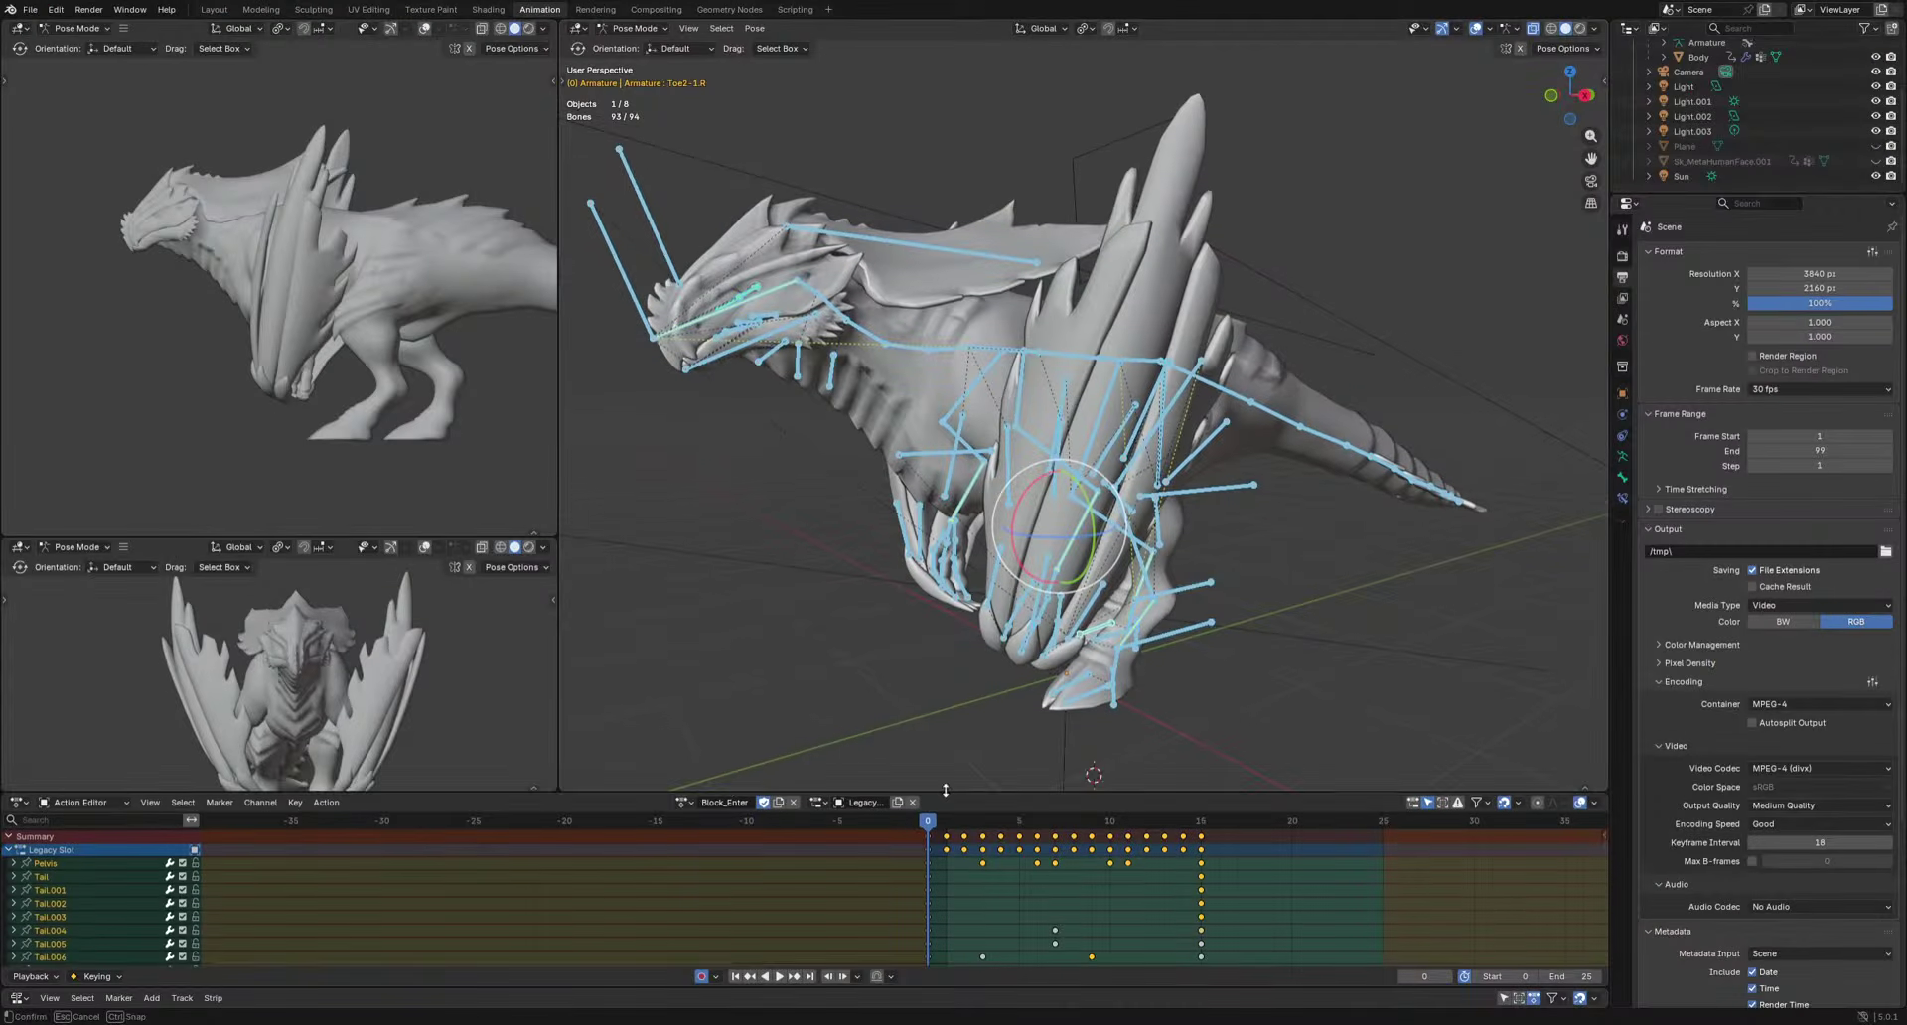
# Duplicate the Block_Enter action under the name Block_Idle and give it a fake user.
pyautogui.moveTo(732, 793); pyautogui.dragTo(732, 763)
pyautogui.moveTo(1025, 860); pyautogui.dragTo(692, 856, button='middle')
pyautogui.scroll(3, 751, 860)
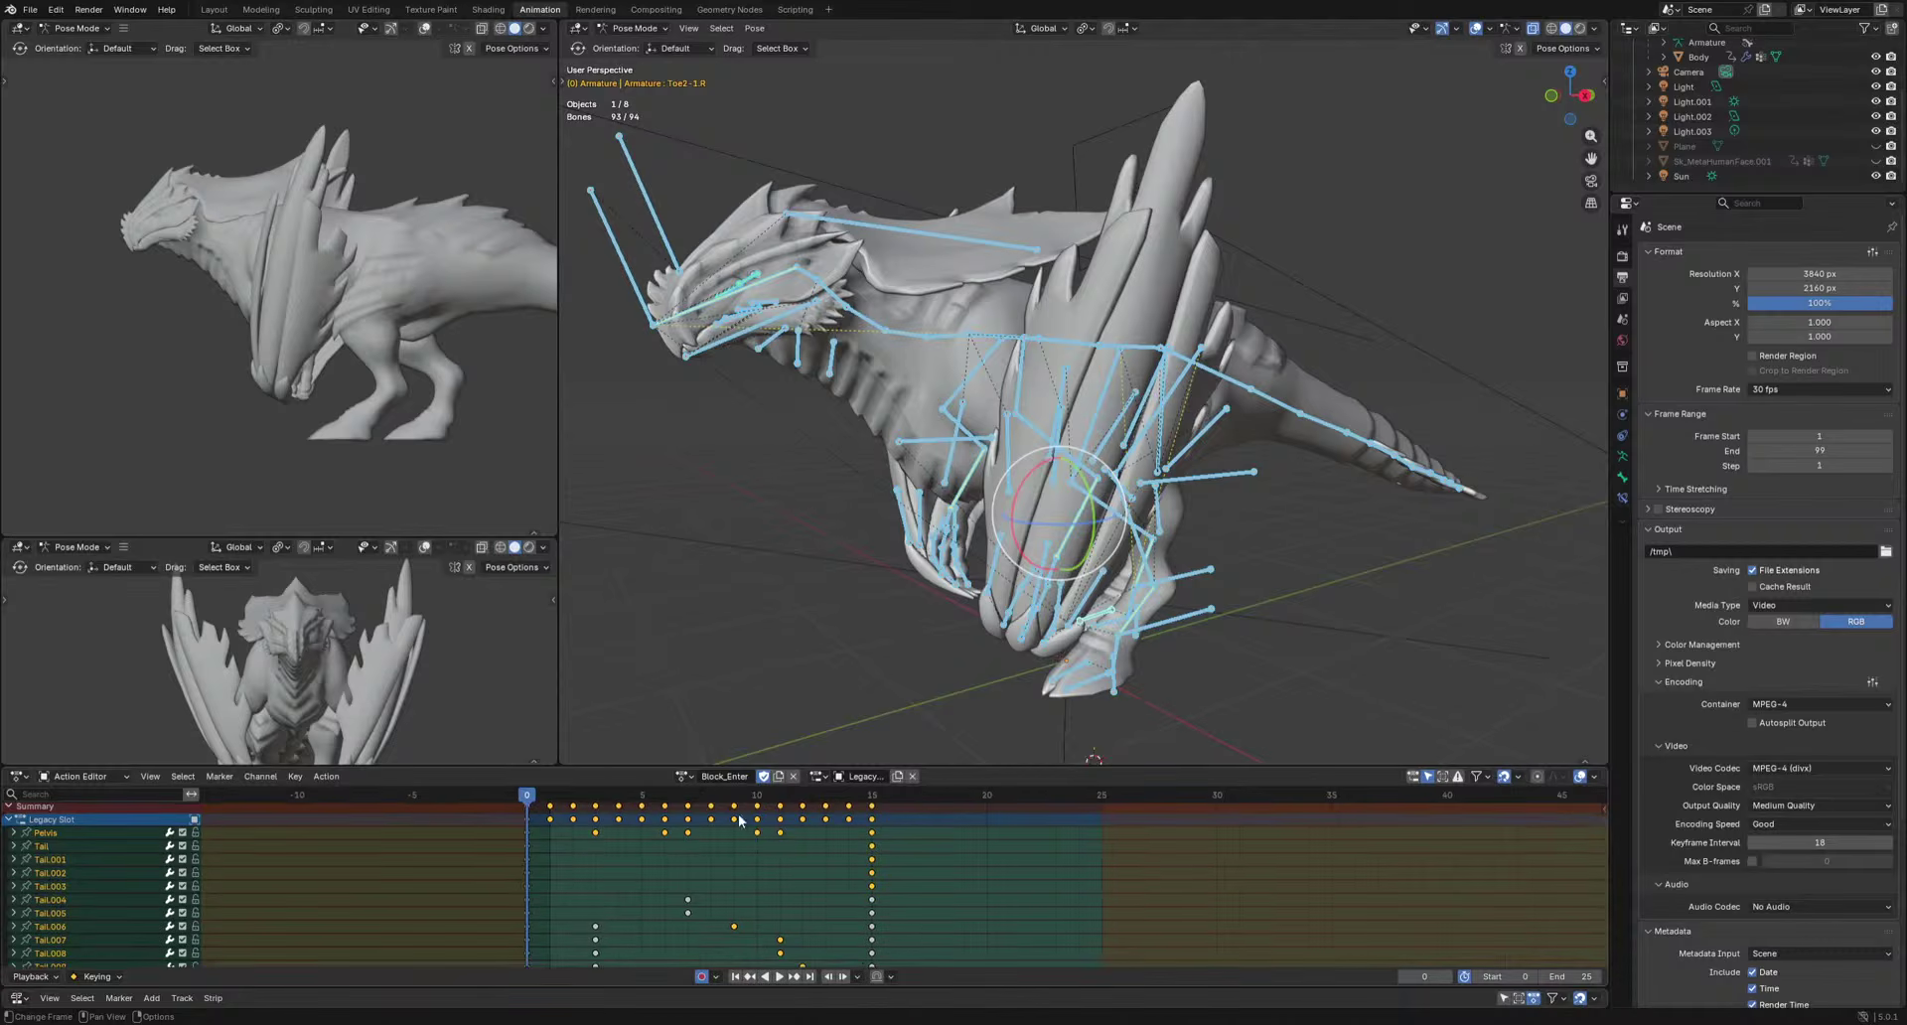
pyautogui.click(779, 776)
pyautogui.click(721, 776)
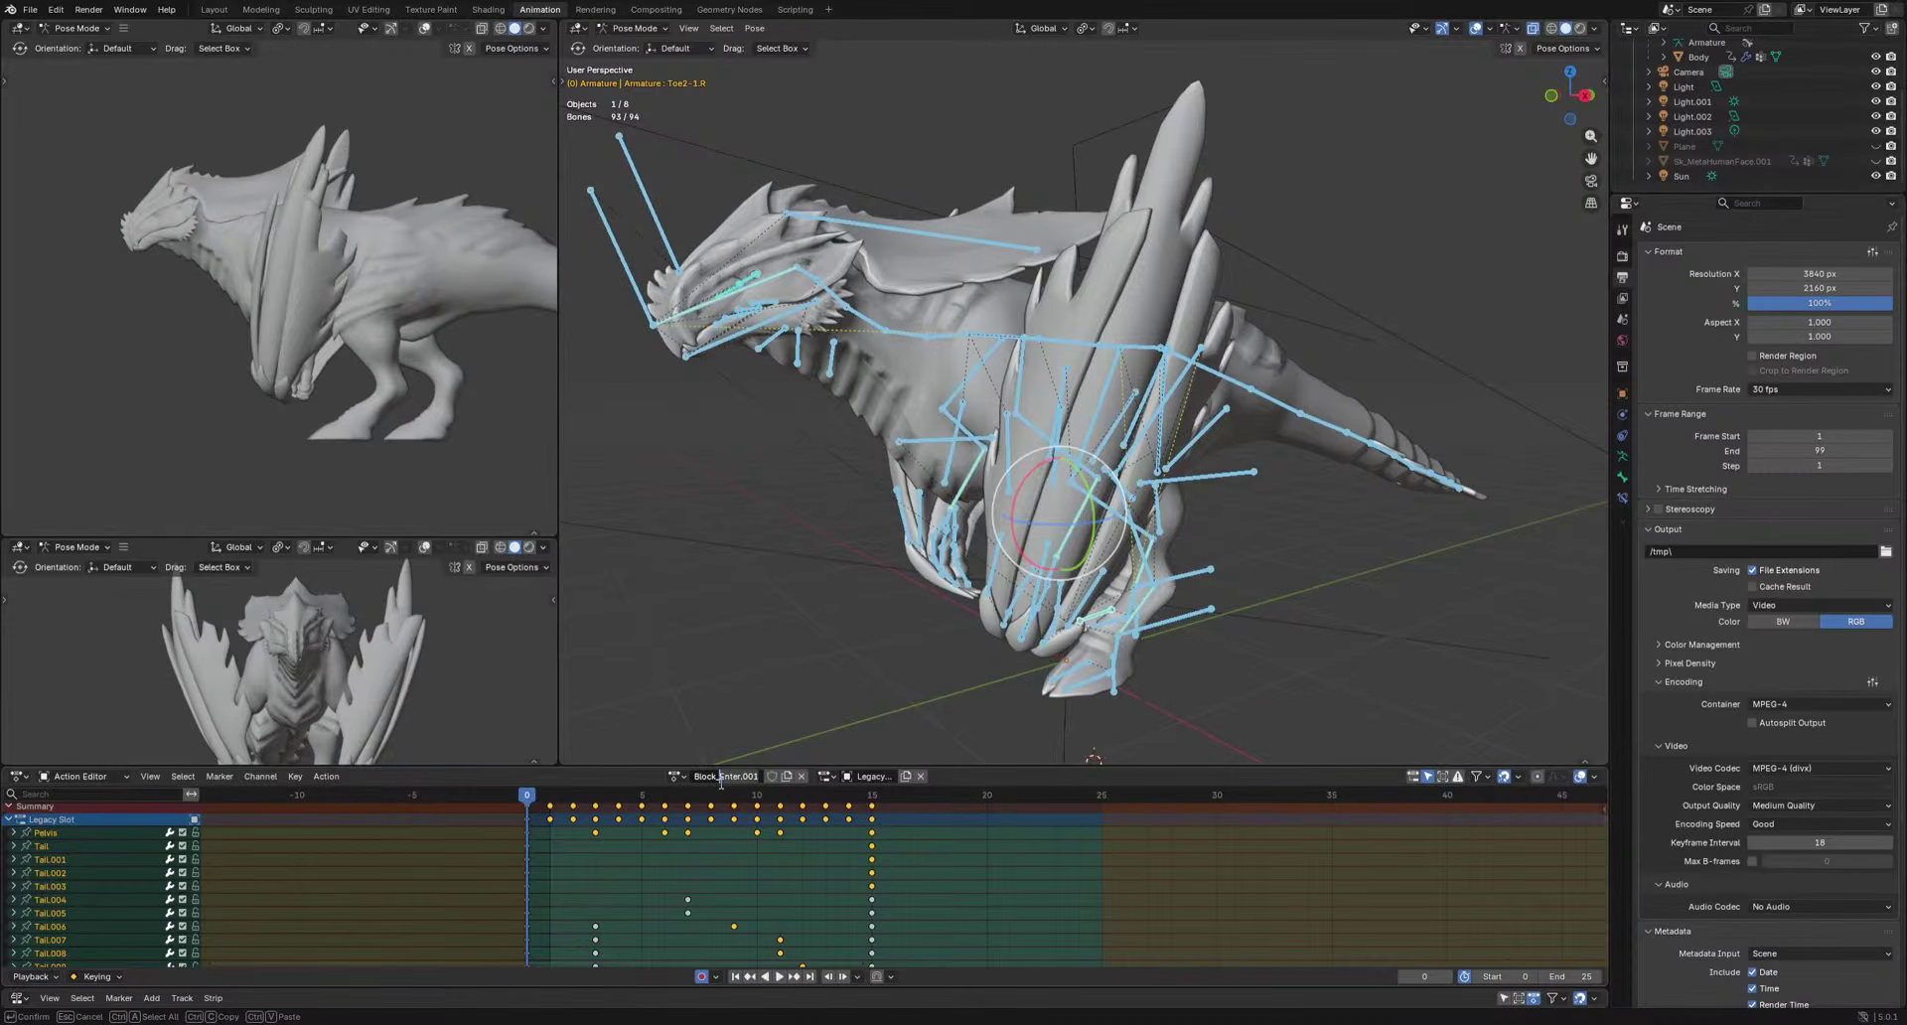
pyautogui.write('Idle')
pyautogui.press('Return')
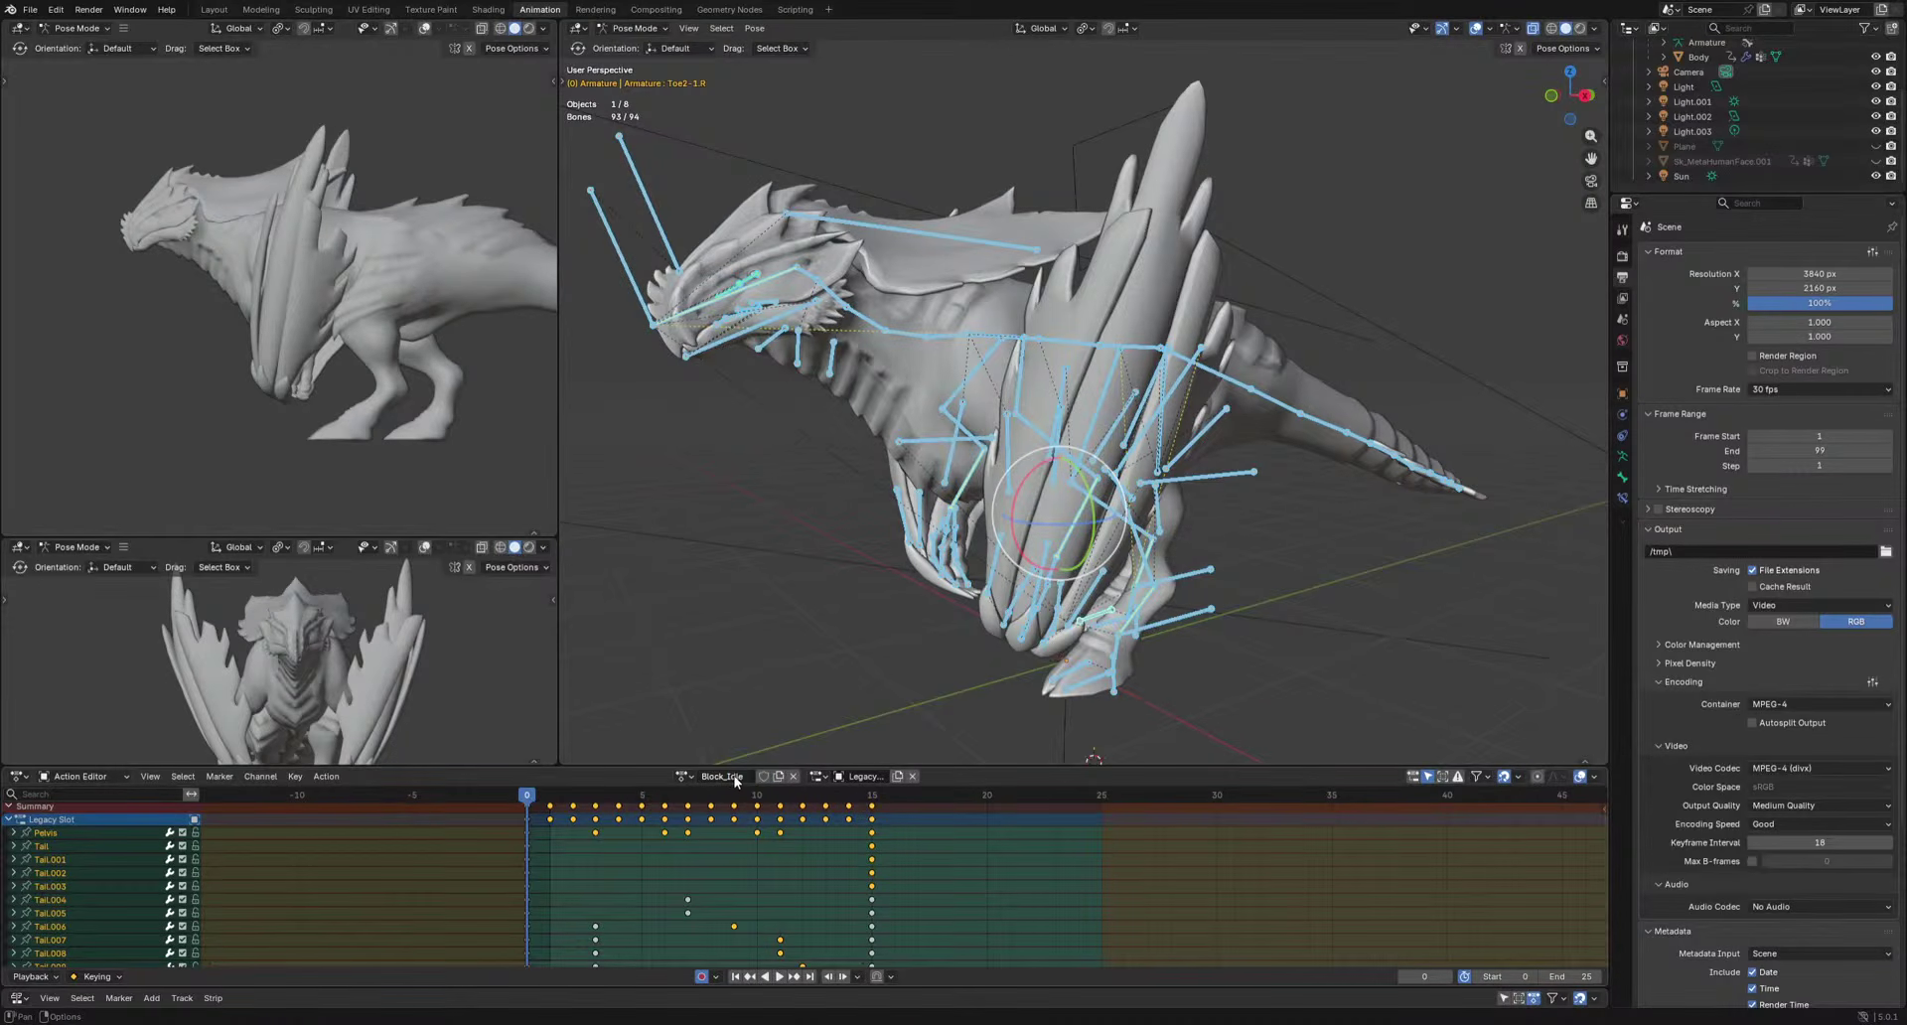
pyautogui.click(763, 776)
# Delete all keyframes except the final pose's, shifted to frame 22, and paste a copy of that pose at frame 0.
pyautogui.moveTo(872, 812); pyautogui.dragTo(1033, 812)
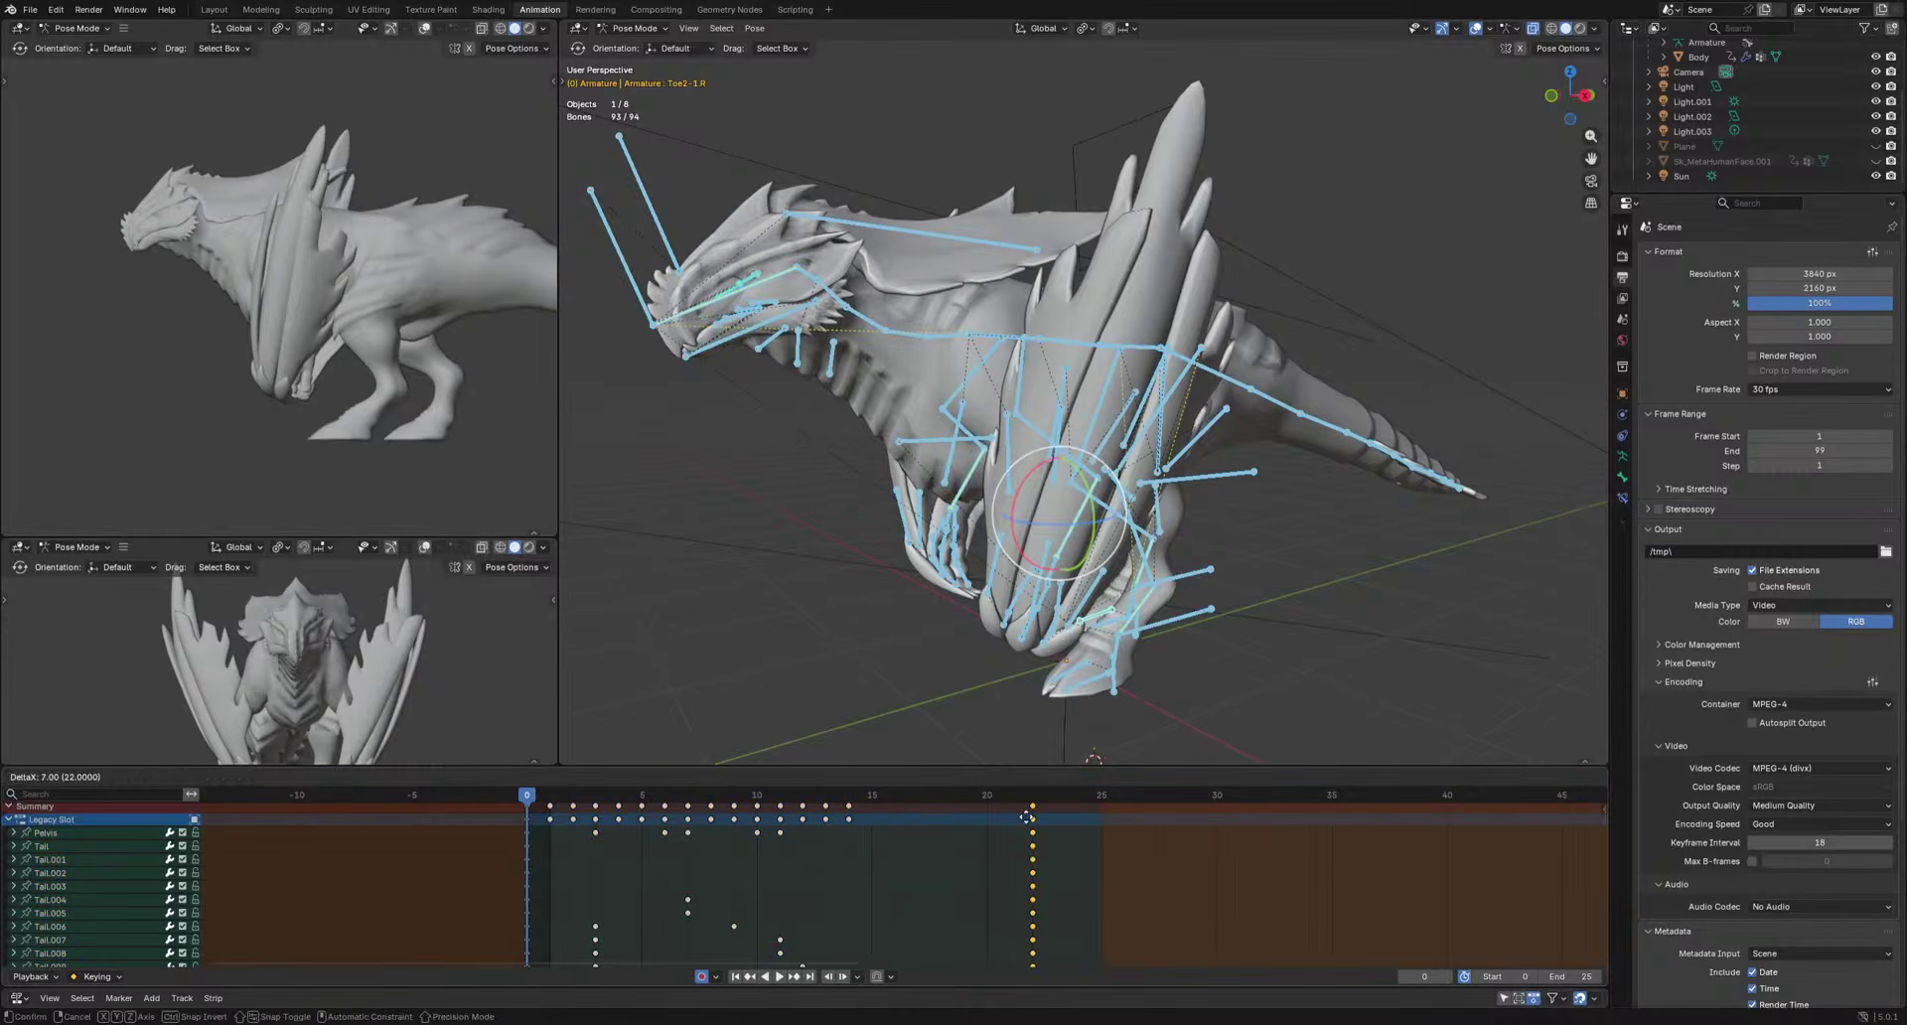
pyautogui.press('Delete')
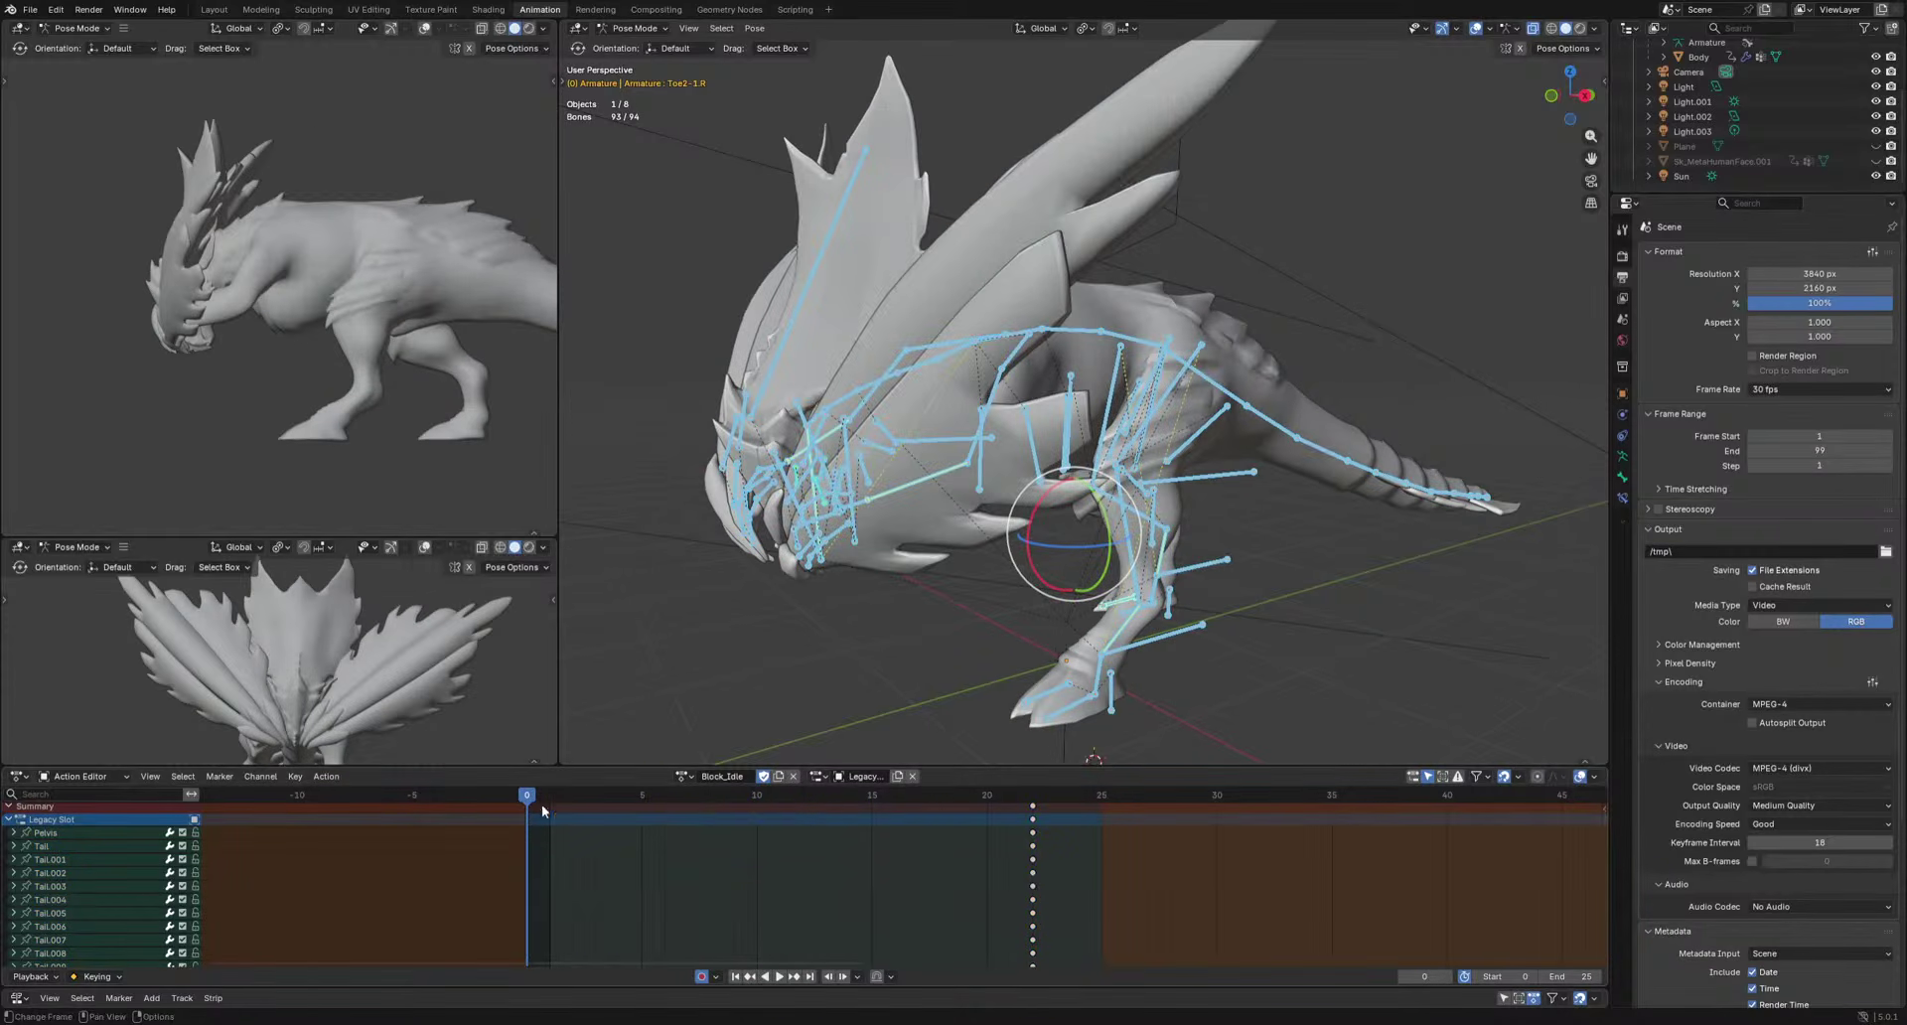
pyautogui.moveTo(763, 912); pyautogui.dragTo(1200, 775)
pyautogui.scroll(-5, 1081, 881)
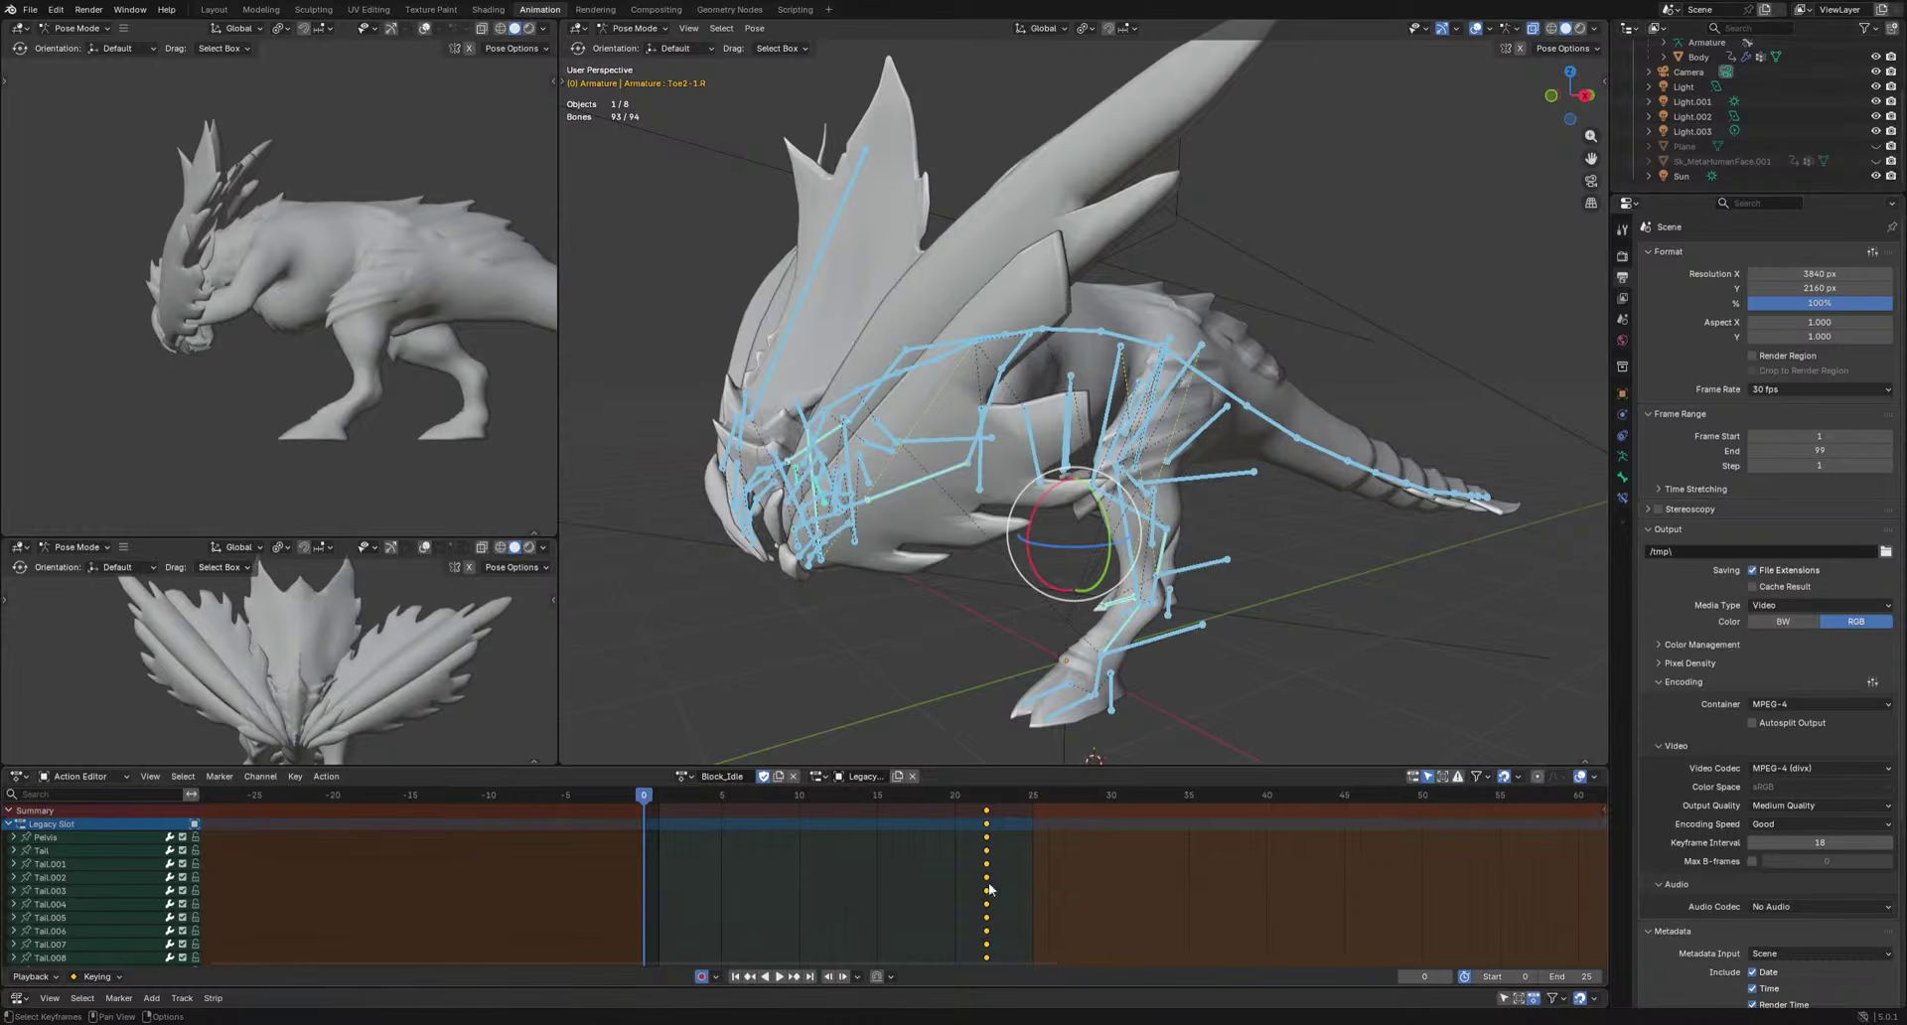
pyautogui.hotkey('ctrl', 'v')
pyautogui.scroll(-2, 890, 874)
# Move the end pose's keyframes to frame 50 and set the preview range from frame 0 to 50.
pyautogui.moveTo(809, 901); pyautogui.dragTo(1080, 788)
pyautogui.moveTo(966, 837); pyautogui.dragTo(715, 856)
pyautogui.press('p')
# Slightly rotate and lower the Pelvis bone at frame 25 in the right side view, and play back the motion.
pyautogui.keyDown('alt'); pyautogui.moveTo(1379, 658); pyautogui.dragTo(1311, 554, button='middle'); pyautogui.keyUp('alt')
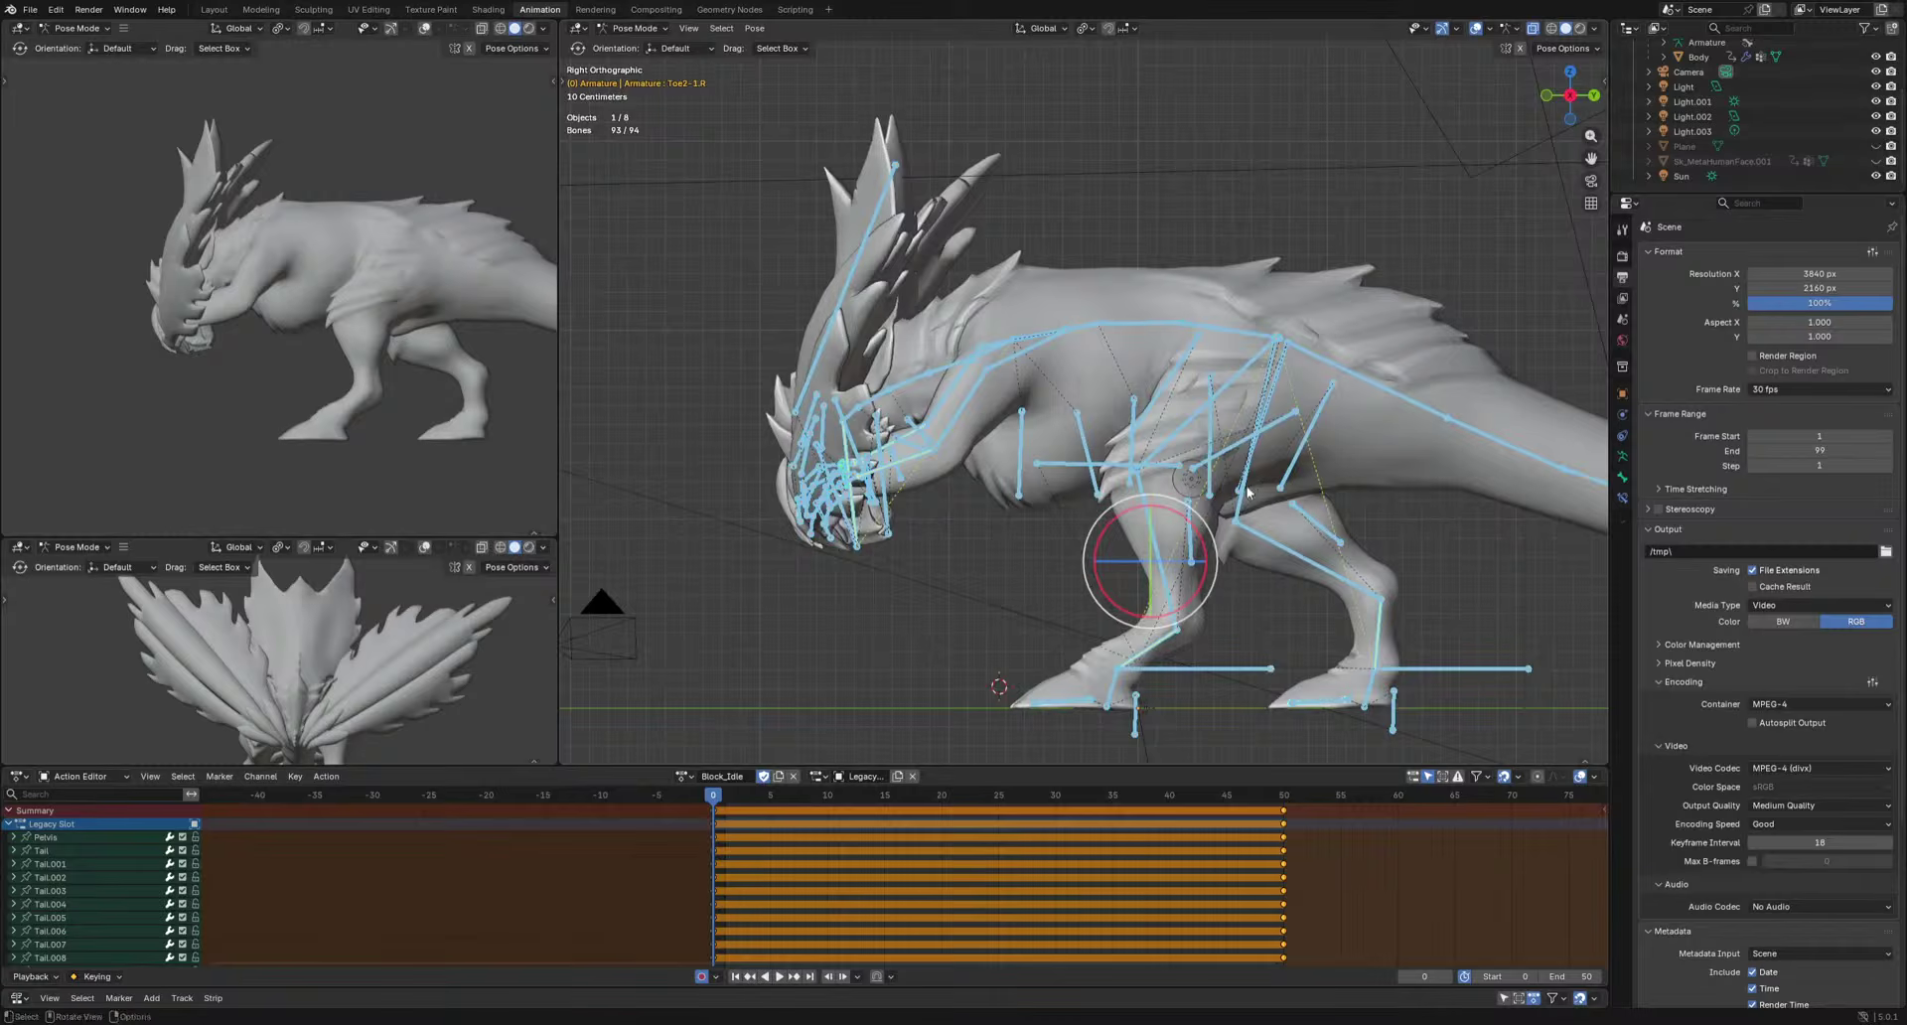
pyautogui.click(1256, 419)
pyautogui.keyDown('shift'); pyautogui.moveTo(1255, 419); pyautogui.dragTo(1080, 389, button='middle'); pyautogui.keyUp('shift')
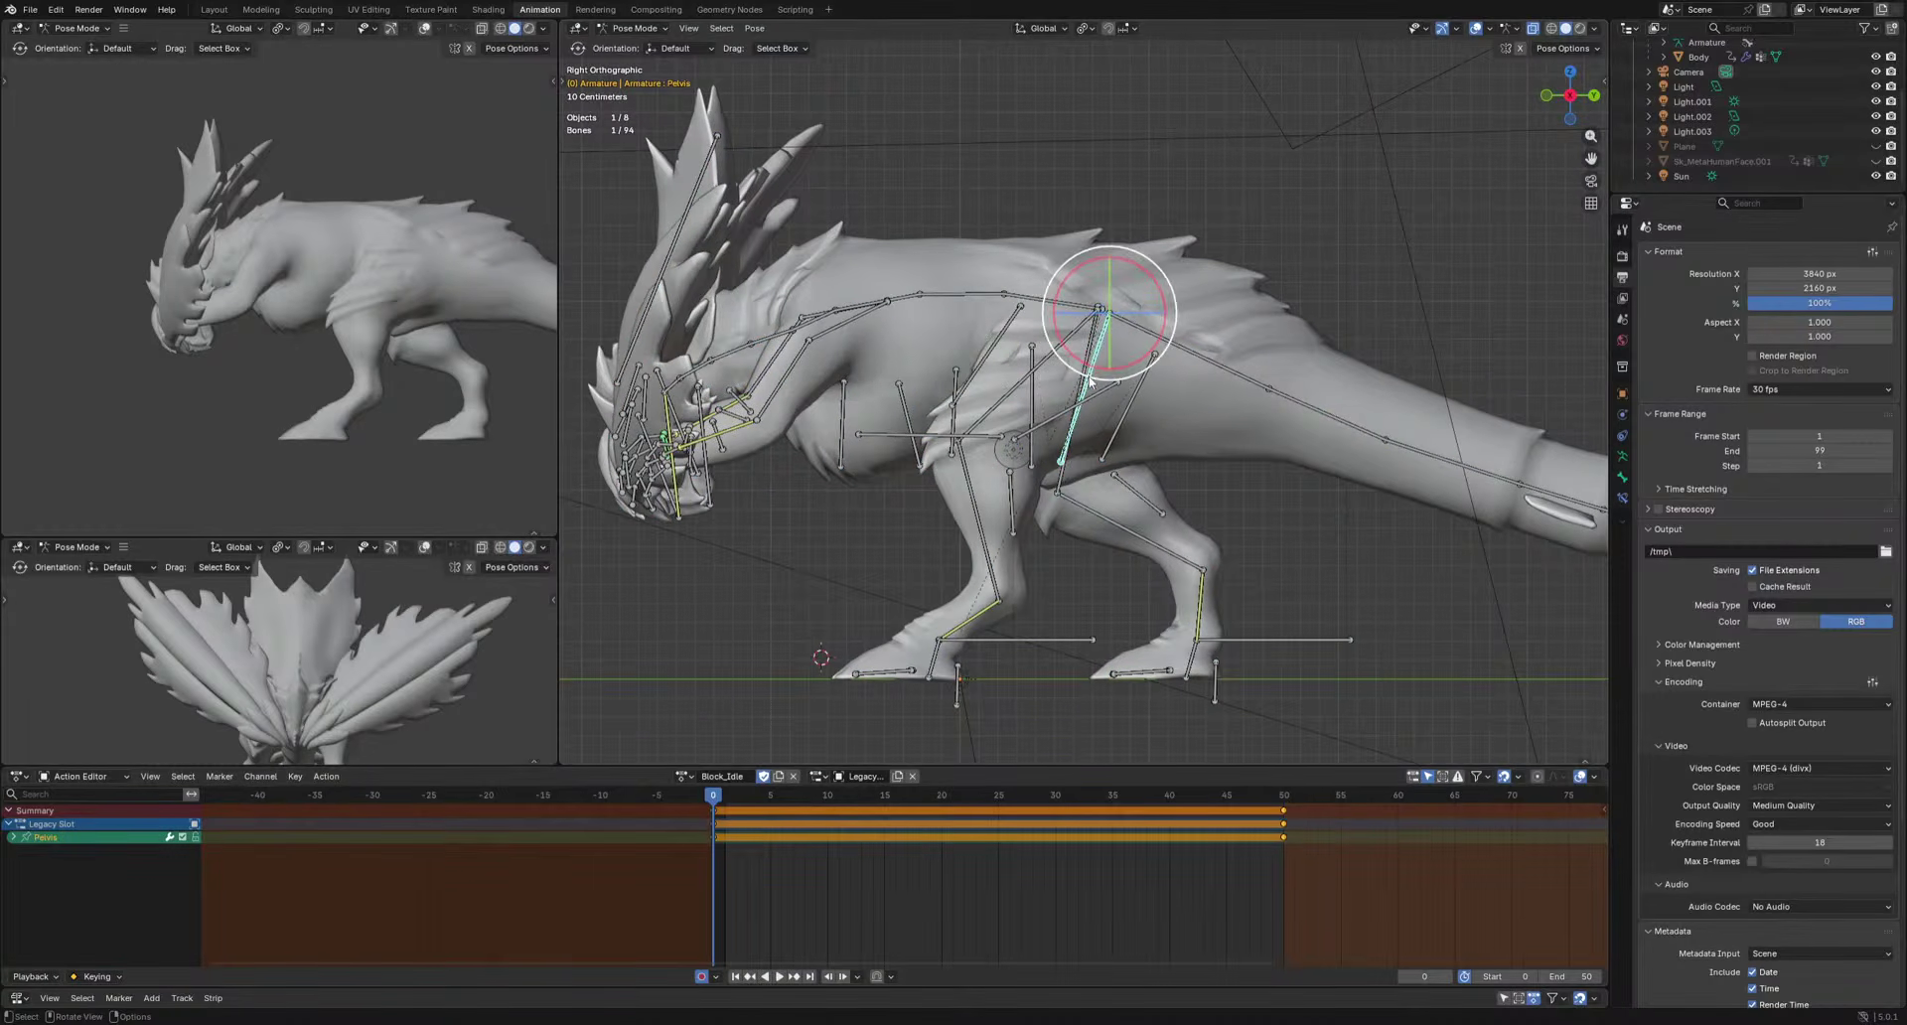
pyautogui.click(998, 796)
pyautogui.press('r')
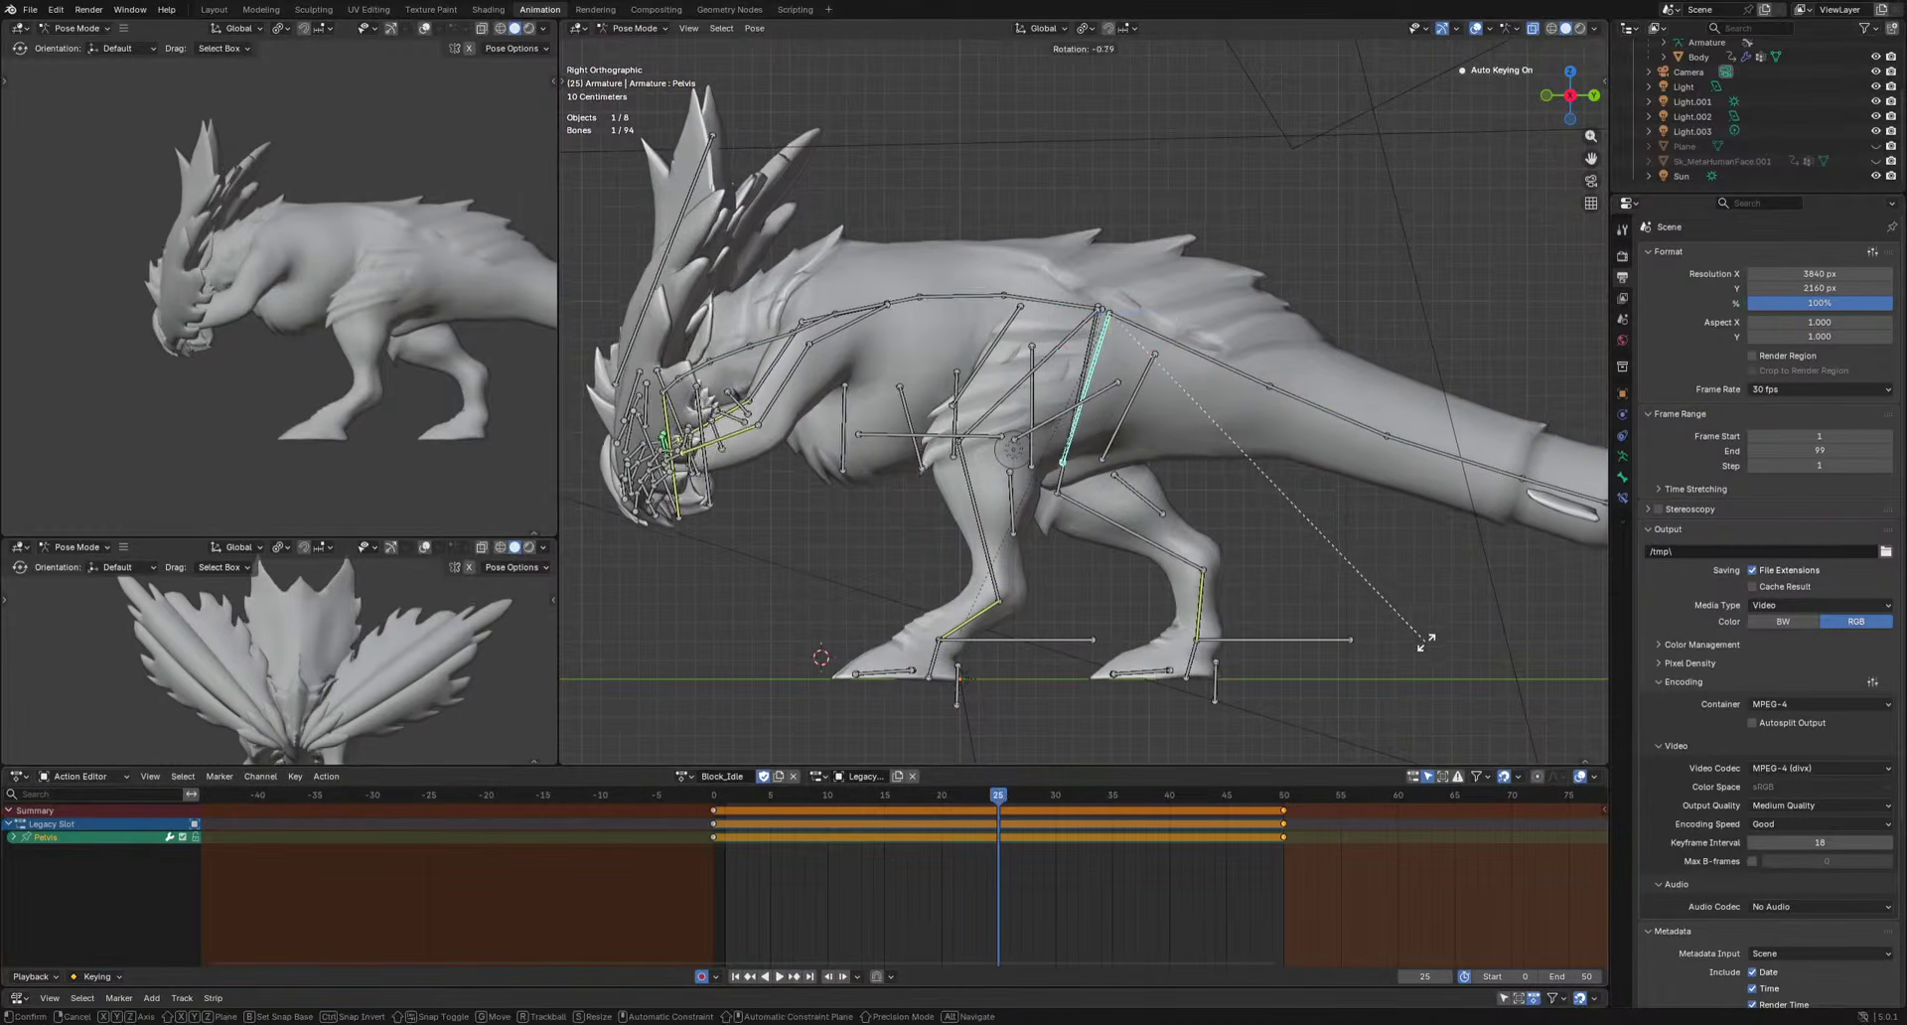
pyautogui.click(1430, 639)
pyautogui.press('g')
pyautogui.click(1429, 643)
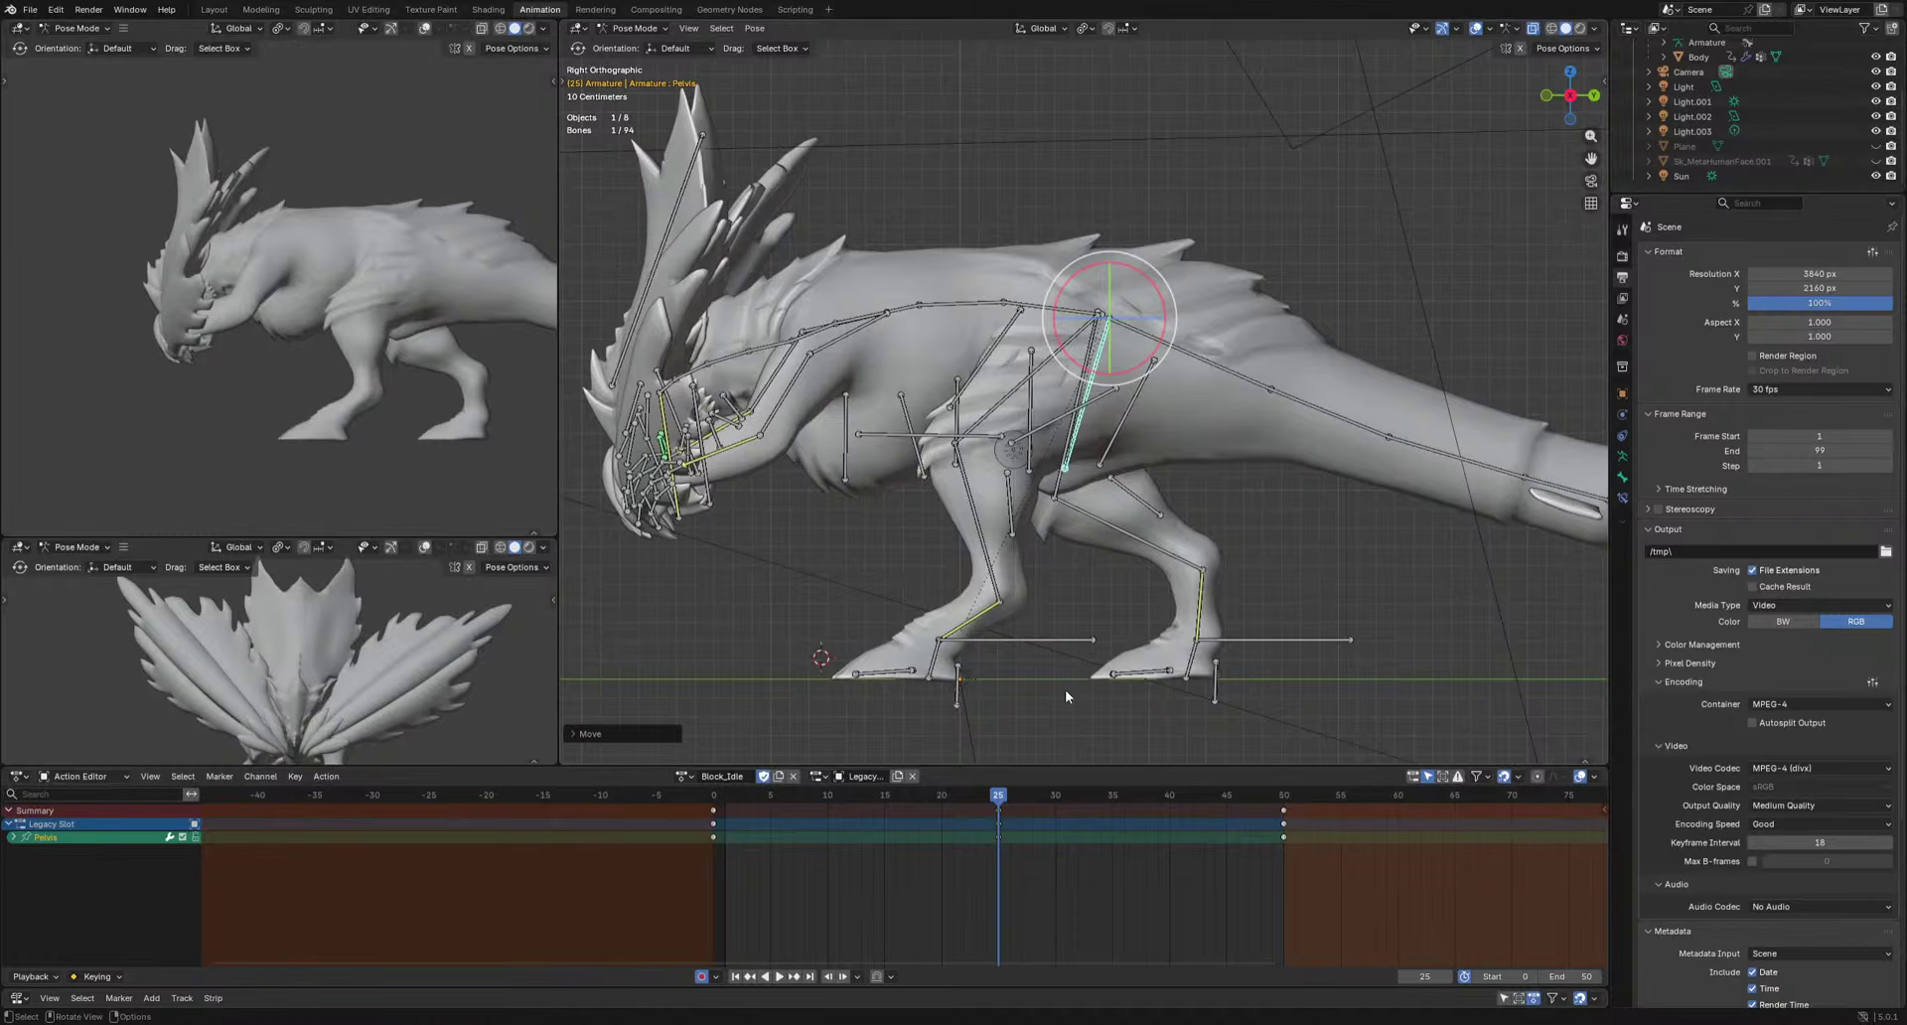
pyautogui.press('space')
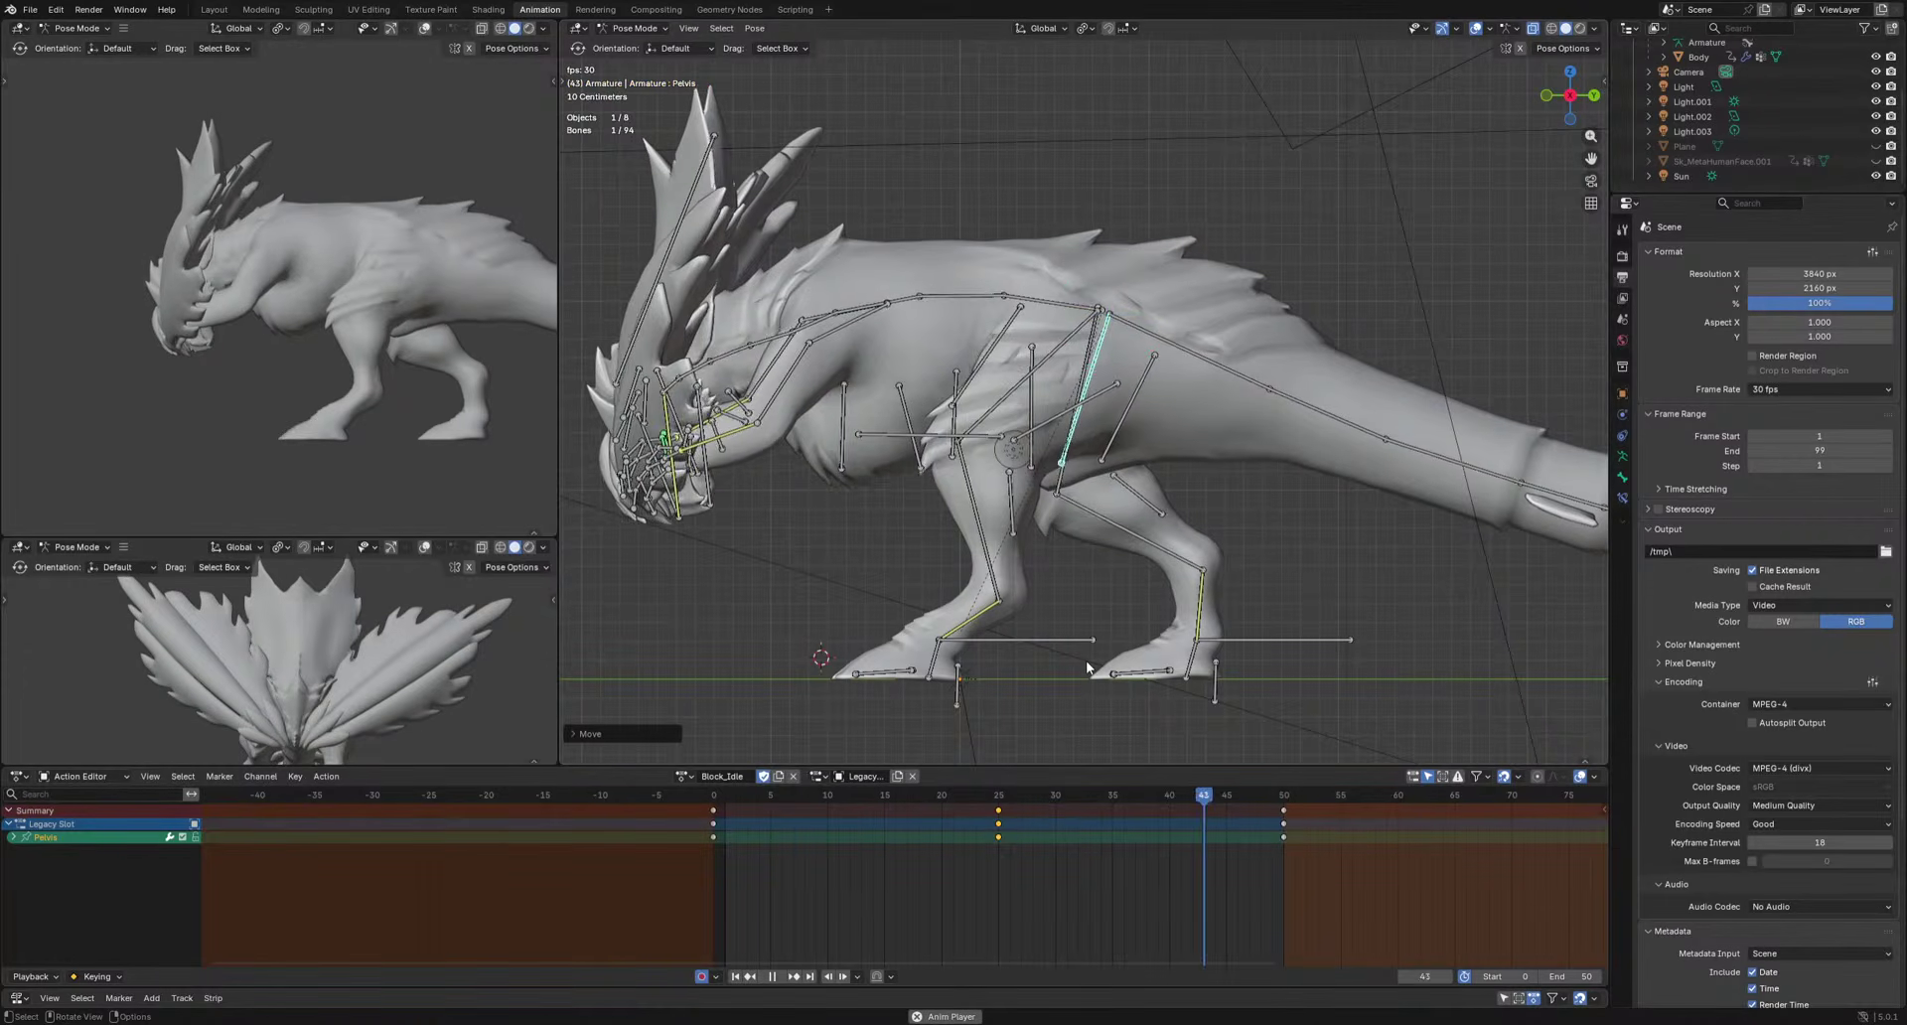
pyautogui.moveTo(264, 386); pyautogui.dragTo(427, 373, button='middle')
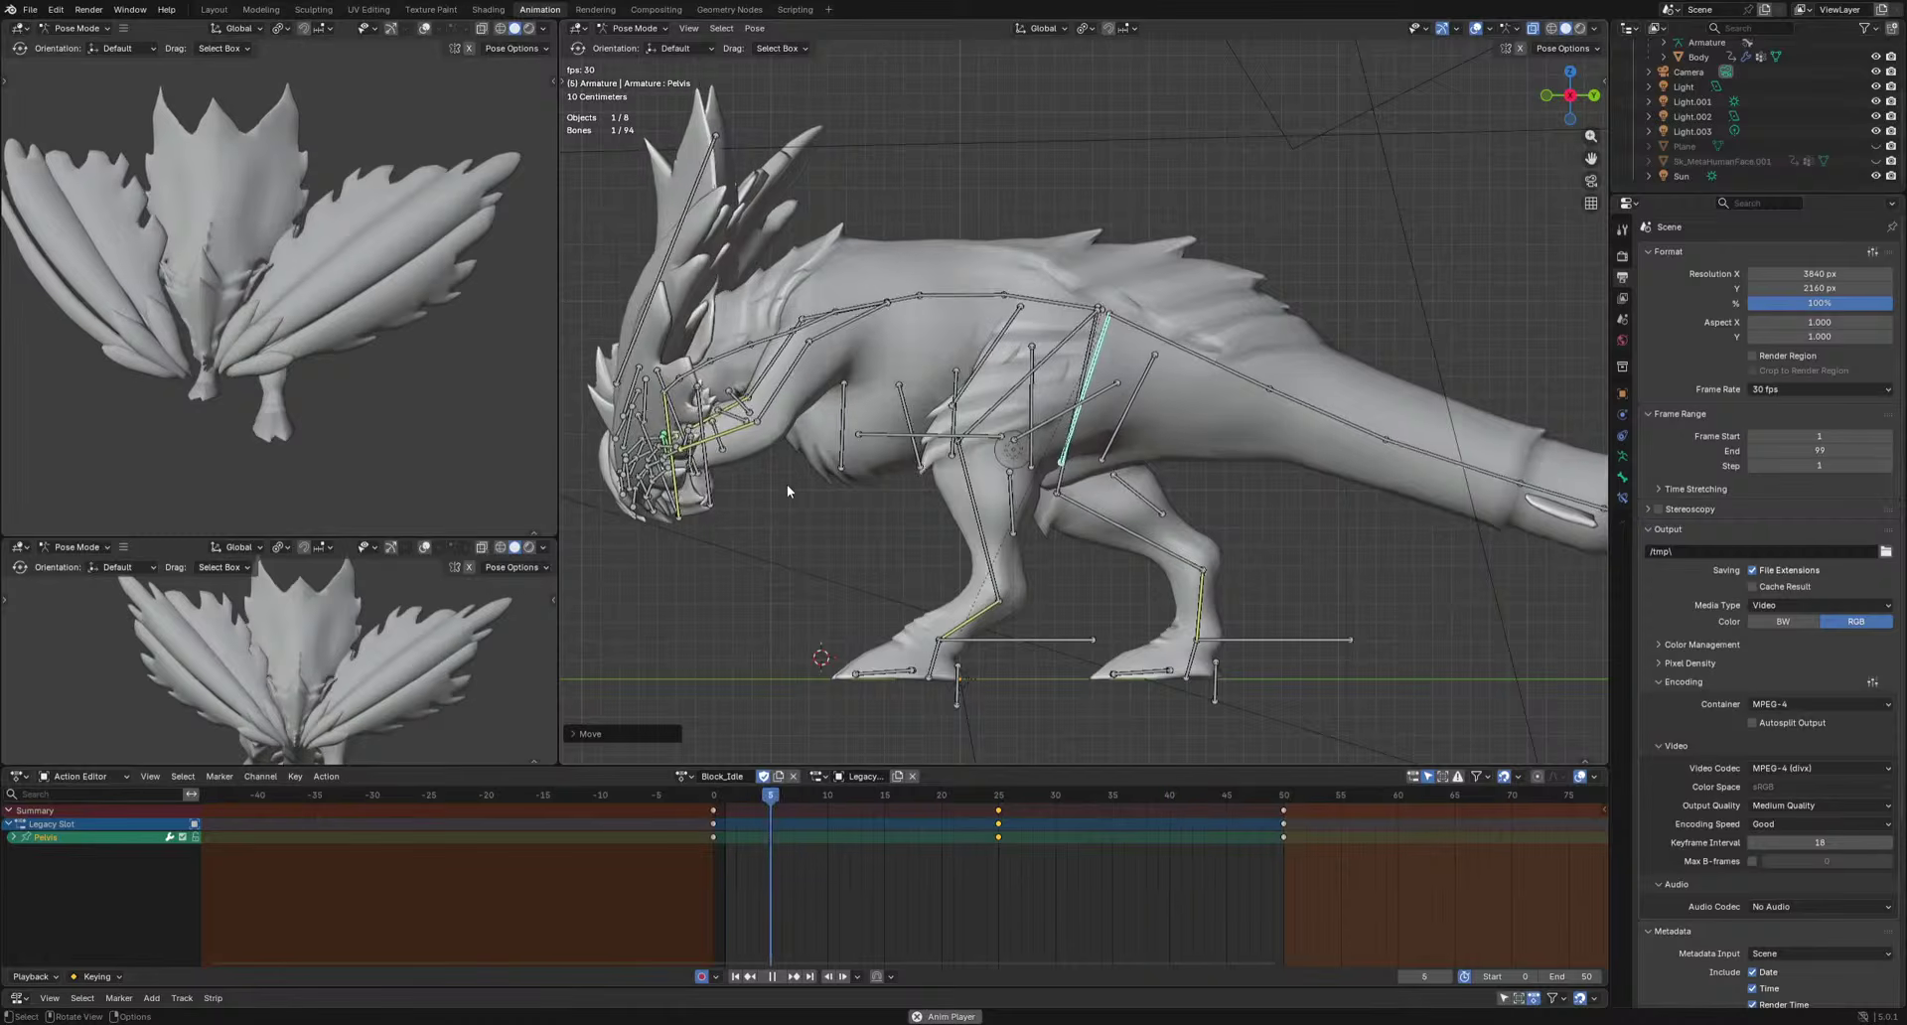
pyautogui.press('Escape')
# Rotate the Shoulder.L and Shoulder.R bones together at frame 25 in the right side view, and play back the motion.
pyautogui.click(768, 424)
pyautogui.keyDown('shift'); pyautogui.click(757, 393); pyautogui.keyUp('shift')
pyautogui.moveTo(779, 486); pyautogui.dragTo(866, 539, button='middle')
pyautogui.click(961, 568)
pyautogui.scroll(-4, 980, 574)
pyautogui.click(938, 361)
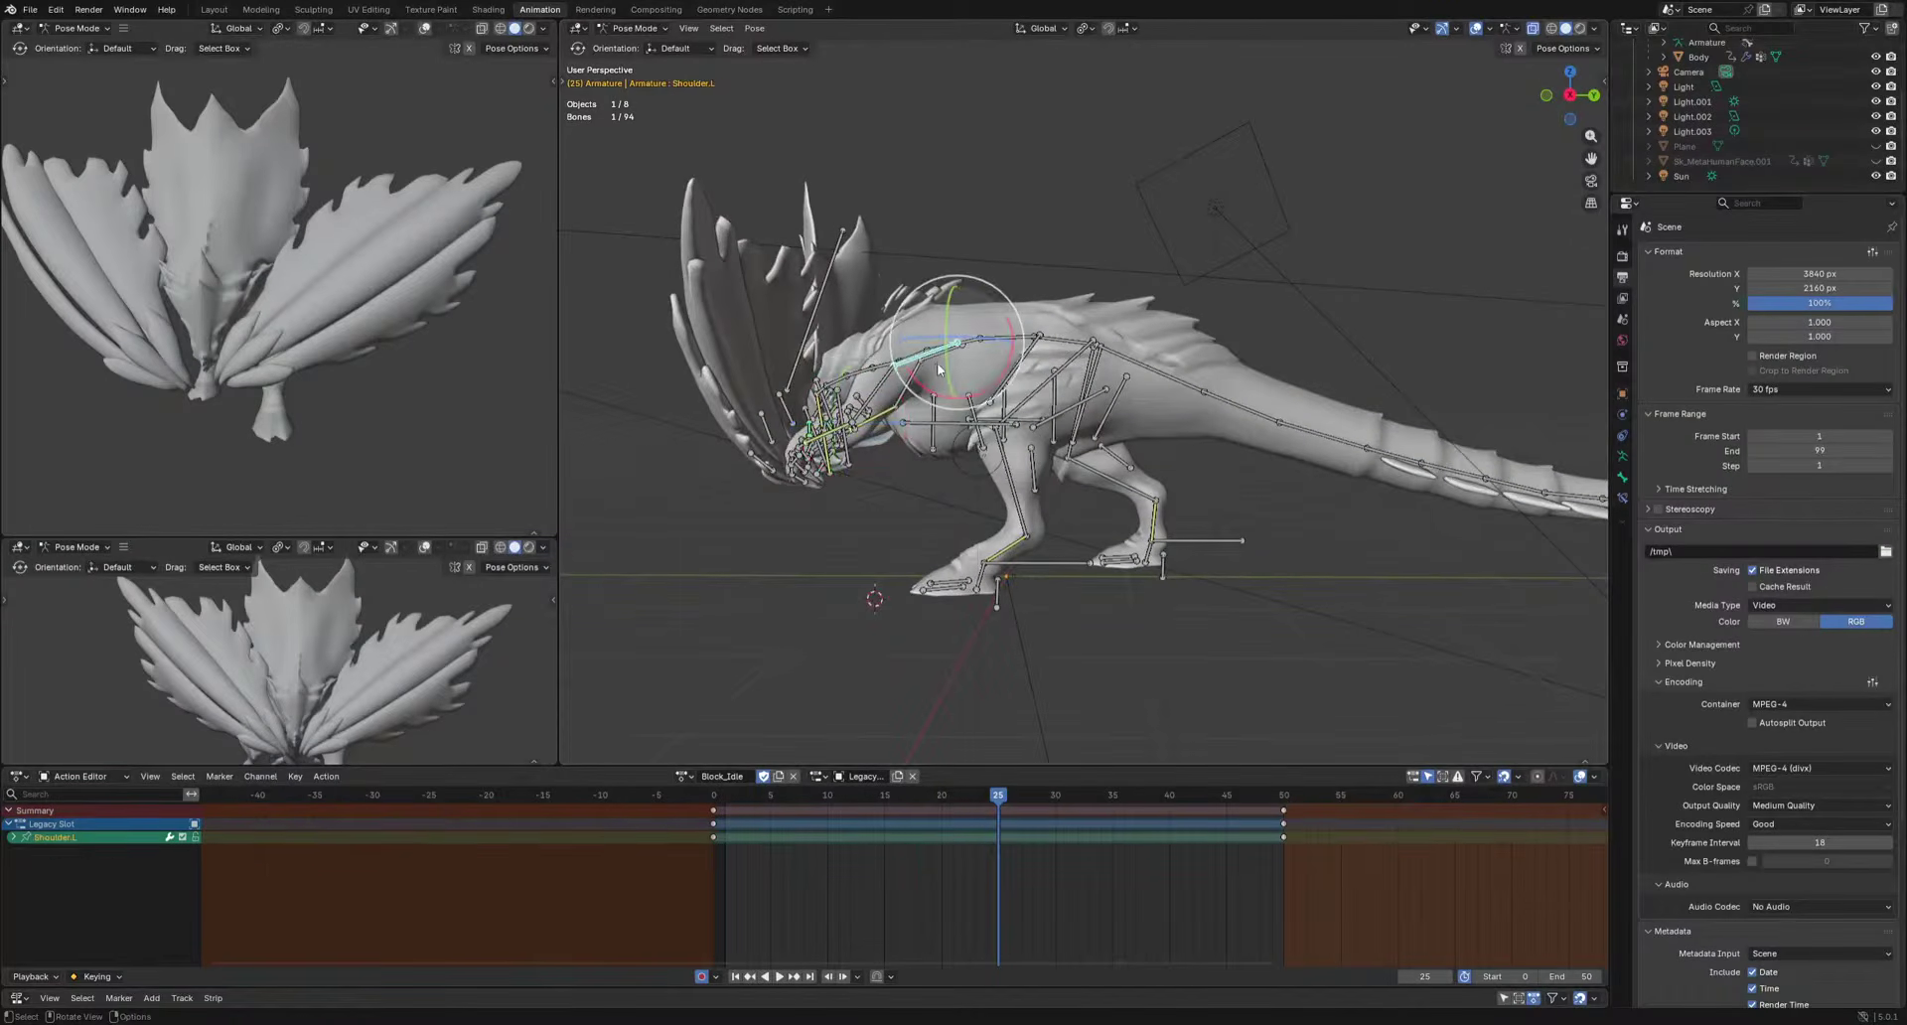
pyautogui.keyDown('shift'); pyautogui.click(937, 356); pyautogui.keyUp('shift')
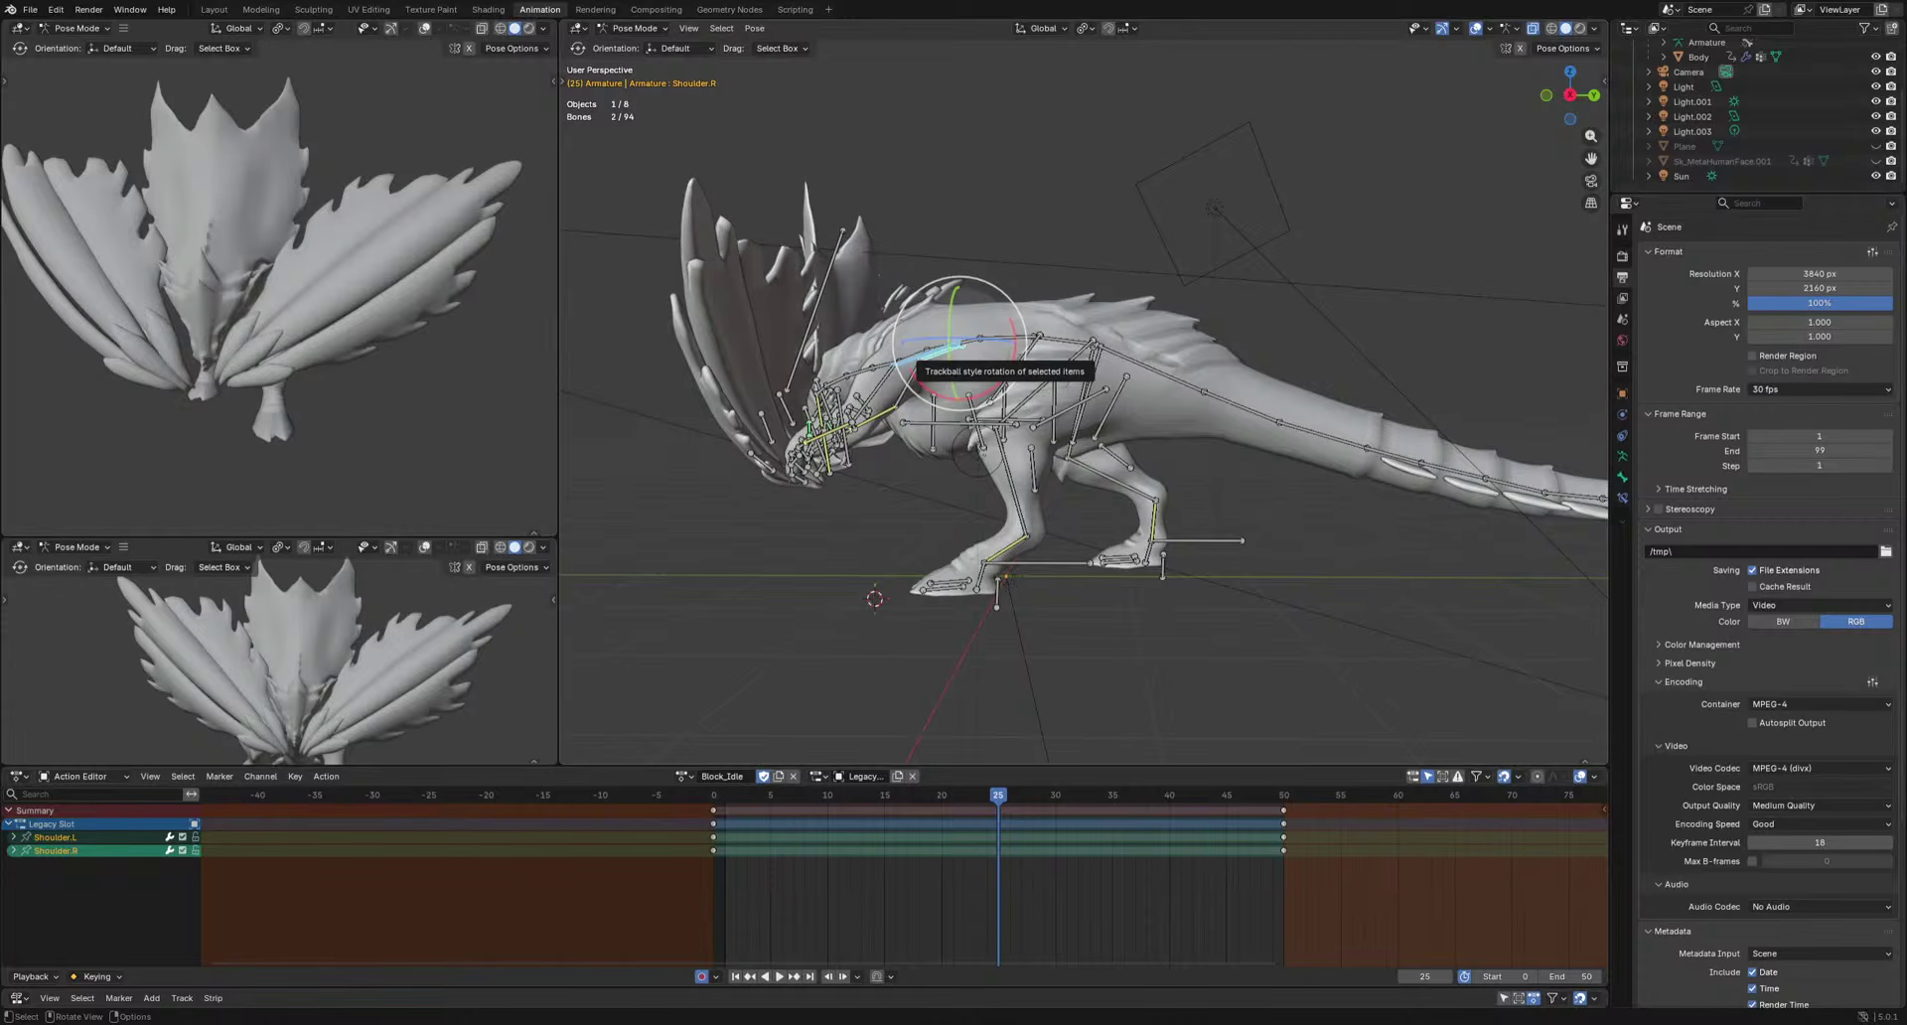
pyautogui.press('KP_3')
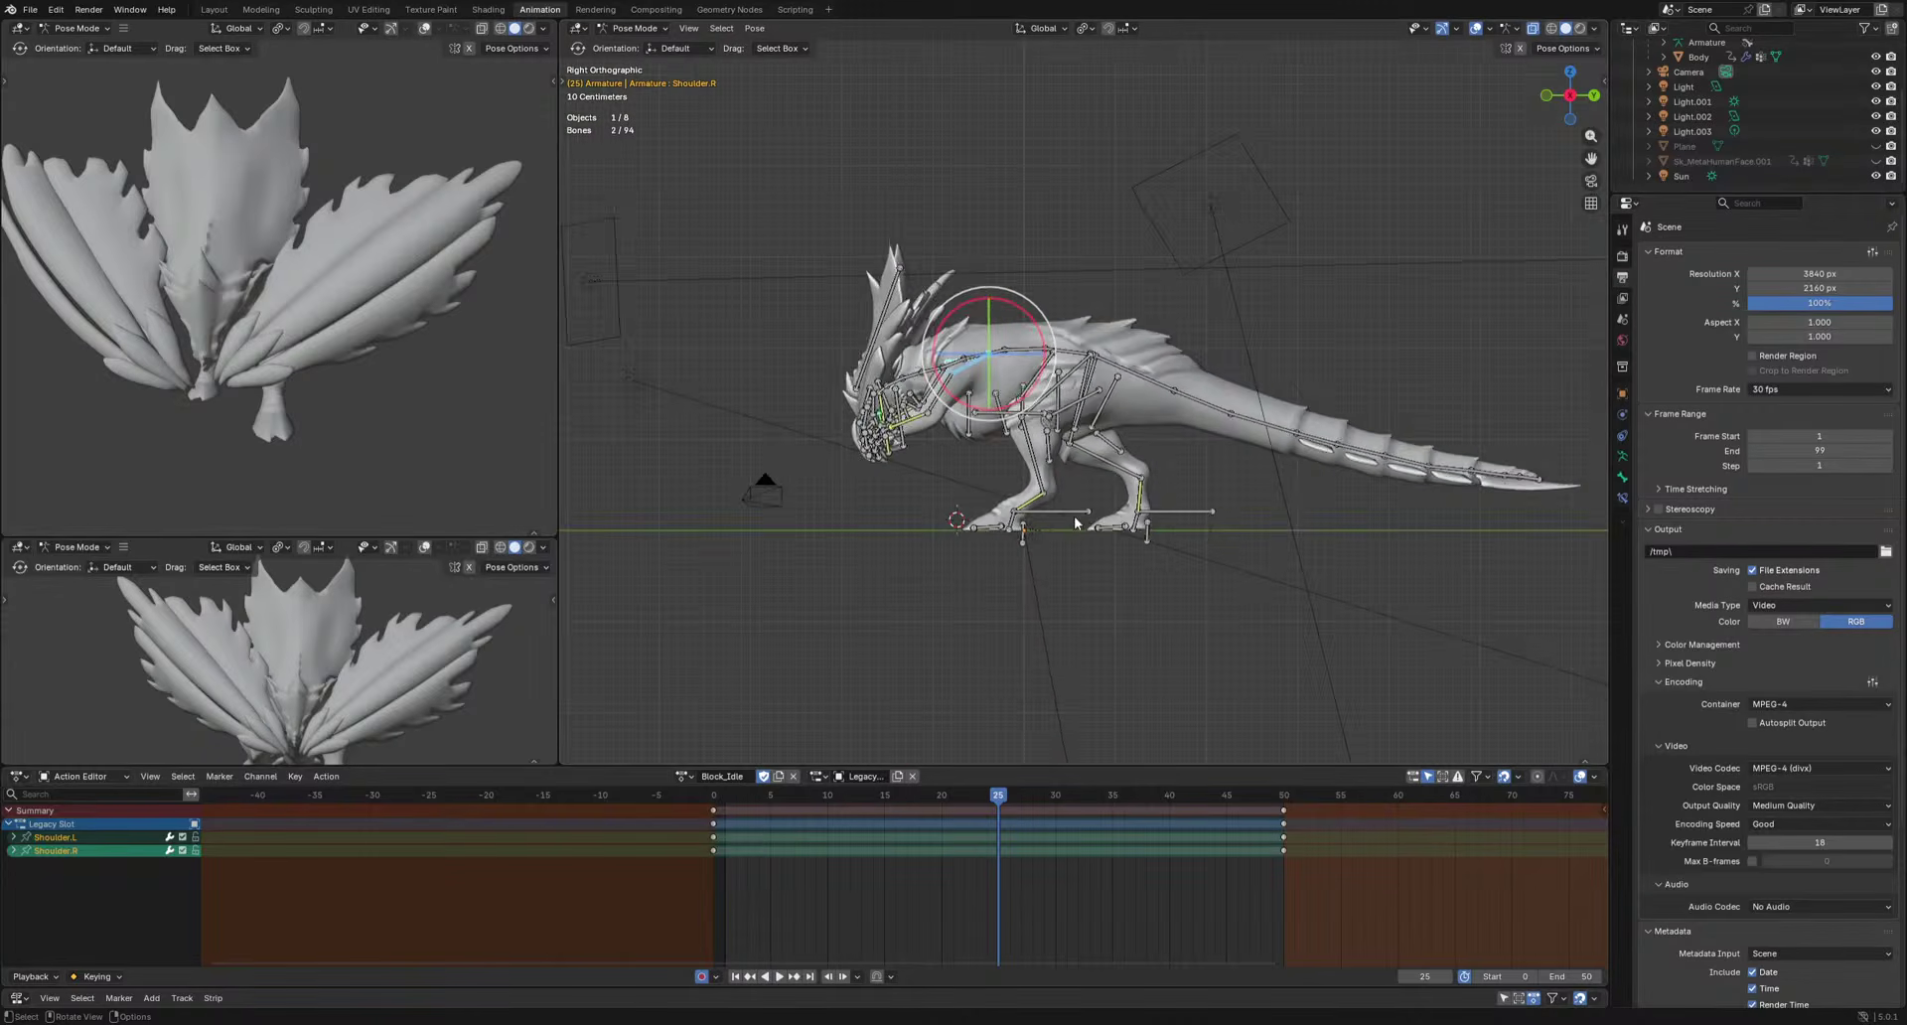
pyautogui.scroll(3, 1069, 666)
pyautogui.press('space')
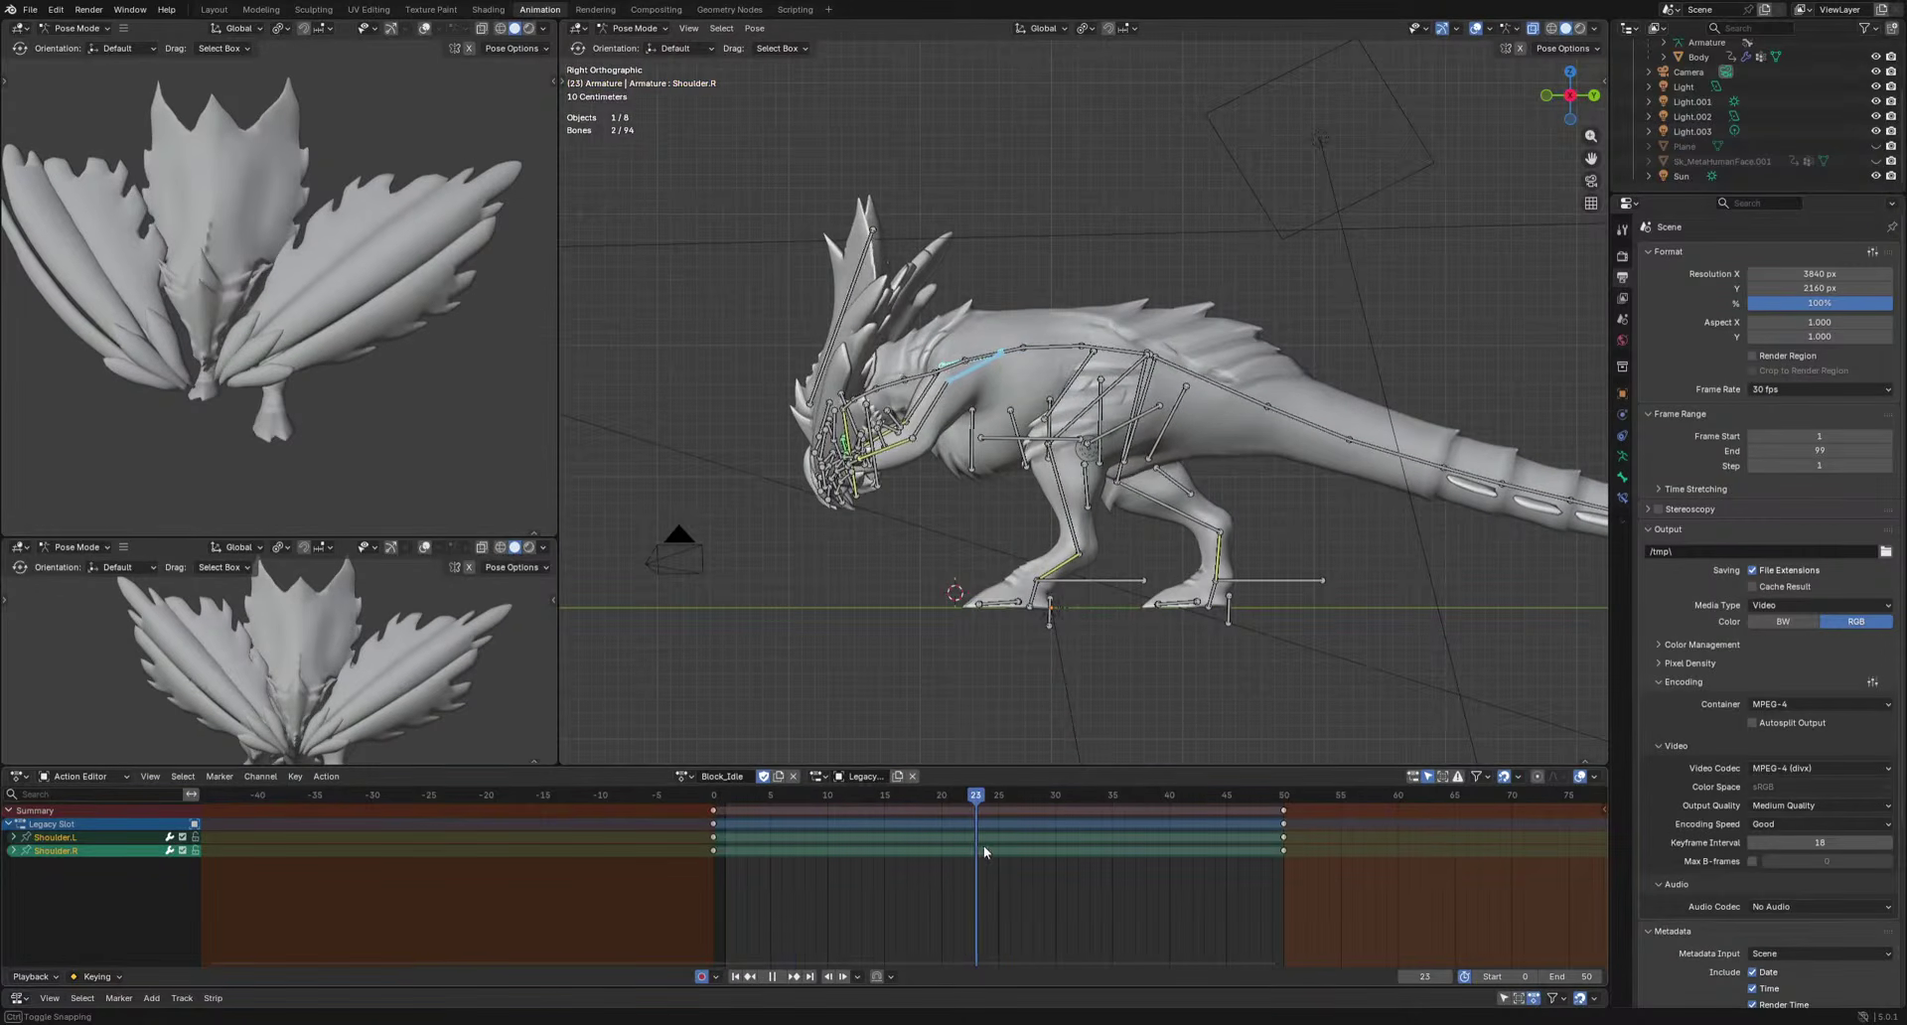
pyautogui.press('r')
pyautogui.click(1270, 677)
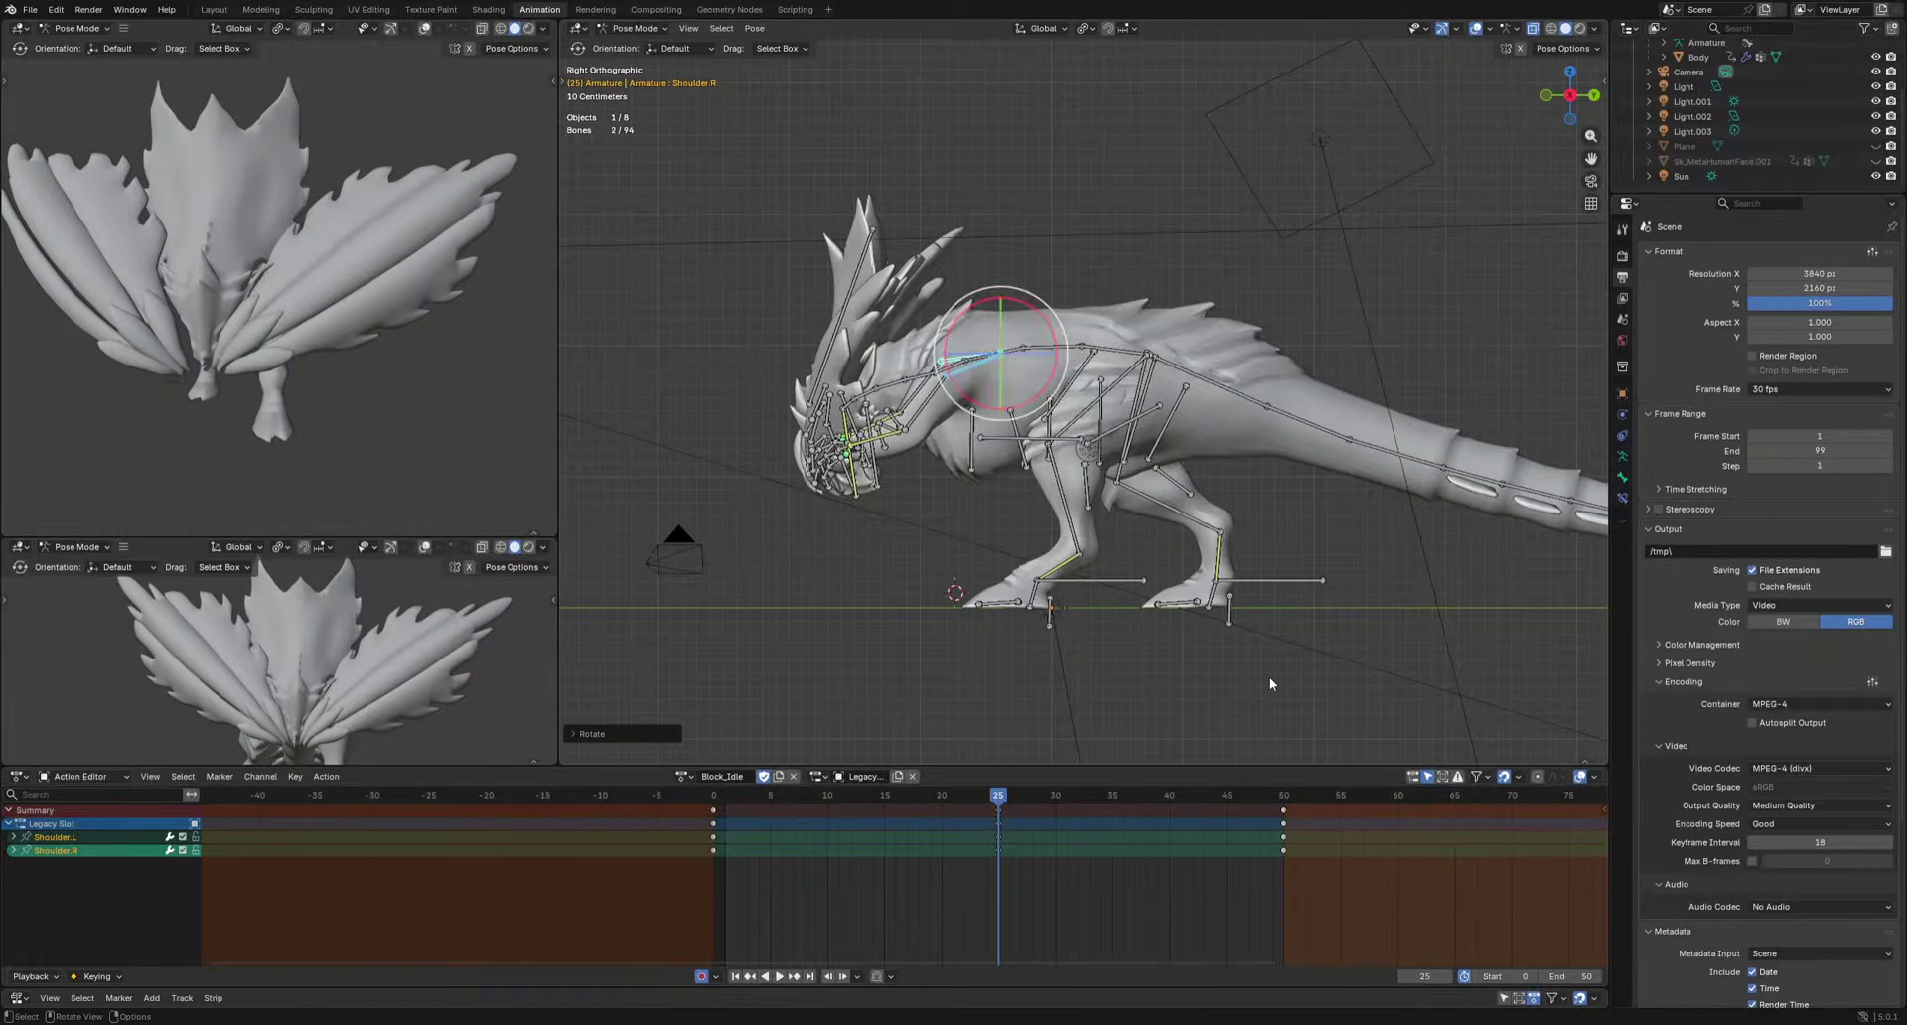
pyautogui.press('space')
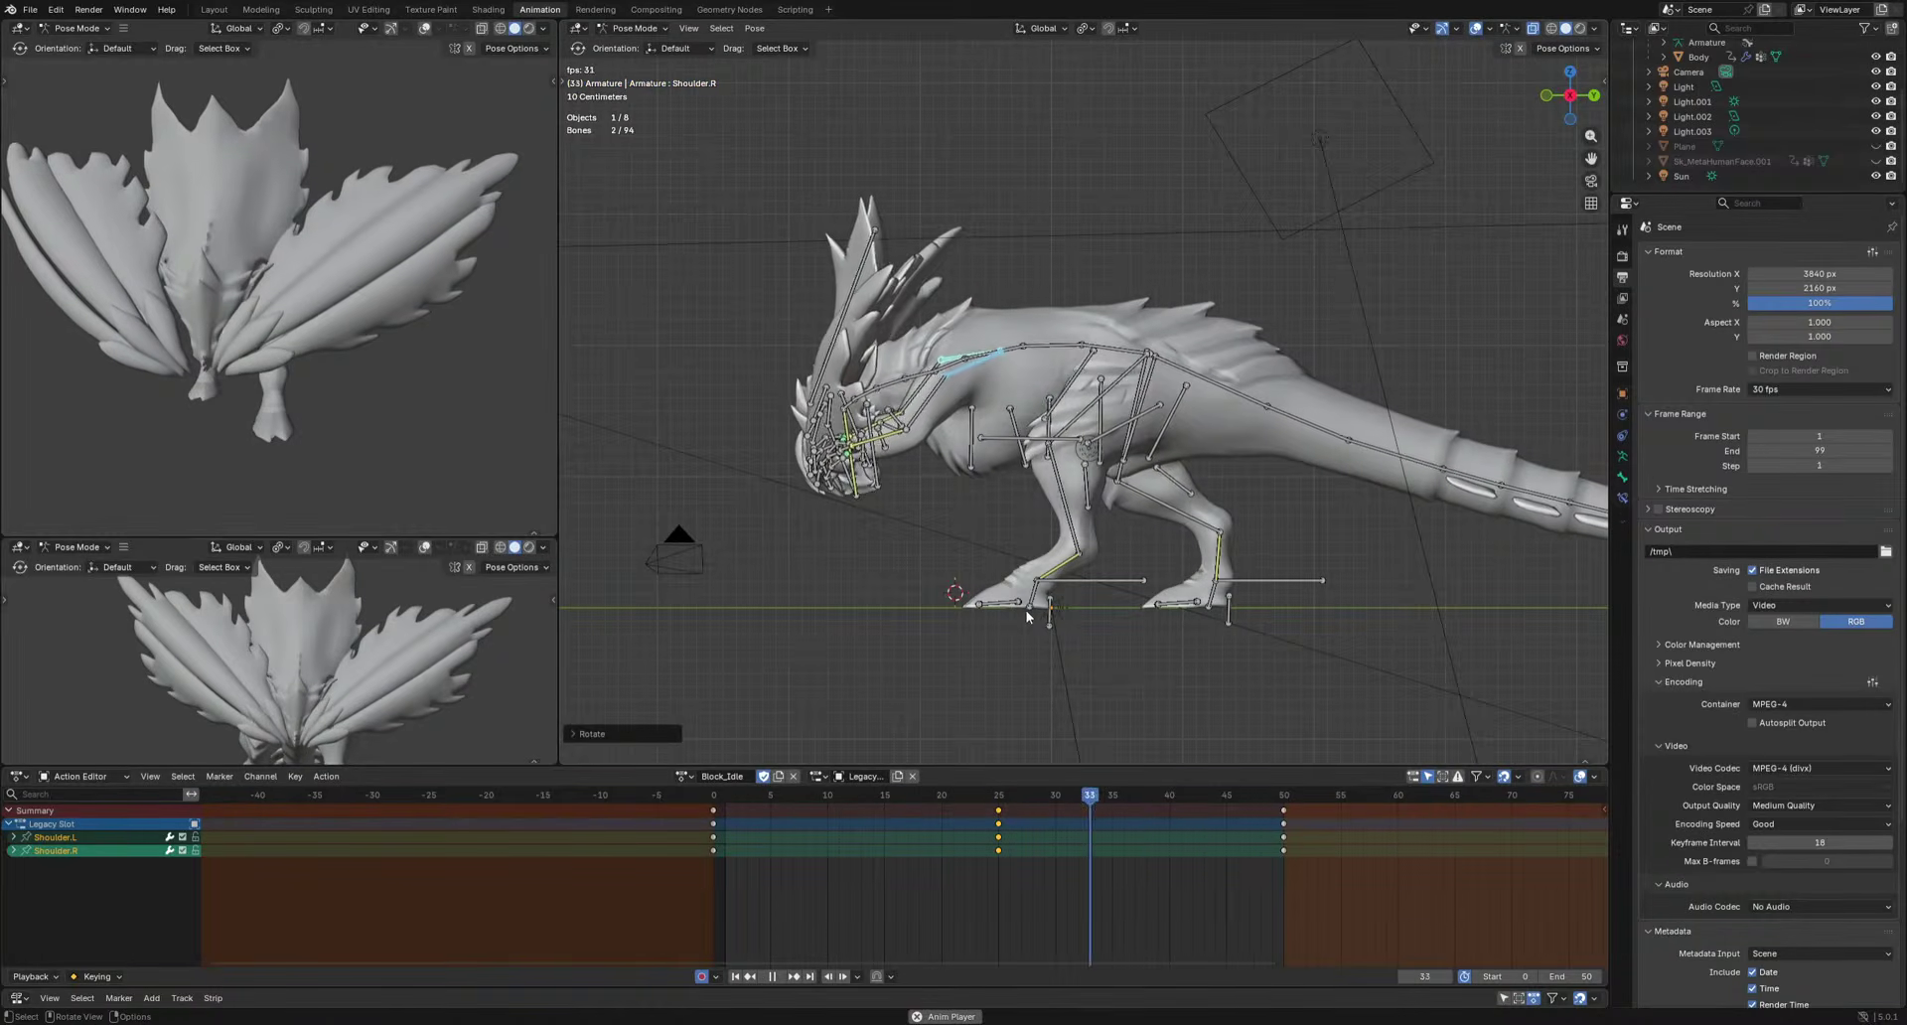
pyautogui.press('space')
# Move the HeadIK bone slightly at frame 25 and play back the motion from the front.
pyautogui.click(850, 484)
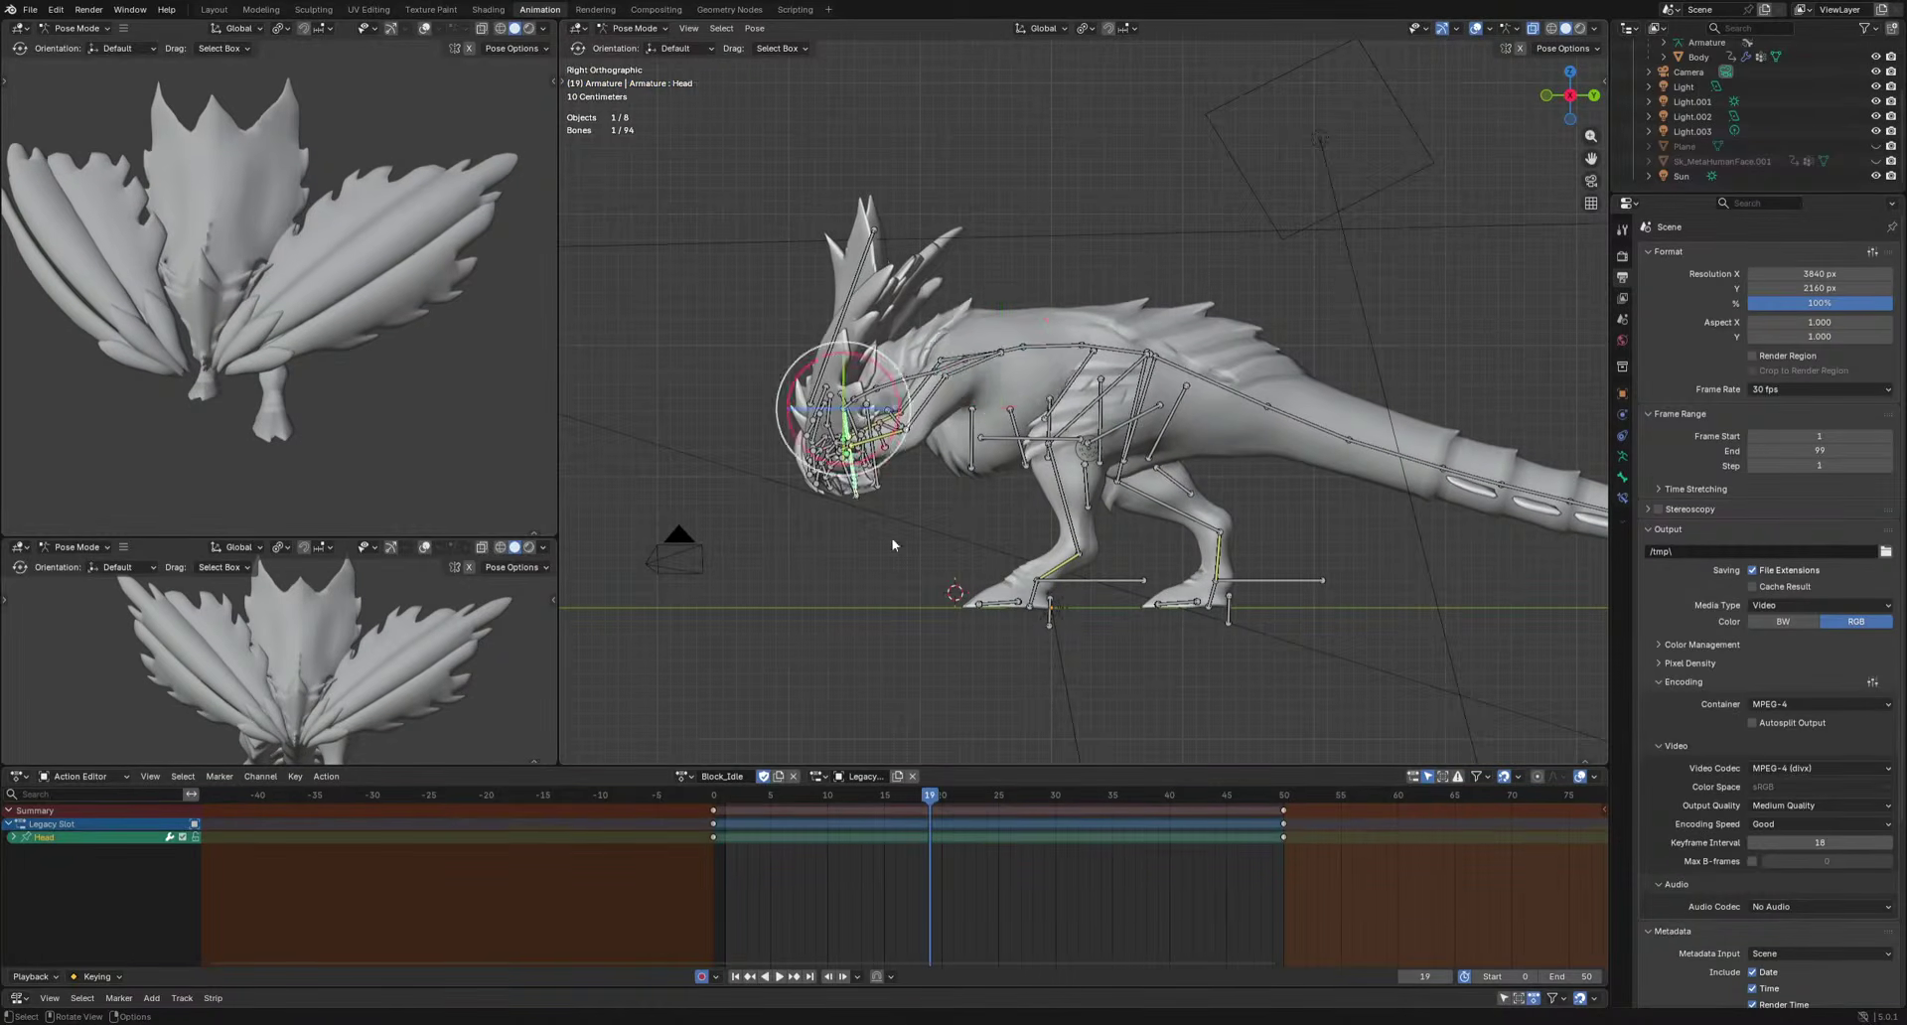
pyautogui.scroll(3, 850, 485)
pyautogui.click(684, 552)
pyautogui.keyDown('shift'); pyautogui.moveTo(876, 604); pyautogui.dragTo(1034, 584, button='middle'); pyautogui.keyUp('shift')
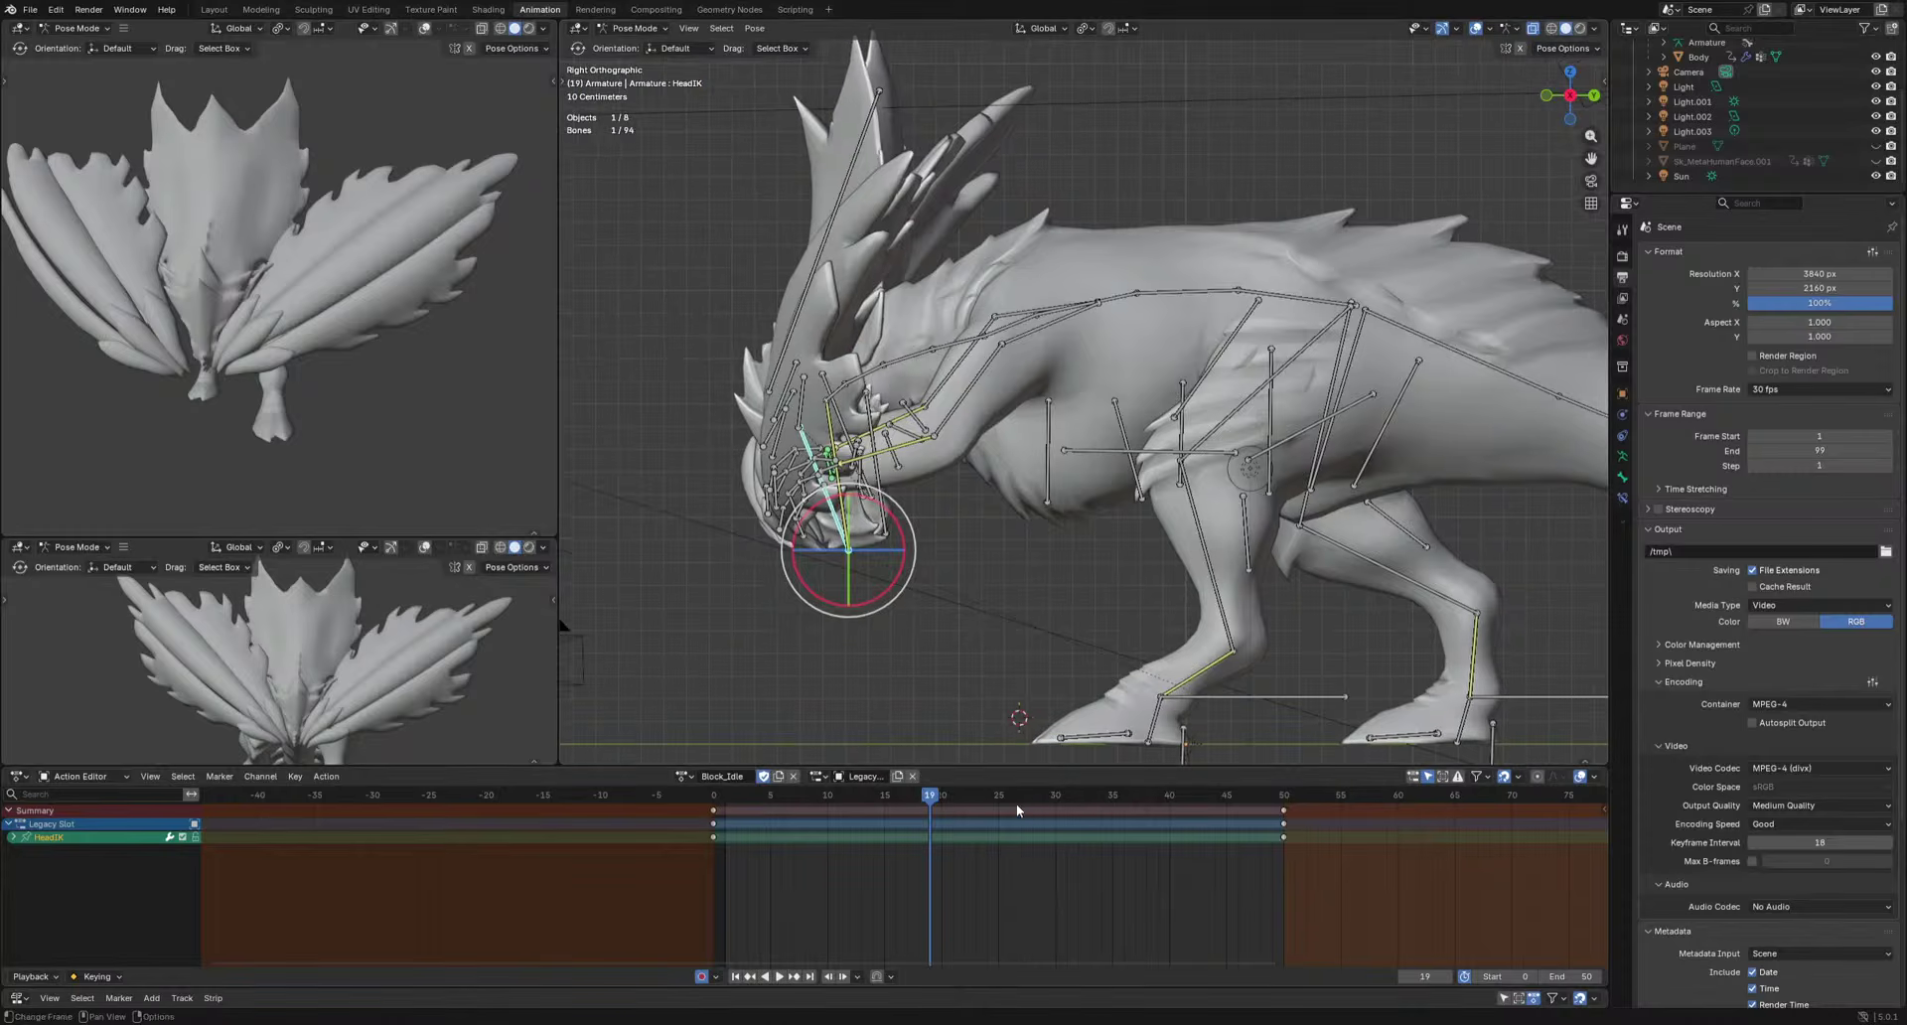
pyautogui.click(998, 798)
pyautogui.press('g')
pyautogui.click(877, 599)
pyautogui.press('space')
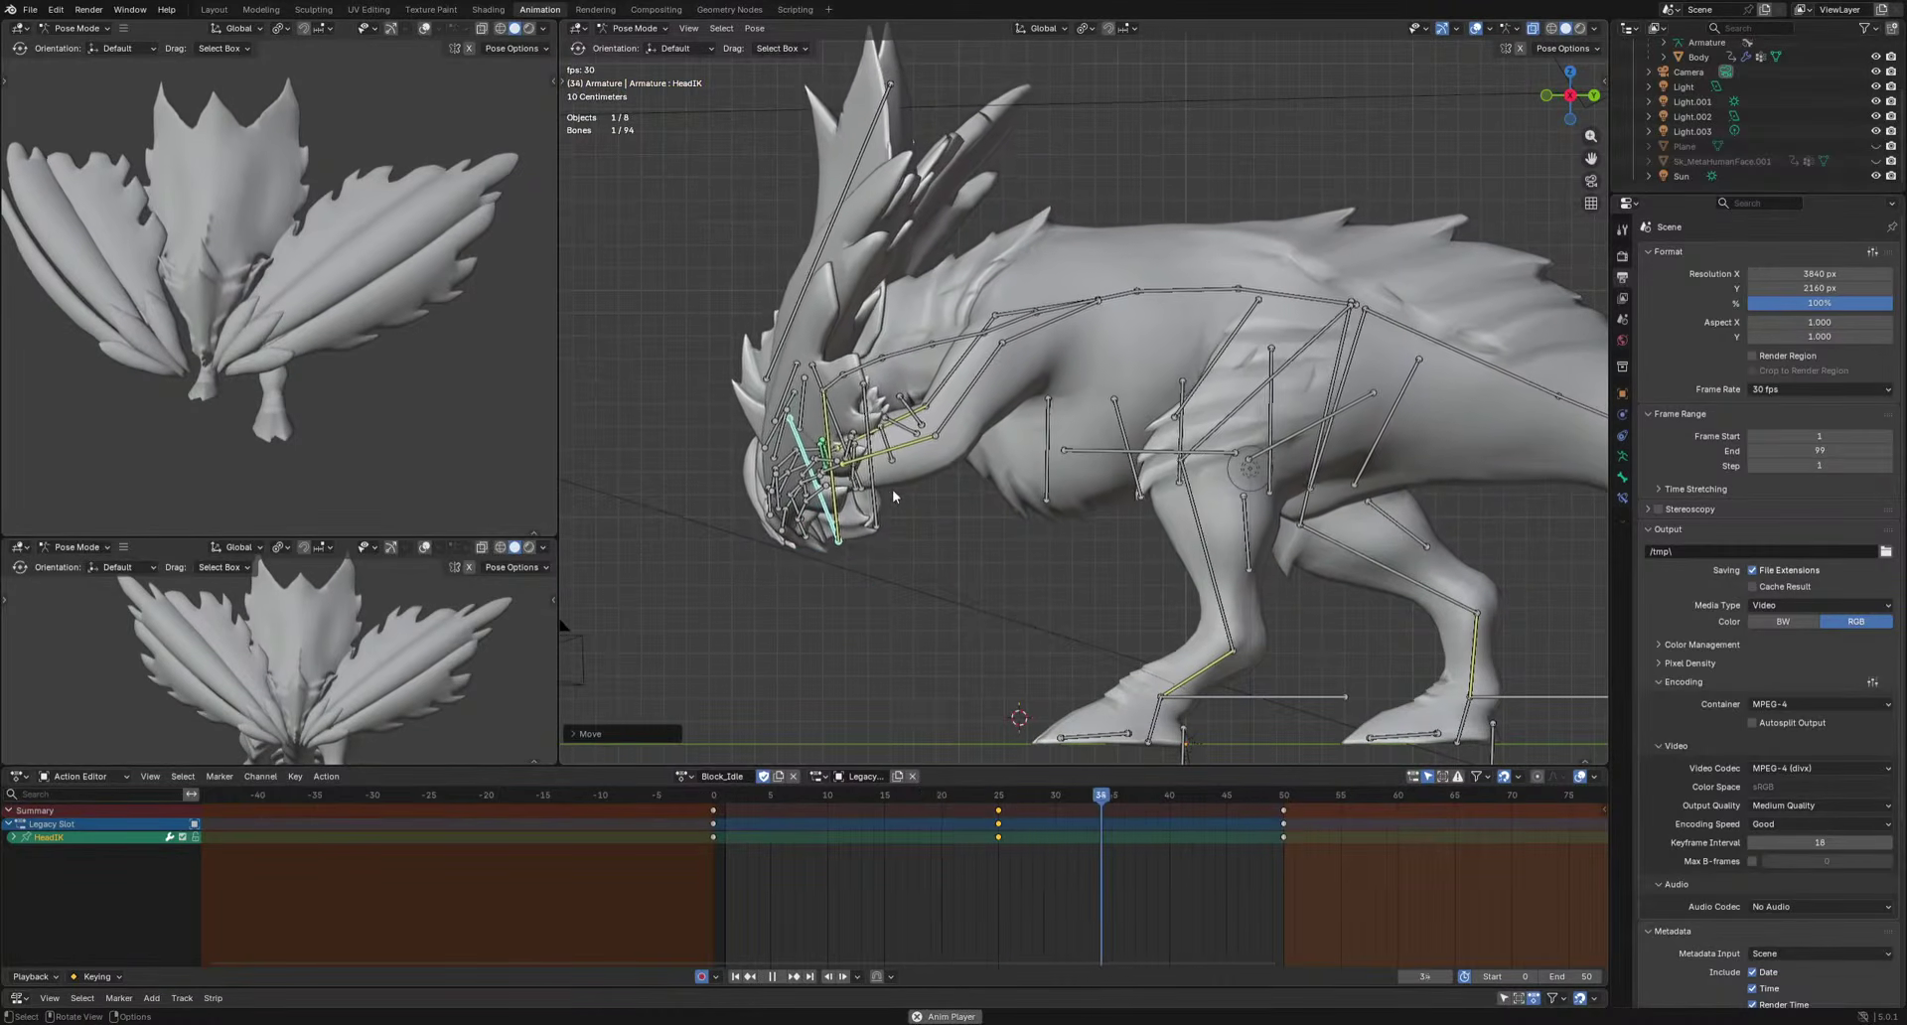
pyautogui.moveTo(891, 489); pyautogui.dragTo(1059, 506, button='middle')
pyautogui.press('space')
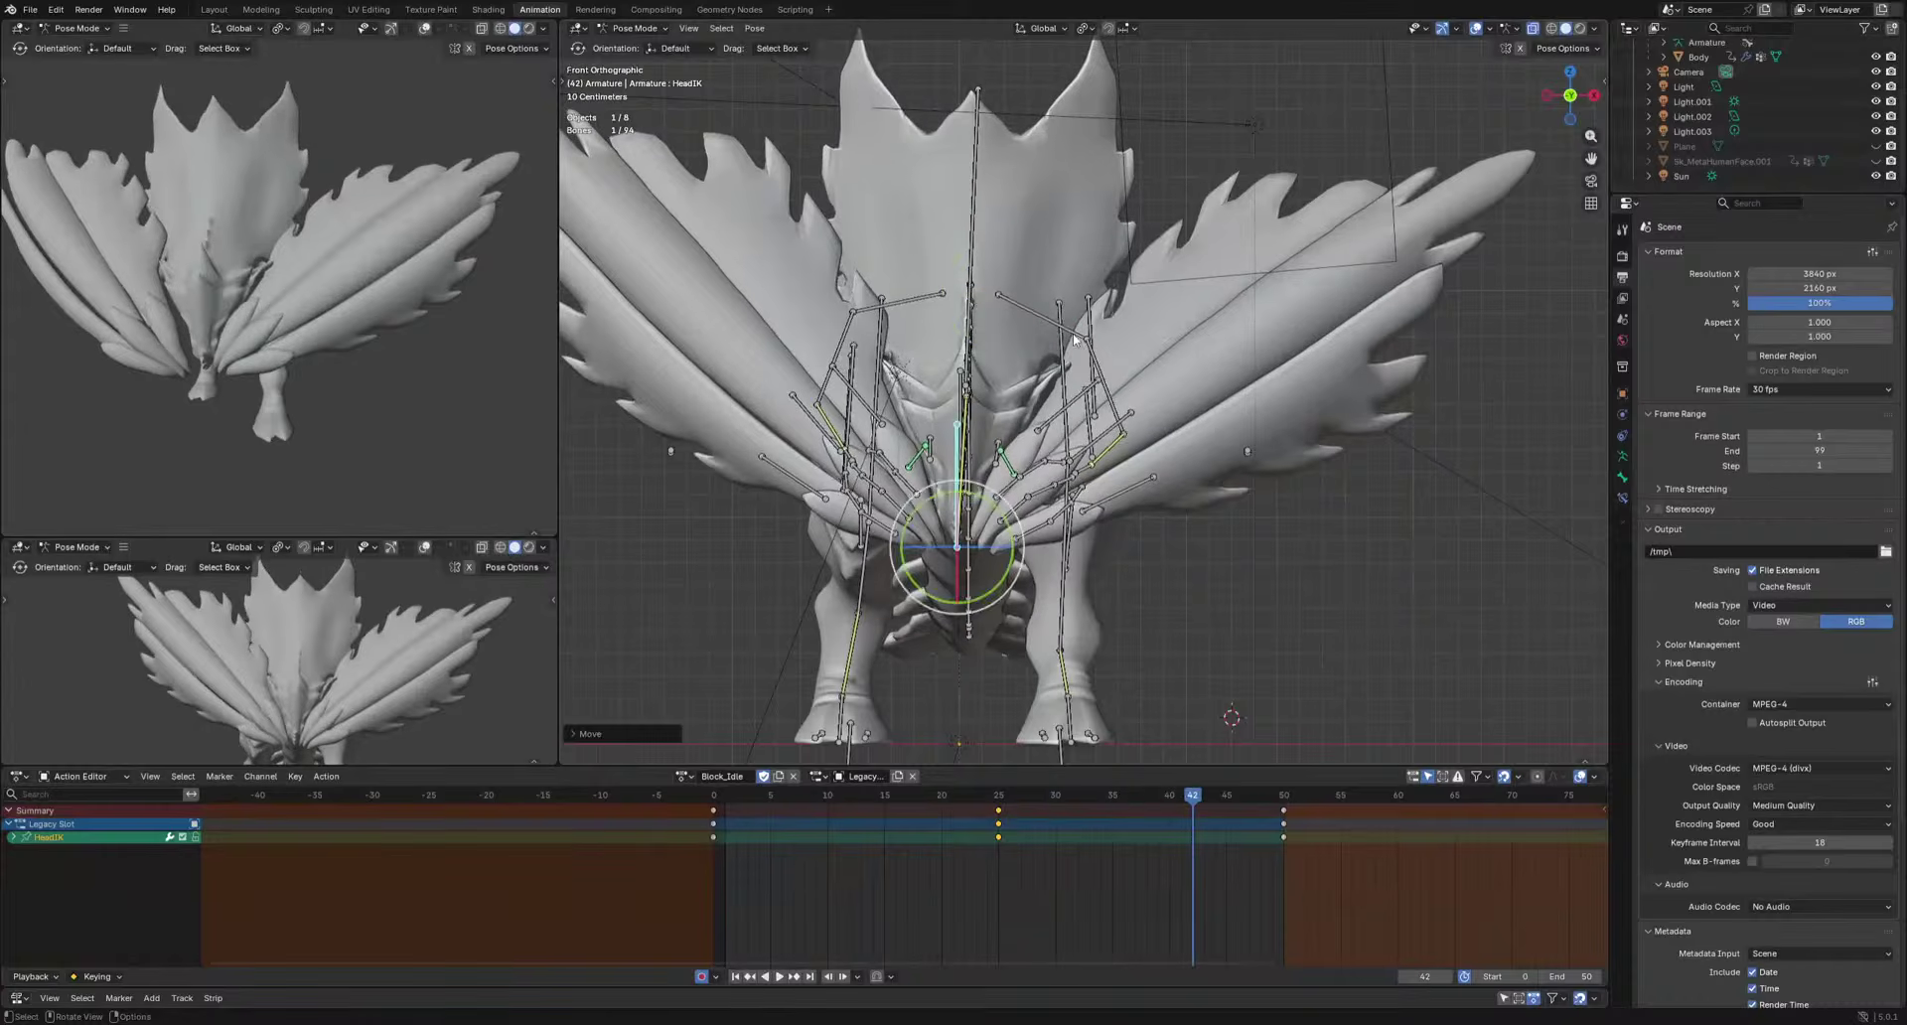
# Rotate the Shoulder.L bone slightly at frame 25 in the front view and play back the motion.
pyautogui.click(1066, 328)
pyautogui.press('Down')
pyautogui.press('r')
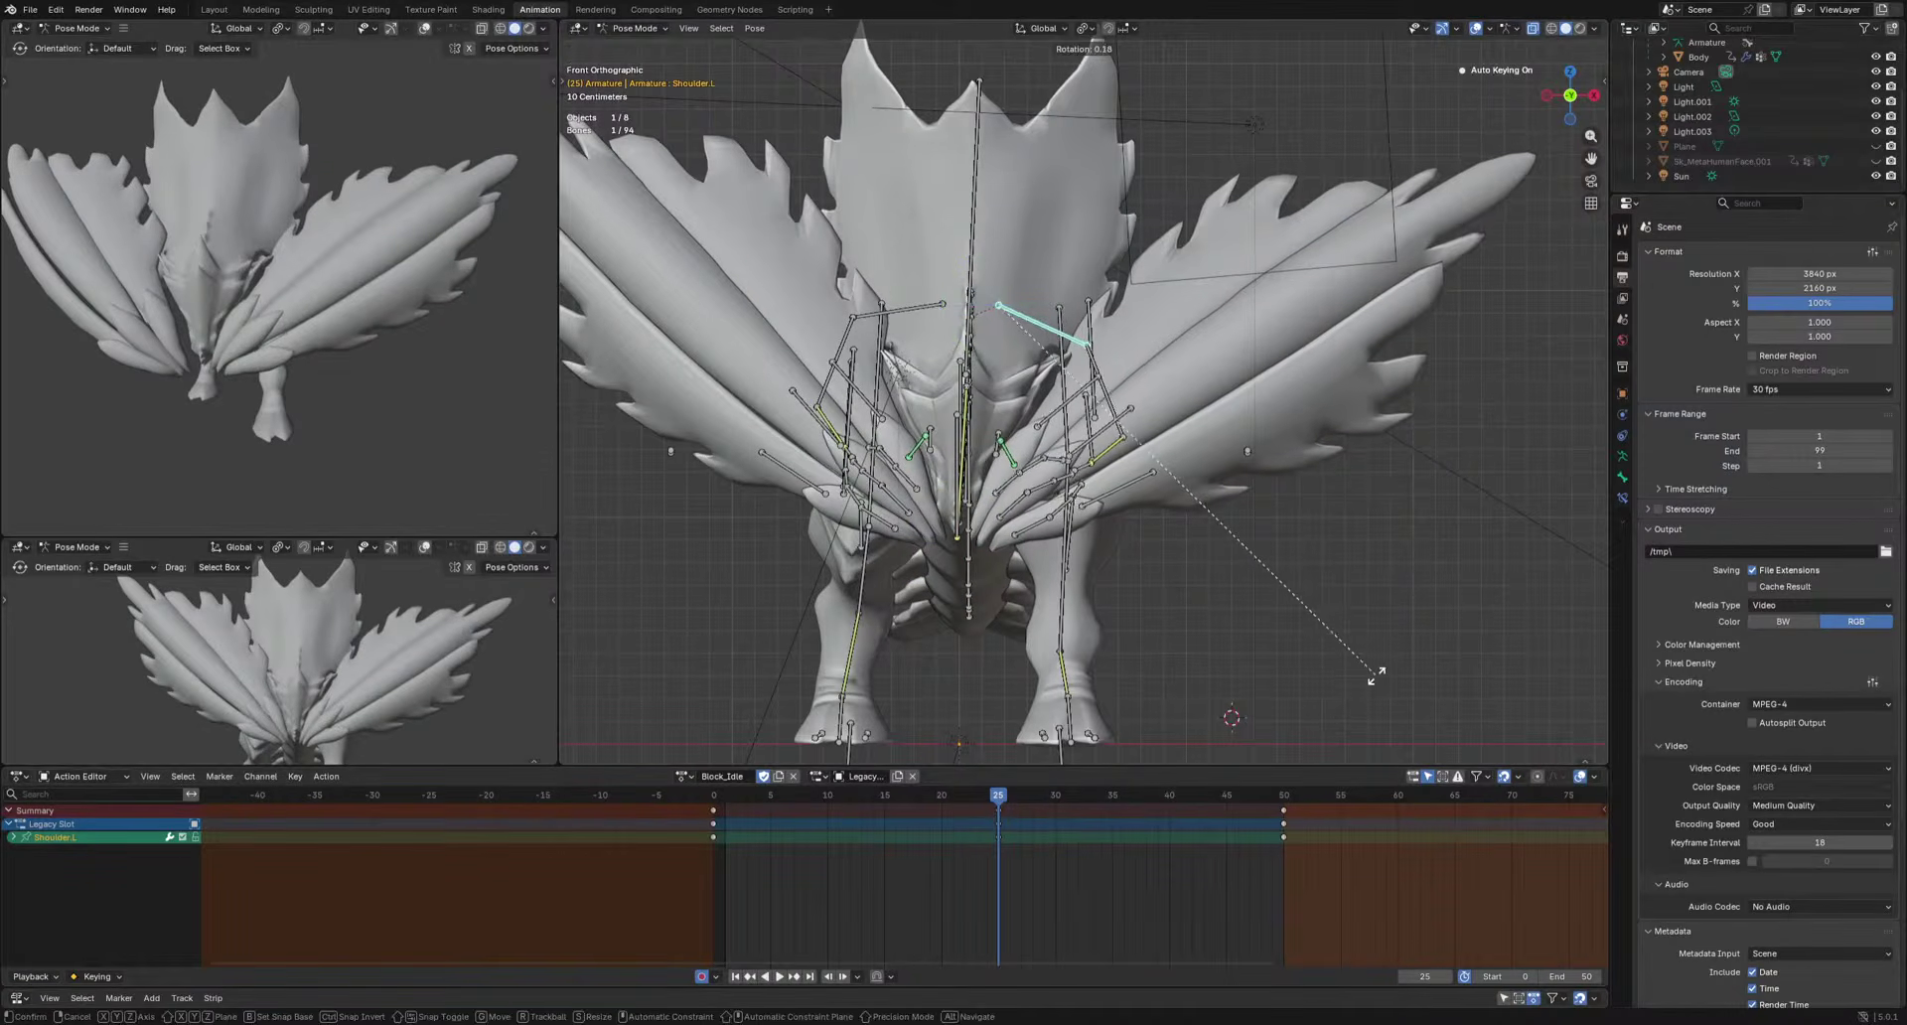
pyautogui.click(1382, 672)
pyautogui.press('space')
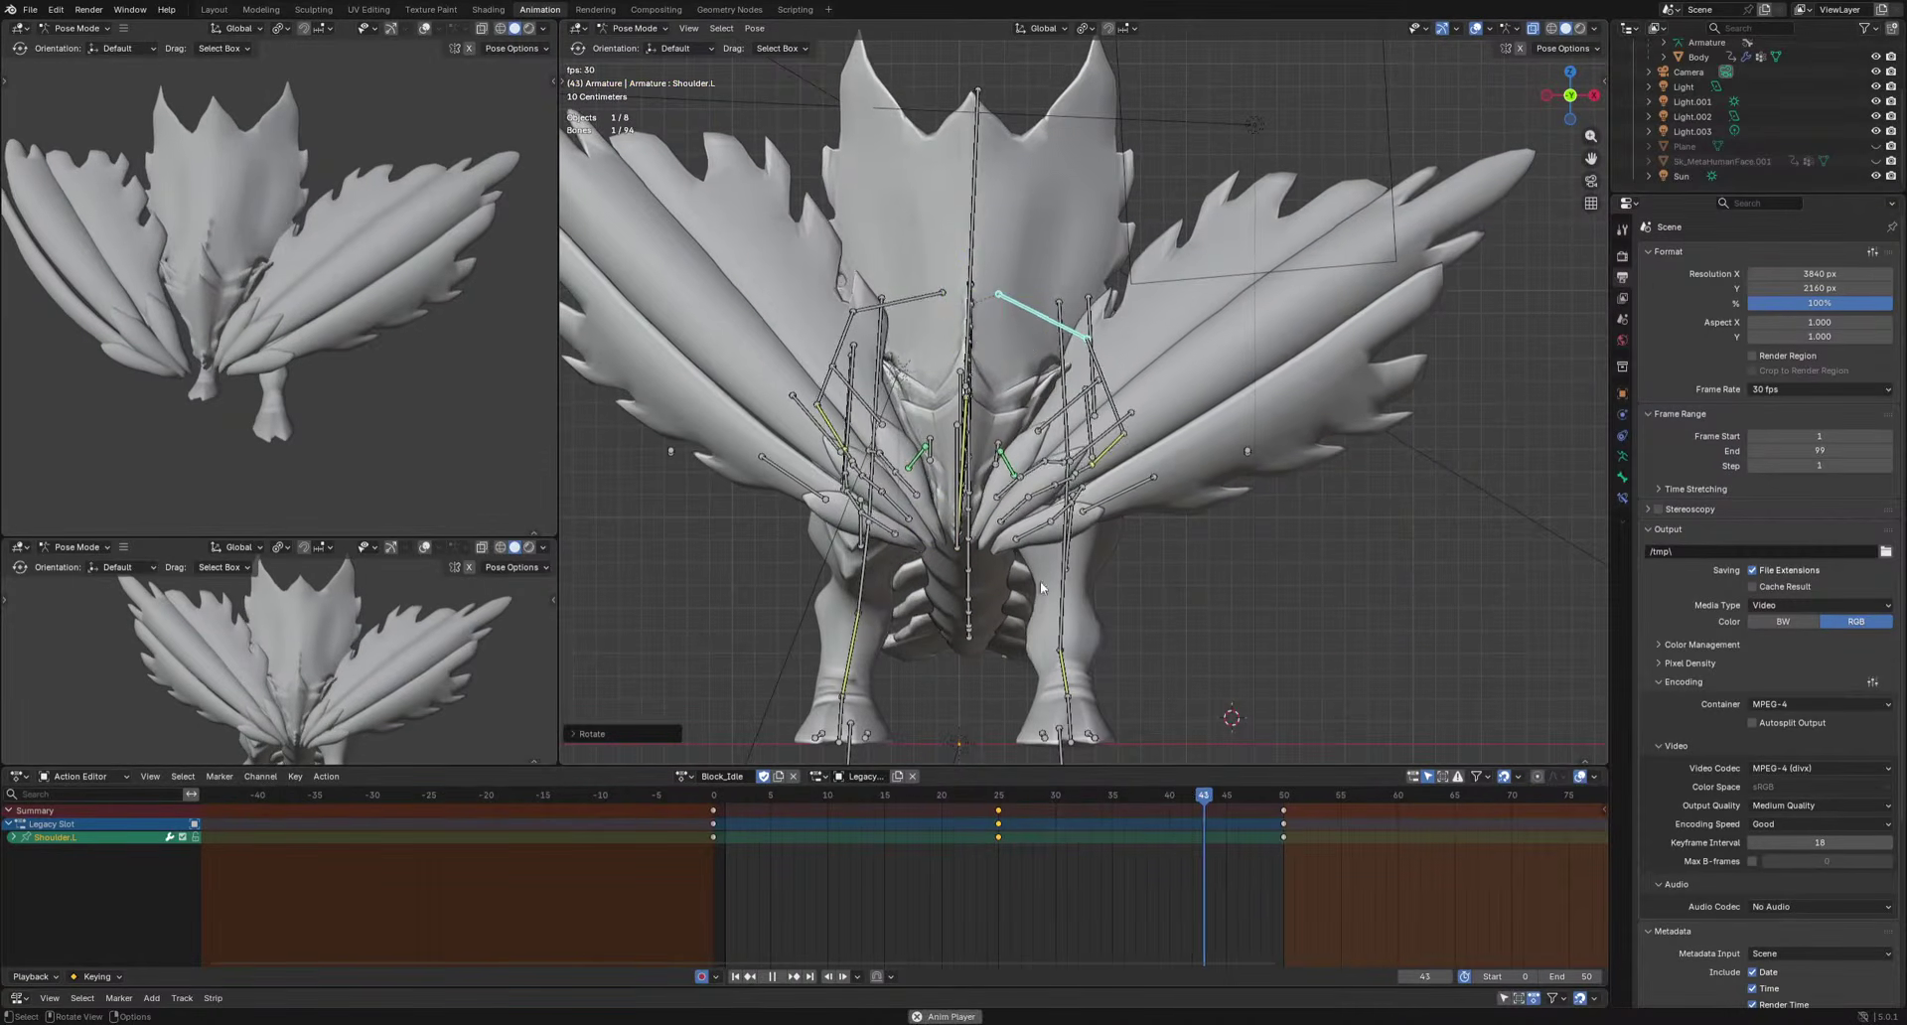
pyautogui.press('space')
# Rotate the UpperArm.R bone slightly at frame 25 in the front view.
pyautogui.click(841, 352)
pyautogui.press('Down')
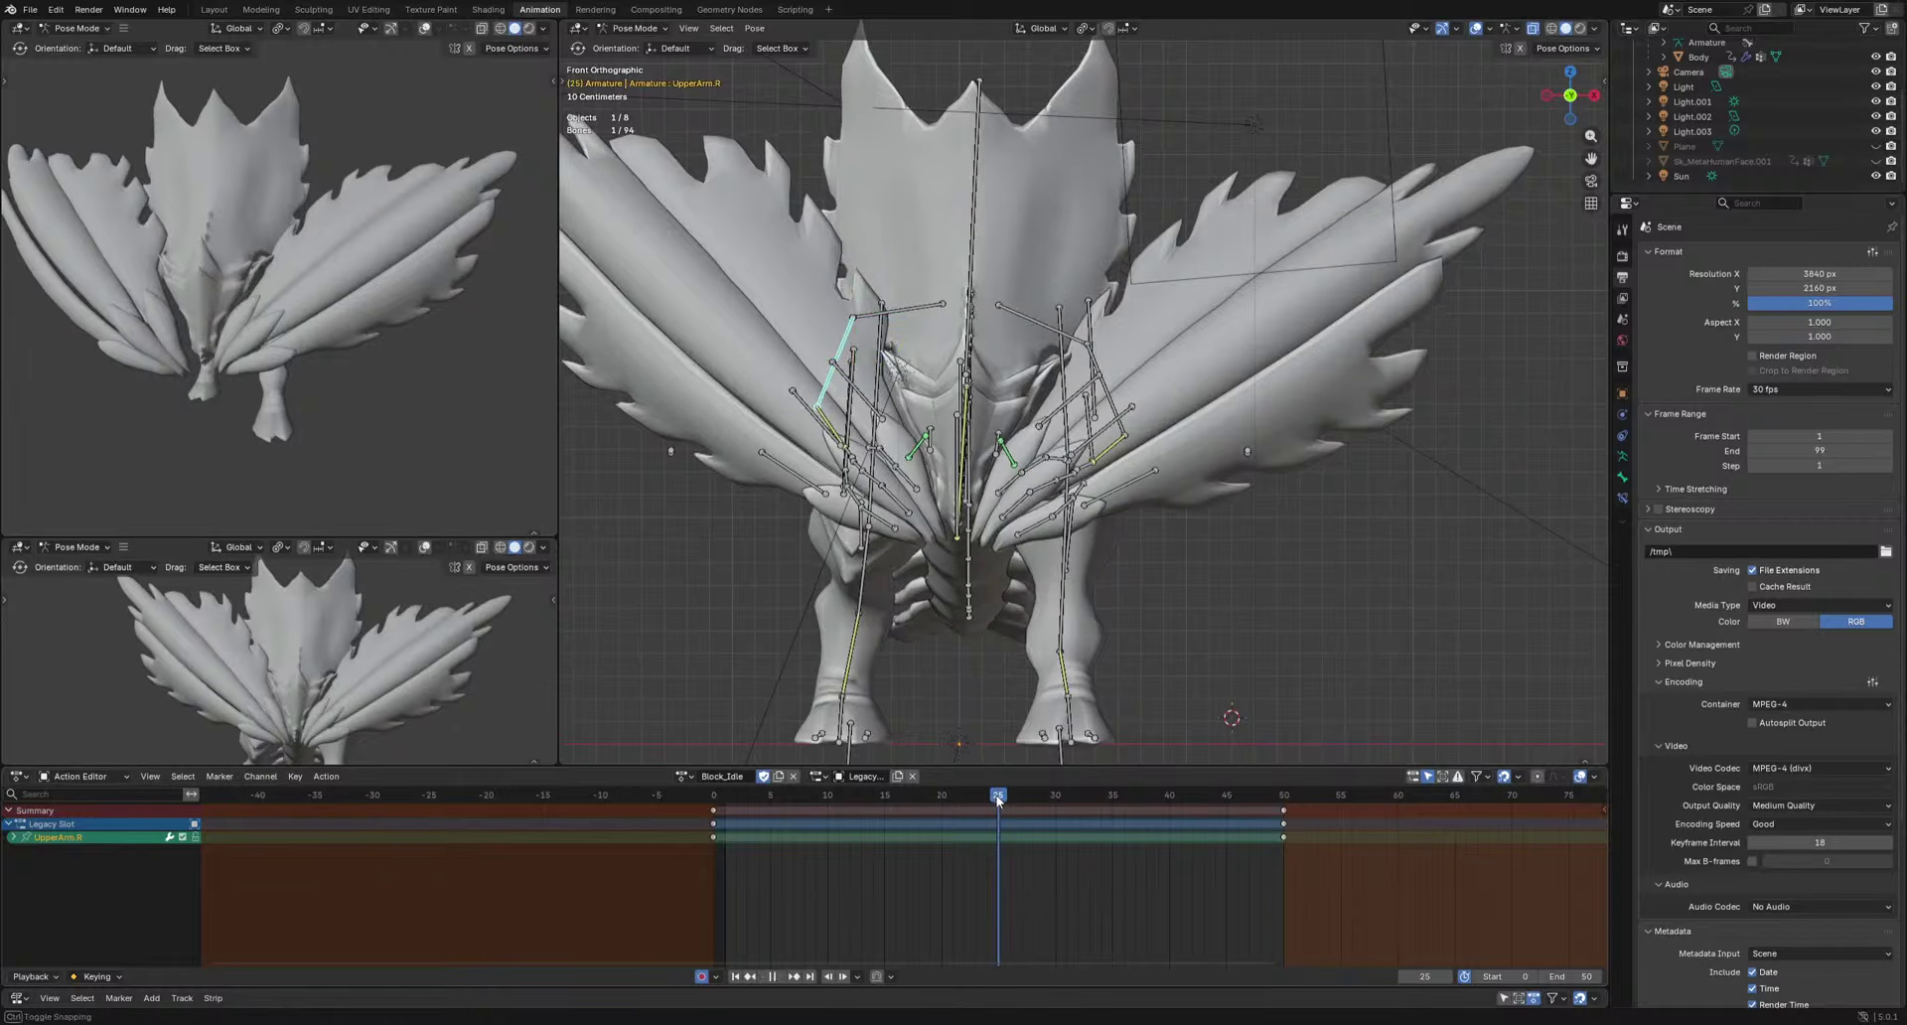
pyautogui.press('r')
pyautogui.click(1337, 646)
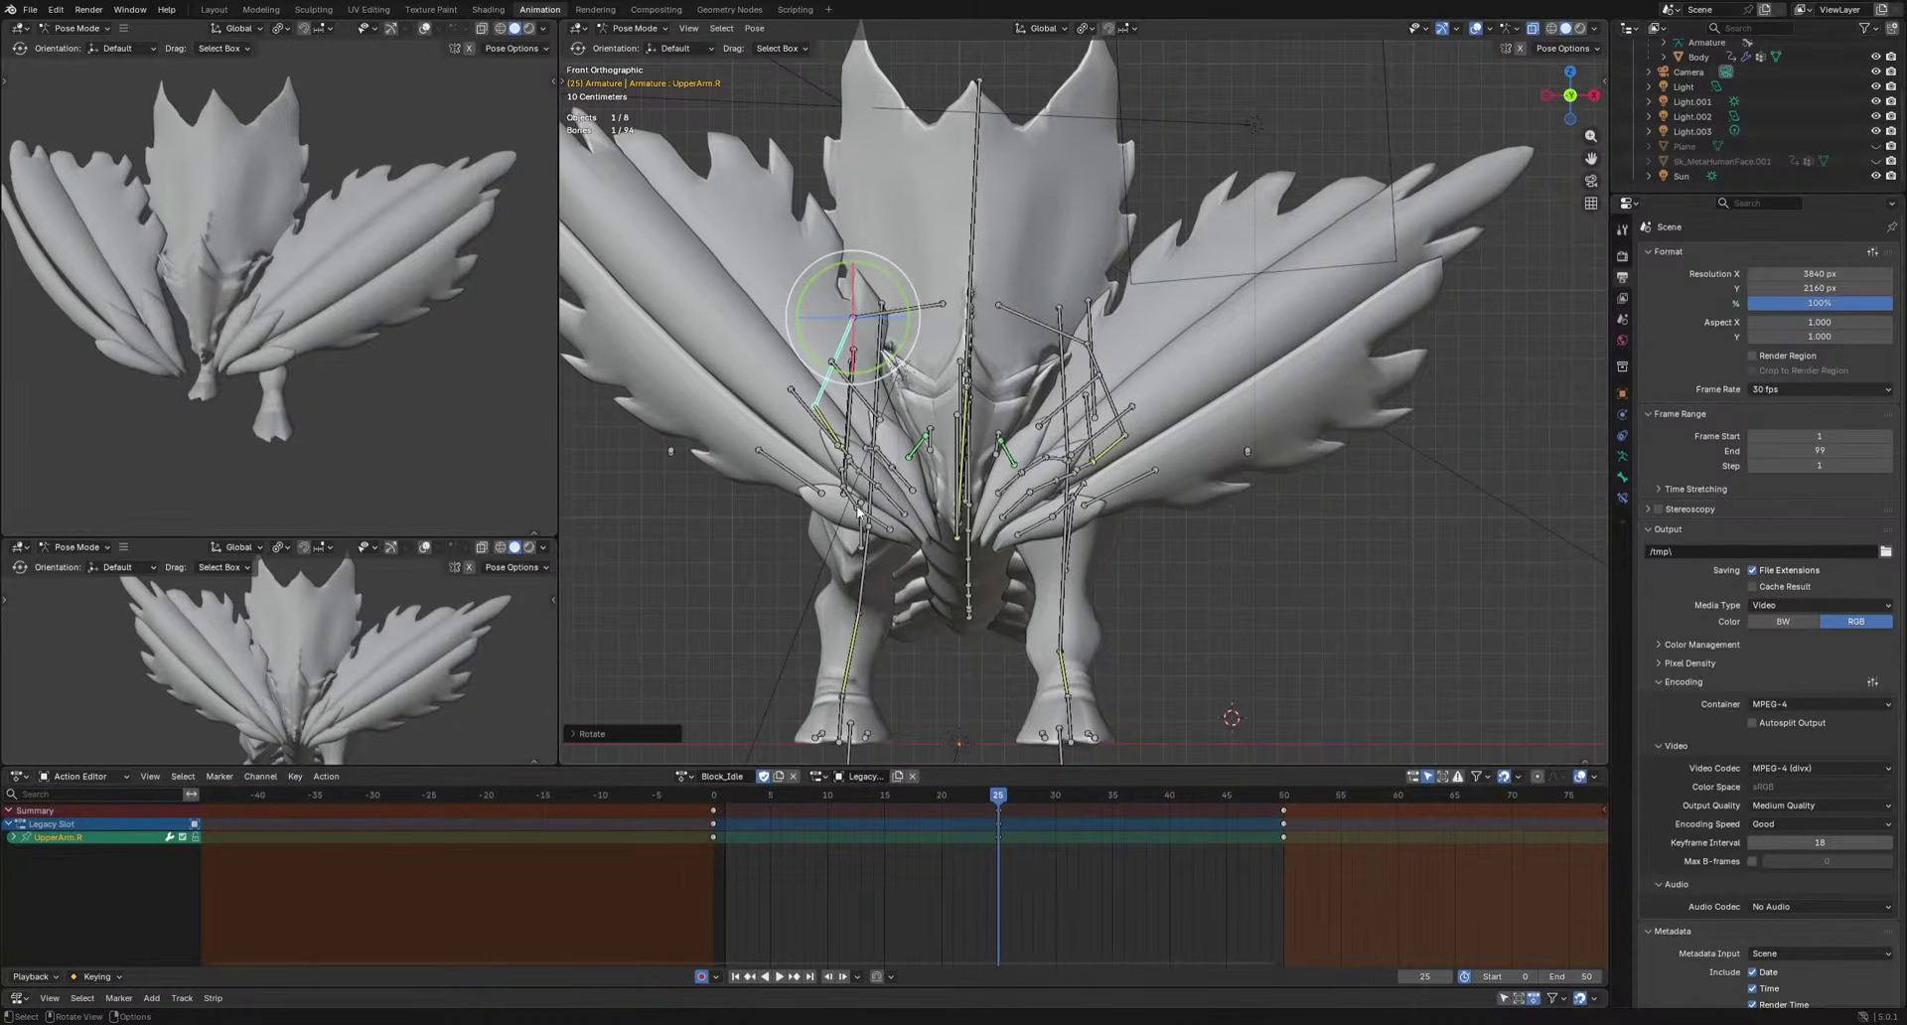
# Rotate and keyframe the Hand.R bone at frame 25, and play back the animation from several angles.
pyautogui.moveTo(858, 510); pyautogui.dragTo(913, 532, button='middle')
pyautogui.click(861, 546)
pyautogui.press('KP_1')
pyautogui.press('r')
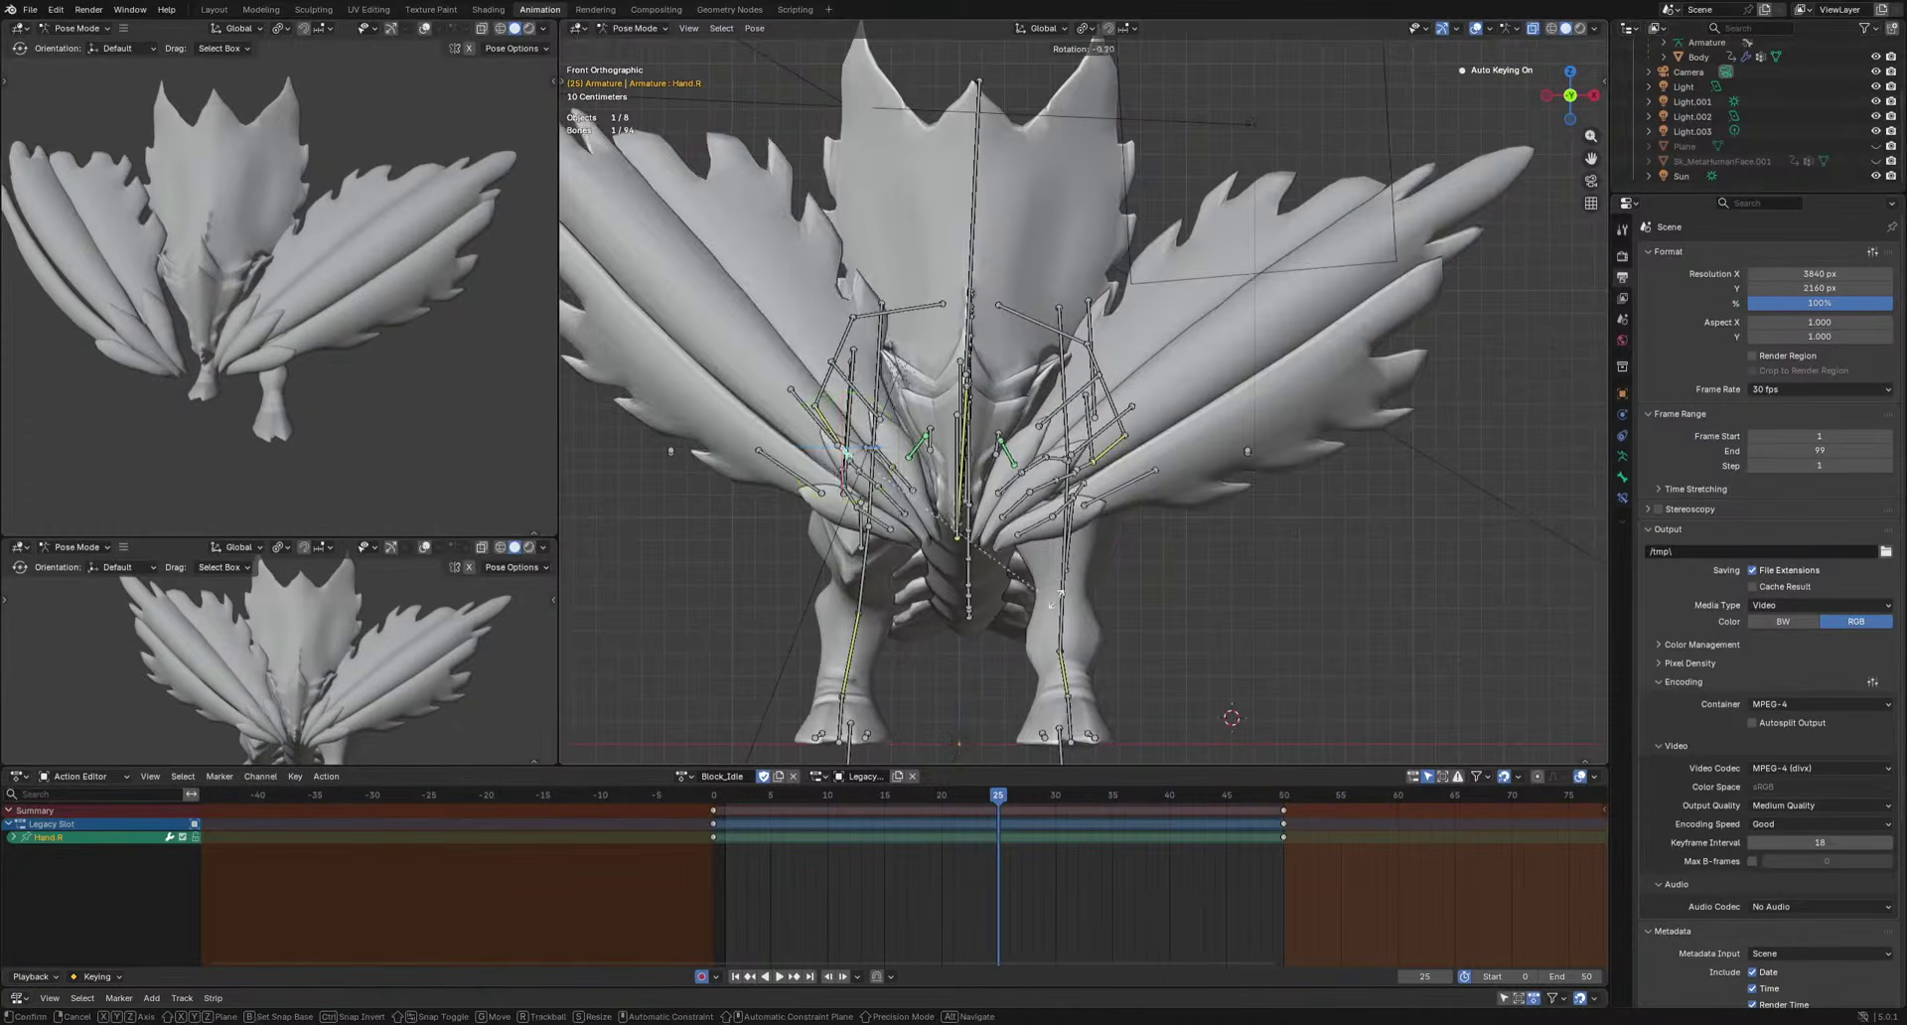
pyautogui.click(1074, 609)
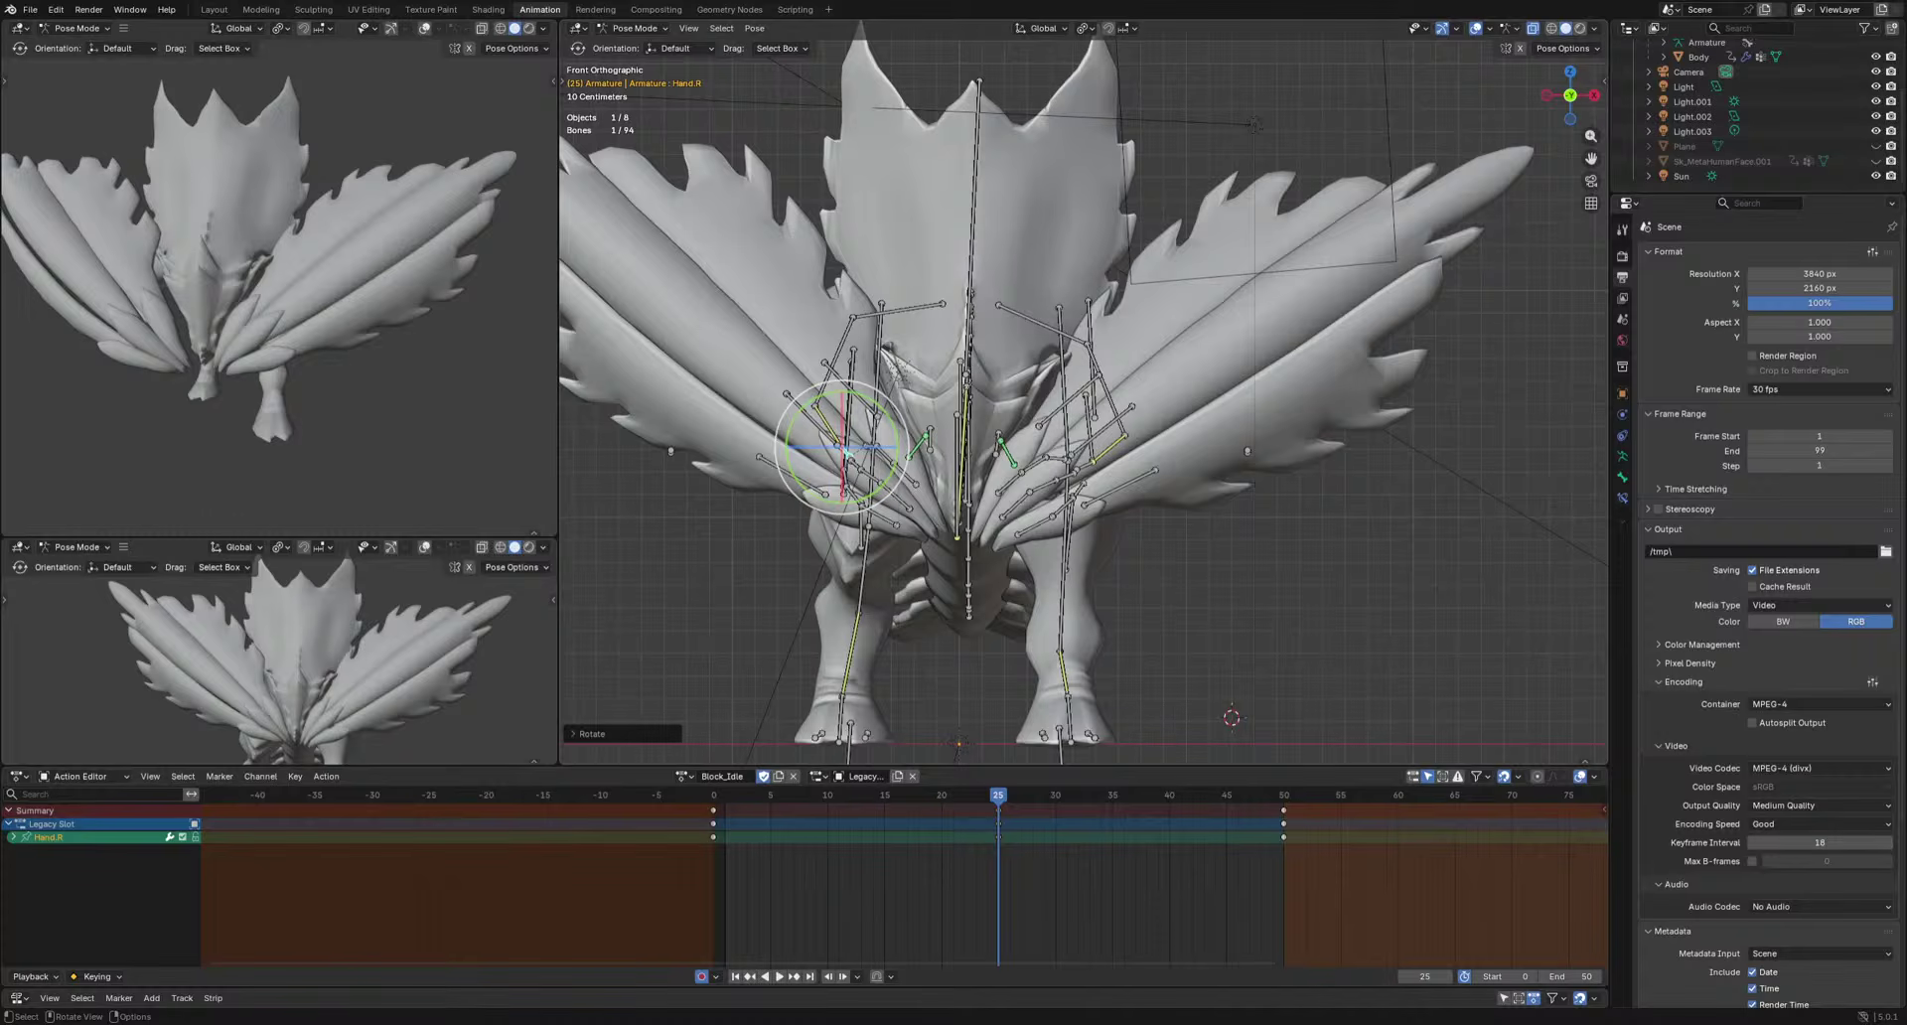
pyautogui.press('i')
pyautogui.press('space')
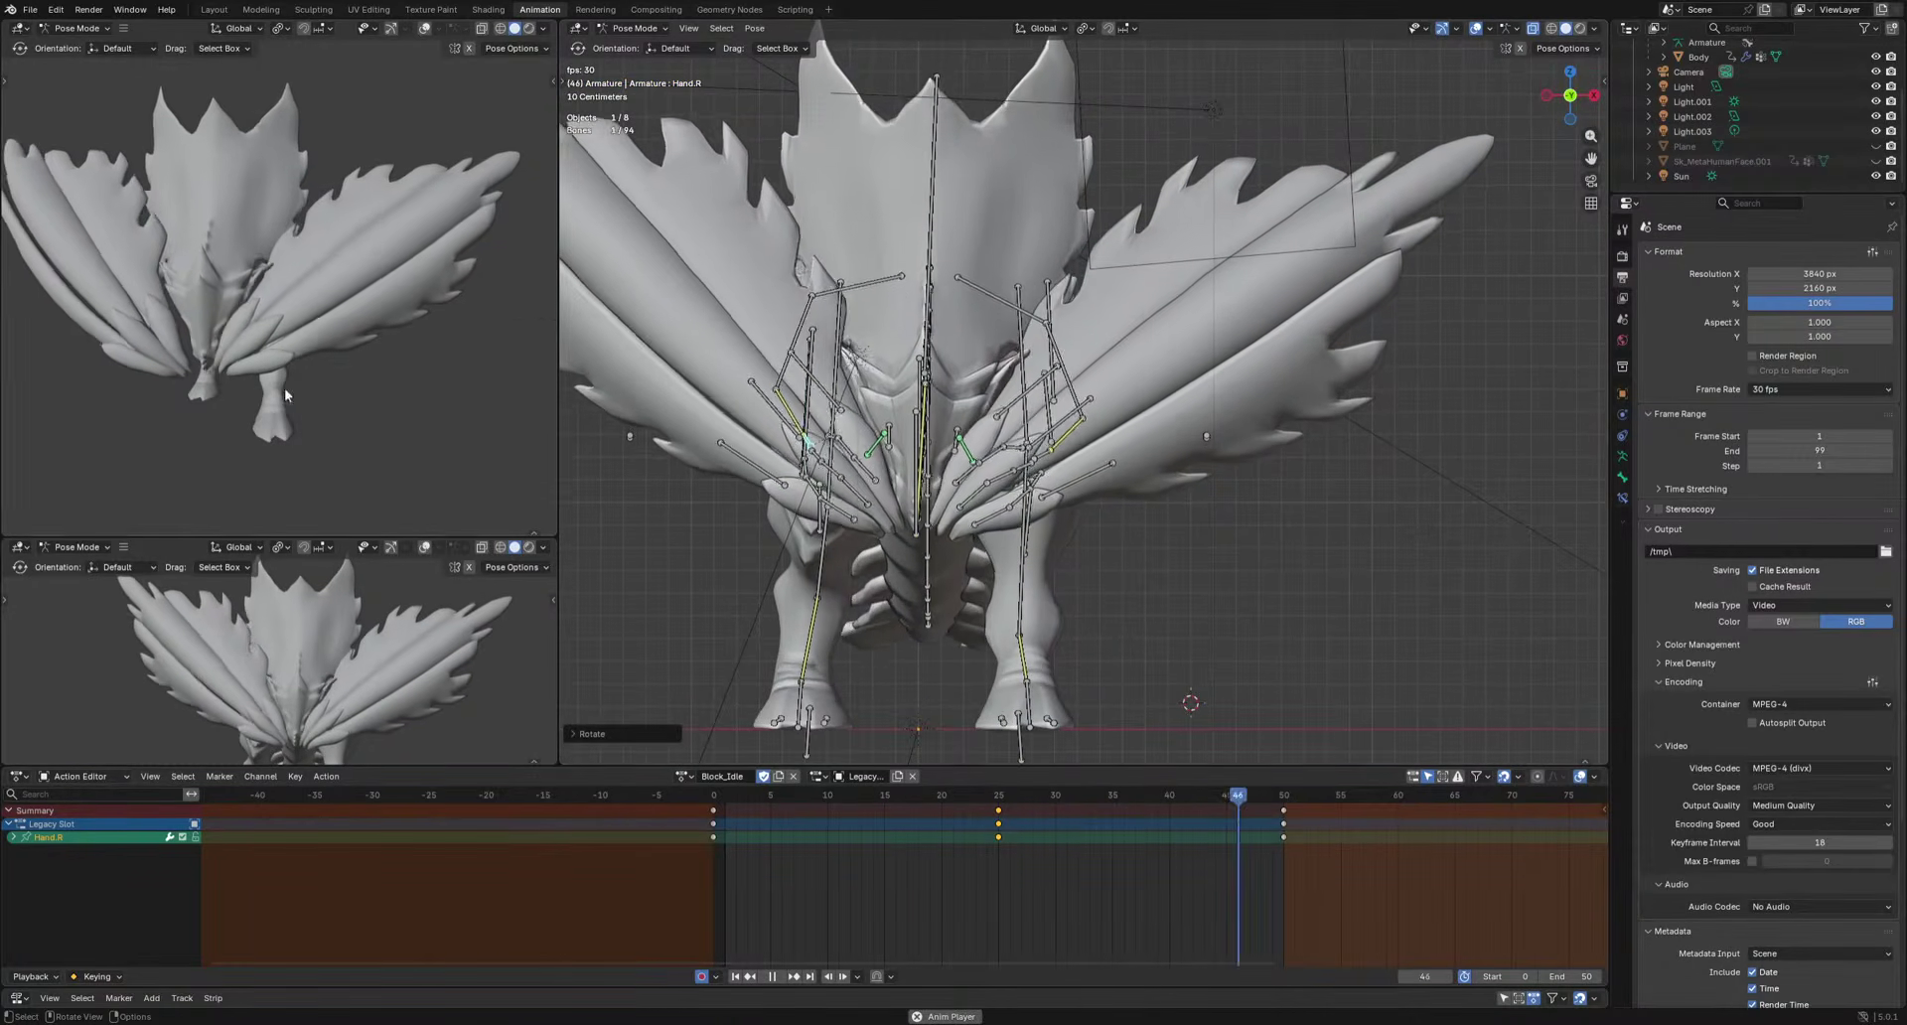
pyautogui.moveTo(284, 387); pyautogui.dragTo(164, 427, button='middle')
pyautogui.press('space')
# Stretch the keyframes of all bones in time and shift them to run from frame 0 to 70.
pyautogui.moveTo(1336, 541); pyautogui.dragTo(1159, 580, button='middle')
pyautogui.click(1325, 399)
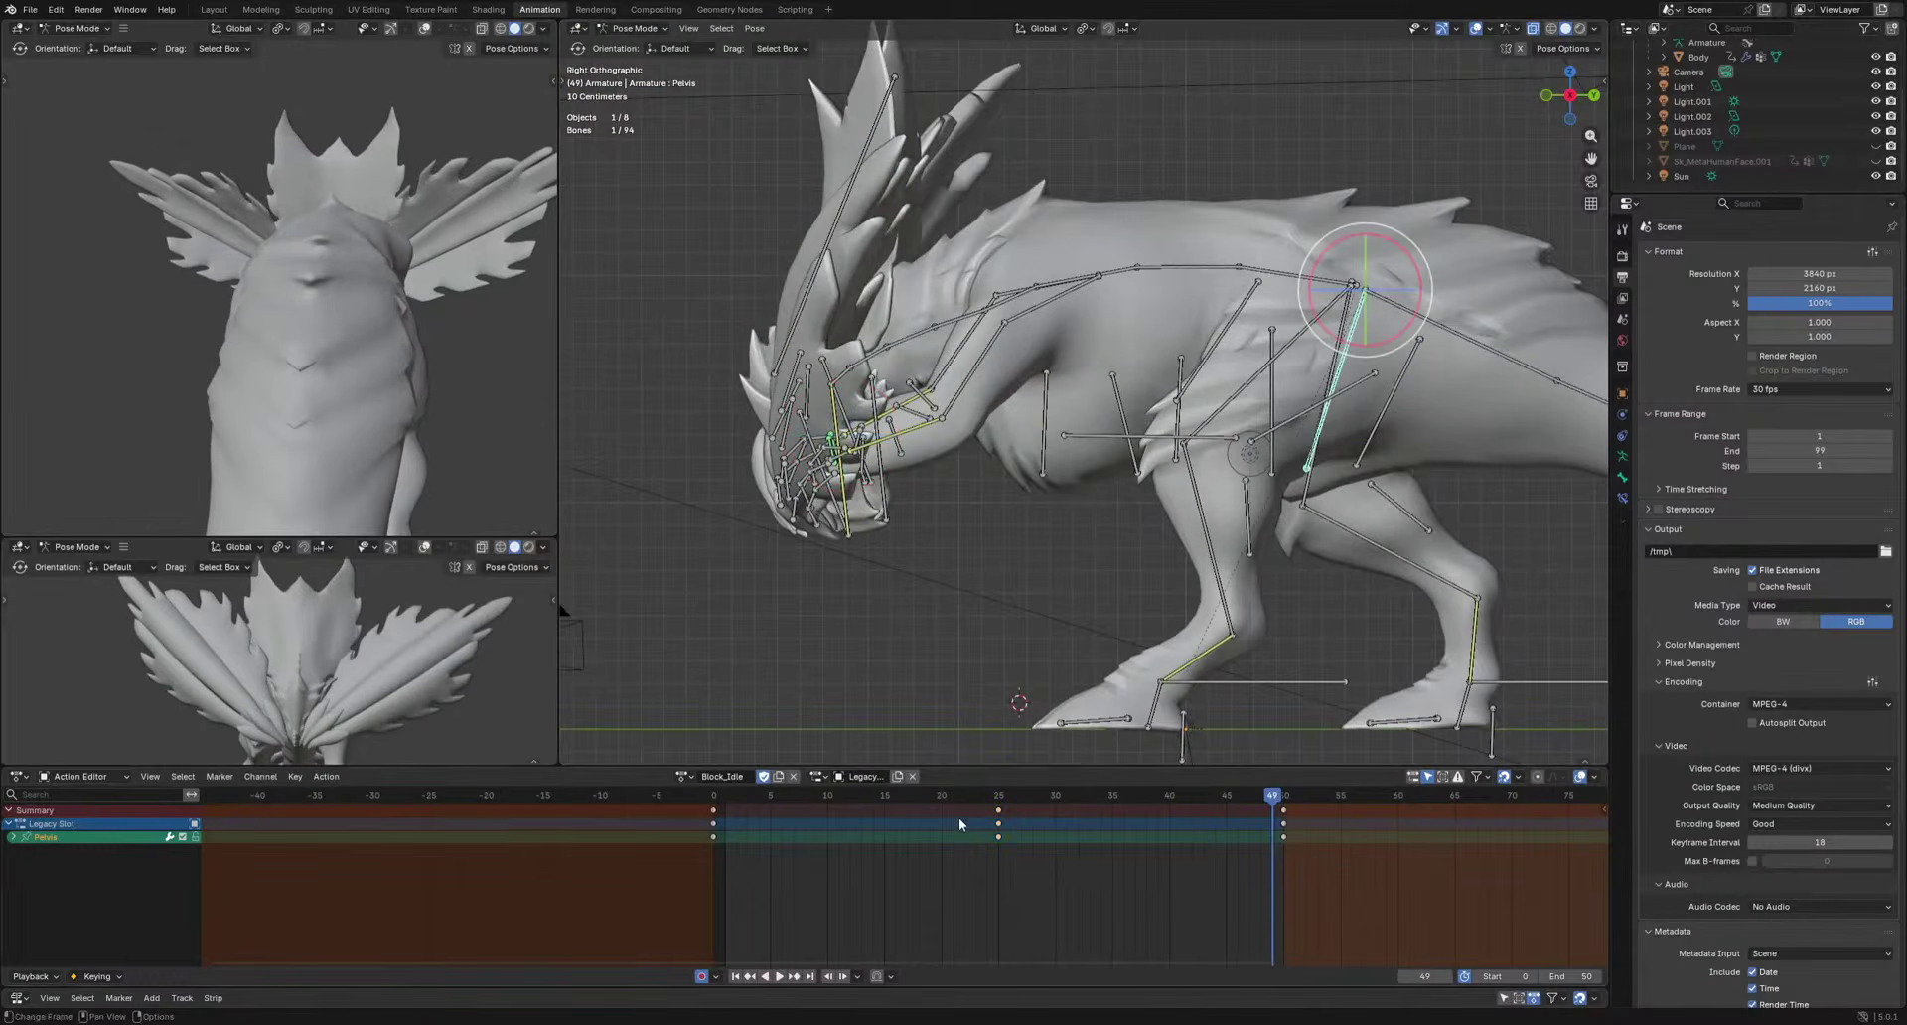
pyautogui.press('Down')
pyautogui.press('a')
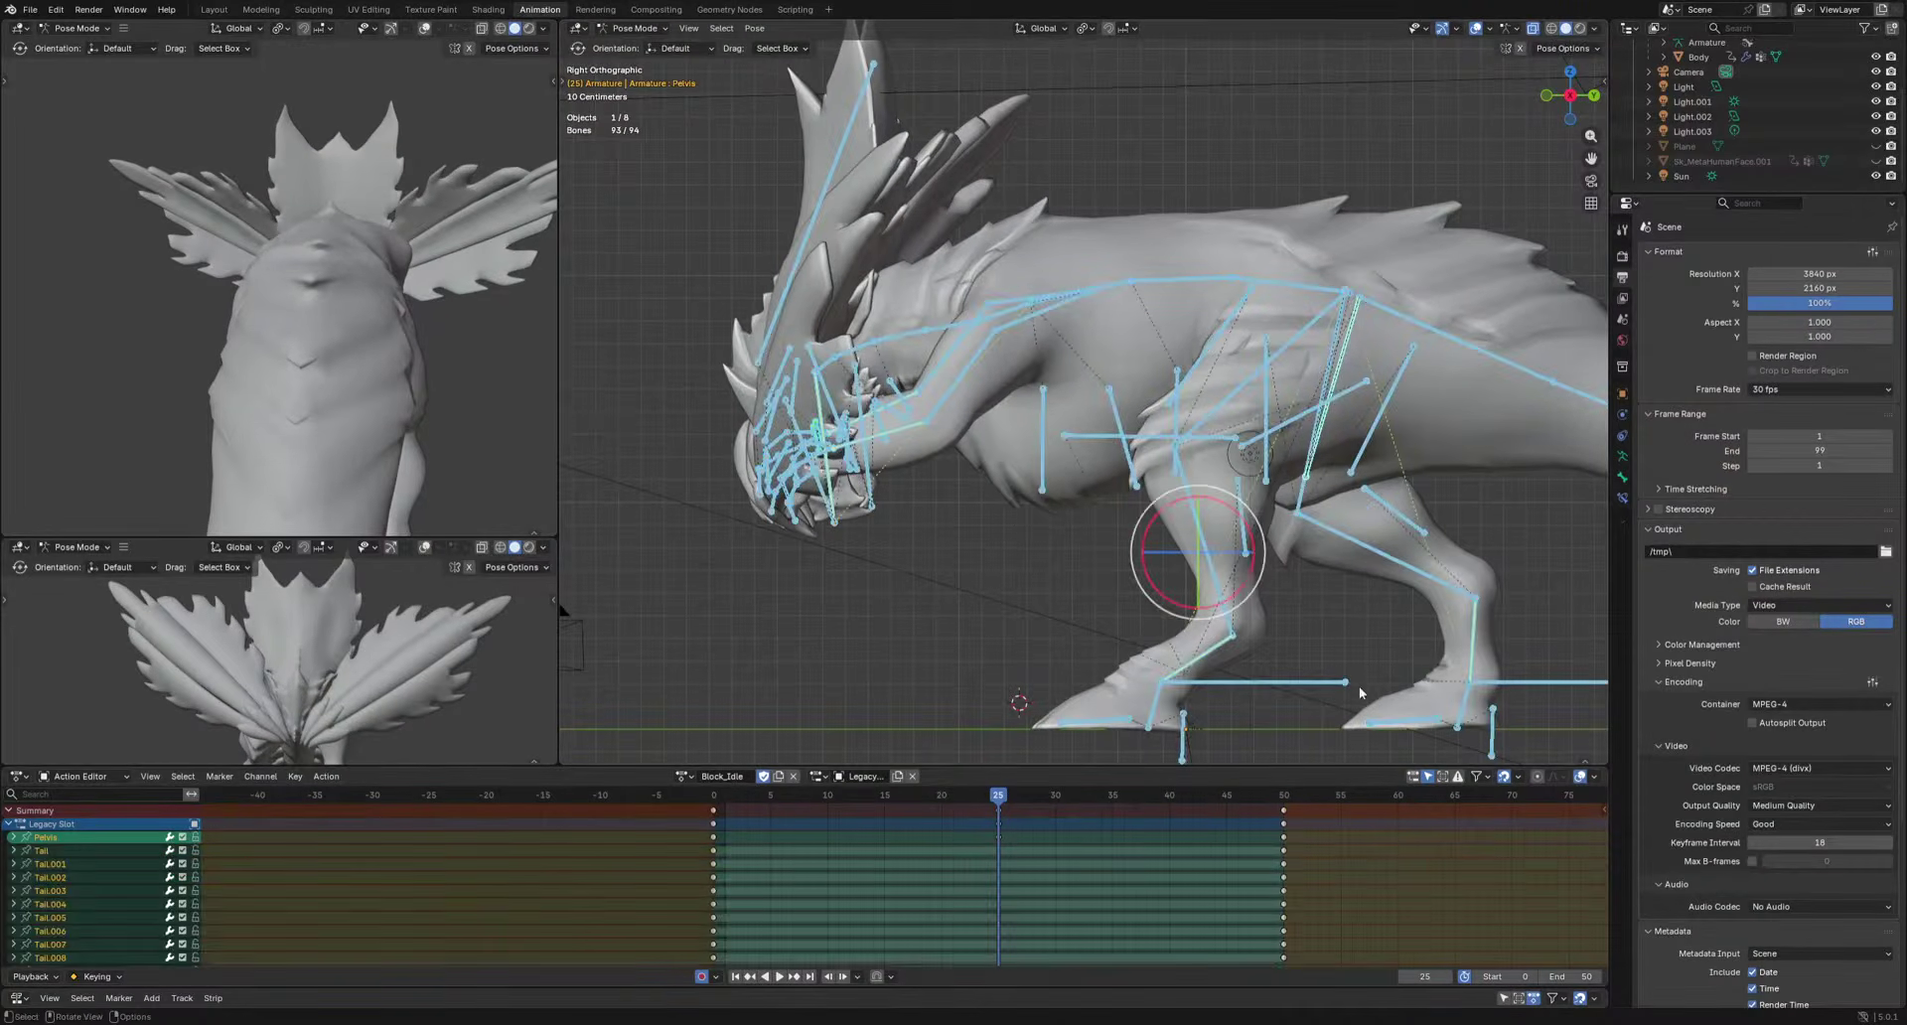
pyautogui.press('s')
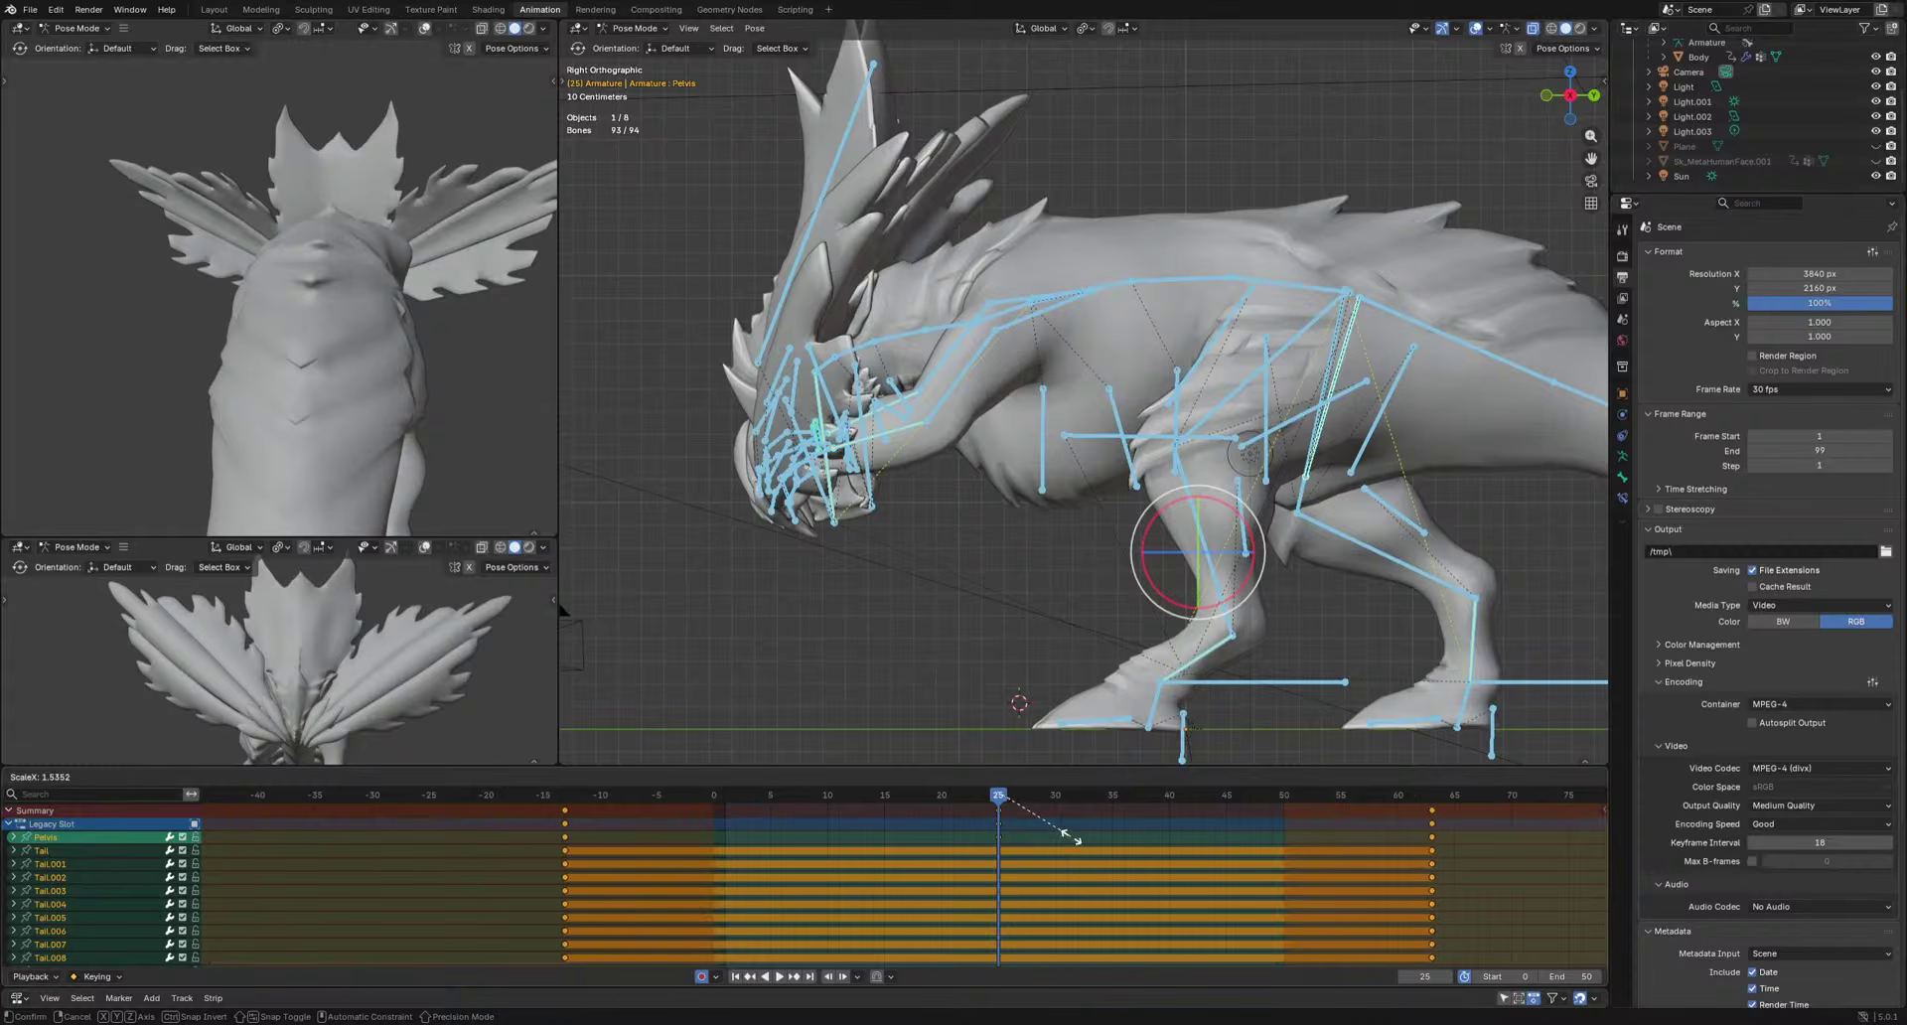
pyautogui.click(1065, 842)
pyautogui.press('g')
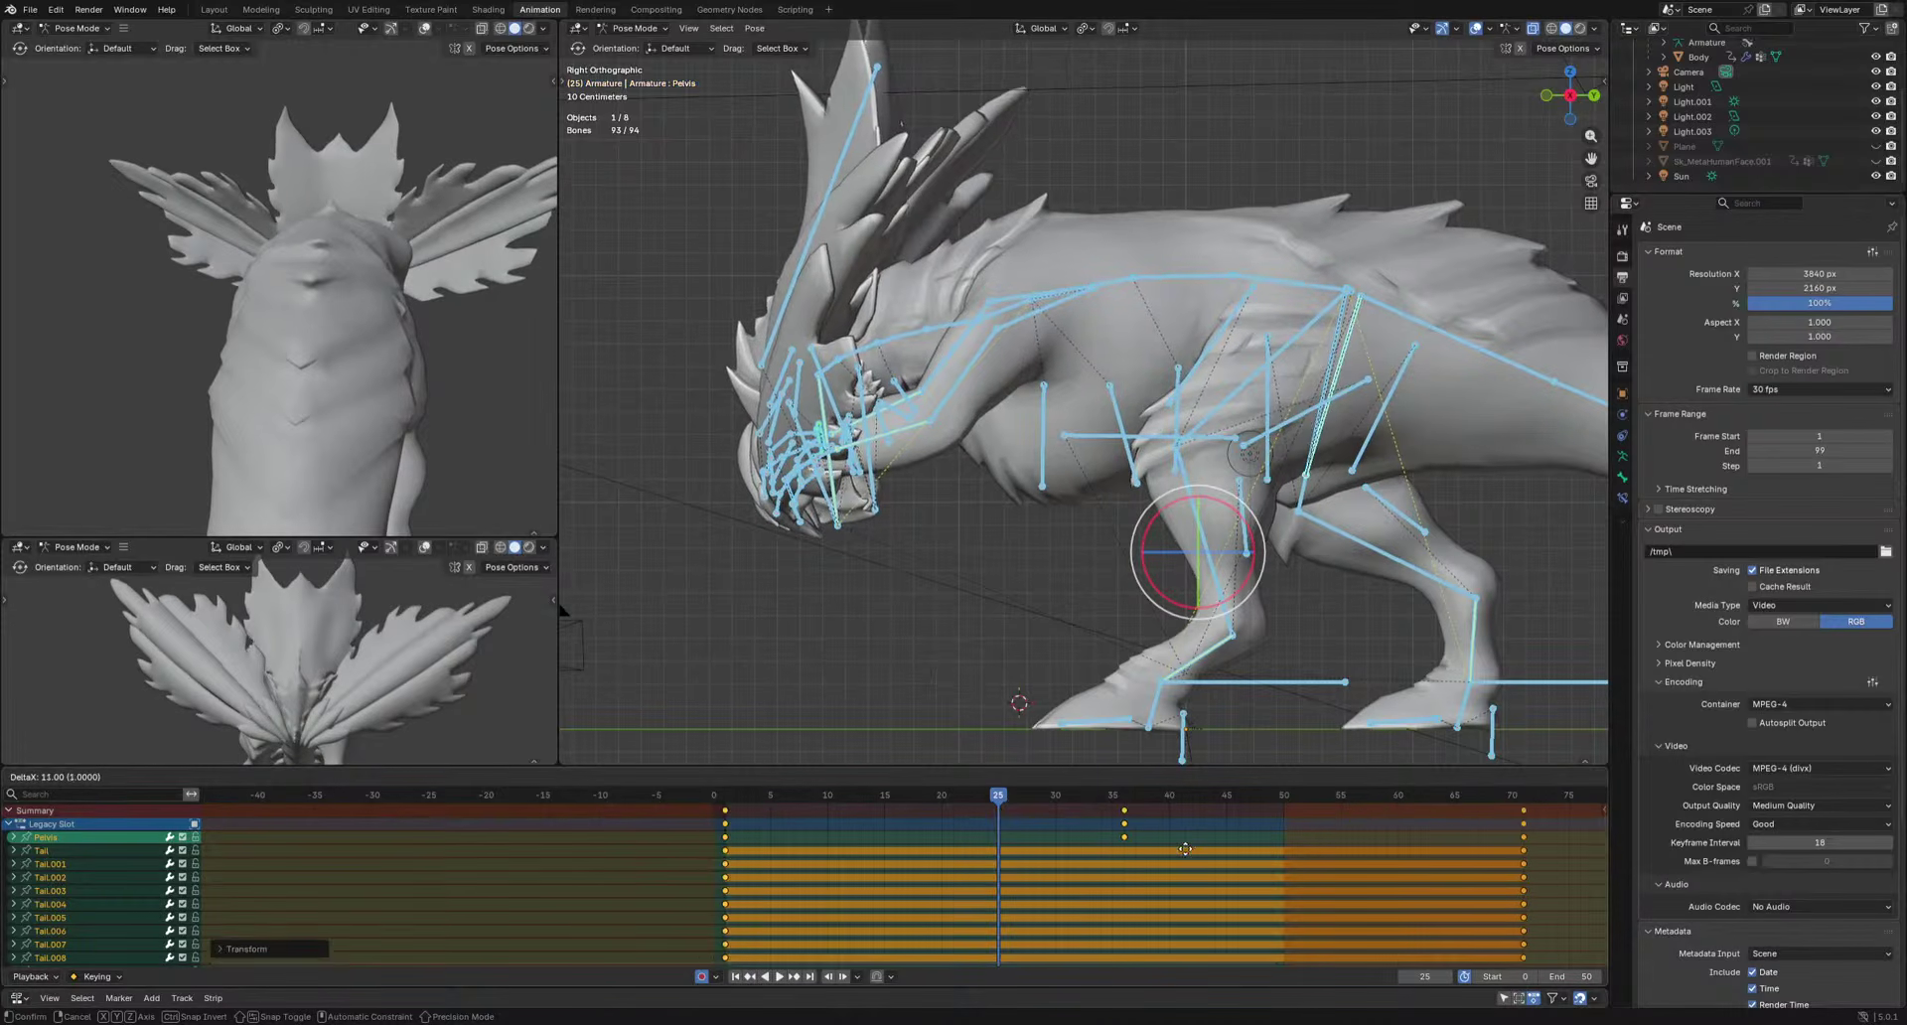
pyautogui.click(1175, 856)
# Set the preview range from frame 1 to 70 and play the animation.
pyautogui.moveTo(1284, 872); pyautogui.dragTo(1110, 873, button='middle')
pyautogui.scroll(-3, 1132, 873)
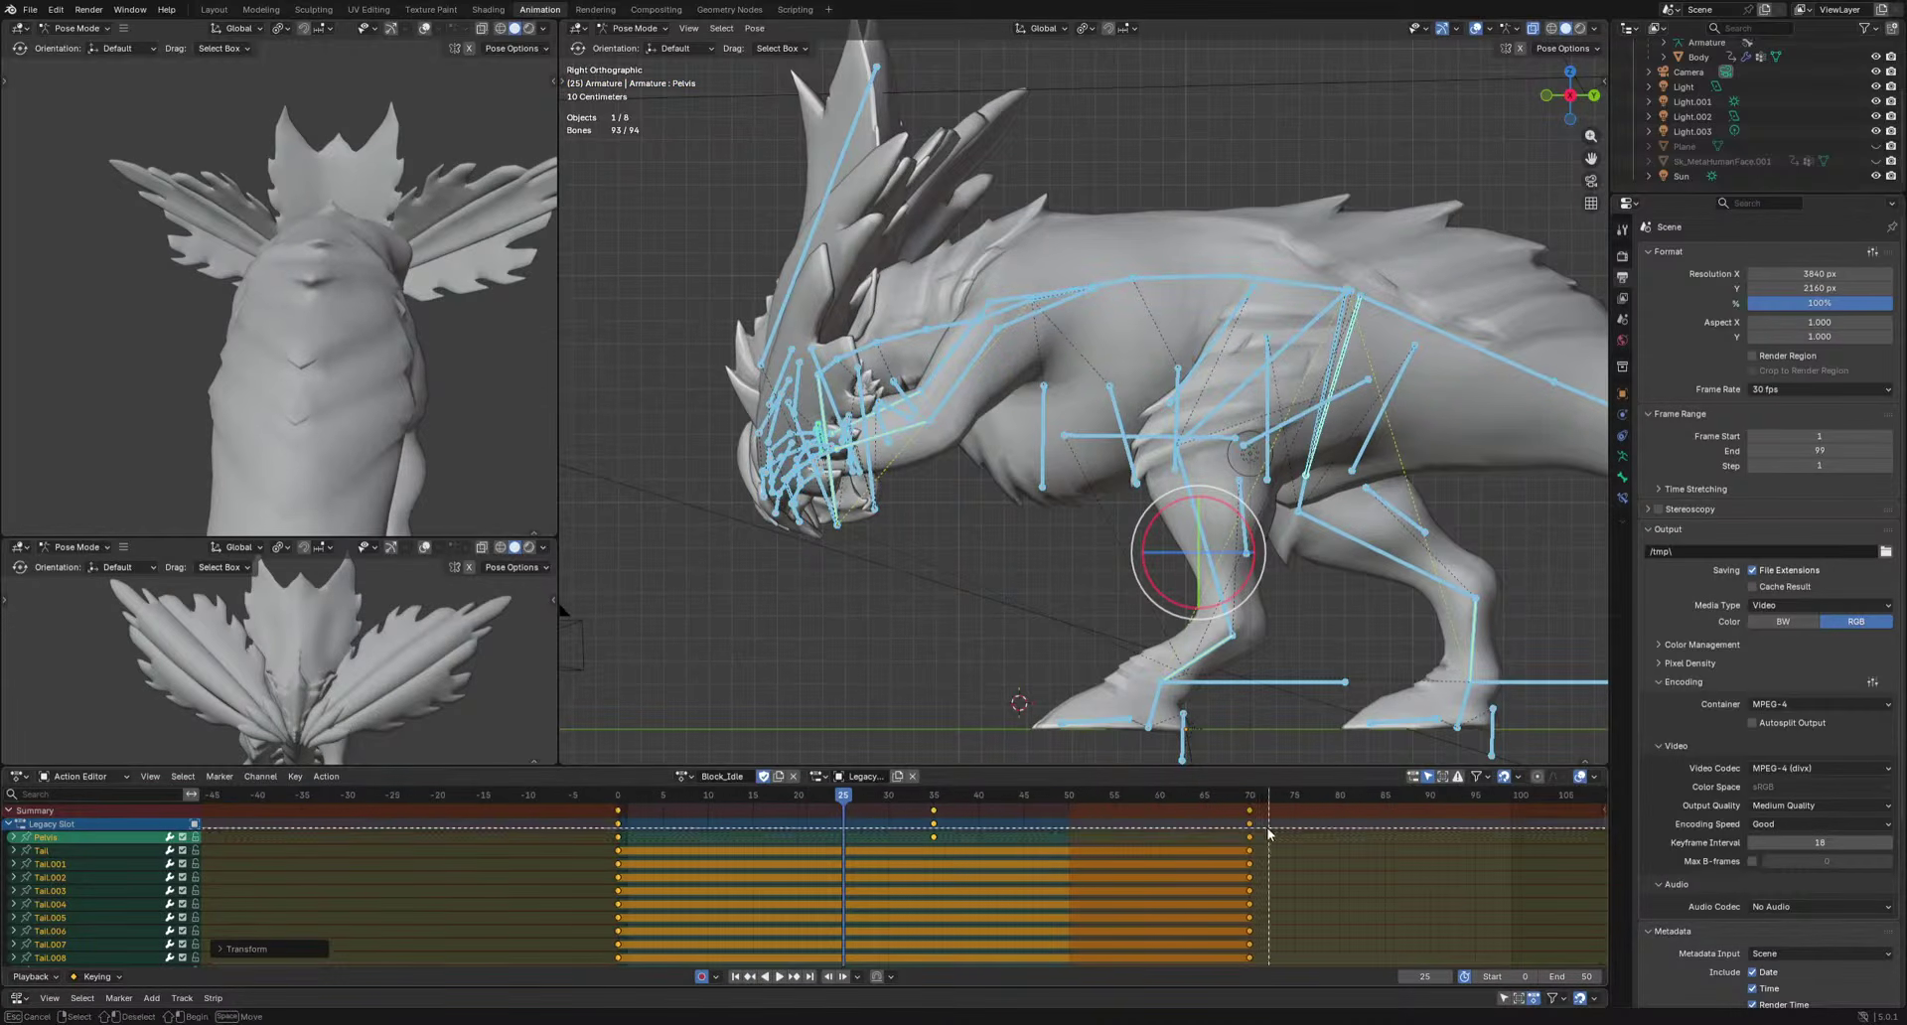
pyautogui.moveTo(1249, 810); pyautogui.dragTo(628, 877)
pyautogui.press('space')
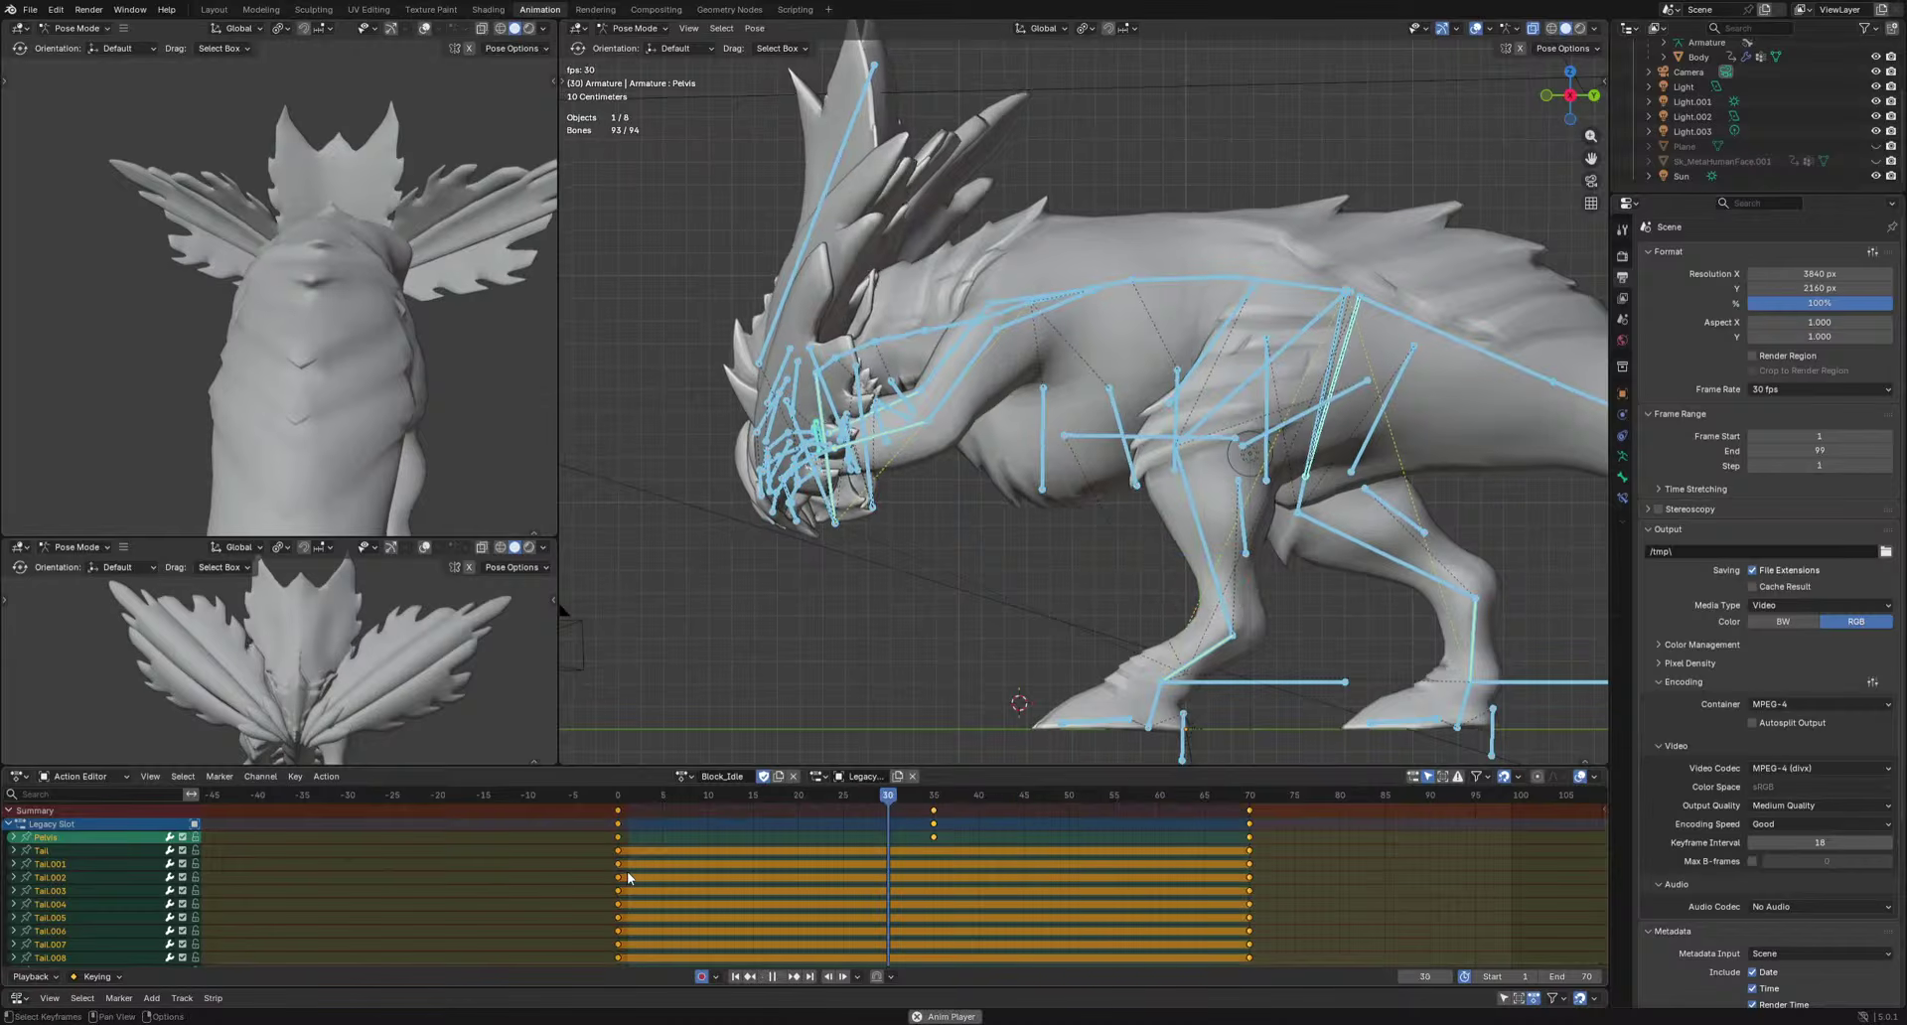
# Slightly rotate the Spine.001 and Spine.002 bones at frame 35 in the side view and play back the animation.
pyautogui.scroll(-4, 327, 413)
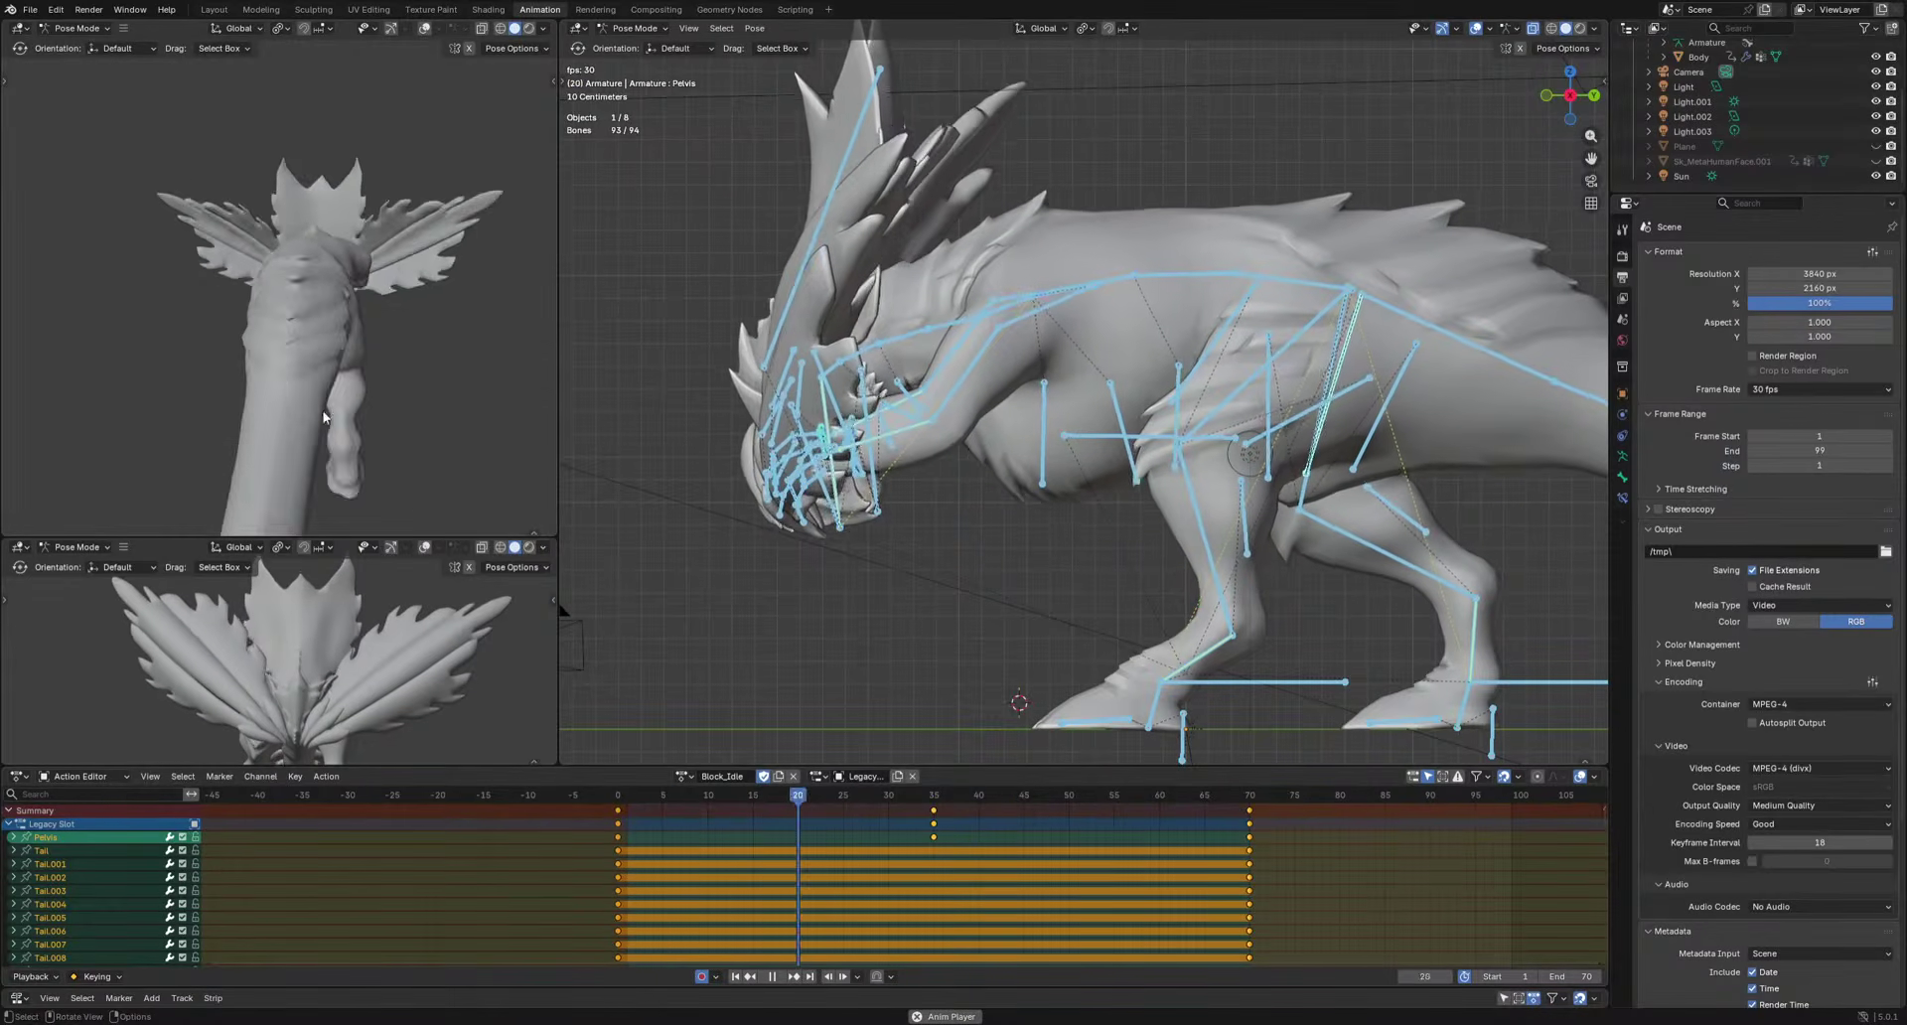
pyautogui.moveTo(328, 413); pyautogui.dragTo(461, 413, button='middle')
pyautogui.moveTo(273, 380); pyautogui.dragTo(443, 366, button='middle')
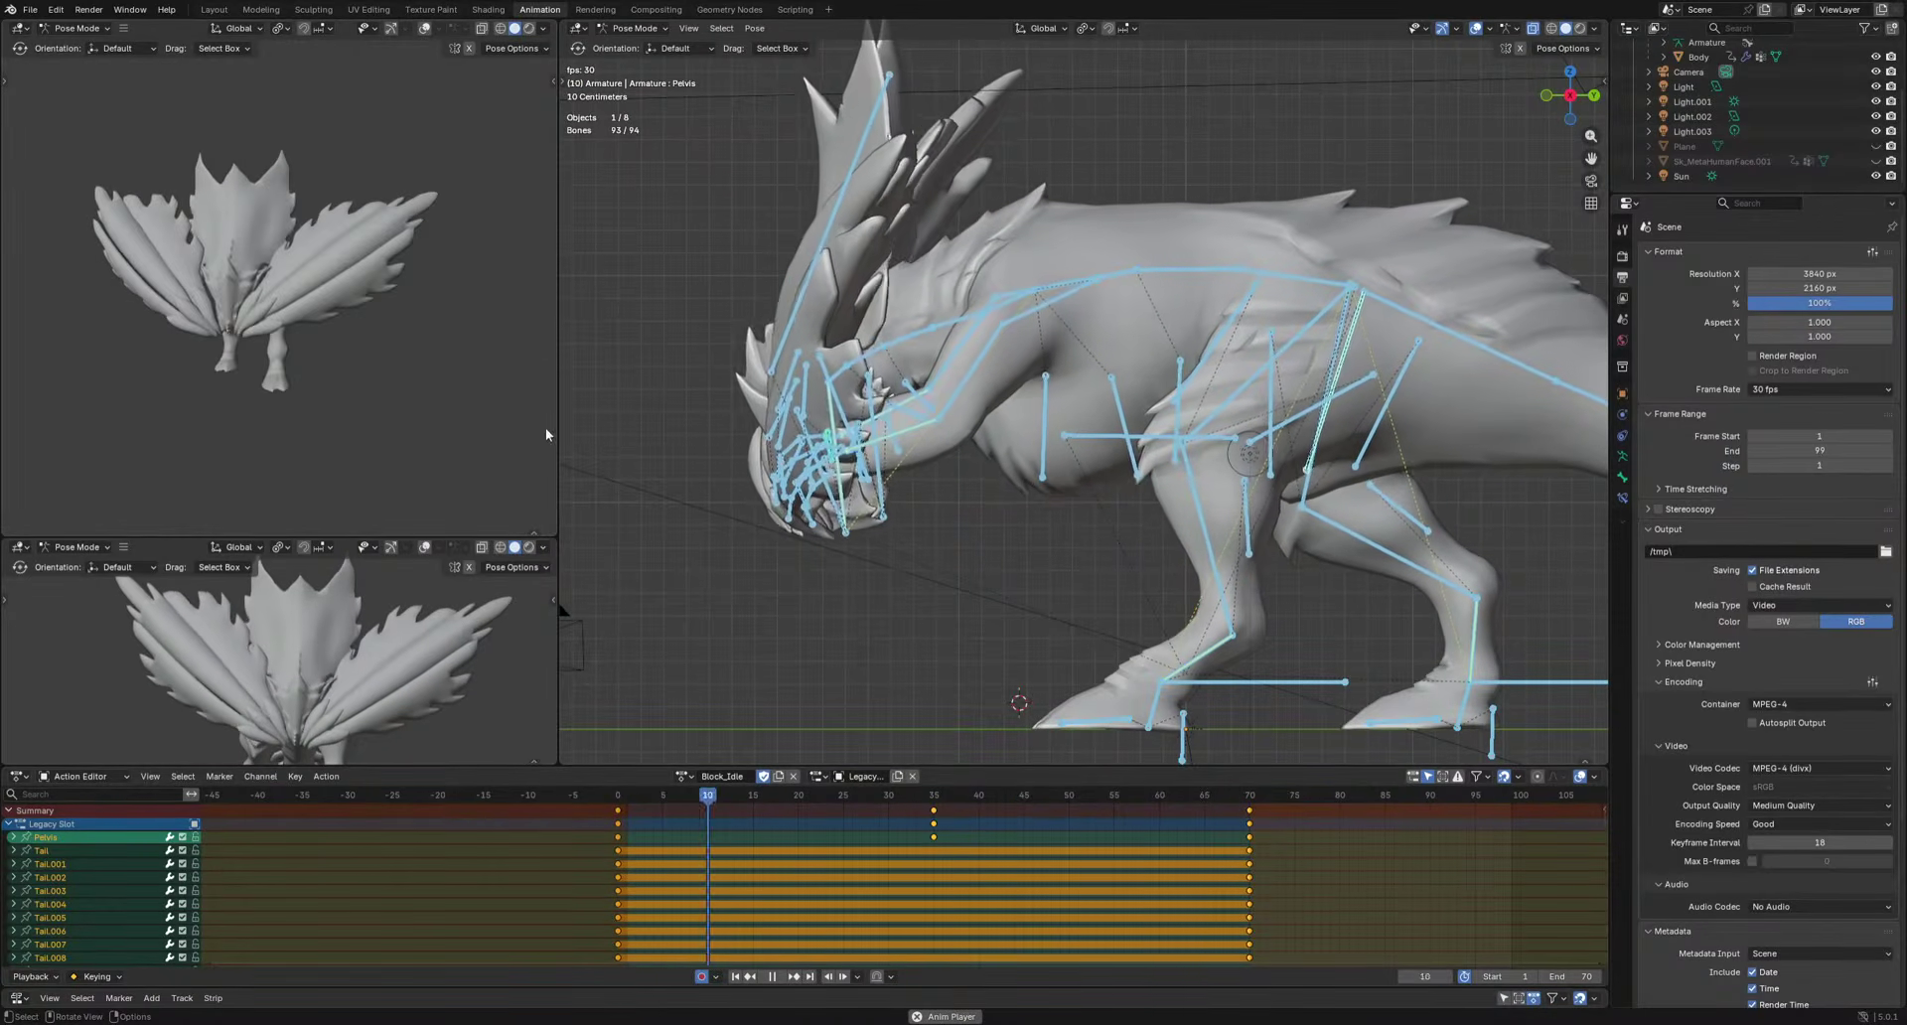
pyautogui.press('space')
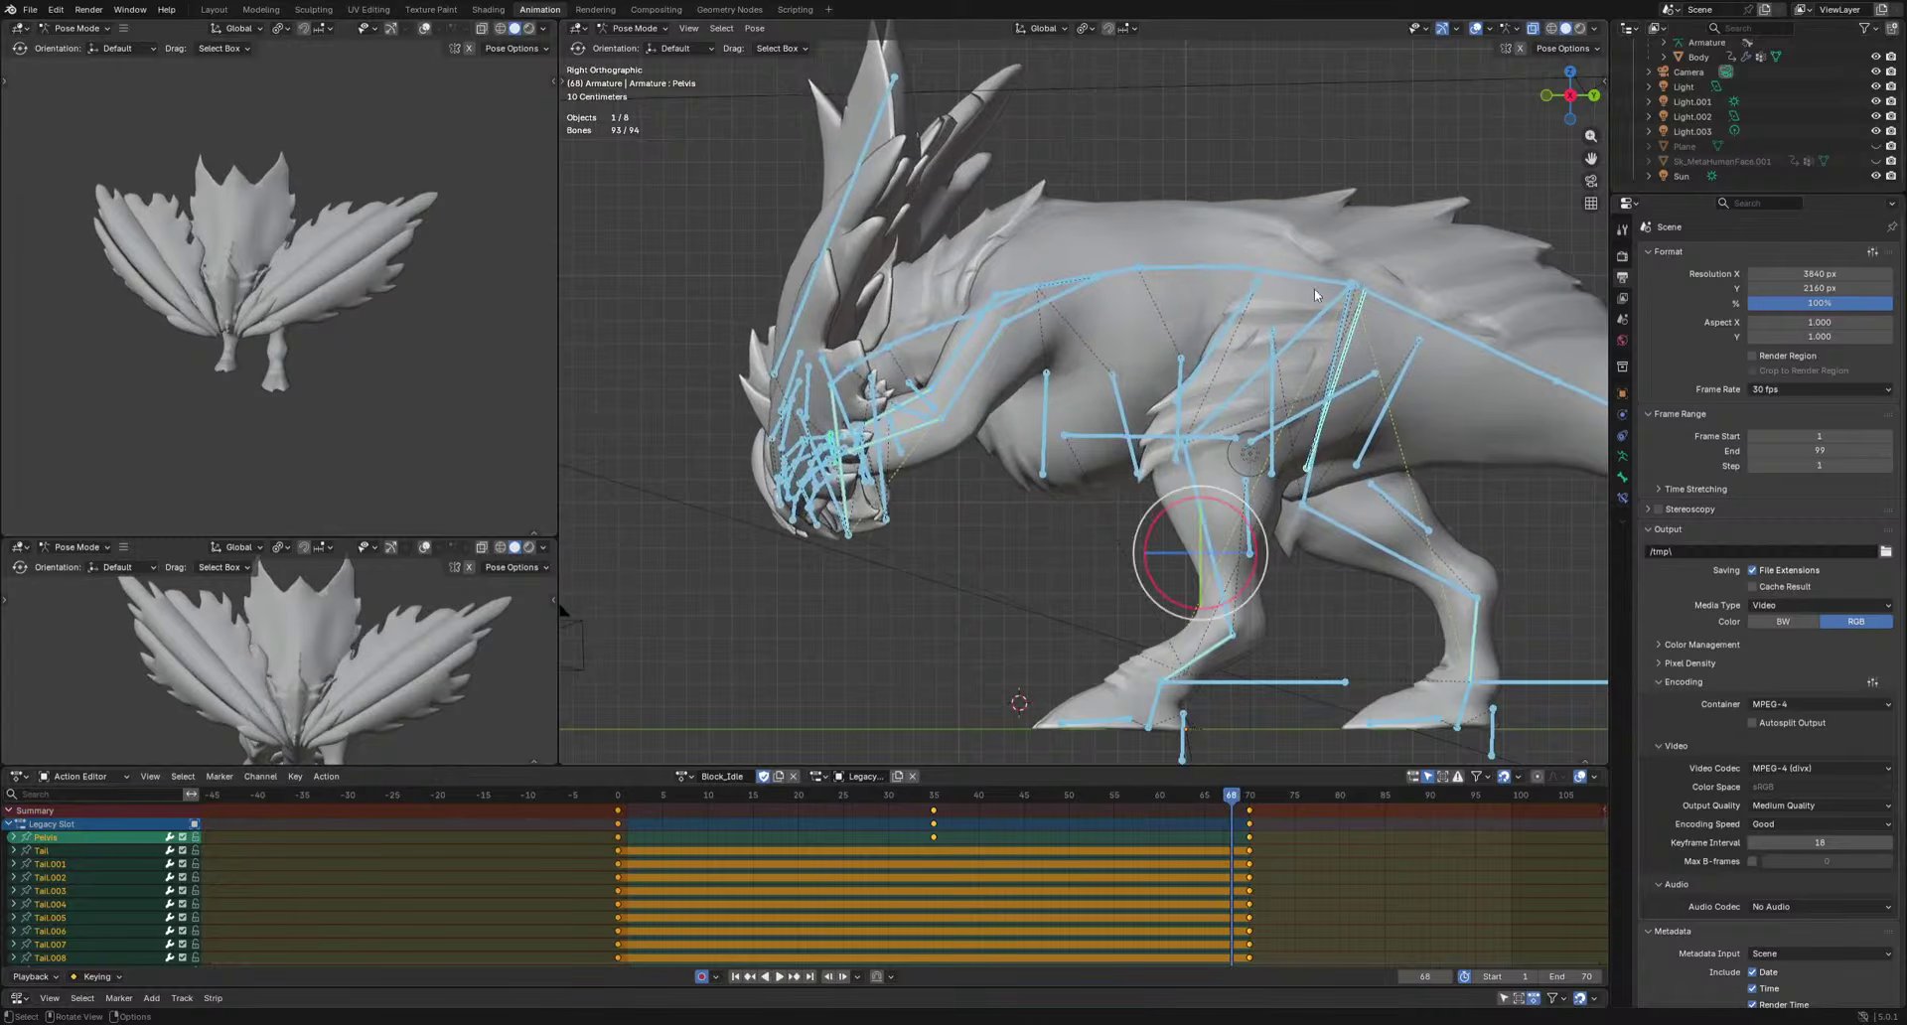
pyautogui.moveTo(1226, 261); pyautogui.dragTo(1122, 297)
pyautogui.moveTo(928, 797)
pyautogui.mouseDown()
pyautogui.moveTo(898, 796)
pyautogui.moveTo(934, 794)
pyautogui.mouseUp()
pyautogui.scroll(2, 951, 890)
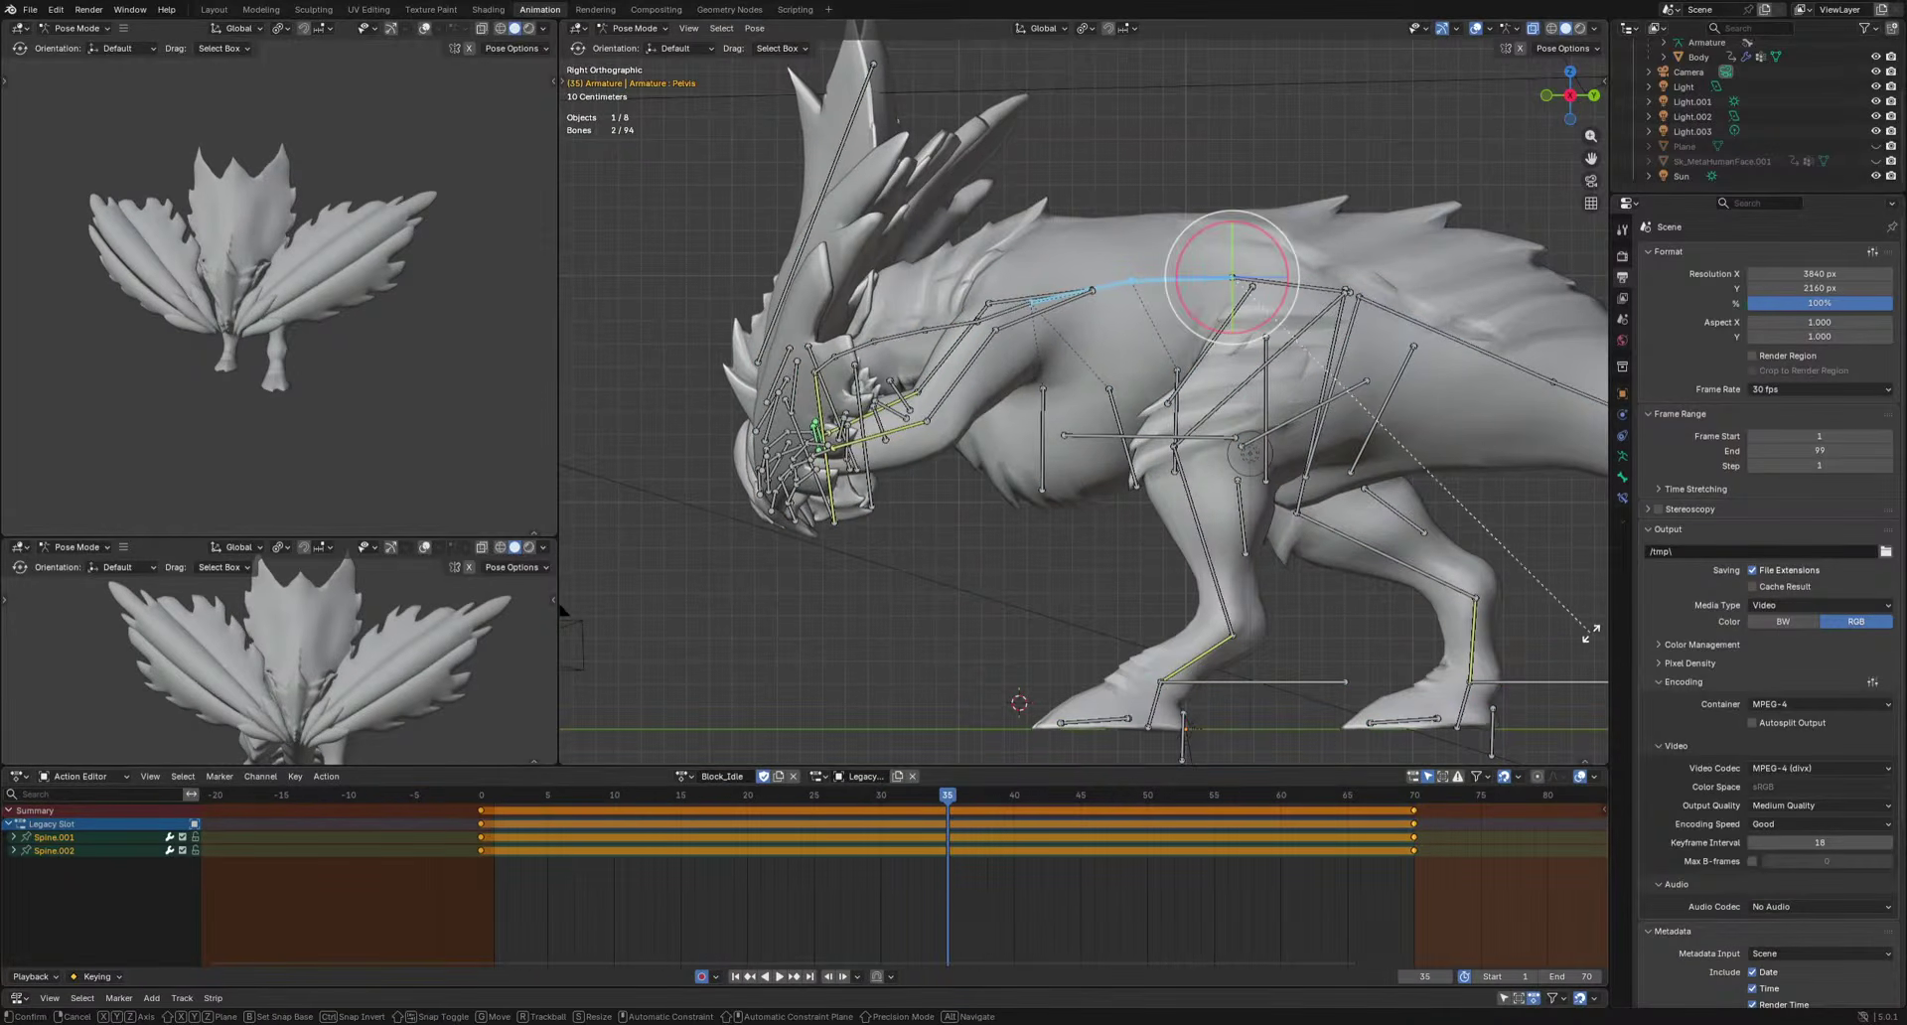
pyautogui.press('r')
pyautogui.click(1368, 653)
pyautogui.press('space')
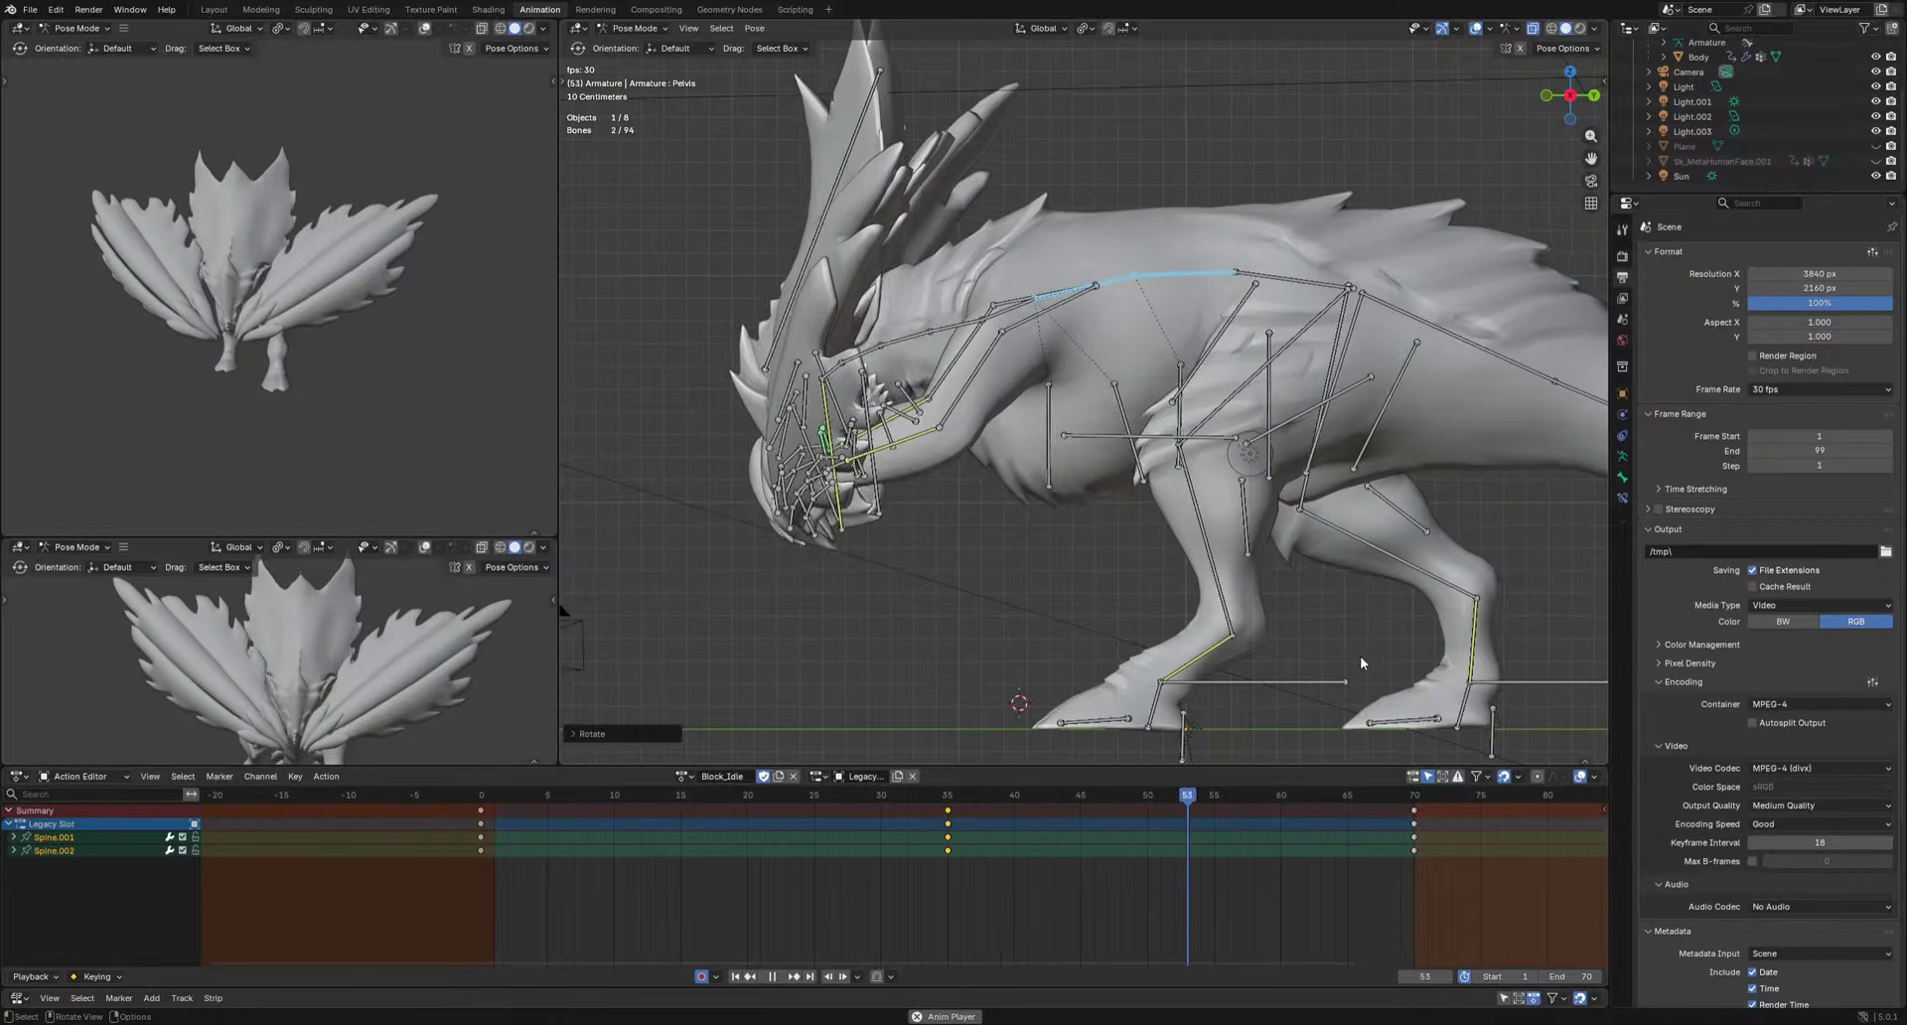
pyautogui.press('space')
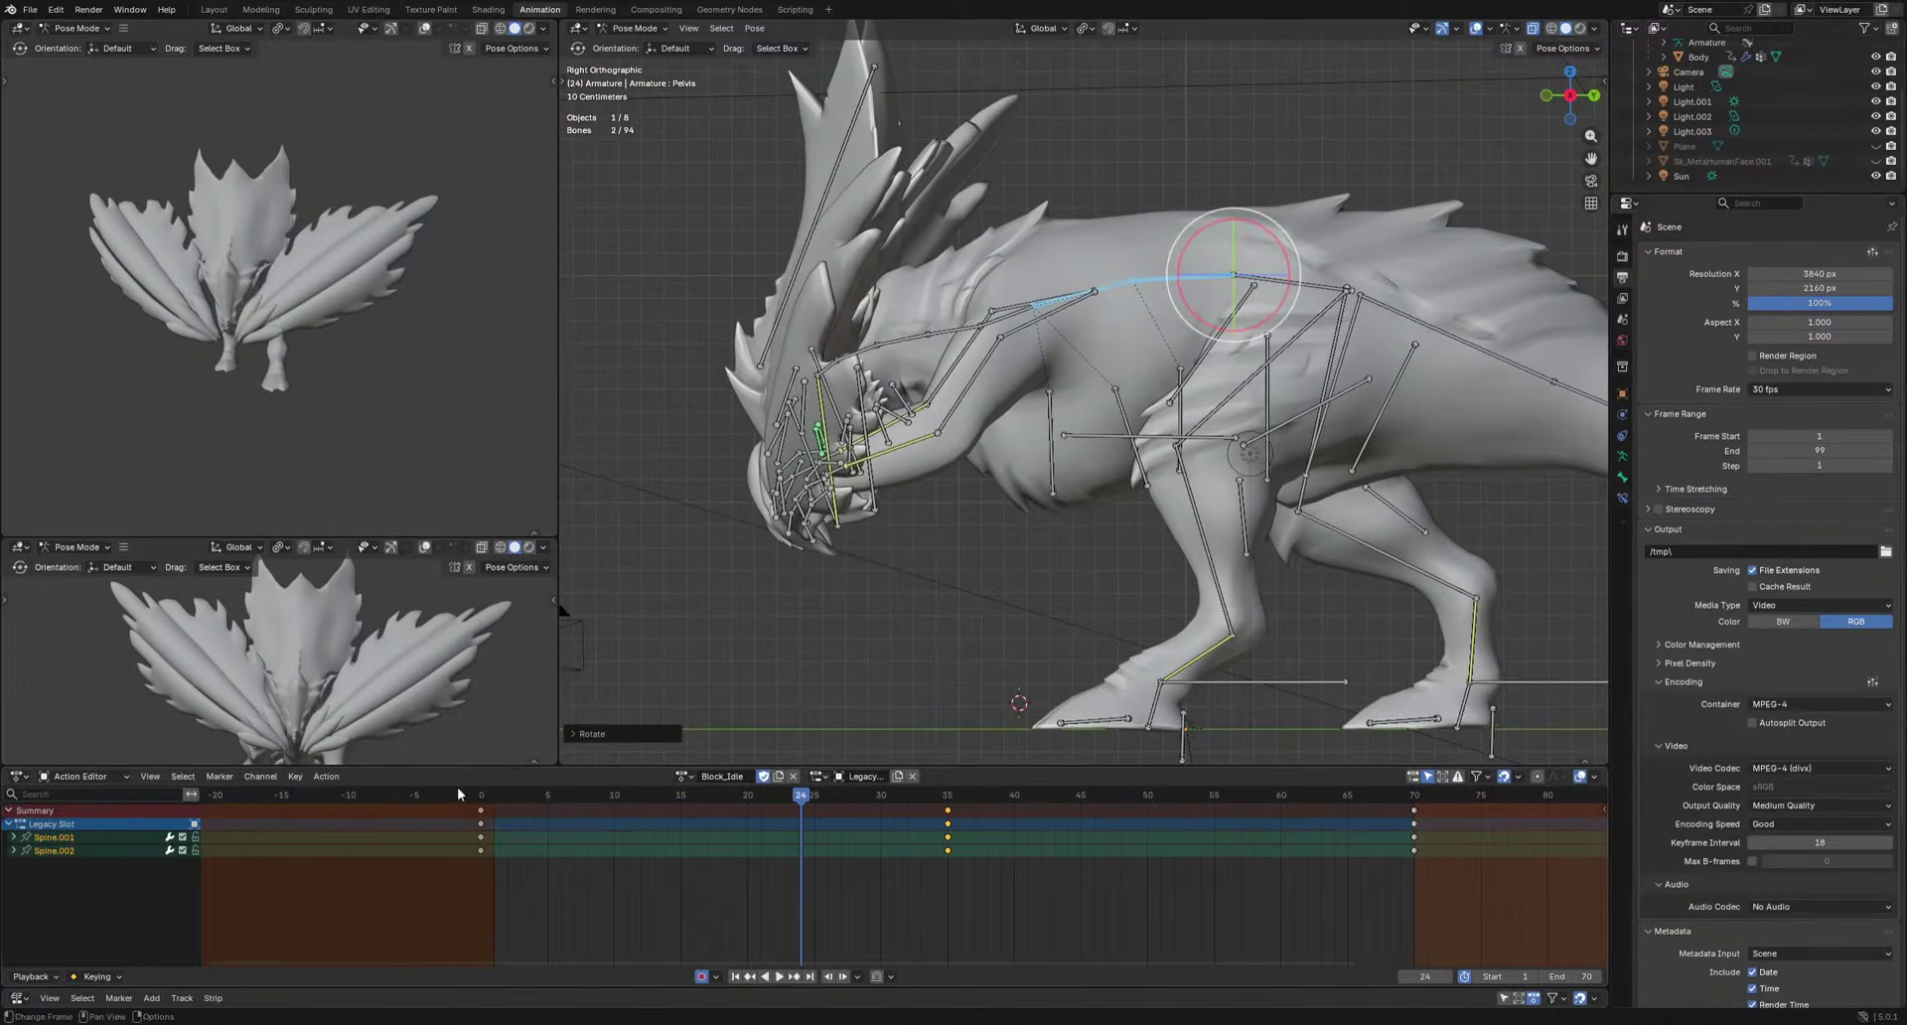
# Replace the frame 35 key of Spine.001 and Spine.002 with a new slight rotation and play it back.
pyautogui.moveTo(455, 792); pyautogui.dragTo(378, 809)
pyautogui.keyDown('shift'); pyautogui.moveTo(1007, 300); pyautogui.dragTo(996, 295, button='right'); pyautogui.keyUp('shift')
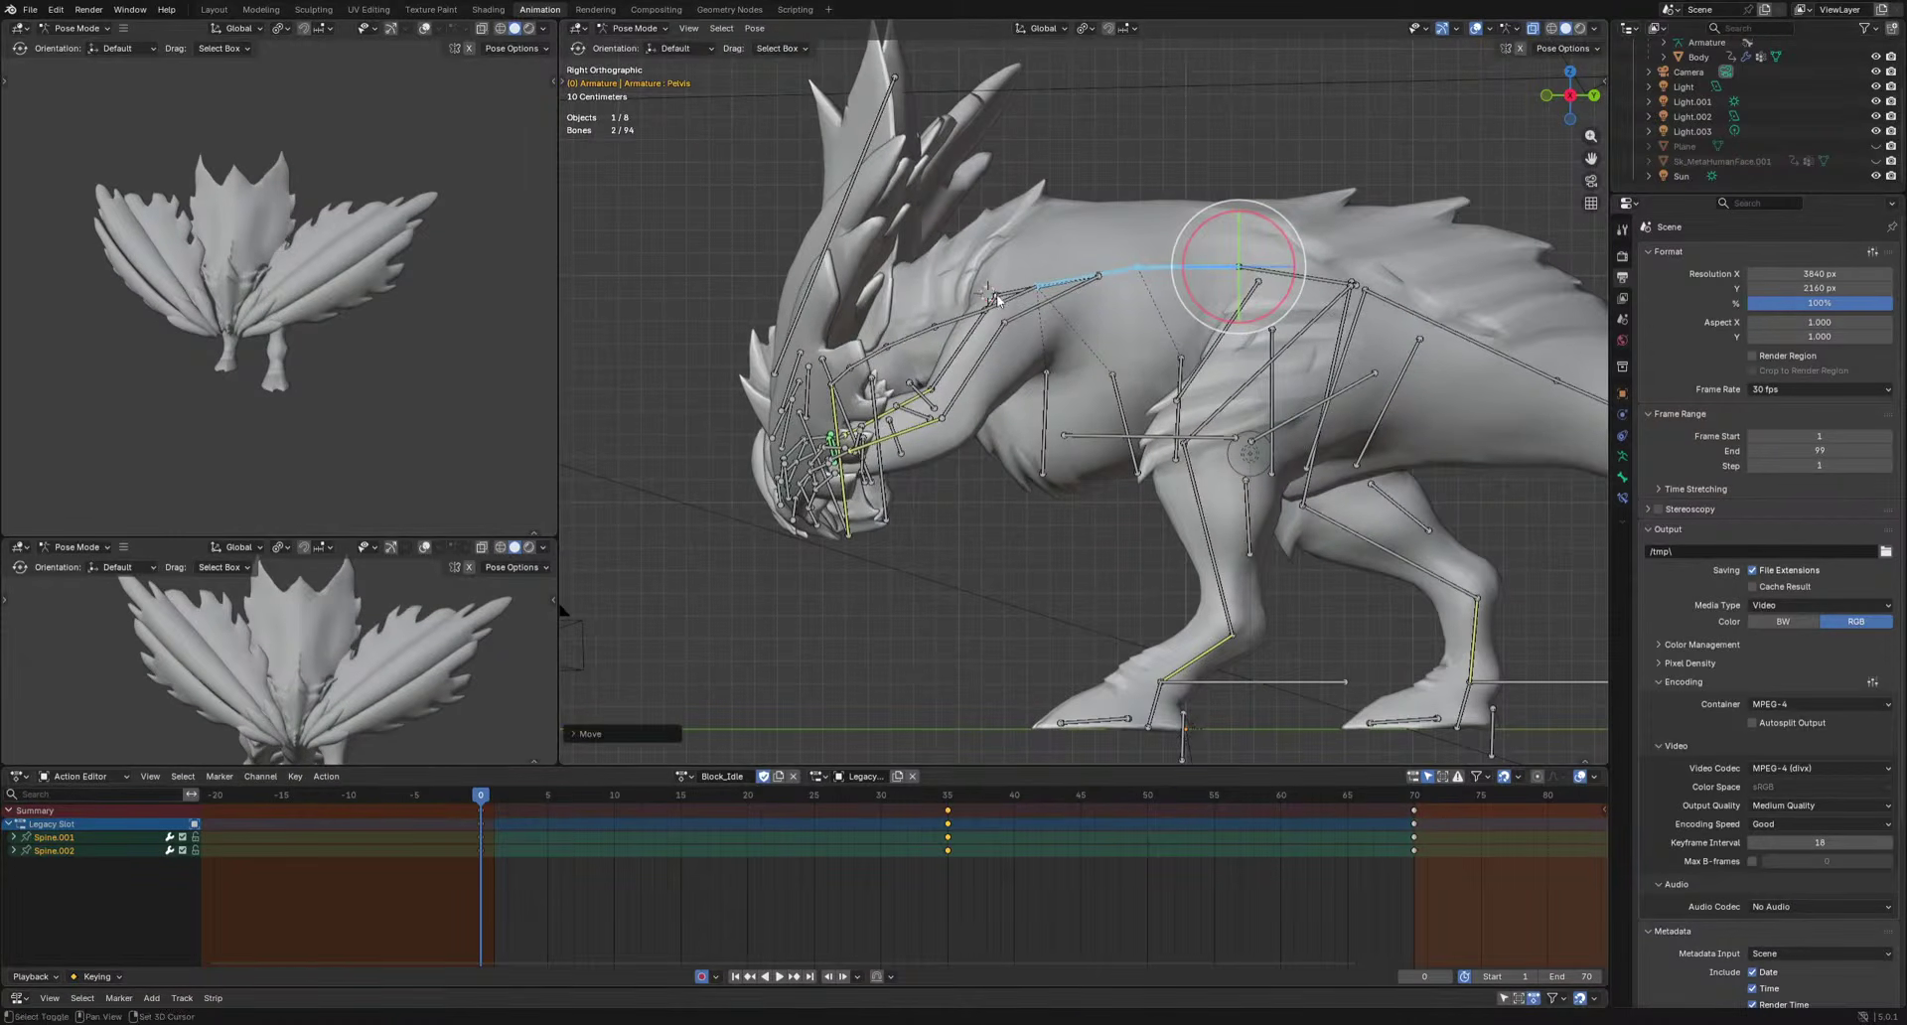
pyautogui.click(951, 806)
pyautogui.press('r')
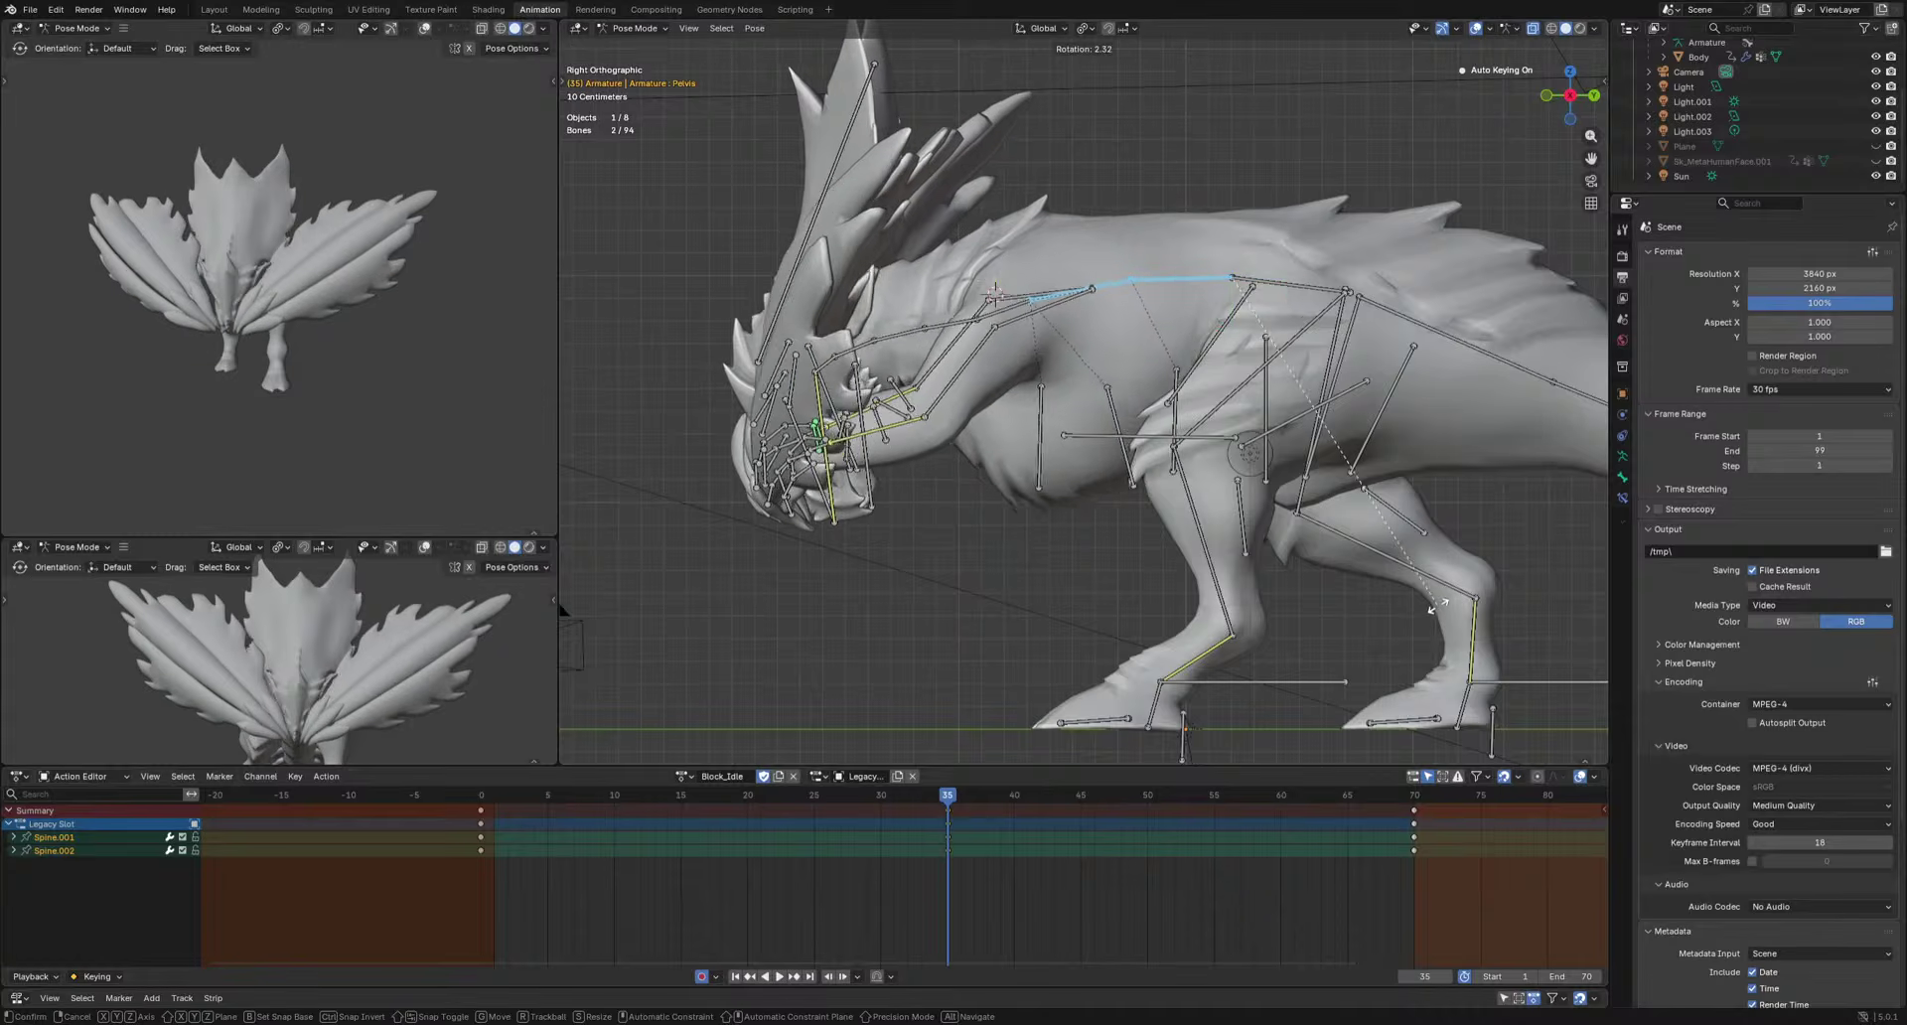
pyautogui.click(1433, 608)
pyautogui.press('space')
pyautogui.press('space')
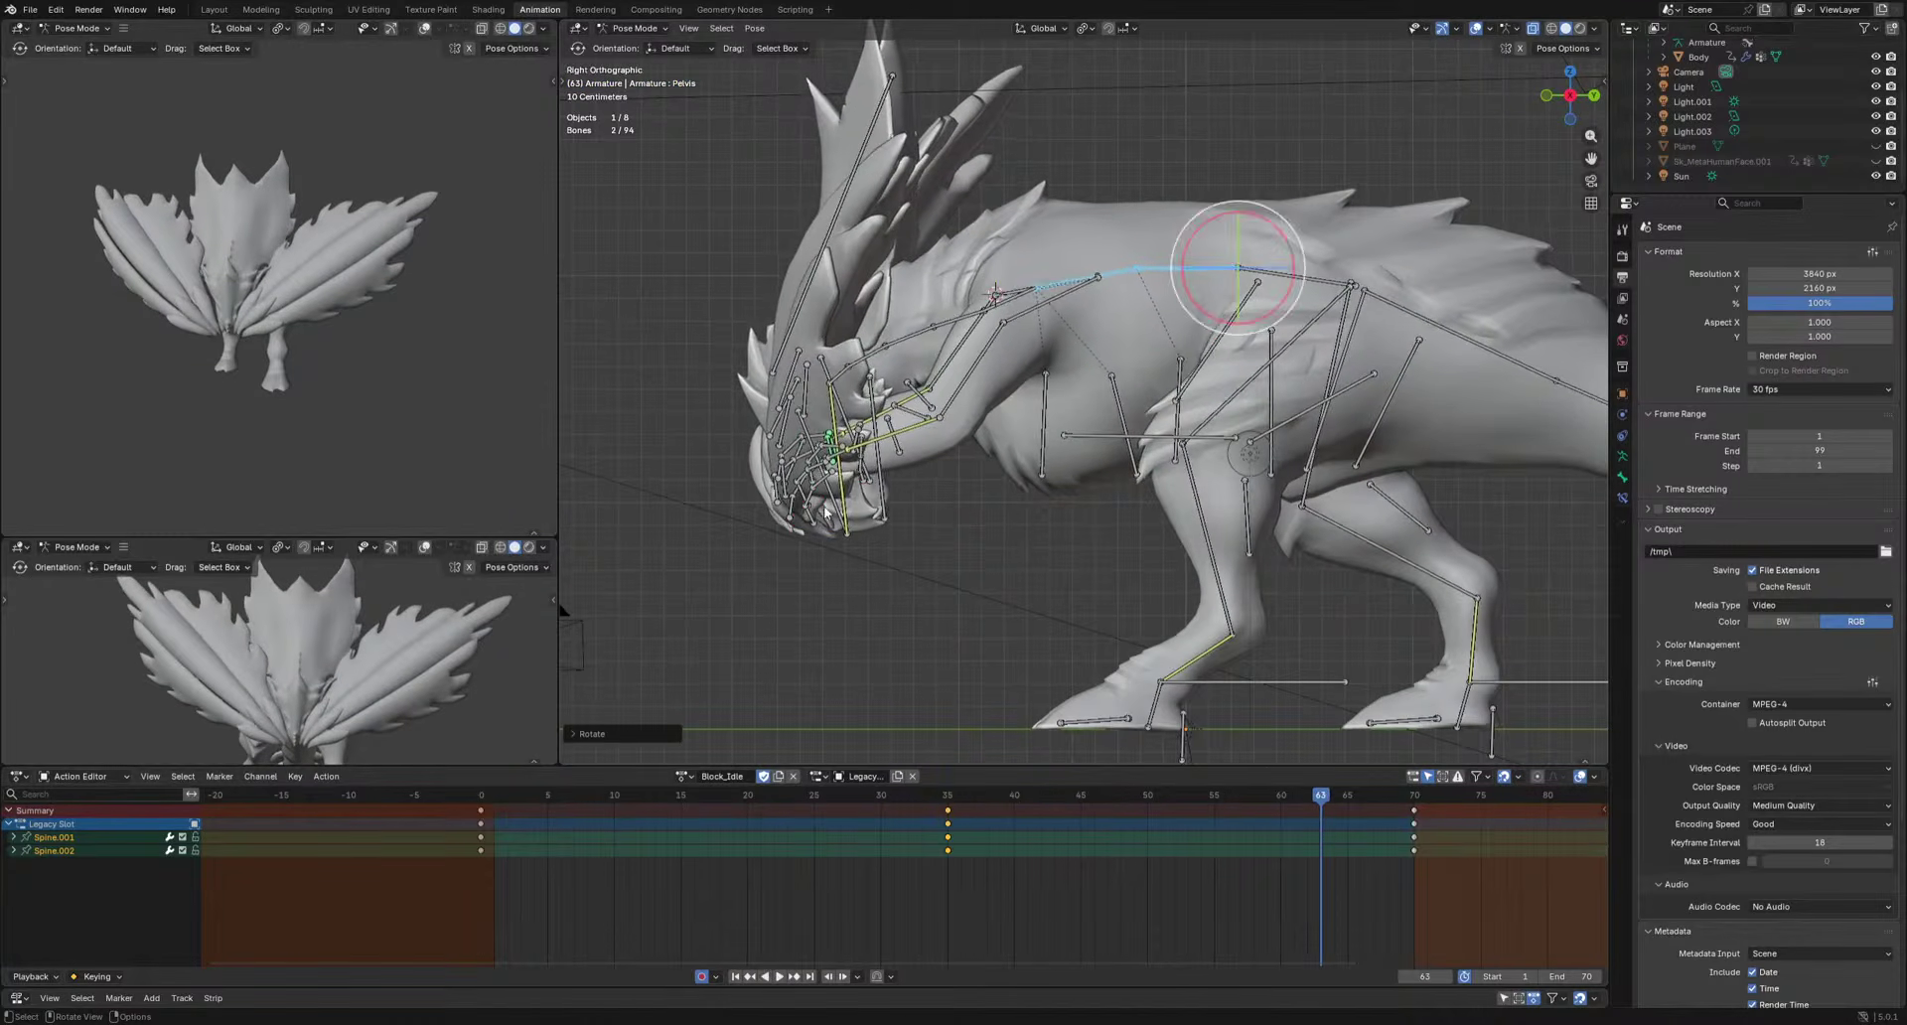
# Duplicate the HeadIK bone's keyframes from frame 70 onward, shift all of them 8 frames earlier, and play the animation.
pyautogui.click(852, 549)
pyautogui.moveTo(421, 874); pyautogui.dragTo(1488, 783)
pyautogui.hotkey('ctrl', 'c')
pyautogui.moveTo(1397, 796); pyautogui.dragTo(1412, 798)
pyautogui.hotkey('ctrl', 'v')
pyautogui.press('space')
pyautogui.press('g')
pyautogui.click(1281, 879)
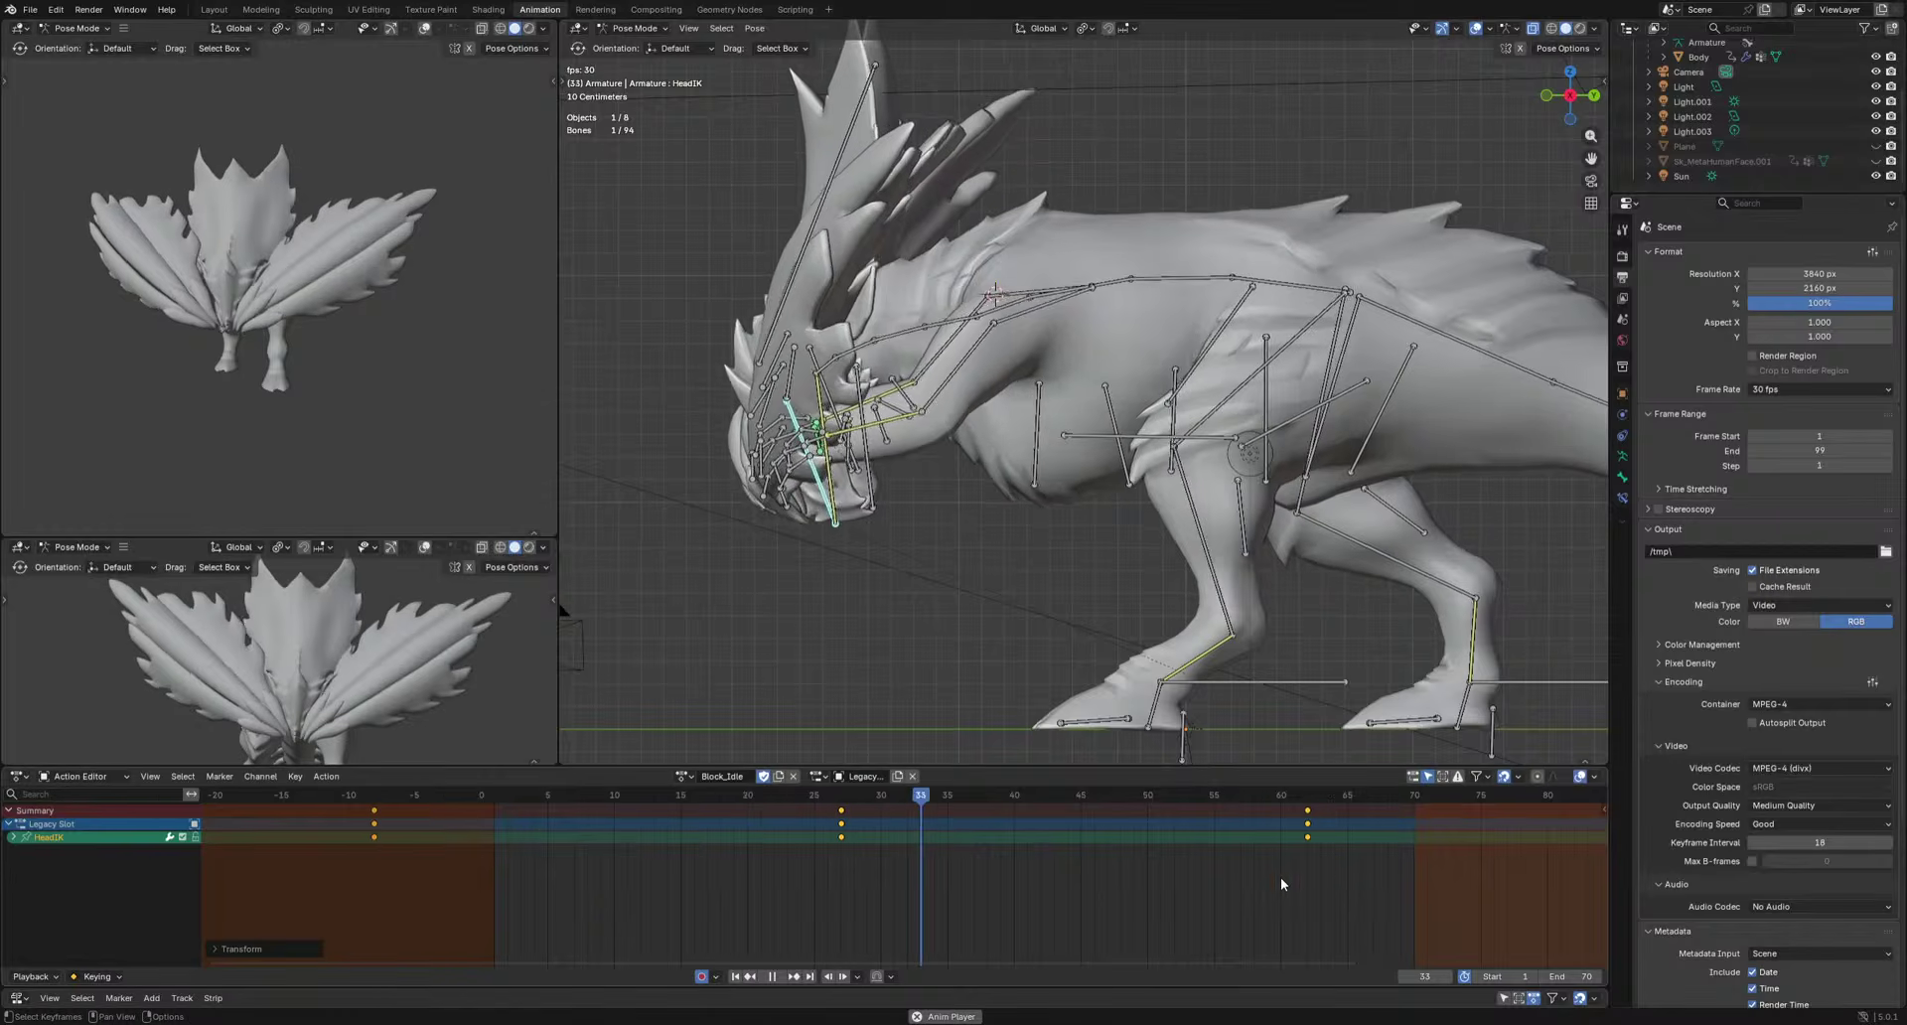
pyautogui.scroll(-6, 1272, 885)
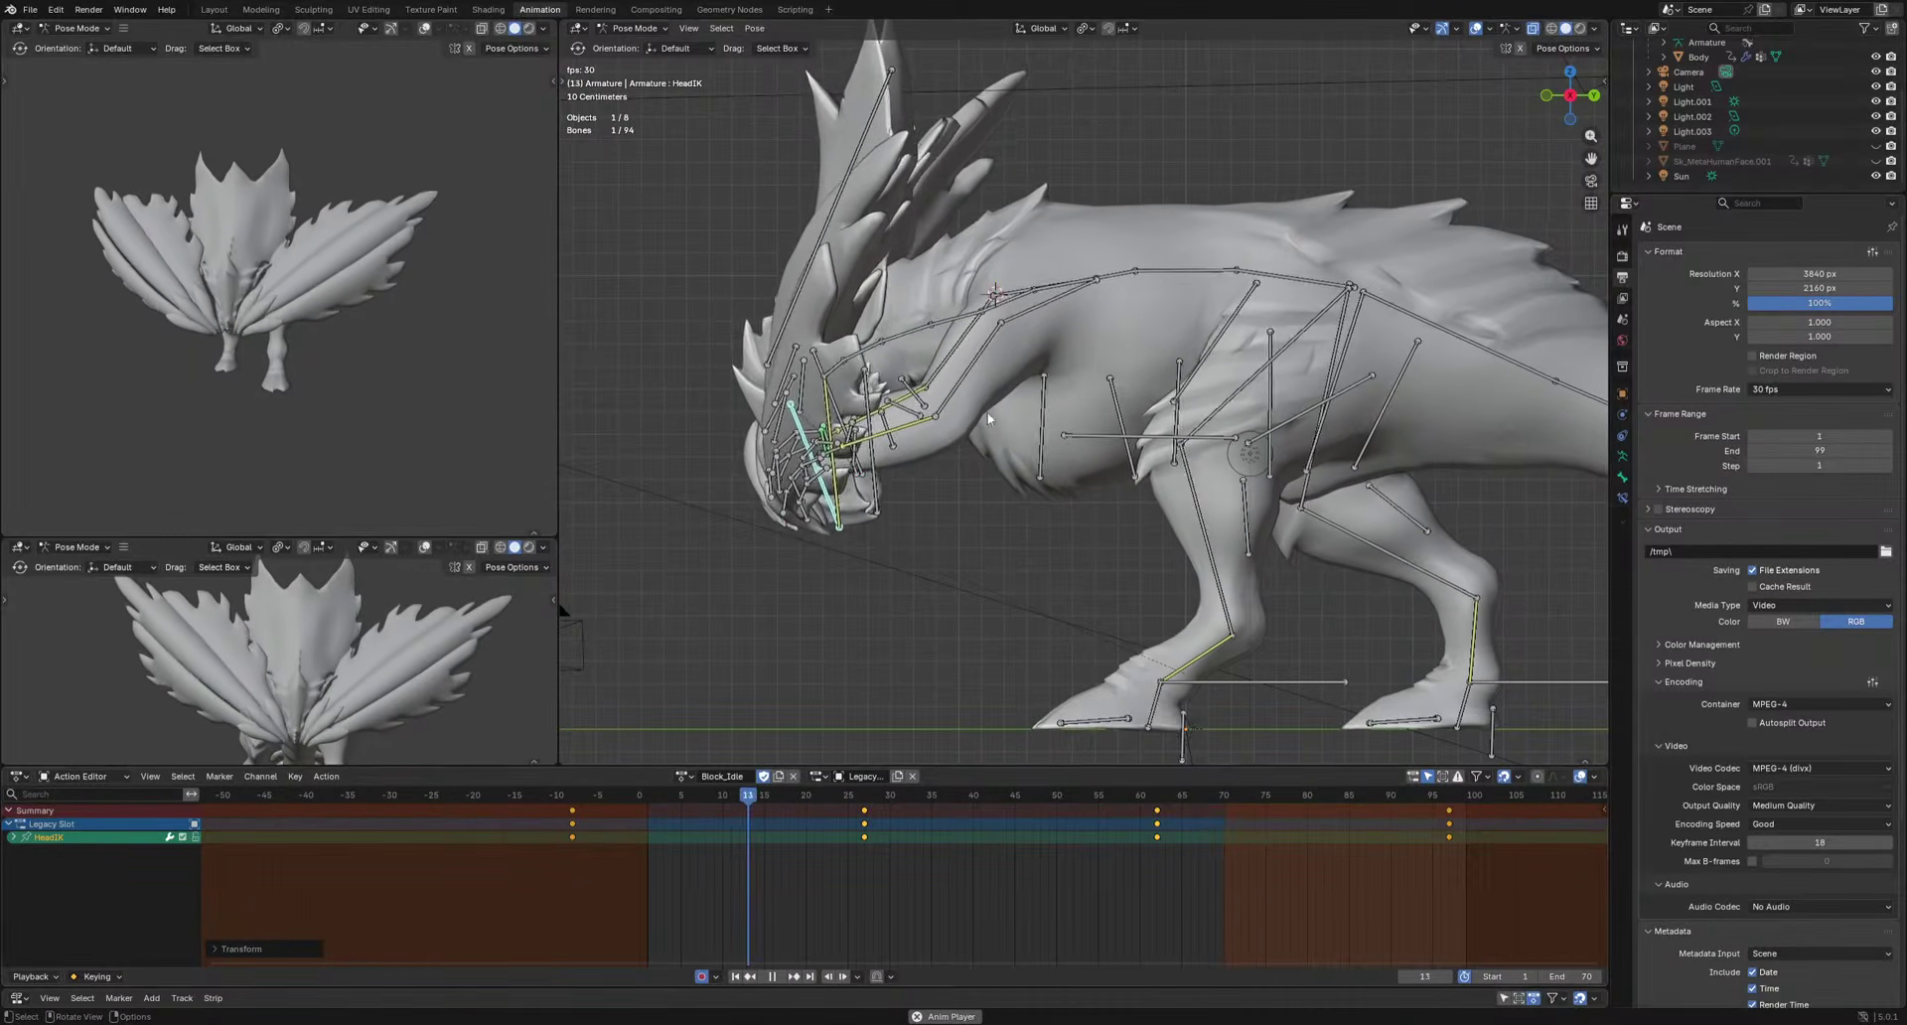
pyautogui.press('space')
# Duplicate the Shoulder.L and UpperArm.L keyframes from frame 70 onward, shift them all 7 frames earlier, and review the playback.
pyautogui.click(1028, 314)
pyautogui.keyDown('shift'); pyautogui.click(977, 353); pyautogui.keyUp('shift')
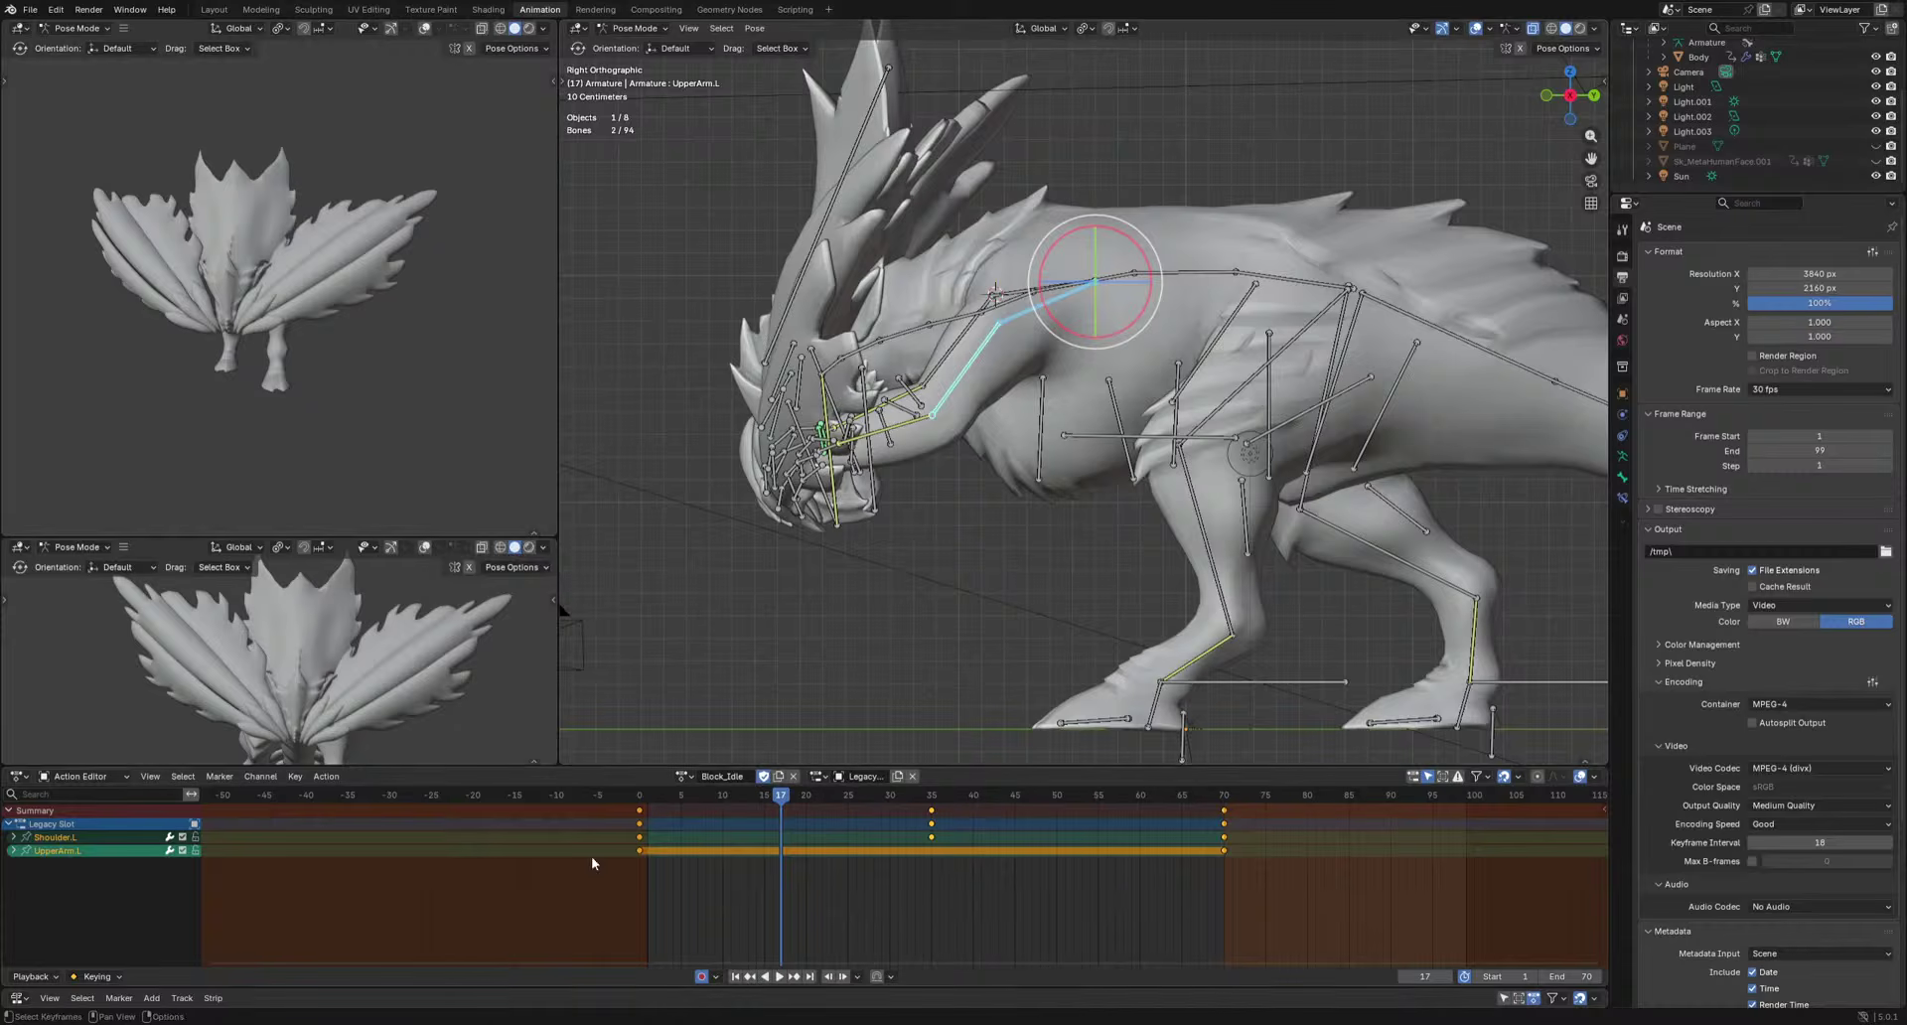
pyautogui.moveTo(523, 898); pyautogui.dragTo(1345, 777)
pyautogui.hotkey('ctrl', 'c')
pyautogui.click(1225, 796)
pyautogui.hotkey('ctrl', 'v')
pyautogui.press('a')
pyautogui.press('space')
pyautogui.press('g')
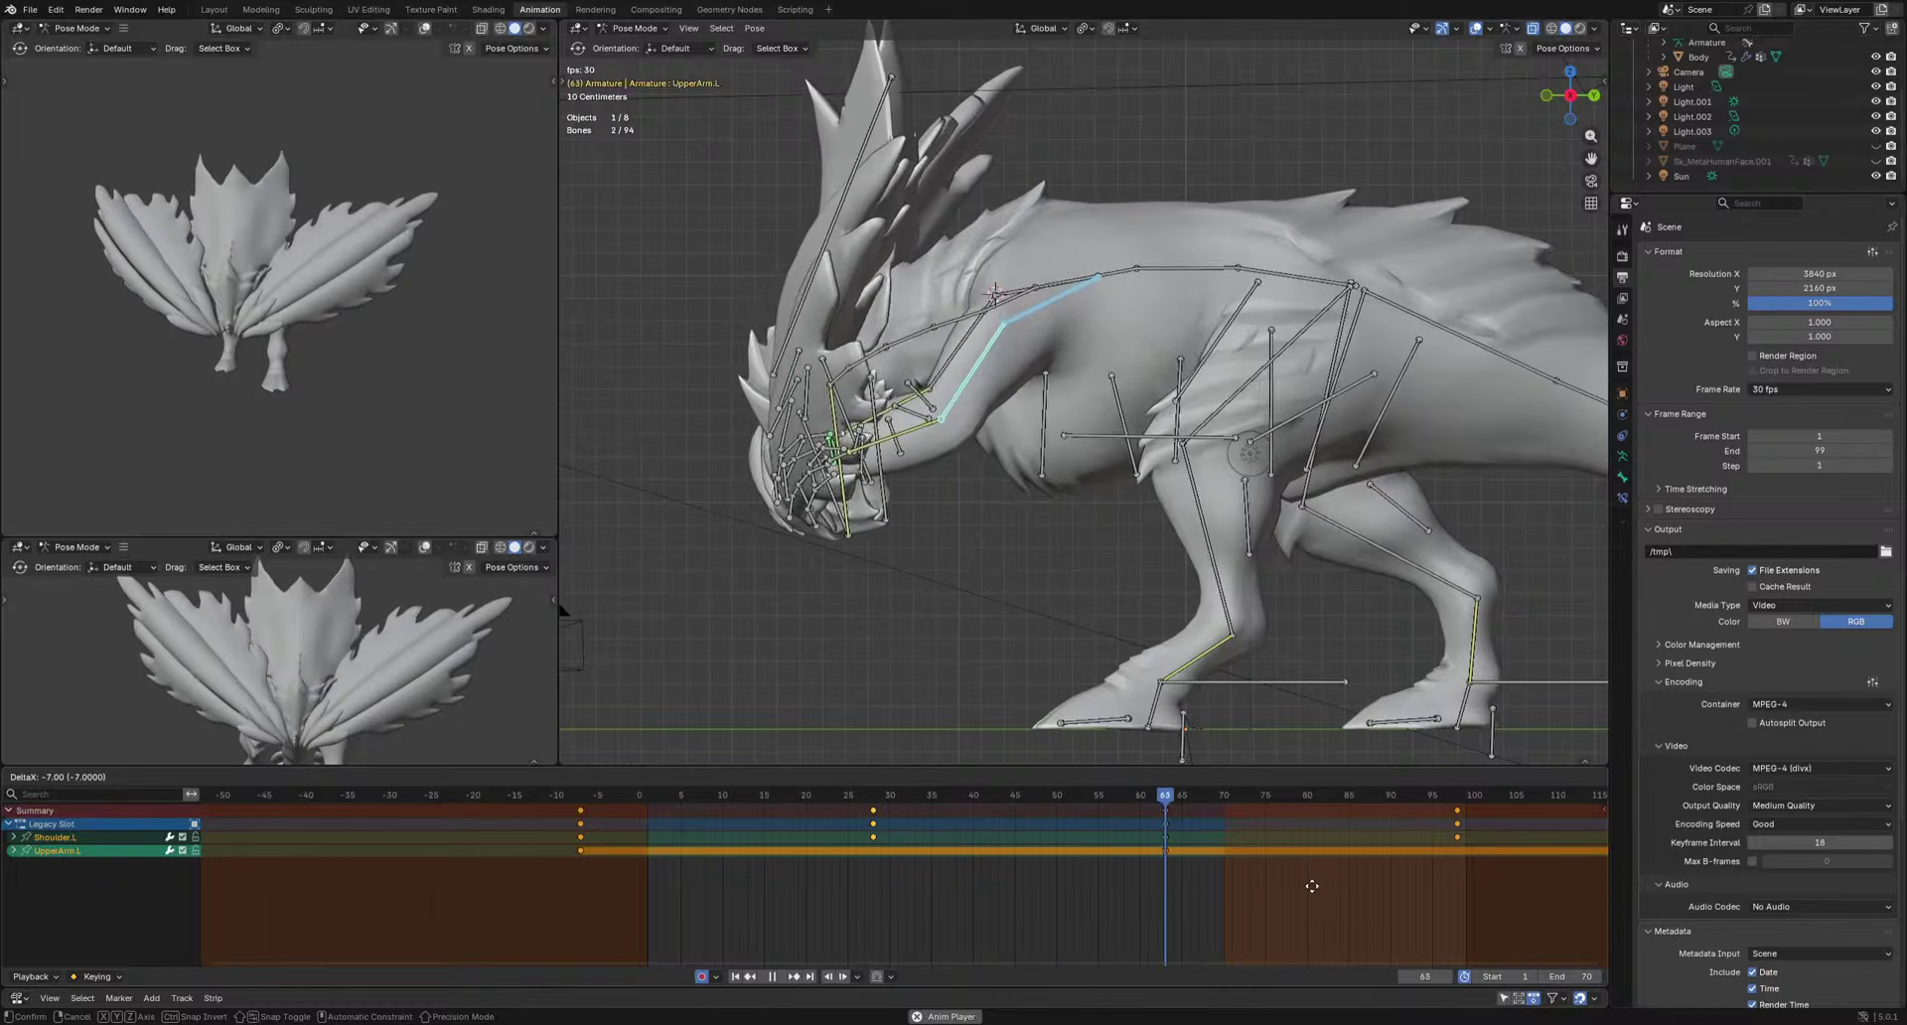
pyautogui.click(1311, 886)
pyautogui.moveTo(233, 382); pyautogui.dragTo(443, 397, button='middle')
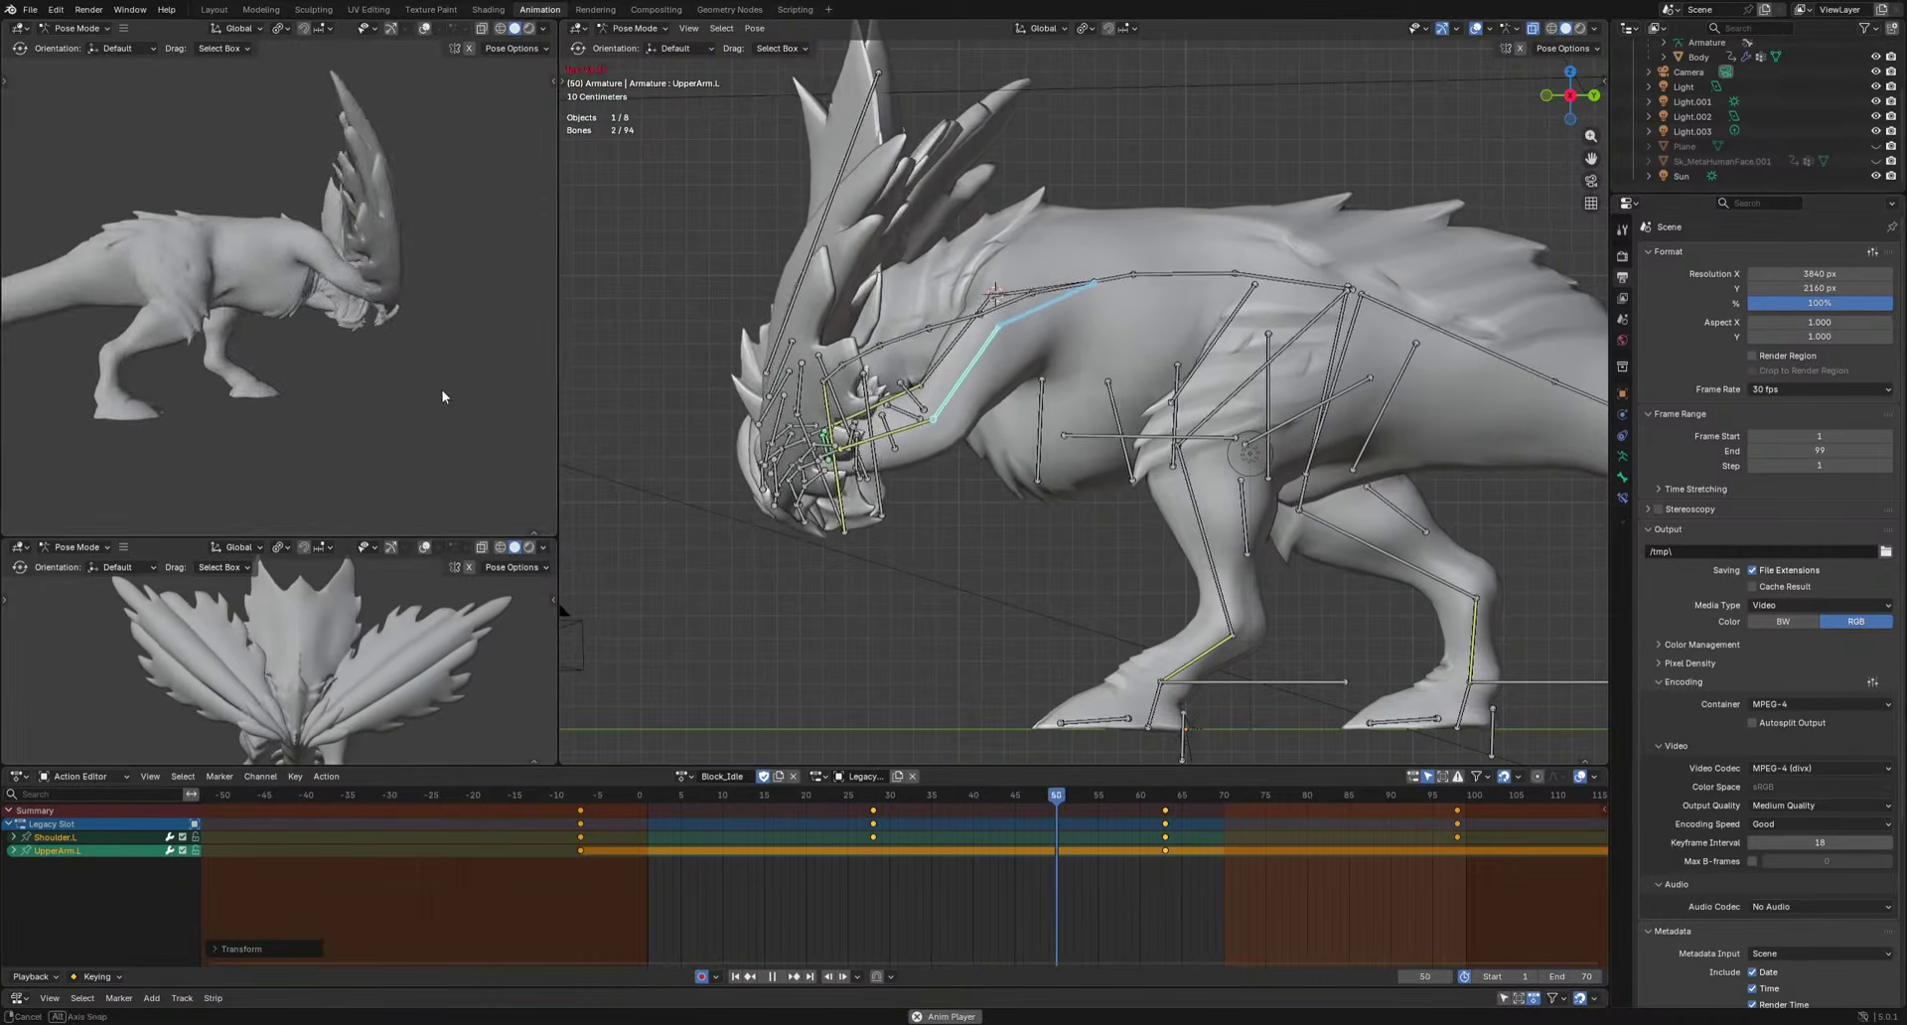
pyautogui.press('space')
# Select the Hand.L bone in the front view and go to frame 35.
pyautogui.moveTo(908, 506); pyautogui.dragTo(1040, 539, button='middle')
pyautogui.click(1034, 539)
pyautogui.click(931, 796)
# Try a slight rotation of the Hand.L bone at frame 35, play it back, and undo it.
pyautogui.press('r')
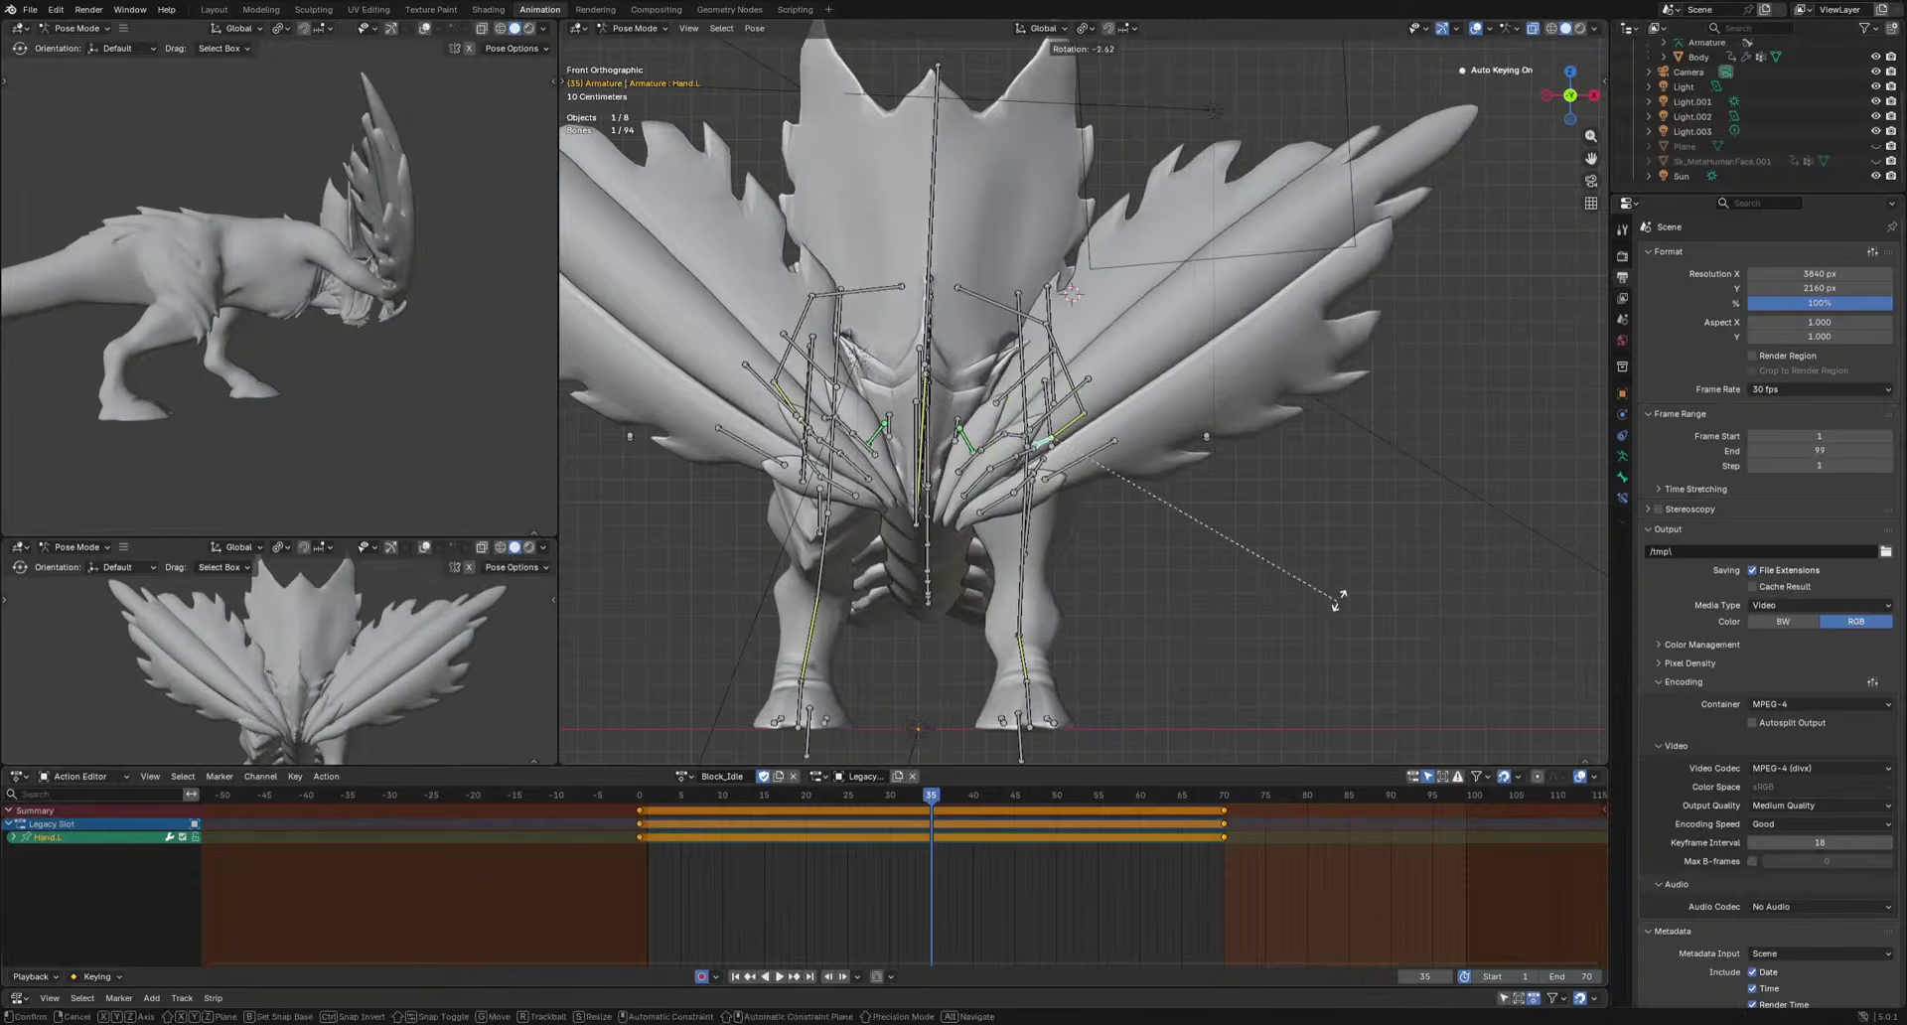
pyautogui.click(1344, 582)
pyautogui.press('space')
pyautogui.press('space')
pyautogui.hotkey('ctrl', 'z')
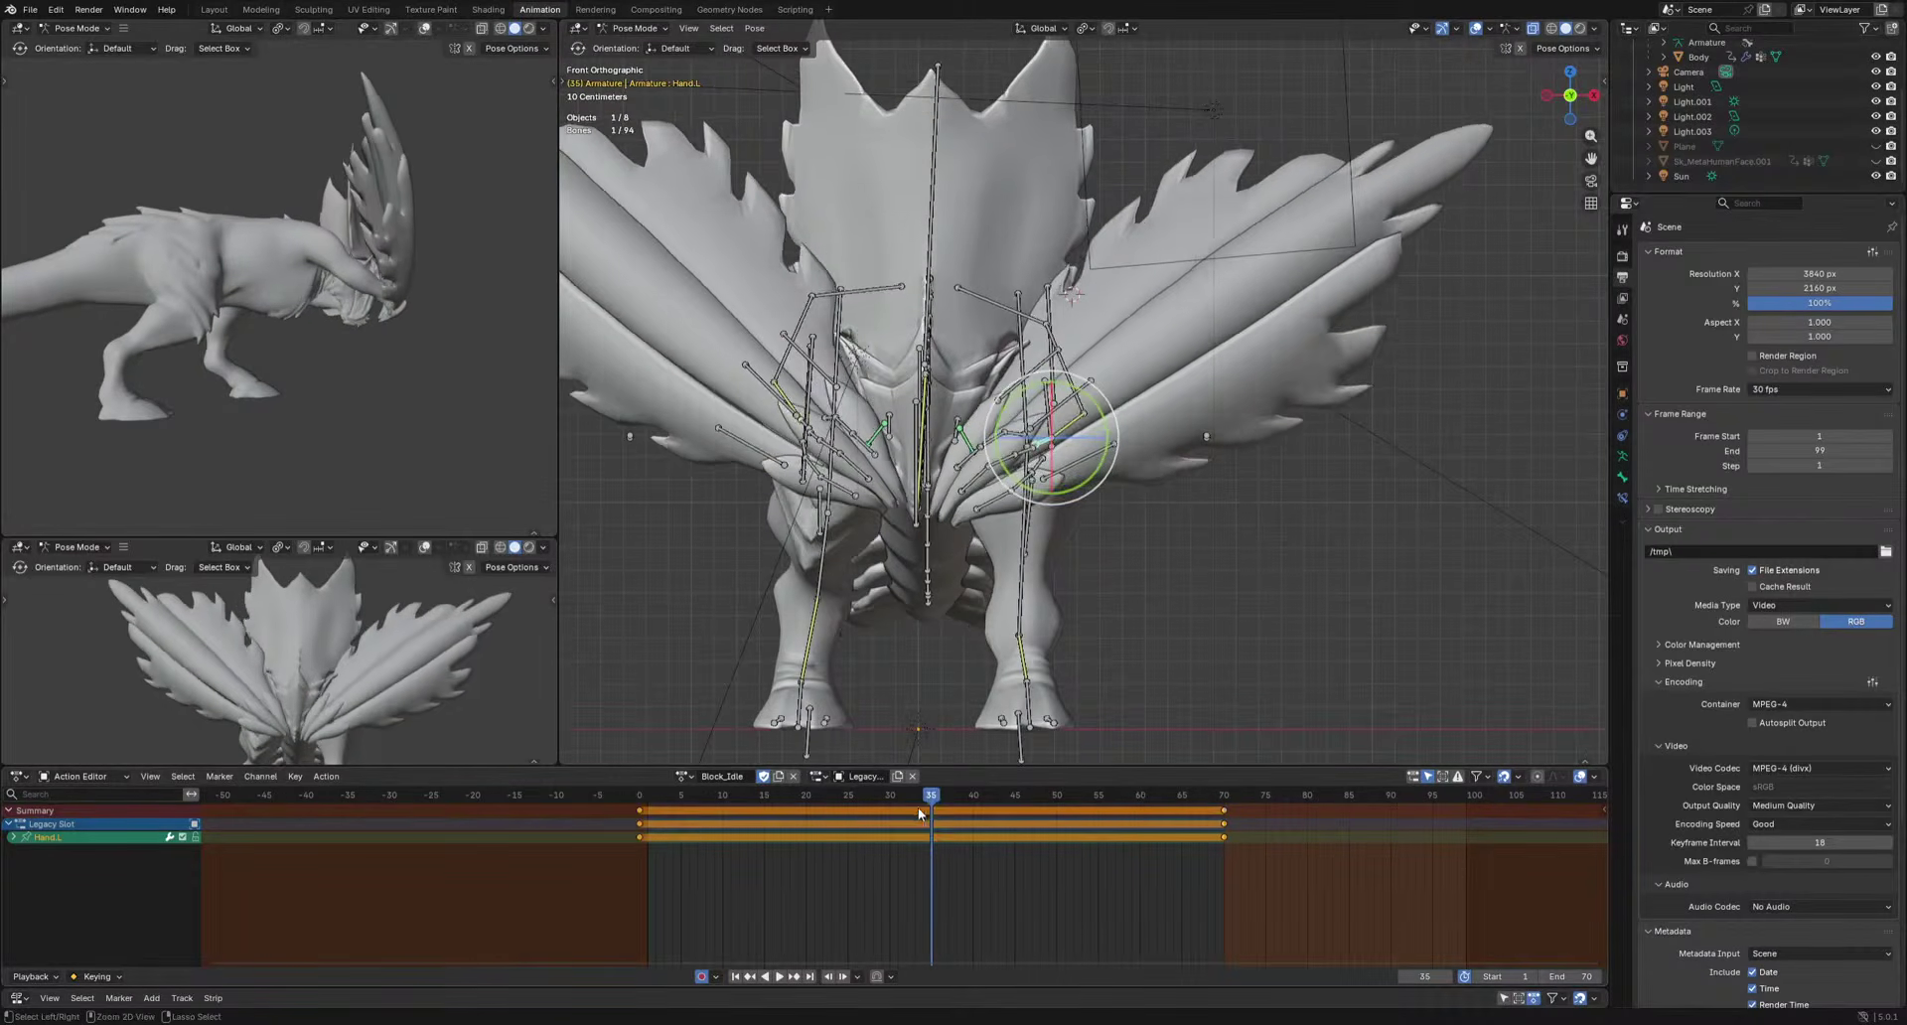
pyautogui.hotkey('ctrl', 'z')
pyautogui.hotkey('ctrl', 'z')
# Rotate the Hand.L bone slightly at frame 35 in the front view and play back the motion.
pyautogui.press('r')
pyautogui.press('r')
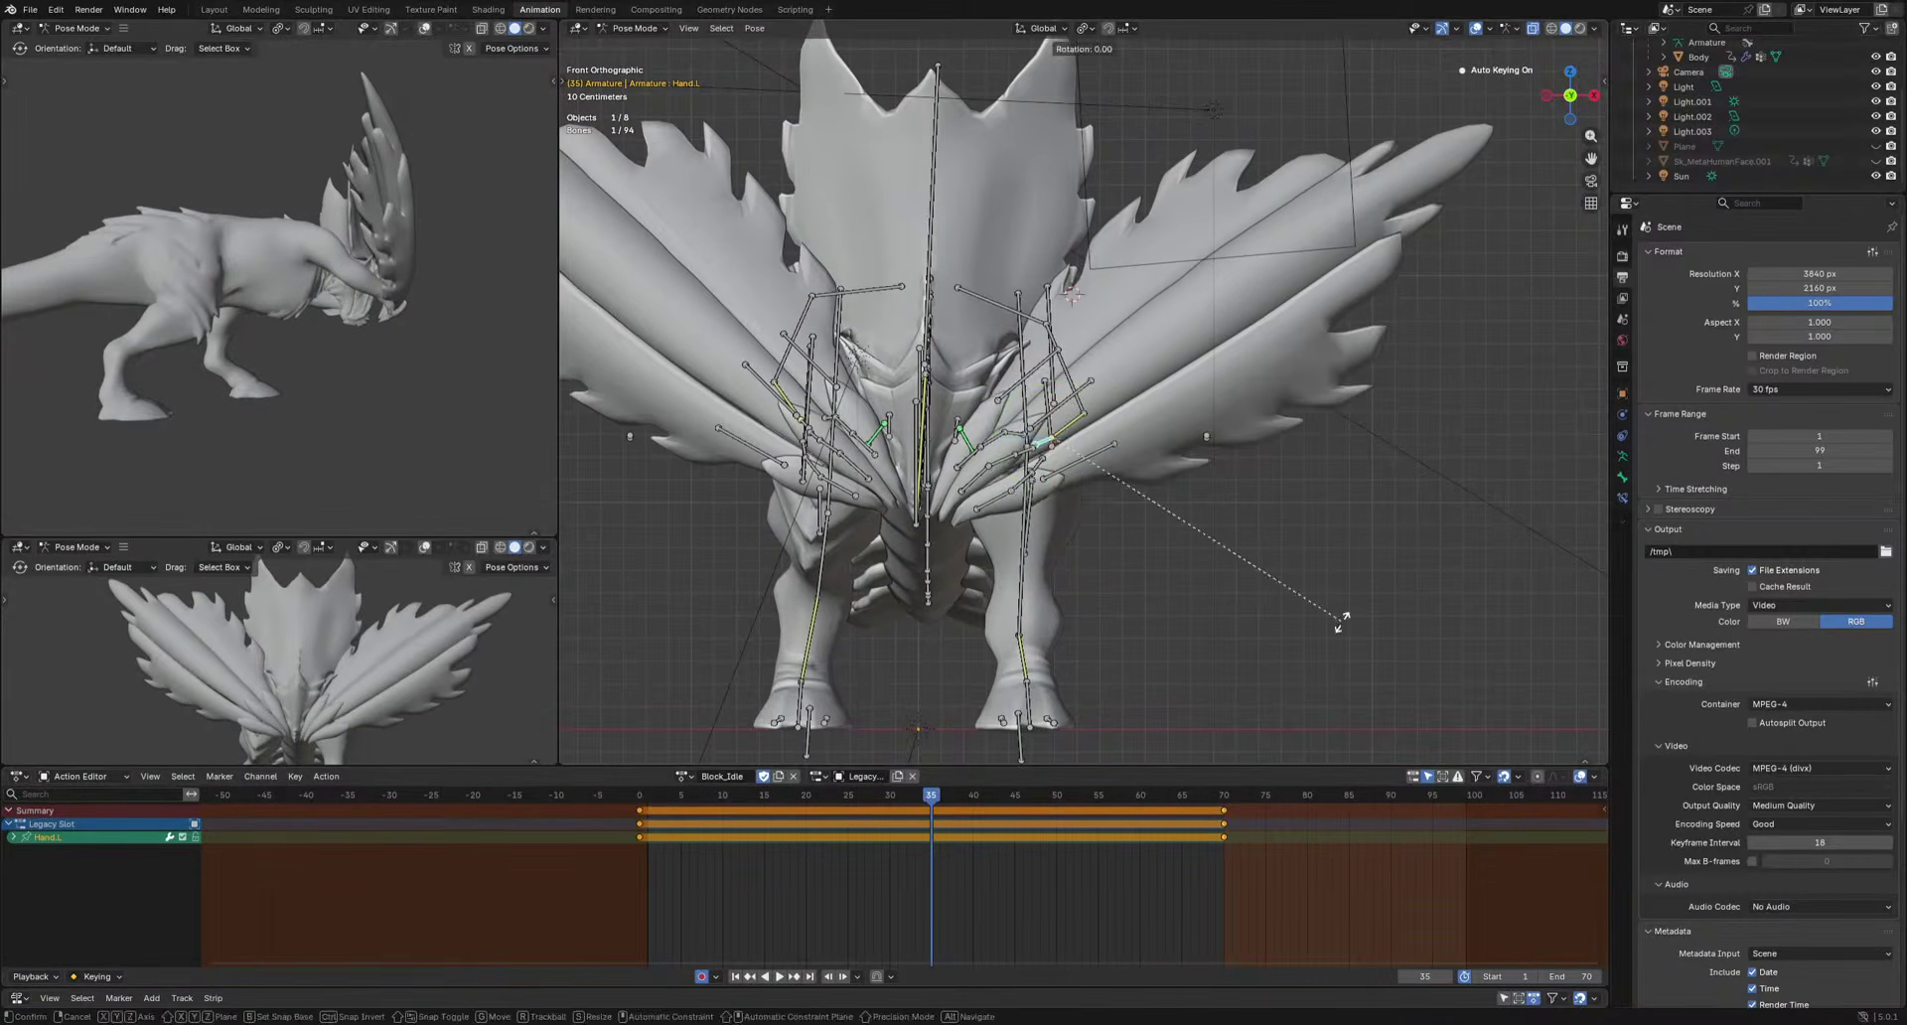
pyautogui.click(1356, 610)
pyautogui.press('space')
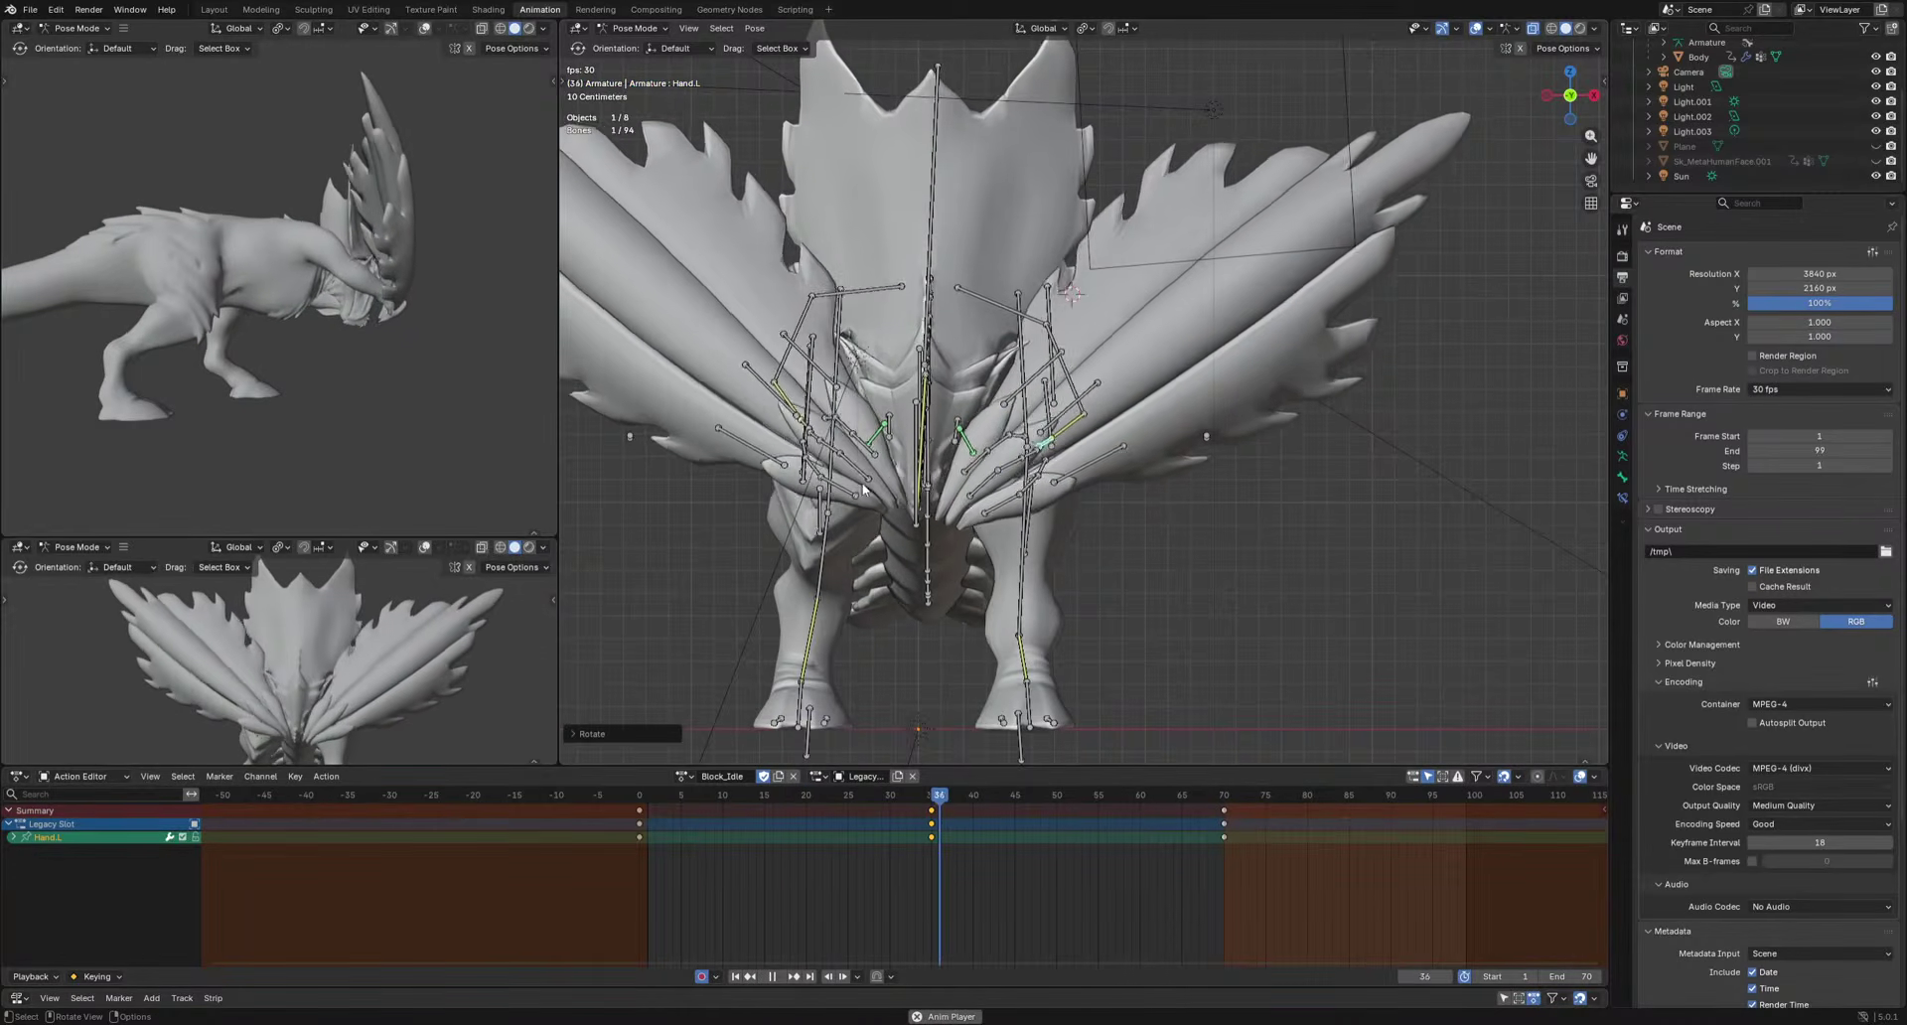
pyautogui.moveTo(953, 616); pyautogui.dragTo(997, 649, button='middle')
pyautogui.press('space')
# Scale the Chest, Belly1 and Belly2 bones up by about 1.2 at frame 35 and play back the breathing.
pyautogui.click(956, 451)
pyautogui.keyDown('shift'); pyautogui.click(1027, 447); pyautogui.keyUp('shift')
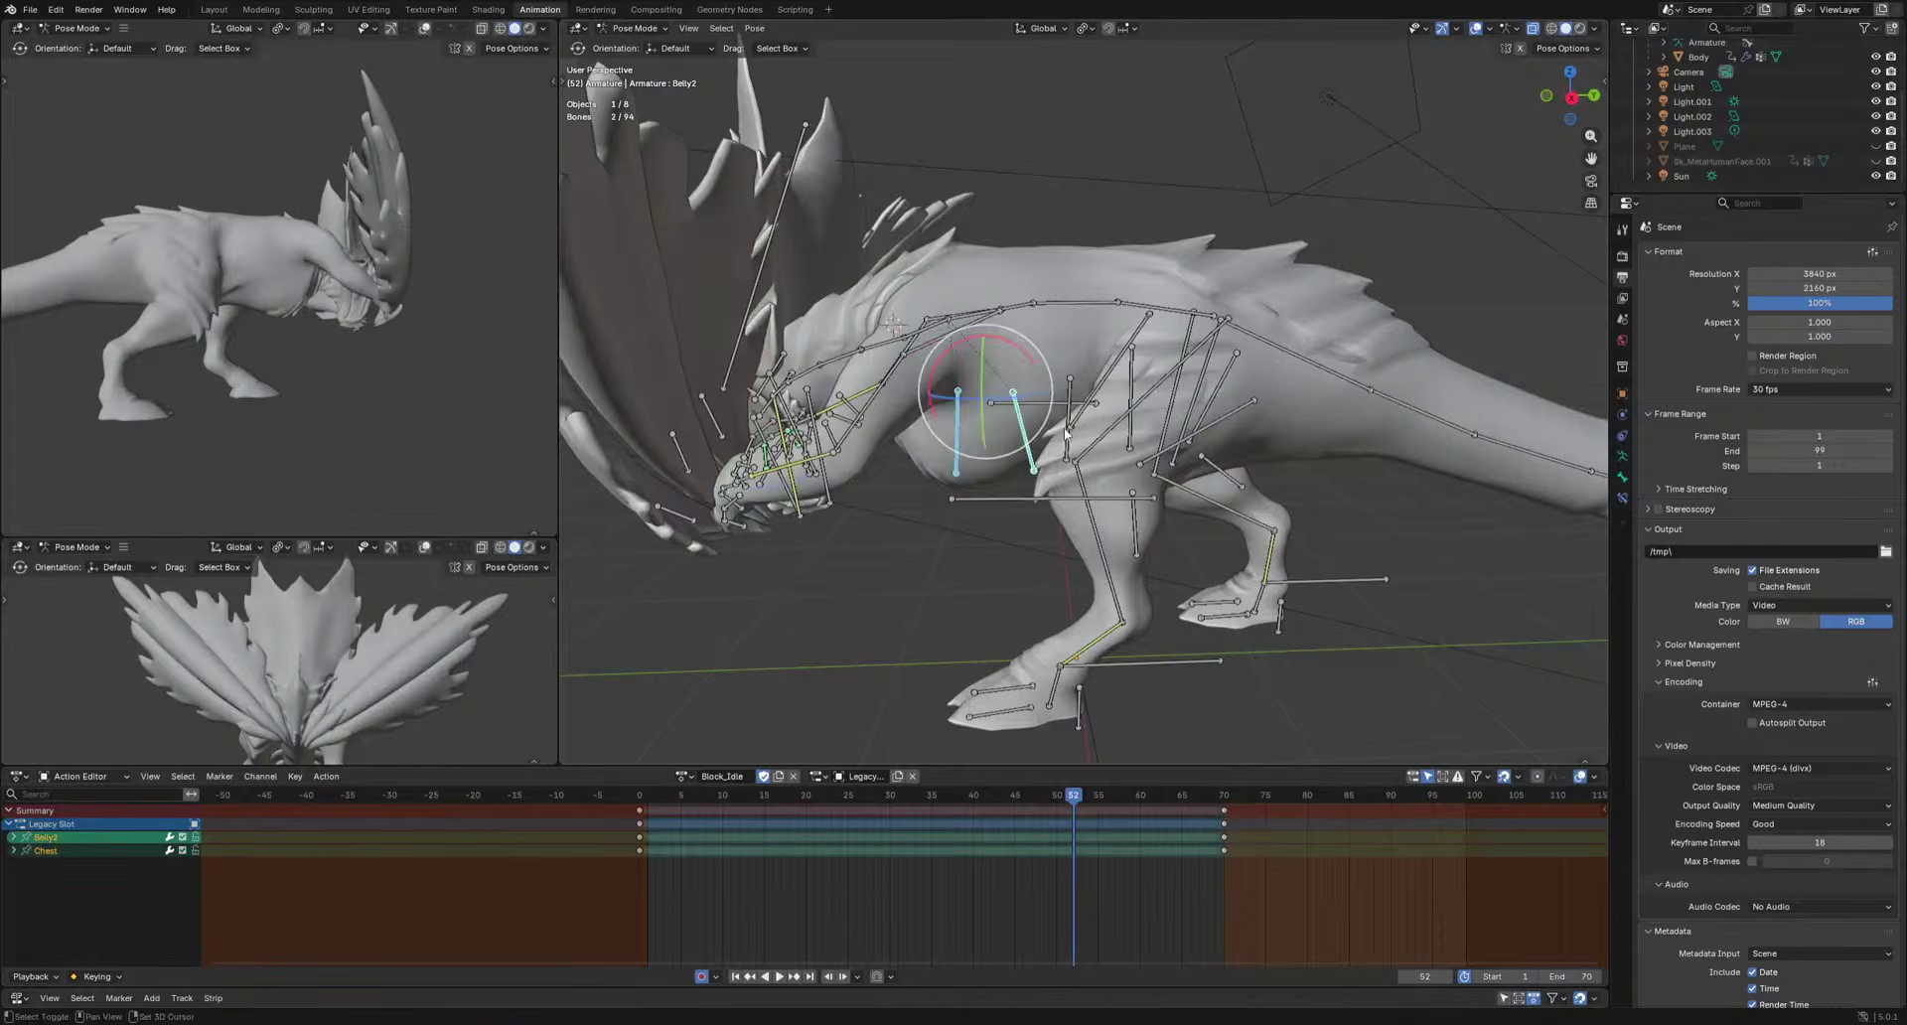
pyautogui.keyDown('shift'); pyautogui.click(1068, 445); pyautogui.keyUp('shift')
pyautogui.moveTo(1162, 476)
pyautogui.mouseDown(button='middle')
pyautogui.moveTo(1206, 492)
pyautogui.moveTo(1171, 568)
pyautogui.moveTo(1153, 441)
pyautogui.mouseUp(button='middle')
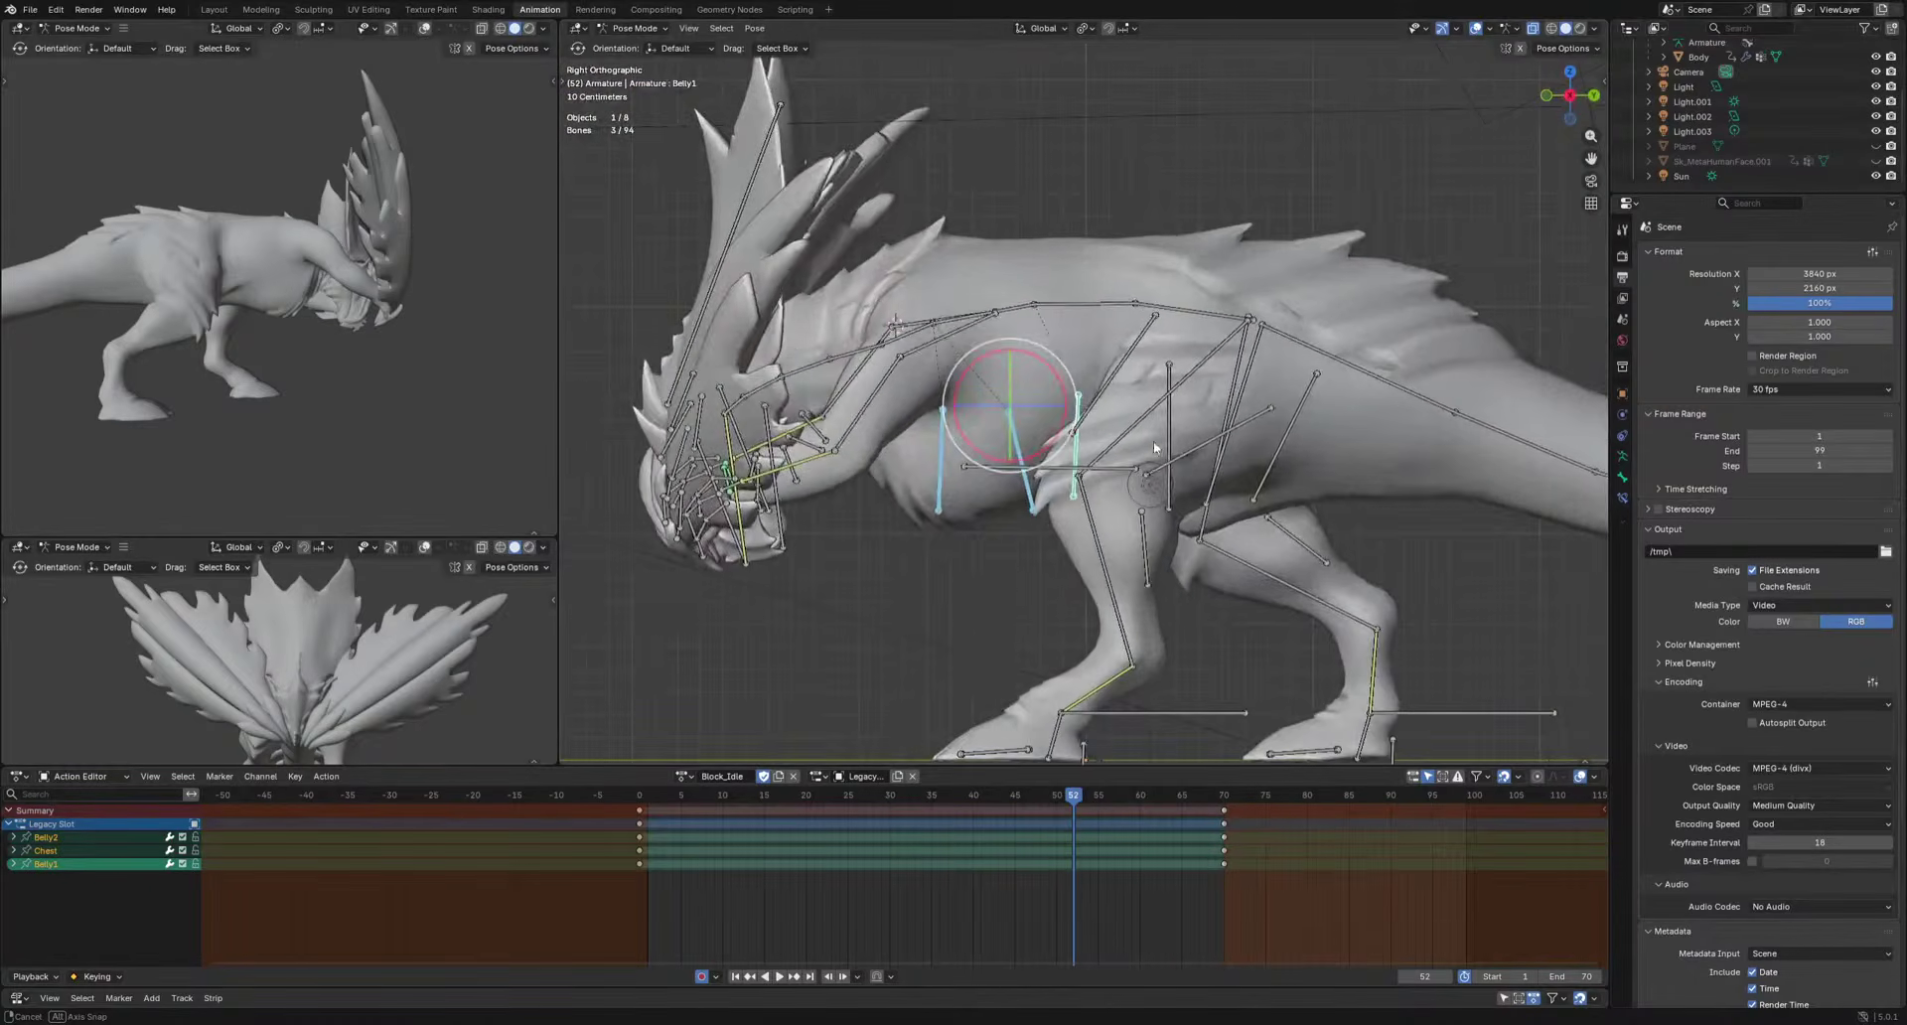
pyautogui.click(931, 795)
pyautogui.press('s')
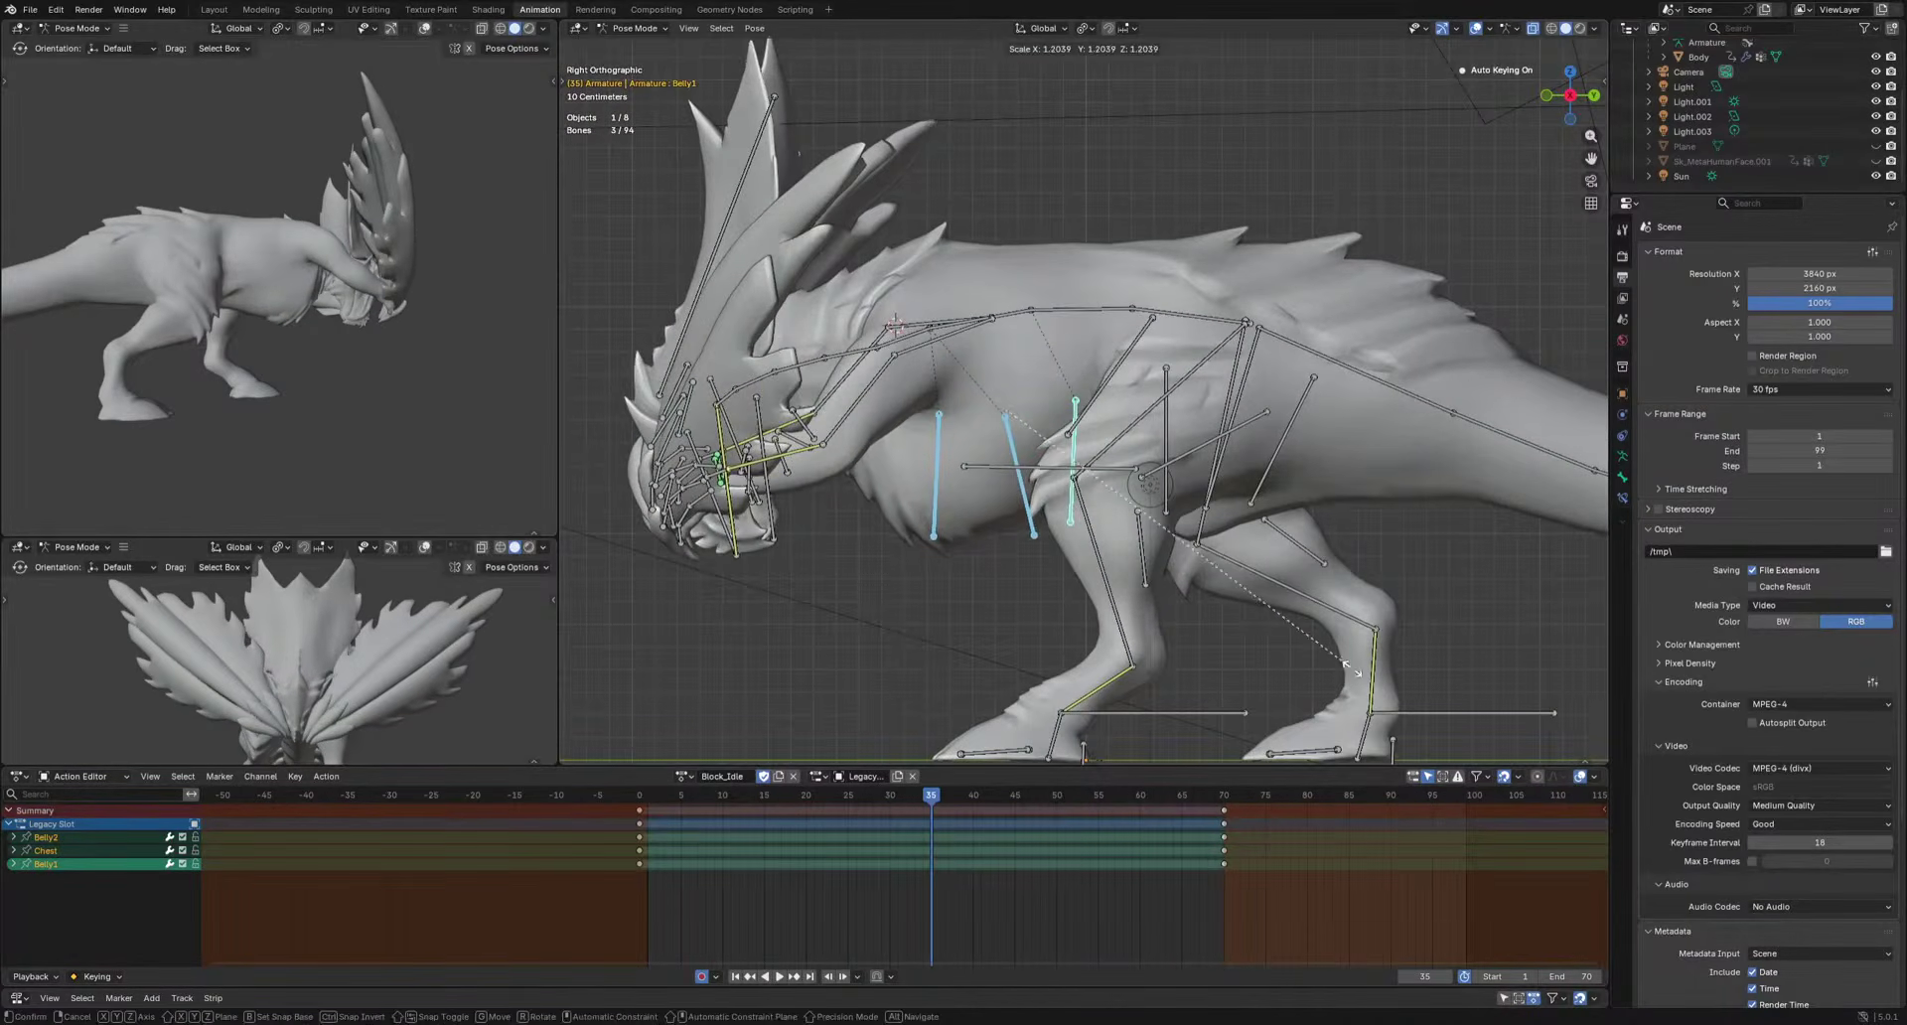
pyautogui.click(1350, 668)
pyautogui.press('space')
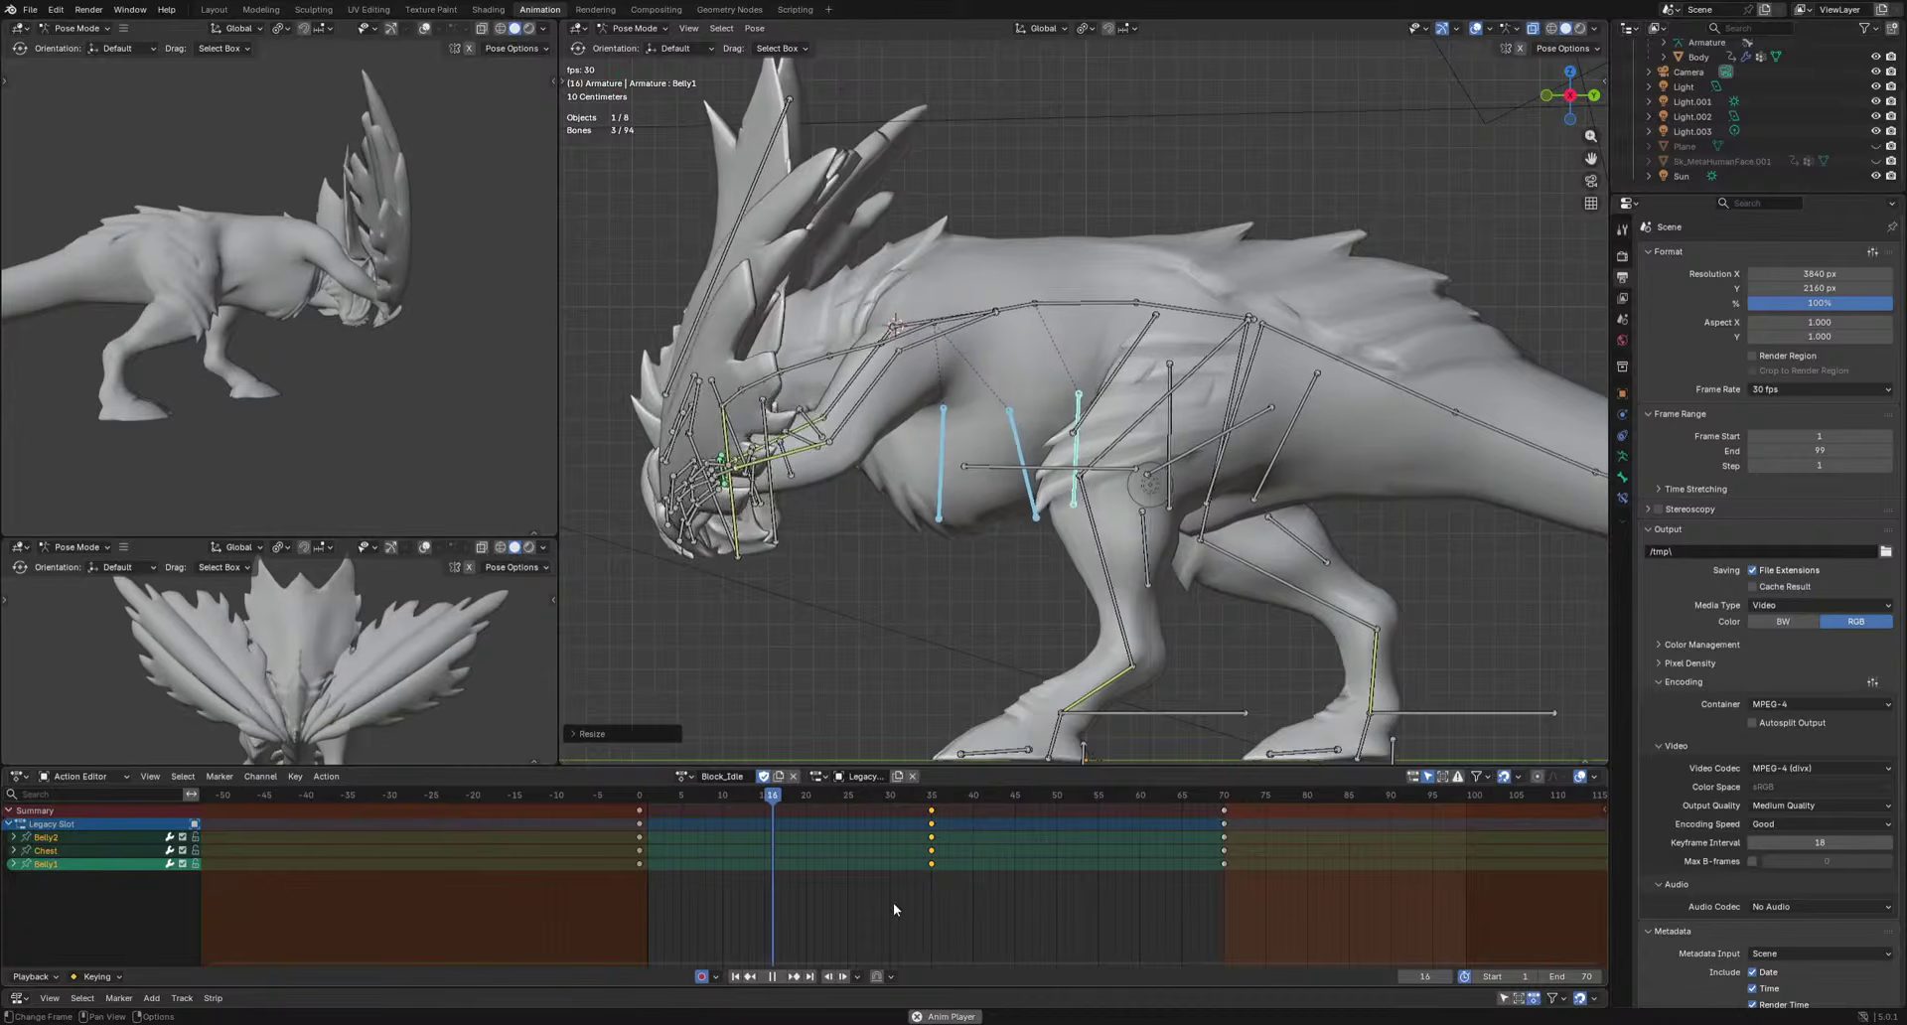
pyautogui.press('space')
# Copy all Chest, Belly1 and Belly2 keyframes and paste them starting at frame 70.
pyautogui.moveTo(899, 889); pyautogui.dragTo(934, 866)
pyautogui.moveTo(959, 828); pyautogui.dragTo(1267, 812)
pyautogui.hotkey('ctrl', 'c')
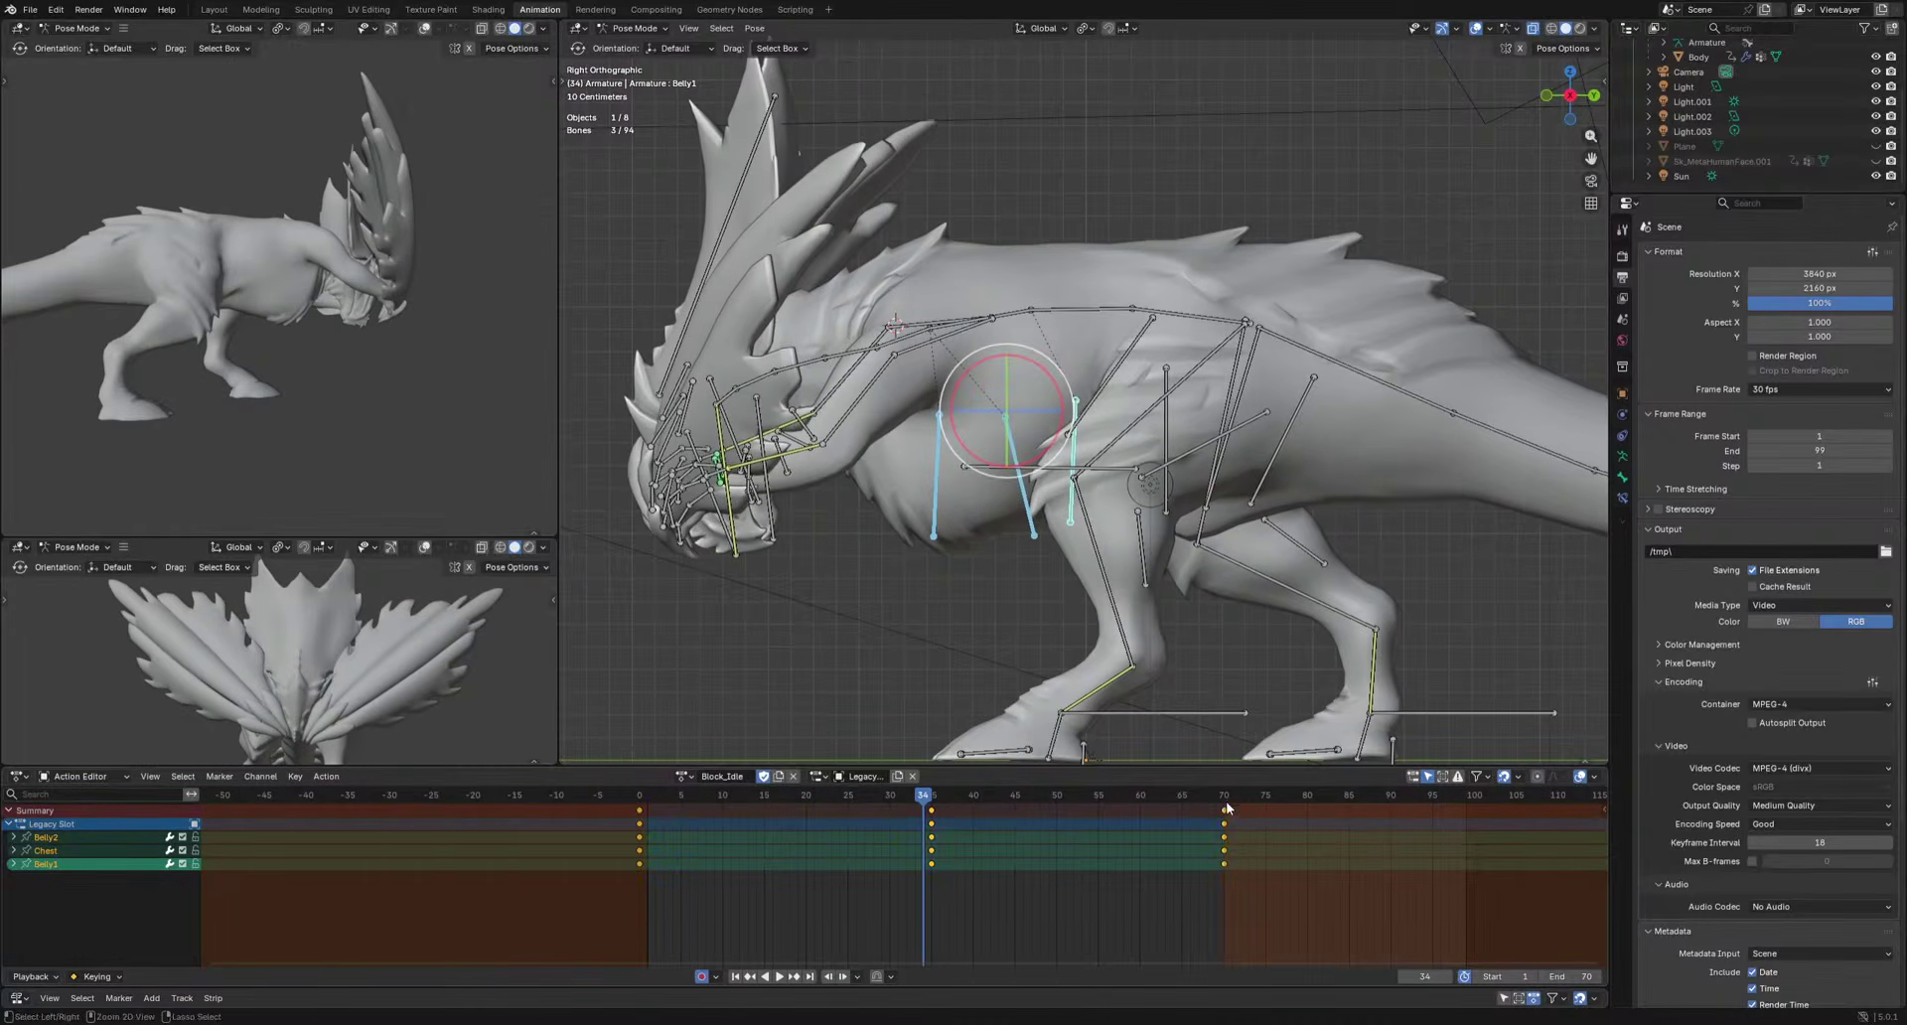
pyautogui.click(1226, 797)
pyautogui.hotkey('ctrl', 'v')
pyautogui.scroll(-8, 1110, 880)
pyautogui.moveTo(1074, 899); pyautogui.dragTo(935, 902, button='middle')
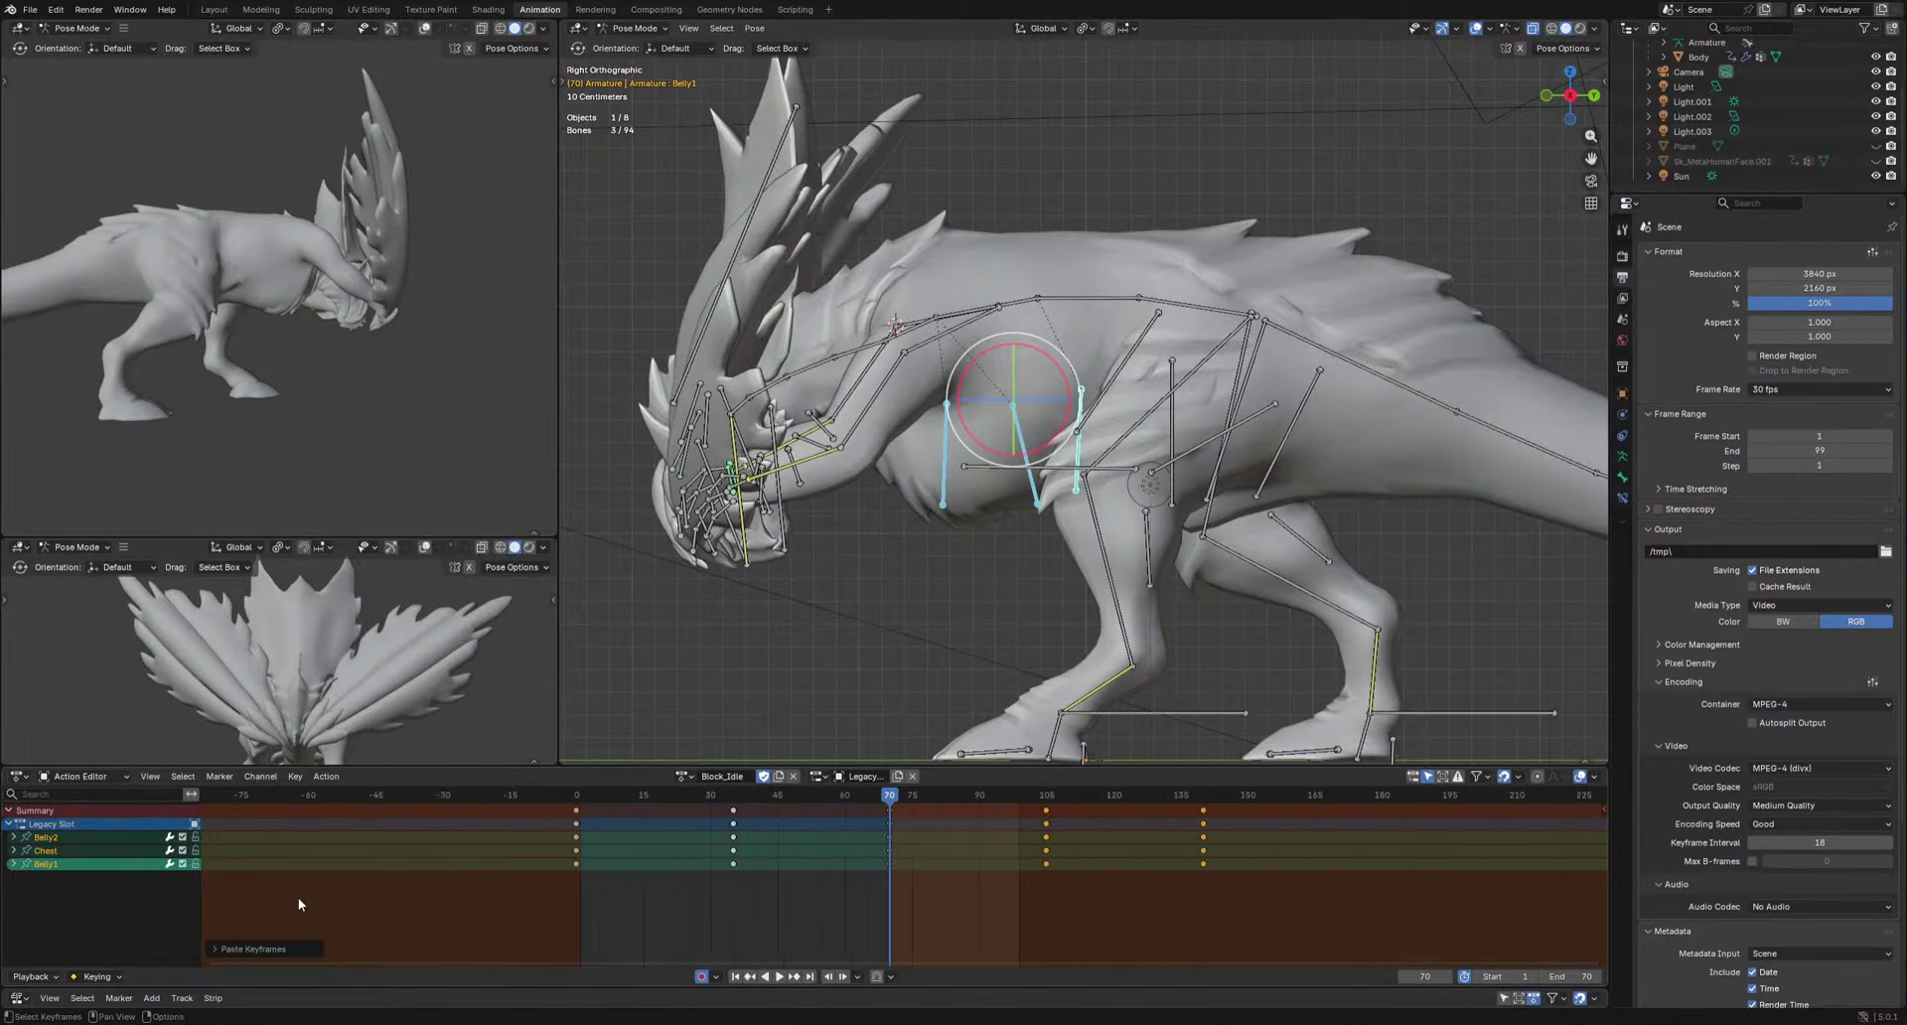
# Stagger the breathing by shifting the Belly1 keyframes 2 frames later, and then Chest and Belly1 together another 2 frames.
pyautogui.moveTo(308, 900); pyautogui.dragTo(1250, 862)
pyautogui.press('g')
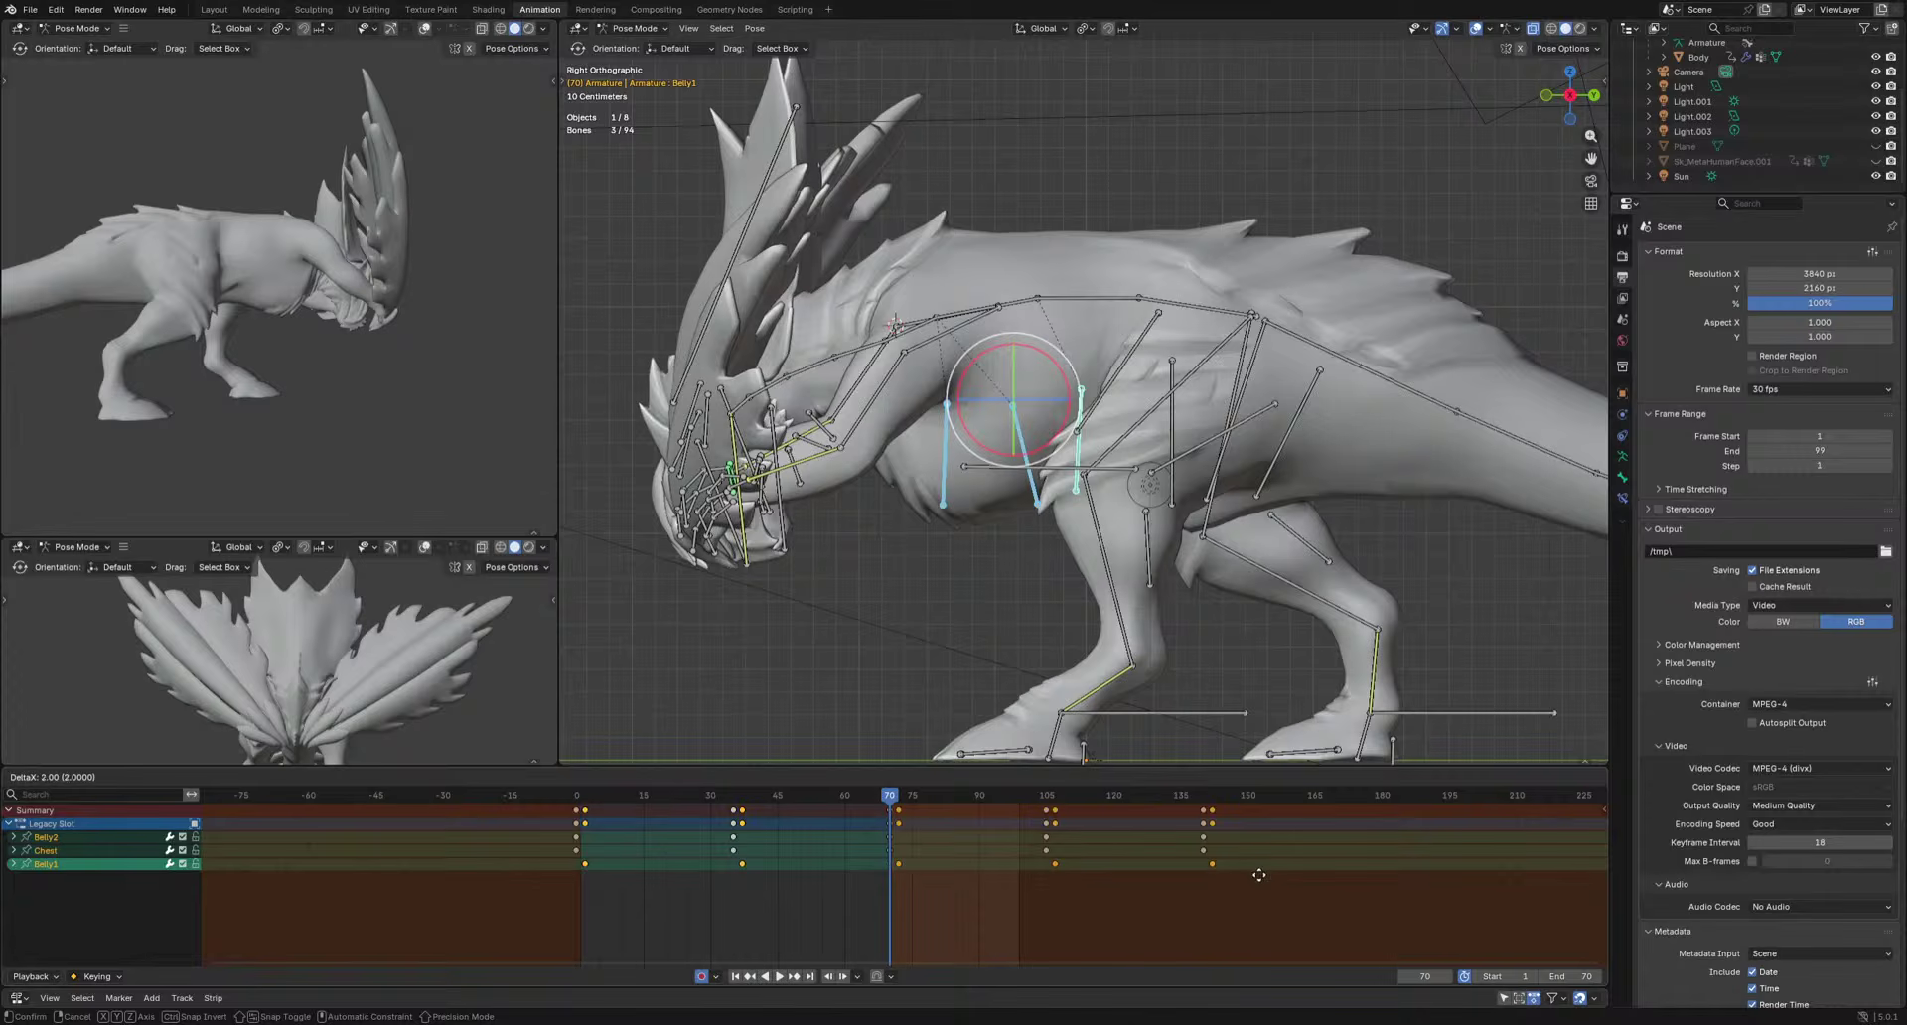
pyautogui.click(1258, 873)
pyautogui.moveTo(471, 897); pyautogui.dragTo(1344, 854)
pyautogui.press('g')
pyautogui.click(1352, 852)
pyautogui.moveTo(516, 897); pyautogui.dragTo(1427, 831)
pyautogui.press('g')
pyautogui.rightClick(1436, 832)
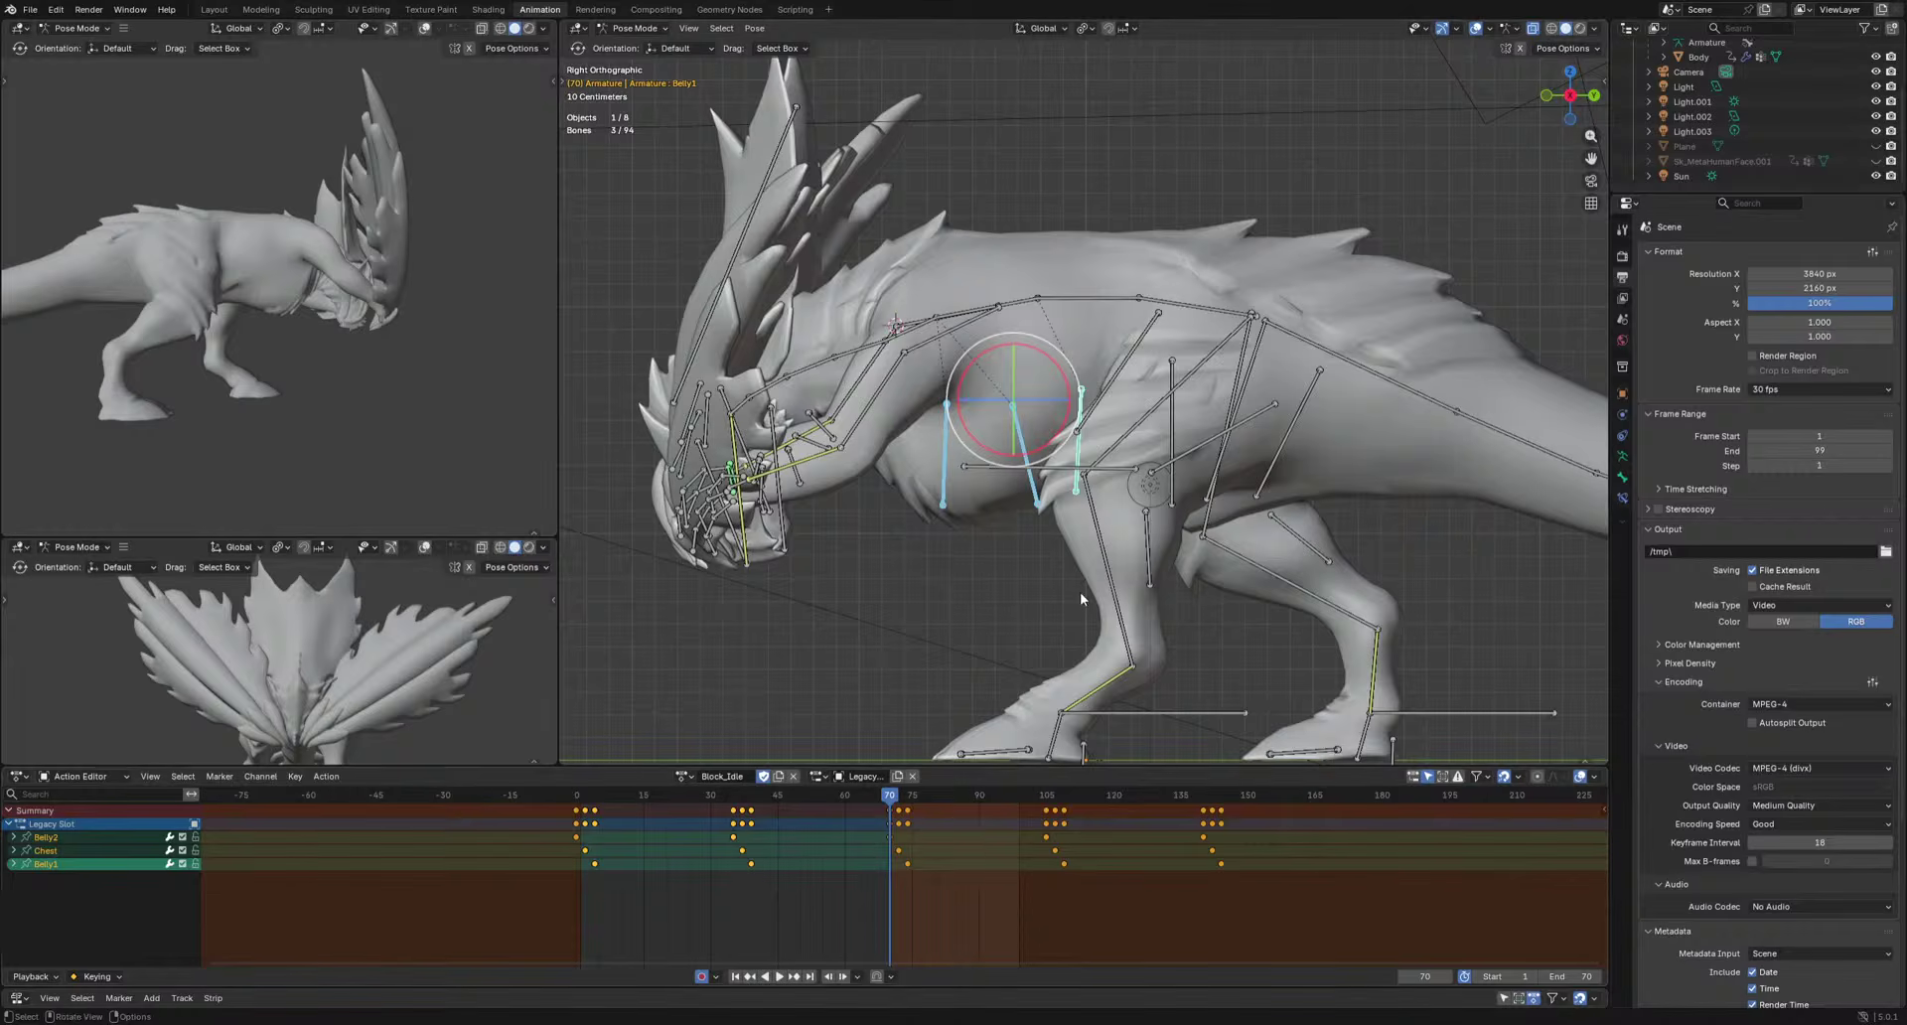
# Copy the chest and belly keyframes from frame 70 onward, paste them at frame 0, and play the loop.
pyautogui.moveTo(853, 905); pyautogui.dragTo(1369, 807)
pyautogui.hotkey('ctrl', 'c')
pyautogui.moveTo(873, 797); pyautogui.dragTo(576, 800)
pyautogui.hotkey('ctrl', 'v')
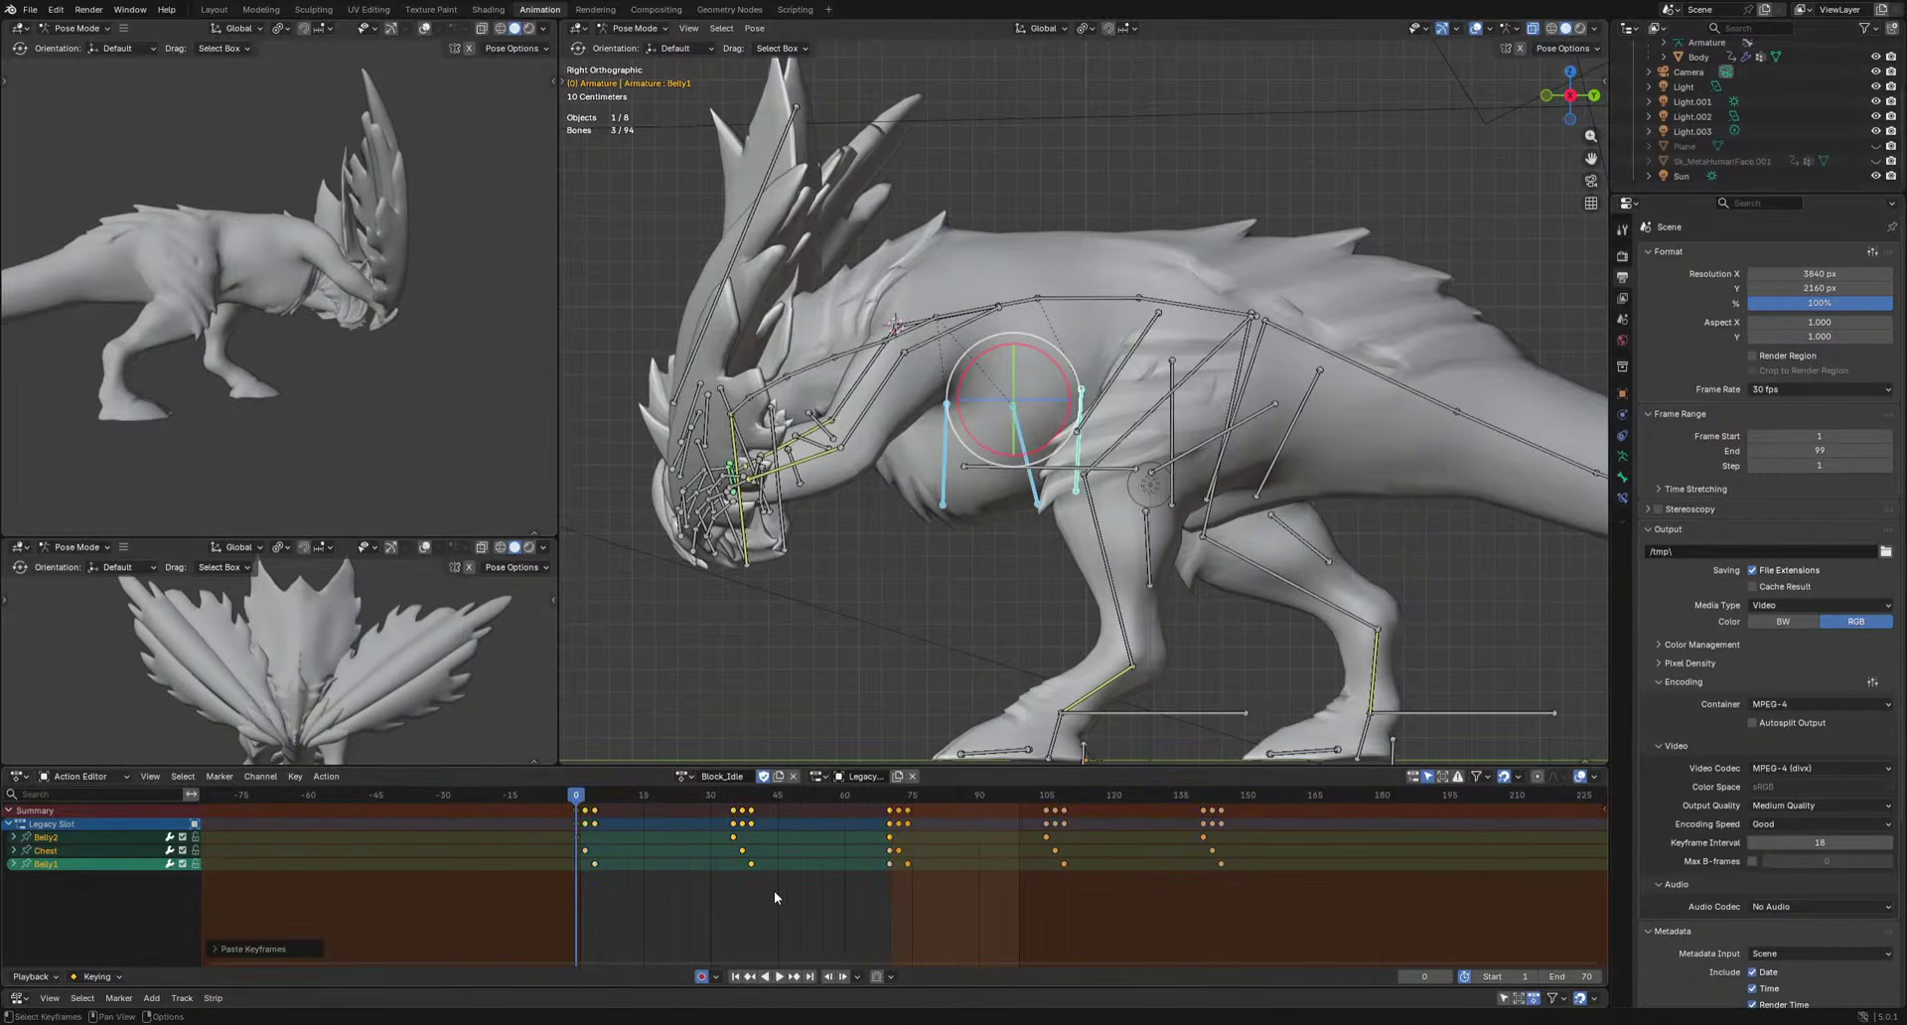
pyautogui.press('space')
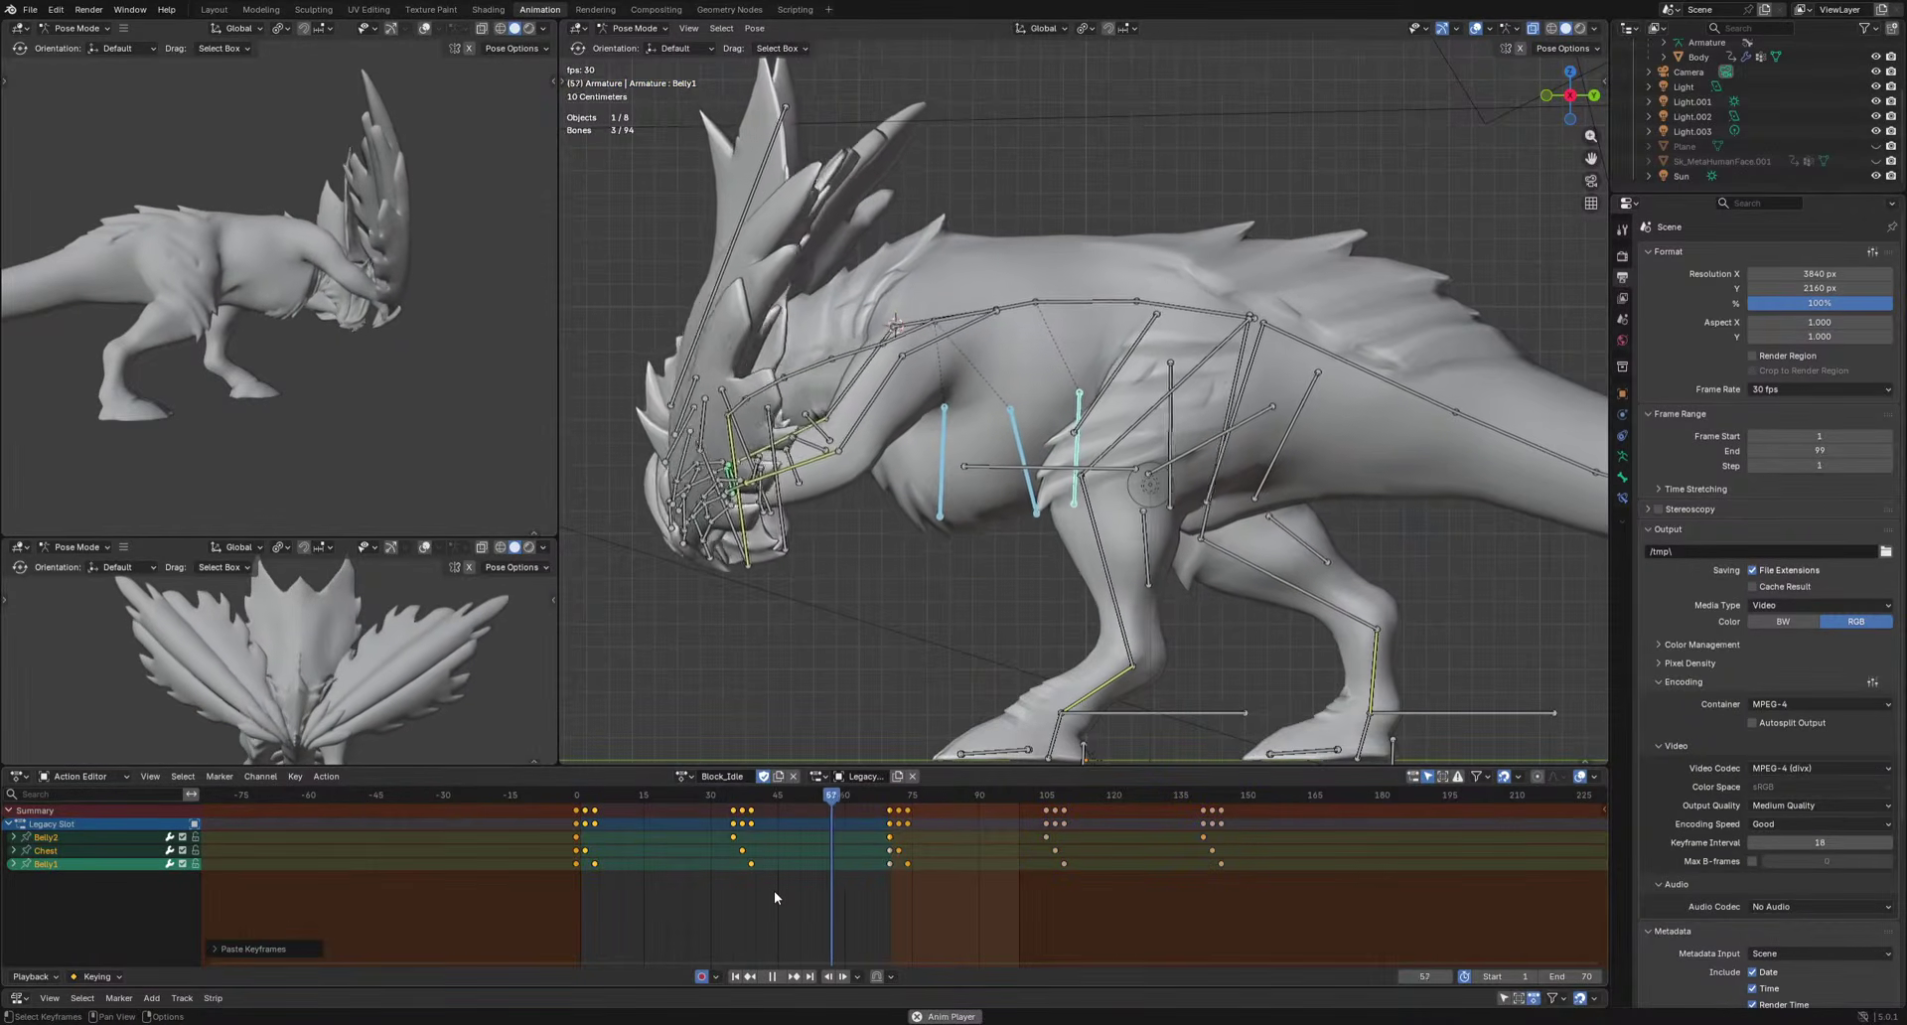
pyautogui.press('space')
# Move the middle keyframe of Spine.001 to about frame 28 and of Spine.002 to about frame 40, and review the playback.
pyautogui.click(1195, 314)
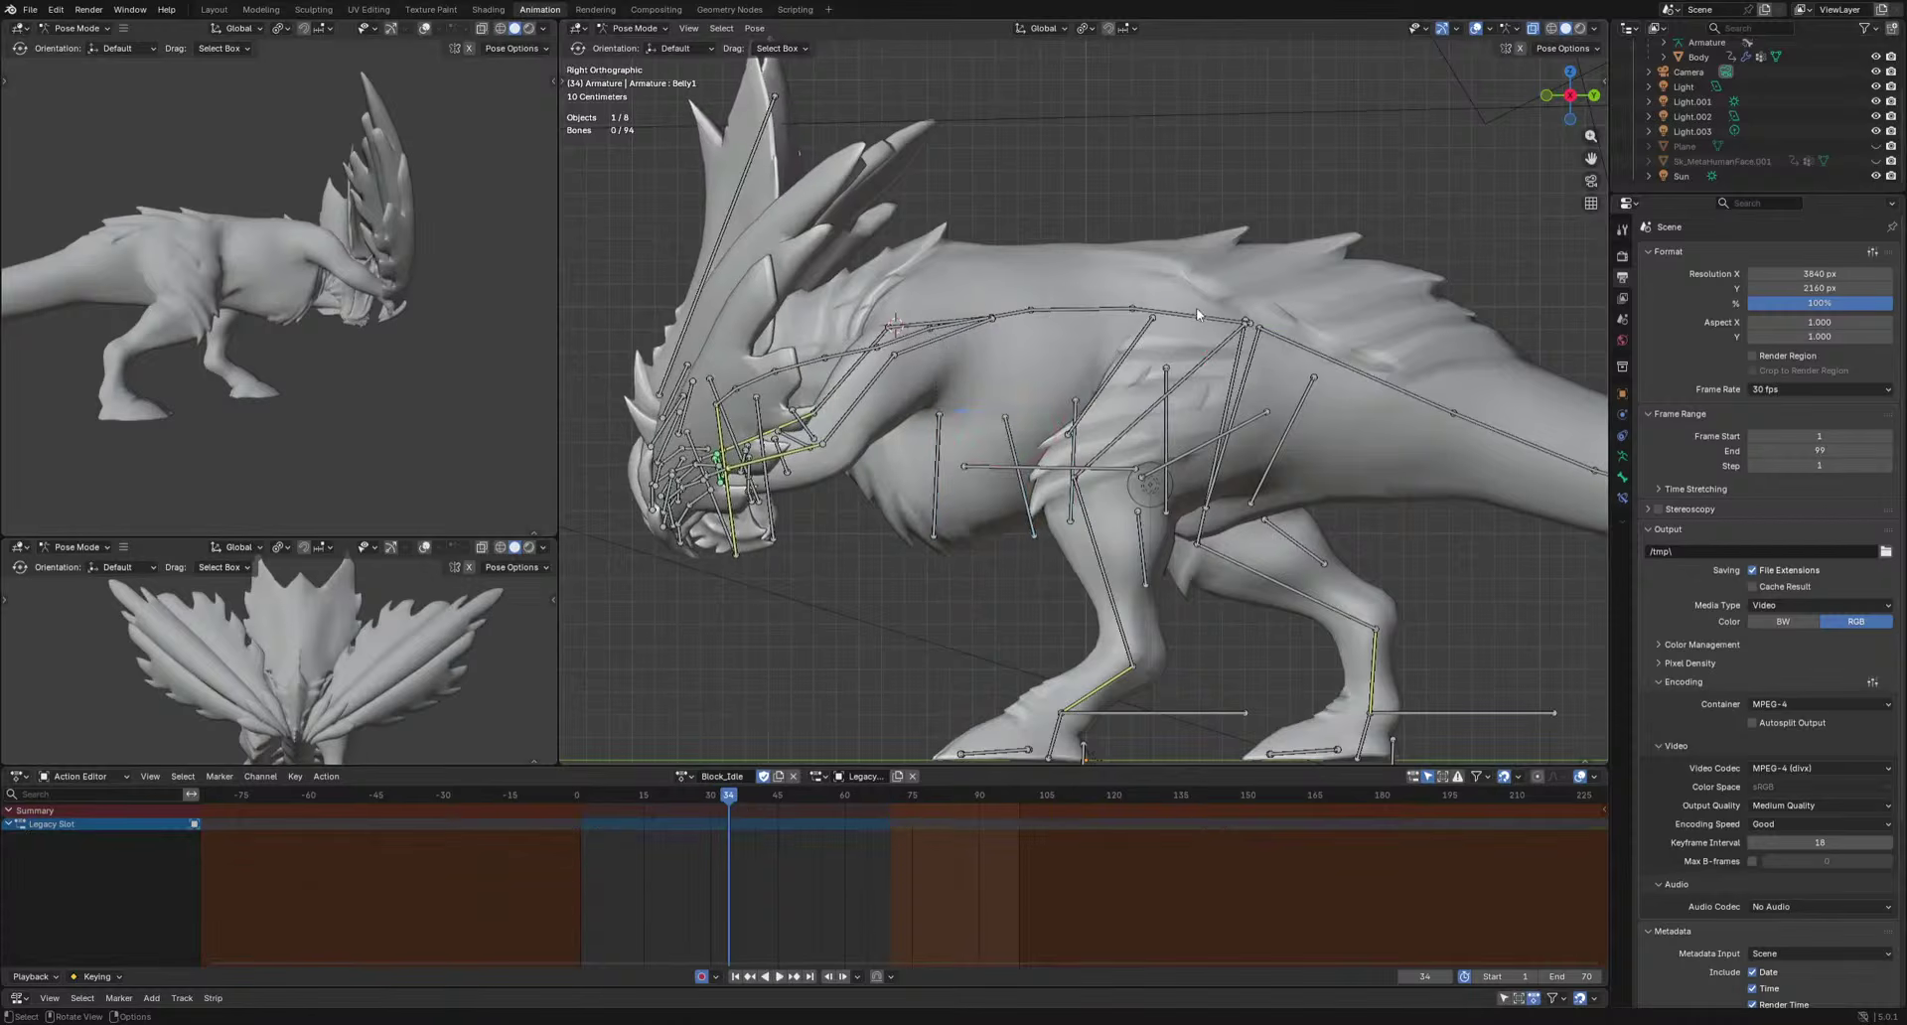
pyautogui.keyDown('shift'); pyautogui.click(1043, 308); pyautogui.keyUp('shift')
pyautogui.keyDown('shift'); pyautogui.click(1025, 312); pyautogui.keyUp('shift')
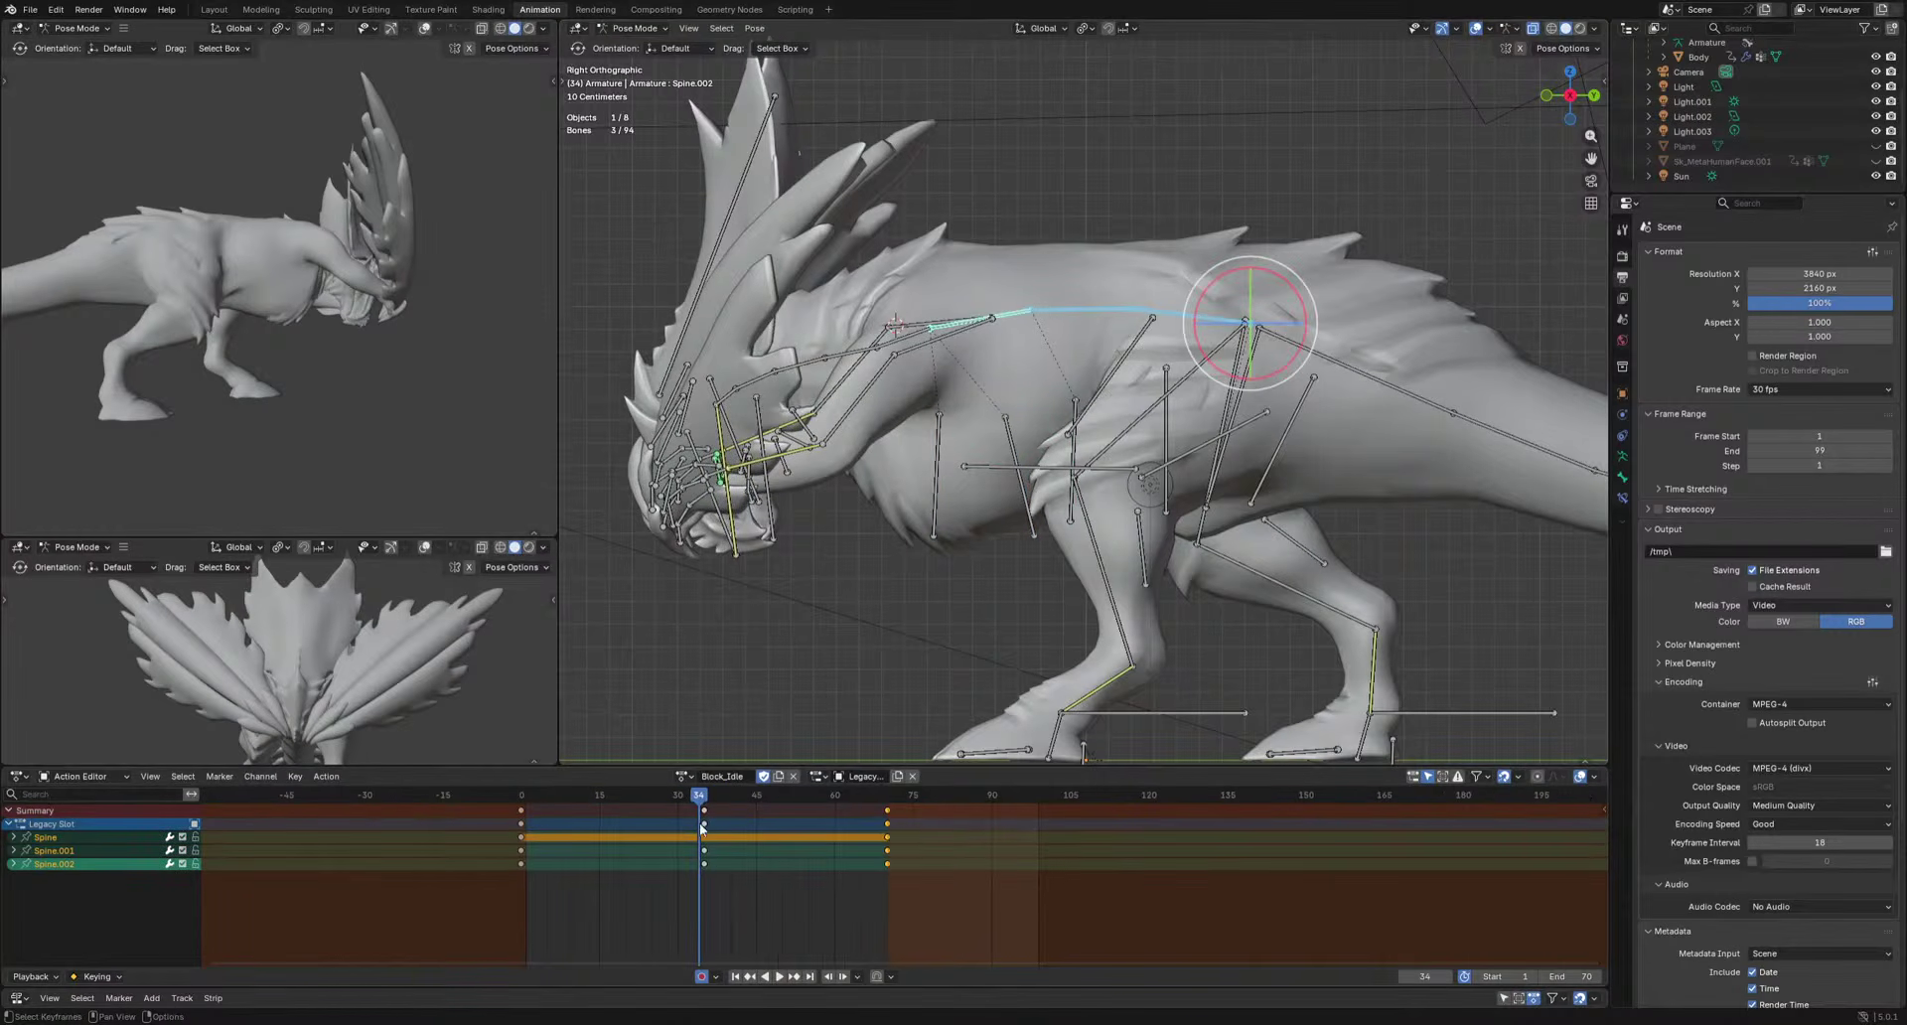
pyautogui.moveTo(697, 873); pyautogui.dragTo(667, 812)
pyautogui.press('space')
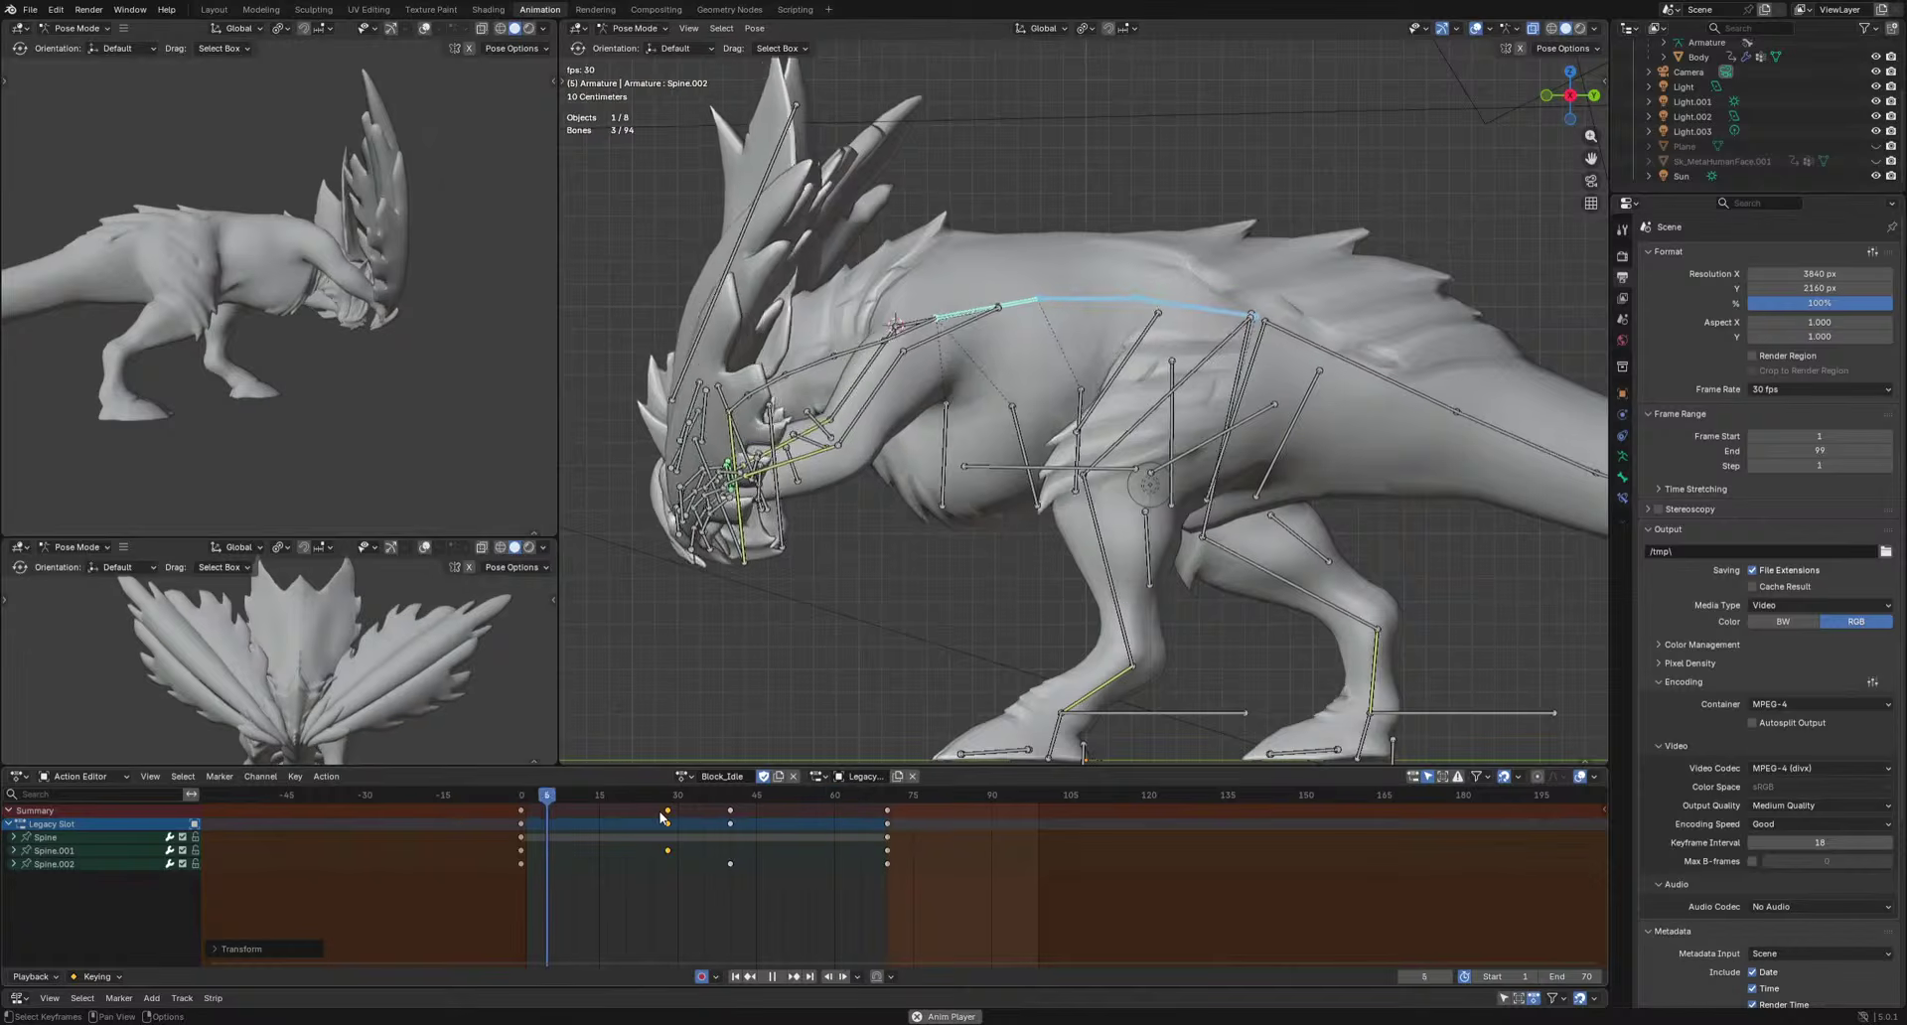
pyautogui.moveTo(149, 298); pyautogui.dragTo(264, 356, button='middle')
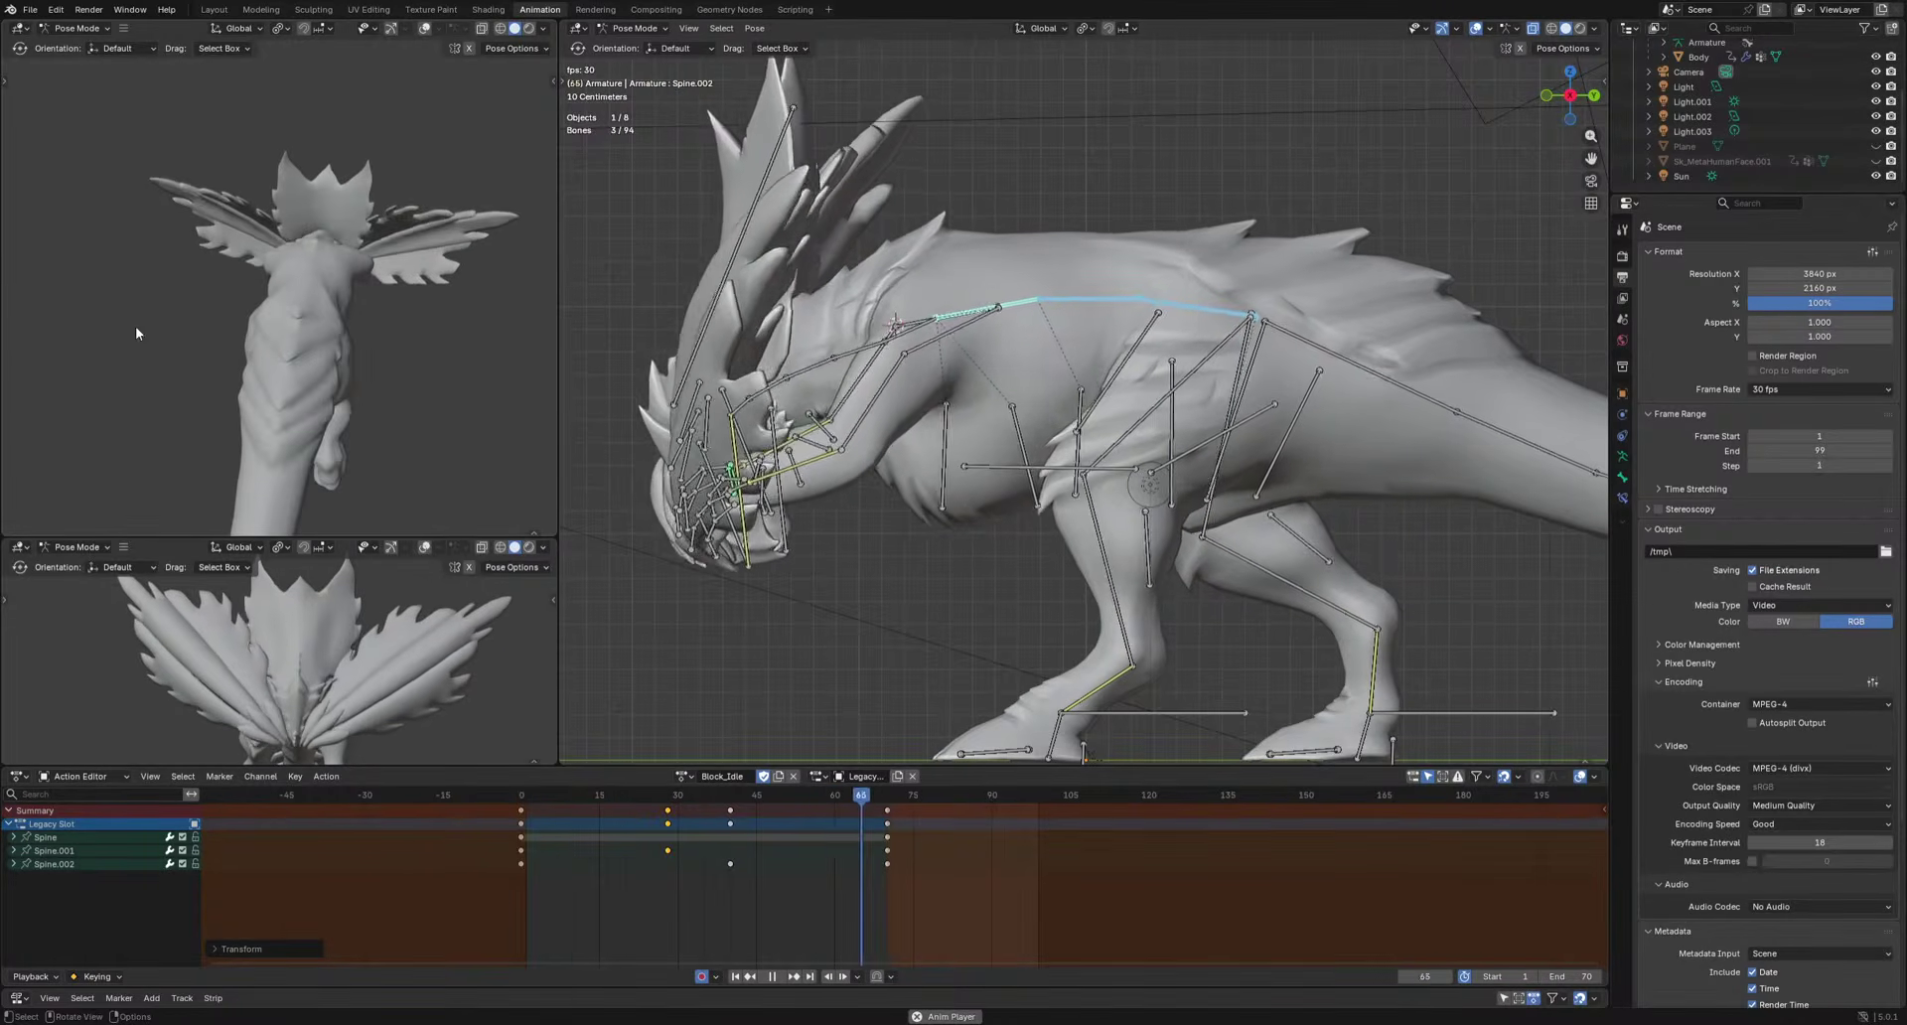
# At frame 35, rotate the three left finger shields by about -3° in top view and play the loop.
pyautogui.keyDown('alt'); pyautogui.moveTo(944, 377); pyautogui.dragTo(945, 540, button='middle'); pyautogui.keyUp('alt')
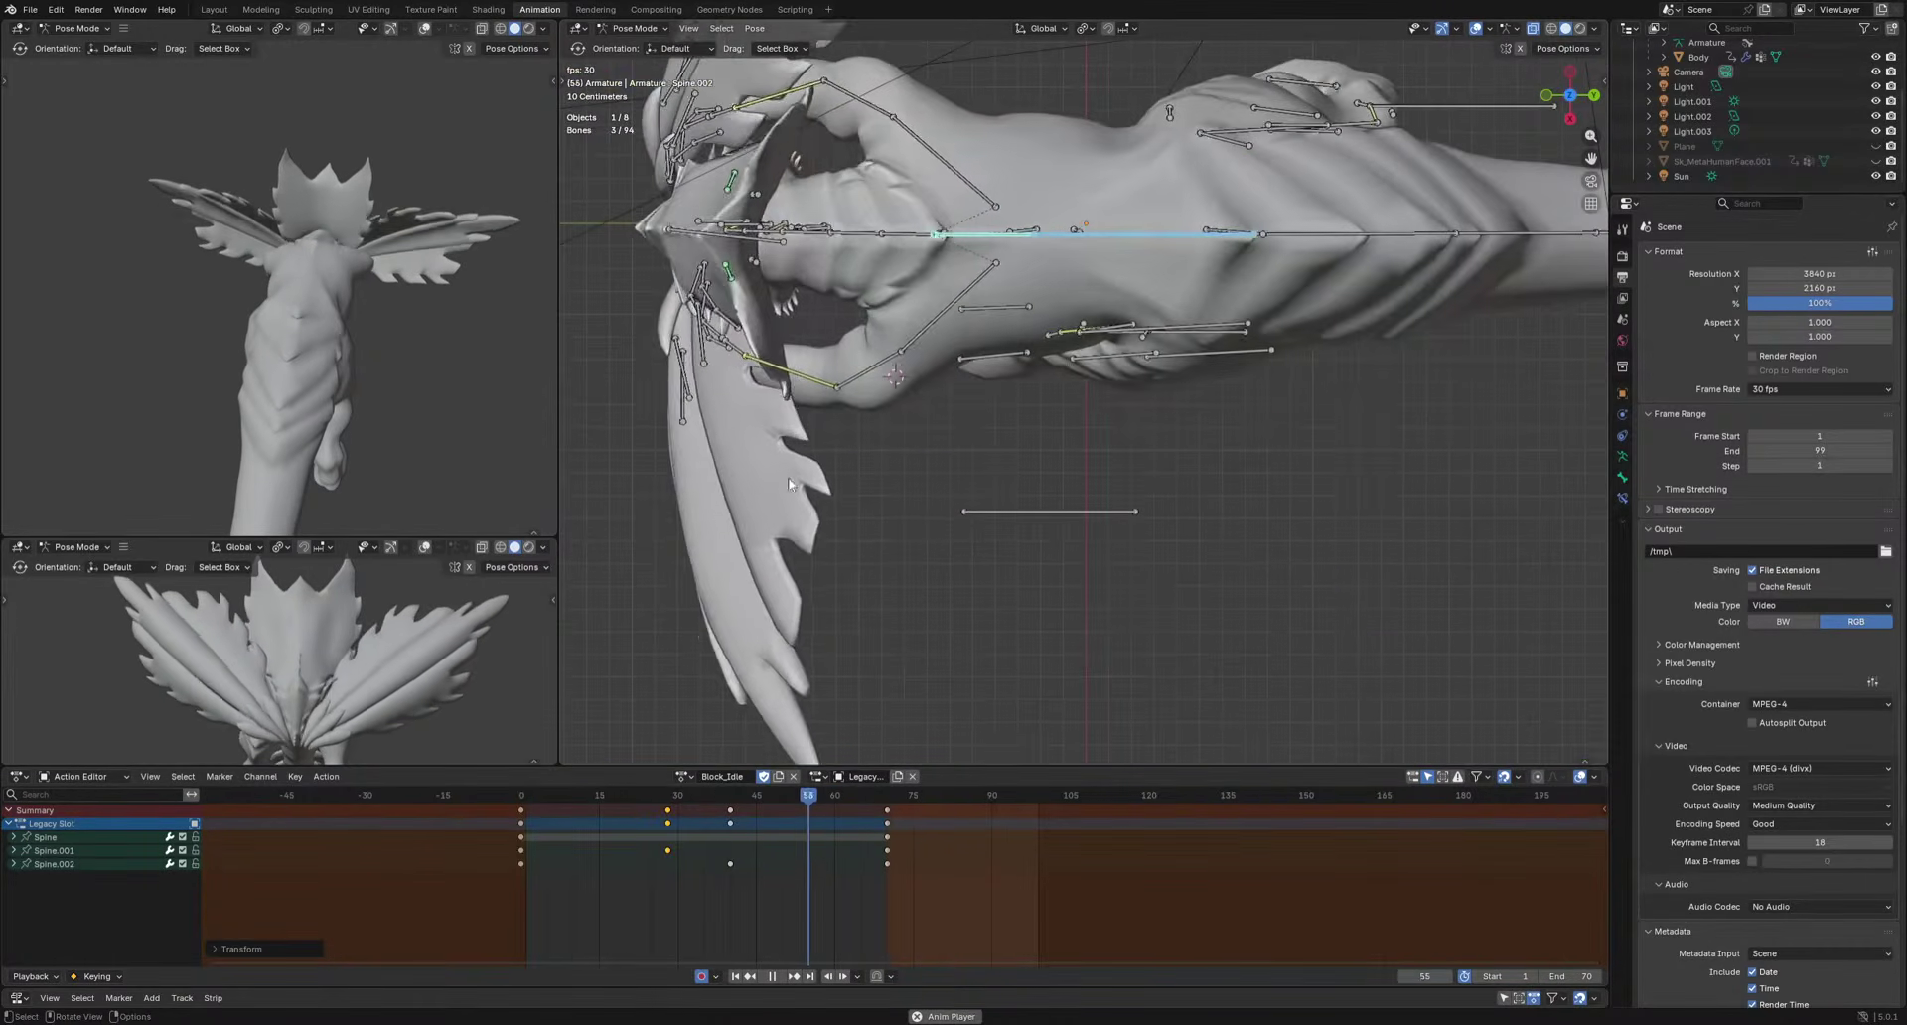
pyautogui.press('space')
pyautogui.click(686, 392)
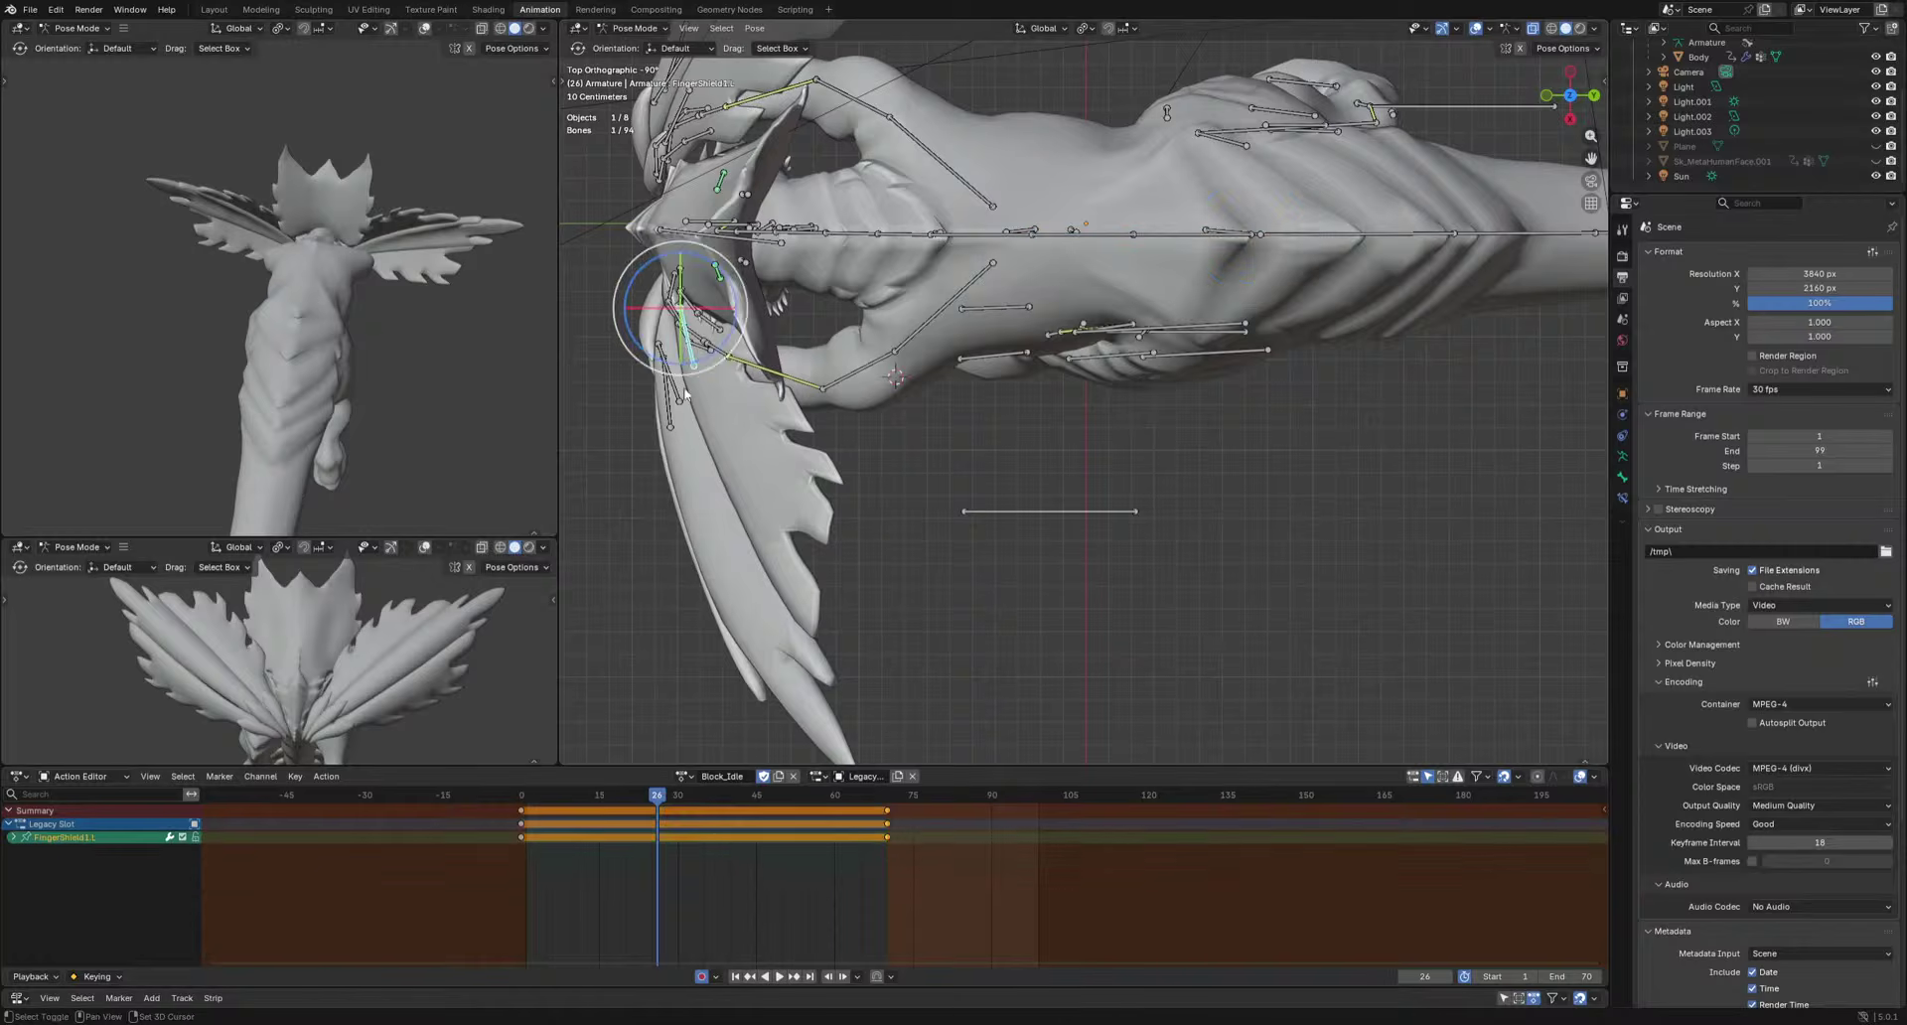
pyautogui.keyDown('shift'); pyautogui.click(676, 405); pyautogui.keyUp('shift')
pyautogui.keyDown('shift'); pyautogui.click(673, 419); pyautogui.keyUp('shift')
pyautogui.moveTo(690, 796); pyautogui.dragTo(705, 797)
pyautogui.press('r')
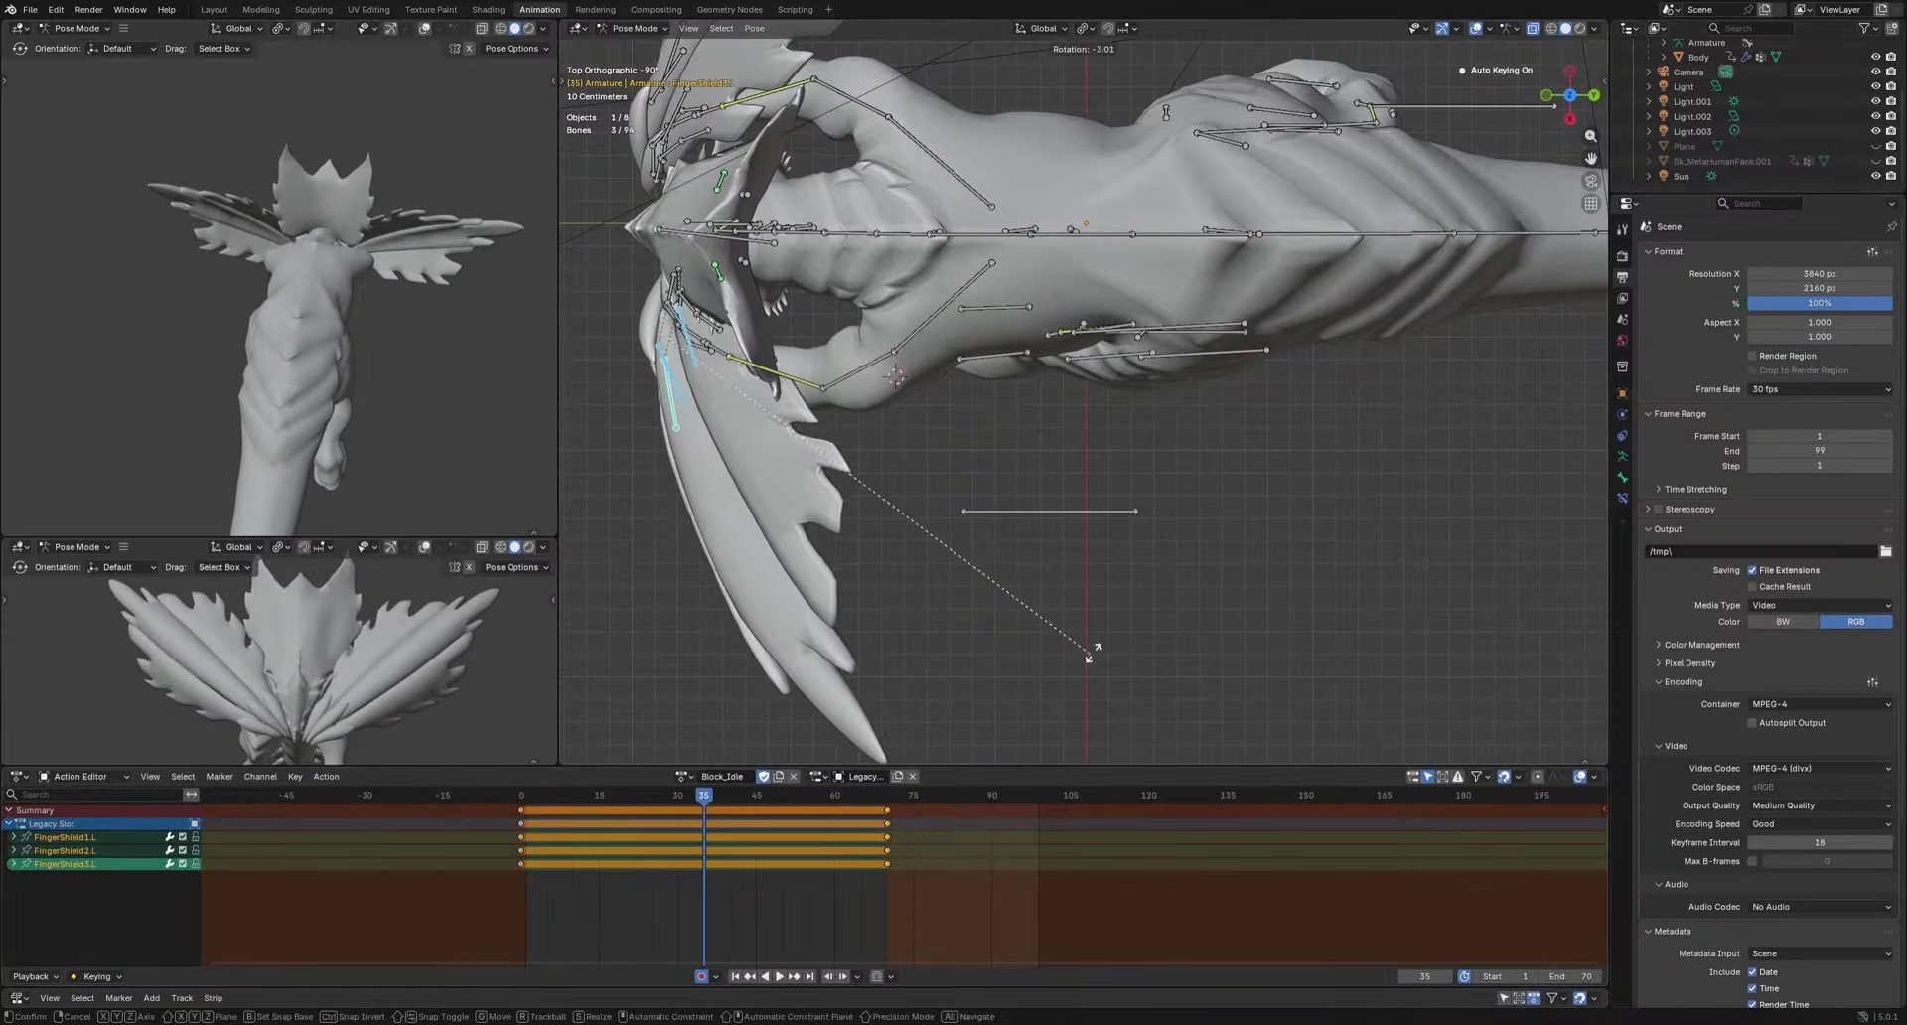
pyautogui.click(1096, 646)
pyautogui.press('space')
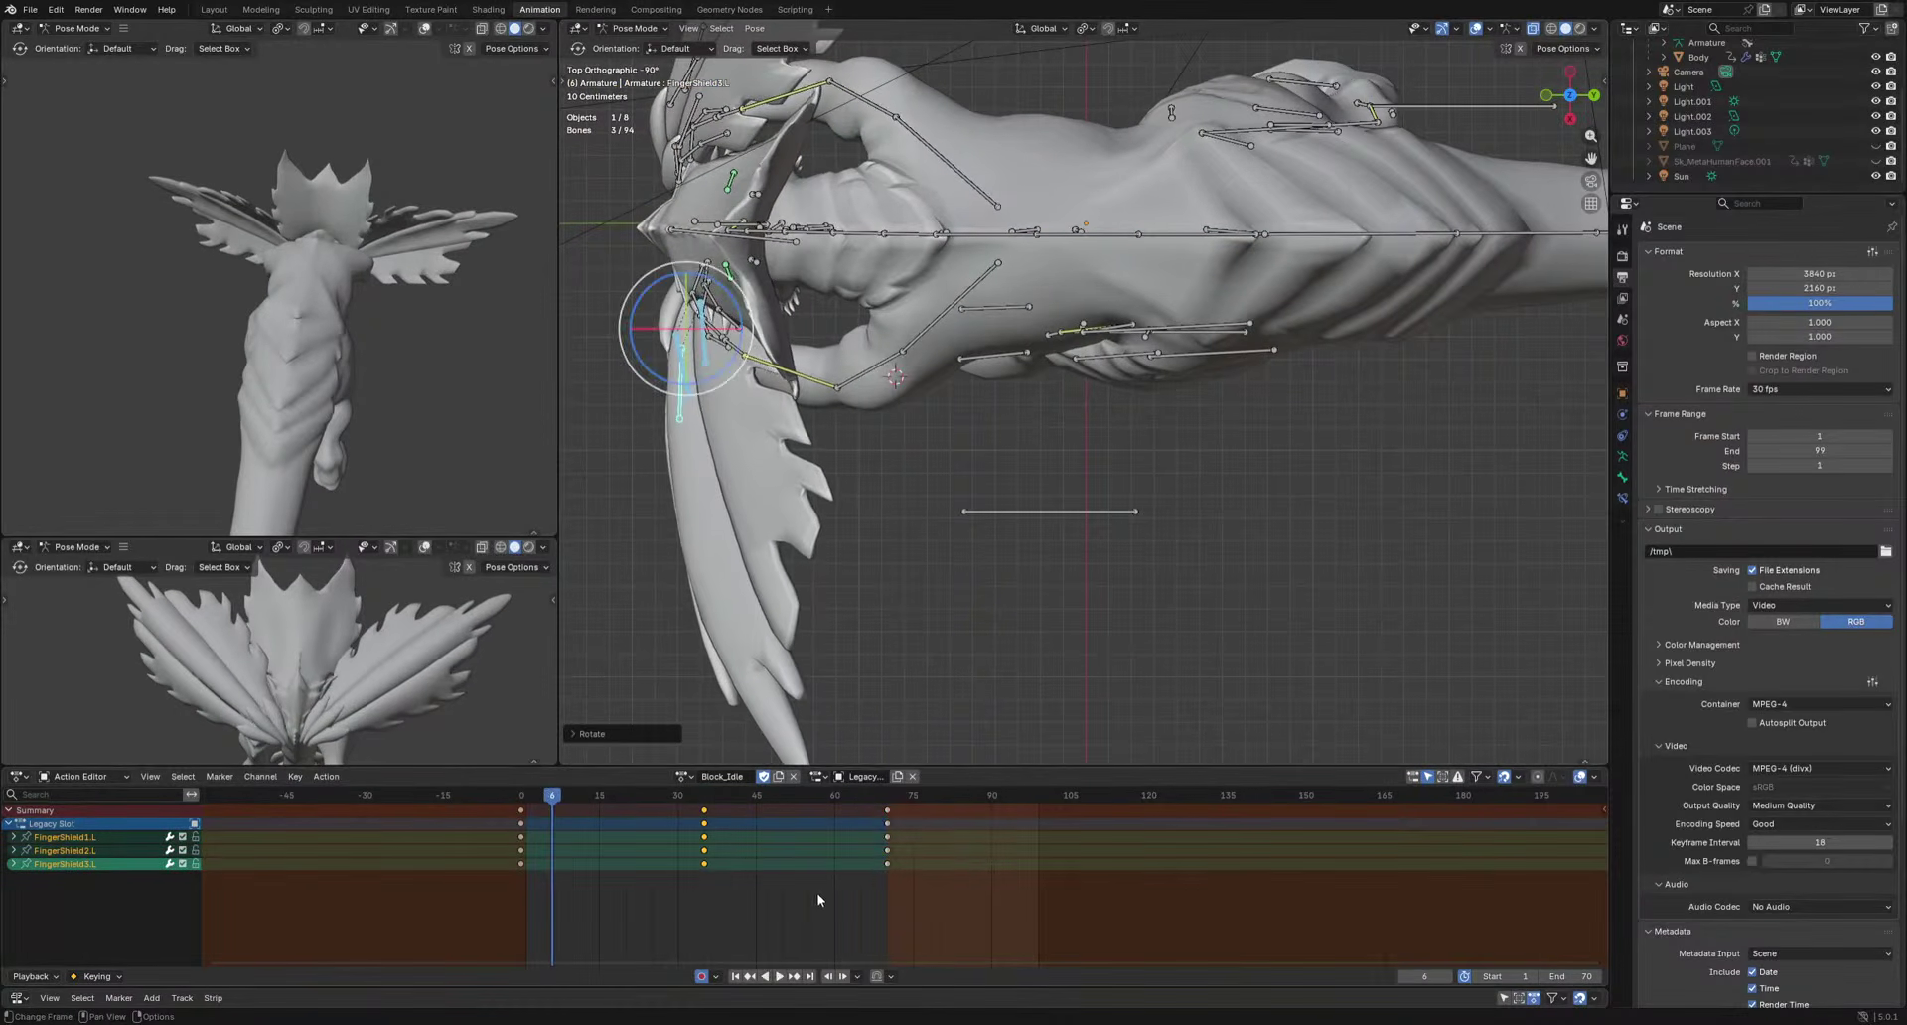
# Offset the left finger shields' middle keyframes, with FingerShield1.L at about frame 30, and review the playback.
pyautogui.click(706, 896)
pyautogui.moveTo(705, 864); pyautogui.dragTo(677, 837)
pyautogui.press('space')
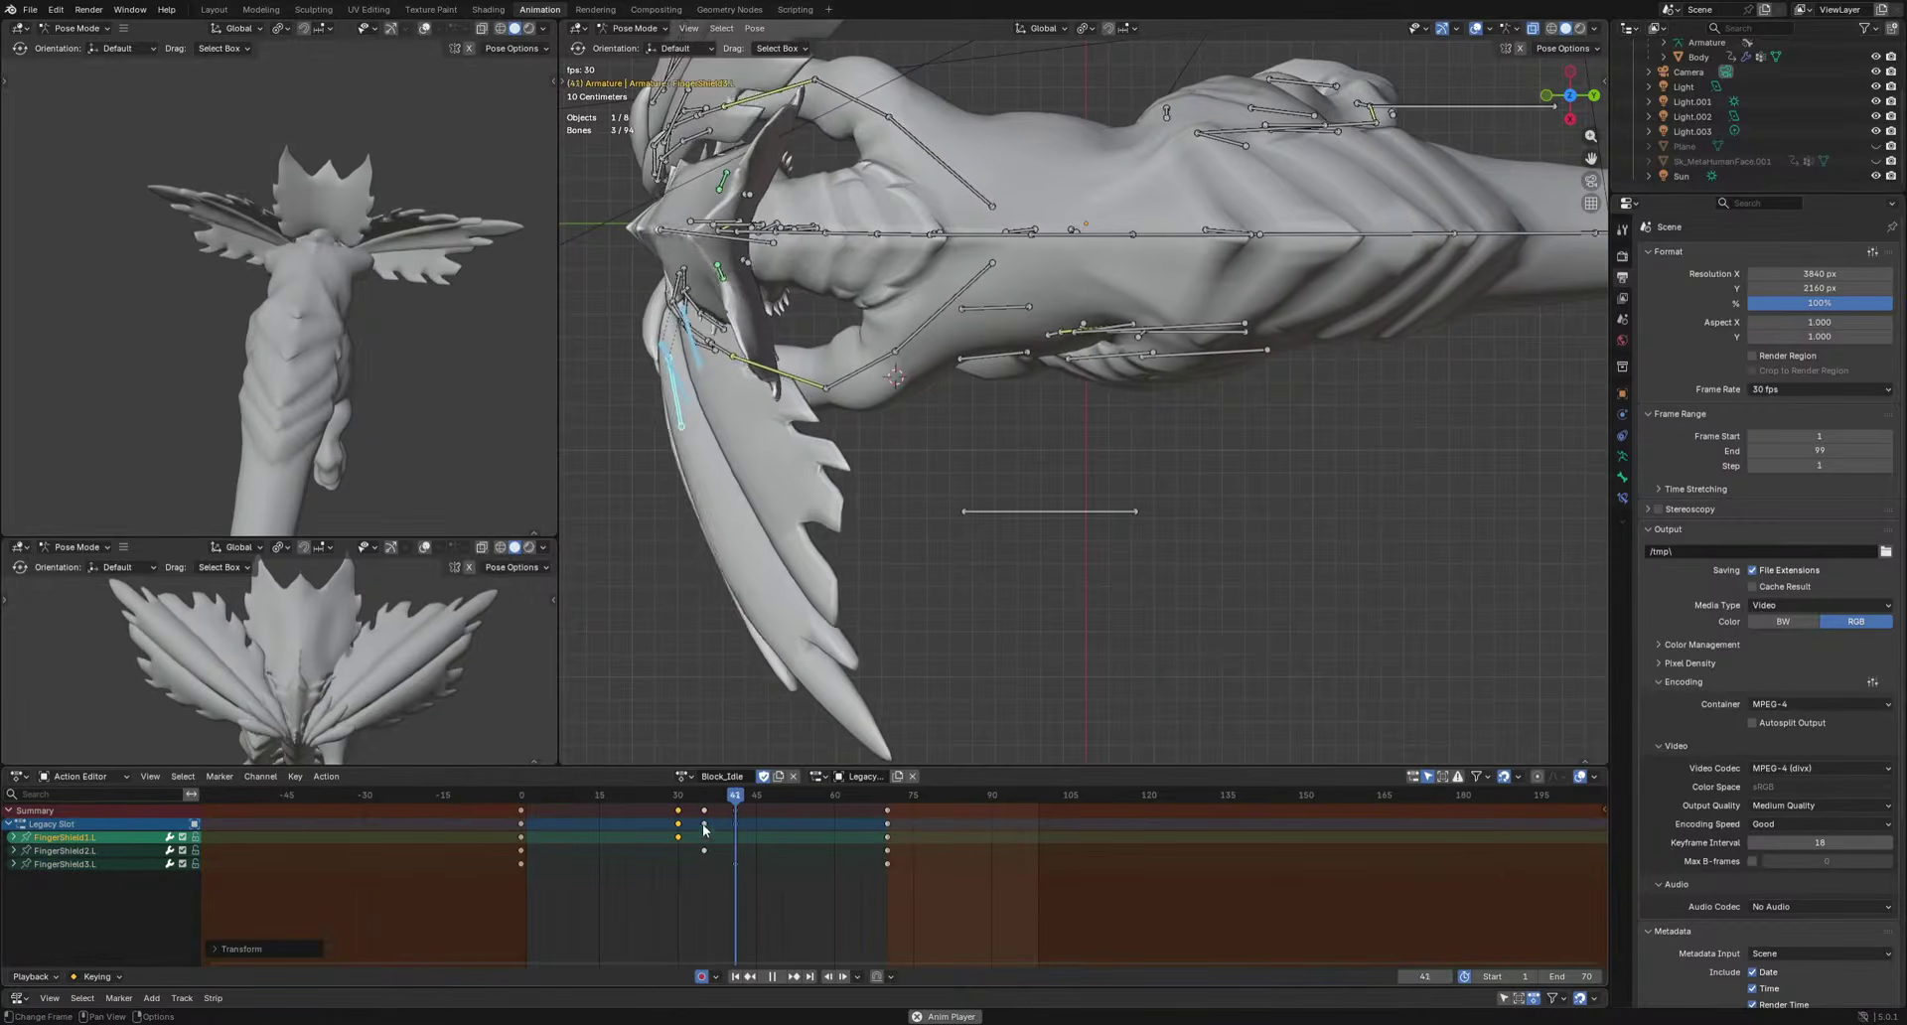
pyautogui.keyDown('shift'); pyautogui.moveTo(745, 218); pyautogui.dragTo(930, 589, button='middle'); pyautogui.keyUp('shift')
pyautogui.press('space')
# At frame 33, rotate the three right finger shields slightly in top view to mirror the left side's motion.
pyautogui.moveTo(867, 516); pyautogui.dragTo(1072, 388, button='middle')
pyautogui.click(1048, 584)
pyautogui.keyDown('shift'); pyautogui.click(1085, 537); pyautogui.keyUp('shift')
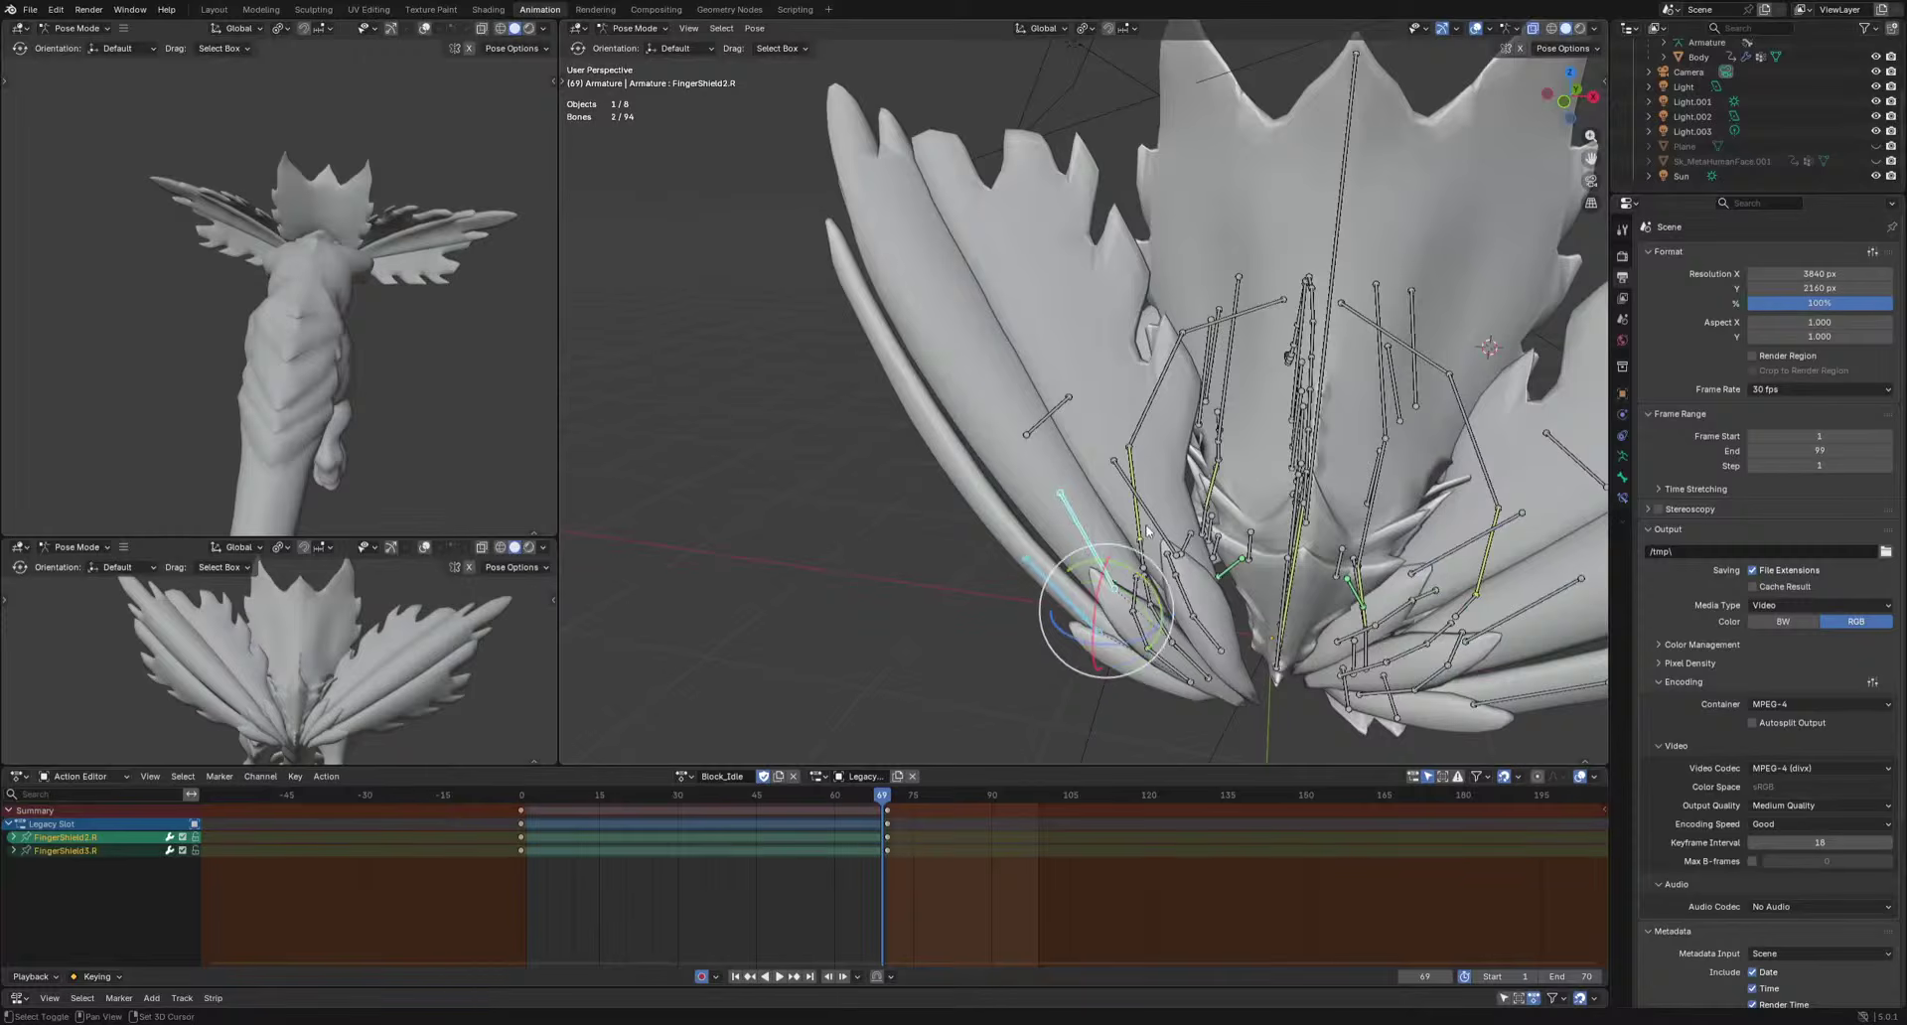
pyautogui.keyDown('shift'); pyautogui.click(1138, 499); pyautogui.keyUp('shift')
pyautogui.keyDown('alt'); pyautogui.moveTo(1140, 504); pyautogui.dragTo(1176, 638, button='middle'); pyautogui.keyUp('alt')
pyautogui.click(693, 797)
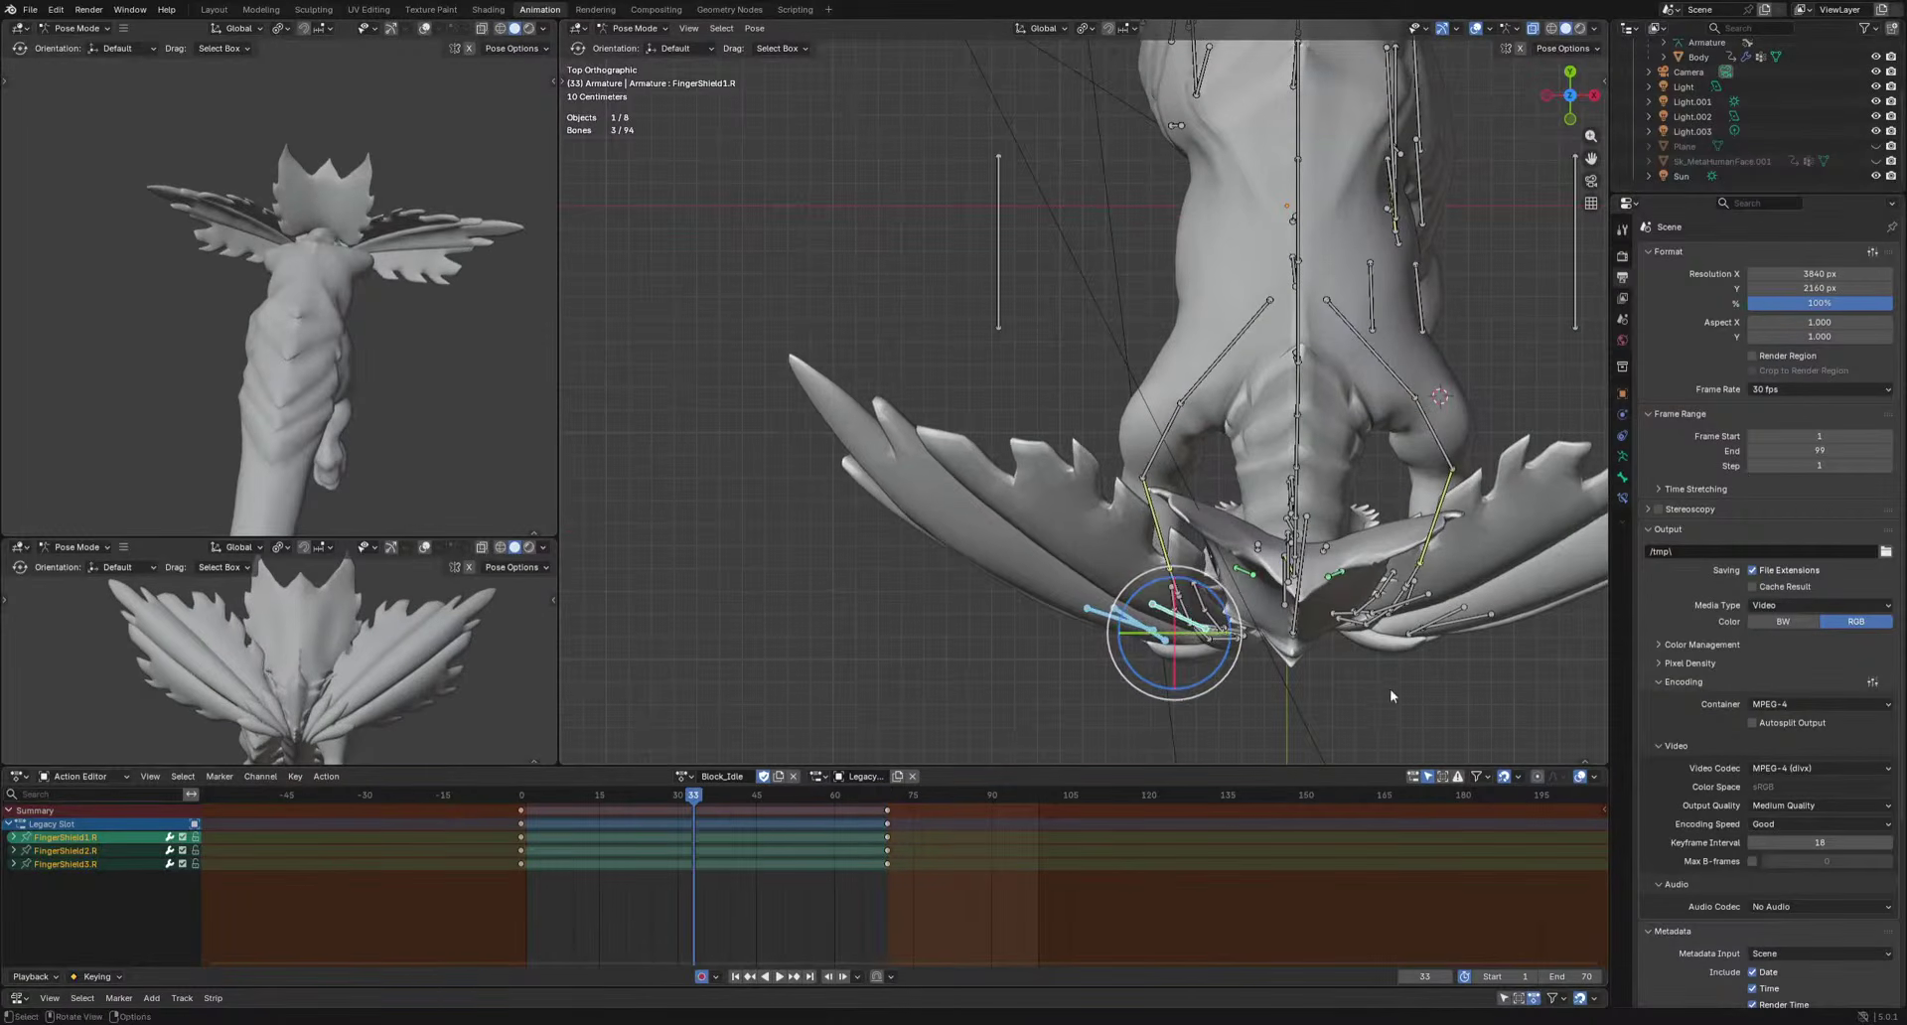
pyautogui.press('r')
pyautogui.click(1374, 696)
# Stagger the right finger shields' middle keyframes to about frames 33, 29 and 35 for FingerShield1.R, 2.R and 3.R, then review playback.
pyautogui.moveTo(718, 862); pyautogui.dragTo(720, 859)
pyautogui.press('g')
pyautogui.click(728, 858)
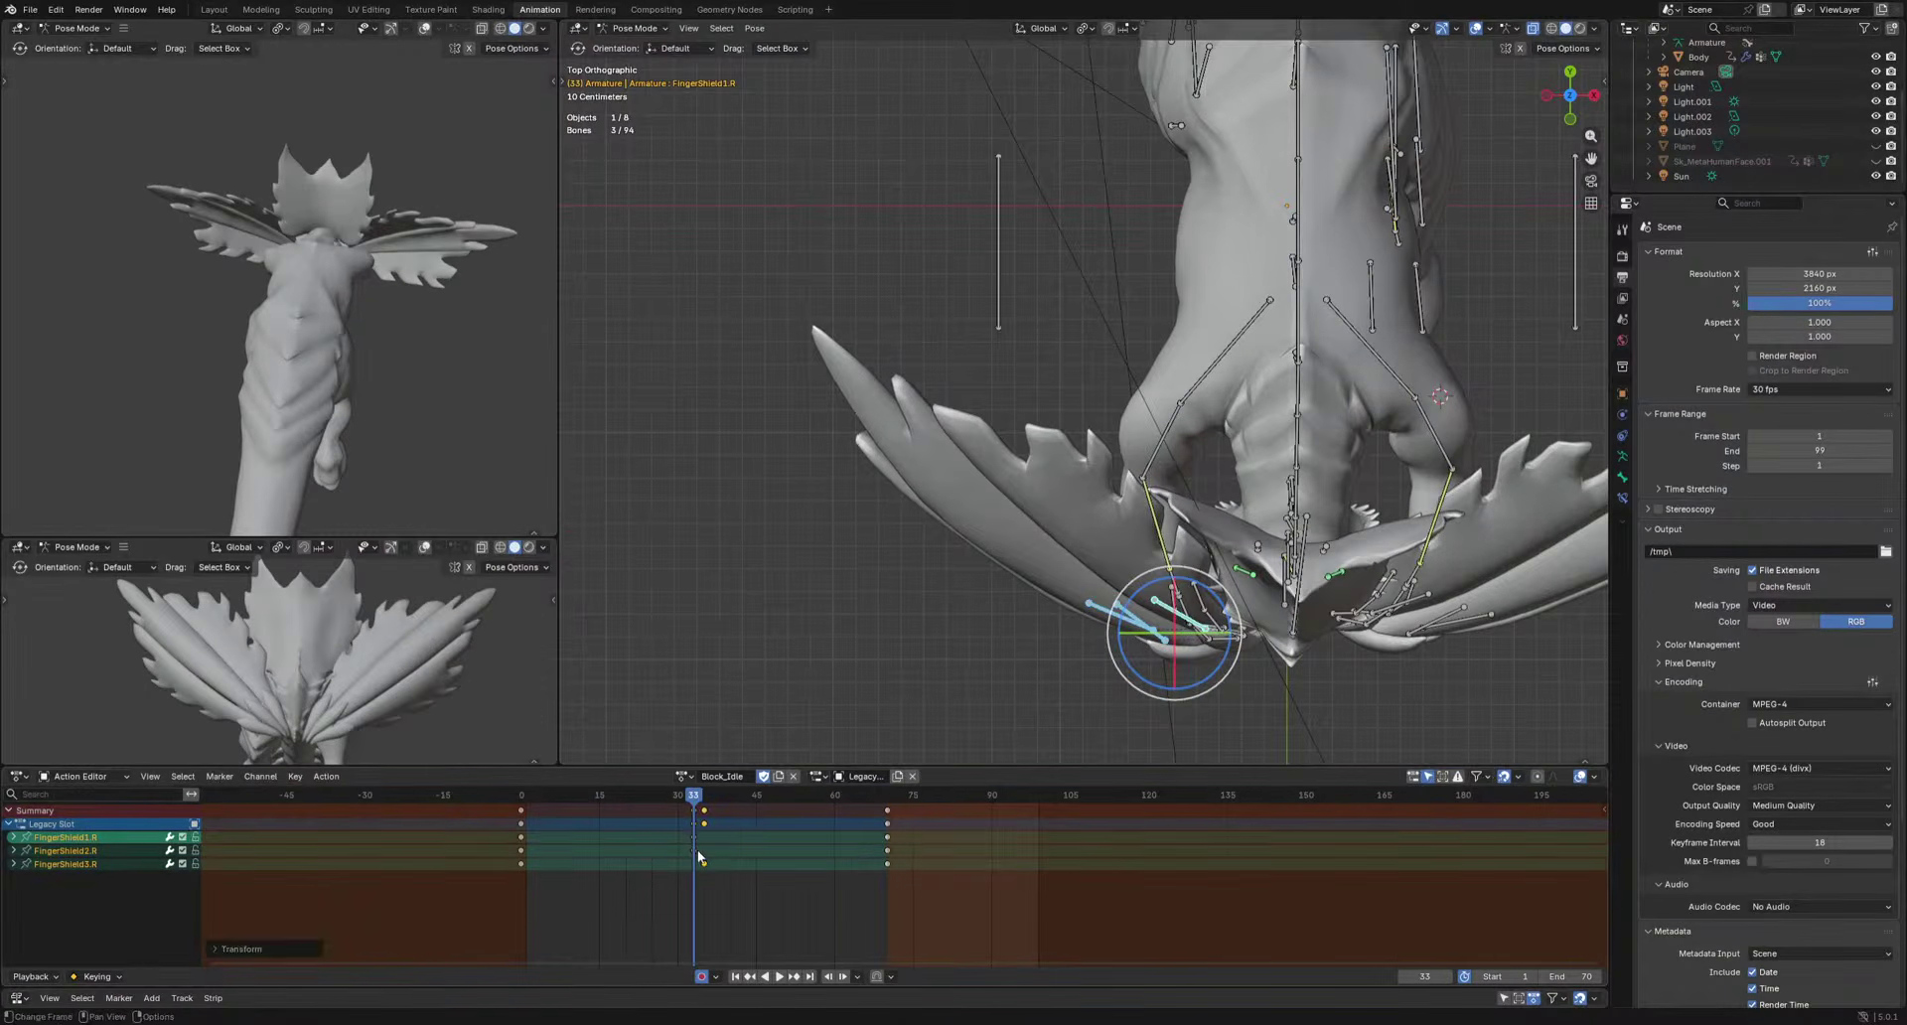
pyautogui.click(695, 851)
pyautogui.press('g')
pyautogui.click(673, 854)
pyautogui.click(562, 797)
pyautogui.press('space')
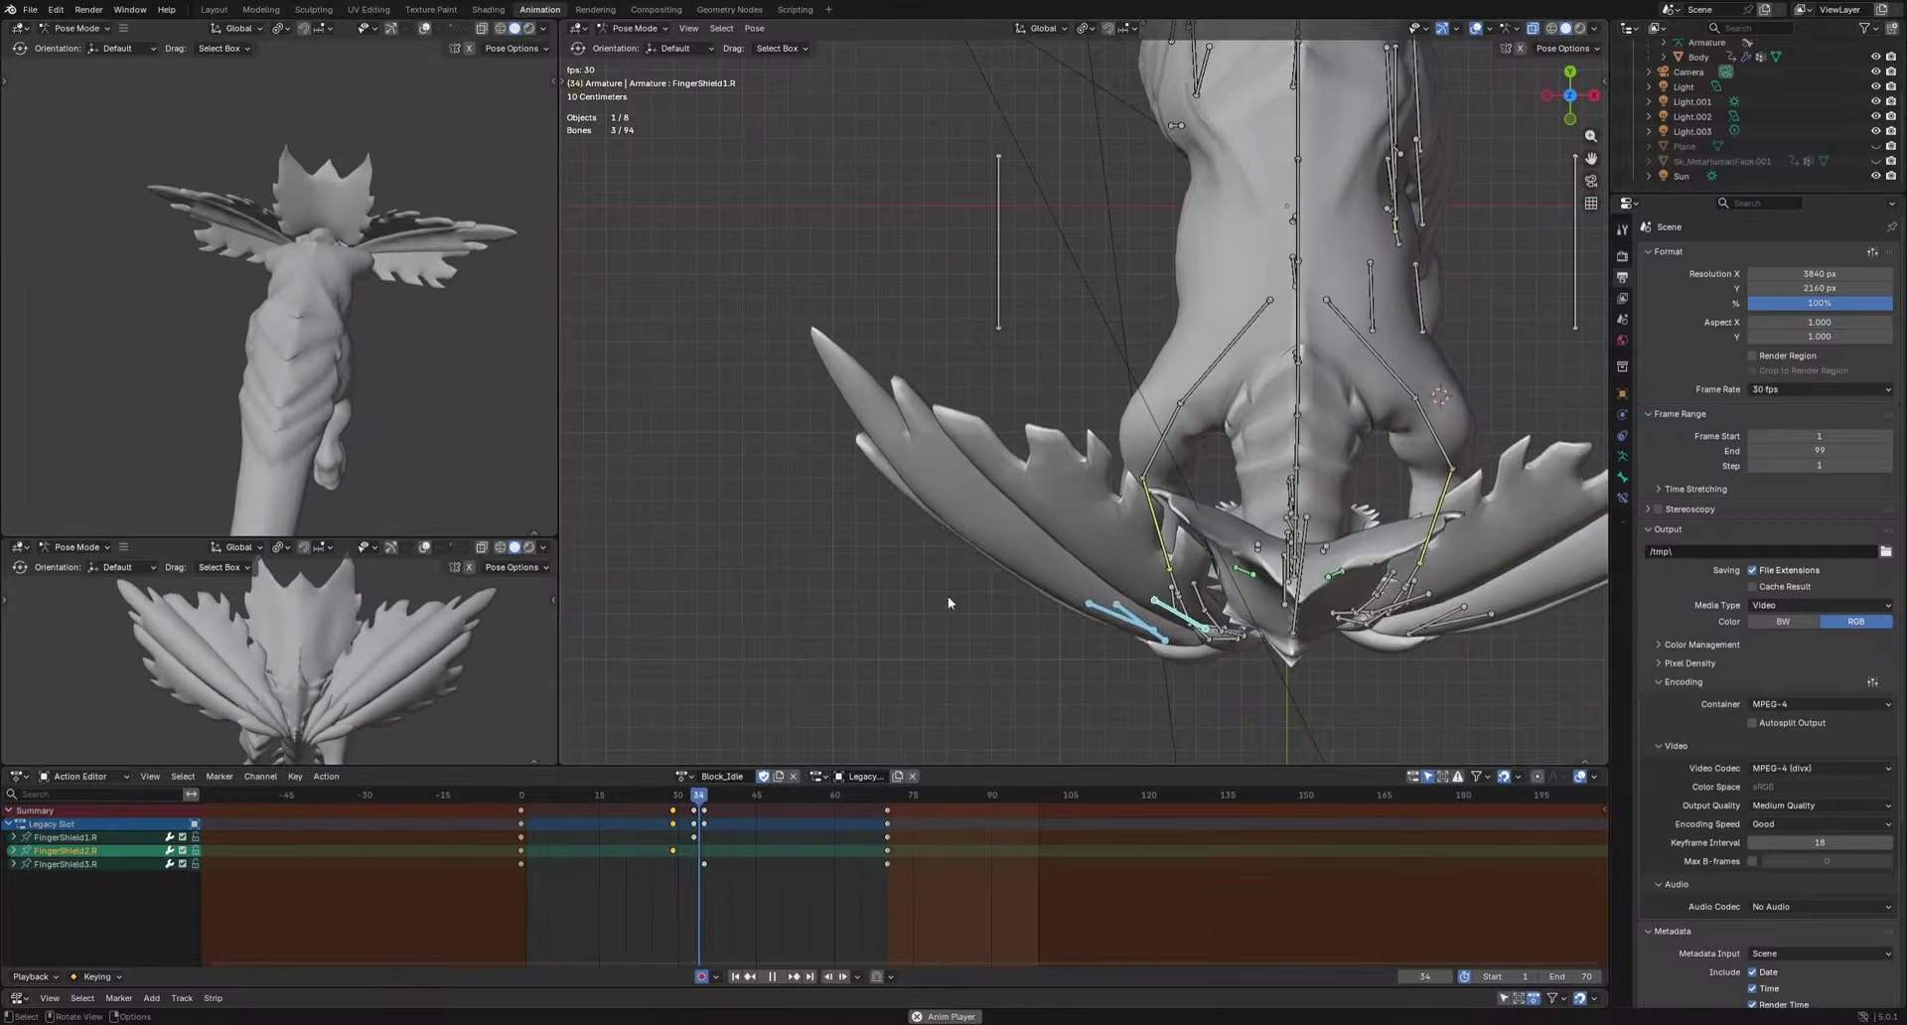
pyautogui.moveTo(467, 444); pyautogui.dragTo(229, 405, button='middle')
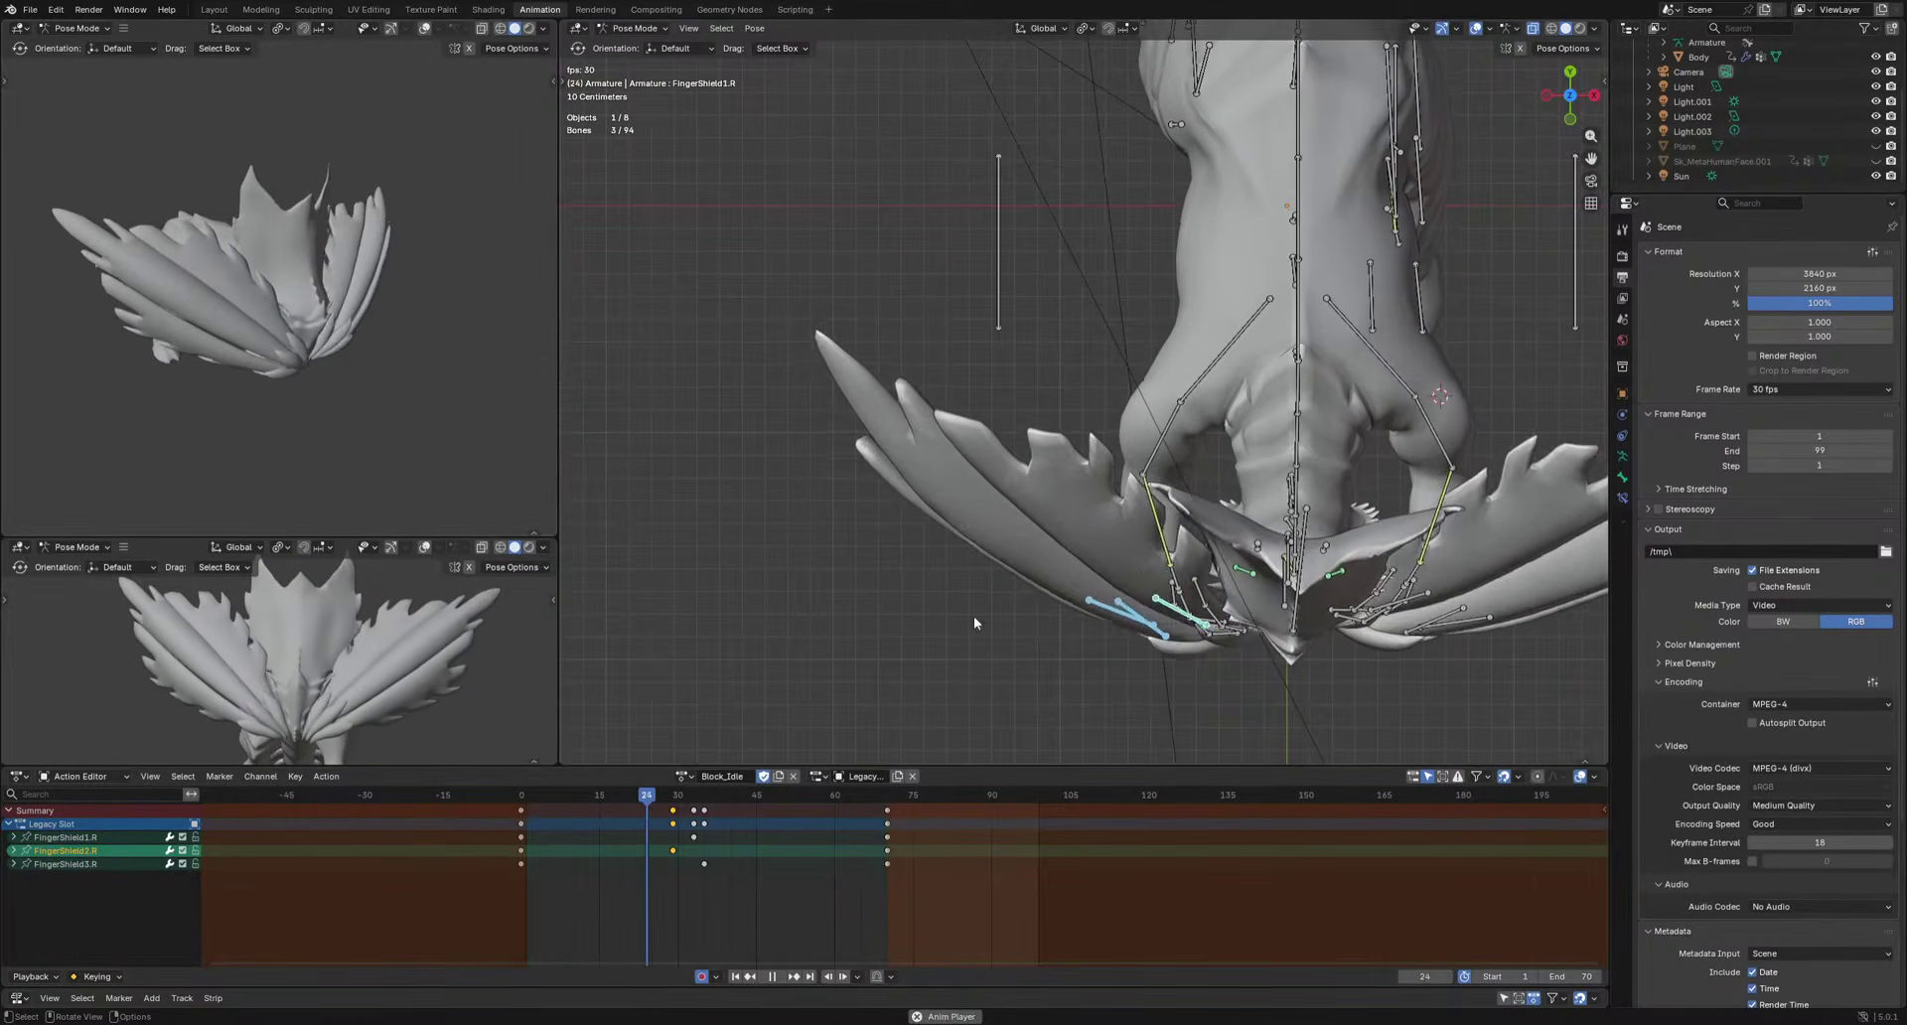
pyautogui.press('space')
# Try to rotate the Crest bone by about -16° at frame 38.
pyautogui.click(1303, 518)
pyautogui.moveTo(1401, 700); pyautogui.dragTo(1301, 567, button='middle')
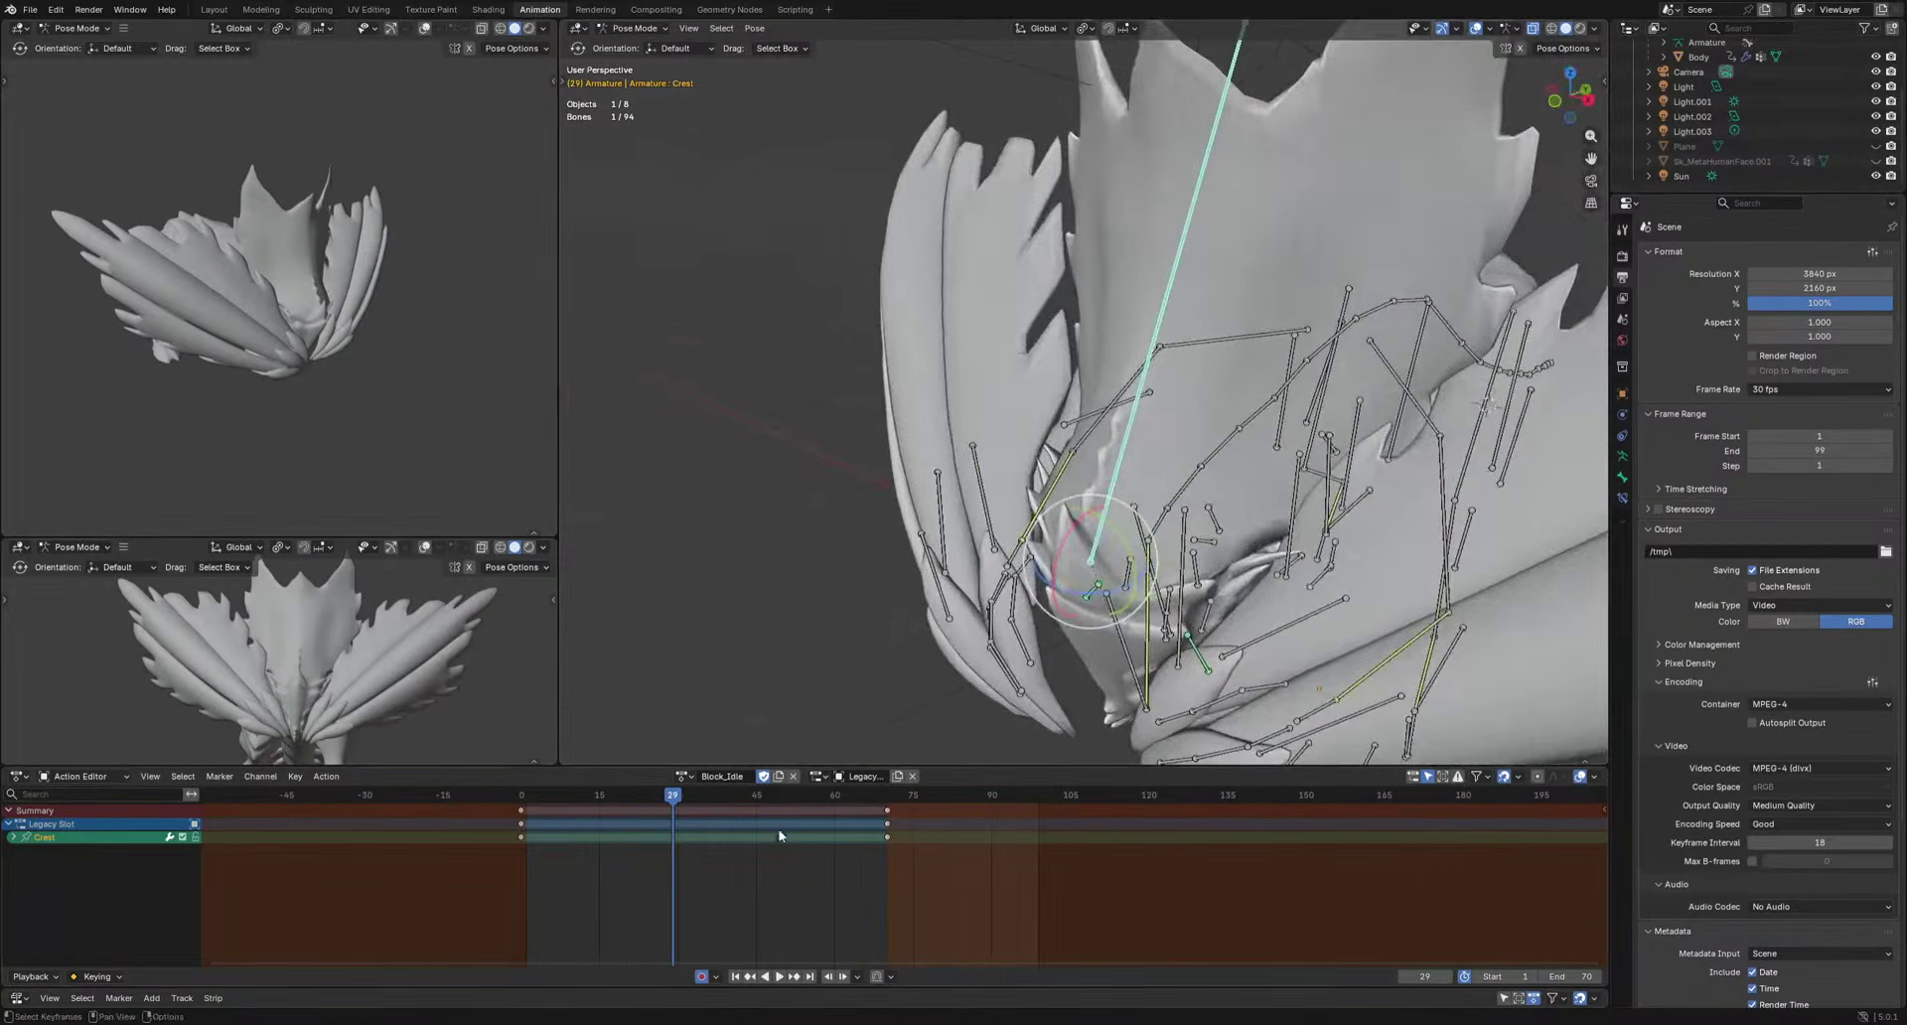
pyautogui.moveTo(673, 798); pyautogui.dragTo(718, 837)
pyautogui.moveTo(1363, 586); pyautogui.dragTo(1218, 580, button='middle')
pyautogui.press('r')
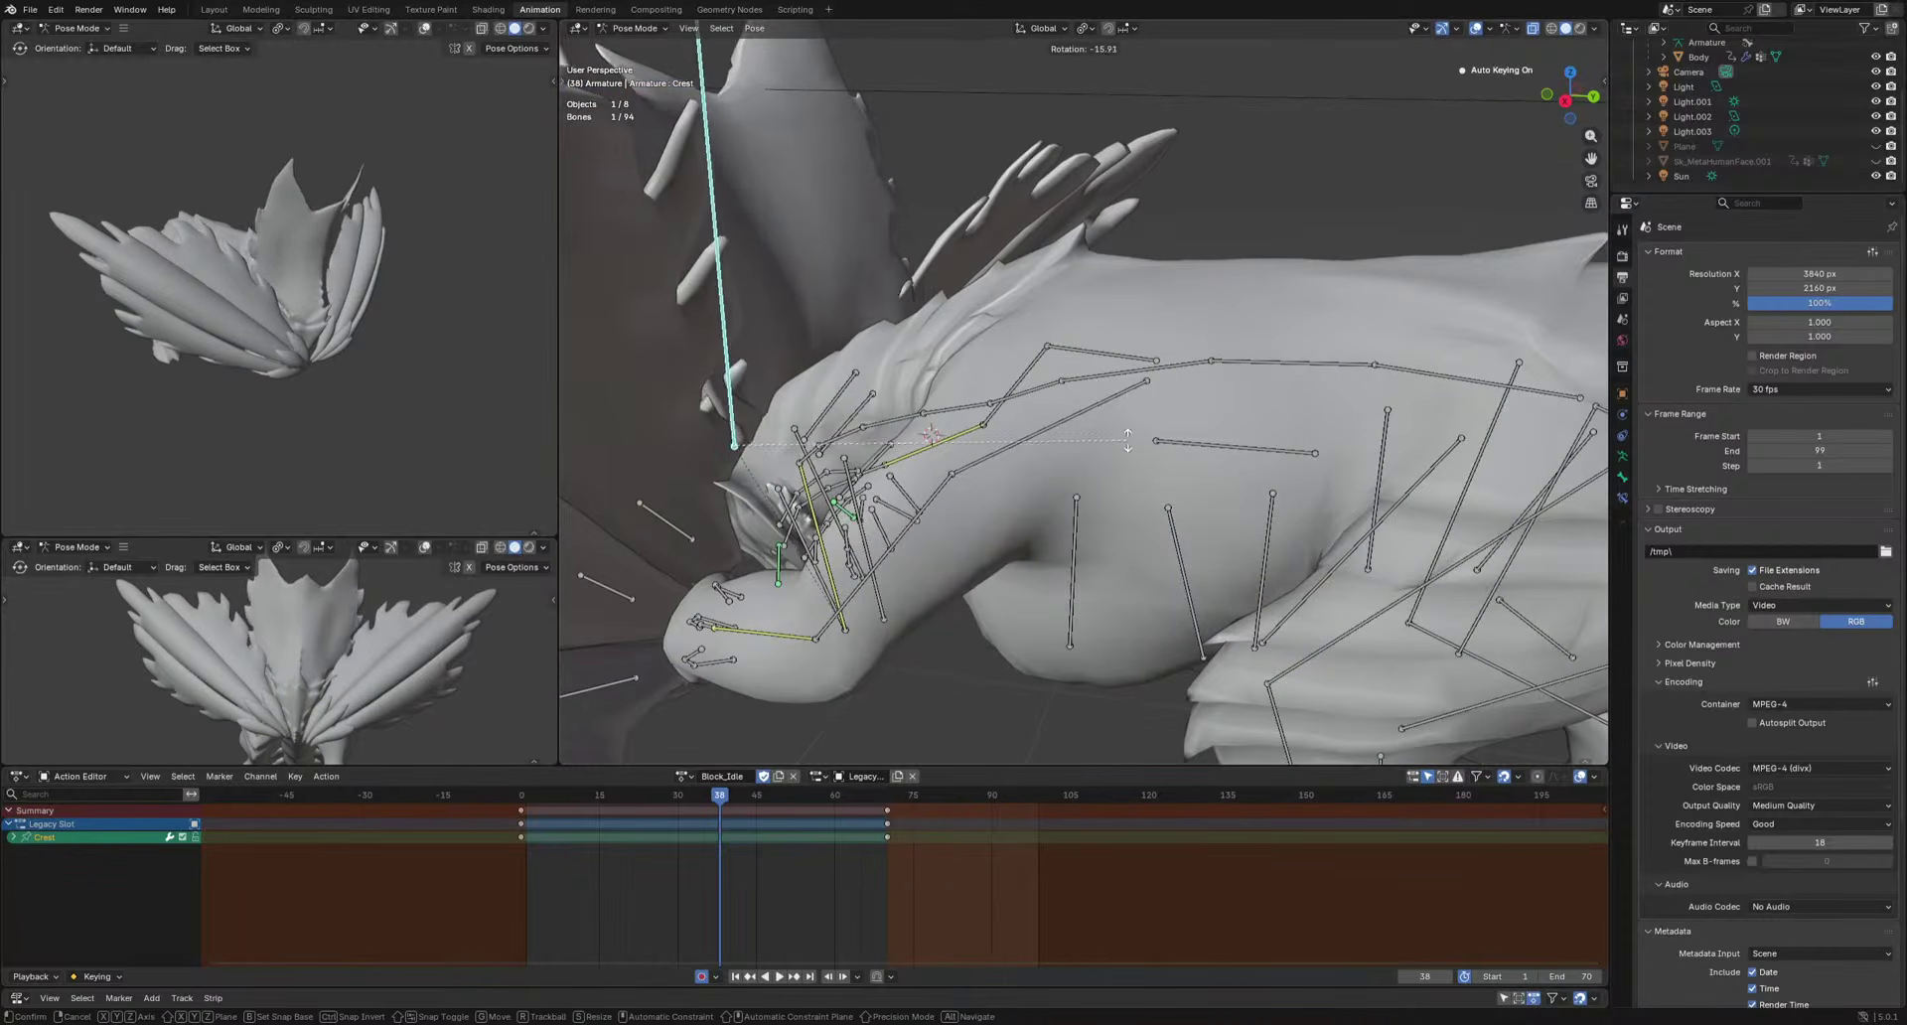
pyautogui.click(1130, 463)
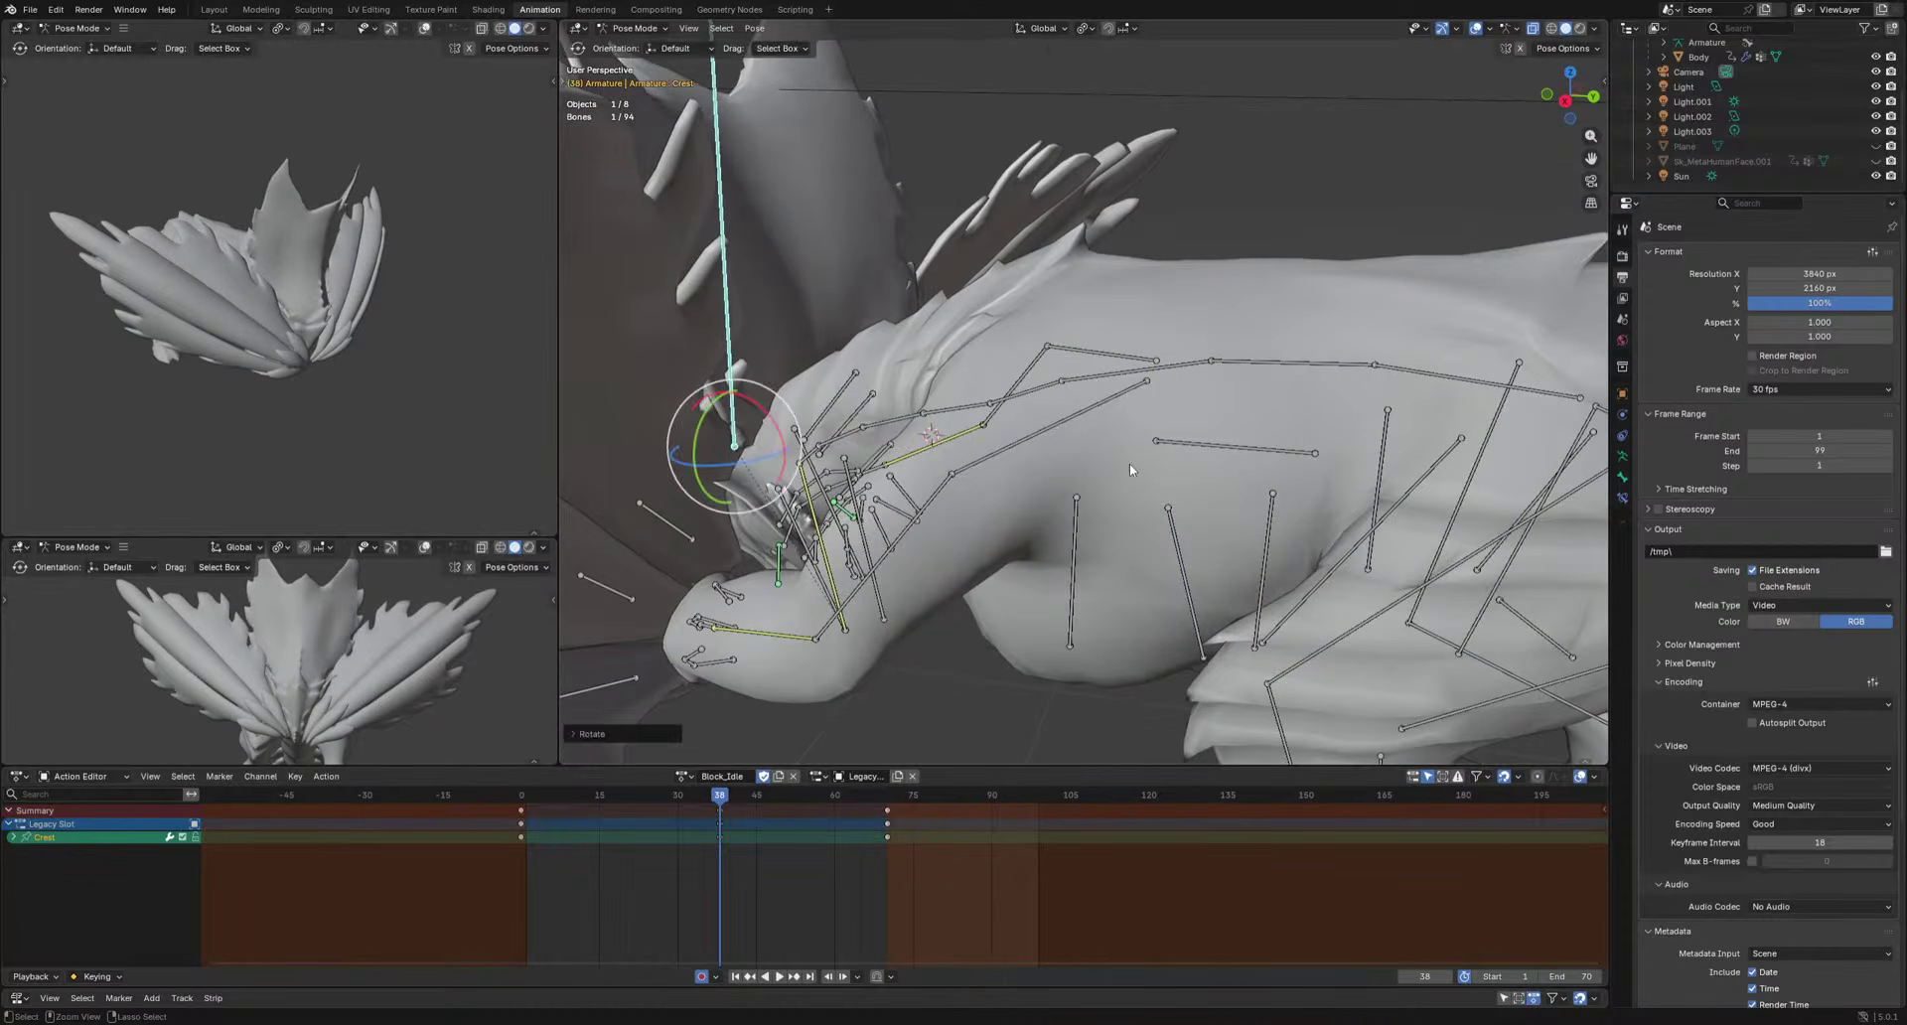
# Rotate Hand.L freely by a few degrees at frame 35 and review the loop from another angle.
pyautogui.click(698, 627)
pyautogui.moveTo(824, 803); pyautogui.dragTo(701, 816)
pyautogui.press('r')
pyautogui.press('r')
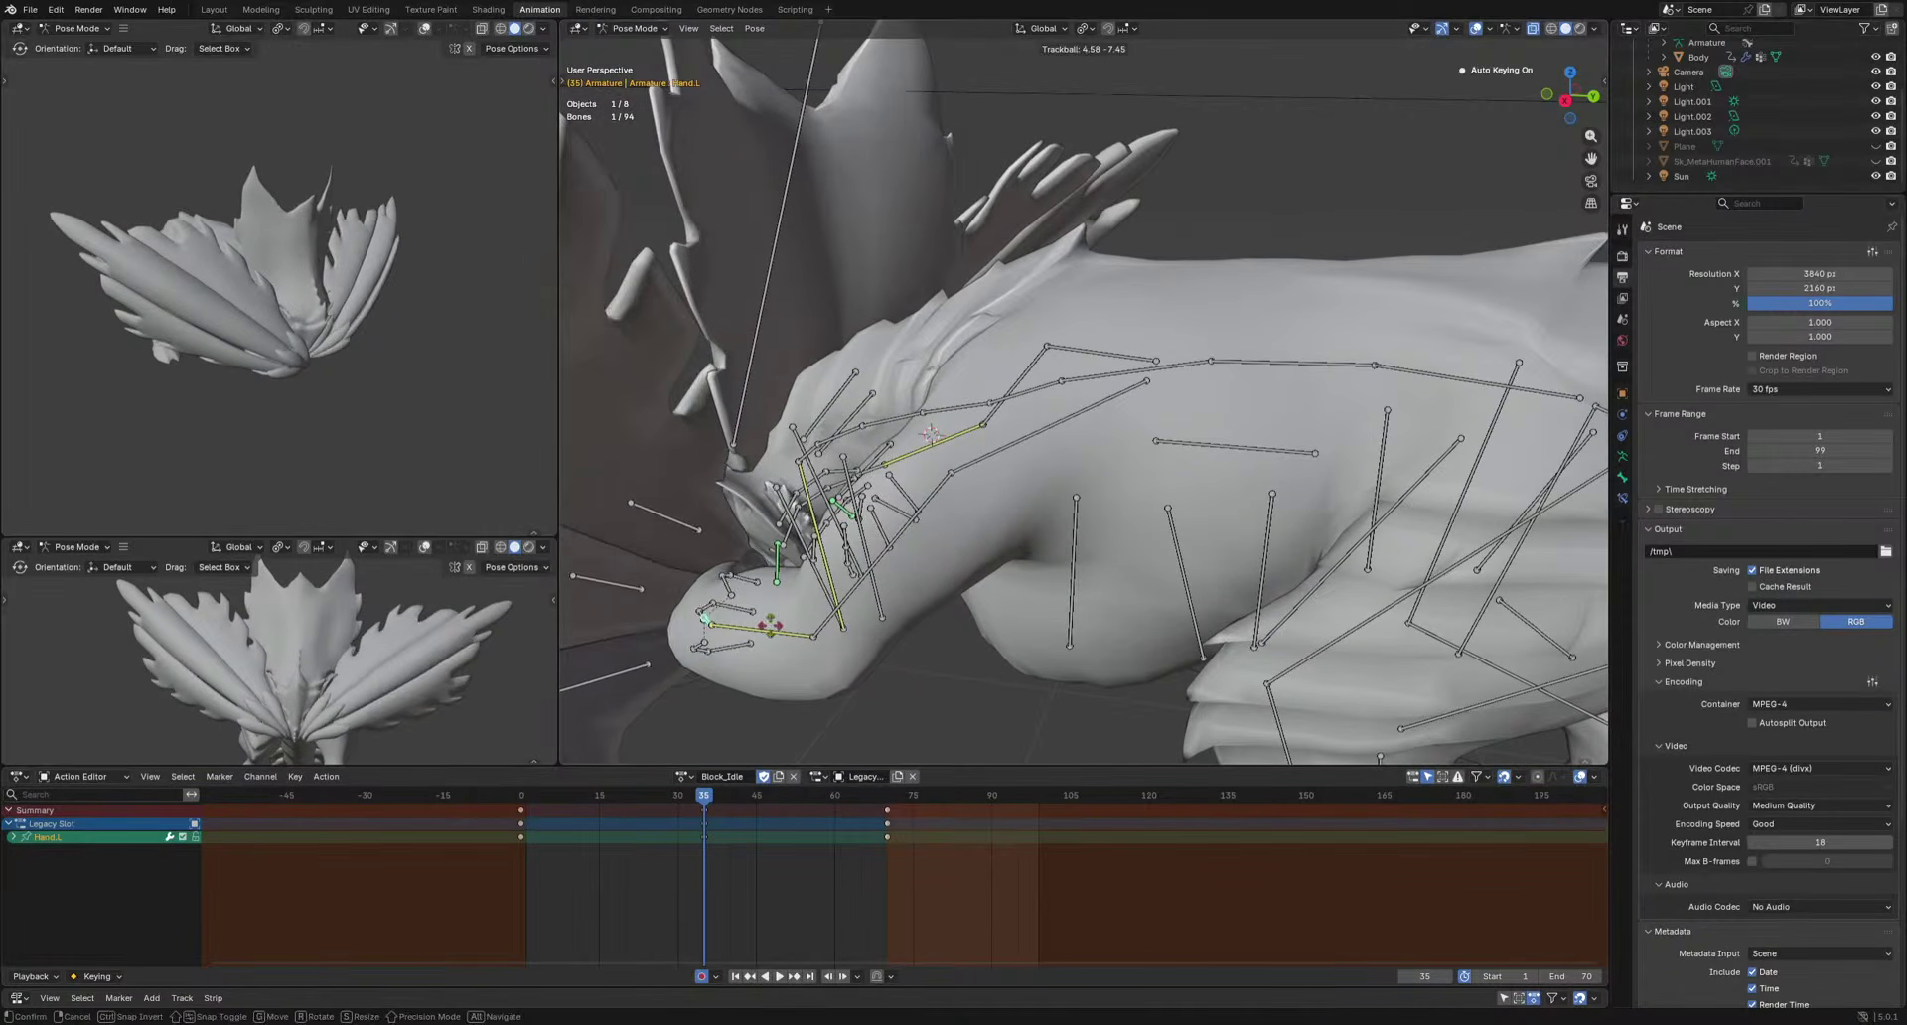
pyautogui.click(1021, 651)
pyautogui.press('space')
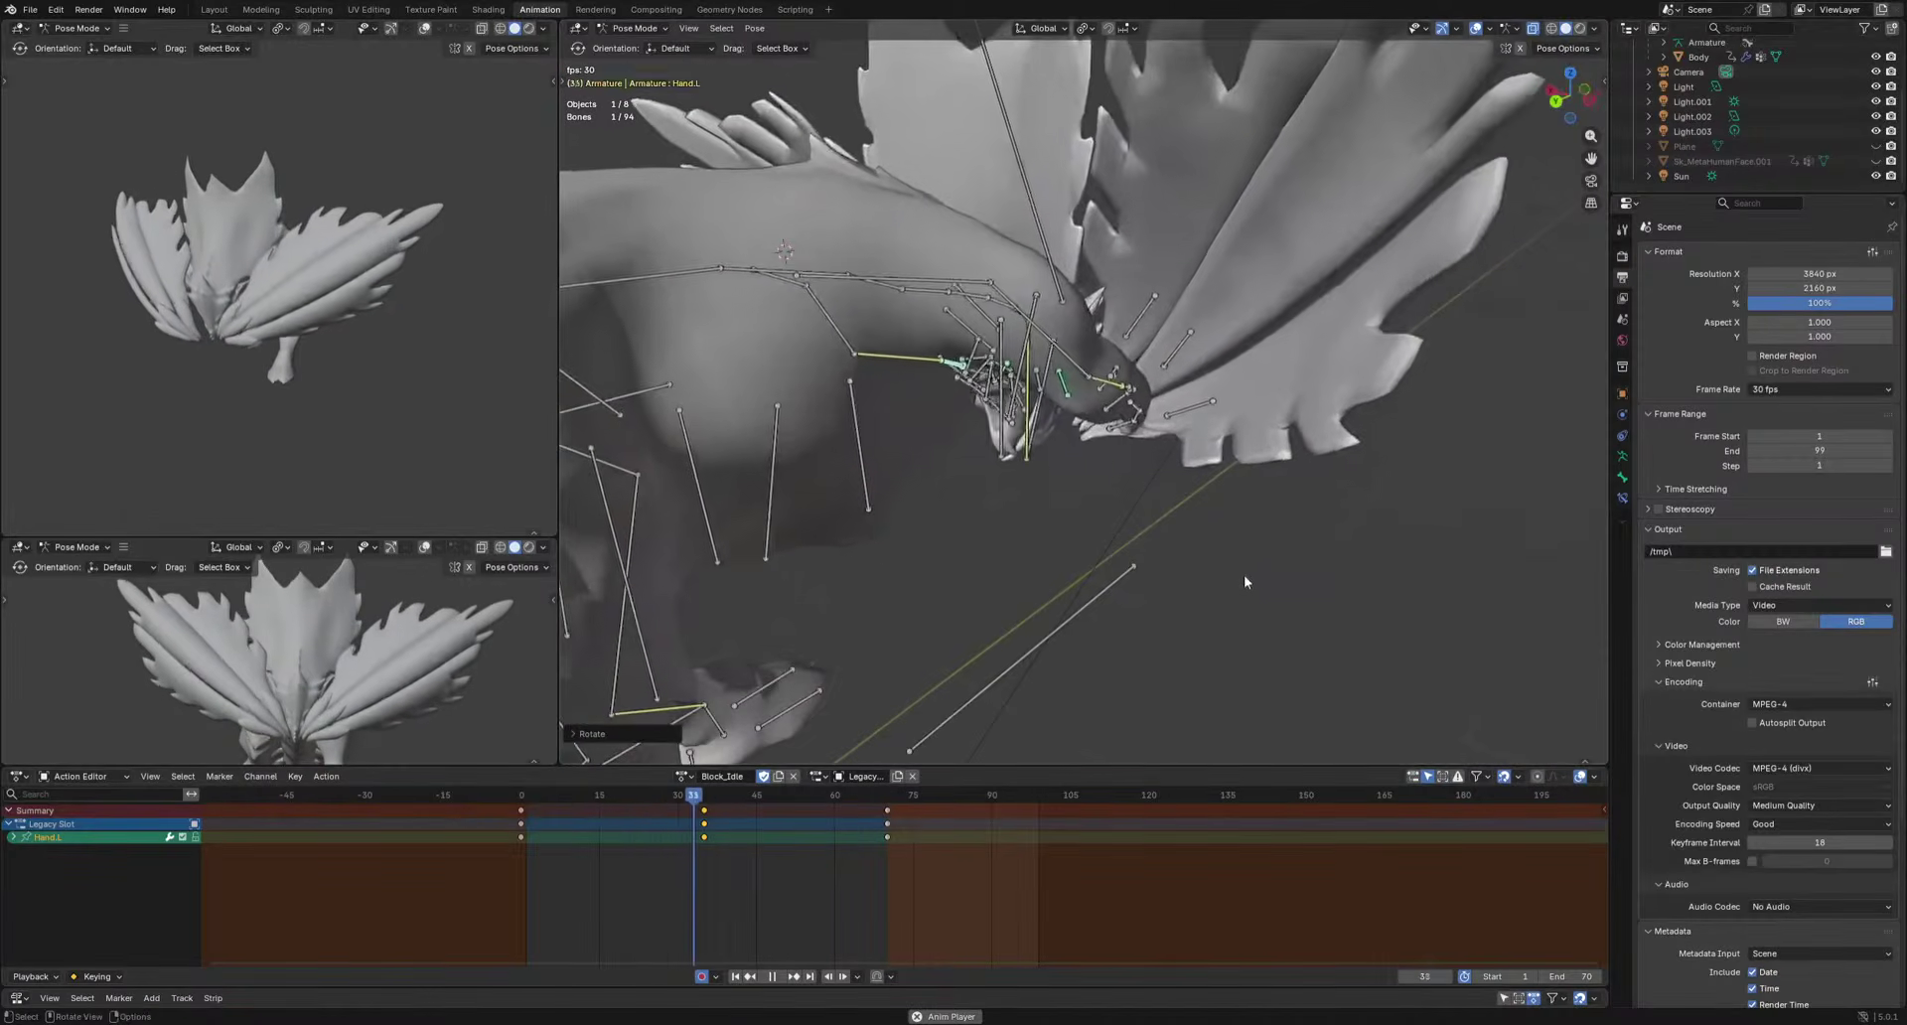
pyautogui.moveTo(1235, 576); pyautogui.dragTo(962, 641, button='middle')
pyautogui.press('space')
# Rotate Ankle.L slightly in side view near frame 35 and scrub through the result.
pyautogui.click(917, 575)
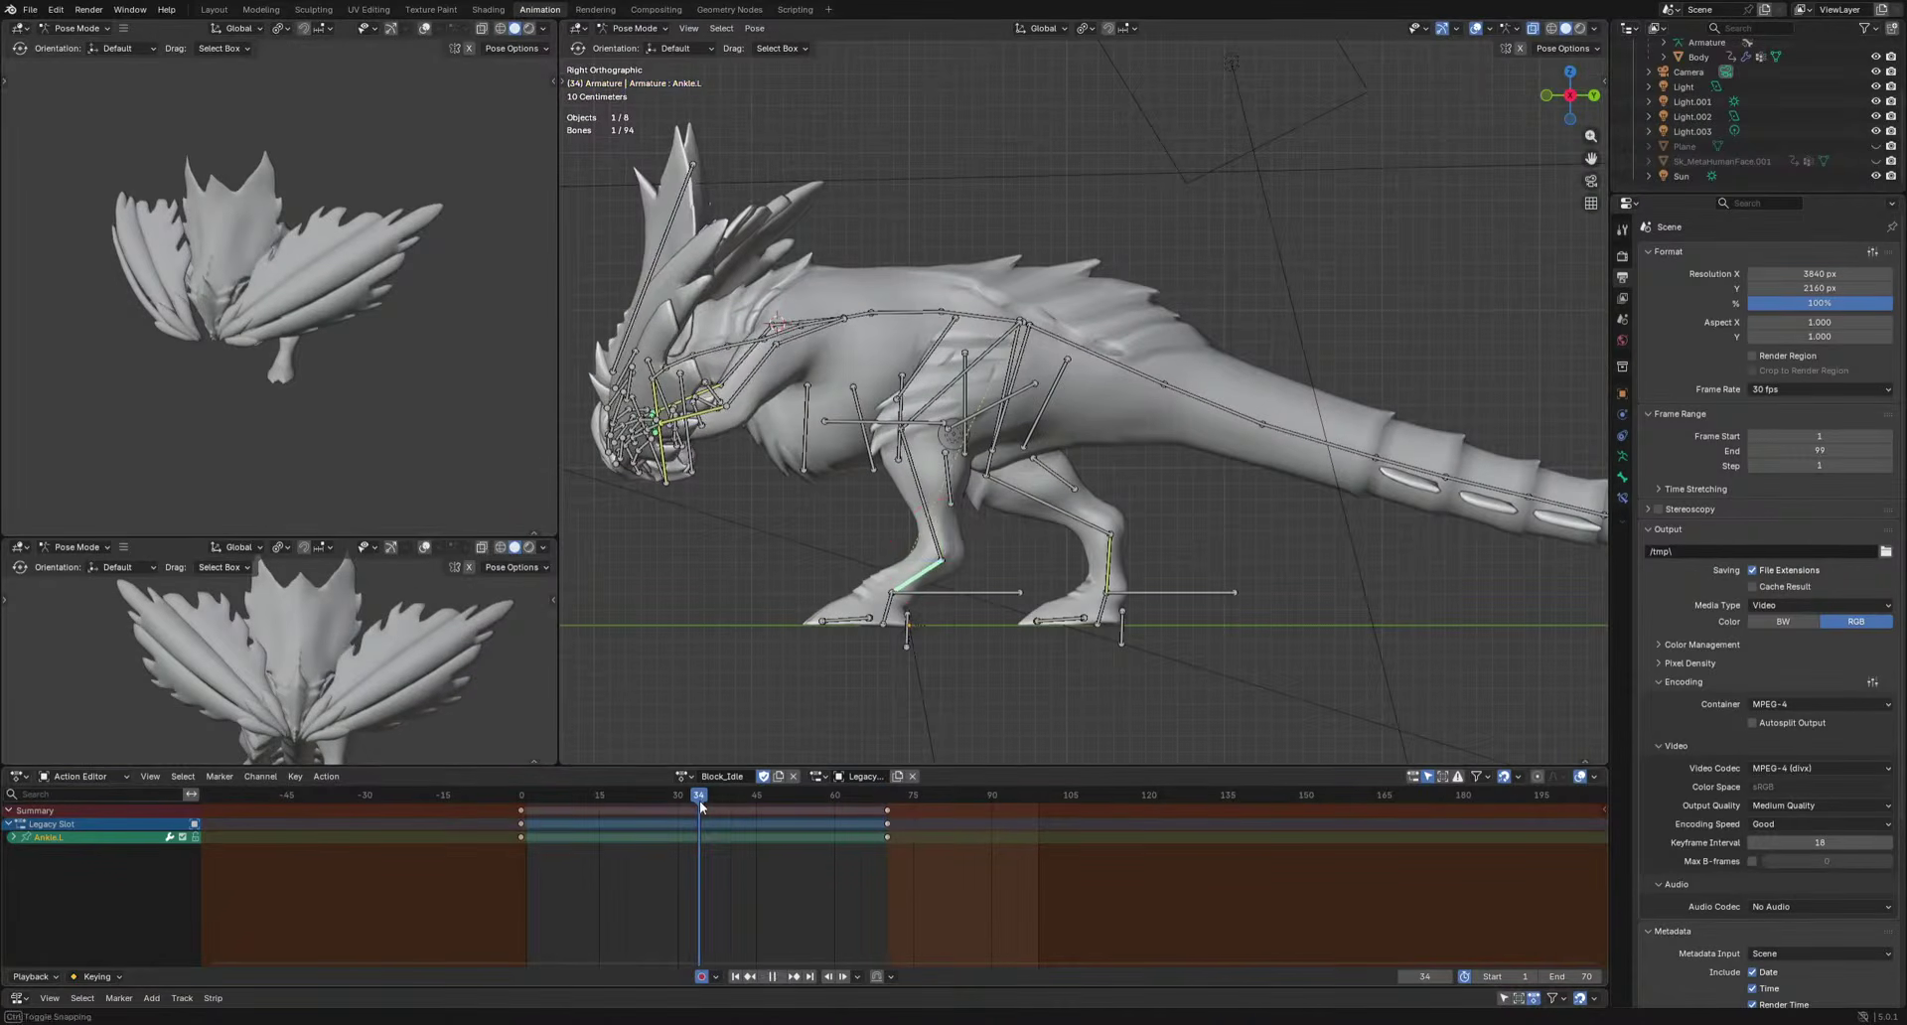
pyautogui.press('r')
pyautogui.click(1225, 687)
pyautogui.moveTo(713, 798); pyautogui.dragTo(766, 799)
# Rotate Ankle.R slightly in side view at frame 36 and play the loop.
pyautogui.click(1108, 567)
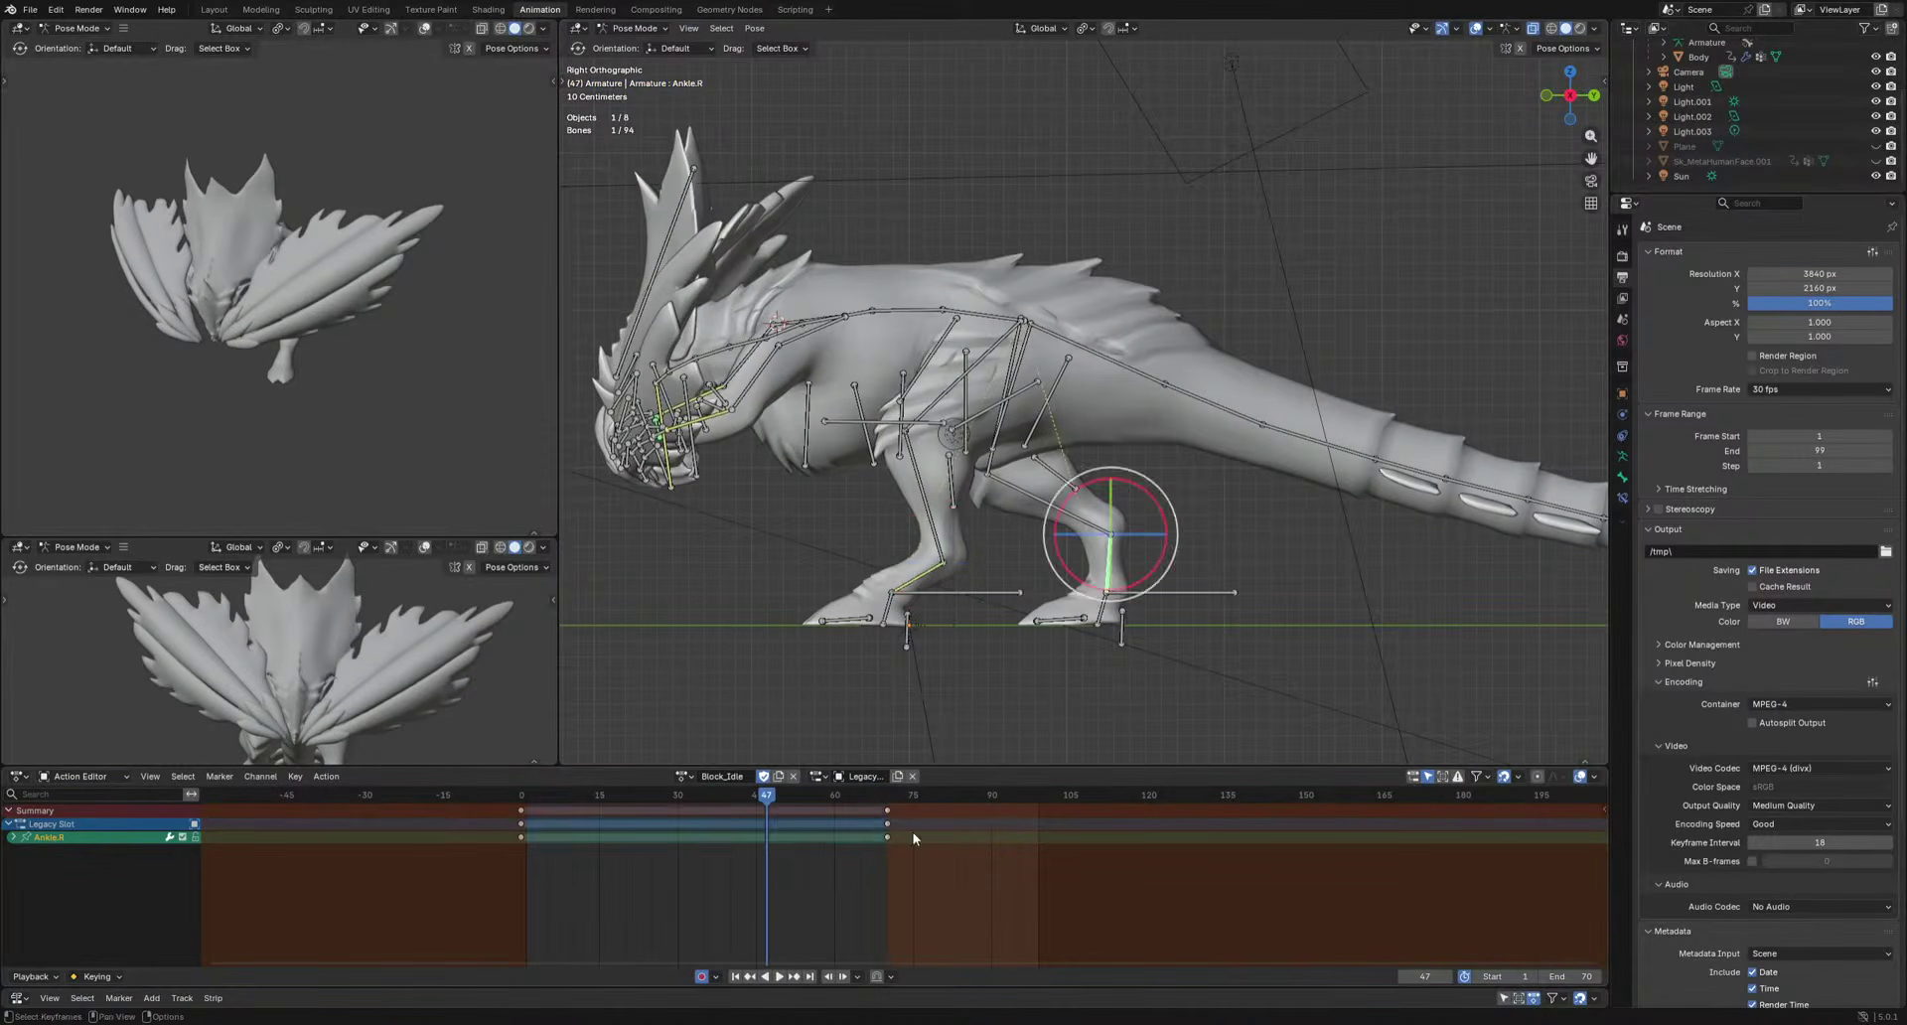
pyautogui.moveTo(891, 798); pyautogui.dragTo(710, 800)
pyautogui.press('r')
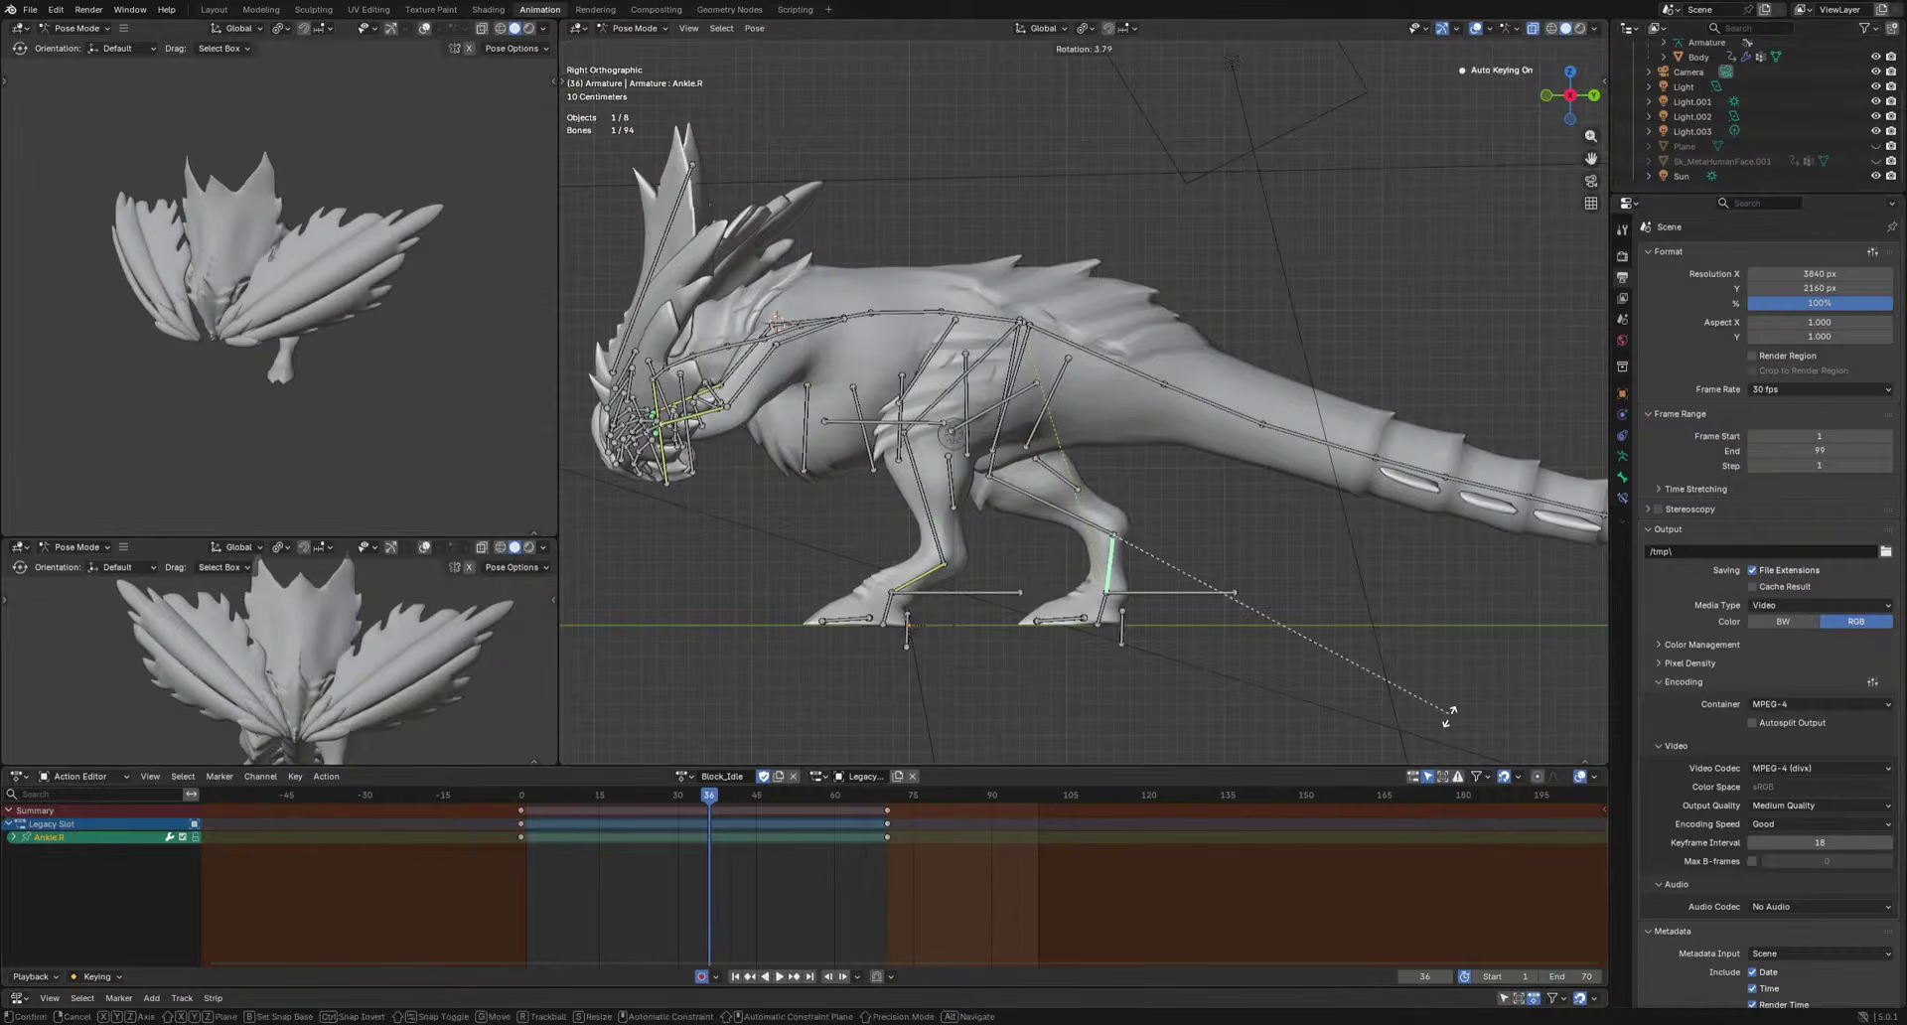
pyautogui.click(1448, 715)
pyautogui.press('space')
# Select all ten tail bones, rotate them slightly sideways in top view at frame 33 and key the pose.
pyautogui.scroll(-2, 1291, 646)
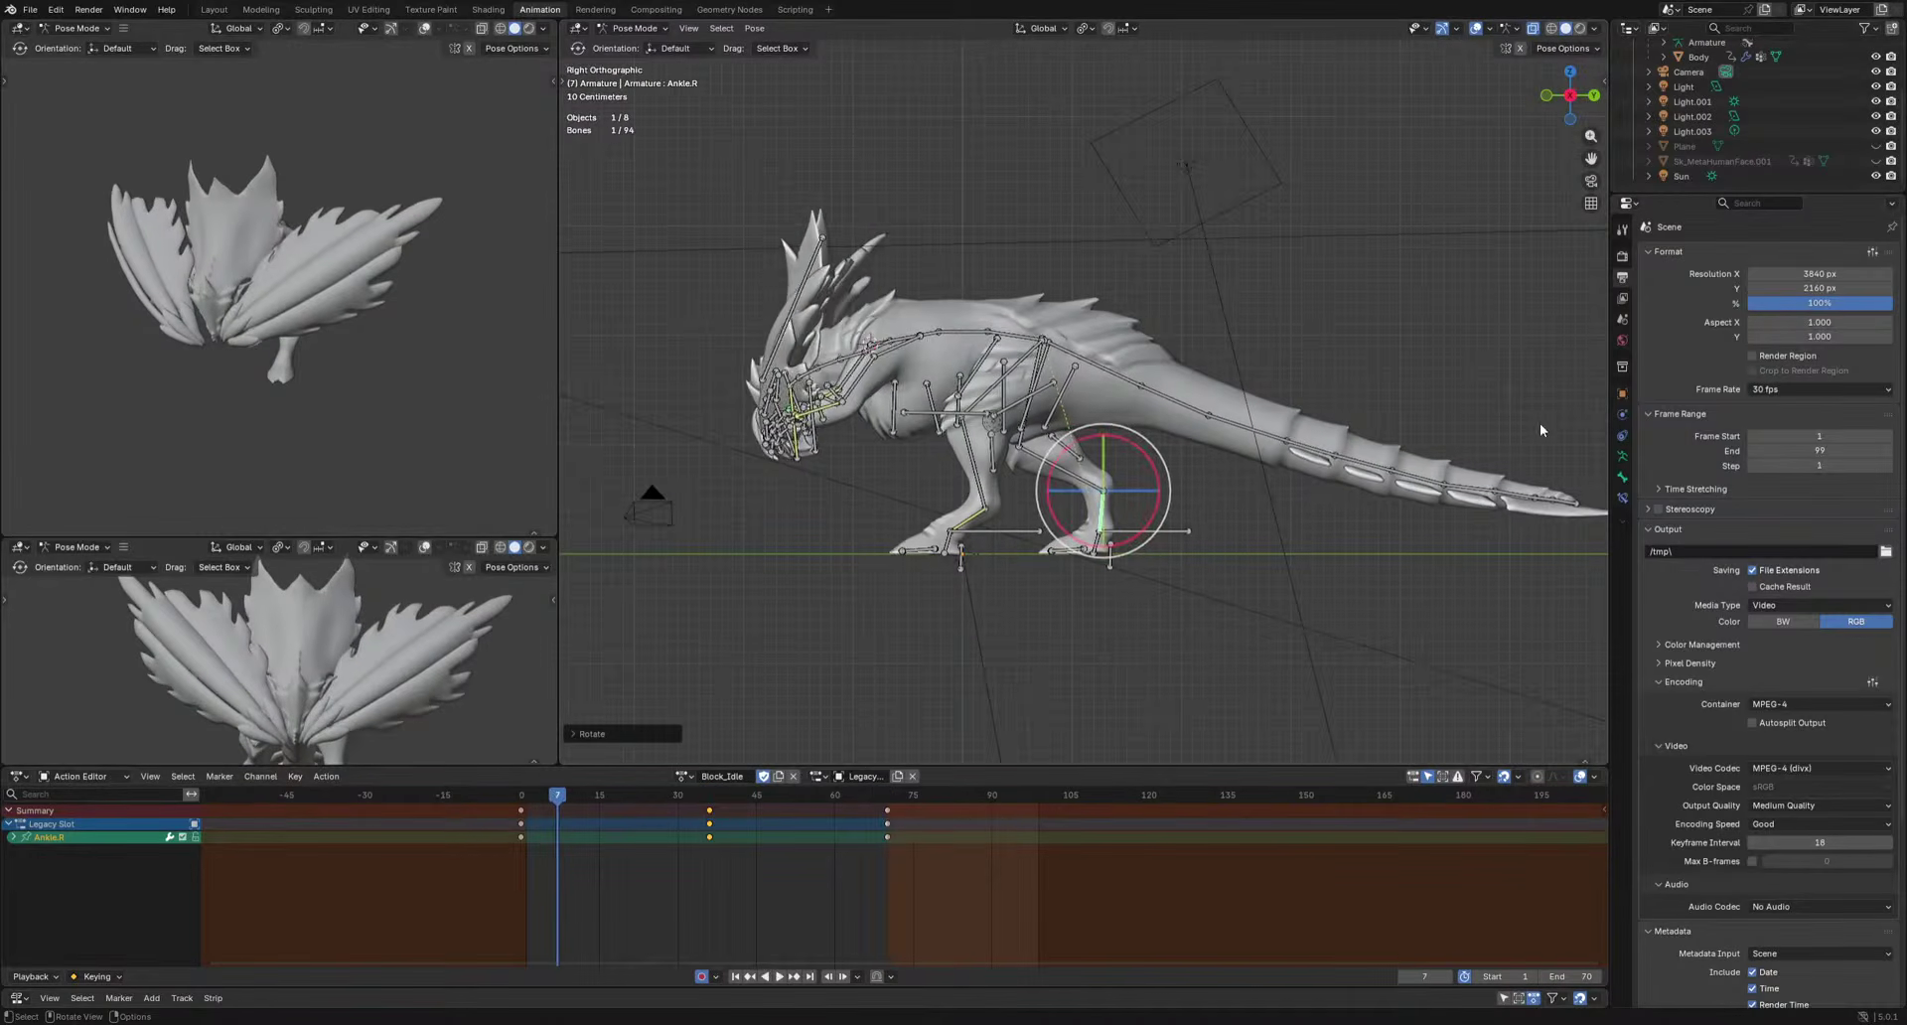
pyautogui.keyDown('shift'); pyautogui.moveTo(1540, 429); pyautogui.dragTo(1394, 493, button='middle'); pyautogui.keyUp('shift')
pyautogui.moveTo(1367, 376); pyautogui.dragTo(936, 586)
pyautogui.keyDown('shift'); pyautogui.click(853, 461); pyautogui.keyUp('shift')
pyautogui.keyDown('shift'); pyautogui.click(809, 437); pyautogui.keyUp('shift')
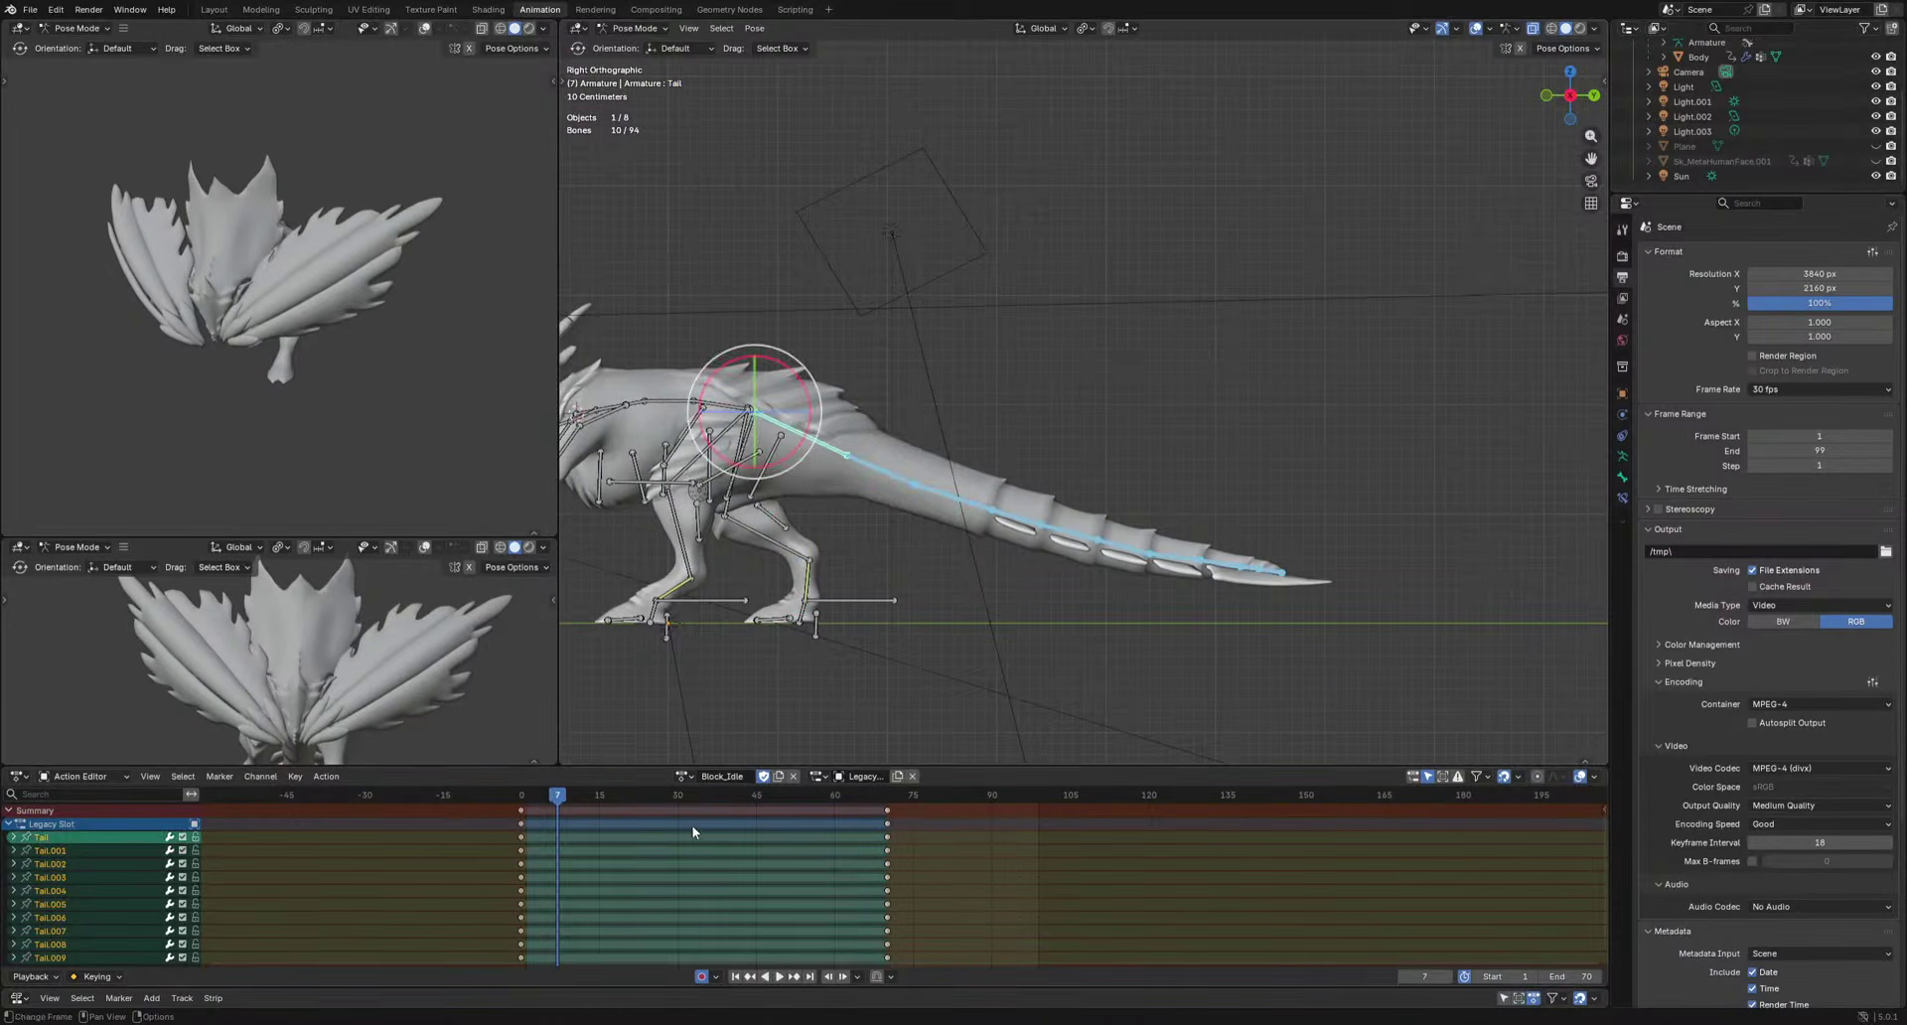
pyautogui.click(694, 797)
pyautogui.moveTo(1164, 487); pyautogui.dragTo(1266, 675, button='middle')
pyautogui.press('r')
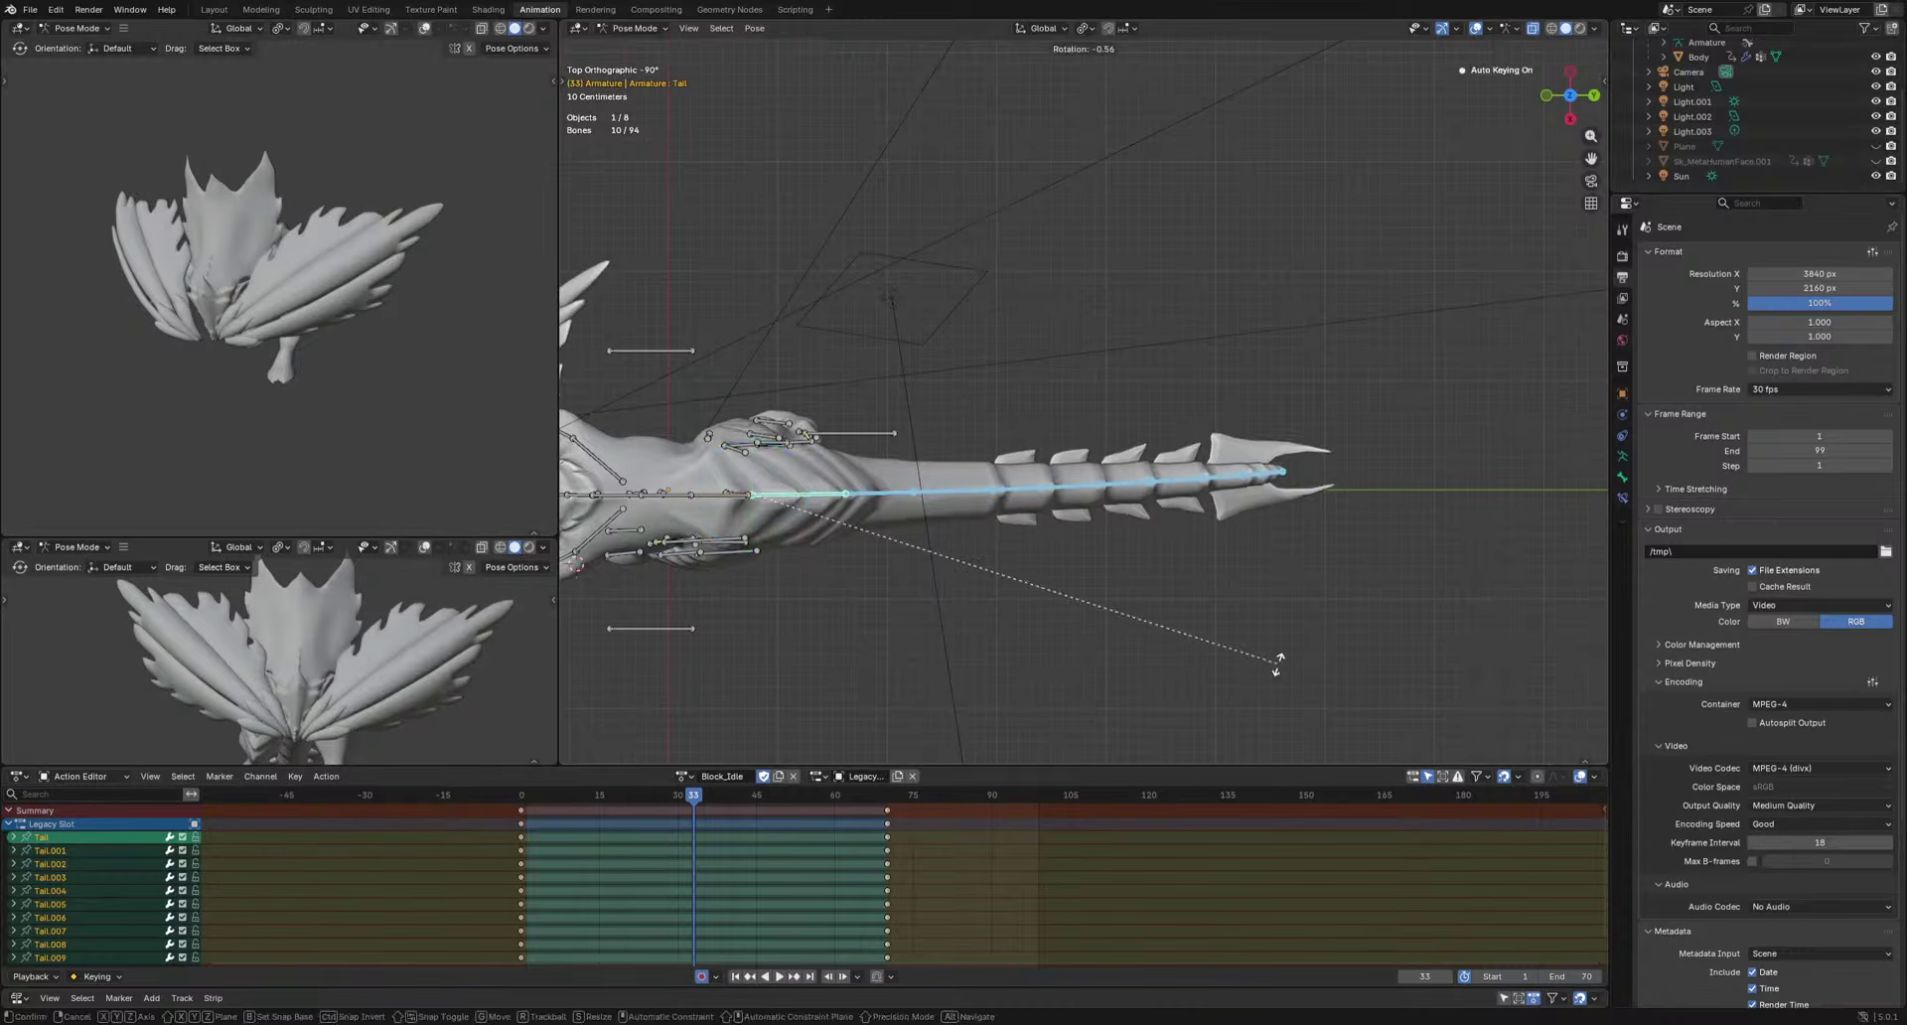
pyautogui.click(1281, 670)
pyautogui.press('i')
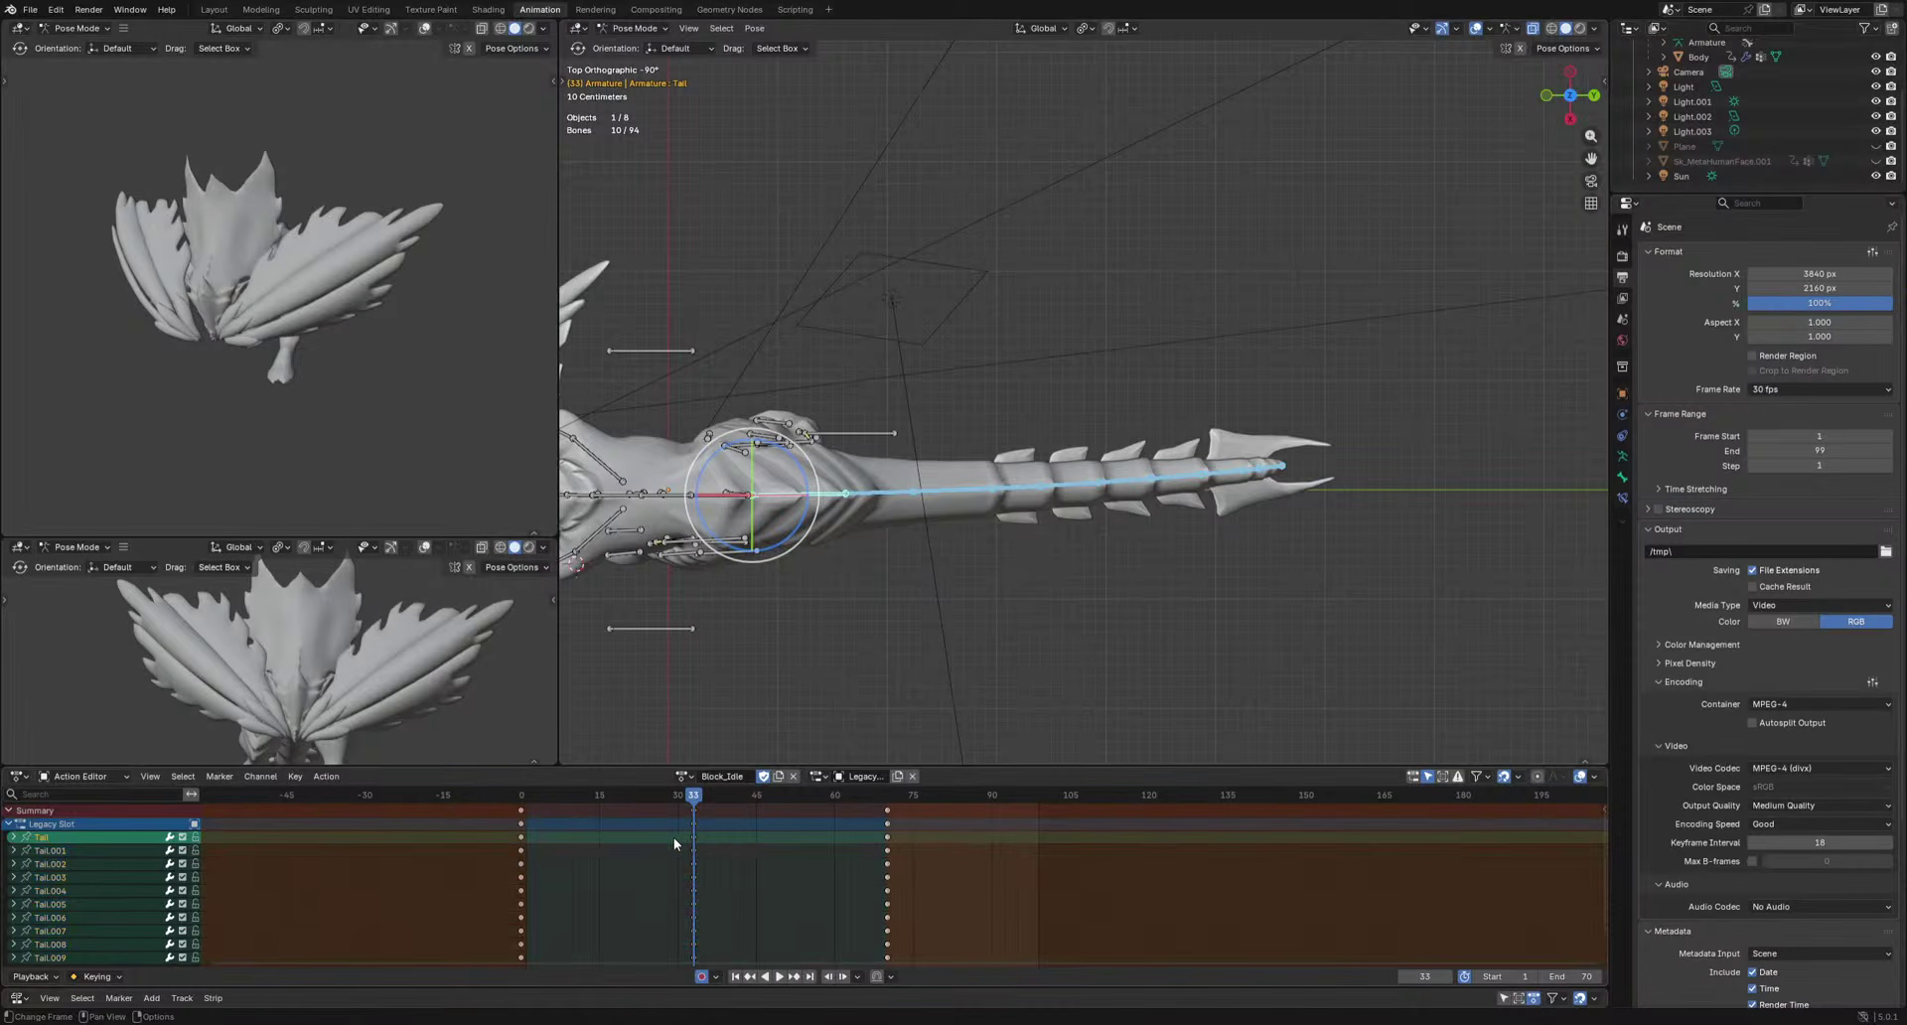
# Move the middle keyframes of all tail bones to frame 35.
pyautogui.press('g')
pyautogui.click(721, 824)
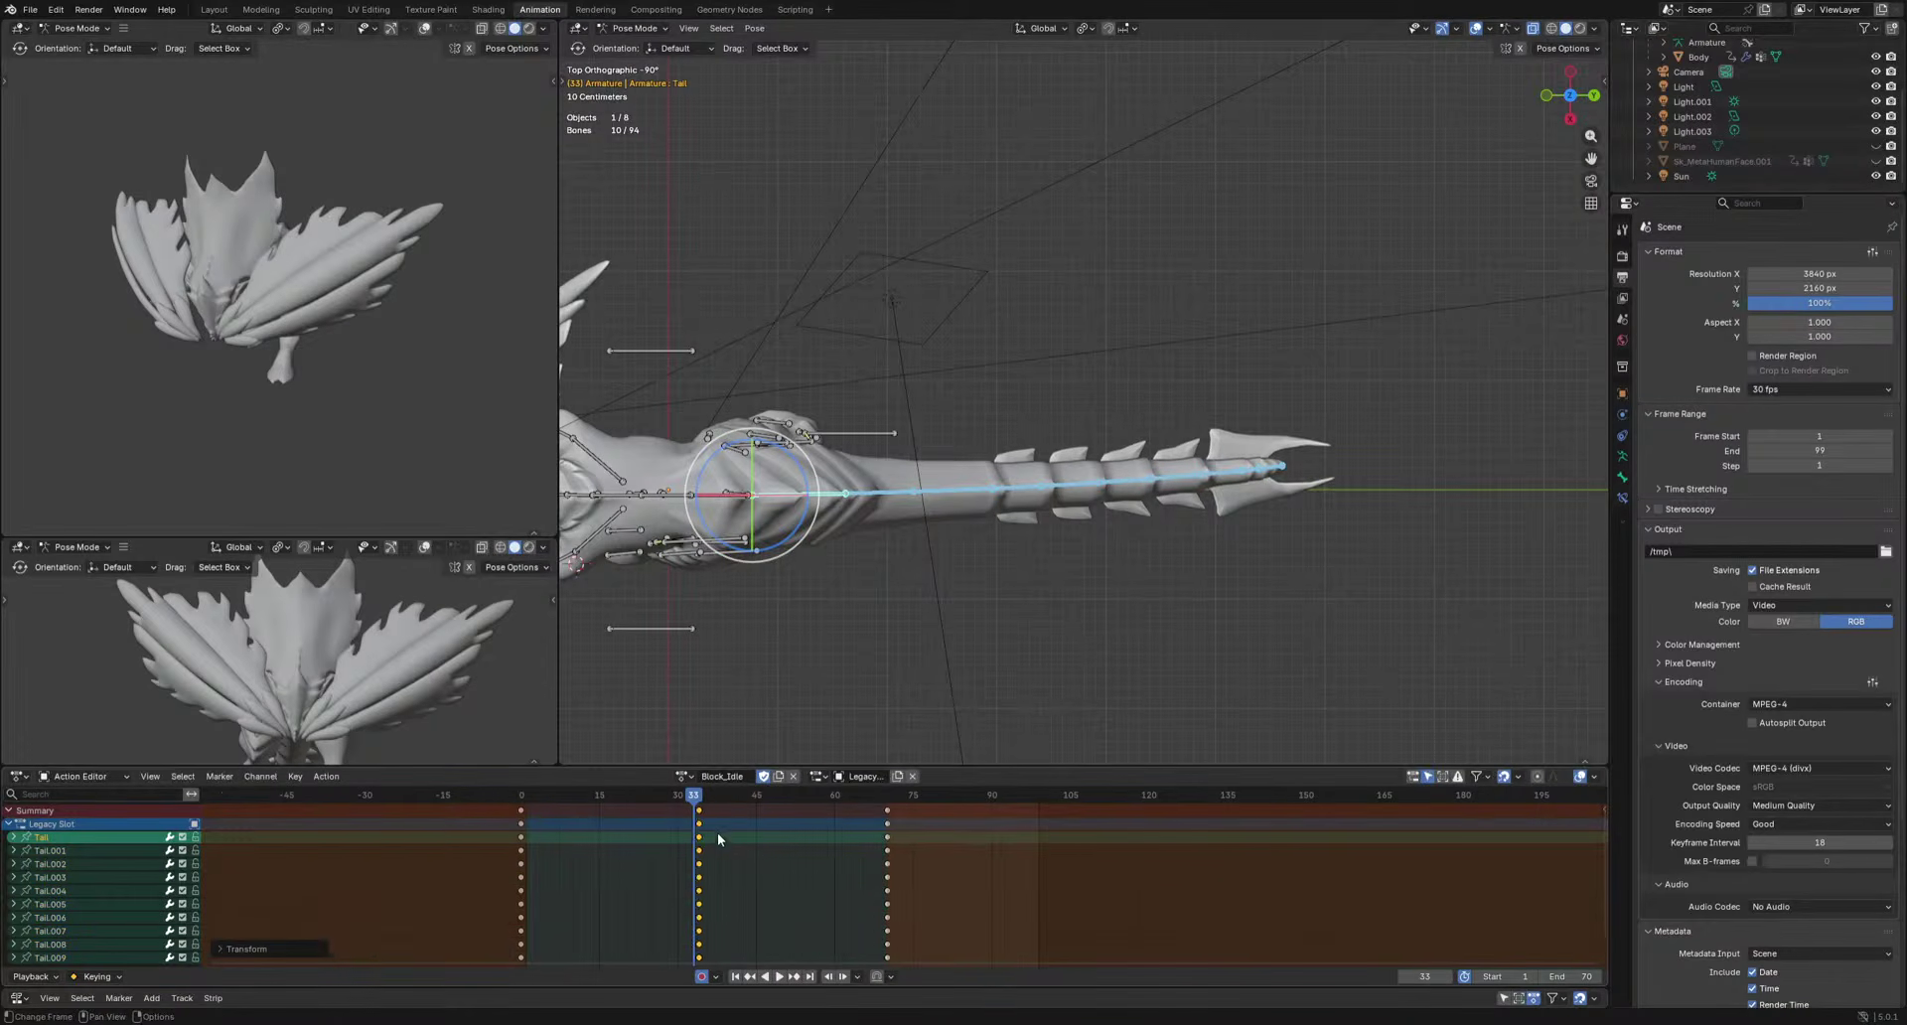
pyautogui.scroll(3, 718, 850)
pyautogui.press('g')
pyautogui.click(762, 877)
# At frame 35, rotate the whole tail about 1° downward in side view and play the loop.
pyautogui.moveTo(704, 795); pyautogui.dragTo(714, 795)
pyautogui.moveTo(1023, 665); pyautogui.dragTo(1073, 468, button='middle')
pyautogui.press('r')
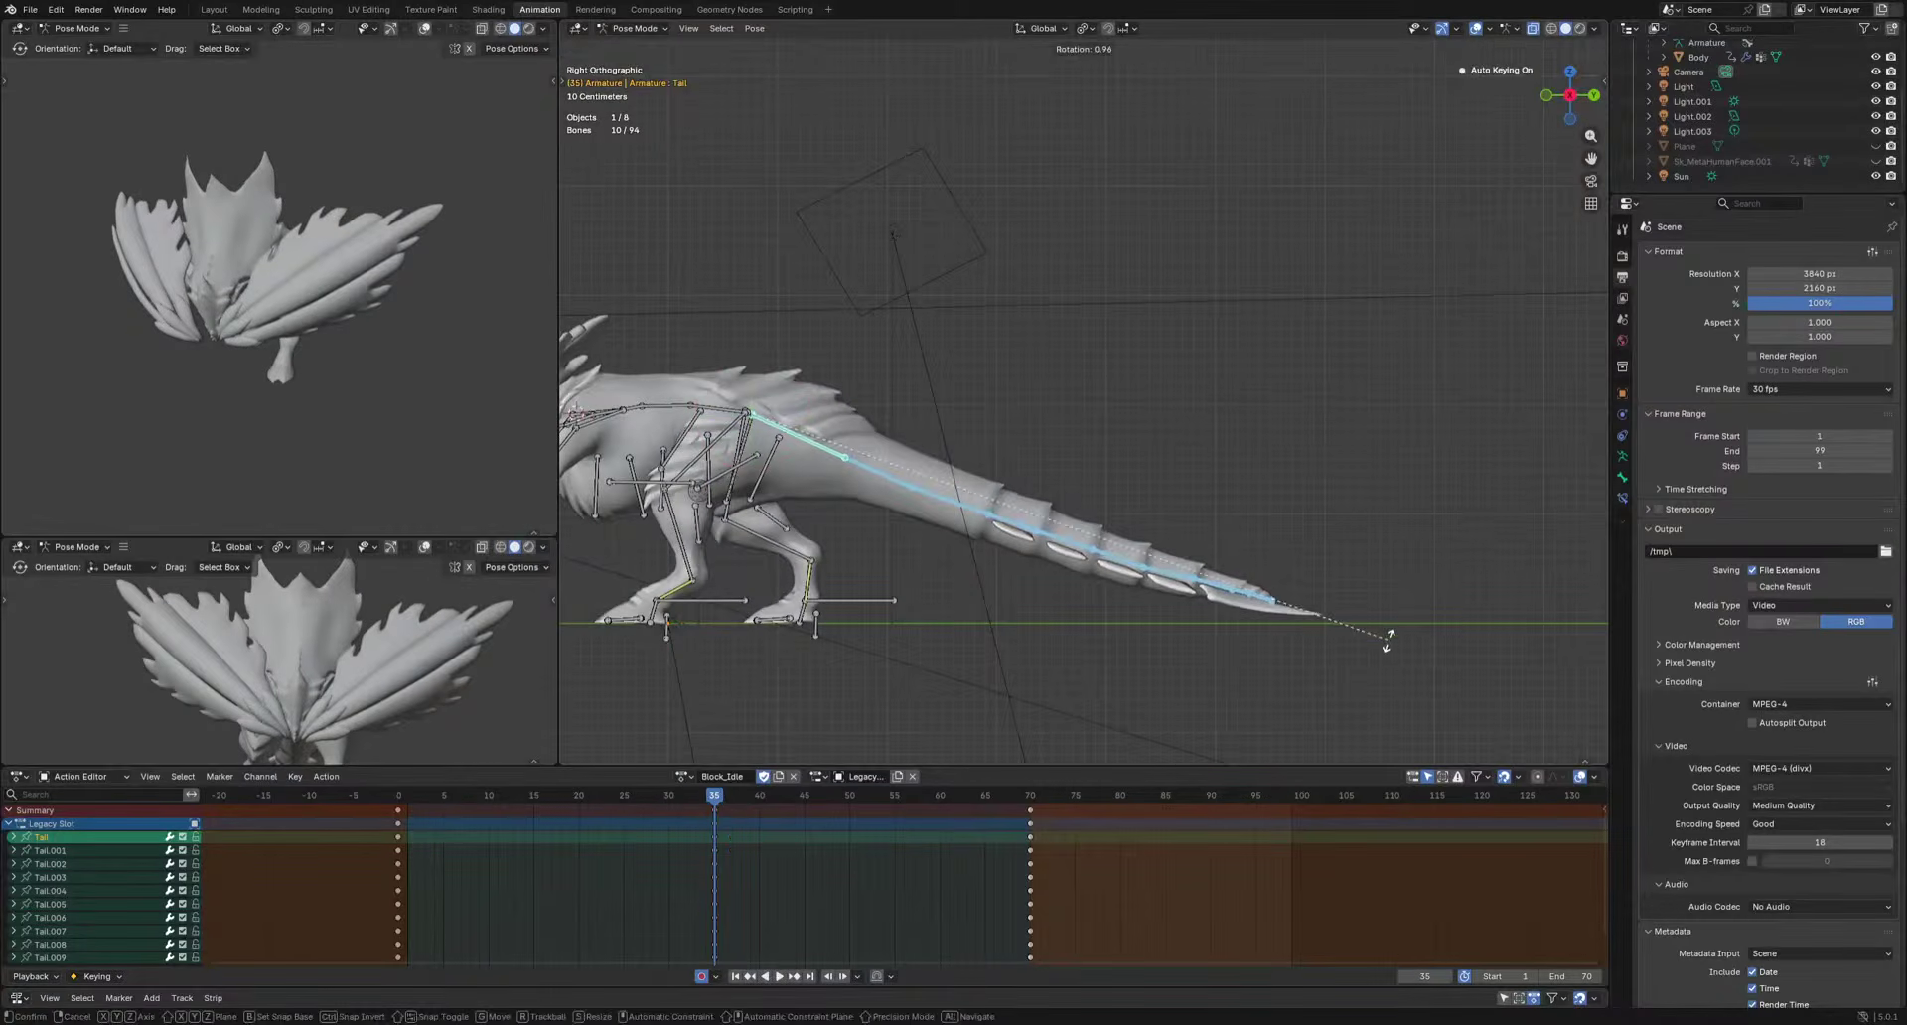
pyautogui.click(1388, 633)
pyautogui.press('space')
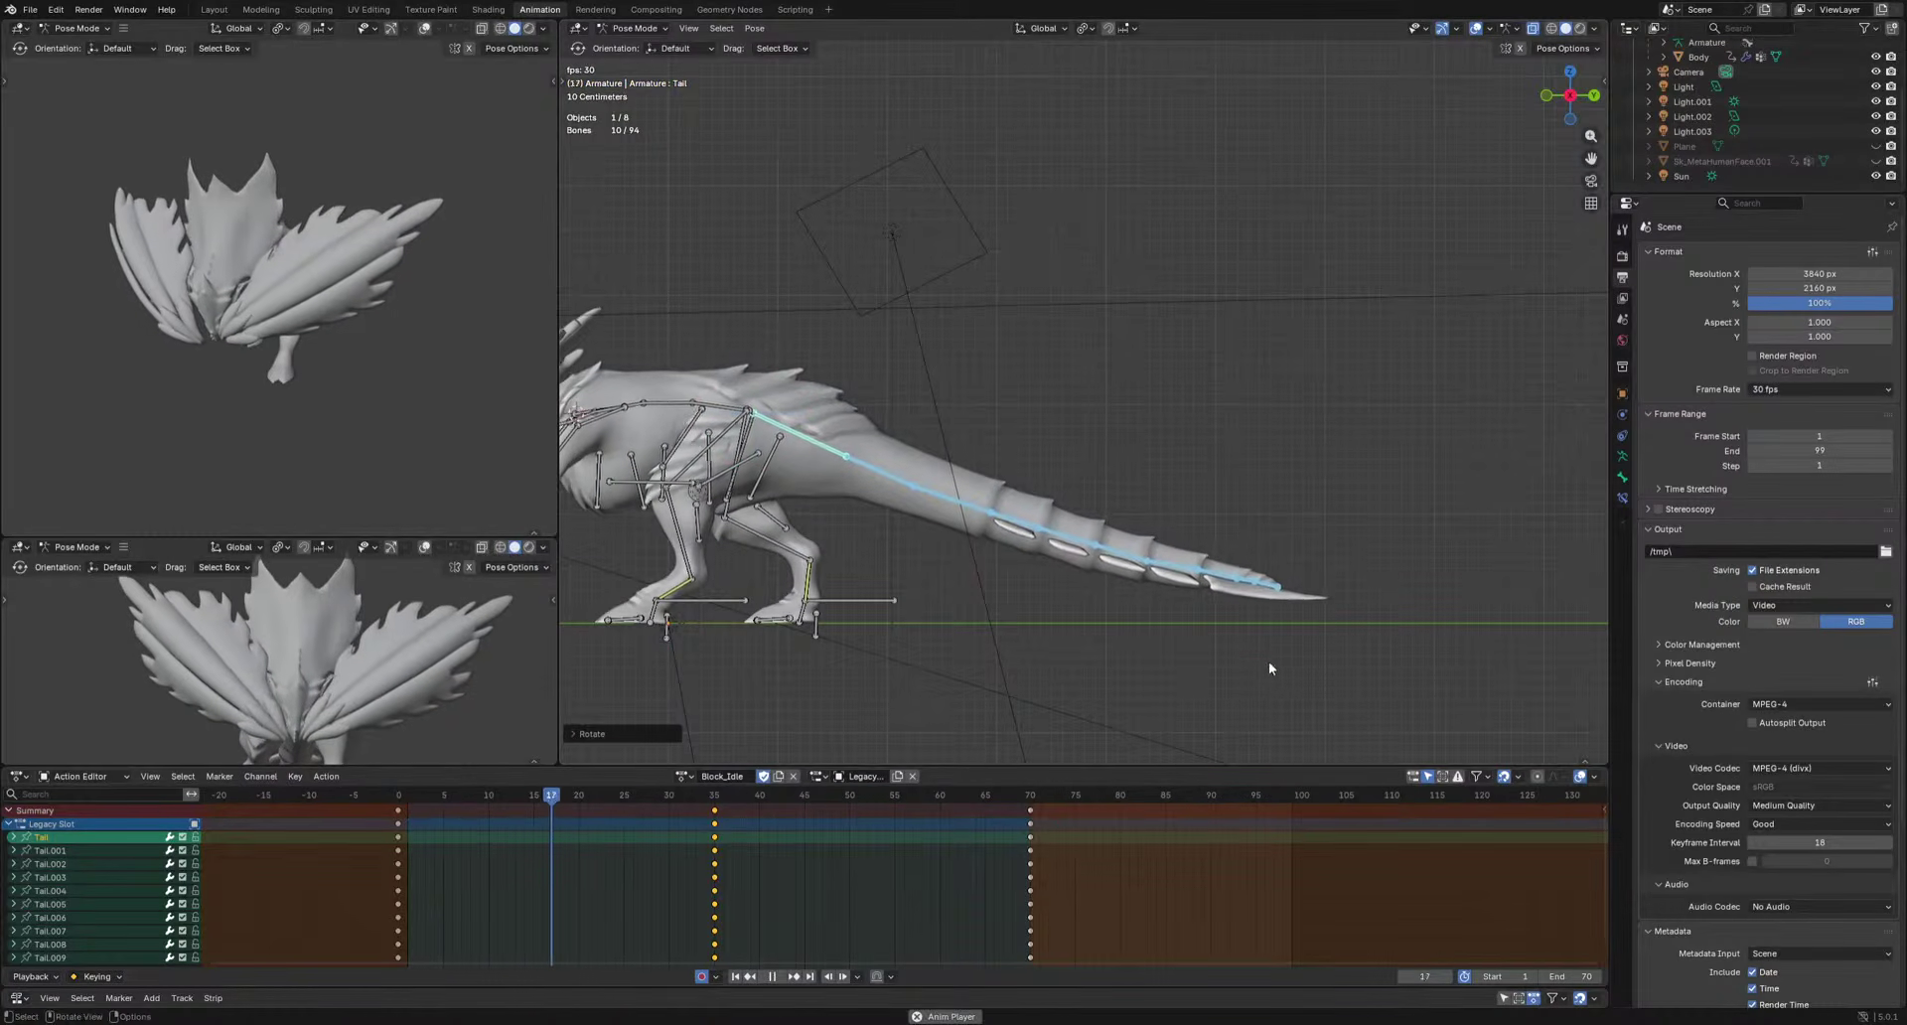
pyautogui.press('space')
# Enlarge the timeline area and rotate the tail-end bones Tail.004 to Tail.009 slightly upward at frame 17.
pyautogui.moveTo(324, 900); pyautogui.dragTo(1143, 801)
pyautogui.moveTo(1044, 798); pyautogui.dragTo(1112, 561)
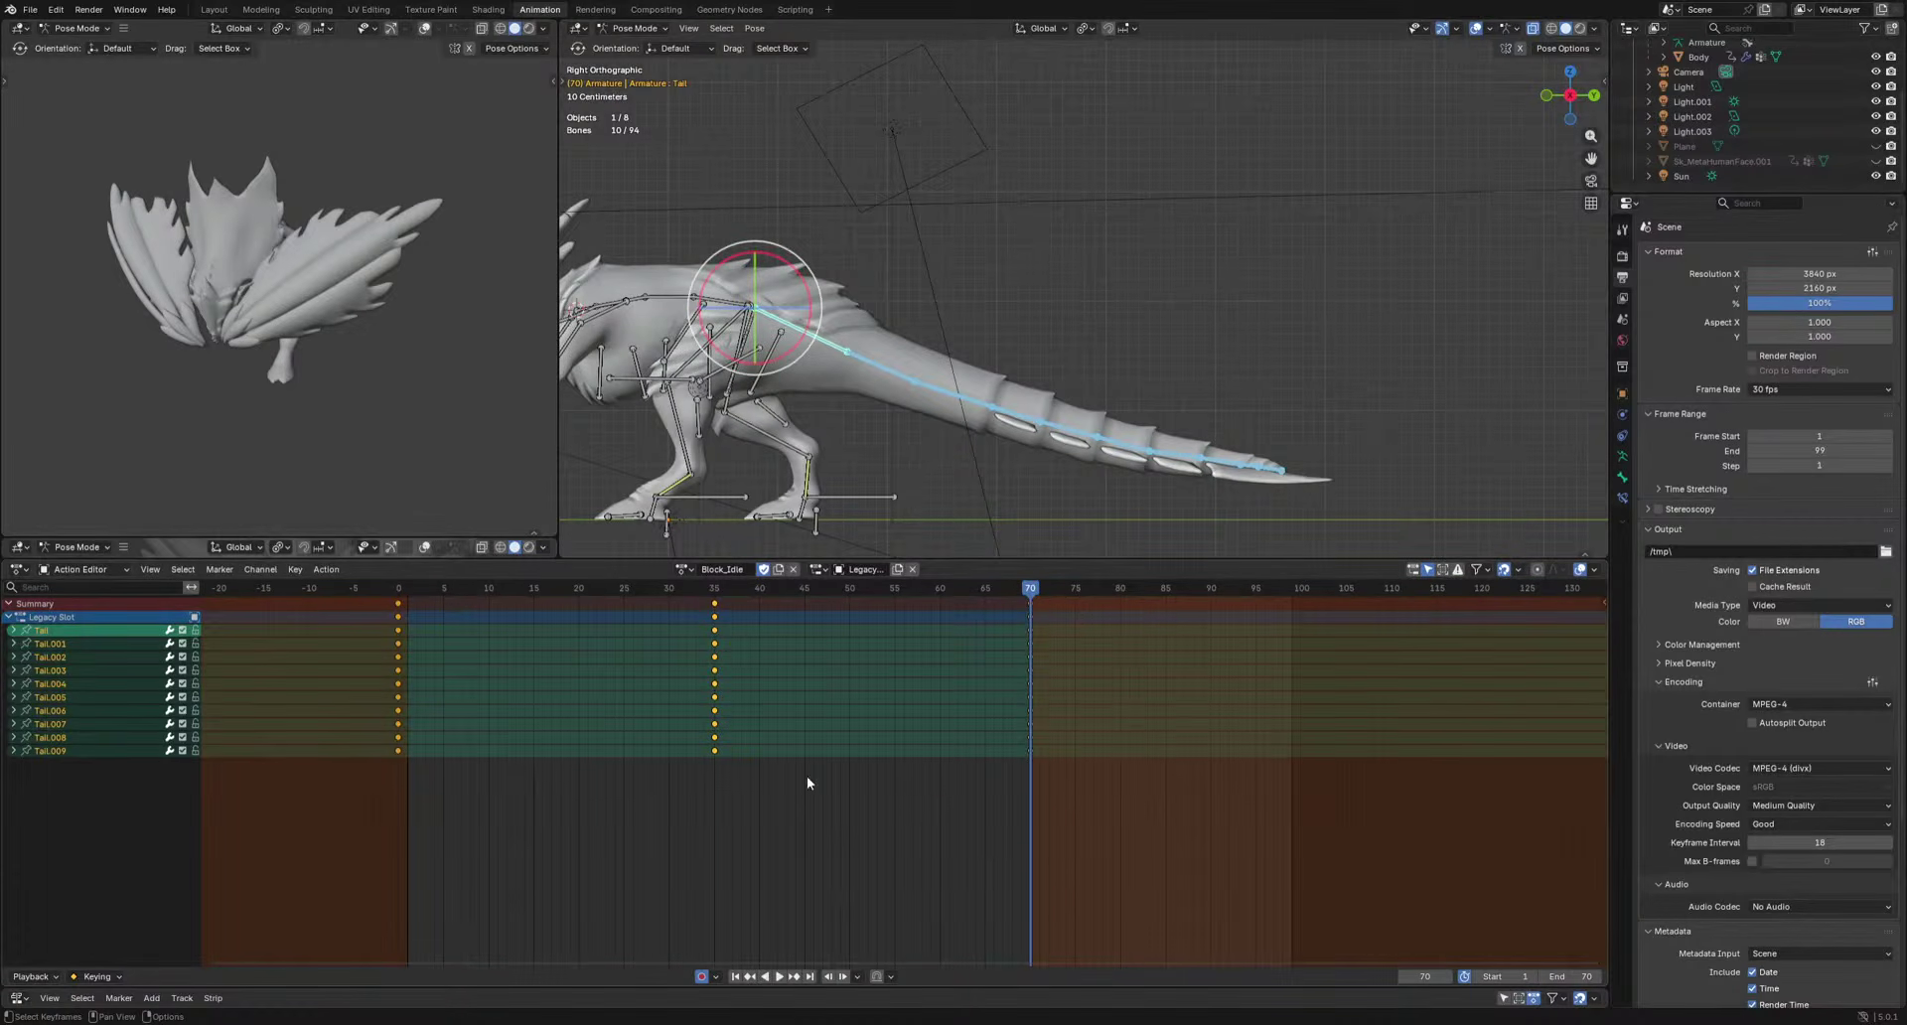
pyautogui.moveTo(692, 596); pyautogui.dragTo(551, 626)
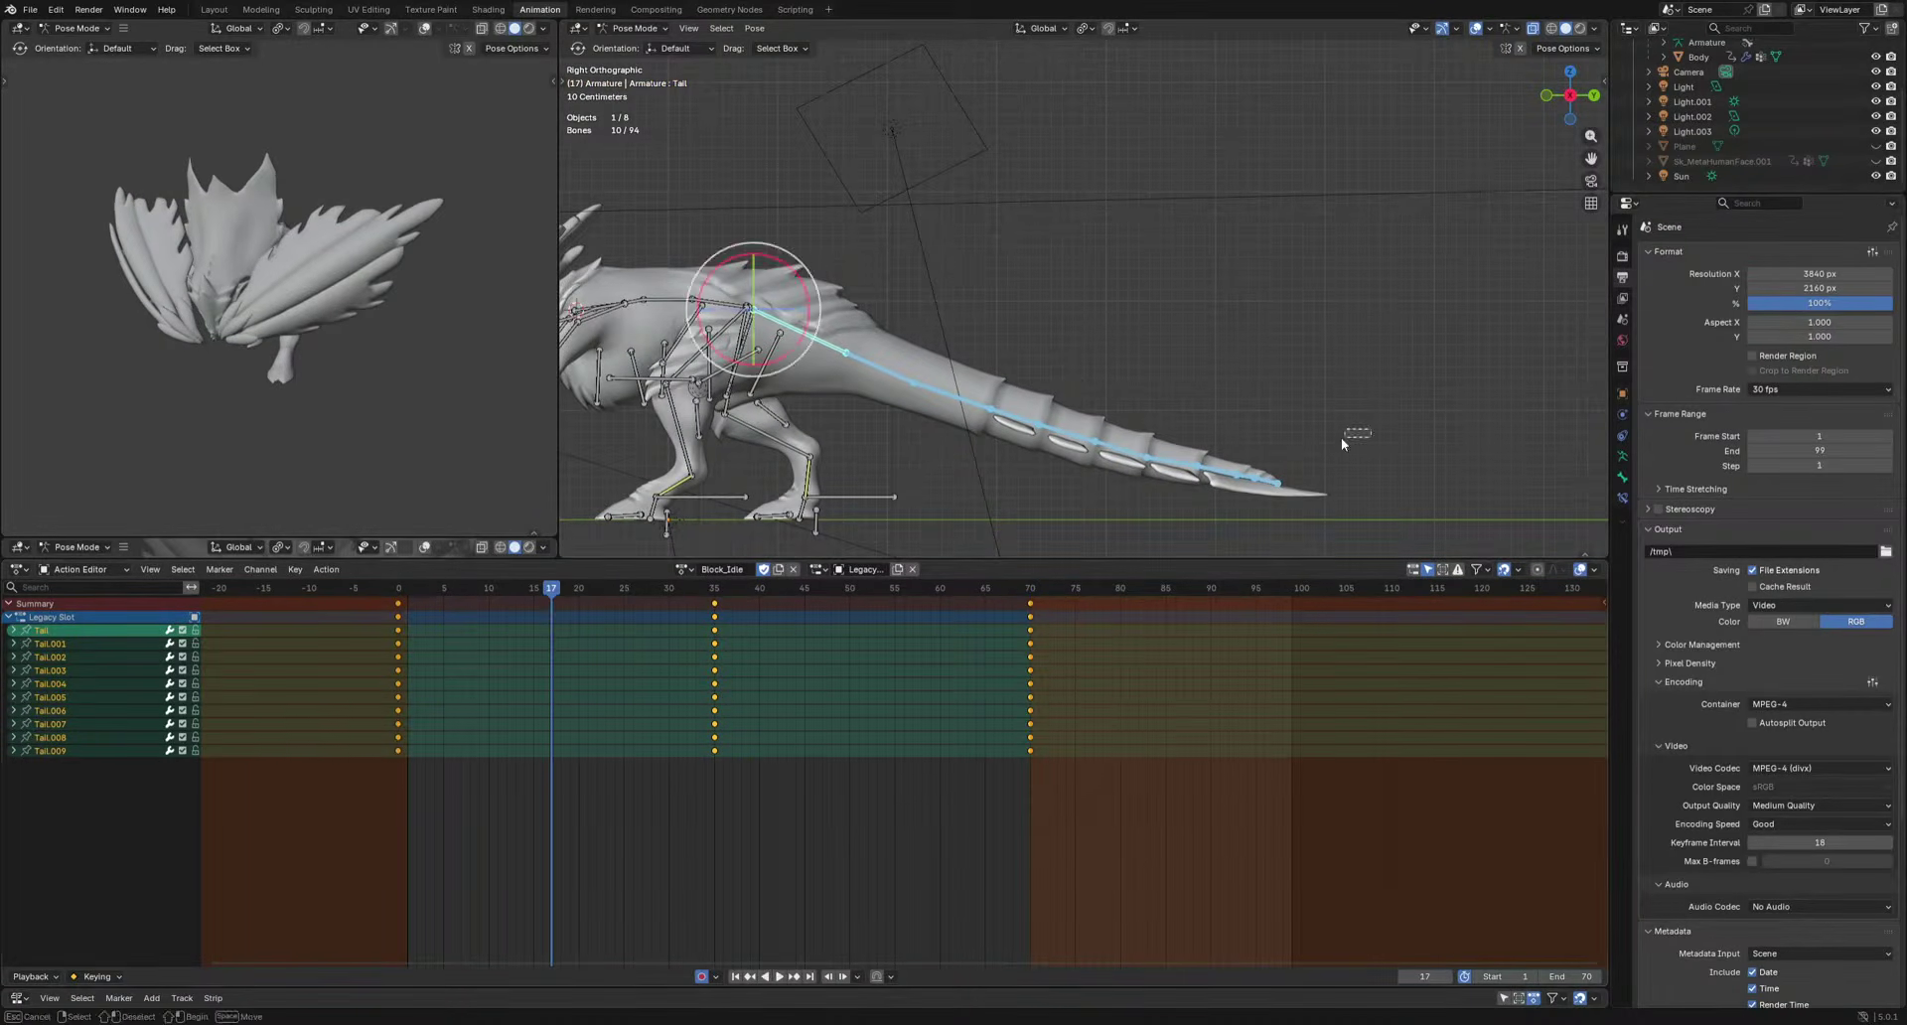
pyautogui.moveTo(1342, 444); pyautogui.dragTo(1097, 496)
pyautogui.press('r')
pyautogui.click(1388, 506)
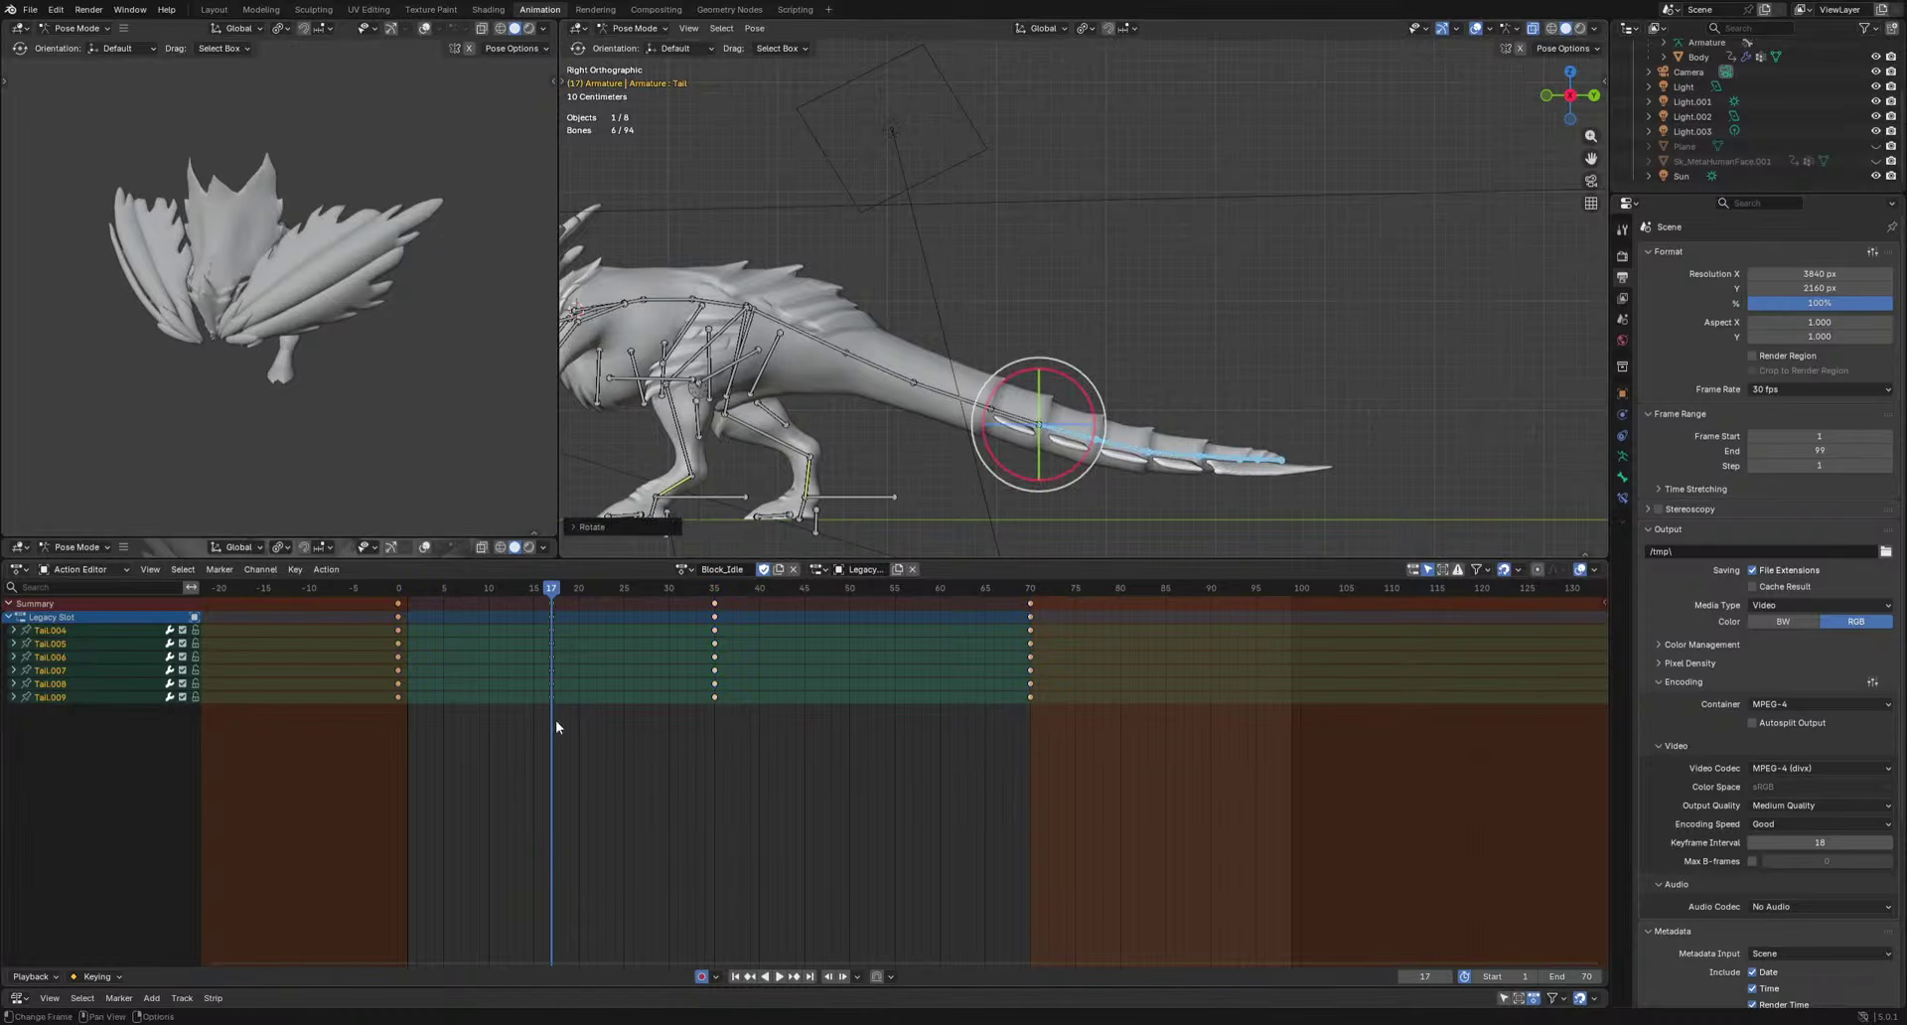
# Move the frame 35 keyframes of Tail.004 to Tail.009 to frame 46 and play the loop.
pyautogui.moveTo(635, 750); pyautogui.dragTo(756, 599)
pyautogui.press('g')
pyautogui.click(883, 606)
pyautogui.press('space')
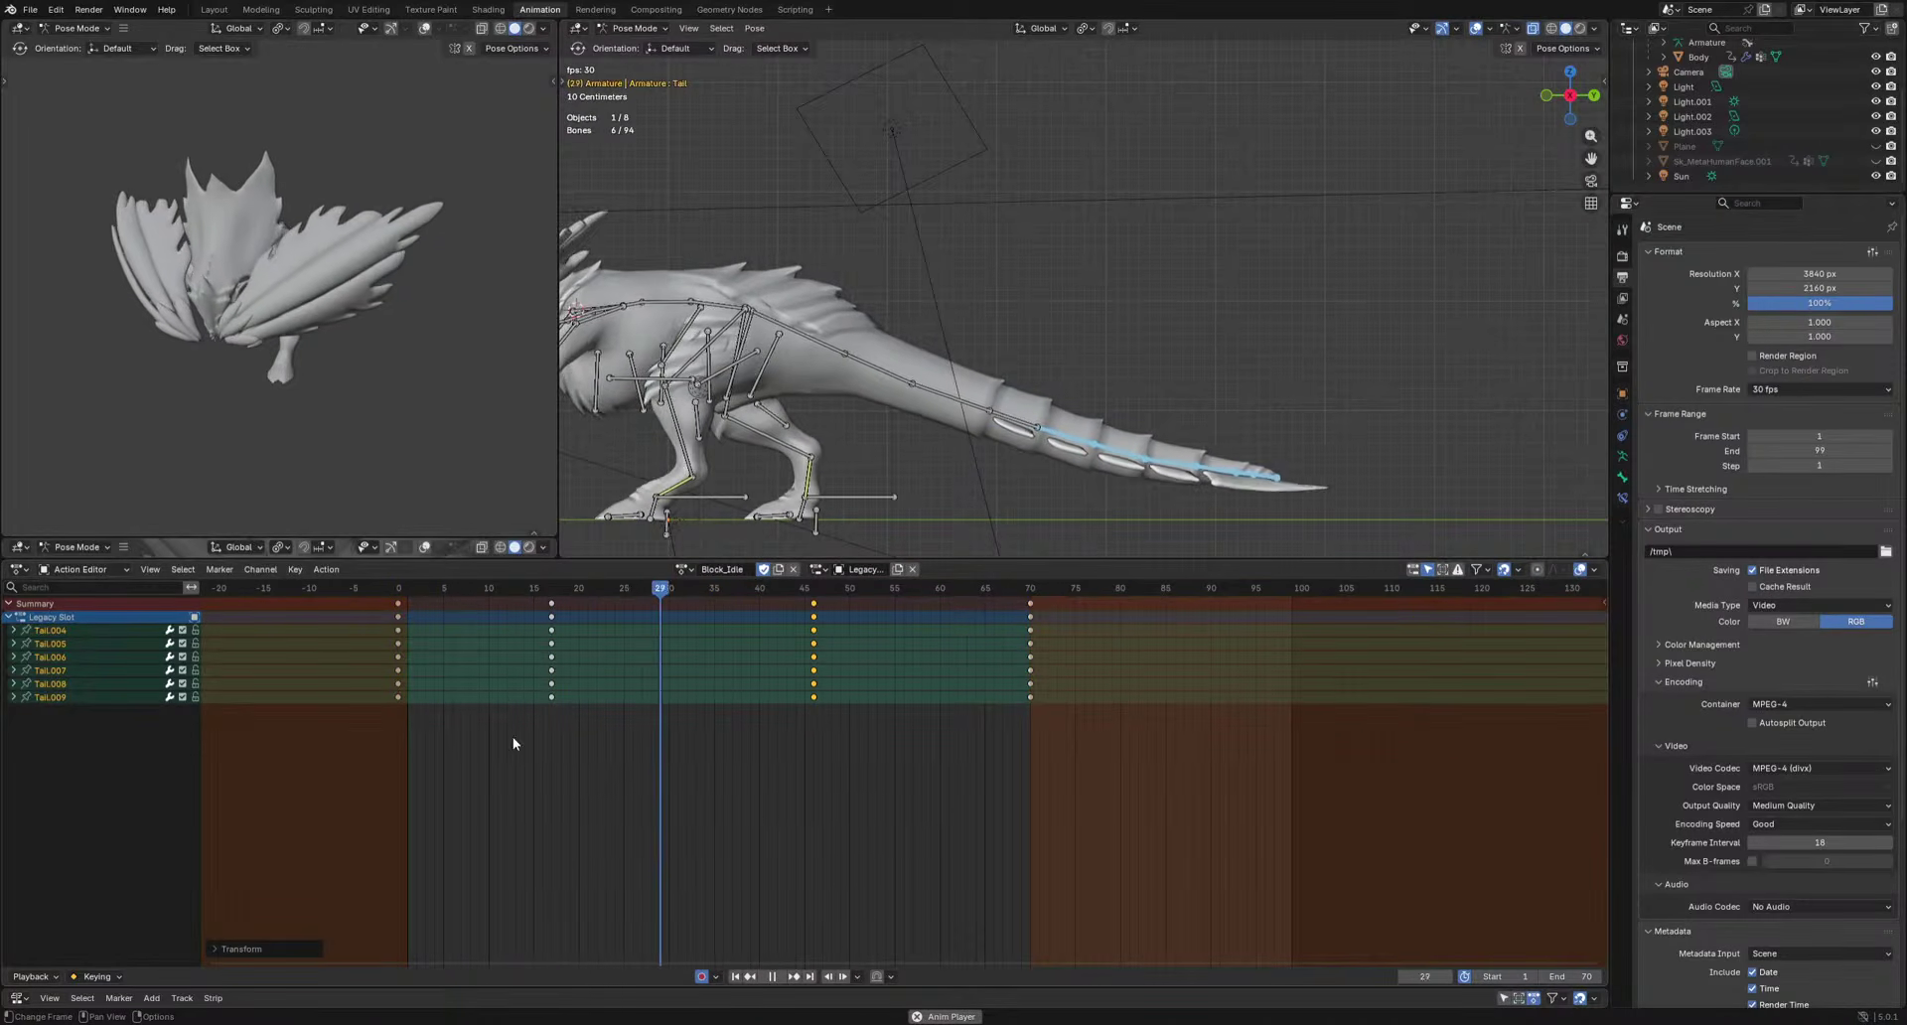
# Stagger the keyframes of Tail.004 to Tail.009 around frames 17 and 46 so the motion travels toward the tail tip.
pyautogui.moveTo(512, 736); pyautogui.dragTo(880, 652)
pyautogui.press('g')
pyautogui.click(856, 683)
pyautogui.press('g')
pyautogui.click(515, 639)
pyautogui.press('g')
pyautogui.click(822, 639)
pyautogui.press('g')
pyautogui.click(896, 653)
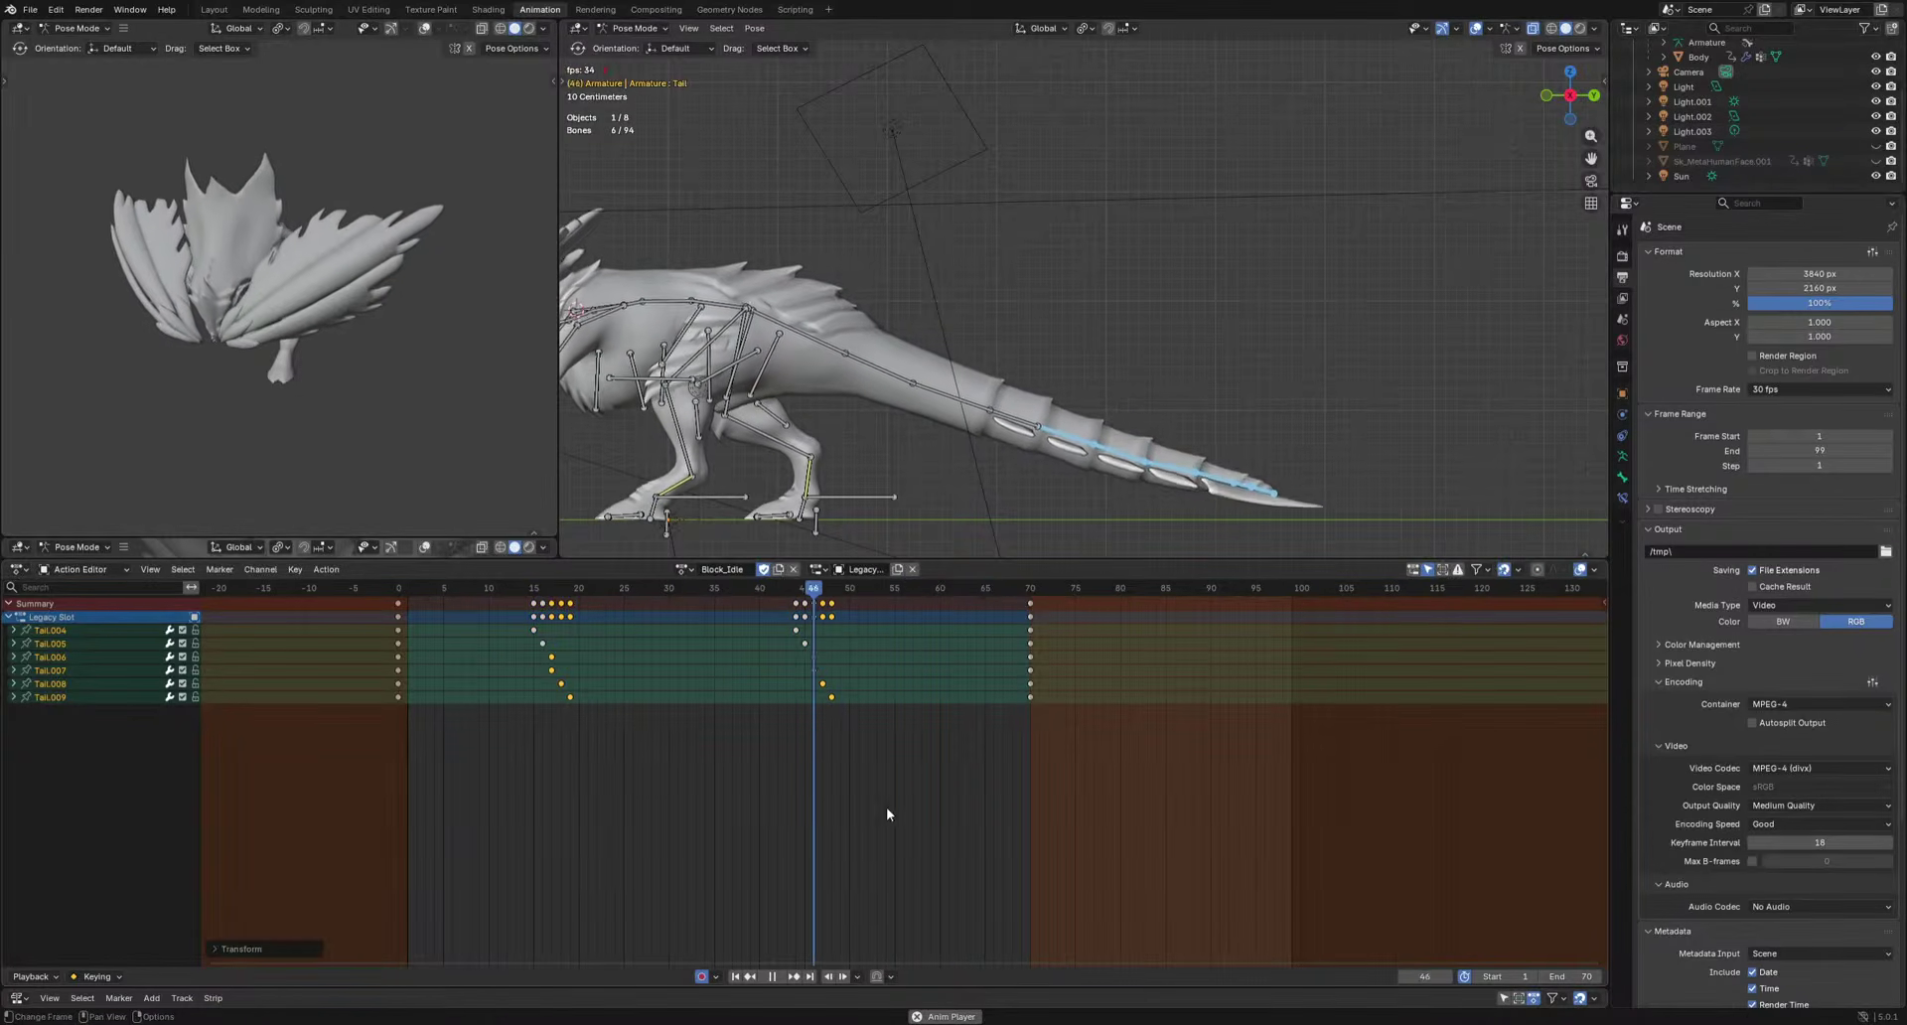
# Shift the middle keyframes of Tail.007 to Tail.009 two frames later and review the loop from several angles.
pyautogui.moveTo(492, 732); pyautogui.dragTo(854, 674)
pyautogui.press('g')
pyautogui.click(880, 671)
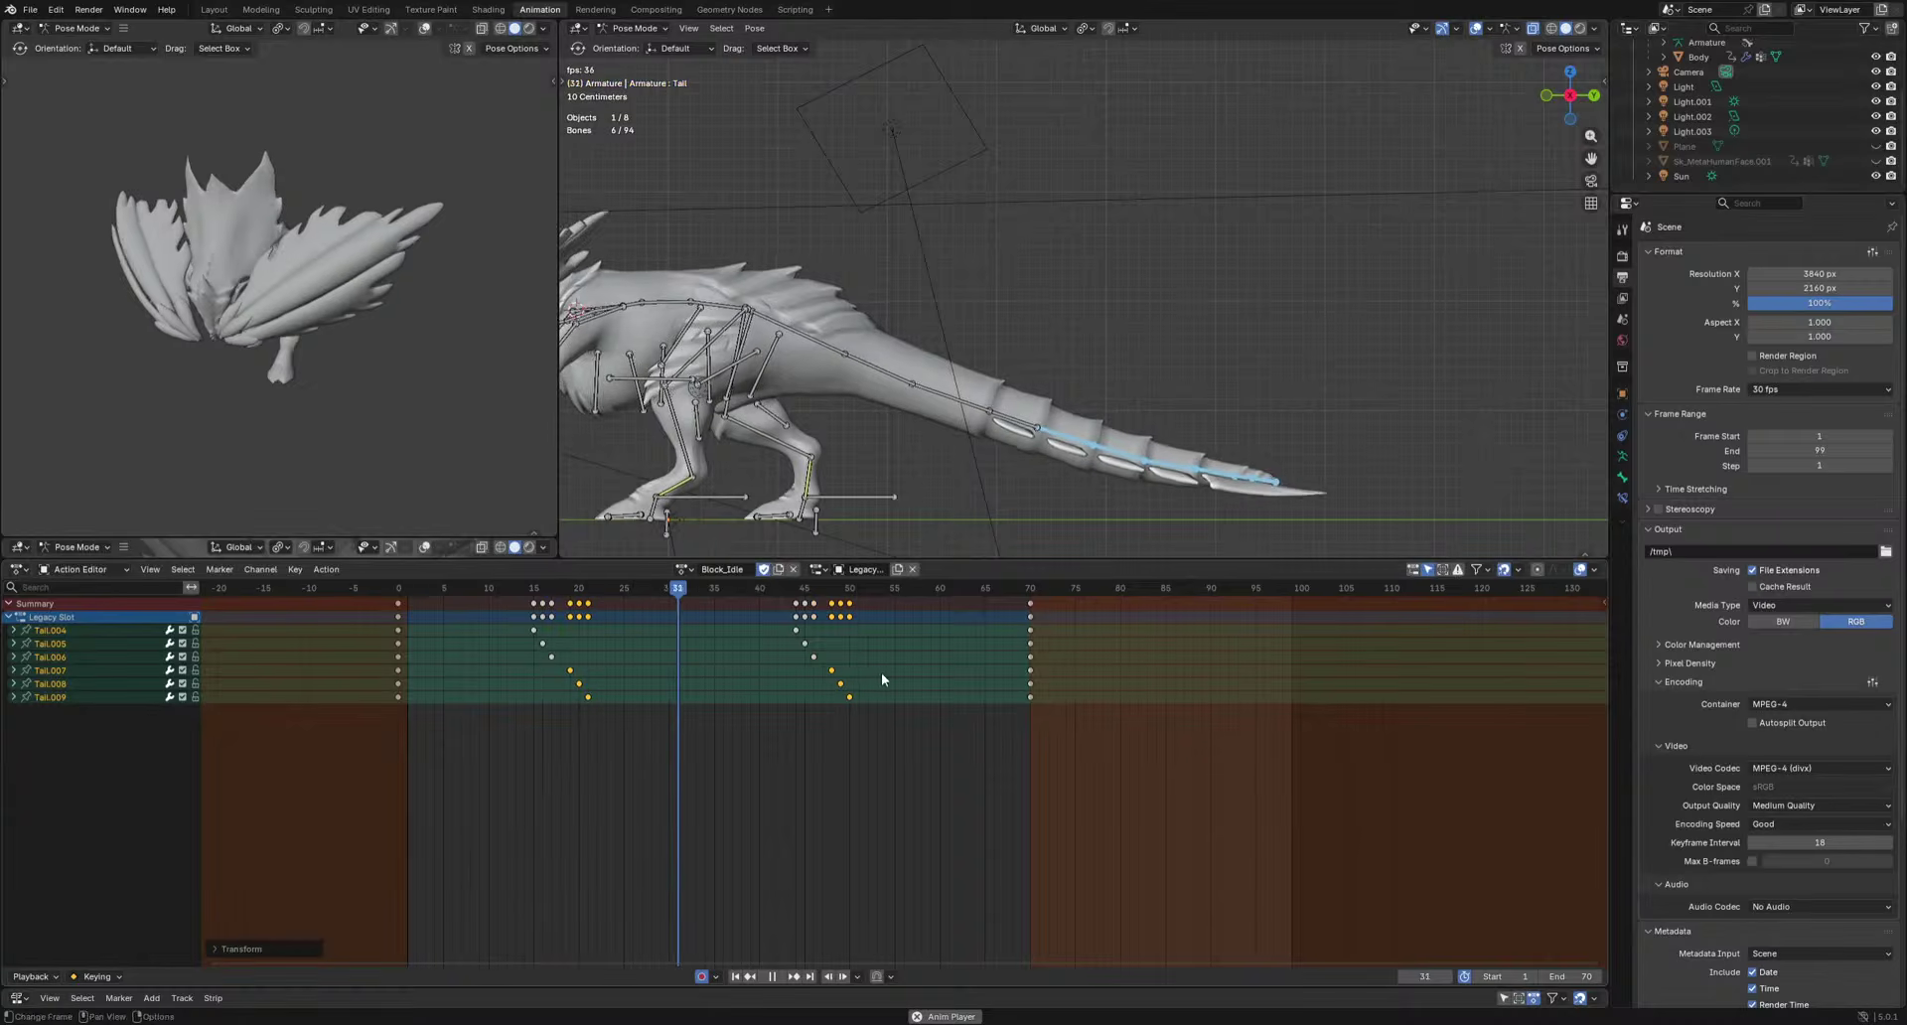
pyautogui.moveTo(206, 408); pyautogui.dragTo(268, 403, button='middle')
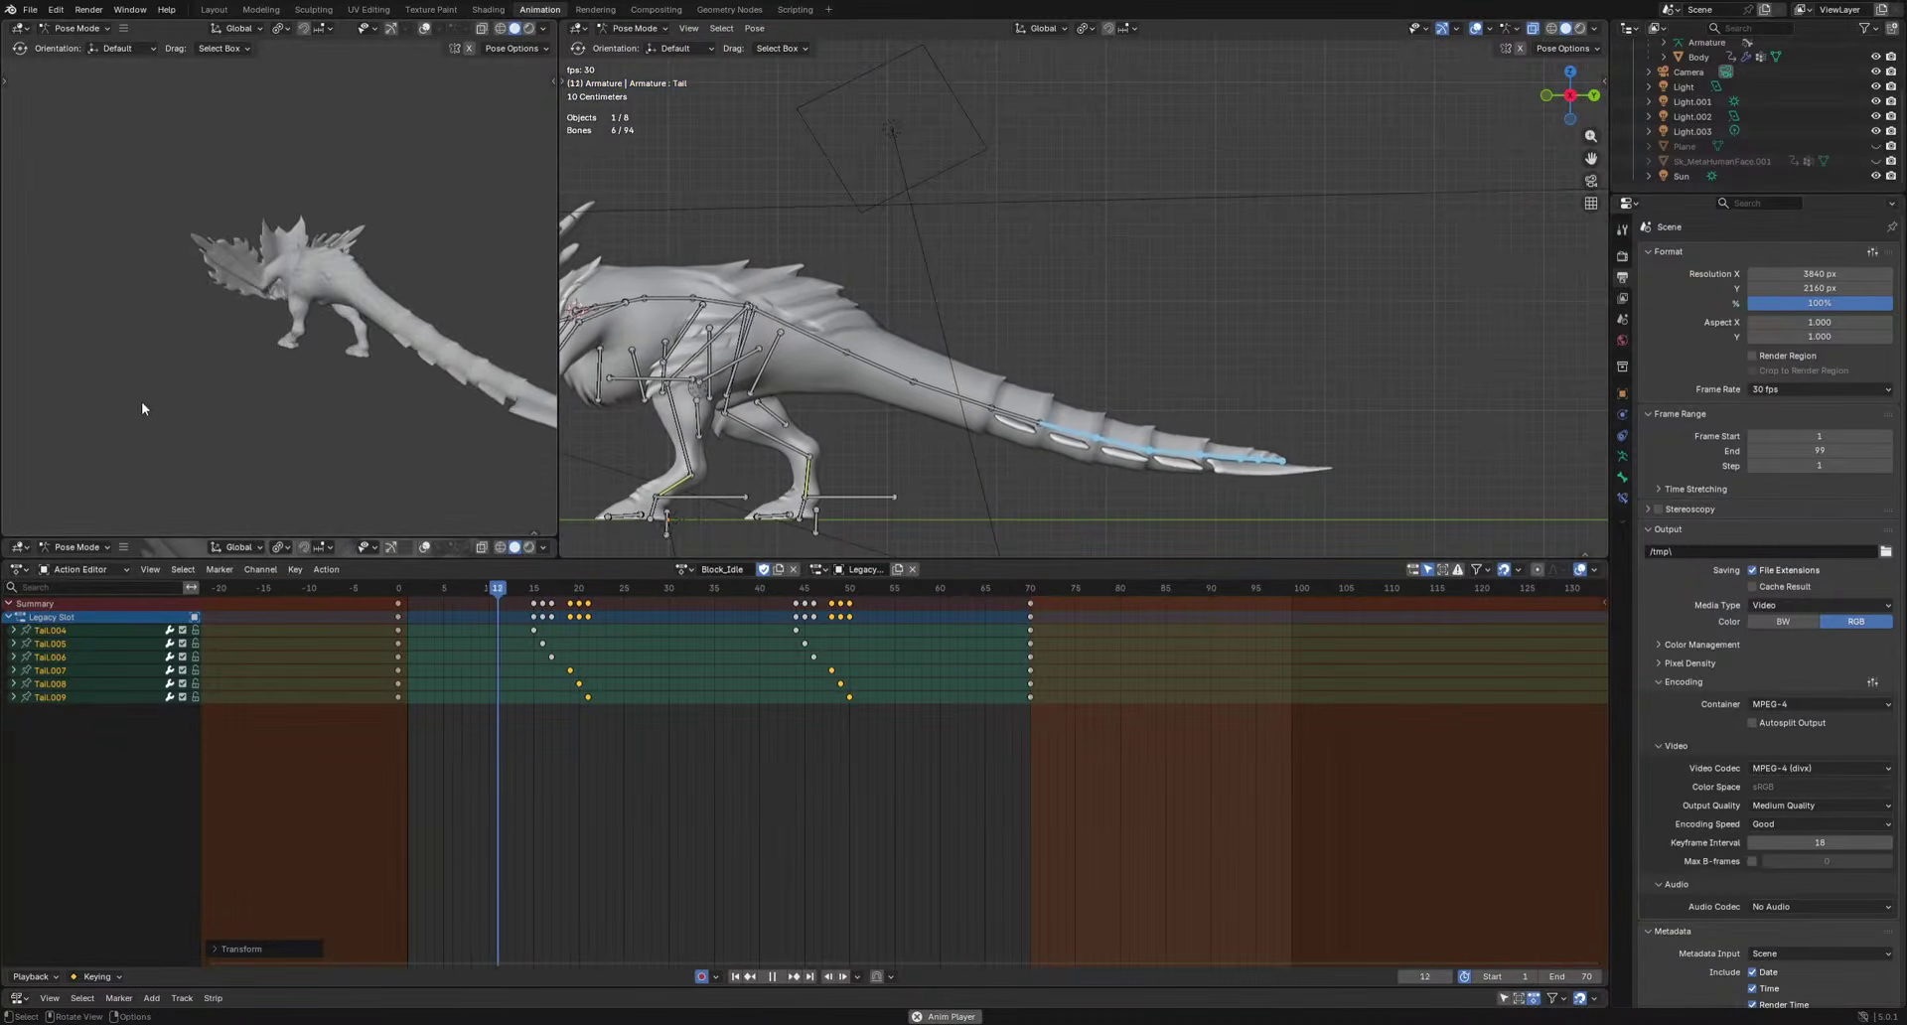
pyautogui.moveTo(141, 402); pyautogui.dragTo(344, 406, button='middle')
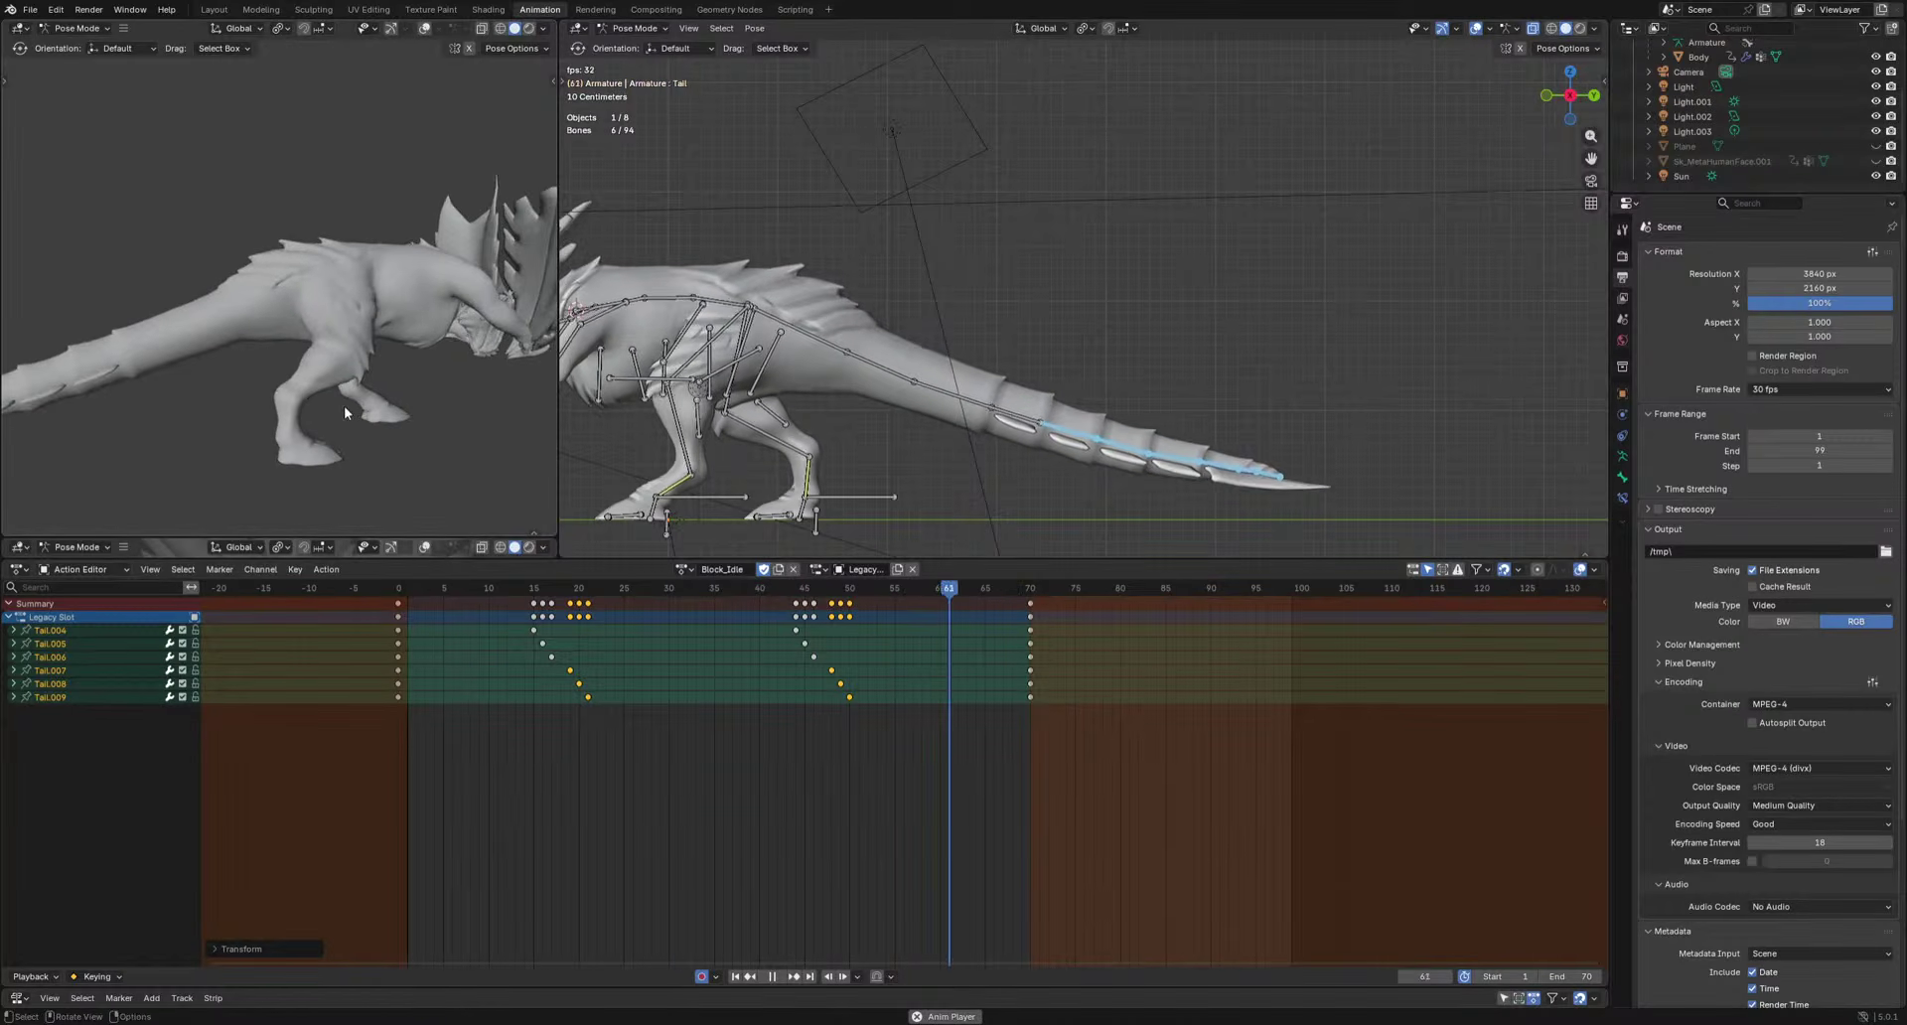
# Rotate the Pelvis bone slightly at frame 35 in the back view and play the loop.
pyautogui.keyDown('shift'); pyautogui.moveTo(892, 454); pyautogui.dragTo(1188, 458, button='middle'); pyautogui.keyUp('shift')
pyautogui.scroll(1, 1188, 459)
pyautogui.scroll(3, 1172, 452)
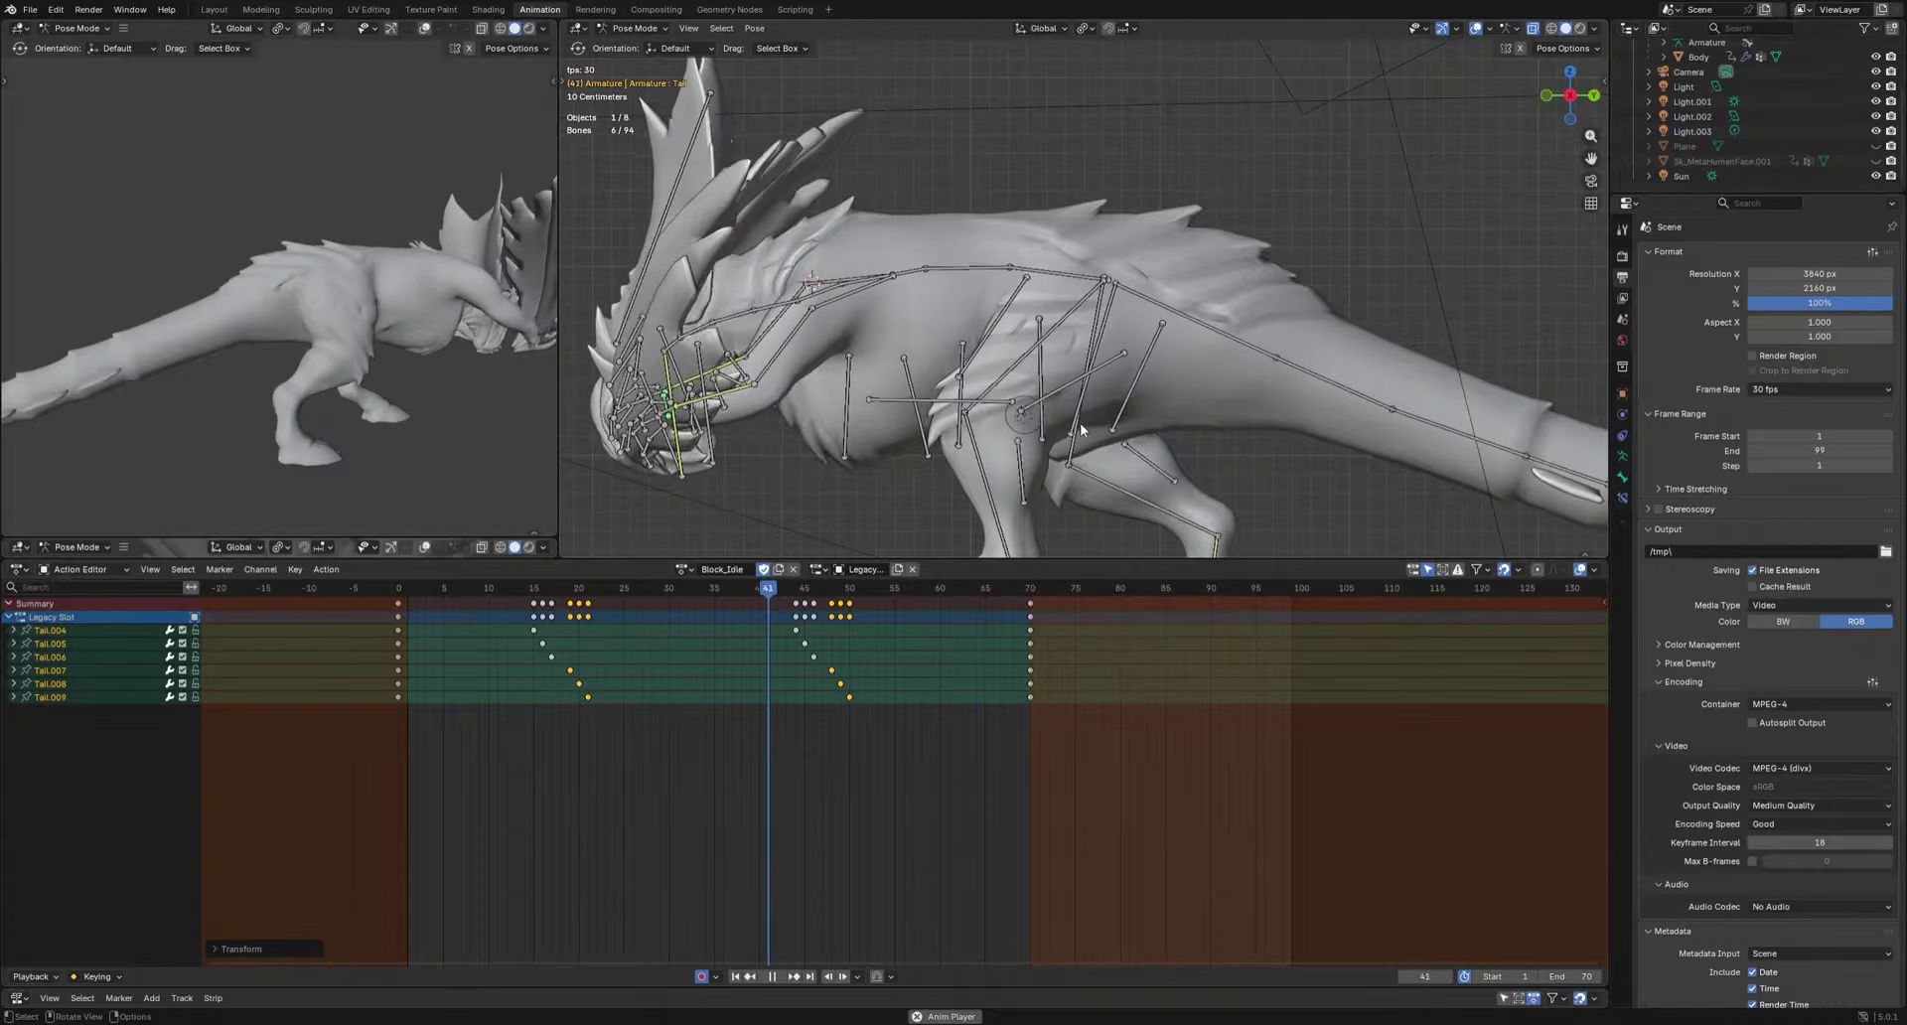
pyautogui.press('space')
pyautogui.click(1097, 371)
pyautogui.moveTo(1188, 418); pyautogui.dragTo(1039, 438, button='middle')
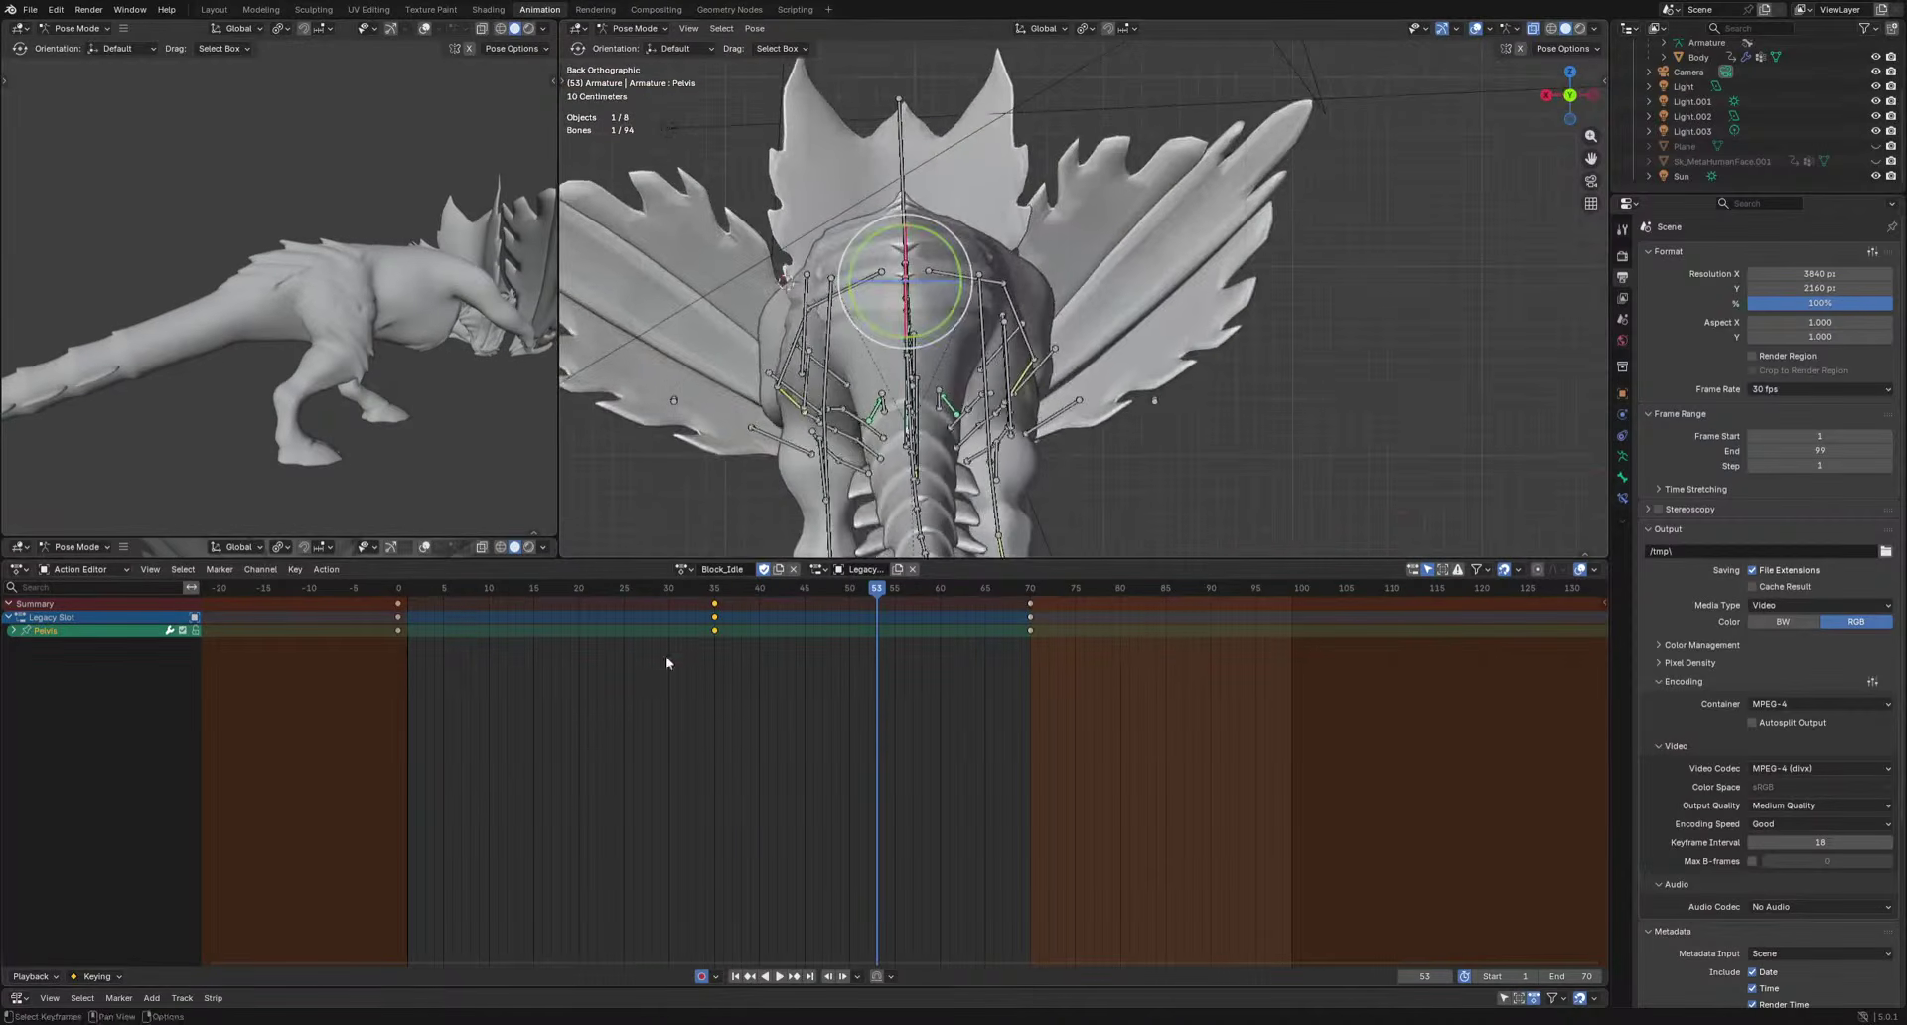
pyautogui.click(715, 593)
pyautogui.press('r')
pyautogui.click(1180, 484)
pyautogui.press('space')
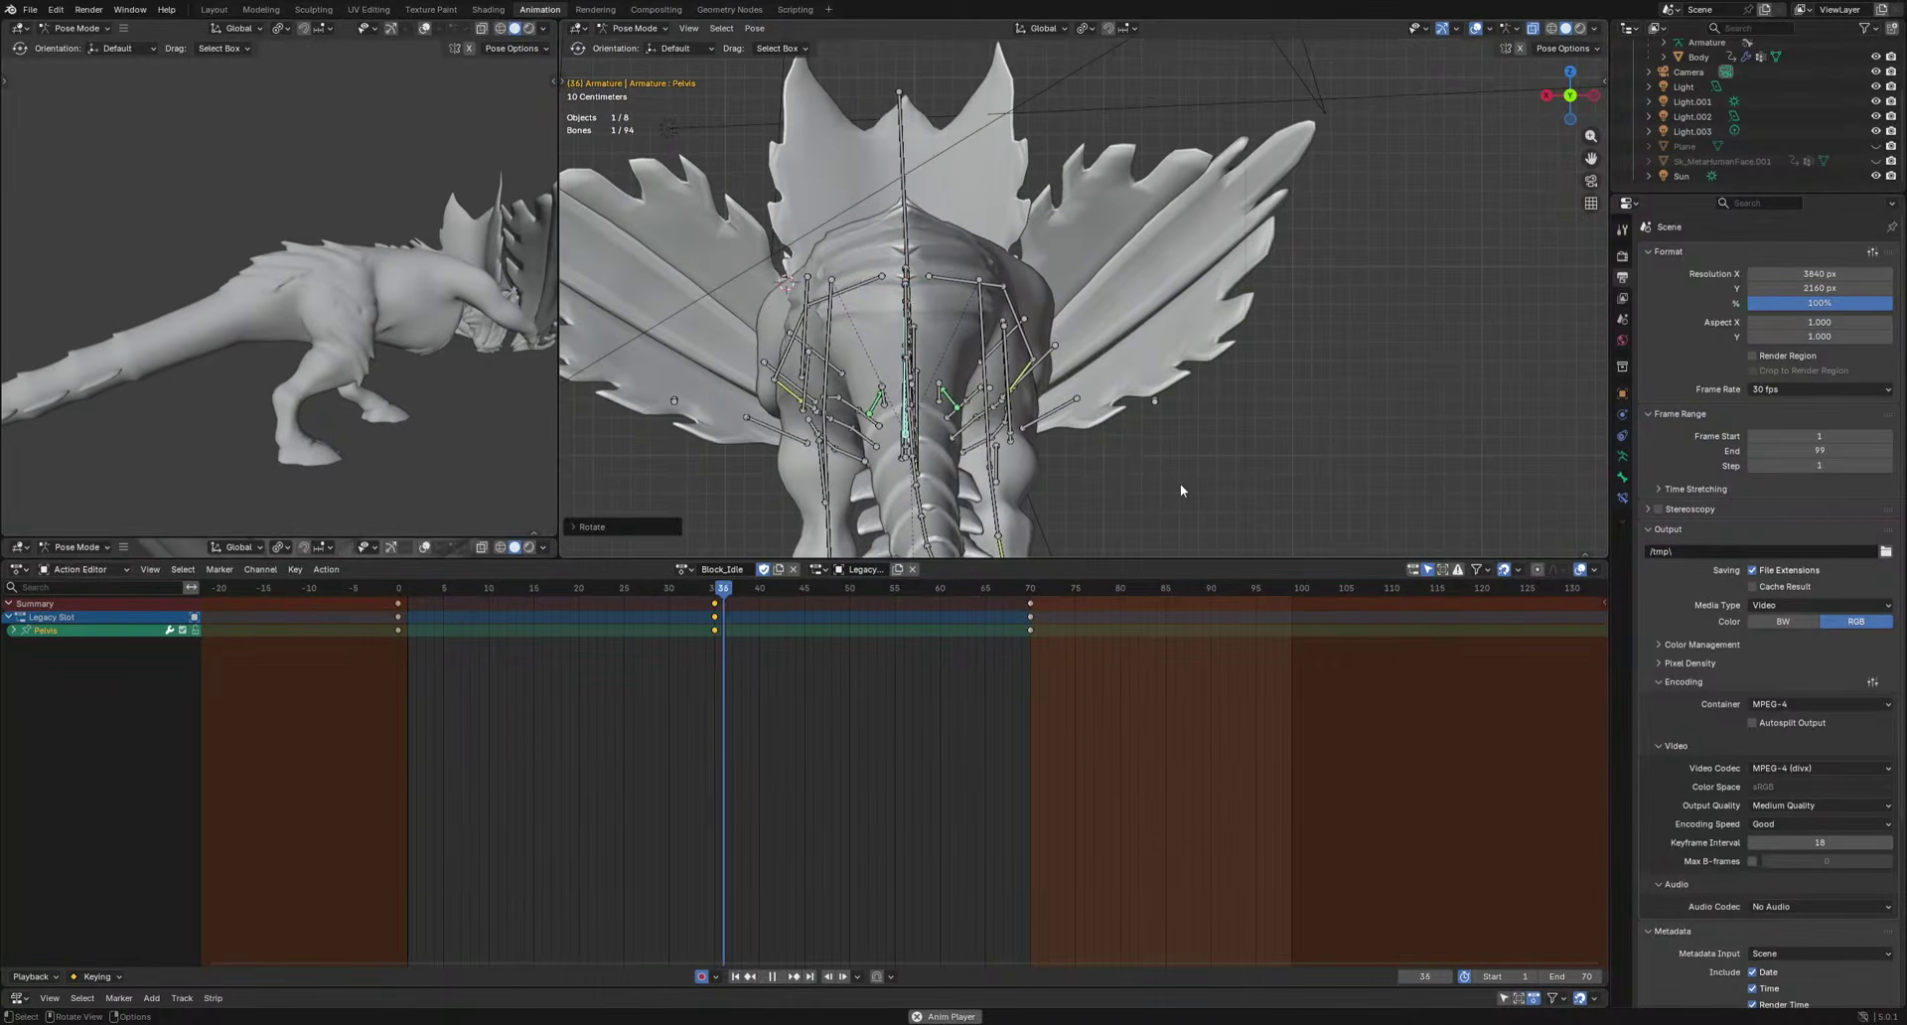
# Shift the Pelvis slightly sideways at frame 35 and preview the loop.
pyautogui.press('space')
pyautogui.click(717, 594)
pyautogui.press('g')
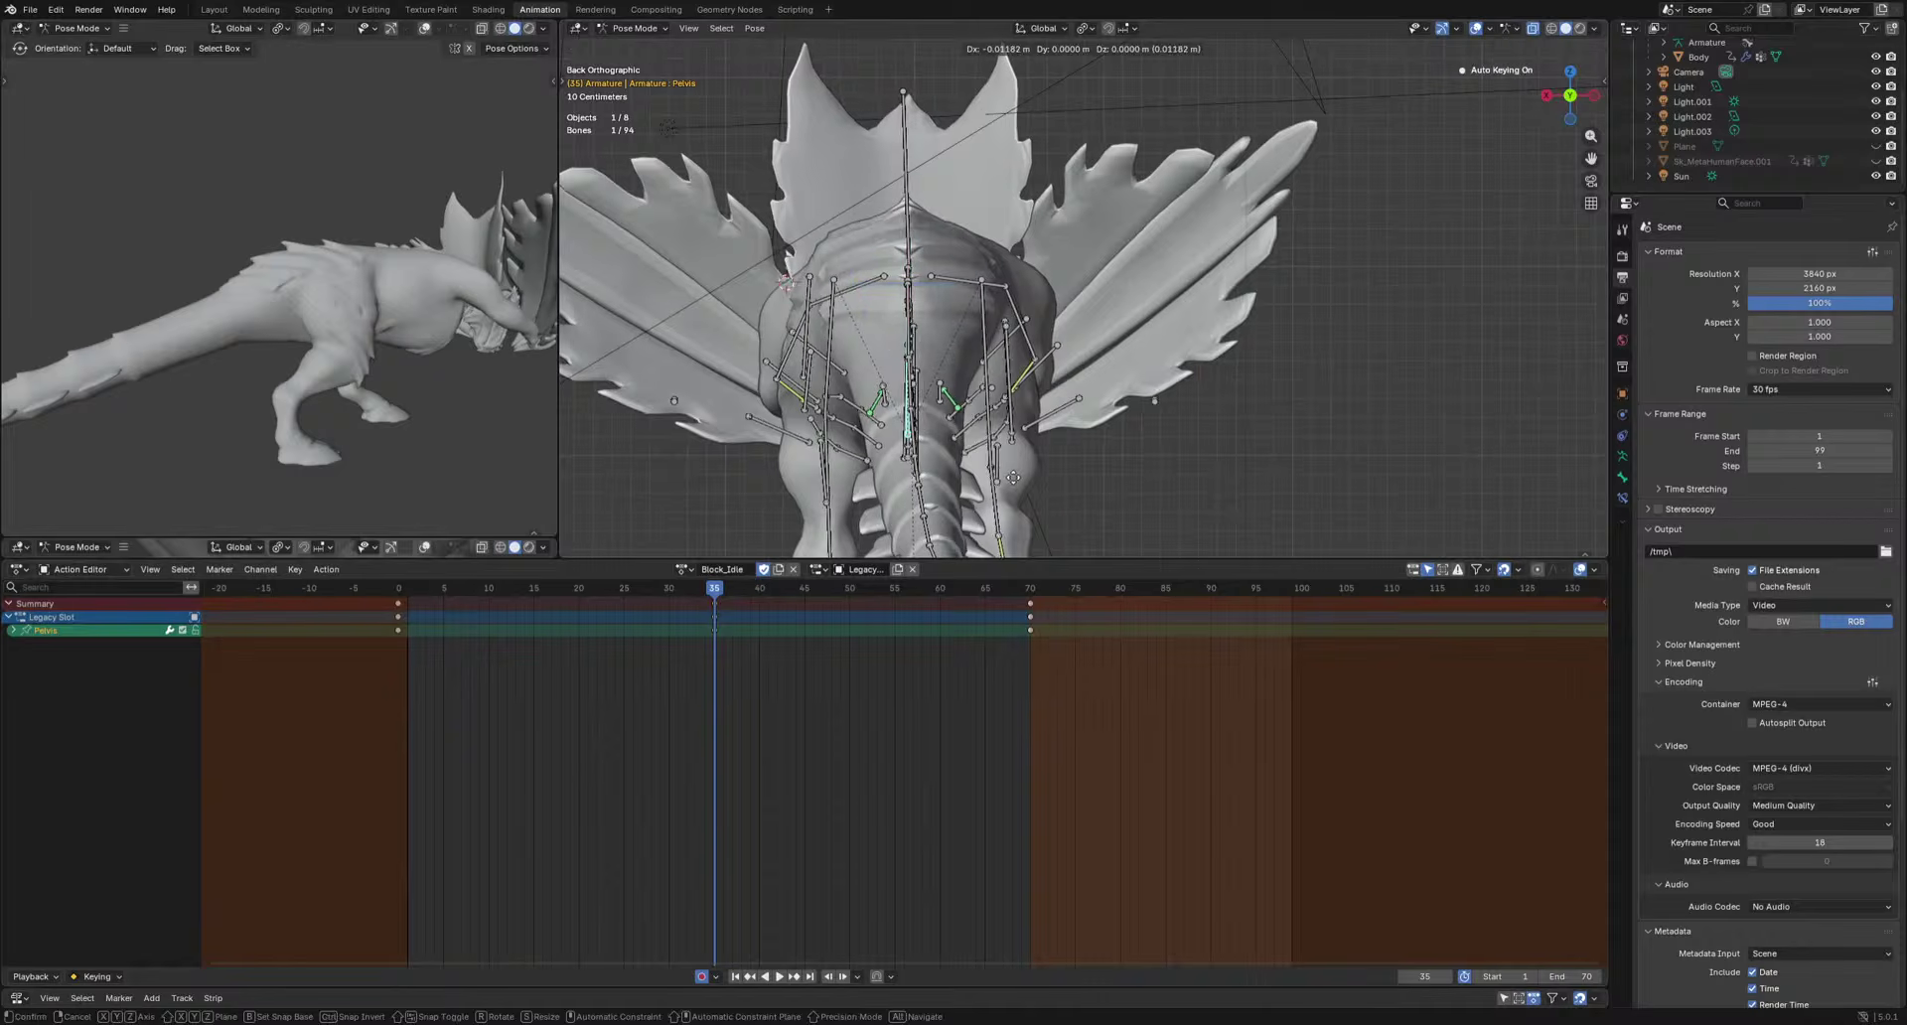
pyautogui.click(1016, 479)
pyautogui.press('space')
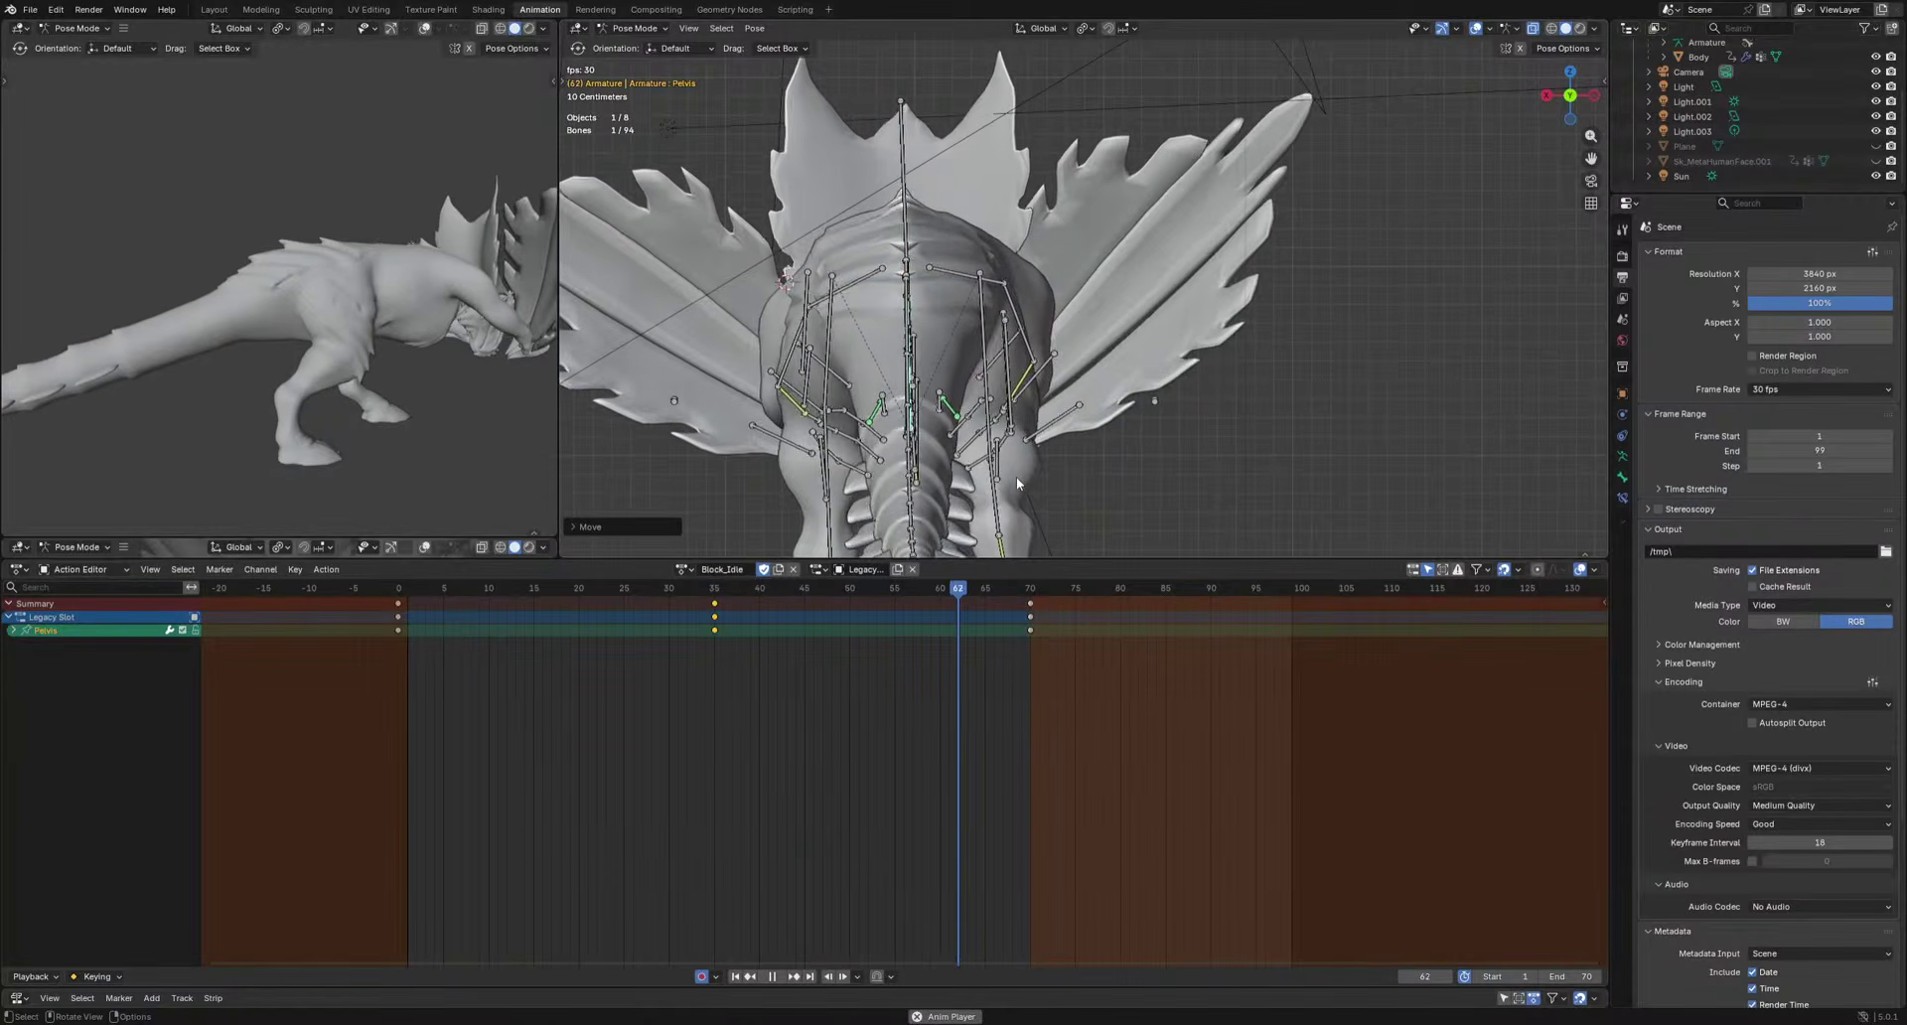
pyautogui.press('Escape')
# Move the frame 40 keyframe of Spine.002 to frame 35.
pyautogui.moveTo(1056, 226); pyautogui.dragTo(1081, 421, button='middle')
pyautogui.click(858, 295)
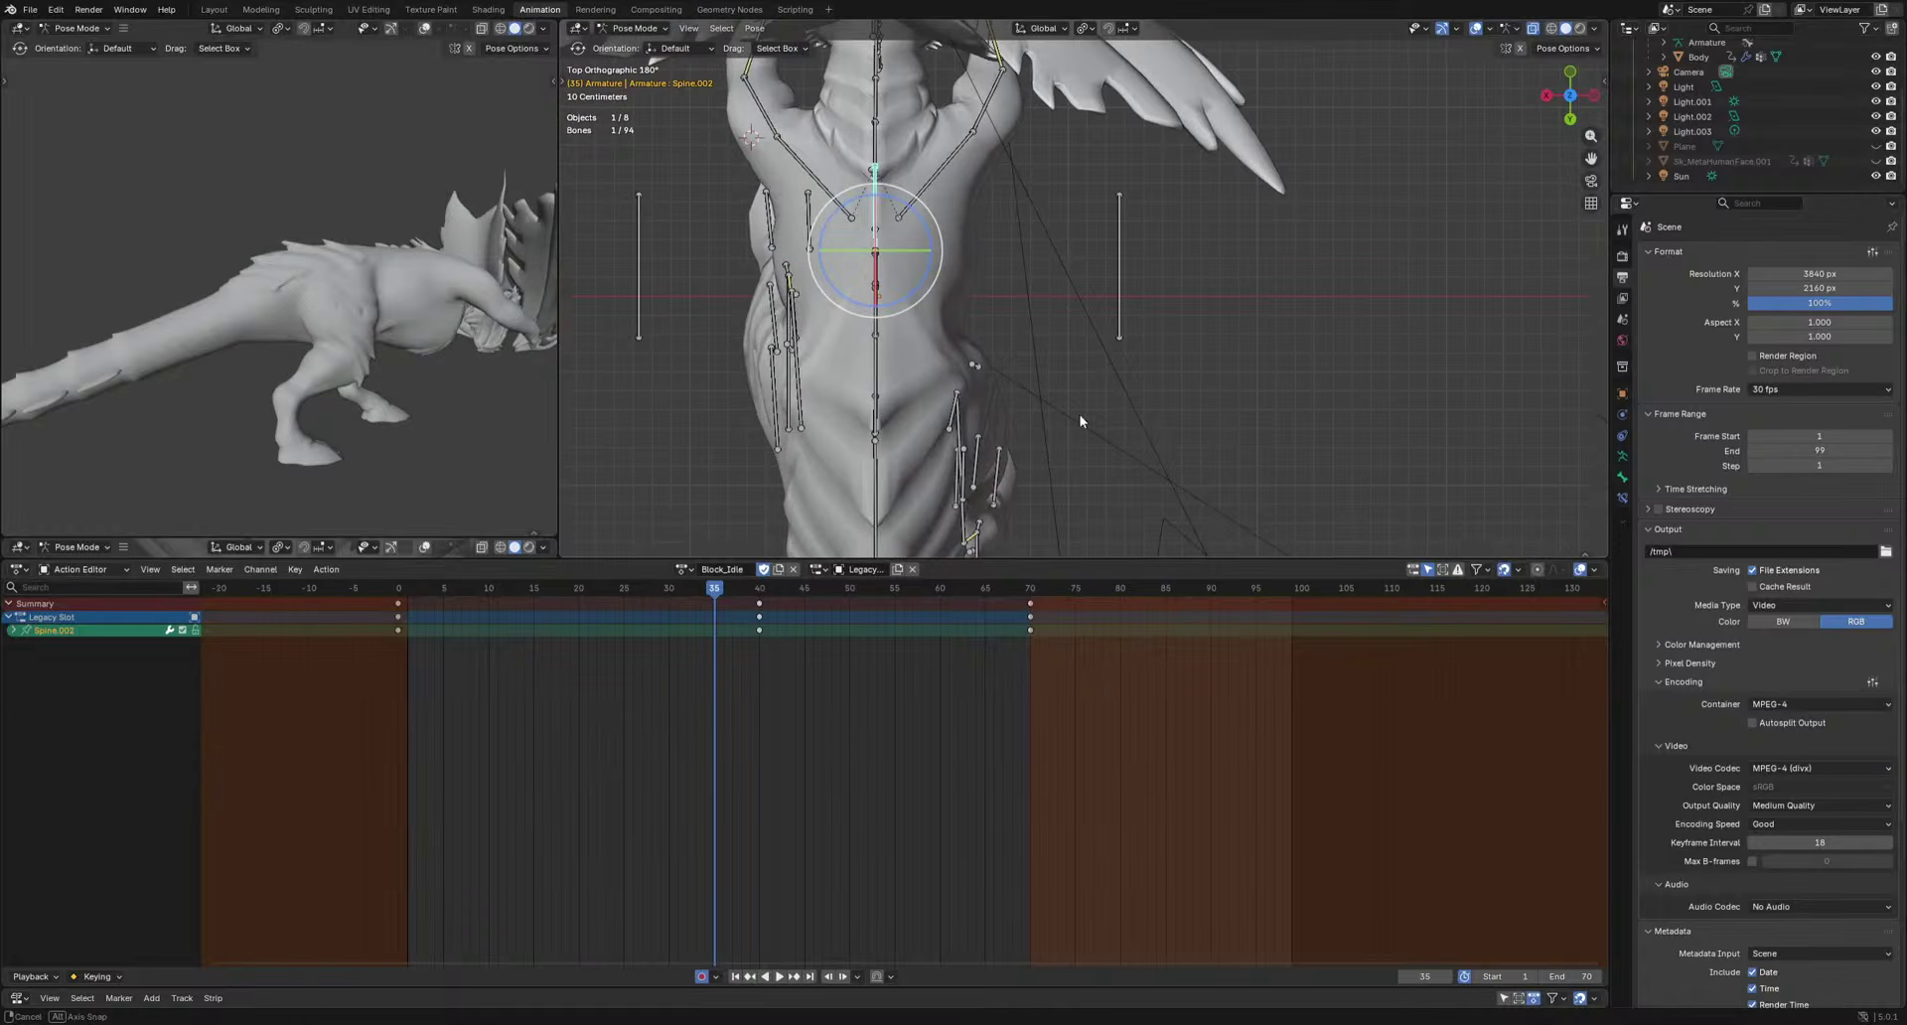
pyautogui.moveTo(777, 605); pyautogui.dragTo(778, 604)
pyautogui.press('g')
pyautogui.click(733, 604)
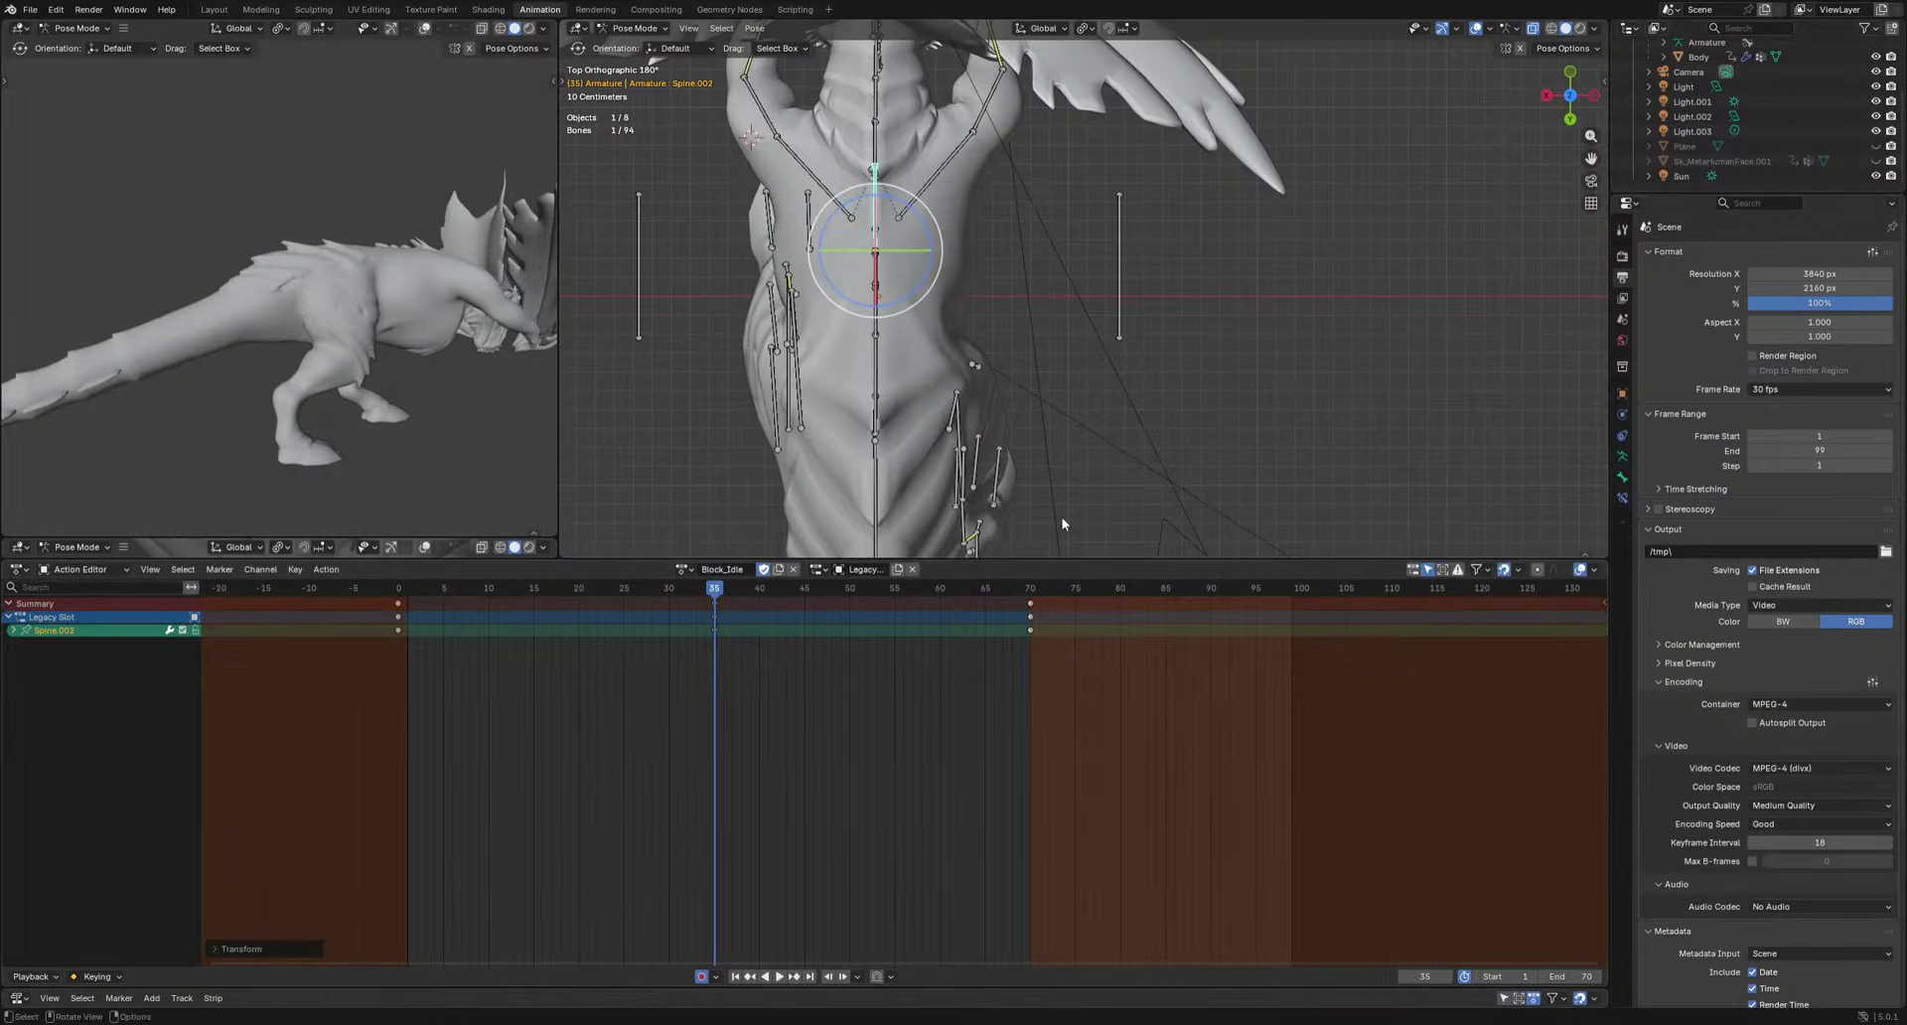
# Rotate Spine.002 slightly sideways at frame 35 in the top view and play the loop.
pyautogui.press('r')
pyautogui.click(1282, 440)
pyautogui.moveTo(386, 368); pyautogui.dragTo(510, 410, button='middle')
pyautogui.scroll(1, 510, 410)
pyautogui.press('space')
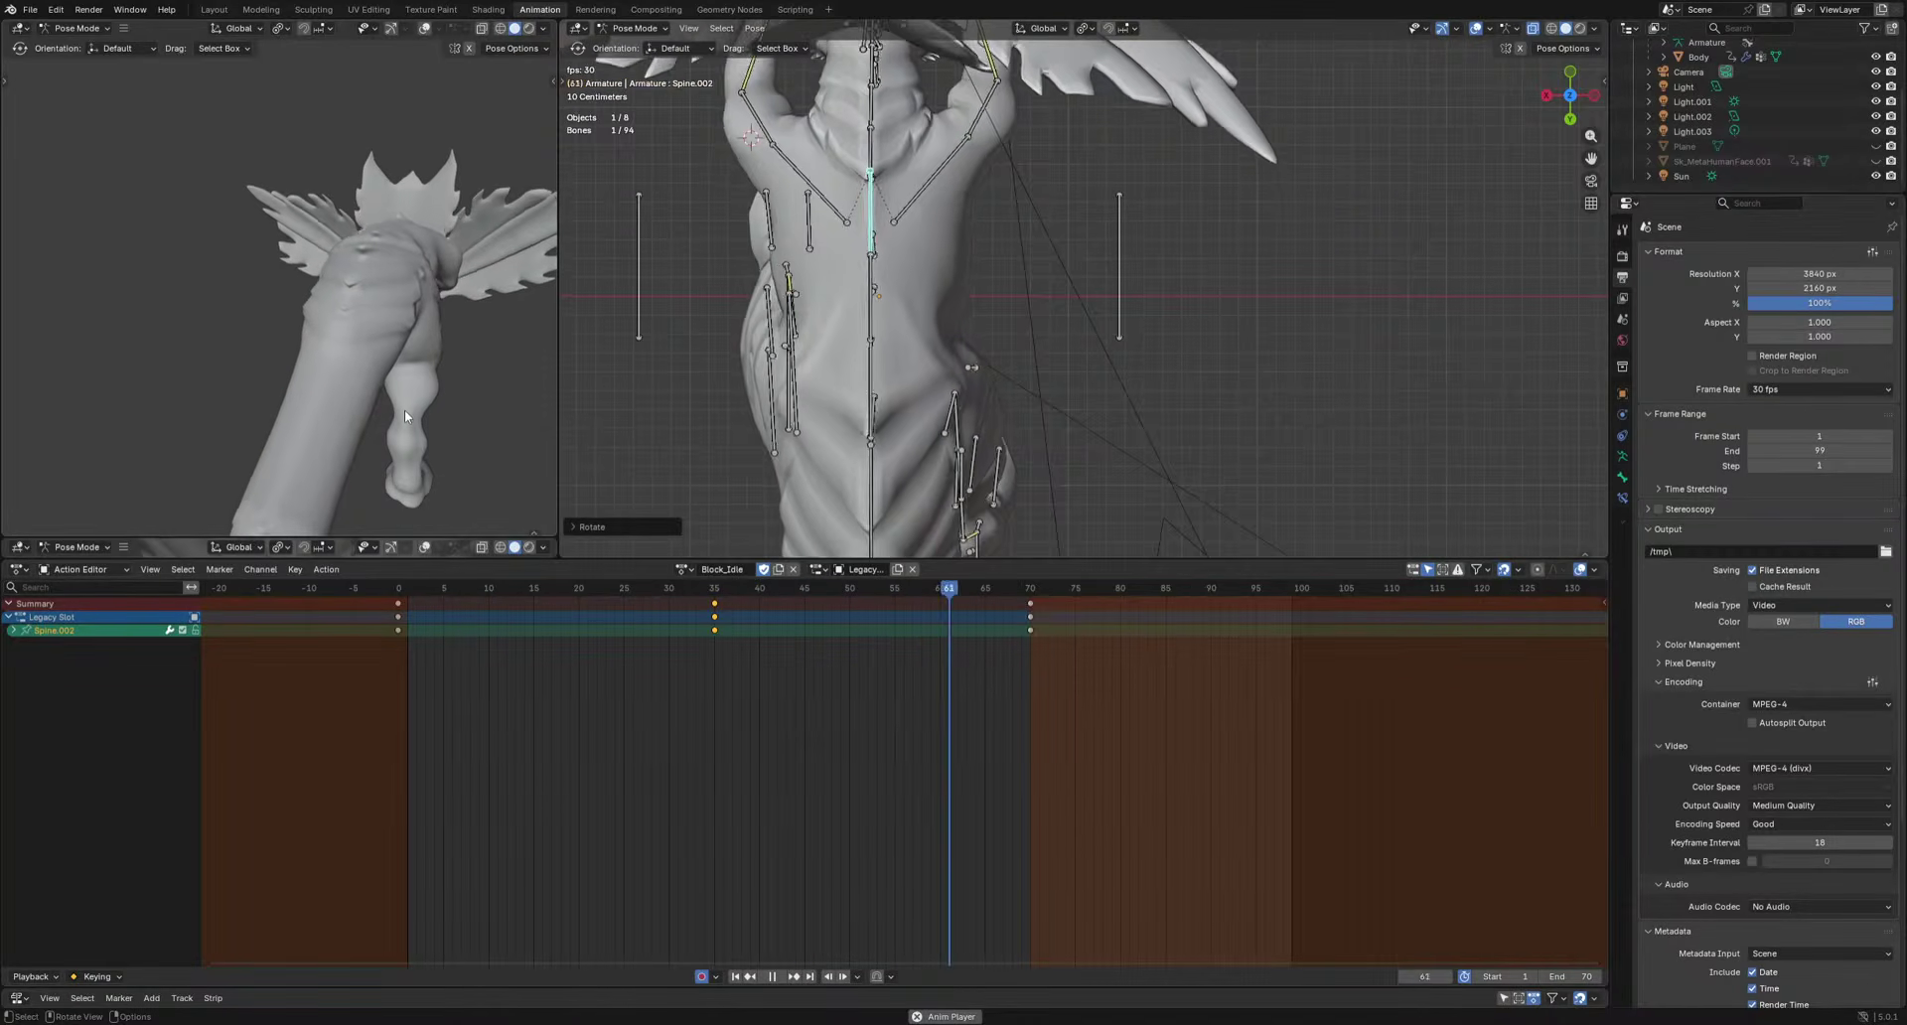
# Review the looping animation from several angles with the viewport overlays hidden, restore the overlays and save the file.
pyautogui.scroll(-5, 791, 491)
pyautogui.moveTo(791, 491); pyautogui.dragTo(1013, 343, button='middle')
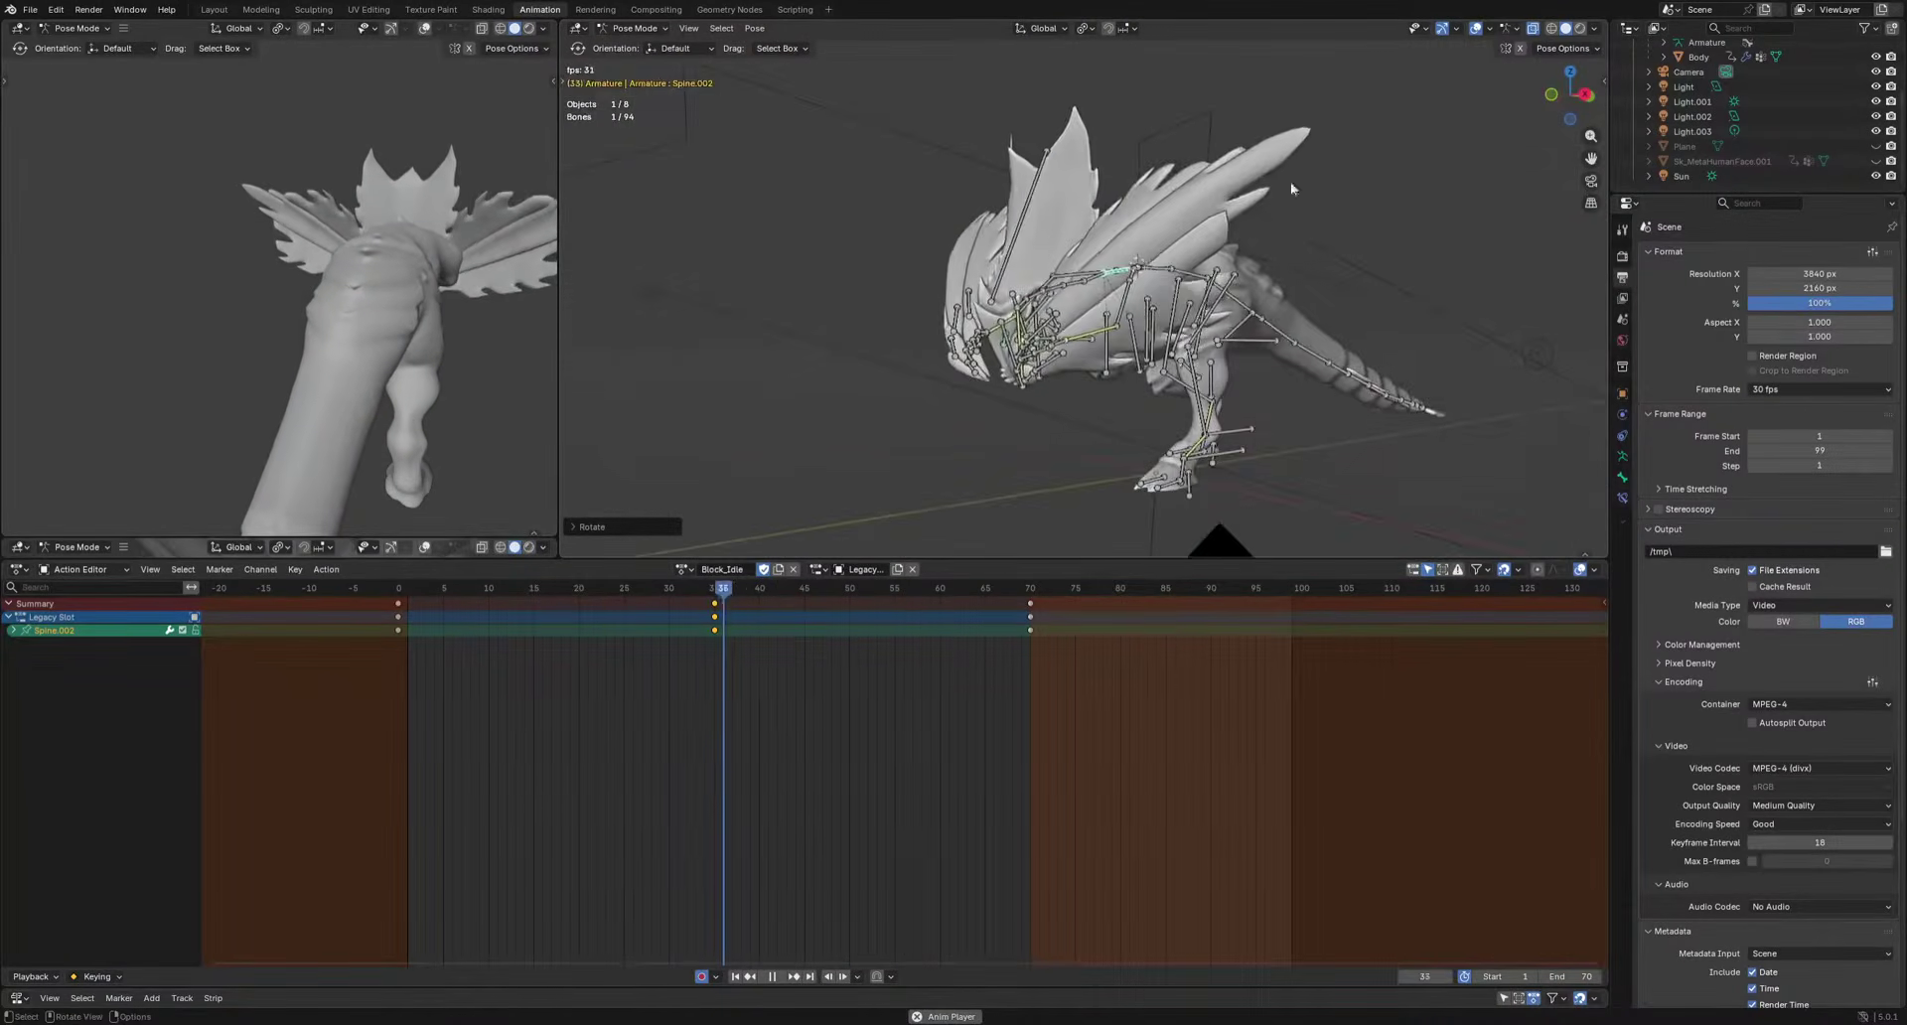
pyautogui.click(1475, 27)
pyautogui.moveTo(1123, 315); pyautogui.dragTo(1536, 71, button='middle')
pyautogui.press('space')
pyautogui.click(1476, 29)
pyautogui.keyDown('alt'); pyautogui.moveTo(1192, 258); pyautogui.dragTo(787, 570, button='middle'); pyautogui.keyUp('alt')
pyautogui.hotkey('ctrl', 's')
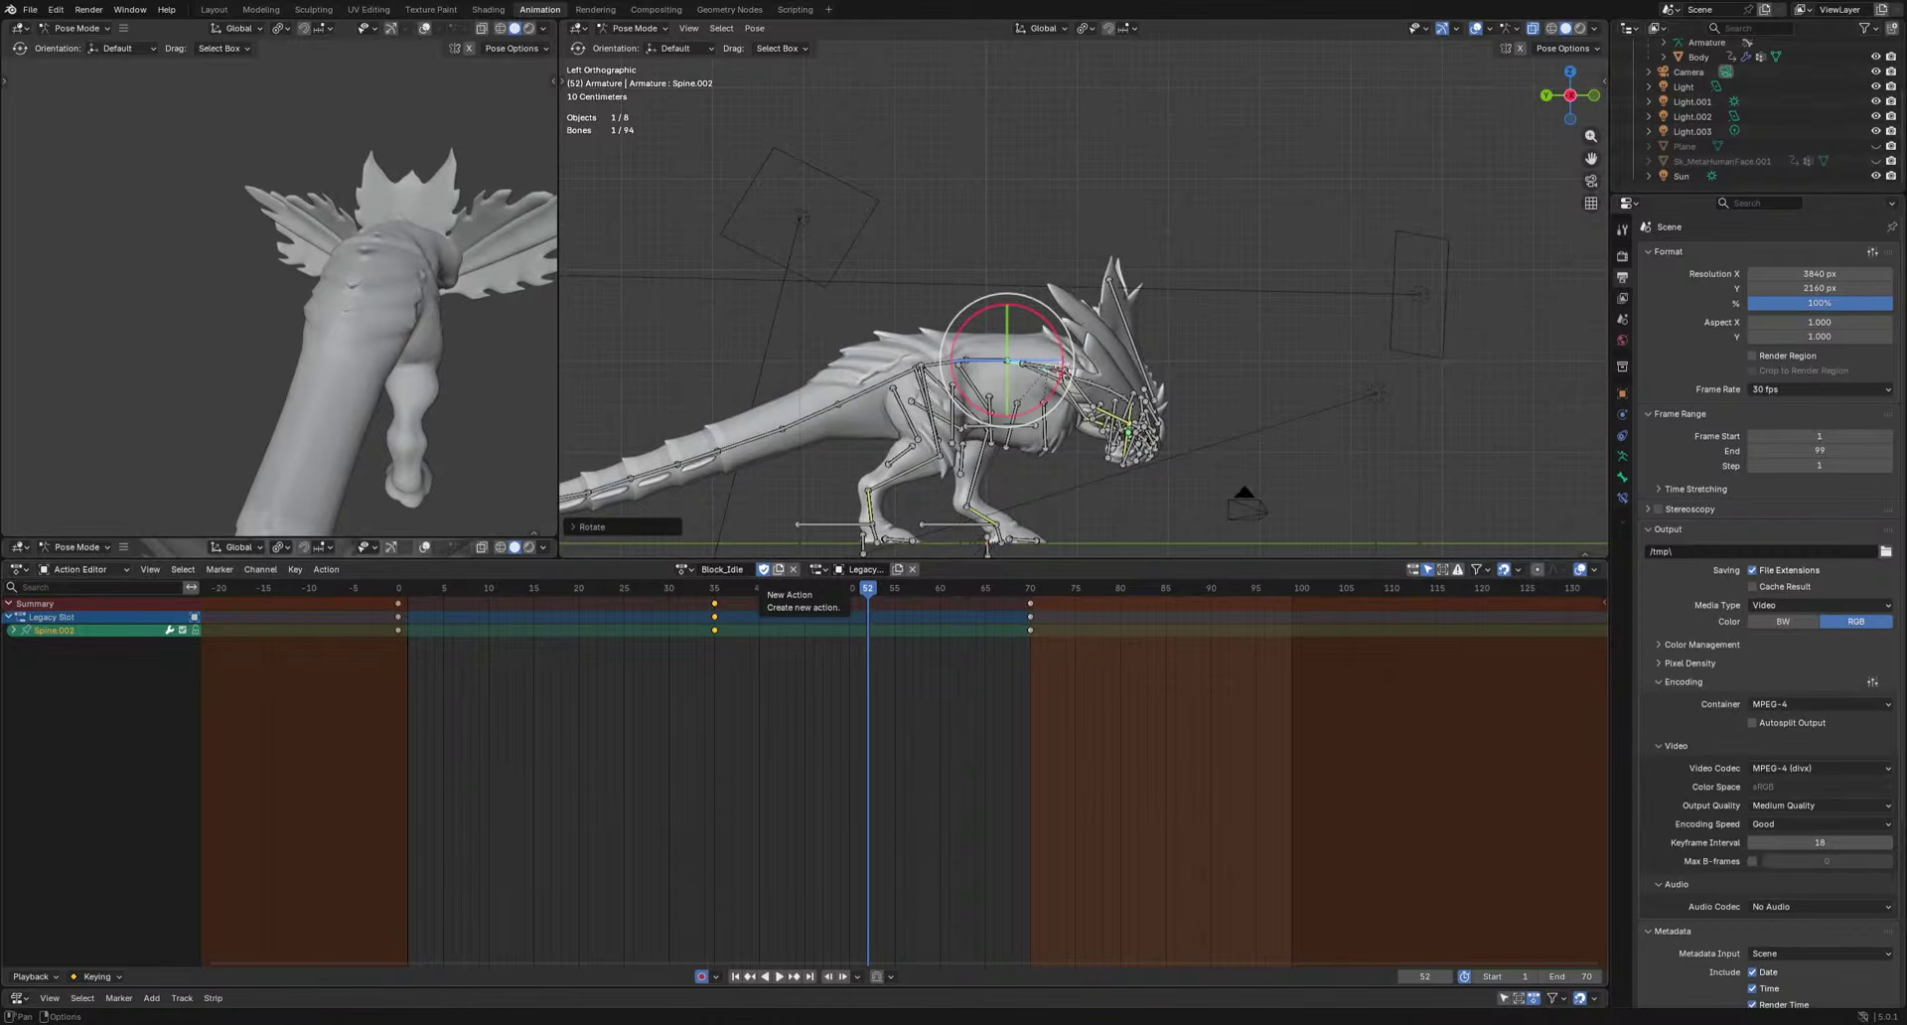
# Duplicate the Block_Idle action as a new action named Block_Hit.
pyautogui.scroll(2, 1331, 451)
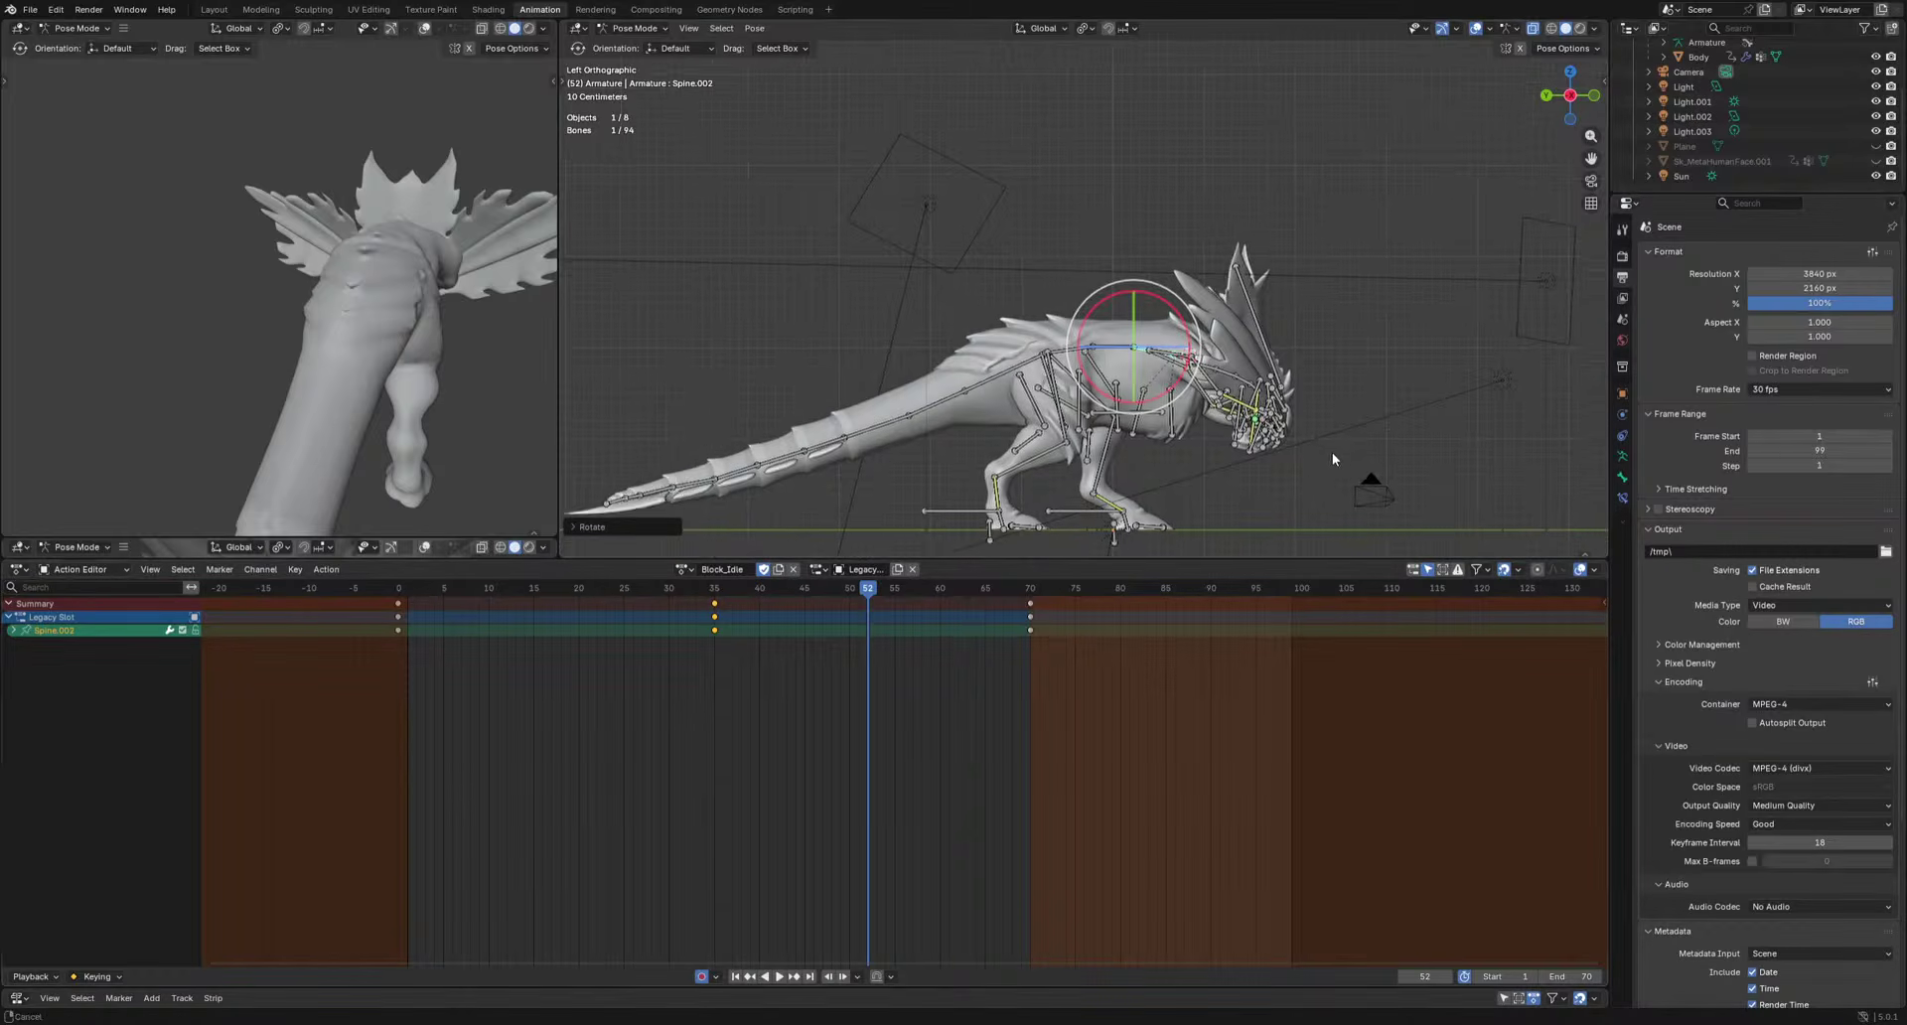
pyautogui.press('space')
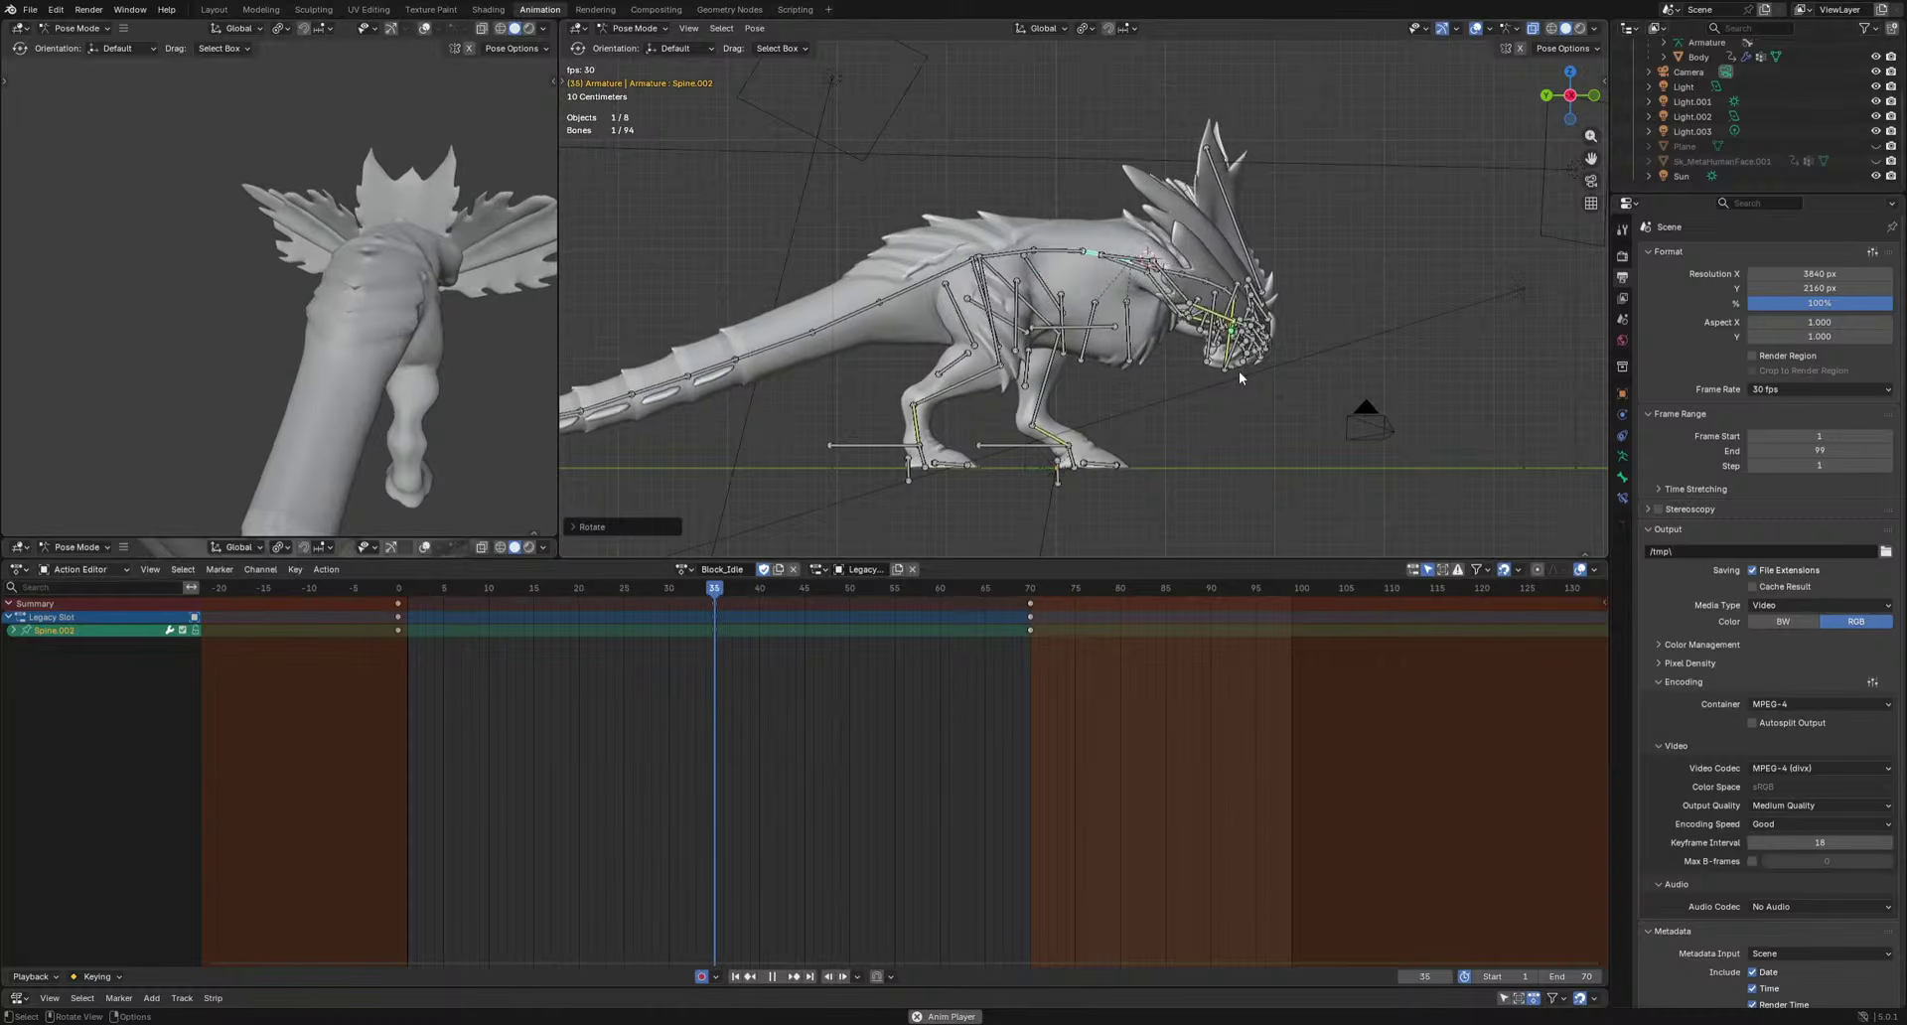
pyautogui.press('space')
pyautogui.moveTo(718, 588); pyautogui.dragTo(776, 593)
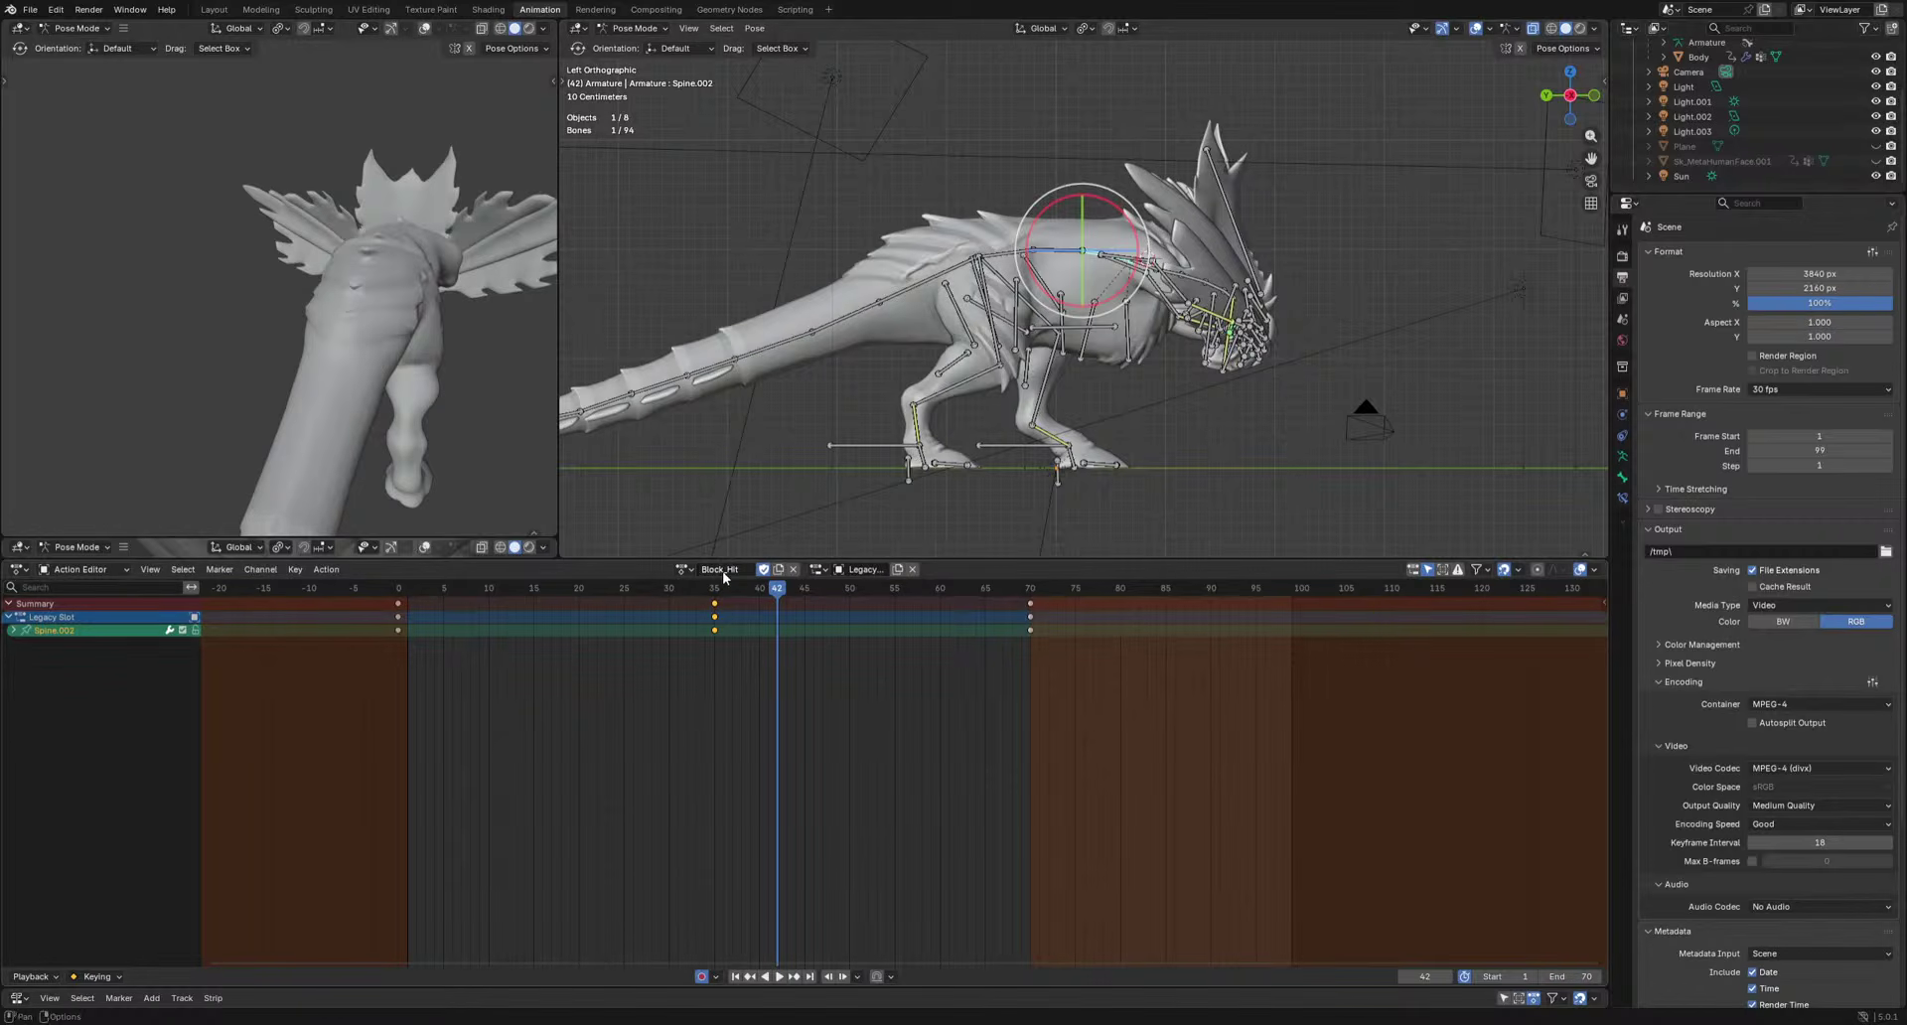
pyautogui.moveTo(755, 595); pyautogui.dragTo(712, 601)
pyautogui.press('Right')
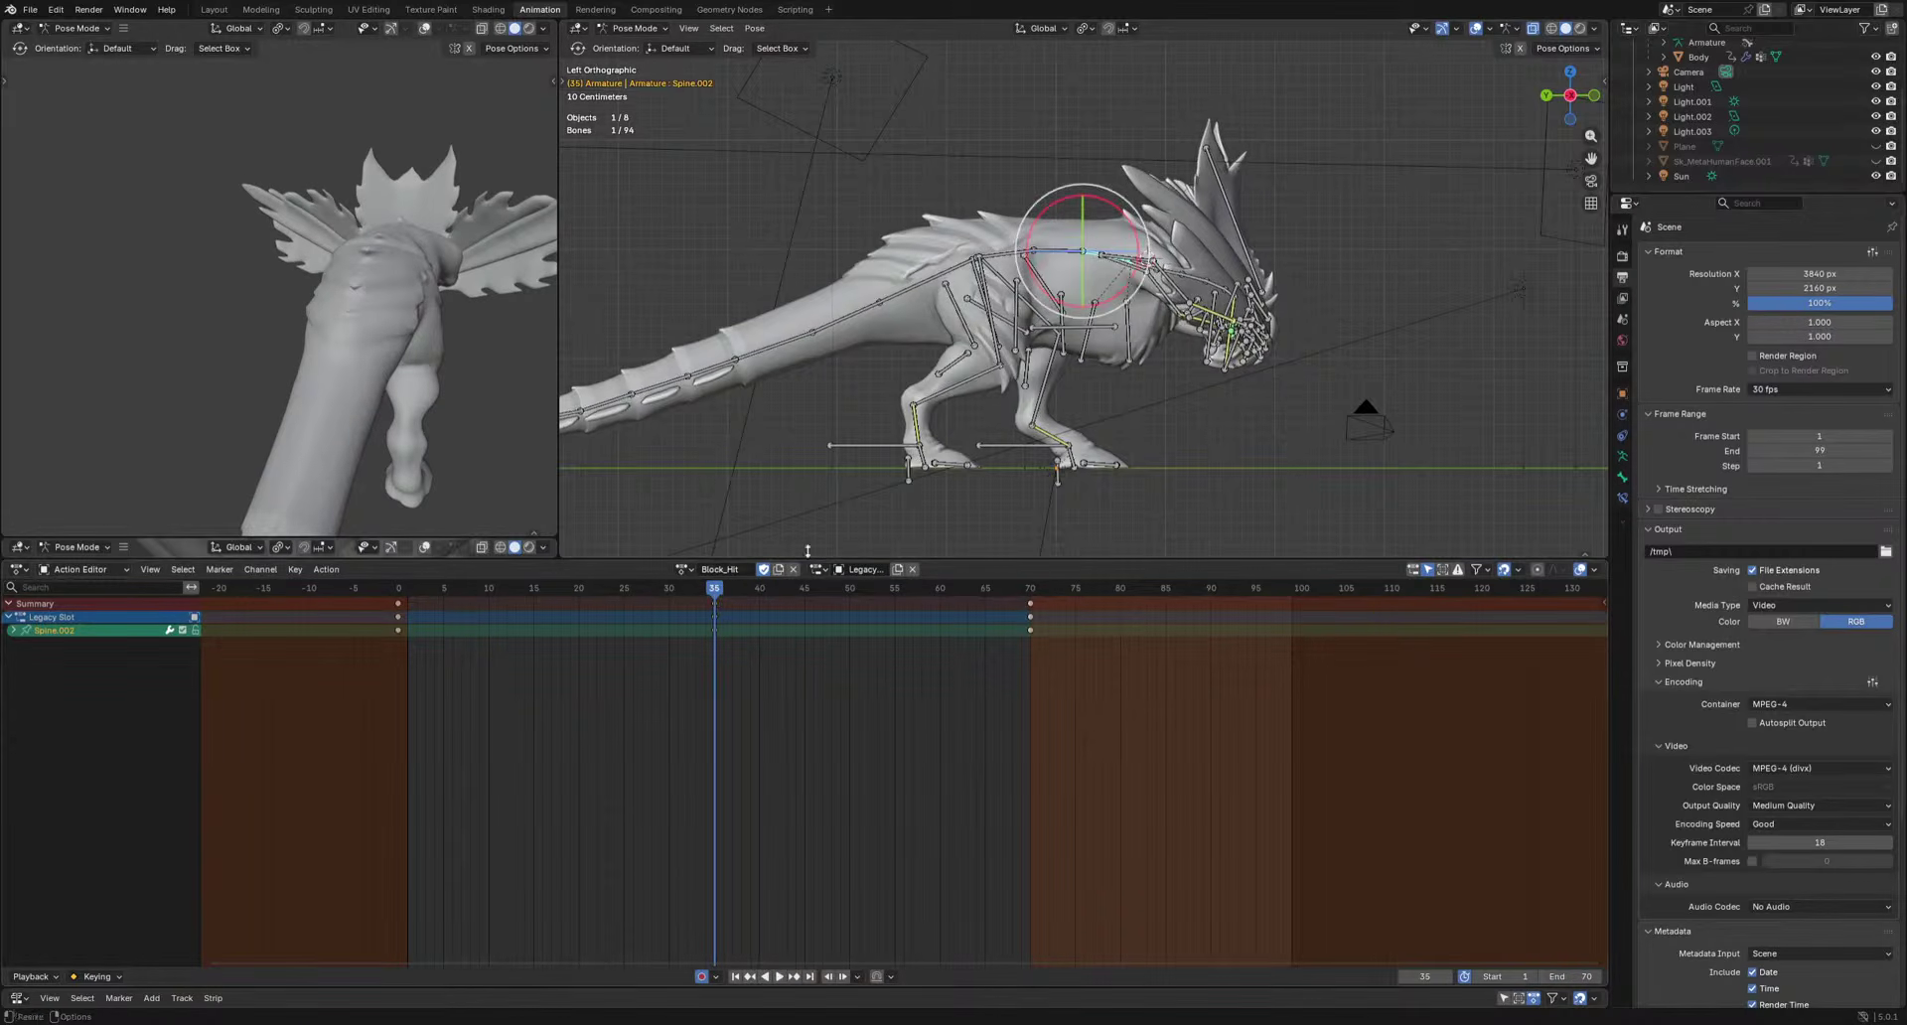
# Select all bones and delete their Block_Hit keyframes except those at frames 0 and 70.
pyautogui.scroll(3, 1164, 407)
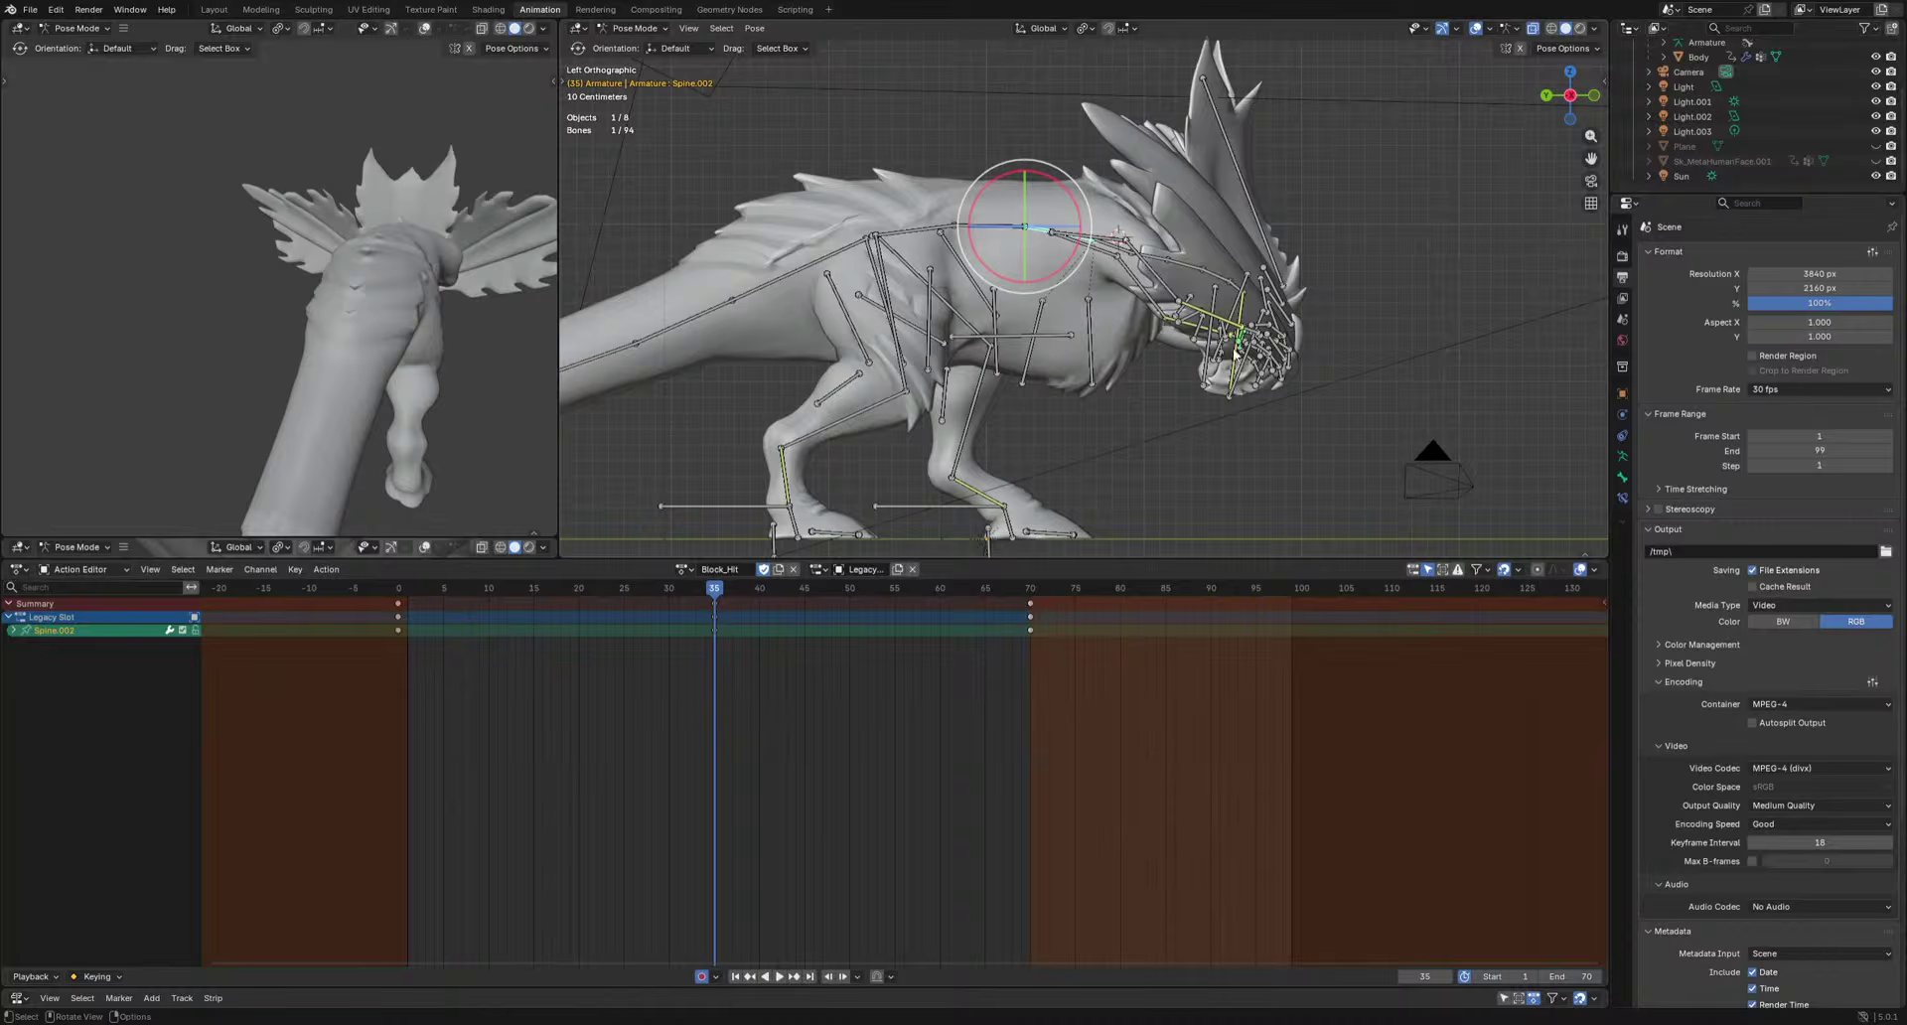
pyautogui.press('a')
pyautogui.moveTo(411, 636); pyautogui.dragTo(1005, 598)
pyautogui.press('Delete')
pyautogui.scroll(-2, 1398, 646)
pyautogui.moveTo(1211, 624); pyautogui.dragTo(989, 595)
pyautogui.press('Delete')
pyautogui.scroll(-7, 1022, 770)
pyautogui.moveTo(424, 722); pyautogui.dragTo(710, 595)
pyautogui.press('Delete')
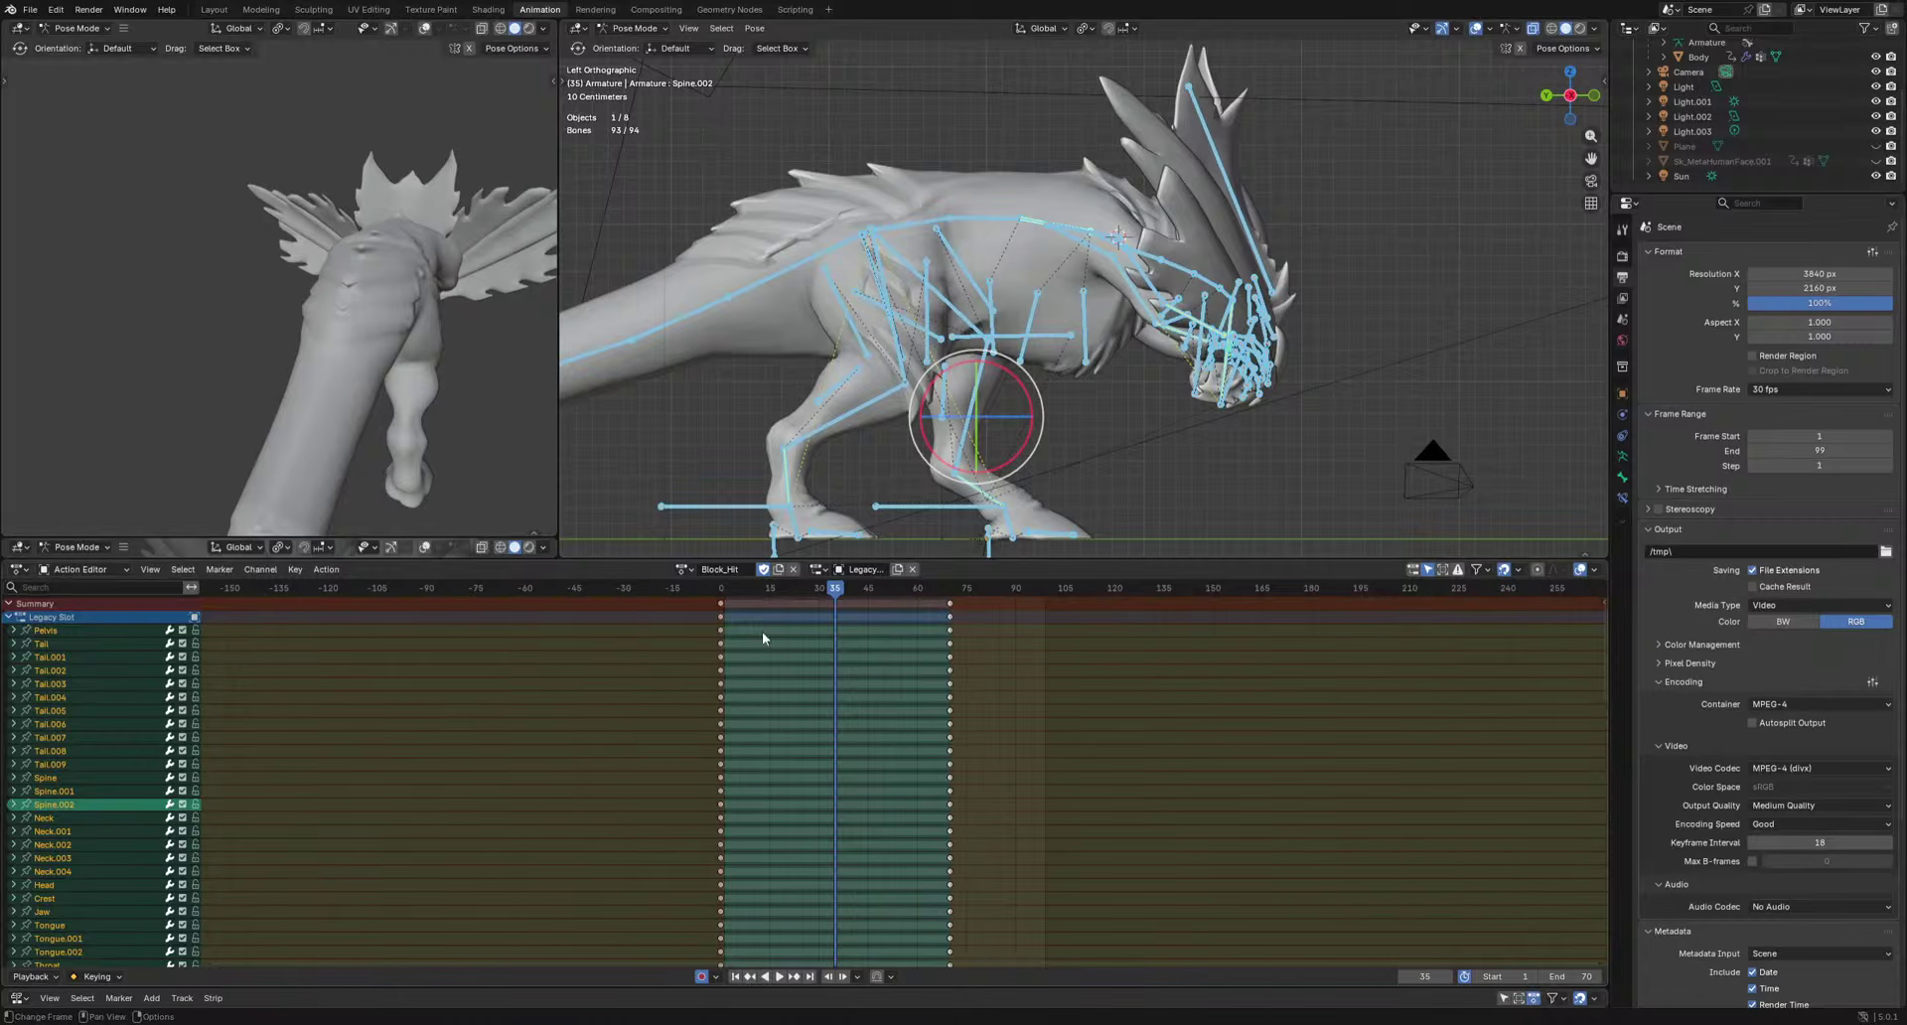
# In Block_Idle, copy all bones' frame 0 keyframes to frame 70 and delete the keyframes outside frames 0 to 70.
pyautogui.scroll(5, 887, 675)
pyautogui.click(685, 570)
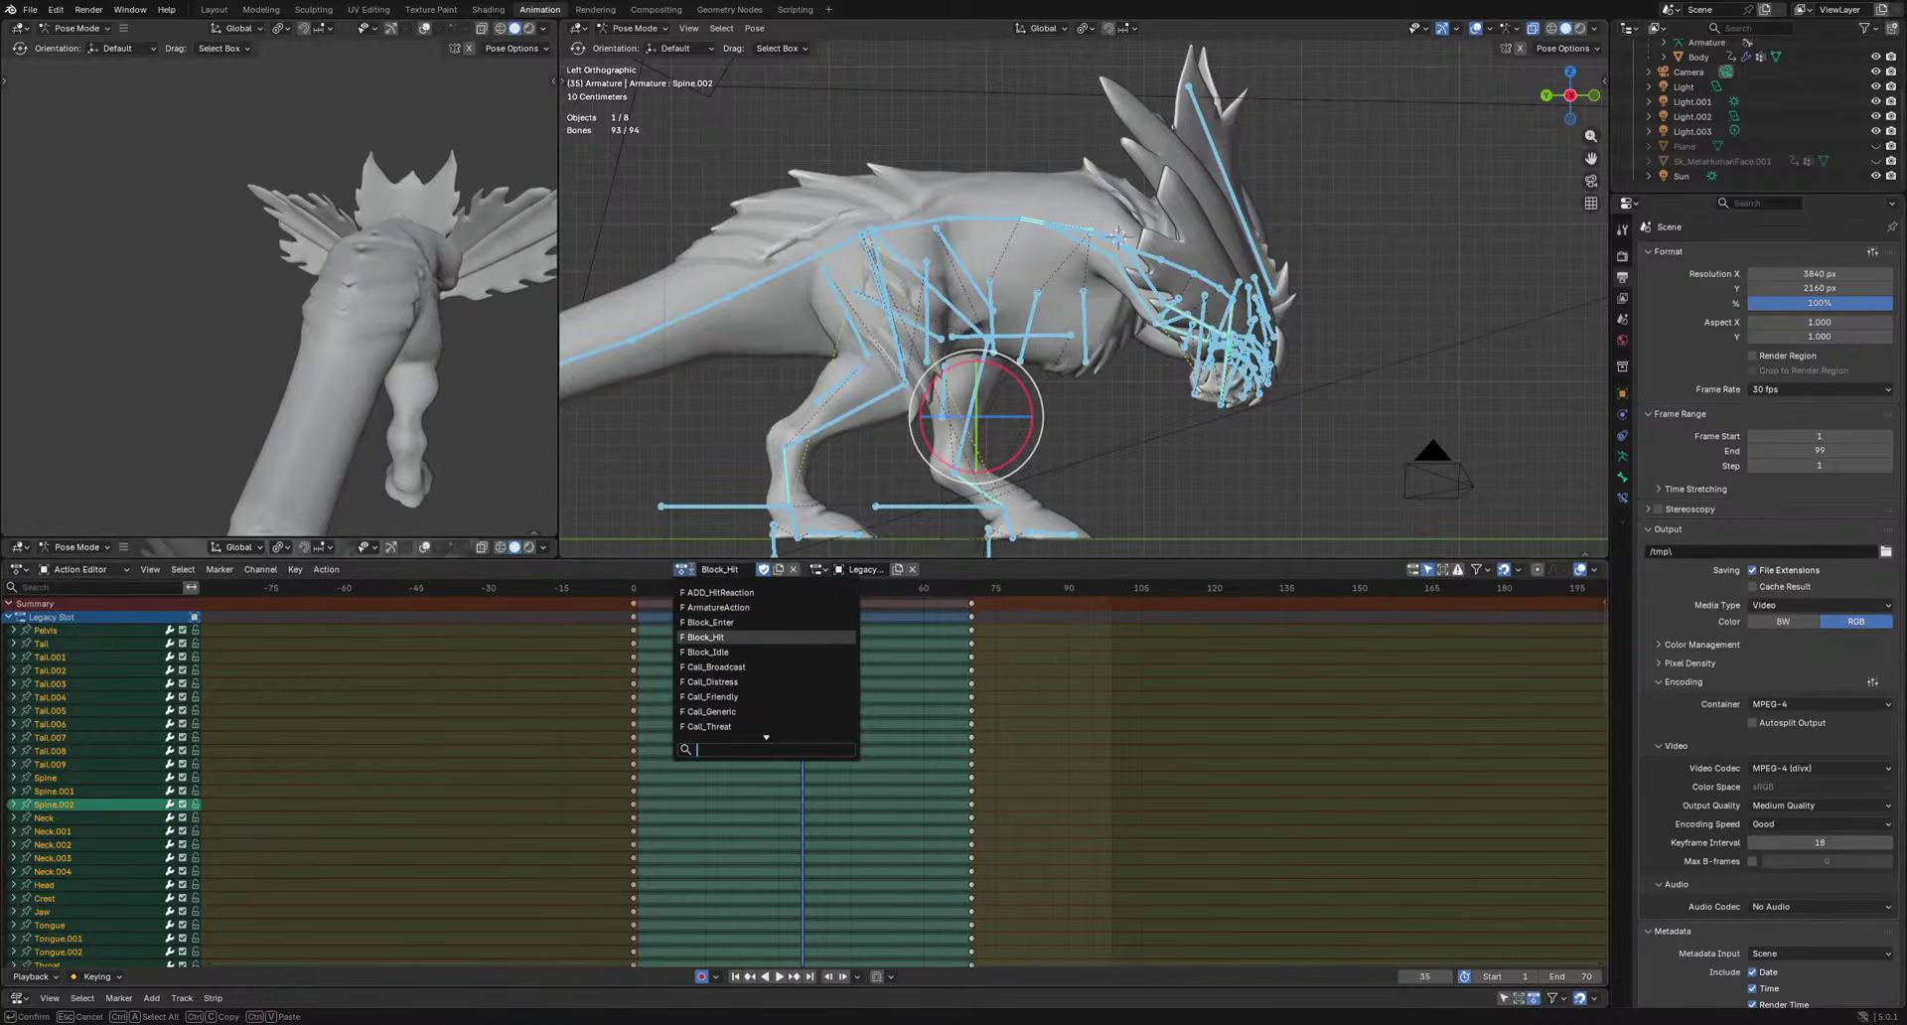
pyautogui.click(724, 651)
pyautogui.hotkey('shift', 'Left')
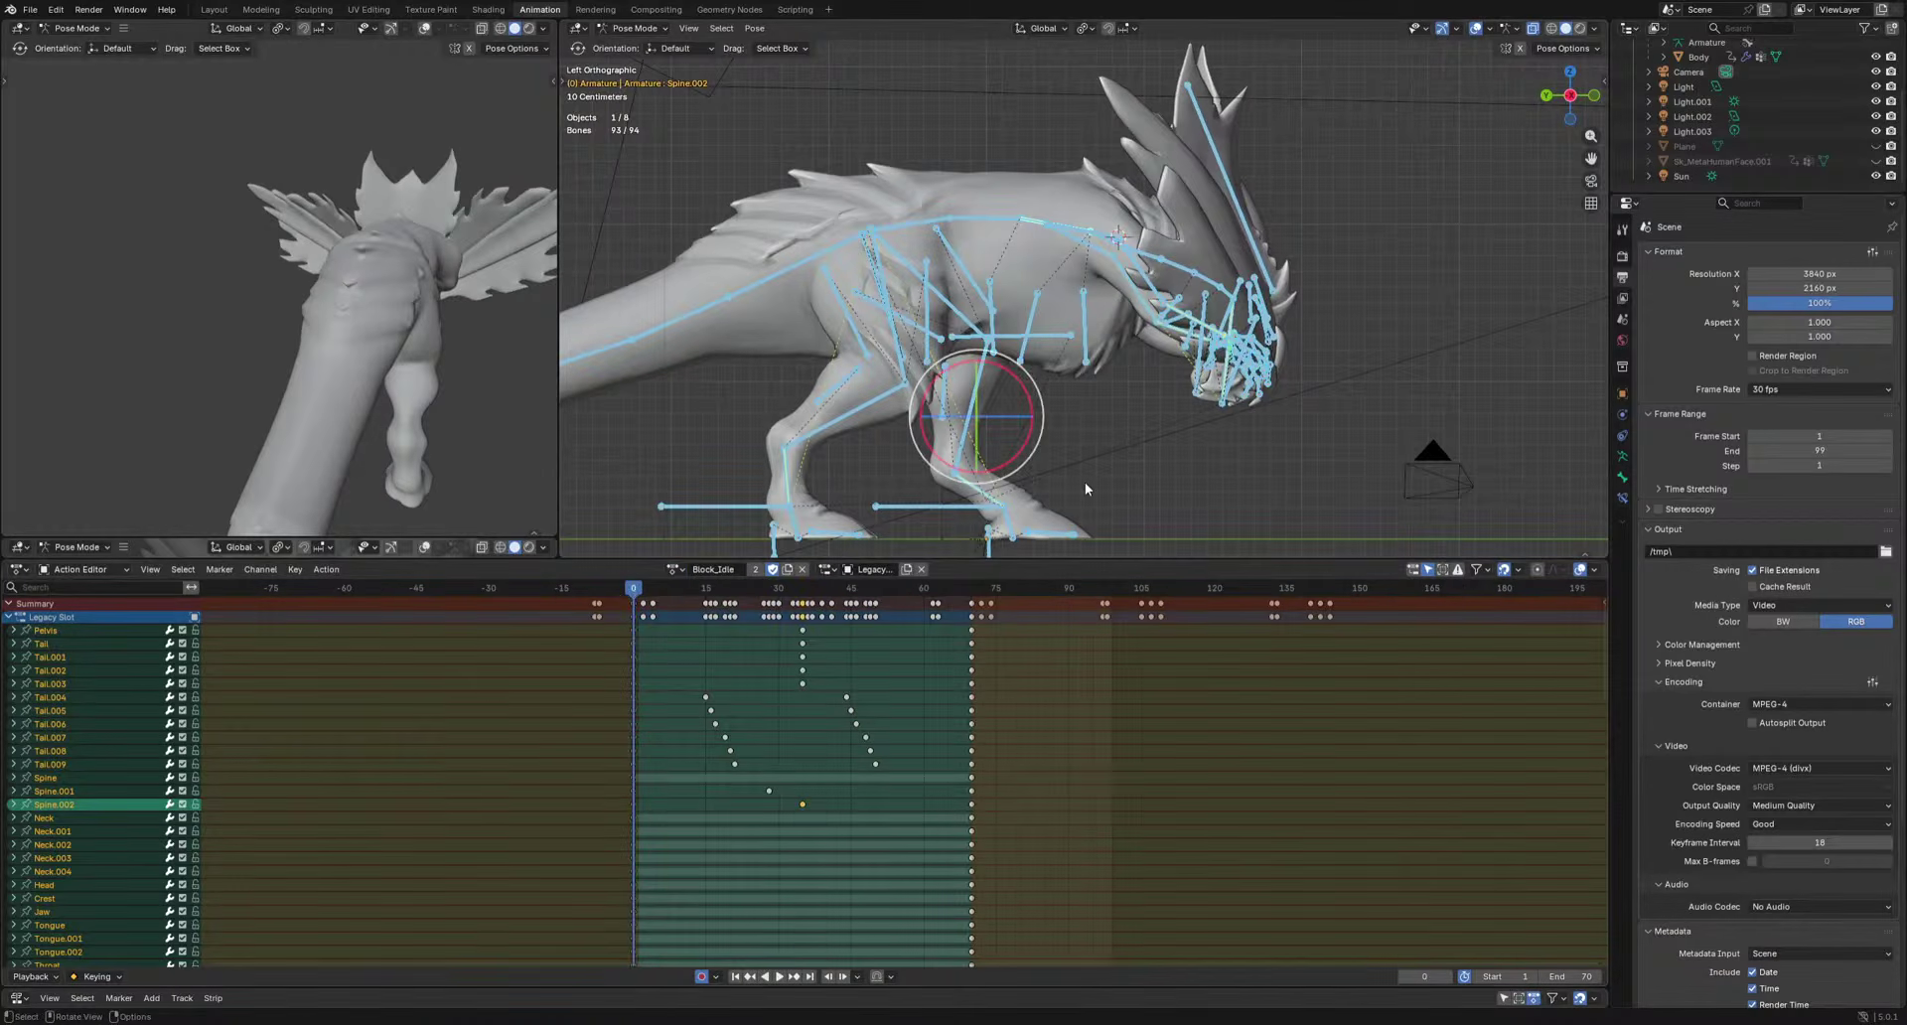
pyautogui.click(700, 620)
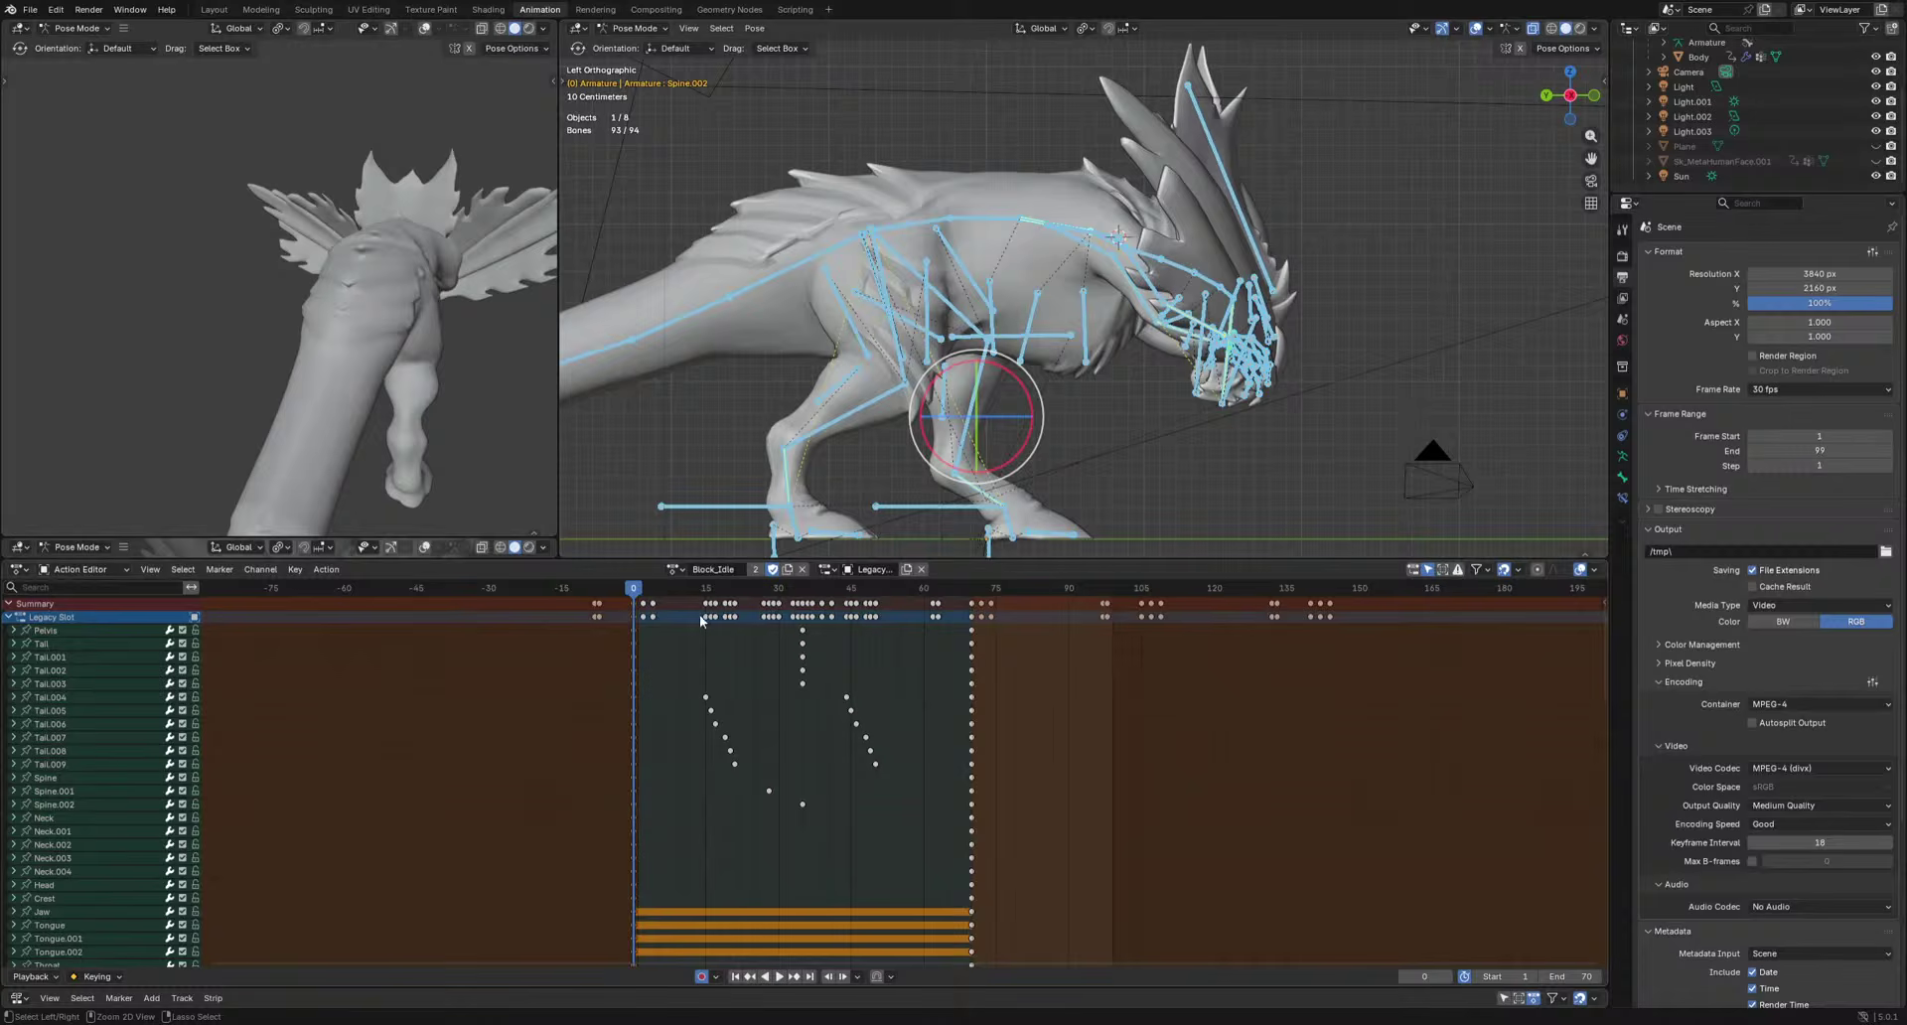
pyautogui.click(975, 592)
pyautogui.hotkey('ctrl', 'v')
pyautogui.moveTo(1406, 665); pyautogui.dragTo(977, 600)
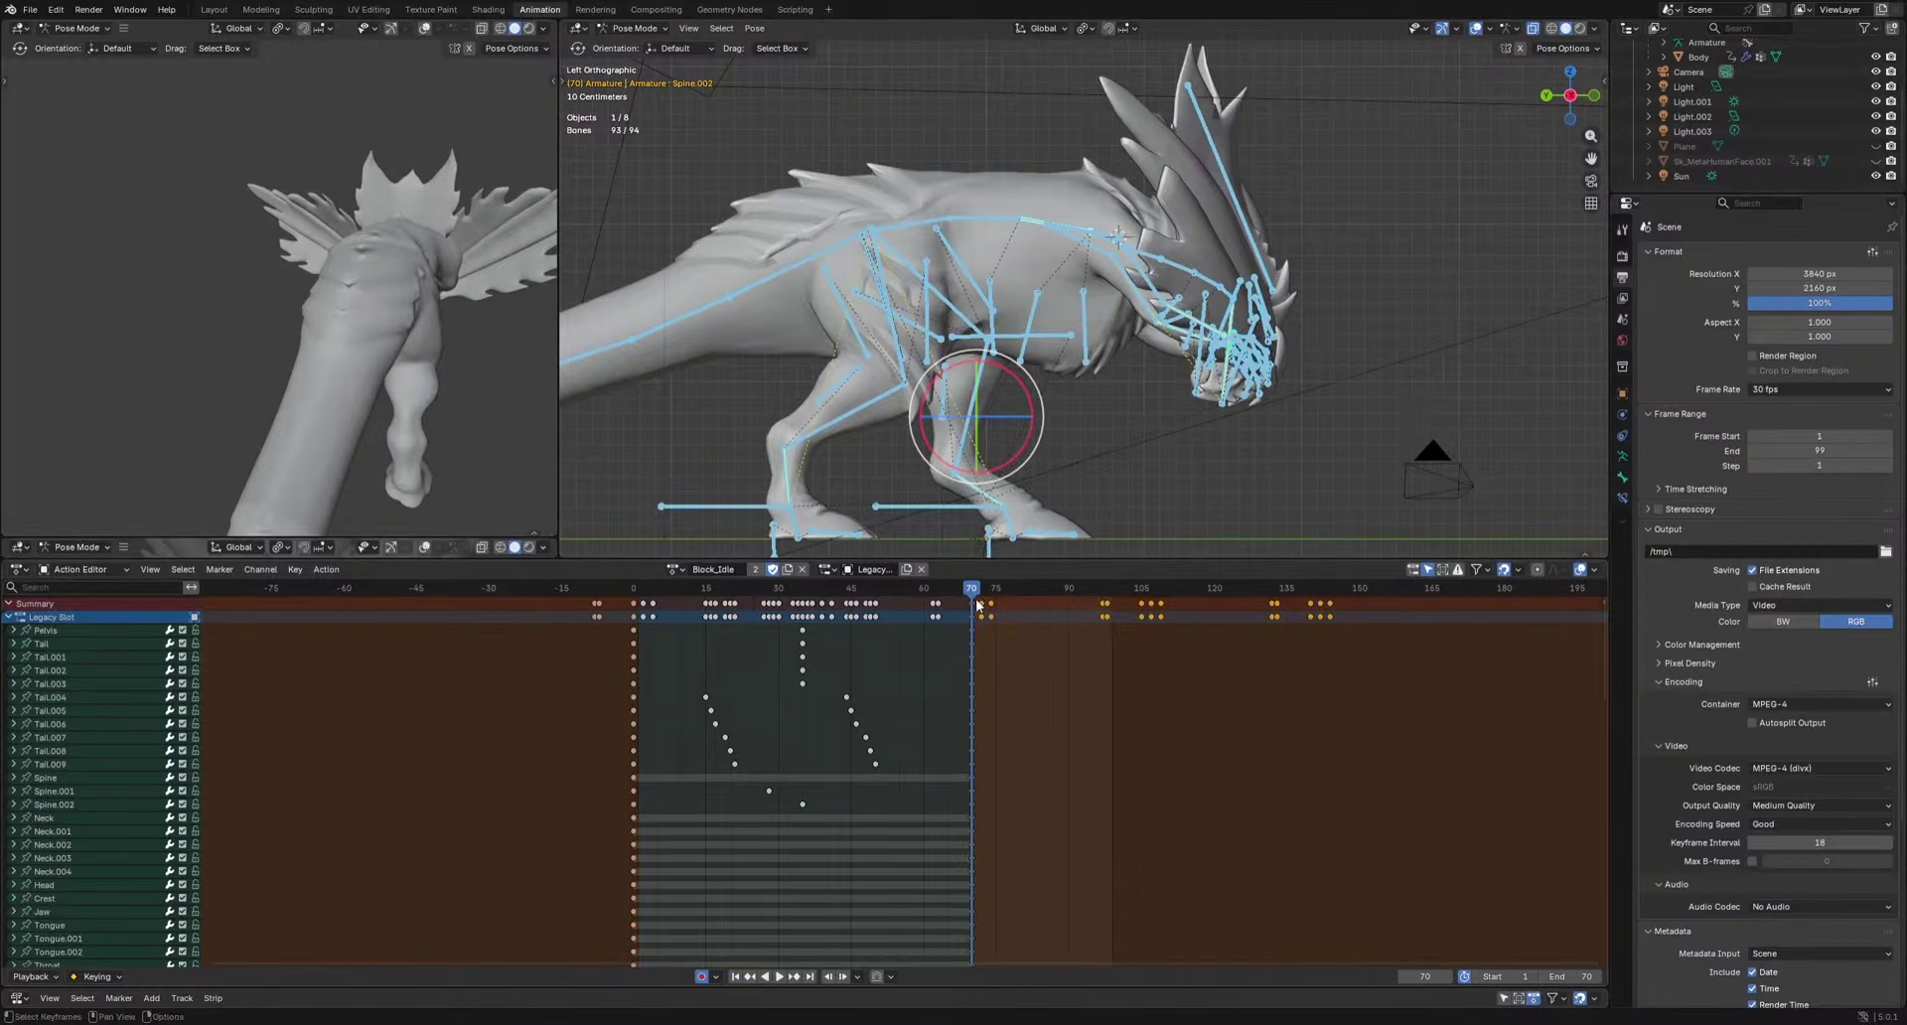
pyautogui.keyDown('ctrl'); pyautogui.click(1016, 648); pyautogui.keyUp('ctrl')
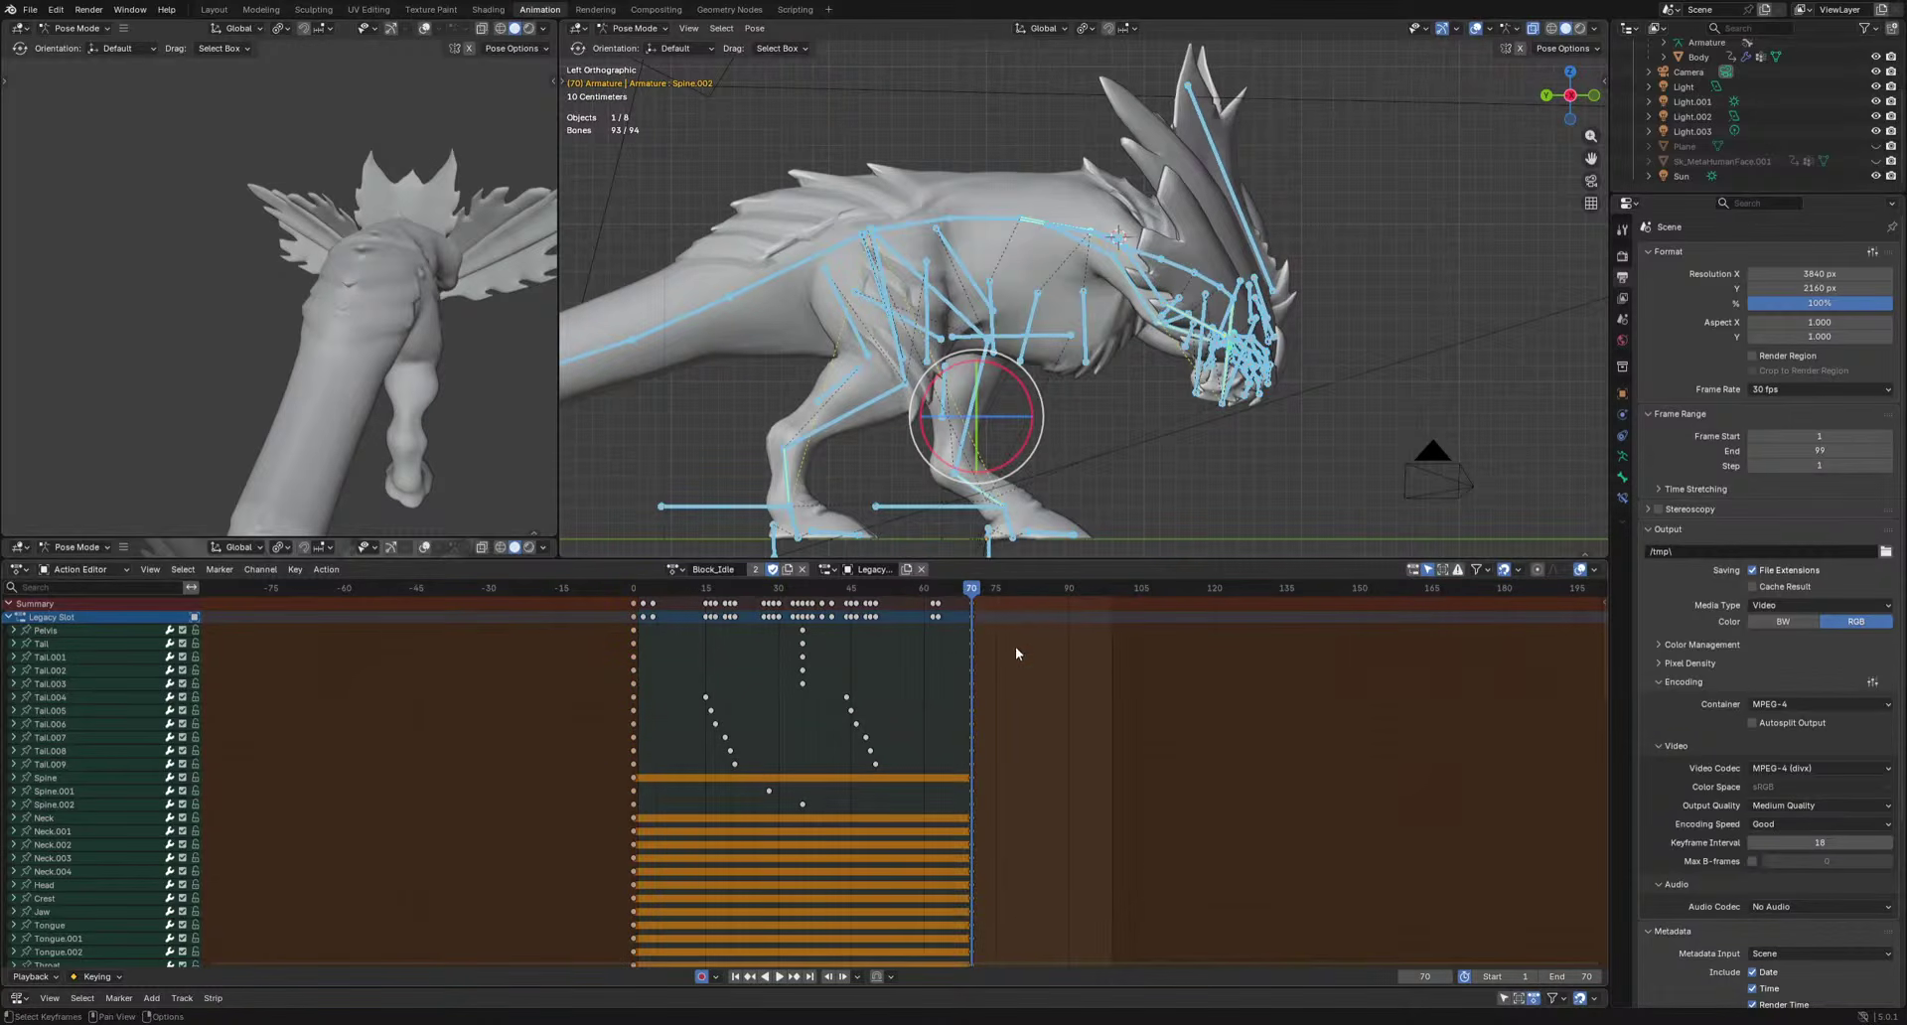
# Paste the copied idle keyframes at the final frame of the Block_Enter action and play it.
pyautogui.click(676, 569)
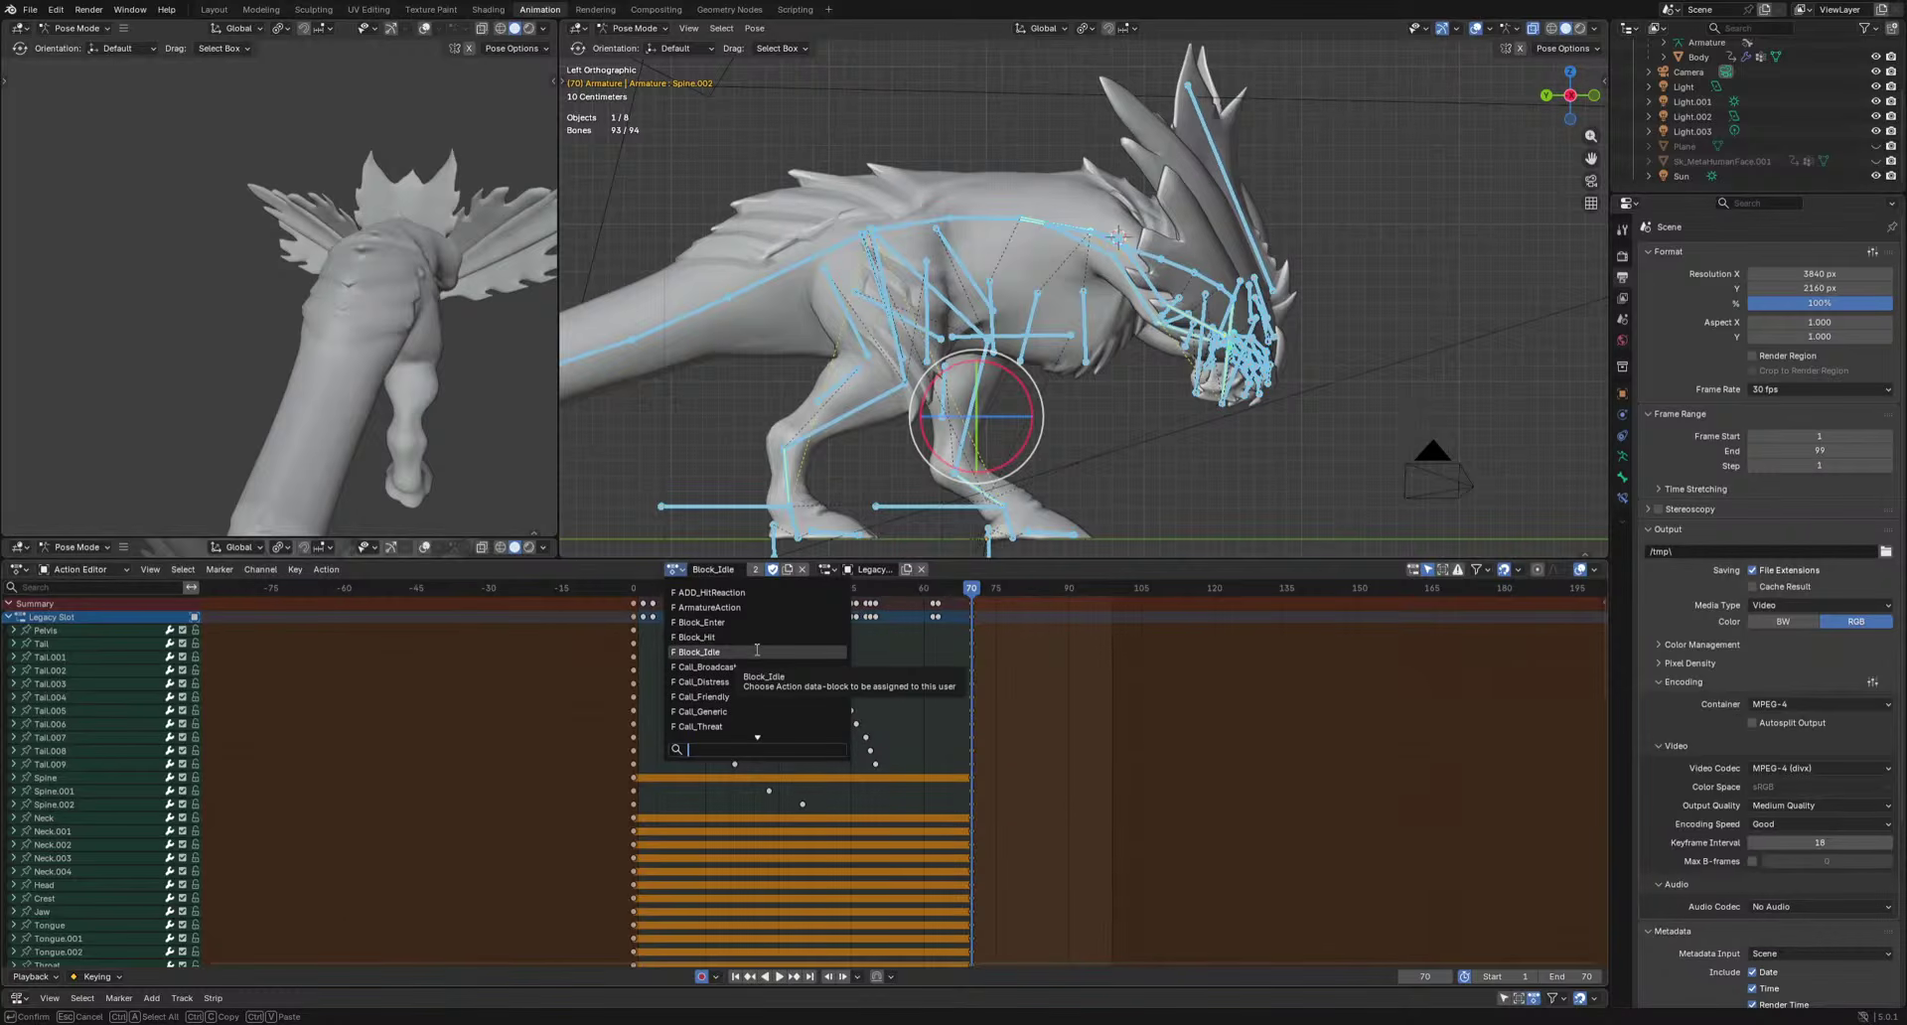
pyautogui.click(707, 622)
pyautogui.moveTo(719, 590); pyautogui.dragTo(545, 584)
pyautogui.hotkey('ctrl', 'v')
pyautogui.press('space')
pyautogui.press('space')
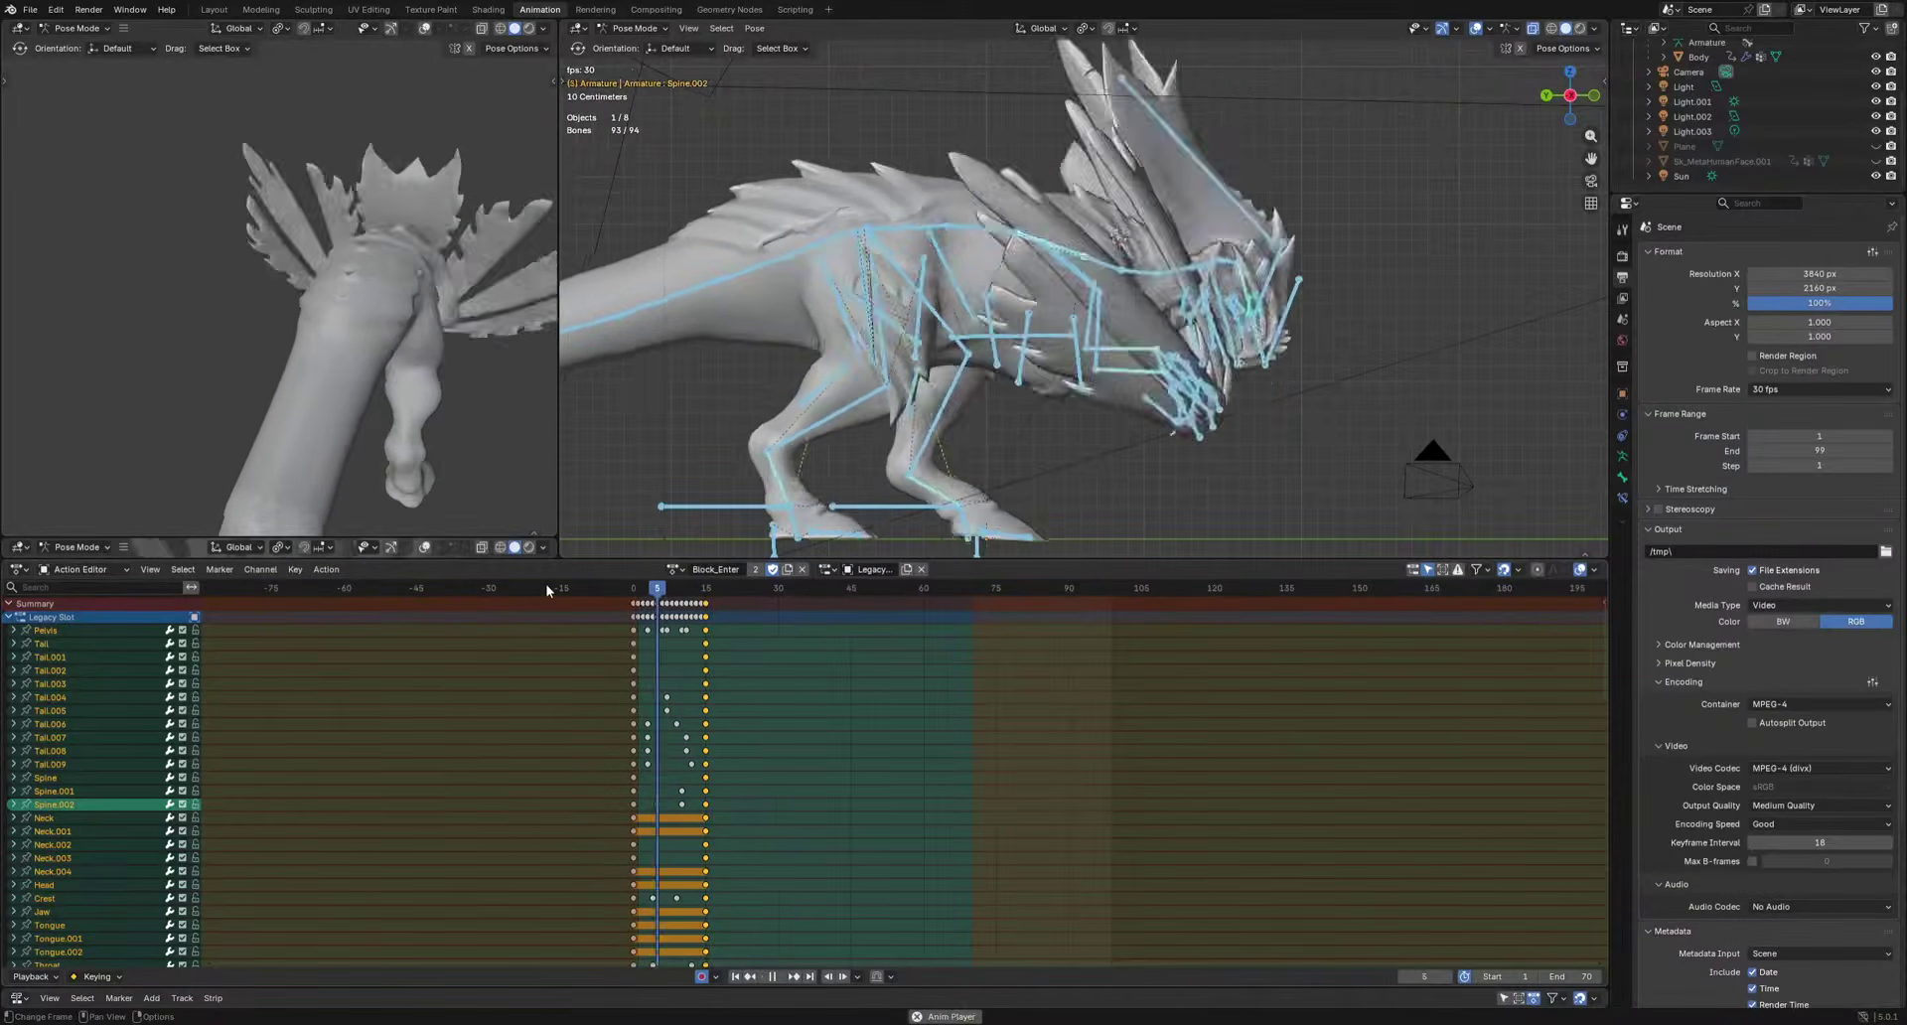
pyautogui.press('space')
# Paste the copied idle keyframes at frames 0 and 70 of the Block_Hit action.
pyautogui.click(679, 570)
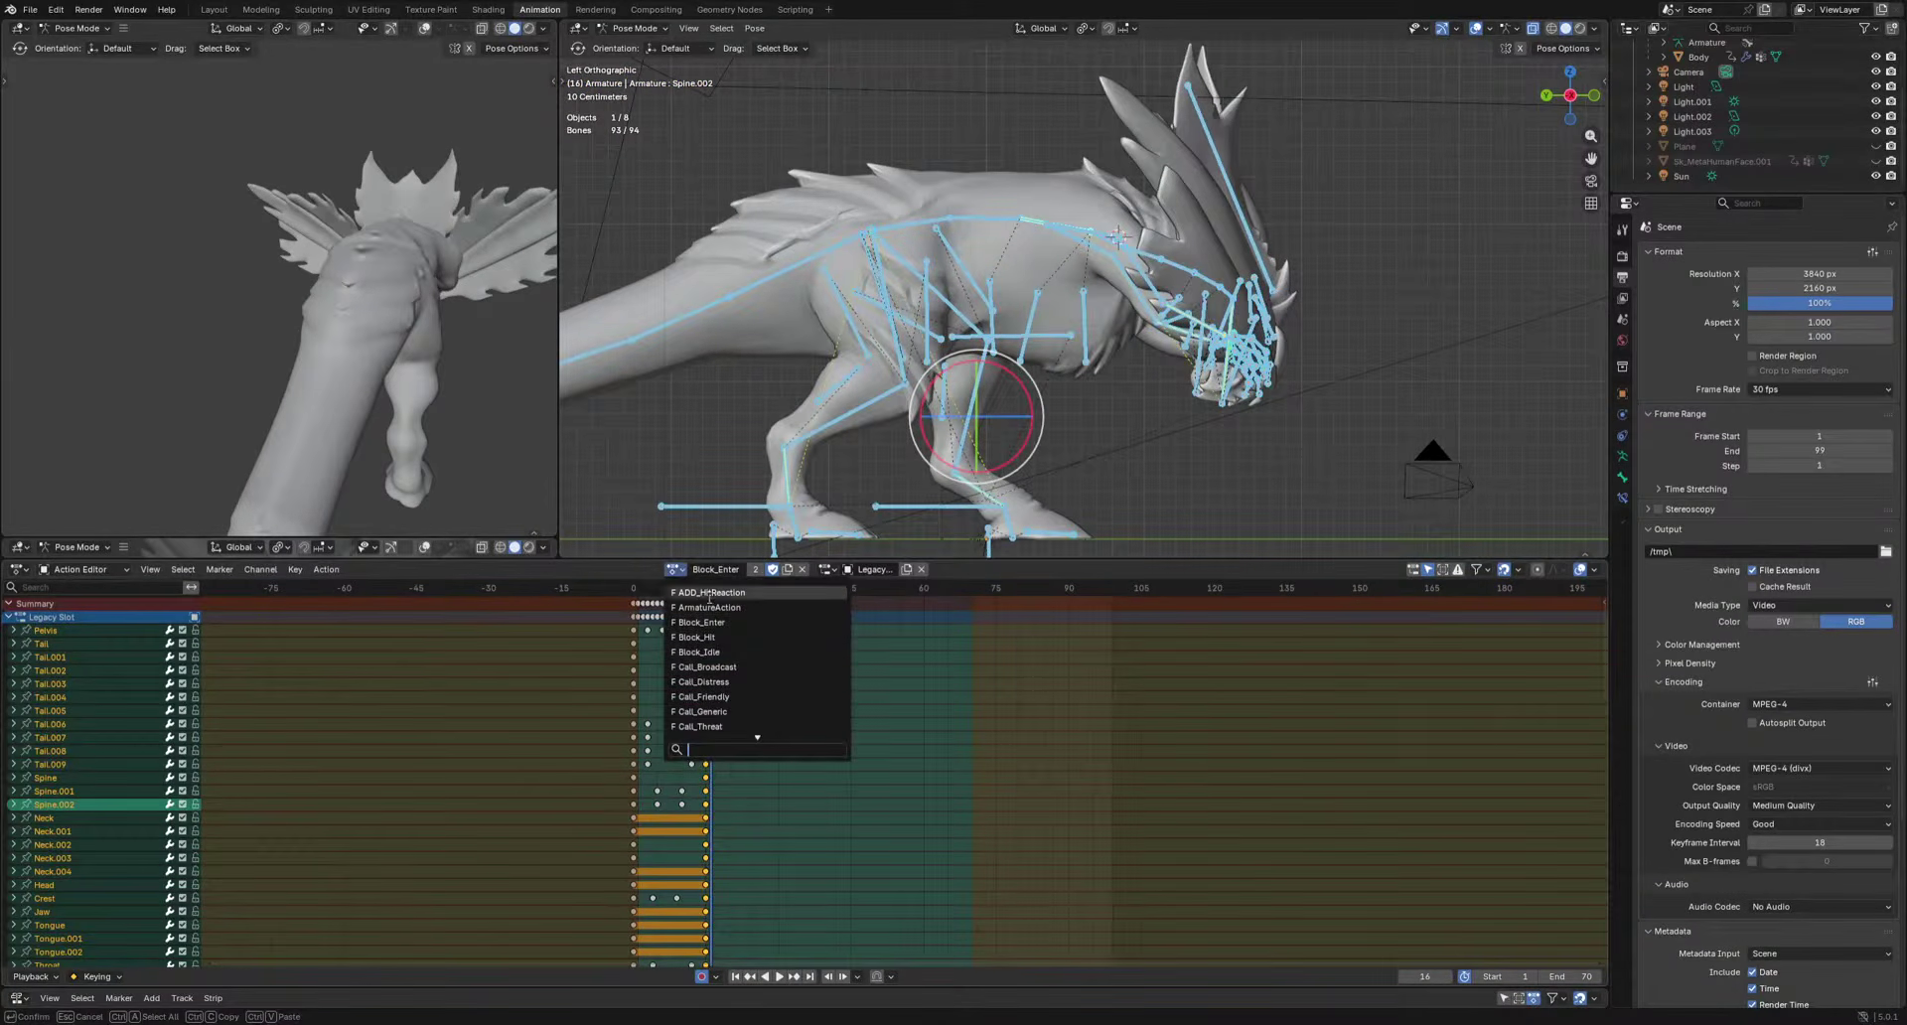
pyautogui.click(752, 637)
pyautogui.press('Down')
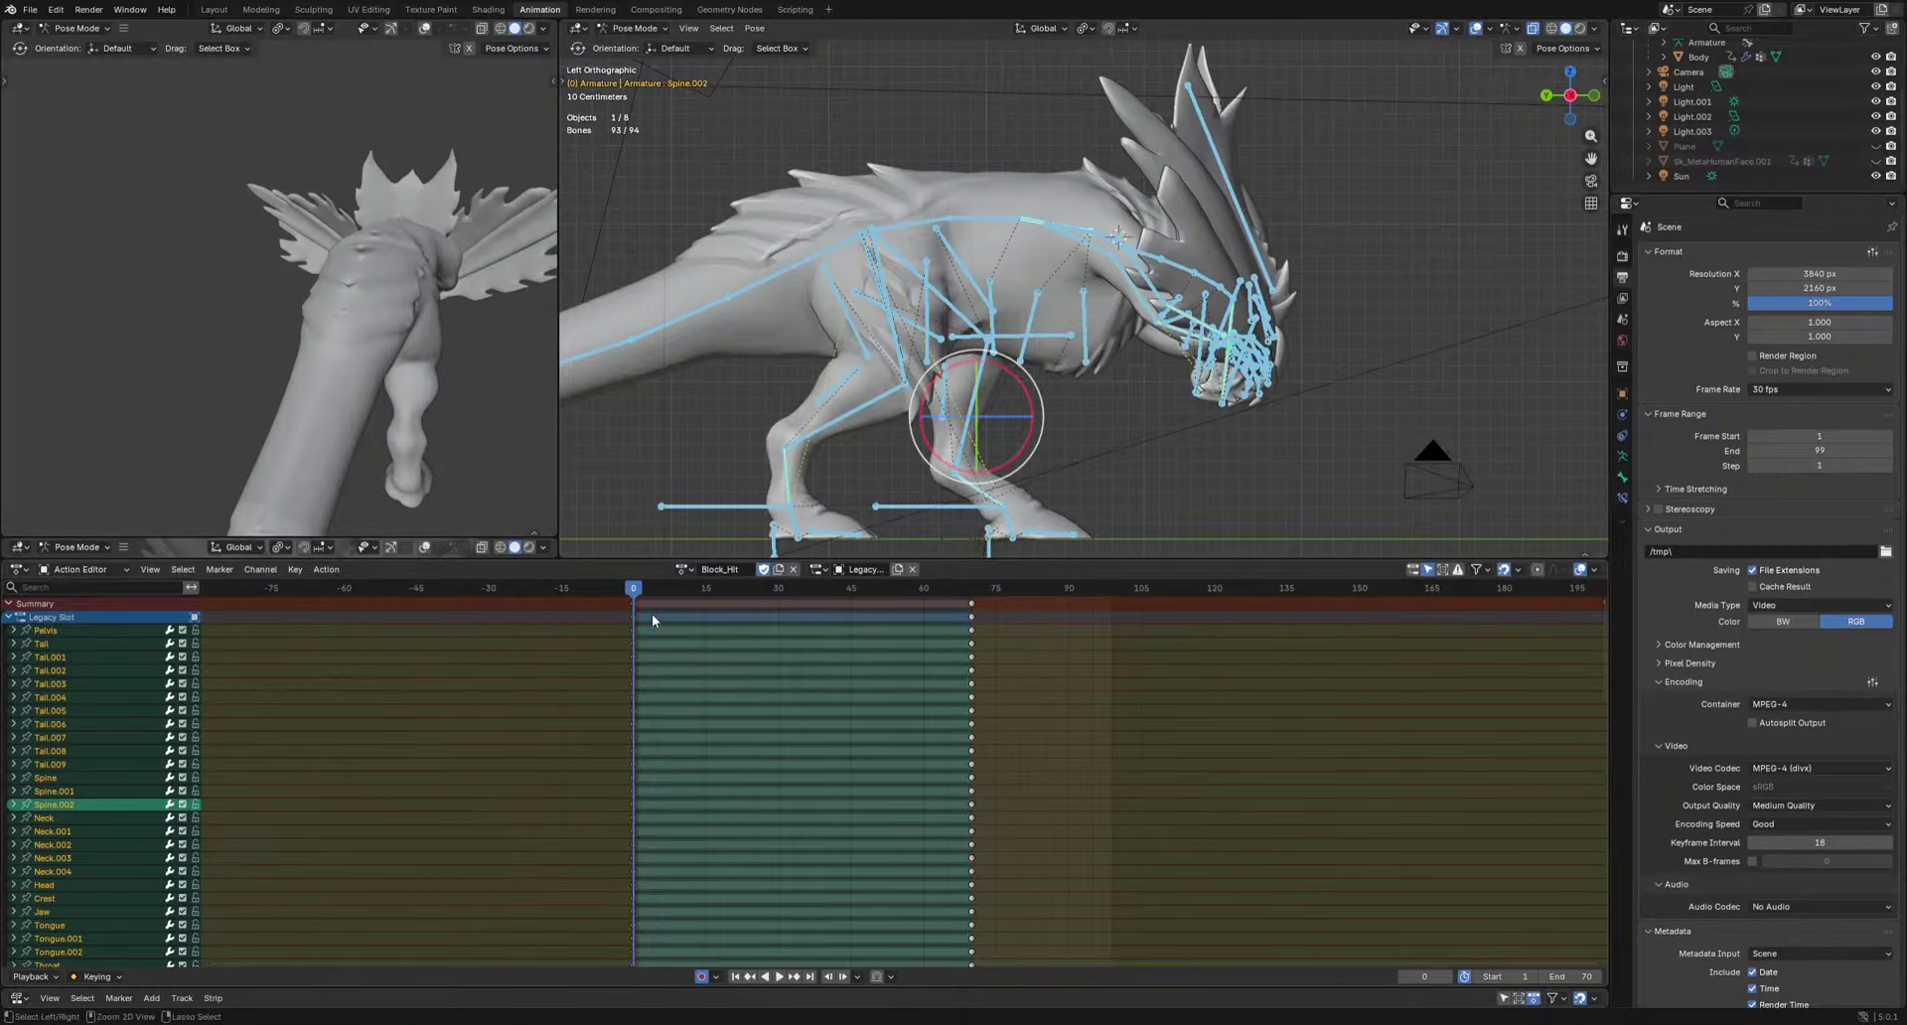
pyautogui.hotkey('ctrl', 'v')
pyautogui.moveTo(969, 592); pyautogui.dragTo(971, 595)
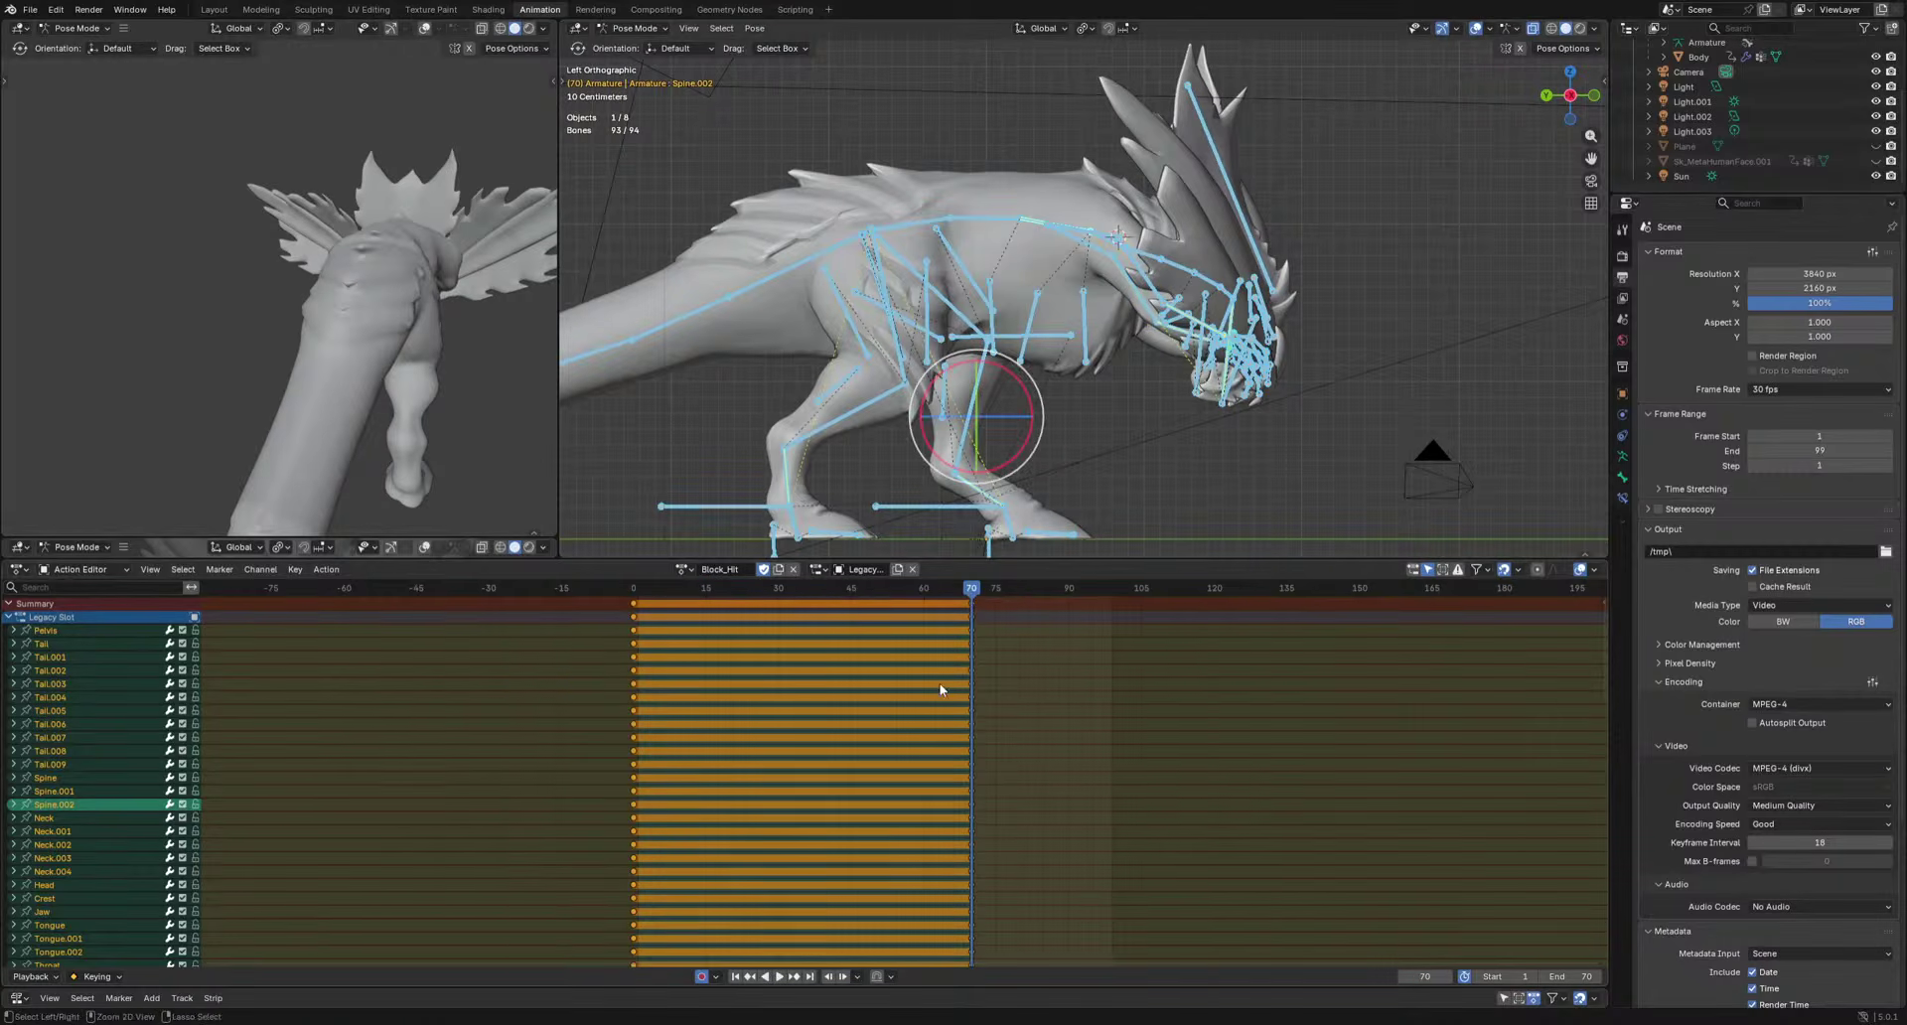
pyautogui.hotkey('ctrl', 'v')
# Move the frame 70 keyframes of all bones in Block_Hit to frame 35.
pyautogui.scroll(6, 942, 691)
pyautogui.press('g')
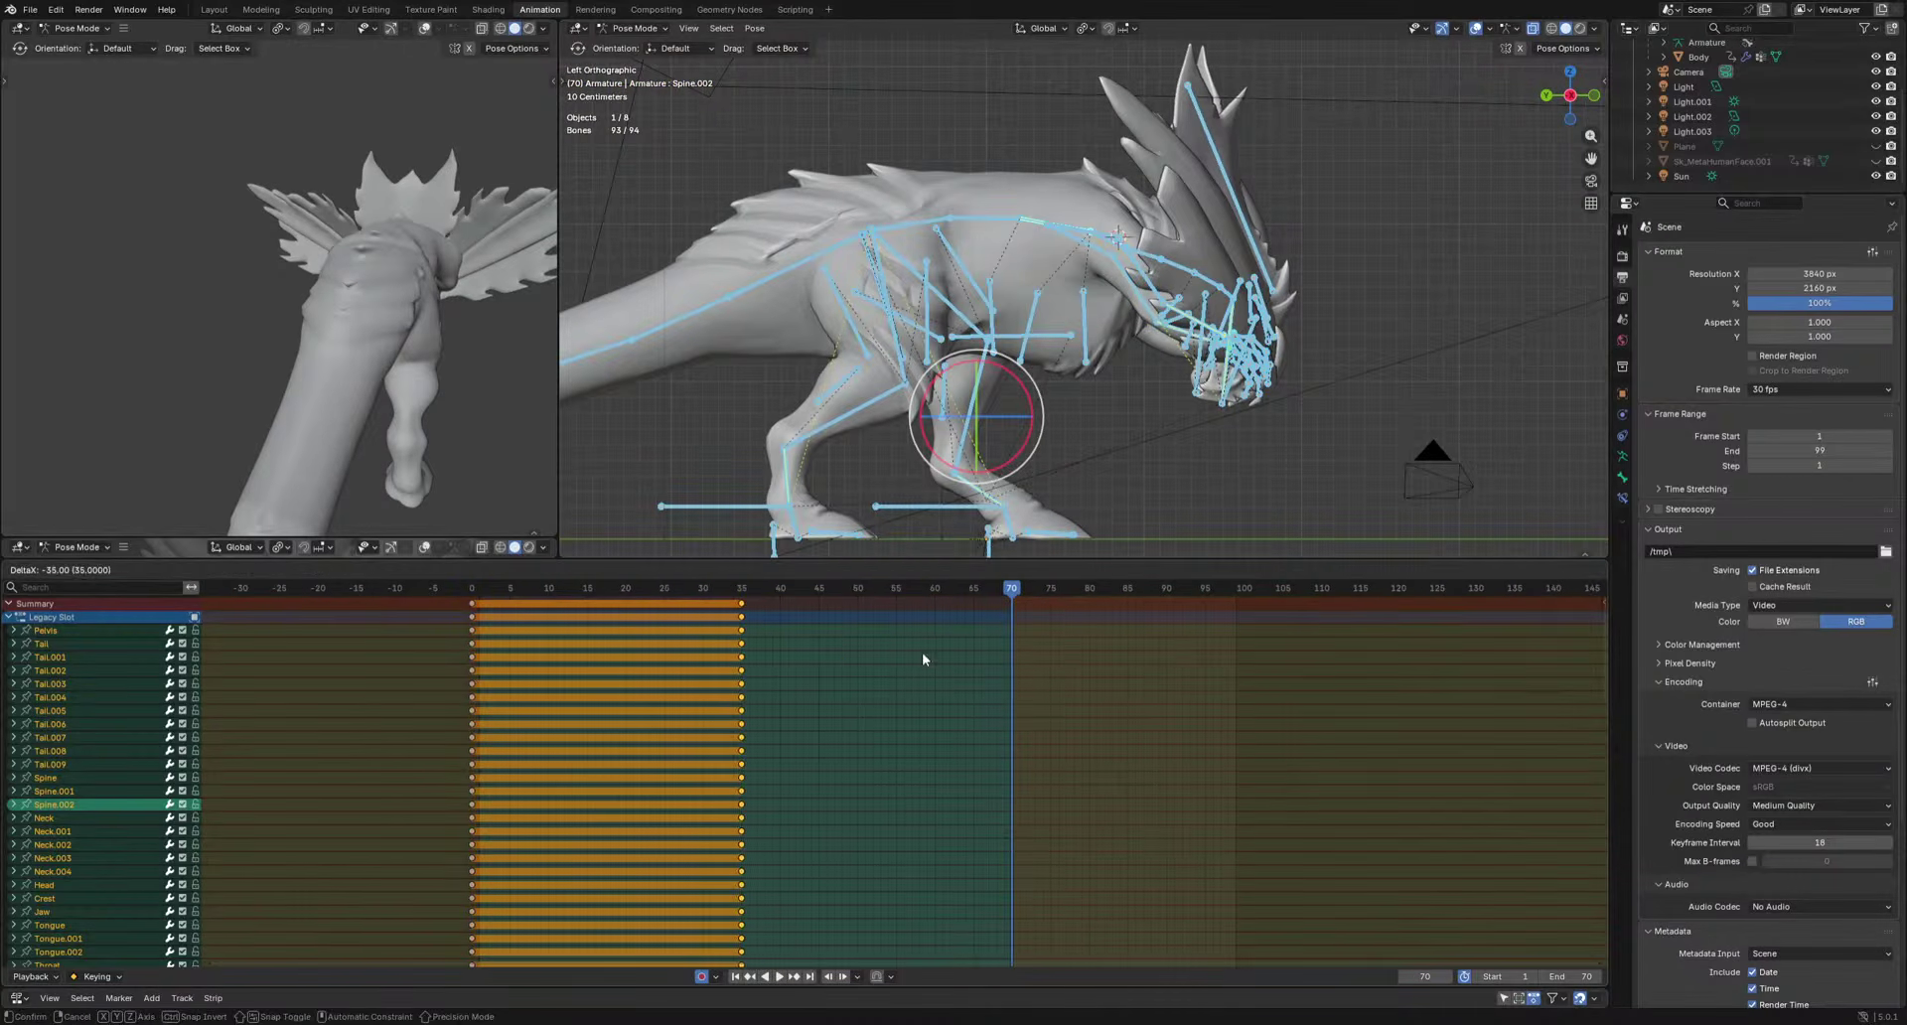
pyautogui.click(922, 659)
# Rename the action Block_Hit-Light and set its preview range to frames 1 to 35.
pyautogui.moveTo(923, 659); pyautogui.dragTo(1131, 658, button='middle')
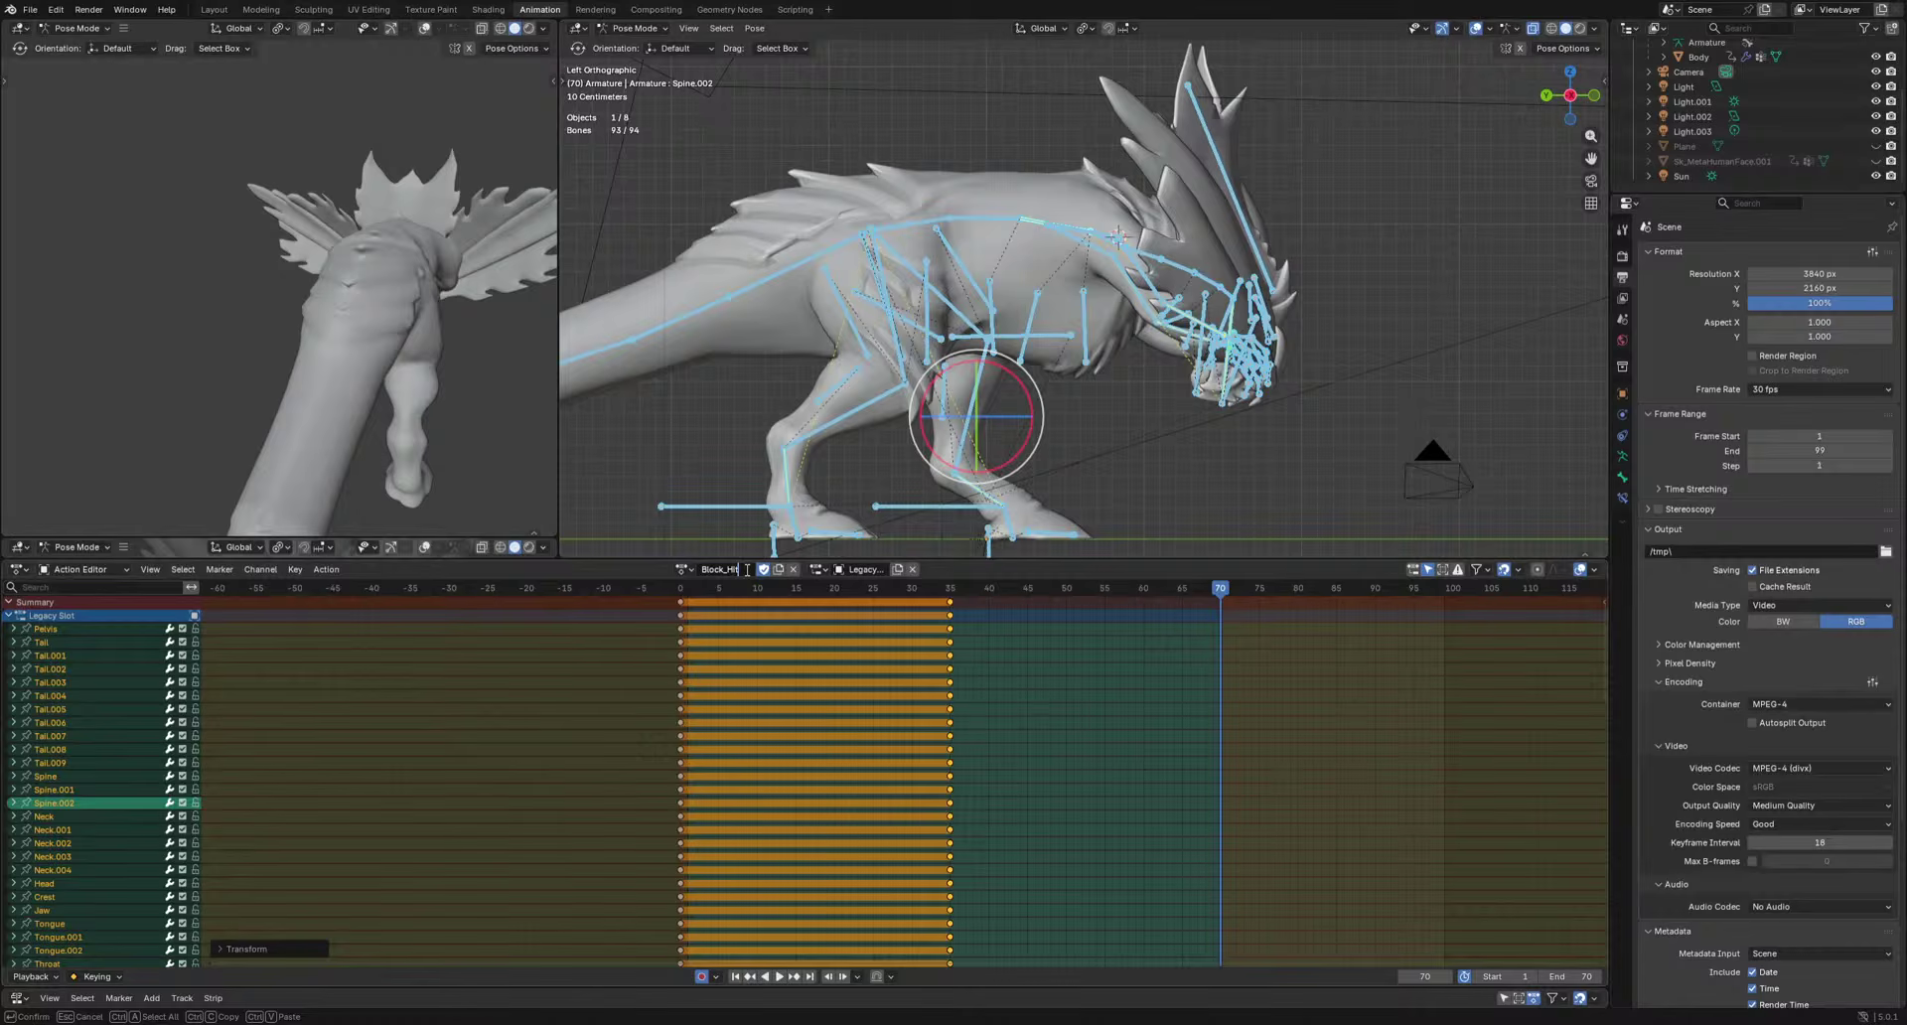
pyautogui.scroll(3, 914, 730)
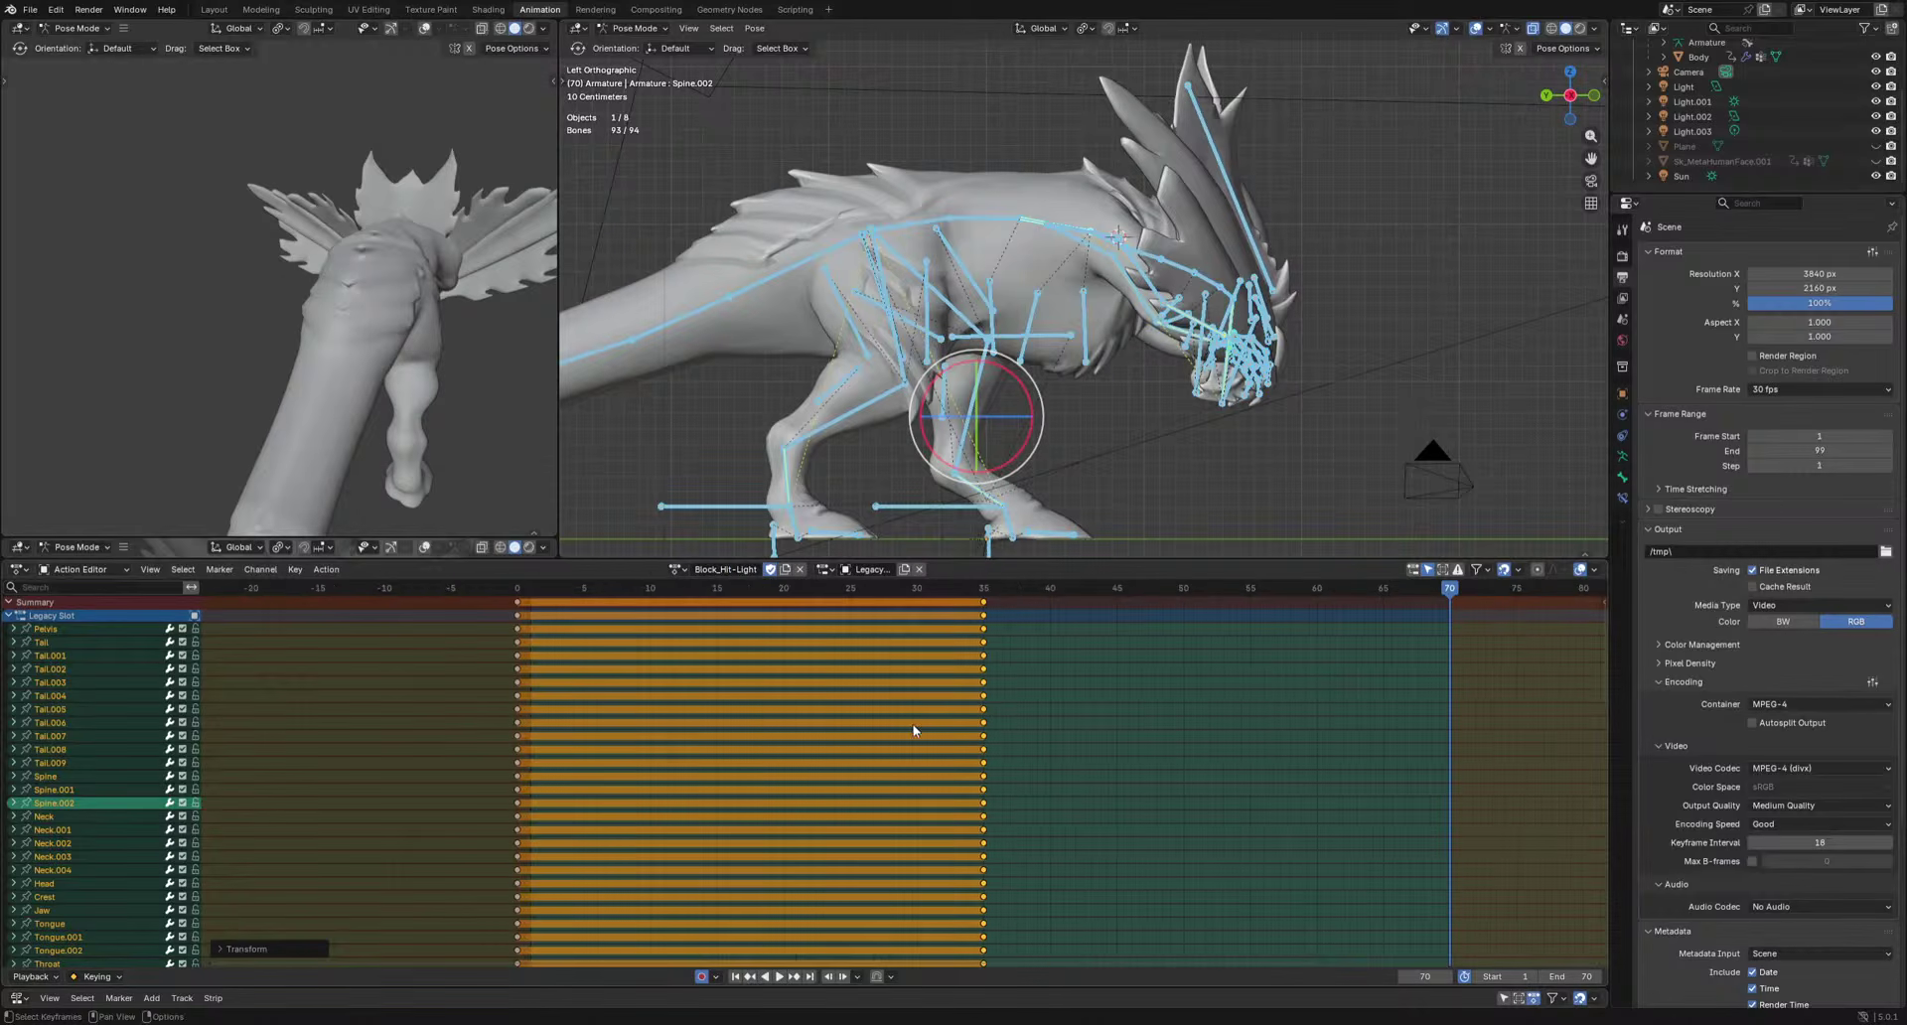
pyautogui.press('p')
pyautogui.moveTo(984, 603); pyautogui.dragTo(526, 696)
# Move the Pelvis backward along the global Y axis at frame 7 and preview the hit motion.
pyautogui.click(876, 268)
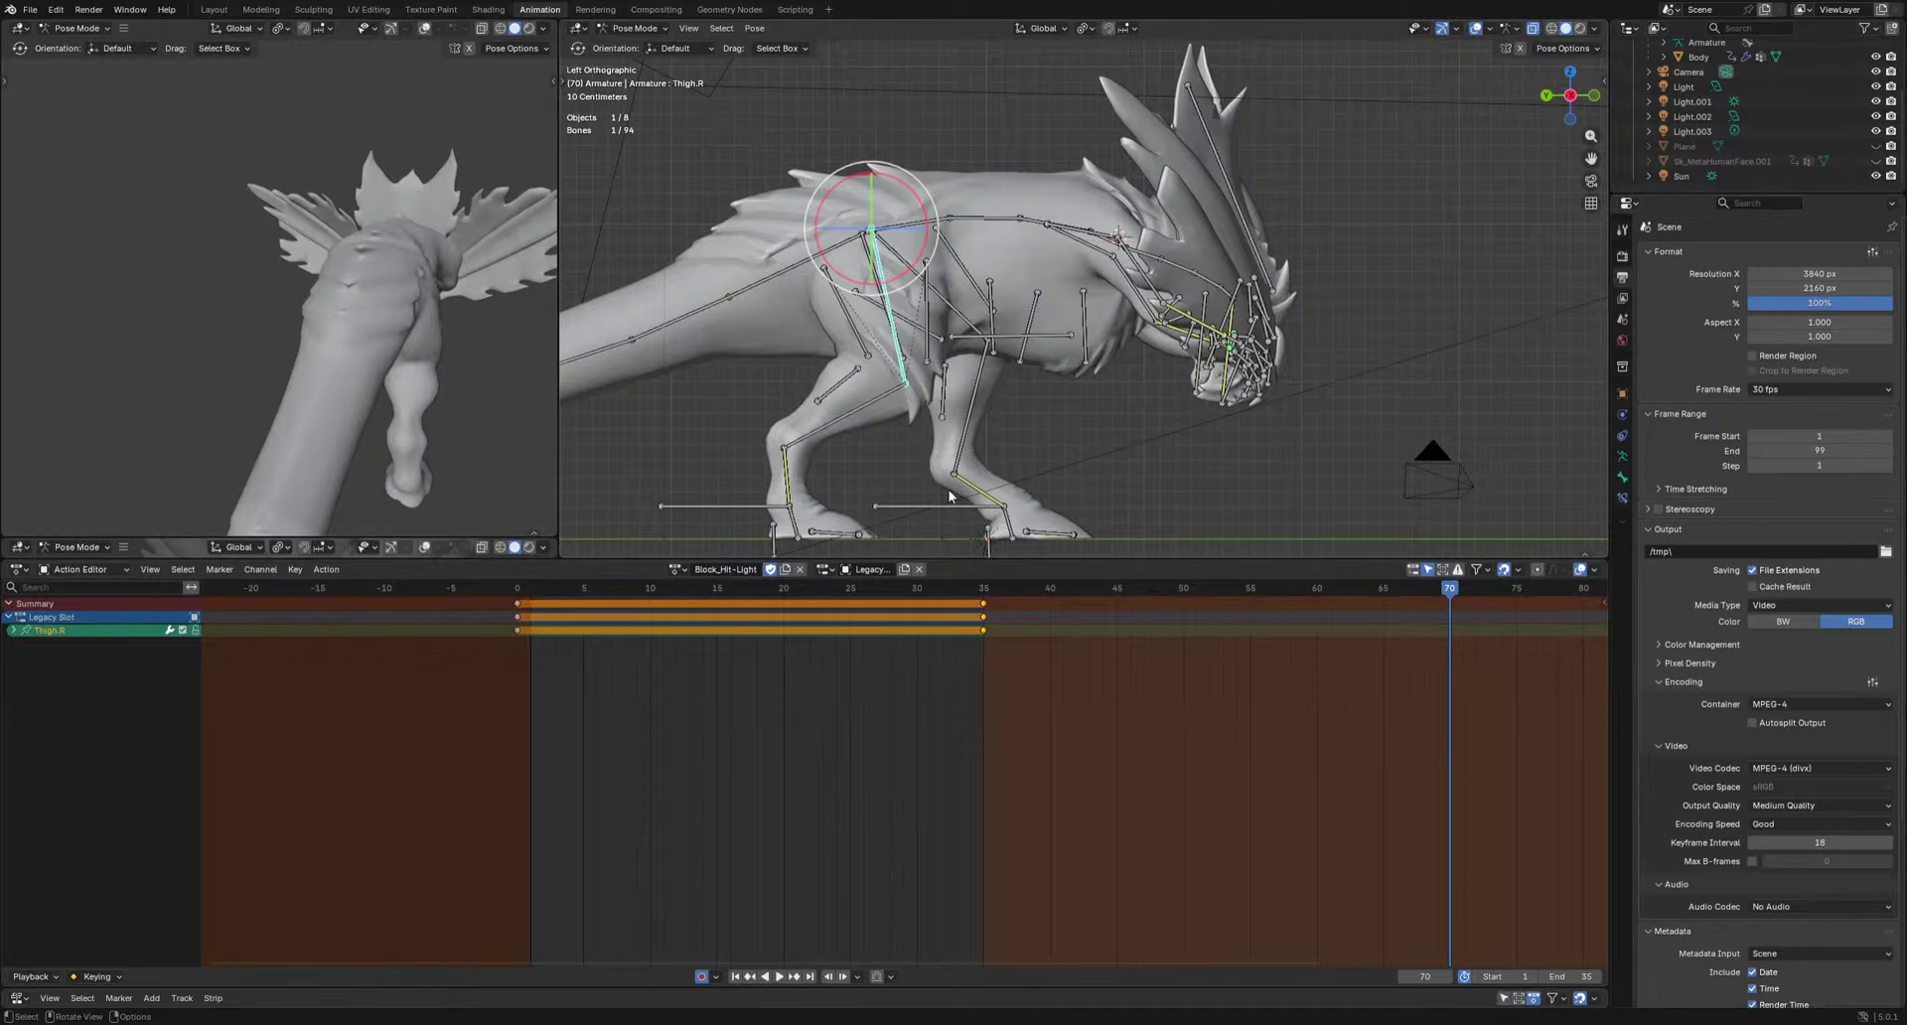
pyautogui.press('space')
pyautogui.moveTo(618, 593); pyautogui.dragTo(624, 593)
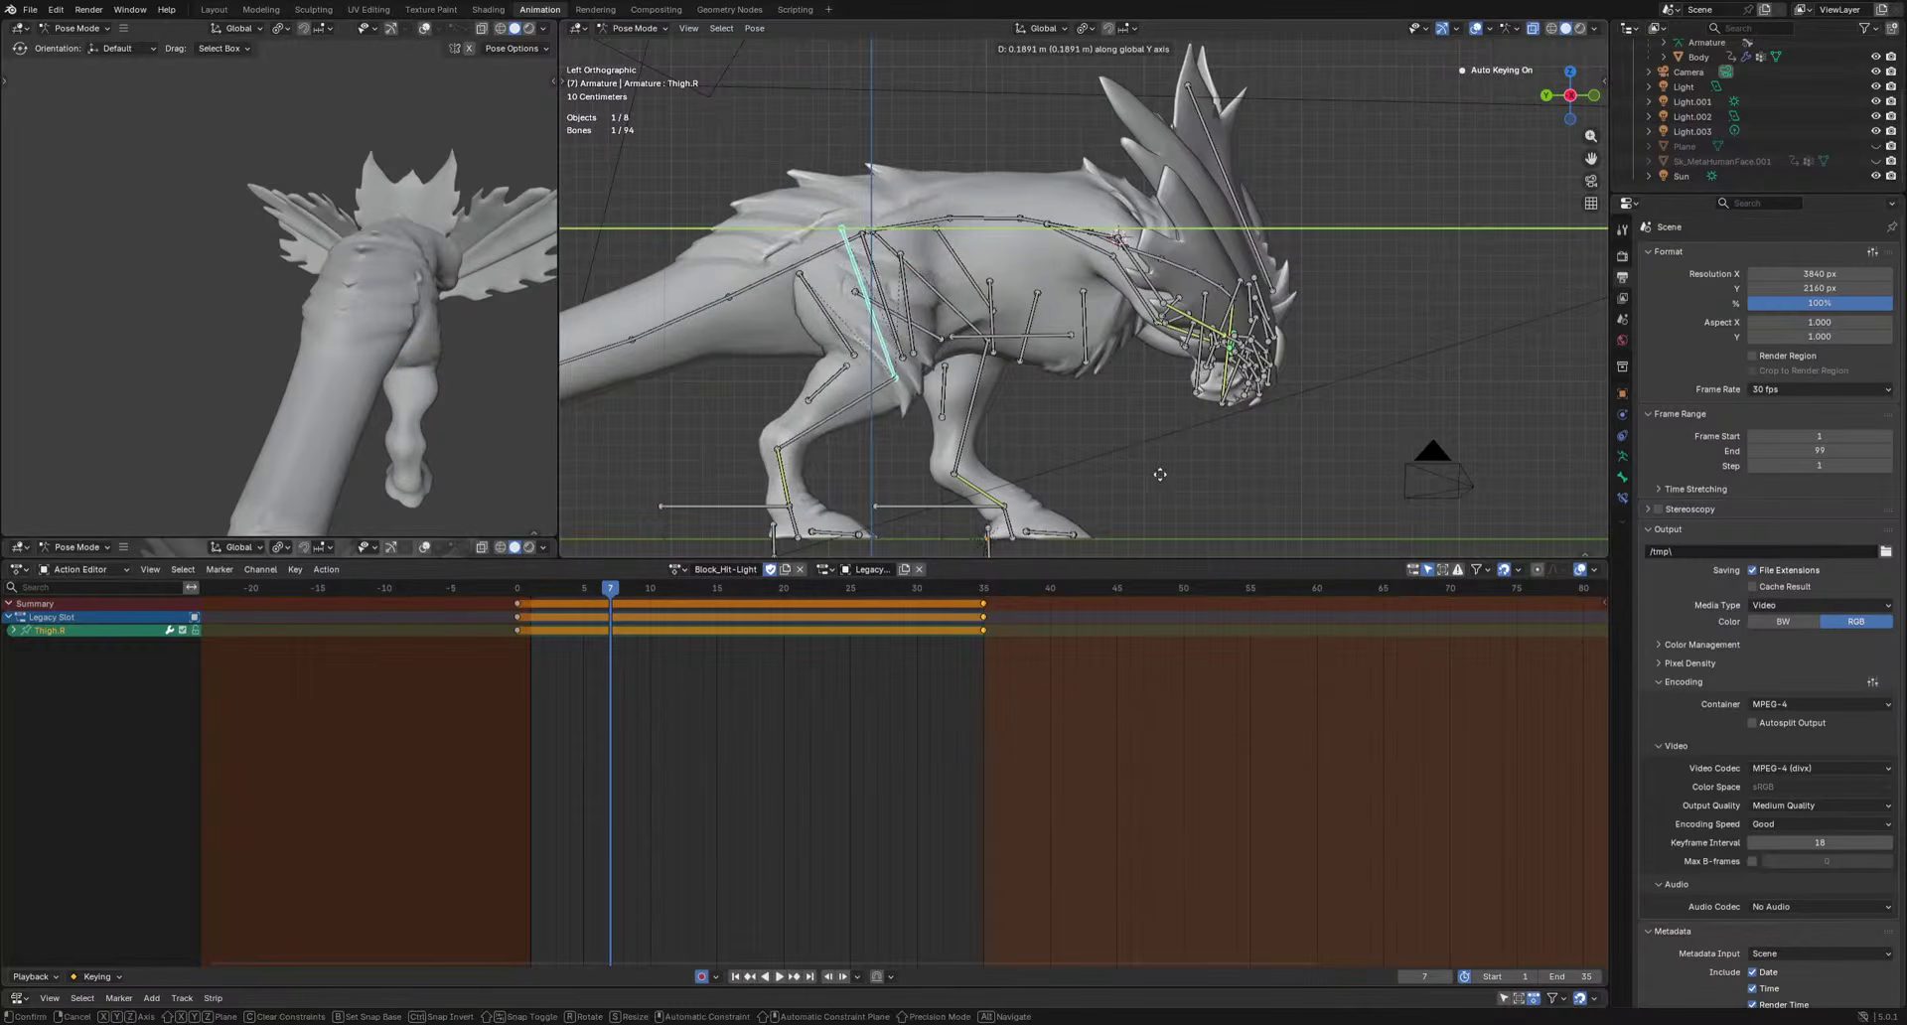
pyautogui.click(897, 350)
pyautogui.press('g')
pyautogui.moveTo(1214, 456); pyautogui.dragTo(1189, 457, button='middle')
pyautogui.click(1189, 457)
pyautogui.press('space')
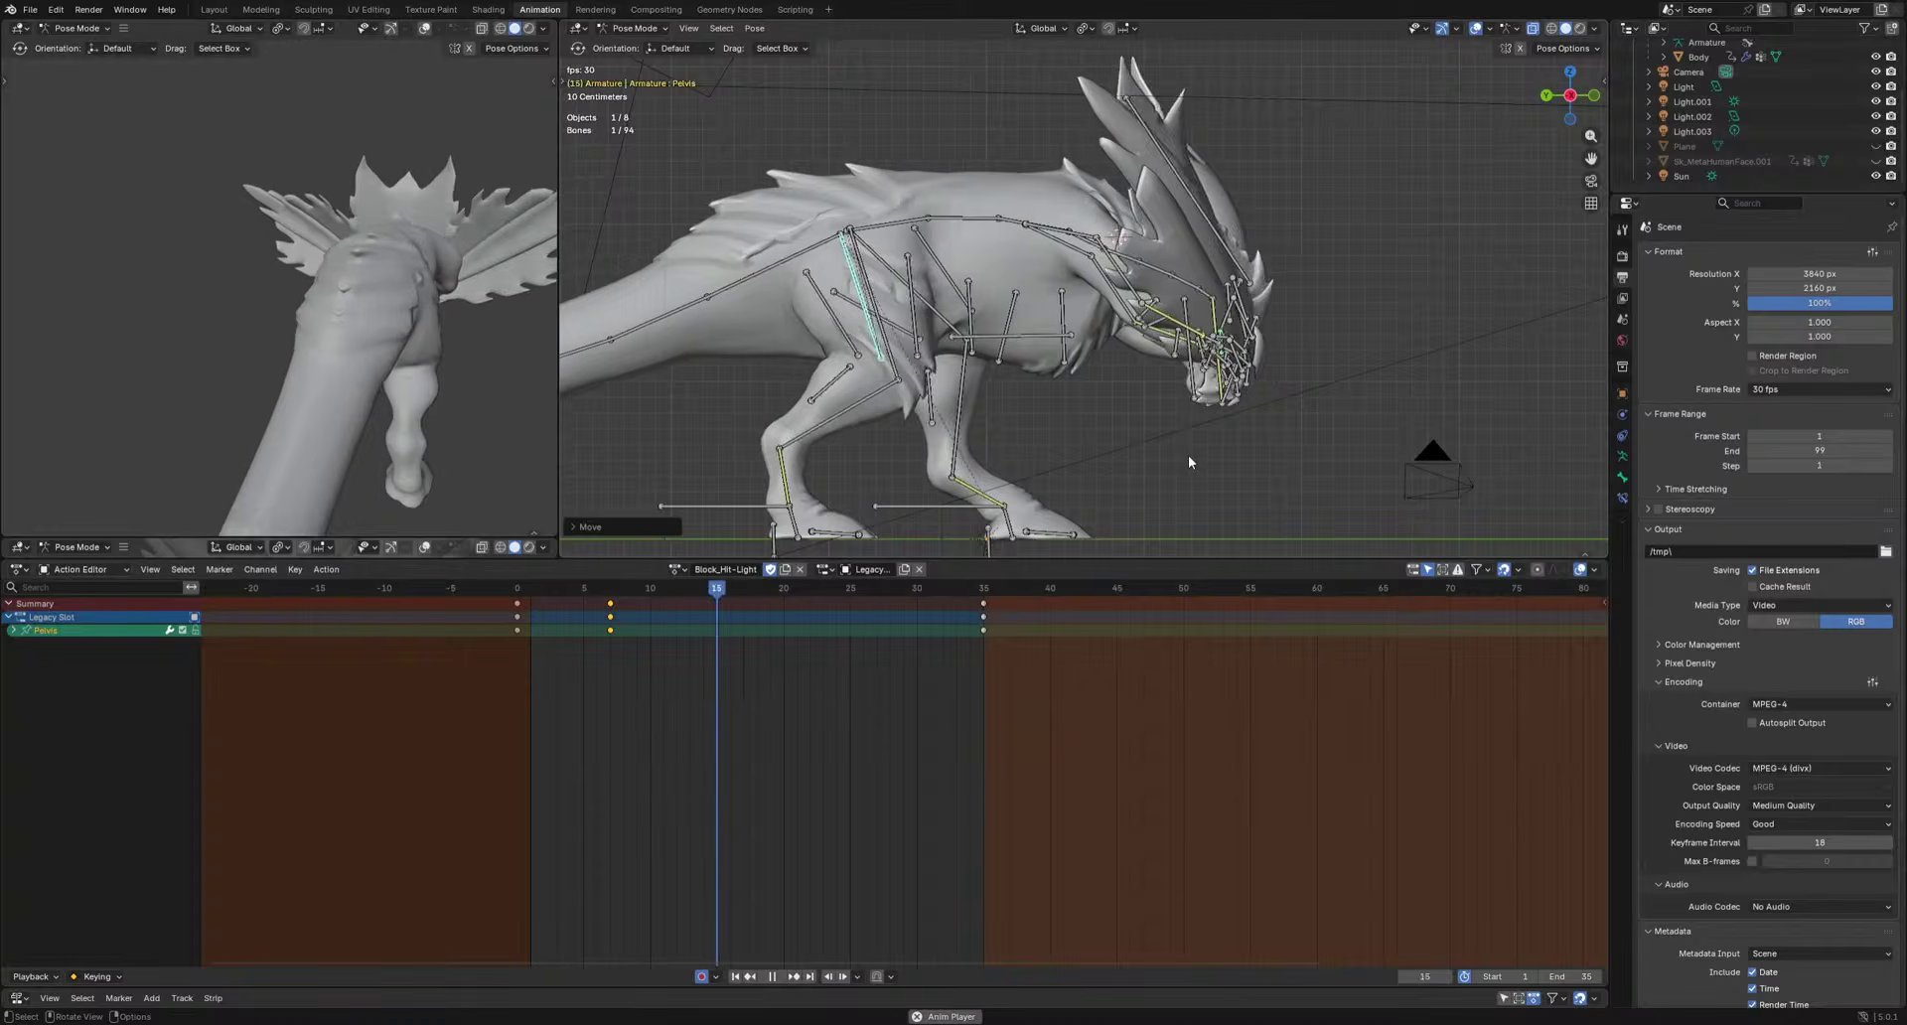
pyautogui.press('space')
# Rotate the Spine.001 and Spine.002 bones at frame 7 to bend the upper body for the hit.
pyautogui.click(616, 591)
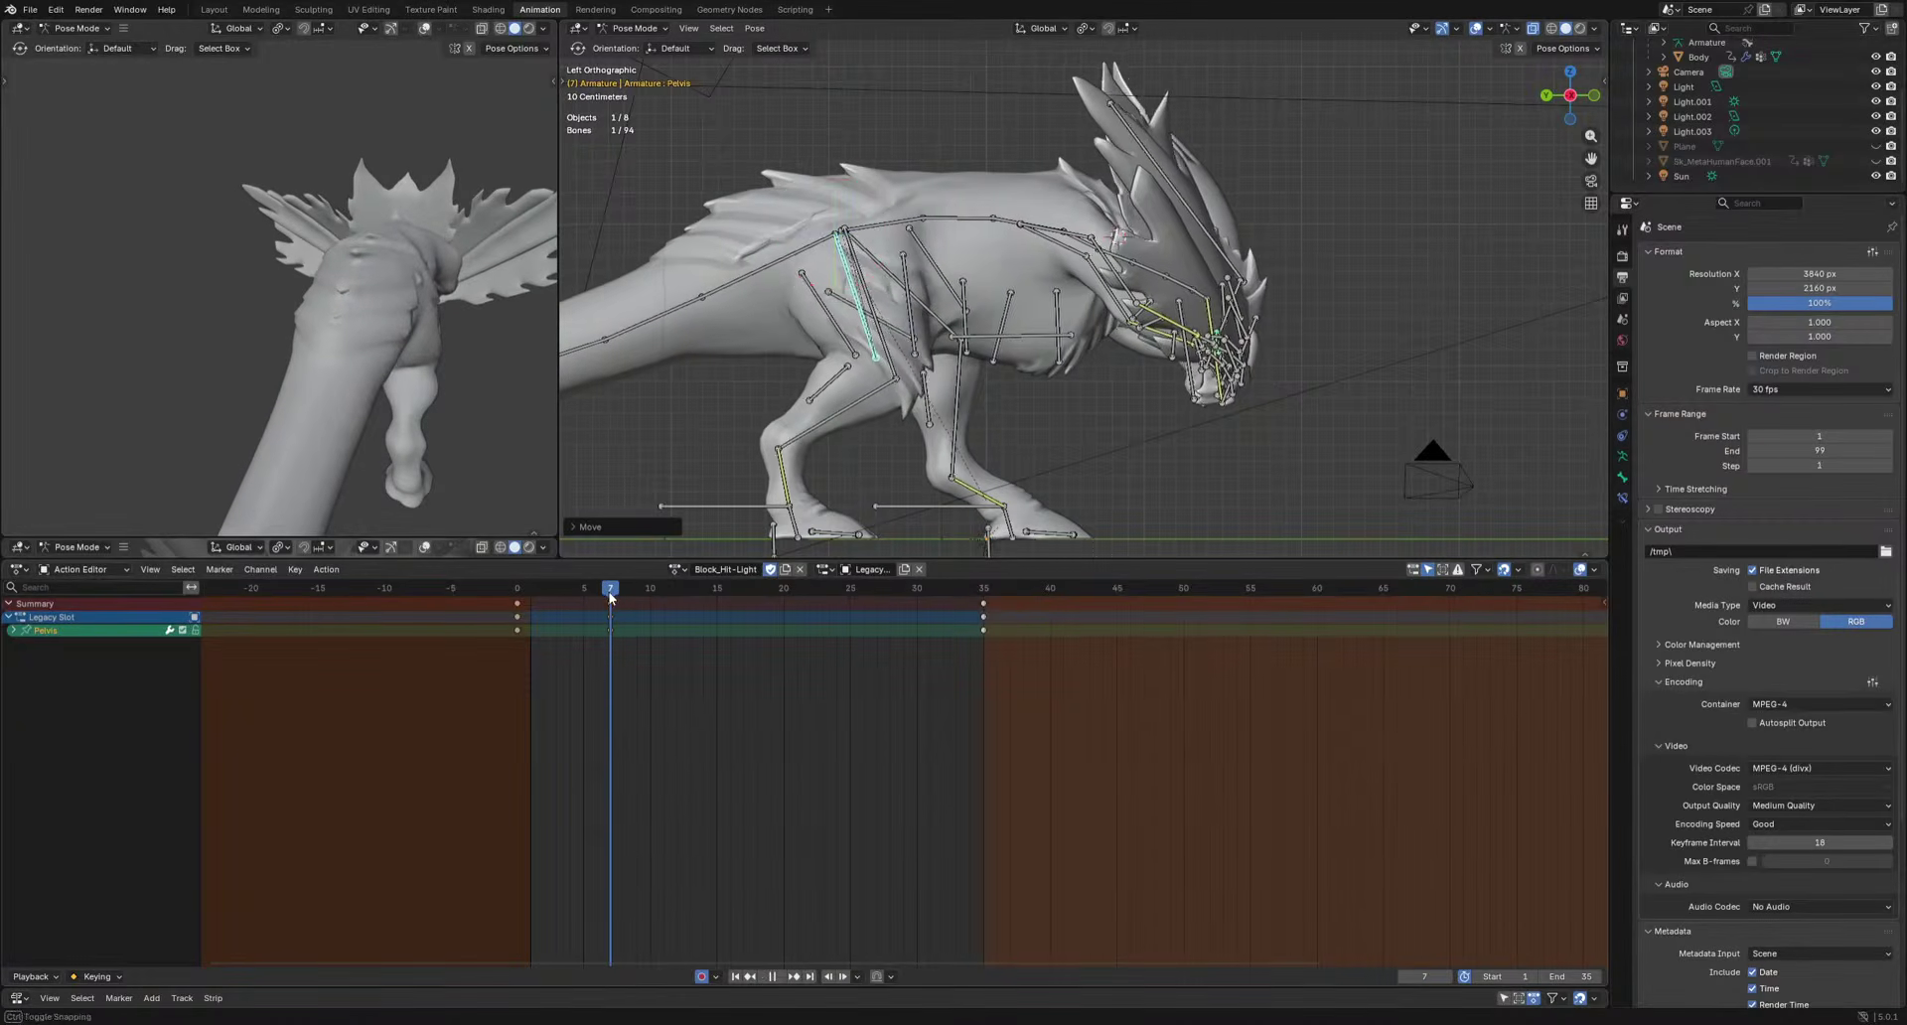
pyautogui.scroll(1, 1102, 451)
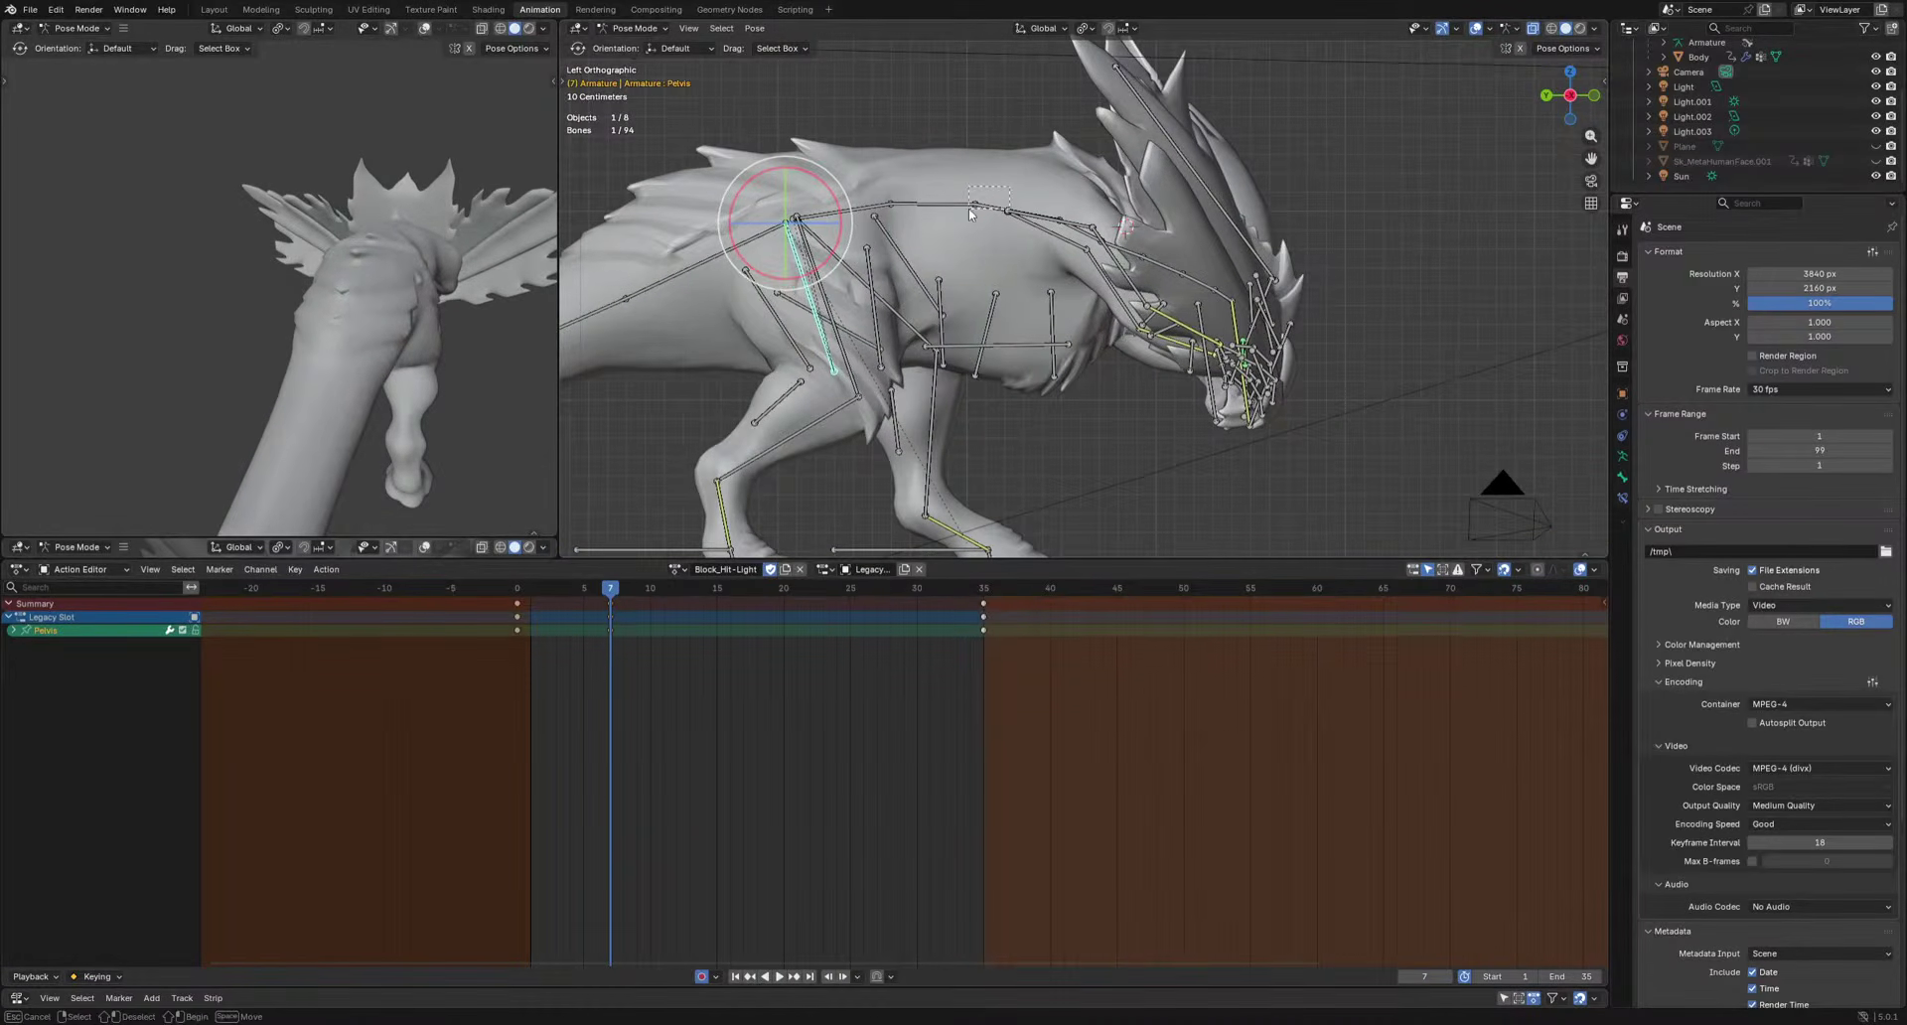
pyautogui.moveTo(970, 214); pyautogui.dragTo(995, 203)
pyautogui.click(970, 234)
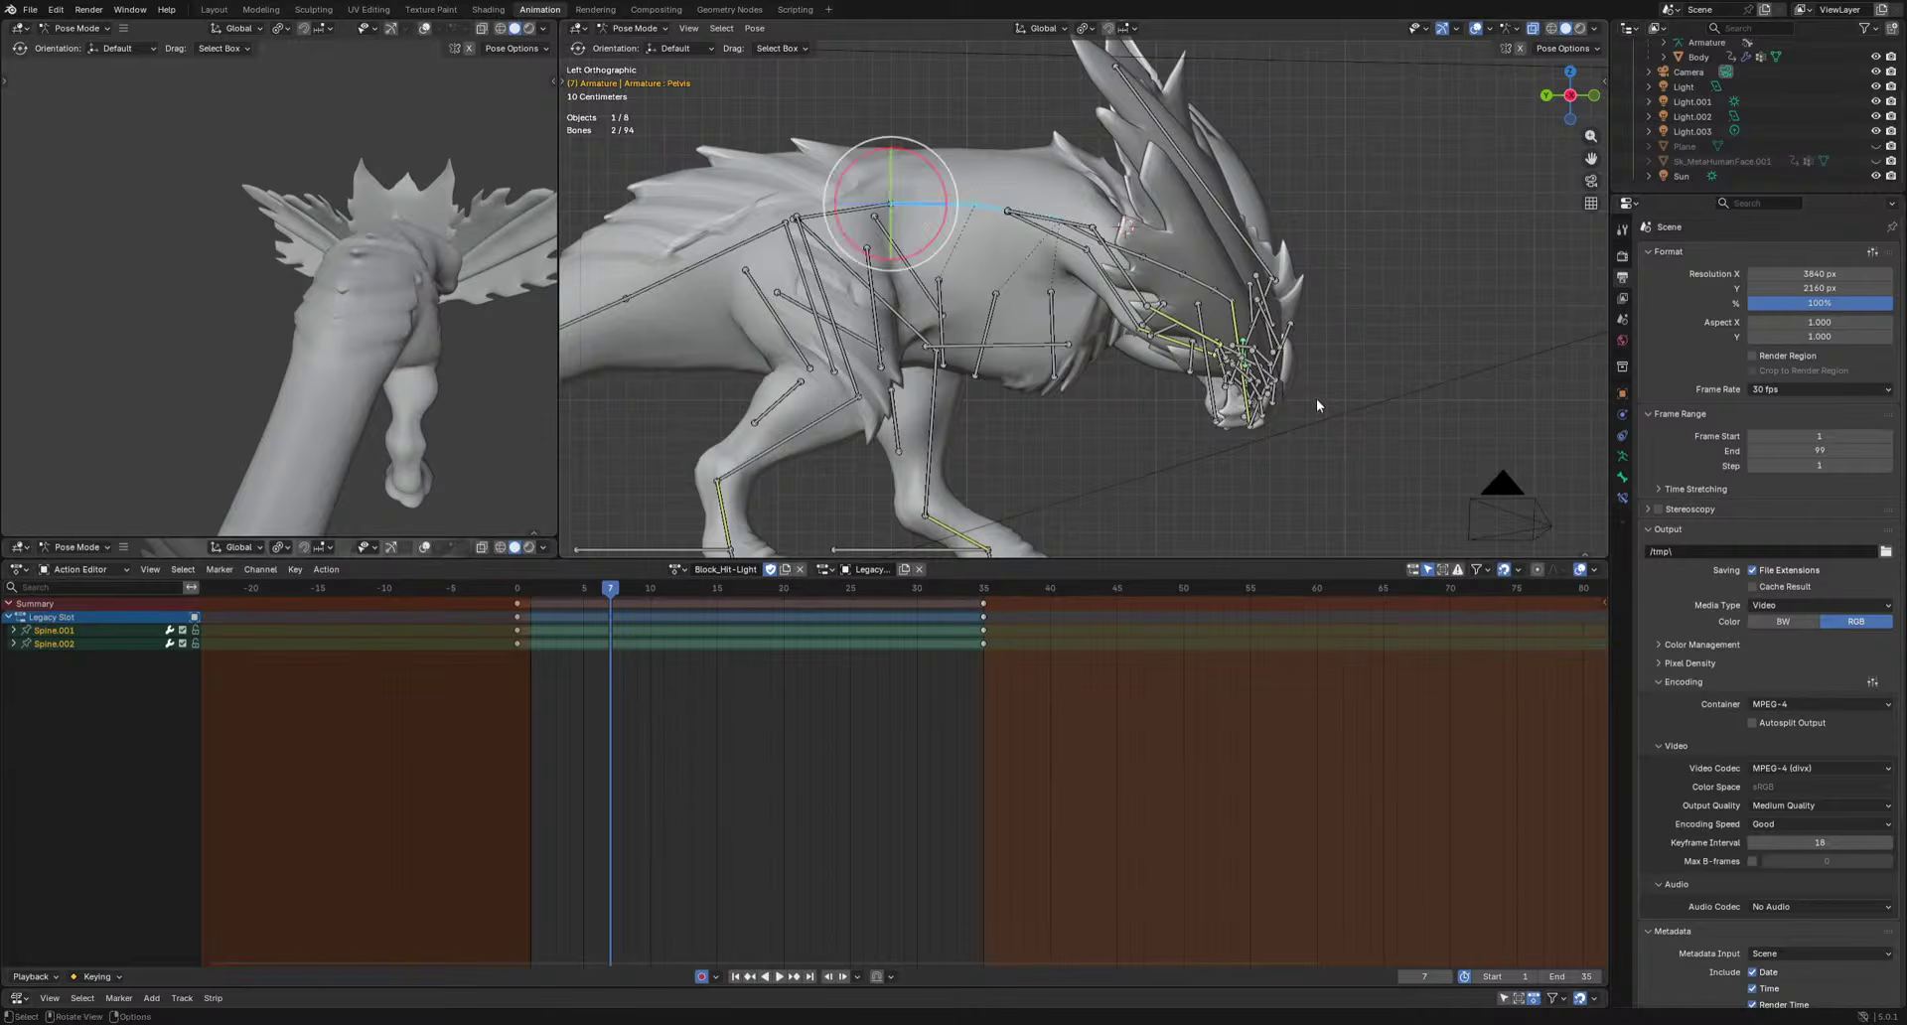
pyautogui.press('r')
pyautogui.click(1122, 358)
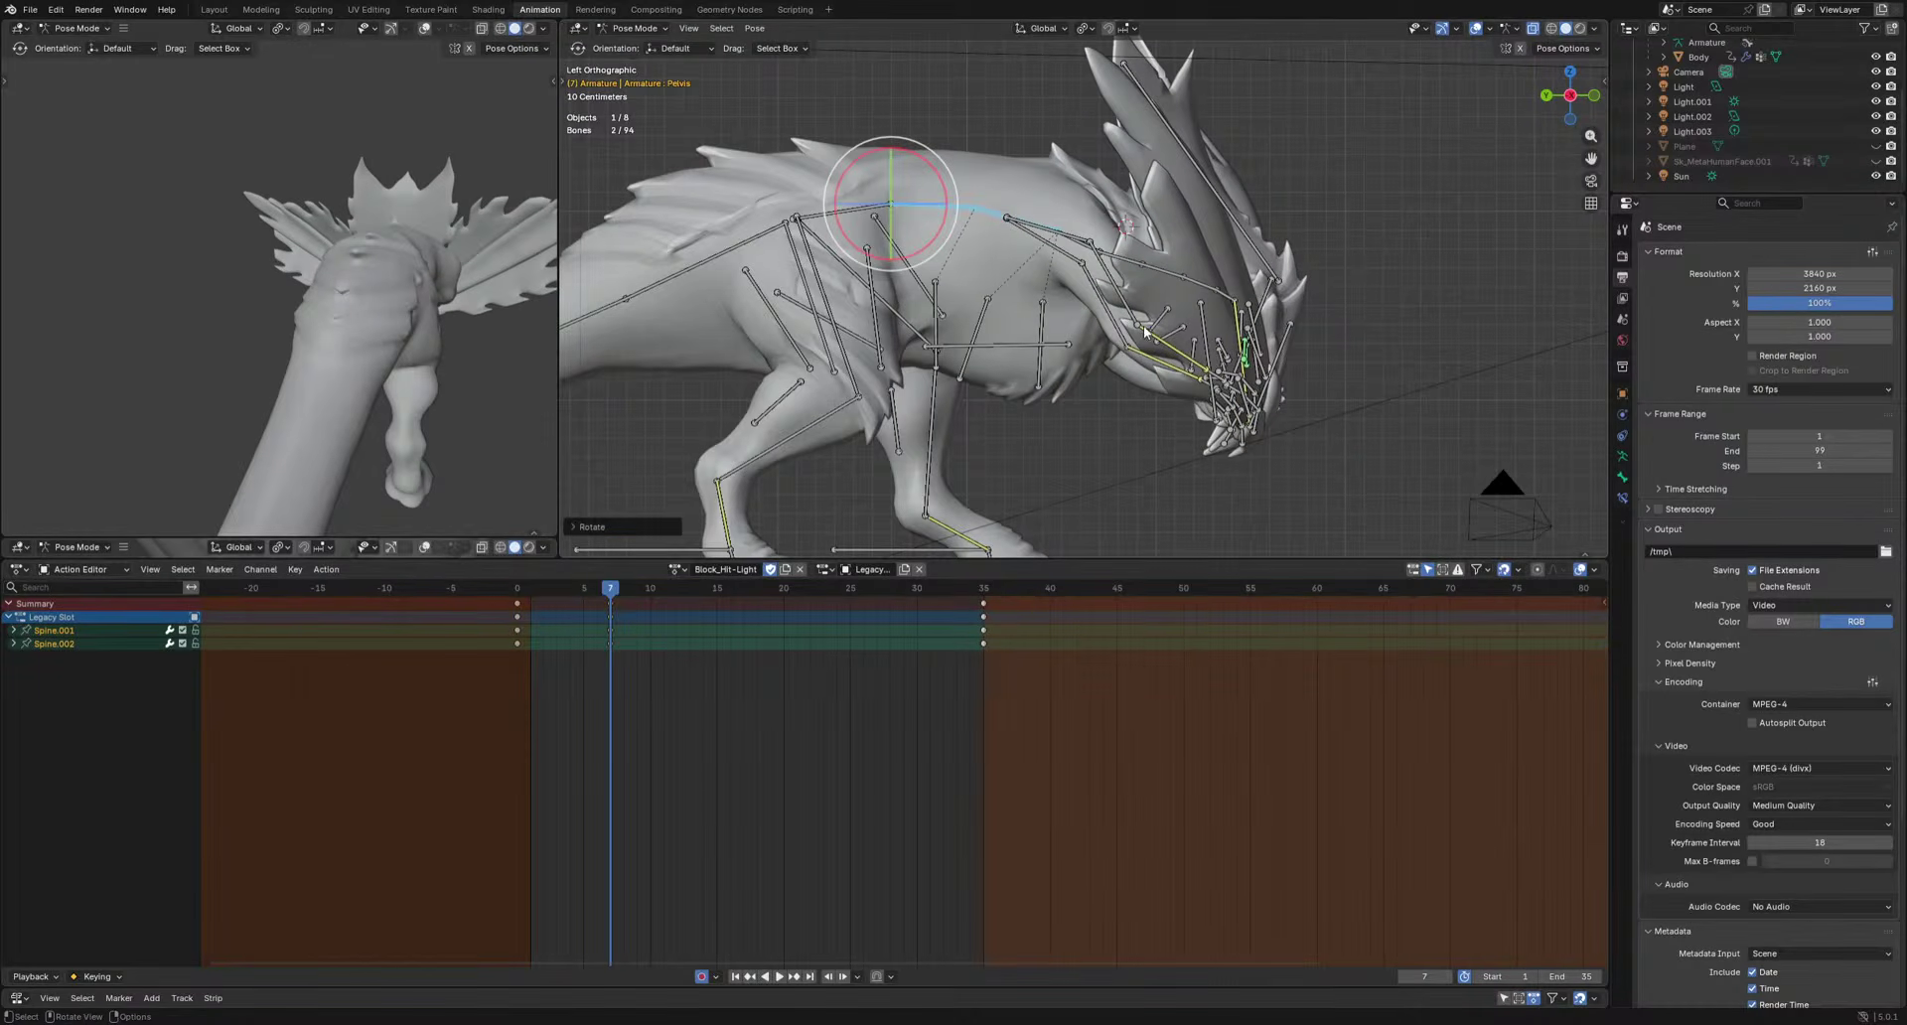
# Rotate both upper arm bones together at frame 7 to raise the forearms and check the pose from above.
pyautogui.click(1126, 307)
pyautogui.keyDown('shift'); pyautogui.click(1114, 319); pyautogui.keyUp('shift')
pyautogui.press('r')
pyautogui.click(1323, 367)
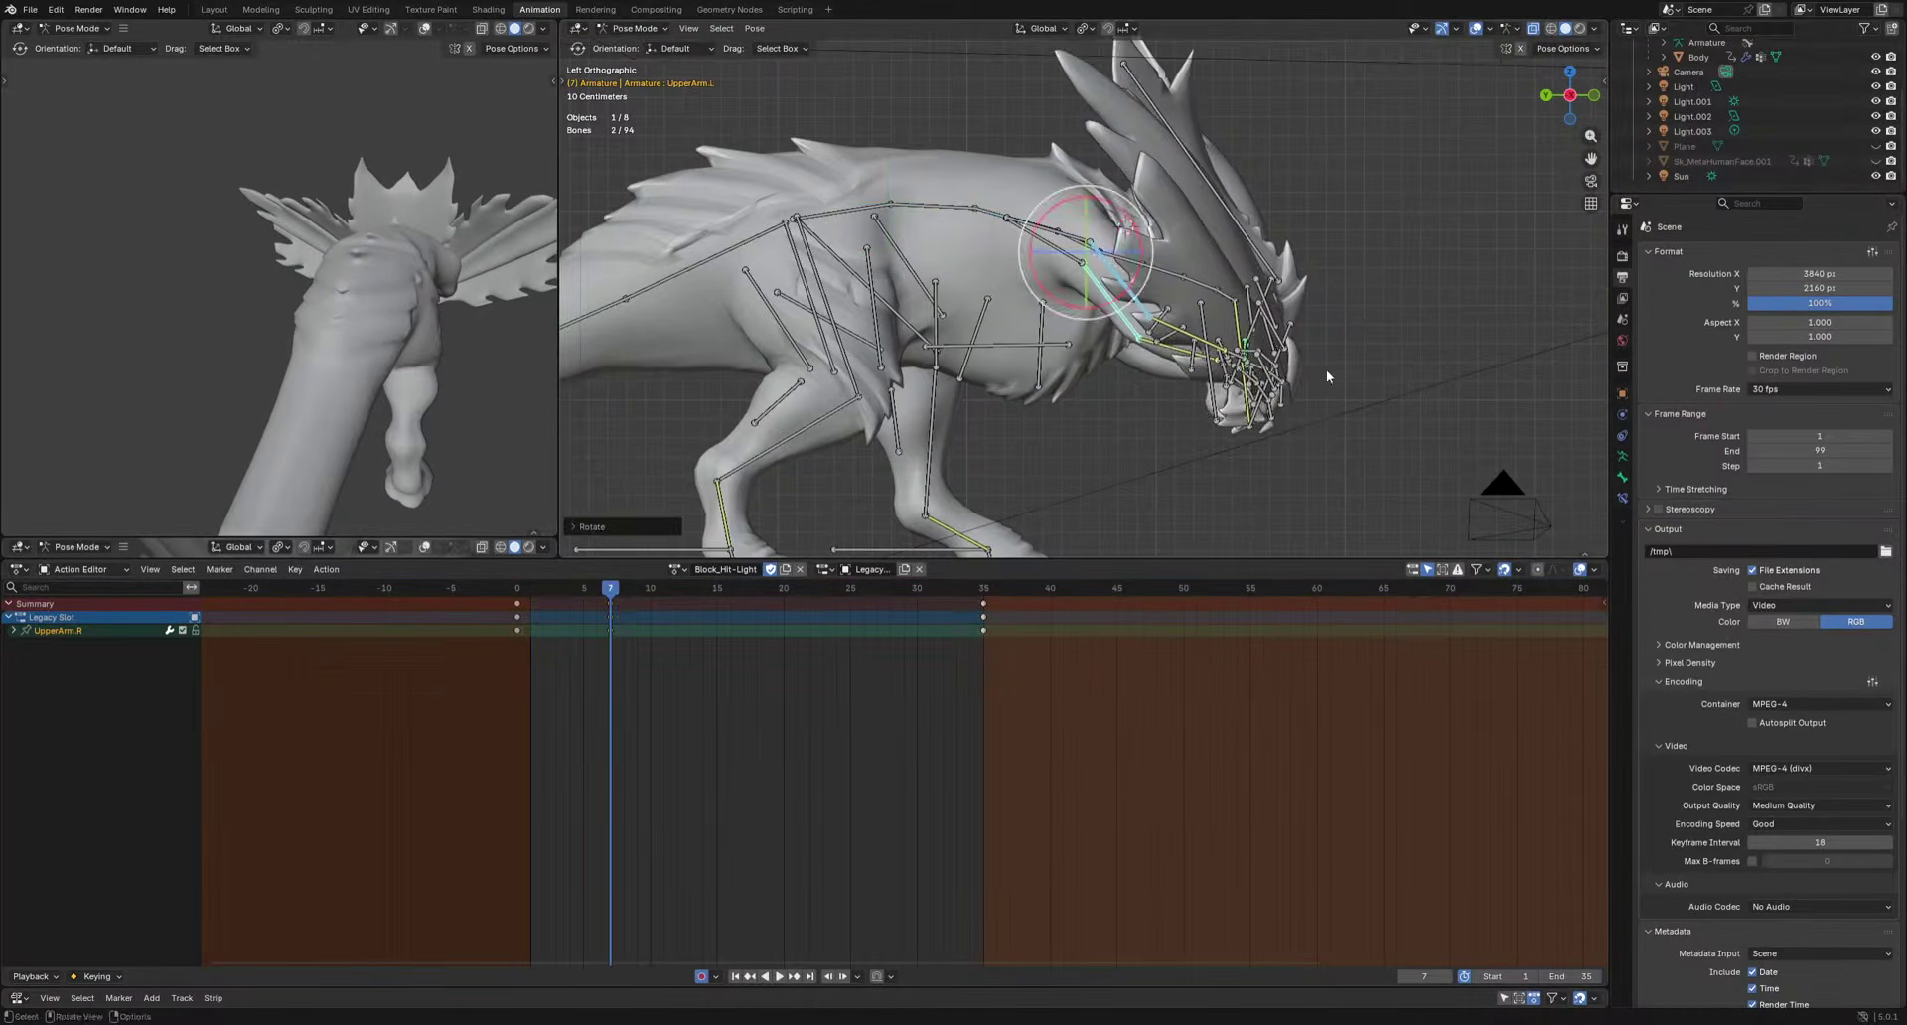
pyautogui.moveTo(1325, 370); pyautogui.dragTo(1175, 634, button='middle')
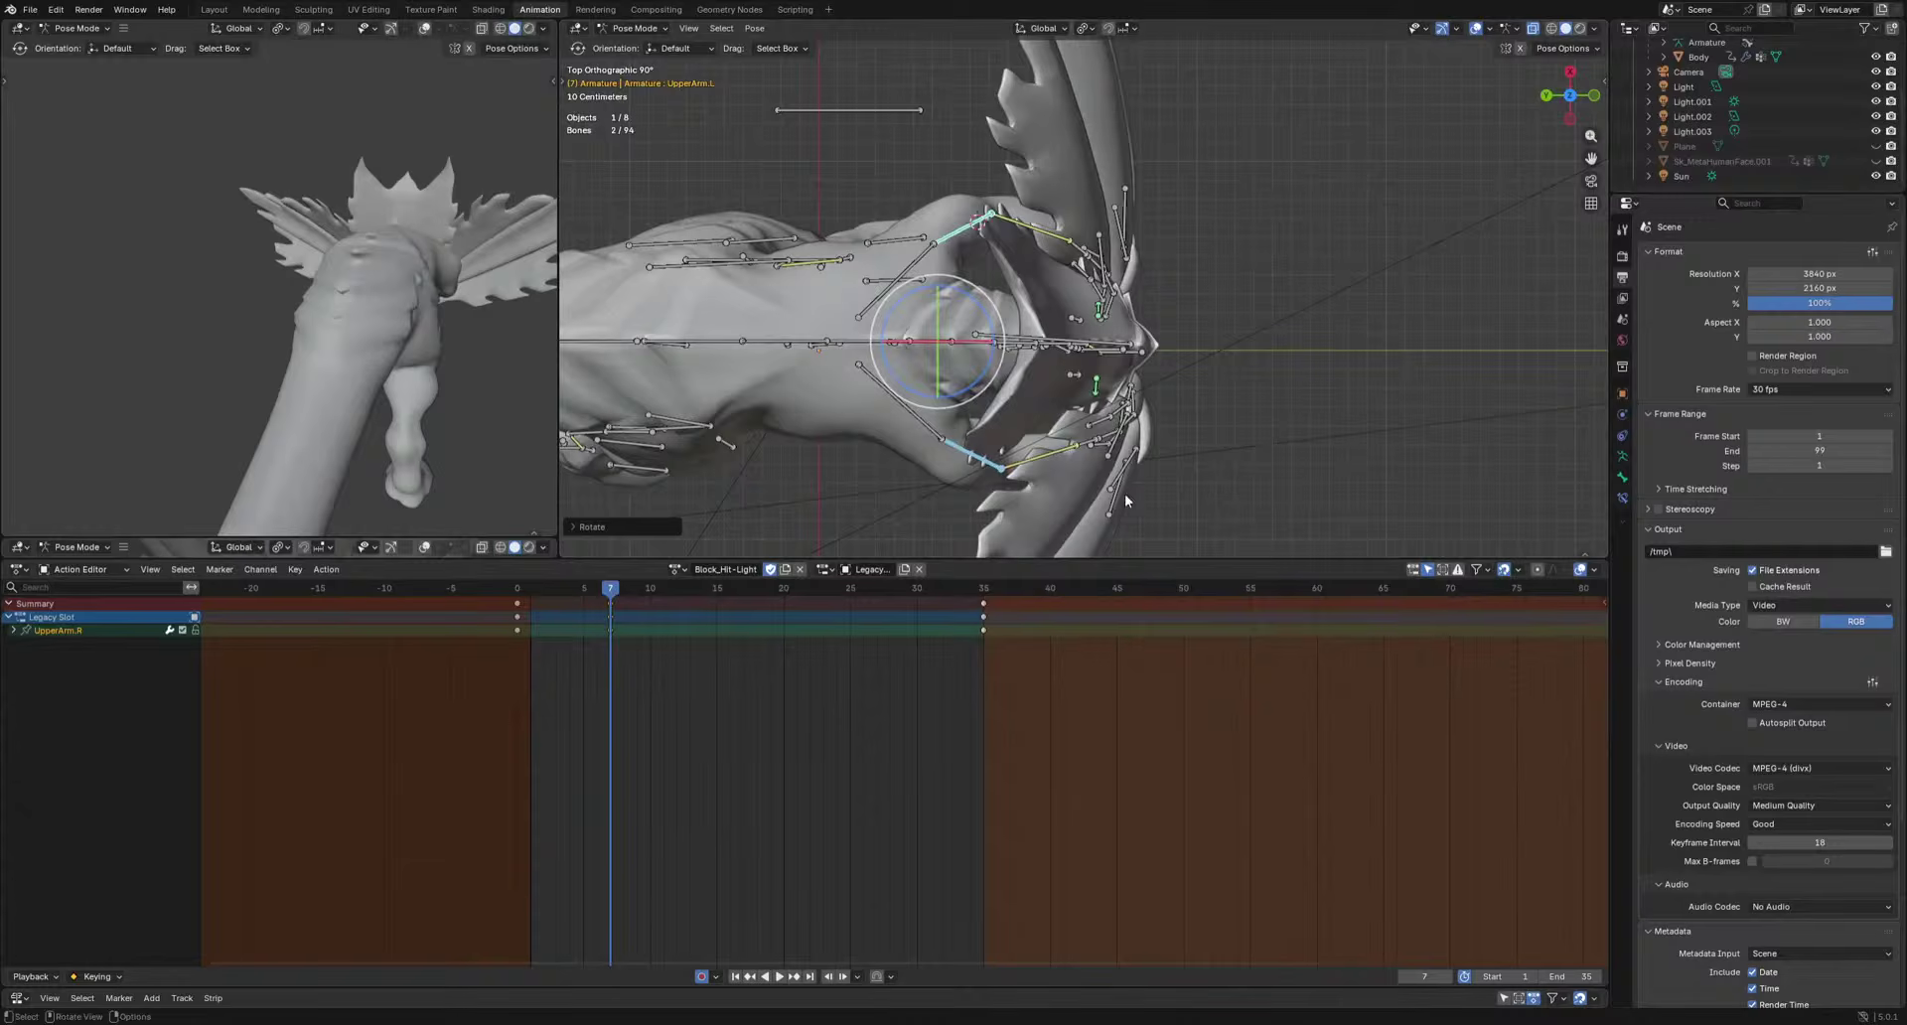
pyautogui.moveTo(1138, 460); pyautogui.dragTo(1172, 288, button='middle')
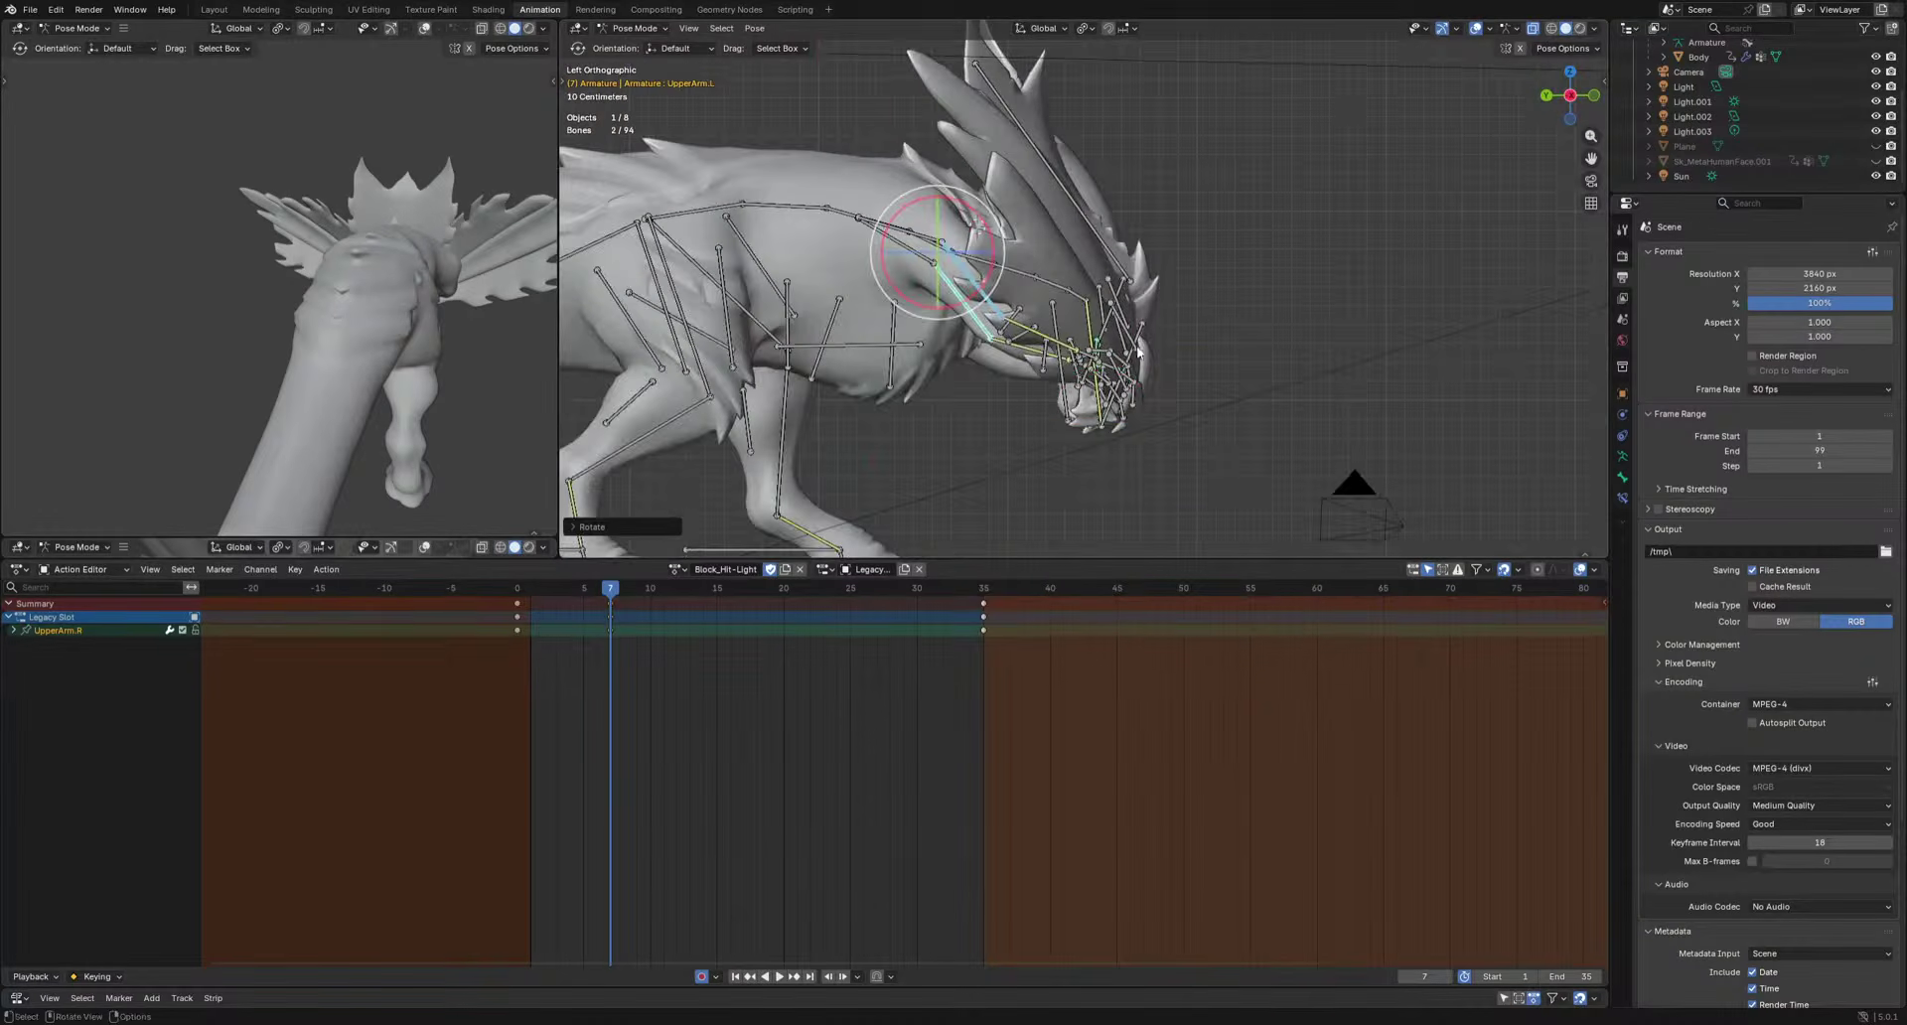
# Move the HeadIK bone back toward the body and rotate the Neck.001 bone at frame 7.
pyautogui.click(1141, 318)
pyautogui.press('g')
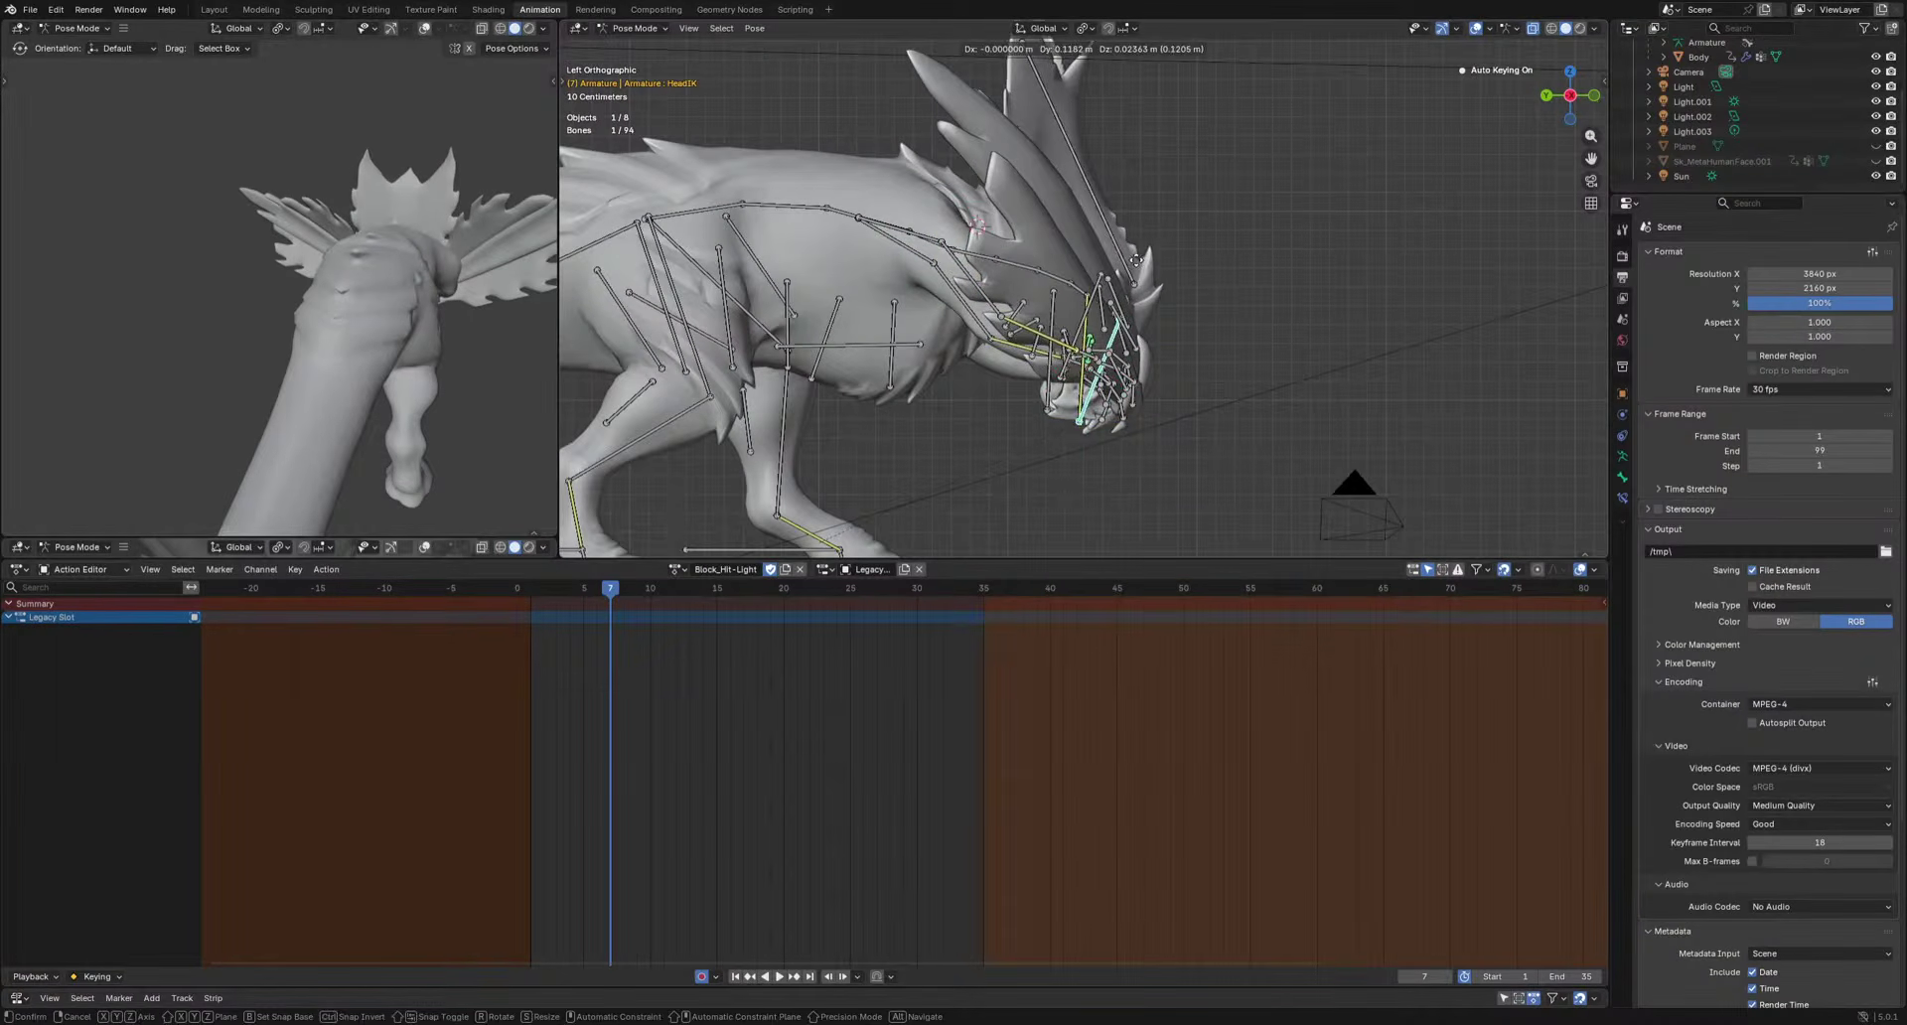
pyautogui.click(1141, 268)
pyautogui.click(1026, 277)
pyautogui.press('r')
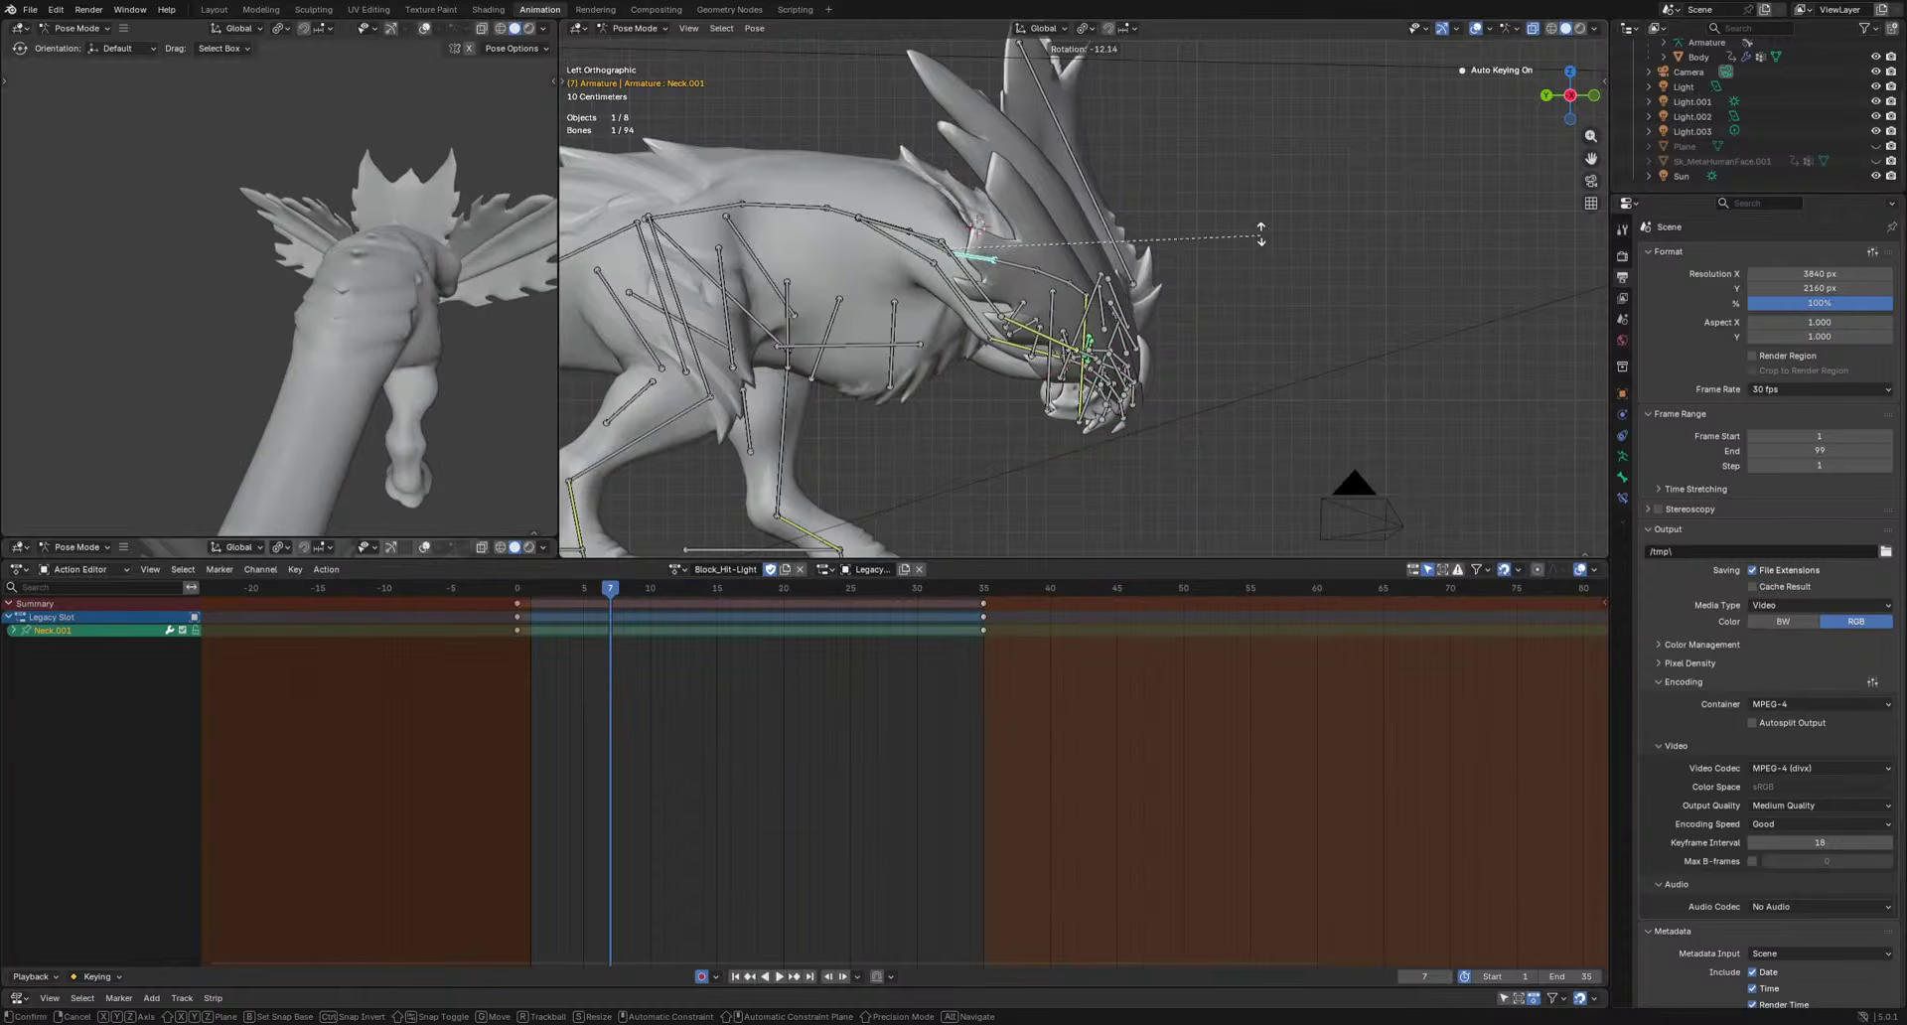
pyautogui.click(1100, 142)
pyautogui.click(949, 290)
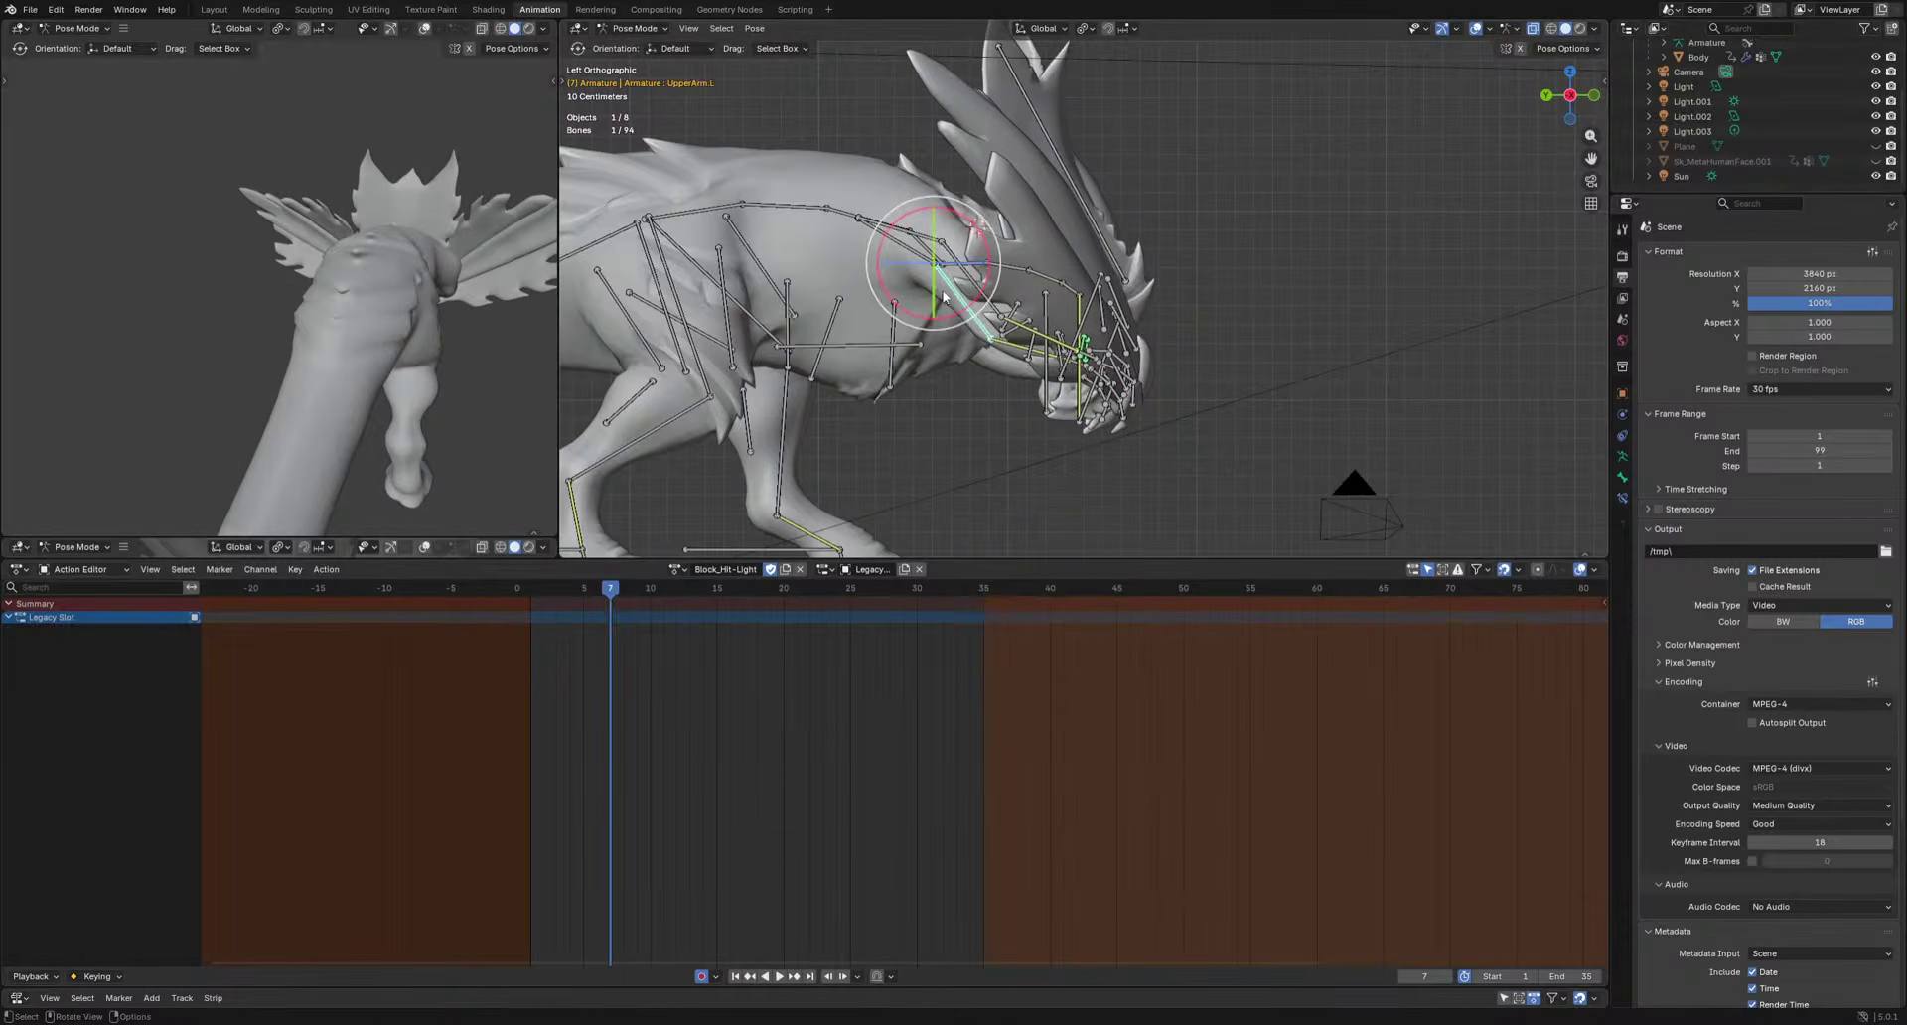
pyautogui.press('r')
pyautogui.click(1171, 353)
pyautogui.hotkey('ctrl', 'z')
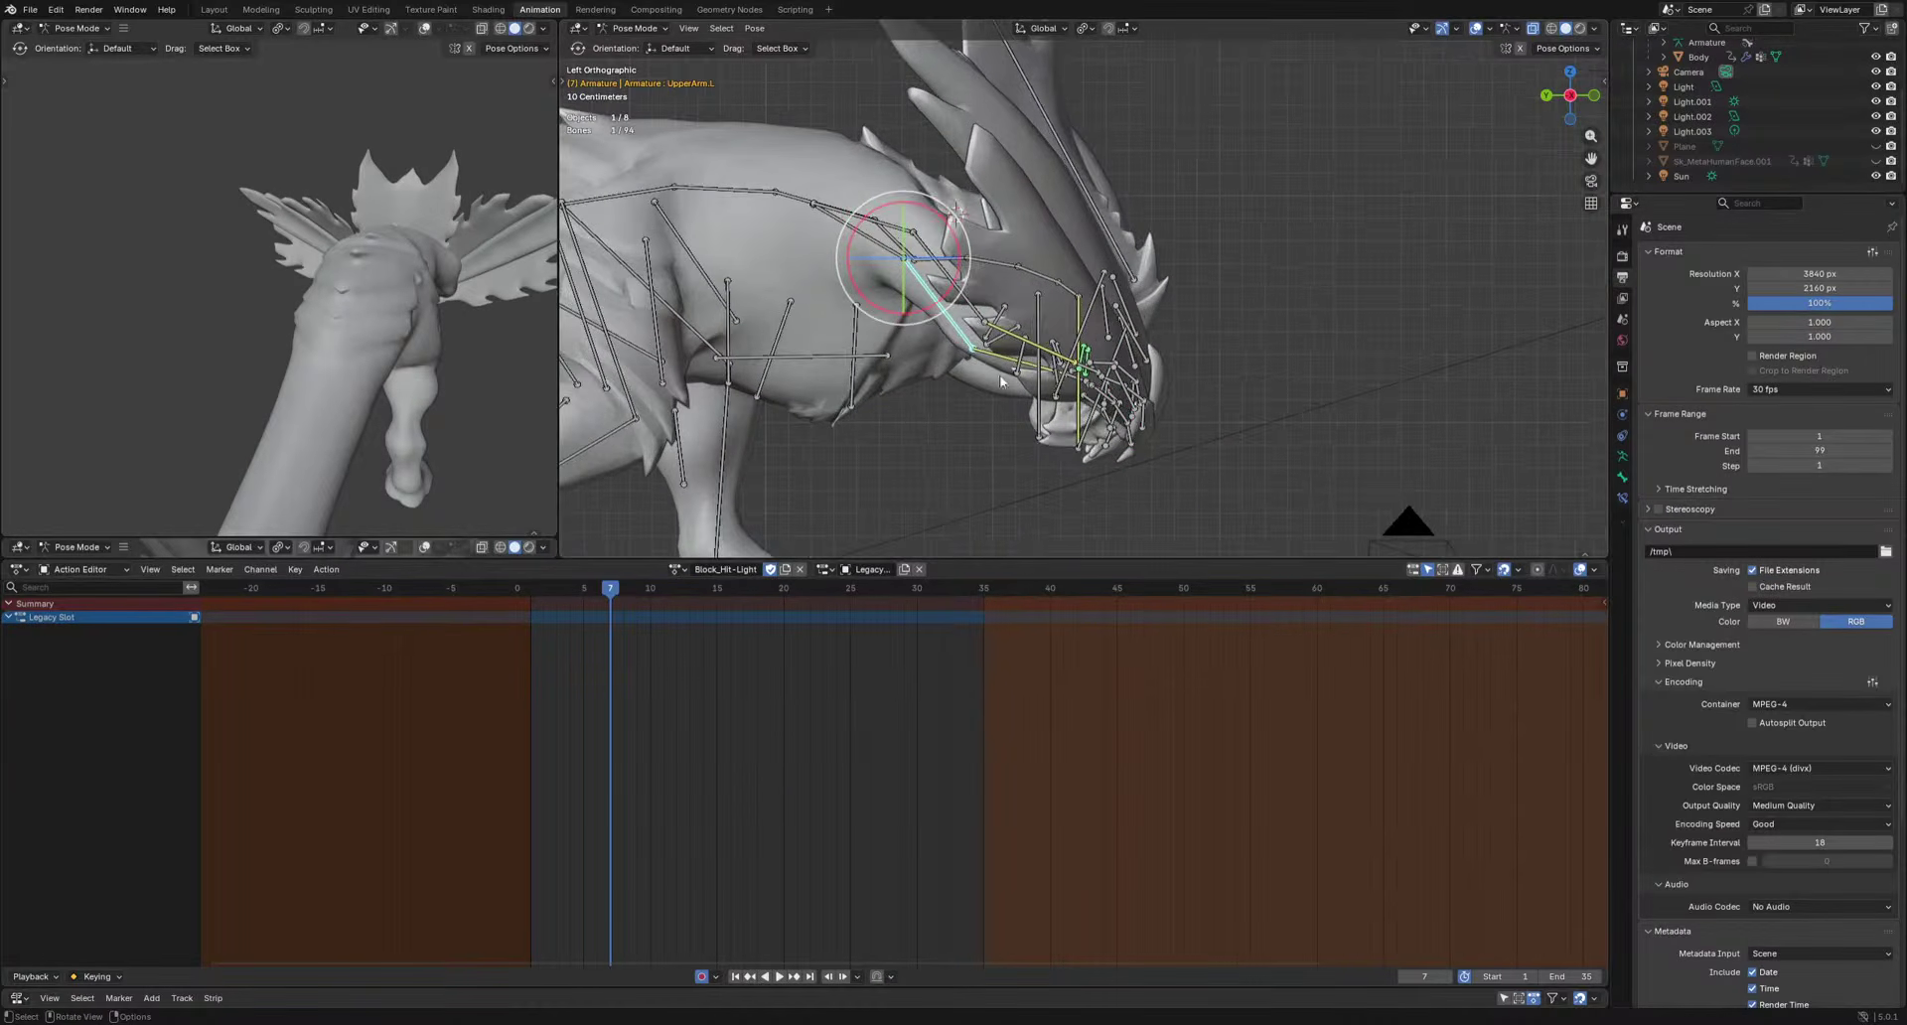
# Rotate the Shoulder.L bone at frame 7 from the opposite side view.
pyautogui.click(1038, 346)
pyautogui.moveTo(1178, 427); pyautogui.dragTo(1102, 377, button='middle')
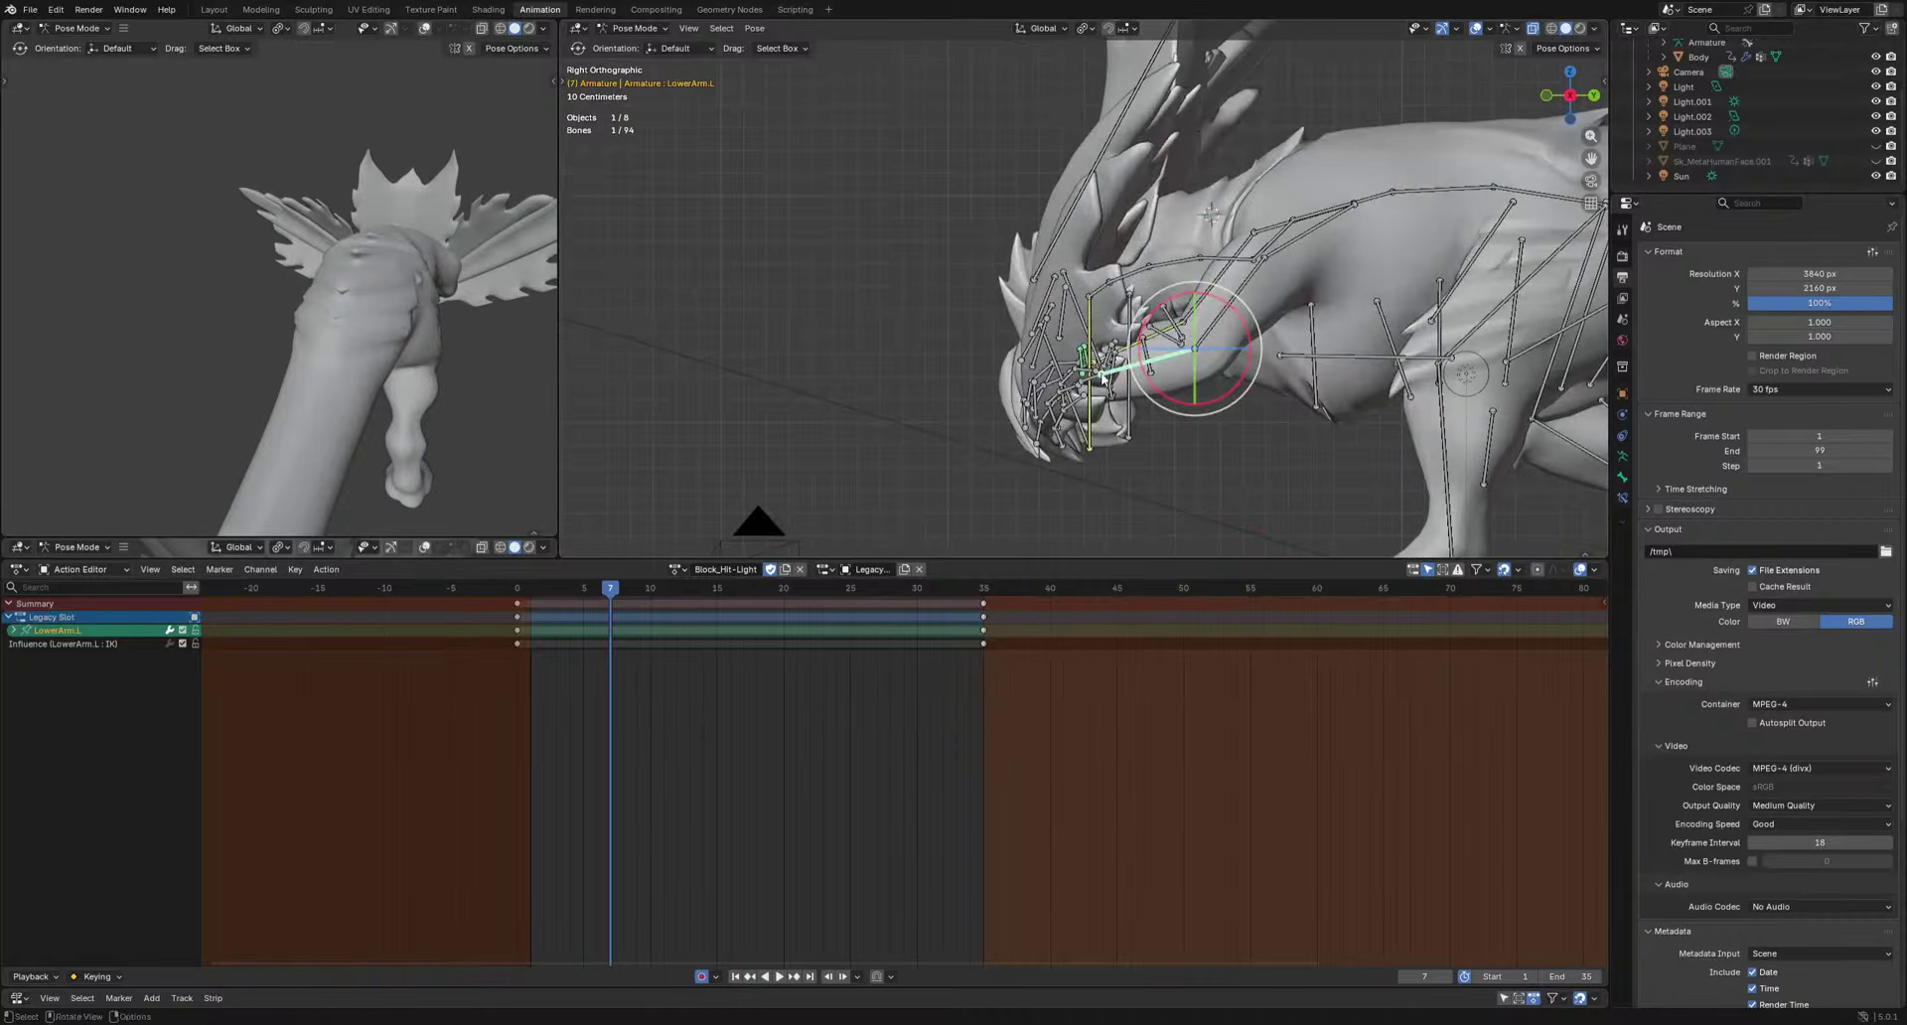
pyautogui.click(1291, 243)
pyautogui.press('r')
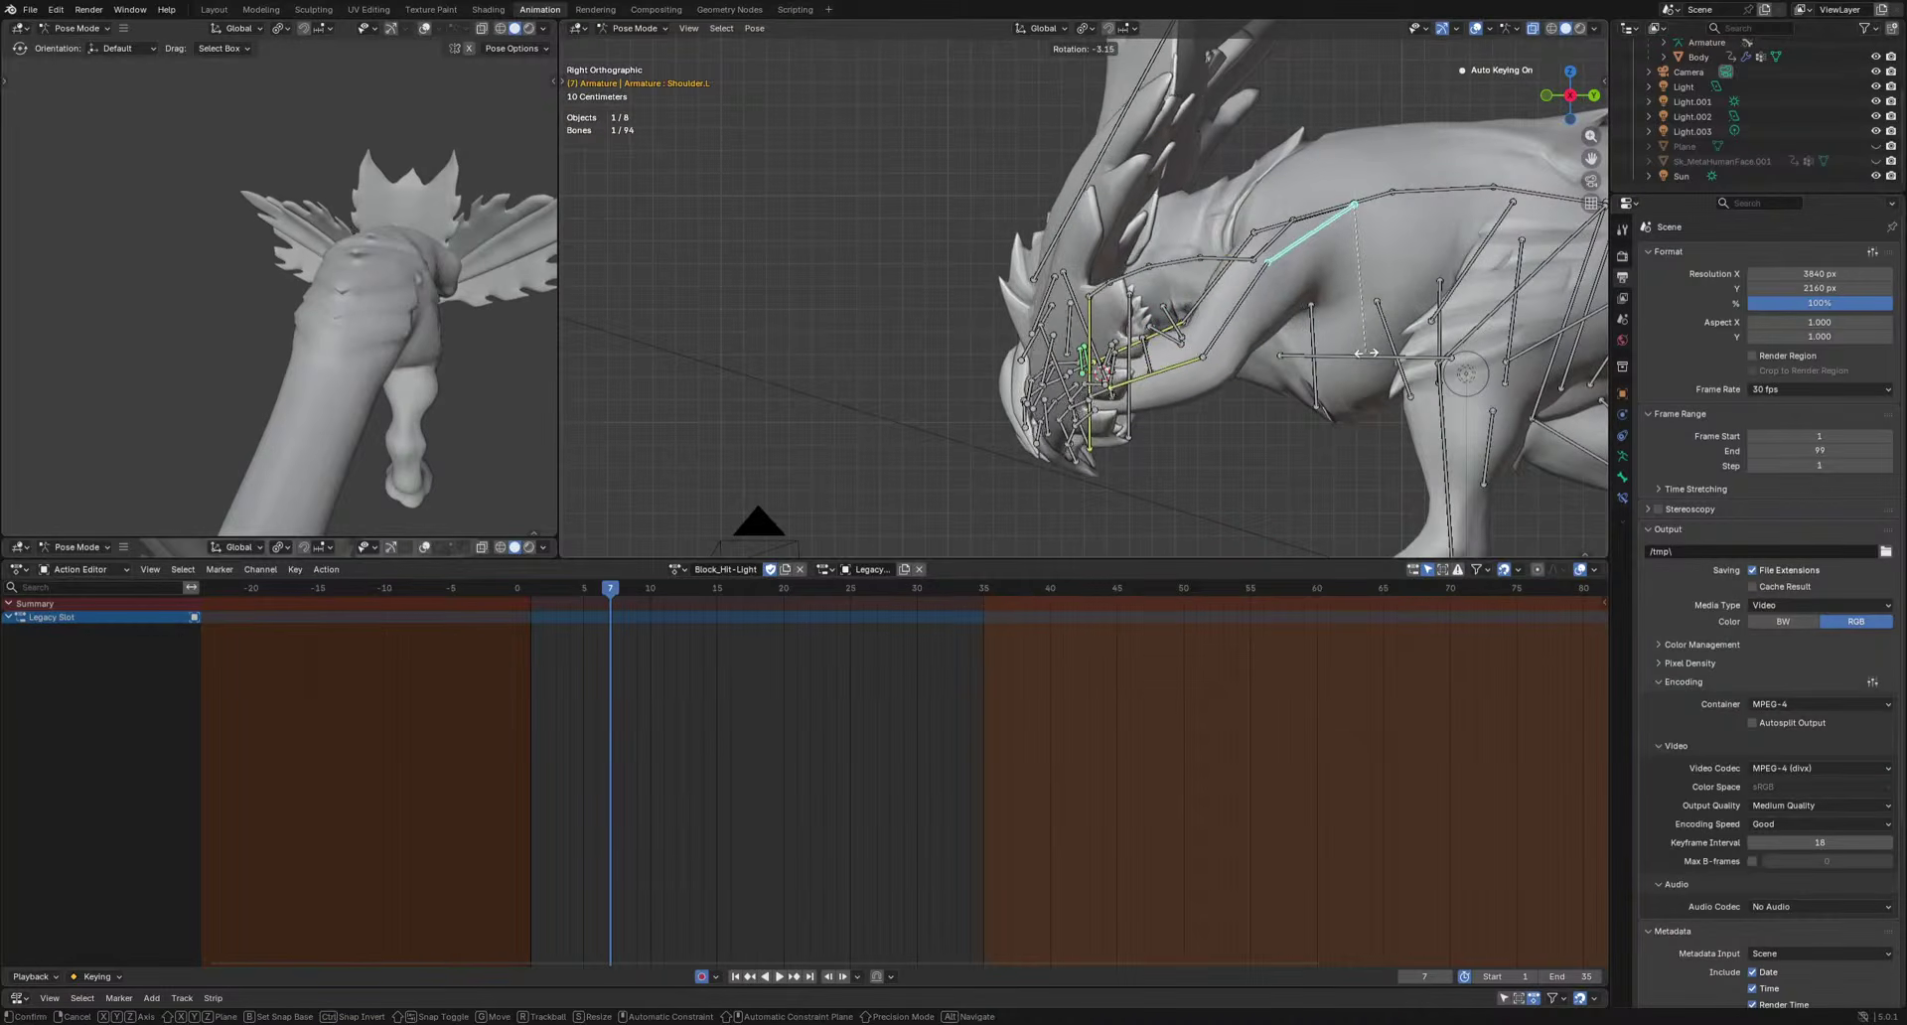
pyautogui.click(1169, 382)
# Rotate the LowerArm.L bone and adjust the rotation of UpperArm.L at frame 7.
pyautogui.click(1169, 383)
pyautogui.press('r')
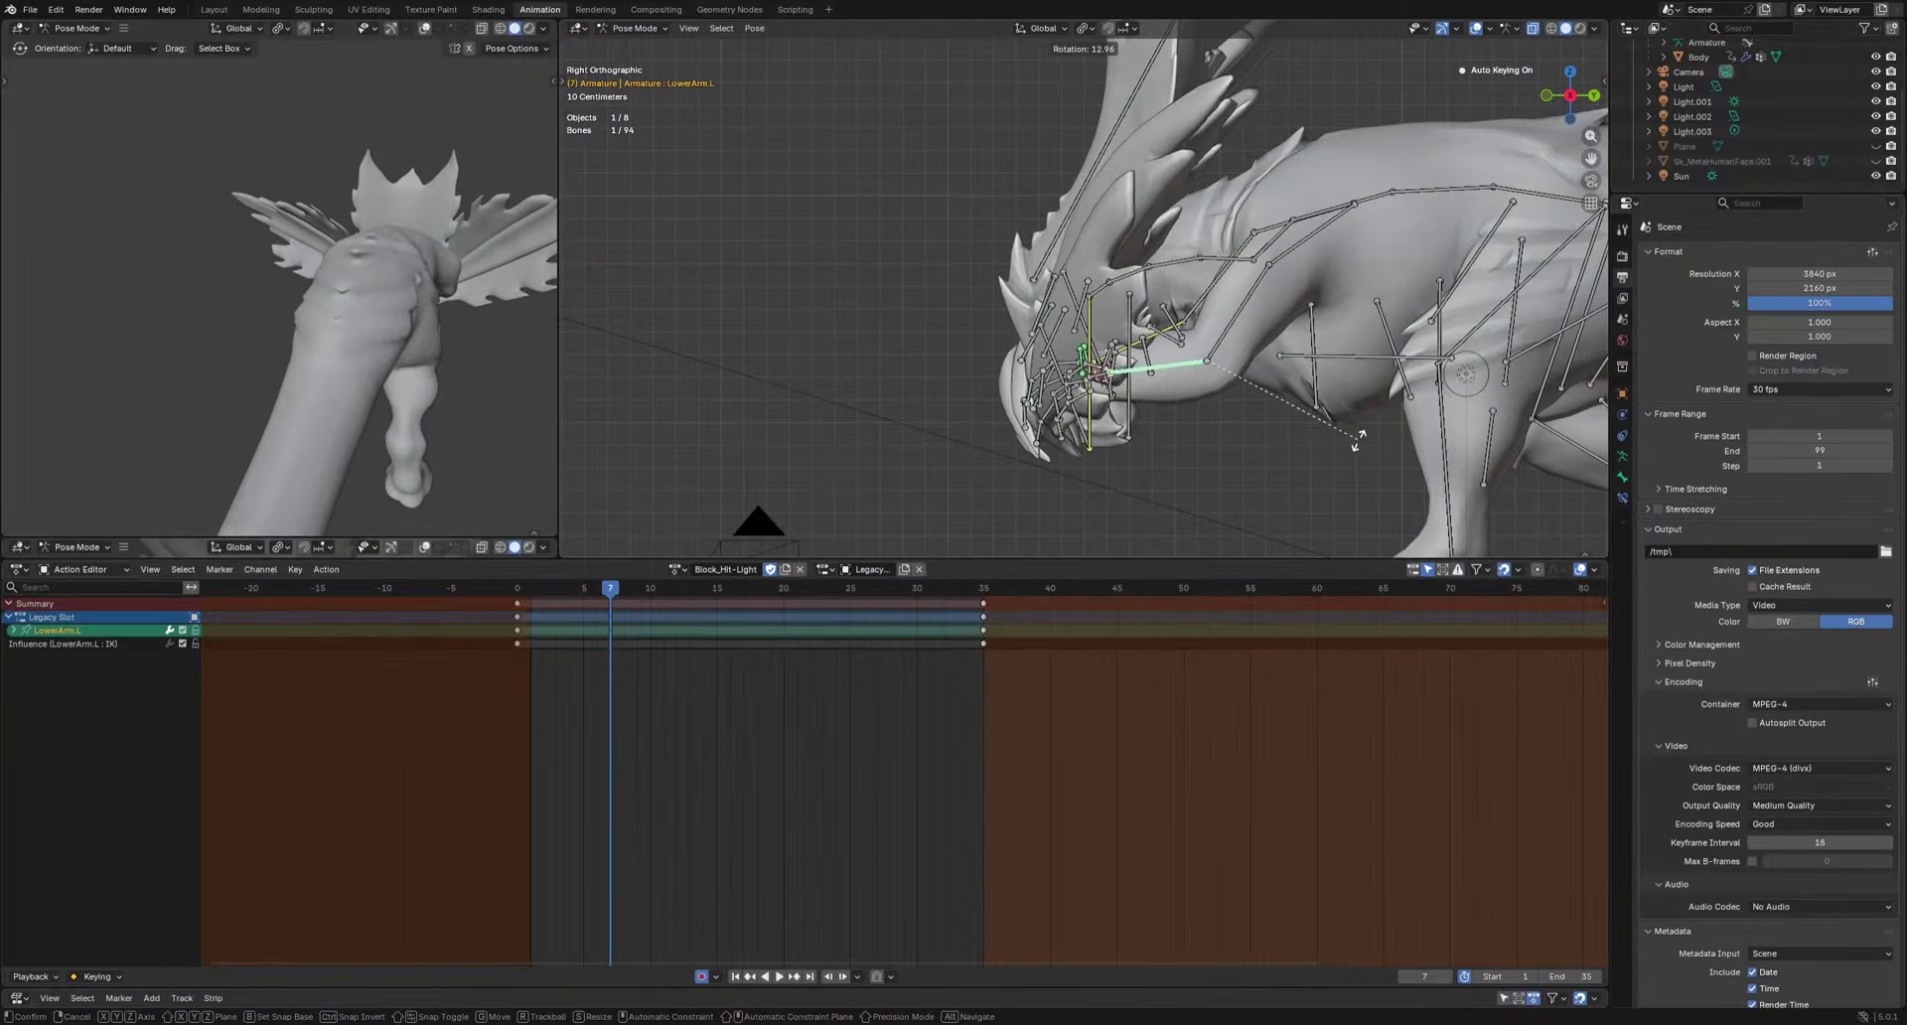
pyautogui.click(1166, 374)
pyautogui.click(1234, 331)
pyautogui.press('r')
pyautogui.click(1435, 385)
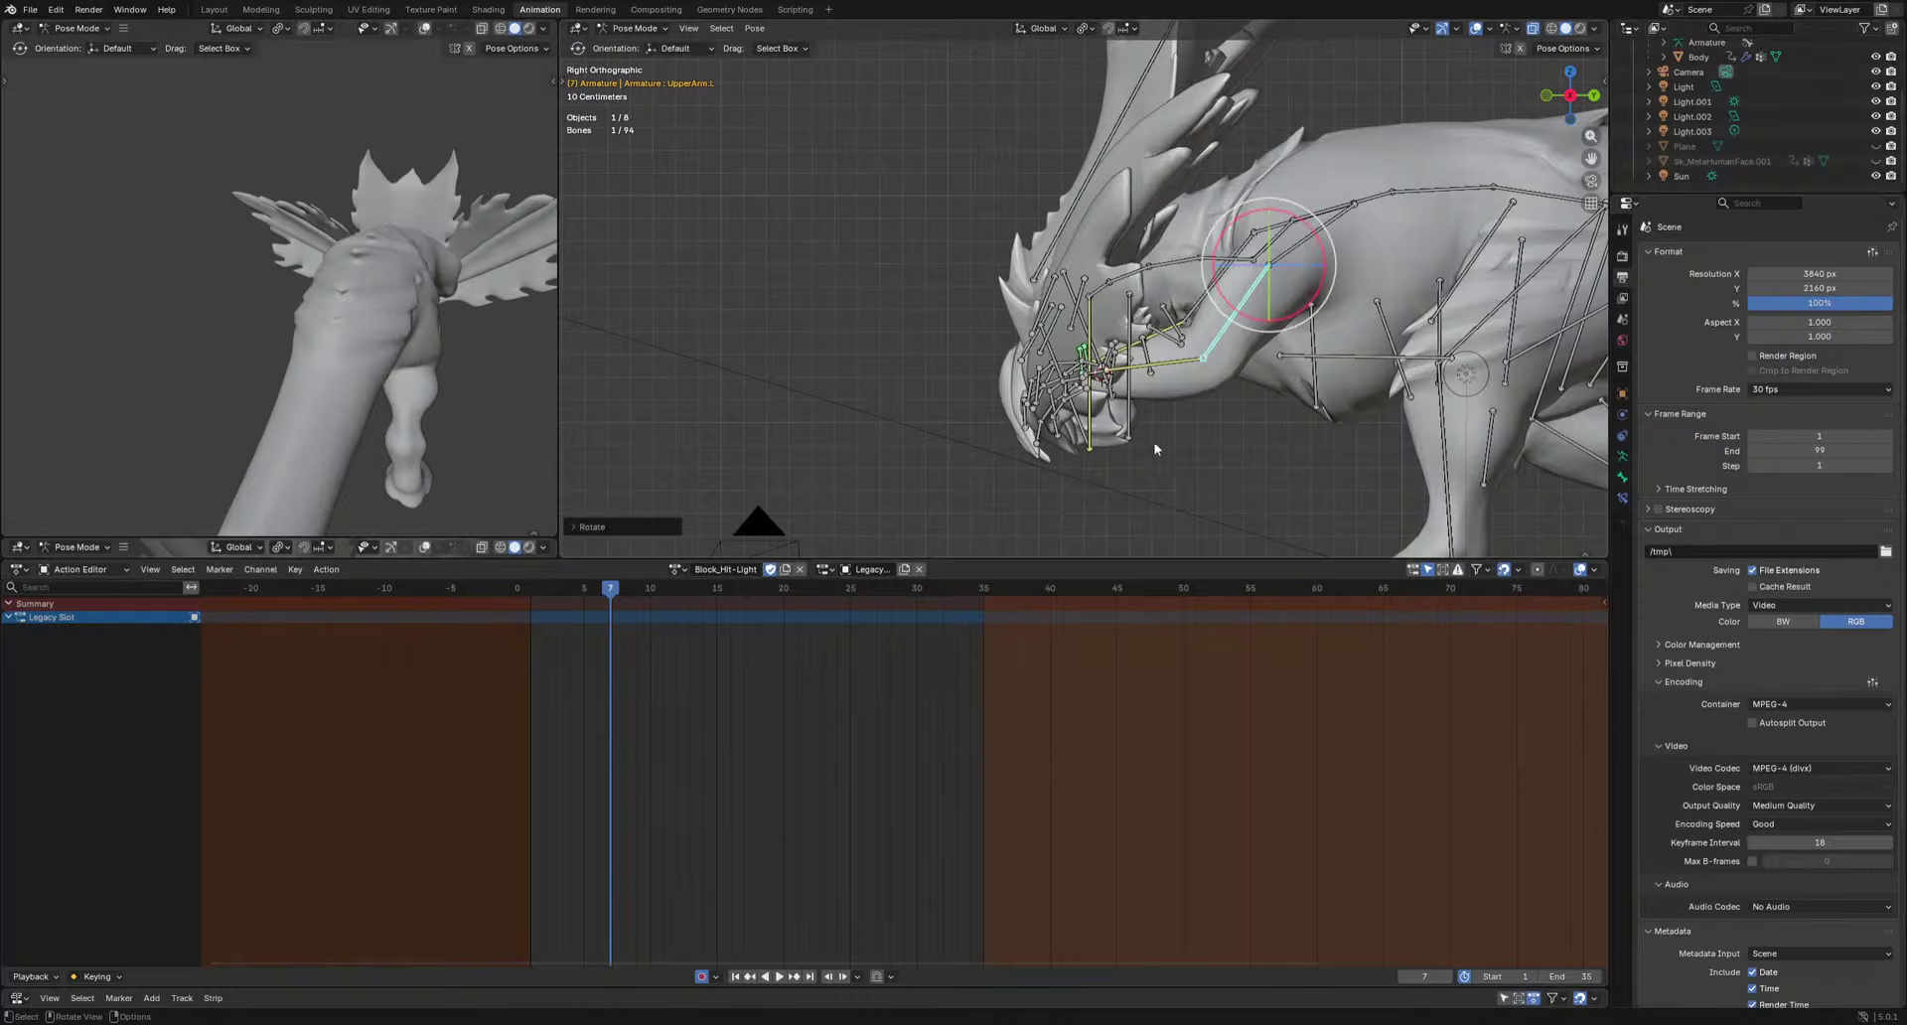
# Rotate the LowerArm.R bone at frame 15 after comparing its pose across the earlier frames.
pyautogui.moveTo(1433, 387); pyautogui.dragTo(1008, 380, button='middle')
pyautogui.moveTo(1096, 424); pyautogui.dragTo(1097, 492, button='middle')
pyautogui.click(985, 449)
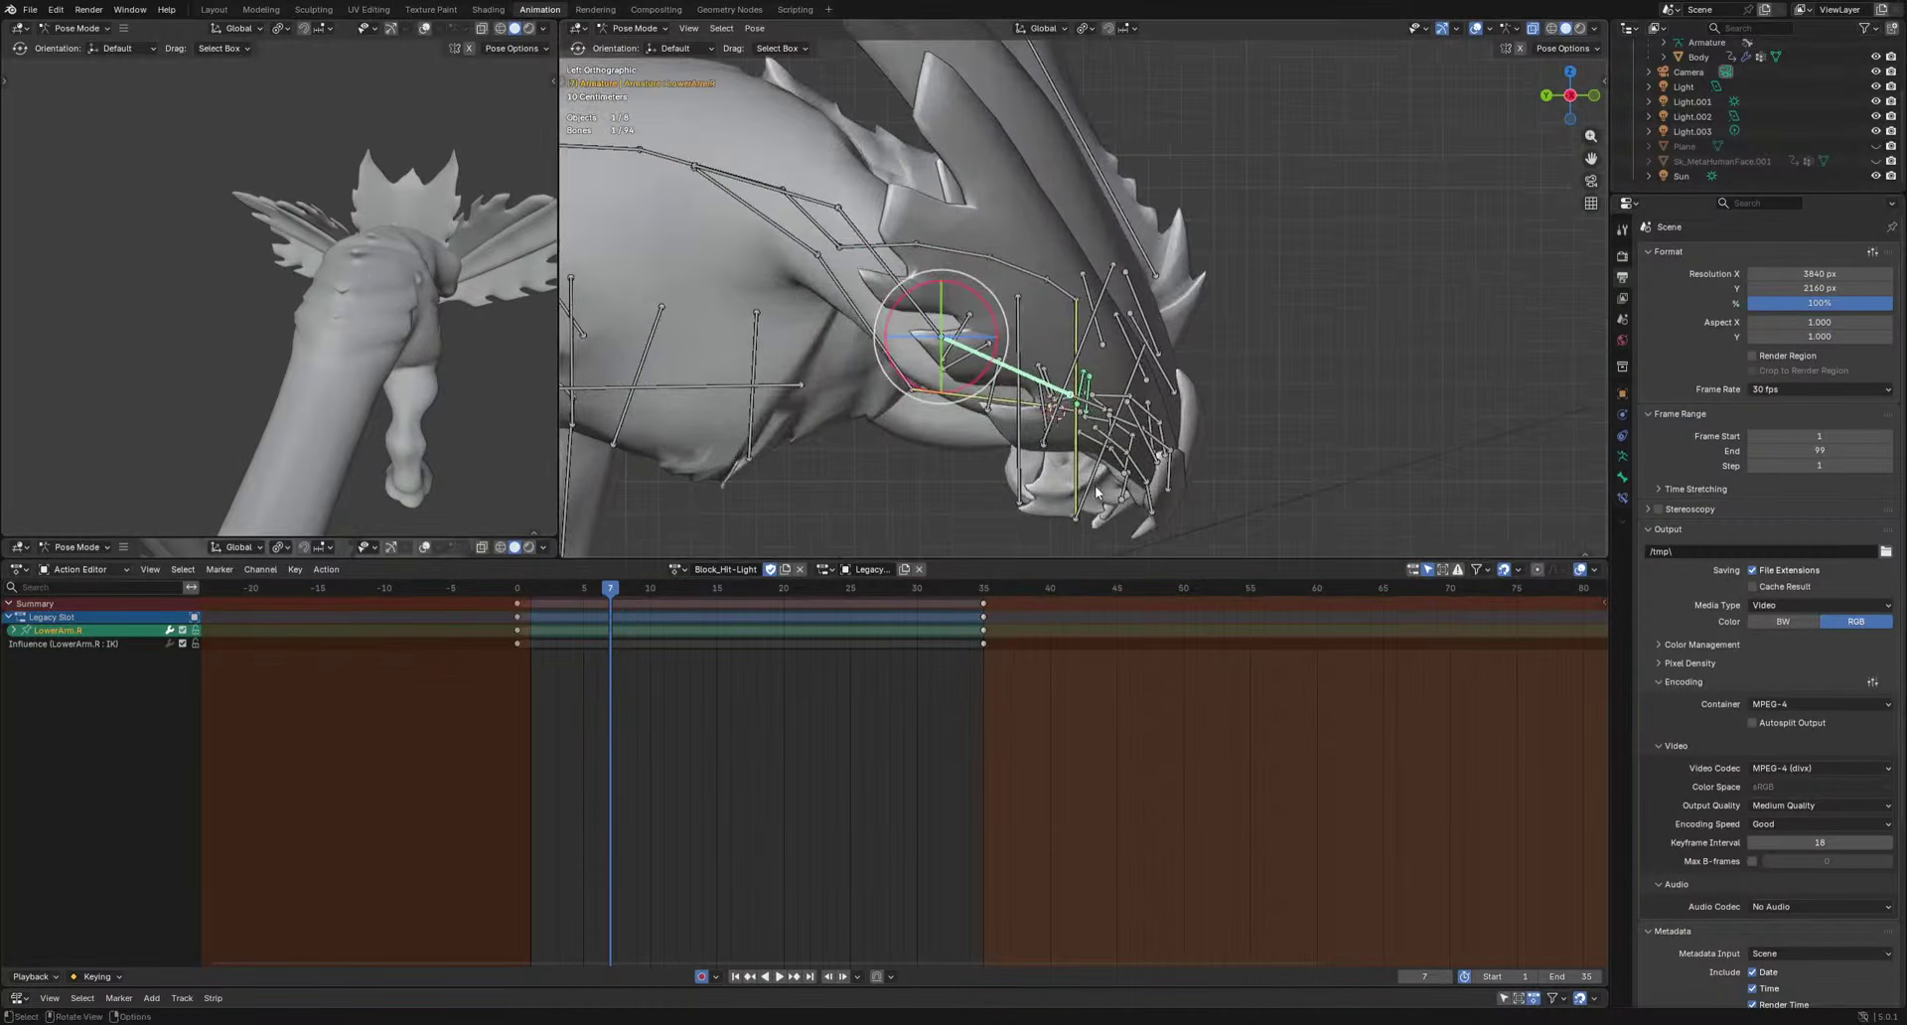
pyautogui.moveTo(540, 592); pyautogui.dragTo(465, 600)
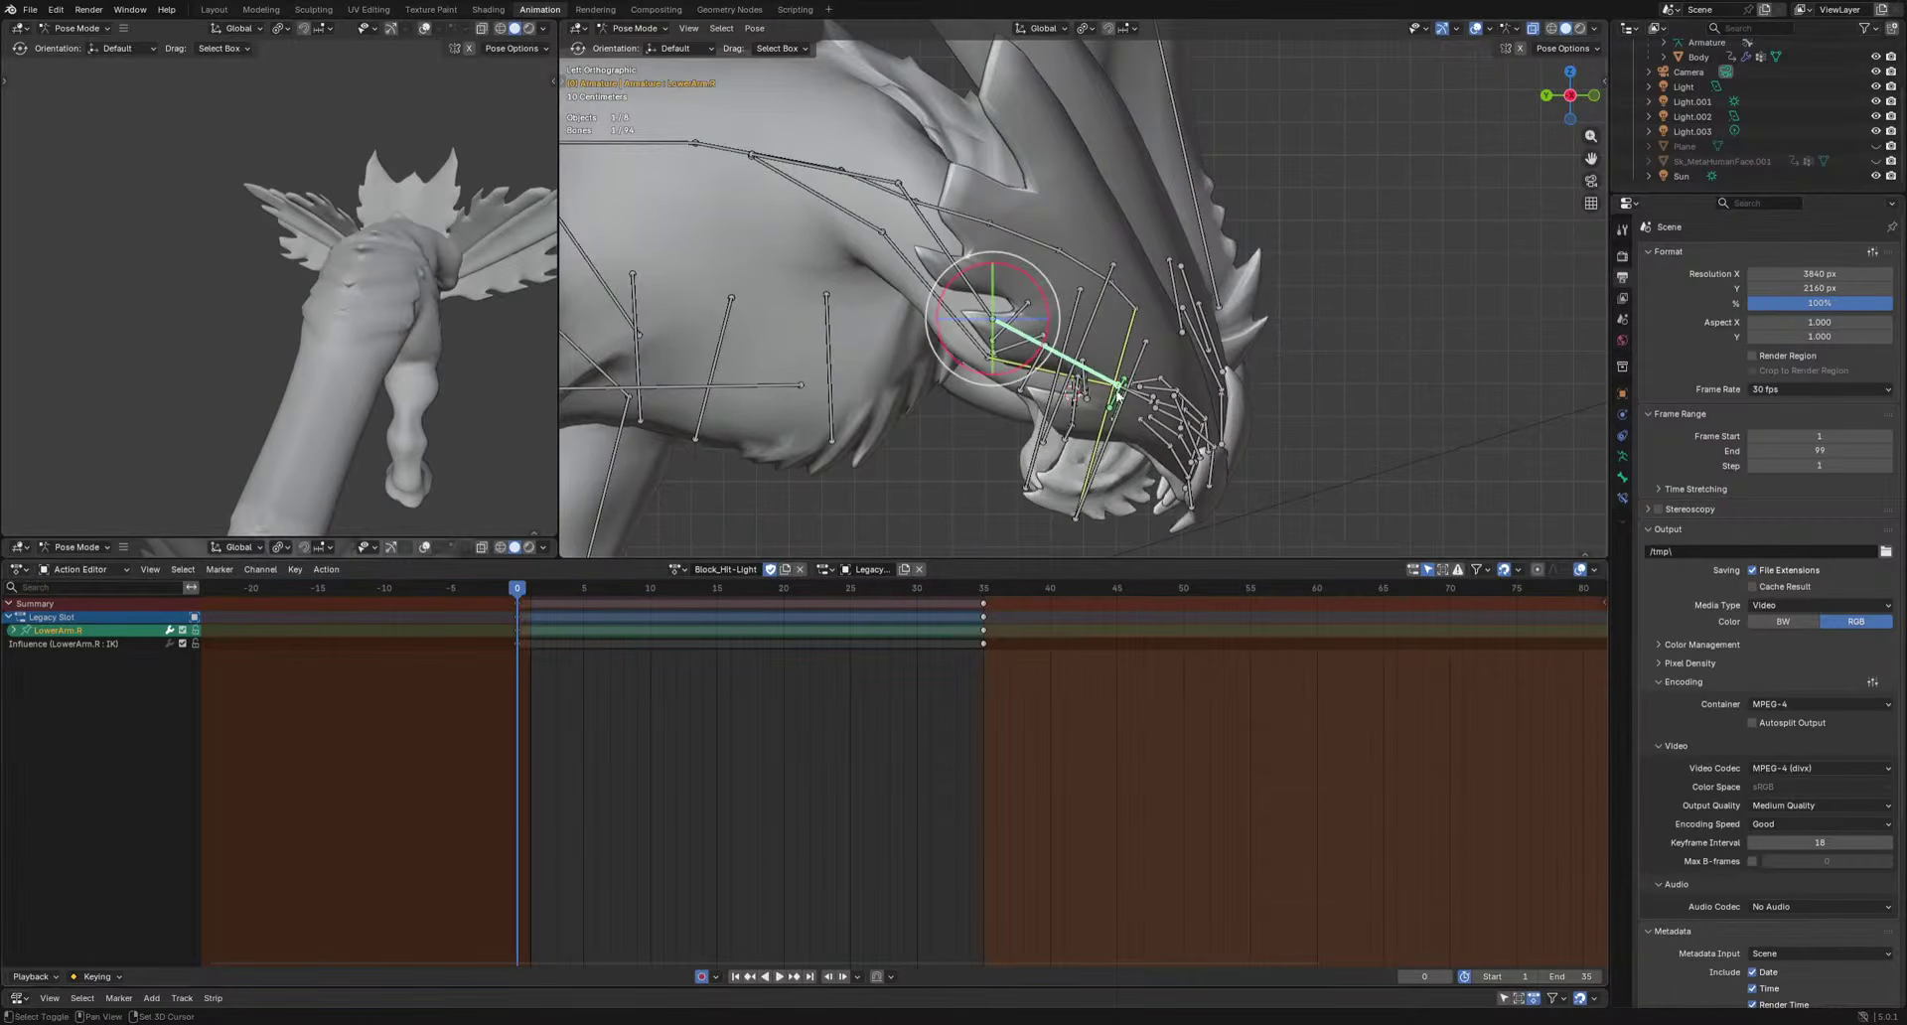
pyautogui.moveTo(753, 590); pyautogui.dragTo(716, 589)
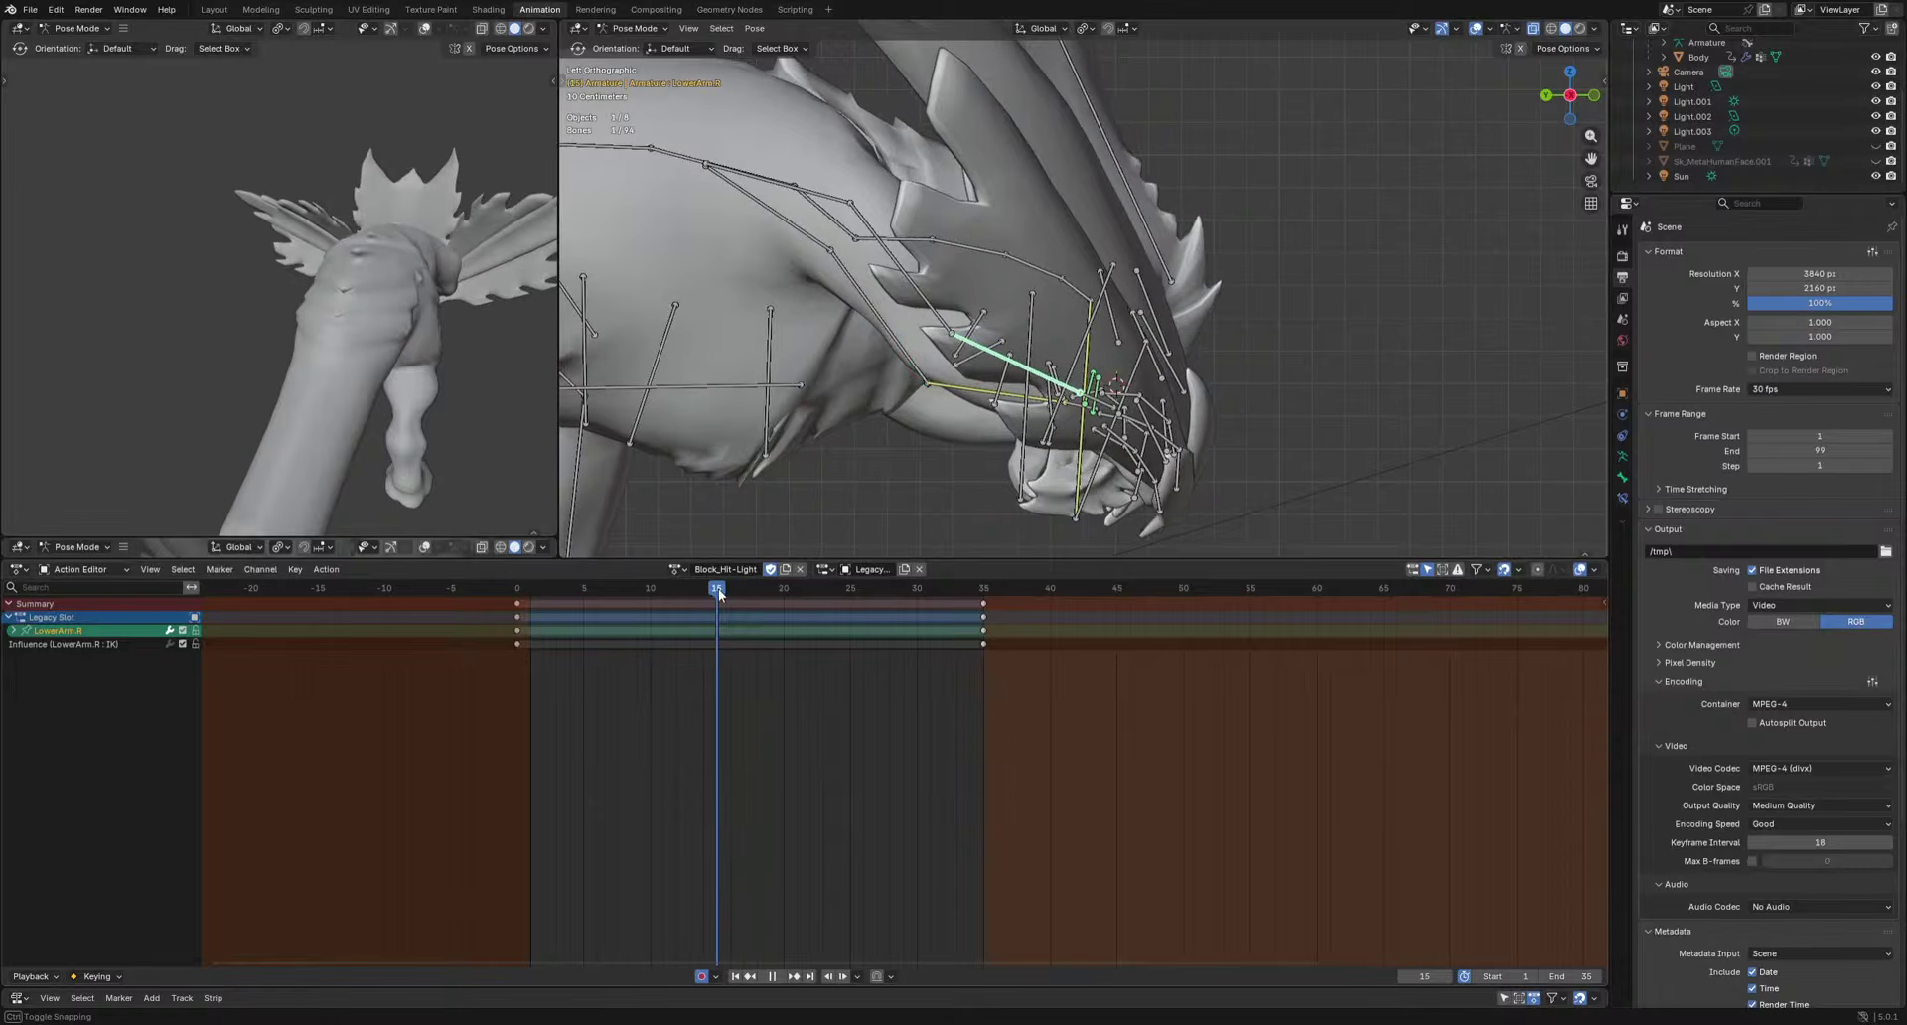
pyautogui.press('r')
pyautogui.click(1242, 413)
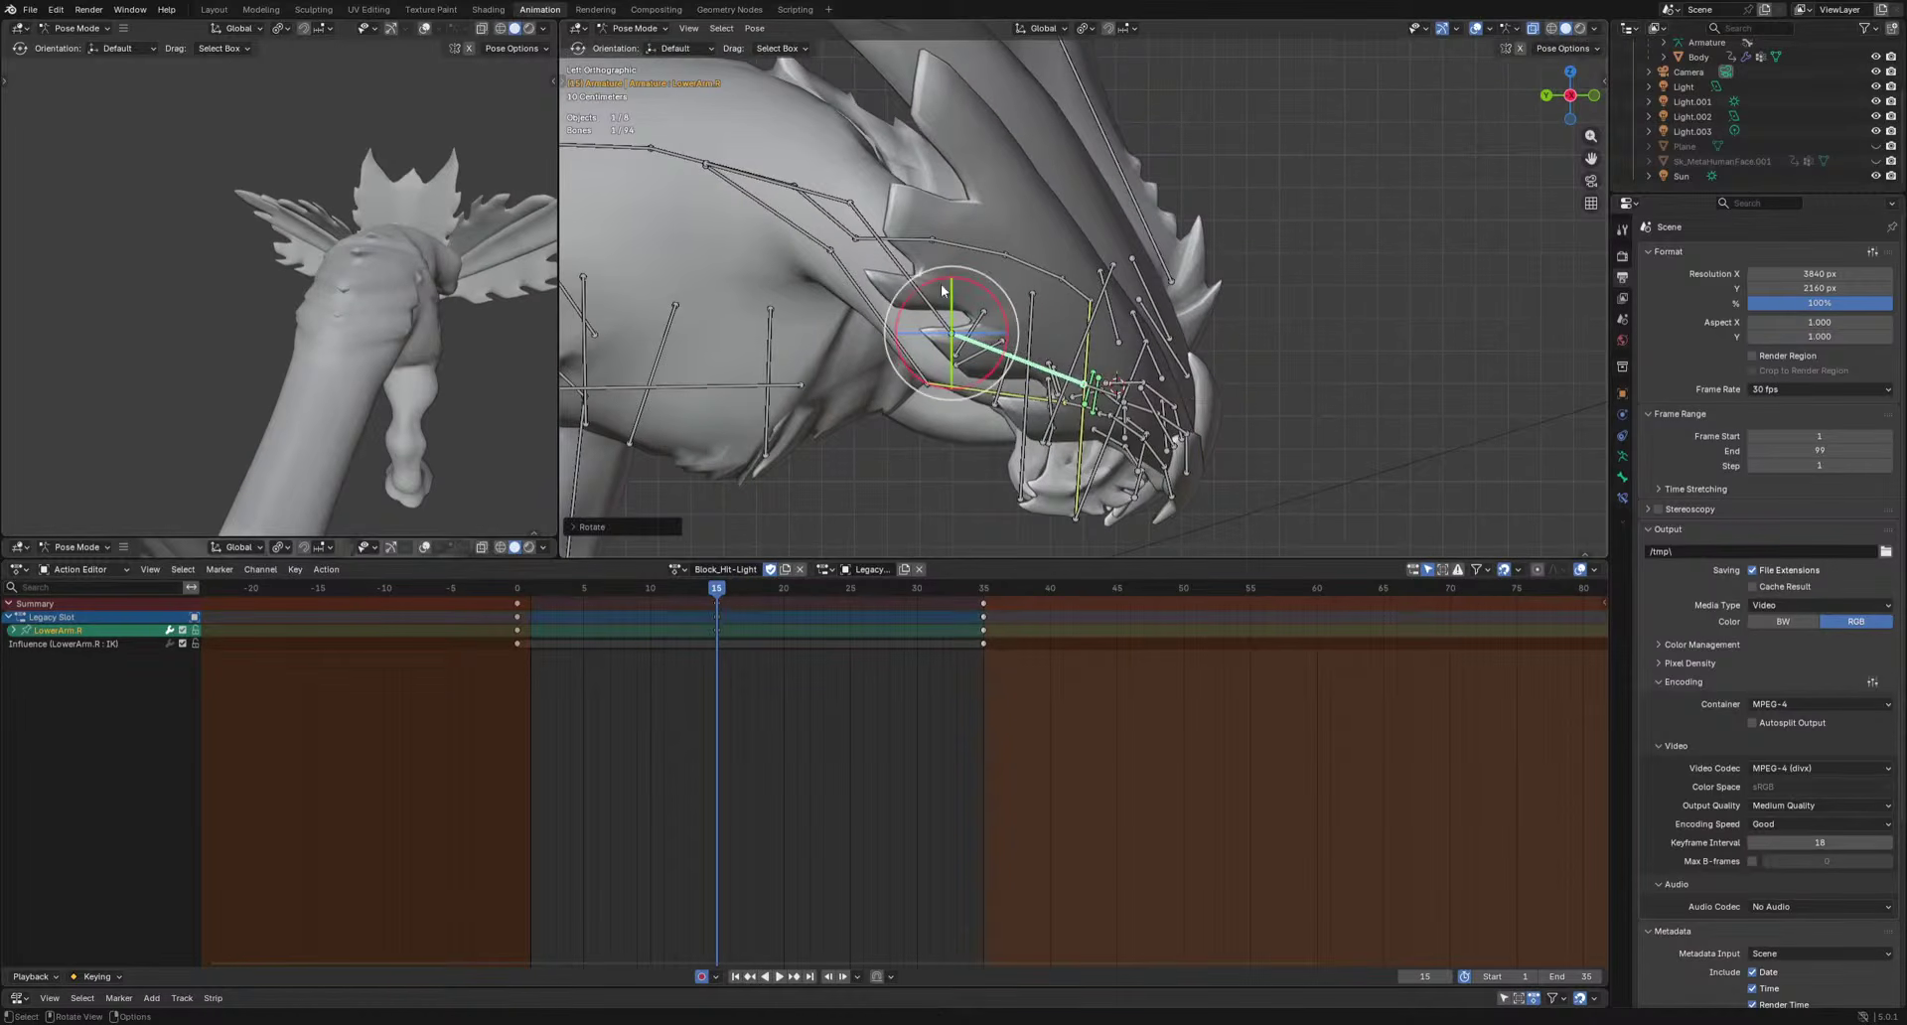
# Rotate the Shoulder.R bone slightly at frame 15.
pyautogui.click(815, 206)
pyautogui.press('r')
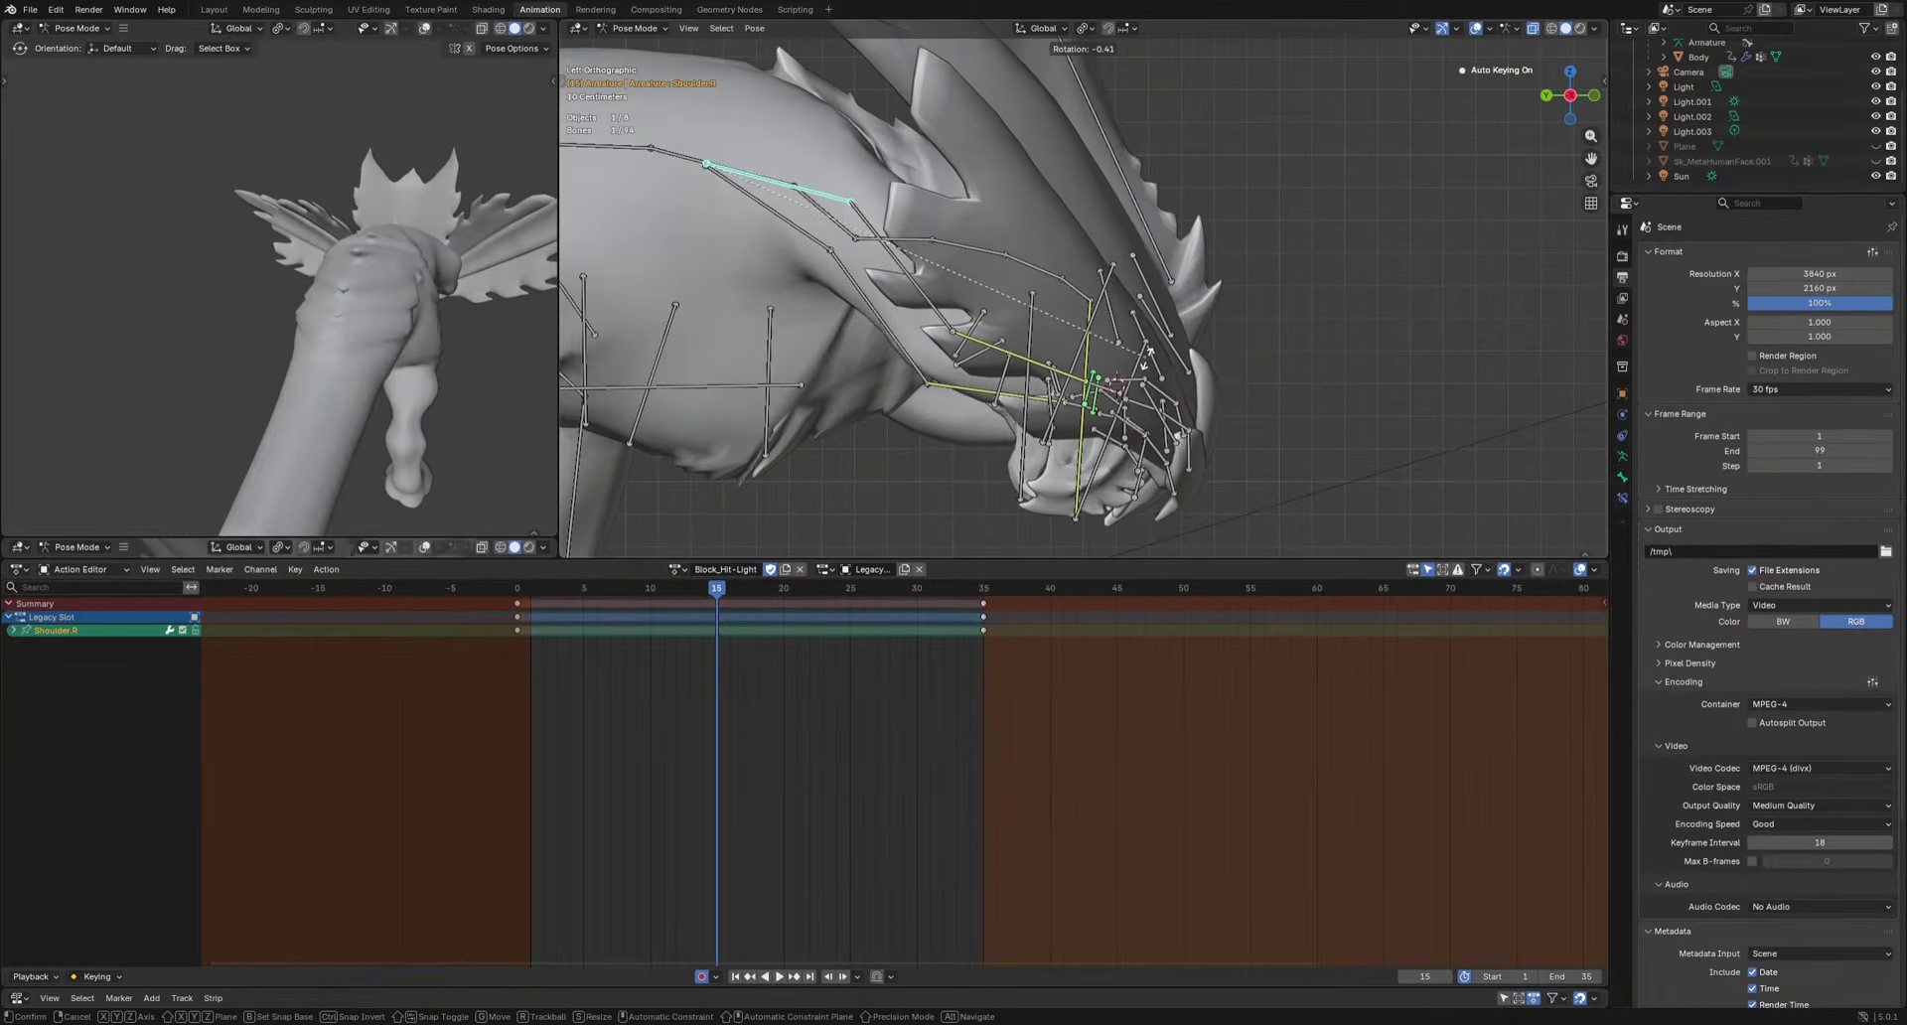
pyautogui.click(1149, 357)
# Rotate the Hand.R bone at frame 15, refine it with trackball rotation, and preview the hit motion from the front.
pyautogui.click(1107, 385)
pyautogui.press('r')
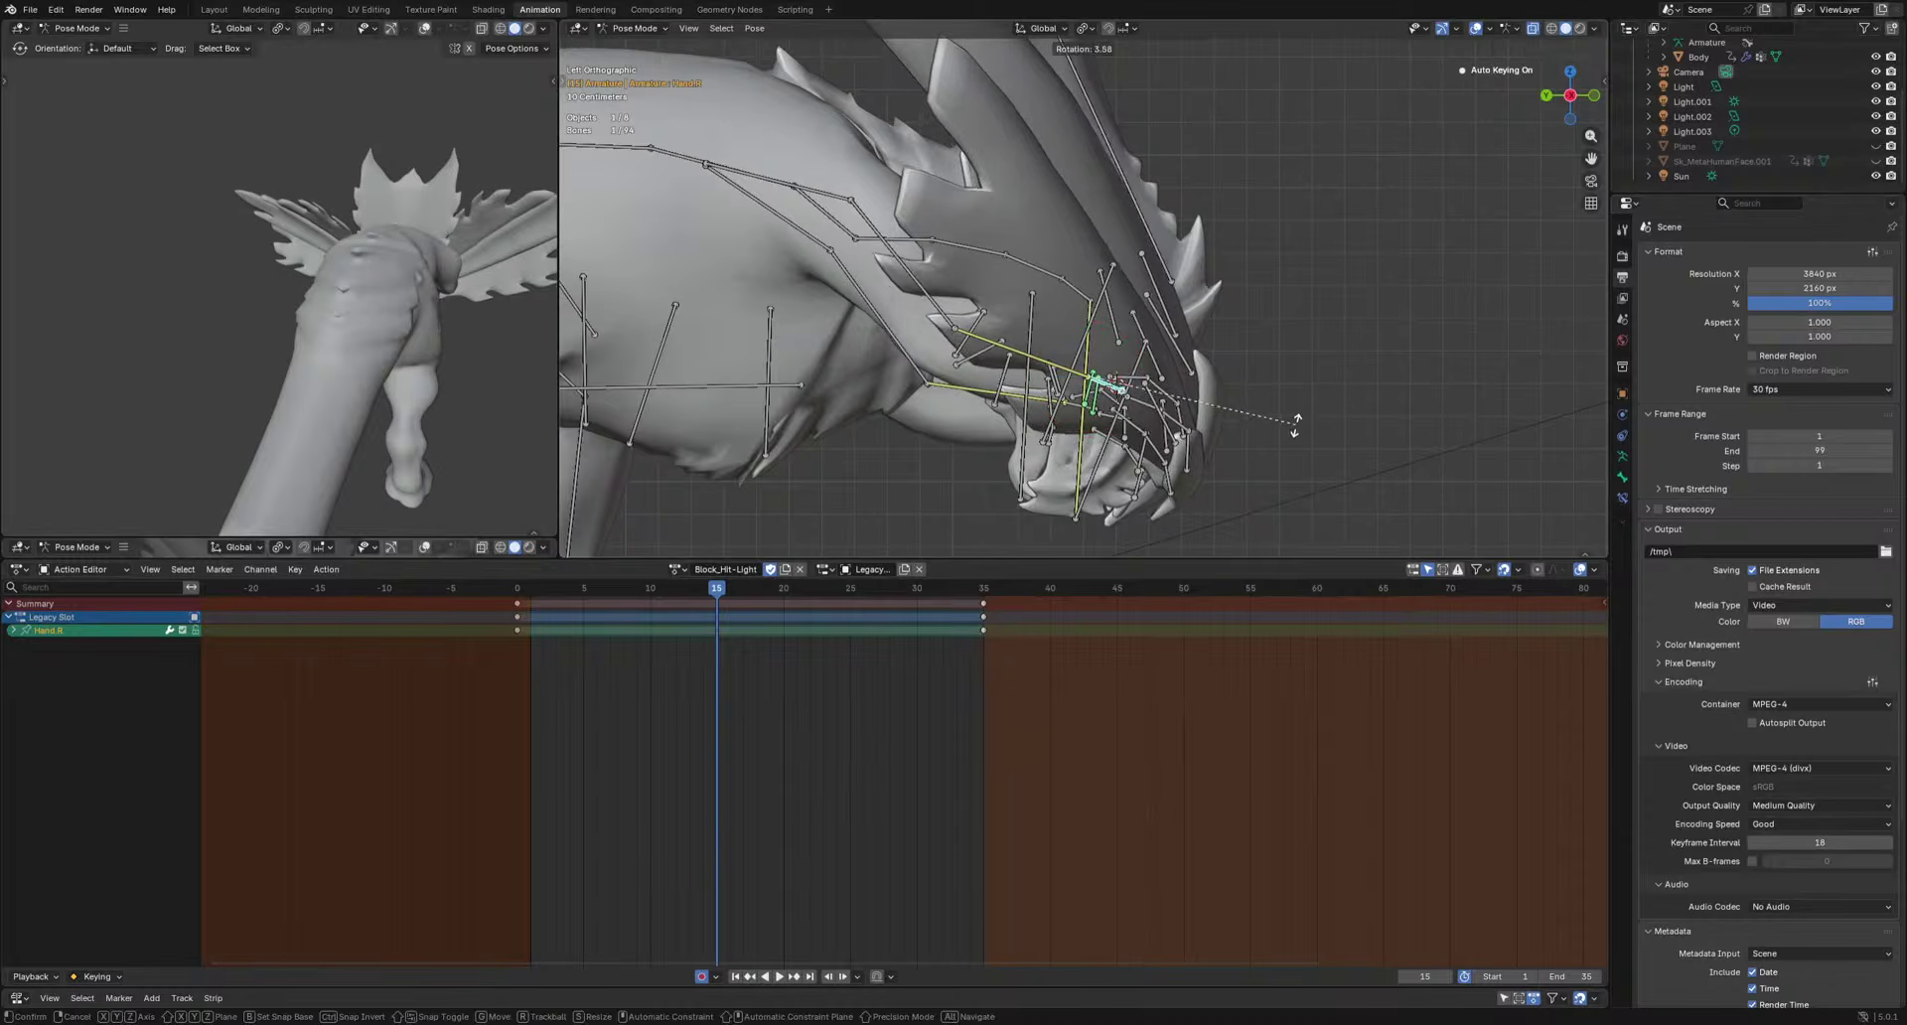
pyautogui.click(1296, 426)
pyautogui.press('r')
pyautogui.press('r')
pyautogui.click(1299, 426)
pyautogui.press('space')
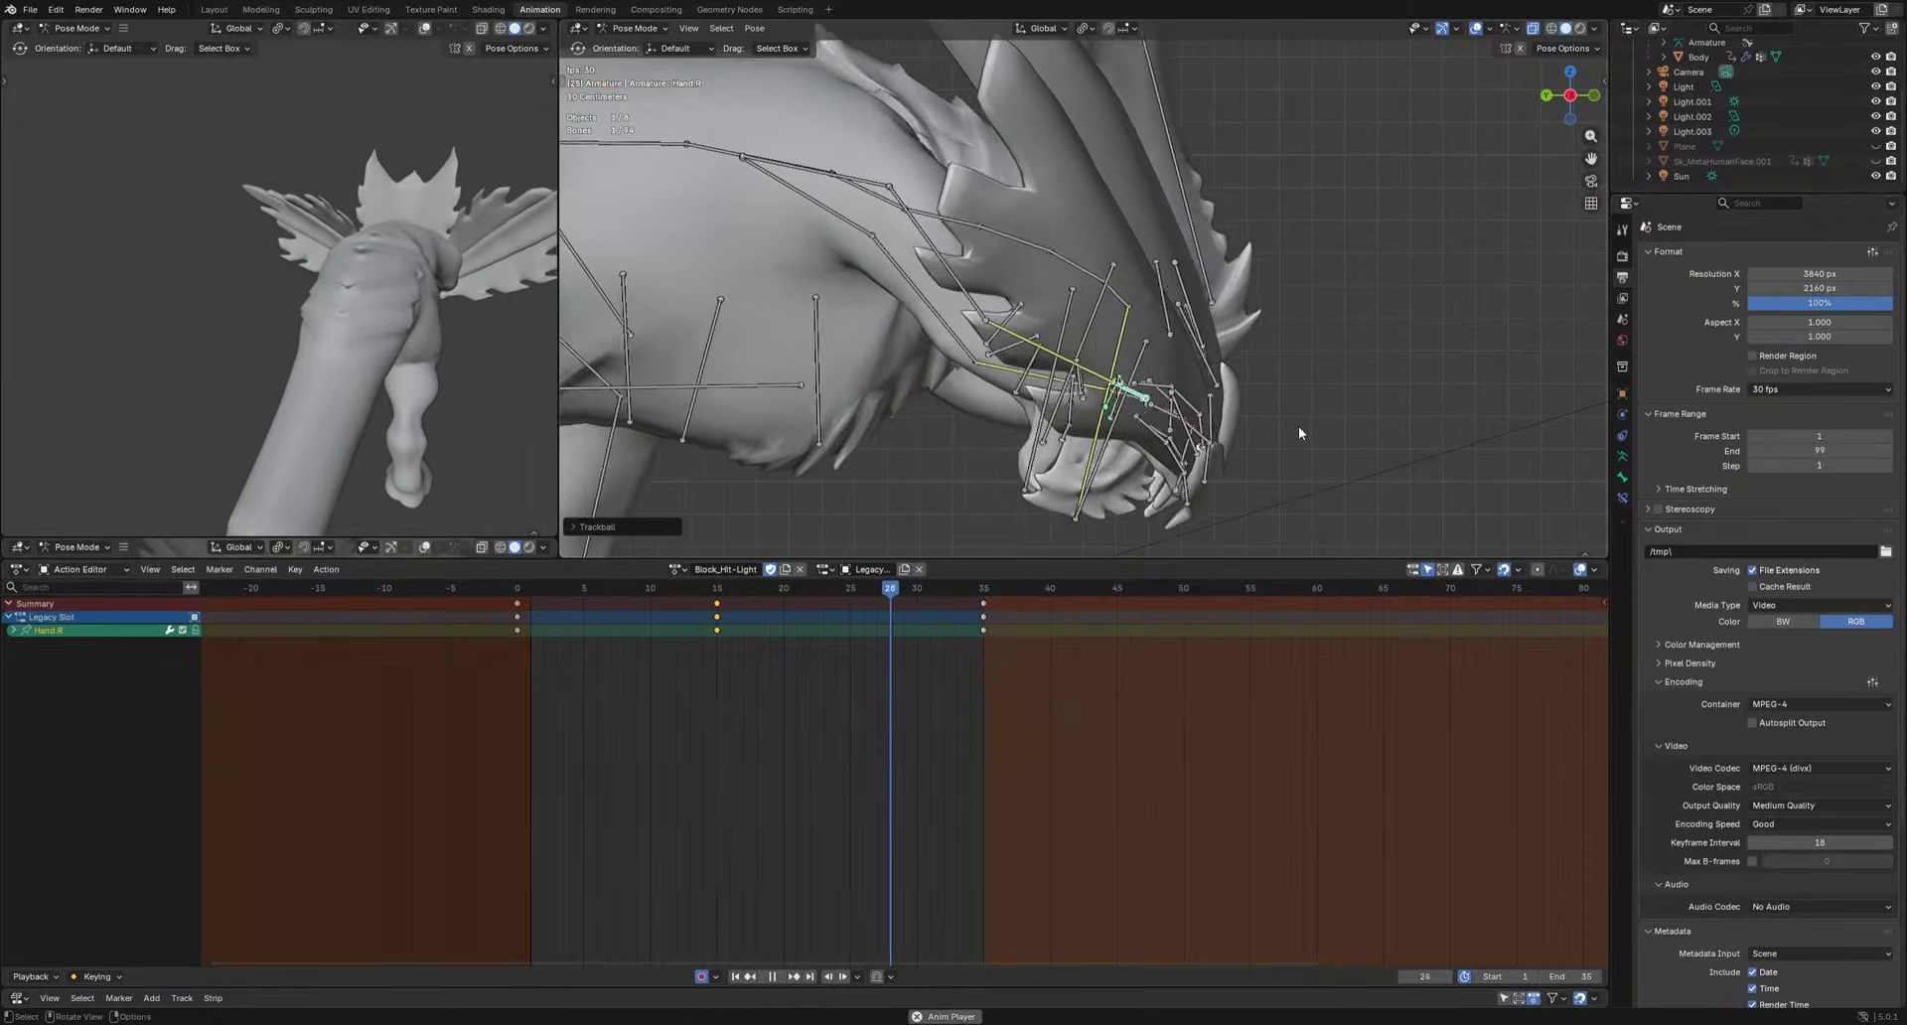
pyautogui.moveTo(496, 433); pyautogui.dragTo(273, 395, button='middle')
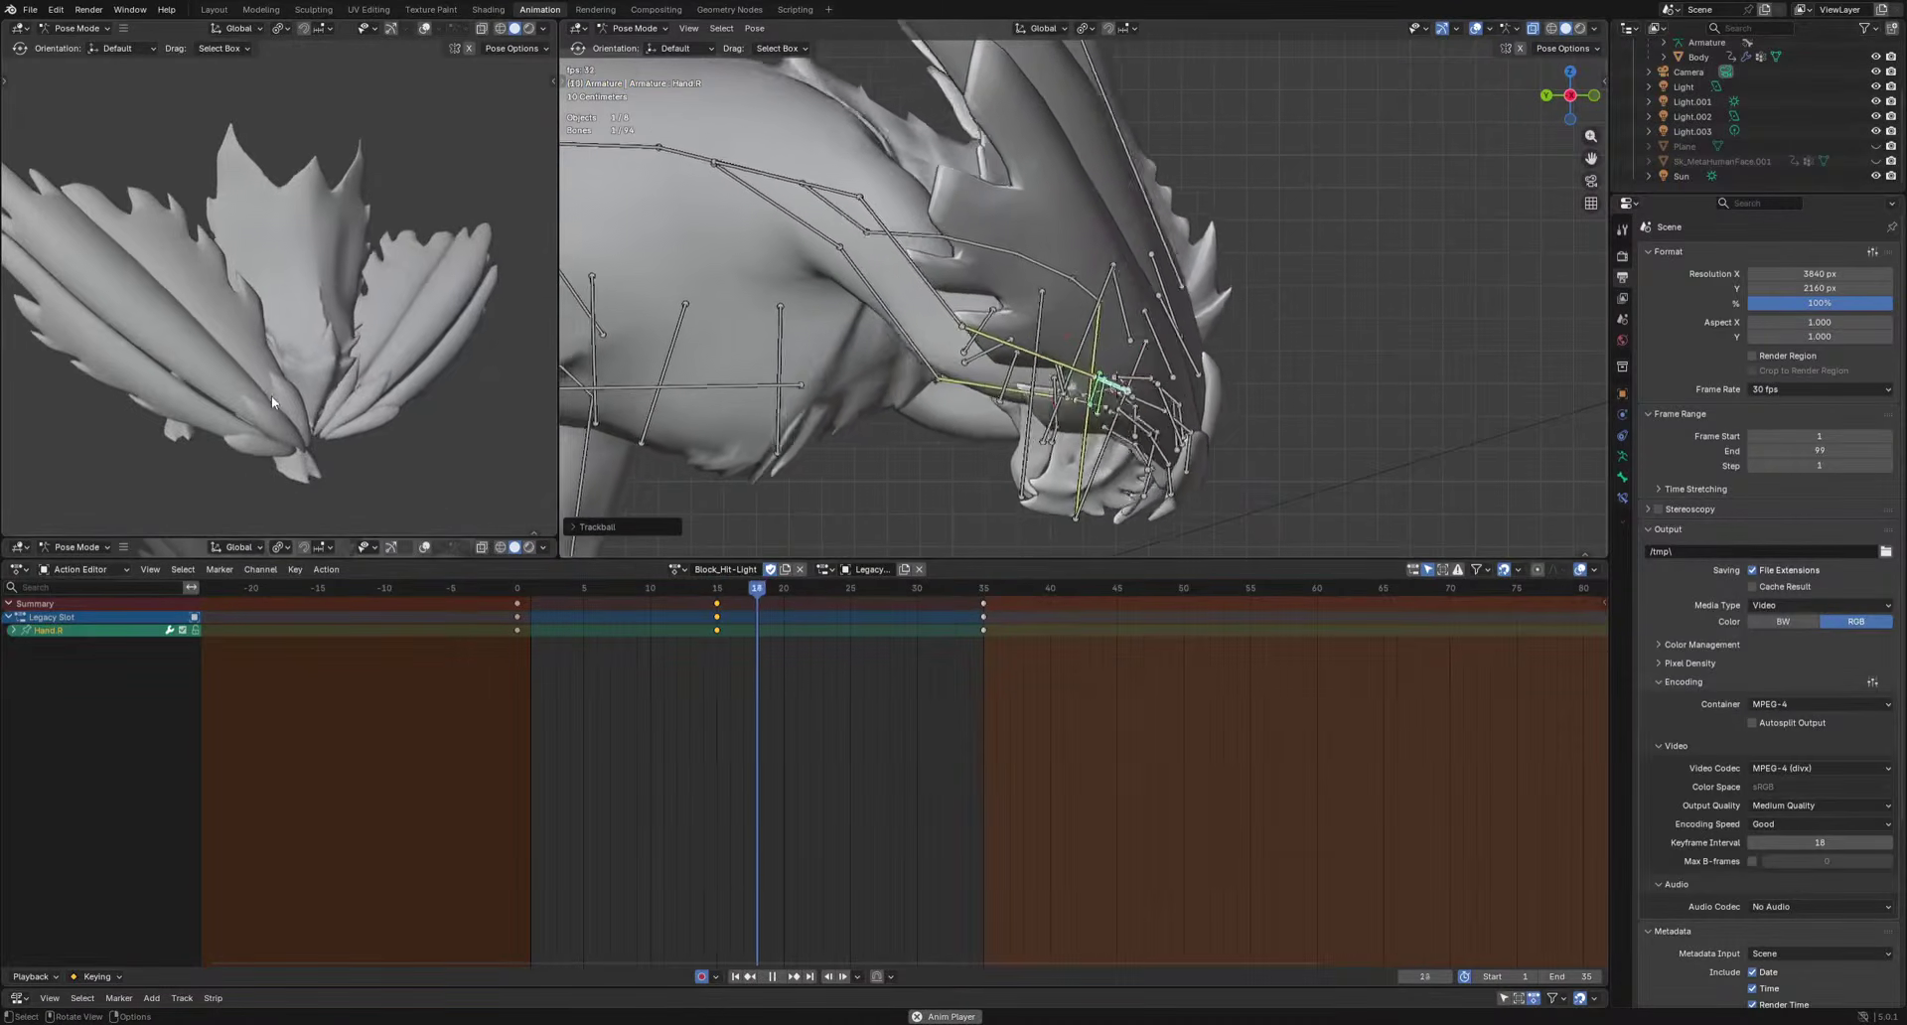
pyautogui.press('space')
# Retime the middle keyframes of all bones from frames 7 and 15 to frames 5 and 9, and preview.
pyautogui.press('a')
pyautogui.moveTo(765, 676); pyautogui.dragTo(576, 595)
pyautogui.moveTo(613, 588); pyautogui.dragTo(638, 590)
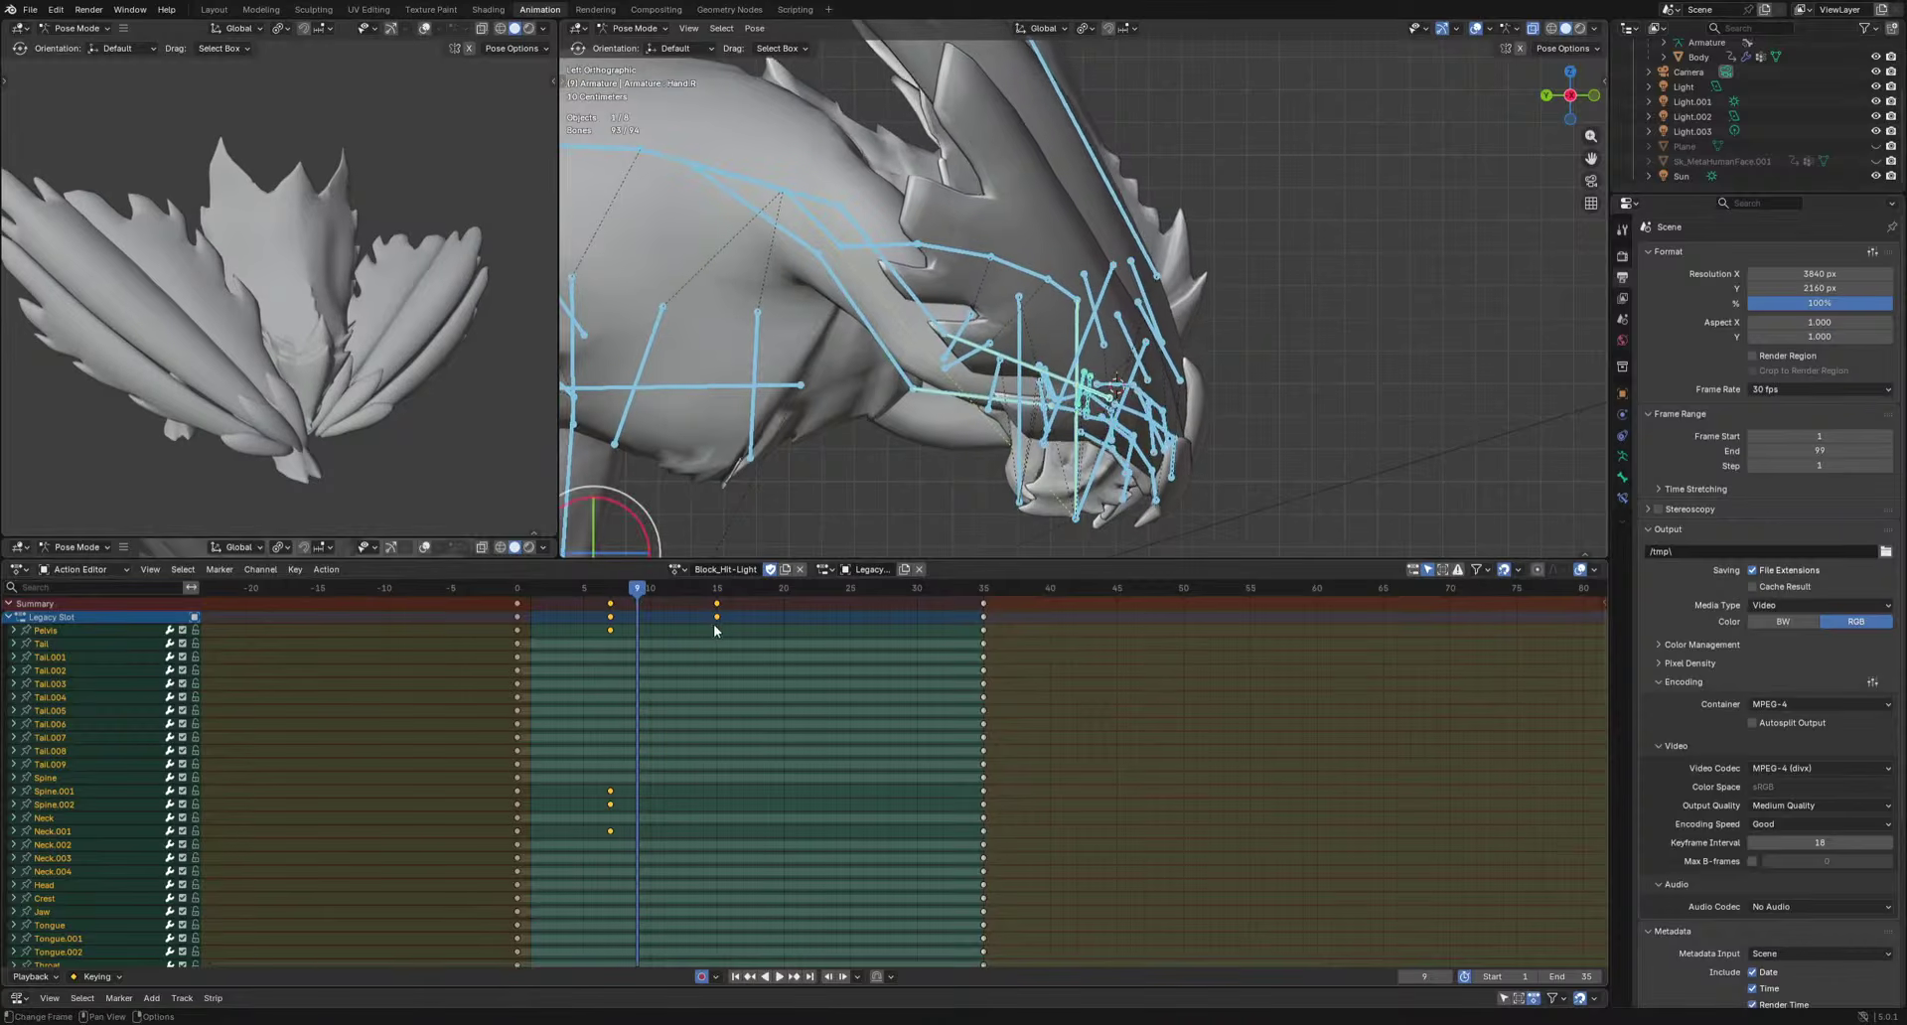
pyautogui.press('g')
pyautogui.click(685, 639)
pyautogui.press('g')
pyautogui.moveTo(662, 654); pyautogui.dragTo(527, 593)
pyautogui.click(663, 611)
pyautogui.press('space')
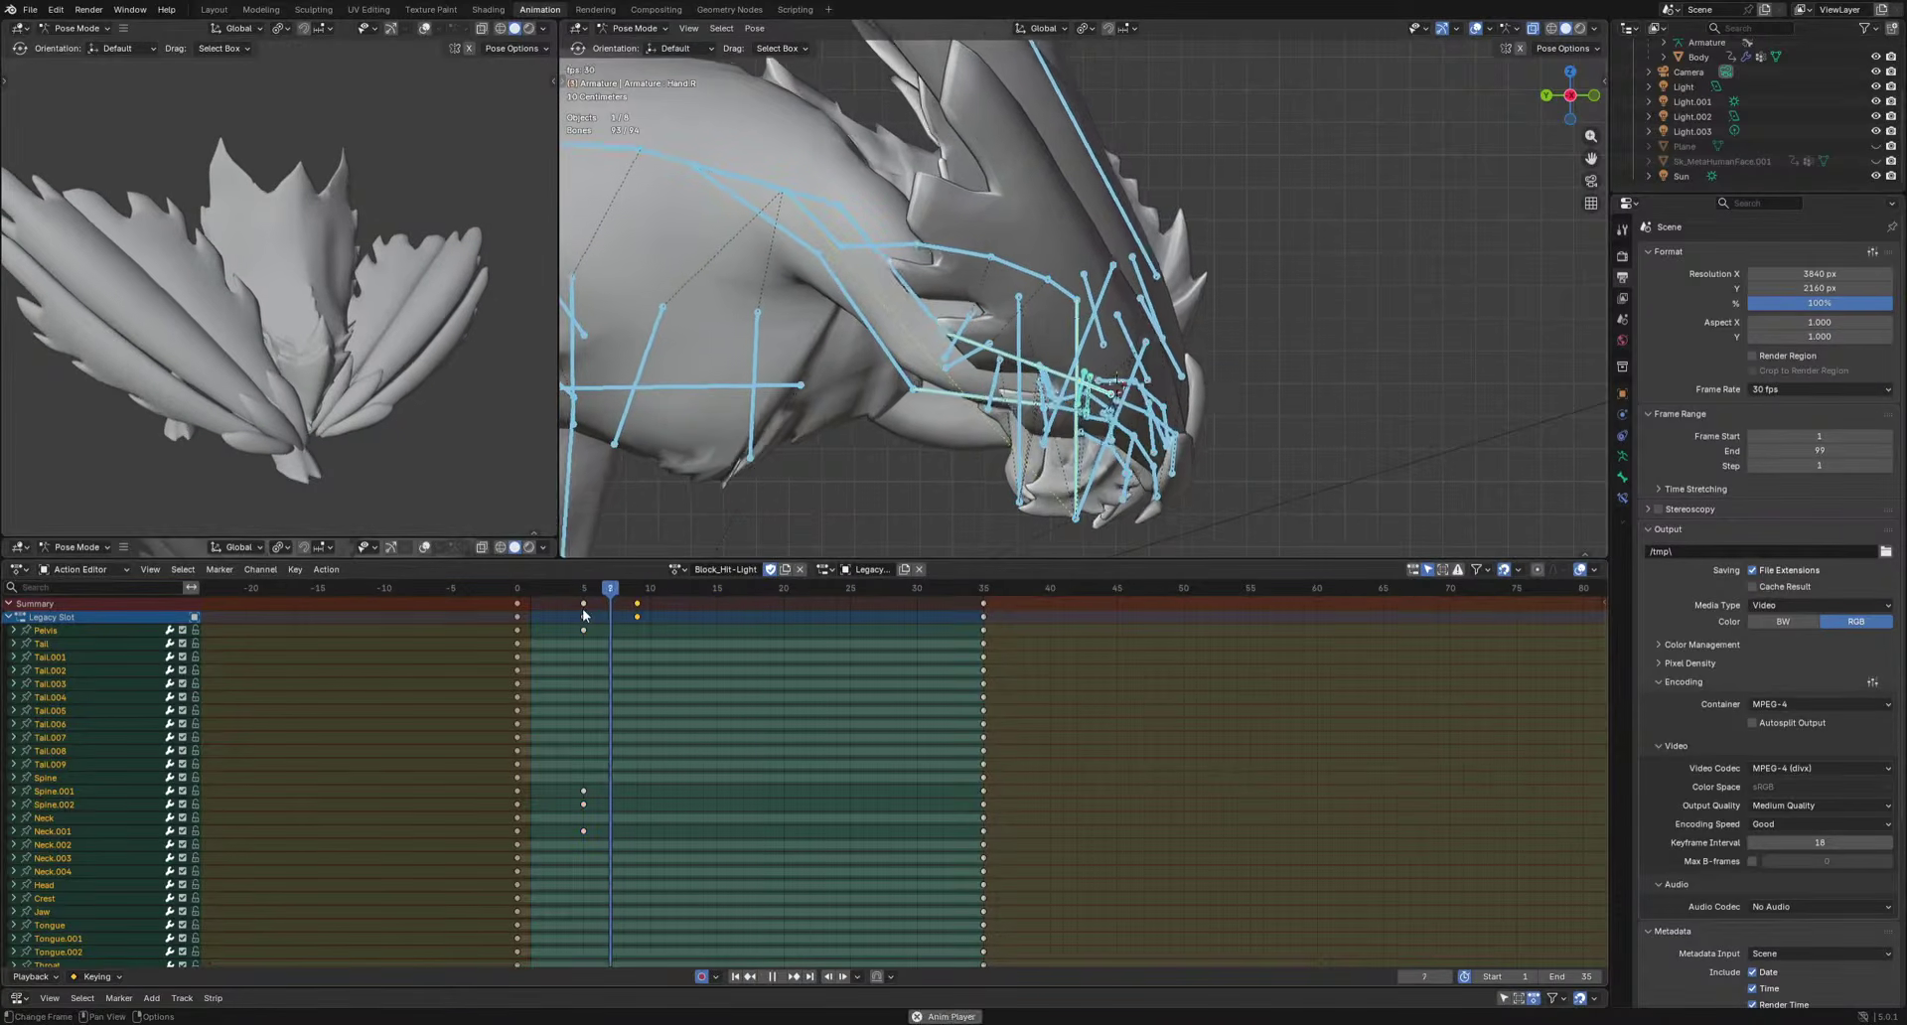
pyautogui.press('space')
# Move the final keyframes of all bones to frame 15.
pyautogui.moveTo(844, 688); pyautogui.dragTo(1101, 598)
pyautogui.press('g')
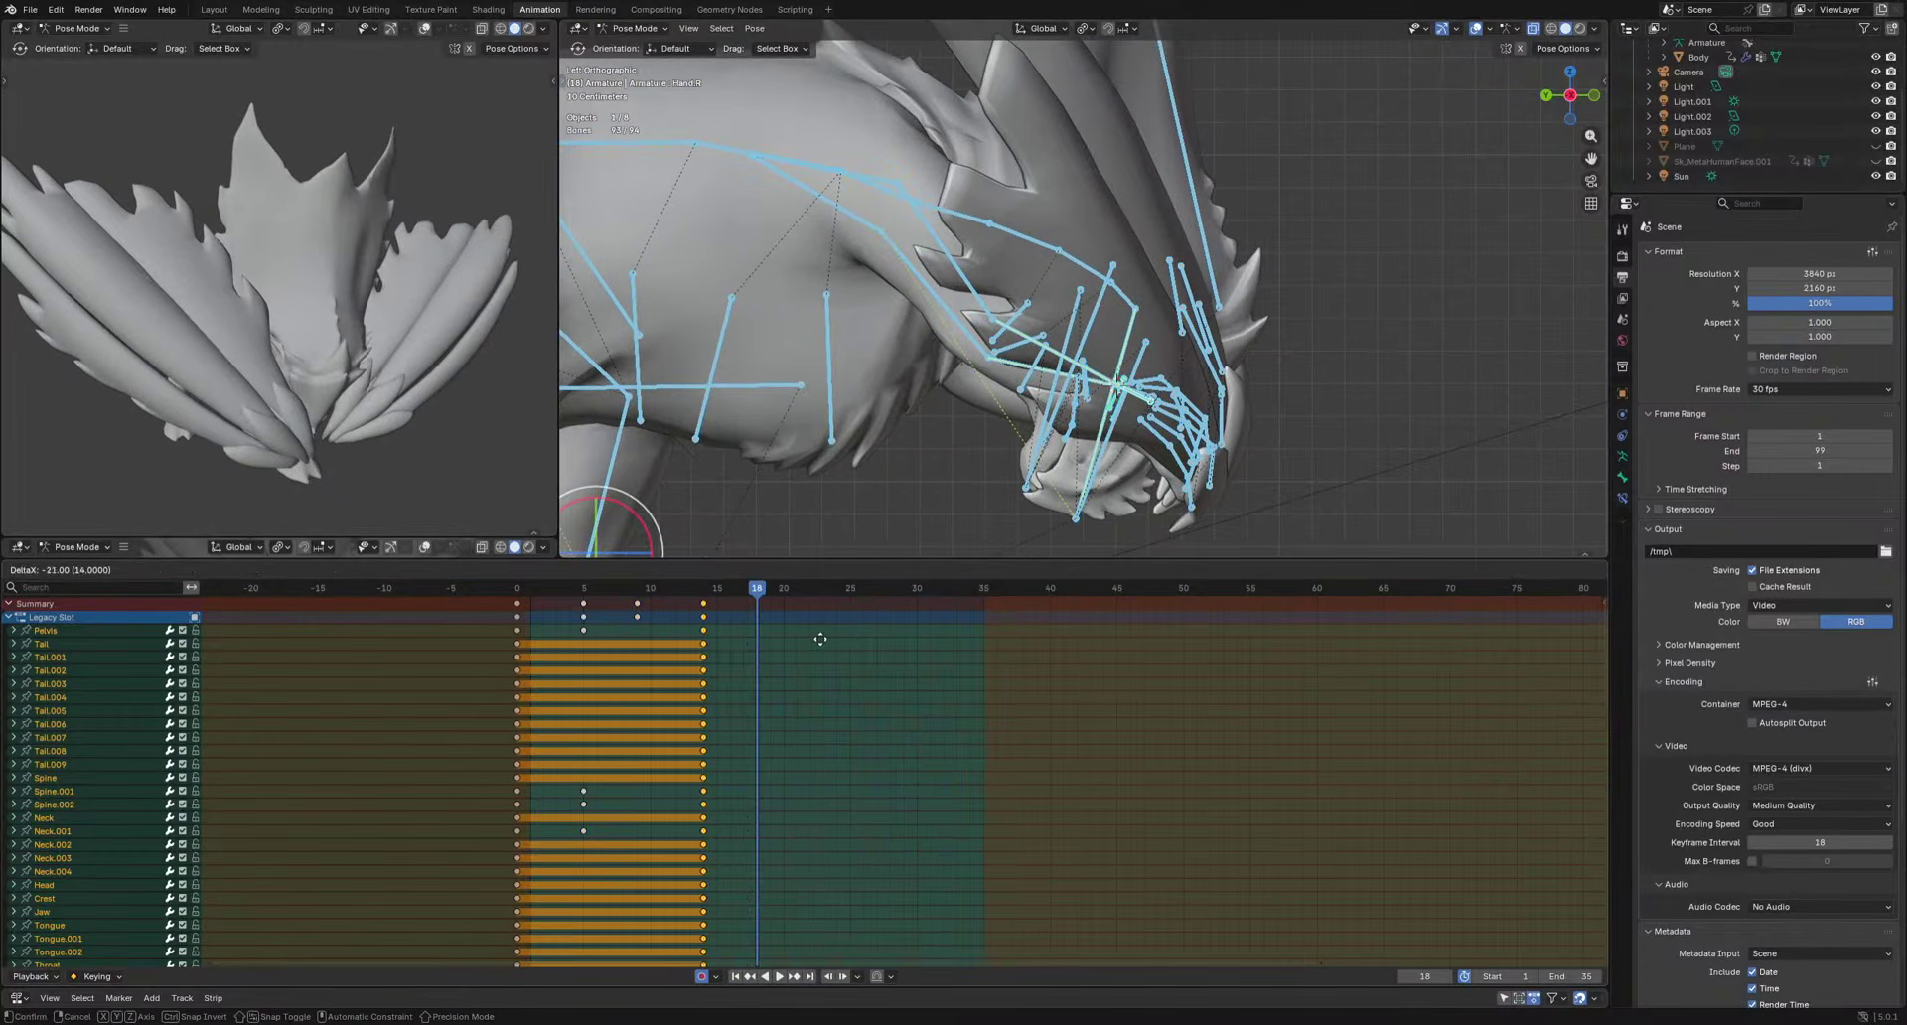
pyautogui.click(831, 639)
pyautogui.press(']')
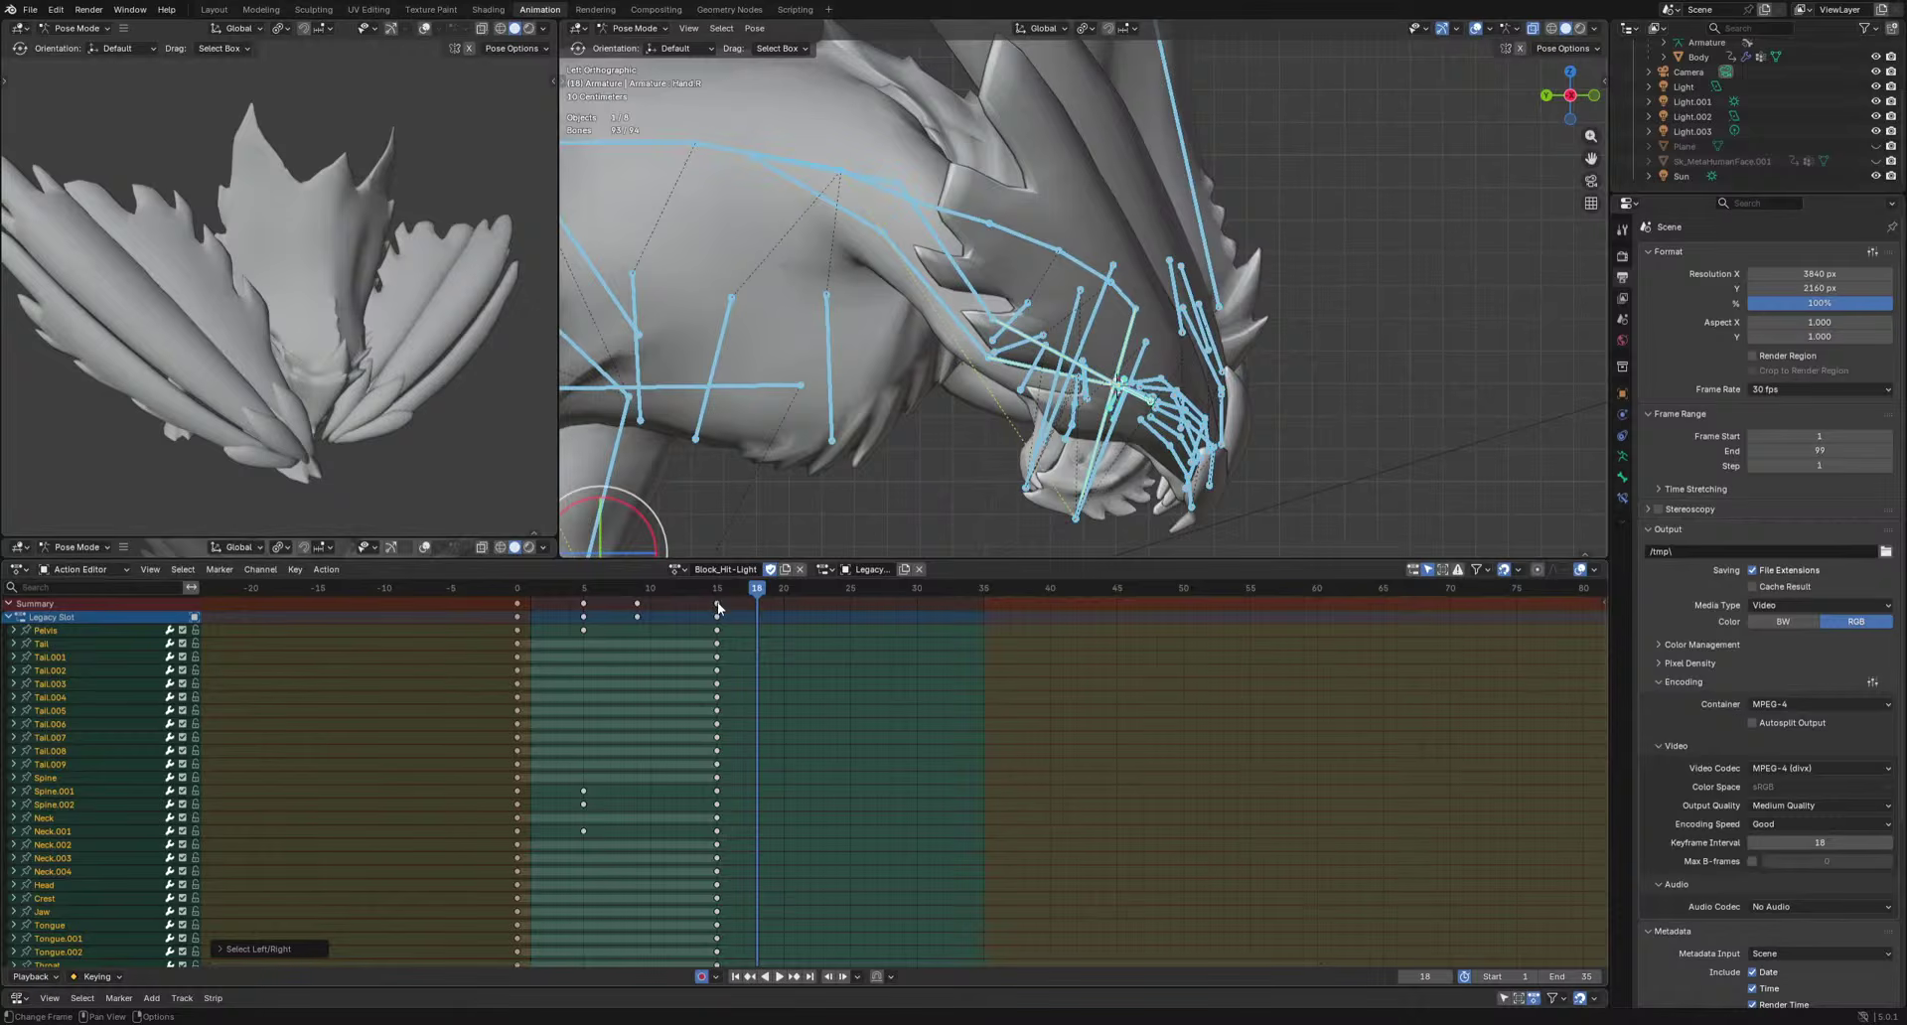
# Set the preview range to frames 0 to 15 and preview the shortened hit animation on the whole dragon.
pyautogui.moveTo(718, 607); pyautogui.dragTo(523, 640)
pyautogui.hotkey('ctrl', 'alt', 'p')
pyautogui.press('space')
pyautogui.scroll(-5, 372, 435)
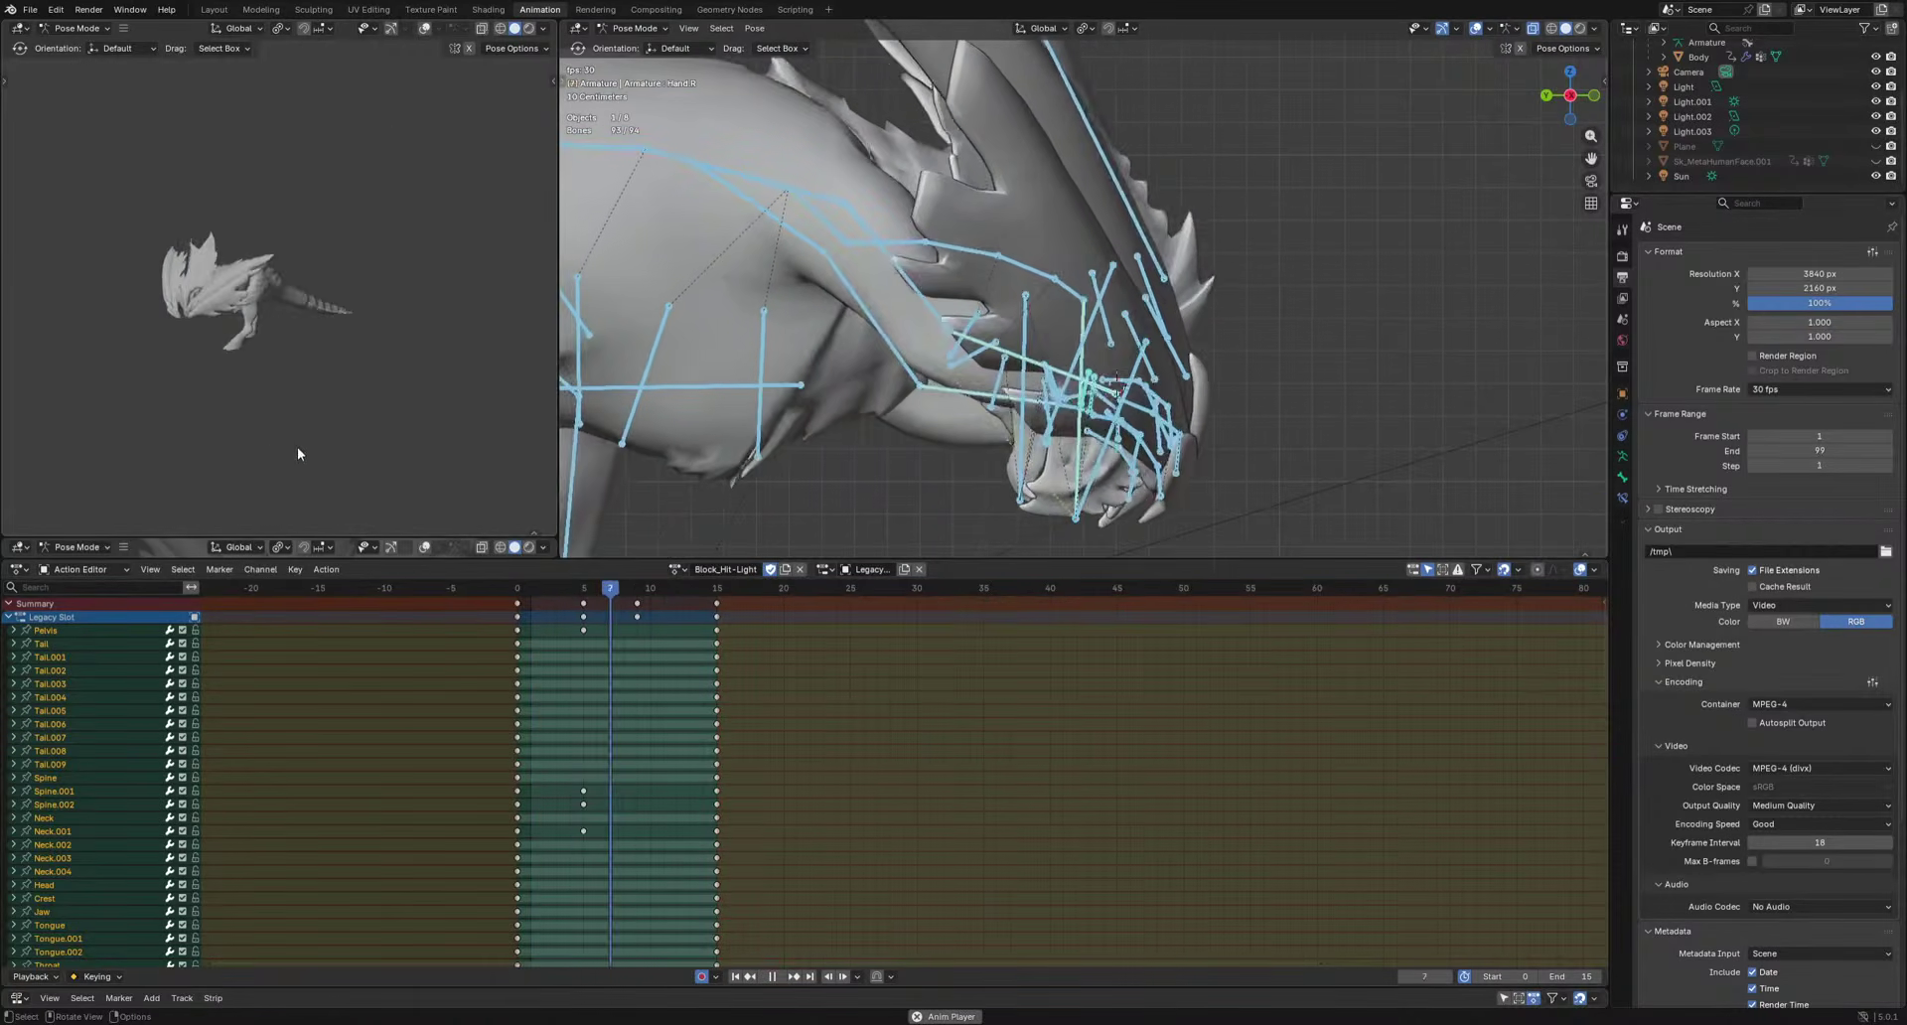
pyautogui.moveTo(298, 449); pyautogui.dragTo(131, 487, button='middle')
pyautogui.scroll(5, 268, 436)
pyautogui.press('space')
# Key the FingerShield1.R, FingerShield2.R and FingerShield3.R bones together at frame 1.
pyautogui.moveTo(1216, 356); pyautogui.dragTo(1016, 473, button='middle')
pyautogui.click(913, 363)
pyautogui.keyDown('shift'); pyautogui.click(936, 344); pyautogui.keyUp('shift')
pyautogui.keyDown('shift'); pyautogui.click(957, 321); pyautogui.keyUp('shift')
pyautogui.moveTo(513, 590); pyautogui.dragTo(531, 587)
pyautogui.moveTo(950, 445); pyautogui.dragTo(1316, 334, button='middle')
# Rotate the three right FingerShield bones at frame 4 and preview the shield motion.
pyautogui.moveTo(543, 593); pyautogui.dragTo(556, 592)
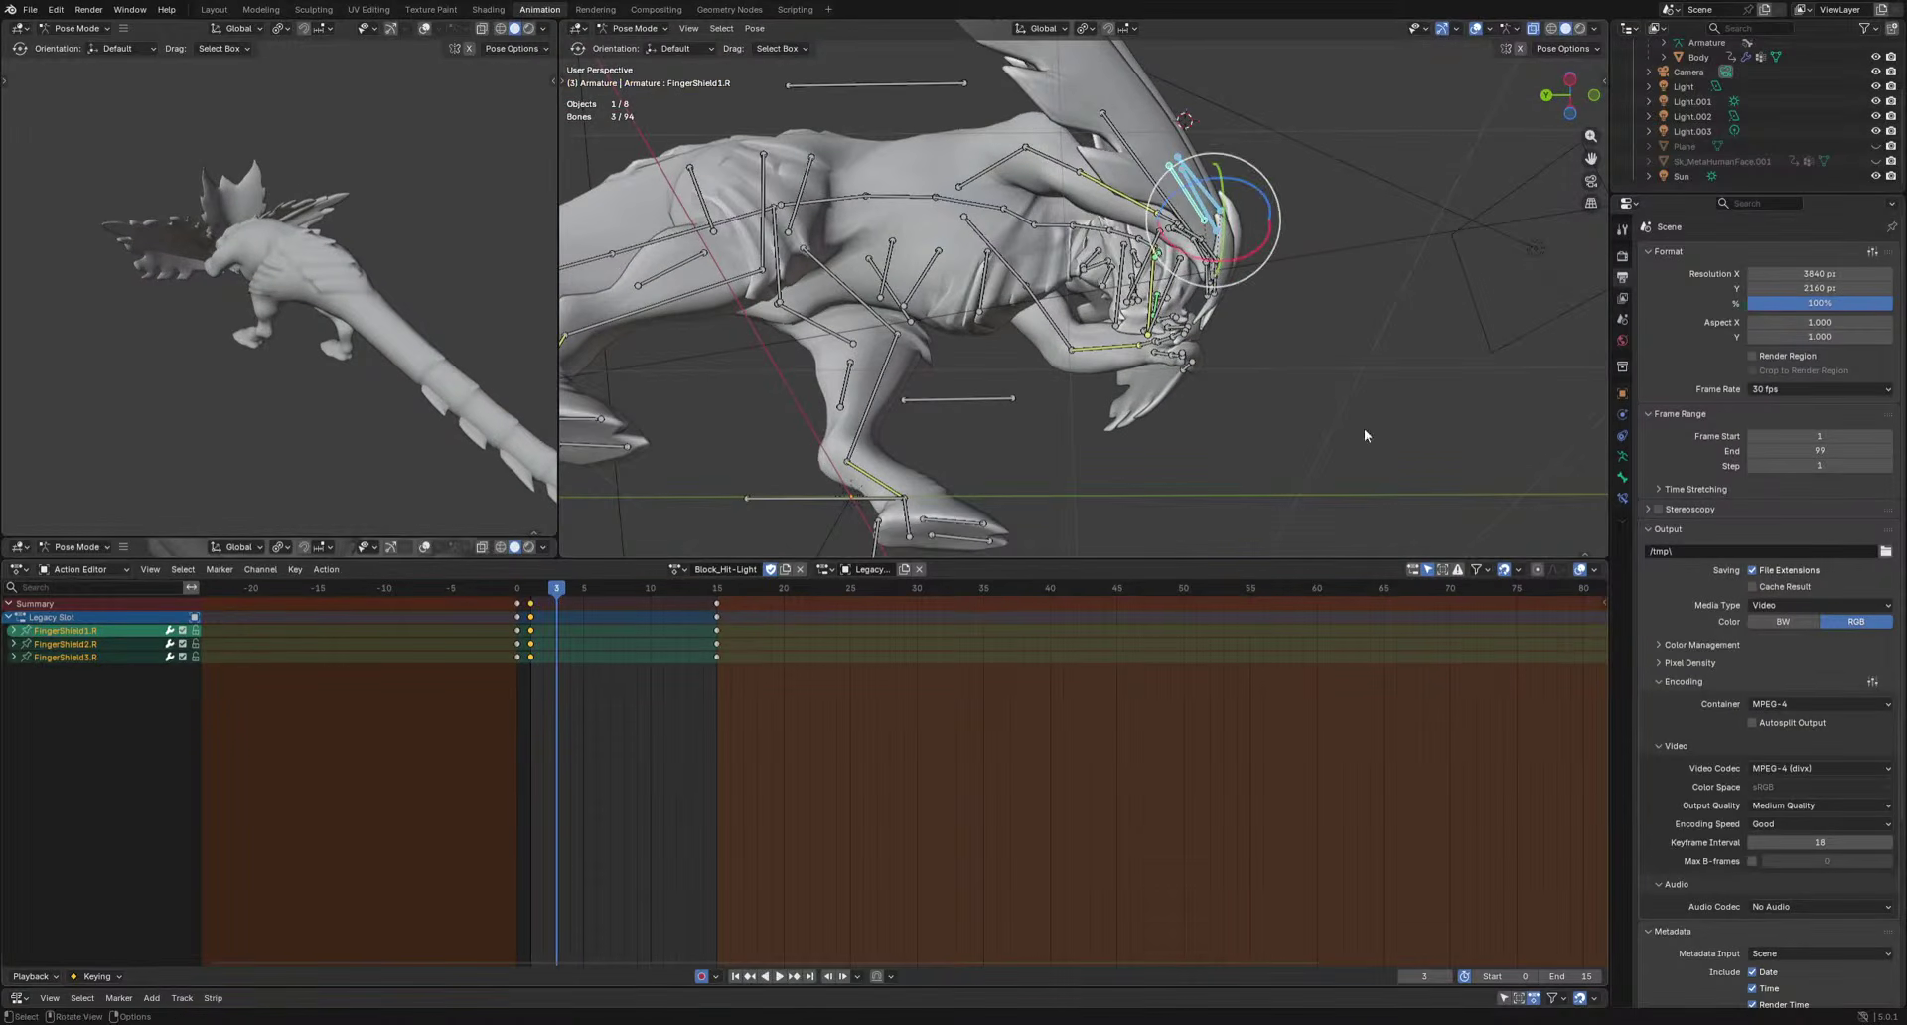
pyautogui.click(573, 591)
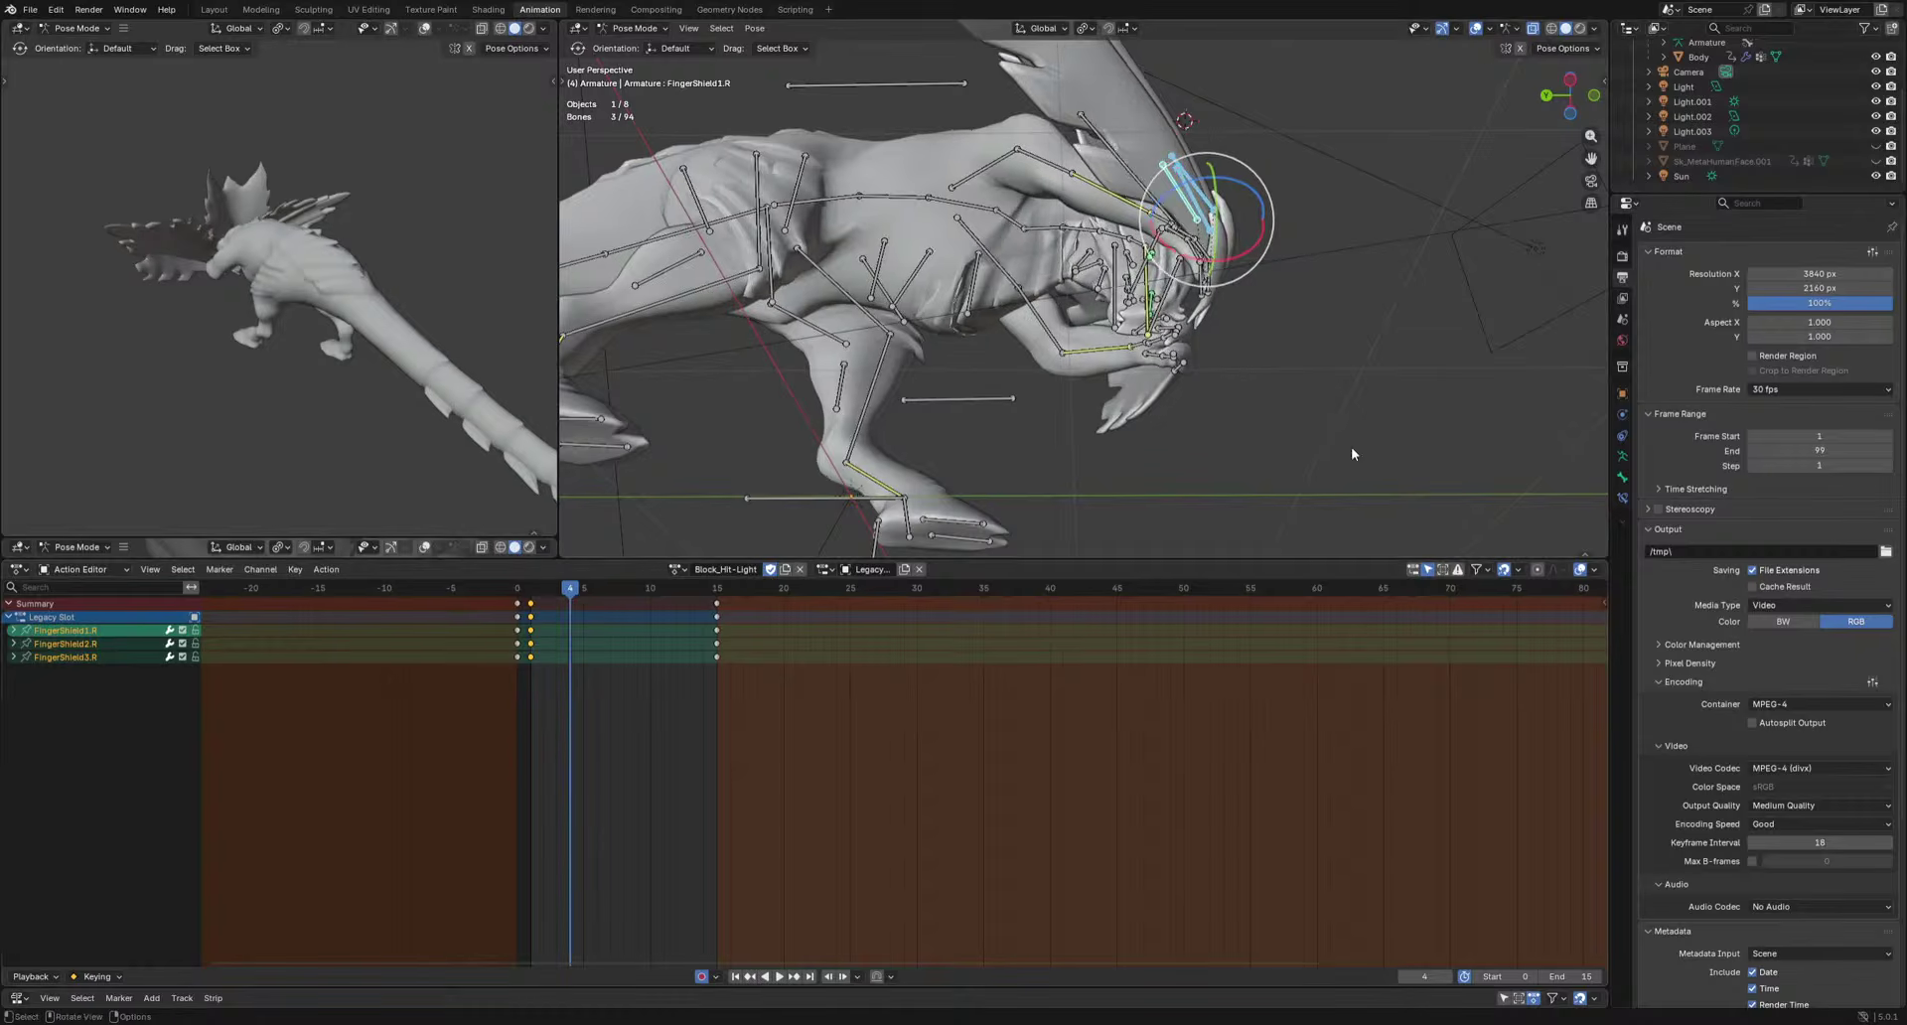
pyautogui.press('r')
pyautogui.click(1245, 493)
pyautogui.press('space')
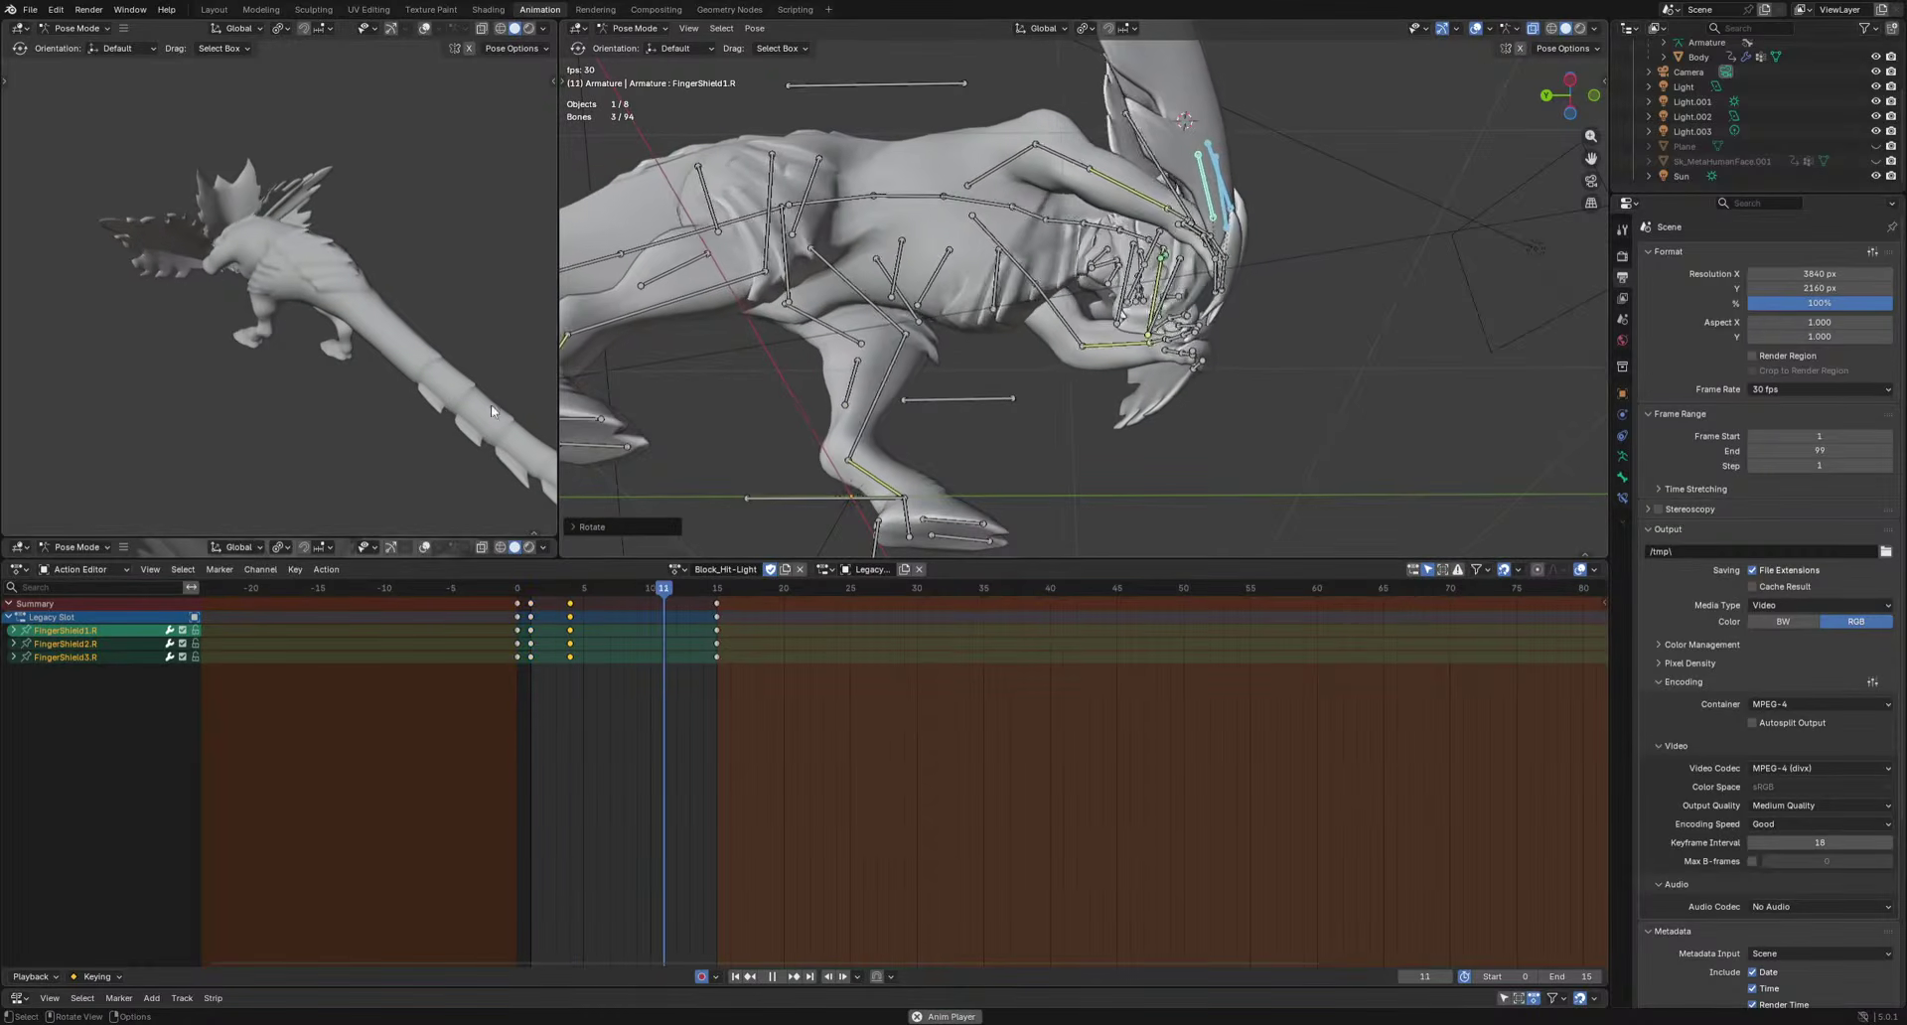
# Move the right FingerShield bones' frame 1 keyframes to frame 2 and replay the animation.
pyautogui.click(513, 592)
pyautogui.moveTo(512, 596); pyautogui.dragTo(561, 602)
pyautogui.press('g')
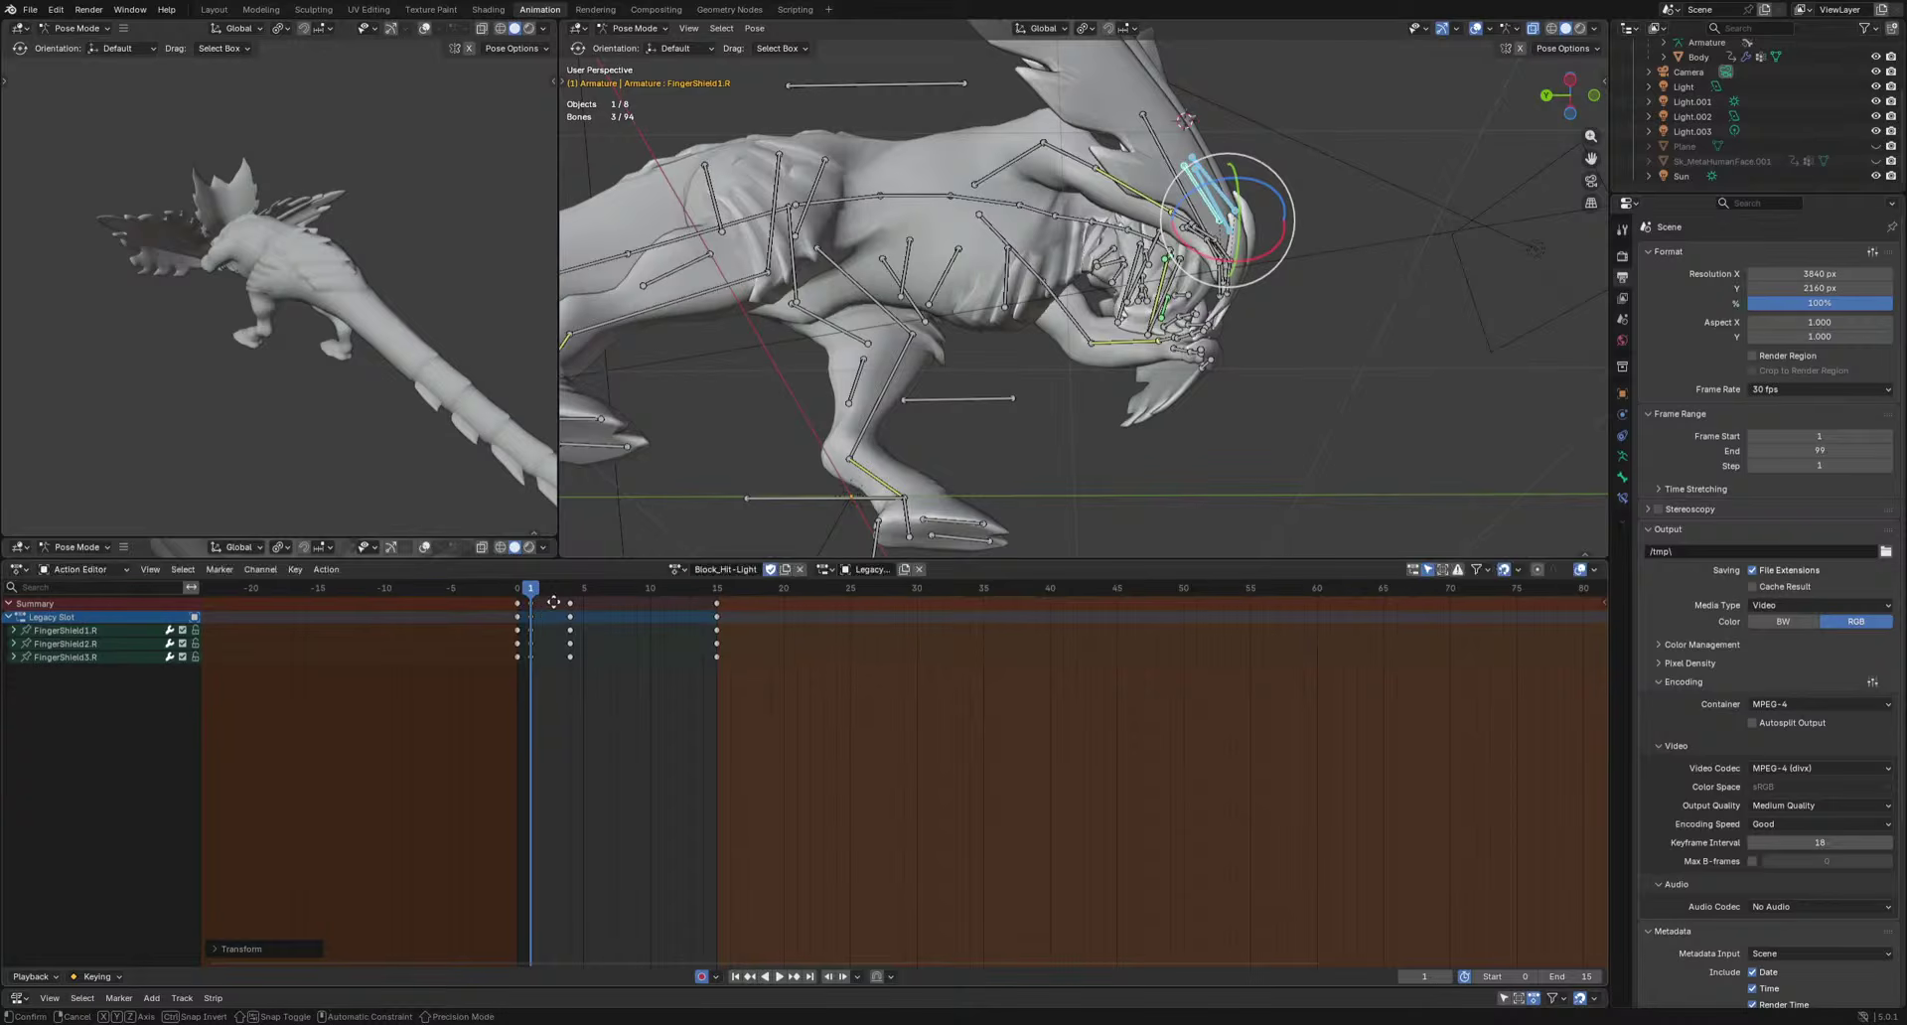
pyautogui.press('space')
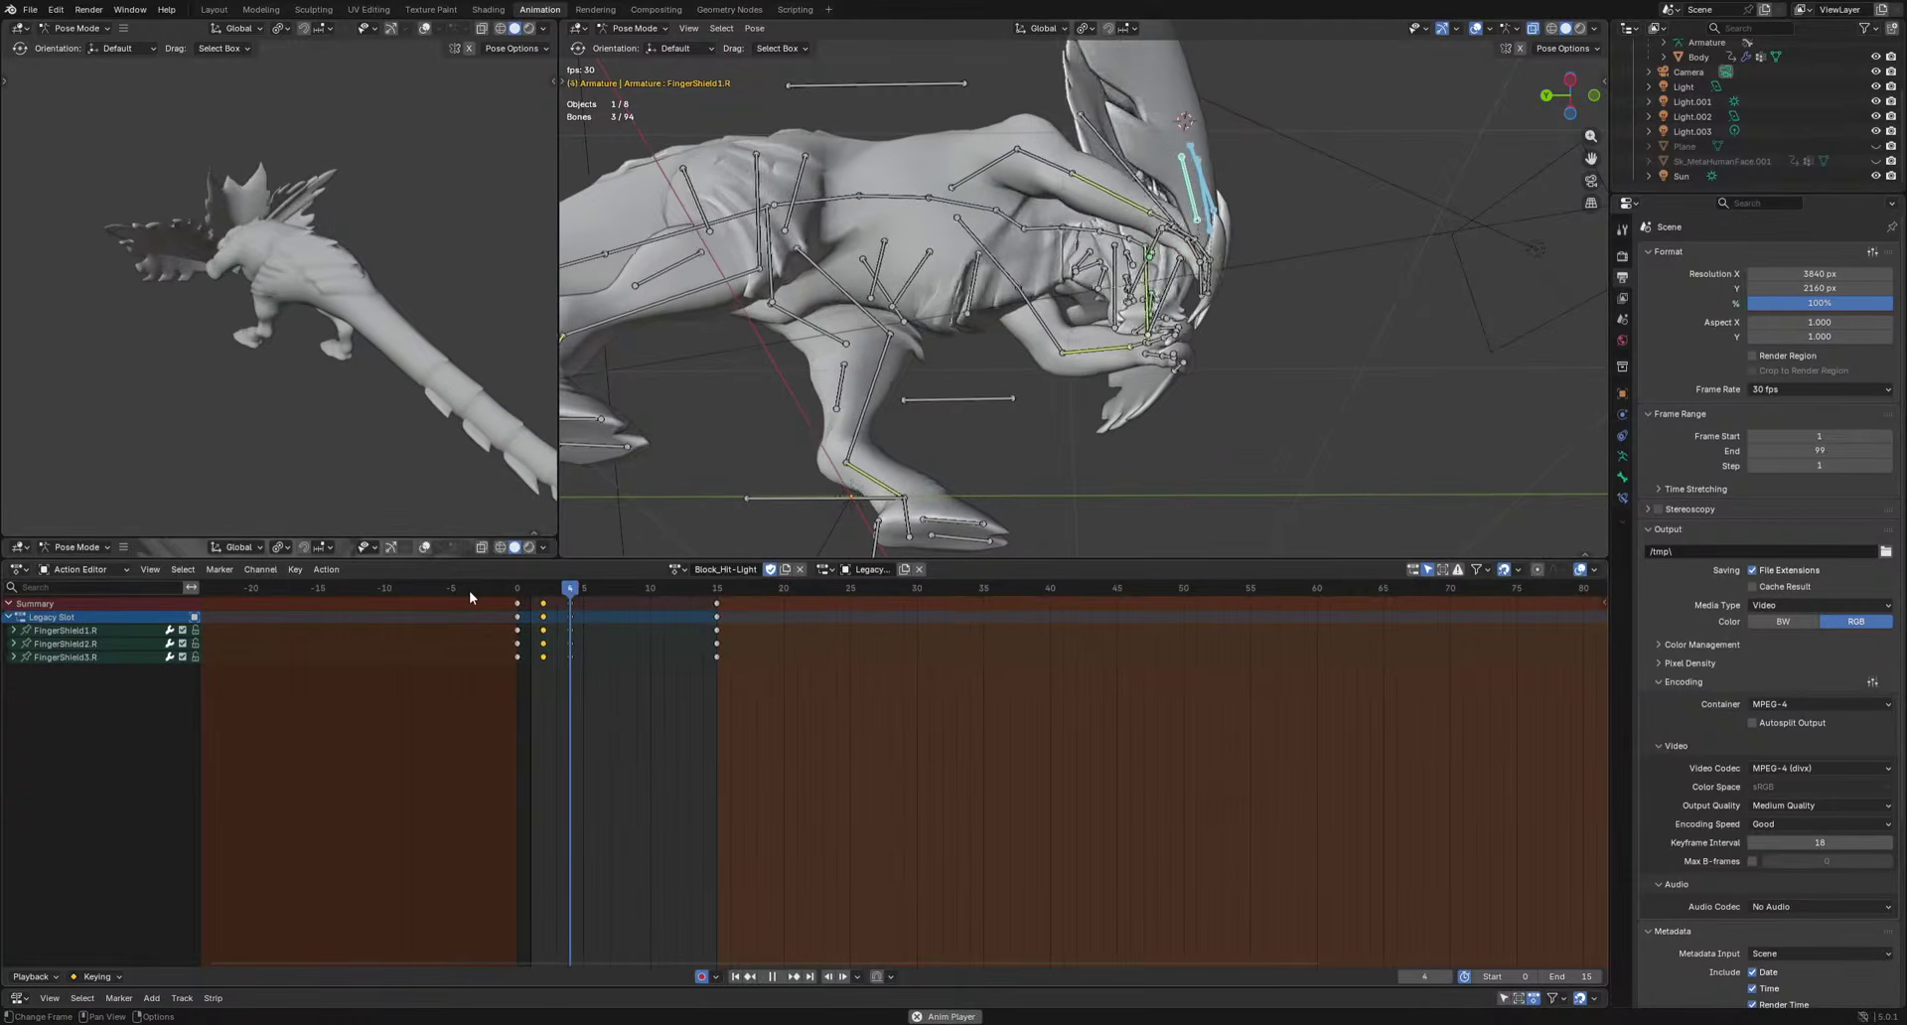
# Move the right FingerShield bones' frame 4 keyframes to frame 6 and preview the timing.
pyautogui.moveTo(570, 605); pyautogui.dragTo(595, 602)
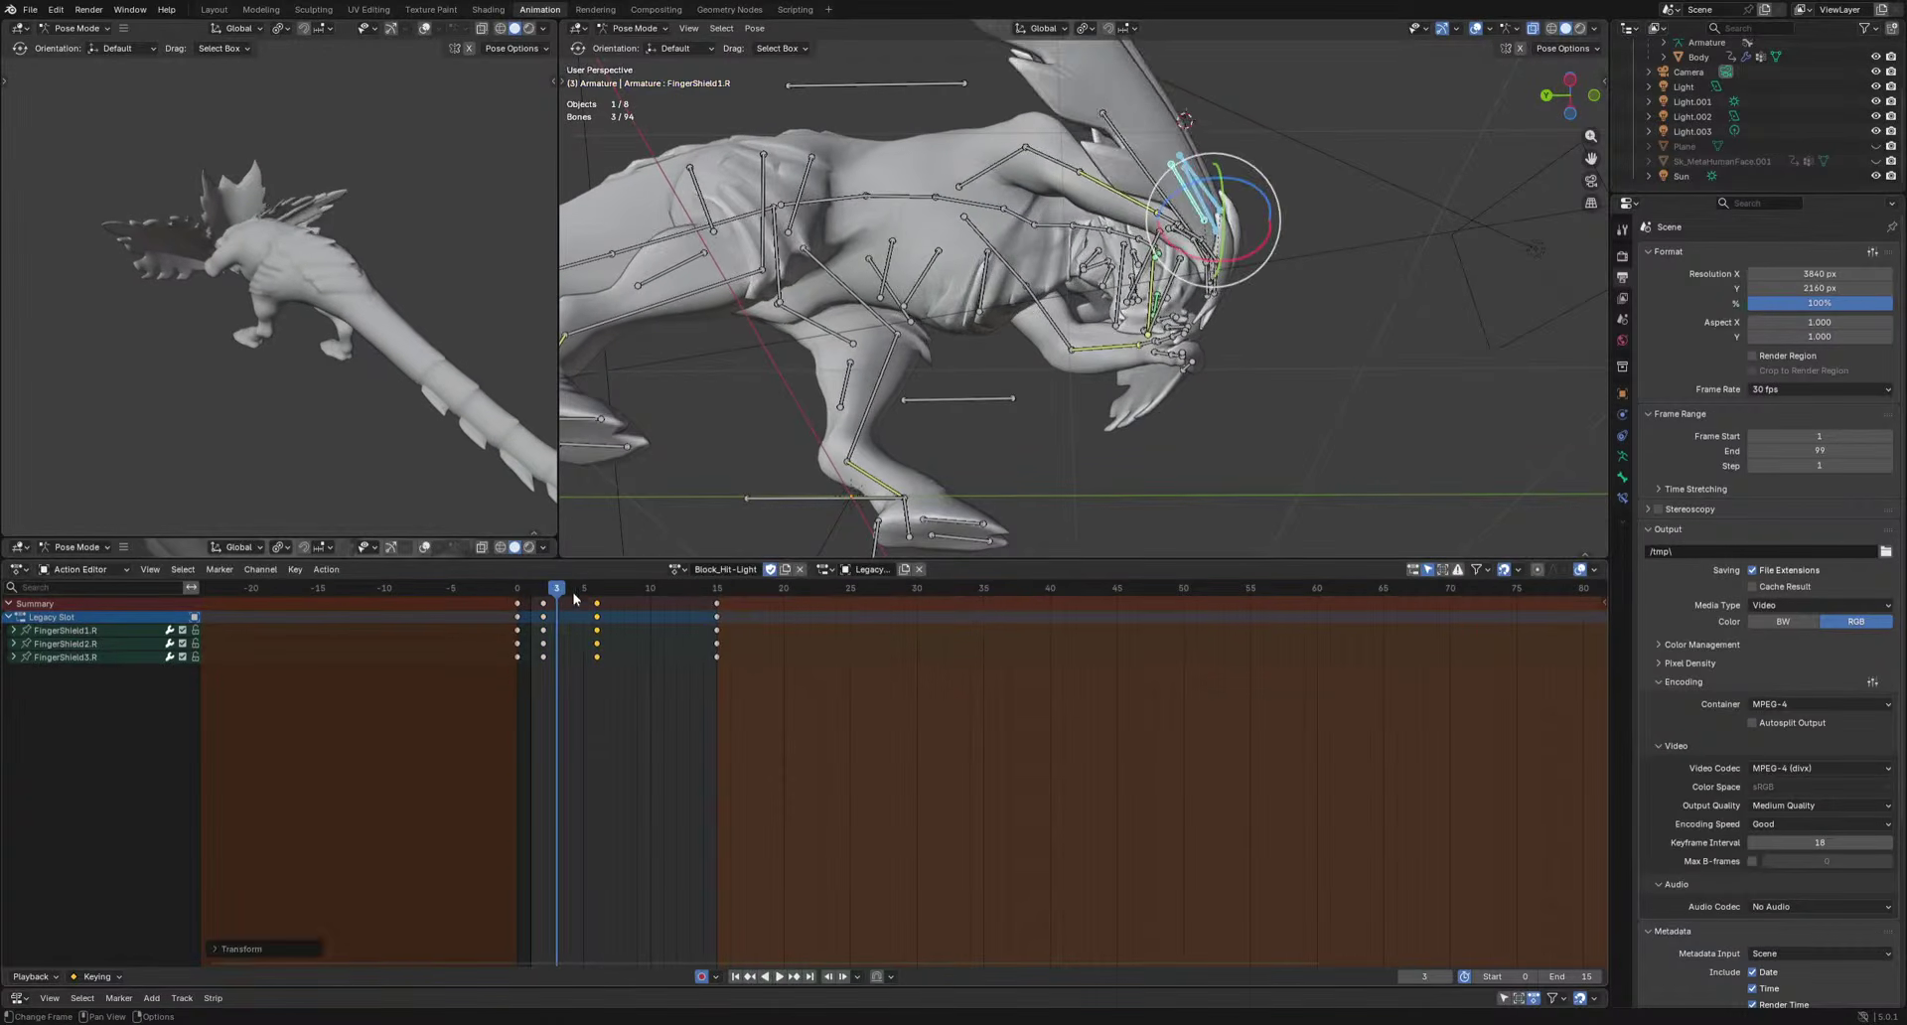
pyautogui.press('space')
pyautogui.press('space')
pyautogui.press('space')
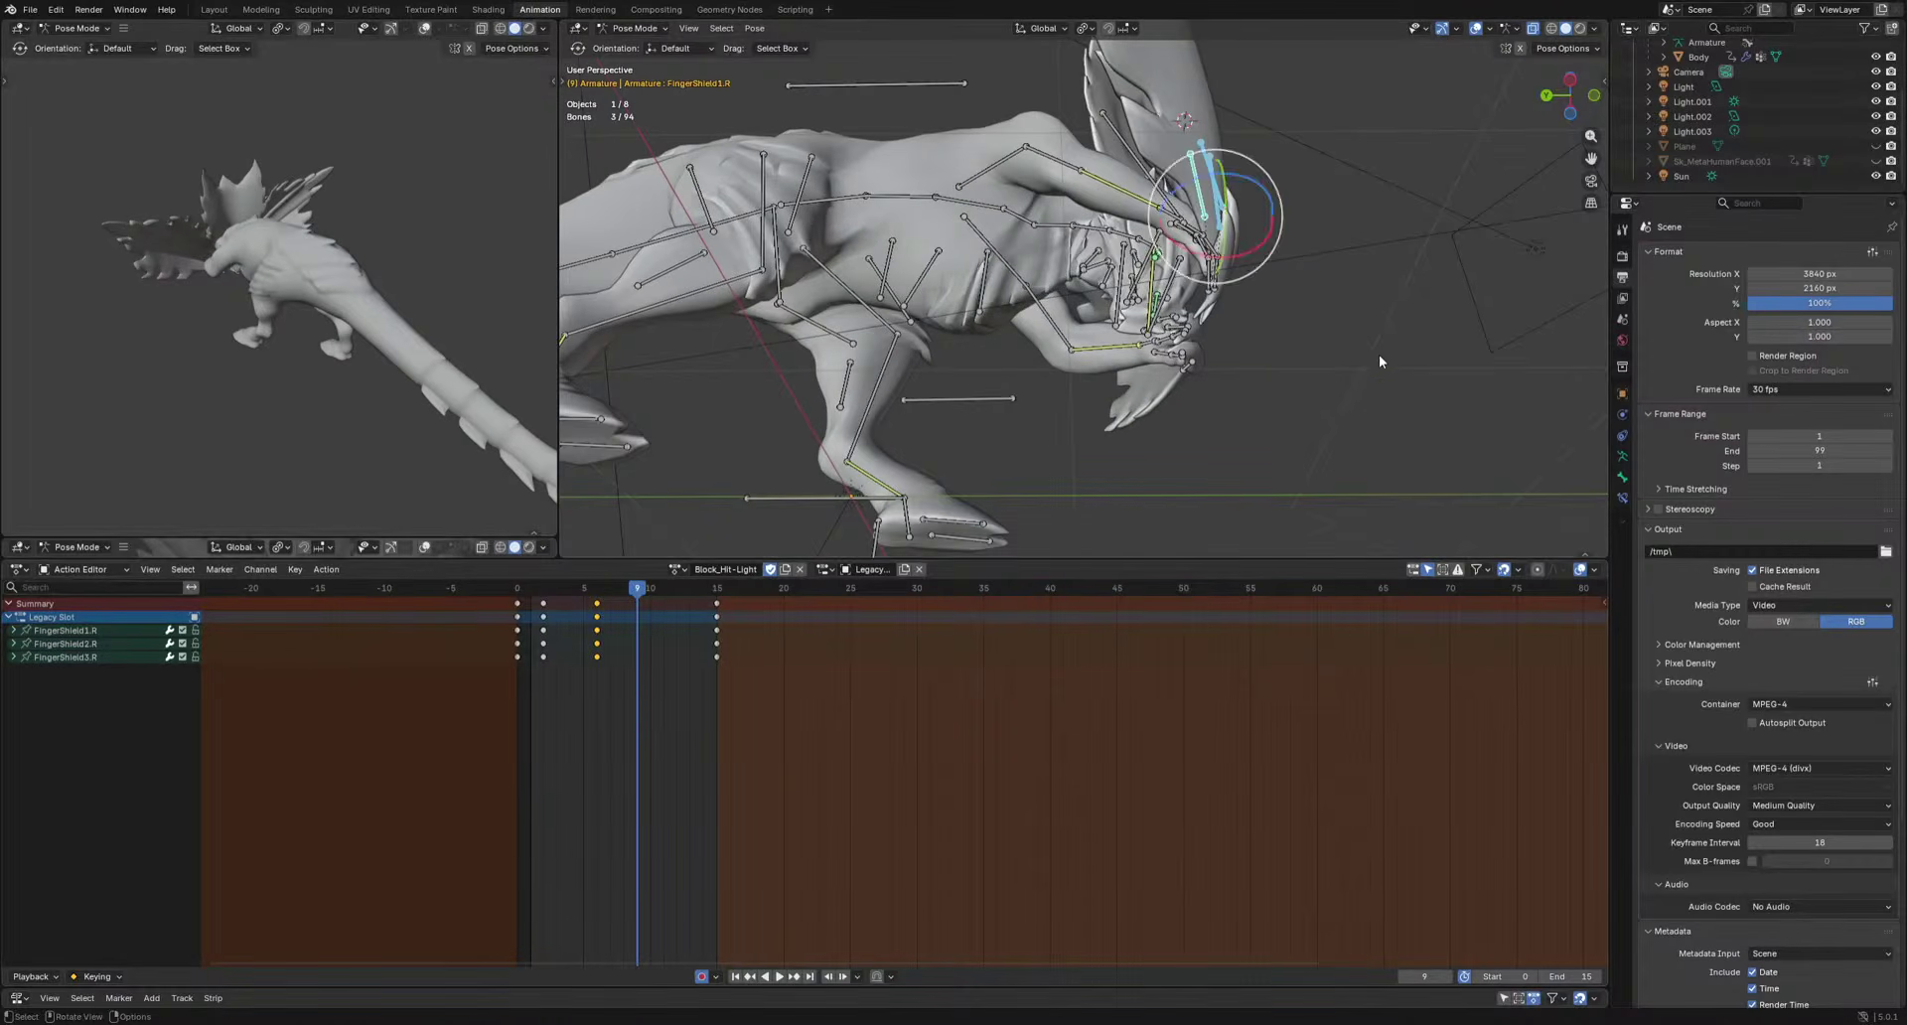
# Rotate the three right FingerShield bones at frame 9 and preview the shield motion.
pyautogui.moveTo(1379, 354); pyautogui.dragTo(1289, 399, button='middle')
pyautogui.press('r')
pyautogui.click(1297, 373)
pyautogui.press('space')
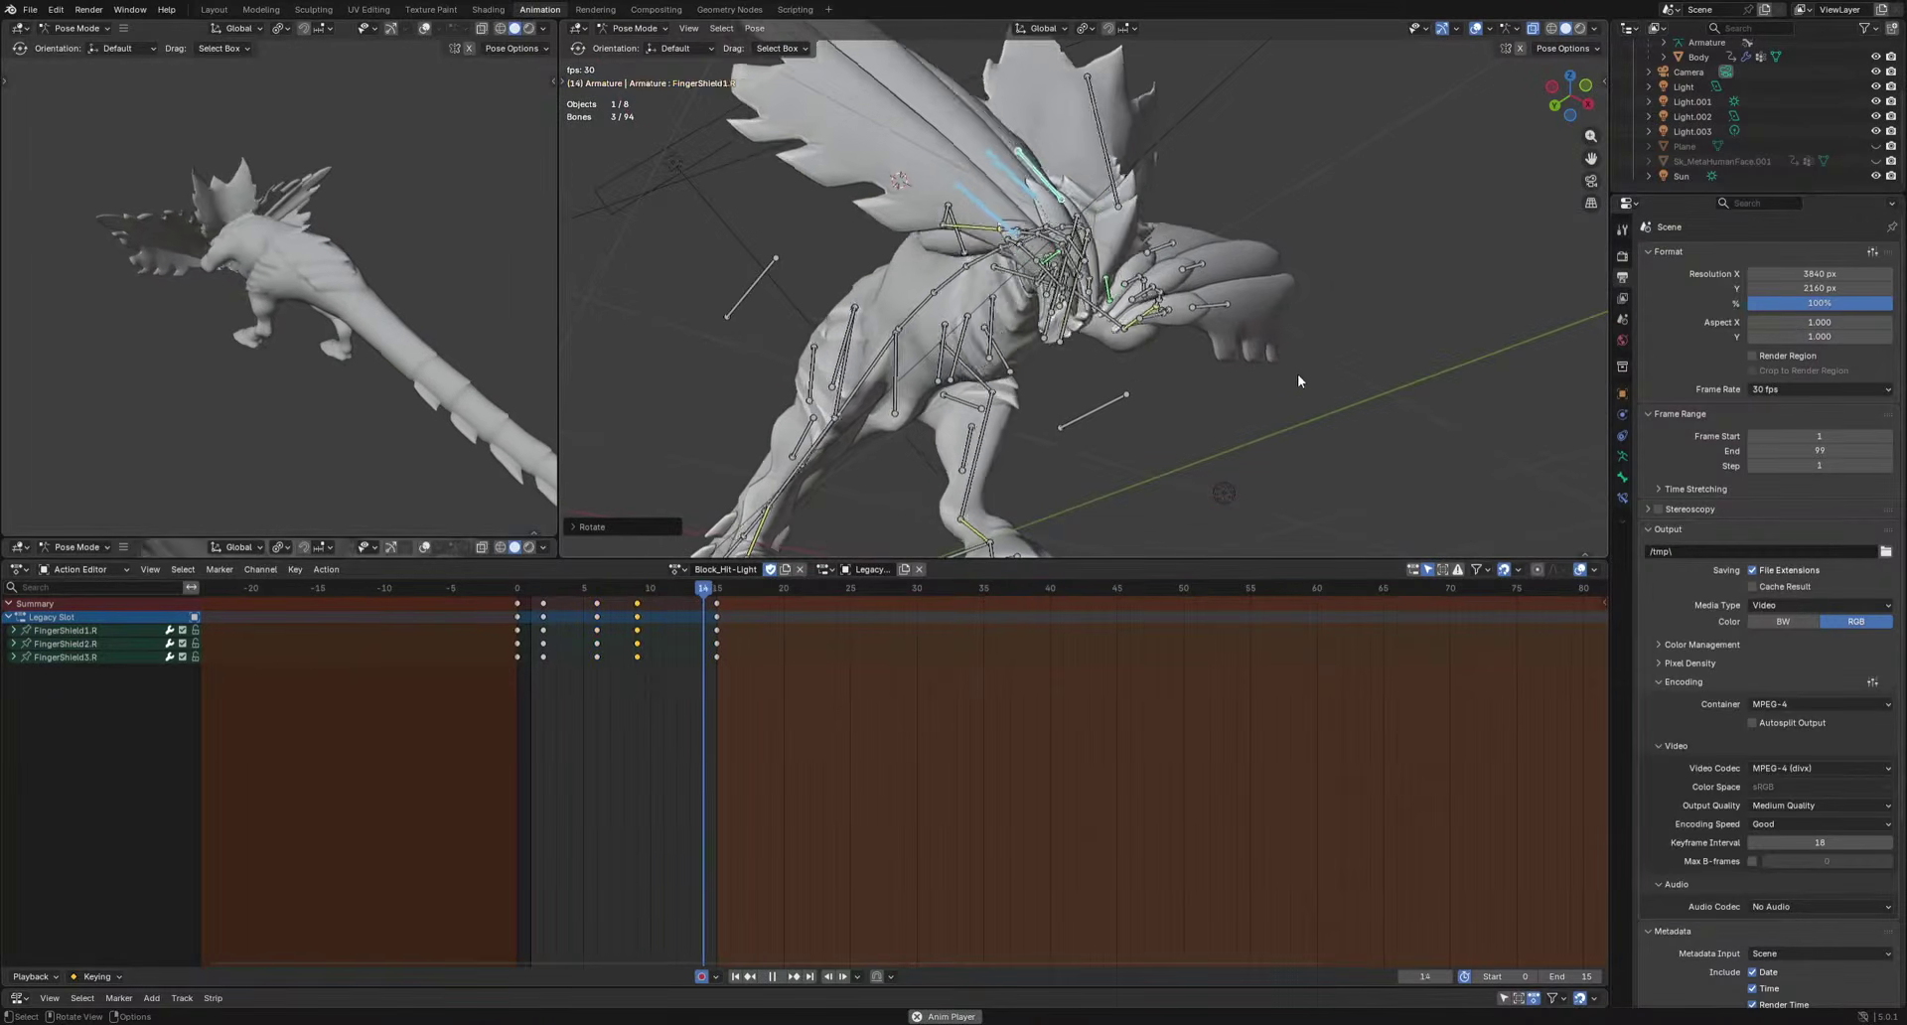
pyautogui.press('space')
# Delay FingerShield3.R's keyframes at frames 2, 6 and 9 by one frame and preview the offset.
pyautogui.click(534, 678)
pyautogui.moveTo(639, 655); pyautogui.dragTo(648, 653)
pyautogui.press('g')
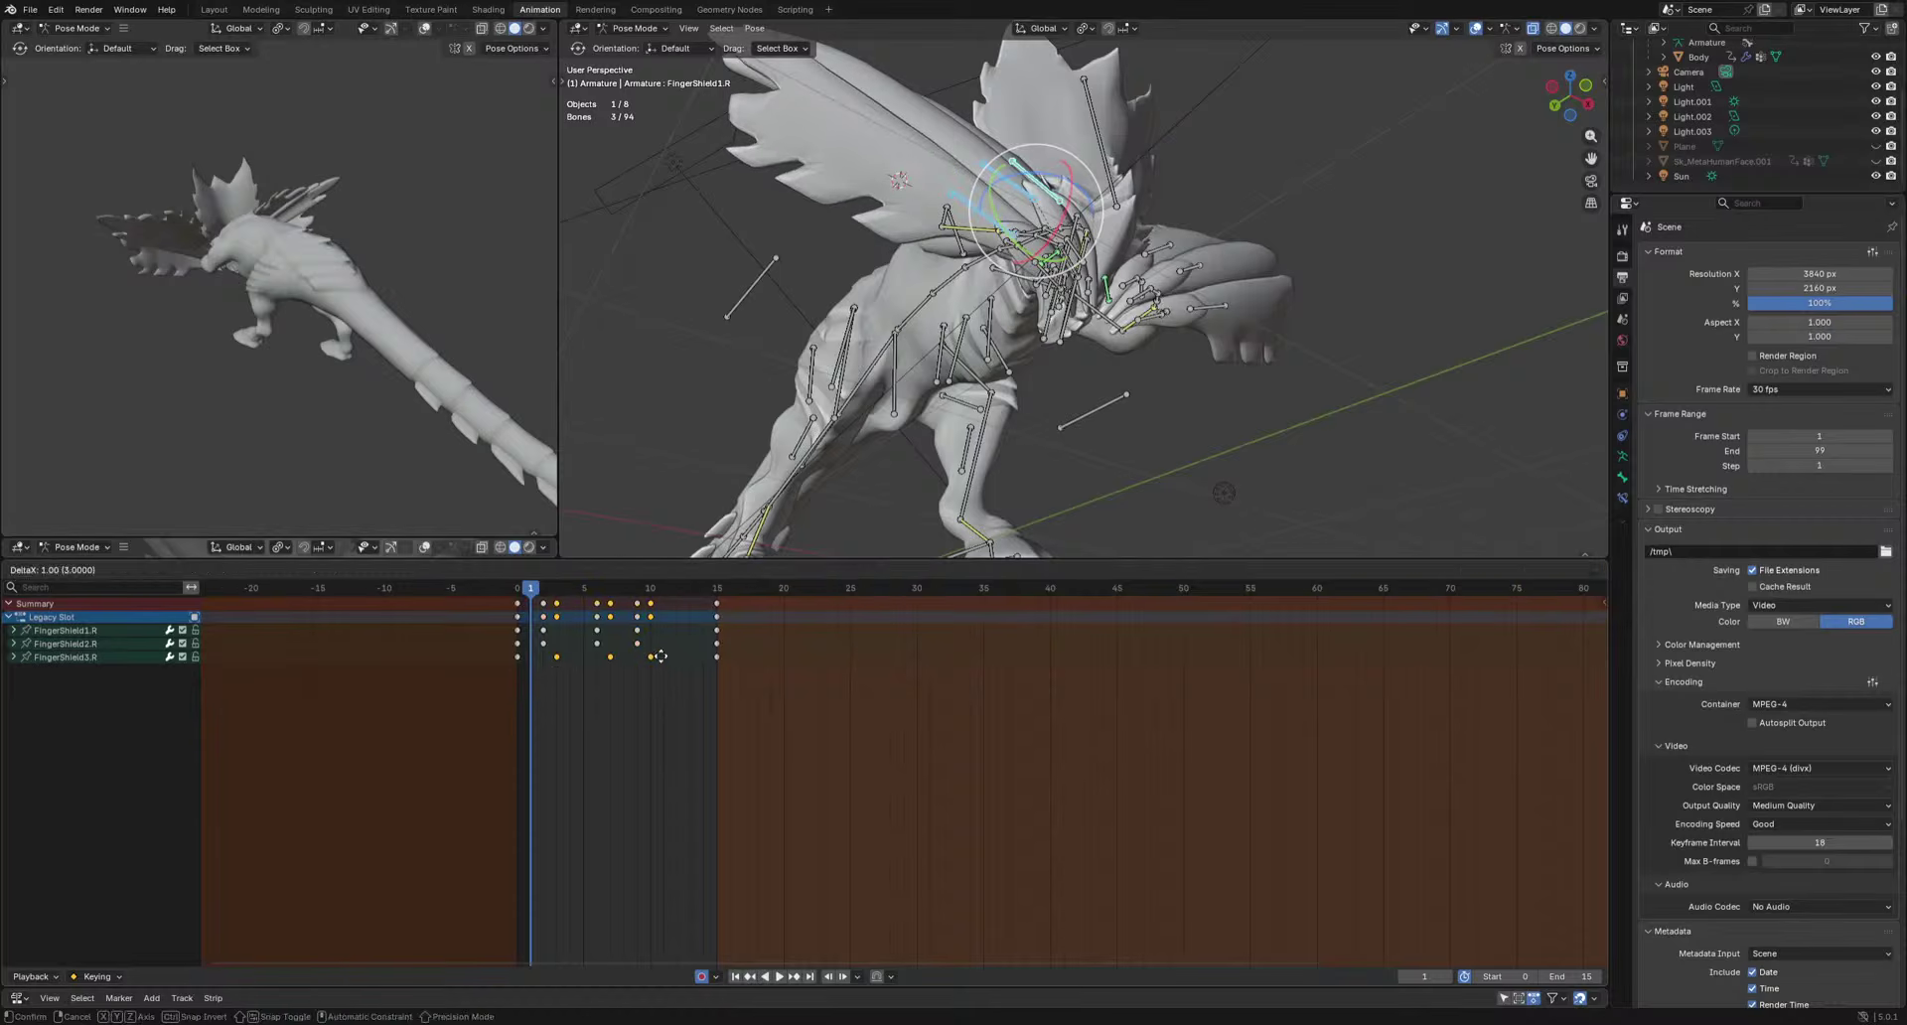
pyautogui.click(660, 656)
pyautogui.press('space')
pyautogui.press('space')
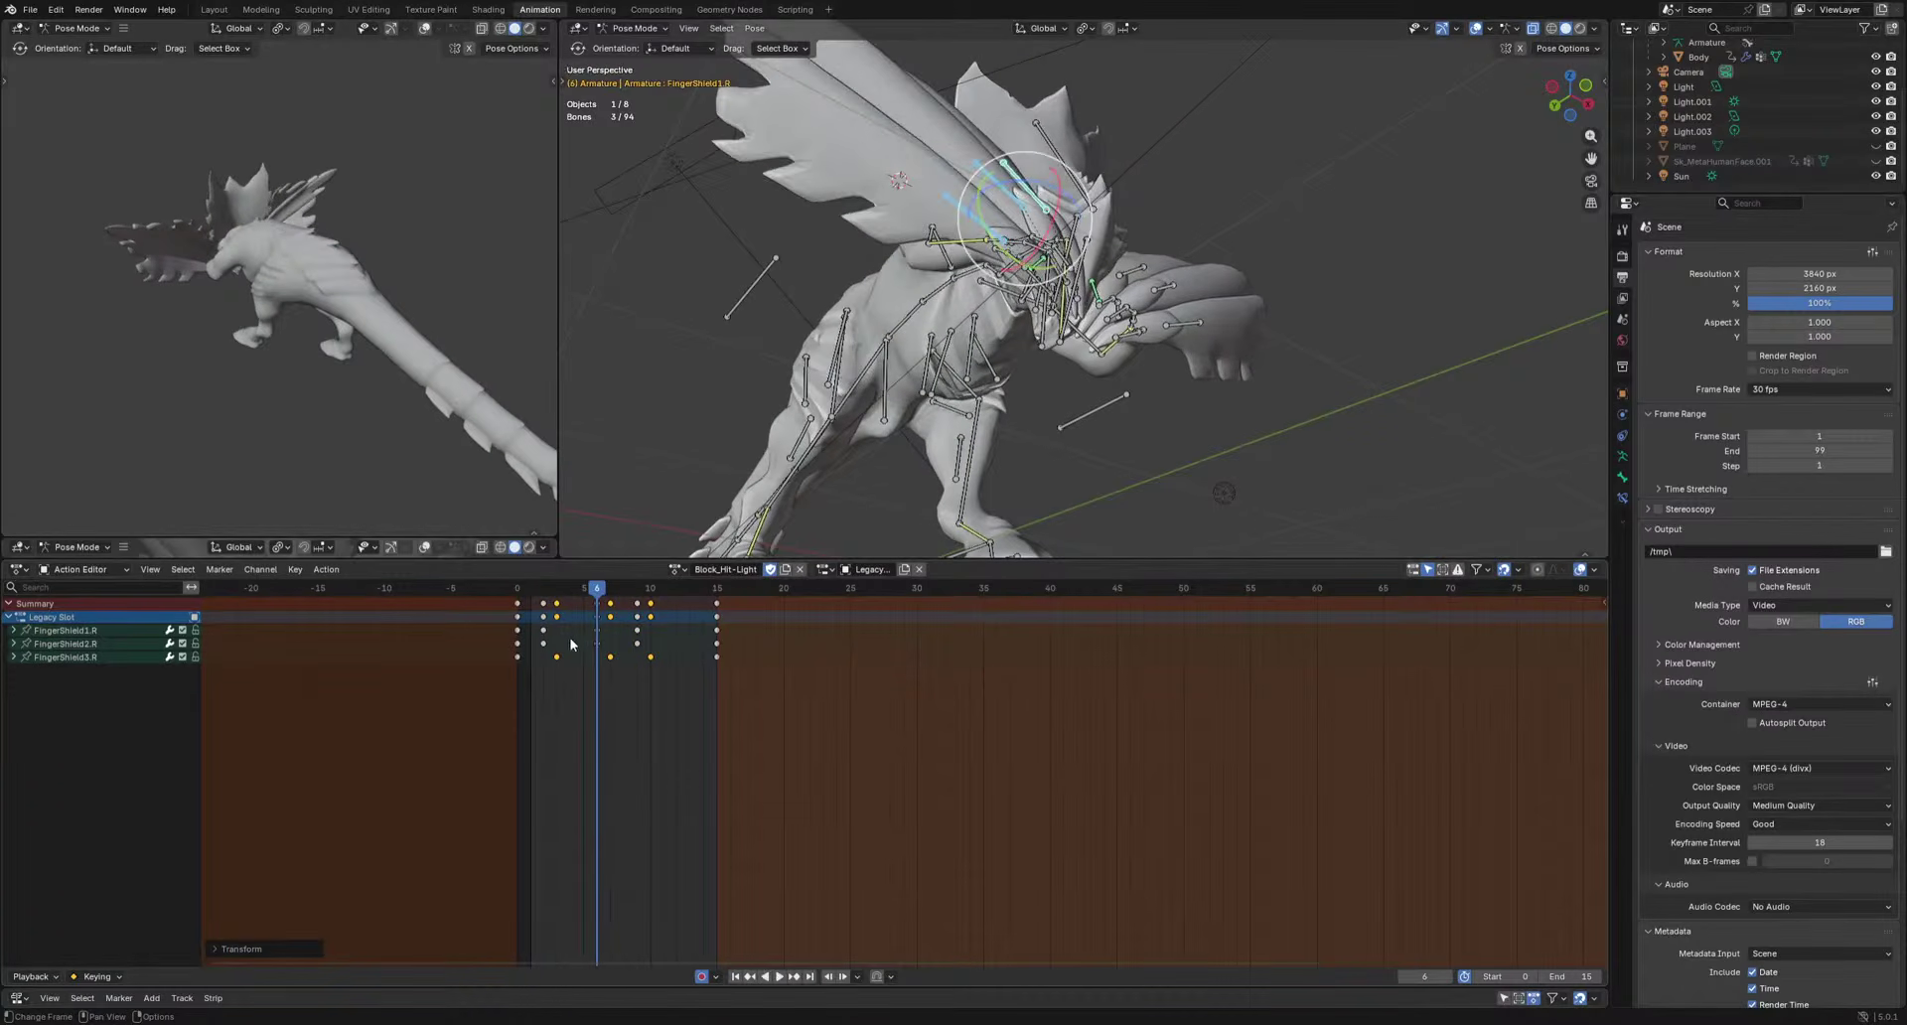
# Delay FingerShield1.R's keyframes at frames 2, 6 and 9 by one frame and review the playback from another angle.
pyautogui.moveTo(532, 637); pyautogui.dragTo(649, 628)
pyautogui.press('g')
pyautogui.click(663, 628)
pyautogui.press('space')
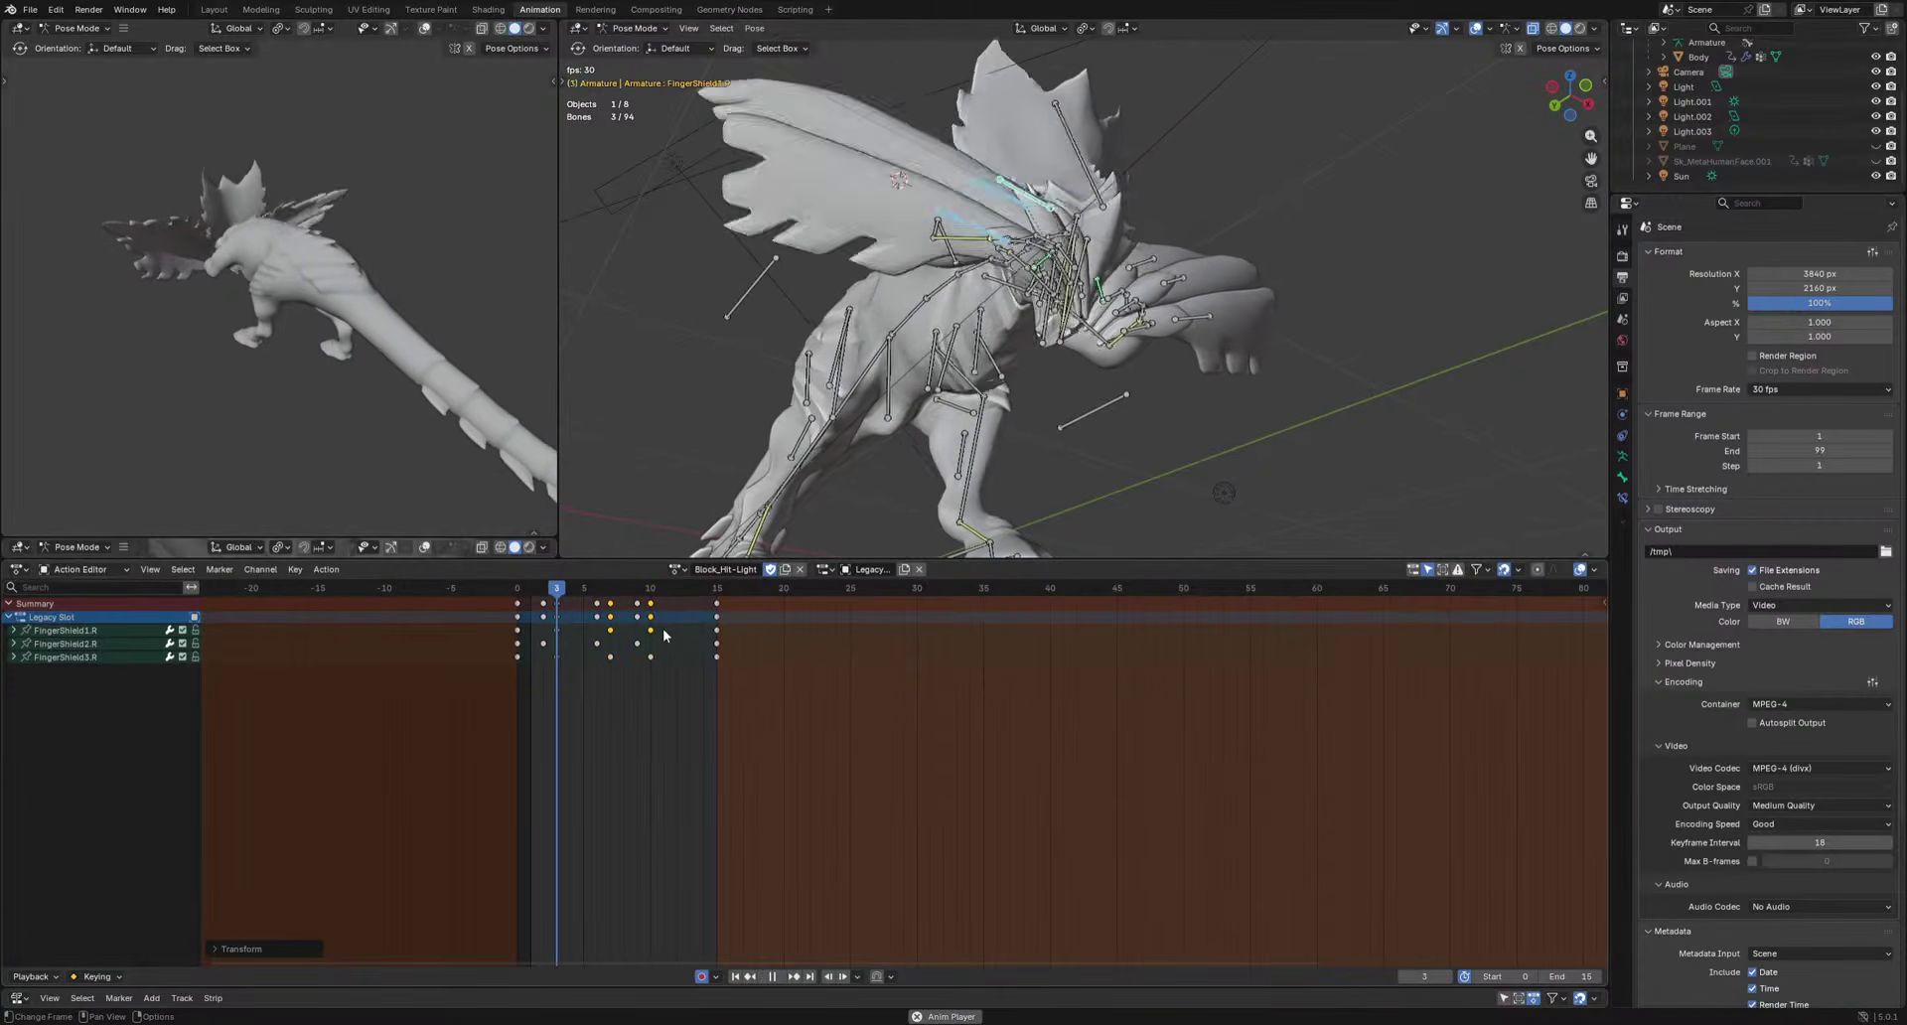
pyautogui.moveTo(433, 413); pyautogui.dragTo(207, 349, button='middle')
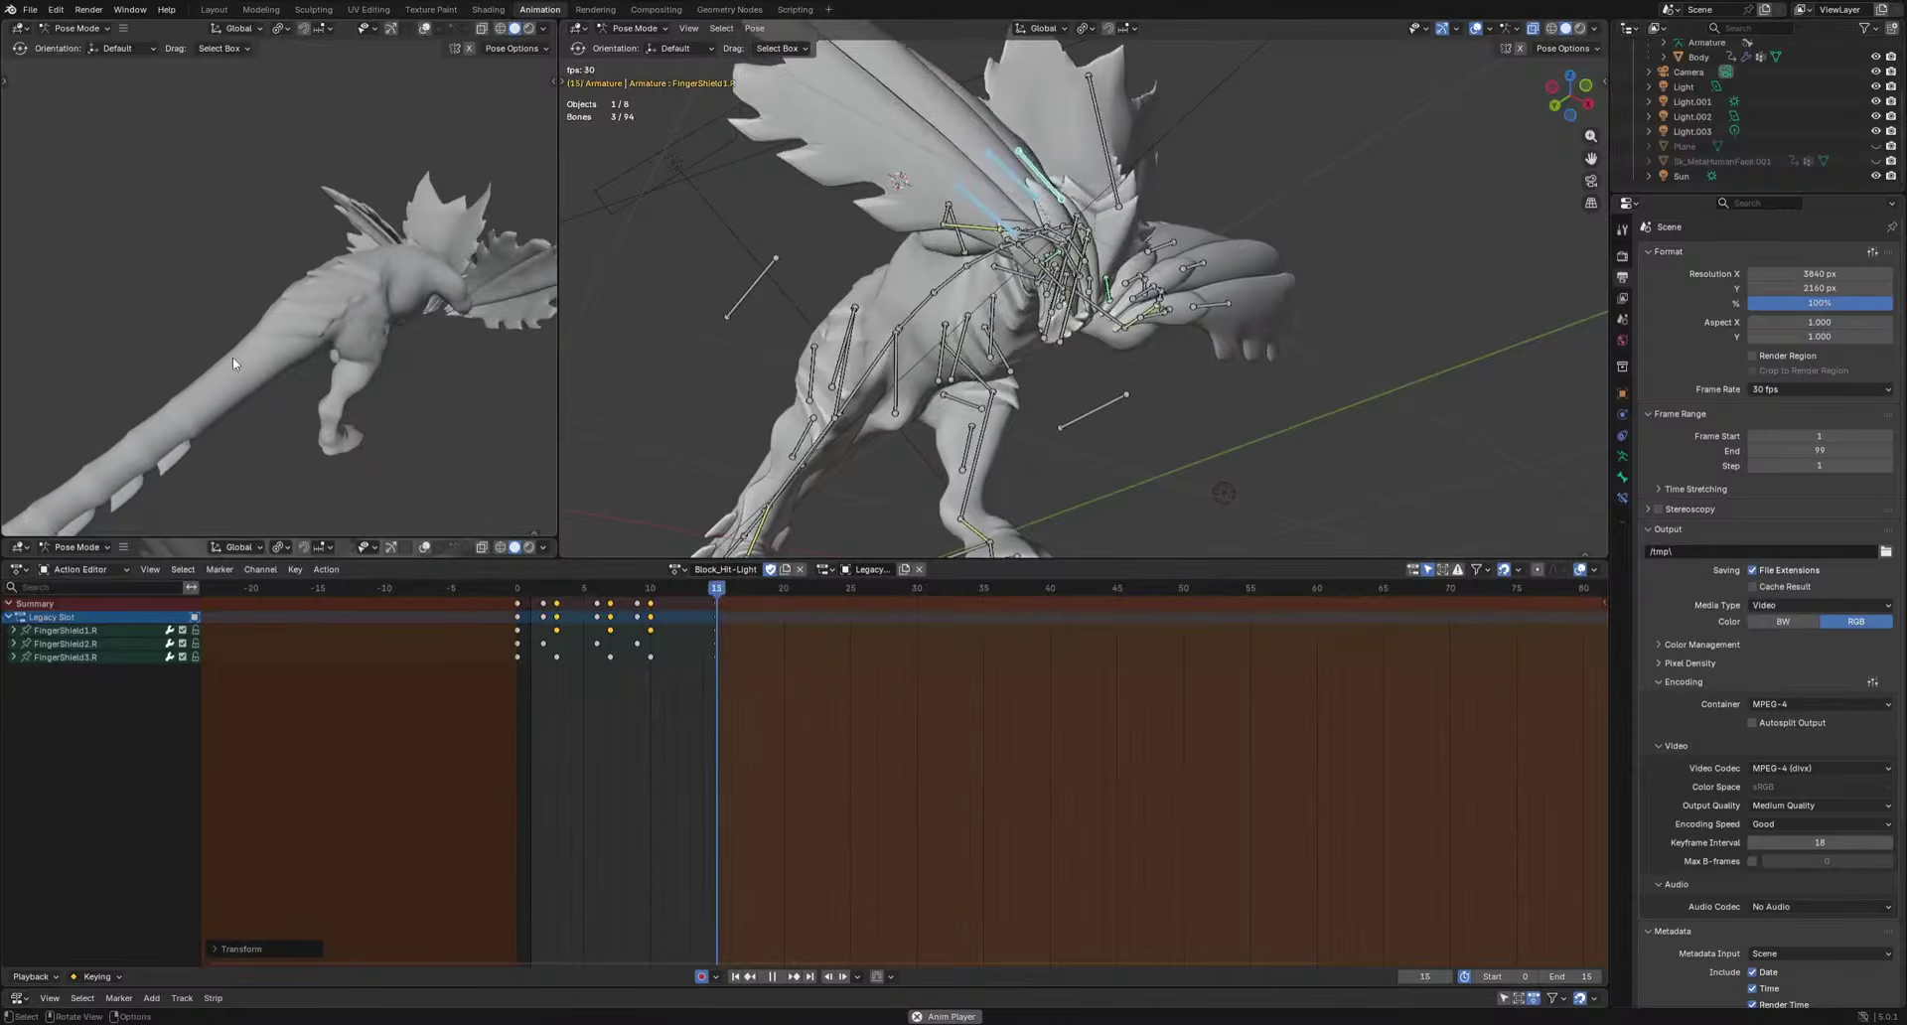
pyautogui.press('space')
# Move the ArmIK.R control onto the right wrist at frame 4, working from the bottom view.
pyautogui.moveTo(1041, 403); pyautogui.dragTo(1066, 328, button='middle')
pyautogui.click(946, 235)
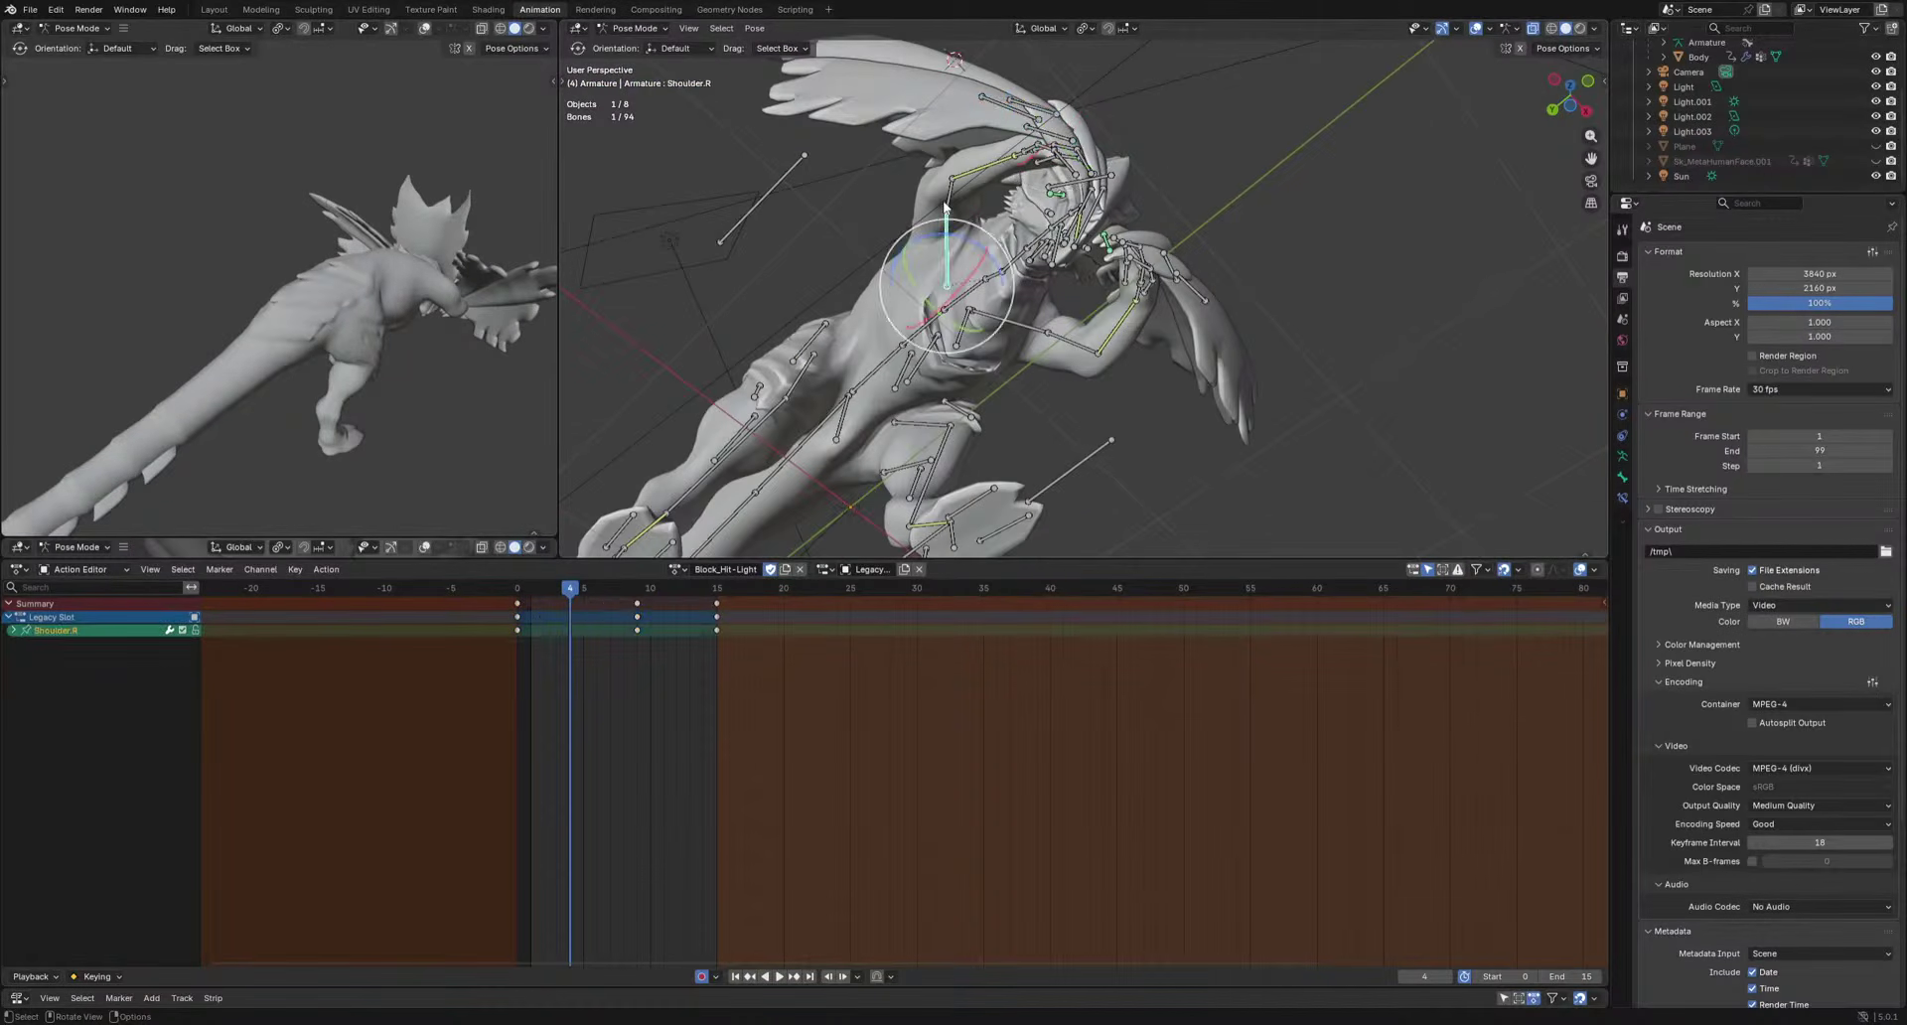
pyautogui.click(739, 243)
pyautogui.press('ctrl+KP_7')
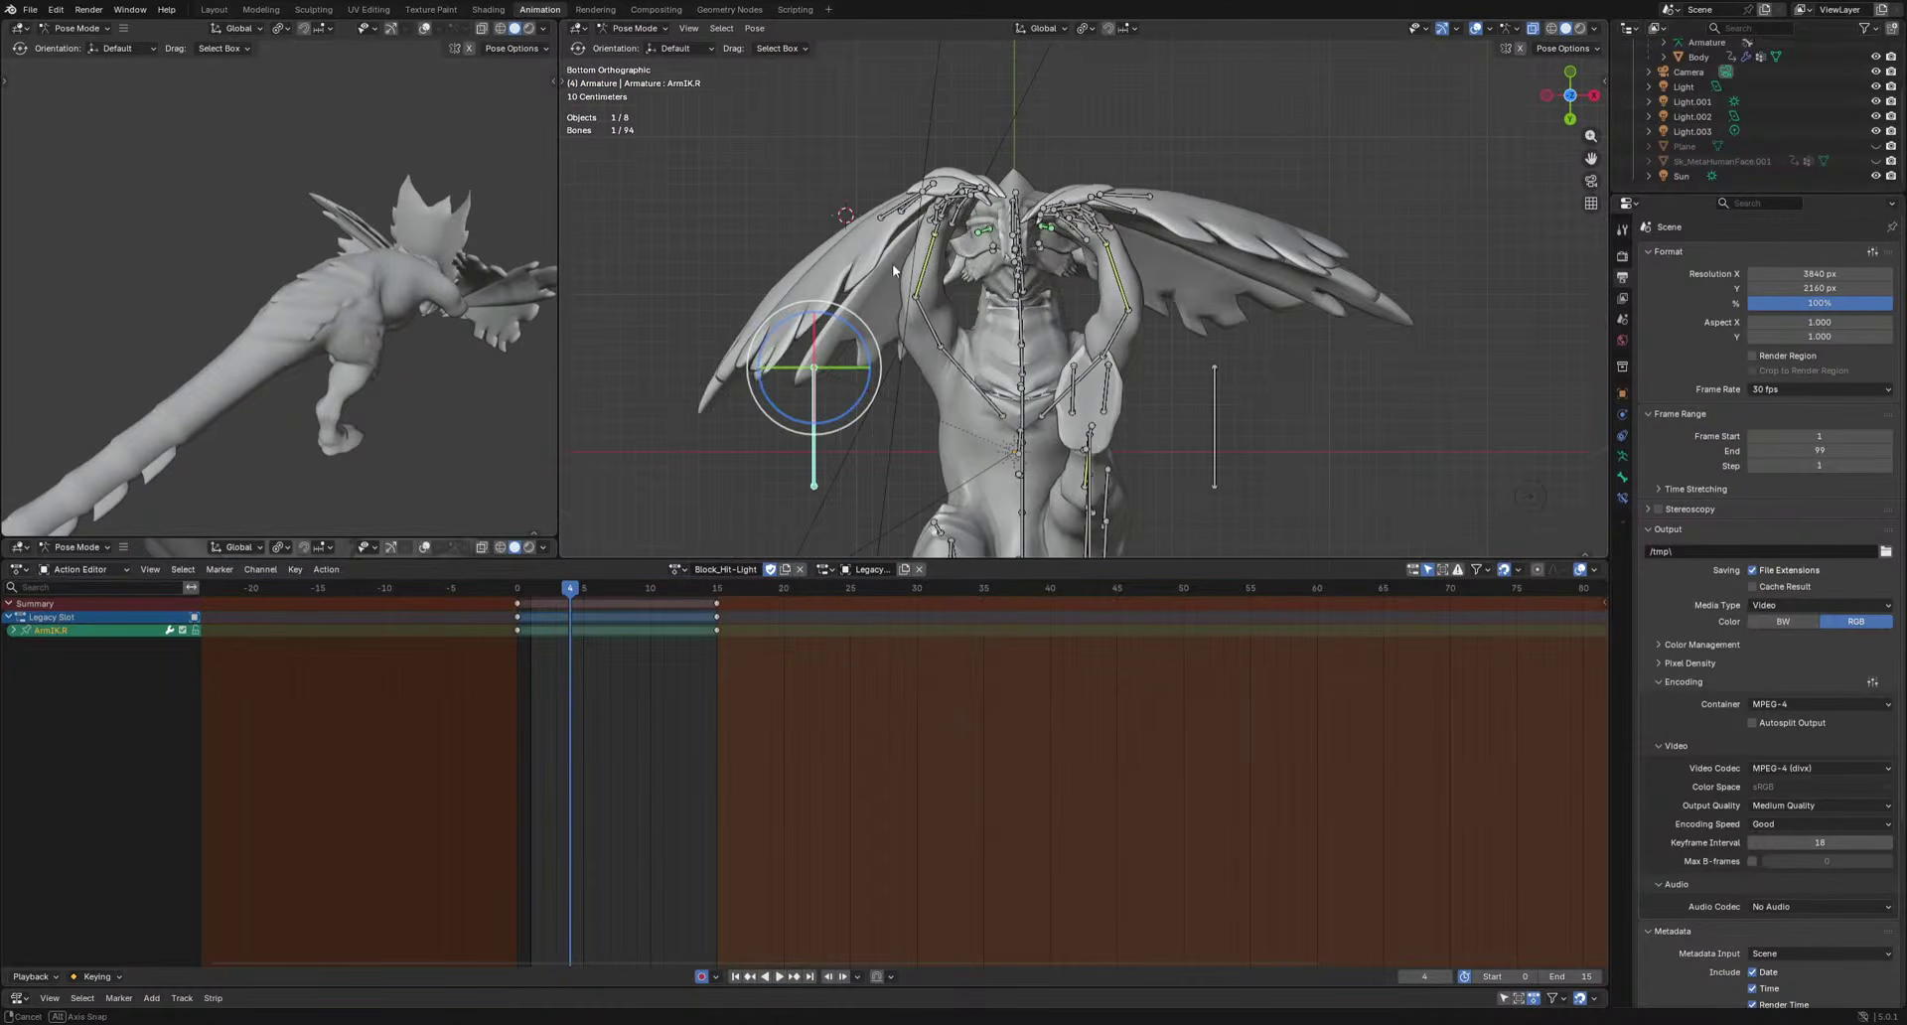
pyautogui.press('g')
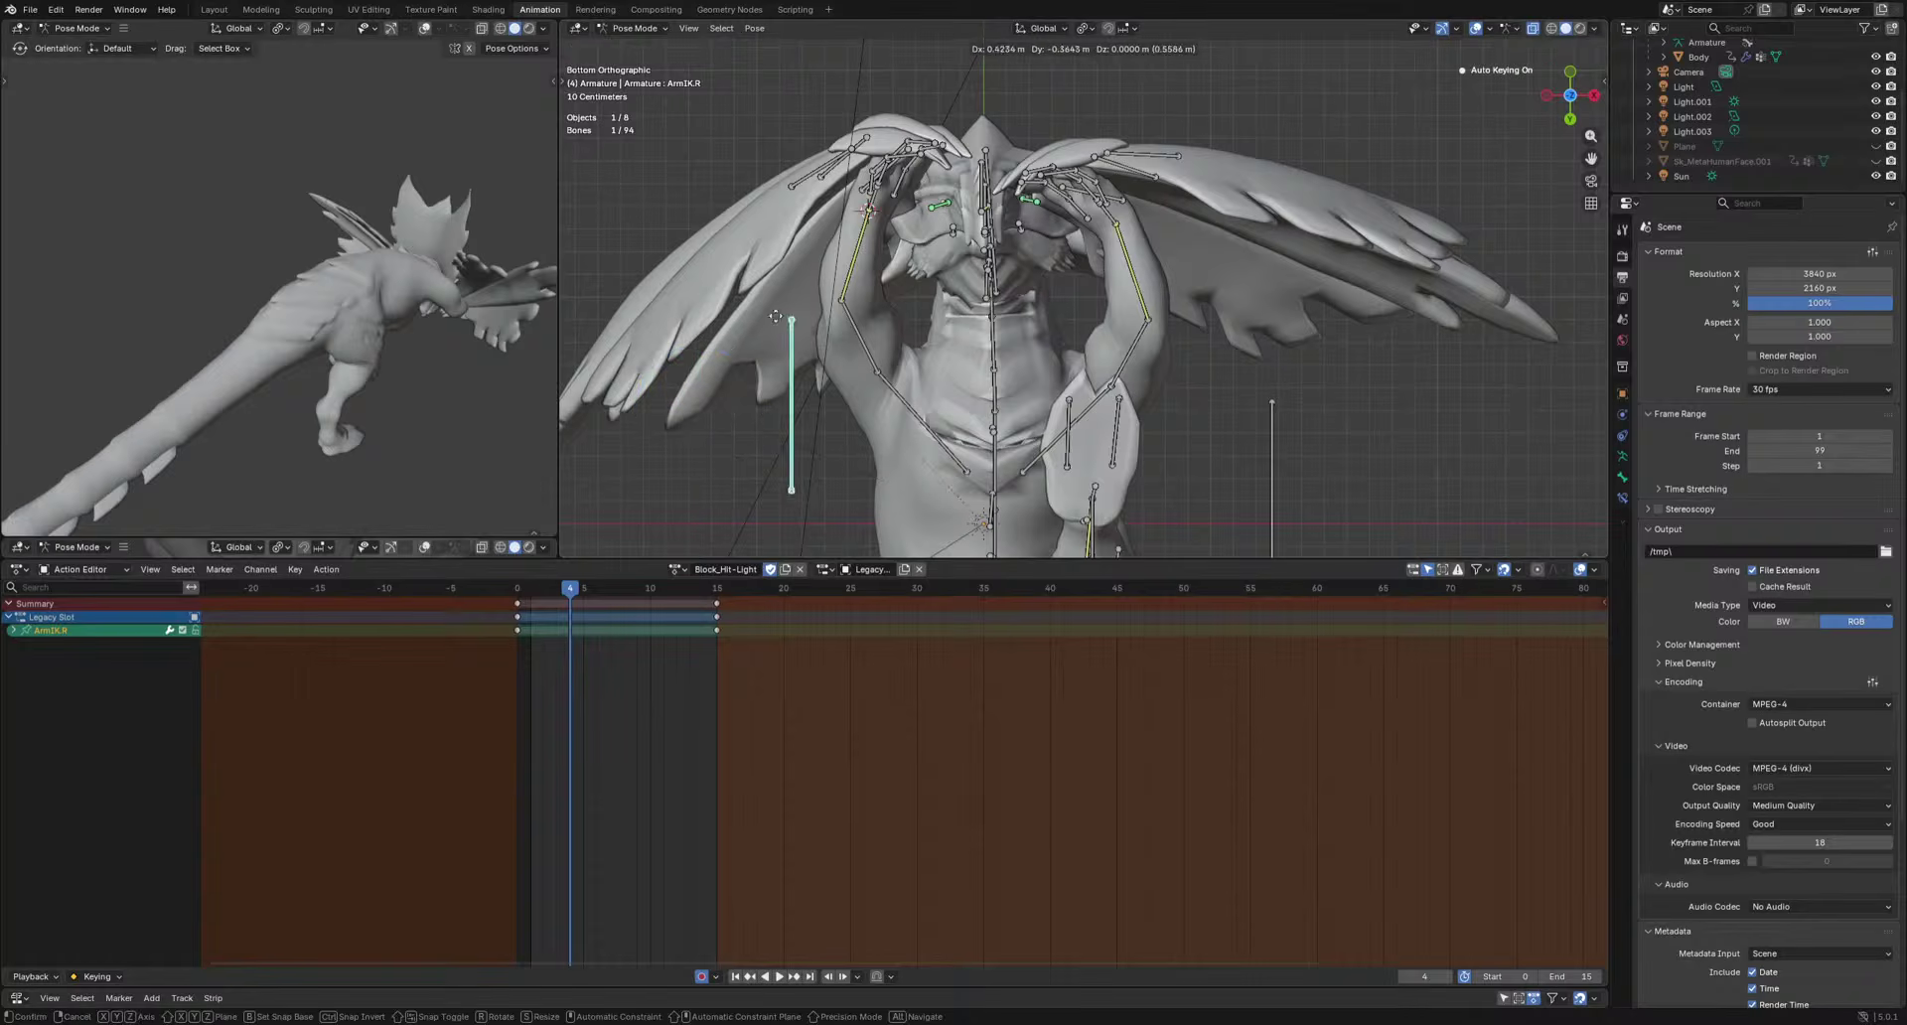
pyautogui.click(839, 229)
# Move the ArmIK.L control onto the left wrist at frame 4 and select the LowerArm.L bone.
pyautogui.click(1275, 405)
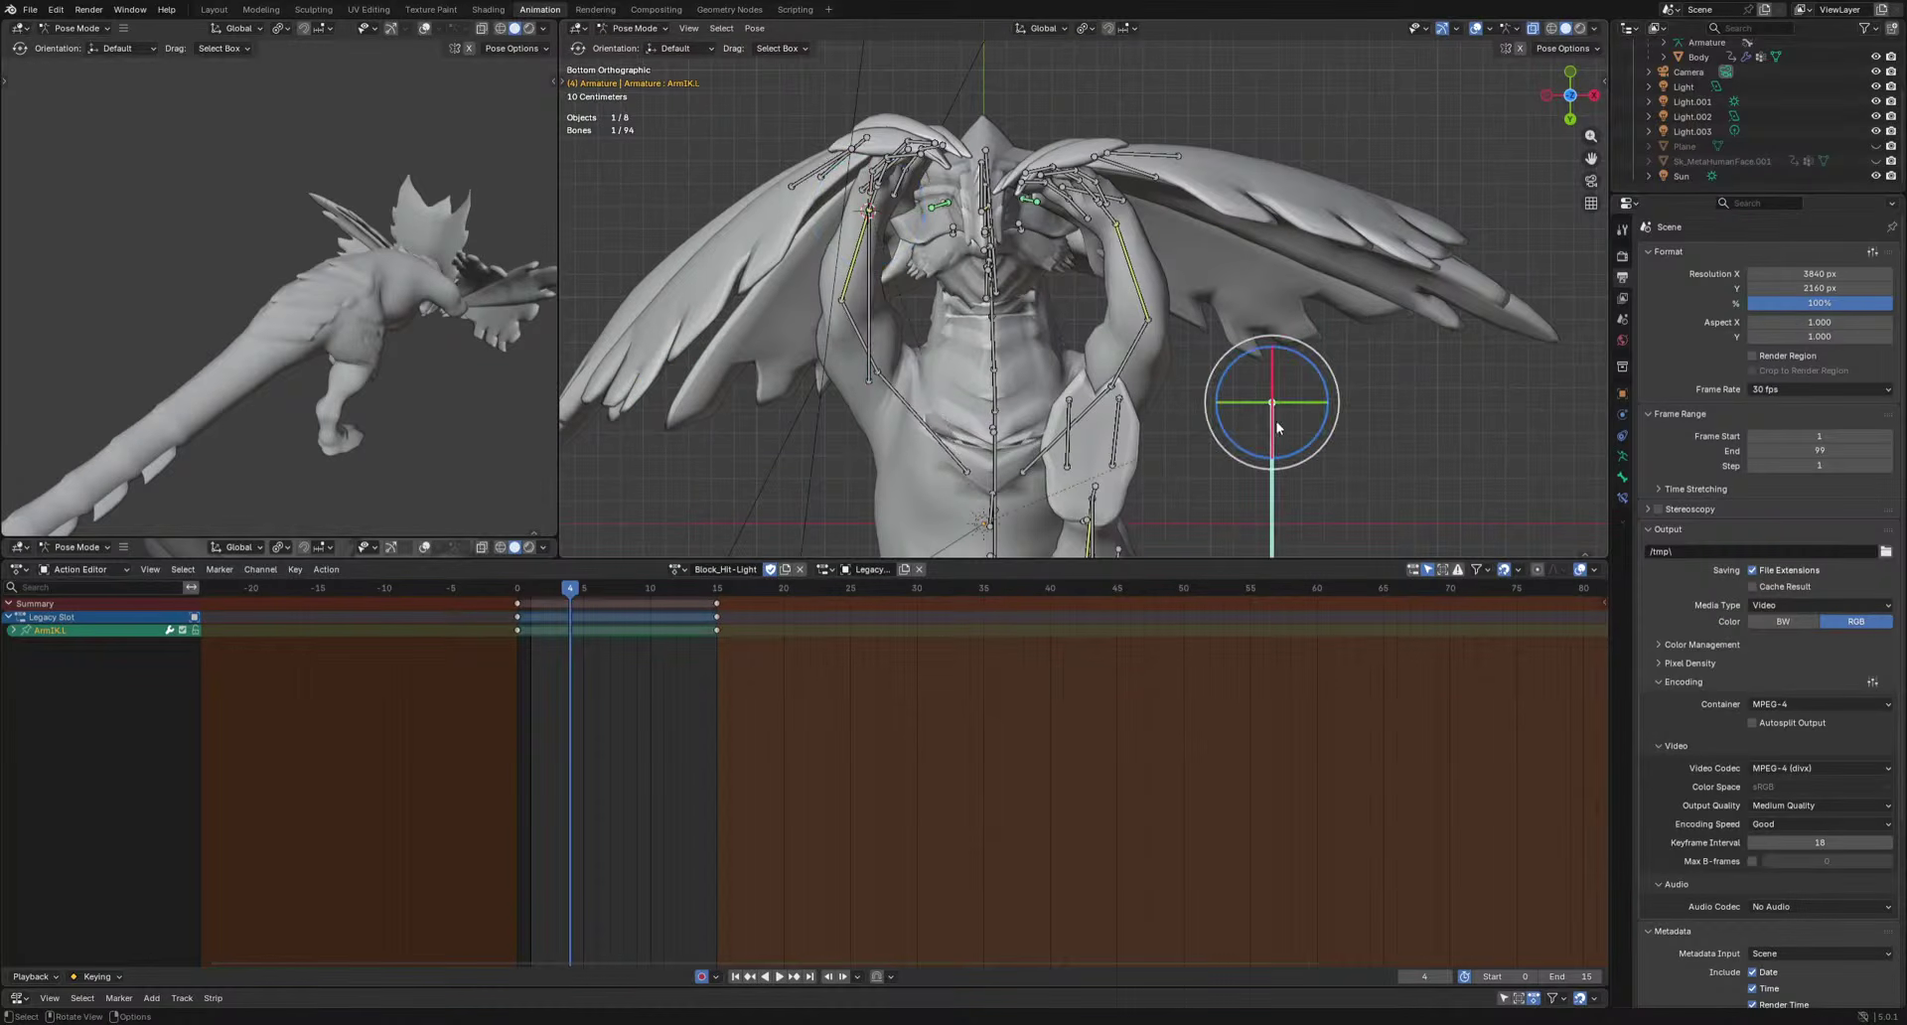
pyautogui.press('g')
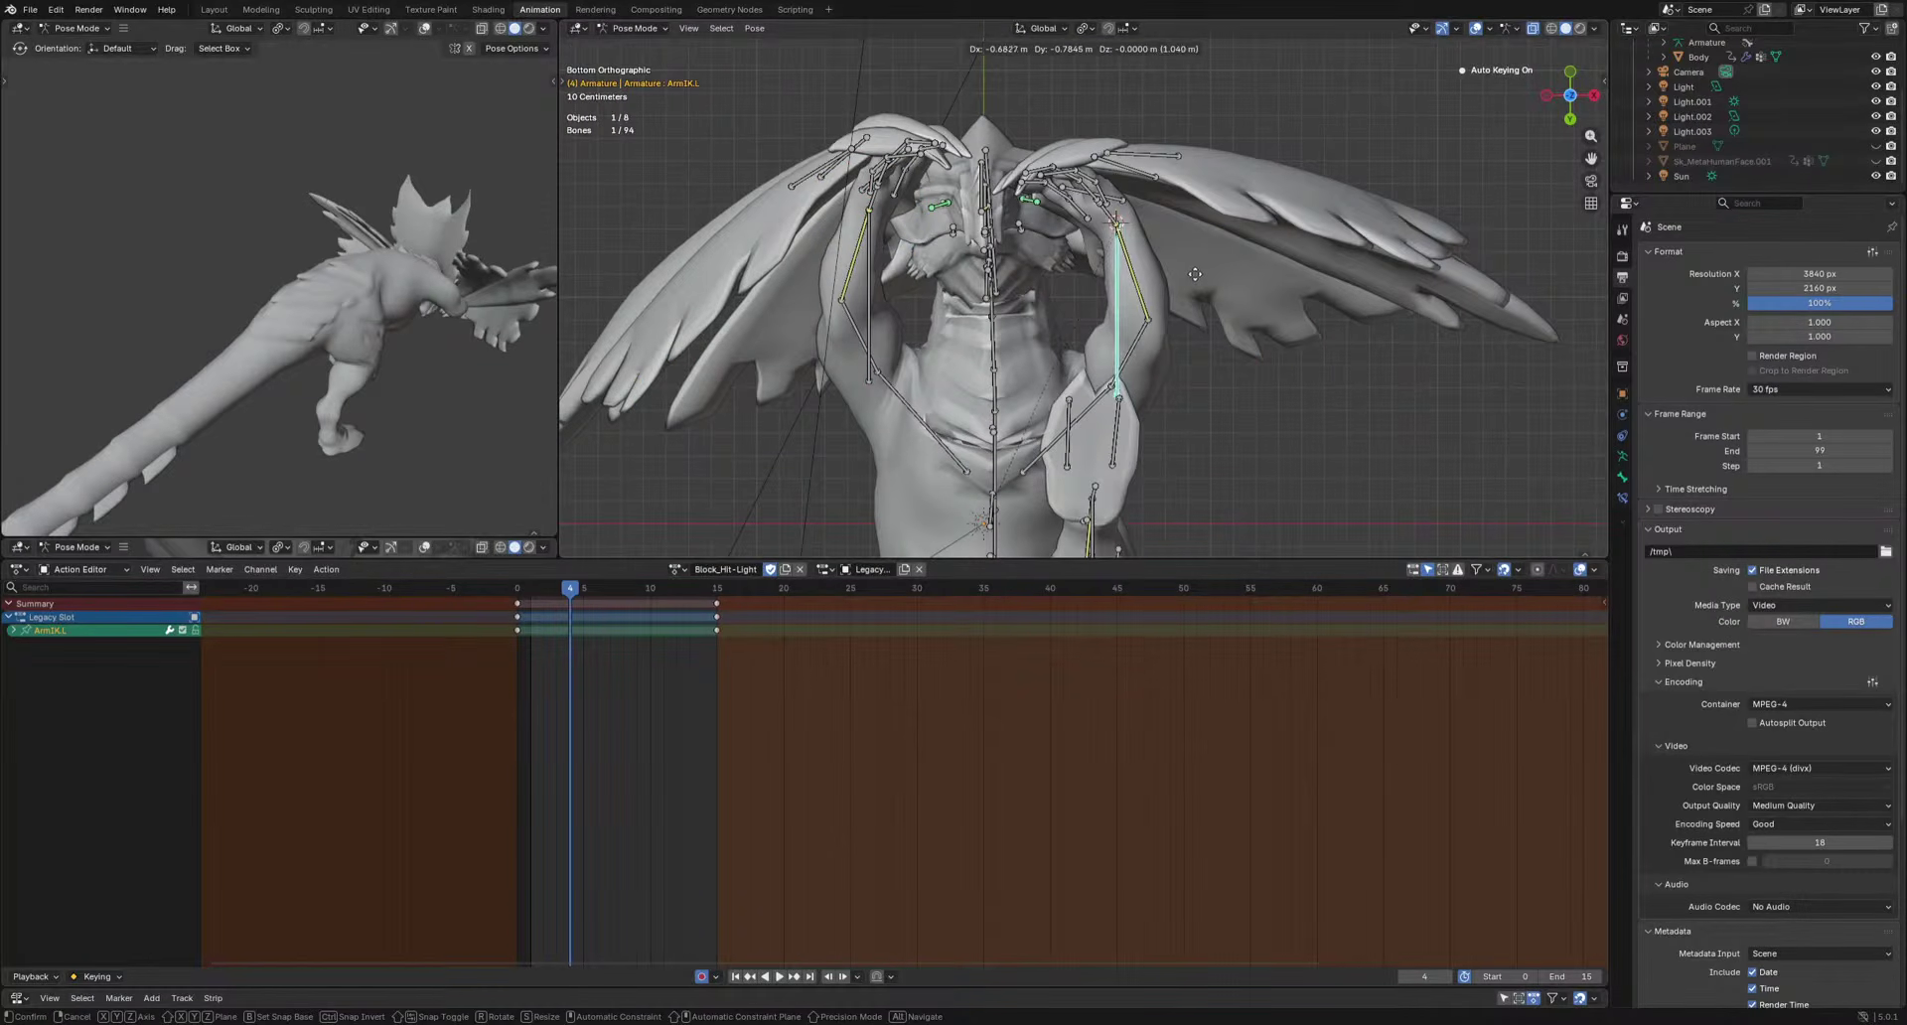
pyautogui.click(1194, 272)
pyautogui.click(1142, 299)
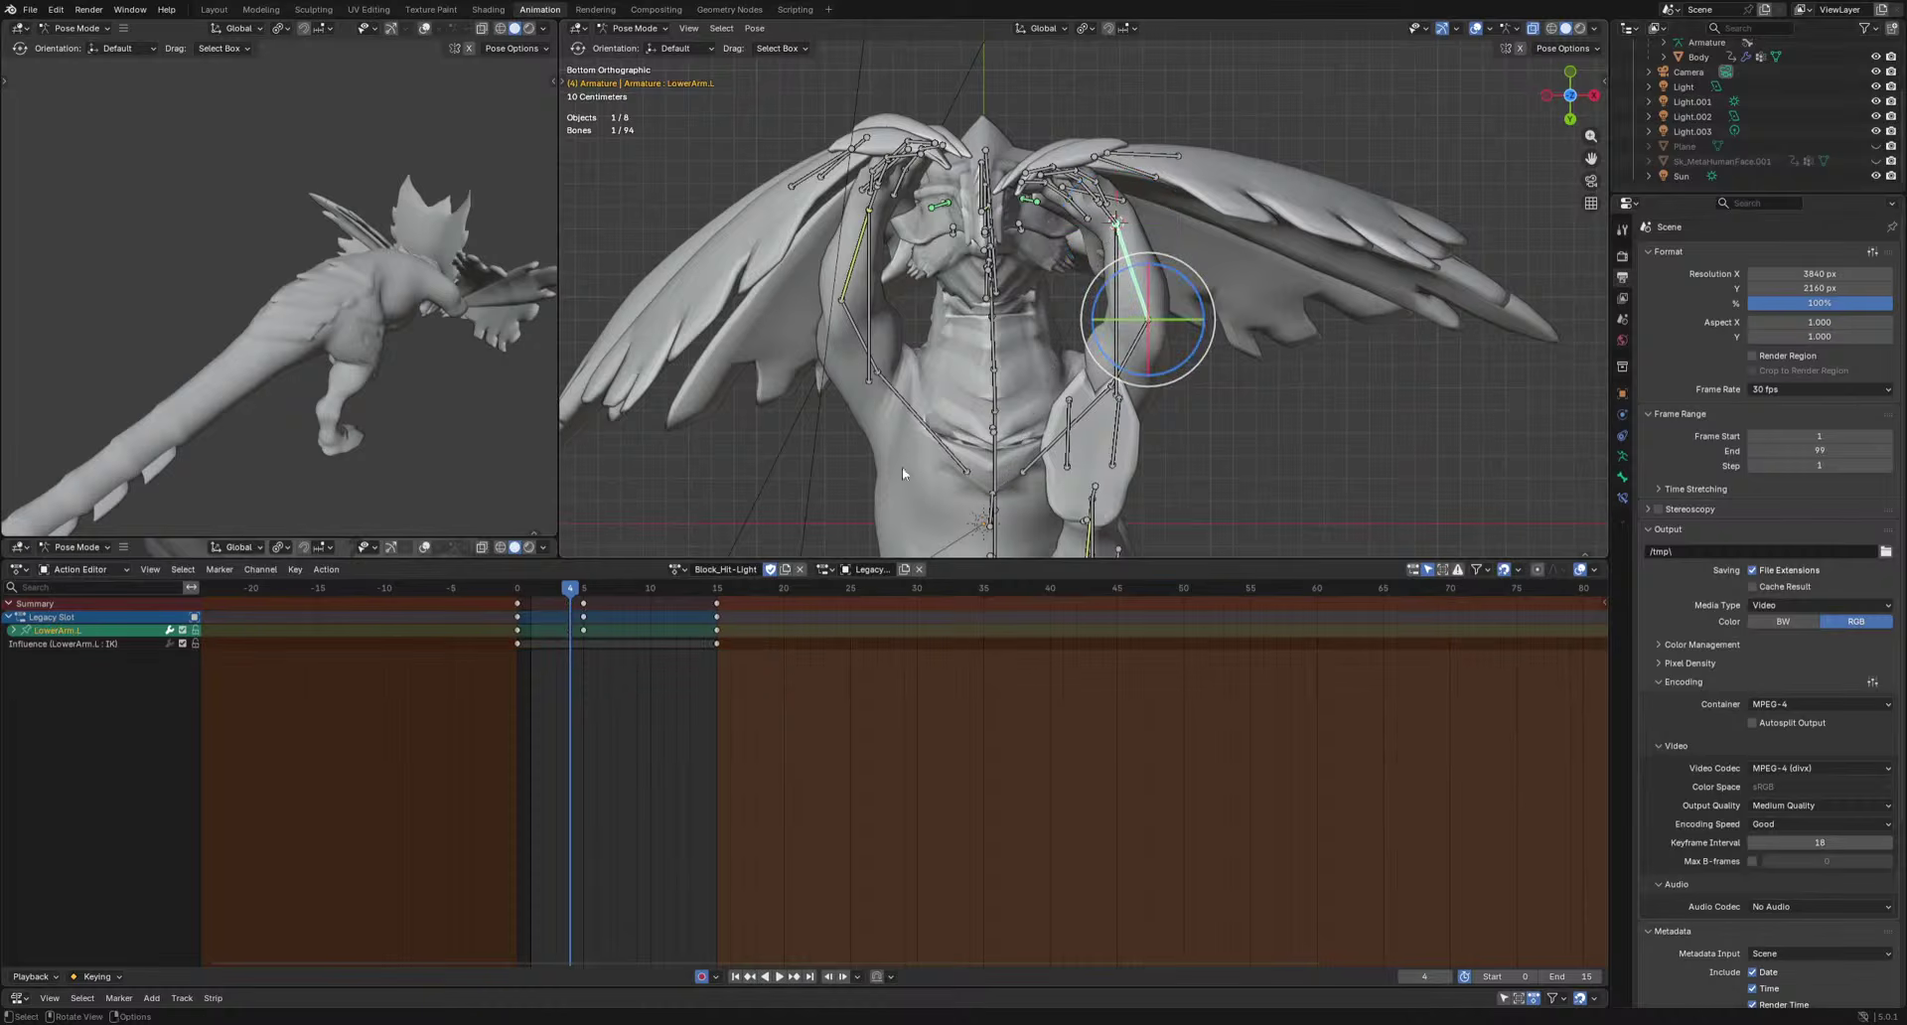
# Select both ArmIK controls and move their frame 4 keyframes to frame 2.
pyautogui.moveTo(567, 593)
pyautogui.mouseDown()
pyautogui.moveTo(533, 595)
pyautogui.moveTo(552, 594)
pyautogui.mouseUp()
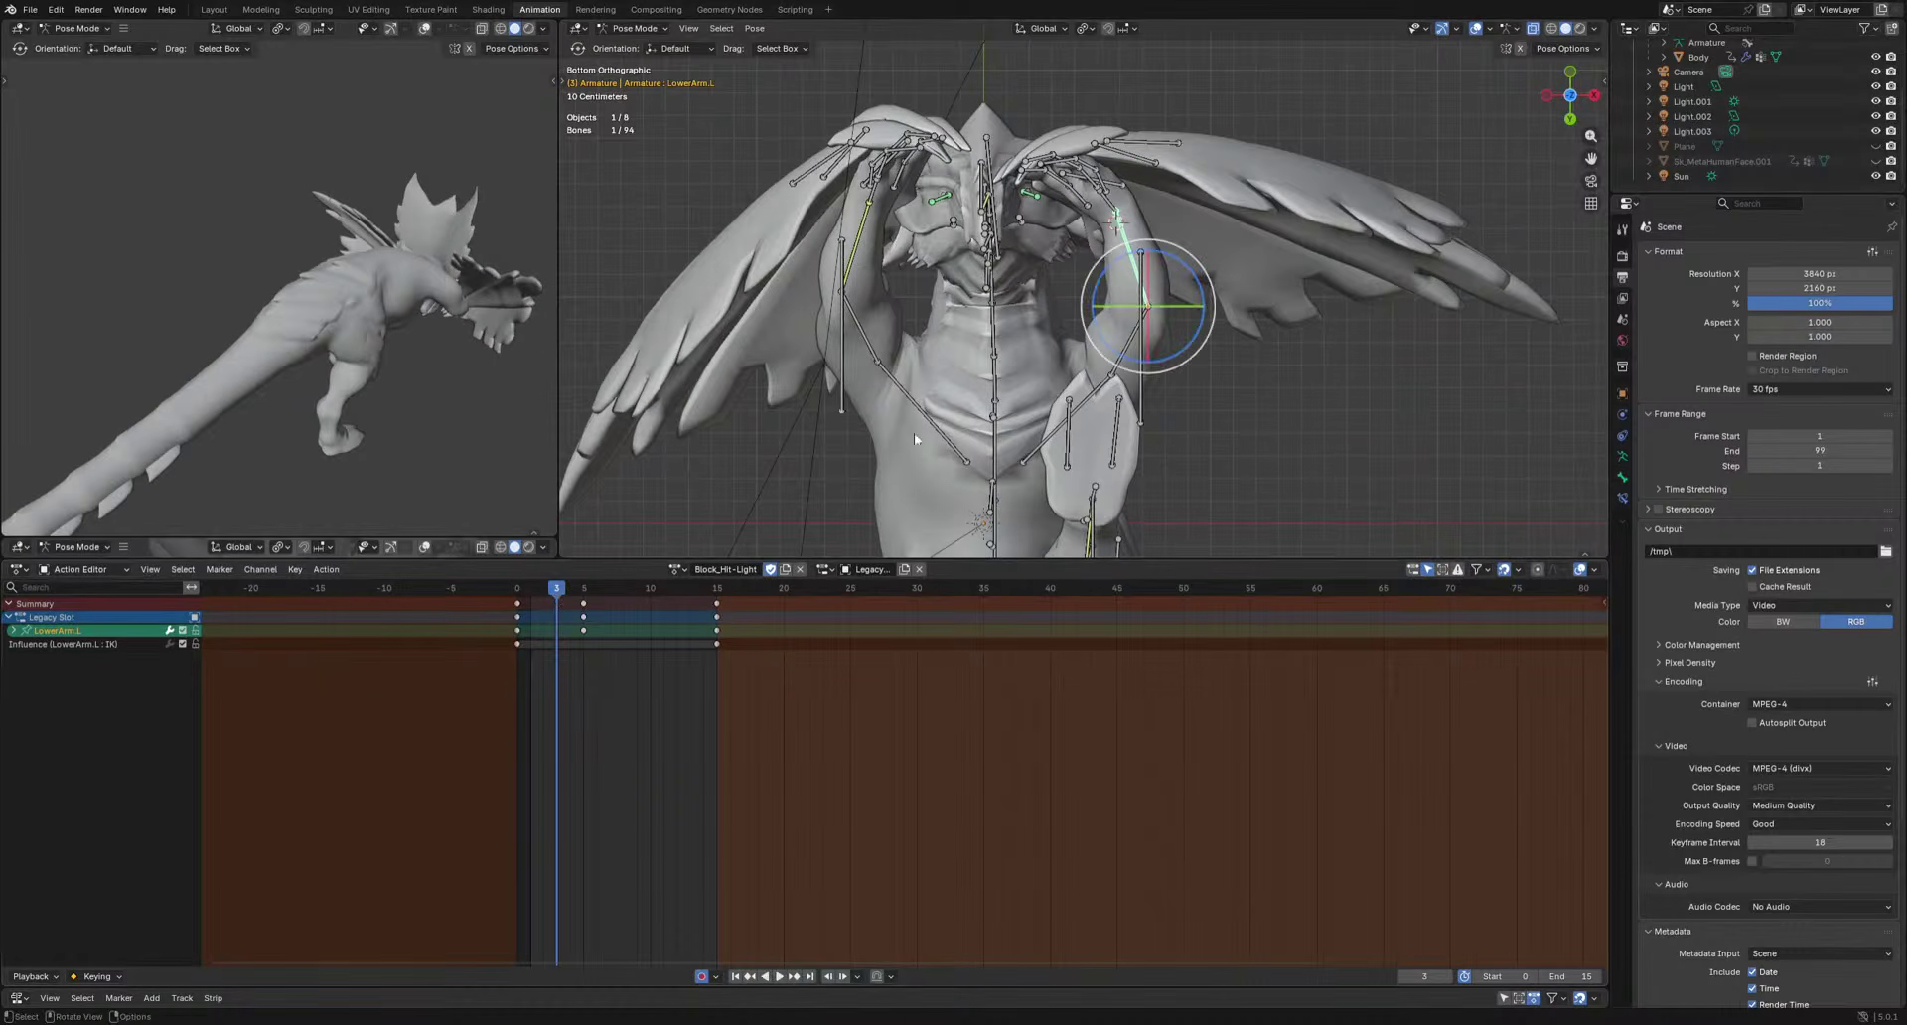
pyautogui.click(1040, 402)
pyautogui.click(1143, 389)
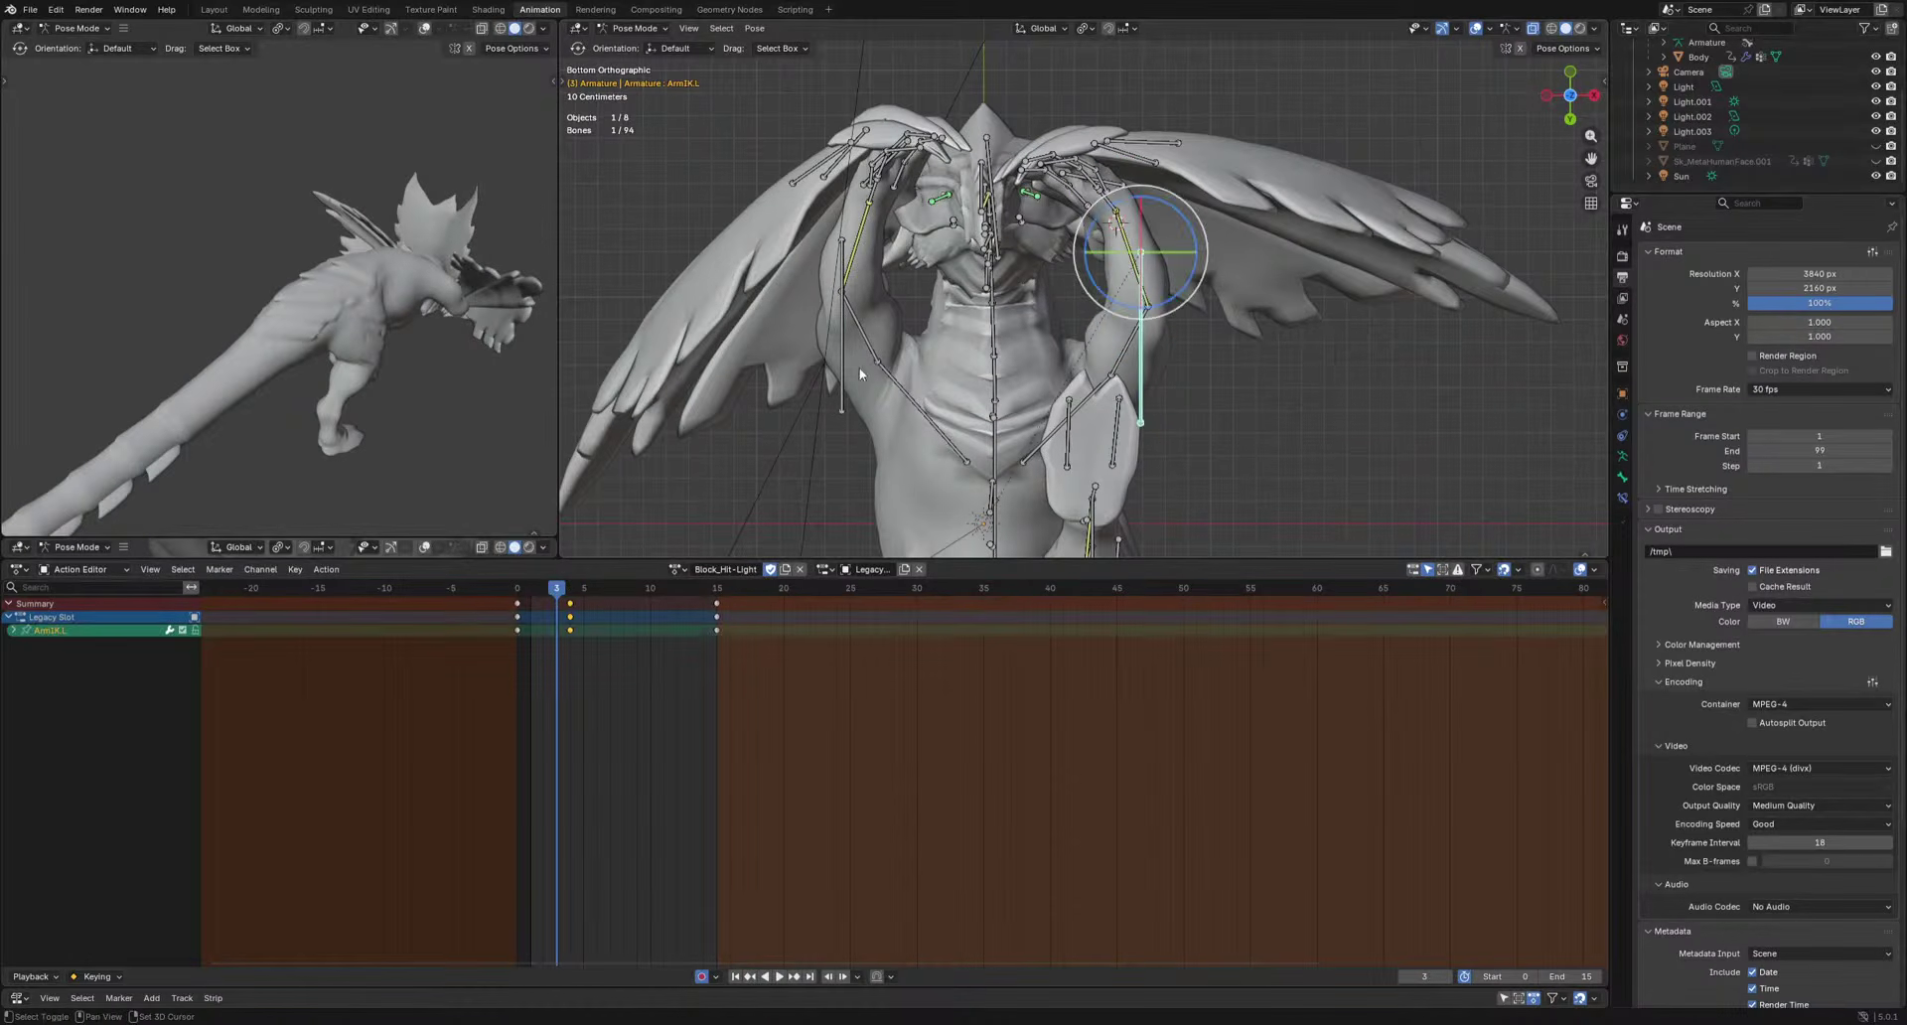
pyautogui.moveTo(541, 590); pyautogui.dragTo(495, 594)
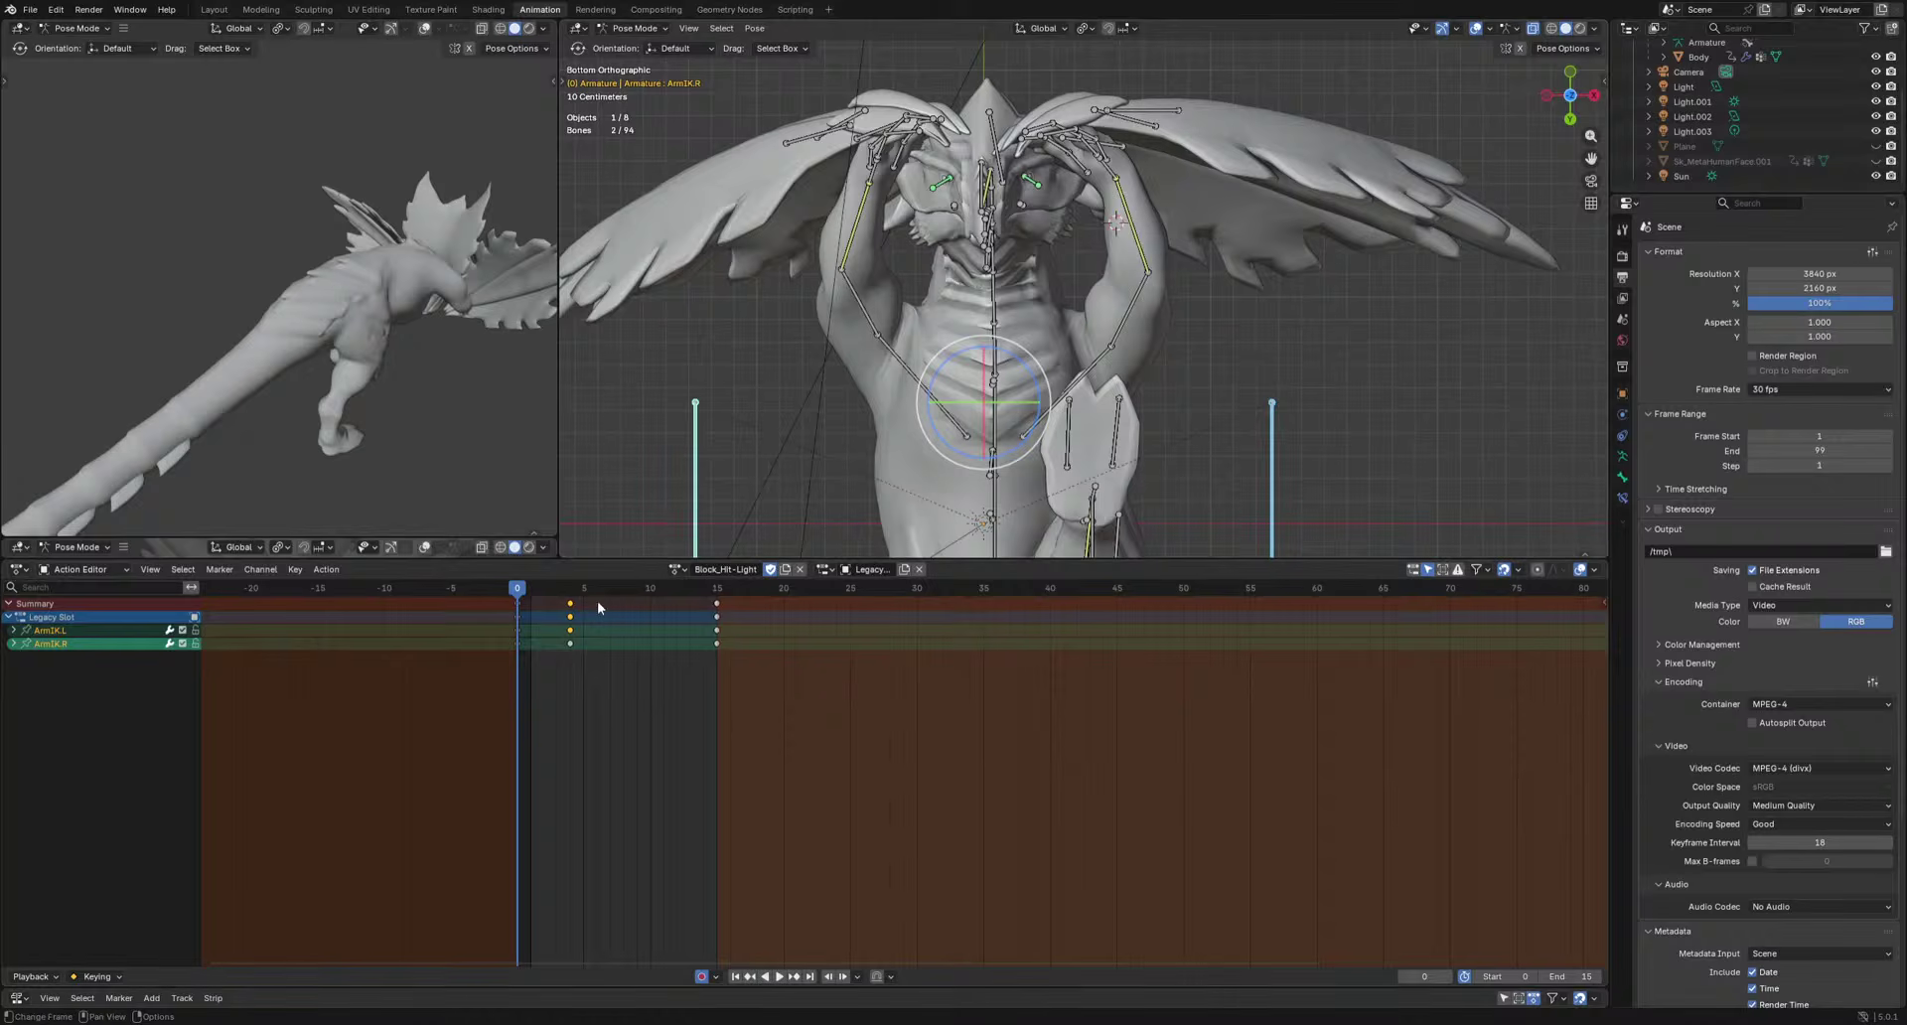
pyautogui.moveTo(529, 591)
pyautogui.mouseDown()
pyautogui.moveTo(595, 591)
pyautogui.moveTo(543, 594)
pyautogui.mouseUp()
pyautogui.press('g')
pyautogui.click(550, 606)
pyautogui.click(511, 585)
pyautogui.press('g')
pyautogui.click(572, 610)
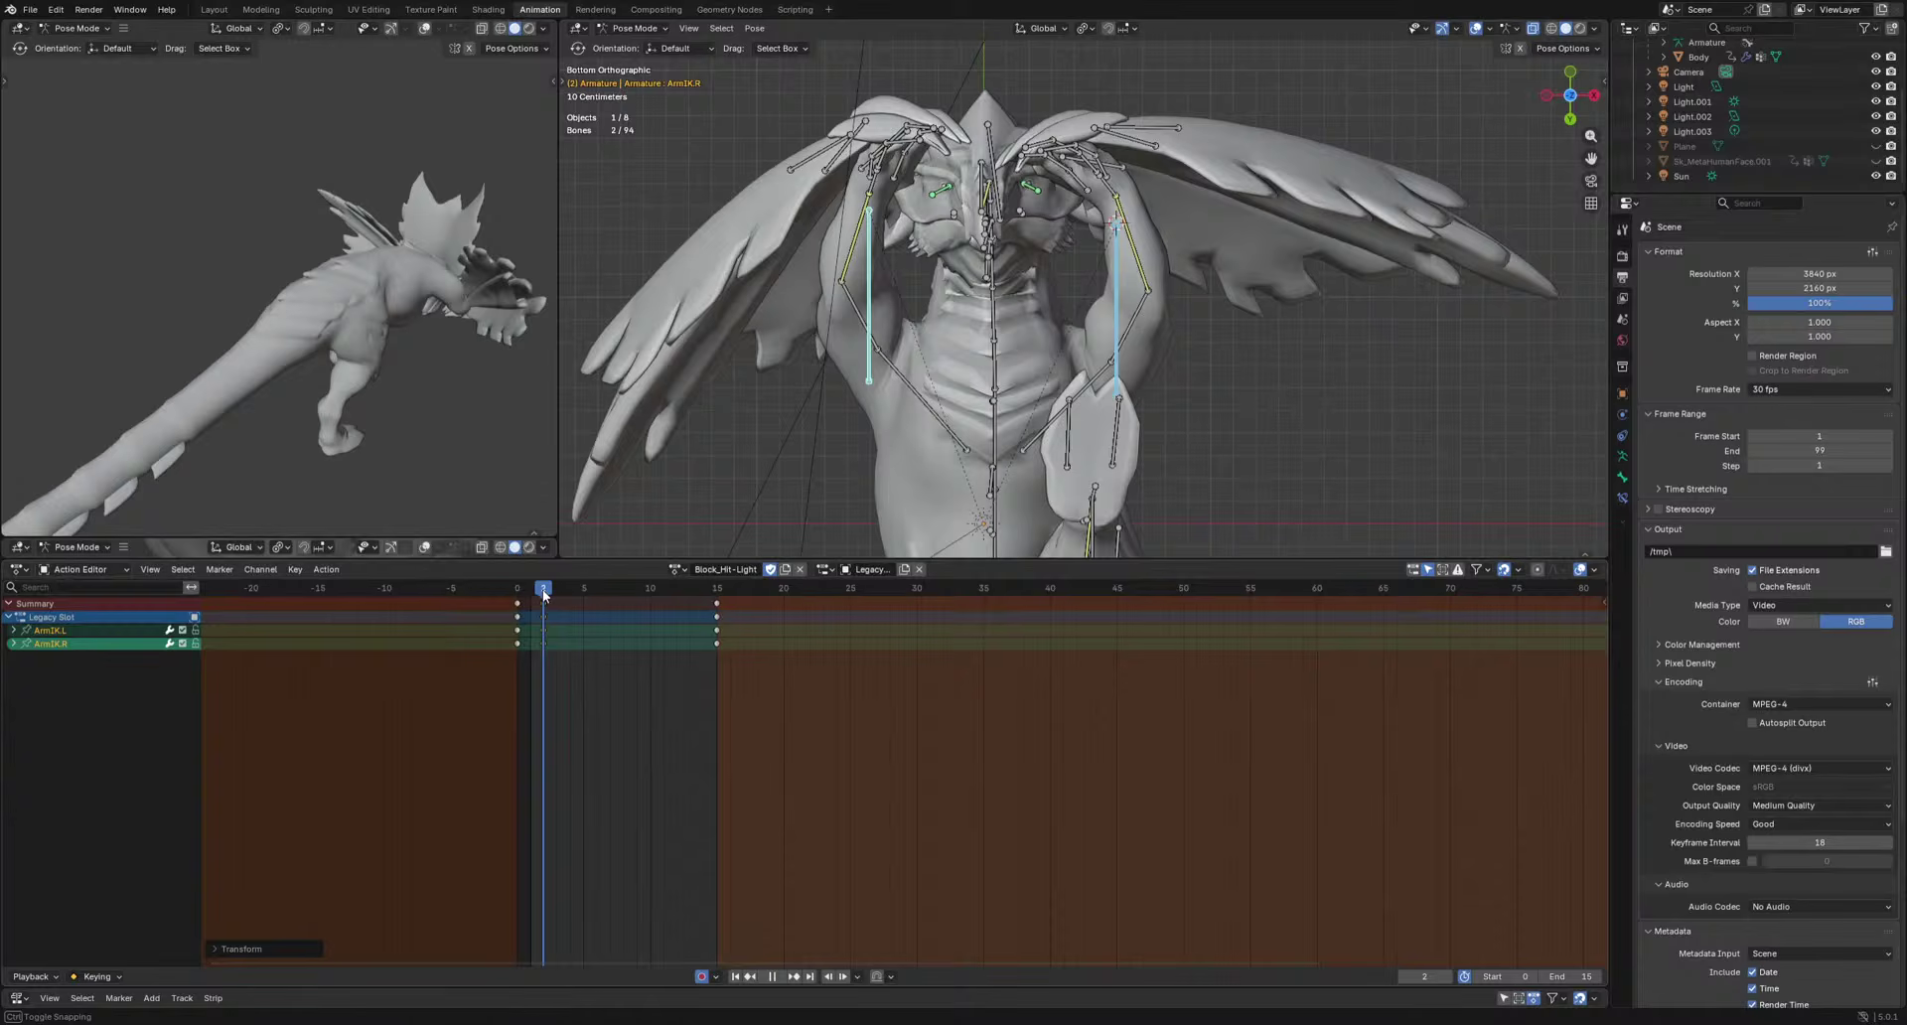
# Nudge both ArmIK controls at frame 2, and refine ArmIK.L's alignment with the left wrist.
pyautogui.press('g')
pyautogui.click(953, 397)
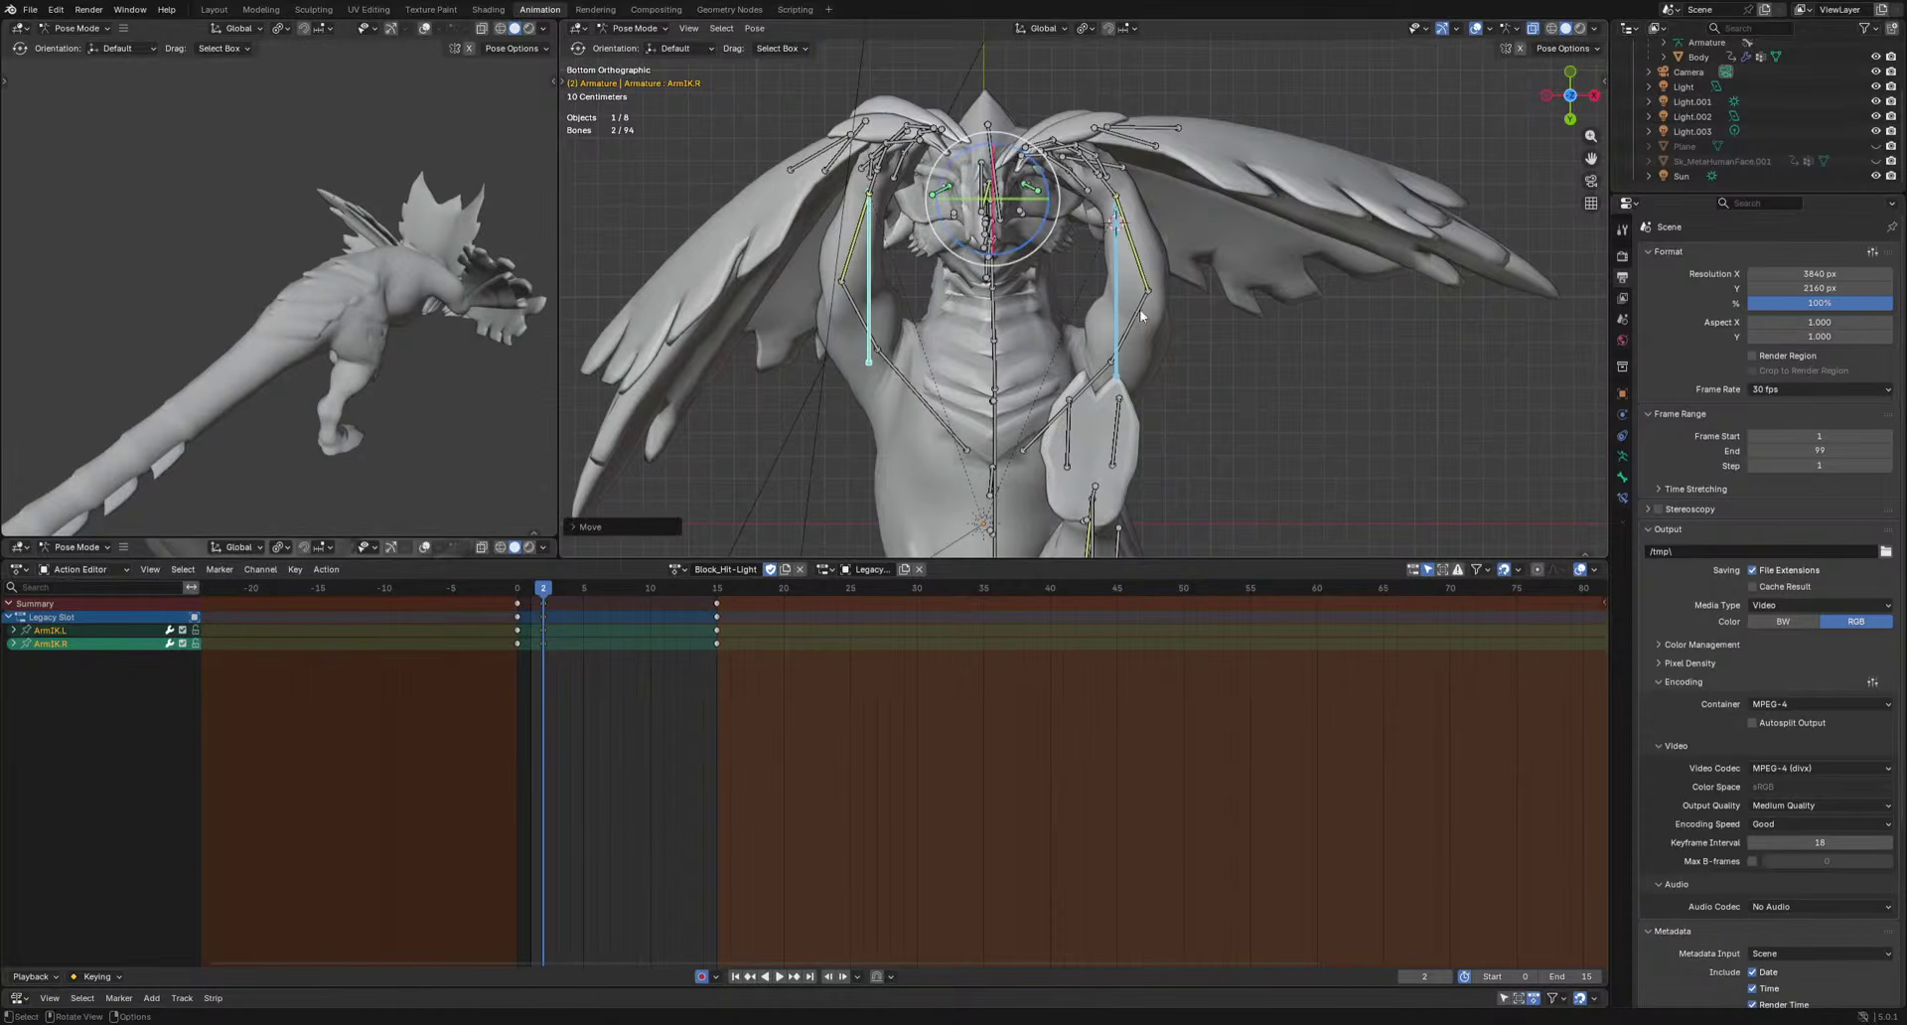
pyautogui.click(1117, 317)
pyautogui.press('g')
pyautogui.click(1116, 307)
pyautogui.moveTo(1116, 307); pyautogui.dragTo(1092, 458, button='middle')
pyautogui.press('g')
pyautogui.click(1055, 451)
# Align ArmIK.R with the right wrist at frame 2, adjusting it from the top and side views.
pyautogui.keyDown('shift'); pyautogui.moveTo(1136, 231); pyautogui.dragTo(1057, 385, button='middle'); pyautogui.keyUp('shift')
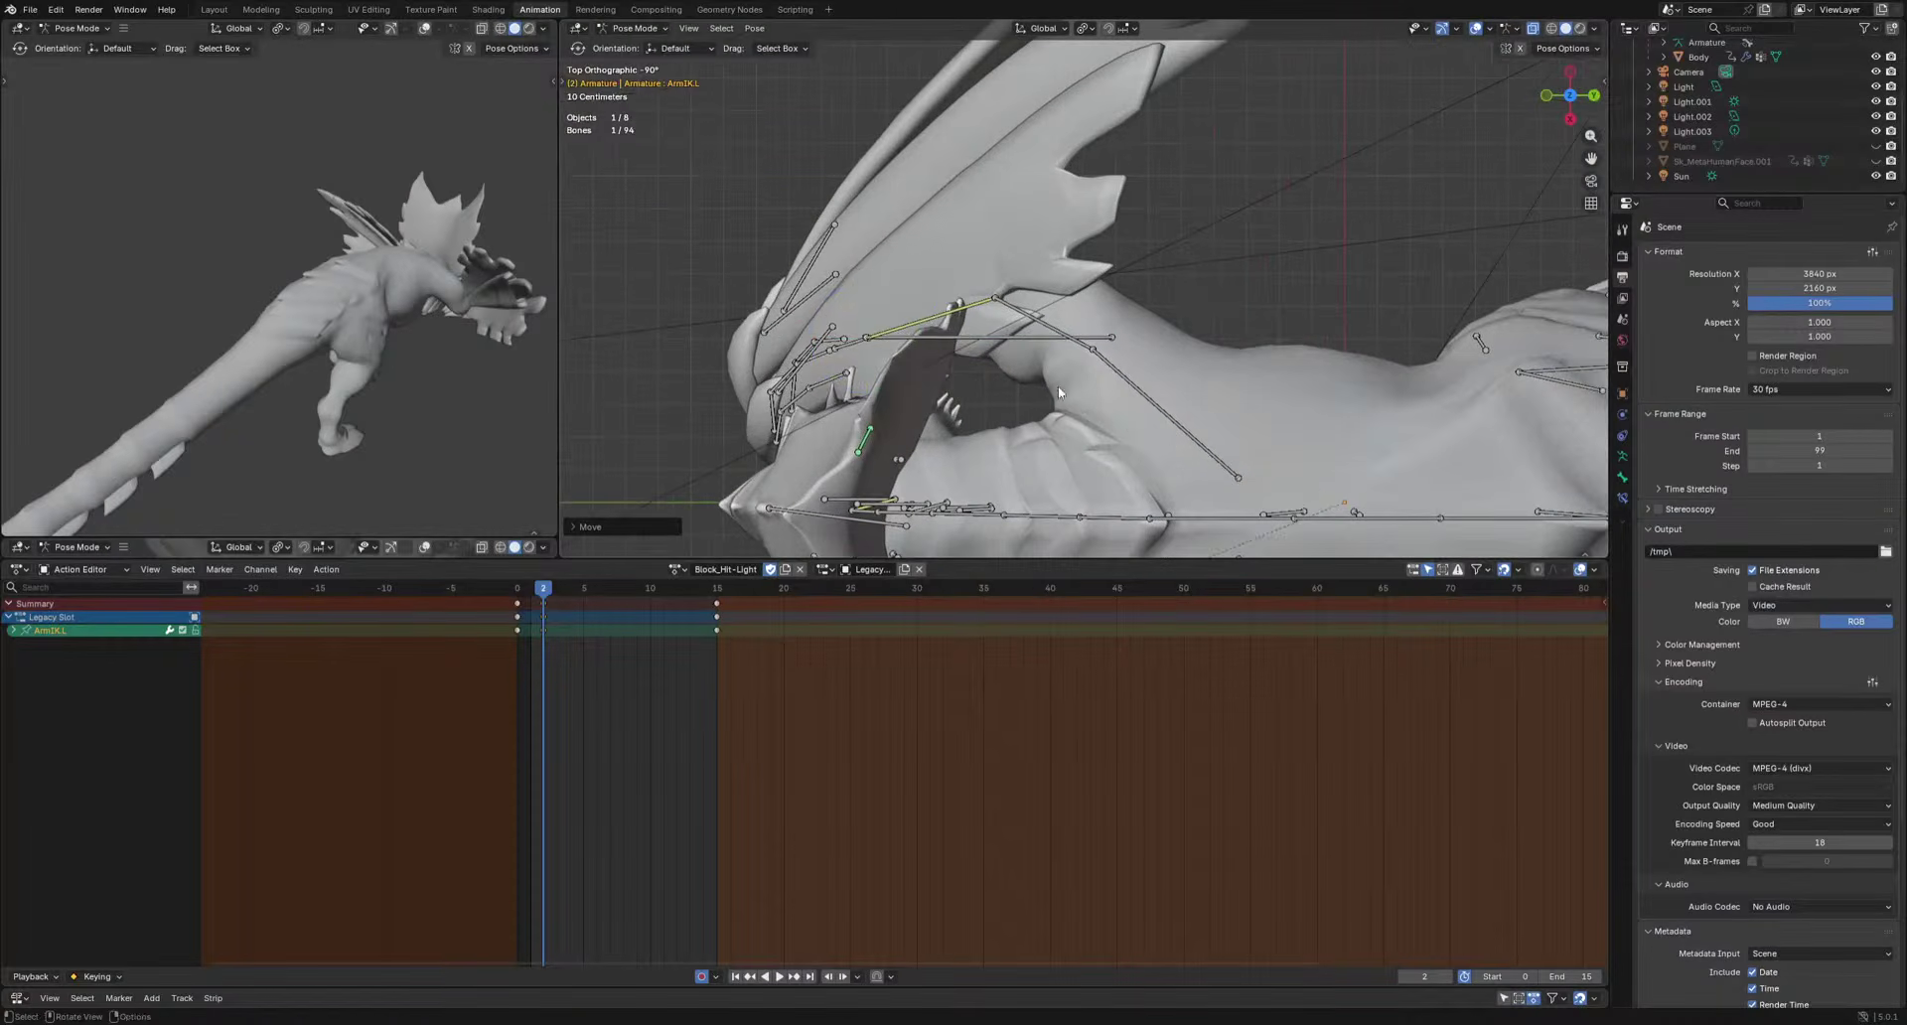
pyautogui.click(958, 340)
pyautogui.press('g')
pyautogui.click(968, 340)
pyautogui.moveTo(968, 340); pyautogui.dragTo(1251, 269, button='middle')
pyautogui.press('g')
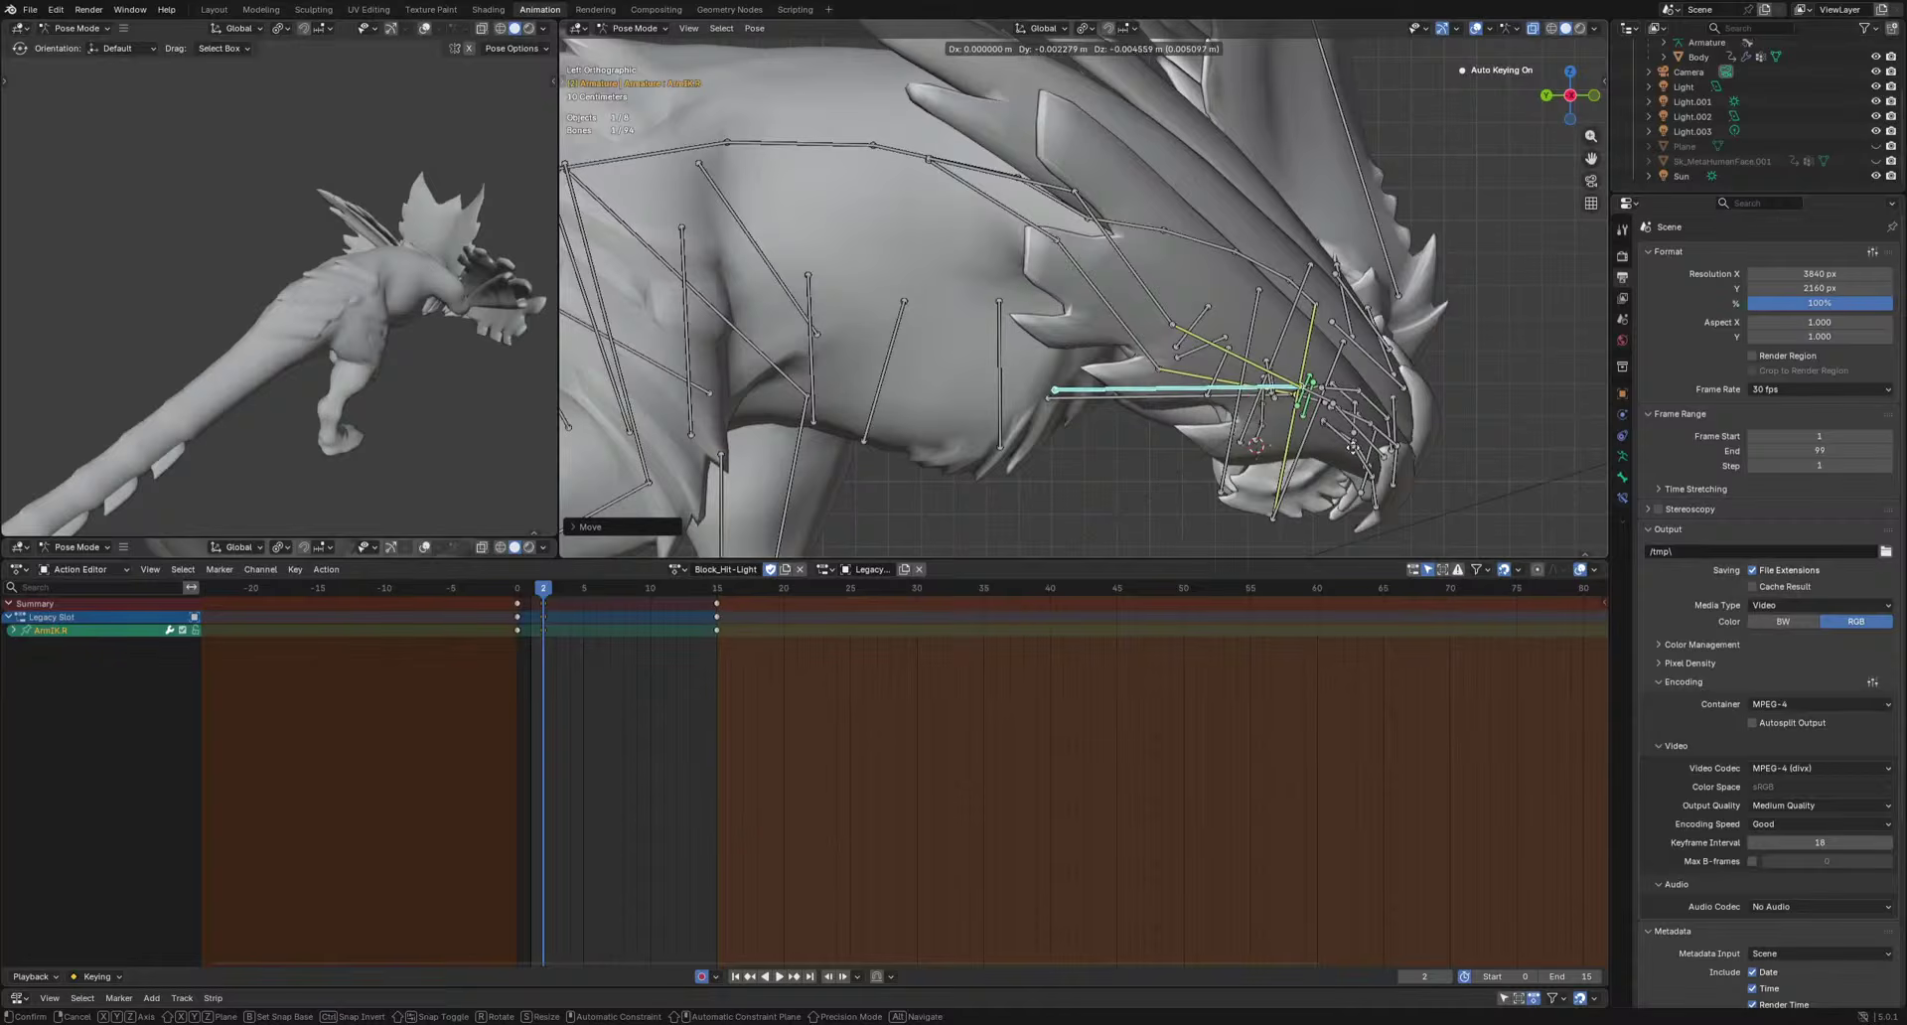
pyautogui.click(1350, 449)
# Key the LowerArm.R IK constraint's influence at 1.000 on frame 2 and preview the arm.
pyautogui.click(1269, 372)
pyautogui.click(1623, 476)
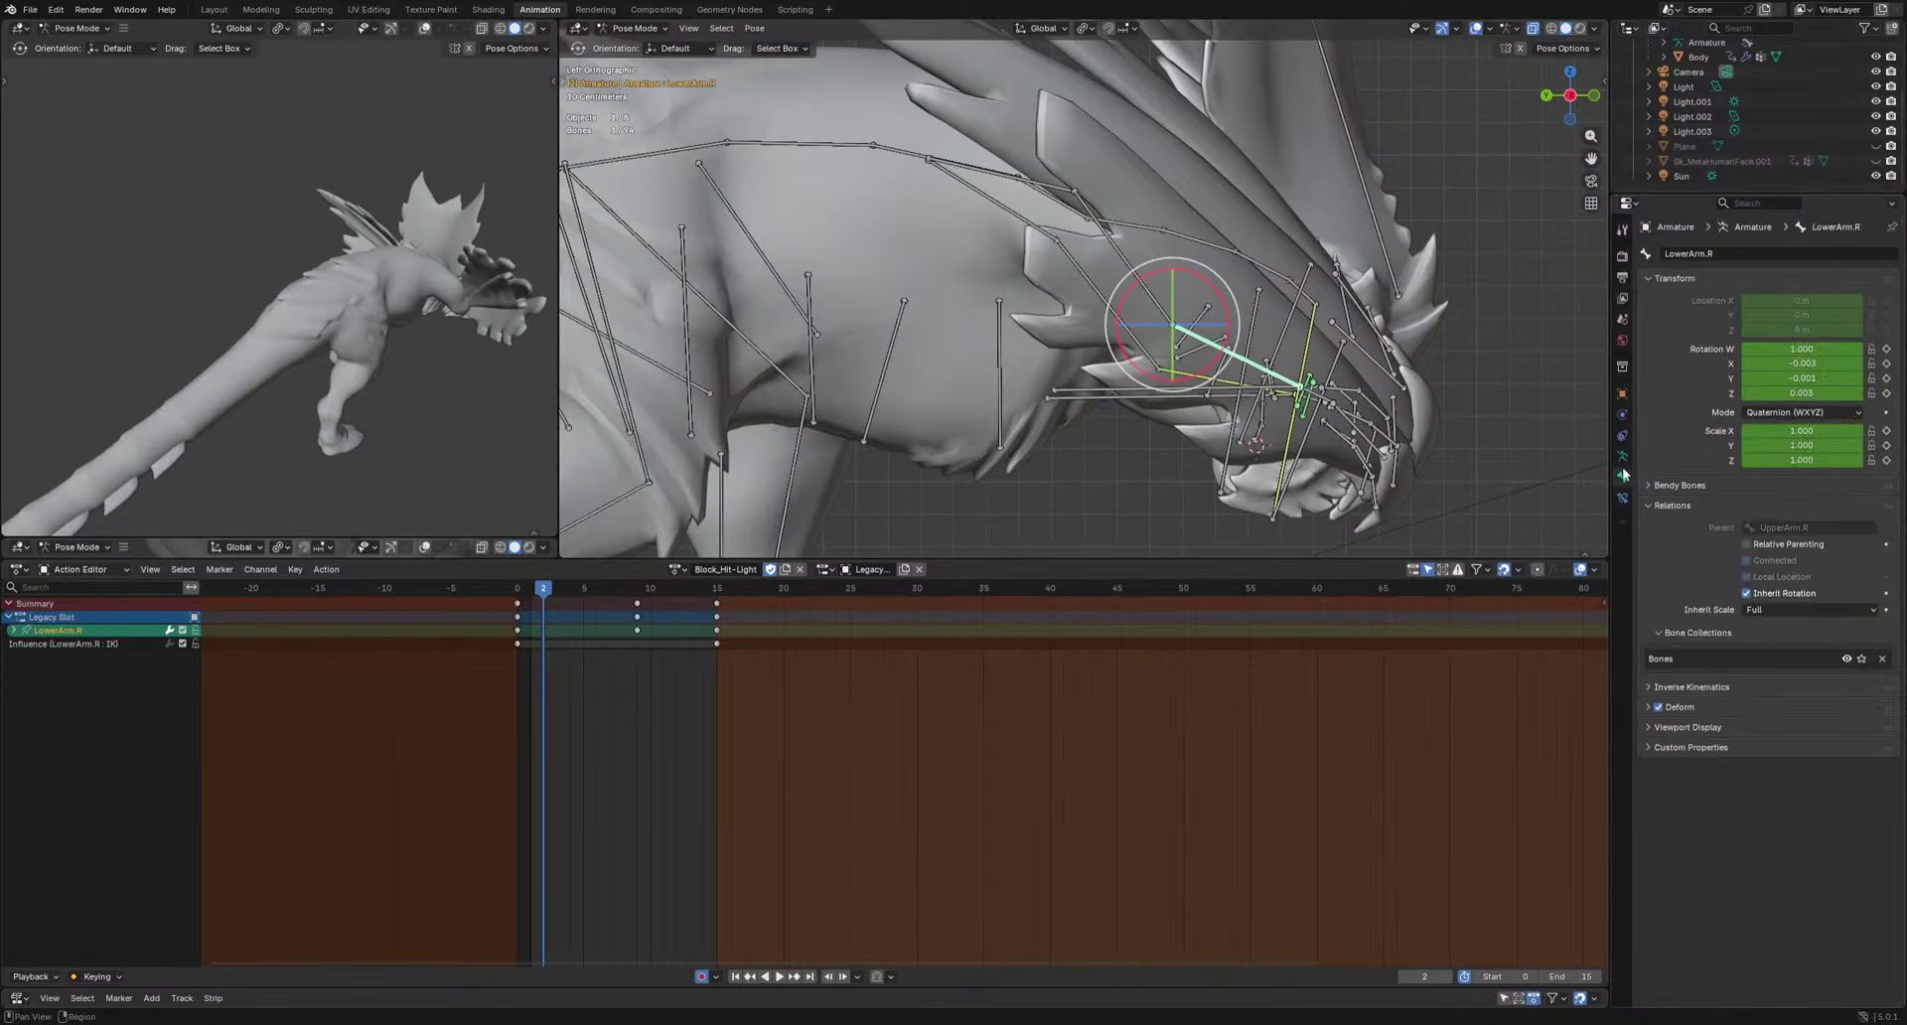
pyautogui.click(1622, 497)
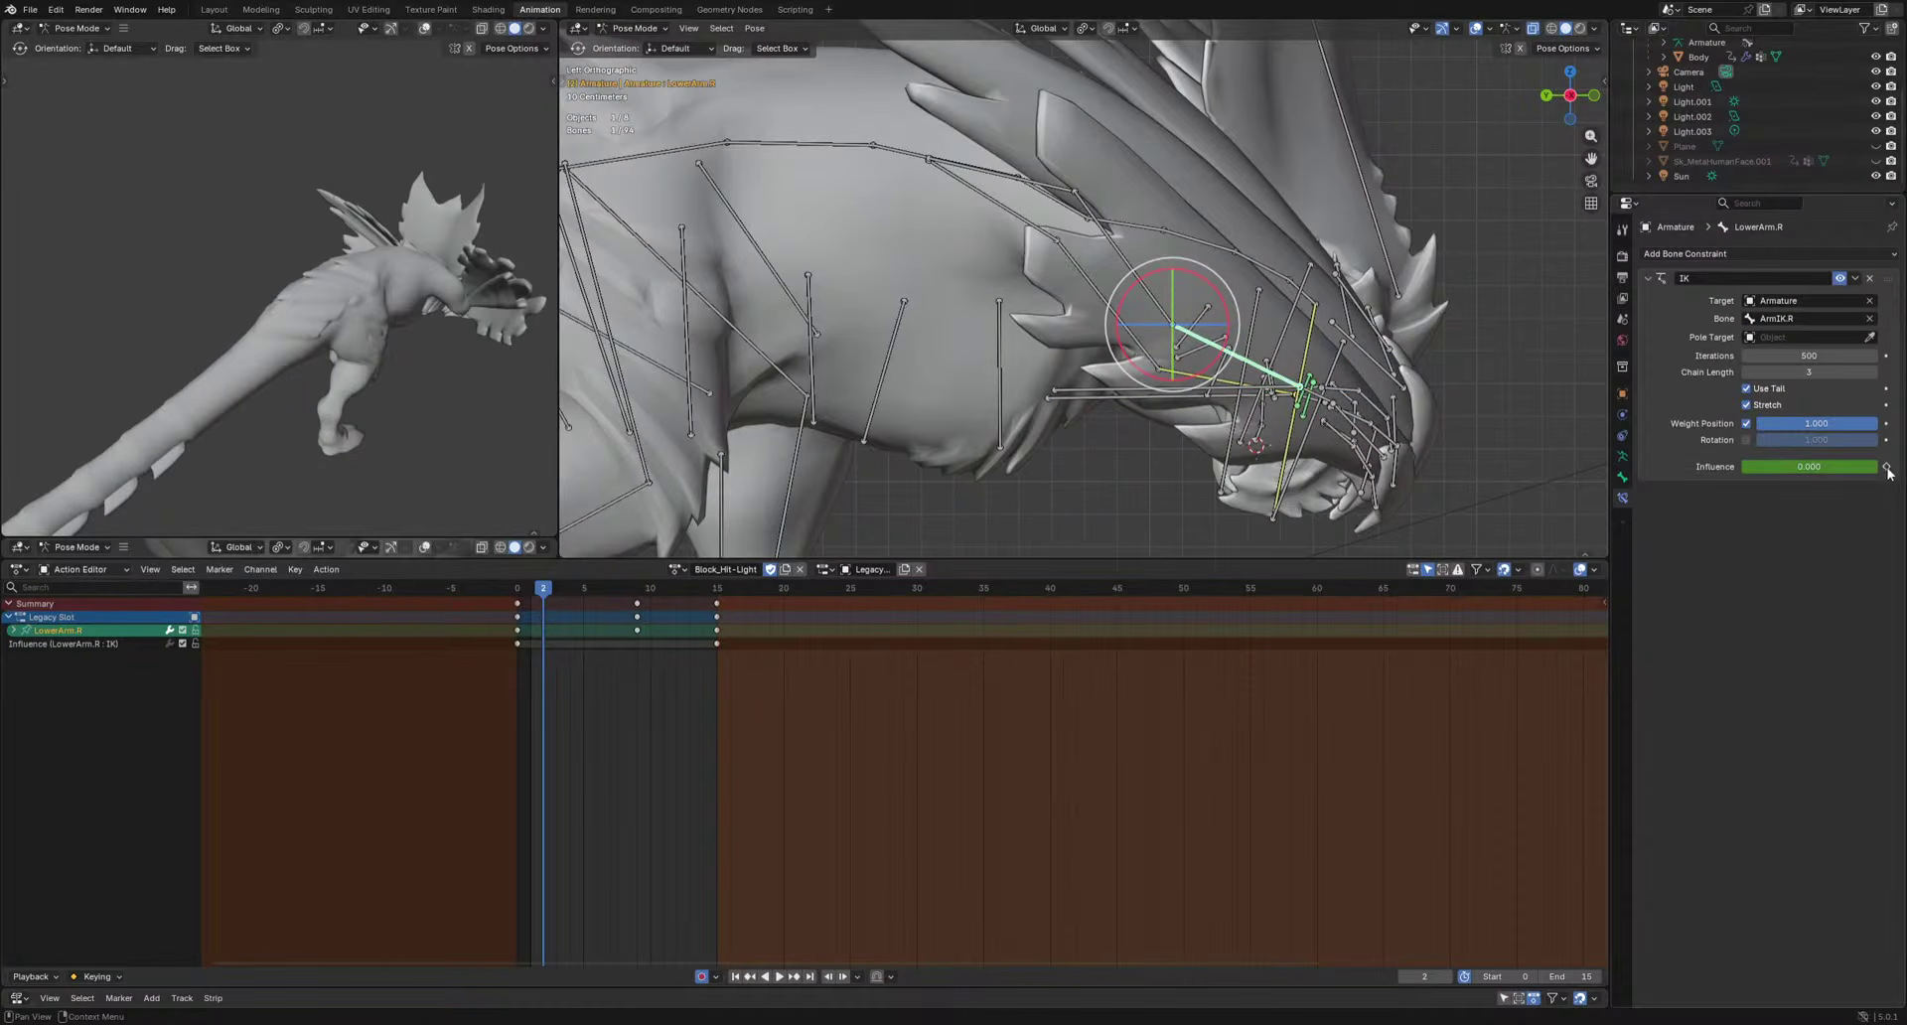
pyautogui.moveTo(1782, 470); pyautogui.dragTo(1867, 469)
pyautogui.click(513, 594)
pyautogui.press('space')
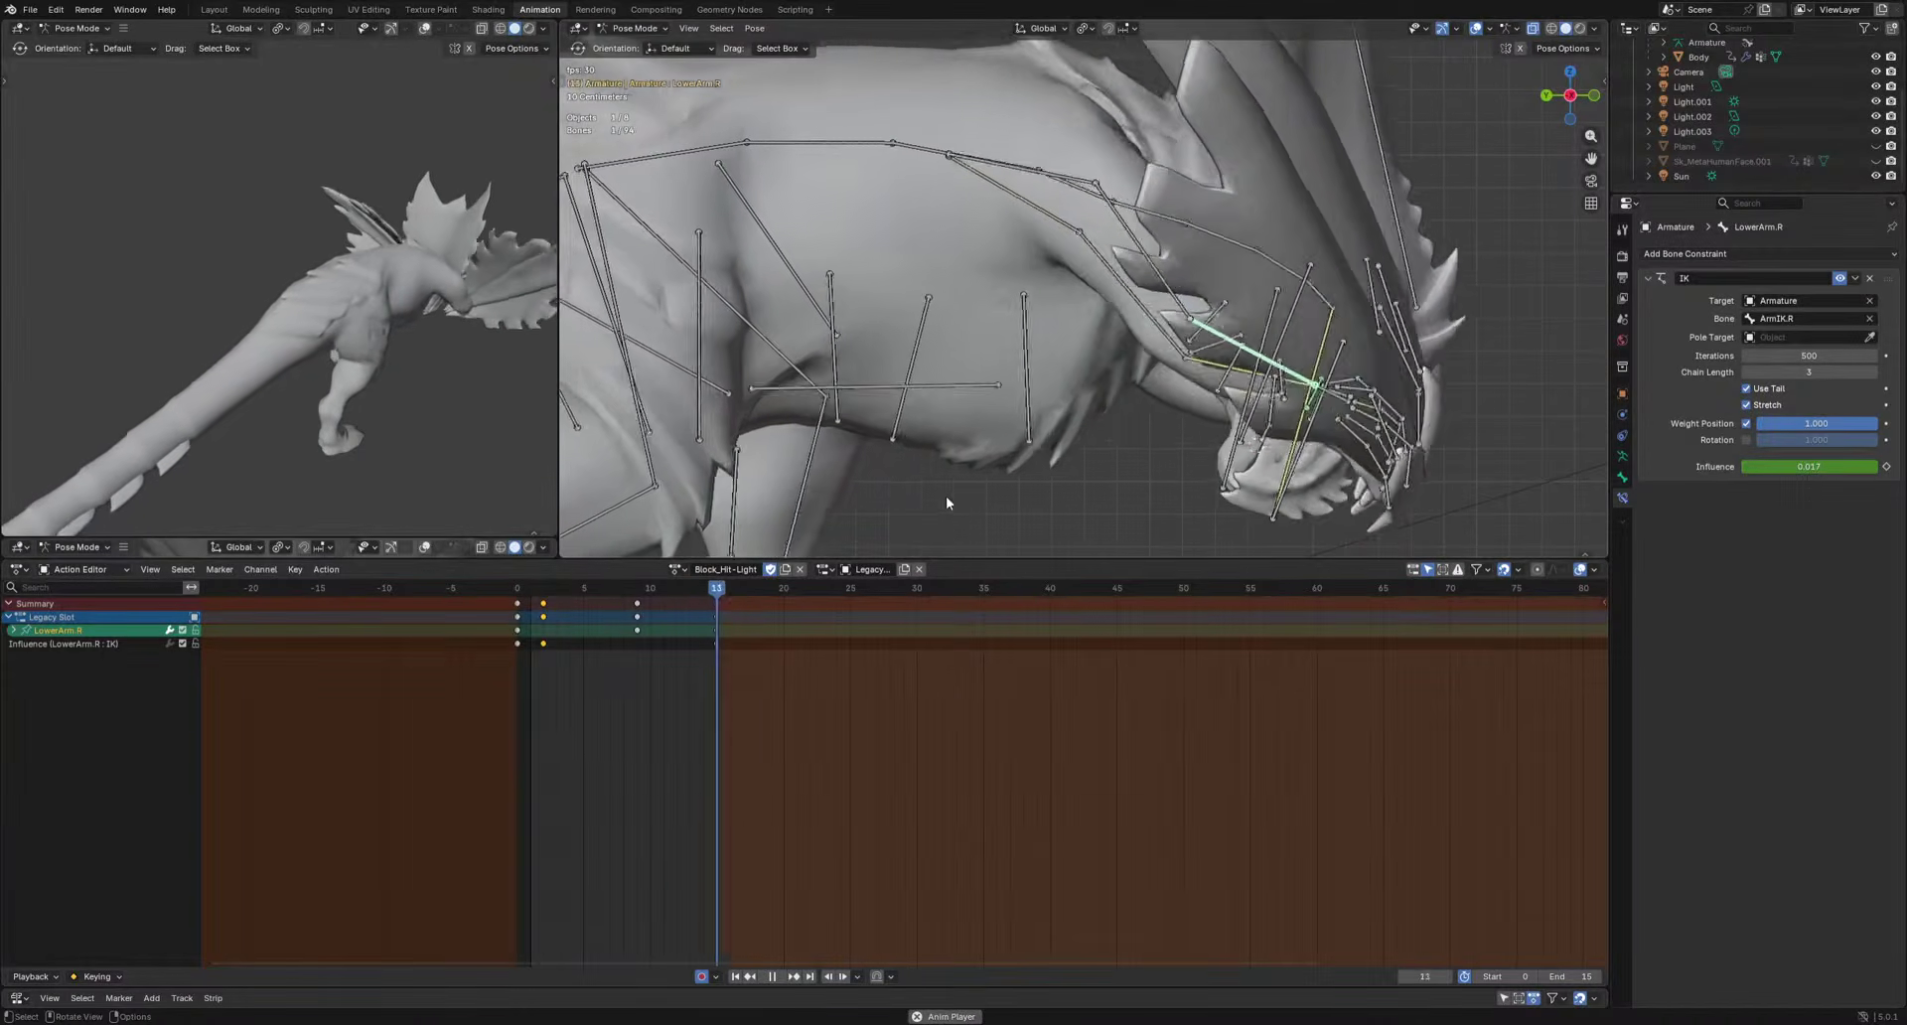
pyautogui.press('space')
# Key the LowerArm.L IK constraint's influence at 1.000 on frame 3 and preview the motion.
pyautogui.moveTo(1408, 403); pyautogui.dragTo(1328, 423, button='middle')
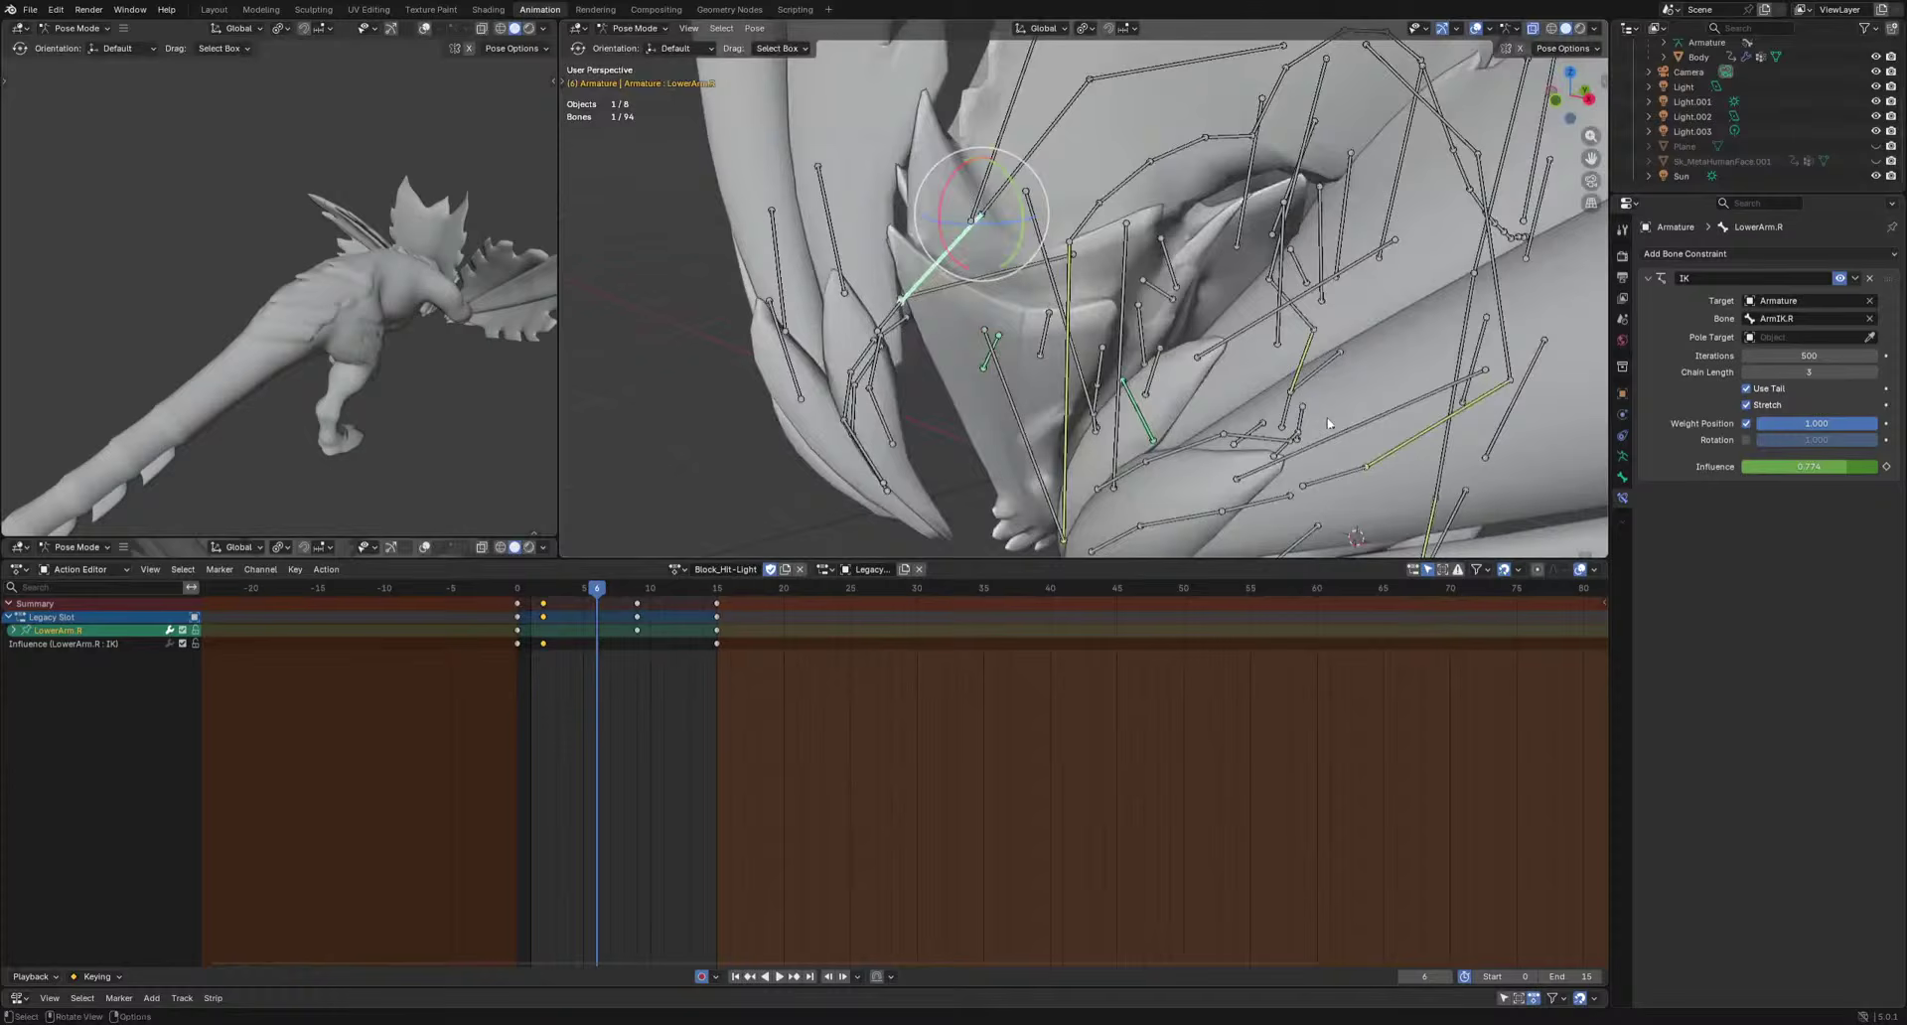
pyautogui.click(1398, 451)
pyautogui.press('space')
pyautogui.click(567, 590)
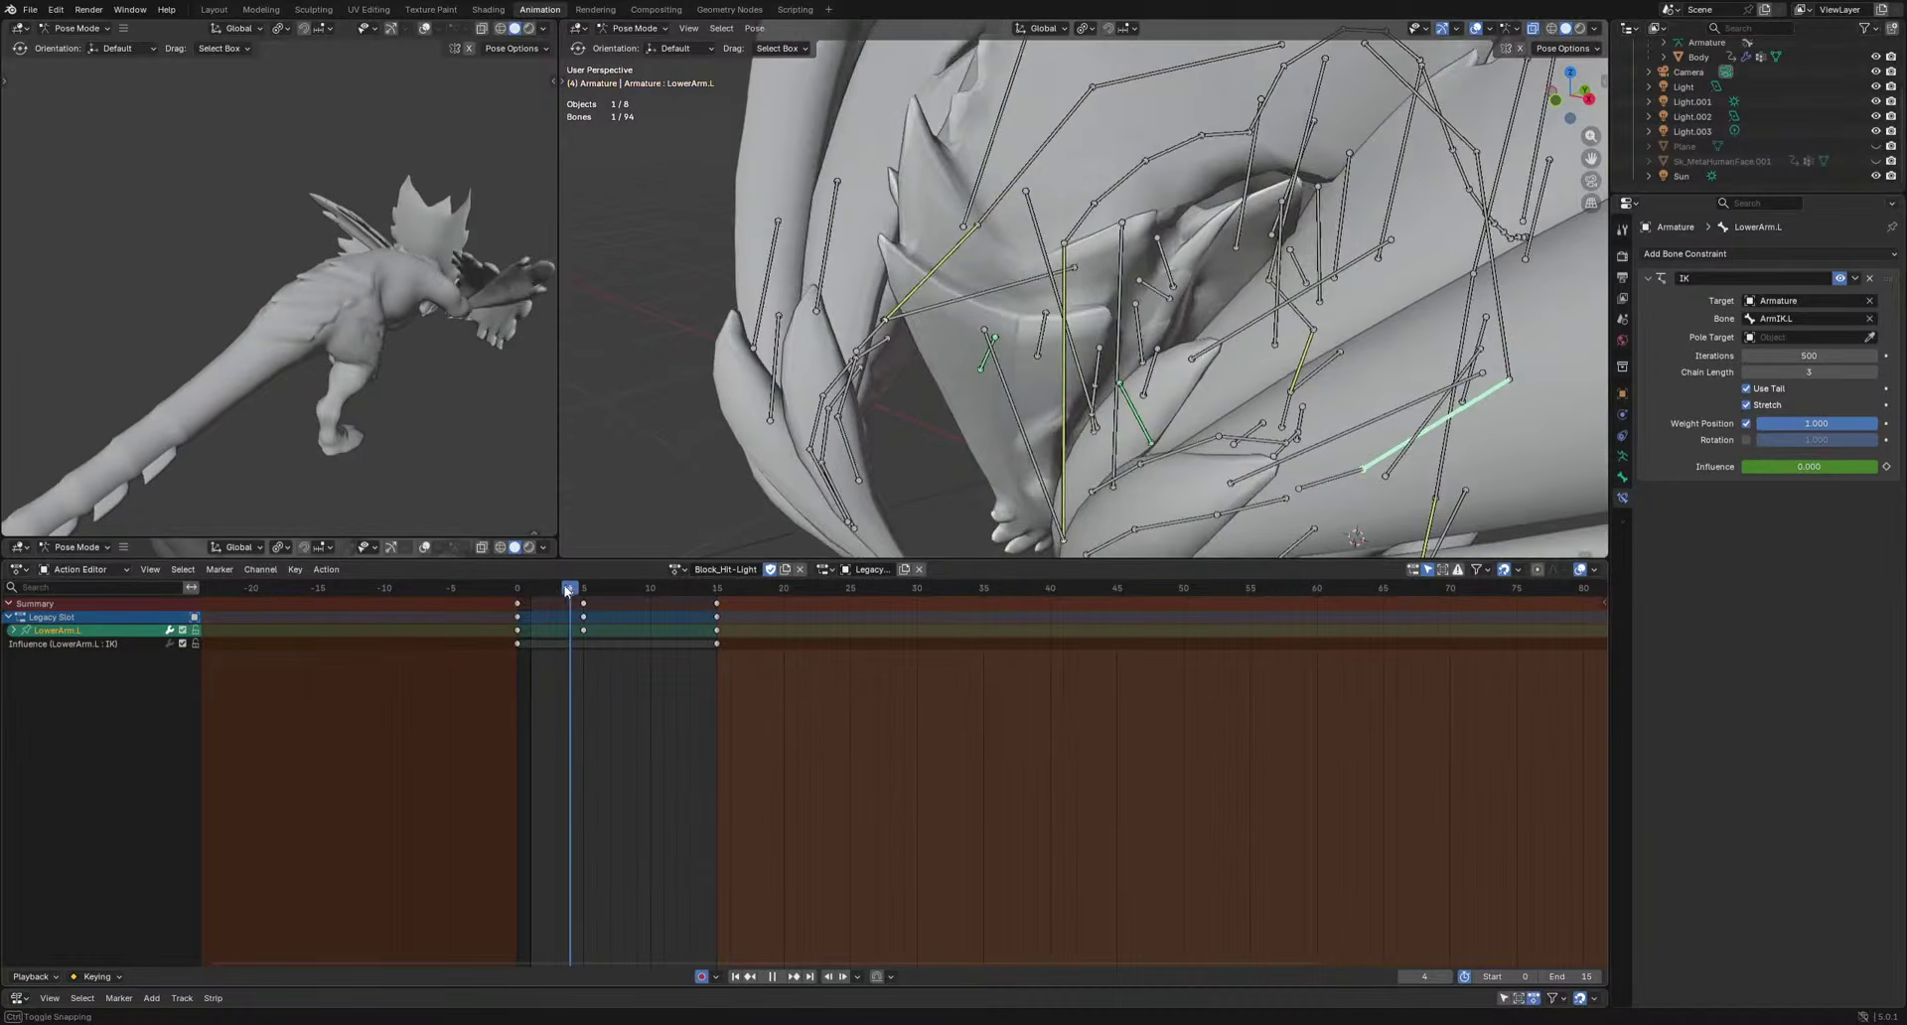
pyautogui.moveTo(567, 590); pyautogui.dragTo(556, 589)
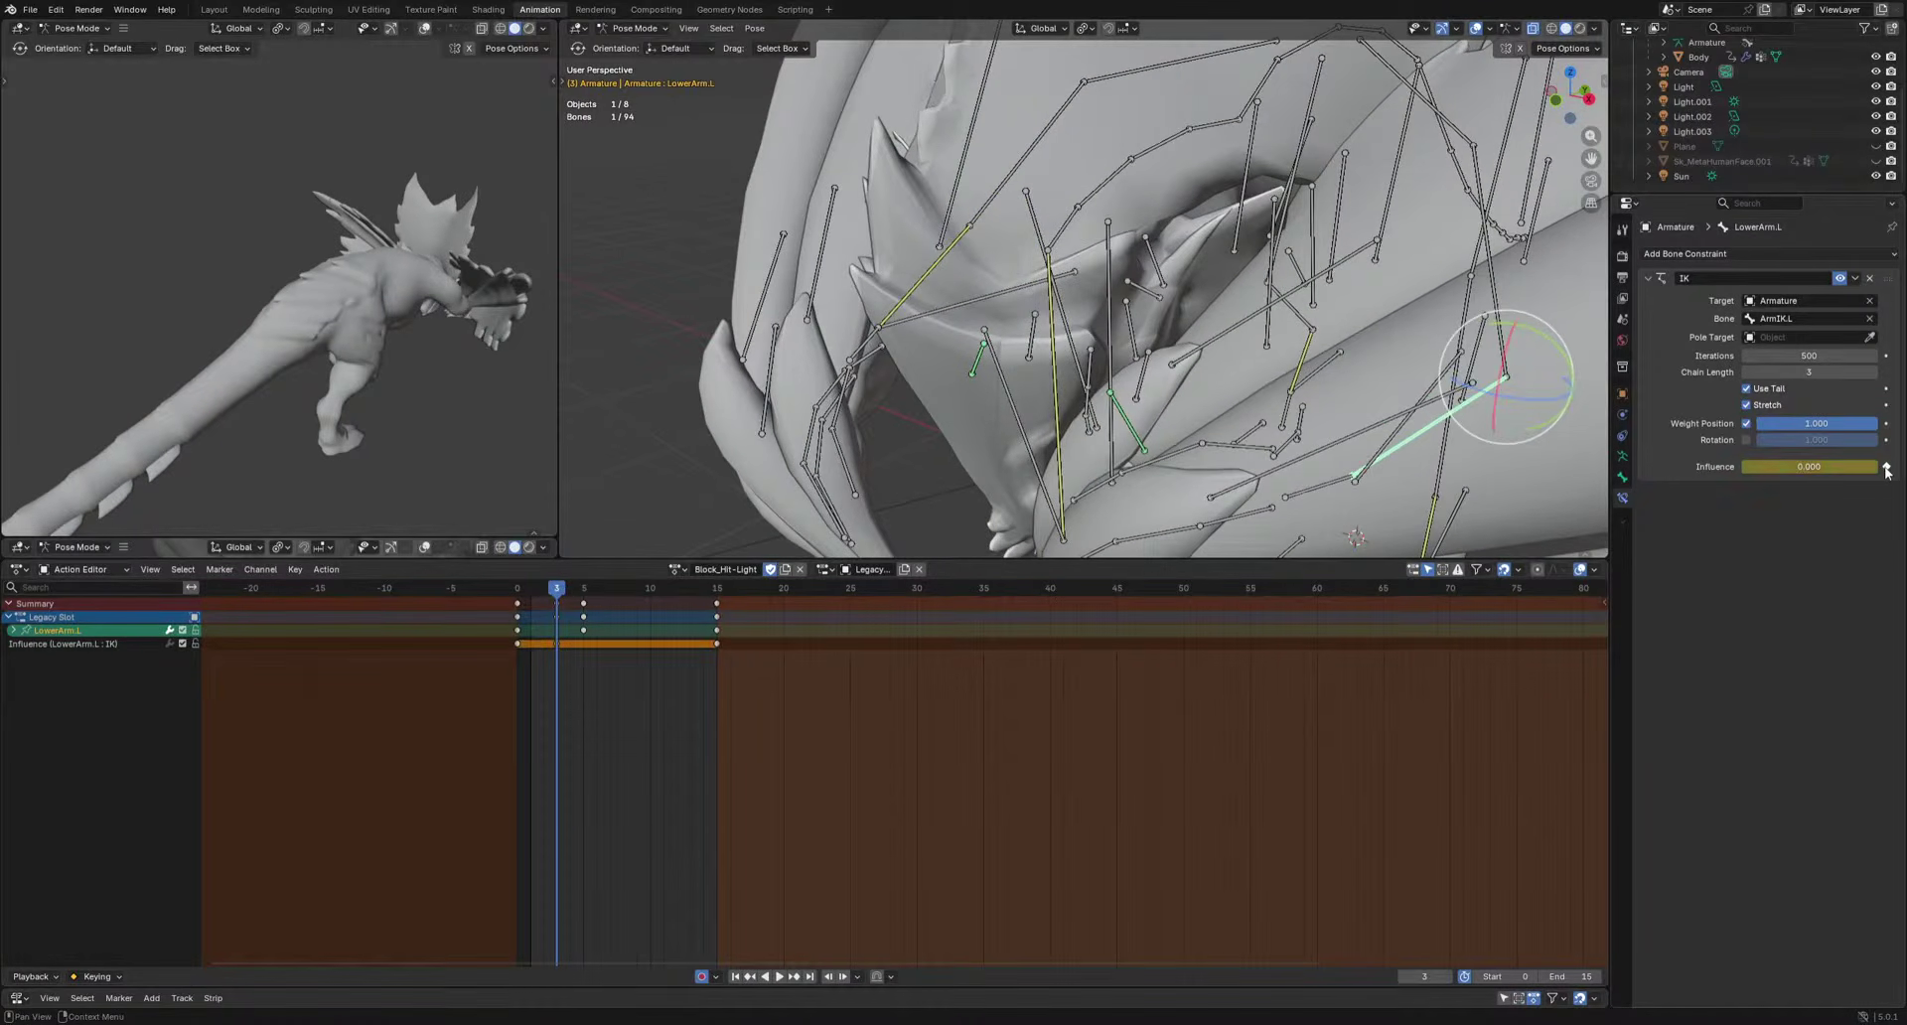
pyautogui.moveTo(1823, 467); pyautogui.dragTo(1879, 467)
pyautogui.press('space')
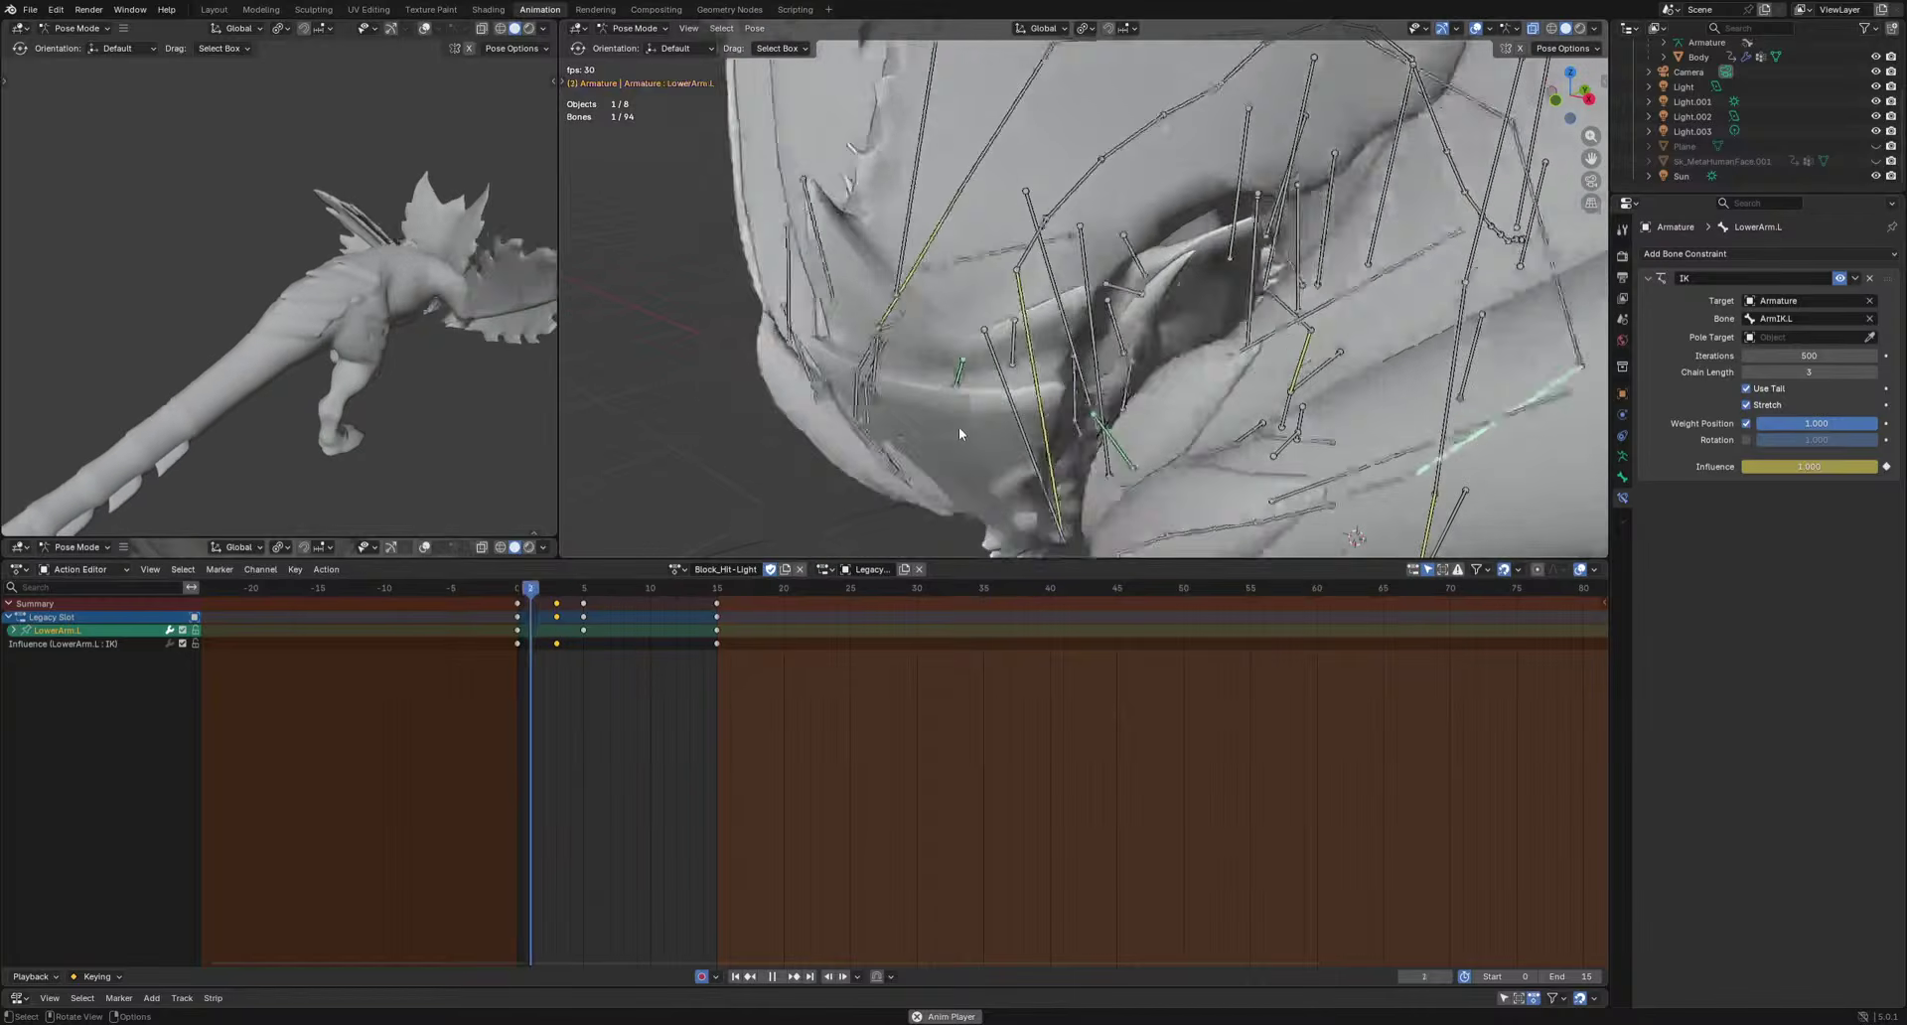
pyautogui.press('space')
# Try deleting the right FingerShield bones' keyframes at frames 2 and 3, preview the motion, and undo the deletion.
pyautogui.moveTo(957, 427); pyautogui.dragTo(1051, 515, button='middle')
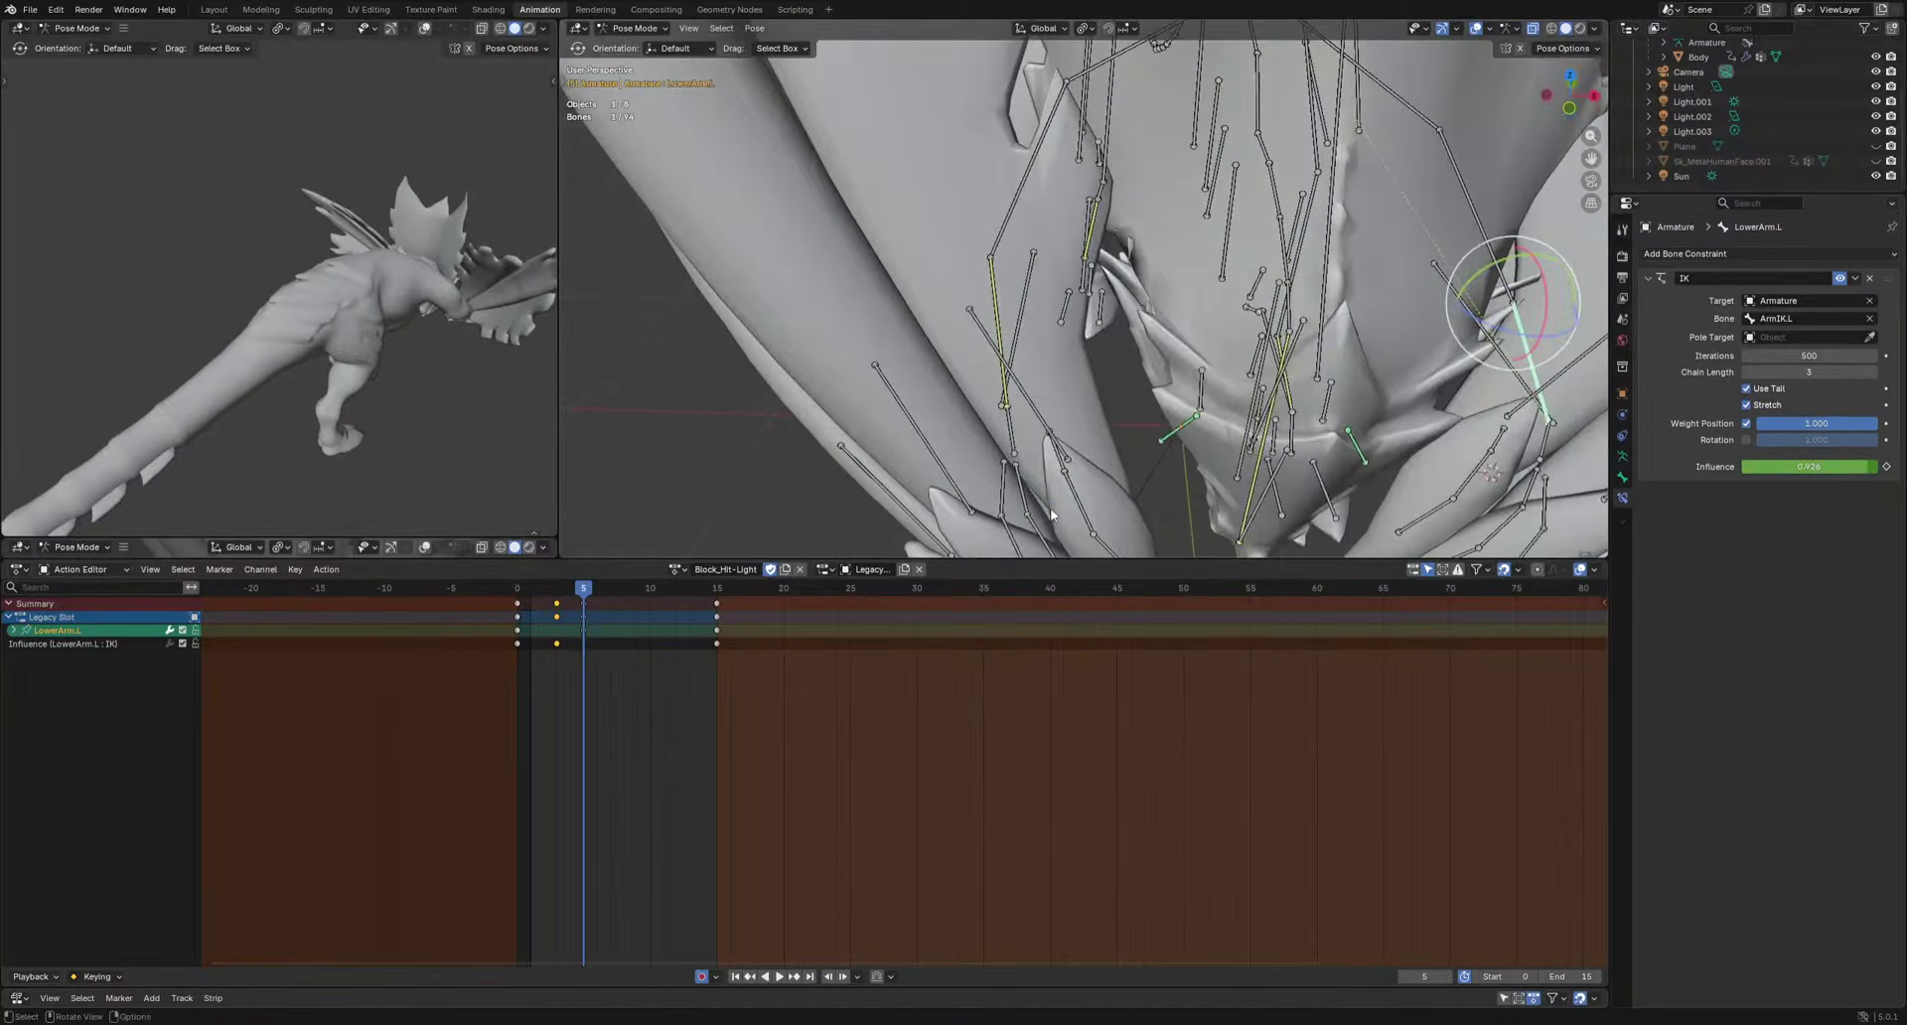
pyautogui.click(1048, 427)
pyautogui.moveTo(534, 682); pyautogui.dragTo(570, 598)
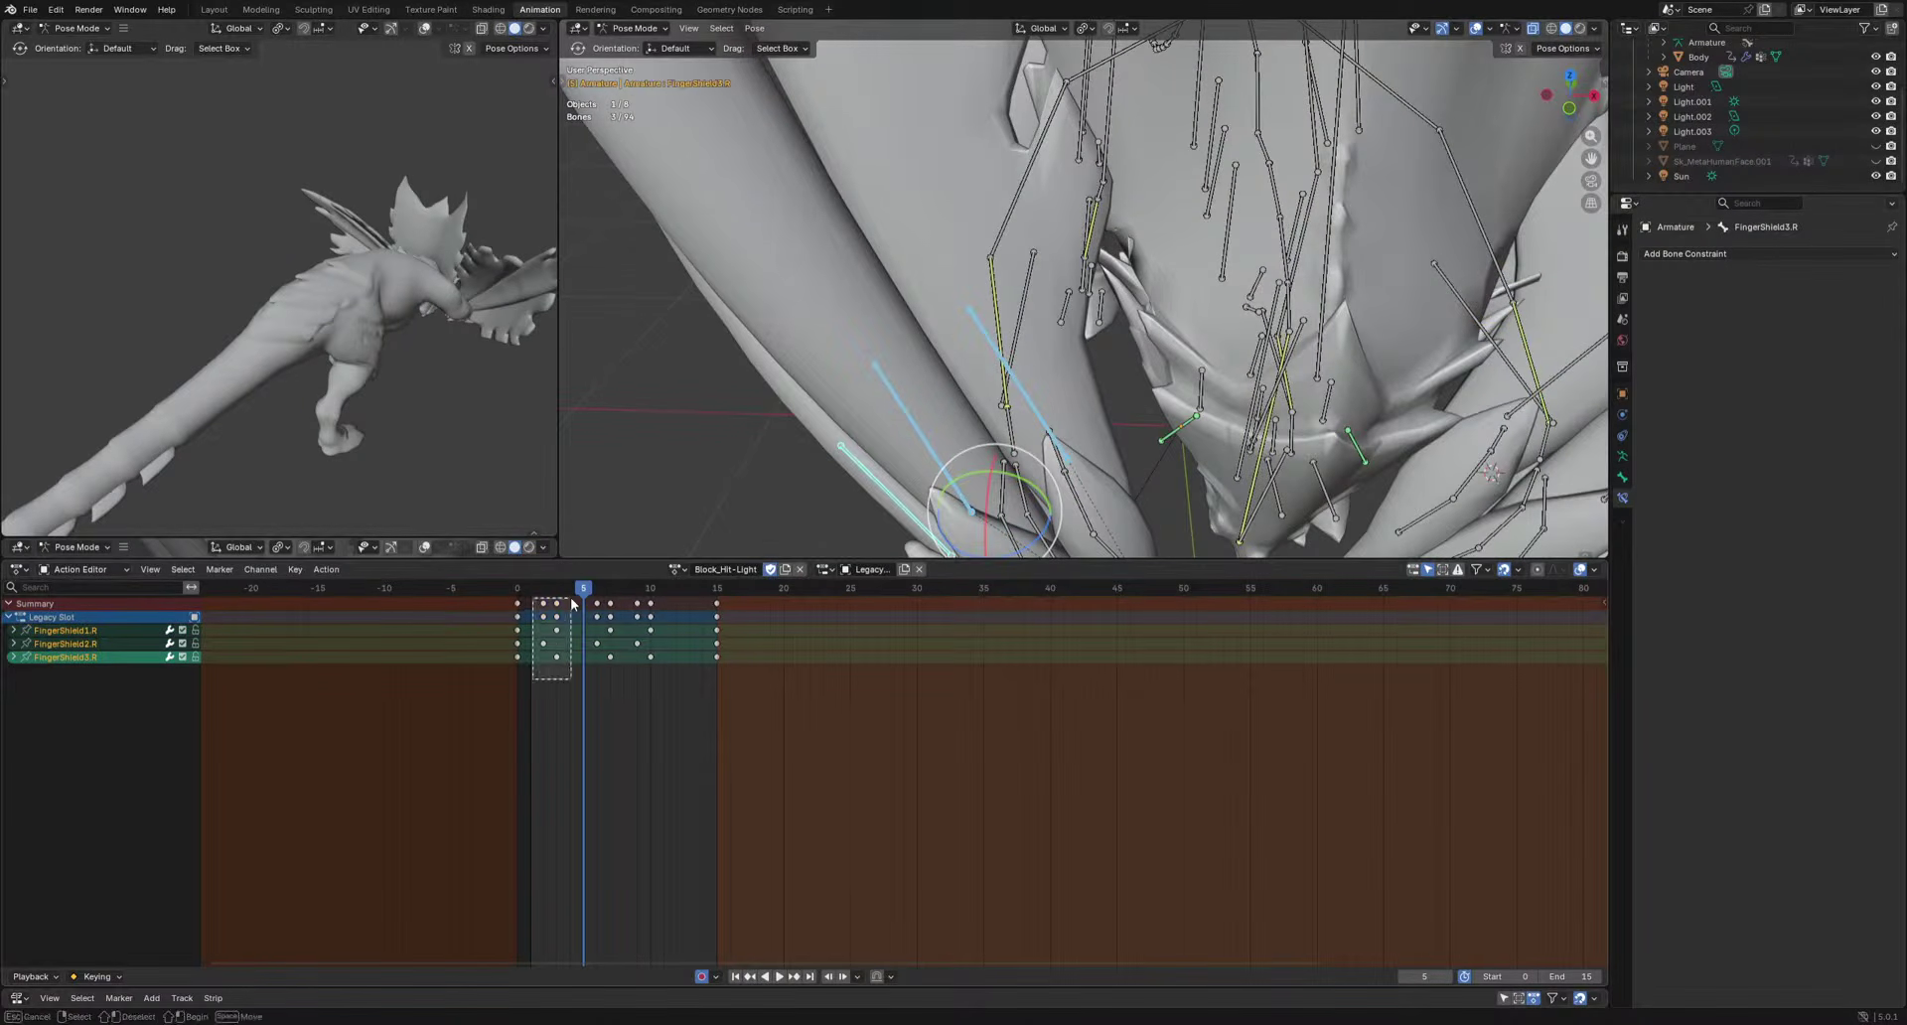
pyautogui.press('Delete')
pyautogui.press('space')
pyautogui.press('space')
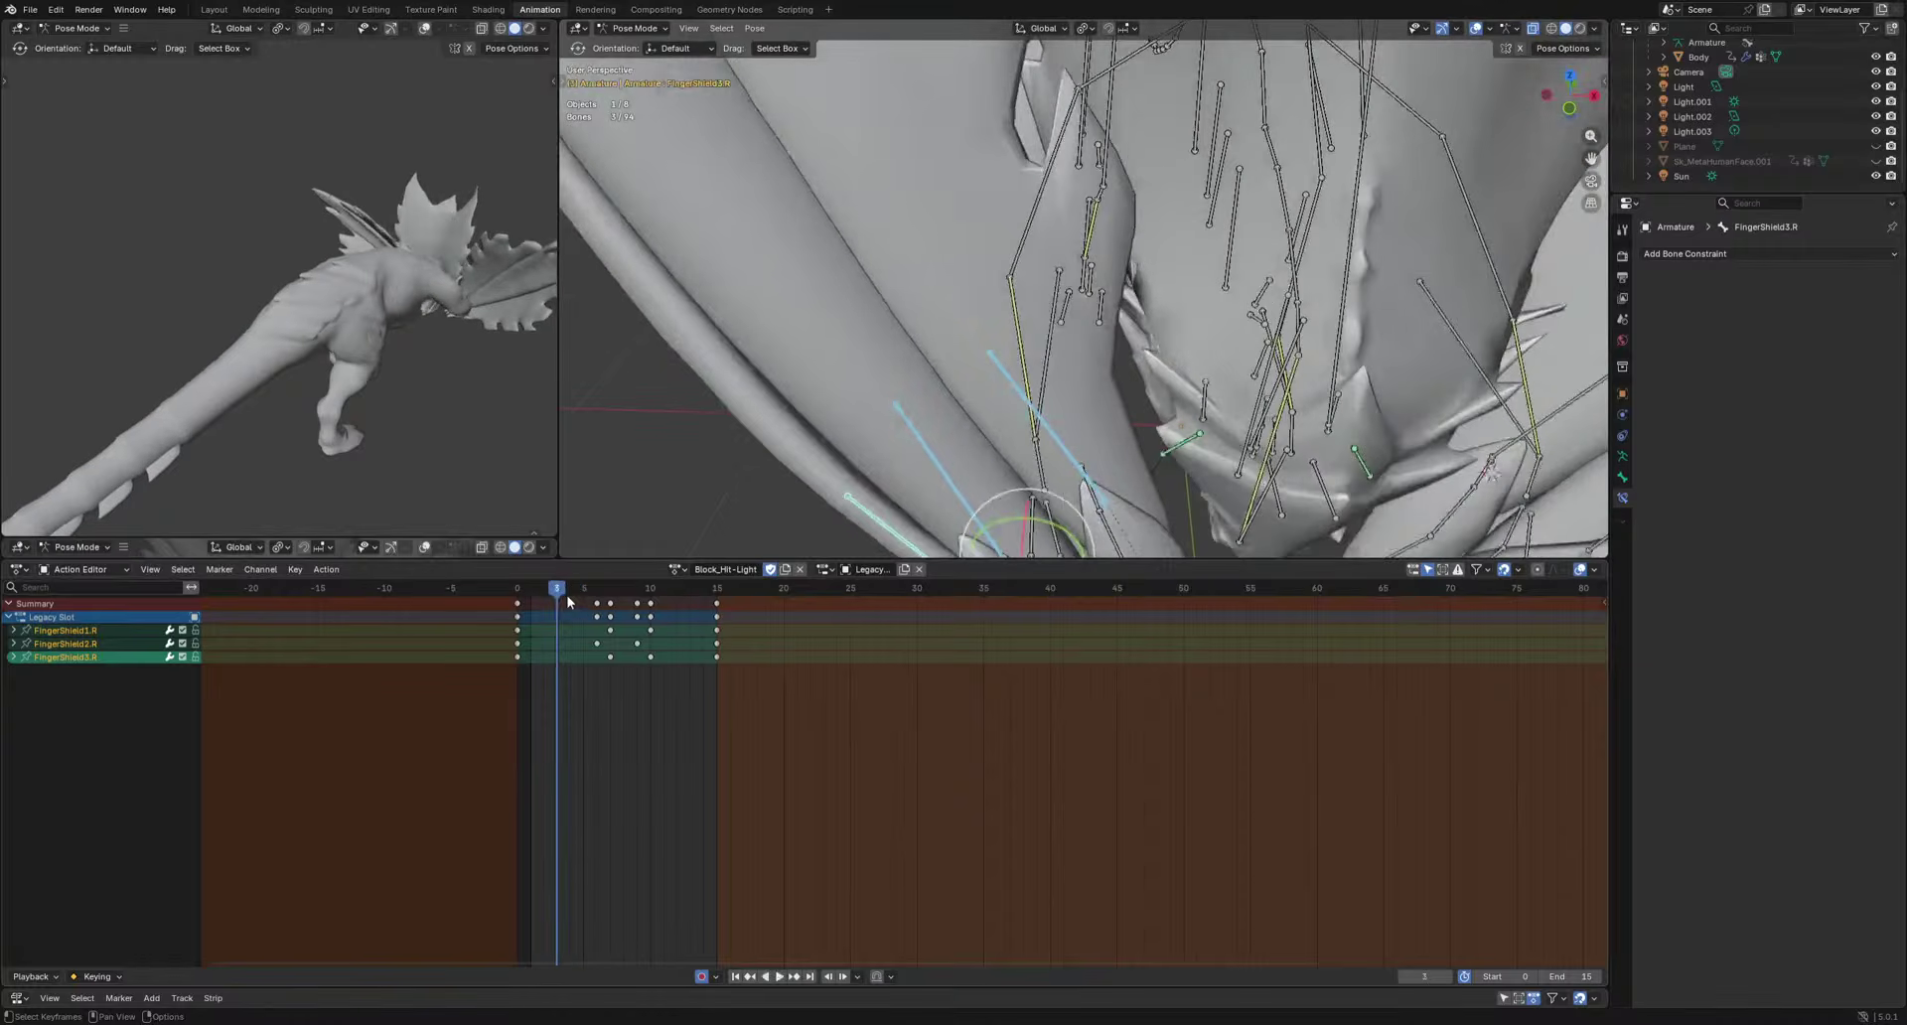
pyautogui.hotkey('ctrl', 'z')
# Select LowerArm.R and UpperArm.R, delete the LowerArm.R IK influence keyframe at frame 2, and replay the animation.
pyautogui.scroll(-3, 1080, 333)
pyautogui.moveTo(1080, 333)
pyautogui.mouseDown(button='middle')
pyautogui.moveTo(1083, 377)
pyautogui.moveTo(1053, 339)
pyautogui.mouseUp(button='middle')
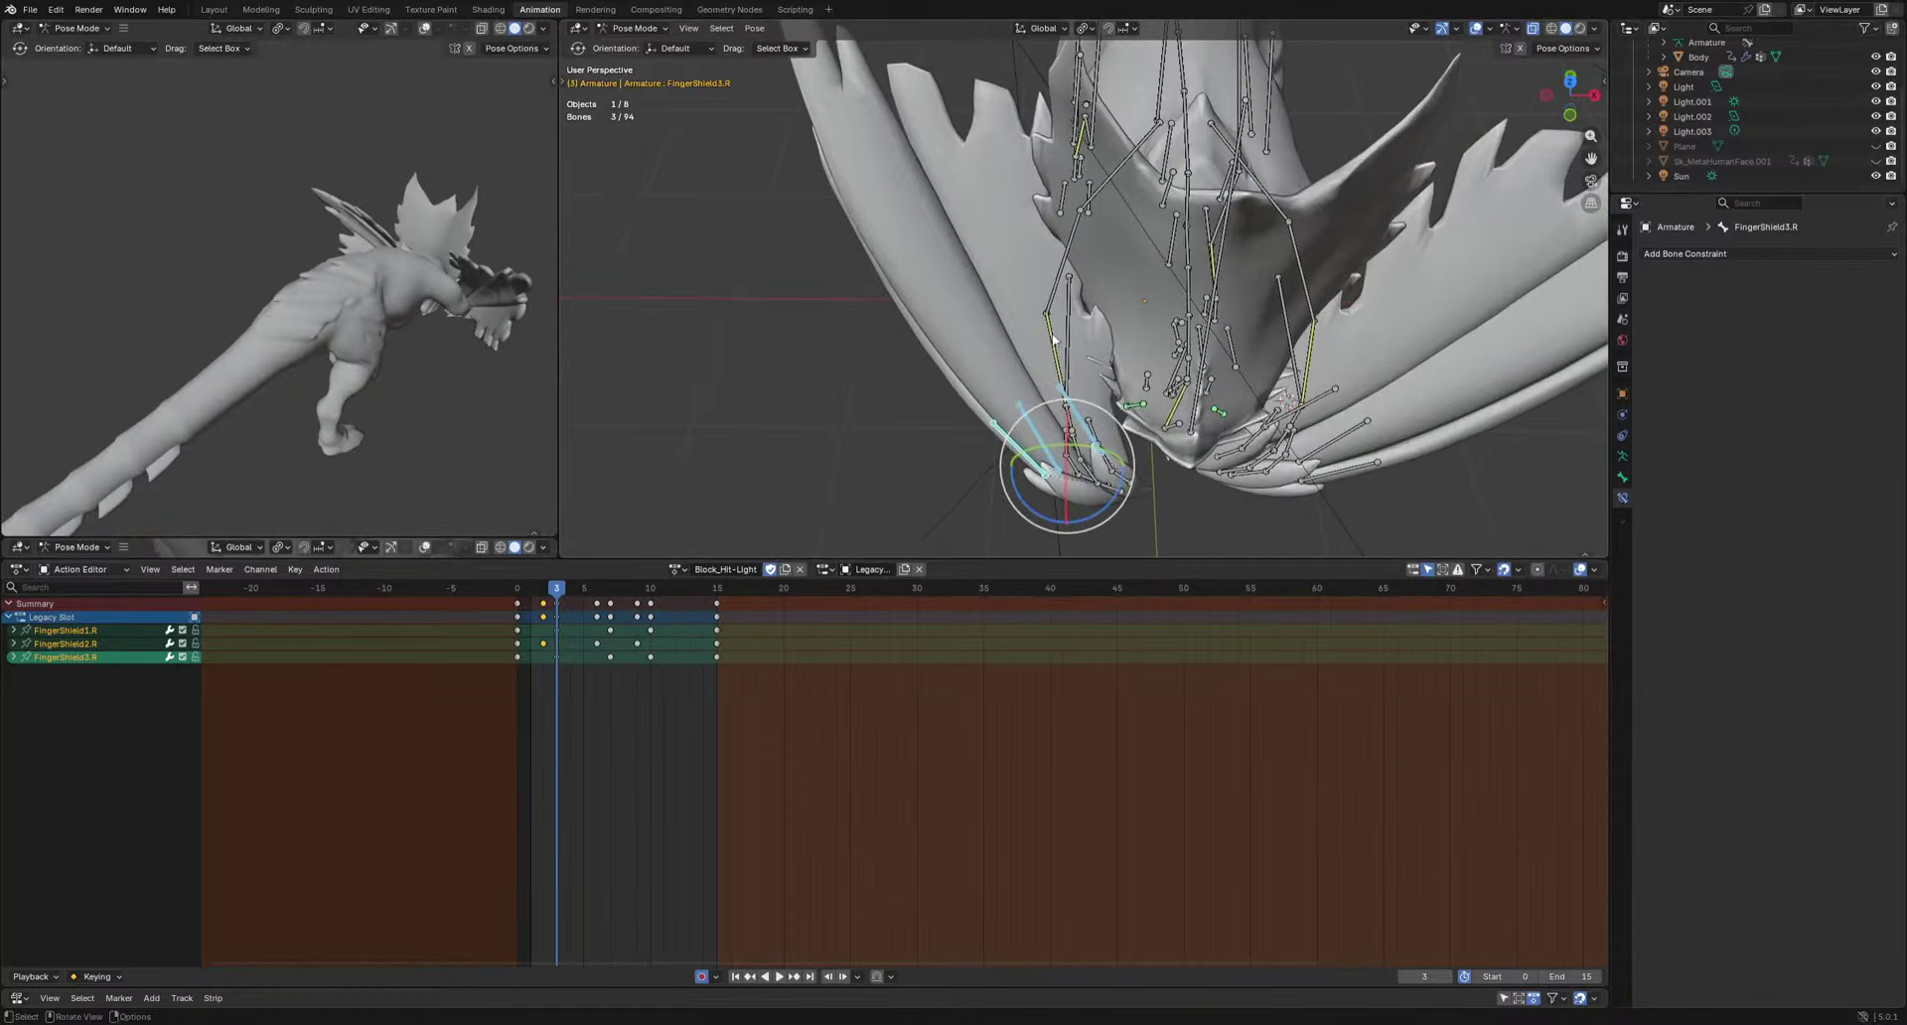
pyautogui.click(1050, 345)
pyautogui.keyDown('shift'); pyautogui.click(1058, 281); pyautogui.keyUp('shift')
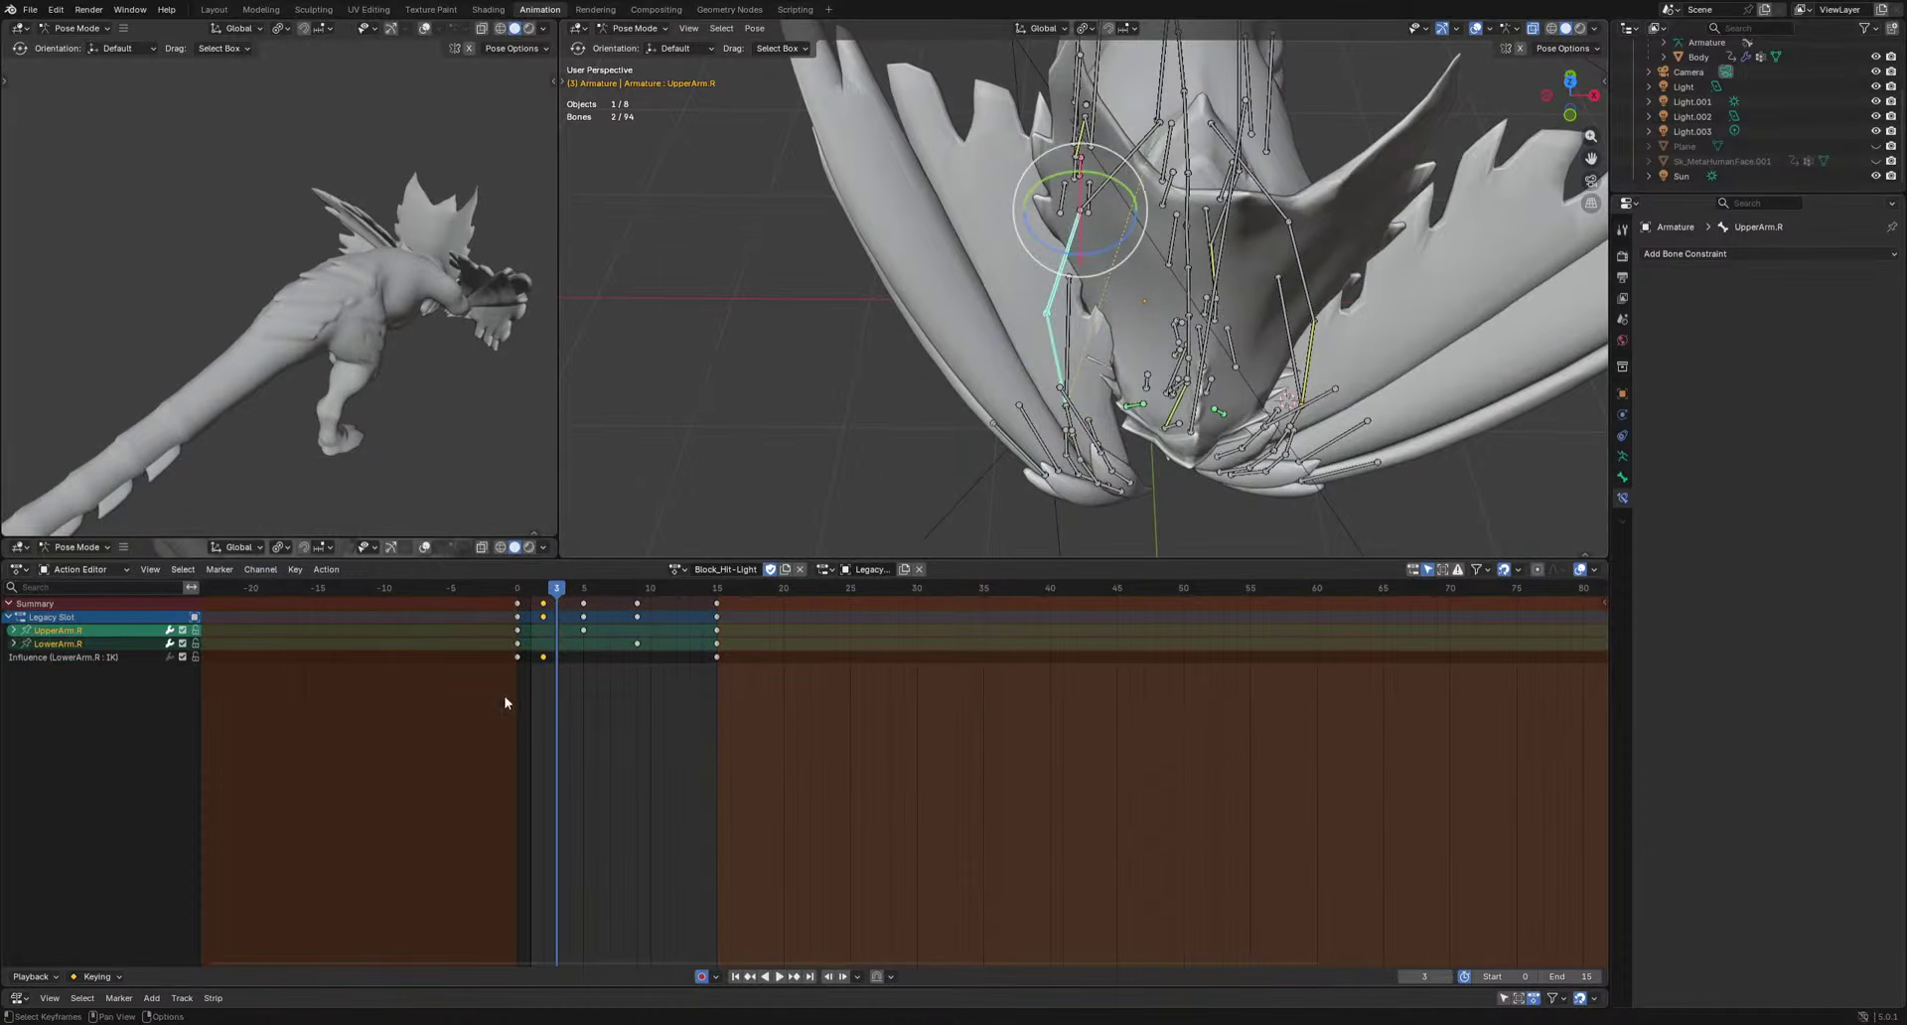
pyautogui.press('Delete')
pyautogui.press('space')
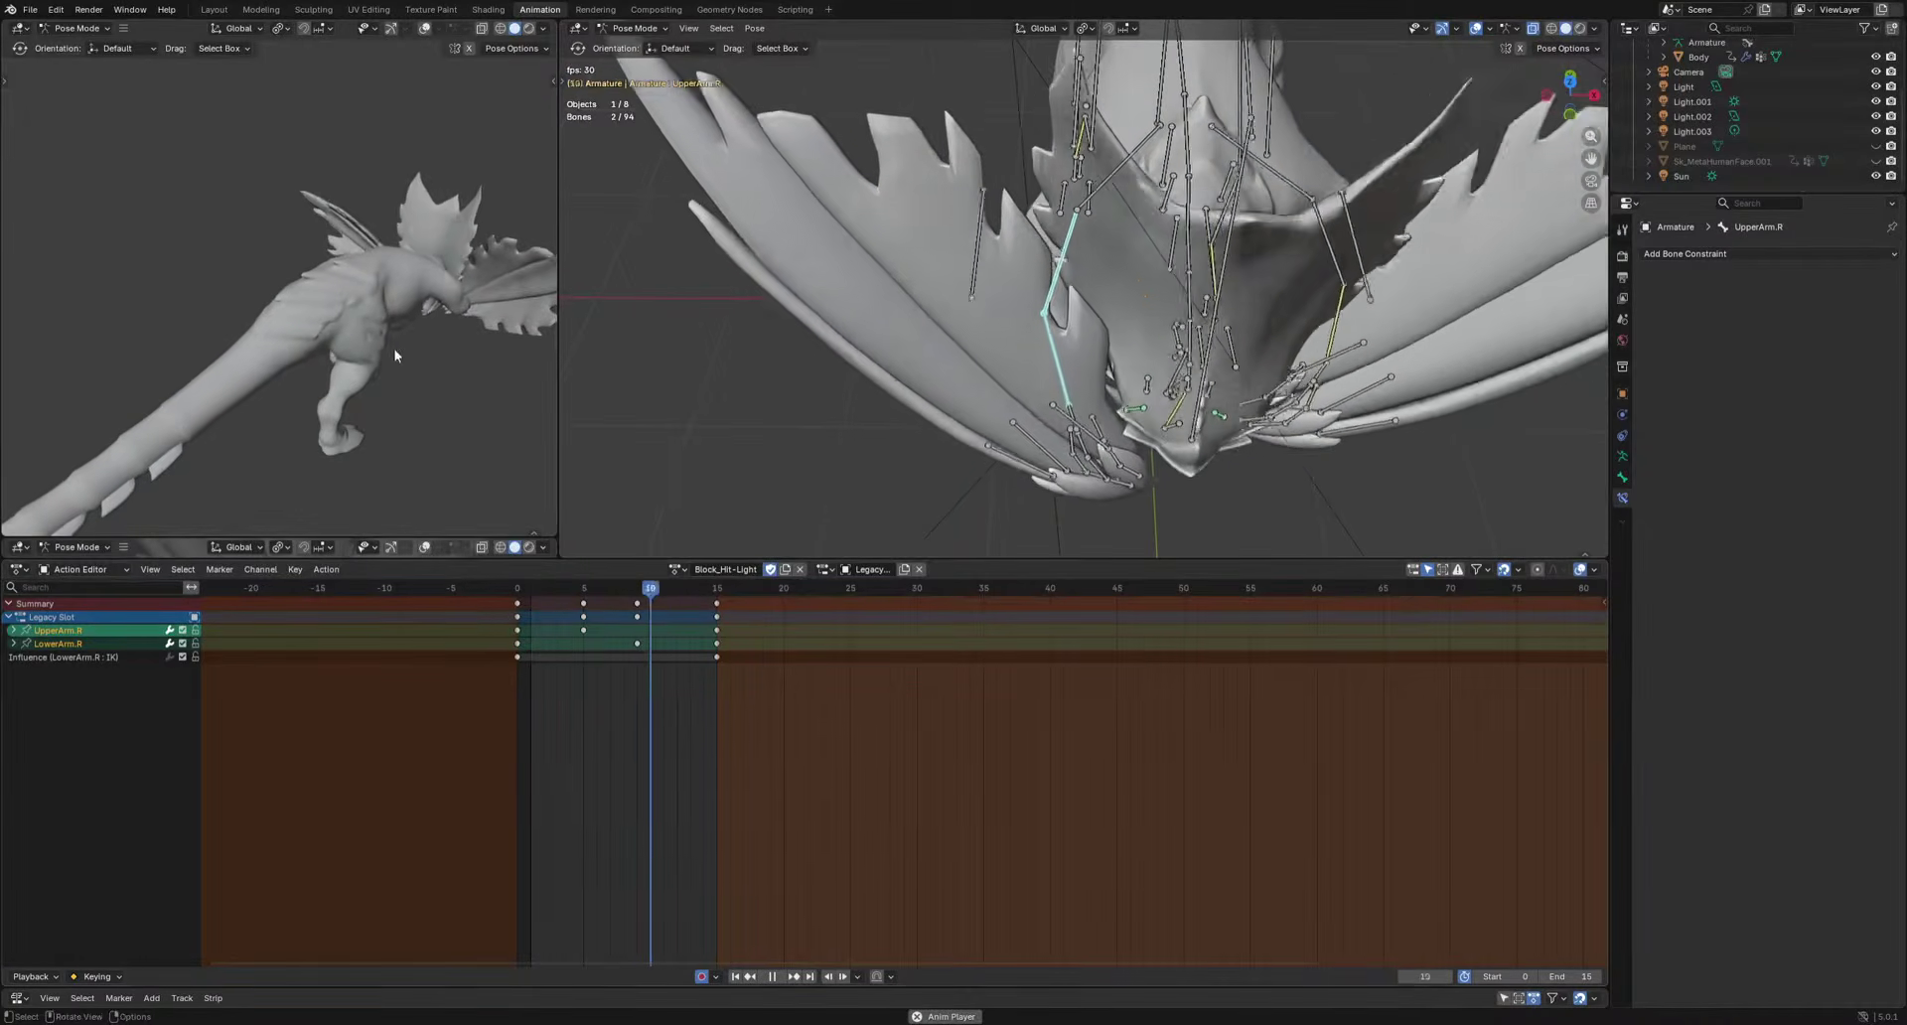
pyautogui.press('space')
# Inspect ArmIK.R around frame 4, and key the LowerArm.R IK influence at 1.000 on frame 3.
pyautogui.moveTo(1096, 422); pyautogui.dragTo(1204, 374, button='middle')
pyautogui.click(1133, 254)
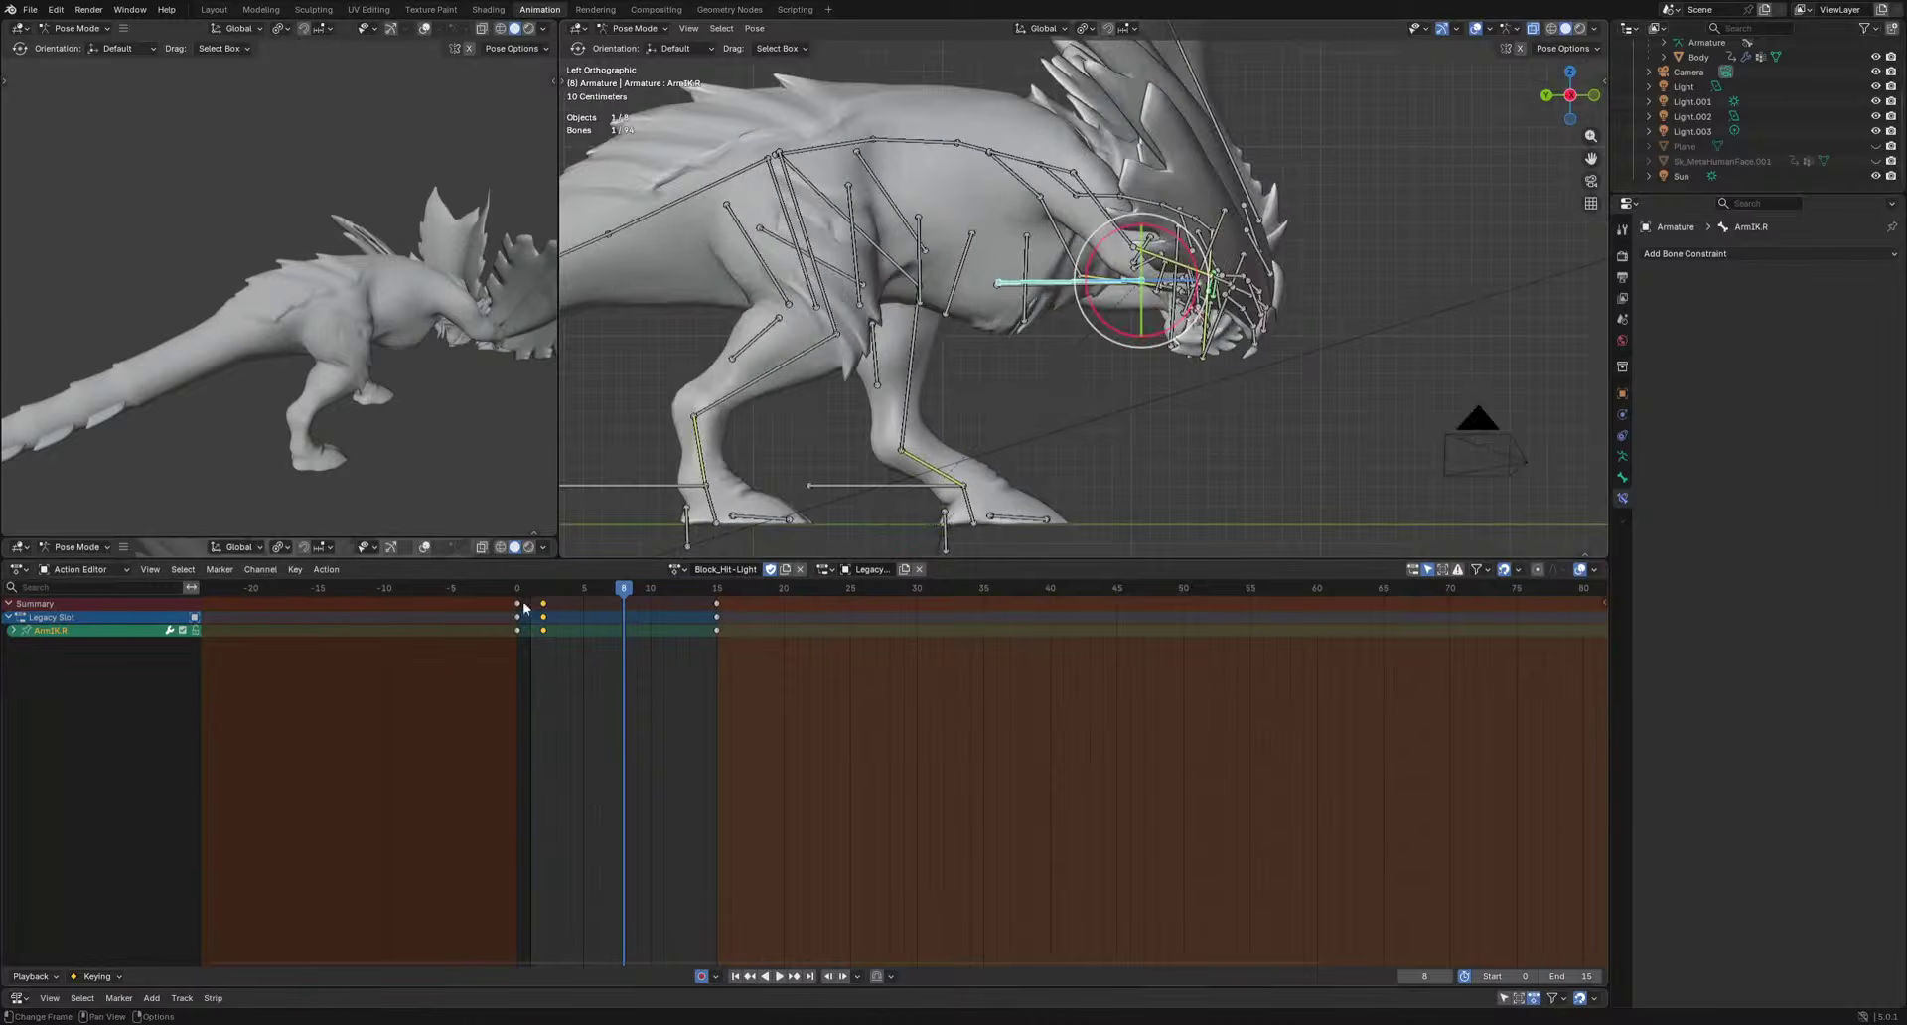
pyautogui.moveTo(526, 596); pyautogui.dragTo(570, 588)
pyautogui.click(1351, 484)
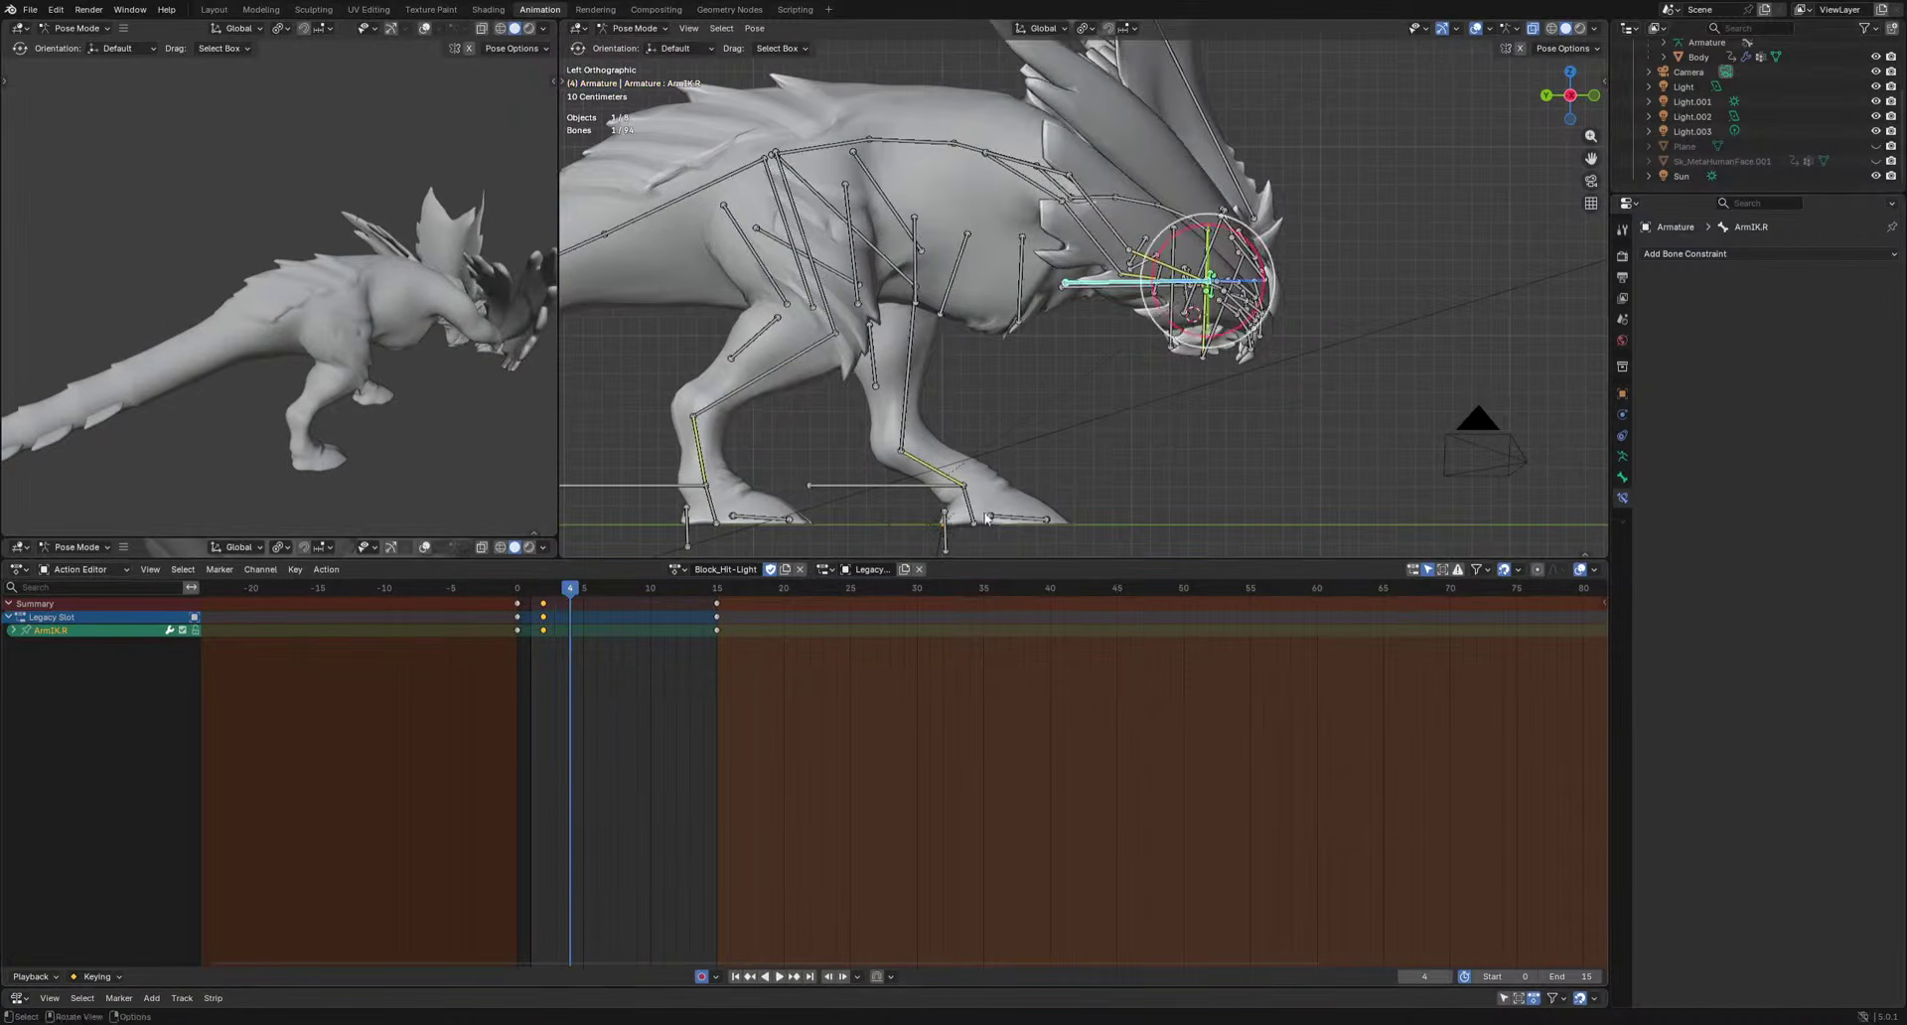
pyautogui.moveTo(1240, 364); pyautogui.dragTo(1170, 320, button='middle')
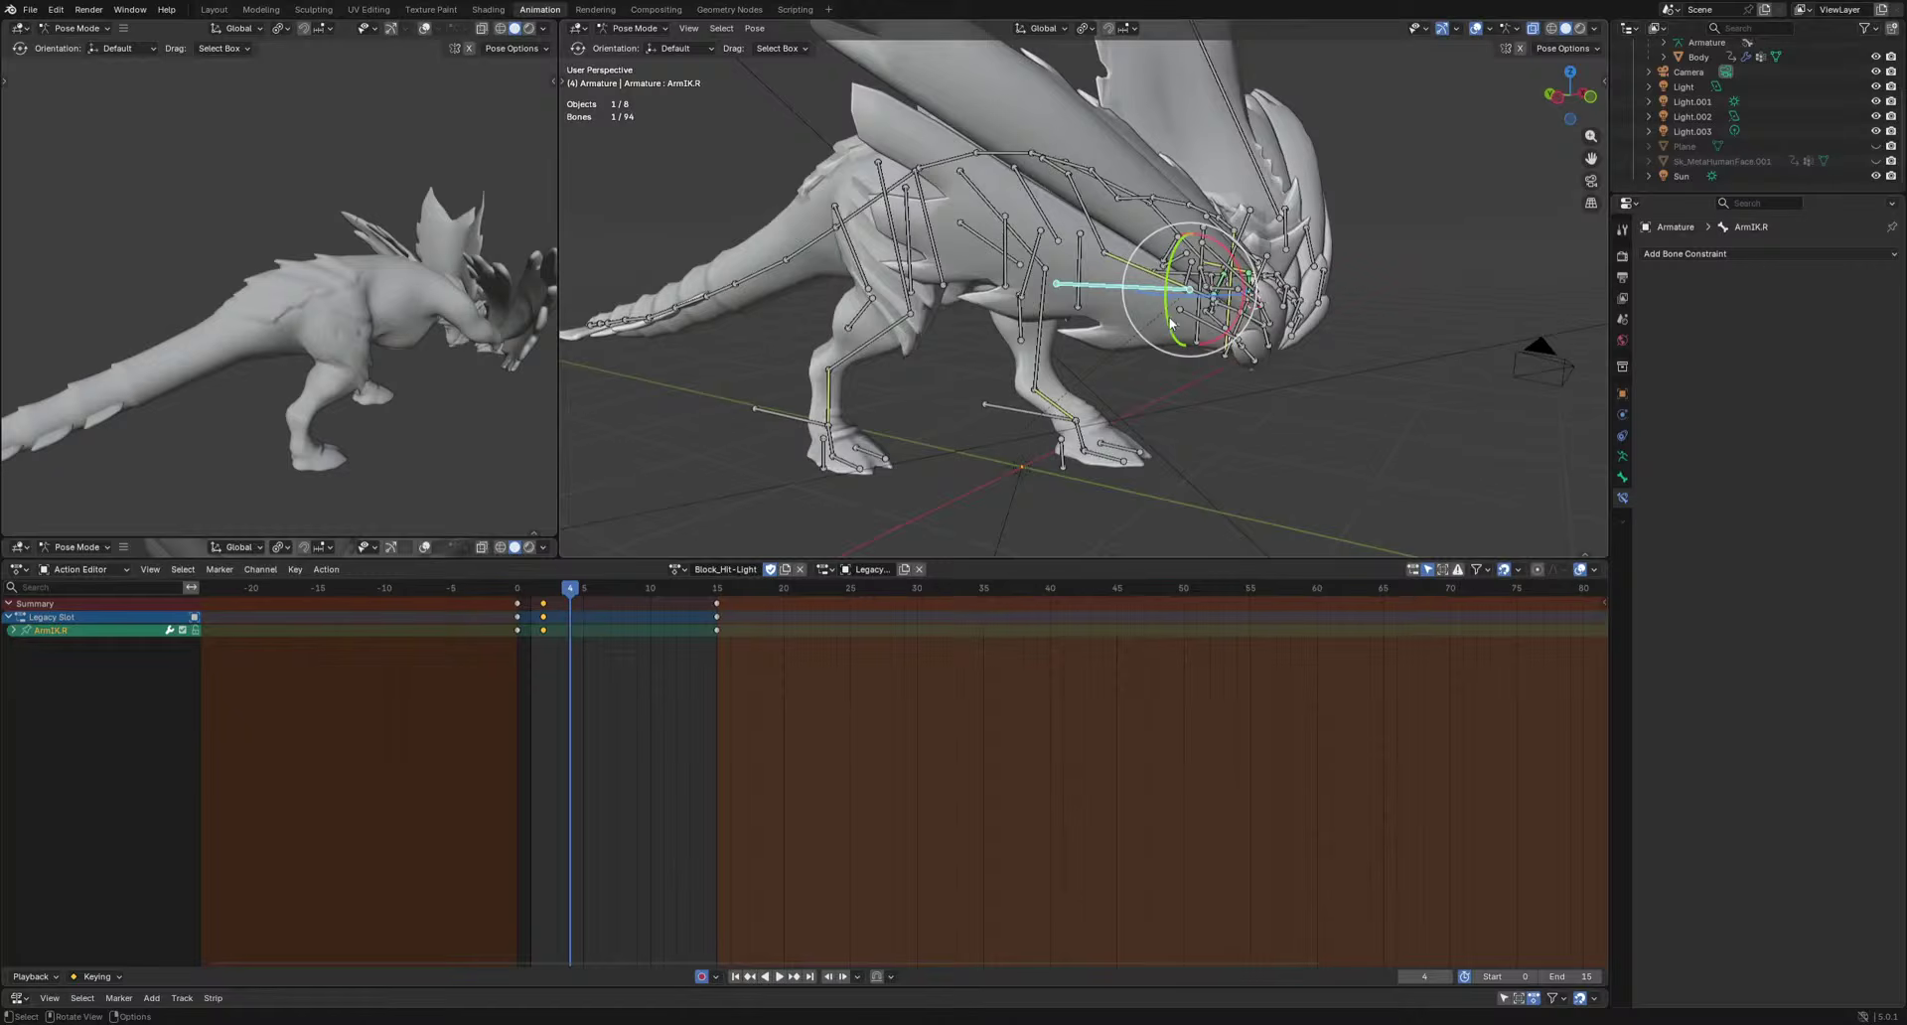
pyautogui.click(1170, 287)
pyautogui.moveTo(559, 589); pyautogui.dragTo(557, 594)
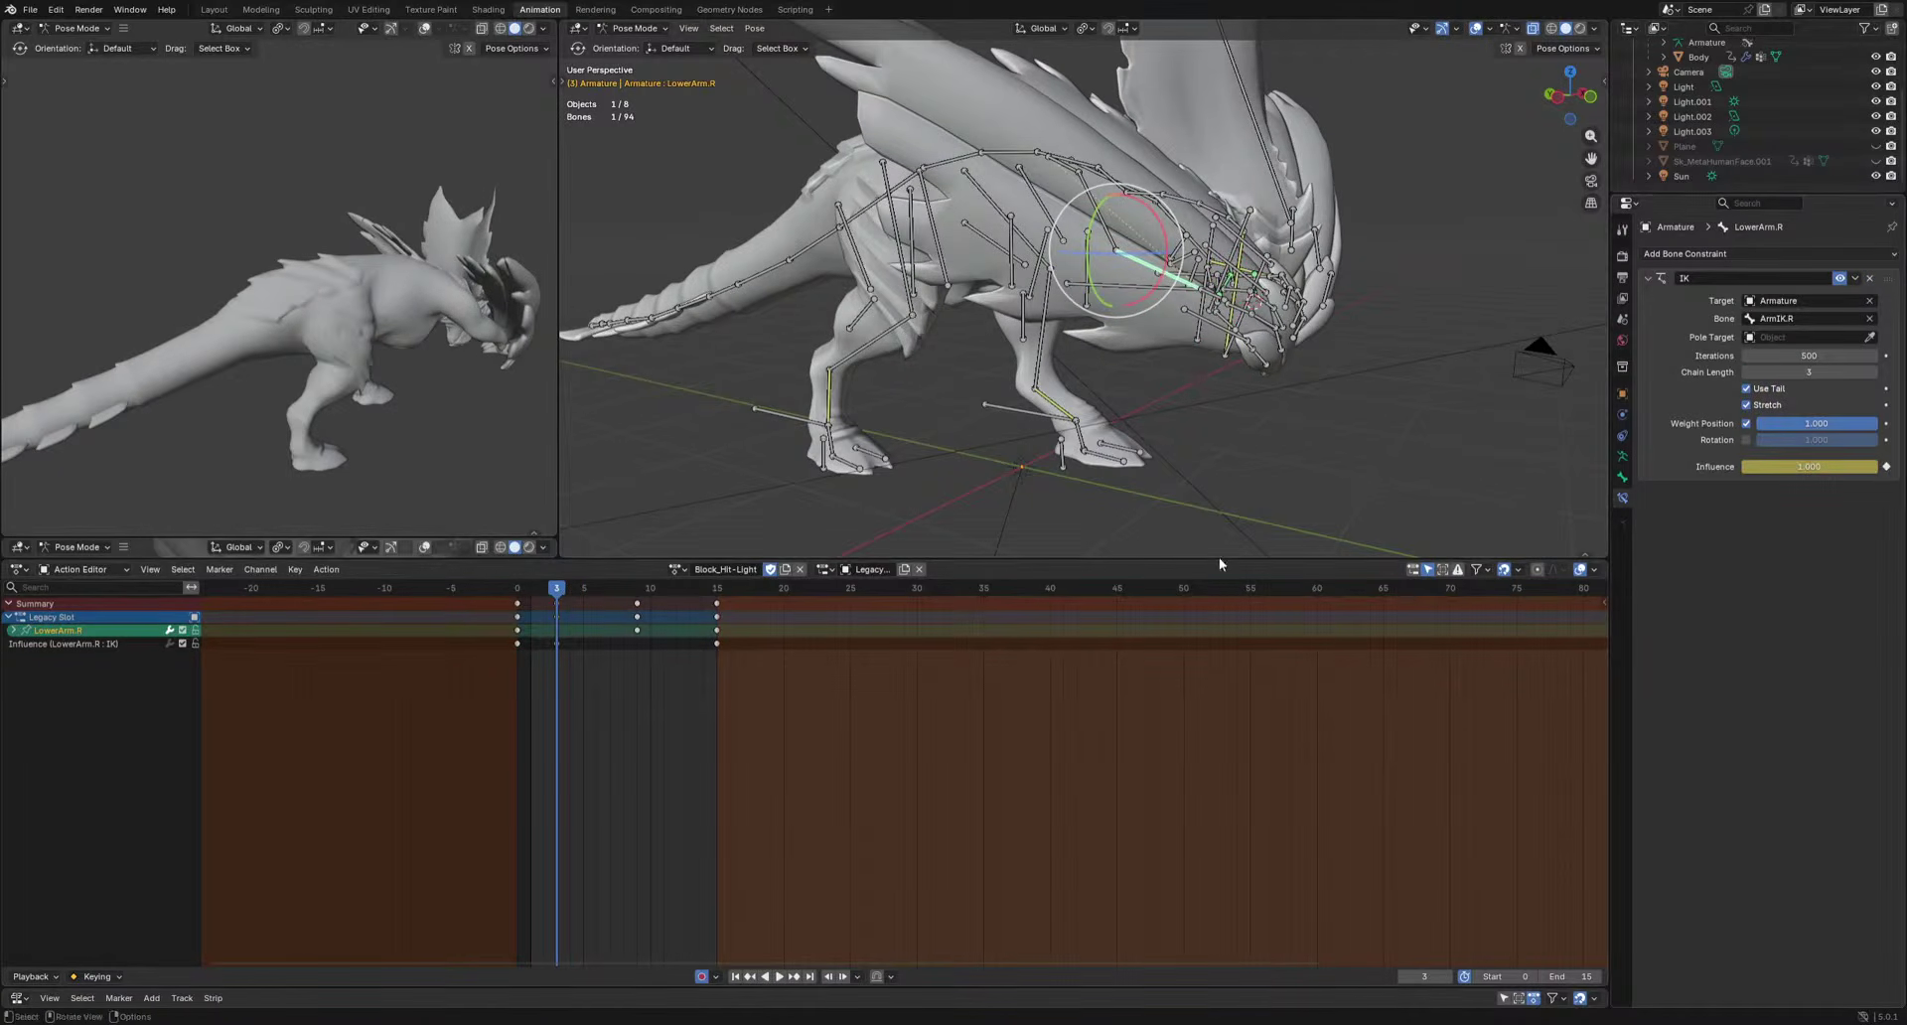
# Replay the Block_Hit-Light motion and examine the shields and arms from behind the dragon and from its other side.
pyautogui.press('space')
pyautogui.moveTo(554, 593); pyautogui.dragTo(529, 597)
pyautogui.press('space')
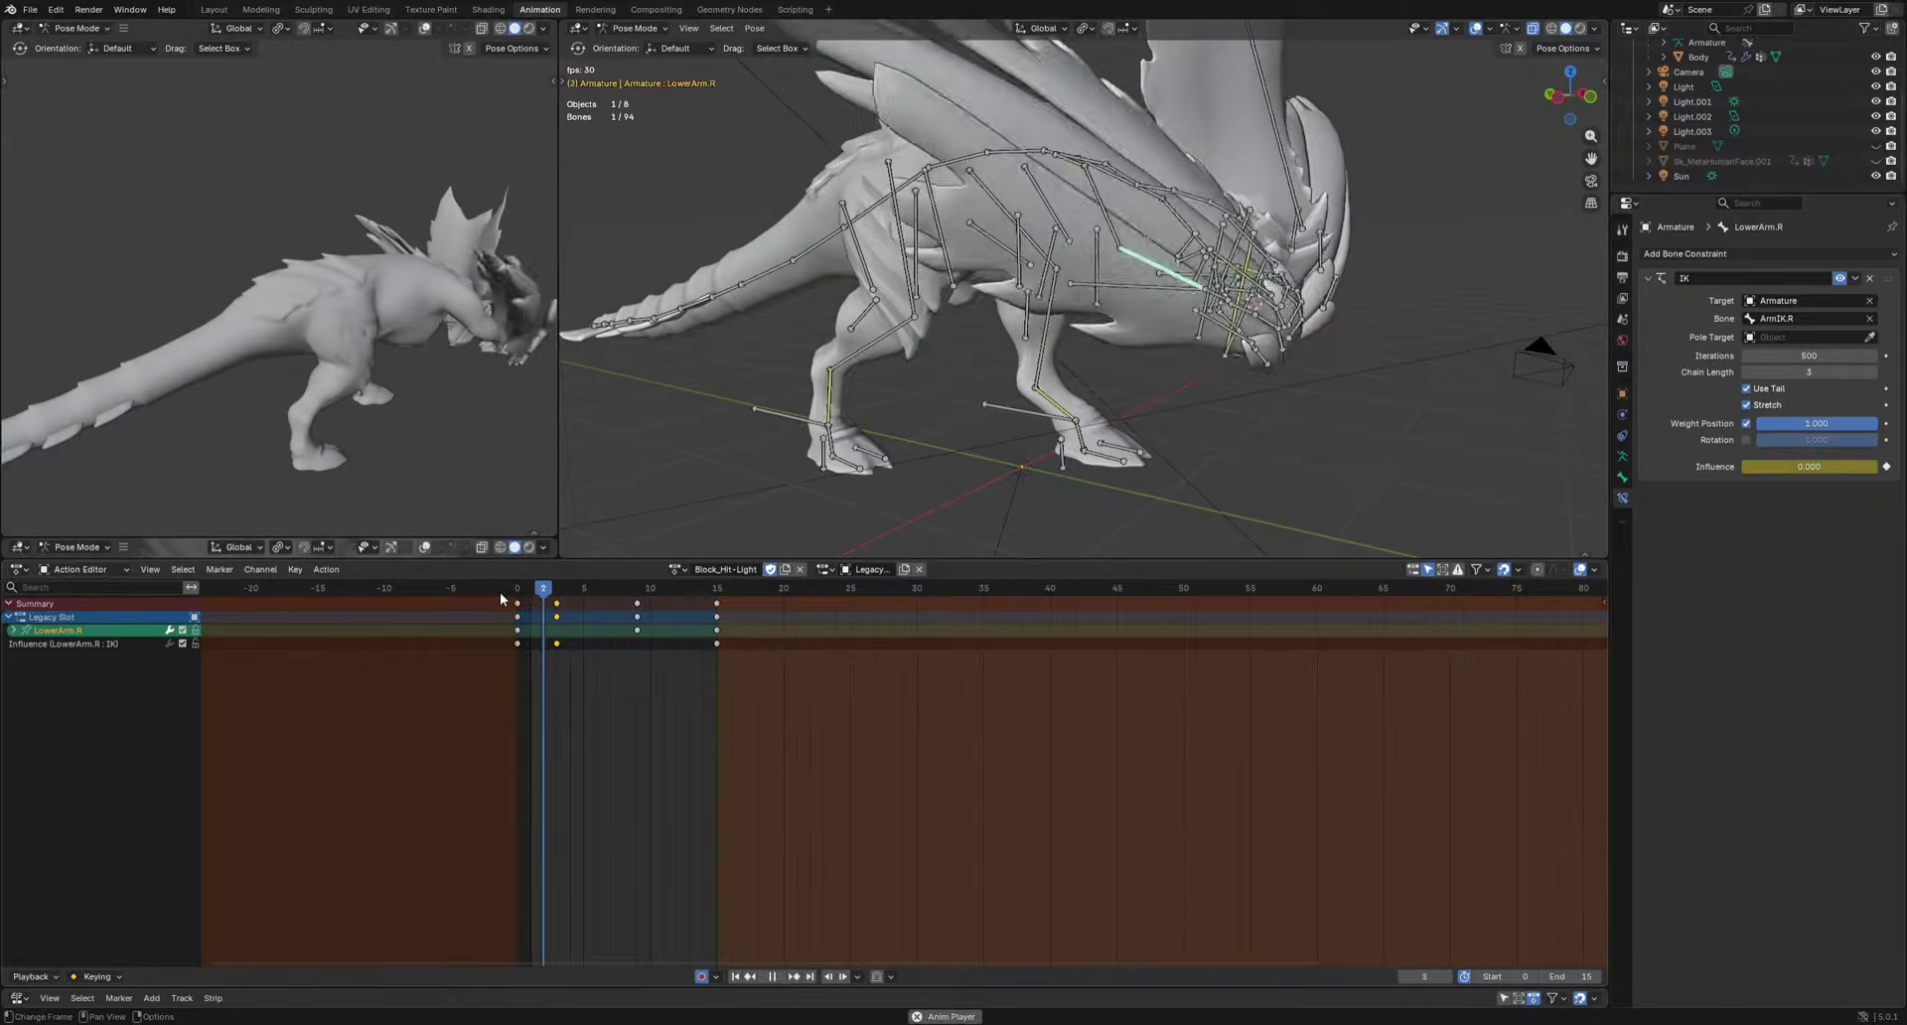
pyautogui.moveTo(526, 431); pyautogui.dragTo(240, 425, button='middle')
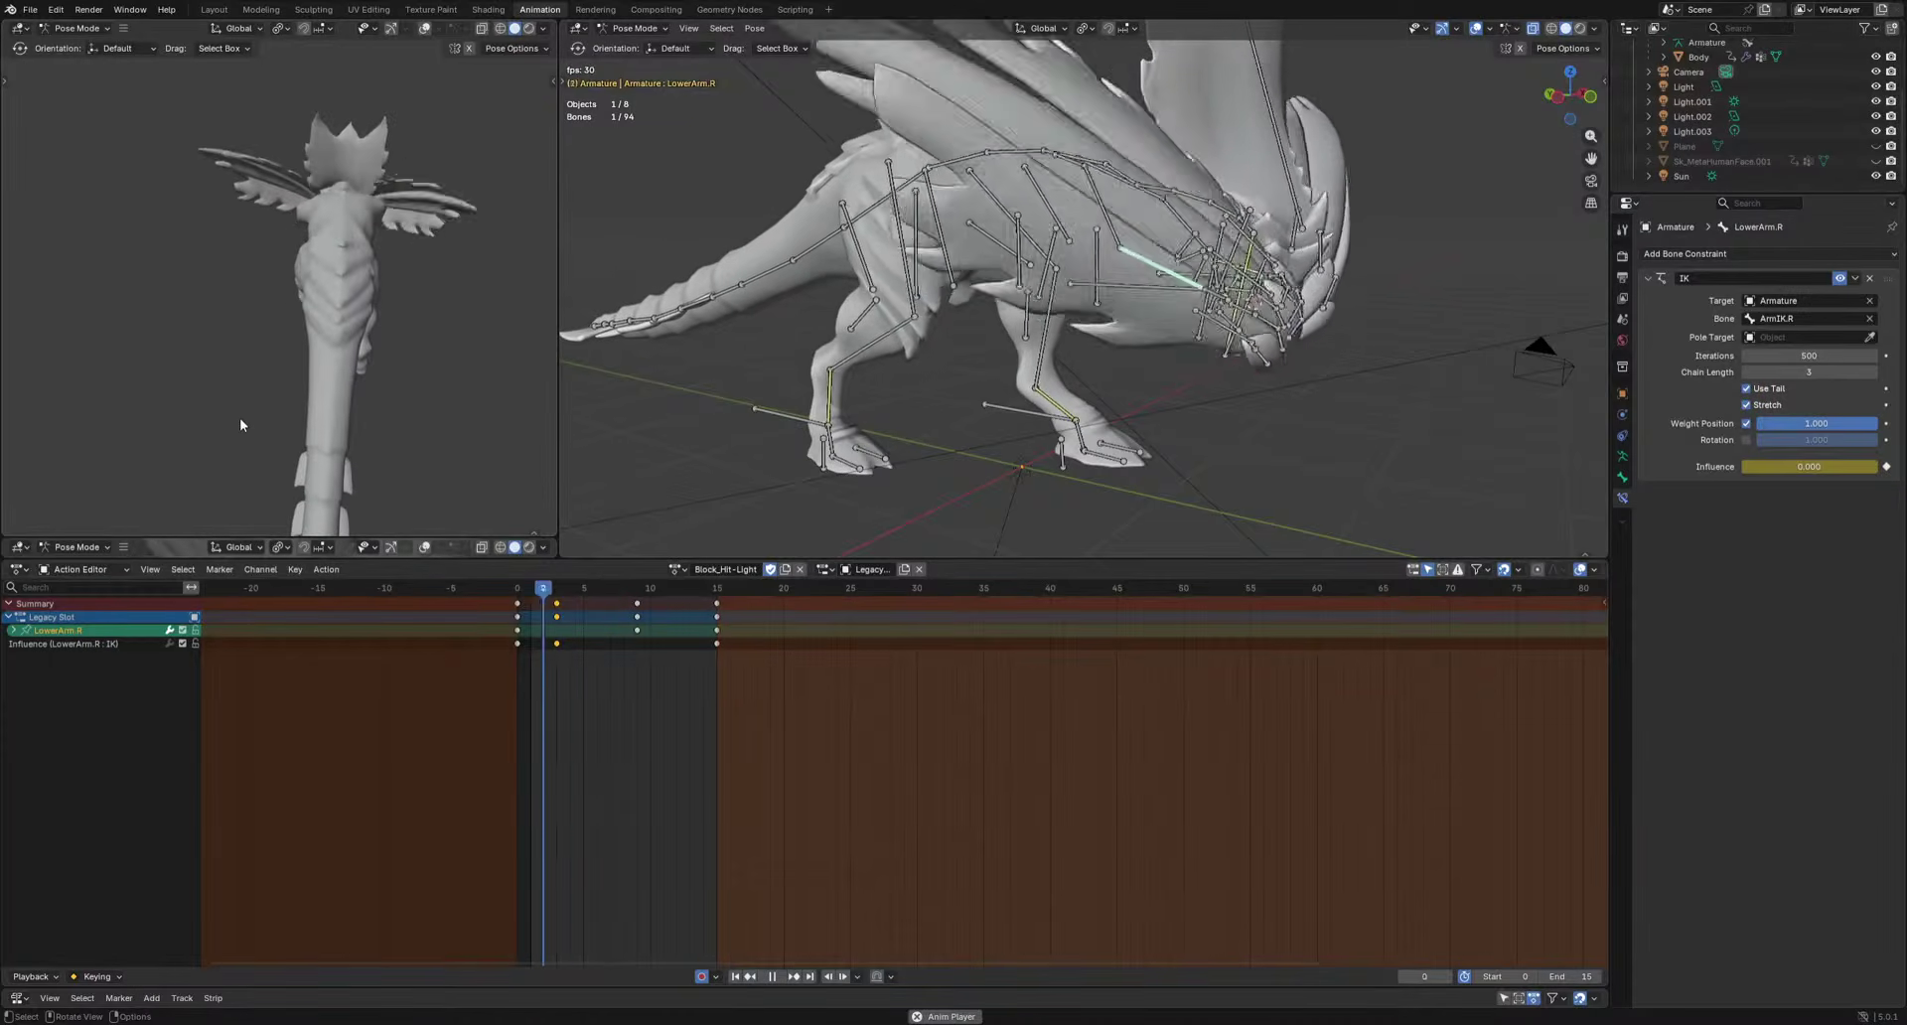
pyautogui.press('Escape')
pyautogui.moveTo(1373, 413); pyautogui.dragTo(1122, 391, button='middle')
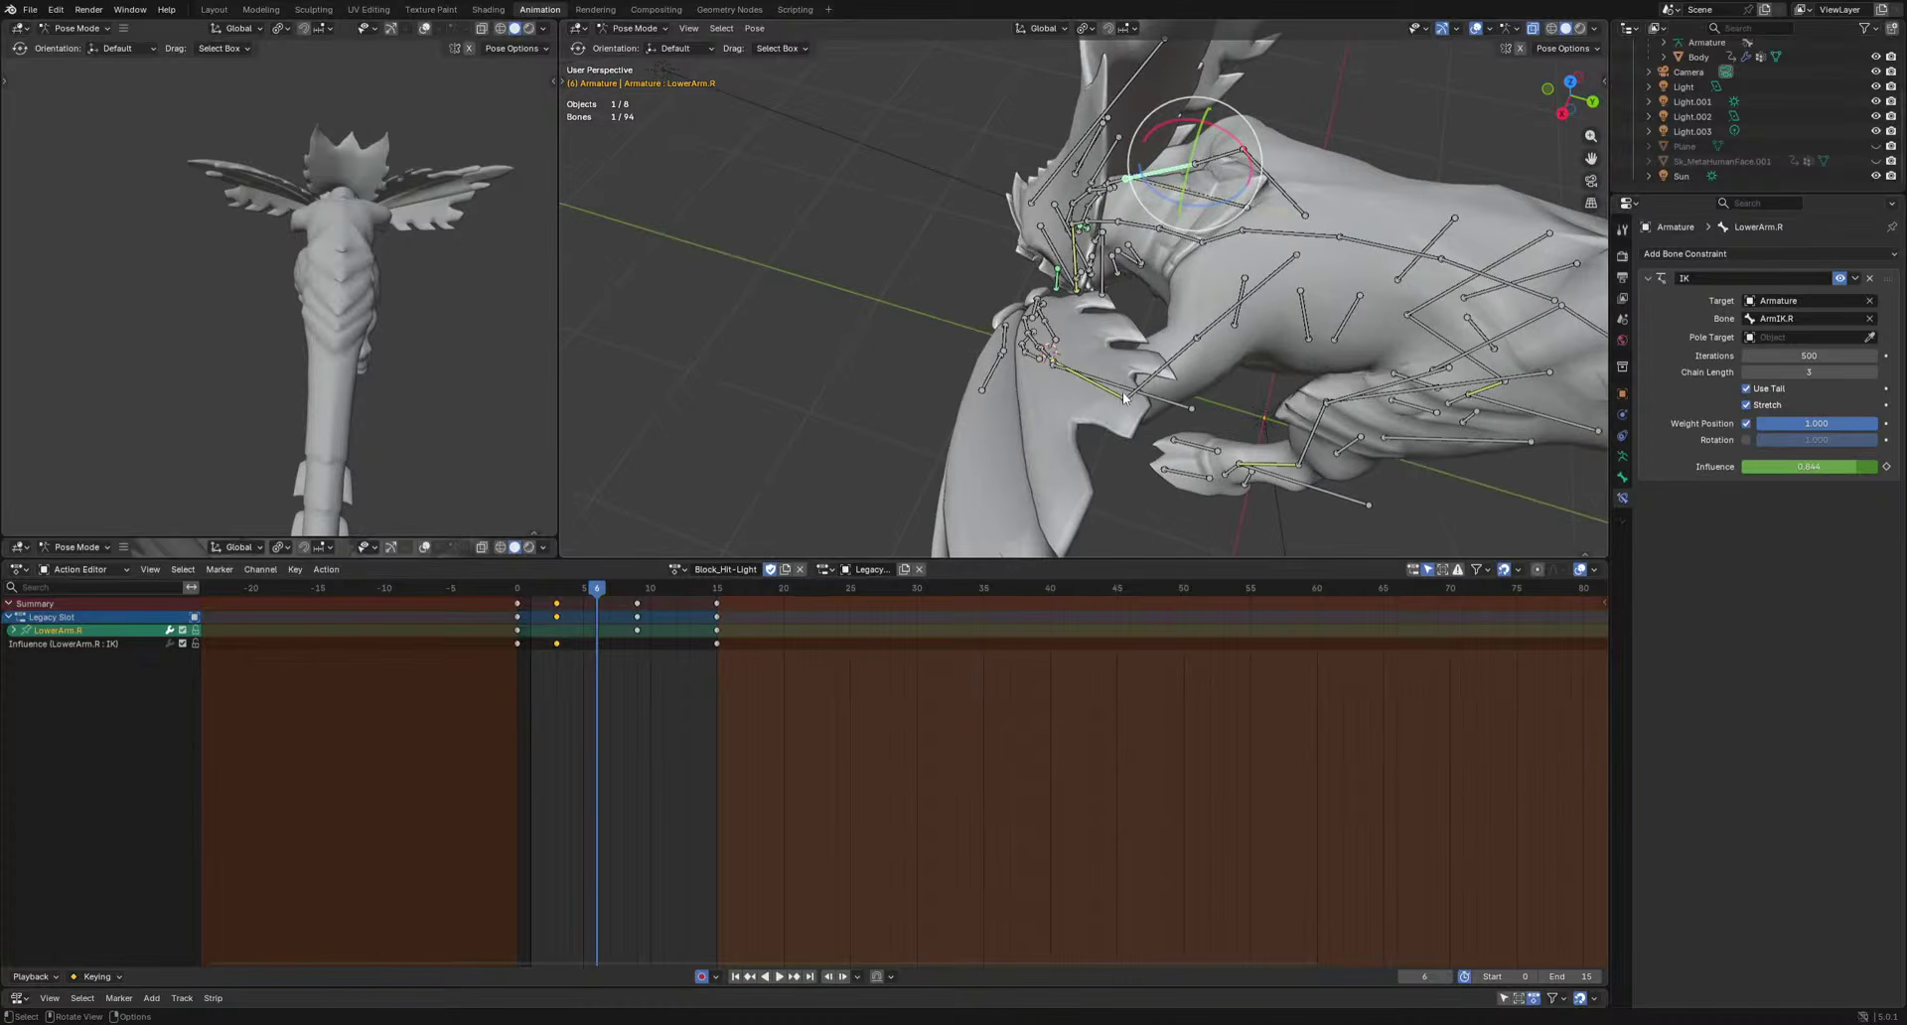
# Select the three left FingerShield bones and key an adjusted rotation for them at frame 4.
pyautogui.click(1116, 390)
pyautogui.moveTo(556, 588); pyautogui.dragTo(577, 592)
pyautogui.moveTo(1126, 385); pyautogui.dragTo(1249, 460, button='middle')
pyautogui.click(1061, 405)
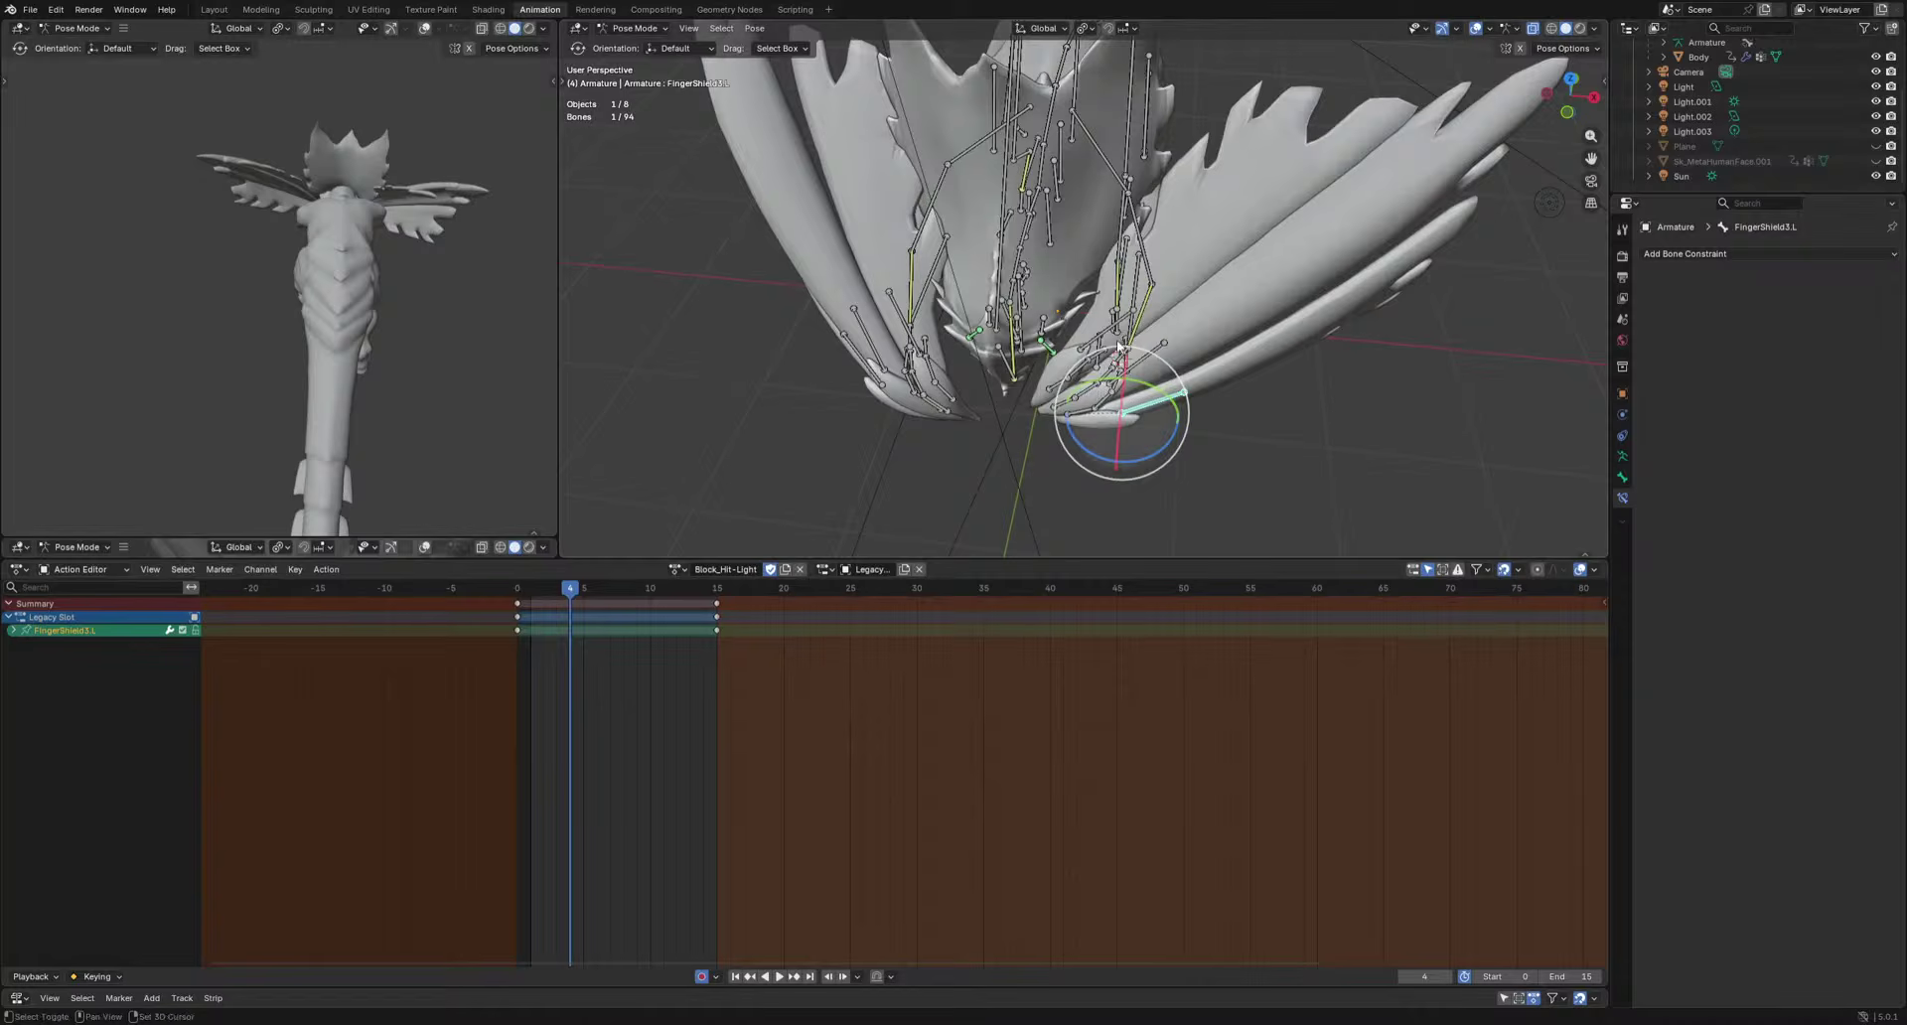
pyautogui.moveTo(1164, 395); pyautogui.dragTo(1287, 326, button='middle')
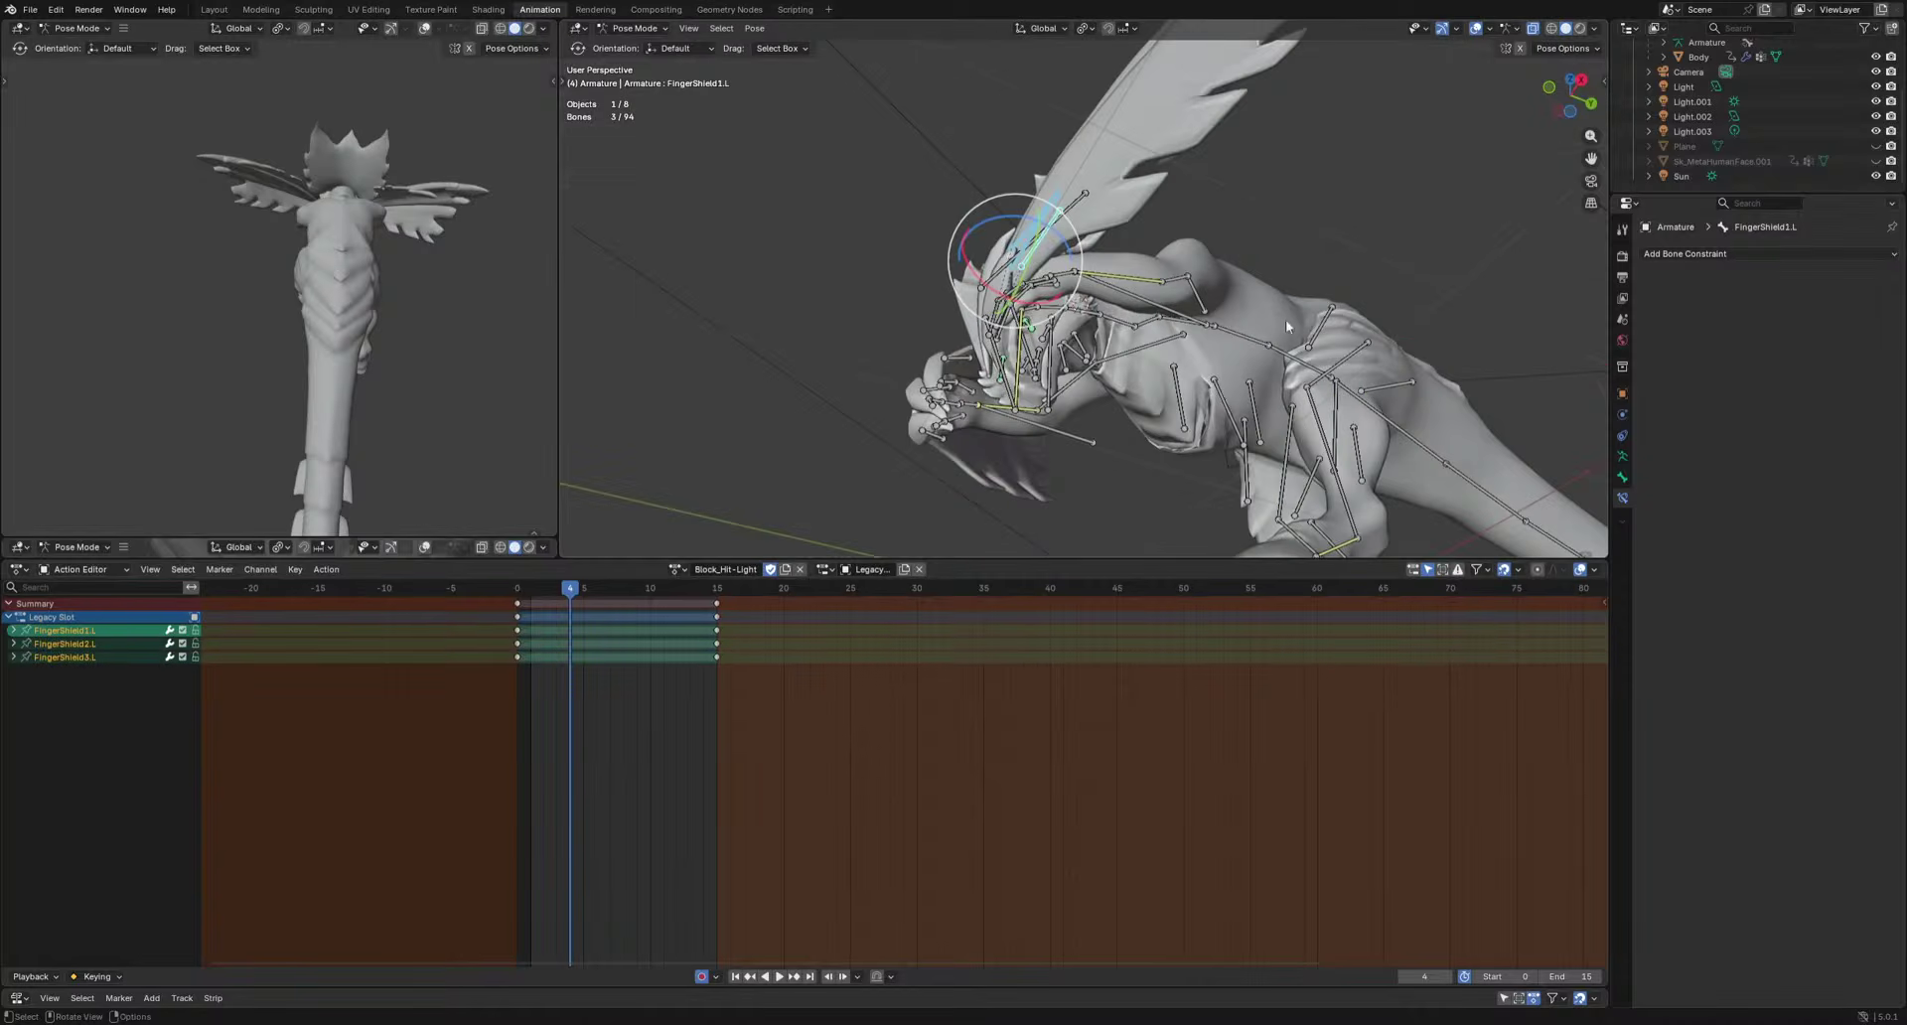
pyautogui.click(1331, 392)
# Rotate the three left FingerShield bones by about -13° at frame 8.
pyautogui.press('Right')
pyautogui.press('Right')
pyautogui.press('Right')
pyautogui.press('Right')
pyautogui.press('r')
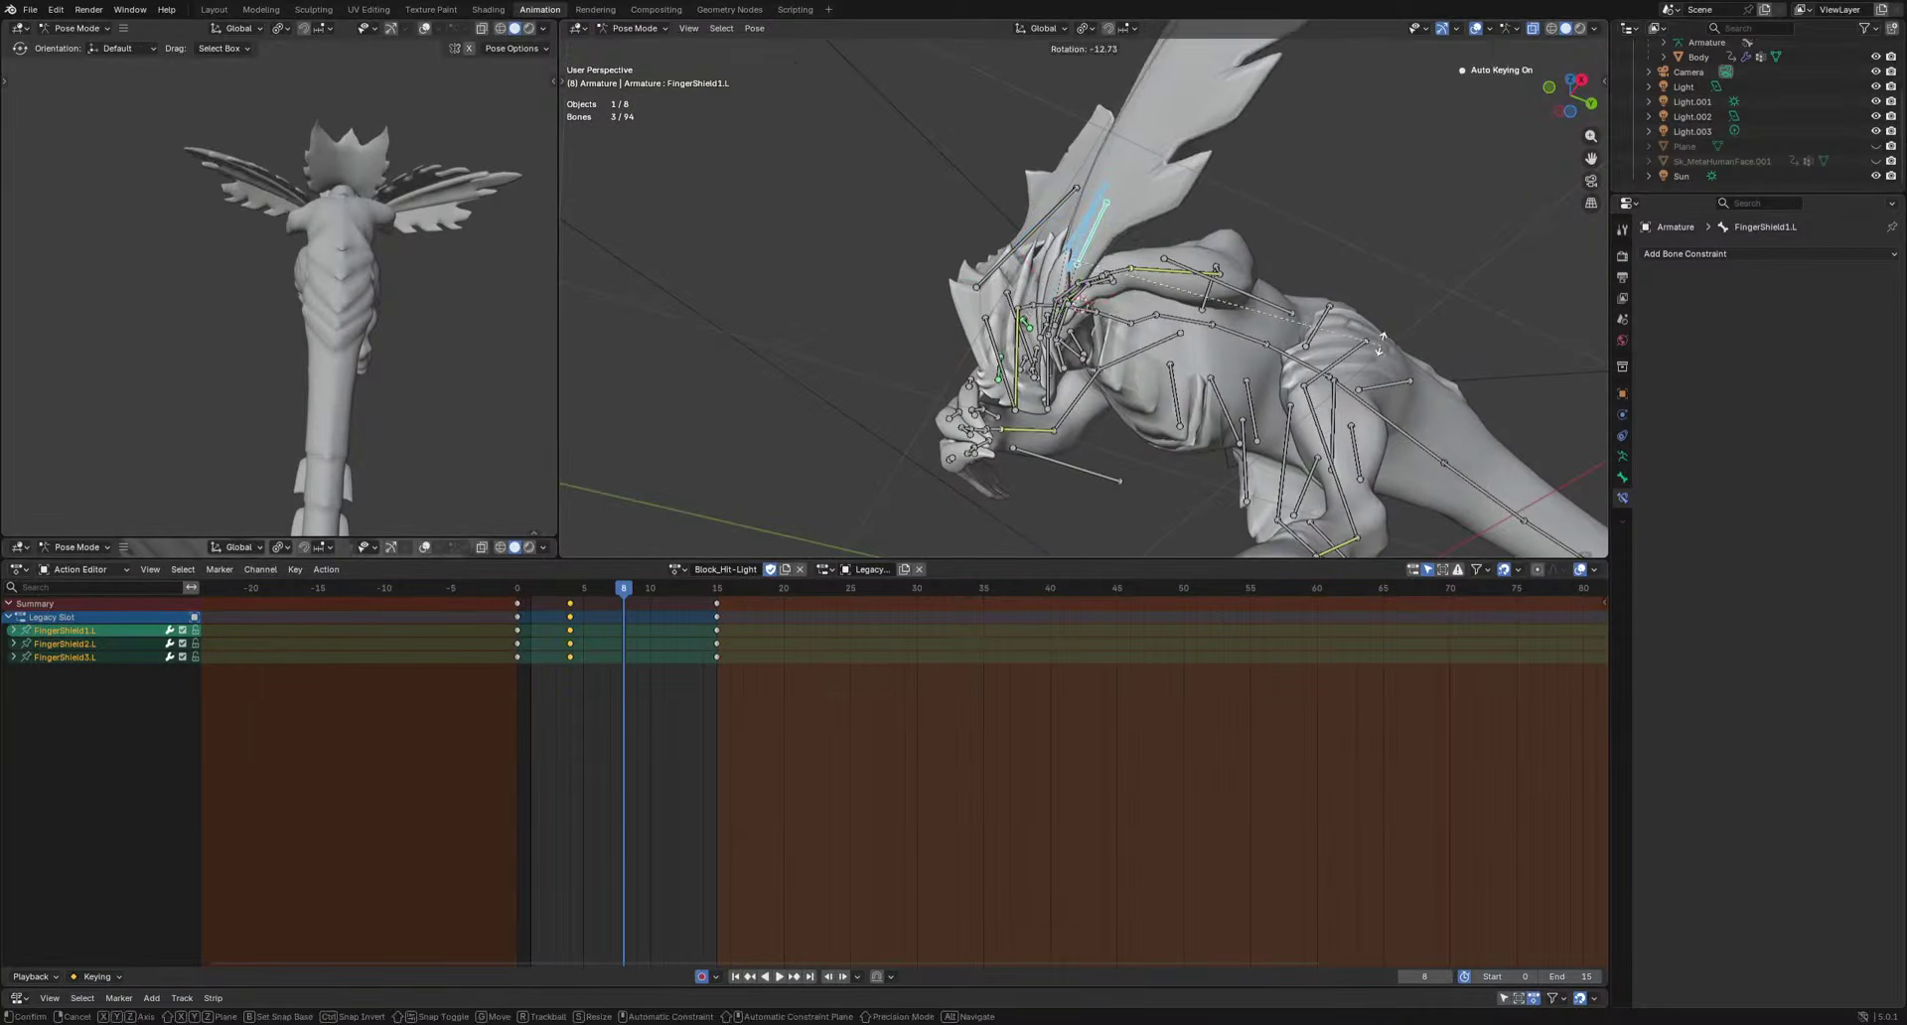
# Offset the keyframes to frames 5 and 10 for FingerShield1.L, 3 and 8 for FingerShield2.L, and 4 and 9 for FingerShield3.L, and preview.
pyautogui.press('Left')
pyautogui.press('Left')
pyautogui.press('Left')
pyautogui.press('Left')
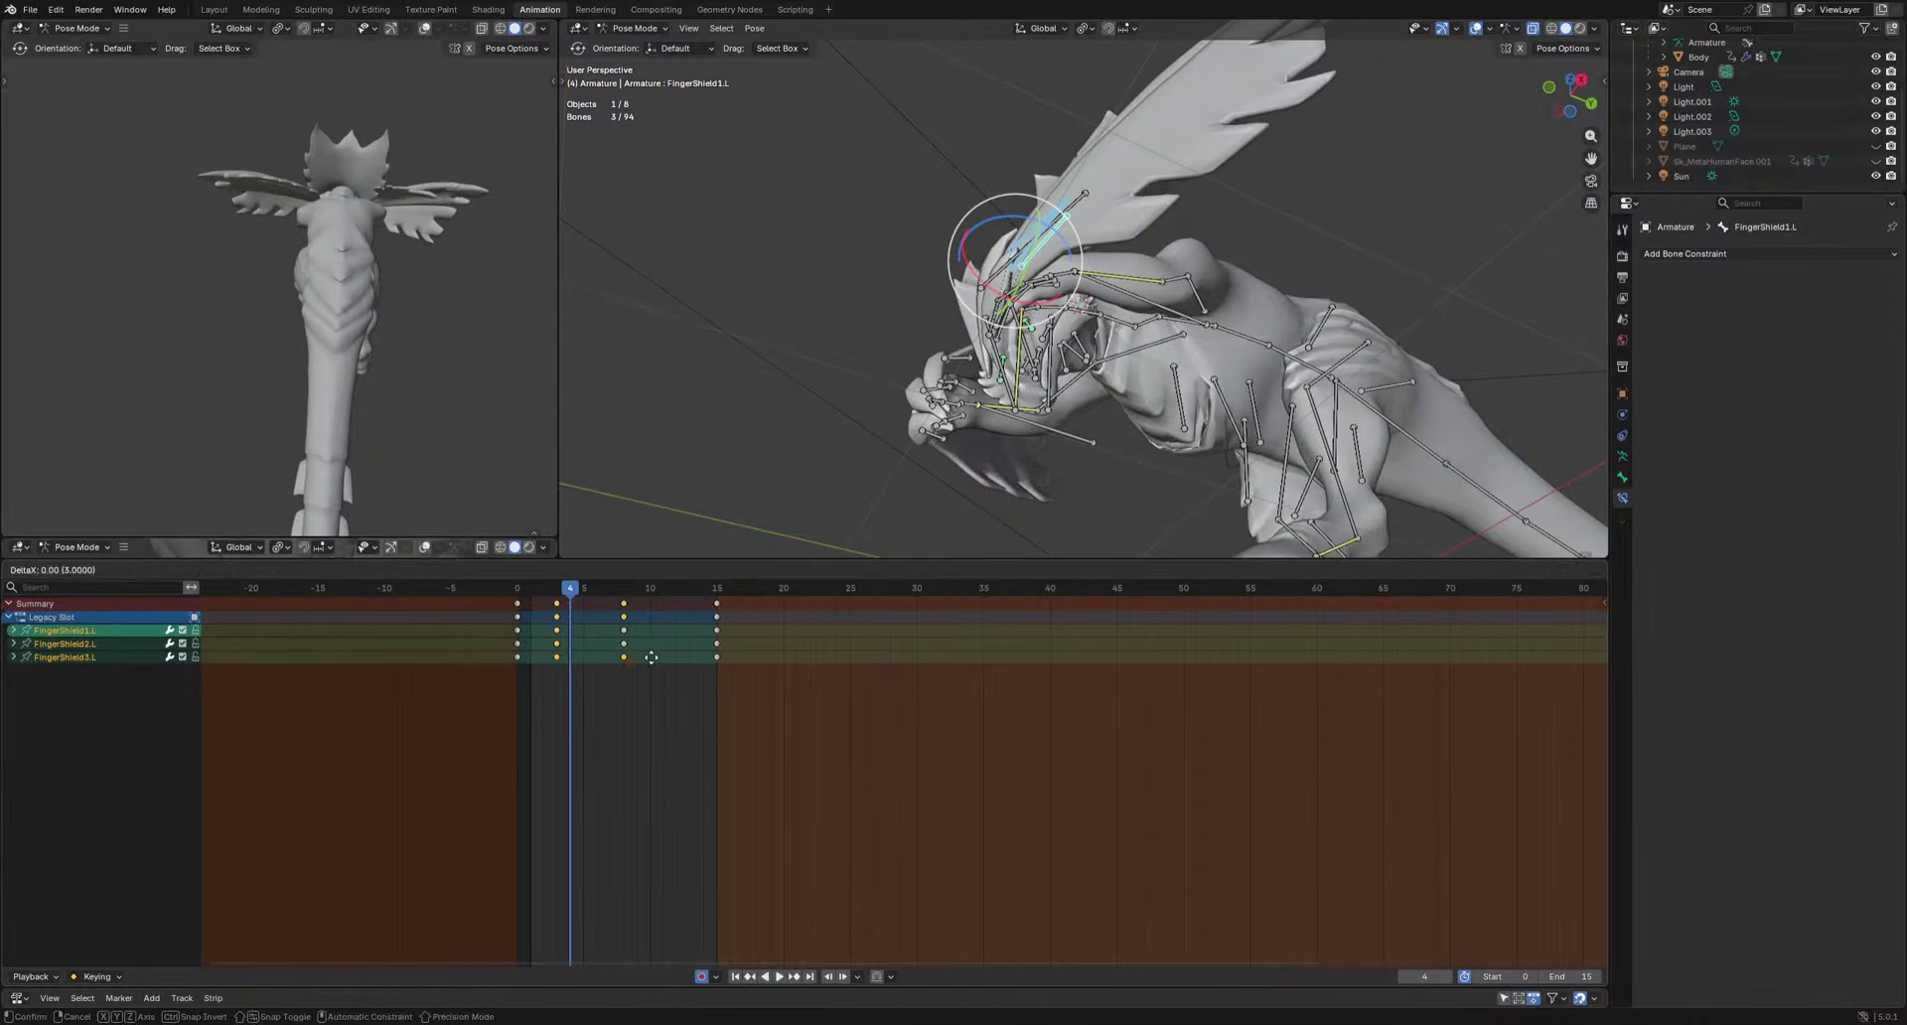
pyautogui.press('space')
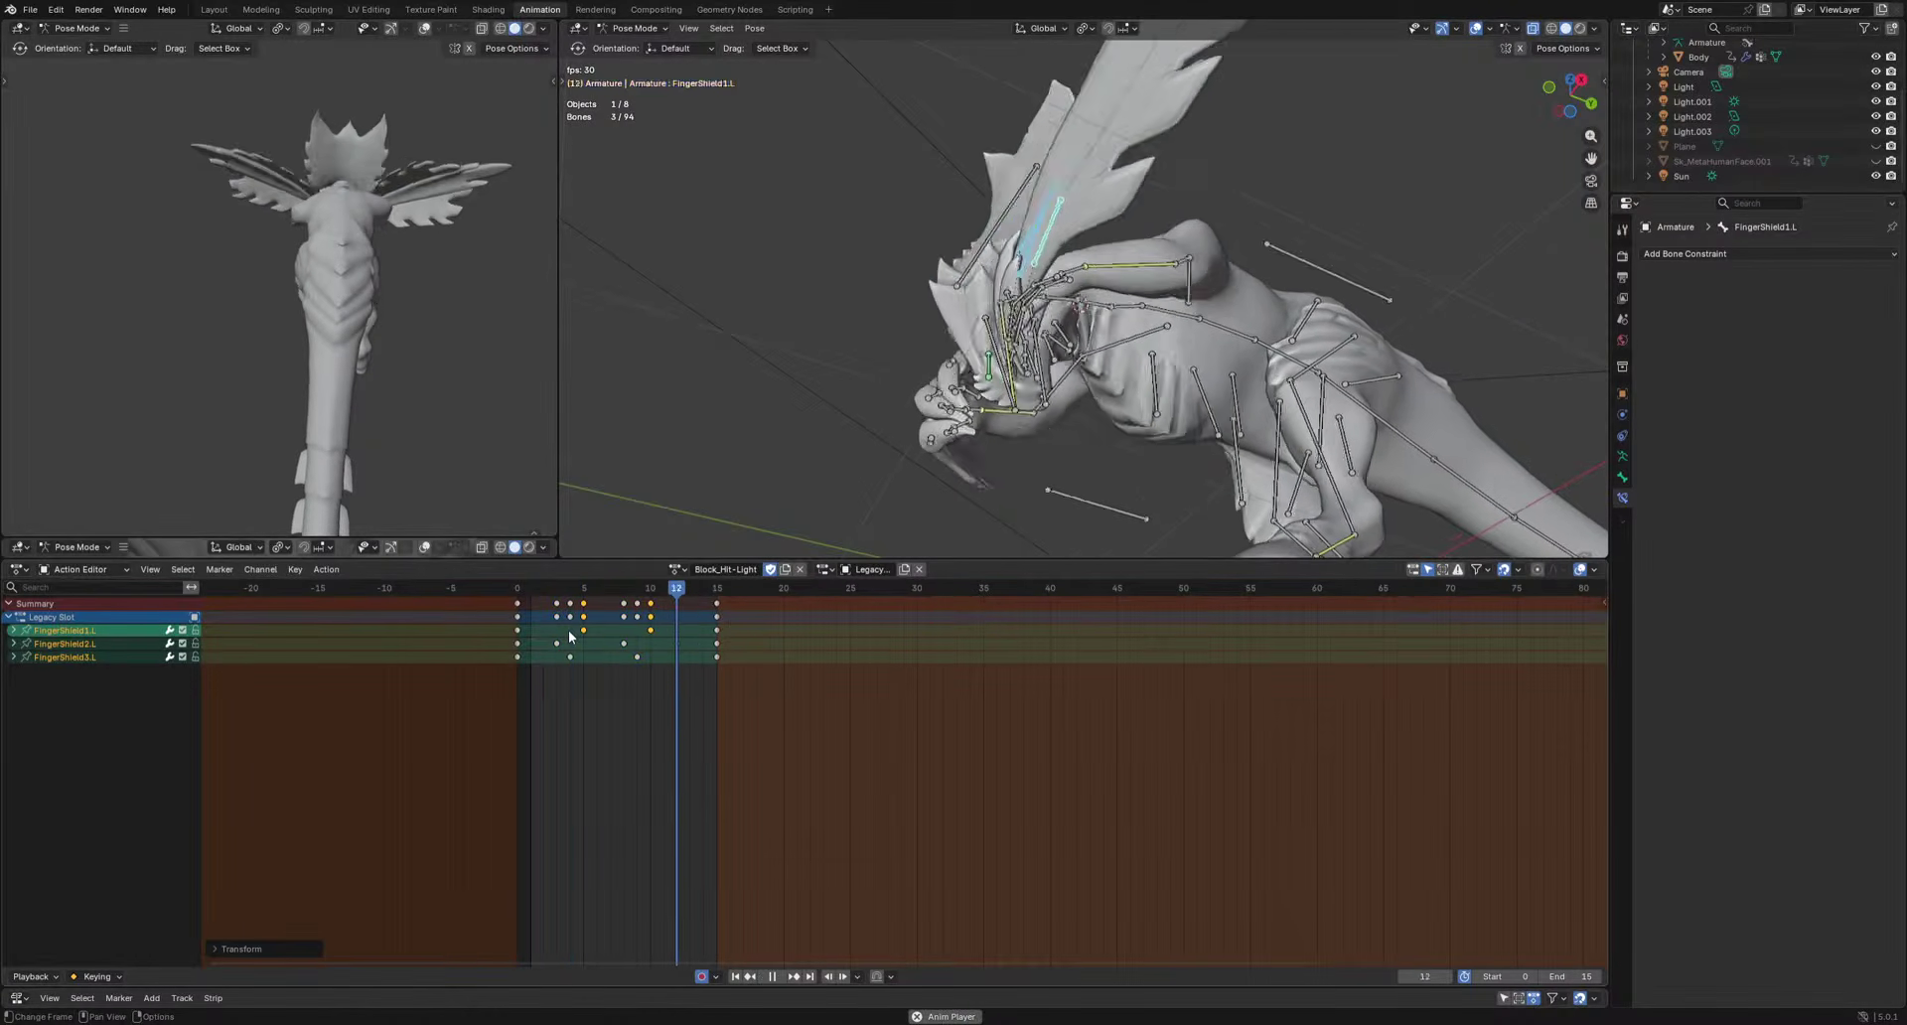
pyautogui.moveTo(571, 588); pyautogui.dragTo(488, 587)
pyautogui.moveTo(996, 328); pyautogui.dragTo(993, 367, button='middle')
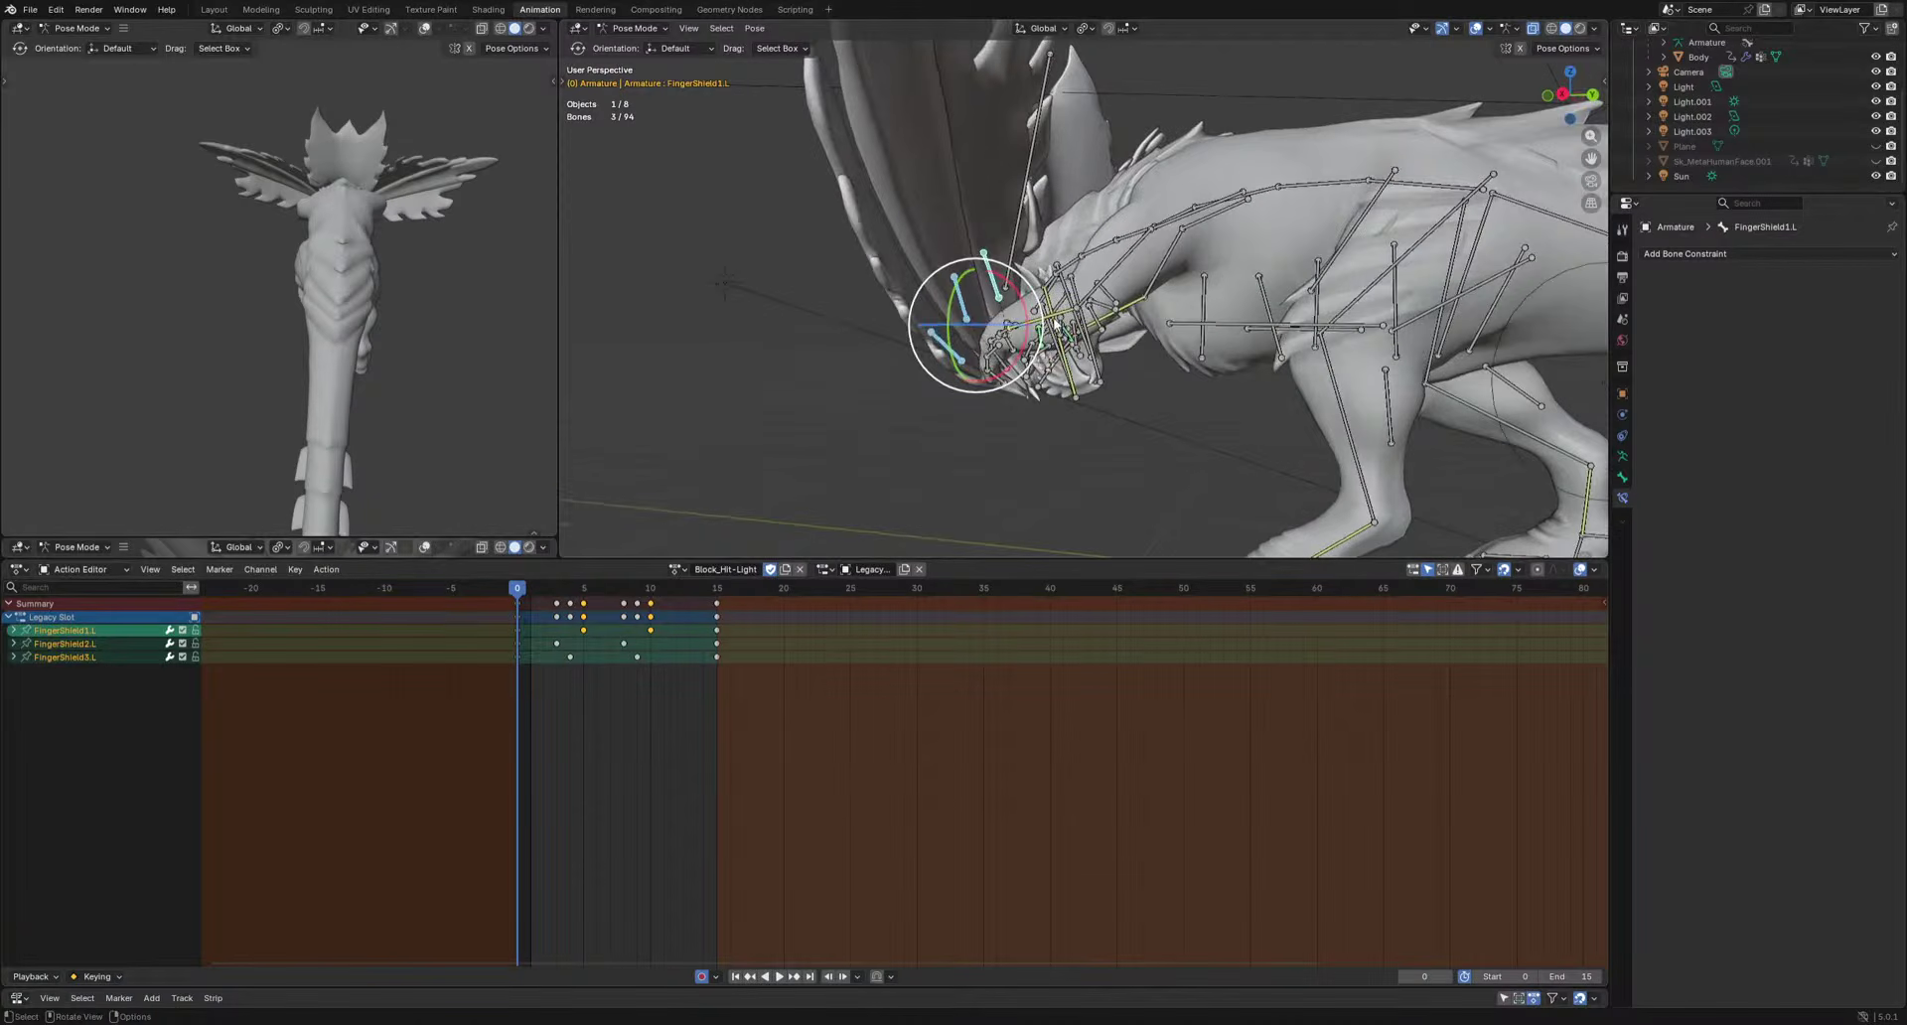
# Inspect LowerArm.L at frame 0, select HeadIK in the side view, and insert a HeadIK keyframe there.
pyautogui.click(1057, 322)
pyautogui.moveTo(514, 592)
pyautogui.mouseDown()
pyautogui.moveTo(543, 593)
pyautogui.moveTo(518, 596)
pyautogui.mouseUp()
pyautogui.moveTo(1038, 372); pyautogui.dragTo(951, 419, button='middle')
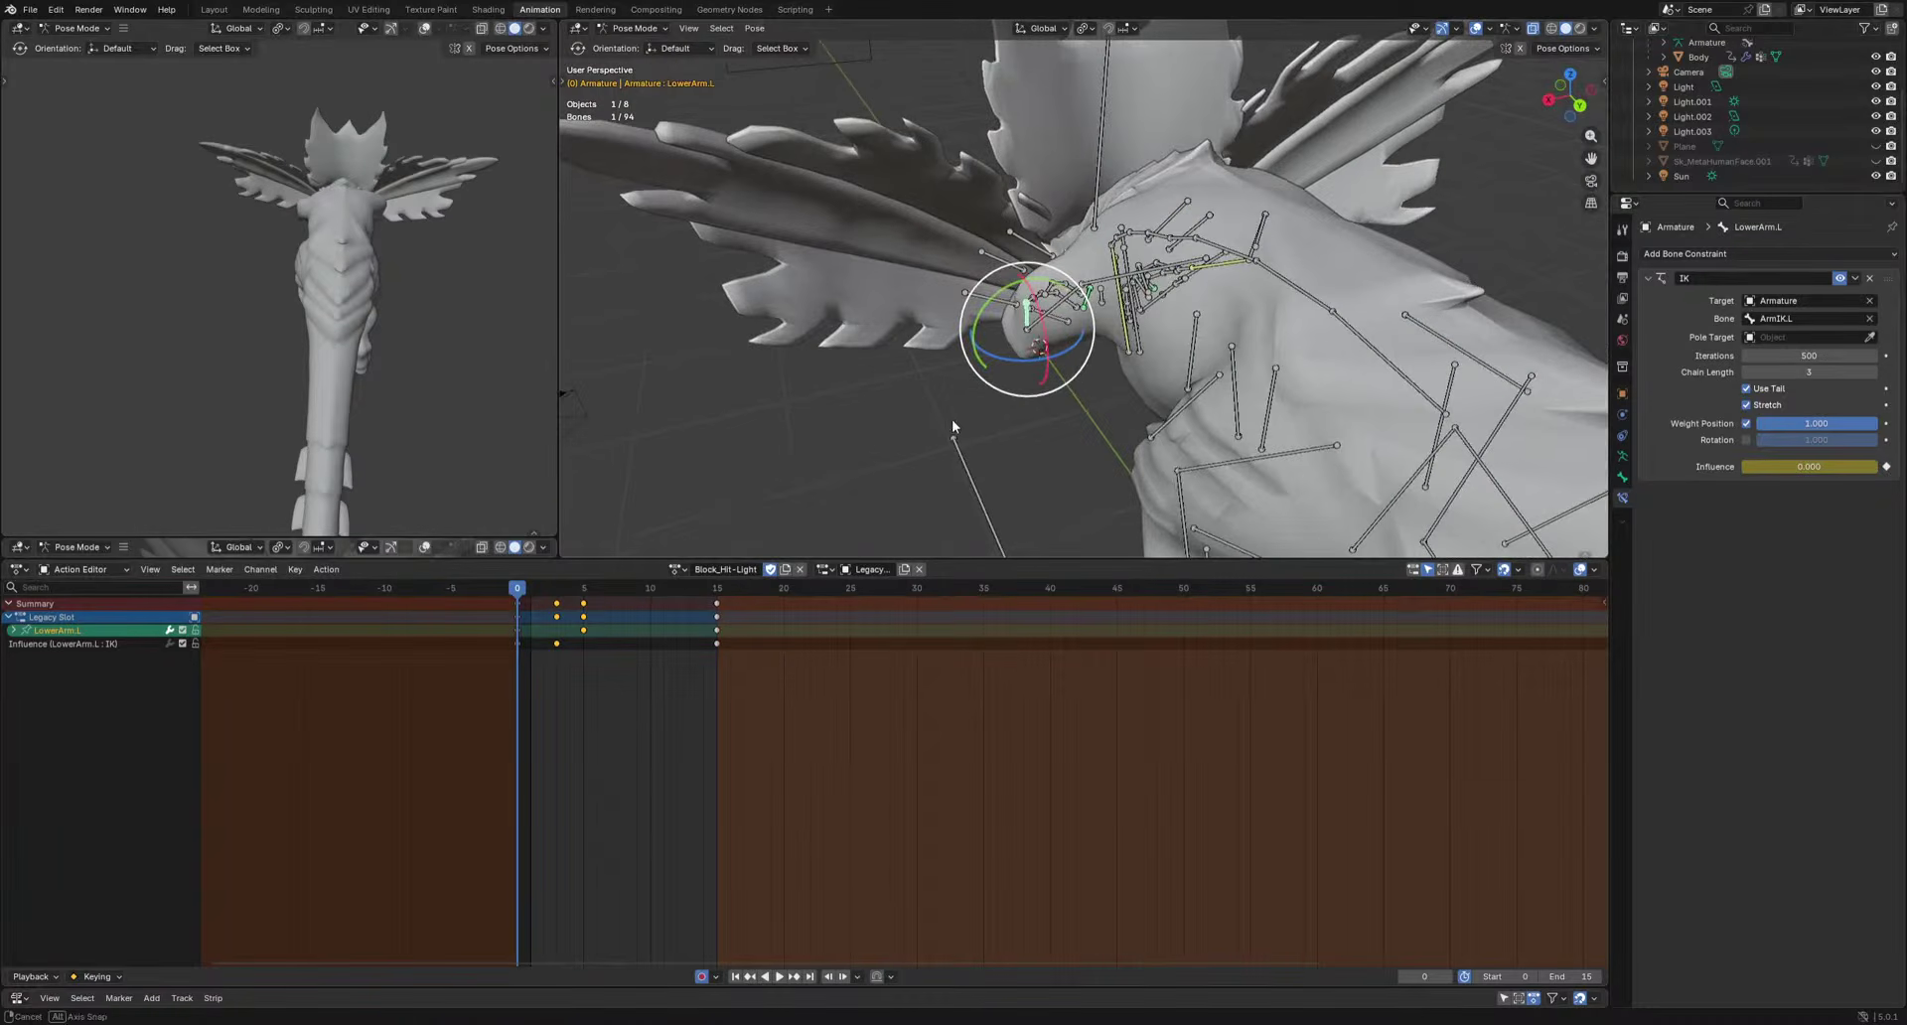
pyautogui.moveTo(1112, 242); pyautogui.dragTo(981, 440, button='middle')
pyautogui.click(994, 357)
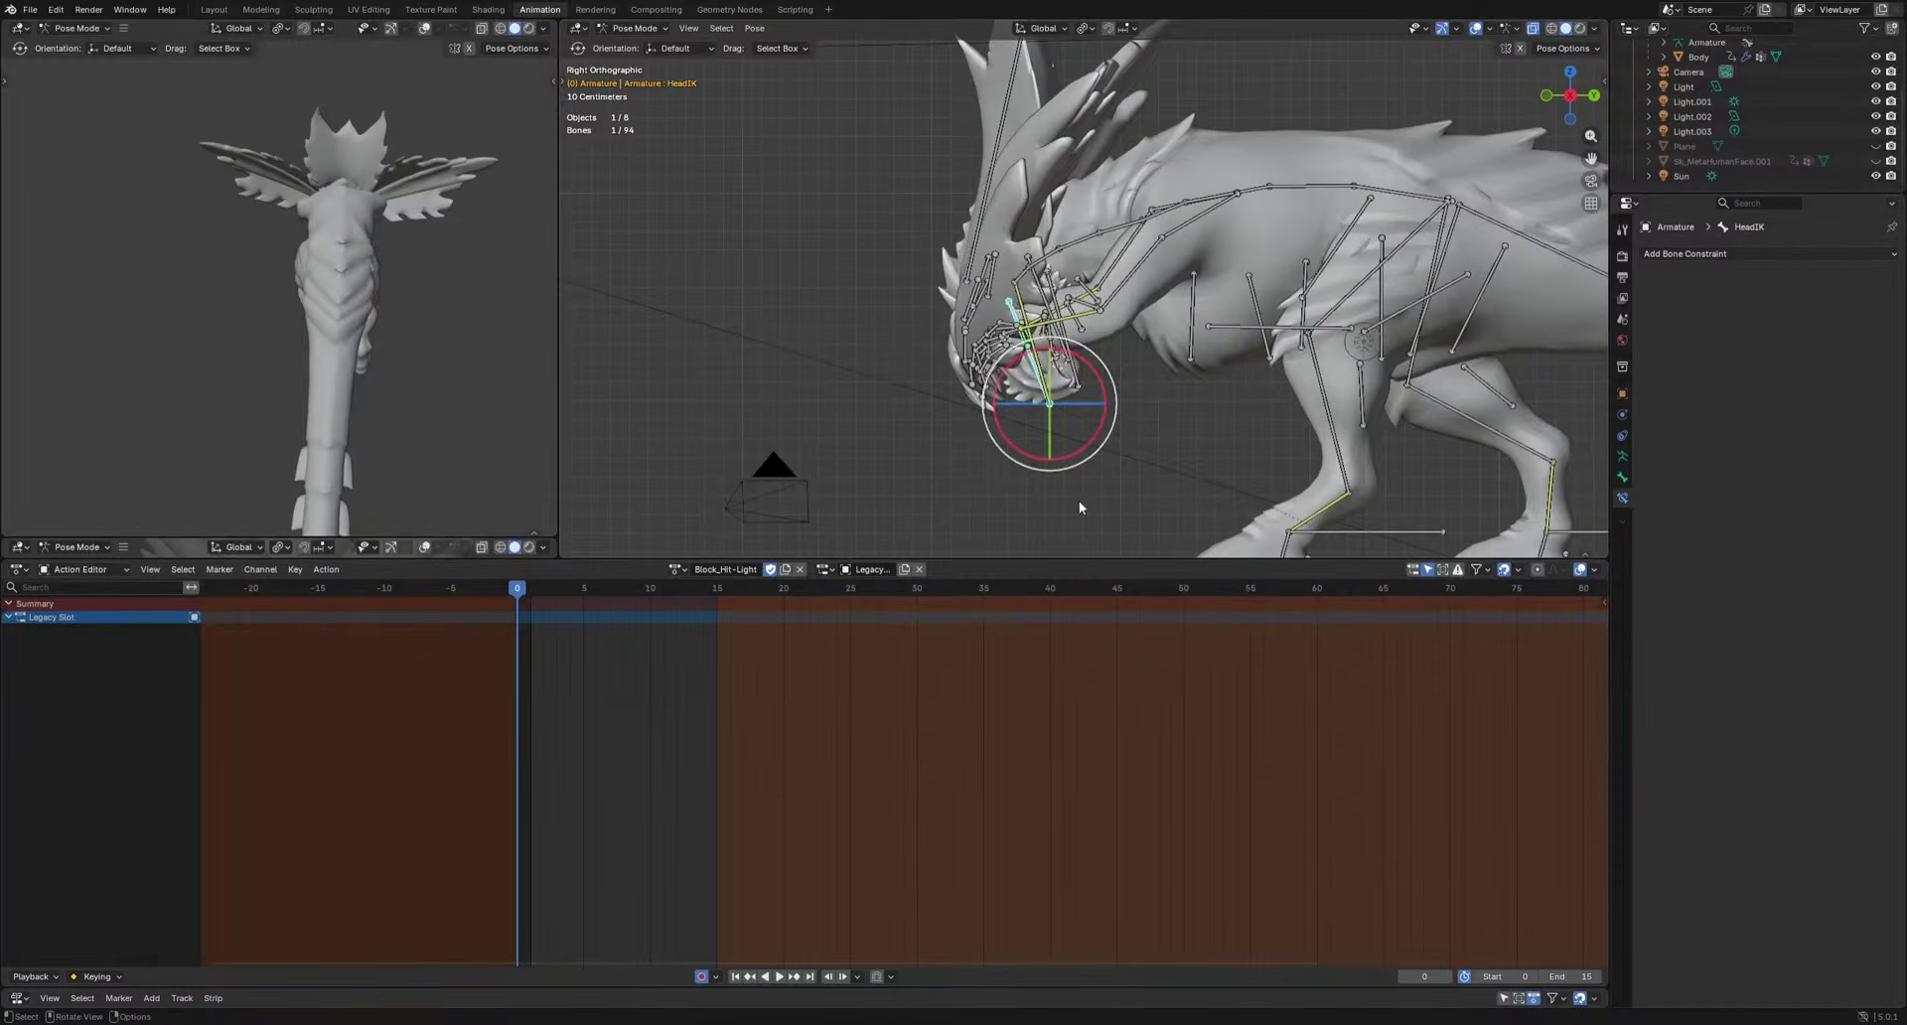
pyautogui.press('i')
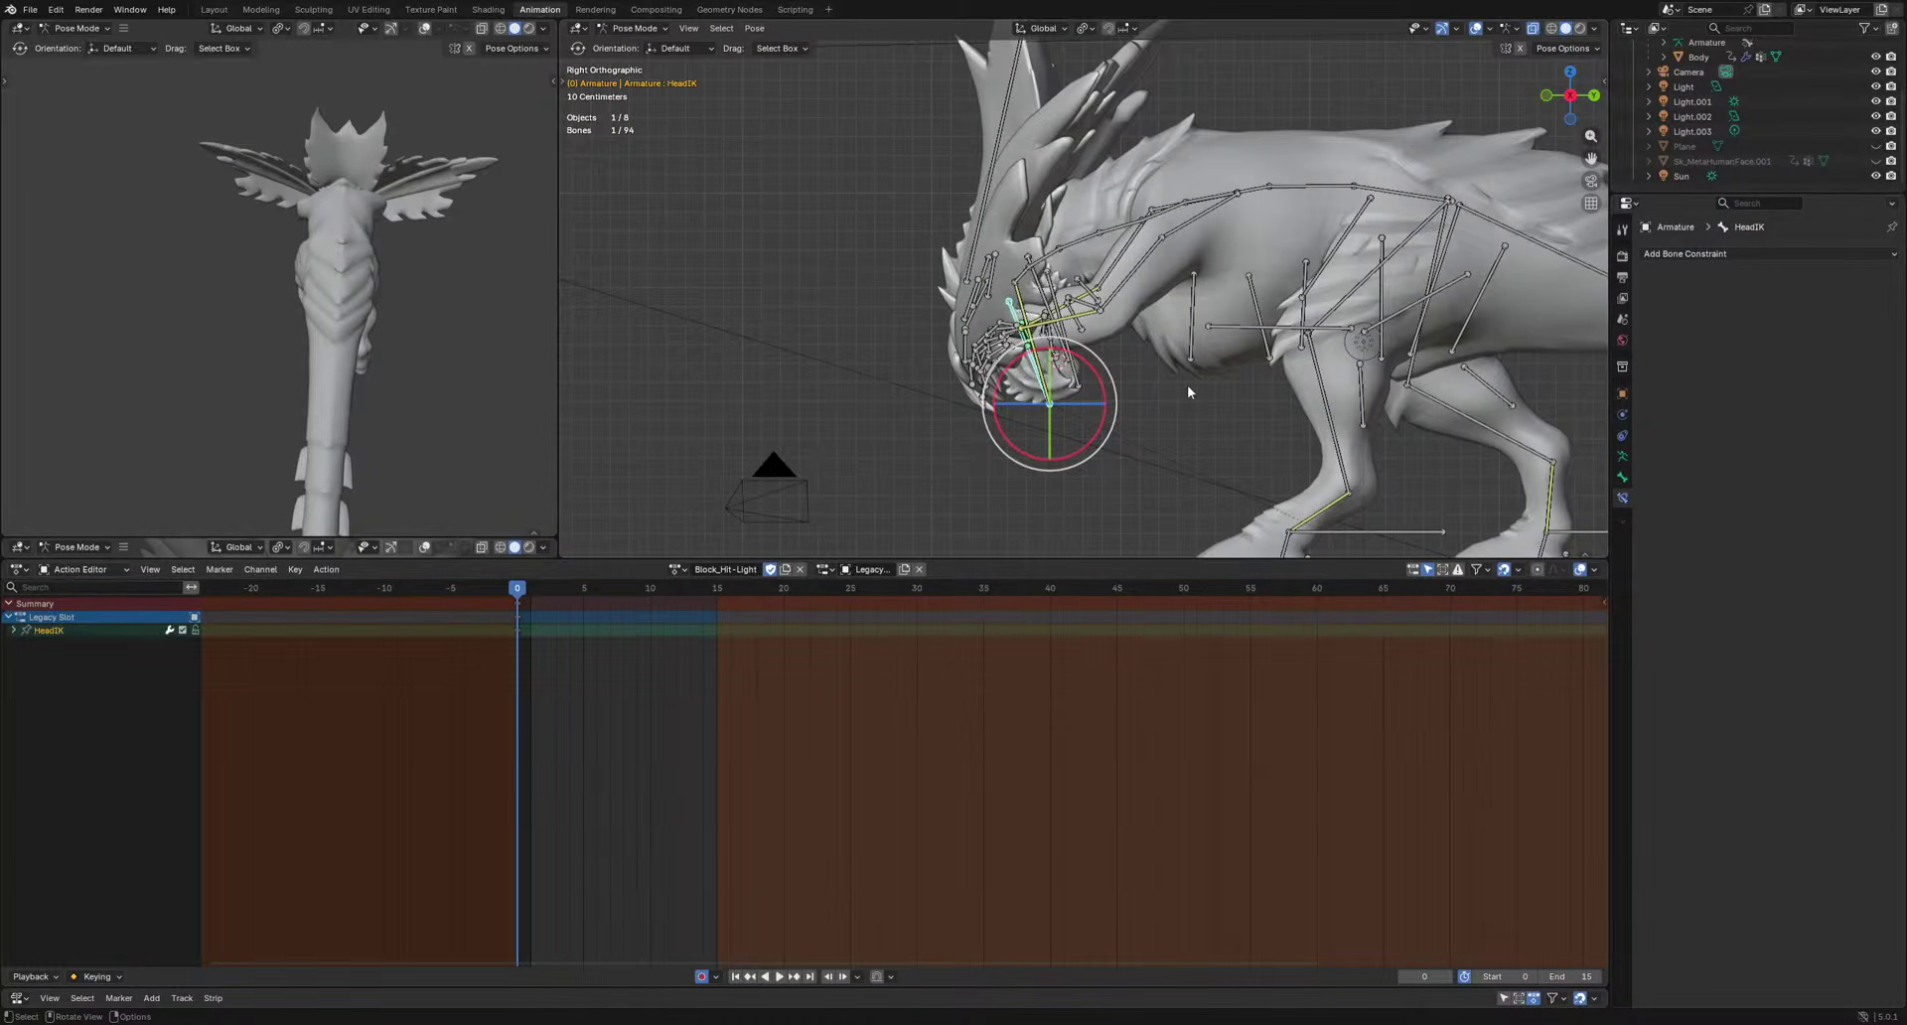
# Copy the whole armature's pose from the Block_Idle action and paste it at frame 0 of Block_Hit-Light.
pyautogui.click(676, 569)
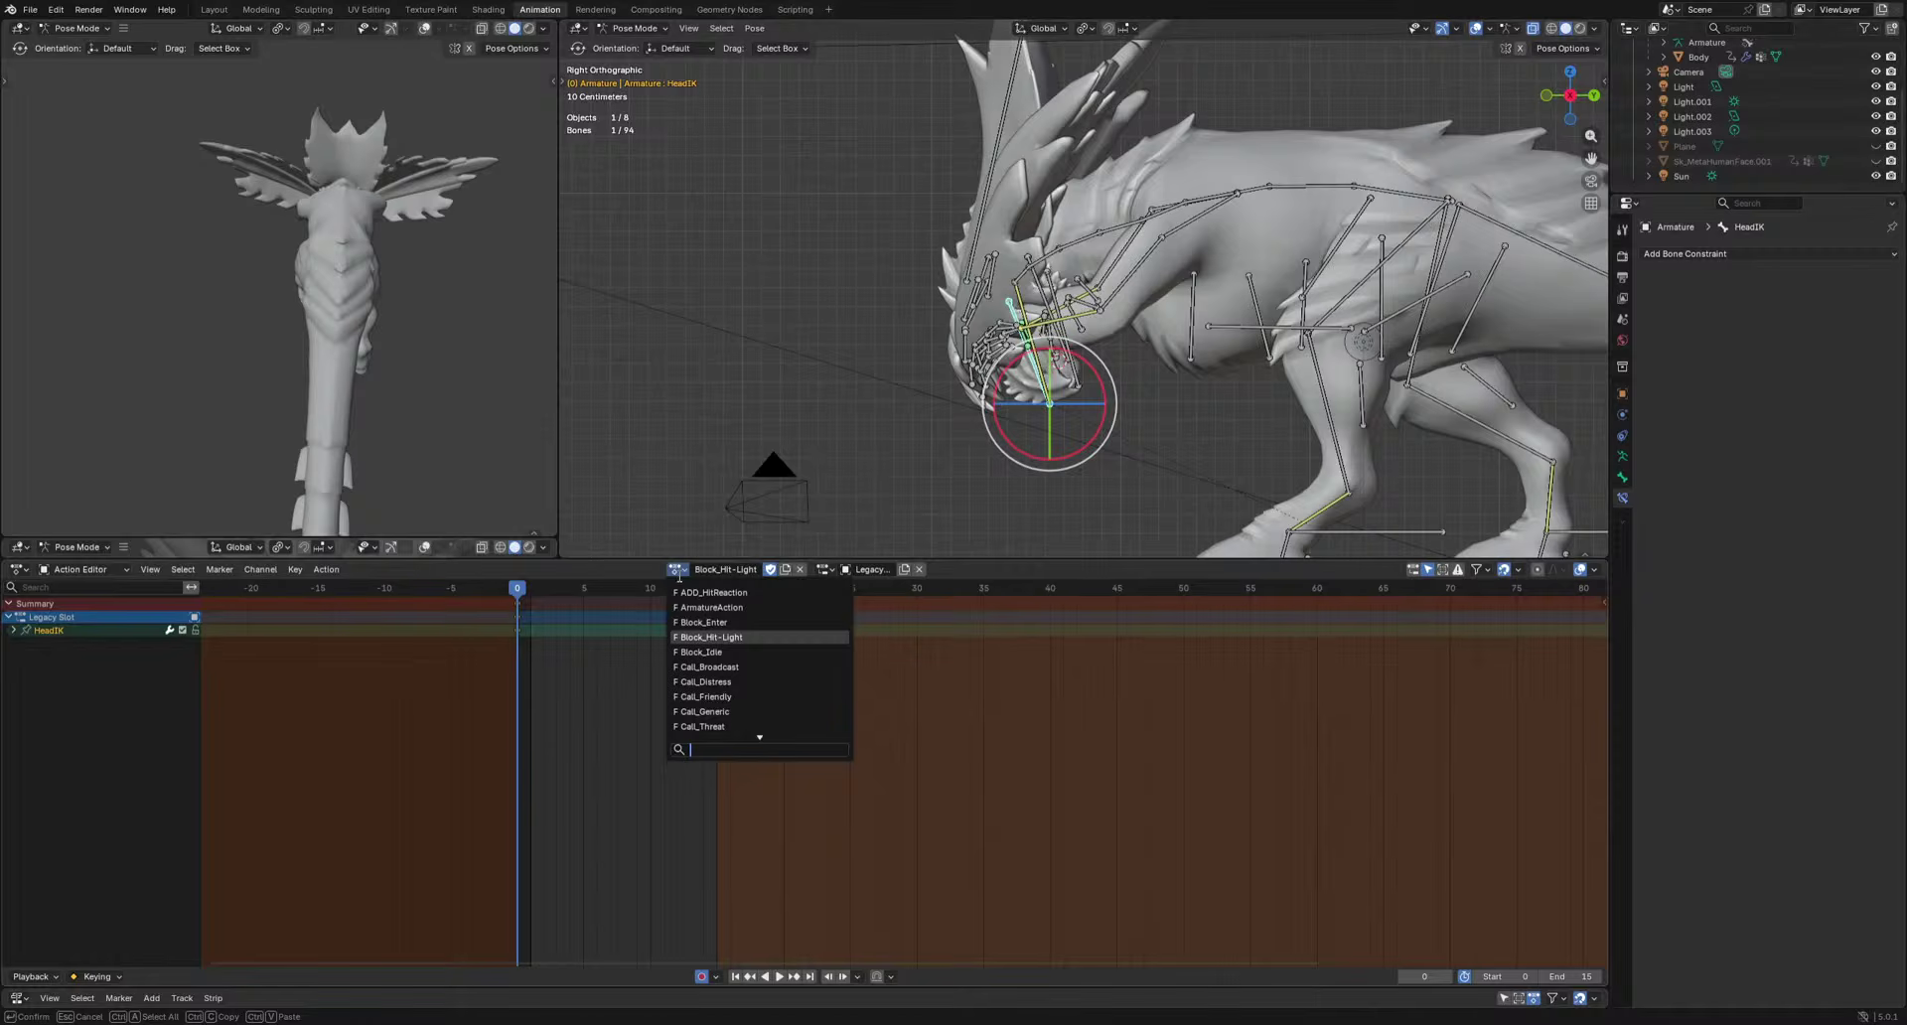
pyautogui.click(708, 652)
pyautogui.hotkey('ctrl', 'c')
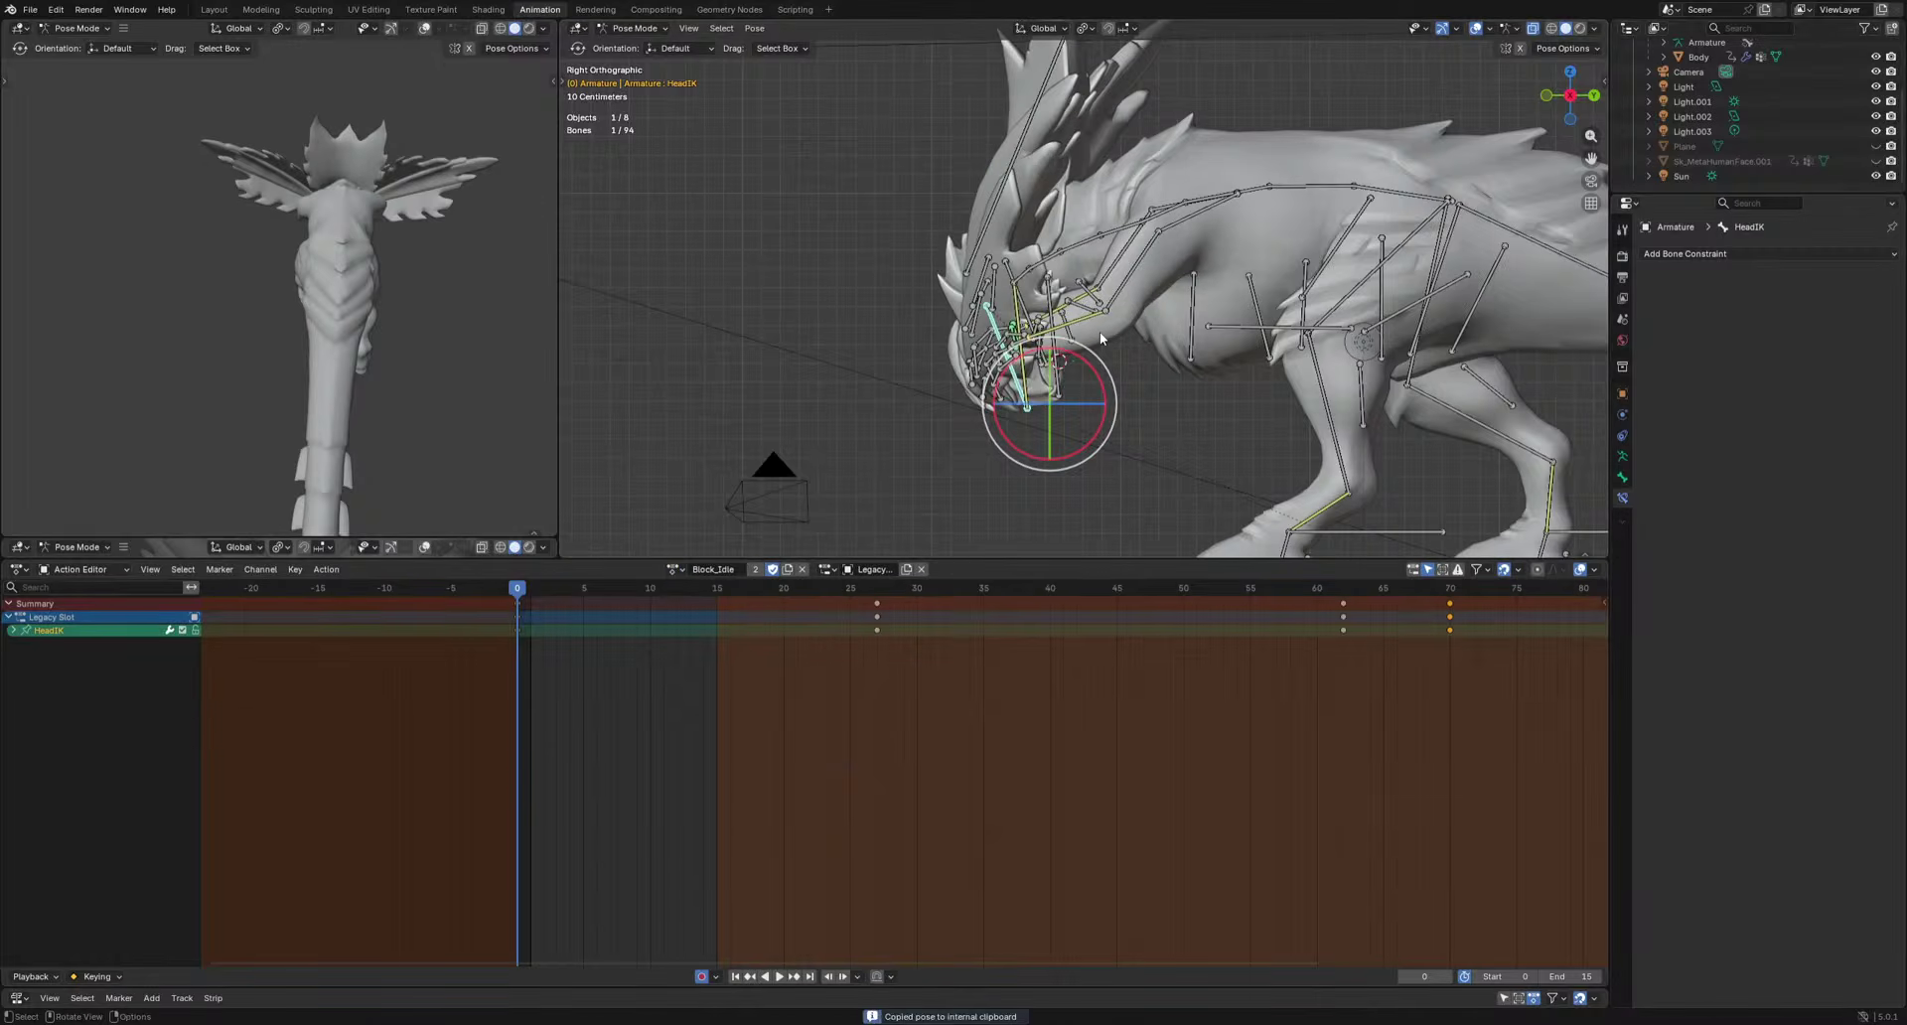
pyautogui.press('a')
pyautogui.click(675, 570)
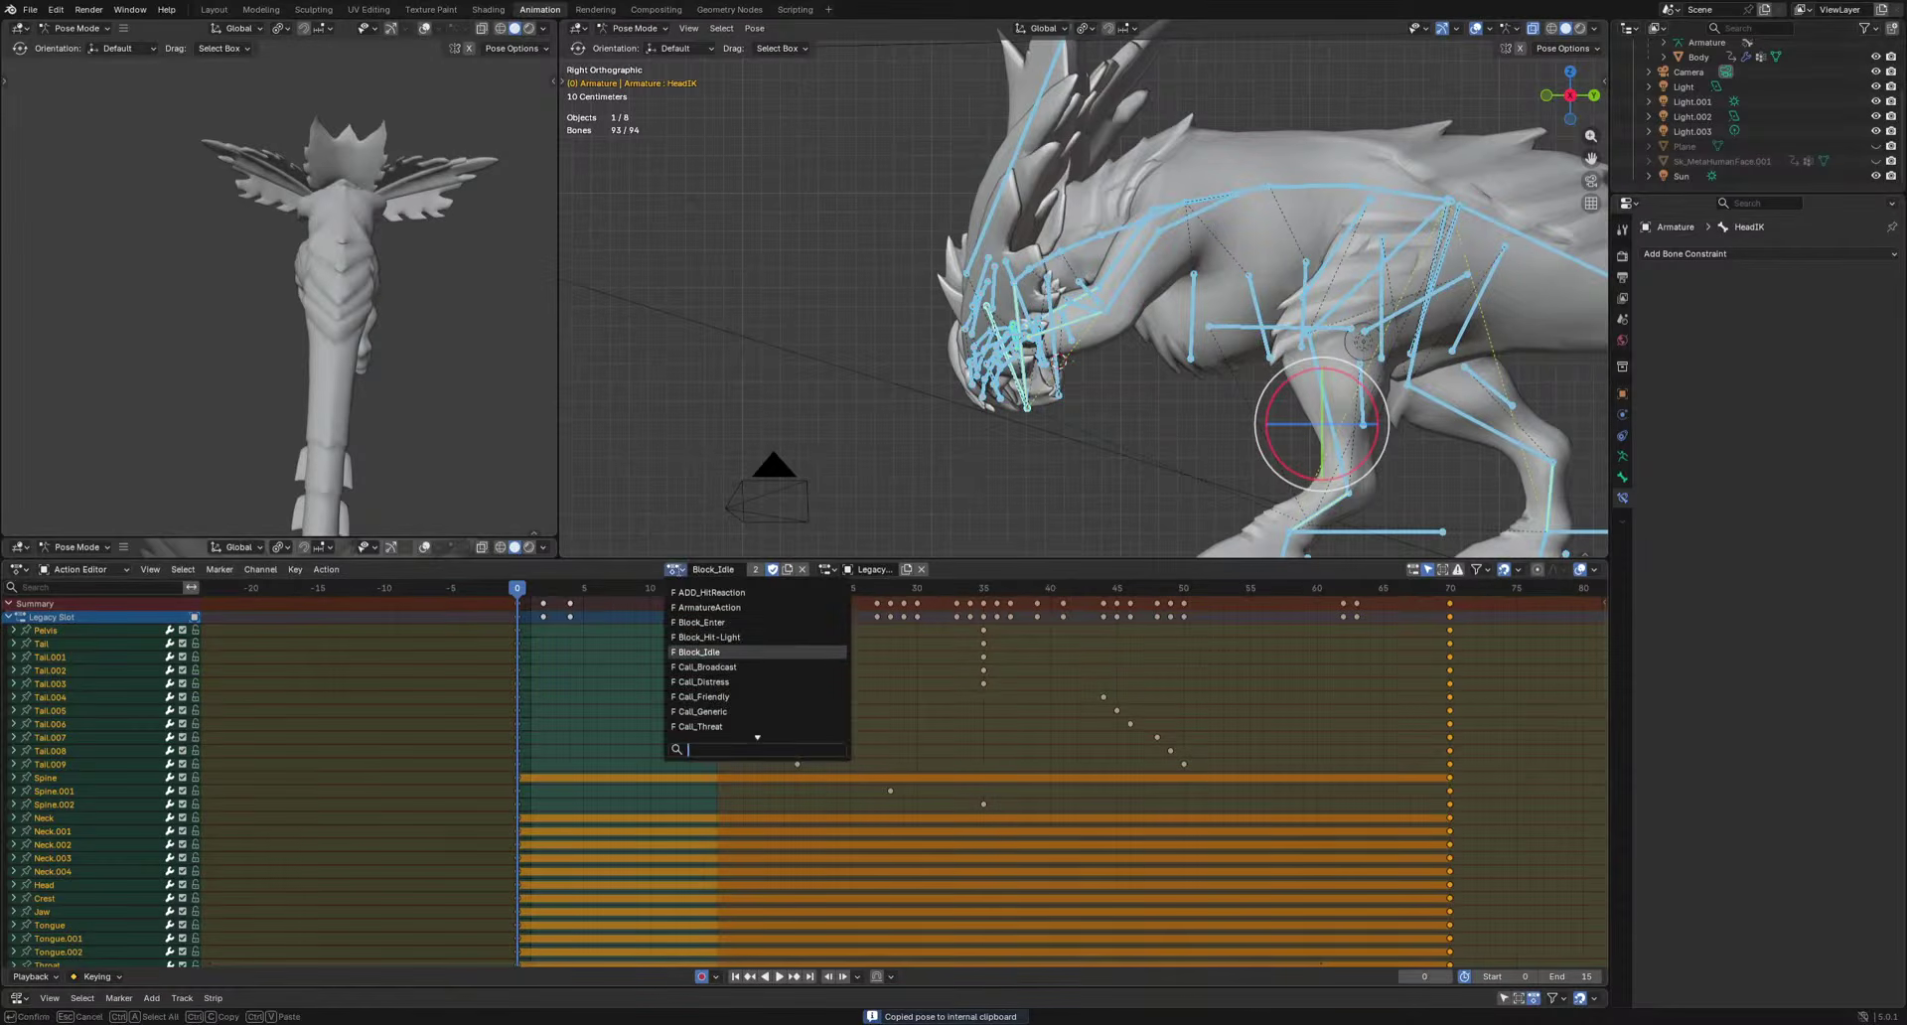
pyautogui.click(711, 637)
pyautogui.hotkey('ctrl', 'v')
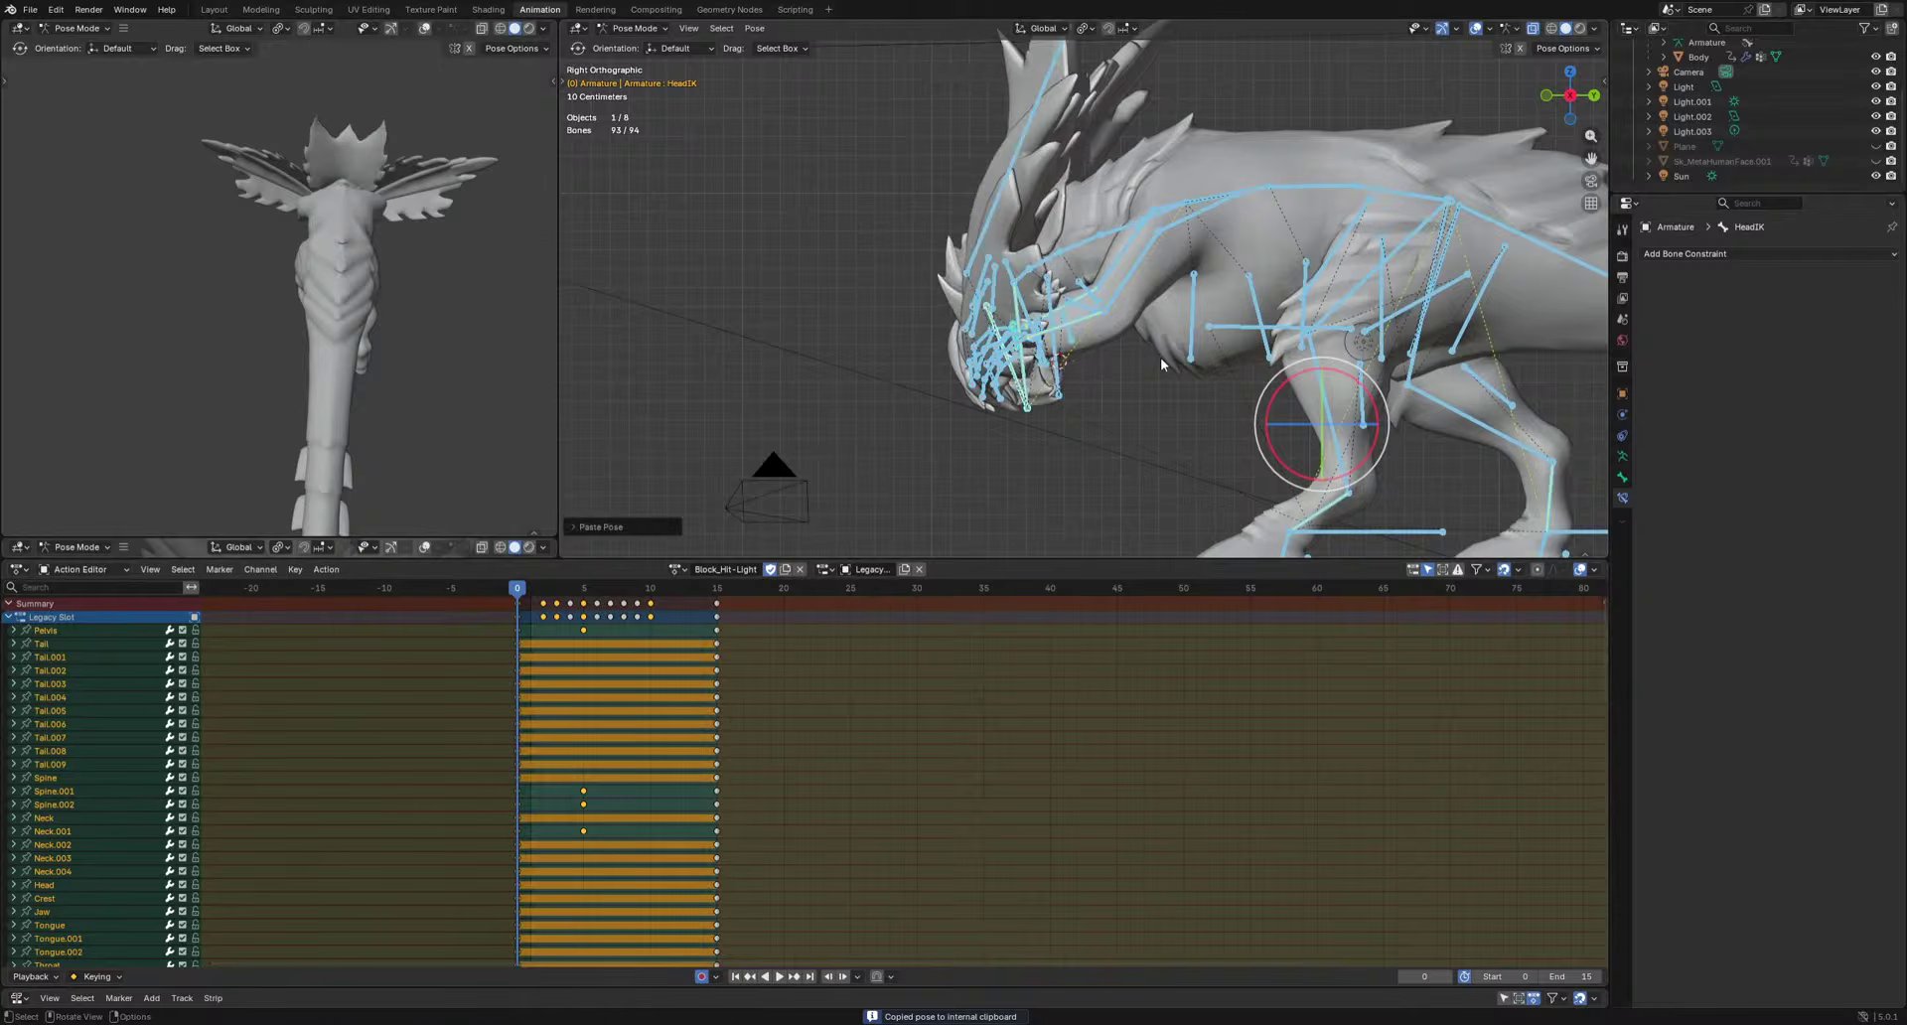
# Copy all frame 0 keyframes to frame 15, check LowerArm.L there, and preview the loop from the front.
pyautogui.click(518, 604)
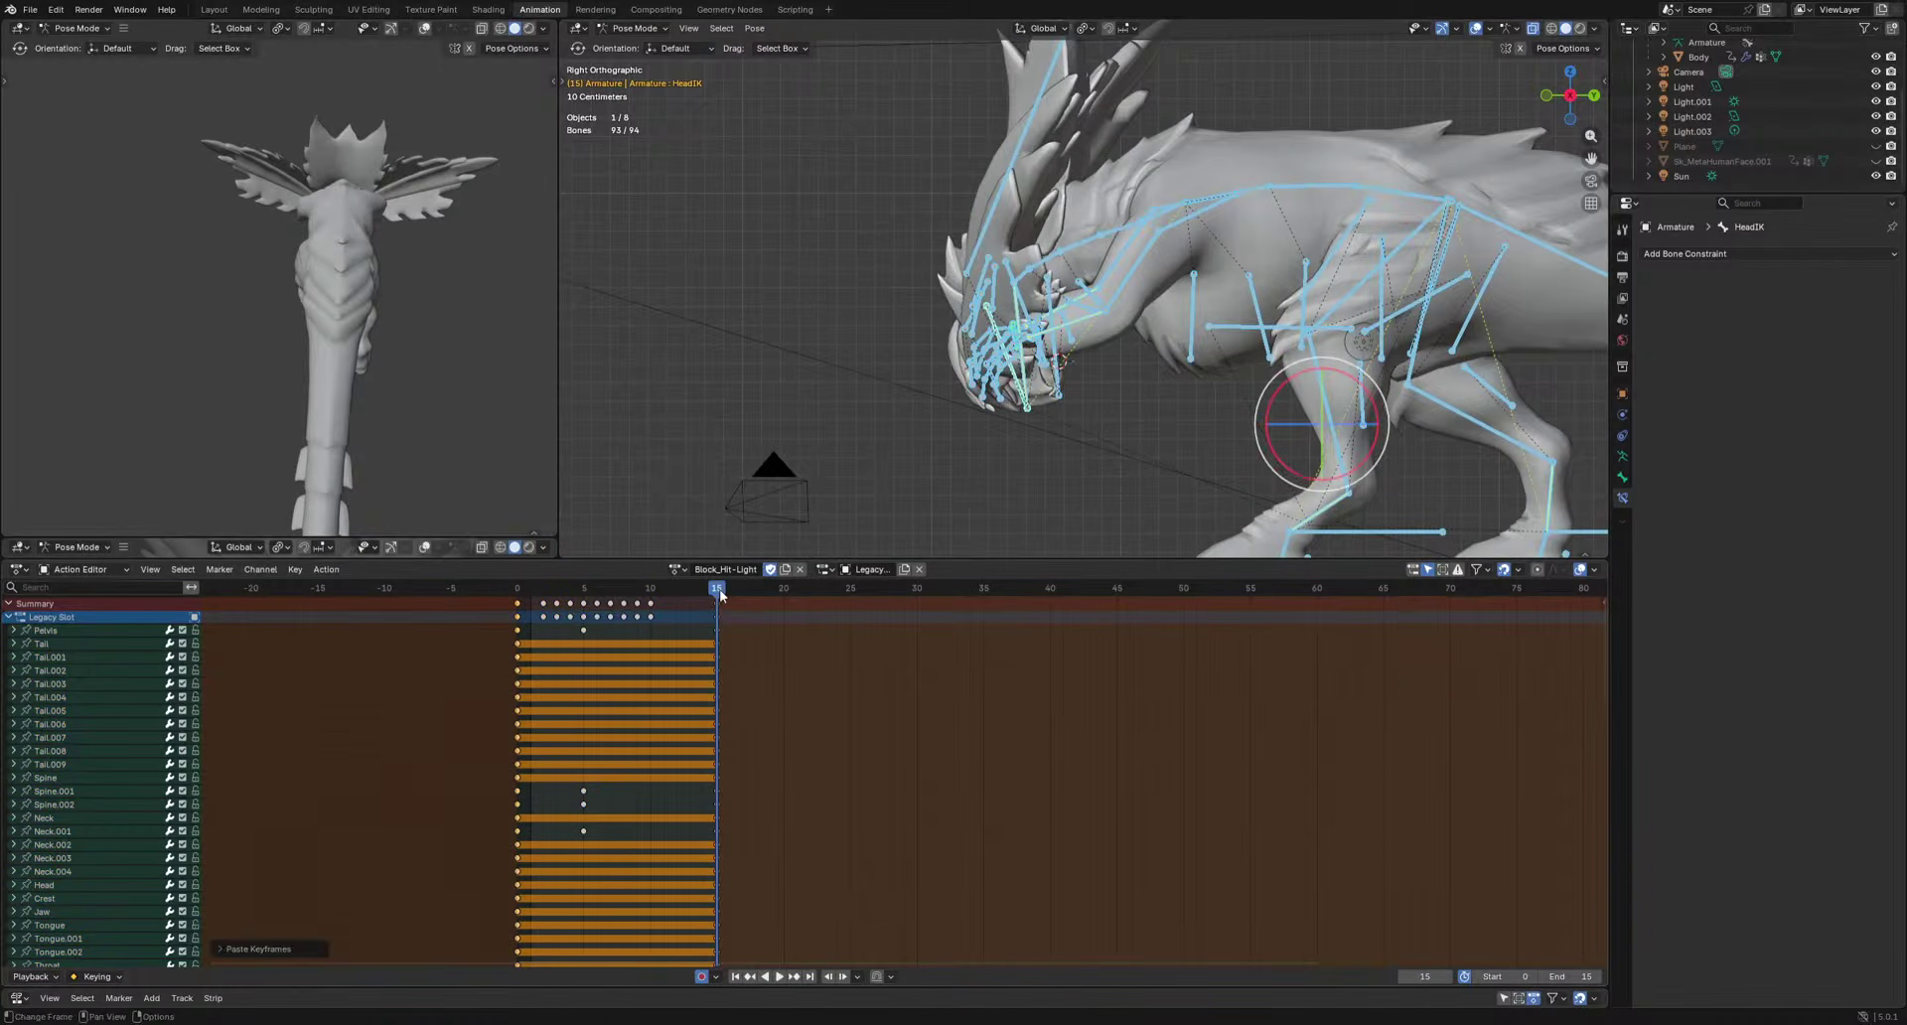
pyautogui.moveTo(894, 417); pyautogui.dragTo(1032, 337, button='middle')
pyautogui.click(1033, 338)
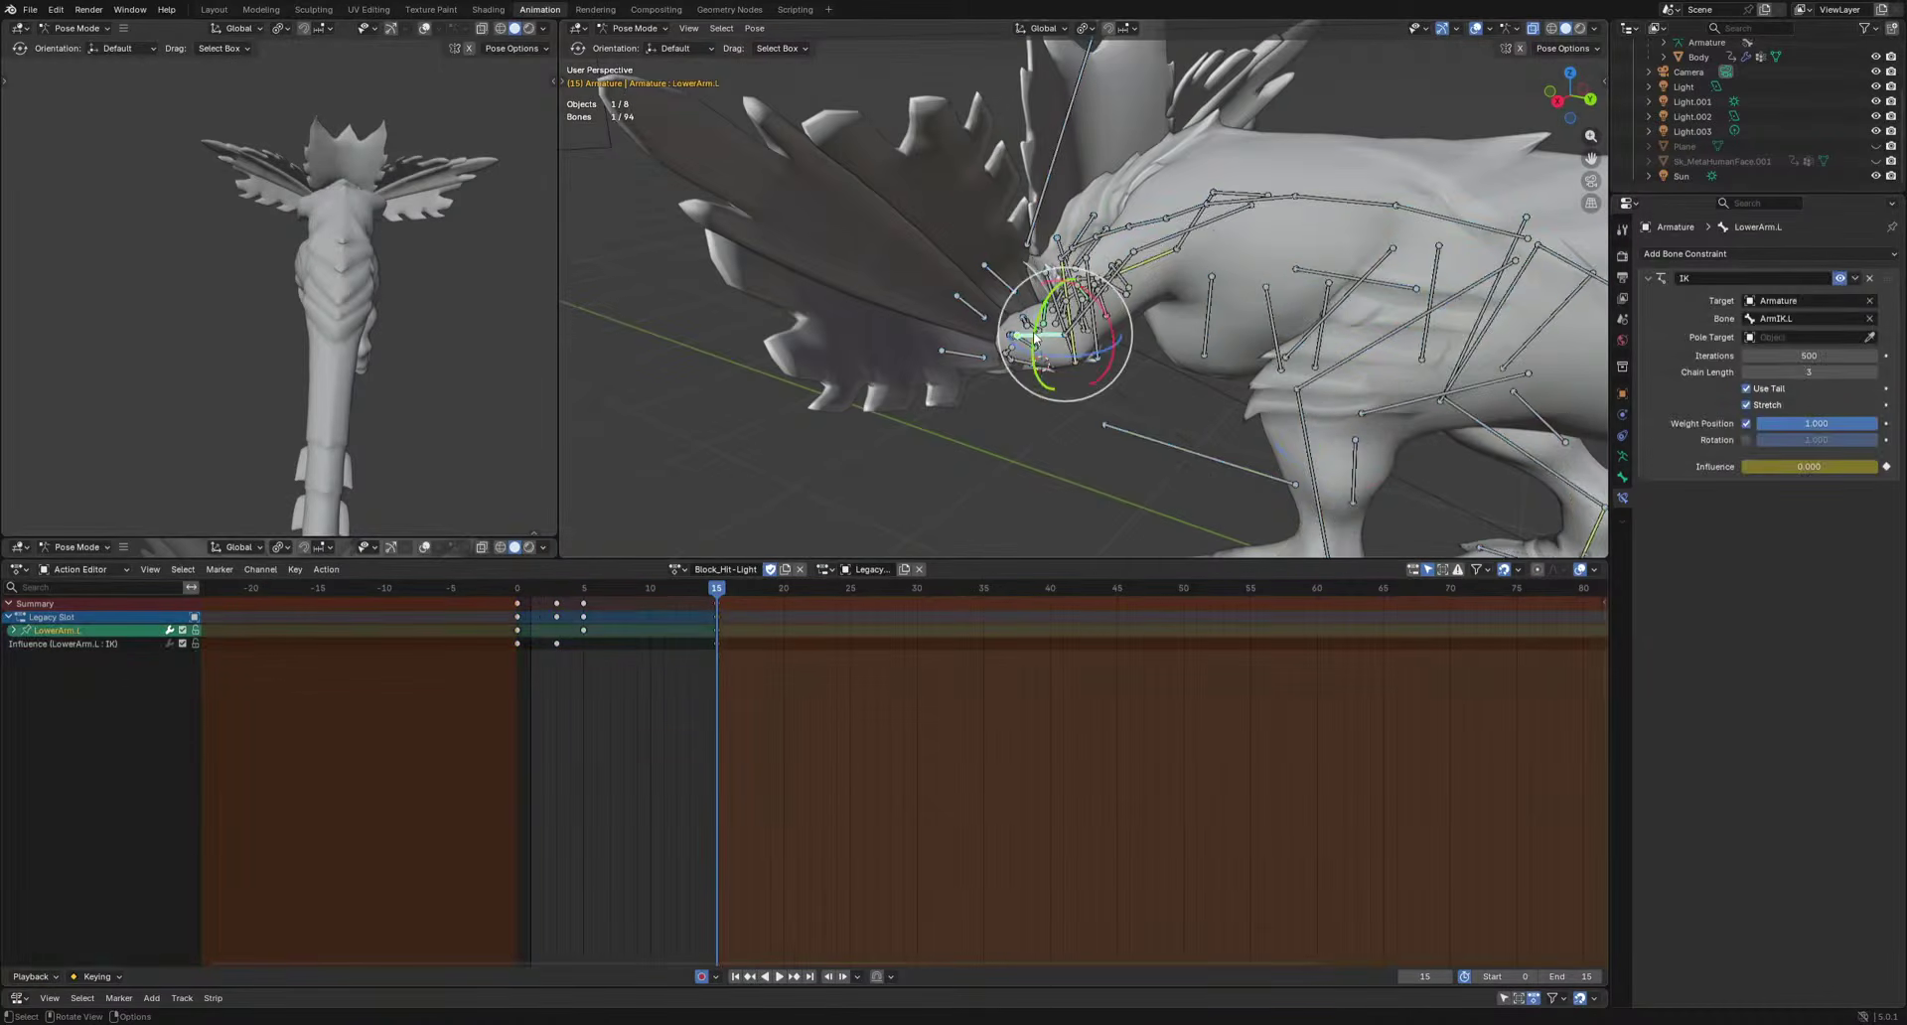
pyautogui.press('space')
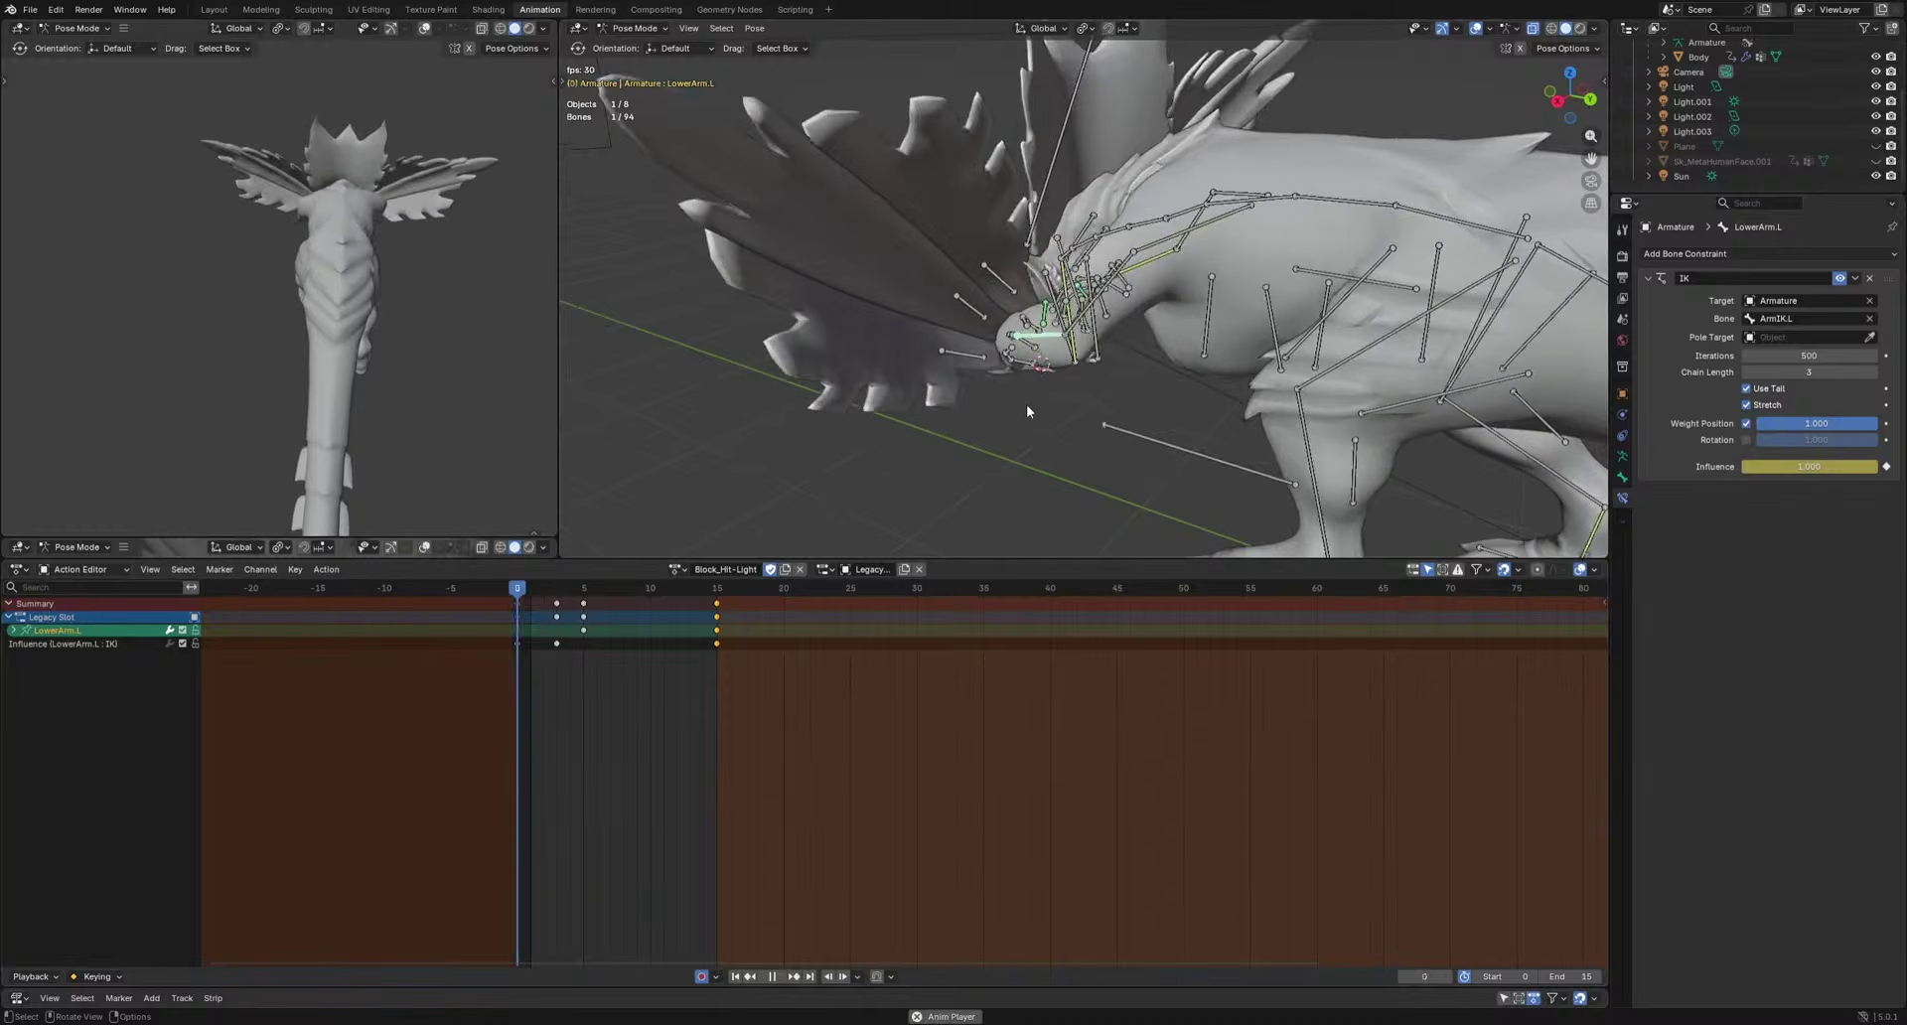
pyautogui.moveTo(282, 383)
pyautogui.mouseDown(button='middle')
pyautogui.moveTo(447, 323)
pyautogui.moveTo(247, 379)
pyautogui.moveTo(329, 349)
pyautogui.moveTo(296, 372)
pyautogui.mouseUp(button='middle')
pyautogui.press('space')
# Reposition HeadIK in the right side view and key it at frame 2.
pyautogui.press('KP_3')
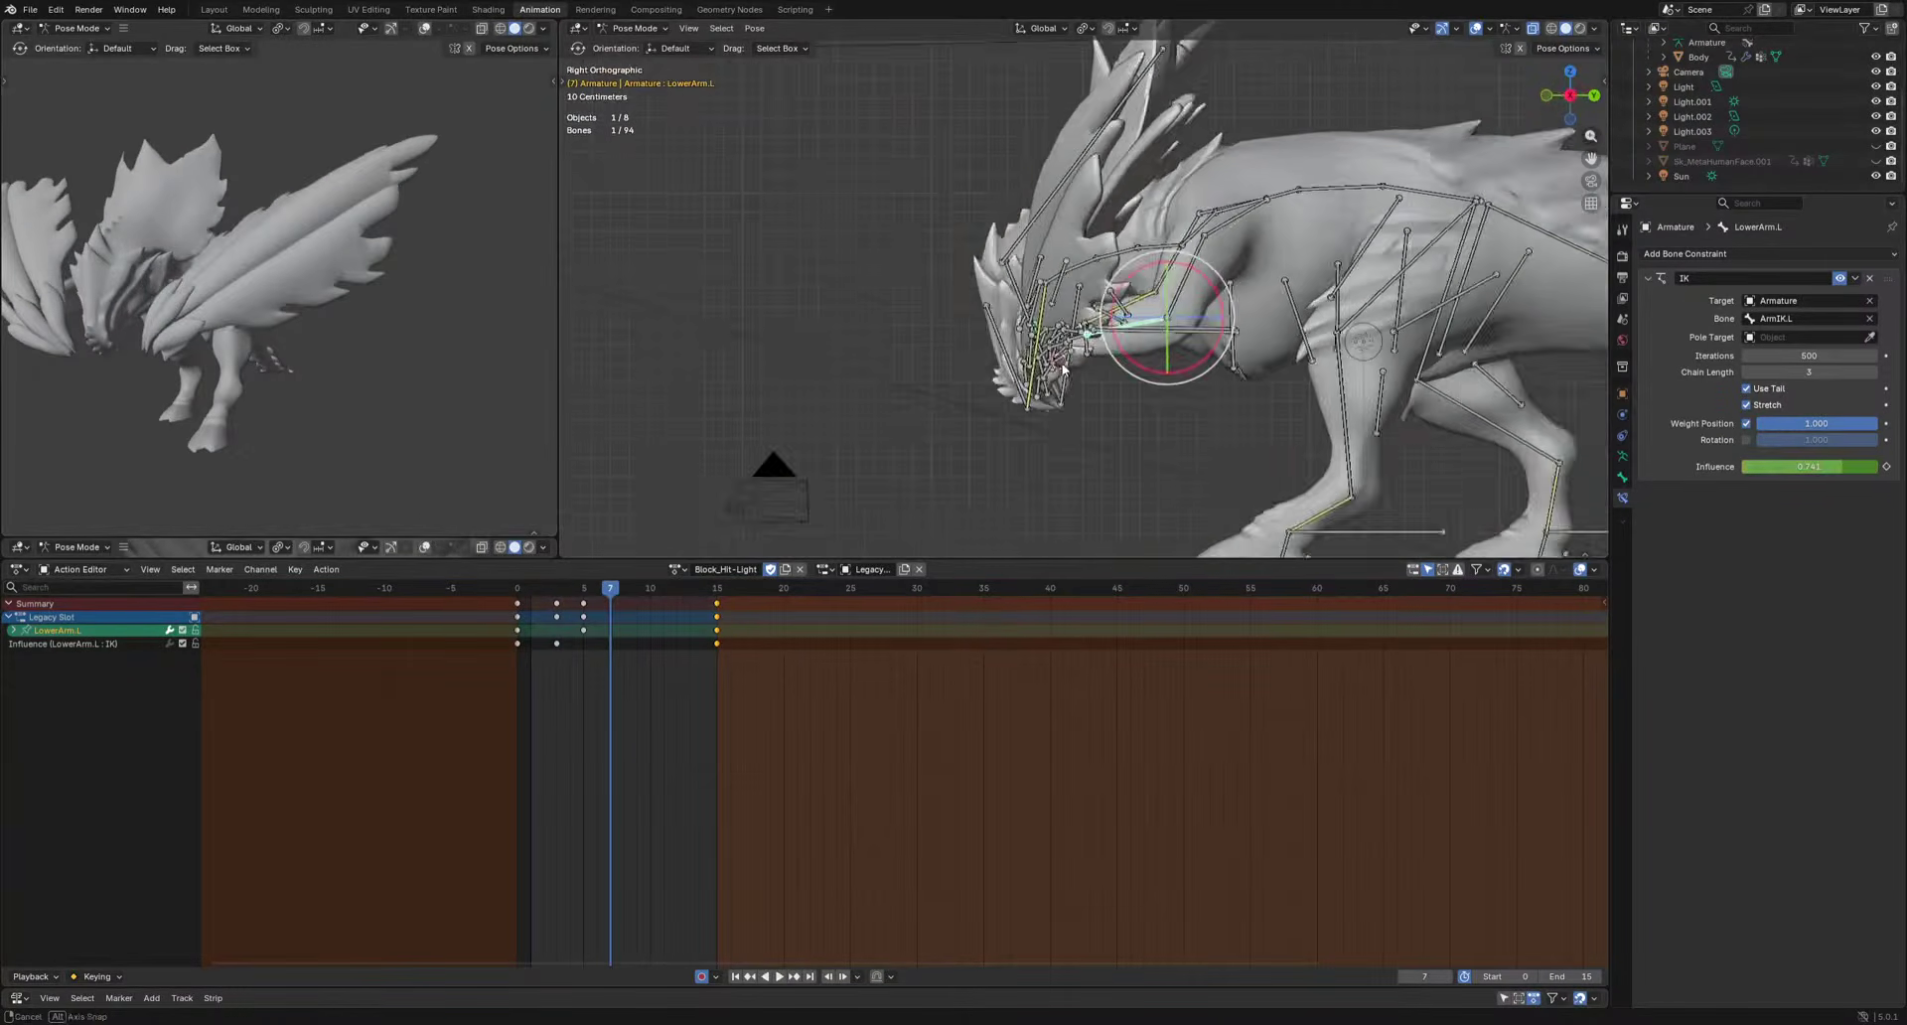
pyautogui.scroll(2, 1039, 460)
pyautogui.click(978, 433)
pyautogui.keyDown('shift'); pyautogui.moveTo(979, 433); pyautogui.dragTo(905, 424, button='middle'); pyautogui.keyUp('shift')
# Move HeadIK about 0.1 m at frame 7 and replay the animation.
pyautogui.moveTo(521, 592); pyautogui.dragTo(610, 593)
pyautogui.click(978, 459)
pyautogui.press('g')
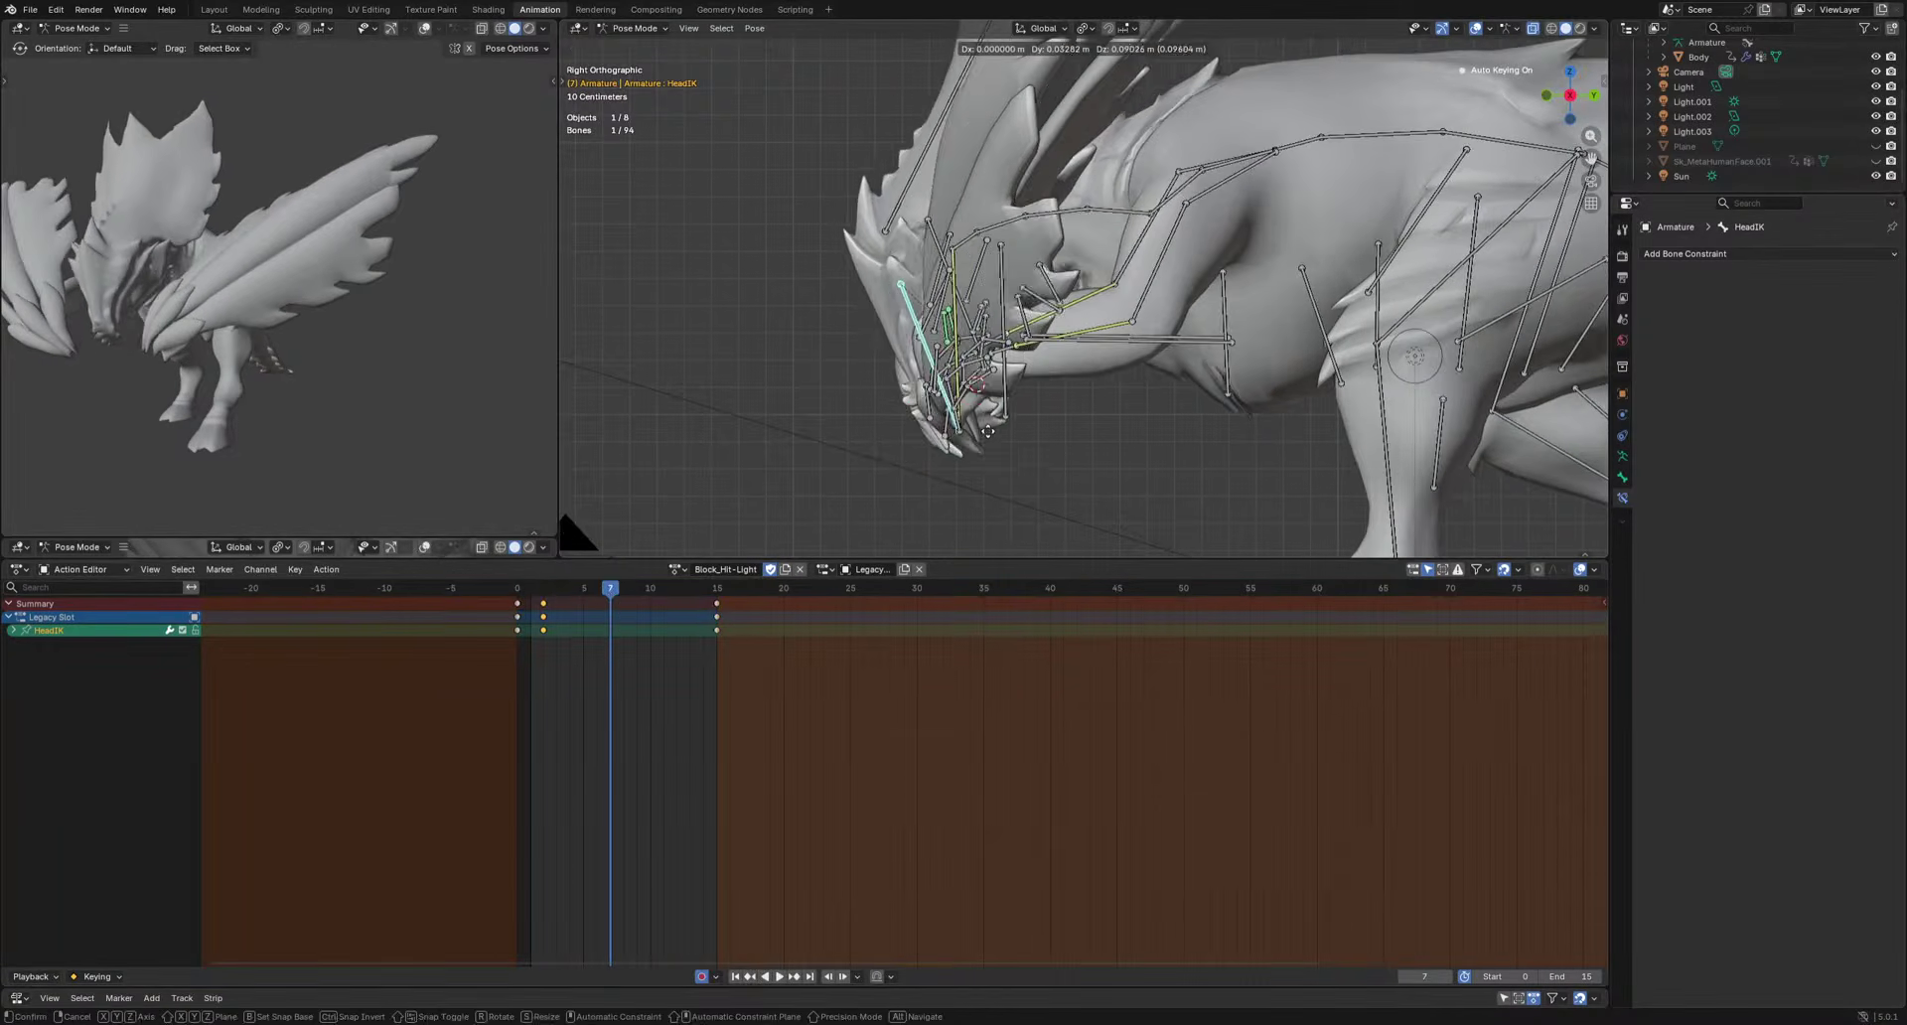
pyautogui.click(987, 431)
pyautogui.press('space')
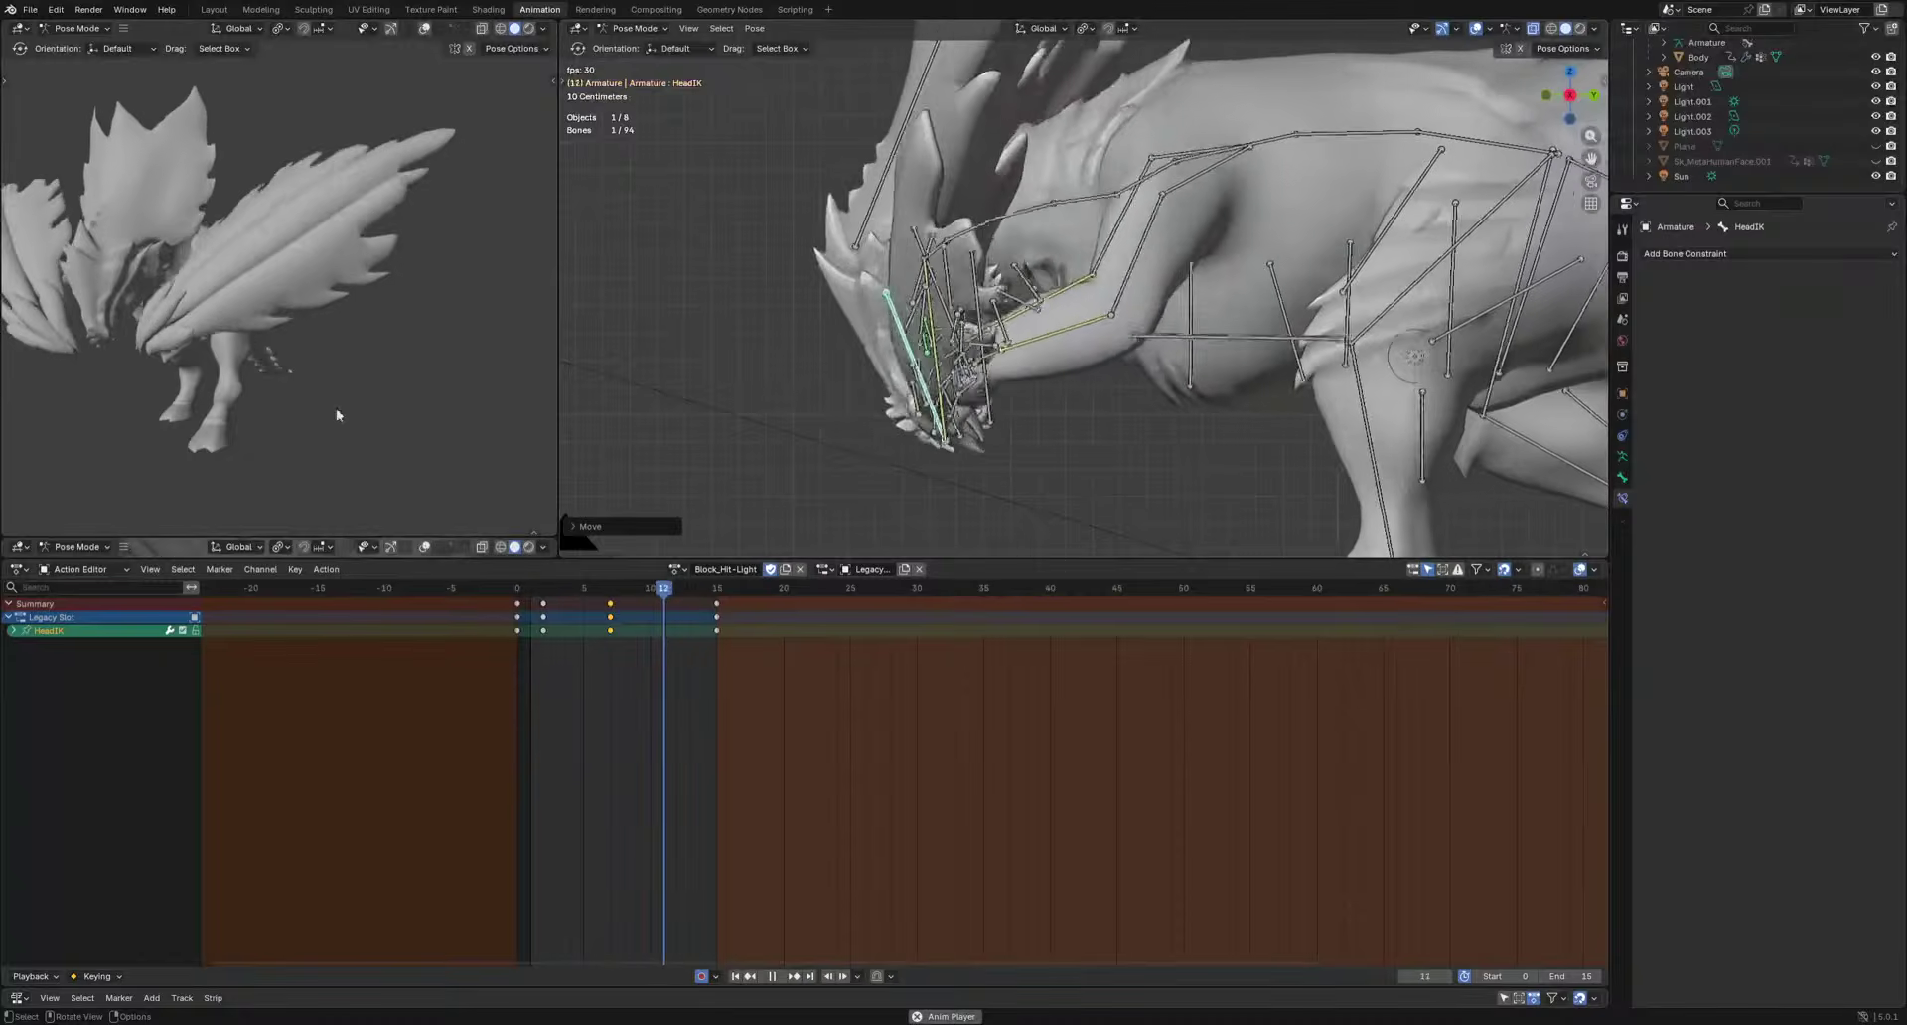
pyautogui.press('space')
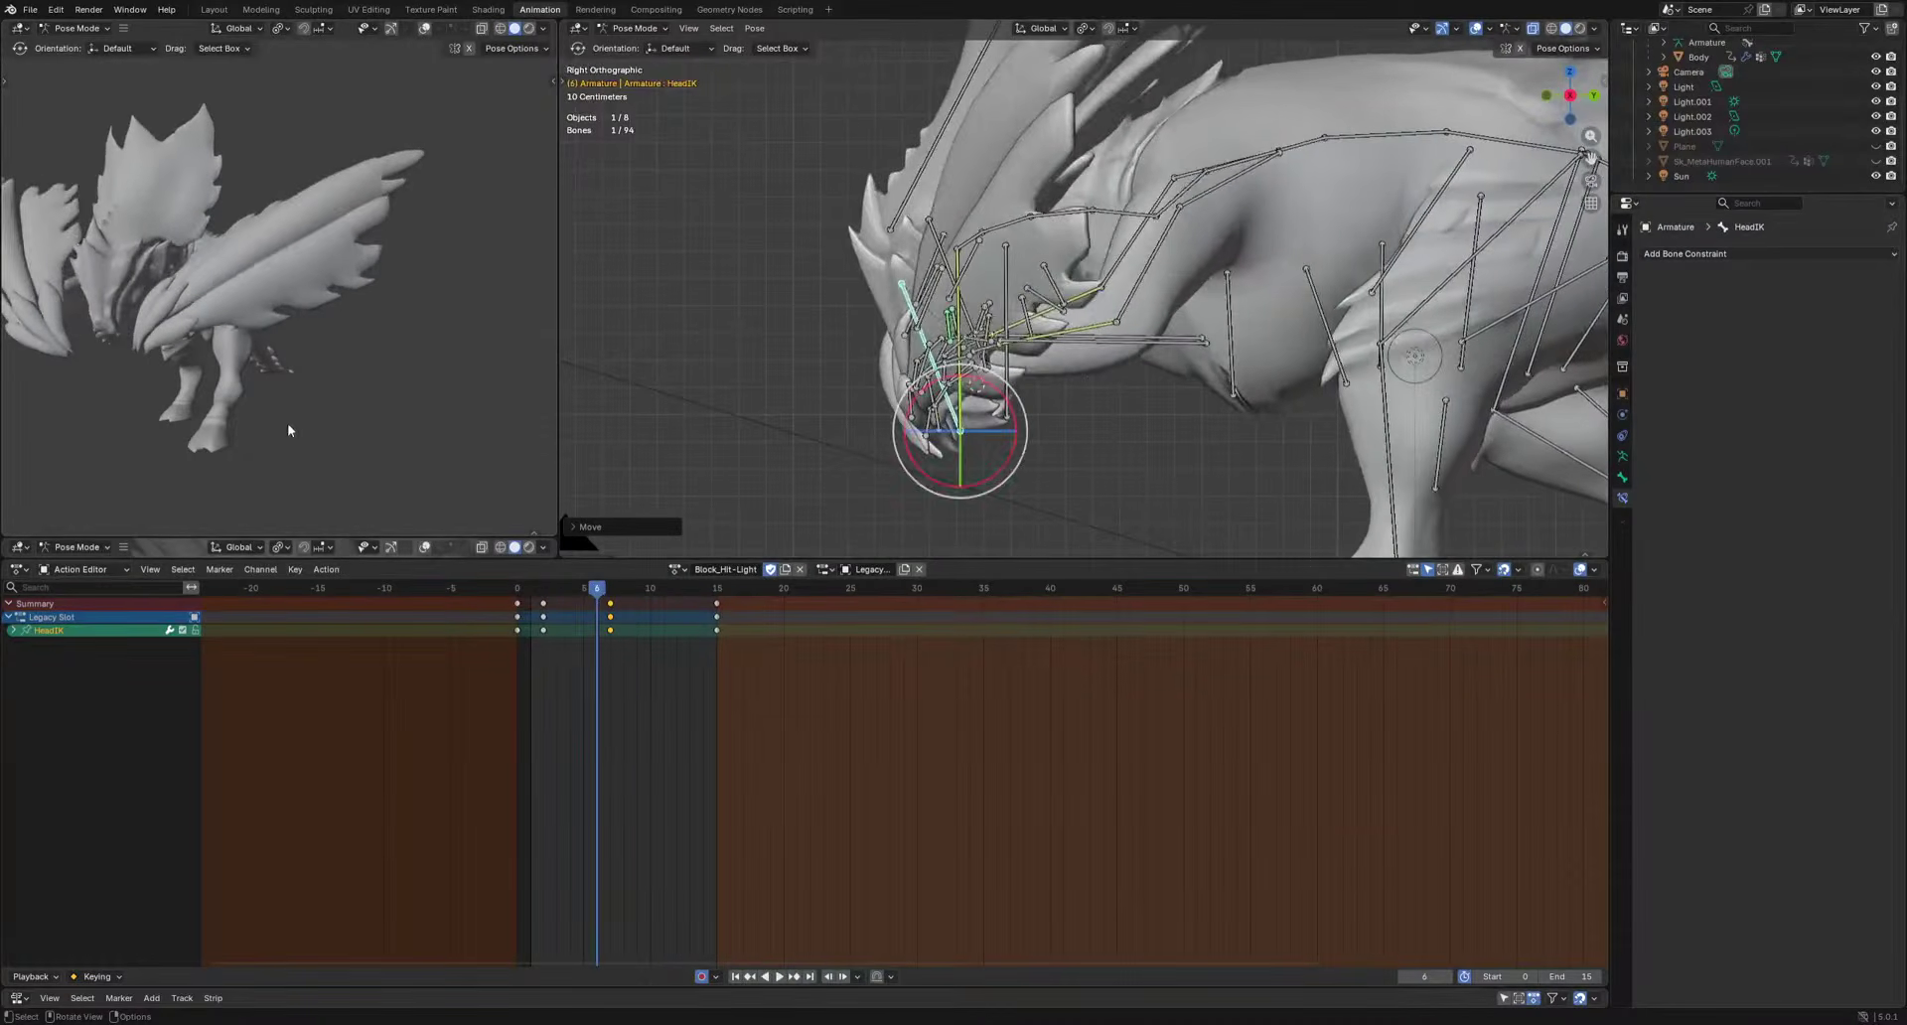
# Place the Pelvis hit keyframe at frame 4, rotate the Pelvis about -2.5° at frame 9, and preview the motion.
pyautogui.moveTo(715, 427); pyautogui.dragTo(1148, 433, button='middle')
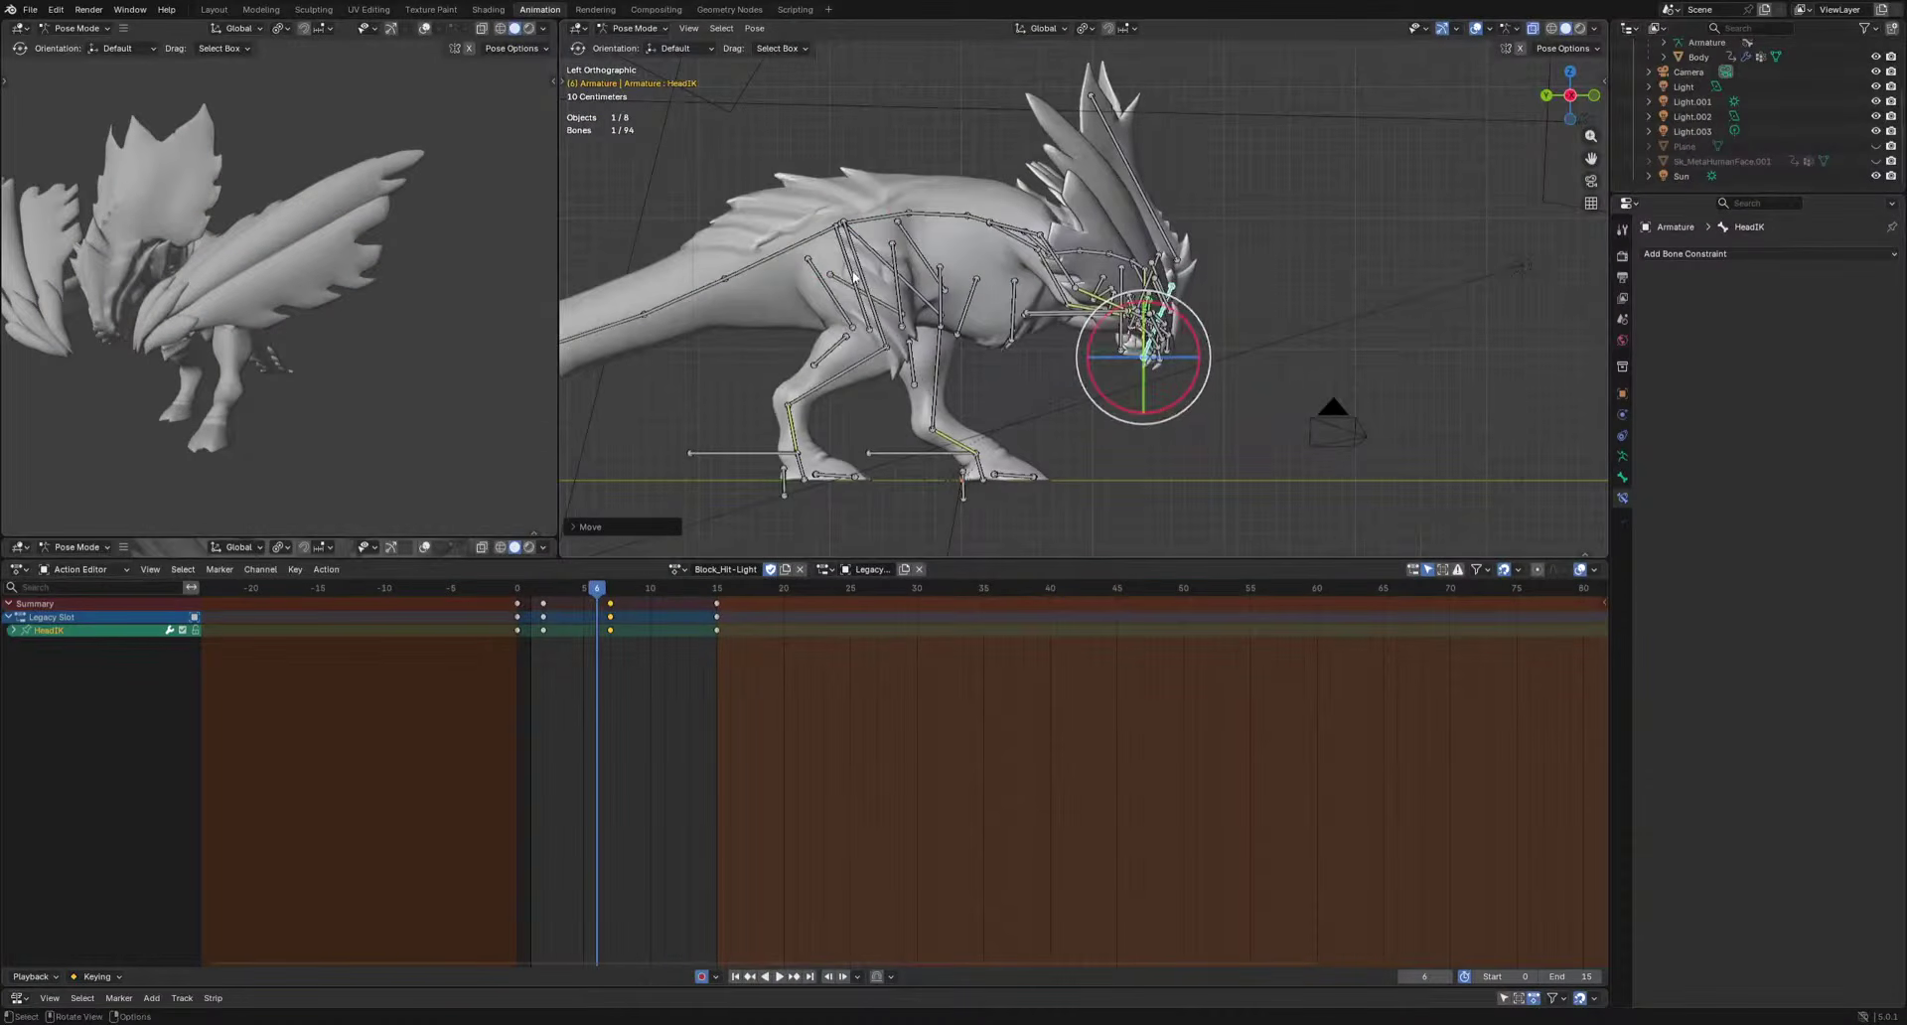
pyautogui.moveTo(571, 588)
pyautogui.mouseDown()
pyautogui.moveTo(544, 588)
pyautogui.moveTo(583, 601)
pyautogui.mouseUp()
pyautogui.moveTo(608, 590); pyautogui.dragTo(638, 591)
pyautogui.press('r')
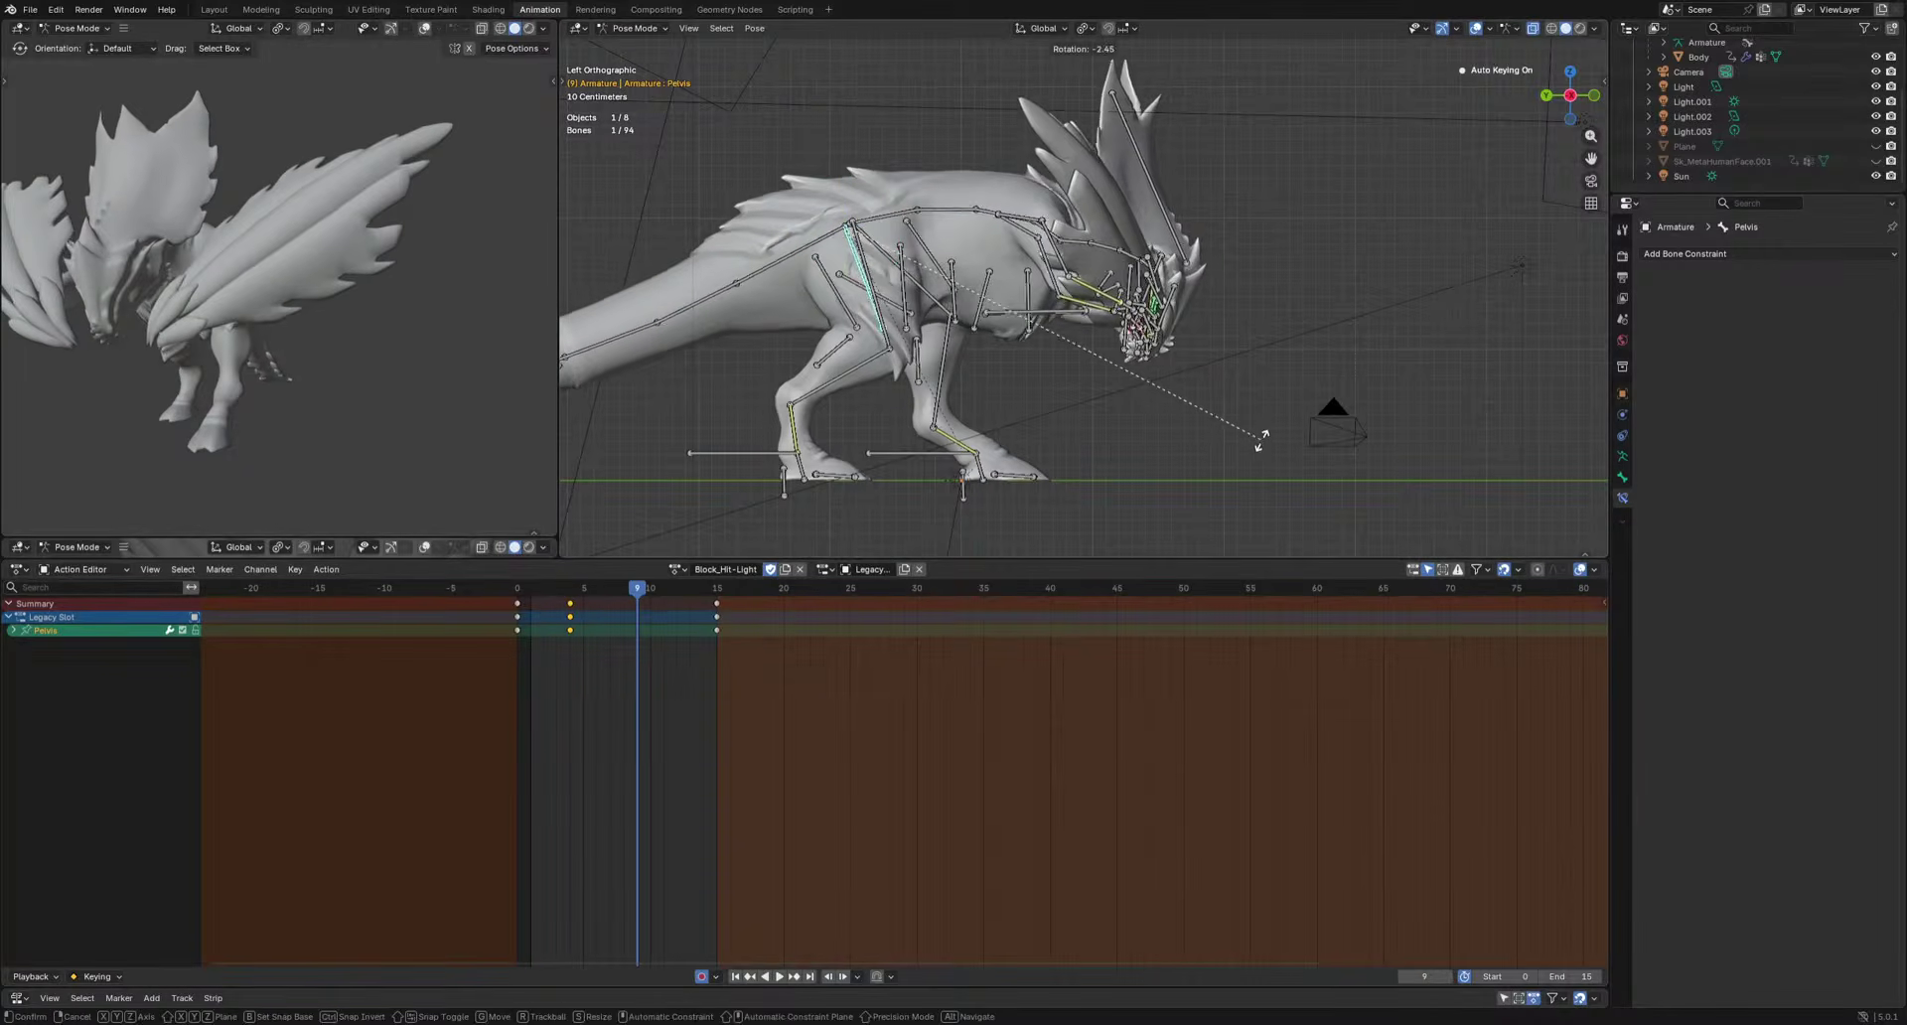
pyautogui.click(1262, 439)
pyautogui.press('space')
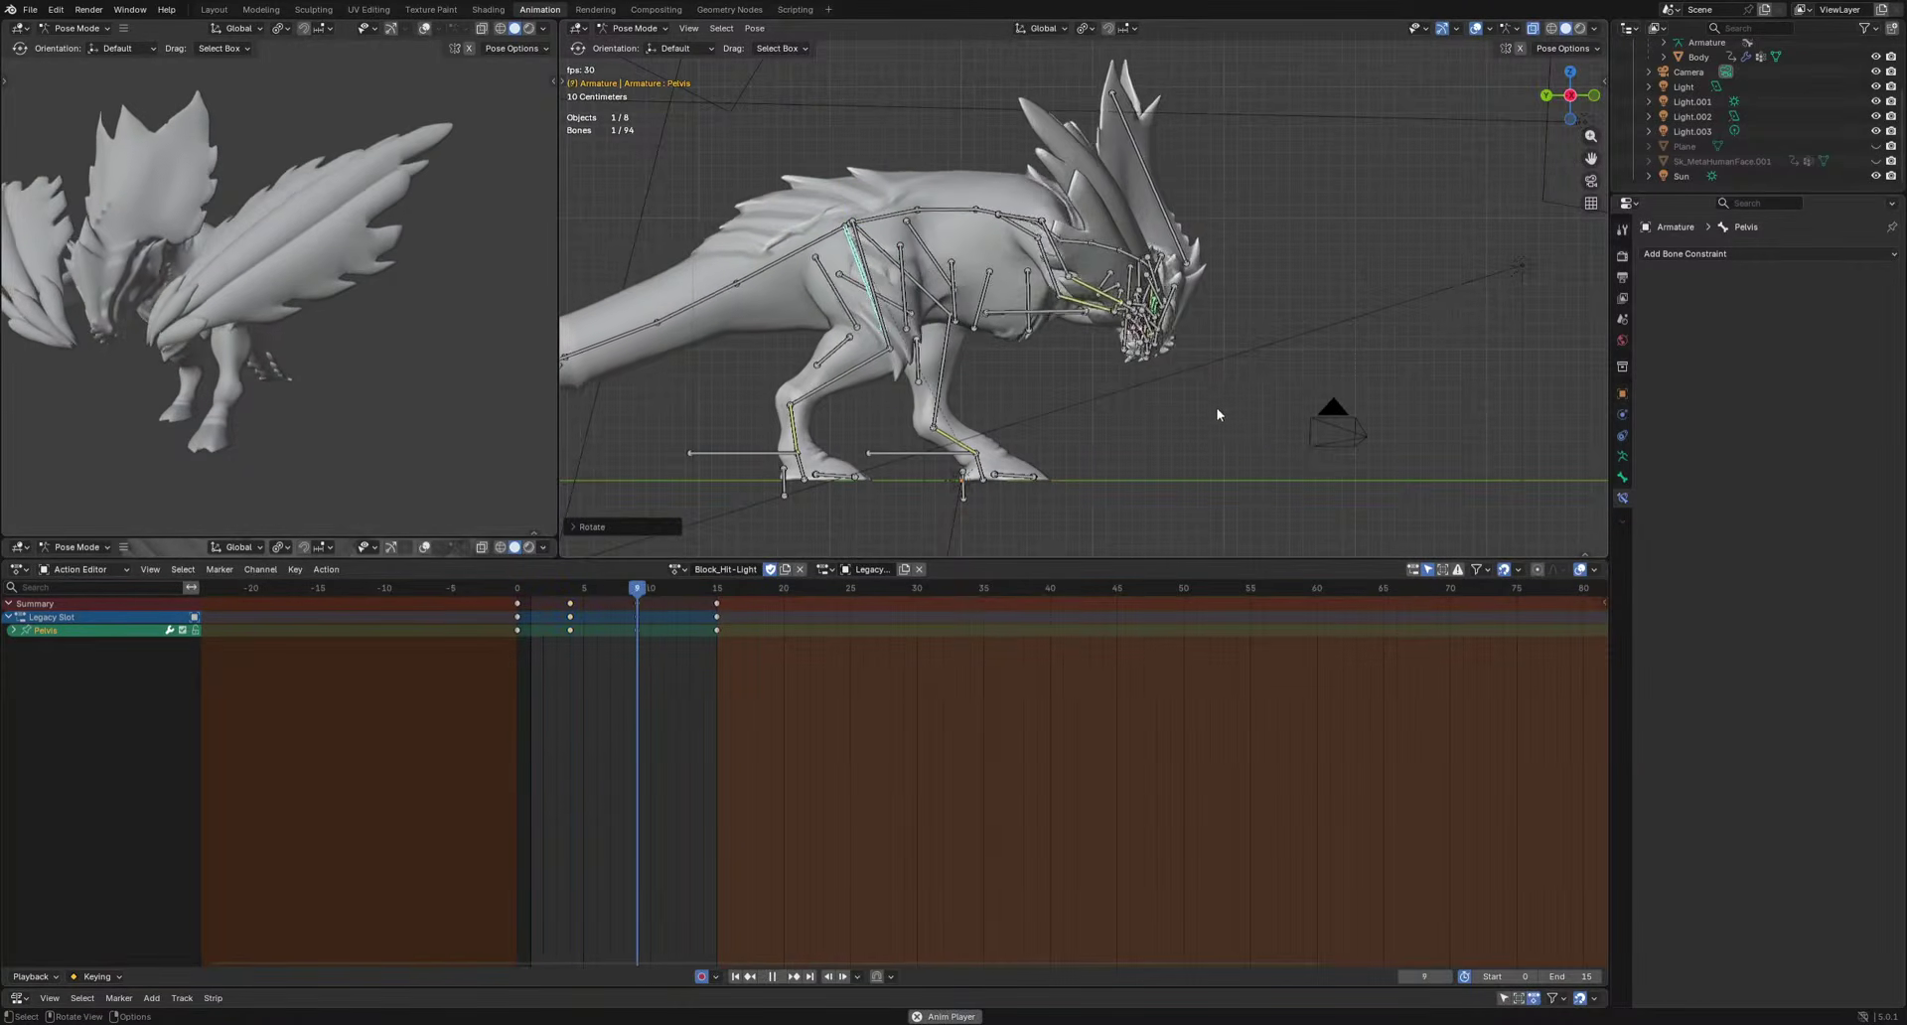
pyautogui.press('space')
# Refine the HeadIK position at frame 7 and review the playback from behind and above.
pyautogui.scroll(3, 1235, 387)
pyautogui.press('space')
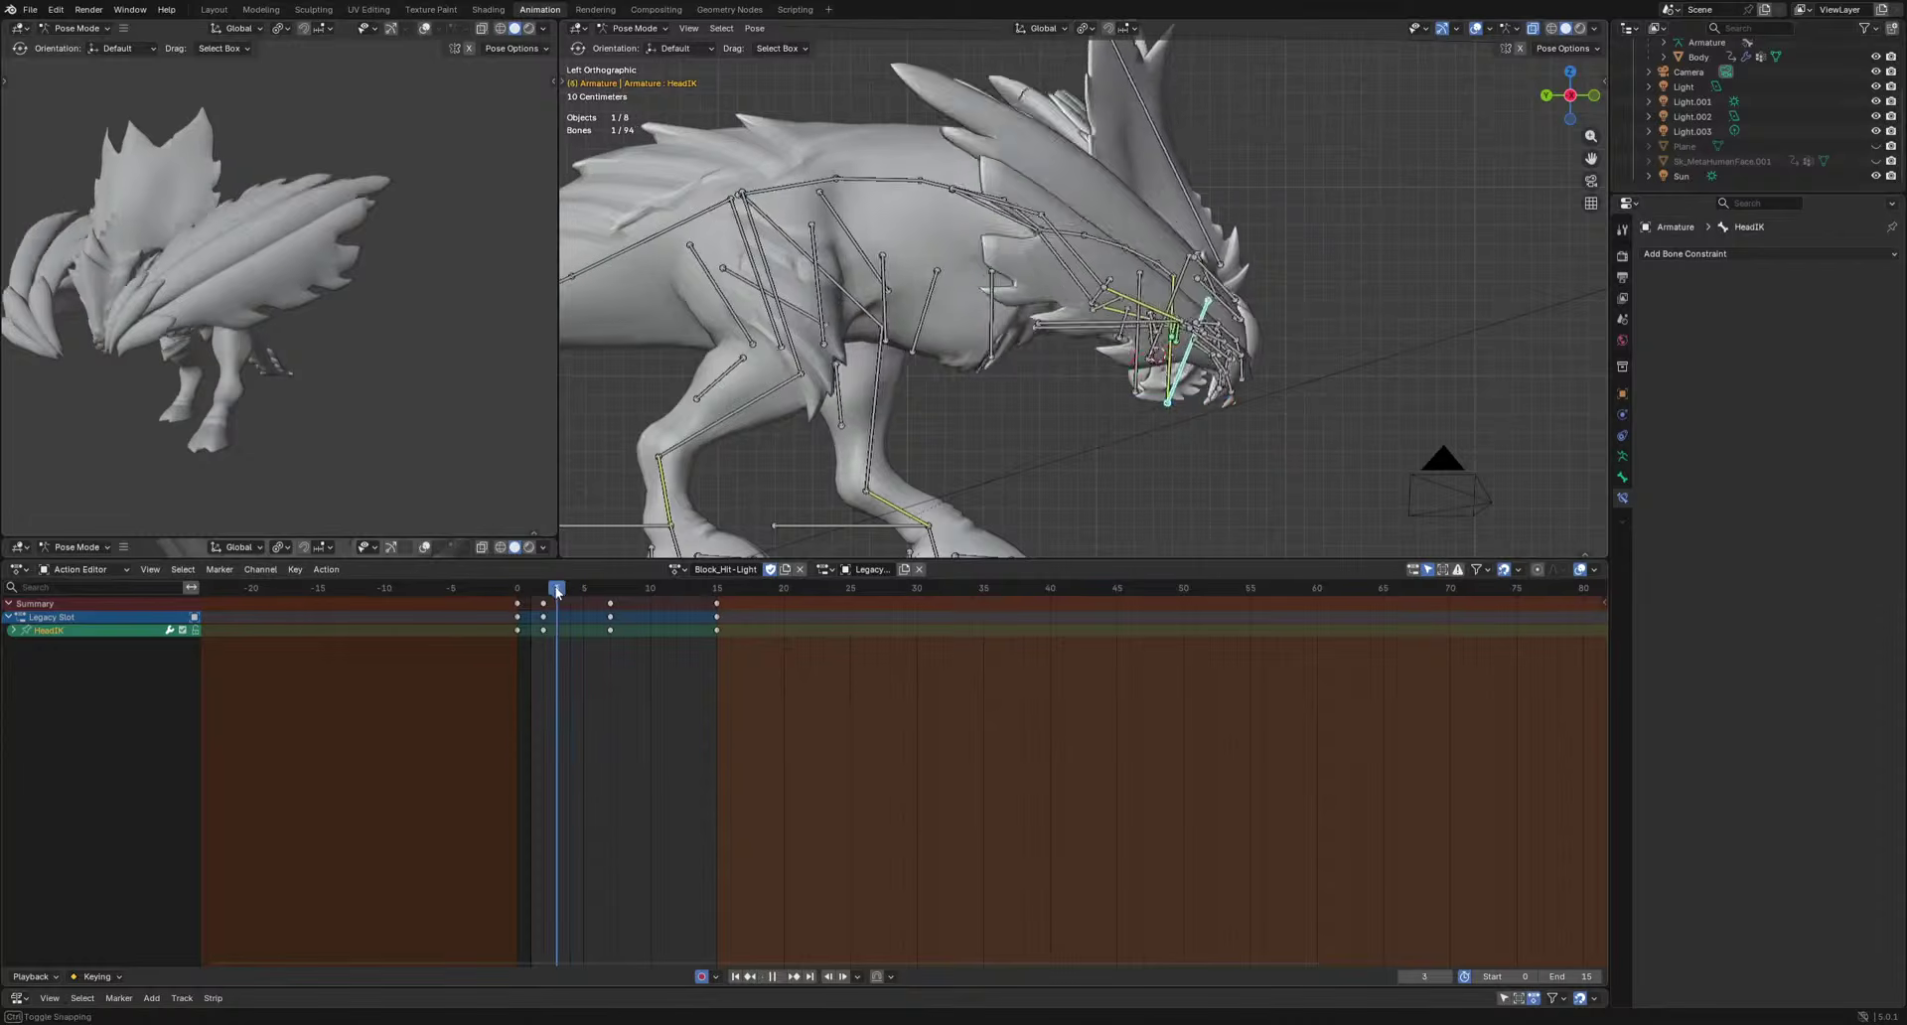
pyautogui.click(1245, 451)
pyautogui.press('space')
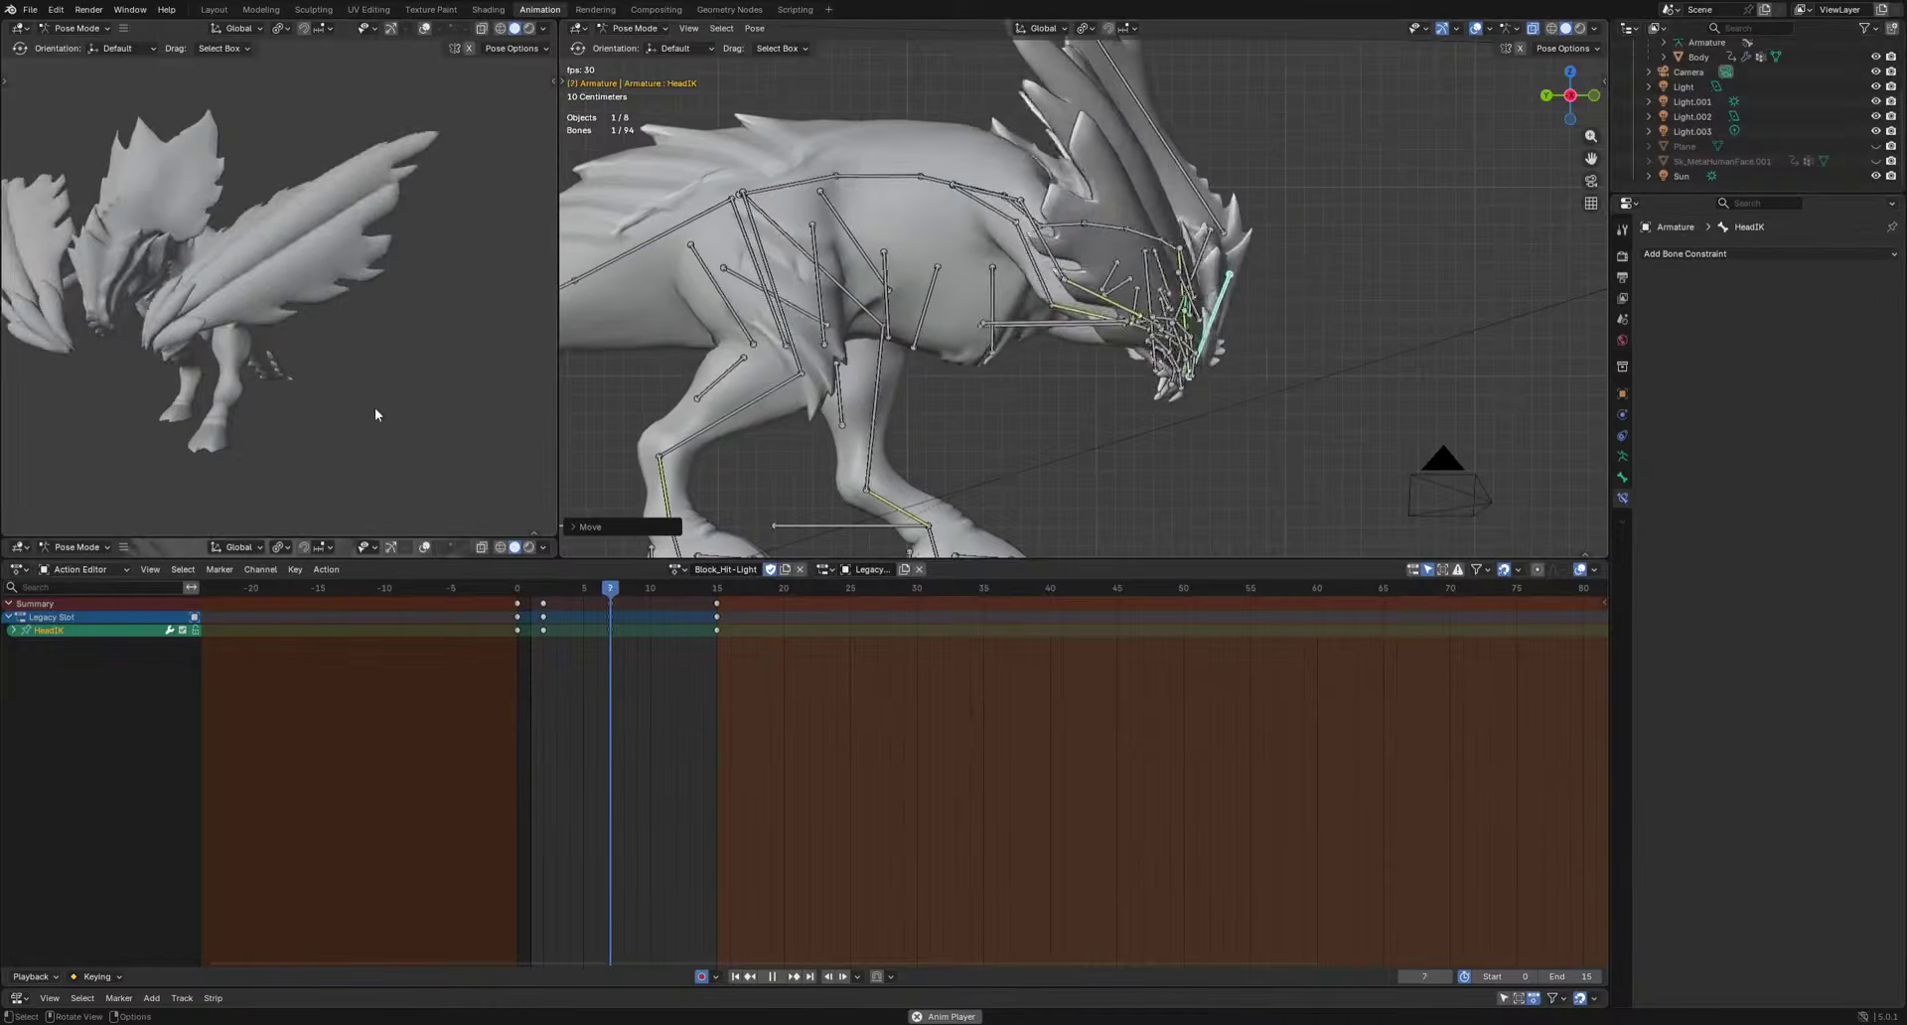
pyautogui.moveTo(427, 447); pyautogui.dragTo(502, 467, button='middle')
pyautogui.moveTo(1241, 318); pyautogui.dragTo(1158, 492, button='middle')
pyautogui.press('space')
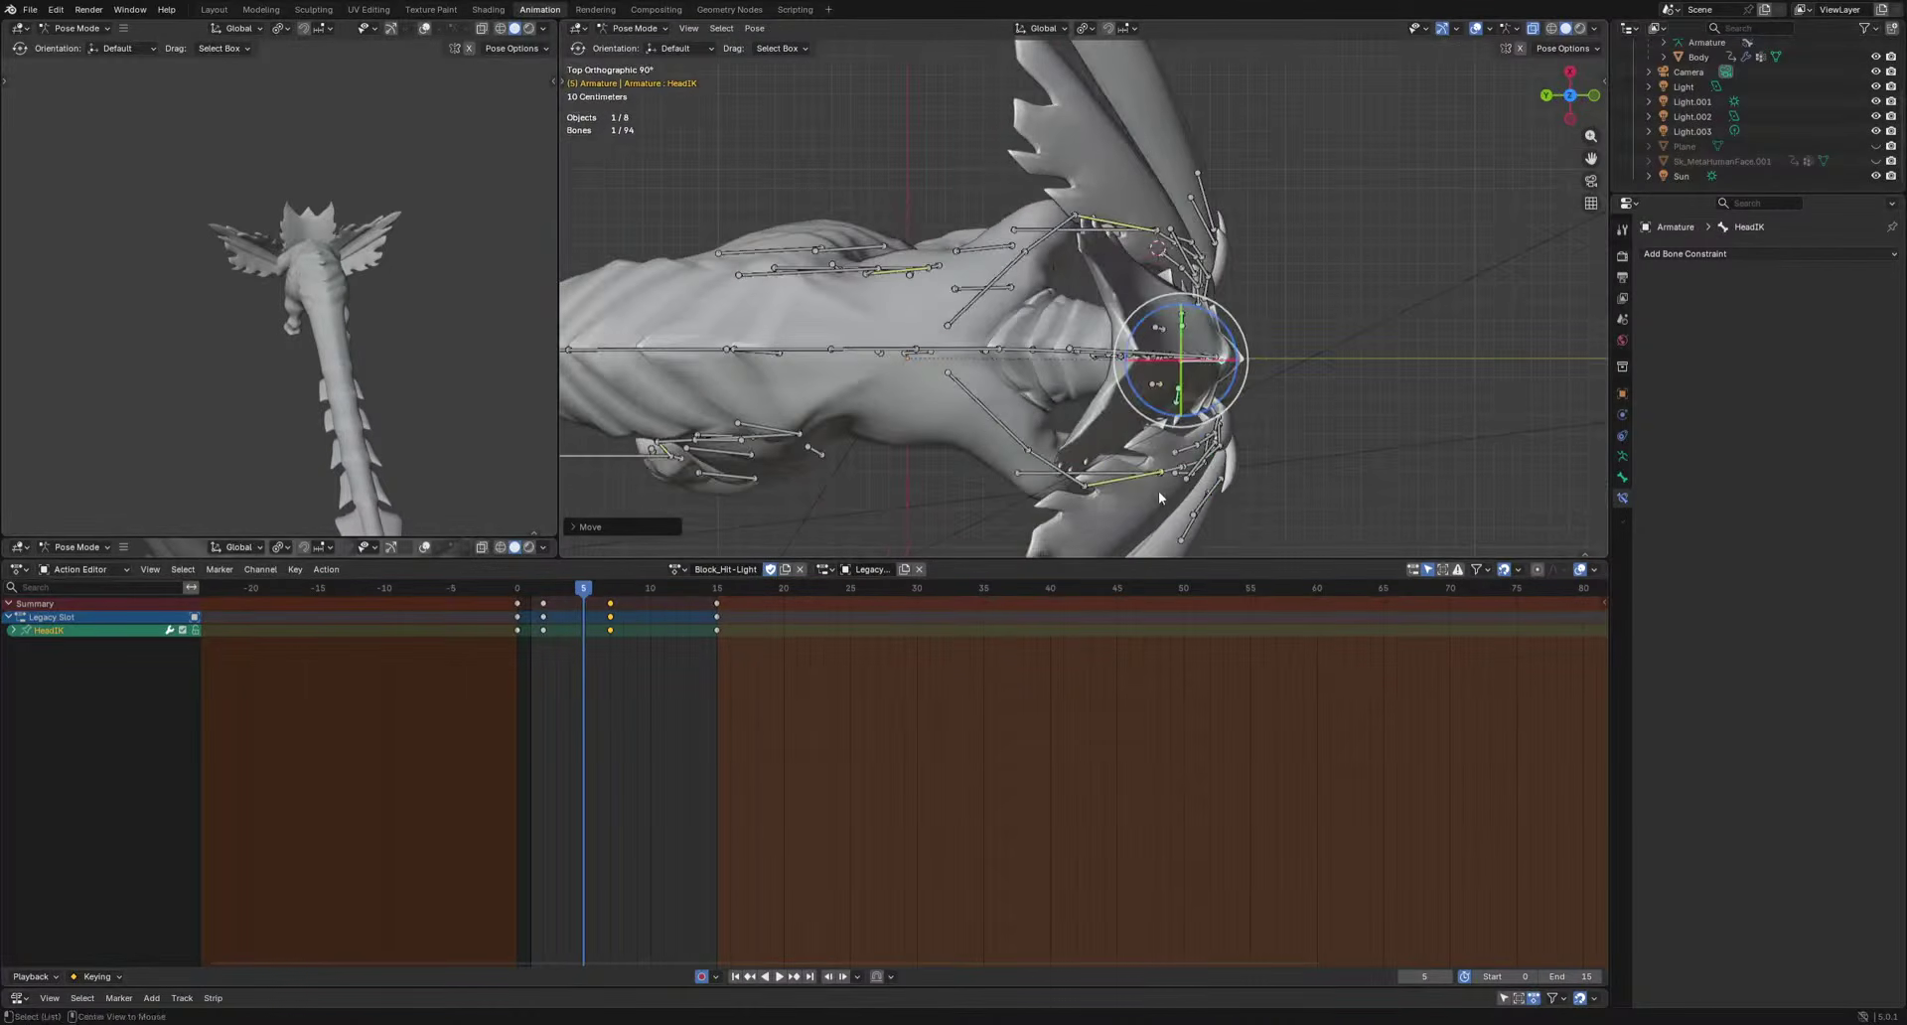
# Reposition ArmIK.R at frame 1 in the top view and preview the motion.
pyautogui.moveTo(615, 589); pyautogui.dragTo(533, 626)
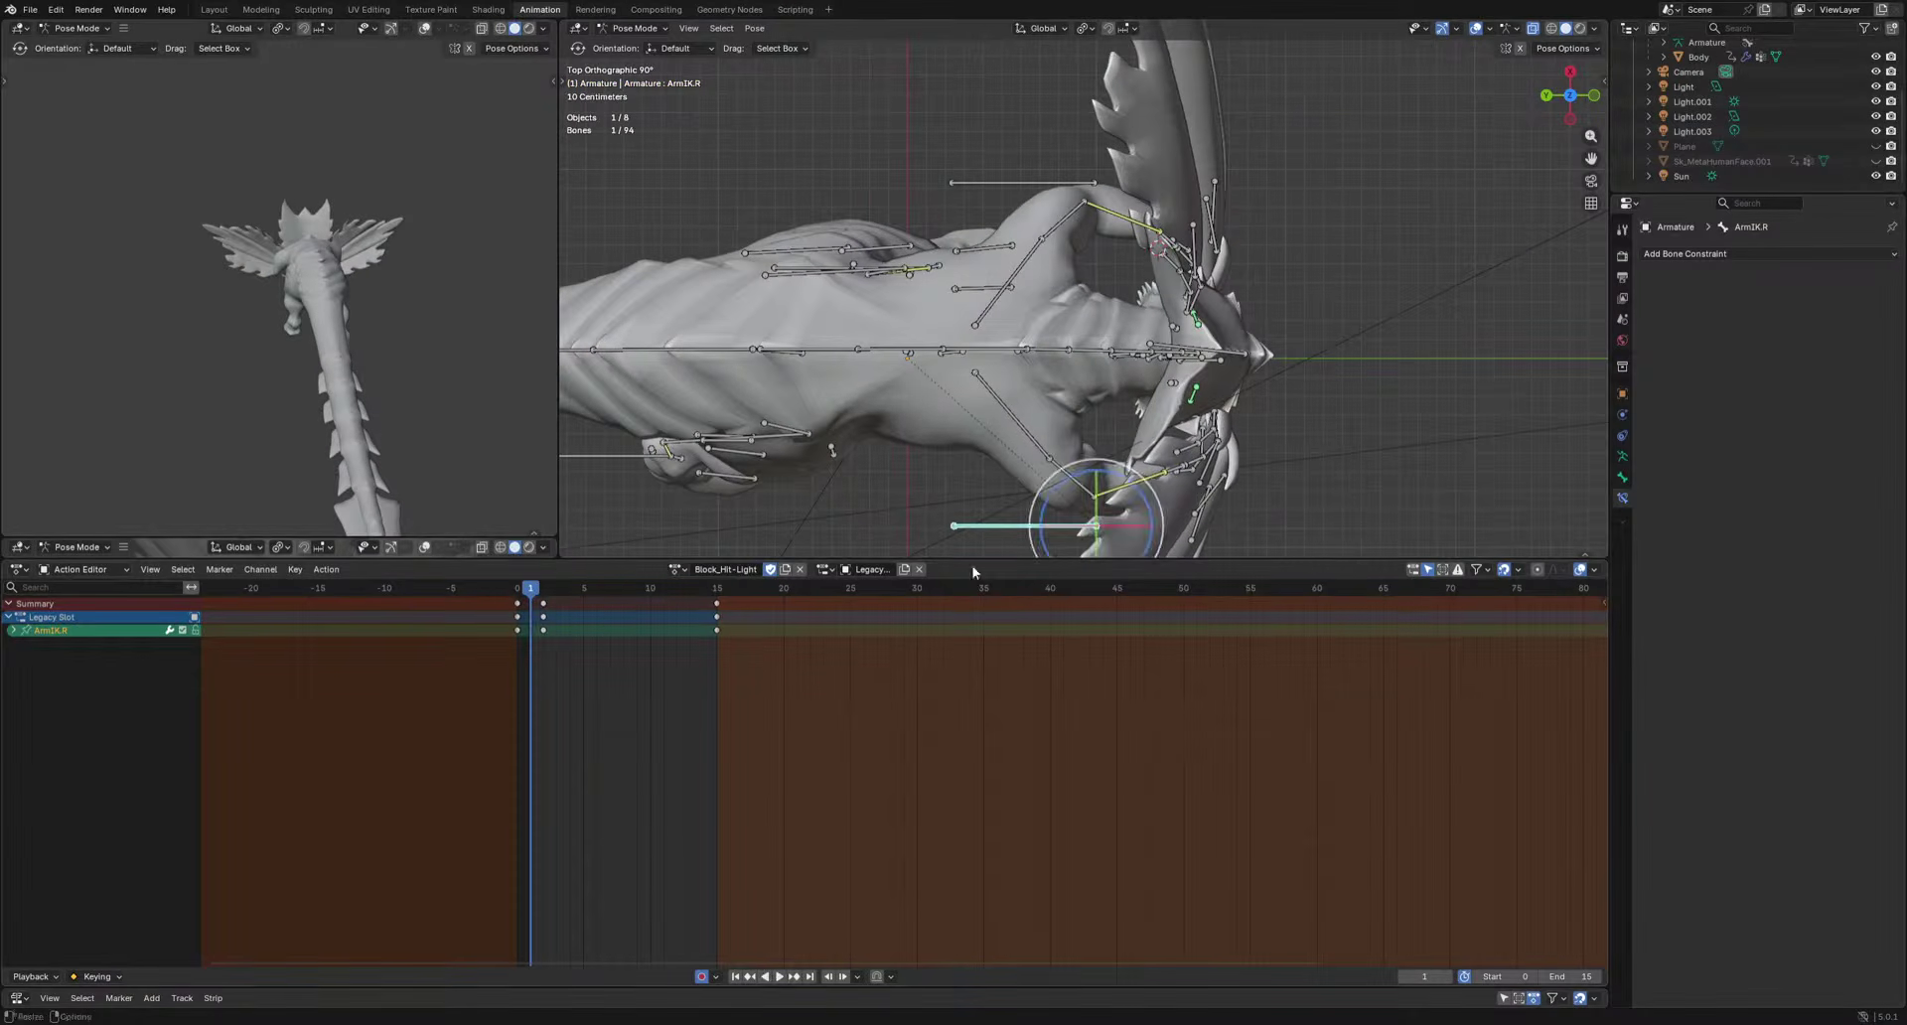
pyautogui.click(1457, 434)
pyautogui.press('space')
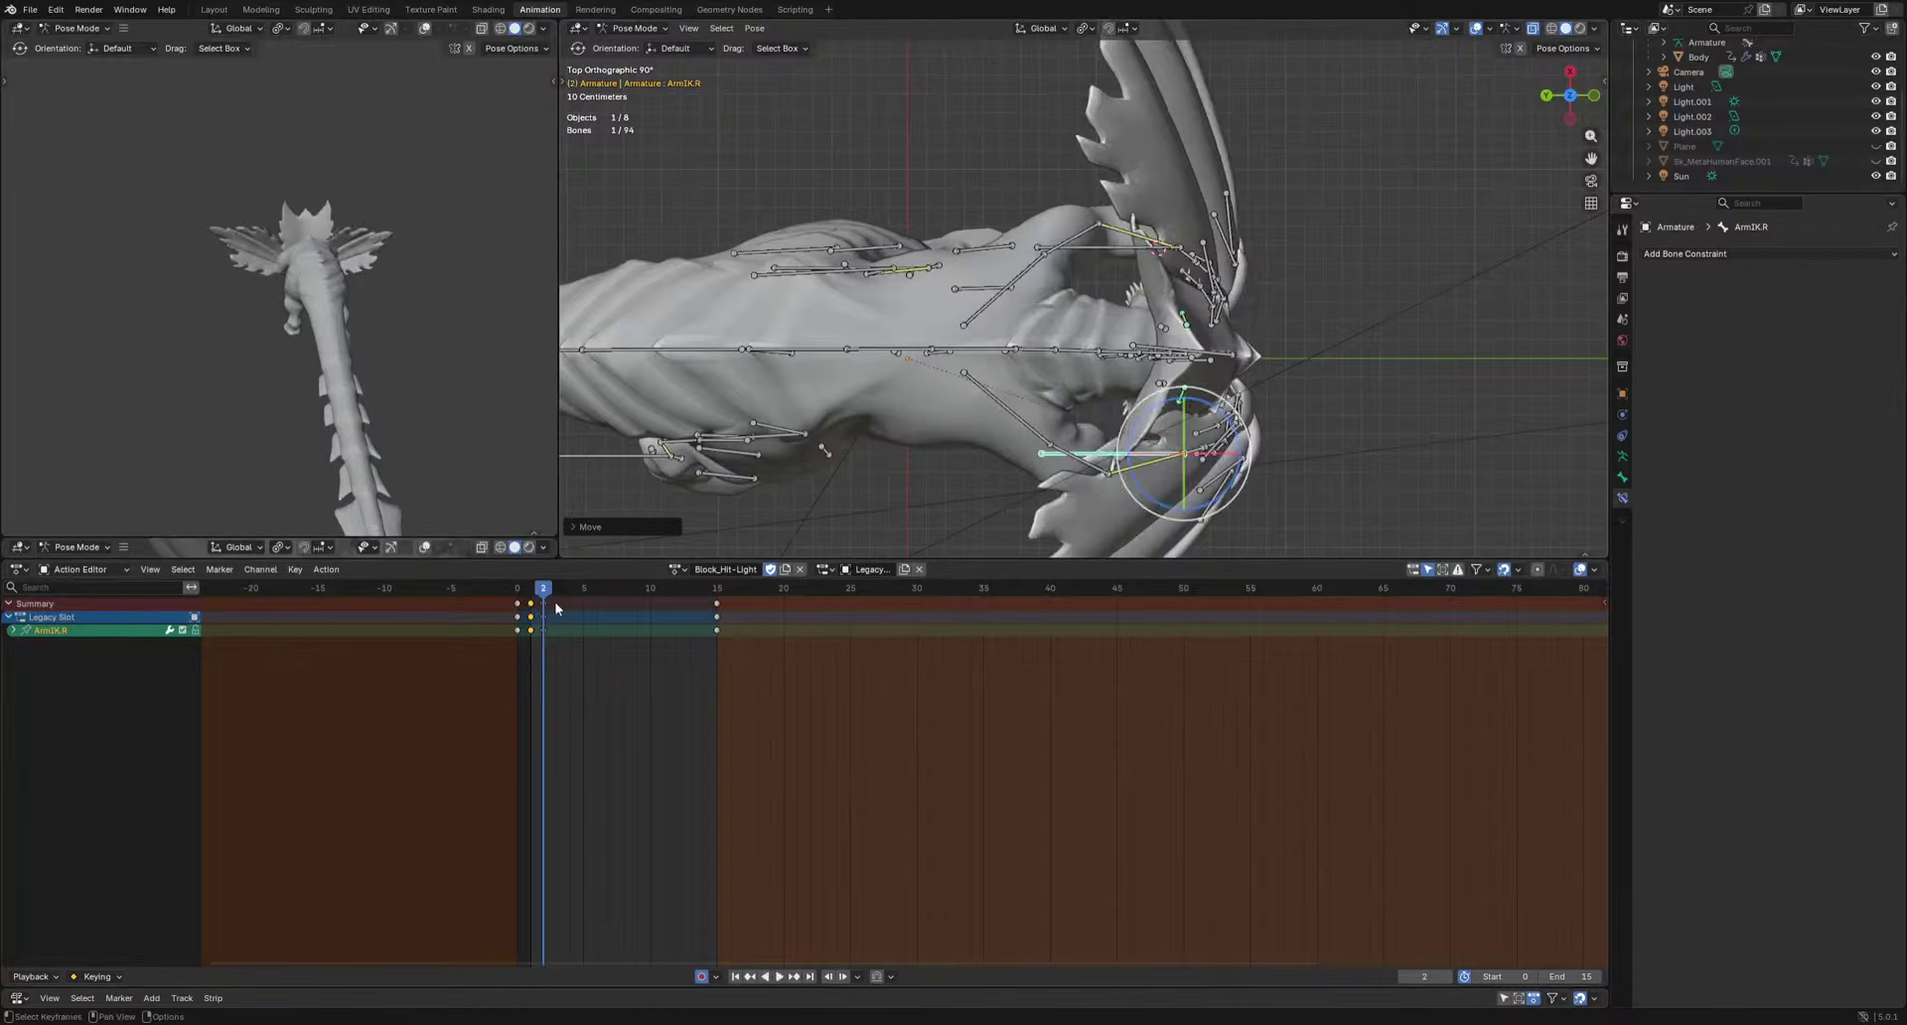
pyautogui.press('space')
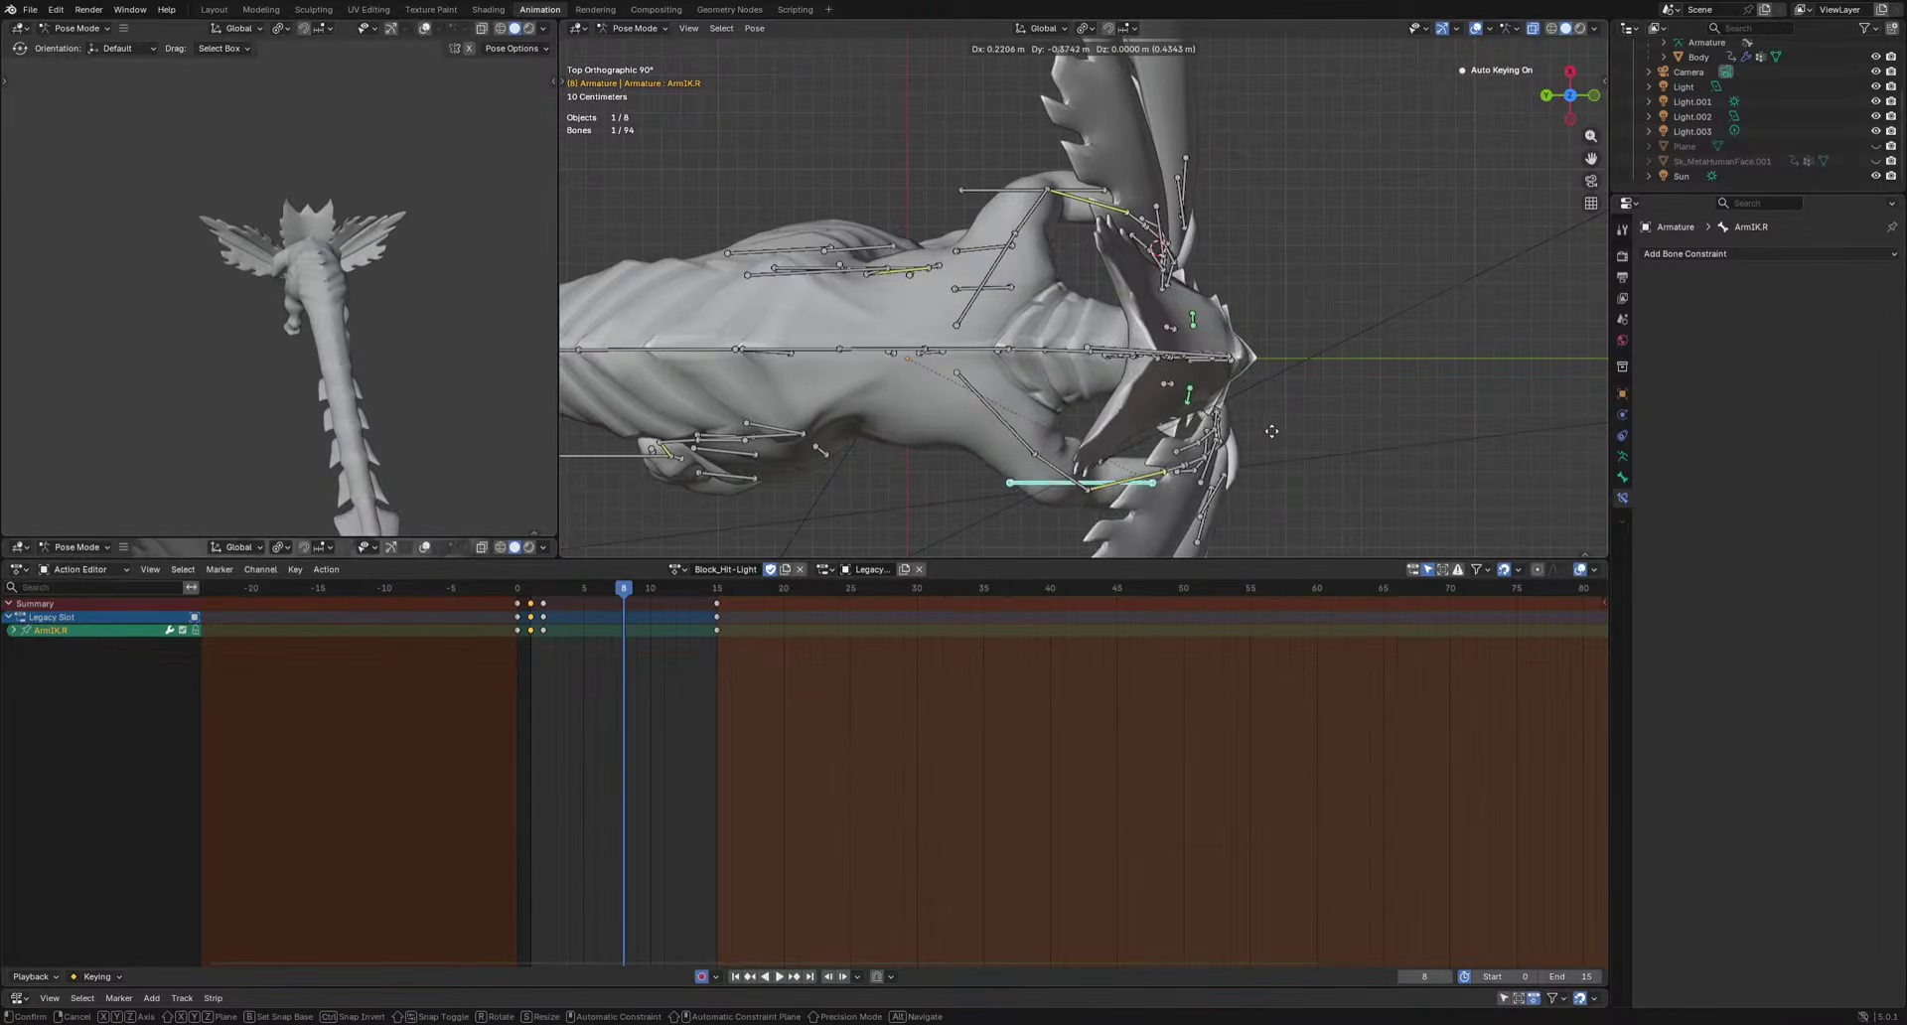
# Move ArmIK.R about 0.4 m at frame 8 and replay the animation.
pyautogui.click(1262, 432)
pyautogui.press('space')
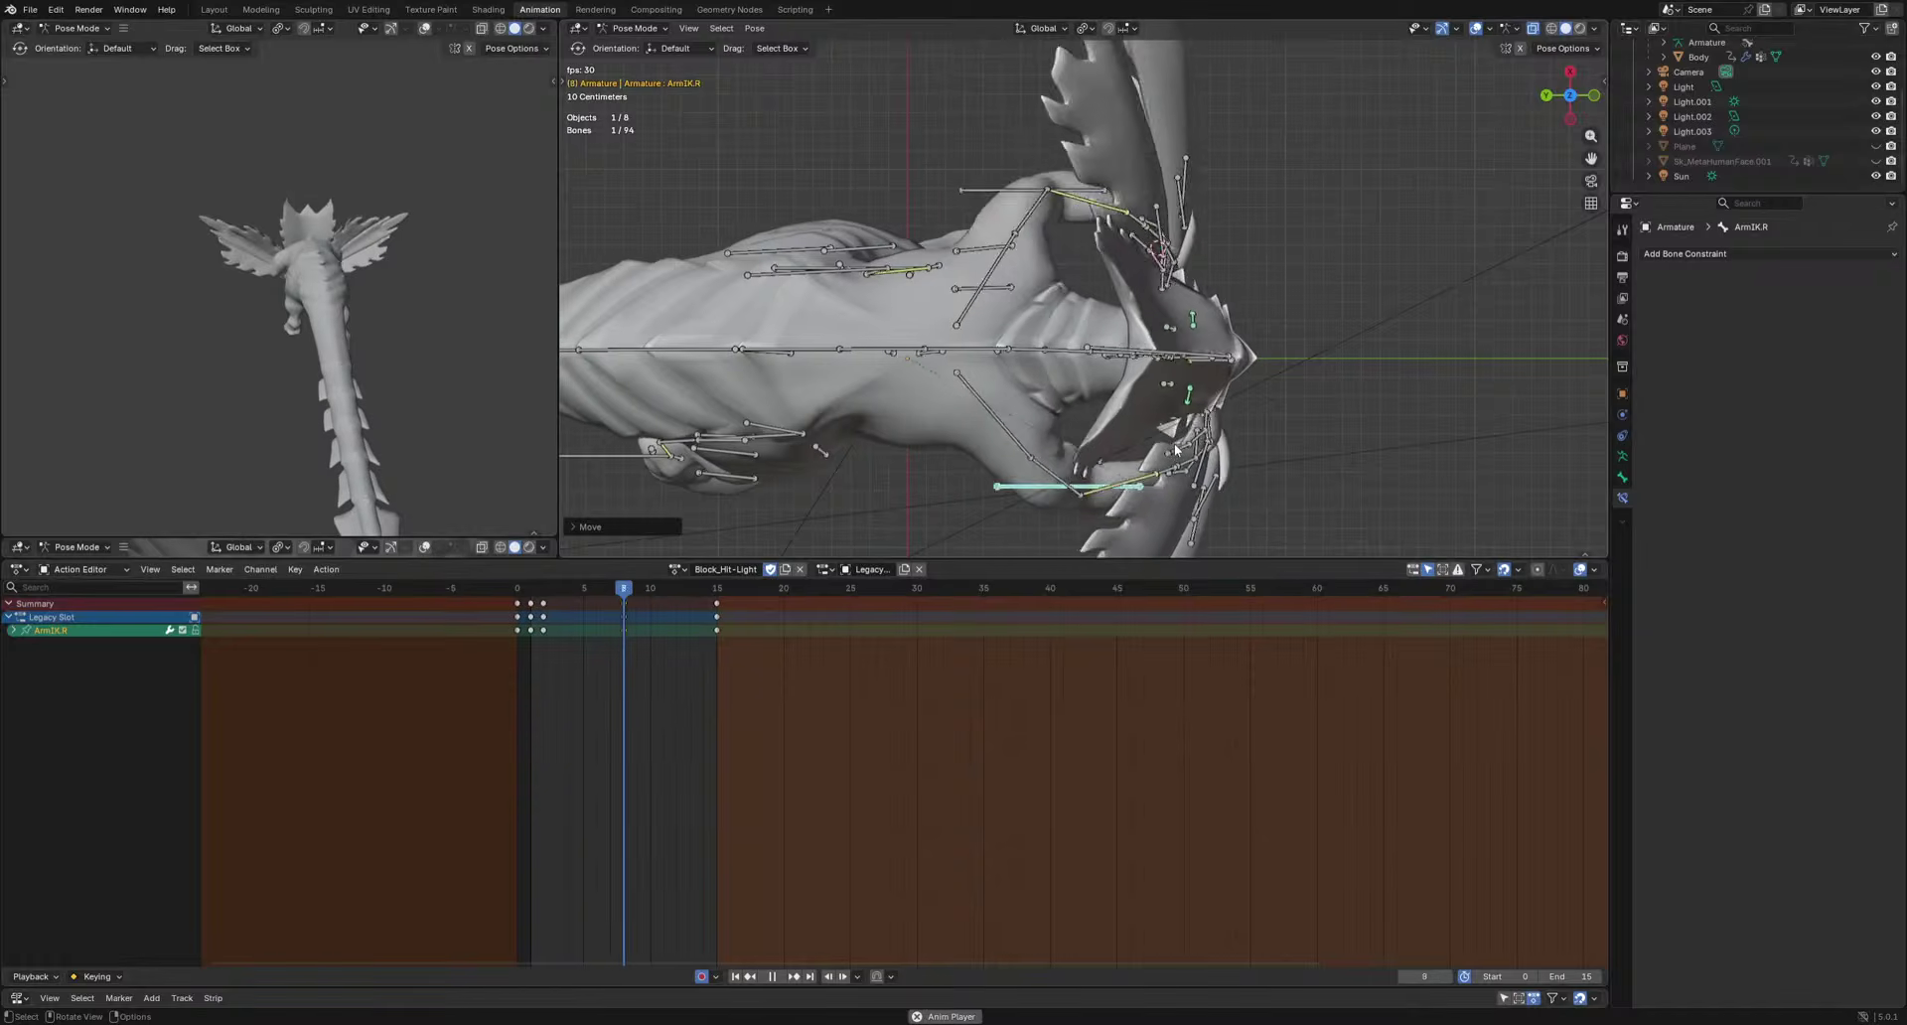
pyautogui.press('space')
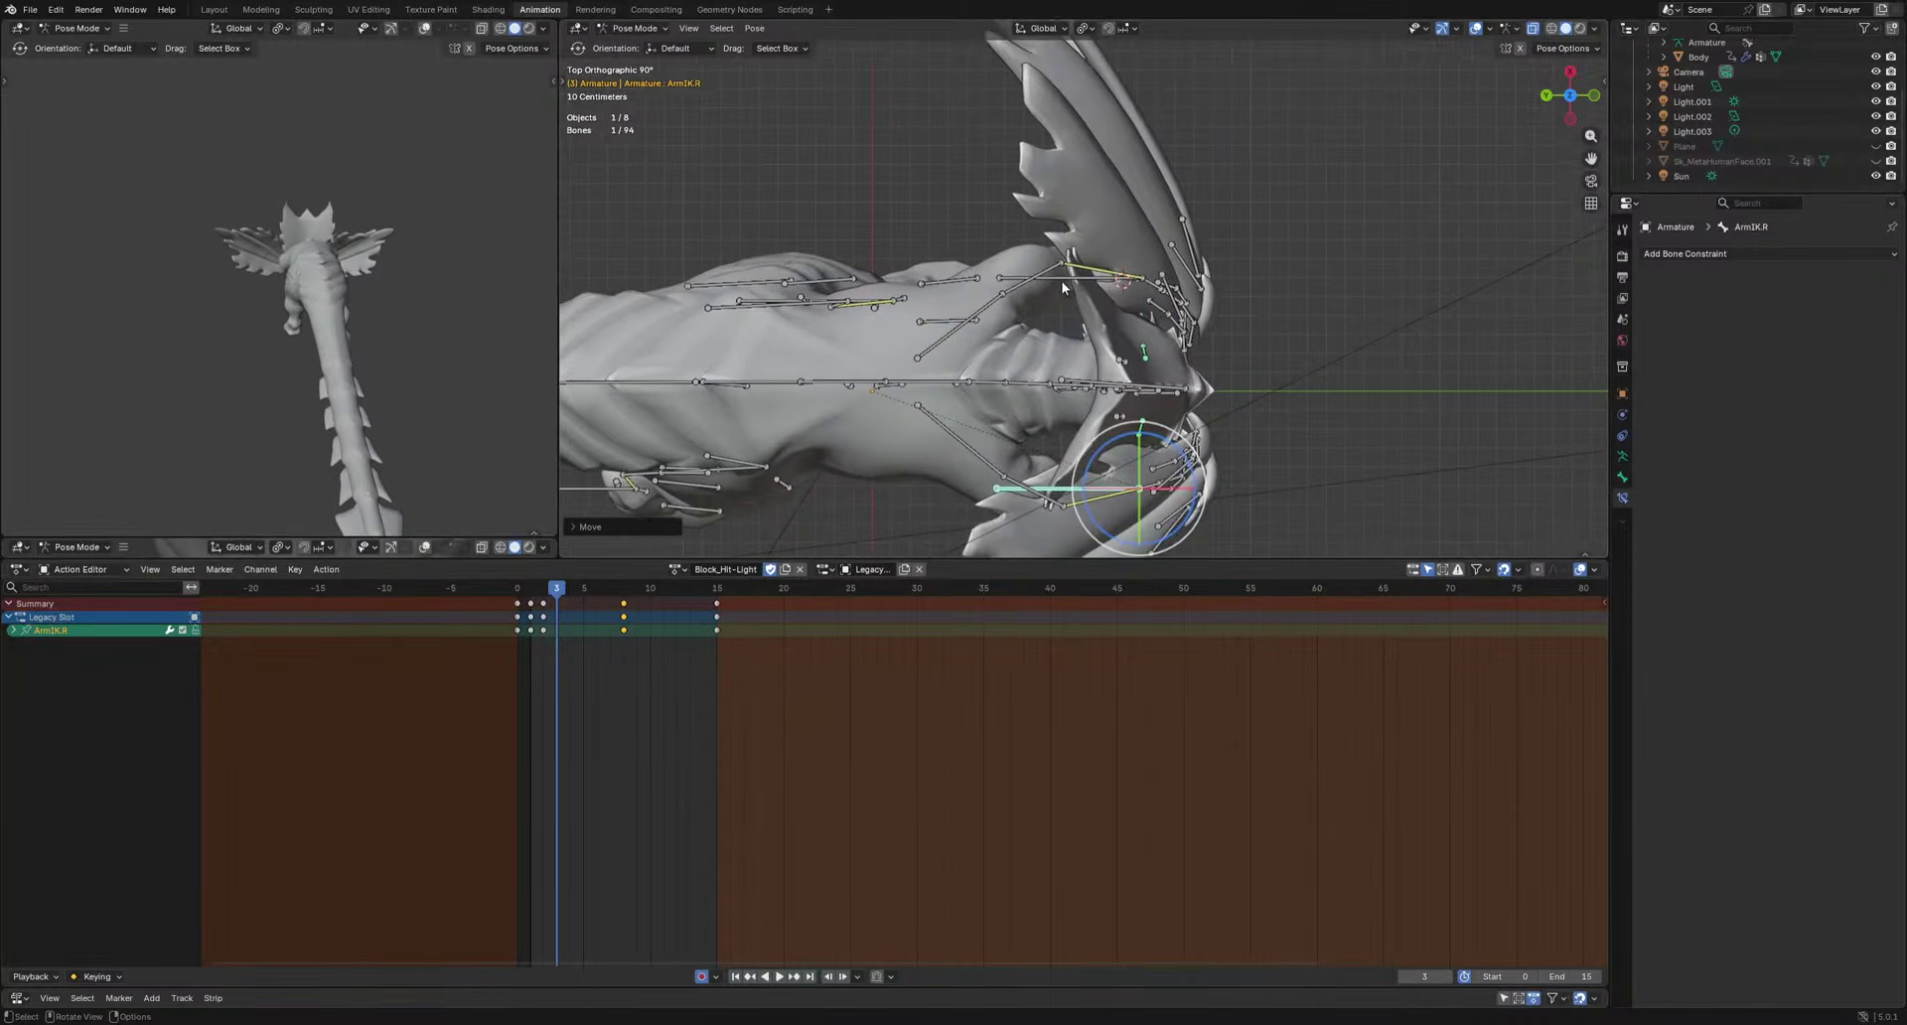
# Reposition ArmIK.L at frame 1 in the top view and preview the motion.
pyautogui.moveTo(556, 588); pyautogui.dragTo(530, 593)
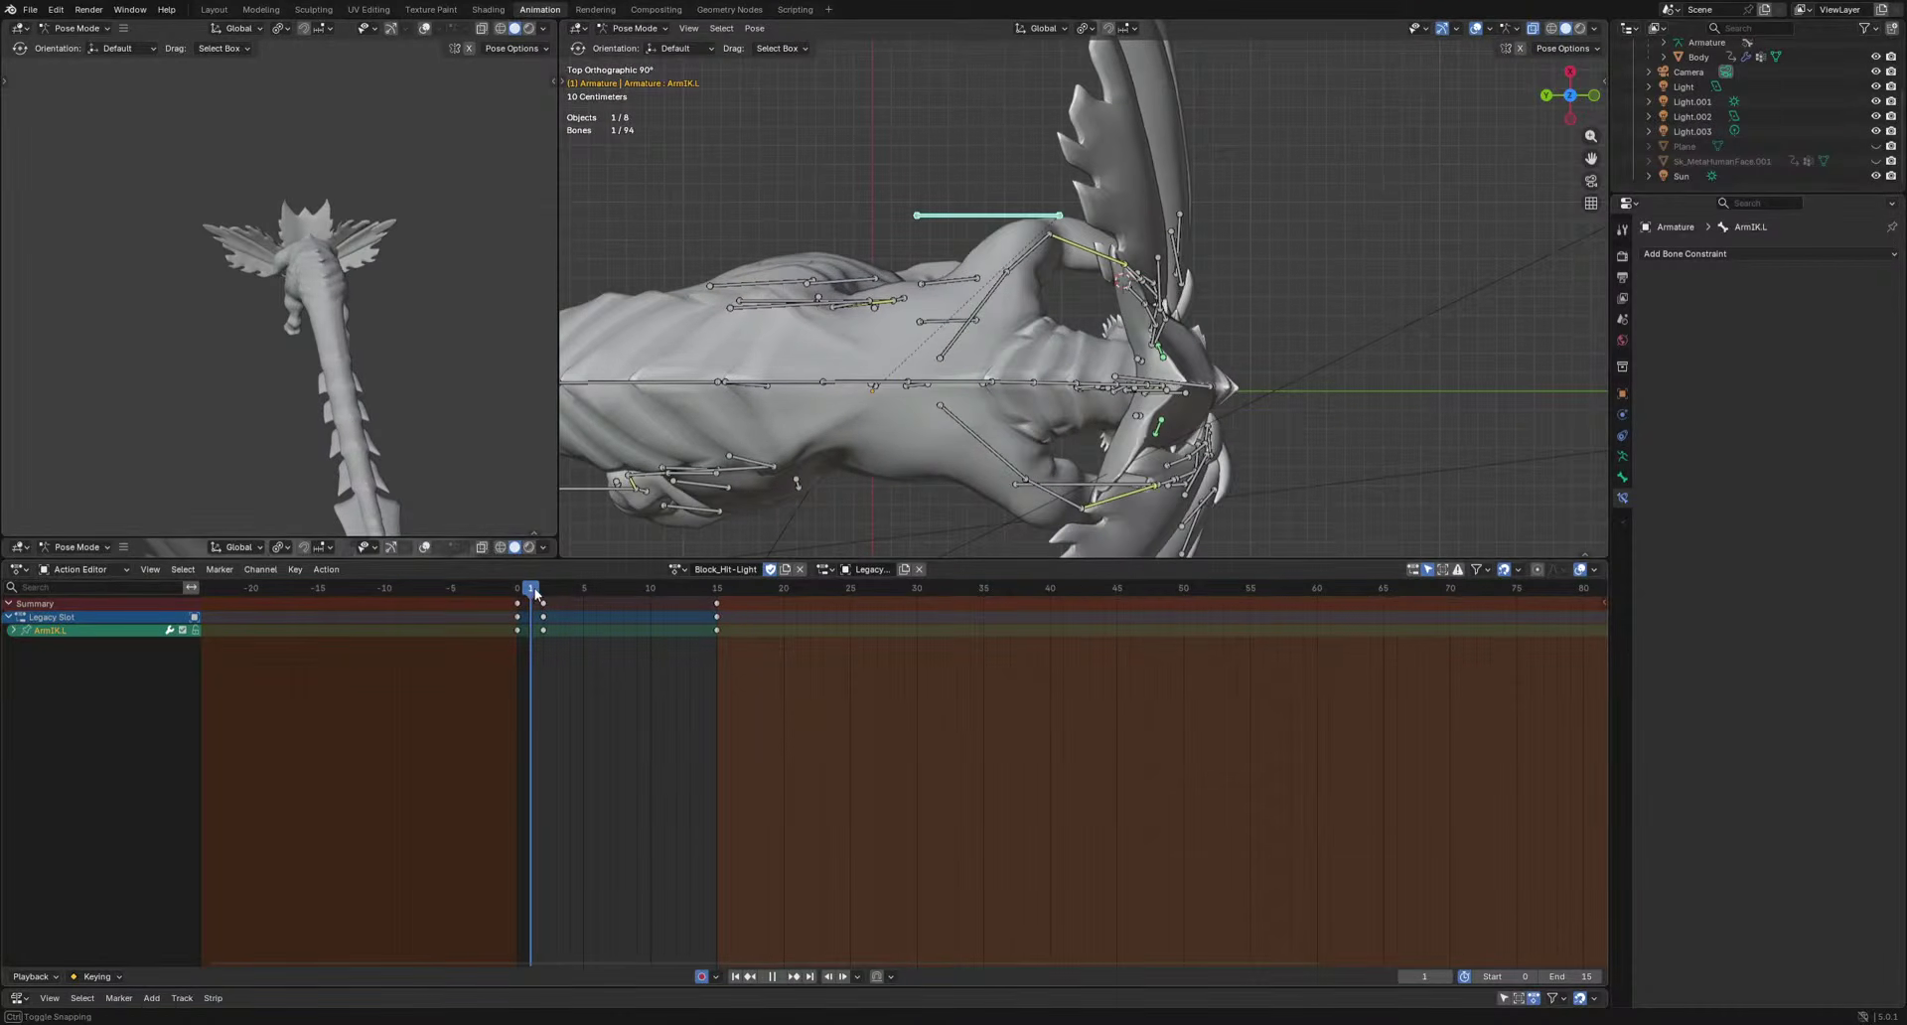
pyautogui.click(1355, 443)
pyautogui.press('space')
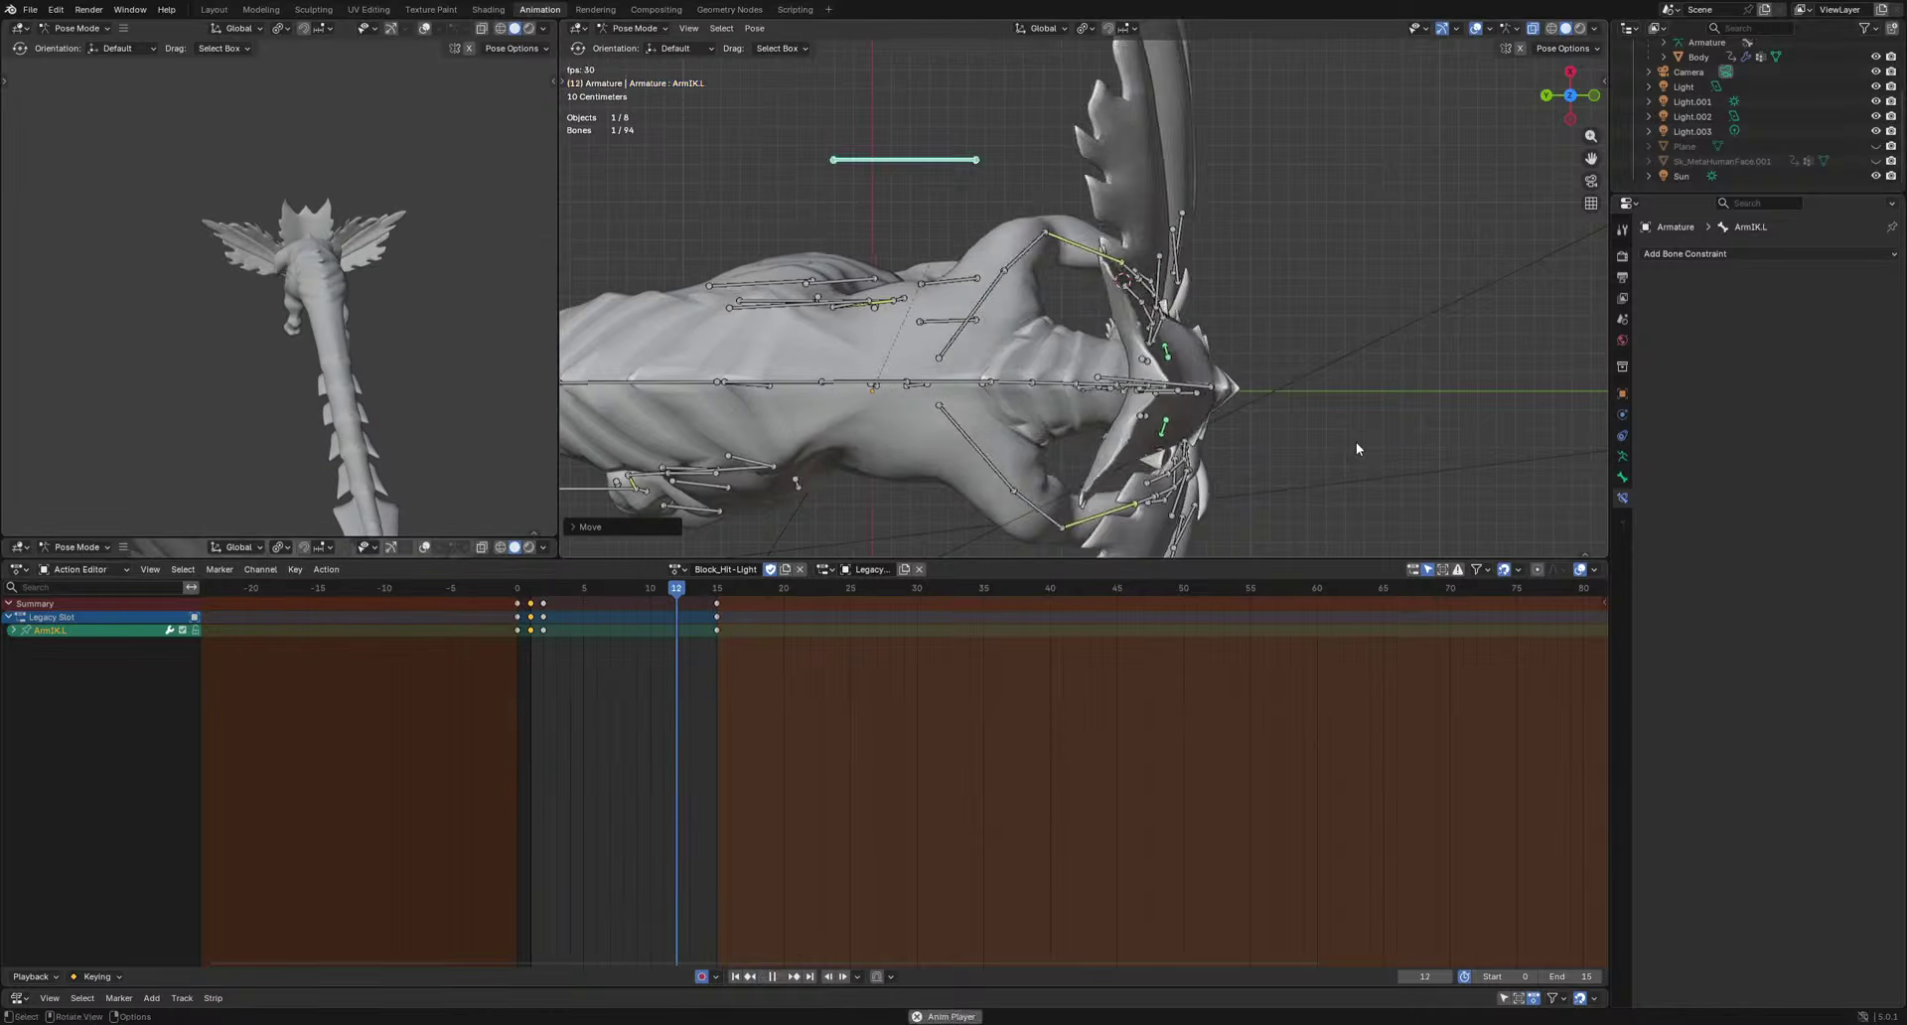
pyautogui.press('space')
# Try a new ArmIK.L position at frame 8 and replay the animation.
pyautogui.moveTo(626, 588); pyautogui.dragTo(618, 587)
pyautogui.press('g')
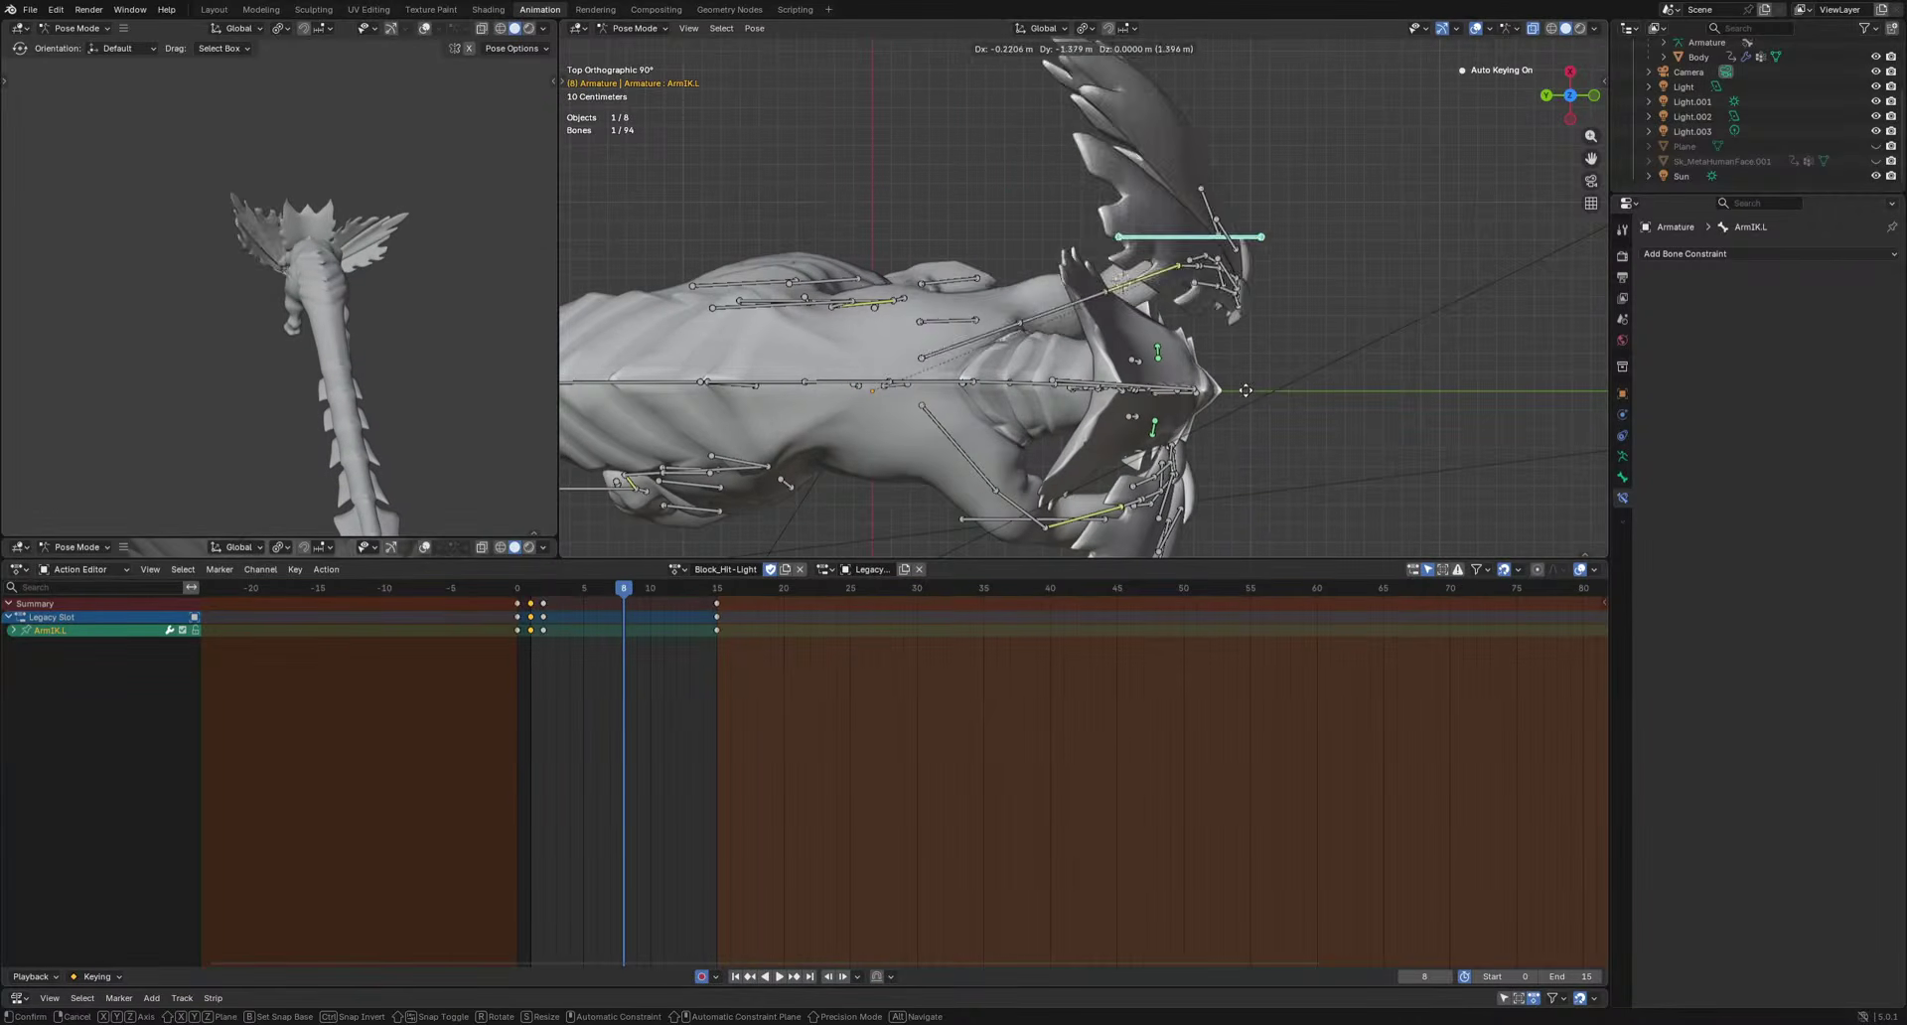
pyautogui.click(1137, 432)
pyautogui.press('space')
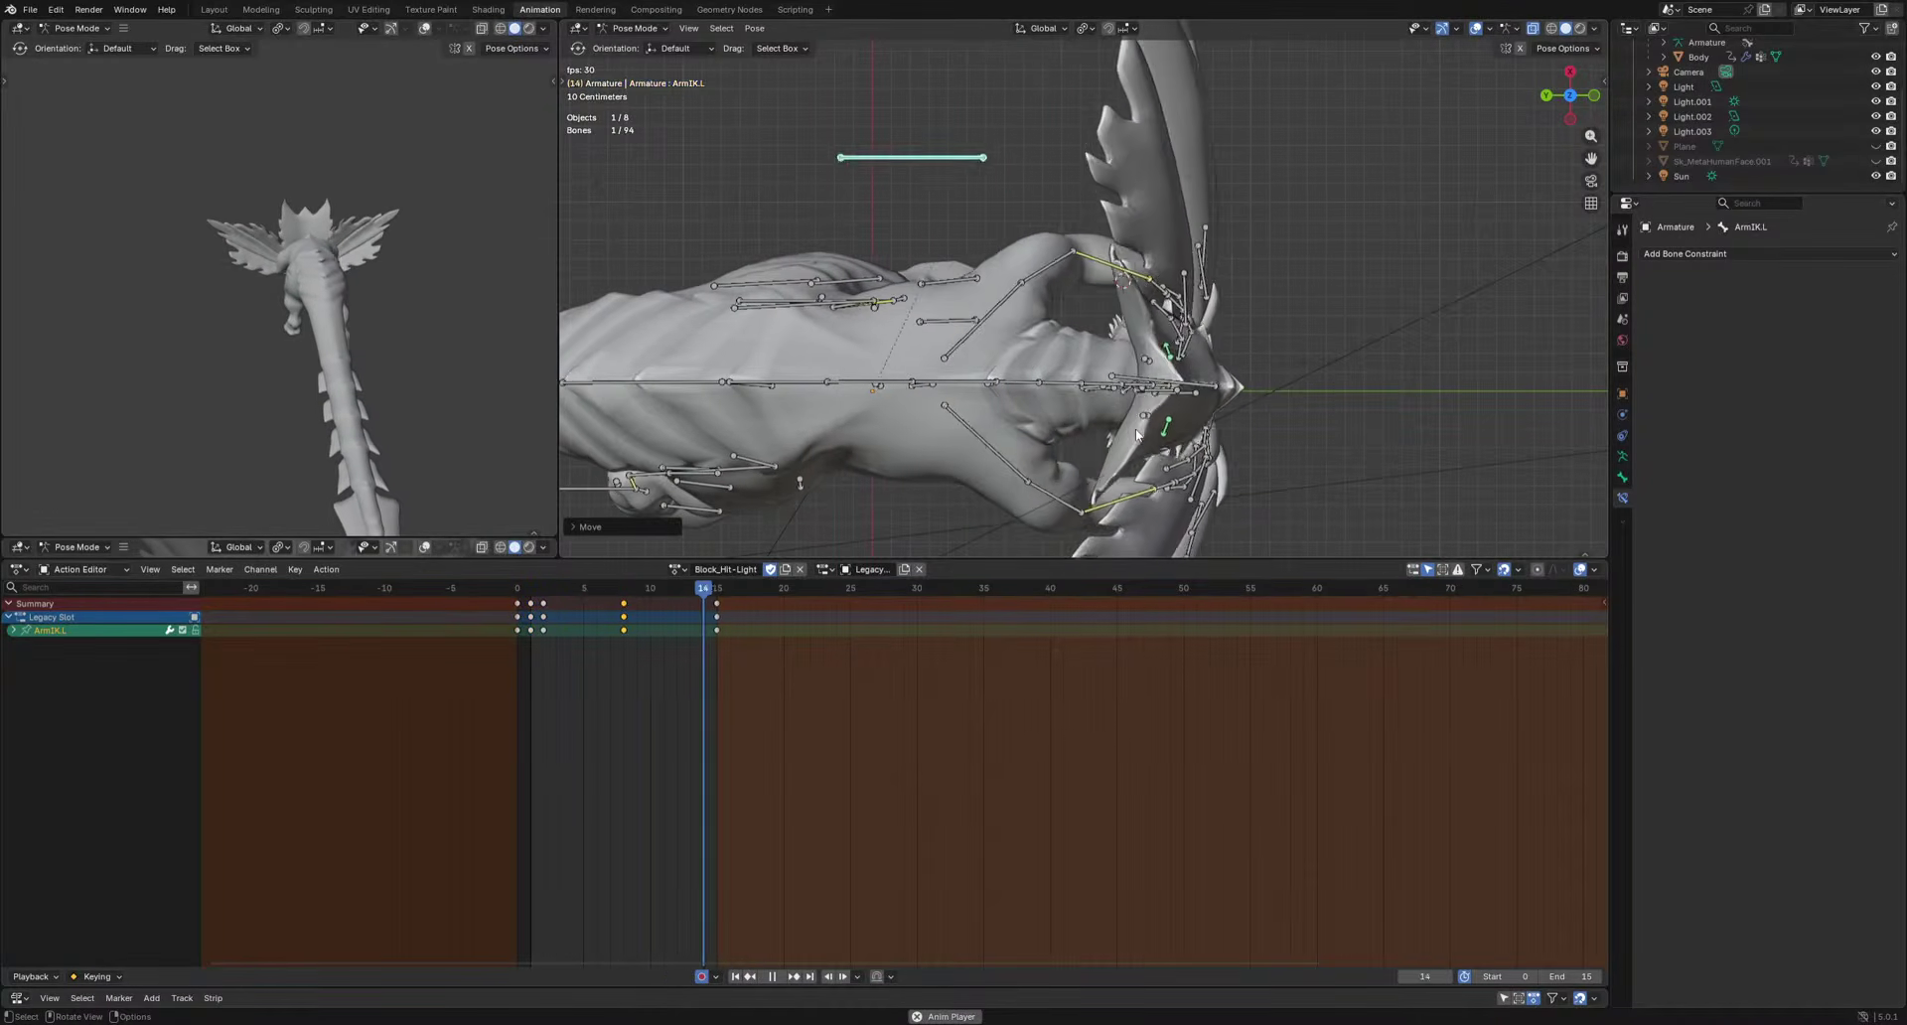
pyautogui.press('space')
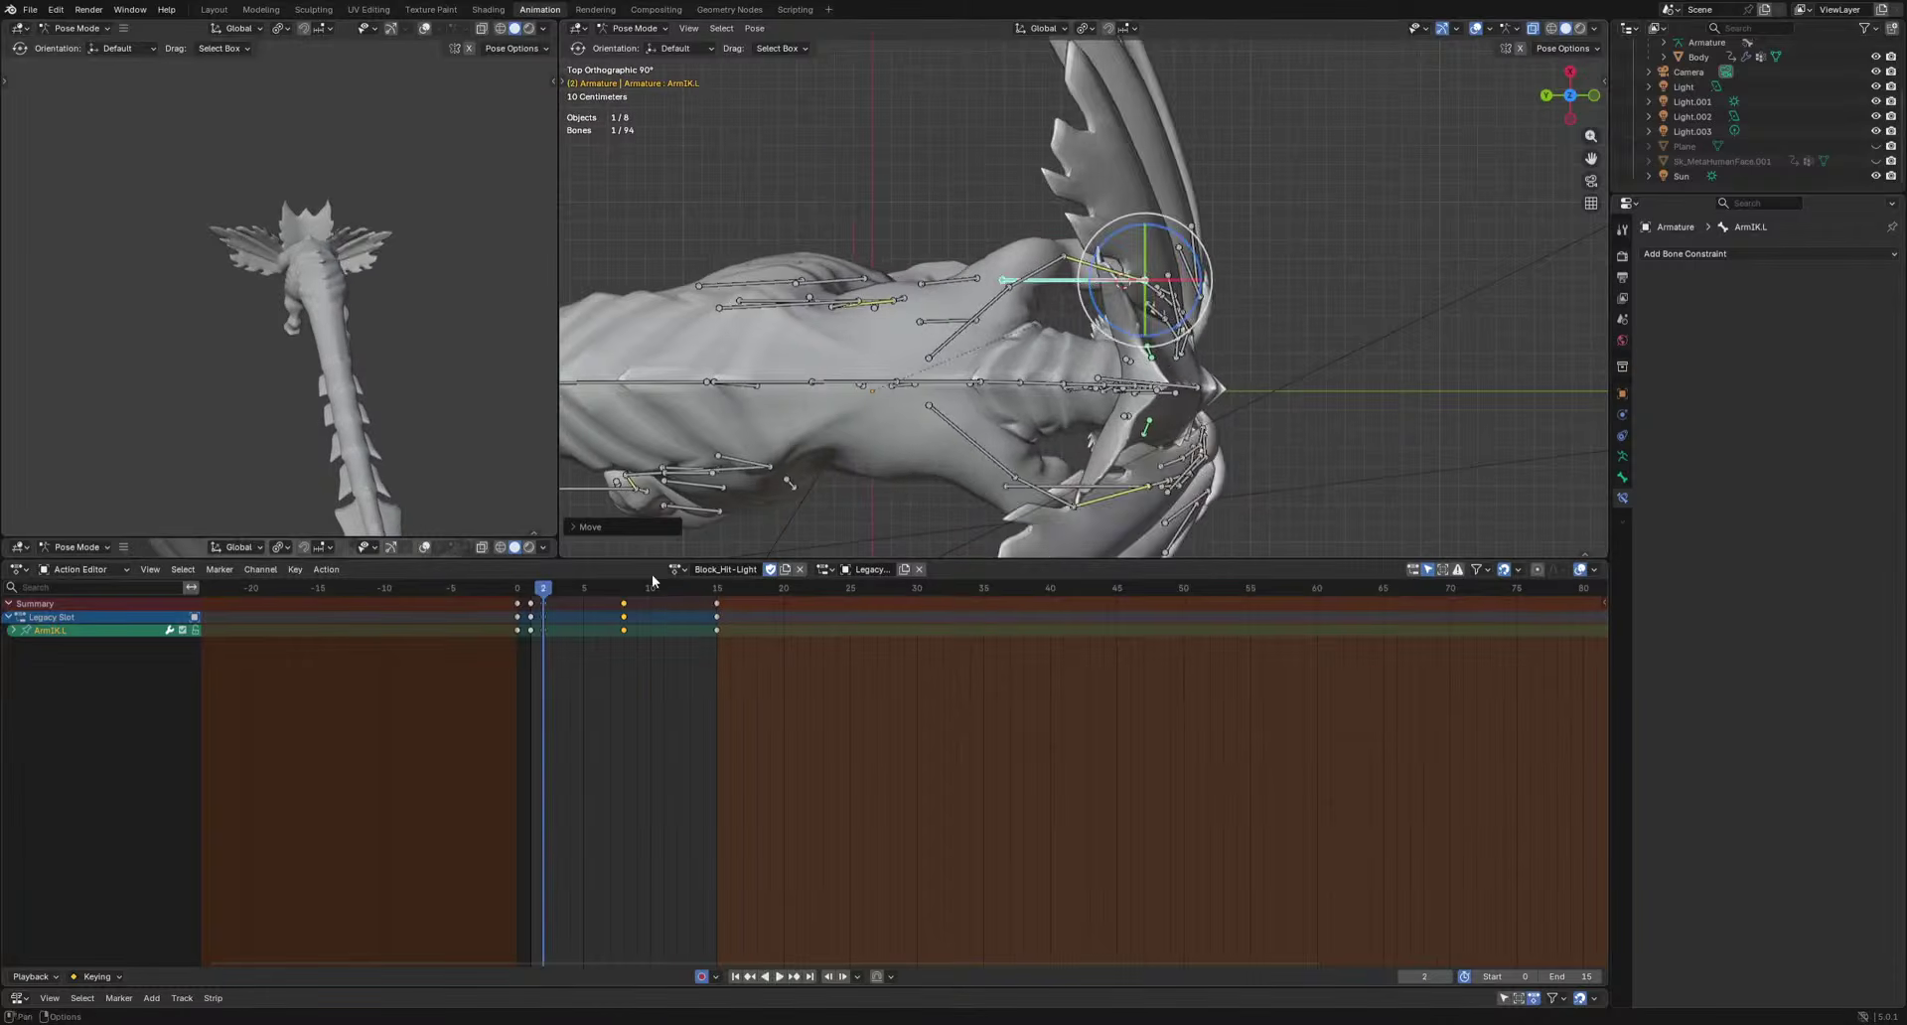
# Move ArmIK.L about 0.14 m at frame 5 and preview the motion.
pyautogui.moveTo(525, 591); pyautogui.dragTo(584, 602)
pyautogui.press('g')
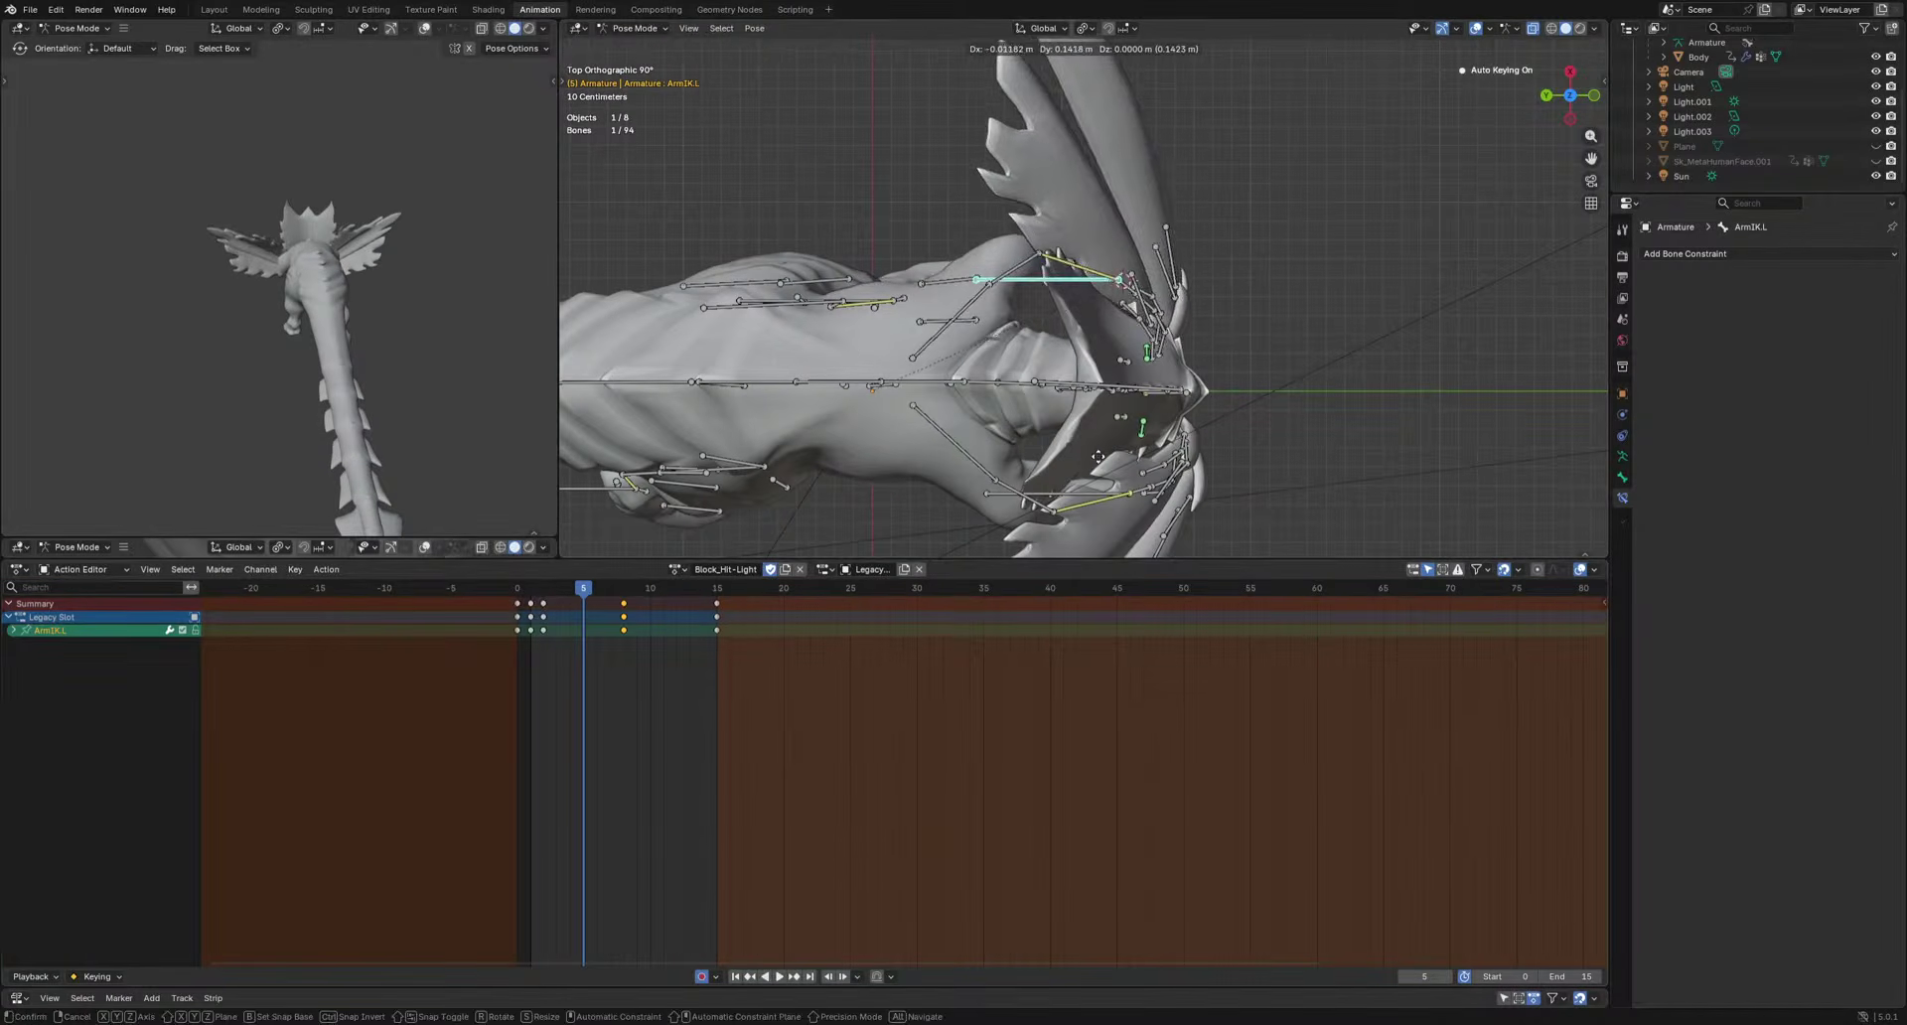
pyautogui.click(1098, 454)
pyautogui.press('space')
pyautogui.press('space')
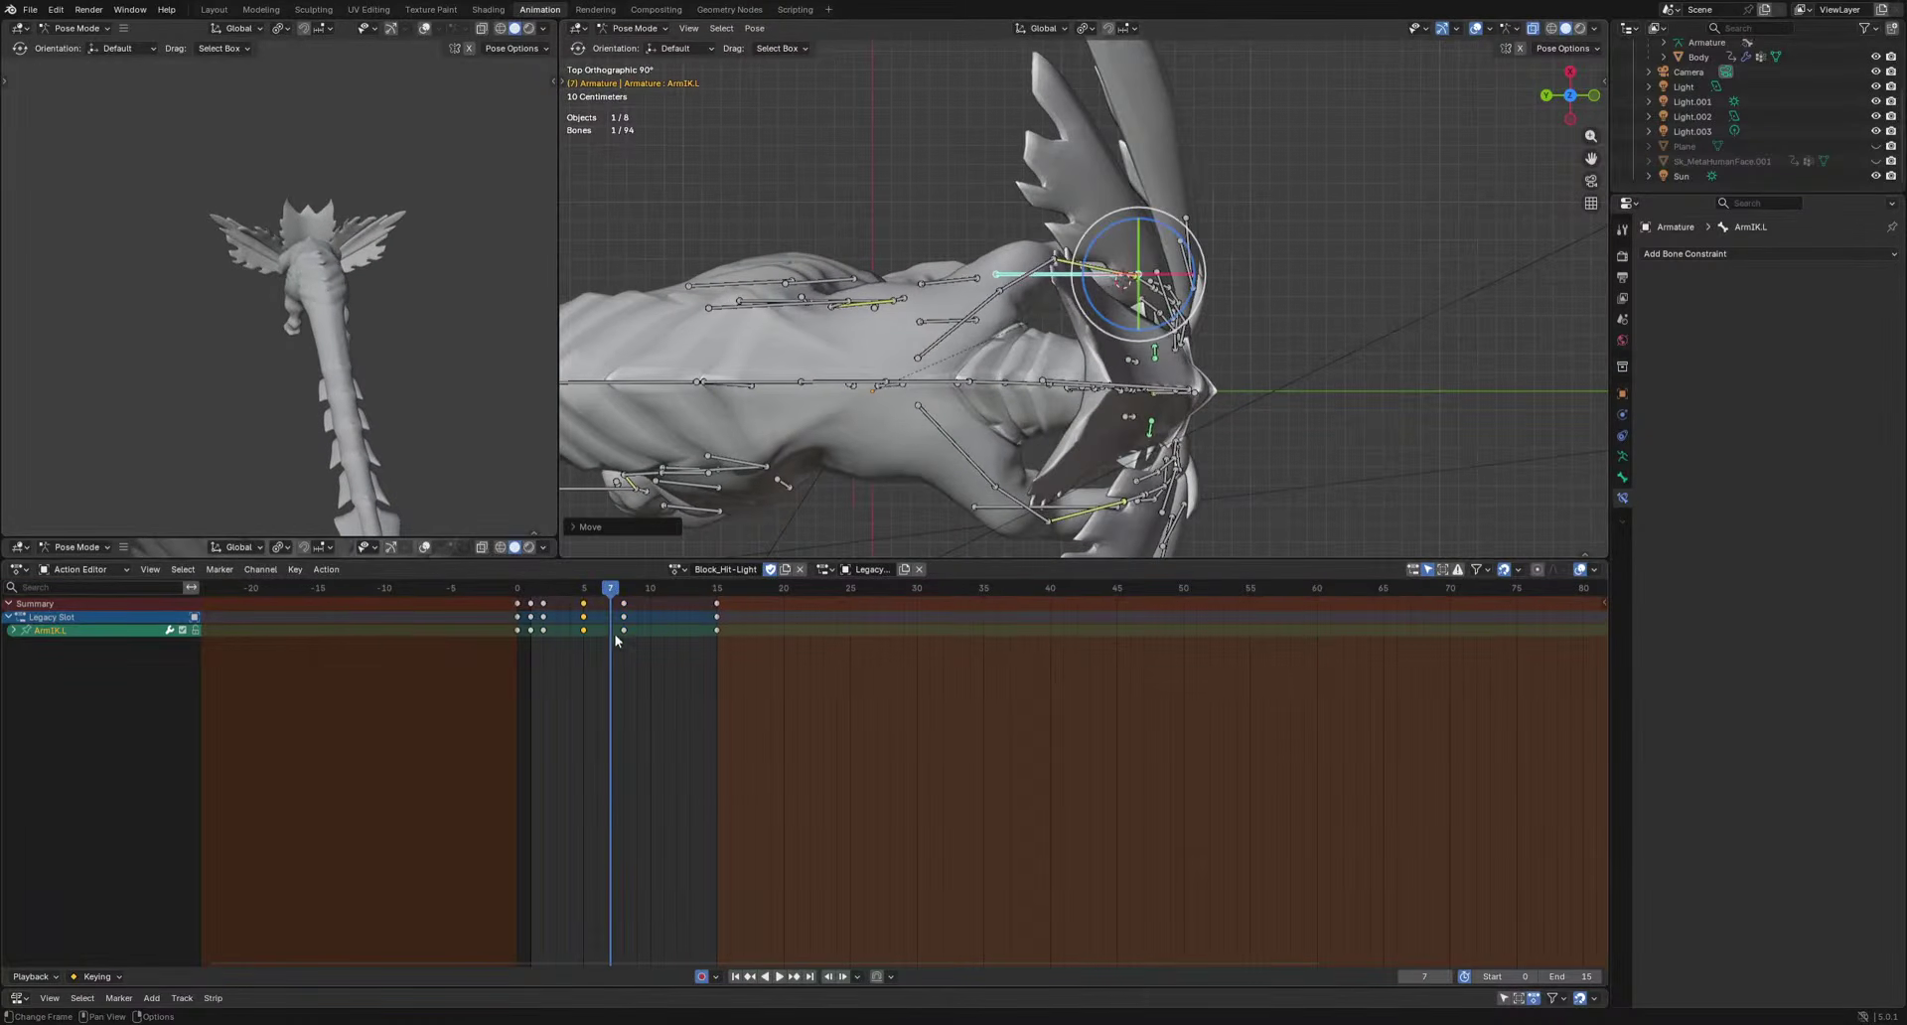
# Delete the ArmIK.L keyframe at frame 8 and review the playback from the side.
pyautogui.press('Delete')
pyautogui.press('space')
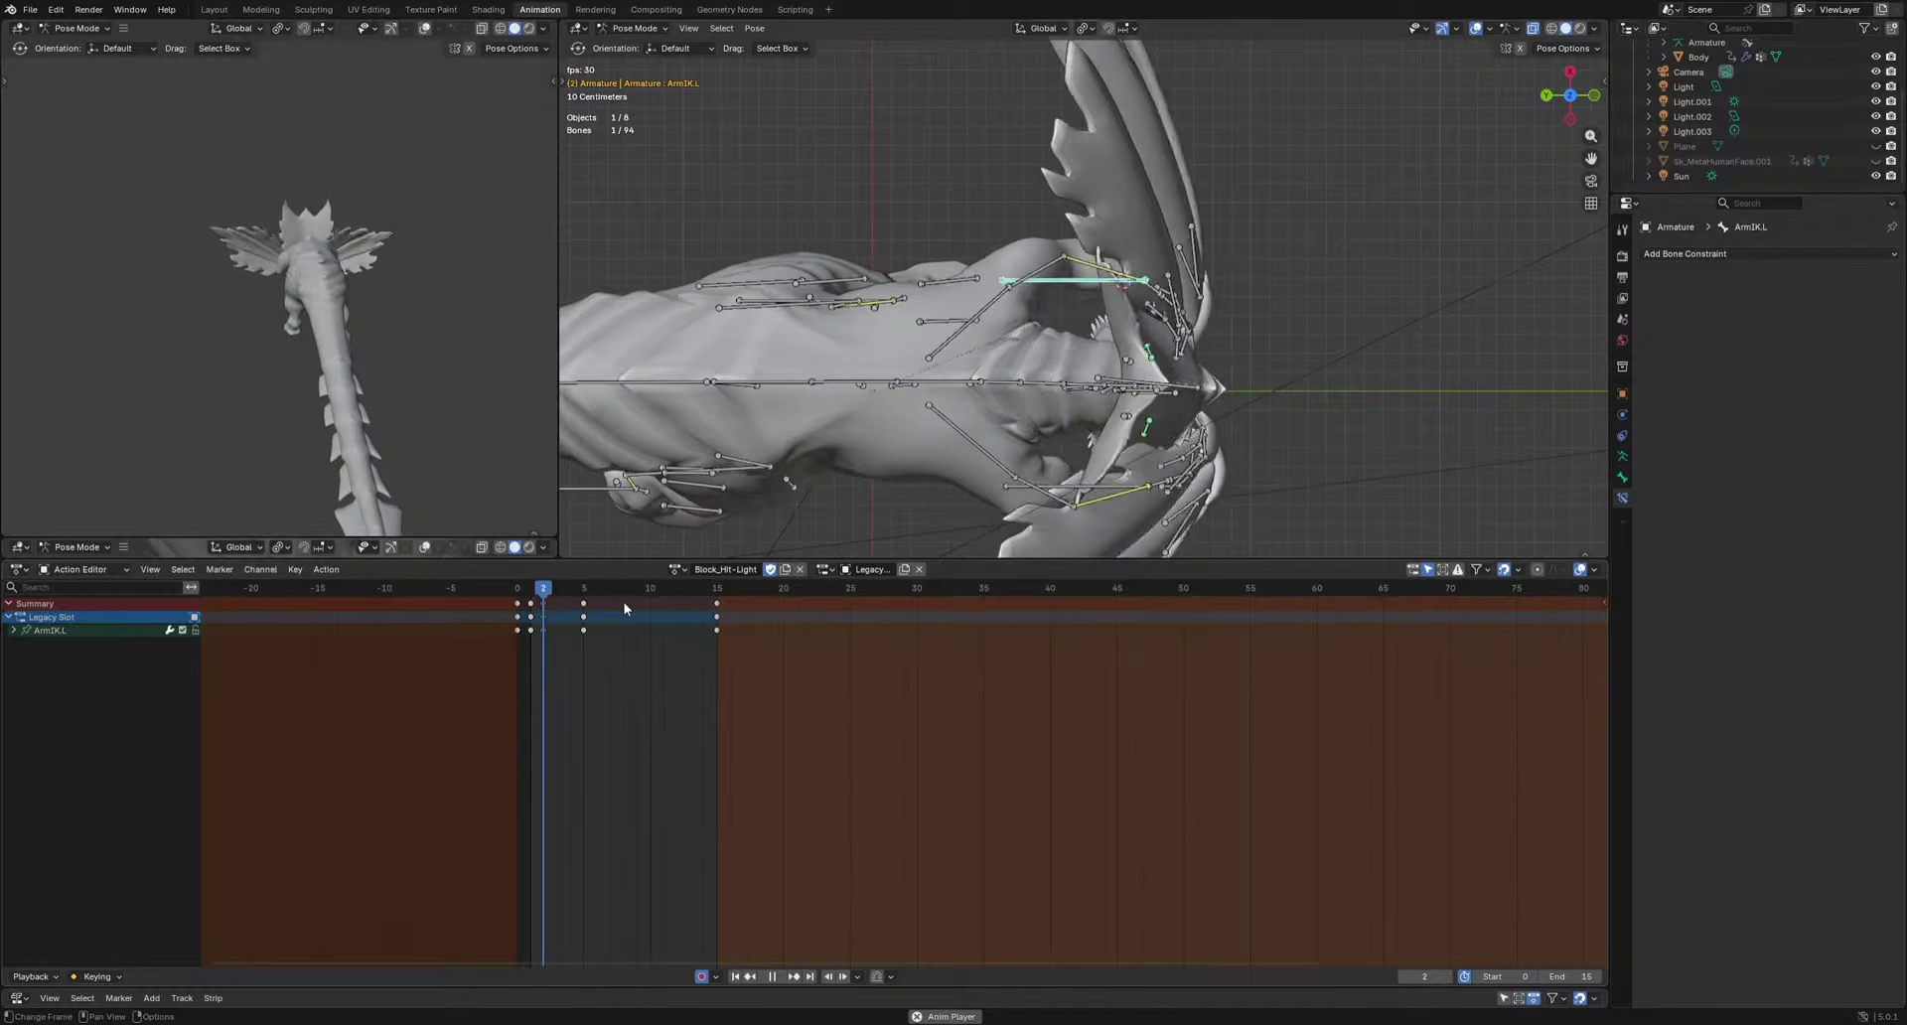
pyautogui.moveTo(438, 457); pyautogui.dragTo(506, 411, button='middle')
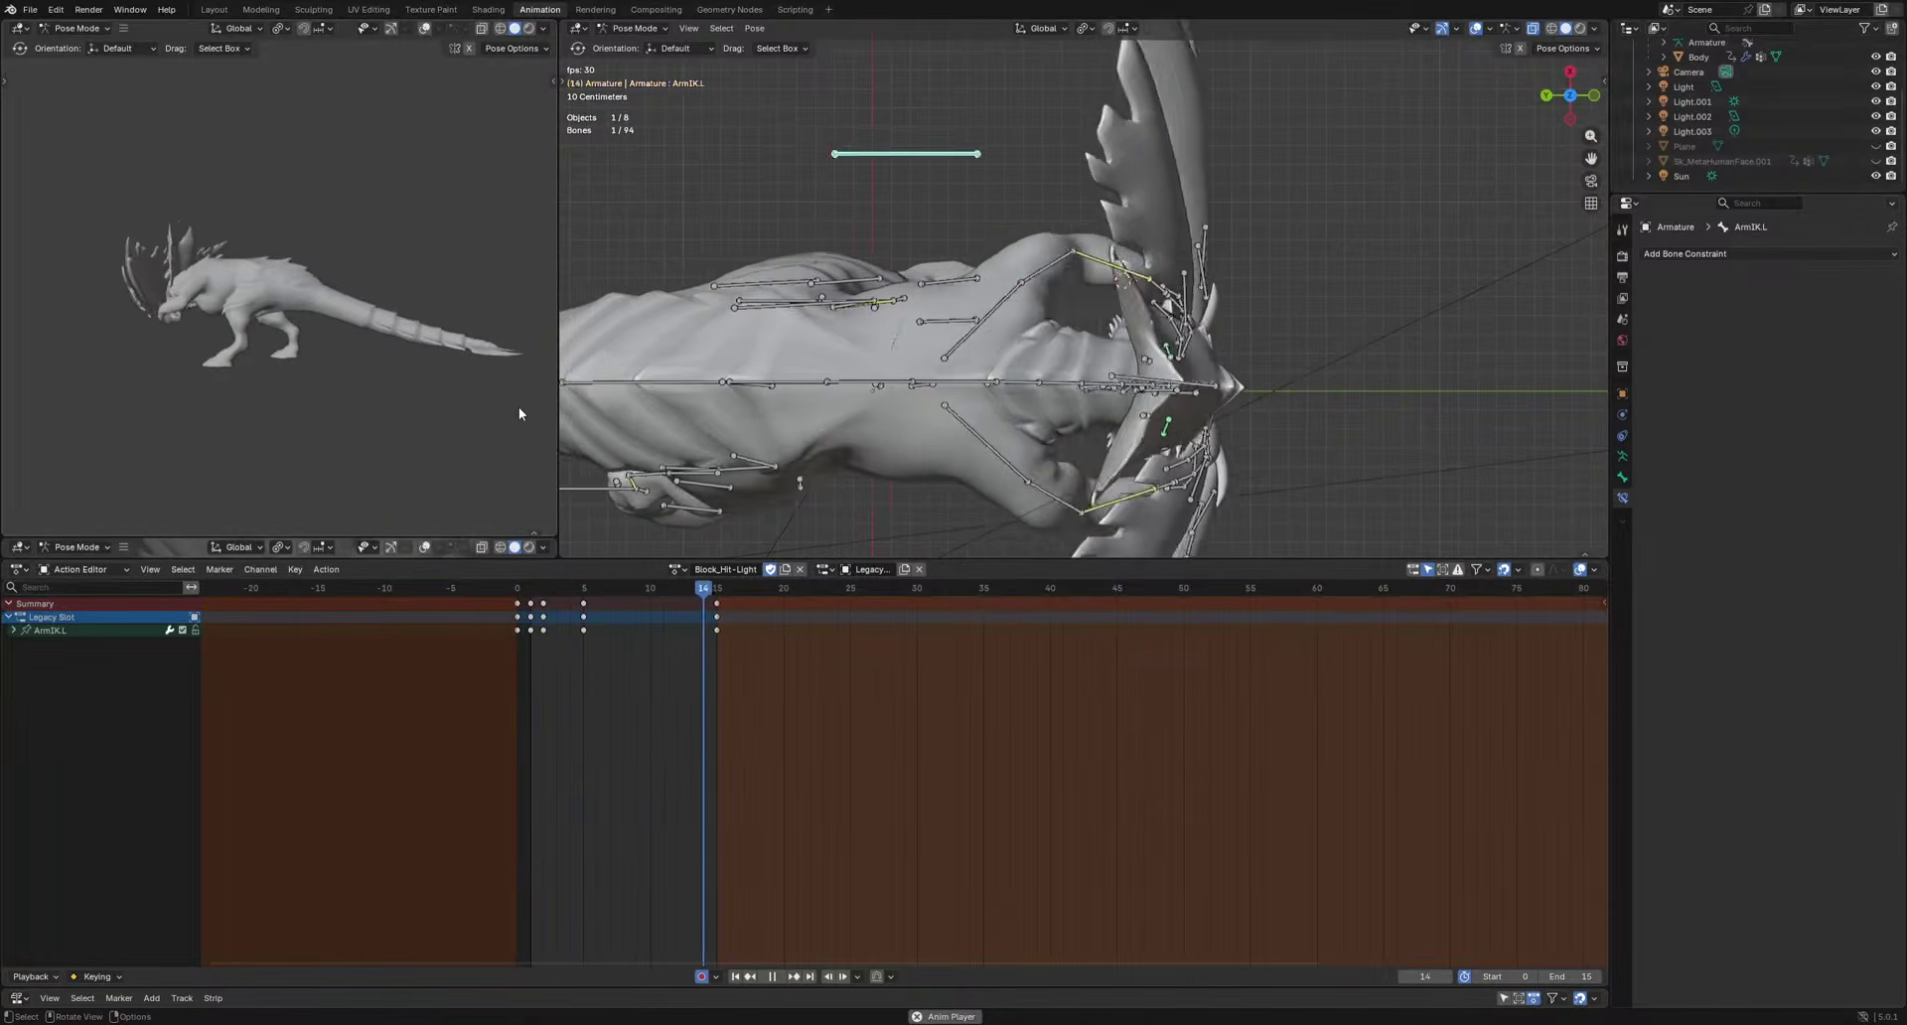
pyautogui.moveTo(1017, 433); pyautogui.dragTo(1009, 248, button='middle')
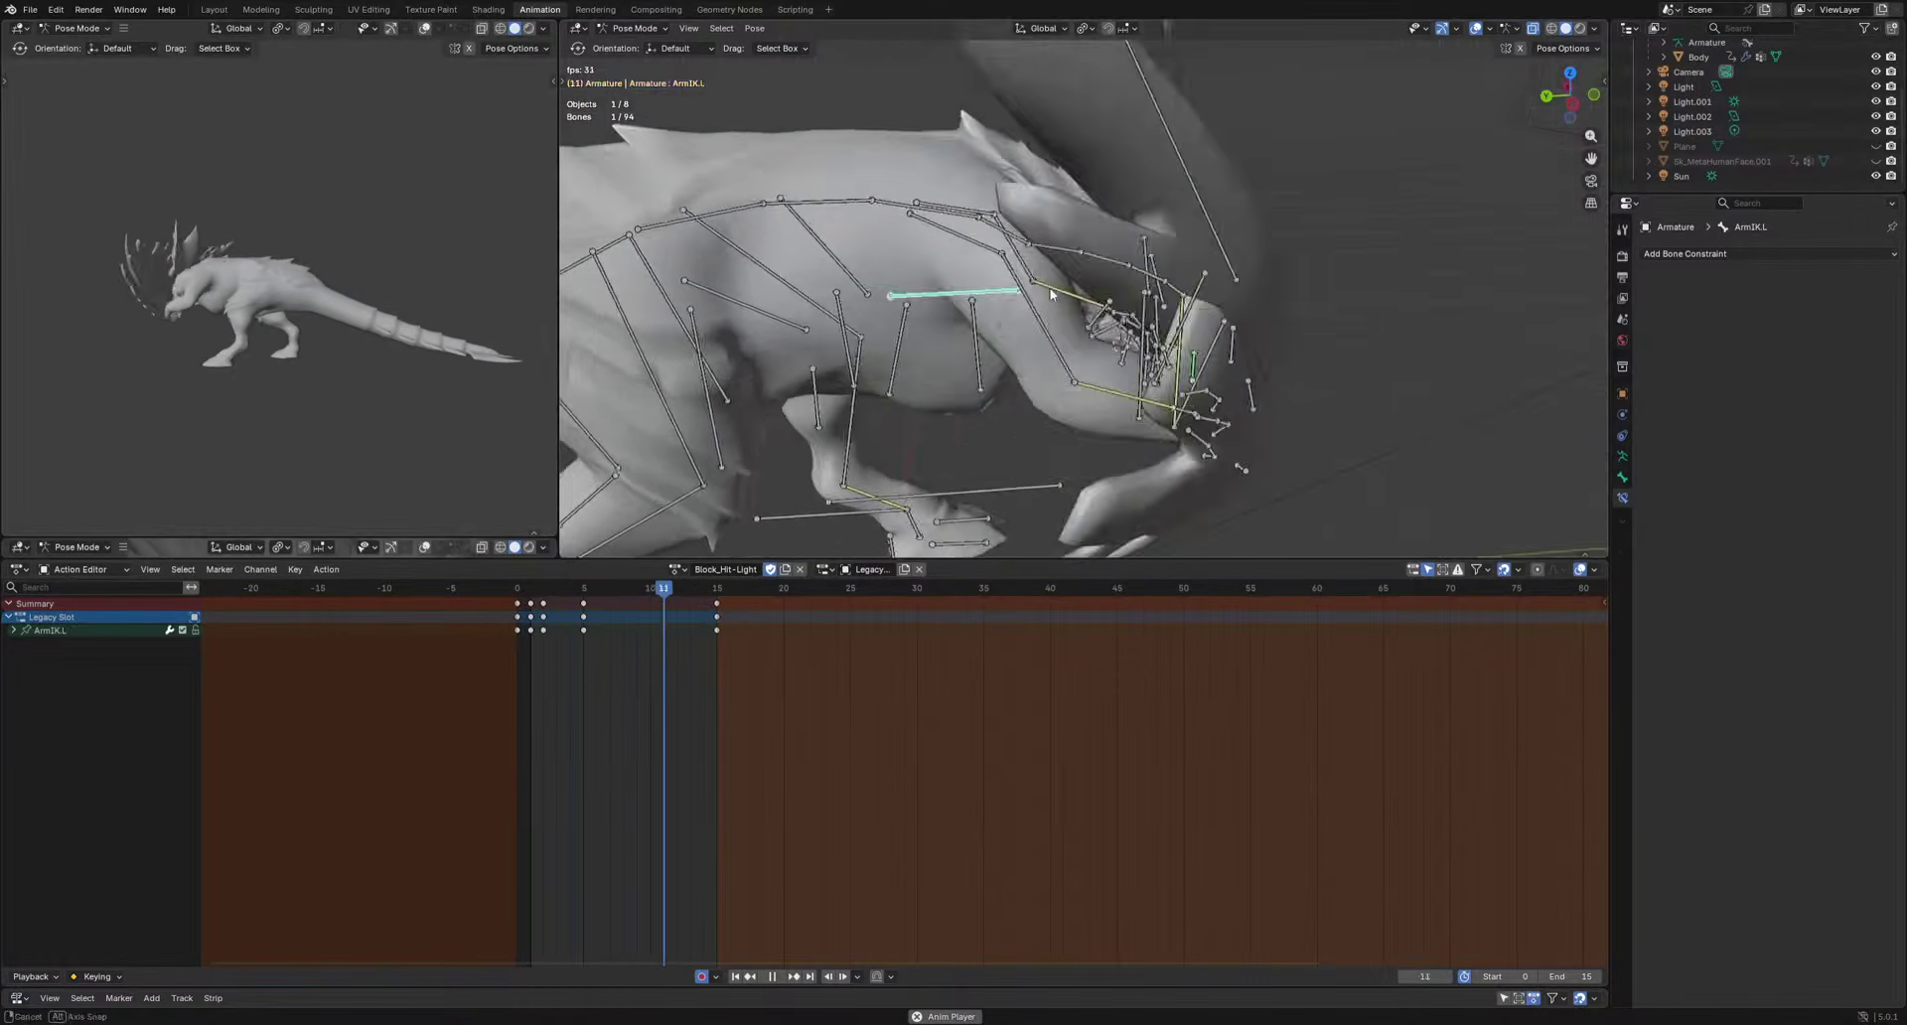
# Key Spine rotations at frames 4 and 9, shift the frame 4 key to frame 3, and preview the motion.
pyautogui.press('space')
pyautogui.click(703, 213)
pyautogui.keyDown('alt'); pyautogui.moveTo(754, 243); pyautogui.dragTo(874, 288, button='middle'); pyautogui.keyUp('alt')
pyautogui.press('r')
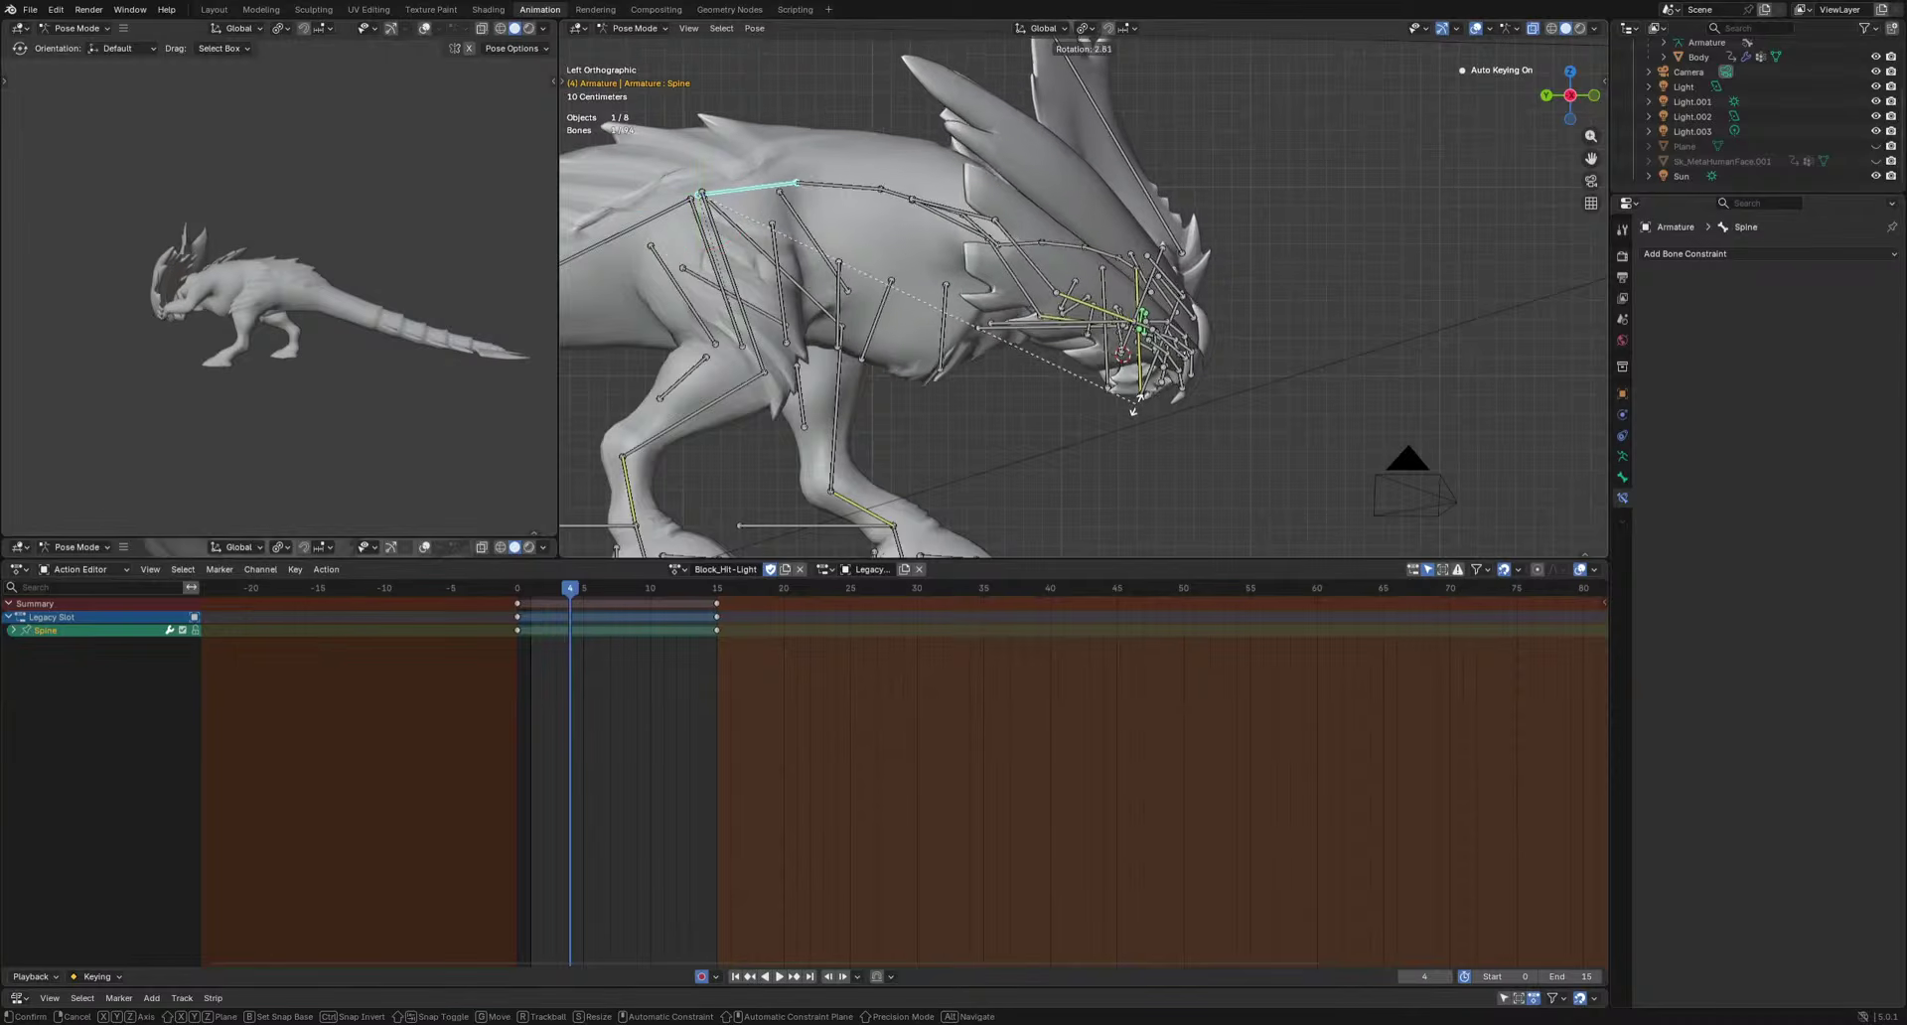
pyautogui.click(1068, 447)
pyautogui.press('space')
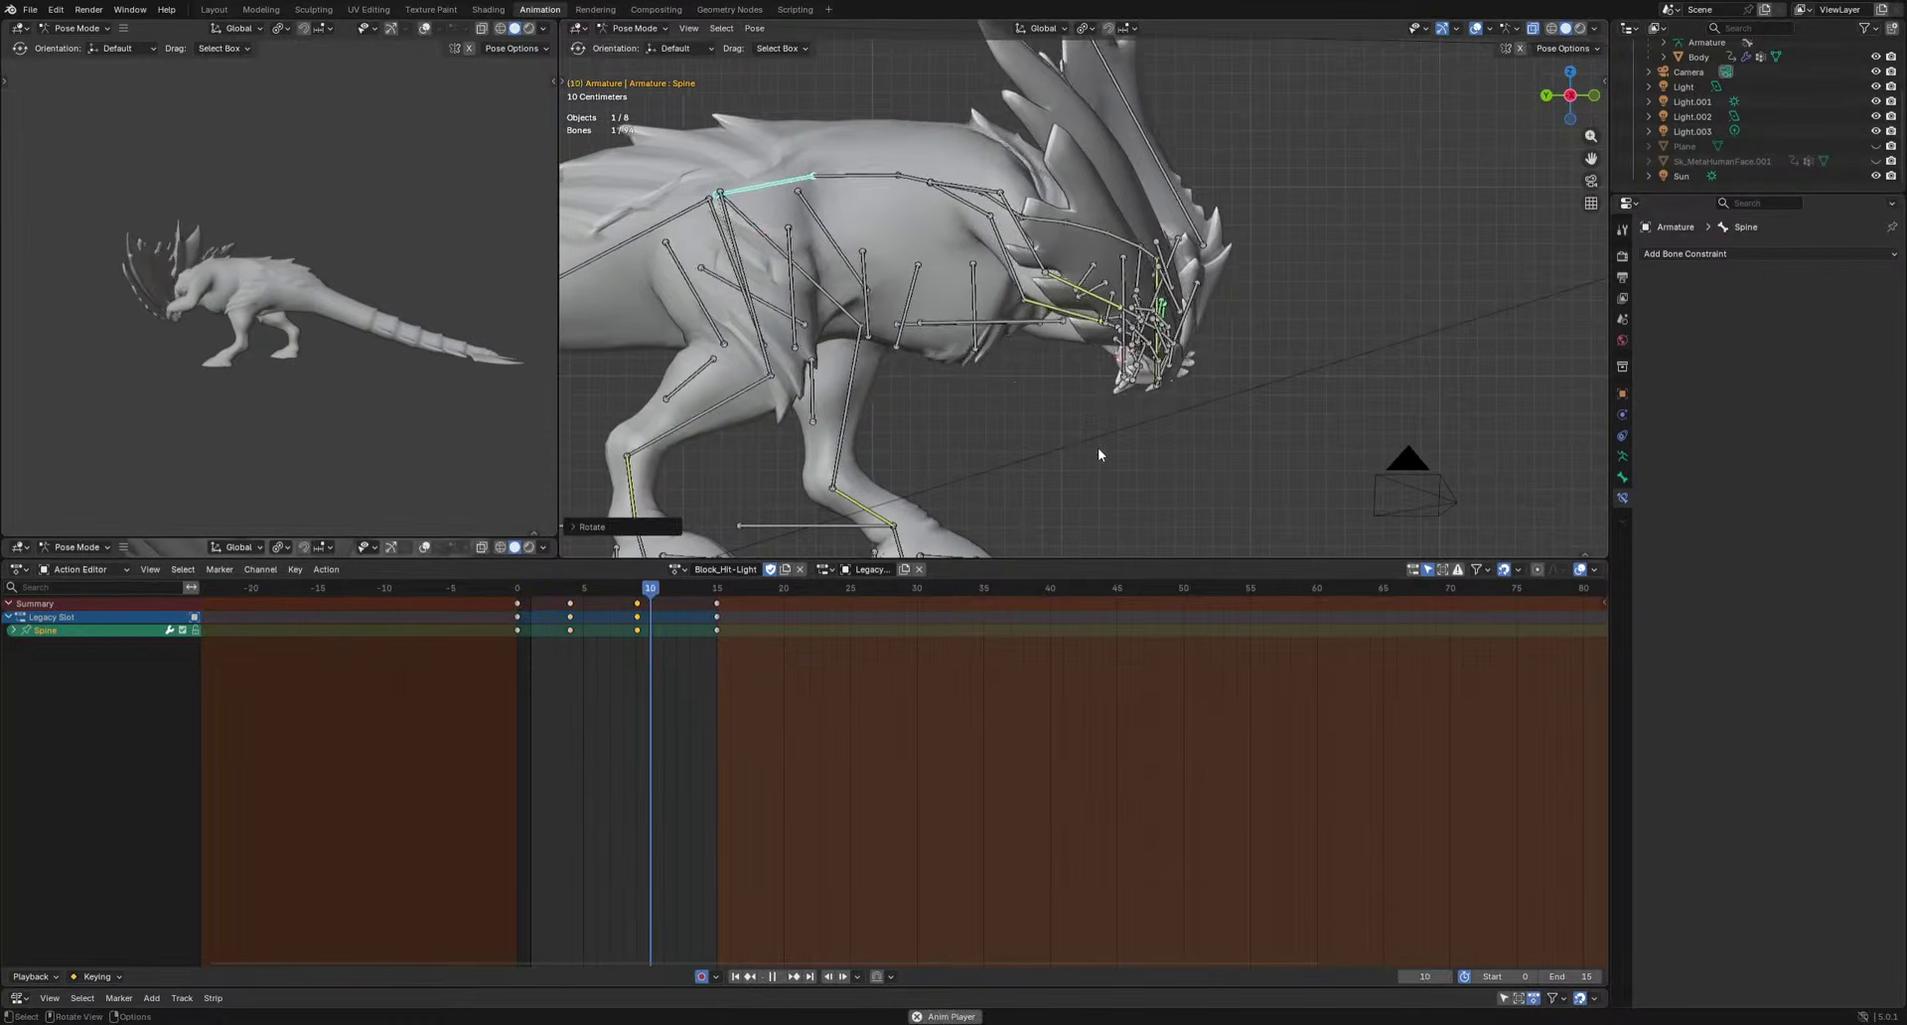
pyautogui.moveTo(573, 605); pyautogui.dragTo(567, 609)
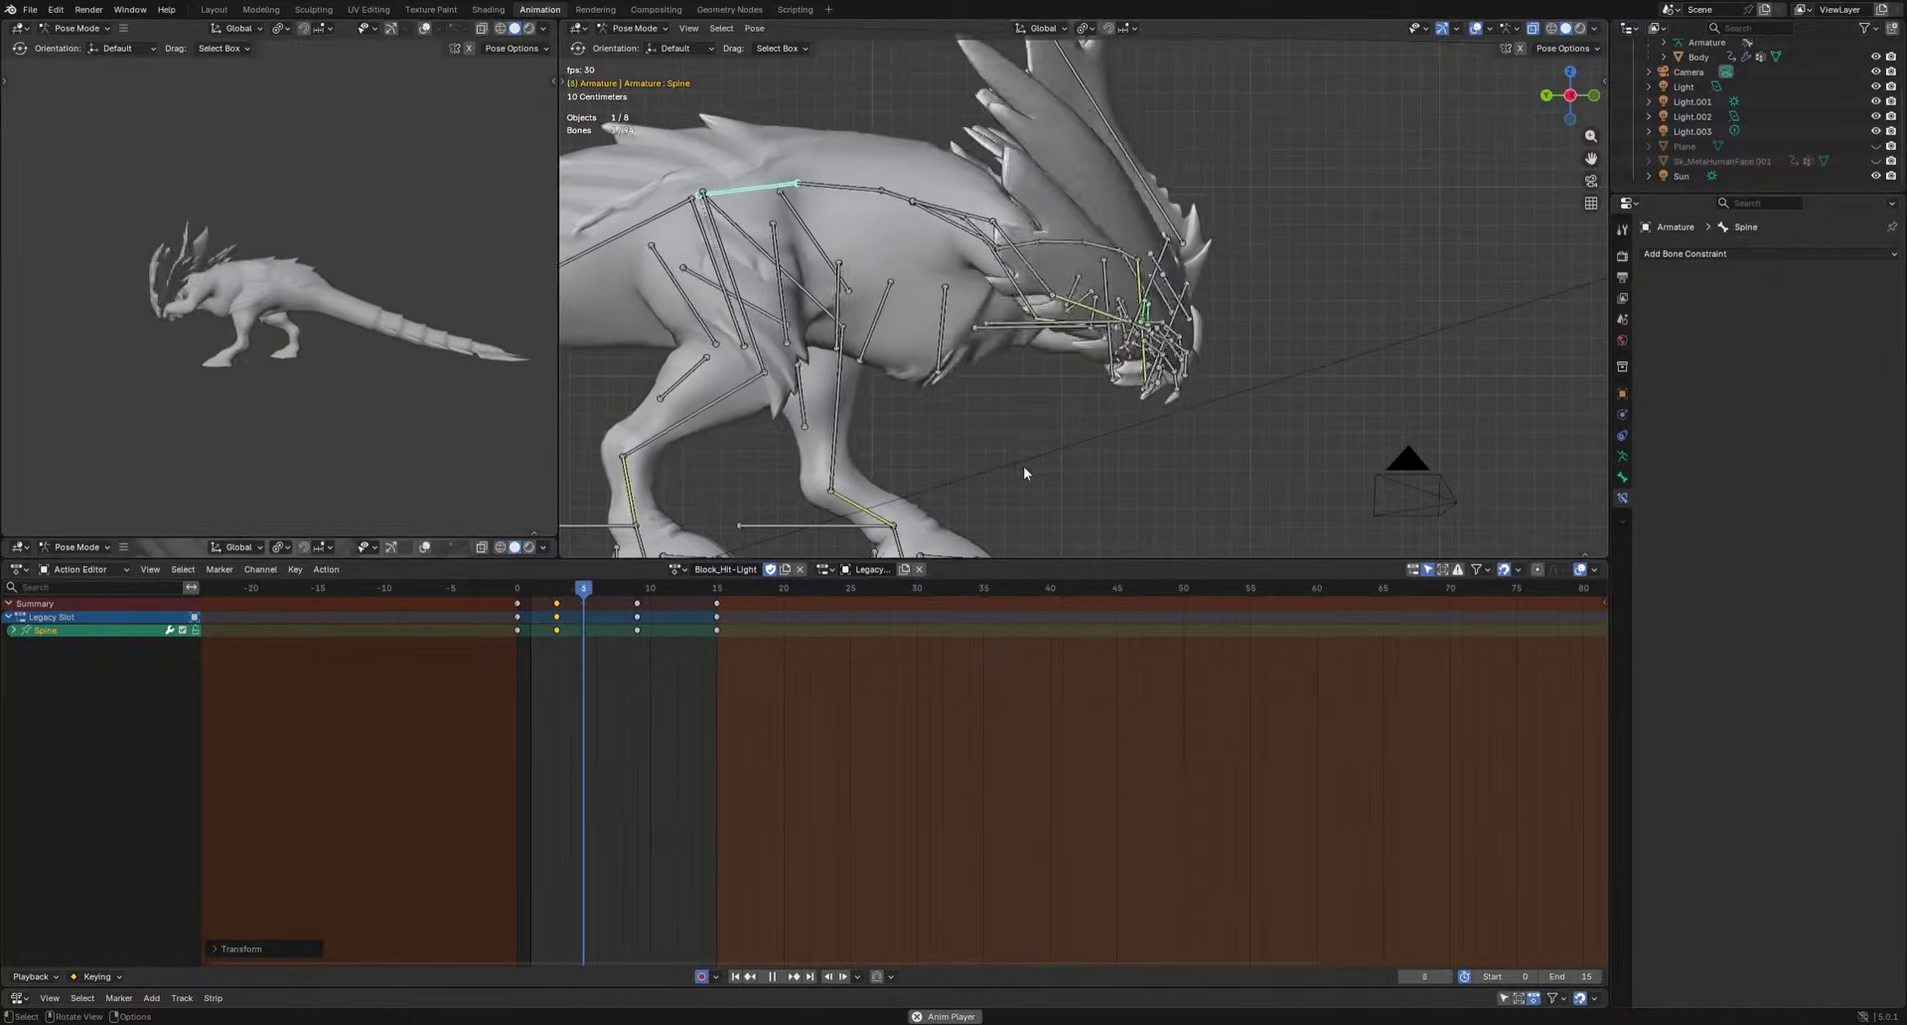
pyautogui.press('space')
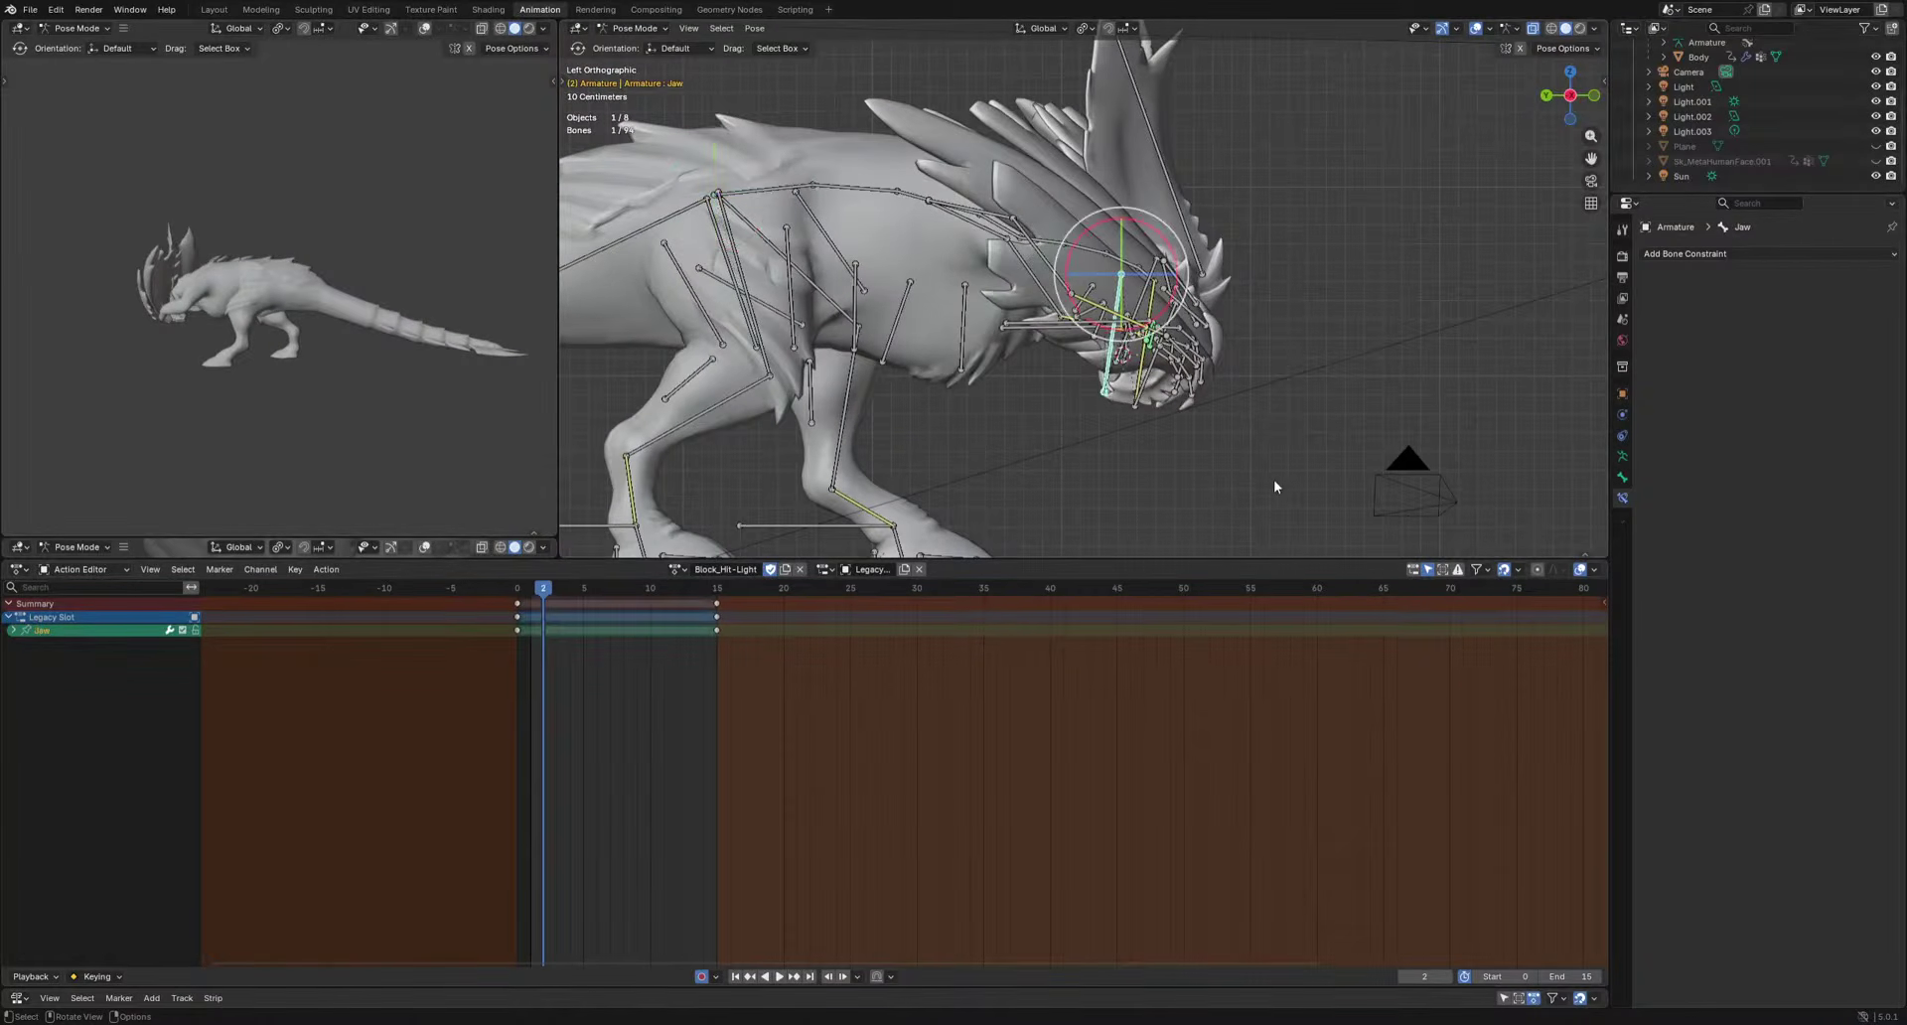
# Rotate the Jaw at frame 2 and about -5° at frame 6, and review the playback from several angles.
pyautogui.press('r')
pyautogui.click(1152, 516)
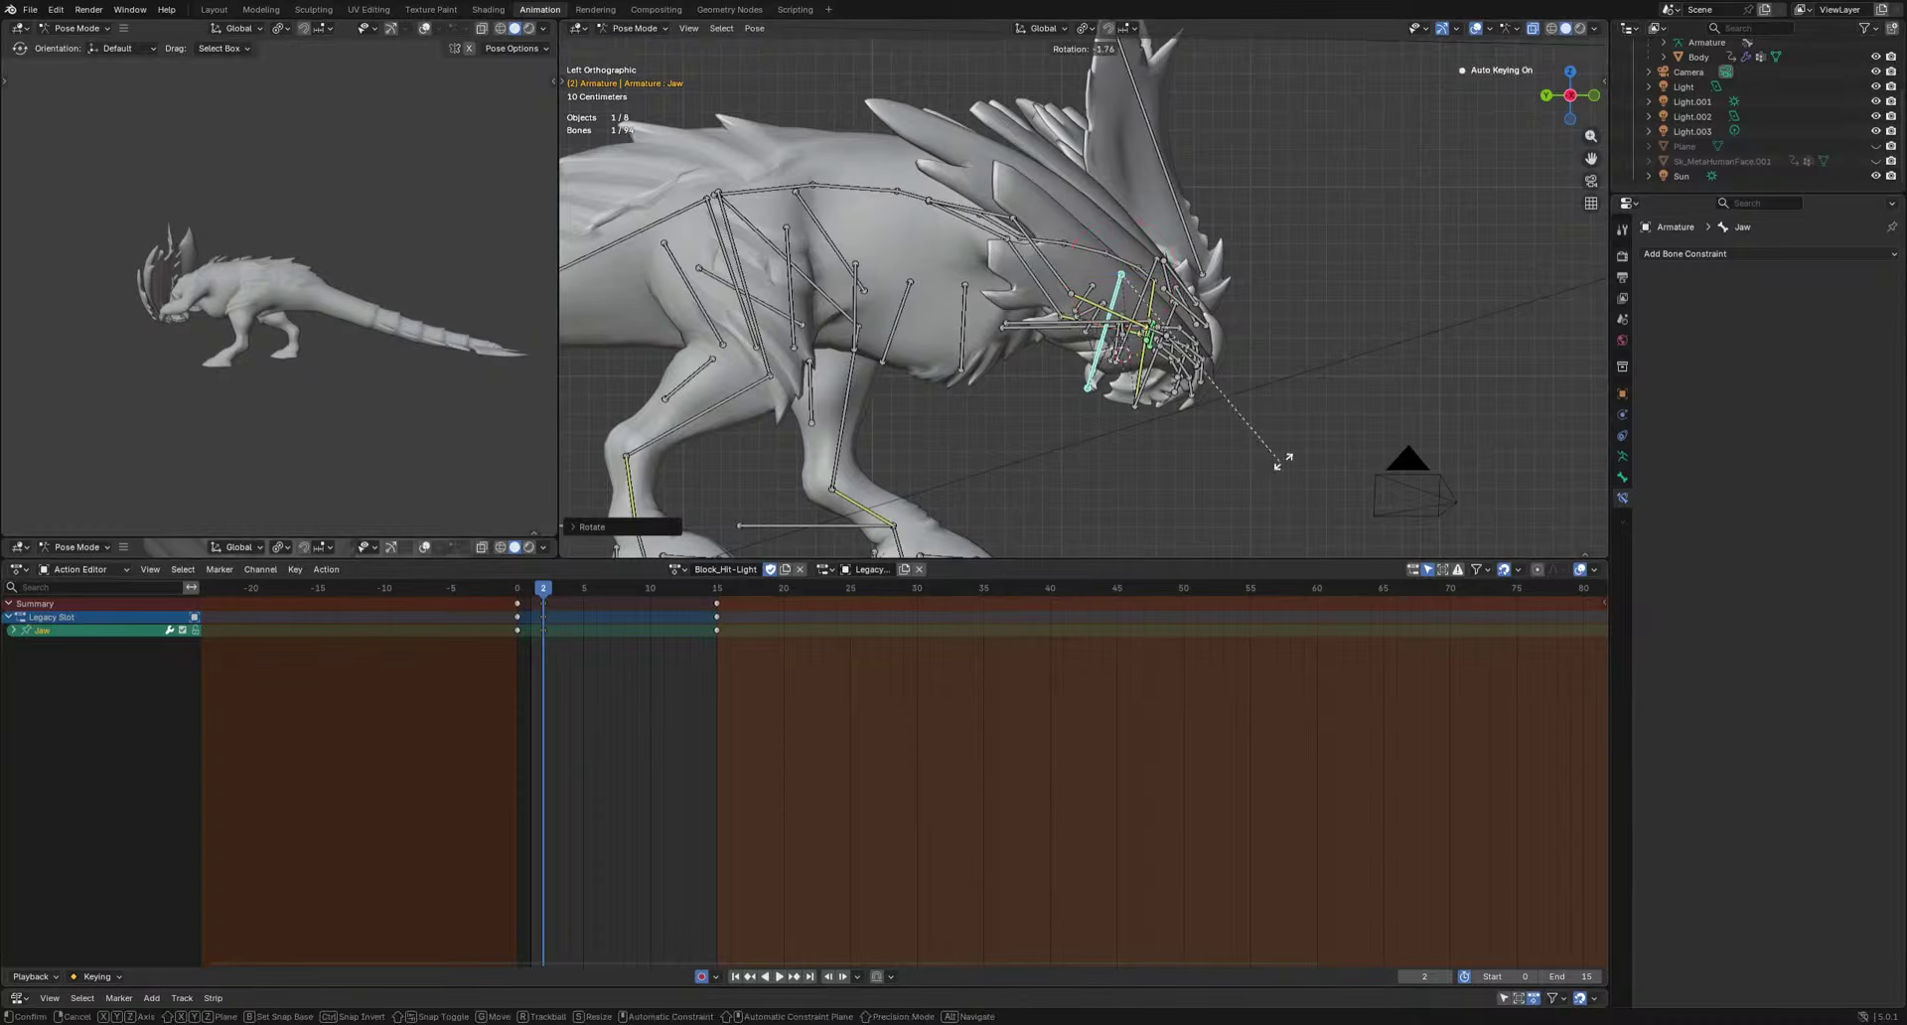
pyautogui.press('Right')
pyautogui.press('Right')
pyautogui.press('Right')
pyautogui.press('Right')
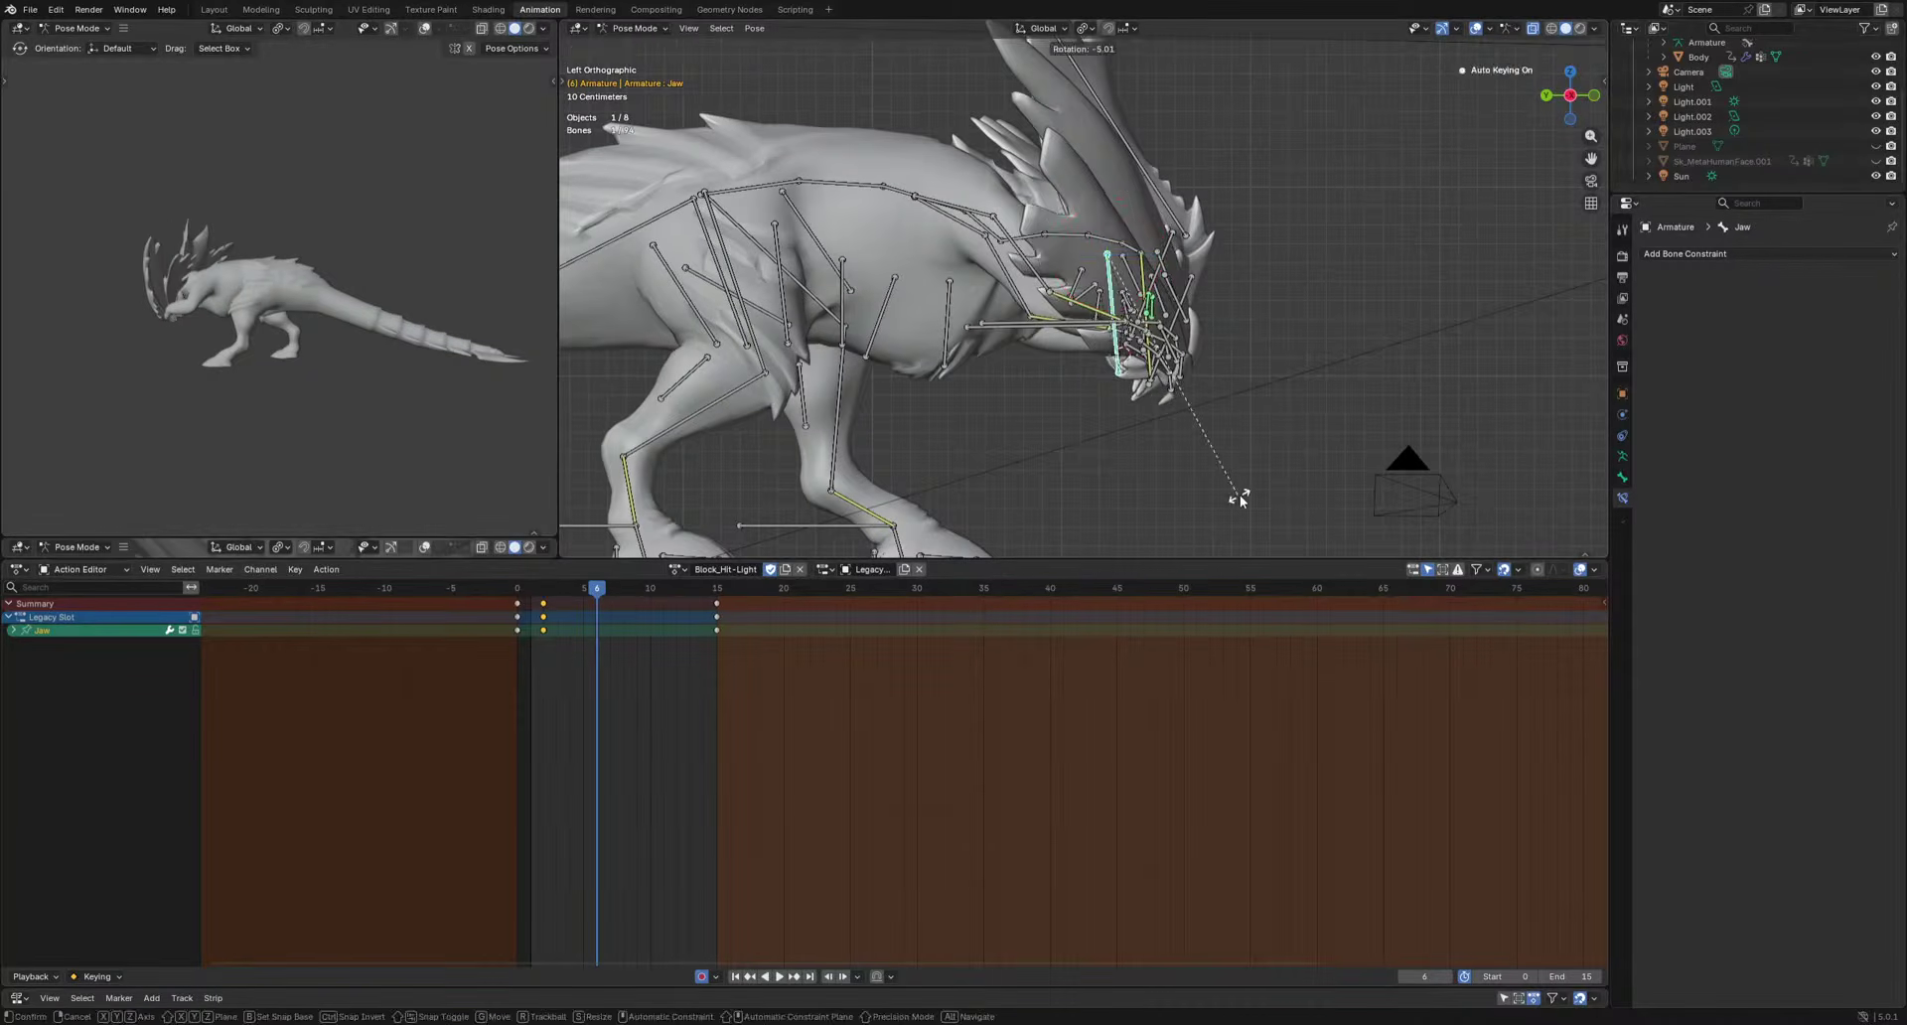
pyautogui.click(1239, 495)
pyautogui.press('space')
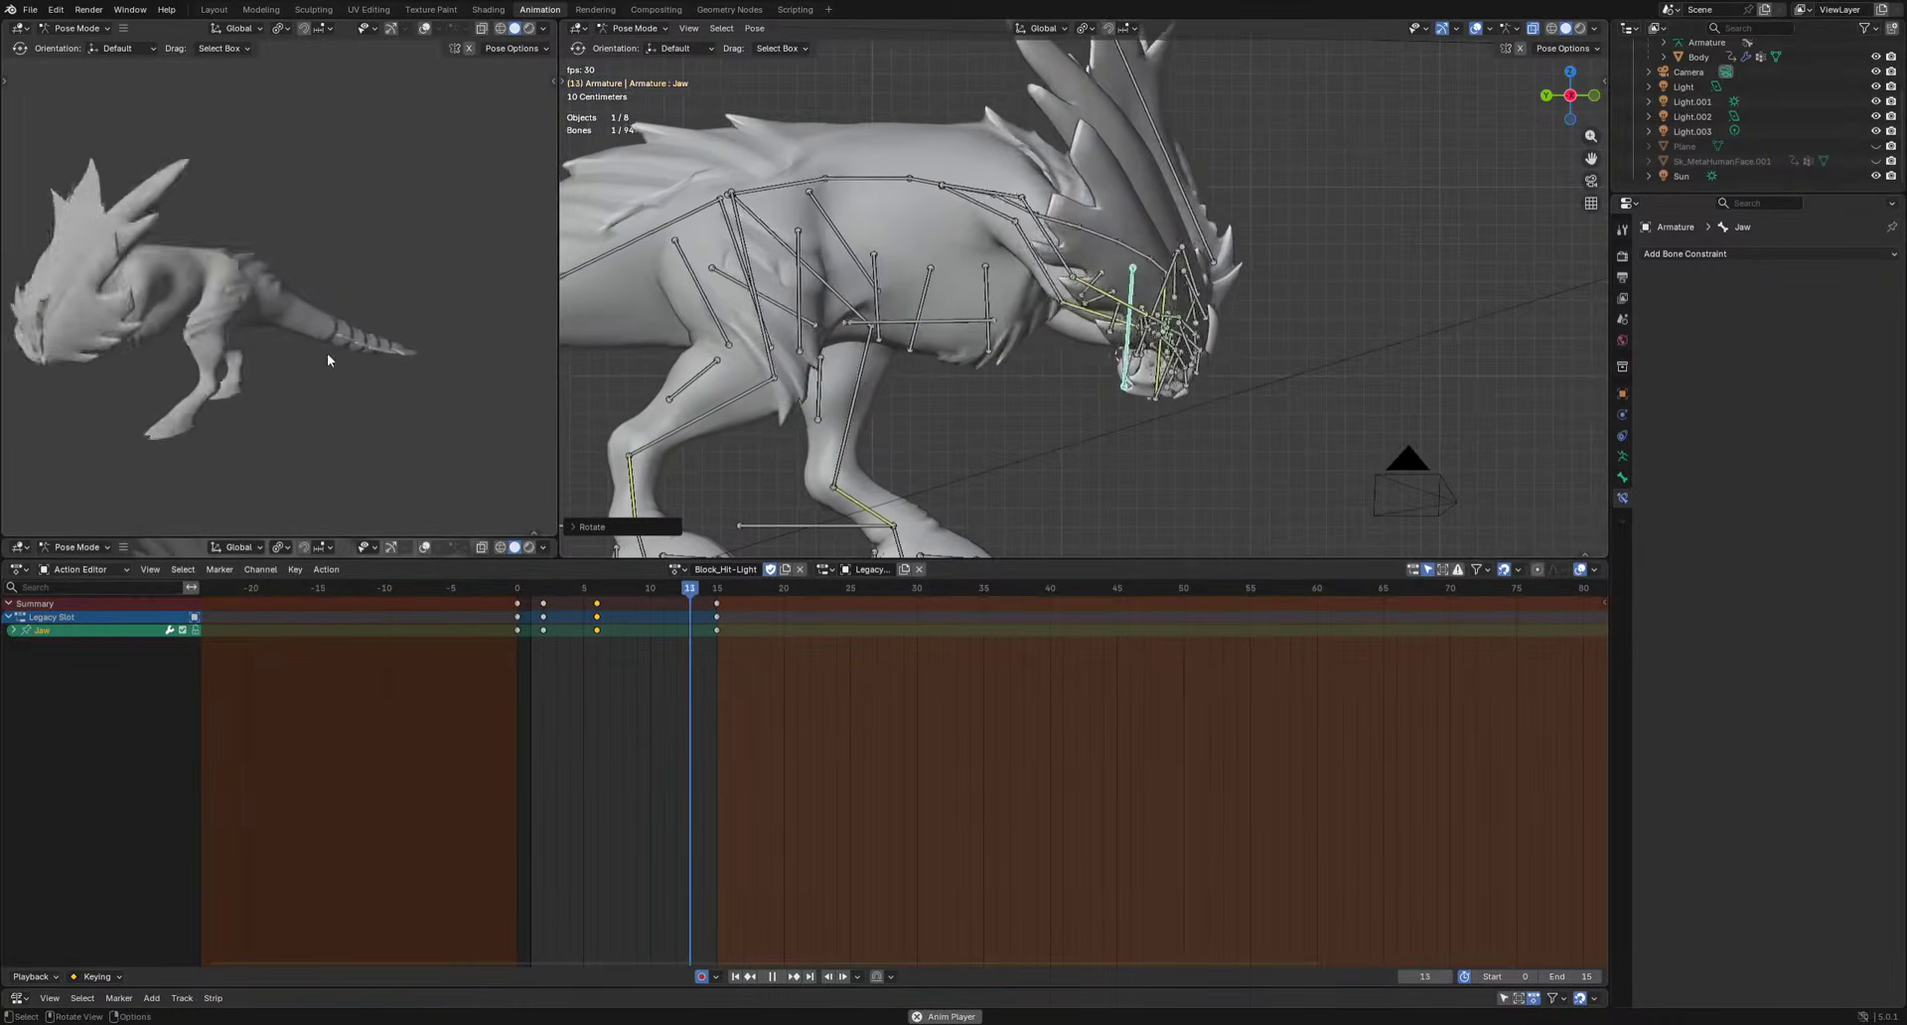
pyautogui.moveTo(329, 360); pyautogui.dragTo(127, 345, button='middle')
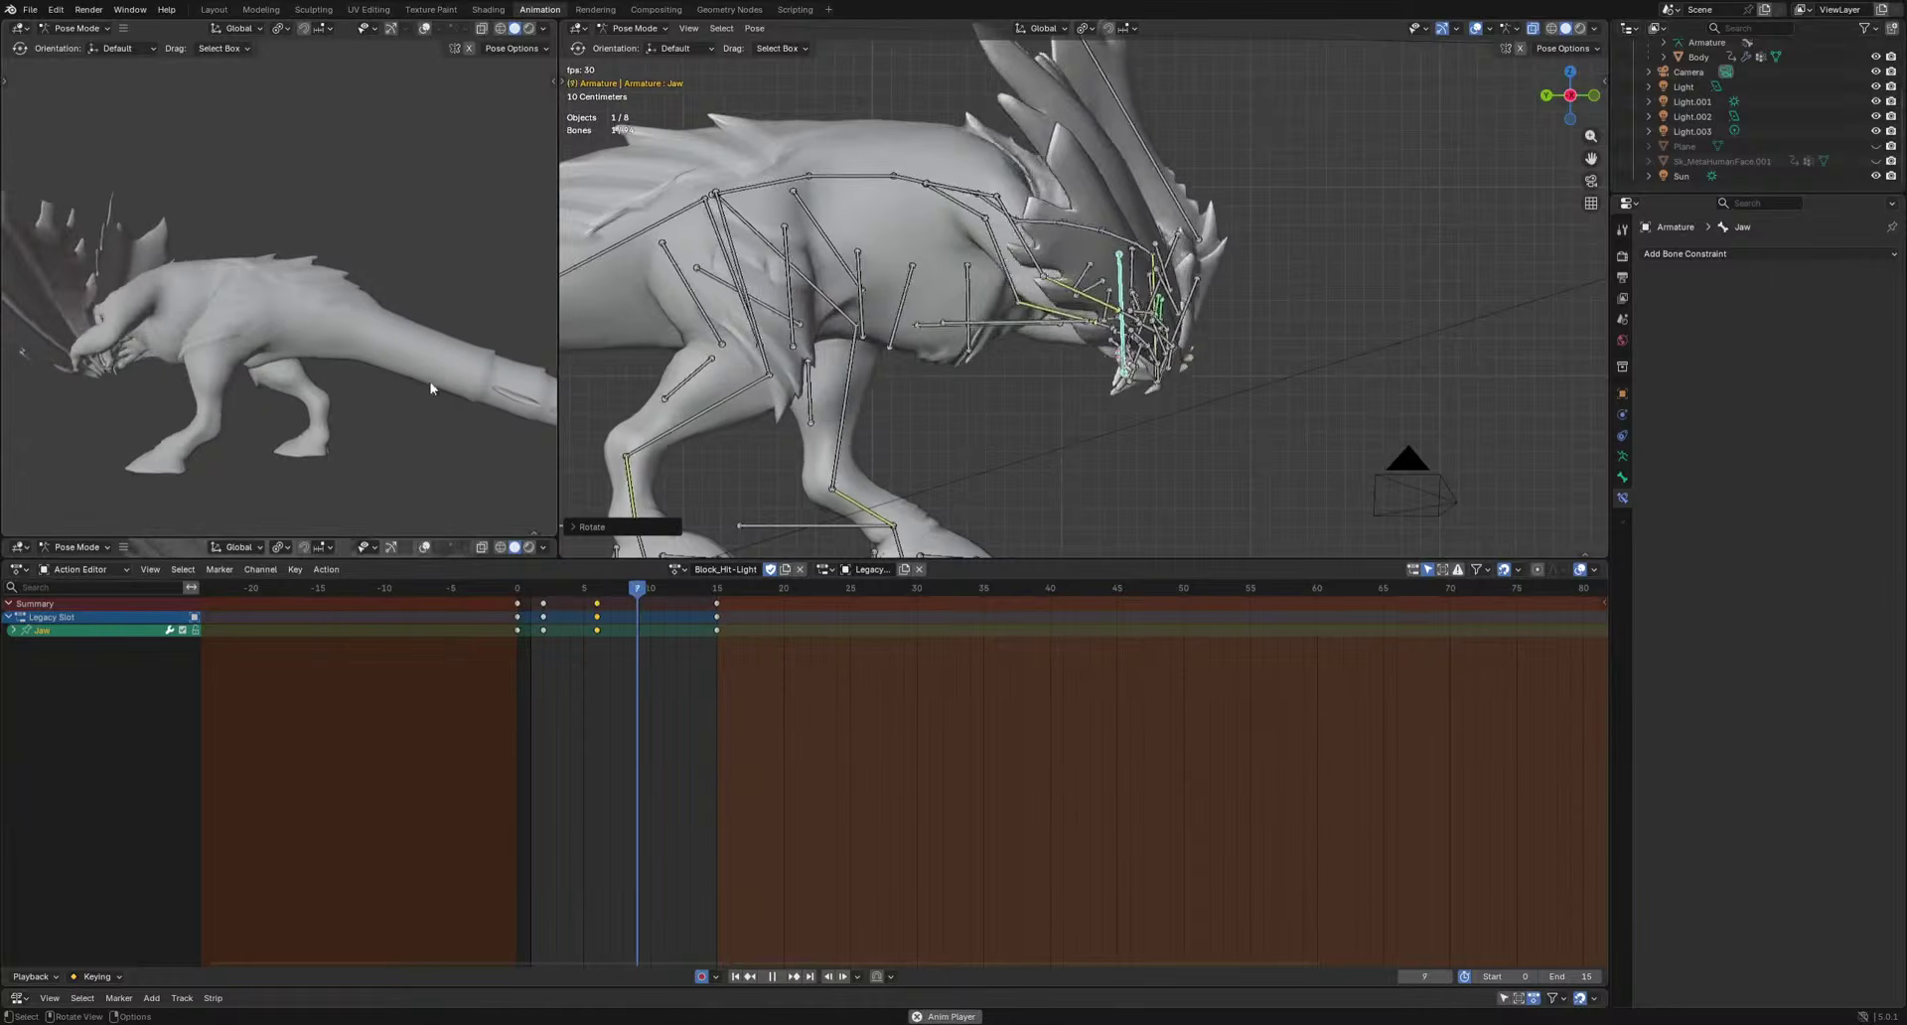
pyautogui.press('space')
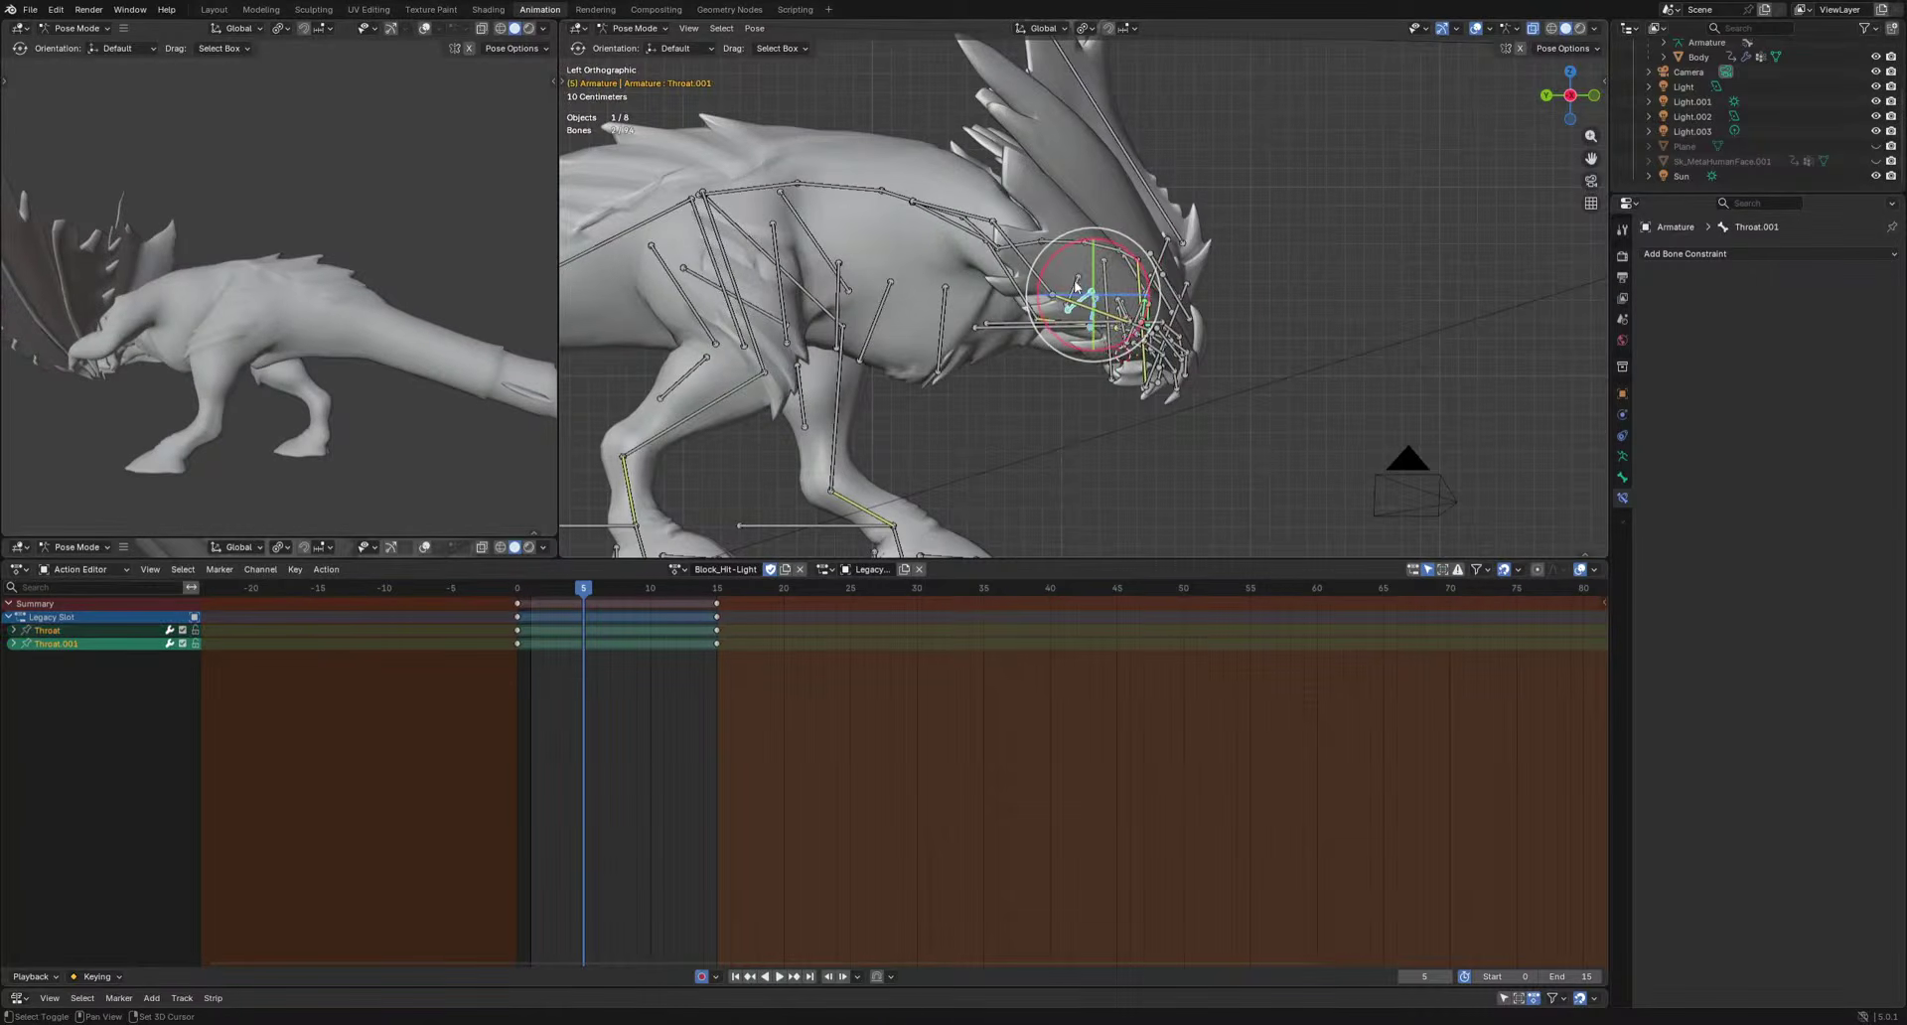
# Pose and key Throat, Throat.001 and Throat.002 together at frames 2, 5 and 10, and preview the motion.
pyautogui.keyDown('shift'); pyautogui.click(1075, 285); pyautogui.keyUp('shift')
pyautogui.moveTo(1075, 285); pyautogui.dragTo(1133, 368, button='middle')
pyautogui.scroll(1, 1127, 378)
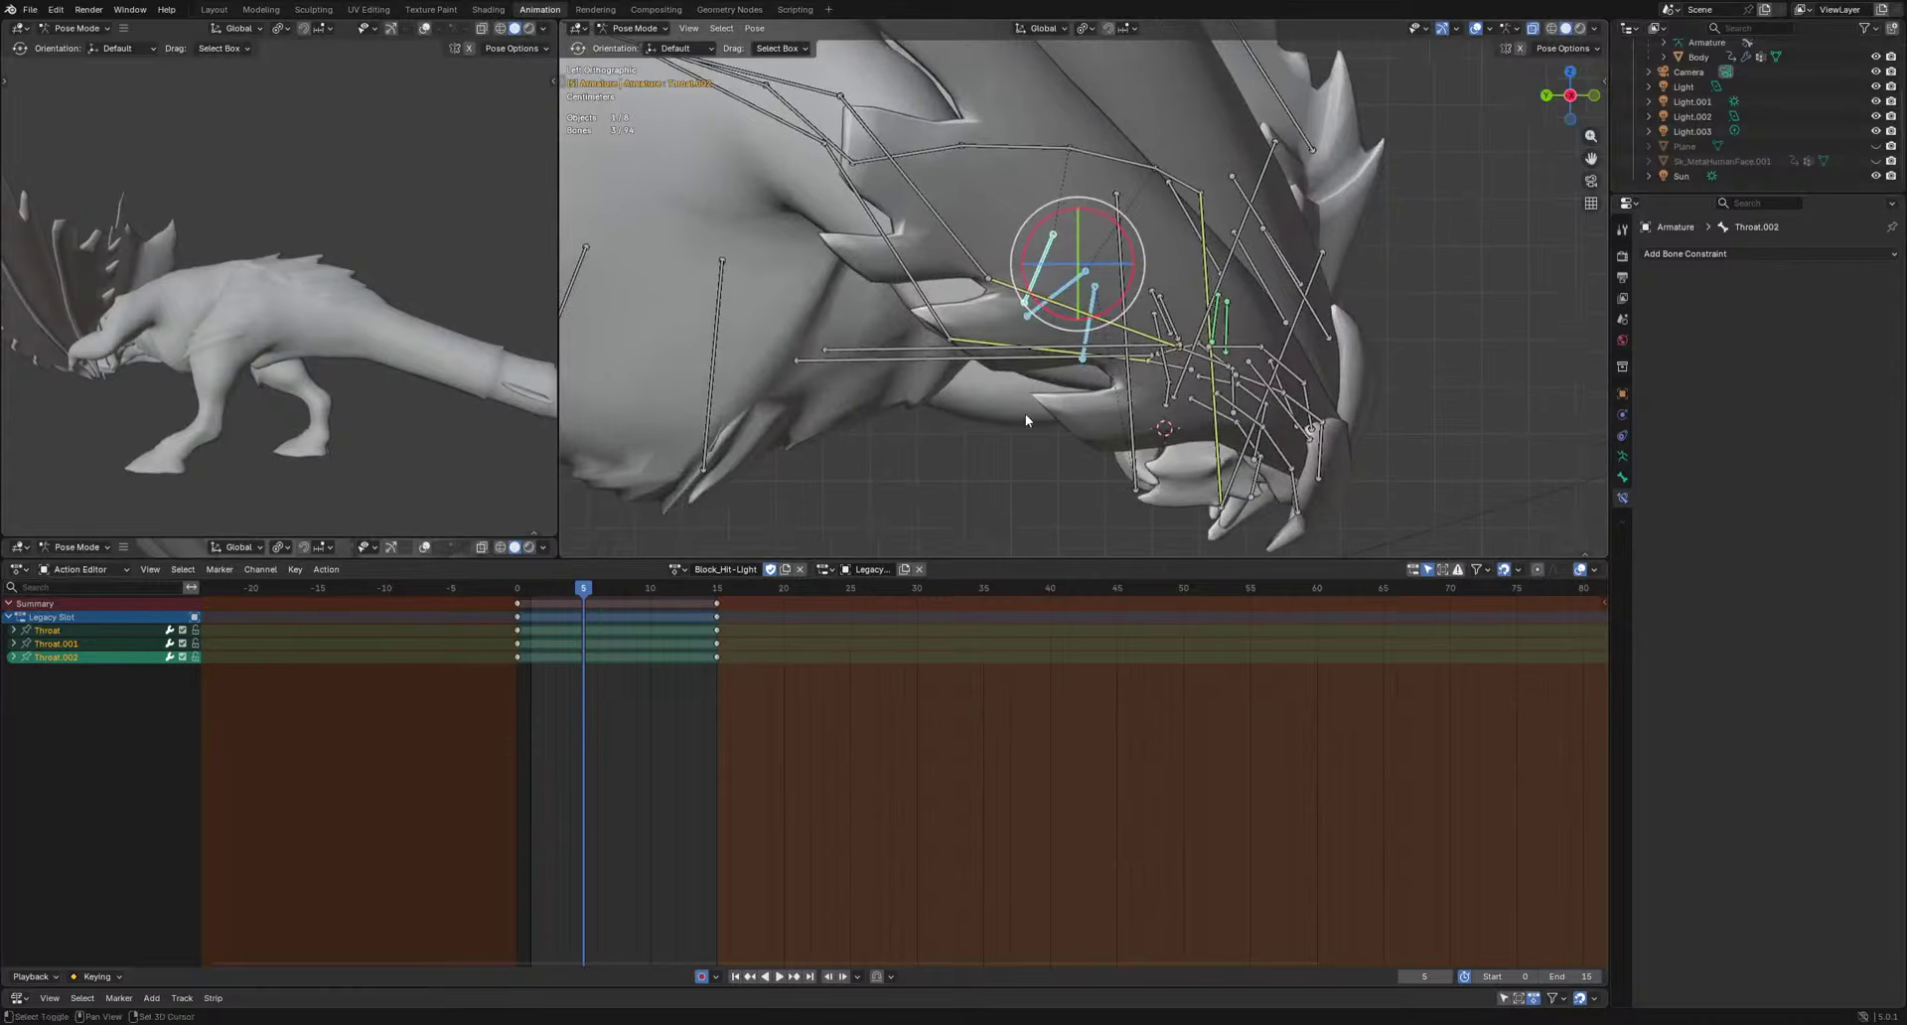
pyautogui.moveTo(552, 588); pyautogui.dragTo(541, 596)
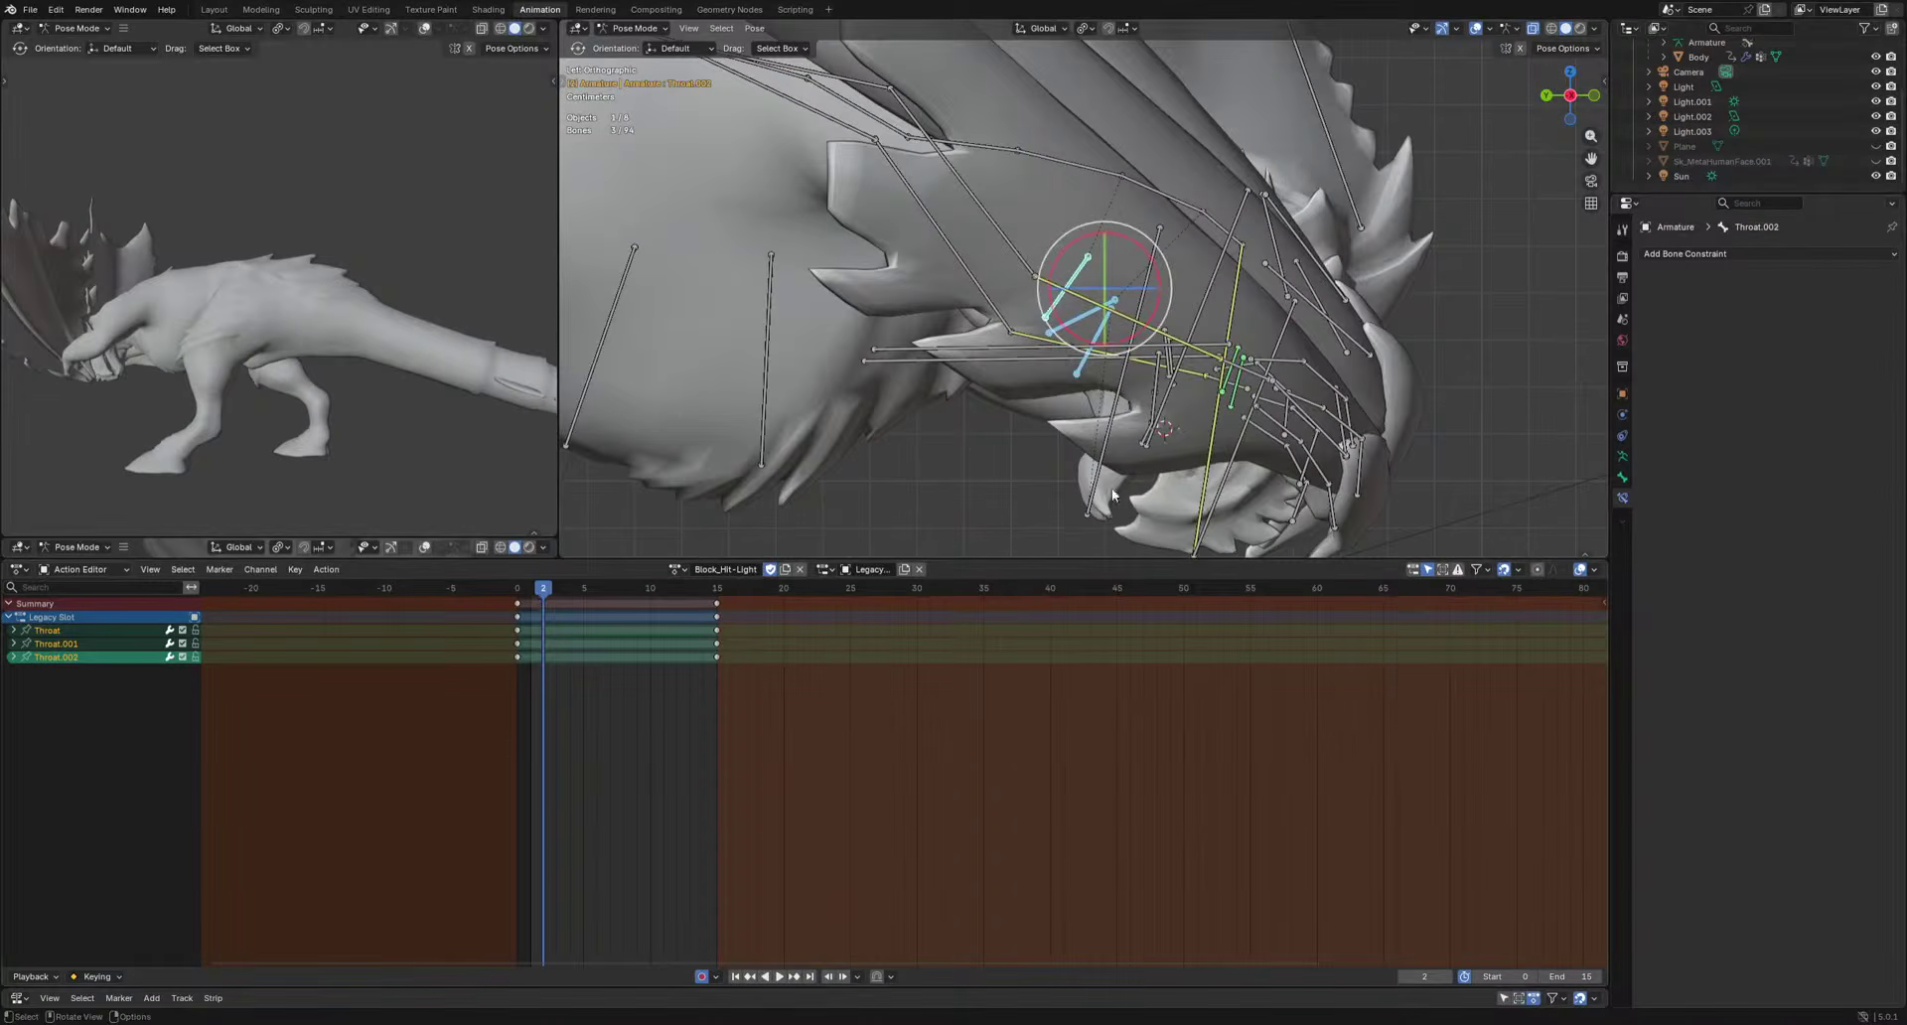
pyautogui.click(582, 590)
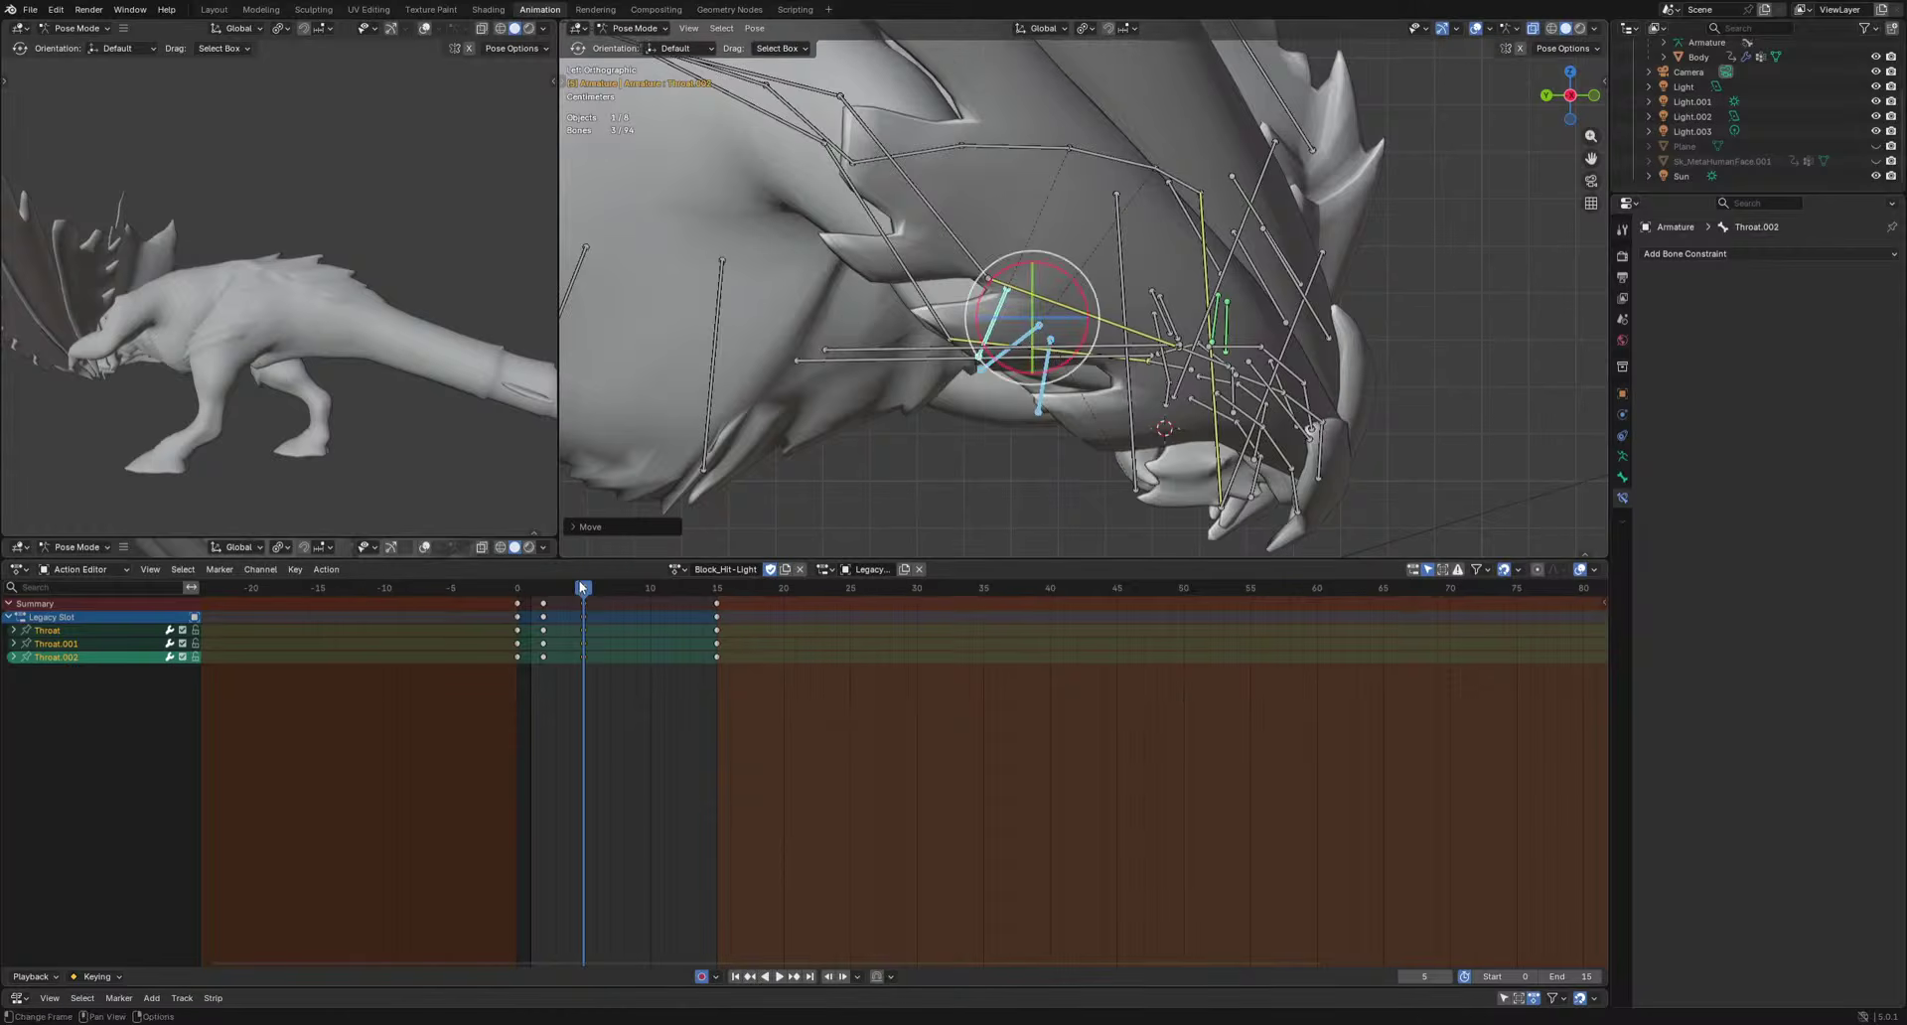
pyautogui.press('i')
pyautogui.moveTo(582, 588); pyautogui.dragTo(665, 599)
pyautogui.click(1194, 413)
pyautogui.press('space')
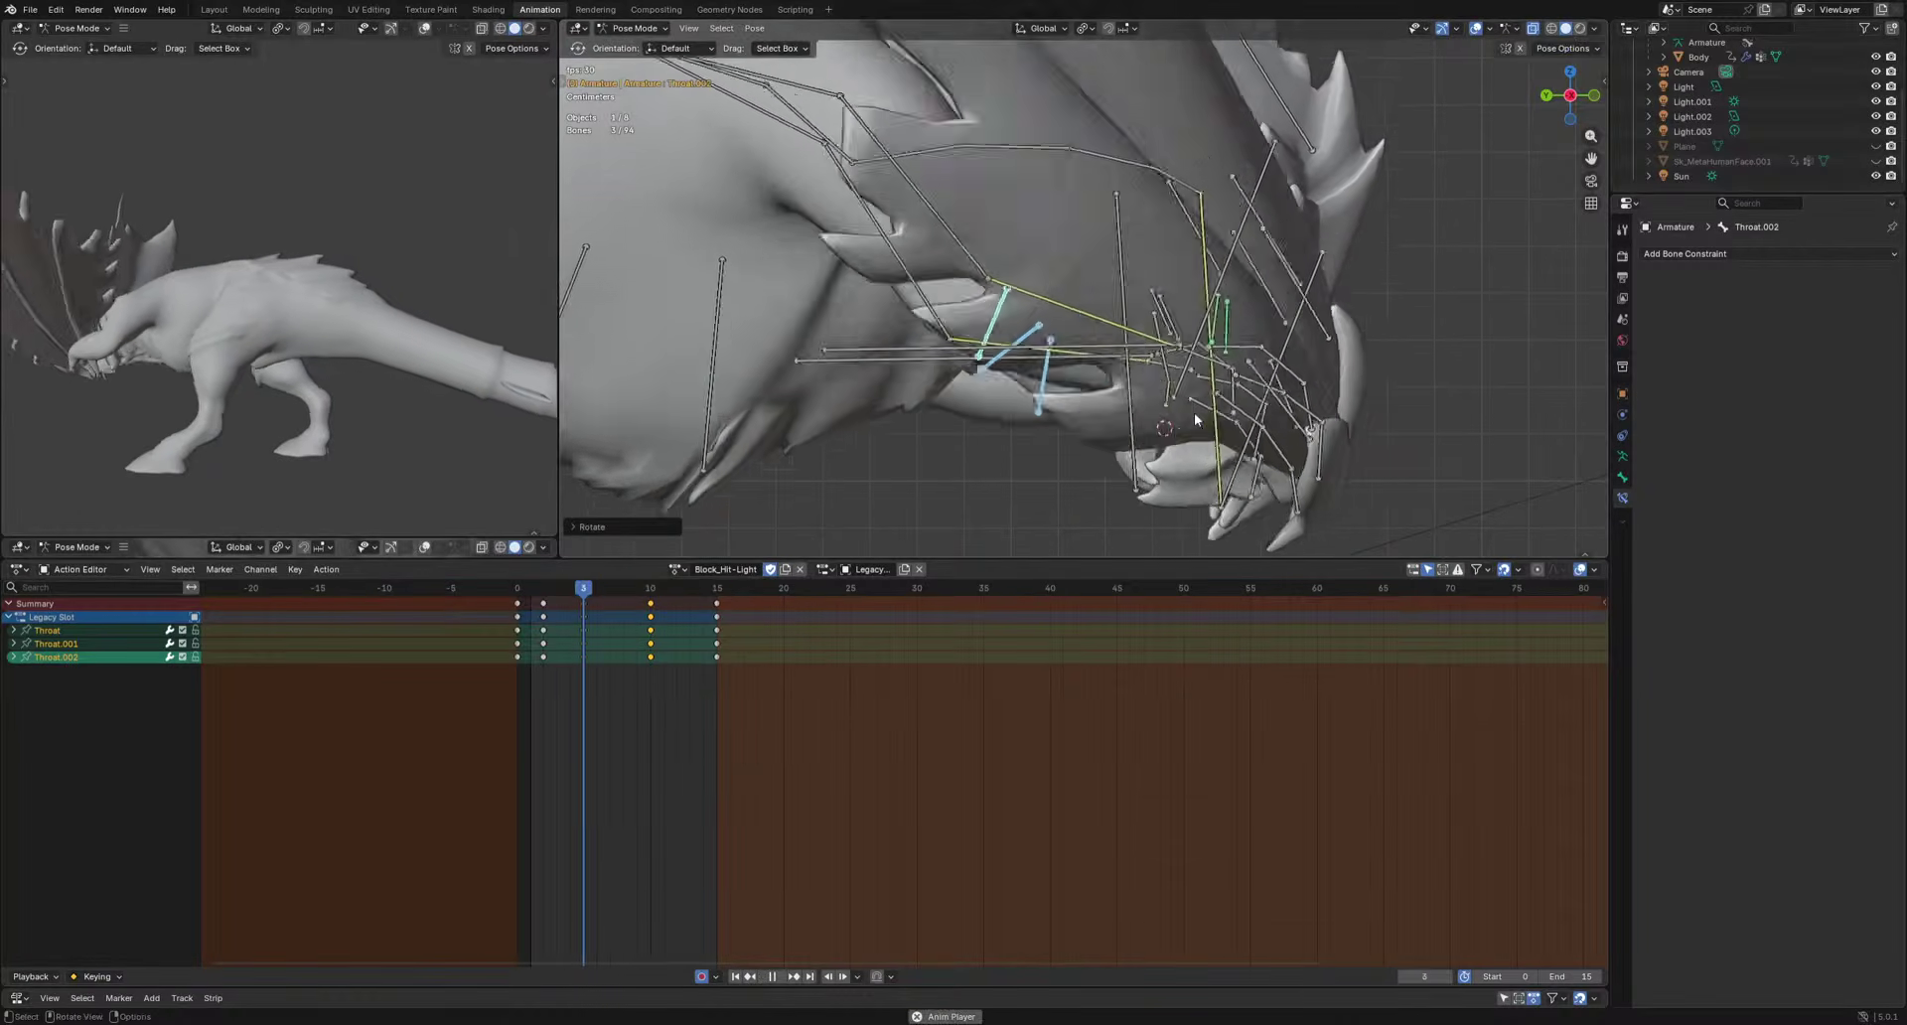
# Stagger the throat's intermediate keys, delaying Throat.002 by one frame and Throat by two, and check the playback.
pyautogui.moveTo(524, 681); pyautogui.dragTo(536, 636)
pyautogui.press('g')
pyautogui.click(675, 646)
pyautogui.press('g')
pyautogui.click(566, 631)
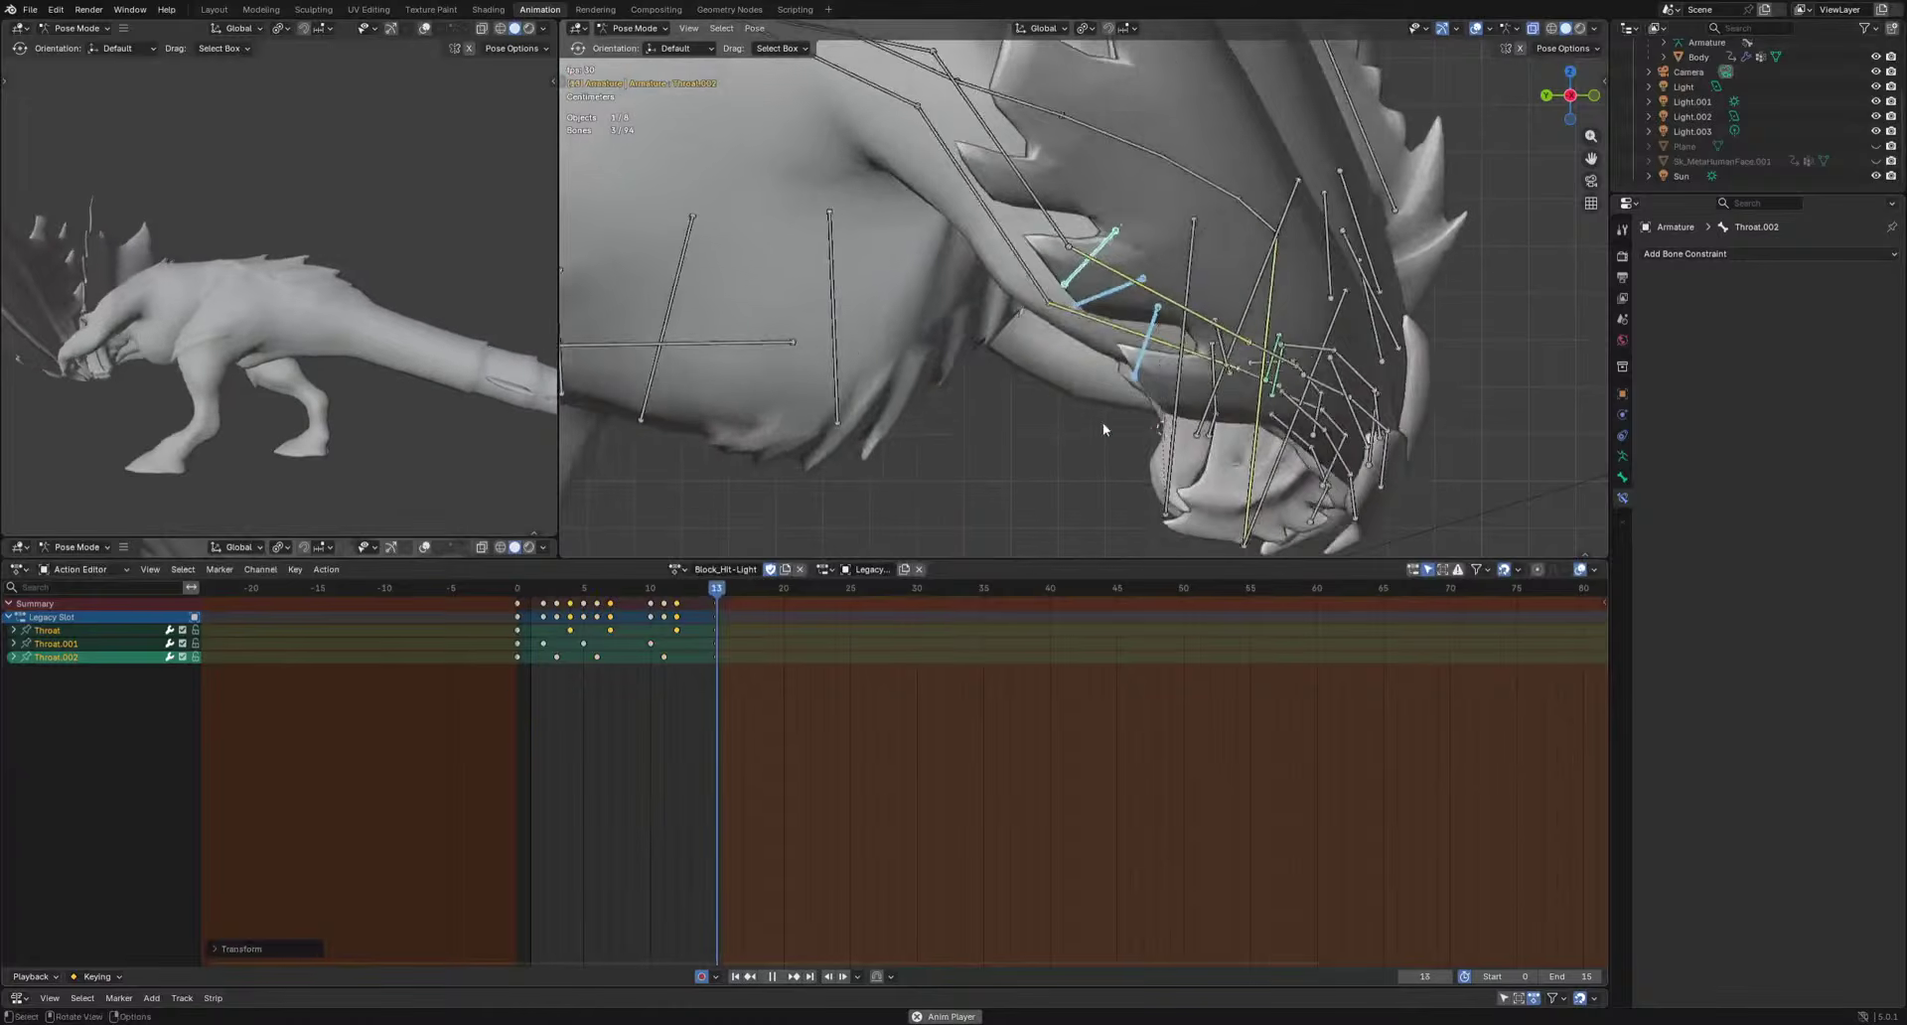
pyautogui.press('space')
# Pose and key the Chest, Belly1 and Belly2 bones at frames 2, 5 and 9, and preview the motion.
pyautogui.click(817, 377)
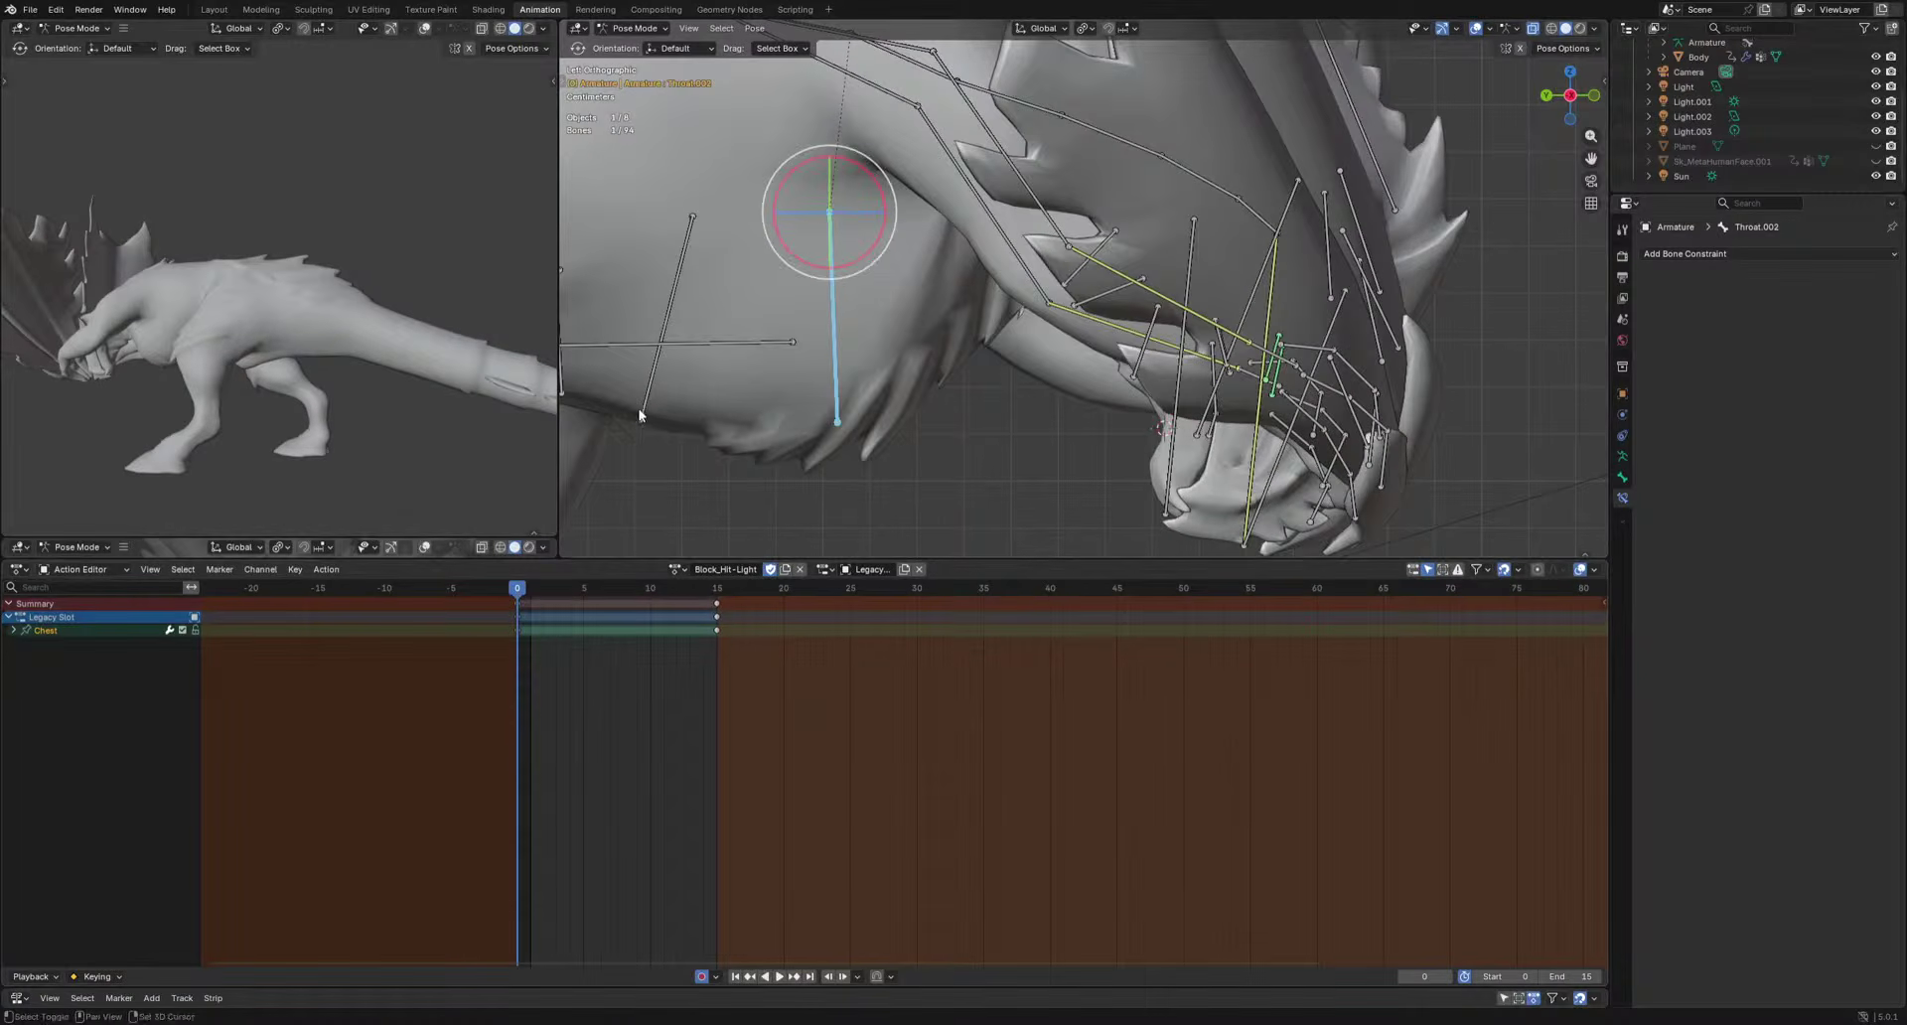
pyautogui.scroll(-3, 843, 394)
pyautogui.moveTo(518, 588); pyautogui.dragTo(588, 599)
pyautogui.press('i')
pyautogui.press('r')
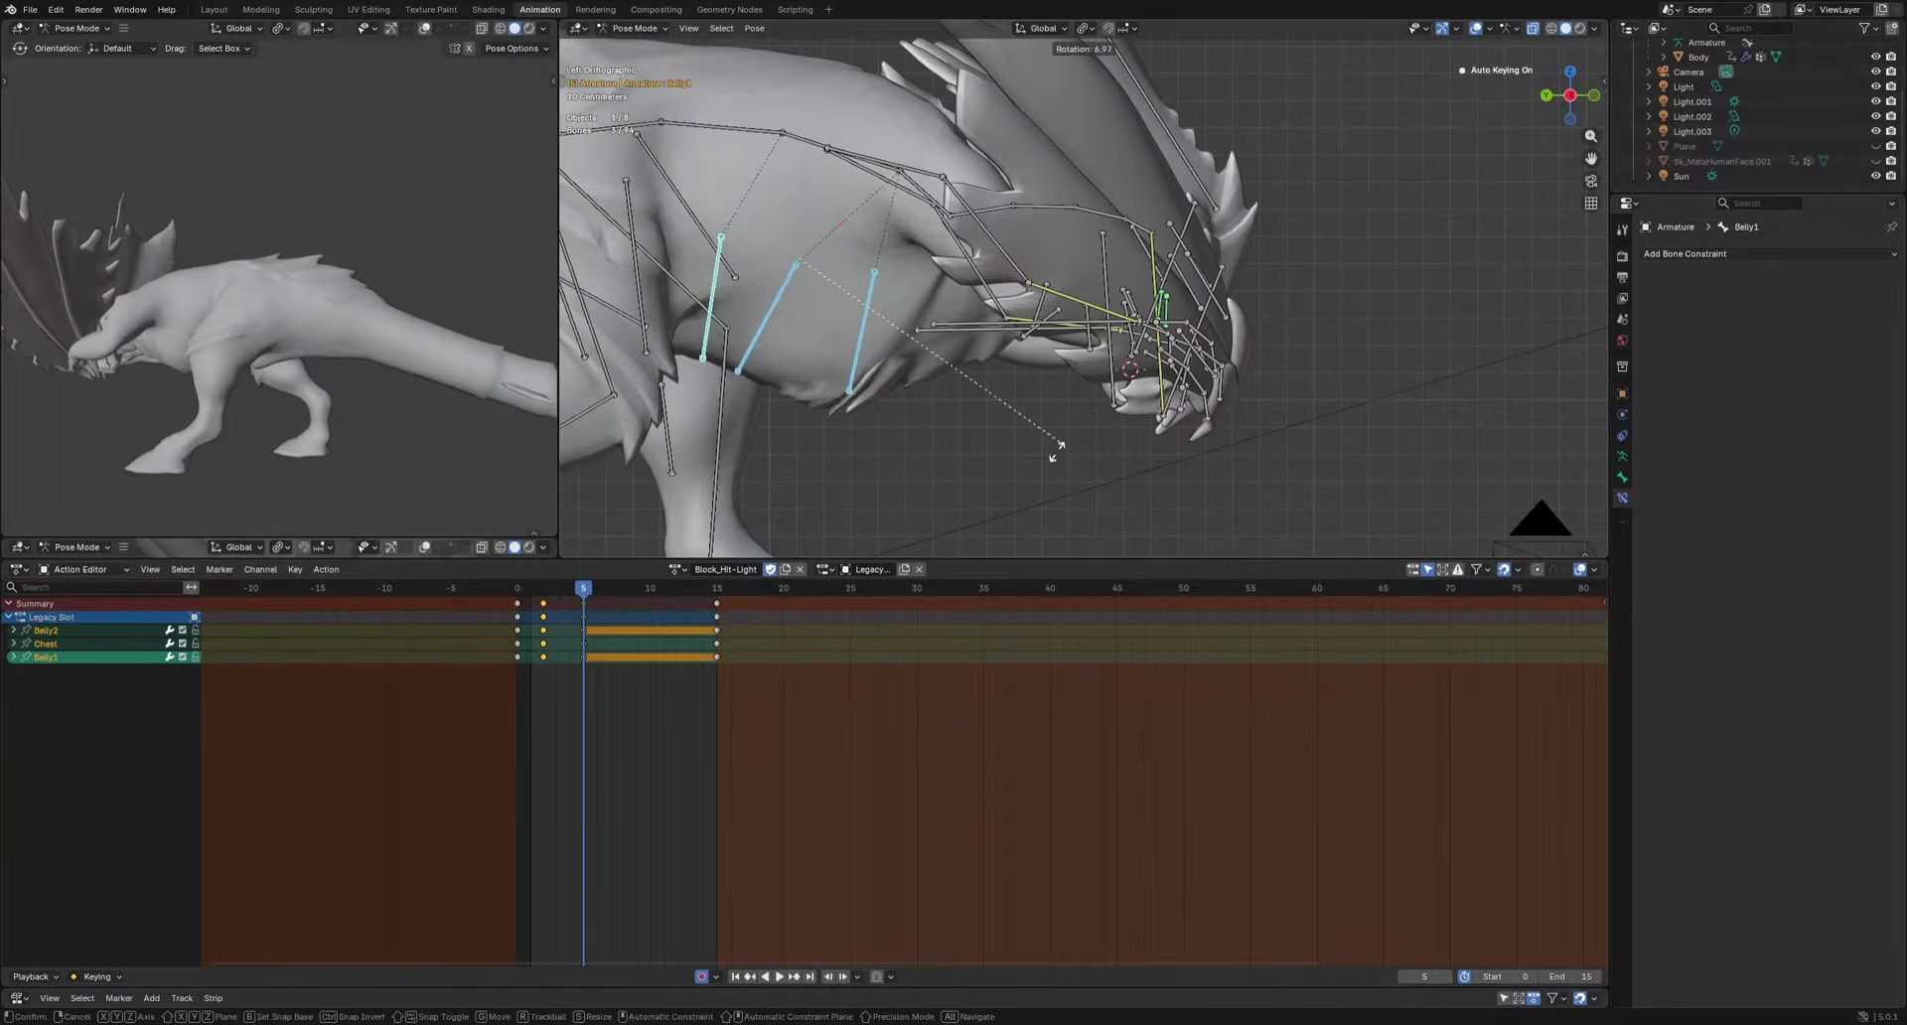
pyautogui.moveTo(614, 593); pyautogui.dragTo(637, 594)
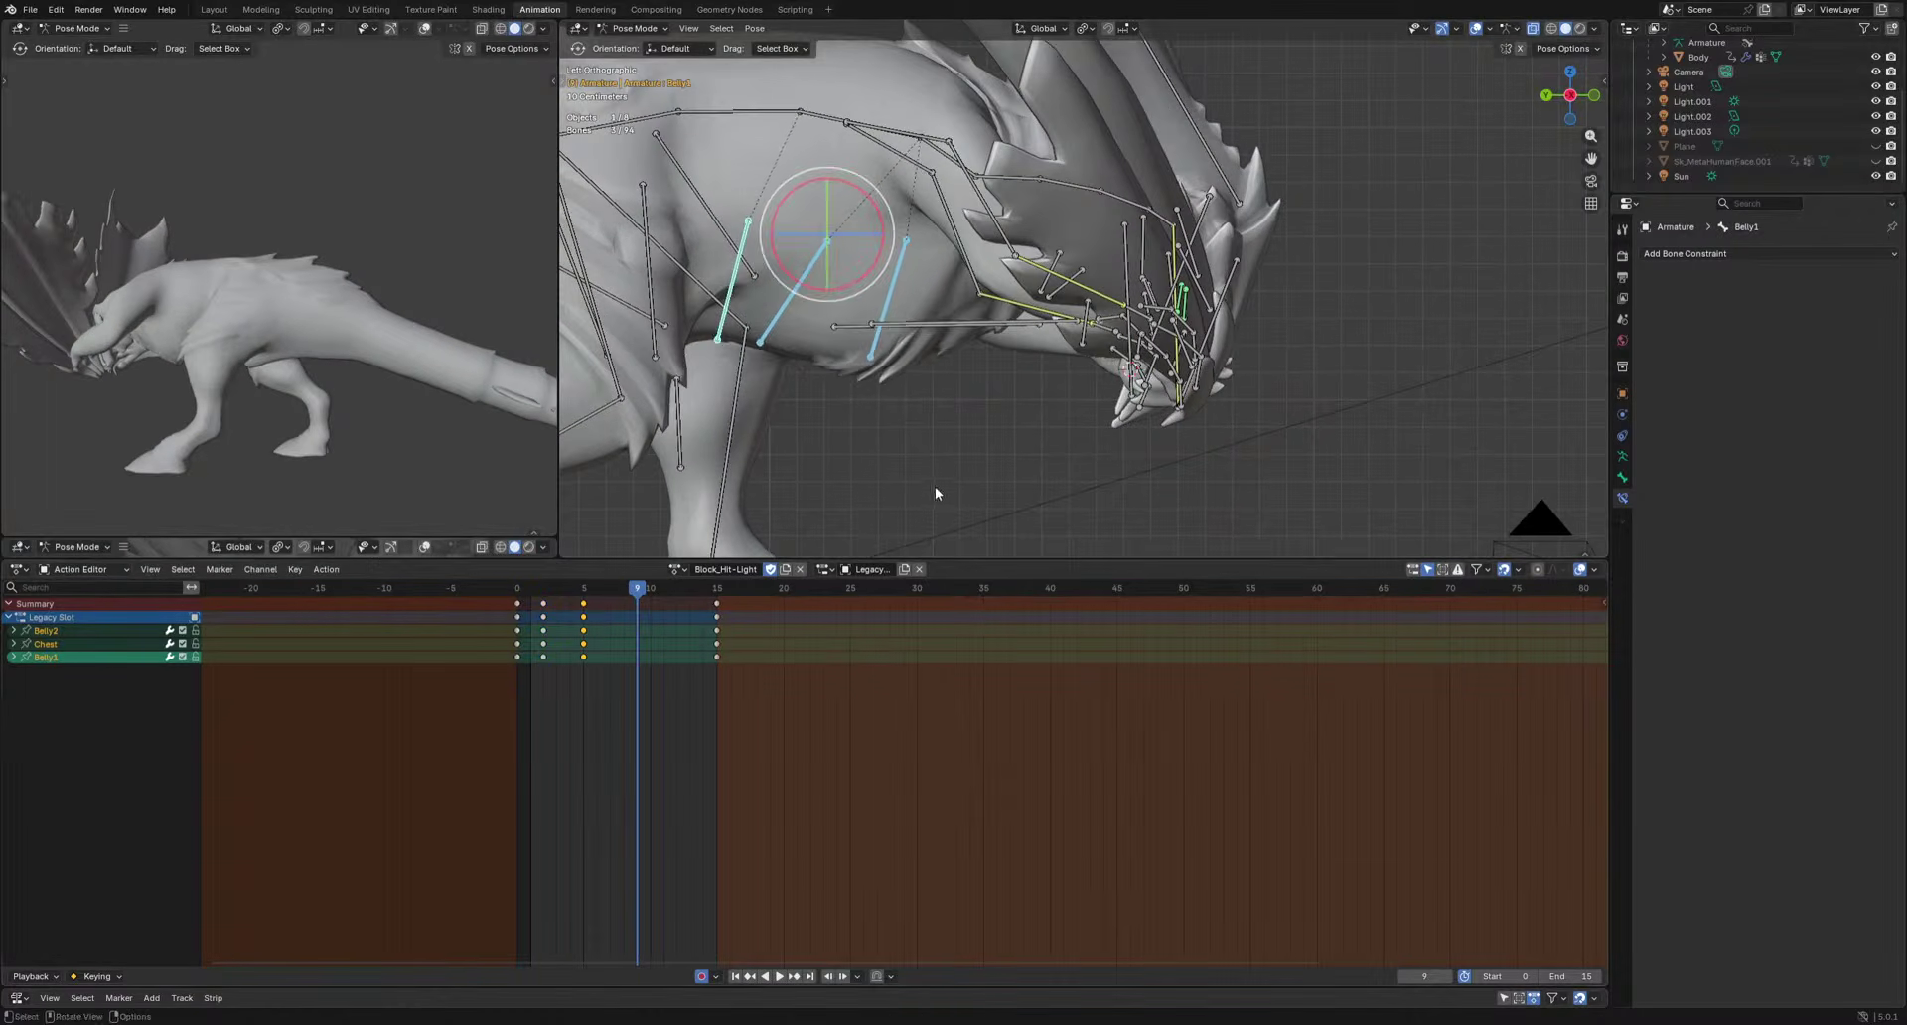
pyautogui.click(963, 460)
pyautogui.press('i')
pyautogui.press('space')
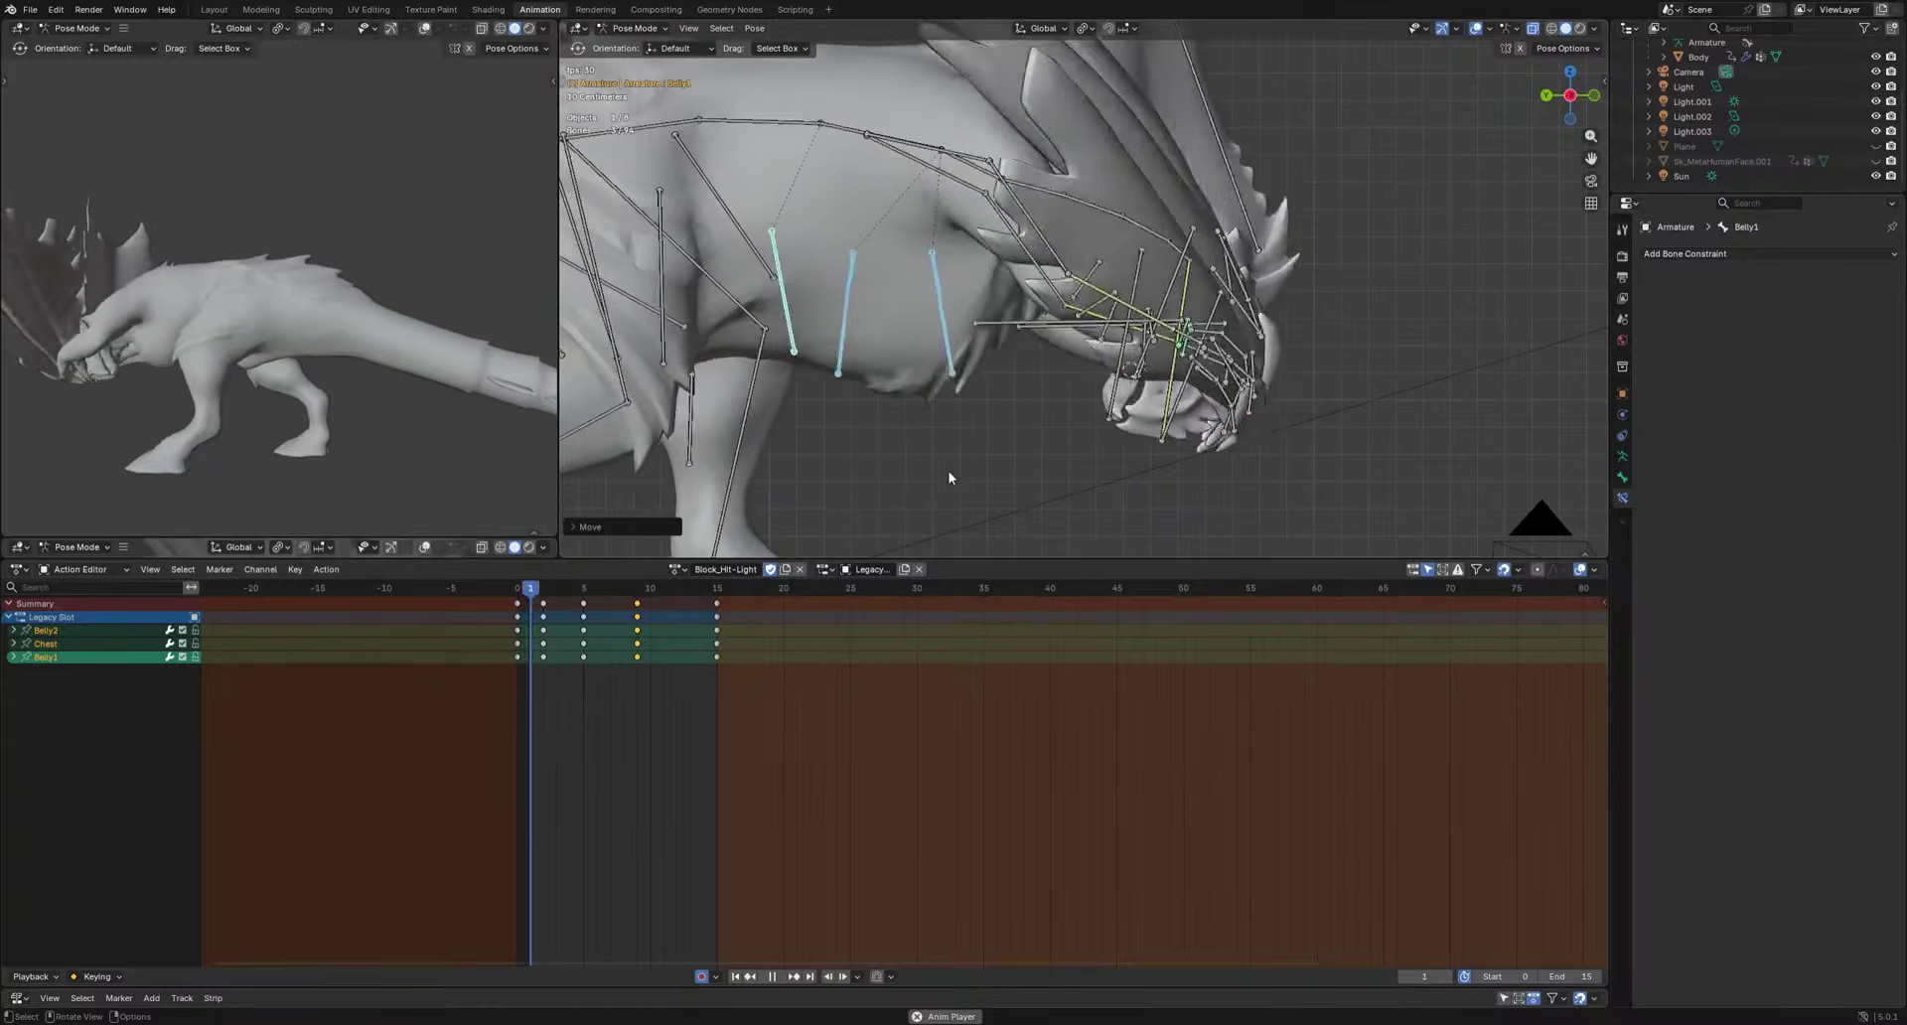
# Stagger the torso's intermediate keys, delaying Chest by one frame and Belly1 by two.
pyautogui.moveTo(526, 675); pyautogui.dragTo(645, 655)
pyautogui.press('g')
pyautogui.click(656, 660)
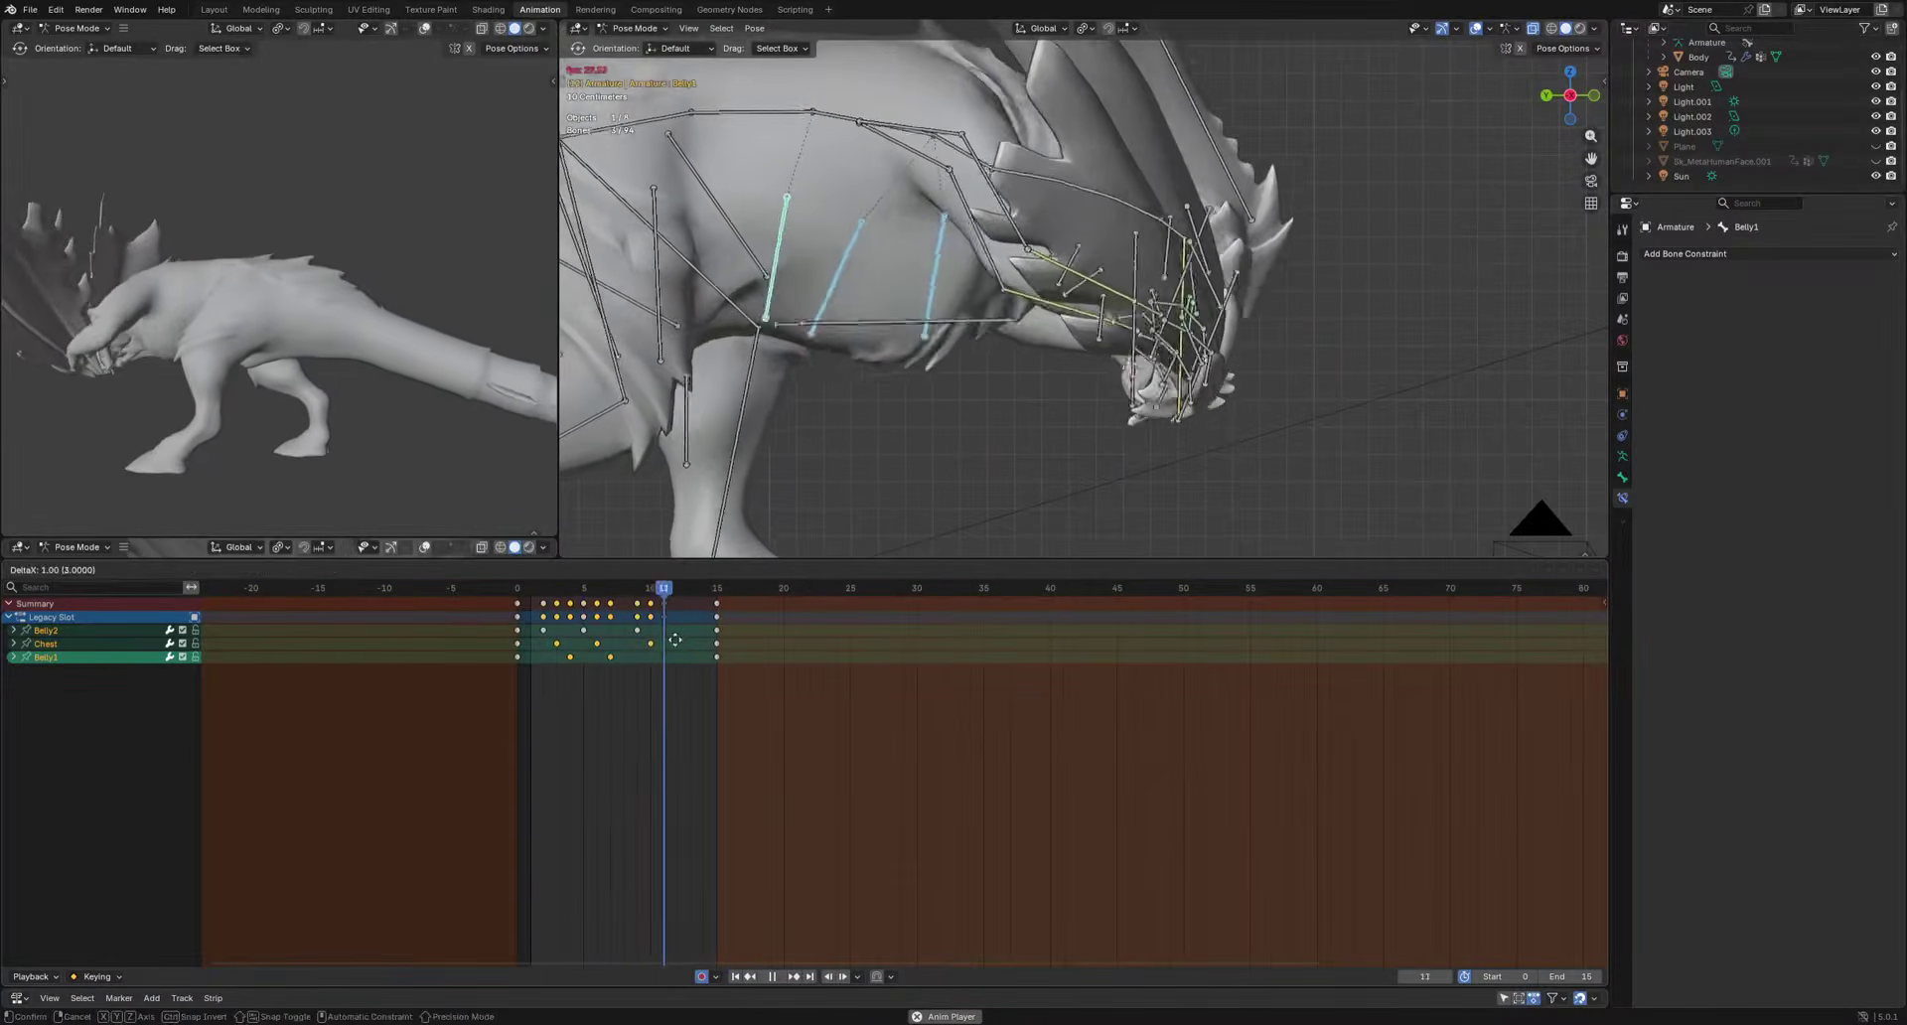
pyautogui.click(1013, 455)
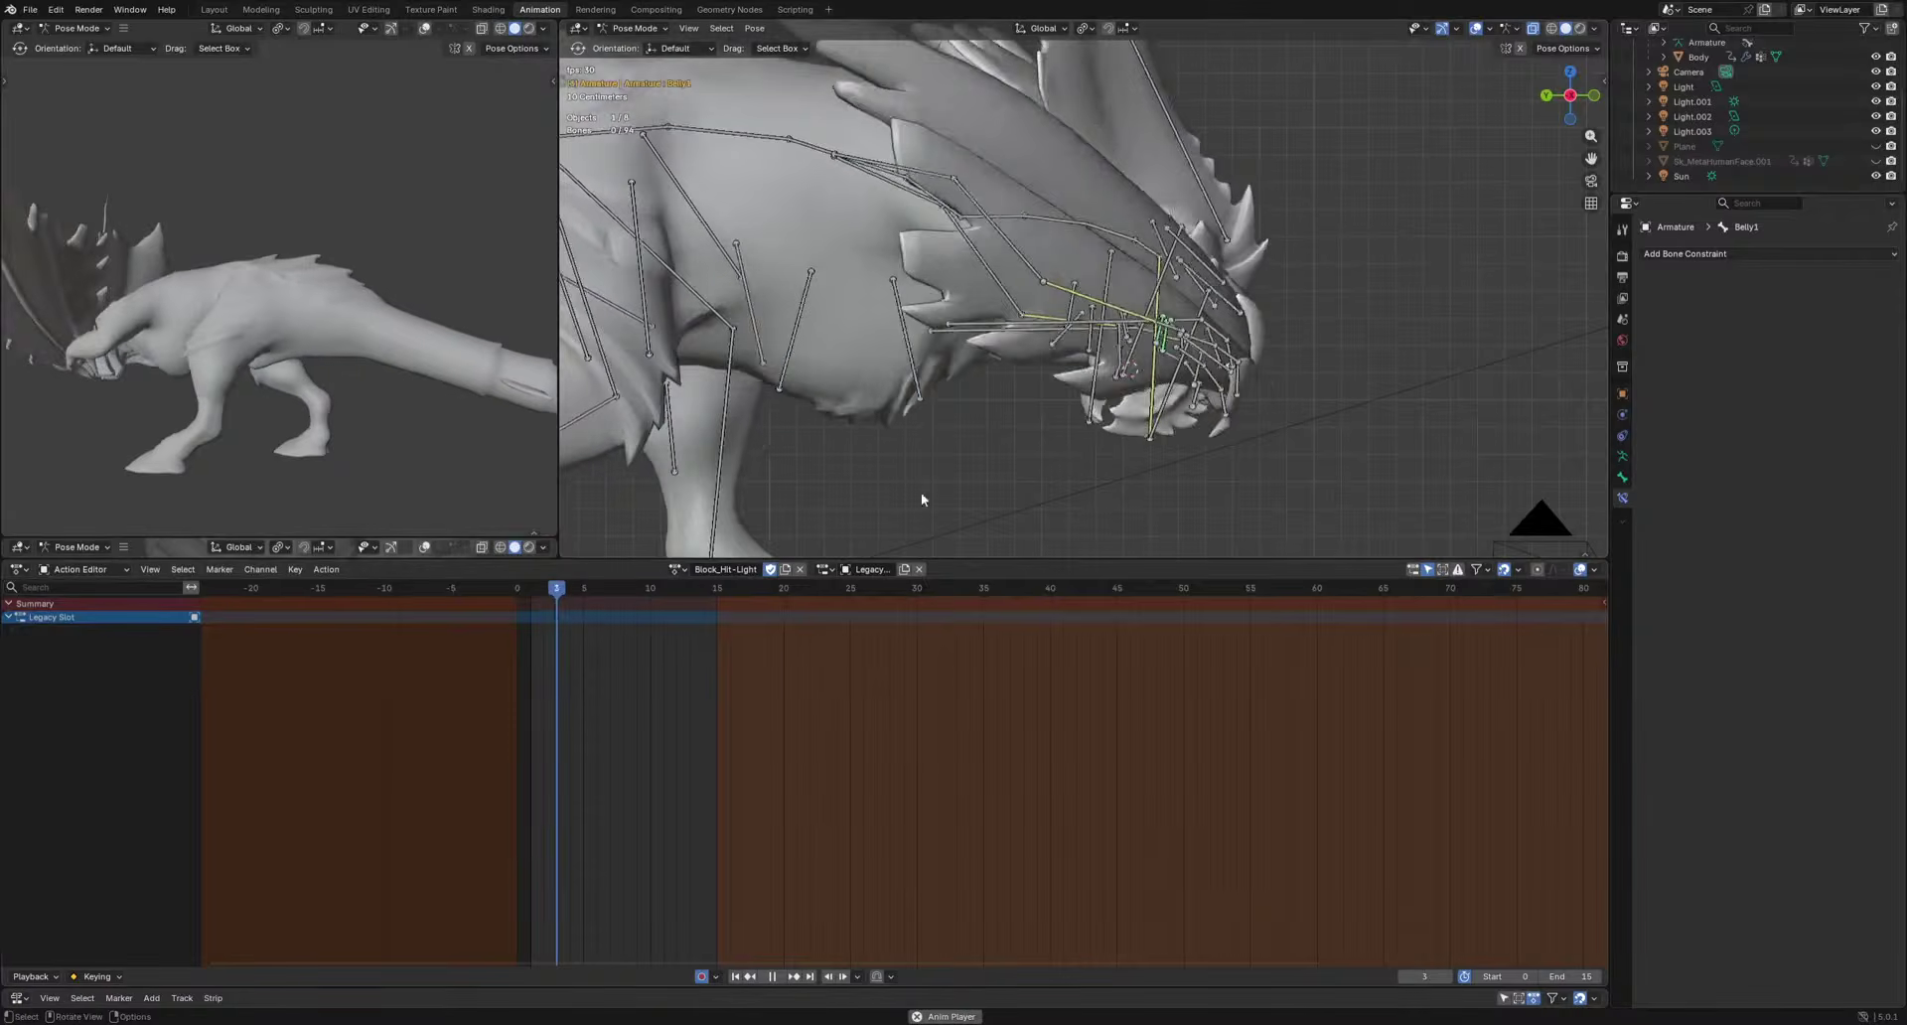
# Restore the torso bone selection, shift its intermediate keys one frame earlier, and review the playback from the front.
pyautogui.hotkey('ctrl', 'z')
pyautogui.press('Escape')
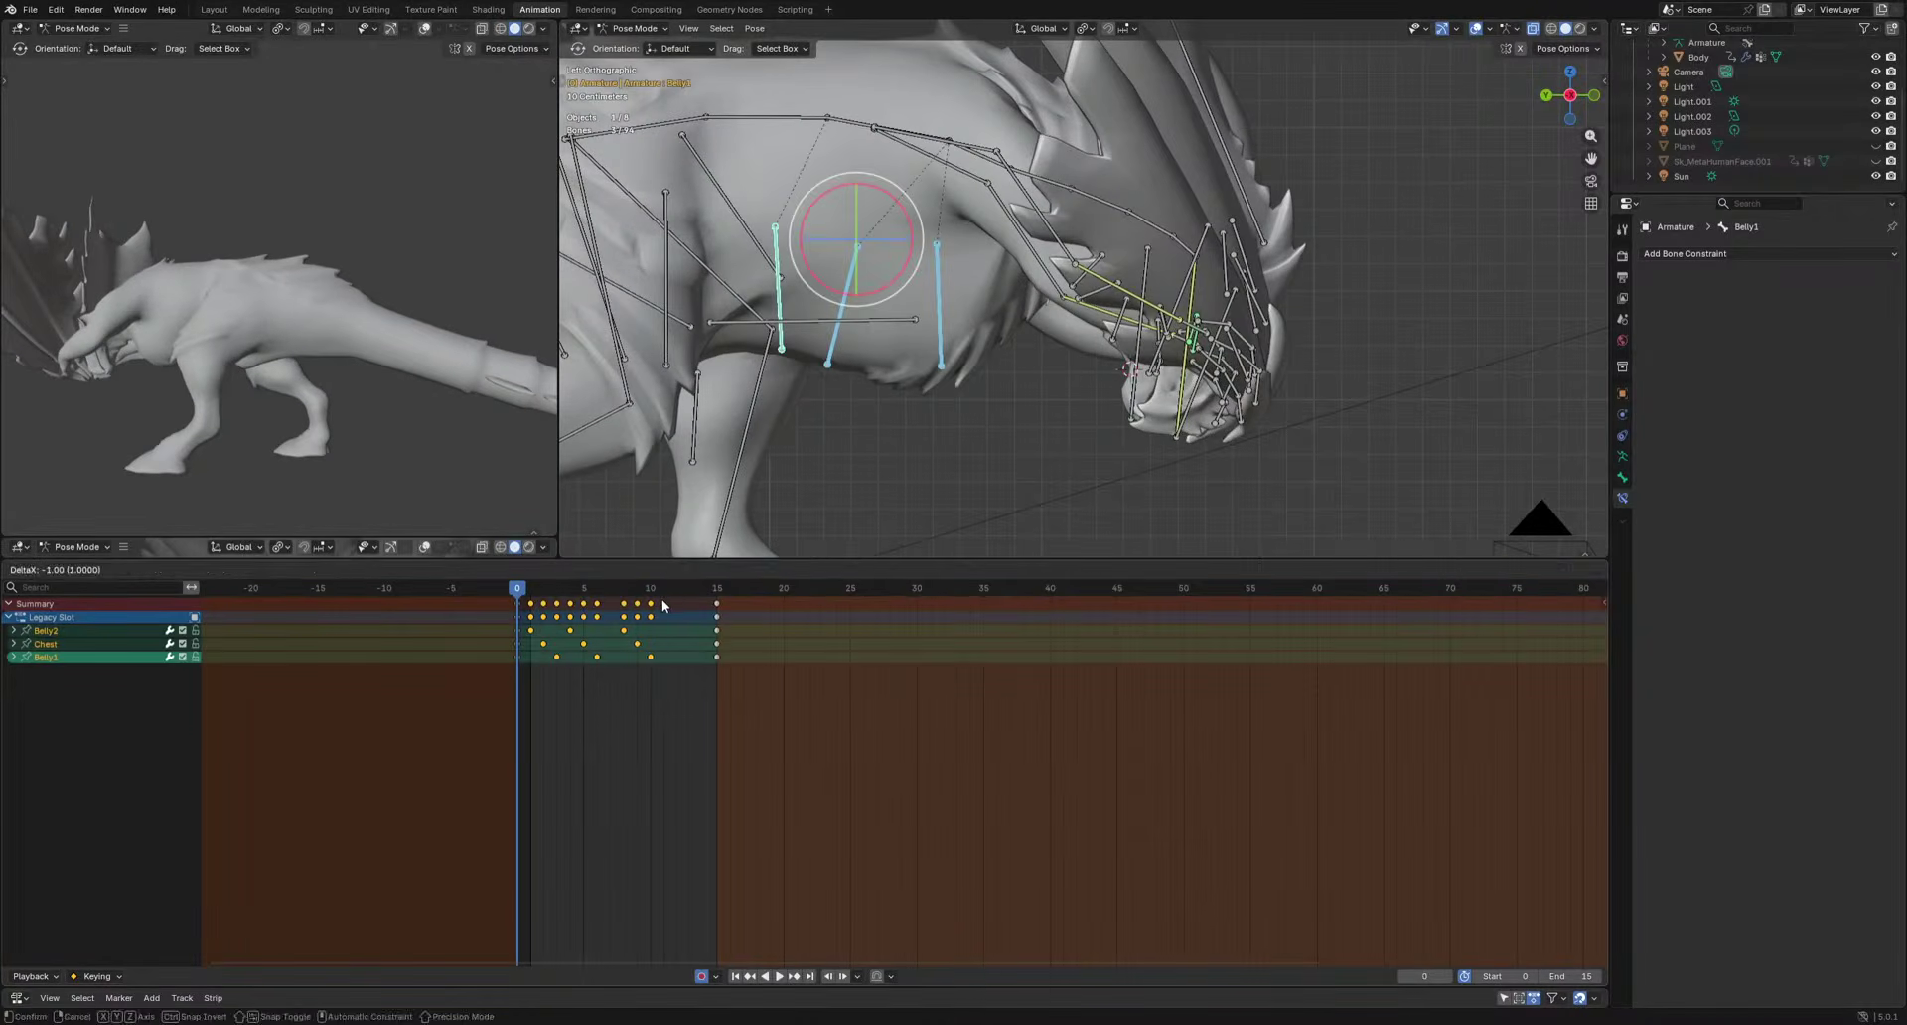
pyautogui.click(661, 599)
pyautogui.press('space')
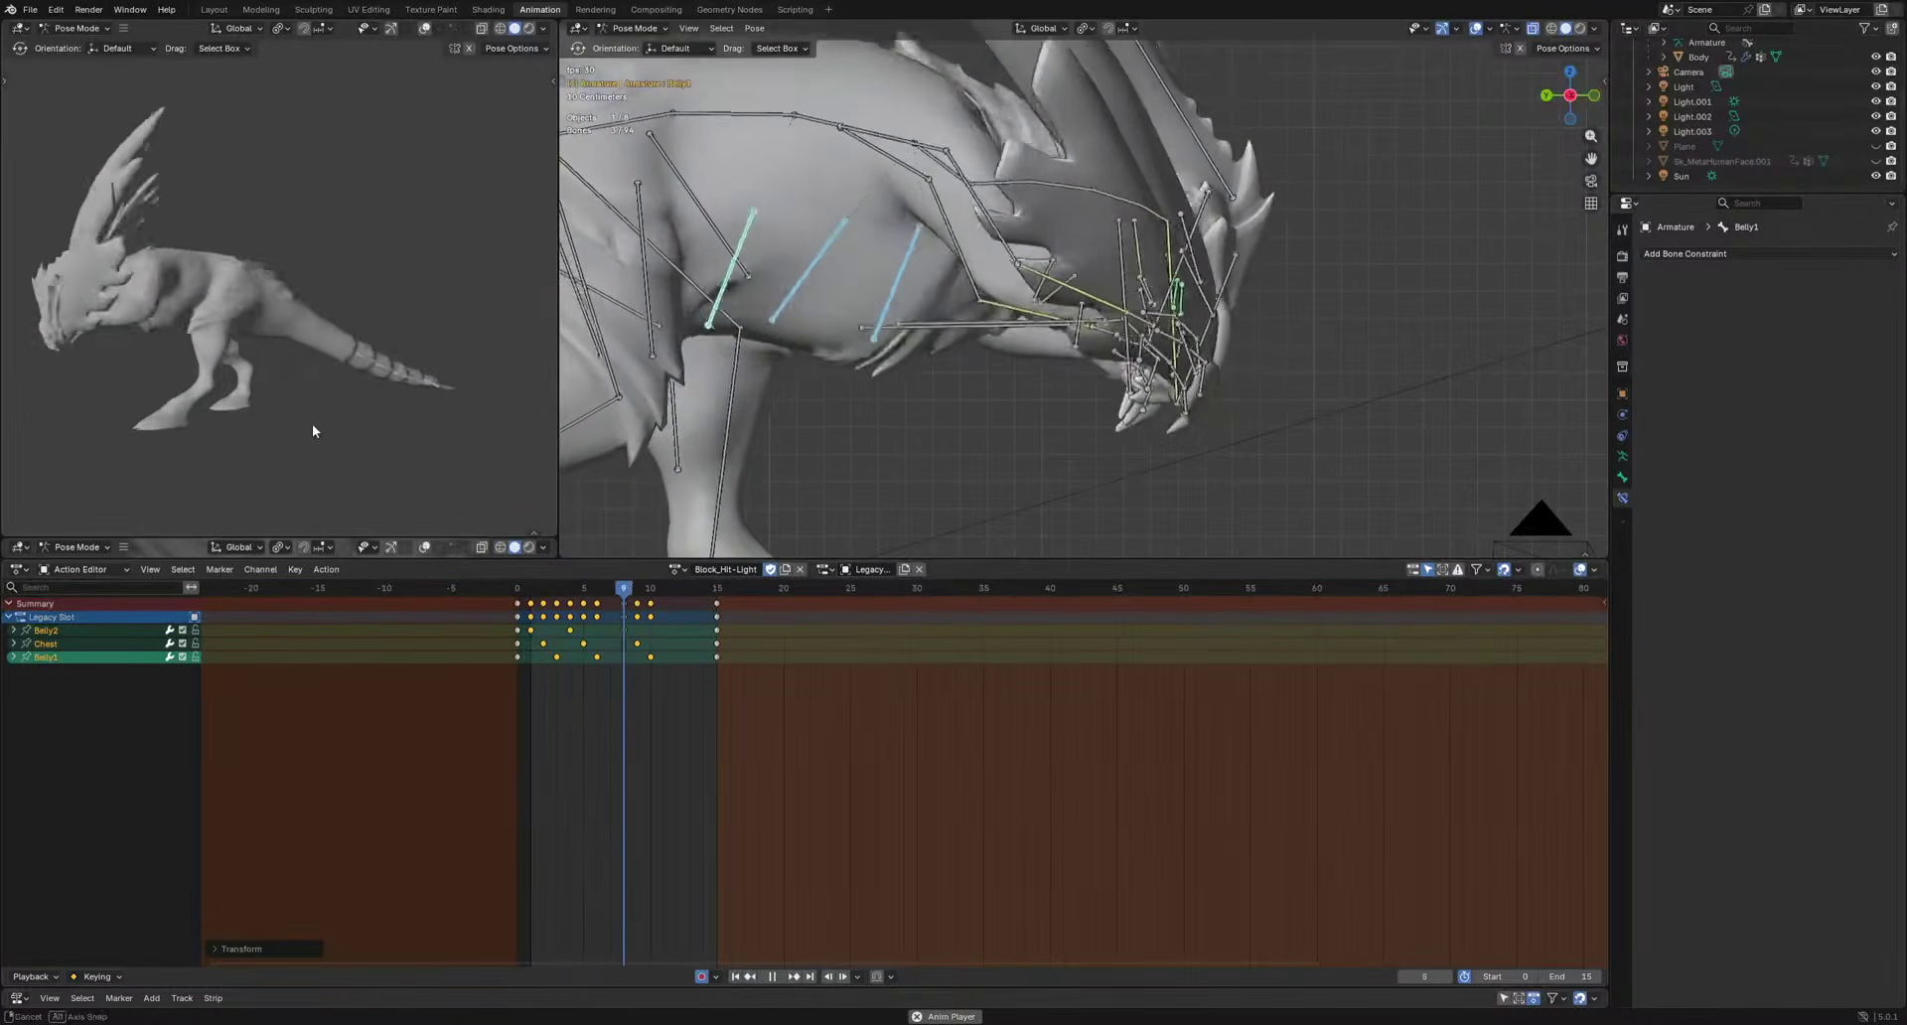
pyautogui.moveTo(312, 425); pyautogui.dragTo(272, 447, button='middle')
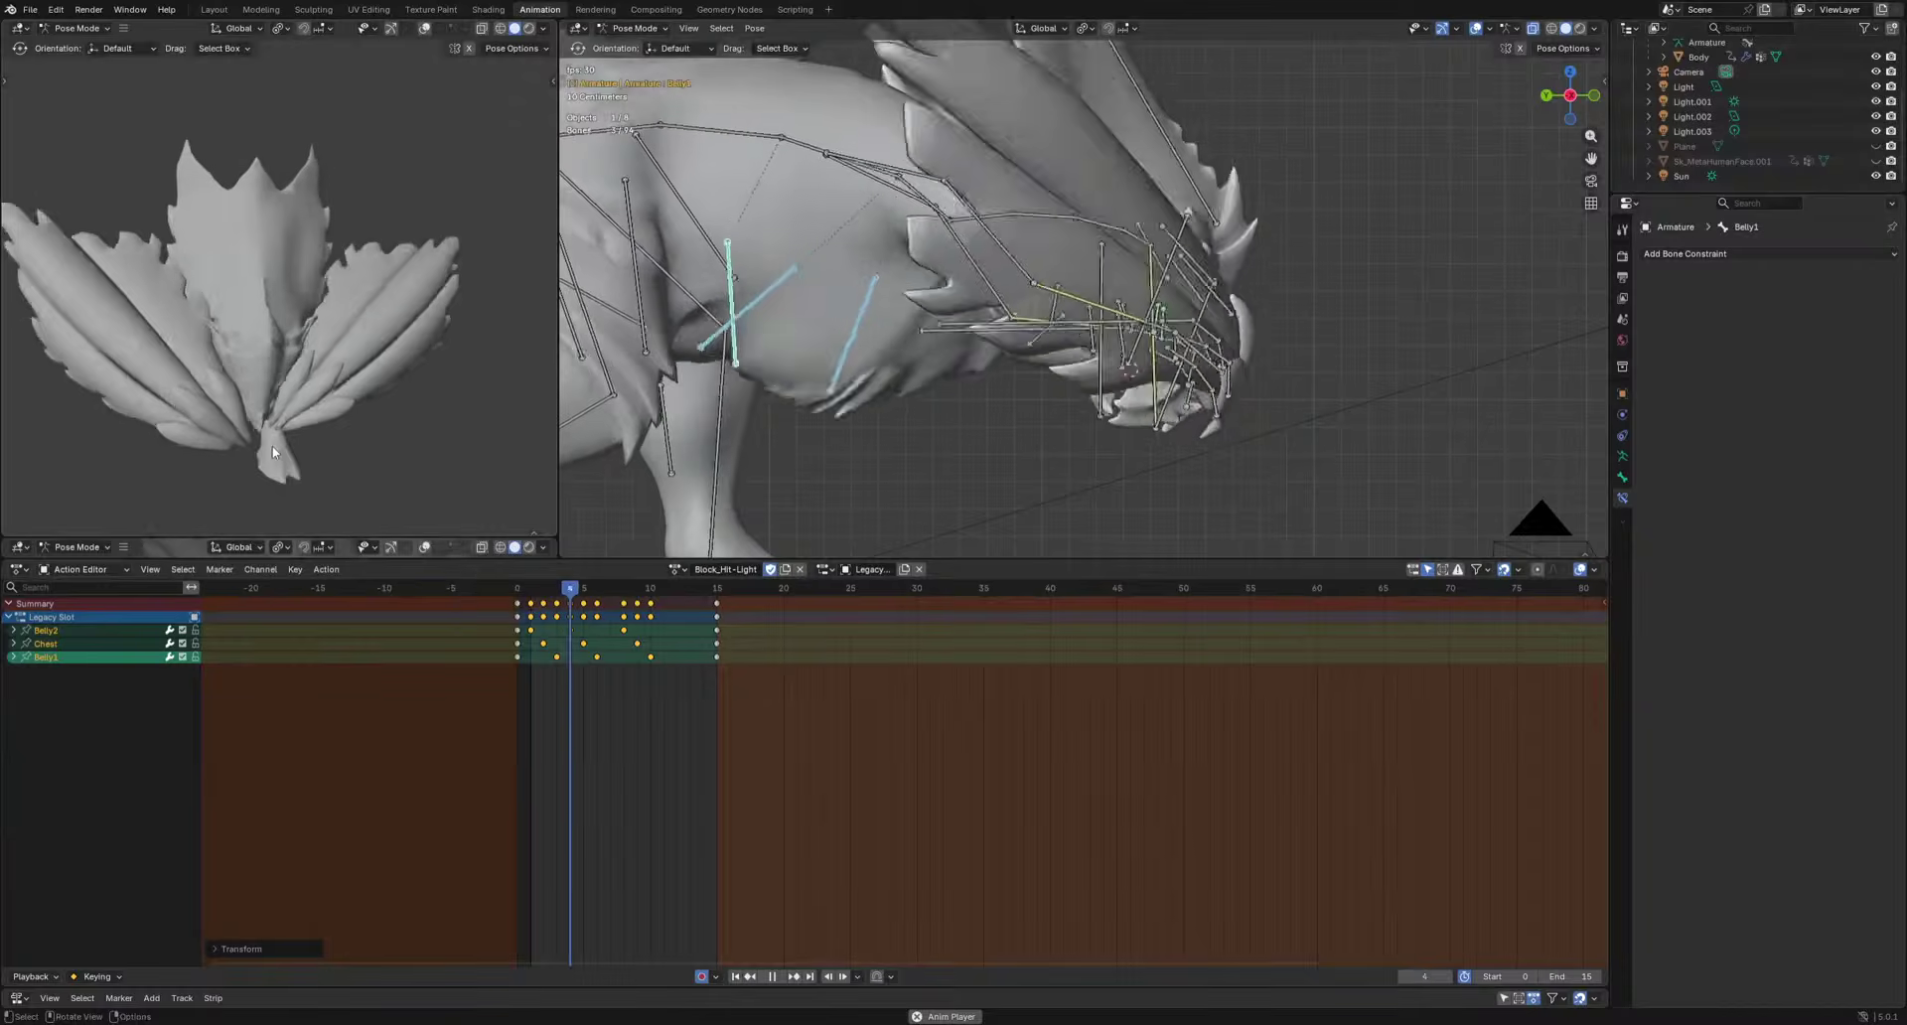
pyautogui.press('space')
# Rotate and key the Crest bone at frames 3 and 8, and preview the motion from the side.
pyautogui.click(1255, 255)
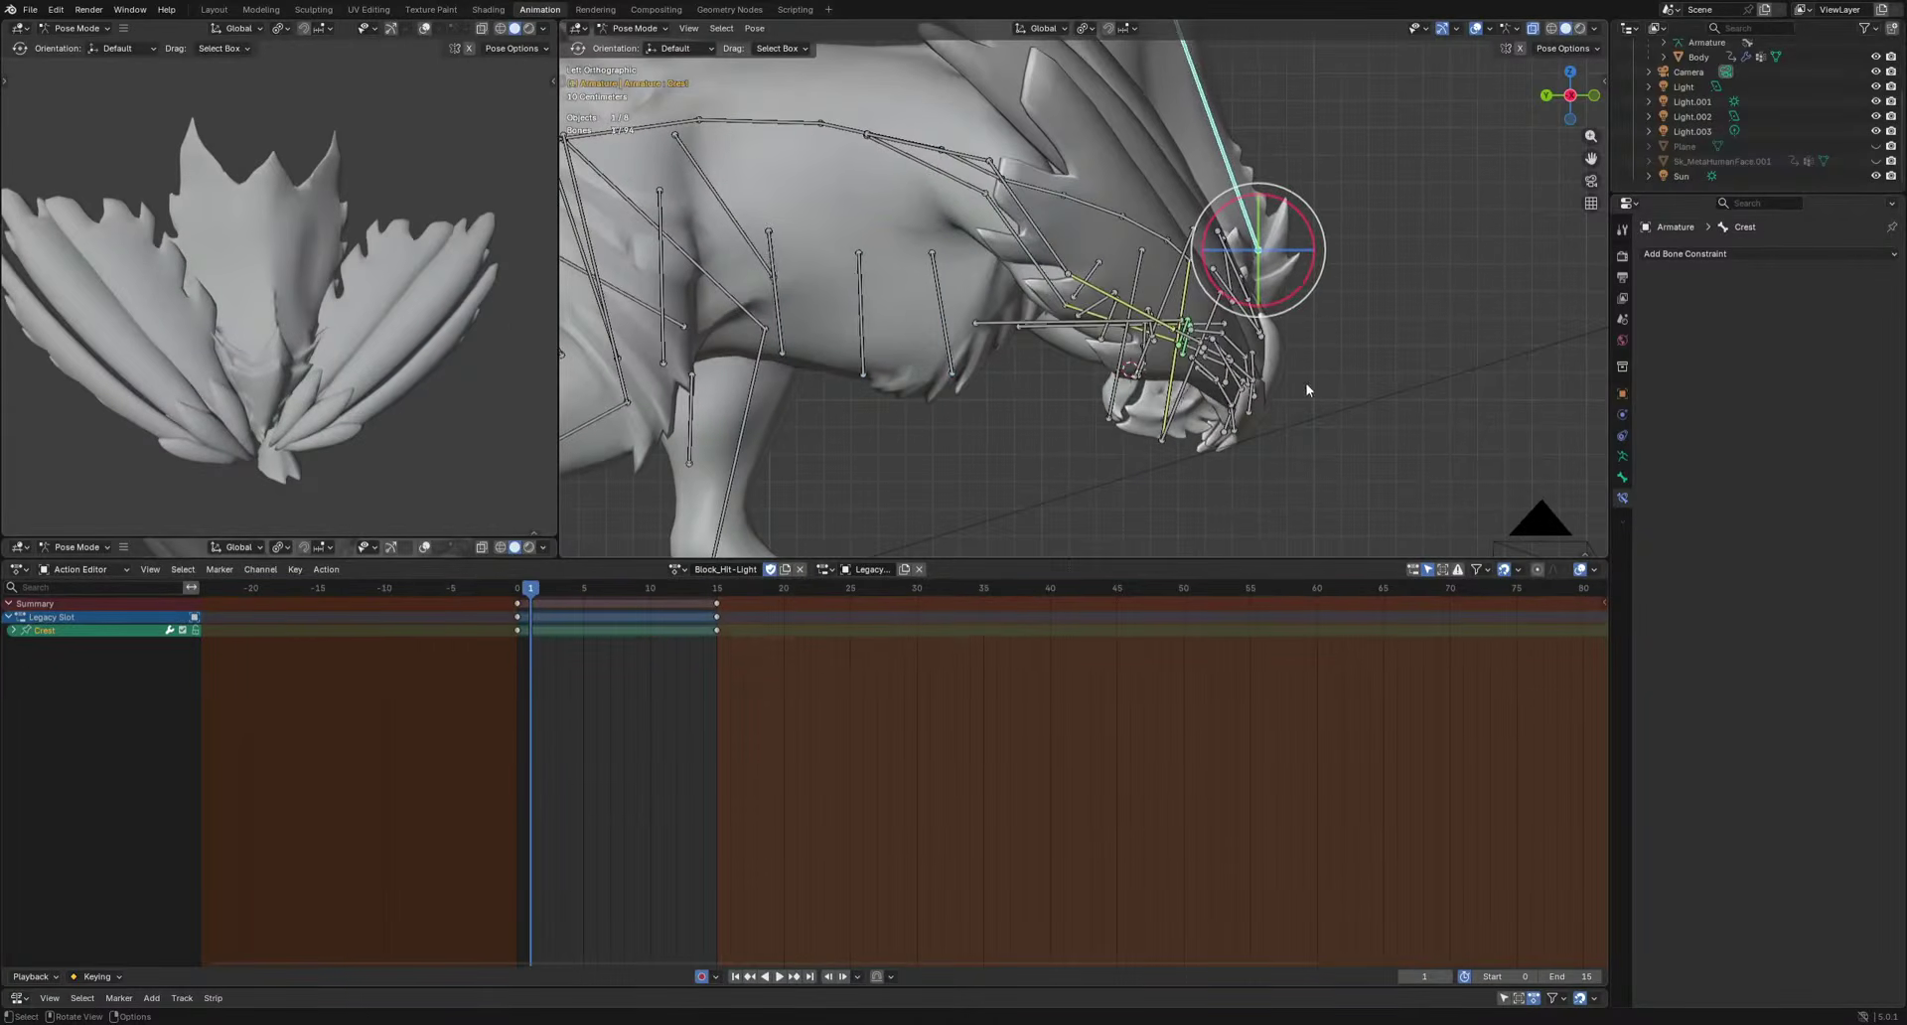
pyautogui.press('space')
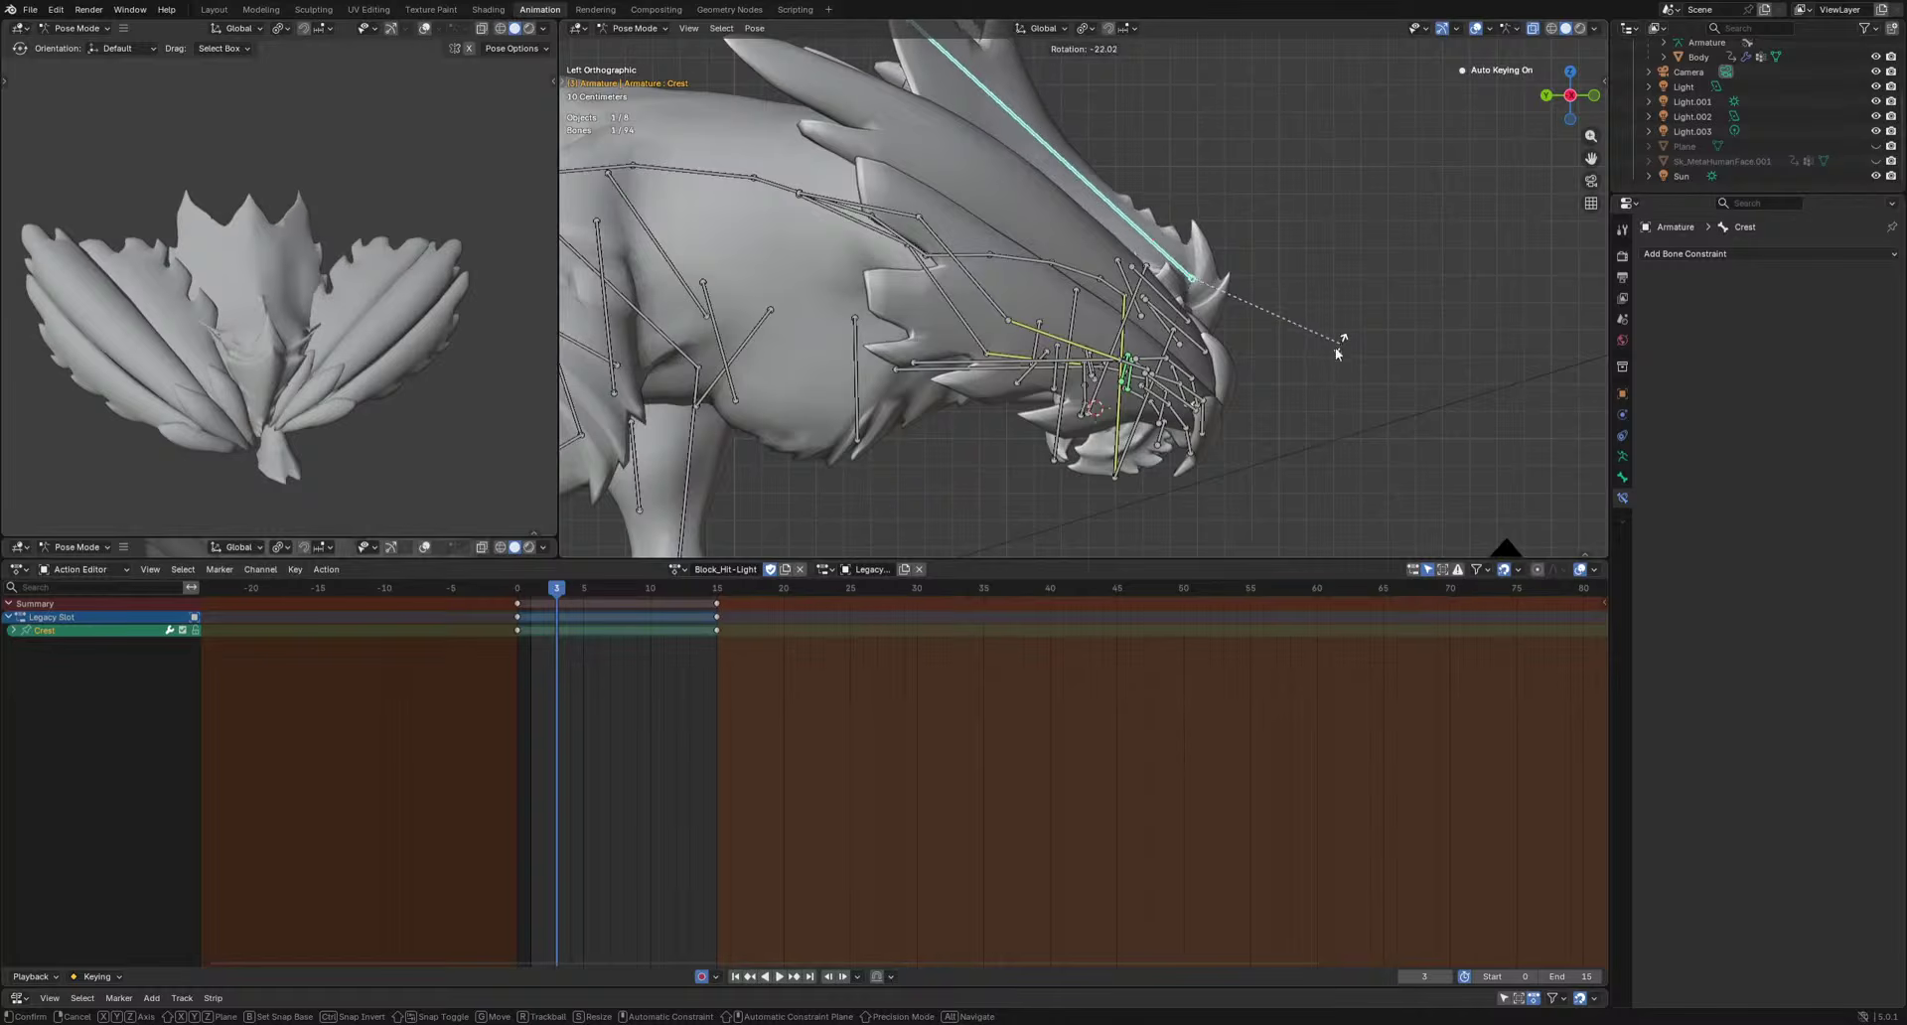
pyautogui.press('i')
pyautogui.press('space')
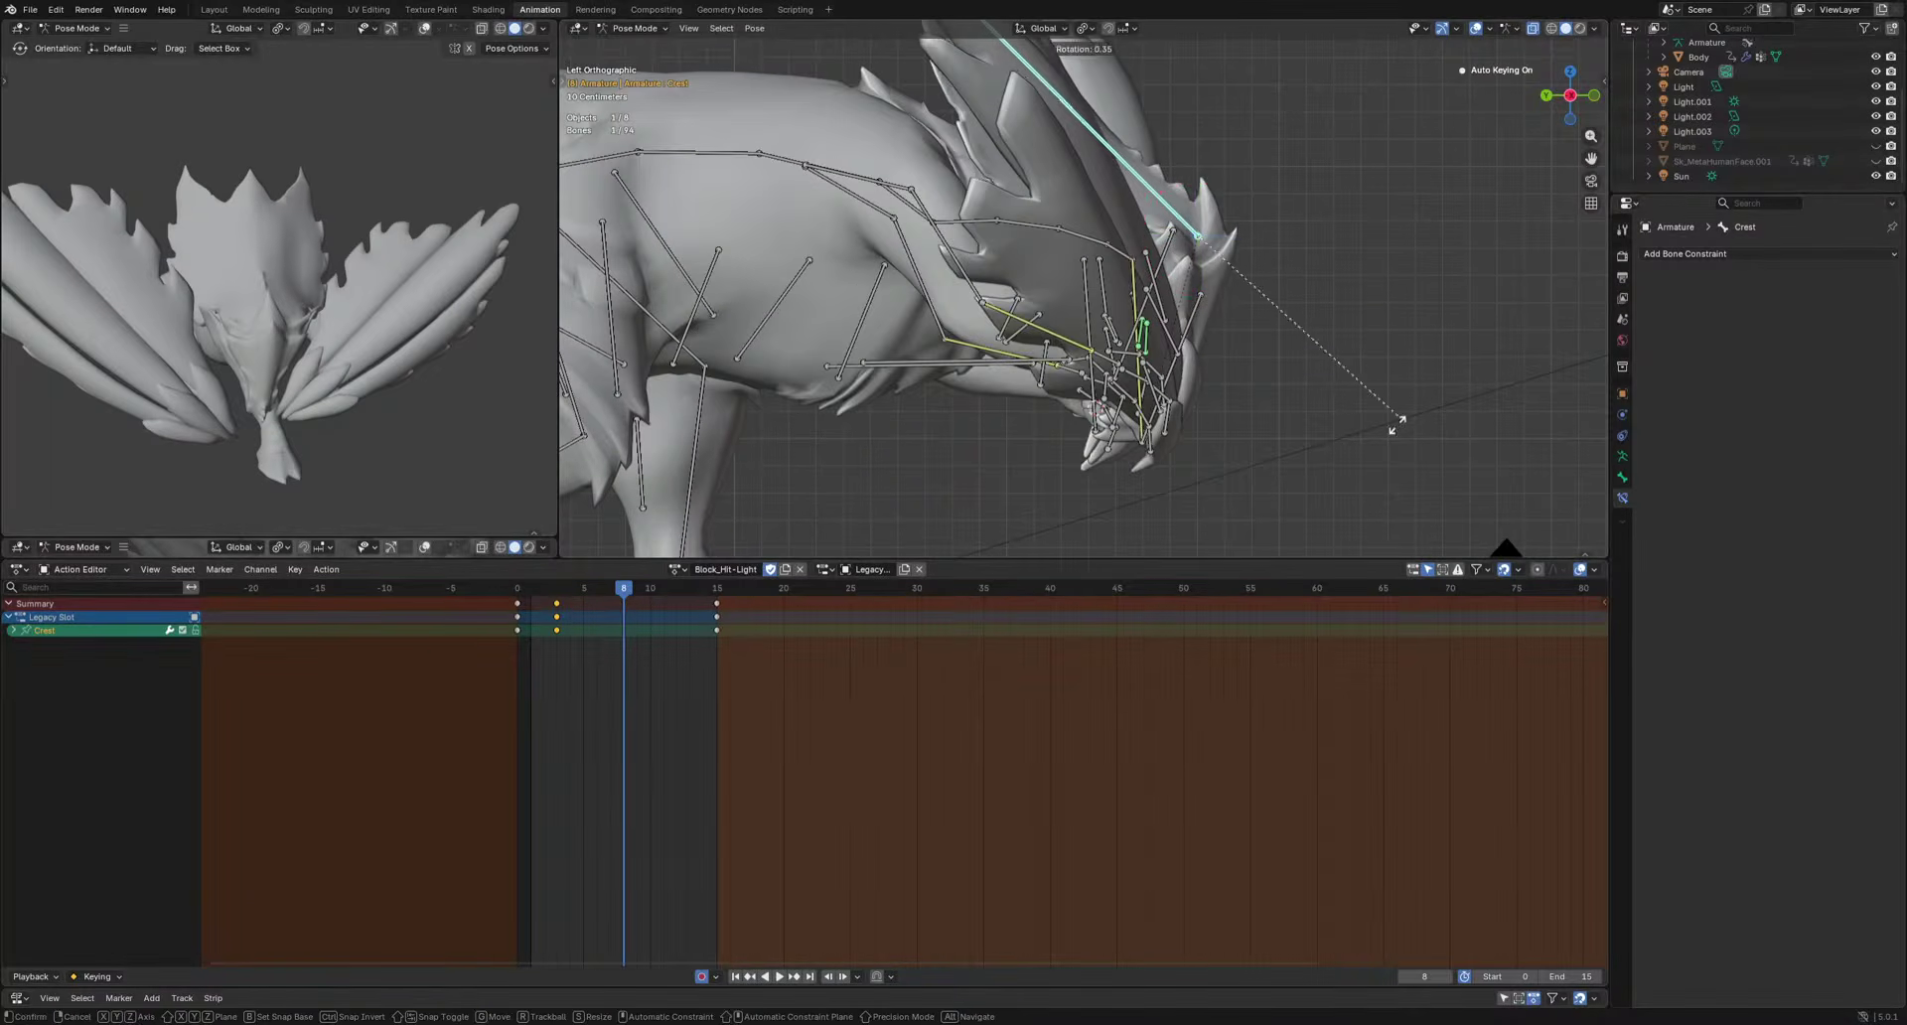
pyautogui.click(1272, 502)
pyautogui.press('i')
pyautogui.press('space')
pyautogui.scroll(-4, 123, 408)
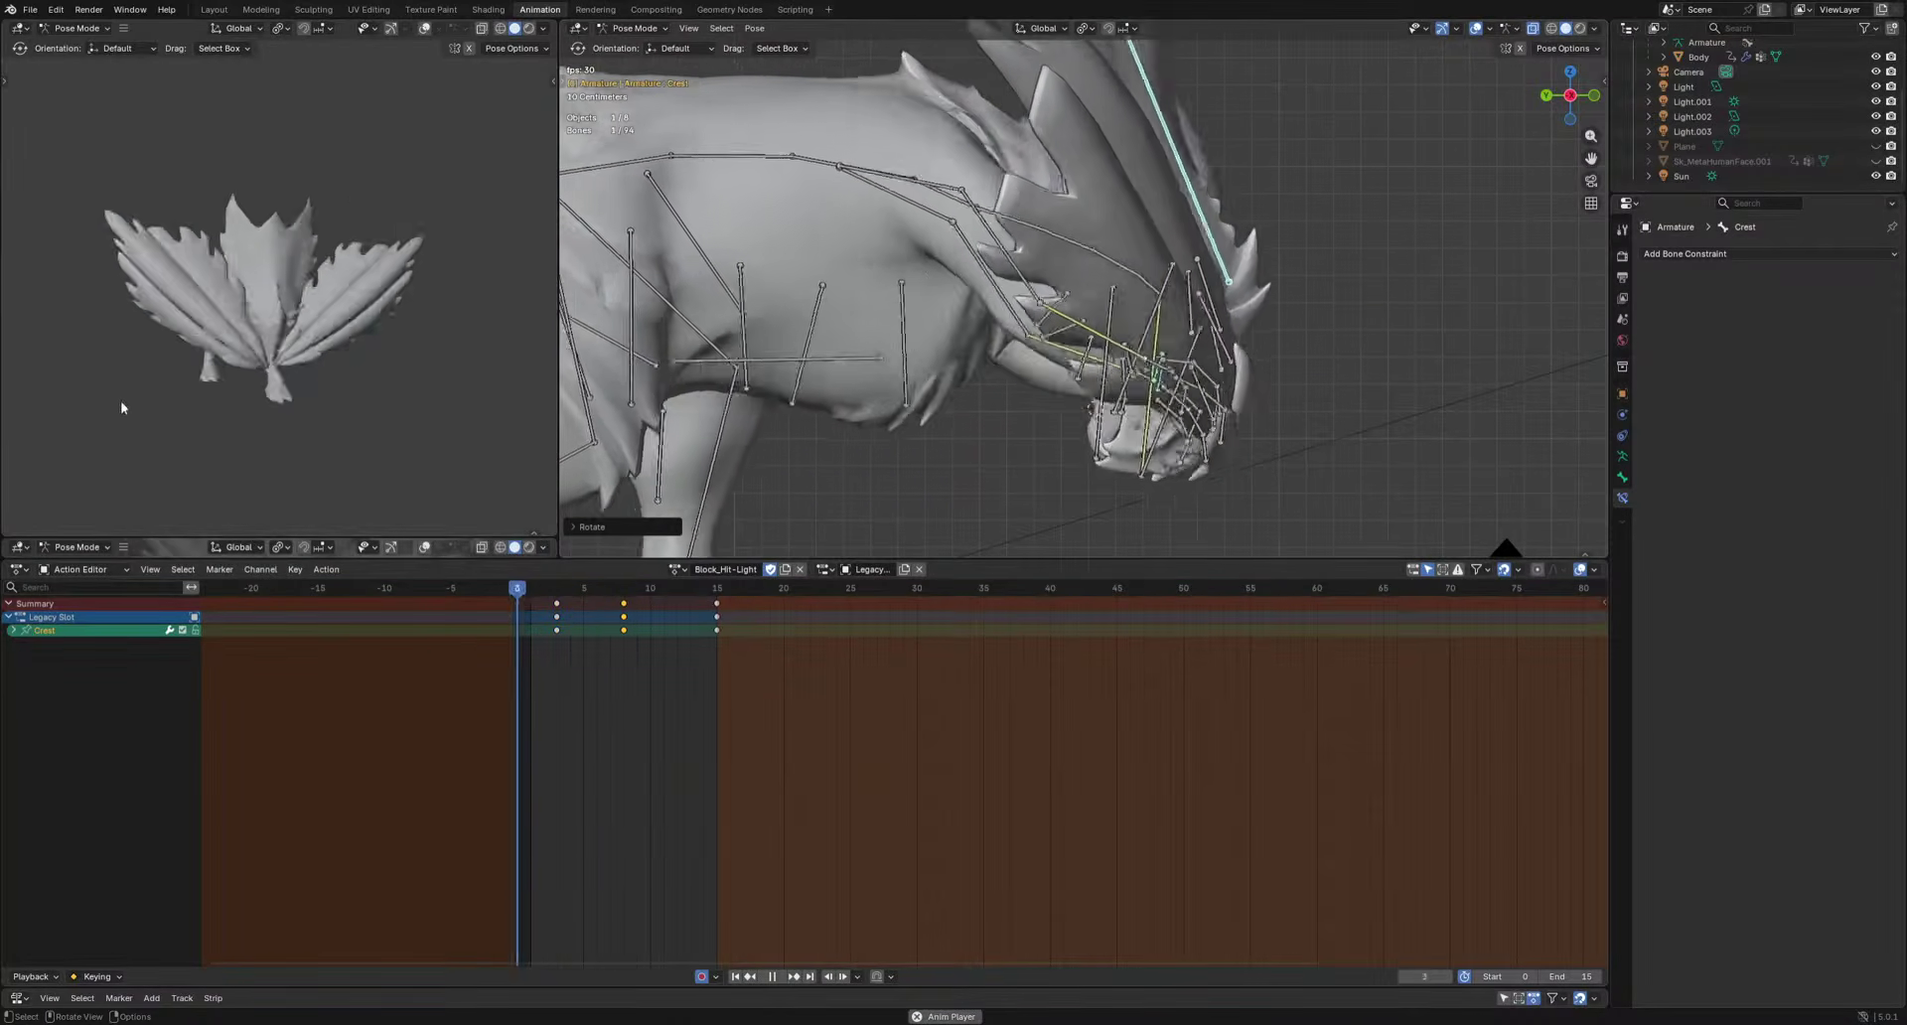
pyautogui.moveTo(123, 408); pyautogui.dragTo(306, 426, button='middle')
pyautogui.press('space')
# Try shifting the Crest's intermediate keys to frames 2 and 5, and also to frames 5 and 8, during playback.
pyautogui.click(536, 681)
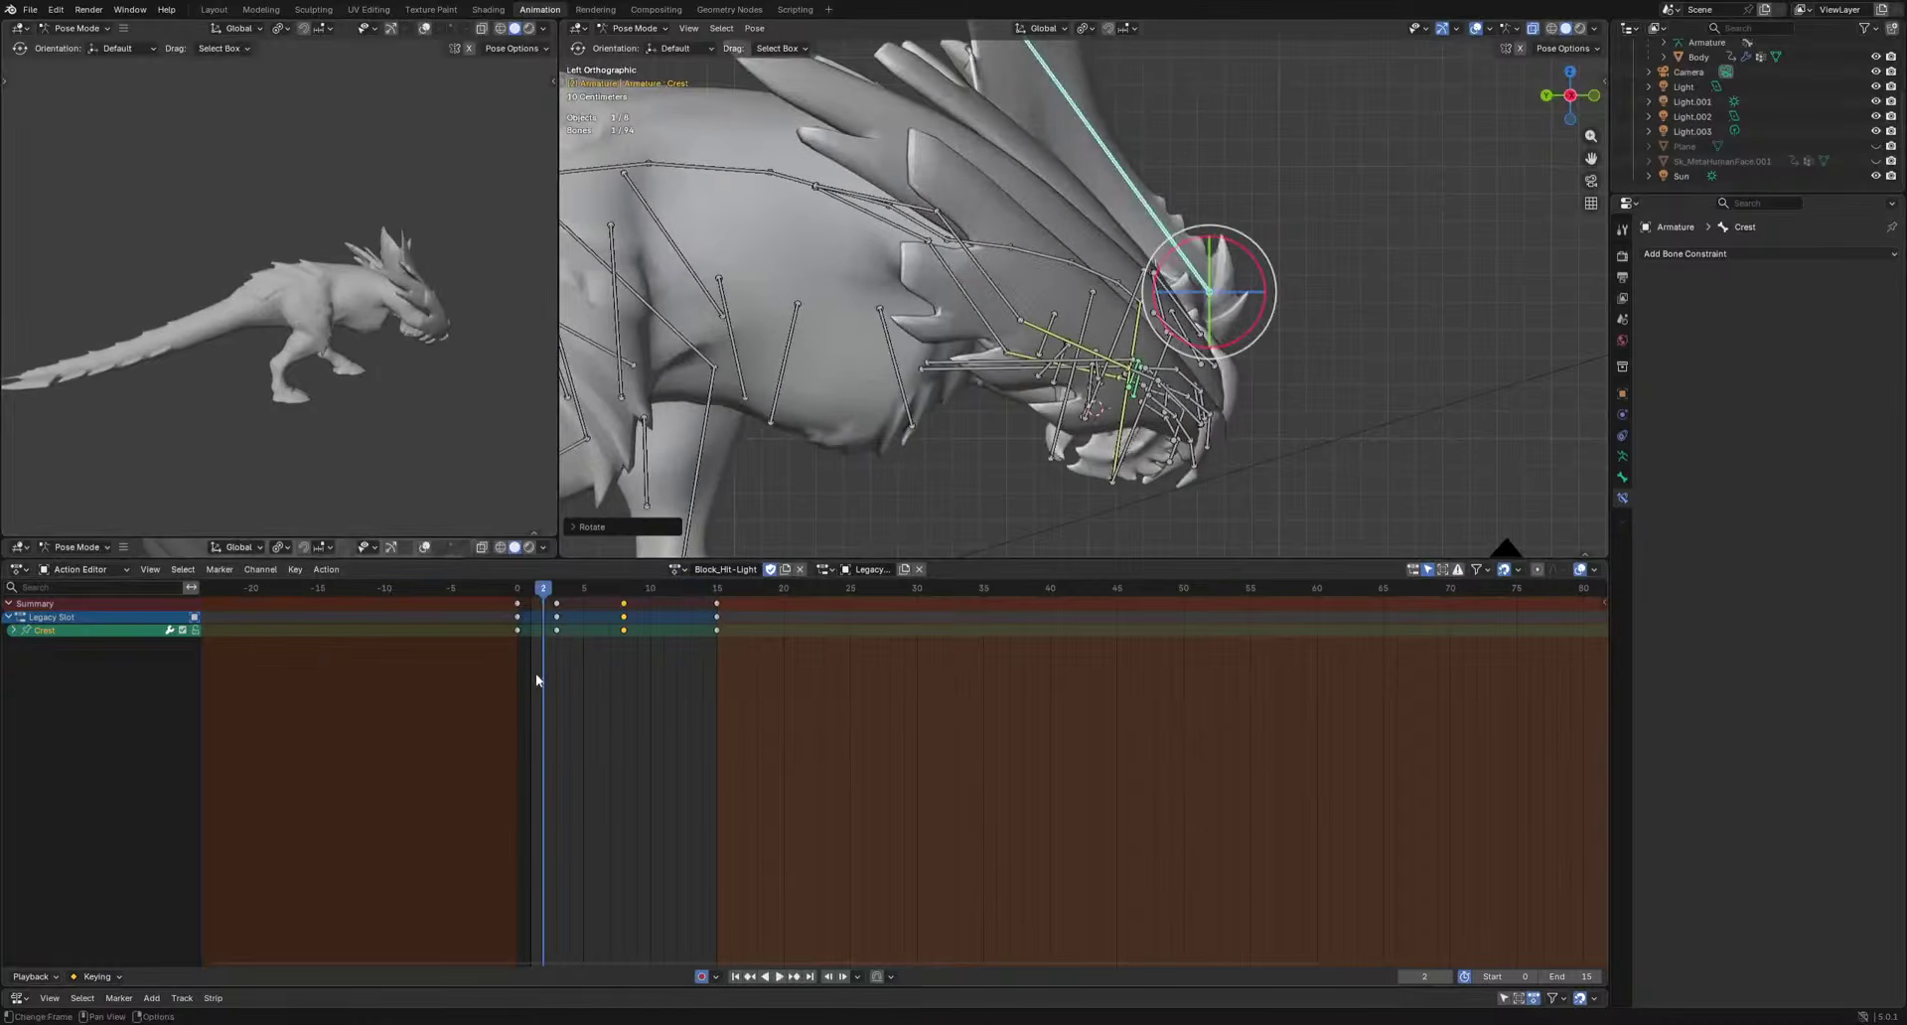
pyautogui.click(588, 608)
pyautogui.press('space')
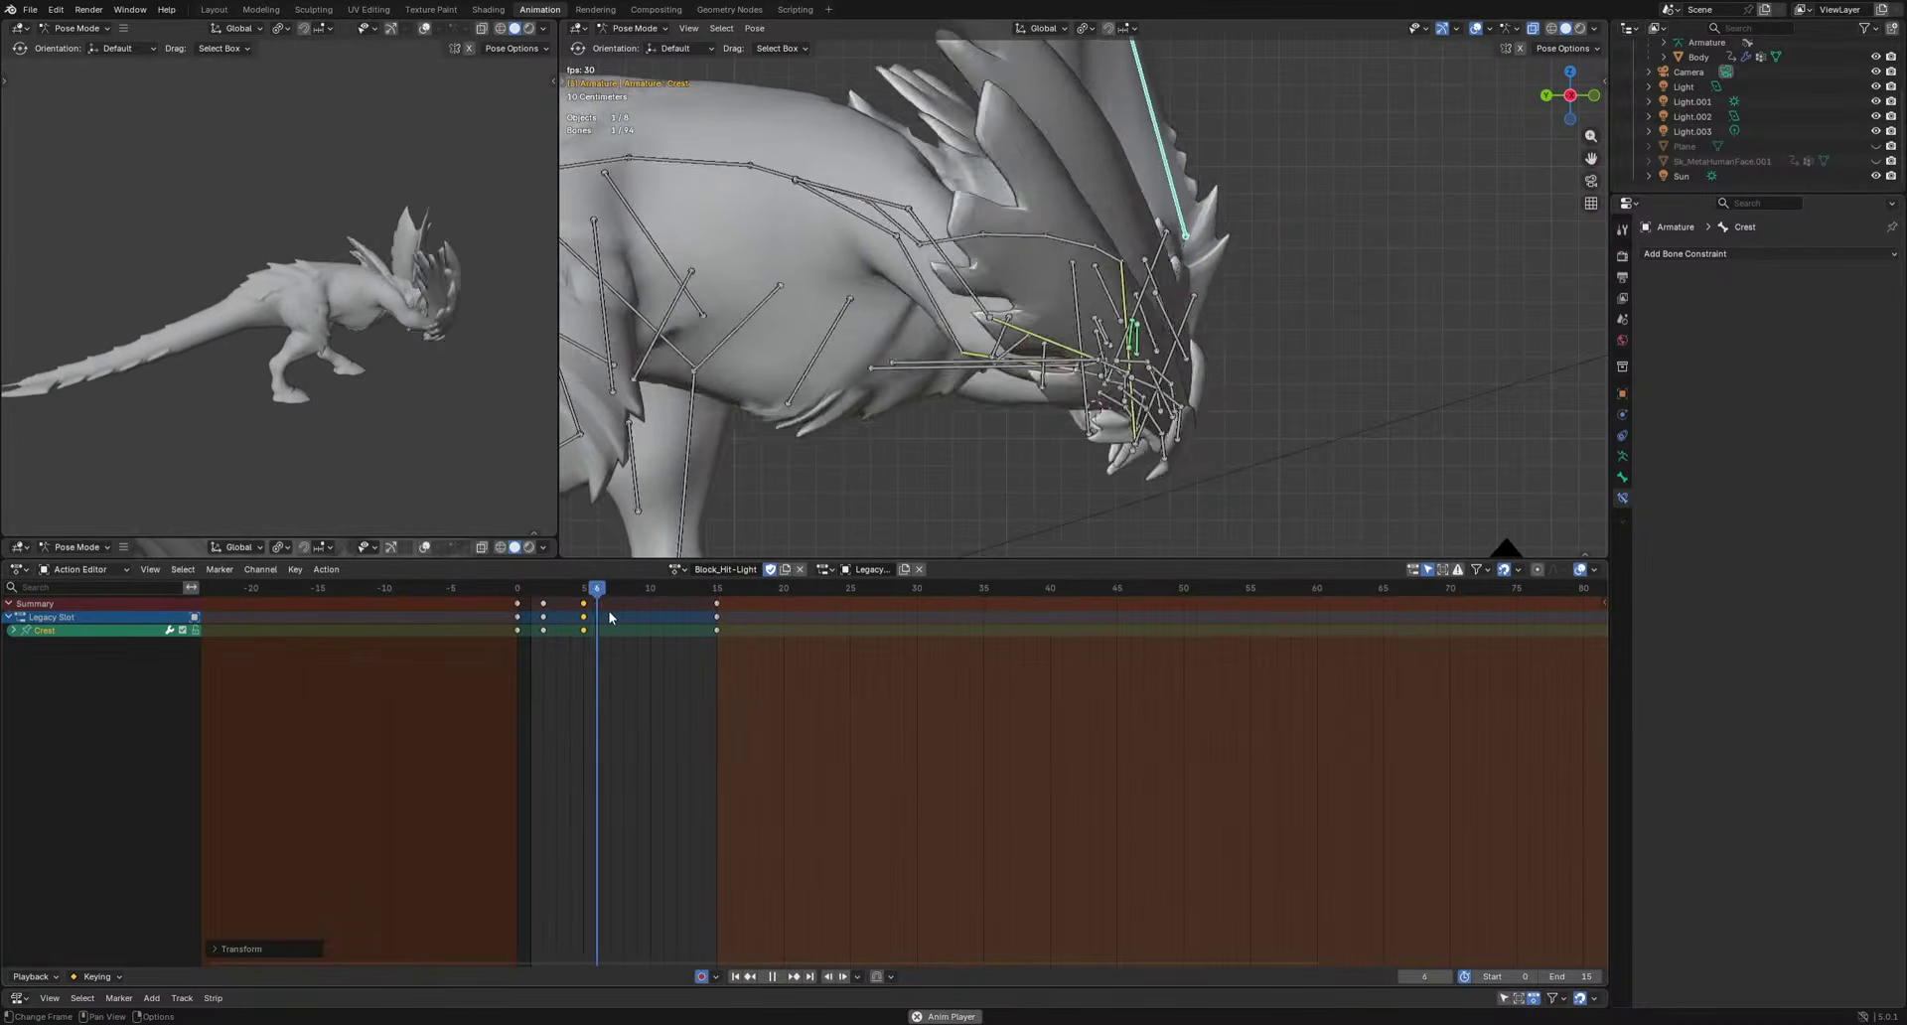
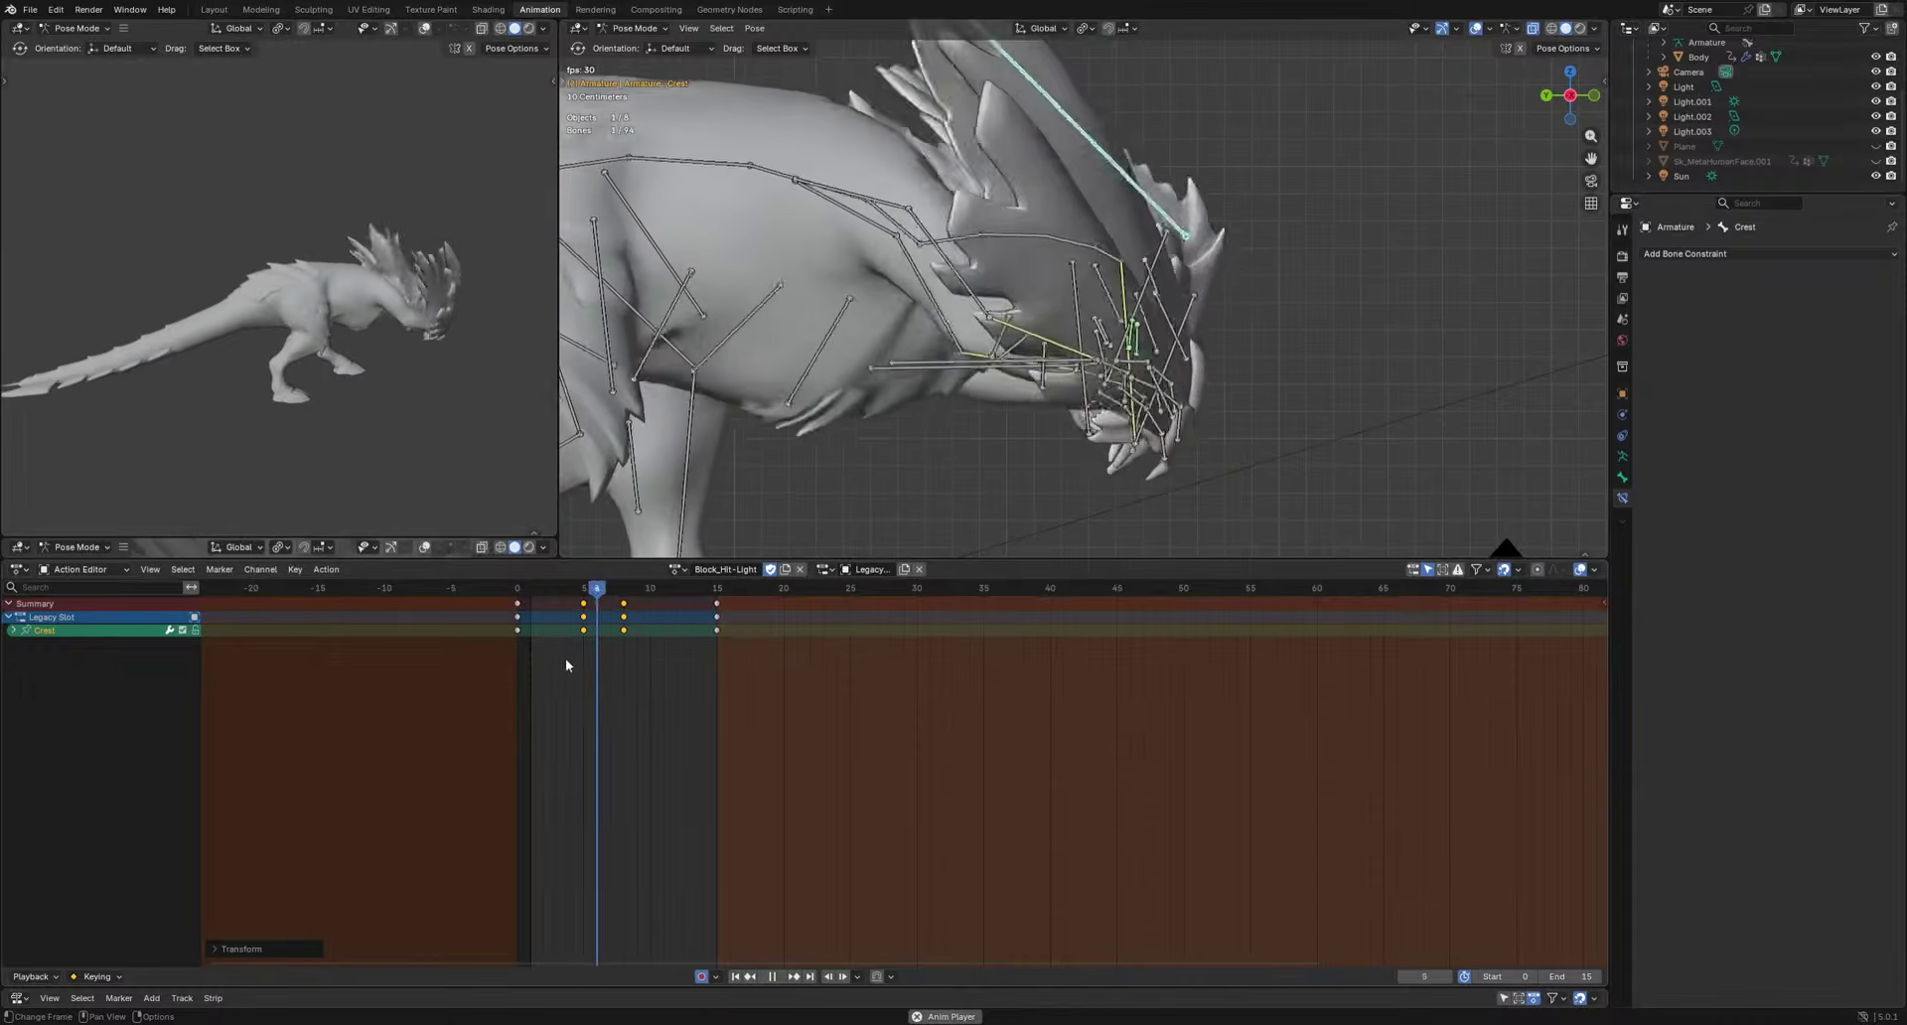
pyautogui.click(569, 606)
pyautogui.press('space')
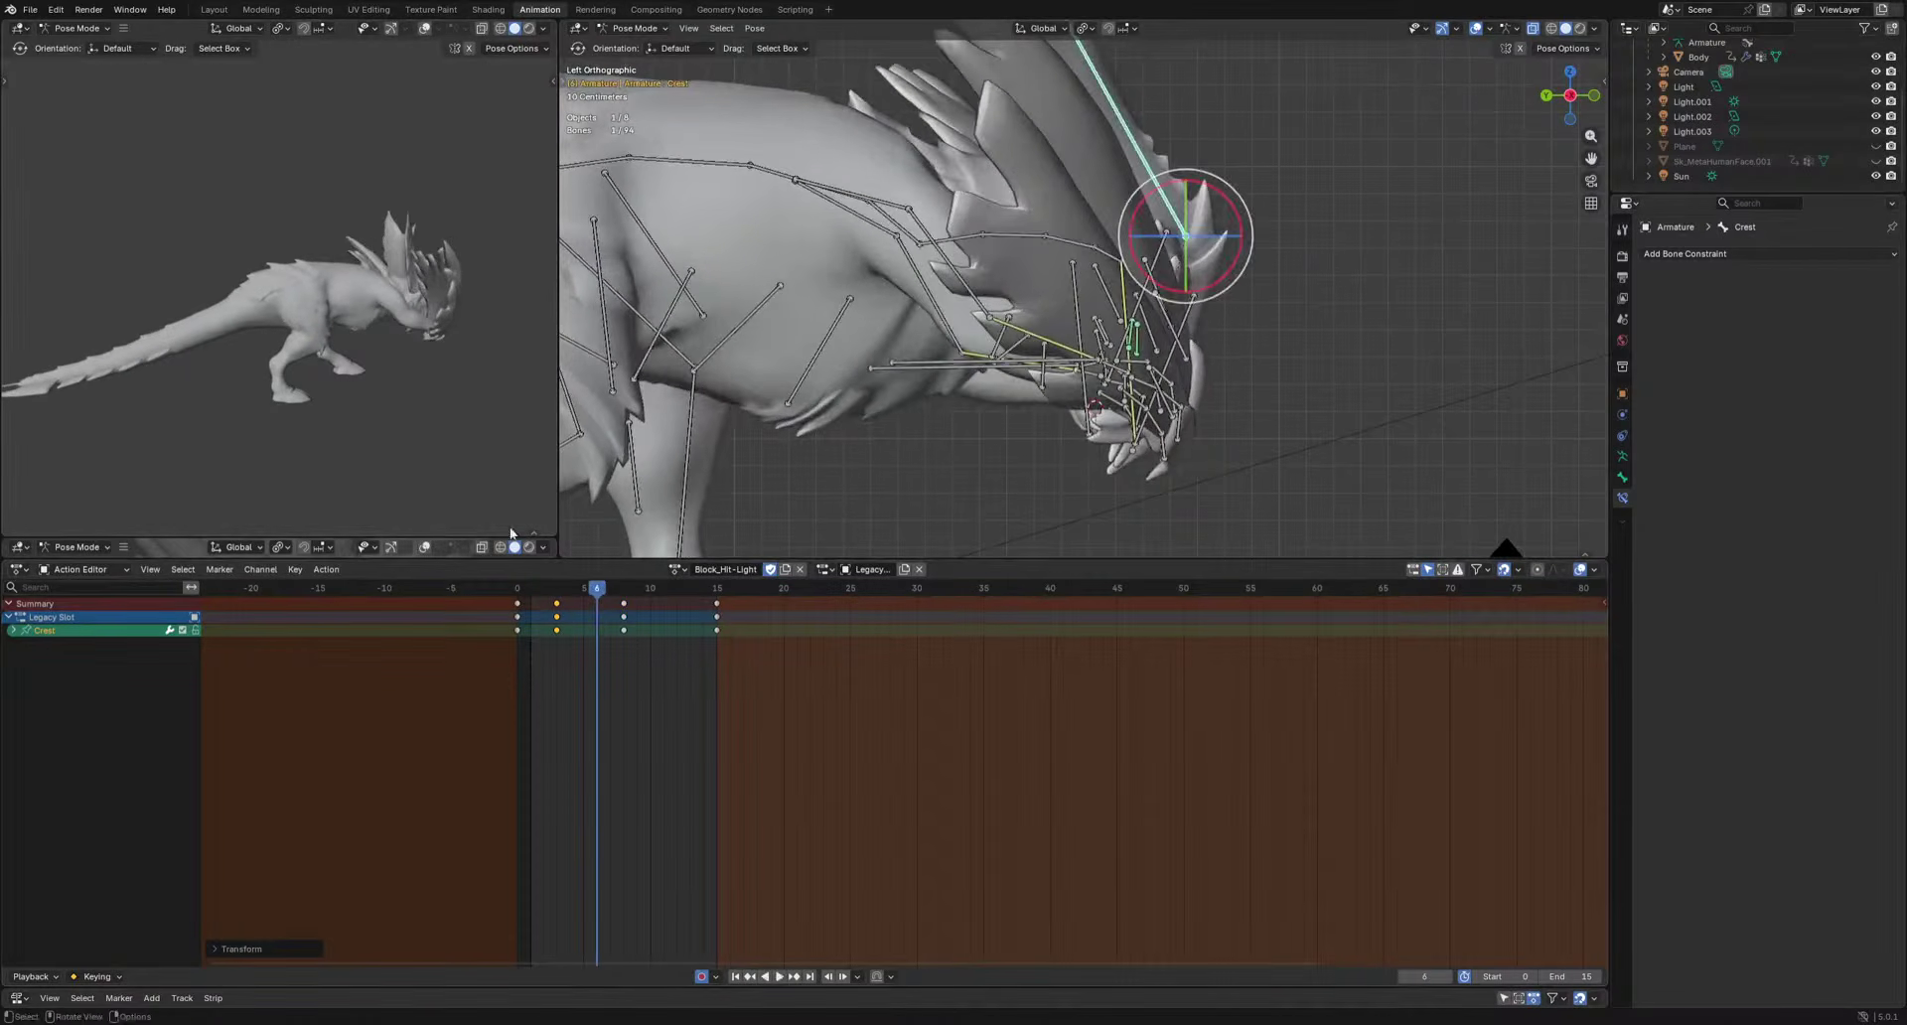
# Adjust the Crest's pose at frame 3, key another Crest pose at frame 5, and review the playback of the whole body.
pyautogui.click(558, 589)
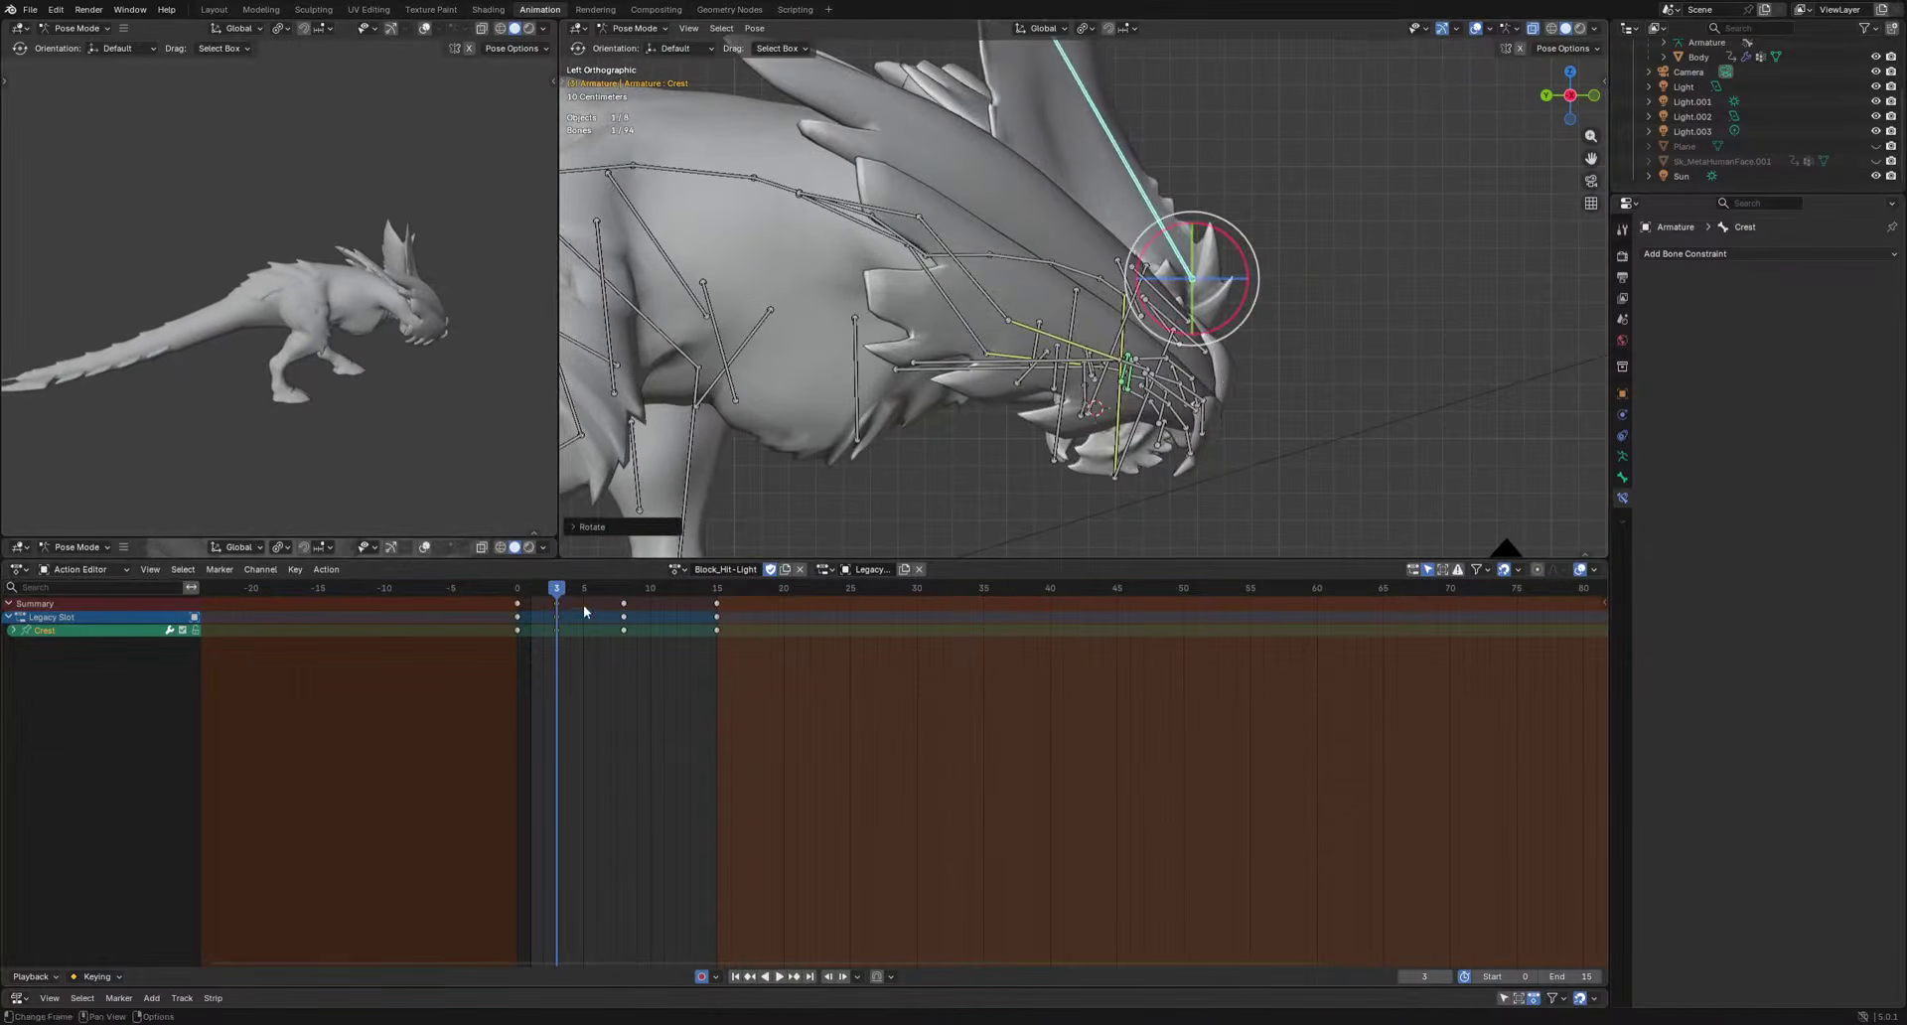
pyautogui.press('i')
pyautogui.press('space')
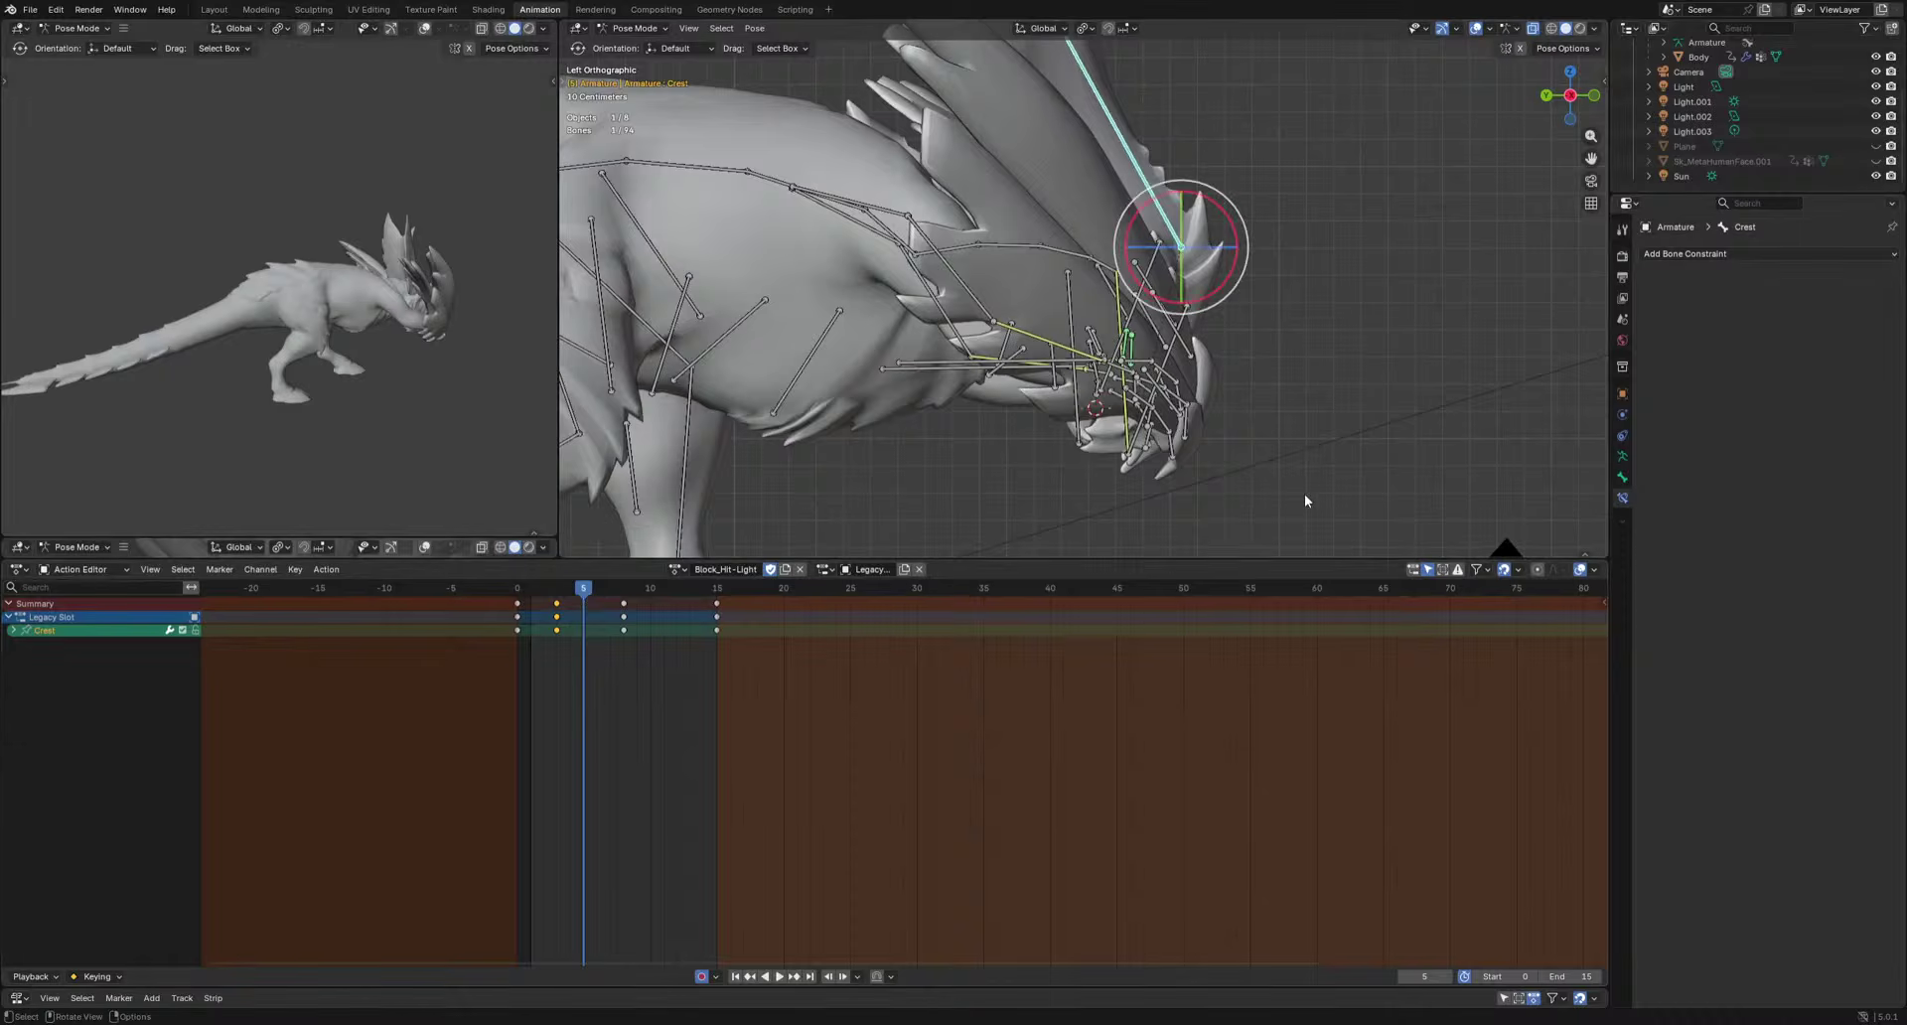
pyautogui.press('i')
pyautogui.press('space')
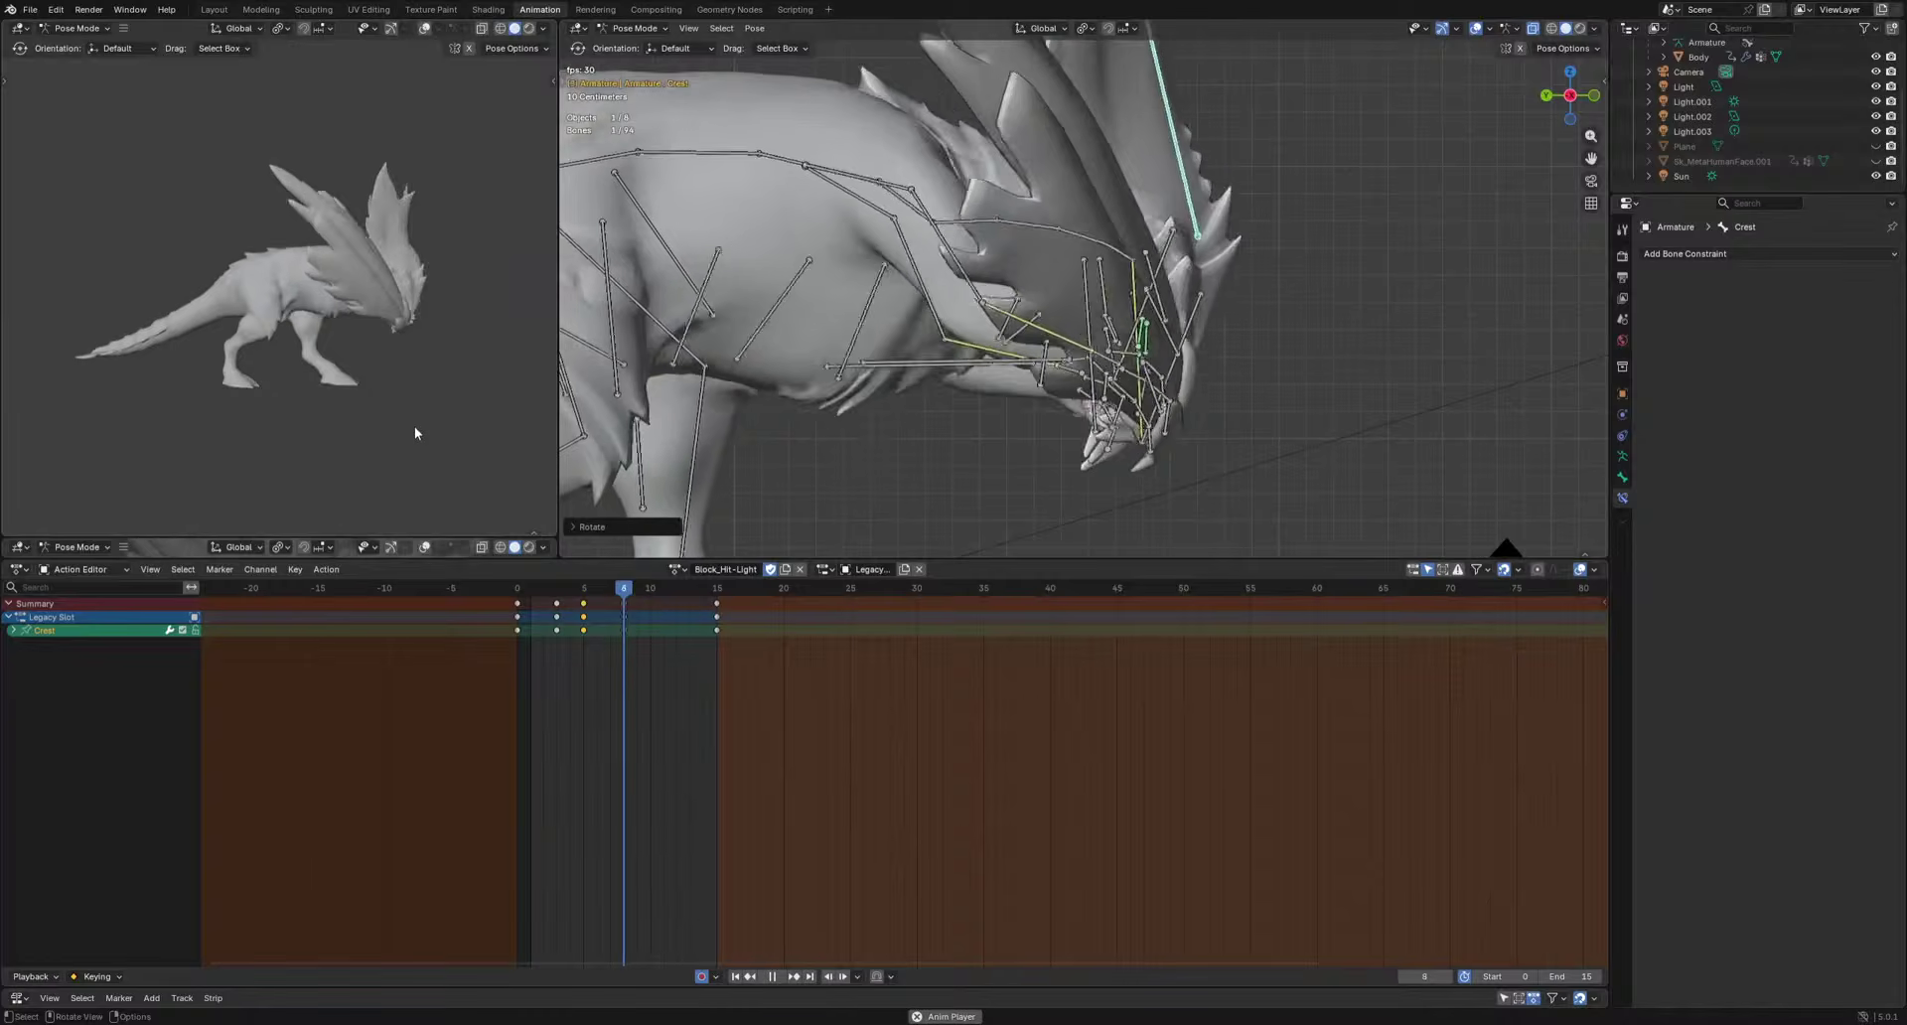
pyautogui.moveTo(594, 455); pyautogui.dragTo(1232, 479, button='middle')
pyautogui.scroll(-4, 977, 458)
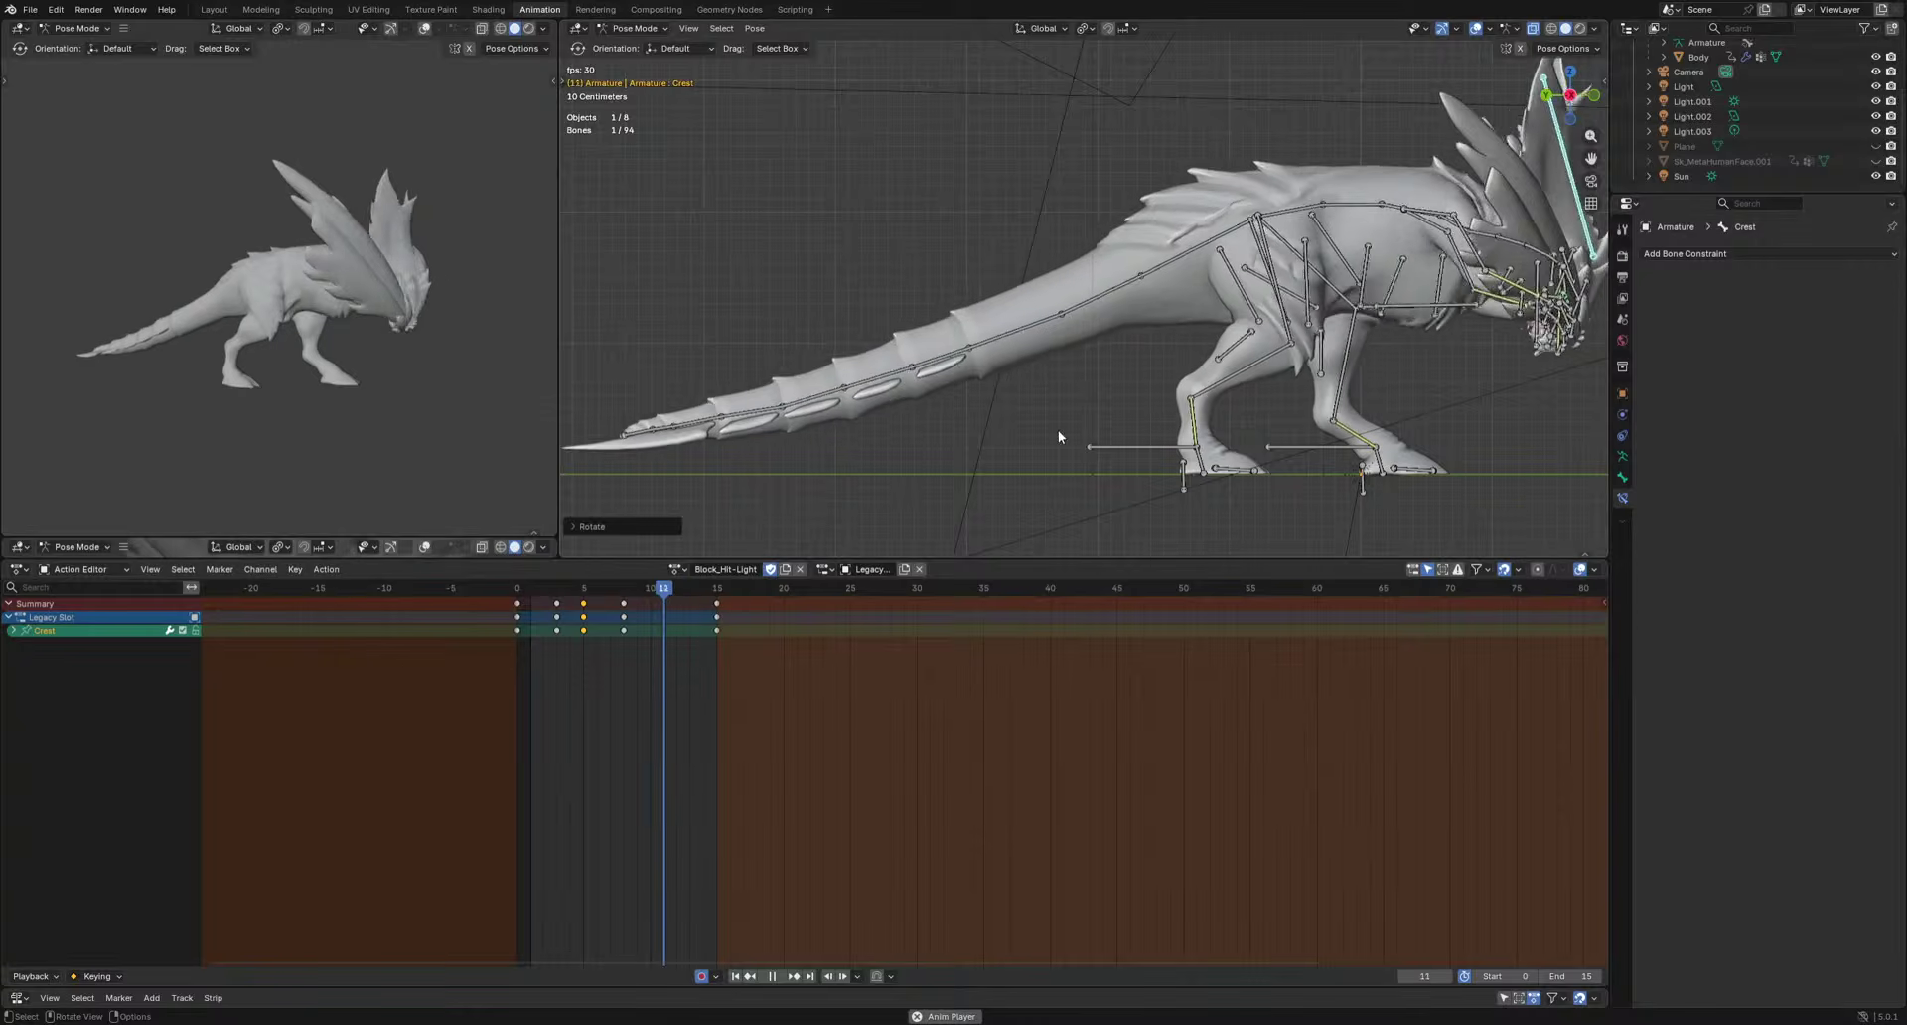
# Pose the tail chain from Tail to Tail.008, placing its intermediate keys at frames 3 and 9, and preview the motion.
pyautogui.press('space')
pyautogui.moveTo(1197, 241); pyautogui.dragTo(1112, 296)
pyautogui.scroll(-3, 1062, 276)
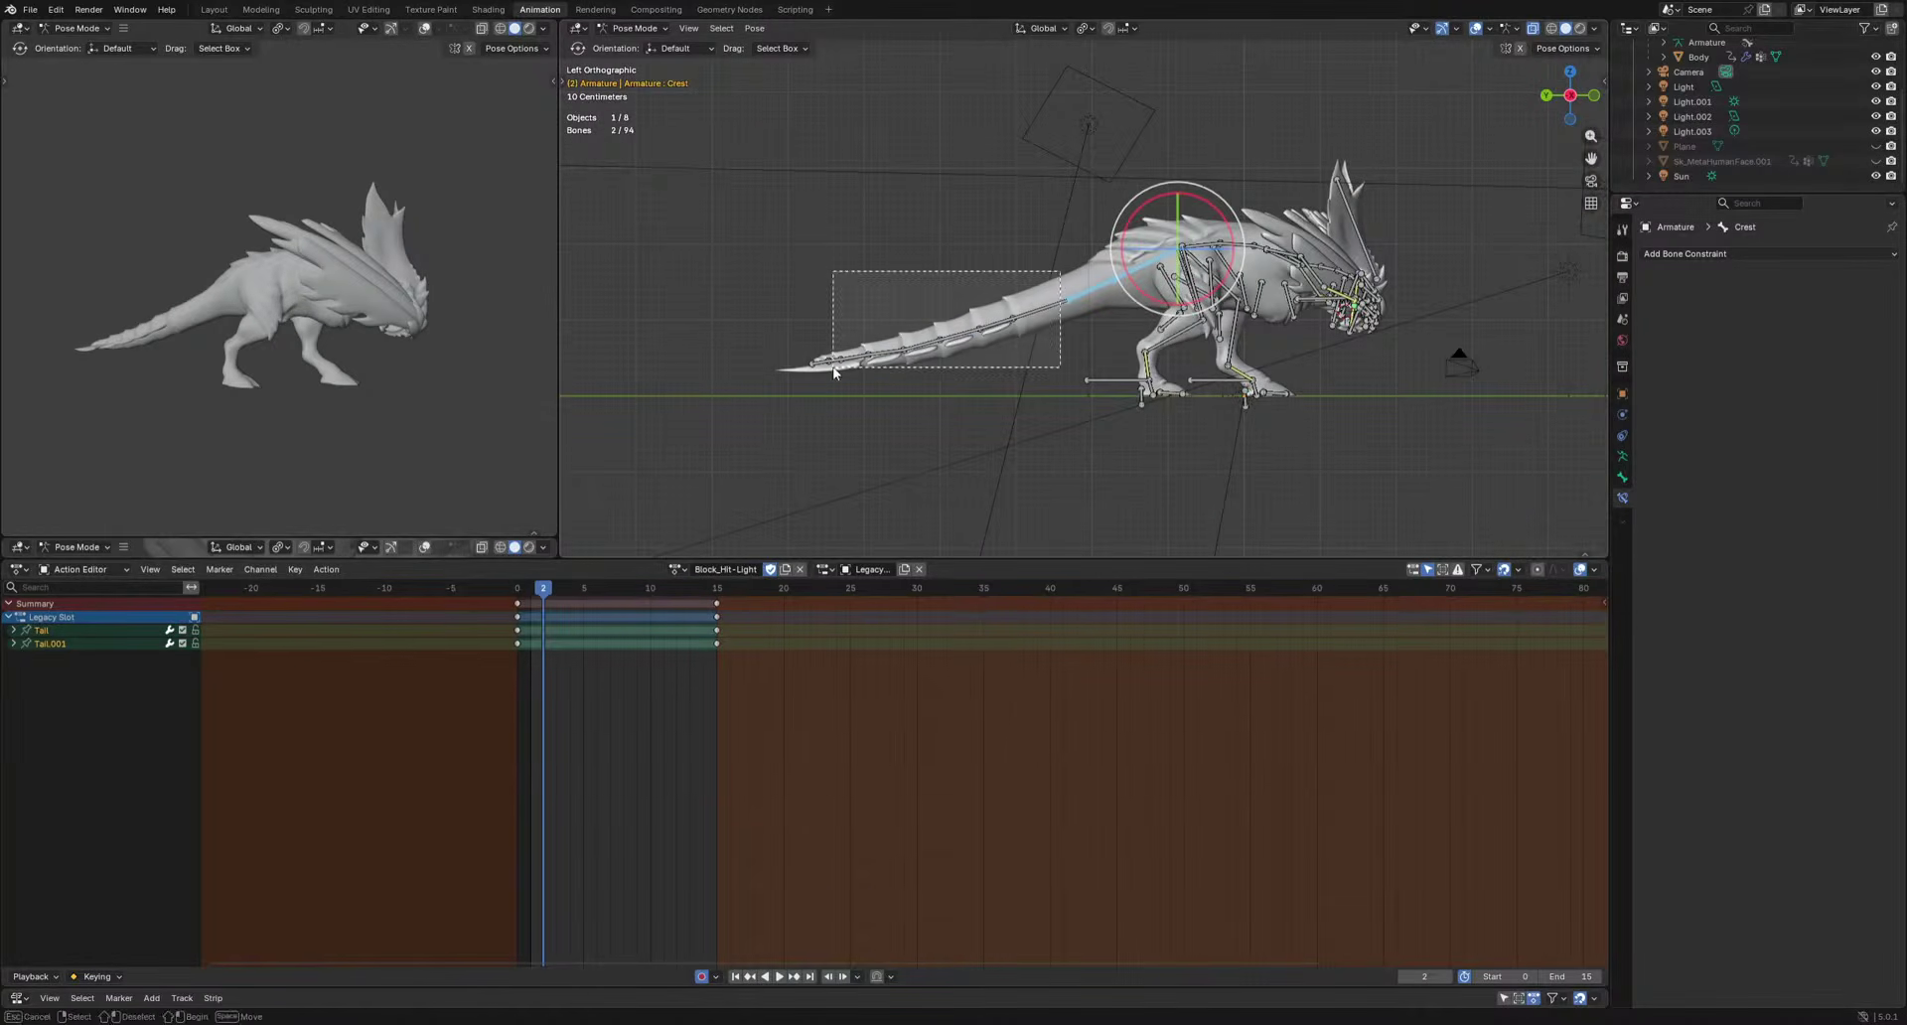
pyautogui.moveTo(833, 371); pyautogui.dragTo(833, 371)
pyautogui.press('space')
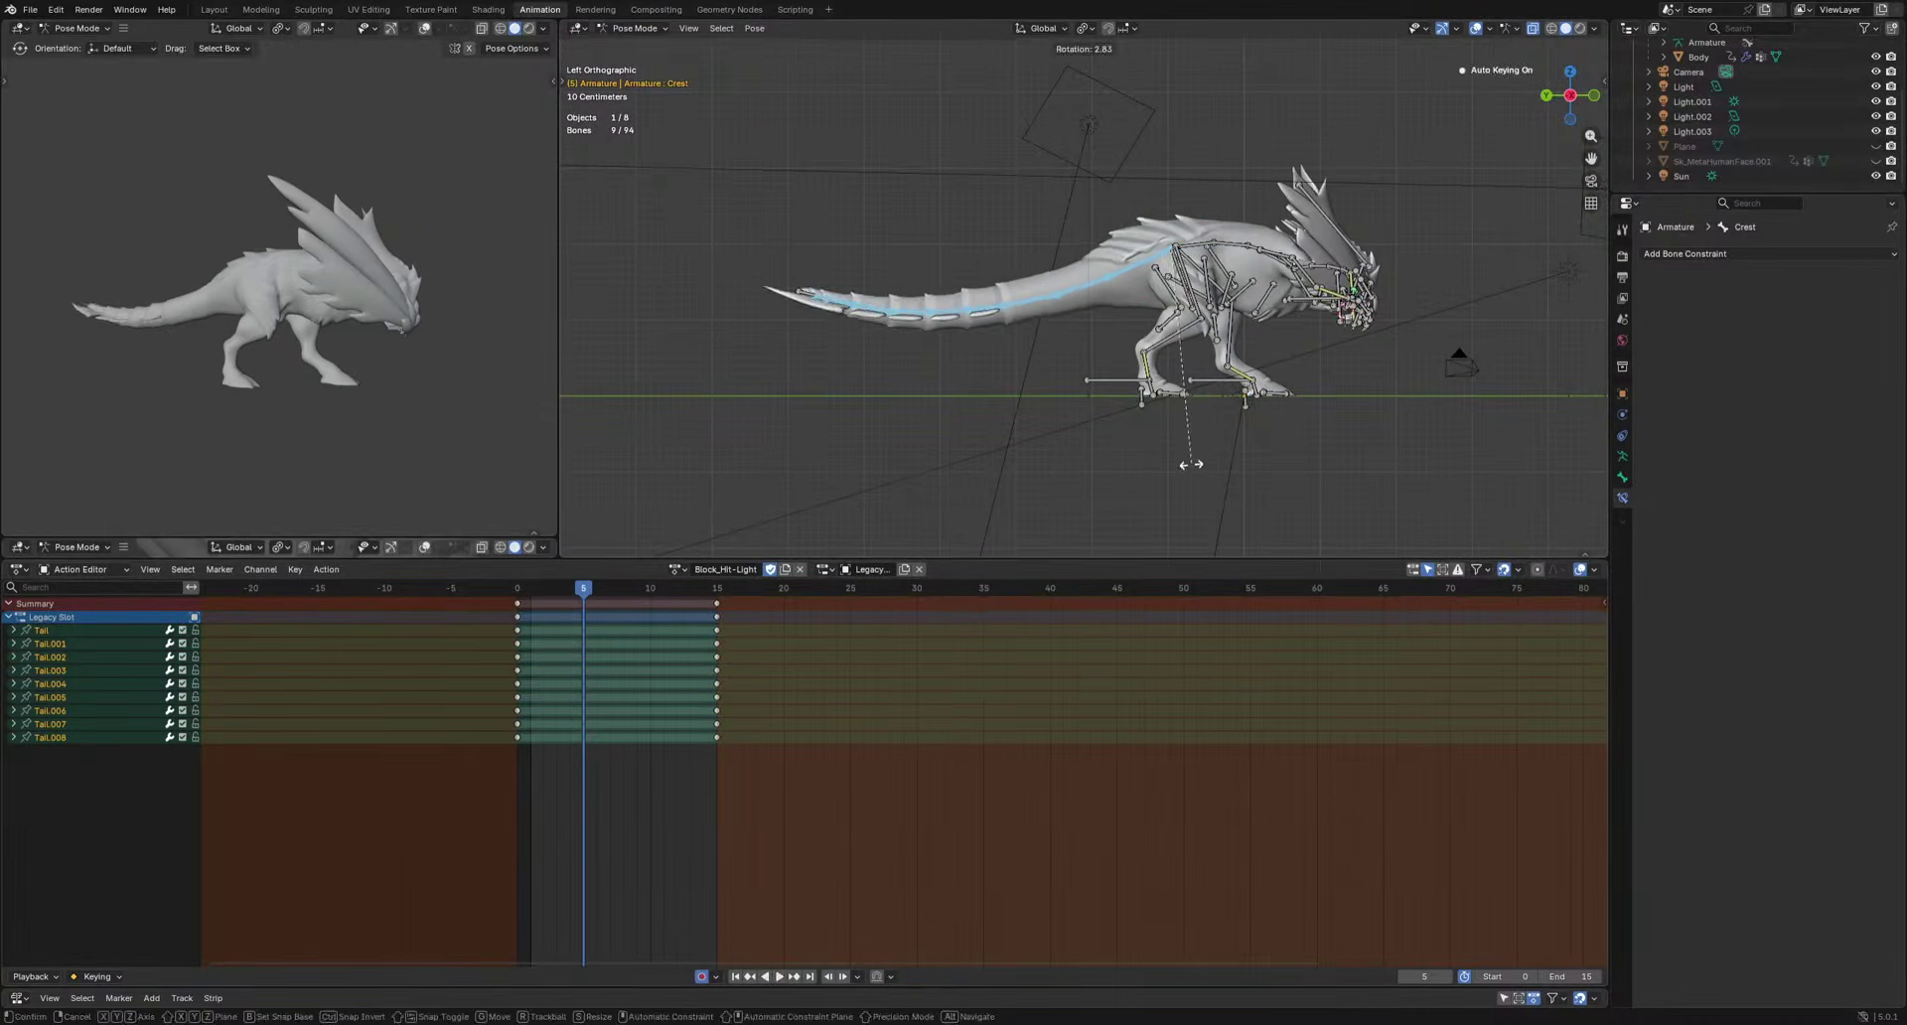
pyautogui.click(1188, 467)
pyautogui.press('Right')
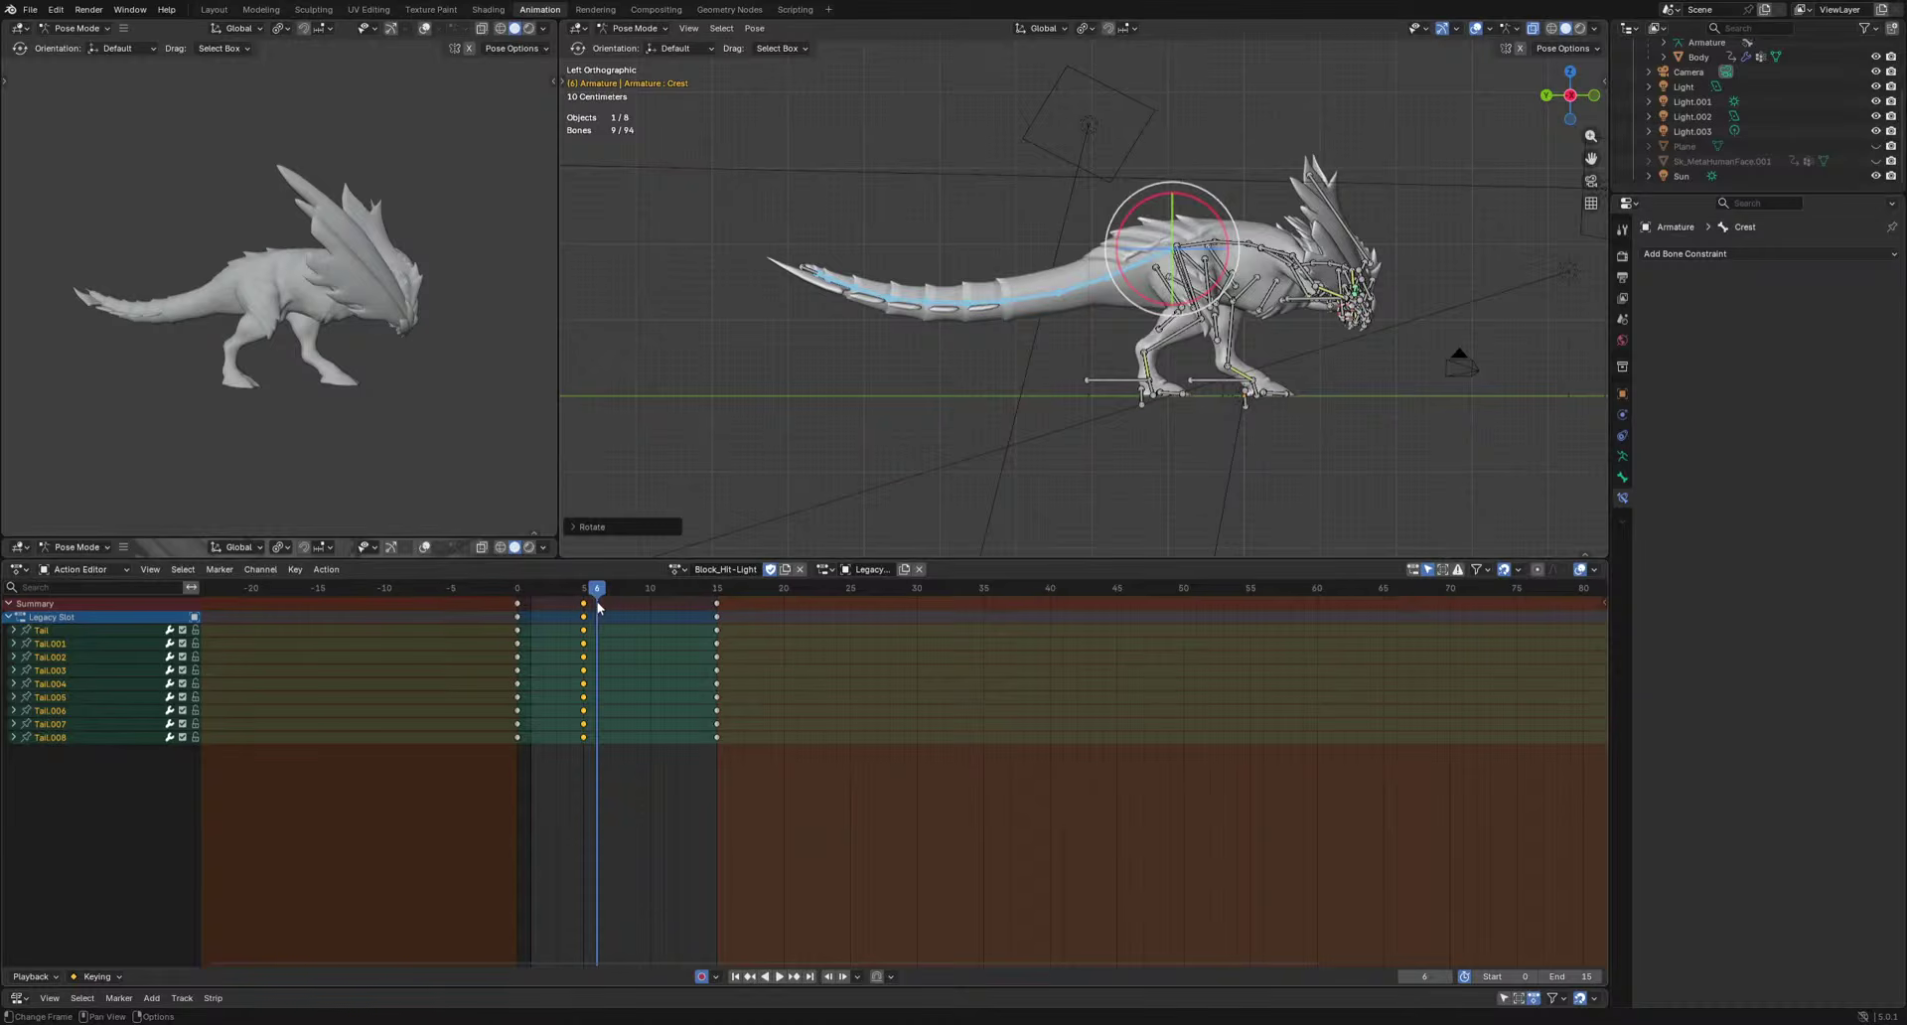
pyautogui.moveTo(591, 592); pyautogui.dragTo(648, 594)
pyautogui.click(1255, 435)
pyautogui.press('space')
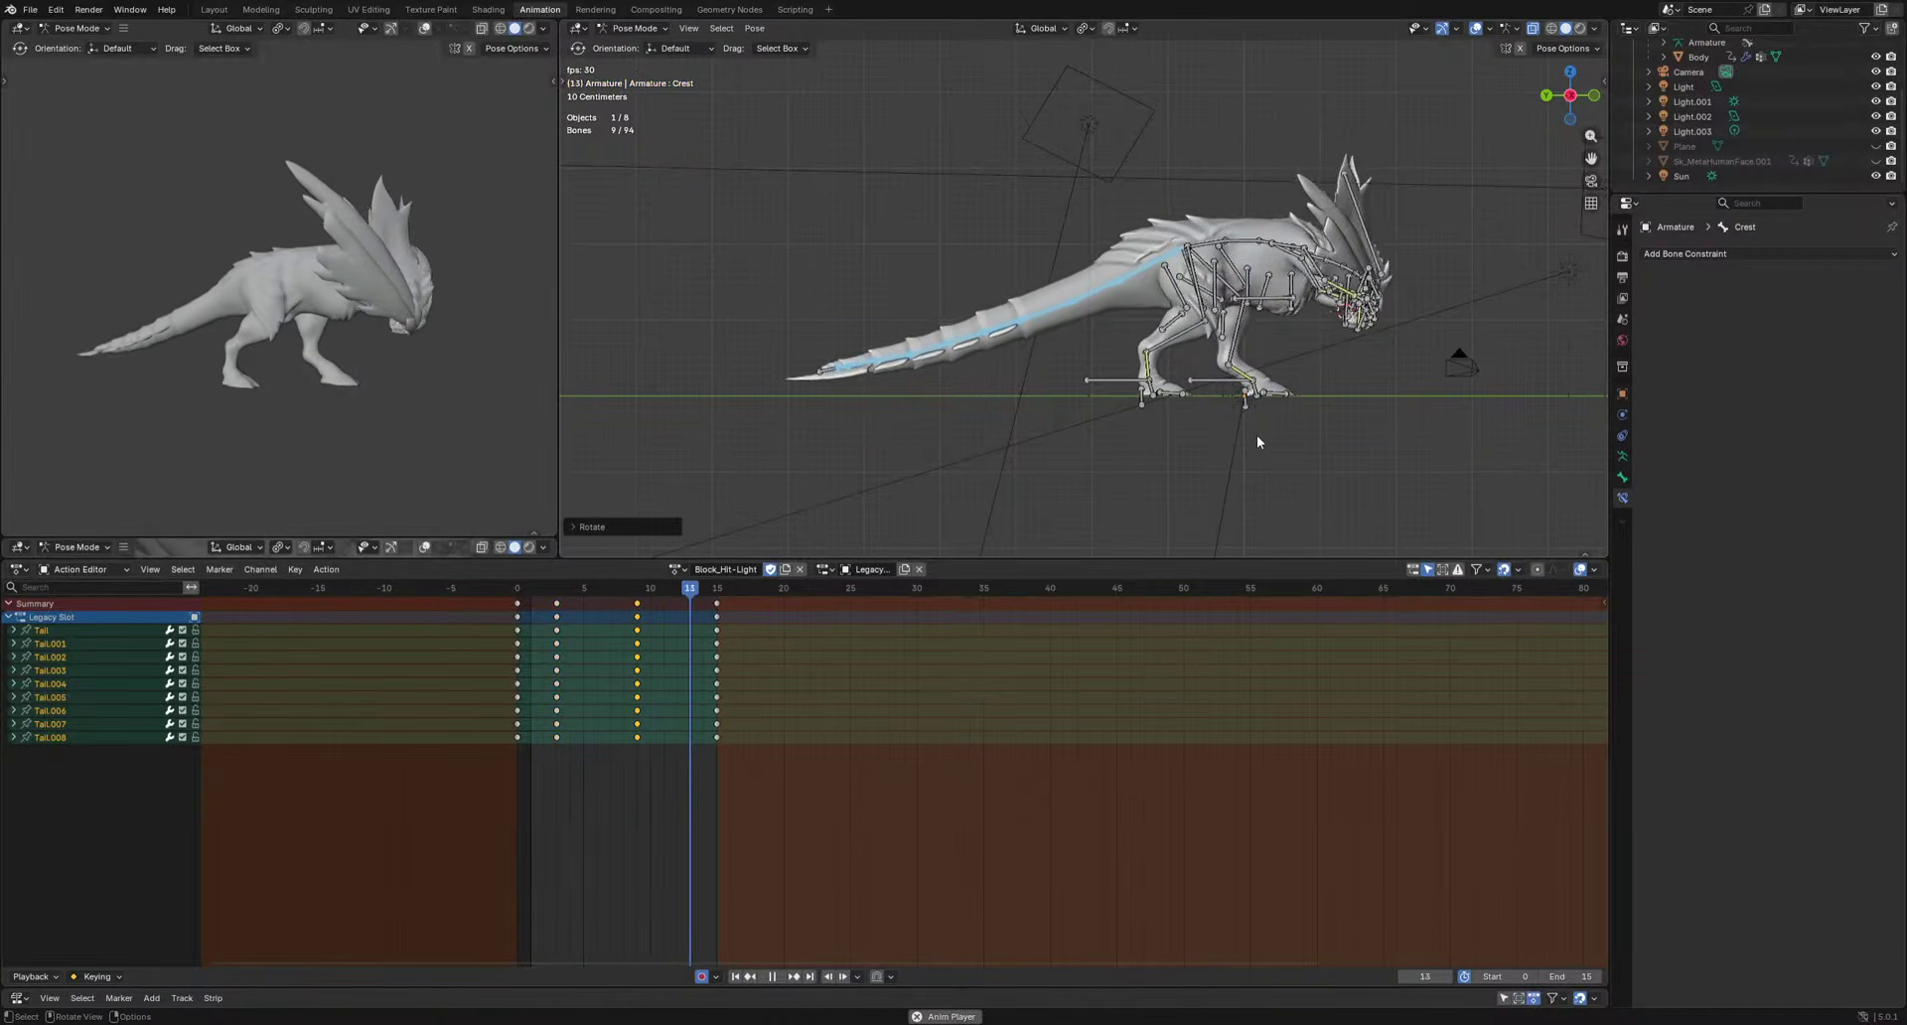
# Rotate the whole tail downward at frame 3, curl Tail.005 through Tail.009 upward, and check the playback.
pyautogui.press('space')
pyautogui.press('r')
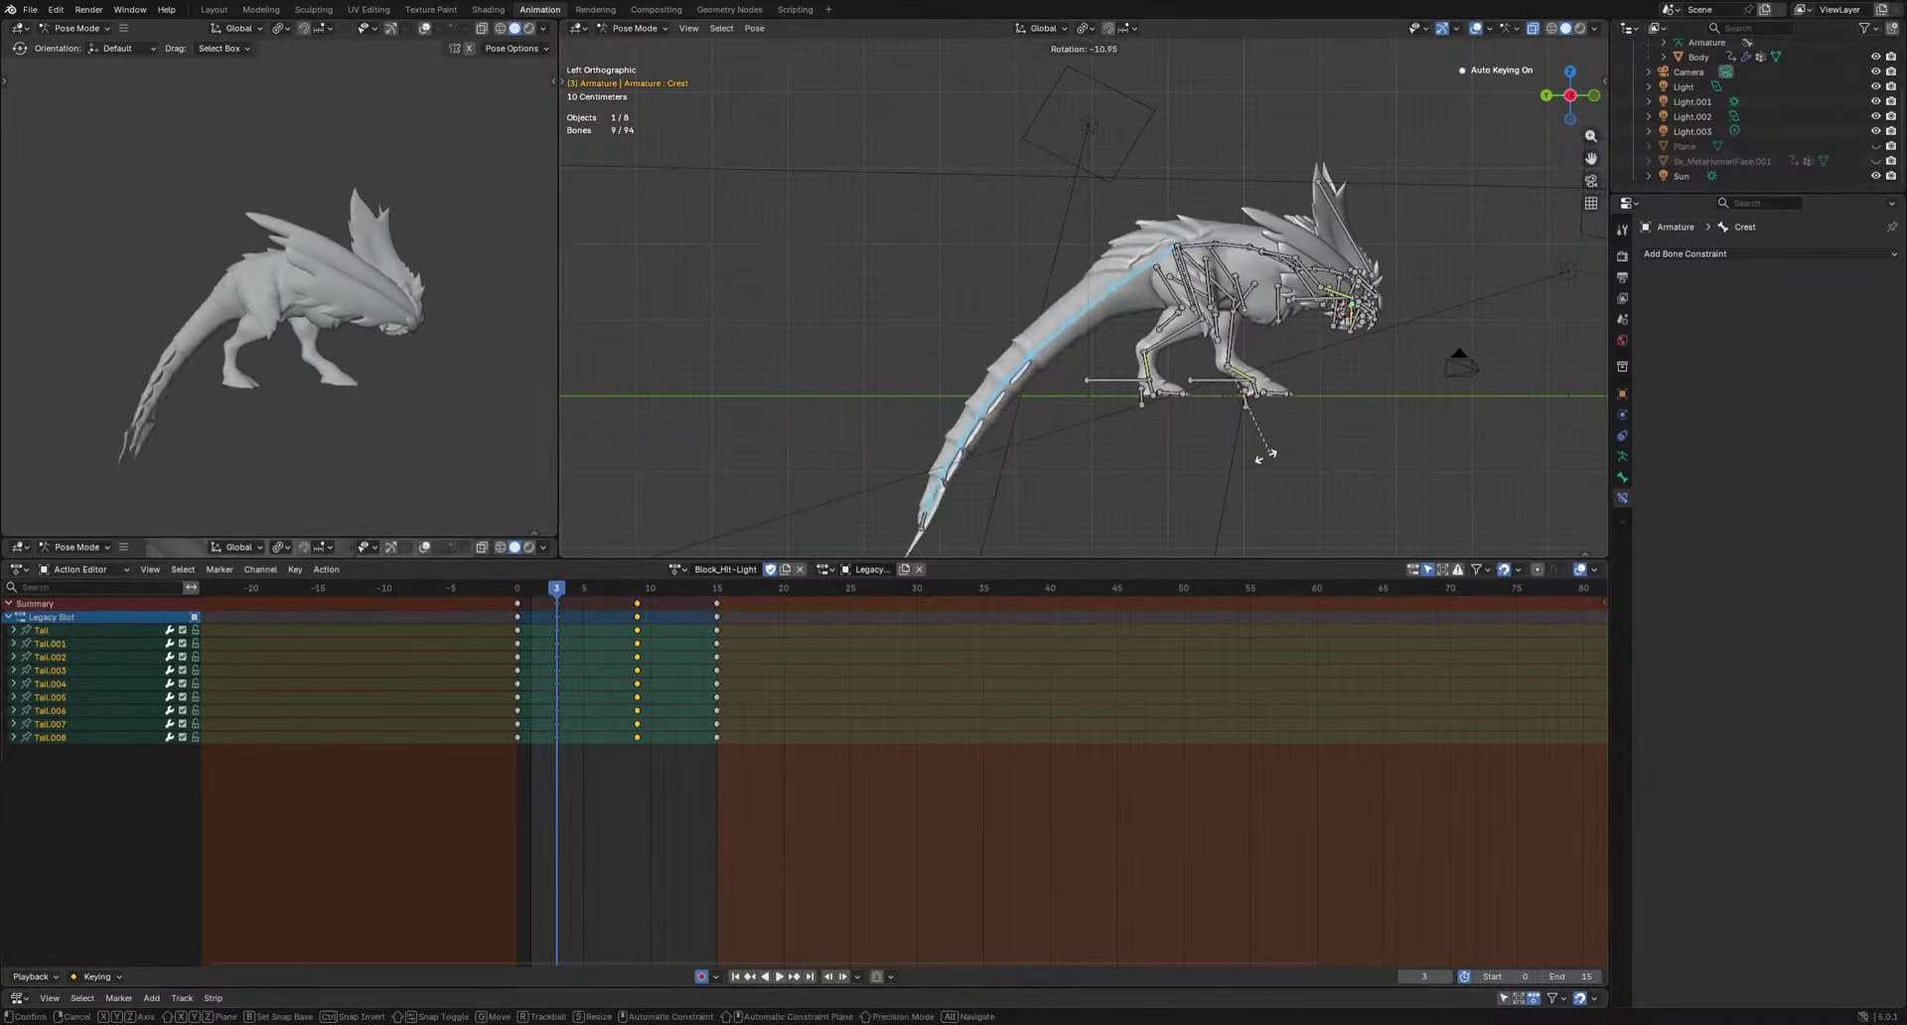
pyautogui.moveTo(972, 387); pyautogui.dragTo(972, 386)
pyautogui.press('r')
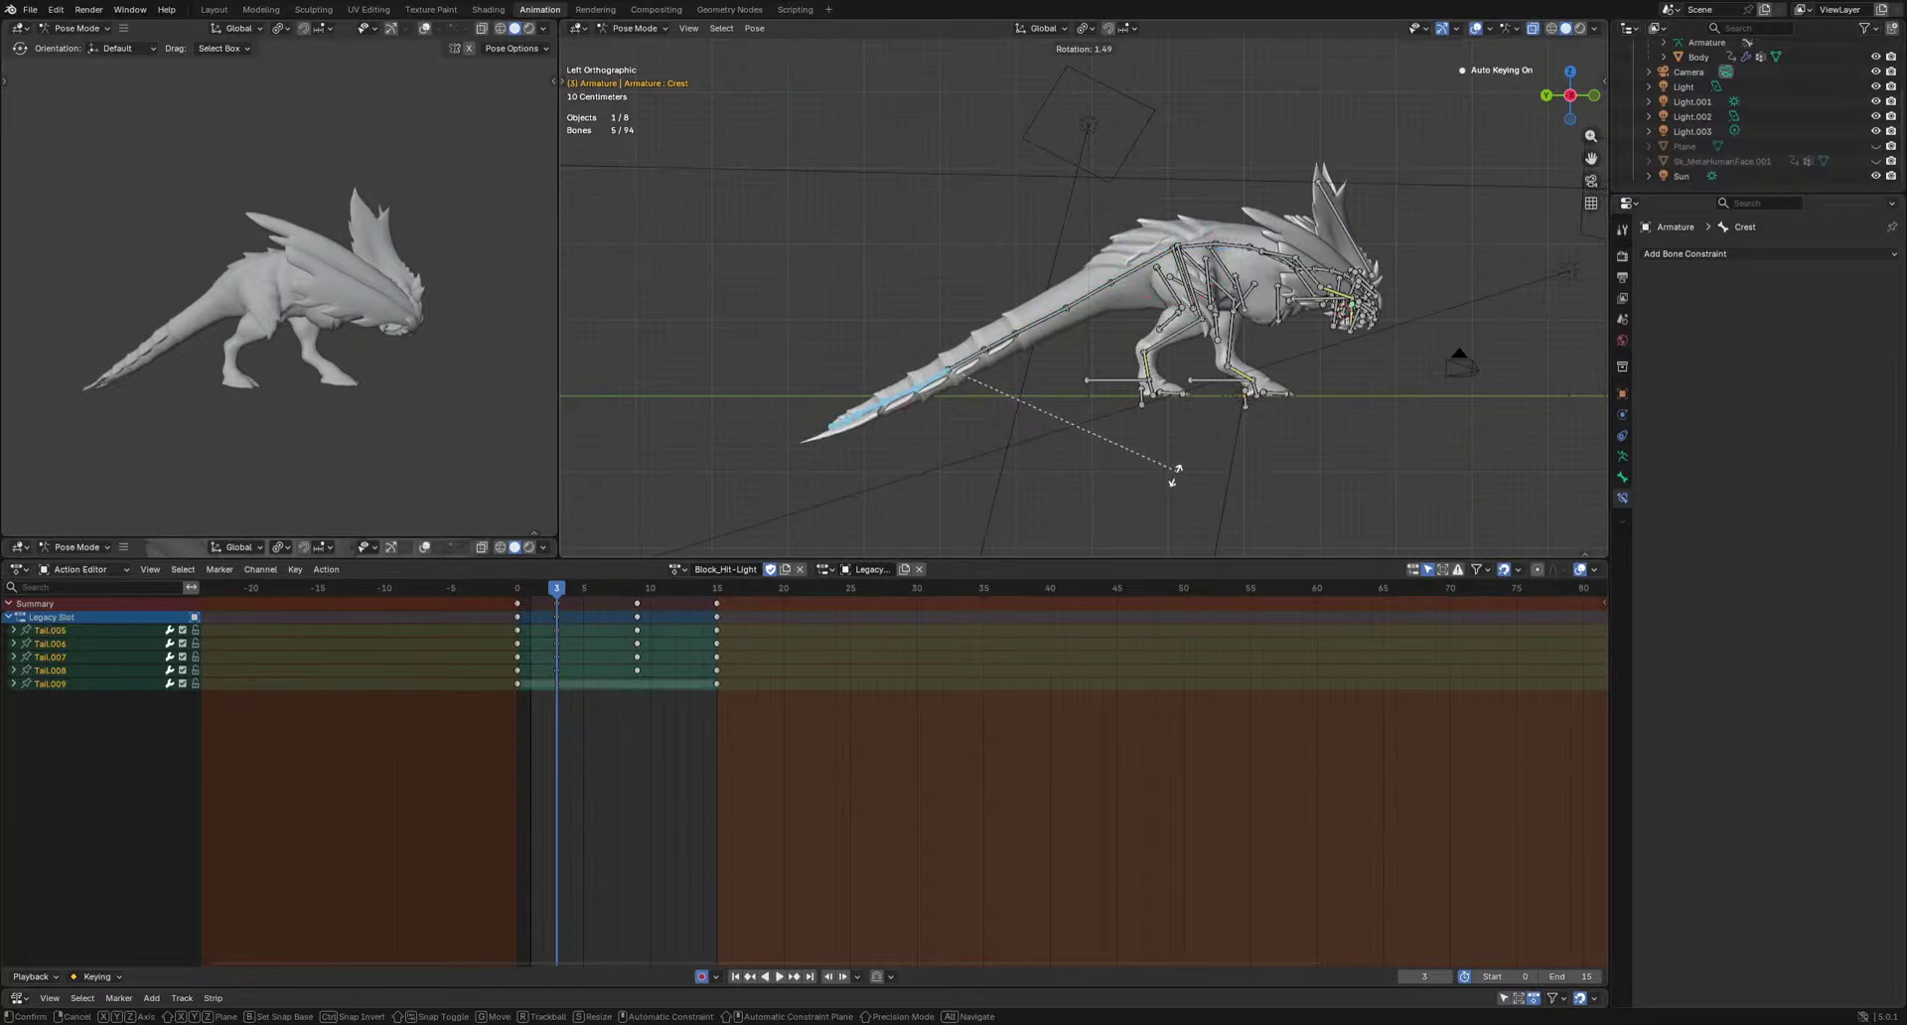
pyautogui.press('space')
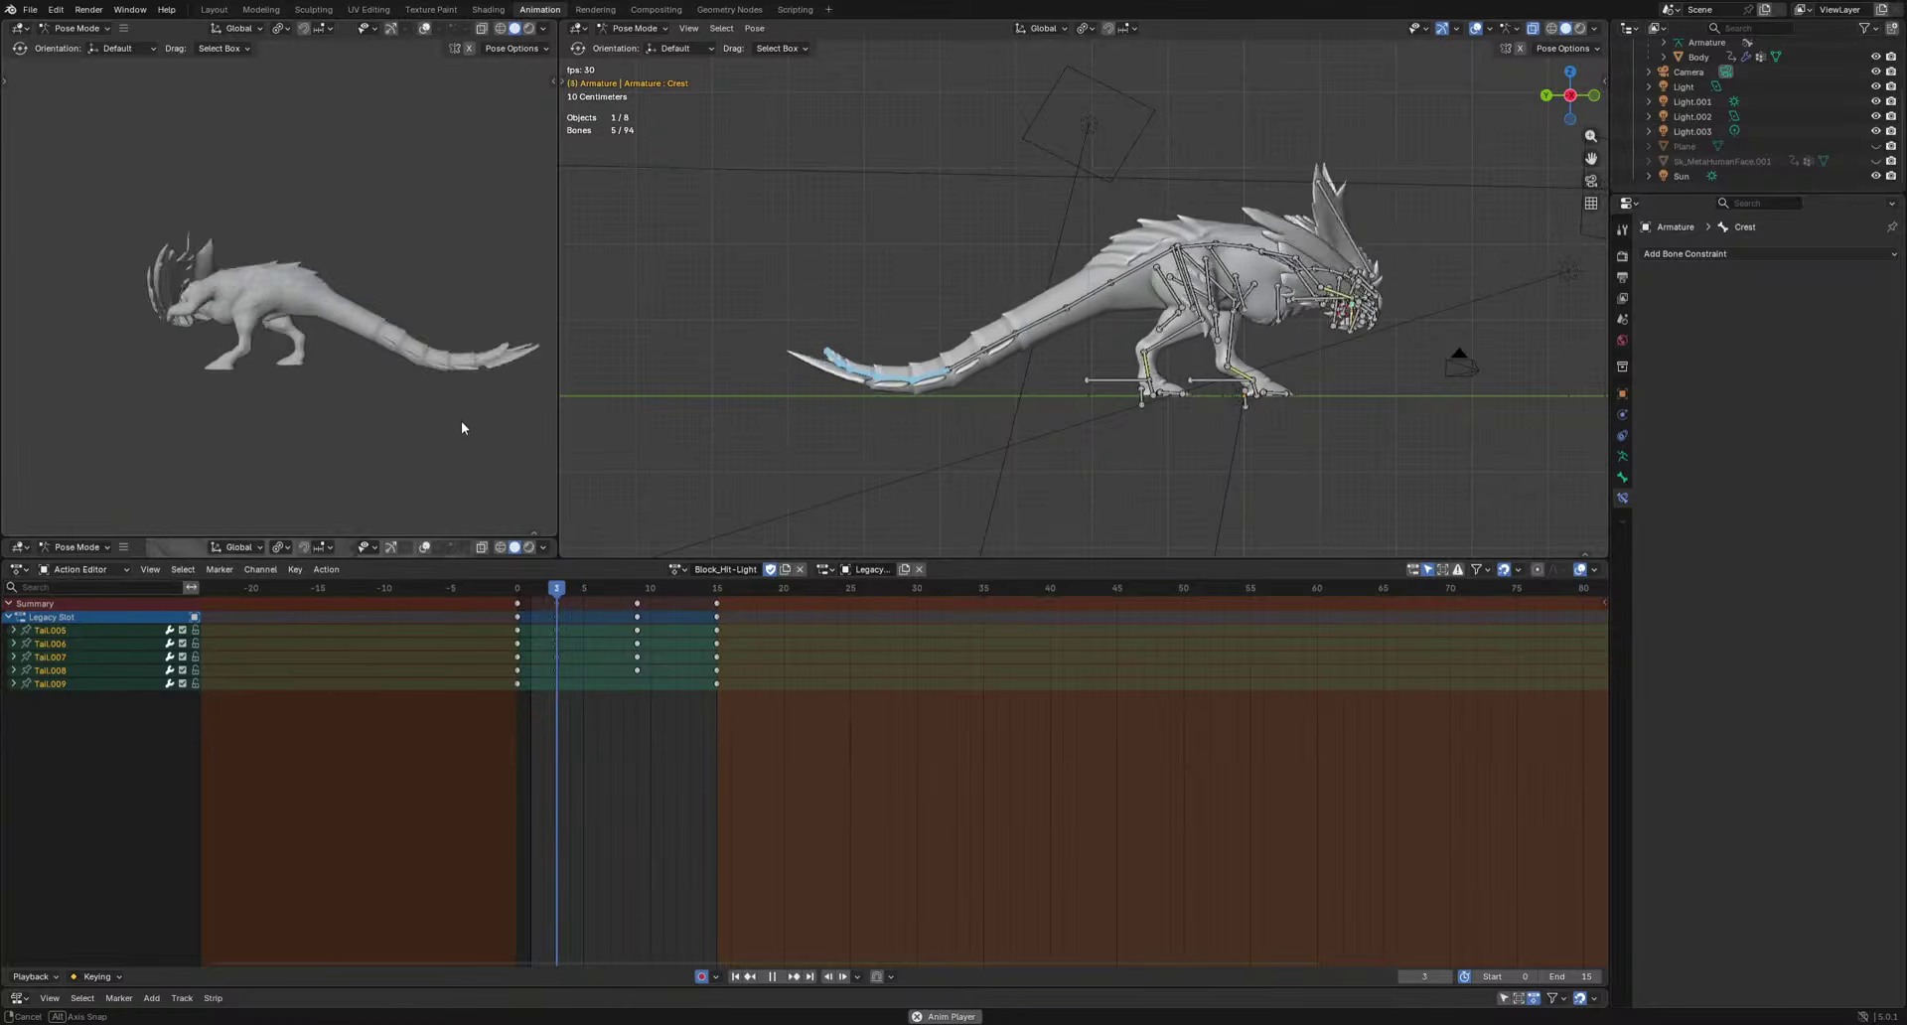
pyautogui.click(1058, 310)
pyautogui.press('space')
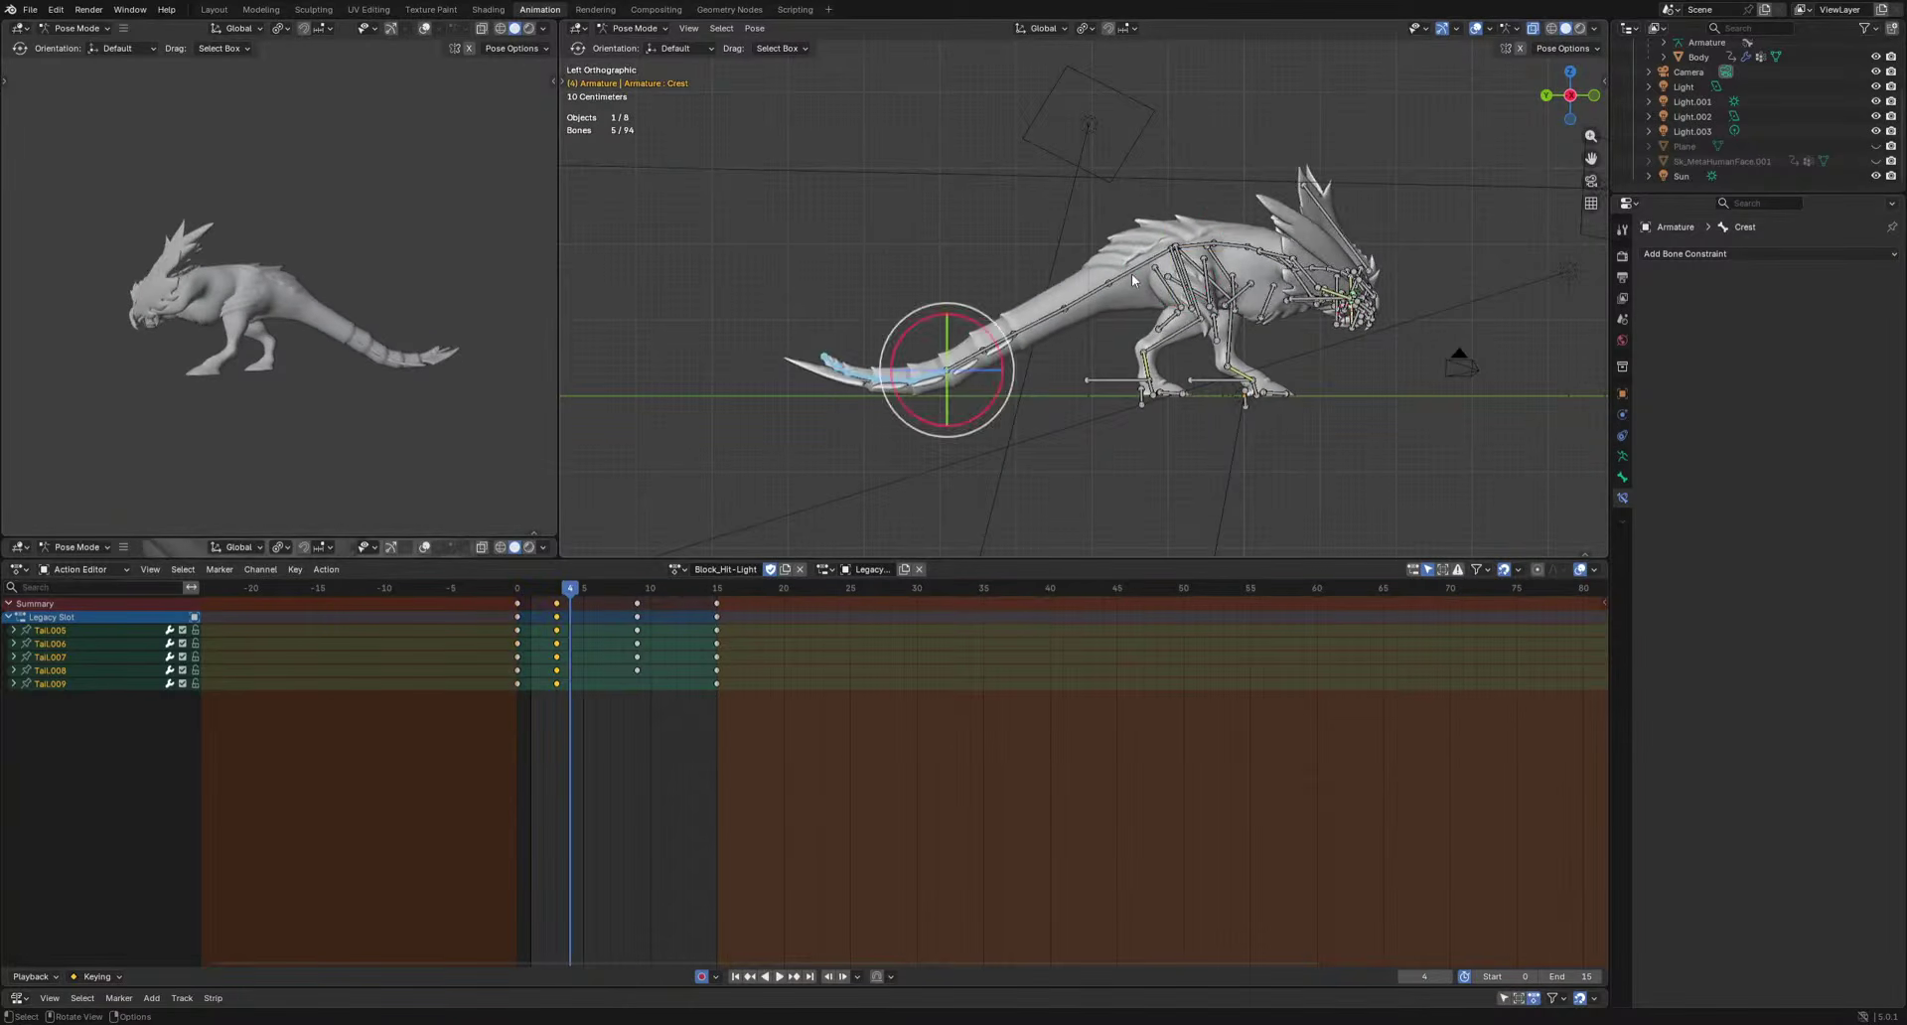
# Refine the tail's curve at frame 3 by rotating Tail, Tail.002, Tail.003 and Tail.004 individually, and preview it.
pyautogui.moveTo(563, 597); pyautogui.dragTo(554, 599)
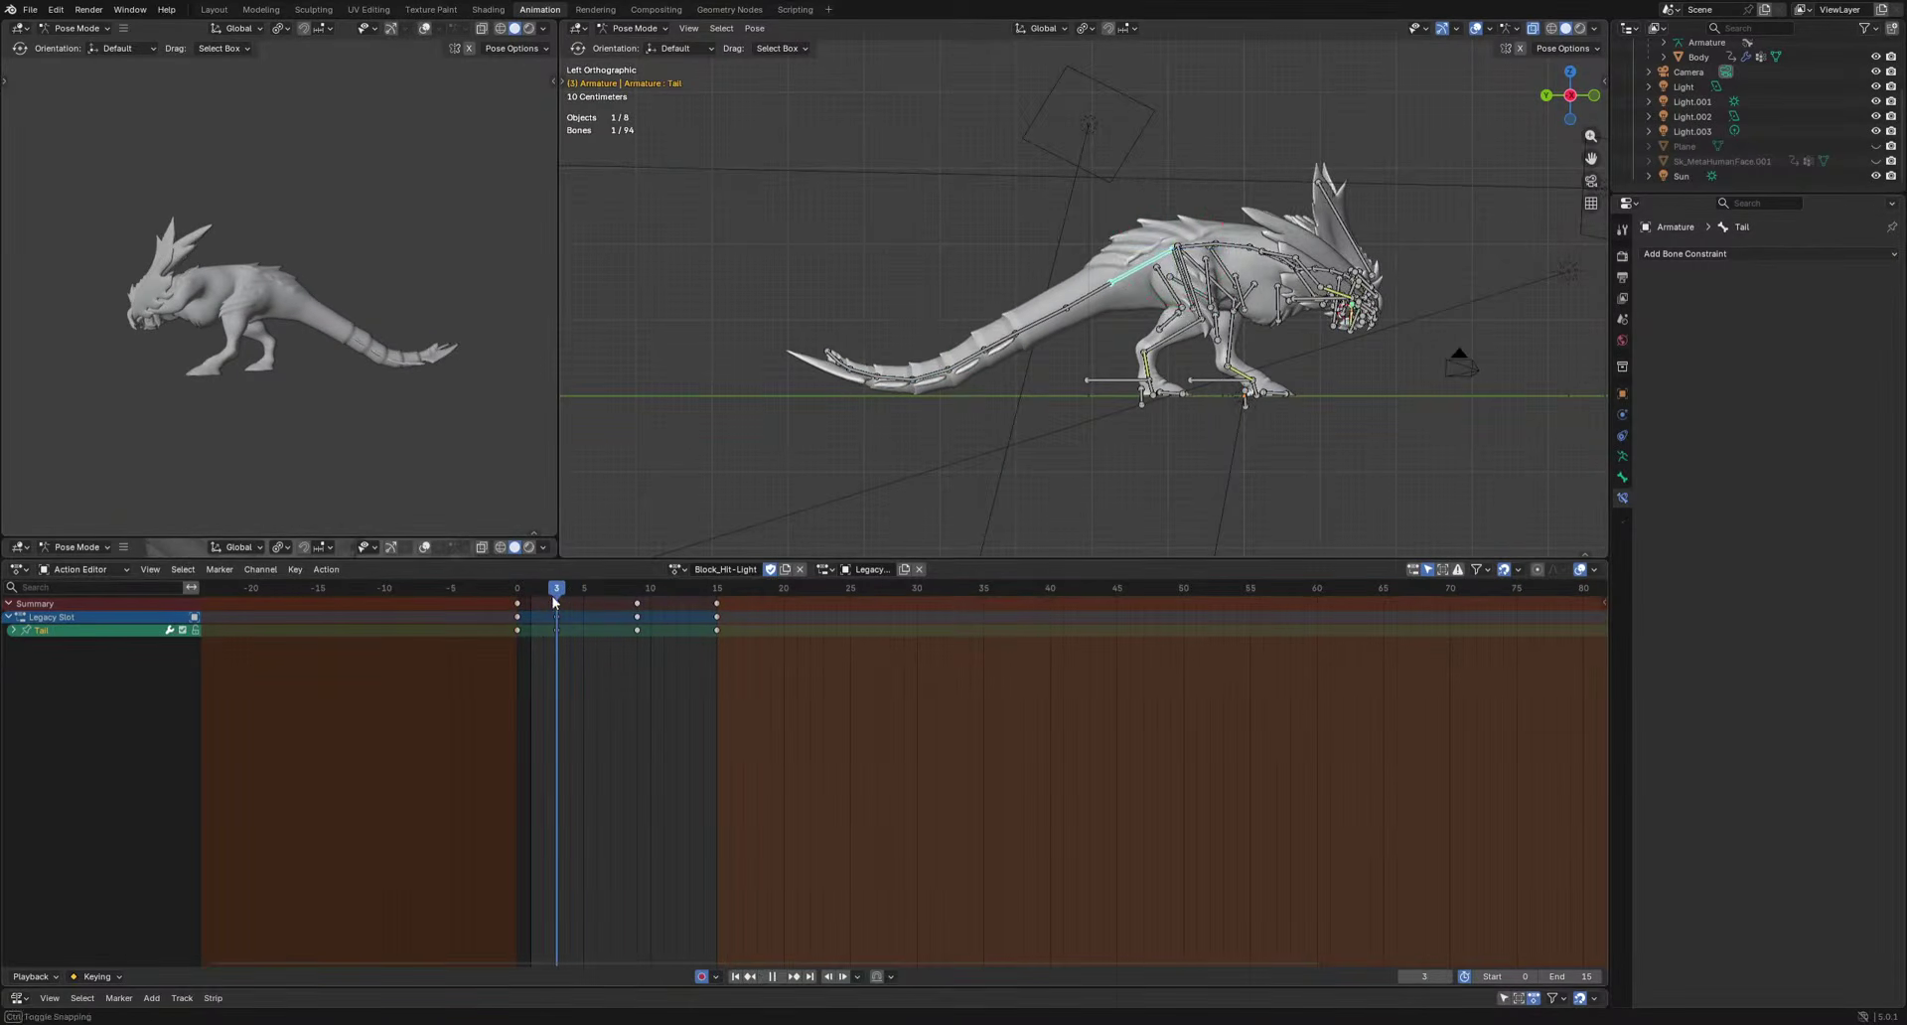
pyautogui.press('r')
pyautogui.click(1304, 454)
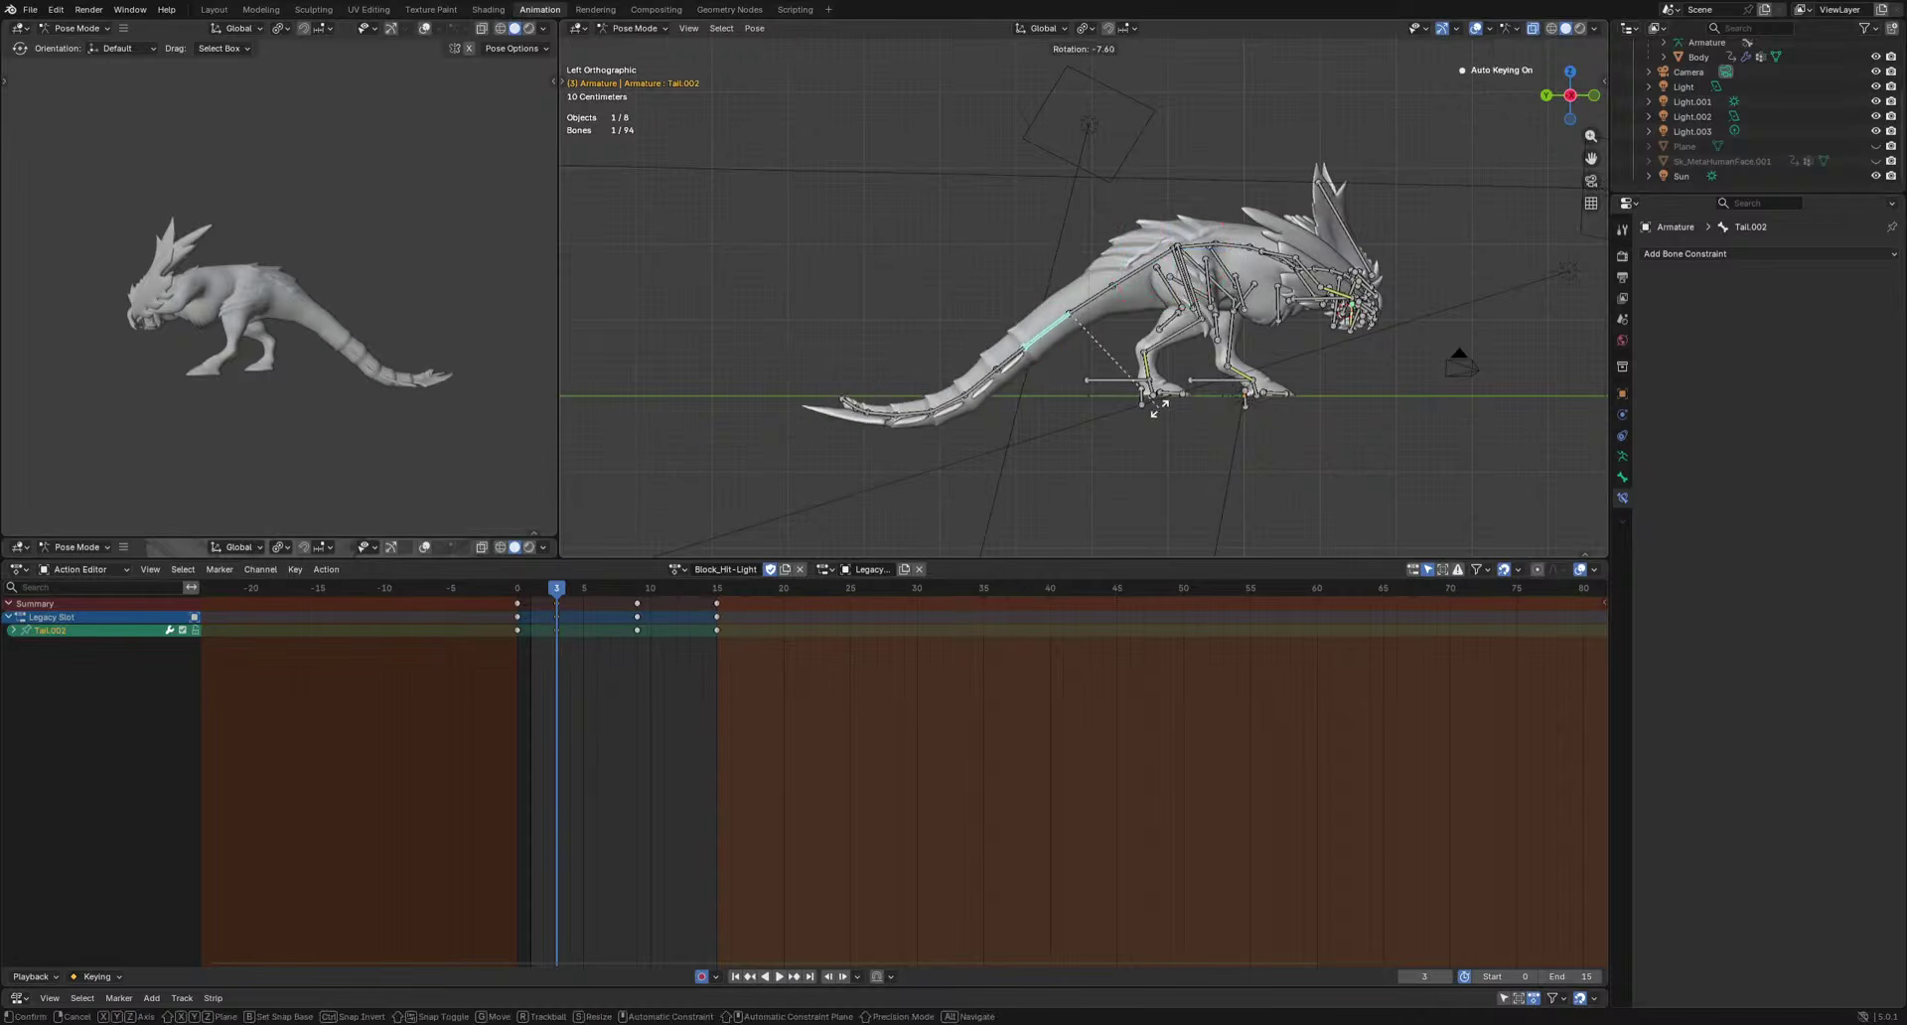
pyautogui.click(1005, 379)
pyautogui.press('r')
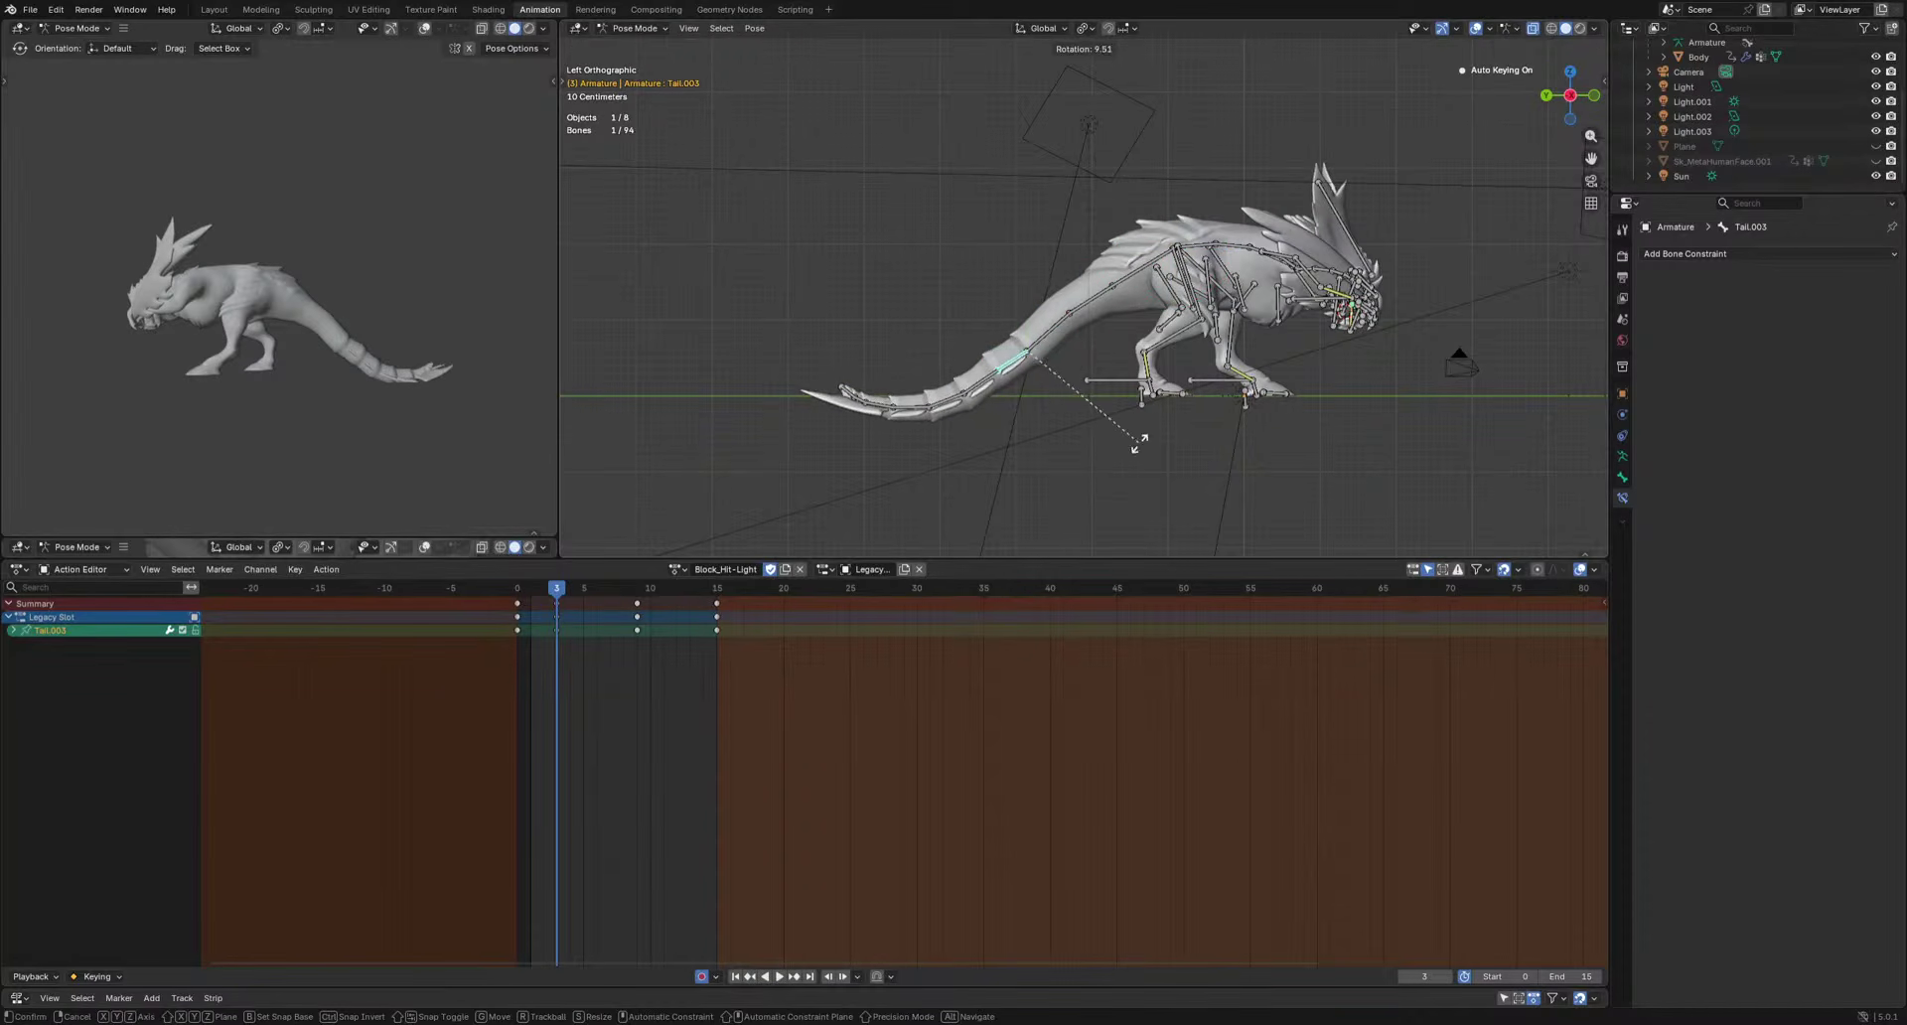
pyautogui.press('space')
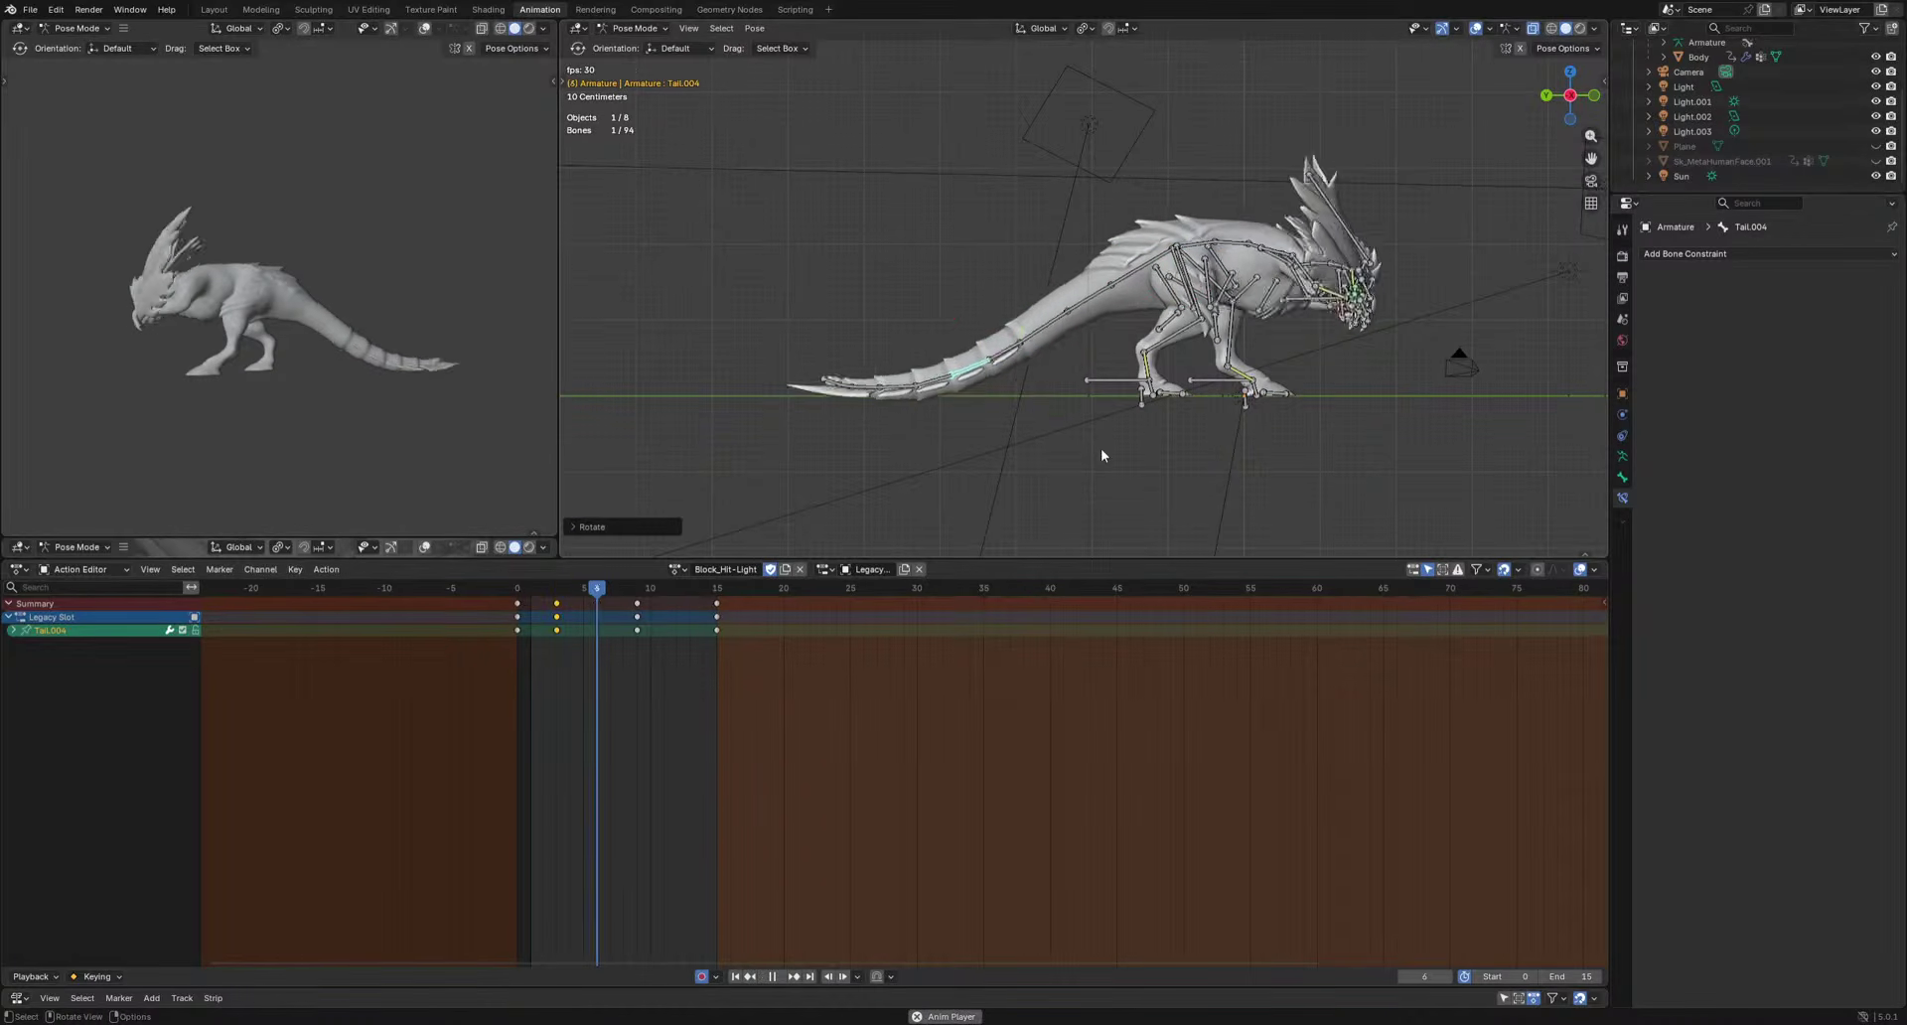
pyautogui.press('space')
# Delay Tail.002's intermediate keys by one frame to frames 4 and 10, and check the playback.
pyautogui.click(1048, 330)
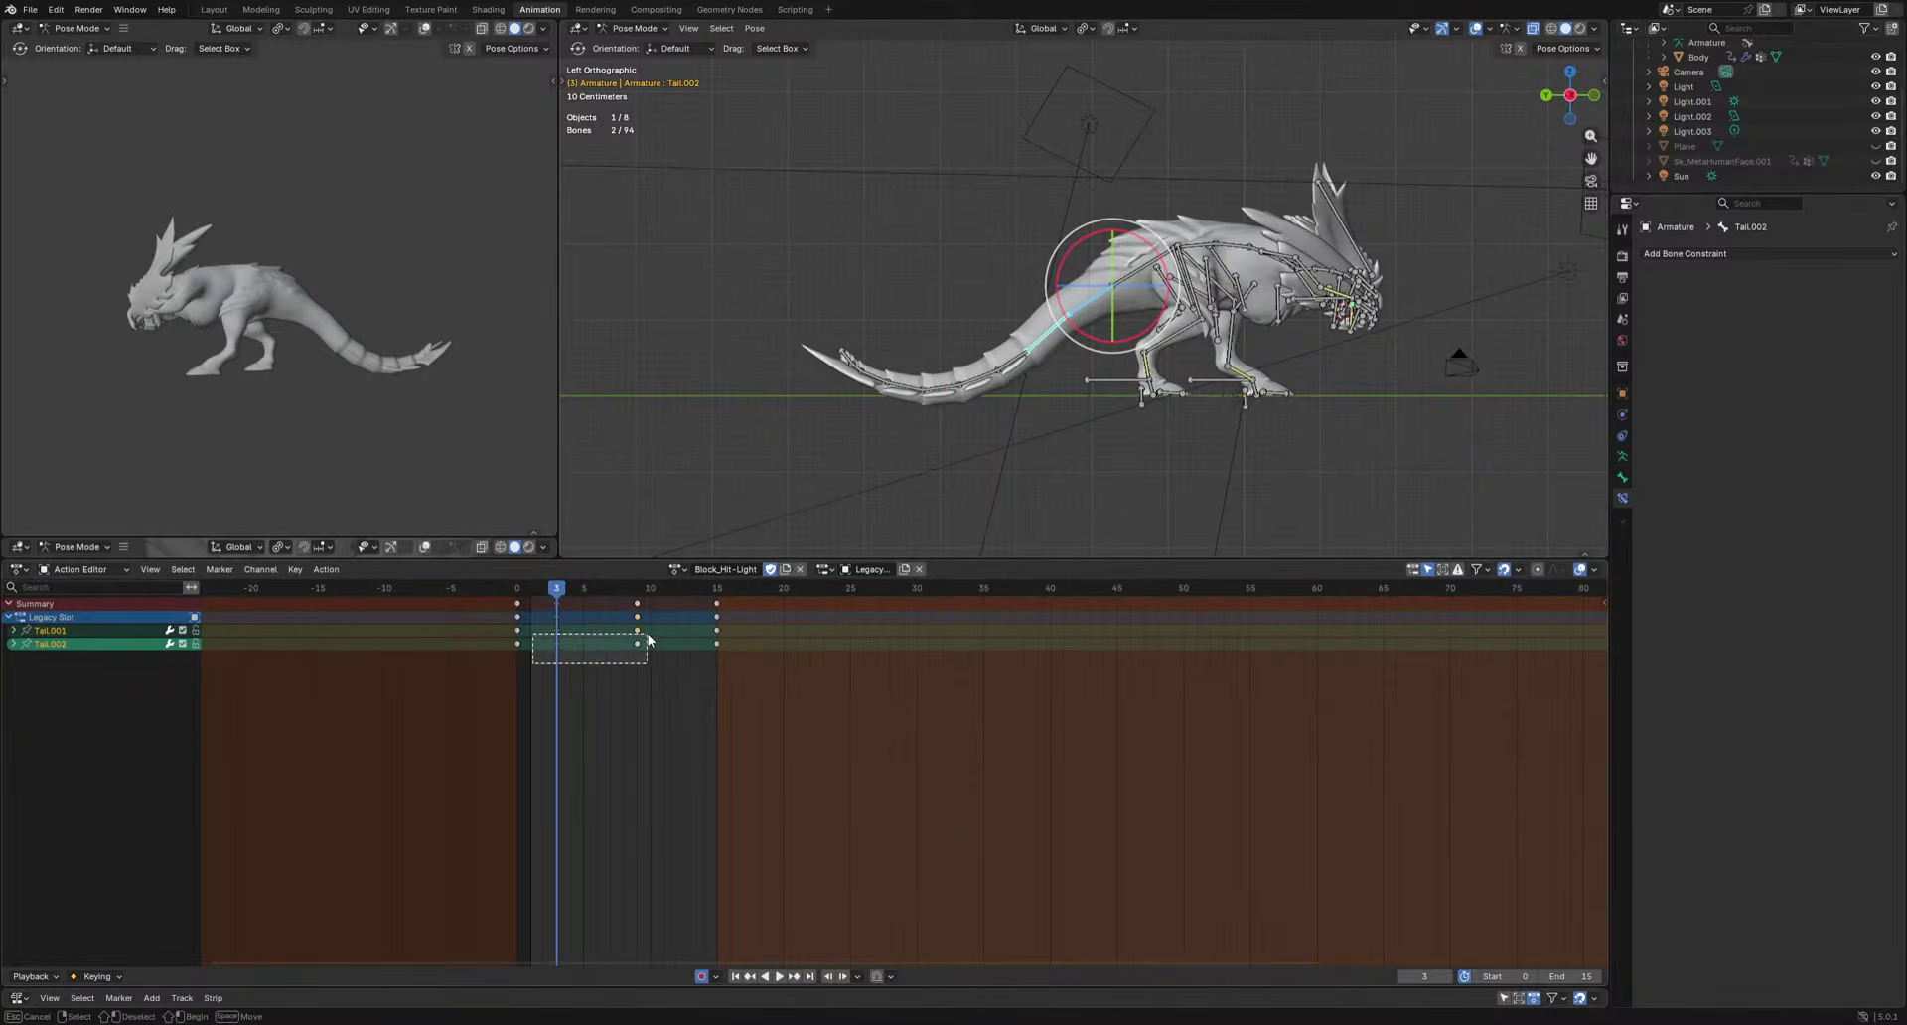
pyautogui.moveTo(534, 656); pyautogui.dragTo(637, 645)
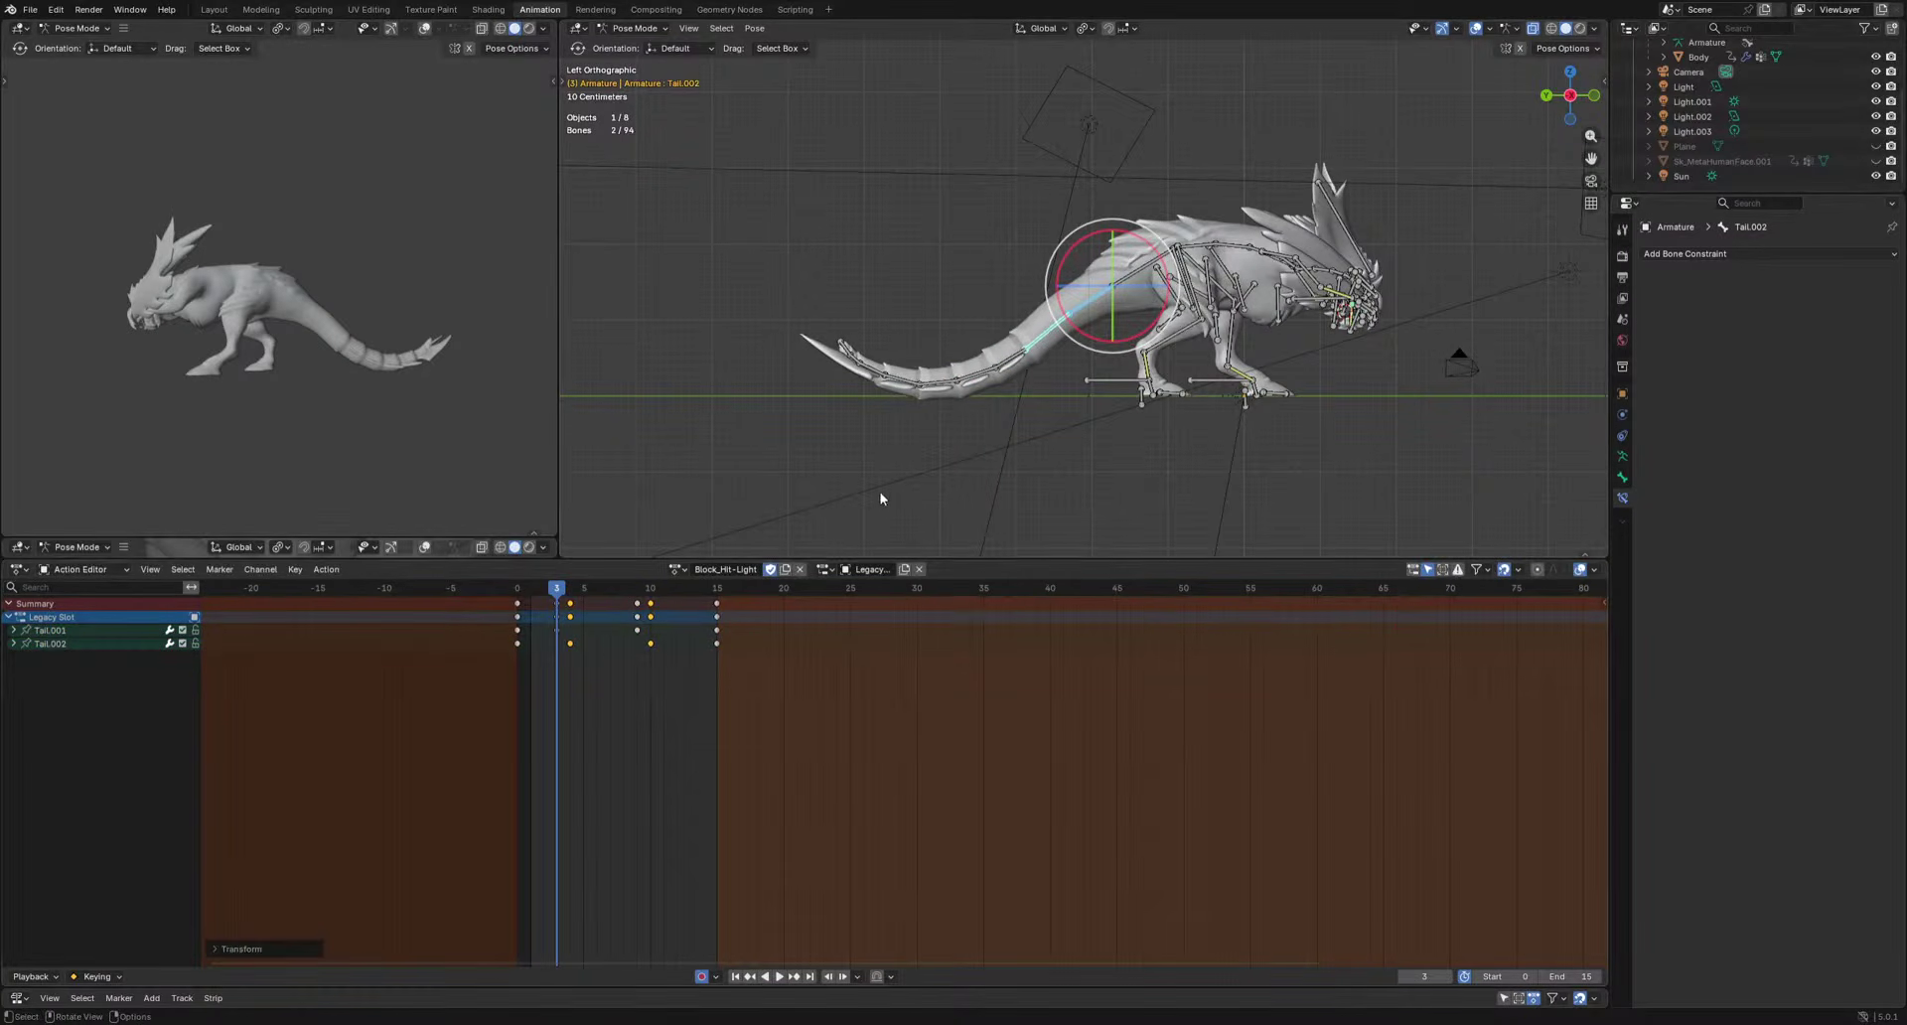
pyautogui.press('space')
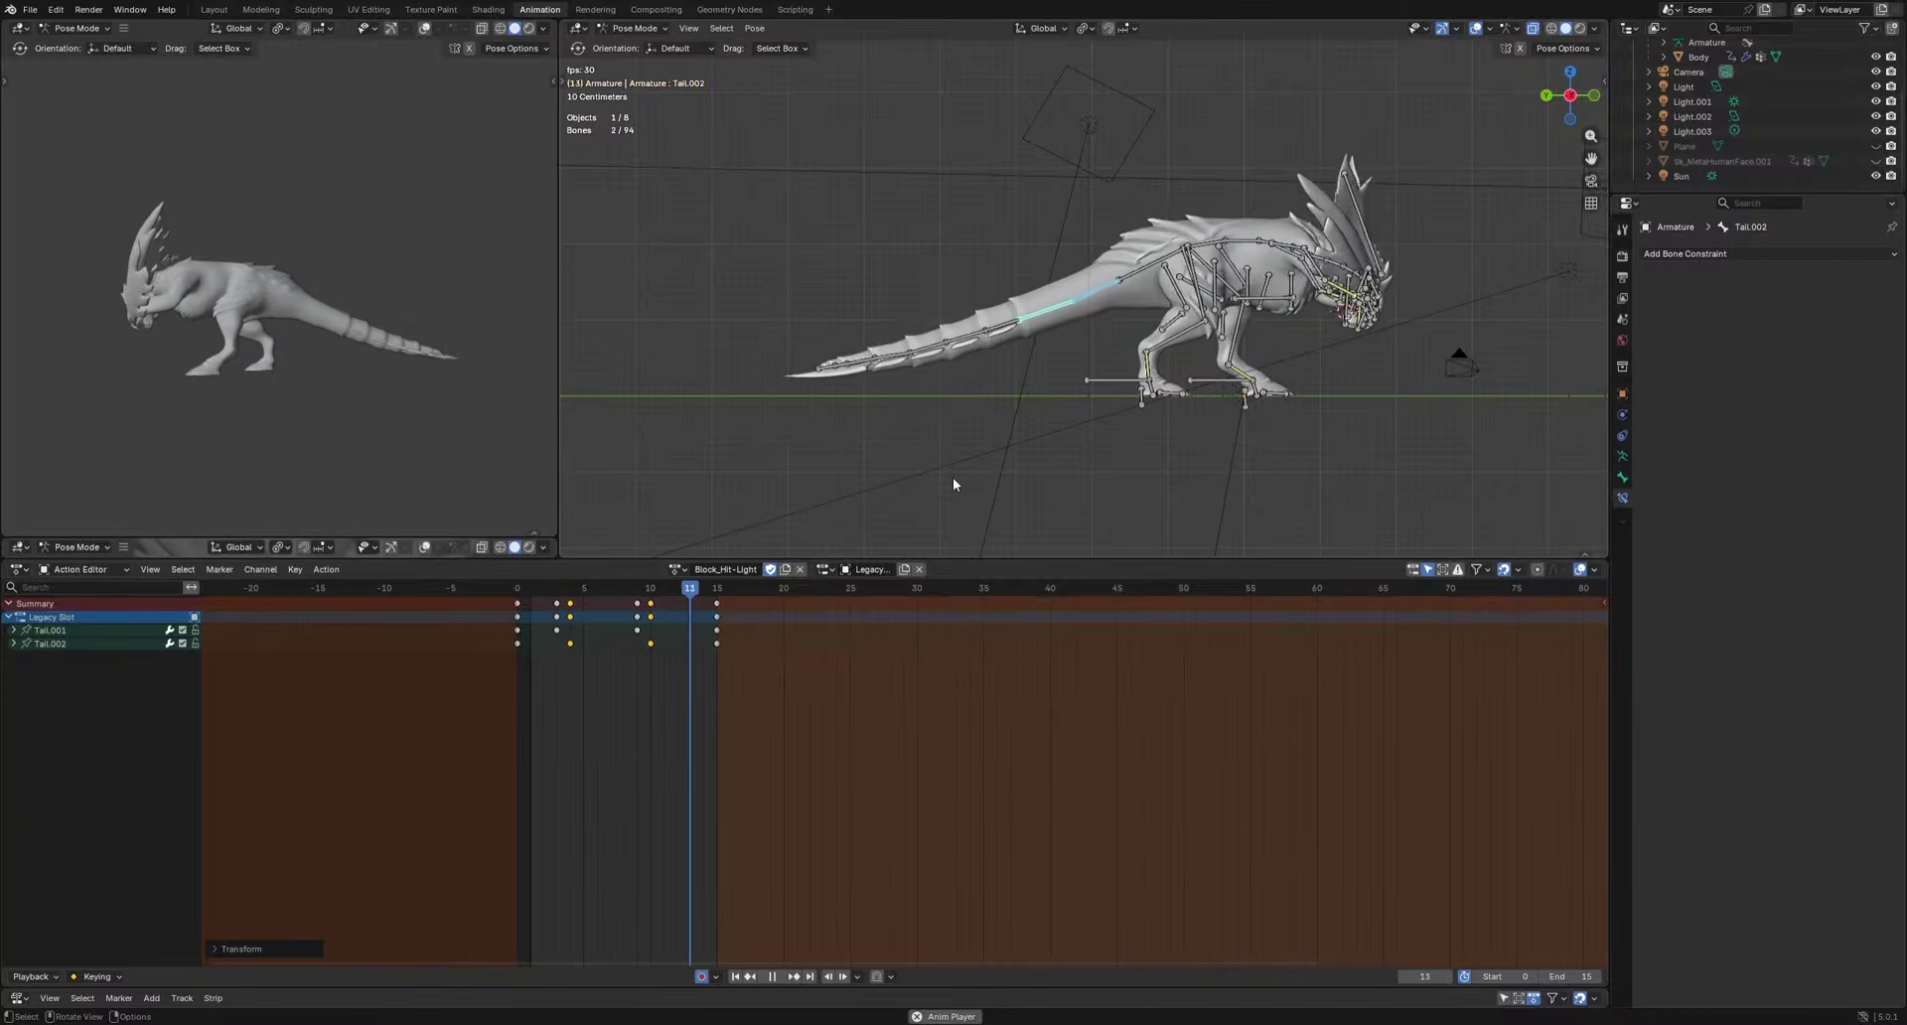
pyautogui.press('space')
# Move the frame 9 keys of Tail.003 through Tail.008 to frame 10 and review the playback.
pyautogui.moveTo(798, 432); pyautogui.dragTo(1004, 358)
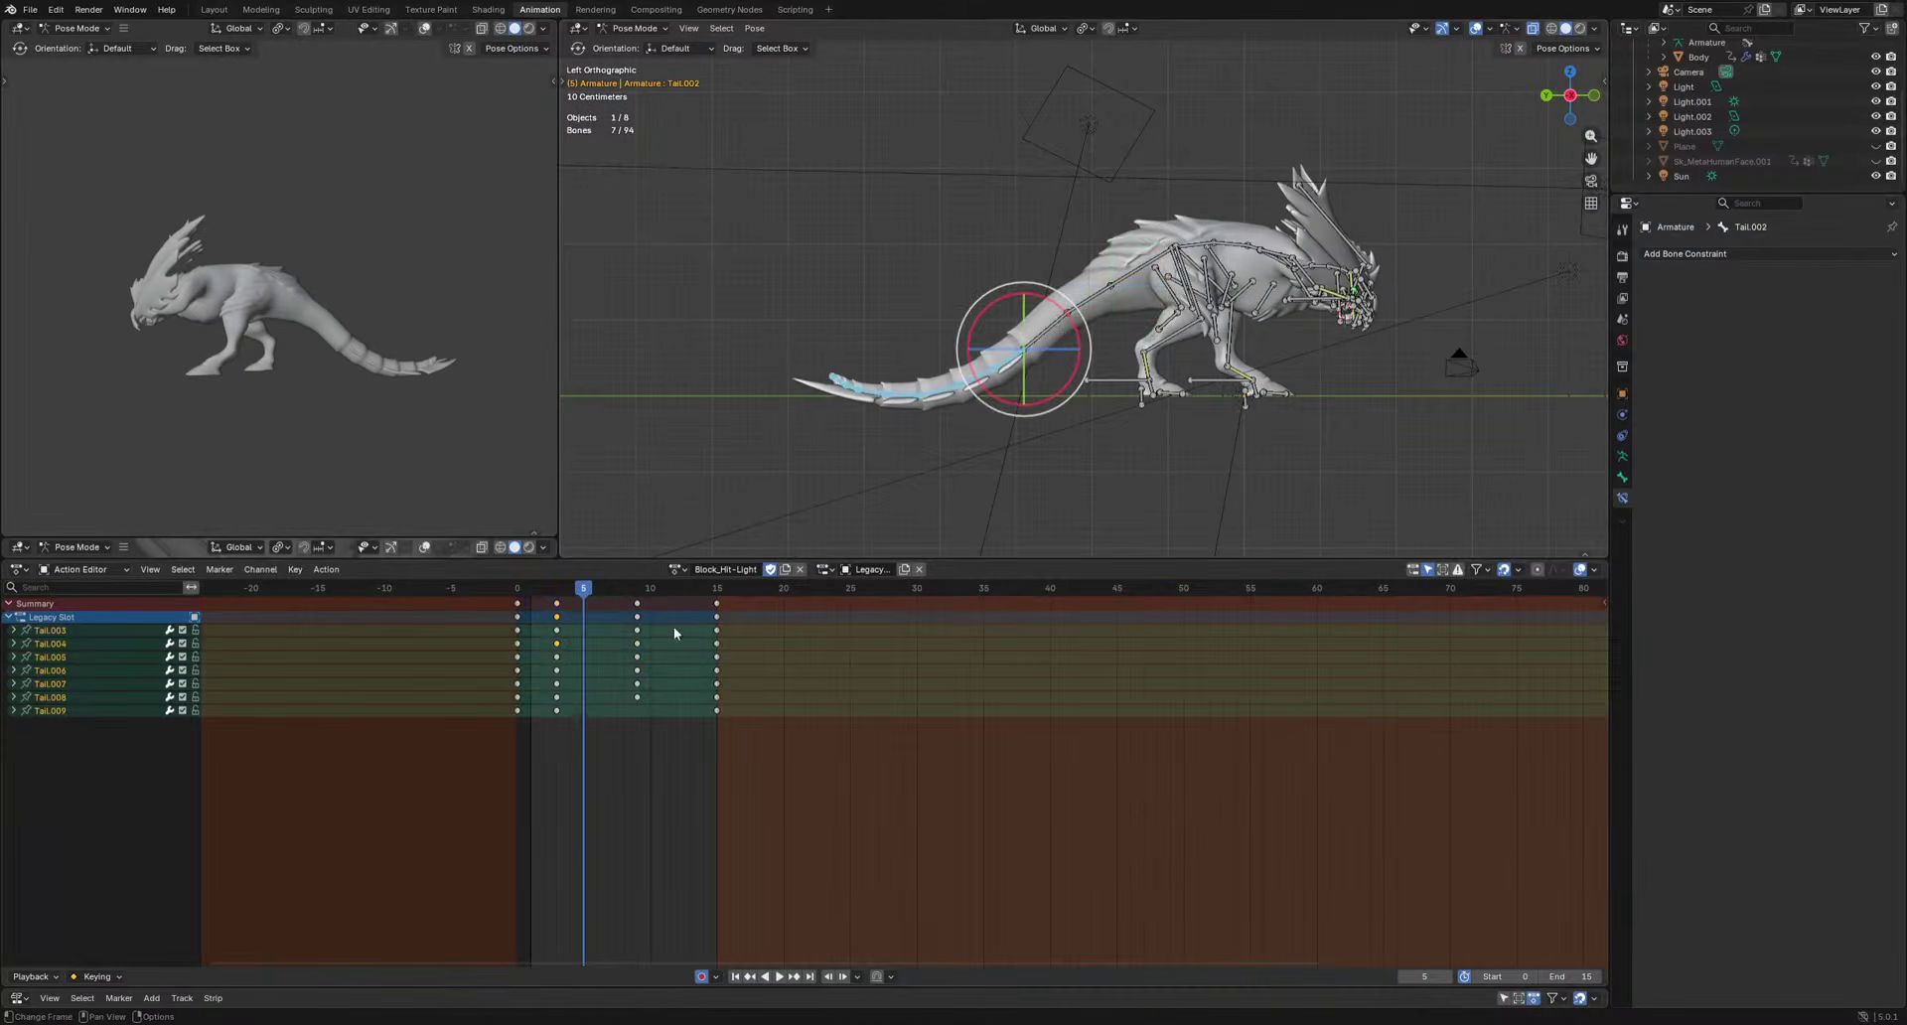
pyautogui.press('space')
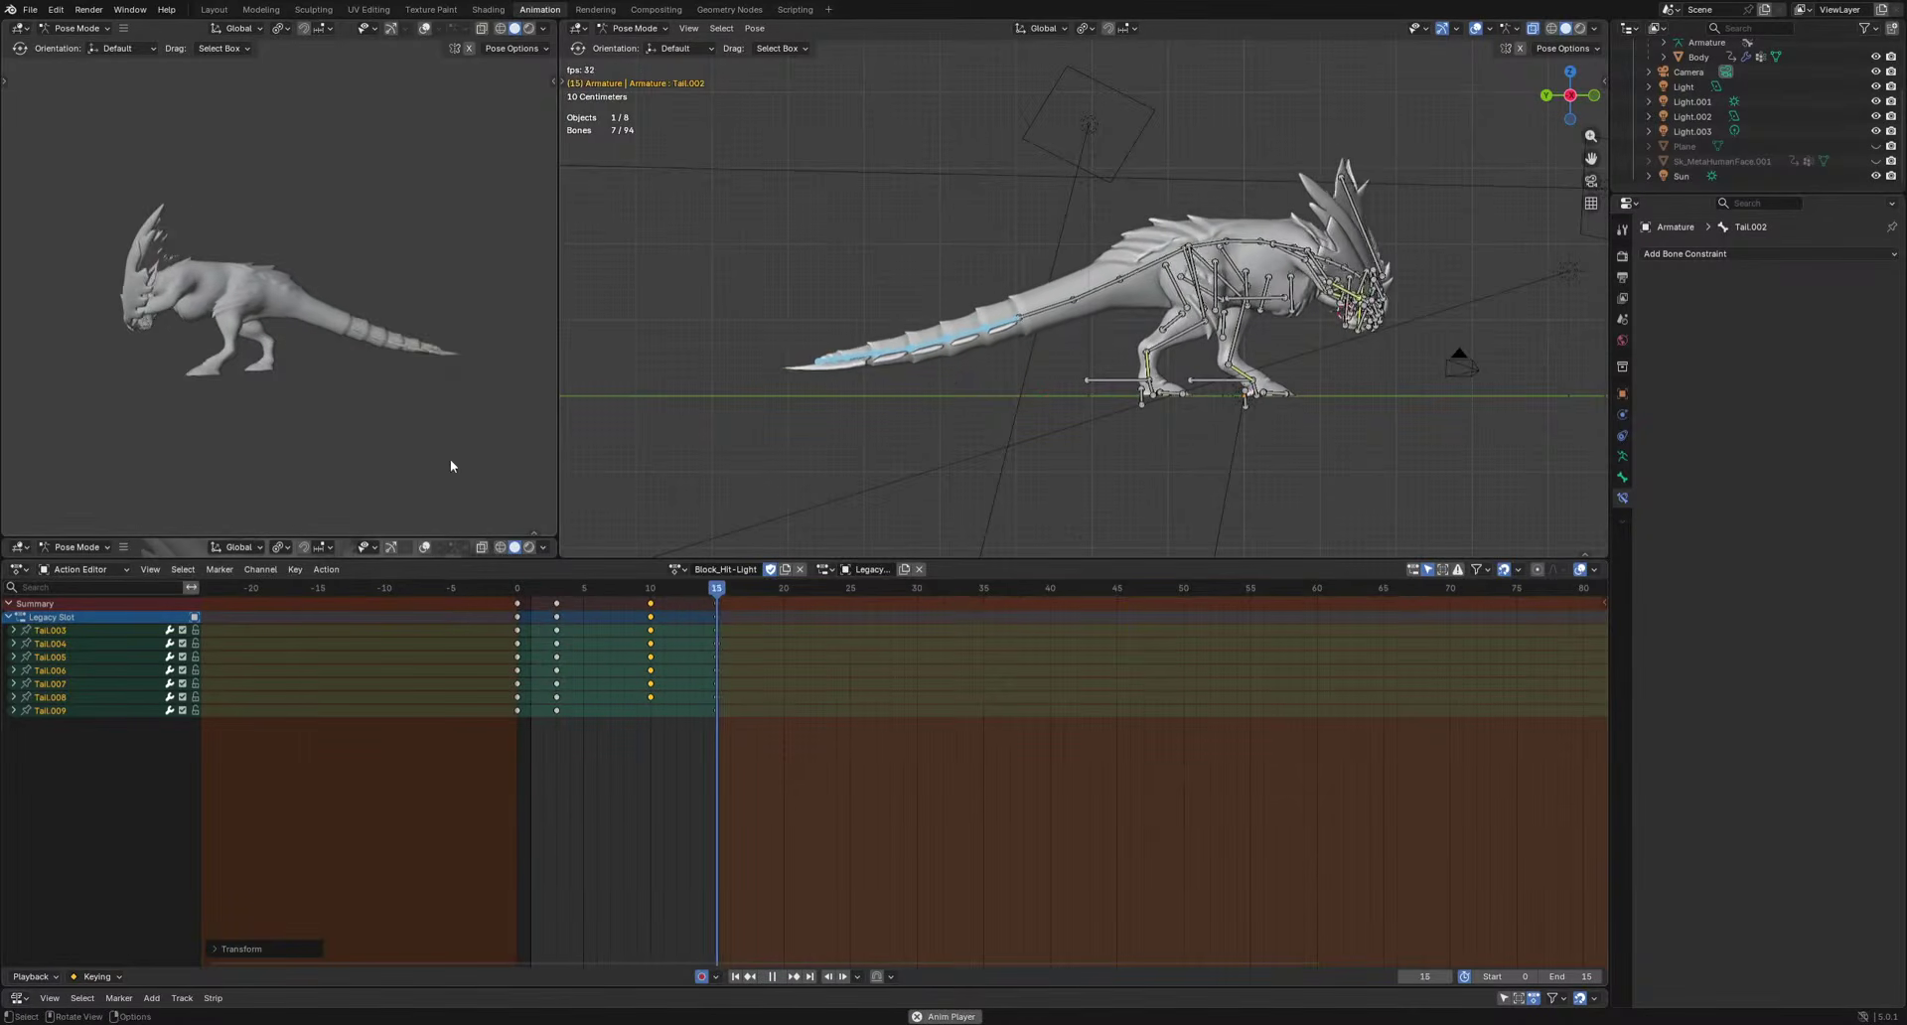
pyautogui.moveTo(450, 459); pyautogui.dragTo(407, 409, button='middle')
pyautogui.scroll(4, 735, 452)
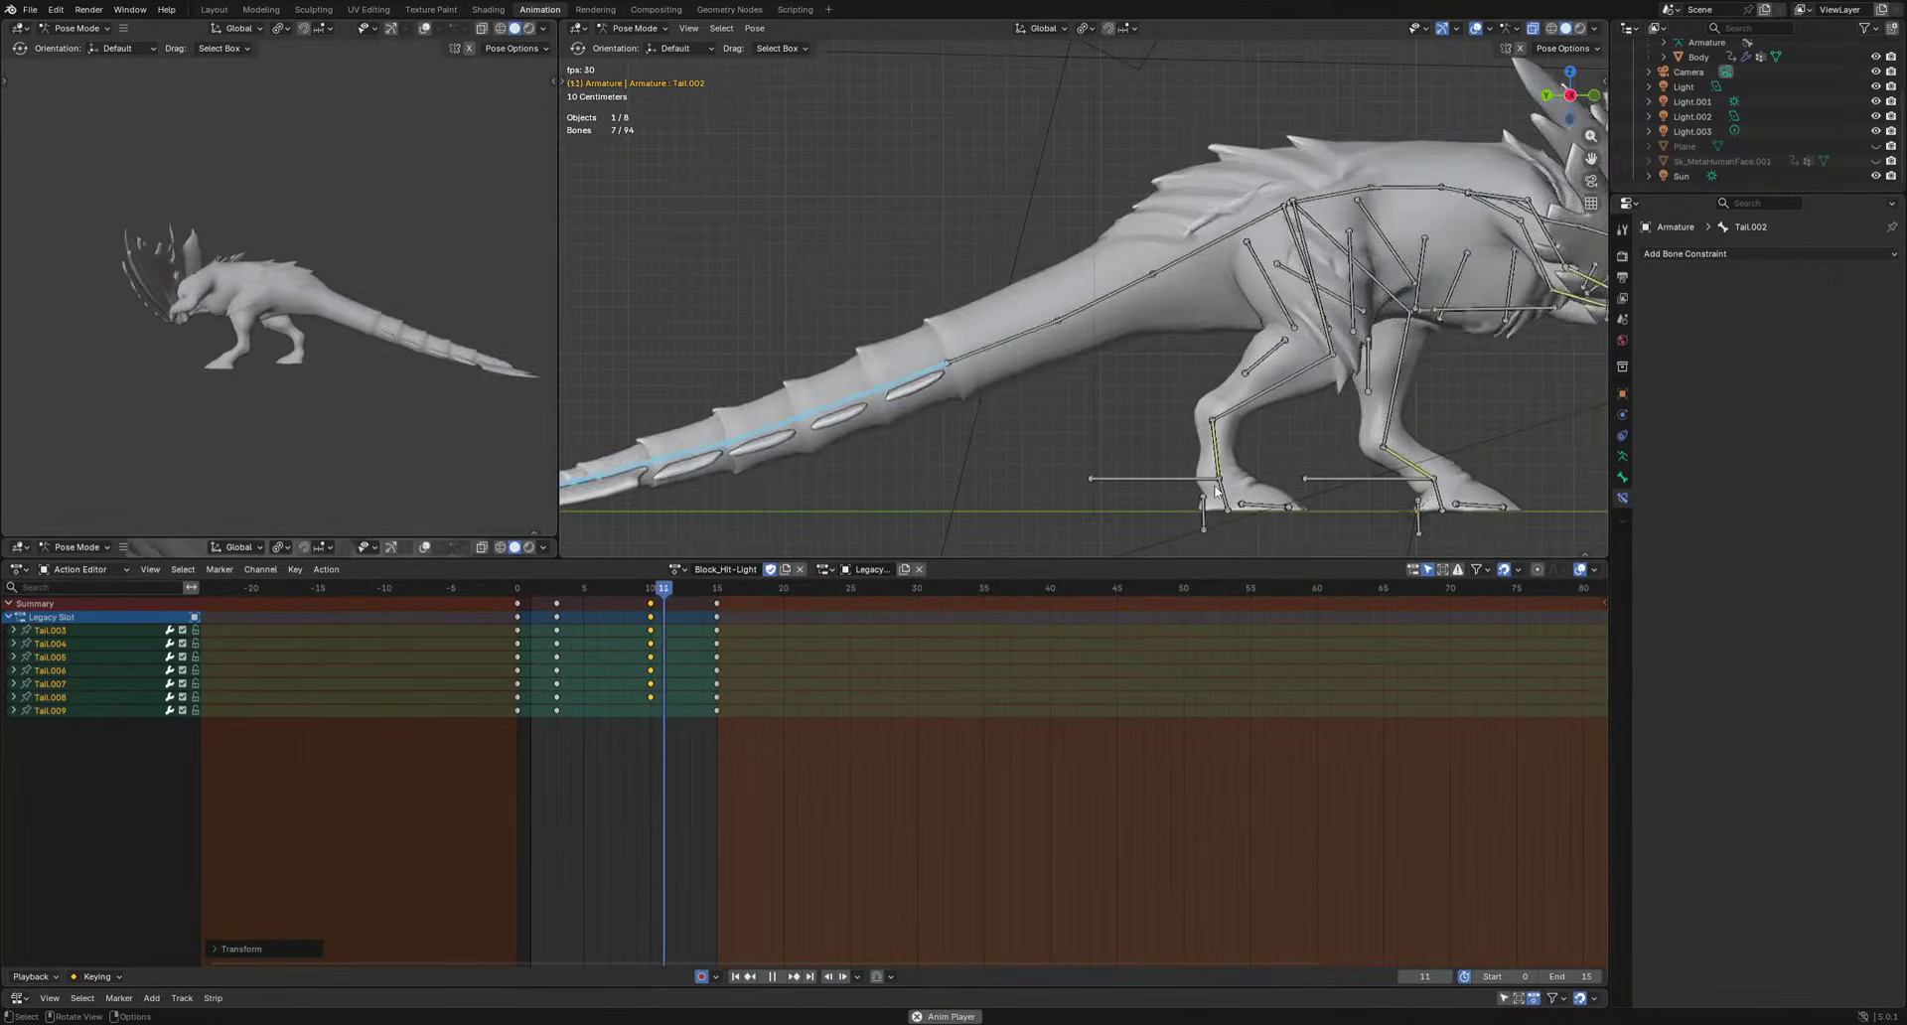
# Rotate and key the Ankle.L and Ankle.R bones at frames 4 and 11, and preview the leg motion.
pyautogui.press('space')
pyautogui.click(1214, 453)
pyautogui.keyDown('shift'); pyautogui.click(1392, 462); pyautogui.keyUp('shift')
pyautogui.hscroll(3, 1420, 467)
pyautogui.press('r')
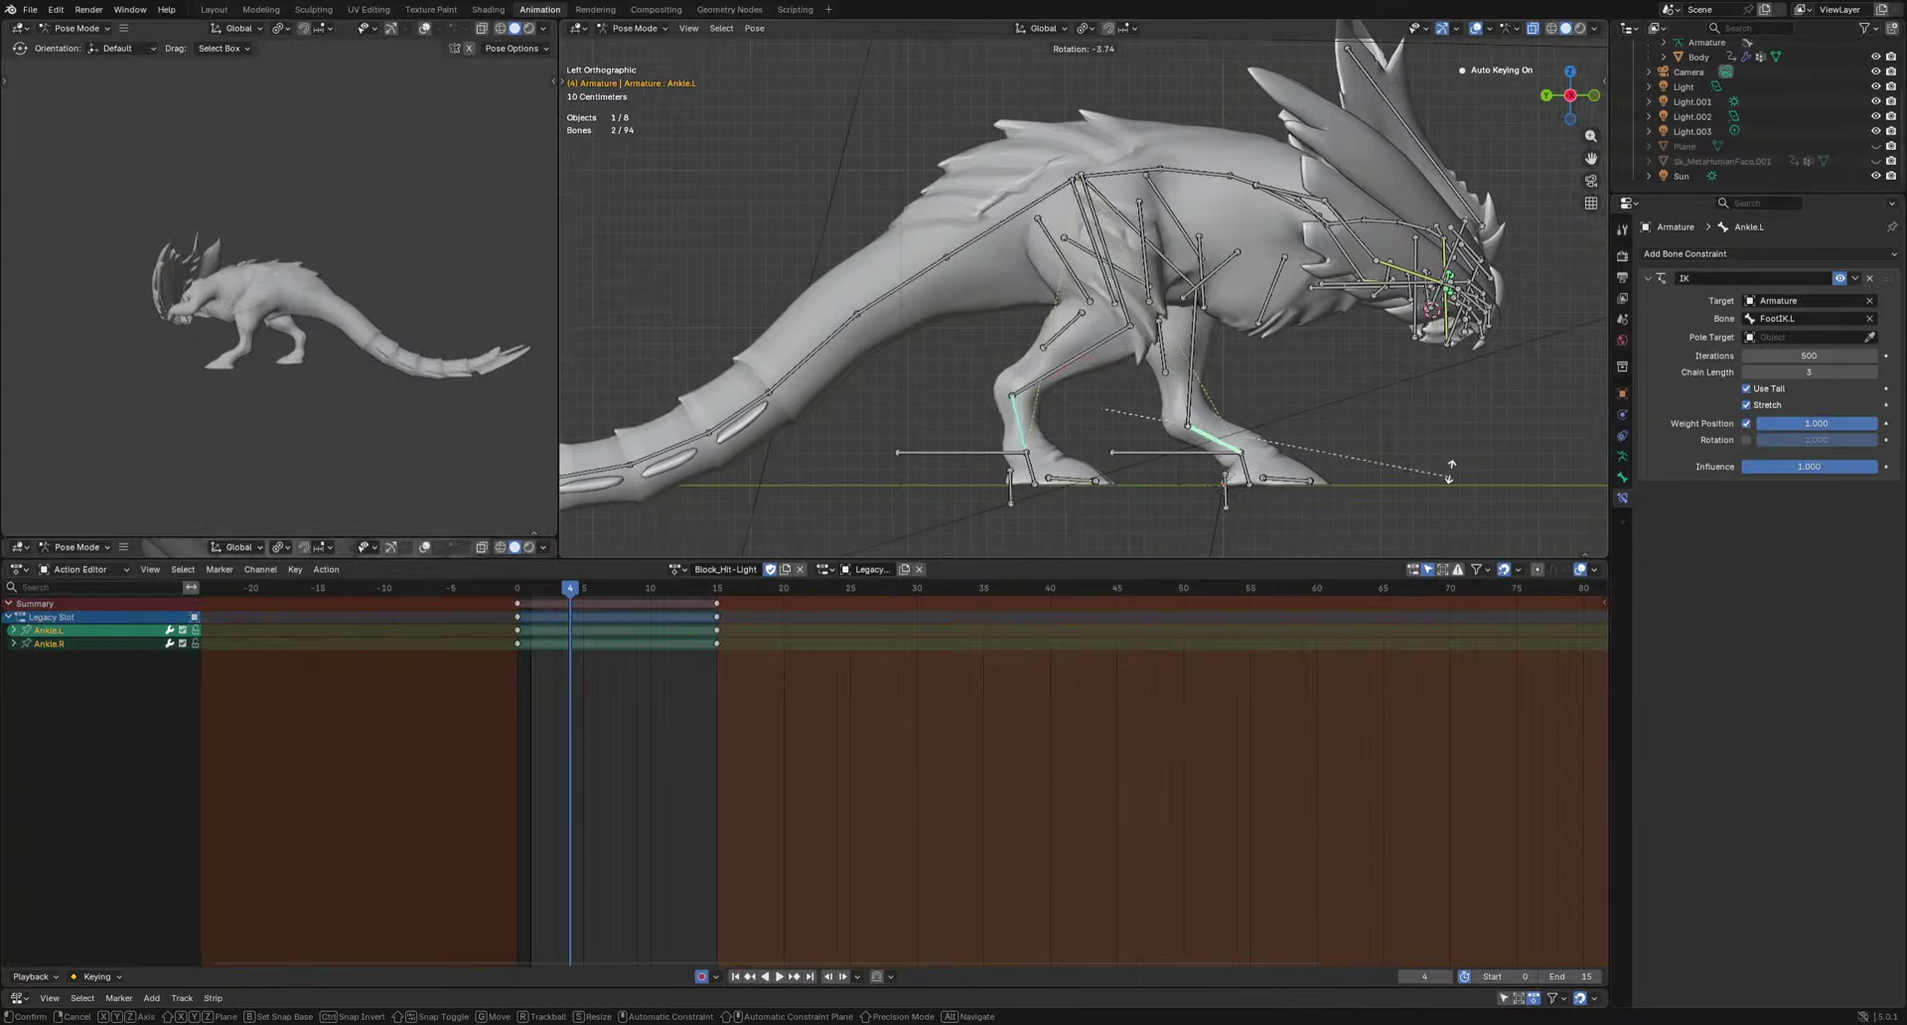
pyautogui.click(1412, 386)
pyautogui.press('space')
pyautogui.press('space')
pyautogui.press('r')
pyautogui.click(1363, 510)
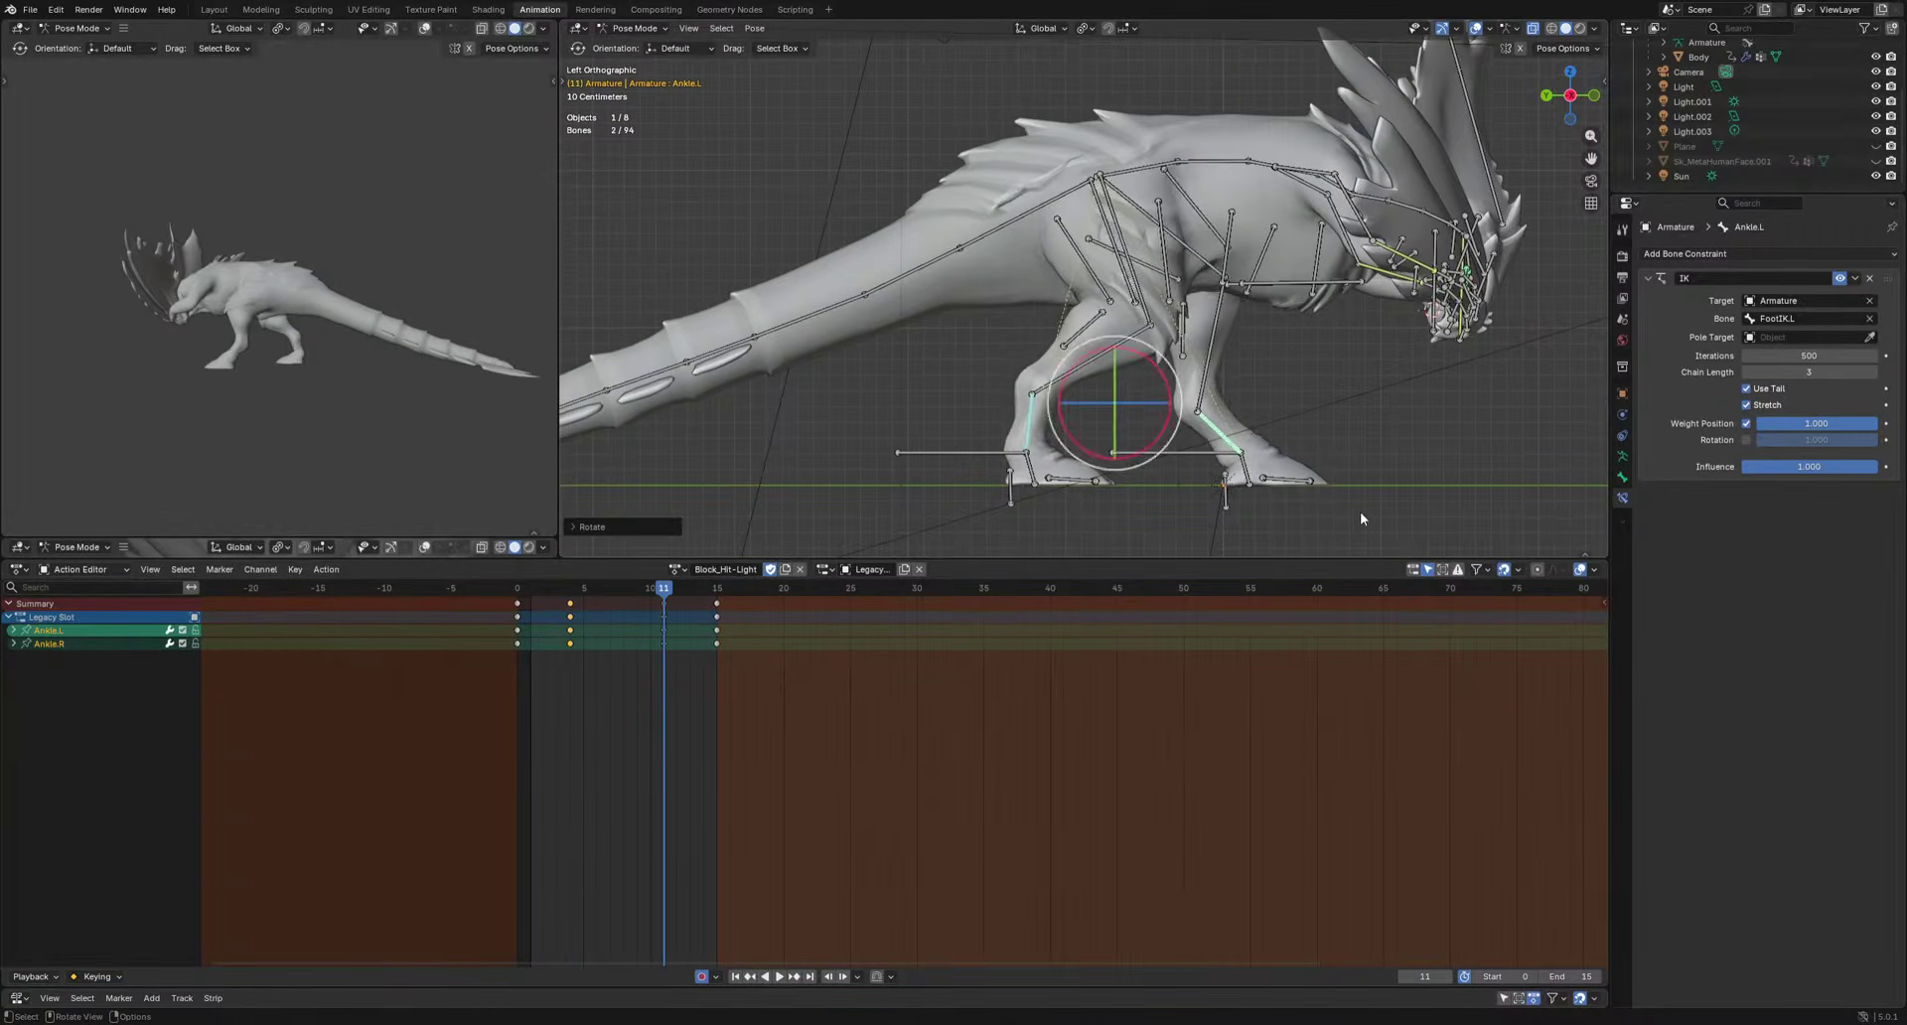
pyautogui.press('space')
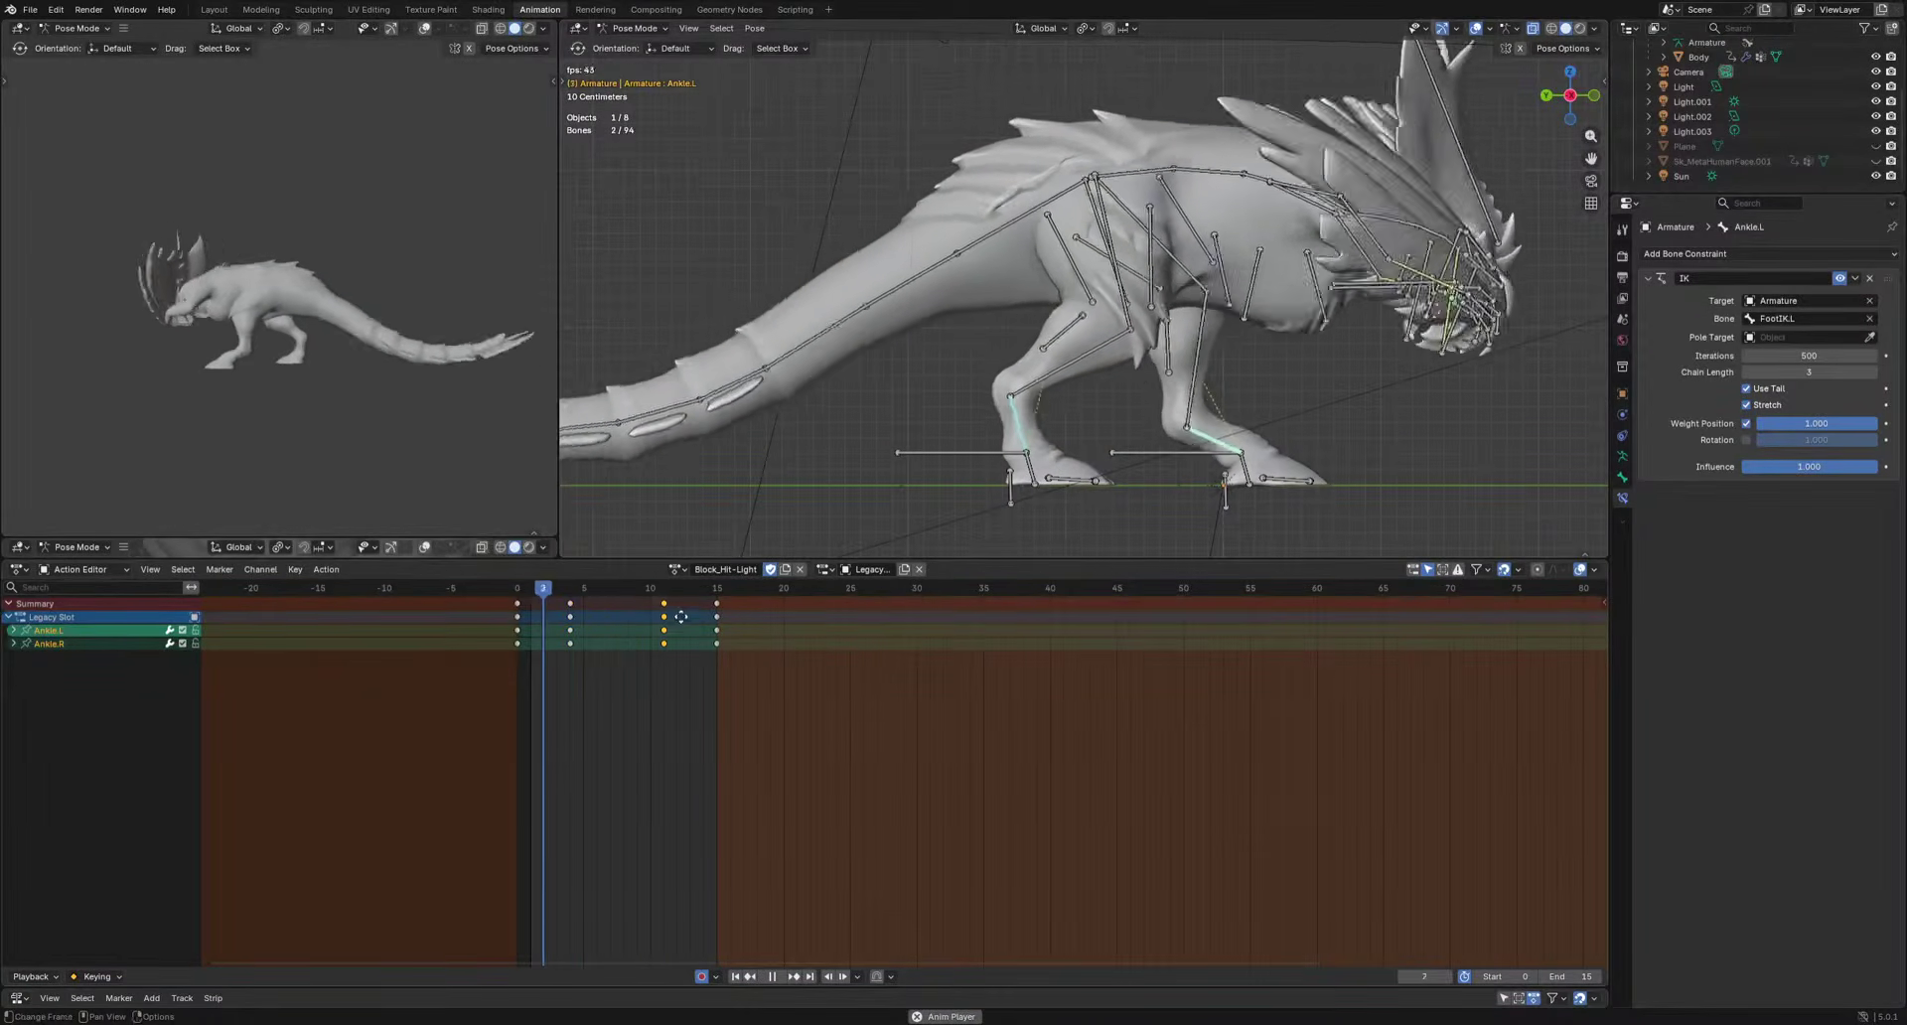
# Move both ankles' frame 11 keys to frame 8, and delay Ankle.R's intermediate keys by one frame.
pyautogui.press('g')
pyautogui.click(650, 630)
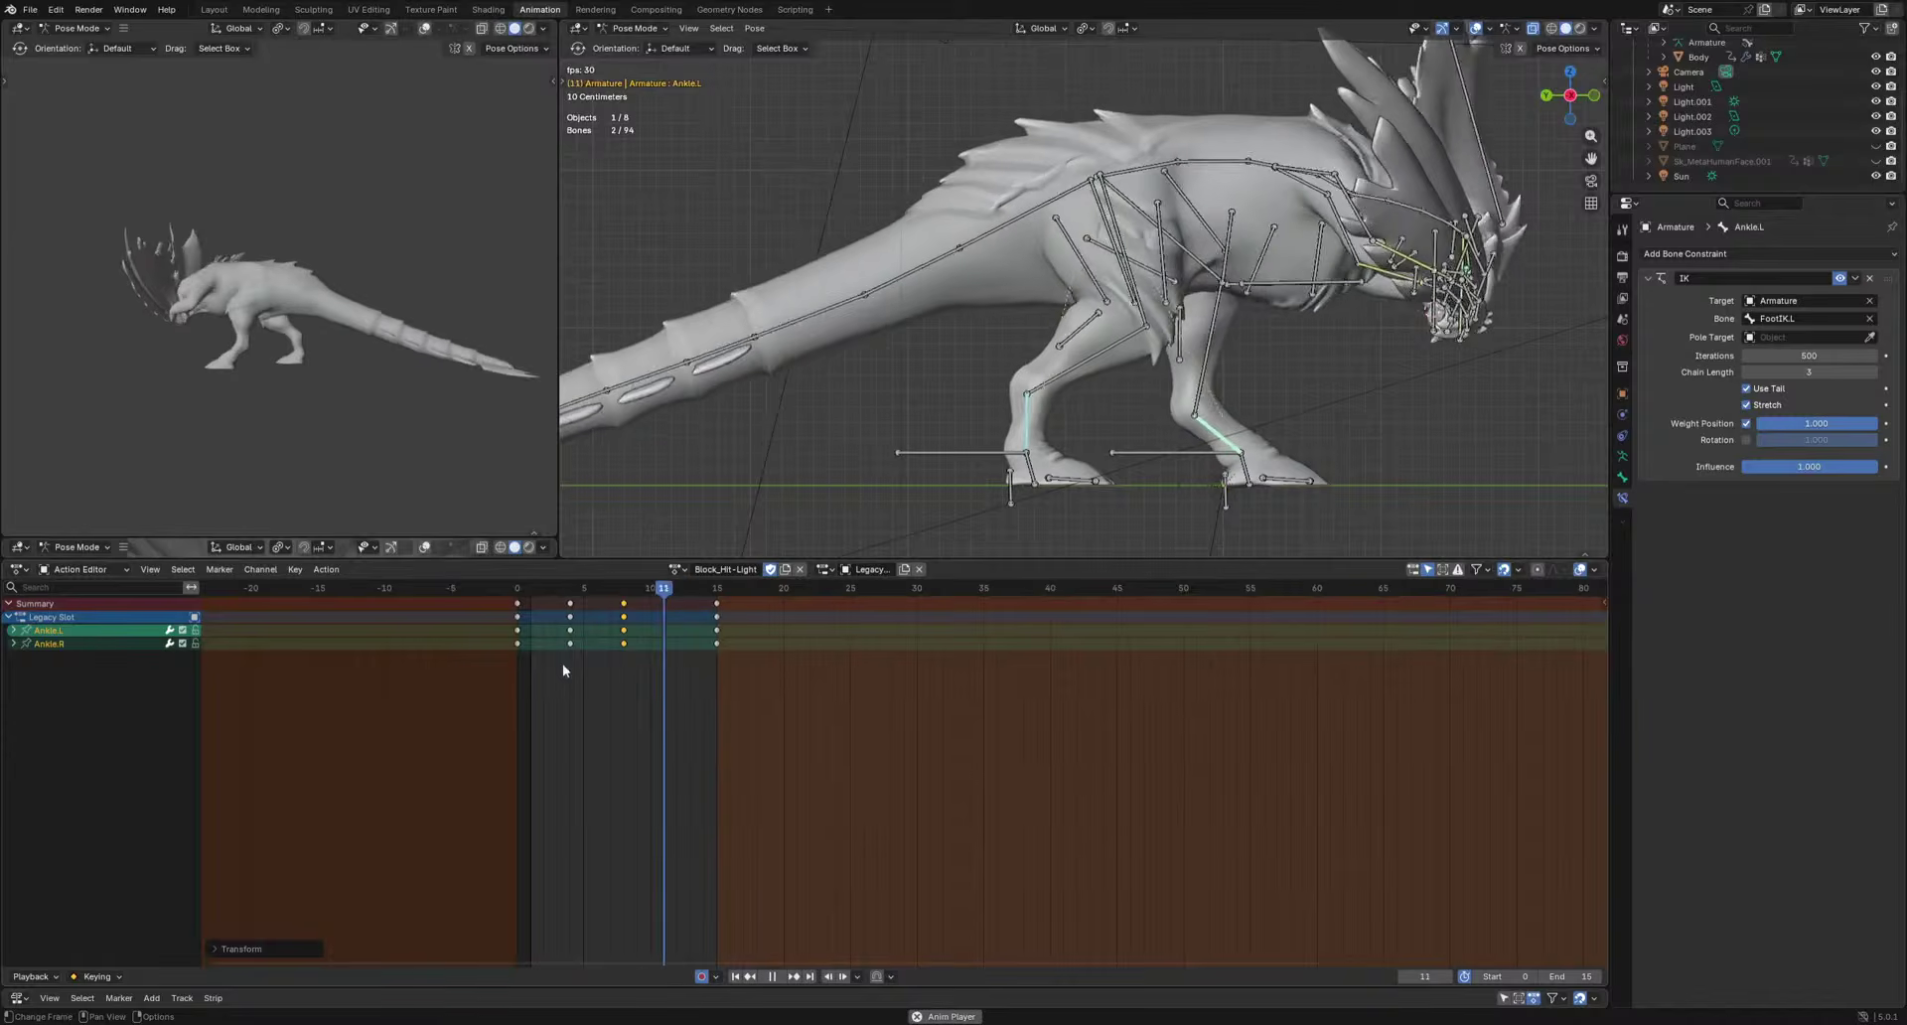
pyautogui.moveTo(549, 669); pyautogui.dragTo(653, 645)
pyautogui.press('g')
pyautogui.click(670, 646)
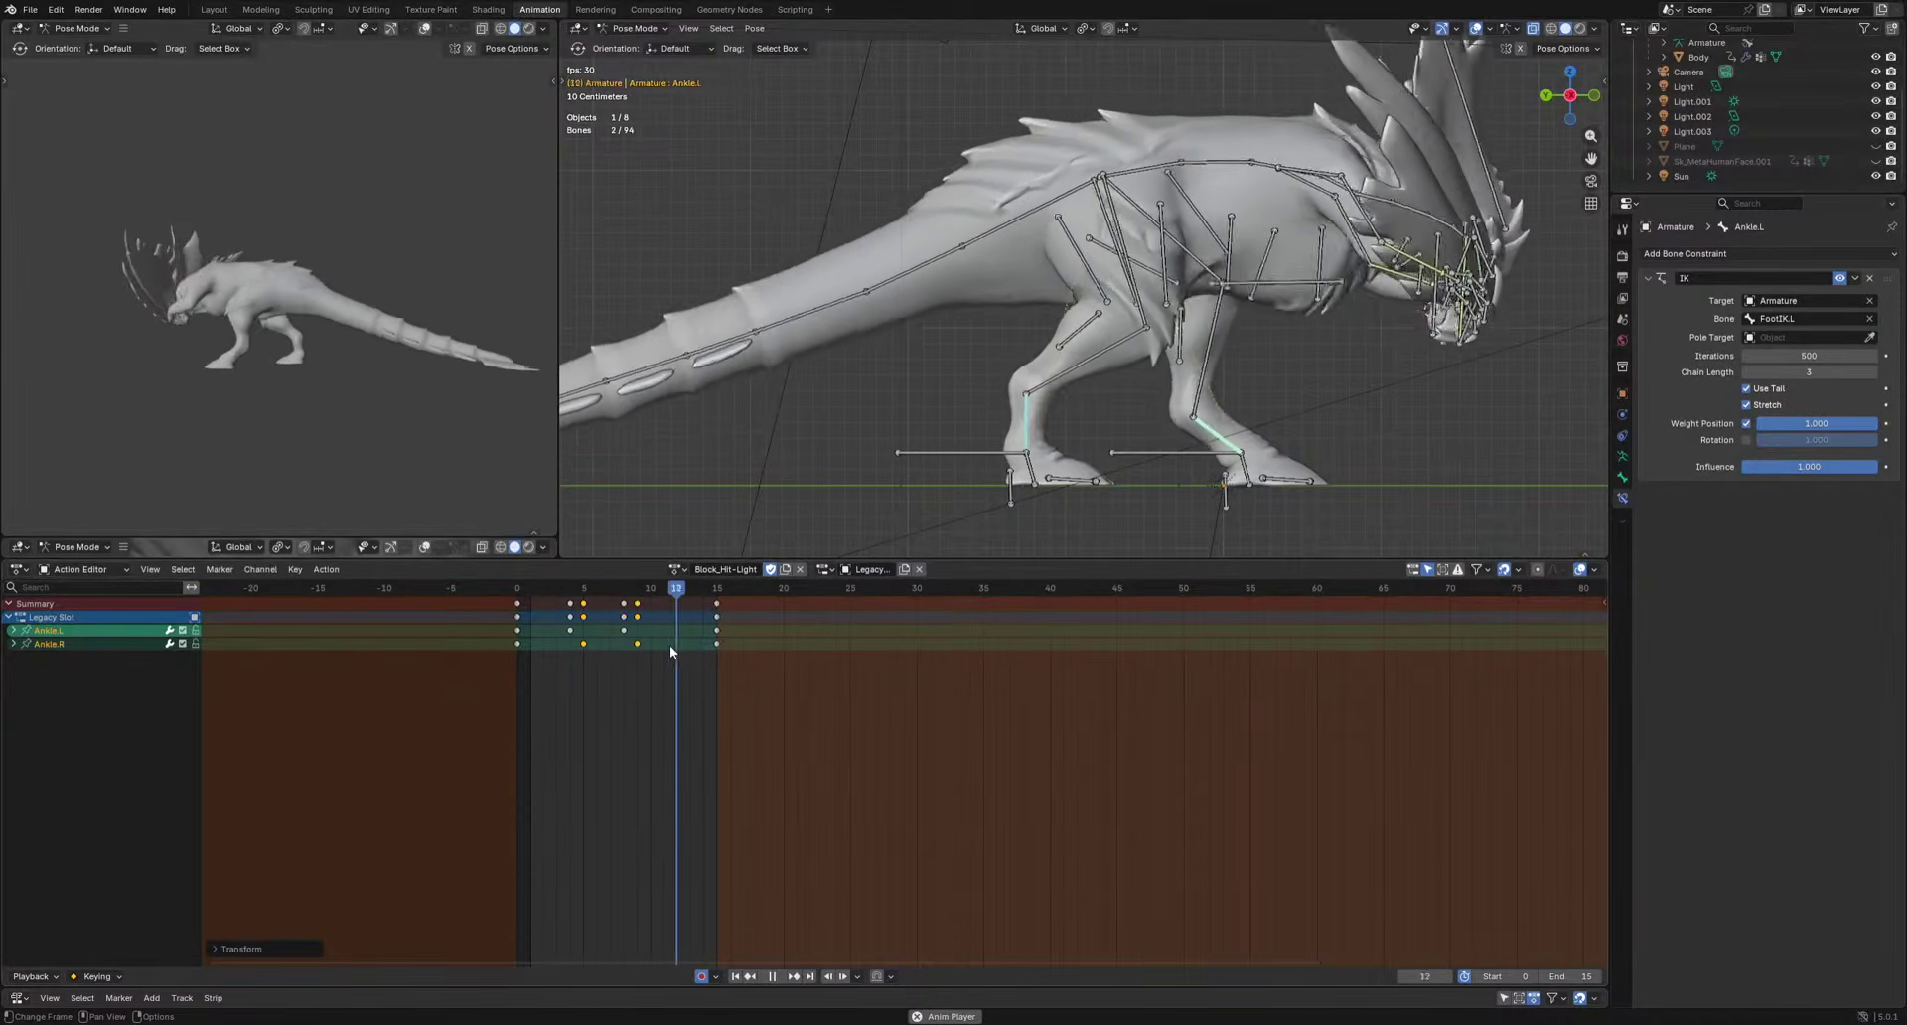
# Rotate the Head bone at frame 3, key it at frame 9, and preview the head motion.
pyautogui.moveTo(312, 476); pyautogui.dragTo(459, 452, button='middle')
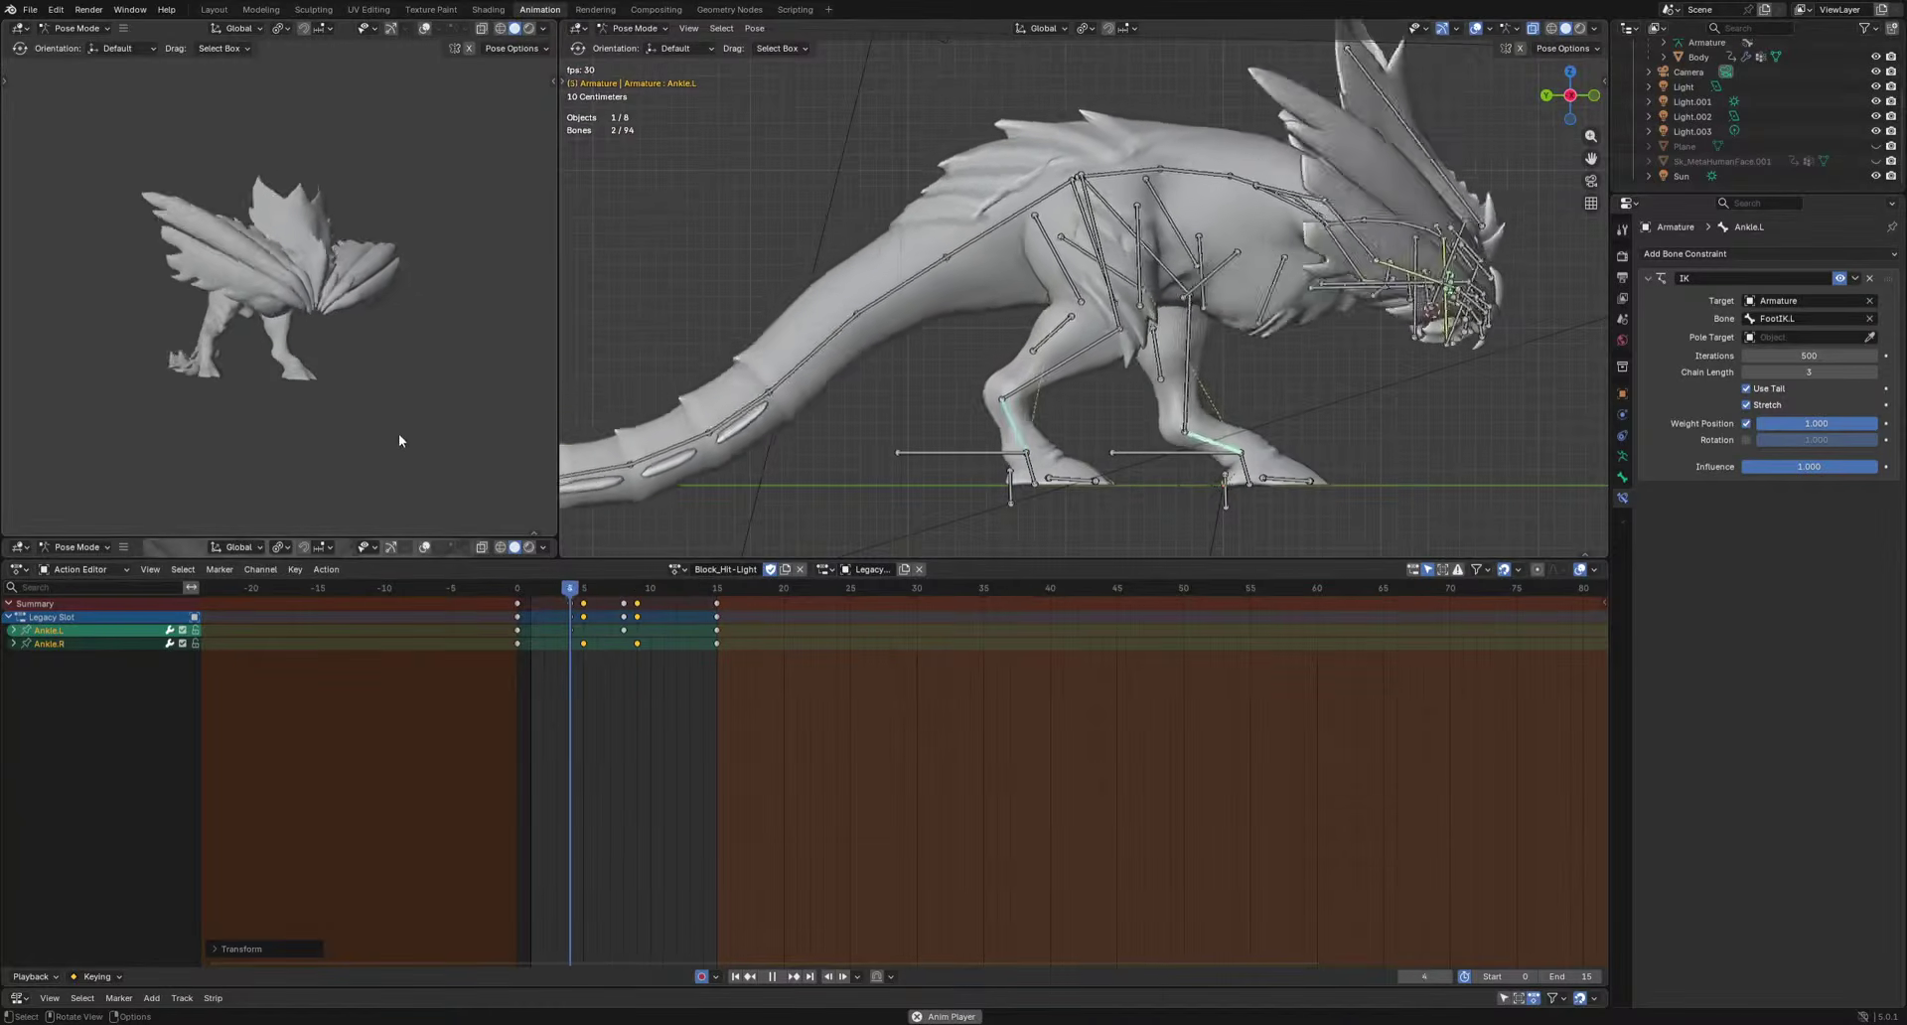
pyautogui.keyDown('shift'); pyautogui.moveTo(1387, 370); pyautogui.dragTo(1082, 433, button='middle'); pyautogui.keyUp('shift')
pyautogui.press('space')
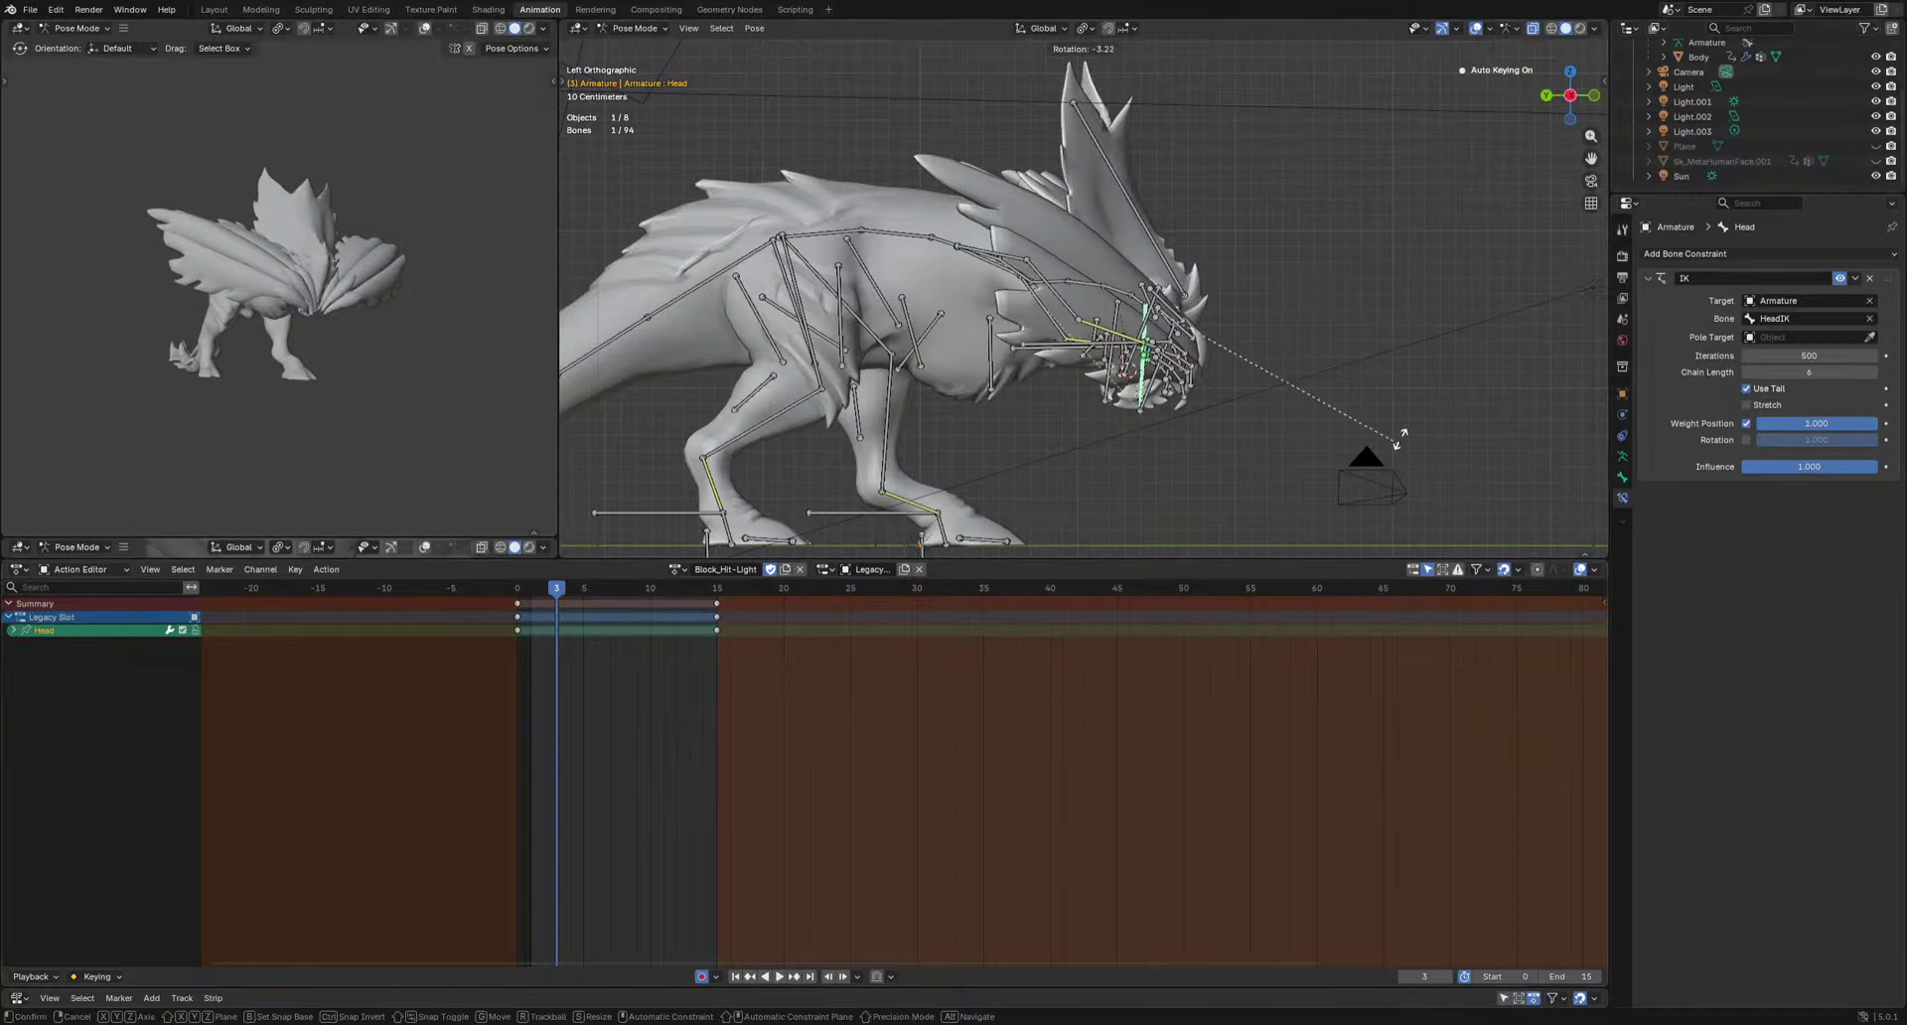
pyautogui.click(1397, 323)
pyautogui.press('space')
pyautogui.click(1325, 429)
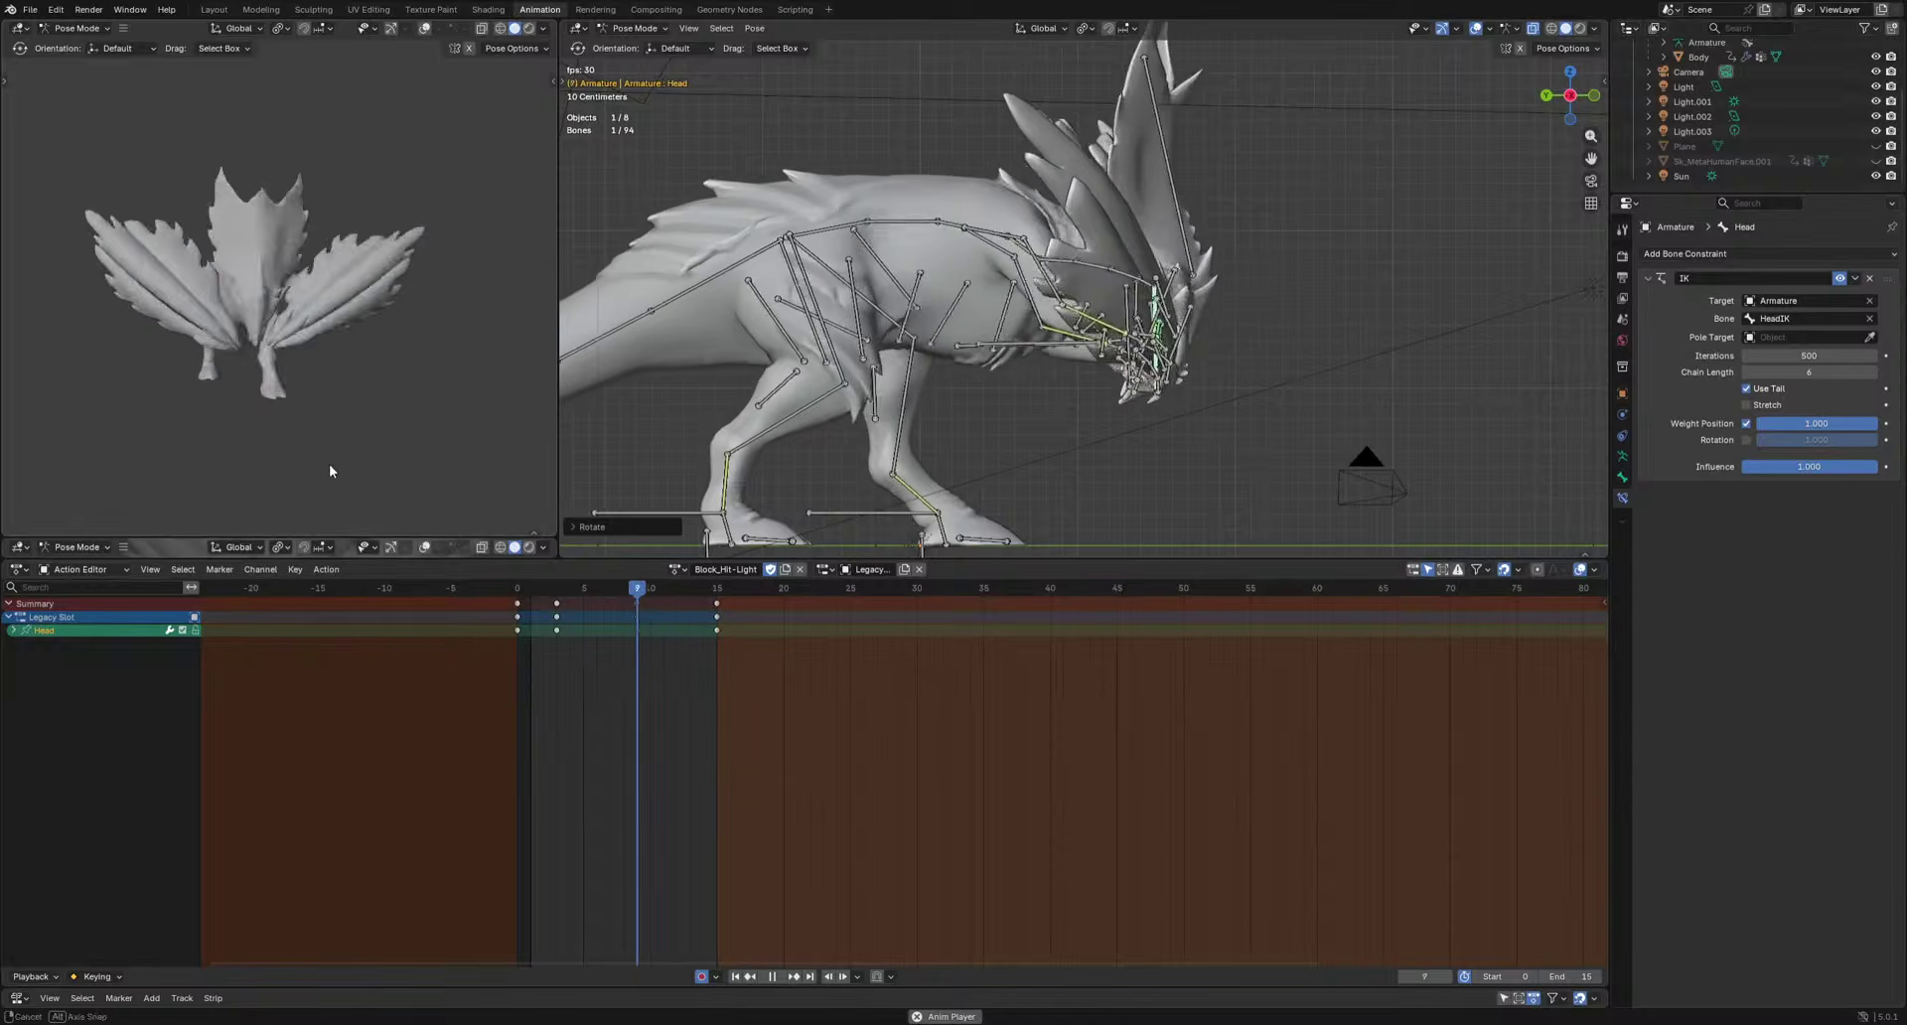
pyautogui.press('space')
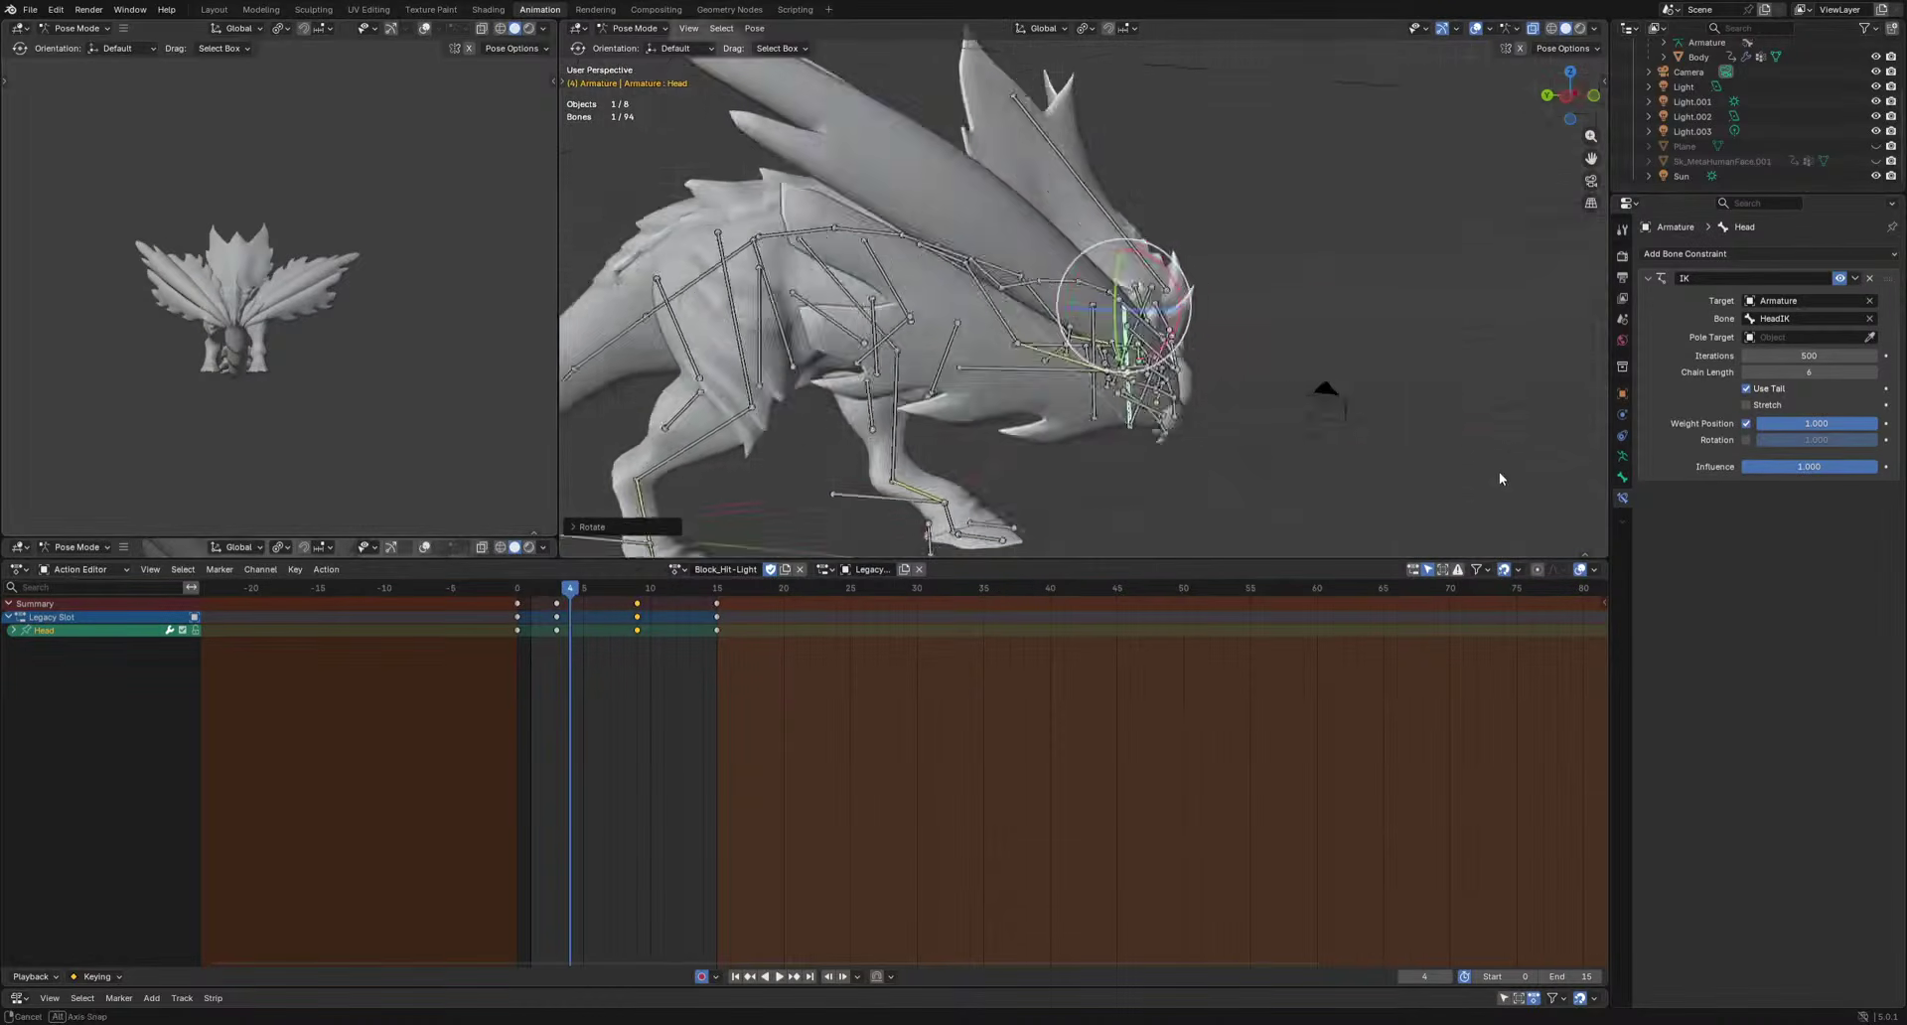
# Reposition the ArmIK.L bone at frames 8 and 5 in the front view, and preview the arm motion.
pyautogui.moveTo(1498, 471); pyautogui.dragTo(1099, 402, button='middle')
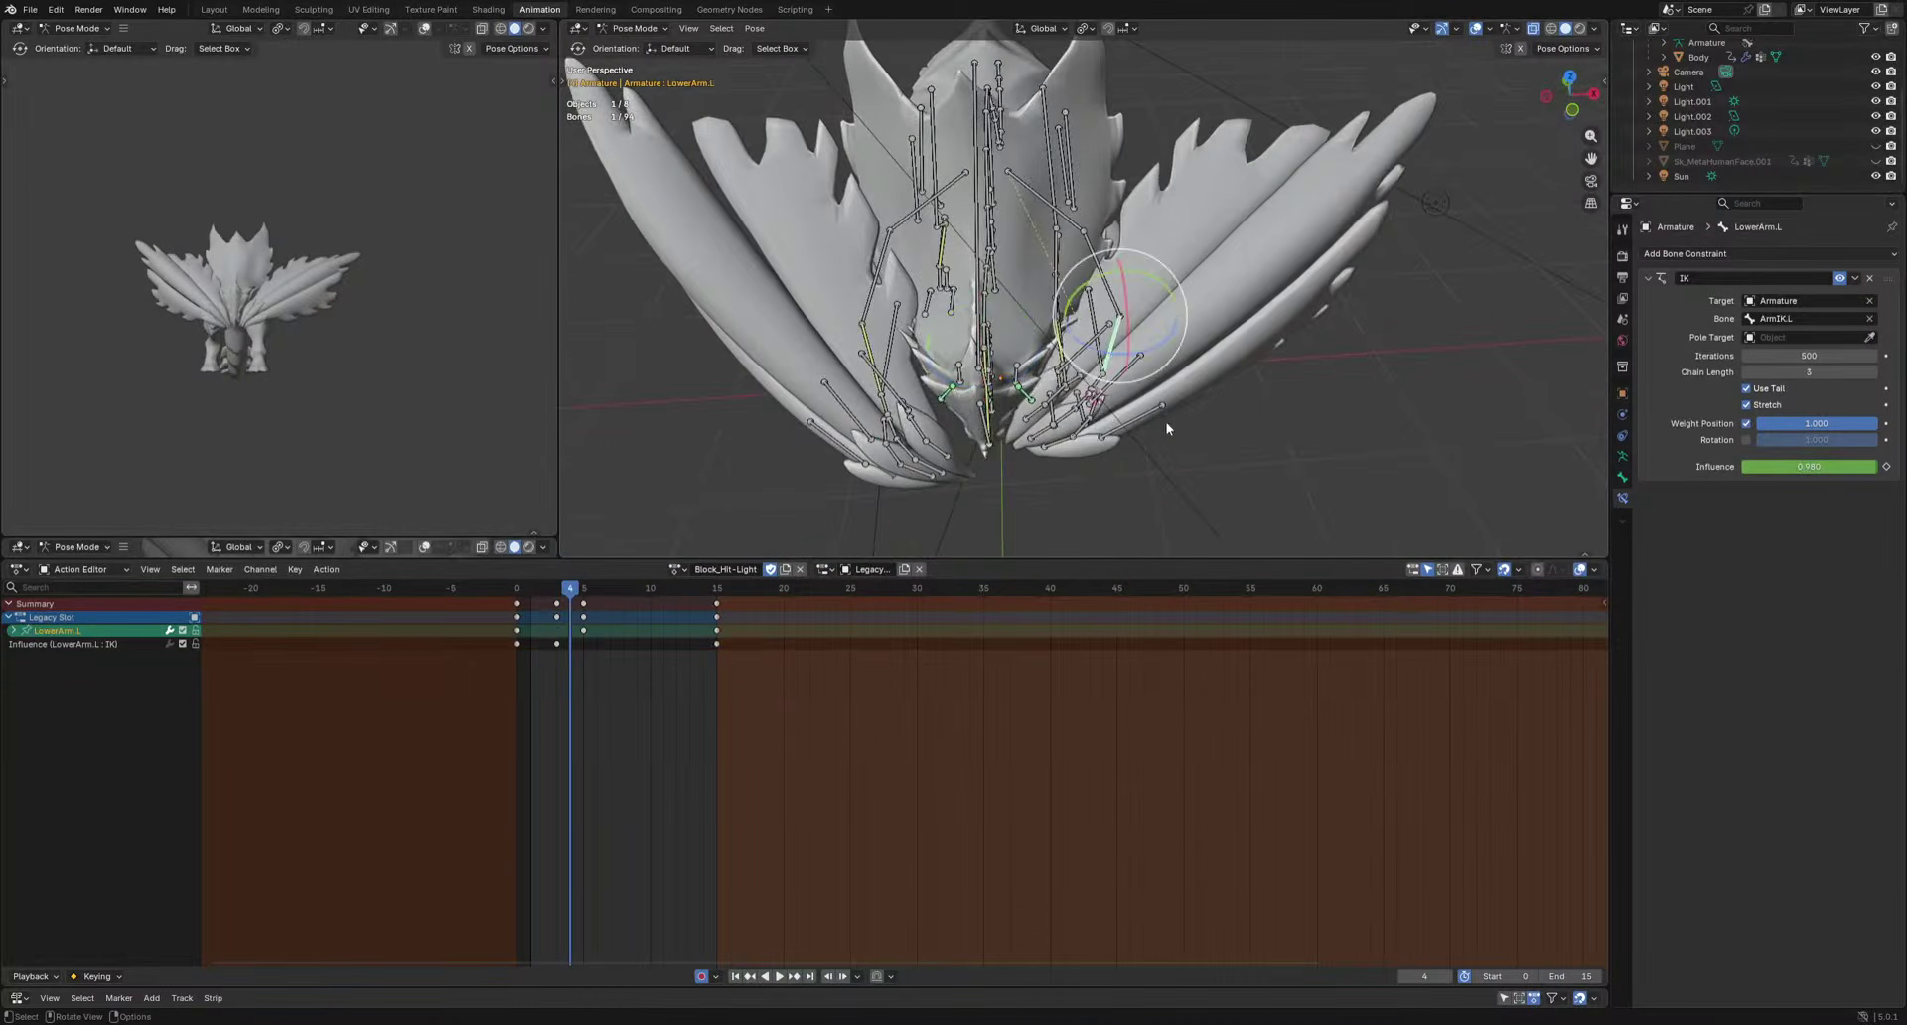
pyautogui.press('KP_1')
pyautogui.moveTo(568, 594); pyautogui.dragTo(626, 591)
pyautogui.press('g')
pyautogui.click(1137, 493)
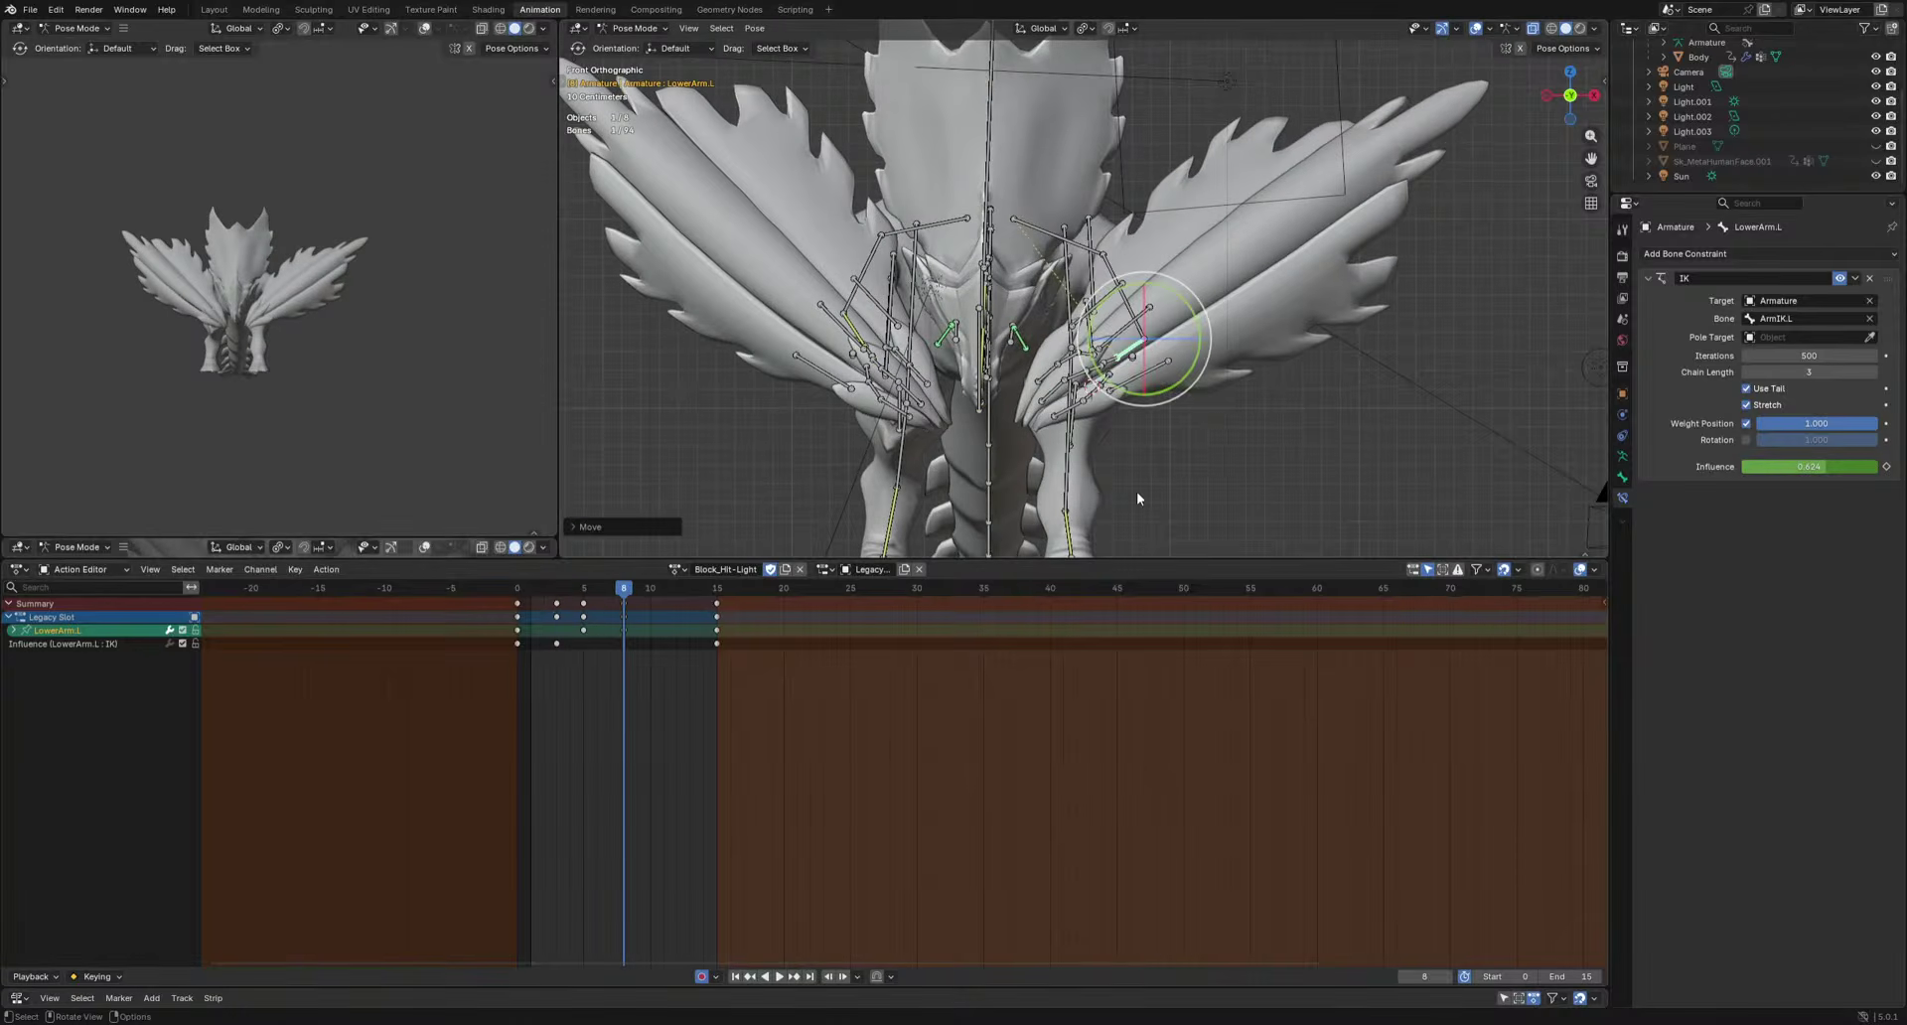
pyautogui.click(1135, 364)
pyautogui.press('g')
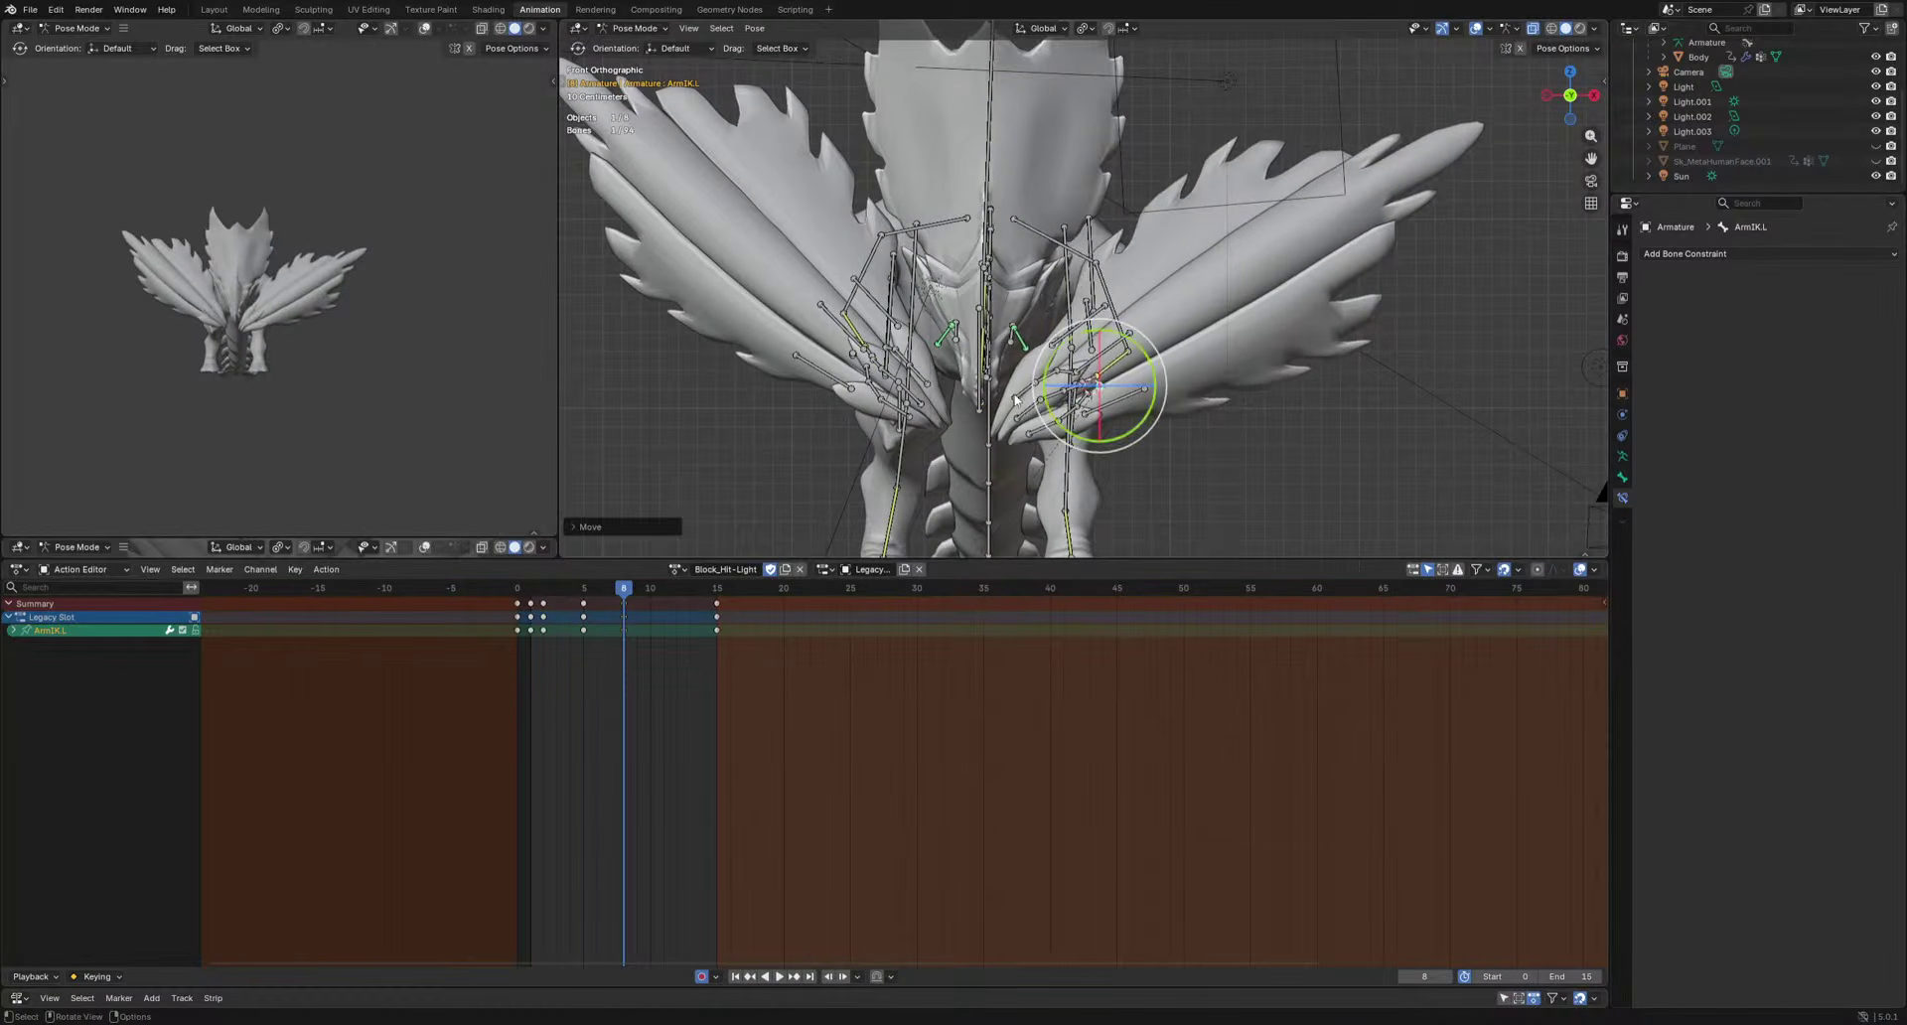
pyautogui.press('space')
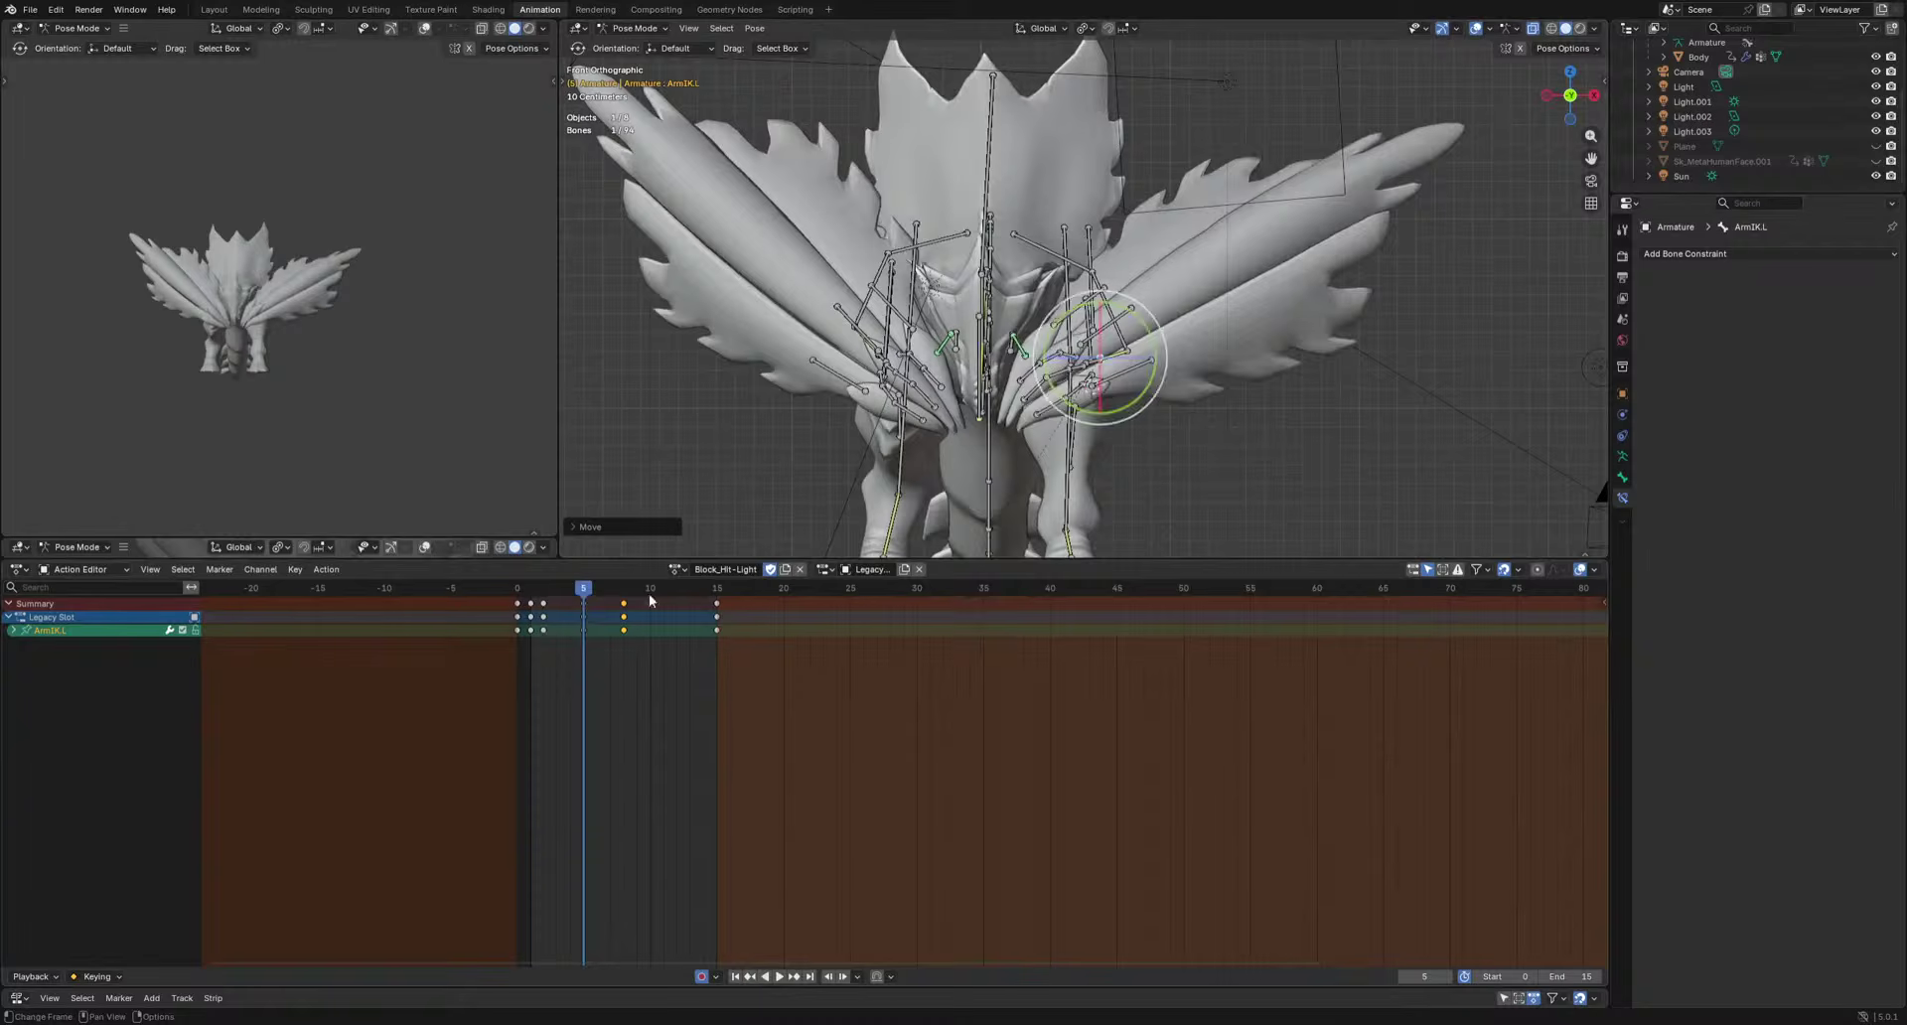
pyautogui.press('g')
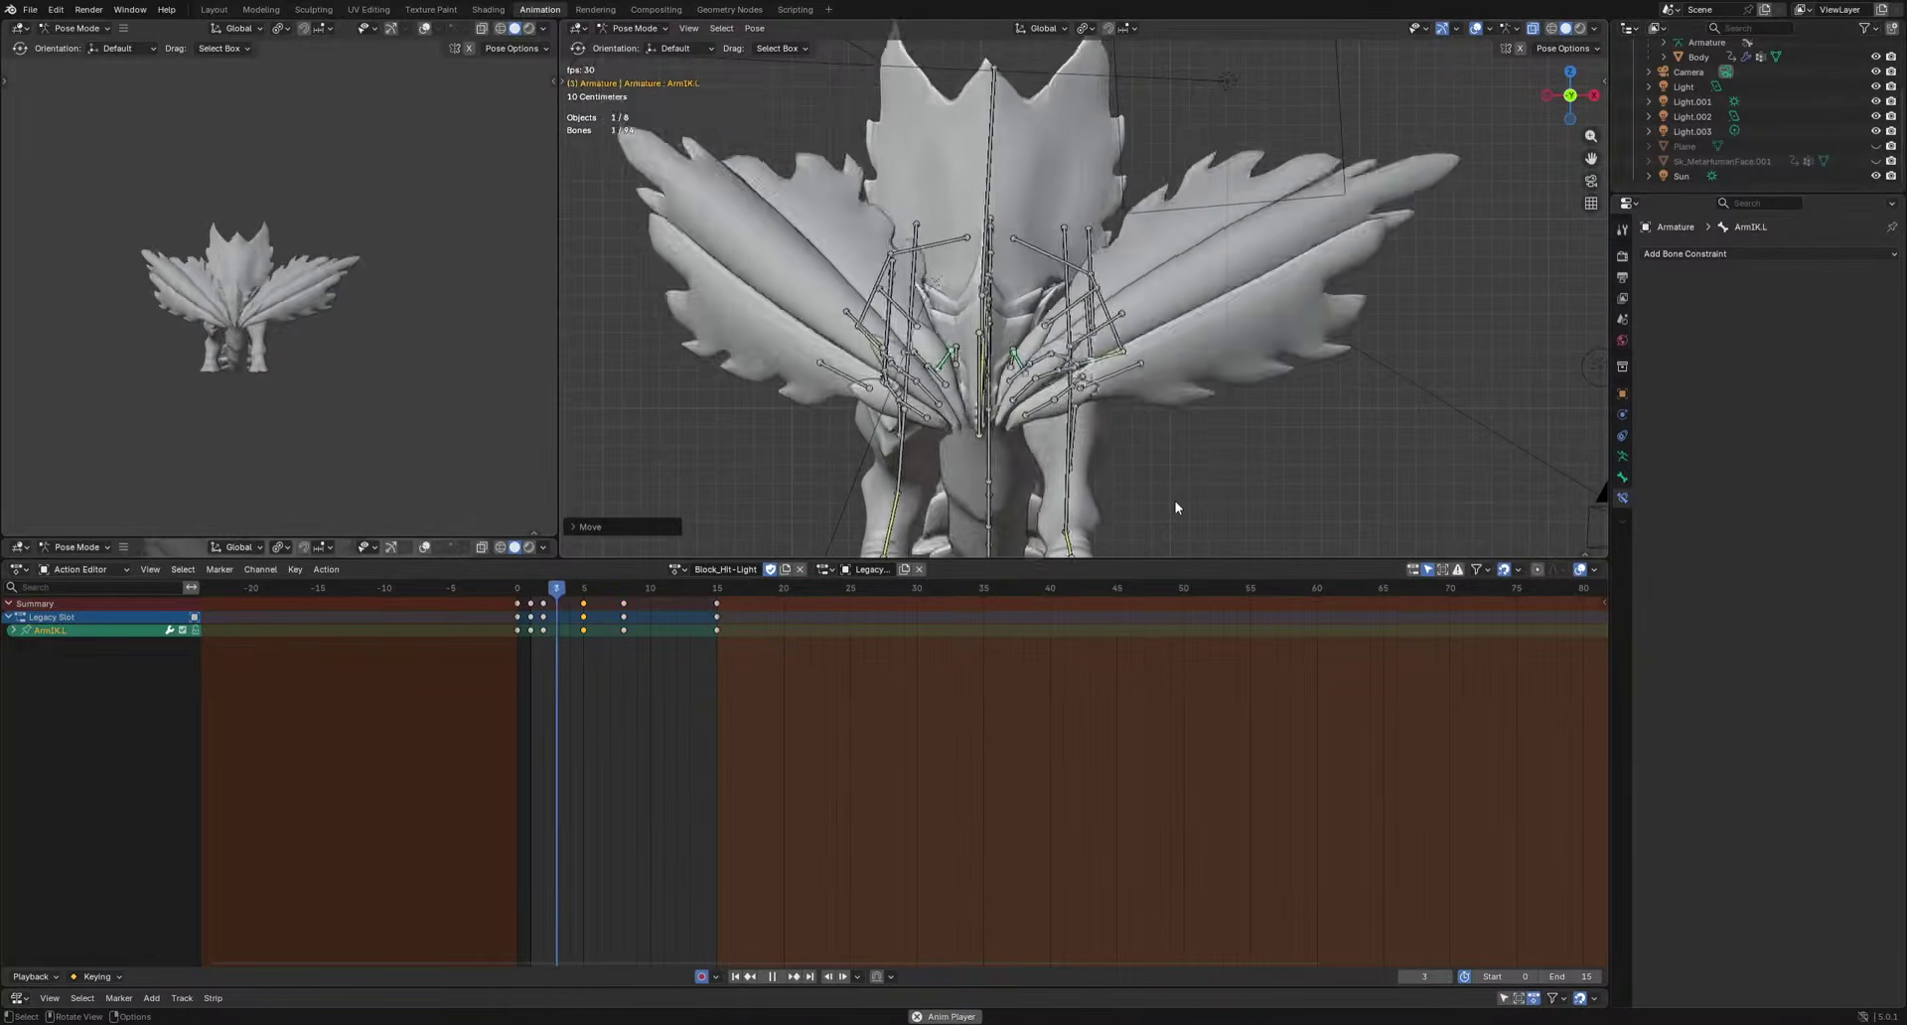
pyautogui.press('space')
# Reposition the ArmIK.R bone at frame 8, and review the playback along with the FingerShield bones' keys.
pyautogui.moveTo(616, 588); pyautogui.dragTo(636, 593)
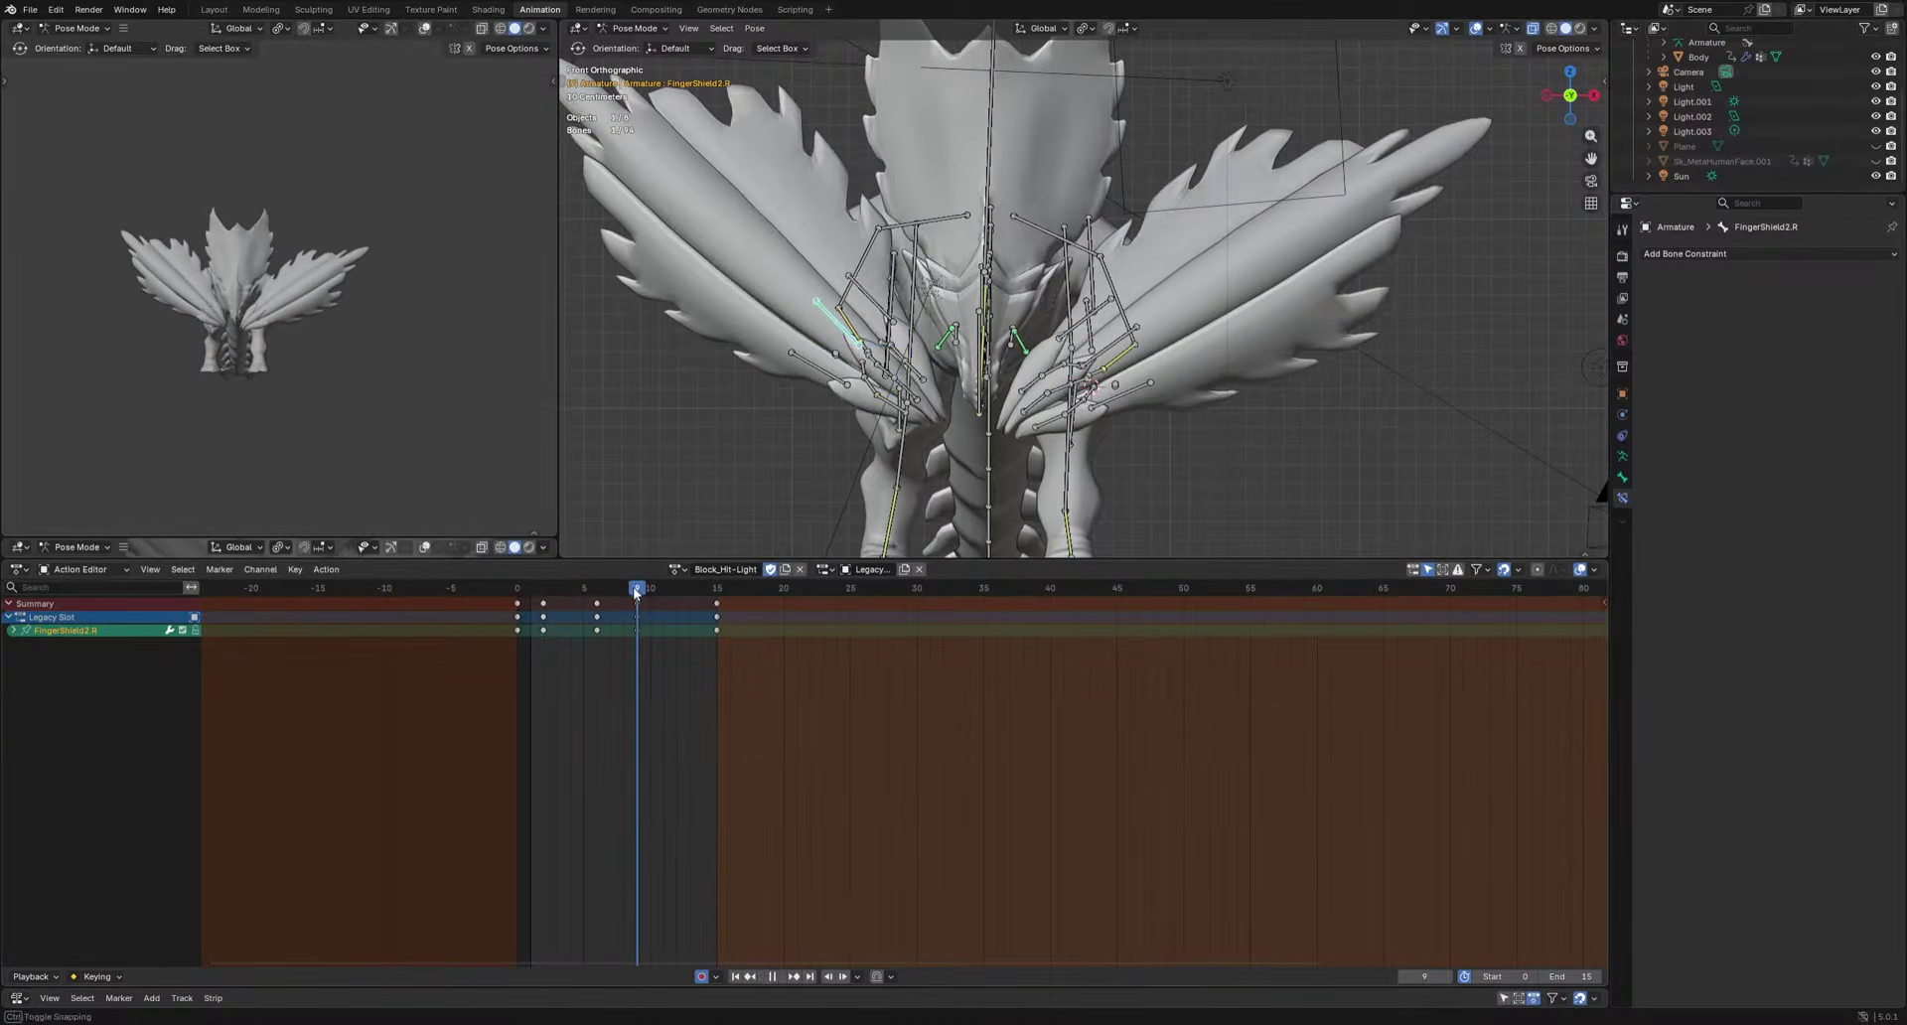
pyautogui.moveTo(859, 366); pyautogui.dragTo(862, 404, button='middle')
pyautogui.press('KP_1')
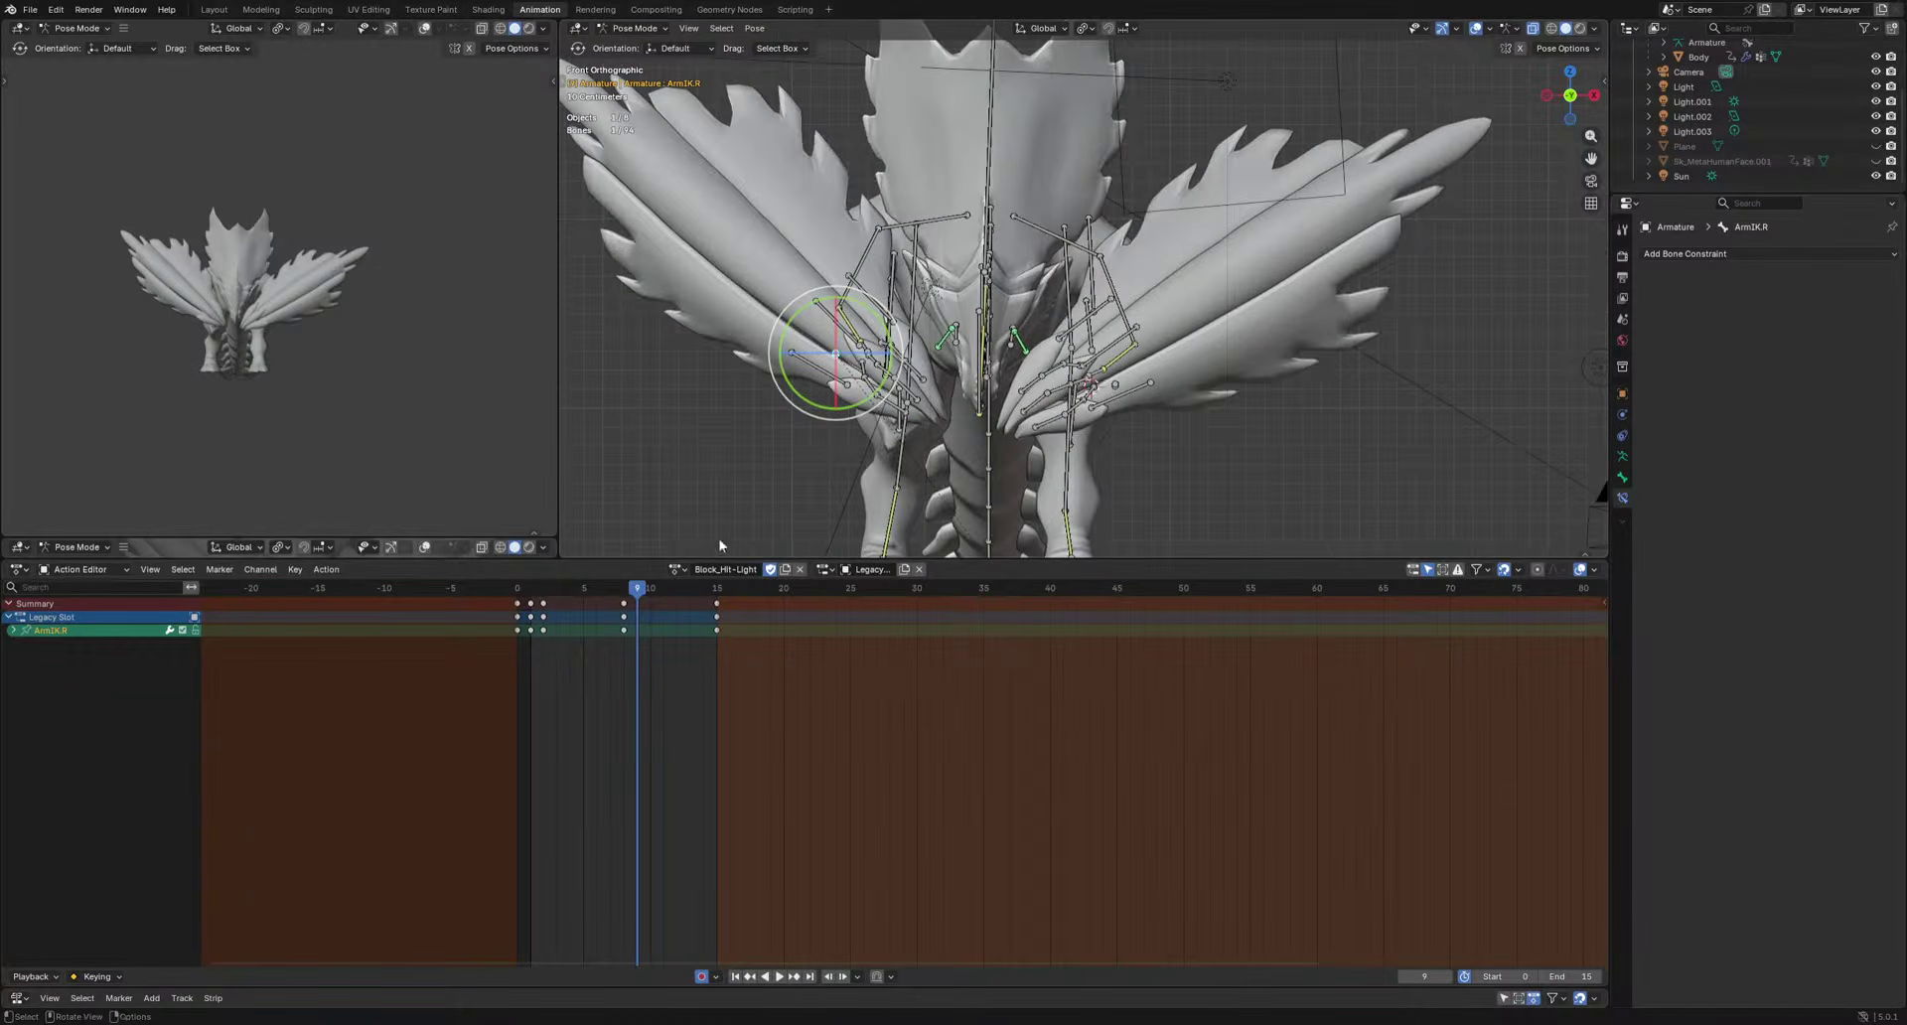
pyautogui.press('Left')
pyautogui.press('g')
pyautogui.press('space')
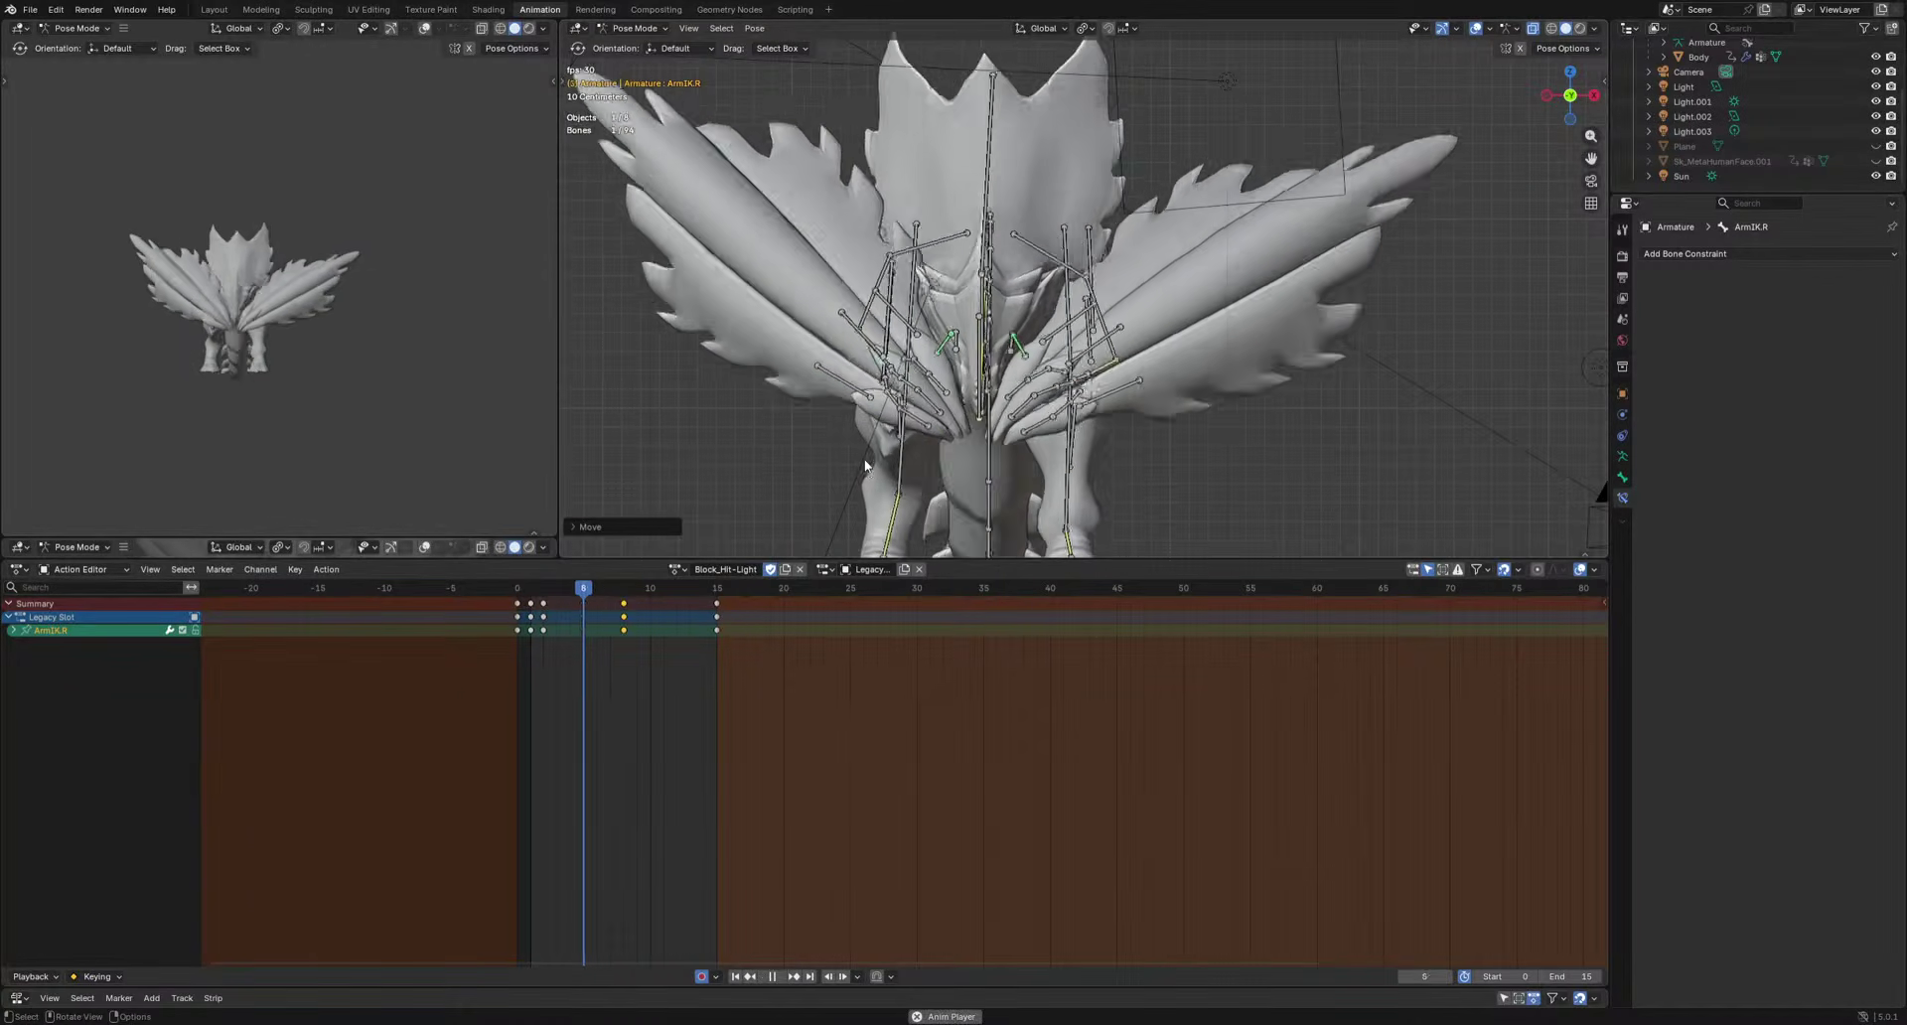
pyautogui.press('space')
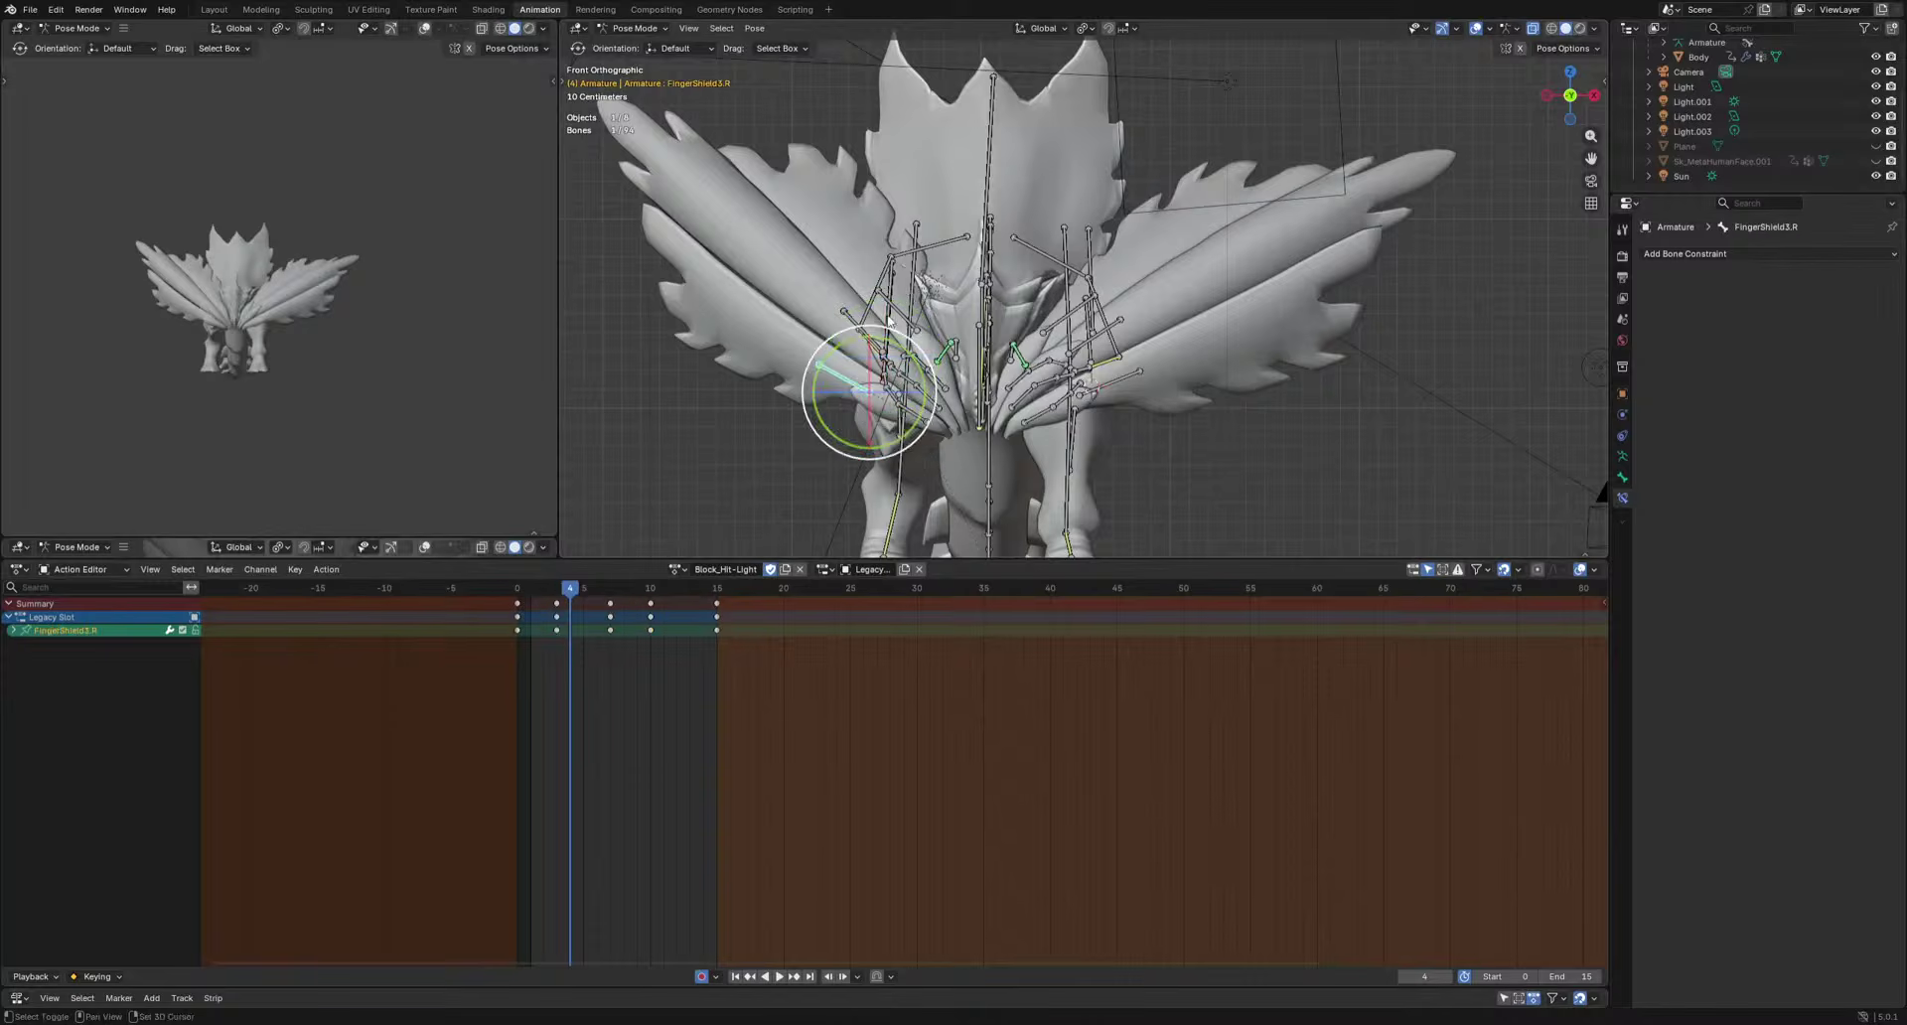
pyautogui.click(1097, 346)
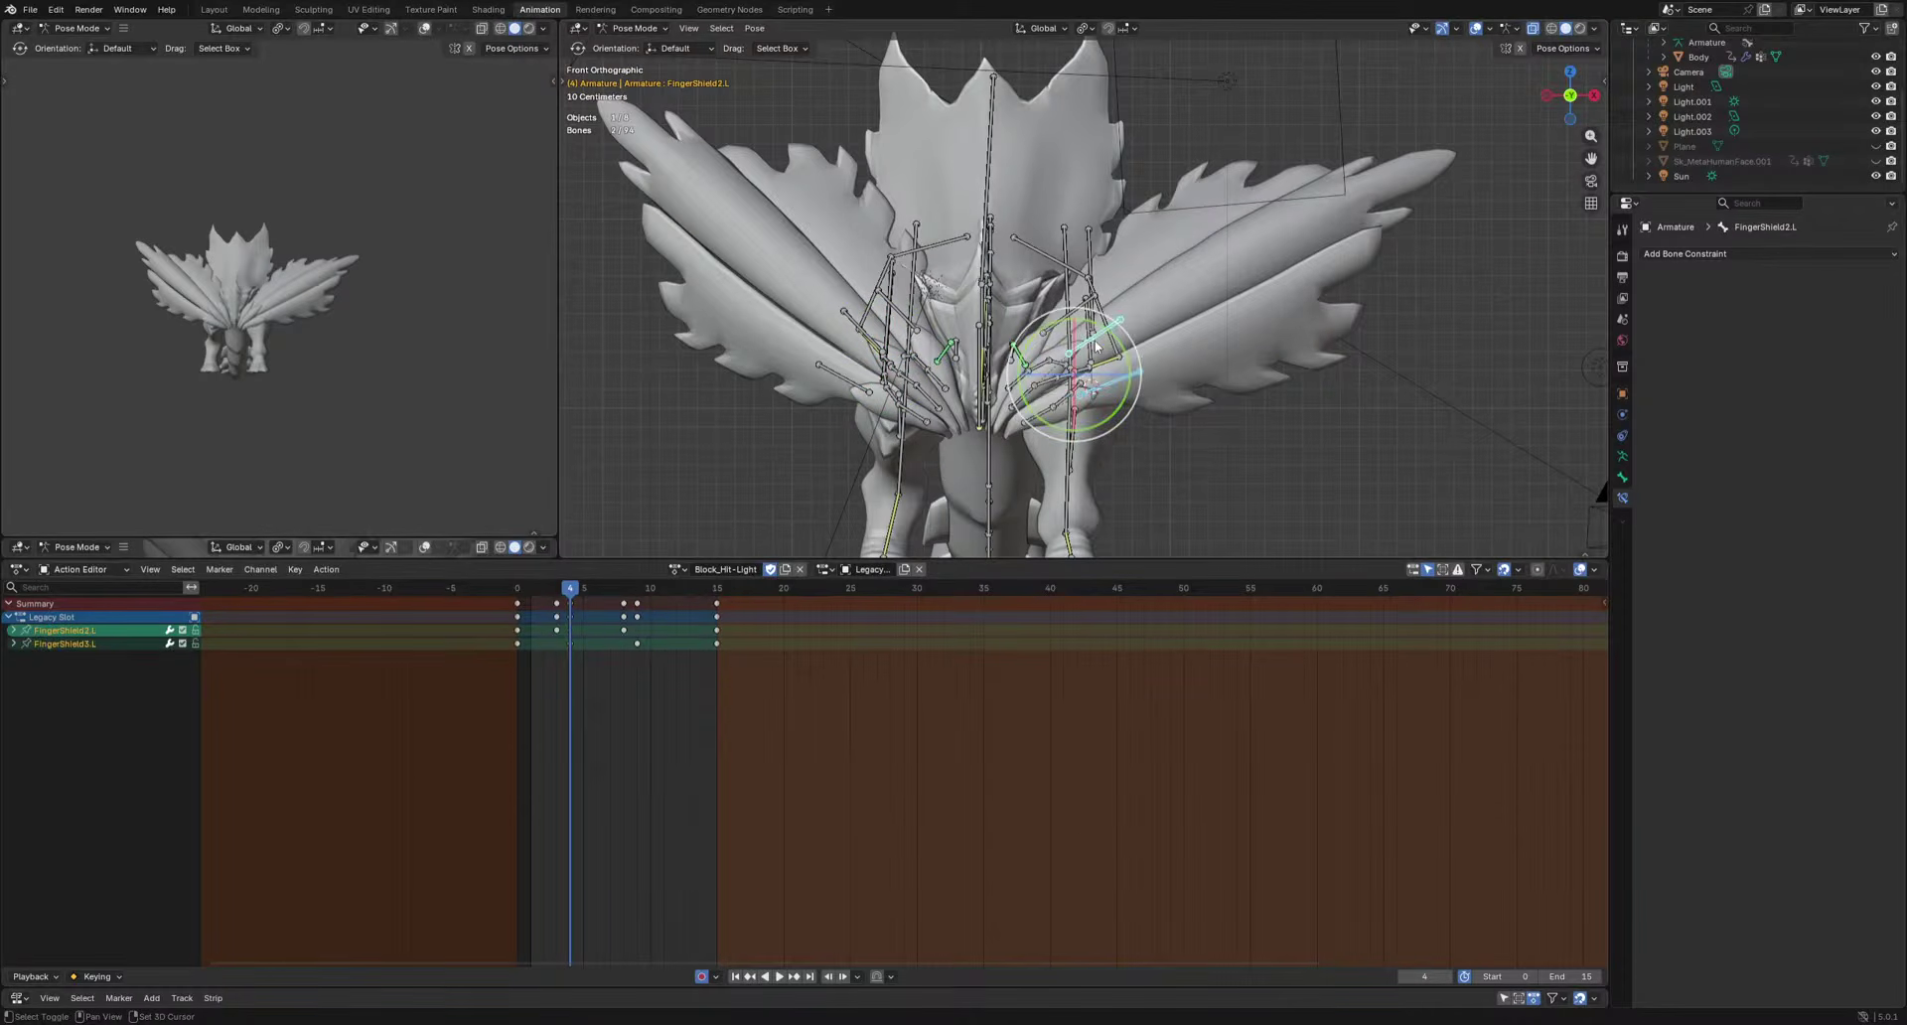
pyautogui.press('space')
pyautogui.click(1309, 447)
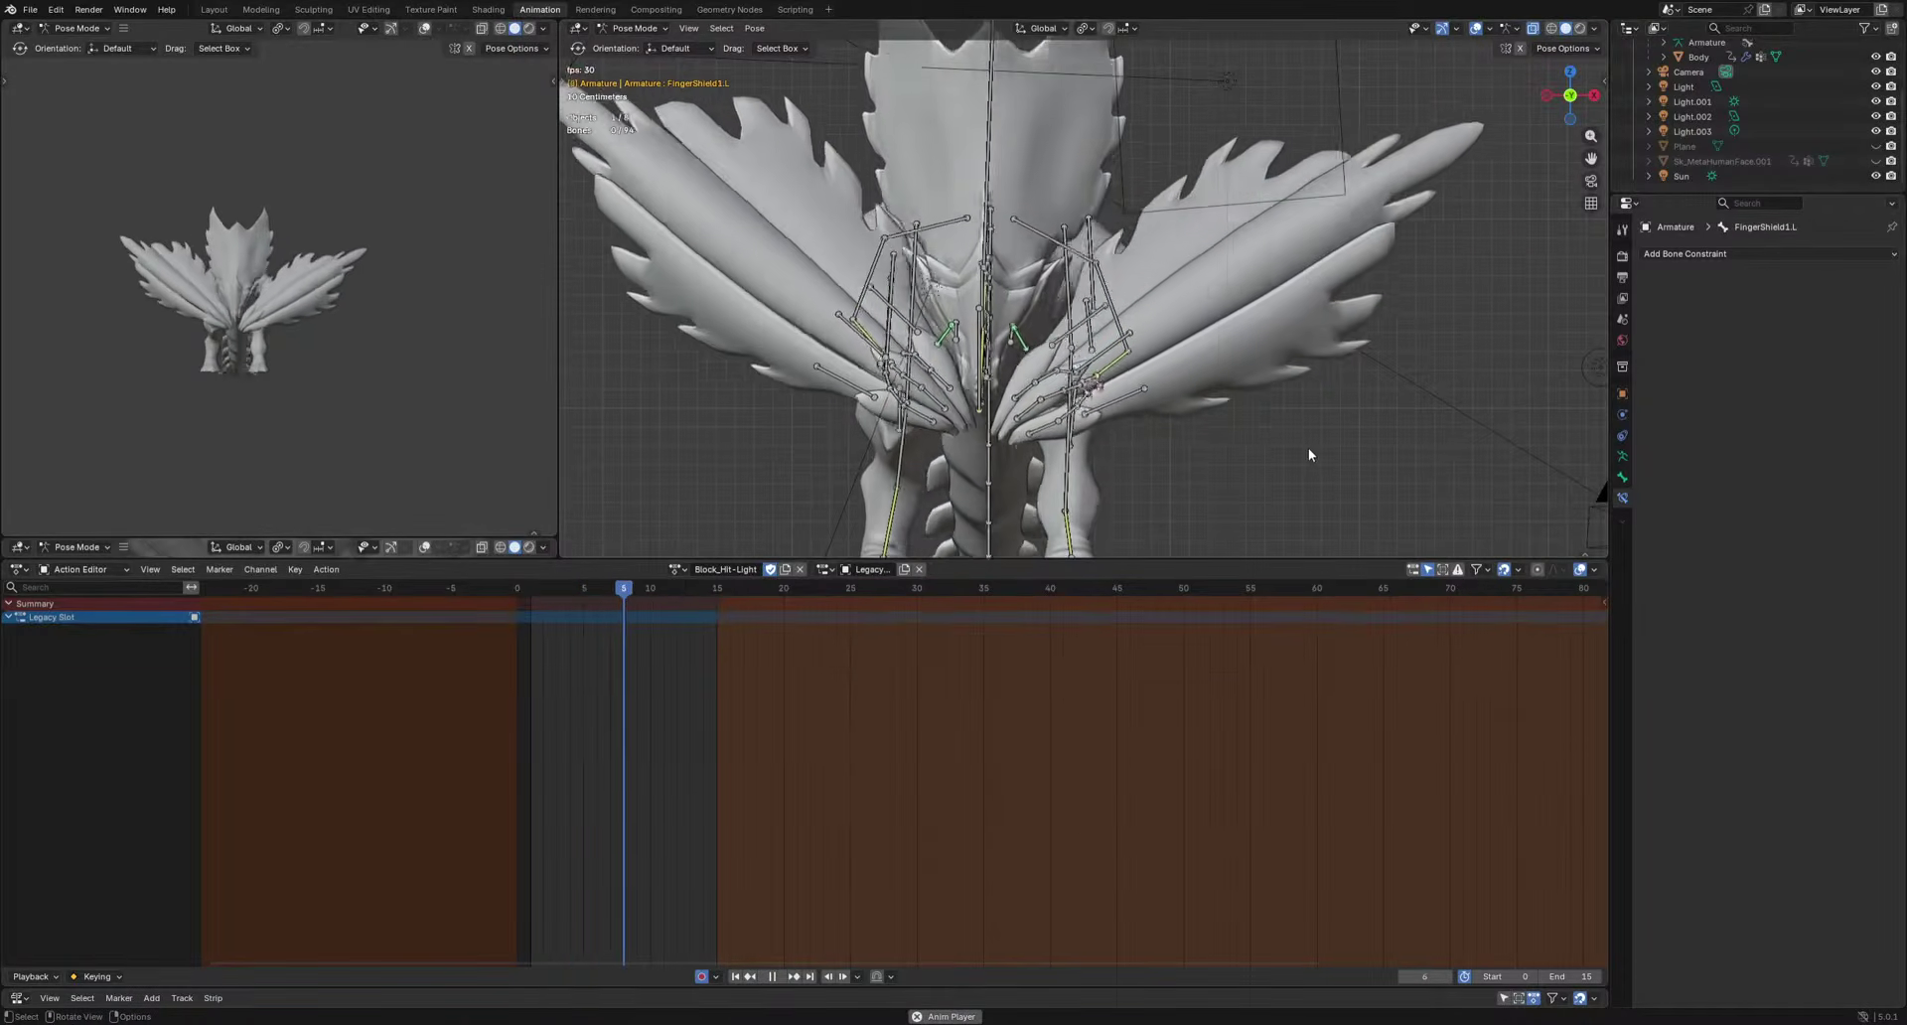
pyautogui.press('Escape')
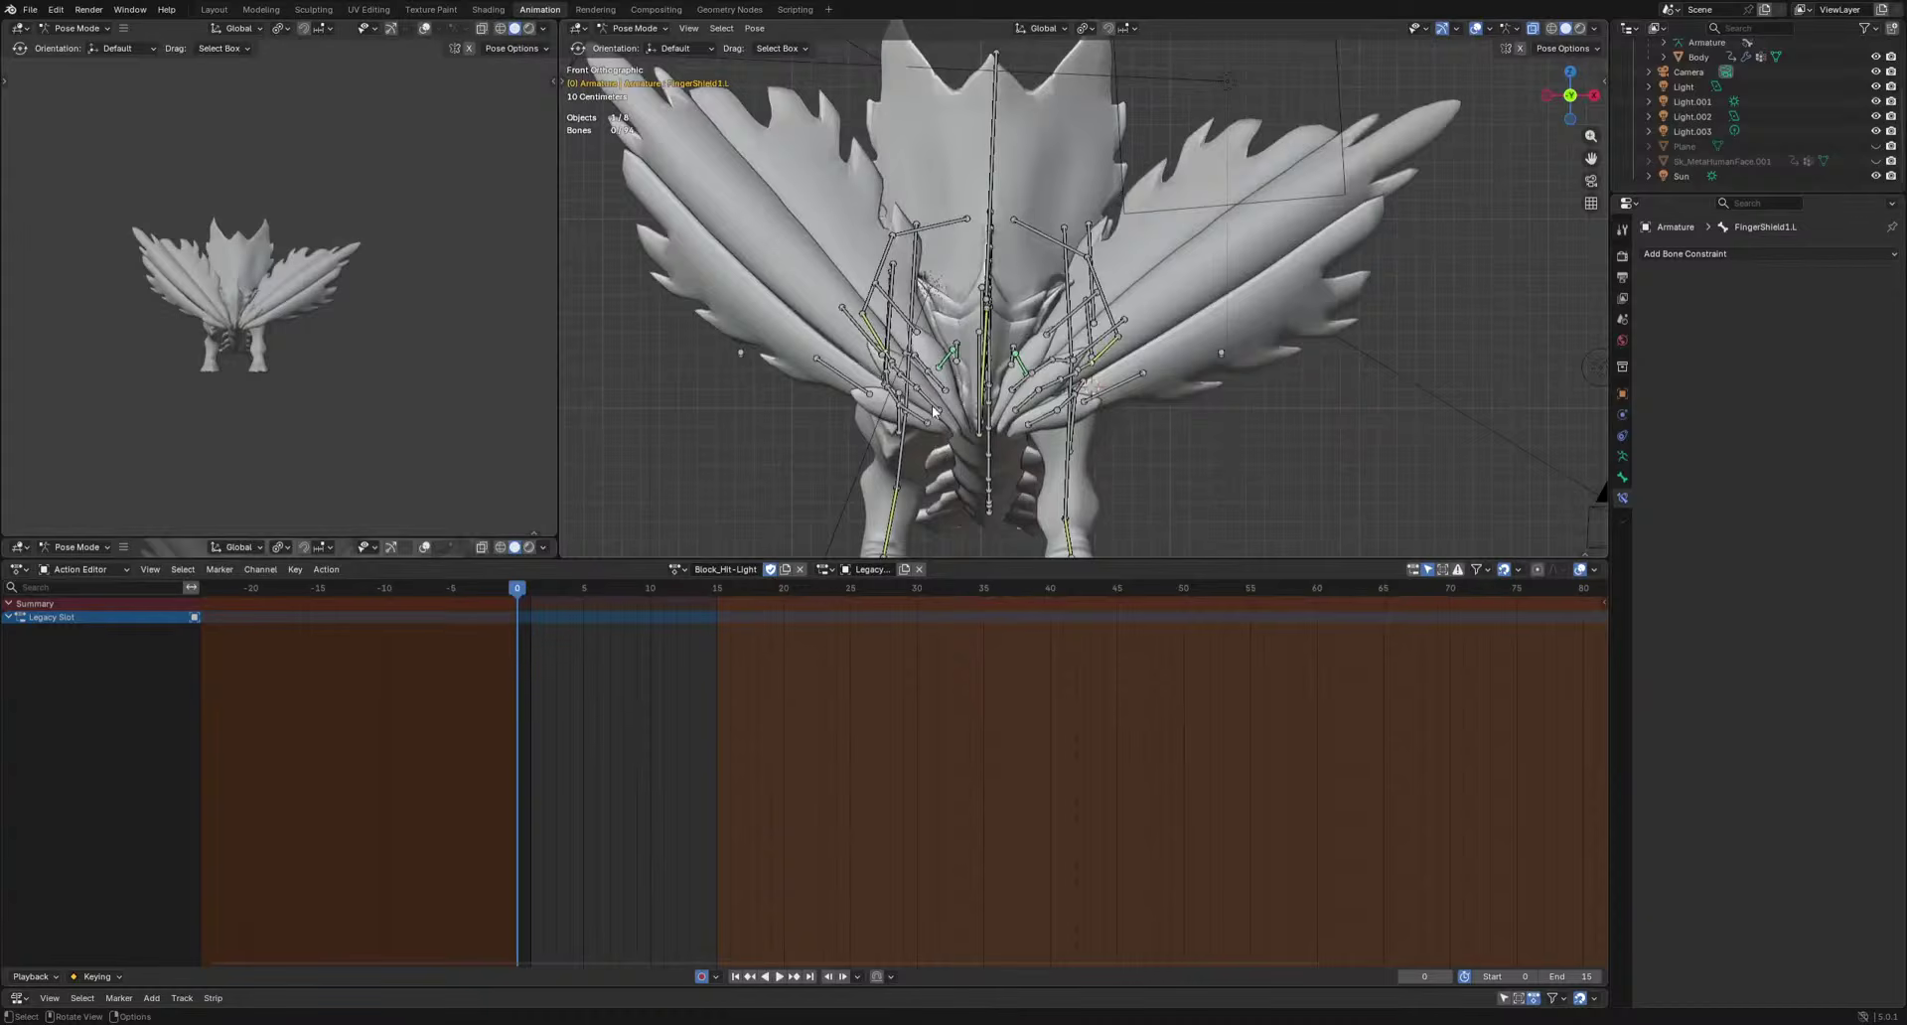
# Rotate the six end finger bones of both hands at frame 2, key them at frame 8, and play the animation.
pyautogui.keyDown('shift'); pyautogui.click(1026, 394); pyautogui.keyUp('shift')
pyautogui.moveTo(1077, 417); pyautogui.dragTo(1236, 457, button='middle')
pyautogui.click(542, 590)
pyautogui.moveTo(1053, 402); pyautogui.dragTo(1013, 422, button='middle')
pyautogui.press('r')
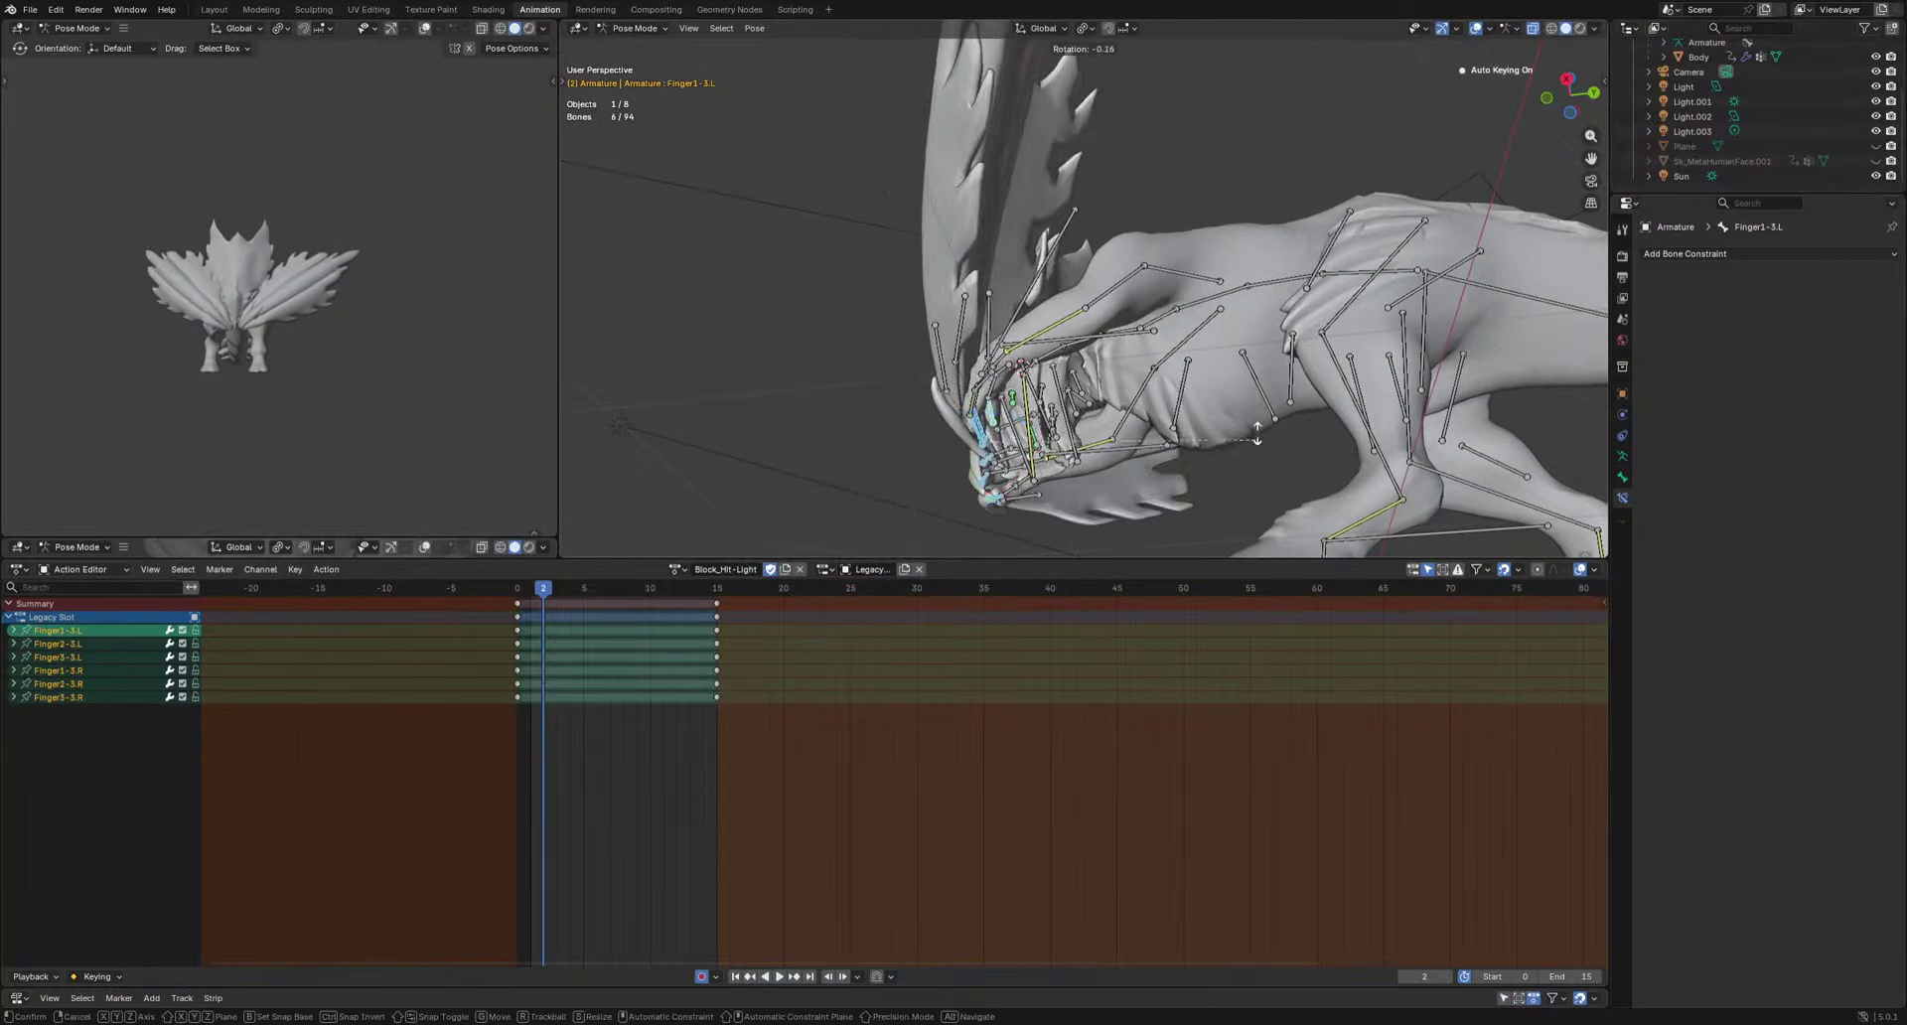
pyautogui.click(1253, 439)
pyautogui.click(597, 590)
pyautogui.moveTo(596, 587); pyautogui.dragTo(630, 604)
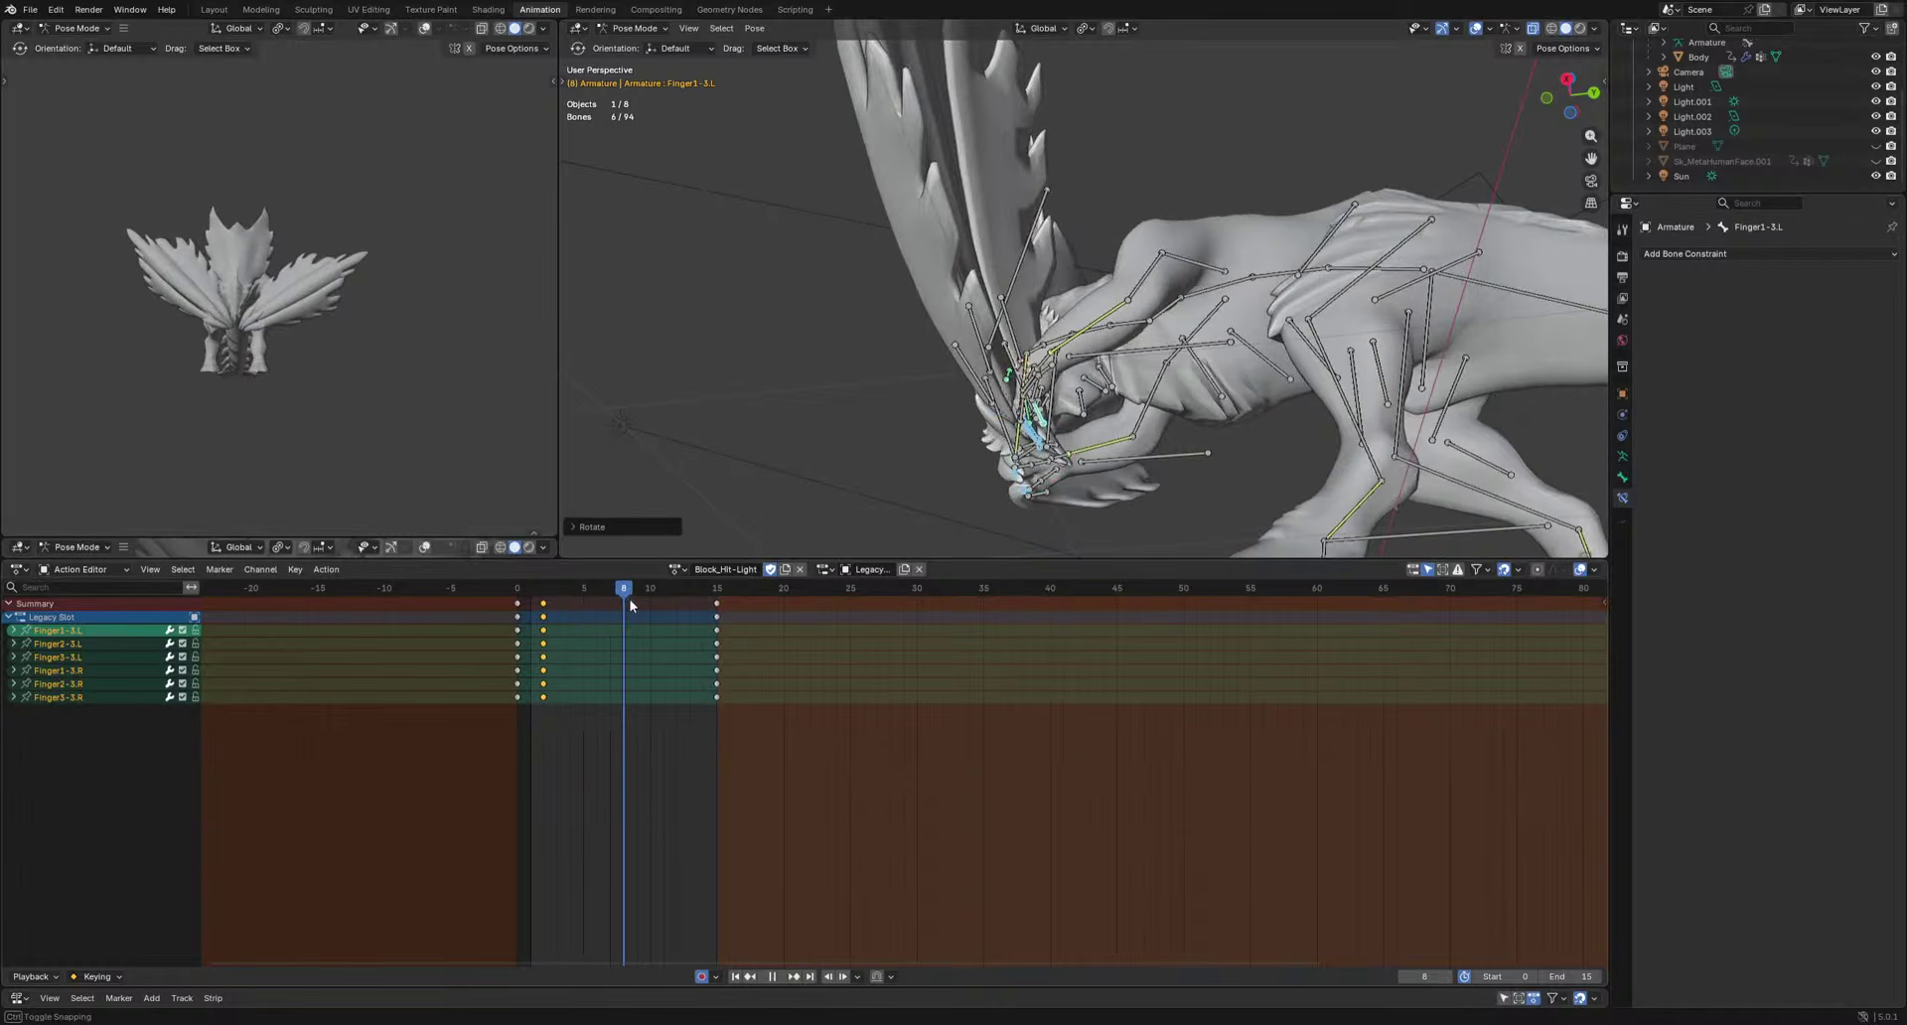
pyautogui.press('i')
pyautogui.press('space')
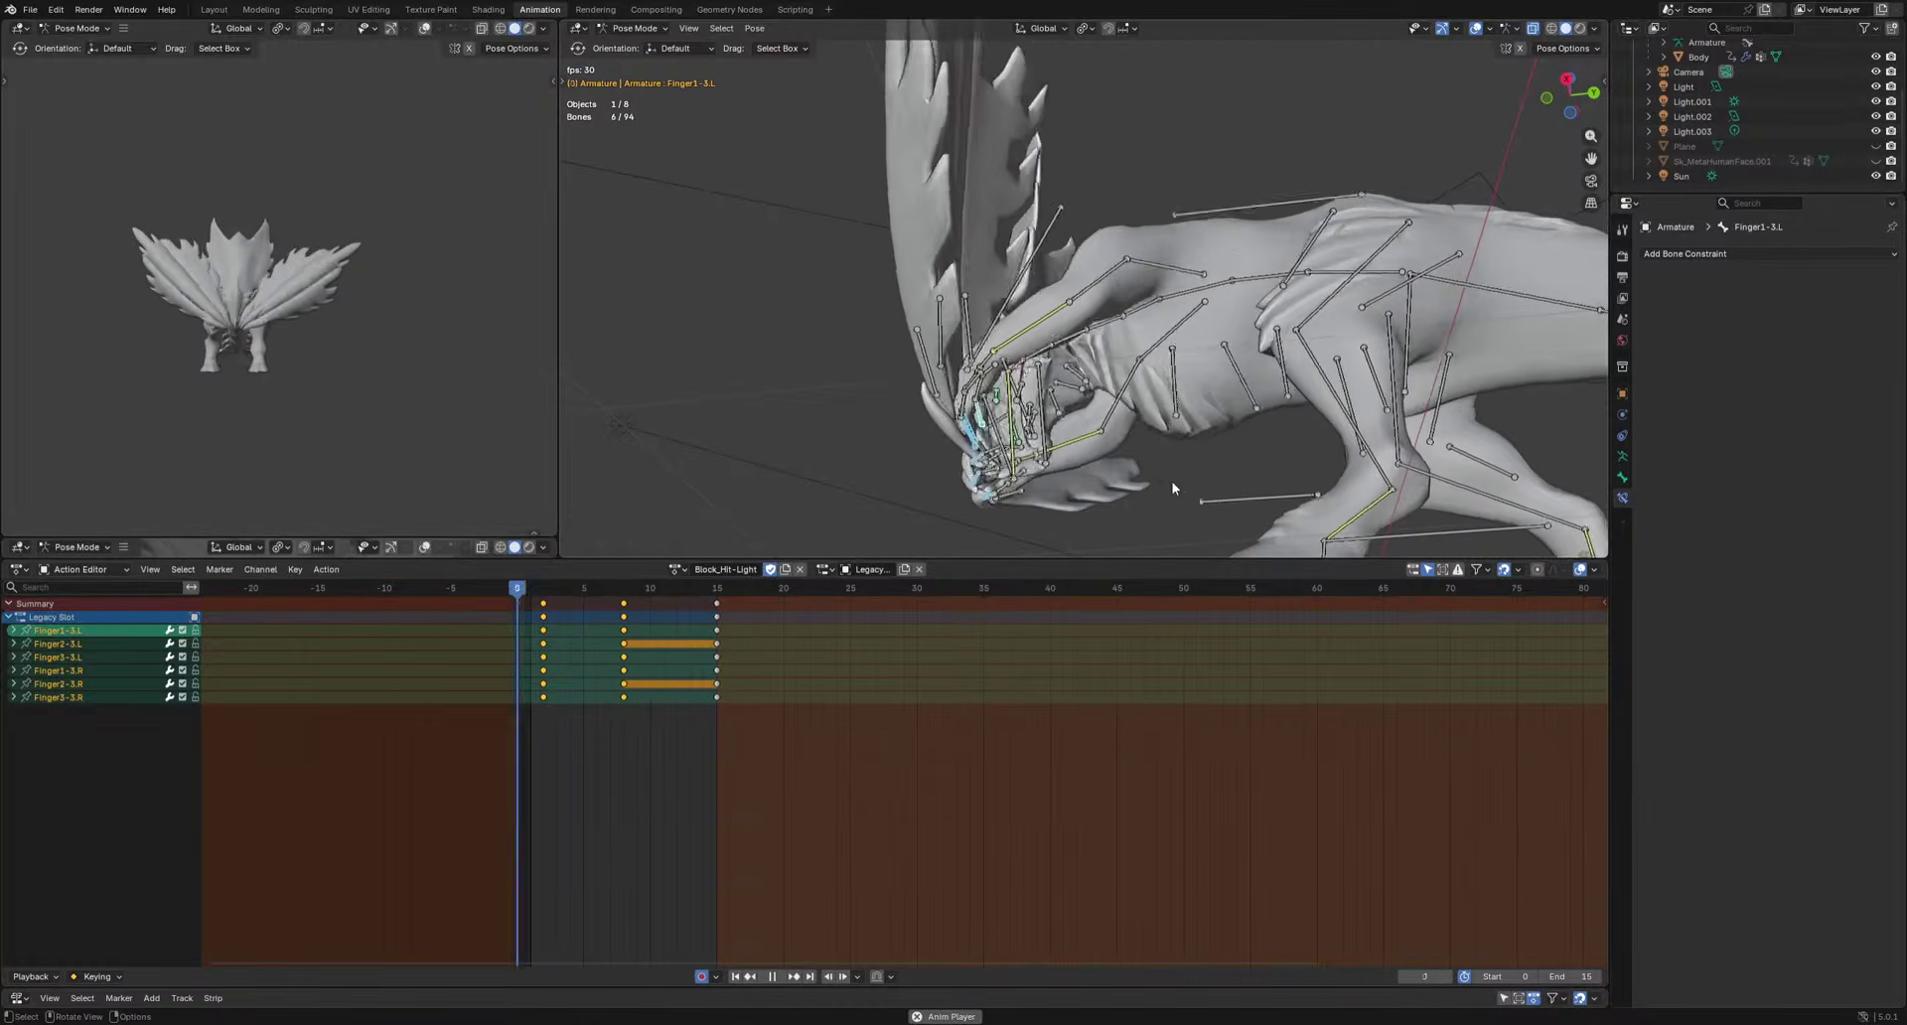
# Paste copied keys onto frame 8 of the six finger bones to match their frame 15 pose, and preview the result.
pyautogui.moveTo(575, 611); pyautogui.dragTo(622, 604)
pyautogui.press('space')
pyautogui.moveTo(1026, 406); pyautogui.dragTo(1206, 504, button='middle')
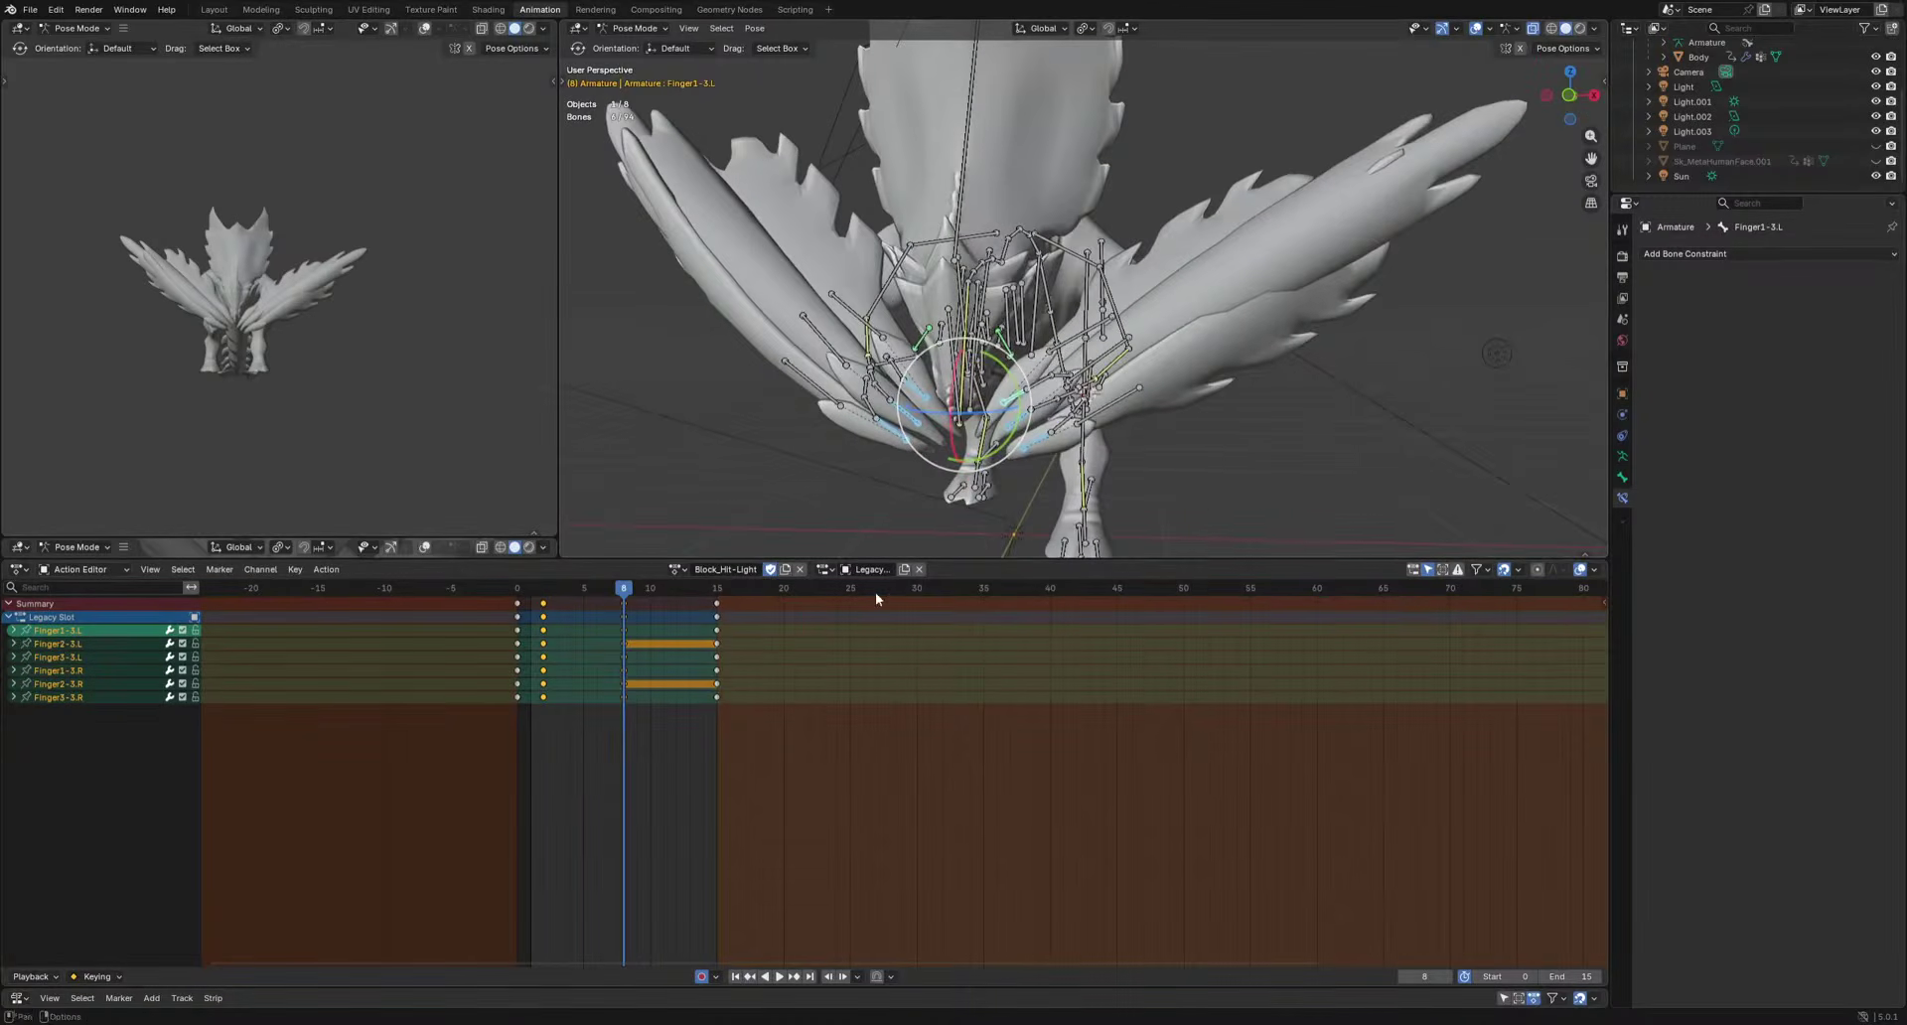
pyautogui.hotkey('ctrl', 'v')
pyautogui.press('space')
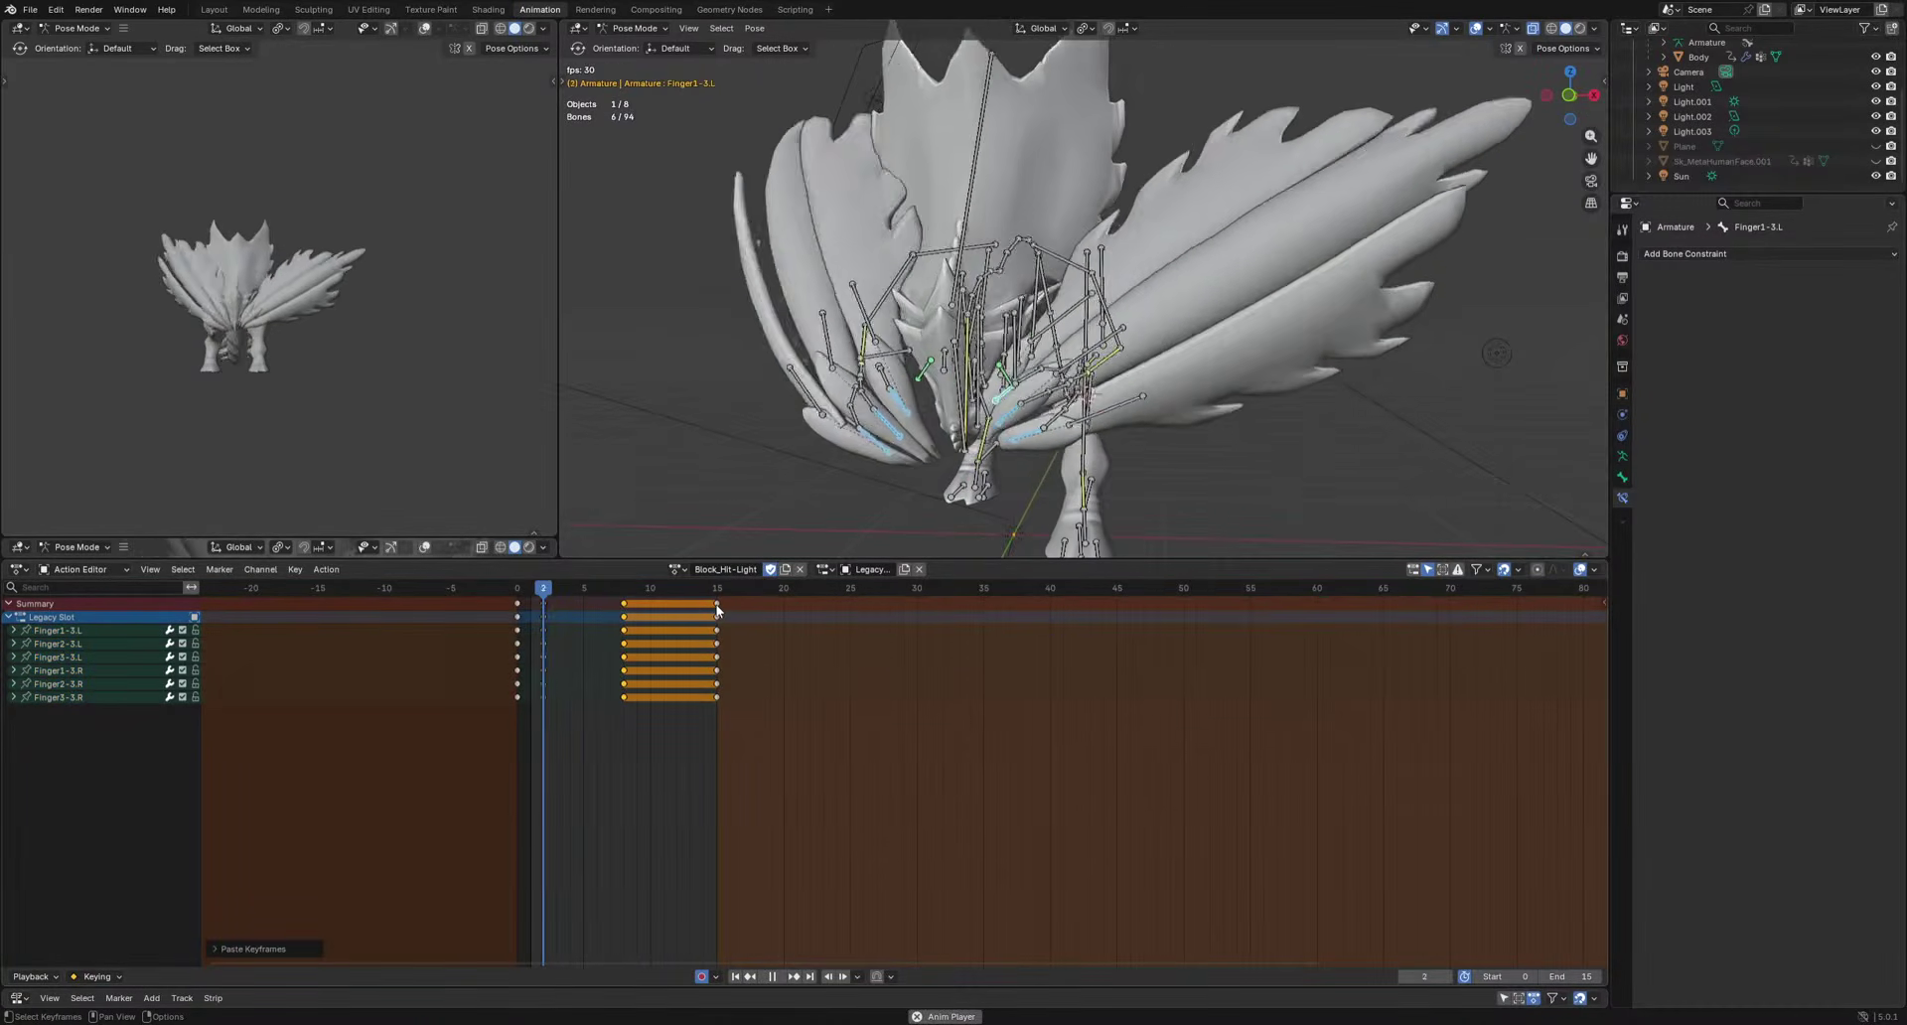
# Shift Finger1-3.L's intermediate keys to frames 1 and 7, and those of Finger3-3.L, Finger1-3.R and Finger3-3.R to frames 3 and 9.
pyautogui.press('space')
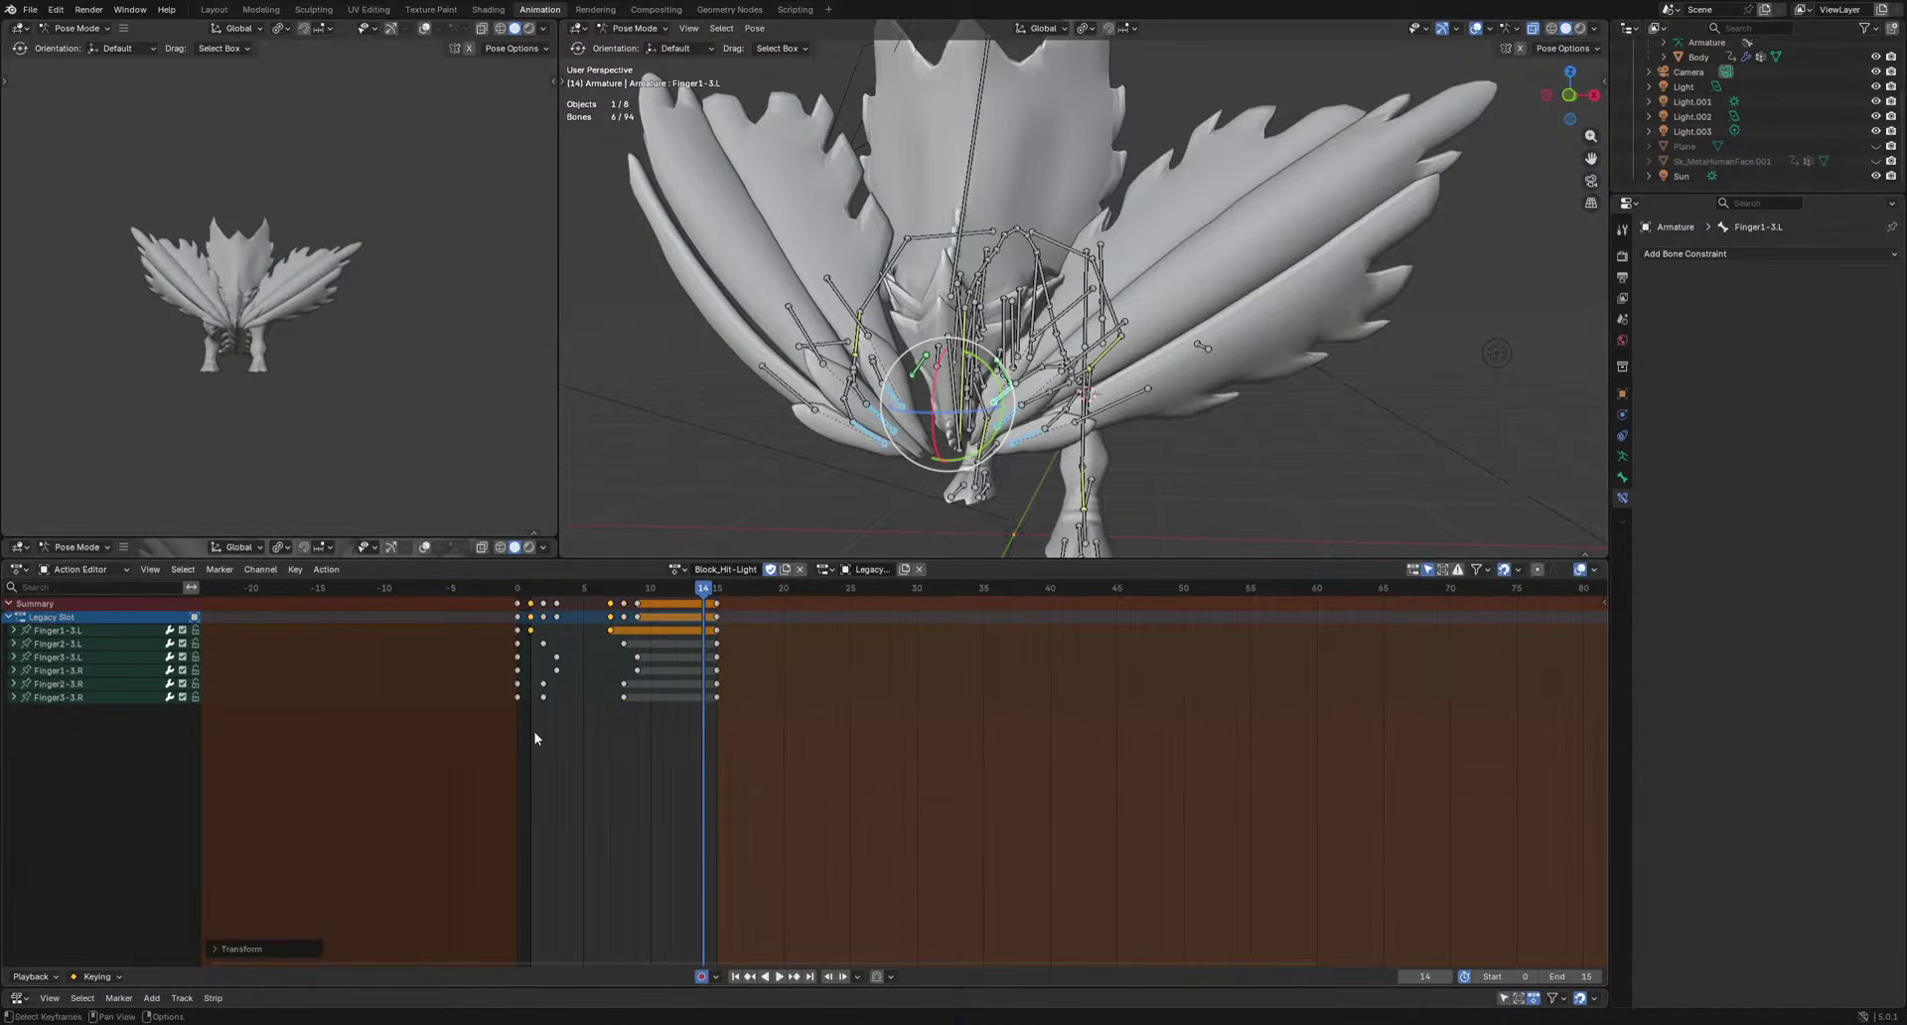
pyautogui.moveTo(633, 708); pyautogui.dragTo(641, 699)
pyautogui.press('g')
pyautogui.click(658, 697)
pyautogui.press('space')
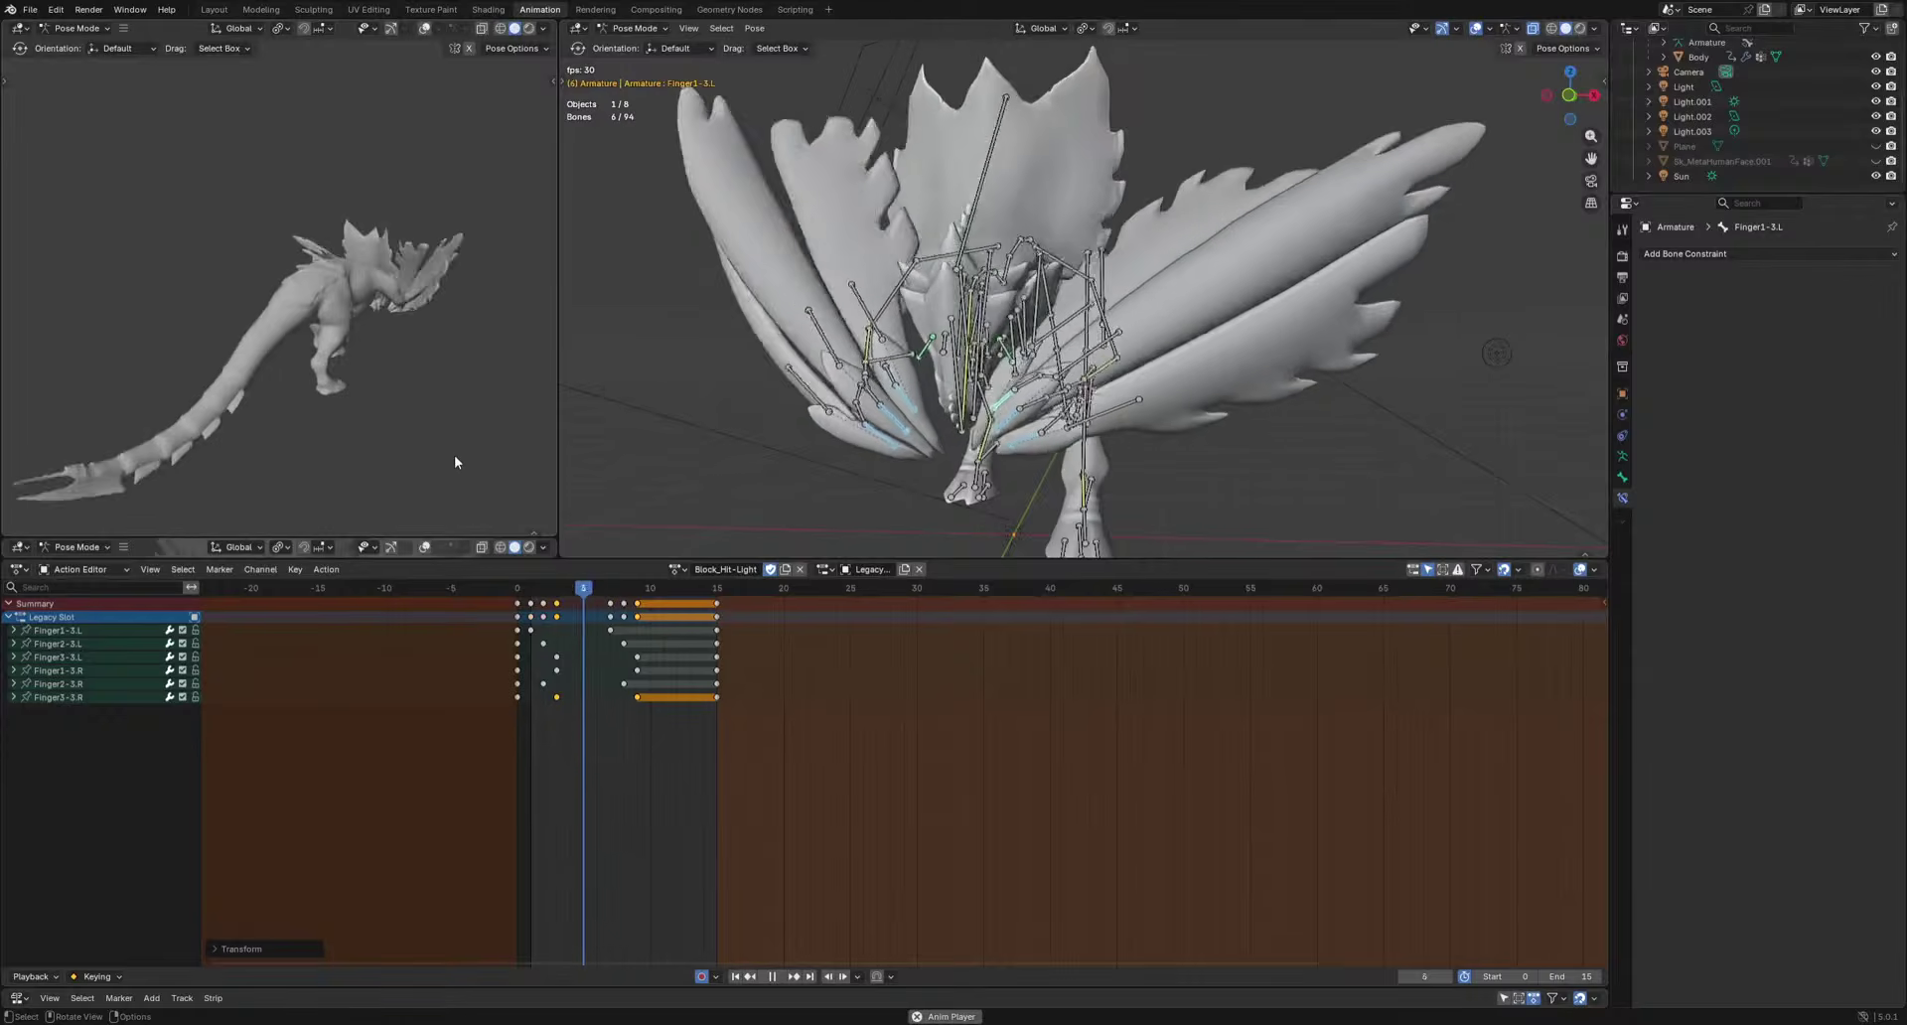
pyautogui.press('space')
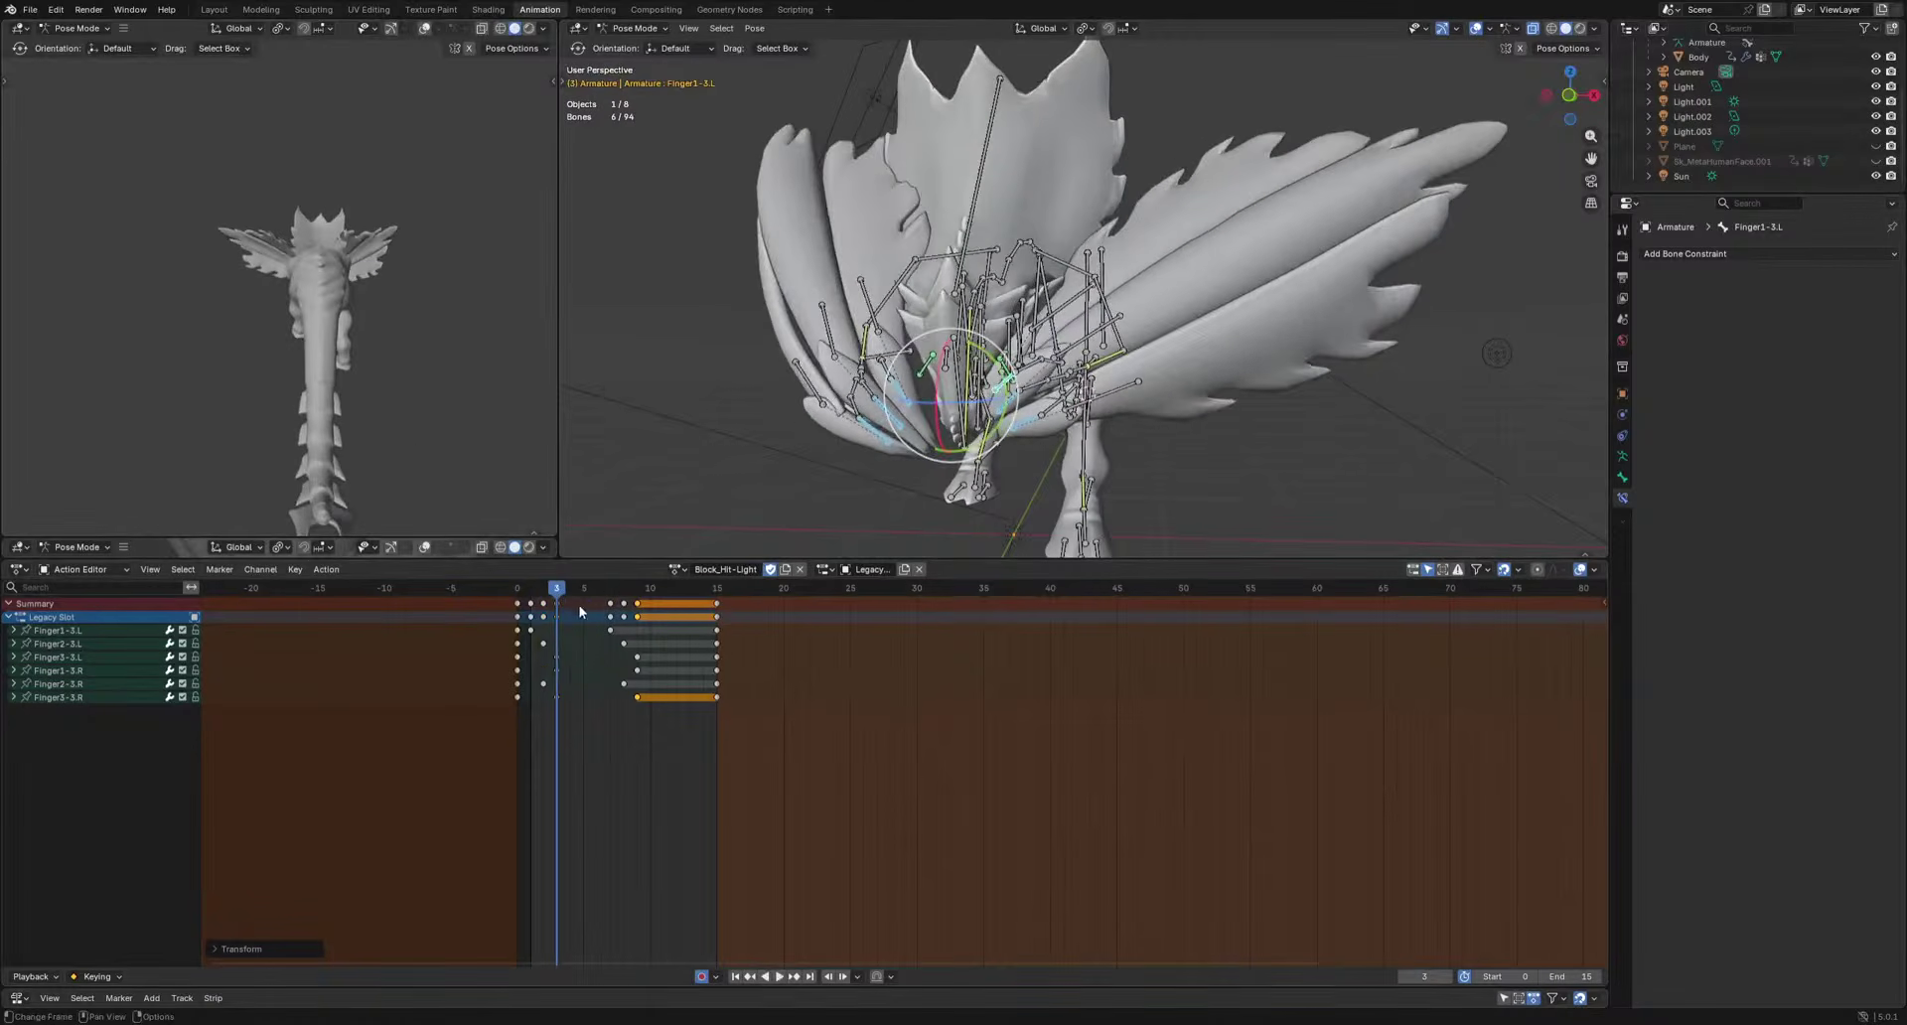
# Trackball-rotate the Hand.R bone at frame 3 in the bottom view, and review the playback from several angles.
pyautogui.click(855, 377)
pyautogui.moveTo(855, 377); pyautogui.dragTo(1067, 379, button='middle')
pyautogui.click(899, 389)
pyautogui.moveTo(1240, 246); pyautogui.dragTo(1018, 507, button='middle')
pyautogui.click(1092, 470)
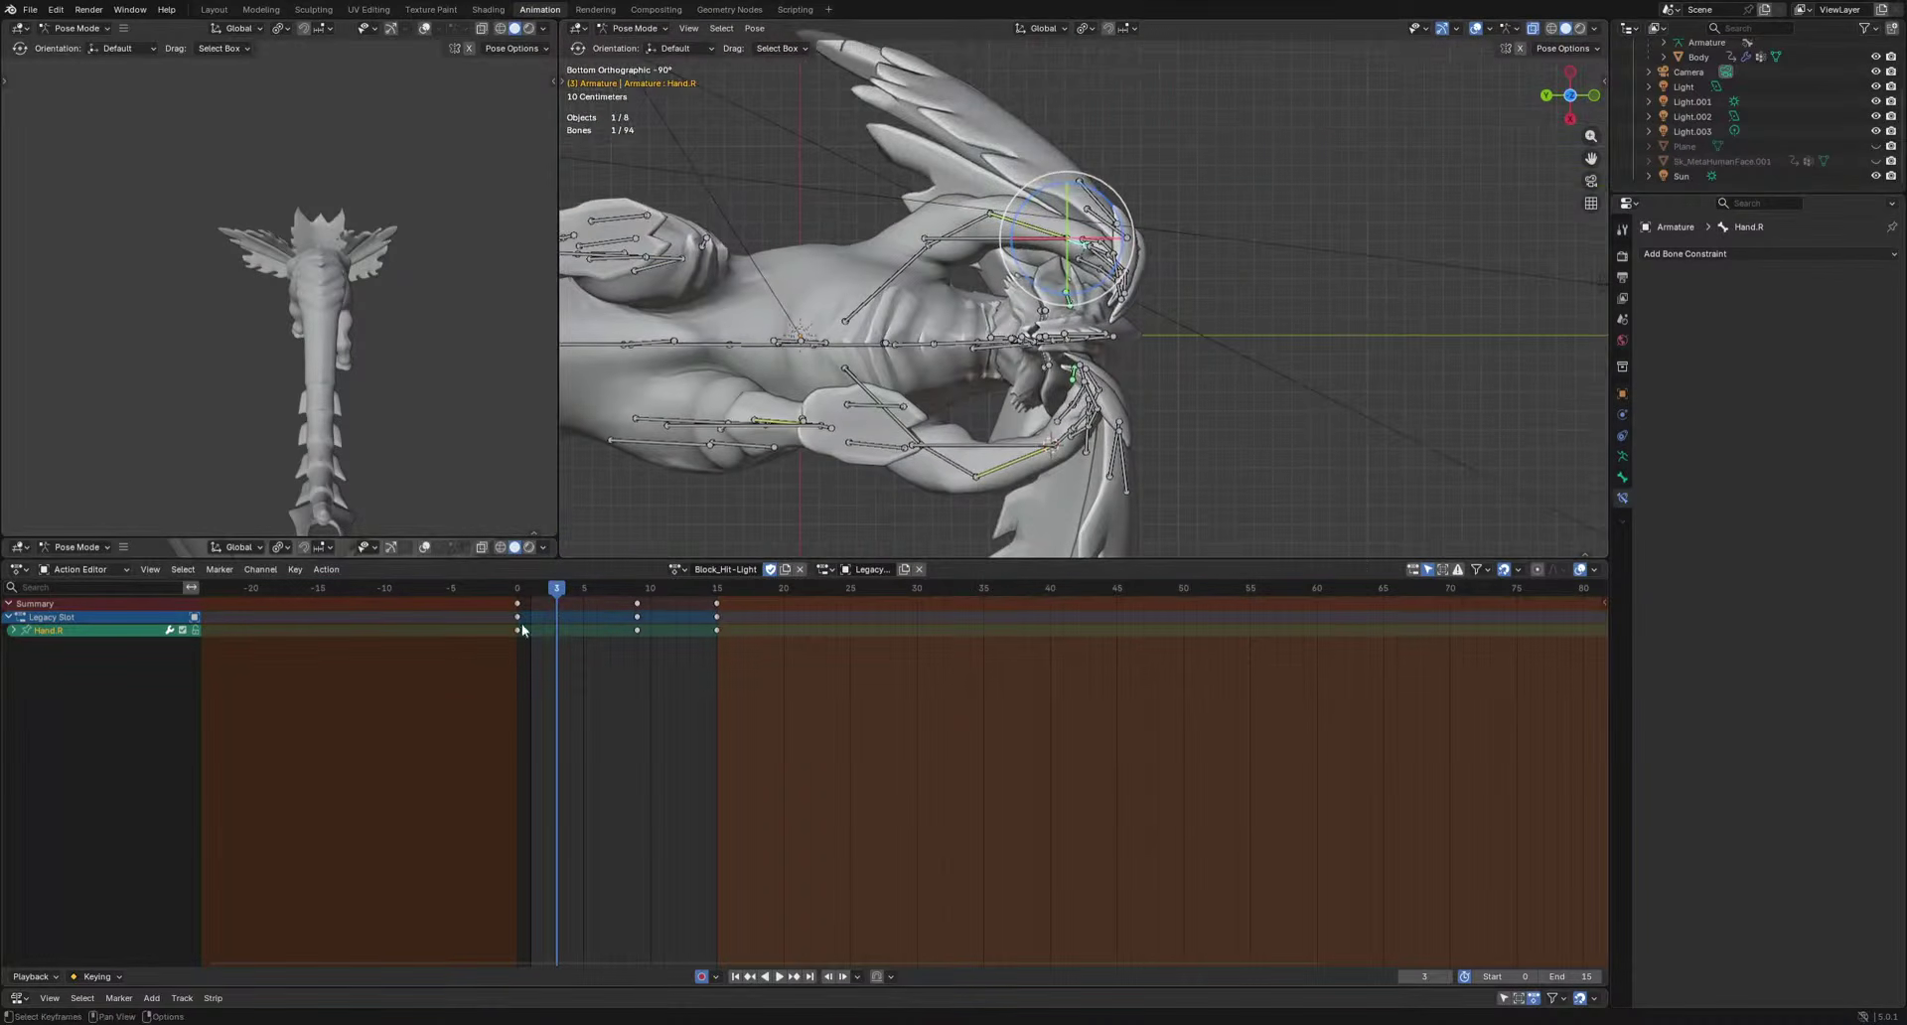
pyautogui.moveTo(522, 593); pyautogui.dragTo(554, 589)
pyautogui.scroll(4, 497, 361)
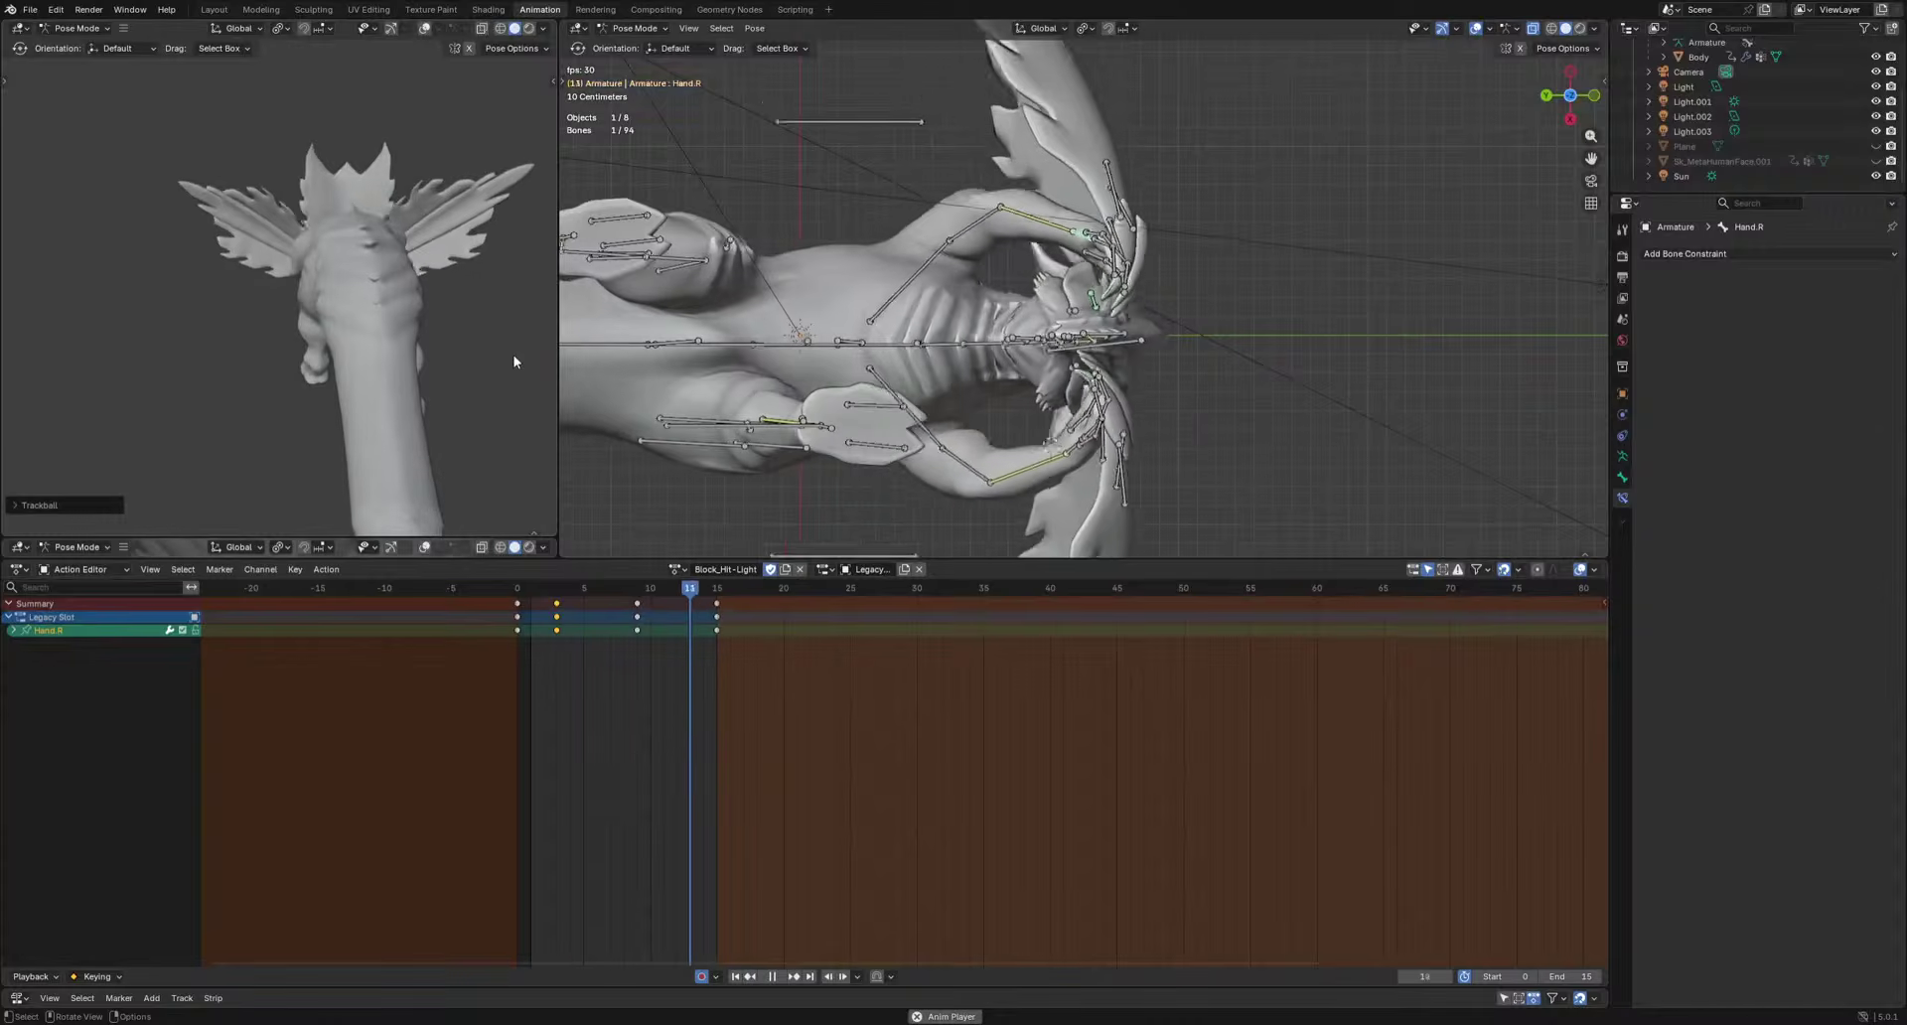
pyautogui.moveTo(270, 389); pyautogui.dragTo(433, 417, button='middle')
pyautogui.press('KP_1')
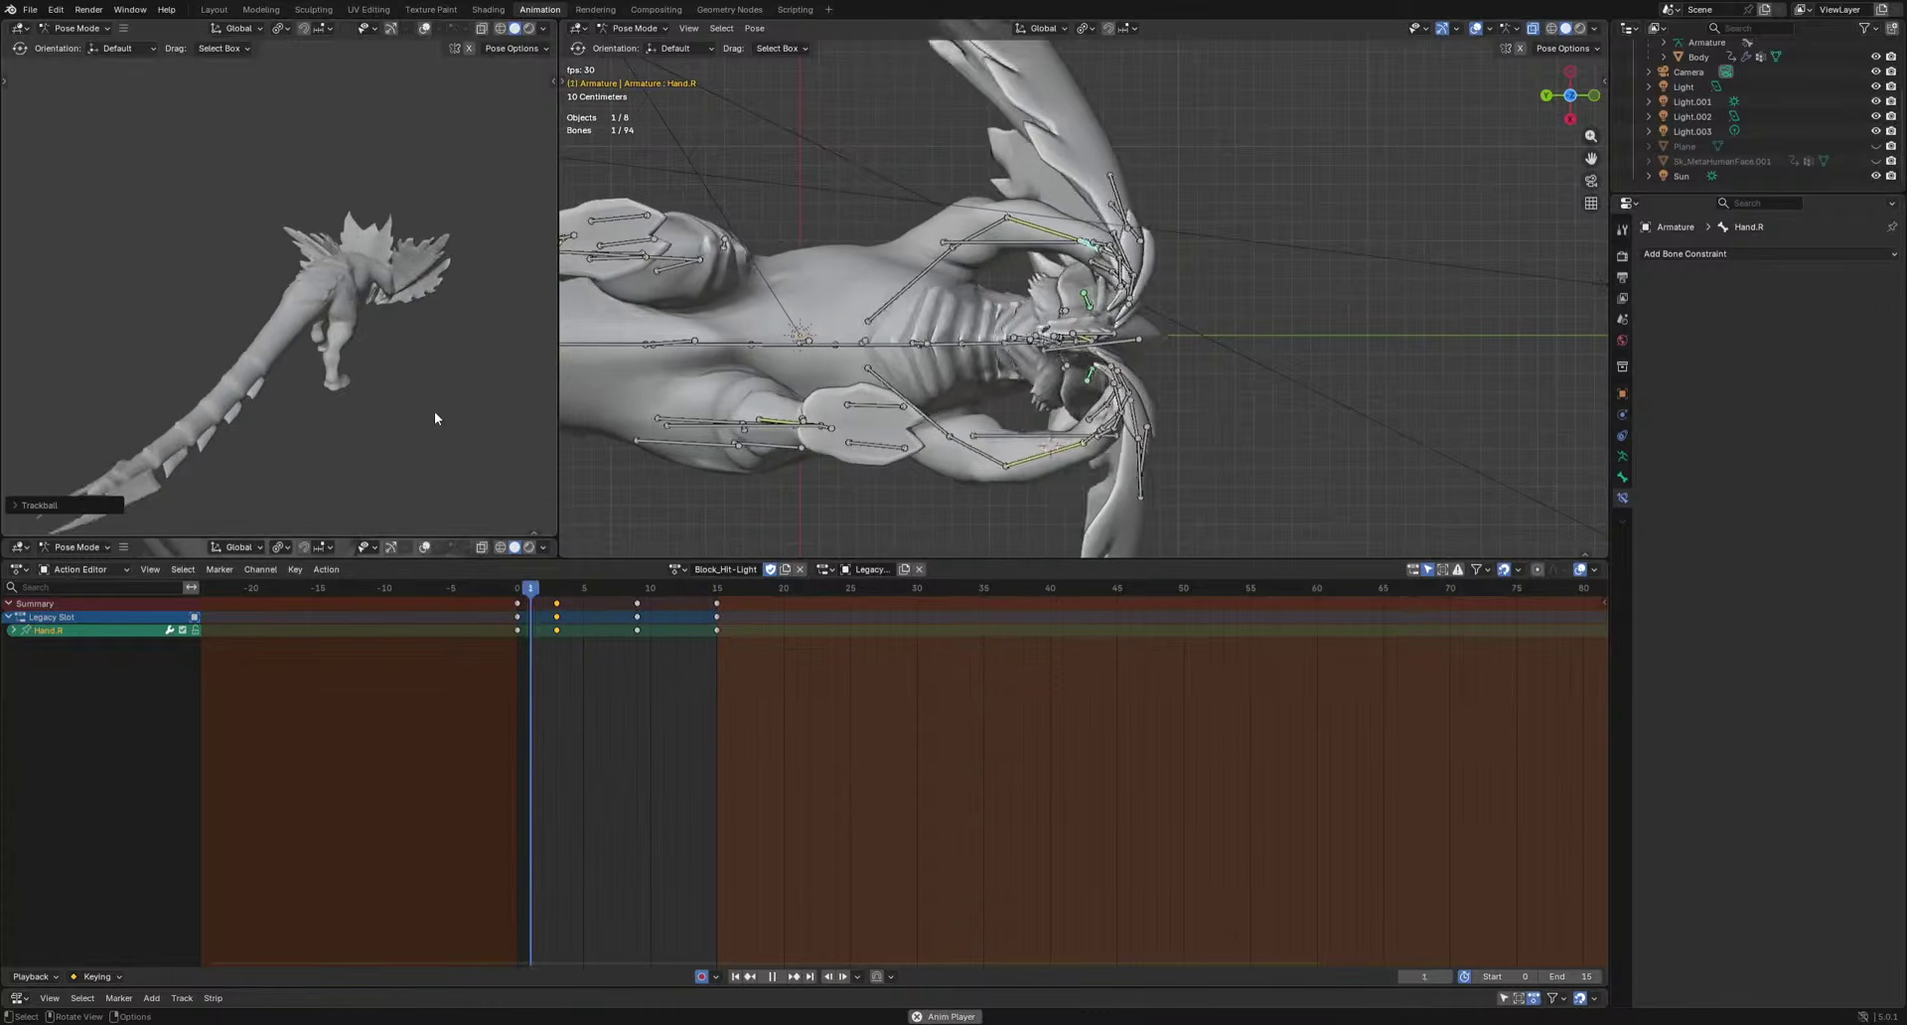
pyautogui.press('space')
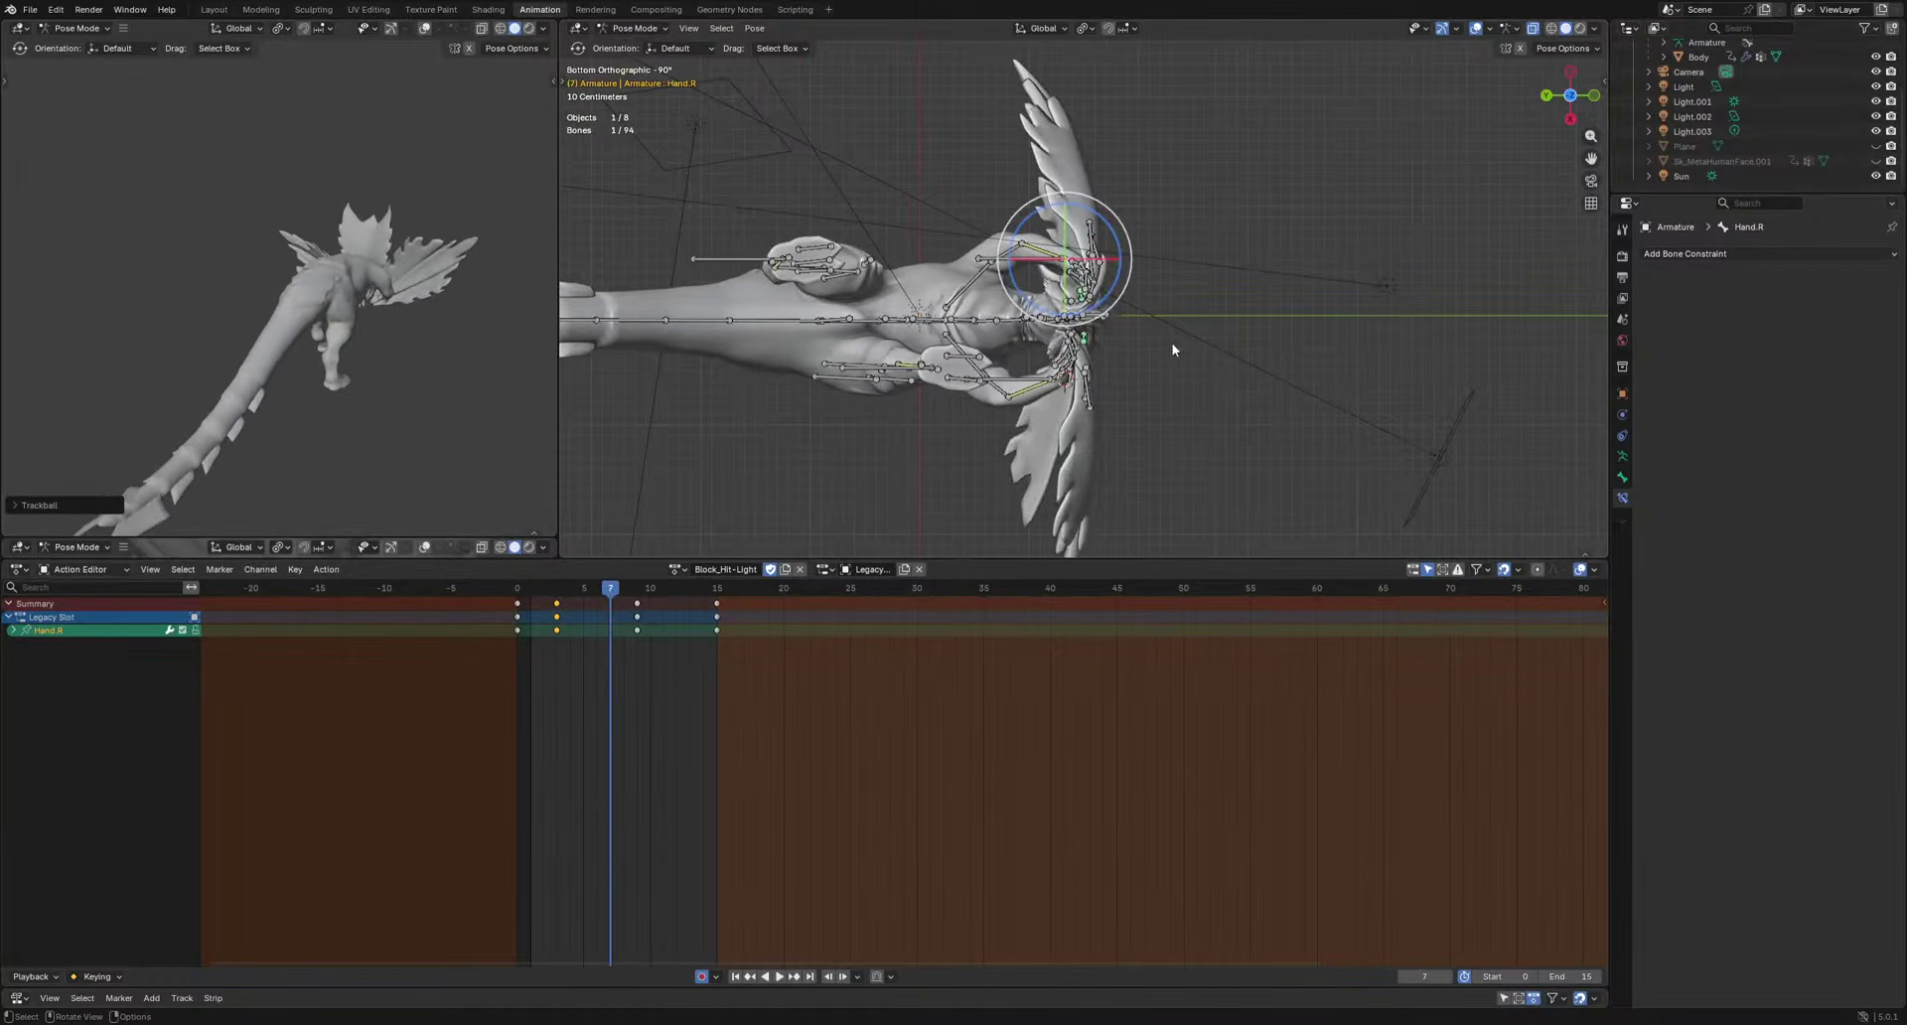
# Save the file and rename the Block_Hit-Light action to Block_Hit.
pyautogui.hotkey('ctrl', 's')
pyautogui.press('ctrl+KP_3')
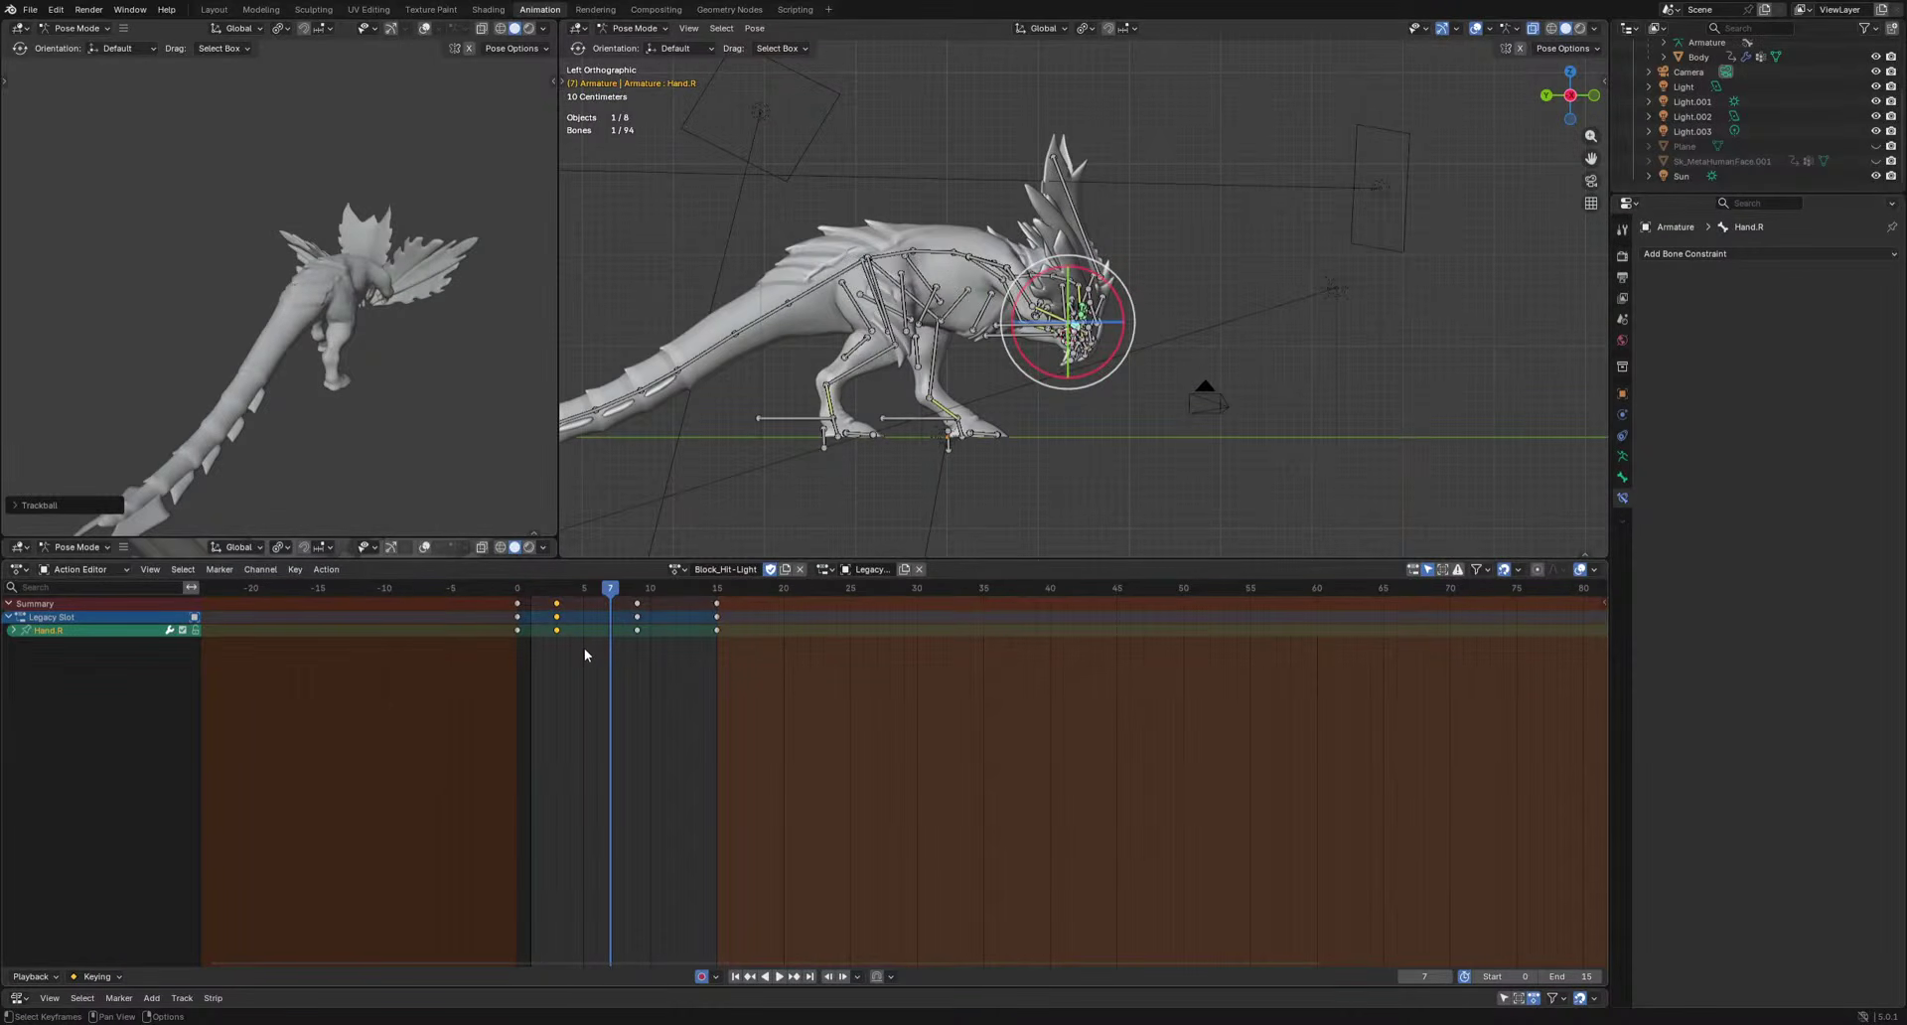
pyautogui.click(738, 569)
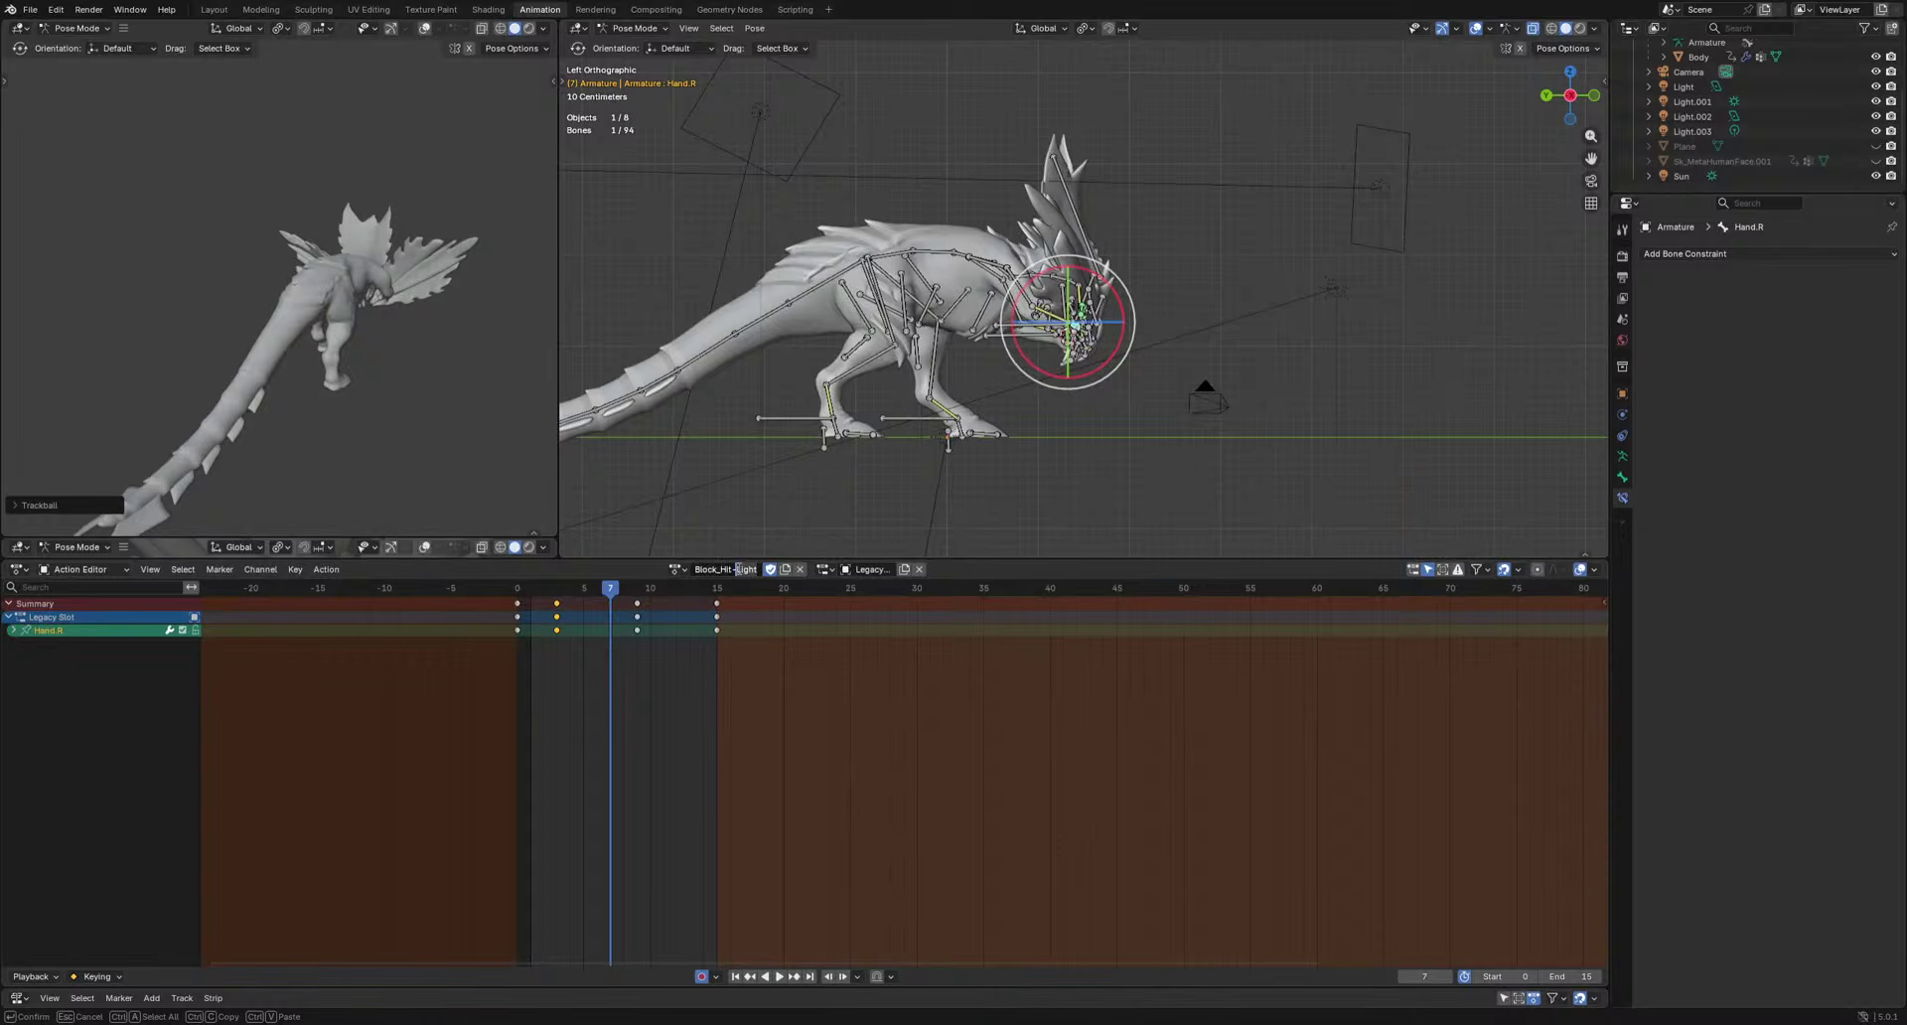
pyautogui.press('Return')
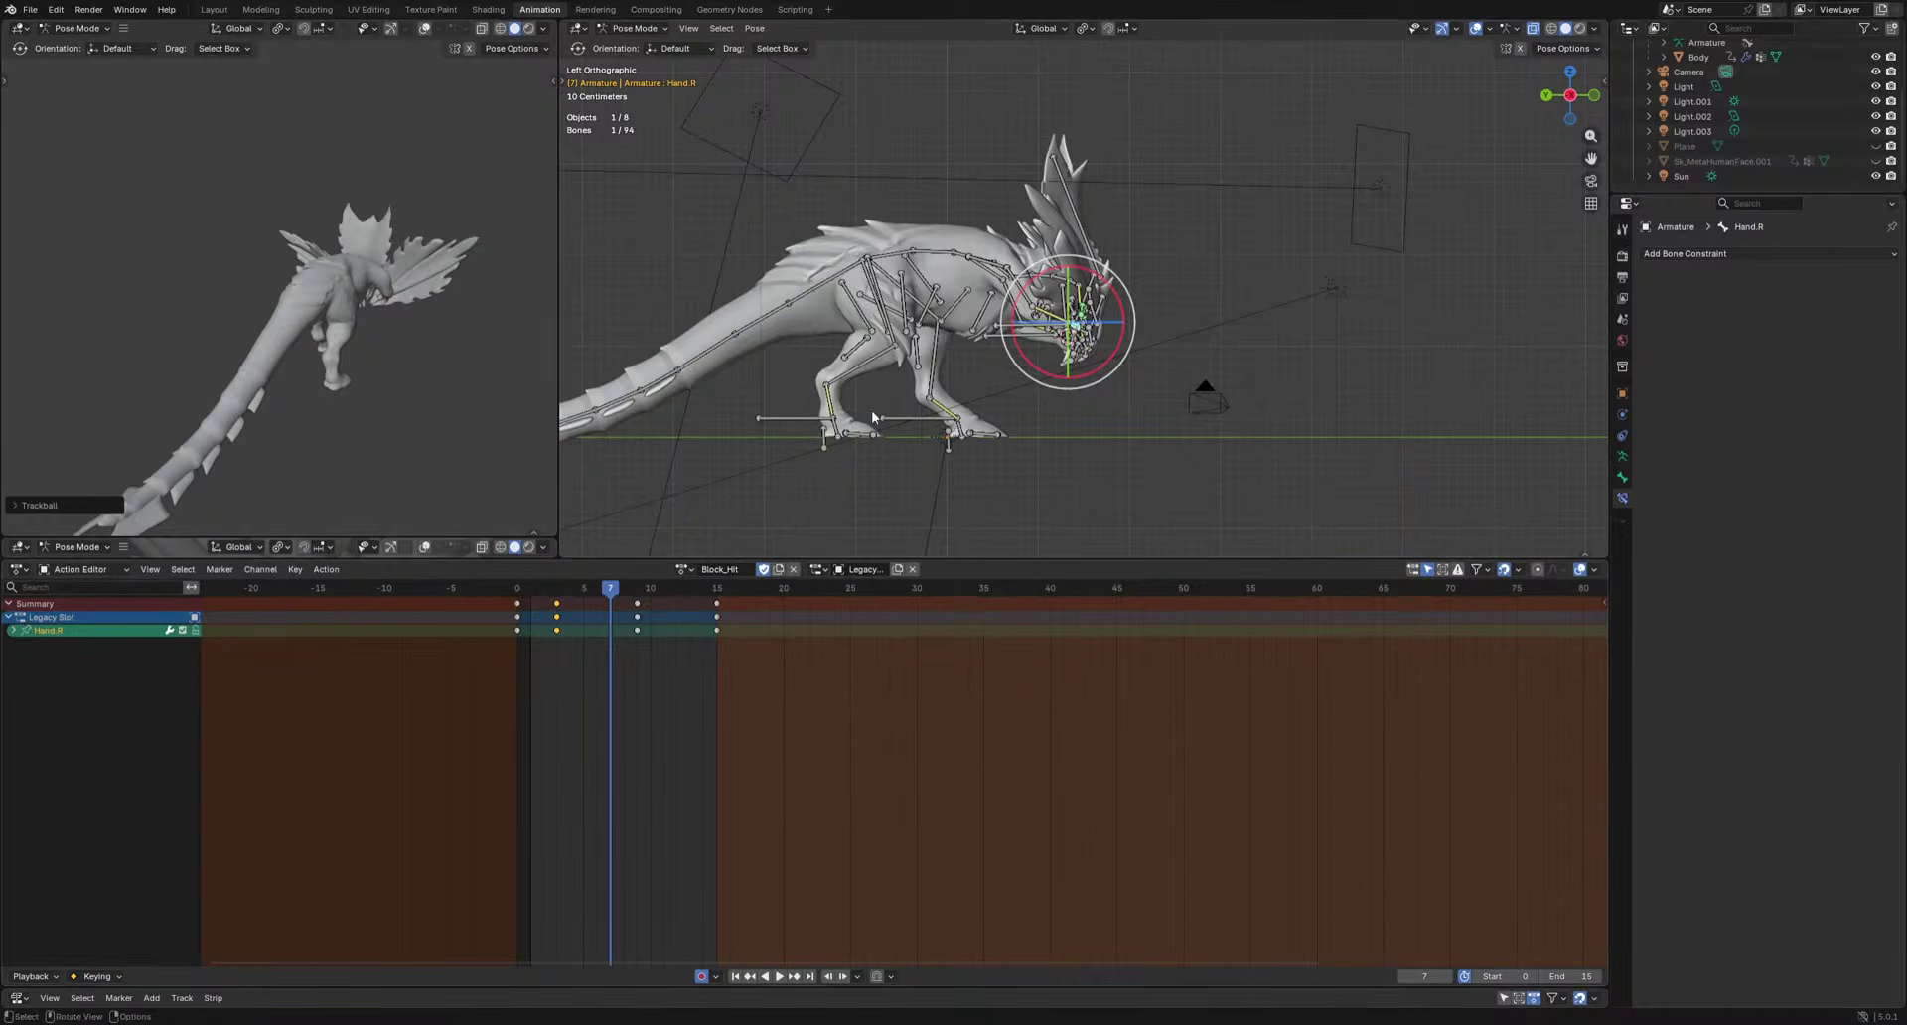
# Rotate the Calf.R bone about -35° at frame 6 in the left view, and preview the Block_Hit playback.
pyautogui.scroll(2, 872, 409)
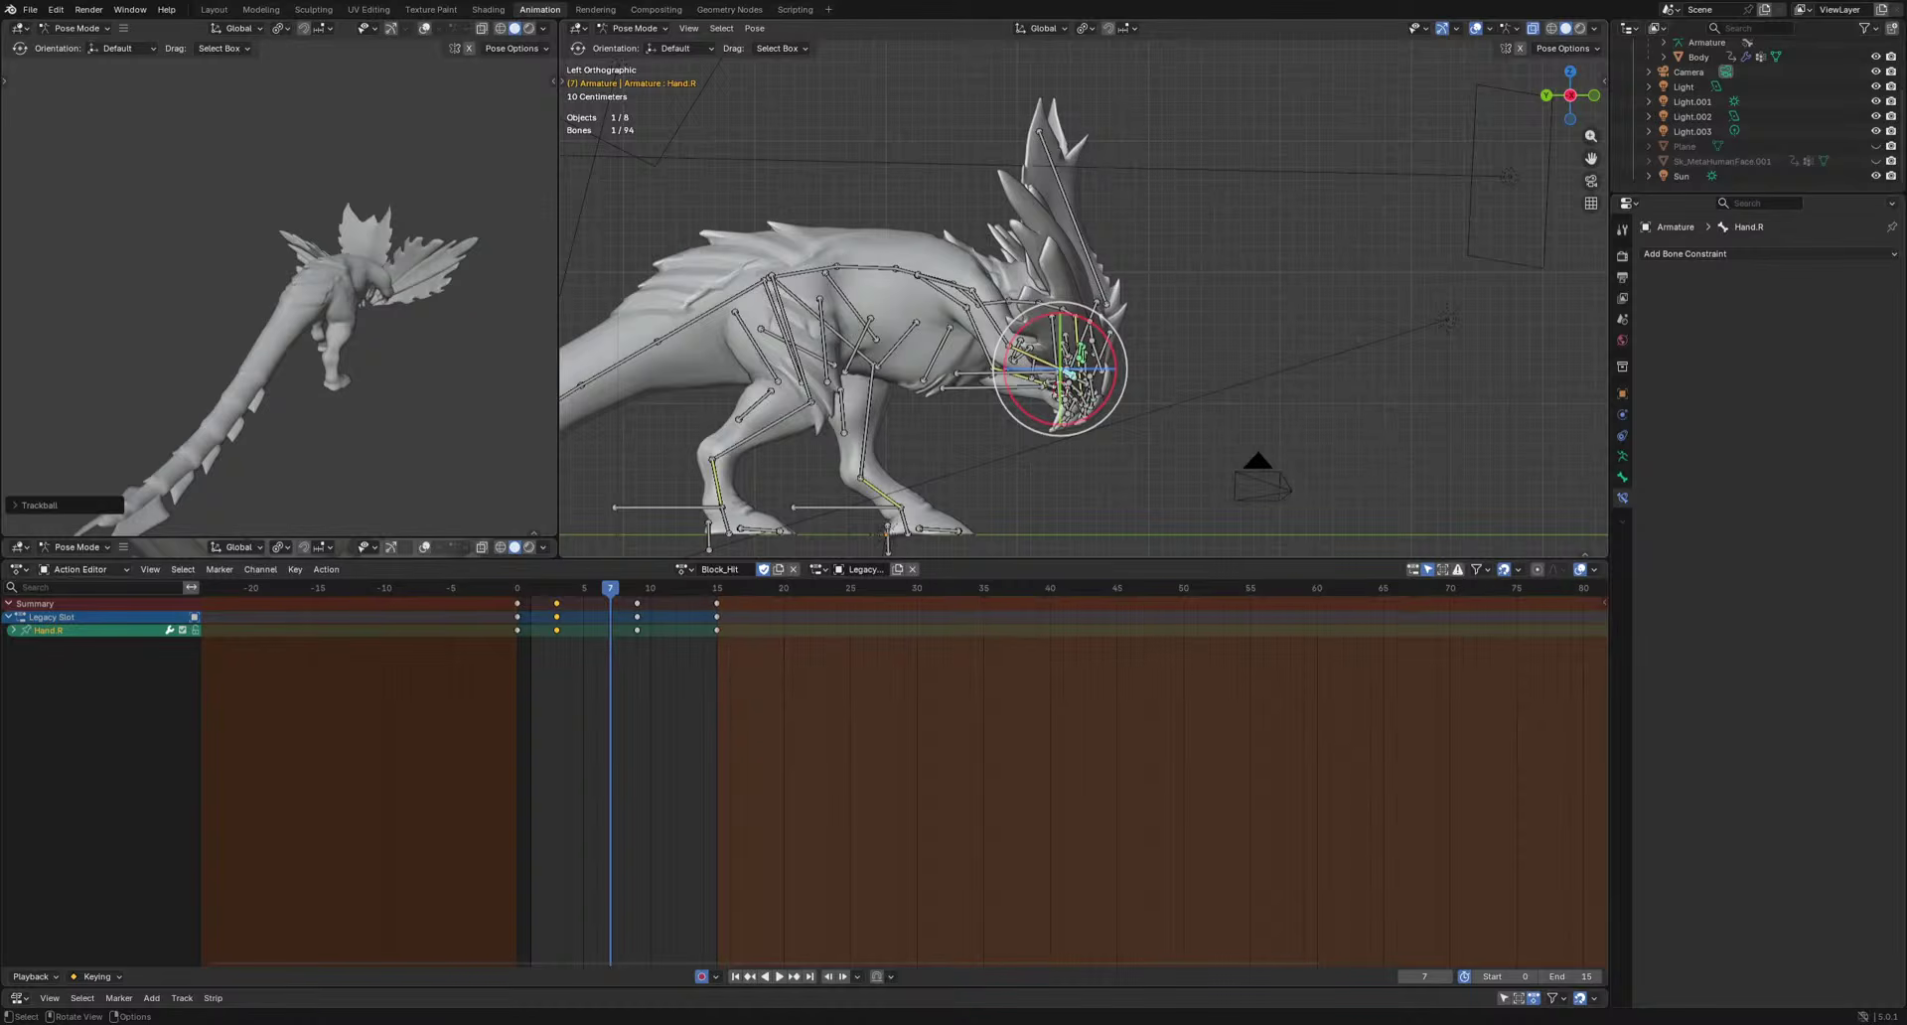
pyautogui.press('space')
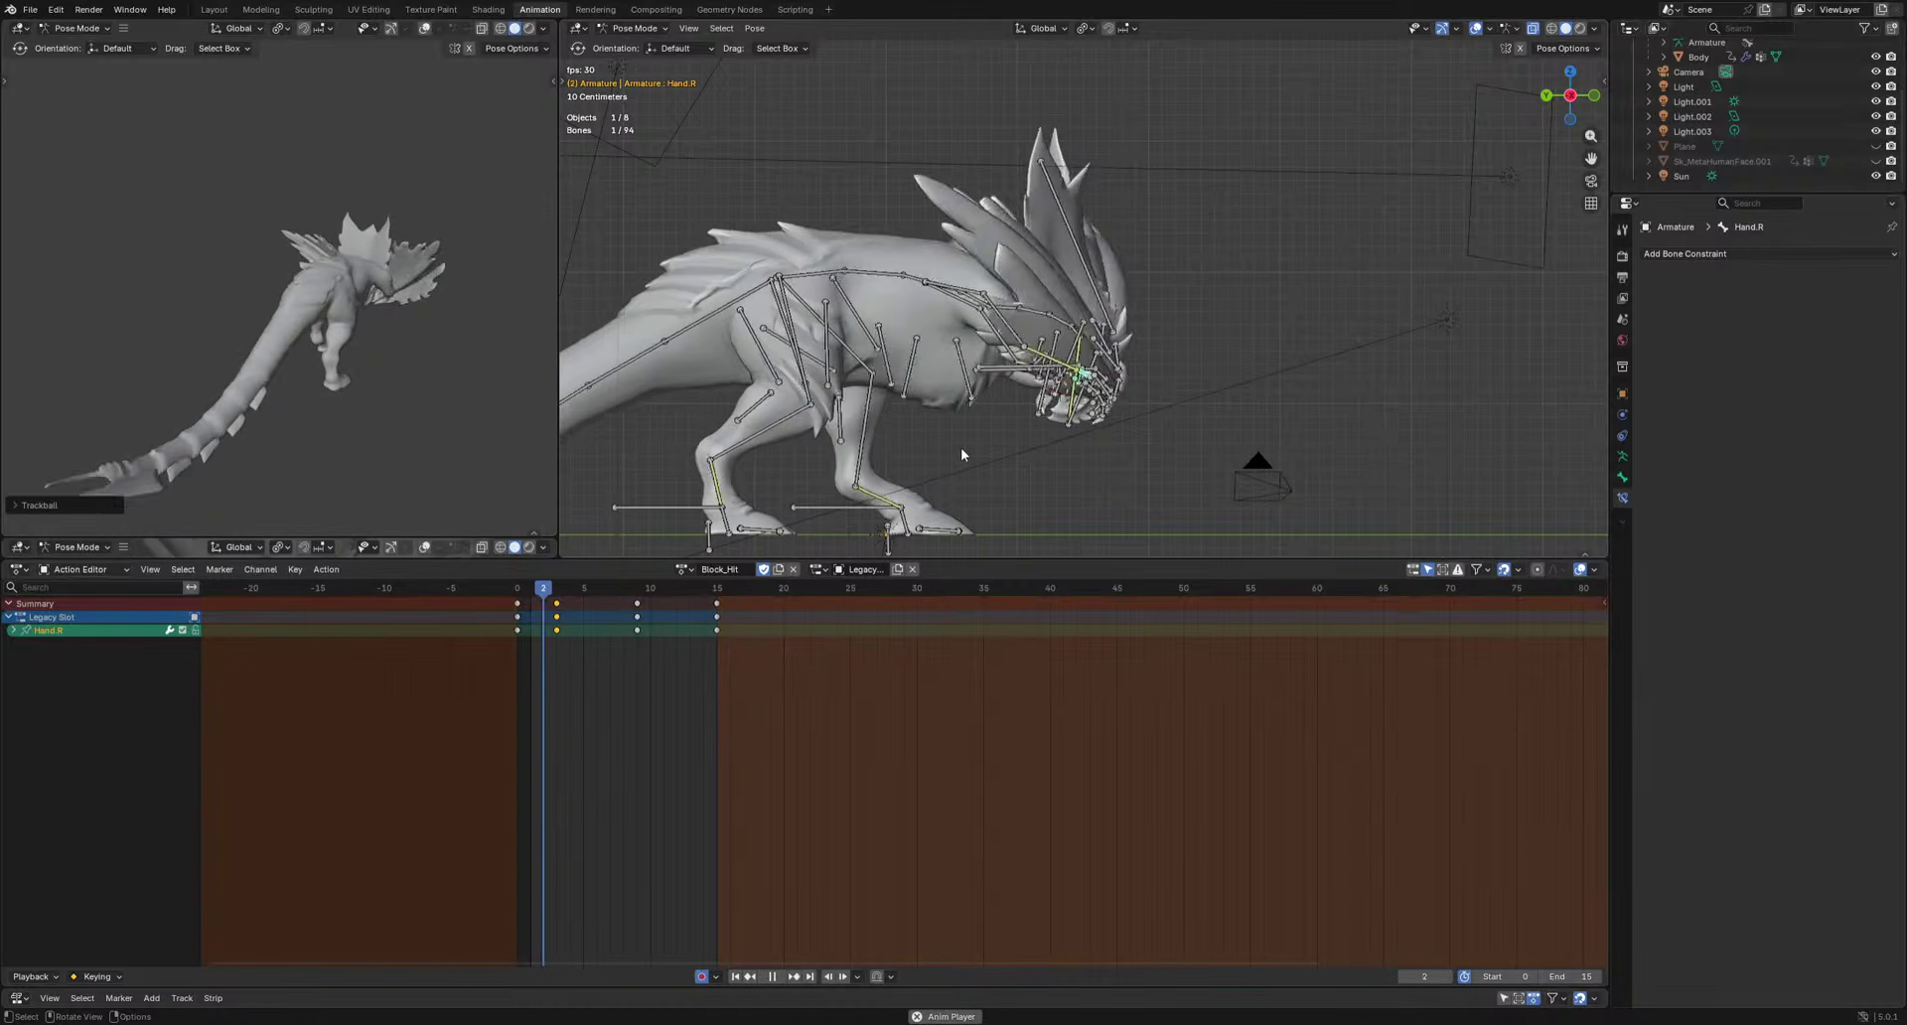
pyautogui.press('space')
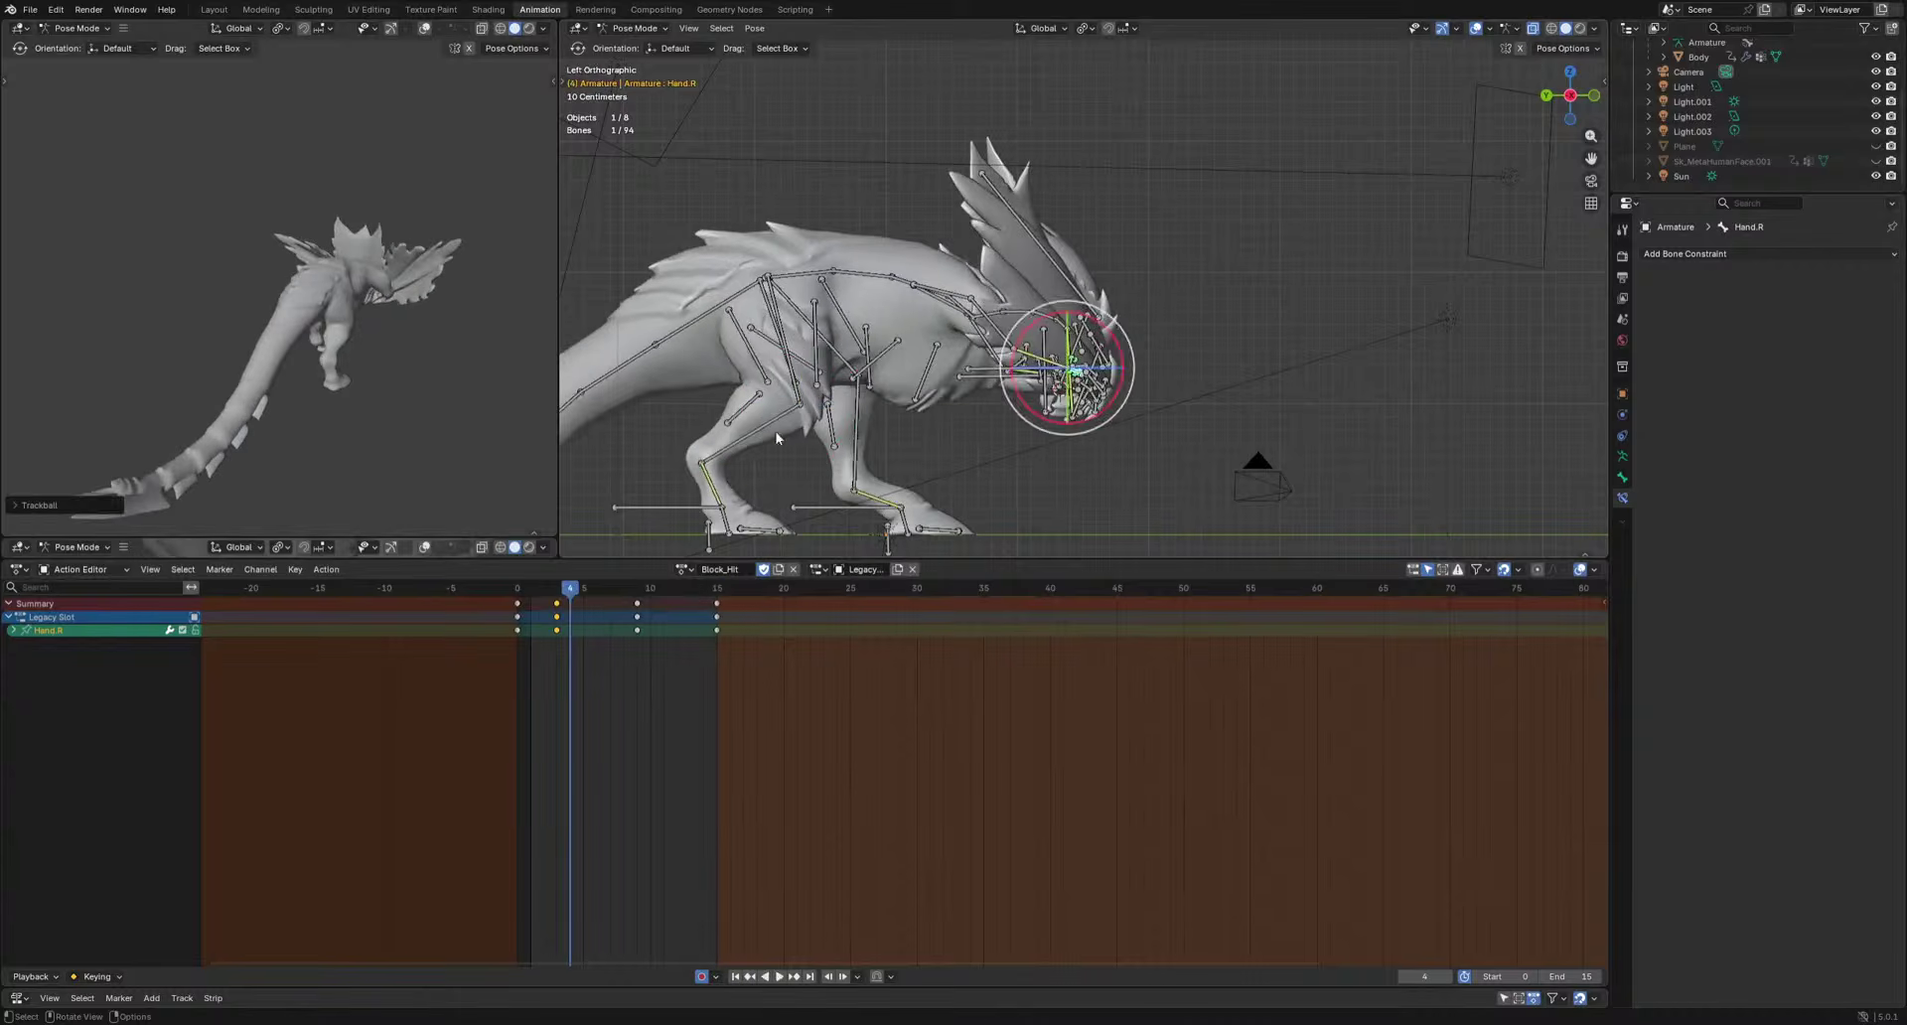
pyautogui.click(760, 430)
pyautogui.click(598, 589)
pyautogui.press('r')
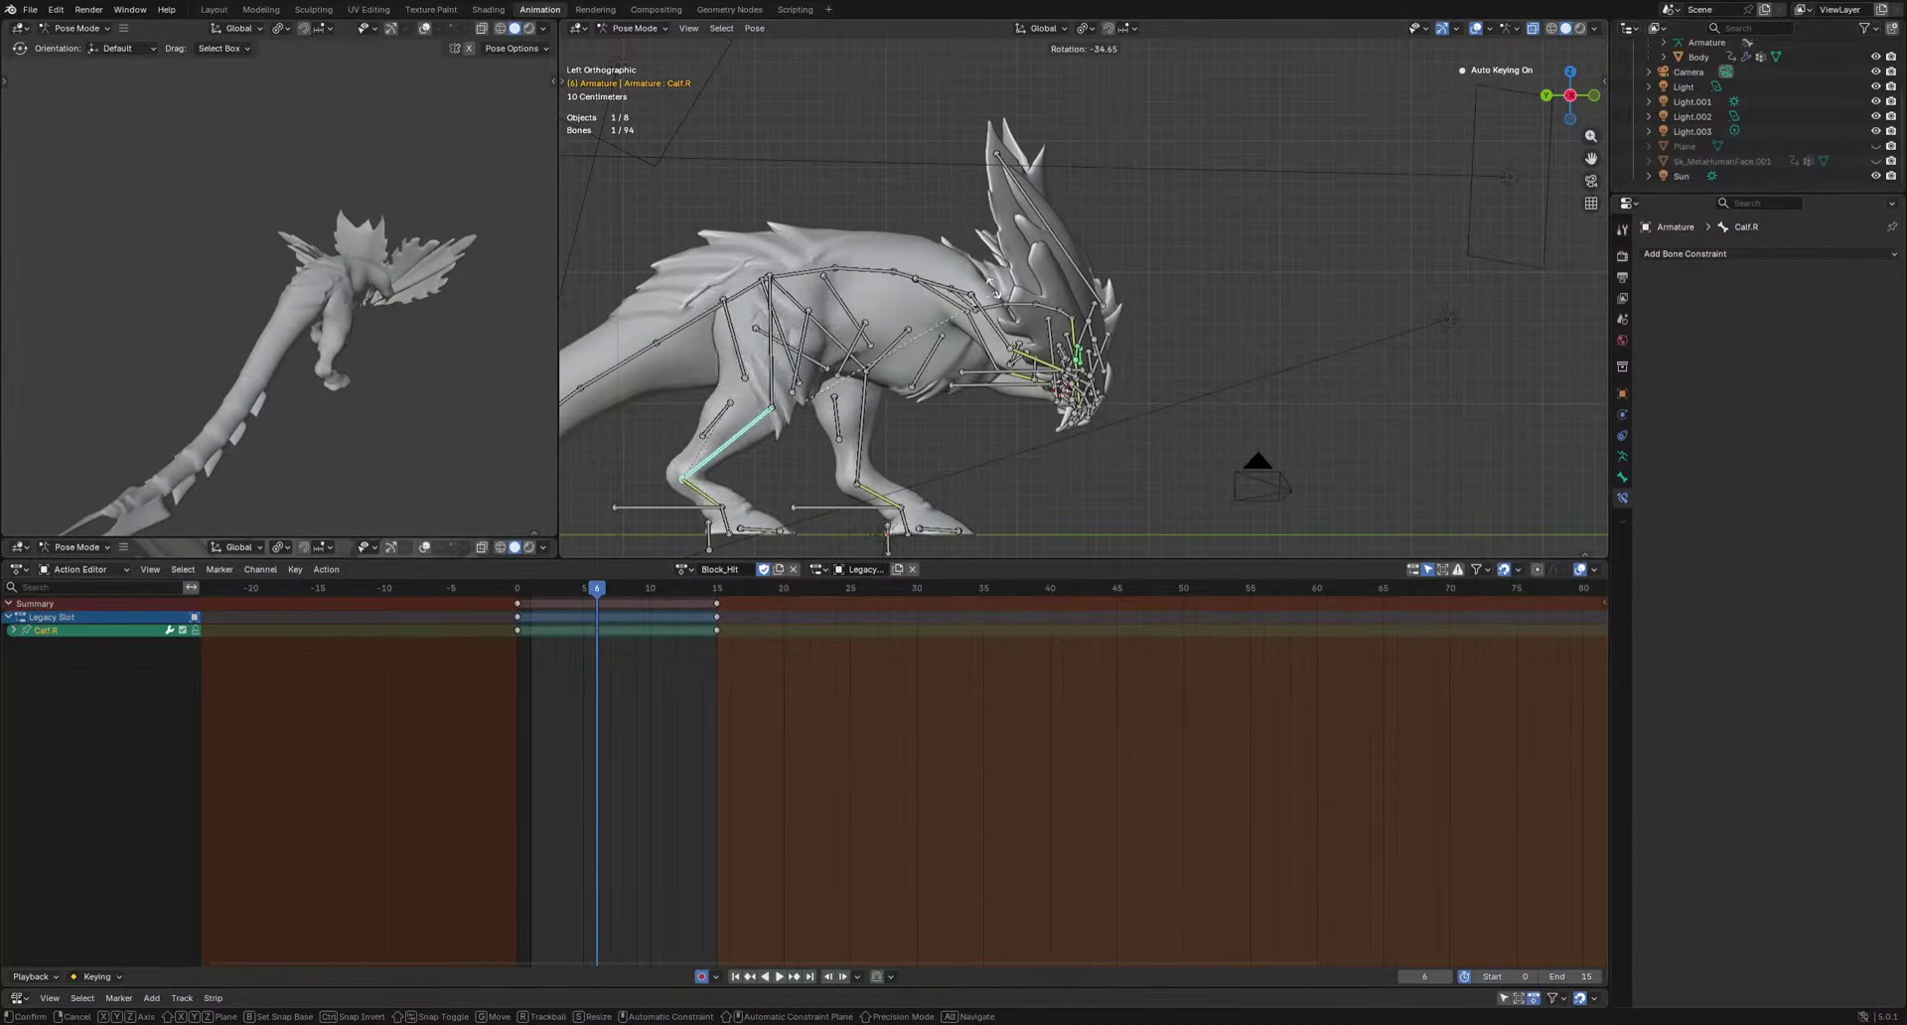
pyautogui.click(983, 356)
pyautogui.press('space')
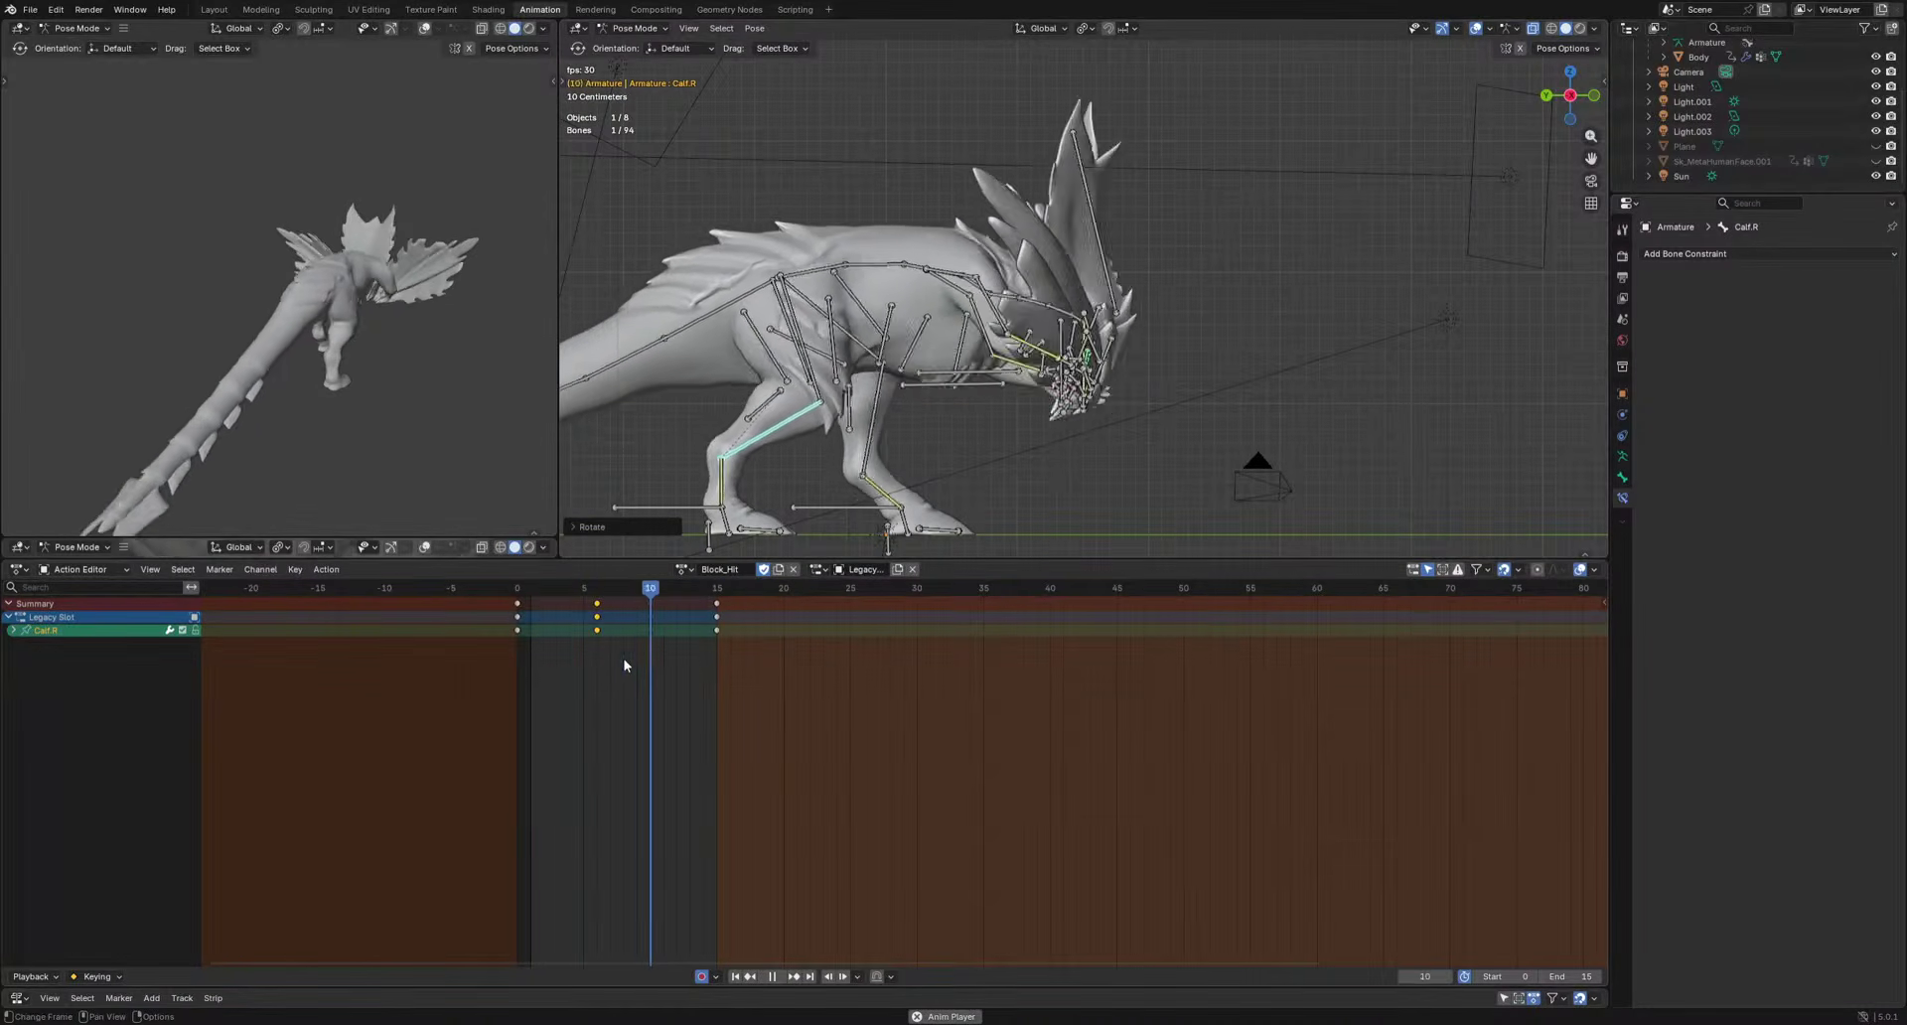
pyautogui.press('space')
pyautogui.press('space')
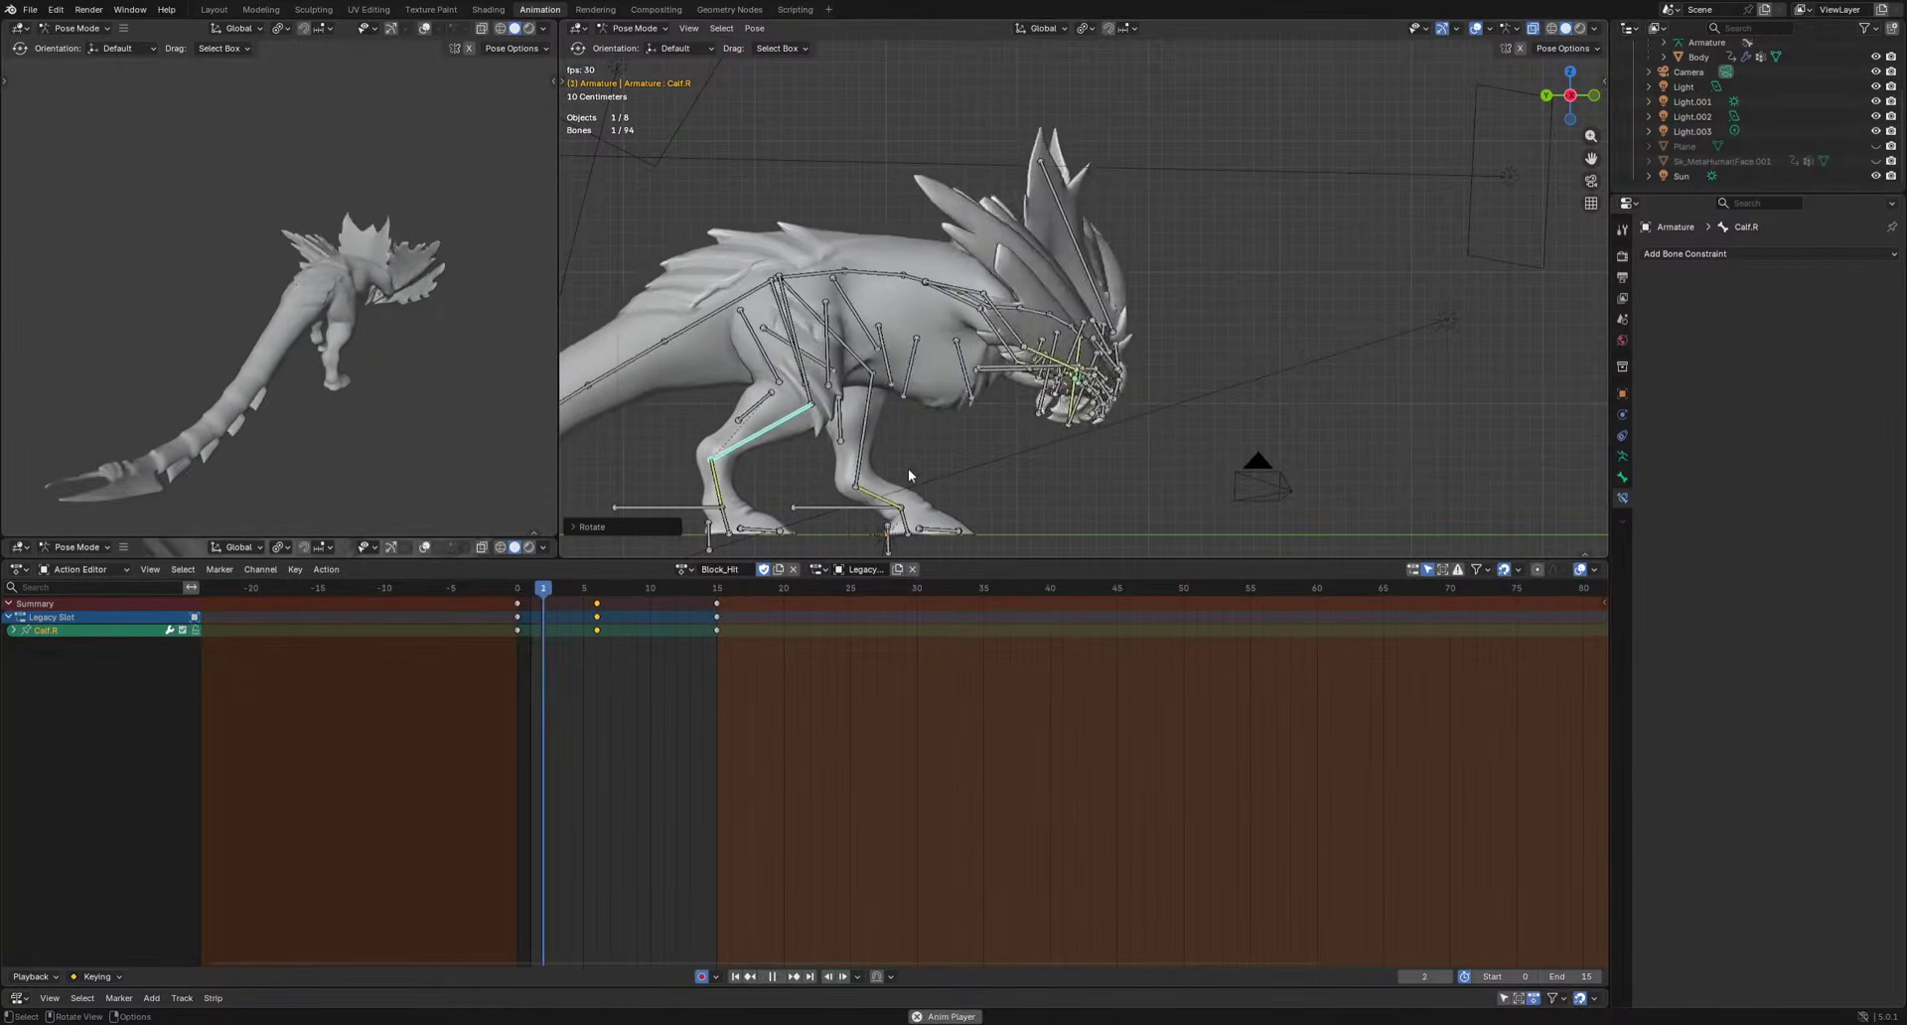
pyautogui.press('space')
# Rotate the Calf.L bone about -26° at frame 7, preview the playback and save the file.
pyautogui.click(864, 442)
pyautogui.press('r')
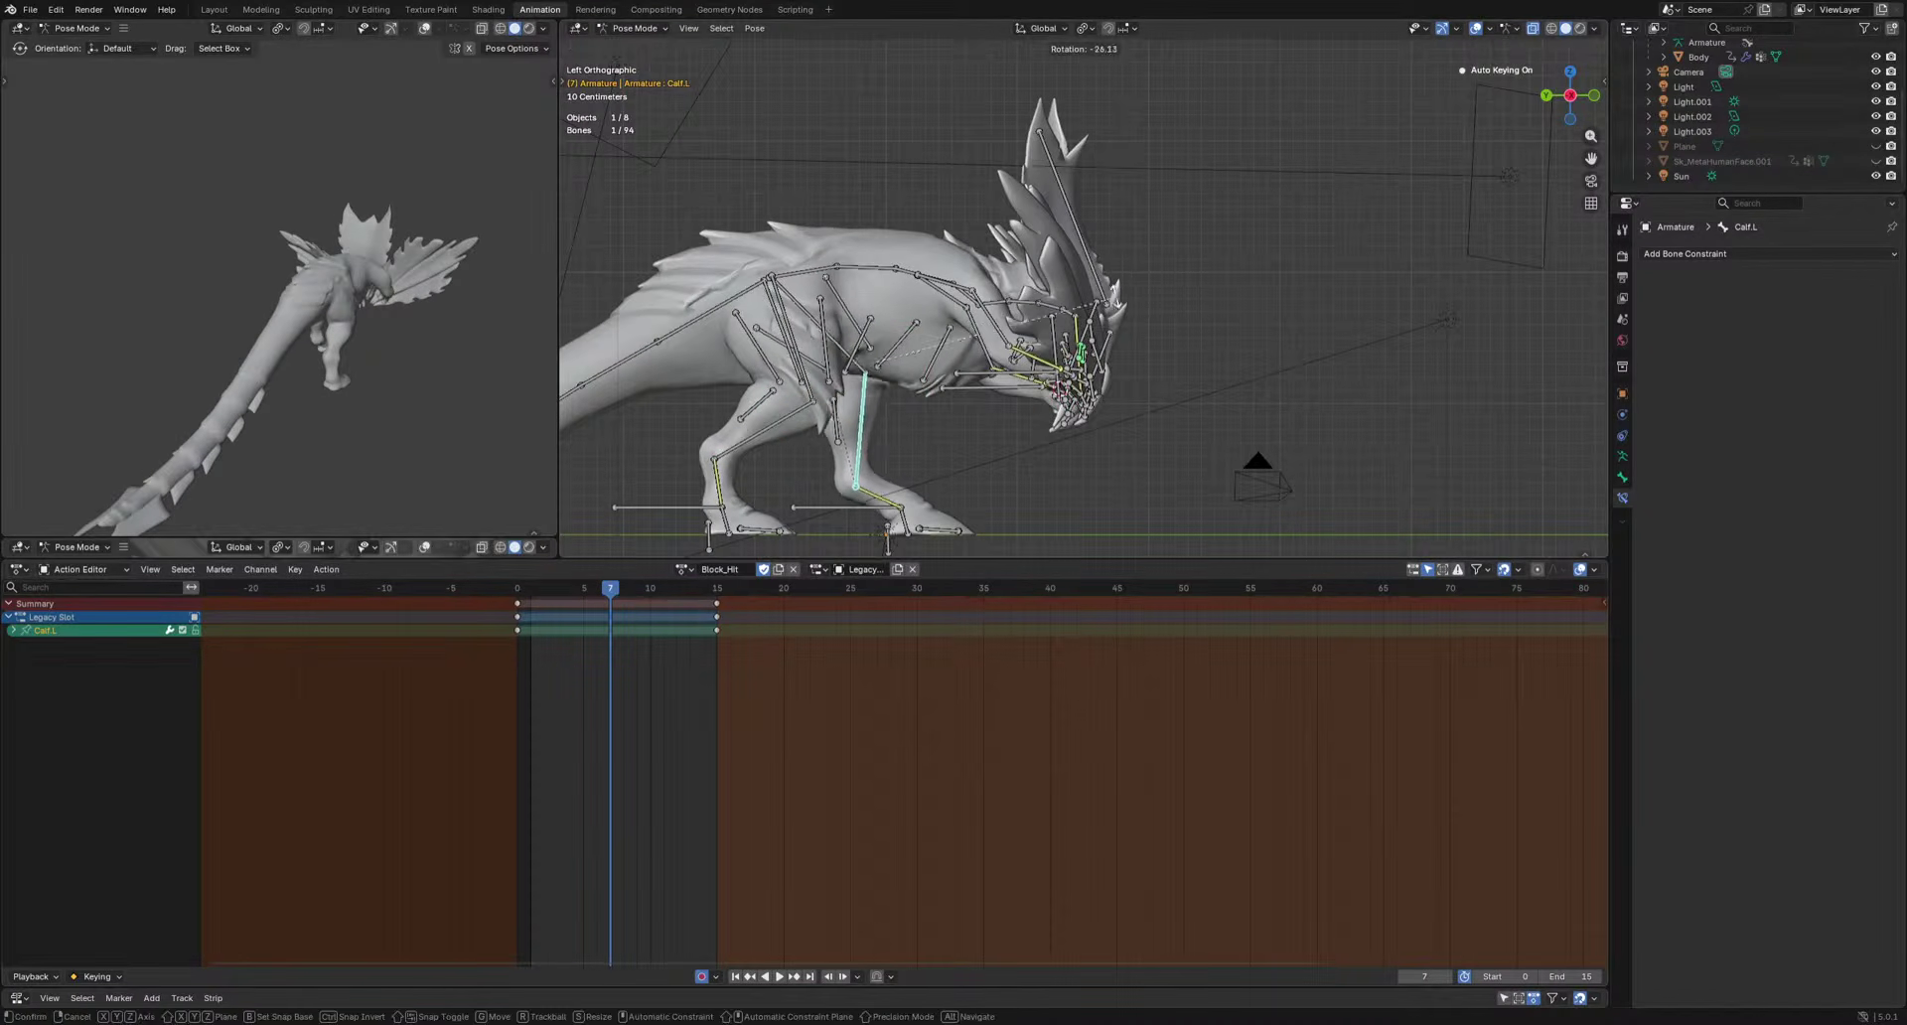
pyautogui.click(1060, 447)
pyautogui.press('space')
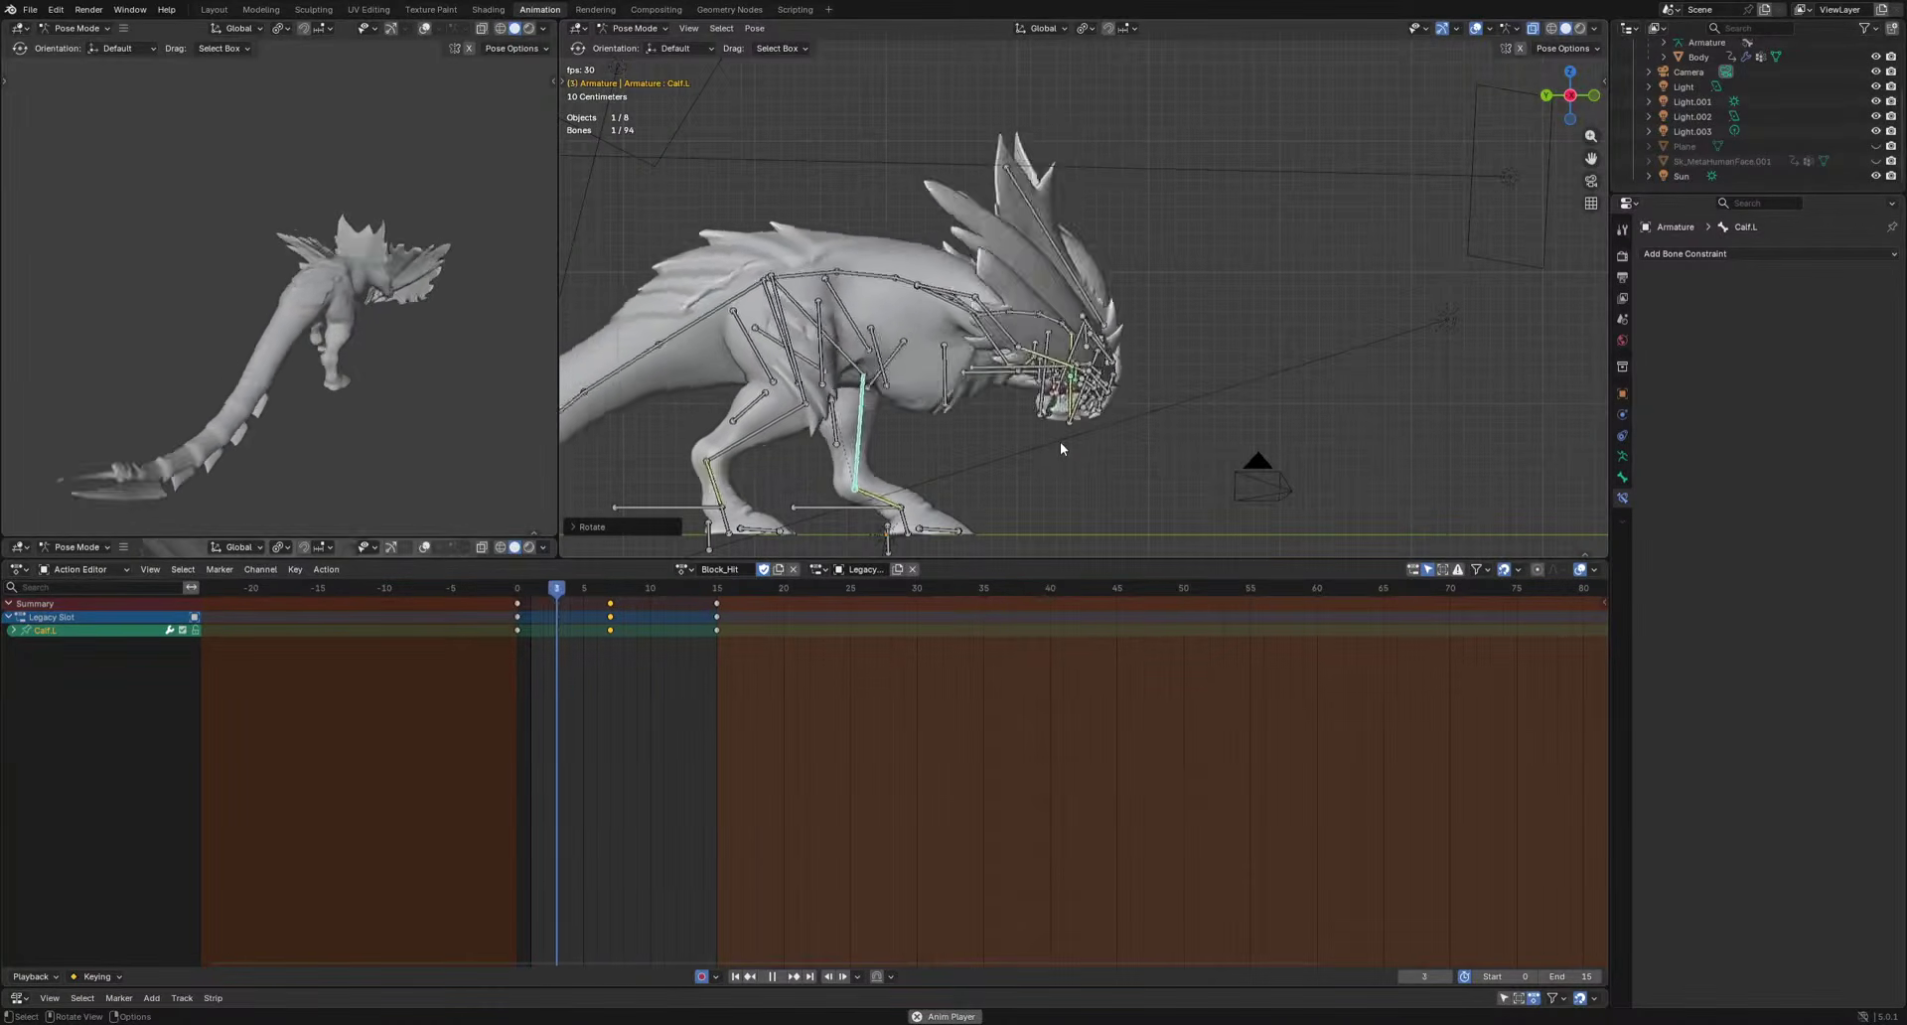
pyautogui.press('space')
pyautogui.hotkey('ctrl', 's')
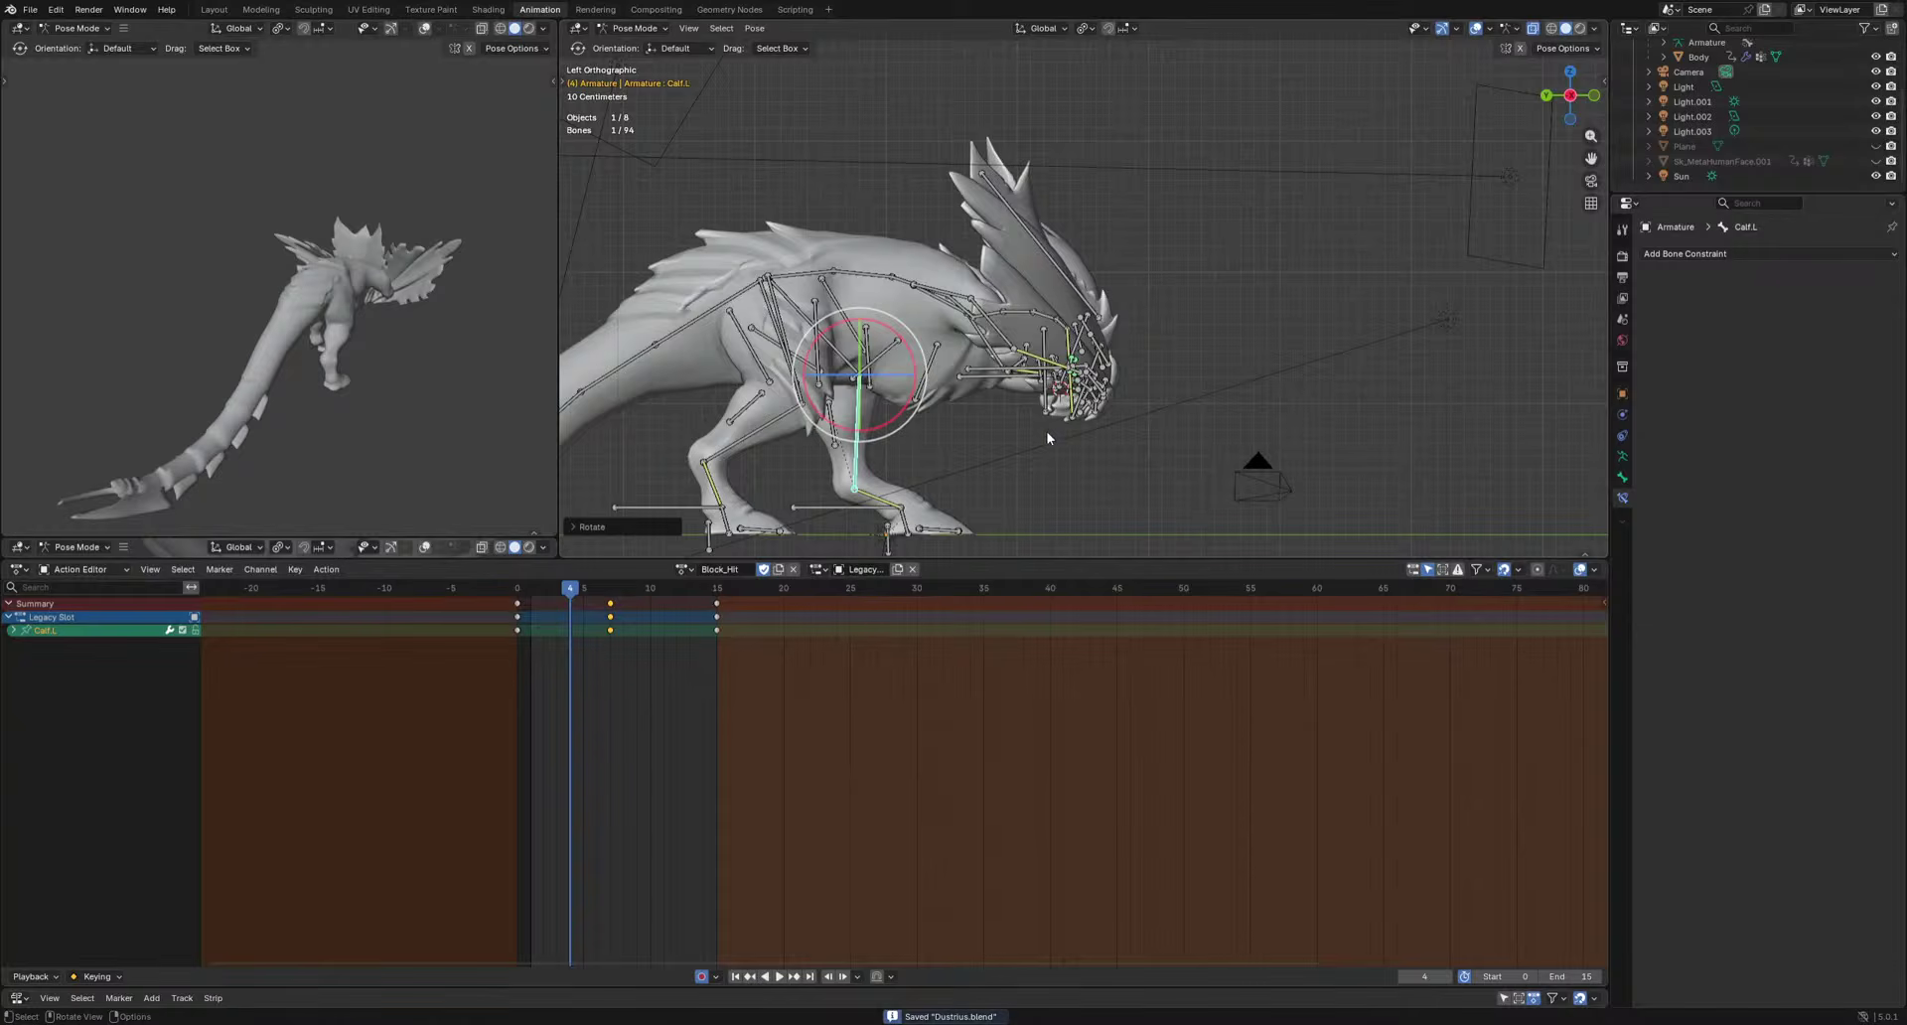
# Duplicate the Block_Hit action, name the copy Block_Exit and protect it with a fake user.
pyautogui.scroll(-2, 1049, 437)
pyautogui.keyDown('shift'); pyautogui.moveTo(1034, 443); pyautogui.dragTo(1023, 484, button='middle'); pyautogui.keyUp('shift')
pyautogui.scroll(1, 1053, 501)
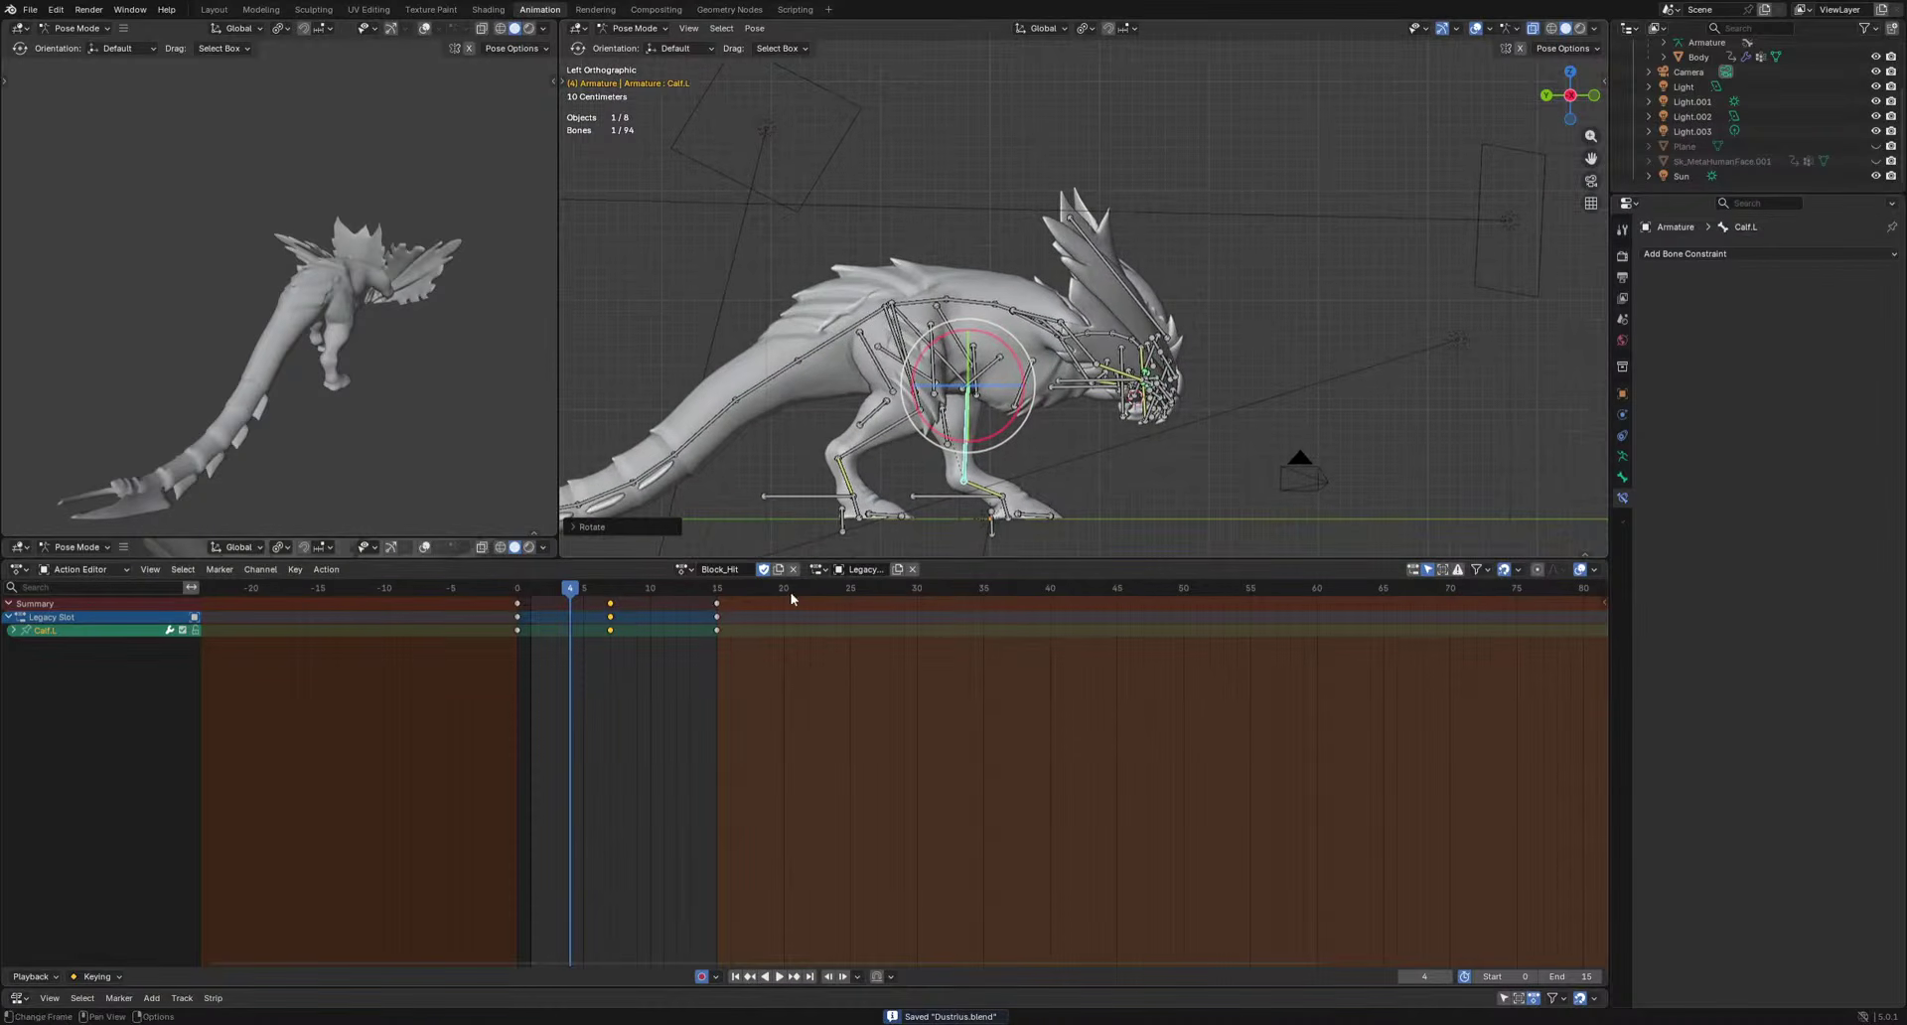
pyautogui.click(778, 569)
pyautogui.click(739, 568)
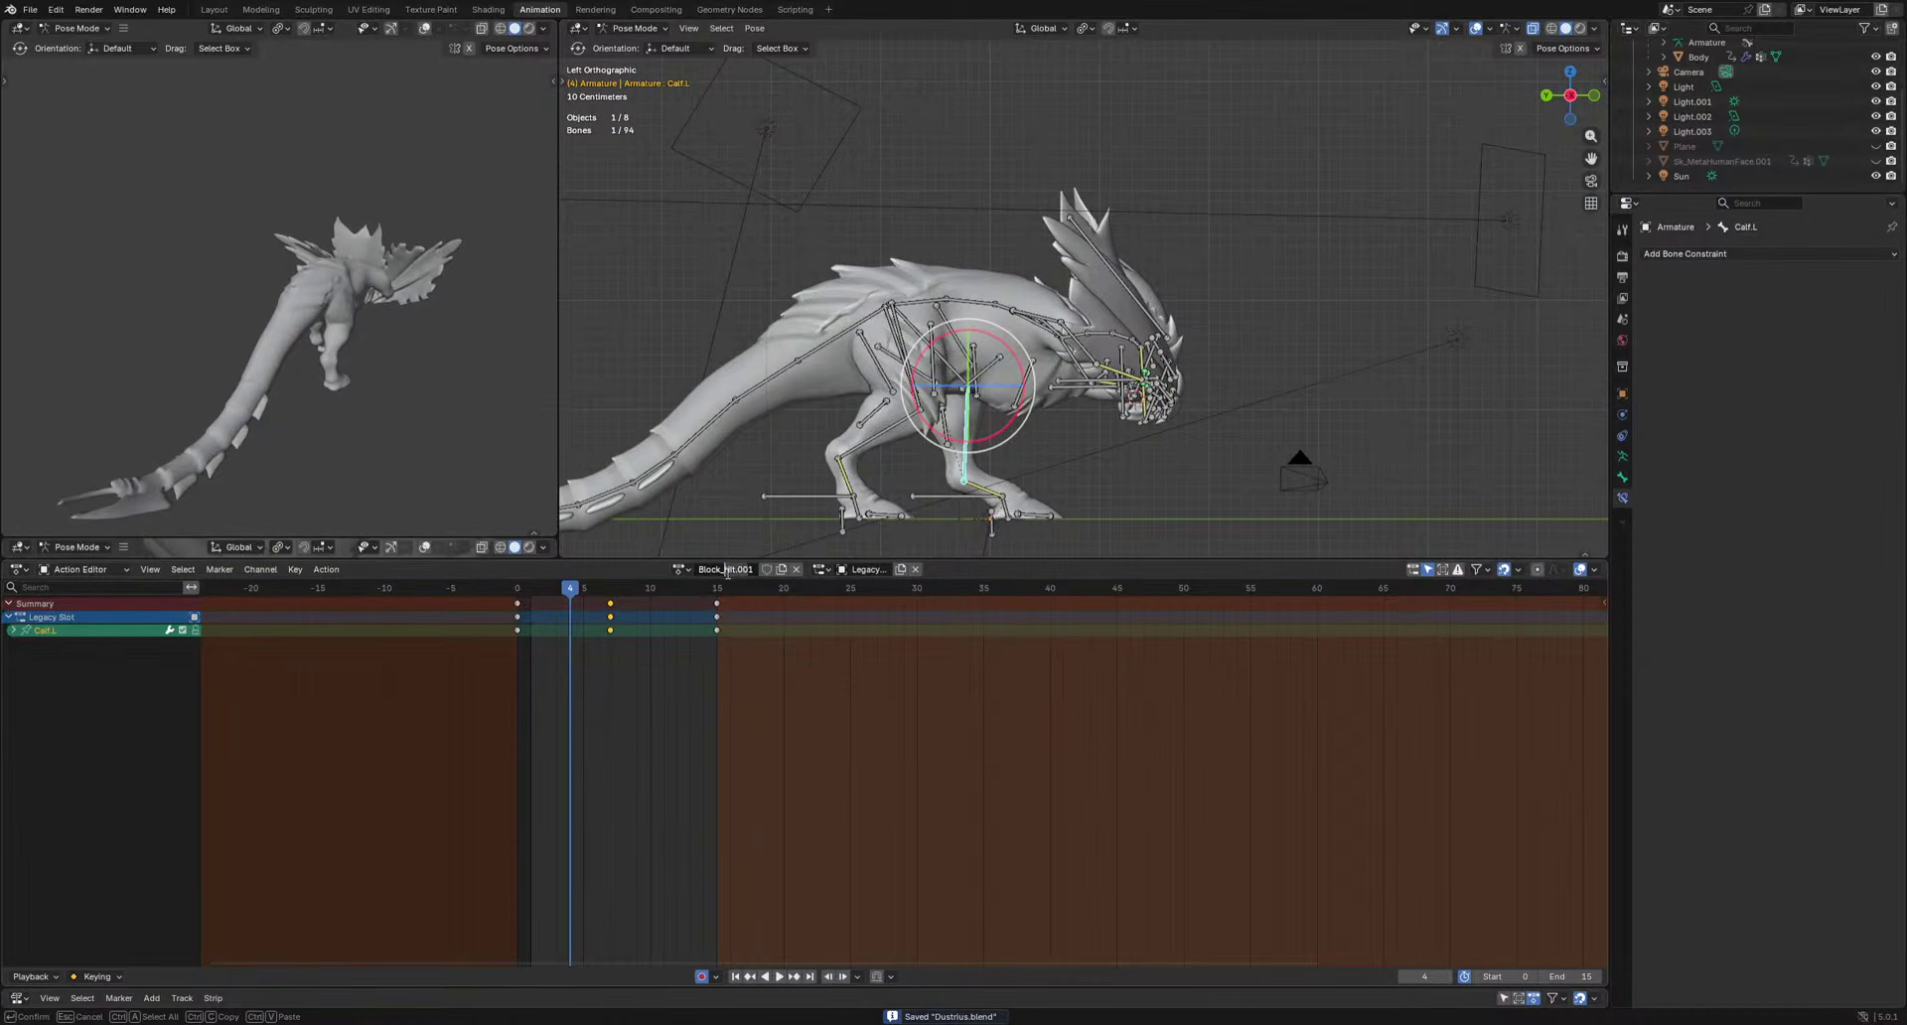
pyautogui.press('Delete')
pyautogui.press('Delete')
pyautogui.press('Delete')
pyautogui.press('Delete')
pyautogui.press('Delete')
pyautogui.press('Return')
pyautogui.click(766, 570)
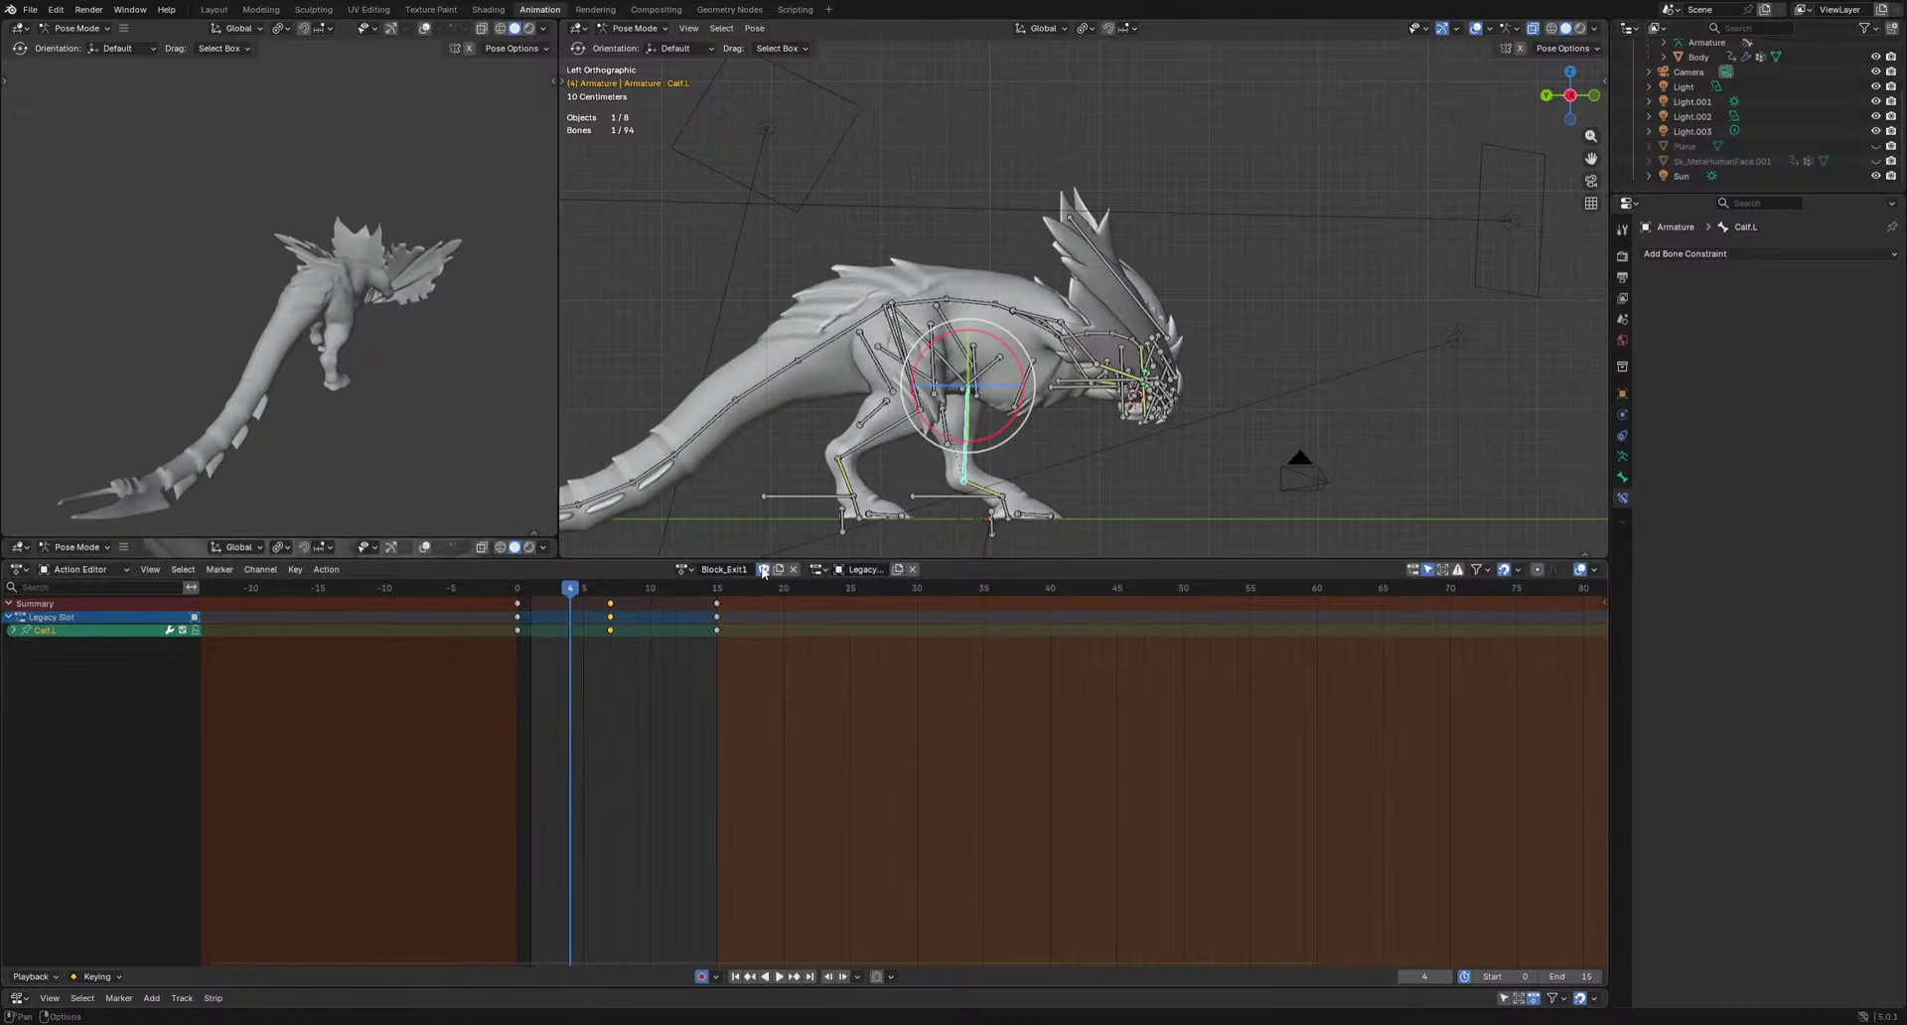
pyautogui.click(739, 570)
pyautogui.press('Return')
# Load the Block_Enter action, preview it with all bones selected, and copy all its keyframes.
pyautogui.click(681, 569)
pyautogui.click(725, 628)
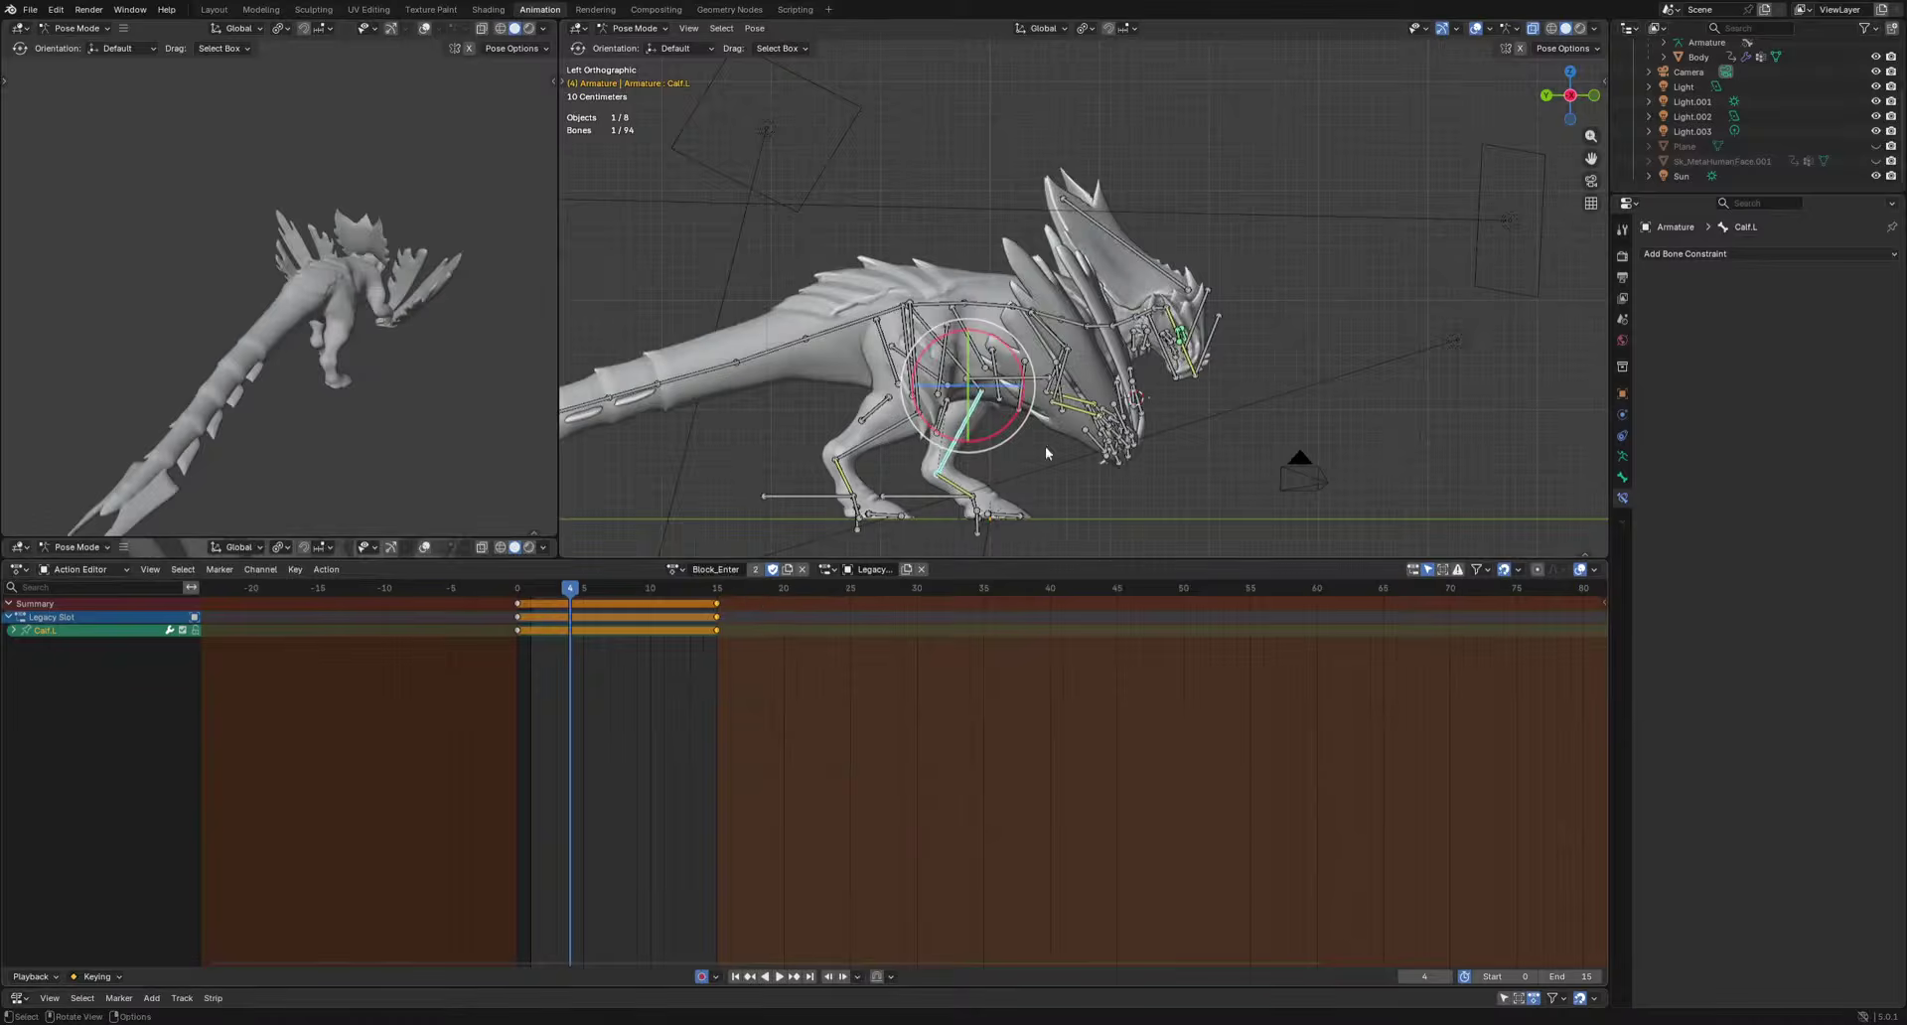
pyautogui.press('space')
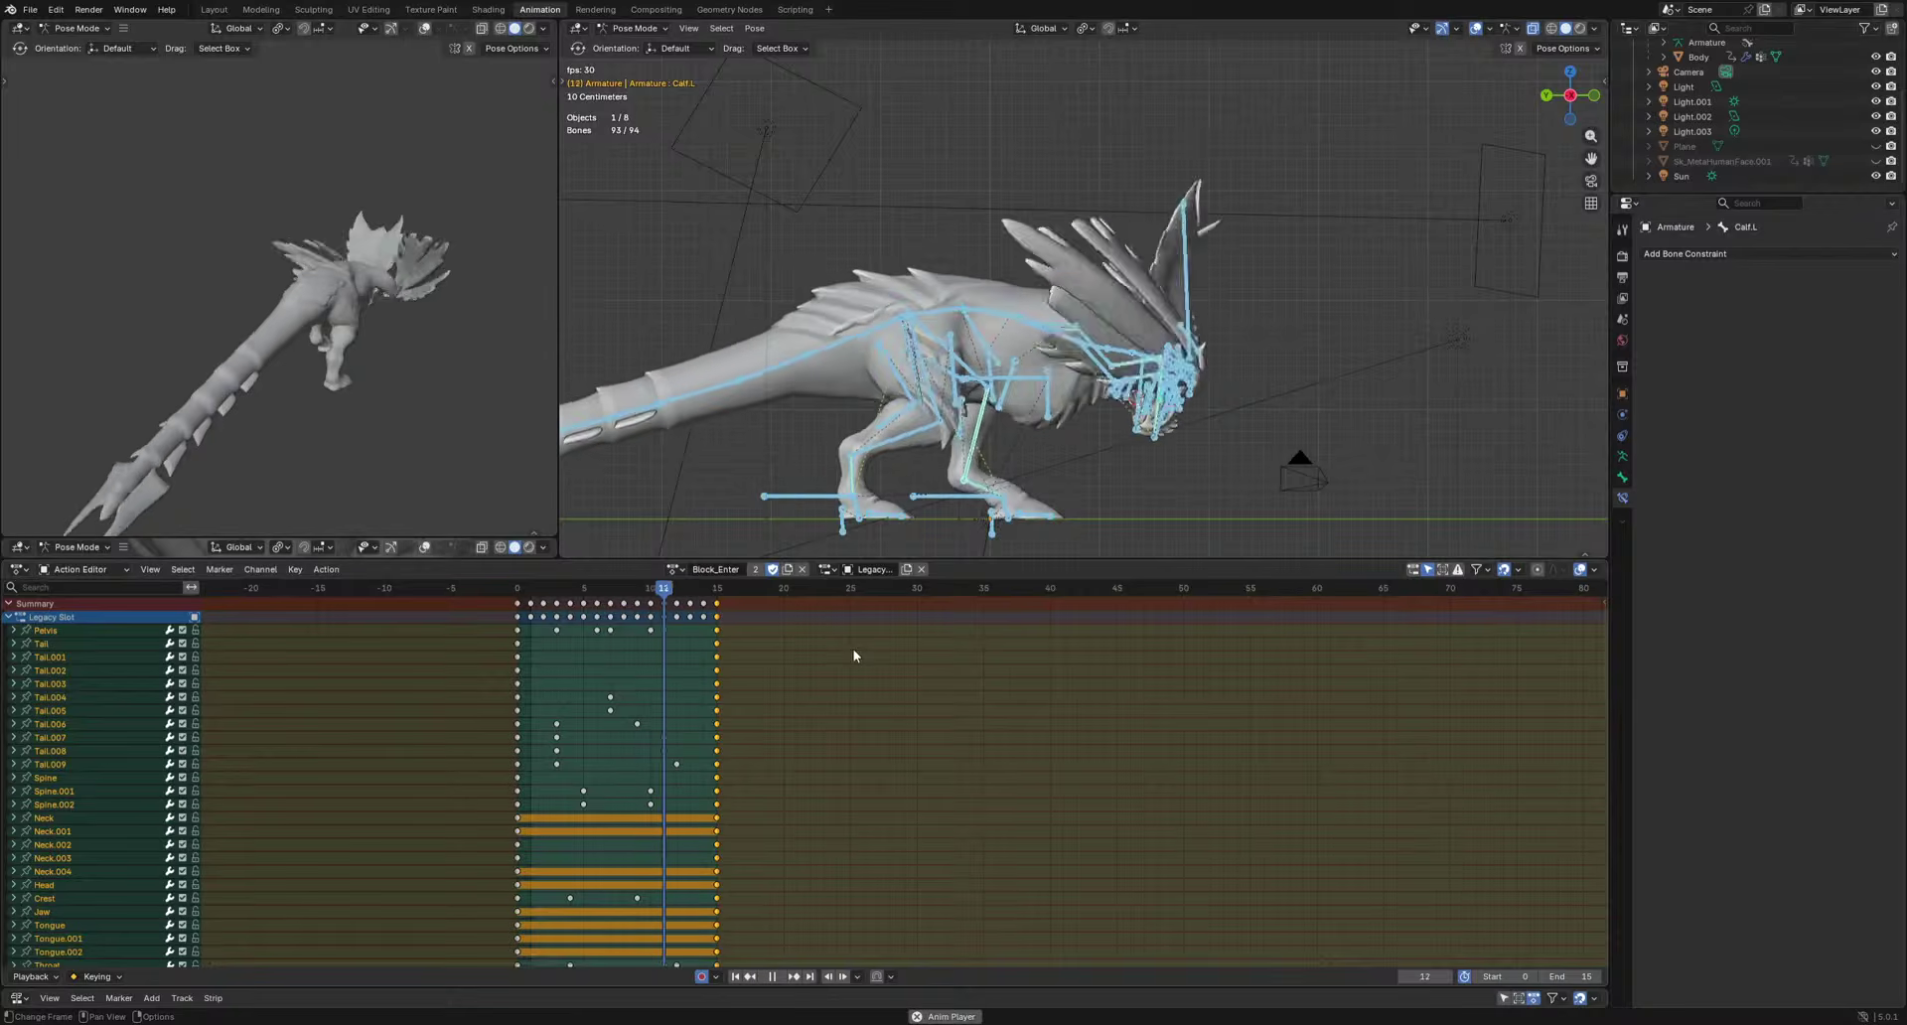
pyautogui.press('space')
pyautogui.moveTo(885, 698); pyautogui.dragTo(428, 598)
# Load Block_Exit, delete its existing keys and paste the Block_Enter keyframes from frame 0.
pyautogui.click(675, 569)
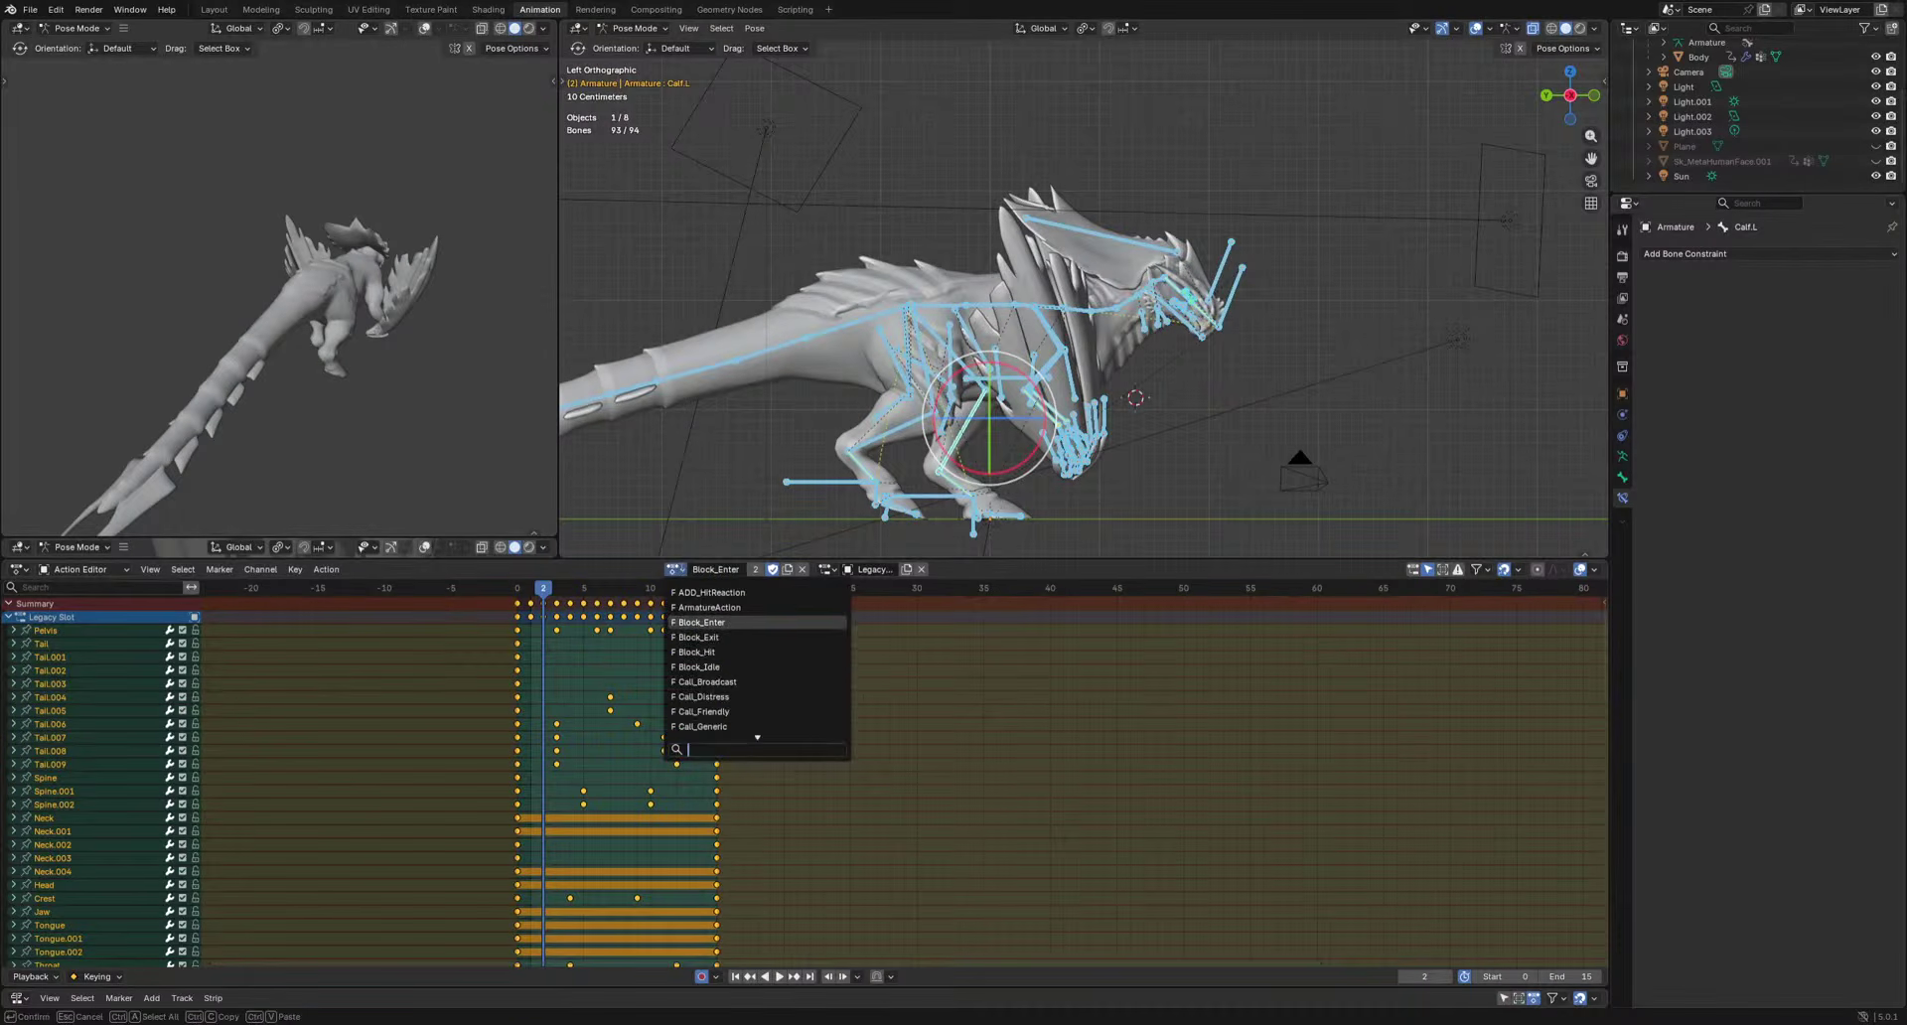
pyautogui.click(709, 636)
pyautogui.hotkey('shift', 'Left')
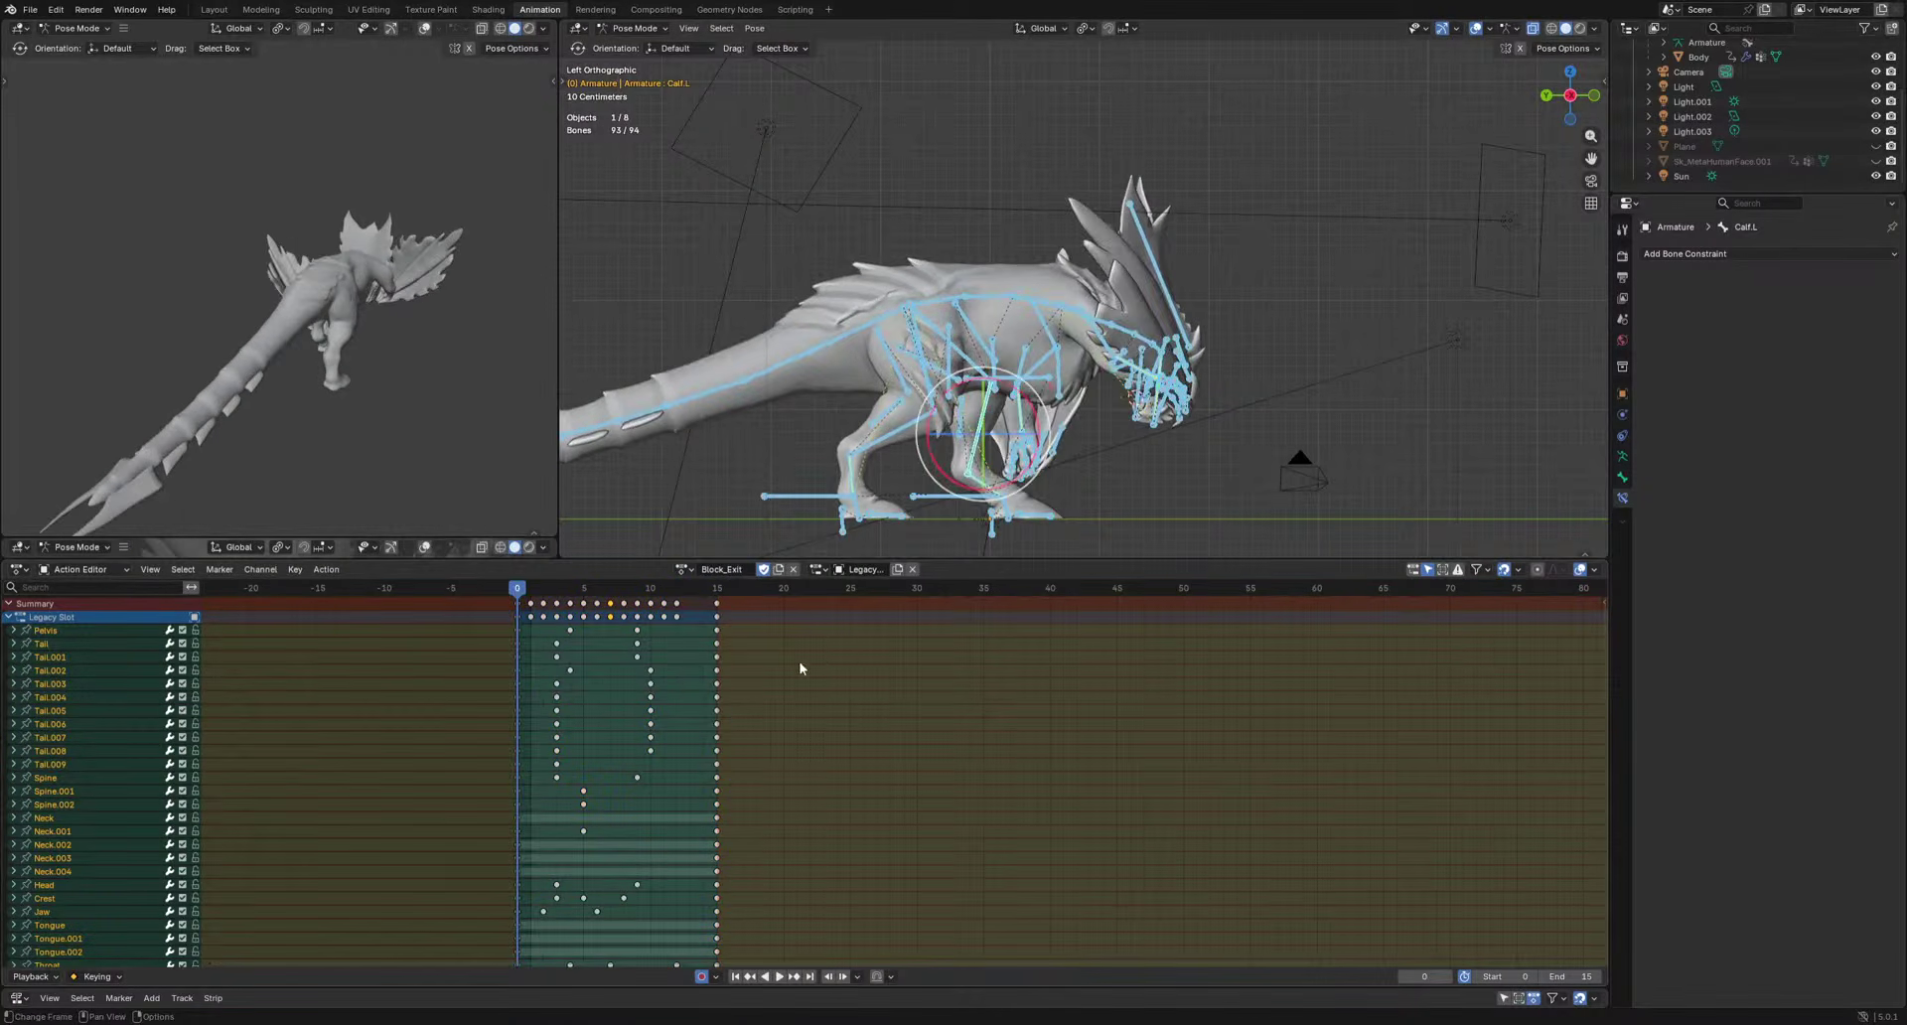
pyautogui.press('space')
pyautogui.press('space')
pyautogui.moveTo(858, 656); pyautogui.dragTo(531, 603)
pyautogui.press('Delete')
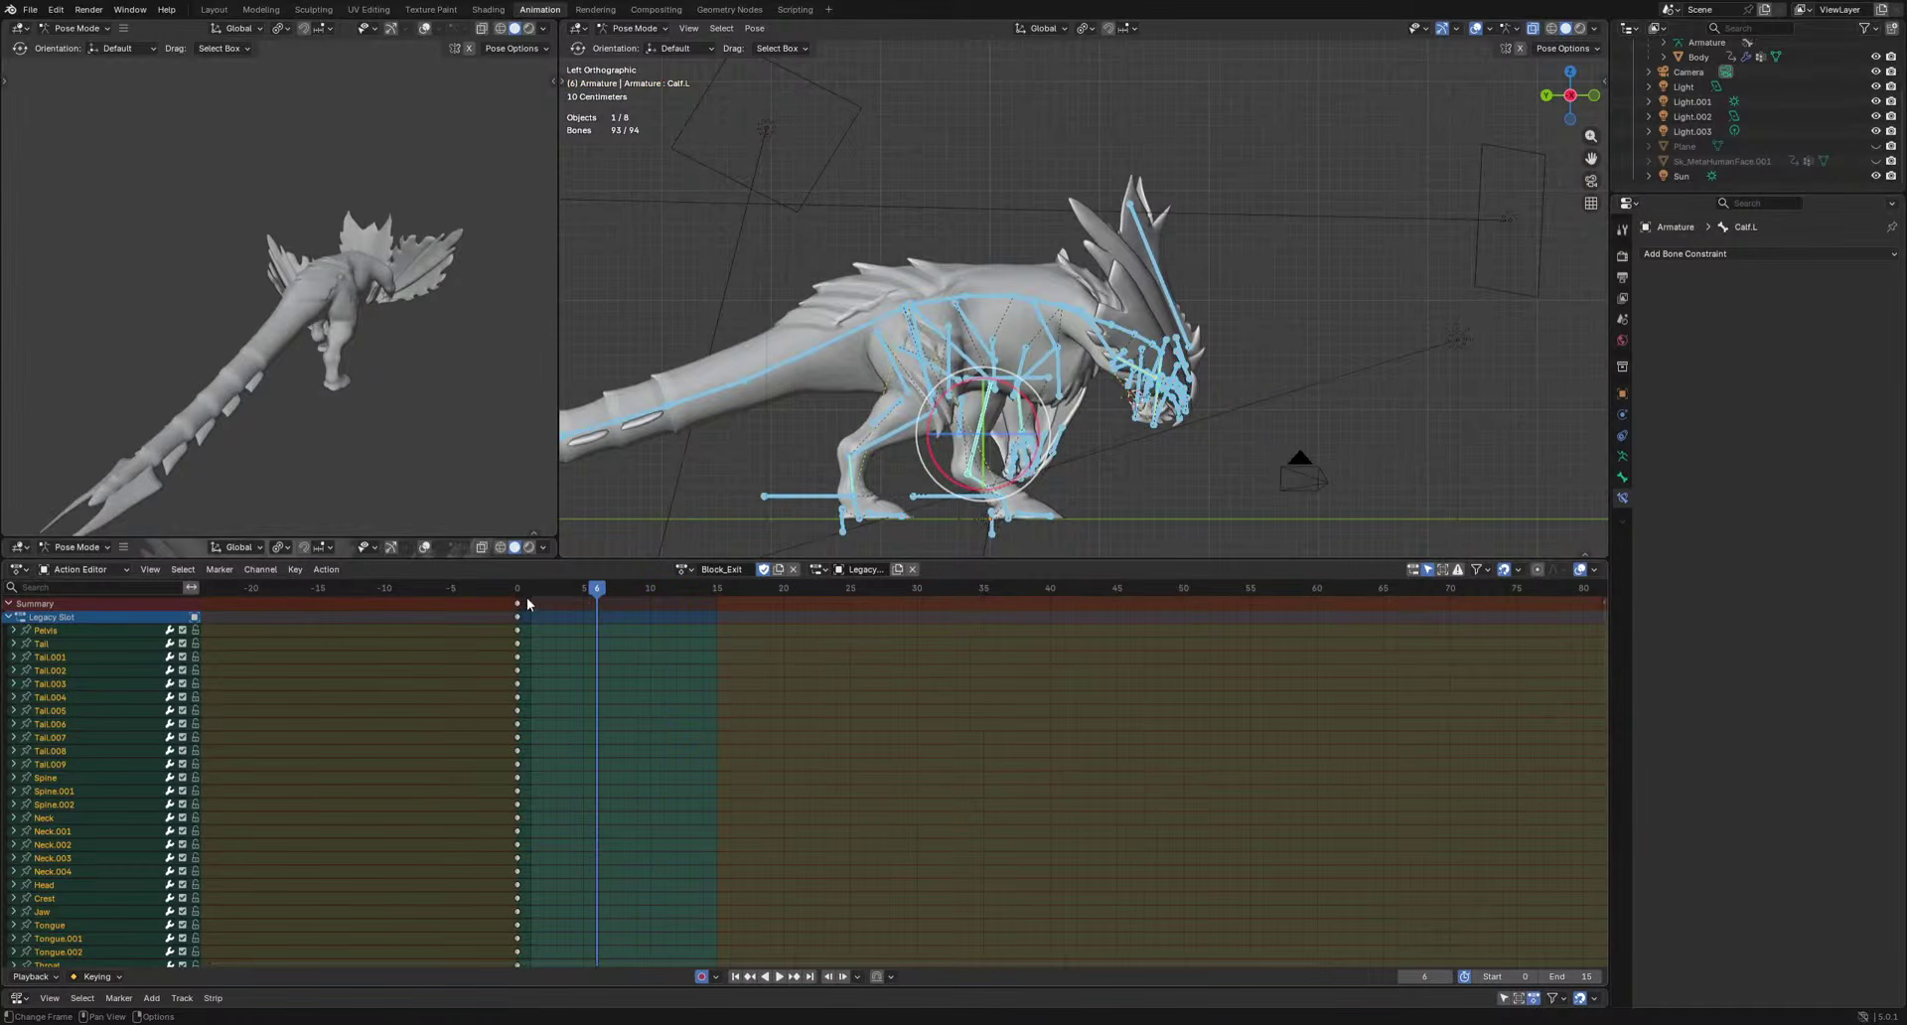
pyautogui.hotkey('shift', 'Left')
pyautogui.hotkey('ctrl', 'v')
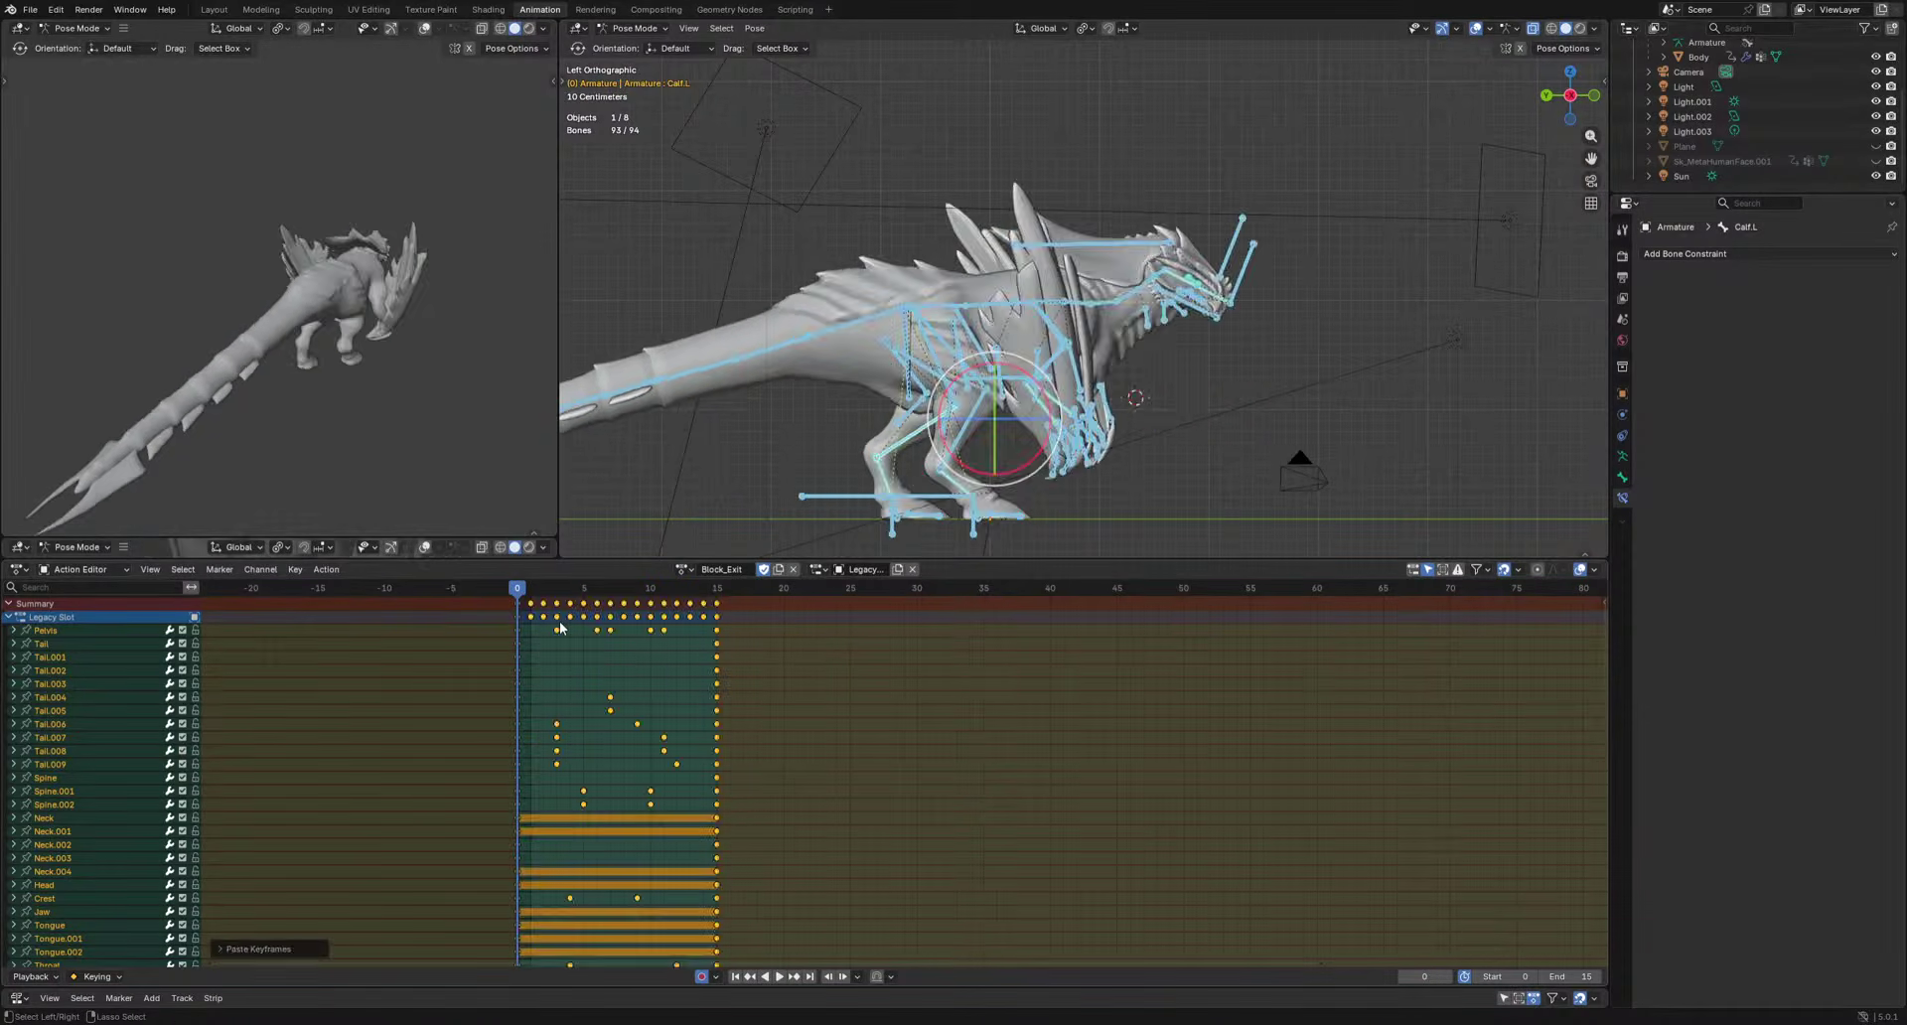
# Reverse the pasted keys in time, move them back onto frames 0 to 15, and preview the motion.
pyautogui.hotkey('ctrl', 'z')
pyautogui.hotkey('ctrl', 'shift', 'z')
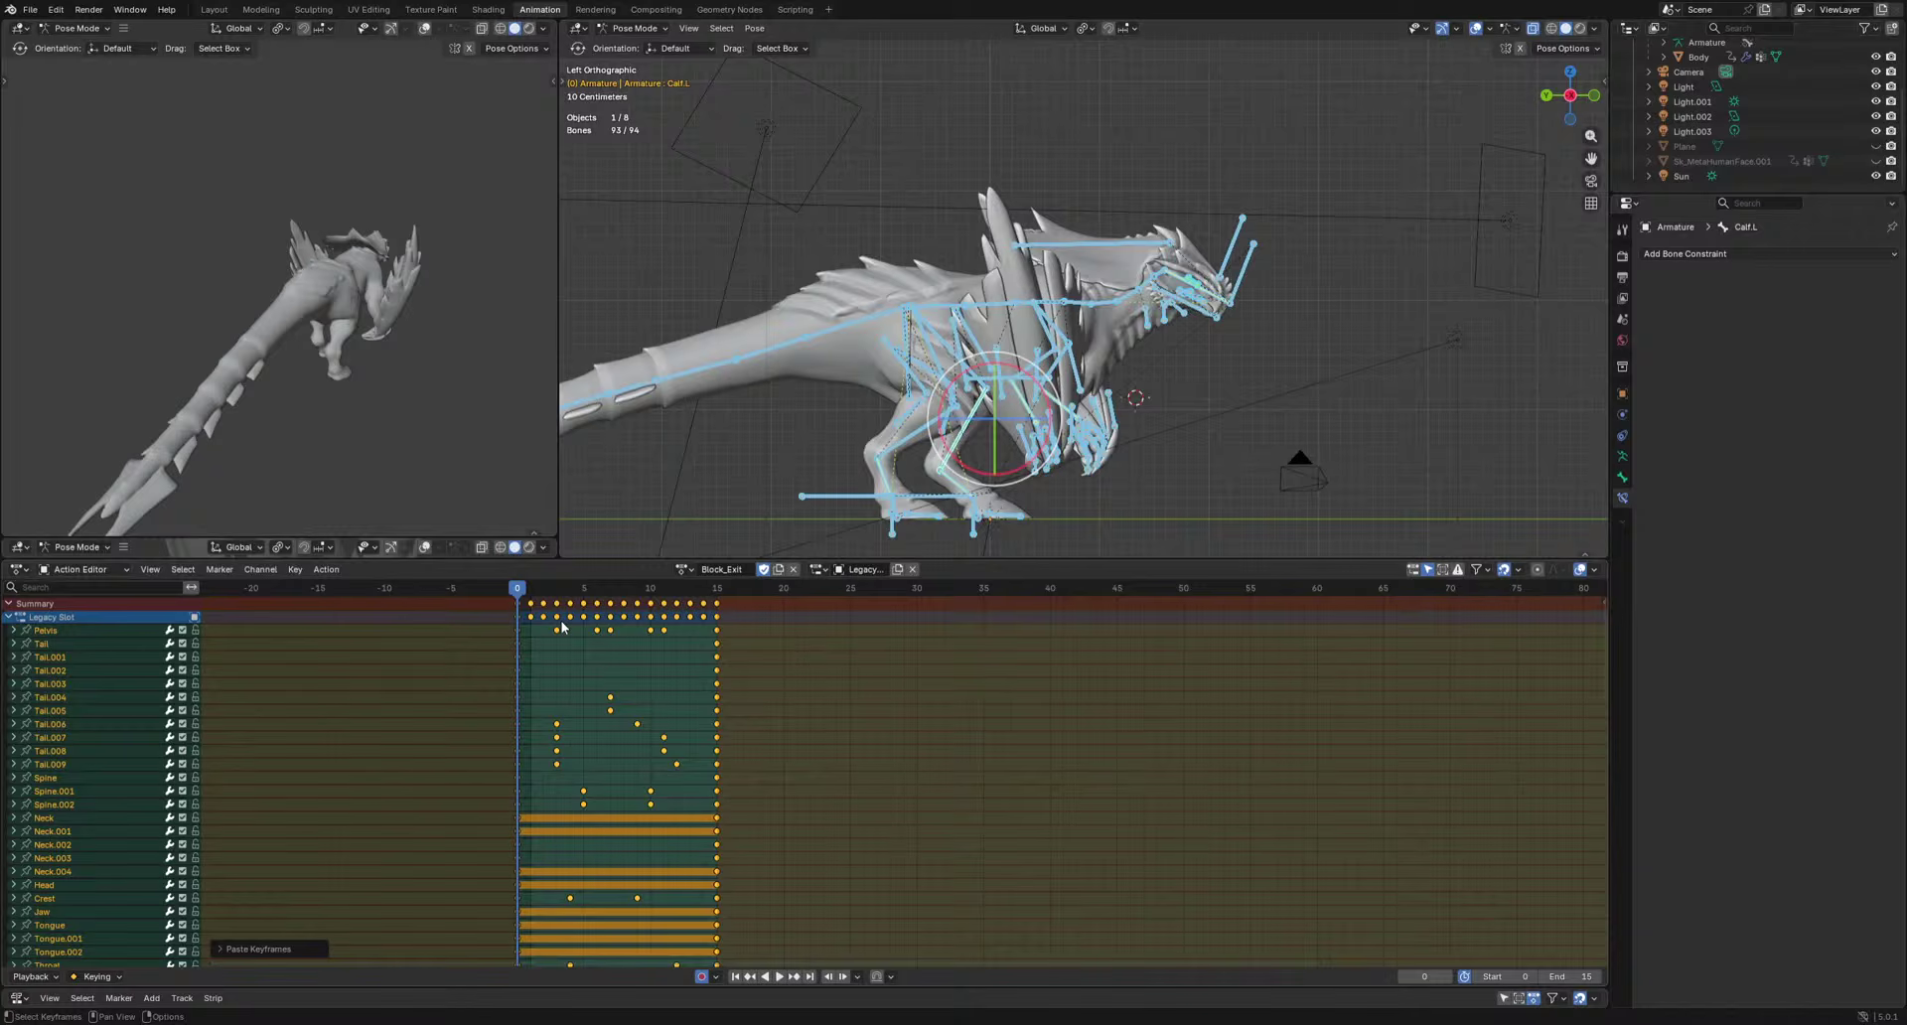
pyautogui.press('g')
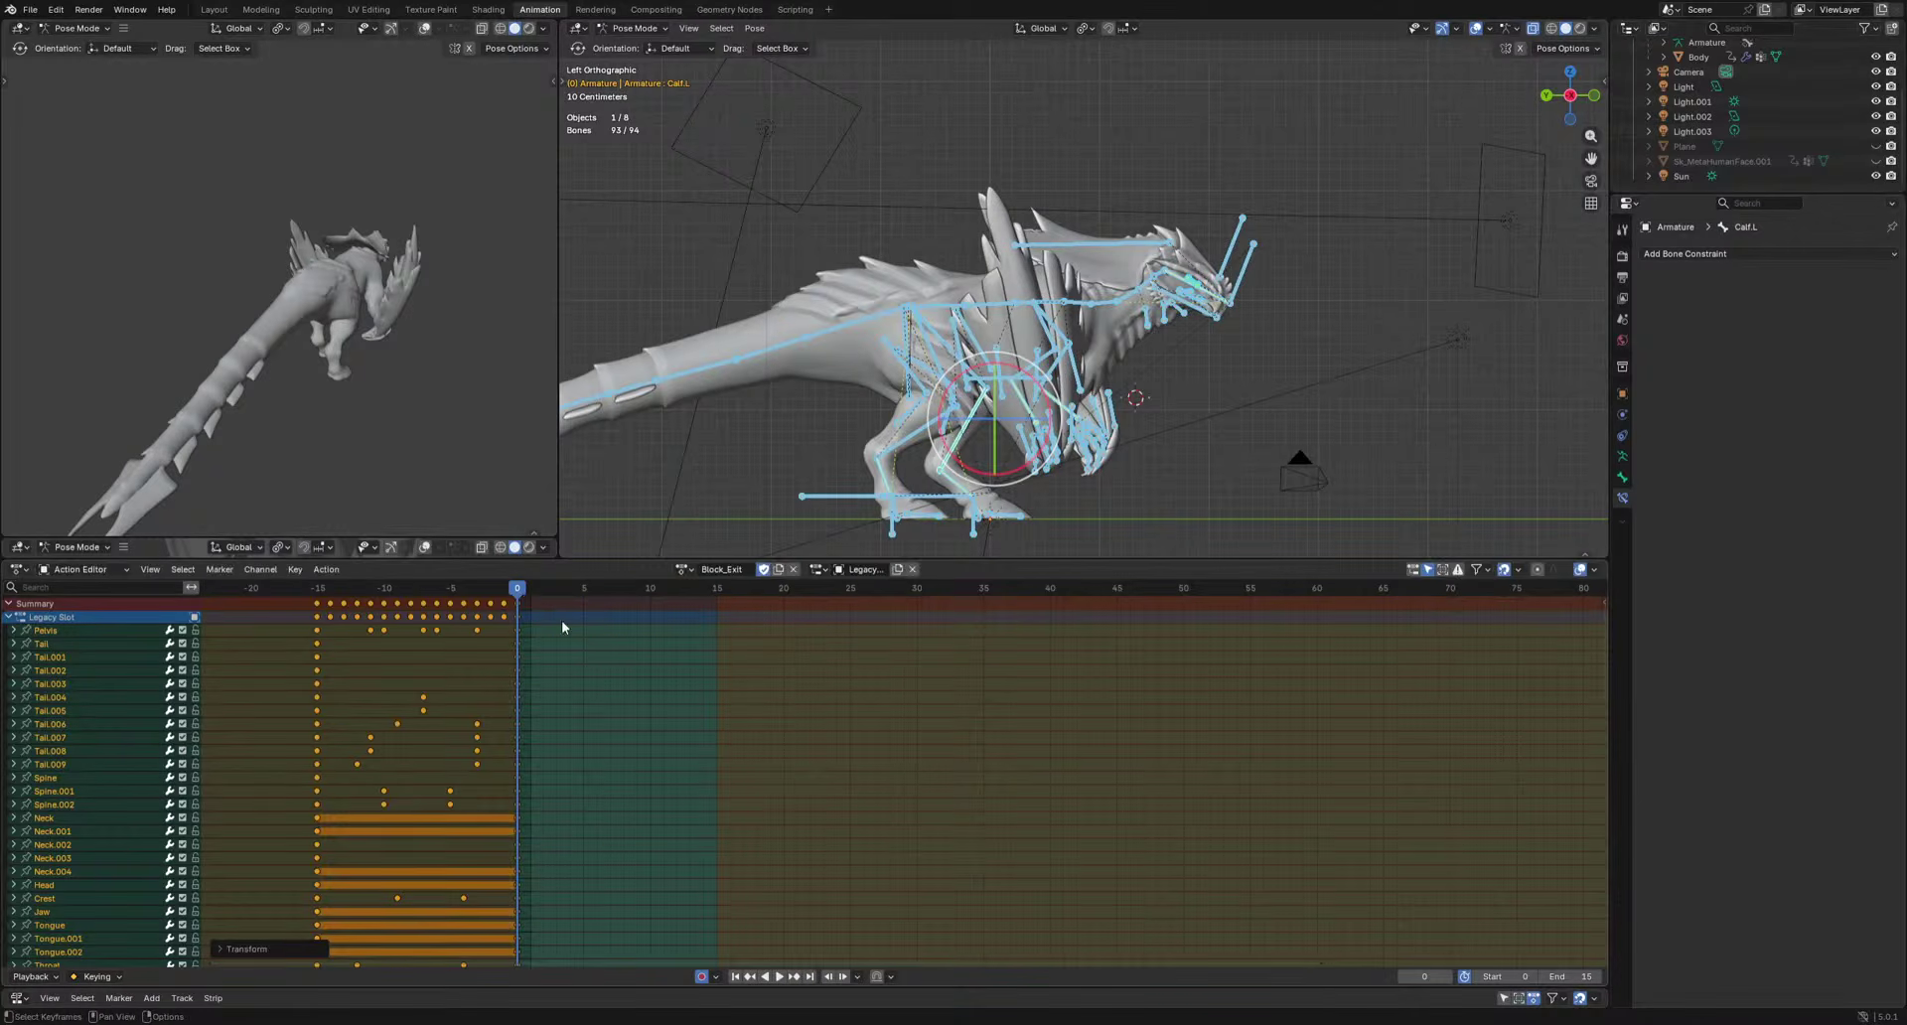
pyautogui.click(778, 679)
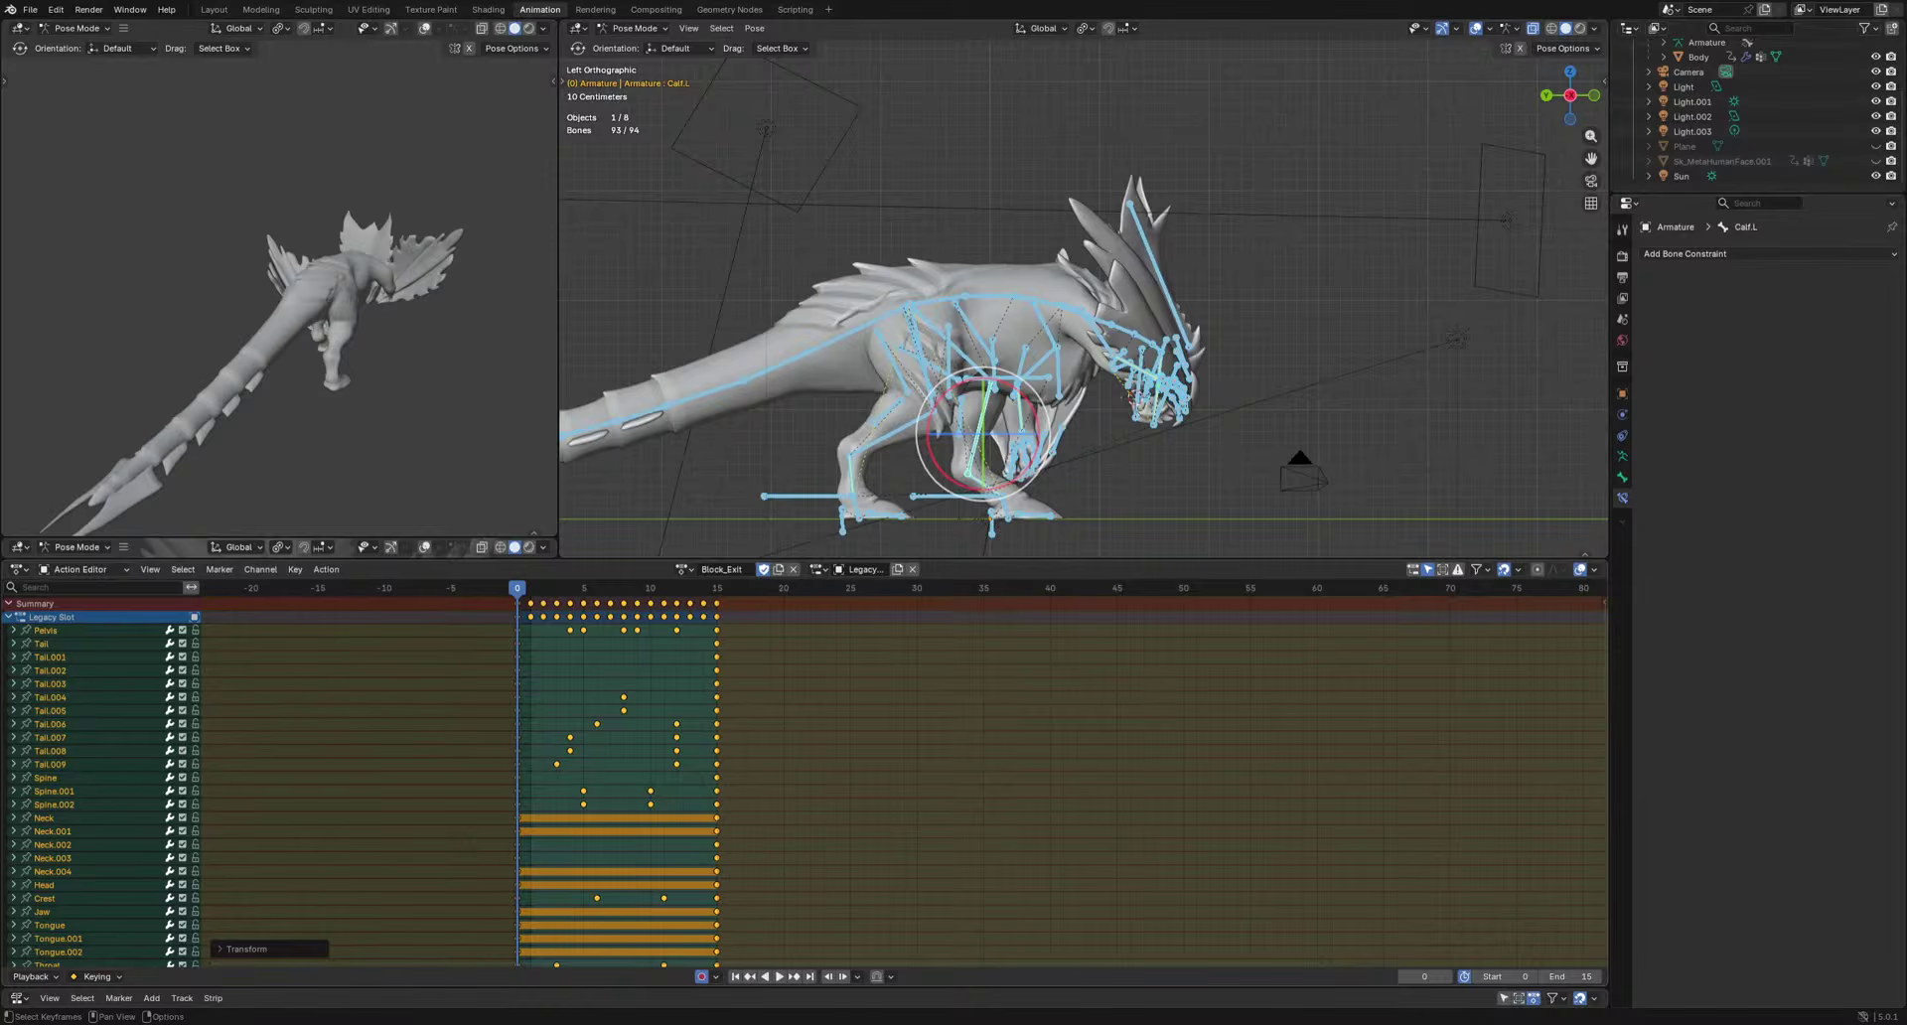
pyautogui.press('space')
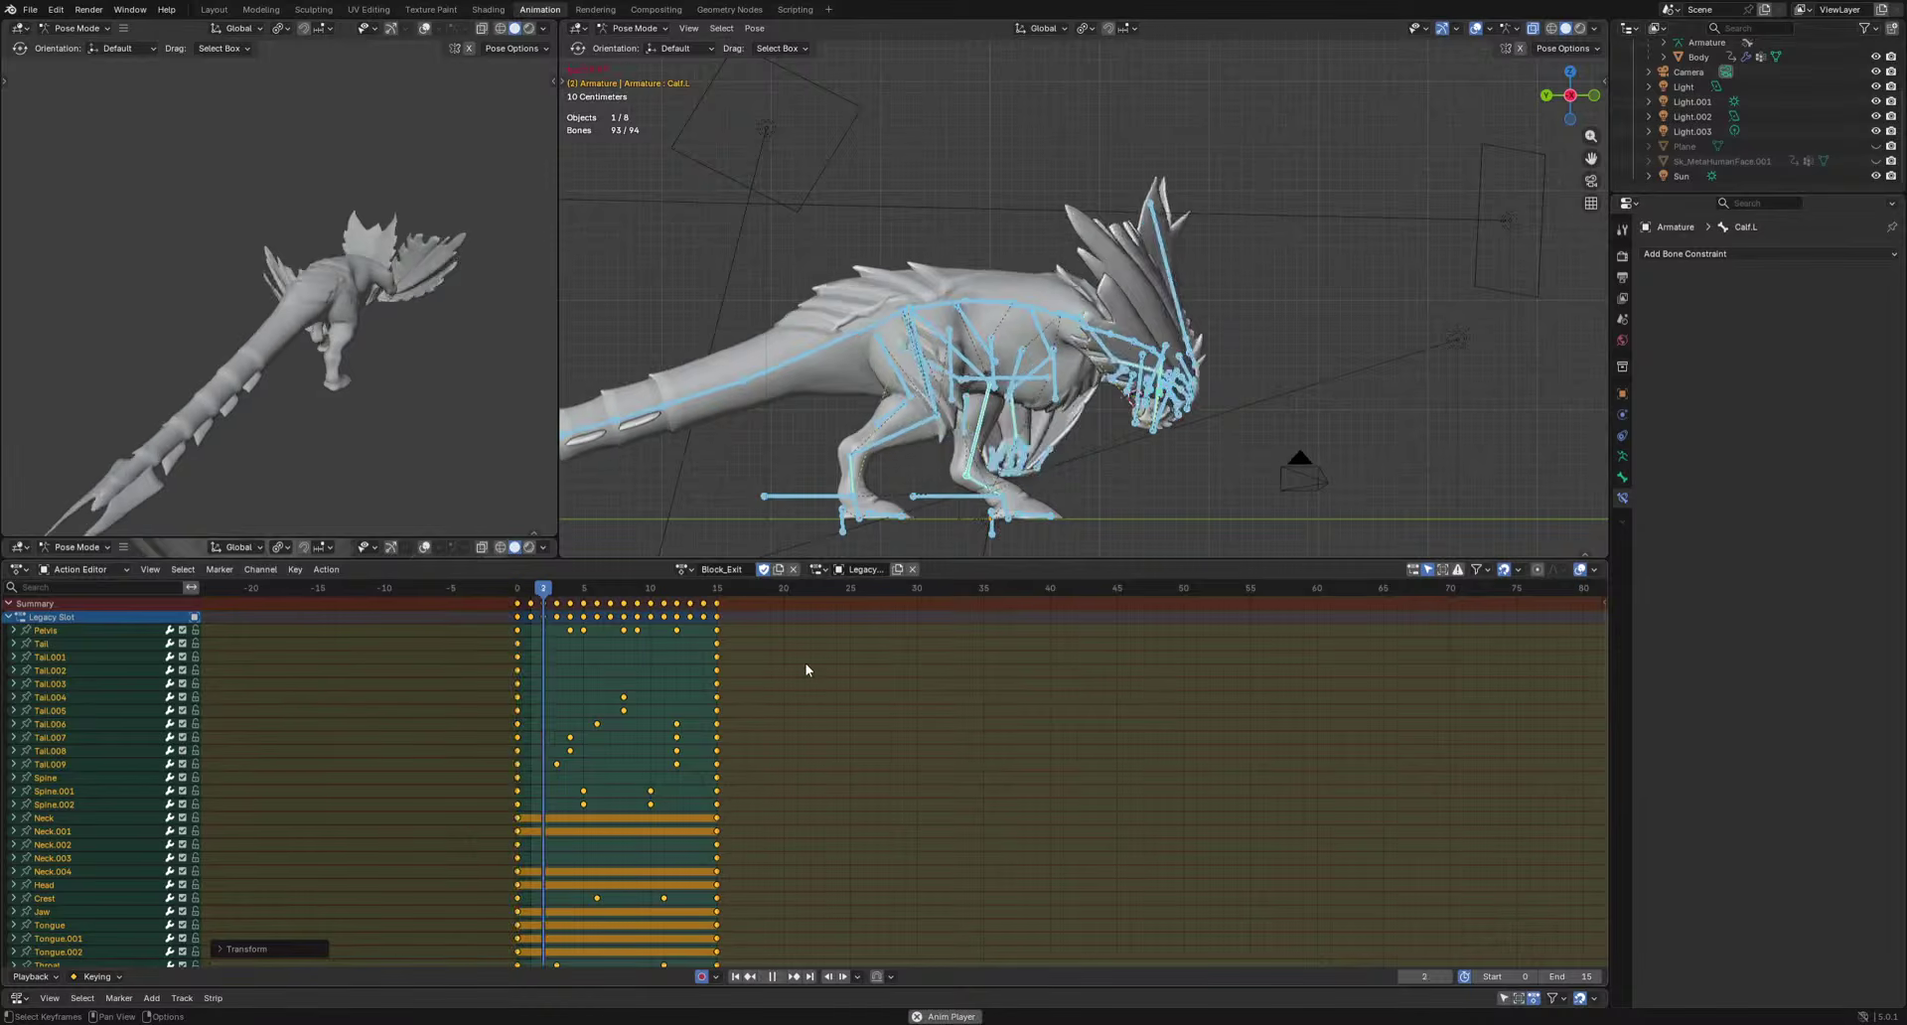
pyautogui.press('space')
# Clear all keyframes from the IK constraint's Influence on the LowerArm.R bone in Block_Exit.
pyautogui.scroll(3, 1212, 434)
pyautogui.moveTo(1212, 435); pyautogui.dragTo(1170, 443, button='middle')
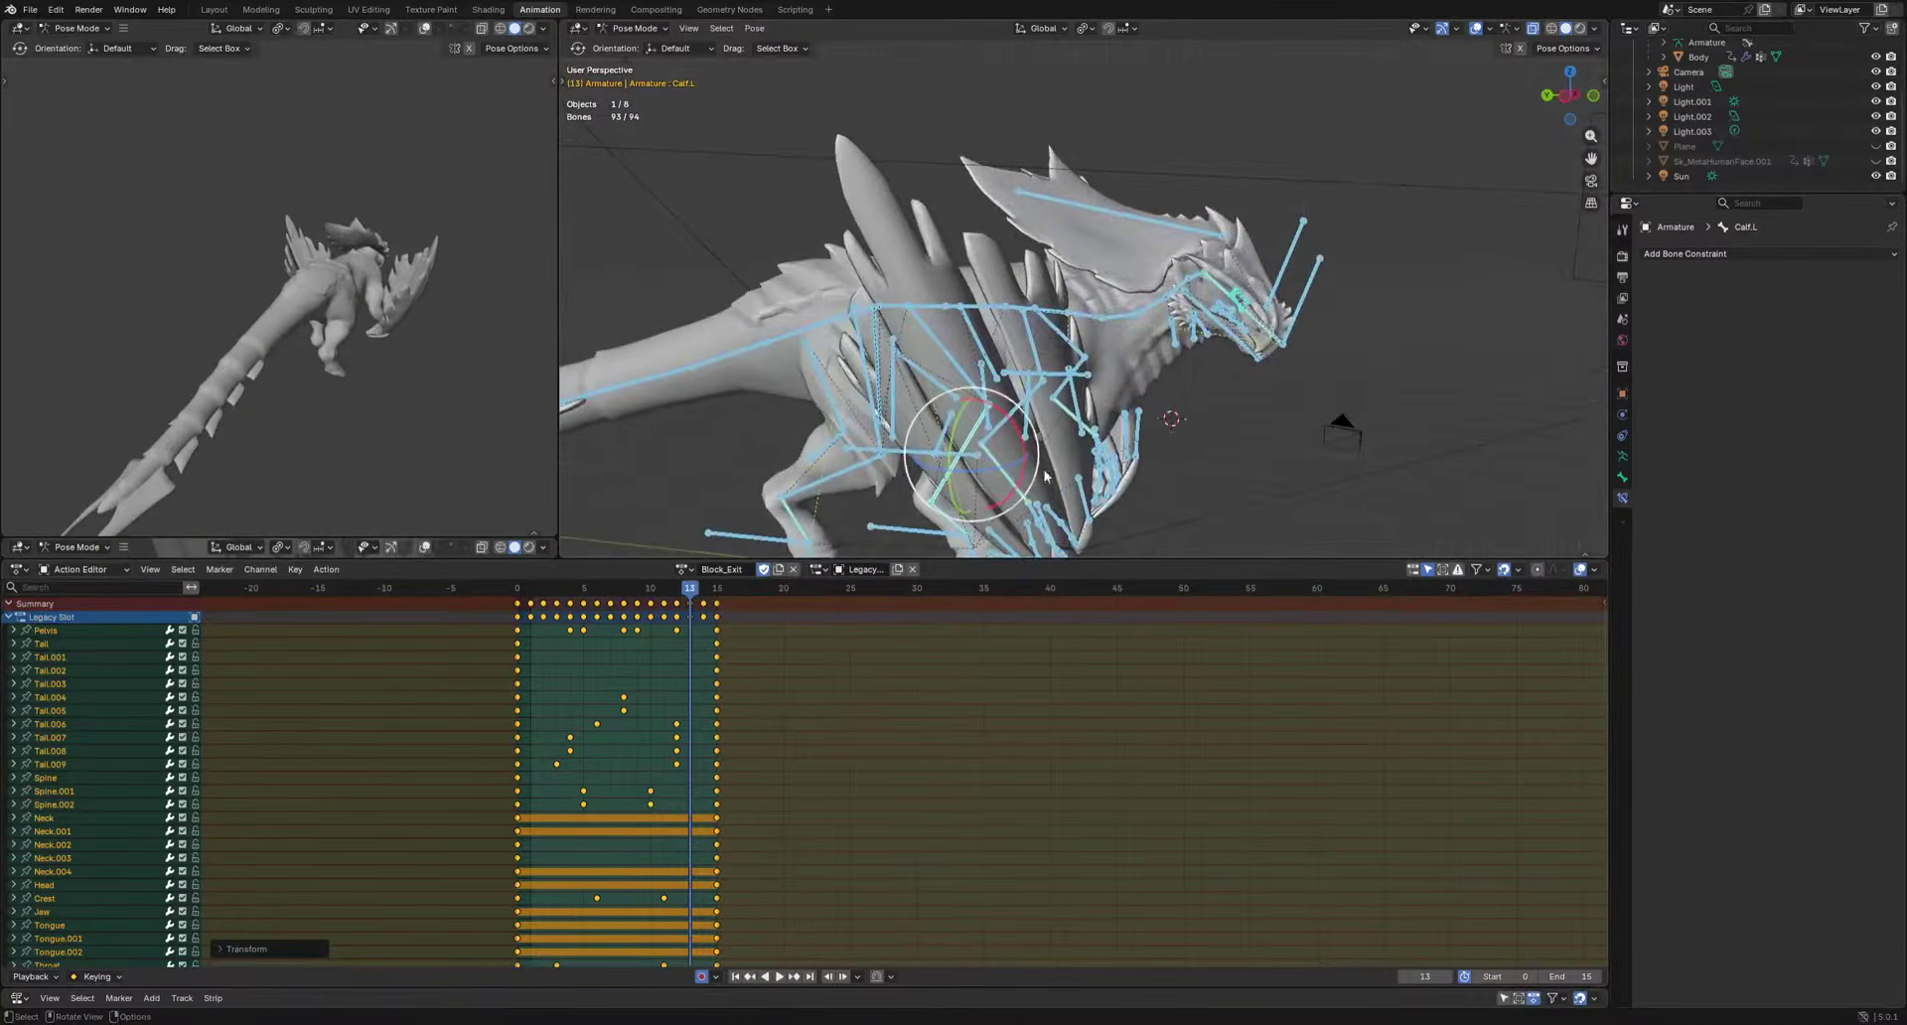
pyautogui.click(1023, 465)
pyautogui.click(522, 588)
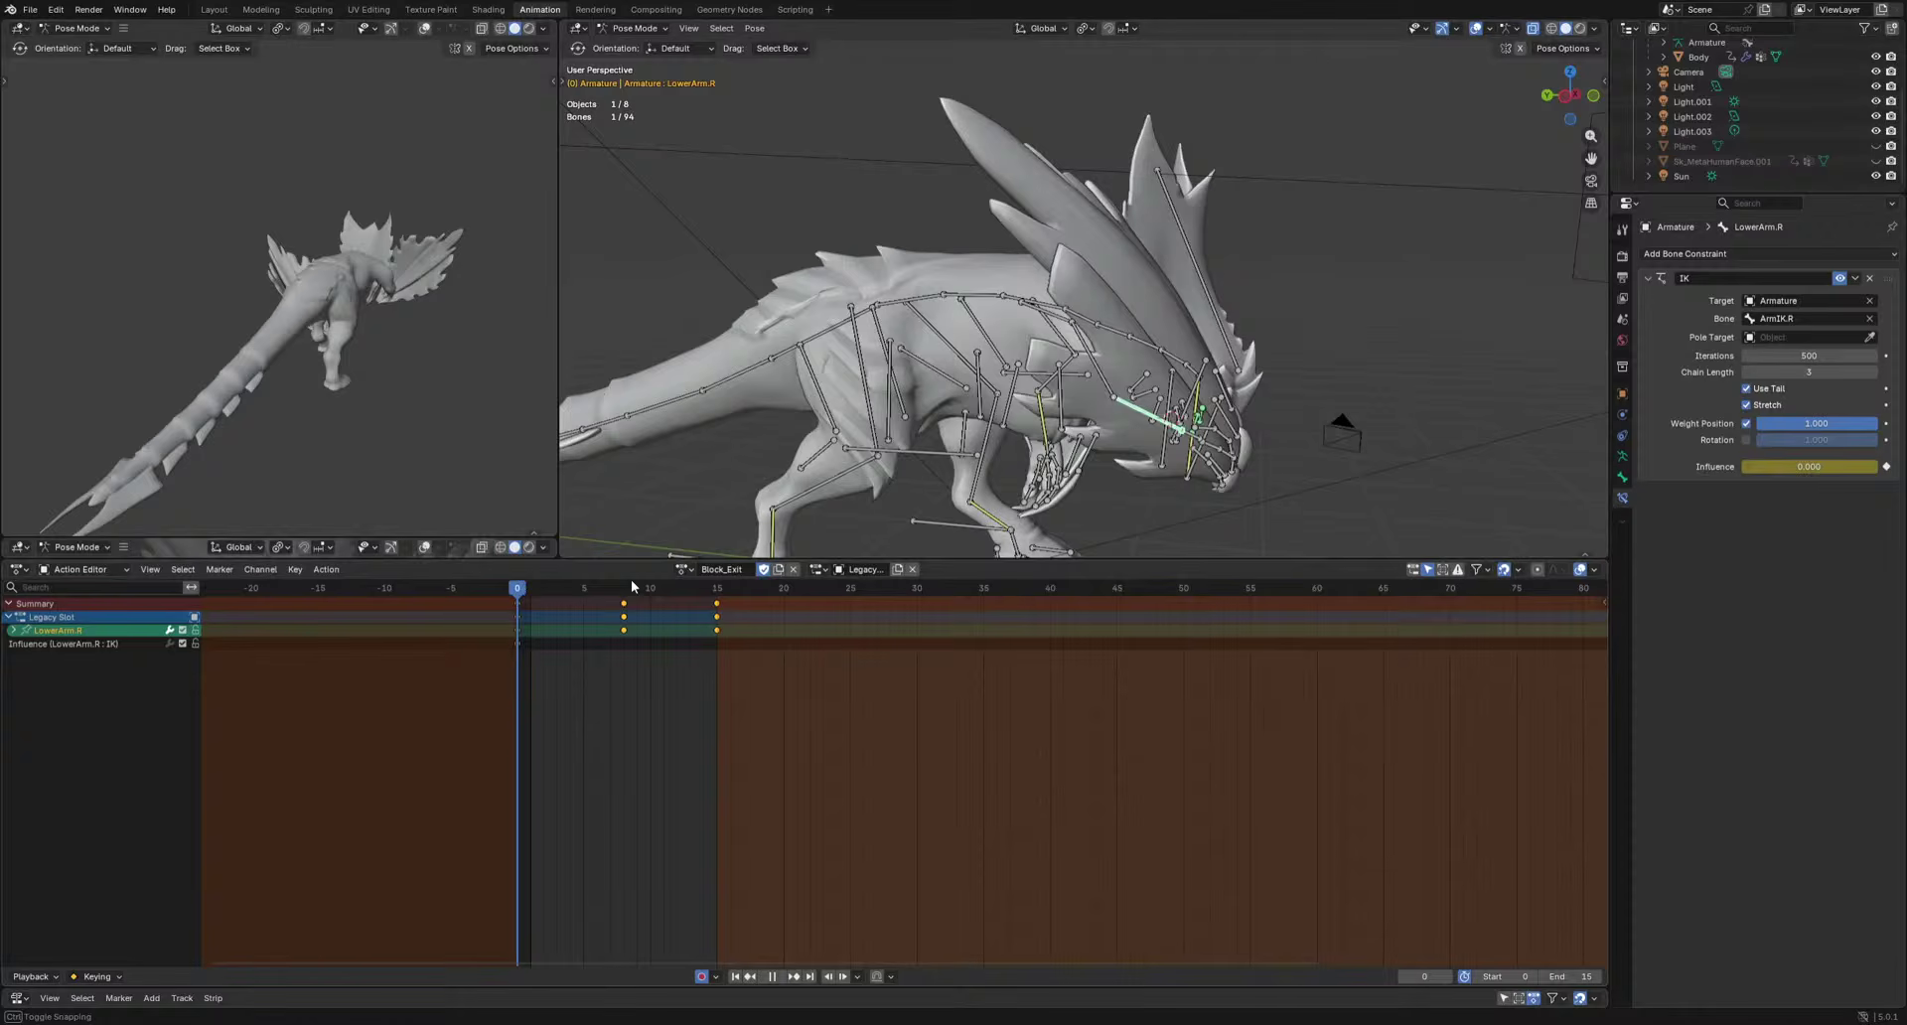
pyautogui.press('Escape')
pyautogui.rightClick(1753, 466)
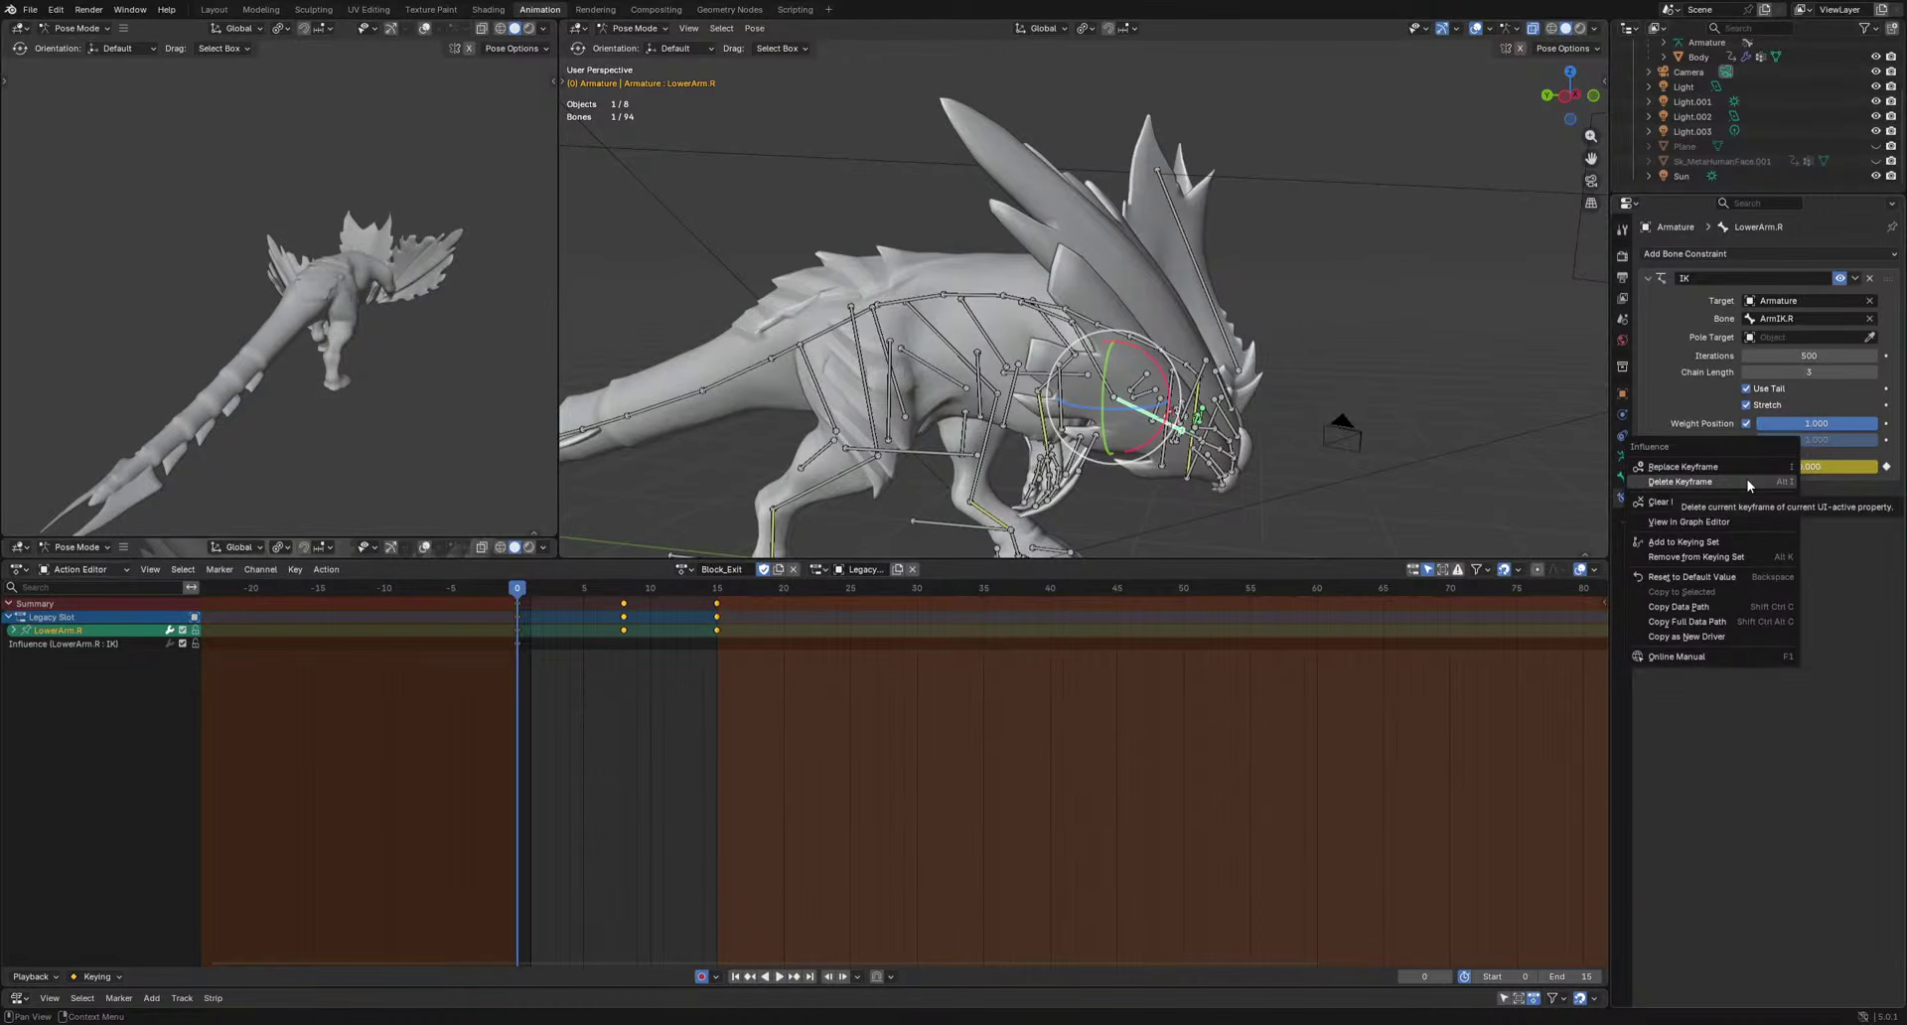
pyautogui.click(1750, 500)
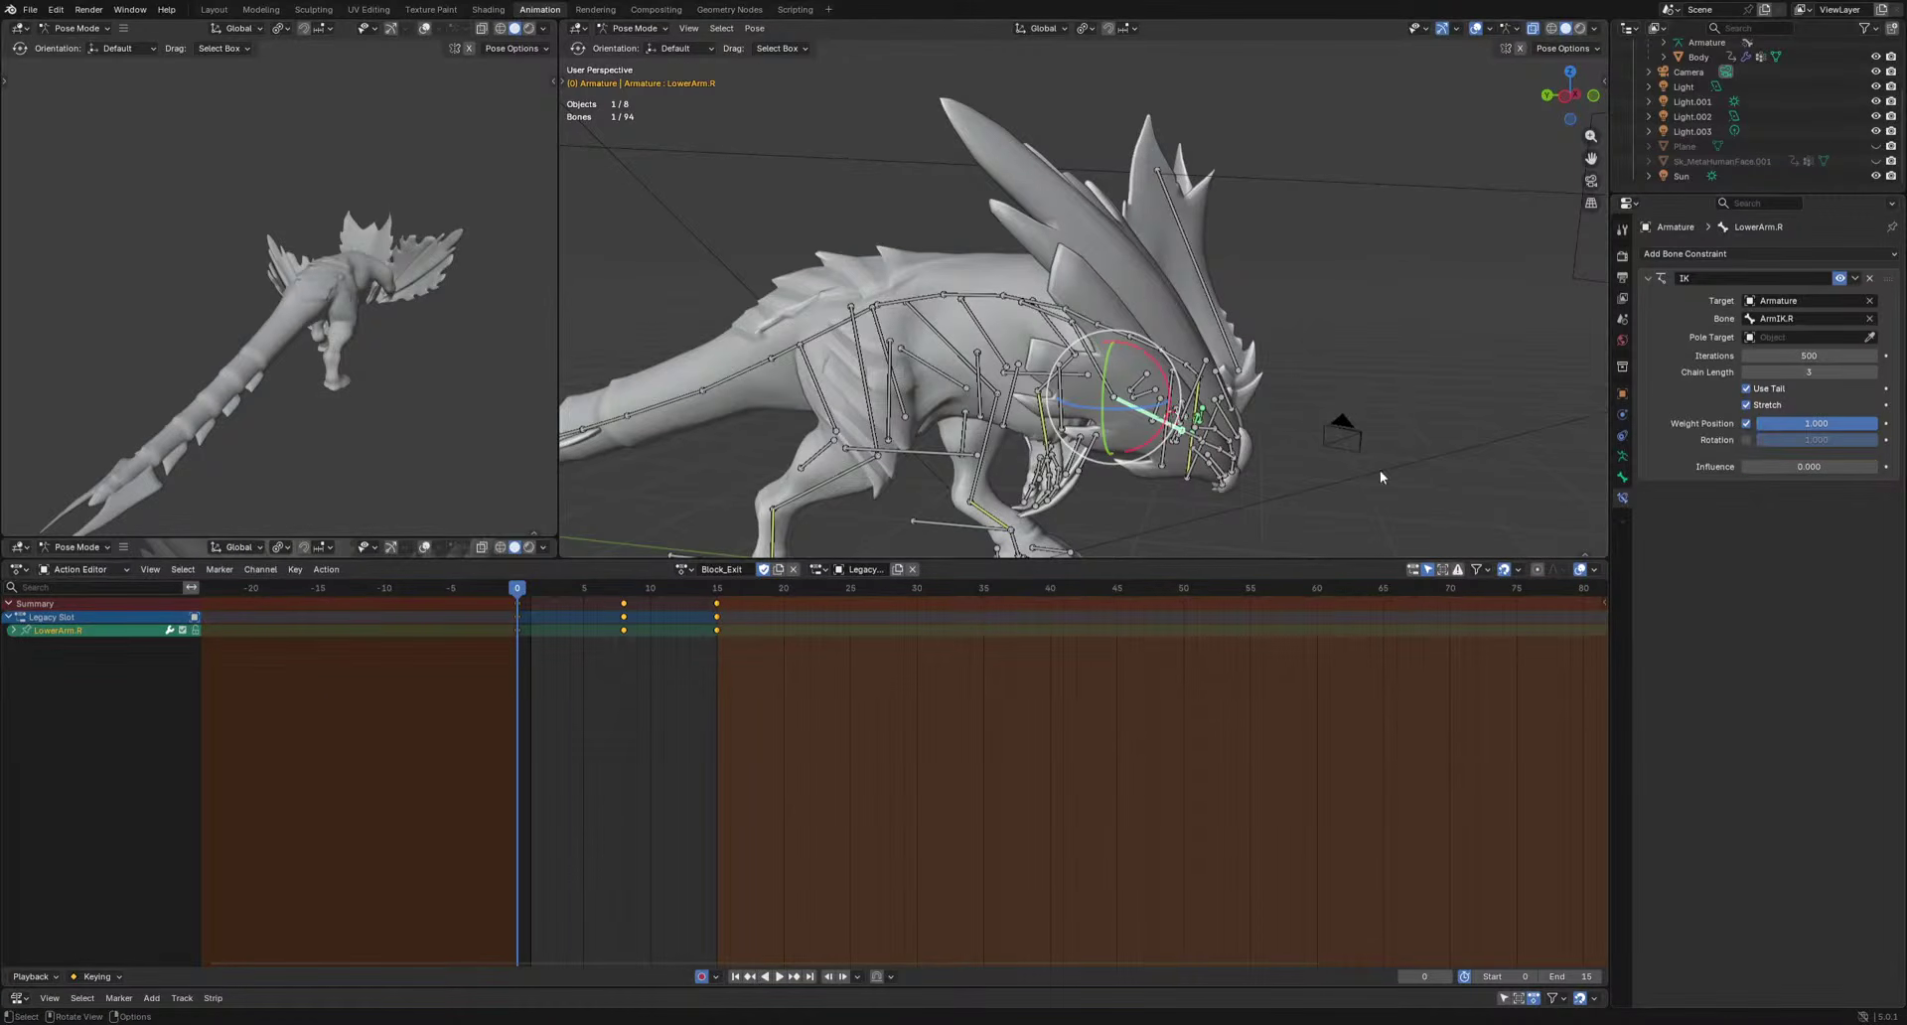
# Clear the IK Influence keyframes on the LowerArm.L bone and review the playback.
pyautogui.moveTo(1379, 469); pyautogui.dragTo(1018, 437, button='middle')
pyautogui.click(1200, 419)
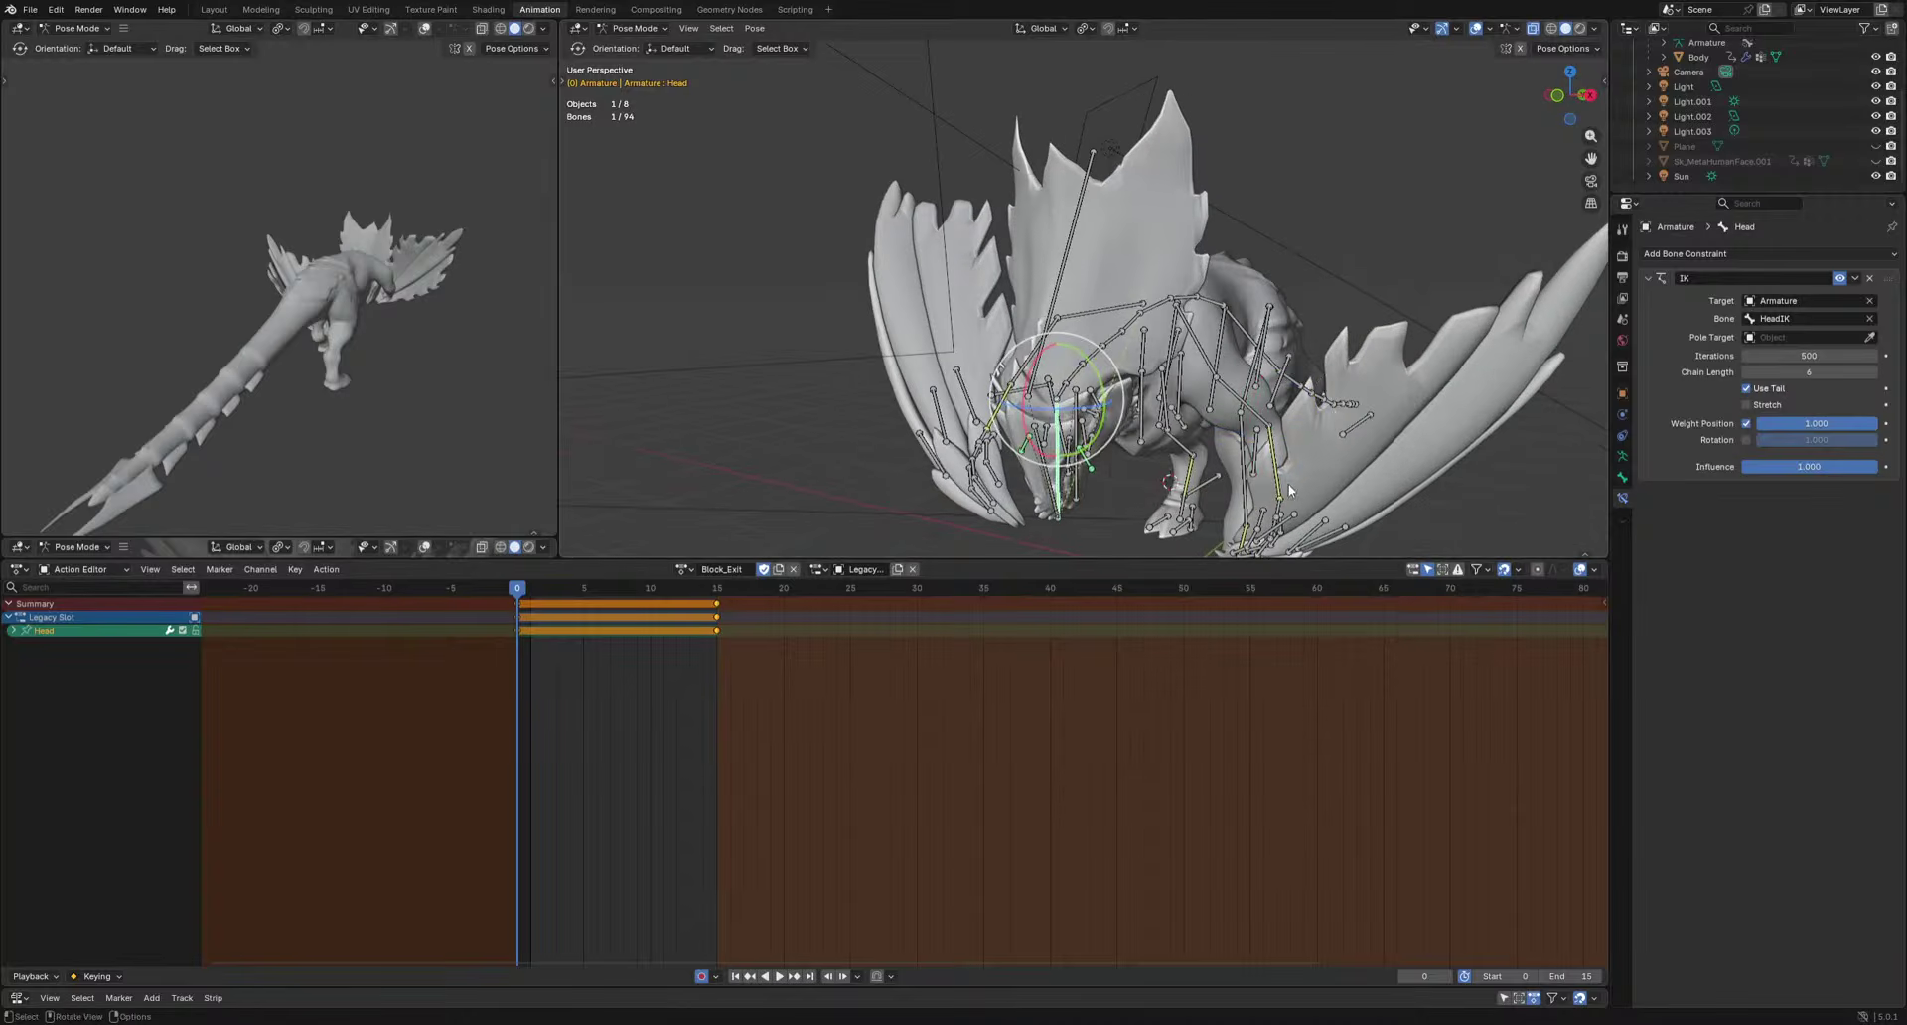
pyautogui.click(1284, 486)
pyautogui.rightClick(1755, 471)
pyautogui.click(1726, 474)
pyautogui.press('space')
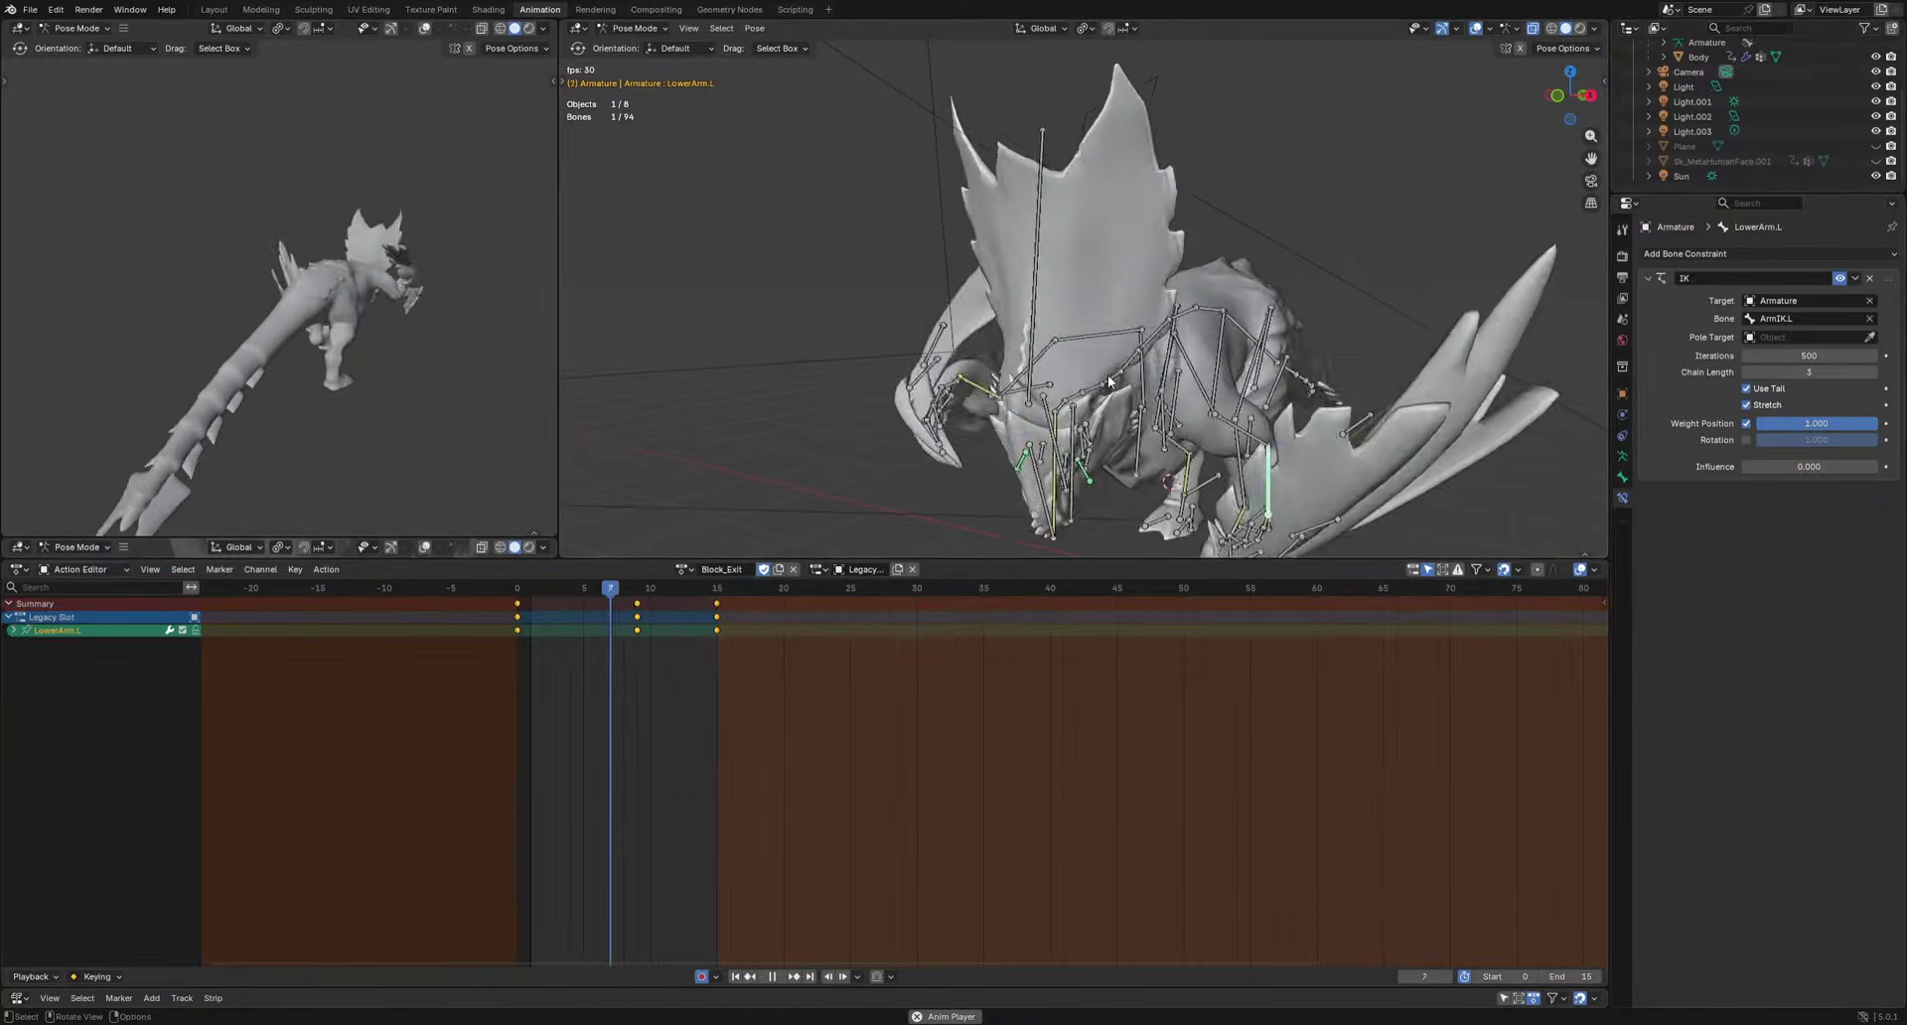
pyautogui.moveTo(1000, 490); pyautogui.dragTo(954, 473, button='middle')
pyautogui.press('space')
# Select all bones and delete the Block_Exit keys before frame 15.
pyautogui.press('a')
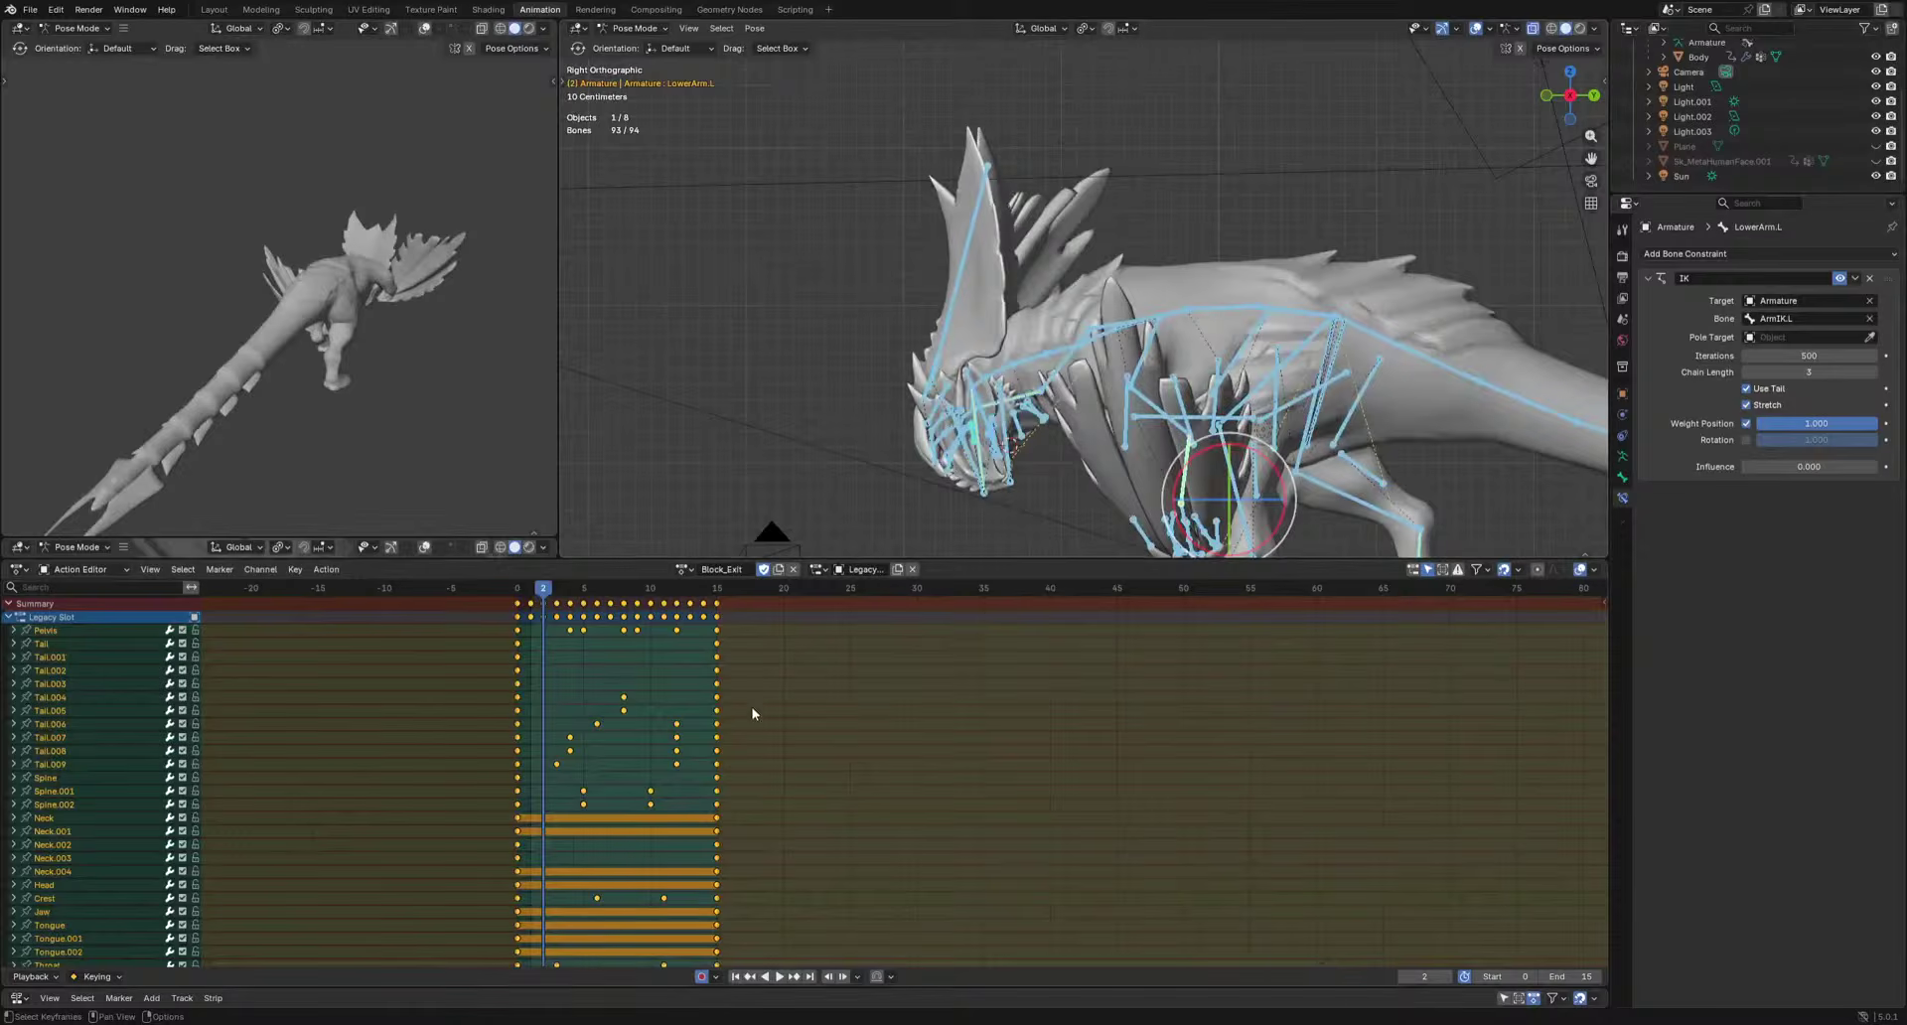
pyautogui.moveTo(544, 592); pyautogui.dragTo(710, 600)
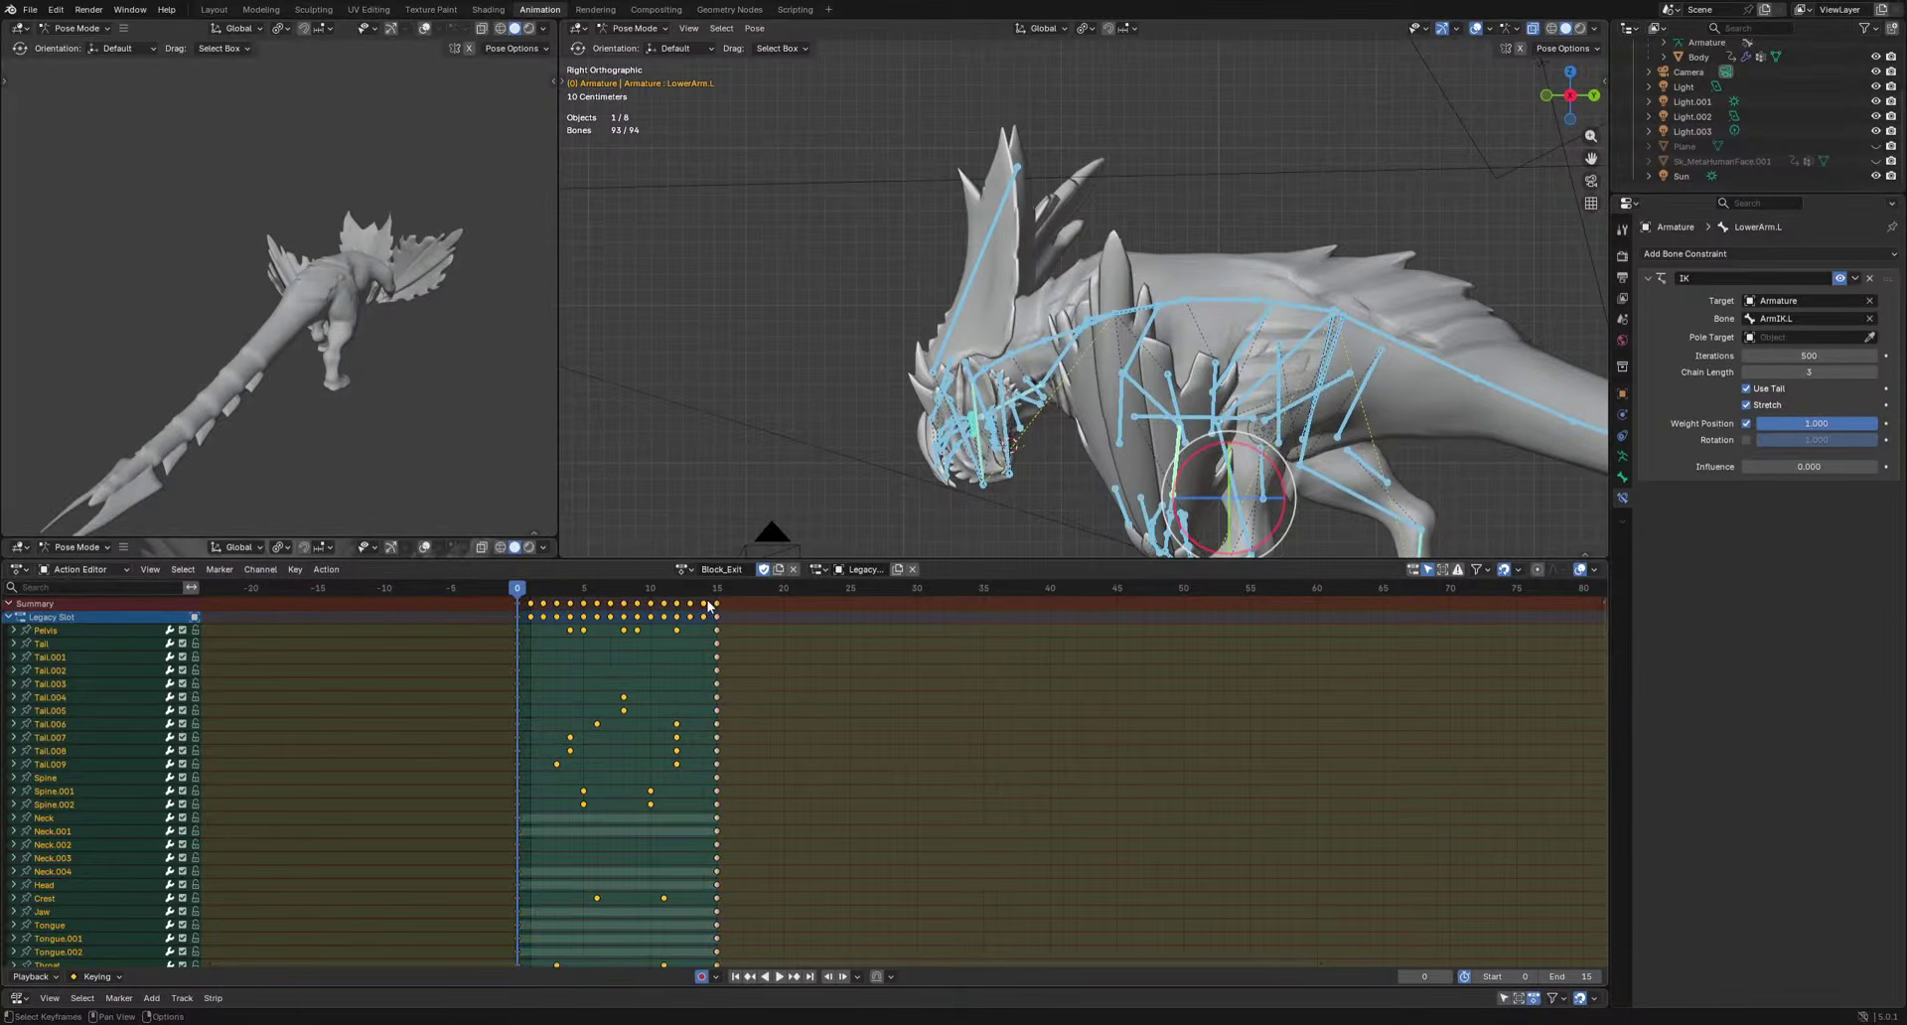
pyautogui.press('Delete')
# Load the Block_Idle action and copy the pose of all bones at frame 0.
pyautogui.click(684, 569)
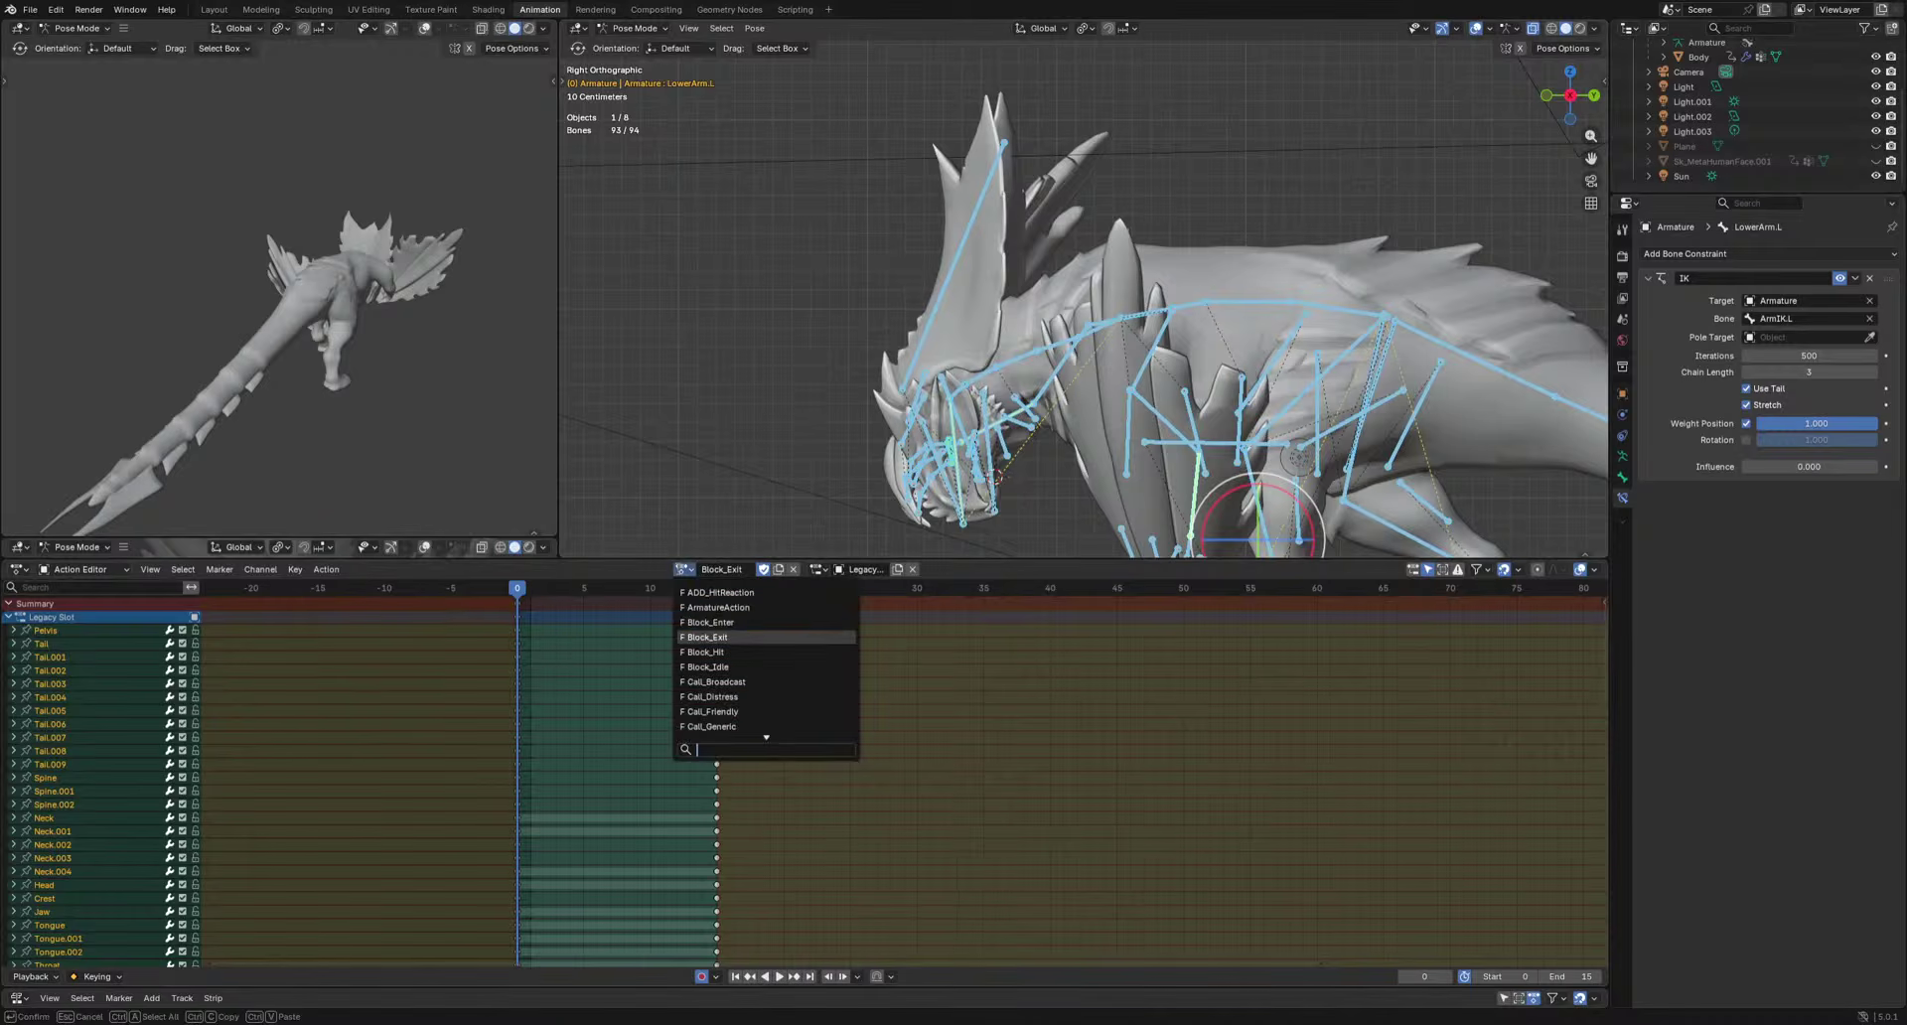
pyautogui.click(713, 666)
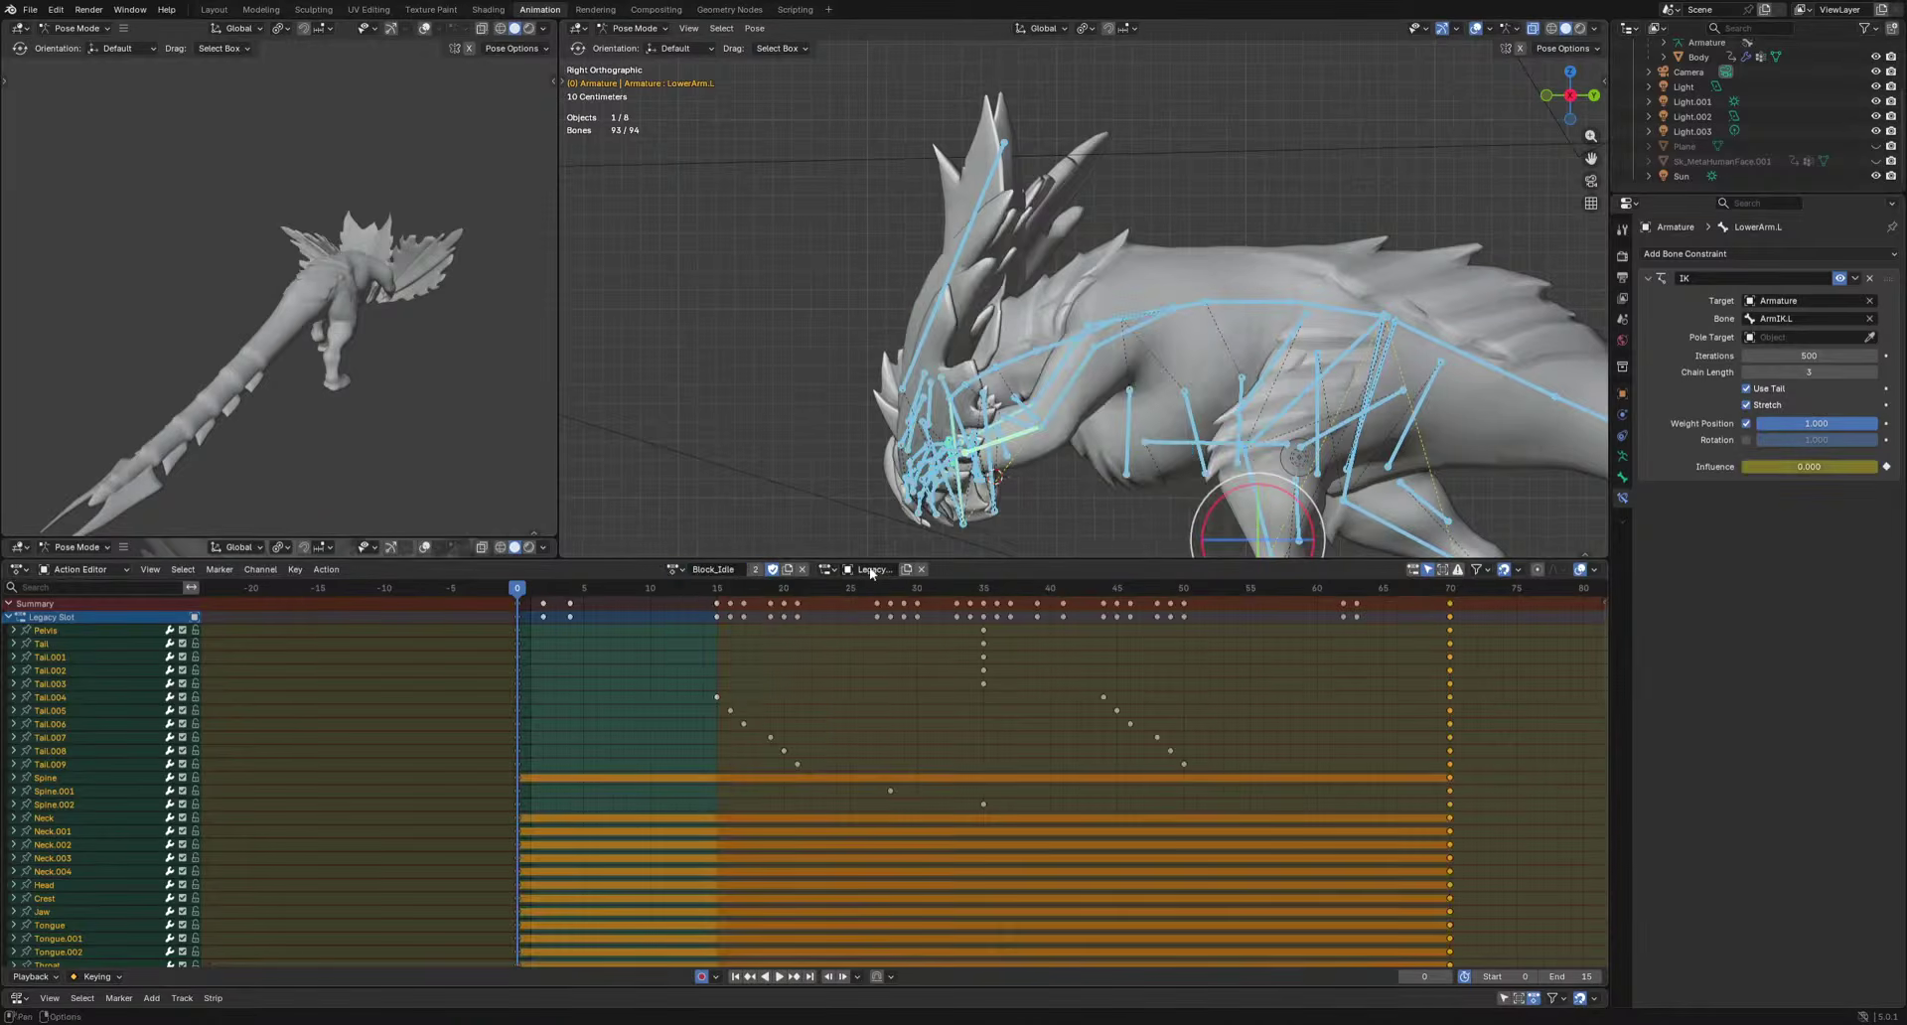
pyautogui.hotkey('ctrl', 'c')
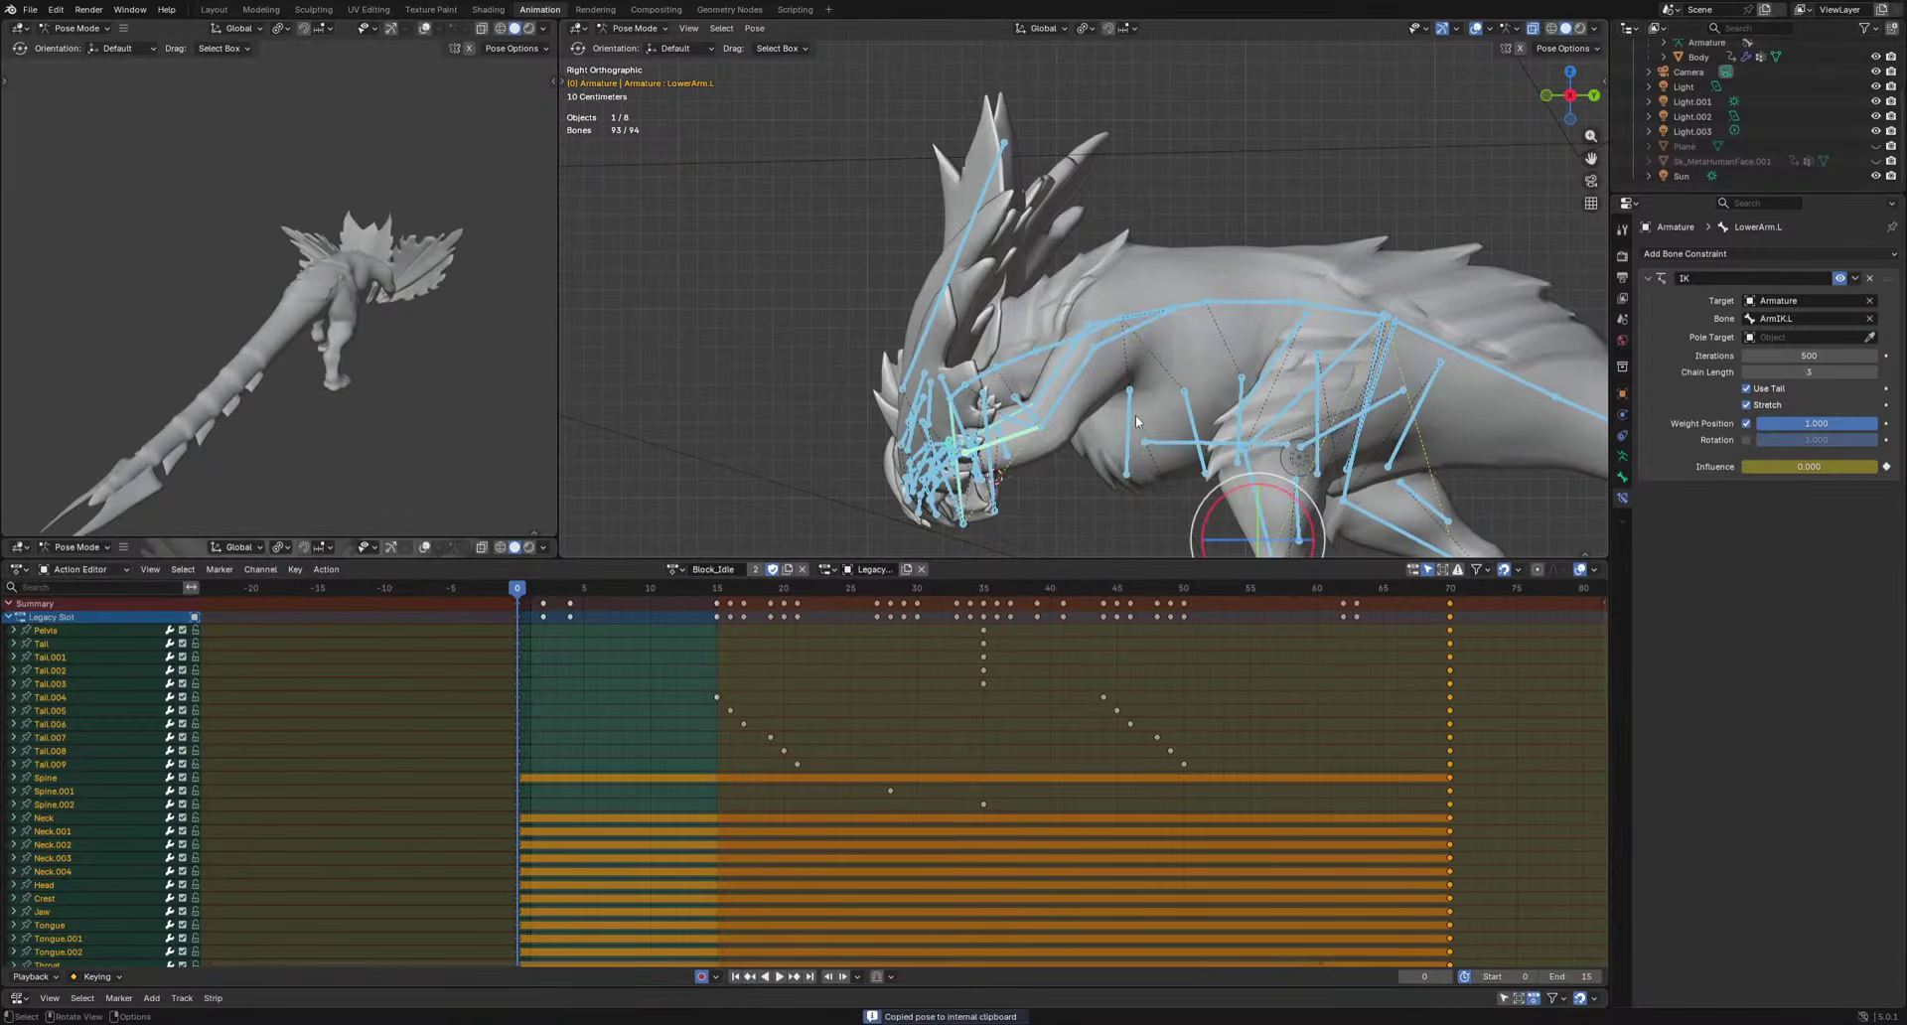
# Return to the Block_Exit action and paste the copied Block_Enter keyframes at frame 0.
pyautogui.click(676, 569)
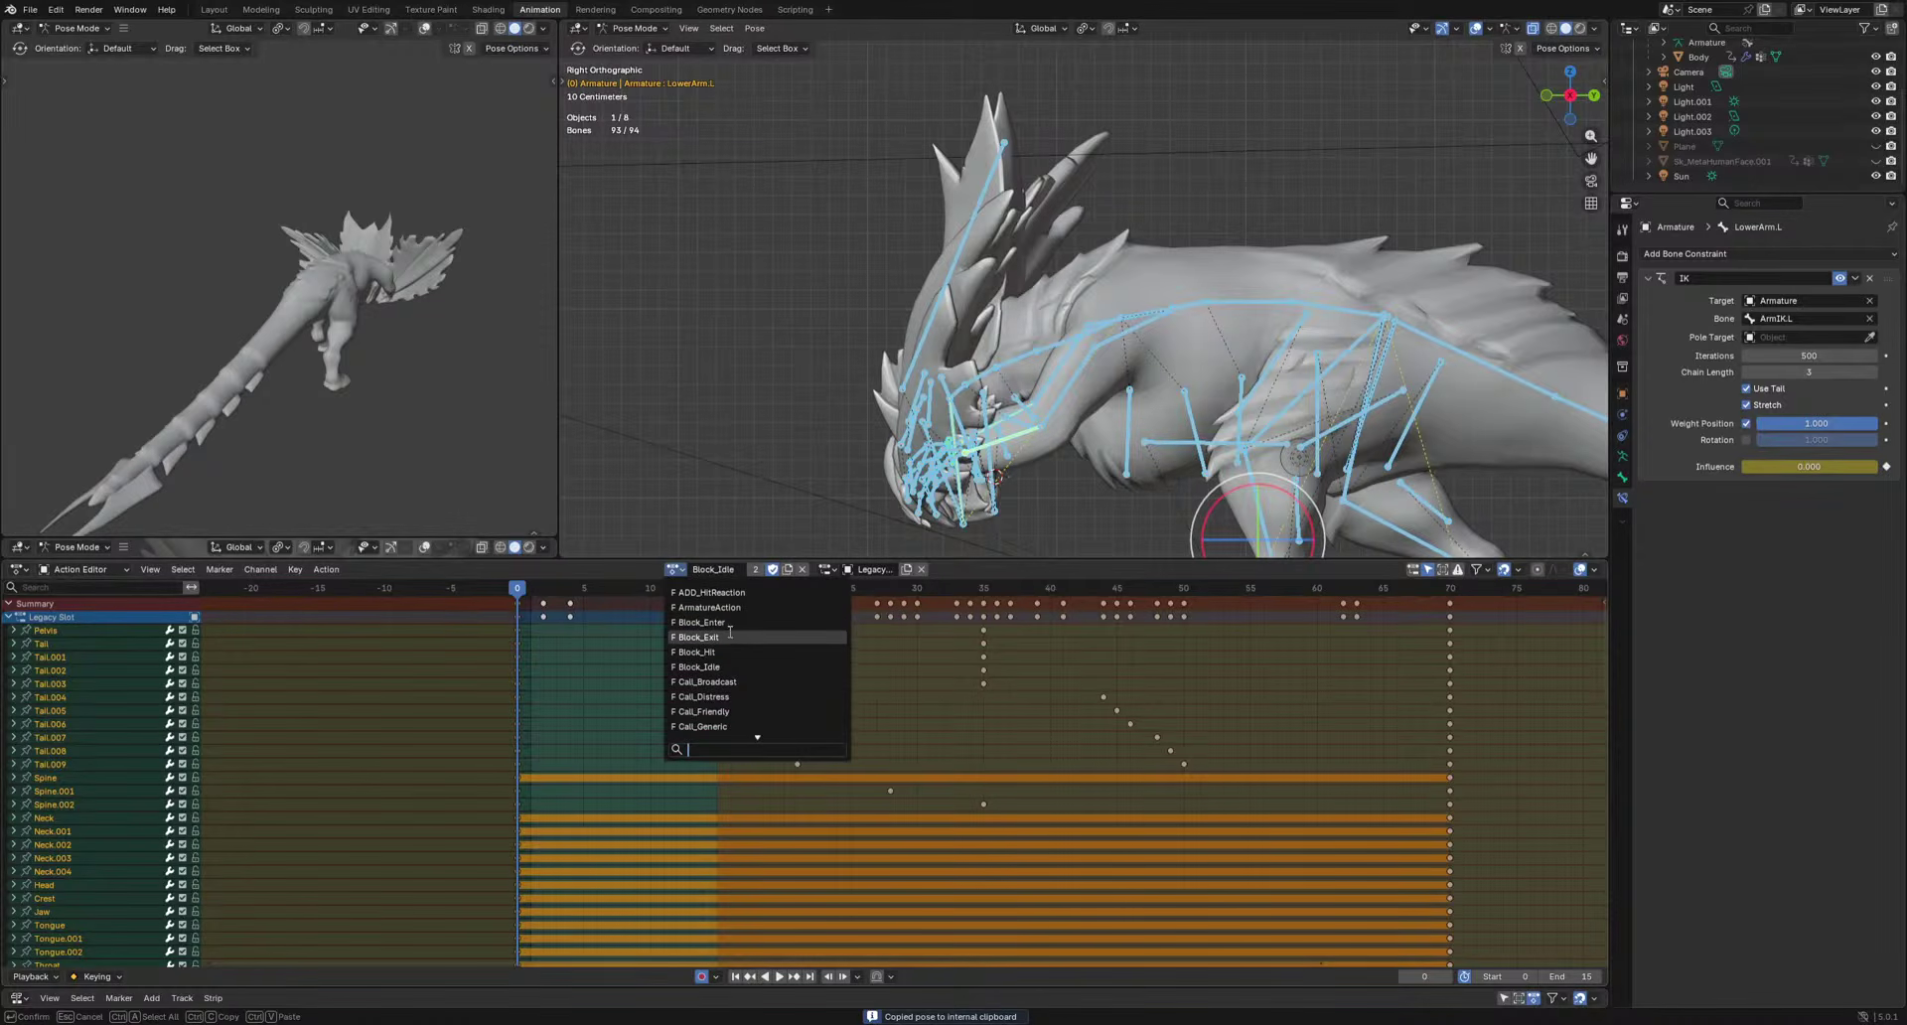
pyautogui.click(685, 637)
pyautogui.hotkey('ctrl', 'v')
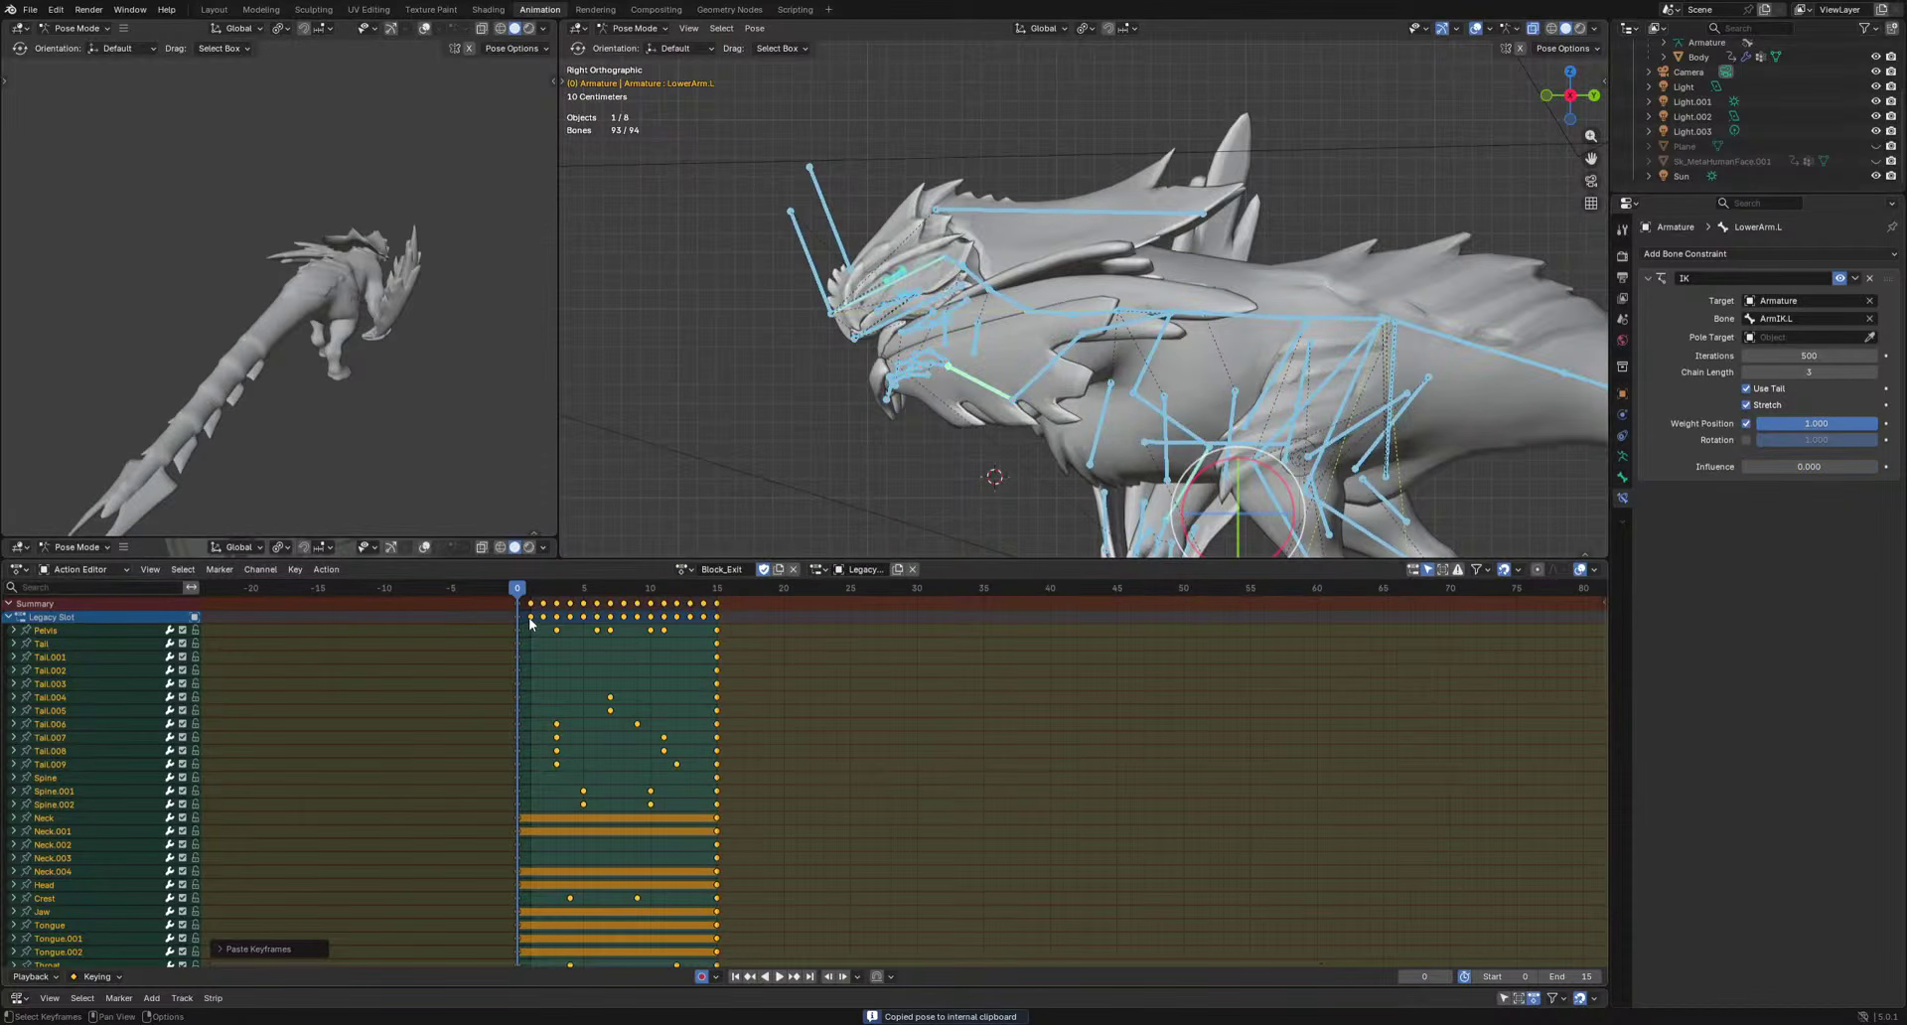
# Undo the last keyframe paste, then load the Block_Idle action and copy all bones' keyframes at frame 0.
pyautogui.hotkey('ctrl', 'z')
pyautogui.click(683, 569)
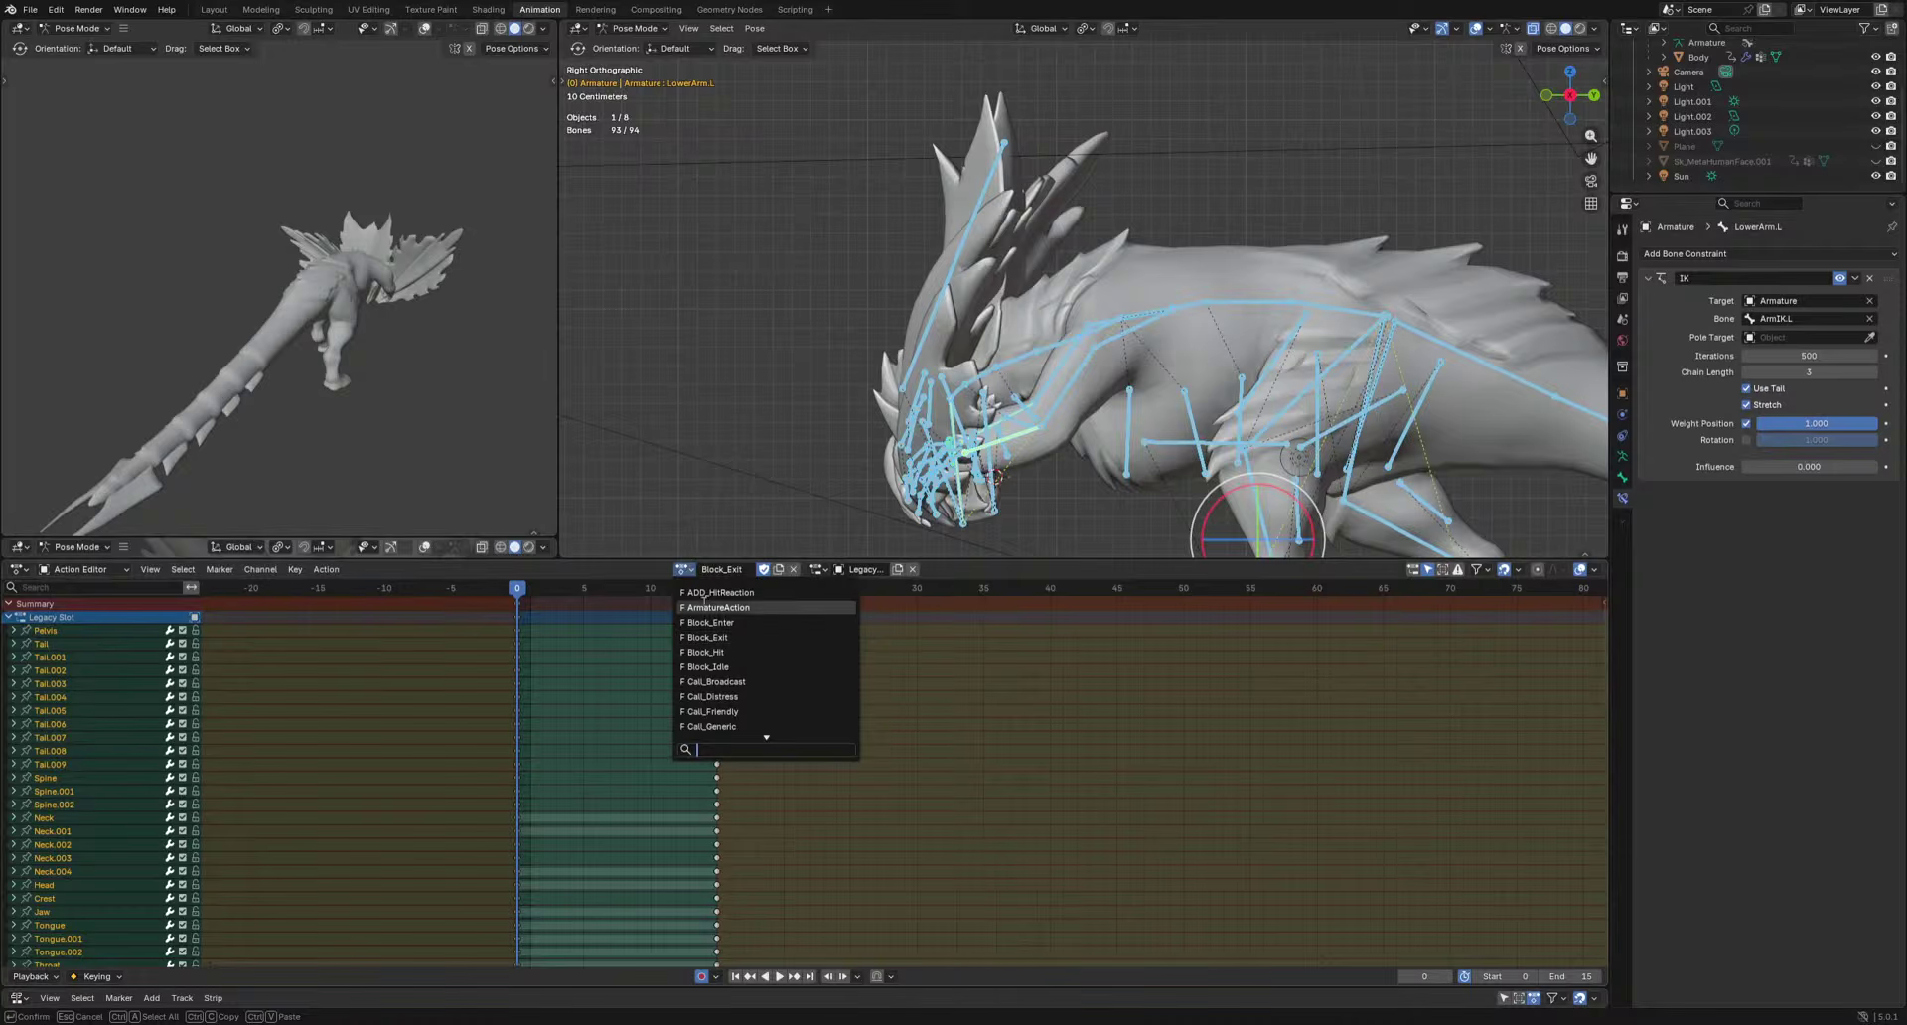
pyautogui.click(720, 666)
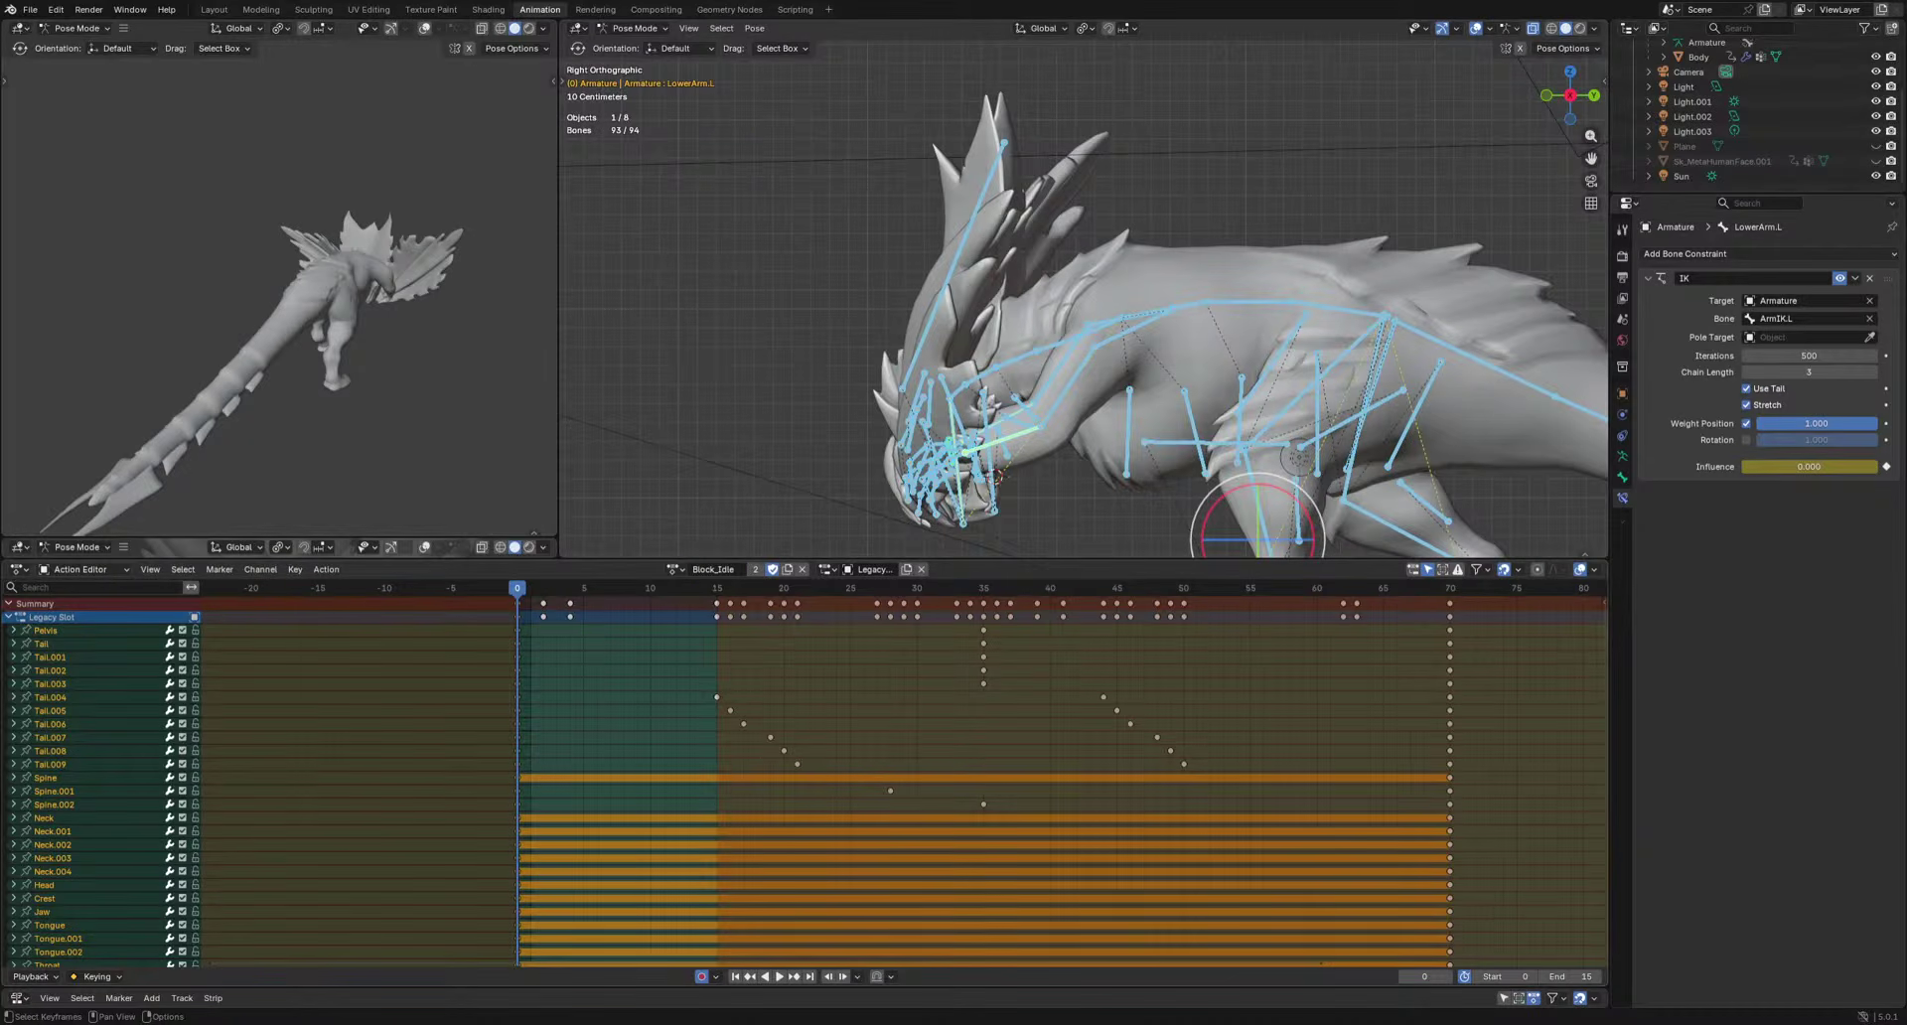
pyautogui.click(508, 656)
pyautogui.hotkey('ctrl', 'c')
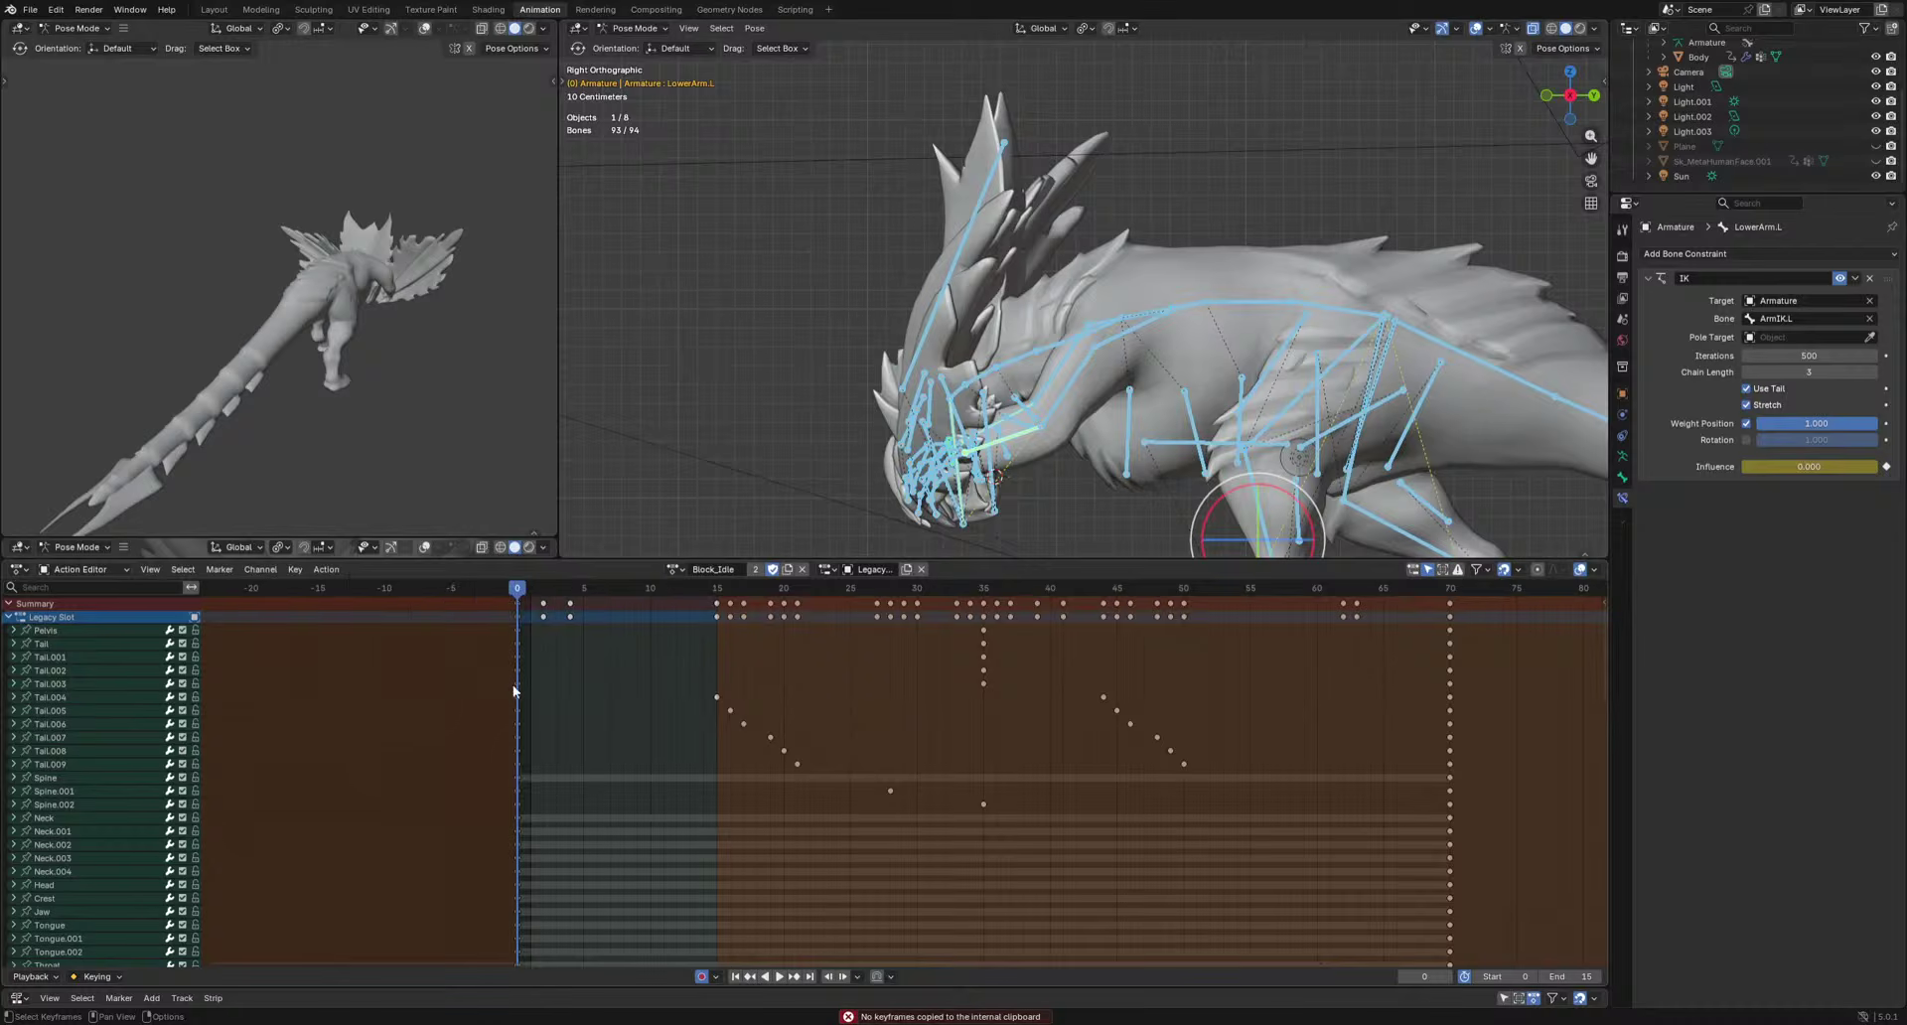
pyautogui.moveTo(441, 668); pyautogui.dragTo(537, 593)
# Return to the Block_Exit action and paste the copied Block_Idle keyframes at frame 0.
pyautogui.click(675, 569)
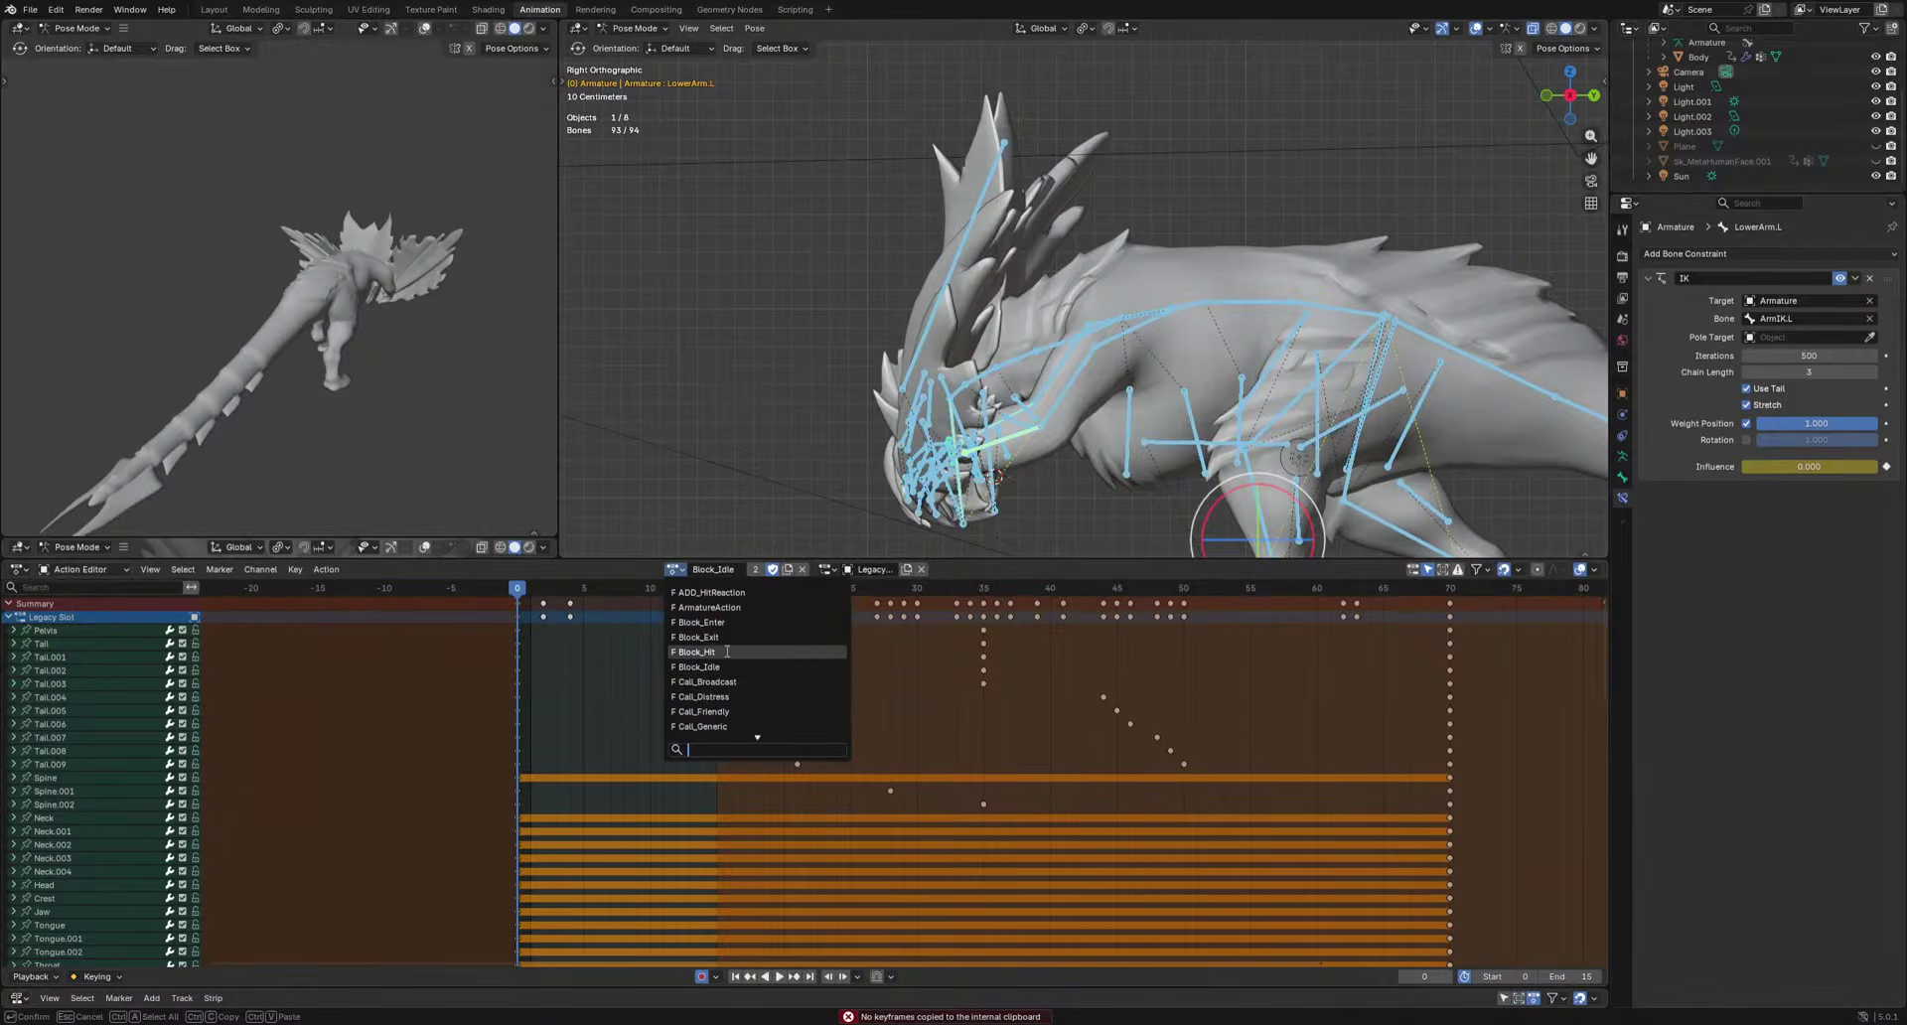
pyautogui.click(701, 637)
pyautogui.hotkey('ctrl', 'v')
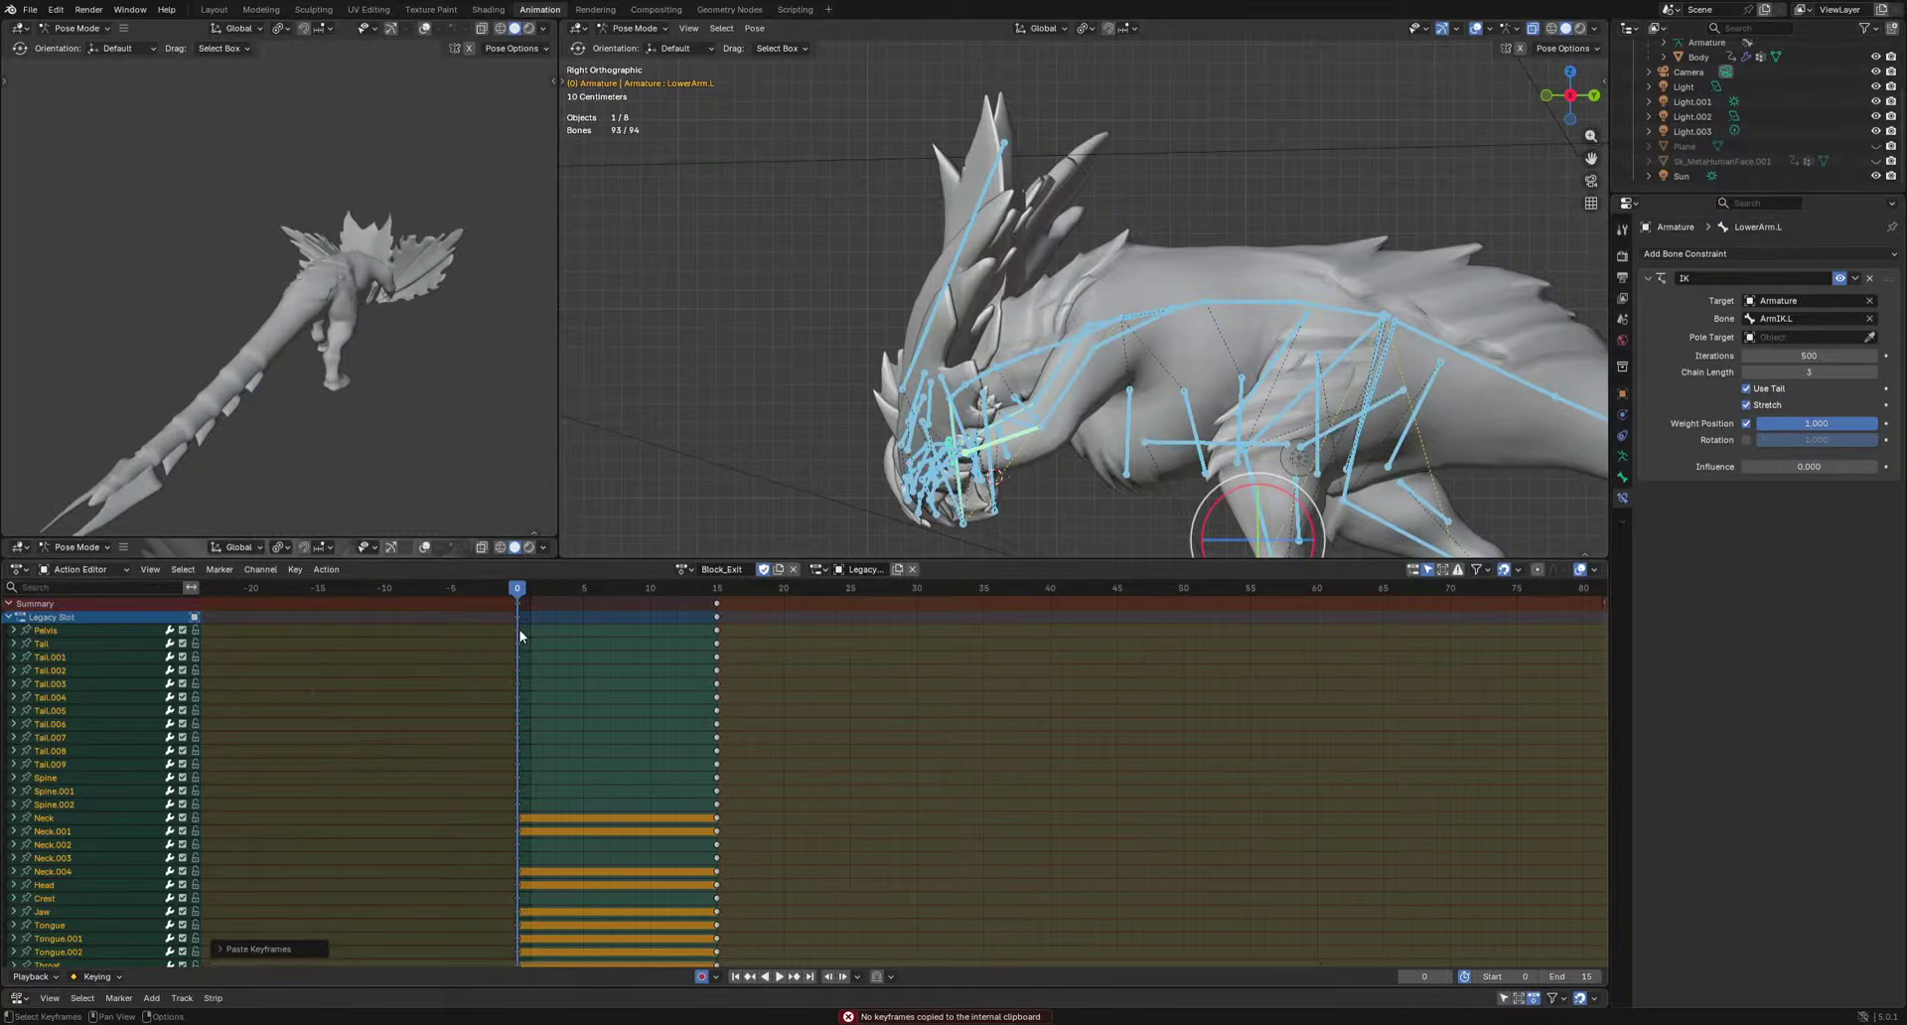
# Load the Block_Enter action and copy all bones' keyframes at frame 0.
pyautogui.click(683, 570)
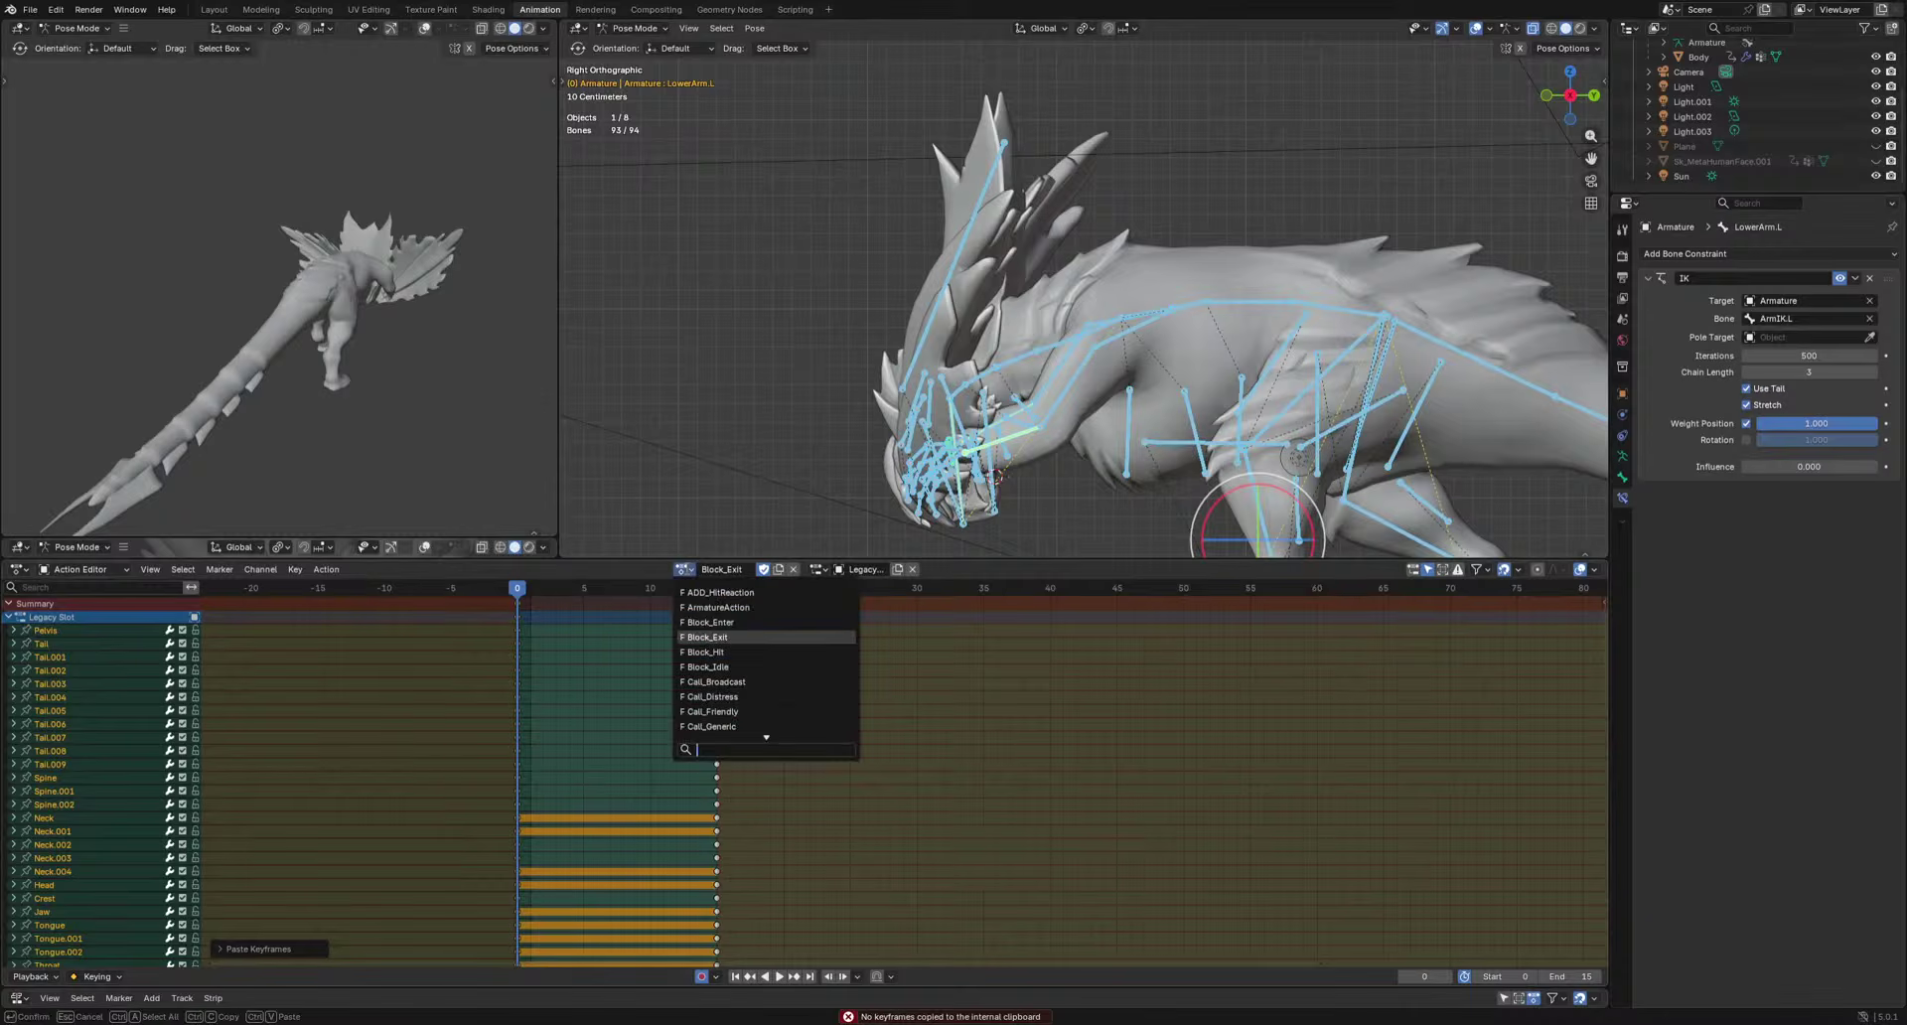
pyautogui.click(728, 668)
pyautogui.click(676, 570)
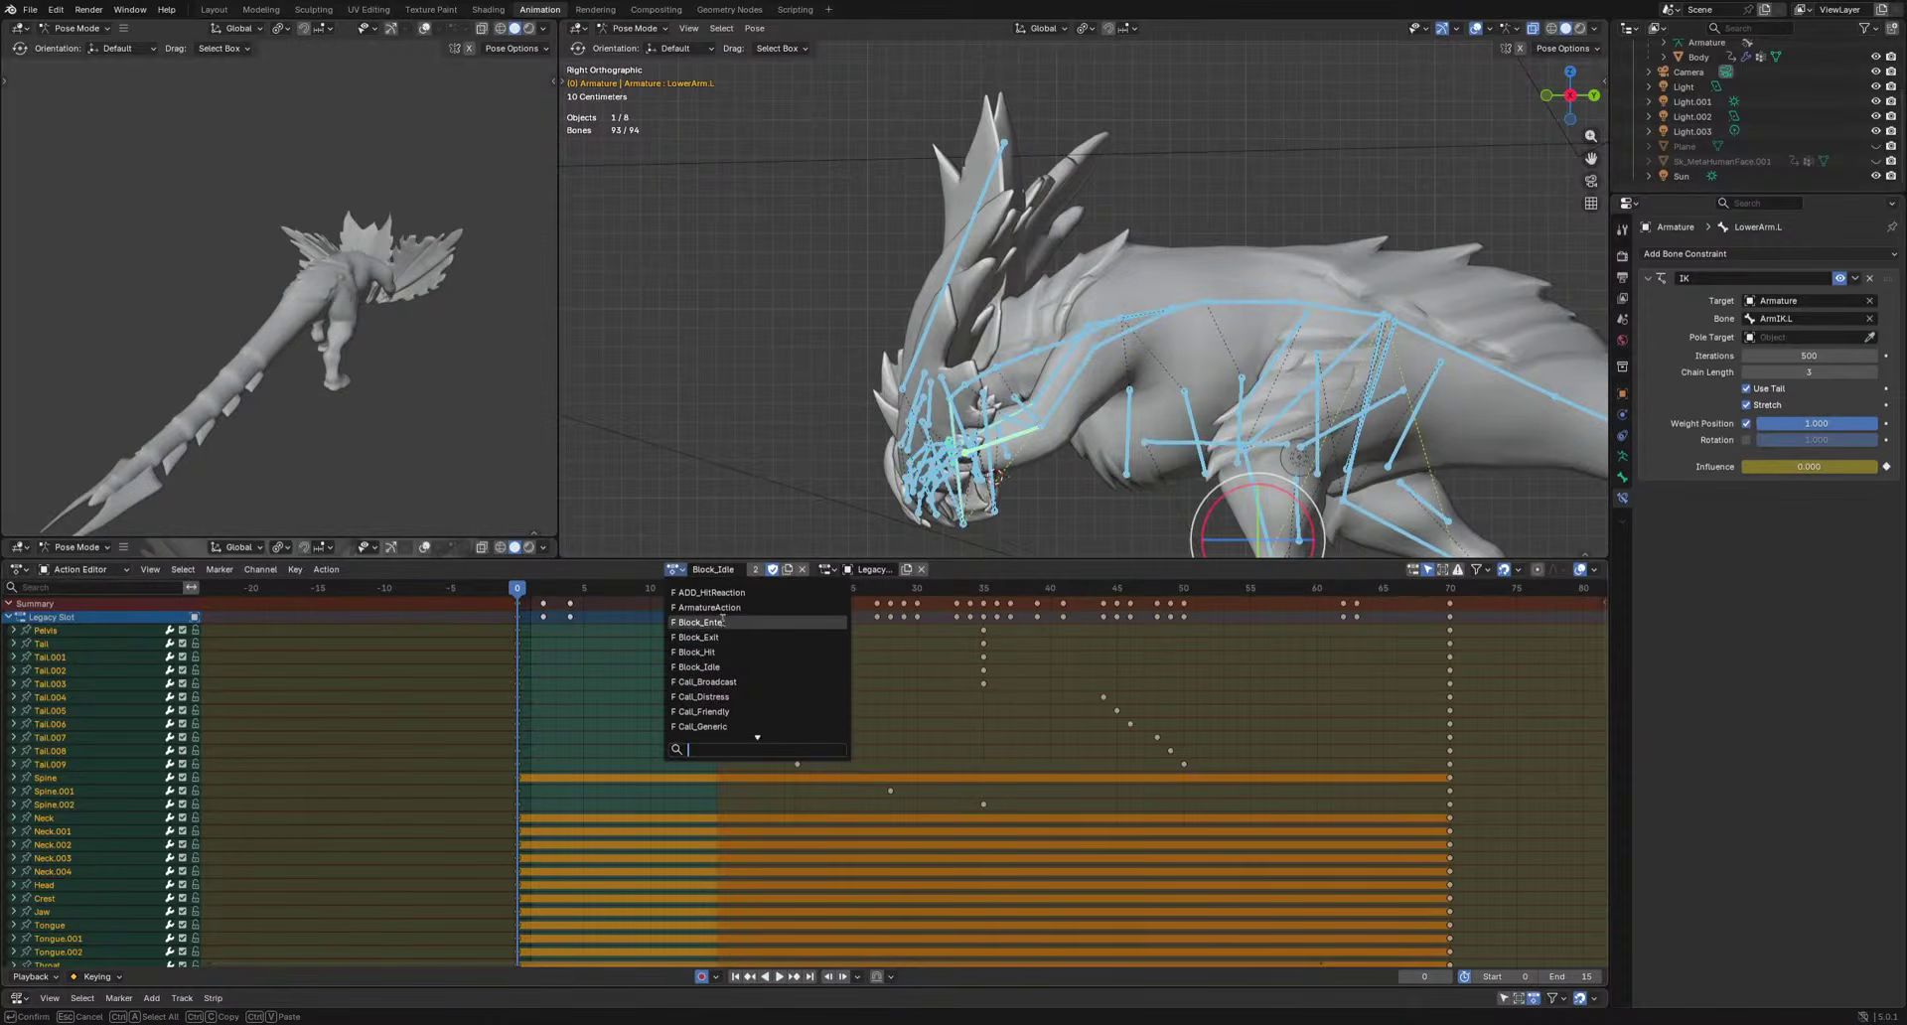
pyautogui.click(711, 621)
# Switch back to Block_Exit and paste the copied Block_Enter keyframes at frame 15.
pyautogui.click(676, 569)
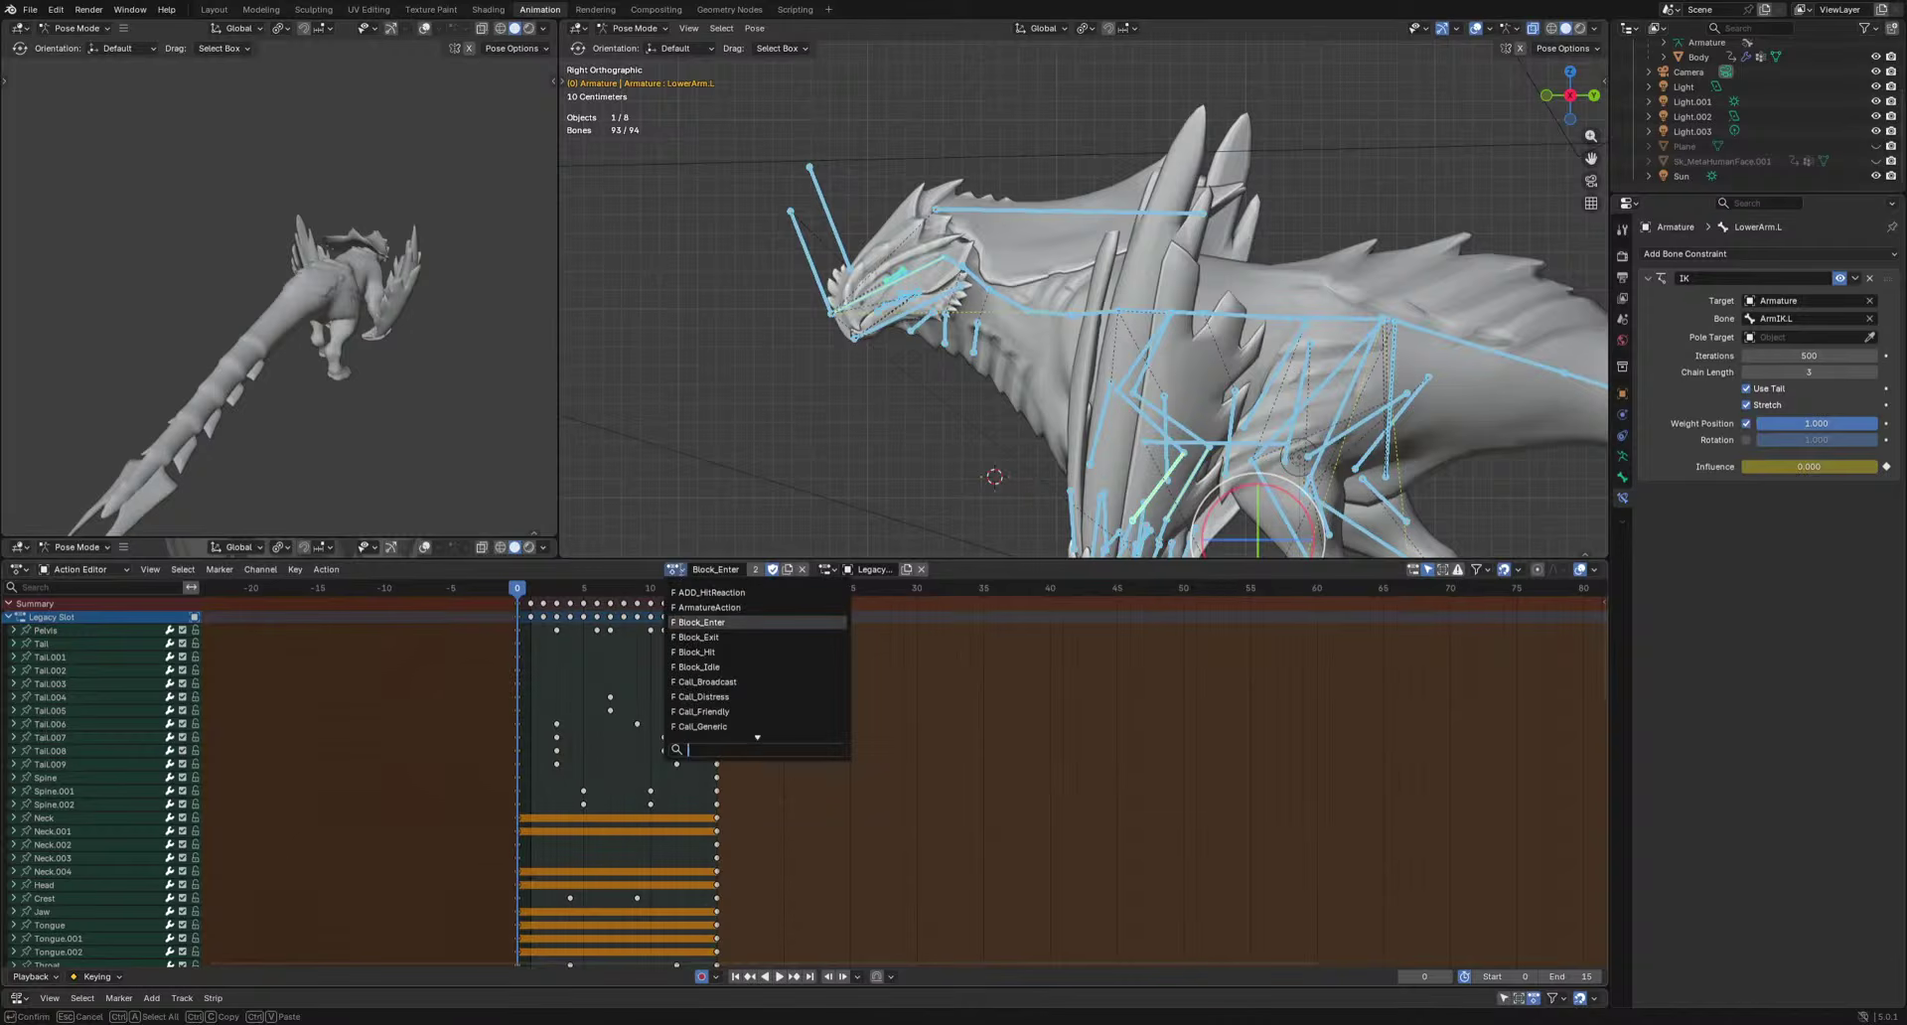
pyautogui.click(708, 637)
pyautogui.press('space')
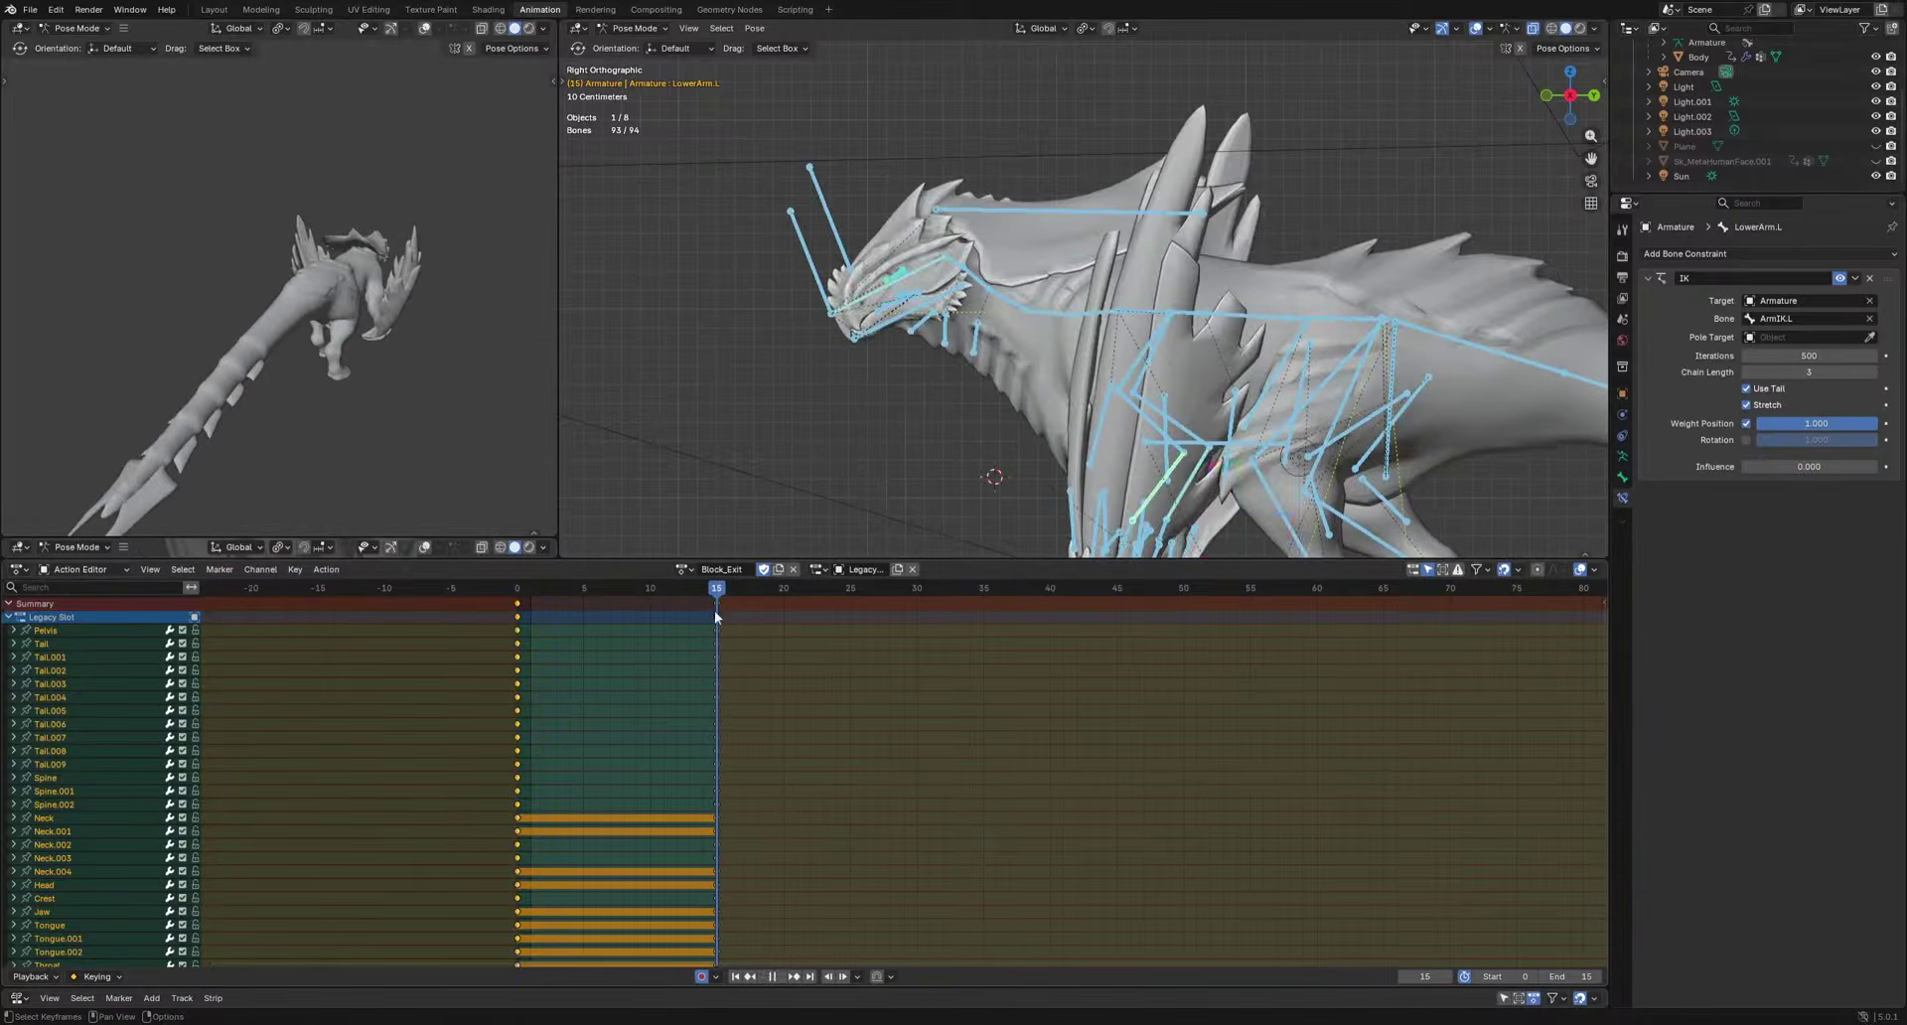
pyautogui.moveTo(715, 611); pyautogui.dragTo(714, 616)
pyautogui.hotkey('ctrl', 'v')
pyautogui.click(705, 628)
pyautogui.click(717, 604)
pyautogui.hotkey('ctrl', 'v')
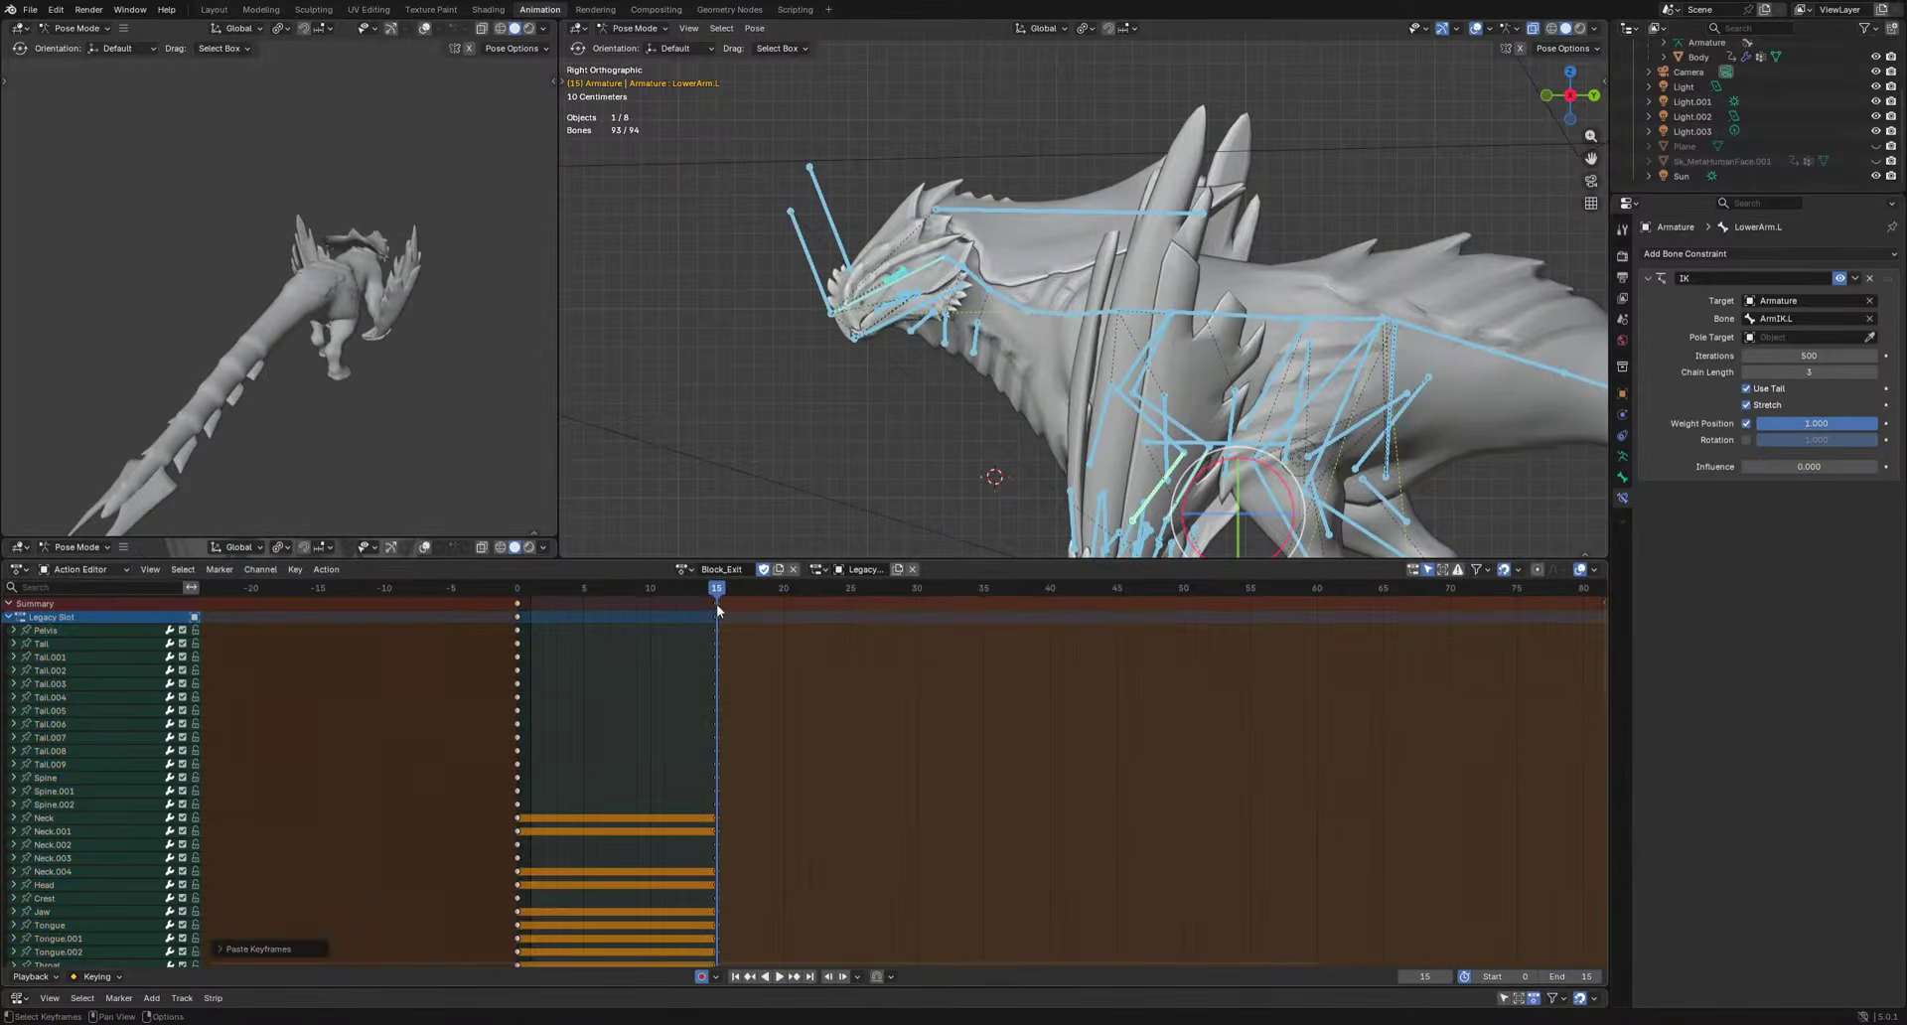
# Play back Block_Exit from frame 0 and examine the front legs and wings.
pyautogui.press('space')
pyautogui.press('space')
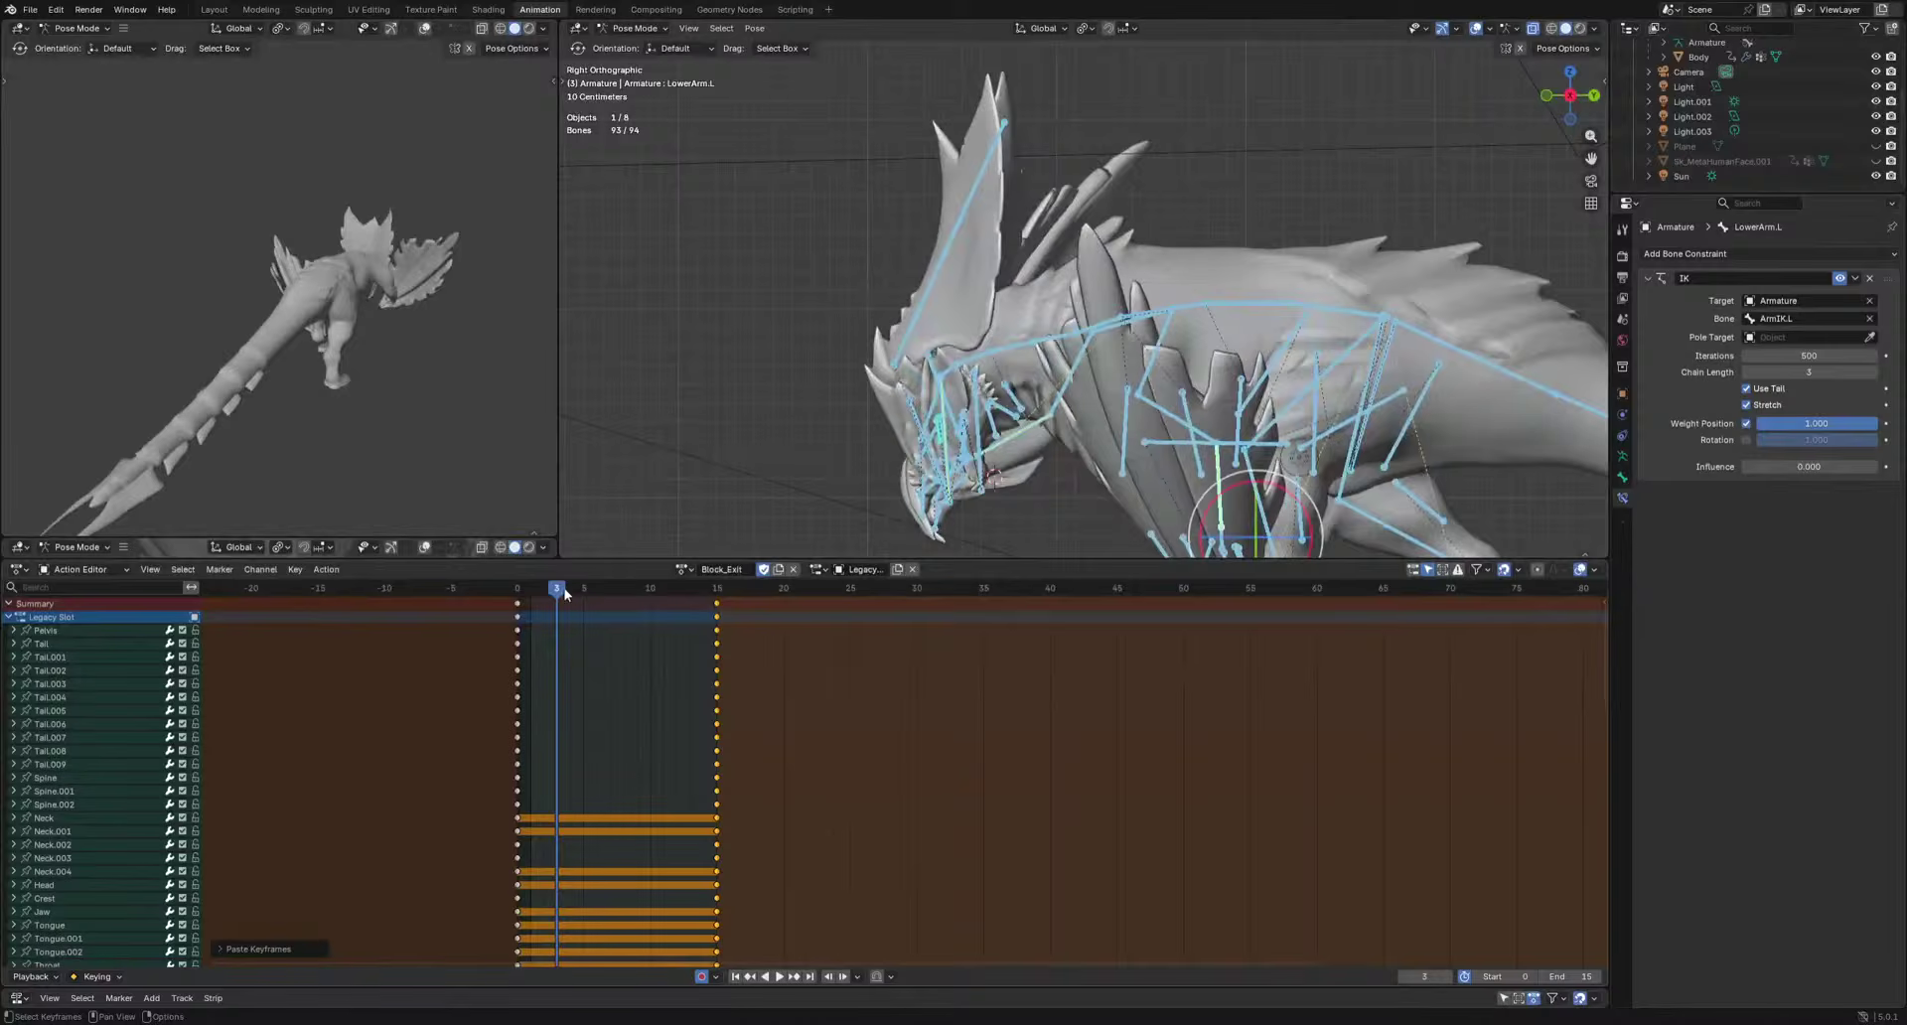
pyautogui.moveTo(564, 593); pyautogui.dragTo(408, 601)
pyautogui.press('space')
pyautogui.scroll(-1, 1216, 487)
pyautogui.keyDown('shift'); pyautogui.moveTo(1230, 505); pyautogui.dragTo(1168, 436, button='middle'); pyautogui.keyUp('shift')
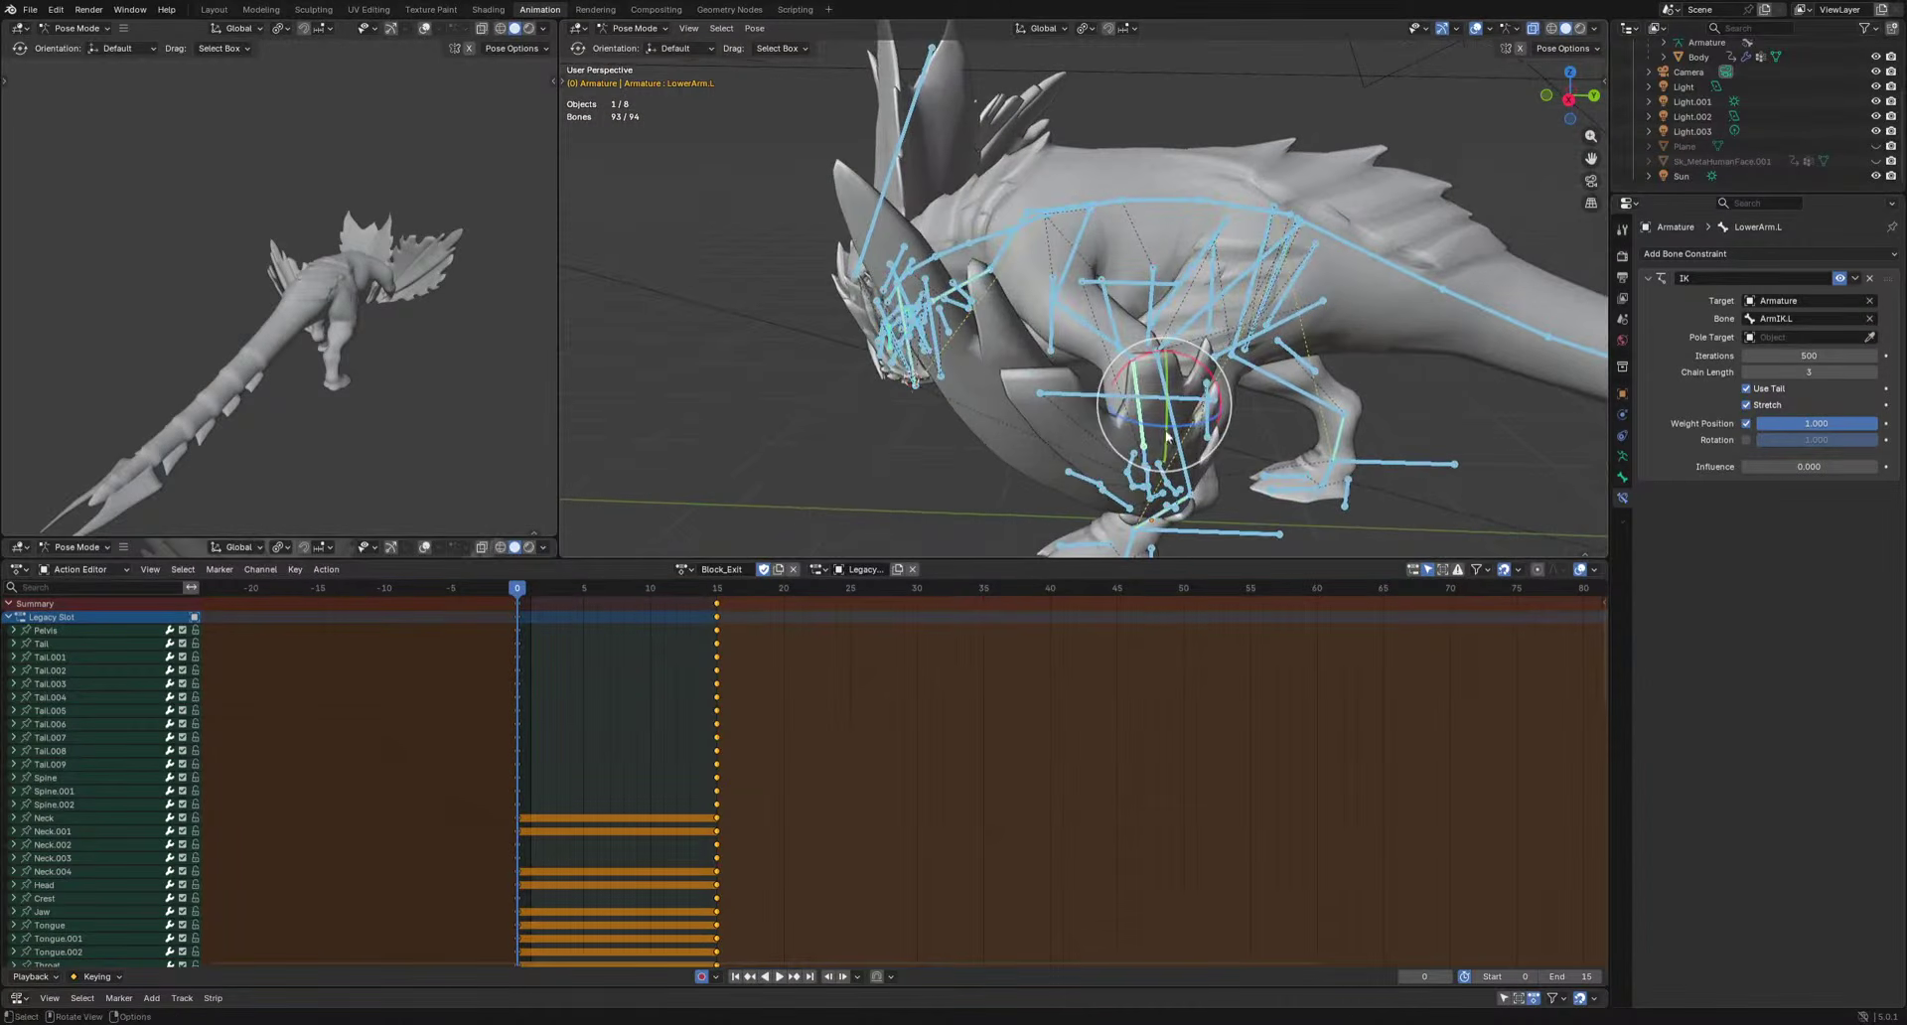
# Select the LowerArm.L bone and try to adjust its IK Influence at frame 0.
pyautogui.click(1167, 437)
pyautogui.moveTo(1767, 467)
pyautogui.mouseDown()
pyautogui.moveTo(1877, 467)
pyautogui.moveTo(1748, 467)
pyautogui.mouseUp()
pyautogui.moveTo(993, 377); pyautogui.dragTo(1177, 440, button='middle')
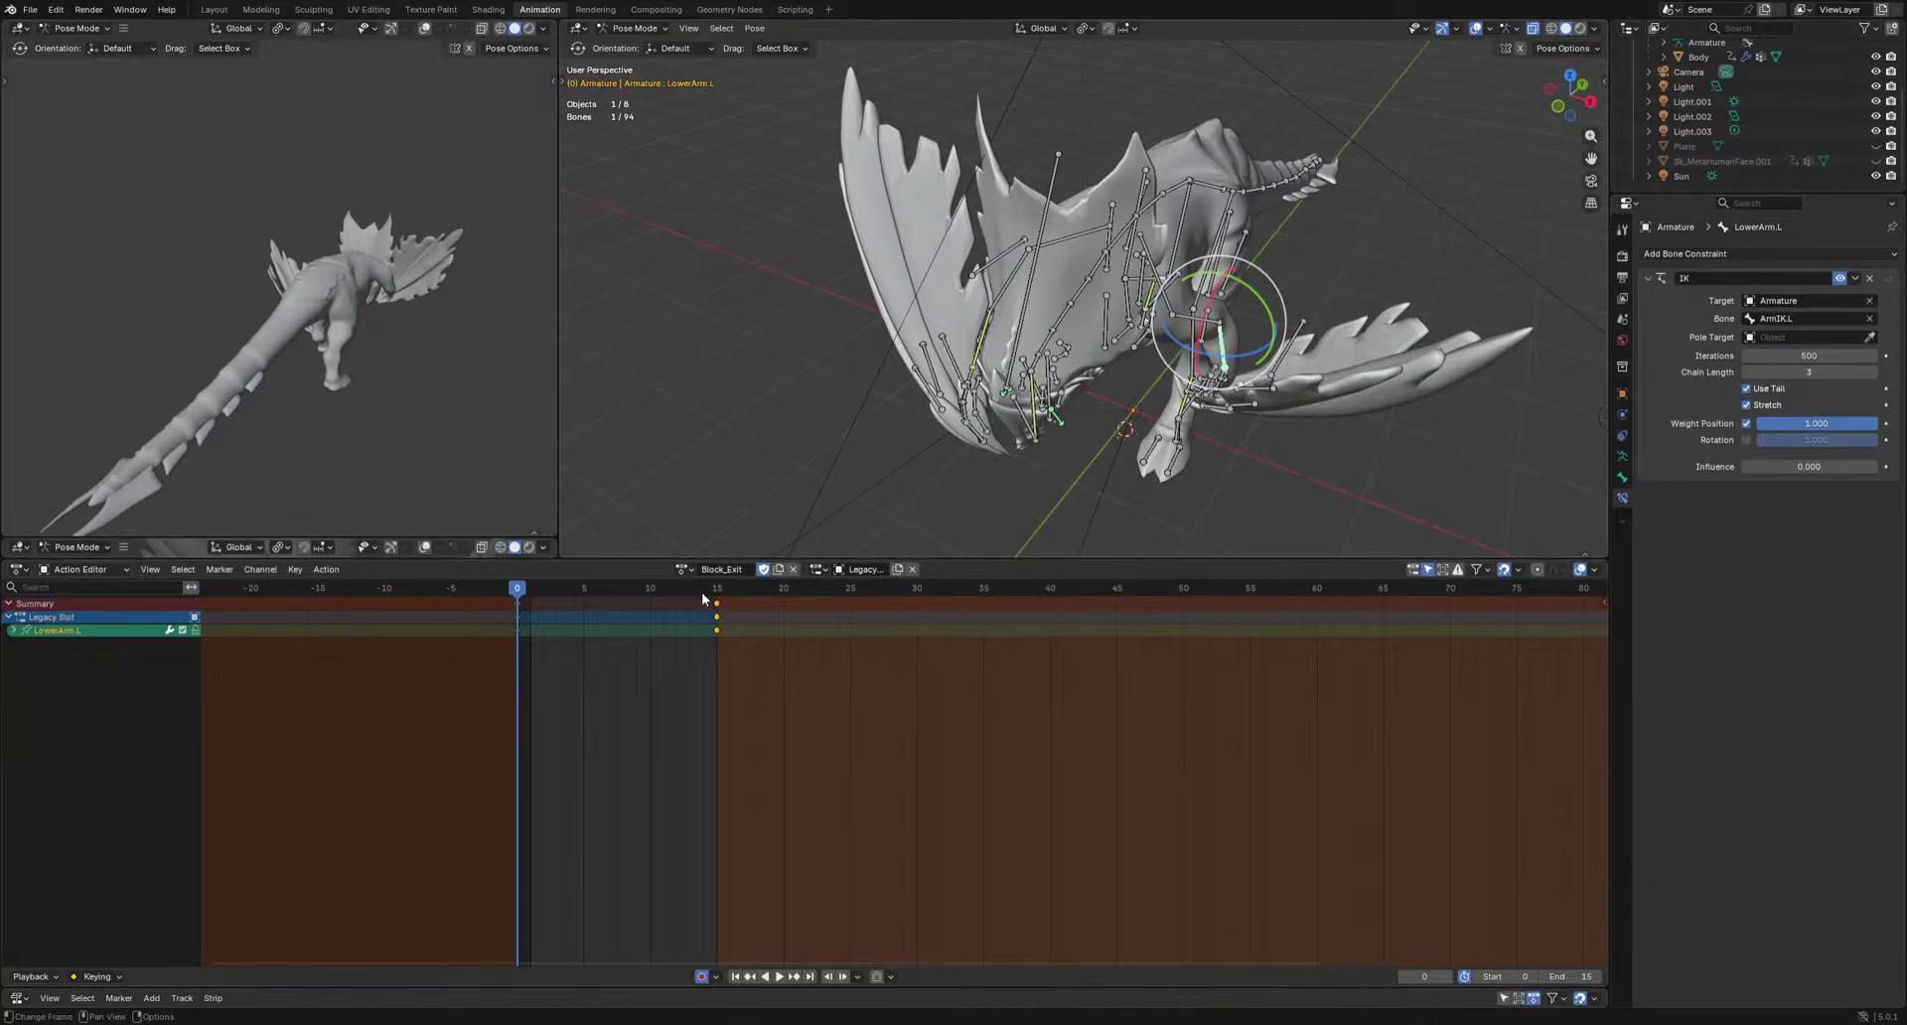
# Load the Block_Enter action and copy the pose of all bones at frame 15.
pyautogui.click(683, 569)
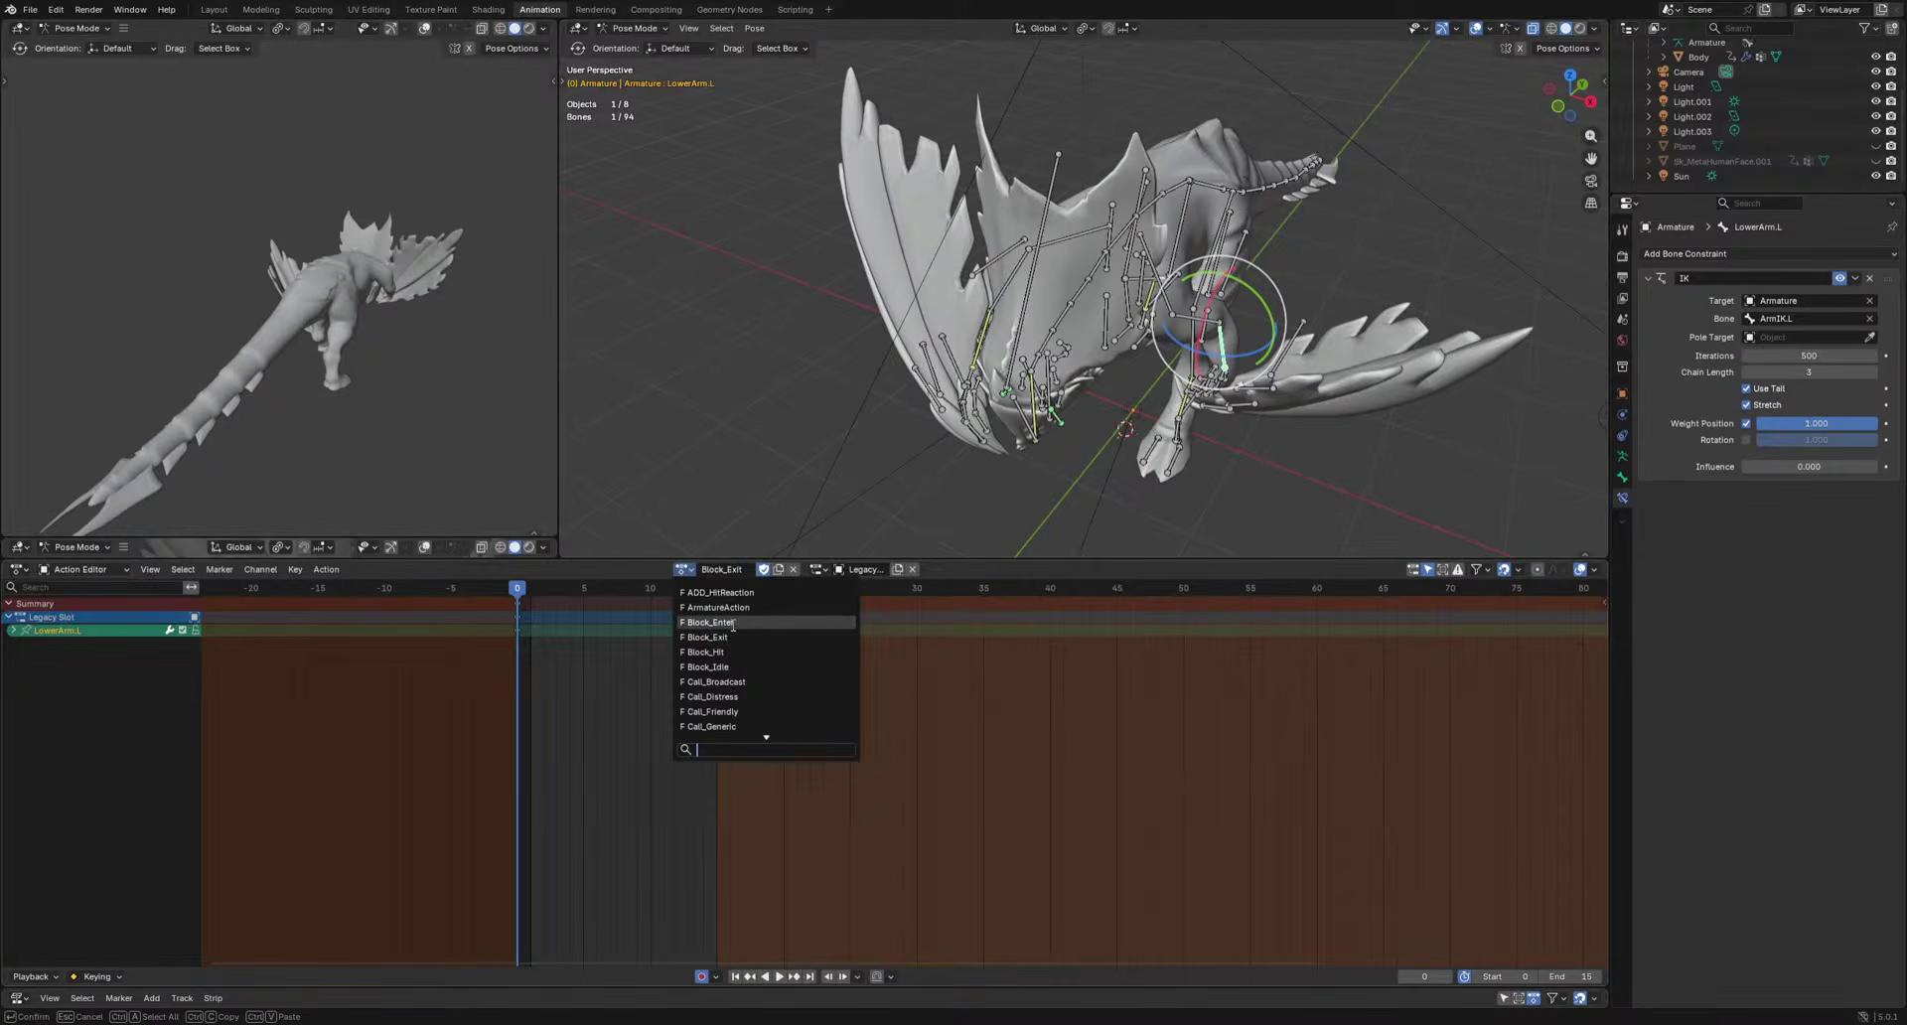
pyautogui.click(732, 623)
pyautogui.moveTo(523, 616); pyautogui.dragTo(712, 605)
pyautogui.press('a')
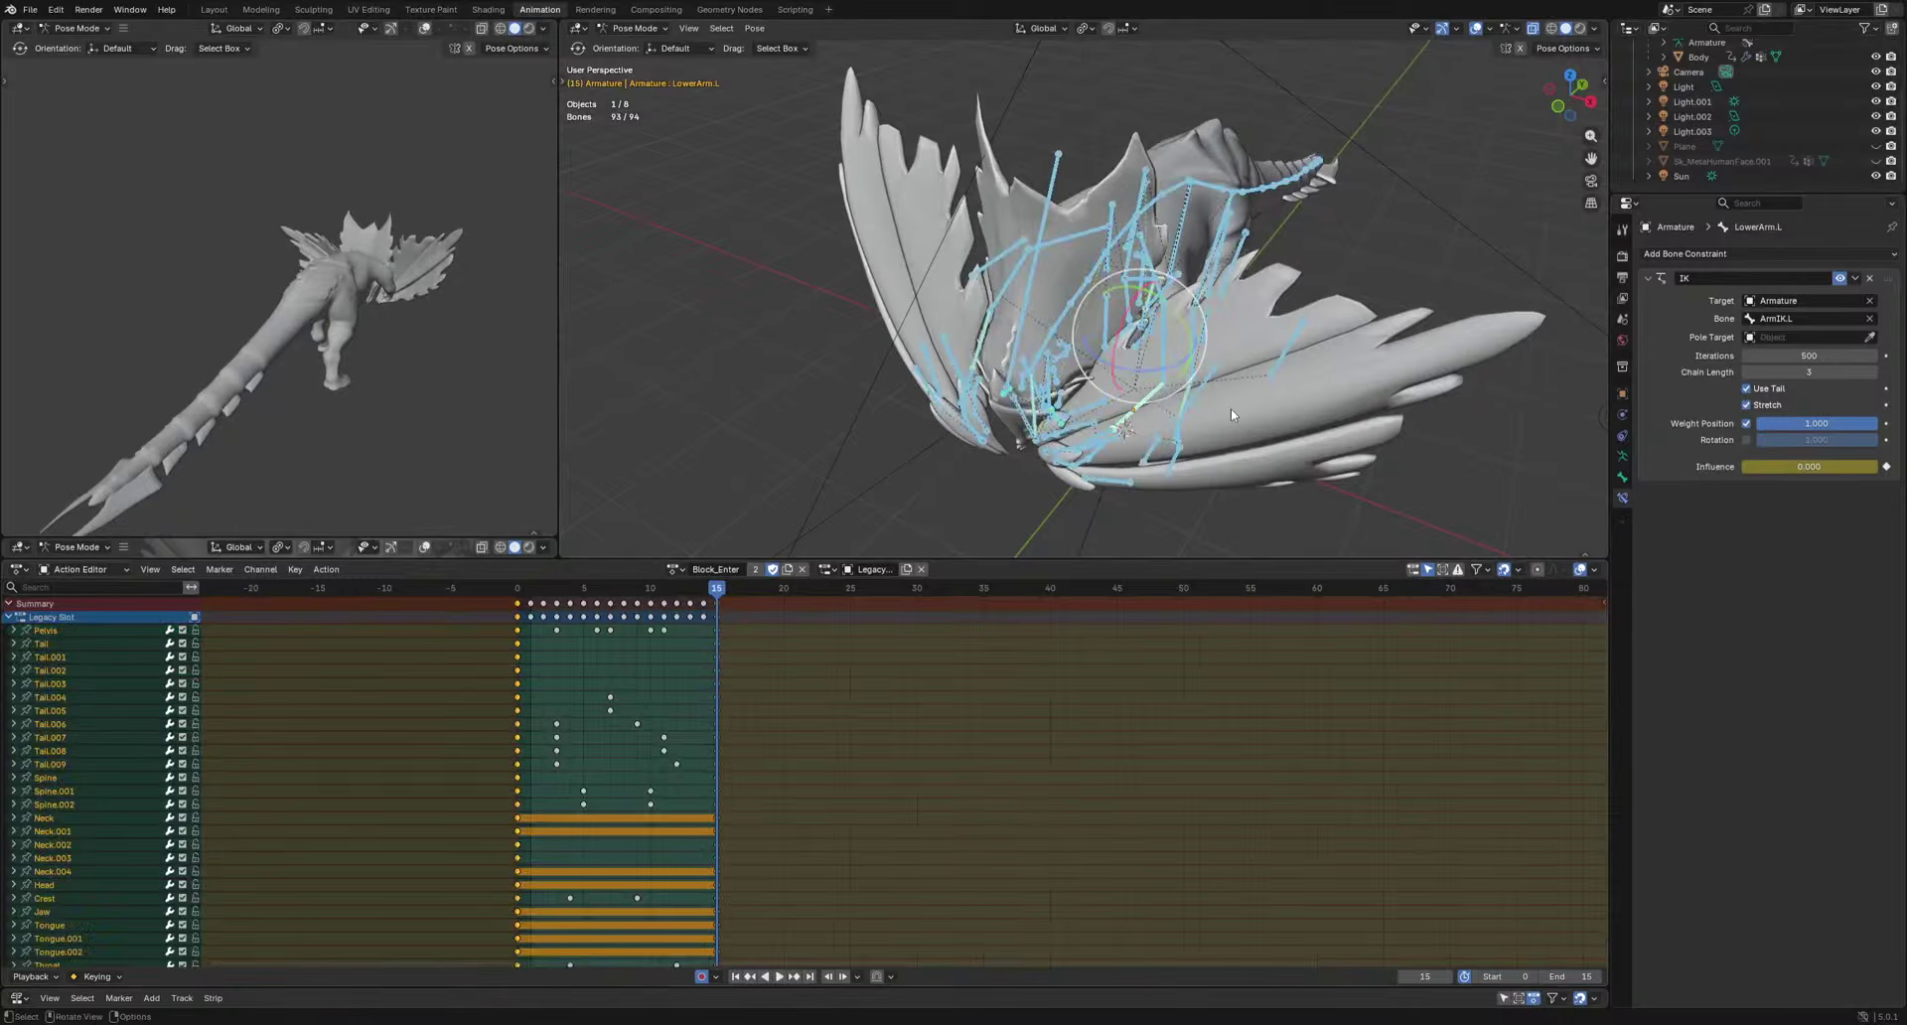
pyautogui.hotkey('ctrl', 'c')
# Return to Block_Exit, paste the copied pose onto all bones at frame 15, and play it back.
pyautogui.click(674, 567)
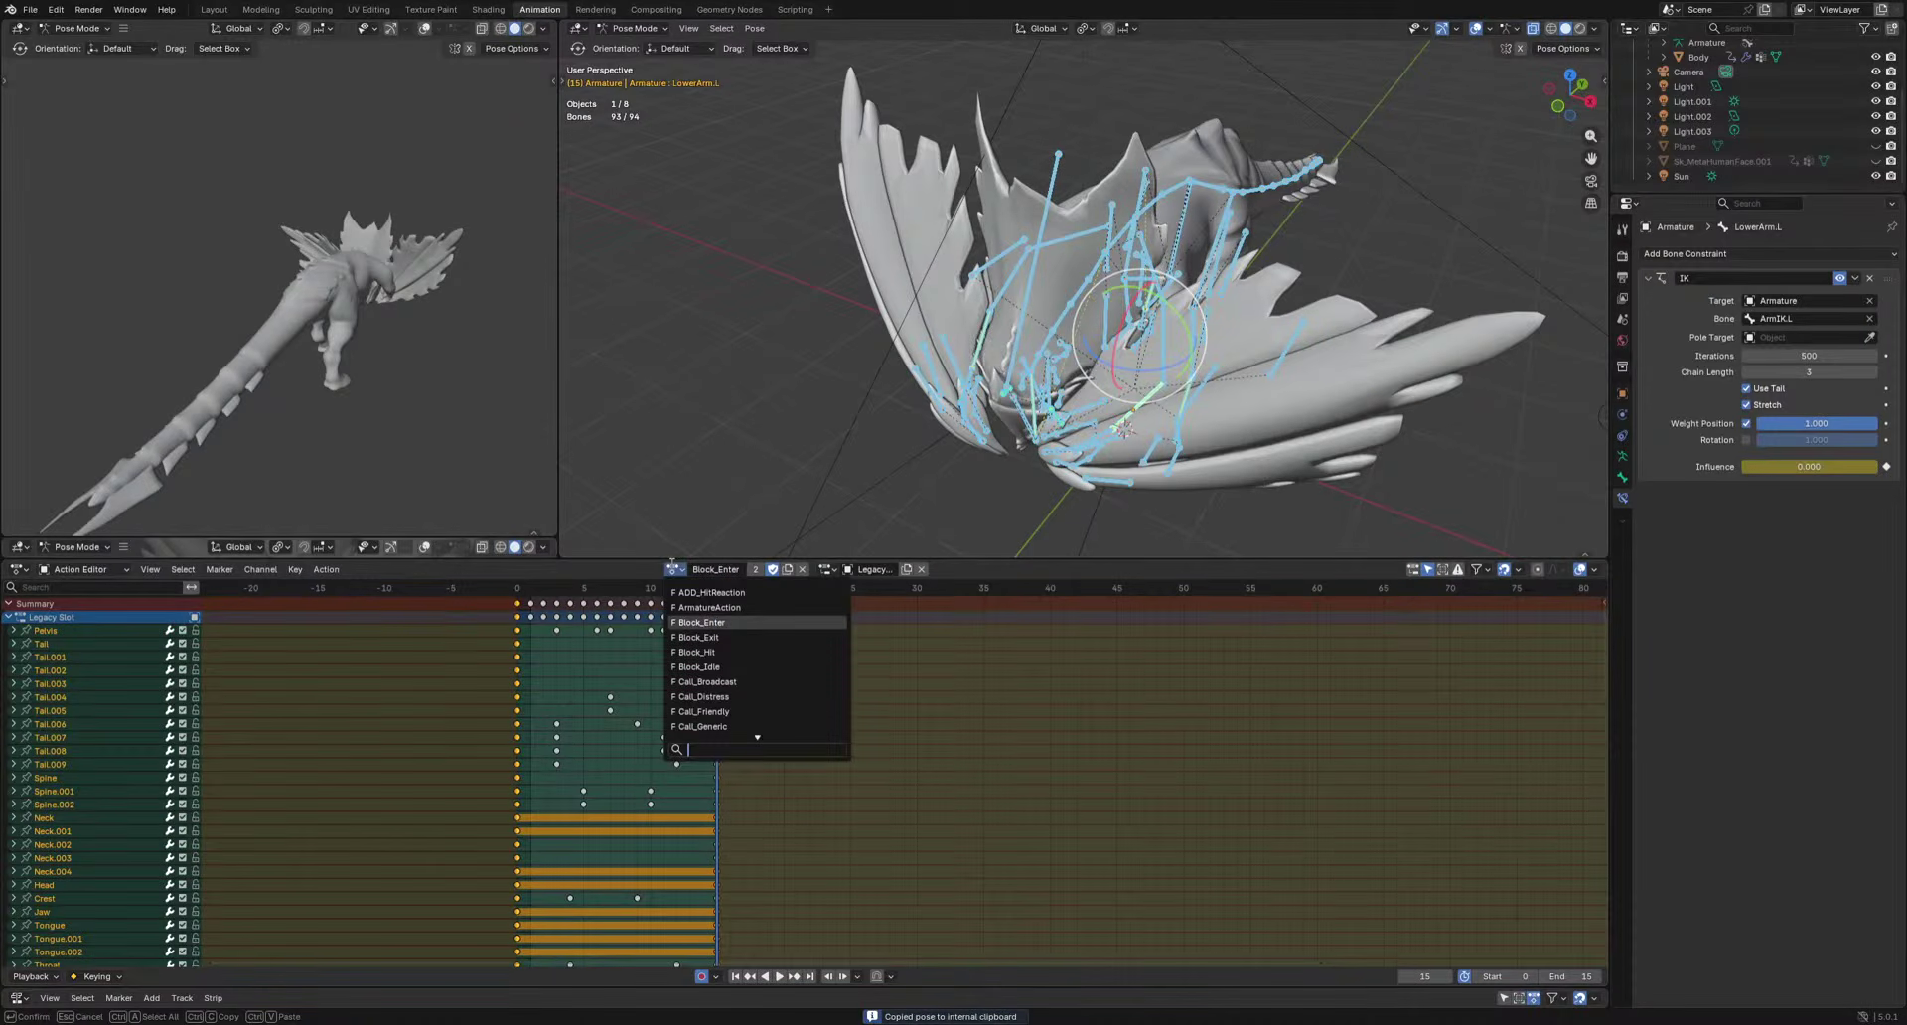
pyautogui.click(749, 638)
pyautogui.hotkey('ctrl', 'v')
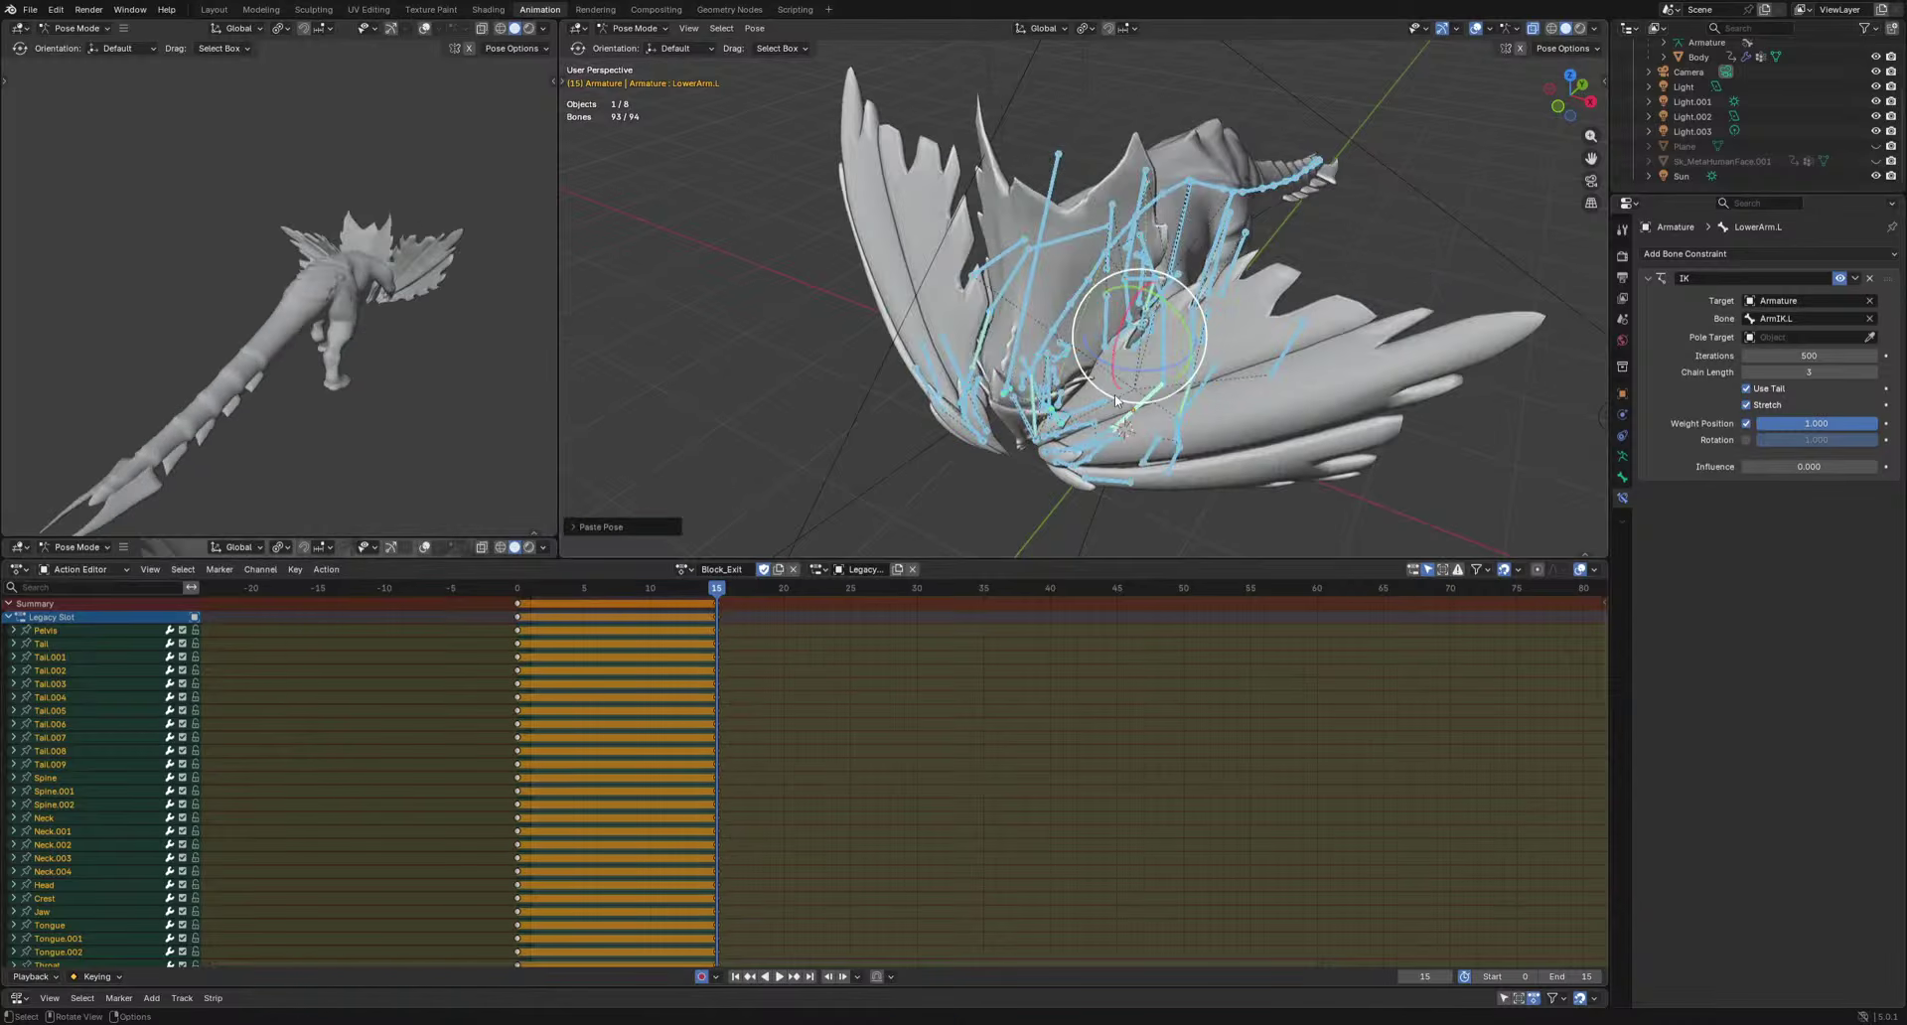
pyautogui.press('space')
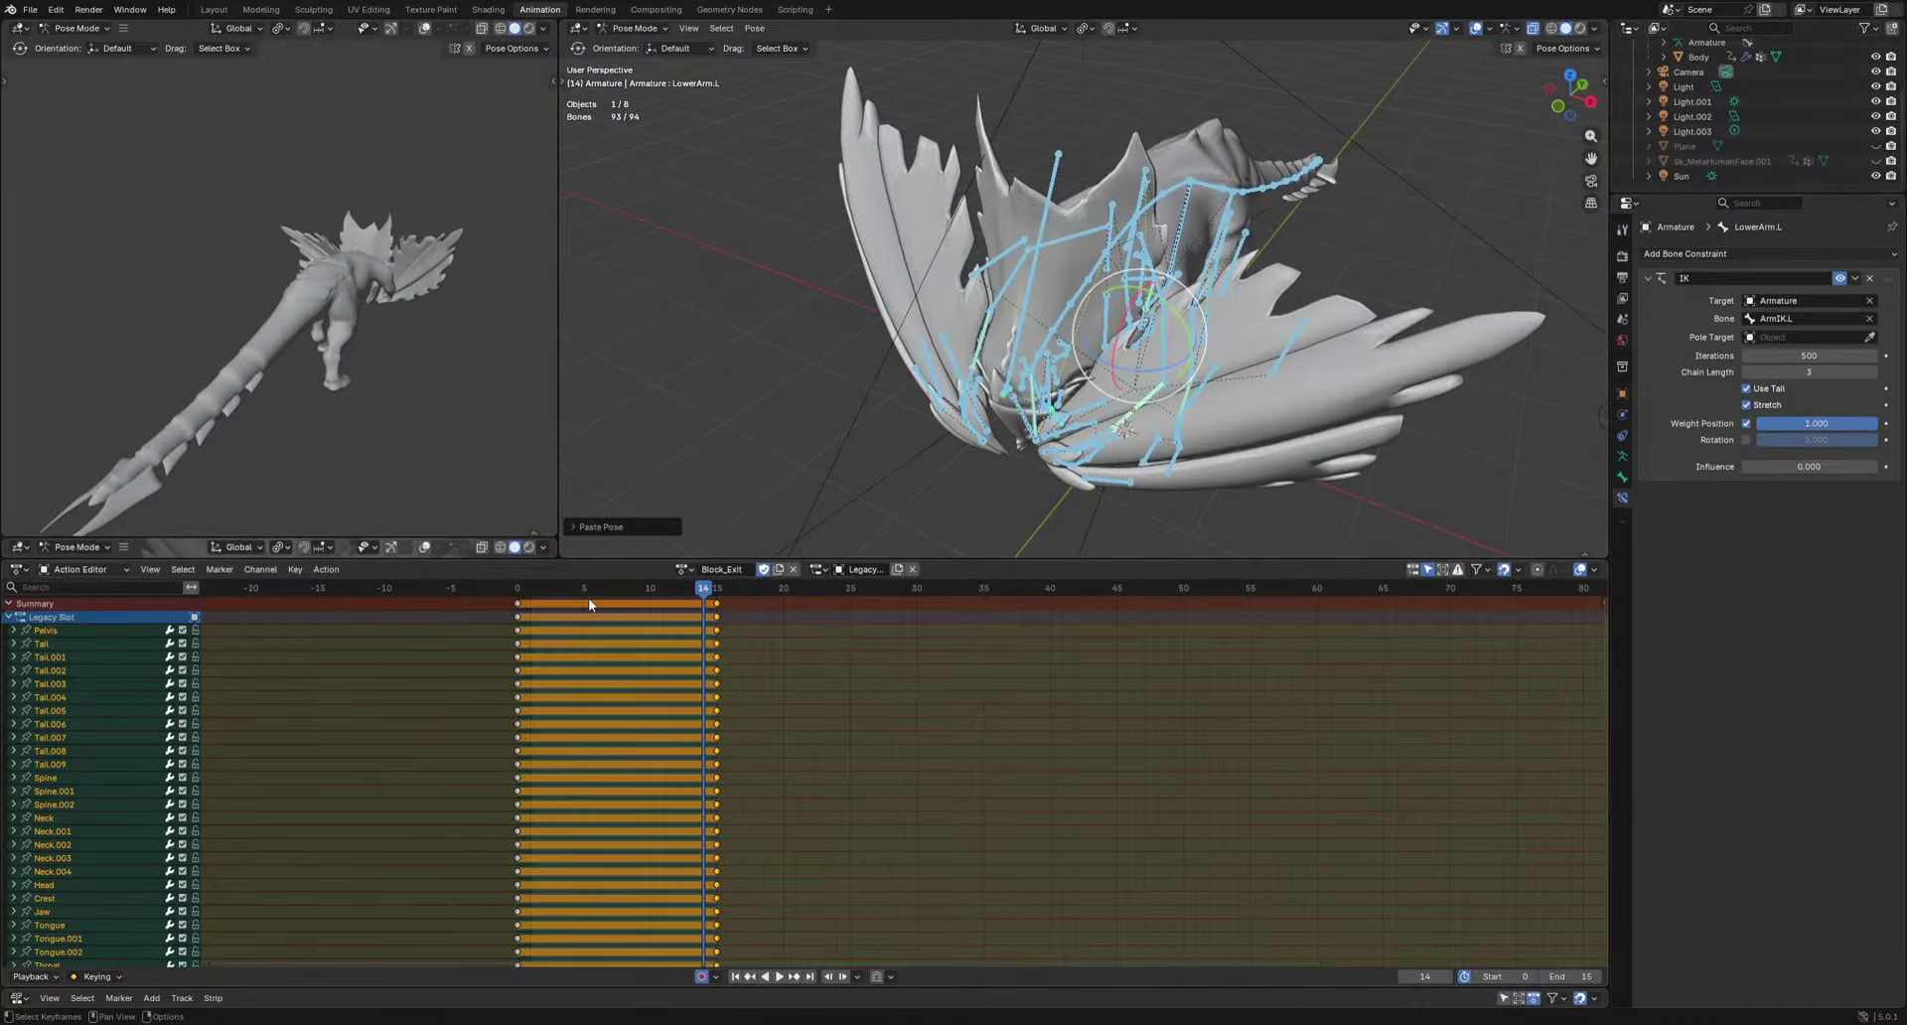
# Undo the pose paste at frame 14 and paste the copied pose at frames 15 and 0 of Block_Exit.
pyautogui.click(538, 600)
pyautogui.hotkey('ctrl', 'z')
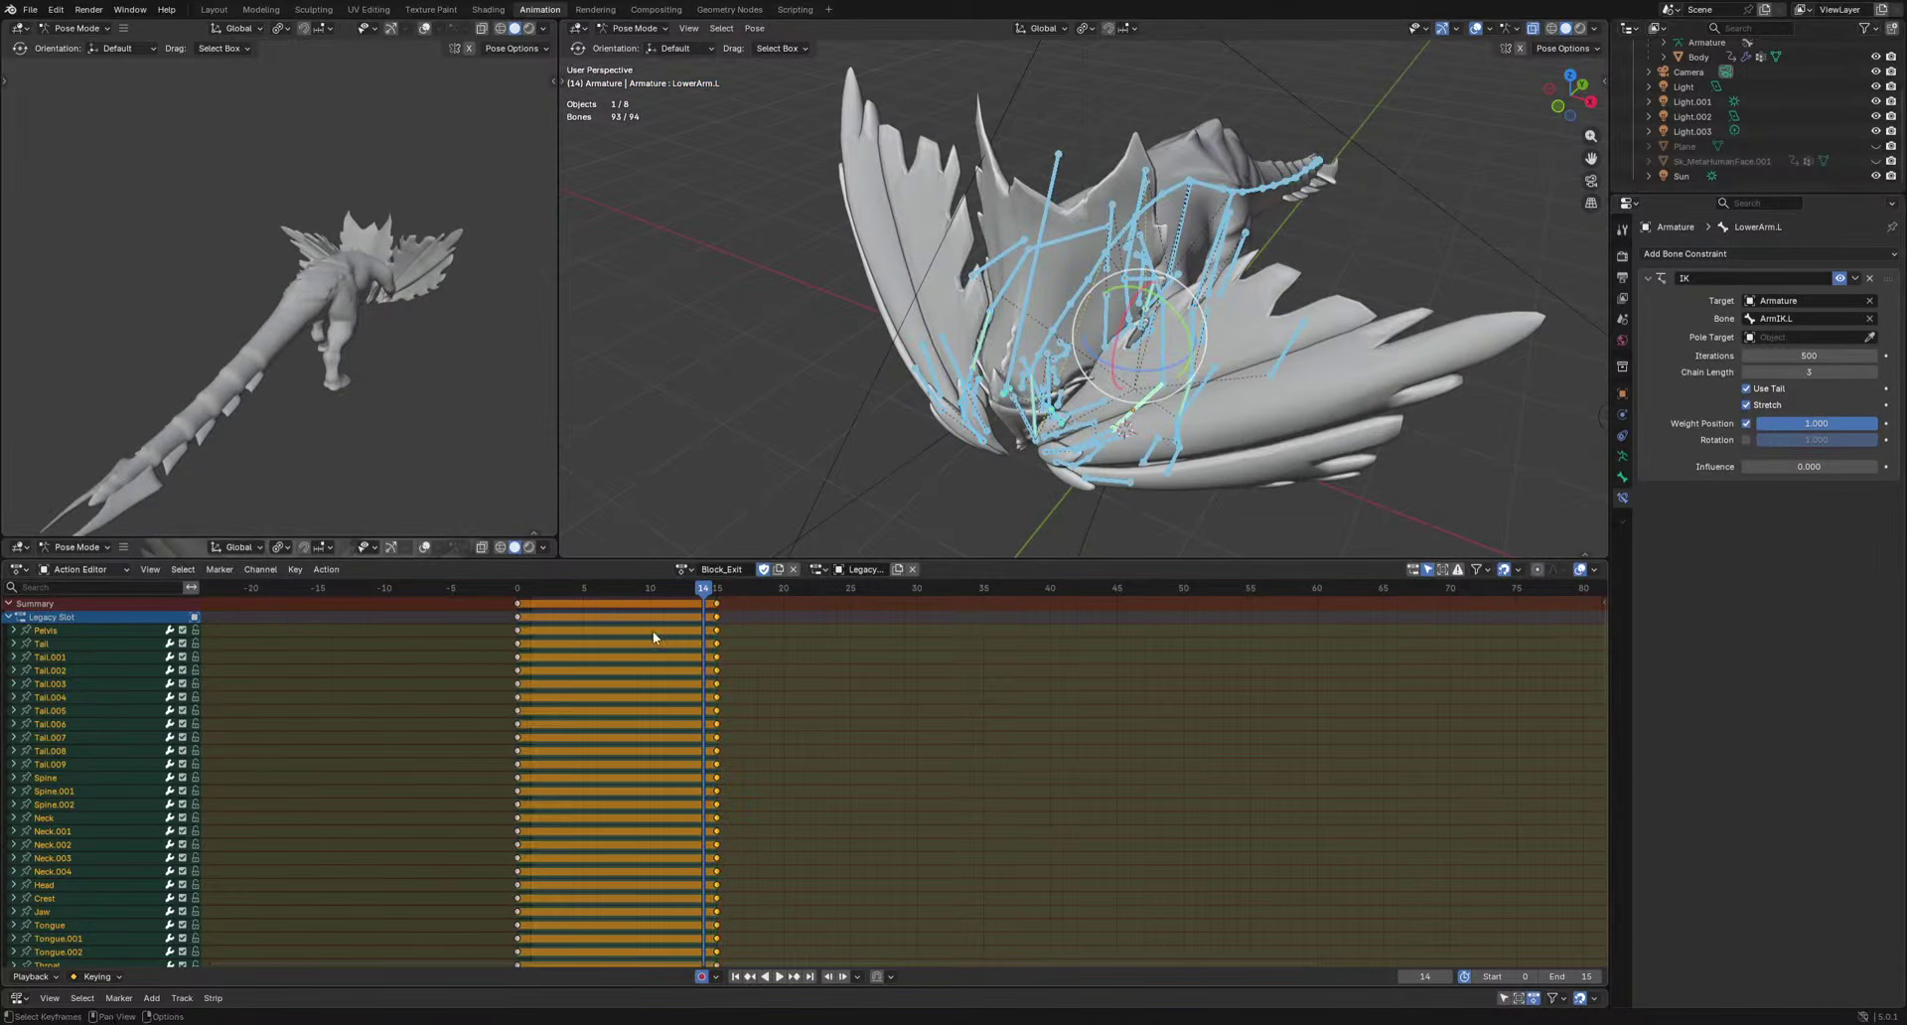
pyautogui.press('Right')
pyautogui.hotkey('ctrl', 'v')
pyautogui.hotkey('shift', 'Left')
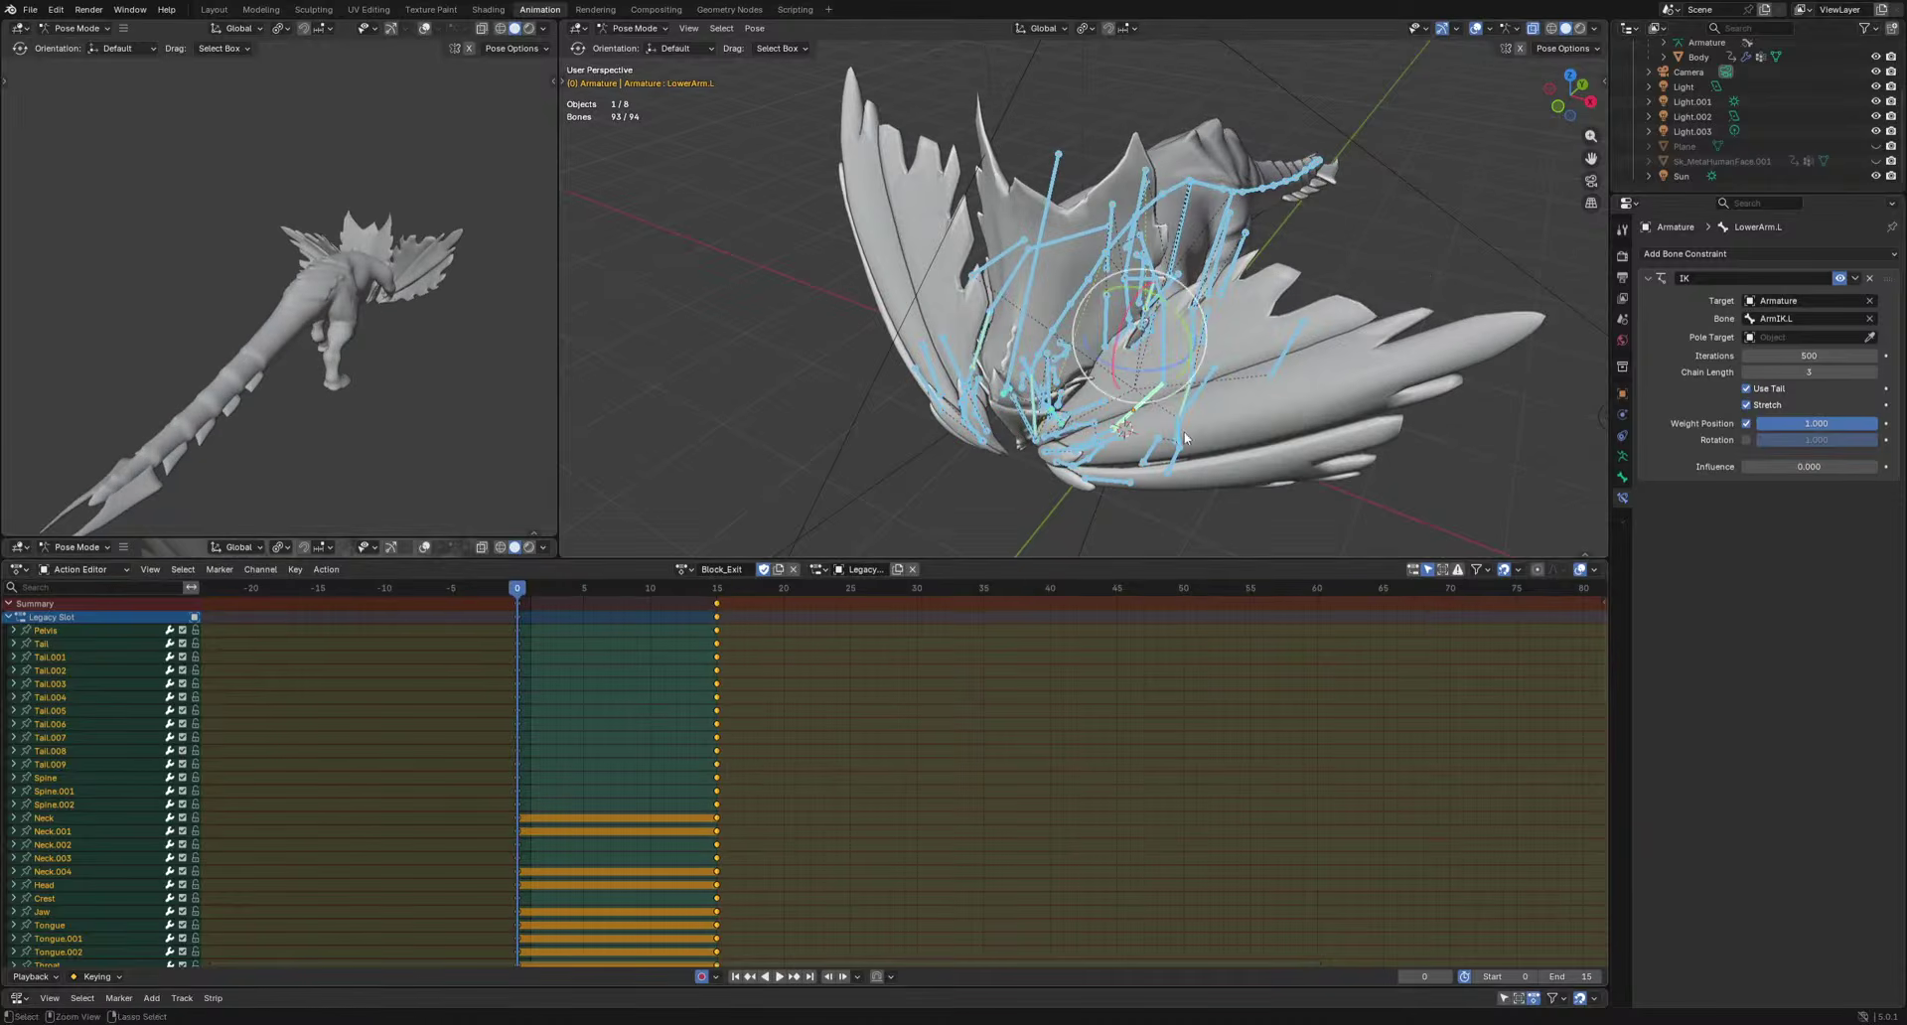
pyautogui.hotkey('ctrl', 'v')
# Copy the pose at frame 0 of the Block_Enter action and paste it at frame 15 of Block_Exit.
pyautogui.click(685, 570)
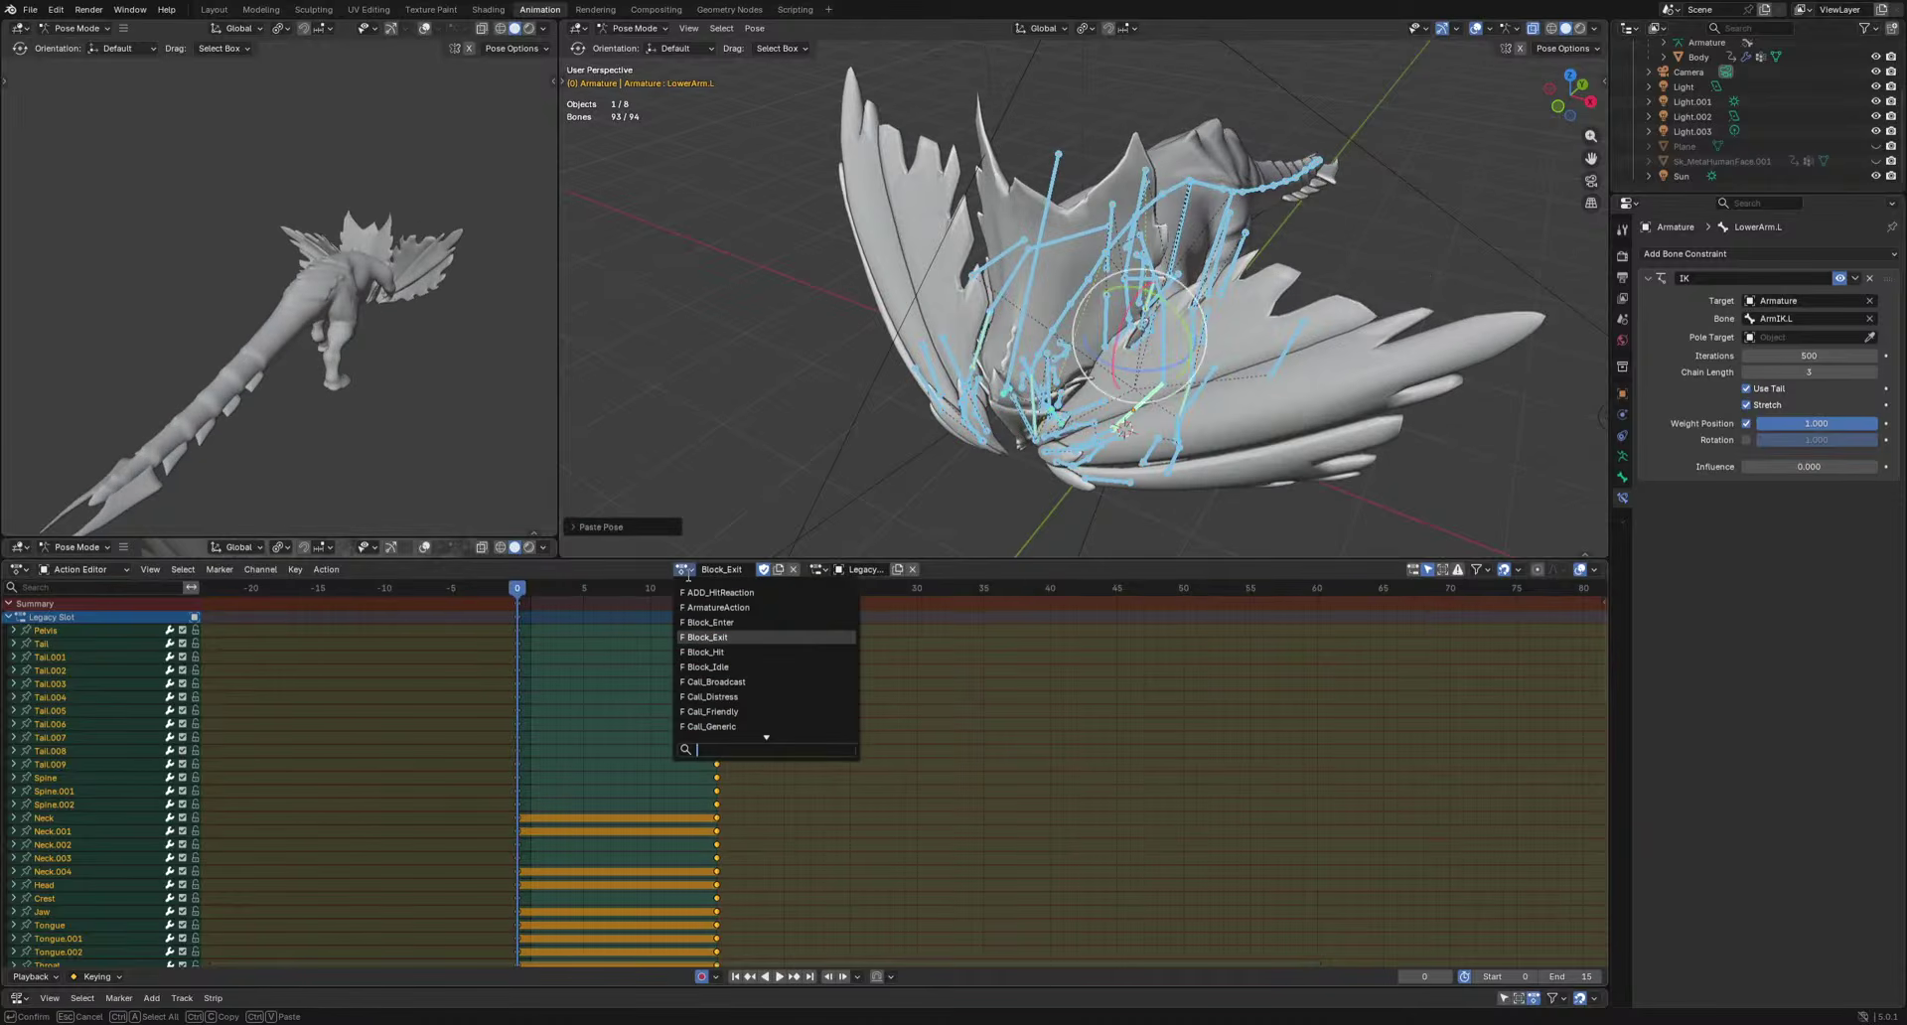
pyautogui.click(762, 621)
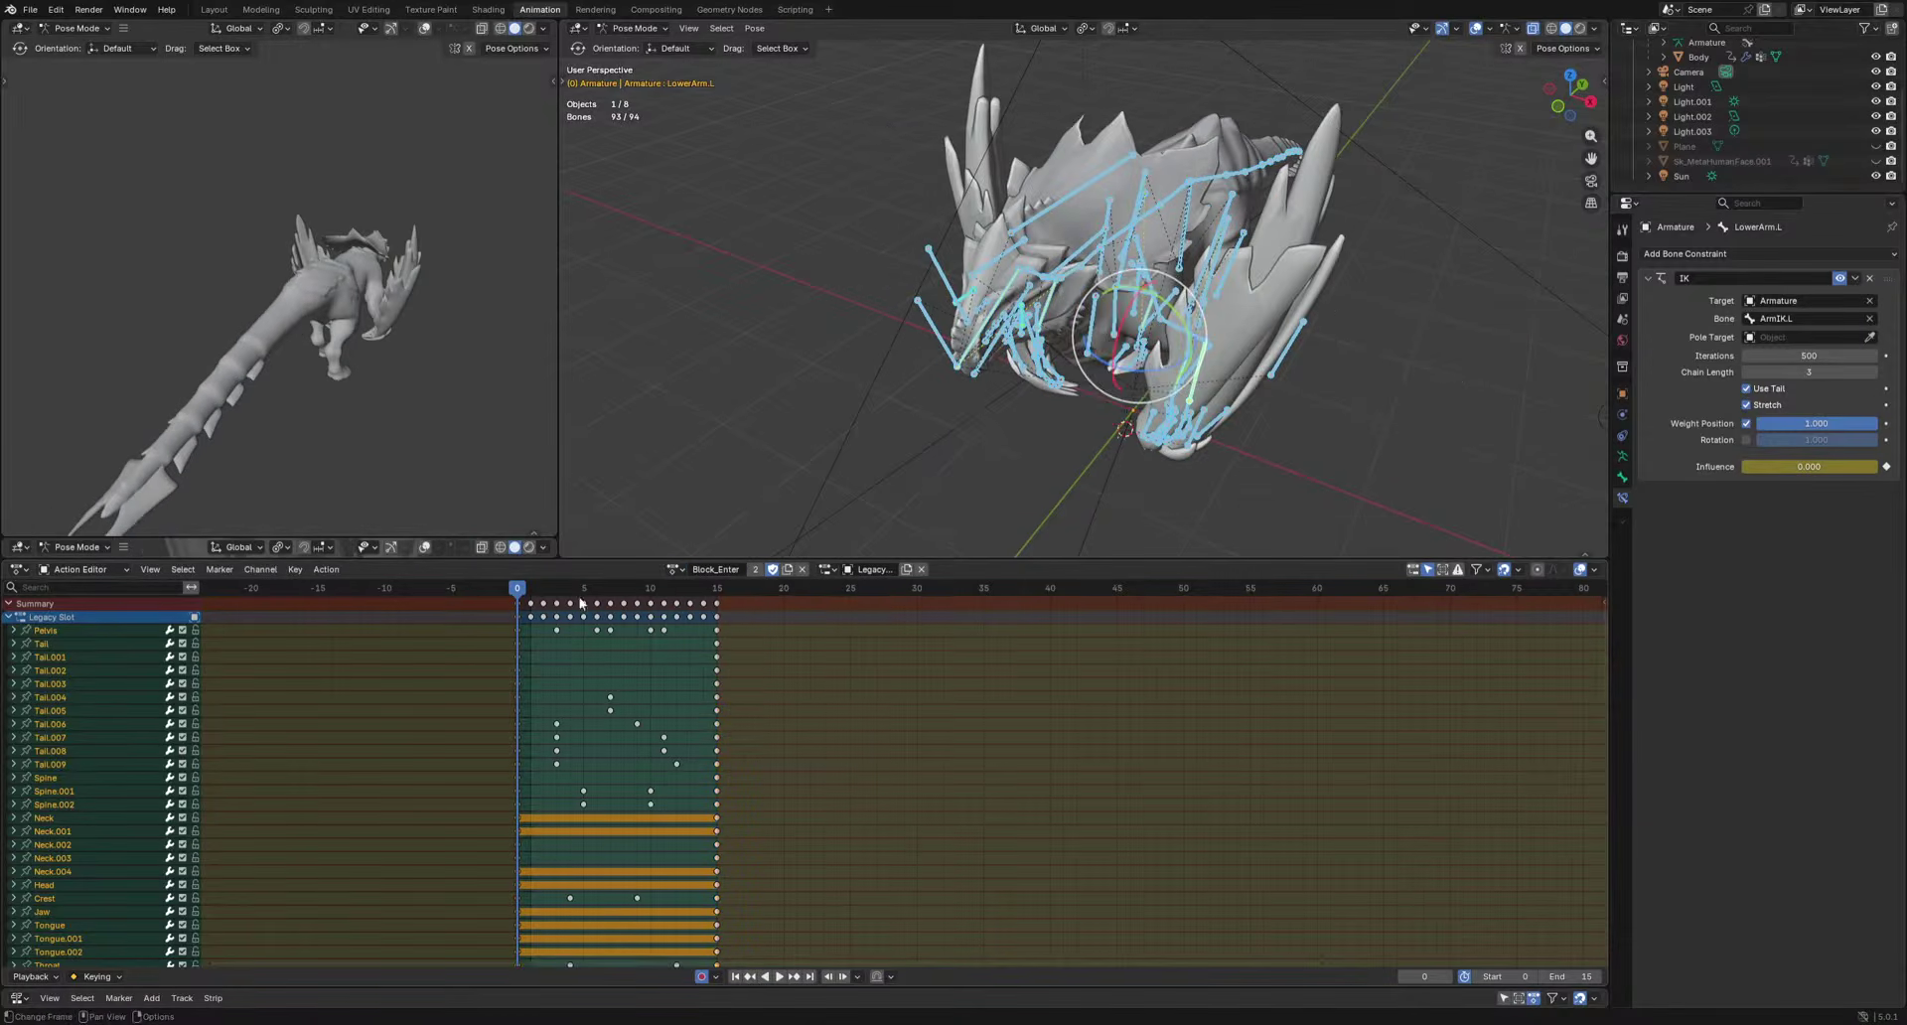
pyautogui.hotkey('ctrl', 'c')
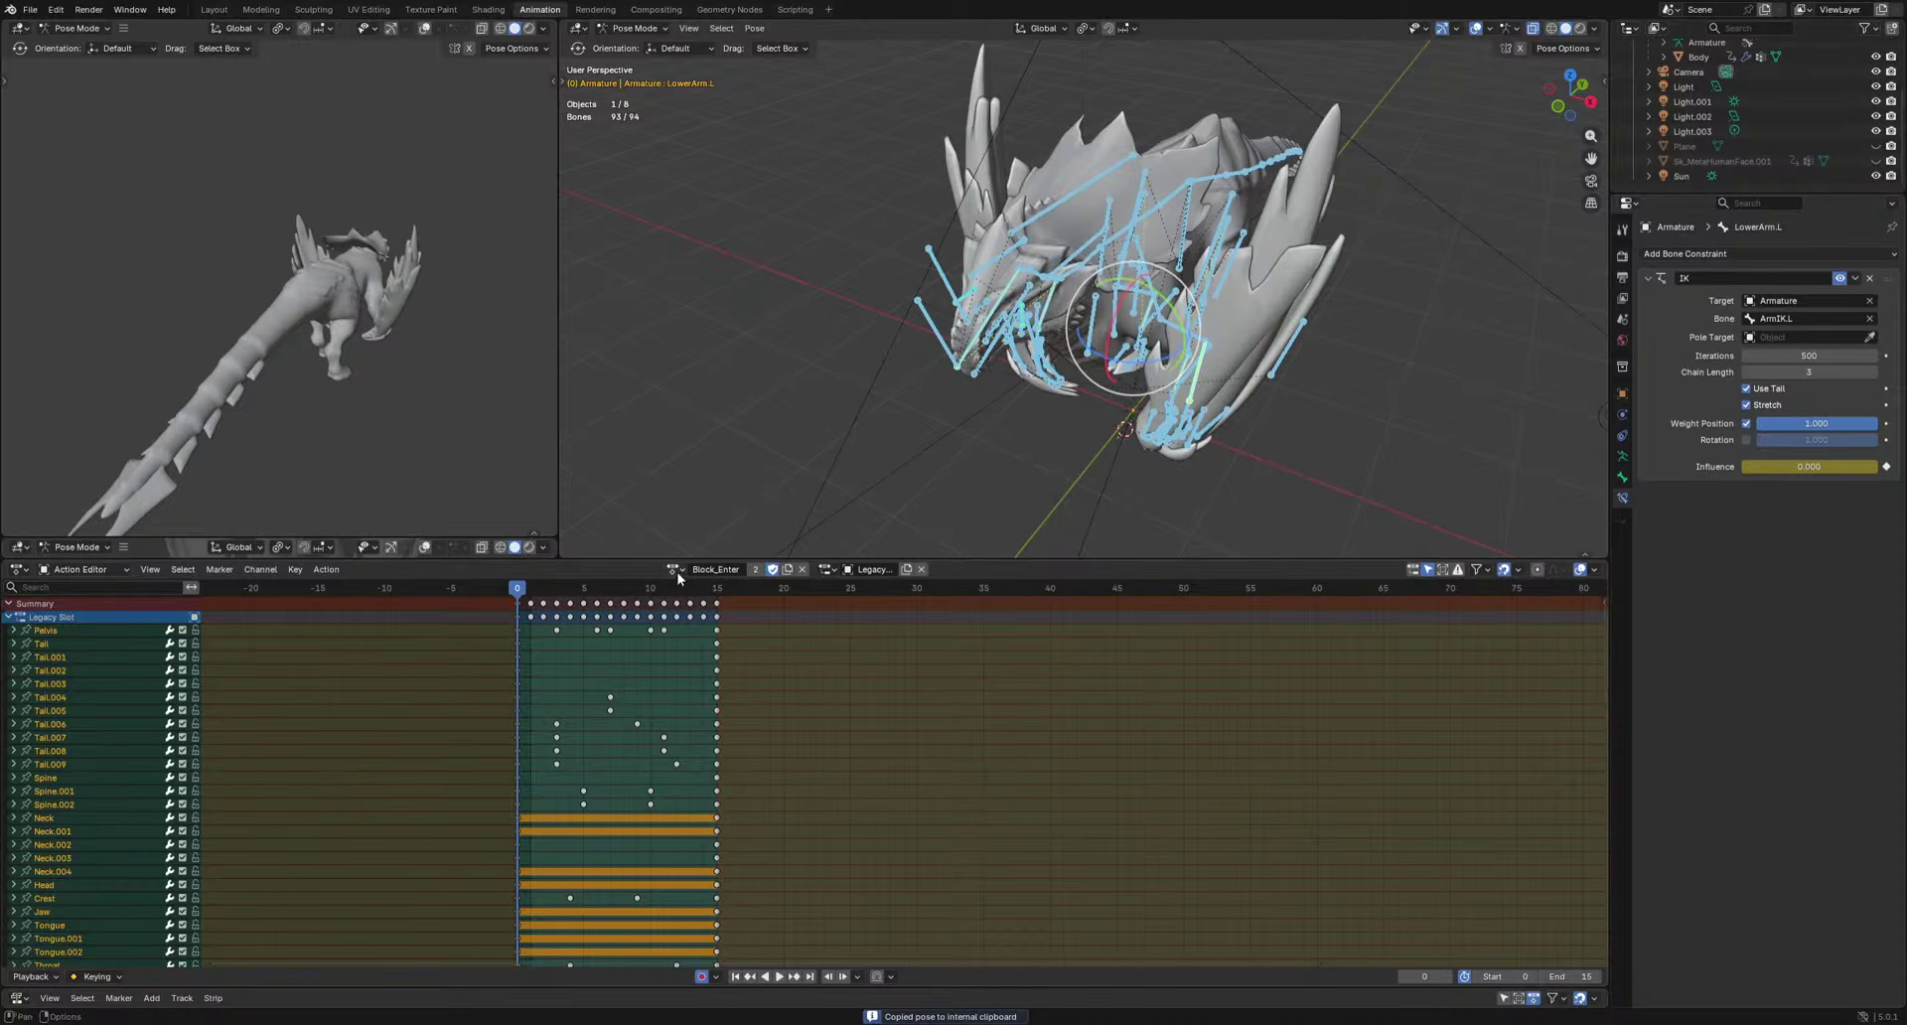
pyautogui.click(674, 570)
pyautogui.click(733, 637)
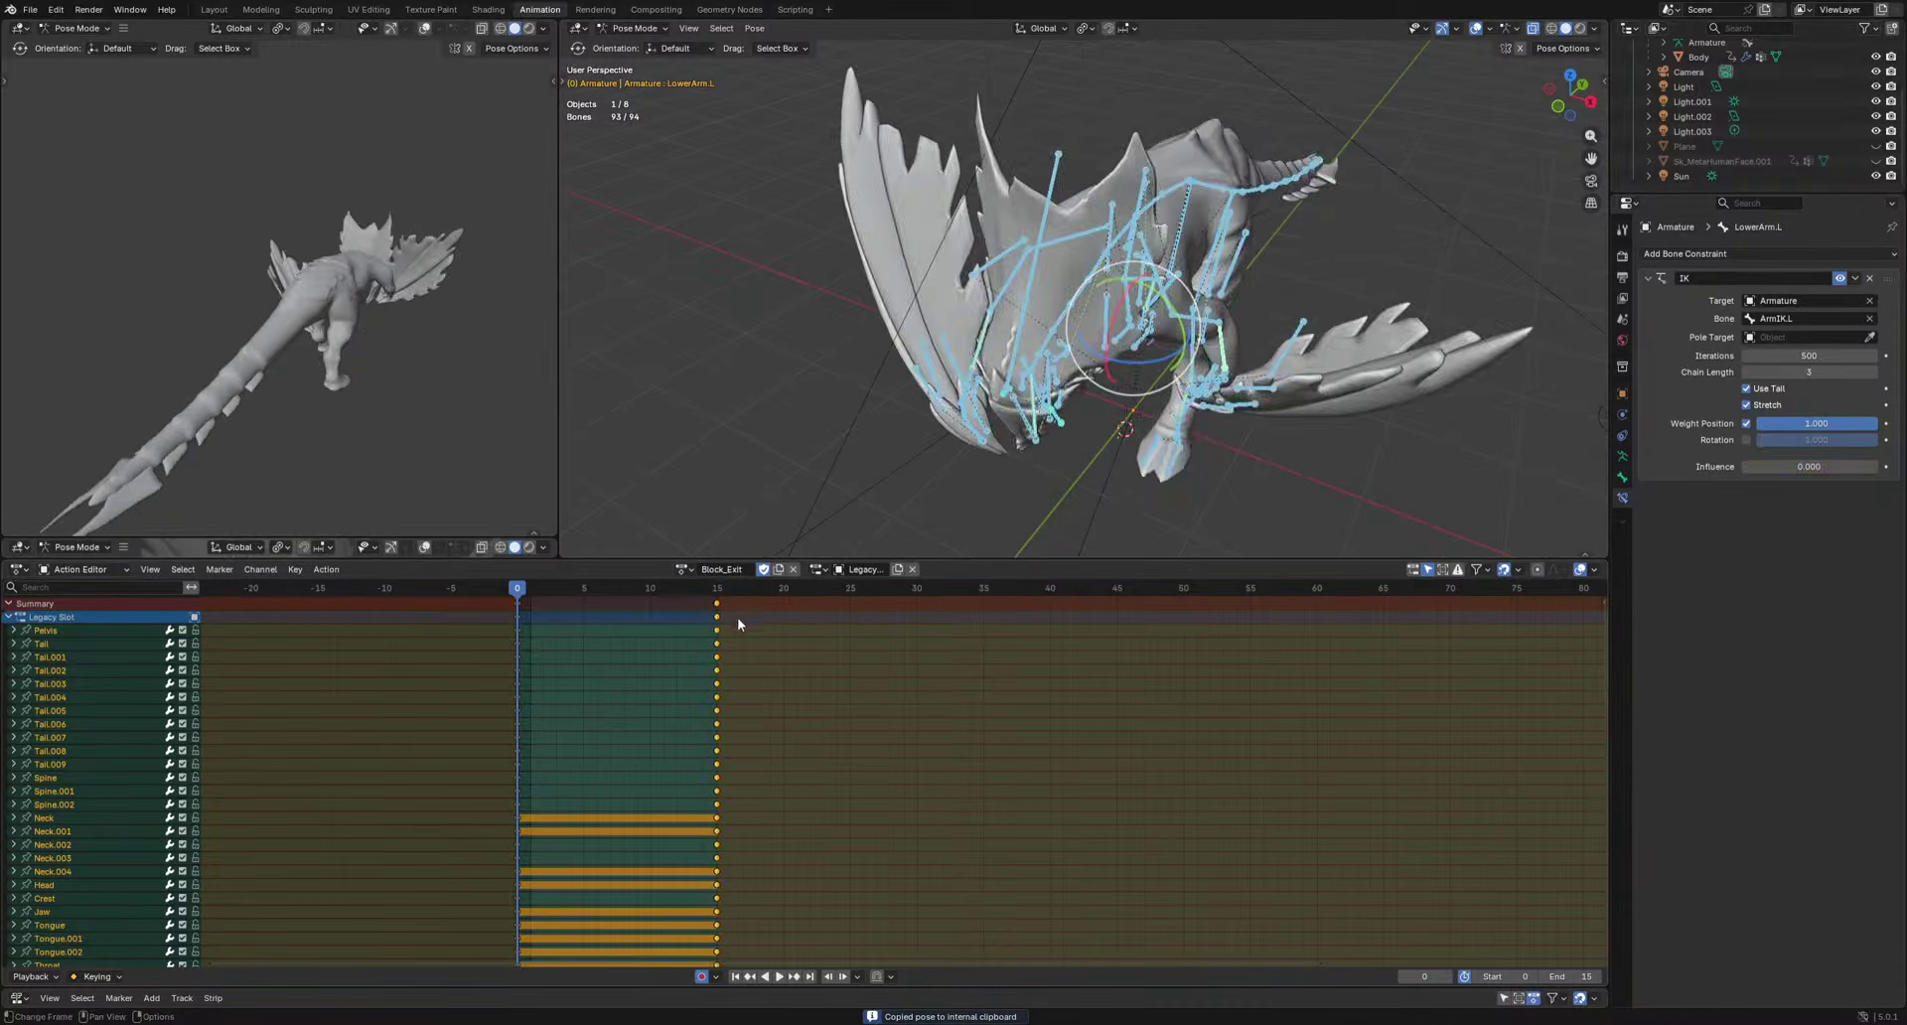
pyautogui.click(713, 594)
pyautogui.hotkey('ctrl', 'v')
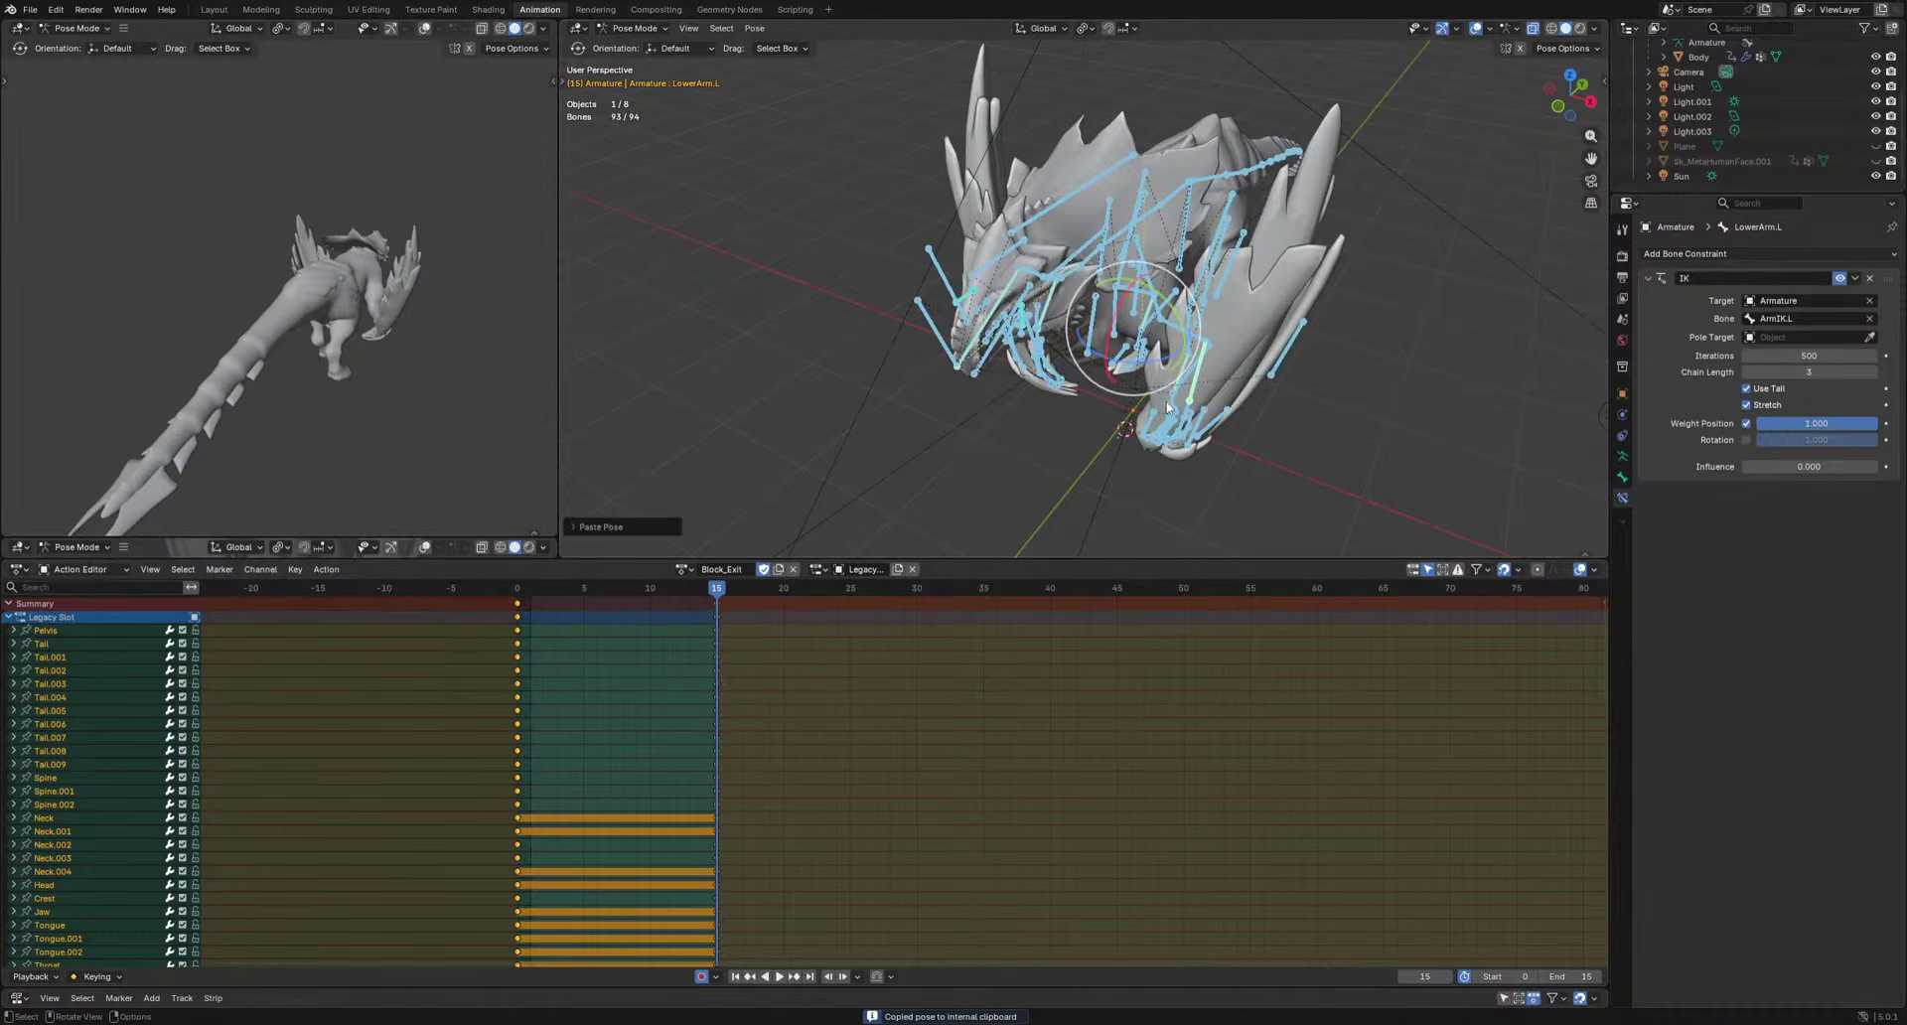
# Play back Block_Exit from the side and inspect the armature's pose at frame 0.
pyautogui.moveTo(1122, 387)
pyautogui.mouseDown(button='middle')
pyautogui.moveTo(1155, 397)
pyautogui.moveTo(1113, 393)
pyautogui.mouseUp(button='middle')
pyautogui.press('space')
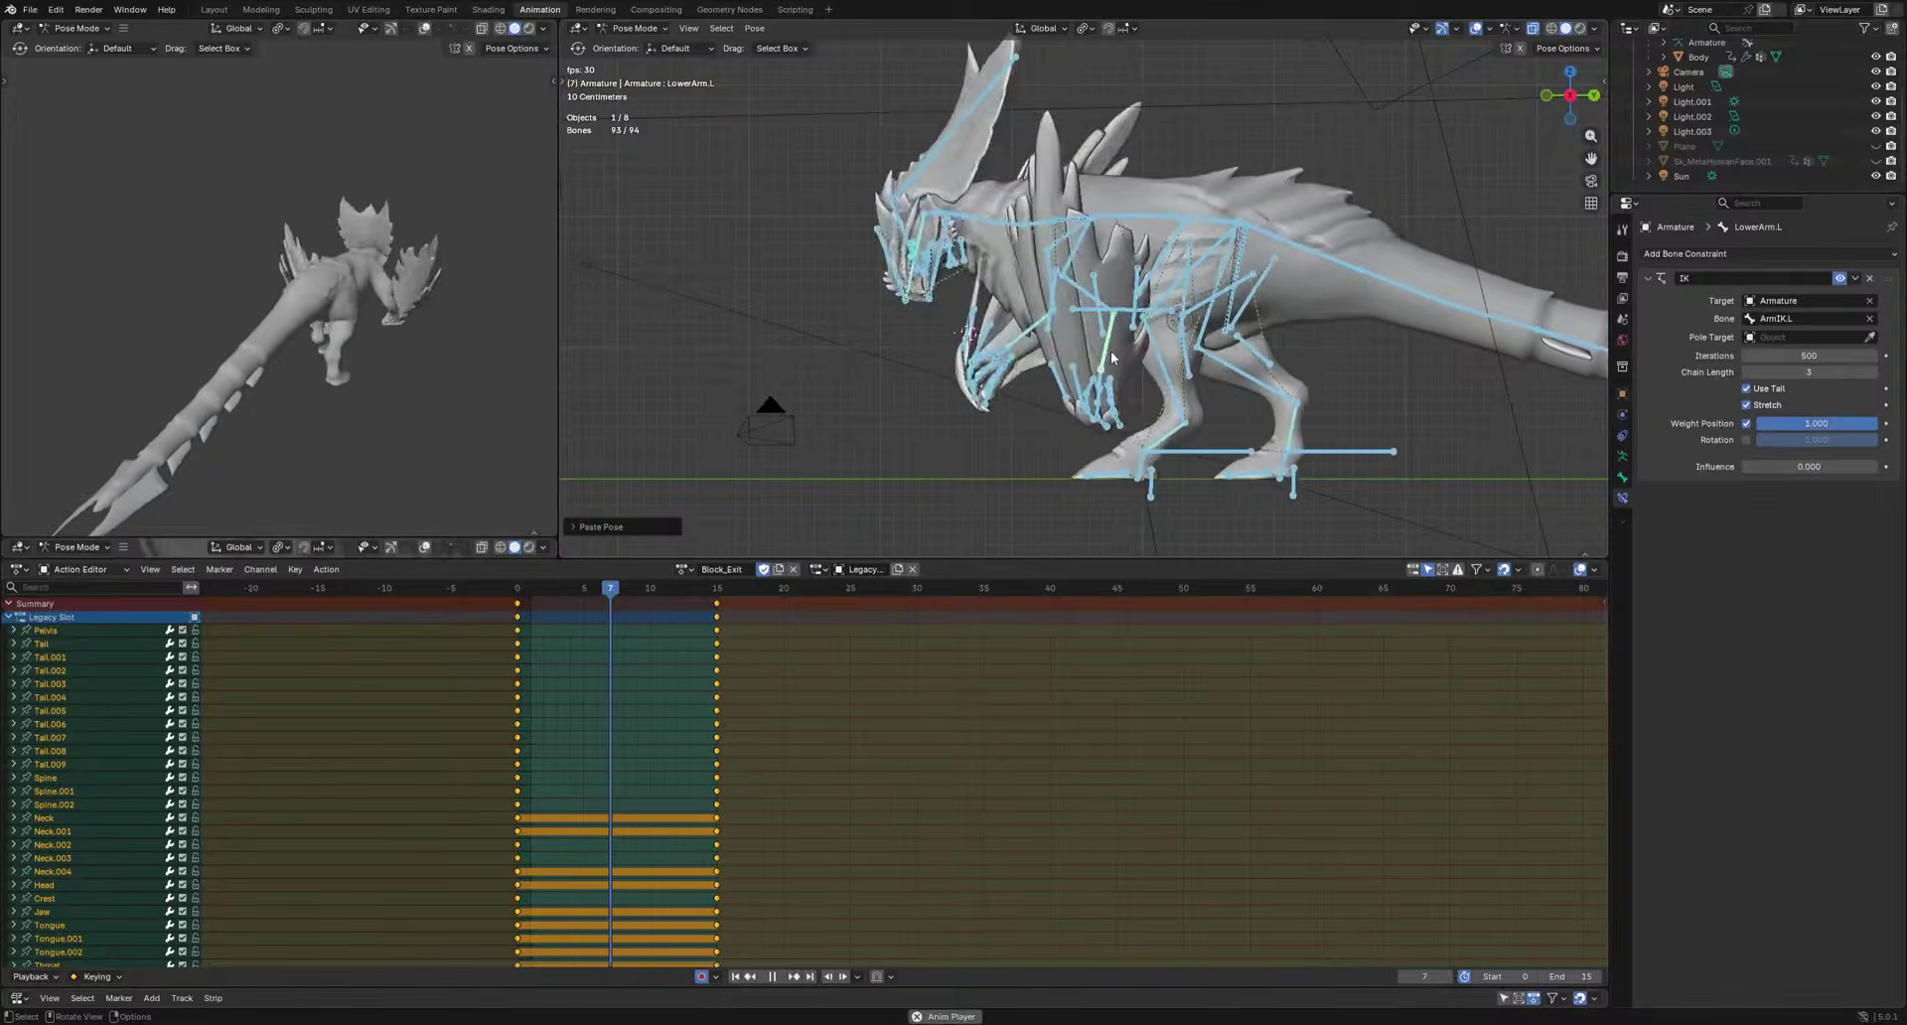
pyautogui.press('space')
pyautogui.click(518, 595)
pyautogui.moveTo(1048, 375); pyautogui.dragTo(1195, 391, button='middle')
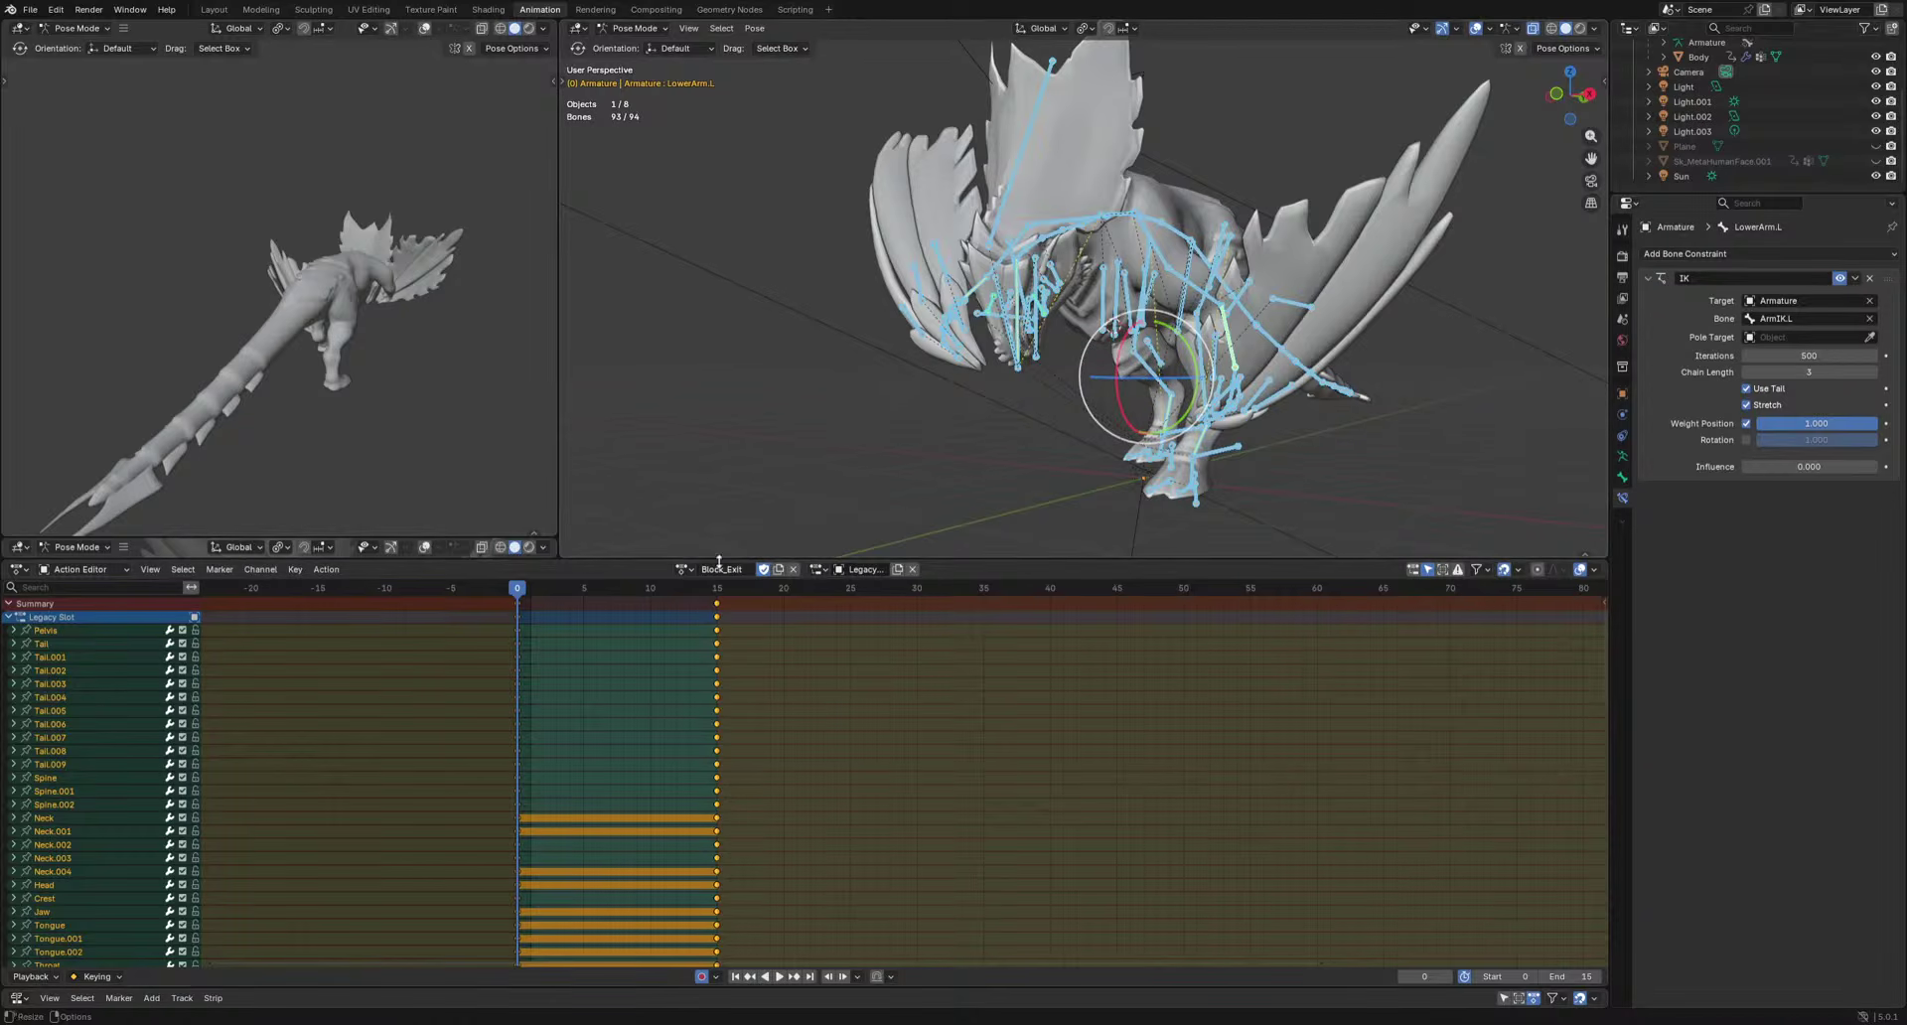
# Copy the pose of all bones at frame 15 of Block_Enter, paste it at frame 0 of Block_Exit, and play the action.
pyautogui.click(685, 570)
pyautogui.press('Return')
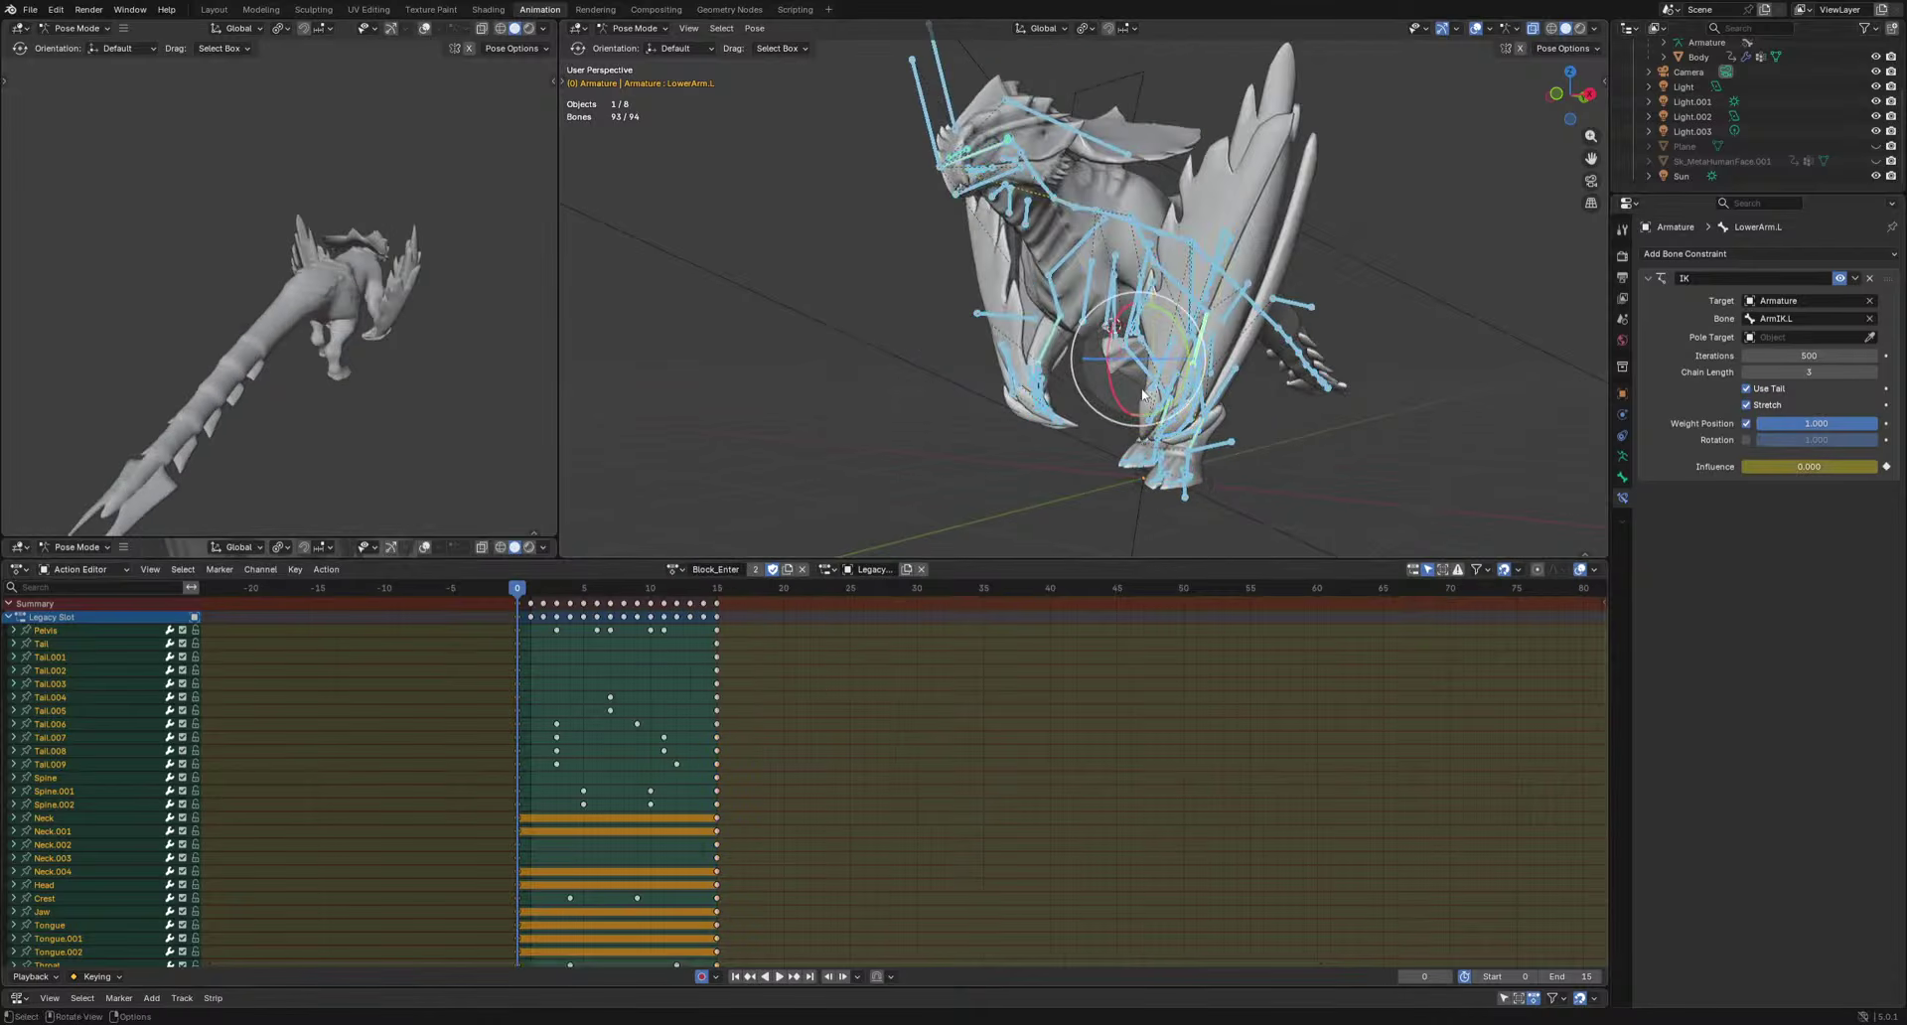
pyautogui.press('a')
pyautogui.hotkey('shift', 'Right')
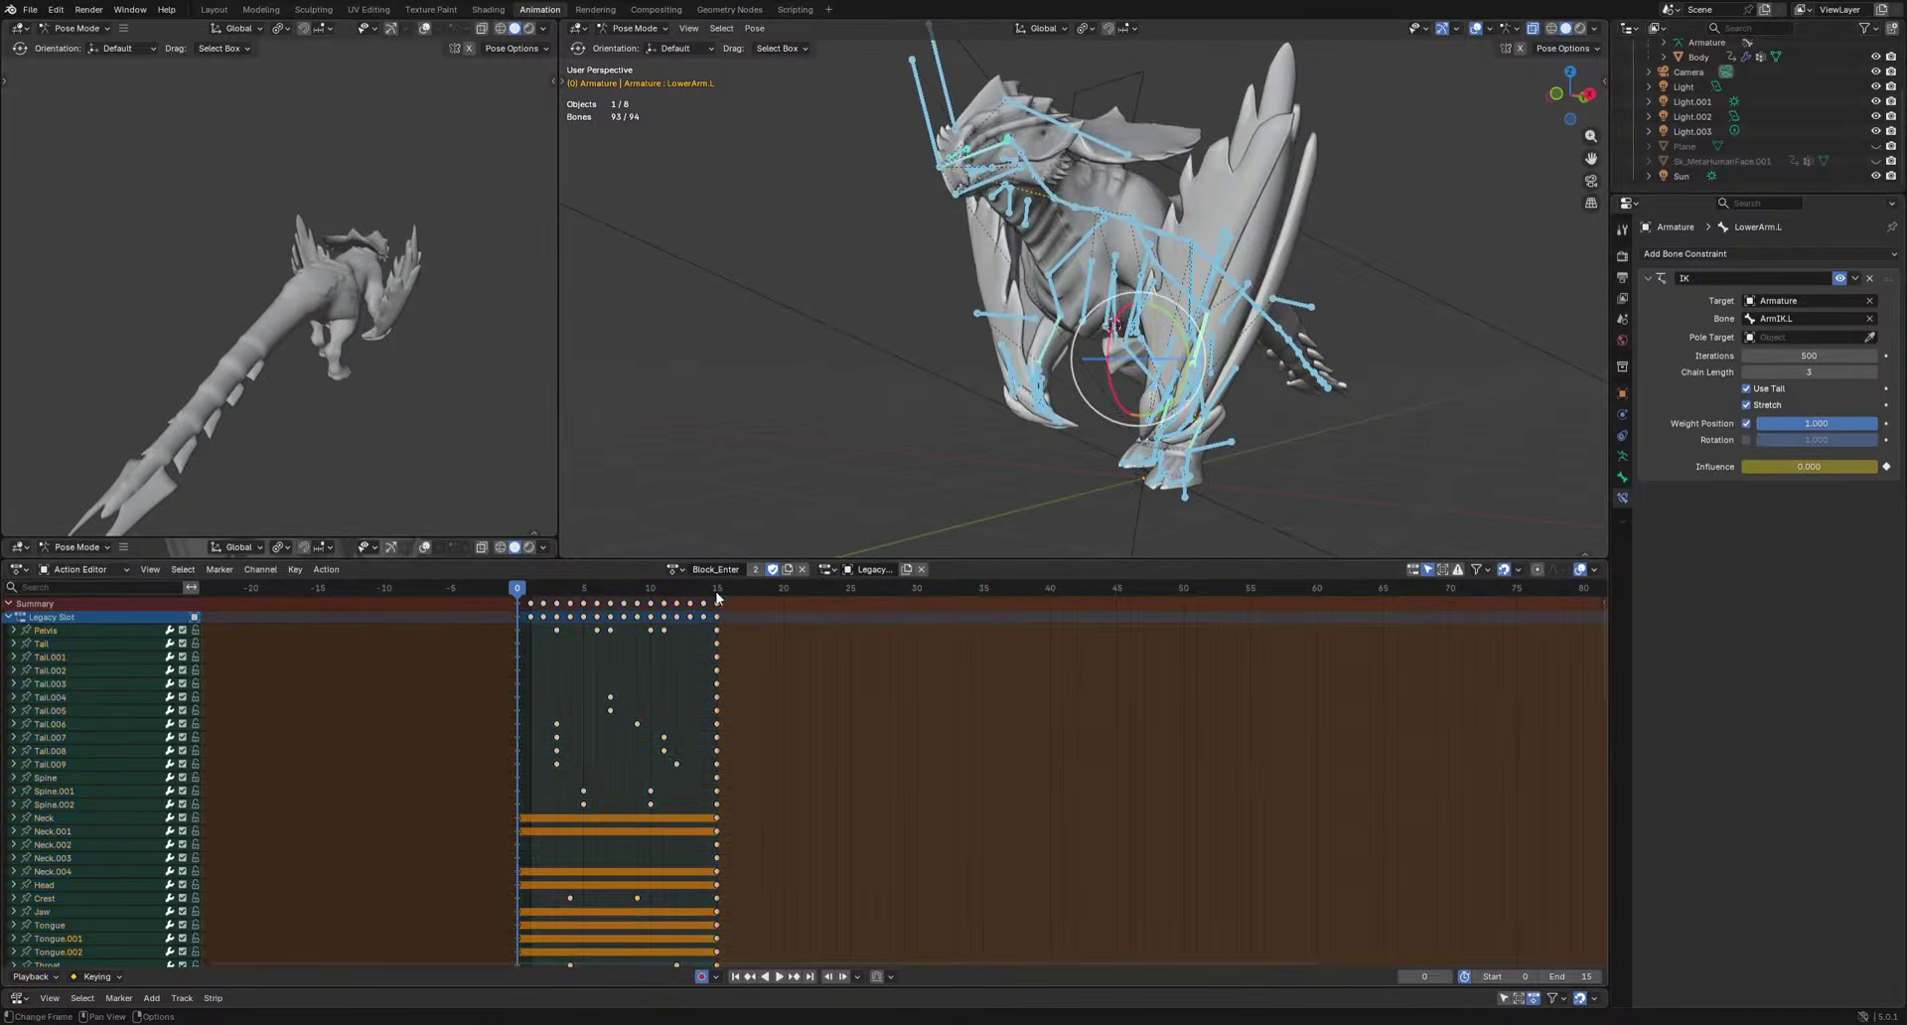
pyautogui.click(675, 569)
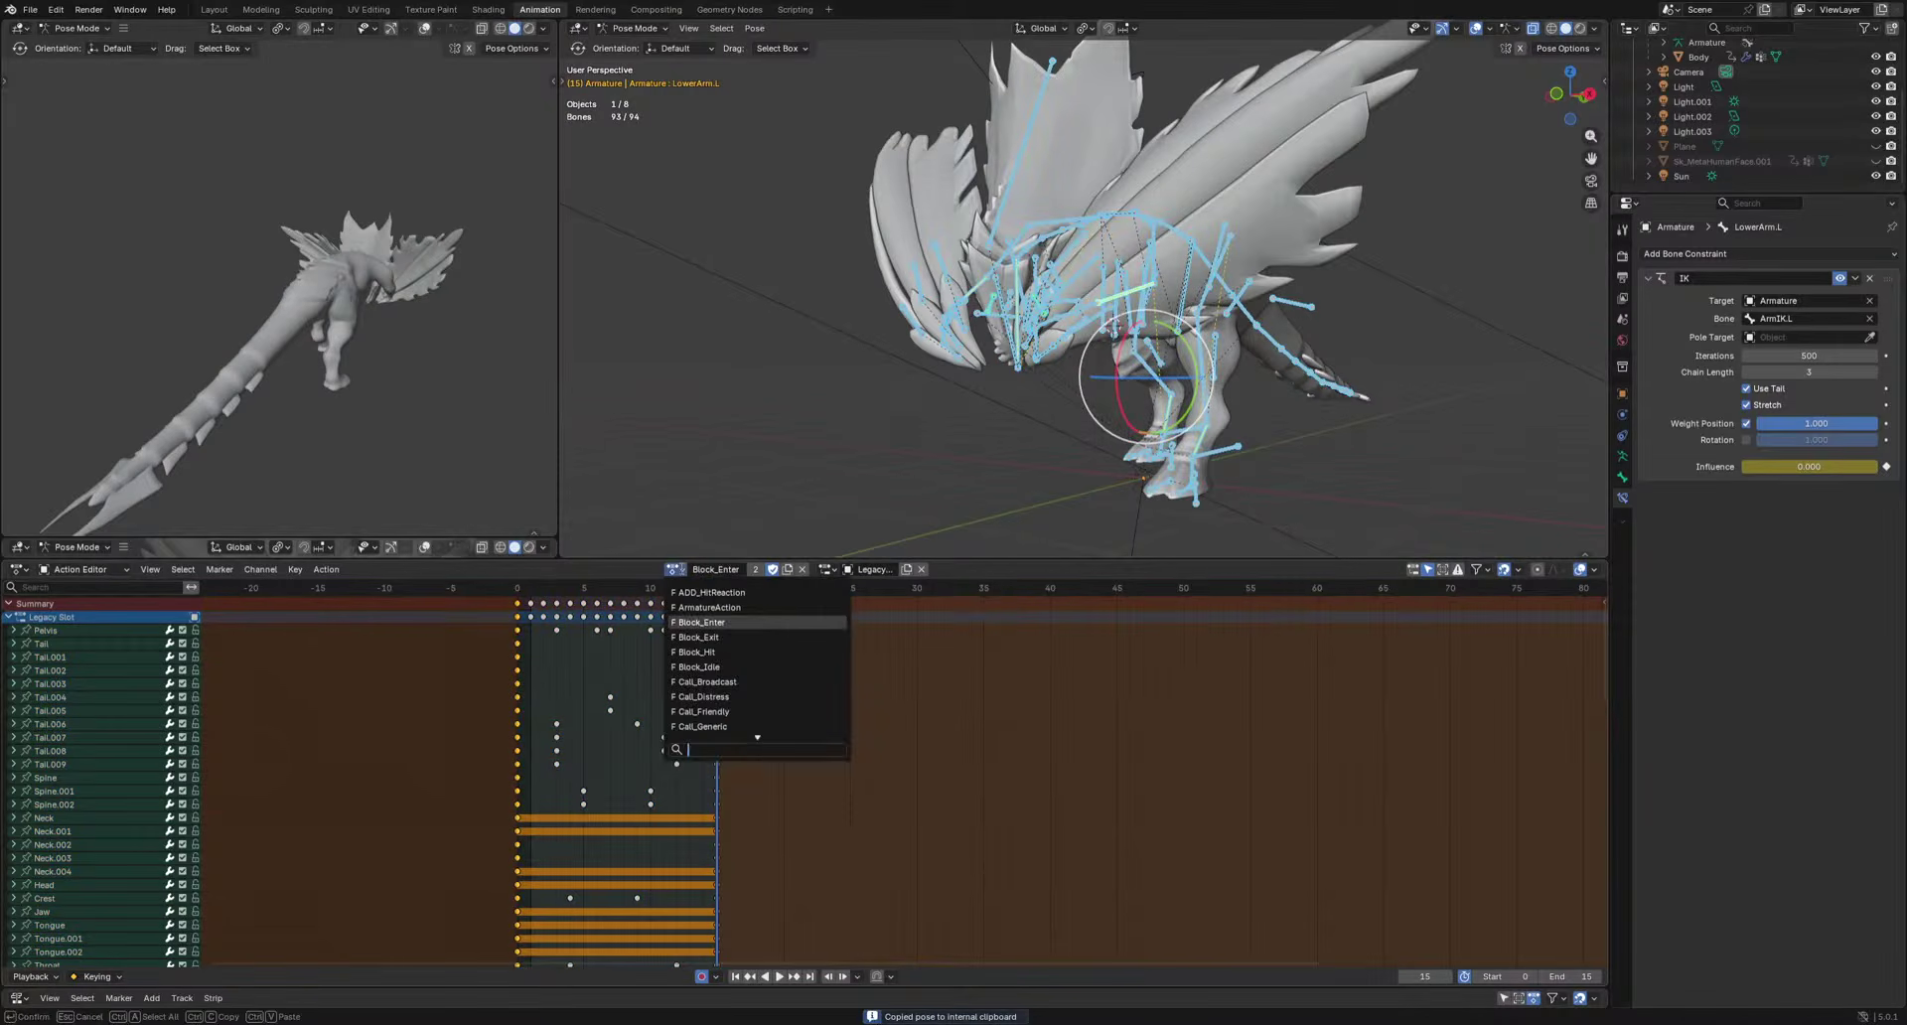
pyautogui.click(722, 637)
pyautogui.moveTo(511, 588); pyautogui.dragTo(470, 586)
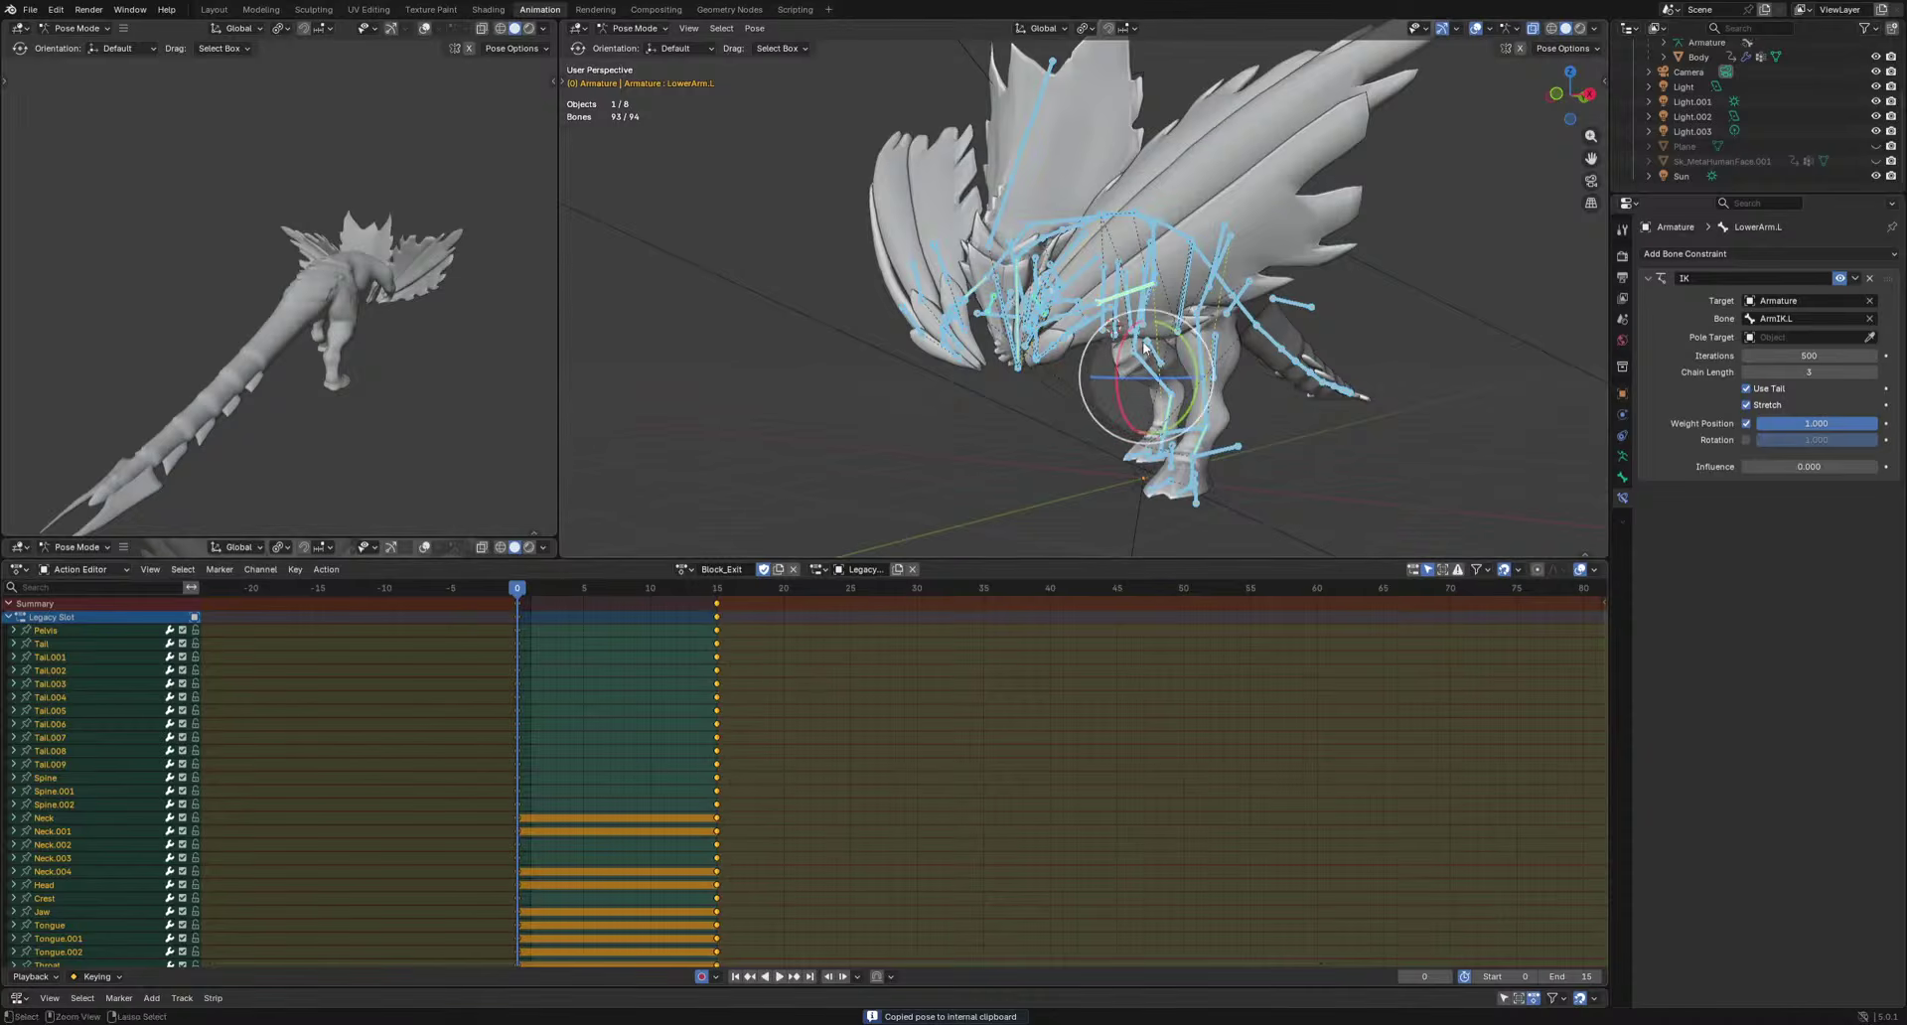
pyautogui.press('space')
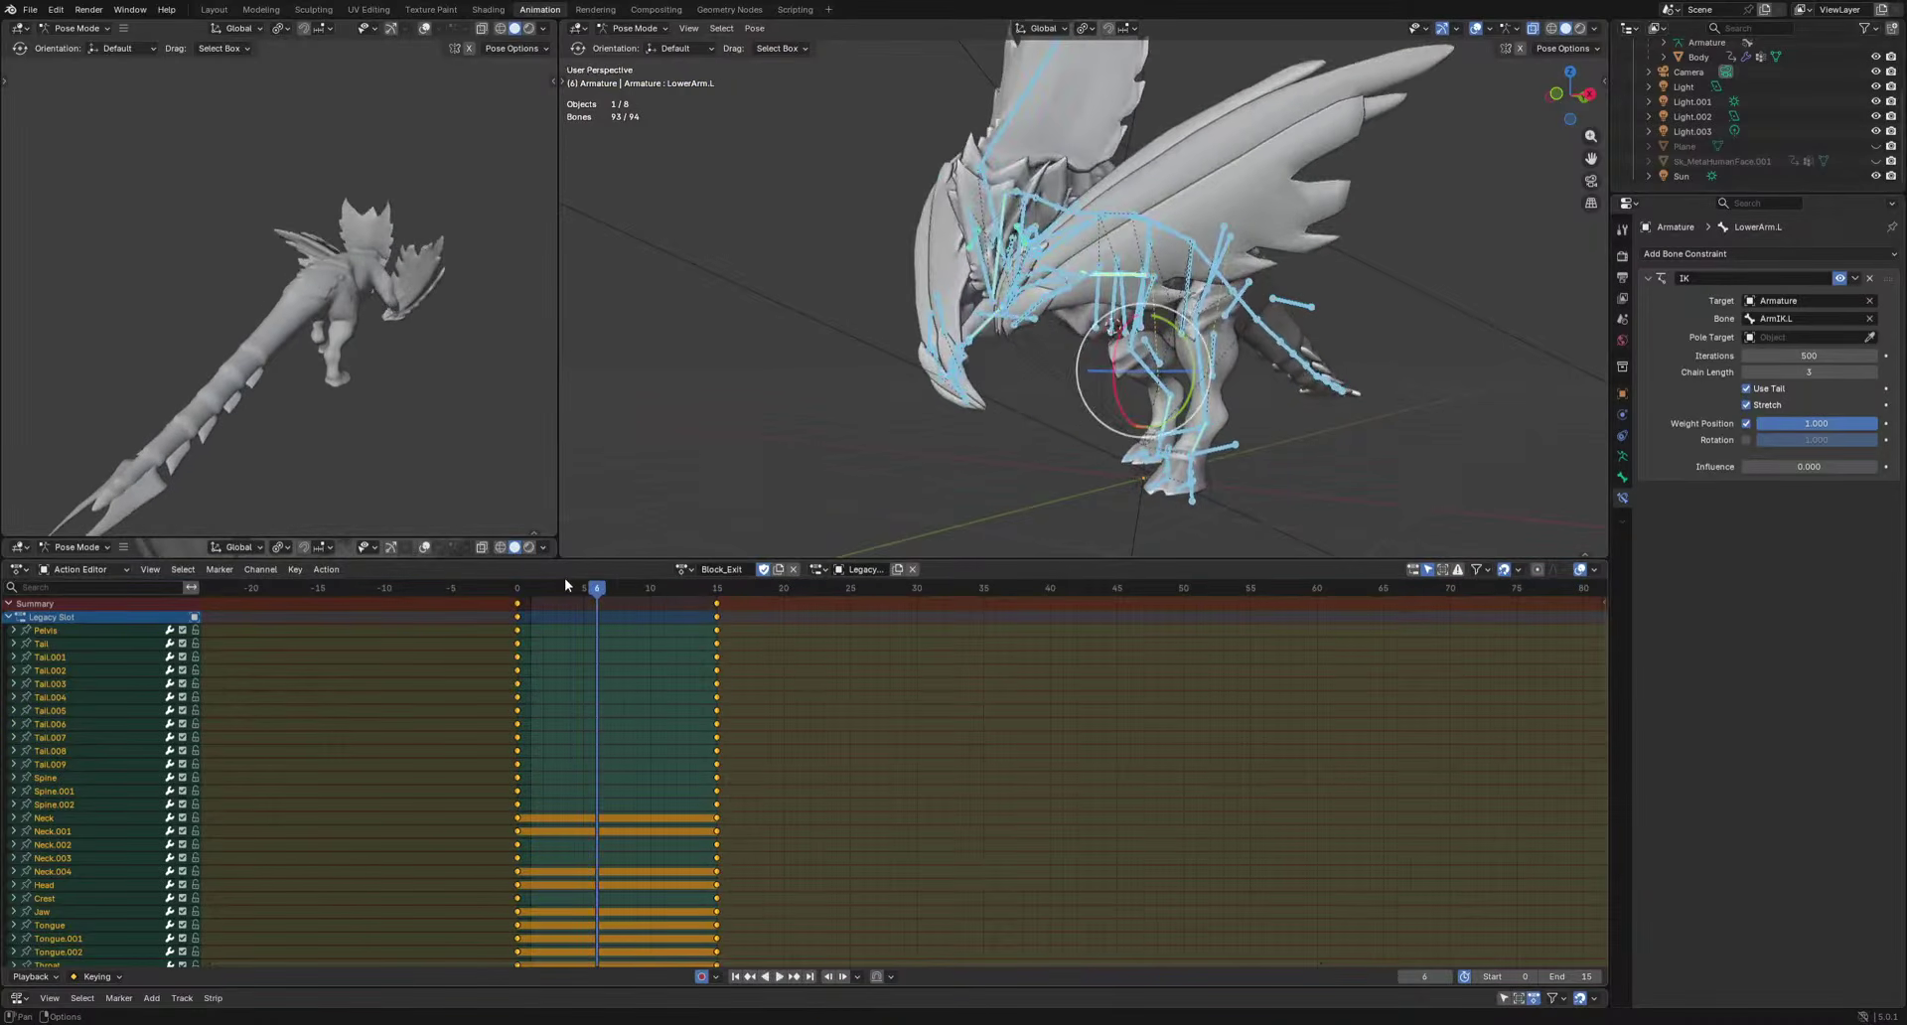
pyautogui.press('space')
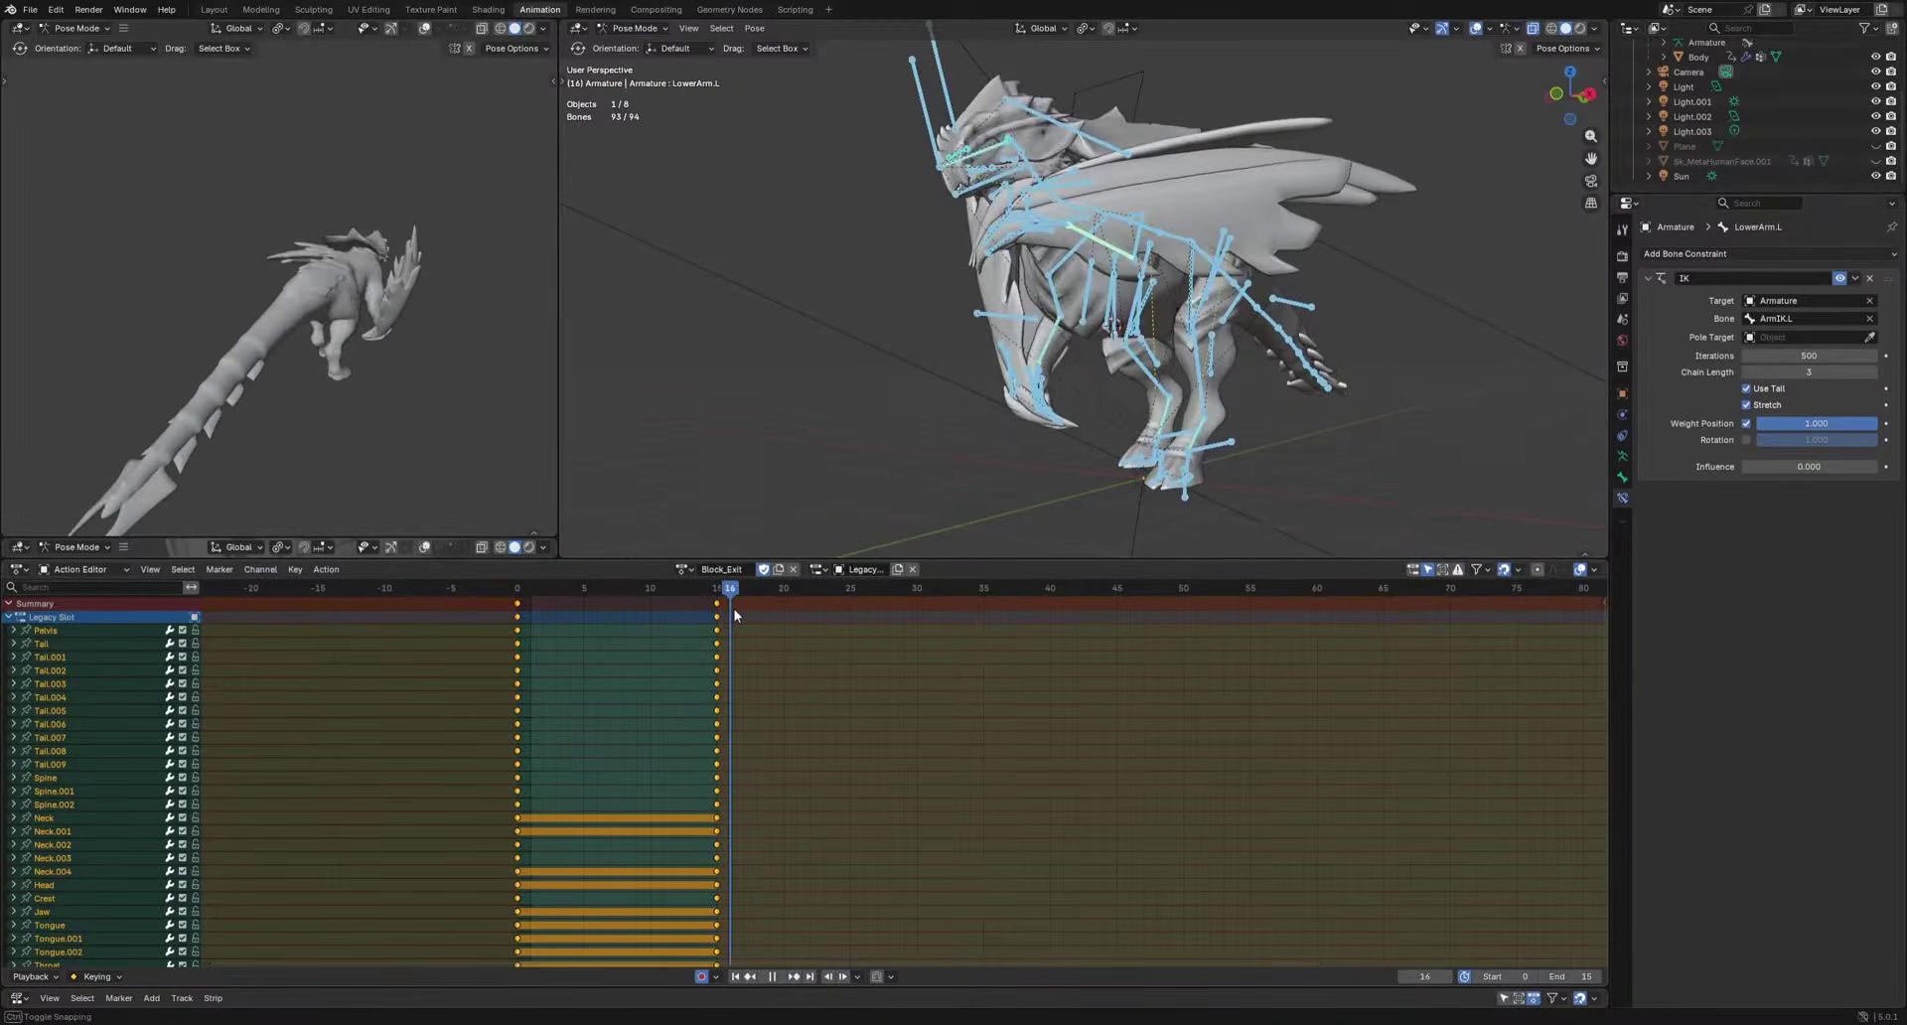
# Try to transfer the keyframes at frame 0 of Block_Enter to frame 15 of Block_Exit.
pyautogui.click(686, 569)
pyautogui.click(735, 619)
pyautogui.moveTo(540, 589); pyautogui.dragTo(517, 590)
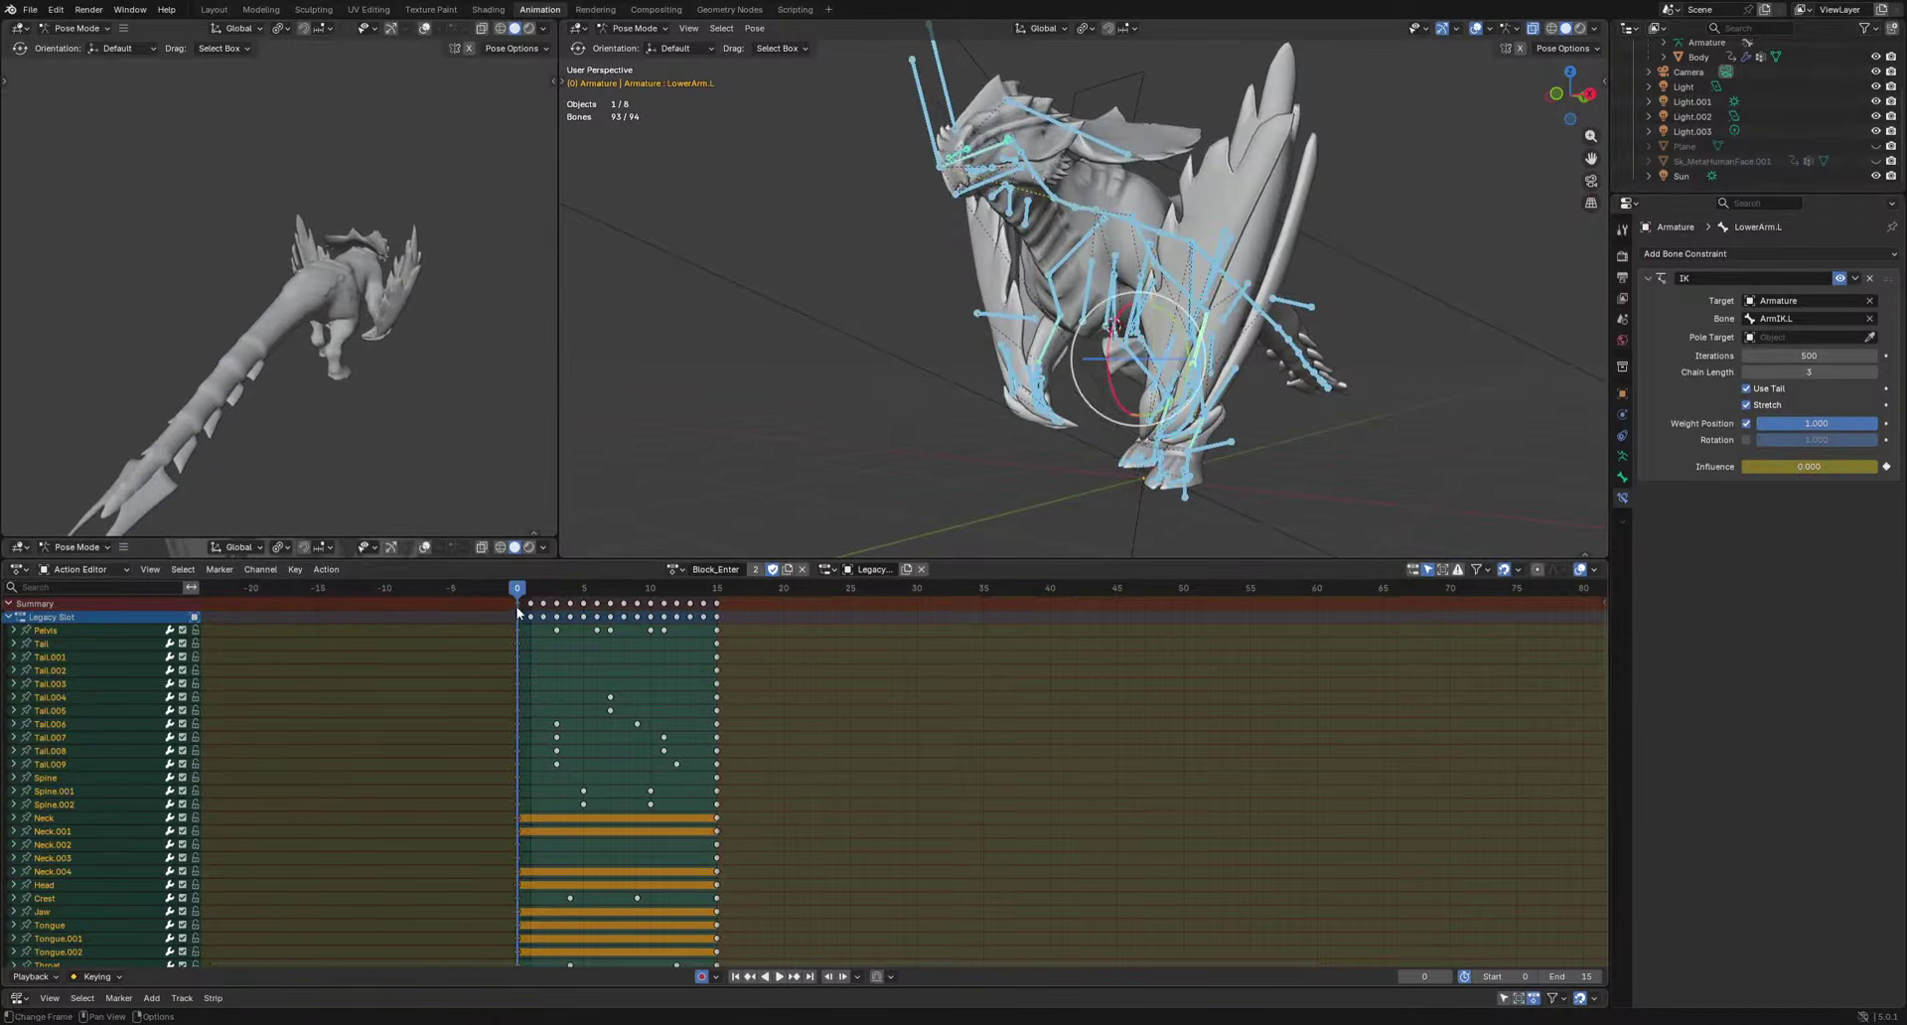
pyautogui.click(519, 604)
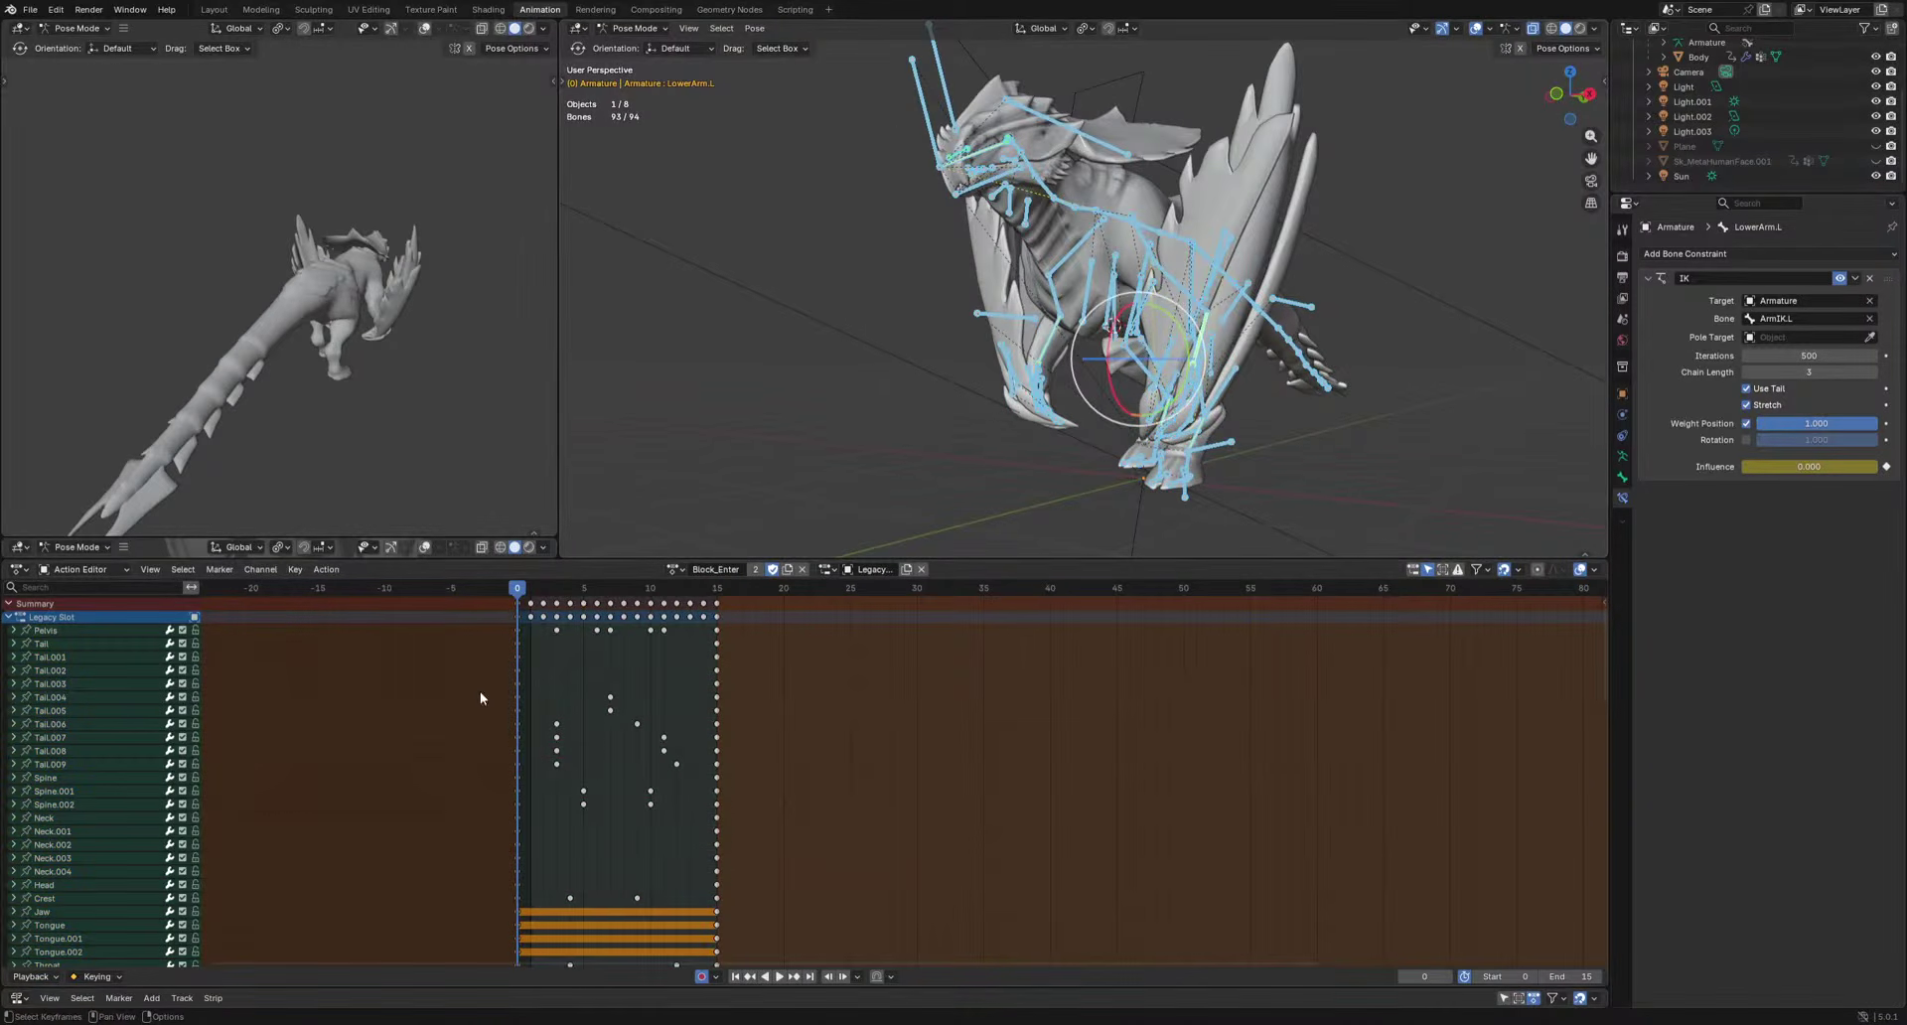
pyautogui.press('Escape')
pyautogui.click(674, 570)
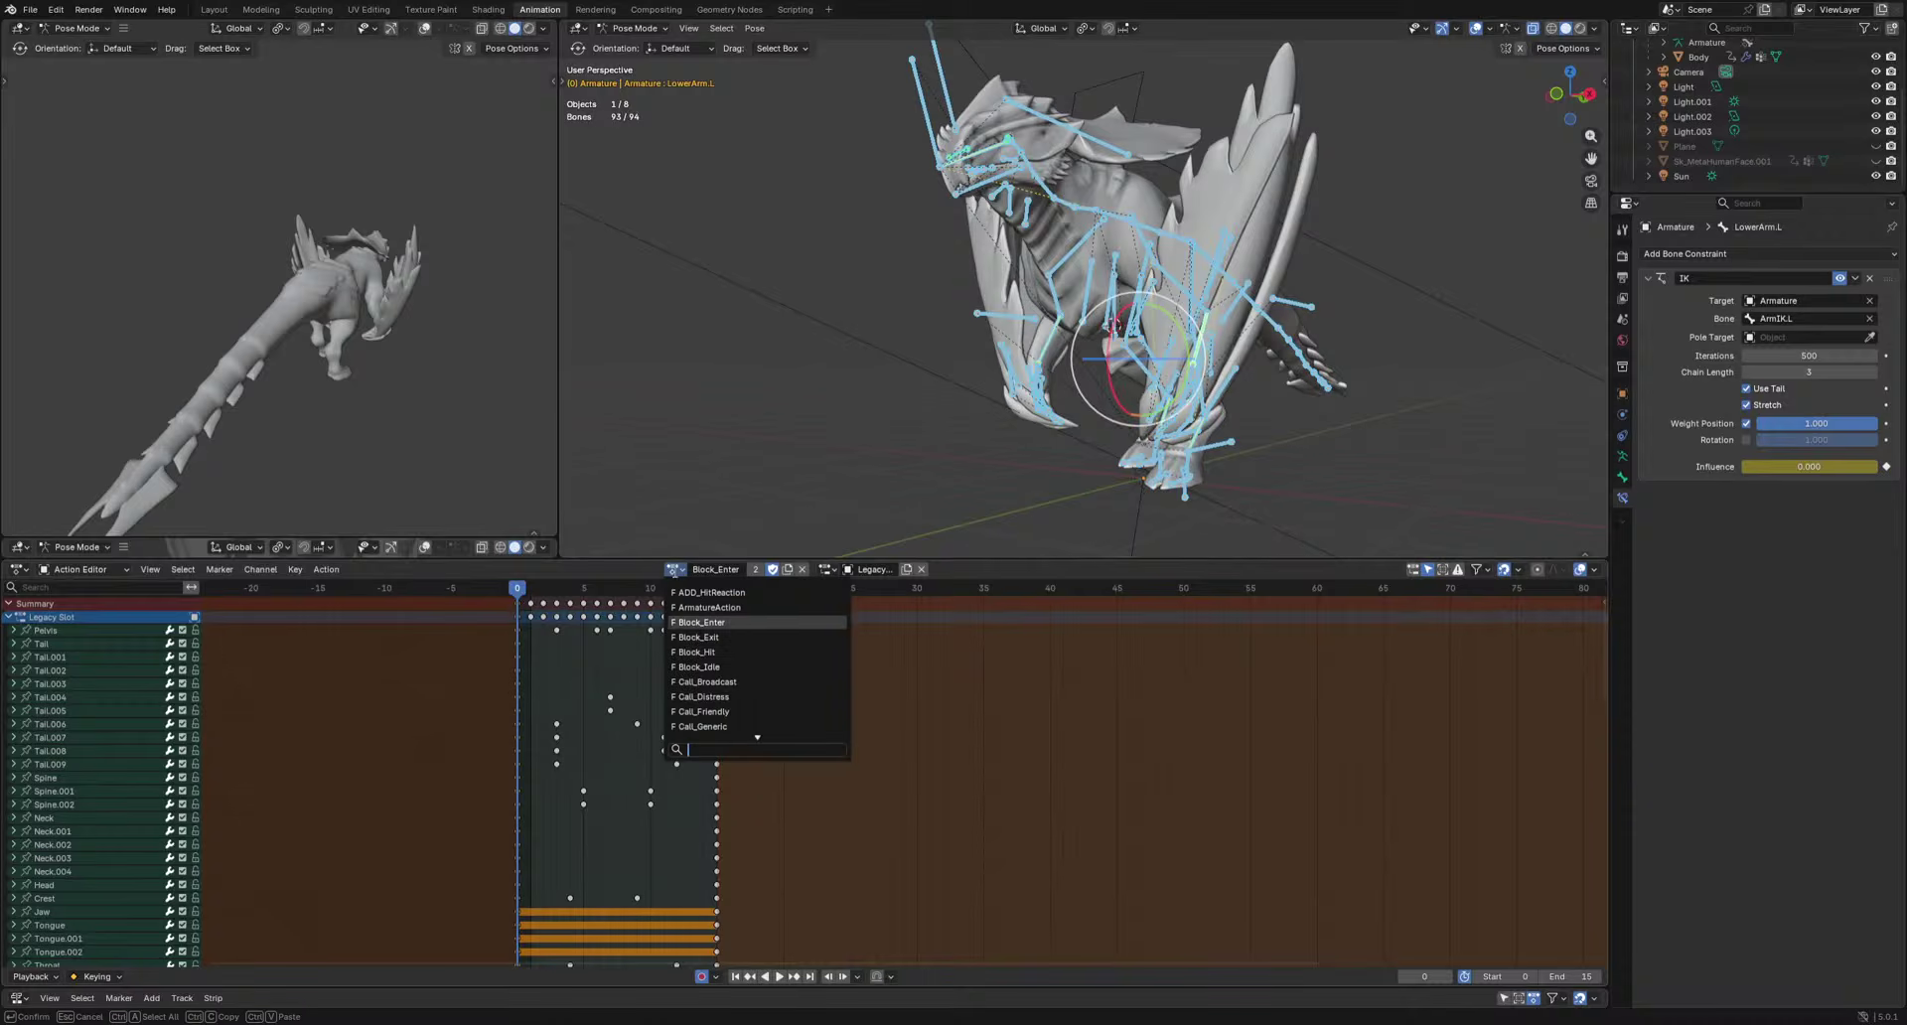
pyautogui.click(739, 636)
pyautogui.hotkey('shift', 'Right')
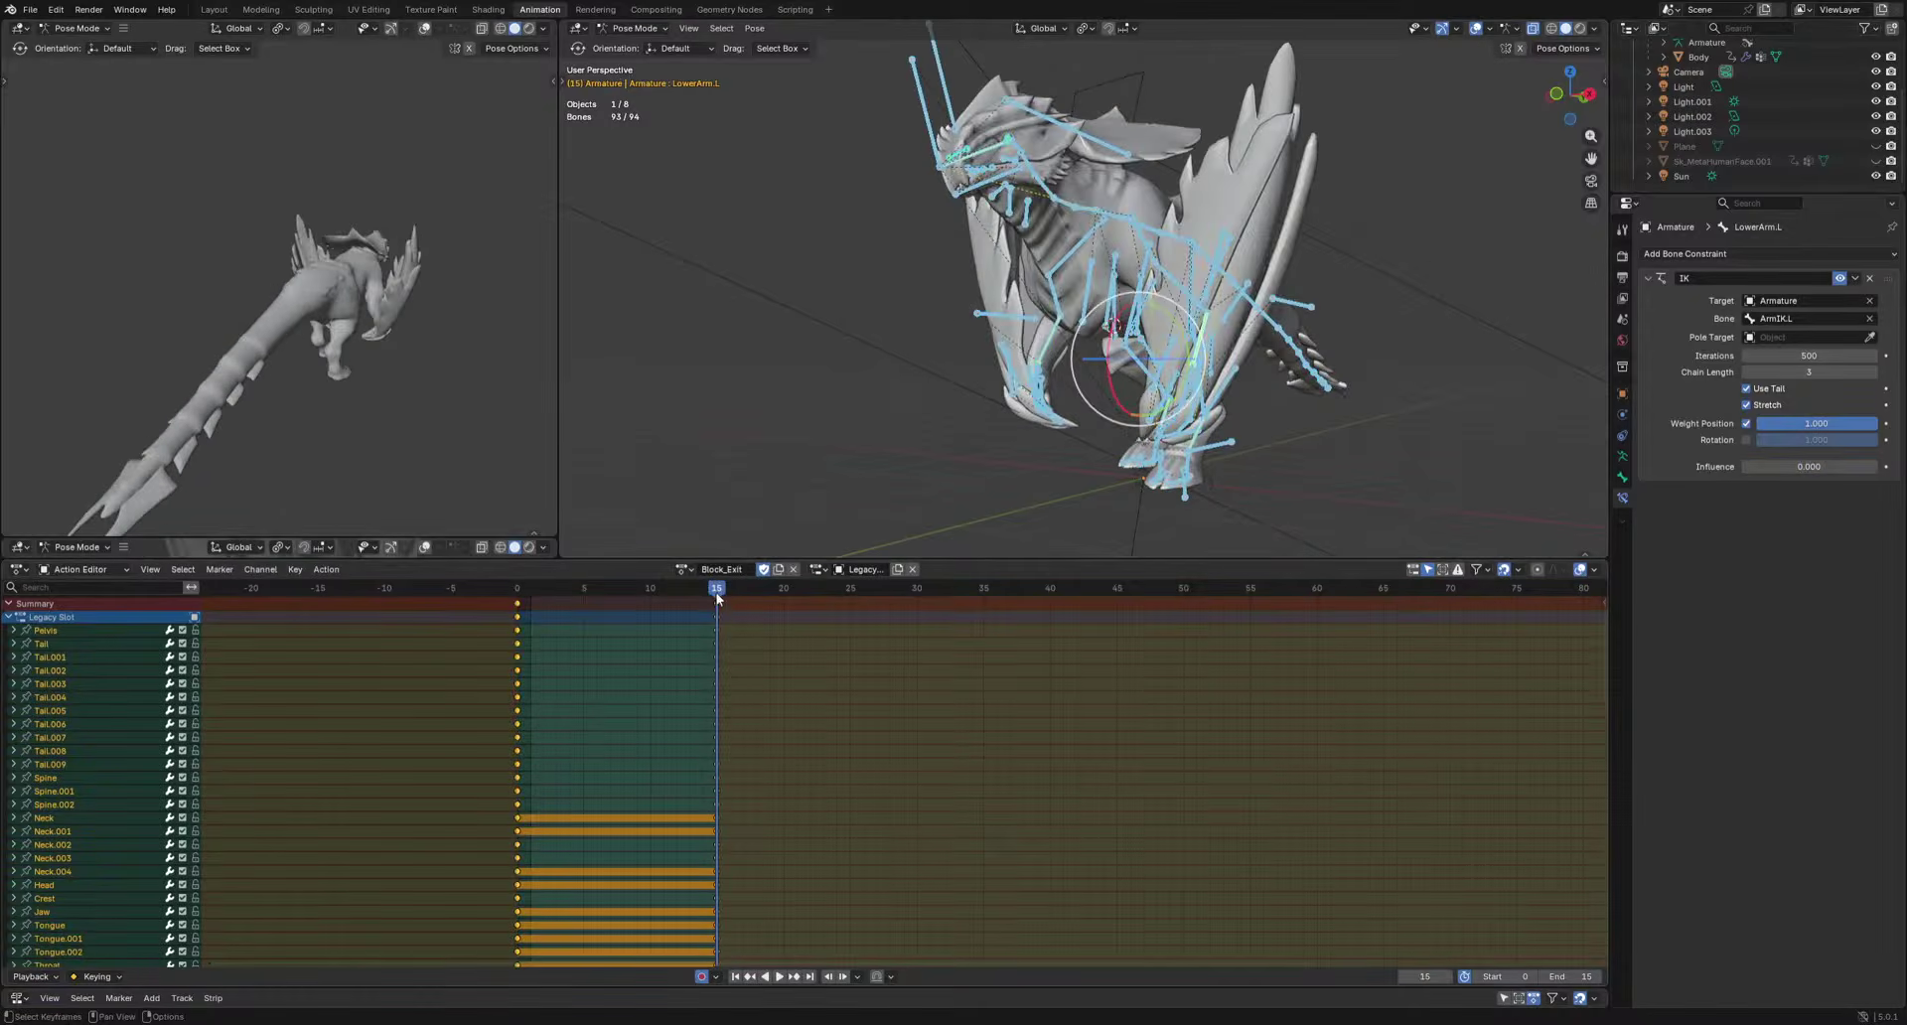
pyautogui.hotkey('ctrl', 'v')
pyautogui.hotkey('ctrl', 'v')
pyautogui.hotkey('shift', 'Left')
pyautogui.hotkey('ctrl', 'v')
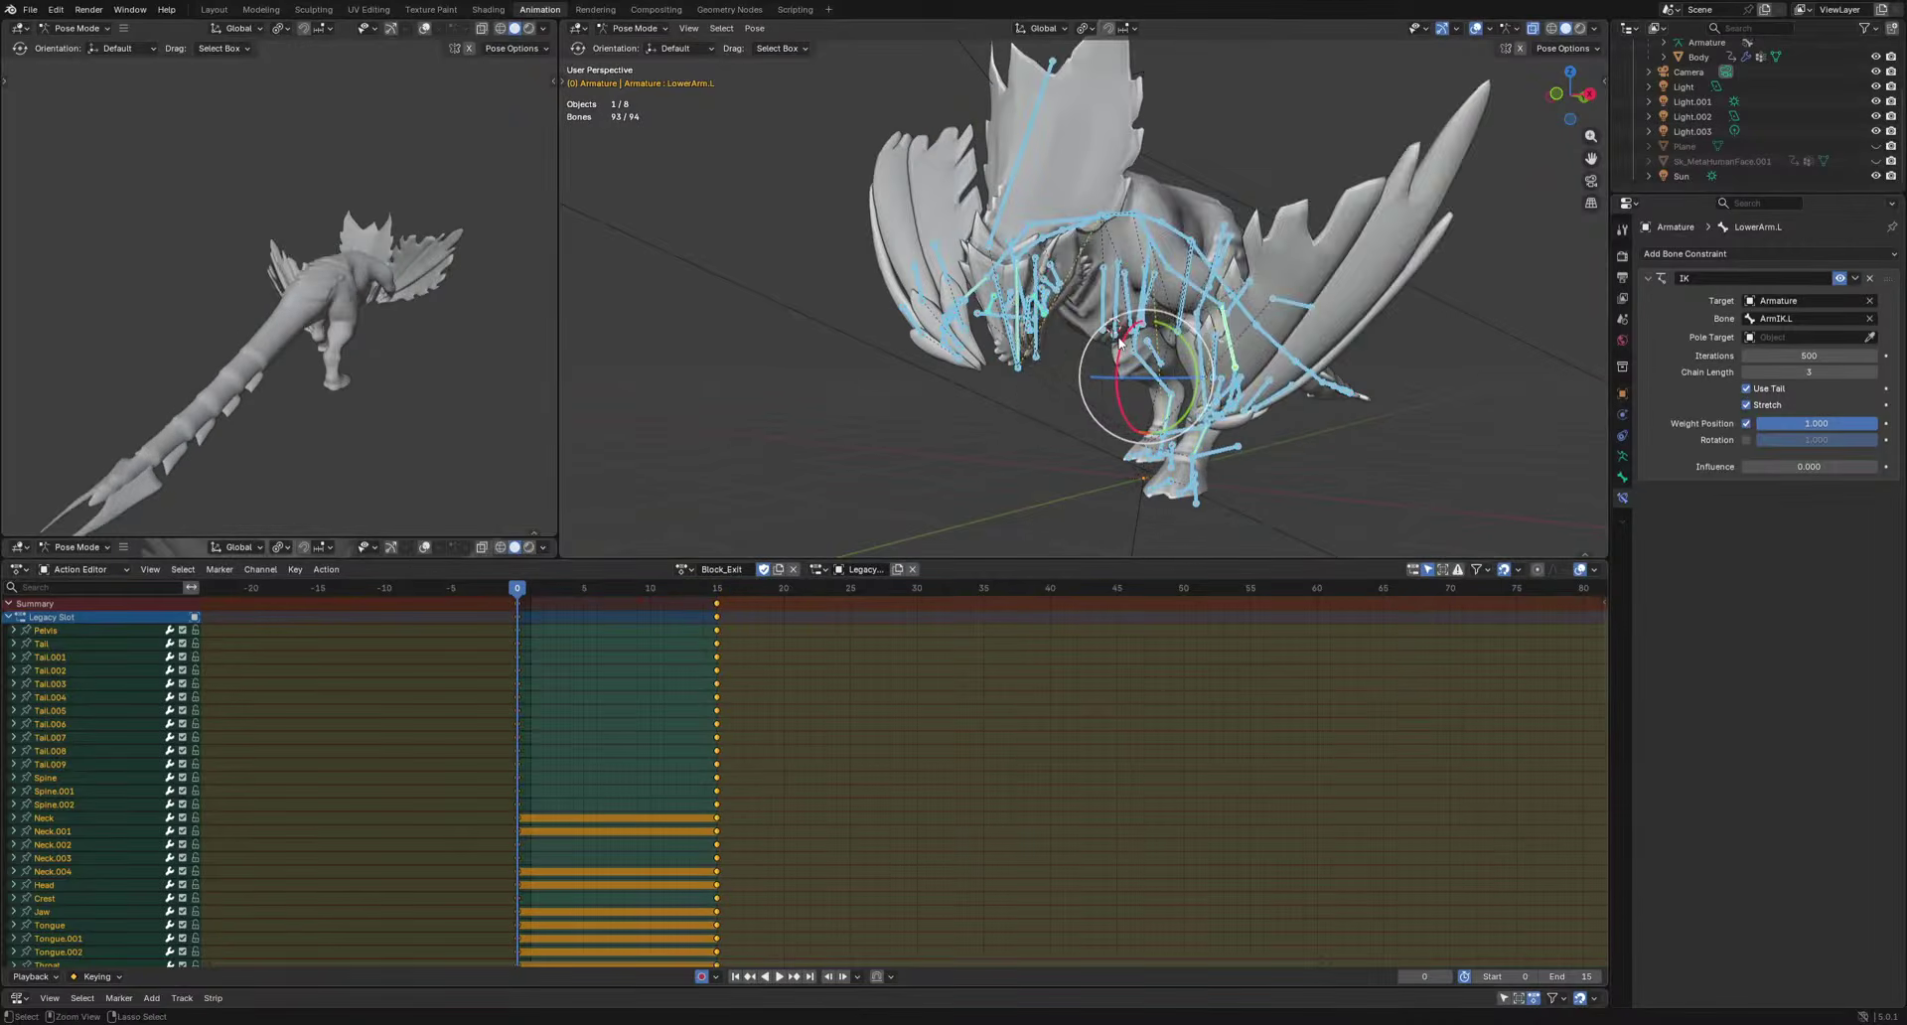
pyautogui.moveTo(709, 589); pyautogui.dragTo(714, 592)
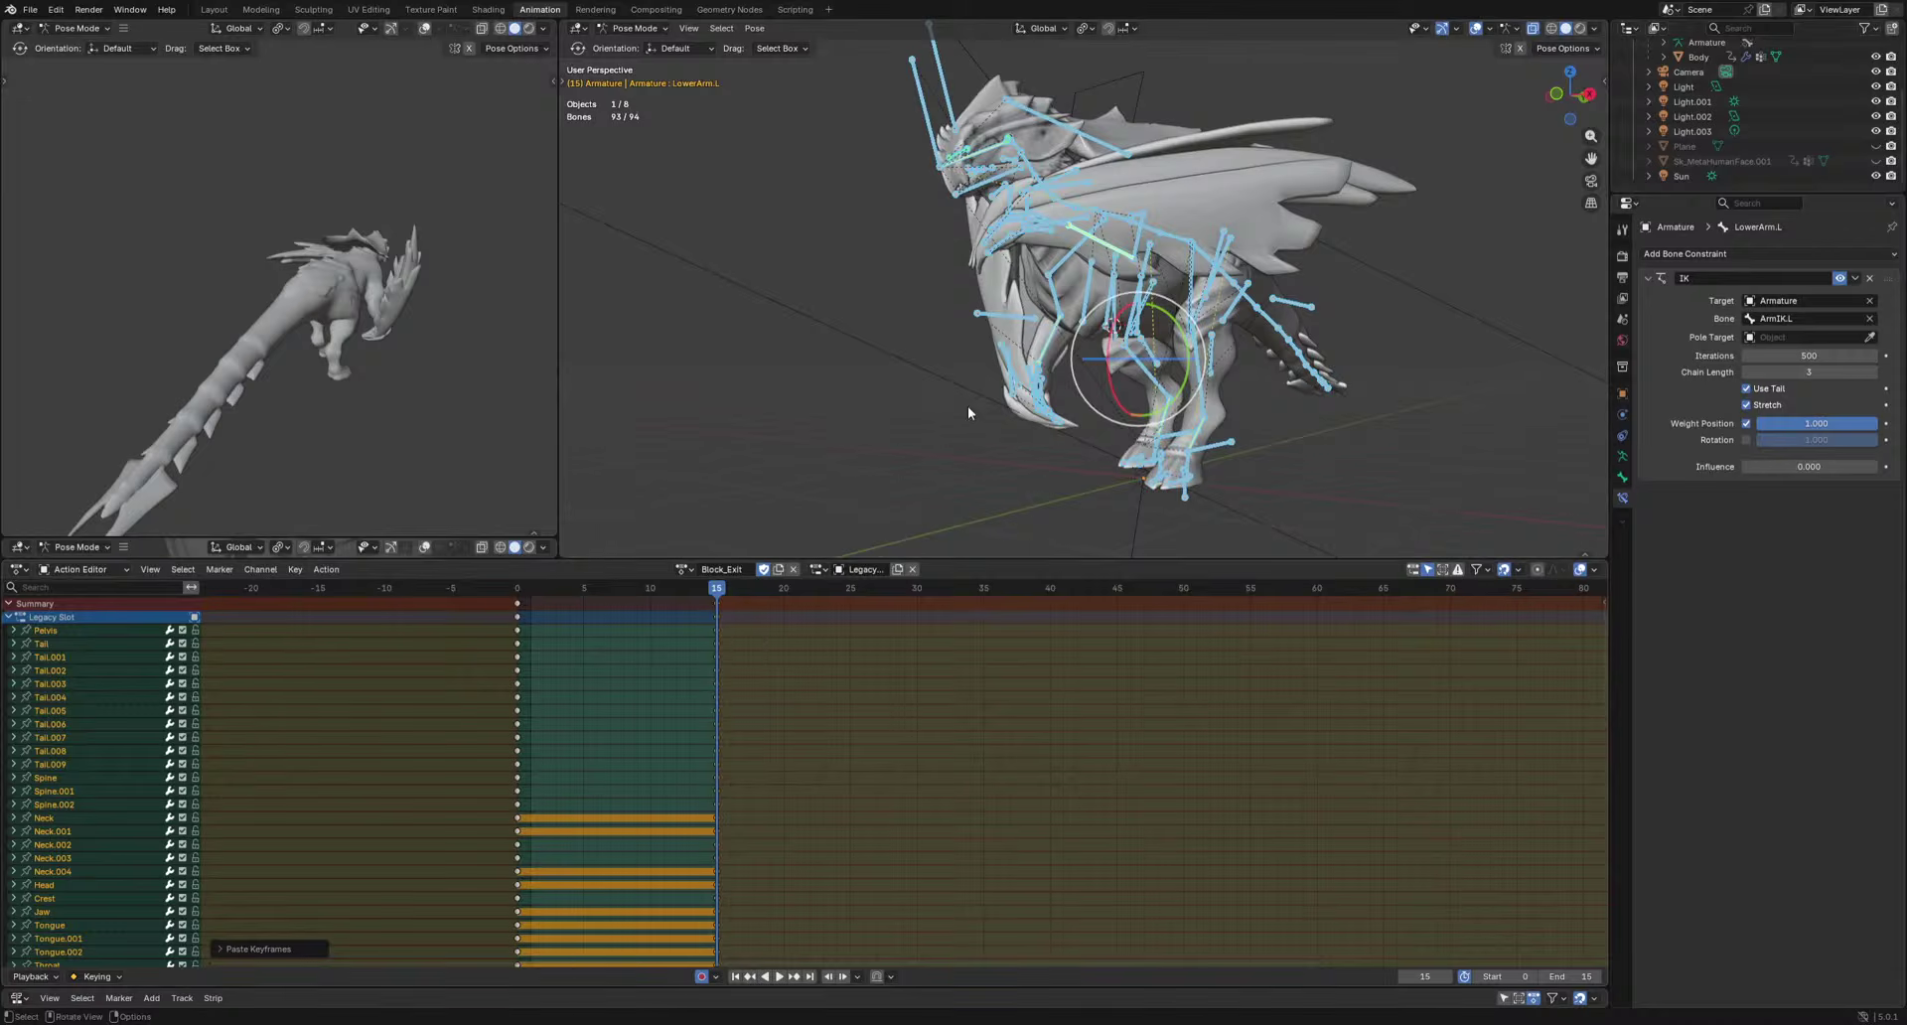
# Set the IK constraint influence of the LowerArm.L bone to 1.000 at frame 15 of Block_Exit.
pyautogui.moveTo(1018, 359); pyautogui.dragTo(994, 425, button='middle')
pyautogui.click(1015, 381)
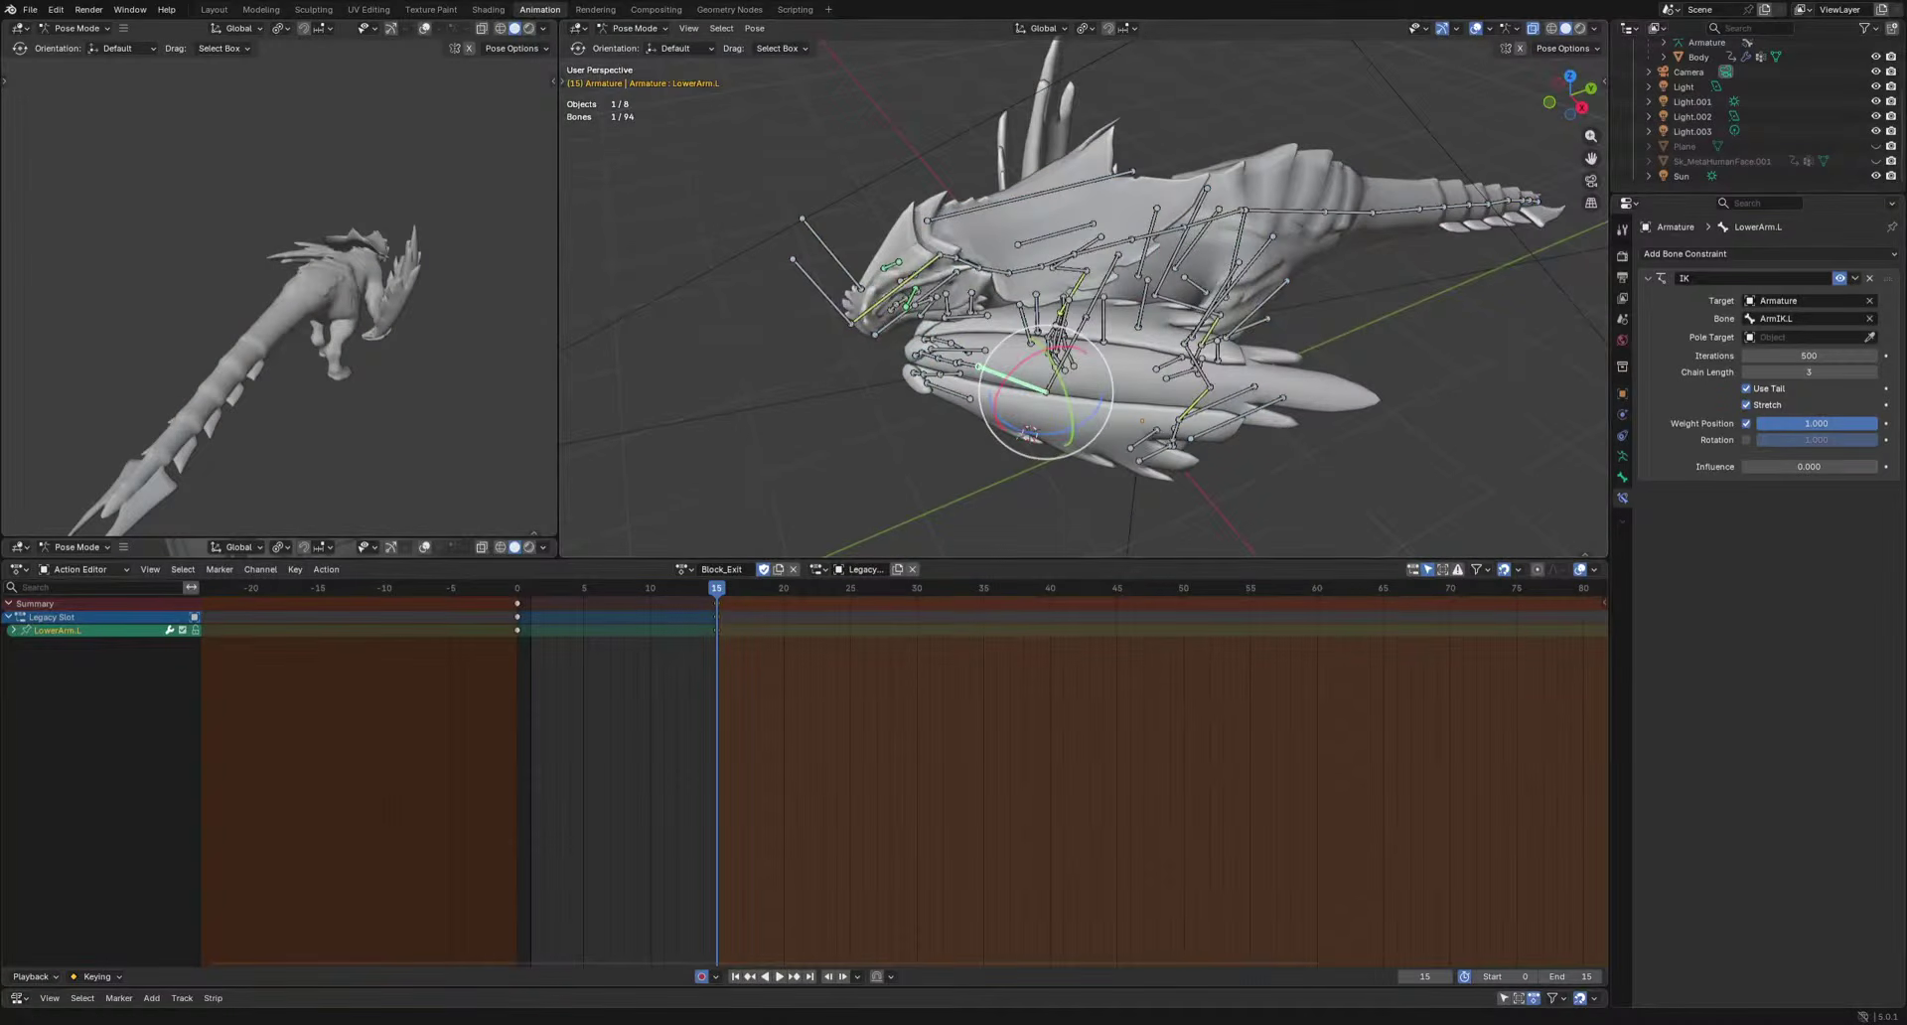
pyautogui.moveTo(1788, 466); pyautogui.dragTo(1867, 466)
pyautogui.moveTo(1034, 425)
pyautogui.mouseDown(button='middle')
pyautogui.moveTo(1118, 366)
pyautogui.moveTo(1057, 452)
pyautogui.mouseUp(button='middle')
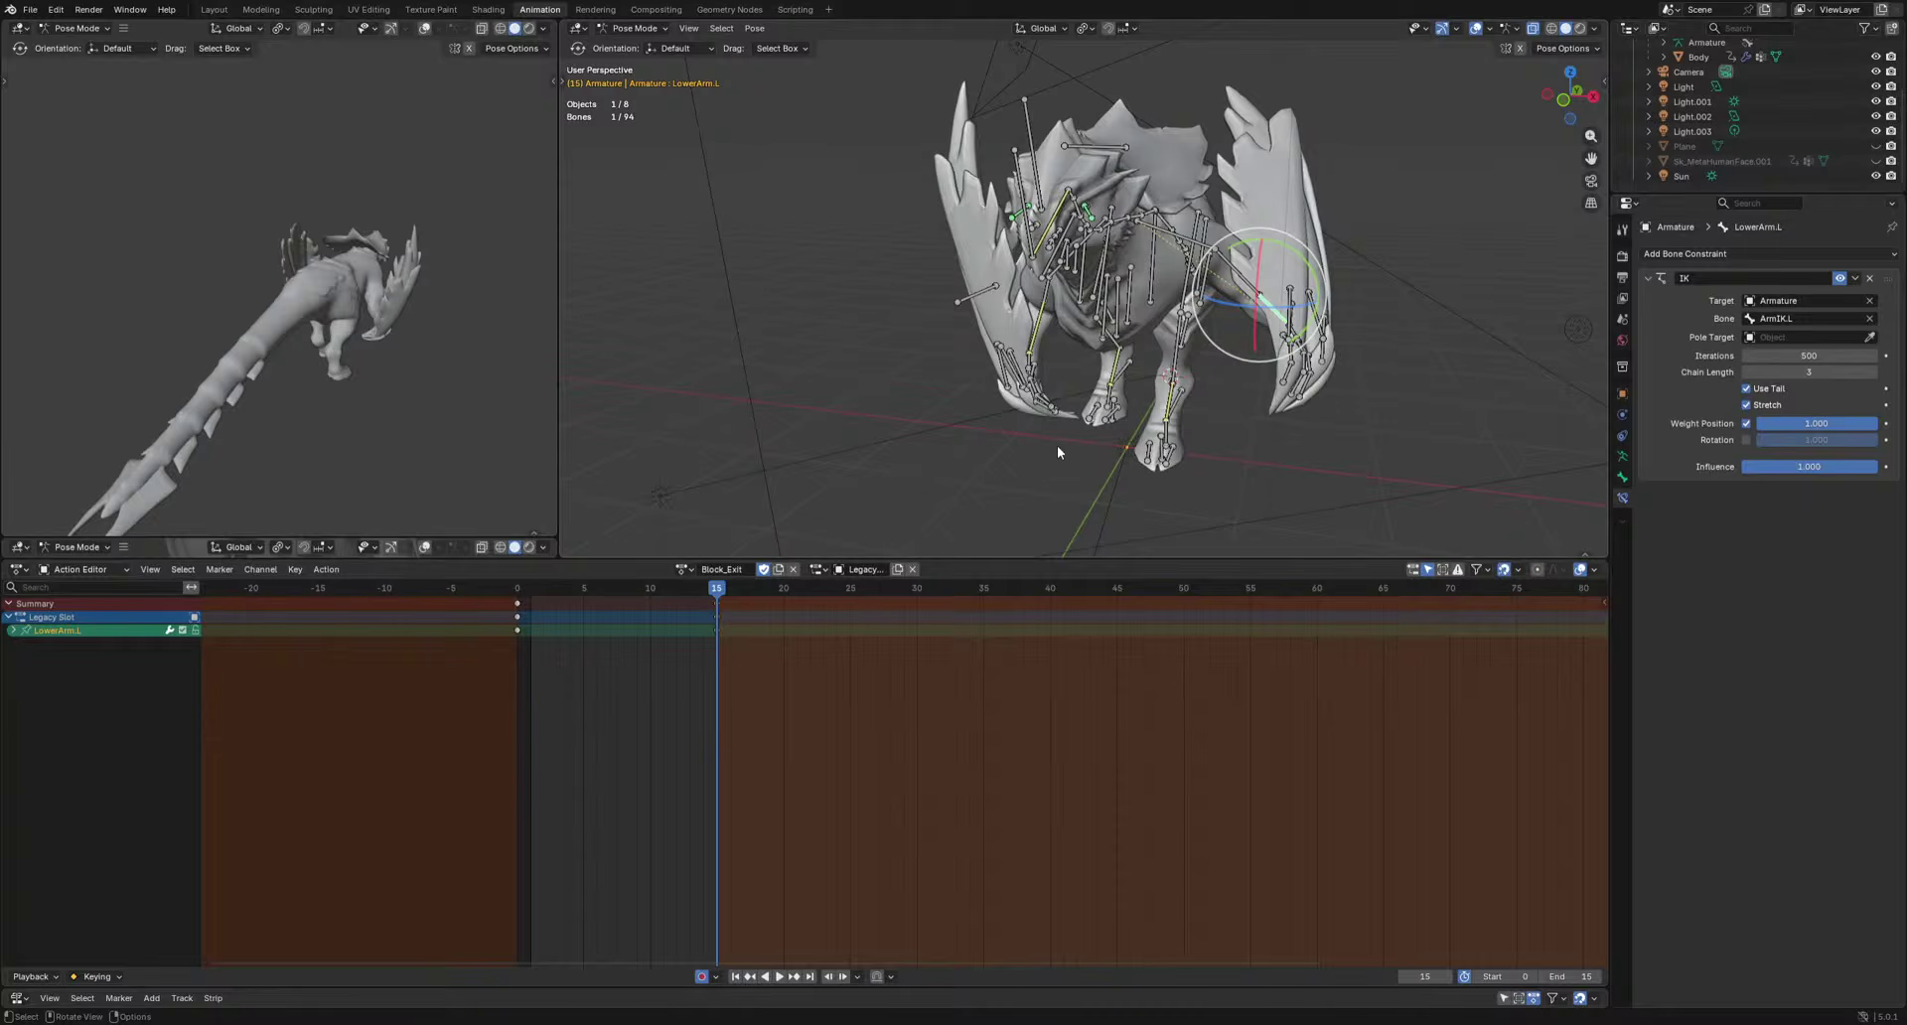
# Copy the pose of all bones at frame 0 of Block_Enter and key it at frame 15 of Block_Exit.
pyautogui.click(686, 570)
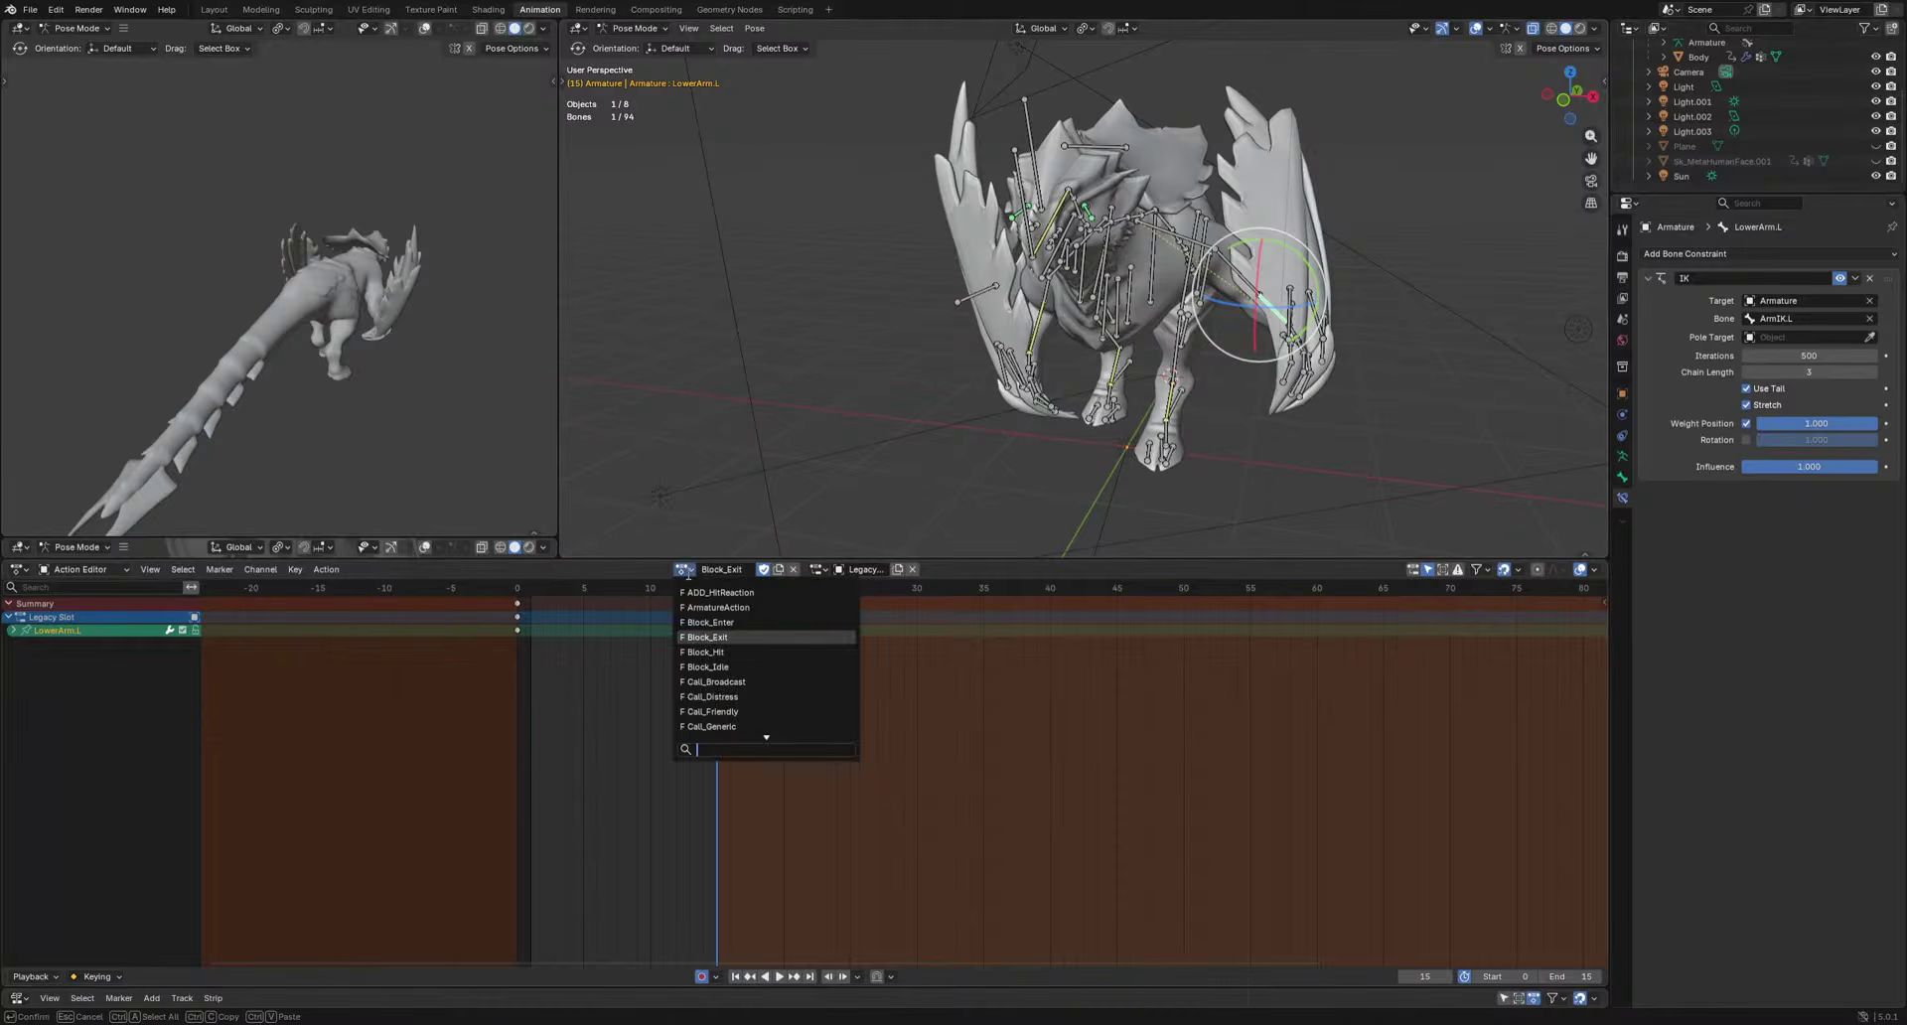
pyautogui.click(713, 623)
pyautogui.moveTo(517, 588); pyautogui.dragTo(513, 597)
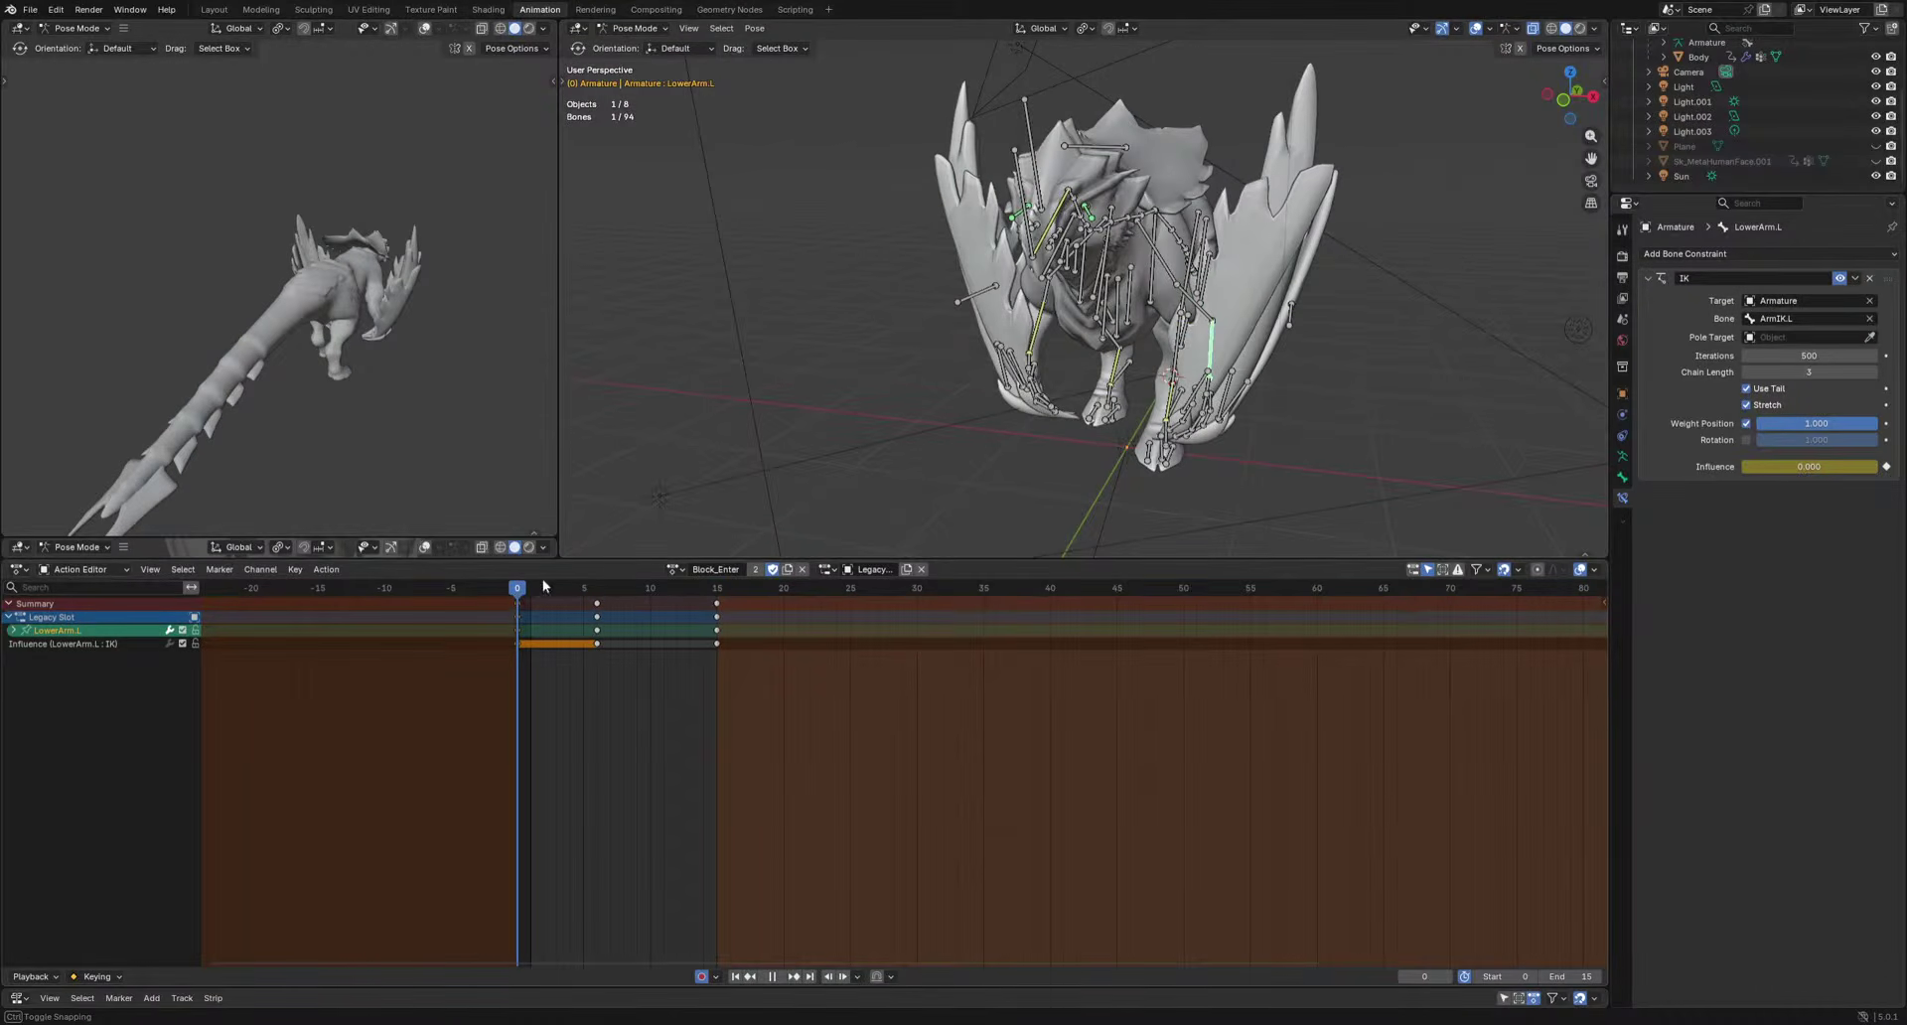
pyautogui.press('a')
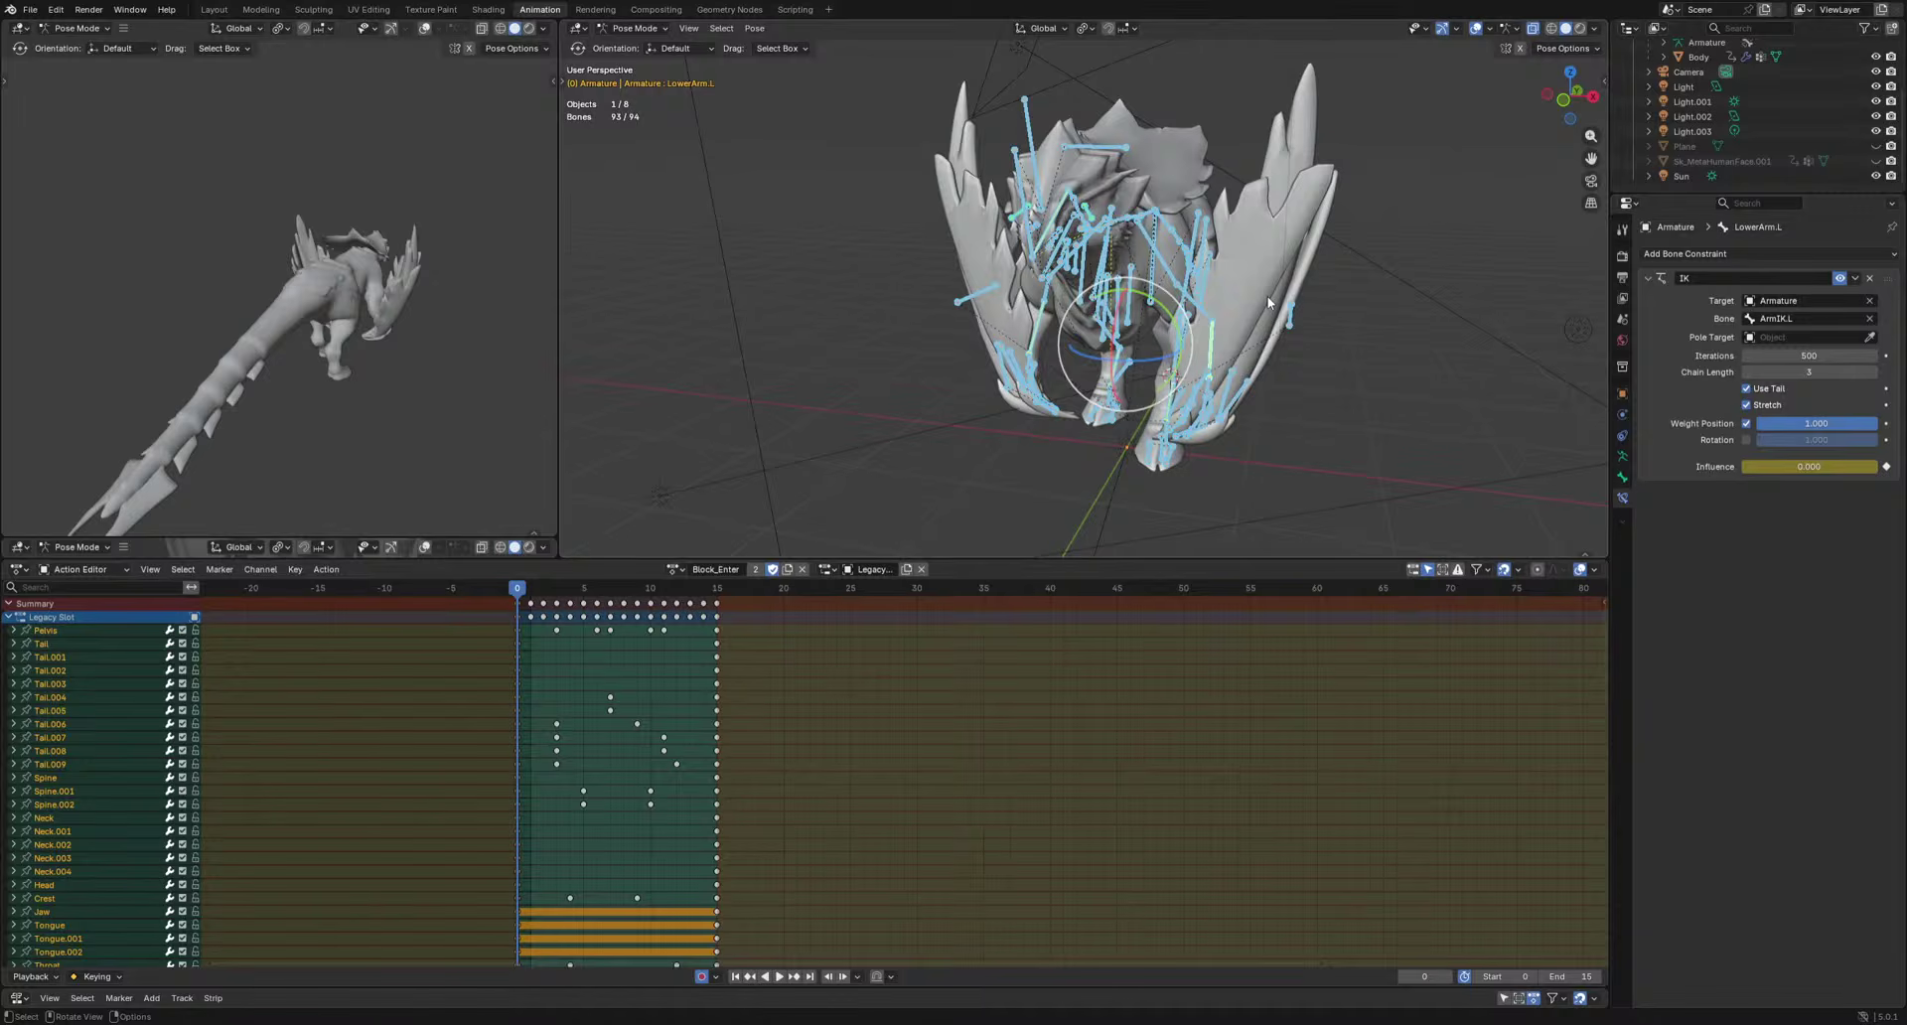
pyautogui.click(673, 571)
pyautogui.click(717, 639)
pyautogui.press('space')
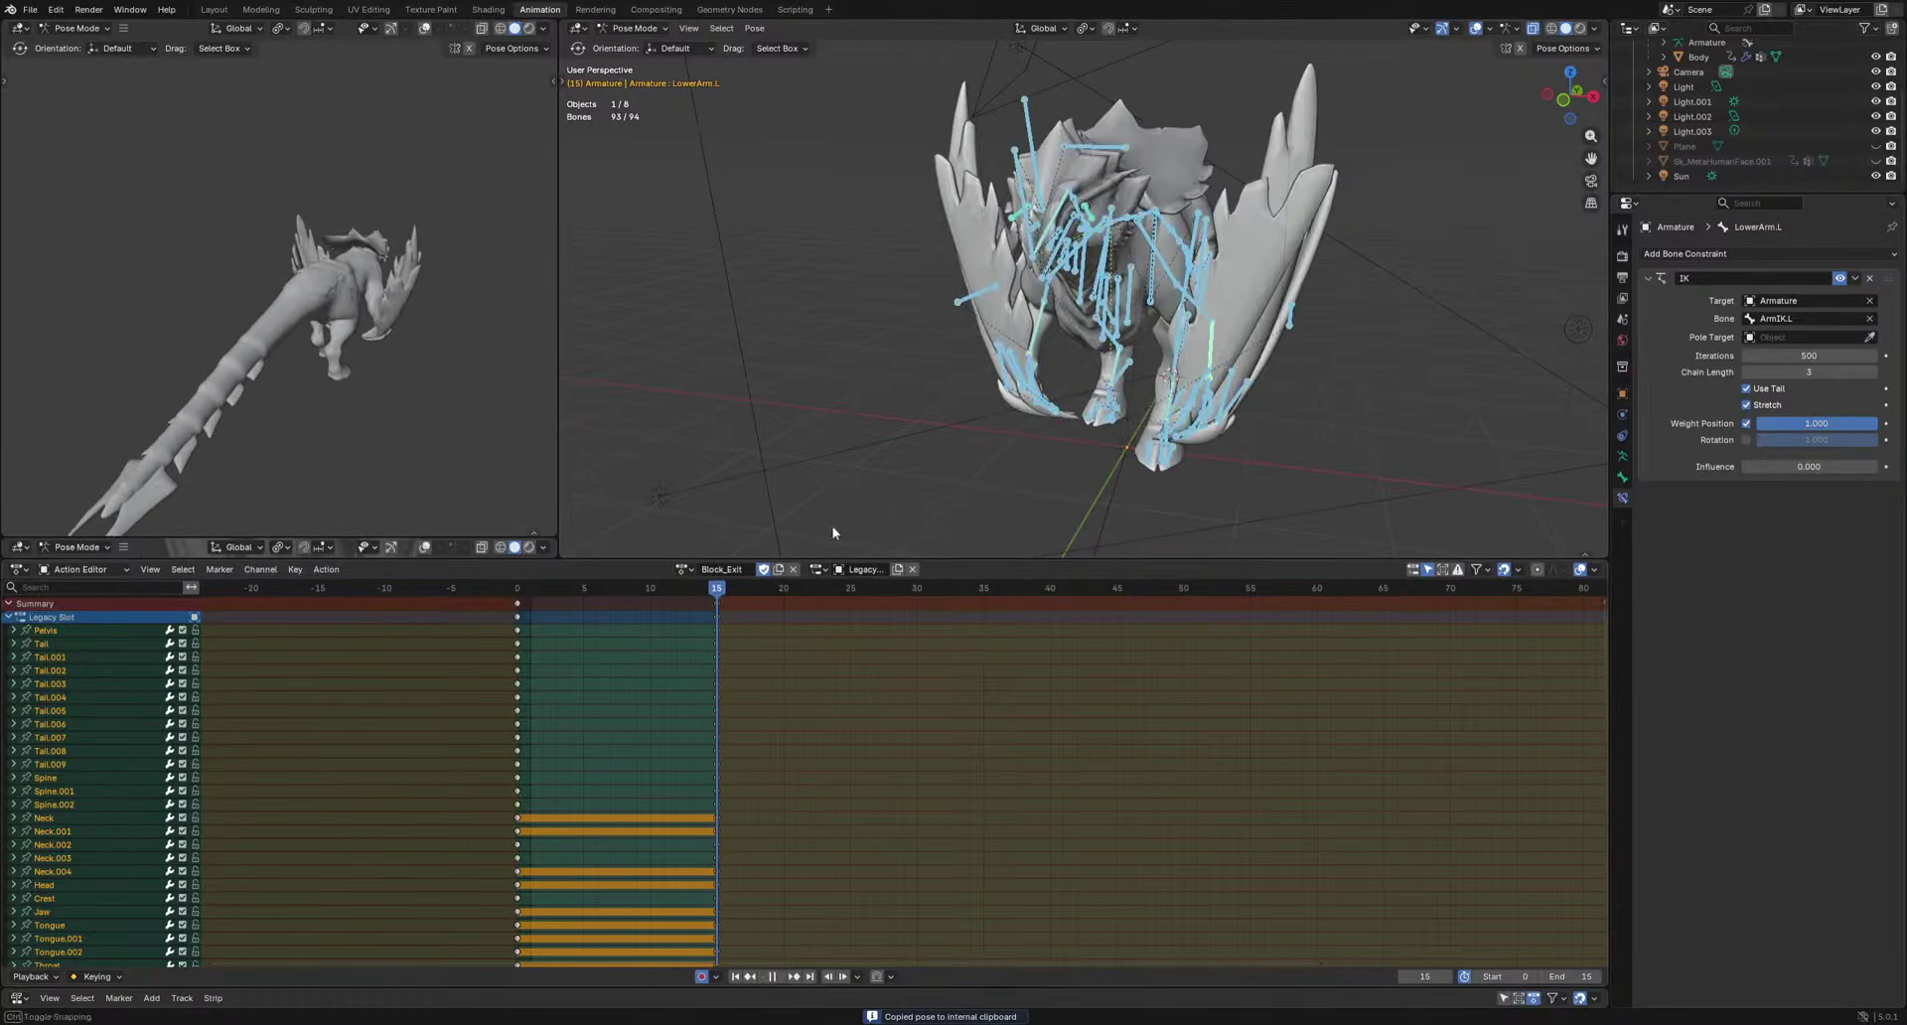
pyautogui.press('i')
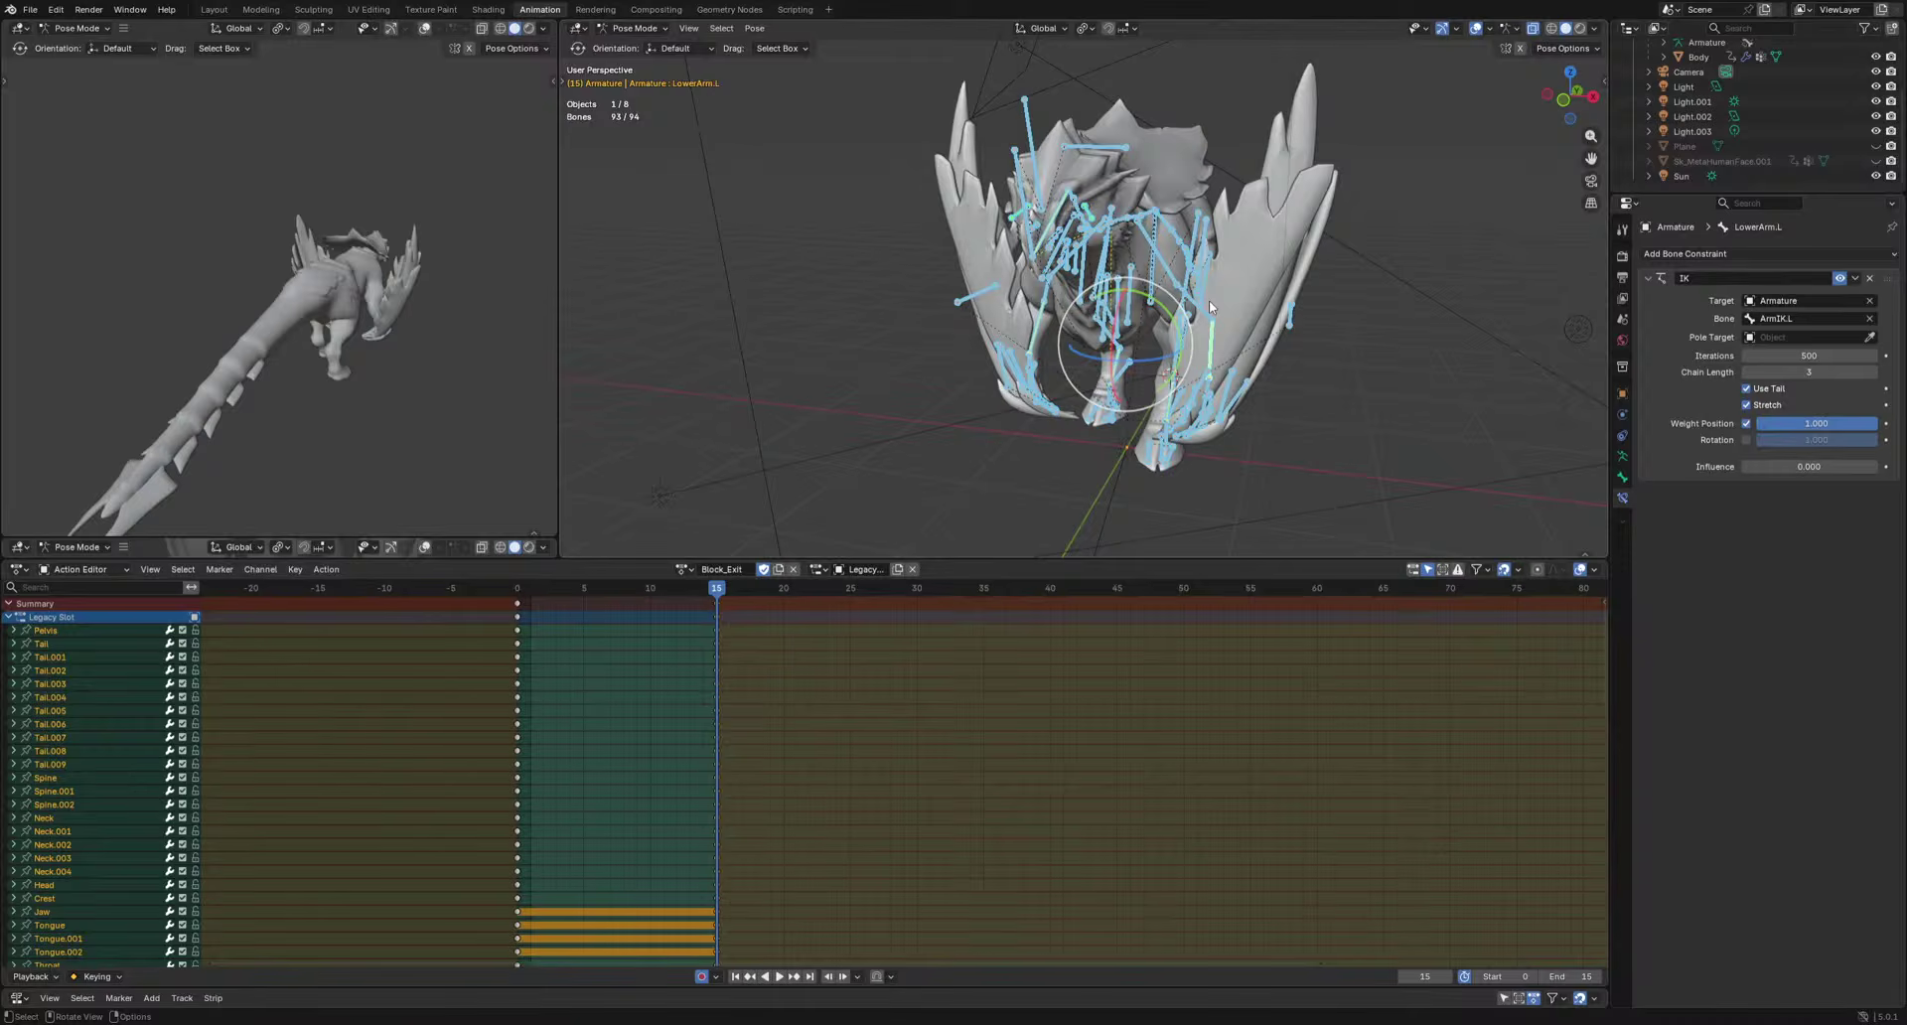
# Play back the Block_Exit transition and return to frame 0.
pyautogui.press('space')
pyautogui.press('space')
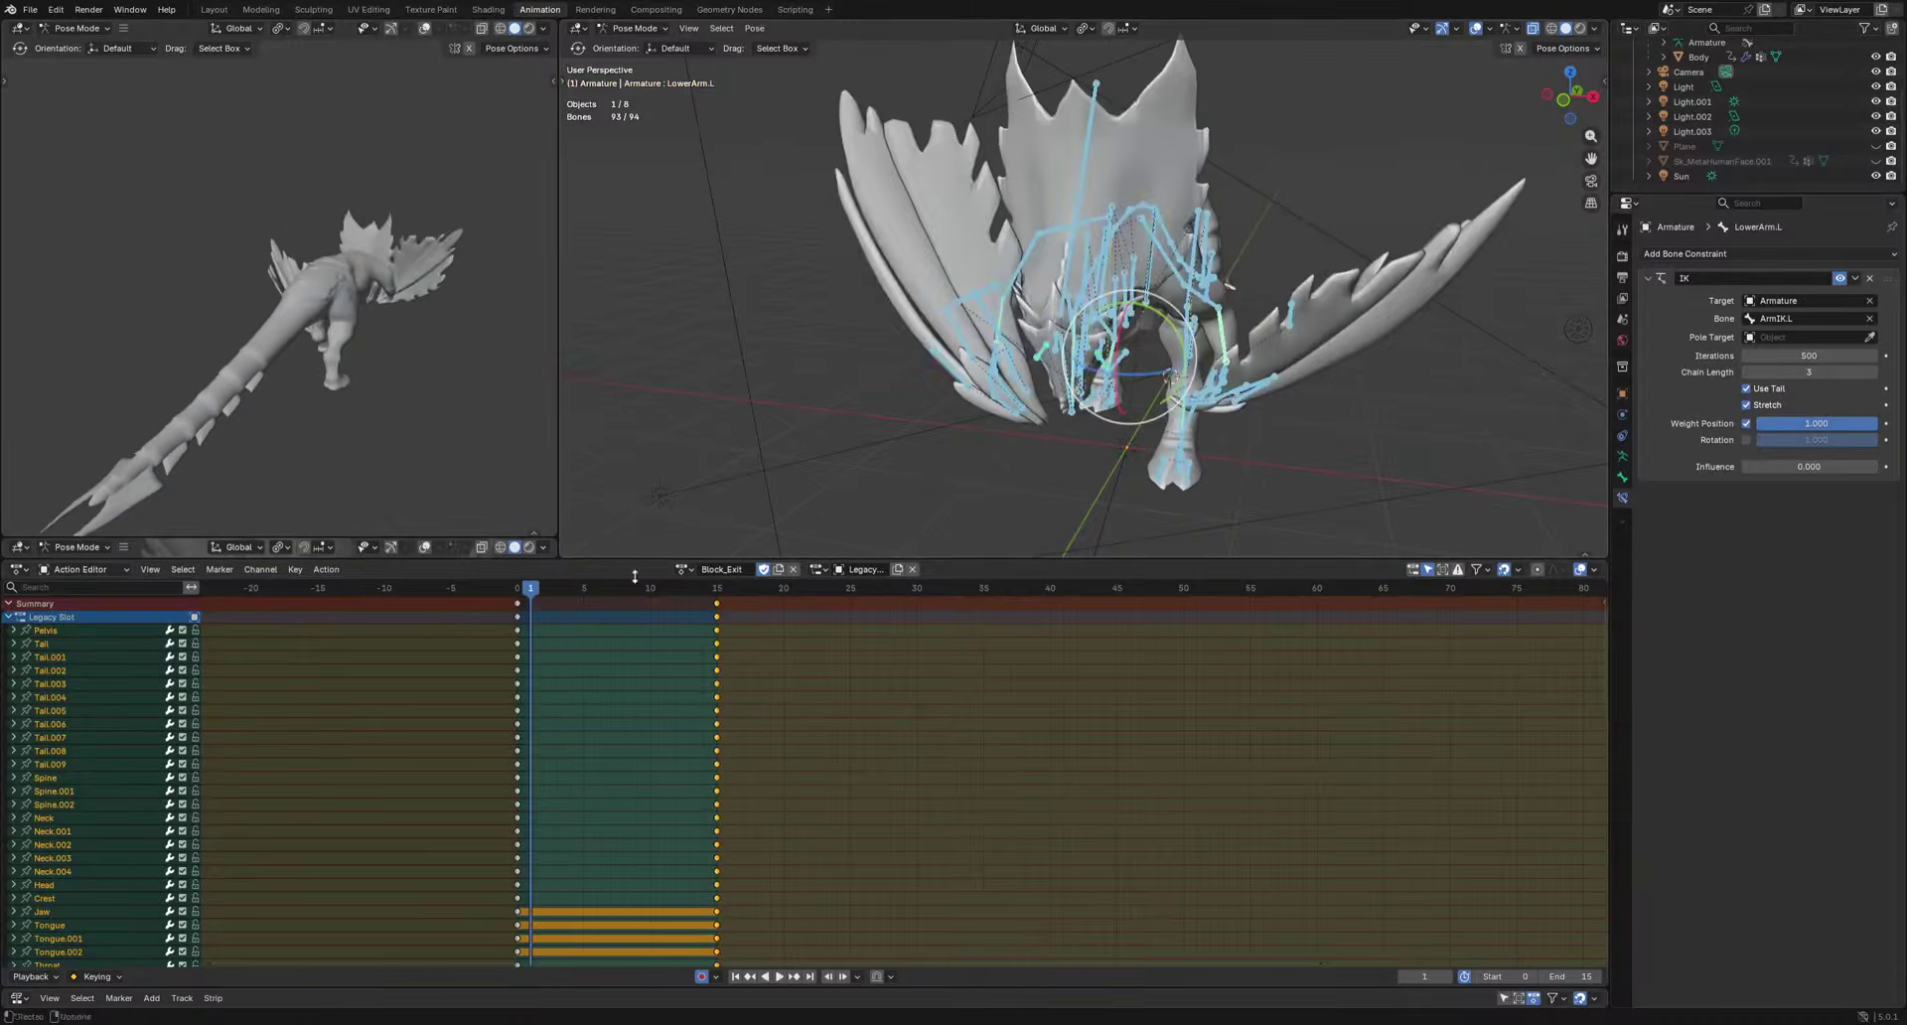
pyautogui.click(522, 591)
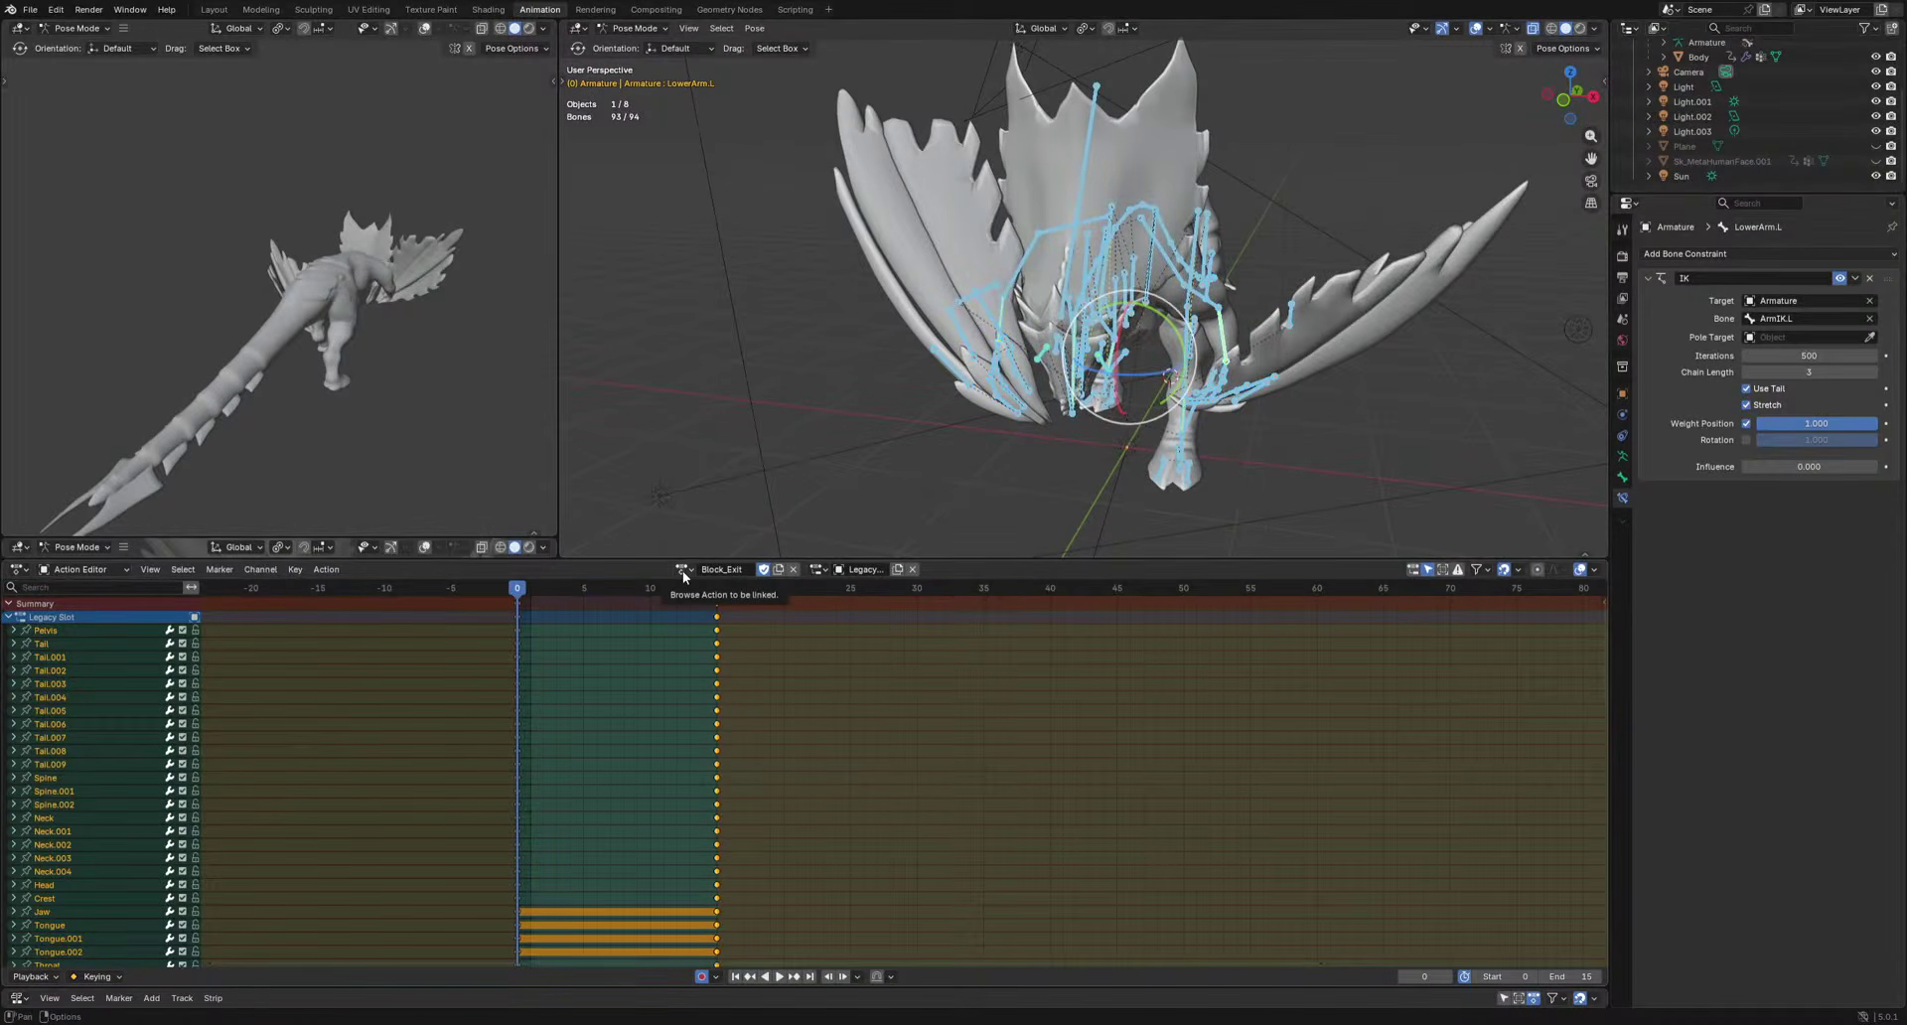
# Copy all bone keyframes at frame 15 of Block_Enter, paste them at frame 0 of Block_Exit, and preview the motion in side view.
pyautogui.click(683, 573)
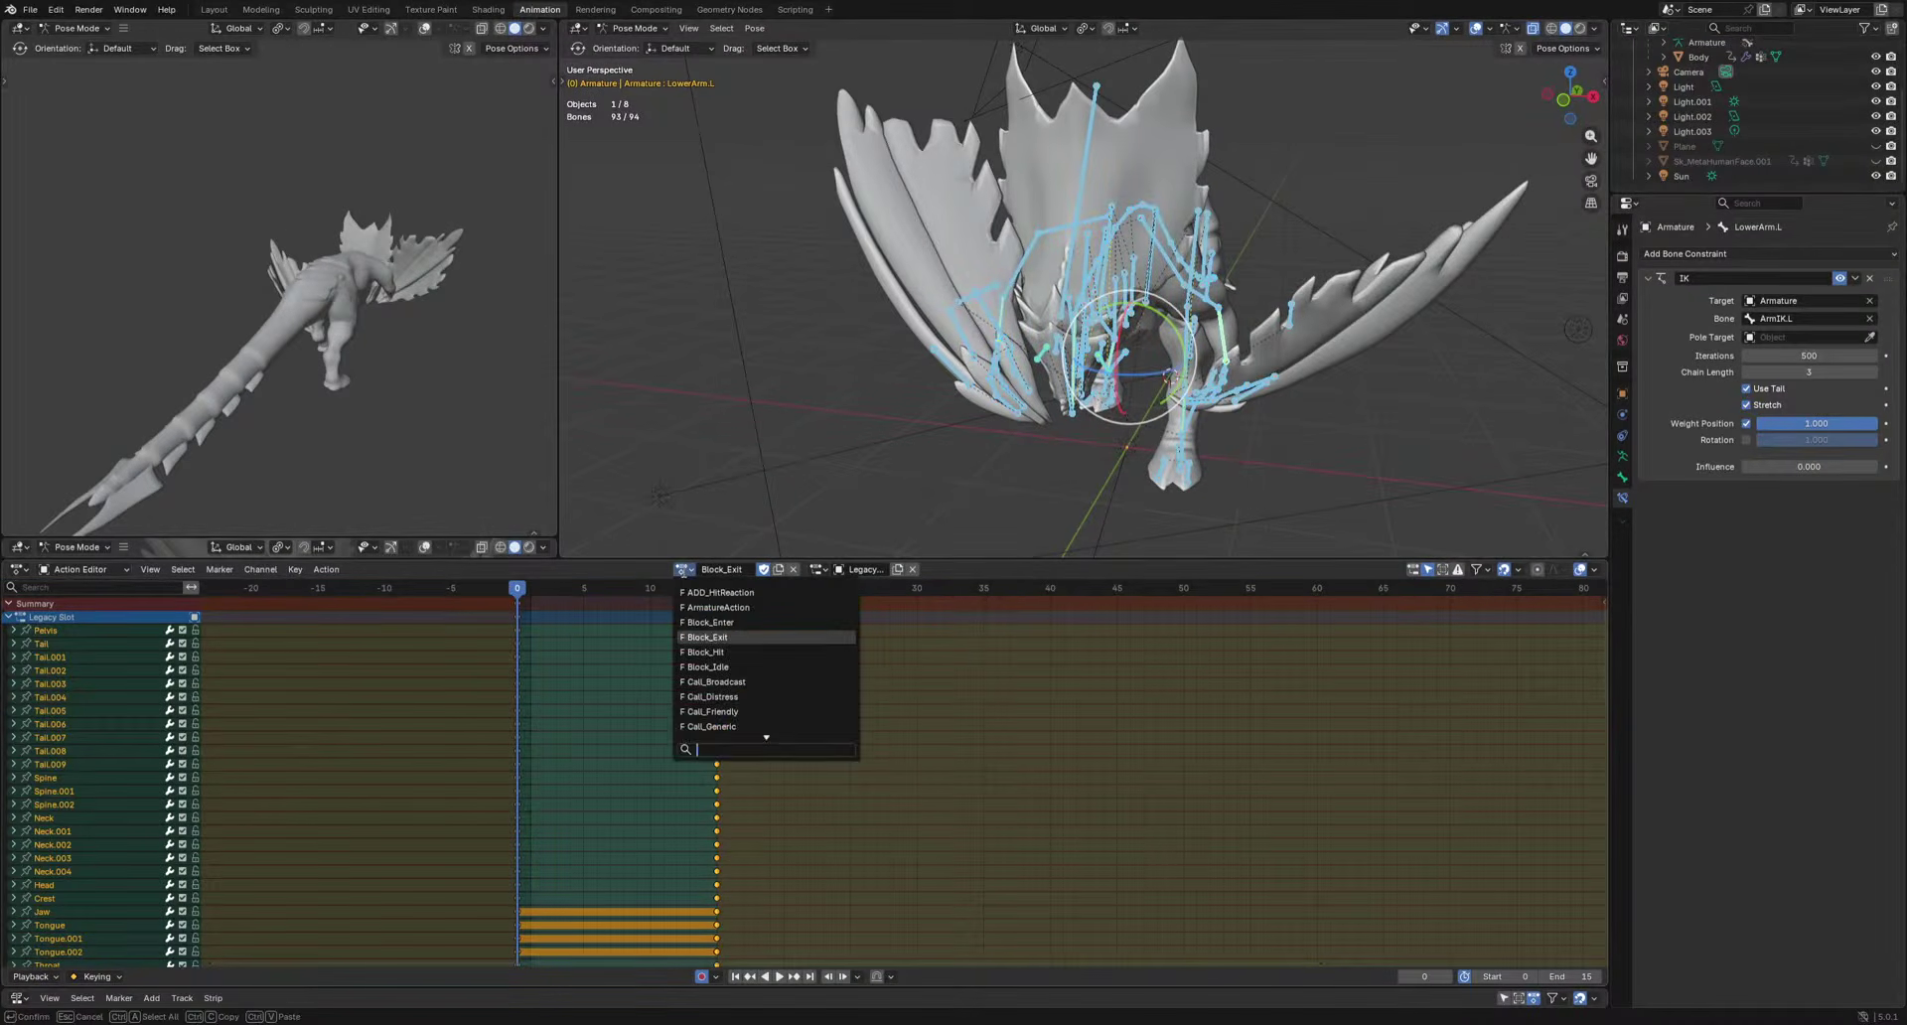
pyautogui.click(755, 622)
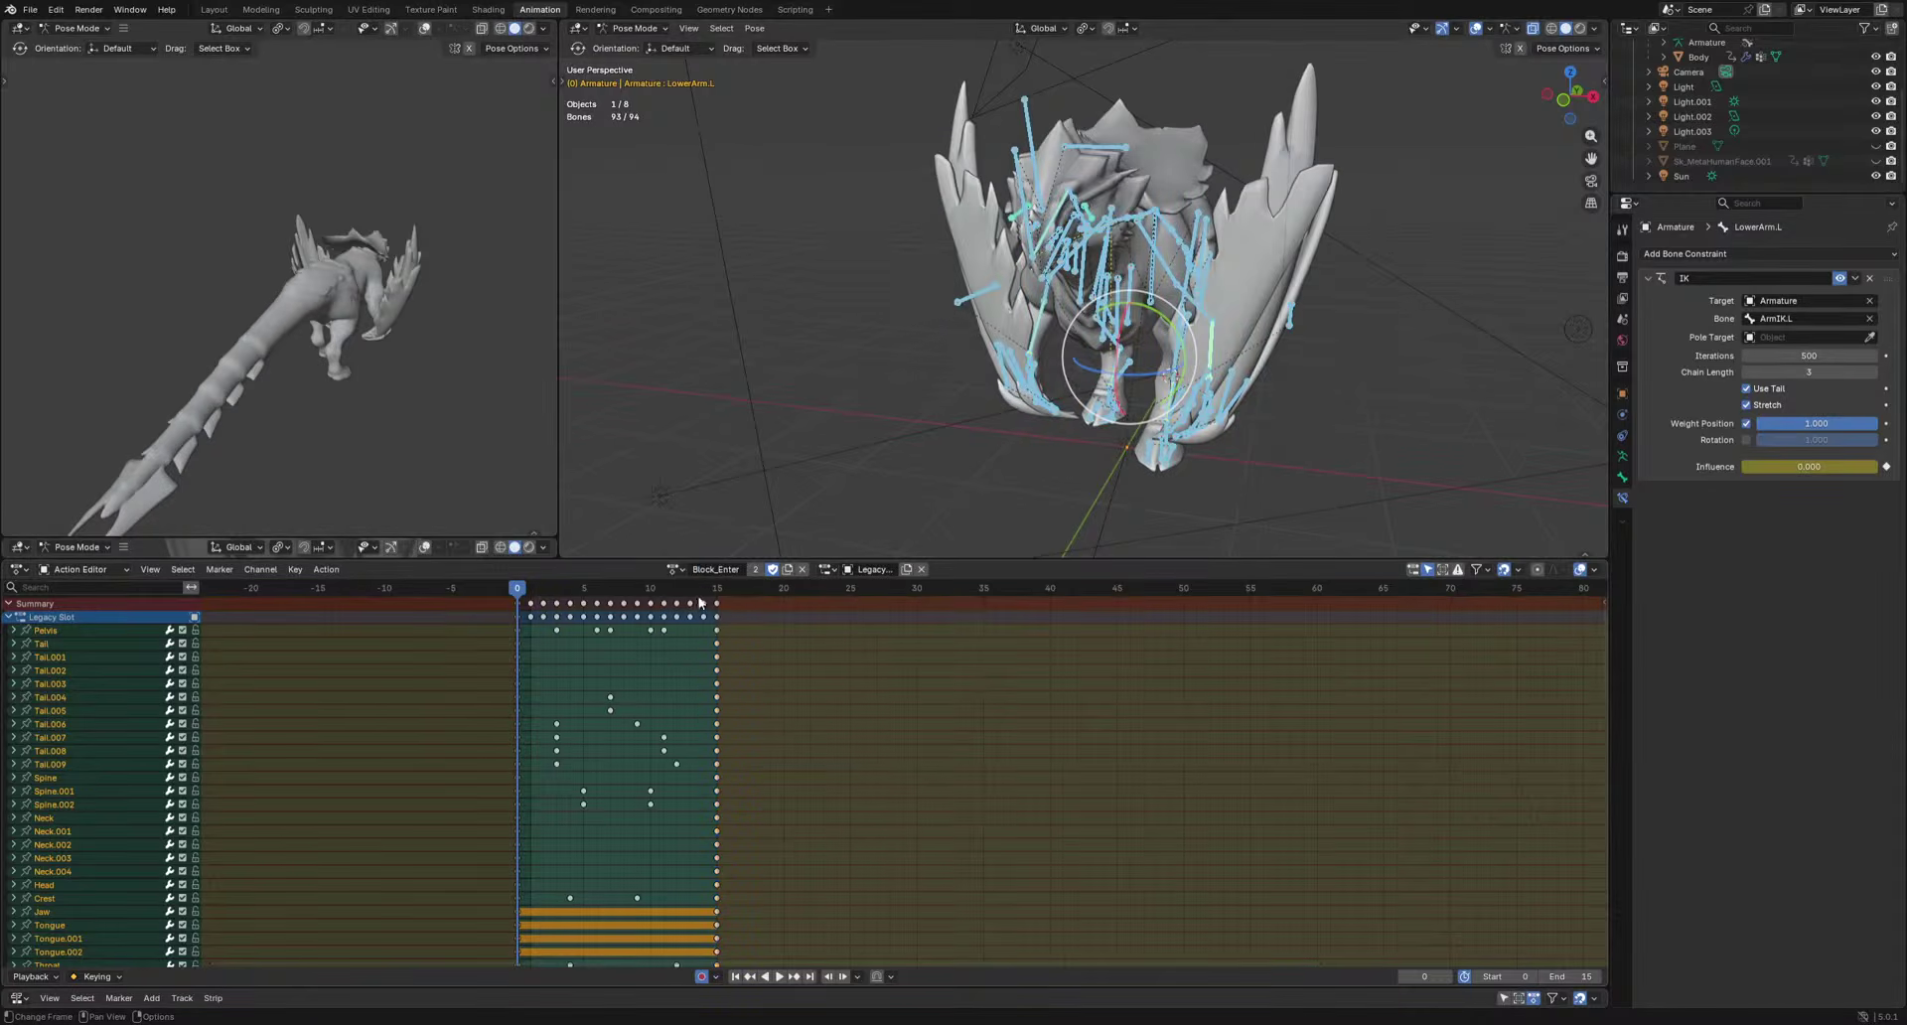
pyautogui.click(717, 589)
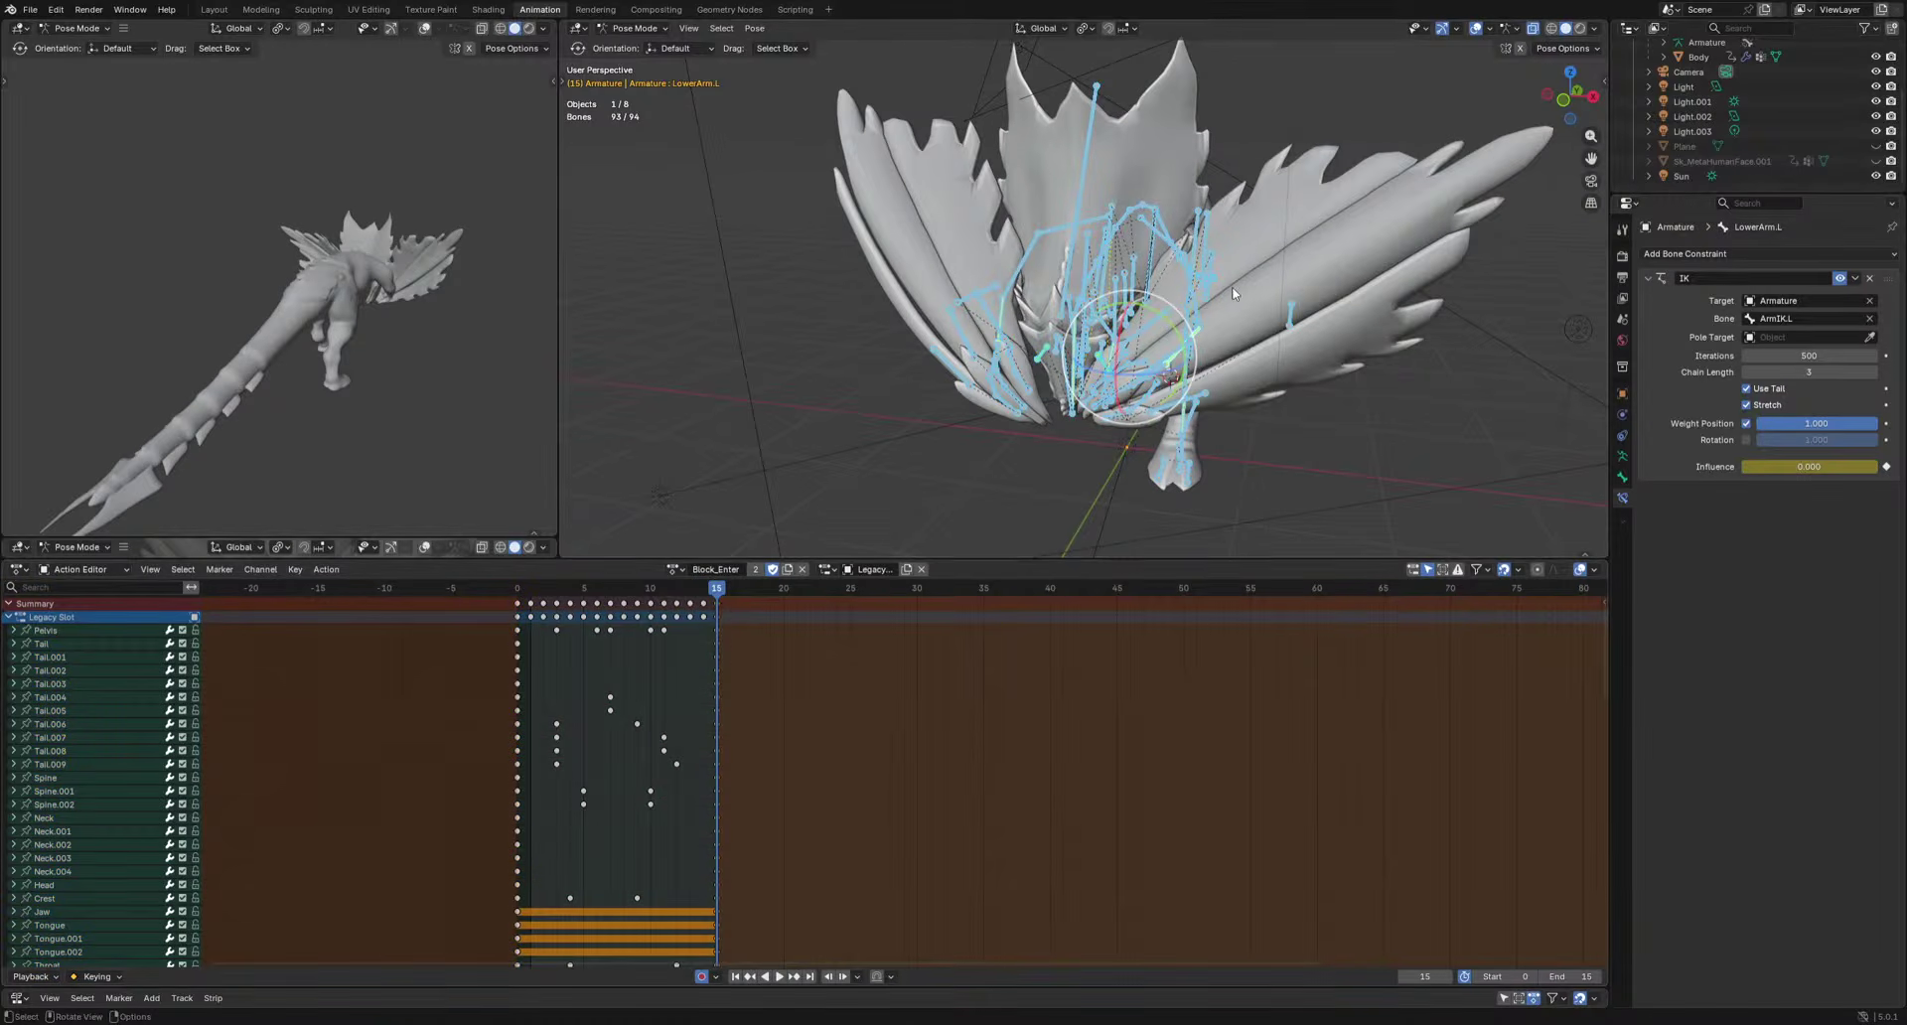
pyautogui.click(676, 570)
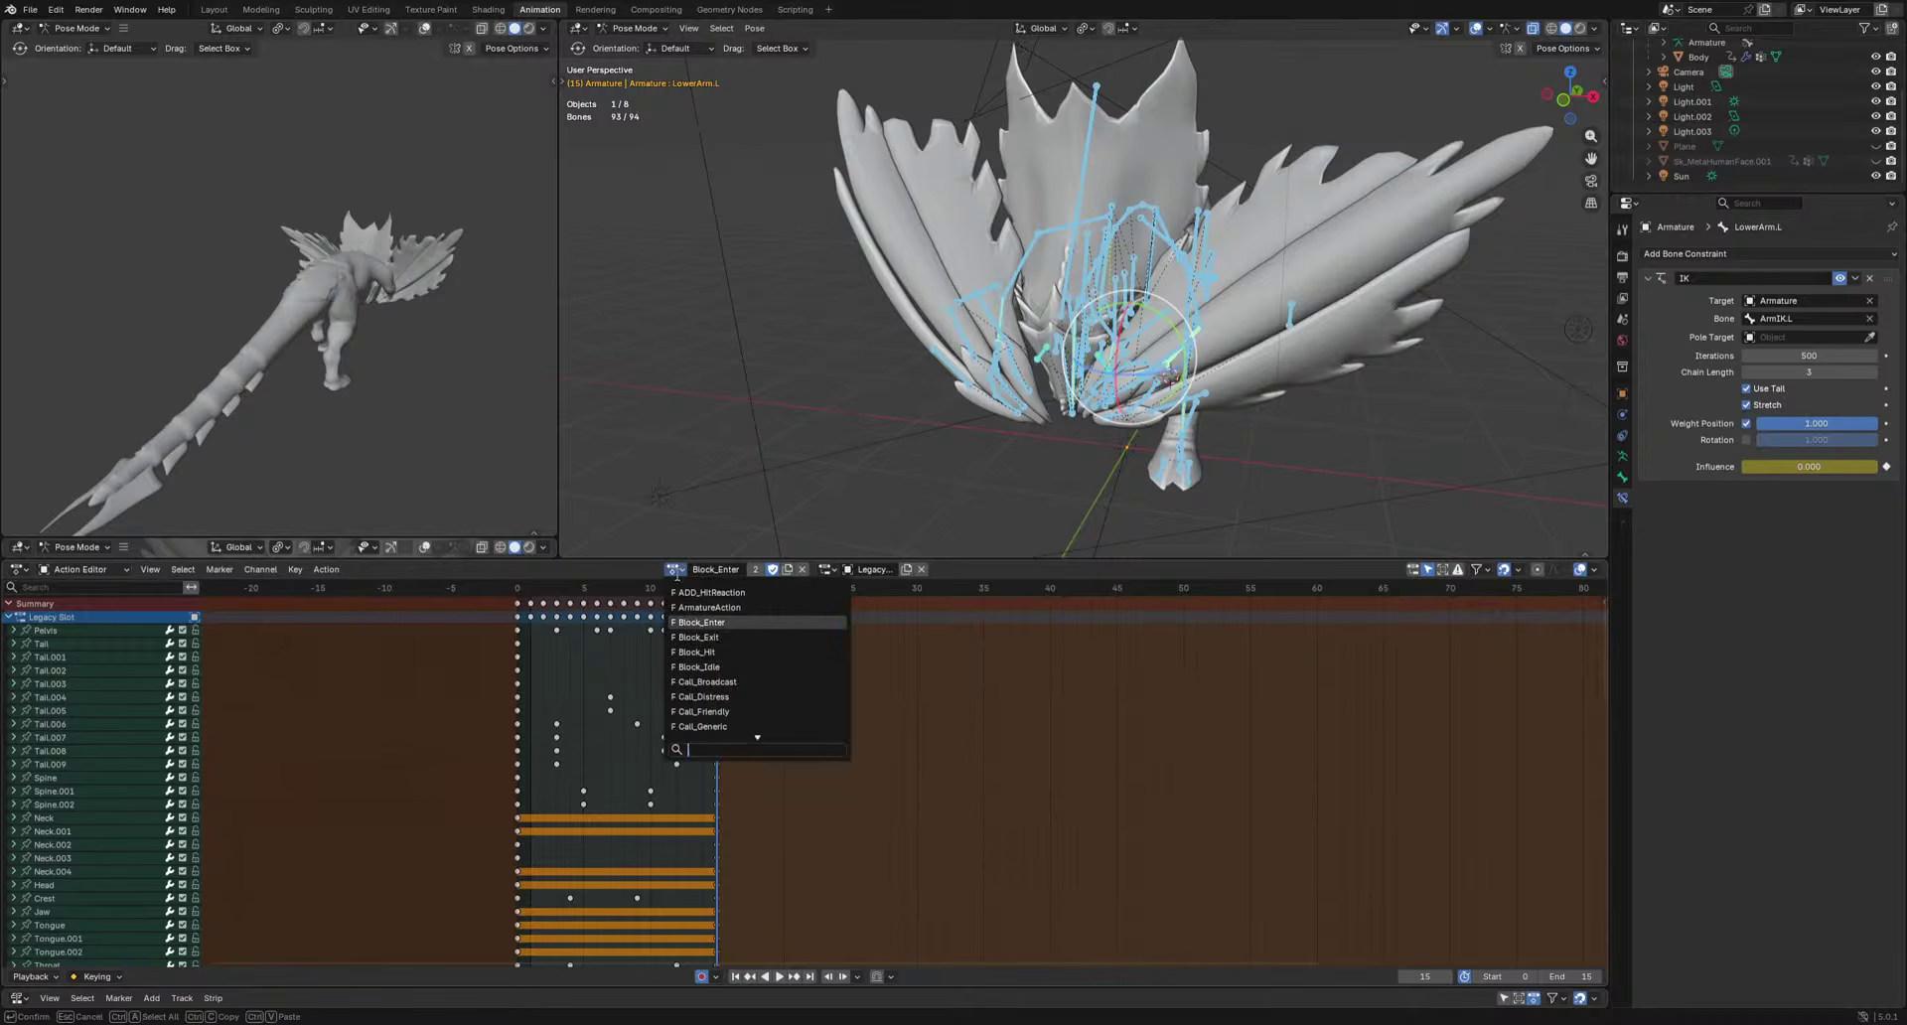
pyautogui.click(733, 639)
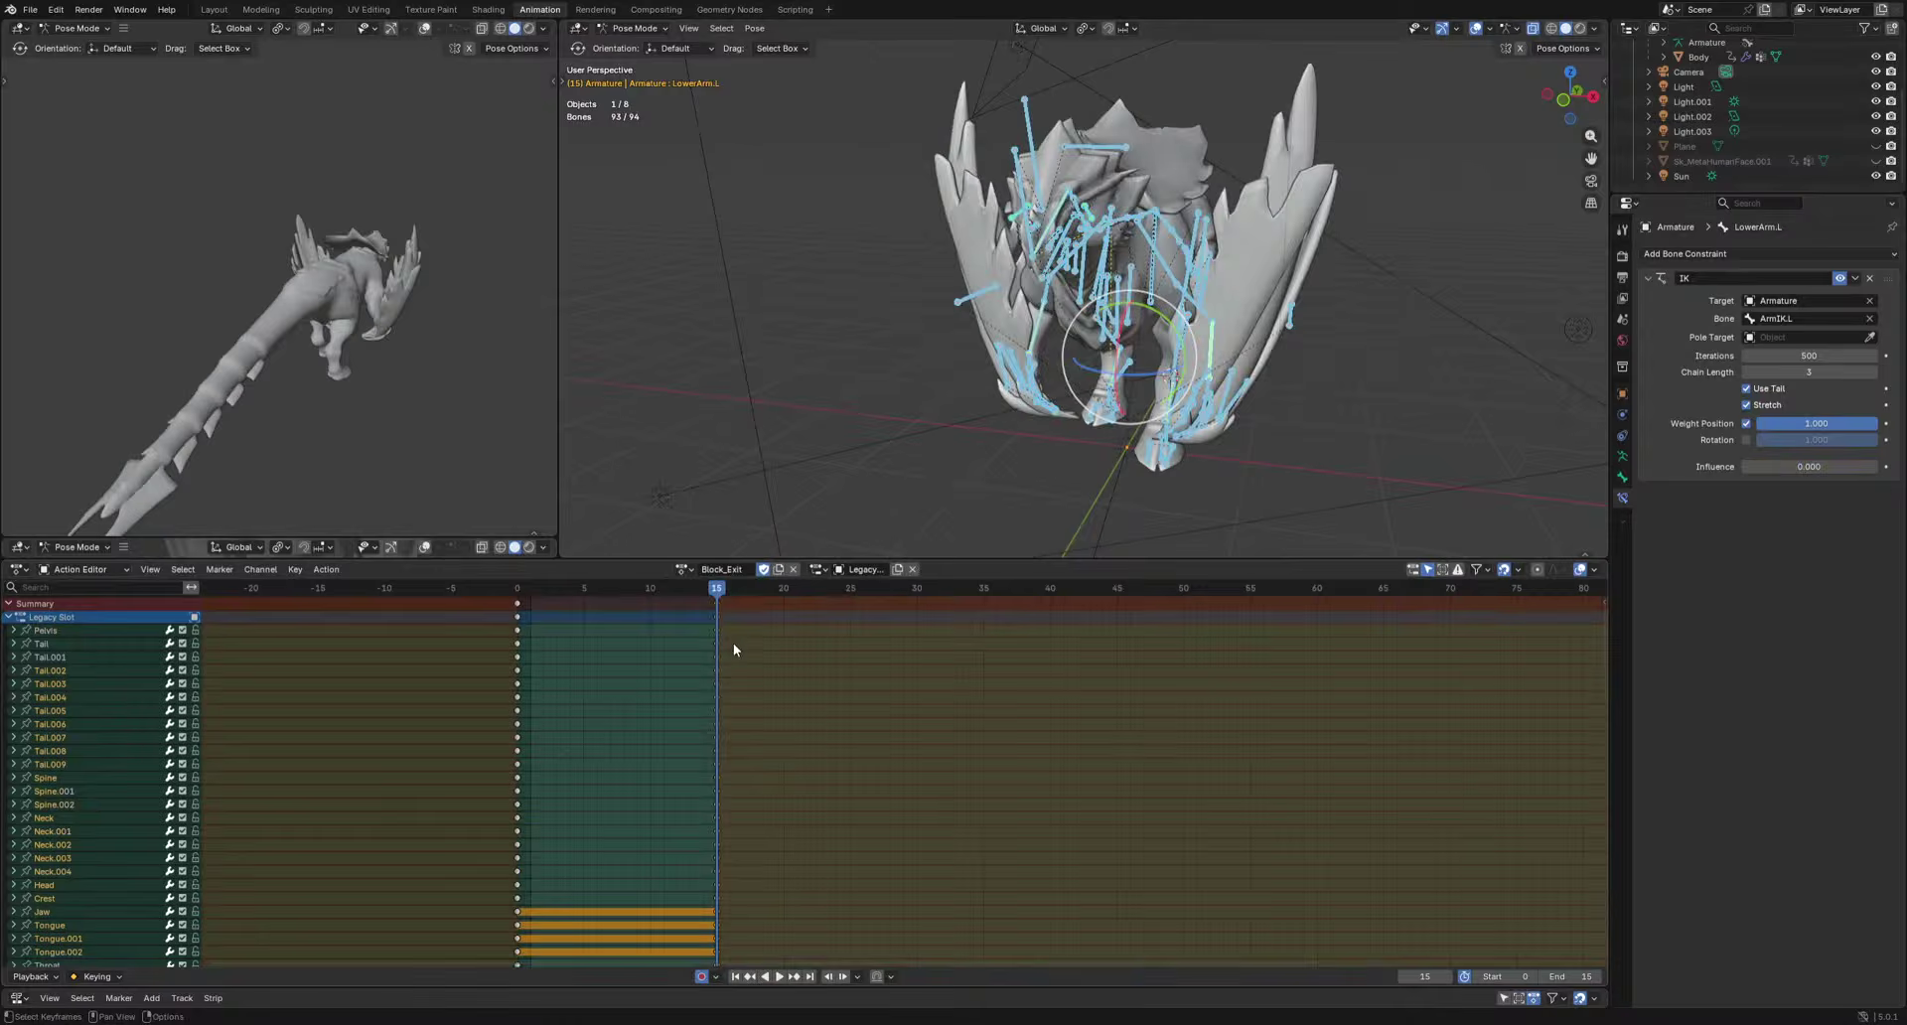
pyautogui.hotkey('ctrl', 'v')
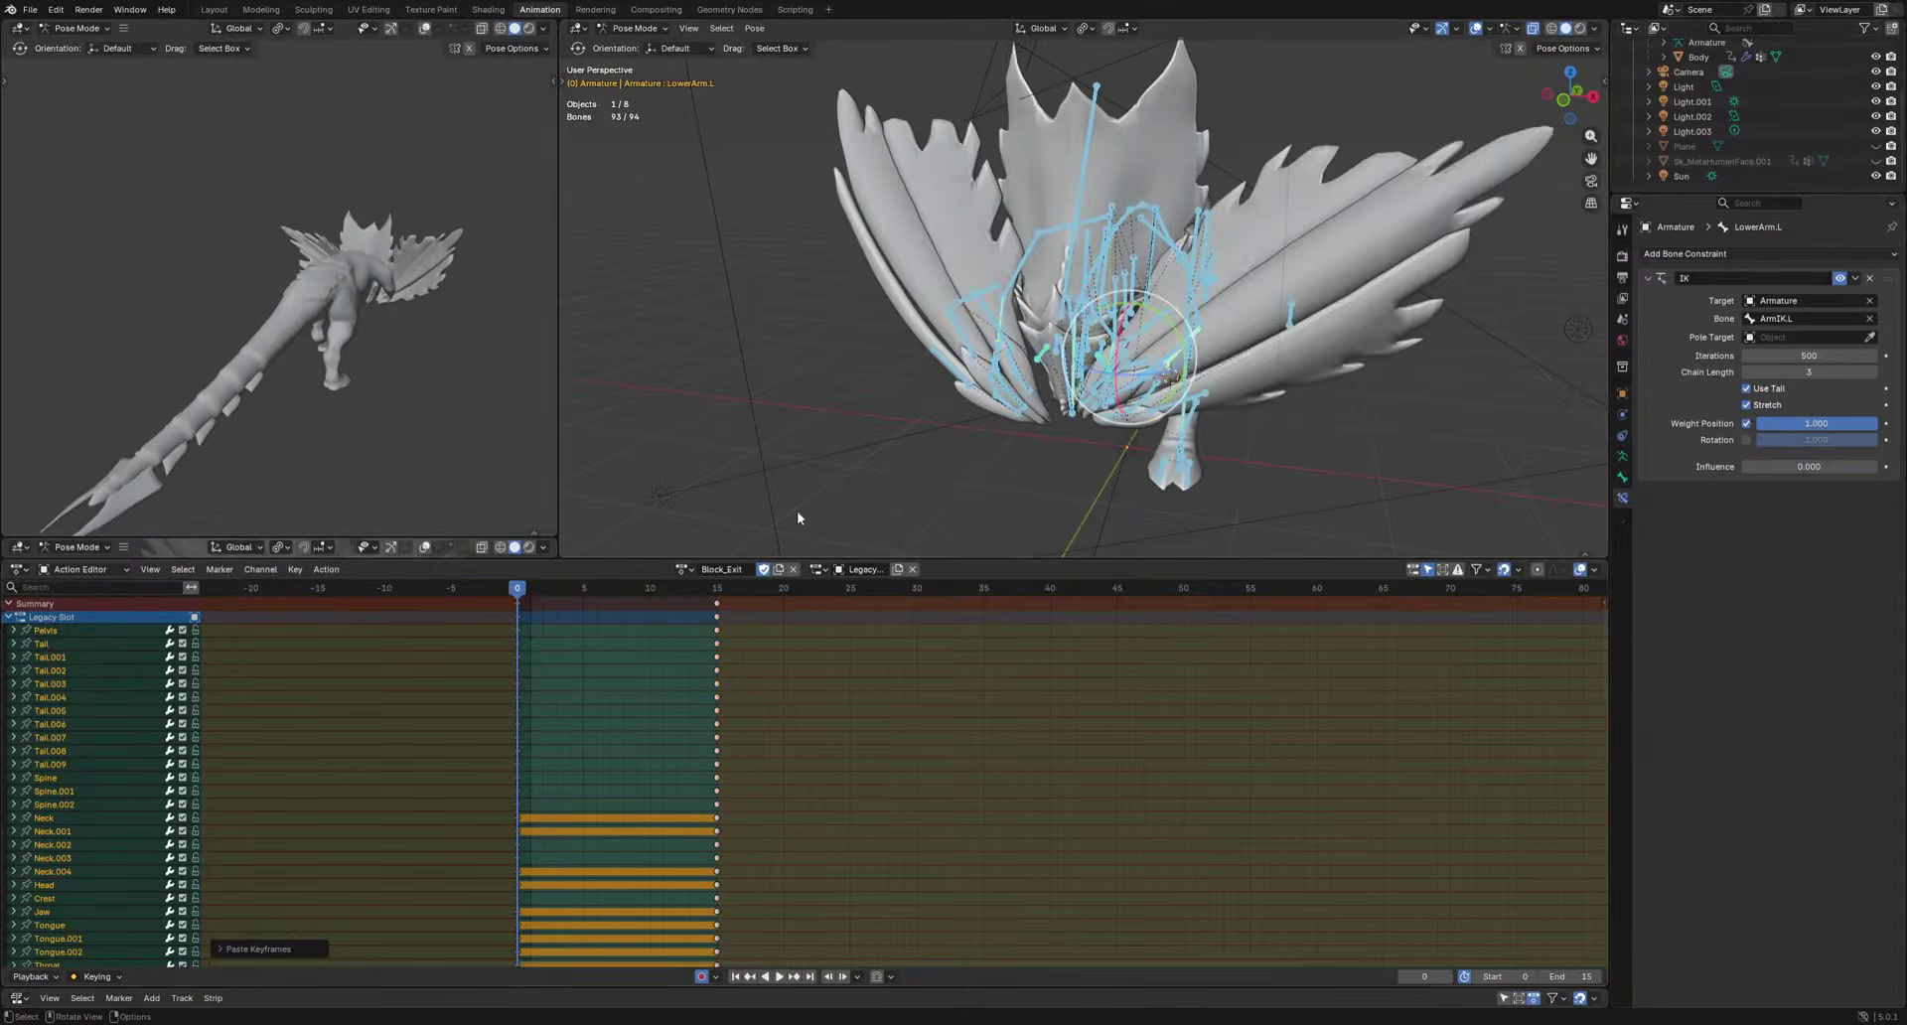
pyautogui.press('space')
pyautogui.press('KP_3')
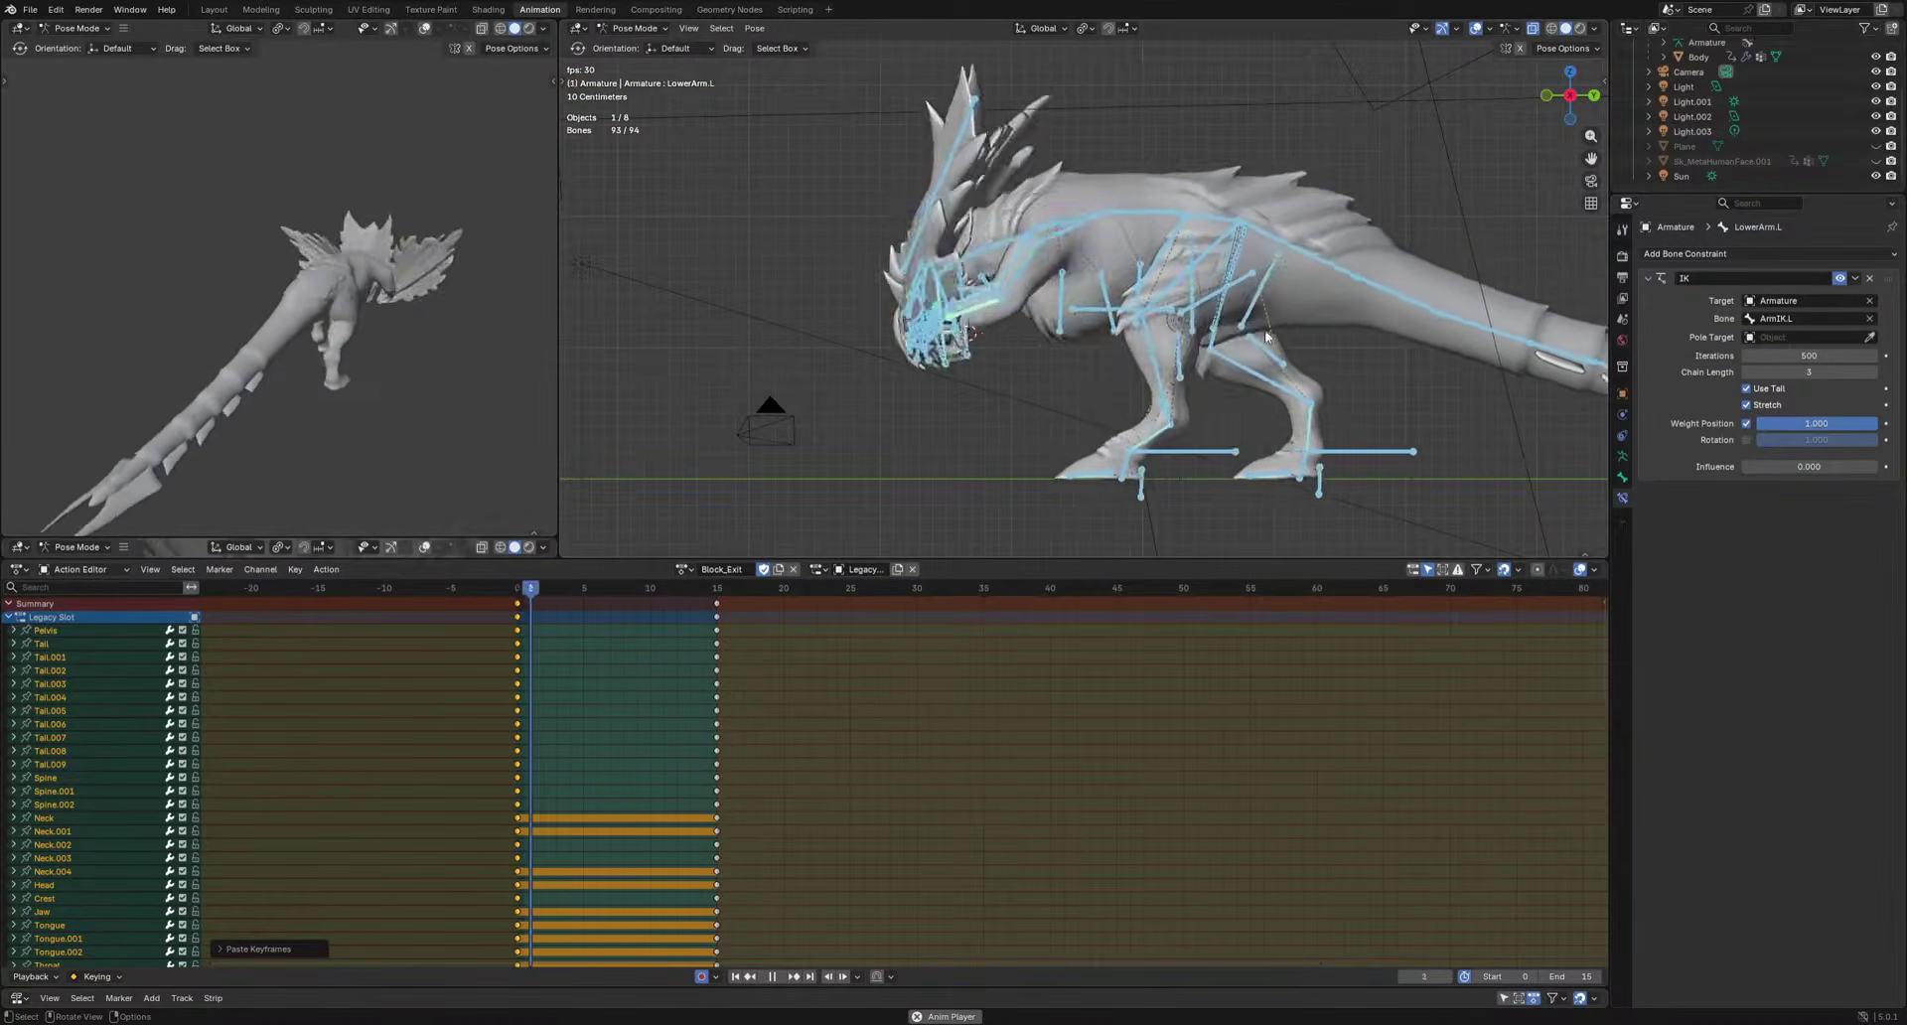
pyautogui.press('space')
# Move and rotate the Pelvis bone at frame 7 of Block_Exit, then play back the motion.
pyautogui.click(1242, 281)
pyautogui.keyDown('shift'); pyautogui.moveTo(1393, 417); pyautogui.dragTo(1327, 419, button='middle'); pyautogui.keyUp('shift')
pyautogui.moveTo(662, 586); pyautogui.dragTo(609, 588)
pyautogui.press('g')
pyautogui.click(1305, 419)
pyautogui.press('r')
pyautogui.click(1288, 464)
pyautogui.press('space')
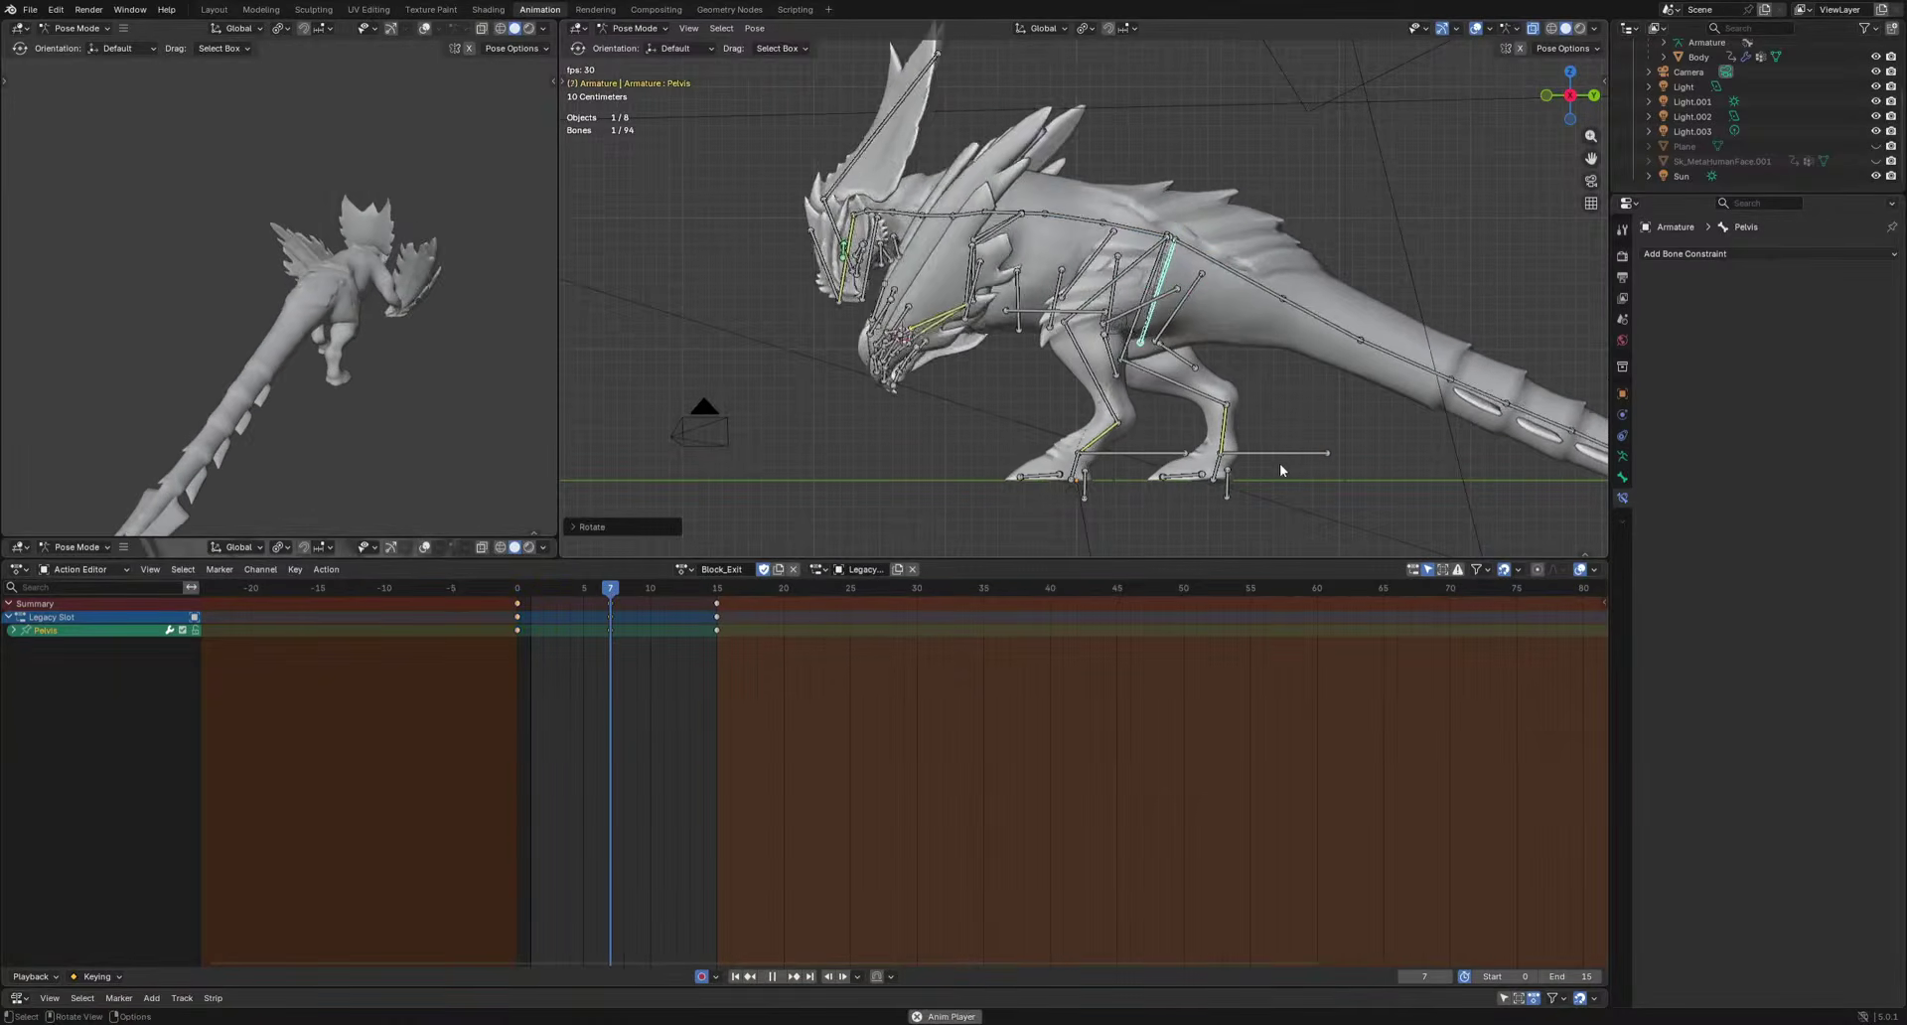
pyautogui.press('space')
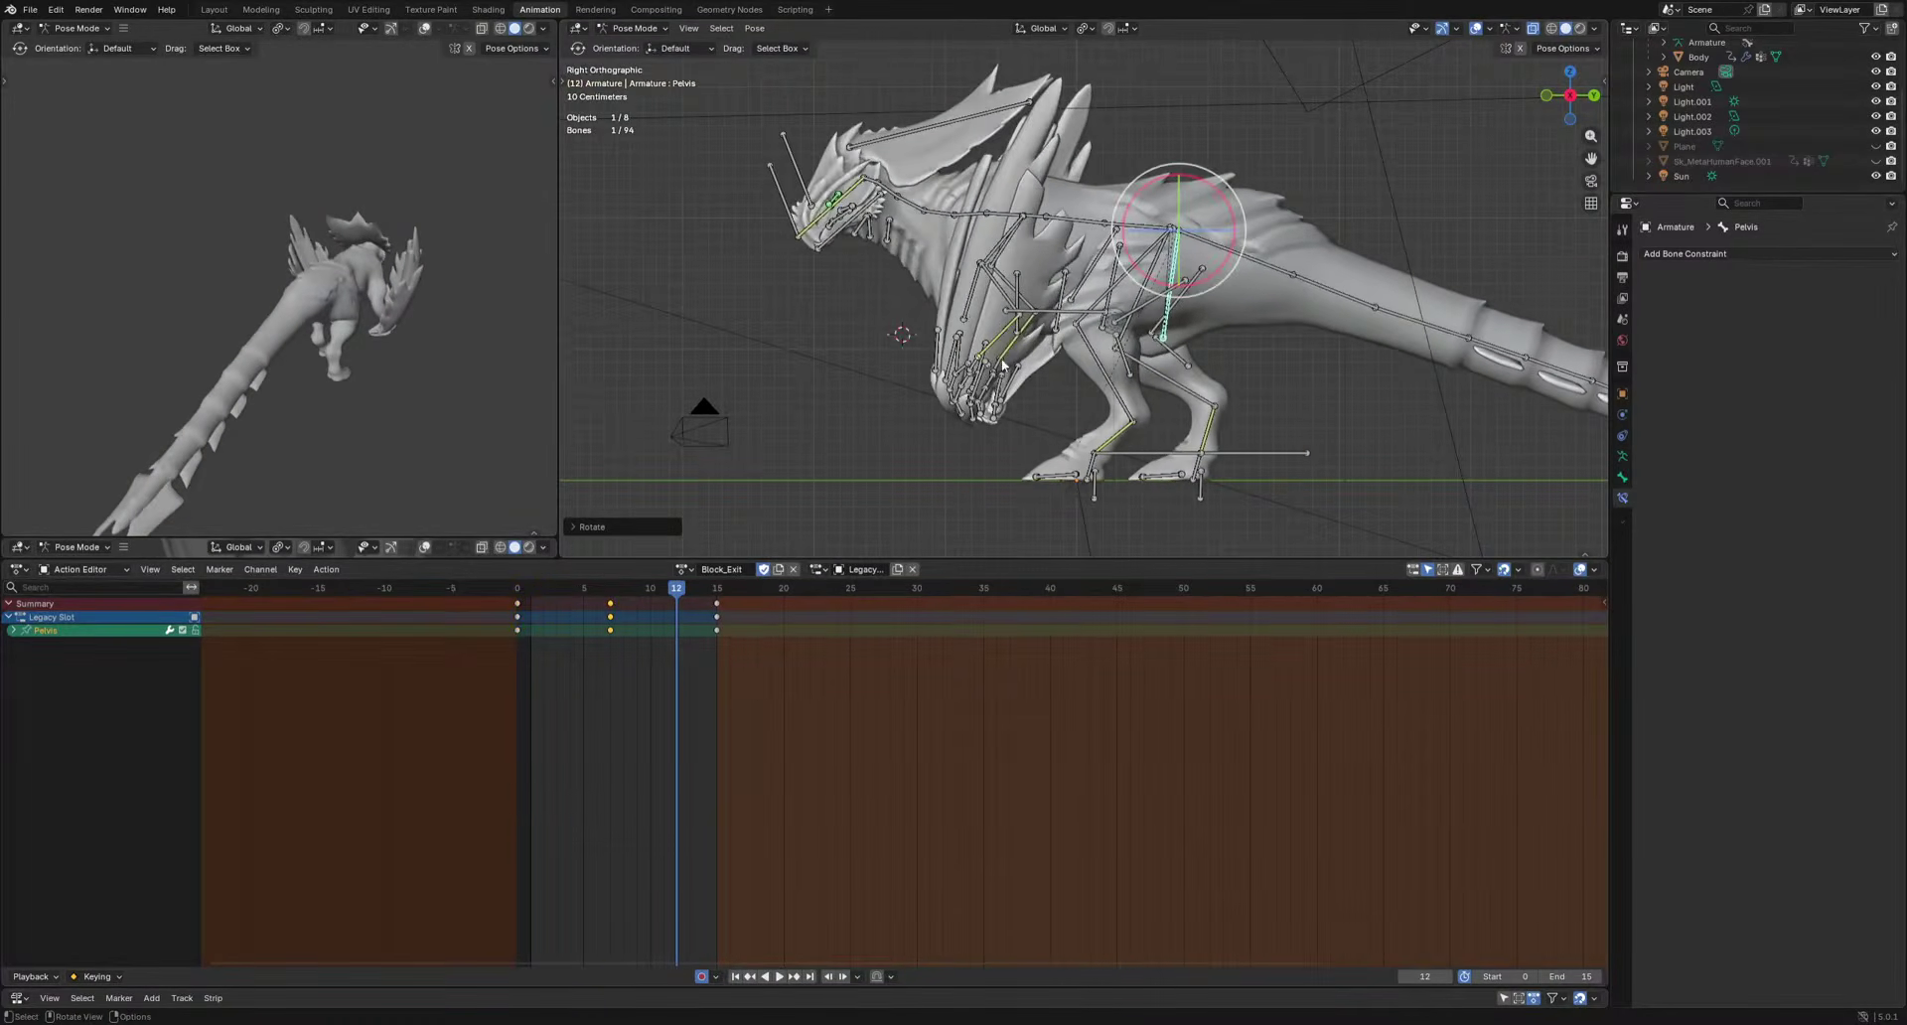
# Rotate the Spine, Spine.001 and Spine.002 bones slightly at frame 7 and play back the motion.
pyautogui.moveTo(1003, 365); pyautogui.dragTo(976, 352, button='middle')
pyautogui.press('KP_3')
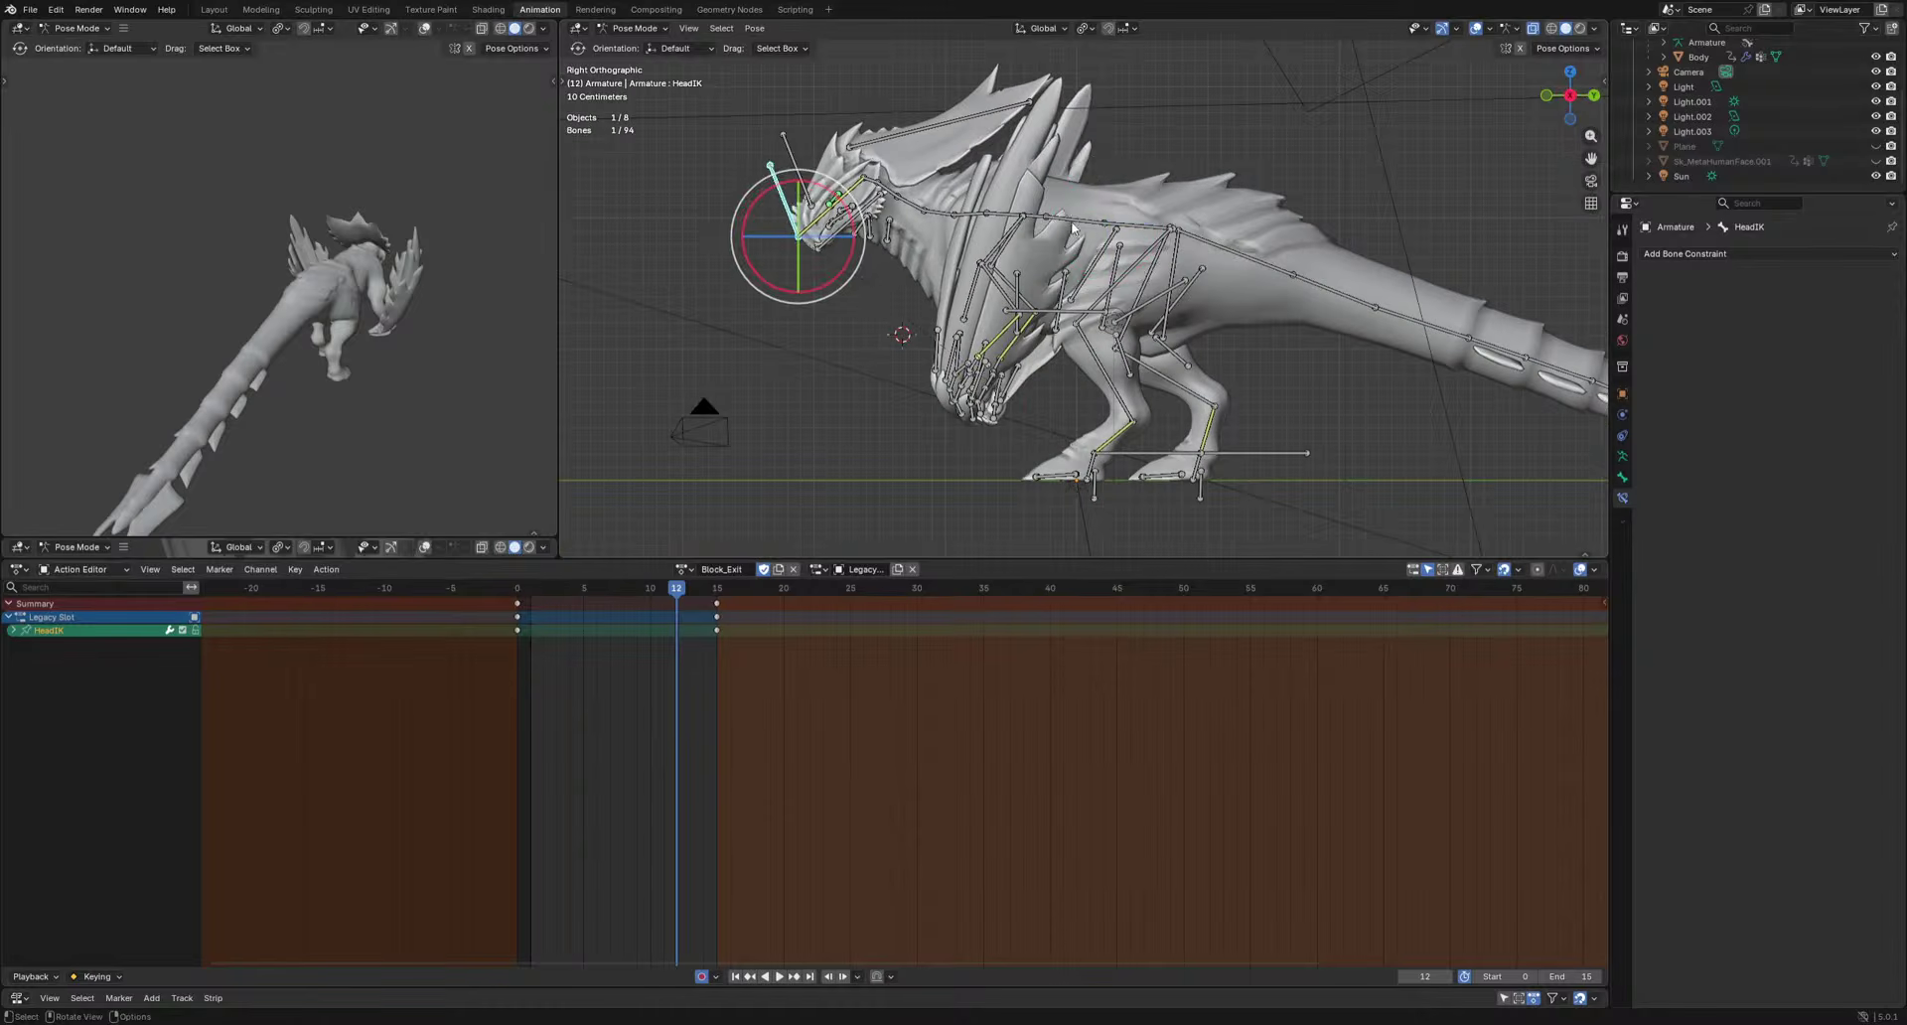
pyautogui.keyDown('shift'); pyautogui.click(1045, 219); pyautogui.keyUp('shift')
pyautogui.keyDown('shift'); pyautogui.click(1120, 224); pyautogui.keyUp('shift')
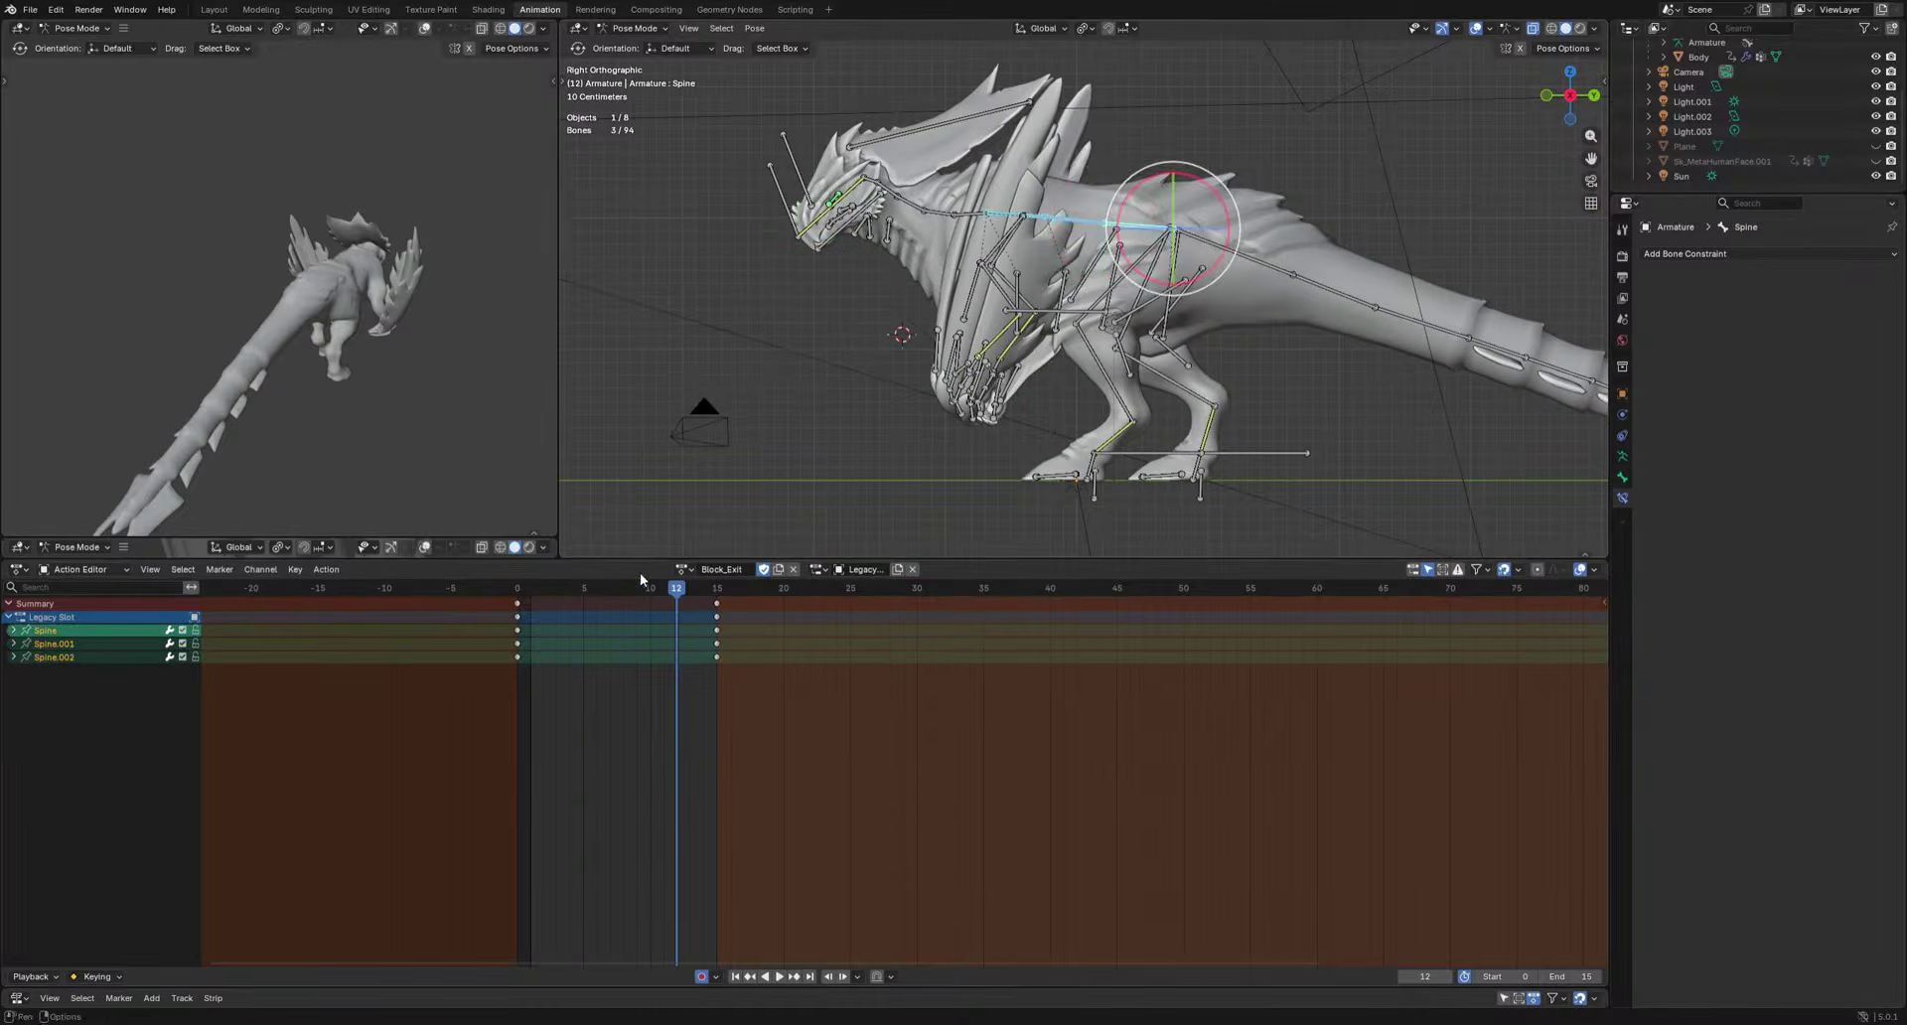
pyautogui.moveTo(638, 588); pyautogui.dragTo(613, 602)
pyautogui.press('r')
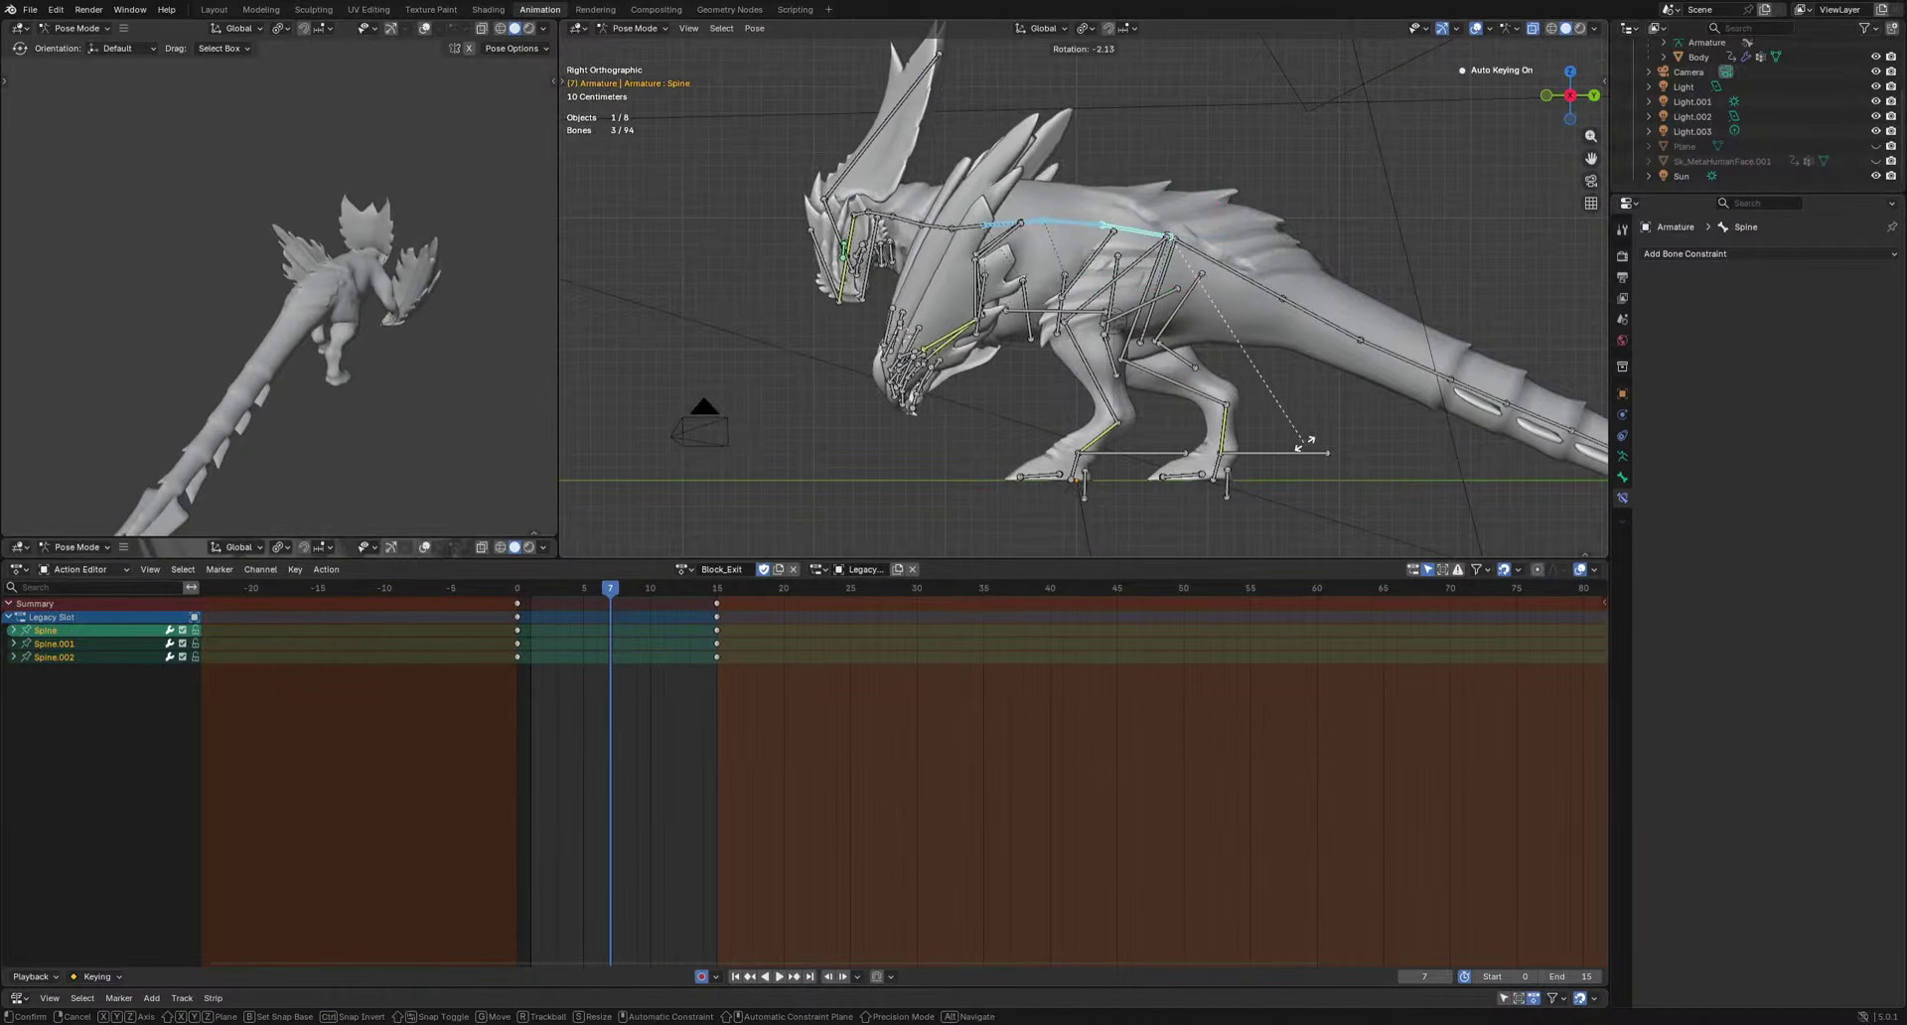
pyautogui.click(1298, 442)
pyautogui.press('space')
pyautogui.press('space')
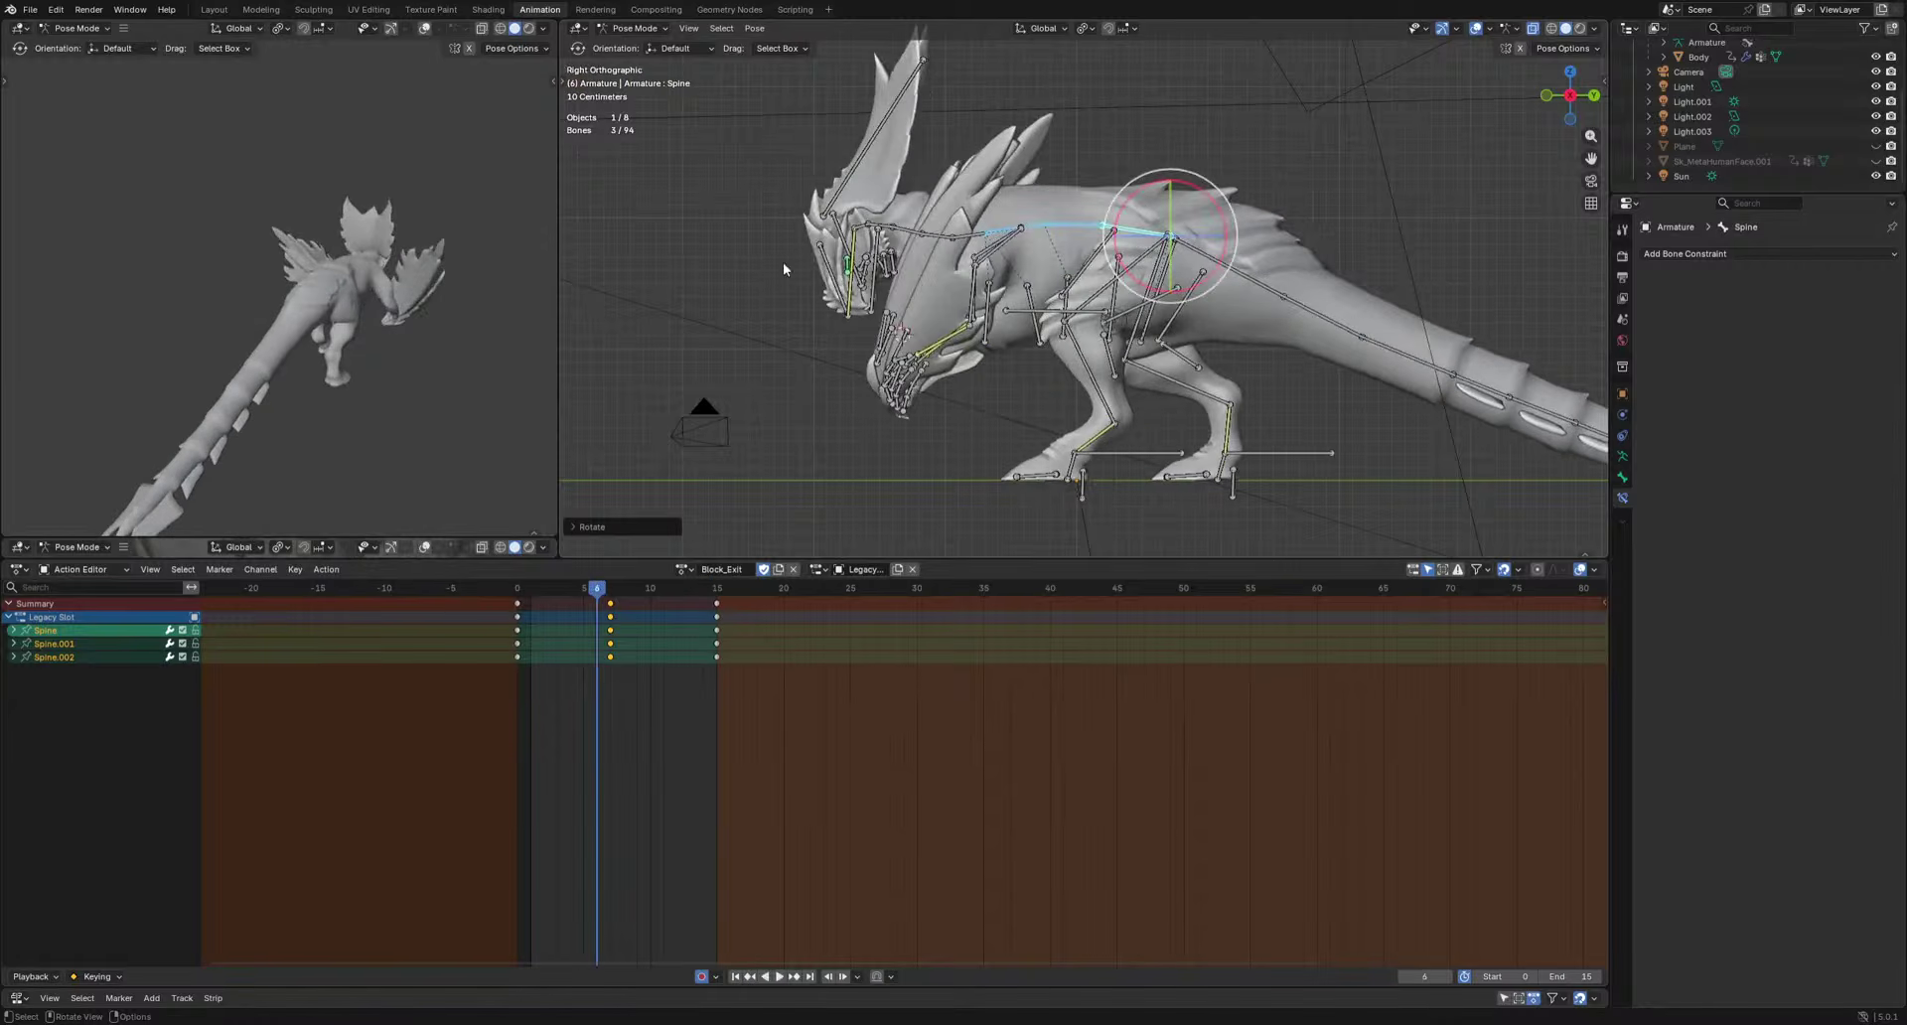
# Move the HeadIK bone at frame 6 to raise the creature's snout forward, then play back the motion.
pyautogui.click(828, 273)
pyautogui.press('g')
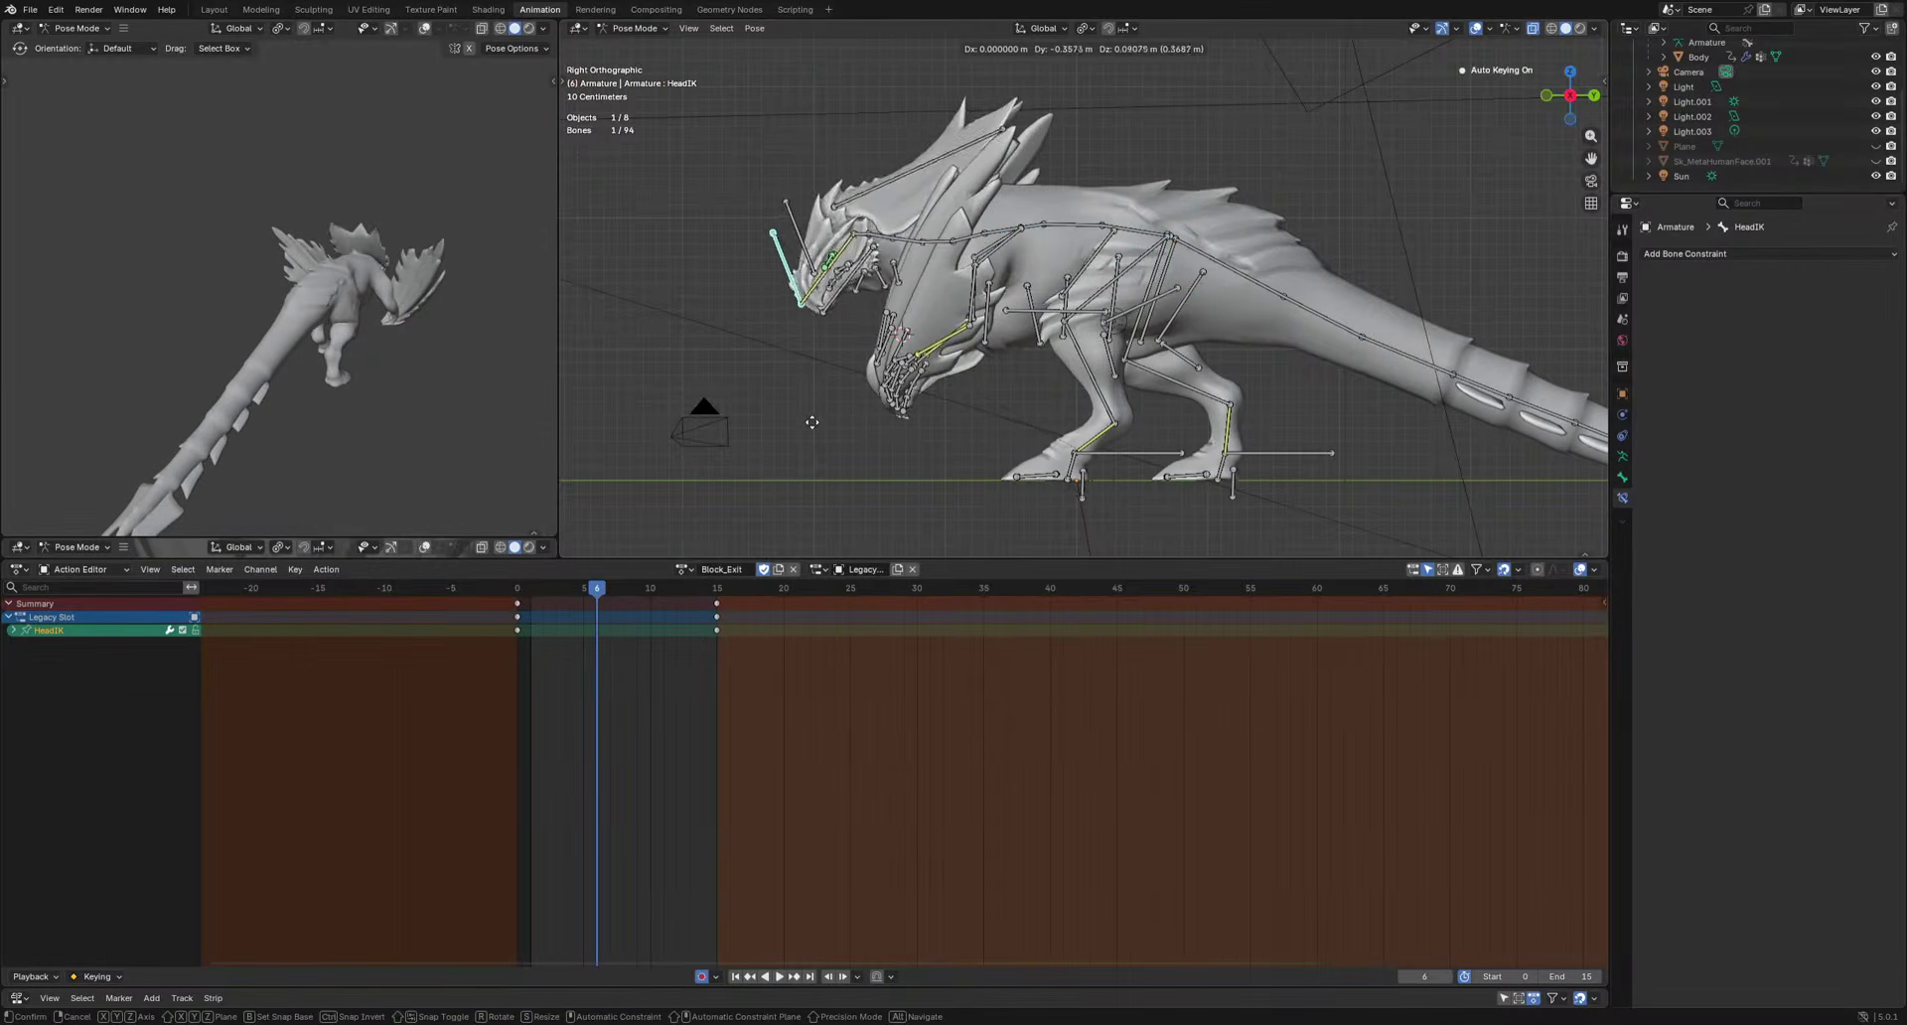
pyautogui.click(806, 414)
pyautogui.press('space')
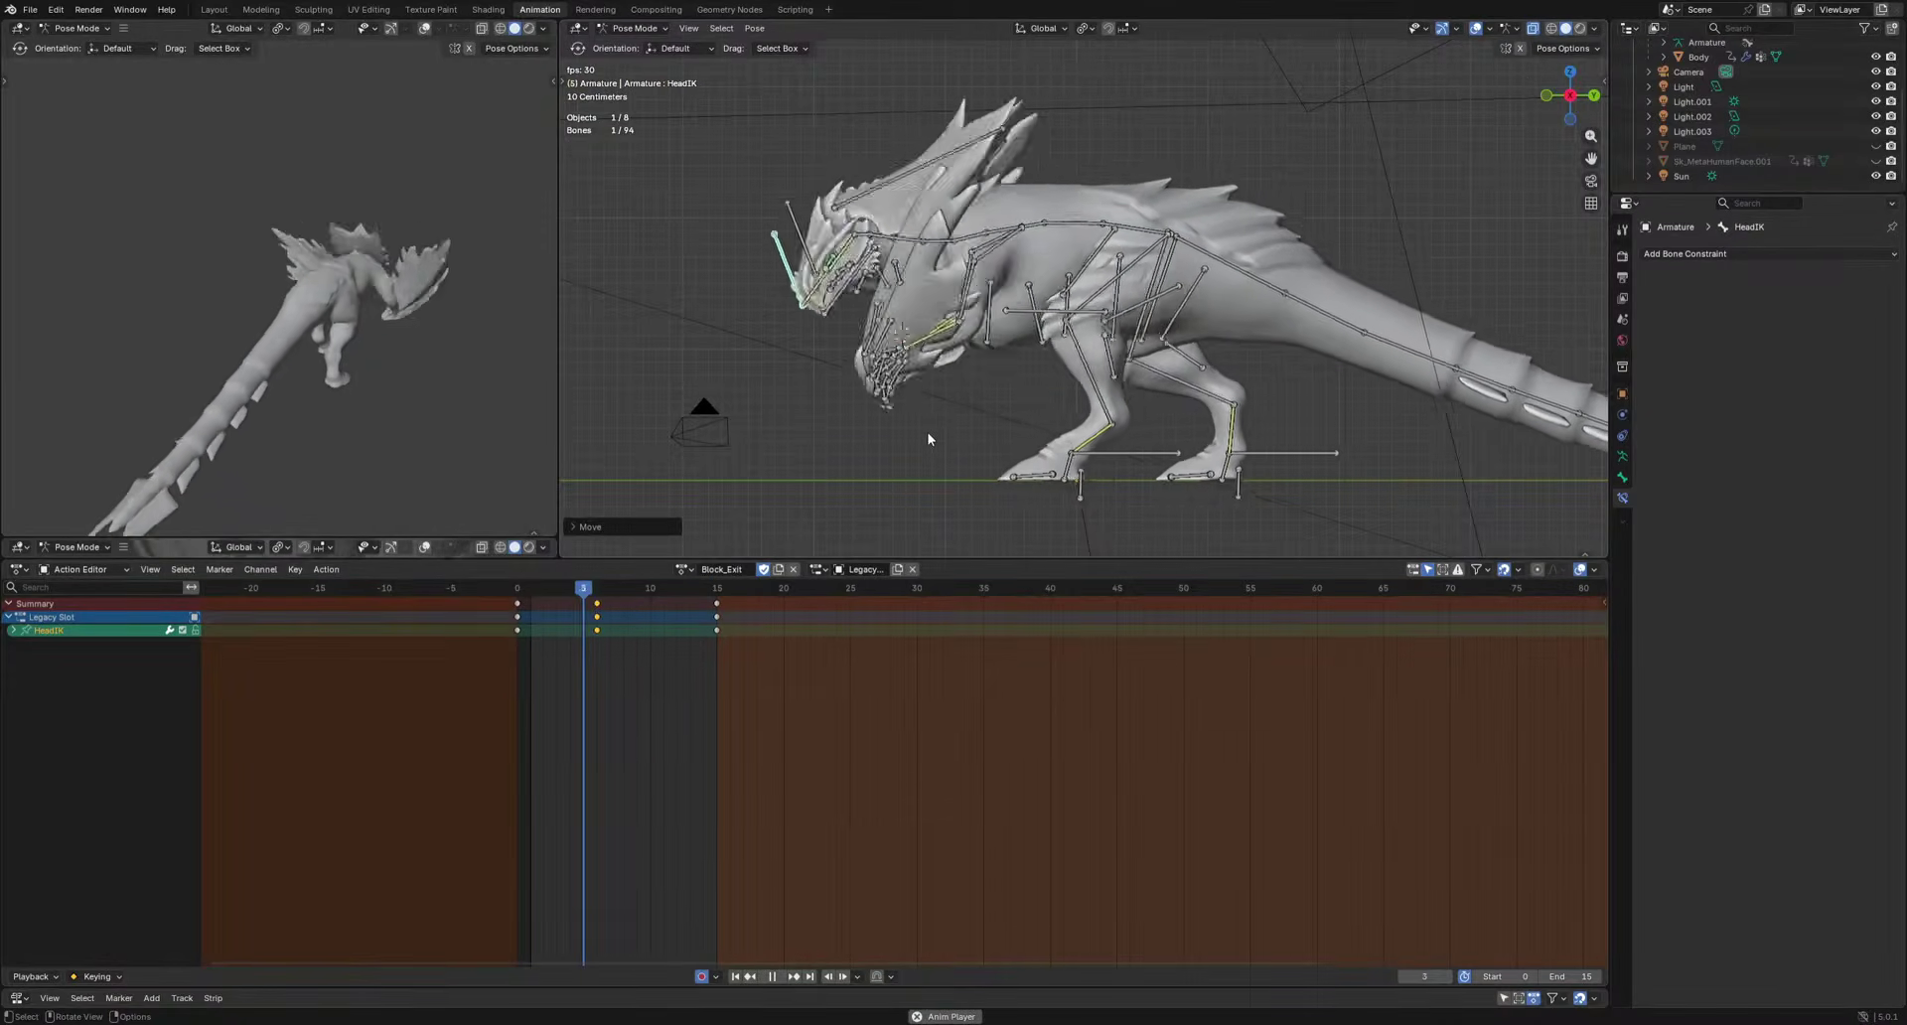
pyautogui.press('space')
# Rotate the Crest bone upright at frame 6 and play back the animation from the start.
pyautogui.click(862, 189)
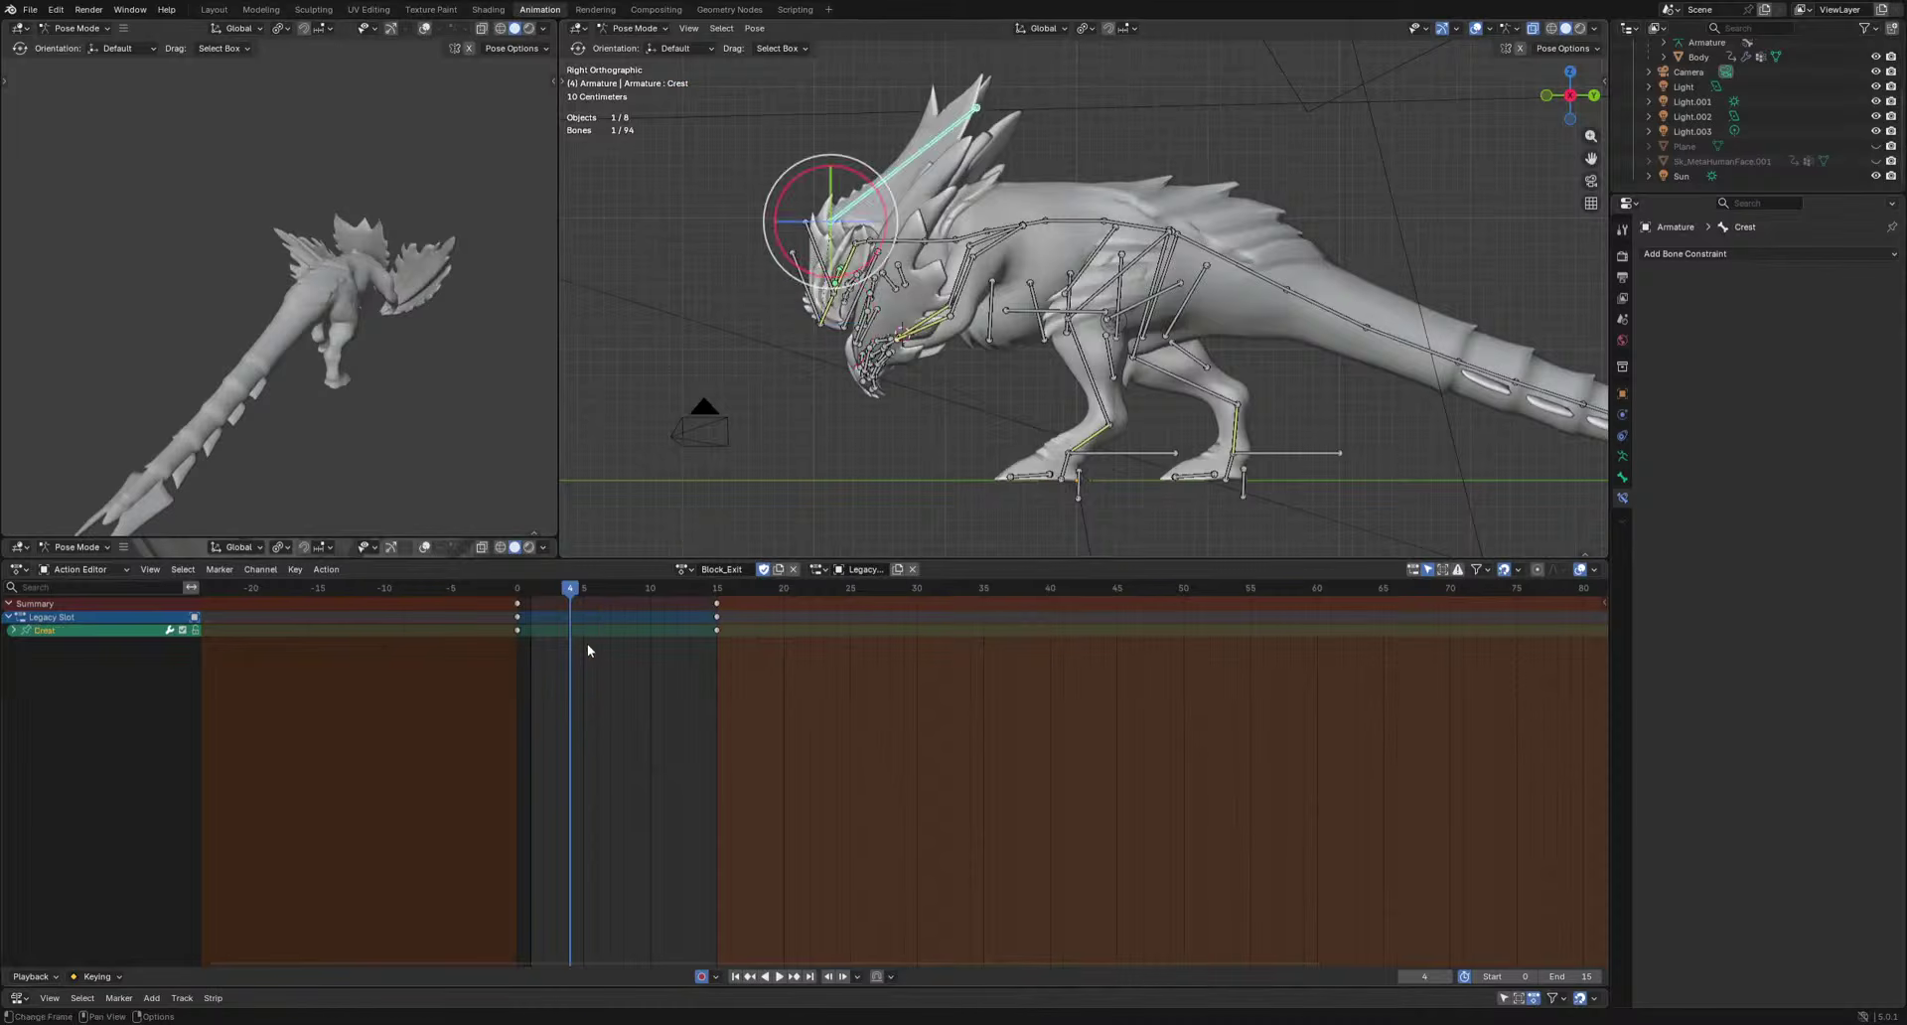
pyautogui.click(598, 590)
pyautogui.press('r')
pyautogui.click(1197, 406)
pyautogui.press('space')
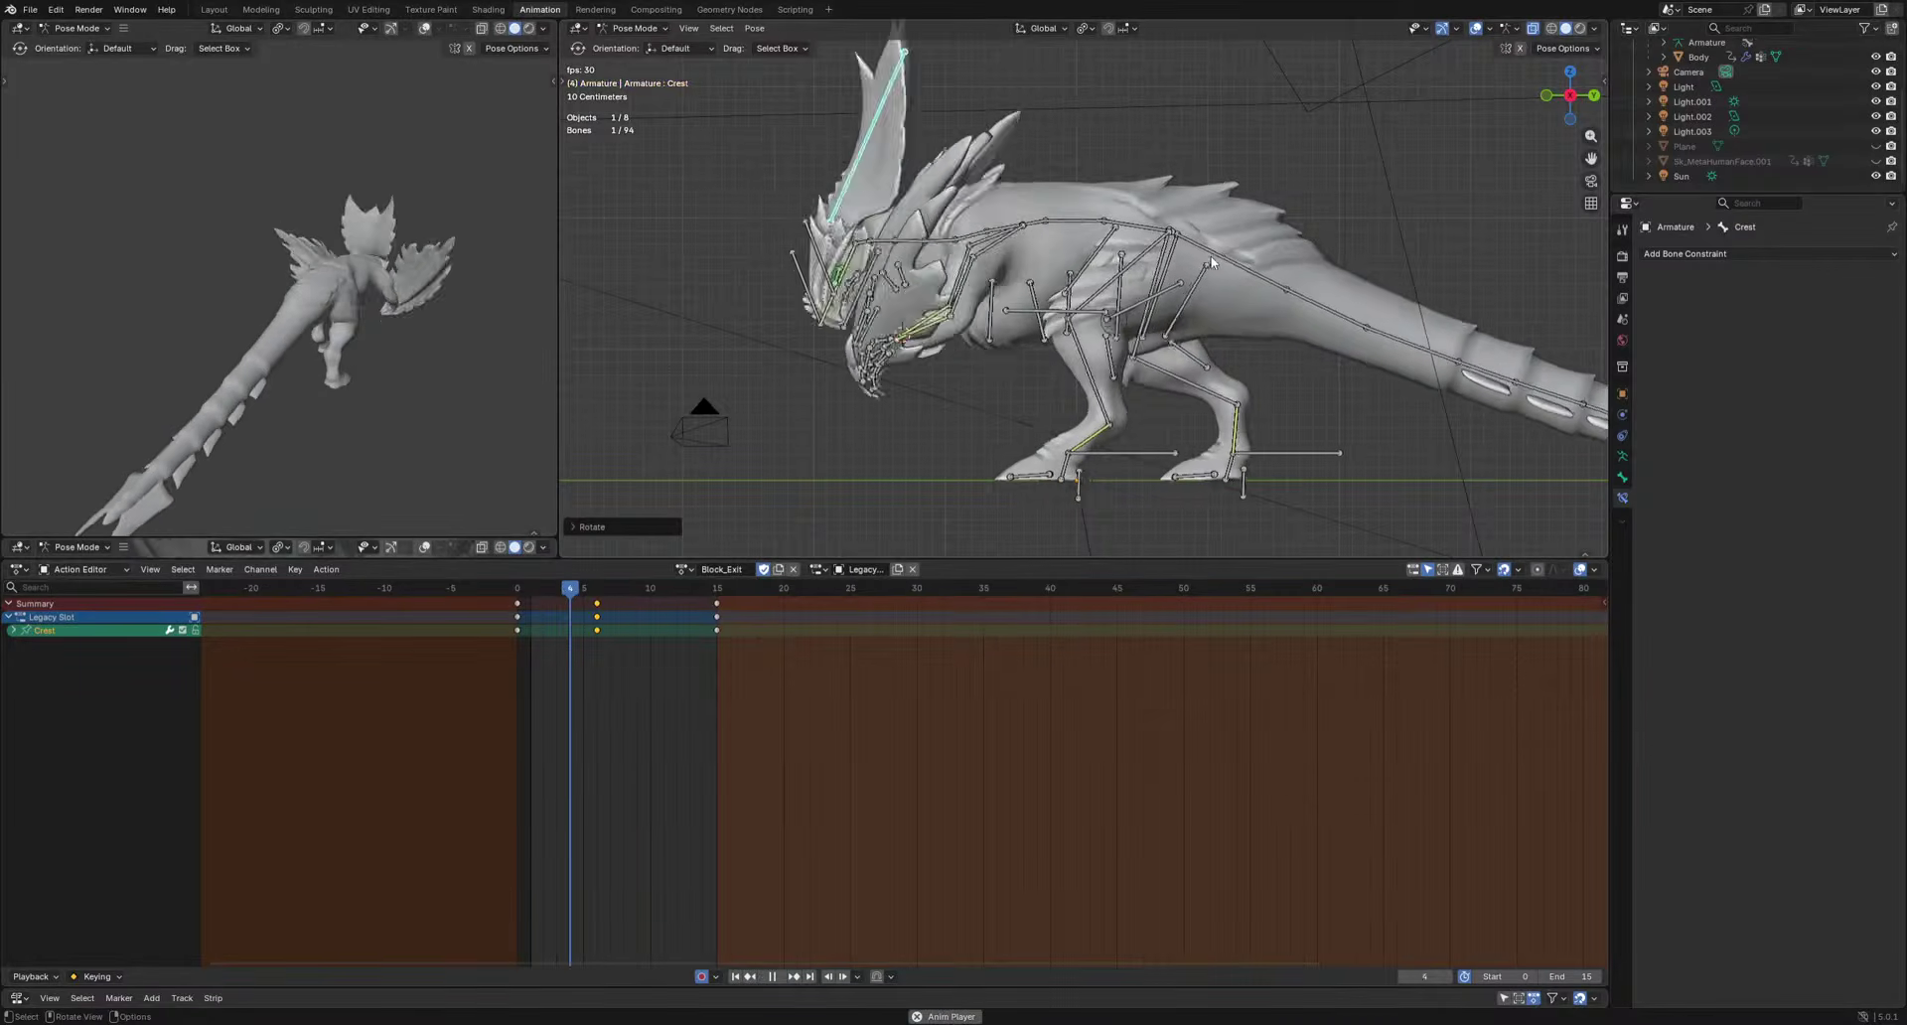
pyautogui.press('space')
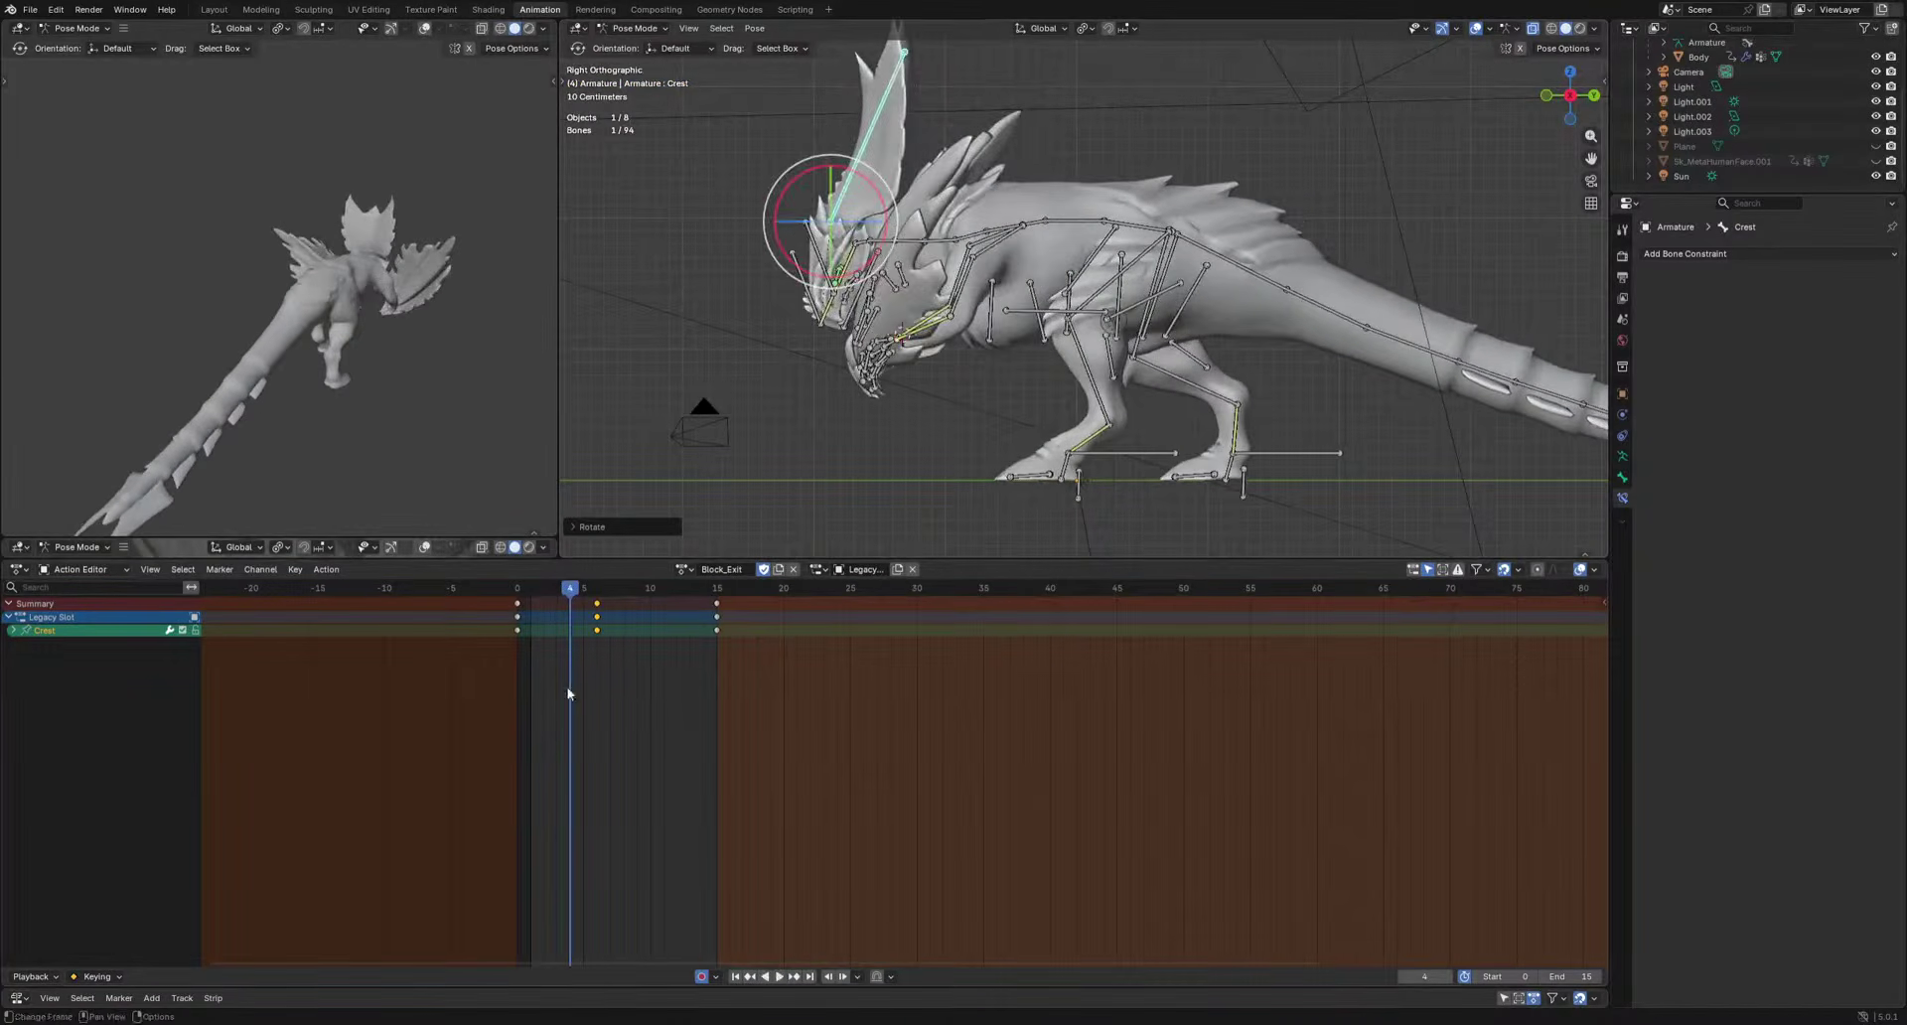
pyautogui.moveTo(531, 593); pyautogui.dragTo(479, 596)
pyautogui.press('space')
pyautogui.press('space')
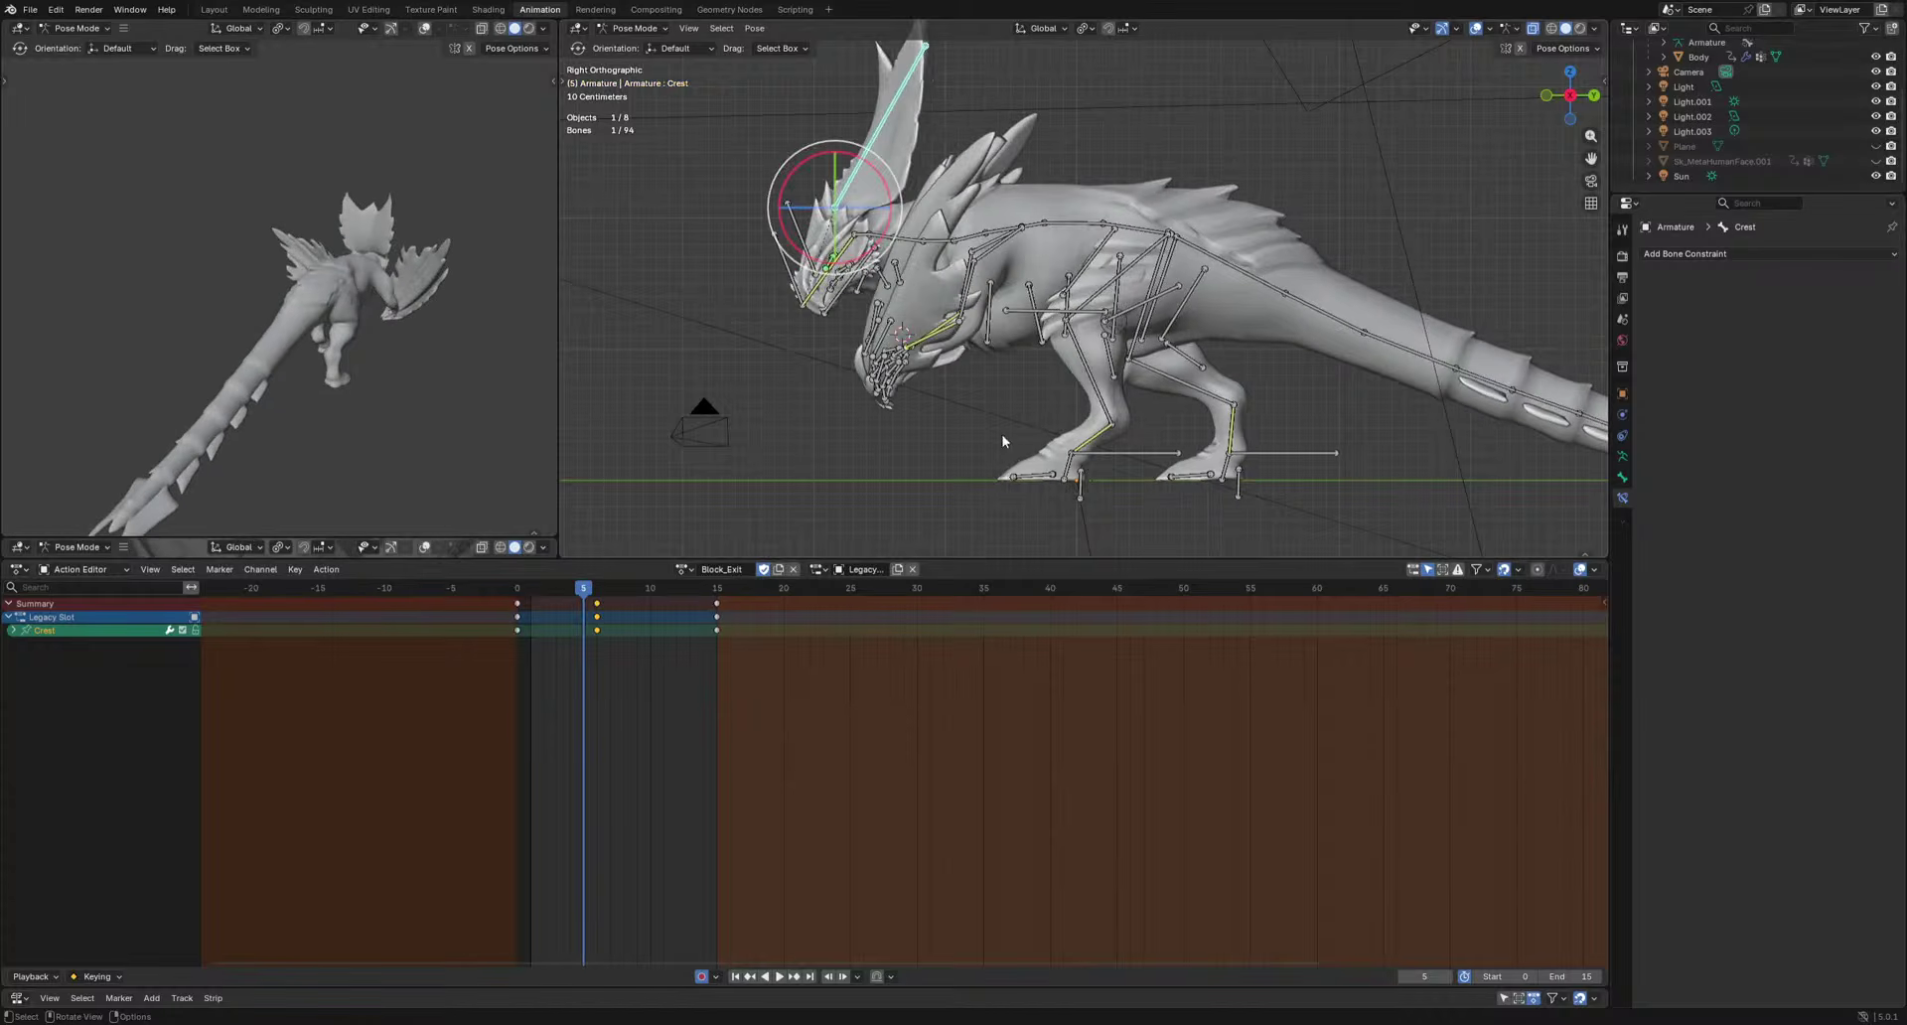
# Rotate the UpperArm.L bone at frames 5 and 10, playing back the motion after each change.
pyautogui.click(948, 346)
pyautogui.click(968, 288)
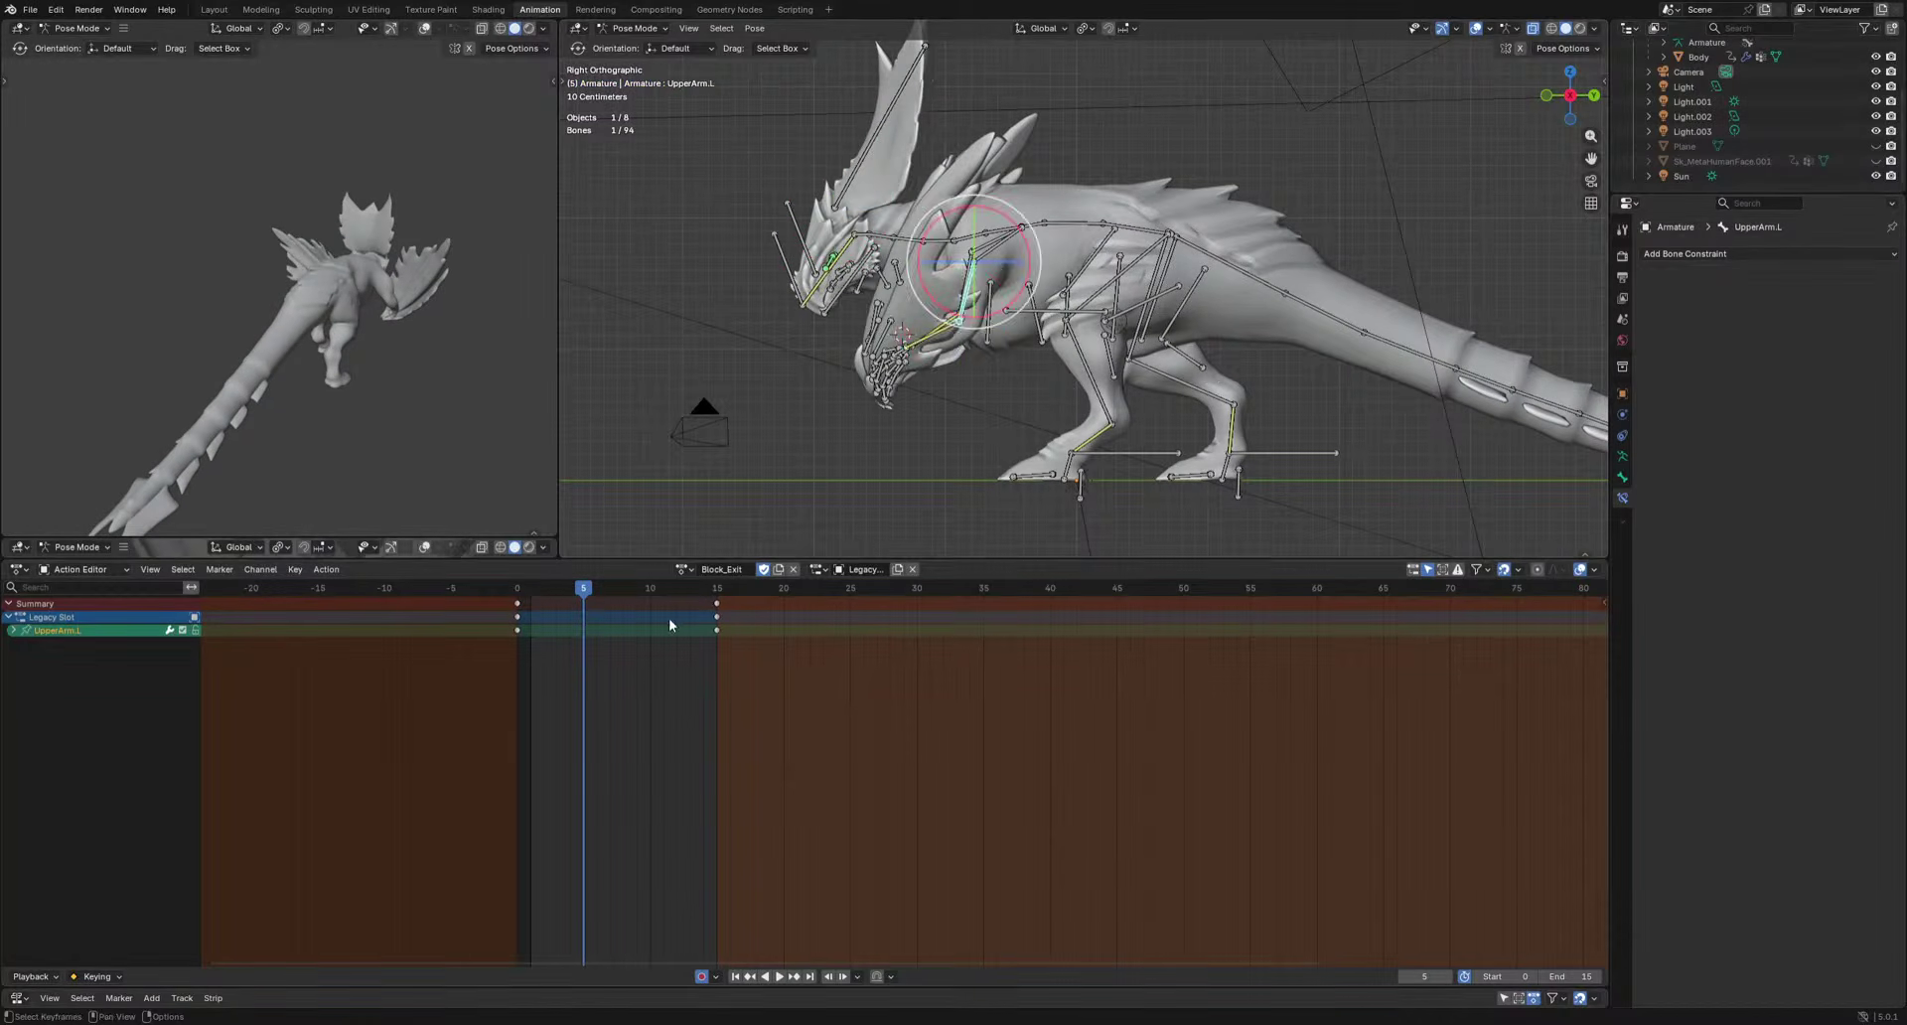
pyautogui.press('r')
pyautogui.click(1234, 314)
pyautogui.press('space')
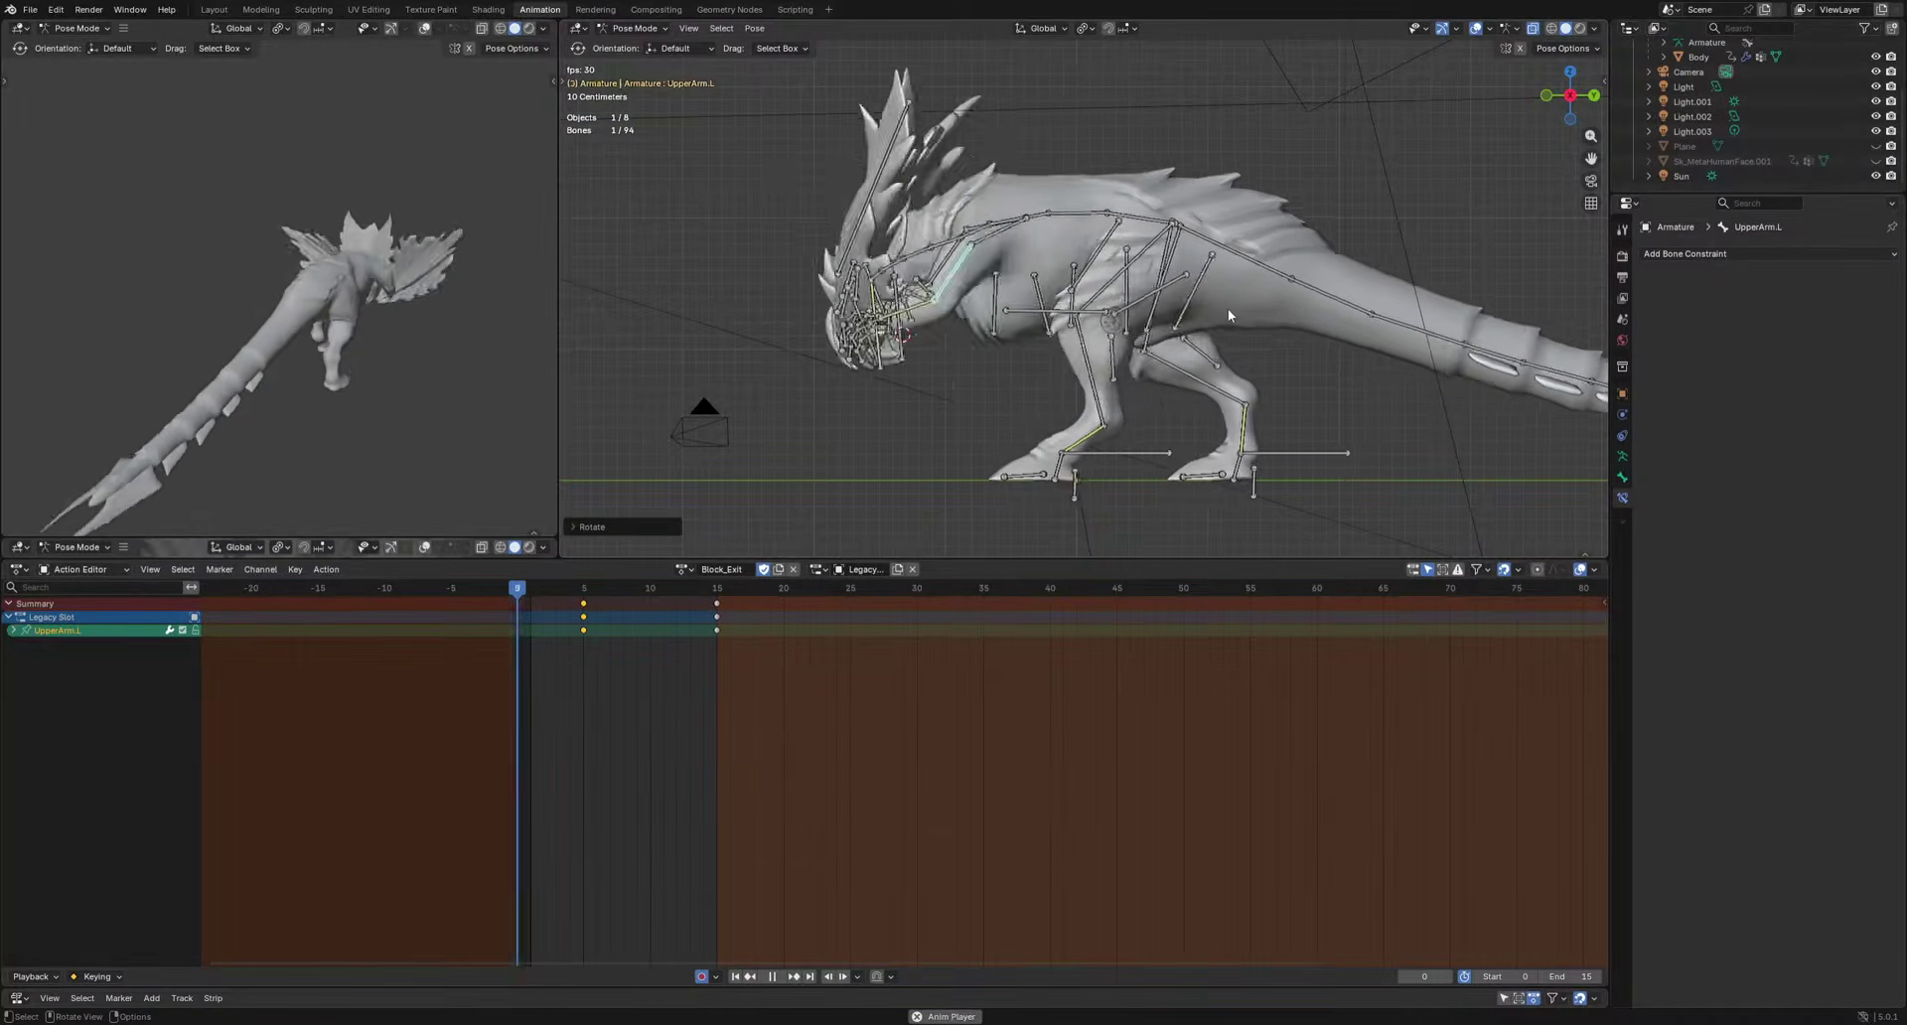
pyautogui.press('space')
pyautogui.press('r')
pyautogui.click(1198, 404)
pyautogui.press('space')
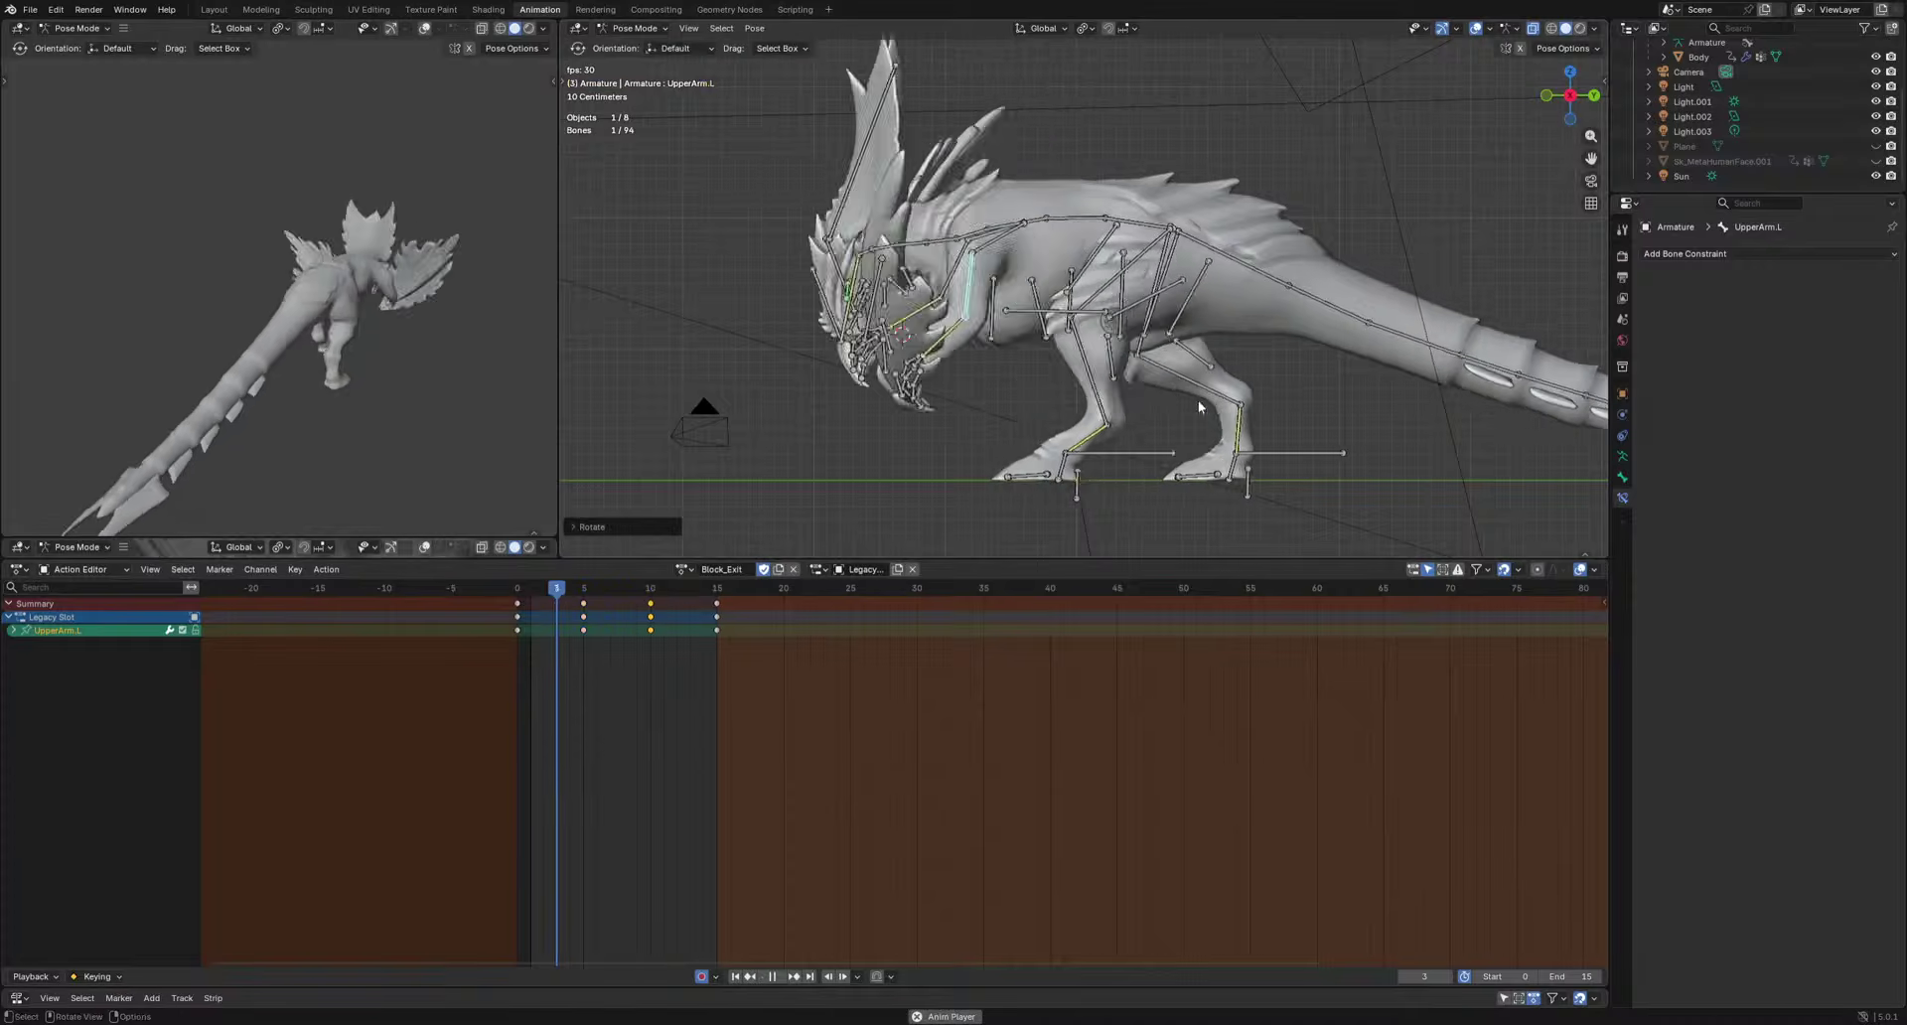
pyautogui.press('space')
# Delete the UpperArm.L keyframe at frame 5 and play back the arm motion.
pyautogui.click(584, 604)
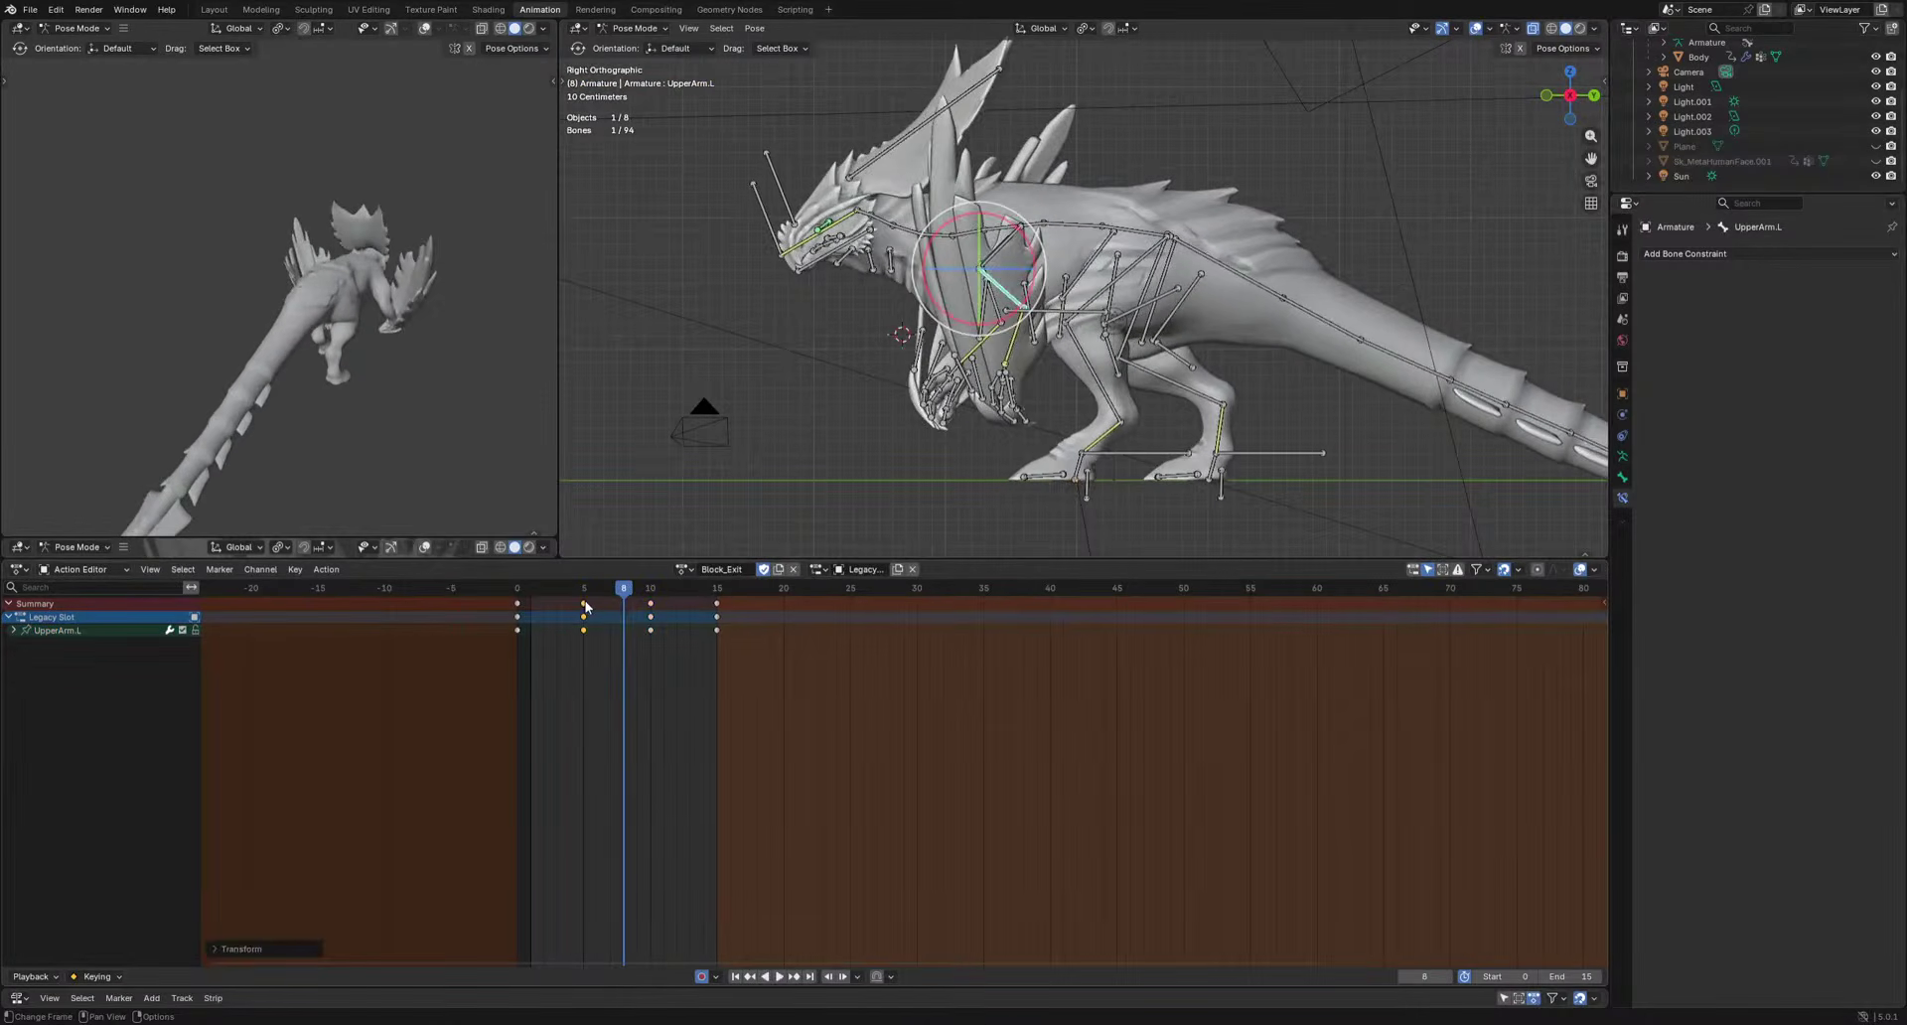
pyautogui.press('Delete')
pyautogui.press('space')
pyautogui.press('space')
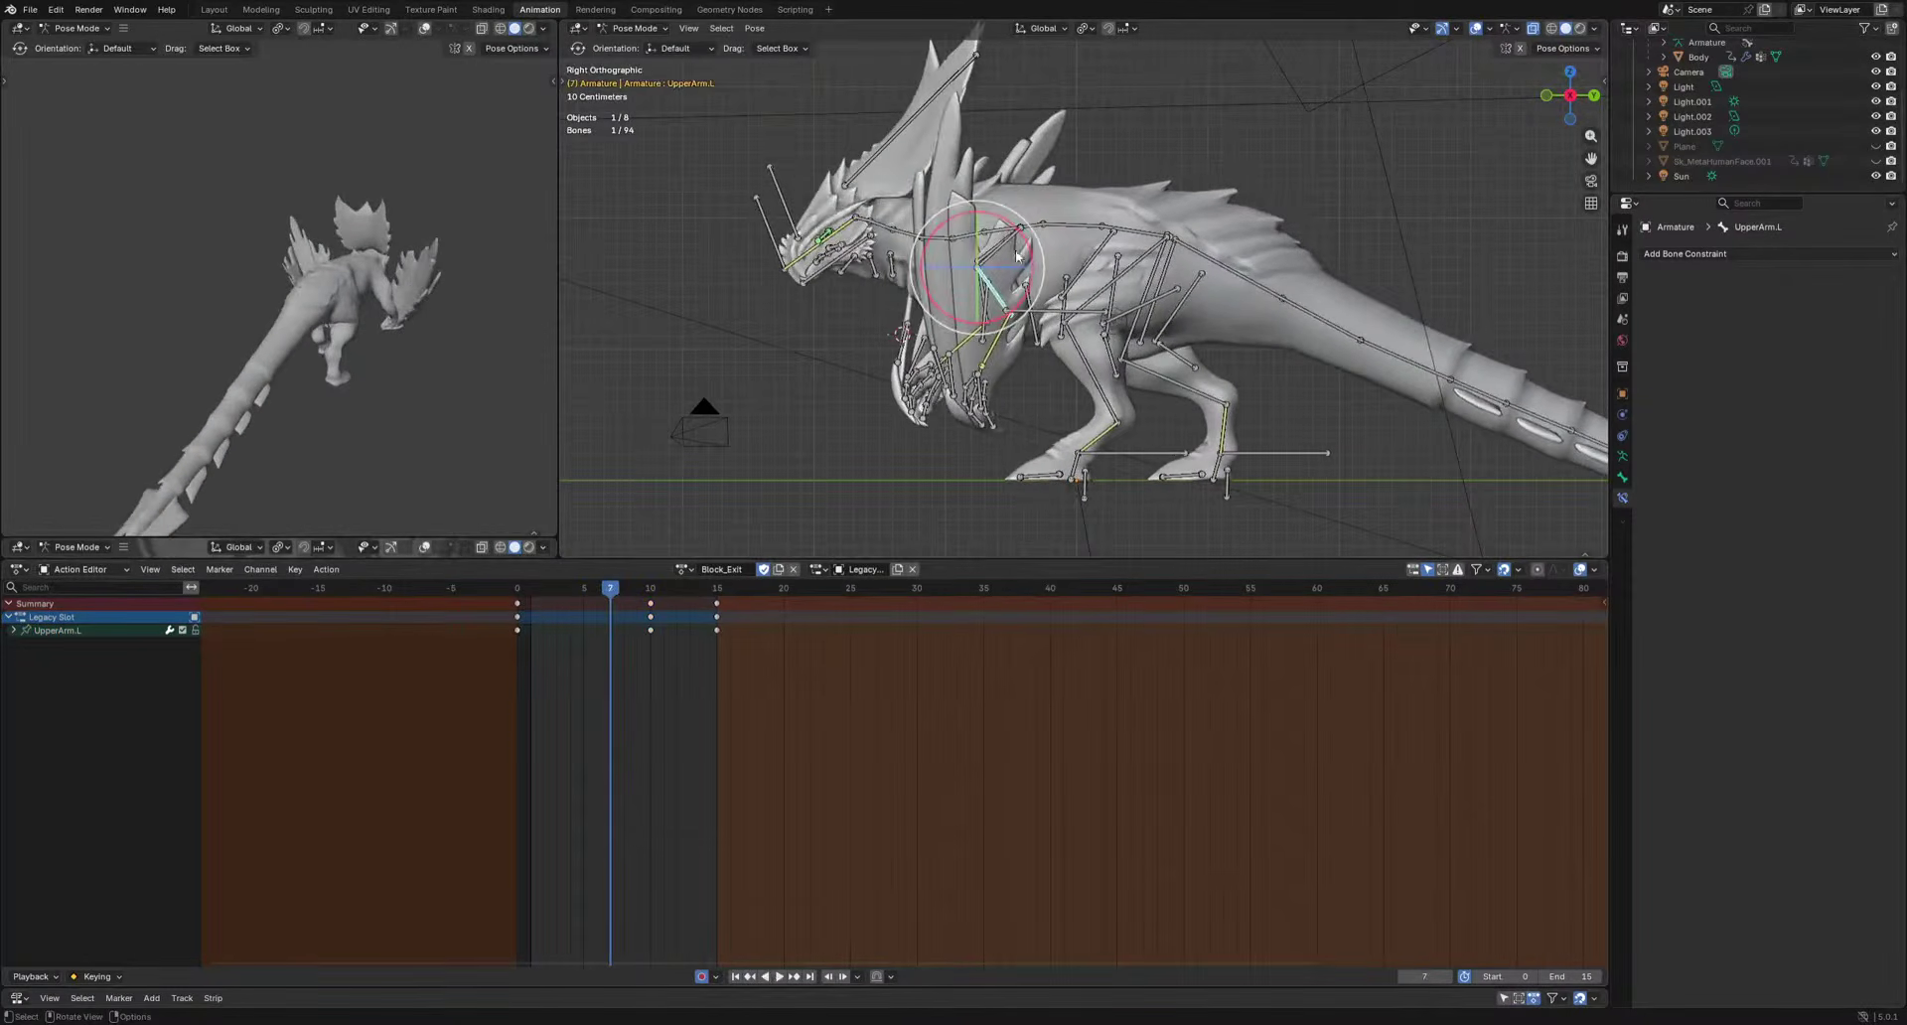
# Rotate the Shoulder.R bone about 30 degrees at frame 7 in left view, then shift its new keyframe to frame 8.
pyautogui.click(1017, 256)
pyautogui.press('ctrl+KP_3')
pyautogui.press('r')
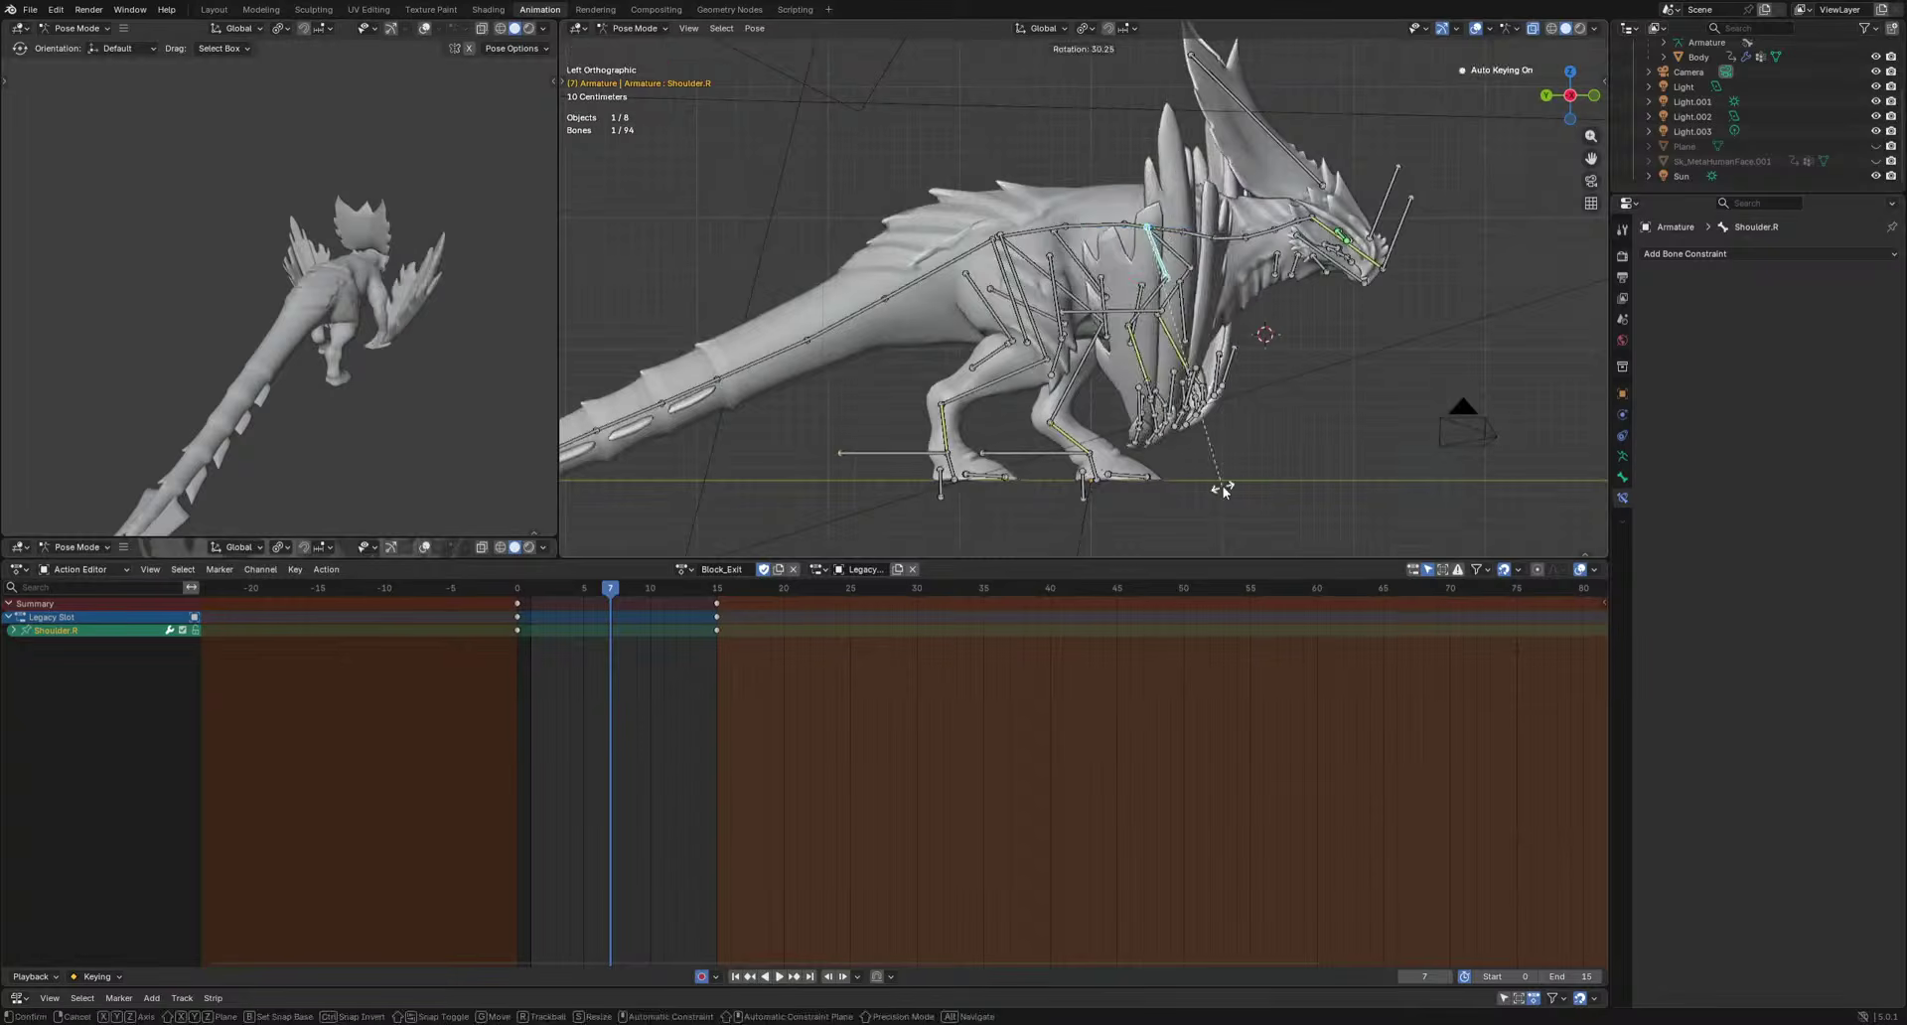
pyautogui.click(1223, 489)
pyautogui.press('space')
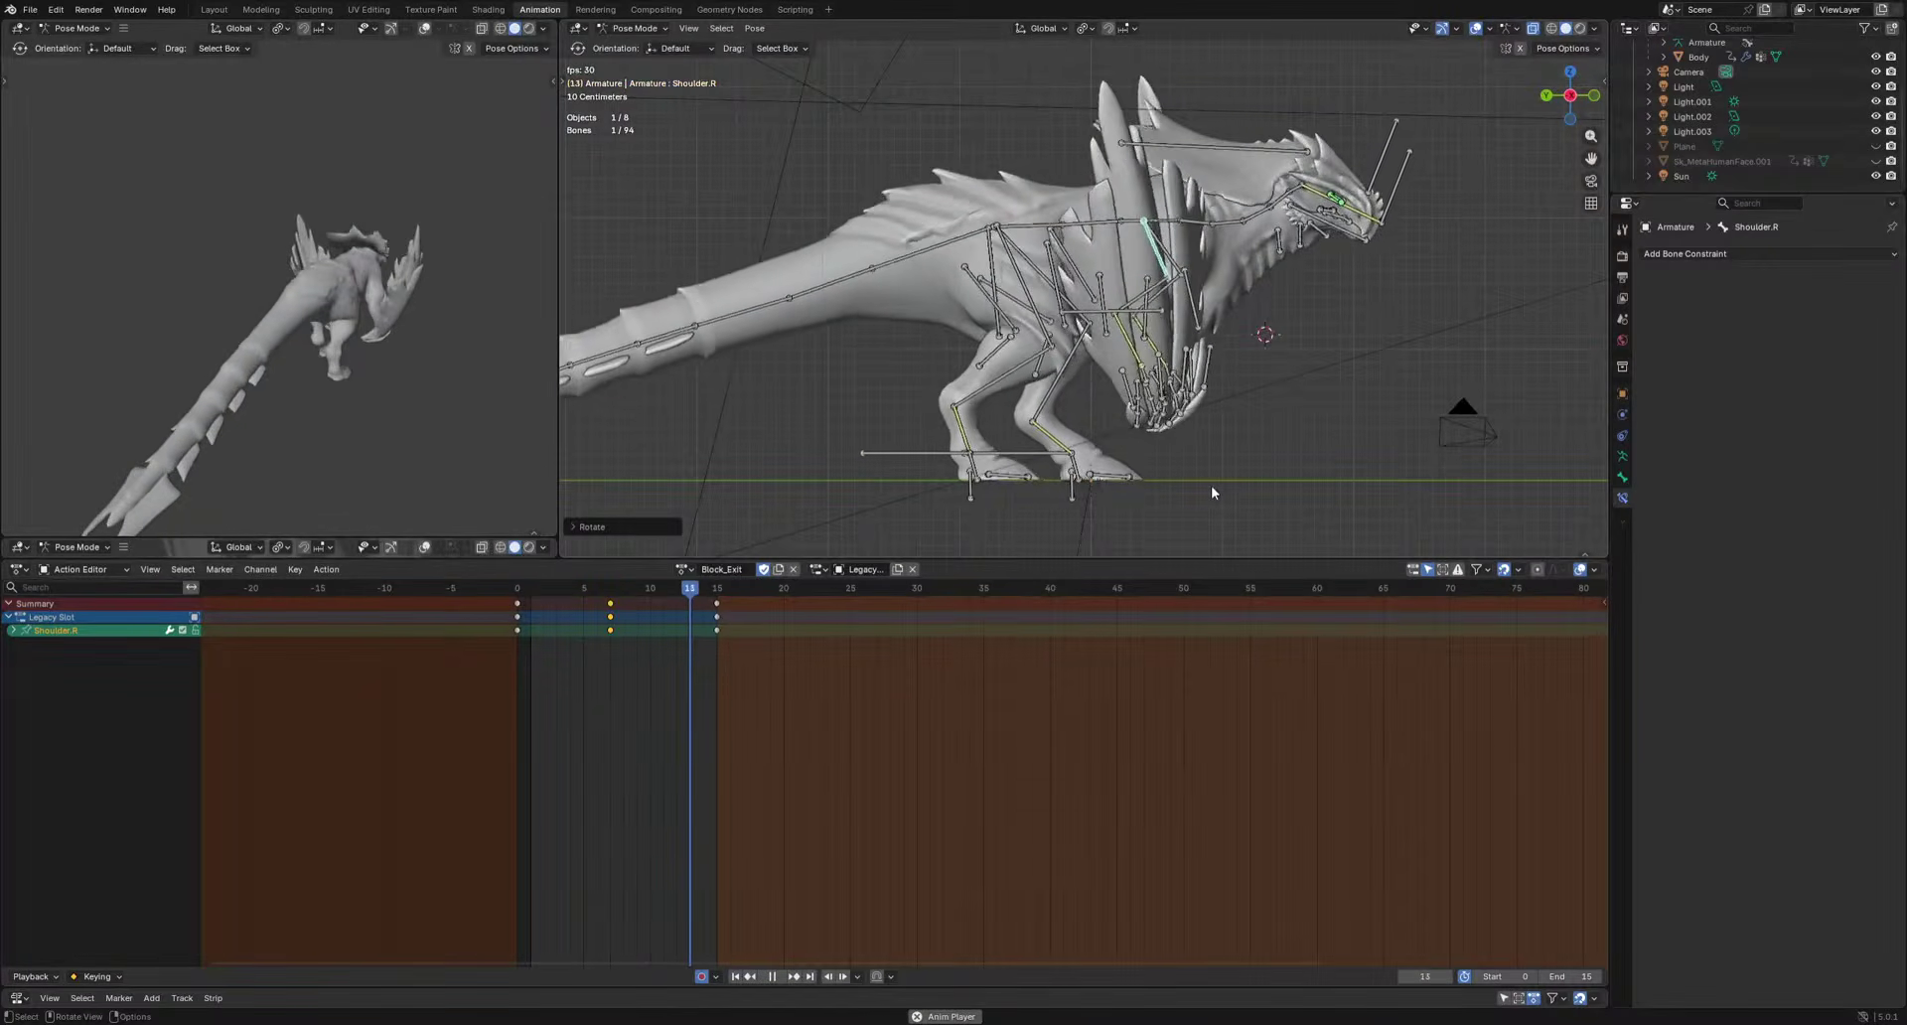
pyautogui.press('g')
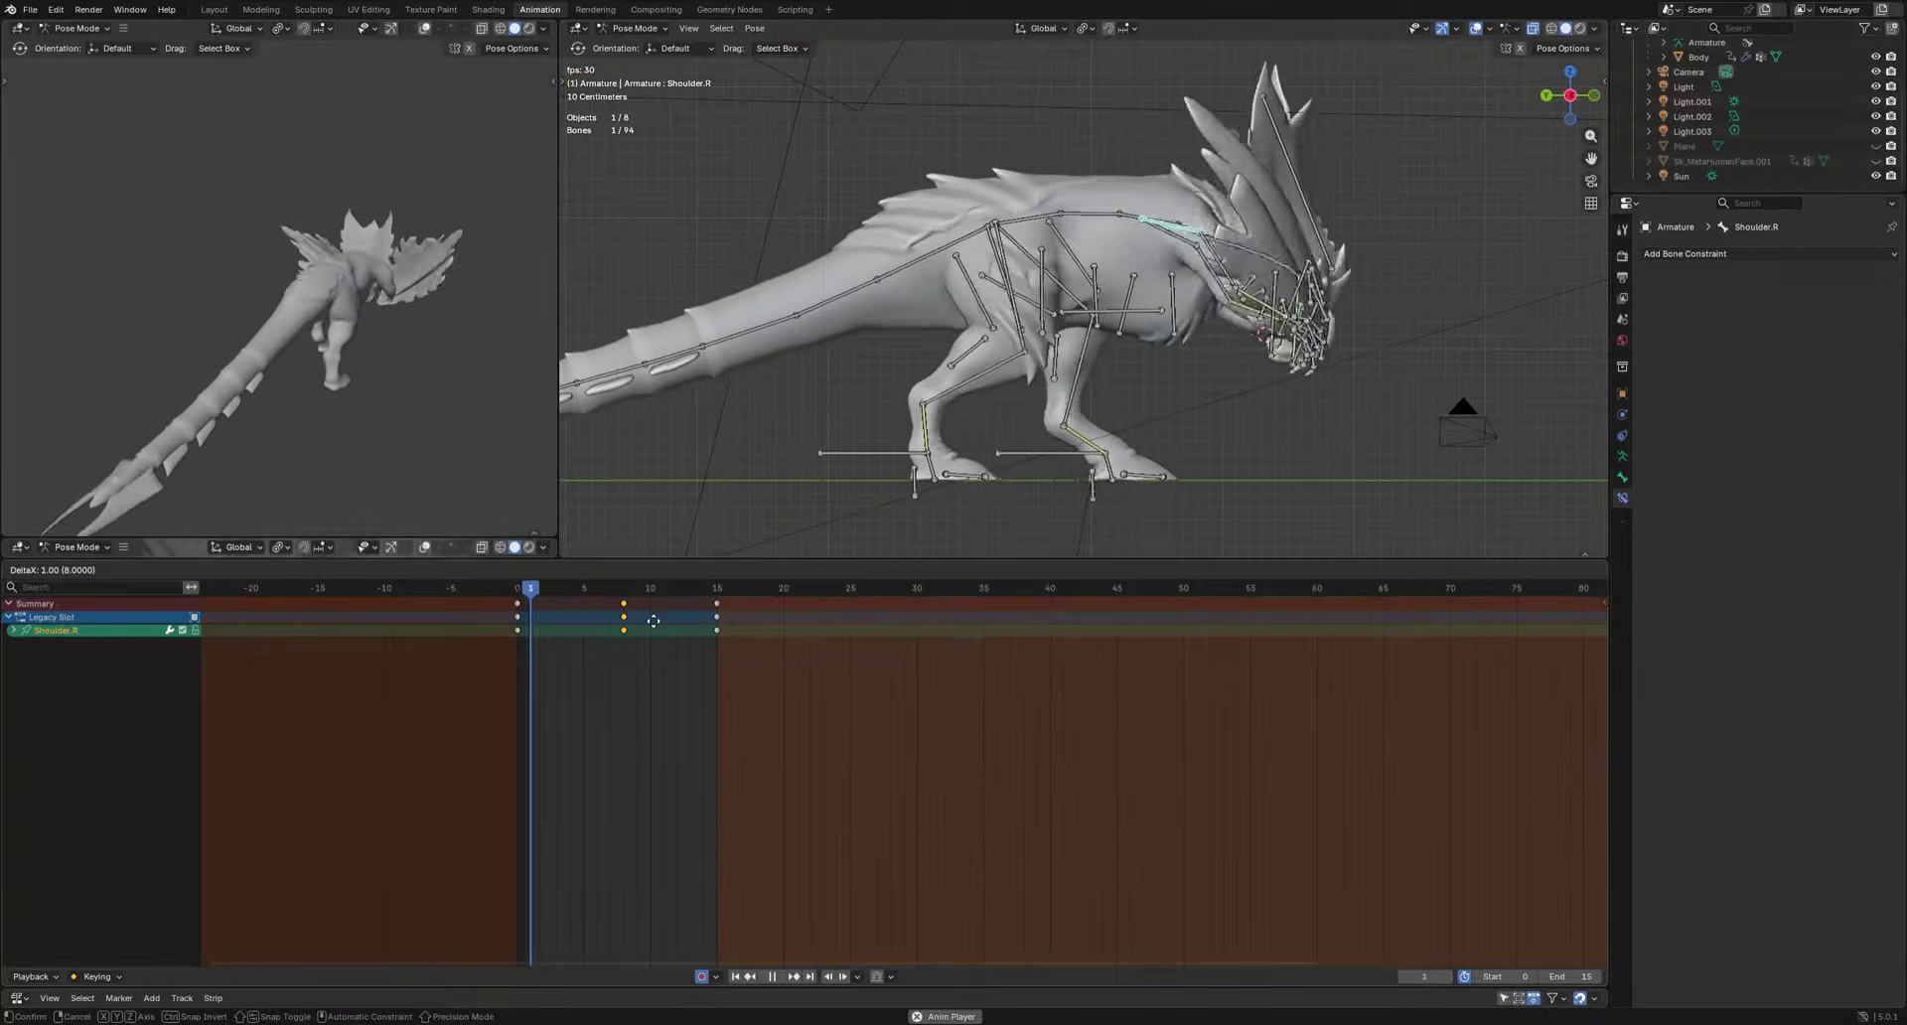
pyautogui.click(653, 620)
pyautogui.press('space')
# Clear the rotation and location of the FingerShield1.R, FingerShield2.R and FingerShield3.R bones at frame 3, then shift their keyframes to frame 5.
pyautogui.moveTo(1330, 387); pyautogui.dragTo(1221, 460, button='middle')
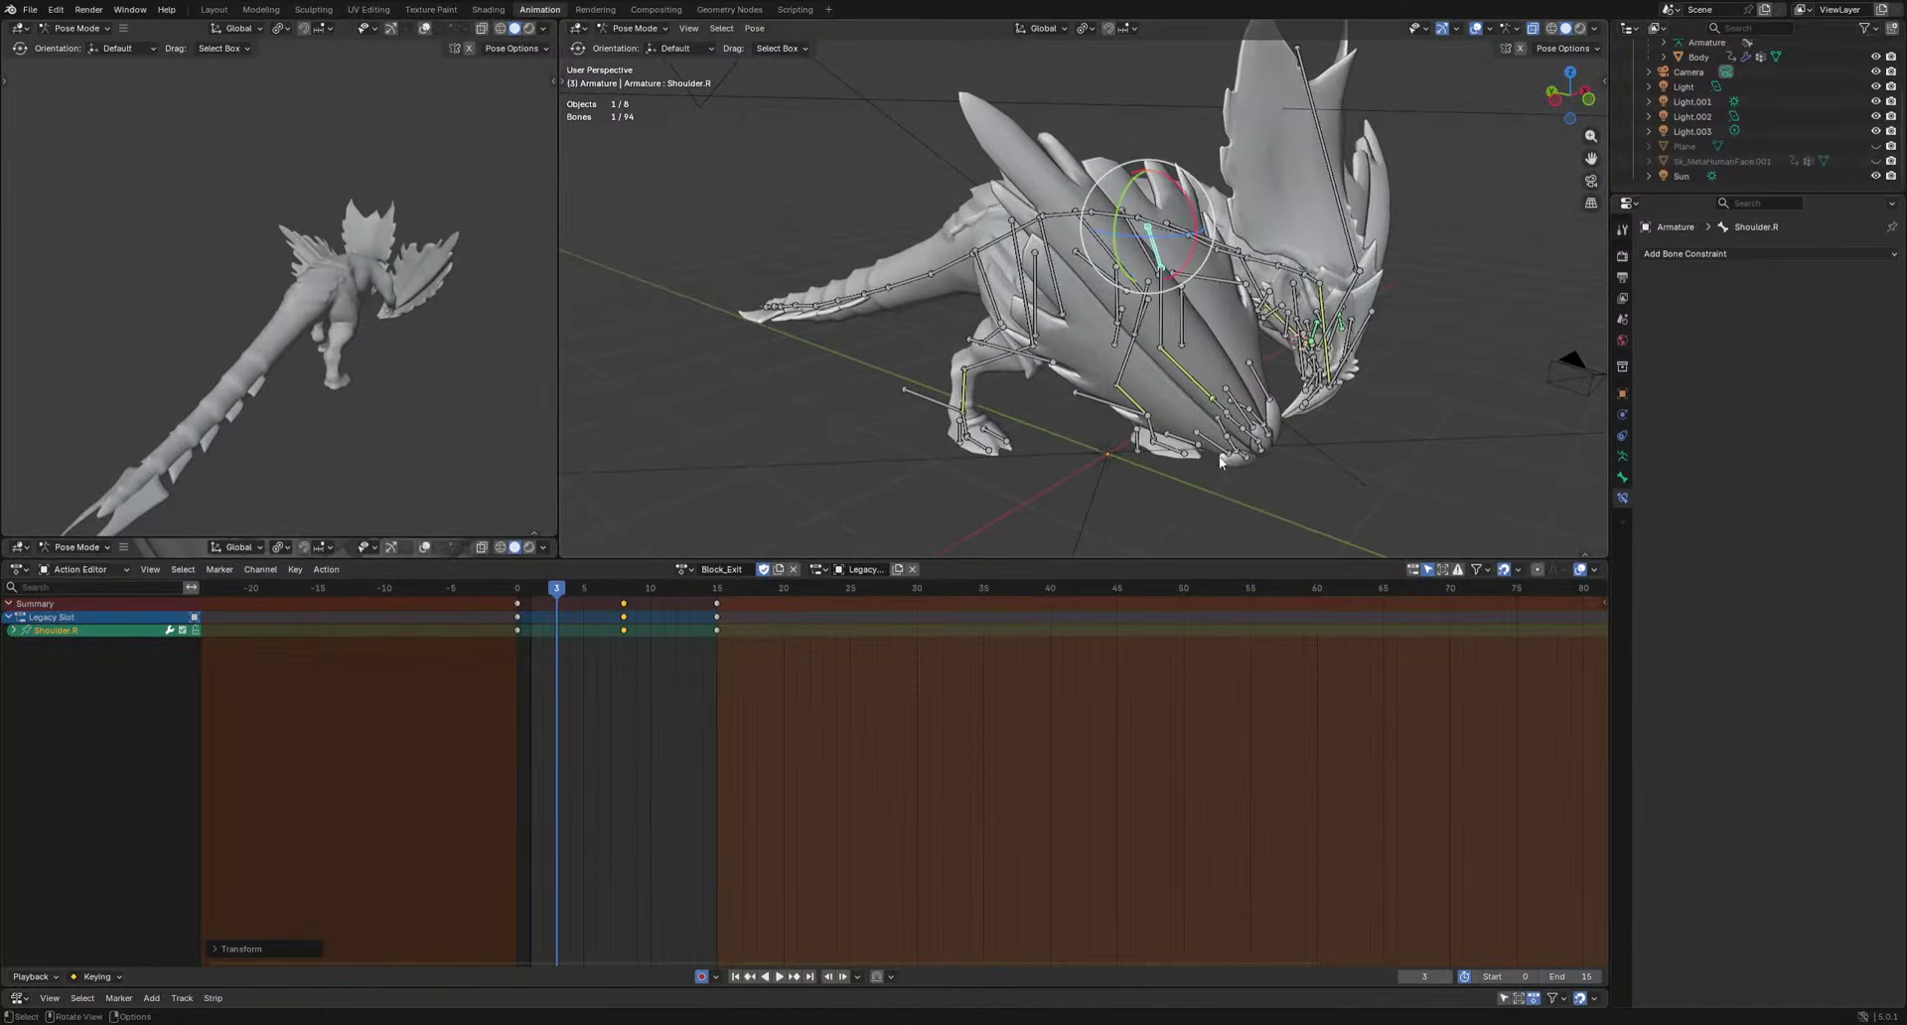
pyautogui.click(1229, 434)
pyautogui.keyDown('shift'); pyautogui.click(1249, 394); pyautogui.keyUp('shift')
pyautogui.keyDown('shift'); pyautogui.click(1260, 381); pyautogui.keyUp('shift')
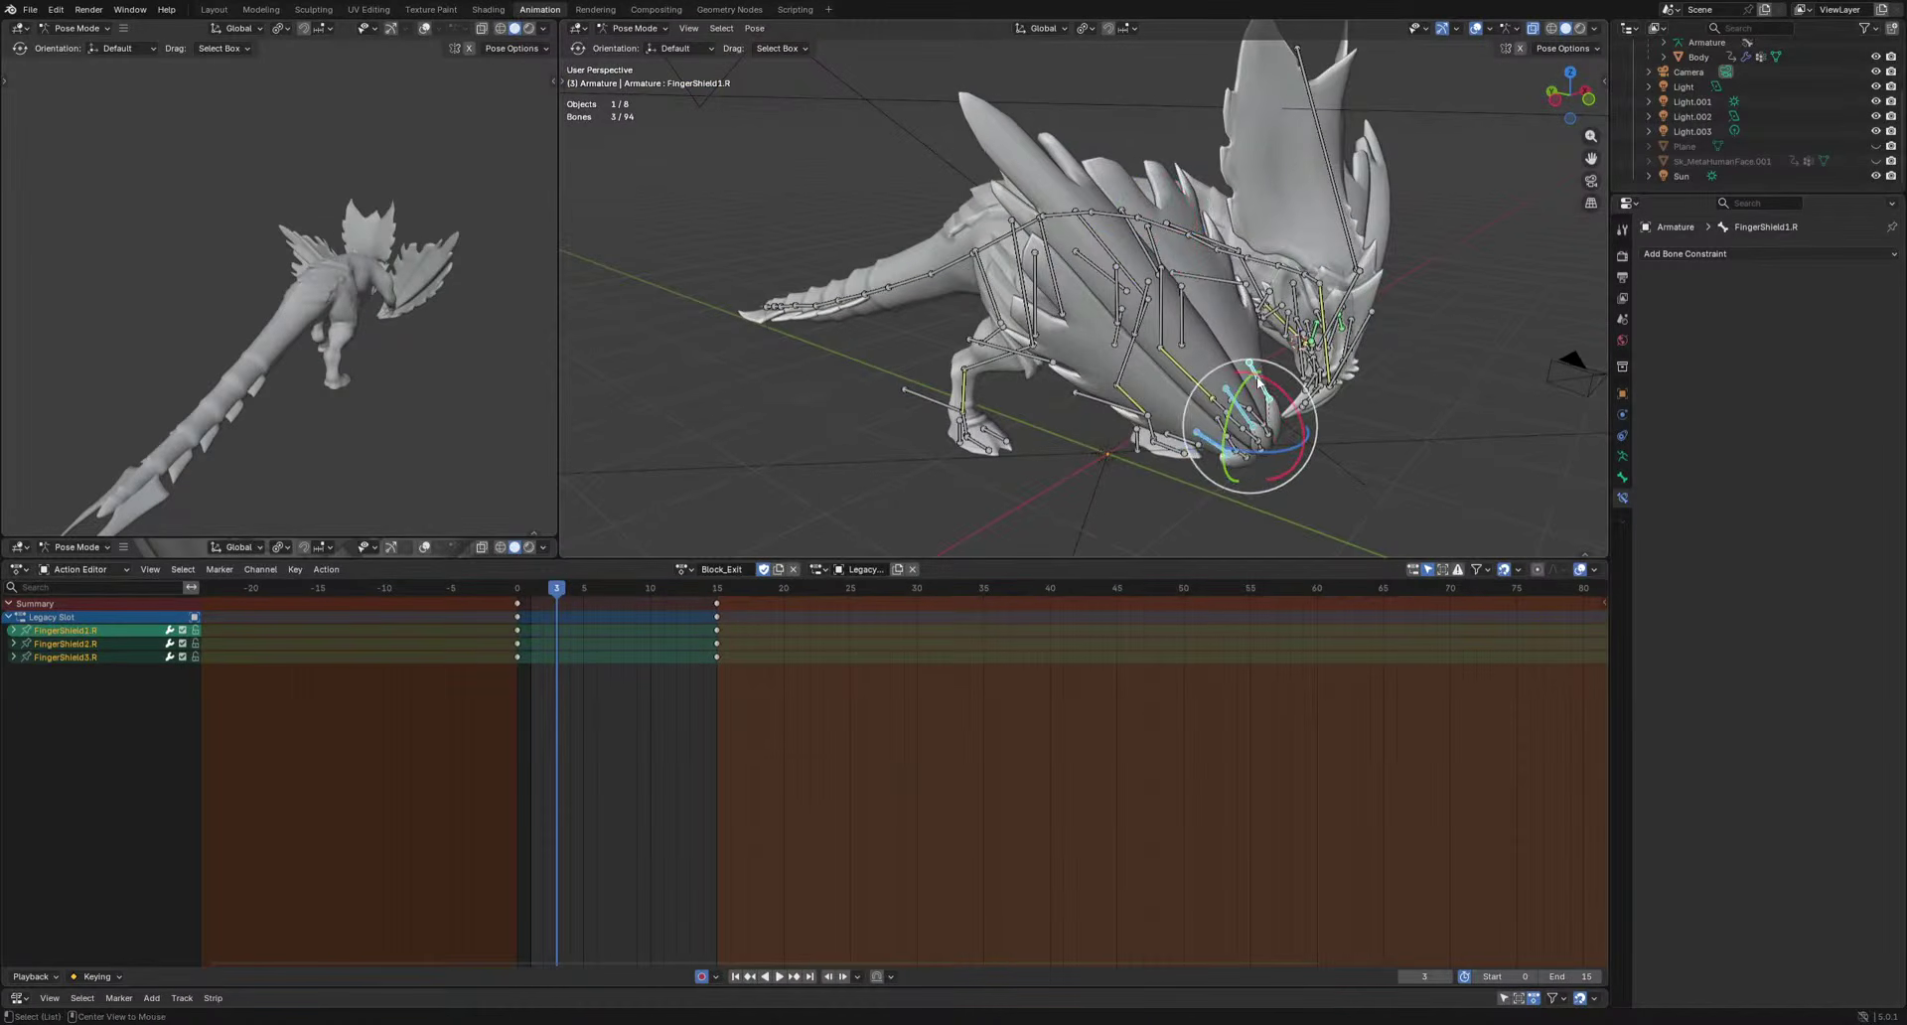
pyautogui.hotkey('alt', 'r')
pyautogui.hotkey('alt', 'g')
pyautogui.press('space')
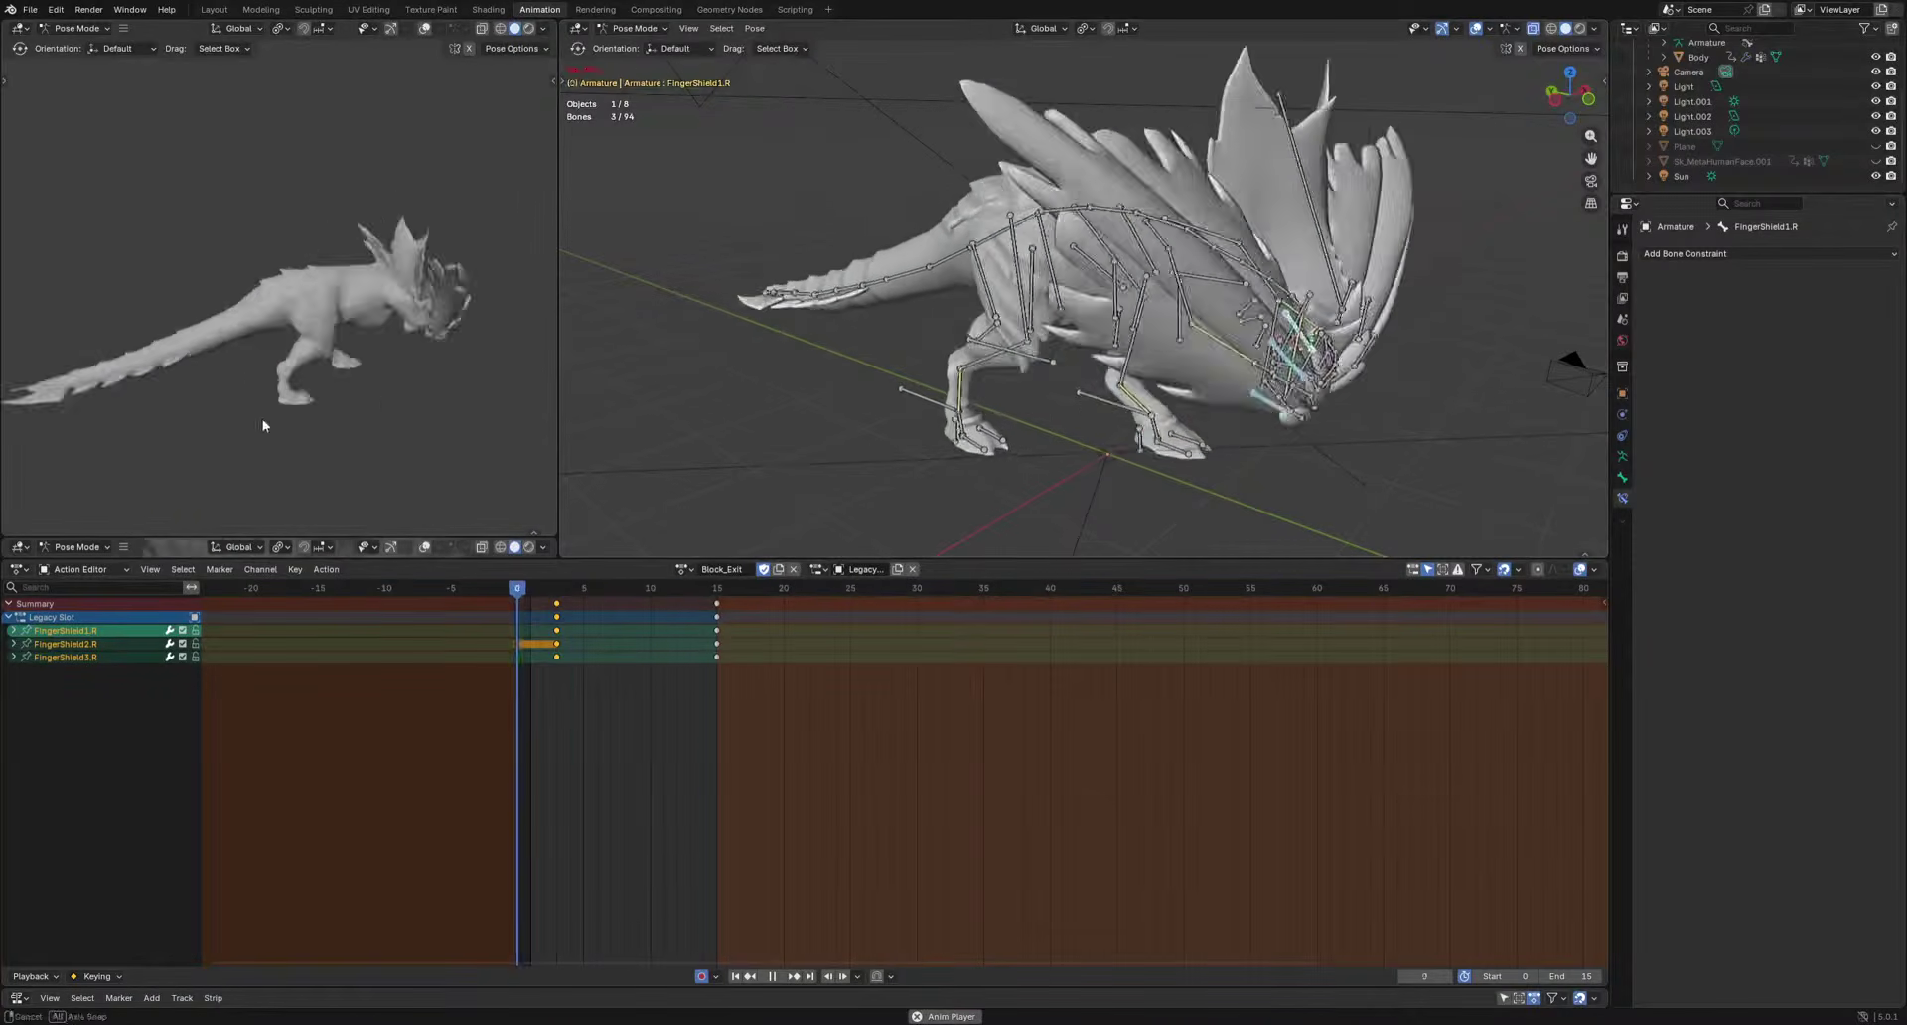
pyautogui.press('space')
pyautogui.press('g')
pyautogui.click(583, 633)
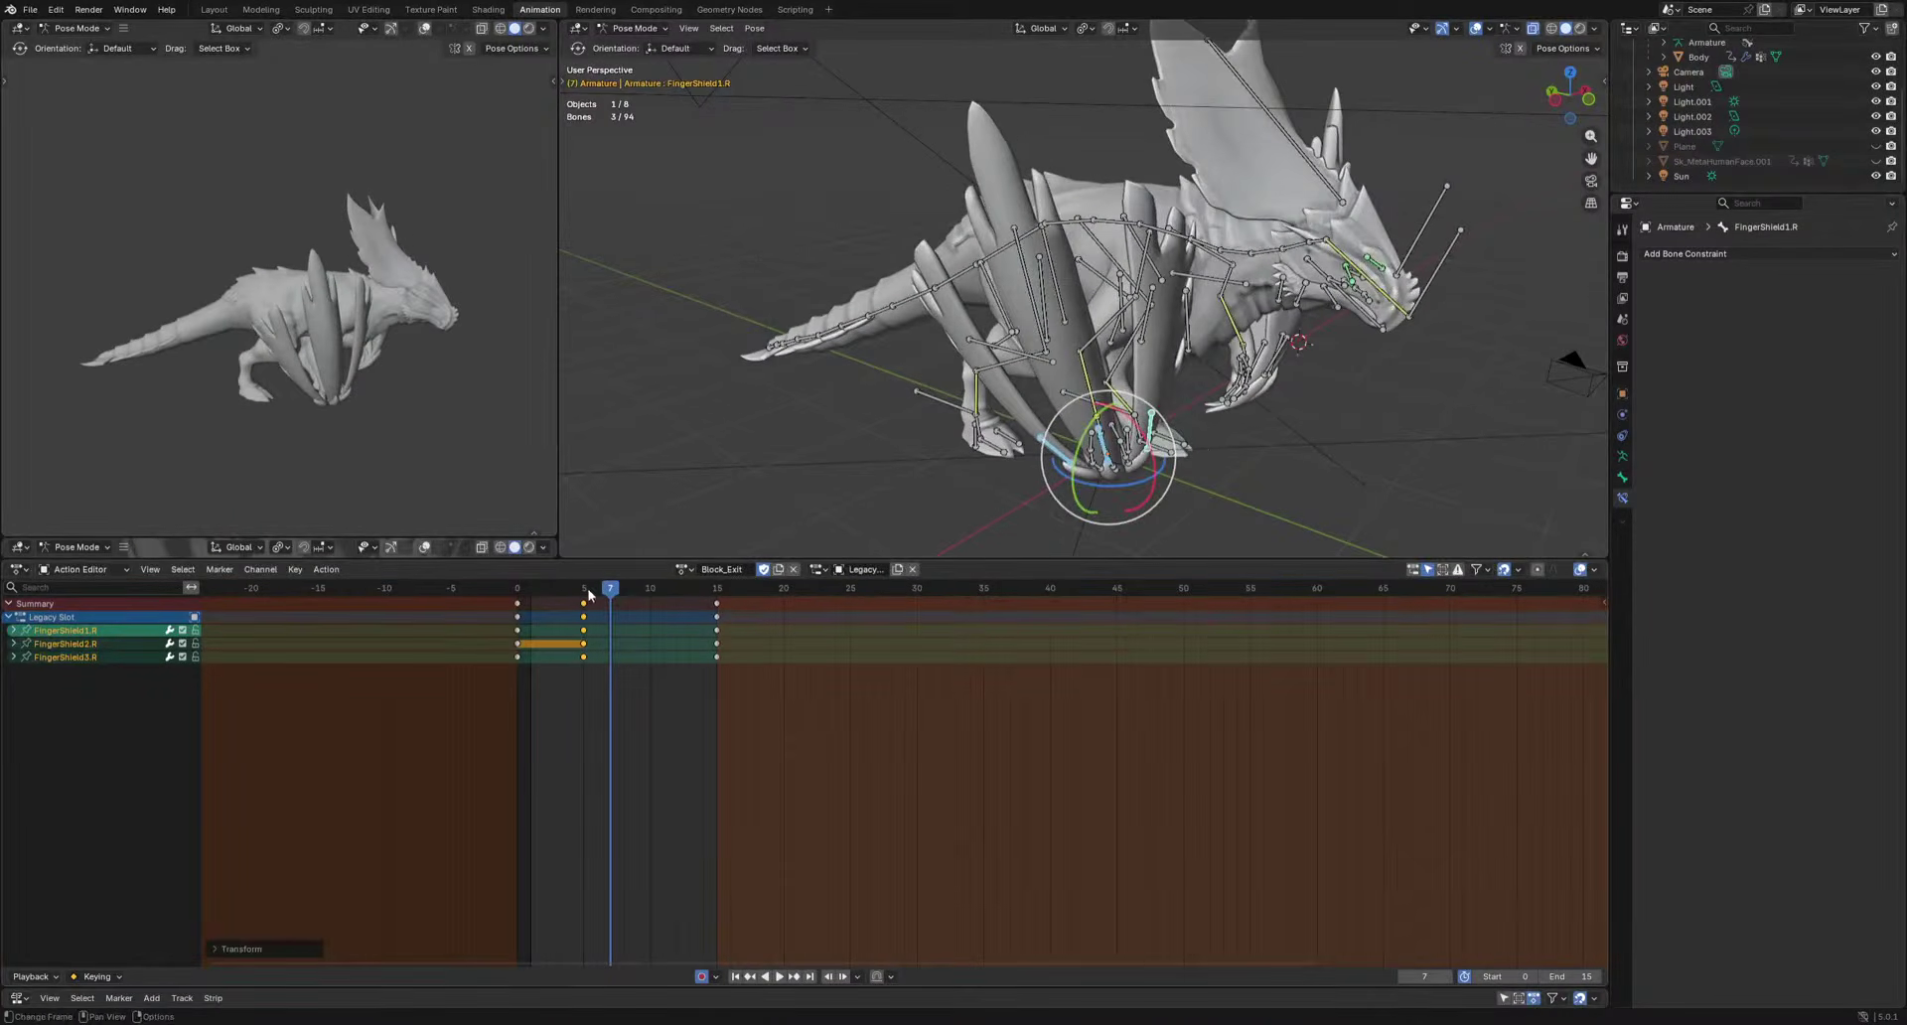
# Try to move and rotate the FingerShield1.R bone at frame 5.
pyautogui.click(587, 590)
pyautogui.moveTo(1224, 433); pyautogui.dragTo(1181, 401, button='middle')
pyautogui.click(1171, 399)
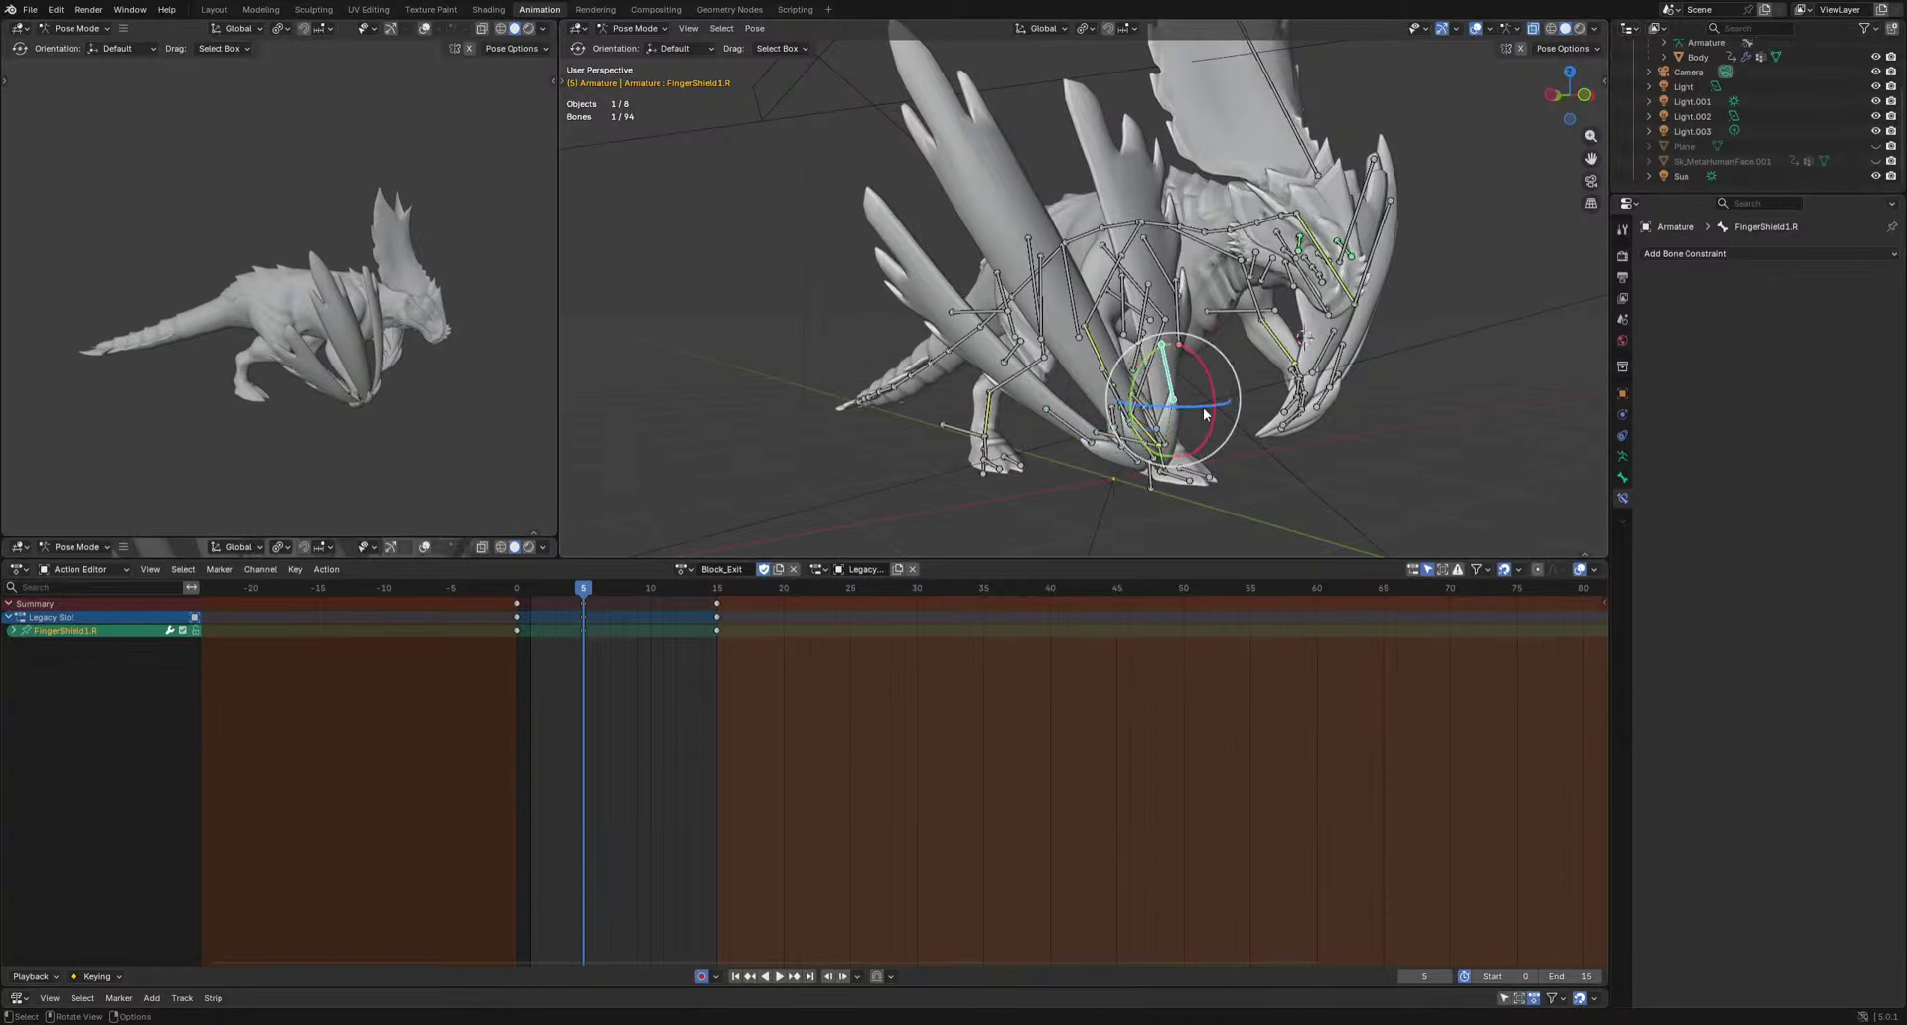
pyautogui.press('g')
pyautogui.click(1193, 411)
pyautogui.press('r')
pyautogui.click(1246, 405)
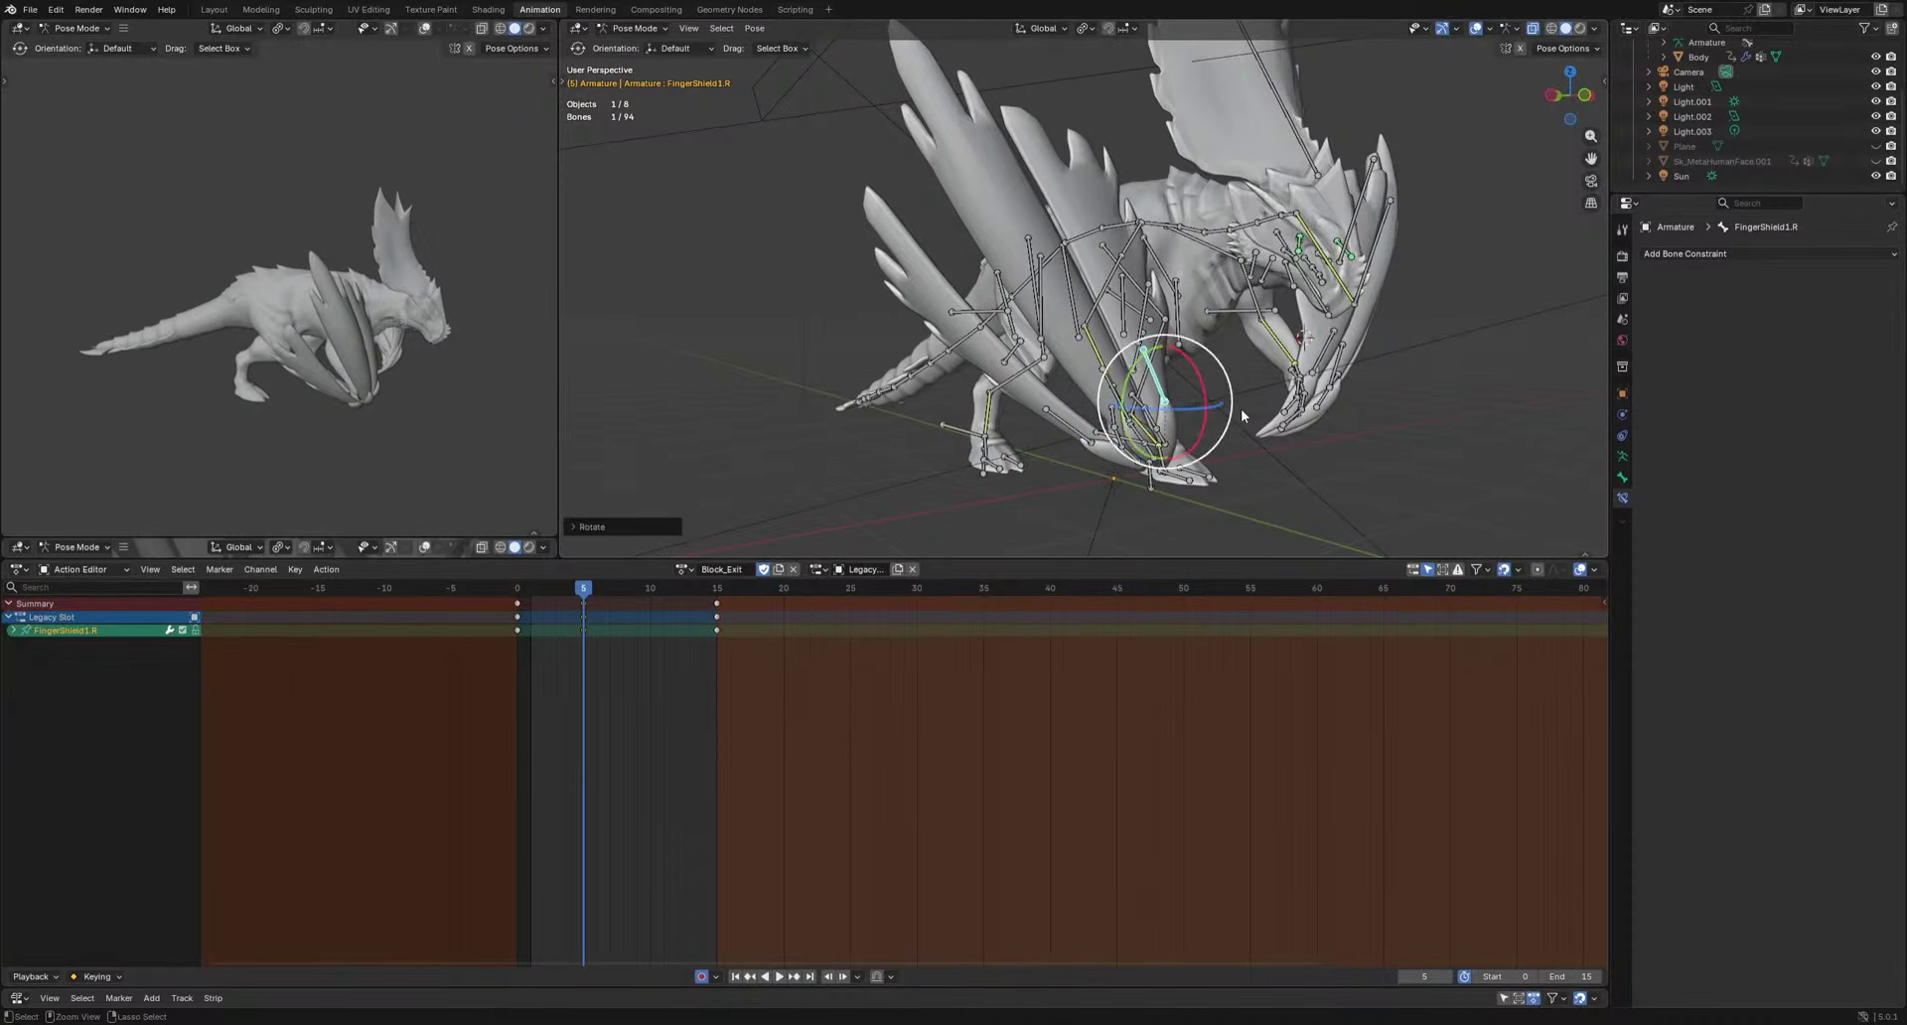
# Undo the pose and keyframe changes made to the right FingerShield bones.
pyautogui.hotkey('ctrl', 'z')
pyautogui.hotkey('ctrl', 'z')
pyautogui.hotkey('ctrl', 'z')
pyautogui.hotkey('ctrl', 'z')
pyautogui.hotkey('ctrl', 'z')
pyautogui.hotkey('ctrl', 'z')
pyautogui.hotkey('ctrl', 'z')
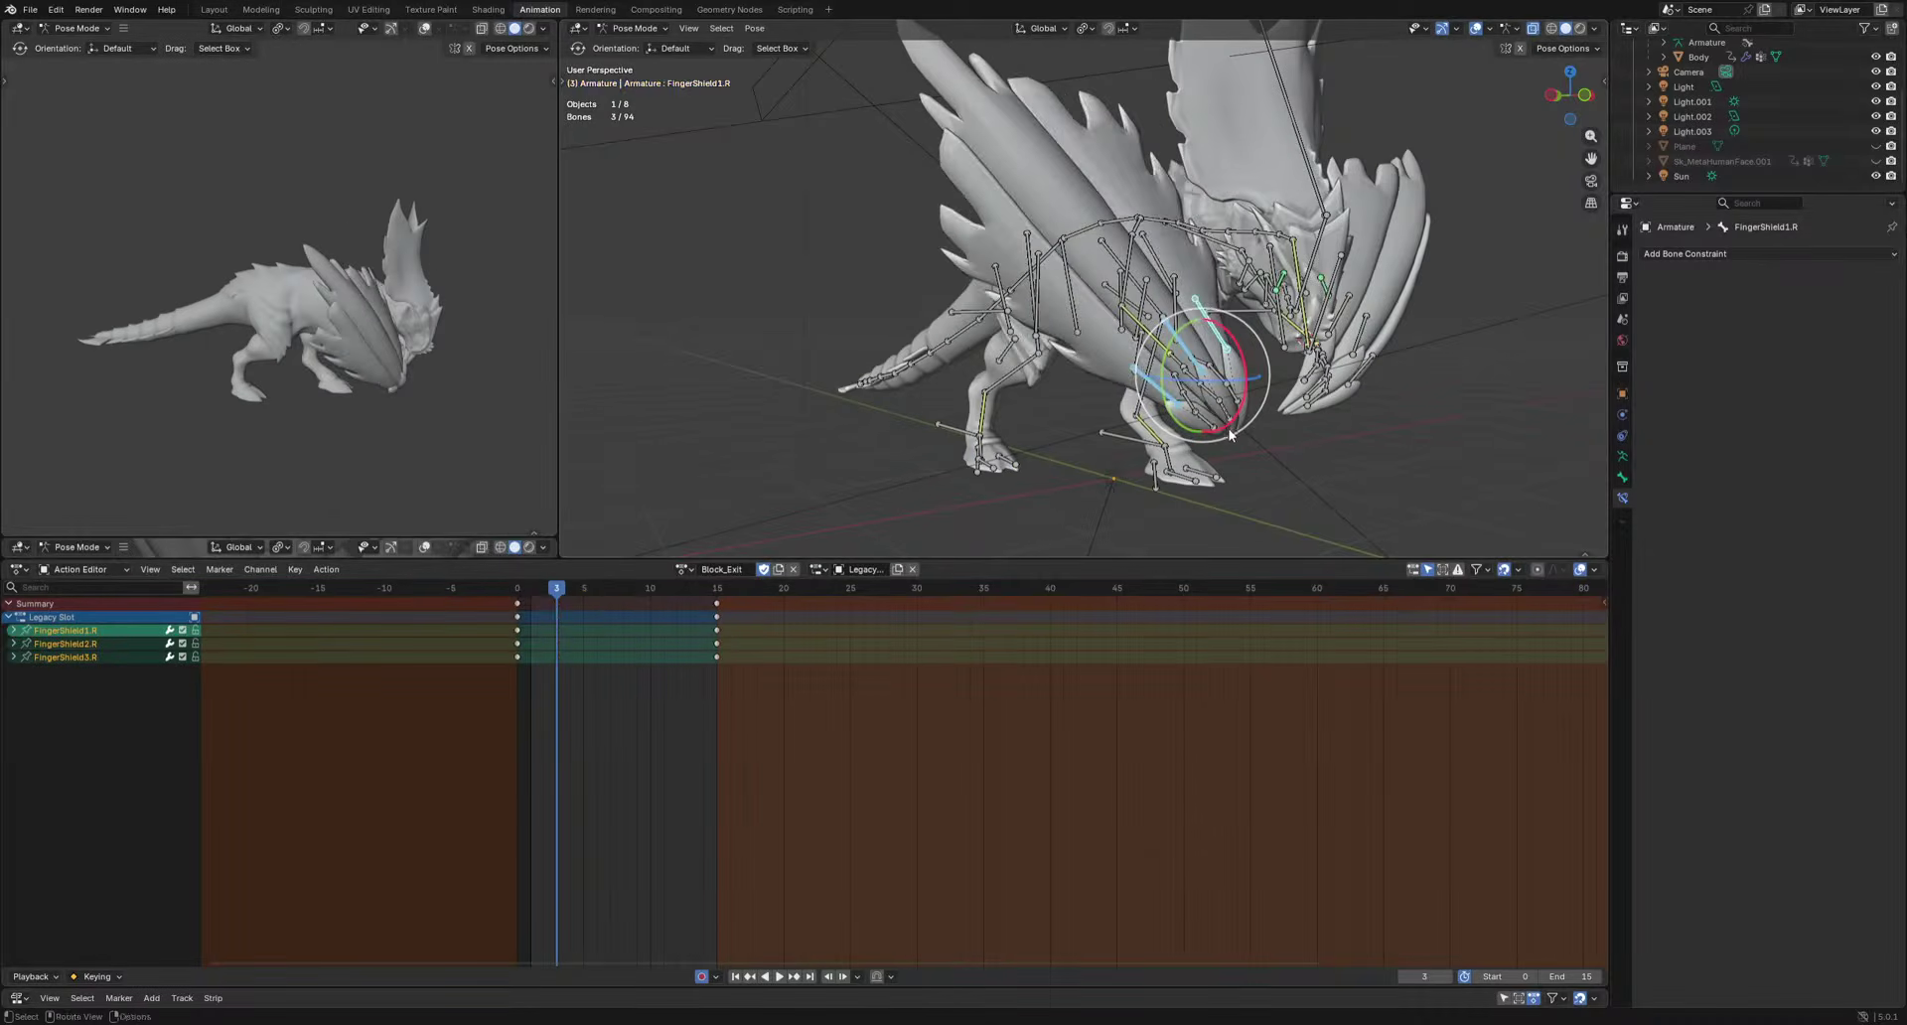
# Rotate the FingerShield1.R, FingerShield2.R and FingerShield3.R bones together at frame 3.
pyautogui.moveTo(1102, 425); pyautogui.dragTo(1413, 449, button='middle')
pyautogui.press('r')
pyautogui.click(1194, 518)
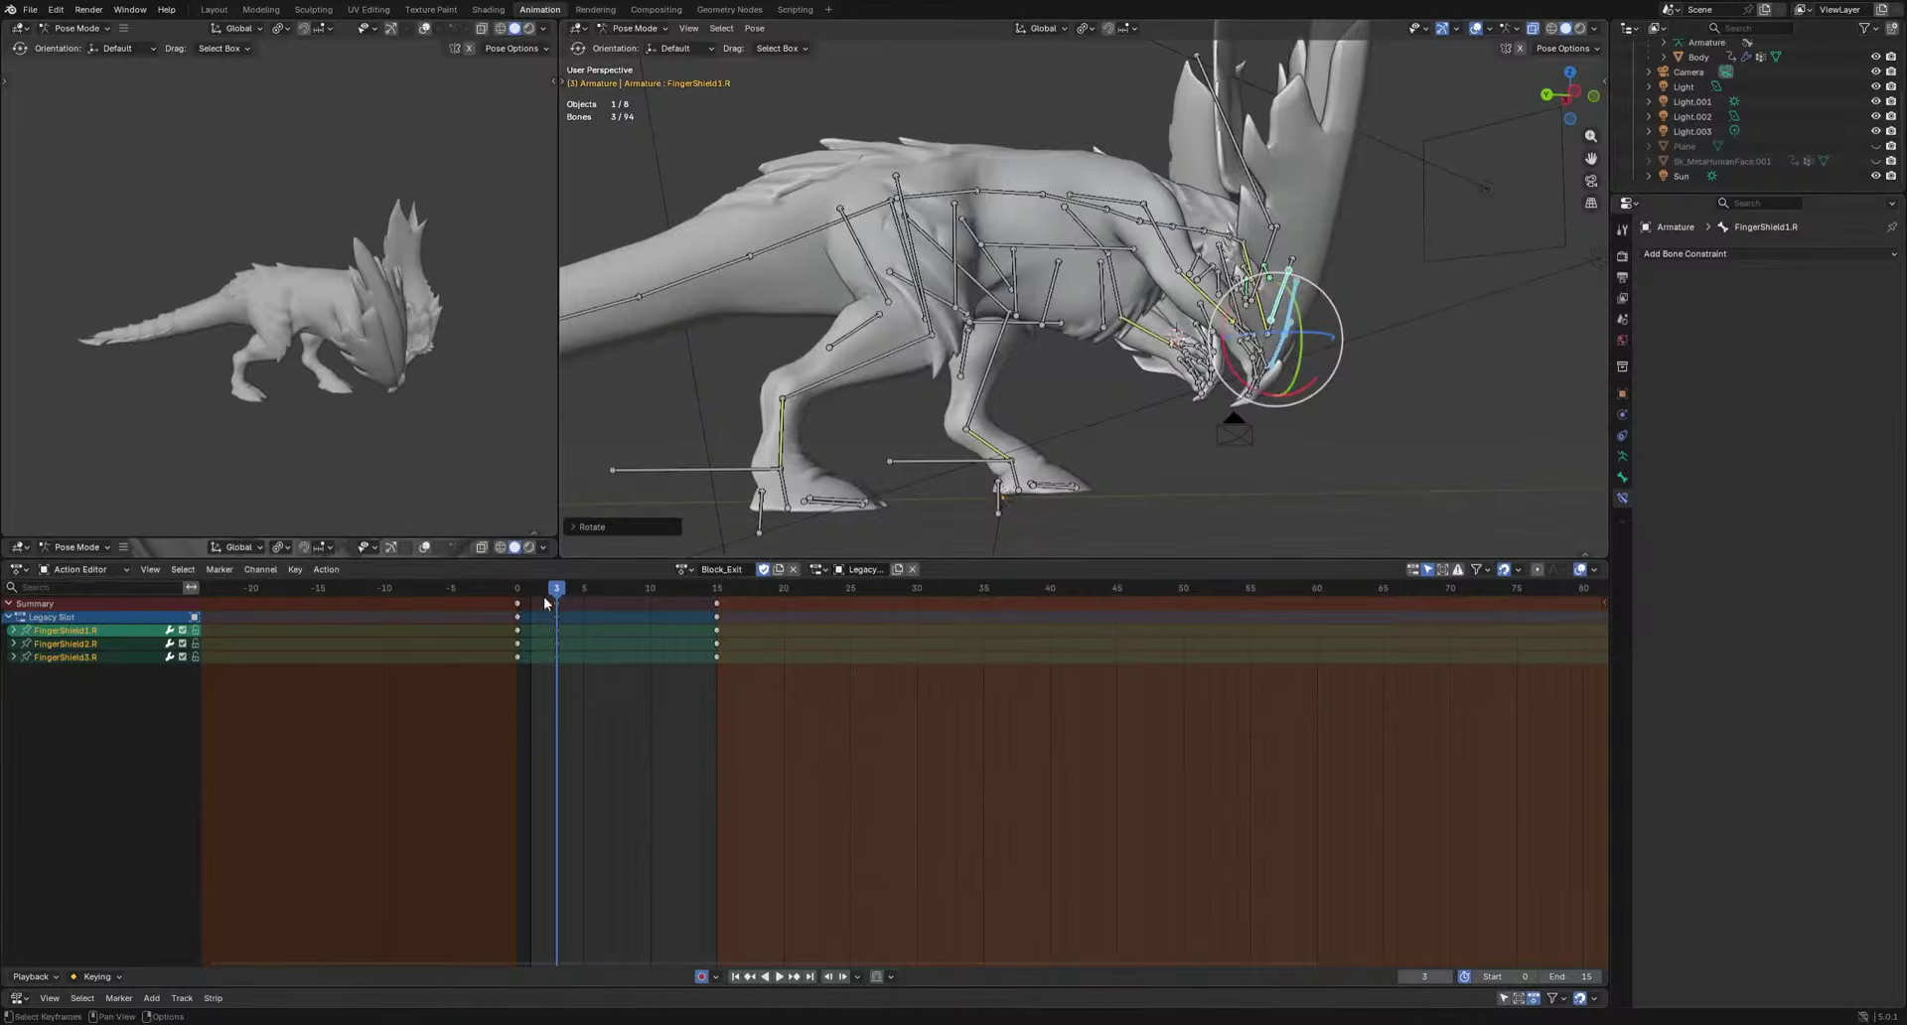
# Rotate the FingerShield1.R and FingerShield3.R bones individually at frame 7 to shape the opened right shield.
pyautogui.moveTo(558, 599); pyautogui.dragTo(614, 627)
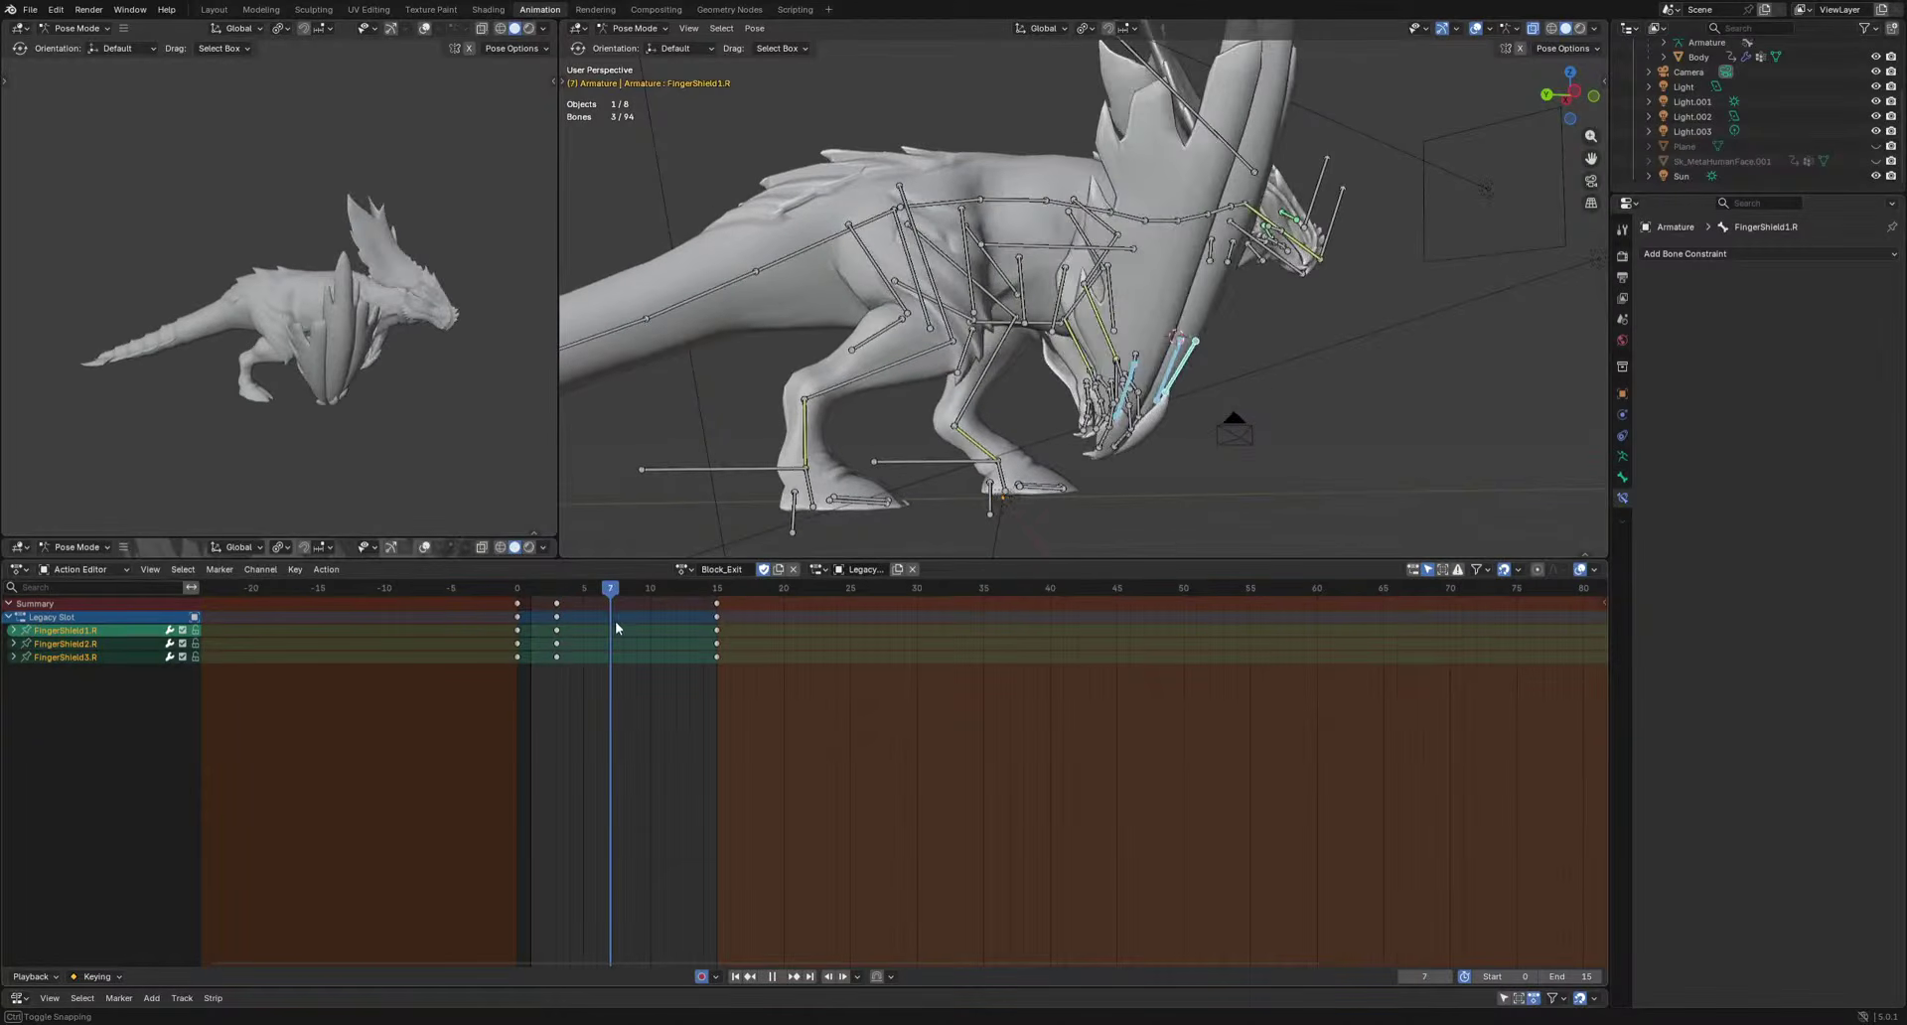
pyautogui.moveTo(1088, 462); pyautogui.dragTo(1018, 452, button='middle')
pyautogui.click(919, 379)
pyautogui.moveTo(918, 379); pyautogui.dragTo(978, 382, button='middle')
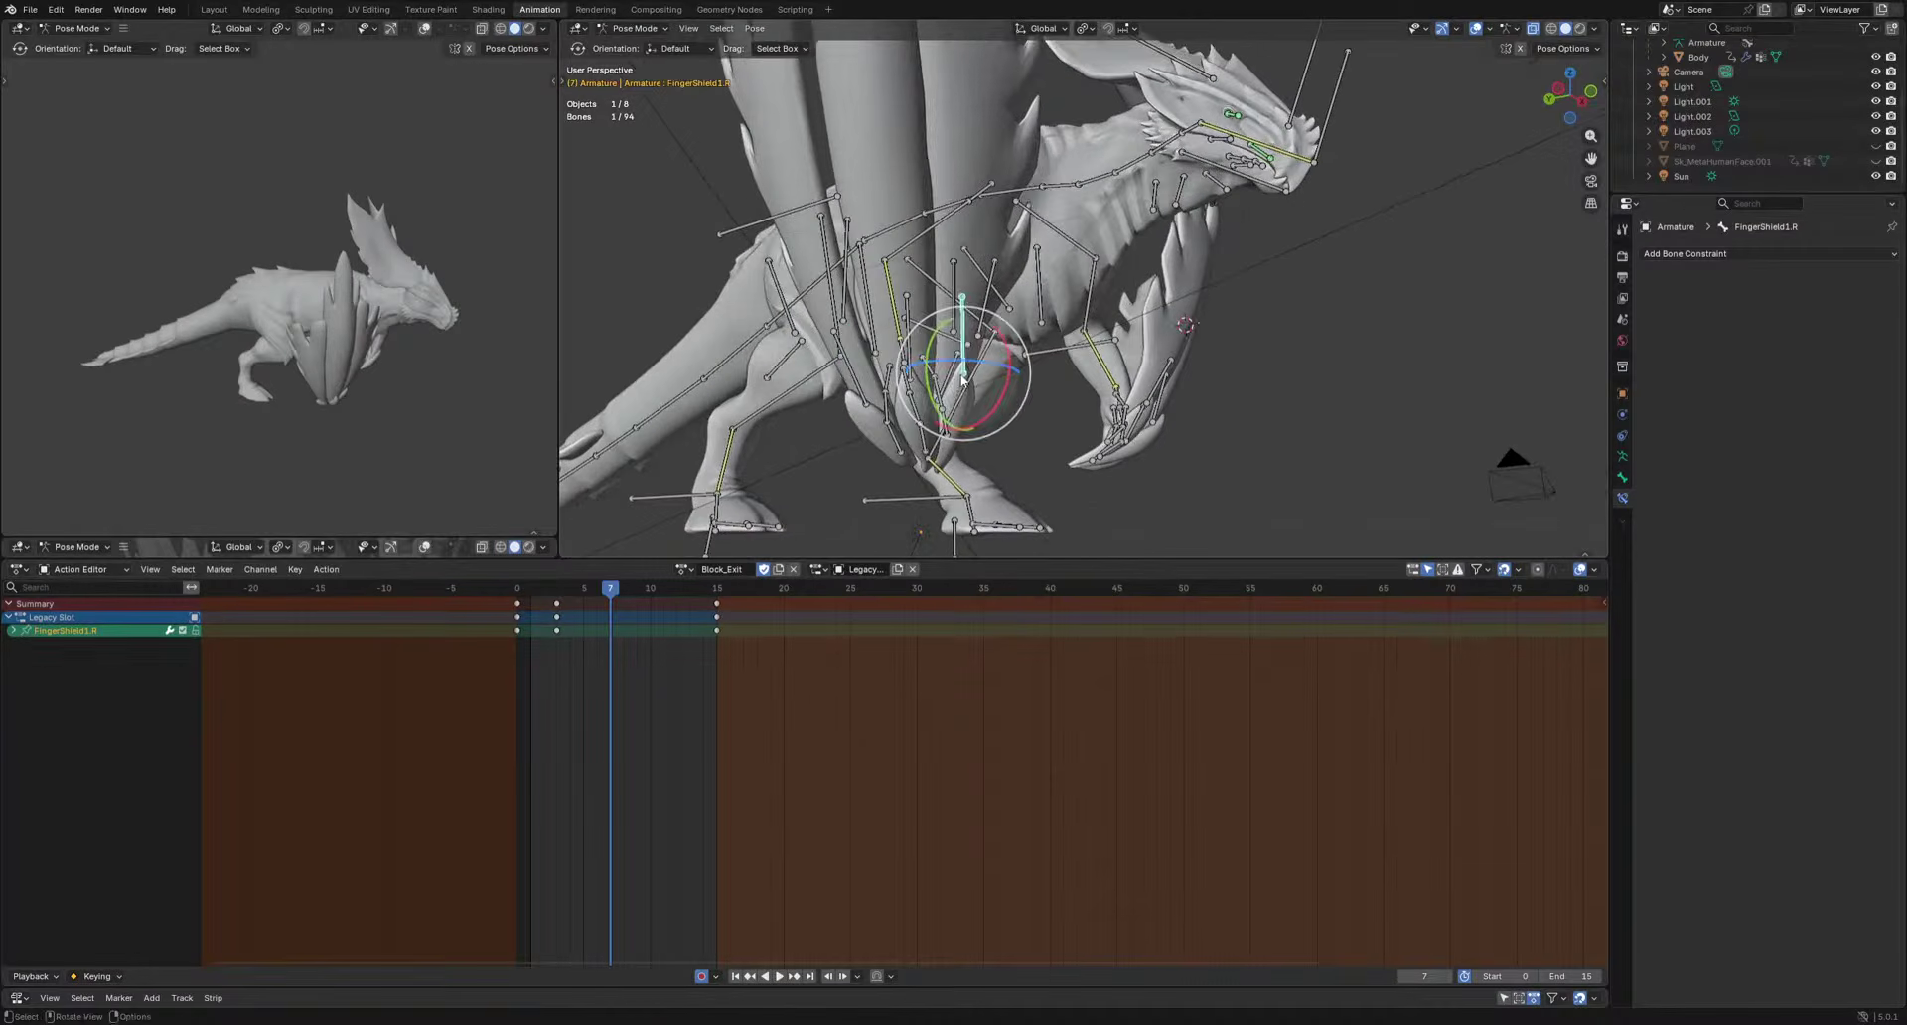
pyautogui.press('g')
pyautogui.click(1128, 455)
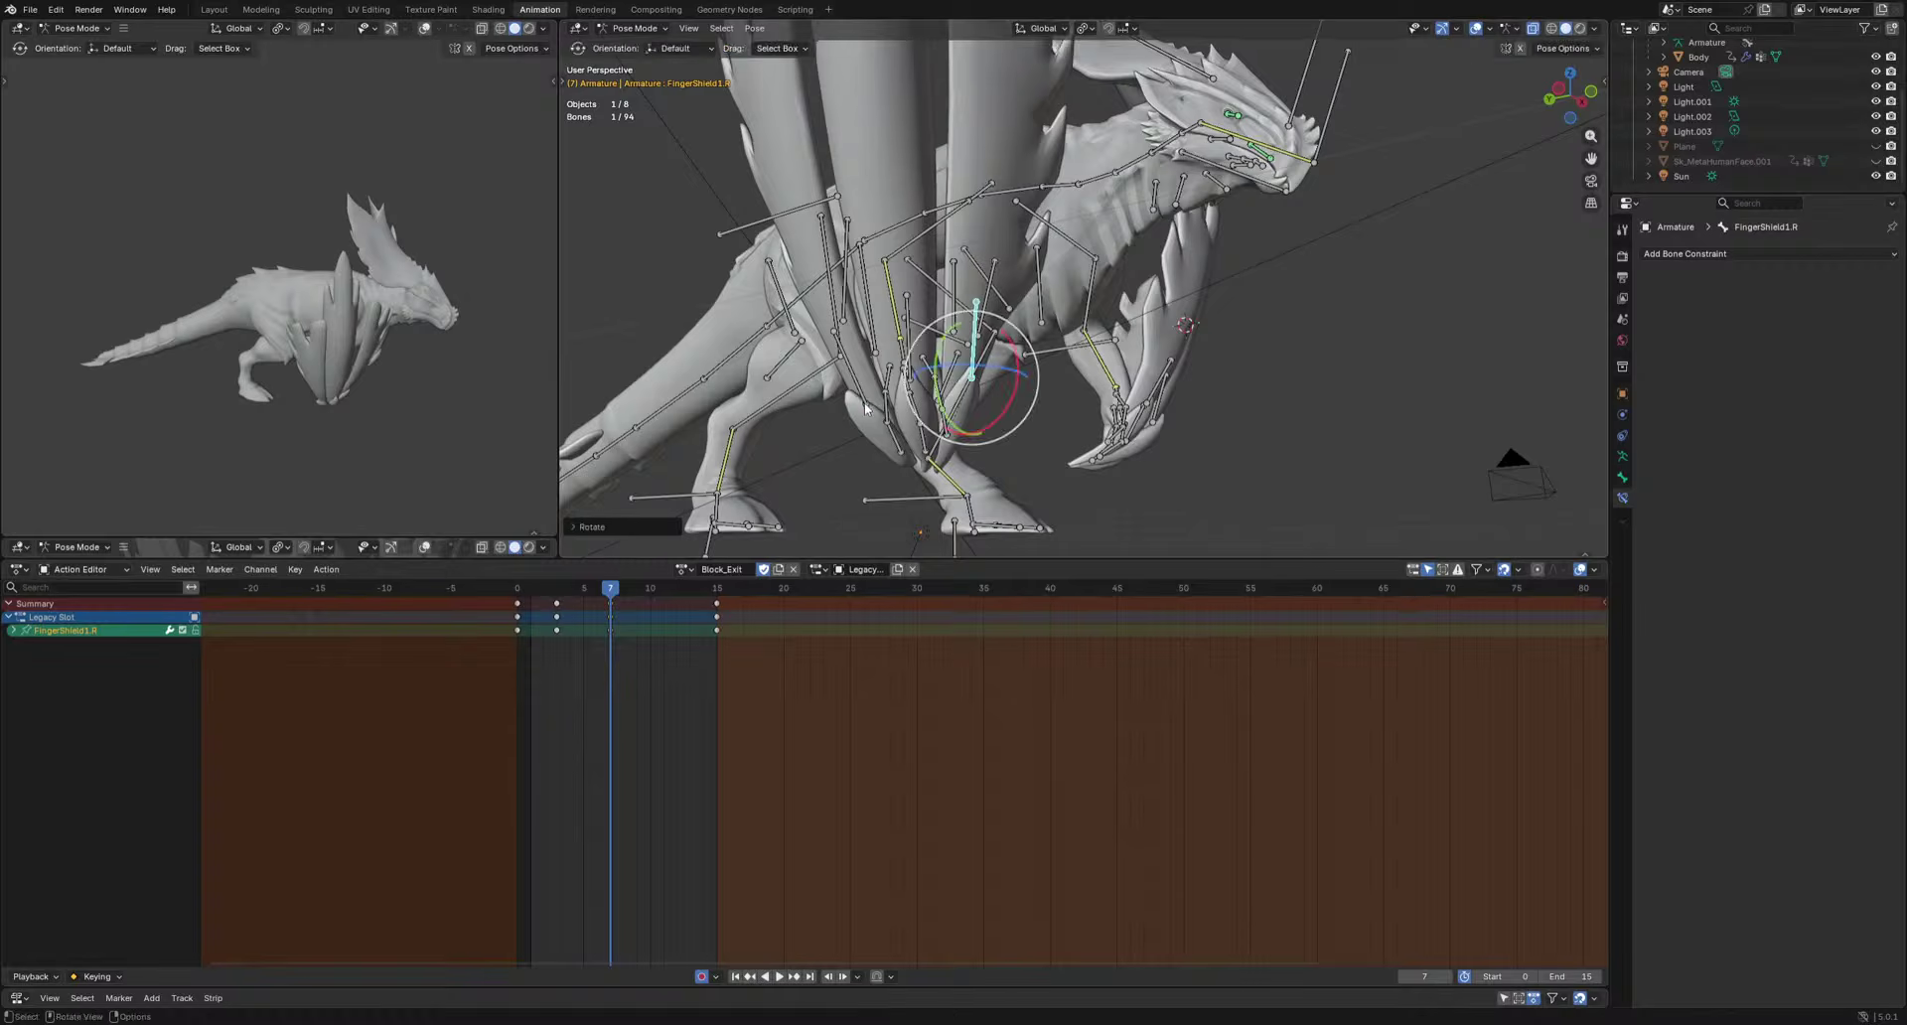
pyautogui.click(883, 414)
pyautogui.press('r')
pyautogui.click(929, 415)
pyautogui.moveTo(948, 415); pyautogui.dragTo(1003, 416, button='middle')
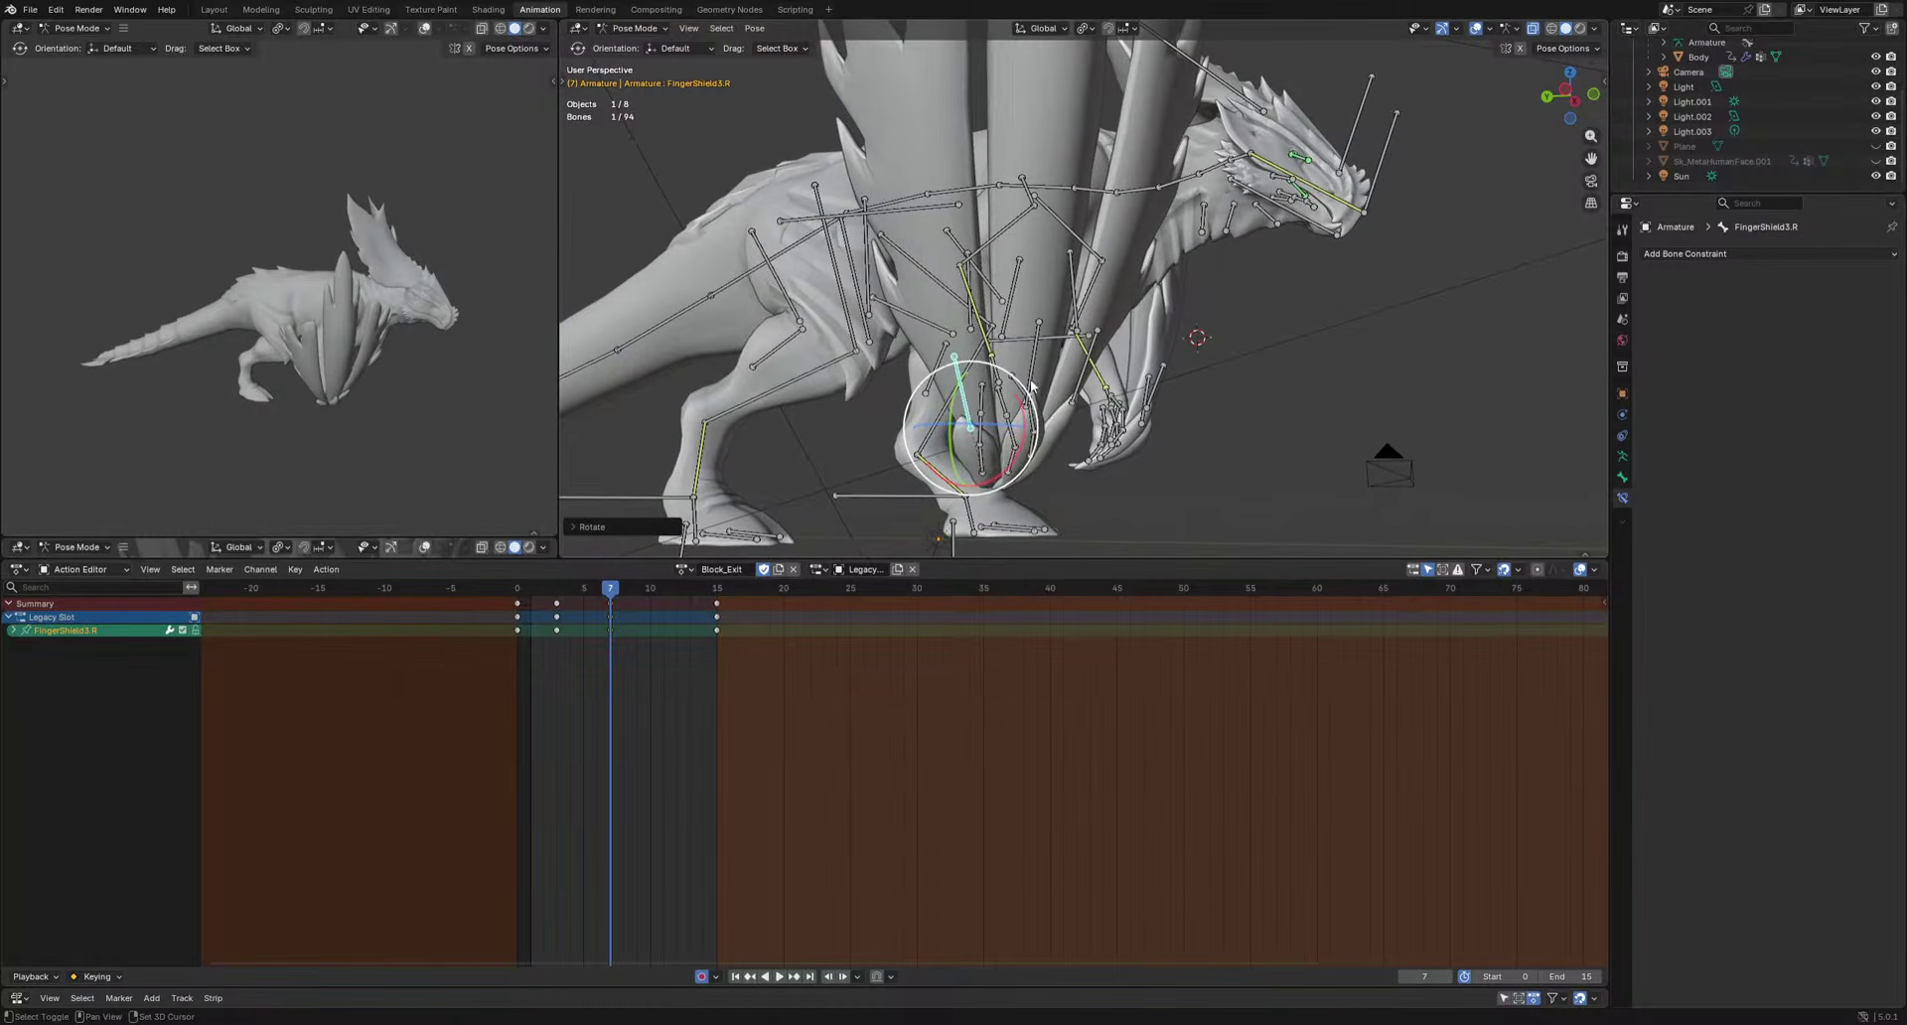
# Stagger the right FingerShield keyframes by shifting FingerShield3.R's frame 7 key to frame 8 and FingerShield2.R's frame 3 key to frame 4.
pyautogui.keyDown('shift'); pyautogui.click(1032, 382); pyautogui.keyUp('shift')
pyautogui.keyDown('shift'); pyautogui.click(1072, 379); pyautogui.keyUp('shift')
pyautogui.moveTo(598, 589); pyautogui.dragTo(514, 602)
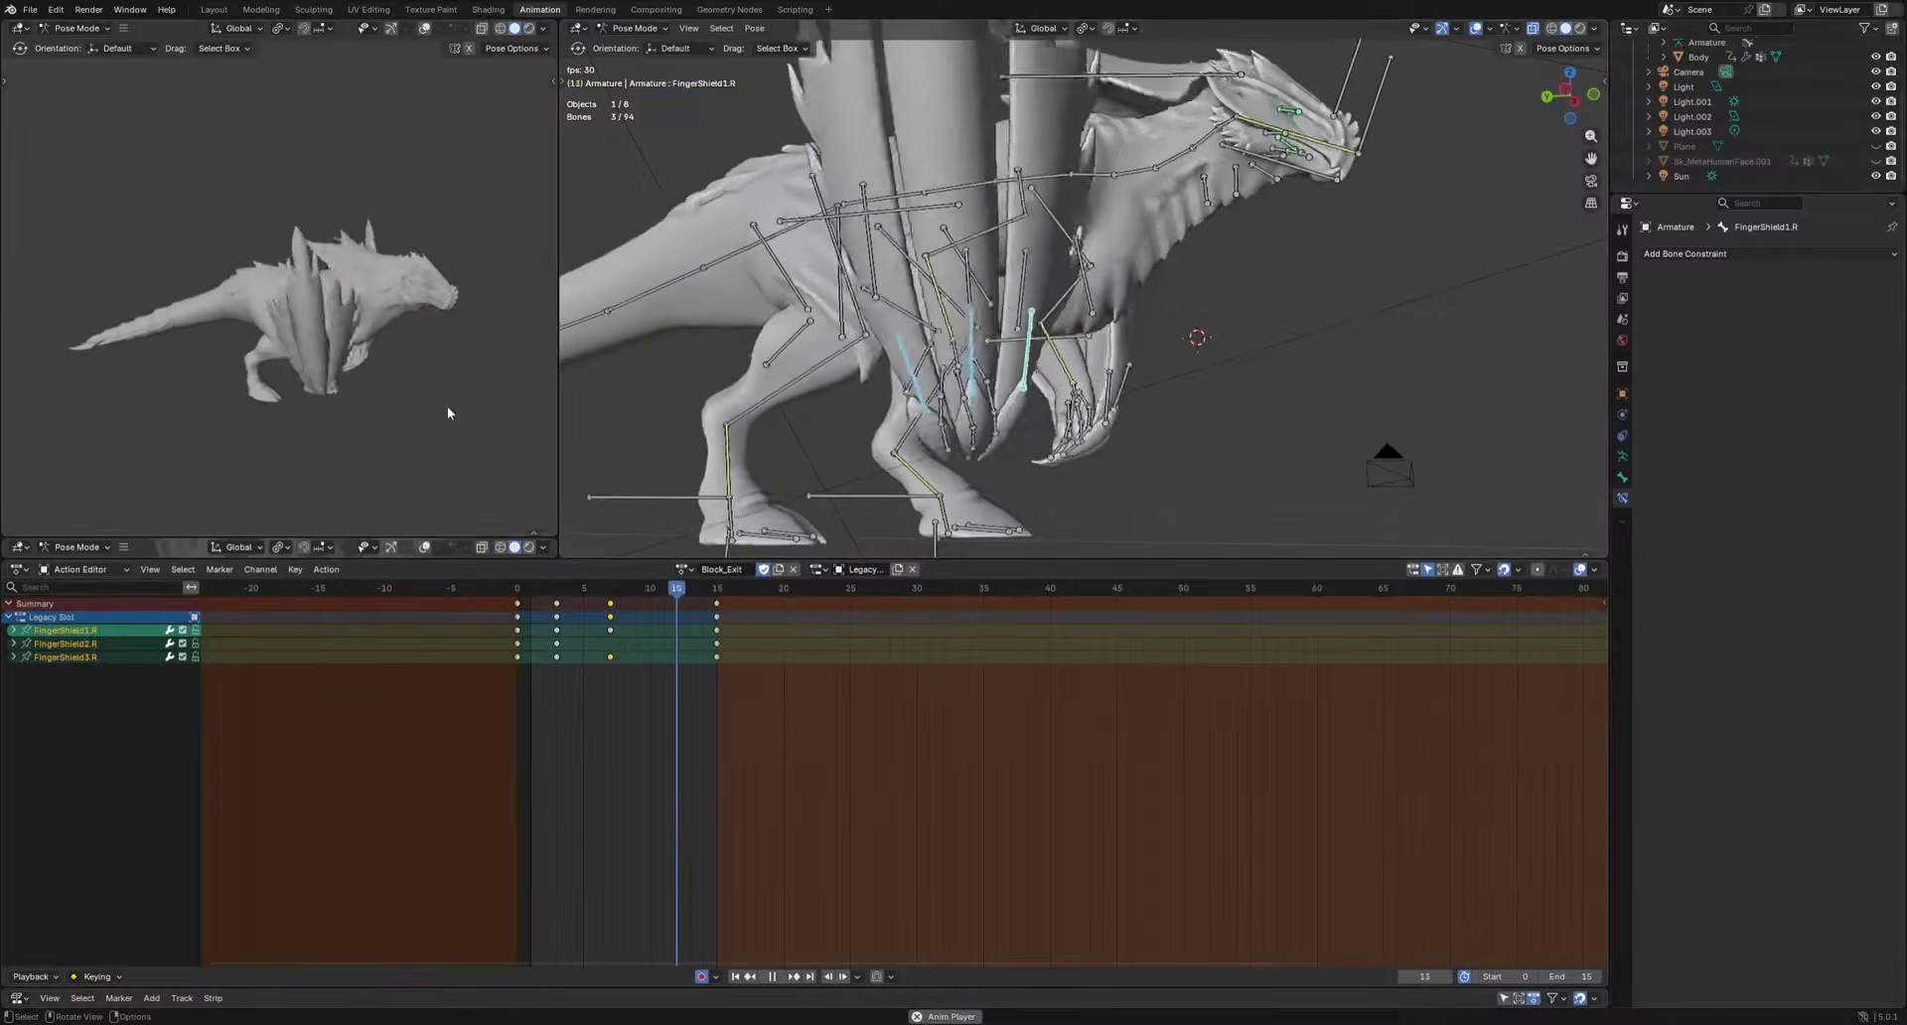
pyautogui.moveTo(447, 413); pyautogui.dragTo(208, 413, button='middle')
pyautogui.moveTo(538, 642)
pyautogui.mouseDown()
pyautogui.moveTo(617, 664)
pyautogui.moveTo(560, 645)
pyautogui.moveTo(576, 646)
pyautogui.mouseUp()
pyautogui.press('g')
pyautogui.click(603, 647)
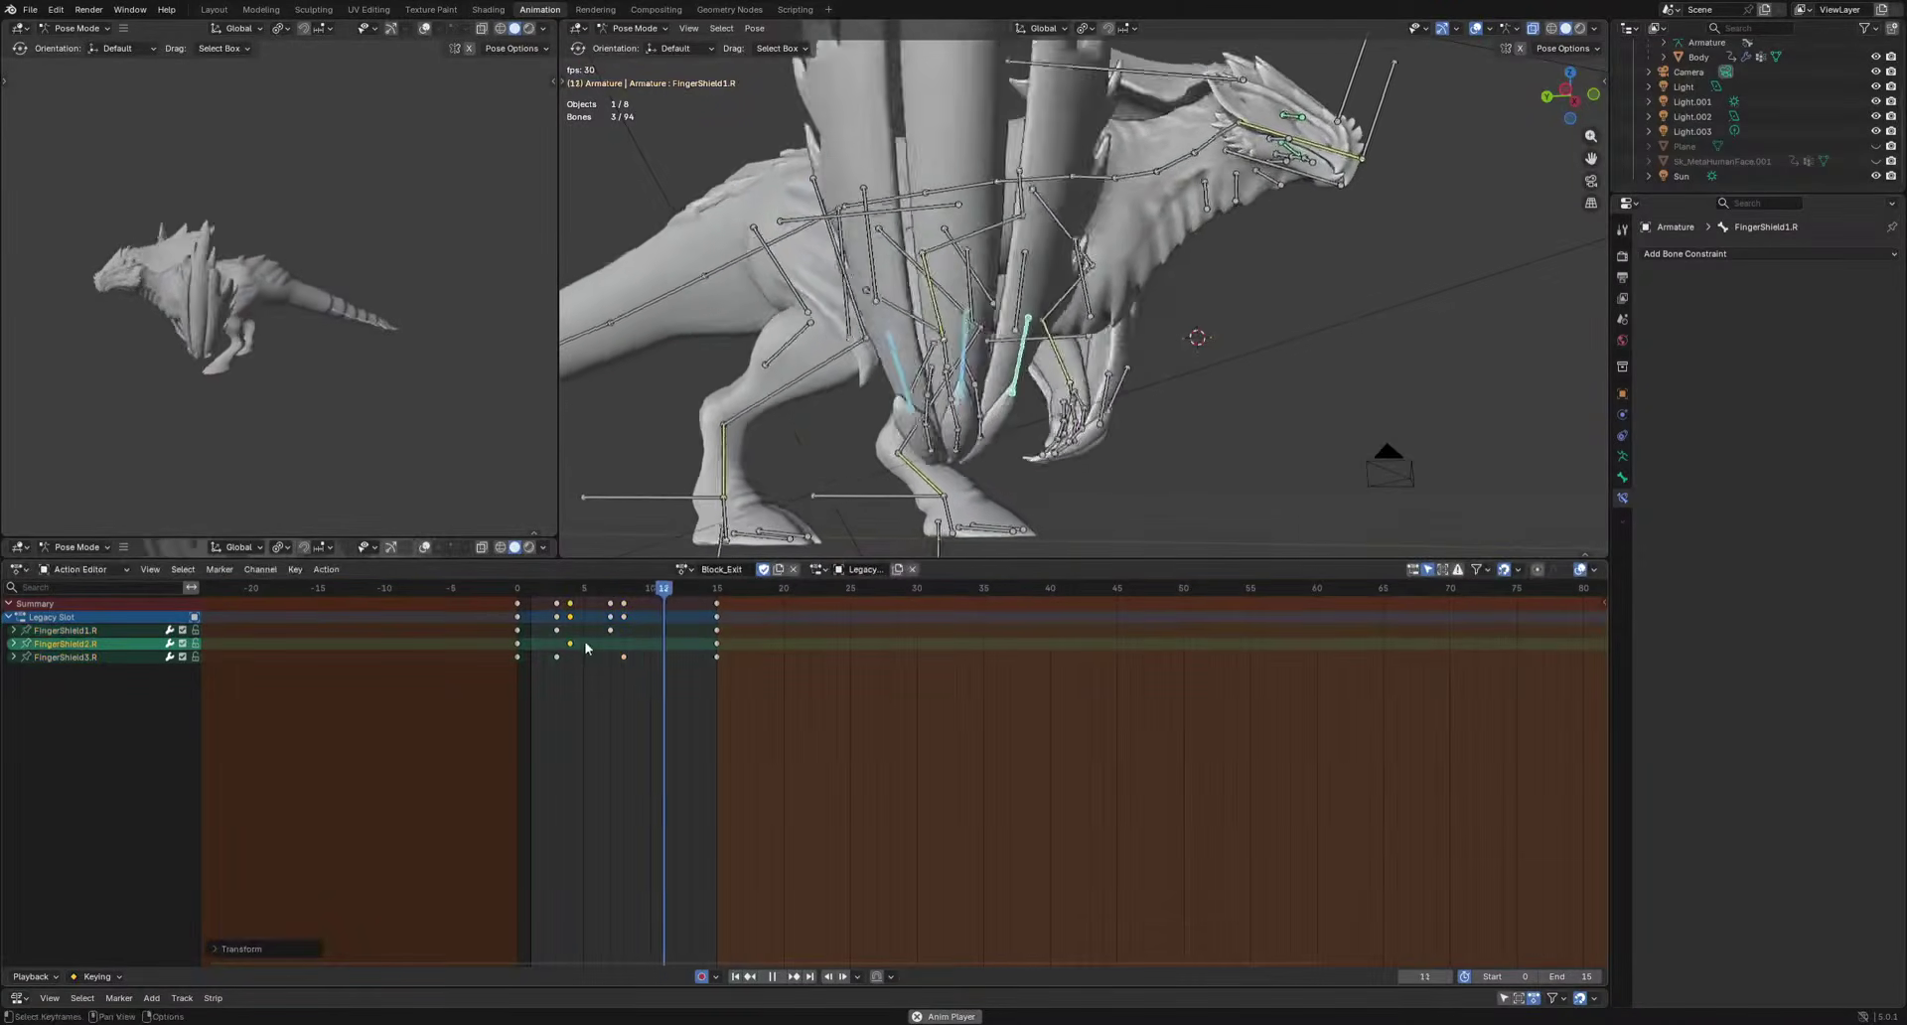
pyautogui.press('space')
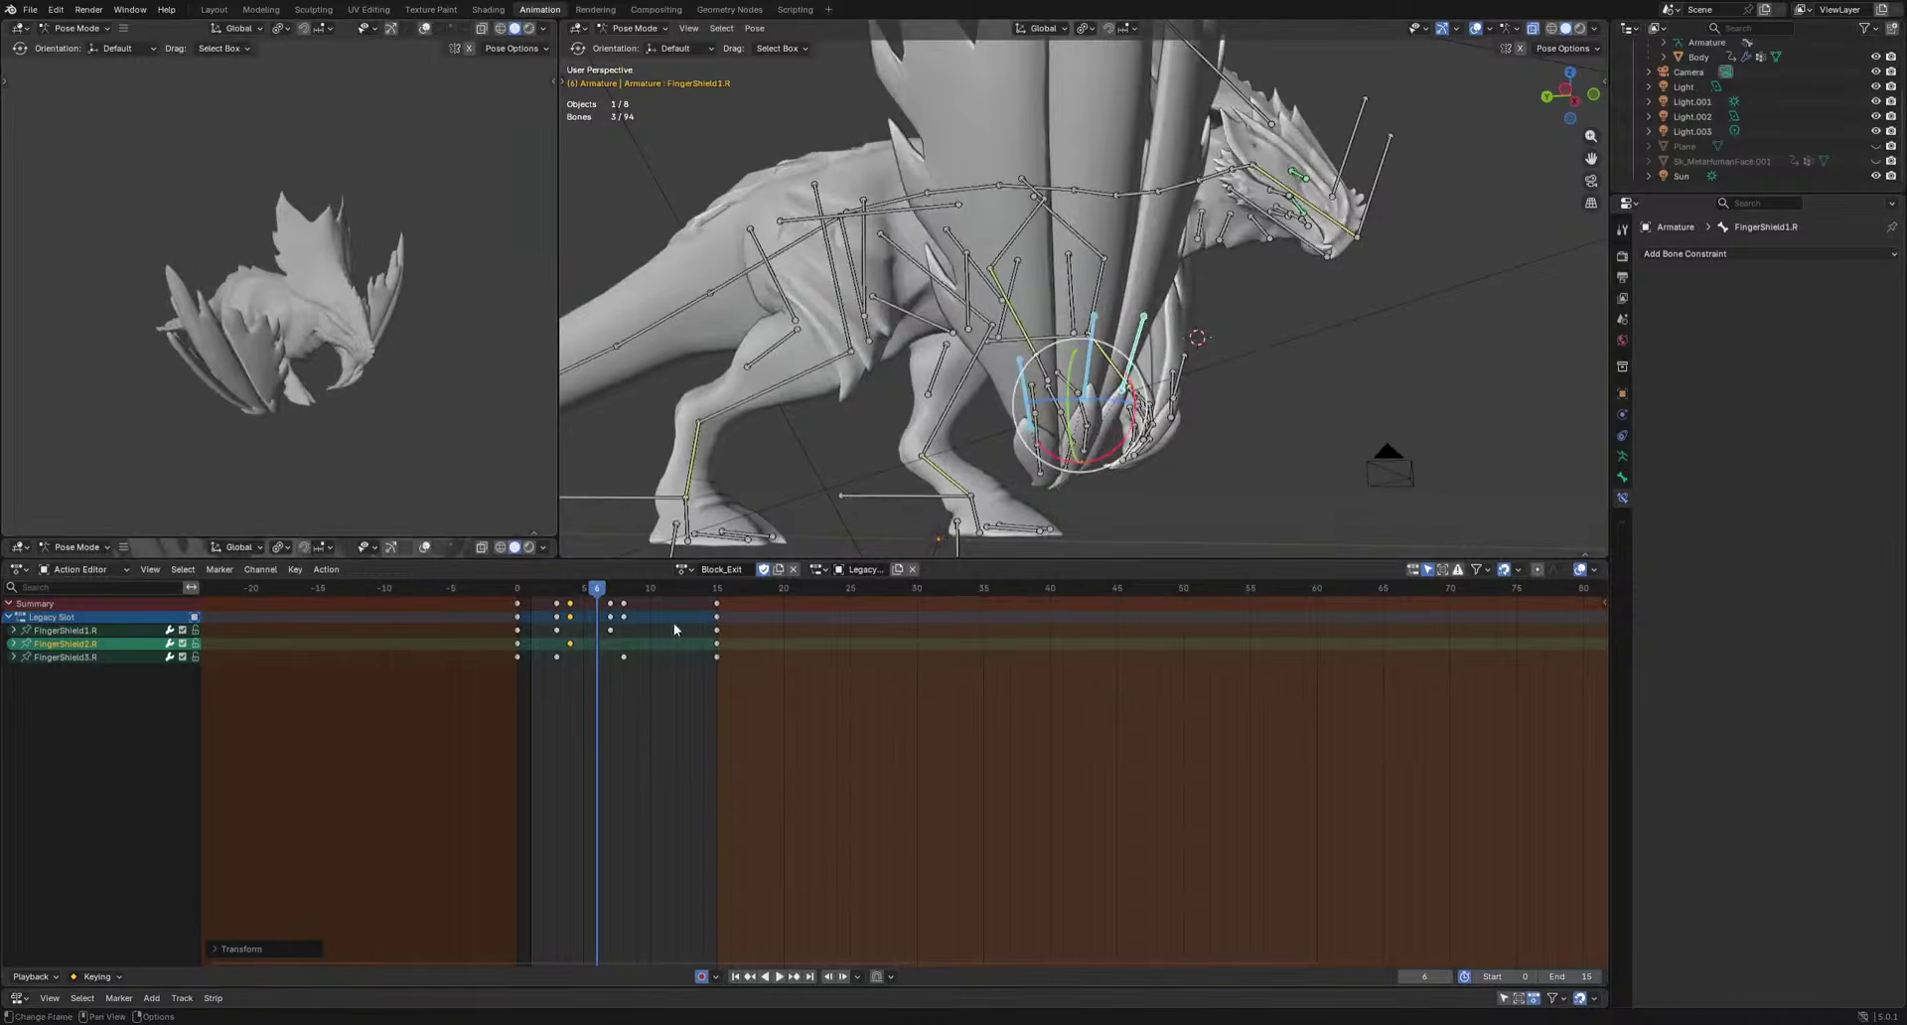
# Copy the right FingerShield in-between keyframes and paste them mirrored onto the three left FingerShield bones, starting at frame 6.
pyautogui.moveTo(634, 622); pyautogui.dragTo(633, 622)
pyautogui.moveTo(894, 437); pyautogui.dragTo(1142, 452, button='middle')
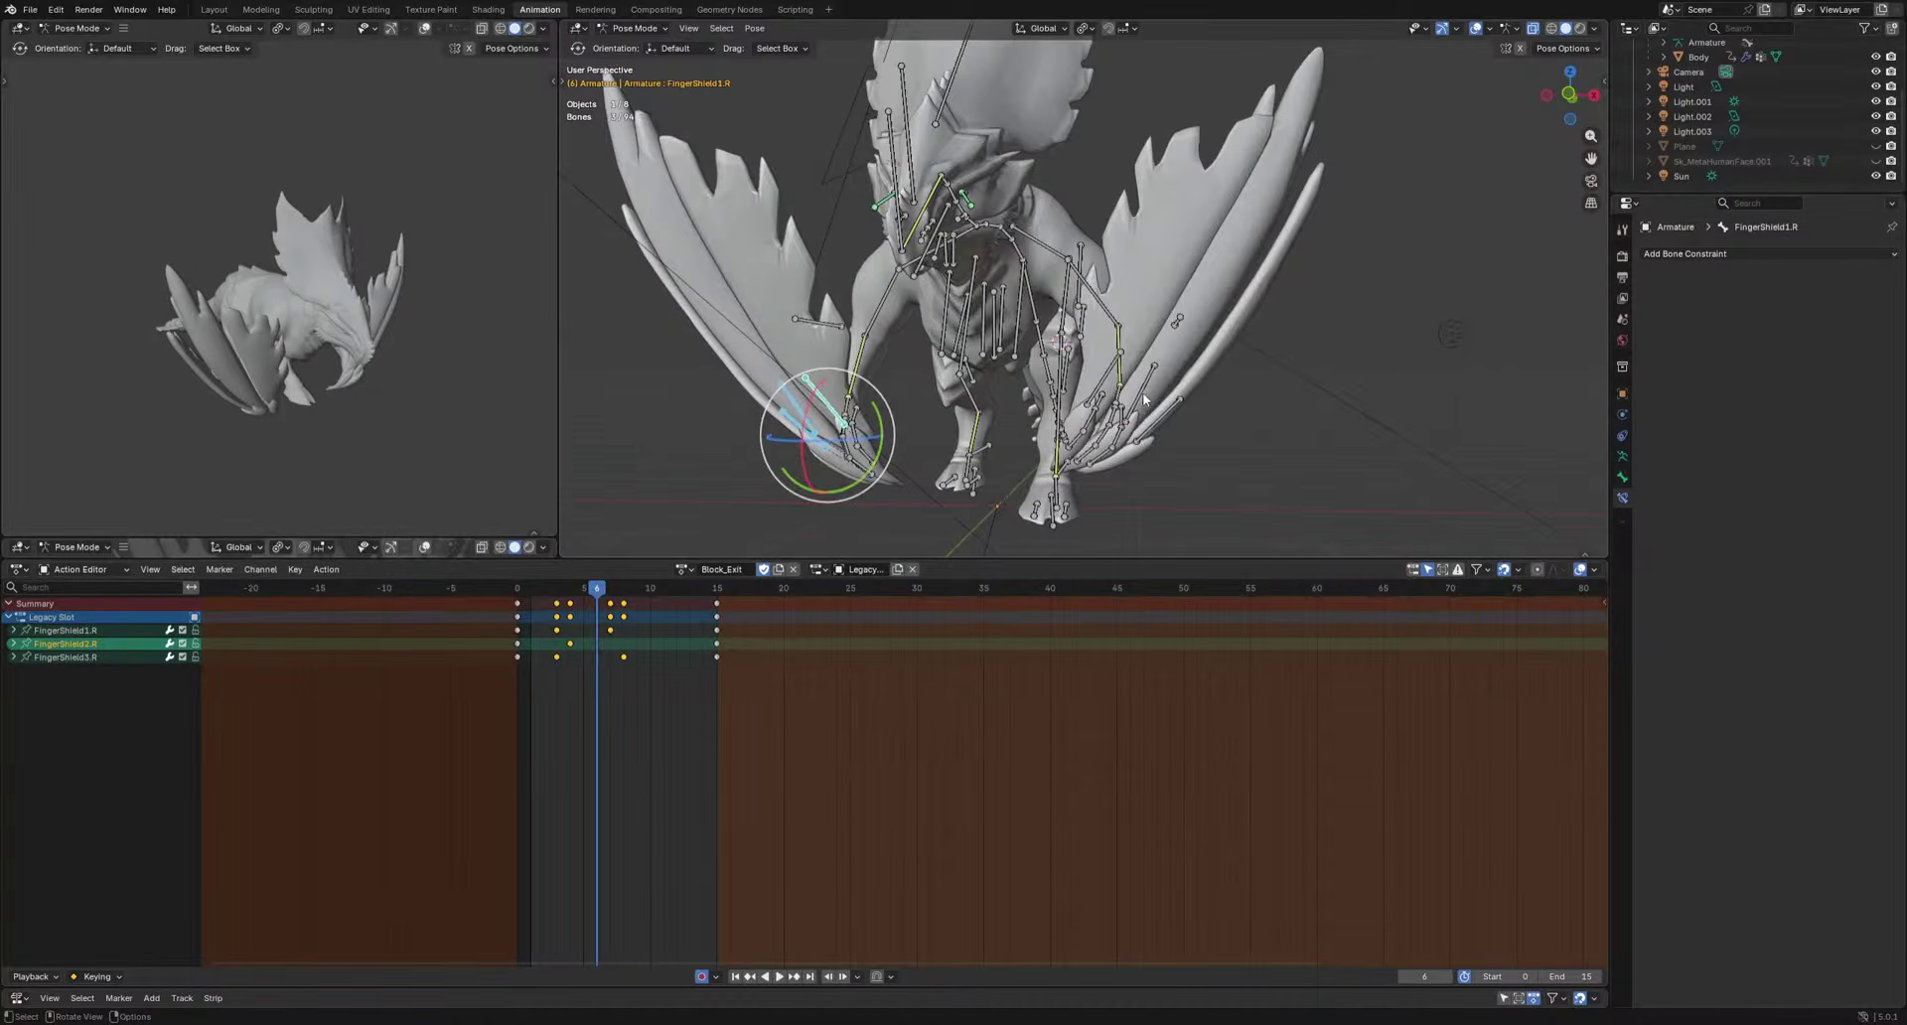
pyautogui.click(1140, 400)
pyautogui.keyDown('shift'); pyautogui.click(1103, 382); pyautogui.keyUp('shift')
pyautogui.keyDown('shift'); pyautogui.click(1160, 420); pyautogui.keyUp('shift')
pyautogui.hotkey('ctrl', 'shift', 'v')
pyautogui.press('g')
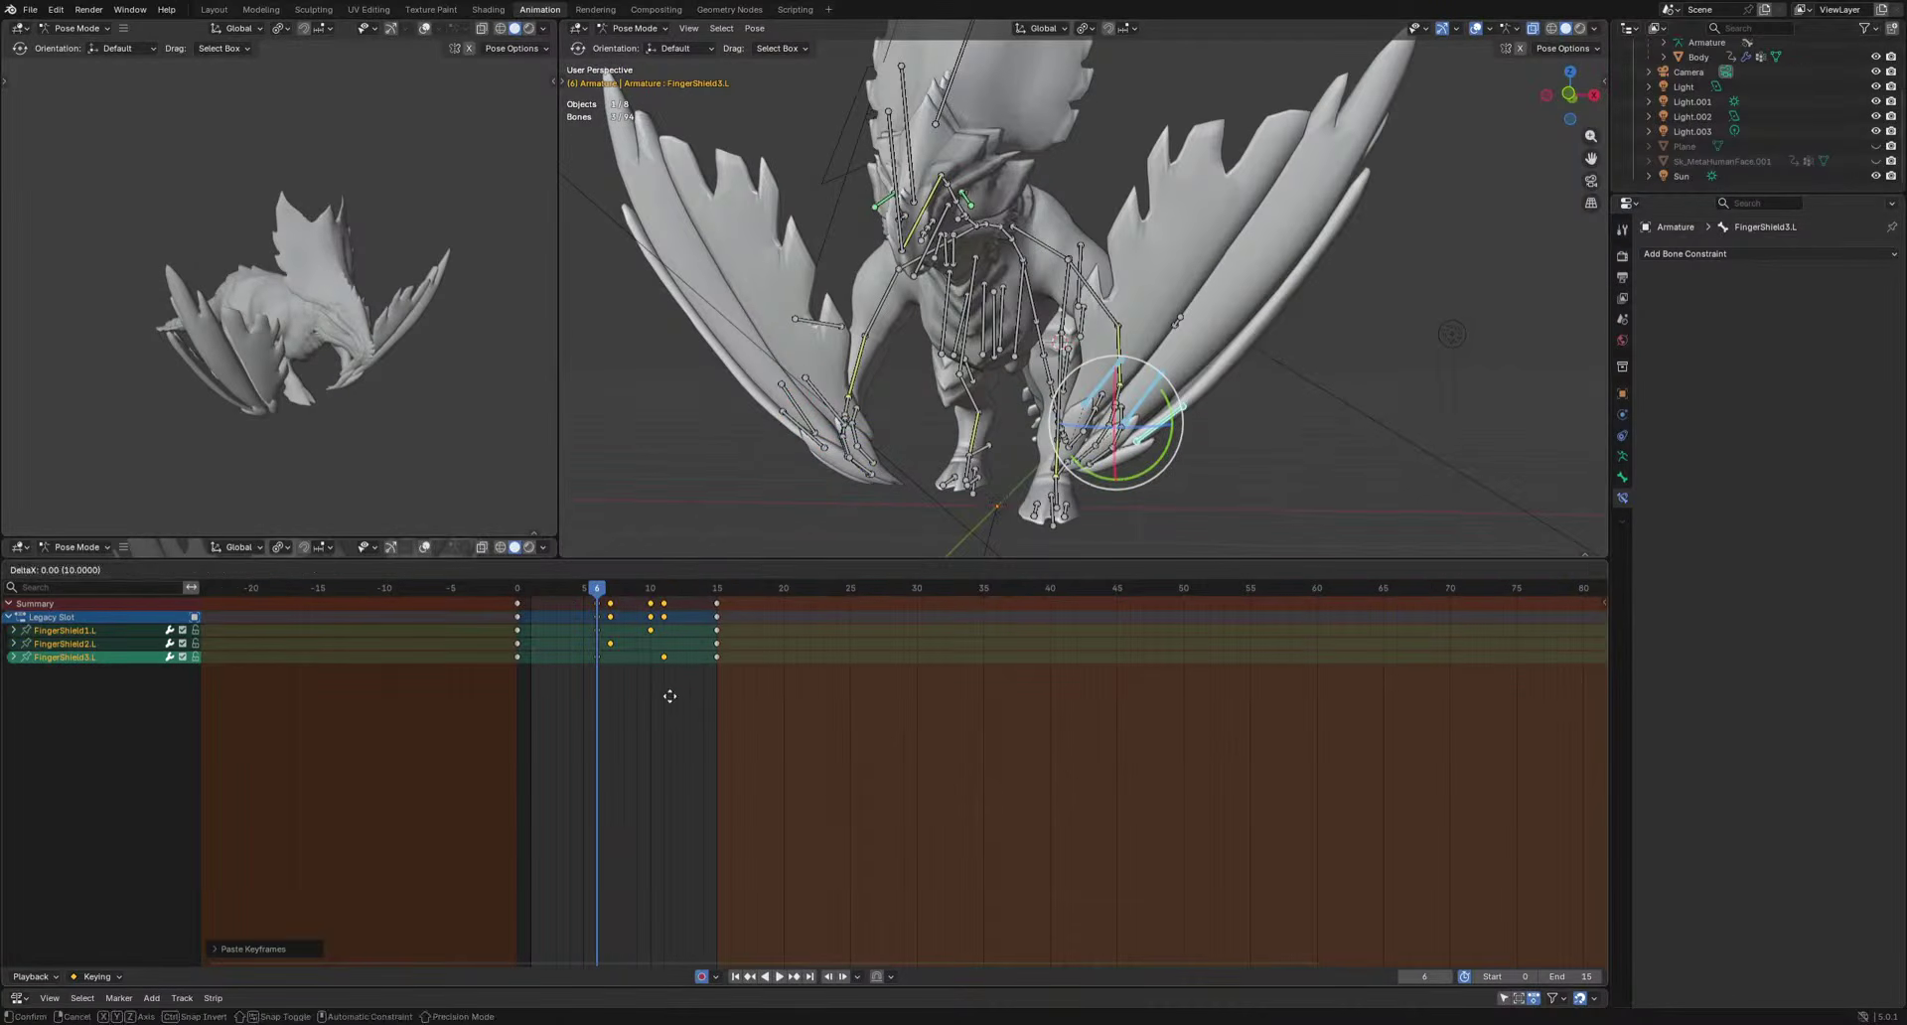
pyautogui.click(670, 696)
# Shift FingerShield1.L's frame 6 keyframe to frame 4 and review the animation playback.
pyautogui.press('space')
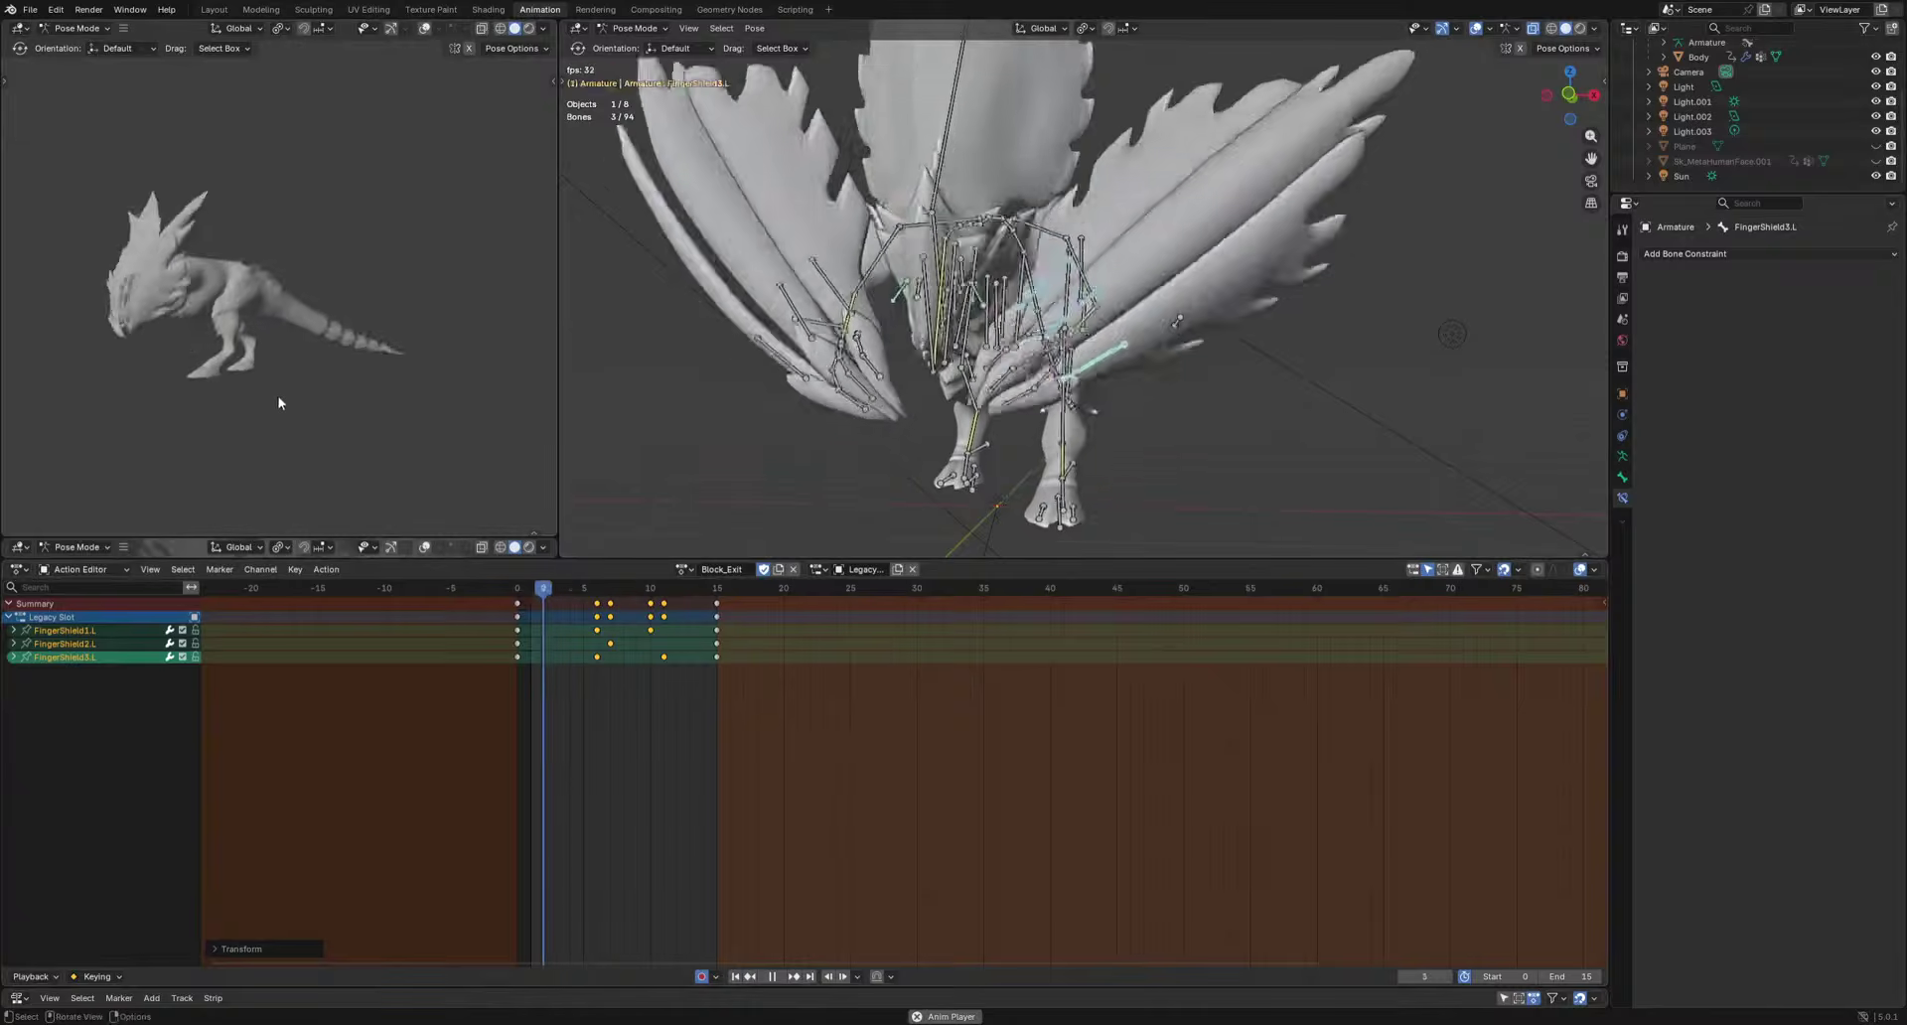
pyautogui.moveTo(596, 630); pyautogui.dragTo(567, 636)
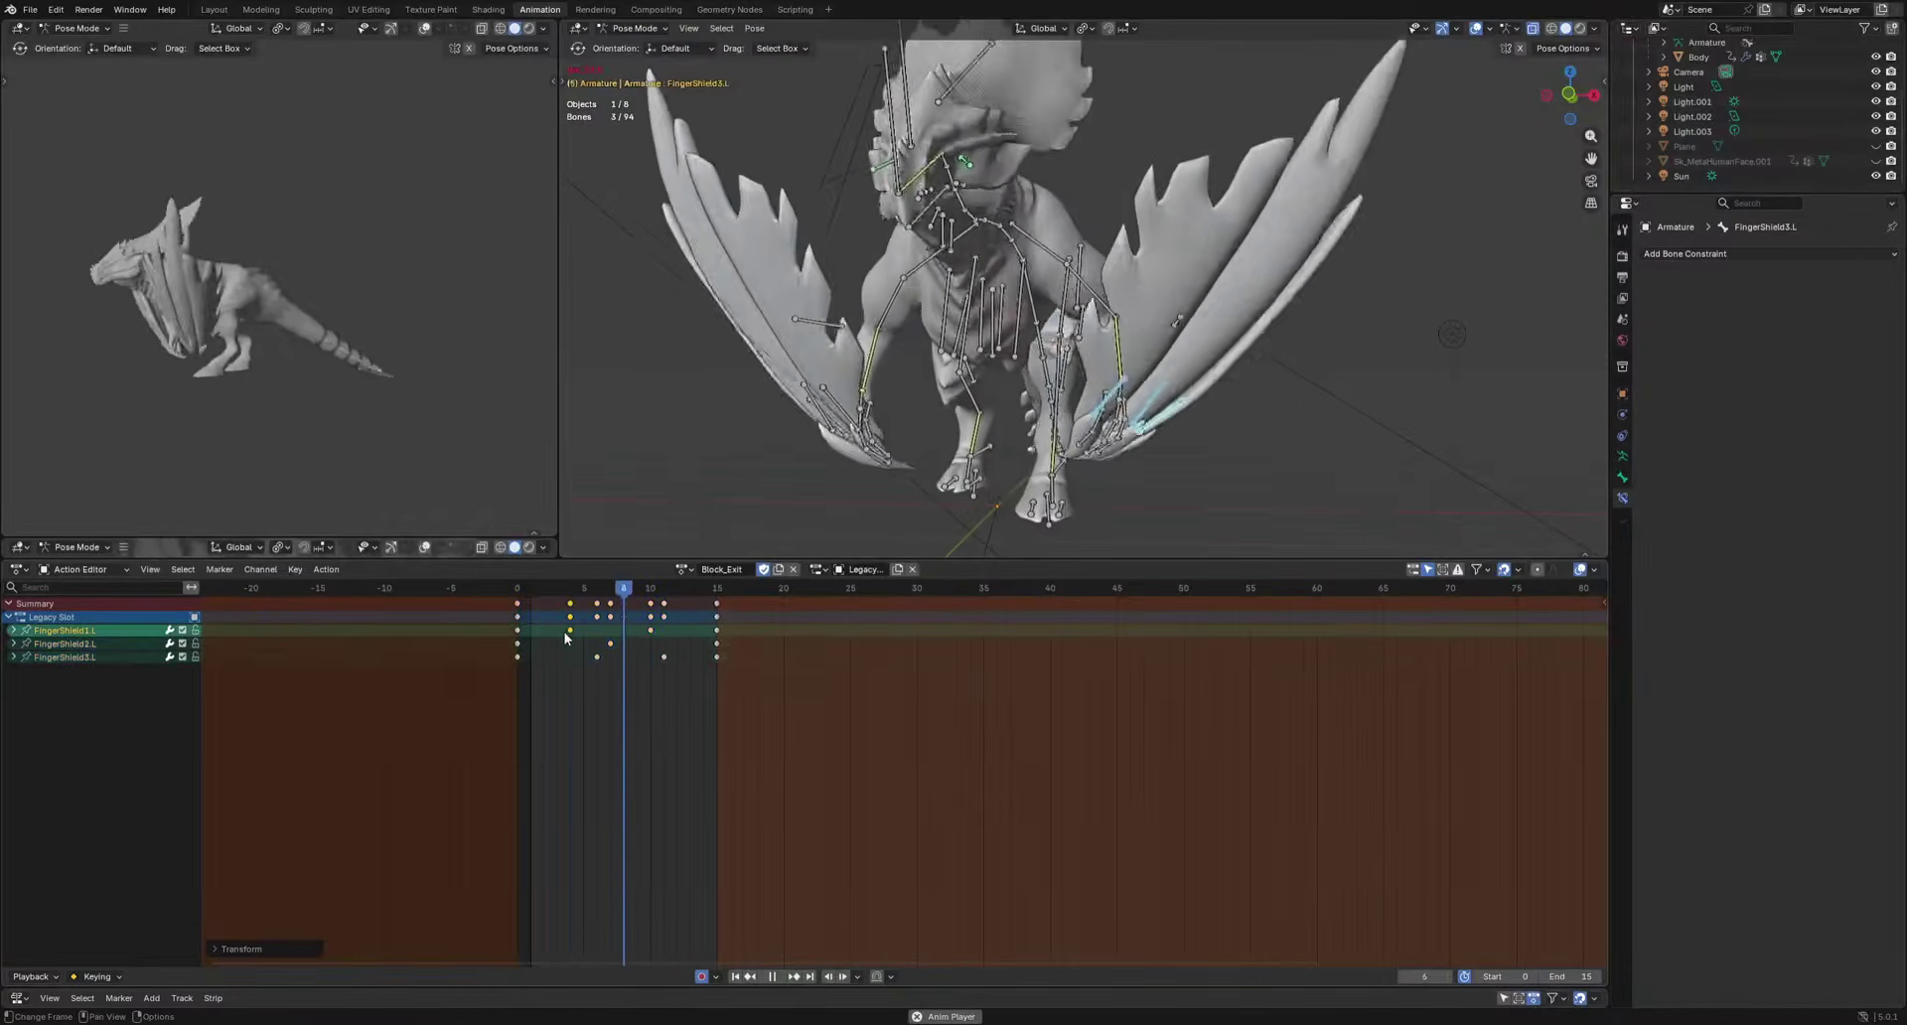
pyautogui.moveTo(289, 434); pyautogui.dragTo(427, 445, button='middle')
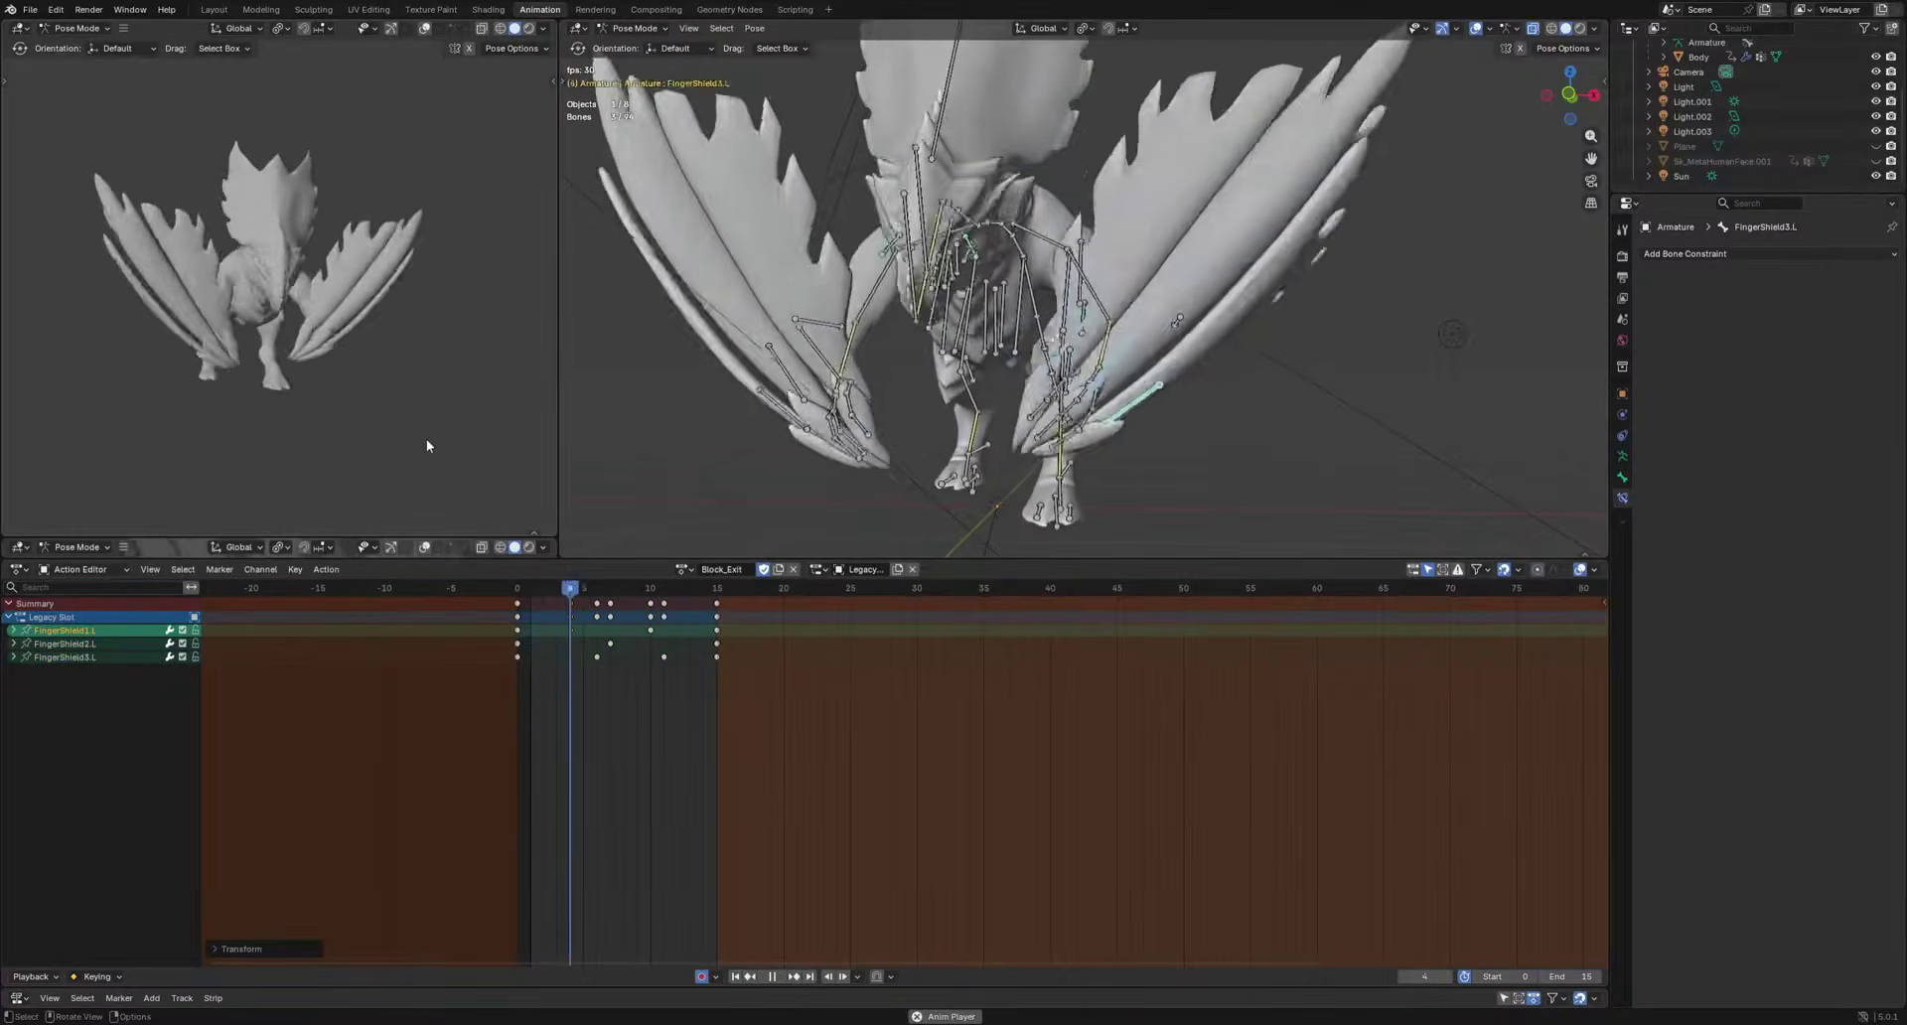
pyautogui.moveTo(1003, 398); pyautogui.dragTo(834, 397, button='middle')
pyautogui.press('space')
# Copy the FootIK.L bone's frame 15 keyframe to frame 7 so the left foot lands early.
pyautogui.click(1271, 489)
pyautogui.moveTo(1271, 489); pyautogui.dragTo(1222, 496, button='middle')
pyautogui.moveTo(616, 668); pyautogui.dragTo(789, 579)
pyautogui.press('space')
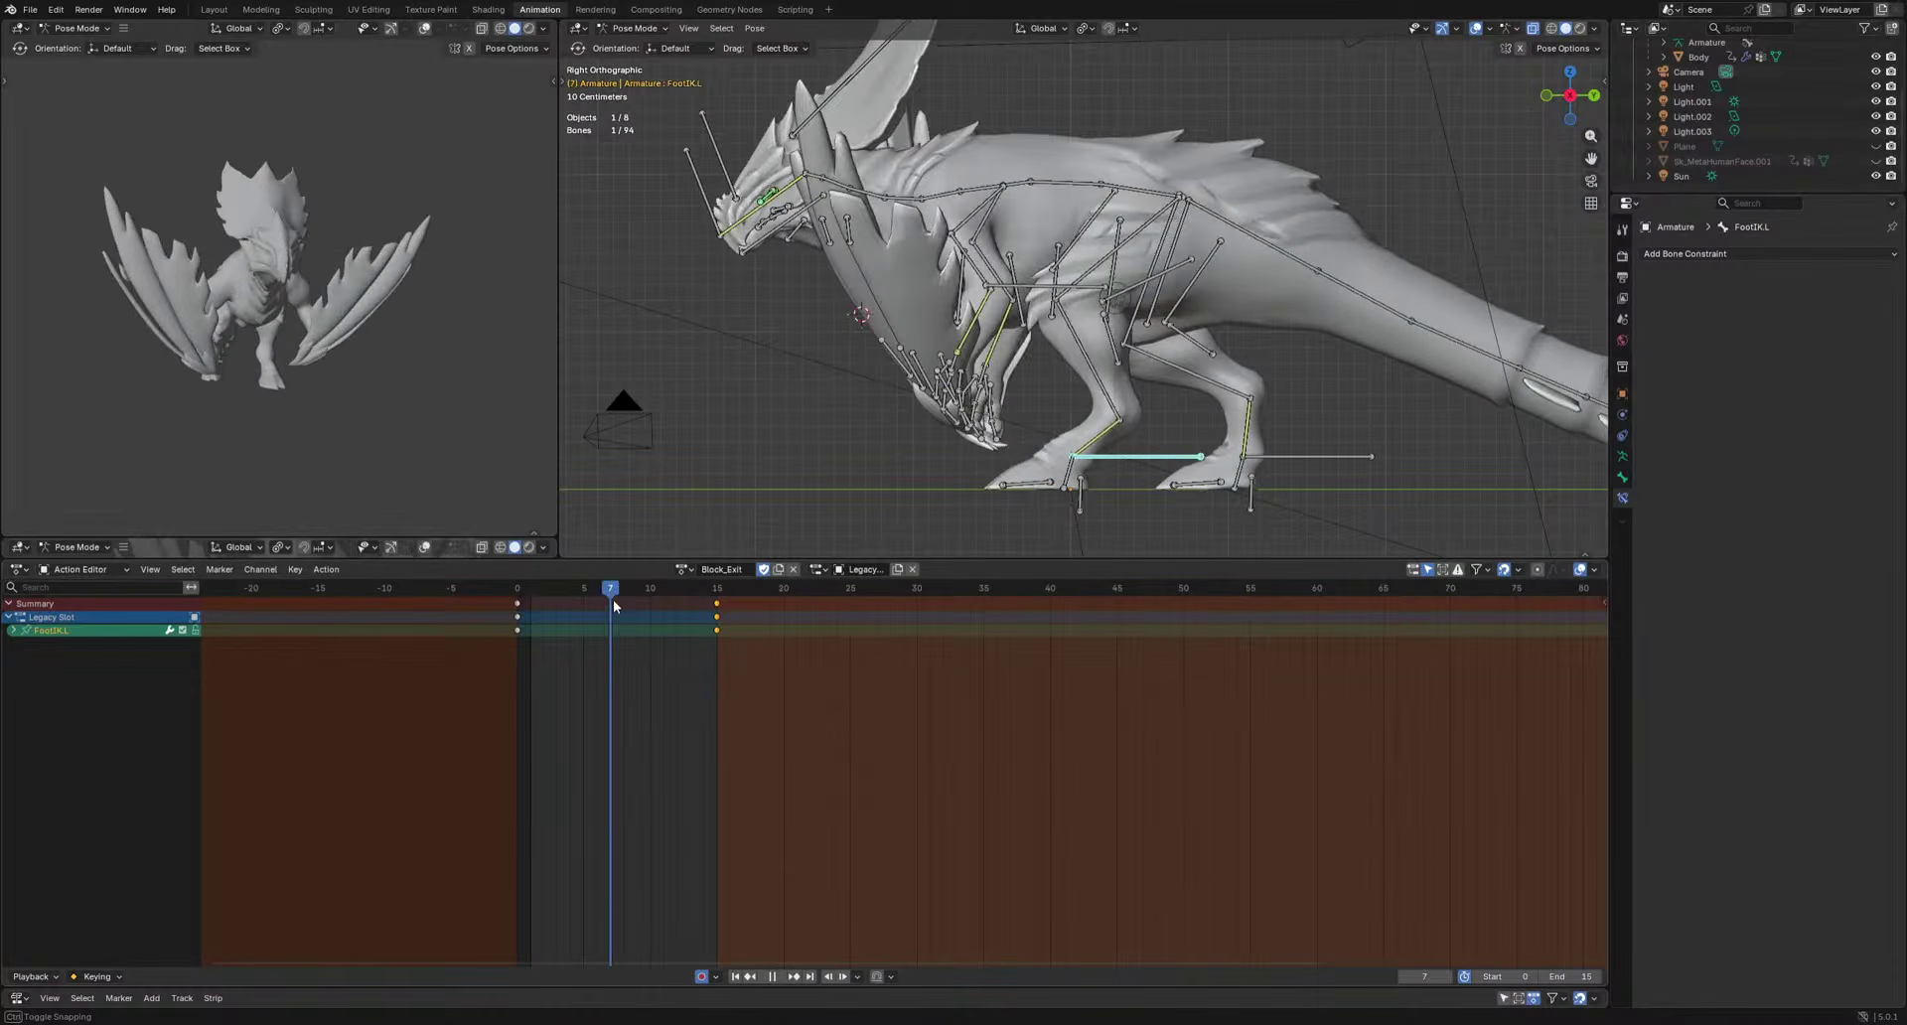
pyautogui.hotkey('ctrl', 'v')
# Raise and rotate the FootIK.L bone at frame 3, and rotate the Foot.L bone at the same frame.
pyautogui.press('r')
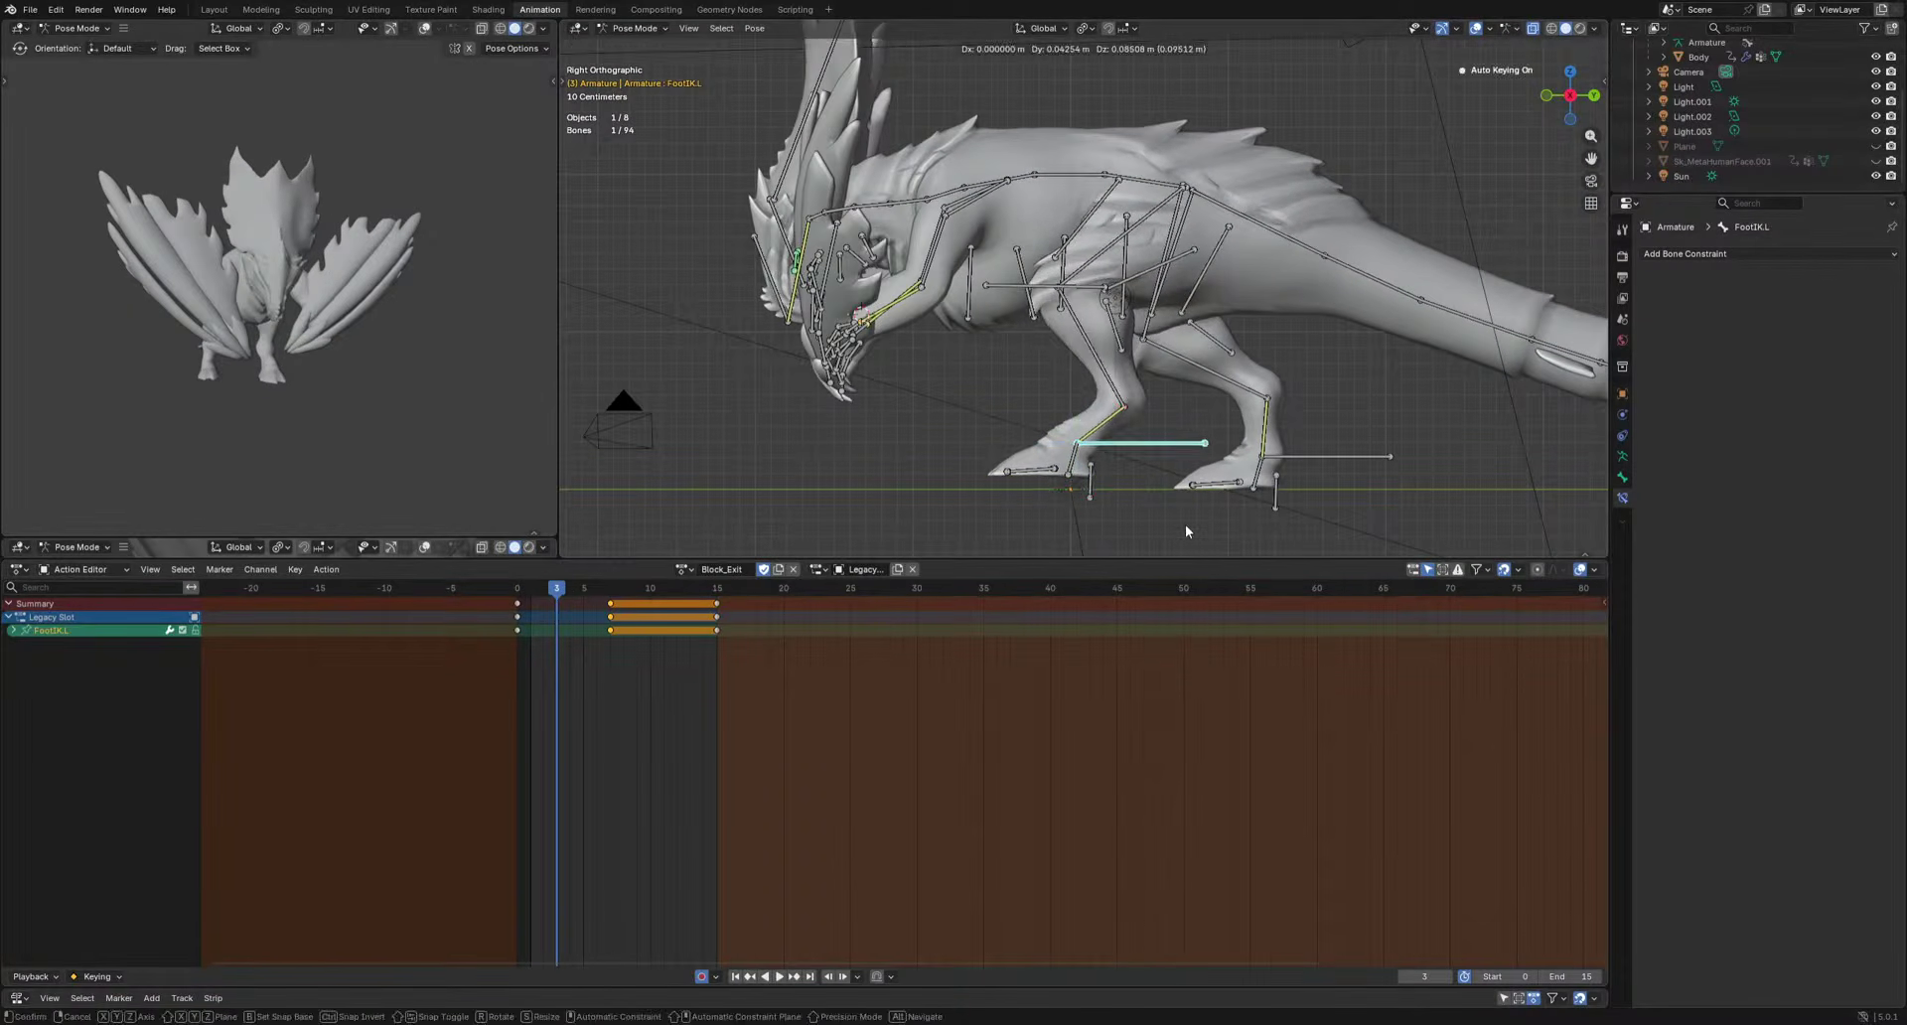
pyautogui.click(1212, 487)
pyautogui.click(1071, 462)
pyautogui.press('r')
pyautogui.click(1196, 478)
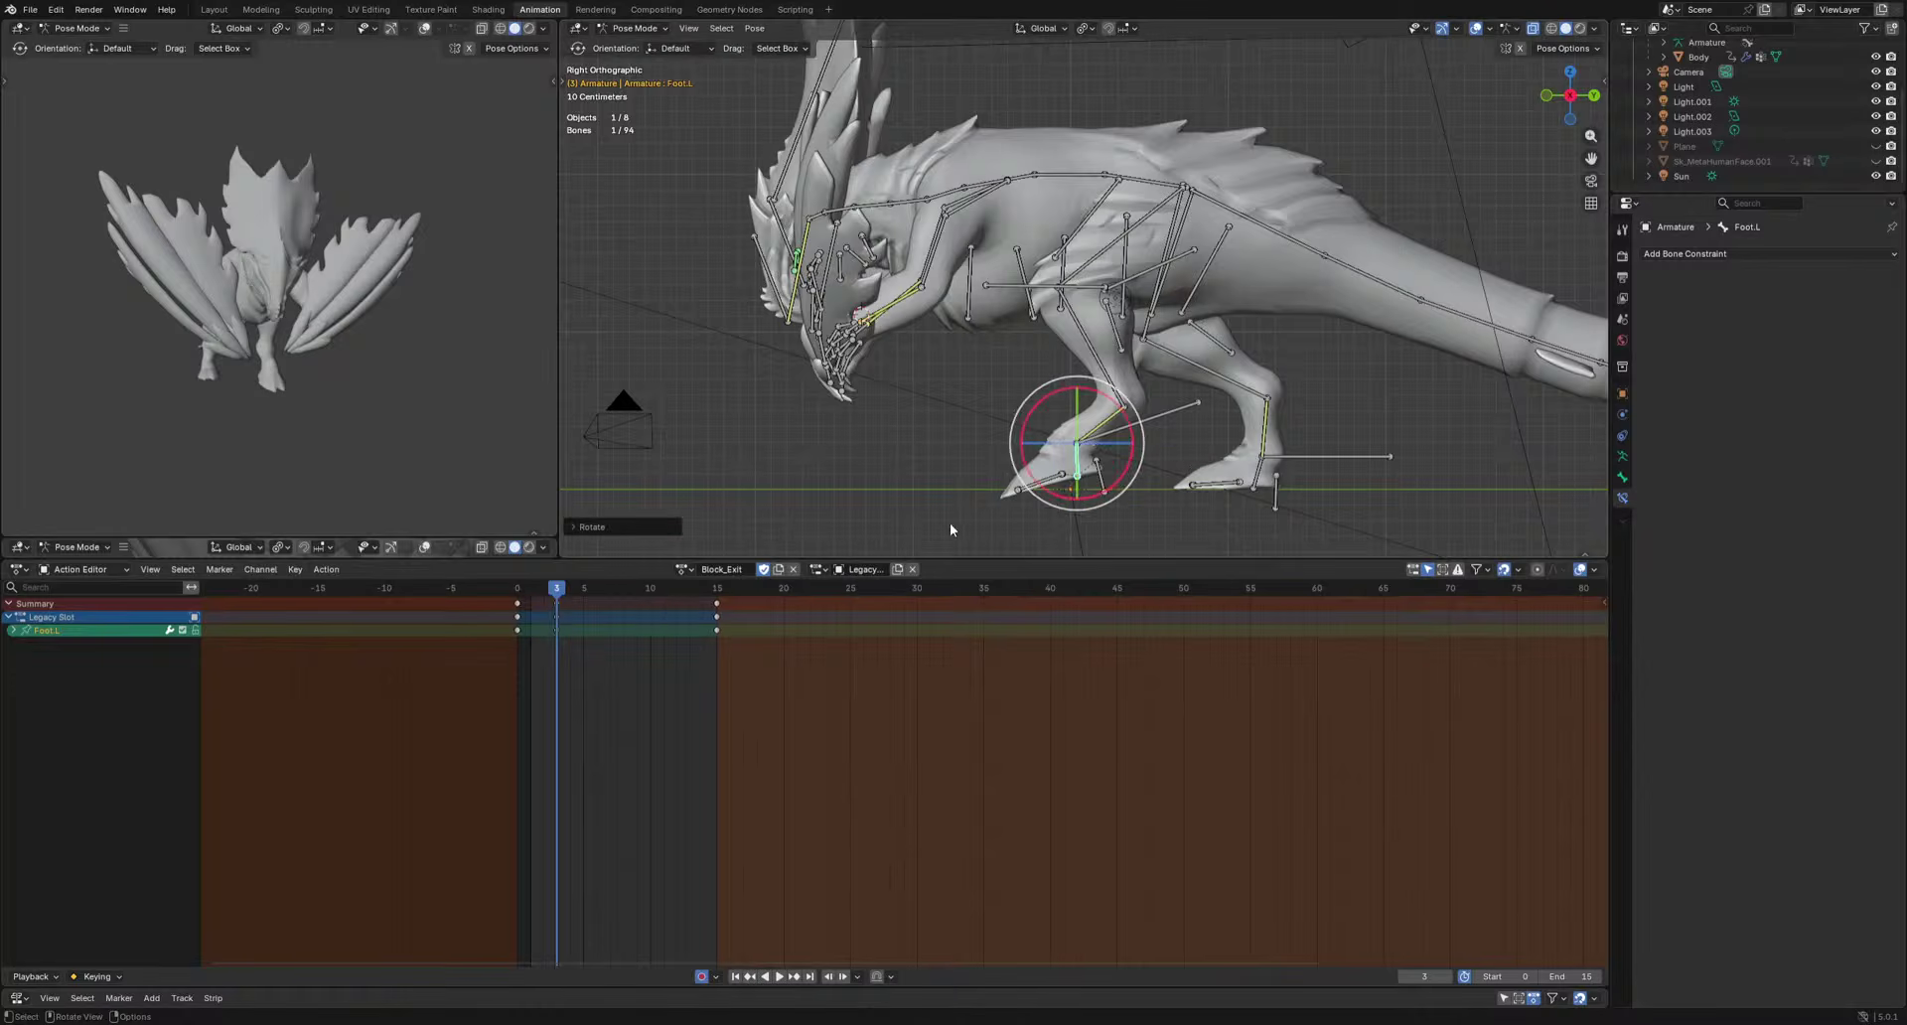
pyautogui.press('space')
pyautogui.press('space')
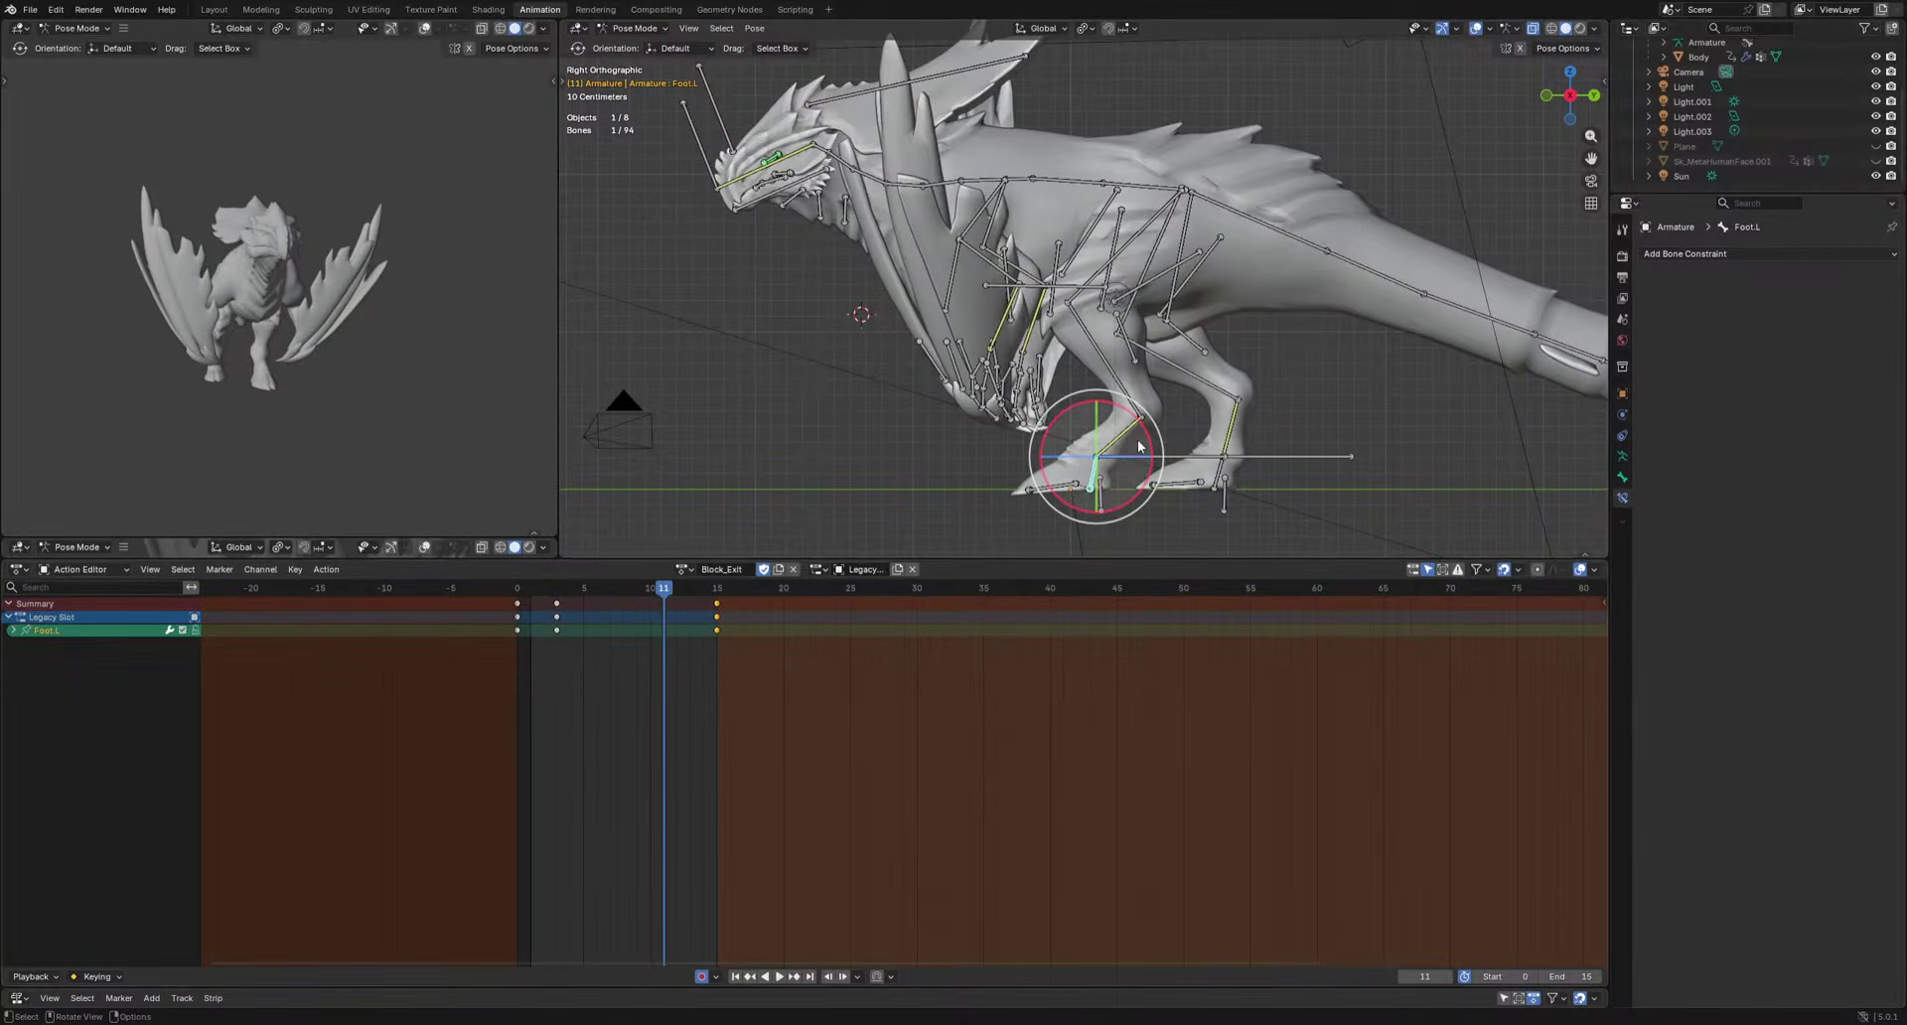
# Copy the Foot.L bone's frame 15 keyframe to frame 7.
pyautogui.click(1142, 450)
pyautogui.moveTo(609, 592); pyautogui.dragTo(617, 598)
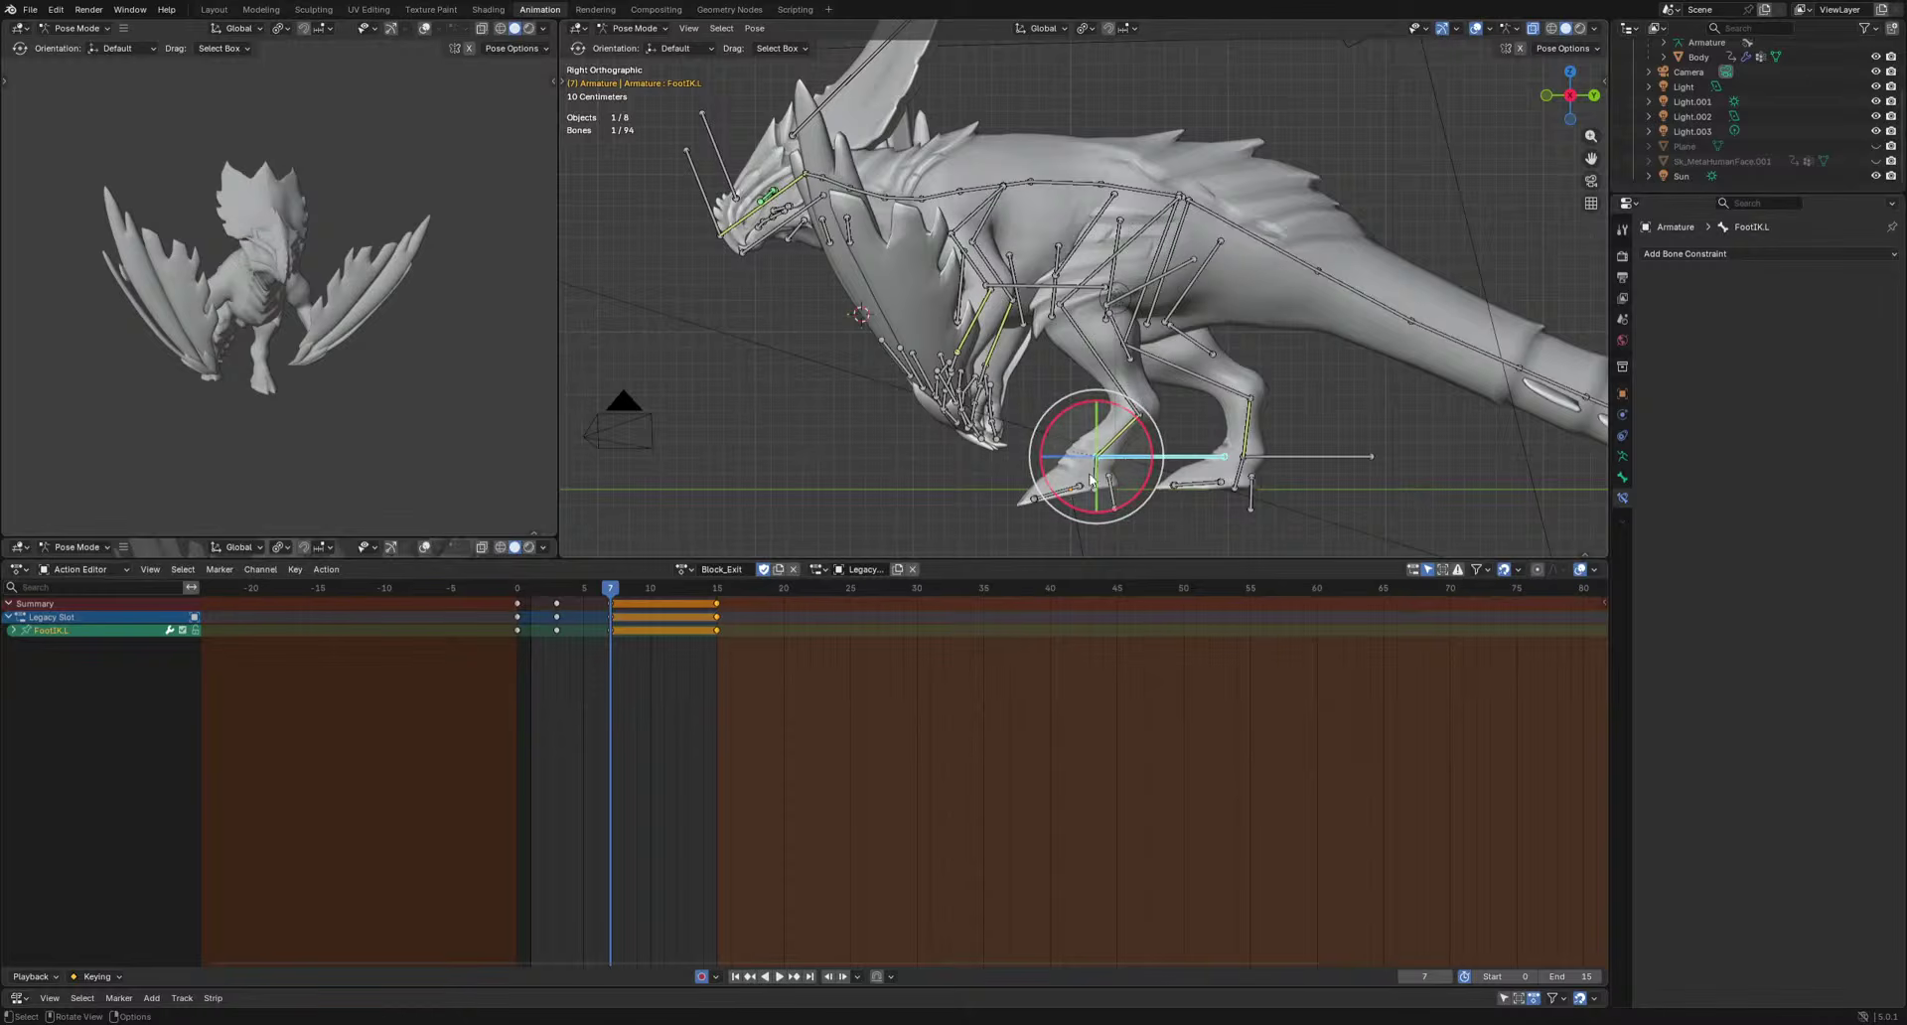
pyautogui.click(1091, 480)
pyautogui.hotkey('ctrl', 'v')
pyautogui.press('space')
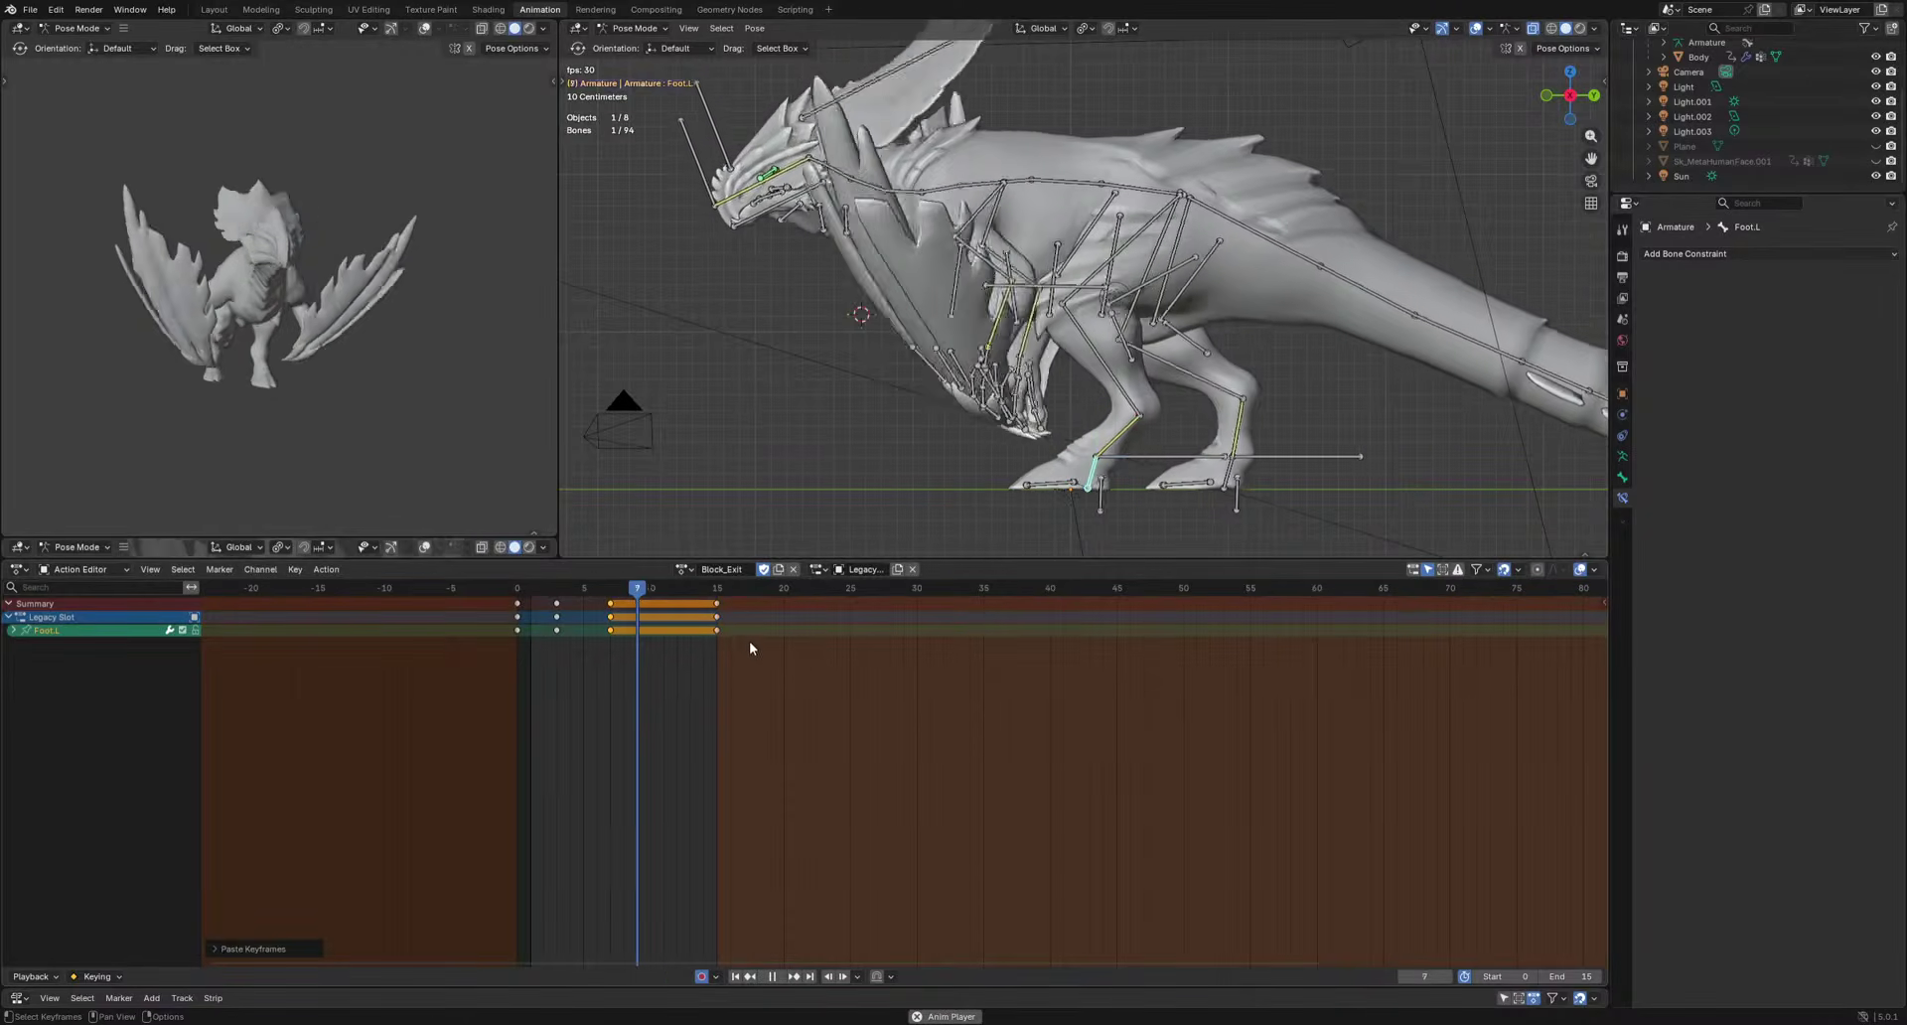
# Hold the FootIK.R bone's starting pose until frame 7 and copy its frame 15 keyframe to frame 13.
pyautogui.keyDown('shift'); pyautogui.moveTo(1191, 476); pyautogui.dragTo(1051, 388, button='middle'); pyautogui.keyUp('shift')
pyautogui.press('space')
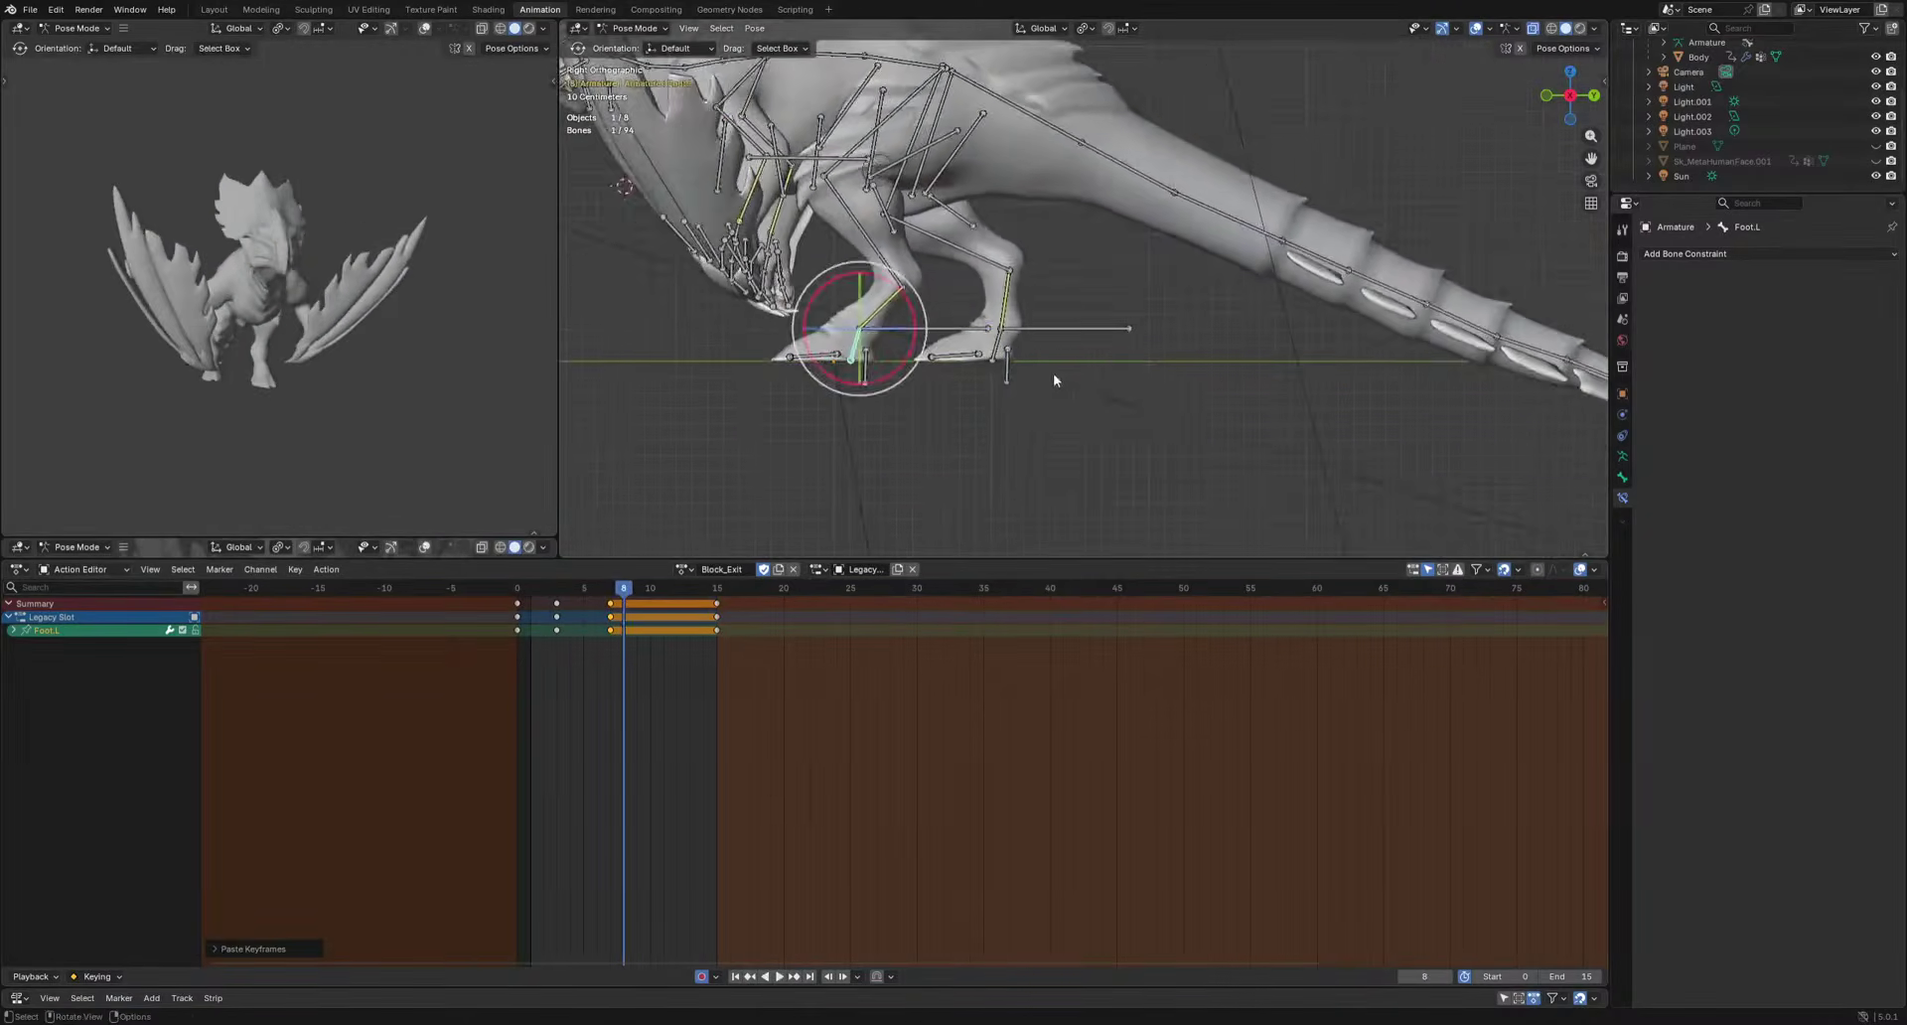
pyautogui.scroll(2, 1053, 369)
pyautogui.click(1055, 352)
pyautogui.moveTo(544, 584); pyautogui.dragTo(456, 660)
pyautogui.hotkey('ctrl', 'v')
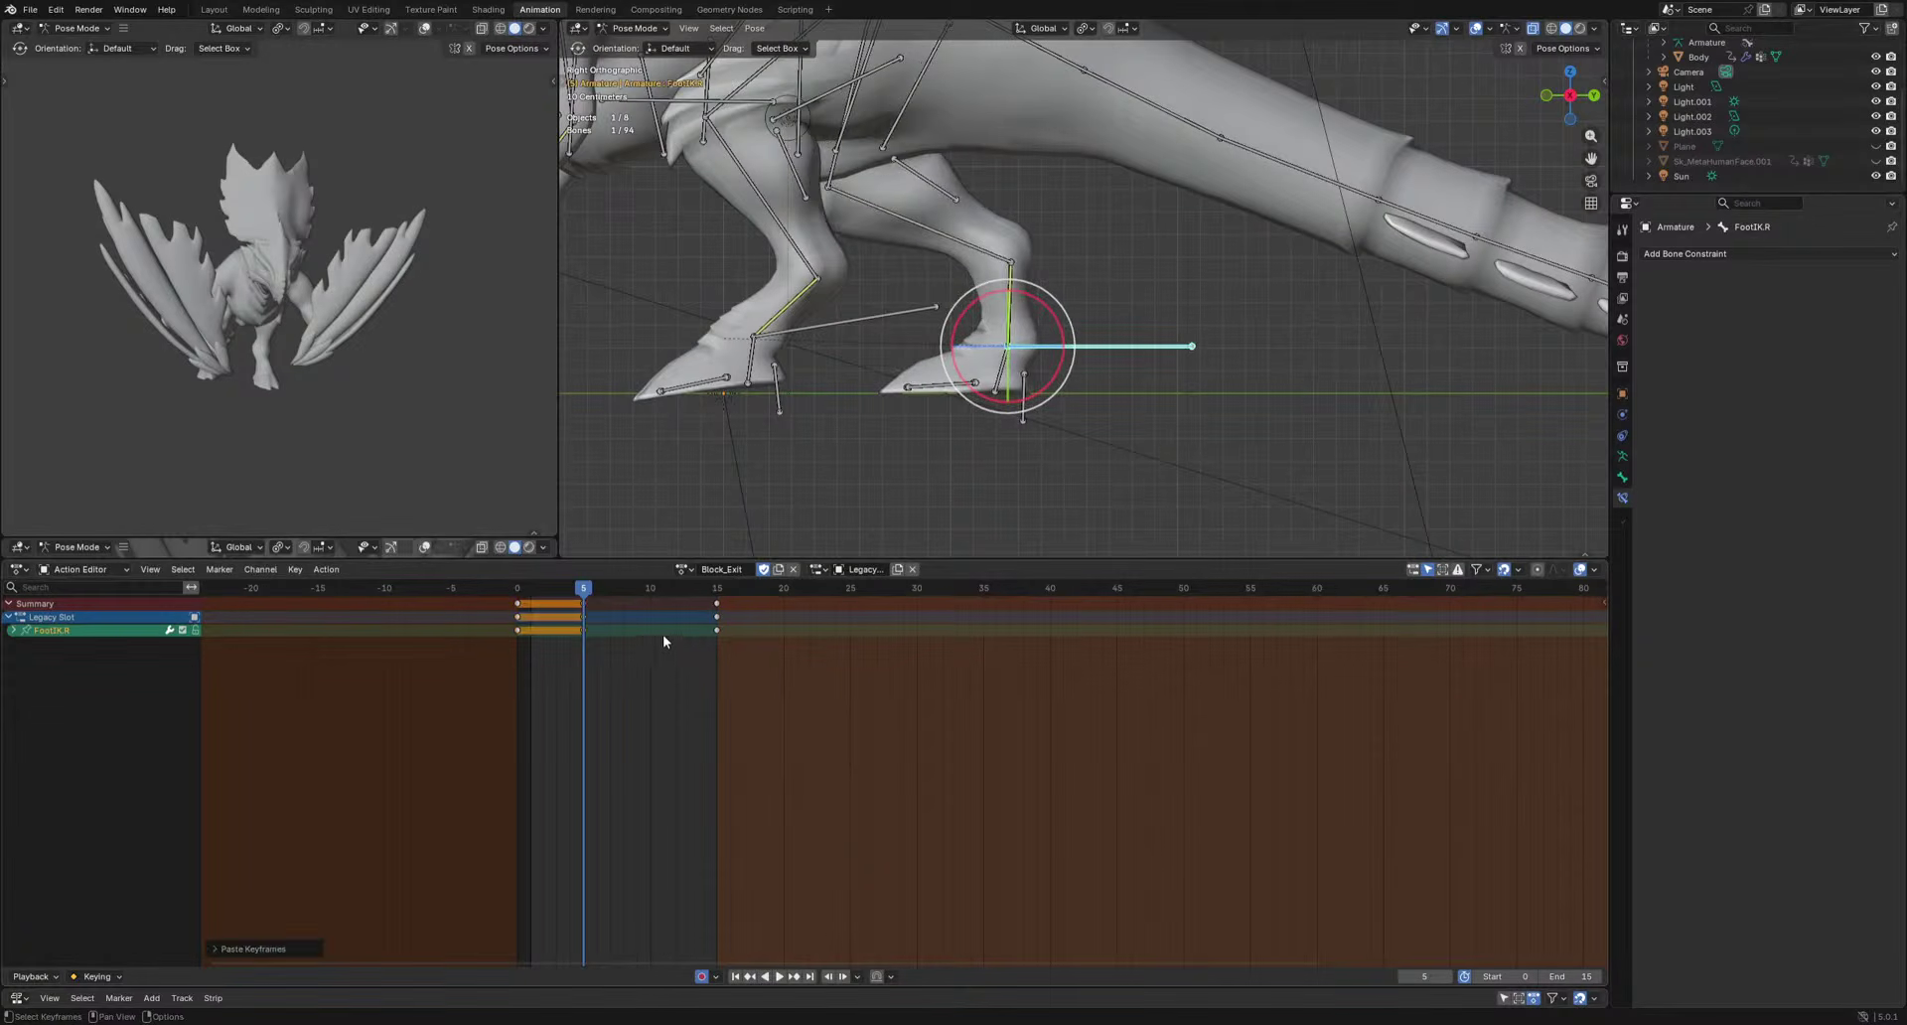
pyautogui.moveTo(637, 591)
pyautogui.mouseDown()
pyautogui.moveTo(555, 596)
pyautogui.moveTo(654, 603)
pyautogui.mouseUp()
pyautogui.press('g')
pyautogui.click(645, 600)
pyautogui.hotkey('ctrl', 'v')
pyautogui.press('space')
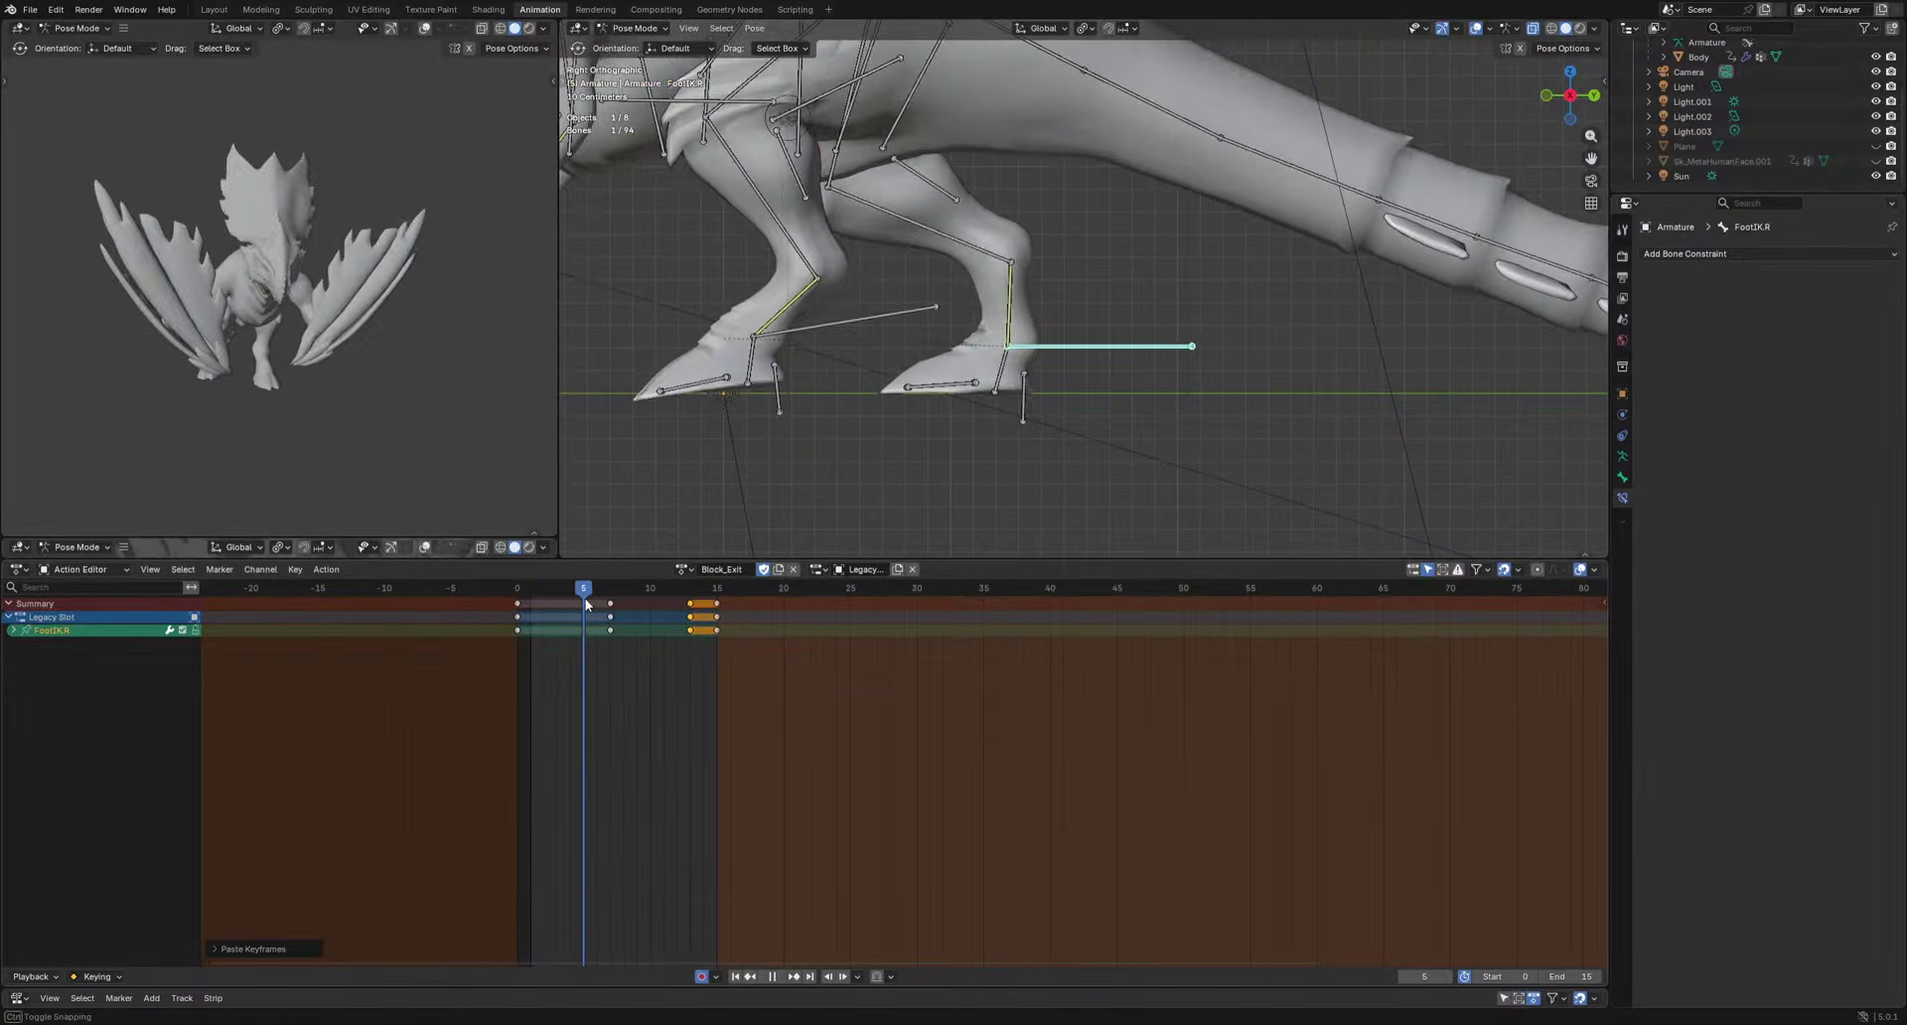
# Raise the FootIK.R bone at frame 10 and rotate the Foot.R bone about -15 degrees.
pyautogui.press('Escape')
pyautogui.click(979, 327)
pyautogui.press('r')
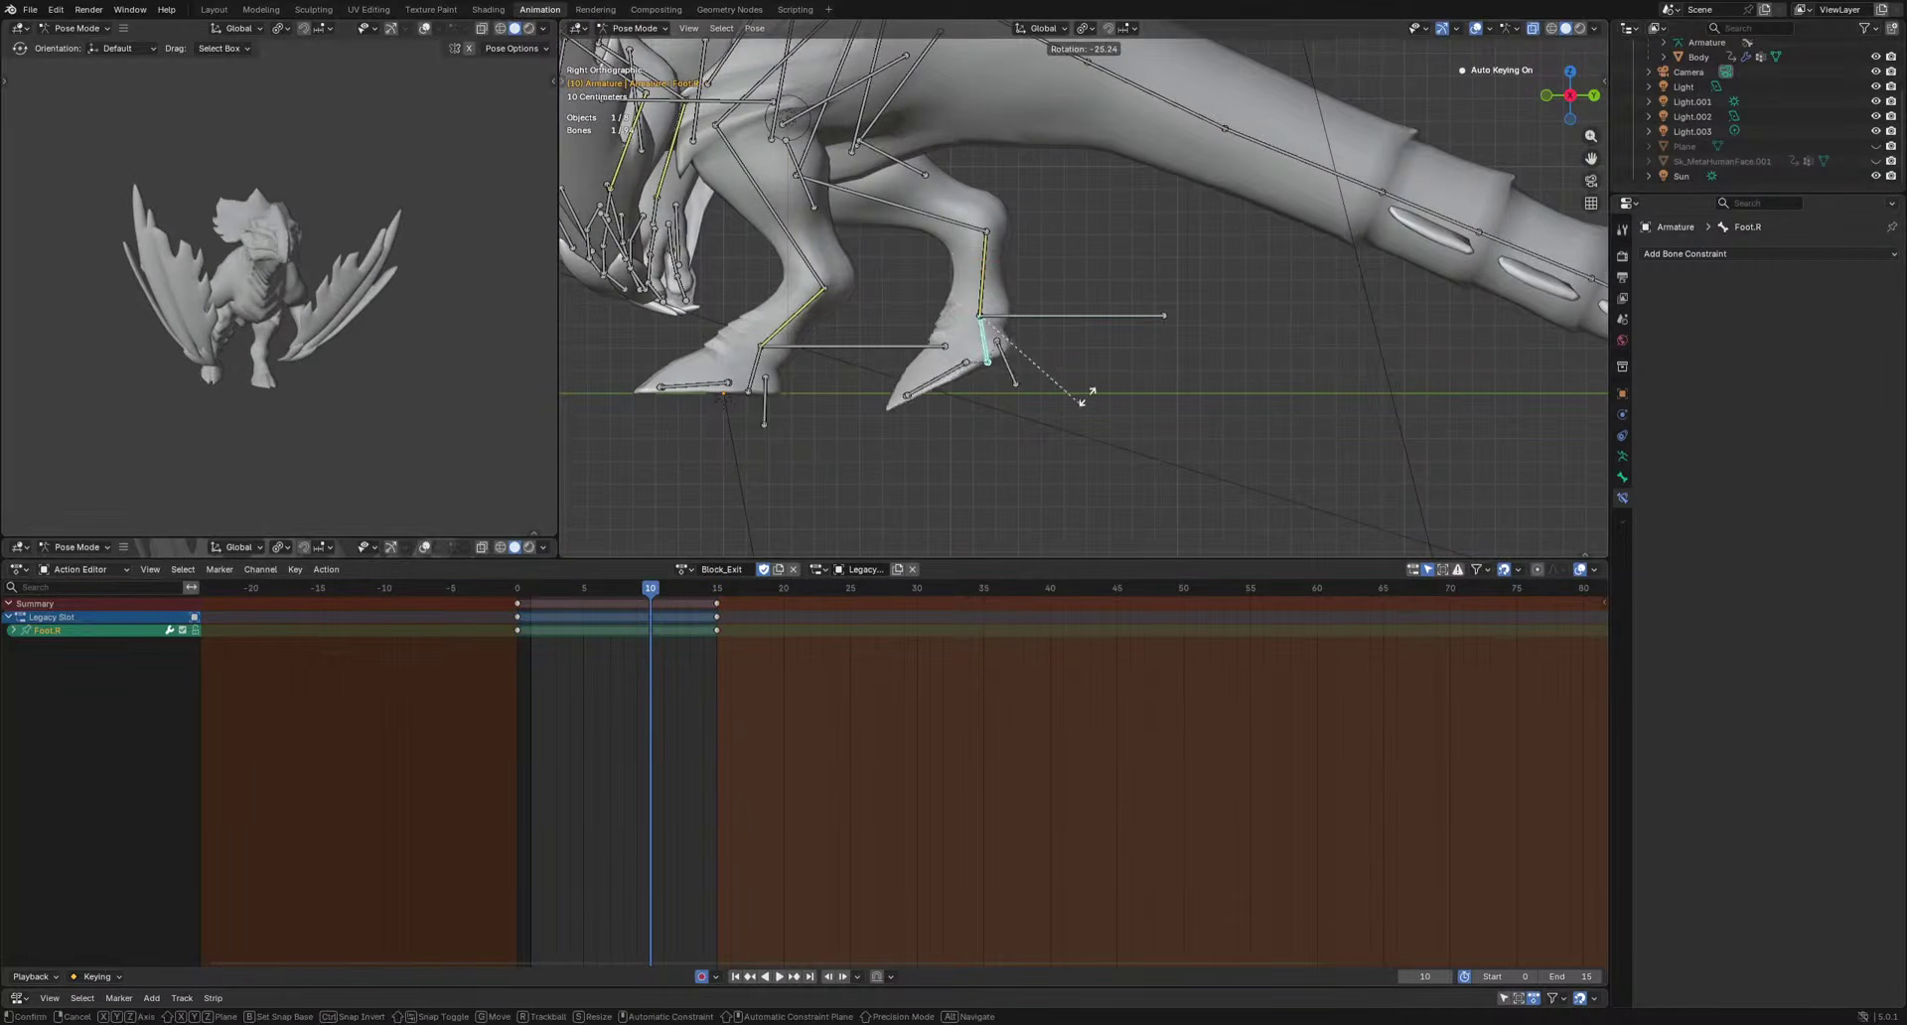
pyautogui.click(1085, 396)
# Copy the Foot.R bone's frame 0 keyframe to frame 7 and its frame 15 keyframe to frame 14.
pyautogui.click(609, 593)
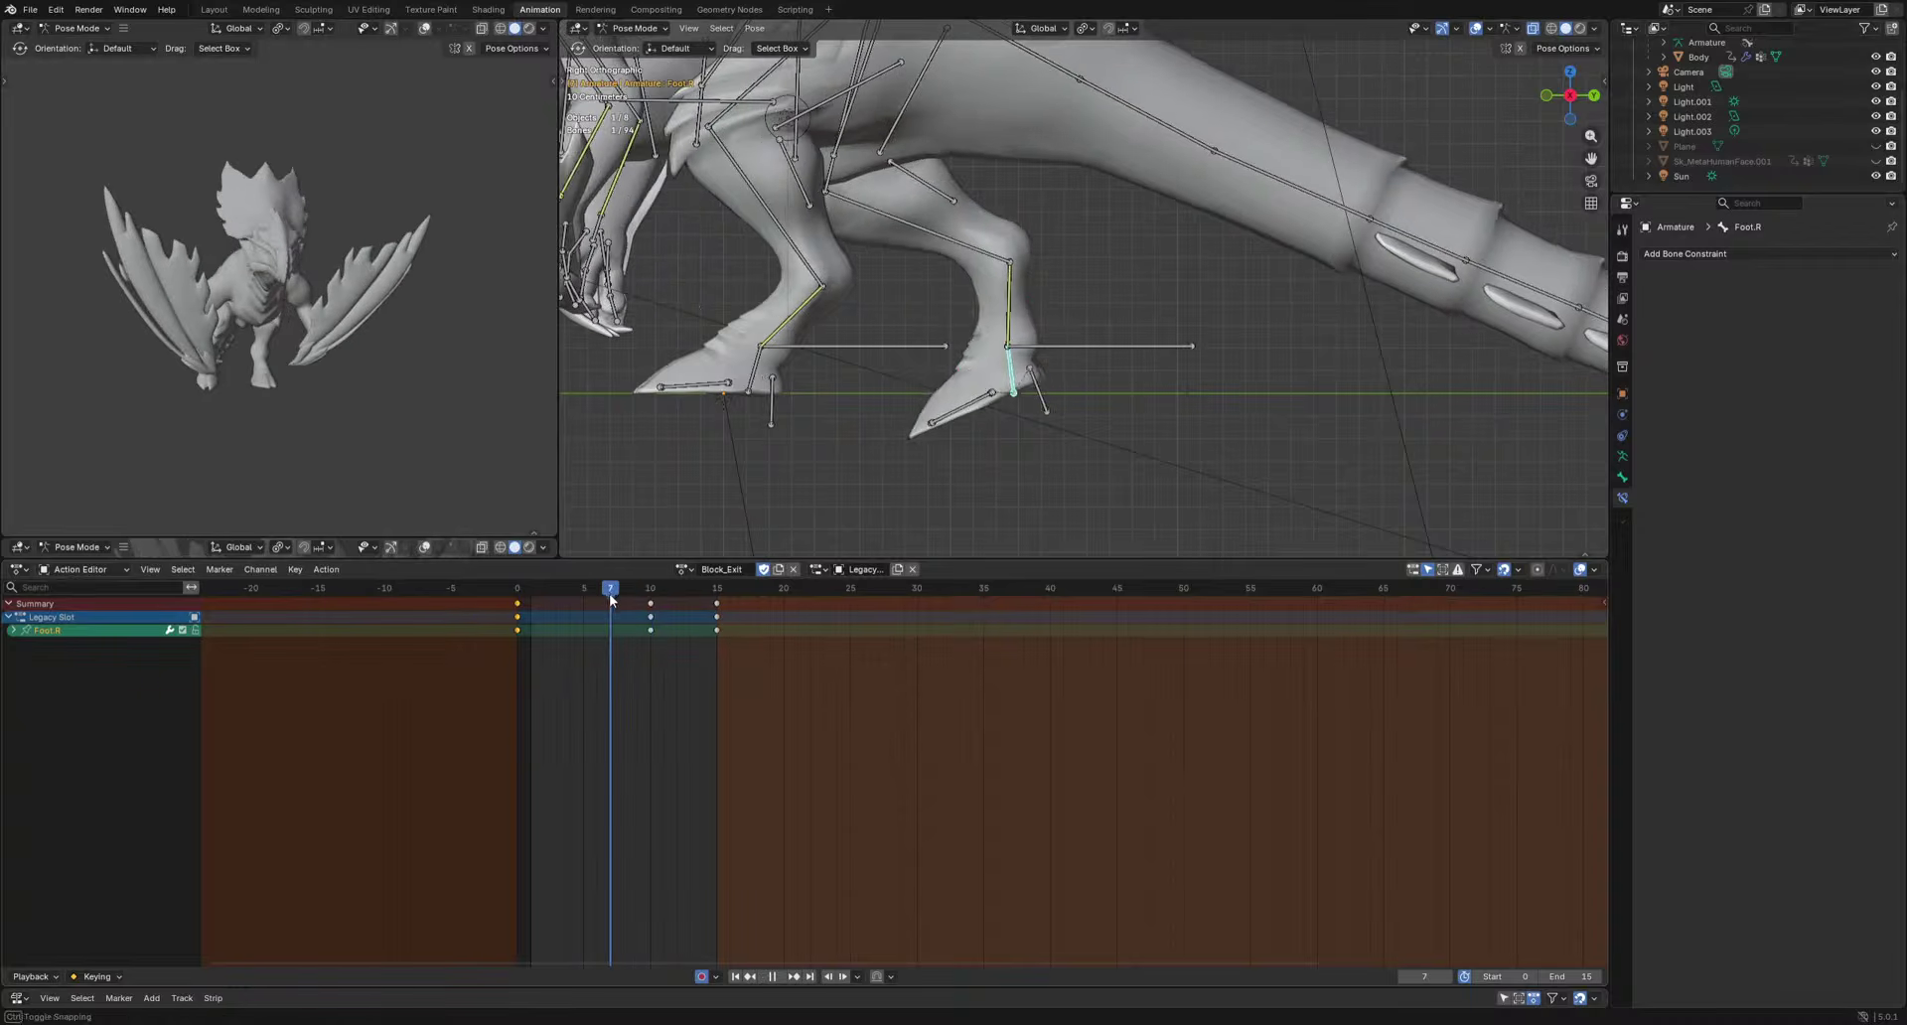
pyautogui.hotkey('ctrl', 'v')
pyautogui.press('space')
pyautogui.press('space')
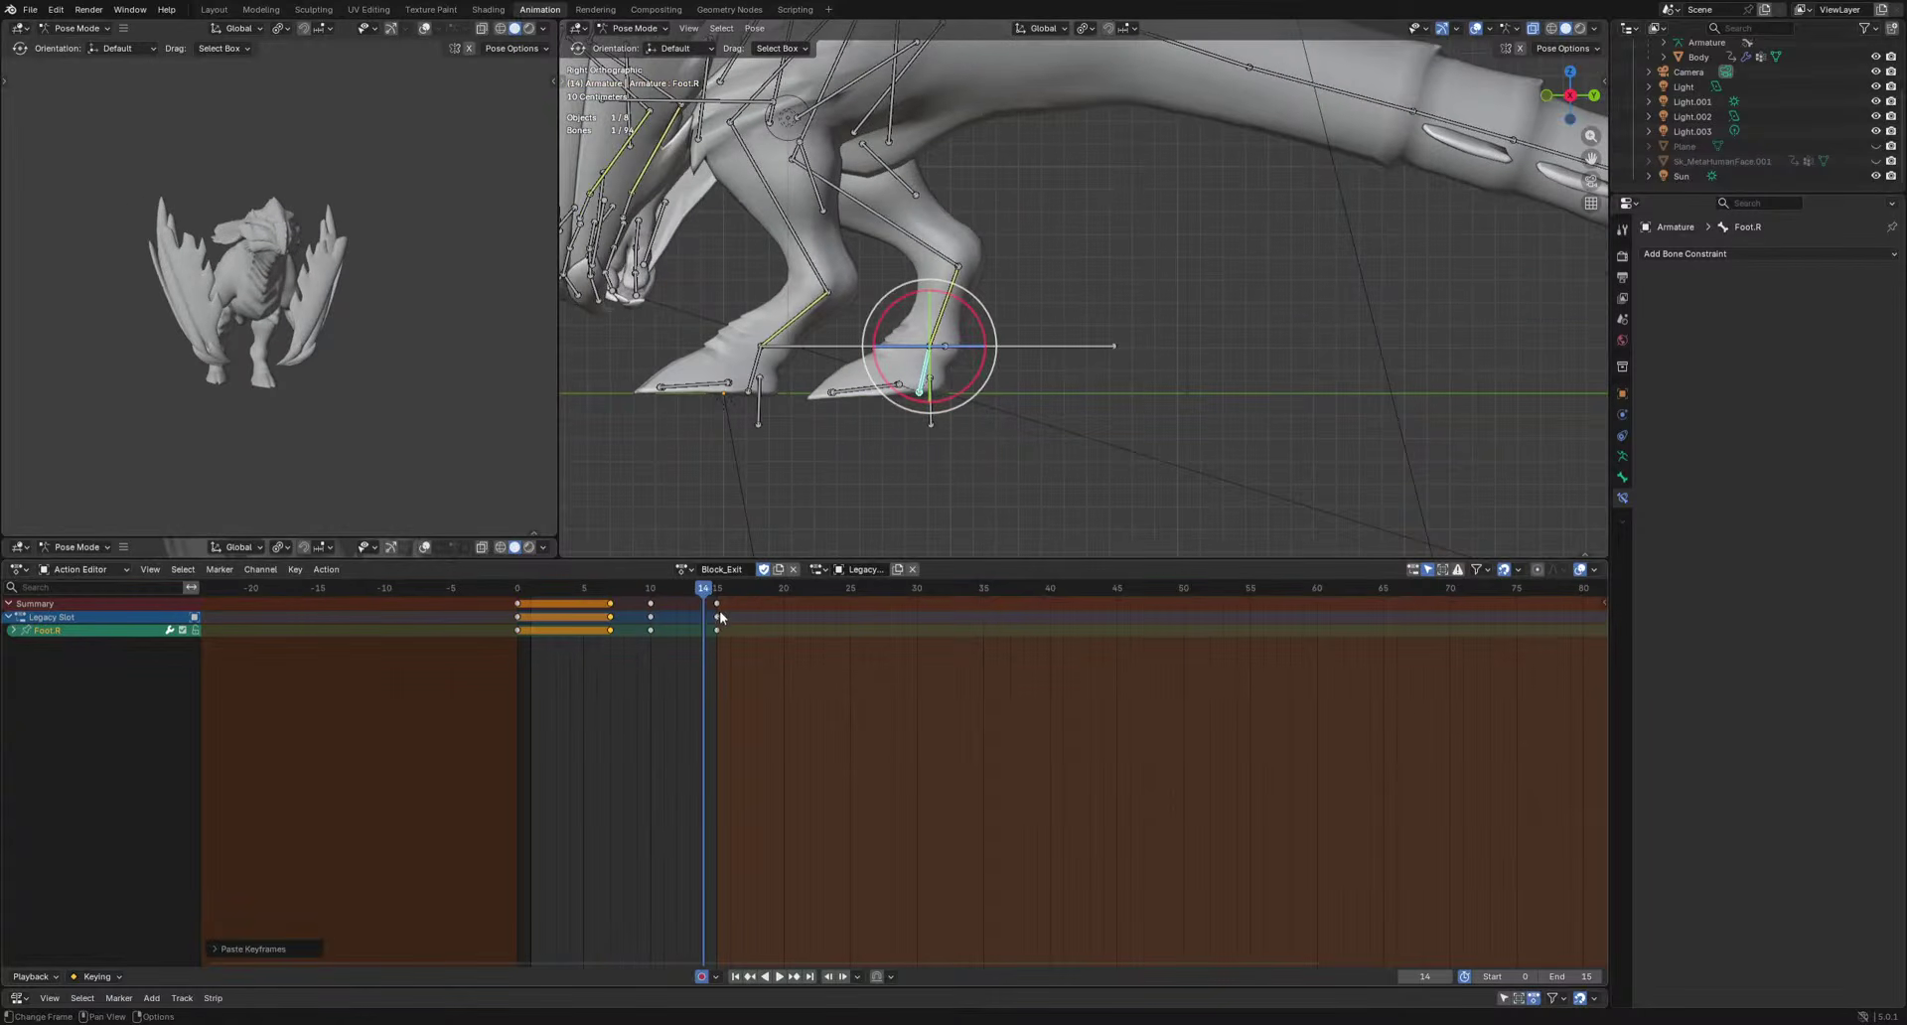
pyautogui.press('space')
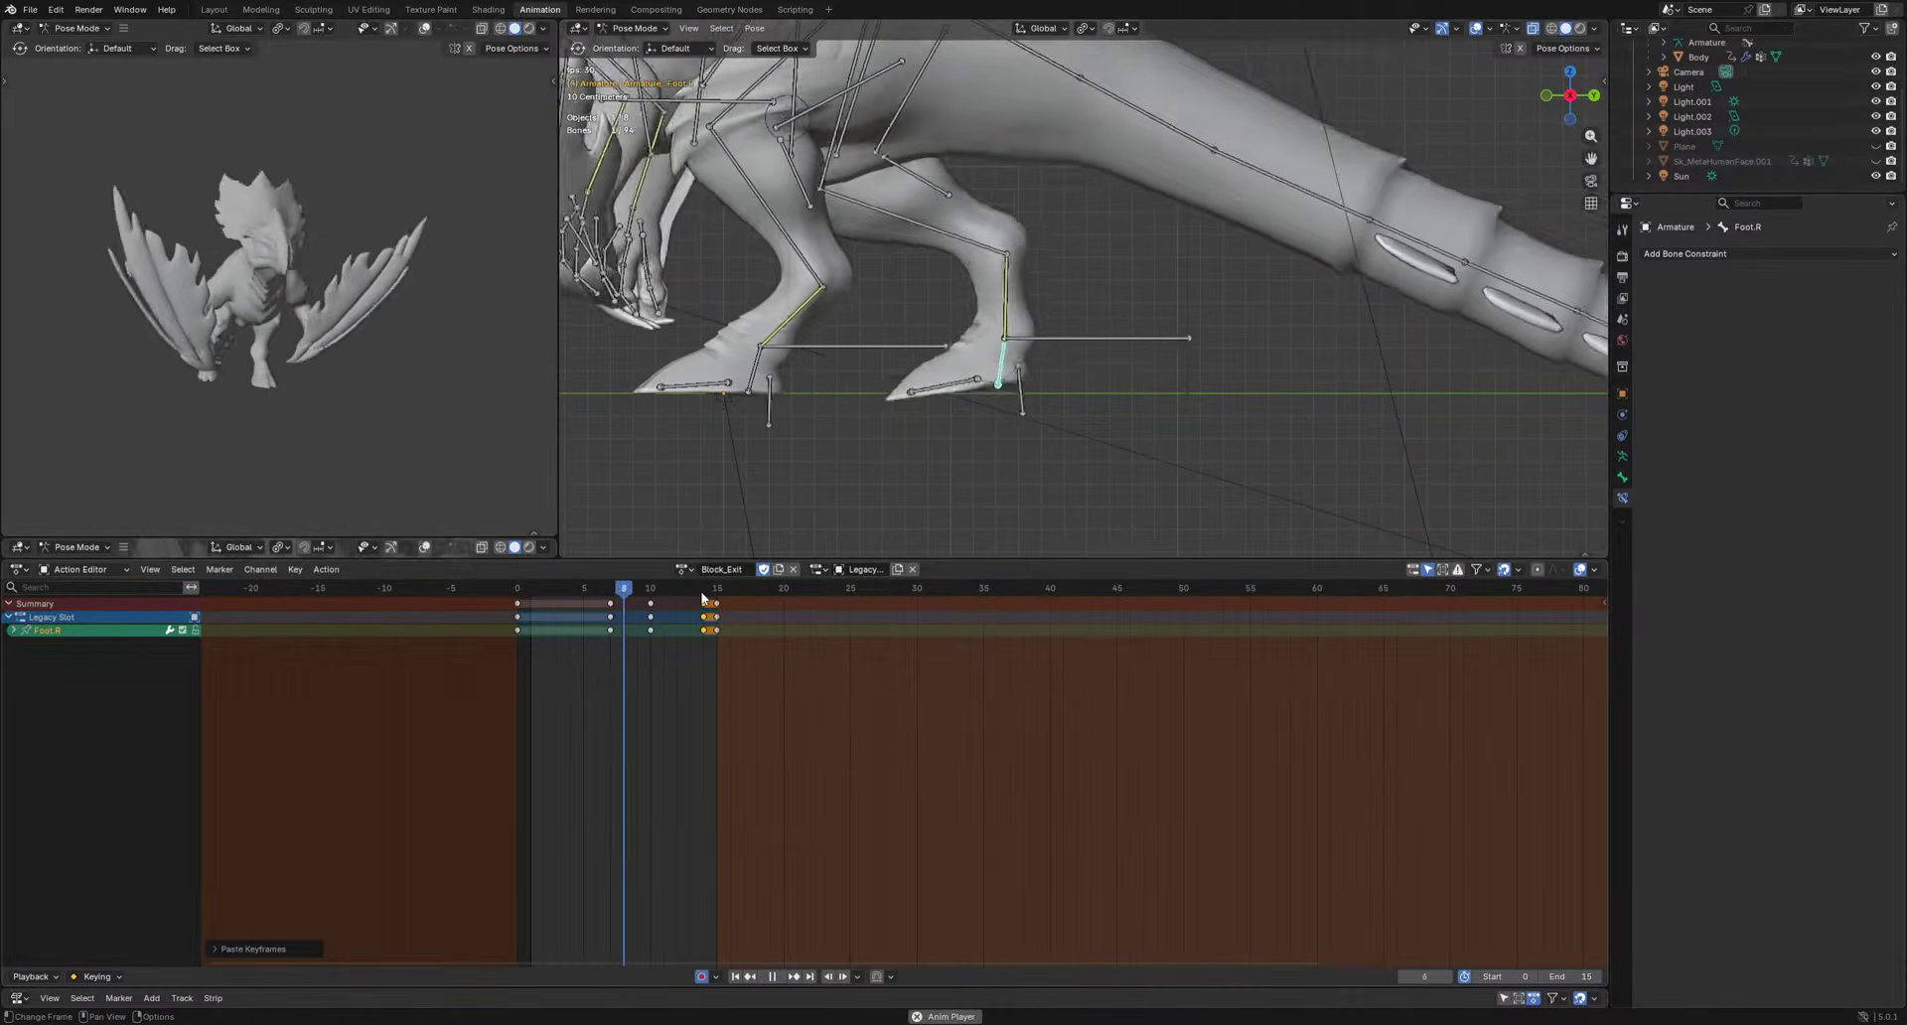
# Rotate the Foot.R bone at frame 11 by about 11 degrees and replay the animation.
pyautogui.press('space')
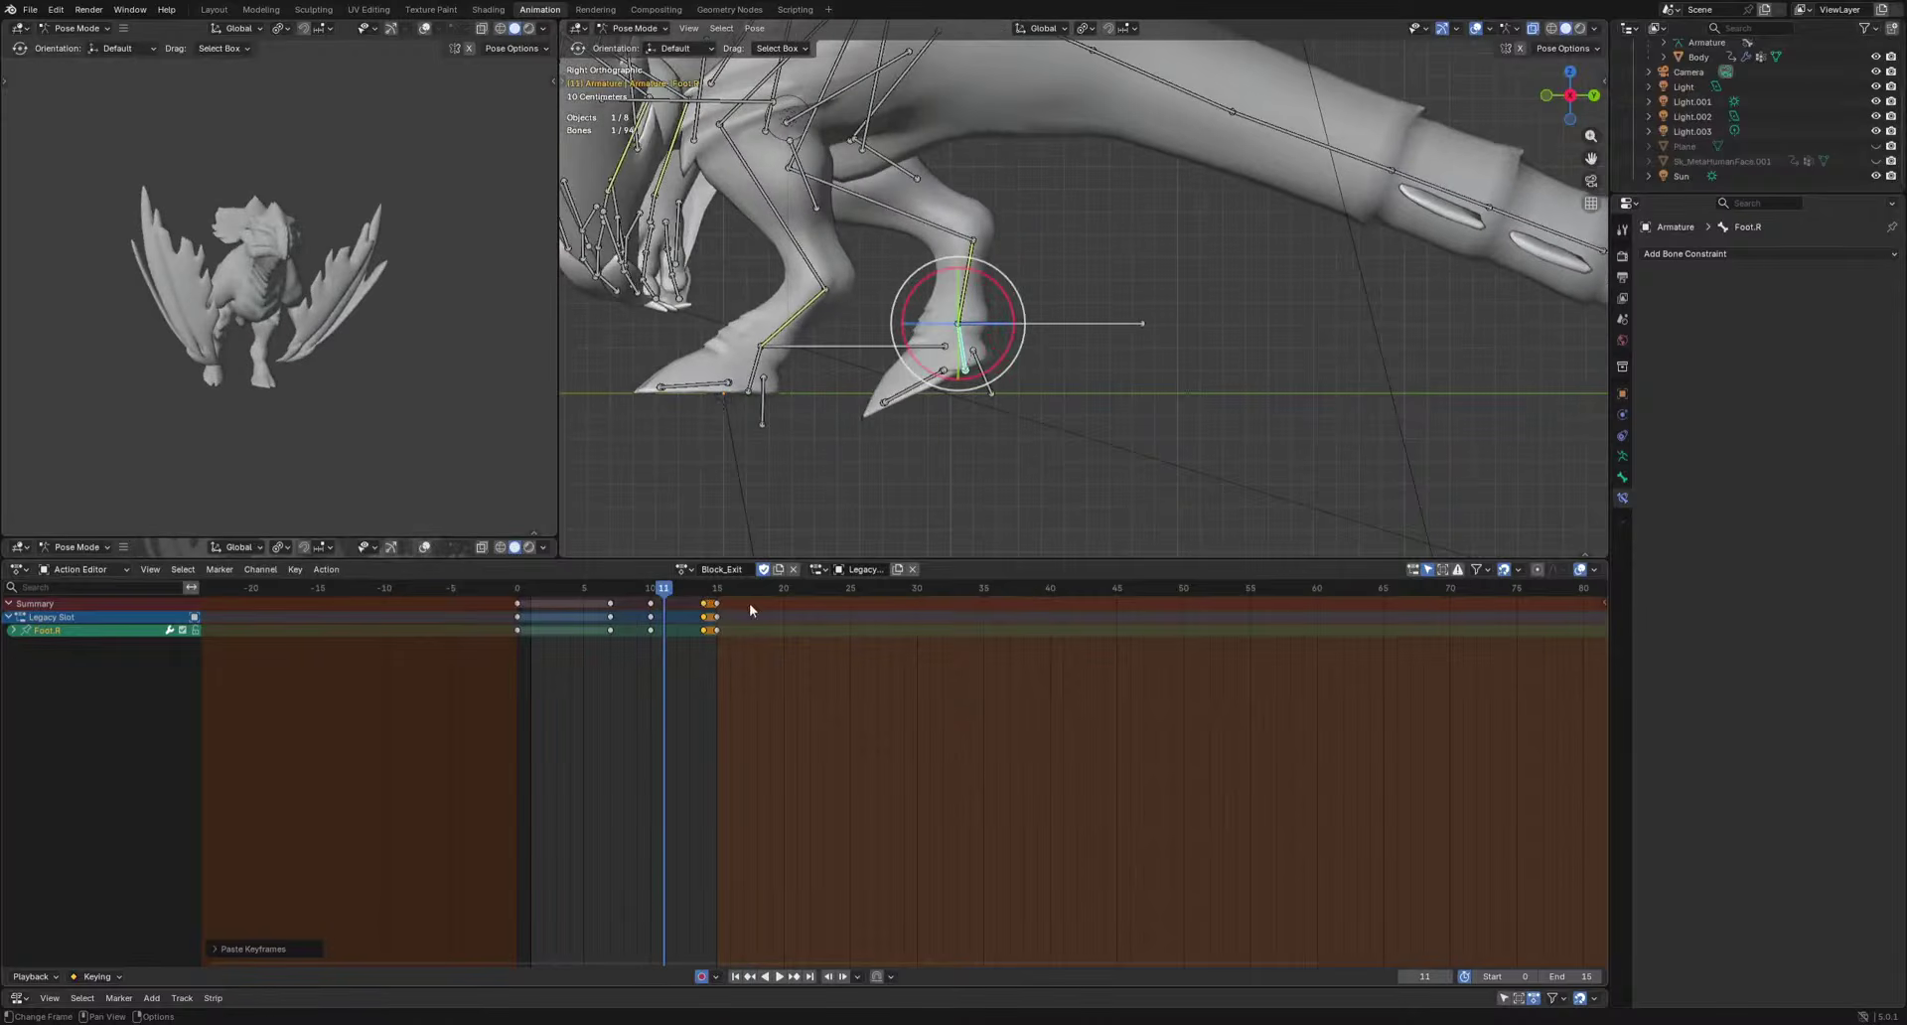
pyautogui.press('space')
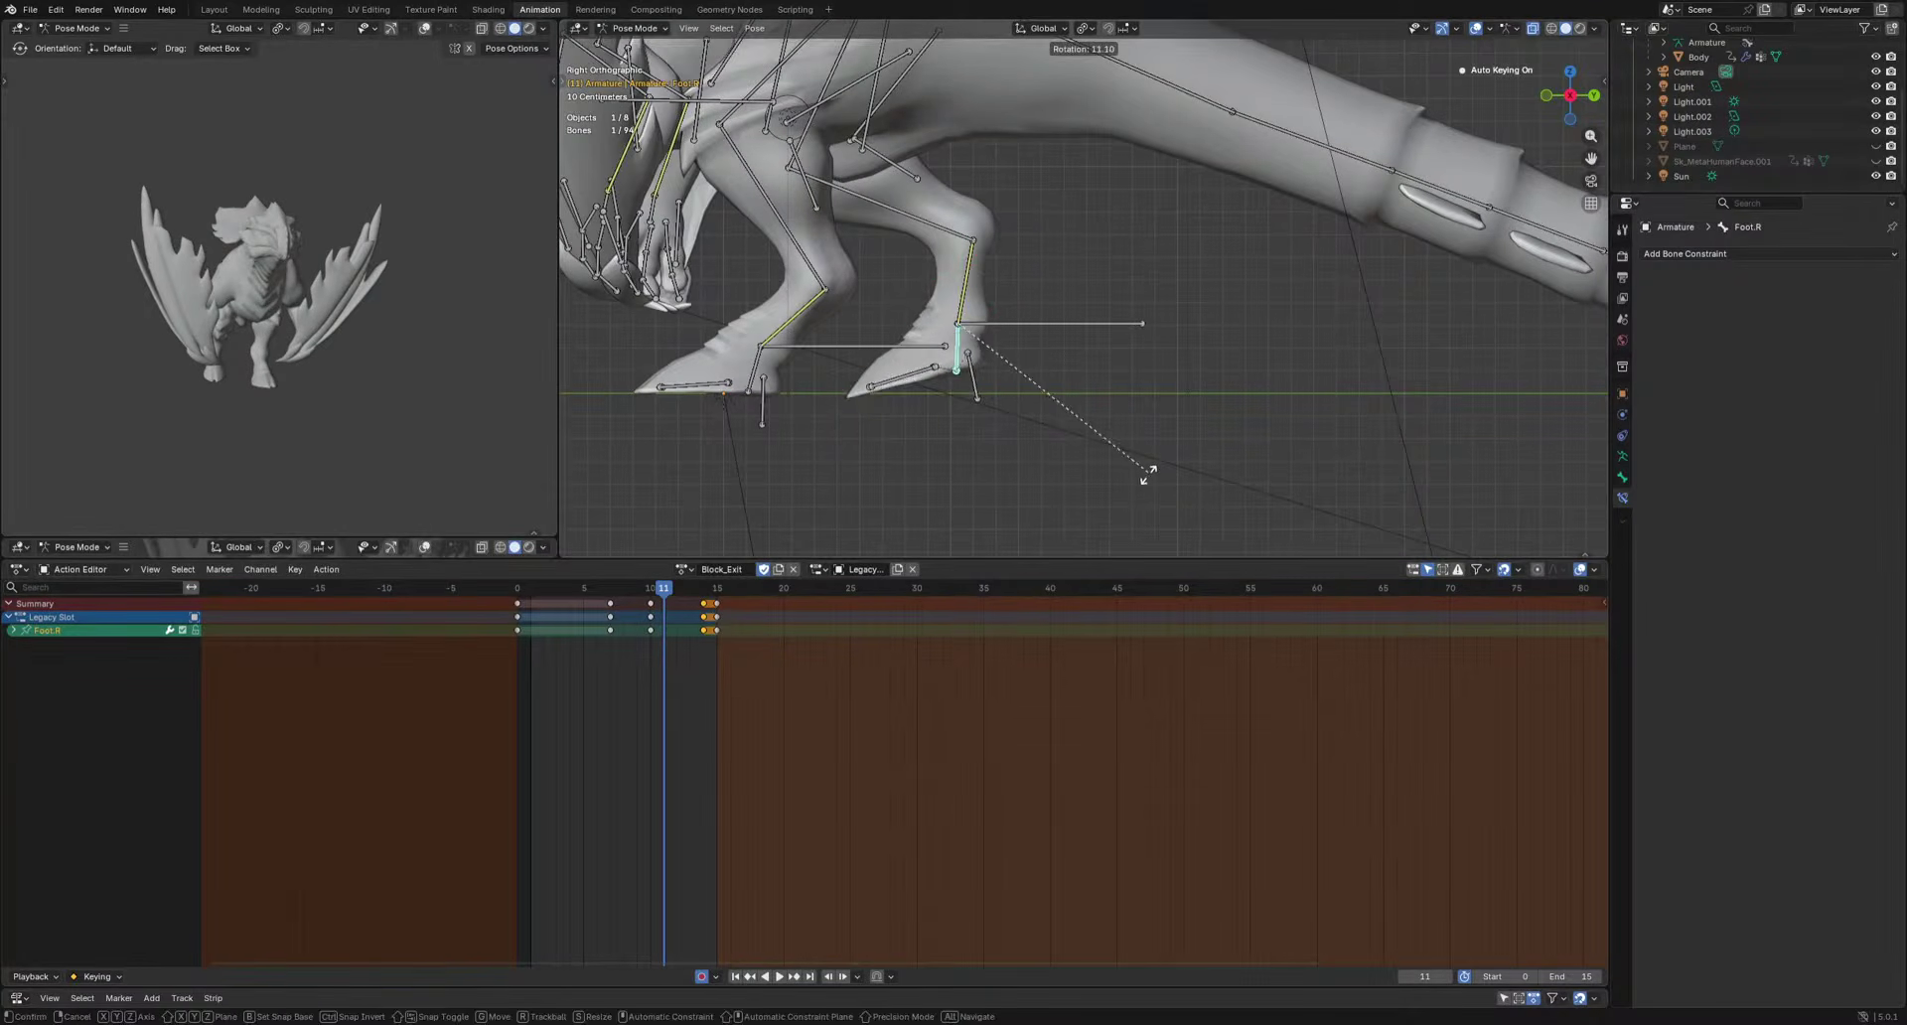
pyautogui.click(1135, 488)
pyautogui.press('space')
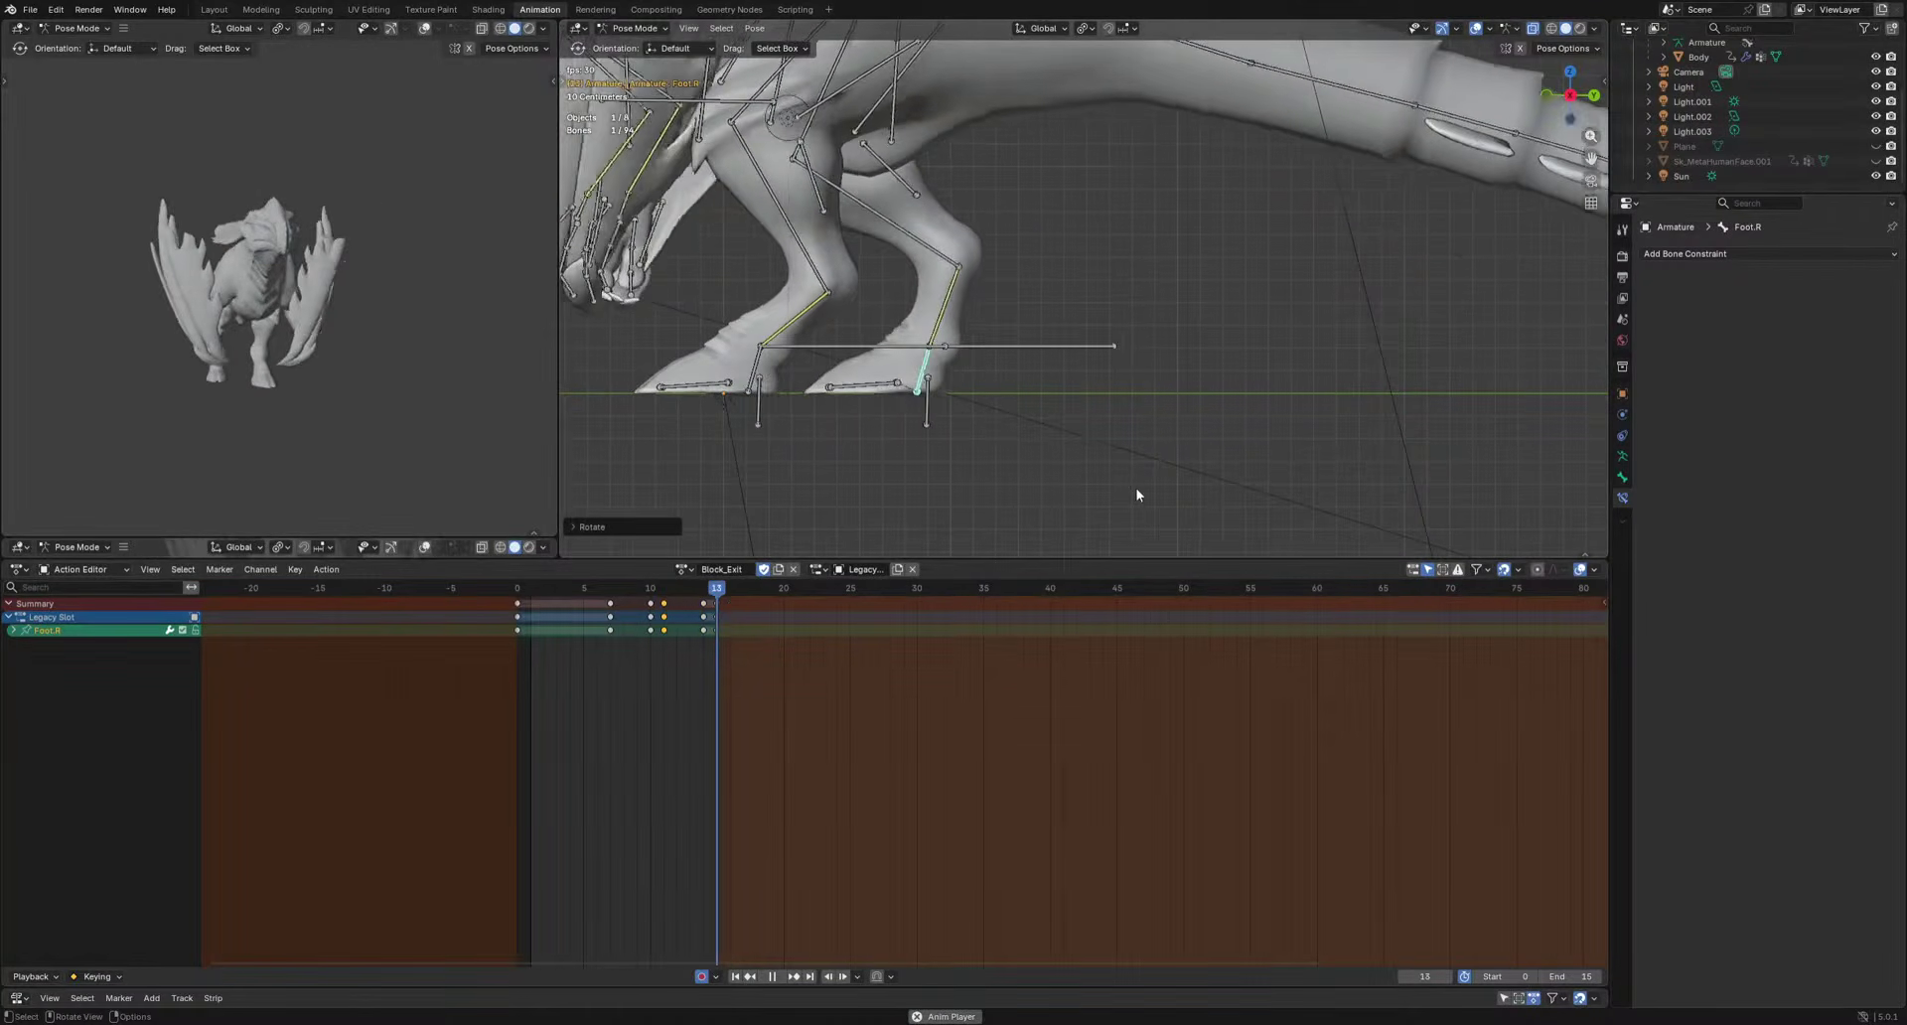
# Shift the Foot.L bone's frame 3 keyframe to frame 2 and rotate the bone at frame 5.
pyautogui.moveTo(627, 591); pyautogui.dragTo(549, 606)
pyautogui.click(549, 608)
pyautogui.press('space')
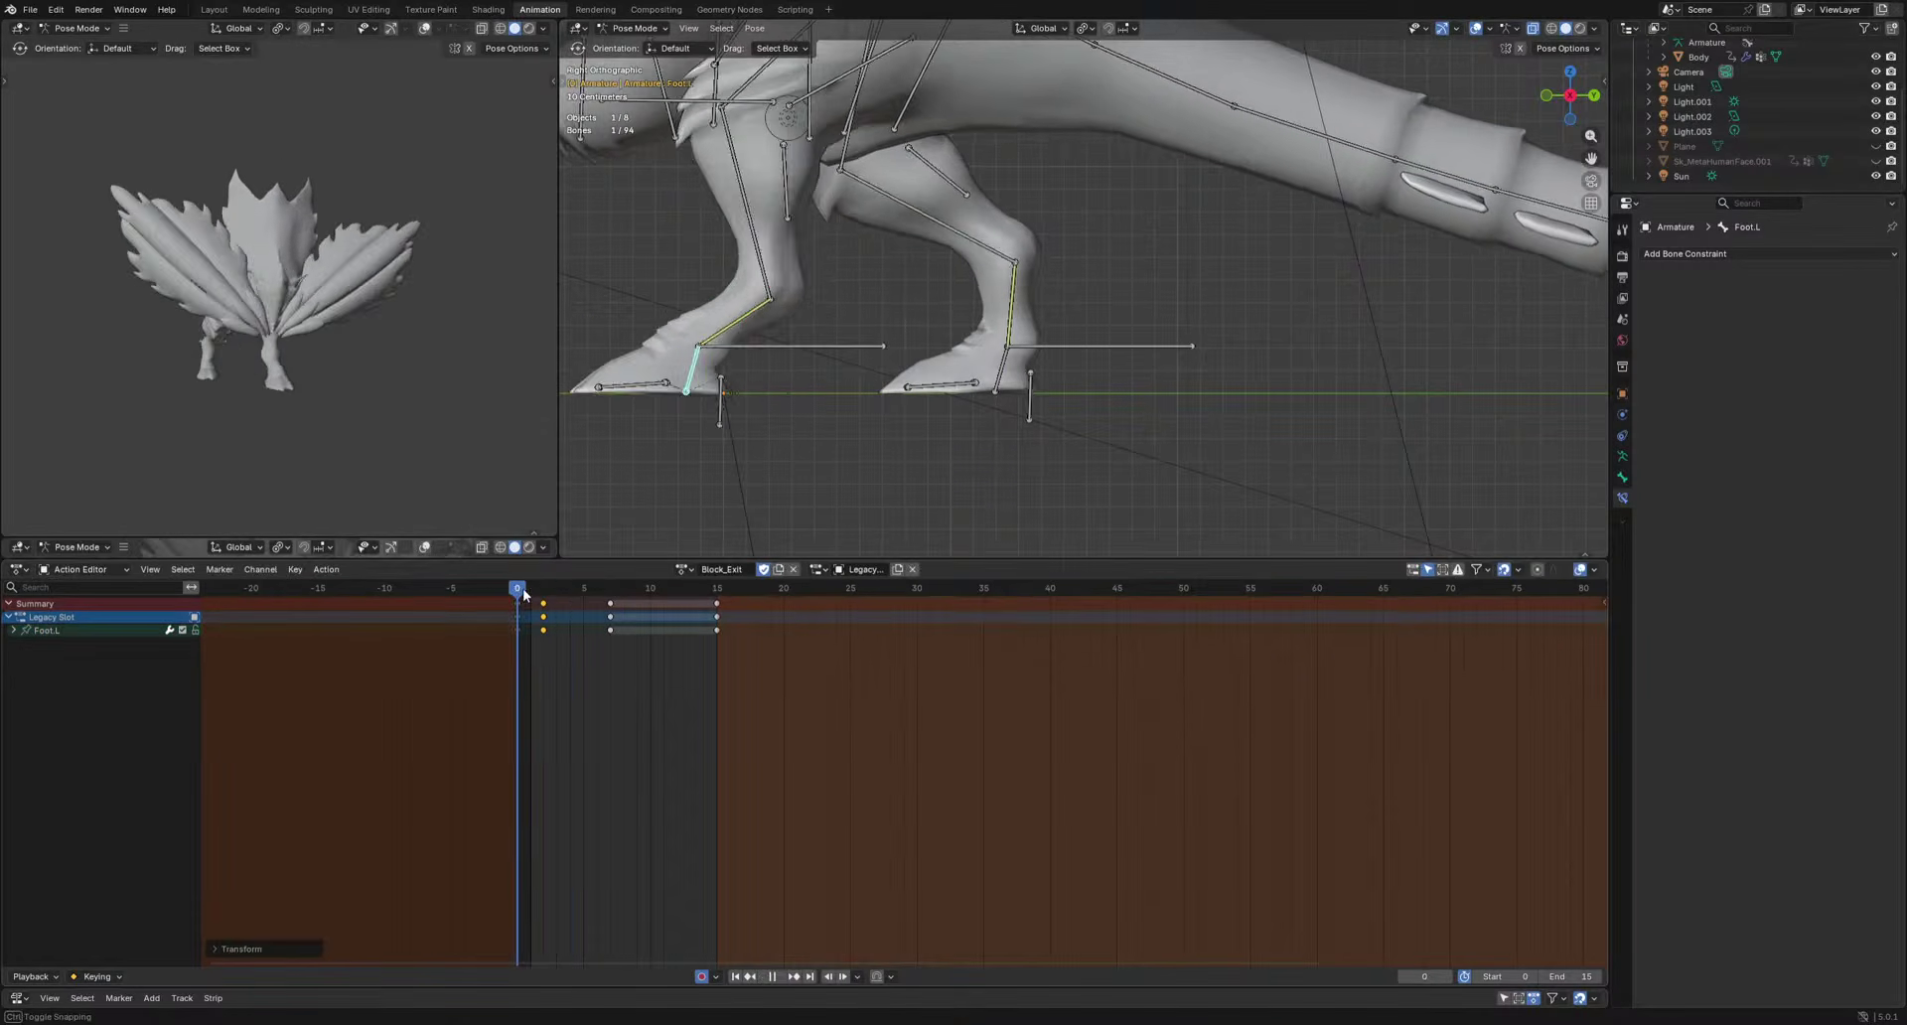
pyautogui.click(1069, 482)
pyautogui.press('space')
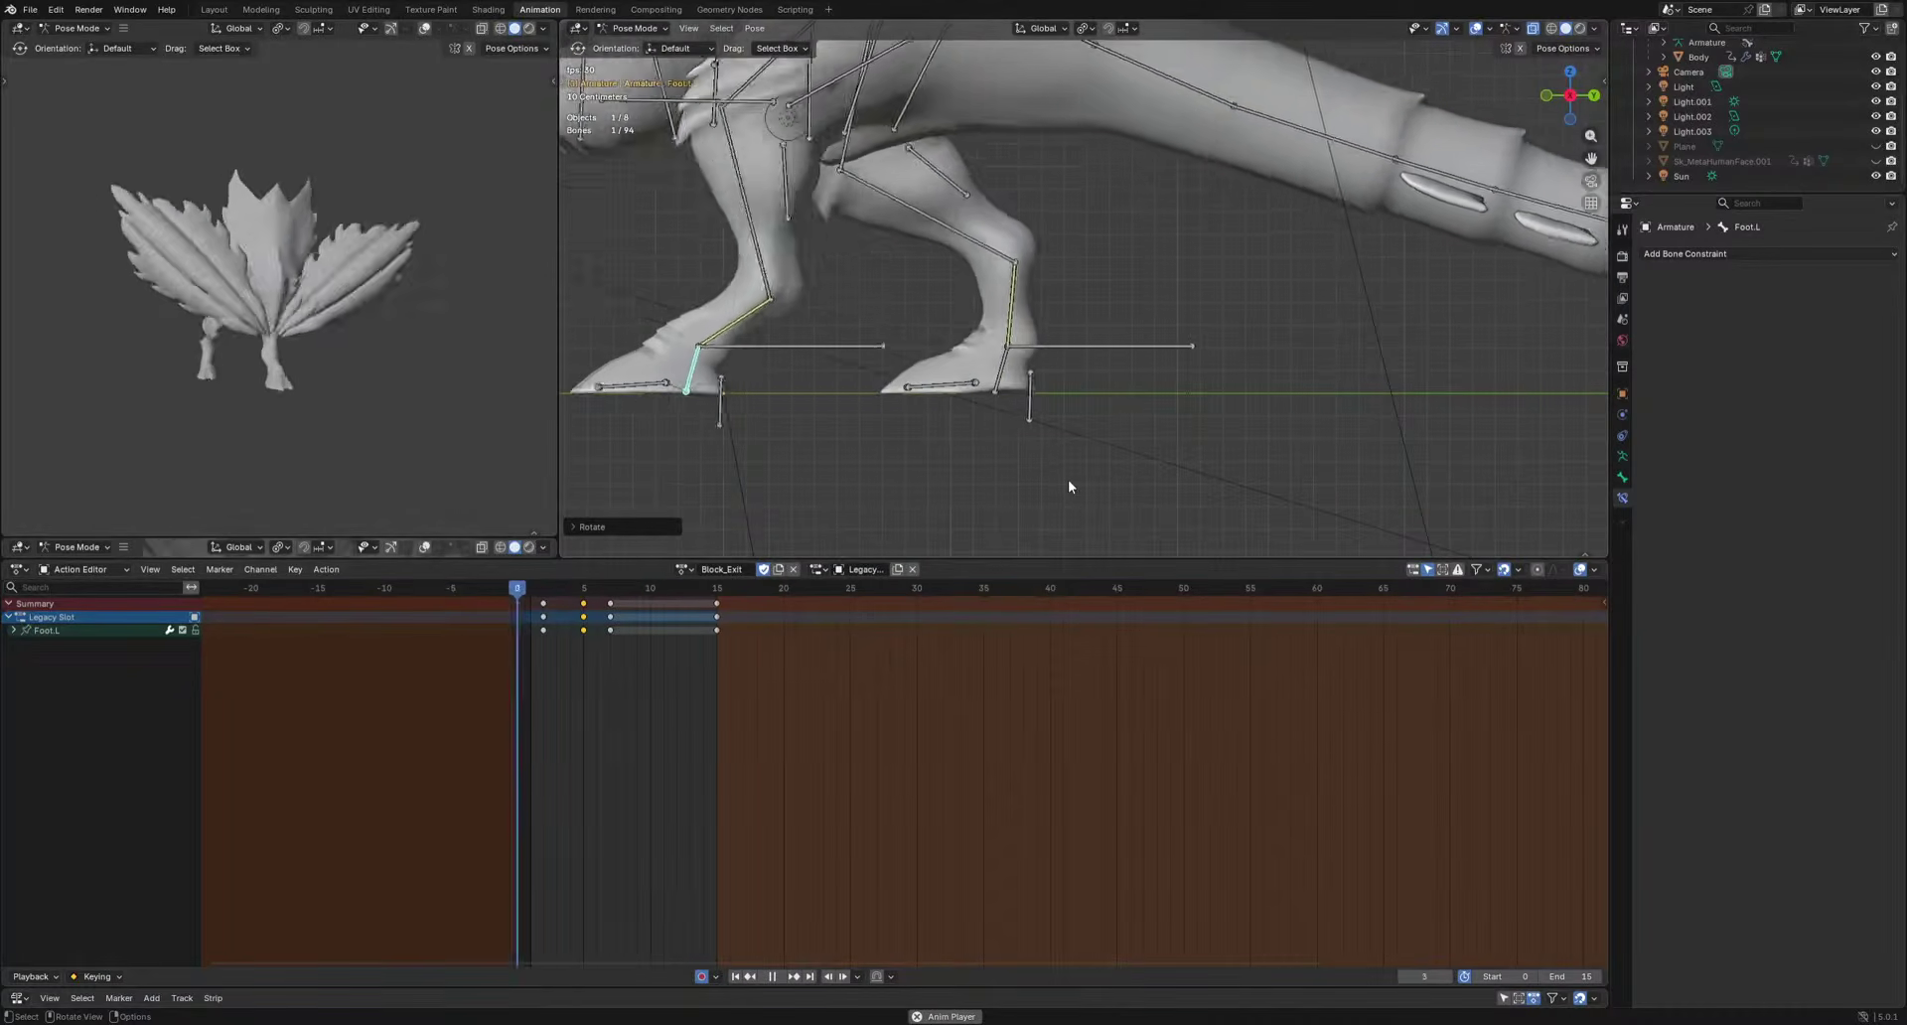
# Move the Pelvis bone at frame 7 and review the animation playback from behind the creature.
pyautogui.scroll(-5, 1069, 478)
pyautogui.press('space')
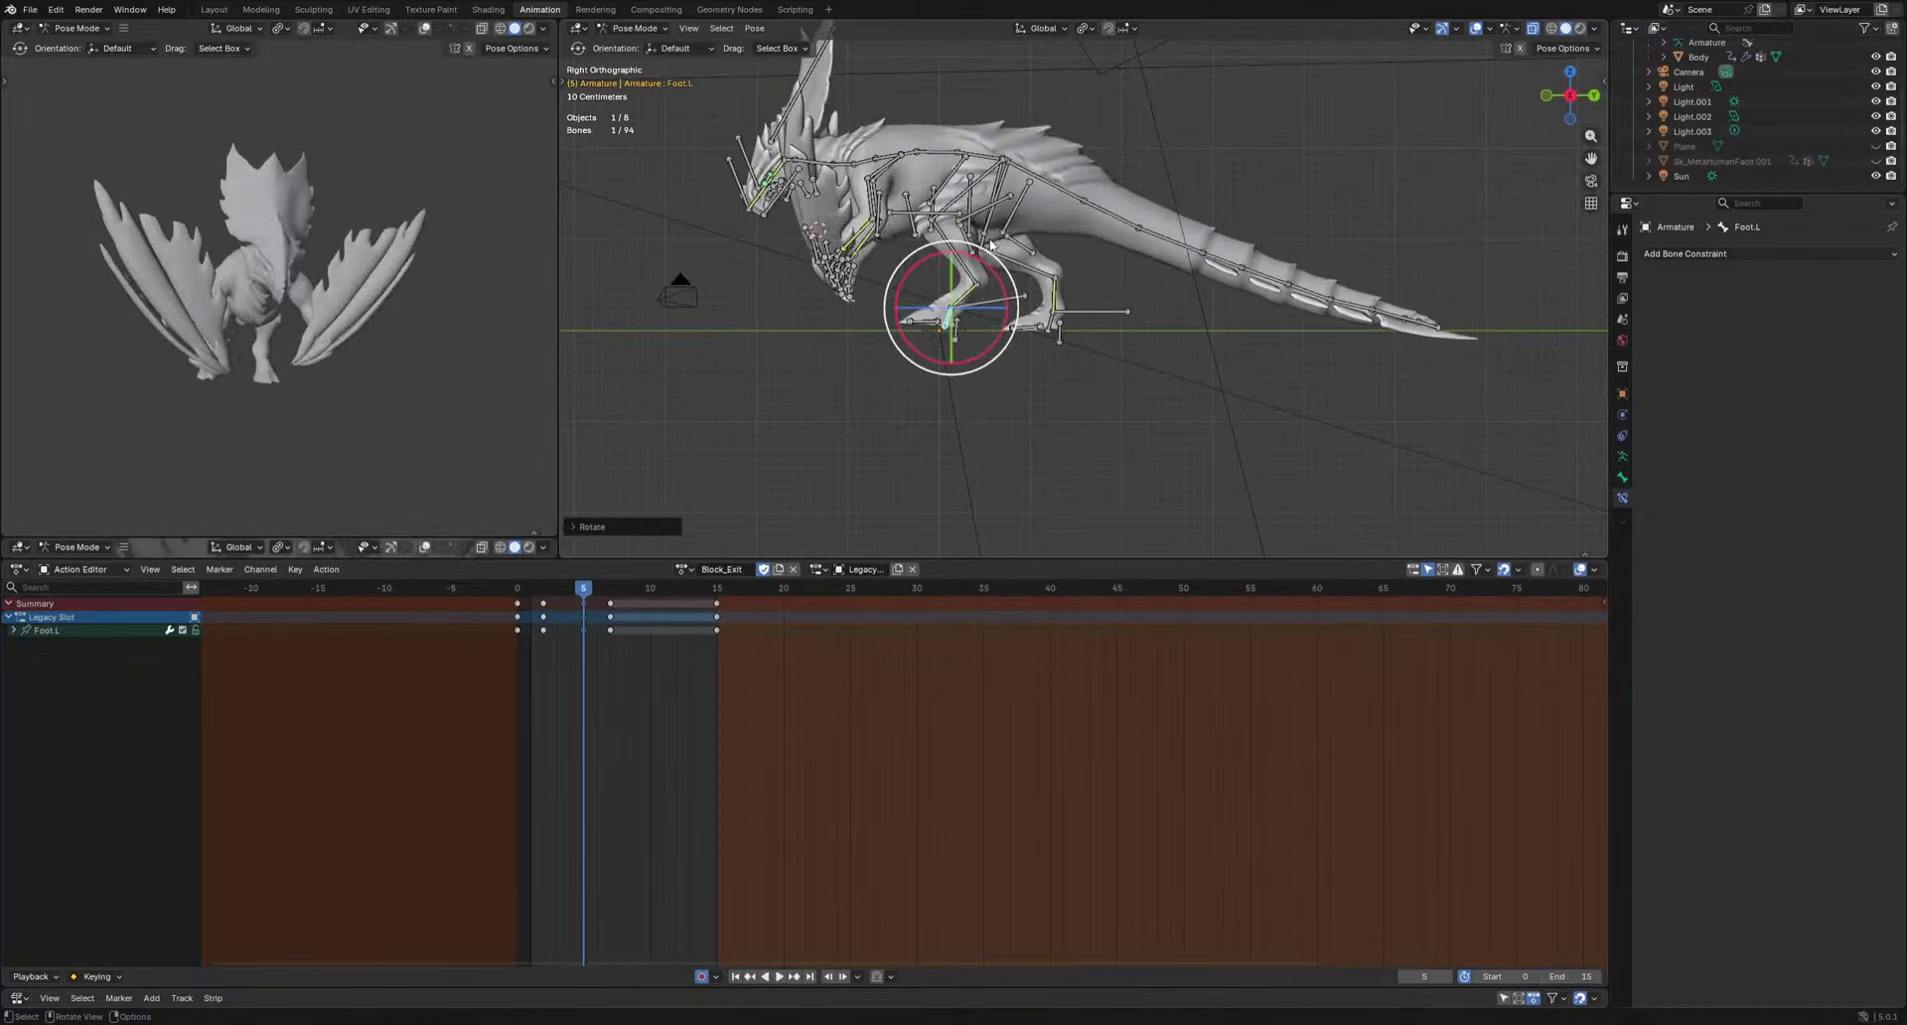
pyautogui.click(999, 192)
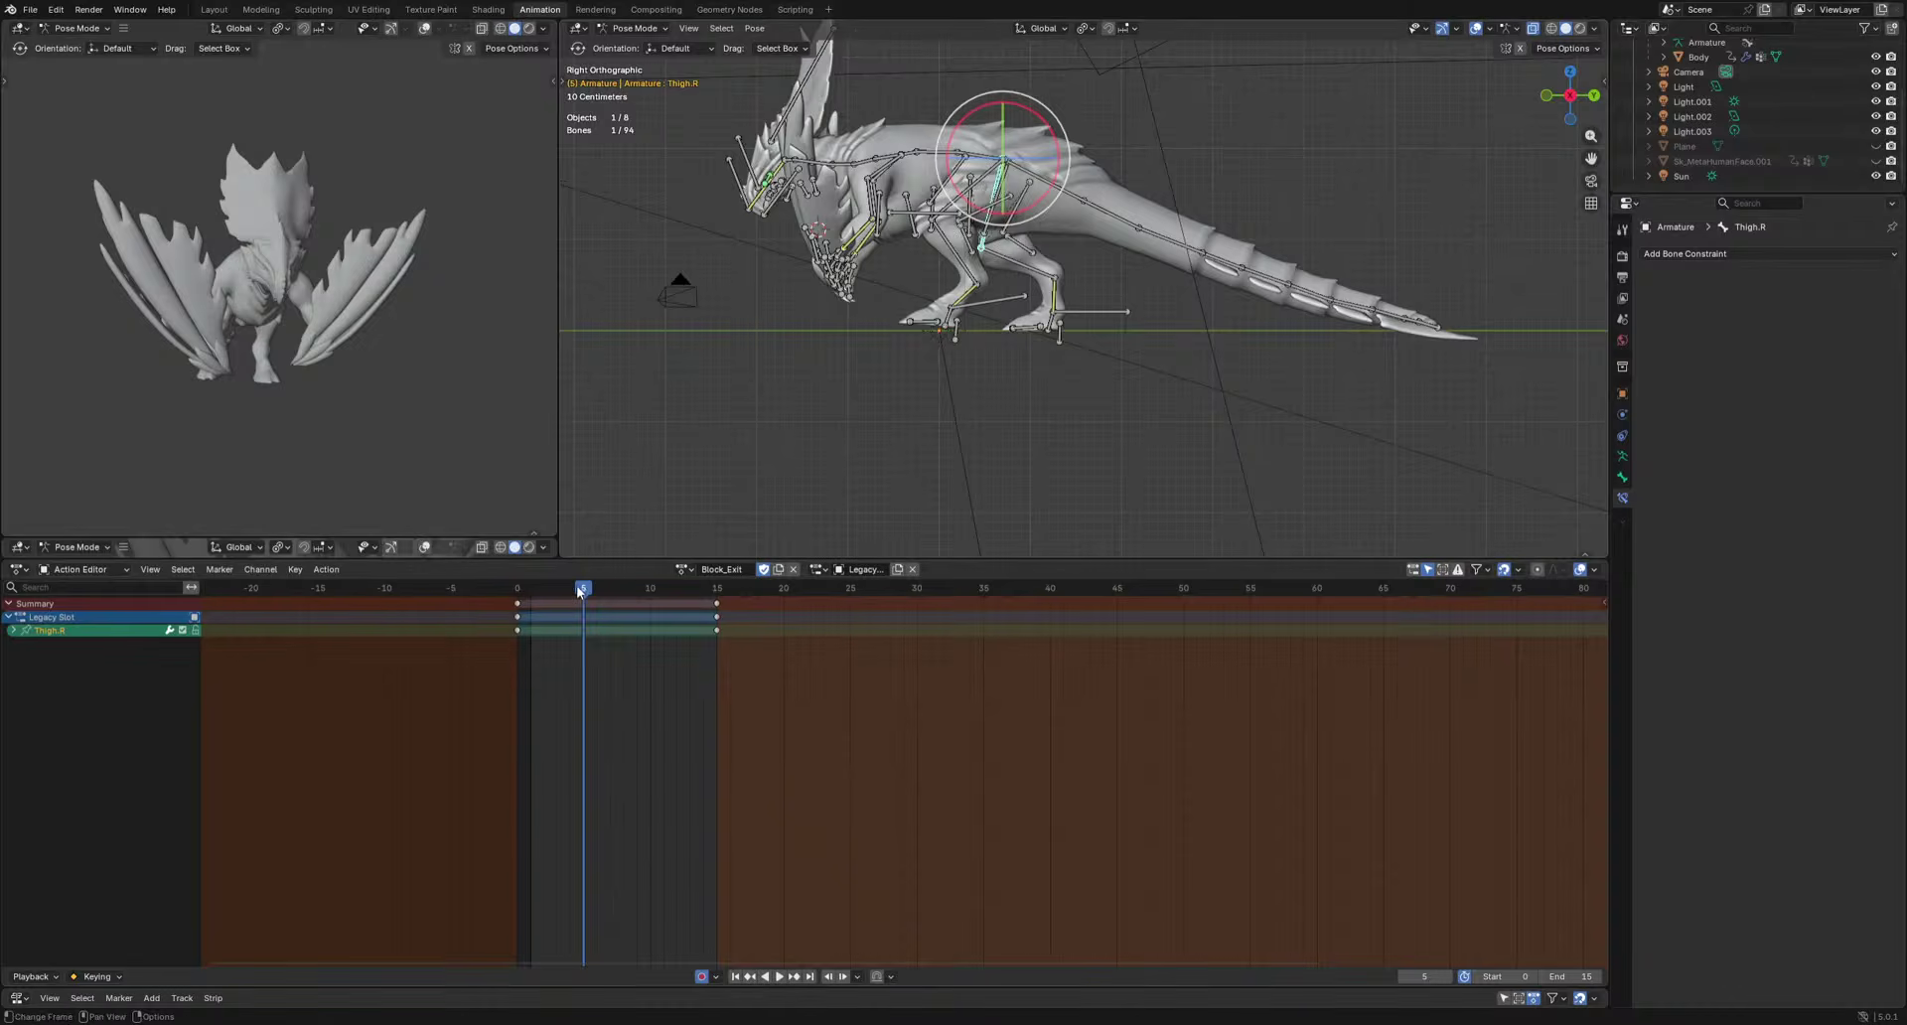
pyautogui.moveTo(580, 592); pyautogui.dragTo(610, 592)
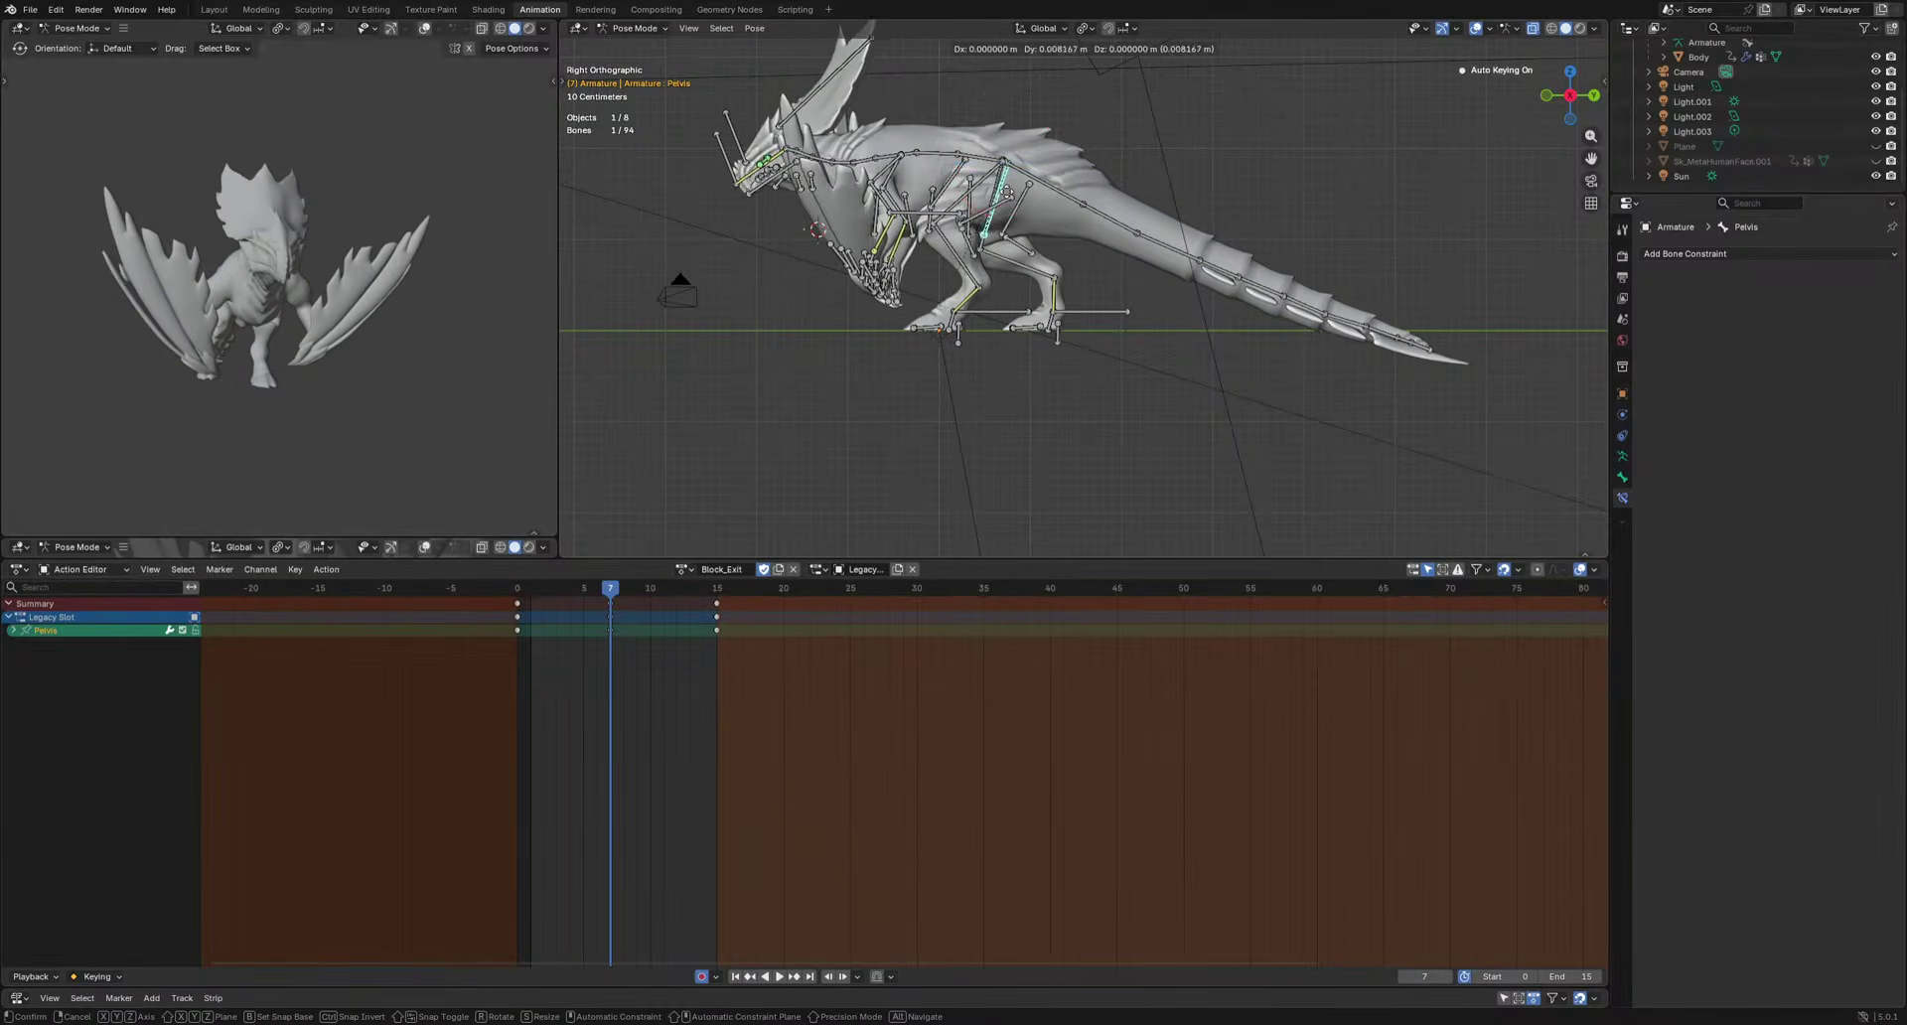
pyautogui.click(1012, 203)
pyautogui.press('space')
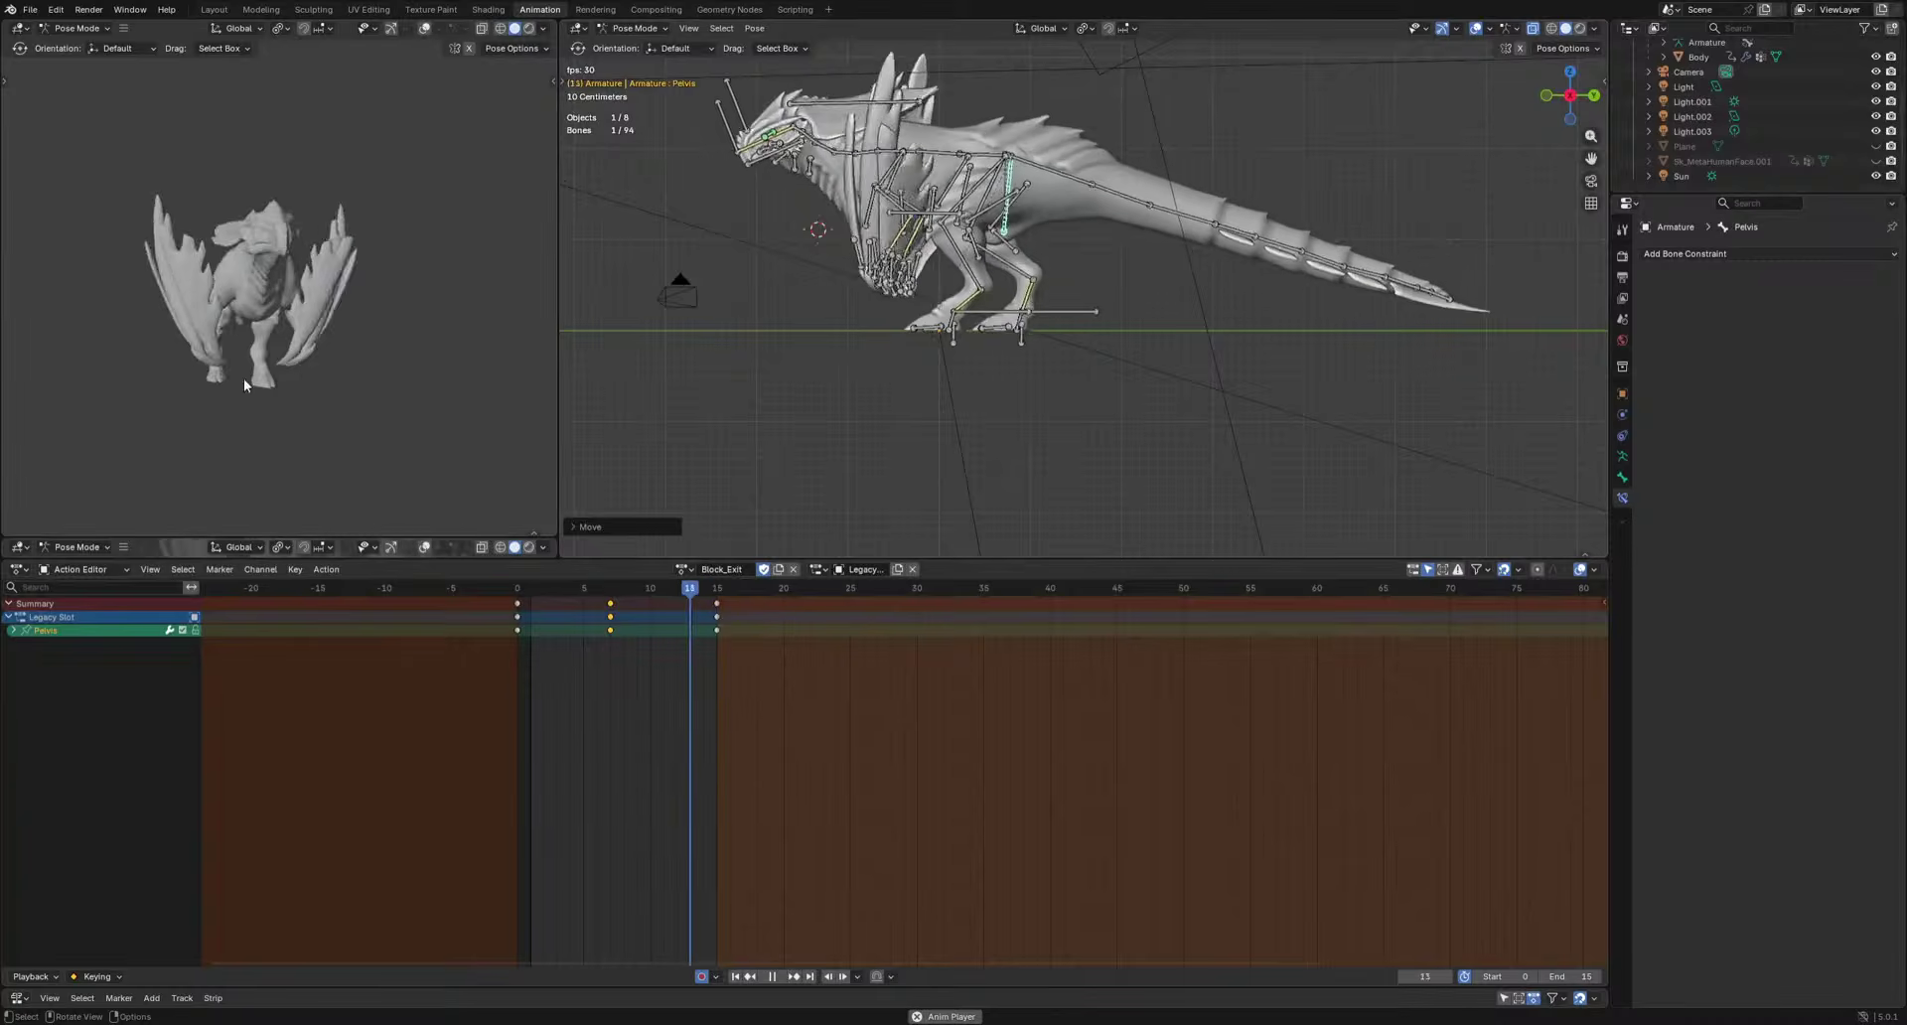
pyautogui.moveTo(243, 378); pyautogui.dragTo(535, 408, button='middle')
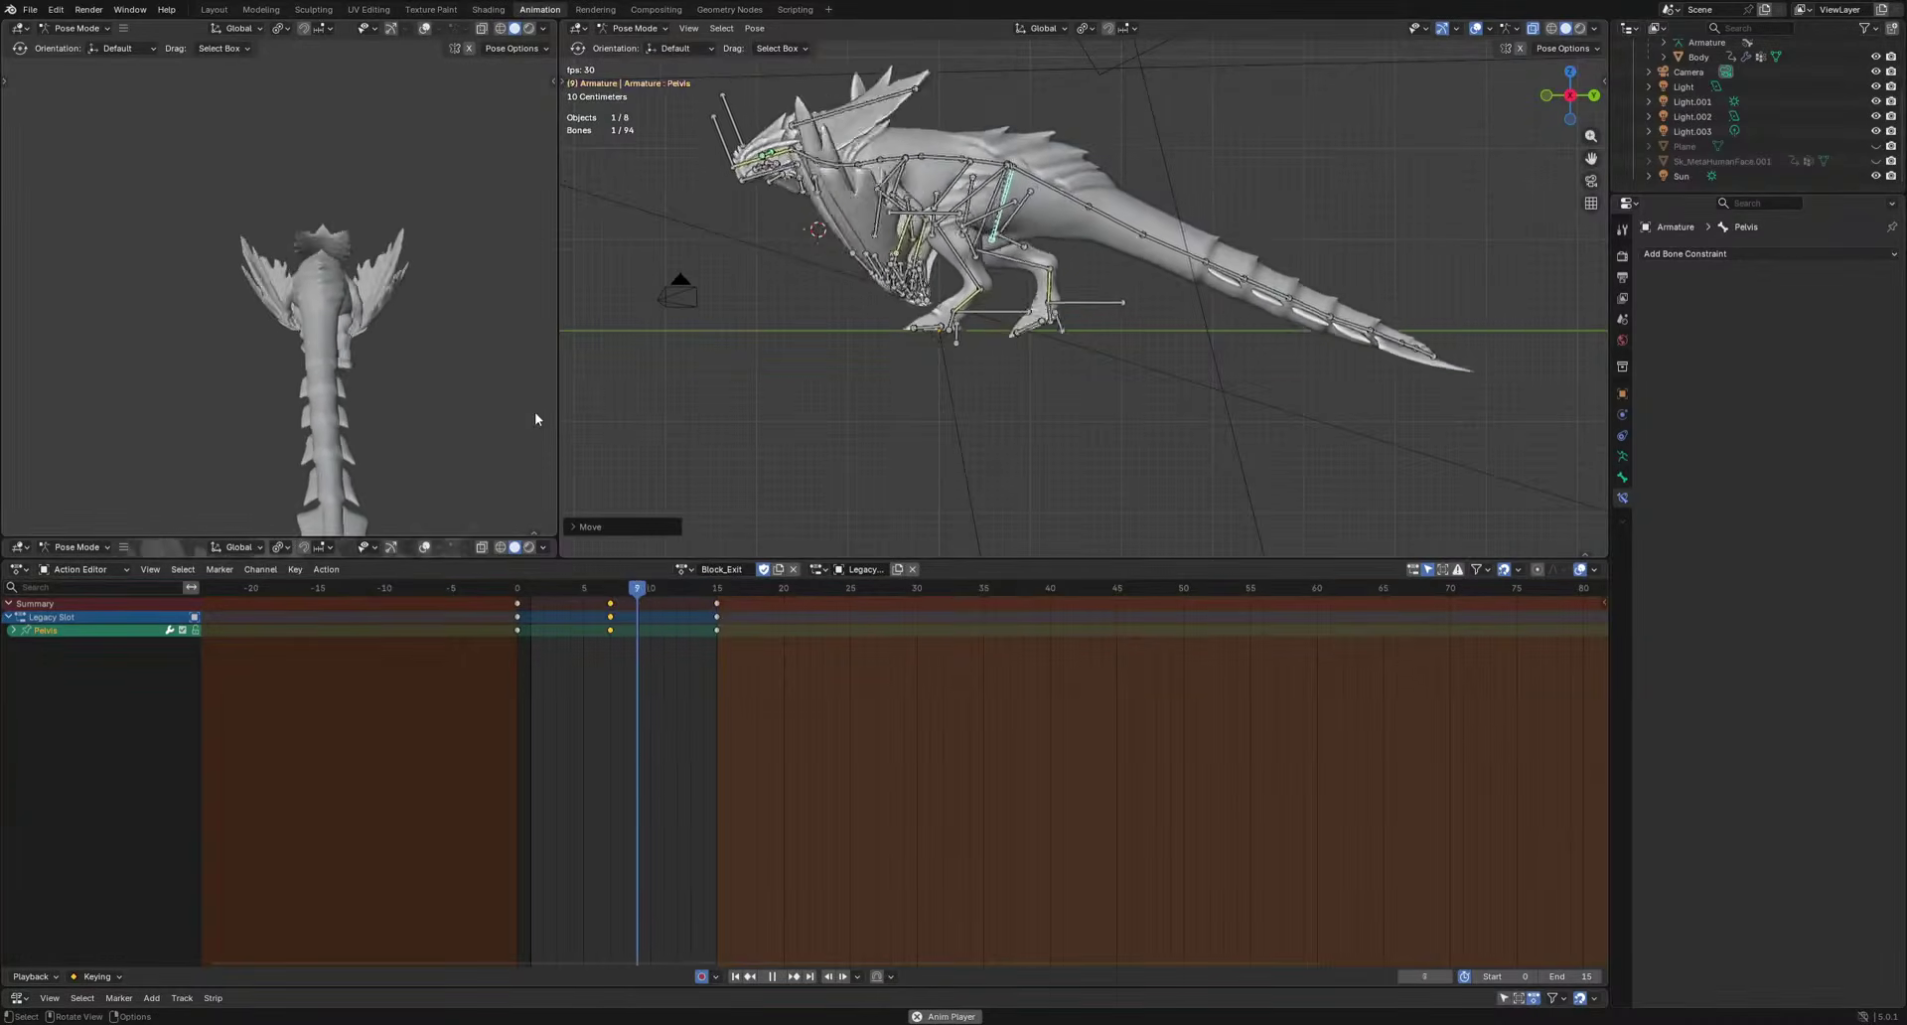
# Try to delay the Foot.L and FootIK.L in-between keyframes by 6 frames and paste their frame 0 keyframes at frame 6.
pyautogui.scroll(3, 1108, 467)
pyautogui.press('space')
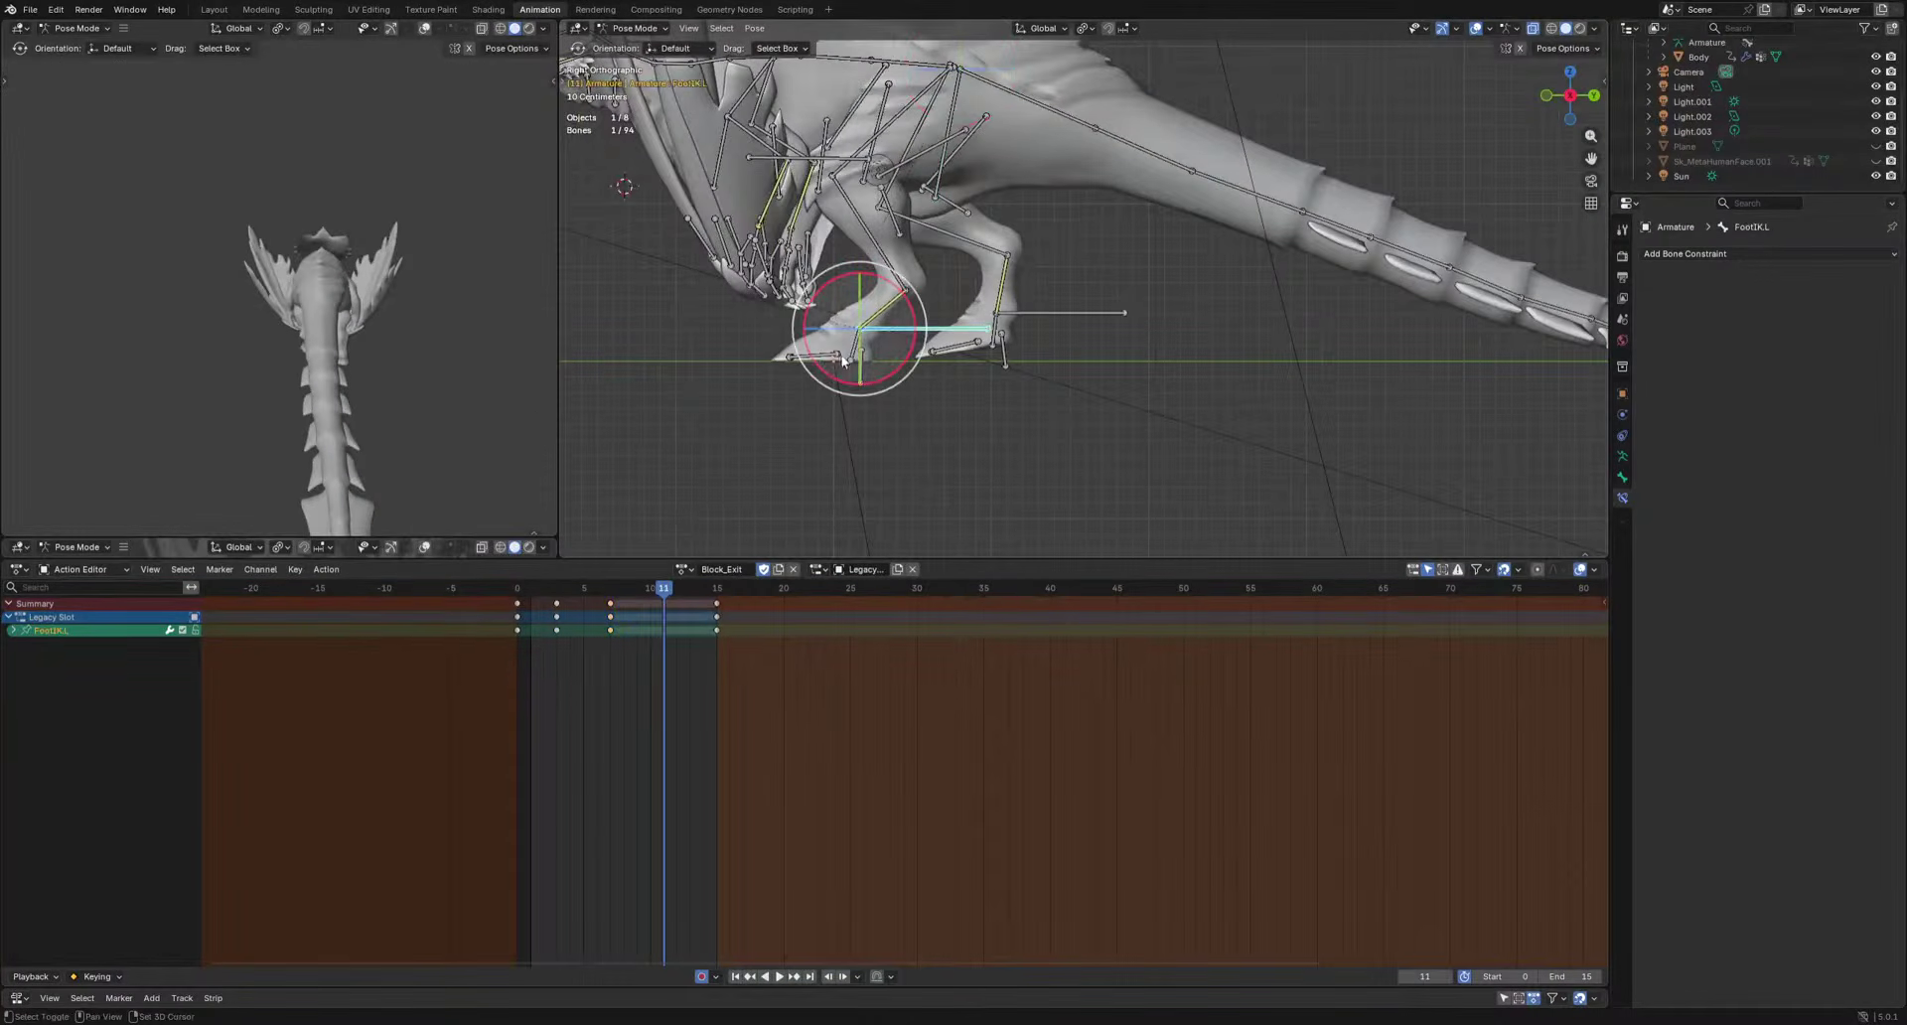
pyautogui.keyDown('shift'); pyautogui.click(842, 360); pyautogui.keyUp('shift')
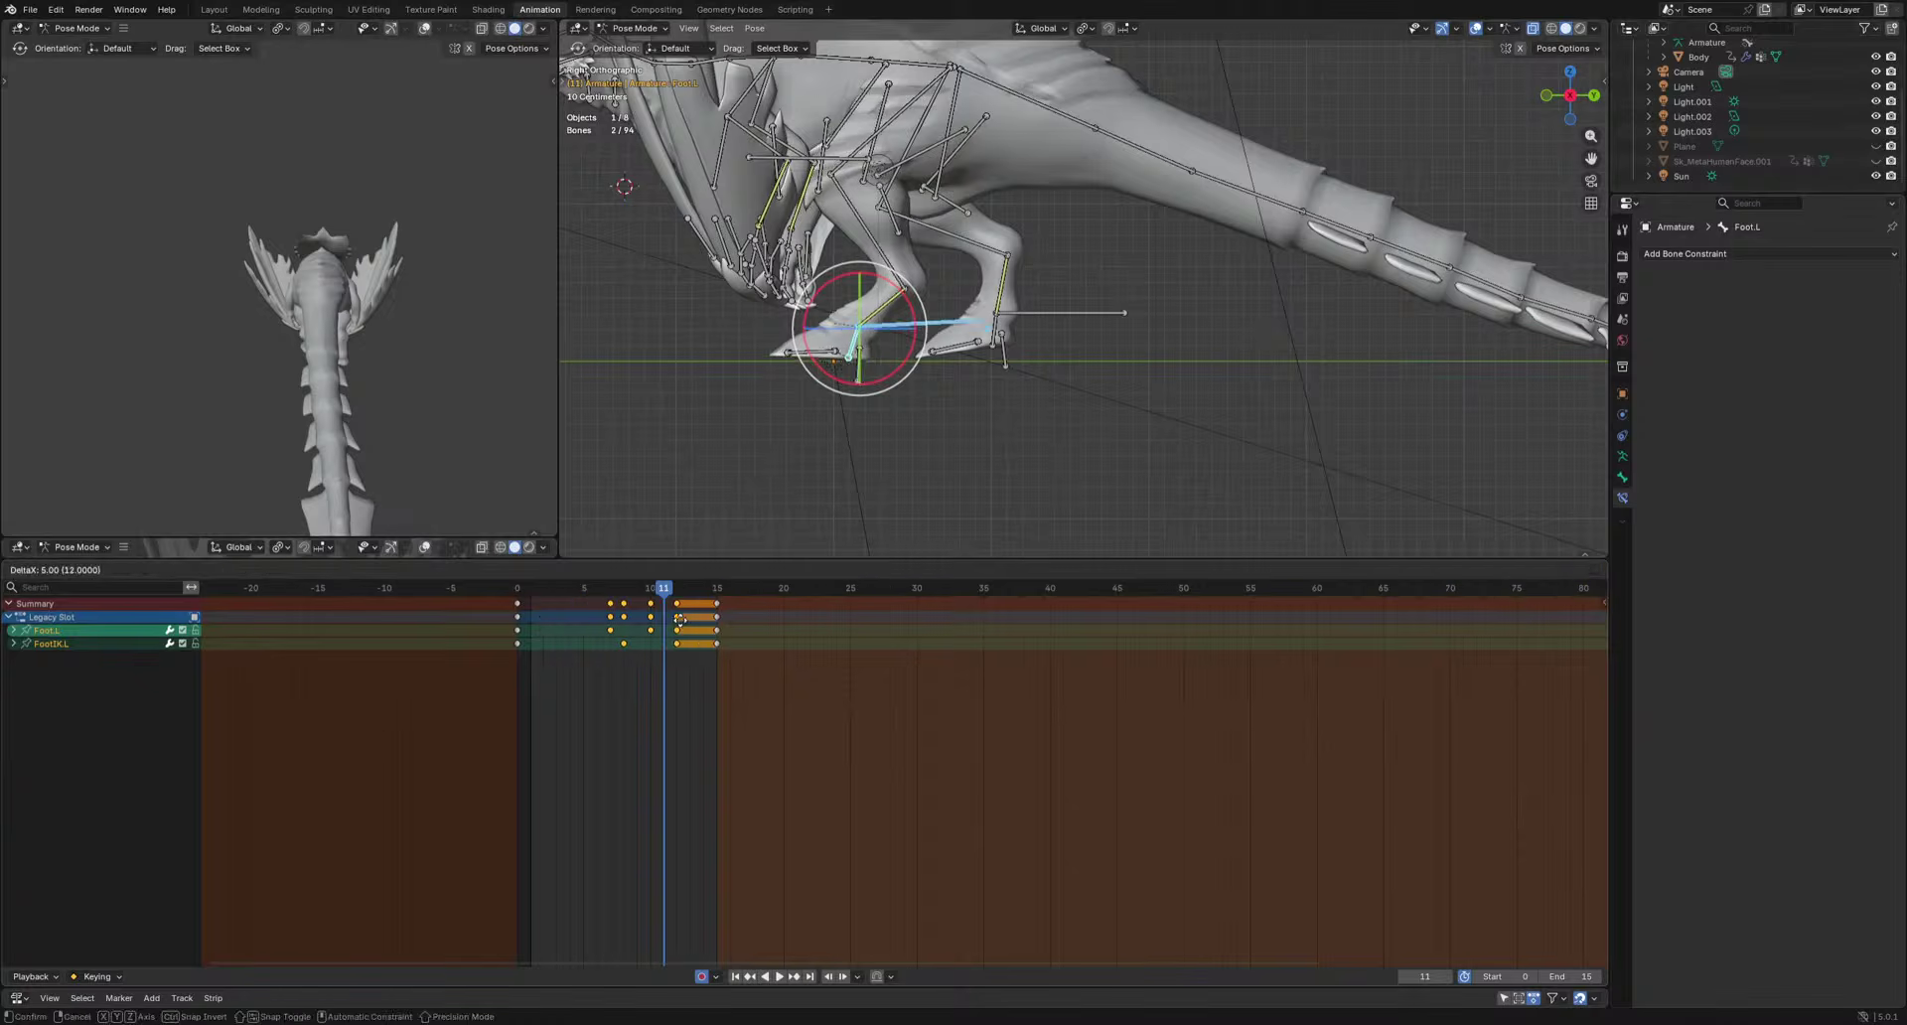
pyautogui.moveTo(681, 620); pyautogui.dragTo(692, 621)
pyautogui.click(650, 588)
pyautogui.hotkey('ctrl', 'v')
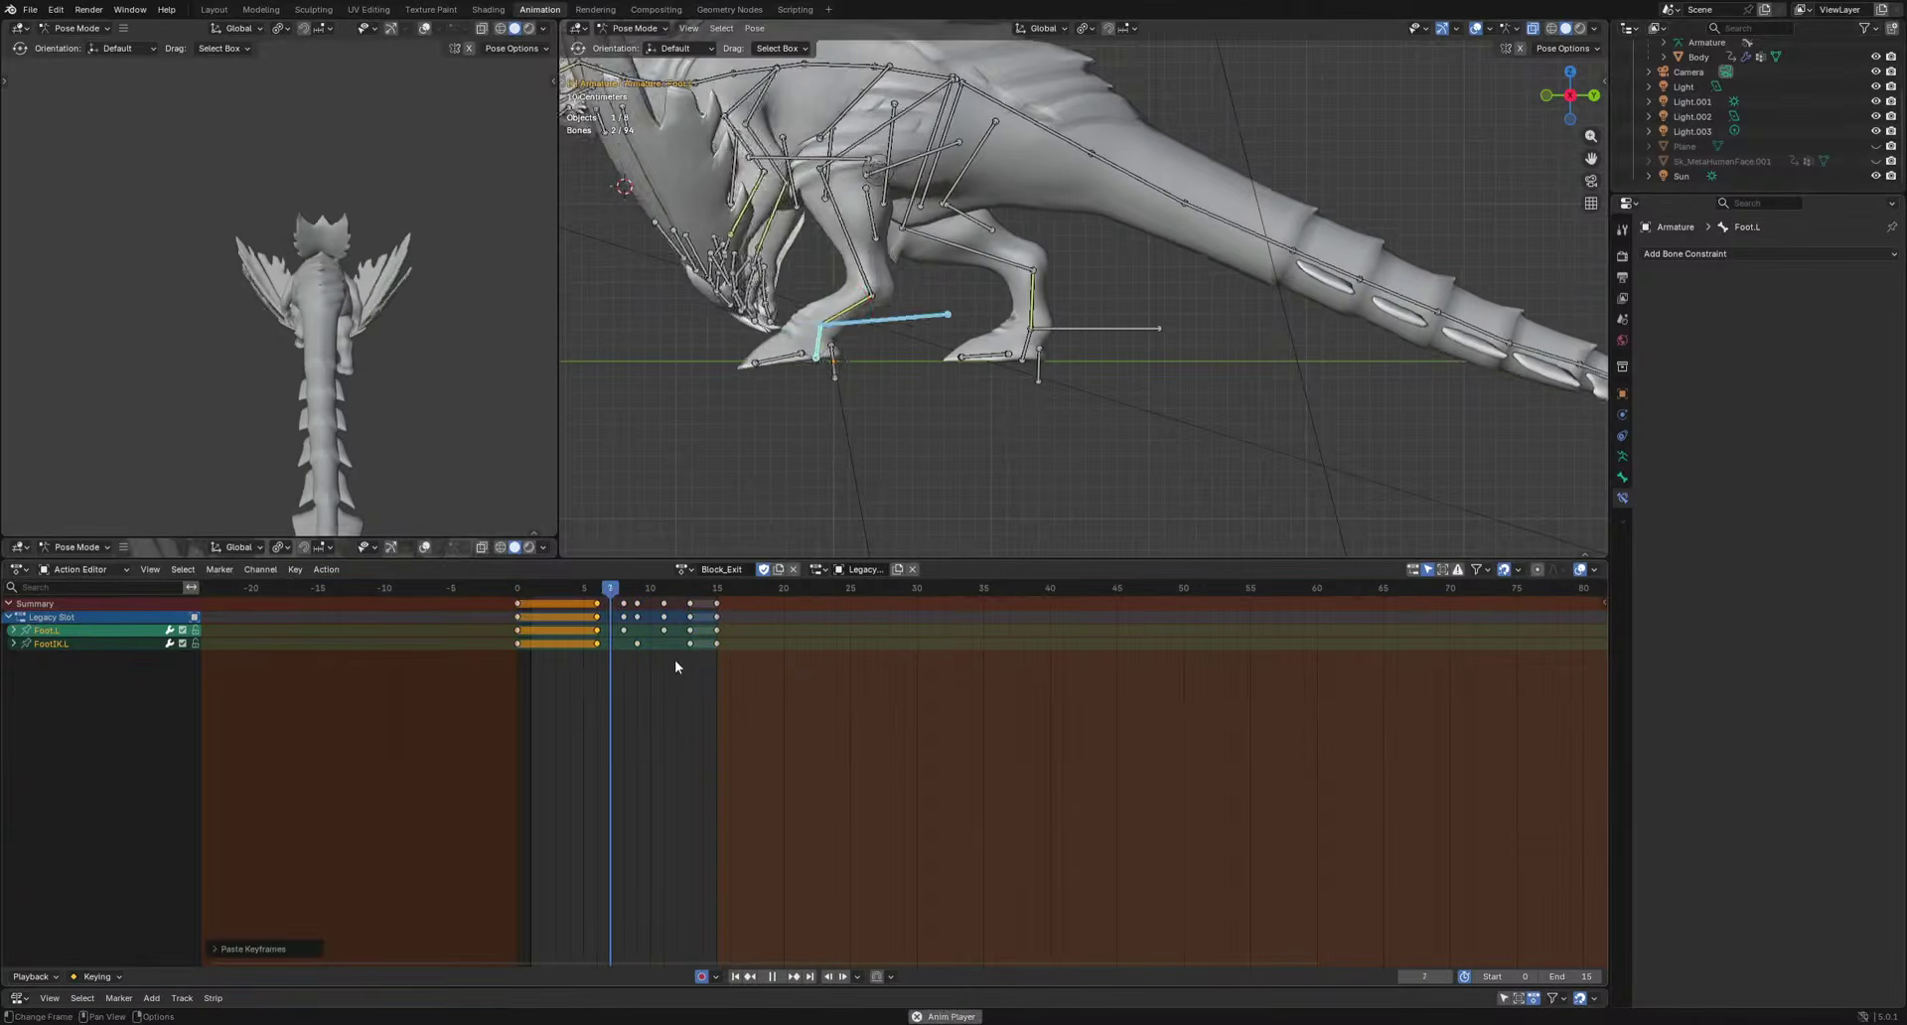
# Try to shift the Foot.R and FootIK.R in-between keyframes 6 frames earlier and review the playback from the side.
pyautogui.click(1055, 309)
pyautogui.keyDown('shift'); pyautogui.click(1017, 328); pyautogui.keyUp('shift')
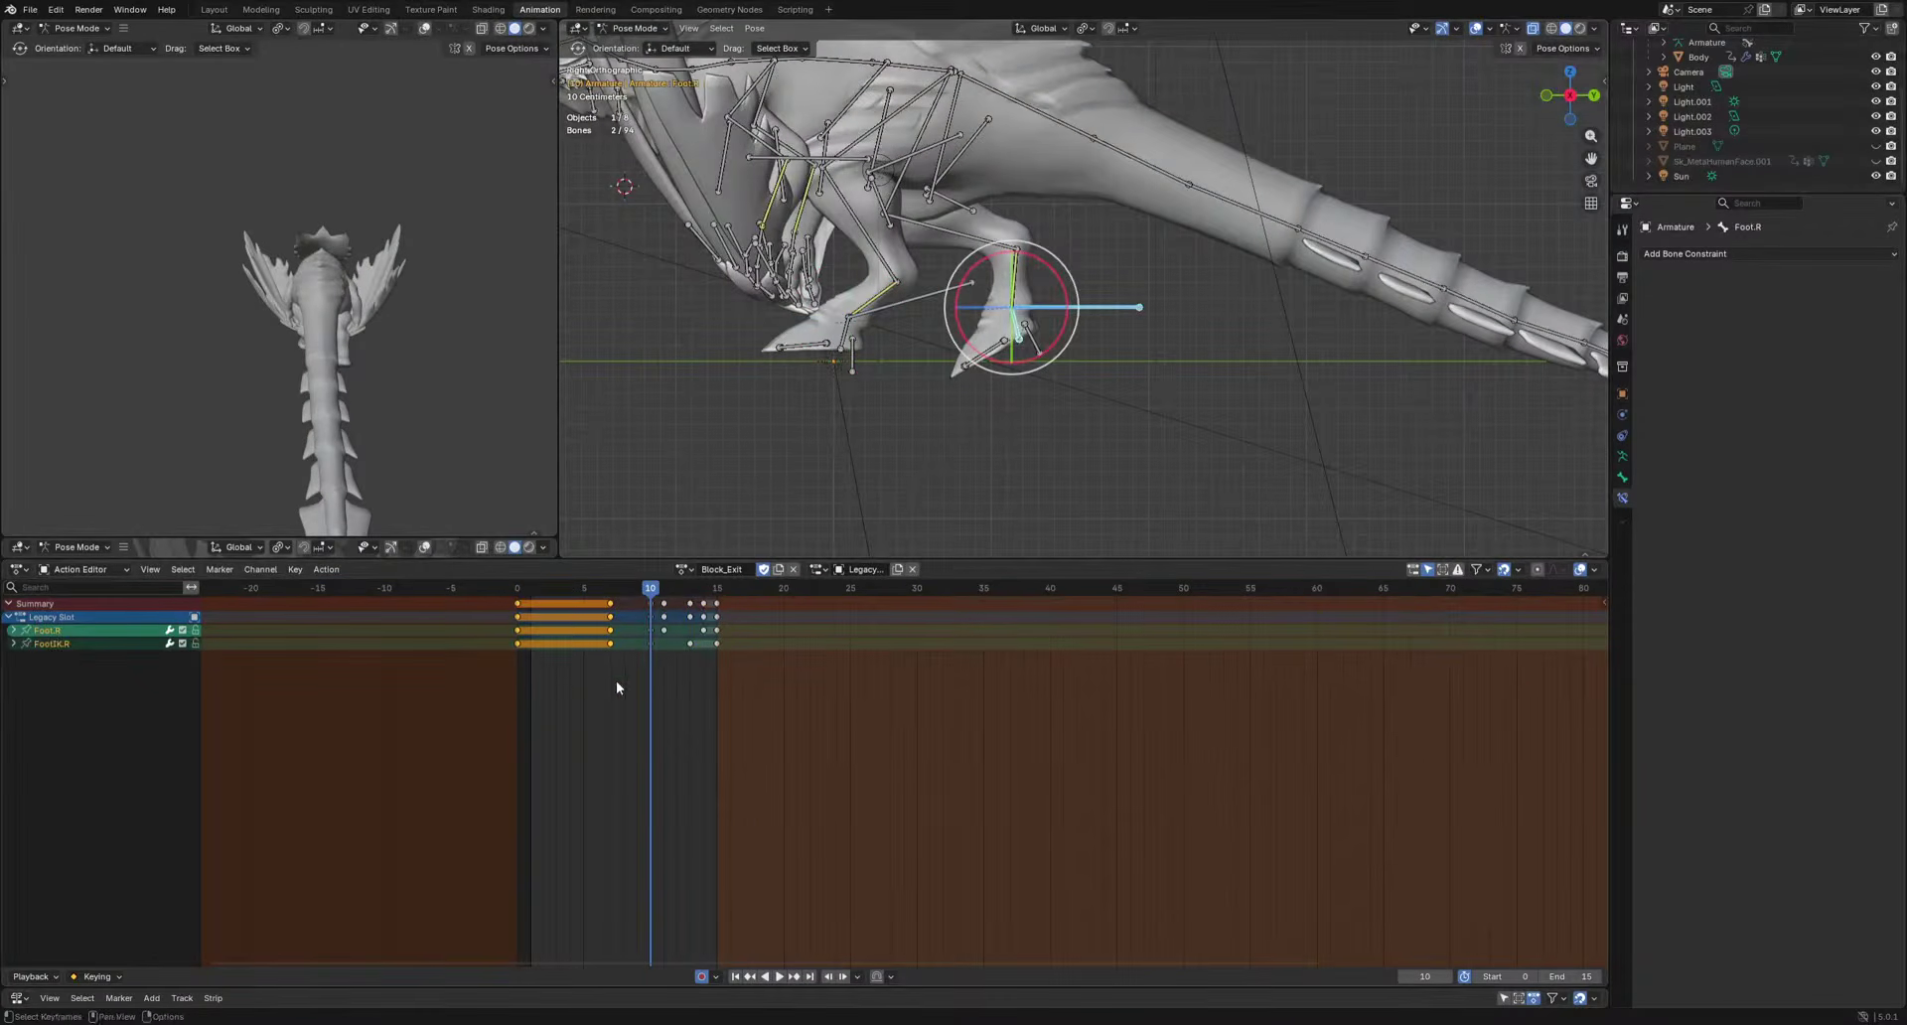
pyautogui.press('g')
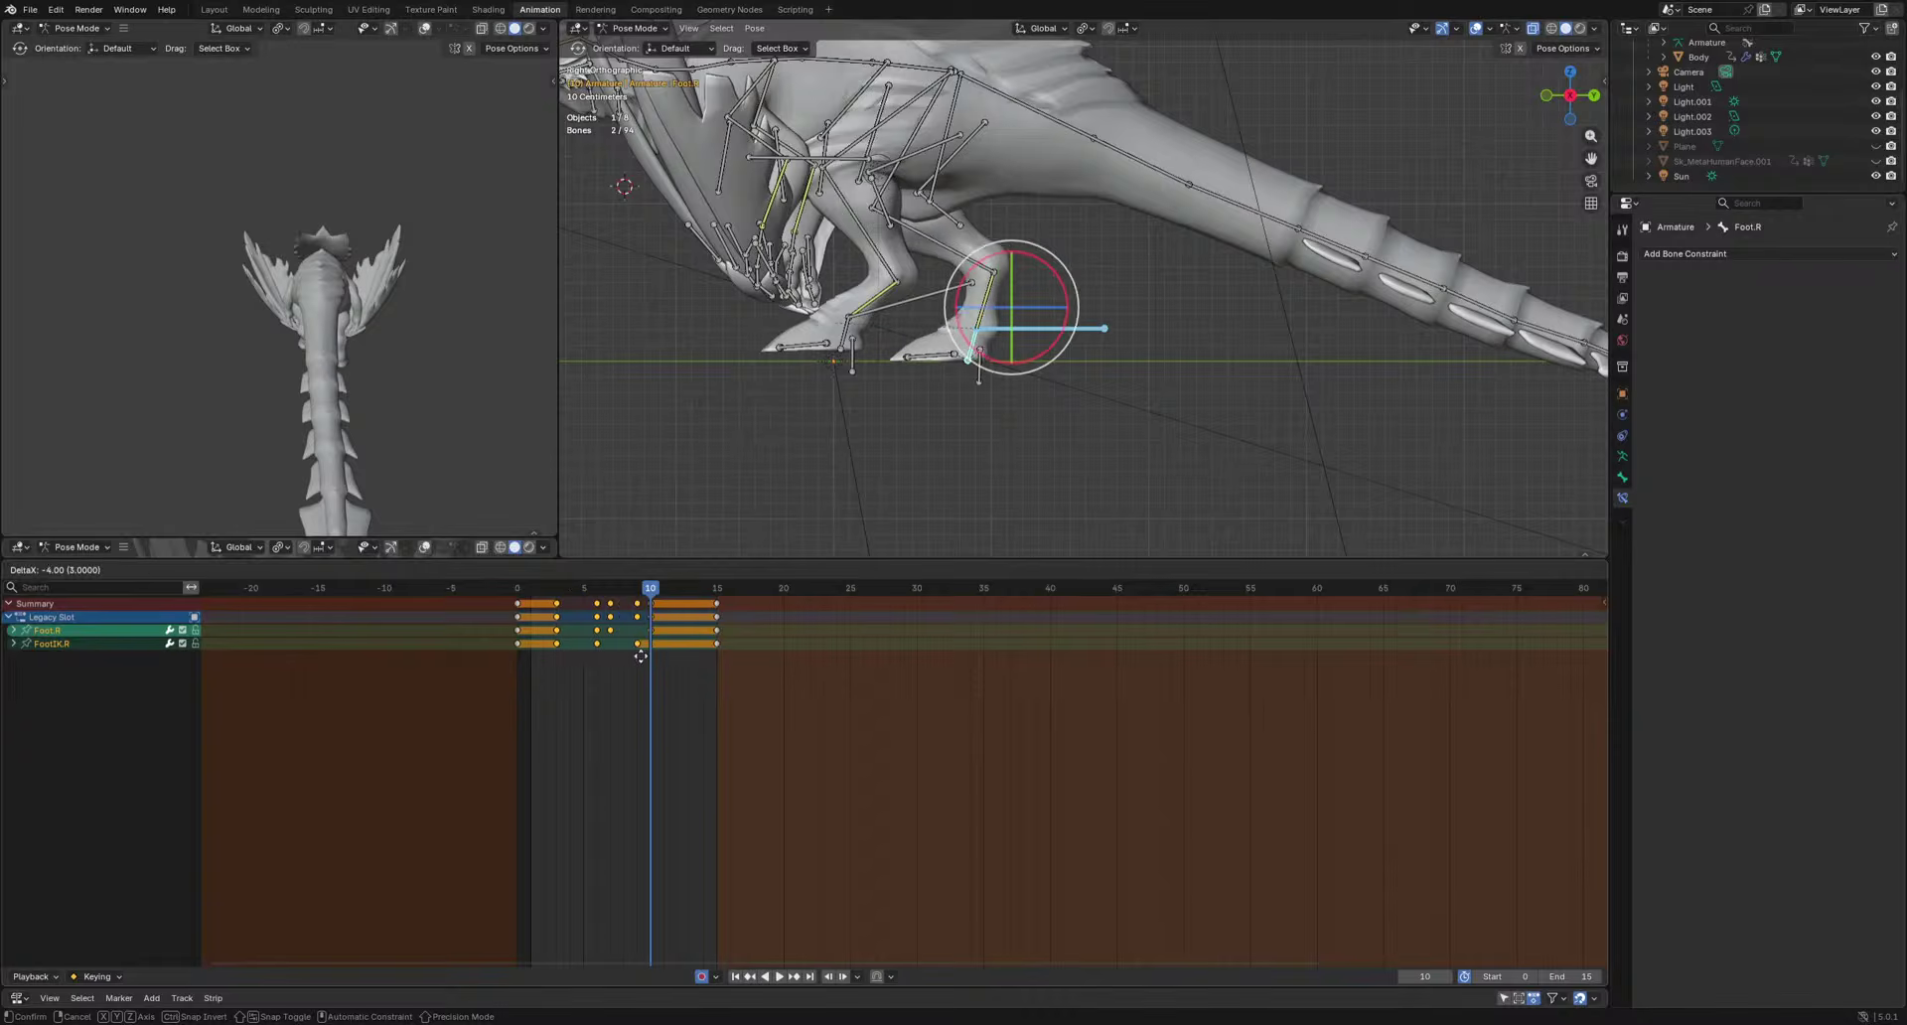
pyautogui.press('space')
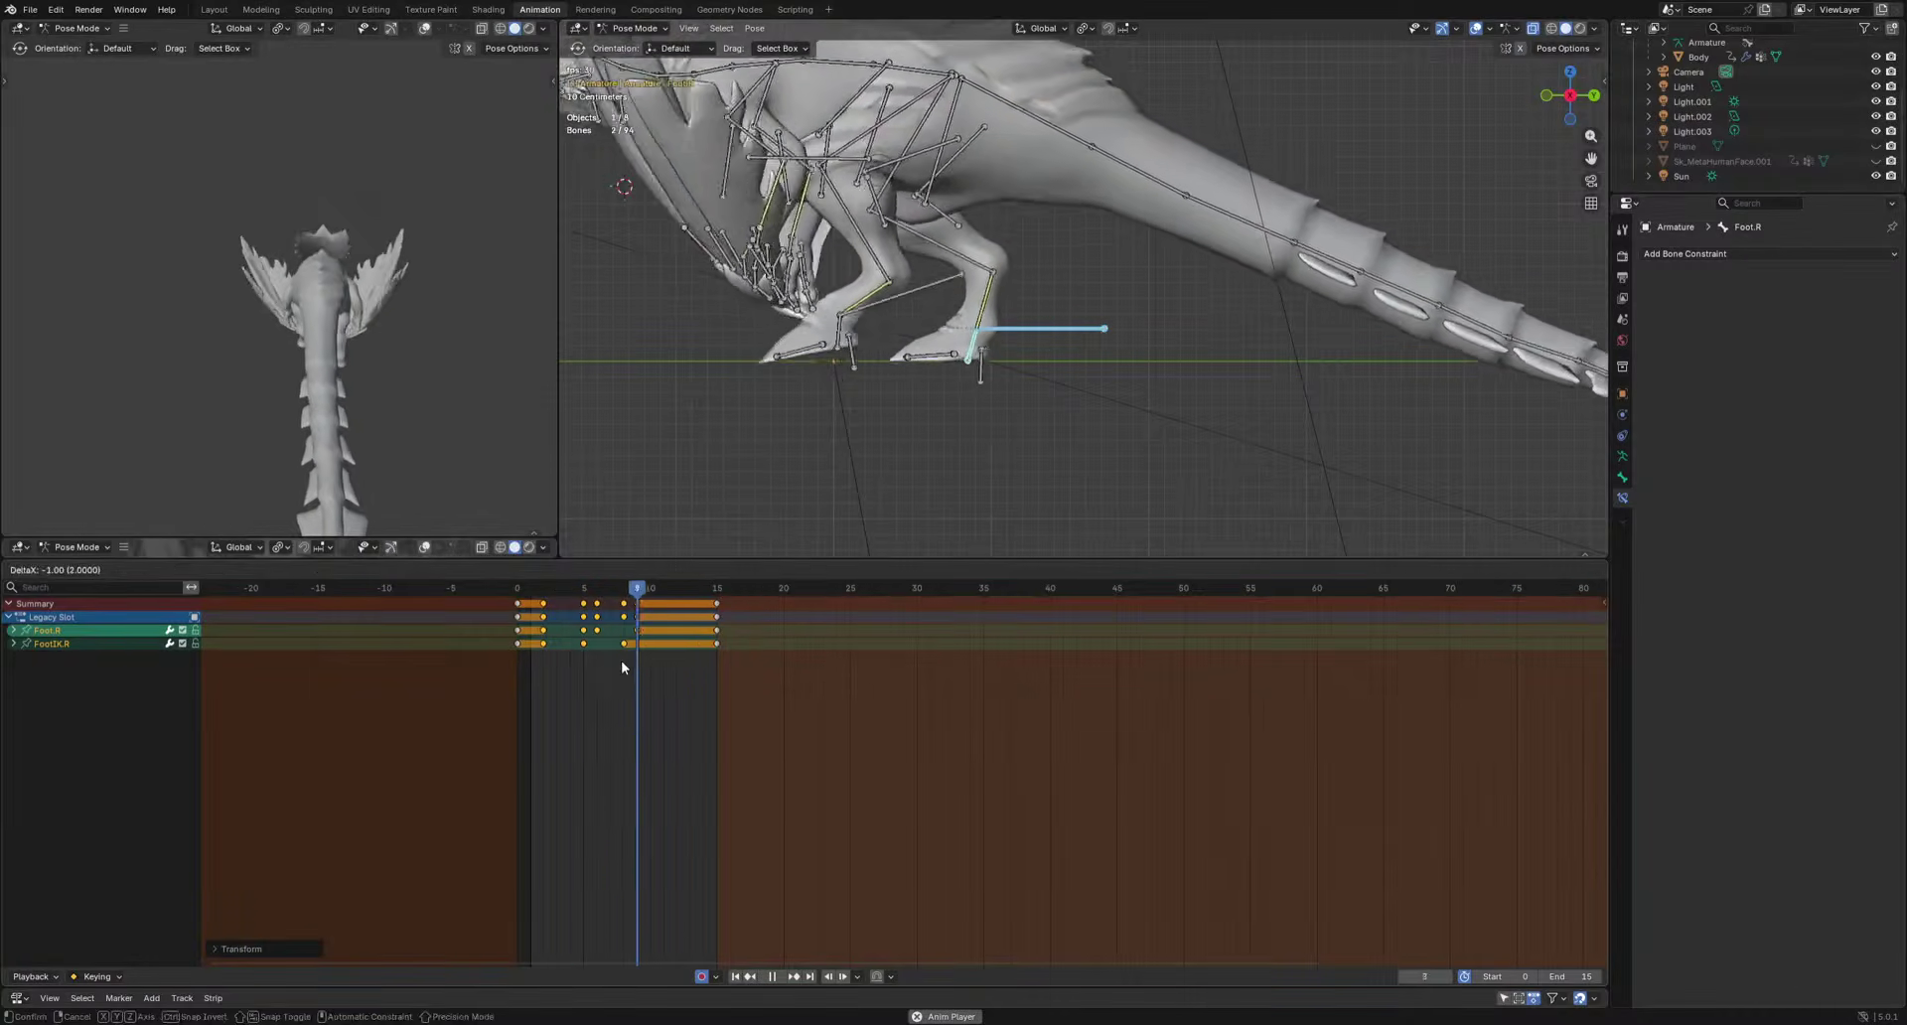
pyautogui.click(610, 661)
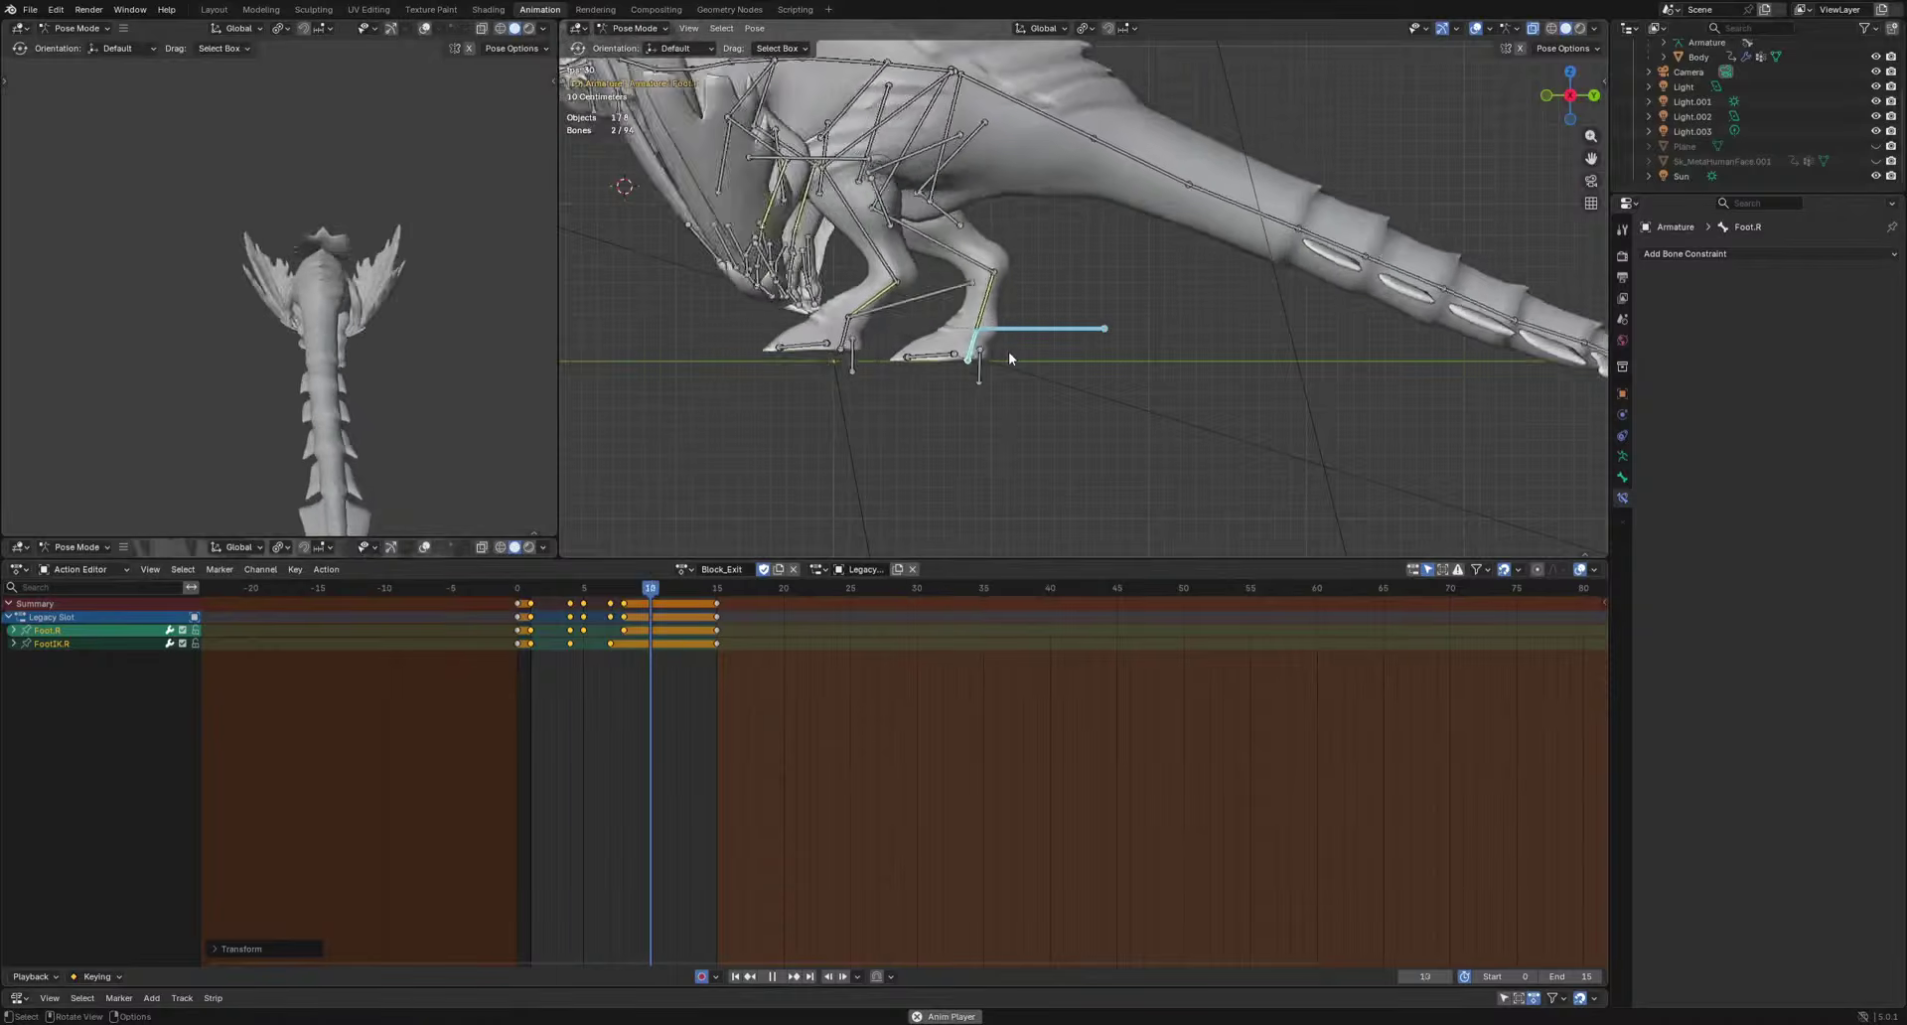
pyautogui.moveTo(277, 396); pyautogui.dragTo(261, 408, button='middle')
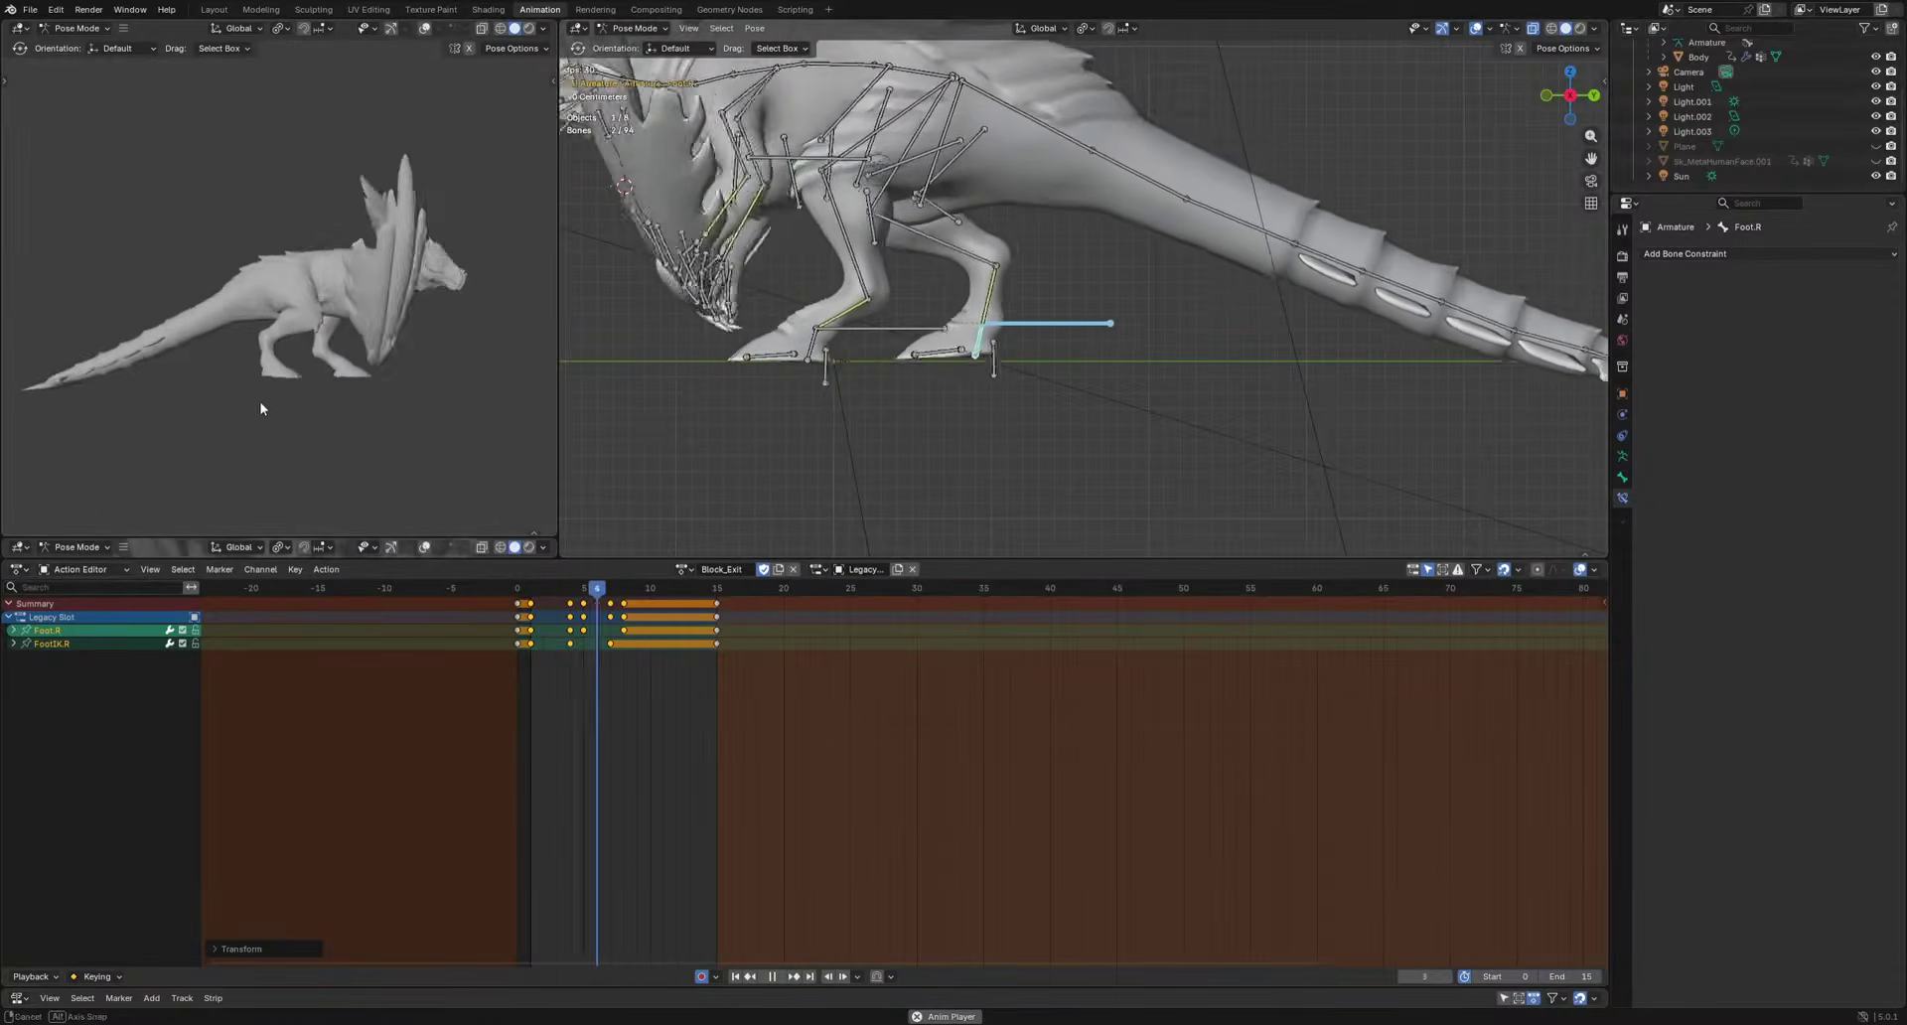
# Undo the timing shifts made to the left and right foot keyframes.
pyautogui.press('space')
pyautogui.hotkey('ctrl', 'z')
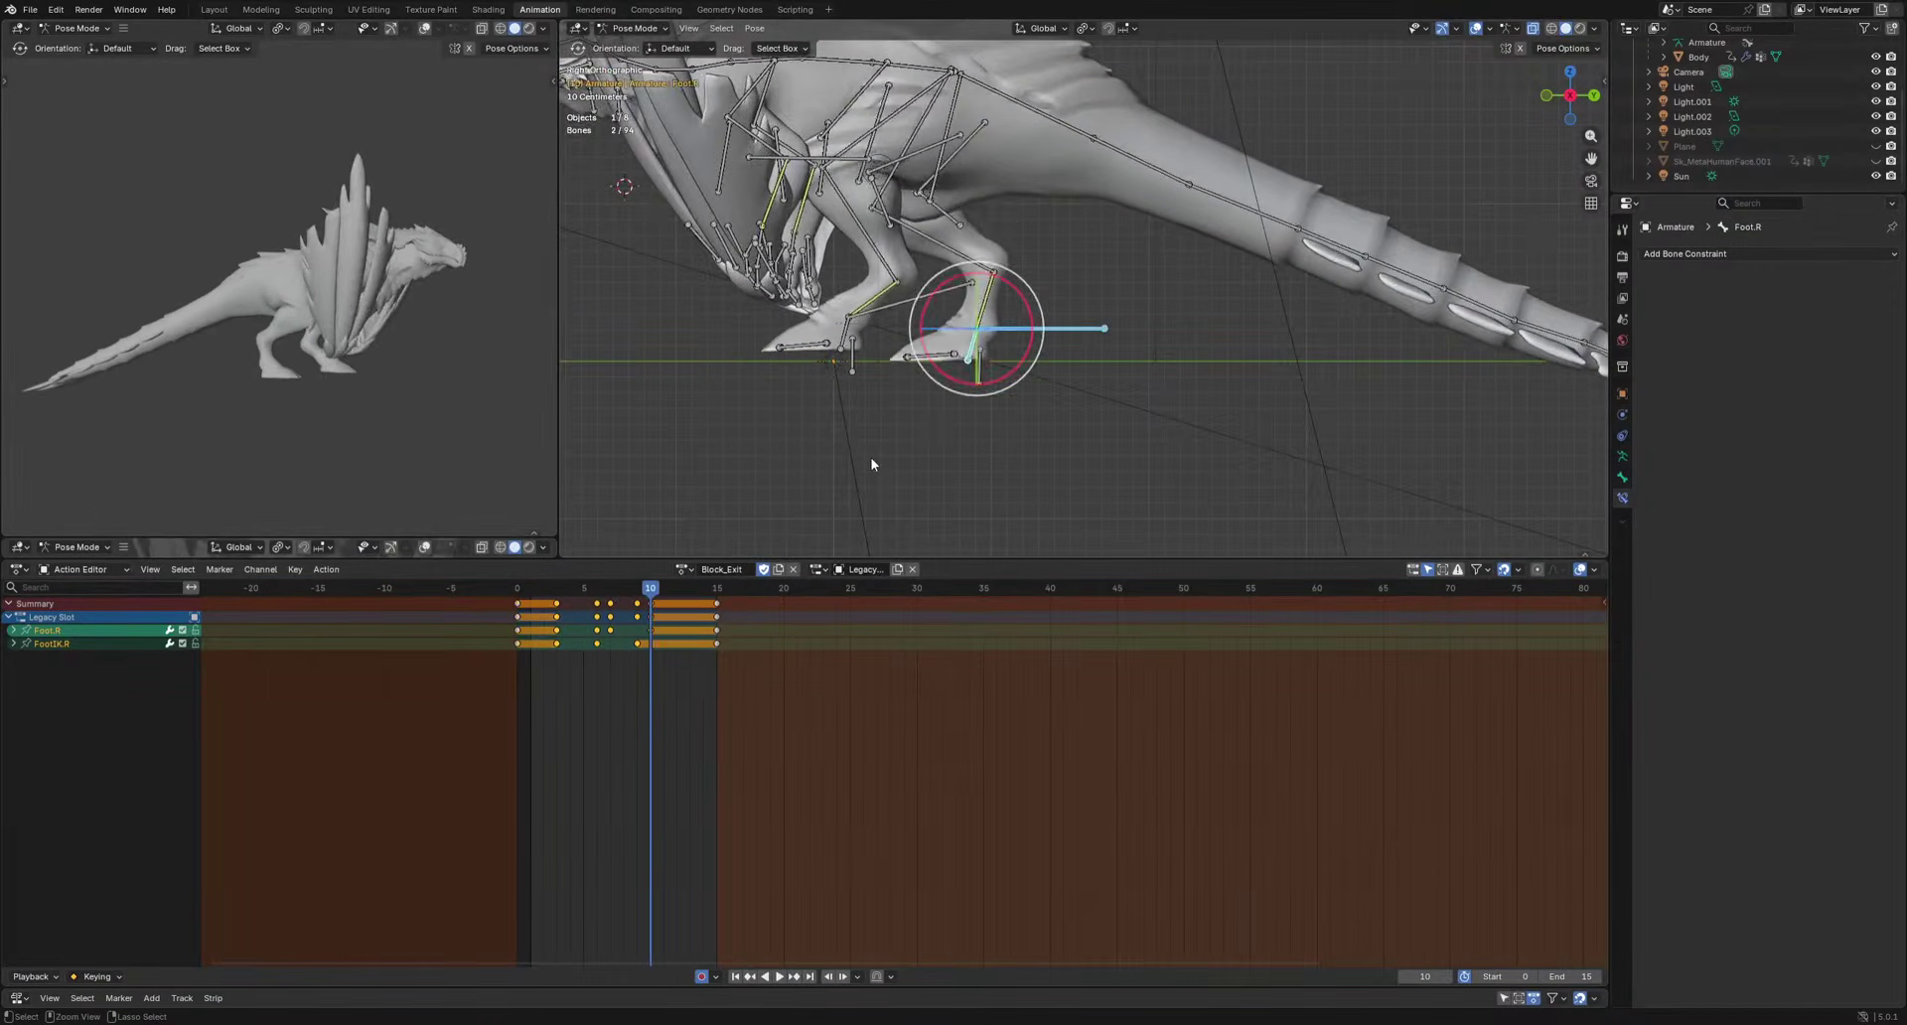
pyautogui.hotkey('ctrl', 'z')
pyautogui.hotkey('ctrl', 'z')
pyautogui.hotkey('ctrl', 'z')
pyautogui.hotkey('ctrl', 'z')
pyautogui.hotkey('ctrl', 'z')
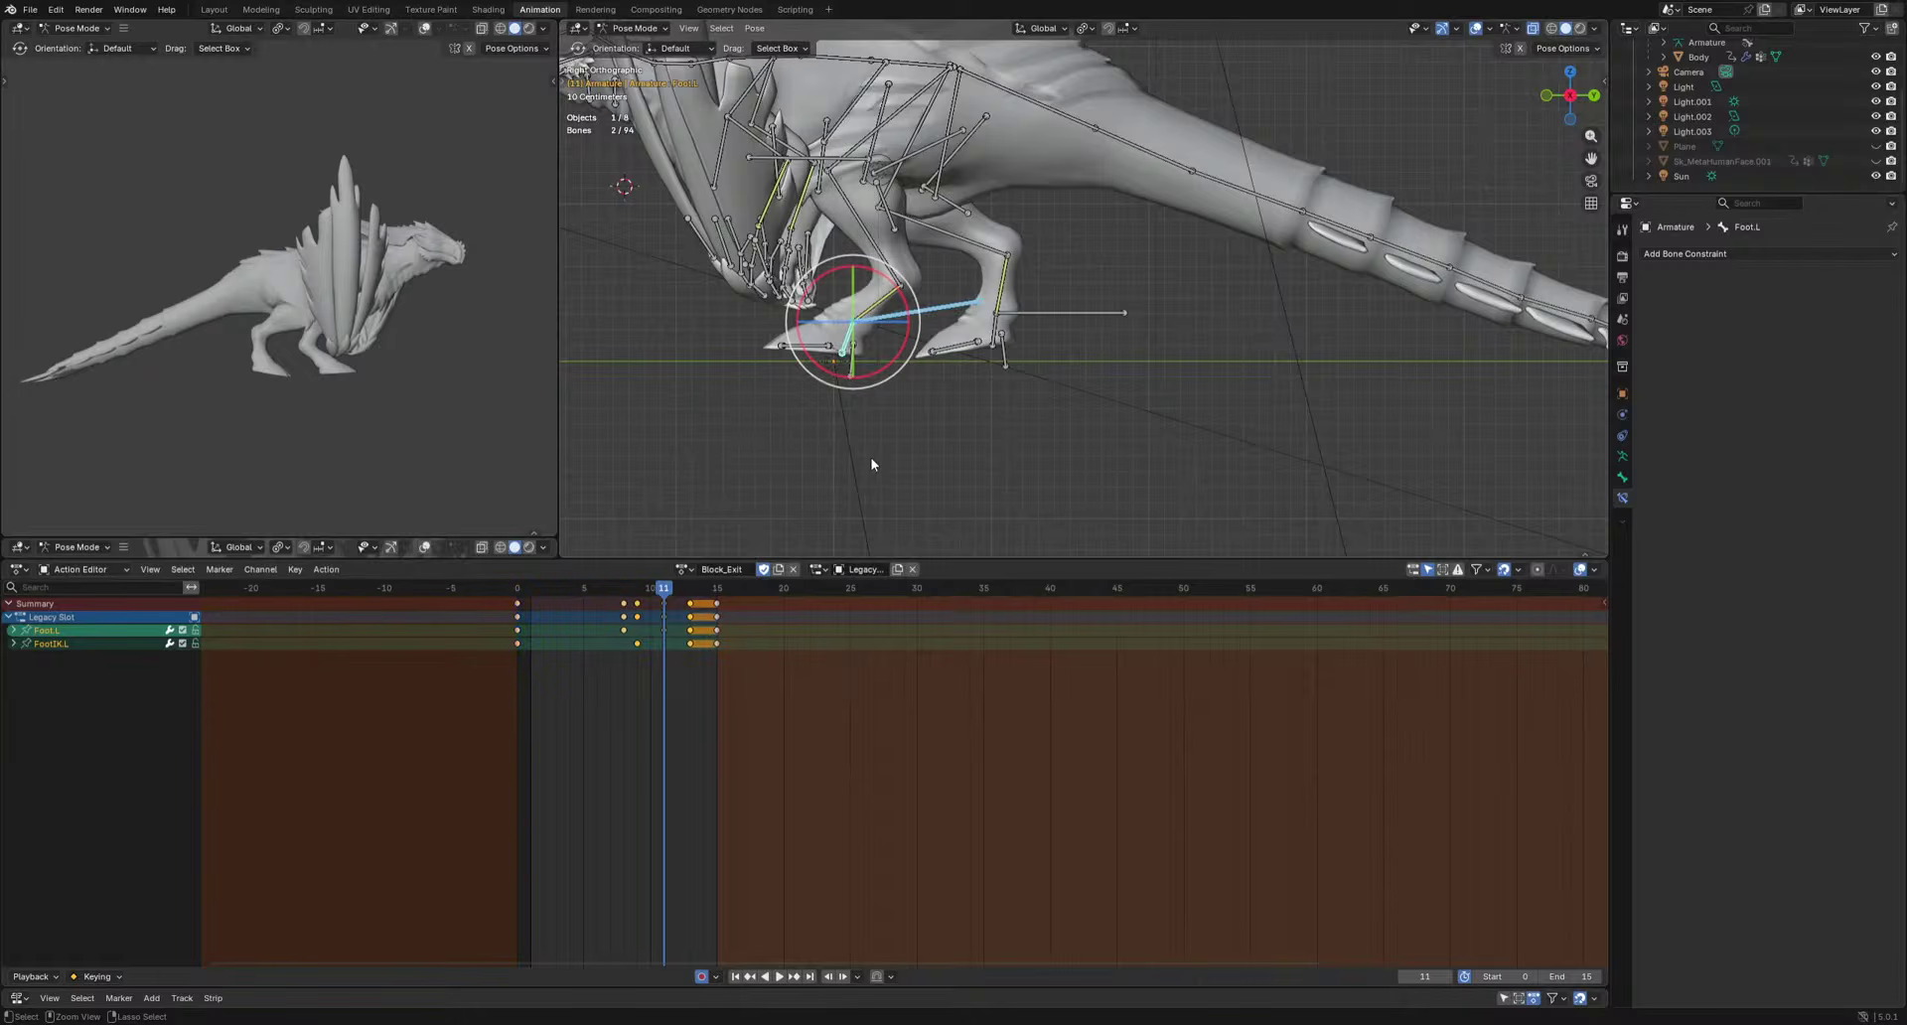
pyautogui.hotkey('ctrl', 'z')
# Rotate the Toe2-1.L and Toe1-1.L bones at frame 6, working from beneath the creature.
pyautogui.press('space')
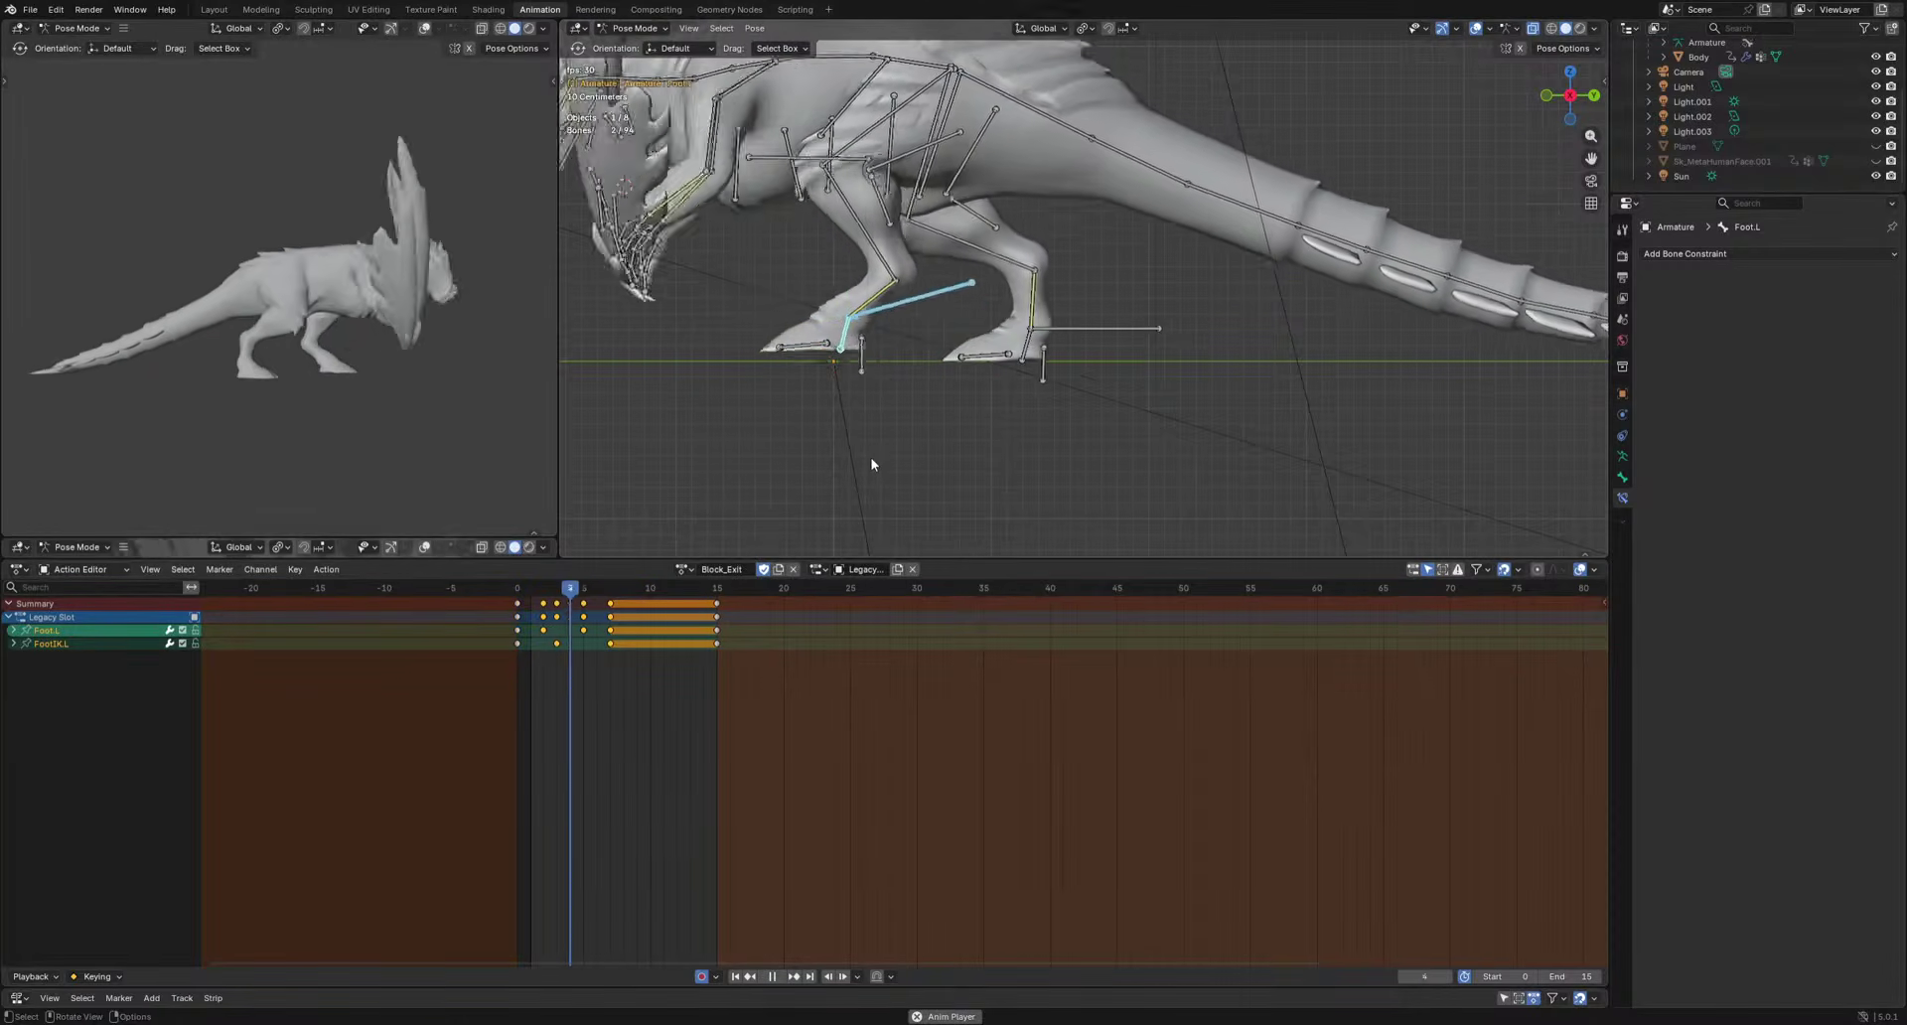
pyautogui.press('space')
pyautogui.scroll(2, 884, 435)
pyautogui.keyDown('shift'); pyautogui.moveTo(701, 459); pyautogui.dragTo(892, 460, button='middle'); pyautogui.keyUp('shift')
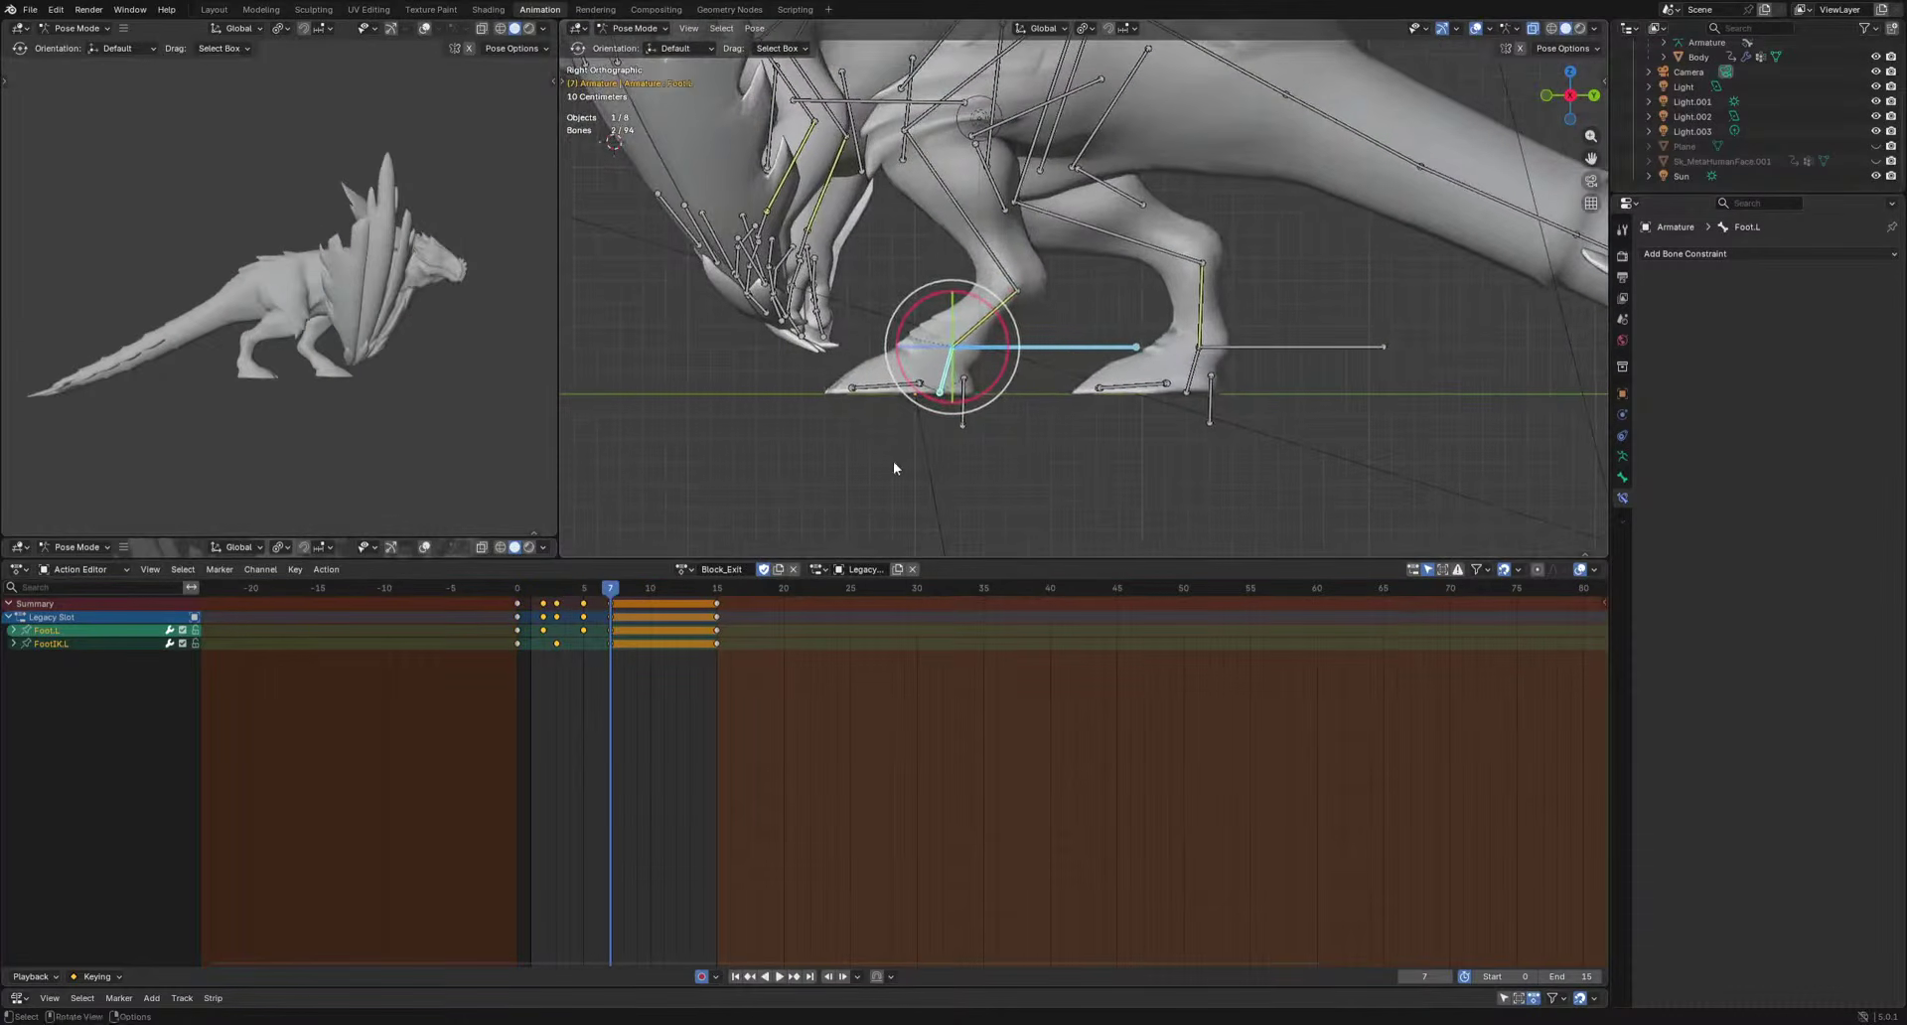
pyautogui.moveTo(886, 384); pyautogui.dragTo(891, 381)
pyautogui.click(515, 607)
pyautogui.moveTo(600, 589)
pyautogui.mouseDown()
pyautogui.moveTo(533, 594)
pyautogui.moveTo(599, 602)
pyautogui.mouseUp()
pyautogui.press('t')
pyautogui.press('t')
pyautogui.moveTo(1135, 468); pyautogui.dragTo(1141, 302, button='middle')
pyautogui.click(840, 355)
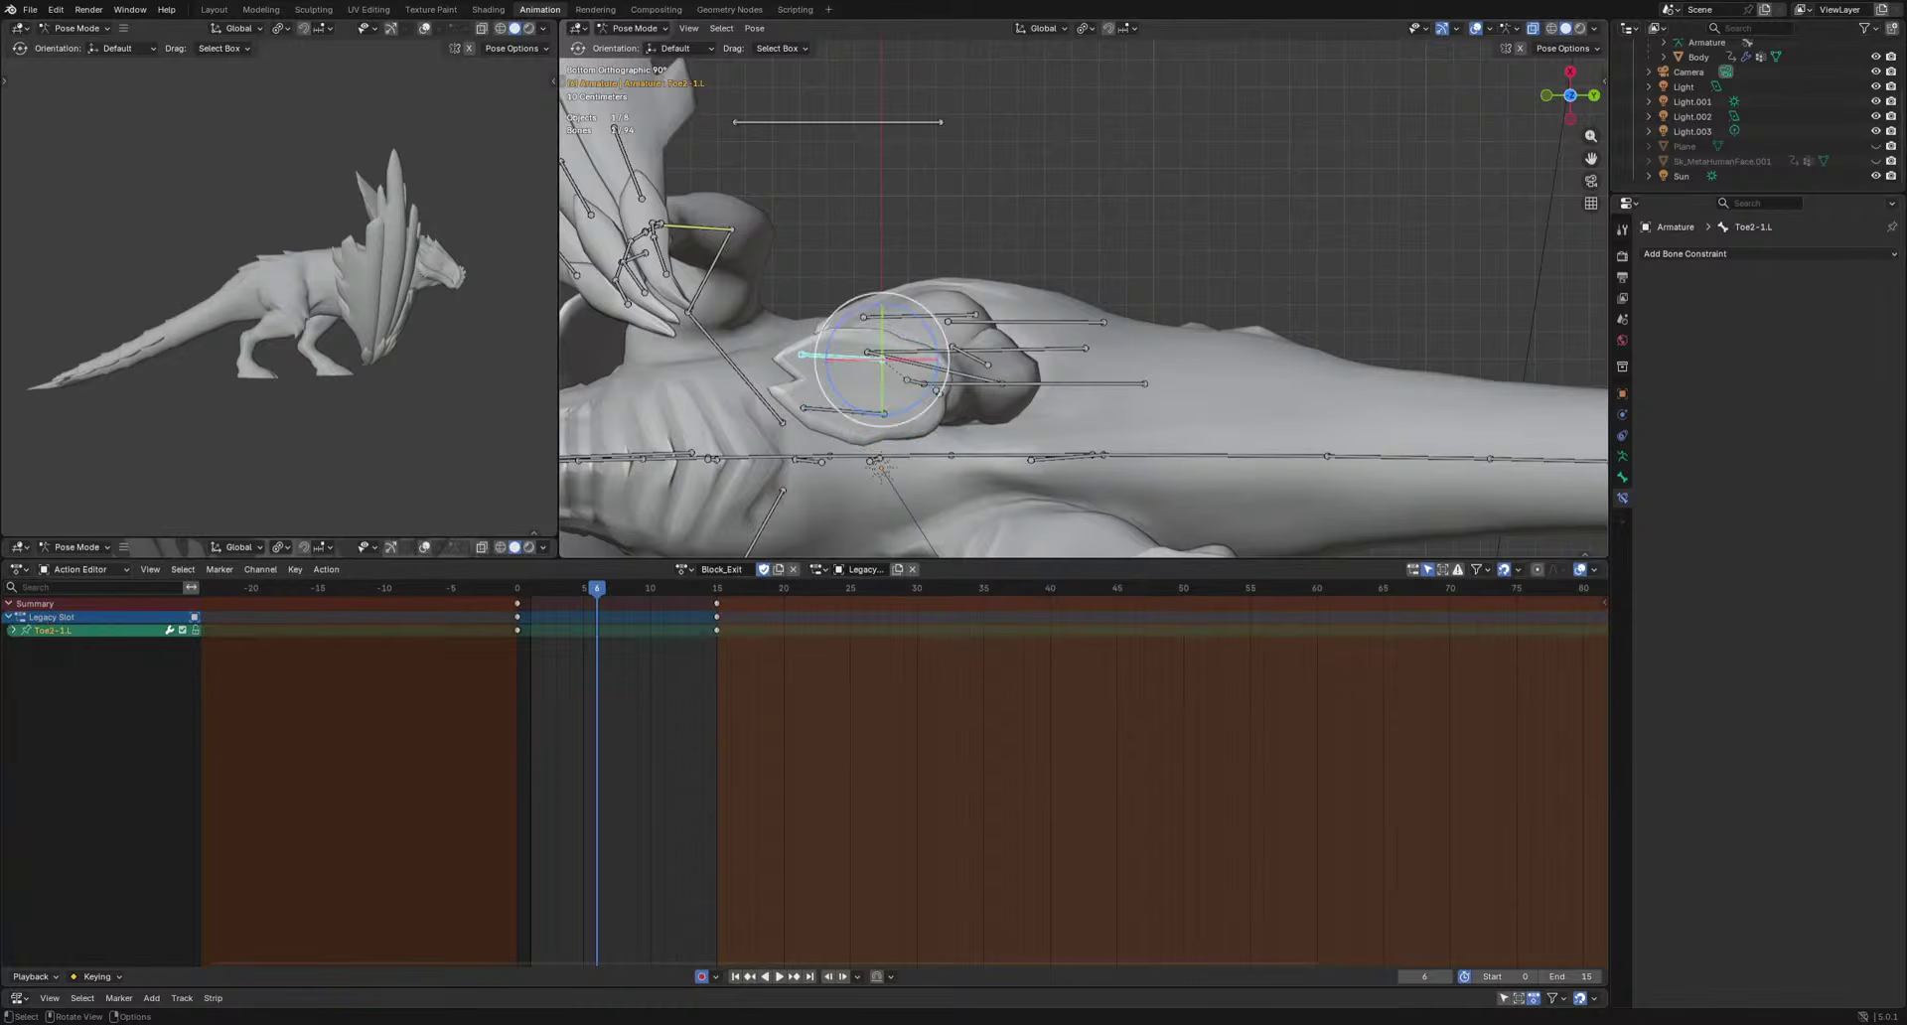
pyautogui.moveTo(940, 421); pyautogui.dragTo(961, 427)
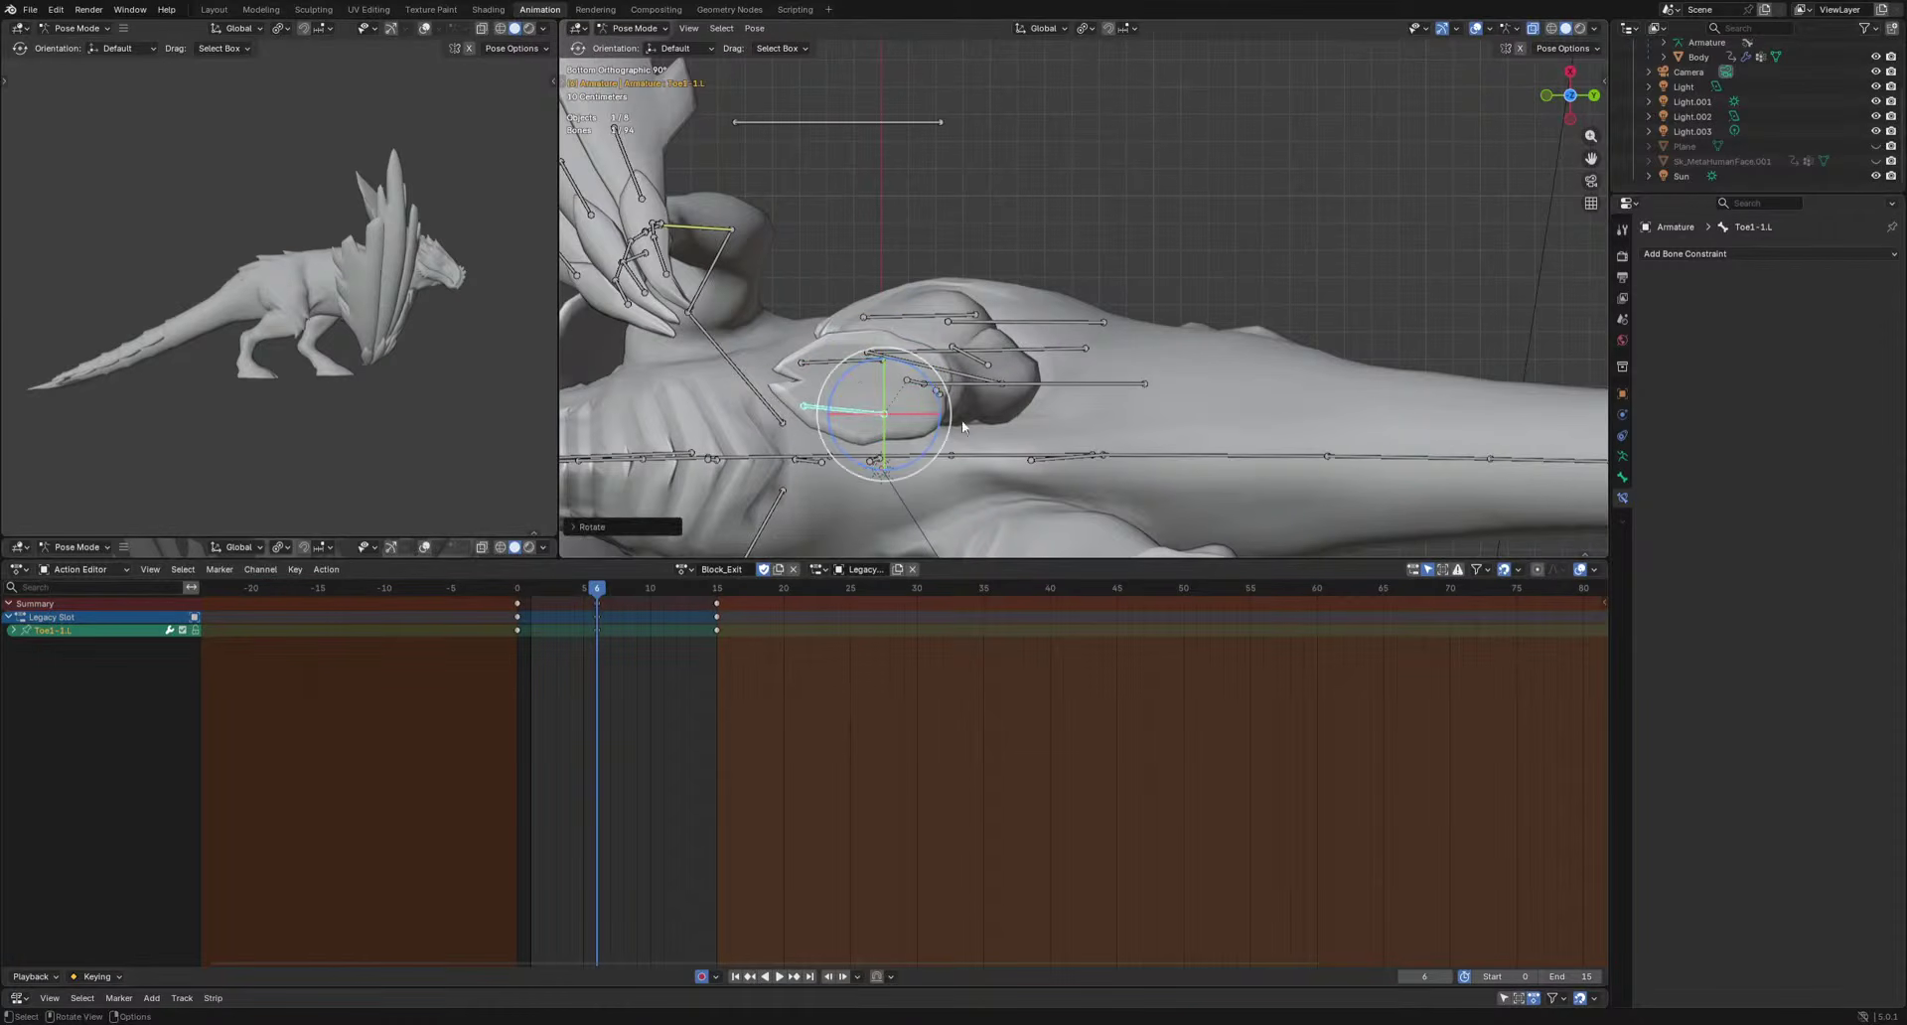
pyautogui.keyDown('shift'); pyautogui.click(839, 365); pyautogui.keyUp('shift')
# Rotate the Toe1-1.L and Toe2-1.L bones together at frame 2 from the side and replay the animation.
pyautogui.moveTo(1041, 333); pyautogui.dragTo(1027, 465, button='middle')
pyautogui.moveTo(598, 590); pyautogui.dragTo(543, 590)
pyautogui.press('r')
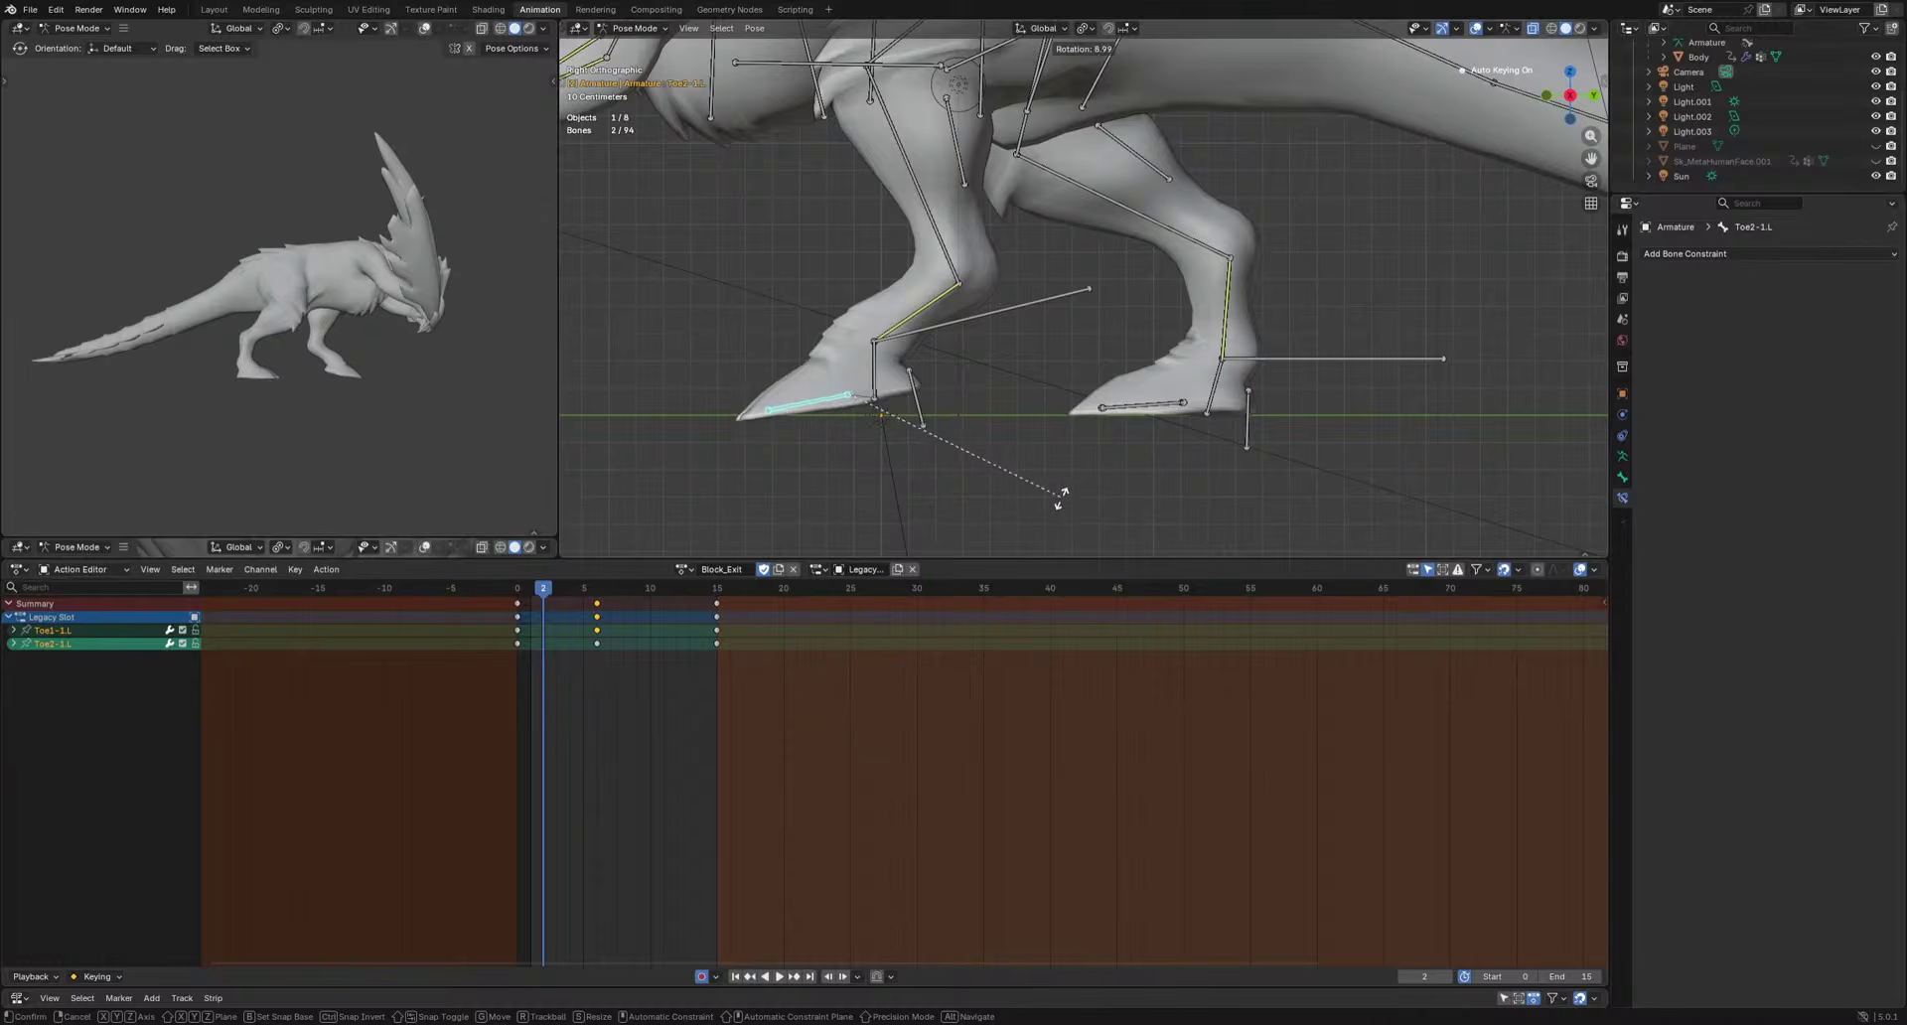
pyautogui.click(804, 463)
pyautogui.press('space')
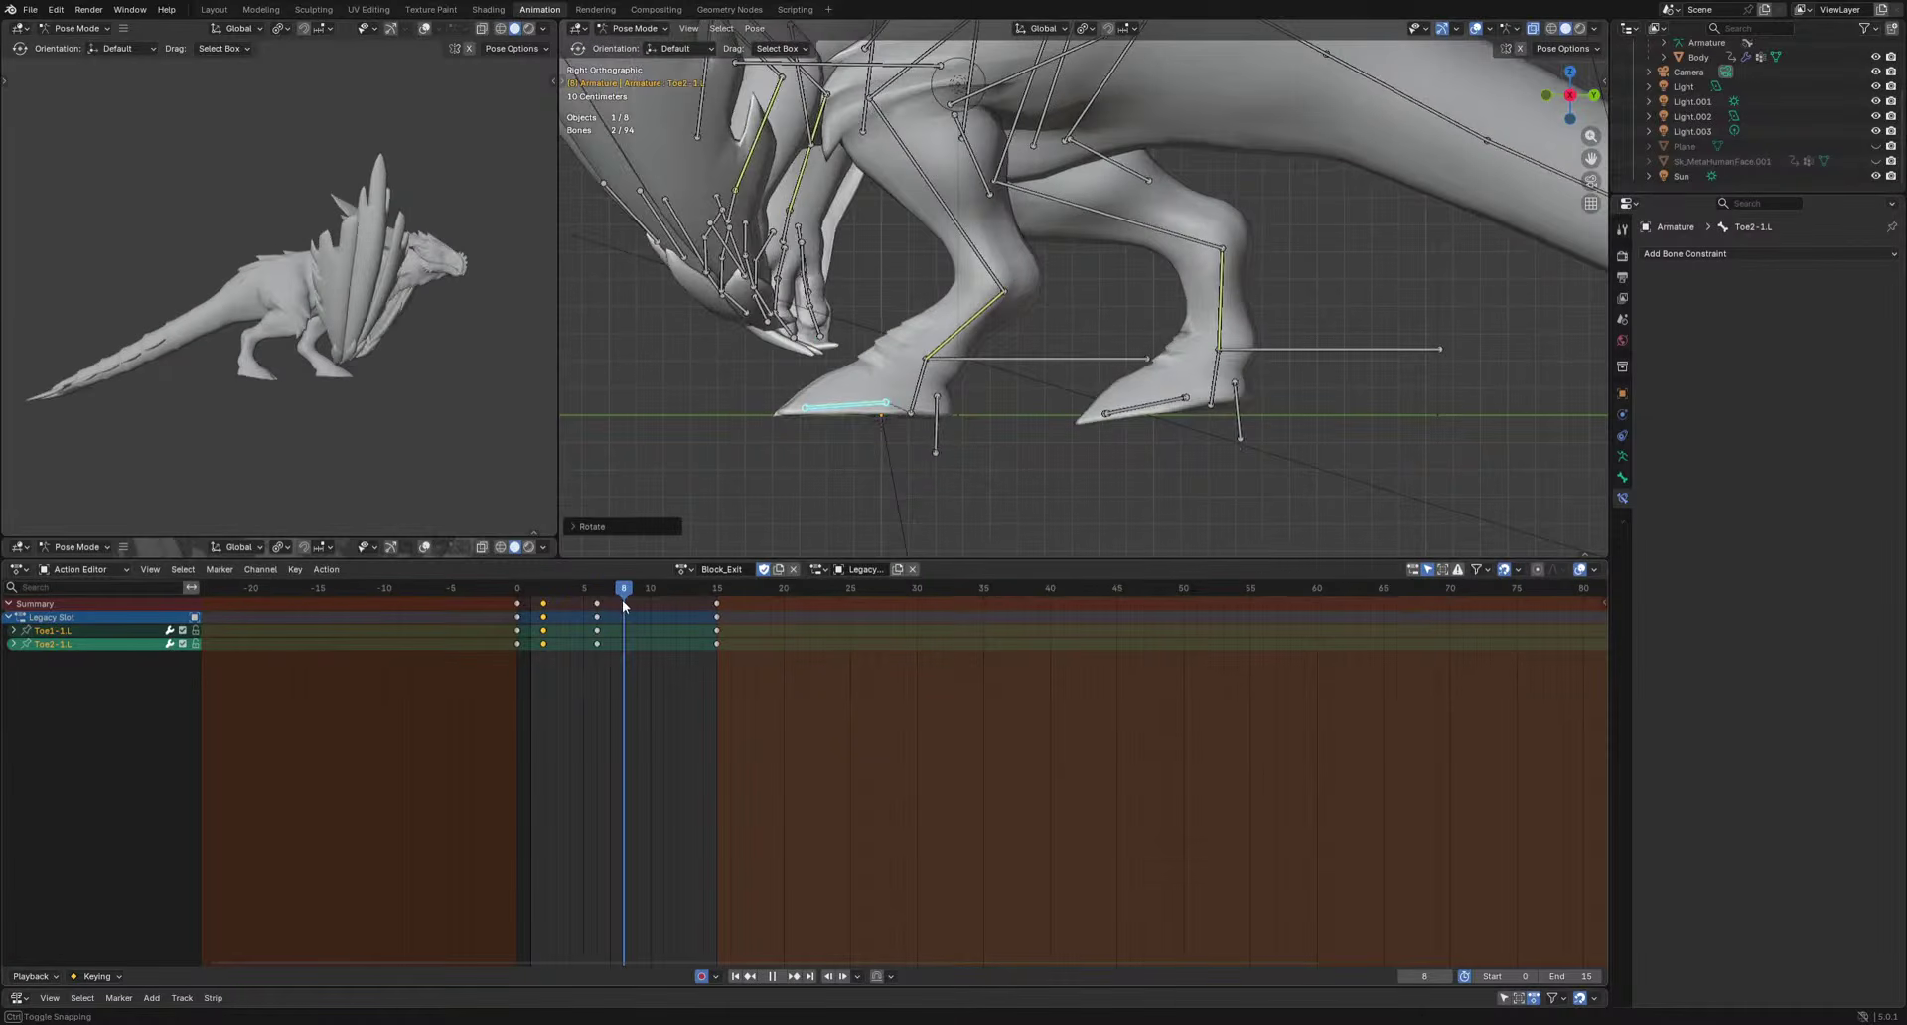
# Rotate the Toe2-1.L and Toe1-1.L bones individually at frame 8 from the bottom view and replay the animation.
pyautogui.moveTo(894, 419); pyautogui.dragTo(891, 319, button='middle')
pyautogui.click(855, 366)
pyautogui.press('r')
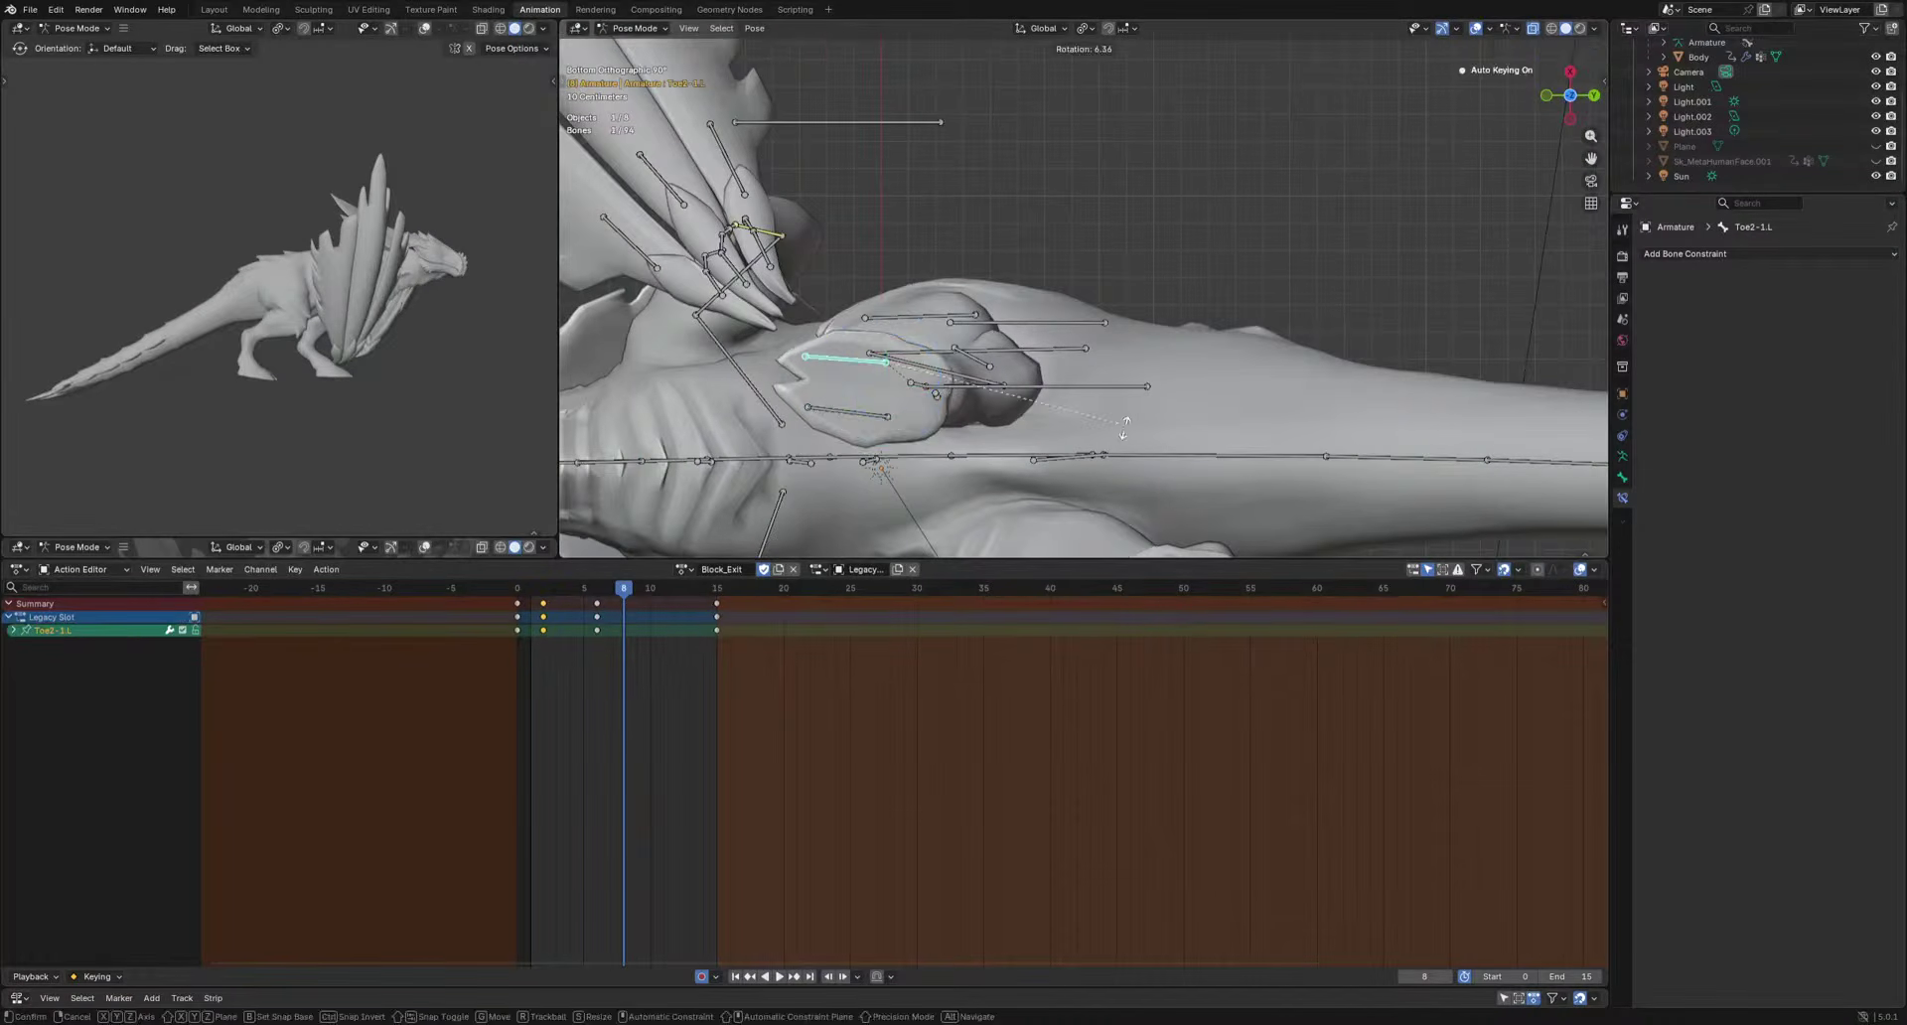
pyautogui.click(1021, 400)
pyautogui.click(848, 411)
pyautogui.press('r')
pyautogui.click(1109, 406)
pyautogui.press('space')
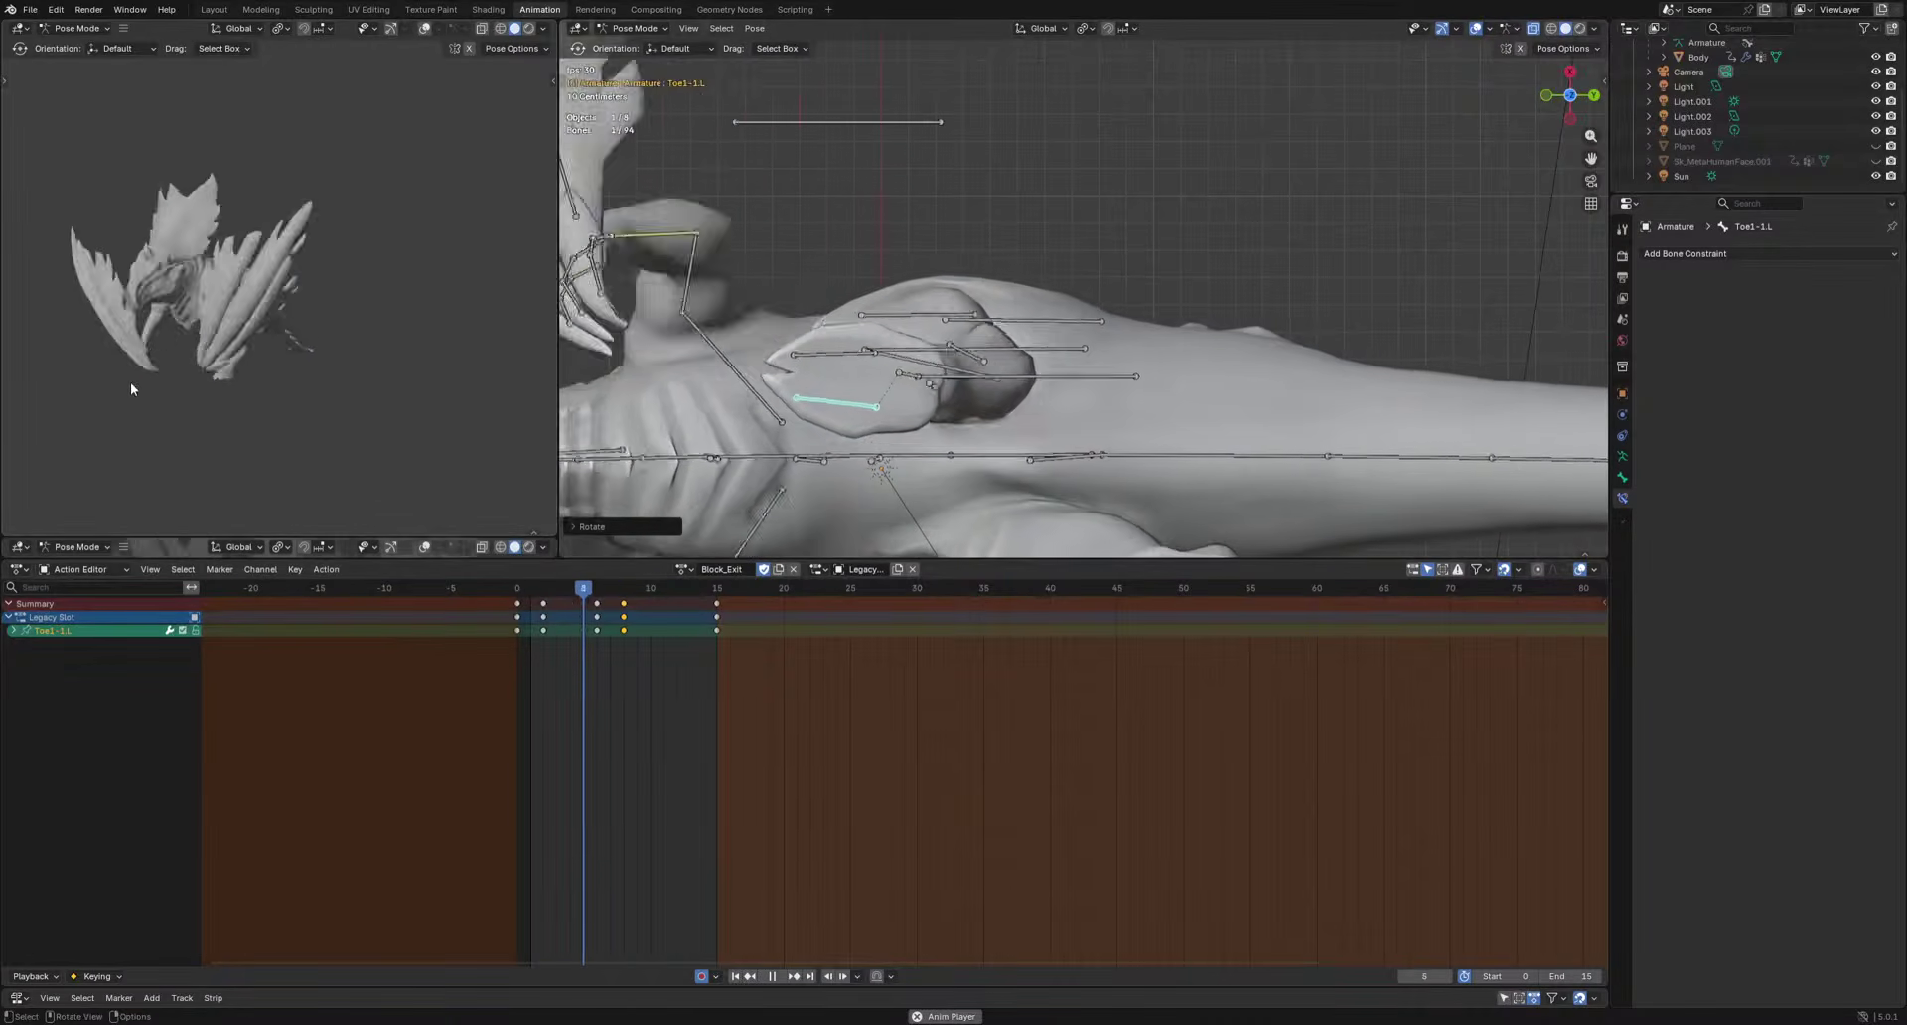
# Readjust the rotations of the Toe1-1.L and Toe2-1.L bones at frame 2 from the bottom view and replay.
pyautogui.moveTo(533, 590)
pyautogui.mouseDown()
pyautogui.moveTo(514, 597)
pyautogui.moveTo(539, 594)
pyautogui.mouseUp()
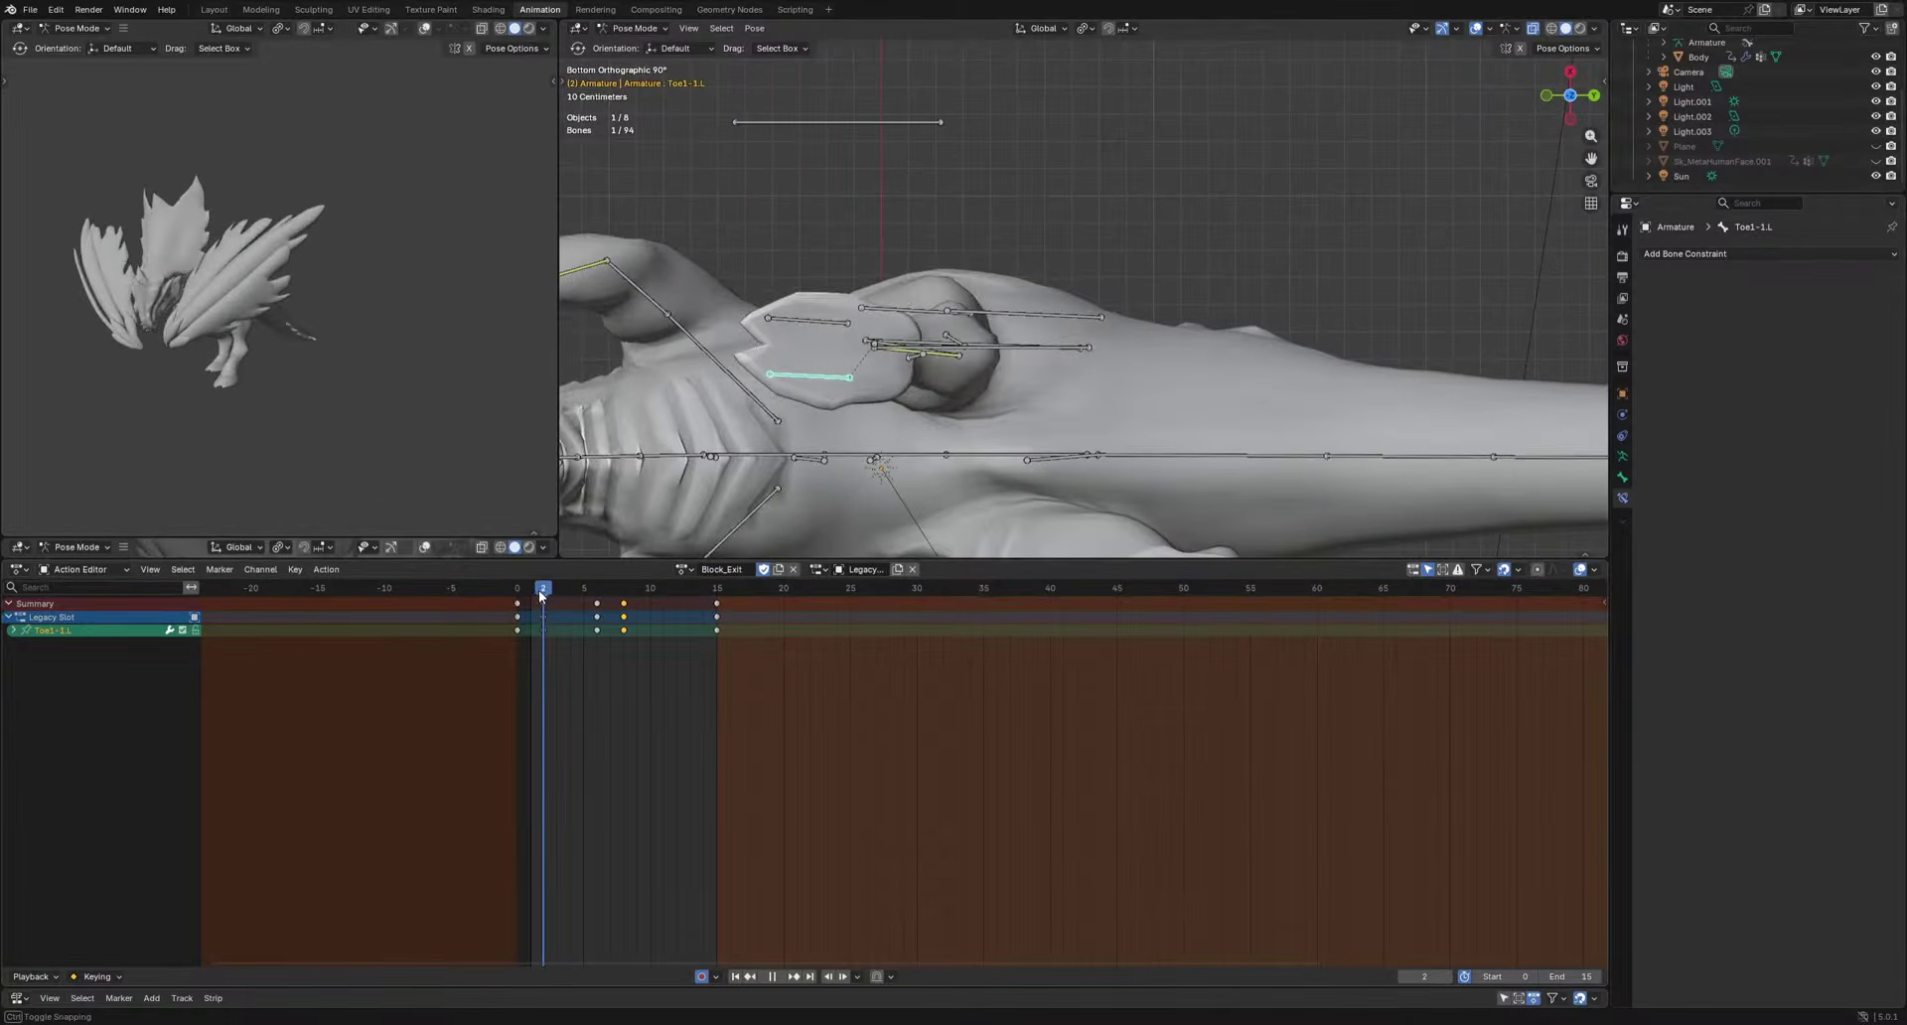
pyautogui.click(1129, 434)
pyautogui.click(1071, 420)
pyautogui.press('space')
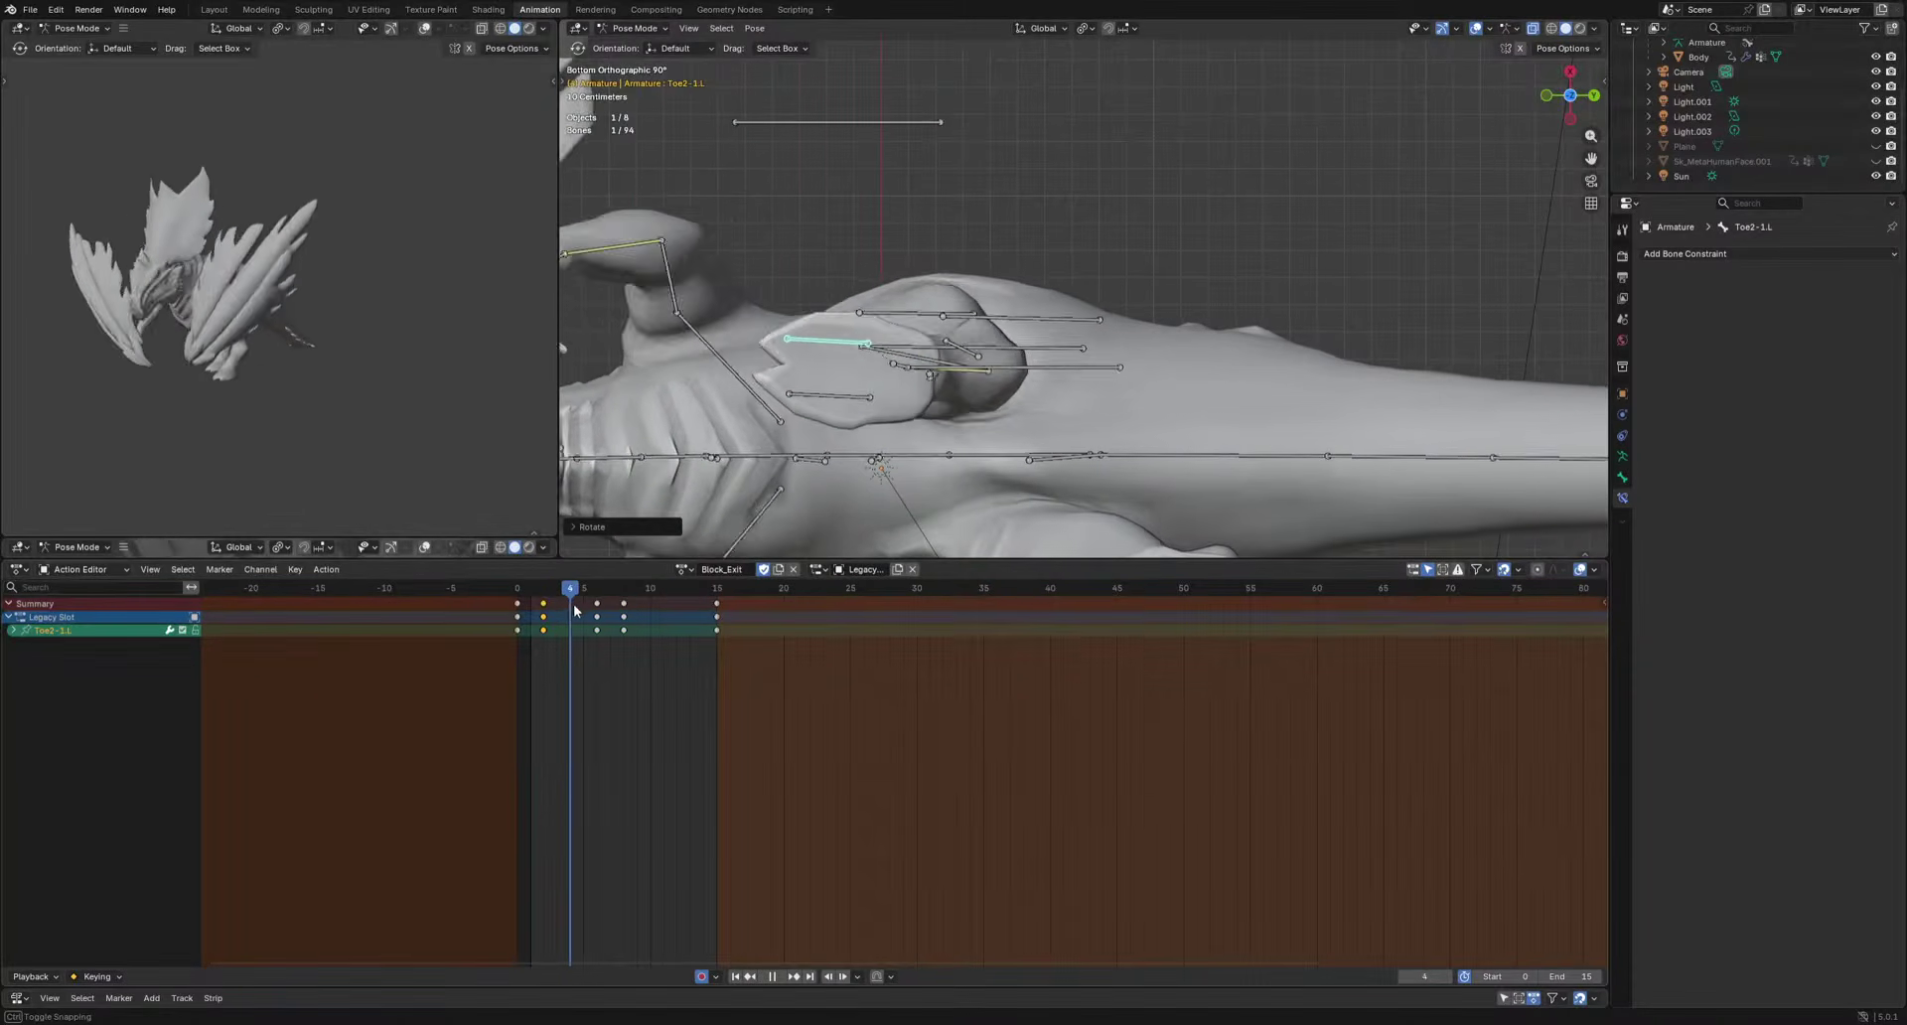
# Delete the frame 6 keyframes of the Toe1-1.L and Toe2-1.L bones.
pyautogui.keyDown('shift'); pyautogui.click(832, 408); pyautogui.keyUp('shift')
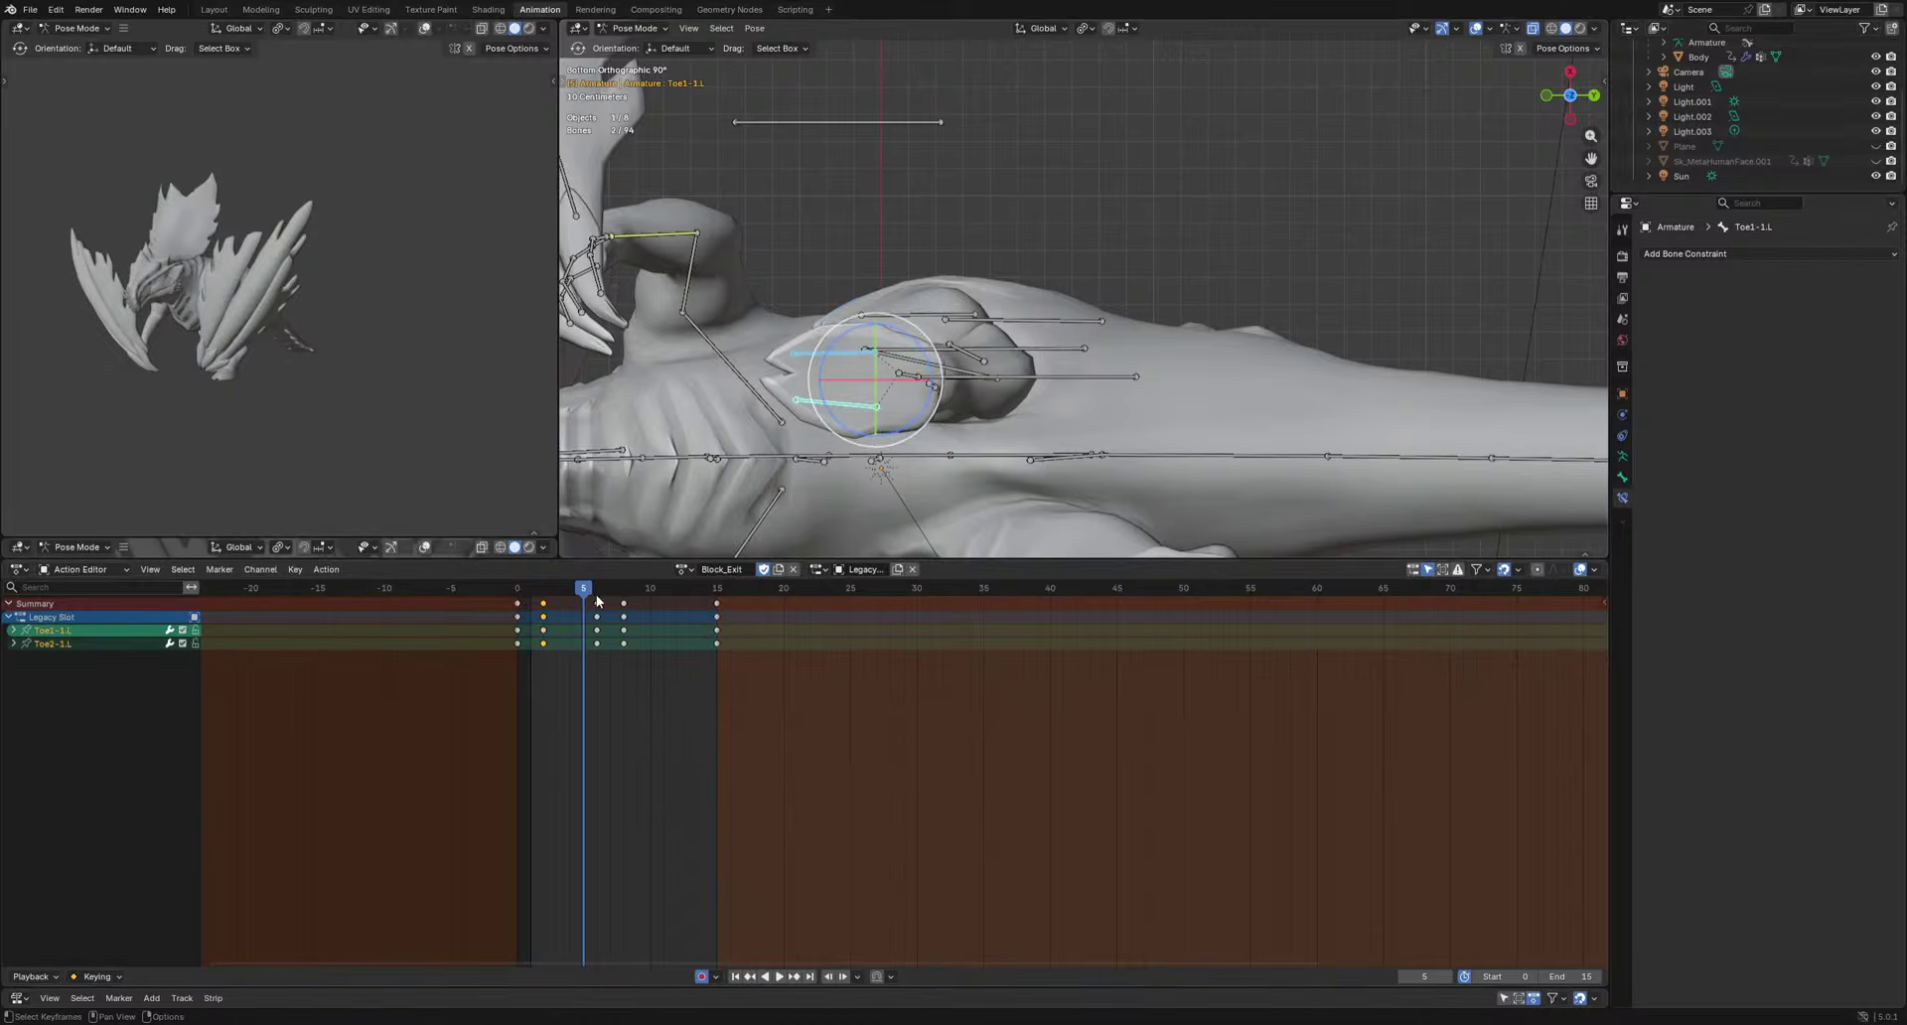
pyautogui.click(597, 592)
pyautogui.click(596, 612)
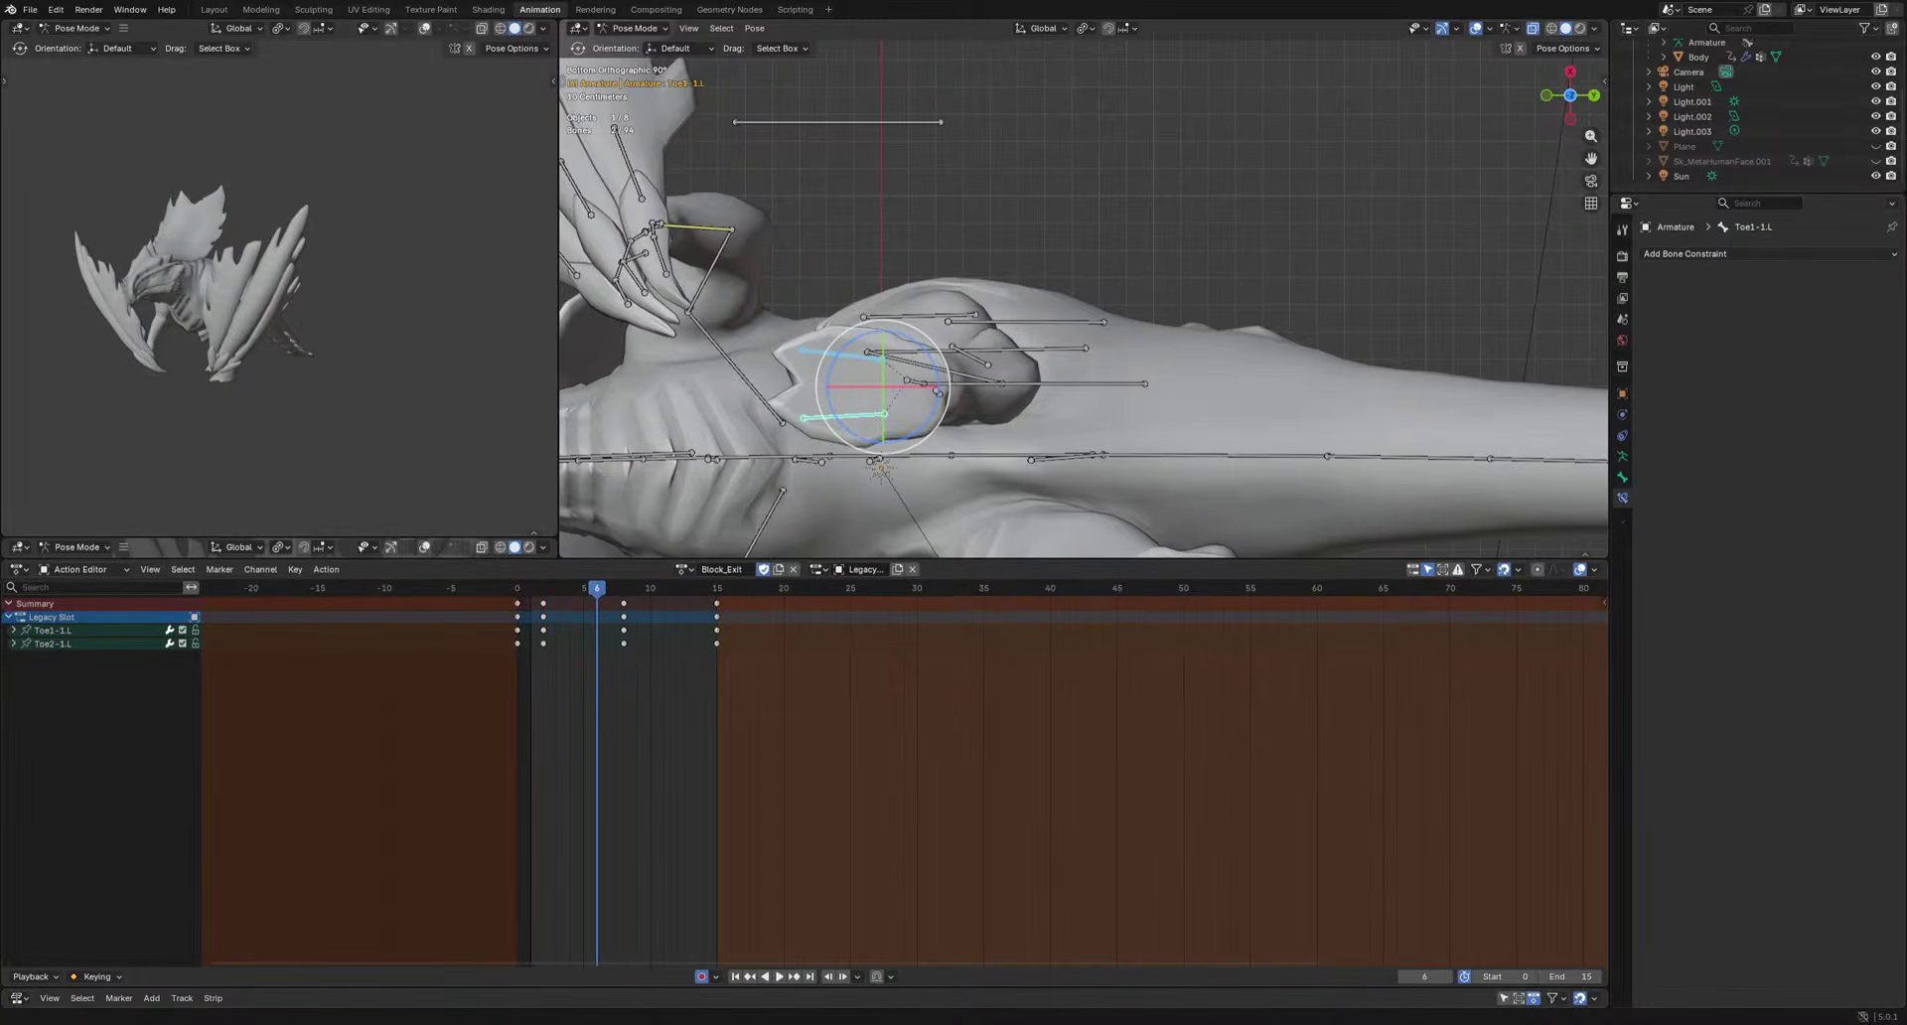
# Copy the frame 0 keyframes of the Toe1-1.R and Toe2-1.R bones to frame 6.
pyautogui.scroll(-2, 983, 468)
pyautogui.keyDown('shift'); pyautogui.moveTo(984, 468); pyautogui.dragTo(1022, 344, button='middle'); pyautogui.keyUp('shift')
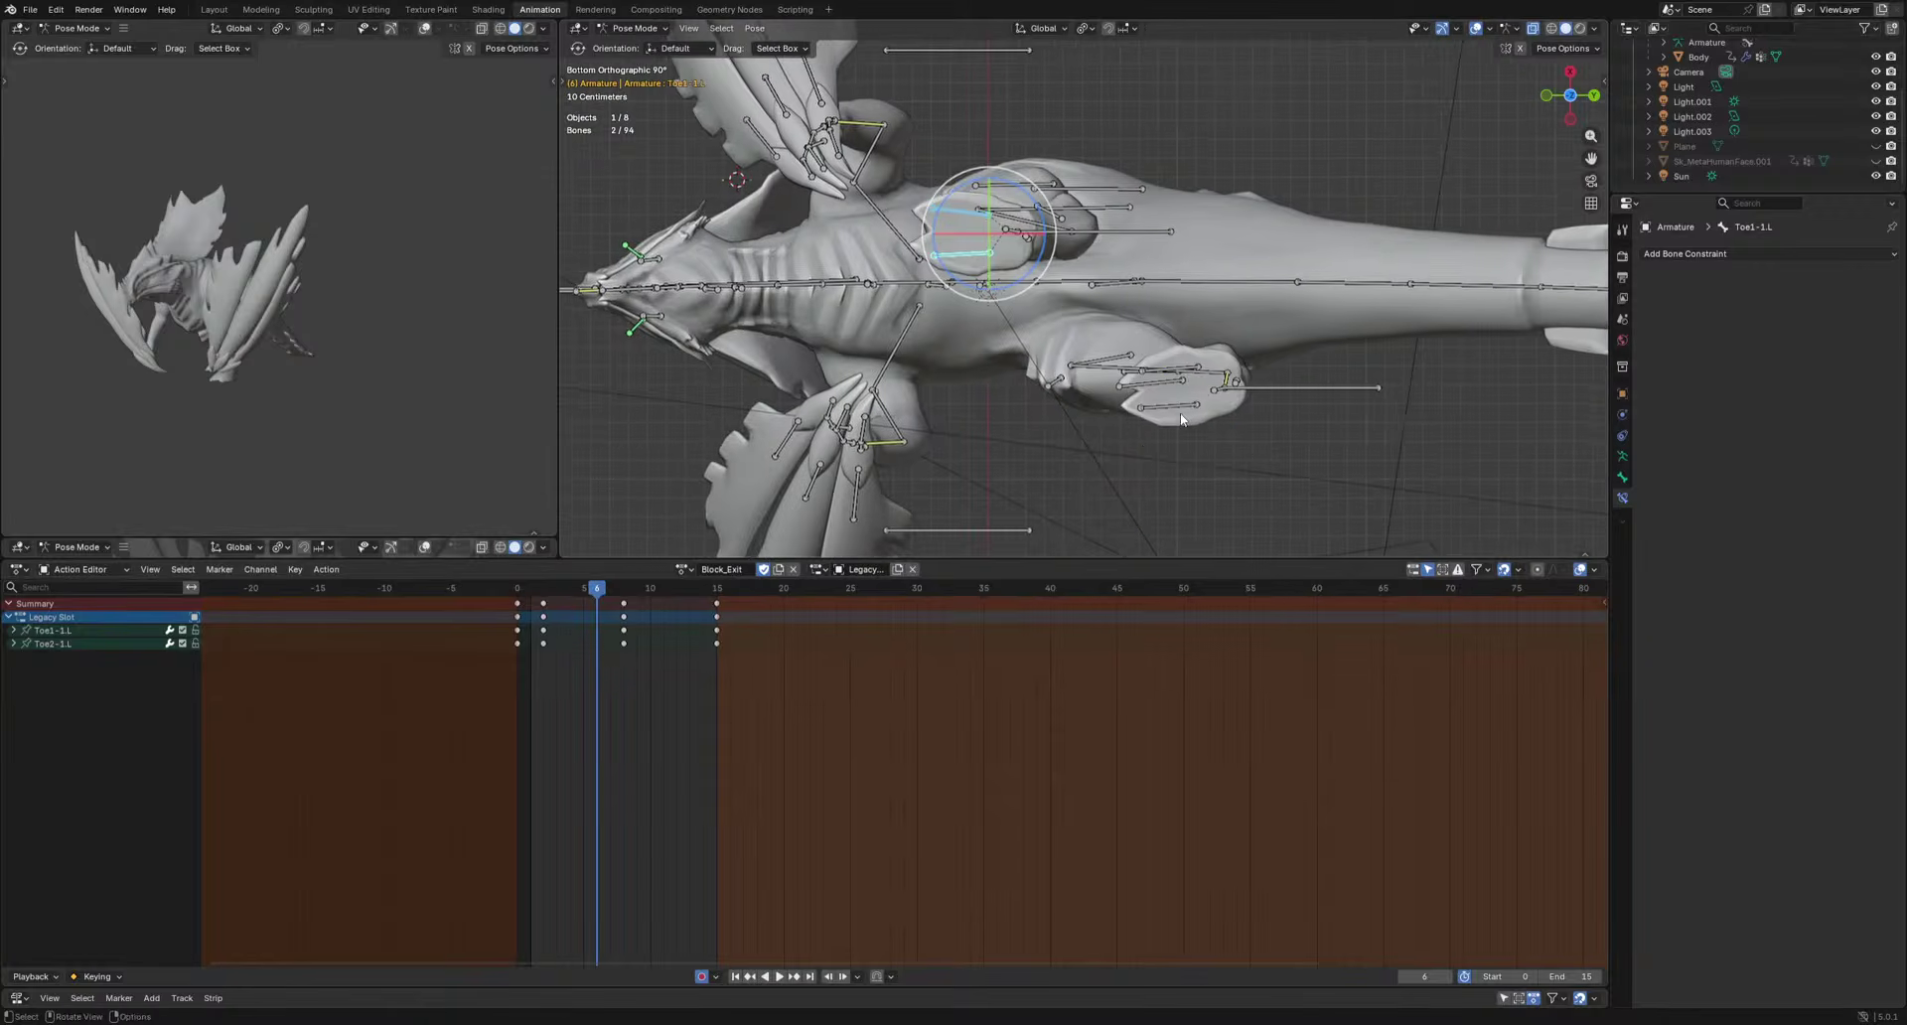
pyautogui.click(1179, 409)
pyautogui.keyDown('shift'); pyautogui.moveTo(1188, 428); pyautogui.dragTo(951, 440, button='middle'); pyautogui.keyUp('shift')
pyautogui.scroll(2, 950, 440)
pyautogui.moveTo(542, 593); pyautogui.dragTo(625, 614)
pyautogui.keyDown('shift'); pyautogui.click(942, 368); pyautogui.keyUp('shift')
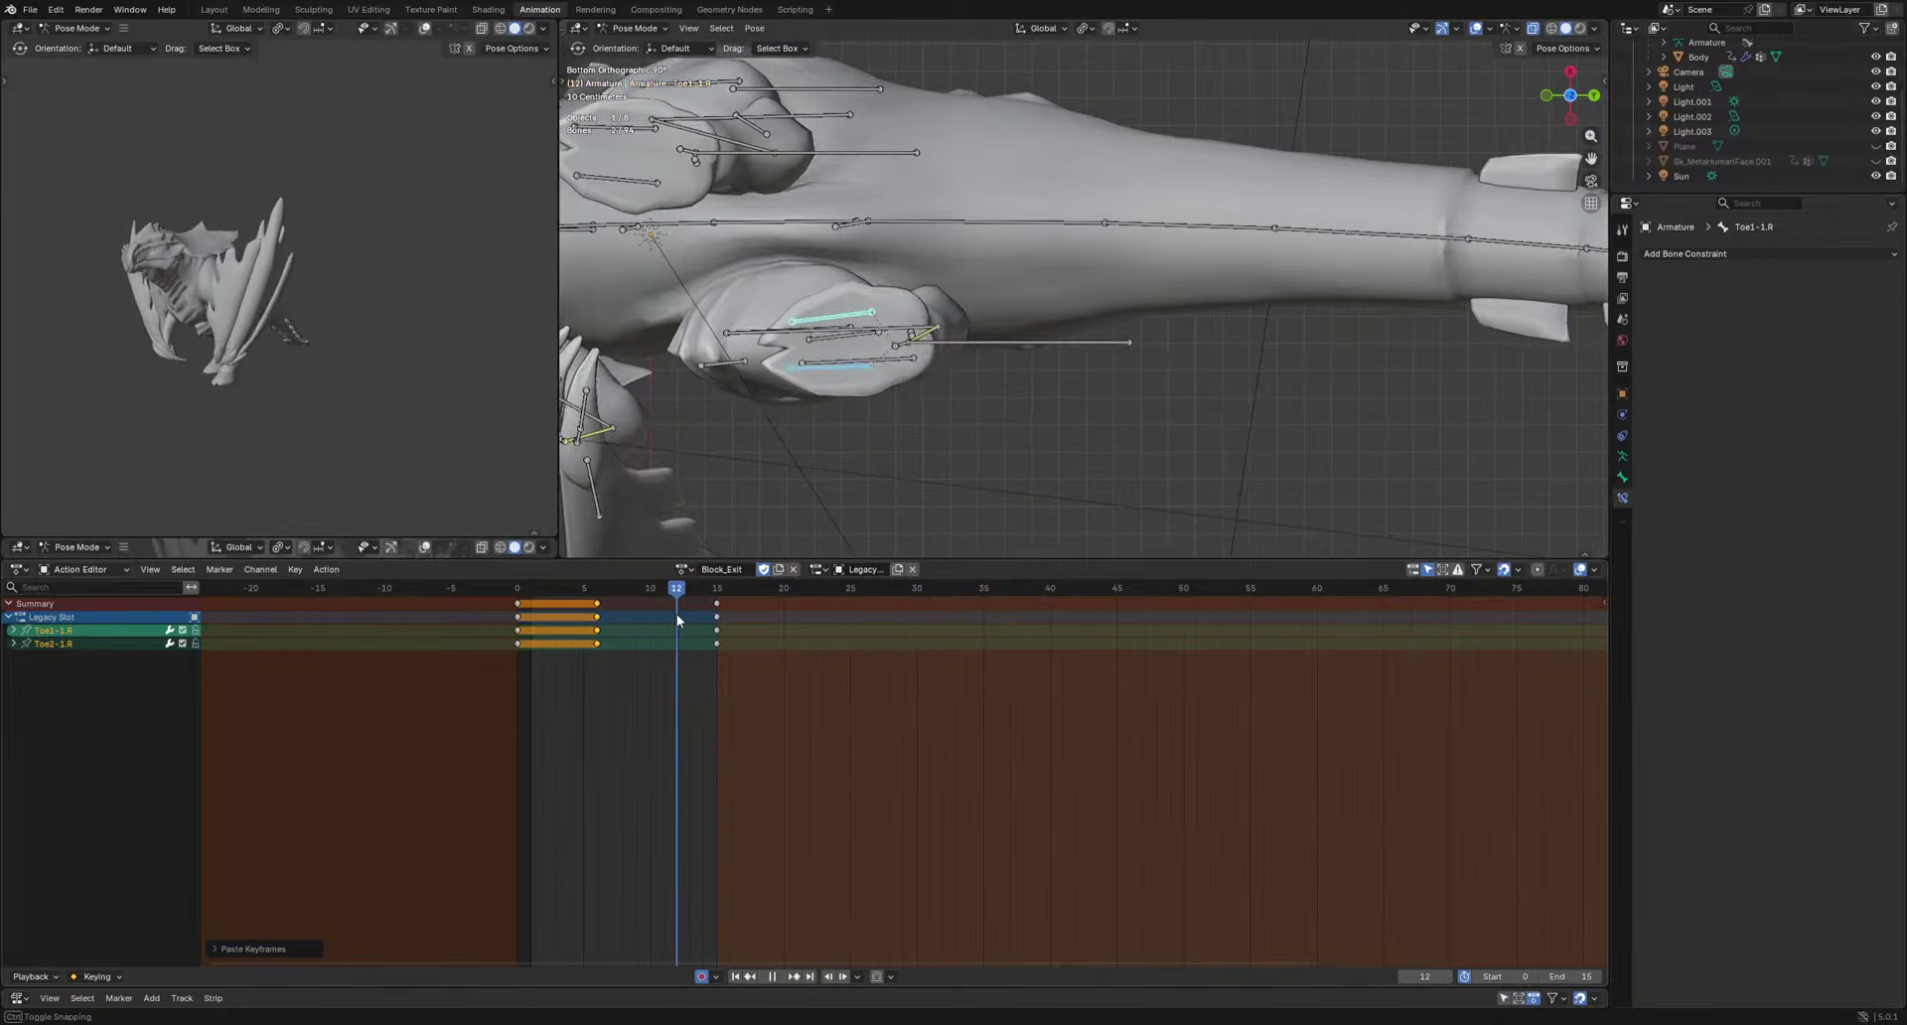
# Copy the frame 15 keyframes of both right toe bones to frame 13 and review the playback from the side.
pyautogui.press('space')
pyautogui.keyDown('ctrl'); pyautogui.click(759, 602); pyautogui.keyUp('ctrl')
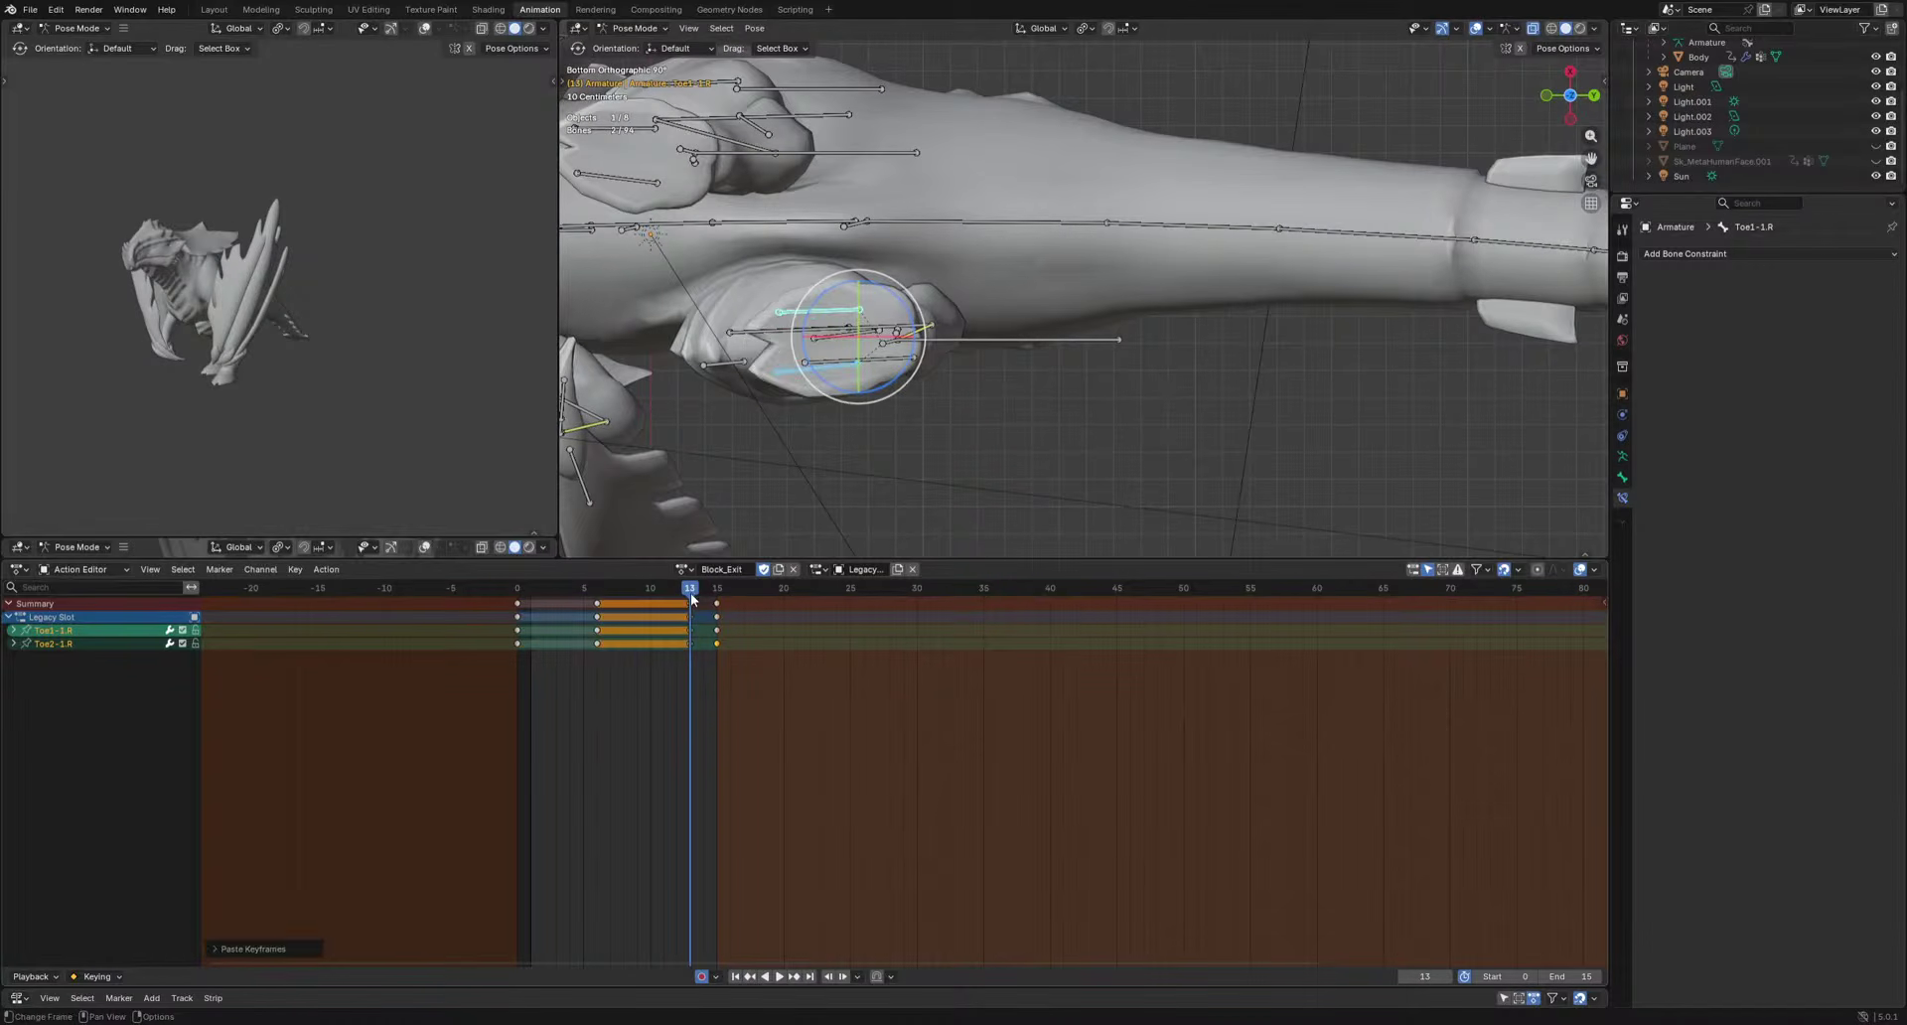
pyautogui.click(717, 603)
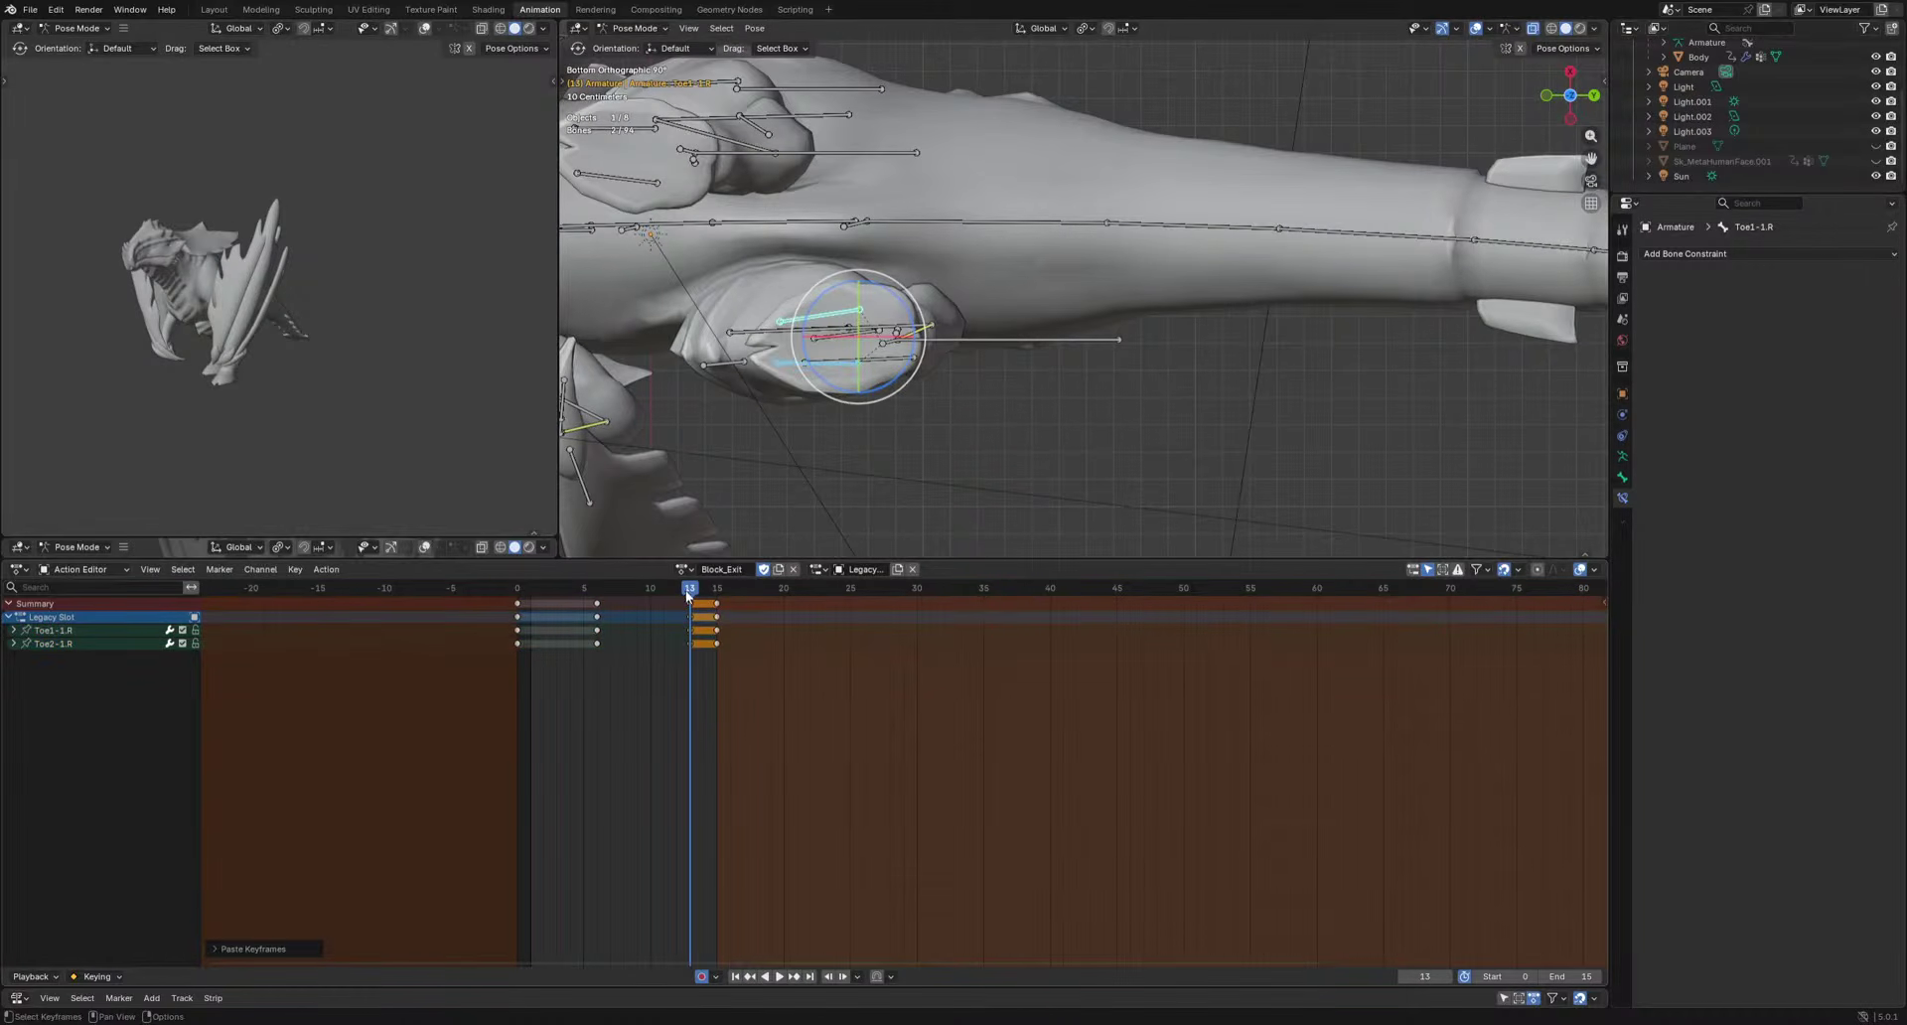
pyautogui.press('space')
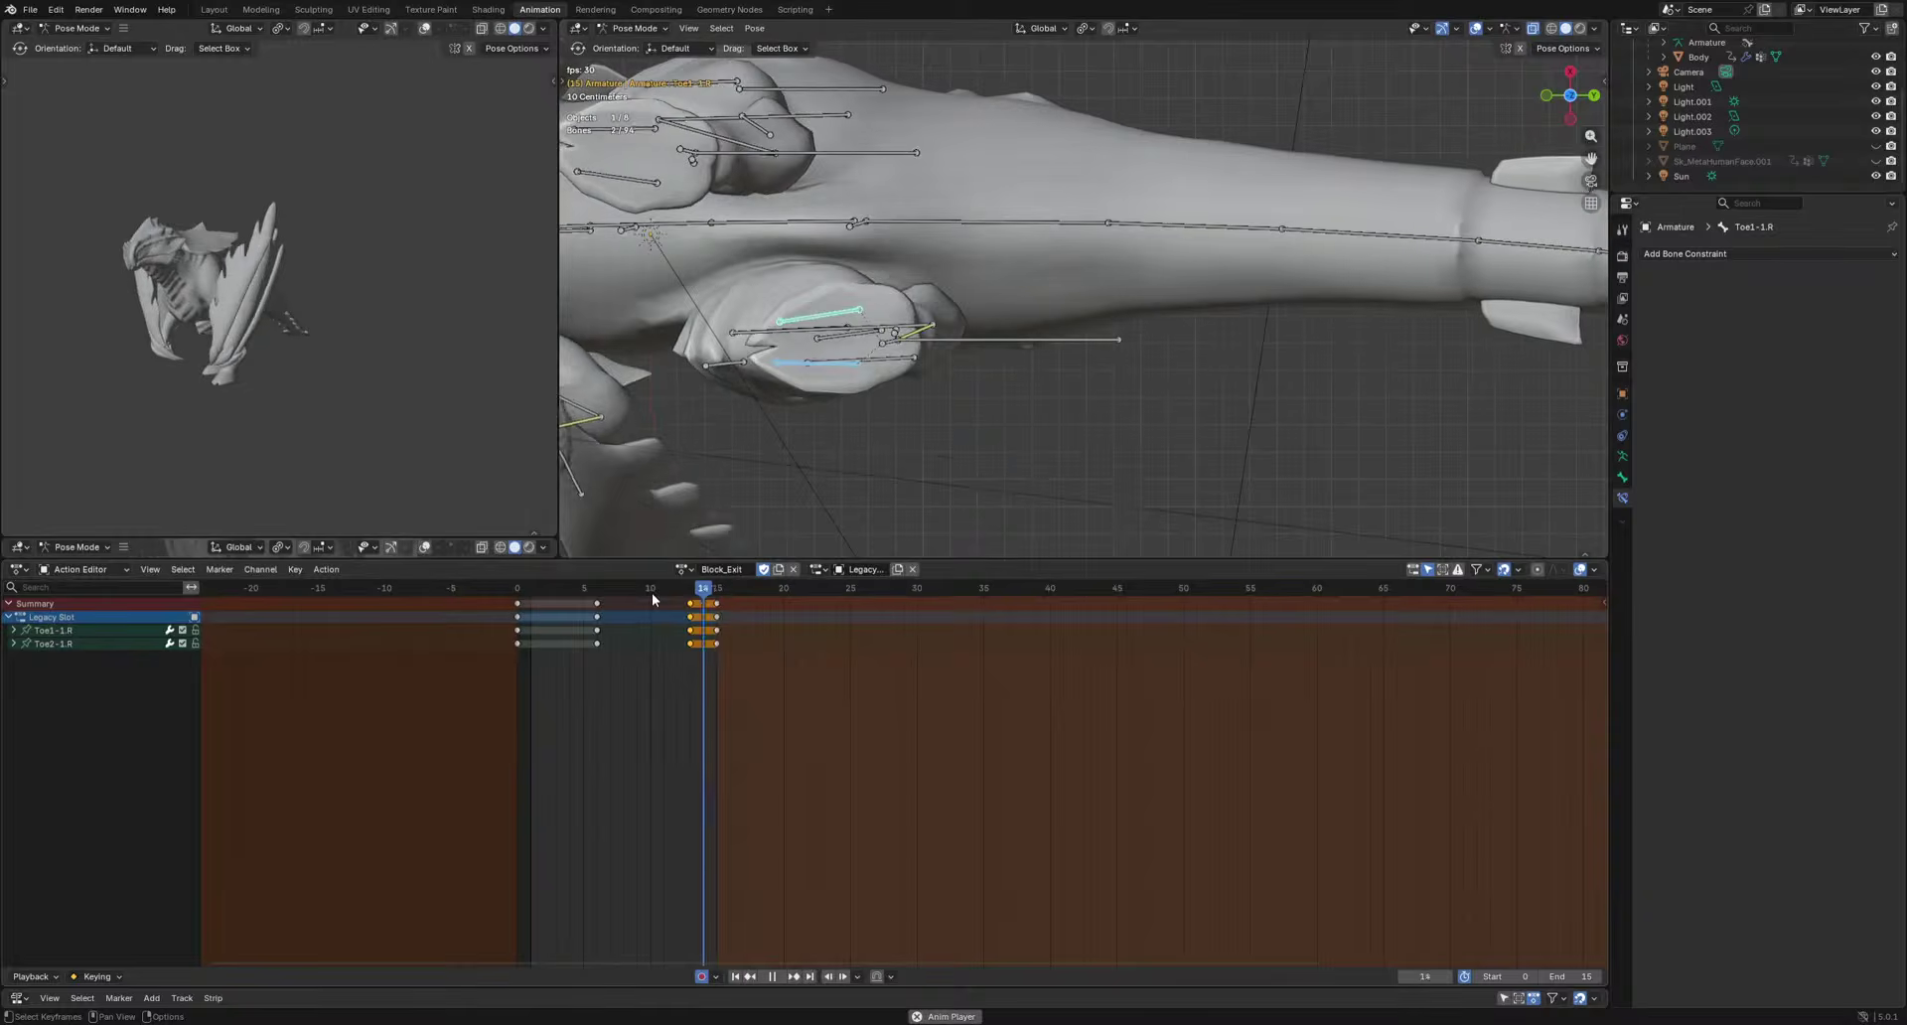
pyautogui.scroll(-4, 1071, 427)
pyautogui.keyDown('alt'); pyautogui.moveTo(1142, 412); pyautogui.dragTo(1165, 355, button='middle'); pyautogui.keyUp('alt')
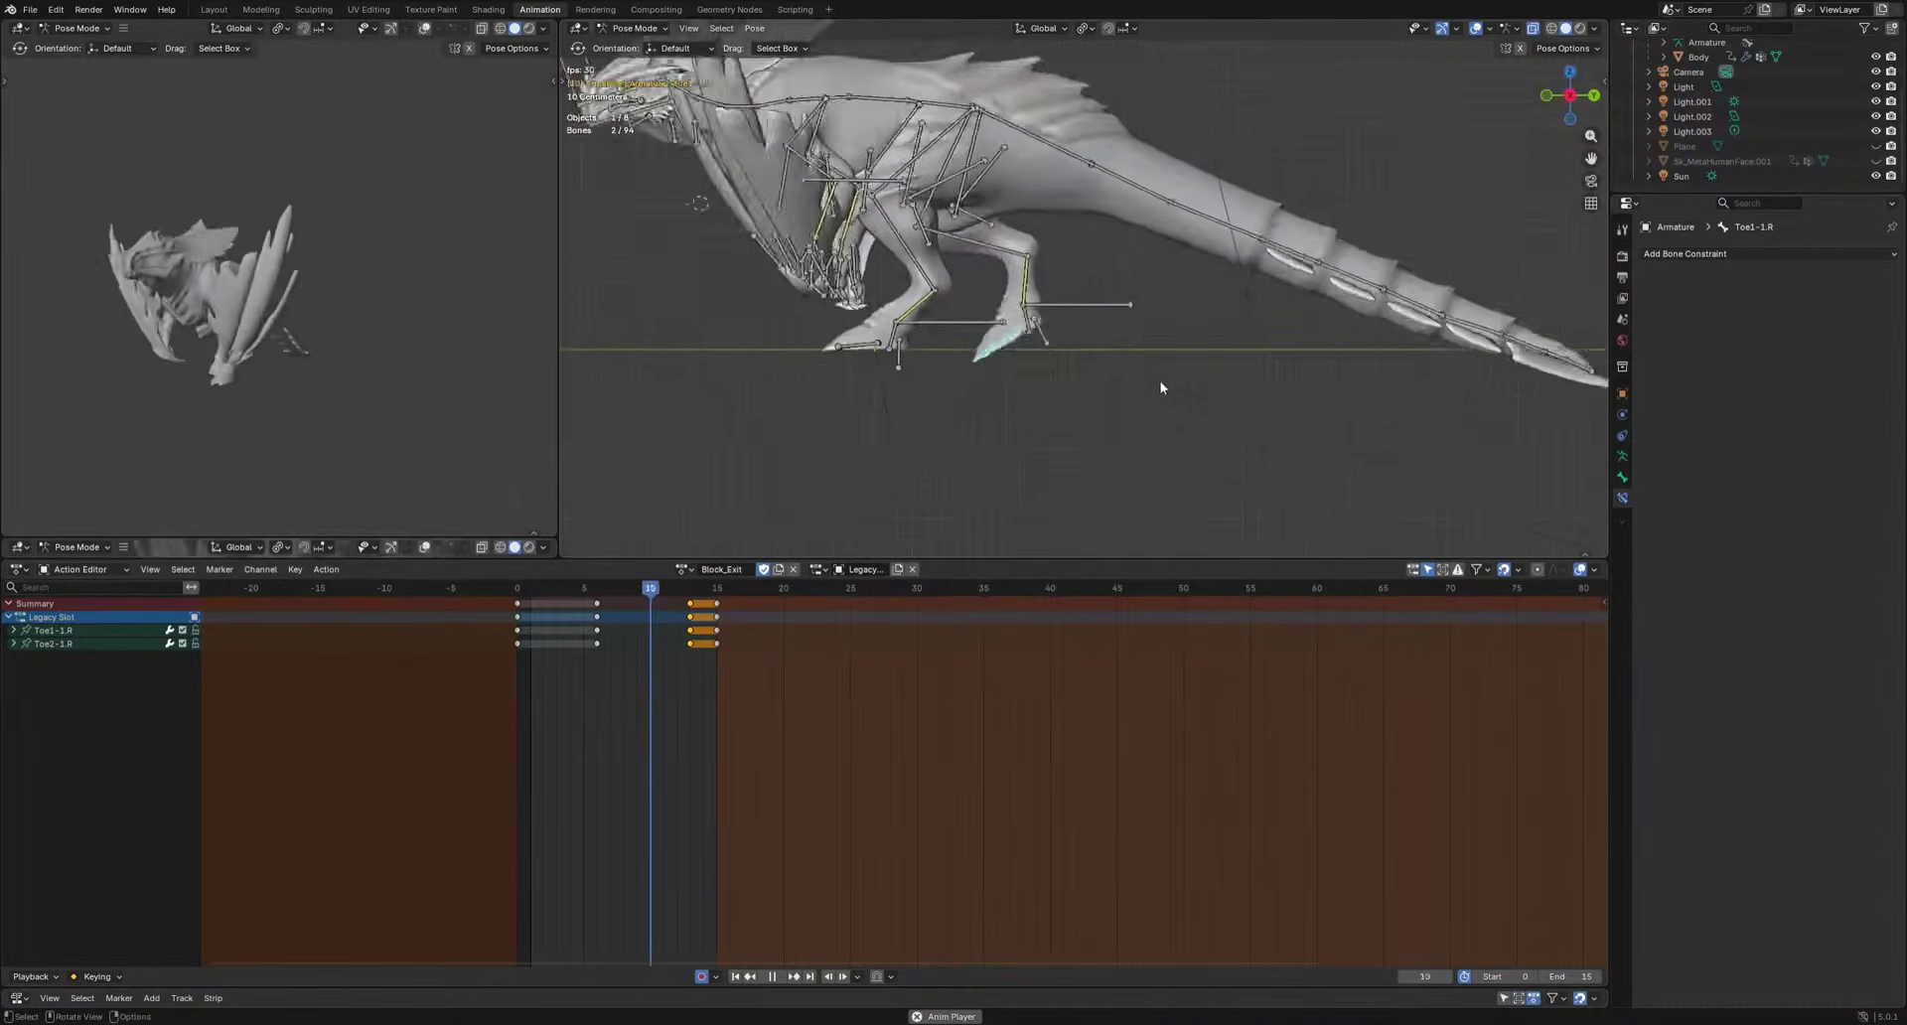
pyautogui.press('space')
# Rotate the Ankle.L bone at frame 8 and replay the animation.
pyautogui.scroll(1, 1161, 382)
pyautogui.click(886, 310)
pyautogui.keyDown('shift'); pyautogui.moveTo(991, 346); pyautogui.dragTo(1119, 428, button='middle'); pyautogui.keyUp('shift')
pyautogui.scroll(2, 1070, 398)
pyautogui.moveTo(608, 593)
pyautogui.mouseDown()
pyautogui.moveTo(497, 590)
pyautogui.moveTo(576, 601)
pyautogui.moveTo(556, 612)
pyautogui.moveTo(544, 598)
pyautogui.moveTo(626, 598)
pyautogui.mouseUp()
pyautogui.click(1265, 402)
pyautogui.press('r')
pyautogui.press('space')
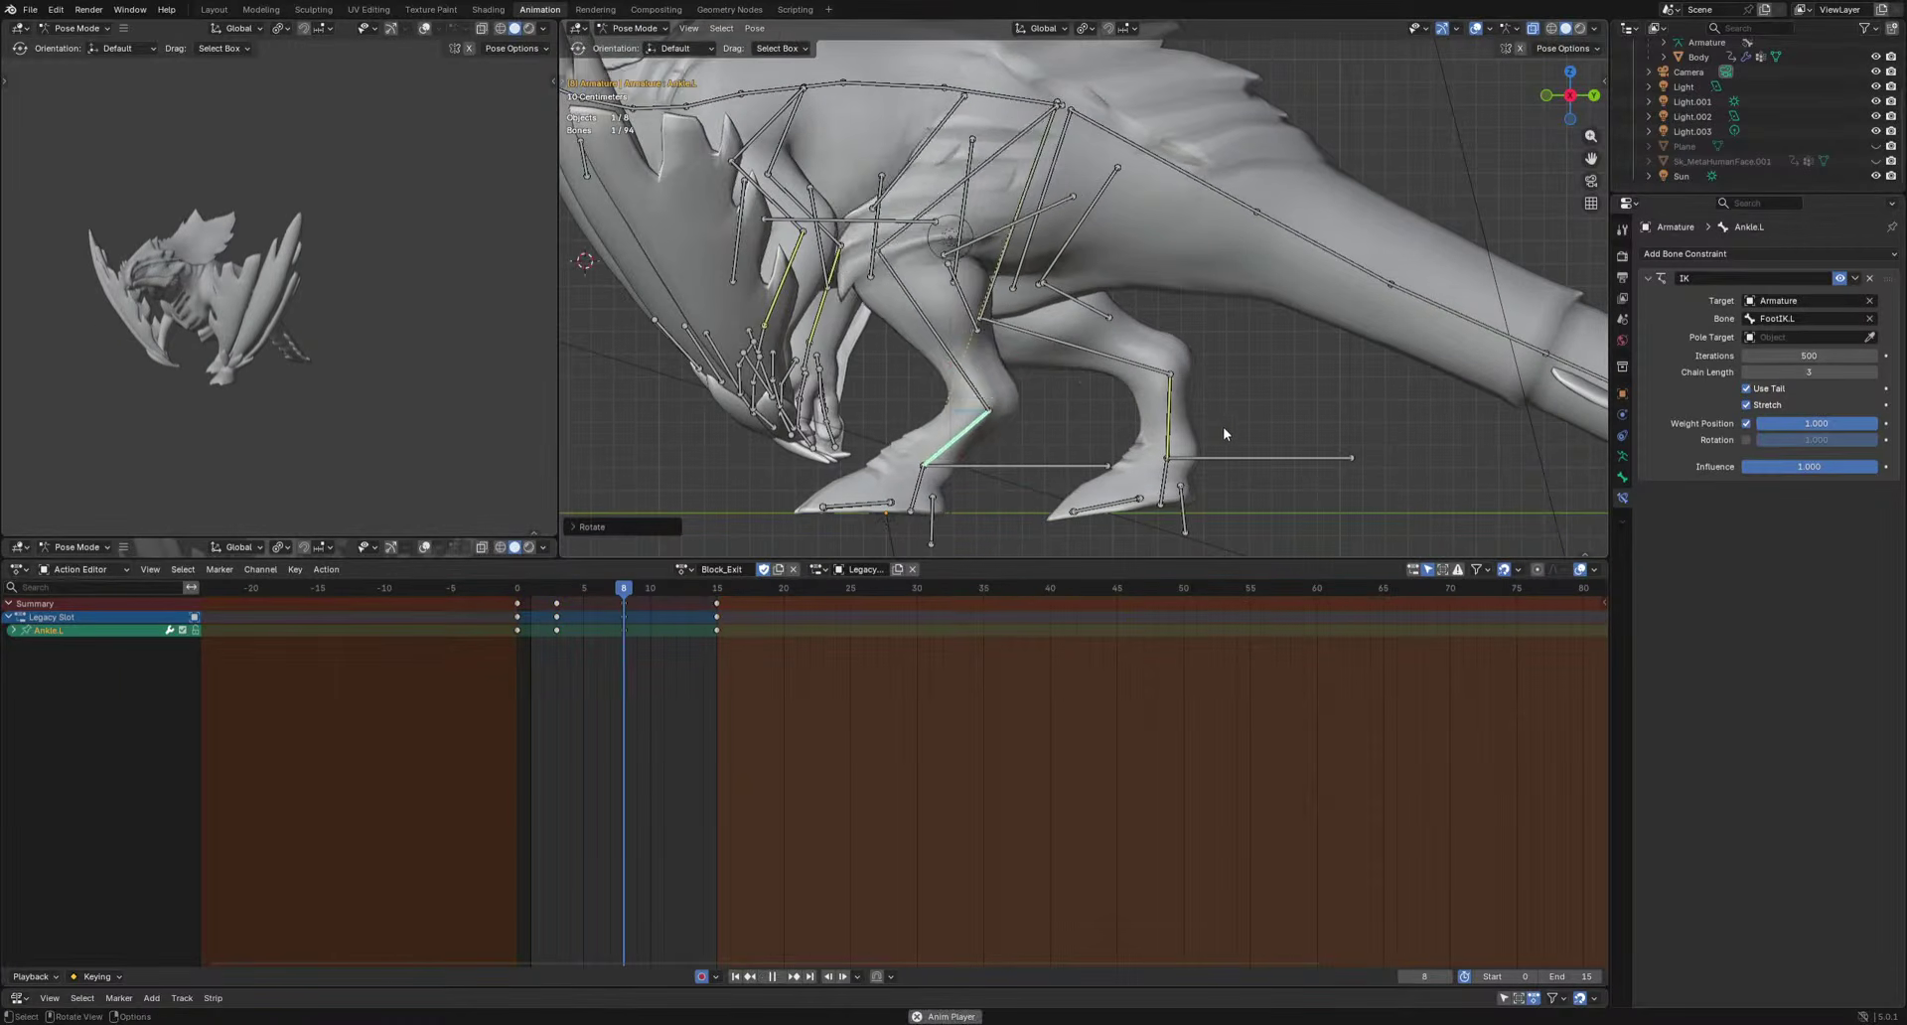
pyautogui.press('space')
# Rotate the Ankle.R bone at frame 7 and replay the animation.
pyautogui.click(1131, 400)
pyautogui.moveTo(561, 612); pyautogui.dragTo(610, 608)
pyautogui.press('r')
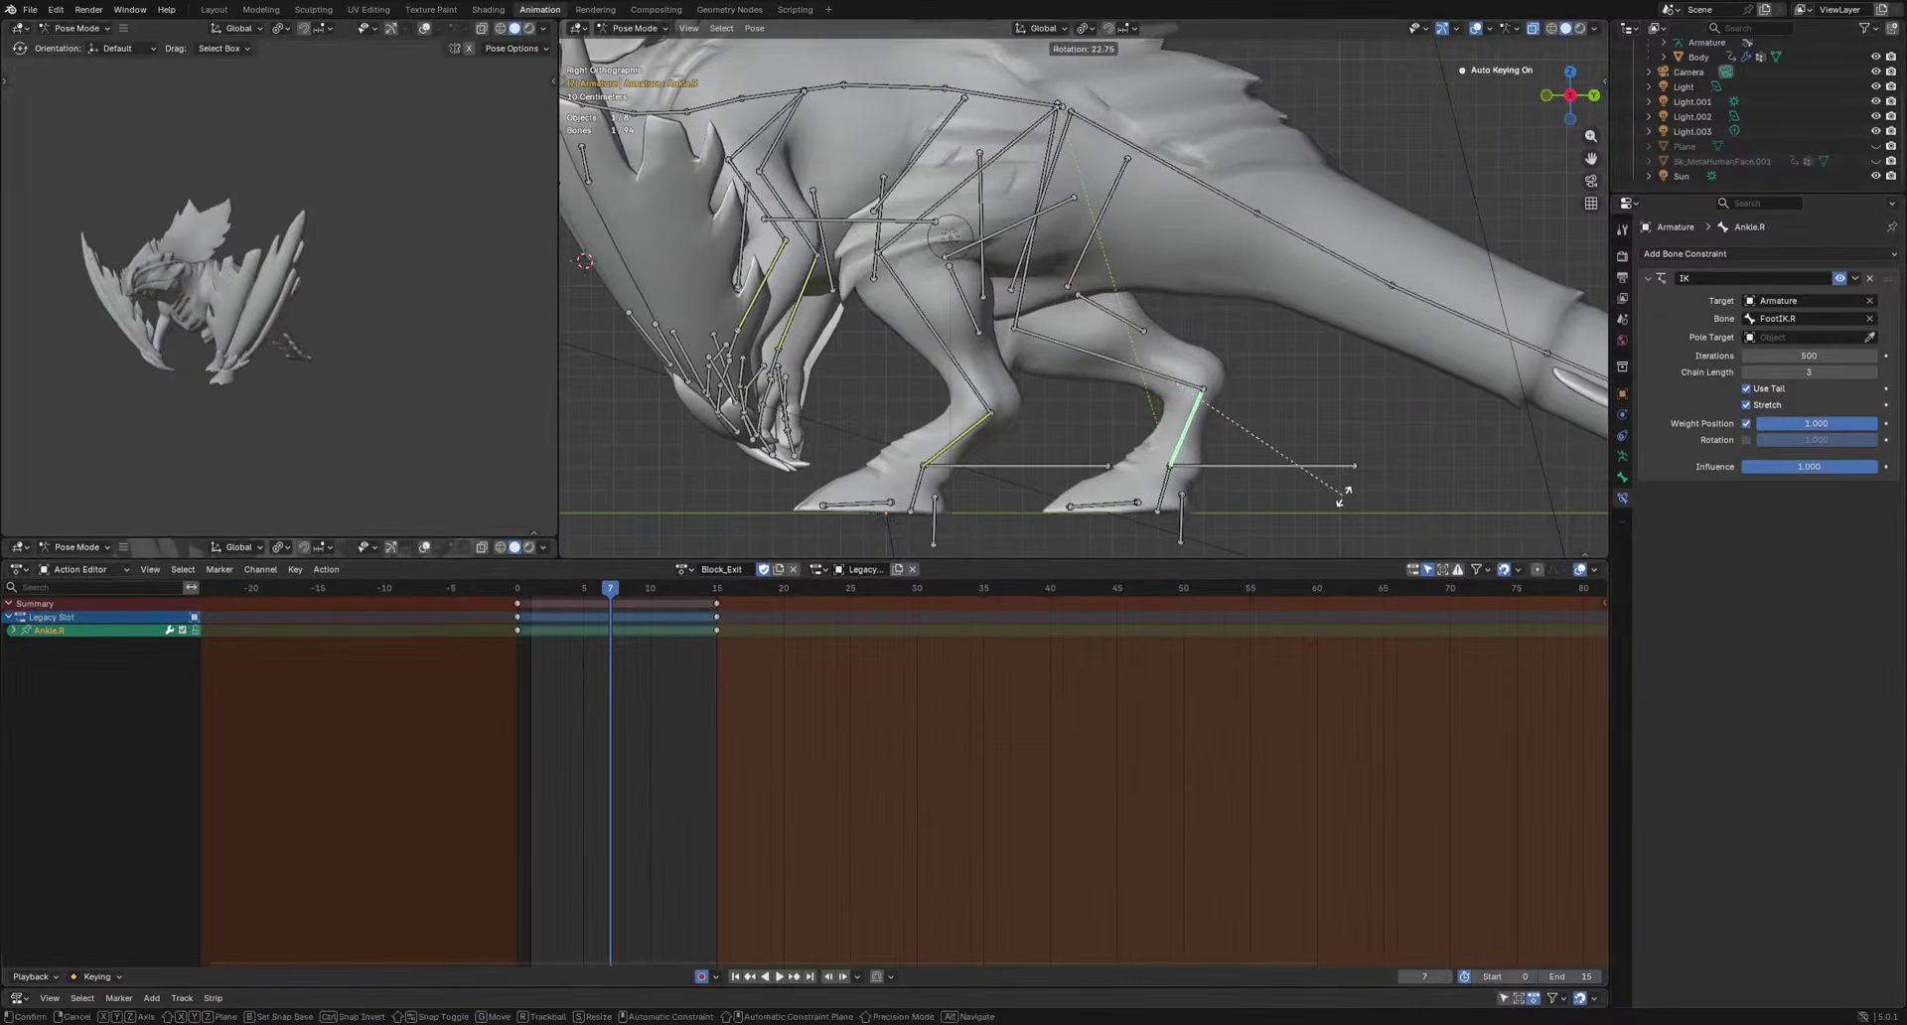
pyautogui.press('space')
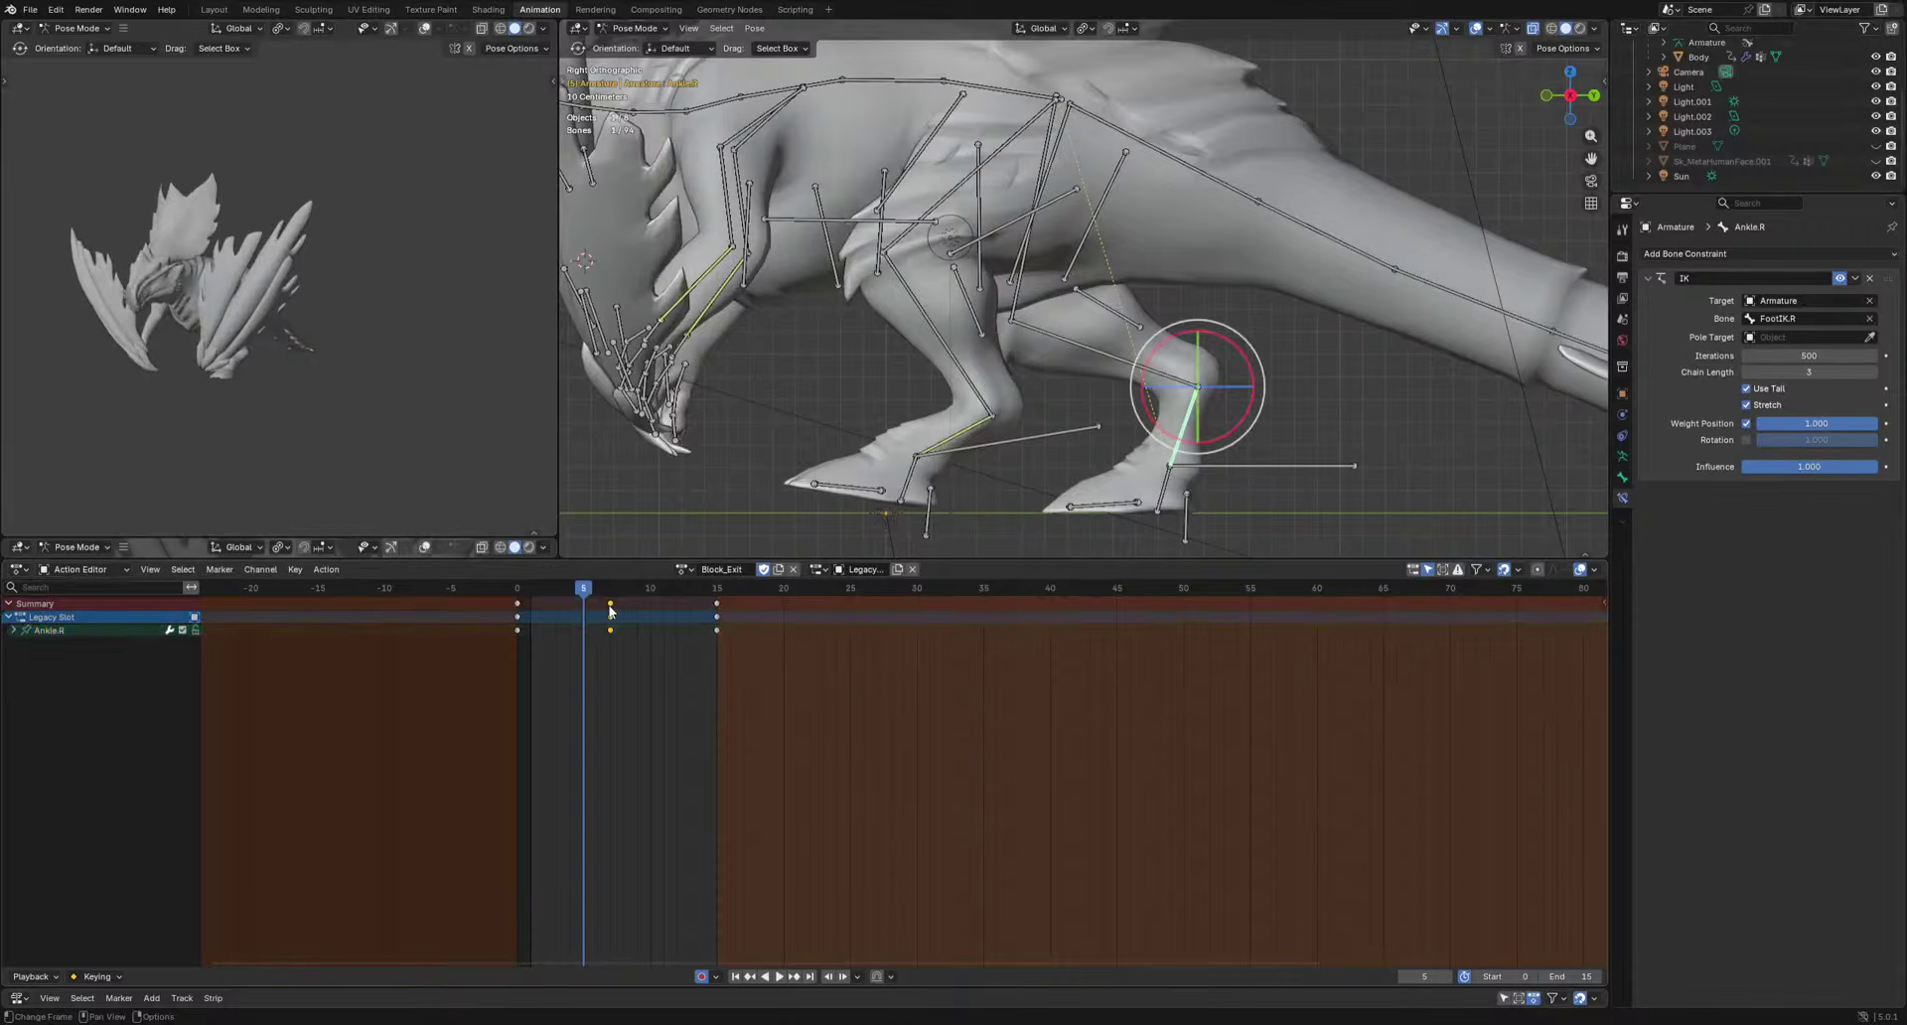
# Shift the Ankle.R bone's frame 7 keyframe to frame 9 and rotate the bone slightly at frame 5.
pyautogui.press('r')
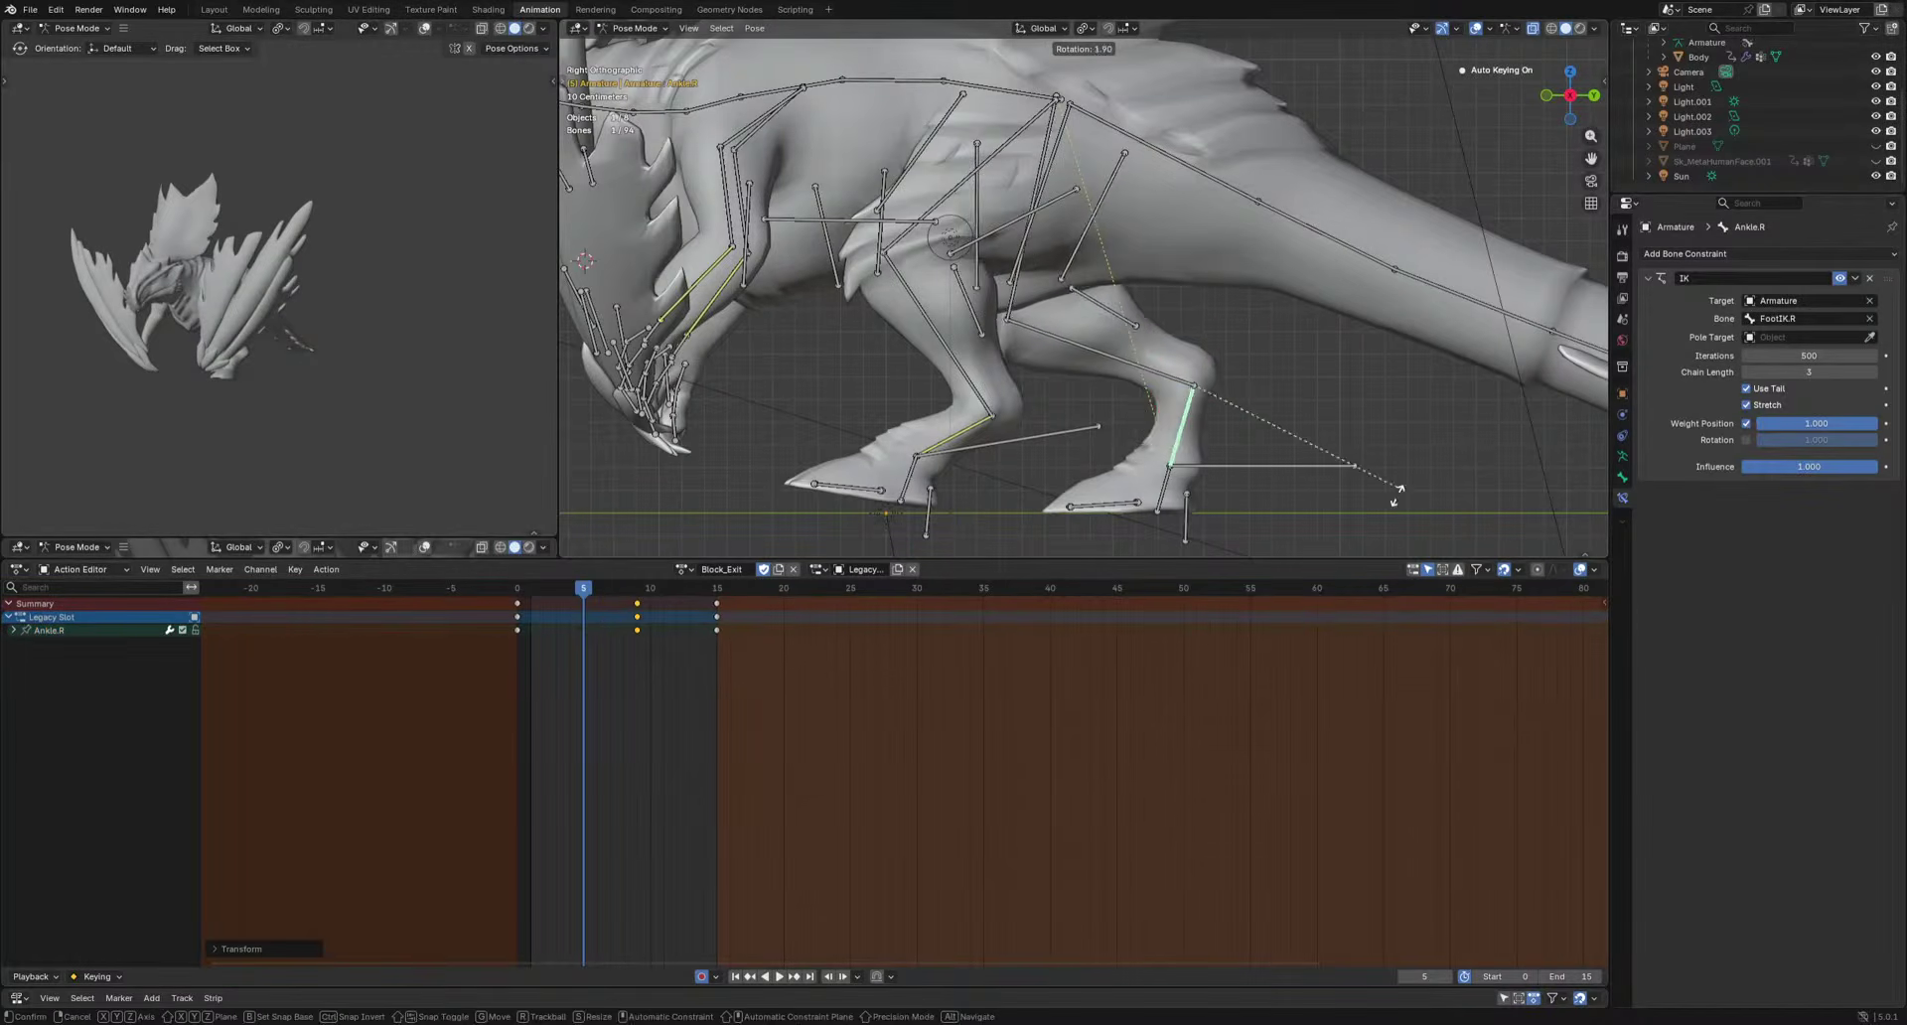
pyautogui.click(1396, 493)
pyautogui.press('Right')
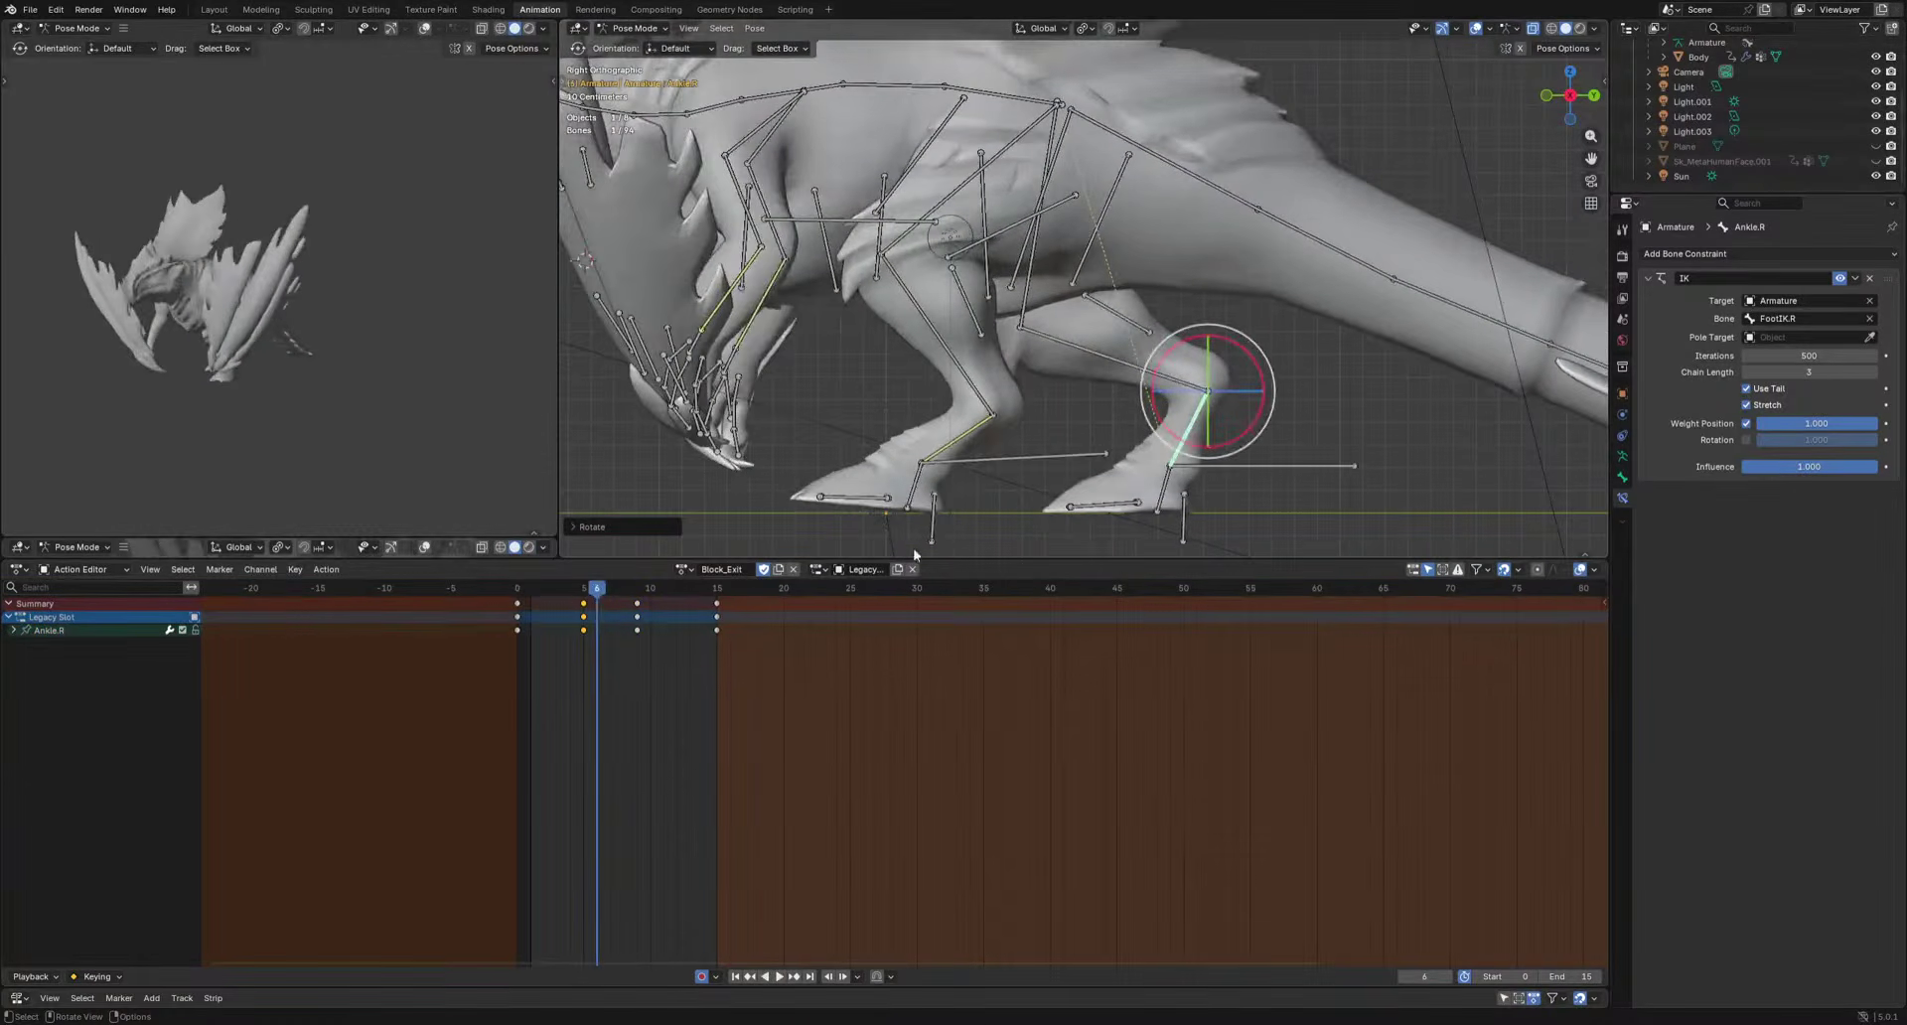
# Rotate the Foot.L bone at frame 5 to bring the left toes down to the ground.
pyautogui.click(915, 488)
pyautogui.press('space')
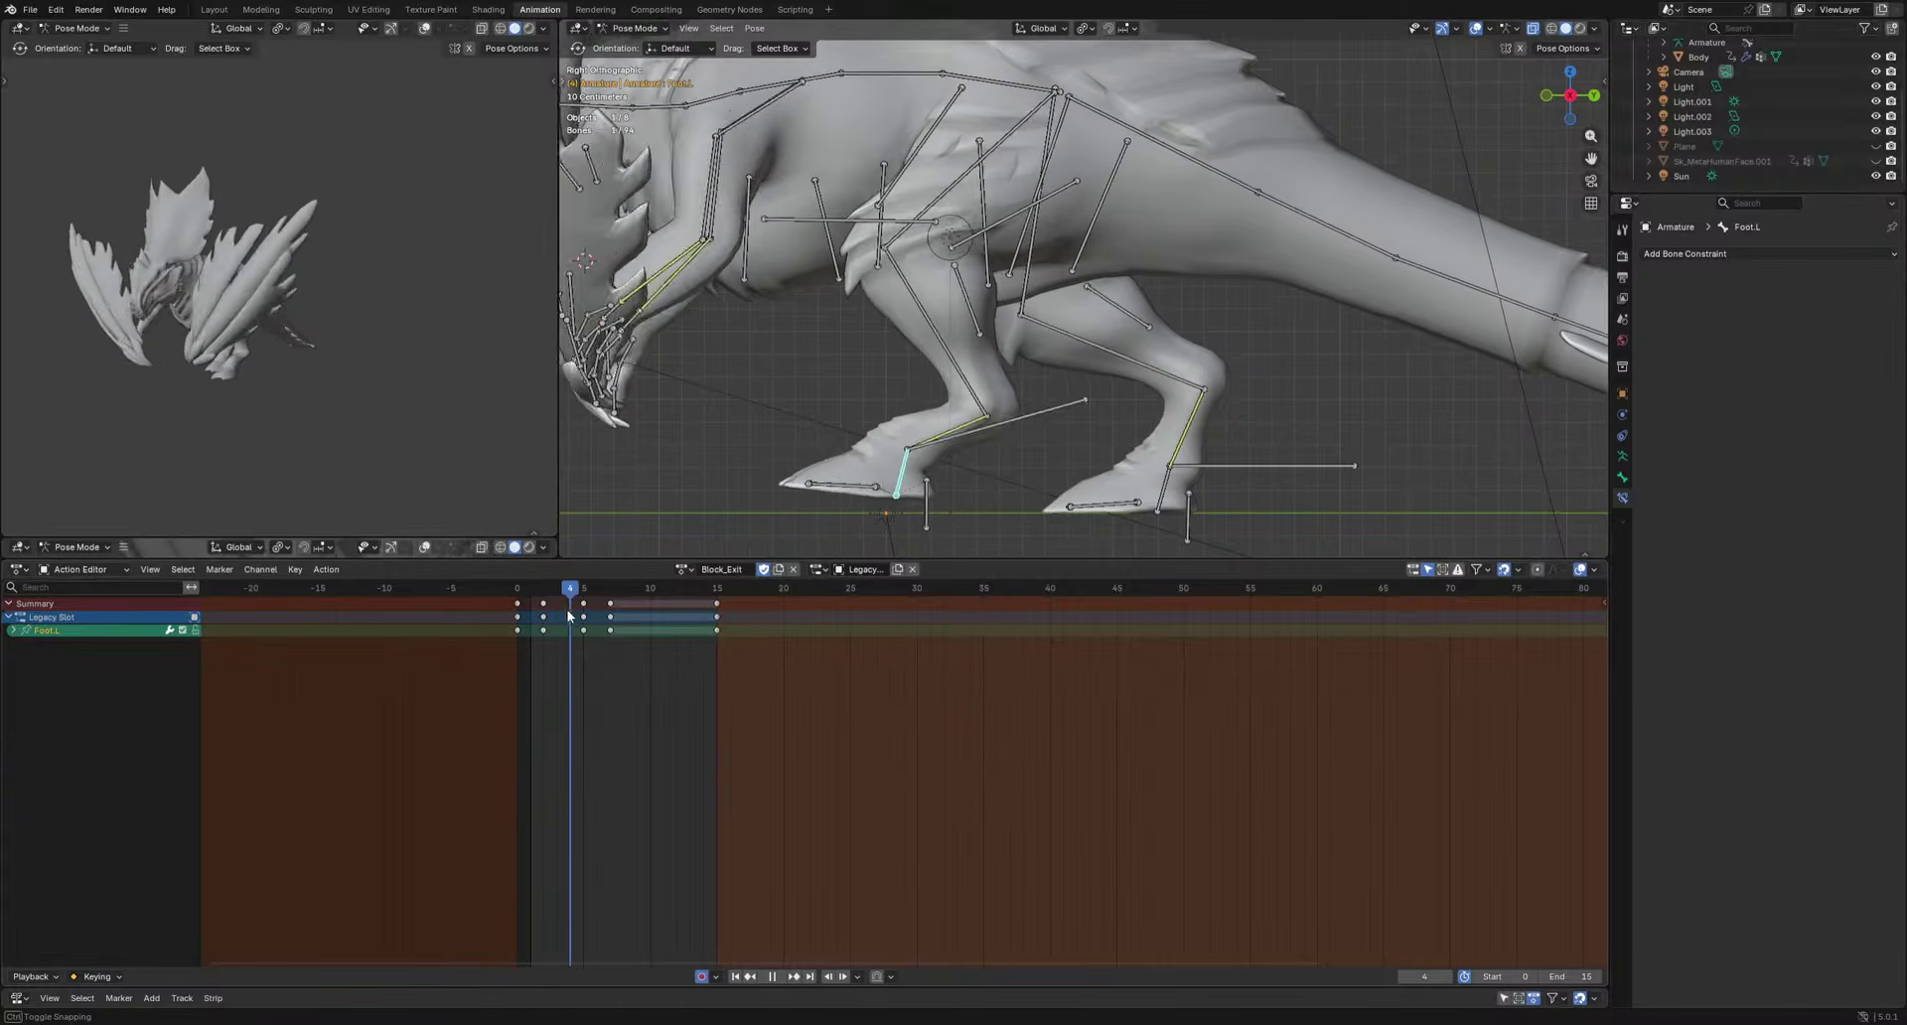
pyautogui.click(1273, 453)
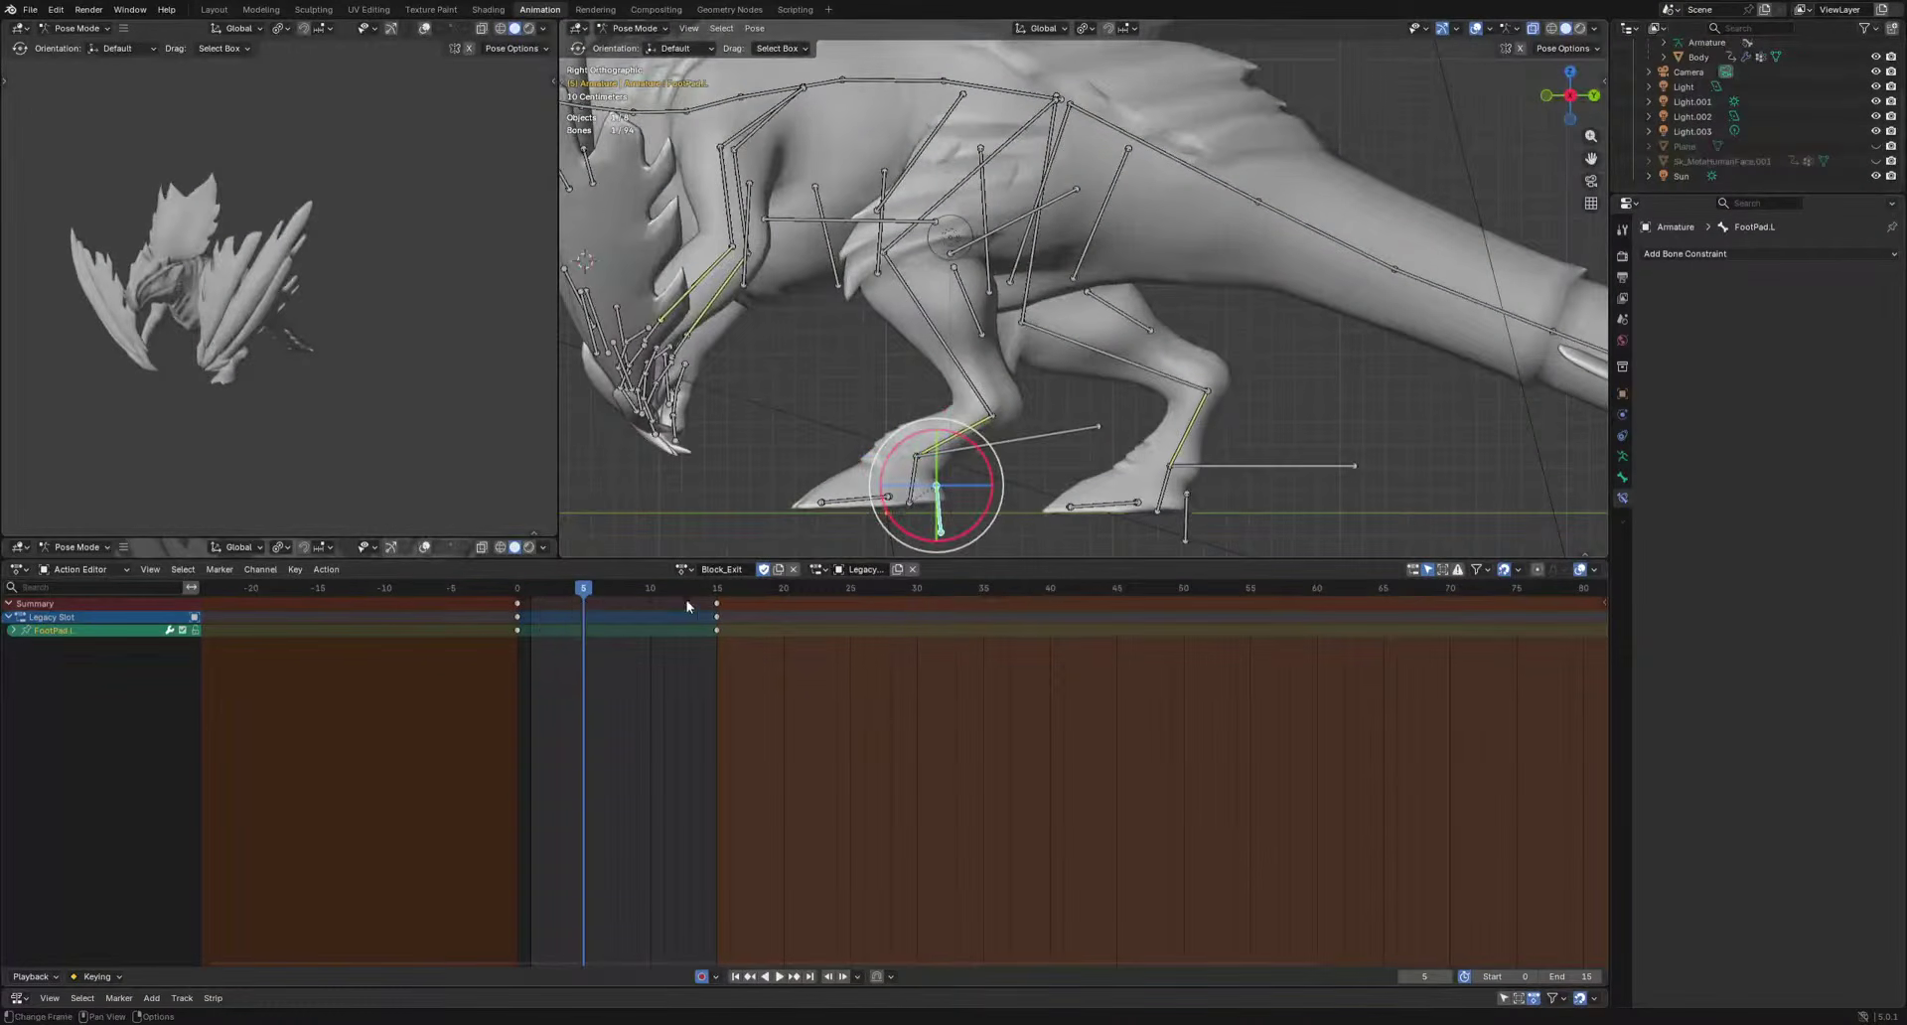
# Paste the FootPad.L pose into the in-betweens at frames 4 and 7, move the bone at frame 1, and replay the animation.
pyautogui.moveTo(582, 596); pyautogui.dragTo(532, 596)
pyautogui.hotkey('ctrl', 'v')
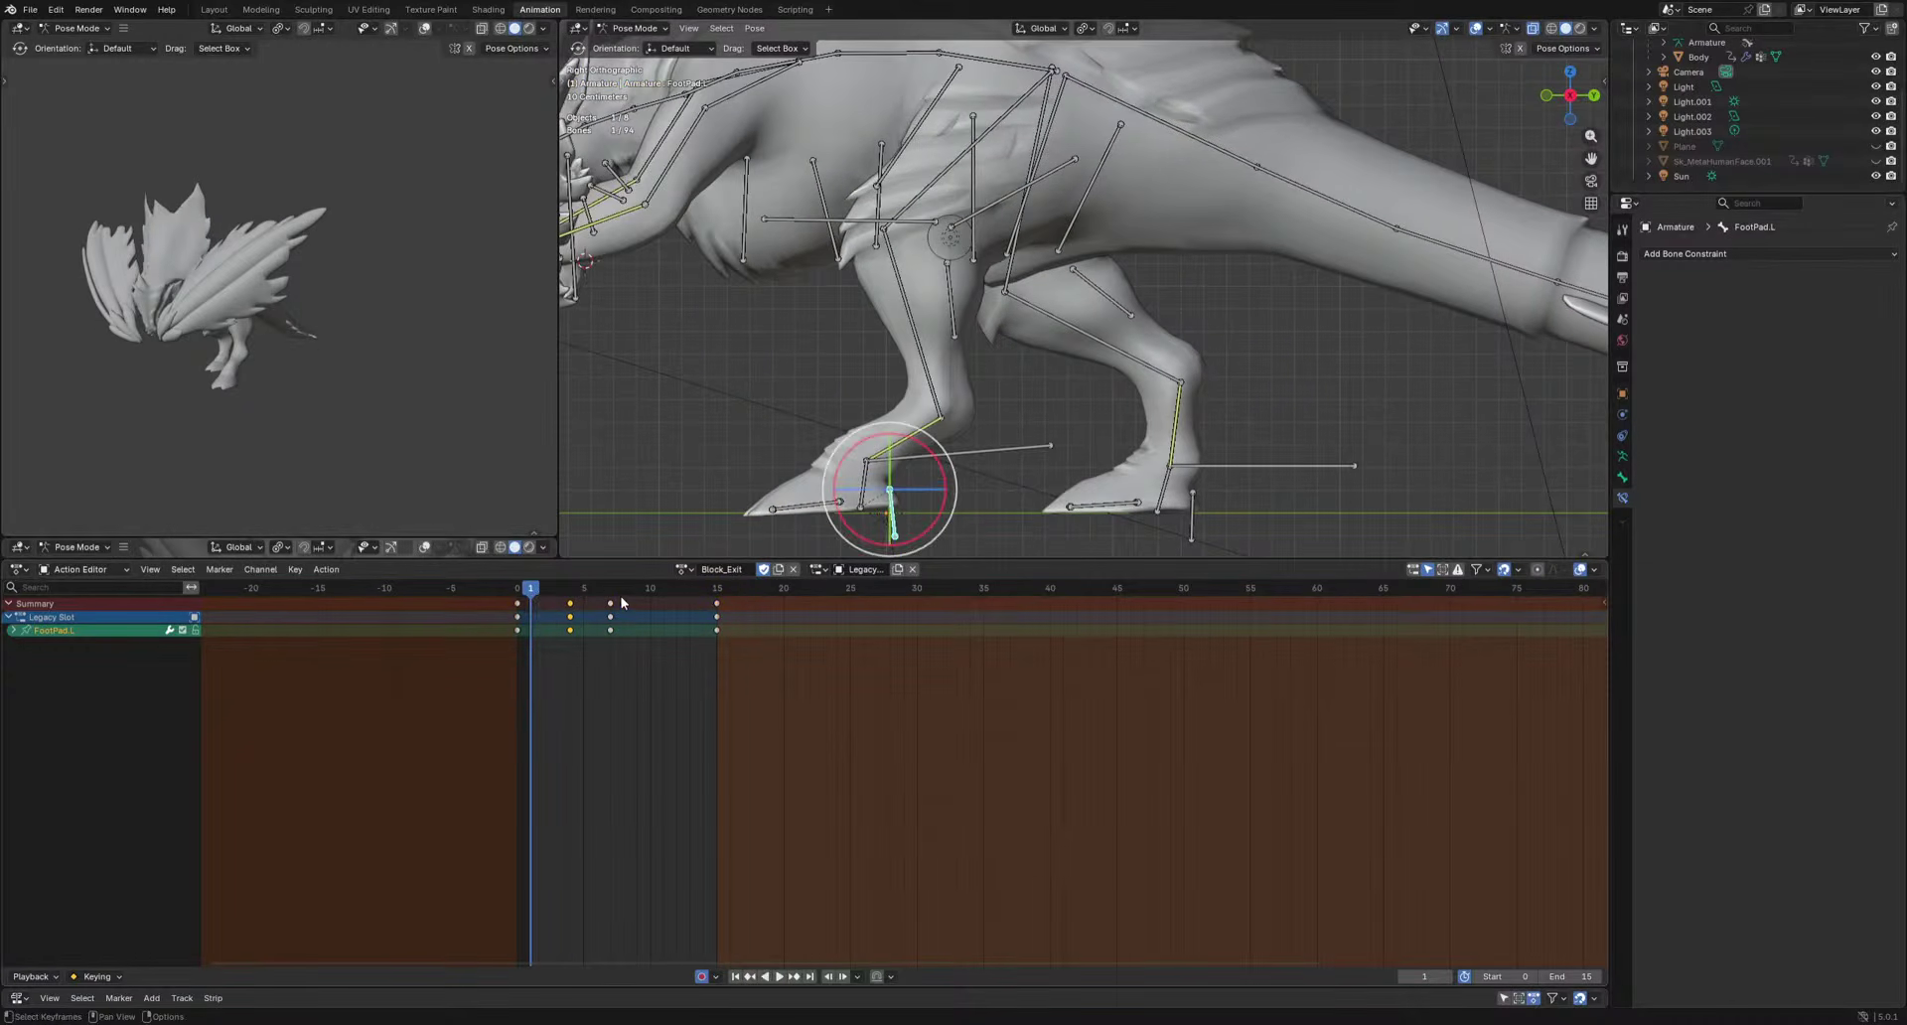
pyautogui.press('g')
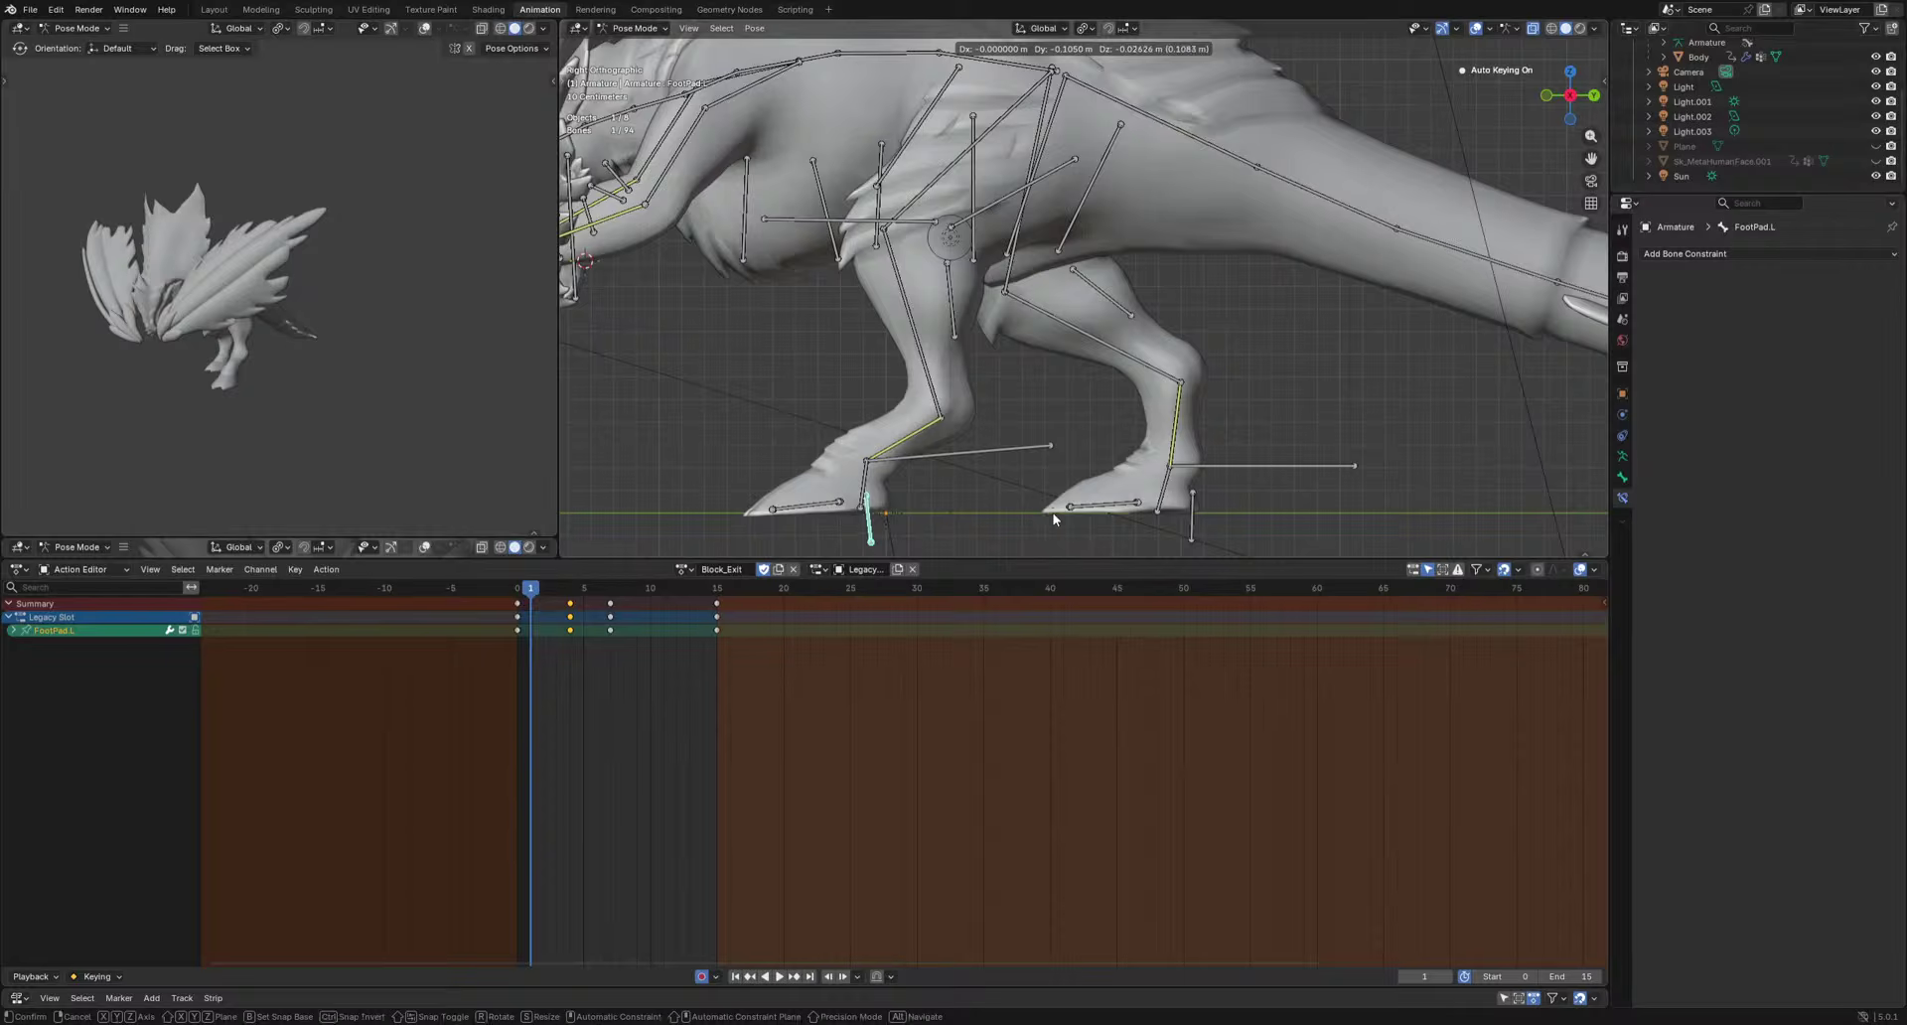
pyautogui.click(1054, 519)
pyautogui.press('space')
pyautogui.press('space')
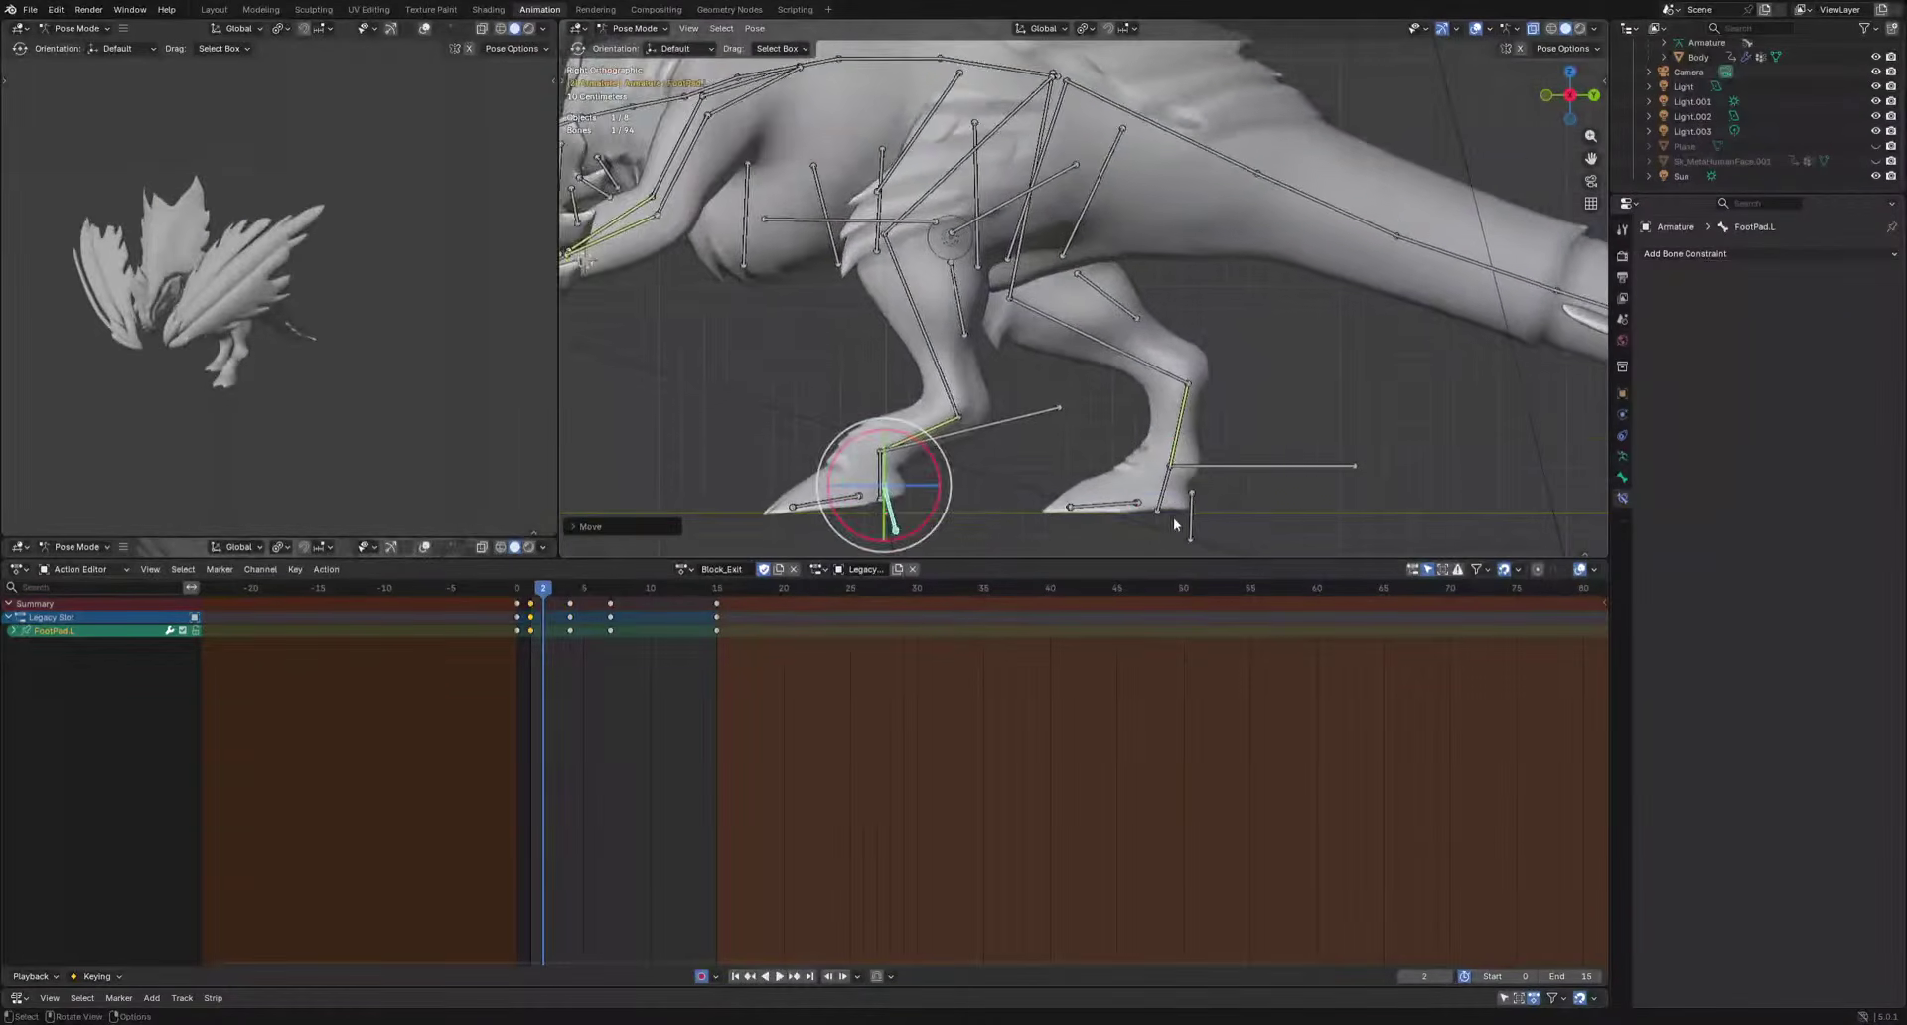
# Hold the FootPad.R bone's start pose until frame 6 and its end pose from frame 10, and replay the animation.
pyautogui.scroll(4, 1275, 549)
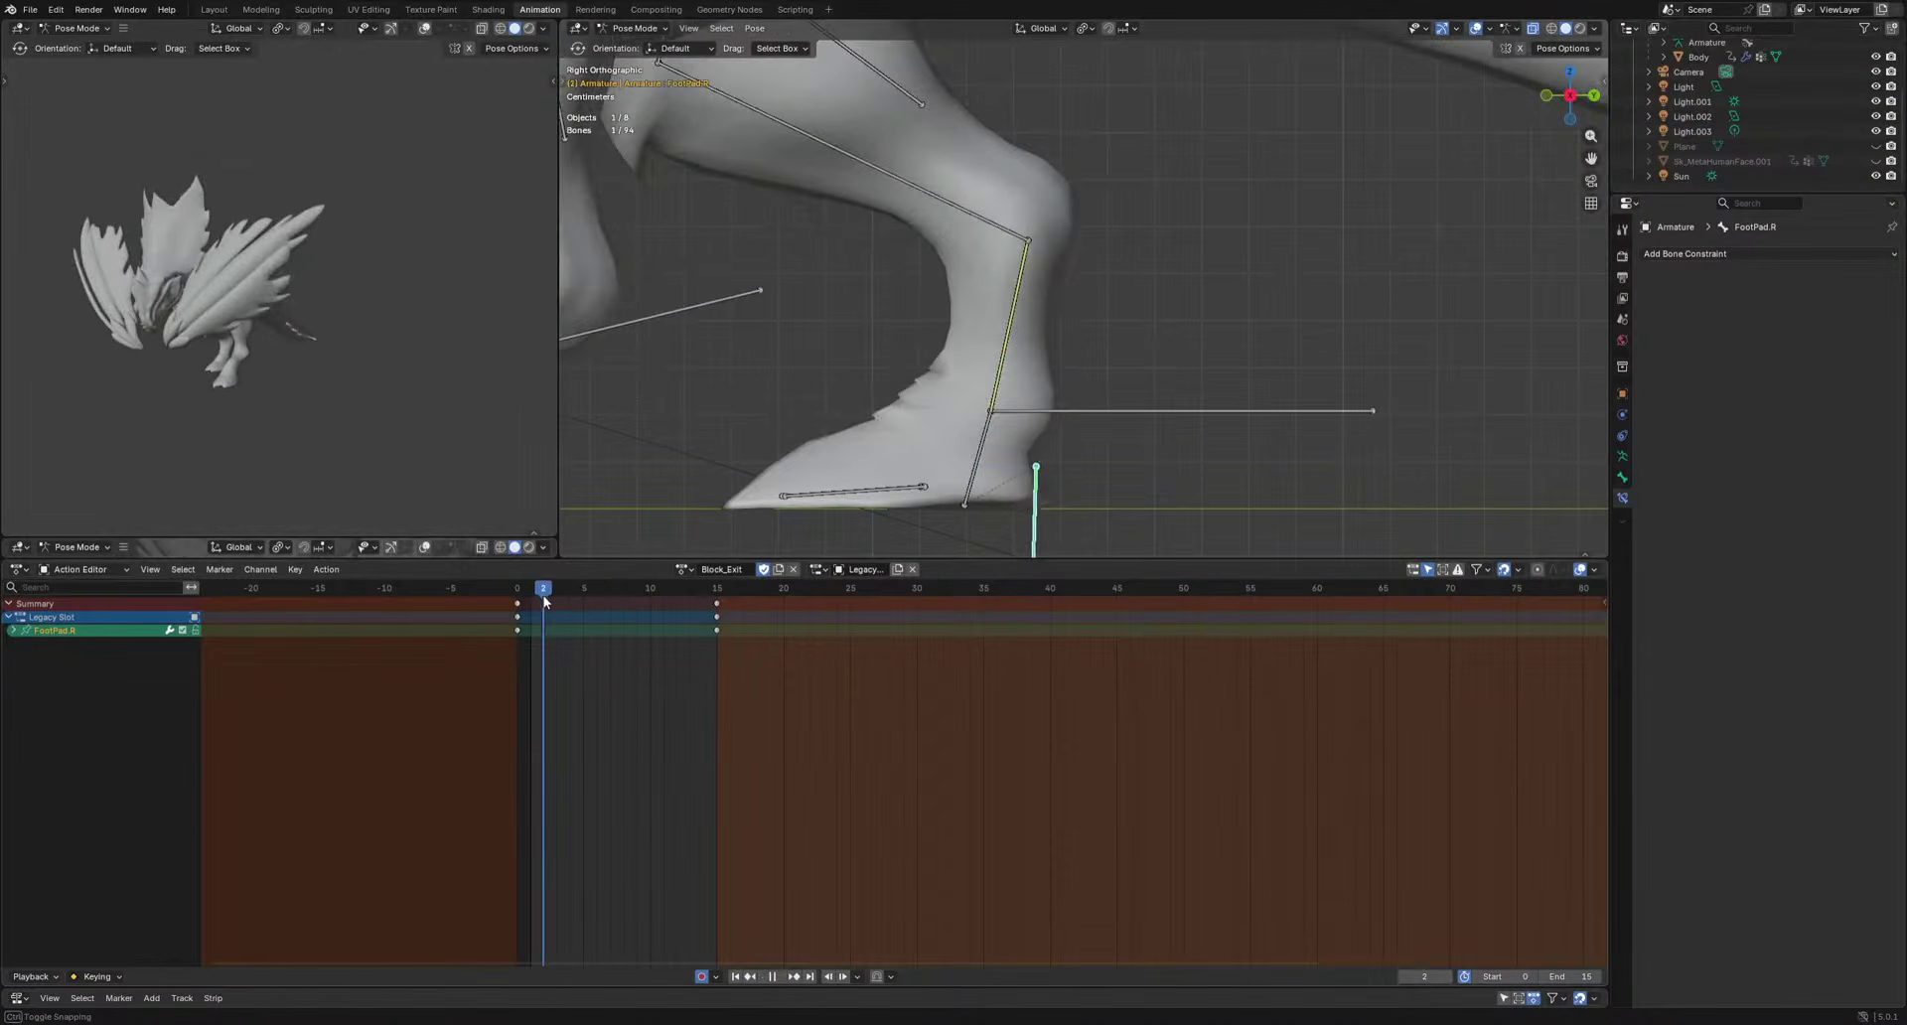
pyautogui.moveTo(543, 590); pyautogui.dragTo(695, 608)
pyautogui.hotkey('ctrl', 'v')
pyautogui.keyDown('ctrl'); pyautogui.click(750, 602); pyautogui.keyUp('ctrl')
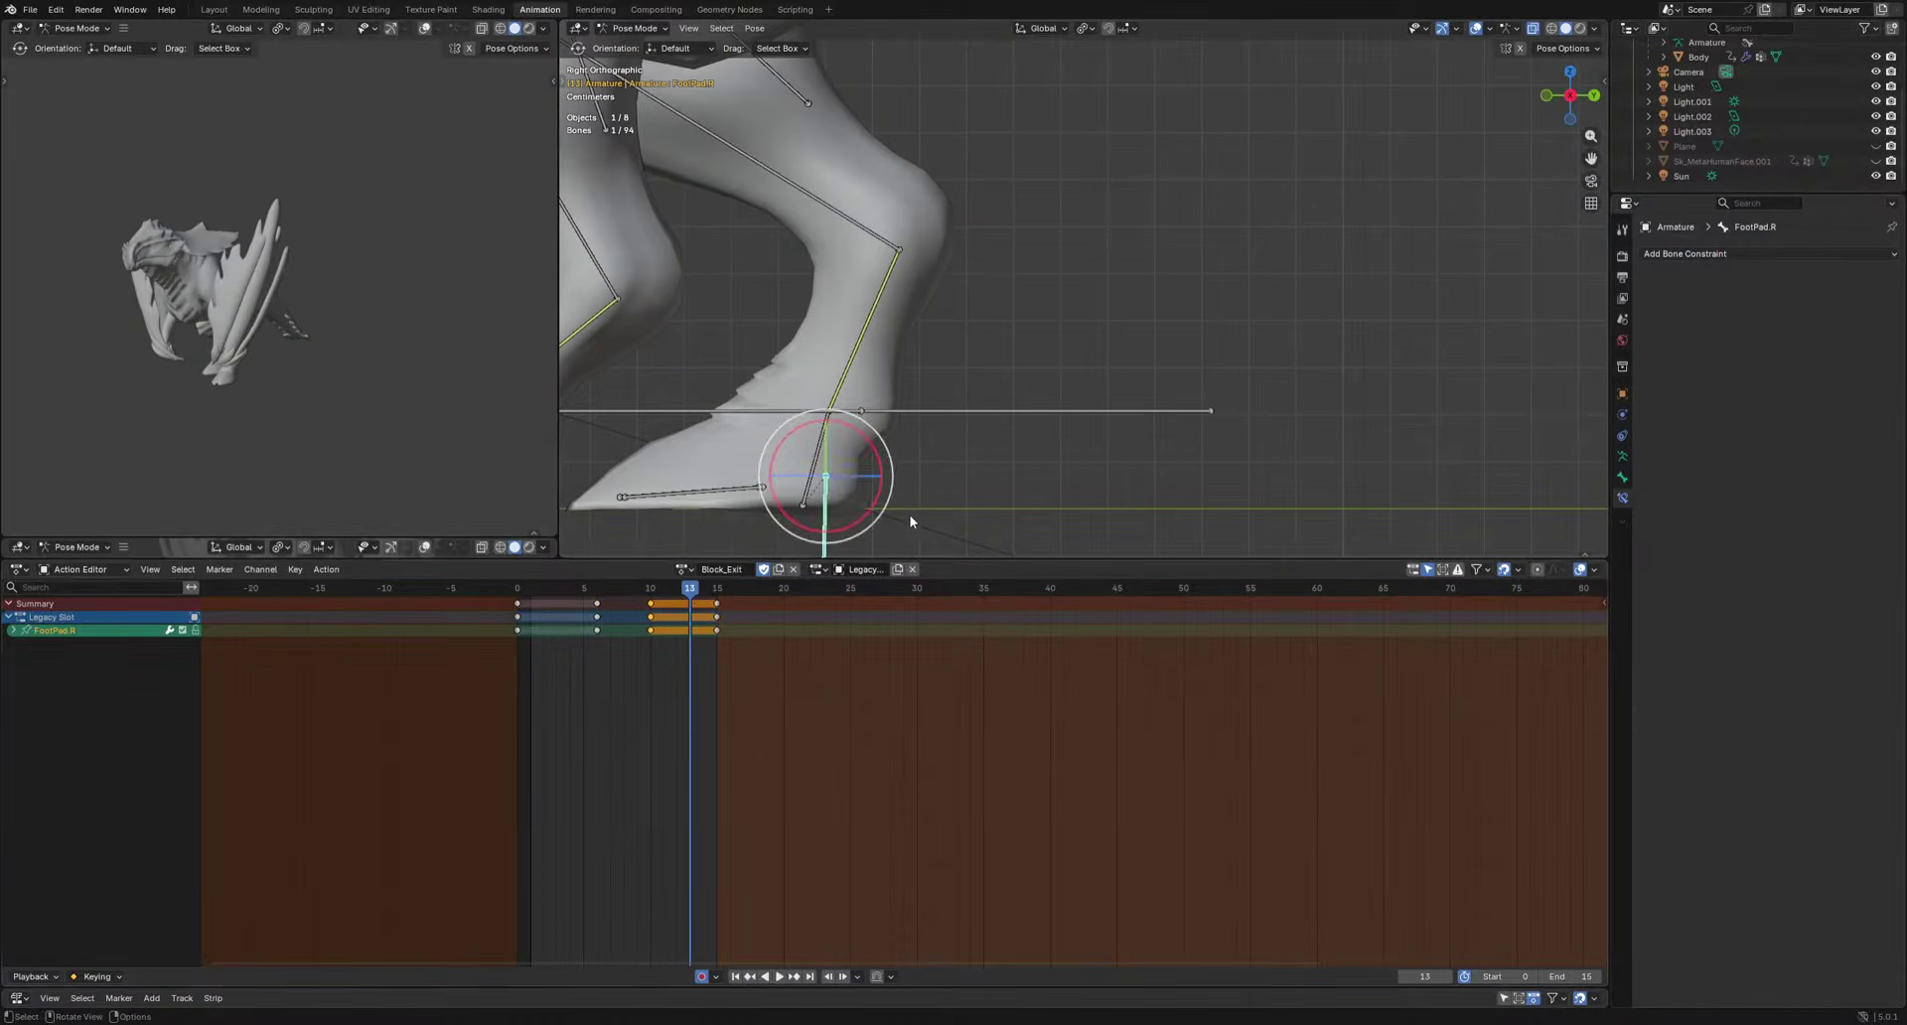
pyautogui.press('space')
# Reposition the Throat, Throat.001 and Throat.002 bones together at frame 7 and replay the animation.
pyautogui.scroll(-5, 943, 485)
pyautogui.moveTo(911, 468); pyautogui.dragTo(1086, 449, button='middle')
pyautogui.click(1167, 498)
pyautogui.scroll(-2, 1168, 498)
pyautogui.press('space')
pyautogui.click(980, 269)
pyautogui.keyDown('shift'); pyautogui.click(956, 271); pyautogui.keyUp('shift')
pyautogui.keyDown('shift'); pyautogui.click(912, 267); pyautogui.keyUp('shift')
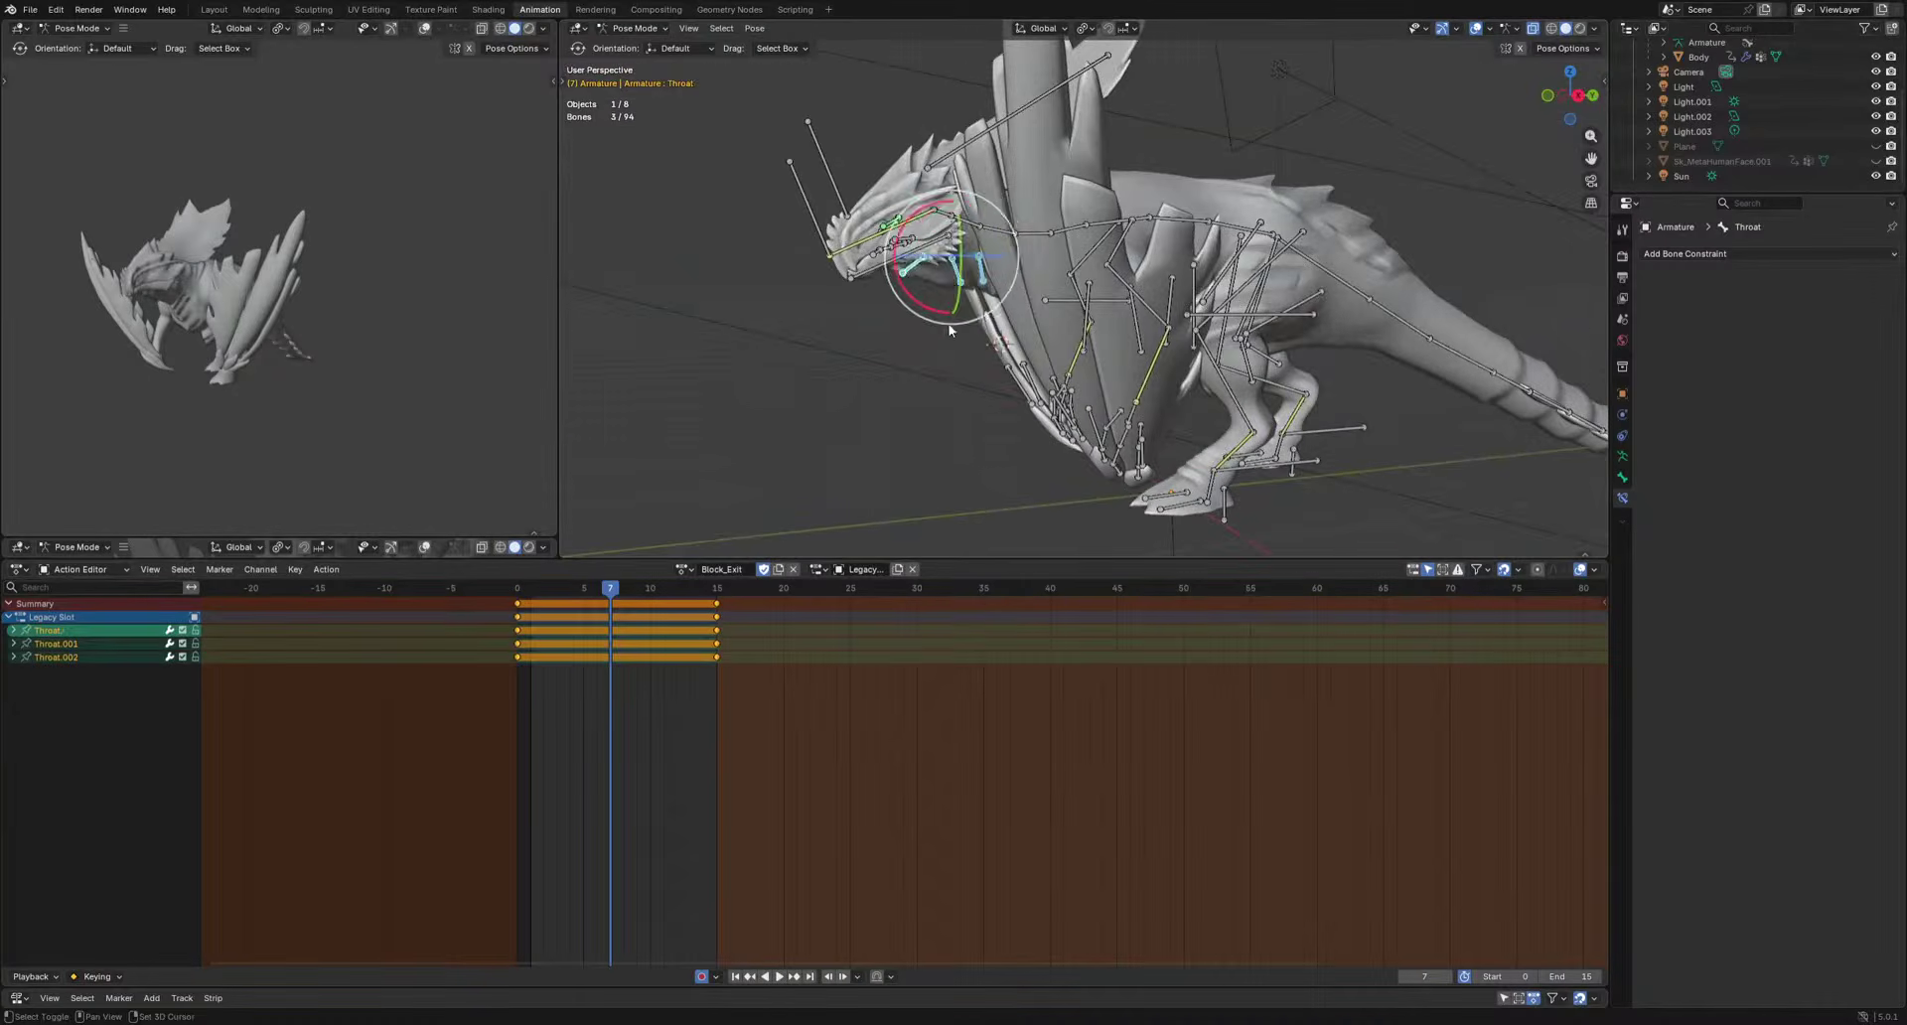
pyautogui.press('KP_3')
pyautogui.hotkey('alt', 'g')
pyautogui.scroll(3, 943, 339)
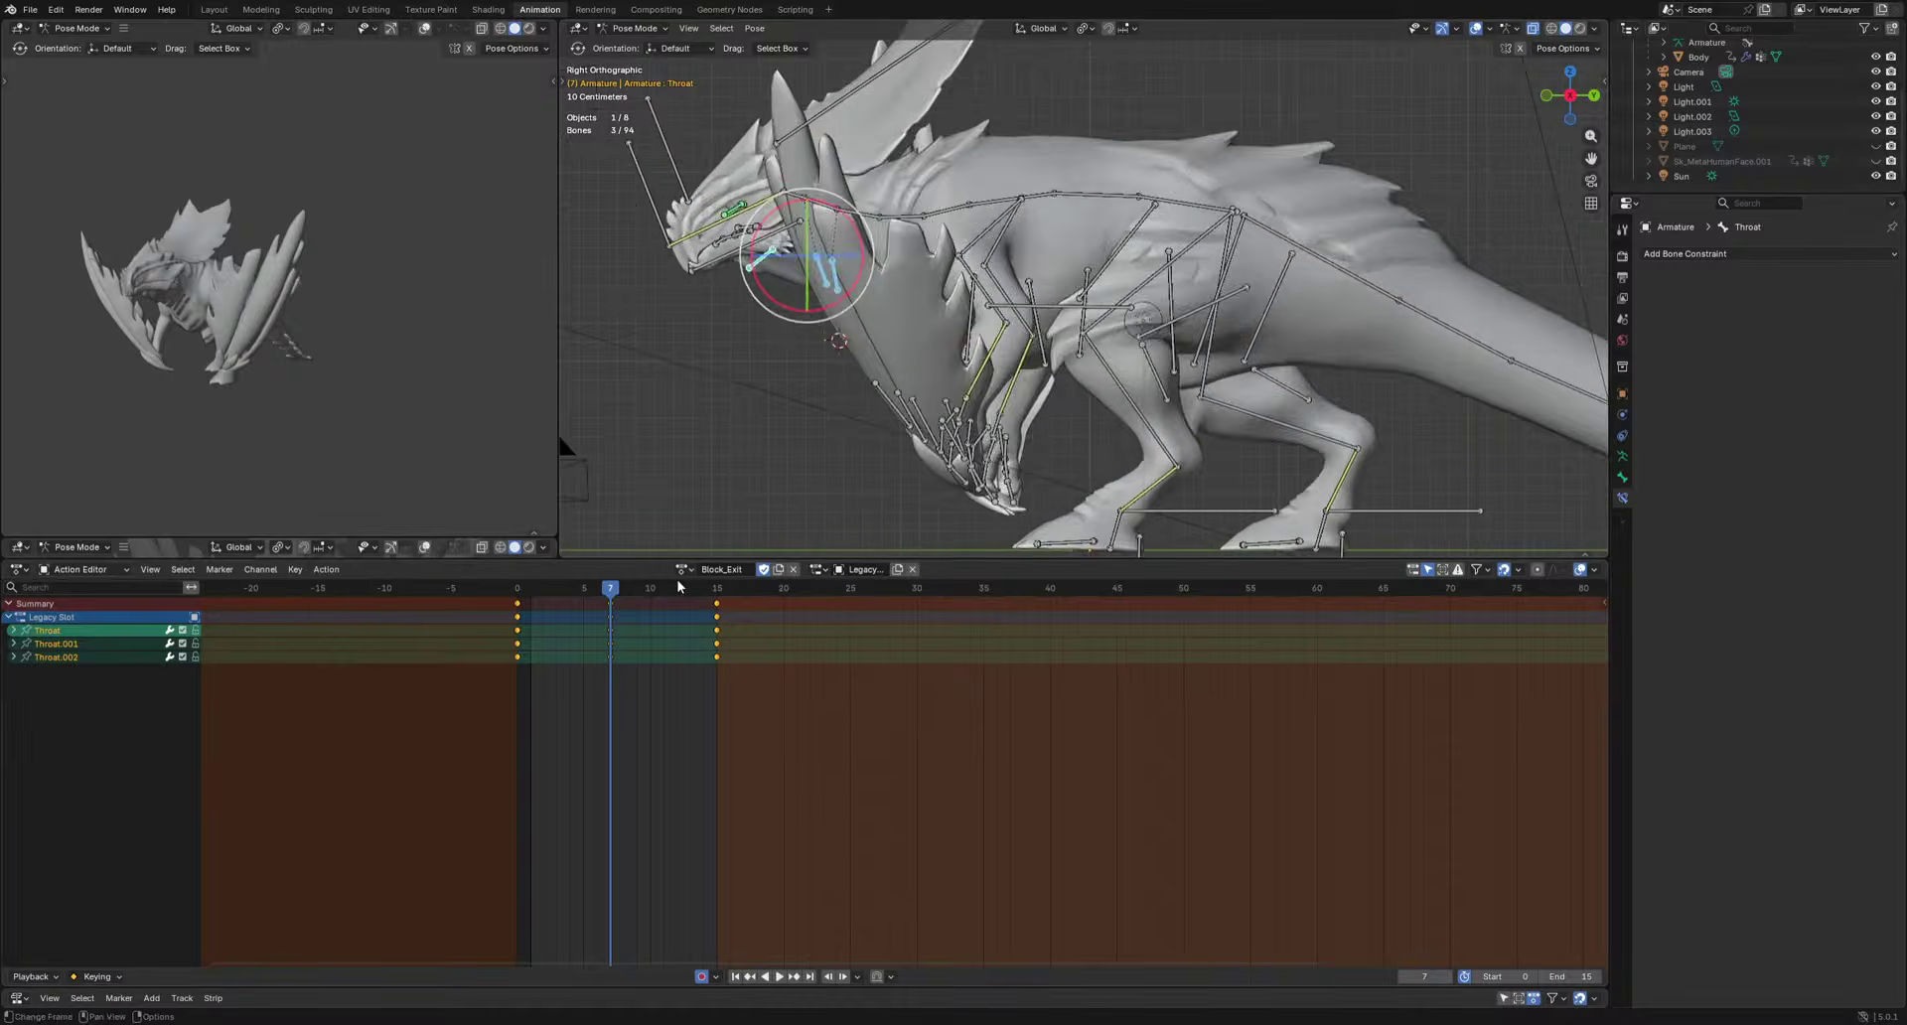
pyautogui.press('space')
pyautogui.keyDown('shift'); pyautogui.moveTo(1357, 399); pyautogui.dragTo(862, 389, button='middle'); pyautogui.keyUp('shift')
pyautogui.press('space')
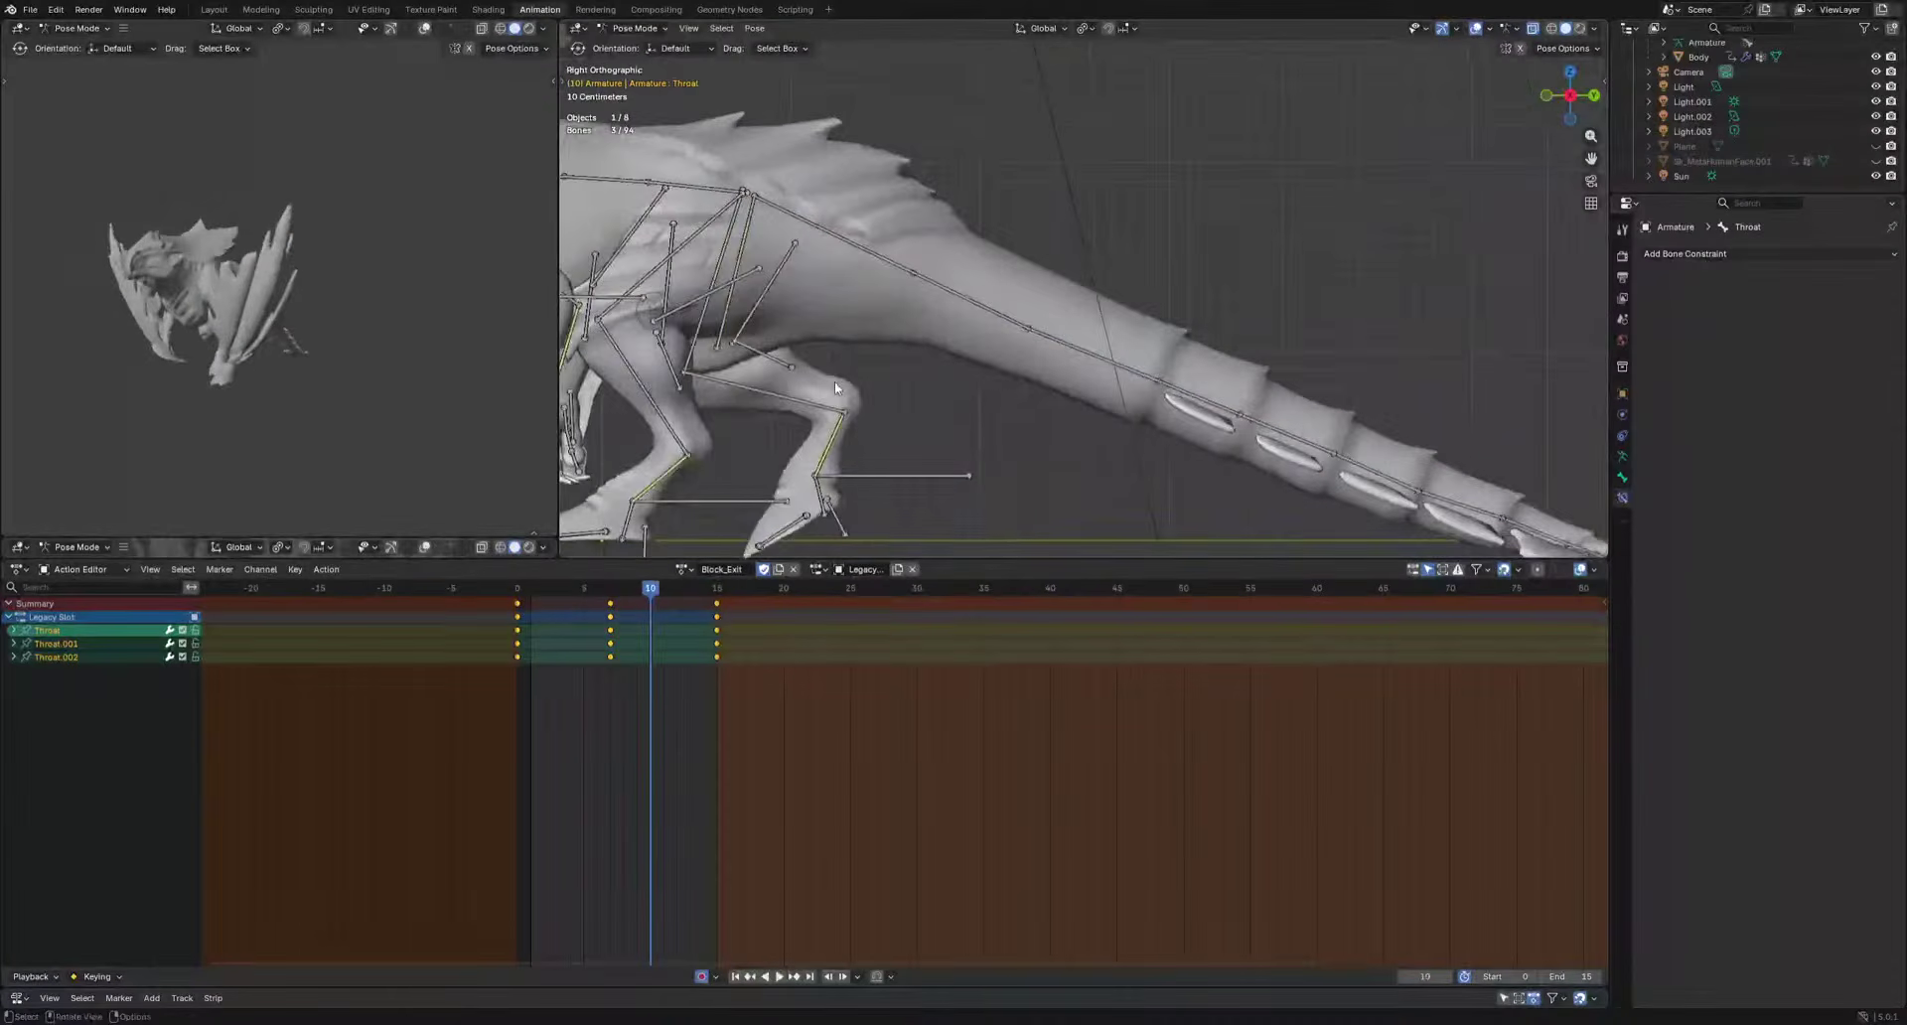
# Select the ten tail bones from Tail to Tail.009, insert keyframes on them at frame 5, and play the animation.
pyautogui.scroll(-4, 834, 381)
pyautogui.moveTo(1413, 414); pyautogui.dragTo(968, 291)
pyautogui.keyDown('shift'); pyautogui.moveTo(1148, 371); pyautogui.dragTo(1074, 378, button='middle'); pyautogui.keyUp('shift')
pyautogui.moveTo(537, 593); pyautogui.dragTo(600, 597)
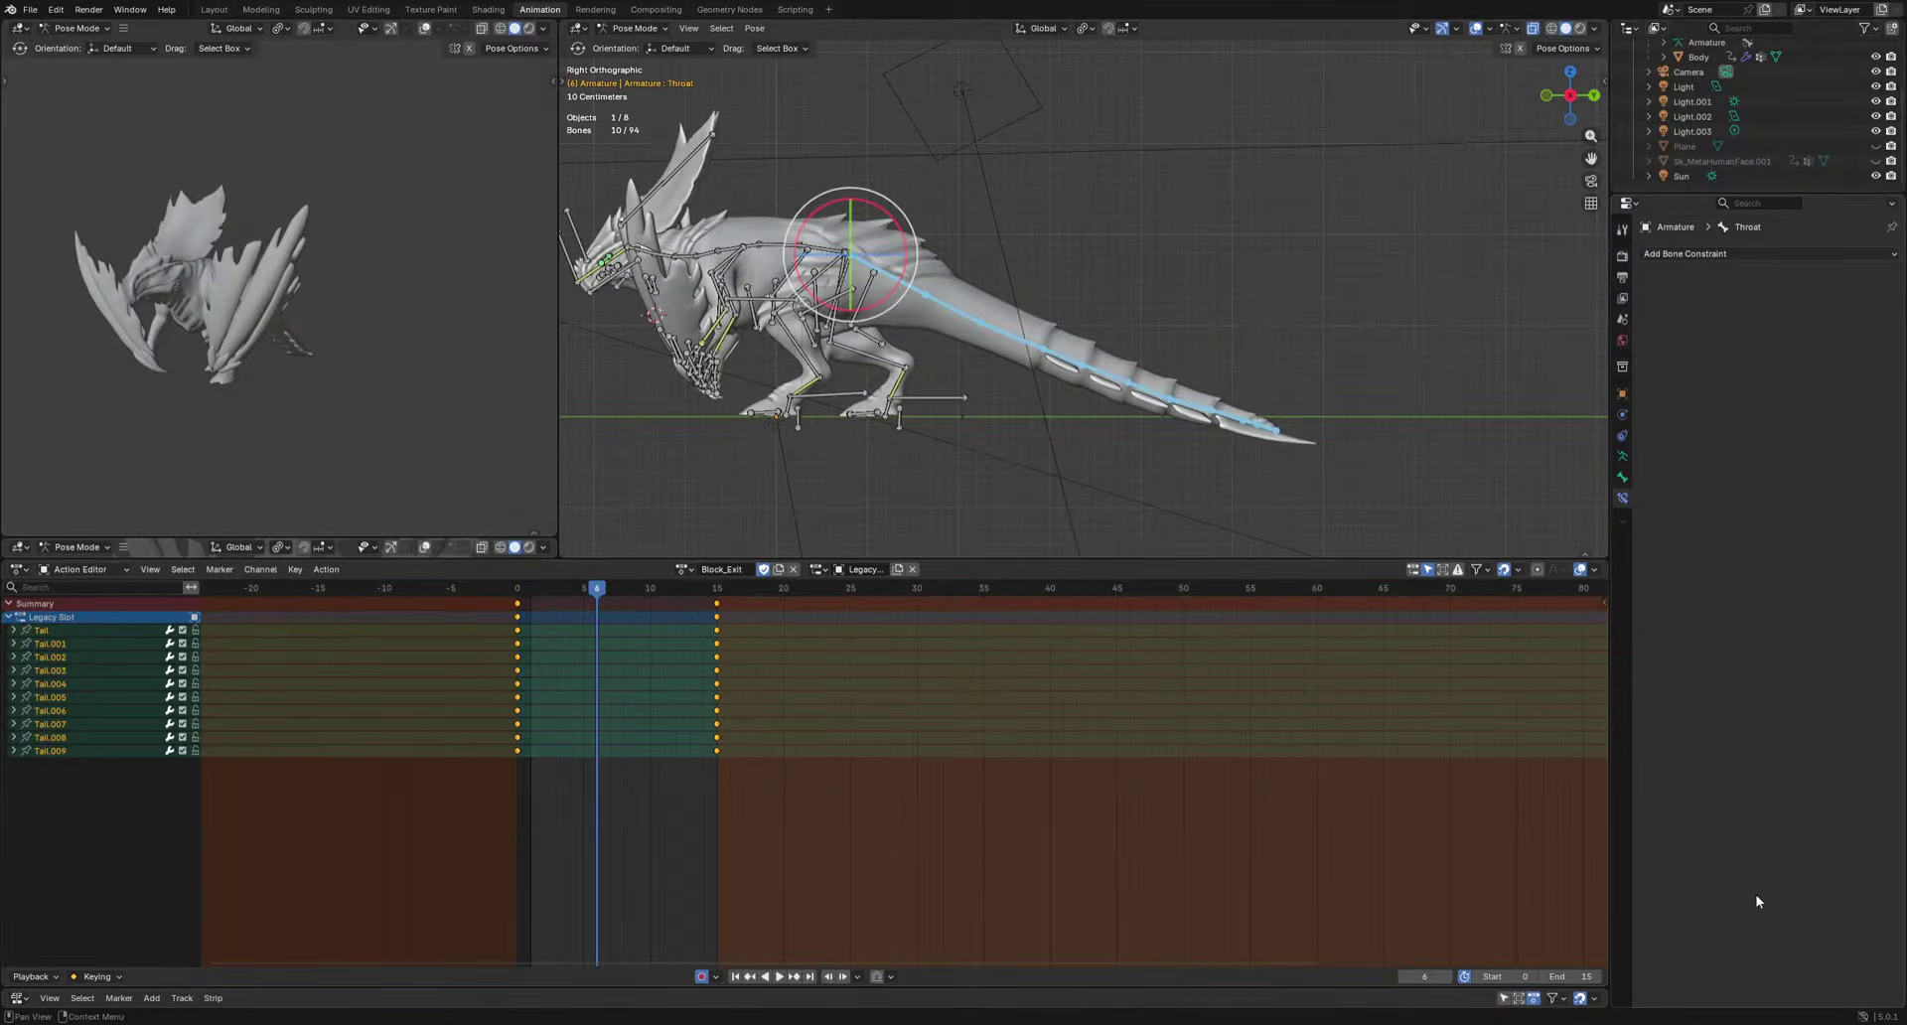
pyautogui.moveTo(517, 588); pyautogui.dragTo(585, 612)
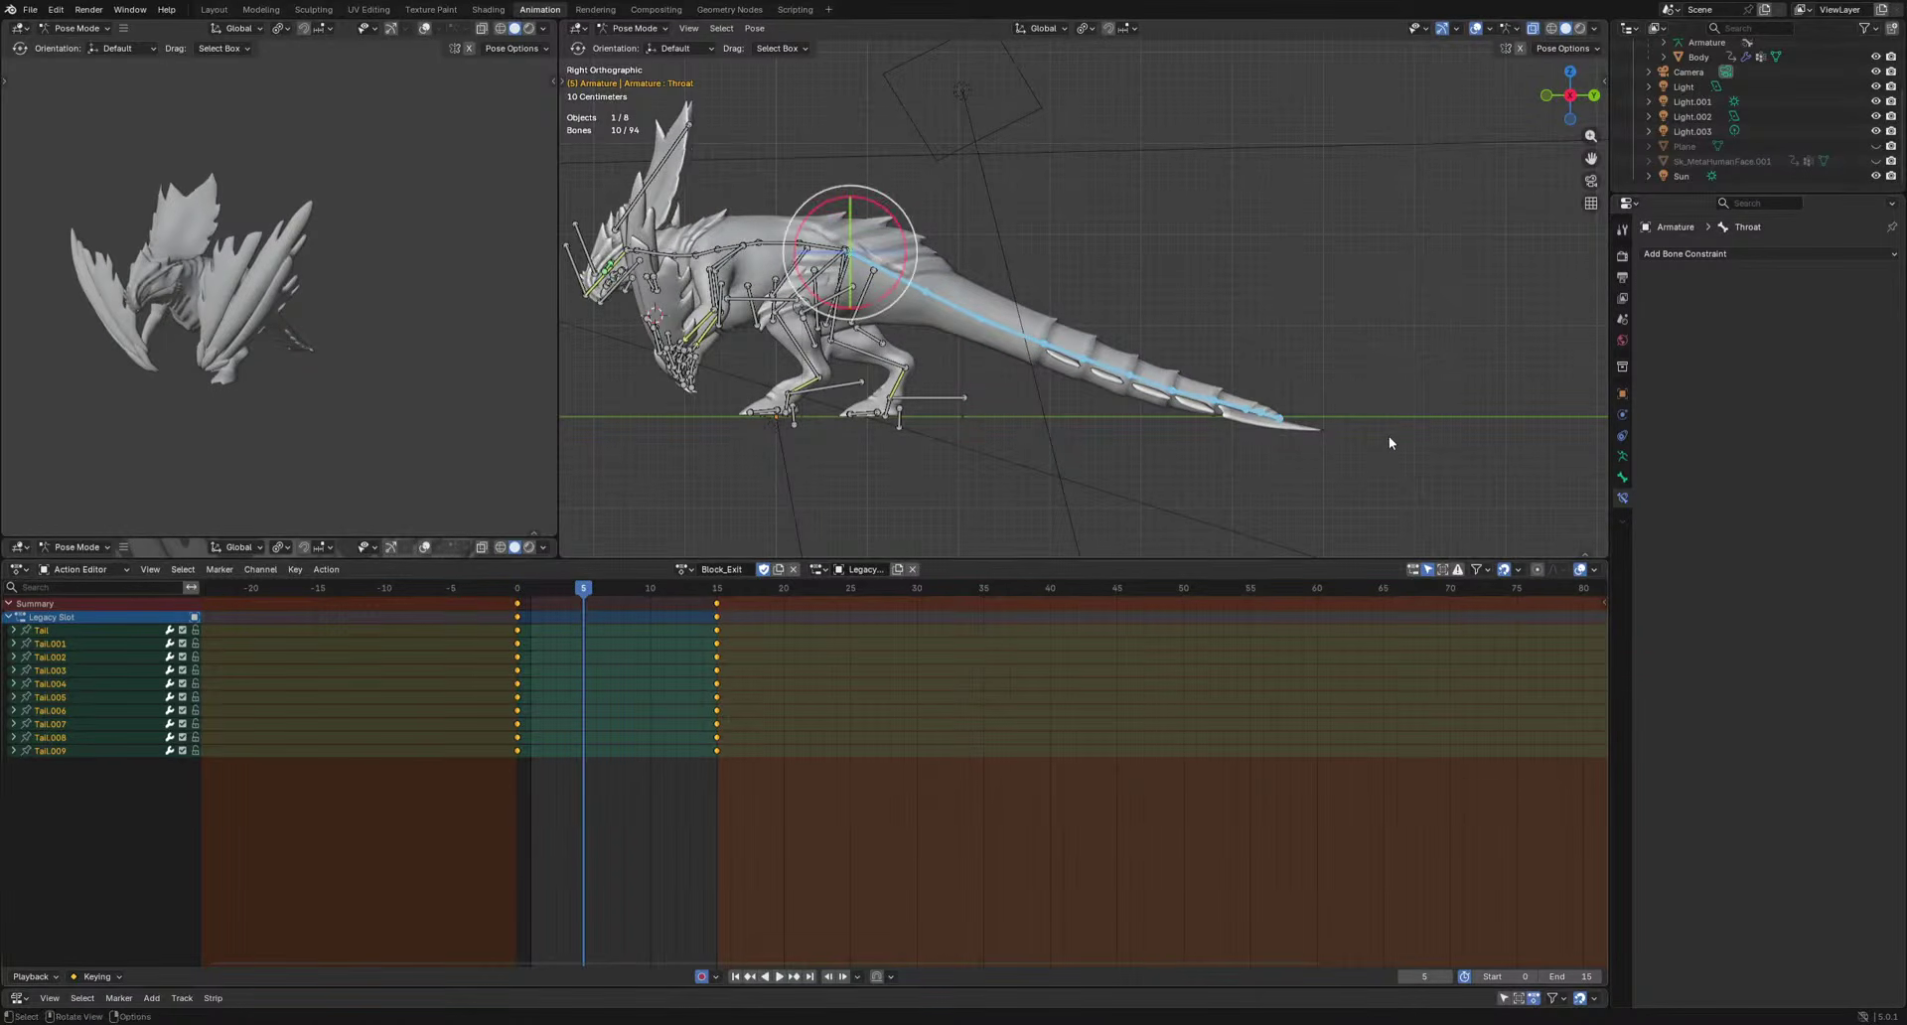
pyautogui.press('i')
pyautogui.press('space')
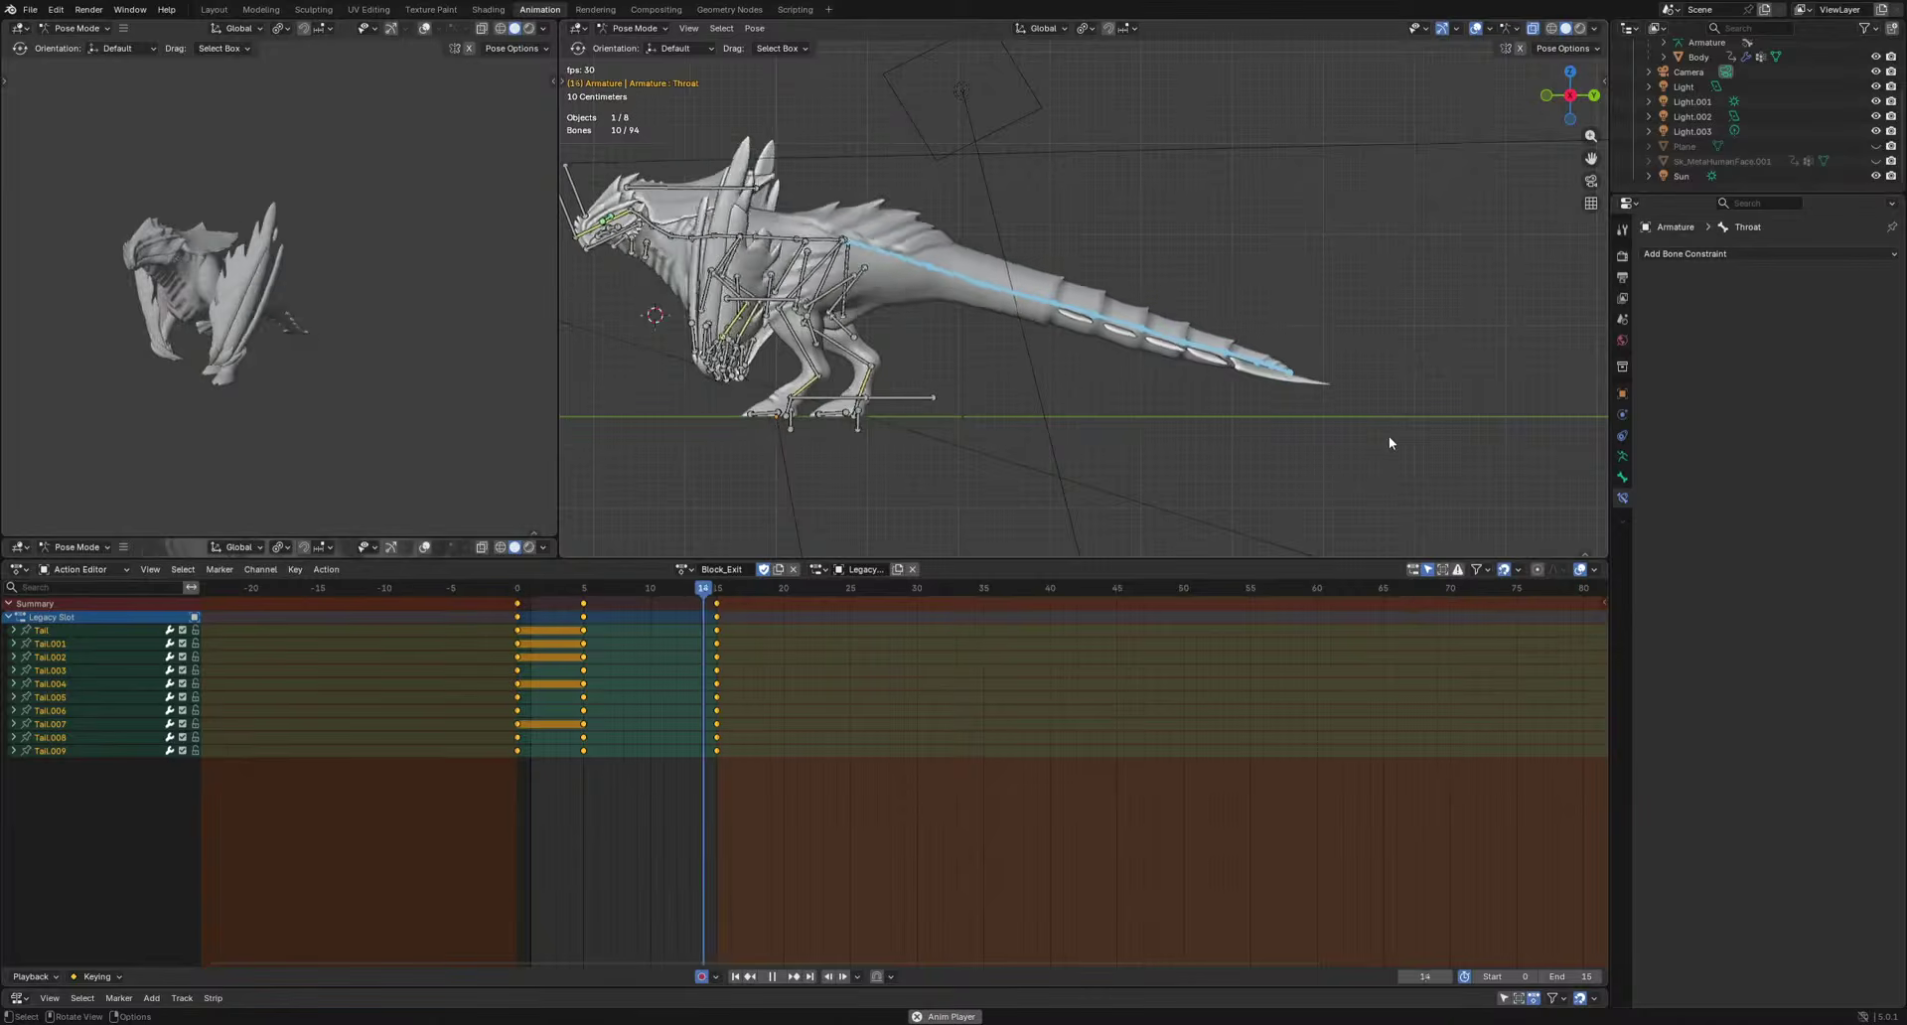
# Rotate the tail tip bones Tail.005 to Tail.009 upward at frame 5.
pyautogui.moveTo(685, 595); pyautogui.dragTo(583, 603)
pyautogui.press('space')
pyautogui.moveTo(1156, 417); pyautogui.dragTo(1154, 417)
pyautogui.press('r')
pyautogui.click(1255, 469)
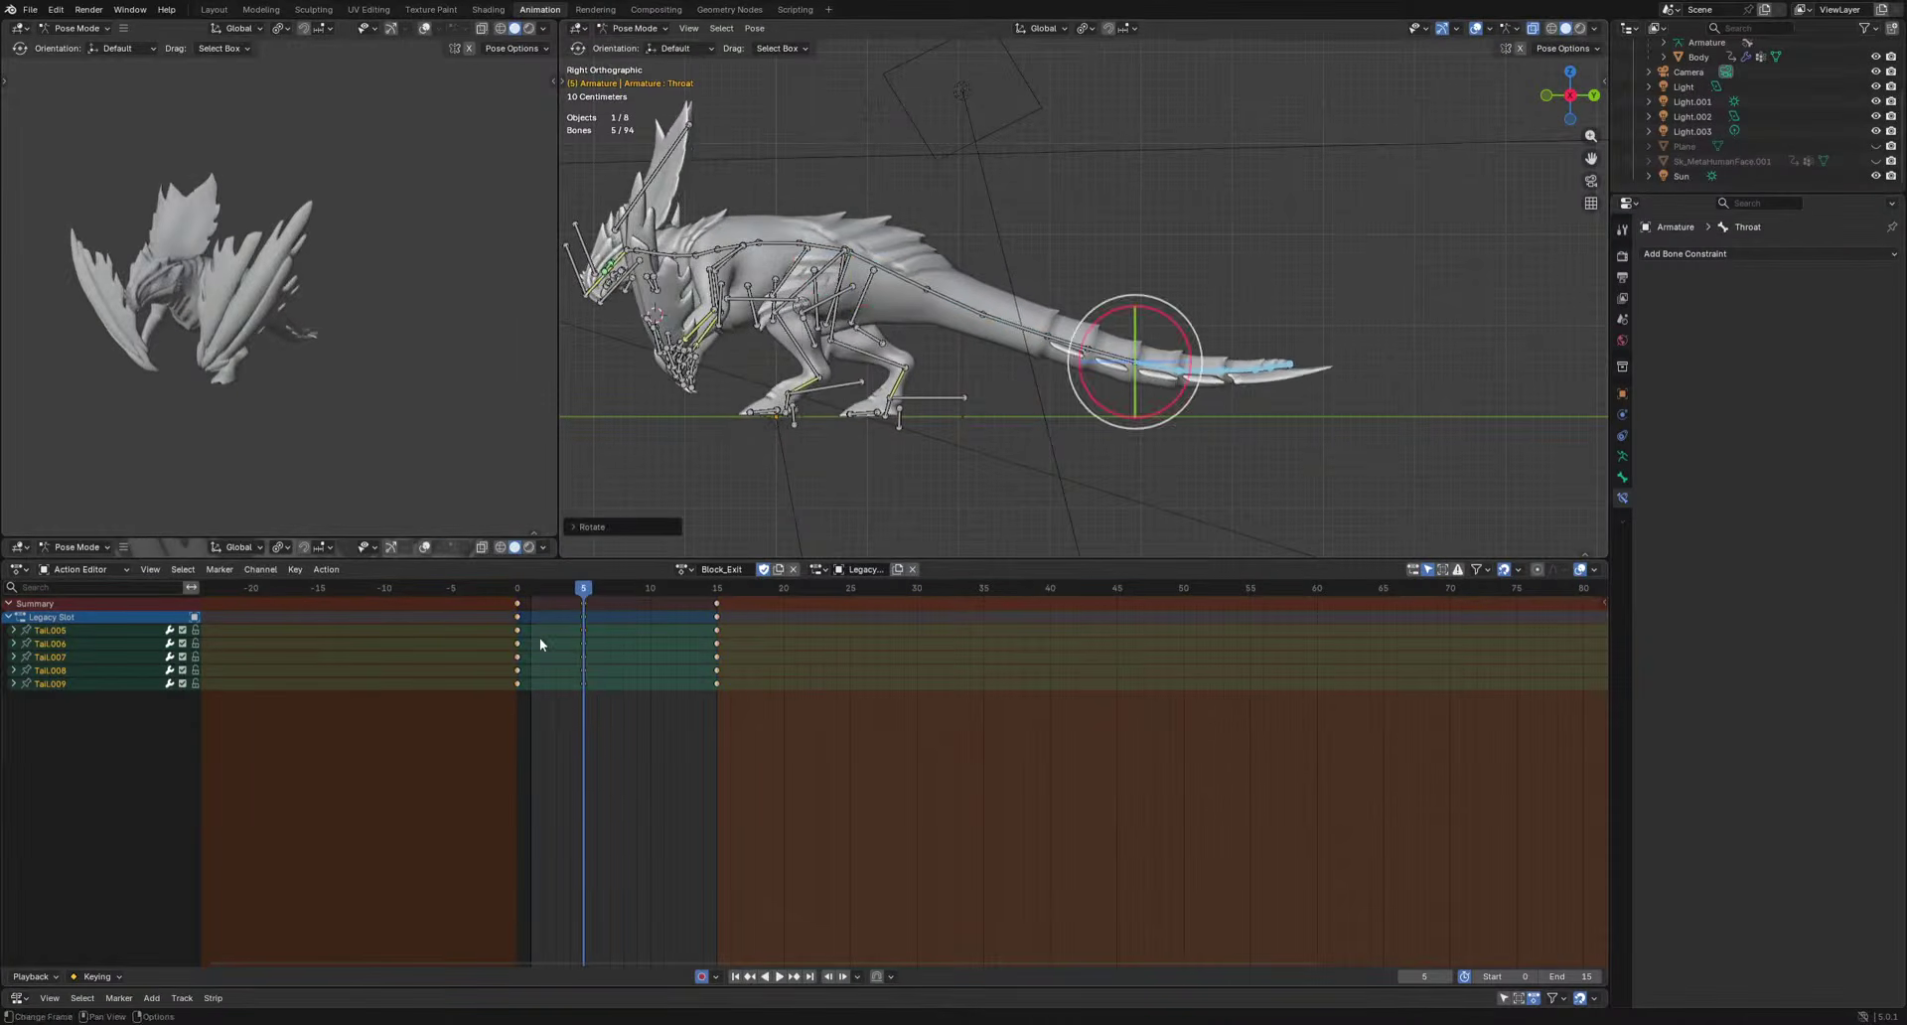
# Rotate the Tail.005 to Tail.009 bones at frame 11 and replay the animation from a perspective angle.
pyautogui.moveTo(586, 596); pyautogui.dragTo(652, 593)
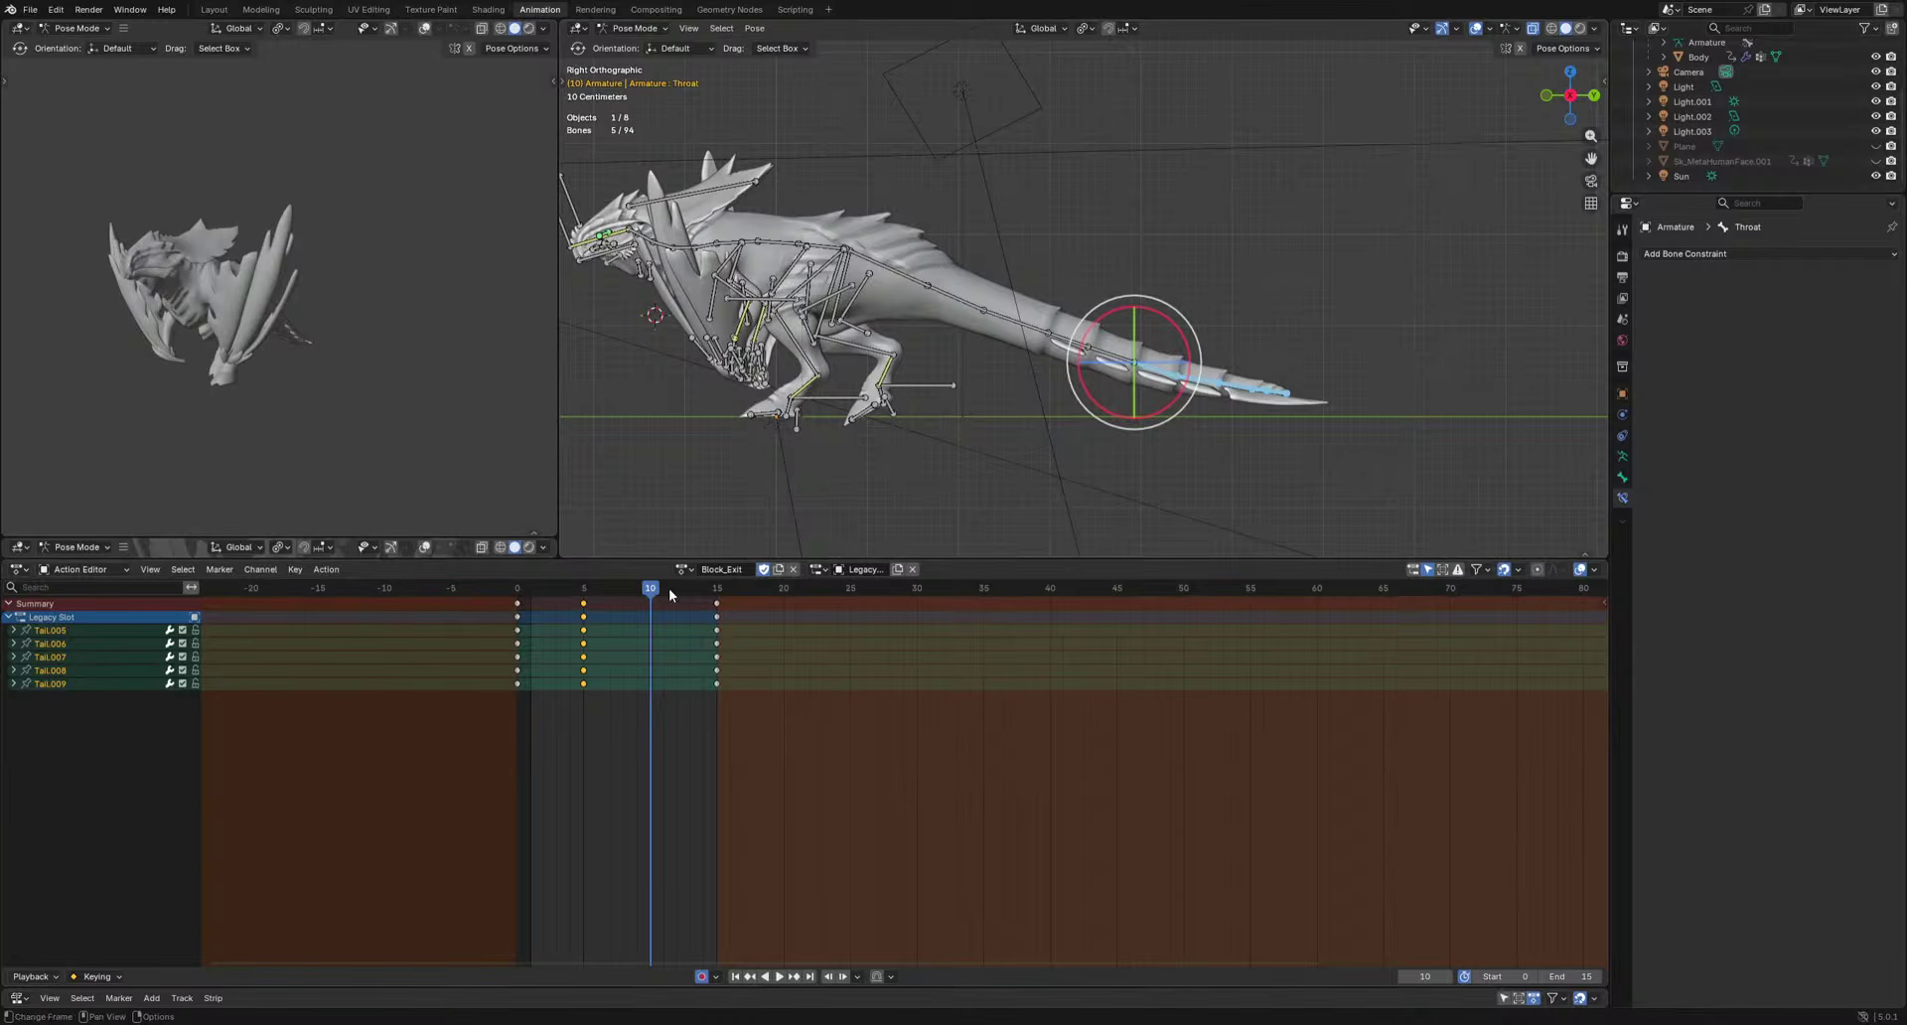
pyautogui.click(665, 594)
pyautogui.press('r')
pyautogui.click(1403, 508)
pyautogui.press('space')
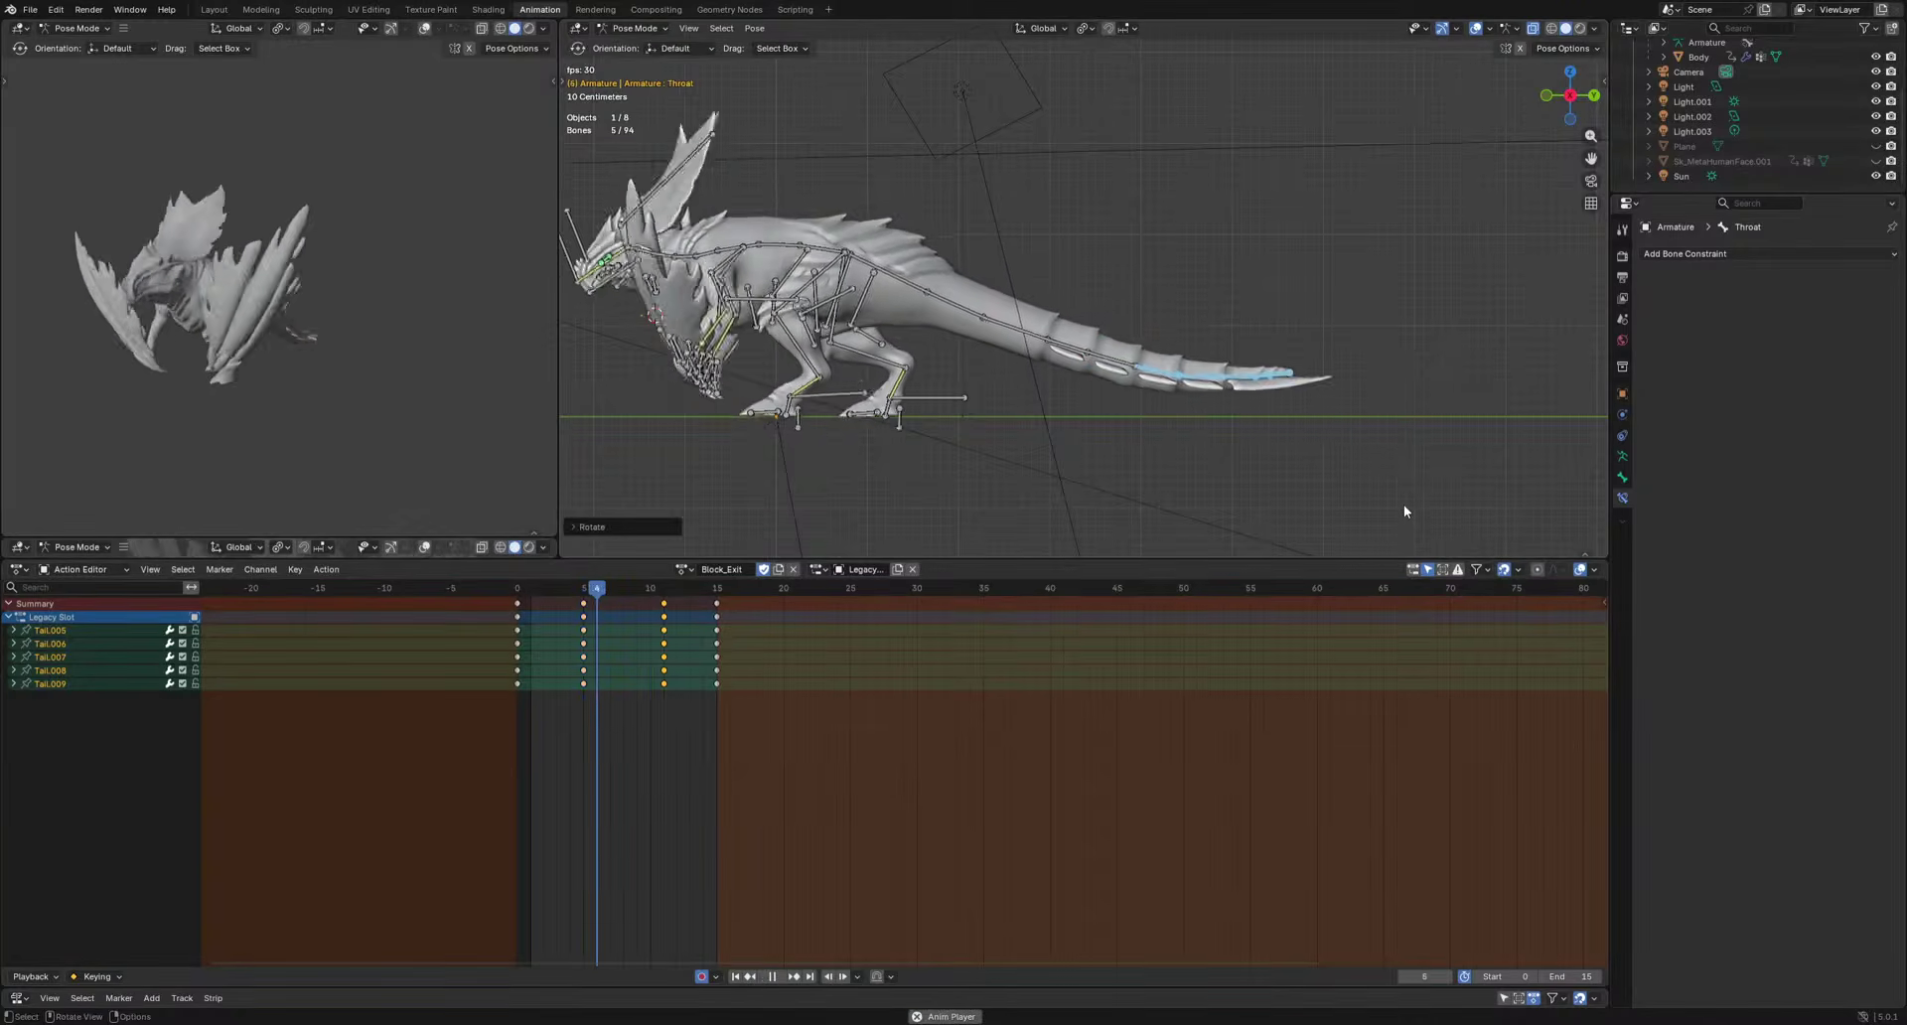
pyautogui.moveTo(1403, 504); pyautogui.dragTo(1195, 372, button='middle')
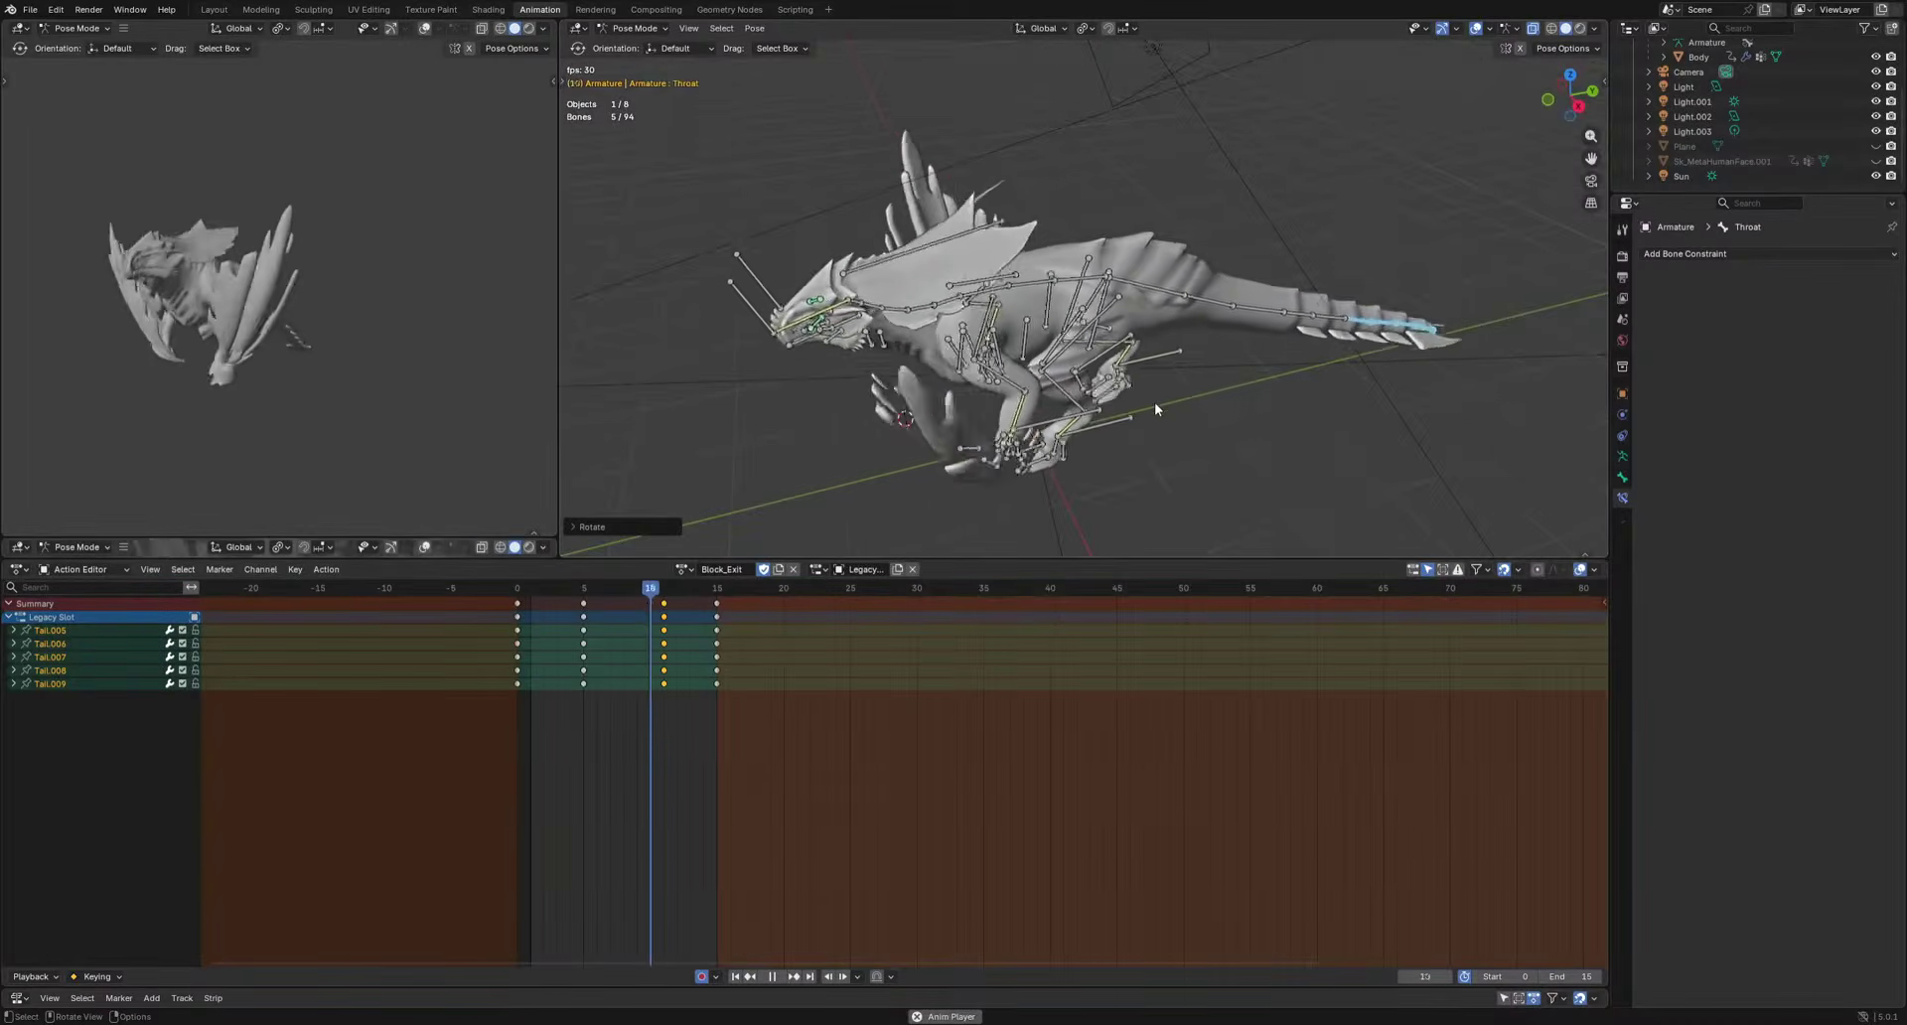
pyautogui.press('space')
# Rotate the Jaw bone at frame 6 and replay the animation.
pyautogui.moveTo(860, 393); pyautogui.dragTo(883, 363, button='middle')
pyautogui.scroll(2, 958, 374)
pyautogui.click(872, 348)
pyautogui.moveTo(558, 586); pyautogui.dragTo(600, 620)
pyautogui.press('r')
pyautogui.click(1063, 458)
pyautogui.press('space')
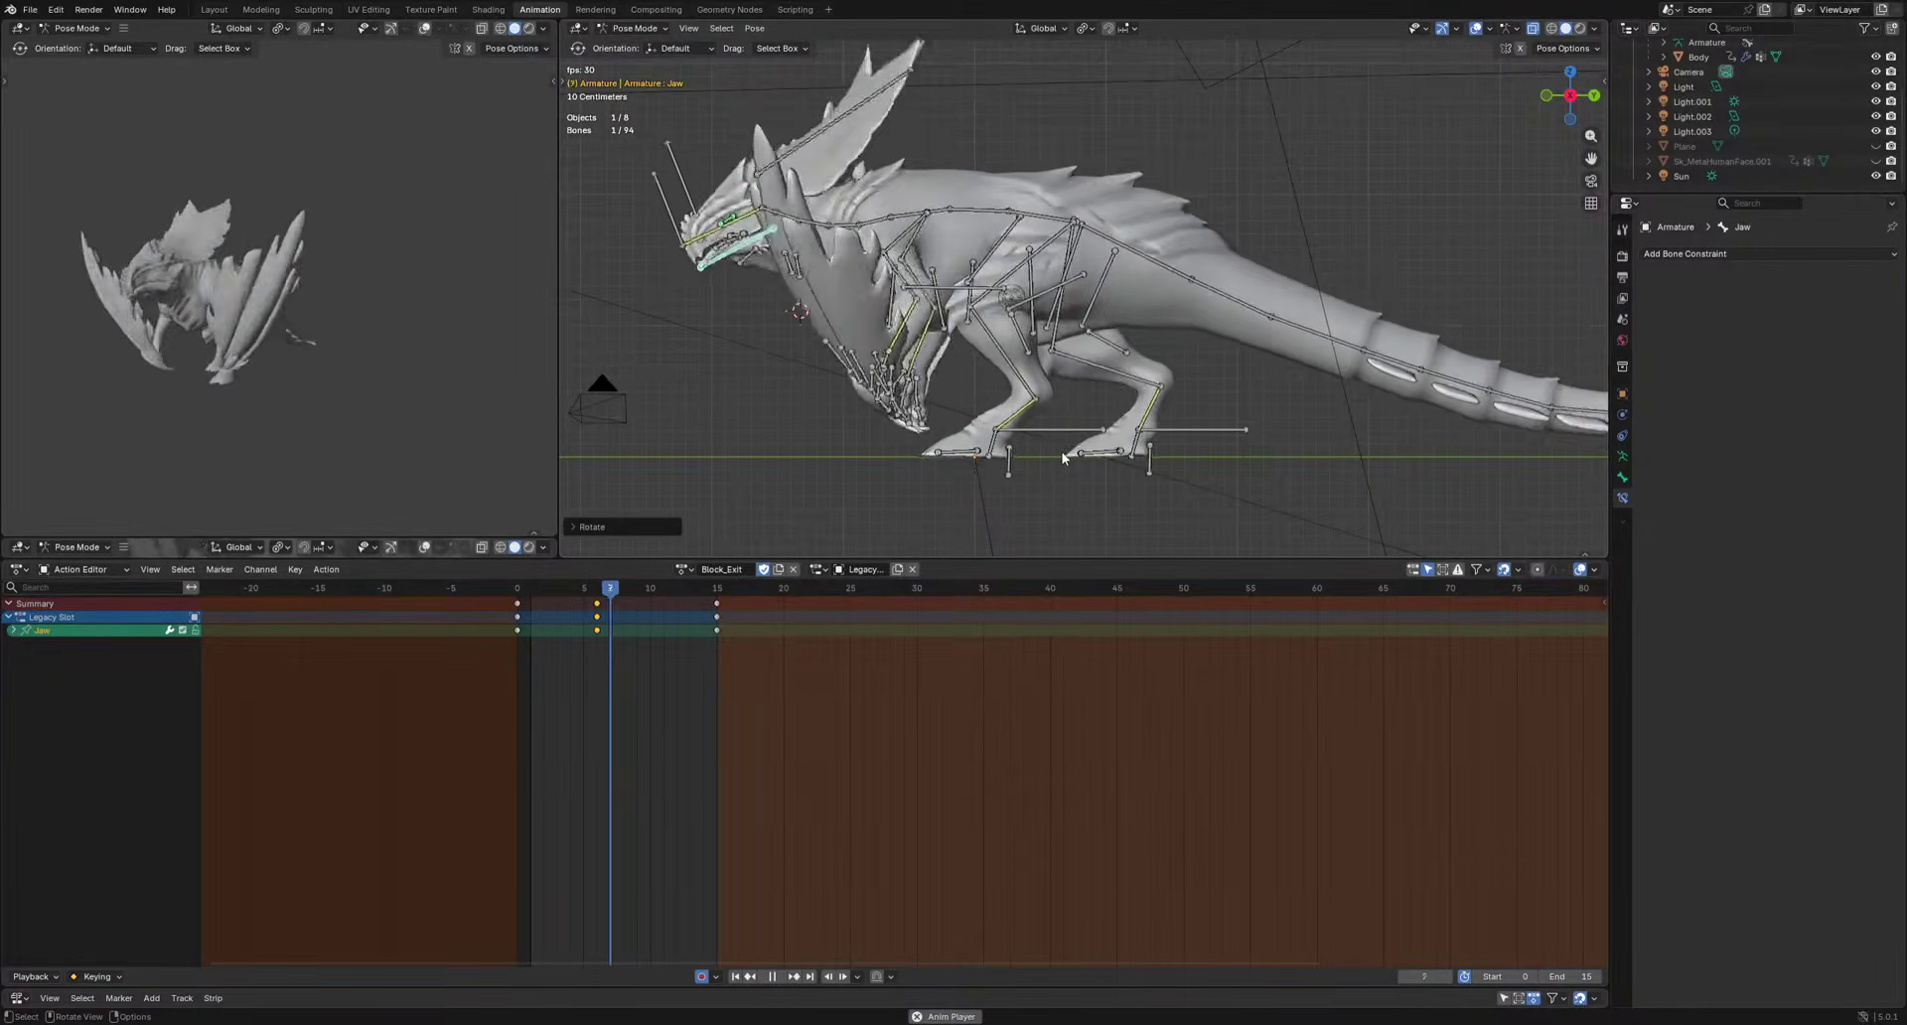
pyautogui.press('space')
# Select the Calf-Muscle.L, Thigh-muscle1.L and Thigh-muscle2.L bones together and check them around frame 5.
pyautogui.scroll(1, 1039, 372)
pyautogui.scroll(1, 1040, 373)
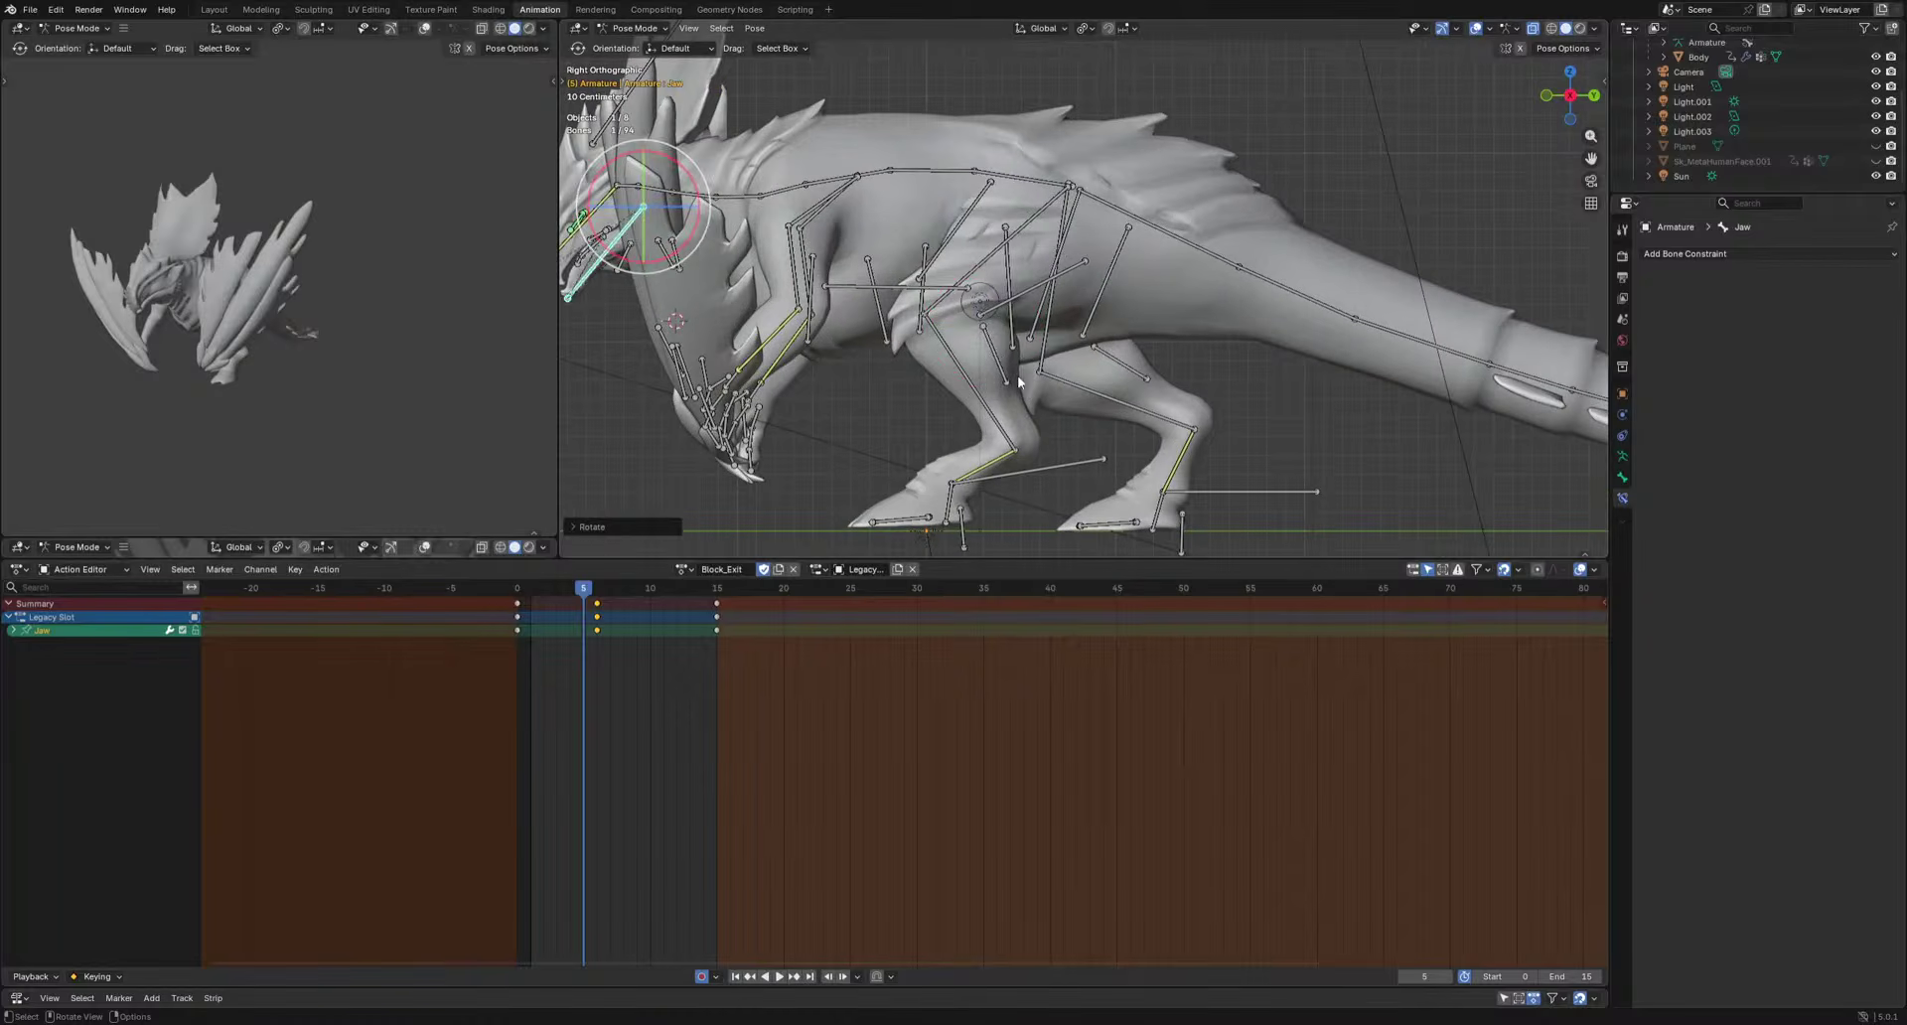
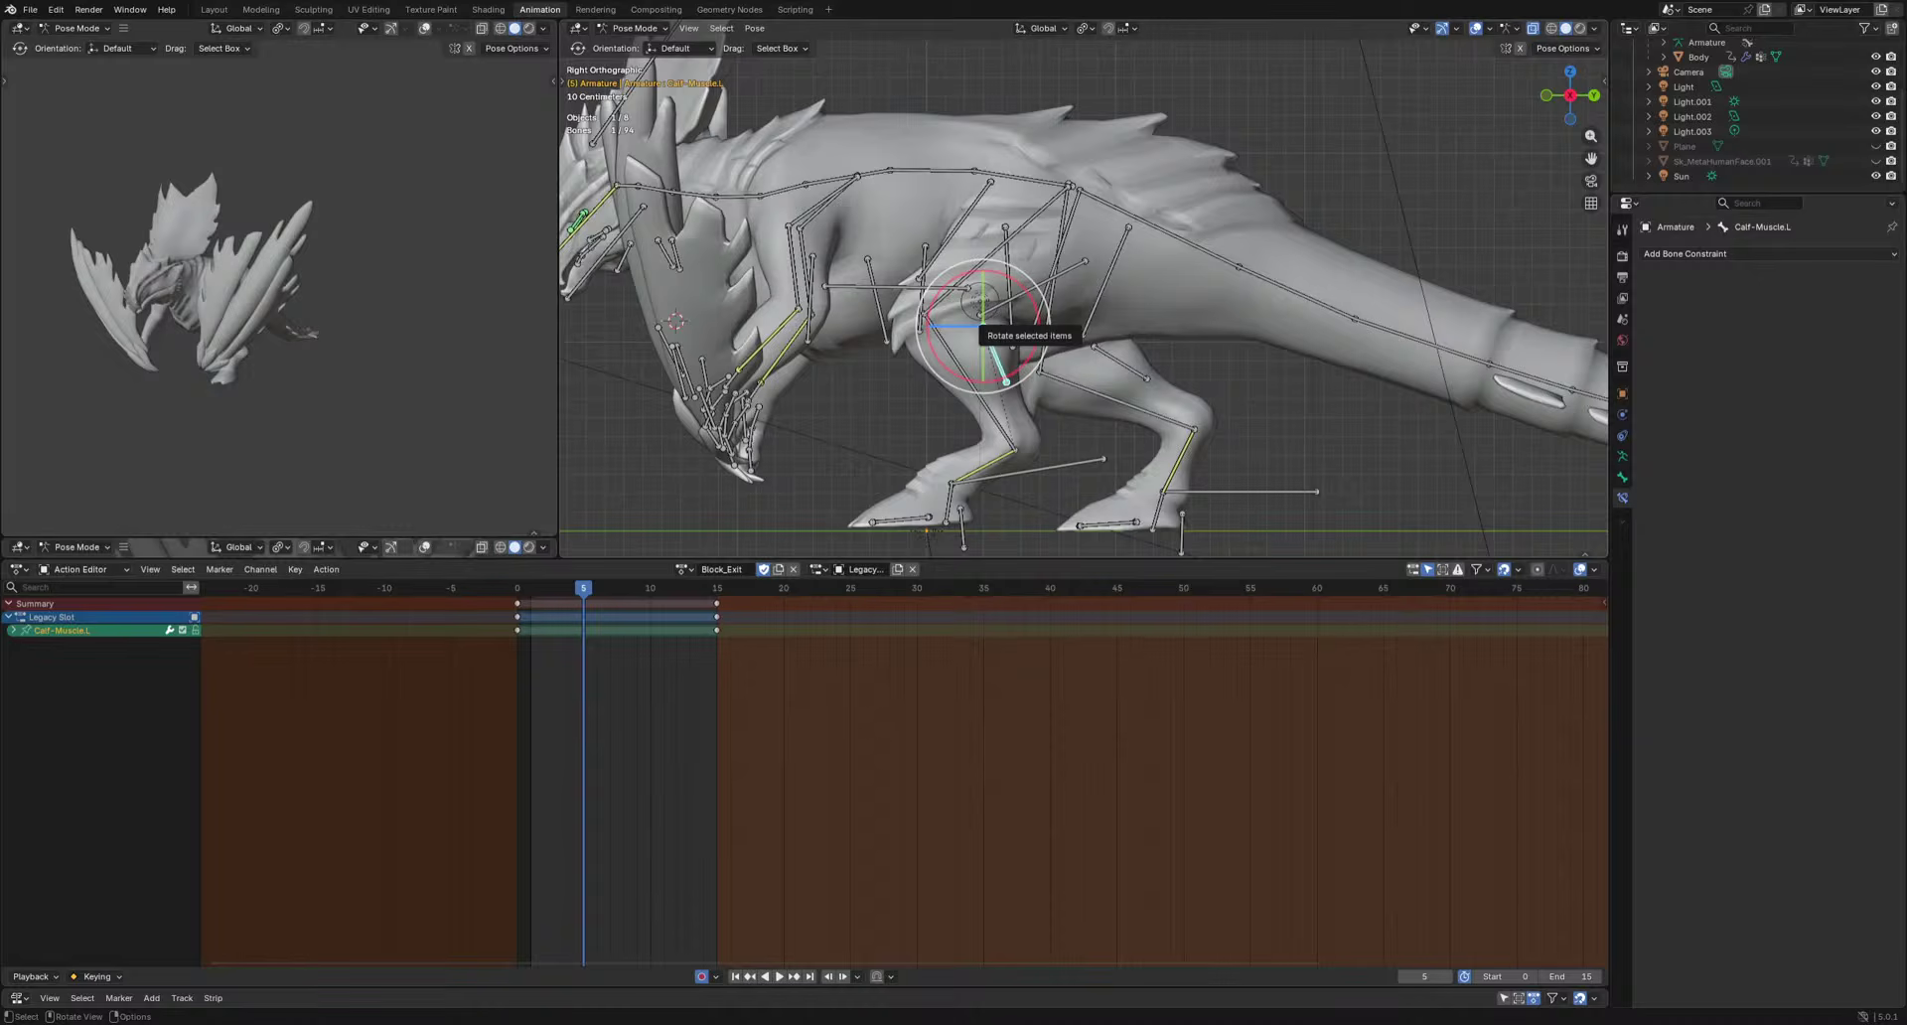
pyautogui.scroll(4, 1053, 267)
pyautogui.moveTo(1078, 350); pyautogui.dragTo(1081, 360, button='middle')
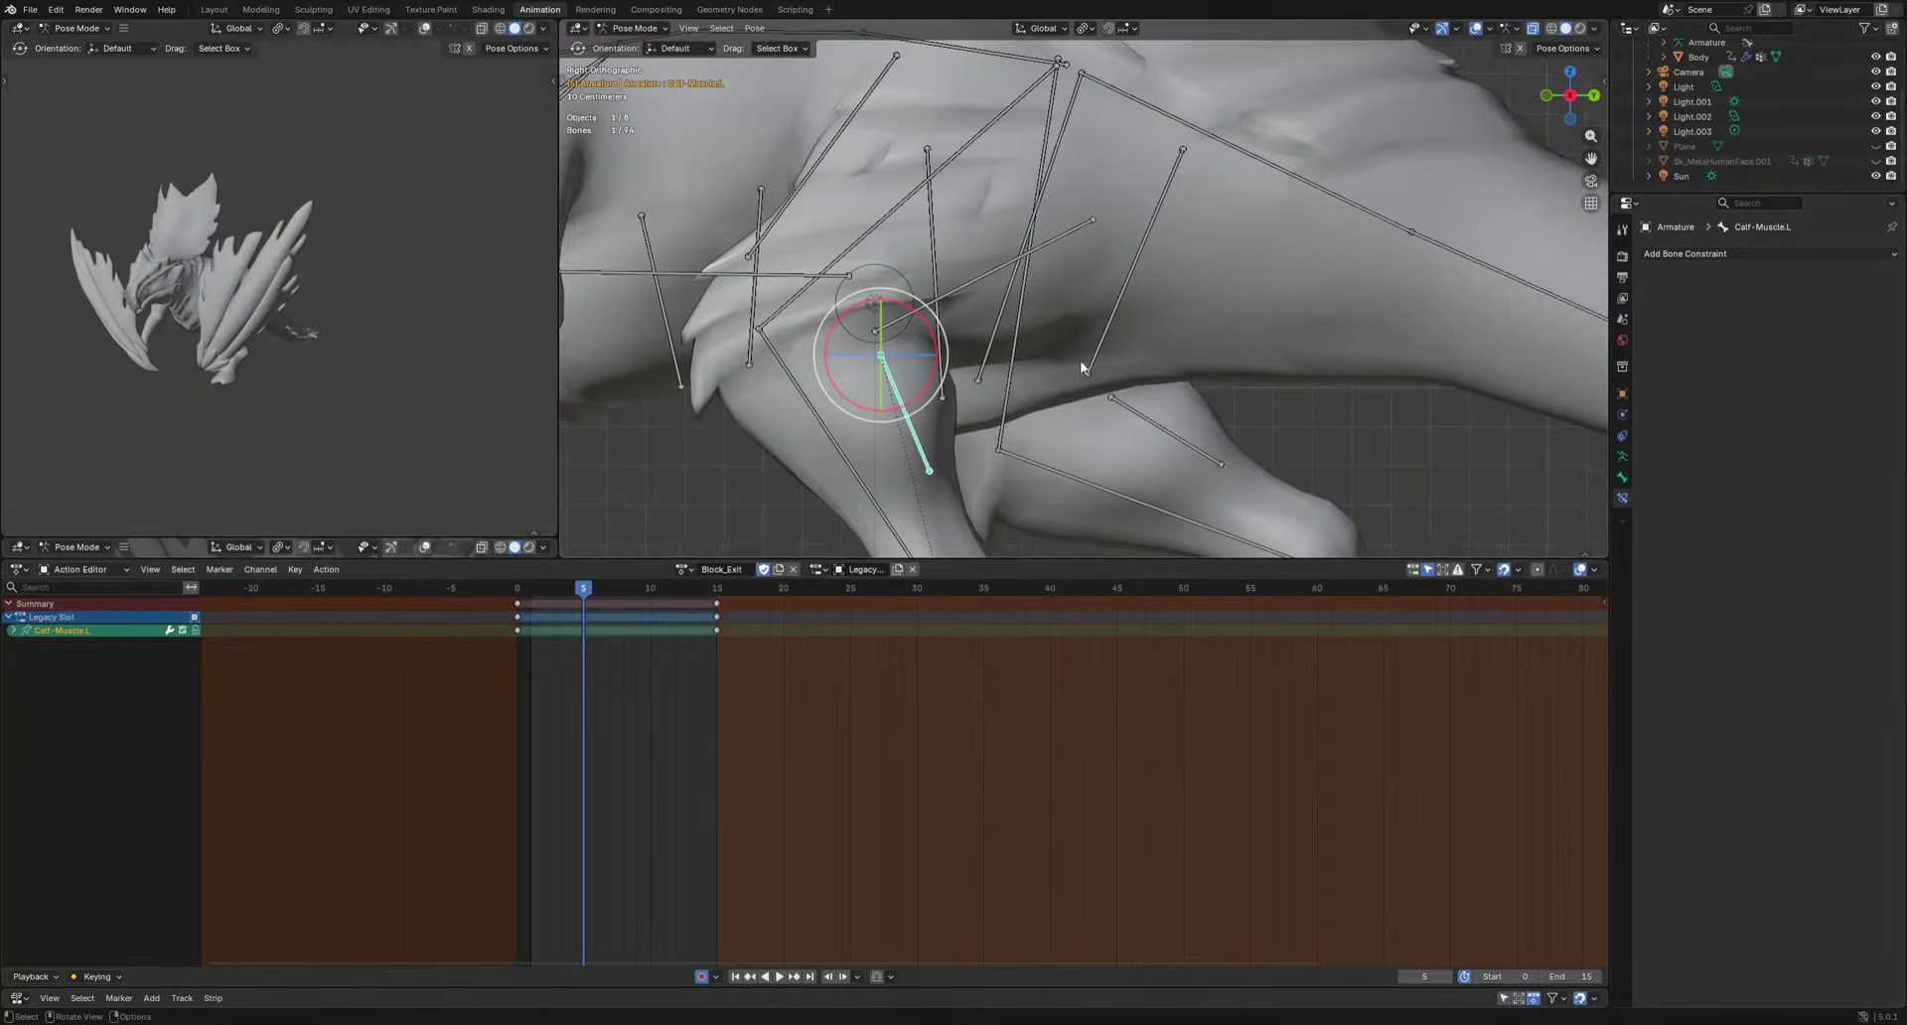
pyautogui.scroll(-2, 1073, 347)
pyautogui.moveTo(973, 323); pyautogui.dragTo(949, 417, button='middle')
pyautogui.keyDown('shift'); pyautogui.click(989, 526); pyautogui.keyUp('shift')
pyautogui.moveTo(989, 531); pyautogui.dragTo(941, 459, button='middle')
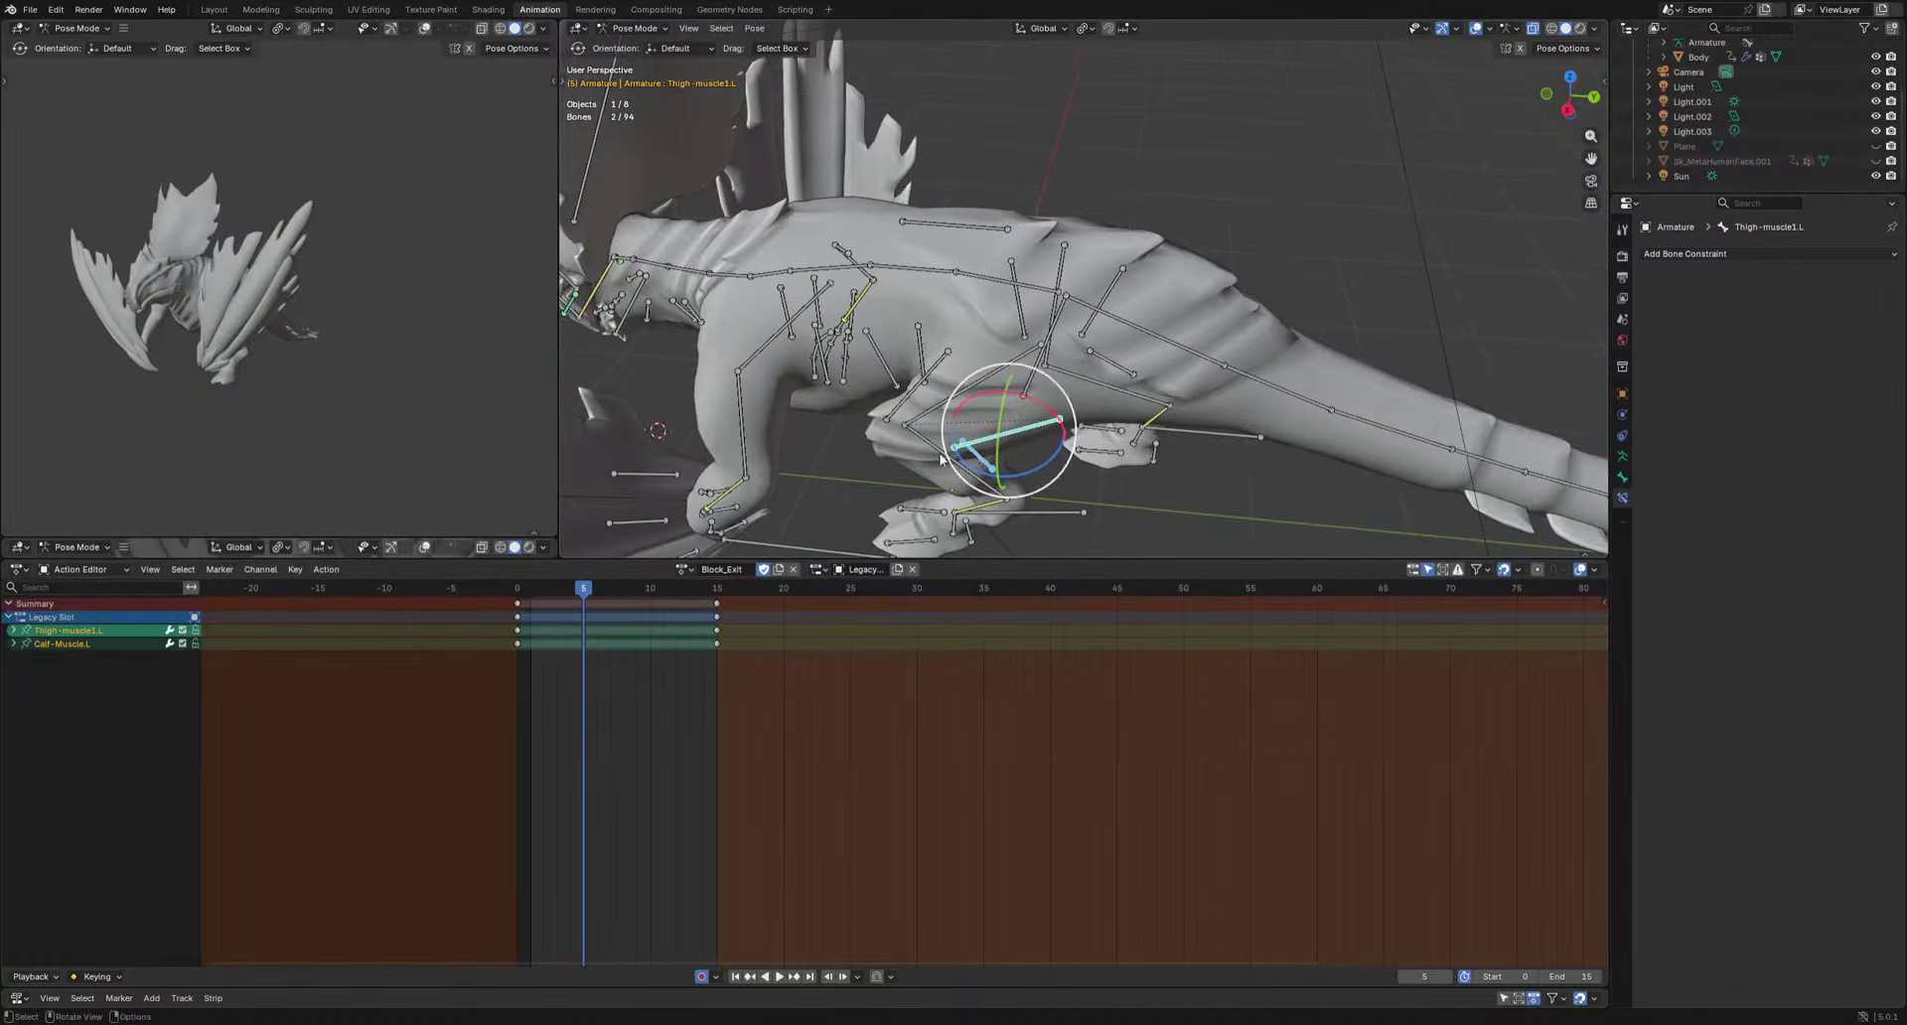
pyautogui.keyDown('shift'); pyautogui.click(895, 410); pyautogui.keyUp('shift')
pyautogui.press('KP_3')
pyautogui.scroll(3, 1042, 382)
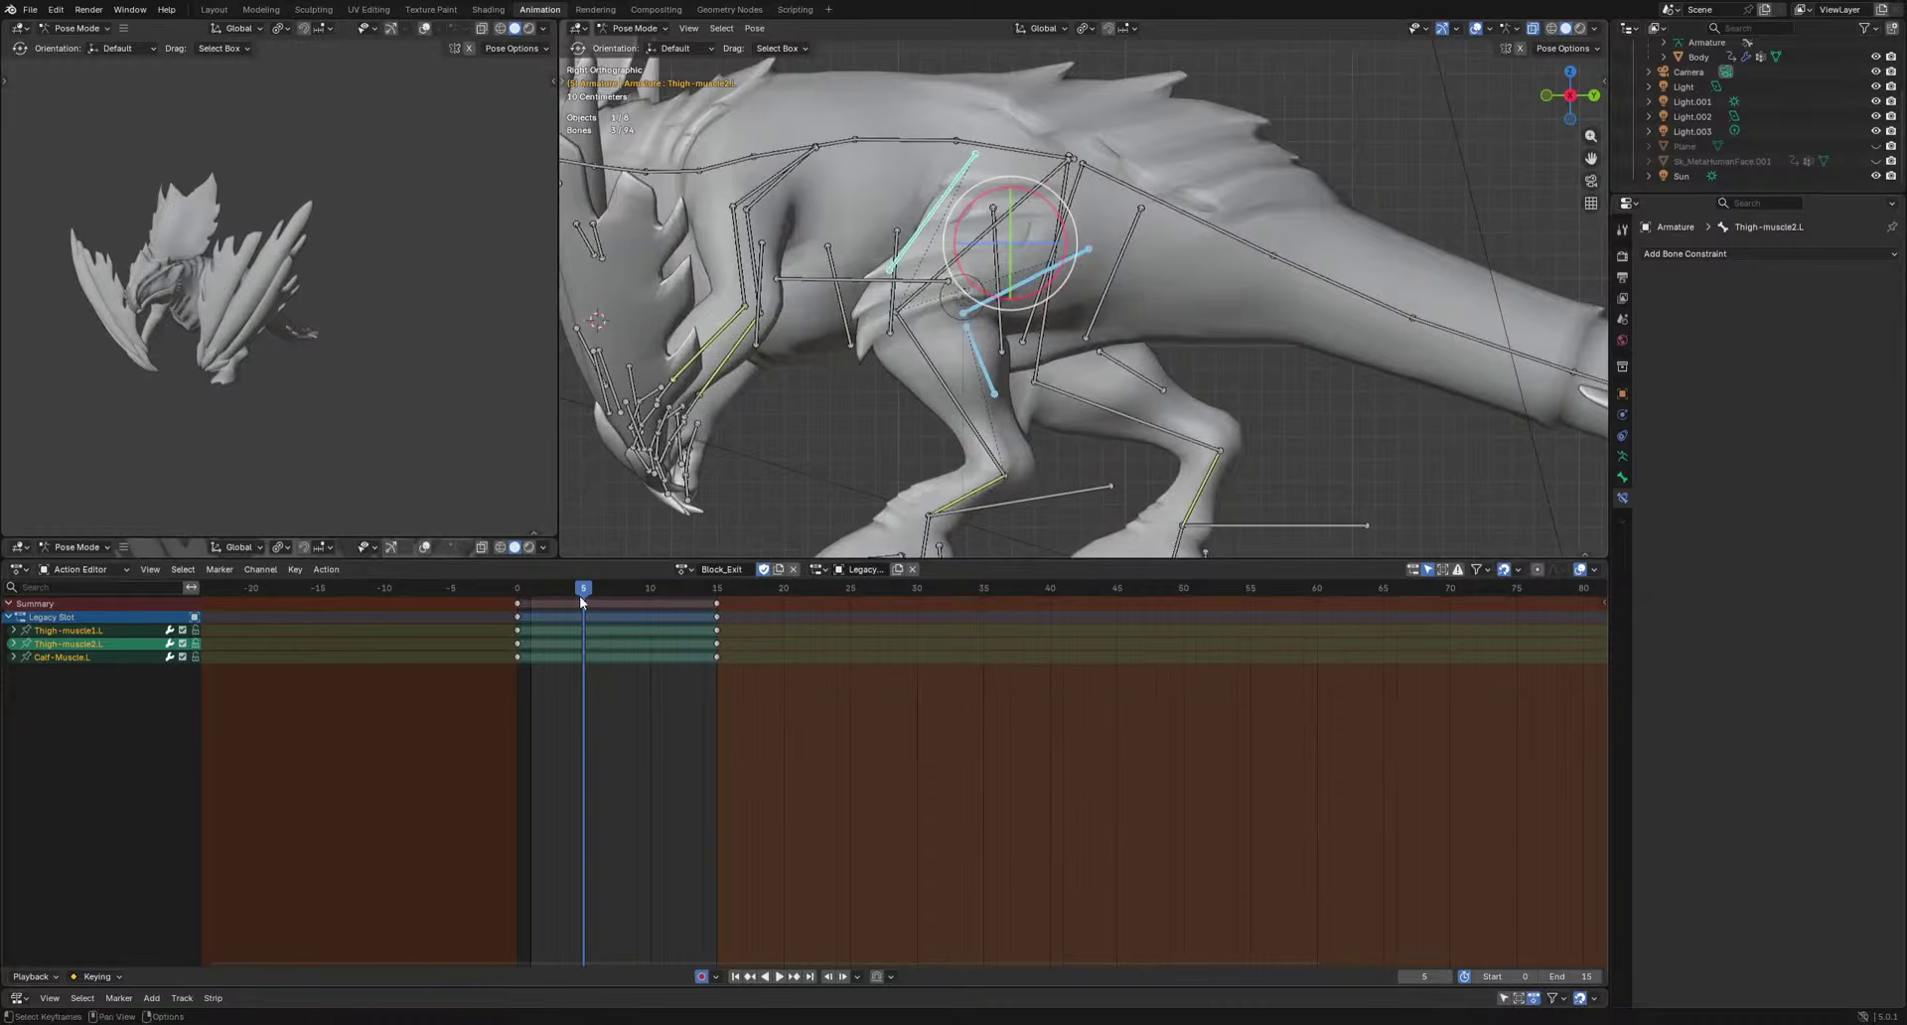
pyautogui.moveTo(582, 598)
pyautogui.mouseDown()
pyautogui.moveTo(546, 599)
pyautogui.moveTo(586, 615)
pyautogui.mouseUp()
# Move and rotate the Thigh-muscle2.L bone forward and upward at frame 5.
pyautogui.click(915, 243)
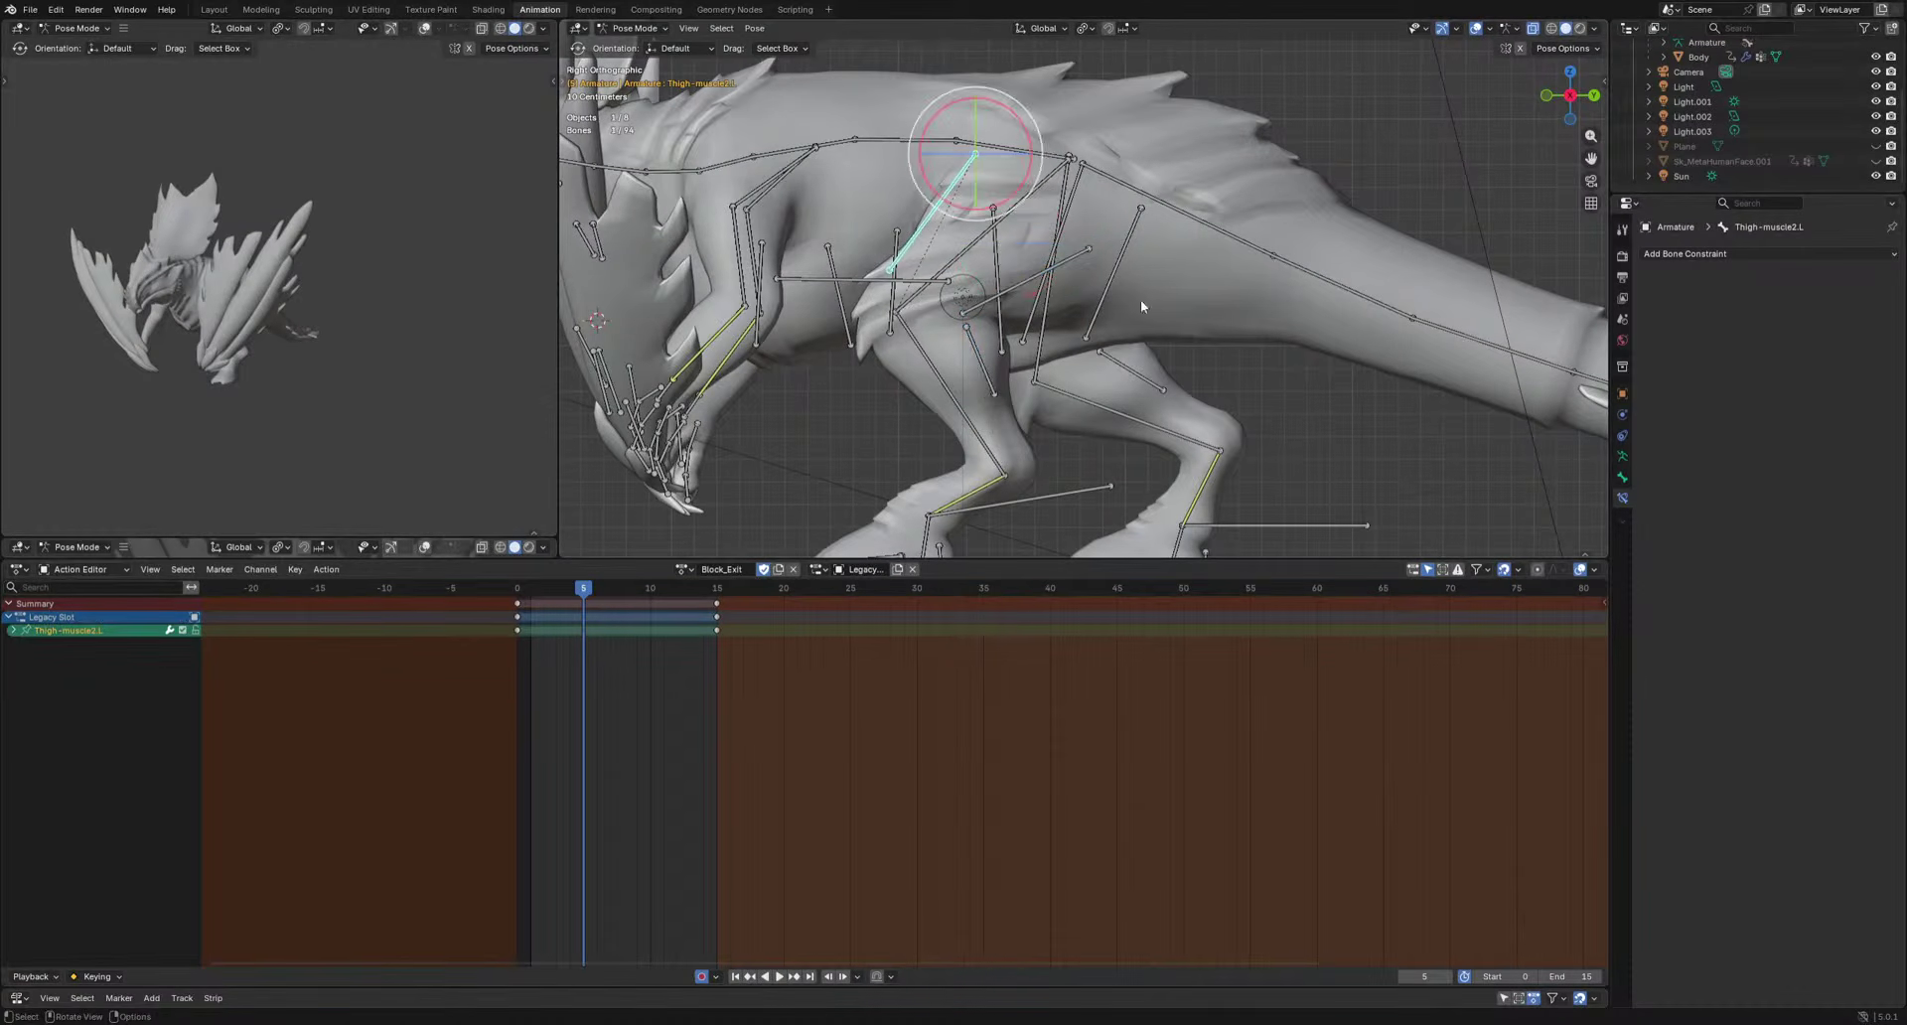
pyautogui.press('g')
pyautogui.click(1200, 303)
pyautogui.press('r')
pyautogui.click(1201, 249)
pyautogui.press('g')
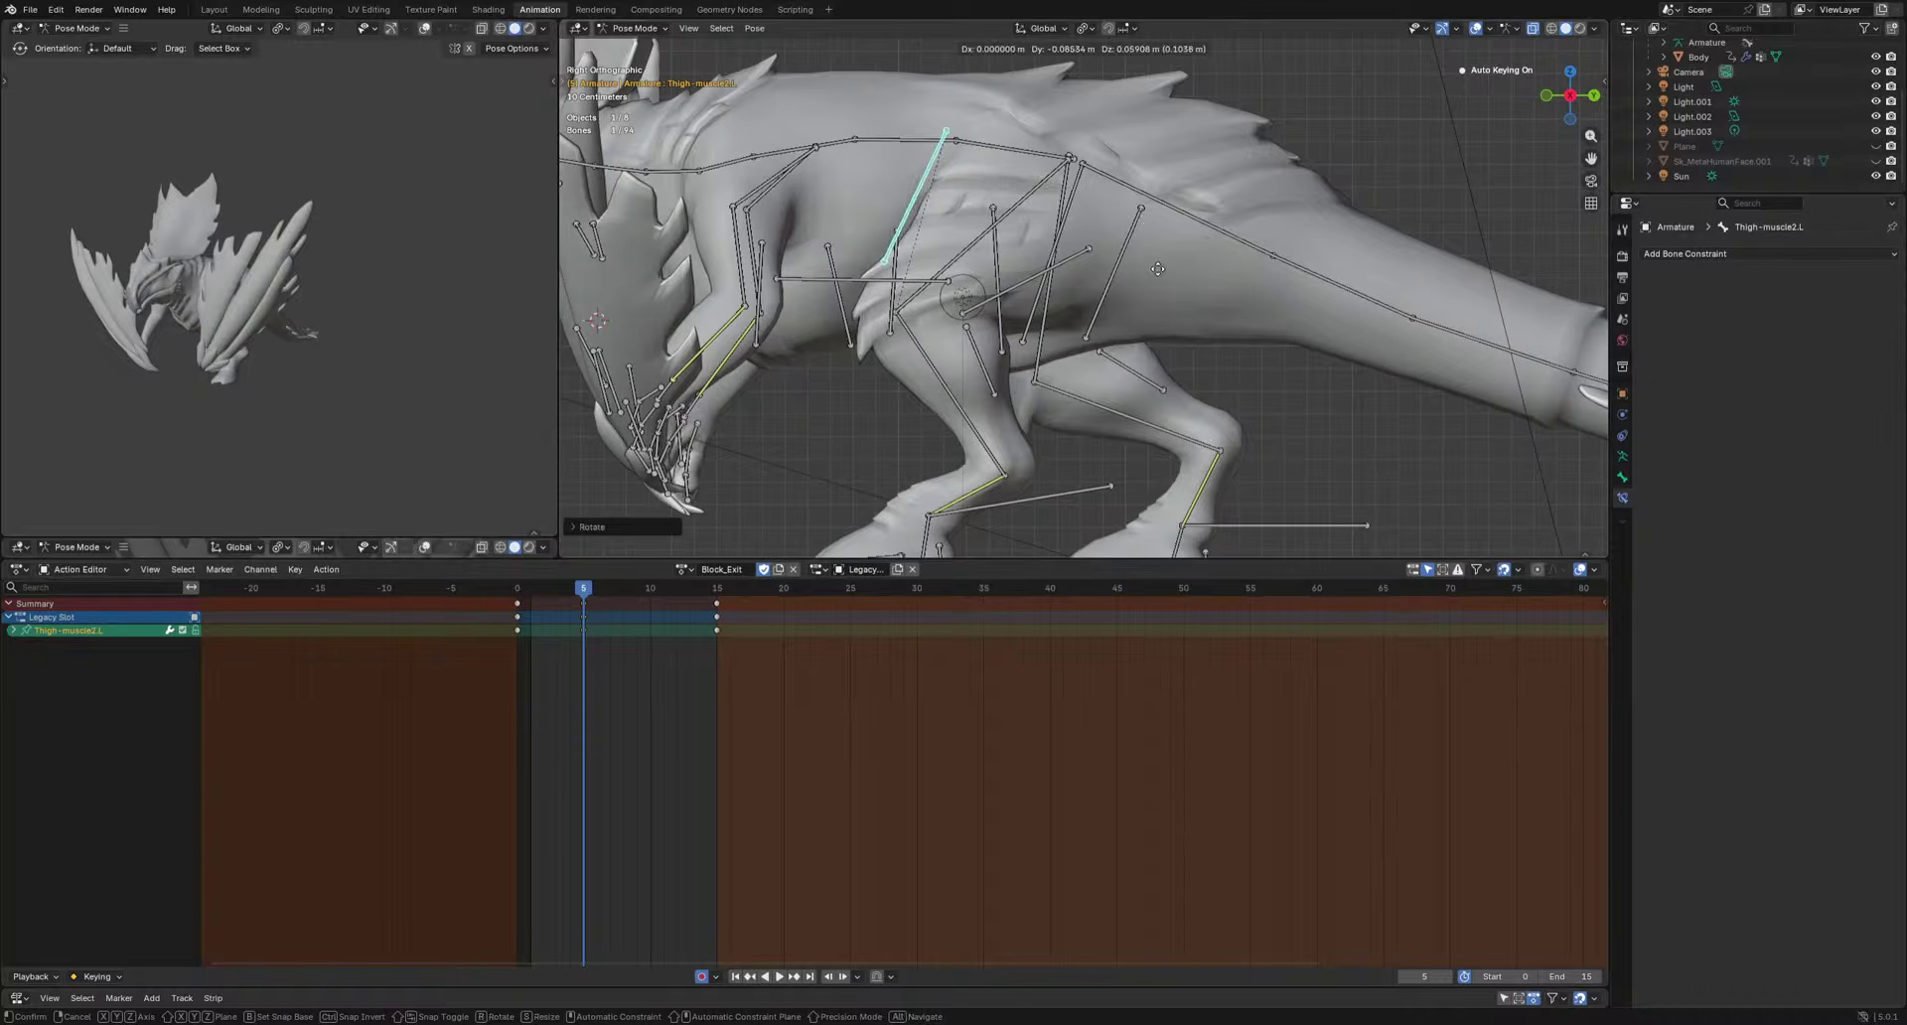
# Move the Thigh-muscle1.L and Calf-Muscle.L bones individually at frame 5.
pyautogui.click(1006, 298)
pyautogui.press('g')
pyautogui.click(1013, 327)
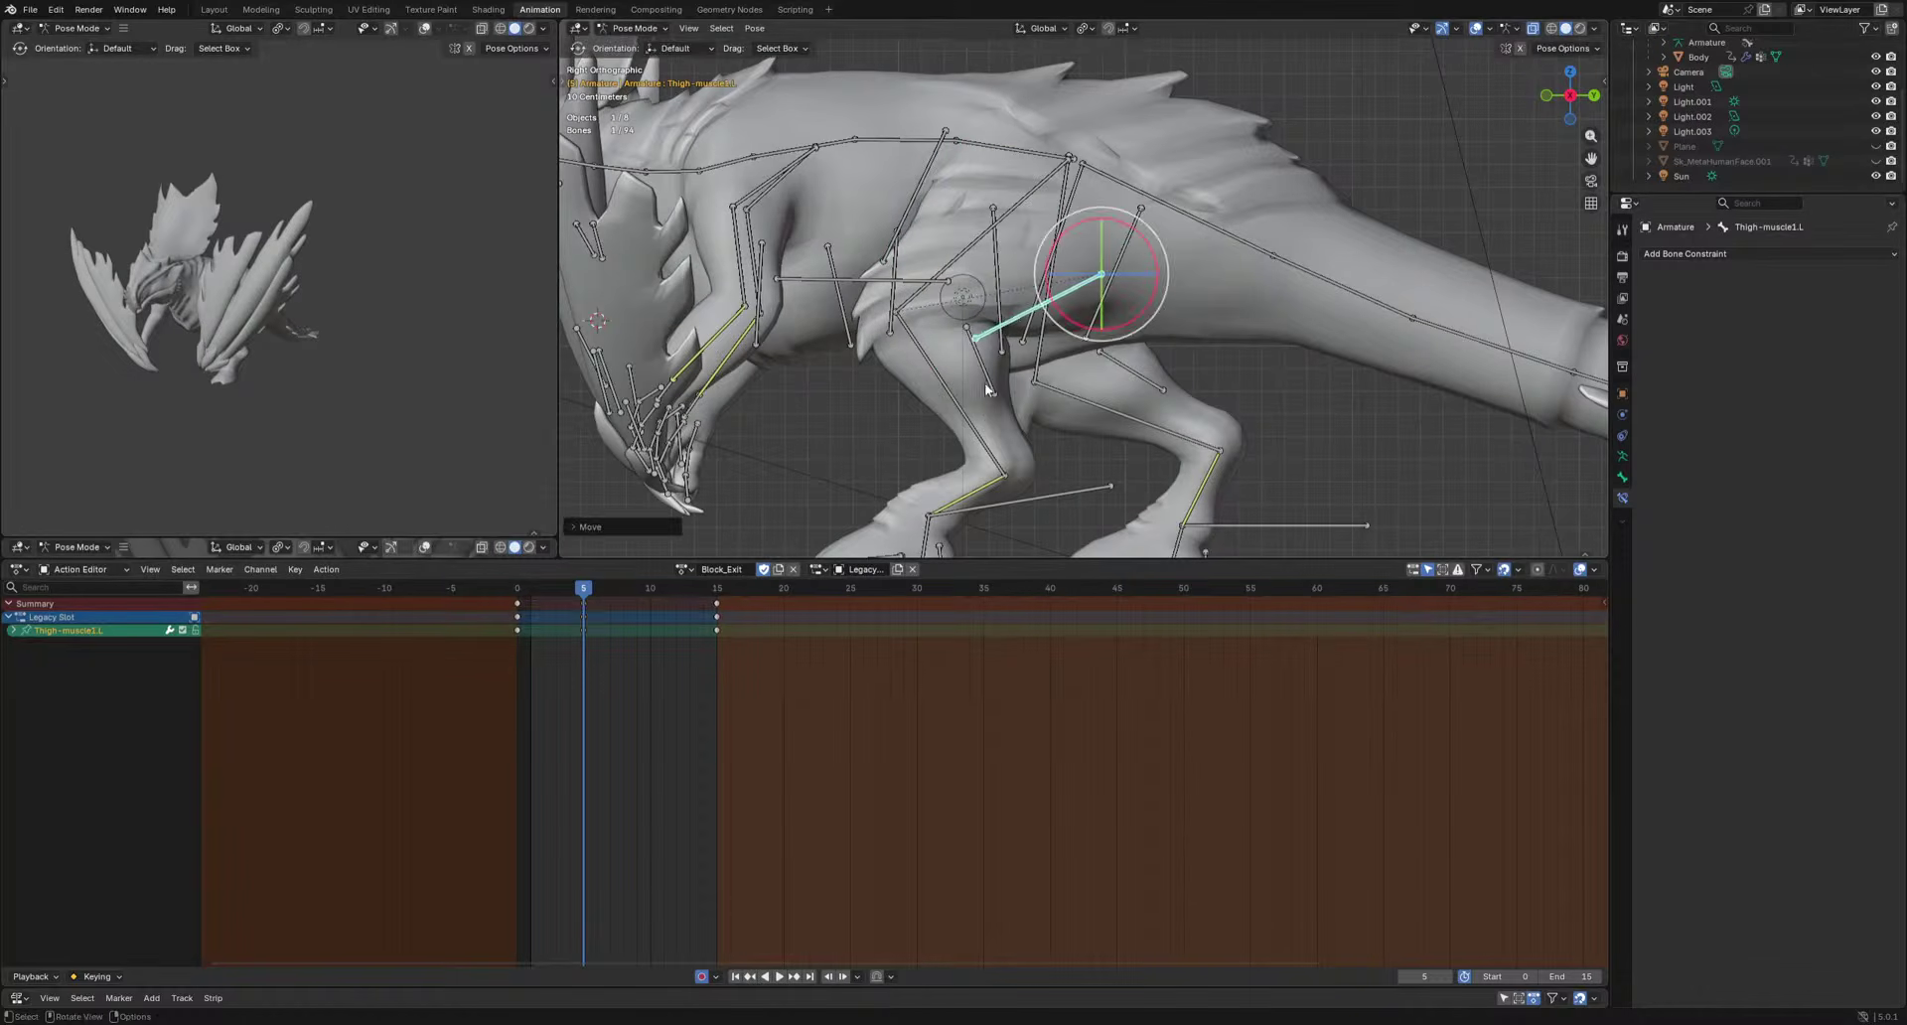
pyautogui.click(995, 379)
pyautogui.press('g')
pyautogui.click(986, 373)
# Select all three left thigh and calf muscle bones and move them together at frame 7.
pyautogui.keyDown('shift'); pyautogui.click(995, 328); pyautogui.keyUp('shift')
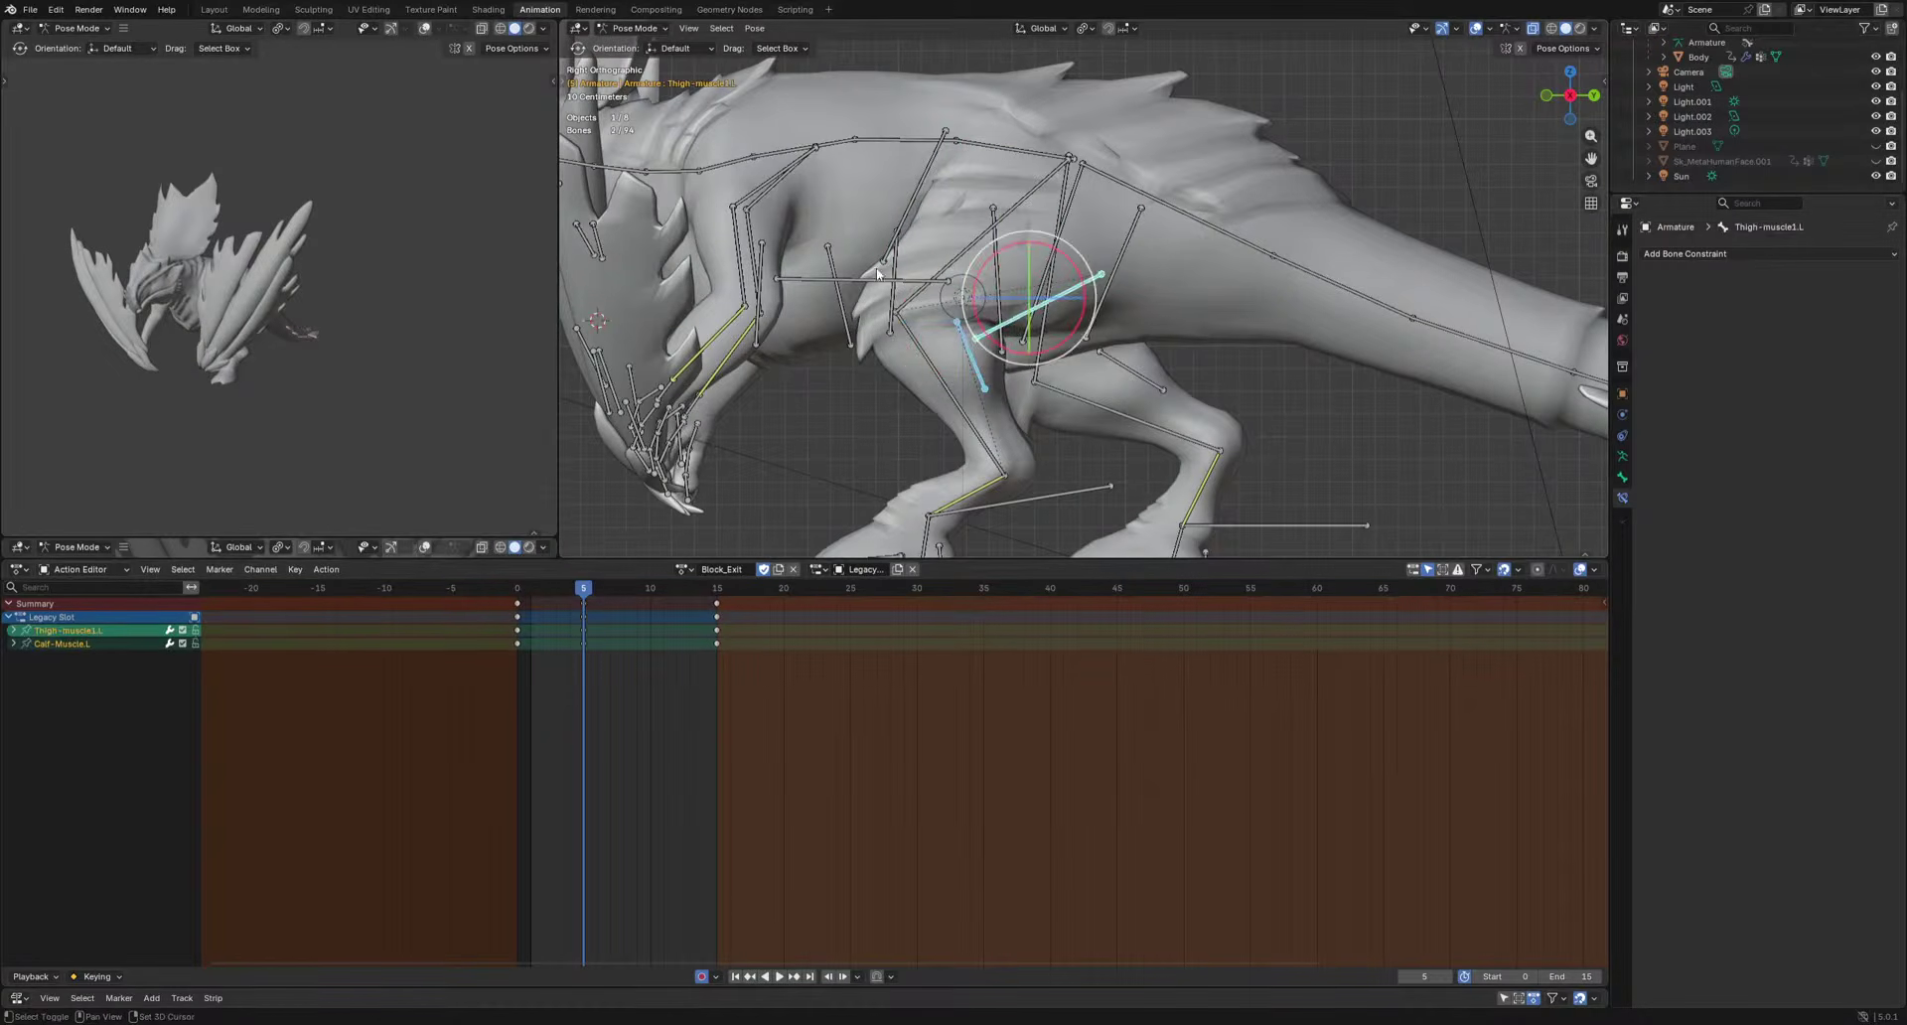
pyautogui.keyDown('shift'); pyautogui.click(905, 219); pyautogui.keyUp('shift')
pyautogui.moveTo(599, 593)
pyautogui.mouseDown()
pyautogui.moveTo(636, 604)
pyautogui.moveTo(611, 600)
pyautogui.mouseUp()
pyautogui.press('g')
pyautogui.click(906, 462)
# Rotate the three left leg muscle bones at frame 9 from a front-facing angle and compare the pose with frame 7.
pyautogui.click(634, 593)
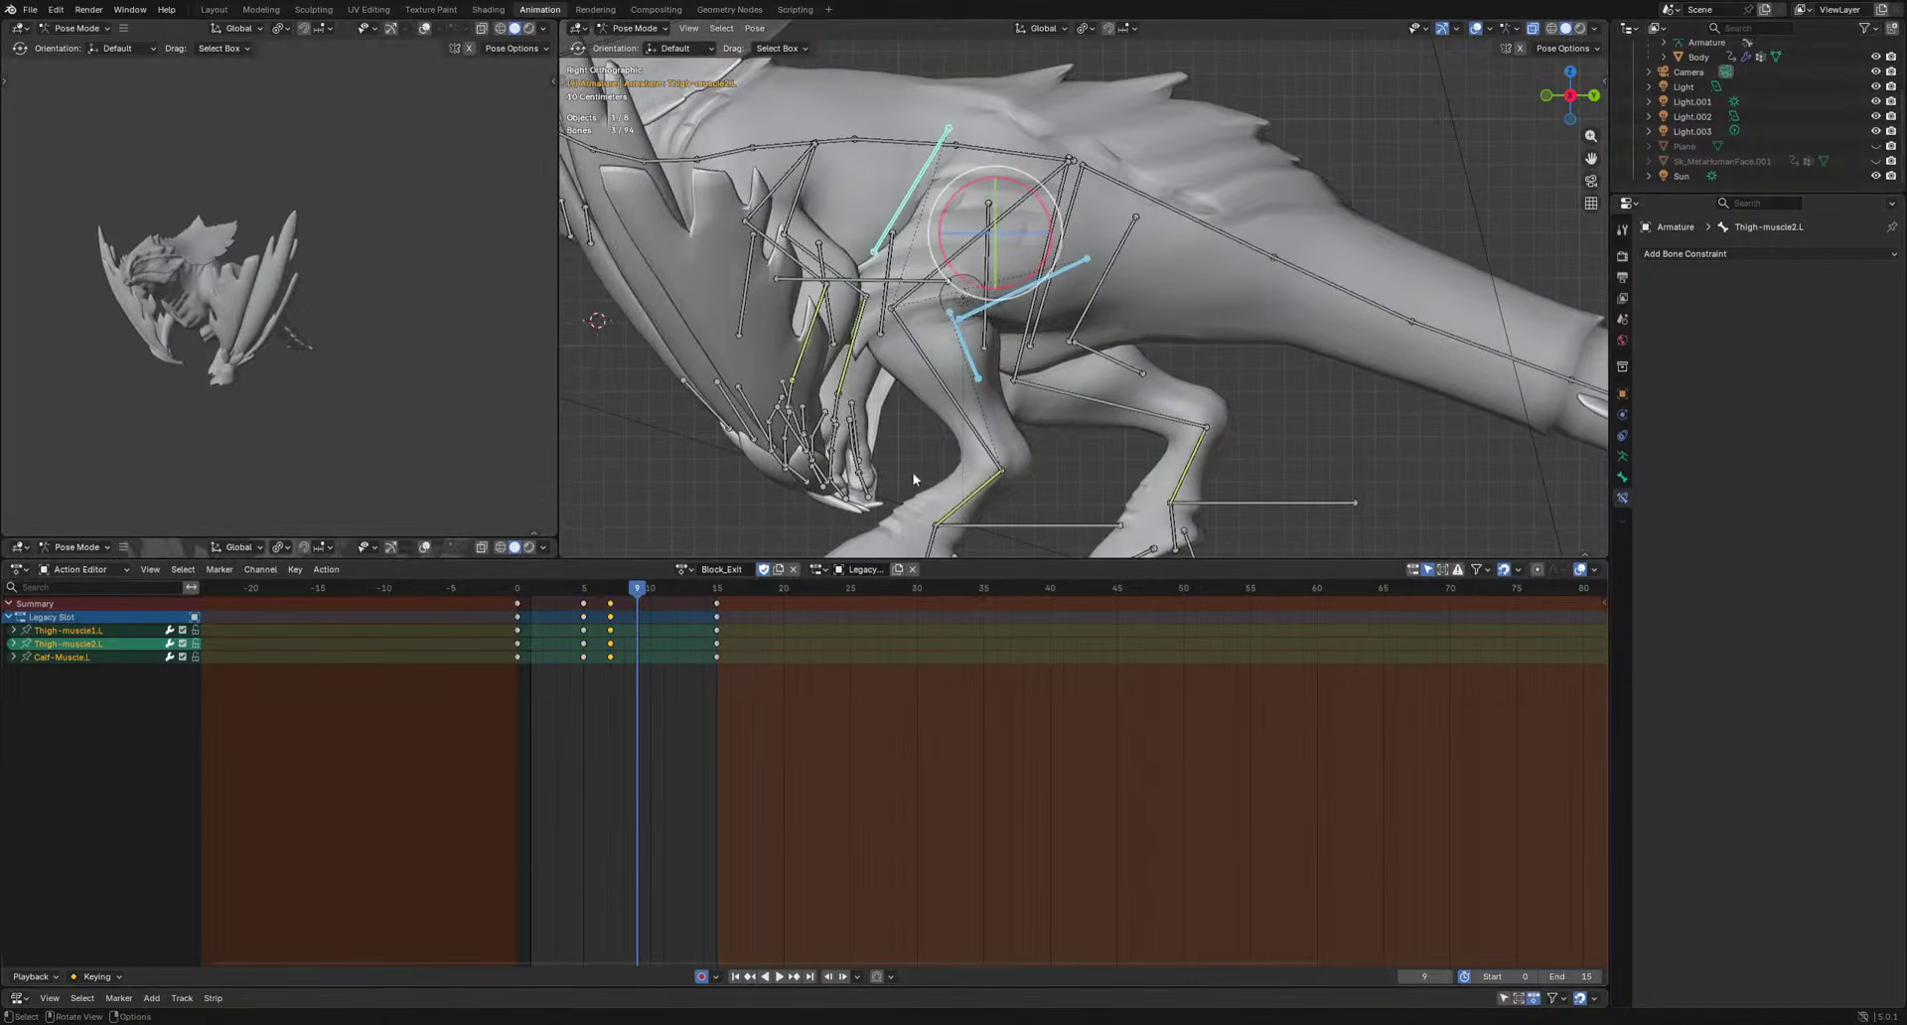
pyautogui.moveTo(1027, 457); pyautogui.dragTo(1184, 418, button='middle')
pyautogui.press('r')
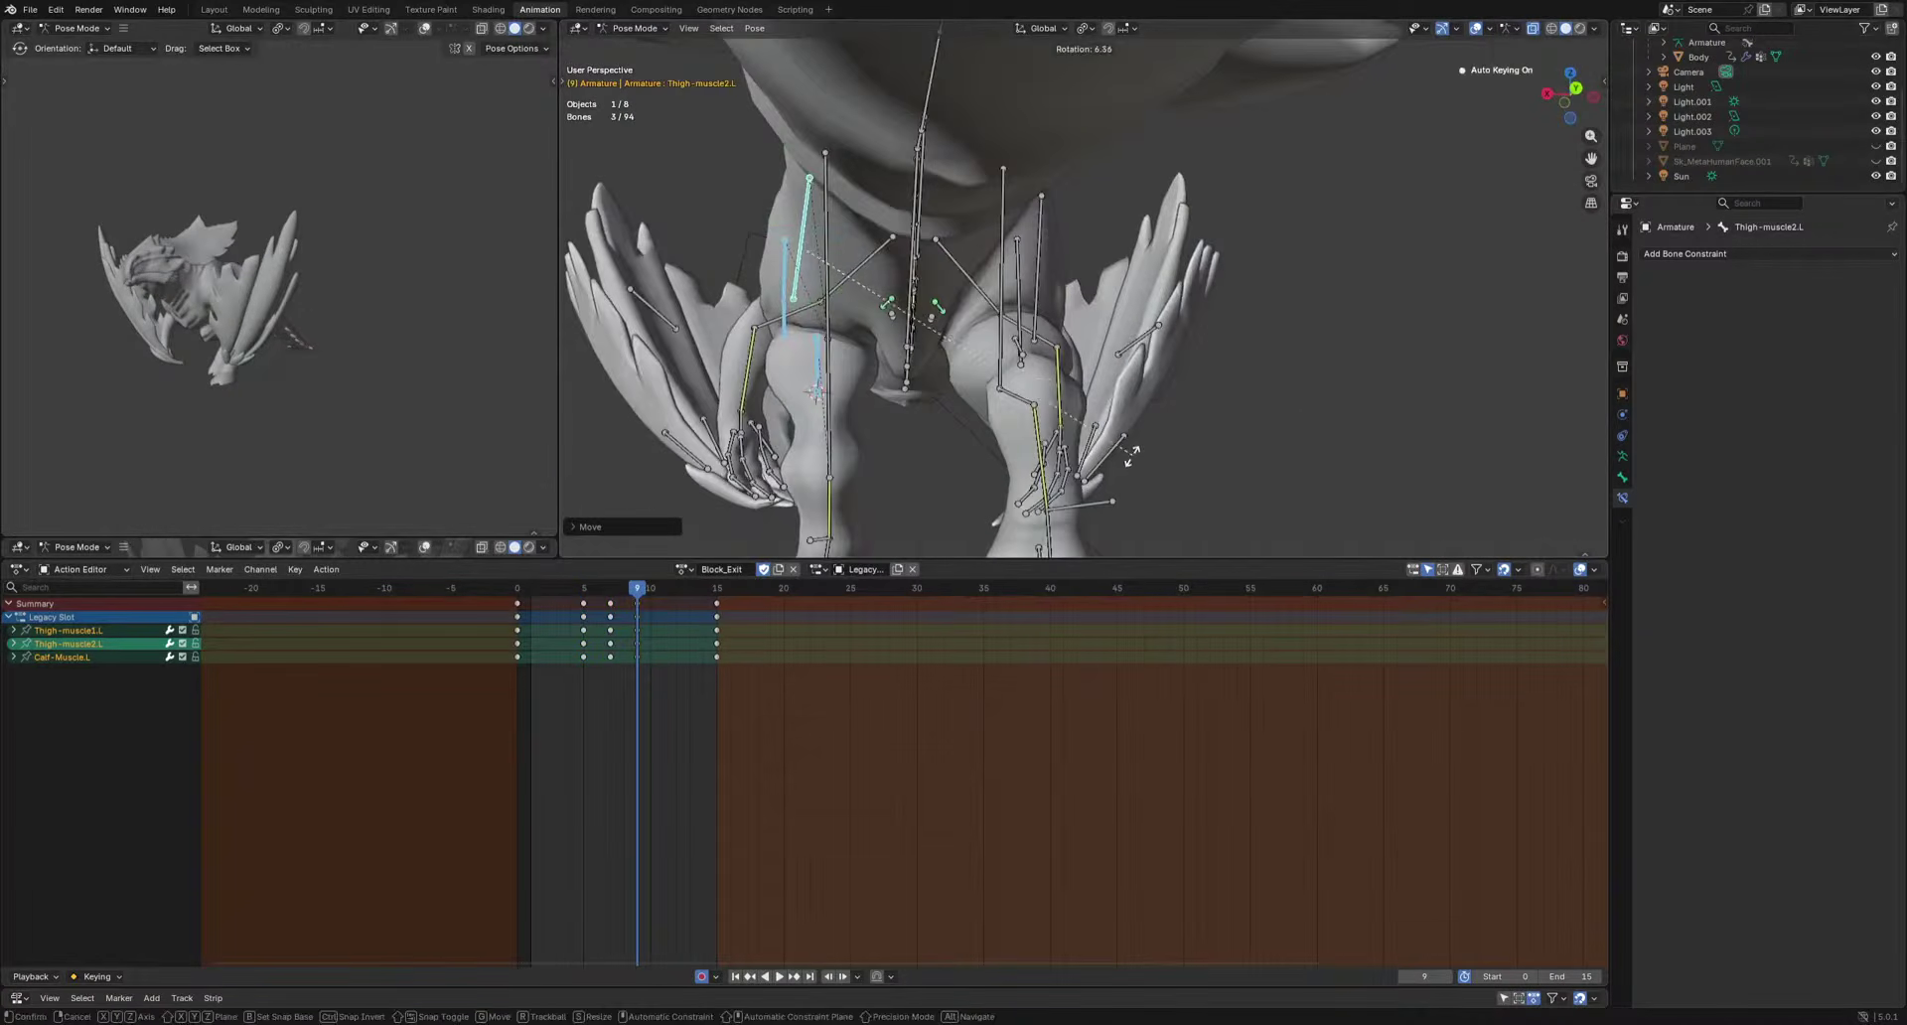
pyautogui.click(1115, 464)
pyautogui.press('Left')
pyautogui.press('Left')
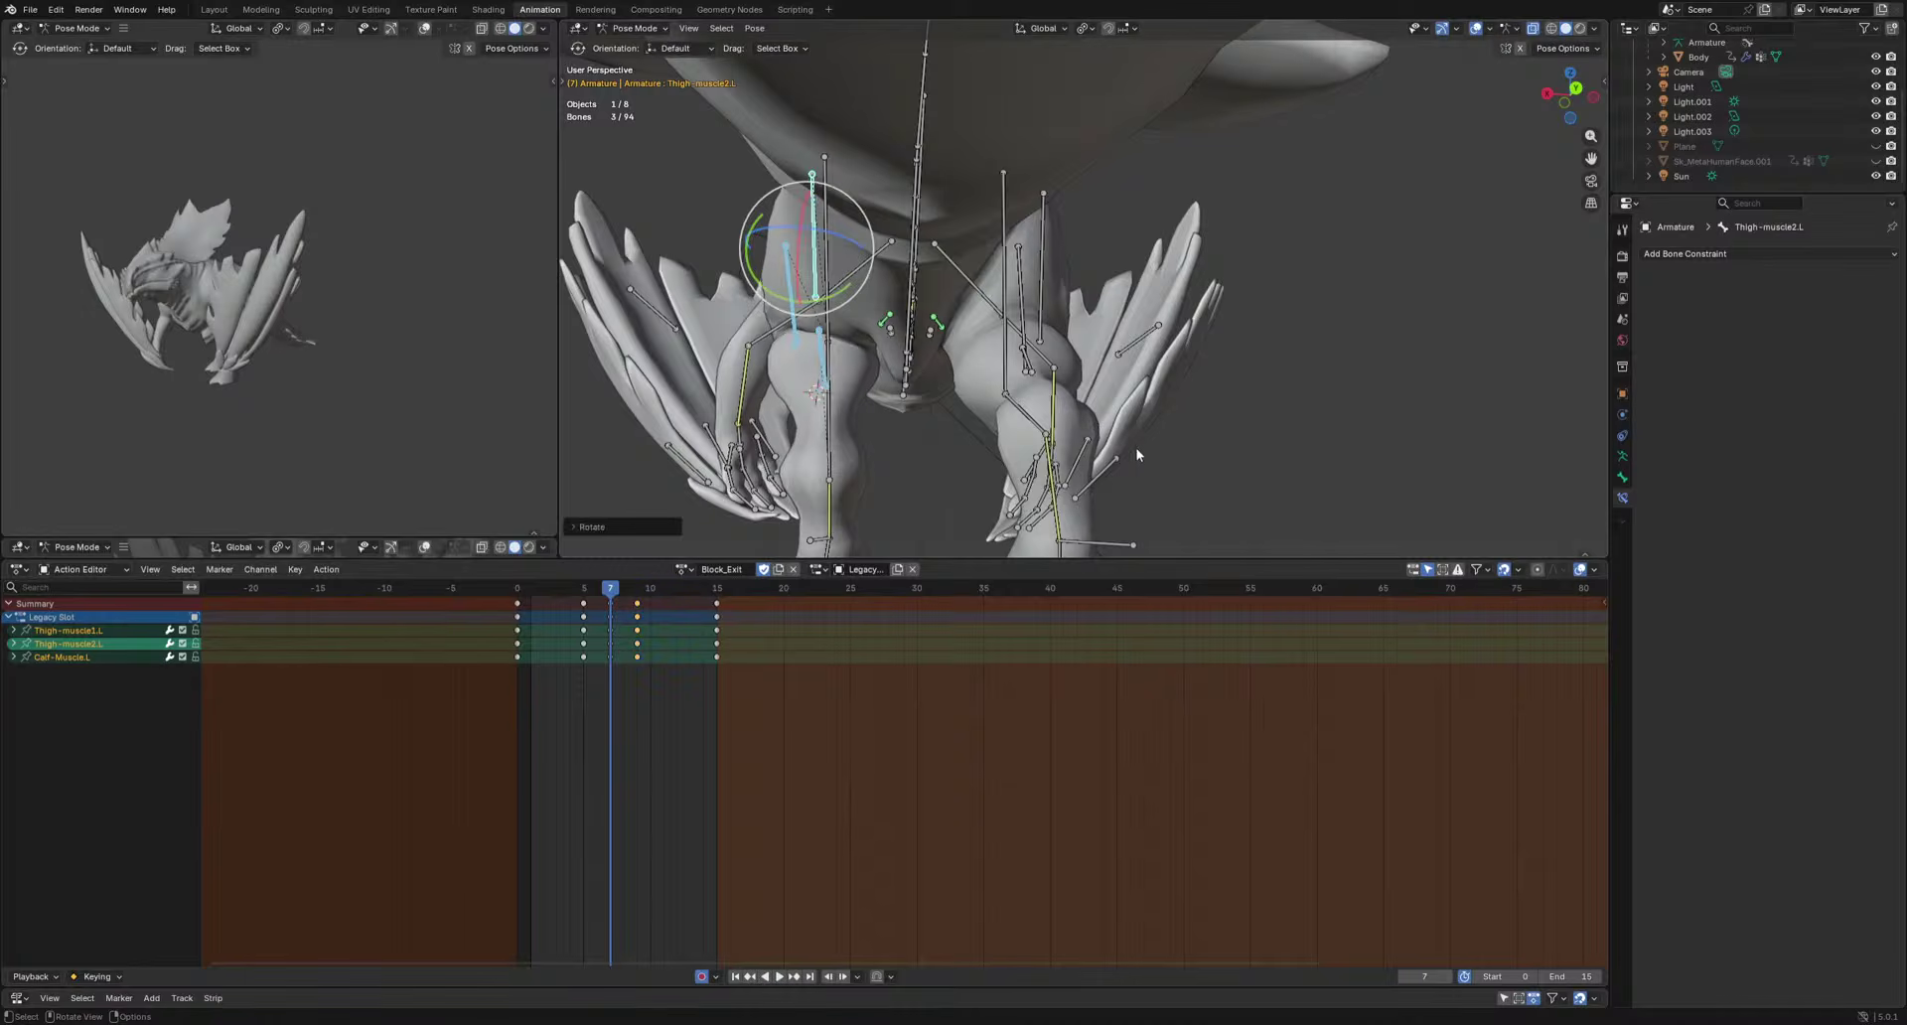
pyautogui.press('Right')
pyautogui.press('Right')
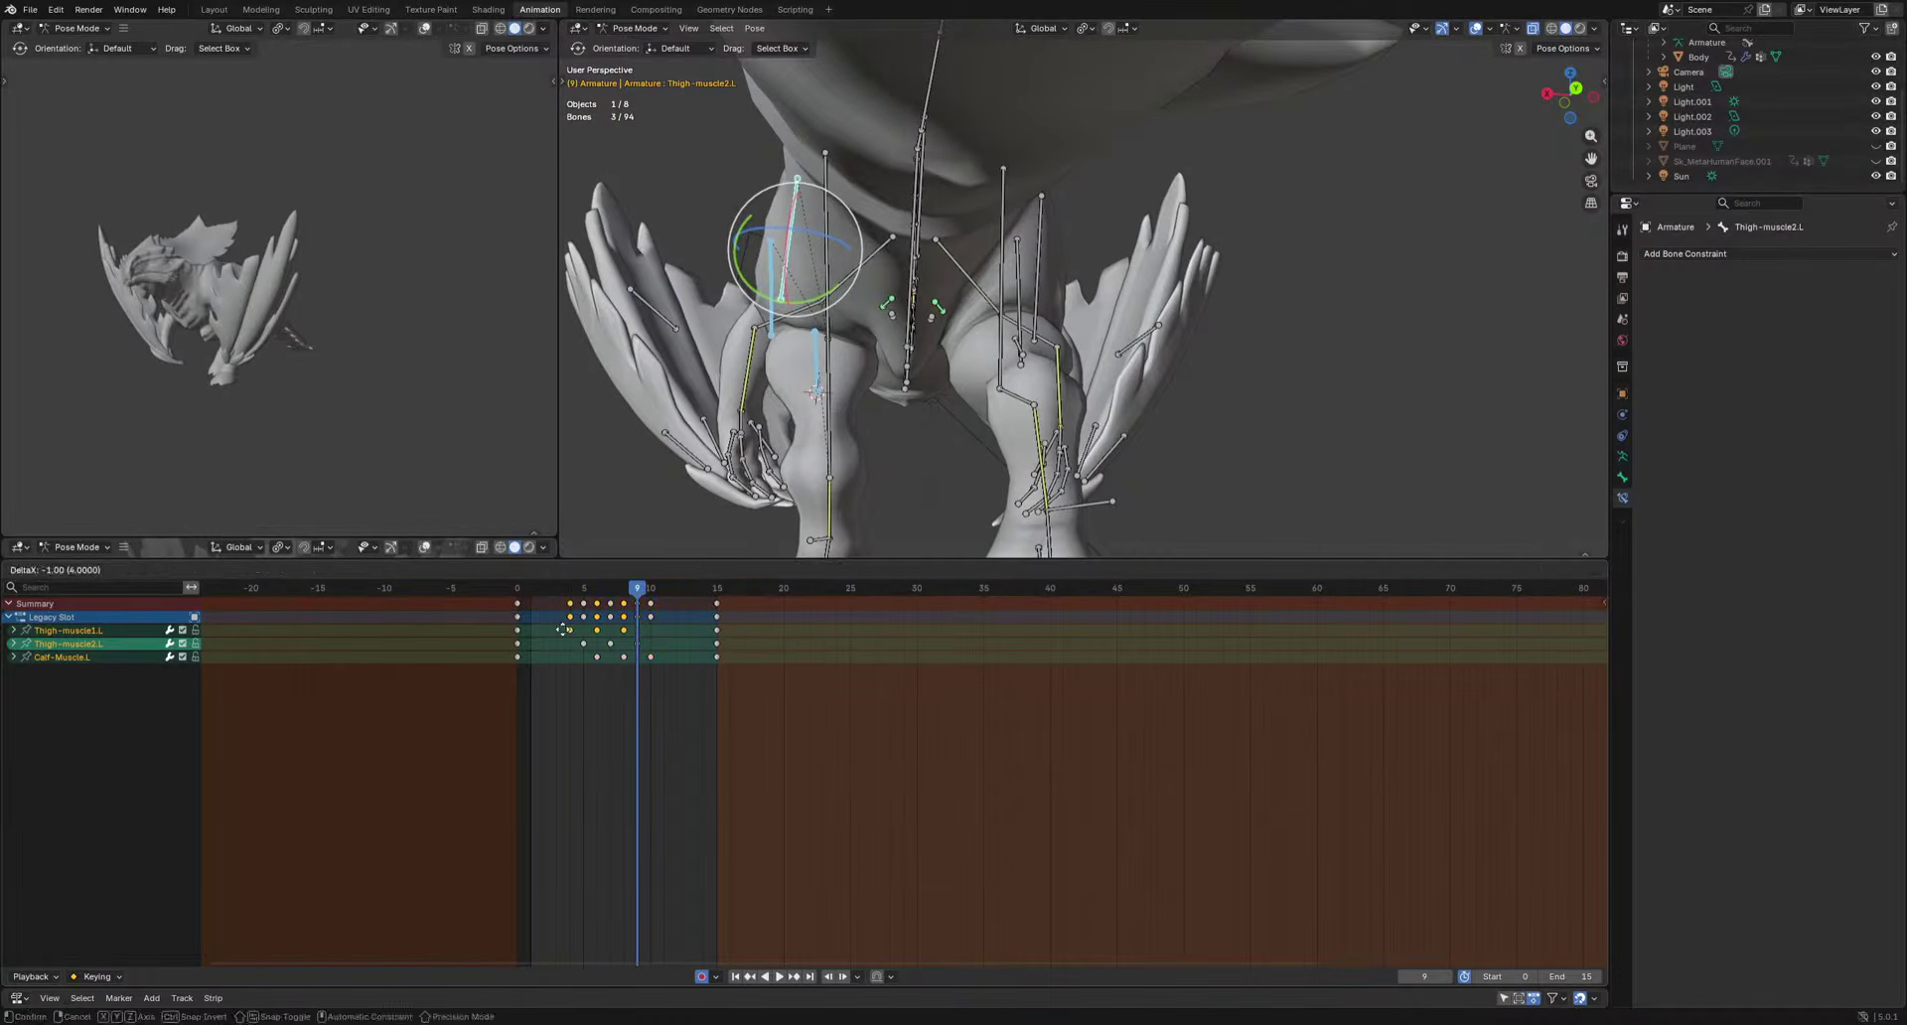
# Offset Thigh-muscle1.L's in-between keyframes to frames 4, 6 and 8, and place Calf-Muscle.L's at frames 5, 7 and 9.
pyautogui.click(562, 628)
pyautogui.press('space')
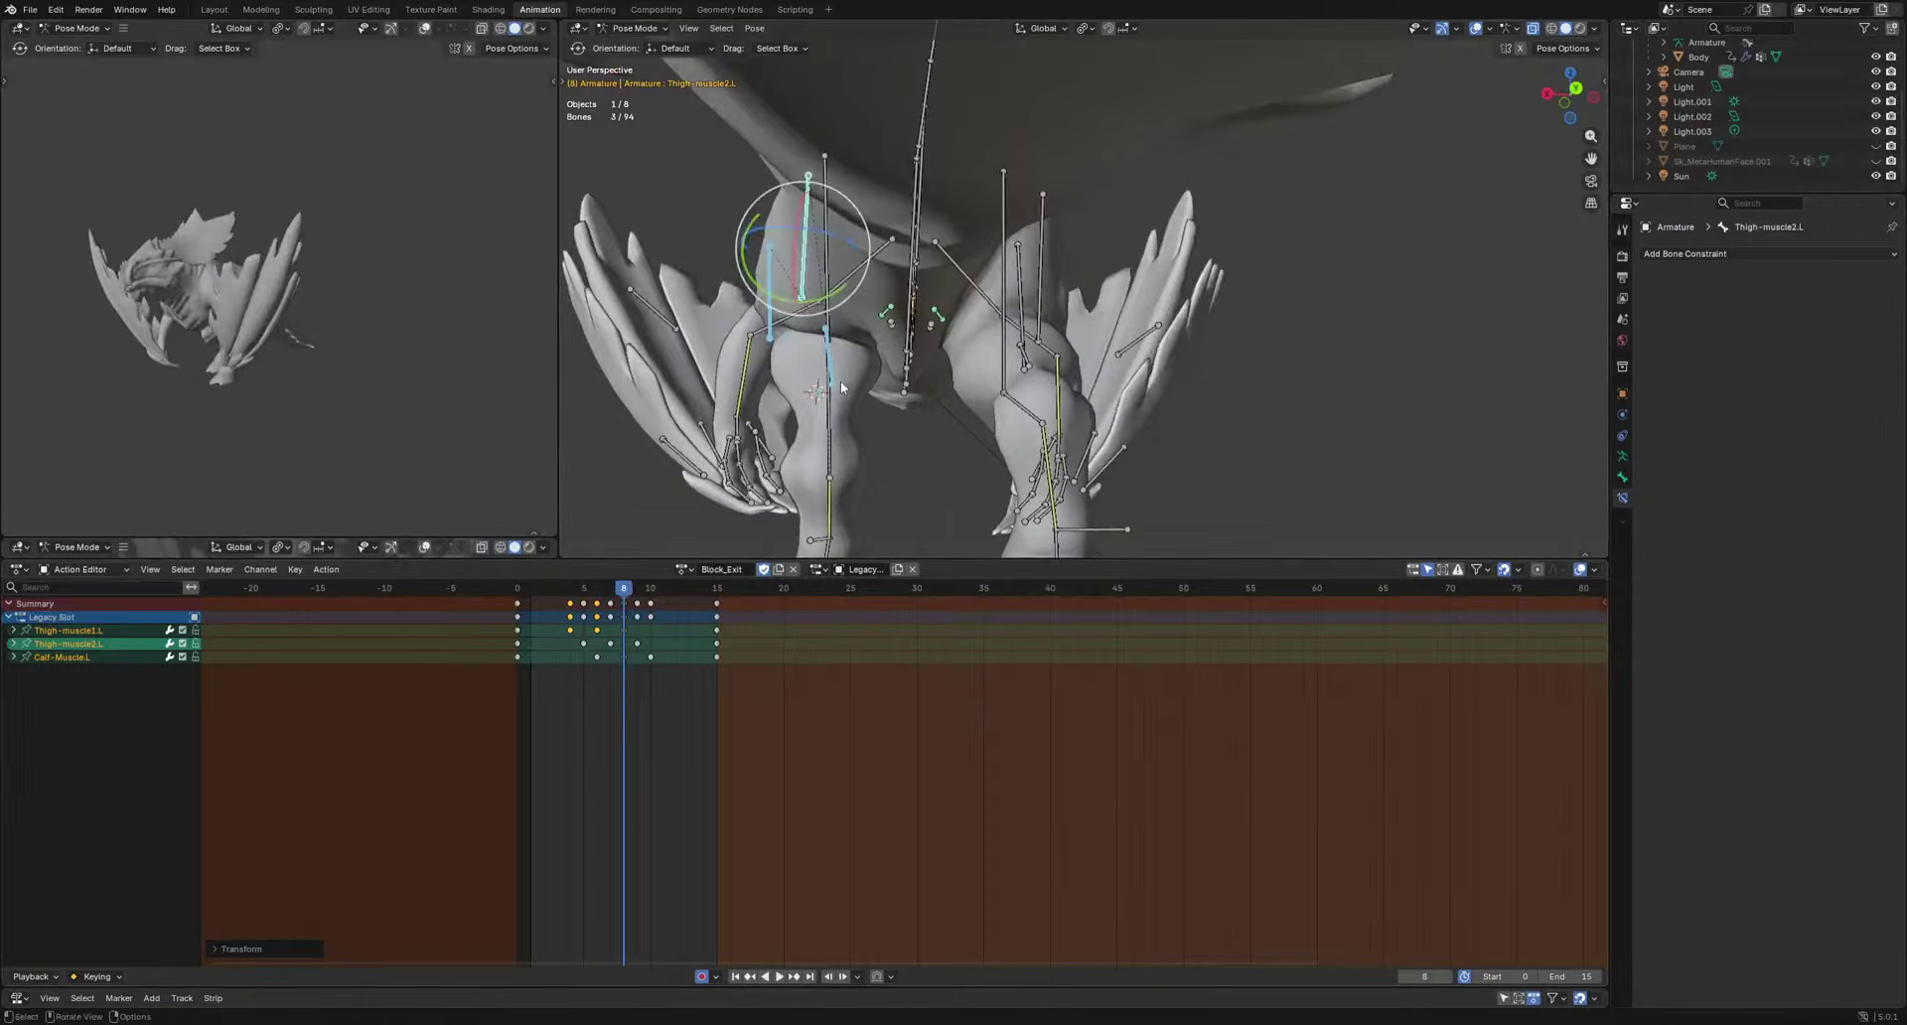
pyautogui.click(841, 387)
pyautogui.press('g')
pyautogui.click(643, 601)
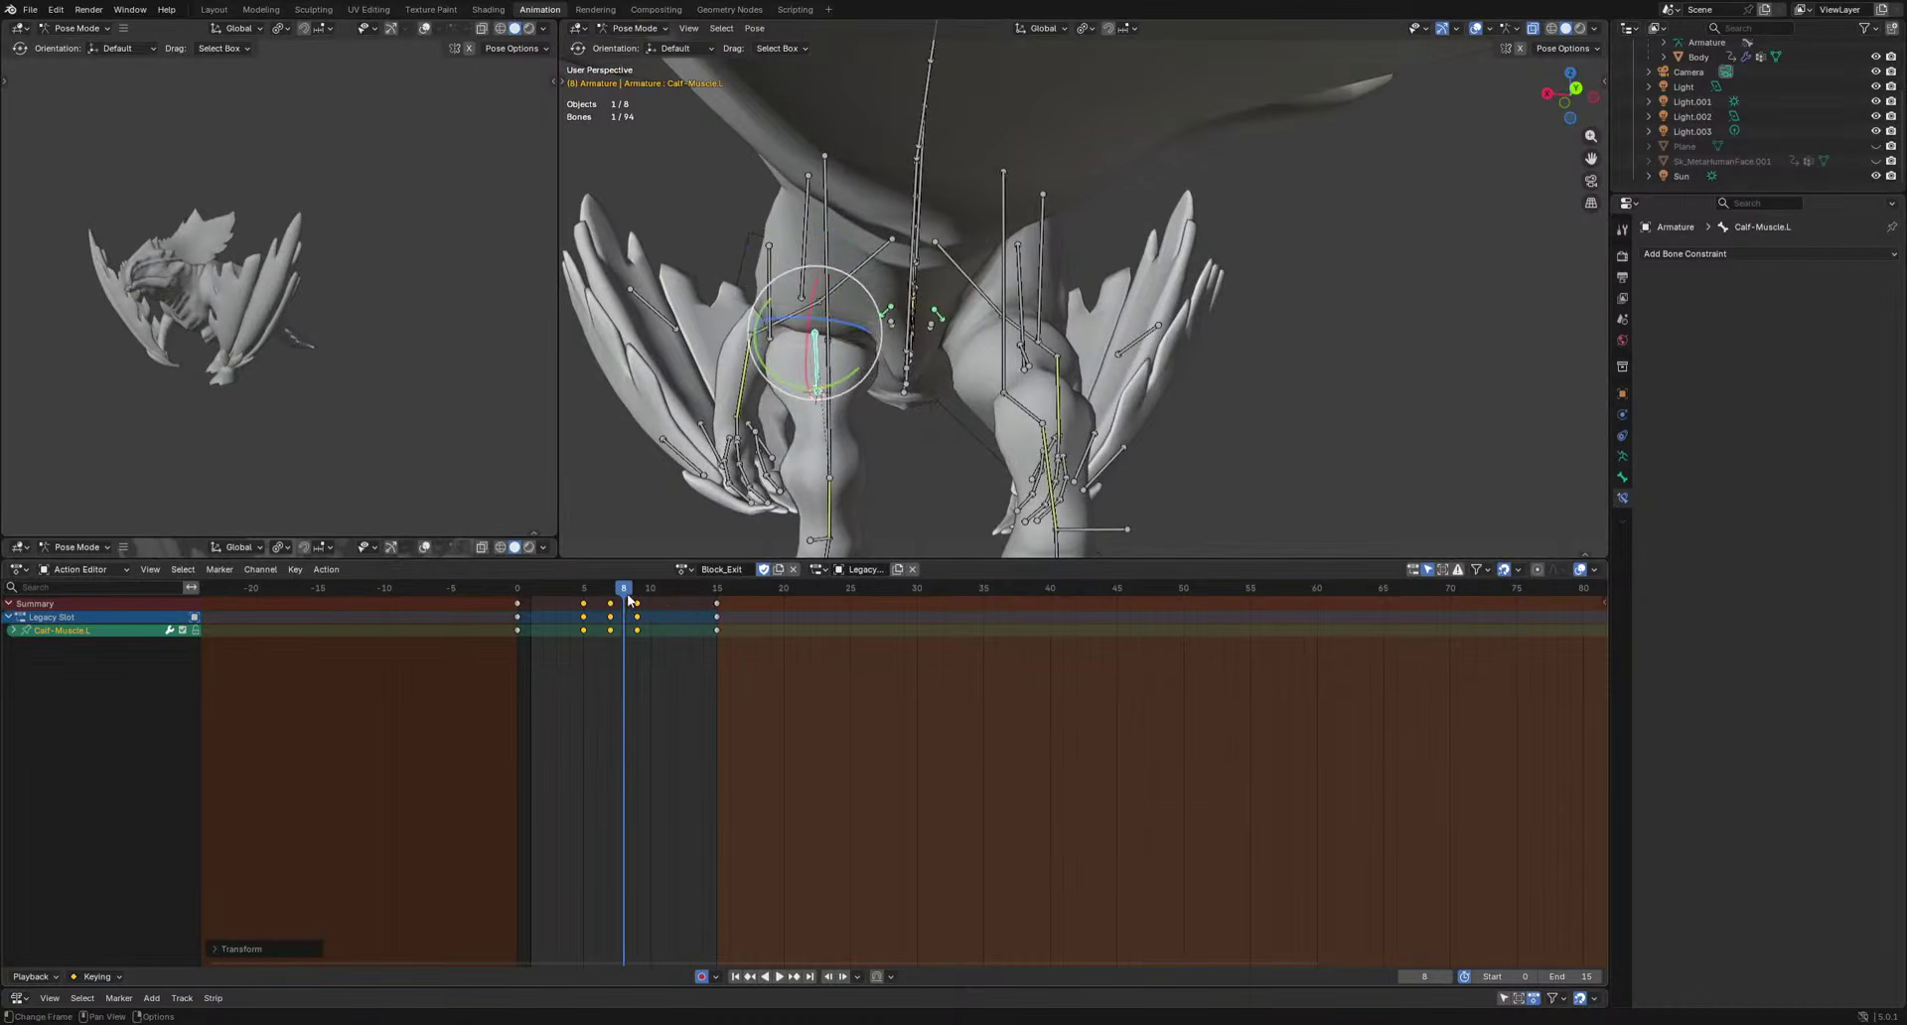
# Move the Calf-Muscle.L bone at frame 11 and replay the animation, viewing the leg from the side.
pyautogui.moveTo(634, 593); pyautogui.dragTo(665, 595)
pyautogui.press('g')
pyautogui.click(814, 393)
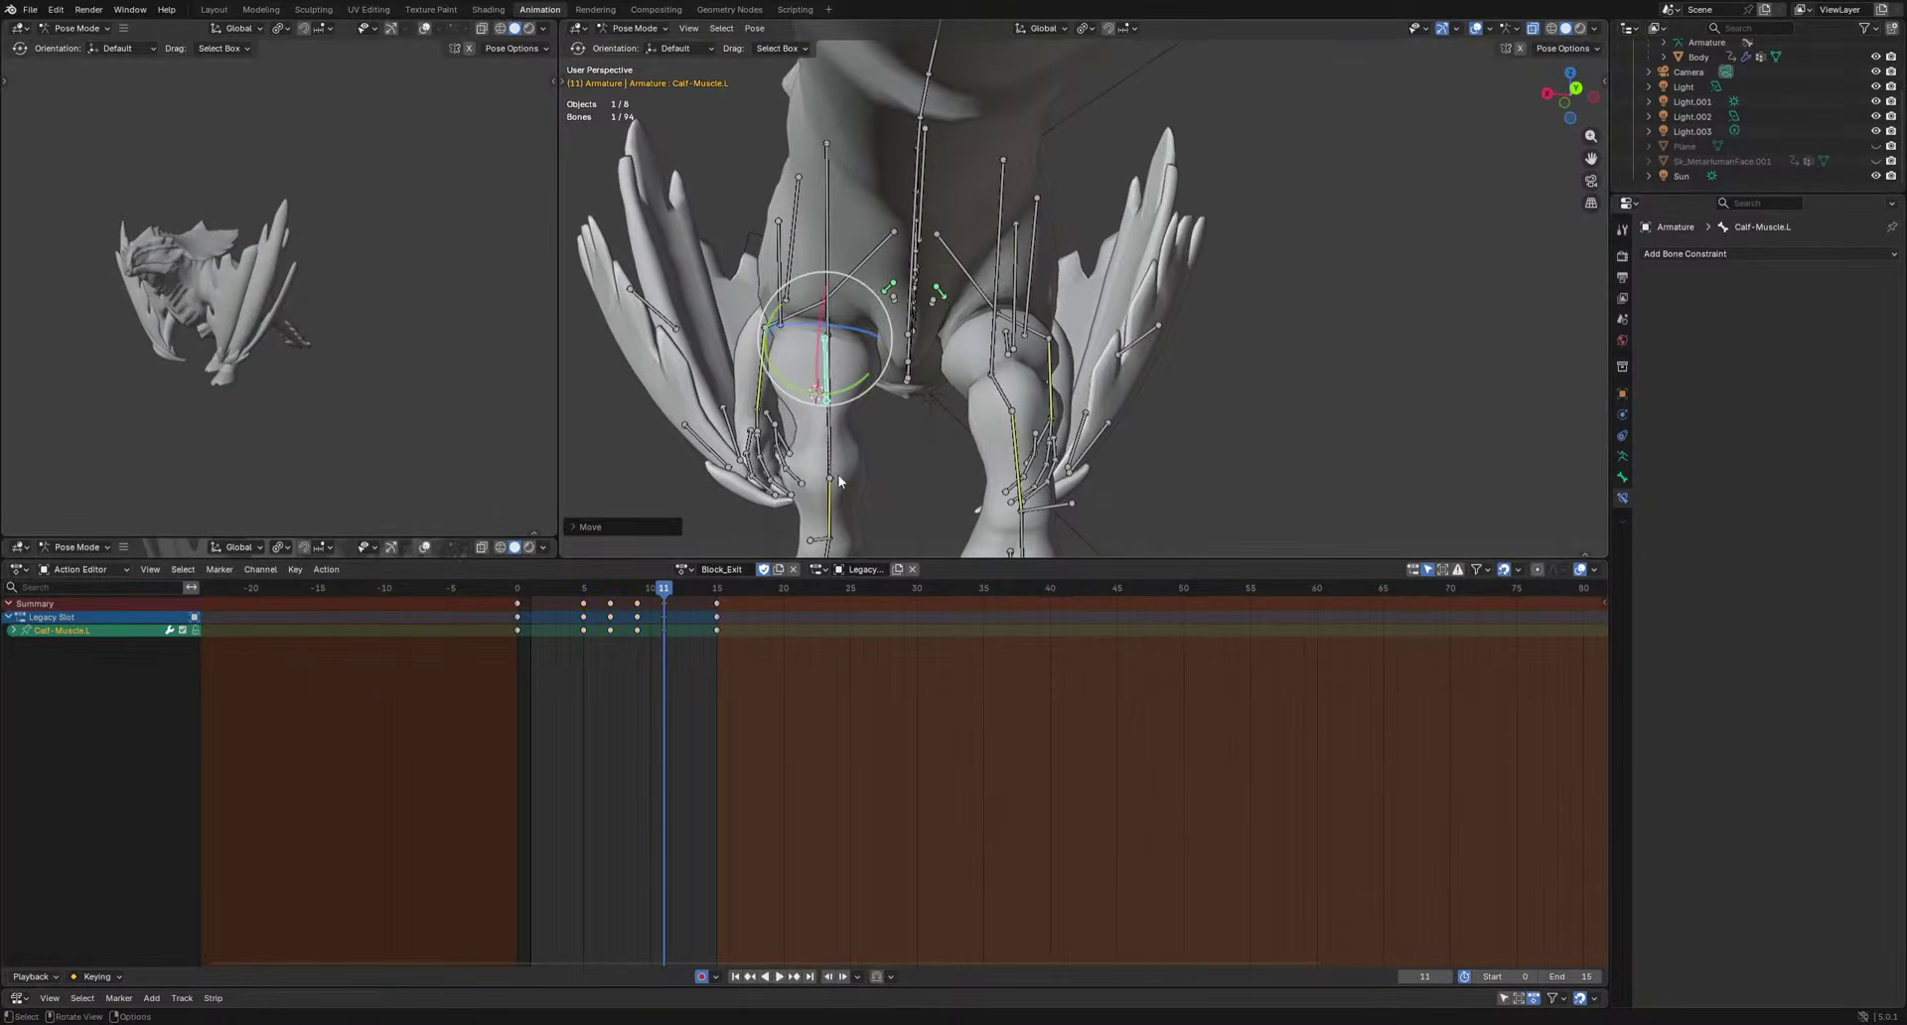
pyautogui.press('space')
pyautogui.moveTo(268, 308); pyautogui.dragTo(13, 306, button='middle')
pyautogui.scroll(4, 13, 306)
pyautogui.moveTo(609, 357); pyautogui.dragTo(884, 387, button='middle')
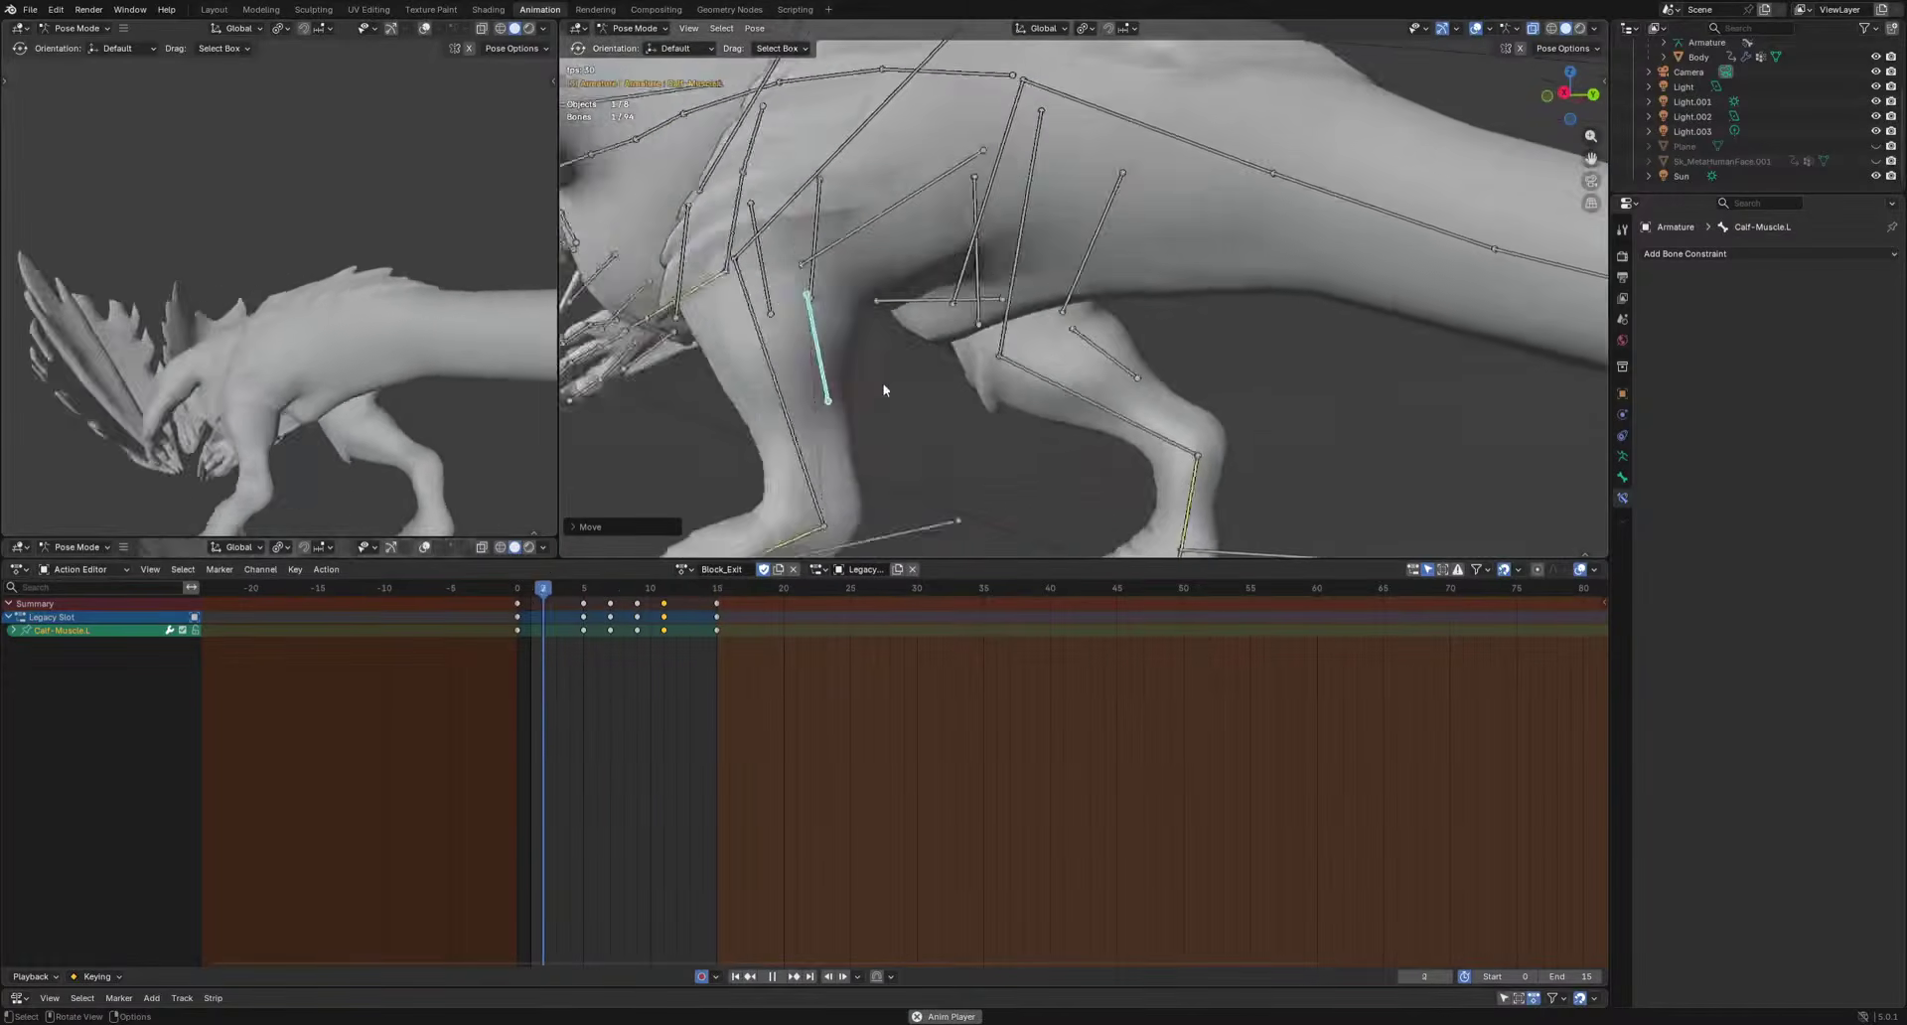
pyautogui.scroll(-3, 885, 388)
pyautogui.press('space')
# Shift the in-between keyframes of Thigh-muscle1.L and Thigh-muscle2.L one frame earlier and replay the animation.
pyautogui.keyDown('shift'); pyautogui.click(875, 232); pyautogui.keyUp('shift')
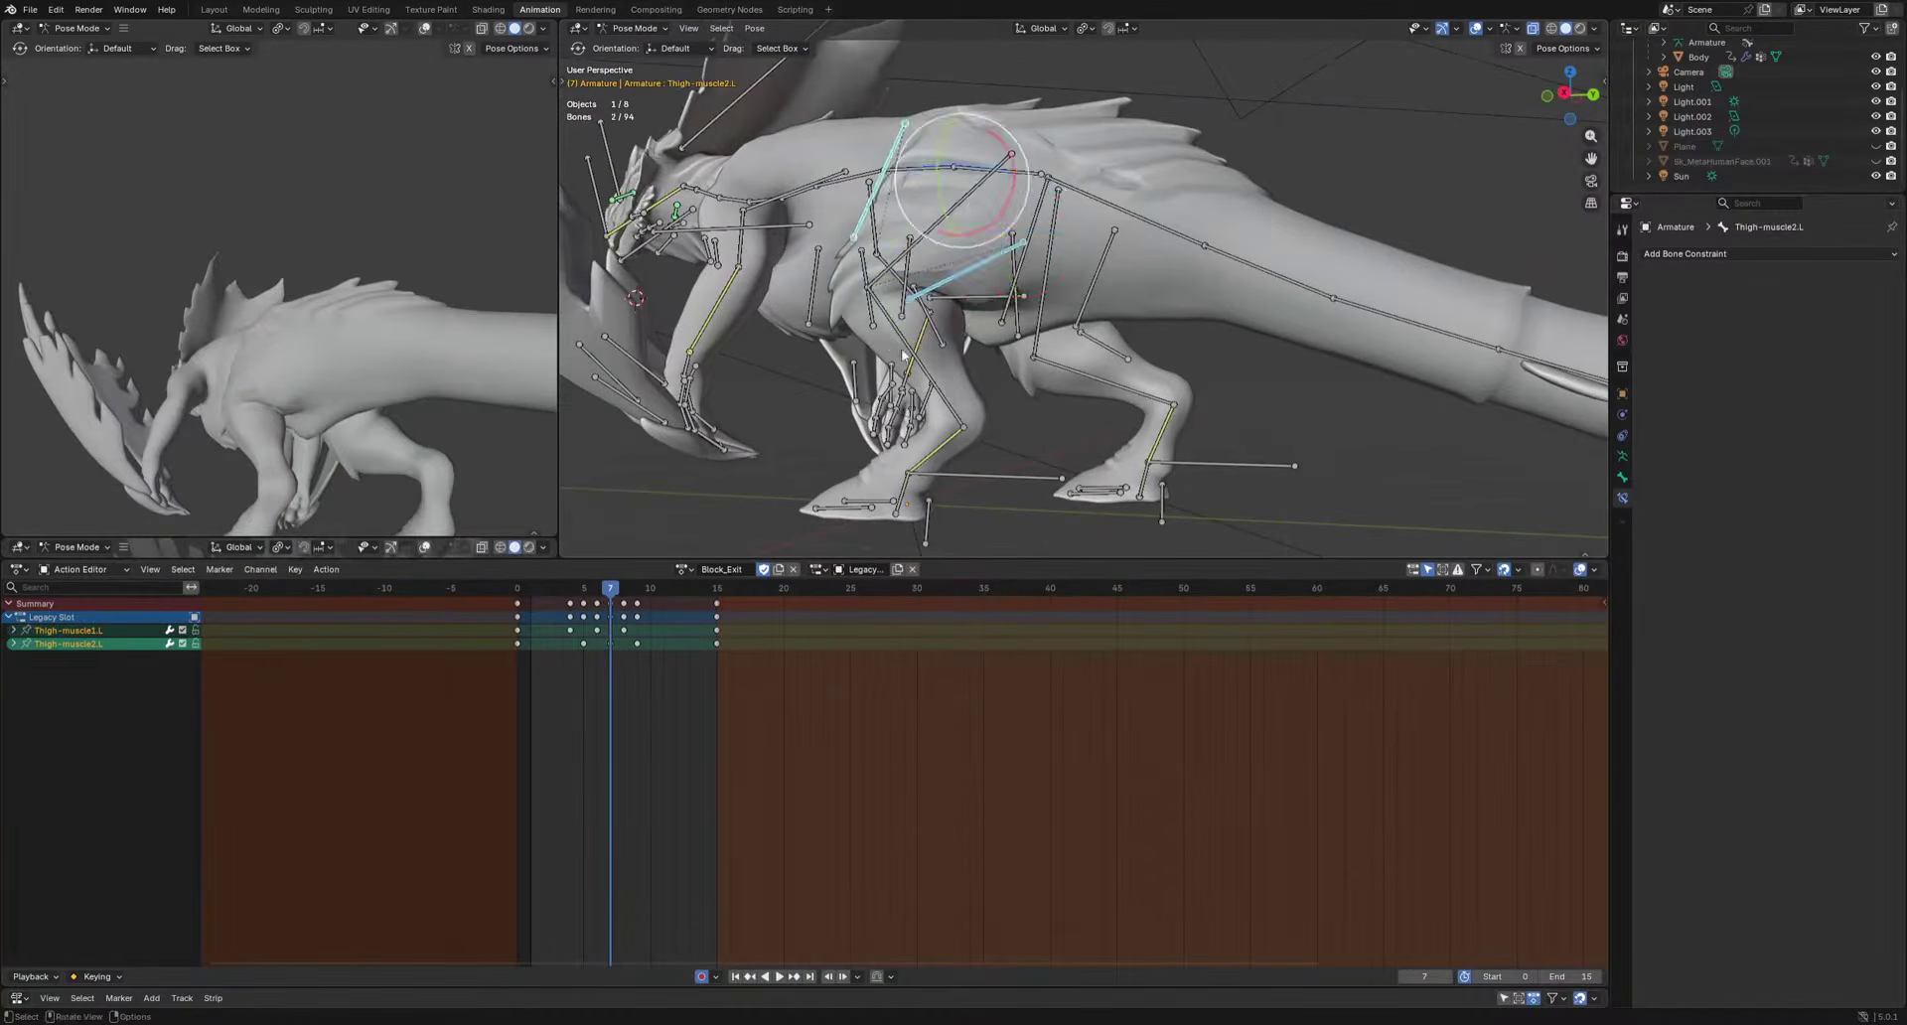
pyautogui.press('space')
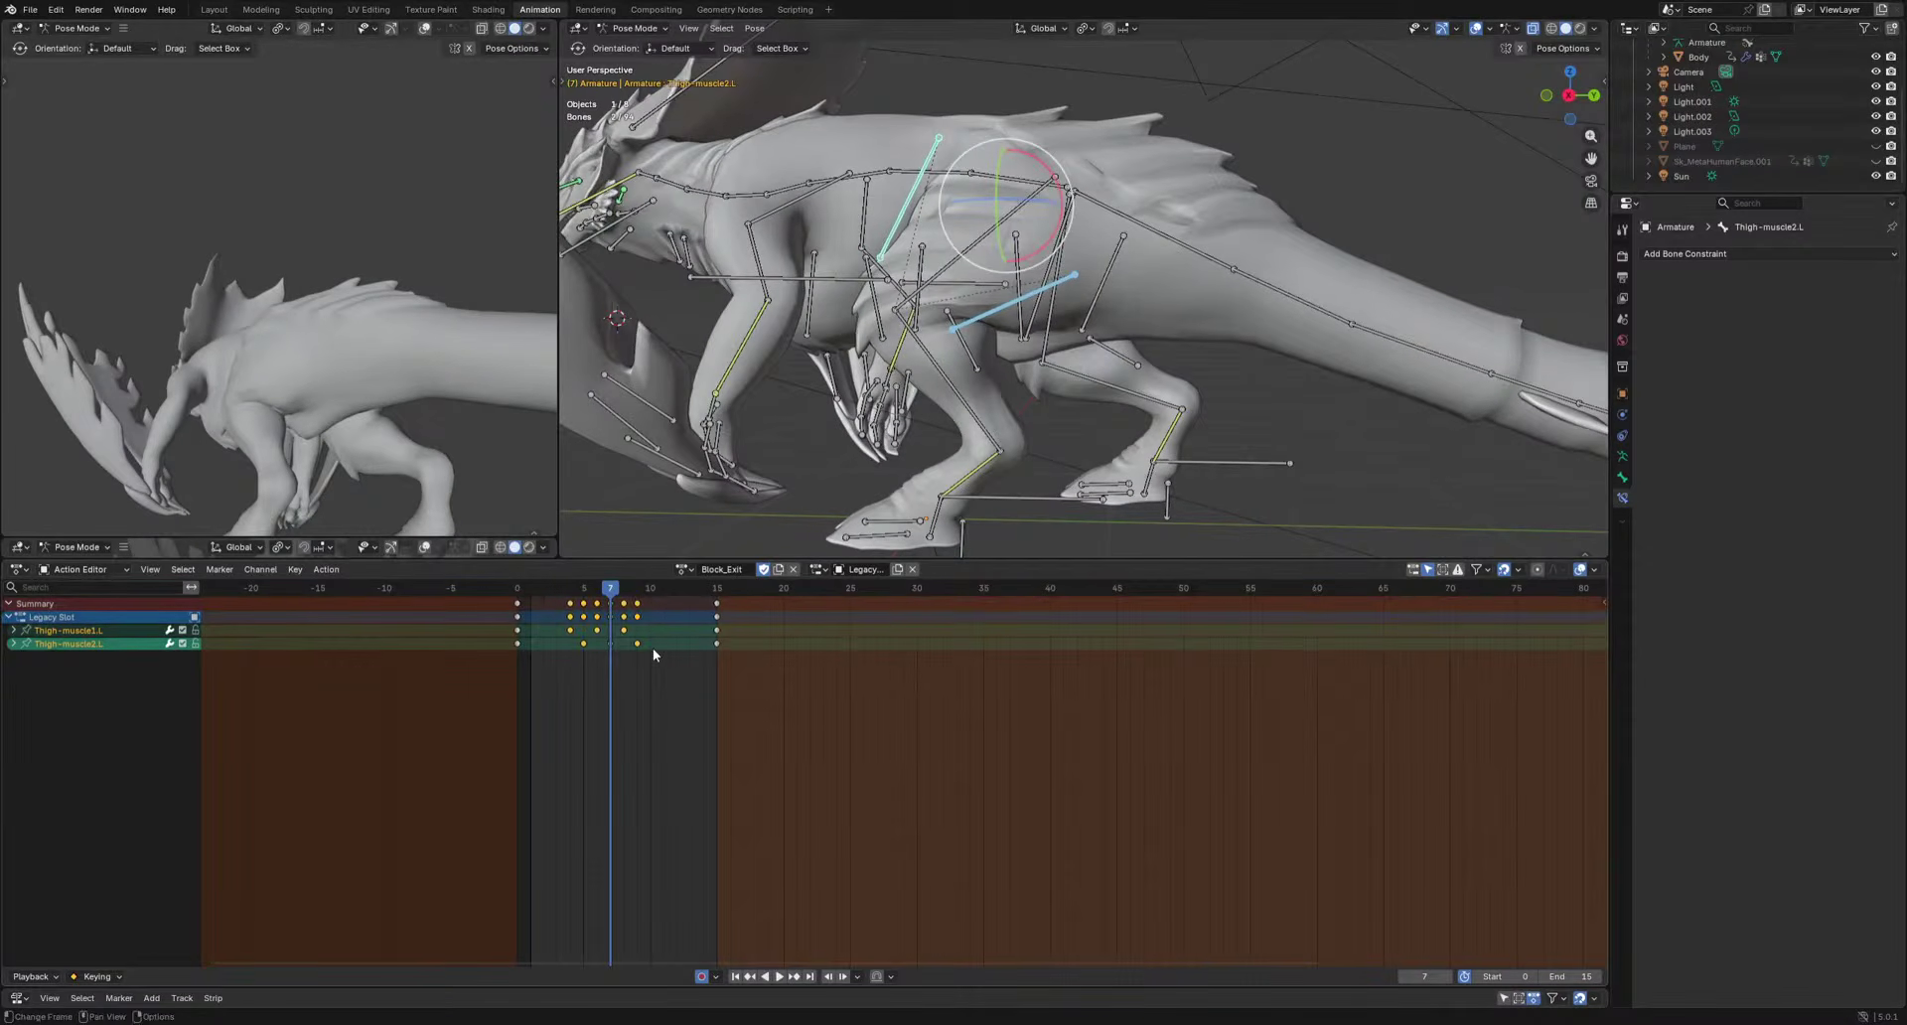
pyautogui.press('g')
pyautogui.click(643, 650)
pyautogui.press('space')
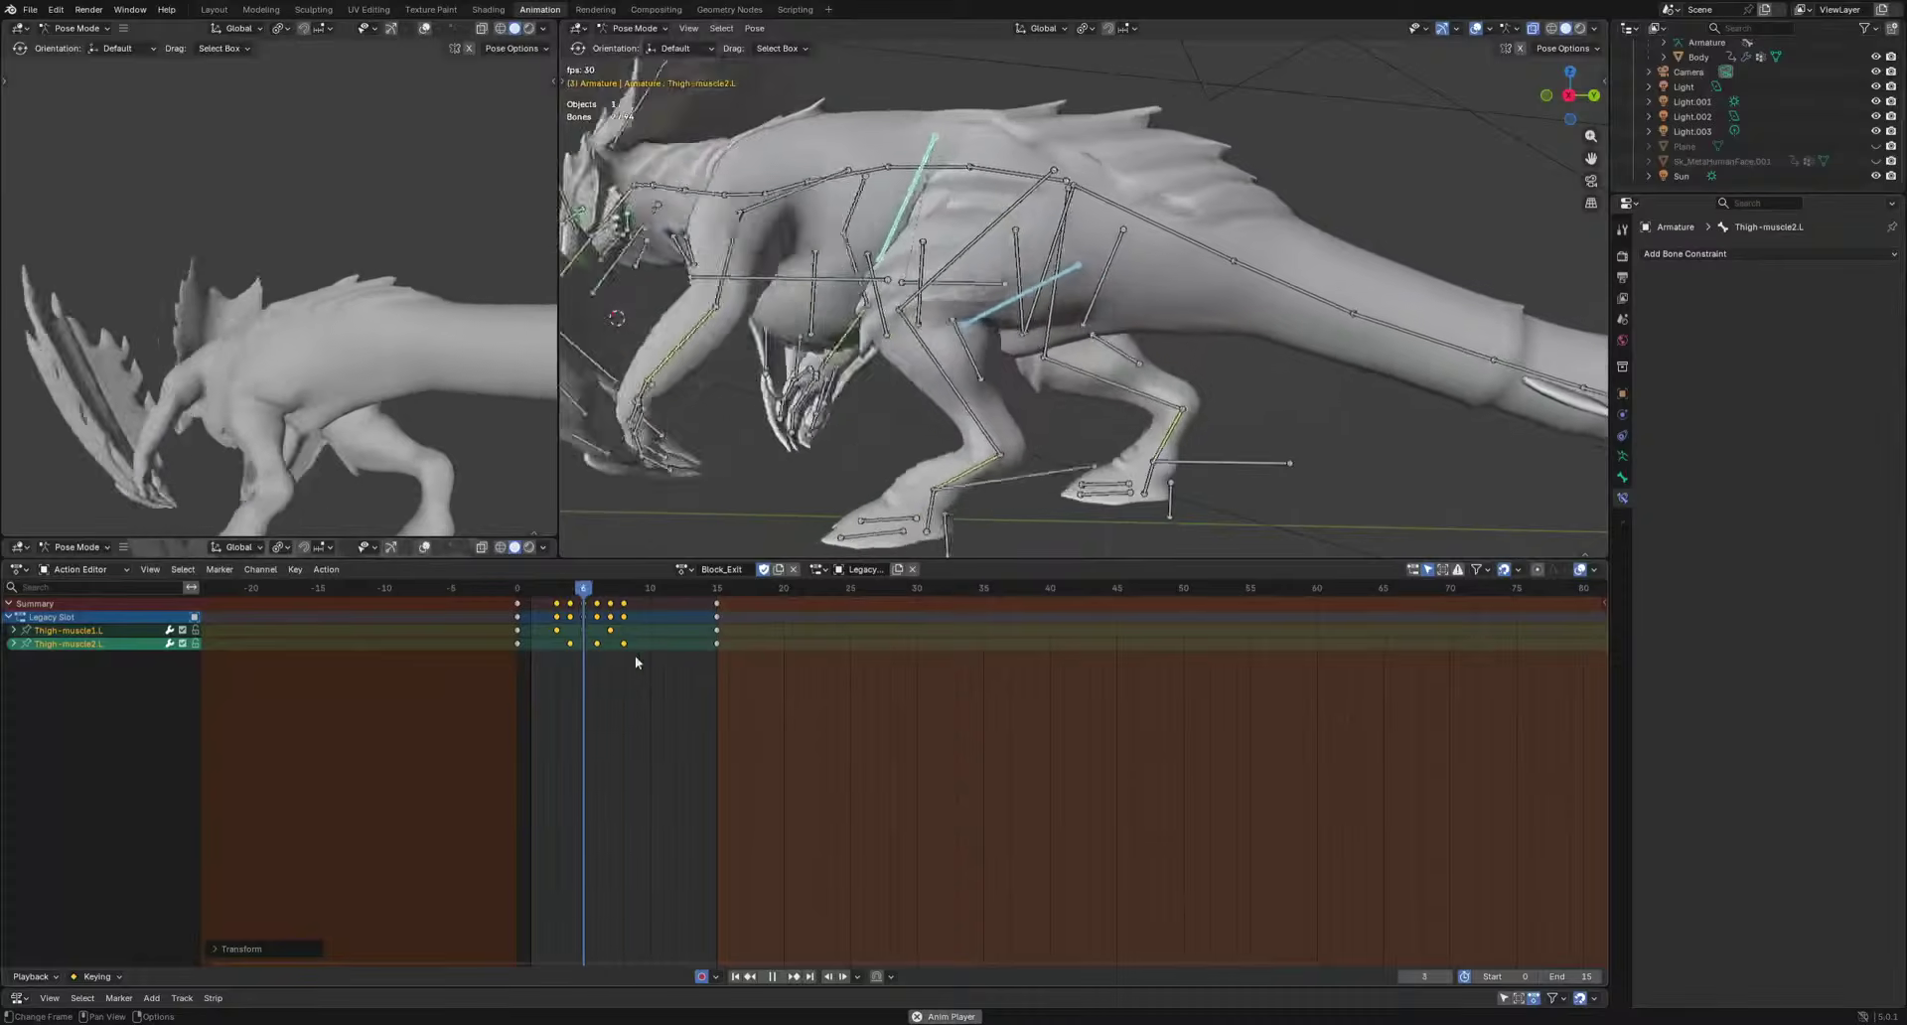
pyautogui.click(610, 630)
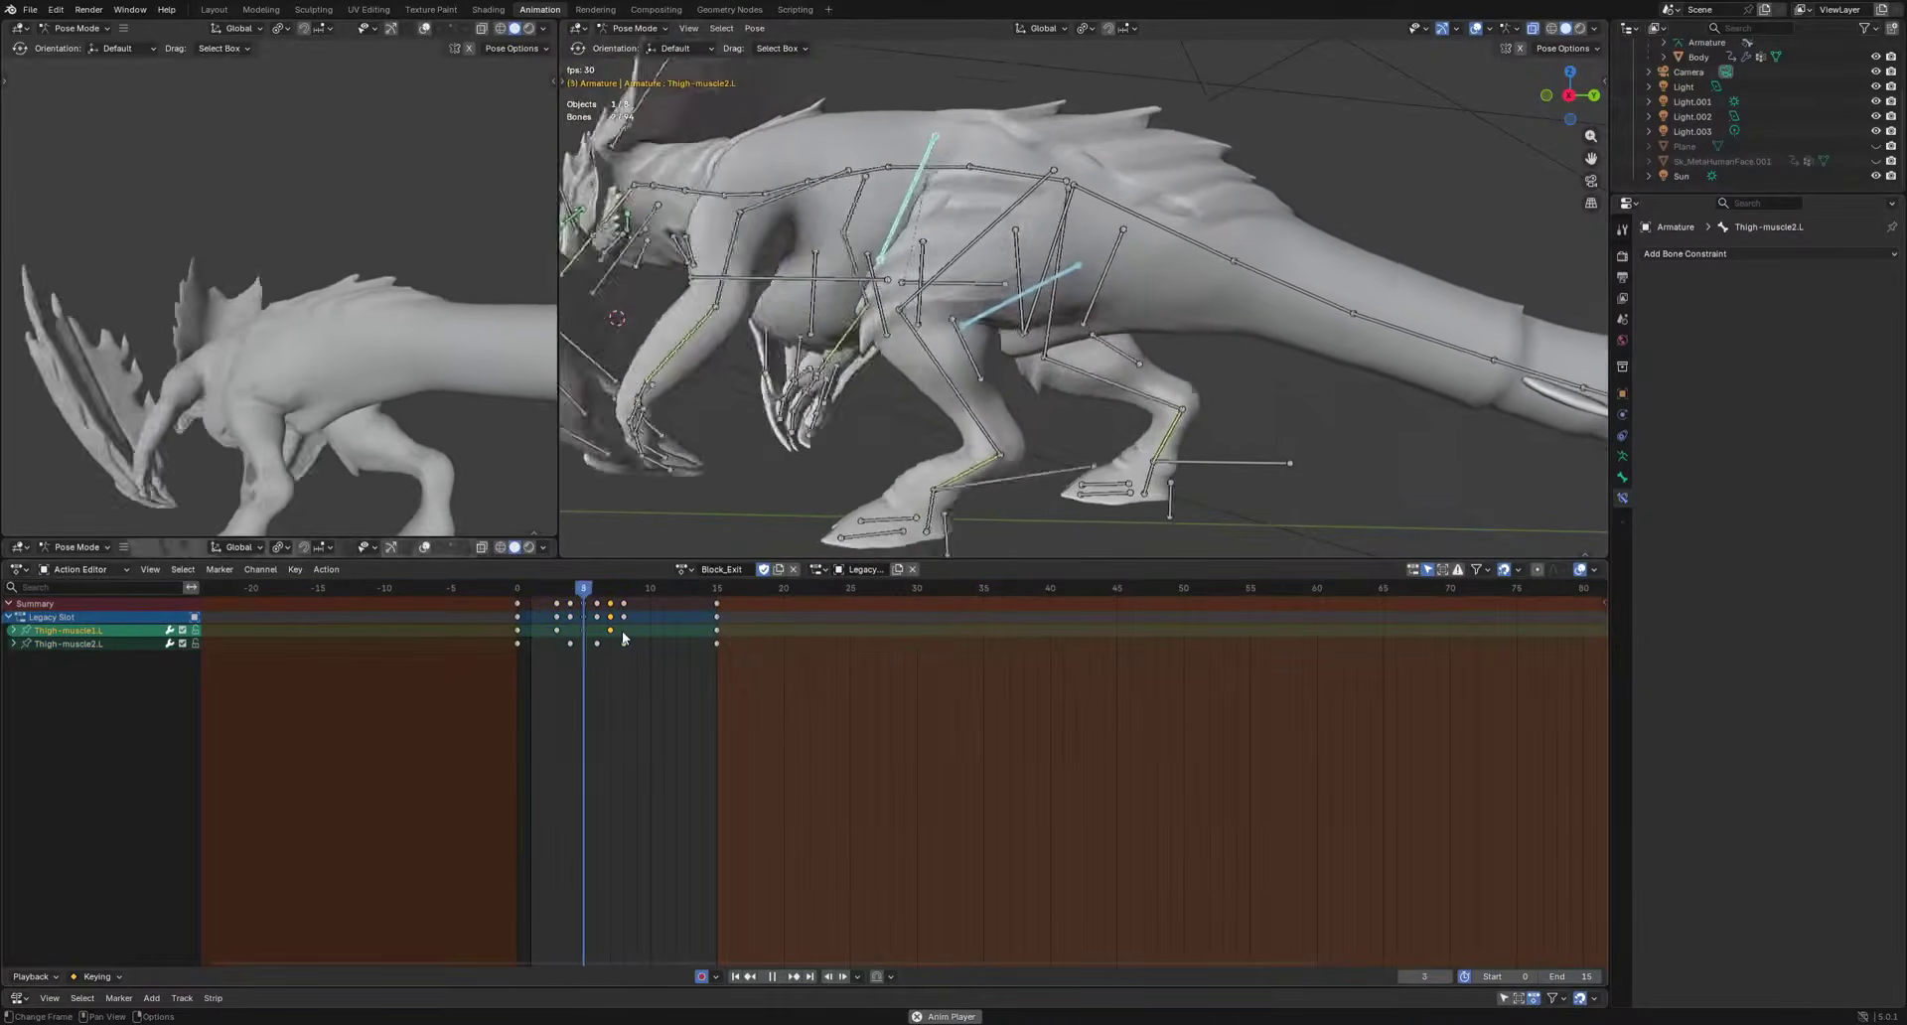
pyautogui.moveTo(373, 425); pyautogui.dragTo(276, 463, button='middle')
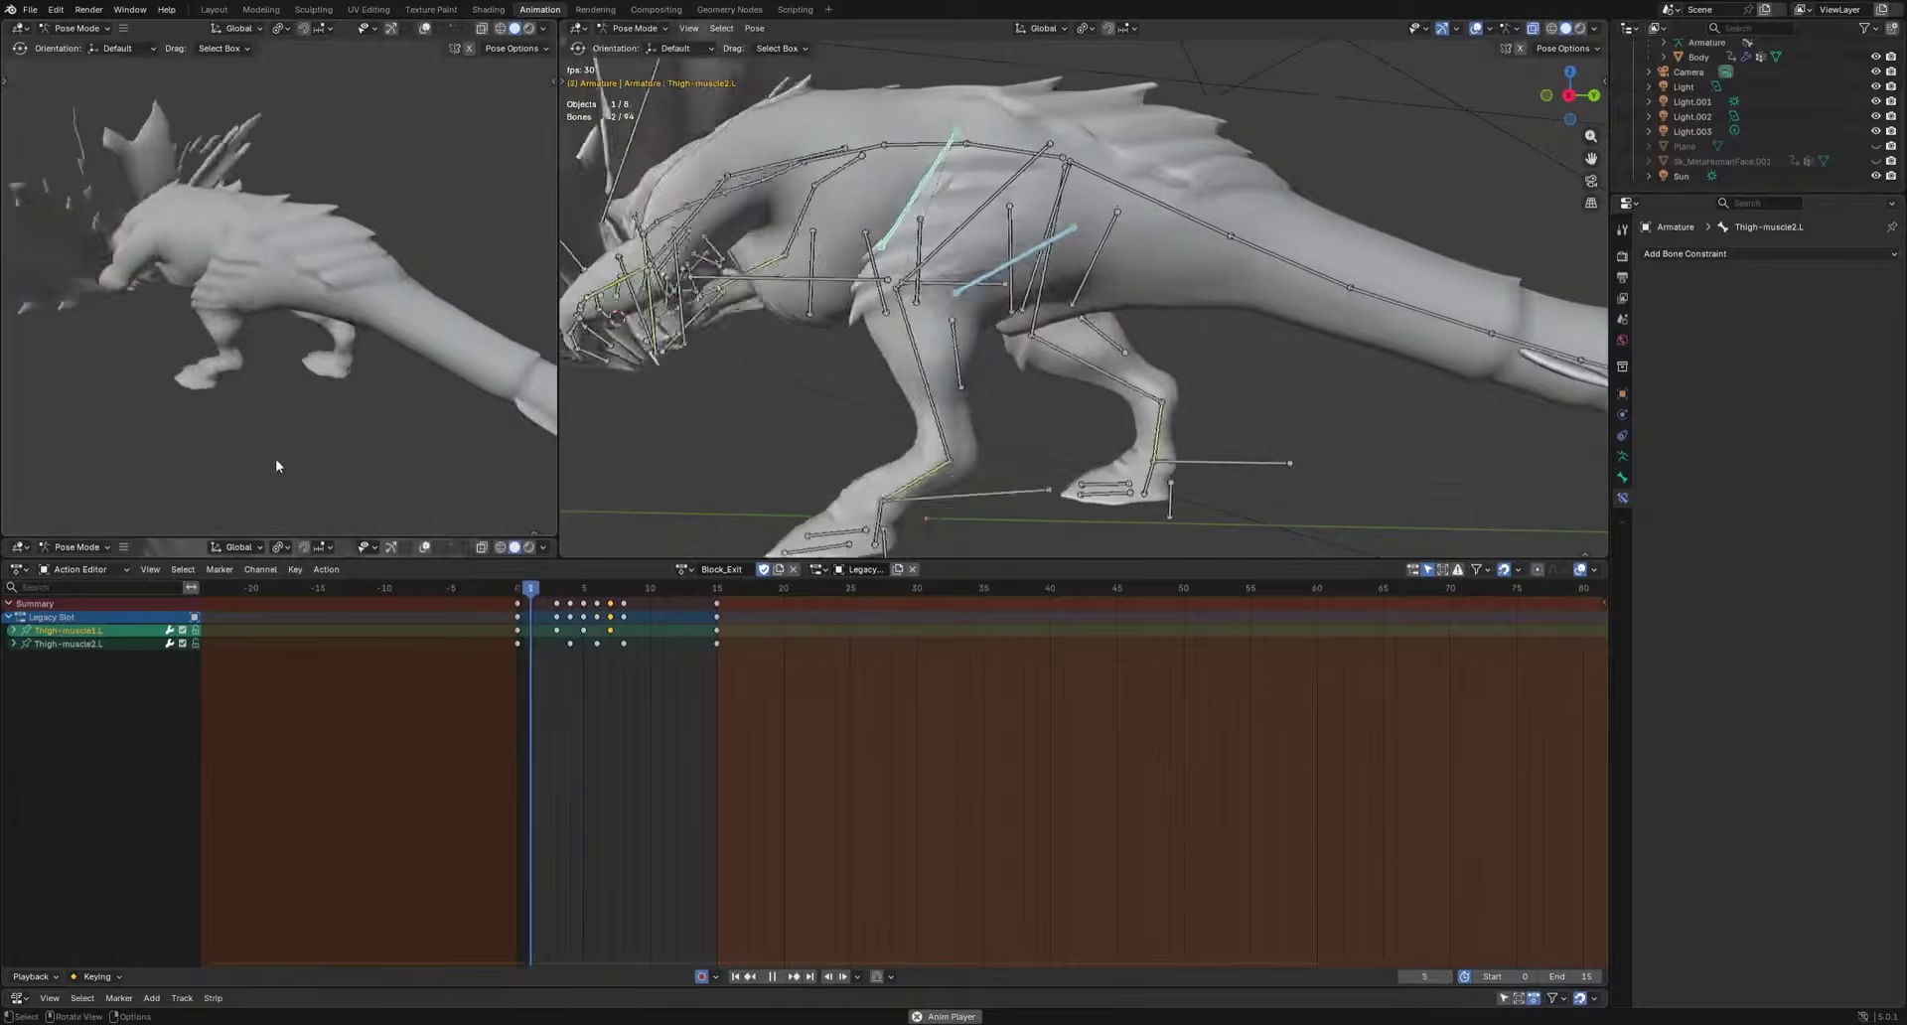
# Select Thigh-muscle1.R, Thigh-muscle2.R and Calf-Muscle.R, then move and rotate them together at frame 5 in the side view.
pyautogui.moveTo(1139, 420); pyautogui.dragTo(890, 437, button='middle')
pyautogui.press('space')
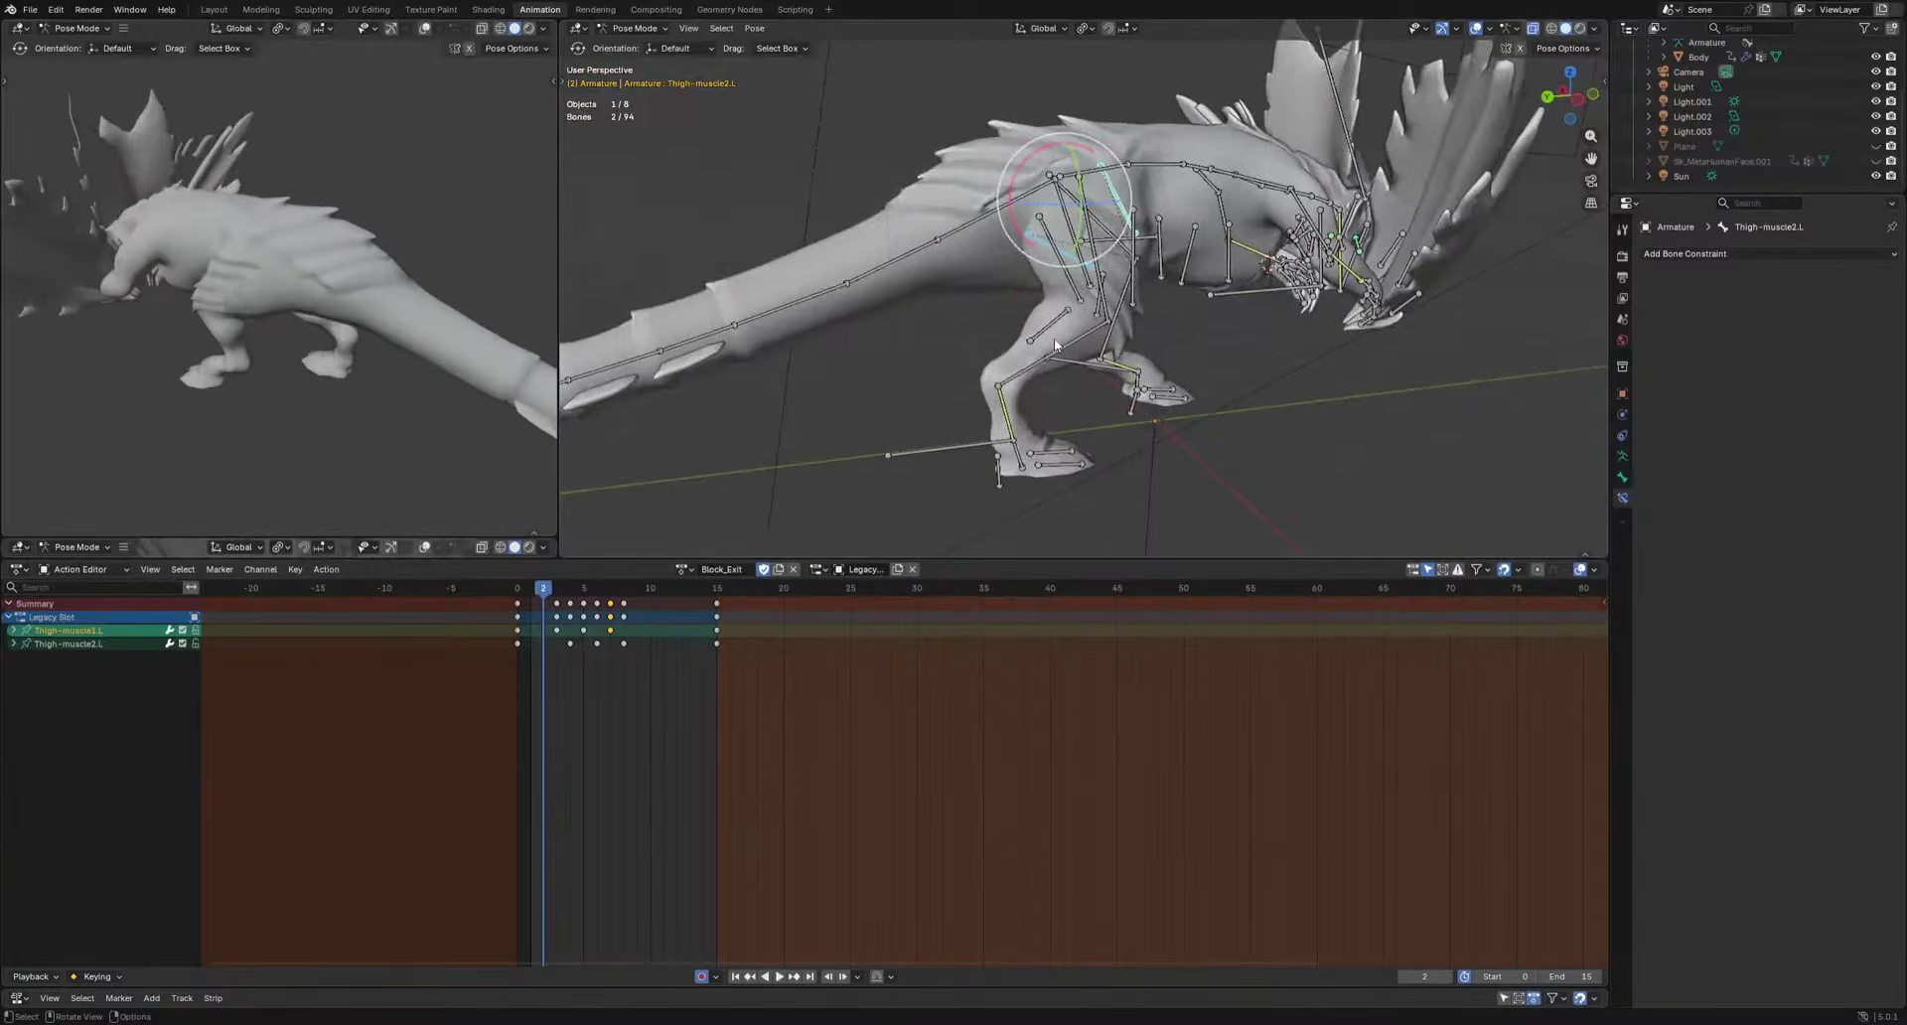
pyautogui.click(1052, 323)
pyautogui.keyDown('shift'); pyautogui.click(1078, 292); pyautogui.keyUp('shift')
pyautogui.keyDown('shift'); pyautogui.click(1135, 279); pyautogui.keyUp('shift')
pyautogui.keyDown('shift'); pyautogui.moveTo(1181, 333); pyautogui.dragTo(1164, 400, button='middle'); pyautogui.keyUp('shift')
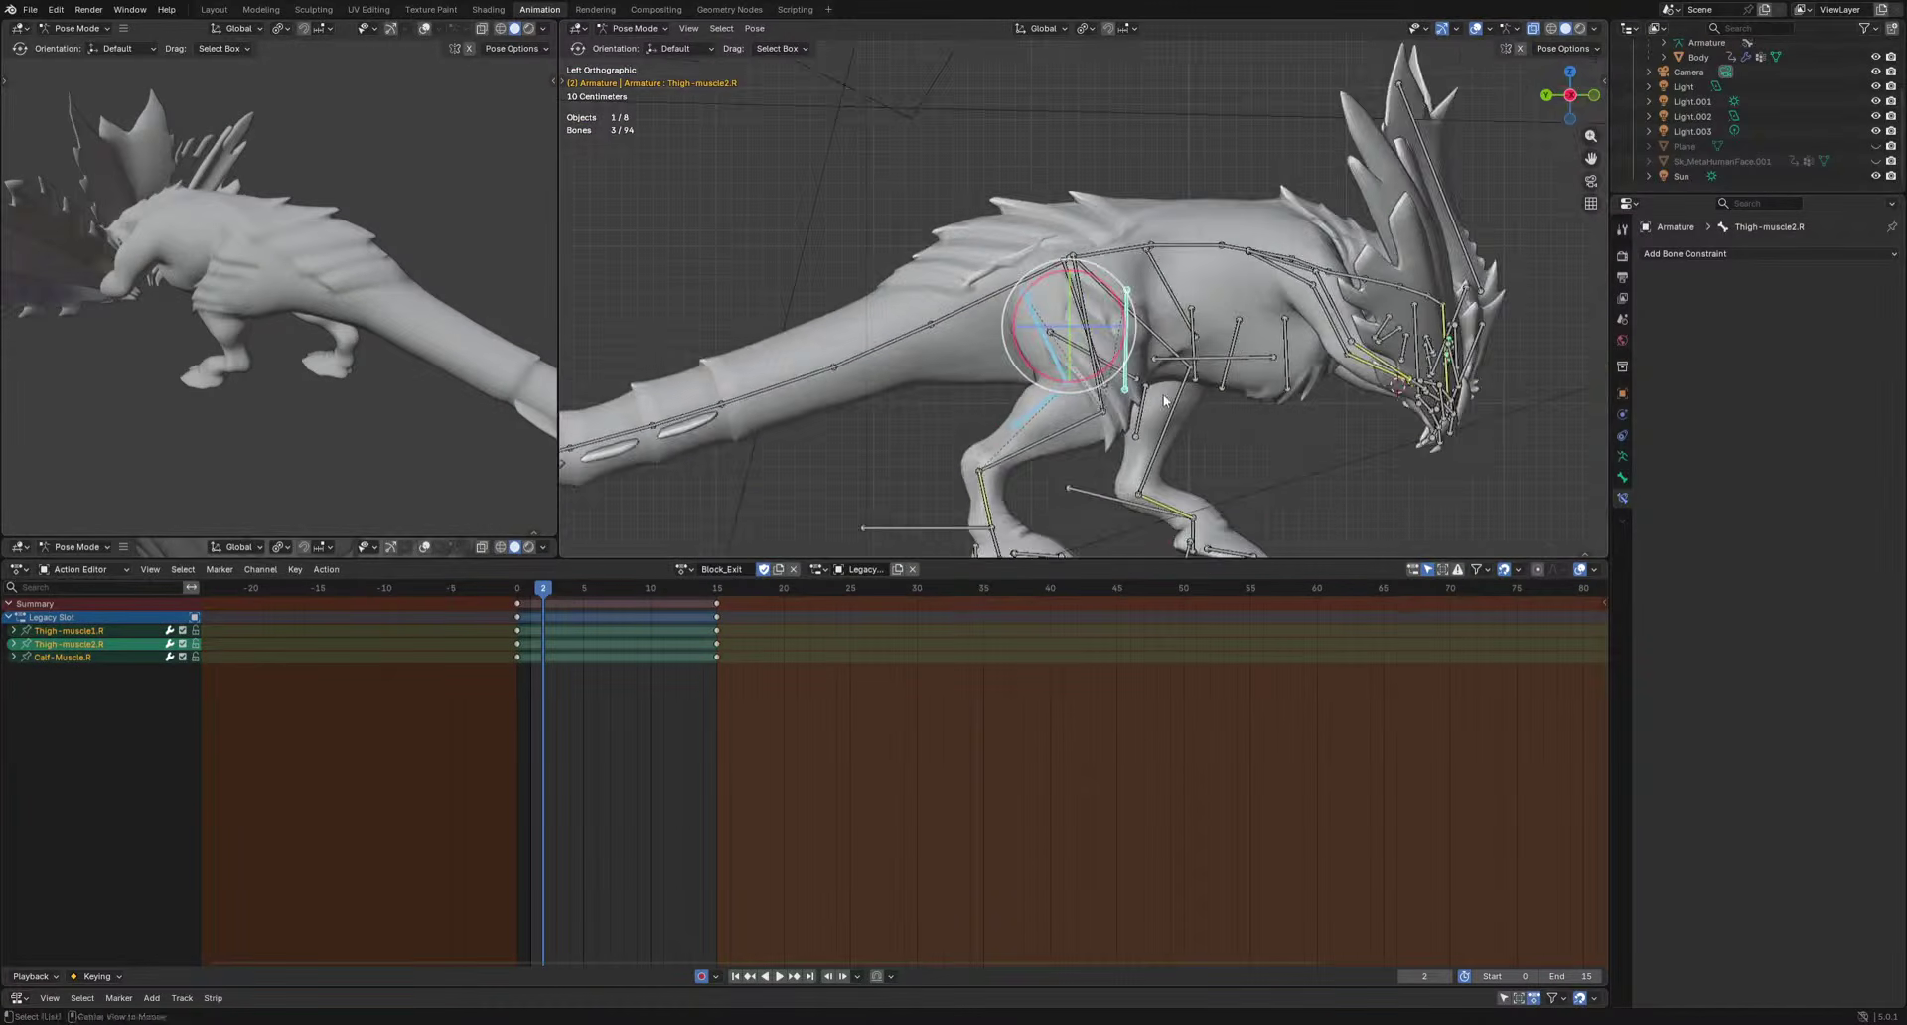
pyautogui.scroll(2, 1164, 400)
pyautogui.moveTo(542, 592); pyautogui.dragTo(651, 594)
pyautogui.press('g')
pyautogui.click(1083, 474)
pyautogui.press('r')
pyautogui.click(1120, 469)
# Rotate the three right leg muscle bones at frame 10 and move Calf-Muscle.R on its own there.
pyautogui.press('r')
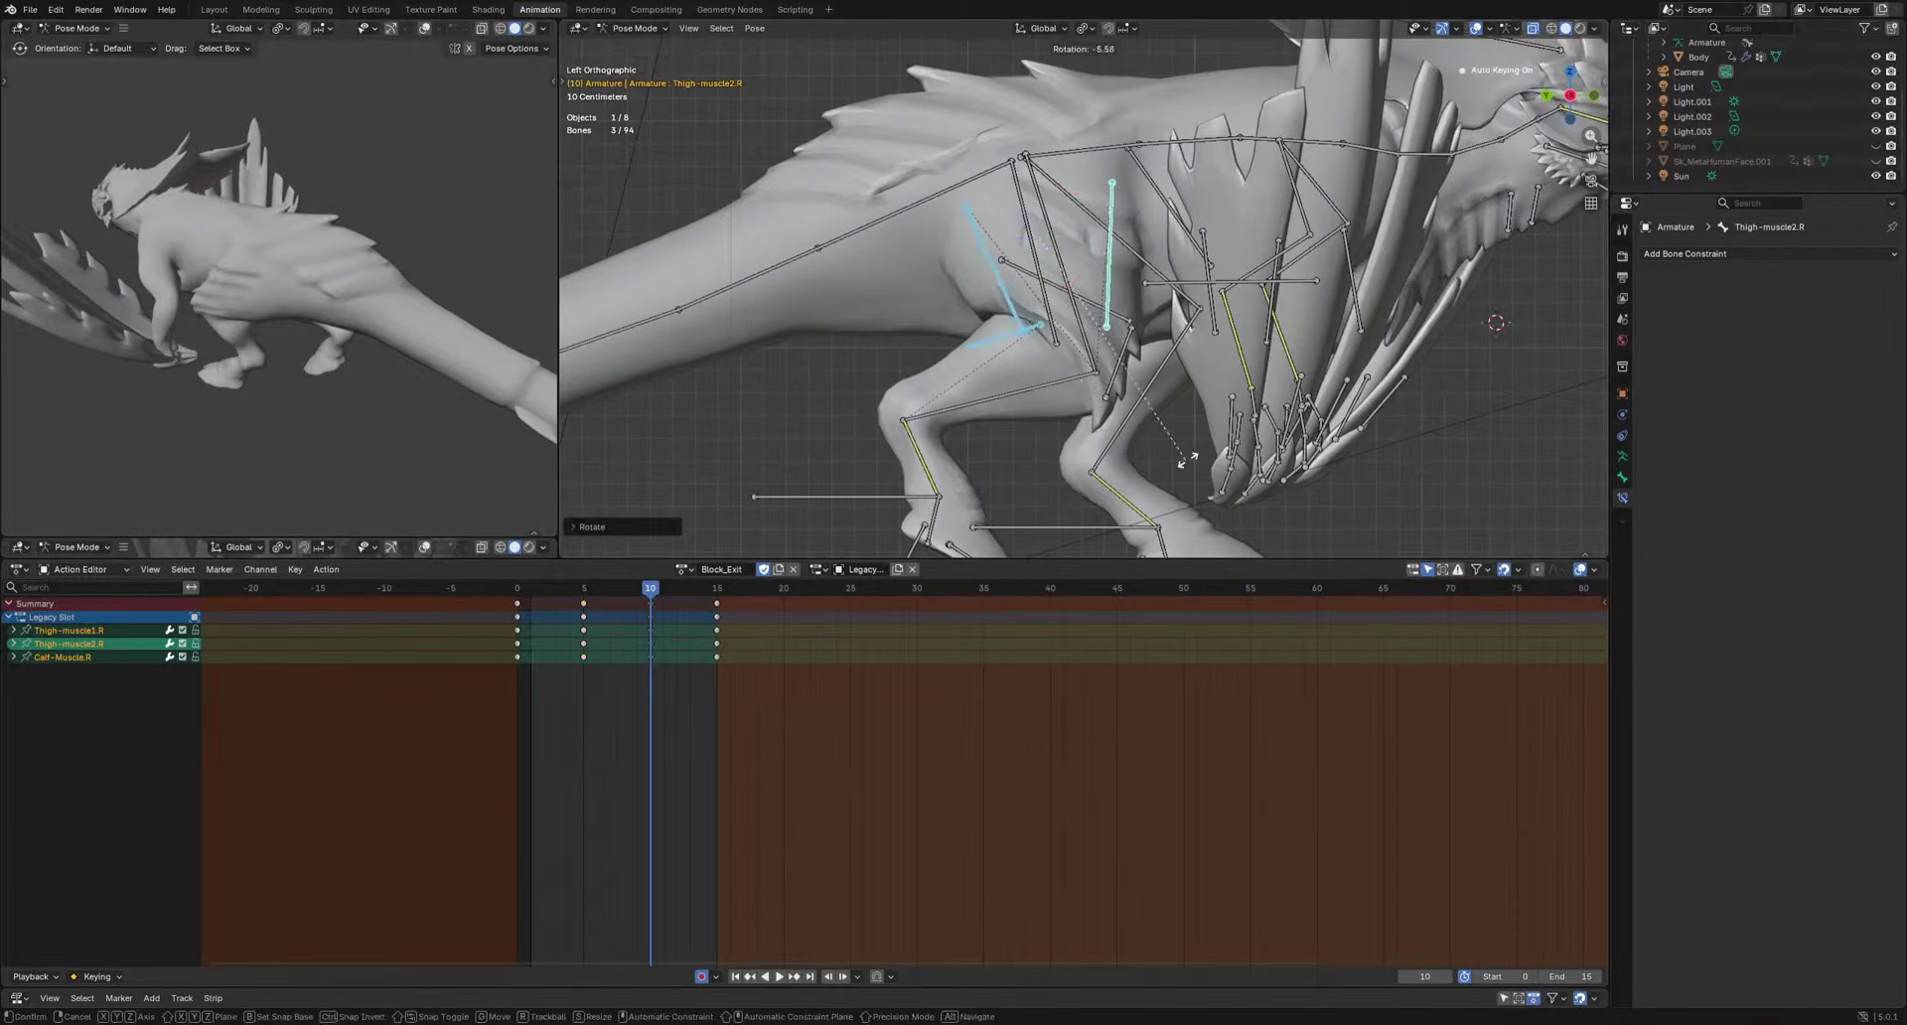
pyautogui.click(1131, 462)
pyautogui.click(993, 339)
pyautogui.press('g')
pyautogui.click(979, 367)
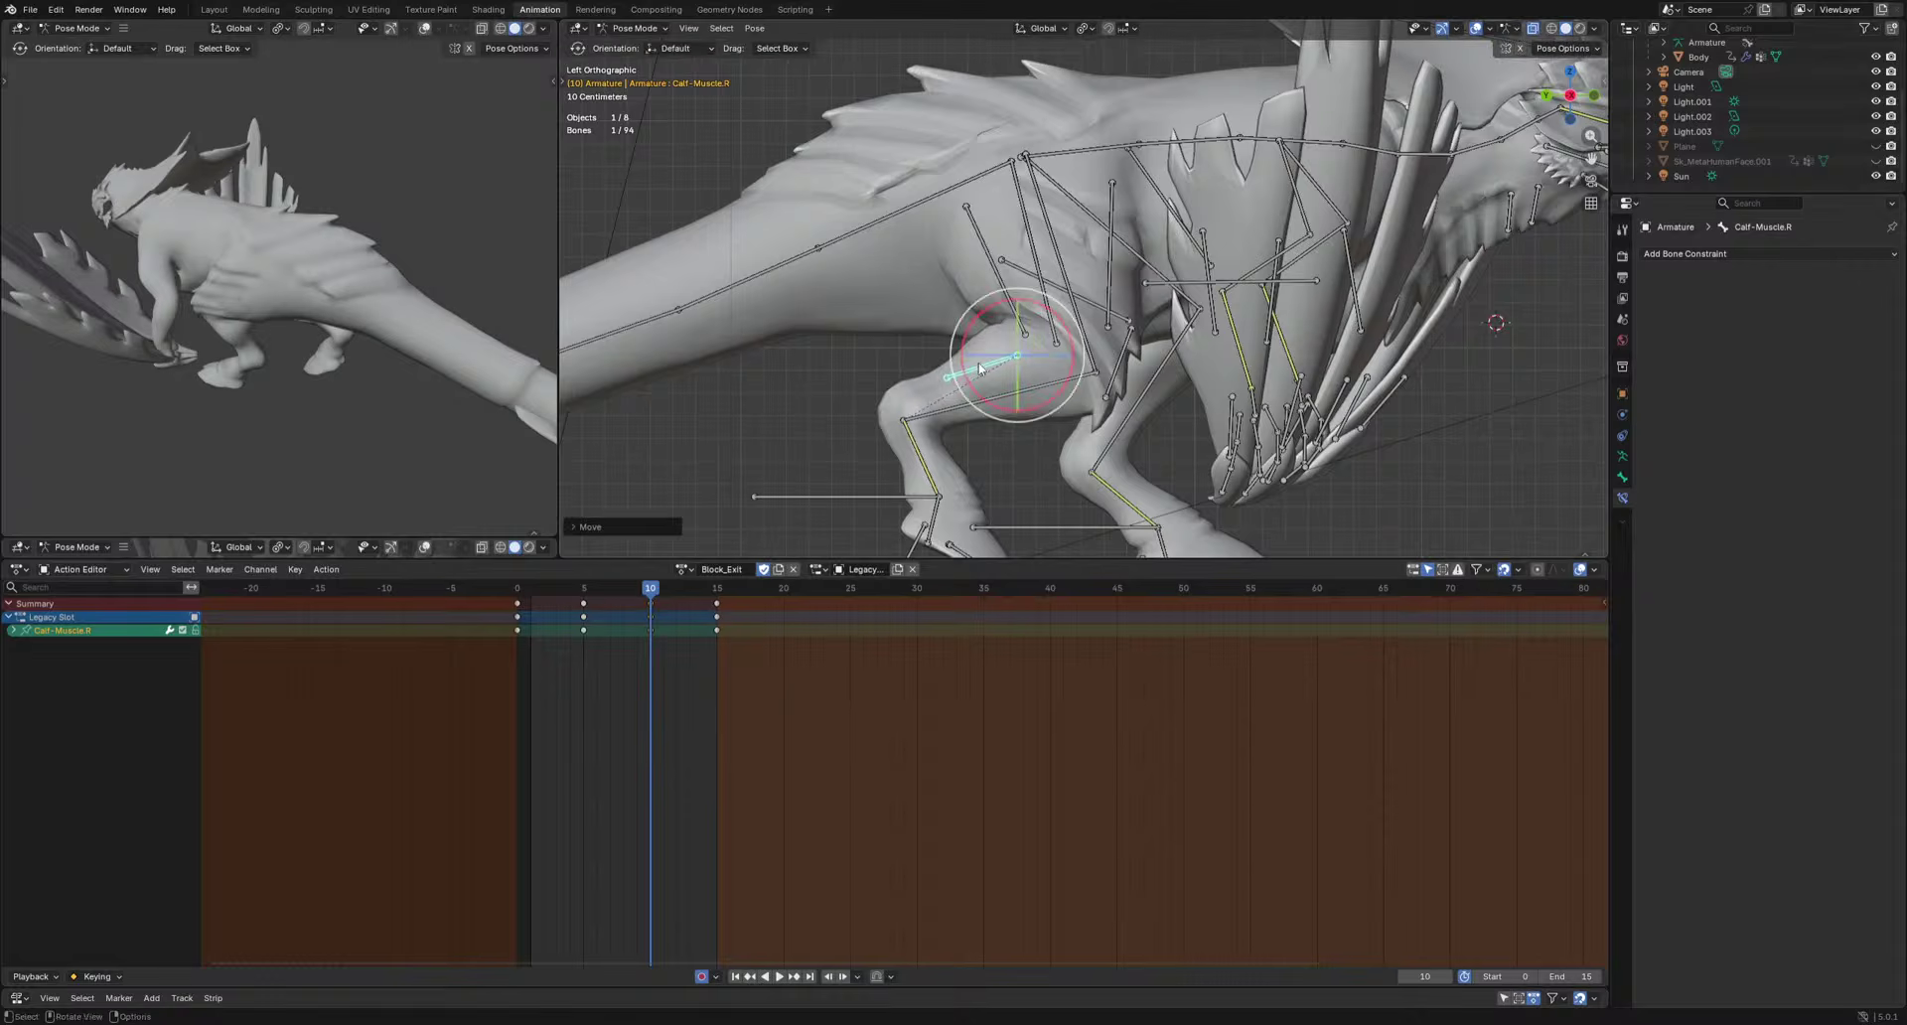
# Select all three right thigh and calf muscle bones again and move them together at frames 12 and 13.
pyautogui.moveTo(651, 594); pyautogui.dragTo(692, 609)
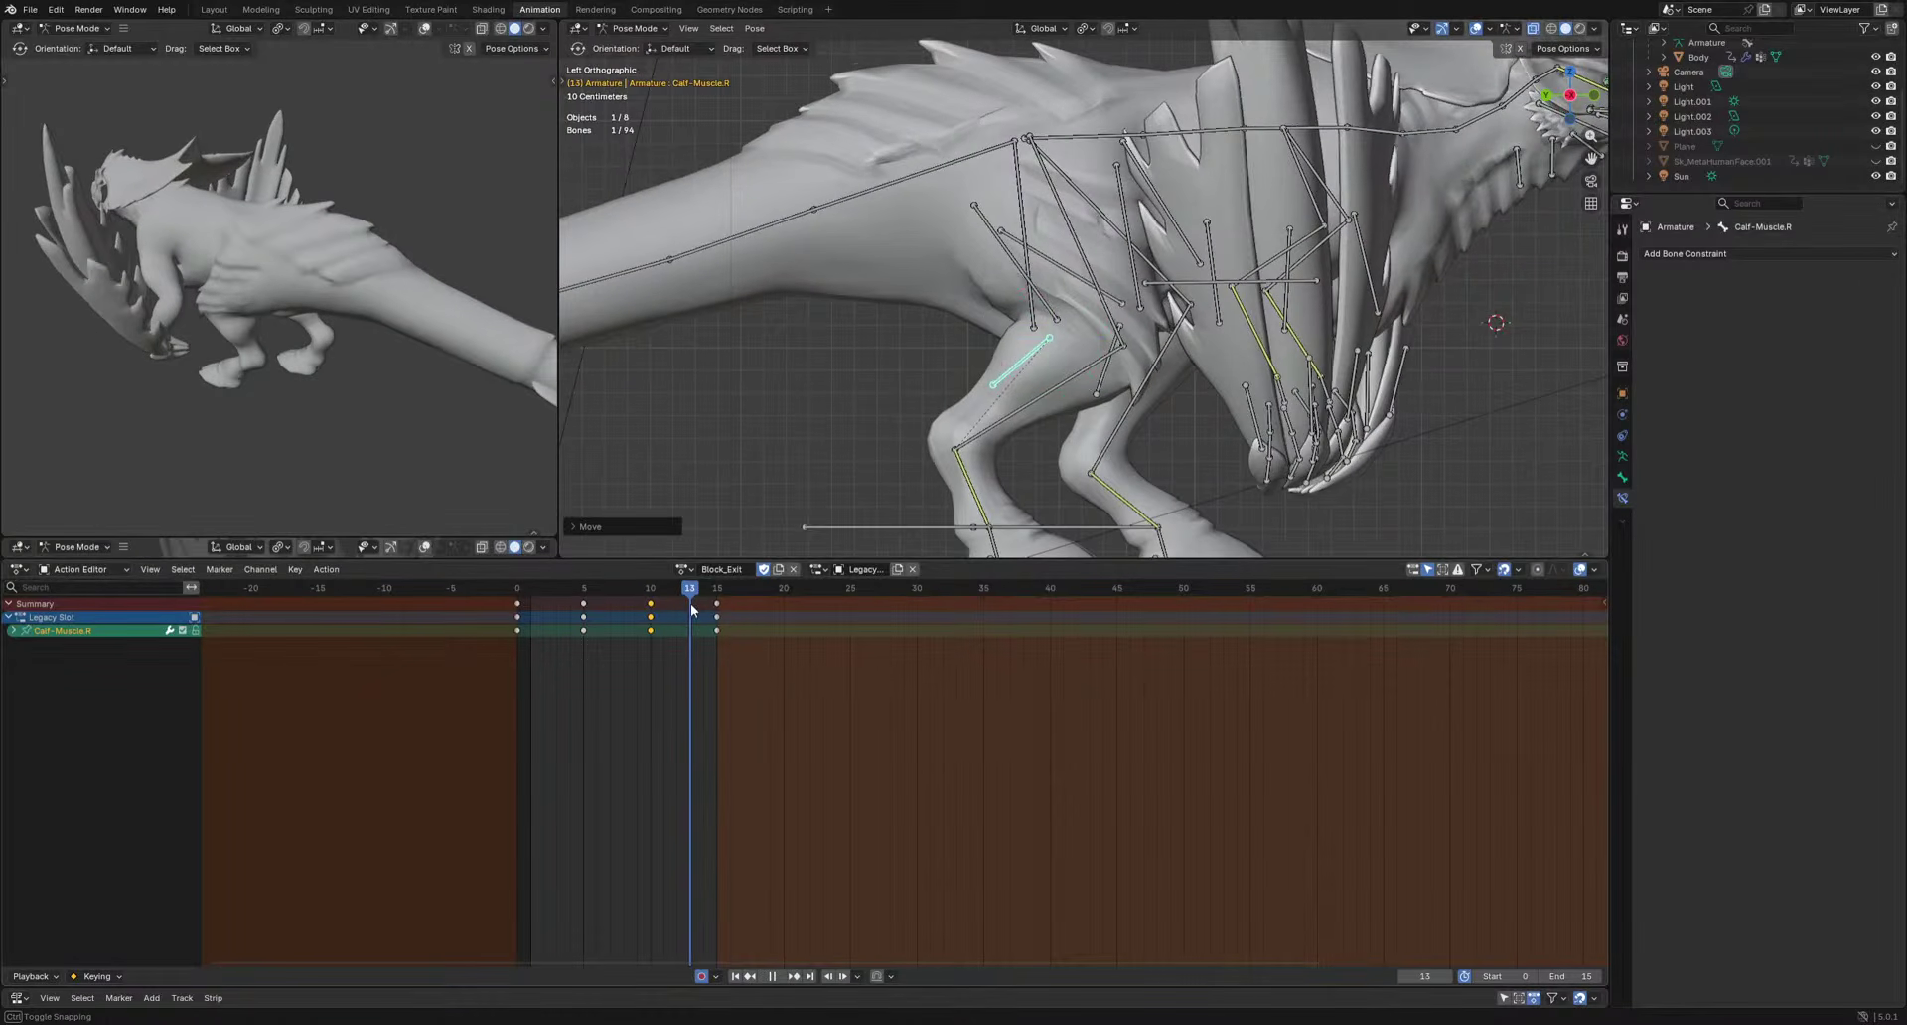
pyautogui.keyDown('shift'); pyautogui.click(1135, 279); pyautogui.keyUp('shift')
pyautogui.keyDown('shift'); pyautogui.click(1014, 260); pyautogui.keyUp('shift')
pyautogui.moveTo(1014, 264); pyautogui.dragTo(1202, 270, button='middle')
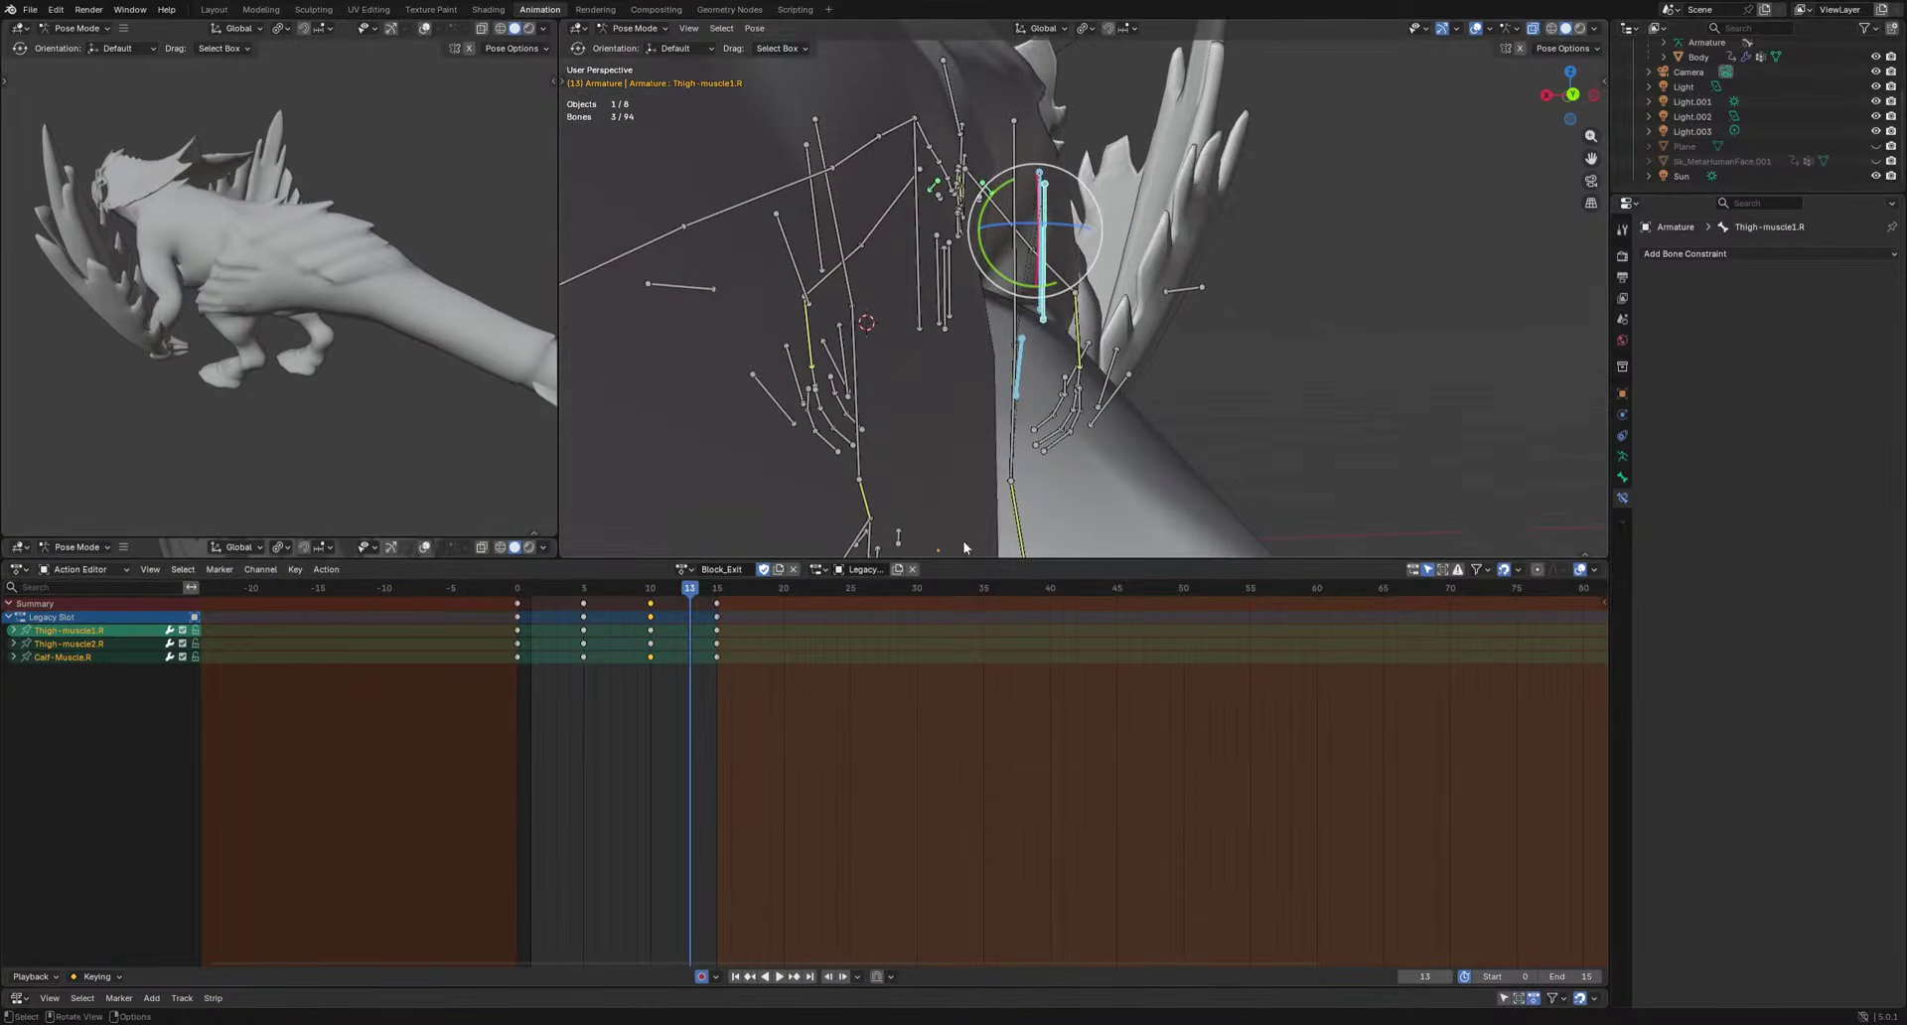
pyautogui.click(676, 588)
pyautogui.press('g')
pyautogui.click(734, 476)
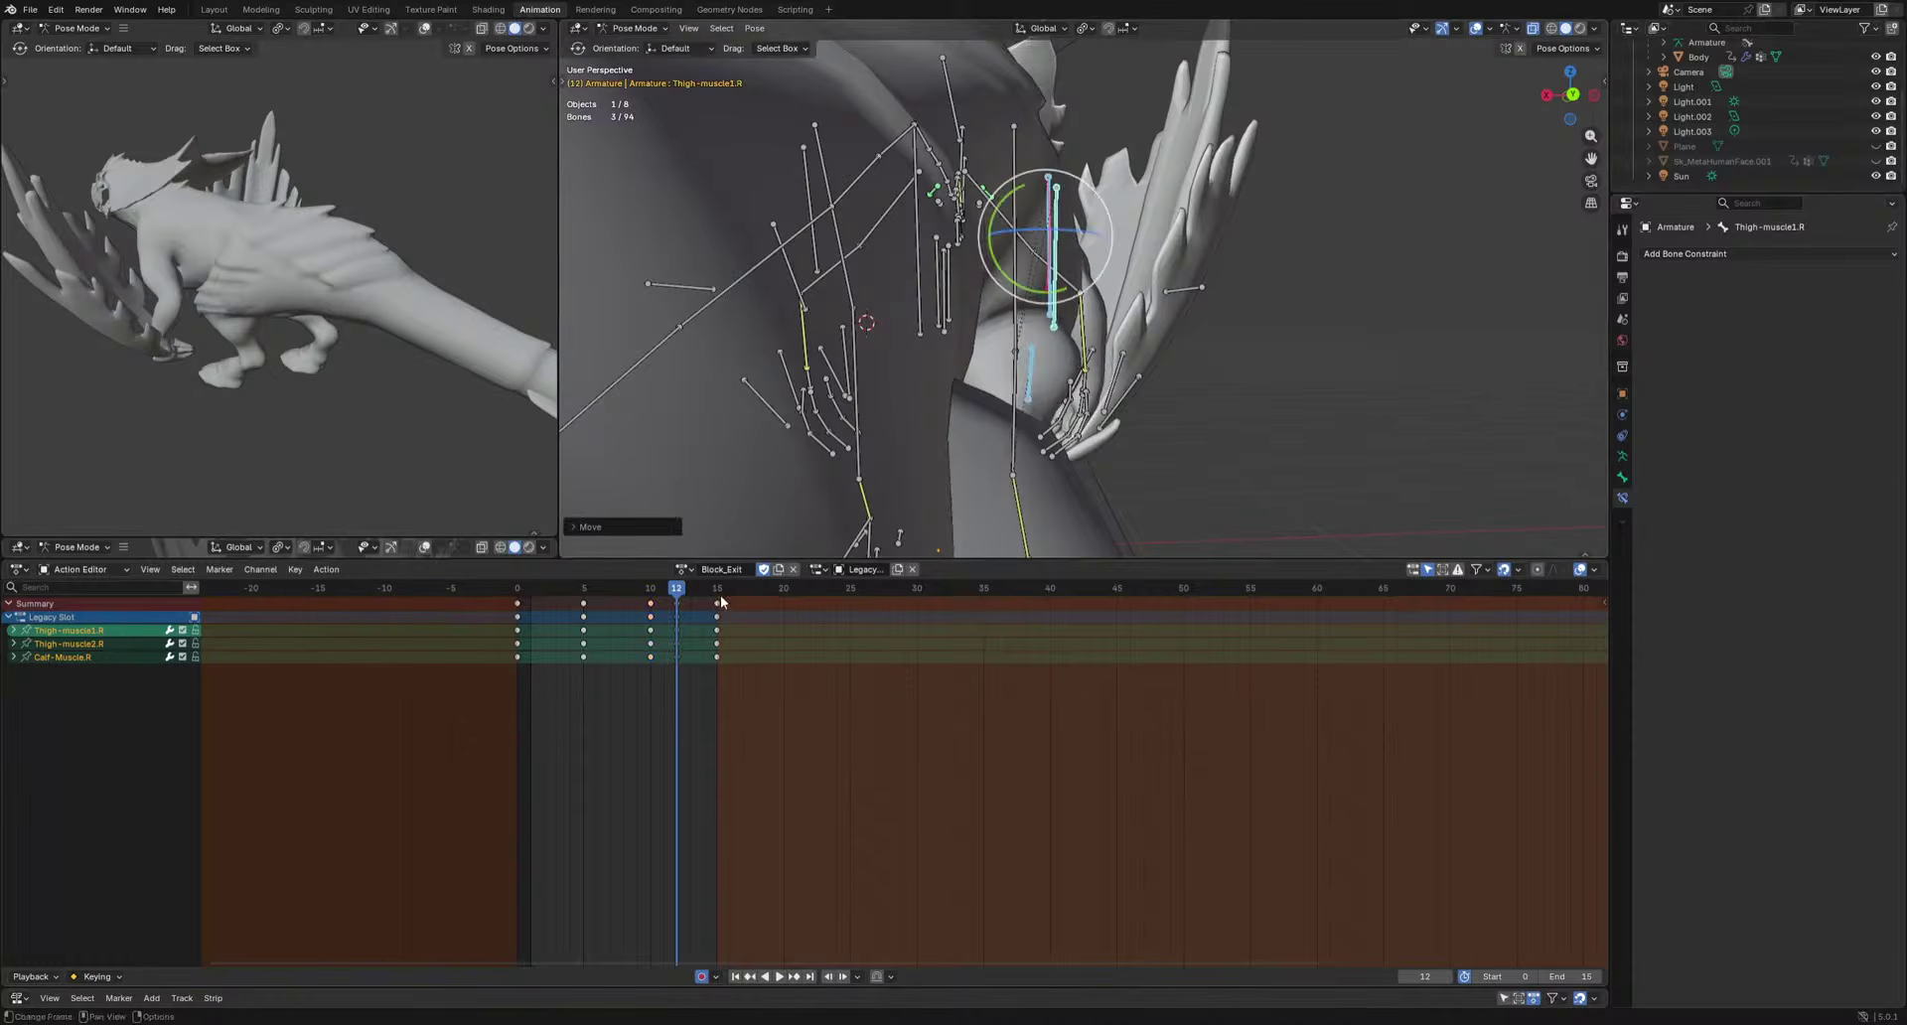
pyautogui.moveTo(717, 593); pyautogui.dragTo(697, 592)
pyautogui.press('g')
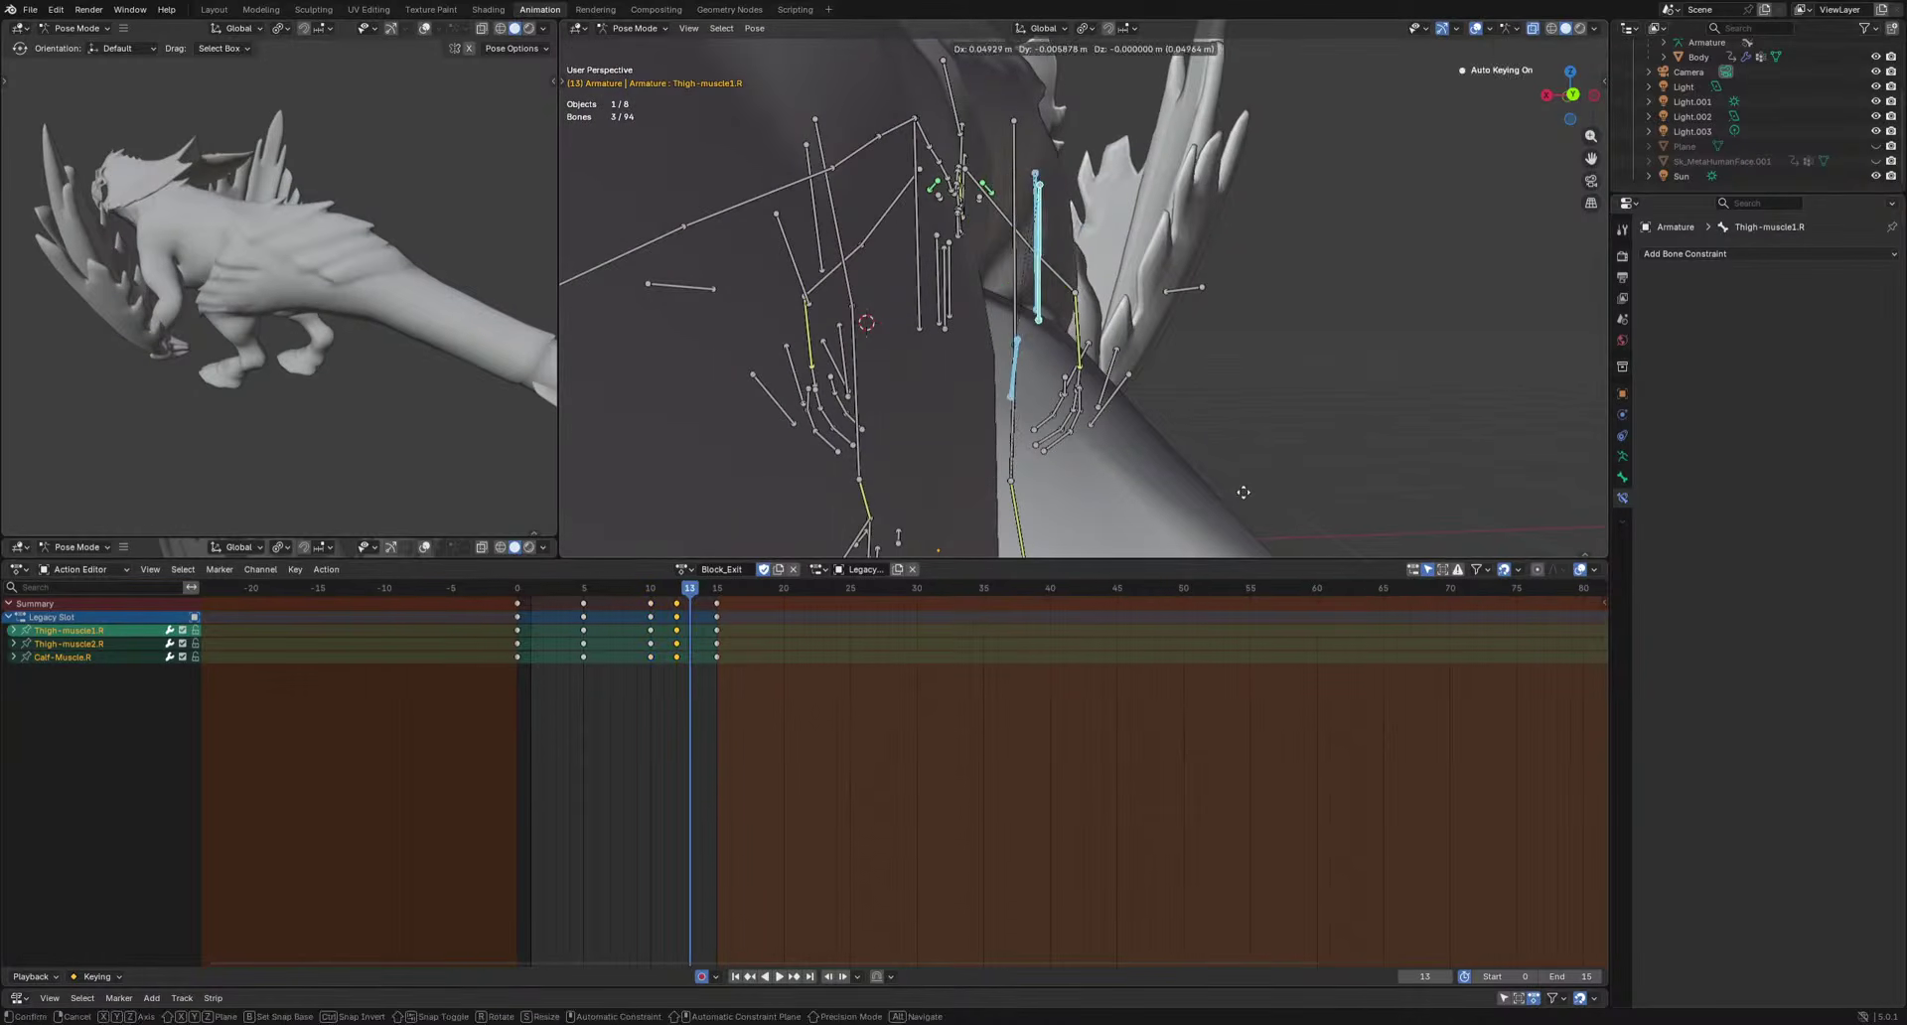
pyautogui.click(1240, 495)
# Offset the in-between keyframes, placing Calf-Muscle.R's at frames 6, 10, 12 and 14 and Thigh-muscle1.R's at 4, 8, 10 and 12.
pyautogui.scroll(1, 634, 672)
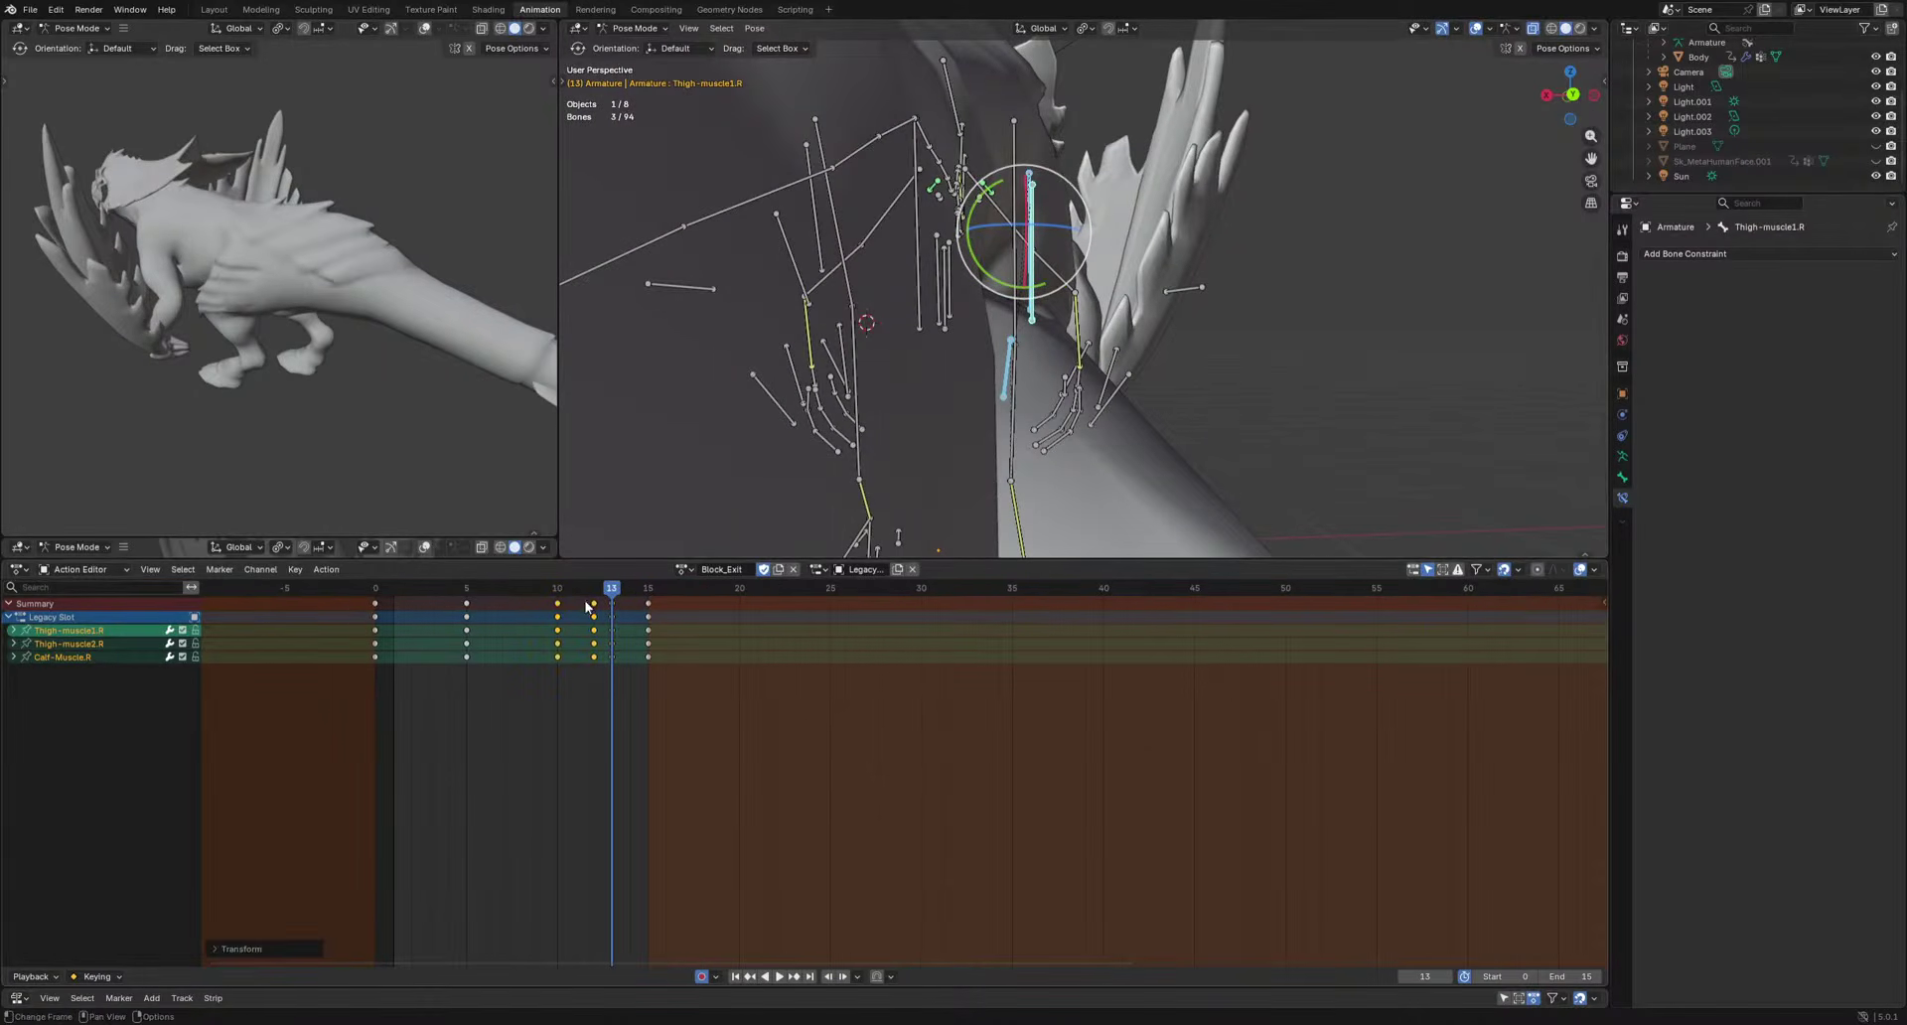
pyautogui.moveTo(616, 658); pyautogui.dragTo(617, 658)
pyautogui.press('g')
pyautogui.click(633, 658)
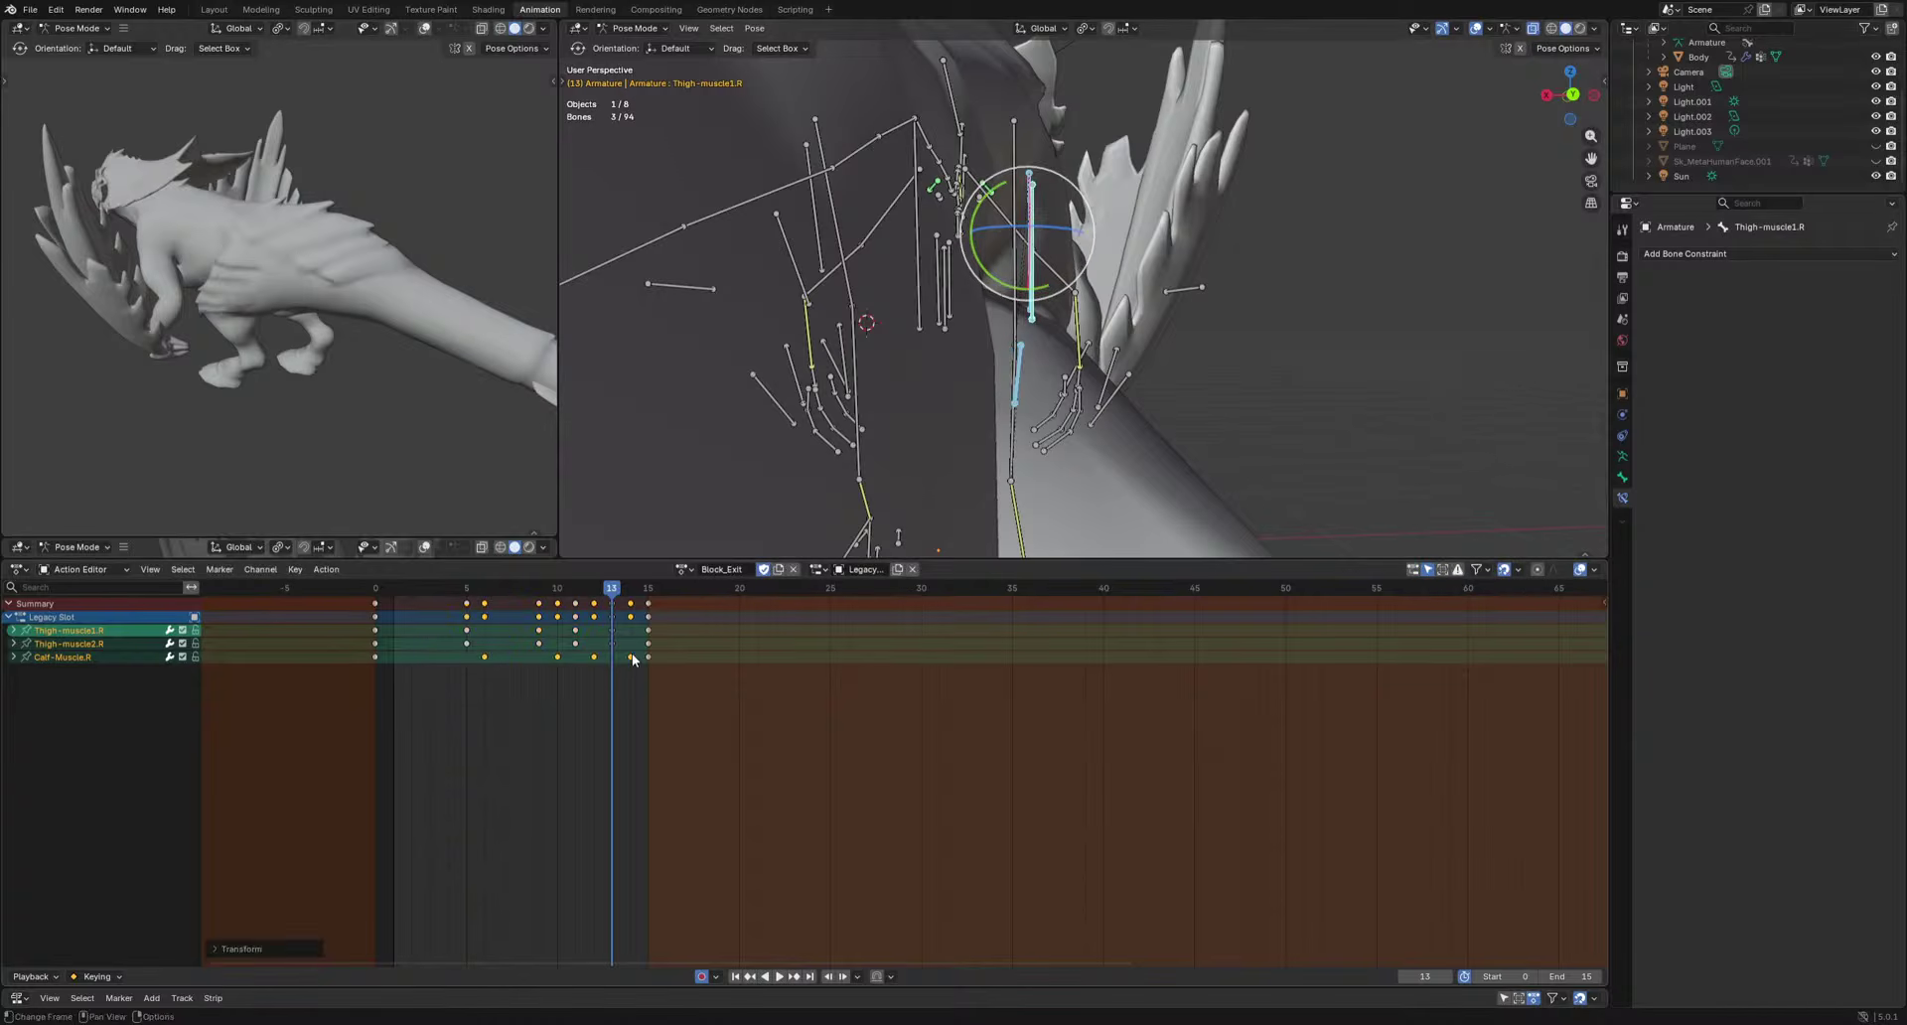
pyautogui.click(413, 630)
pyautogui.moveTo(434, 631); pyautogui.dragTo(637, 637)
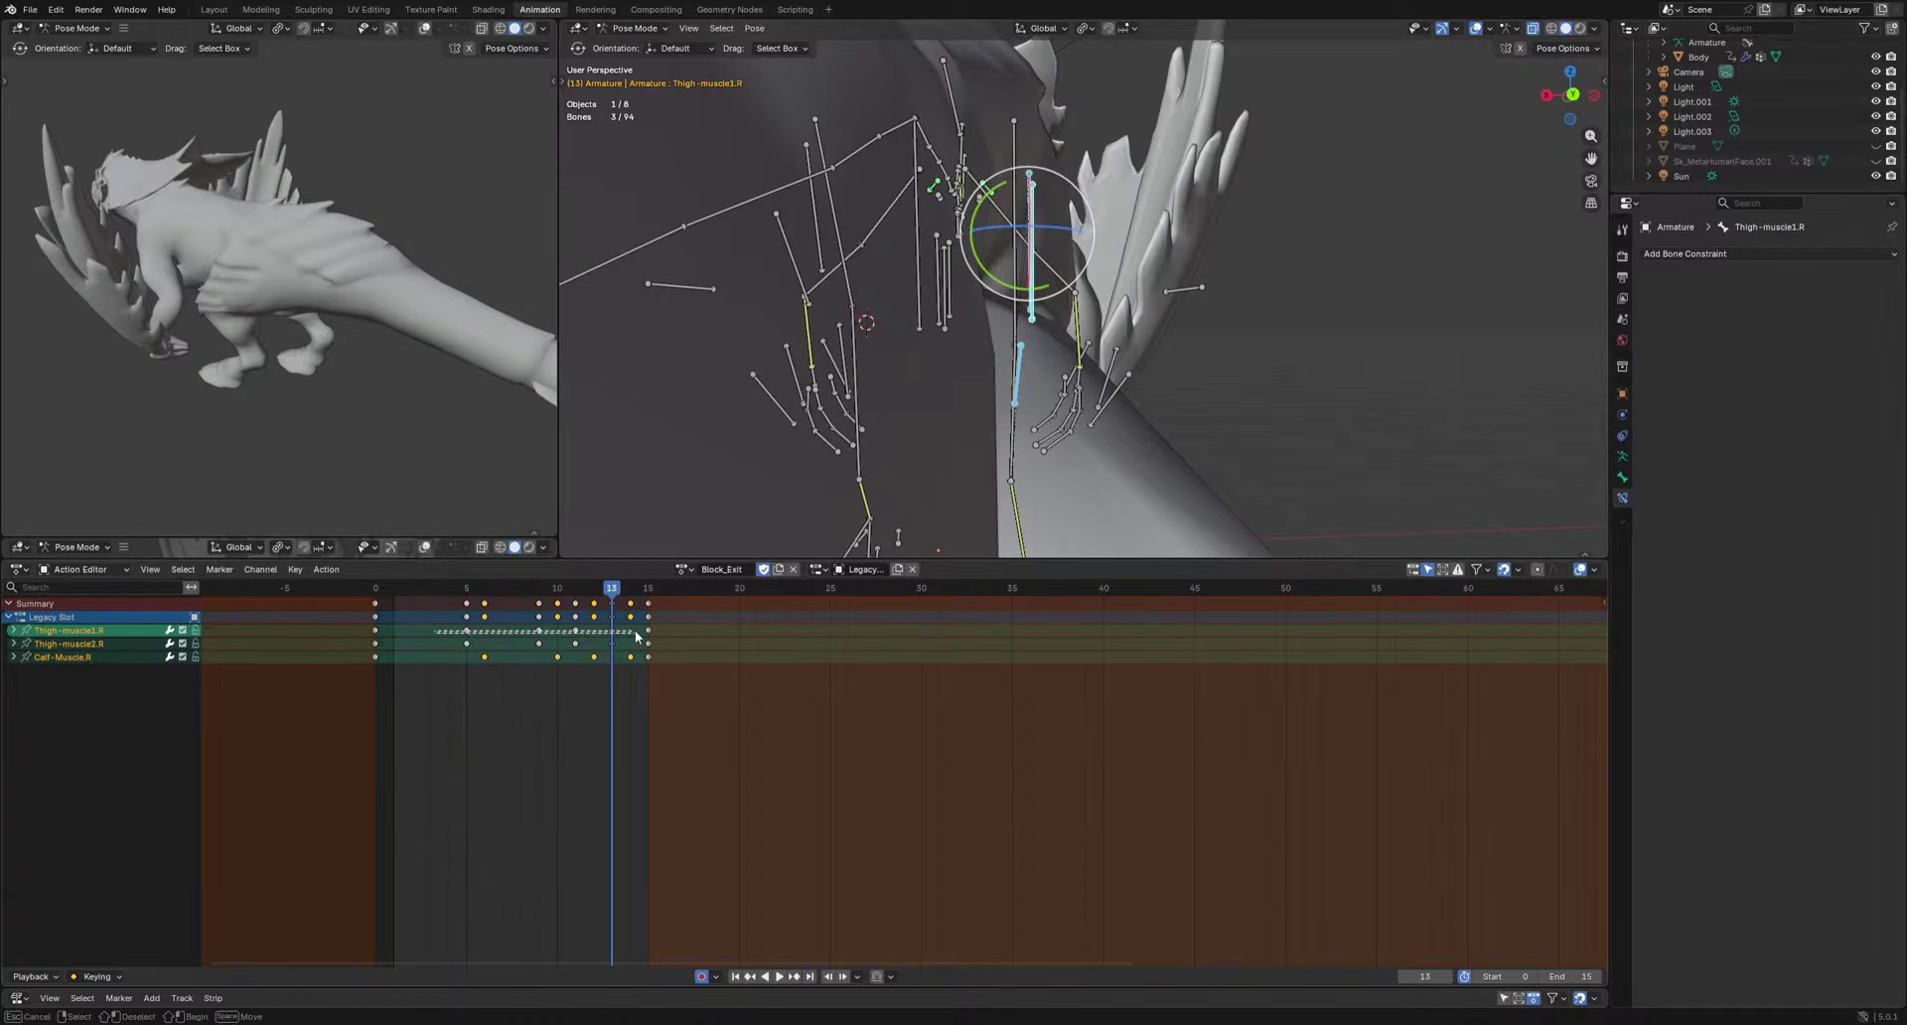
# Replay the animation and examine the right leg muscle motion from the side.
pyautogui.press('space')
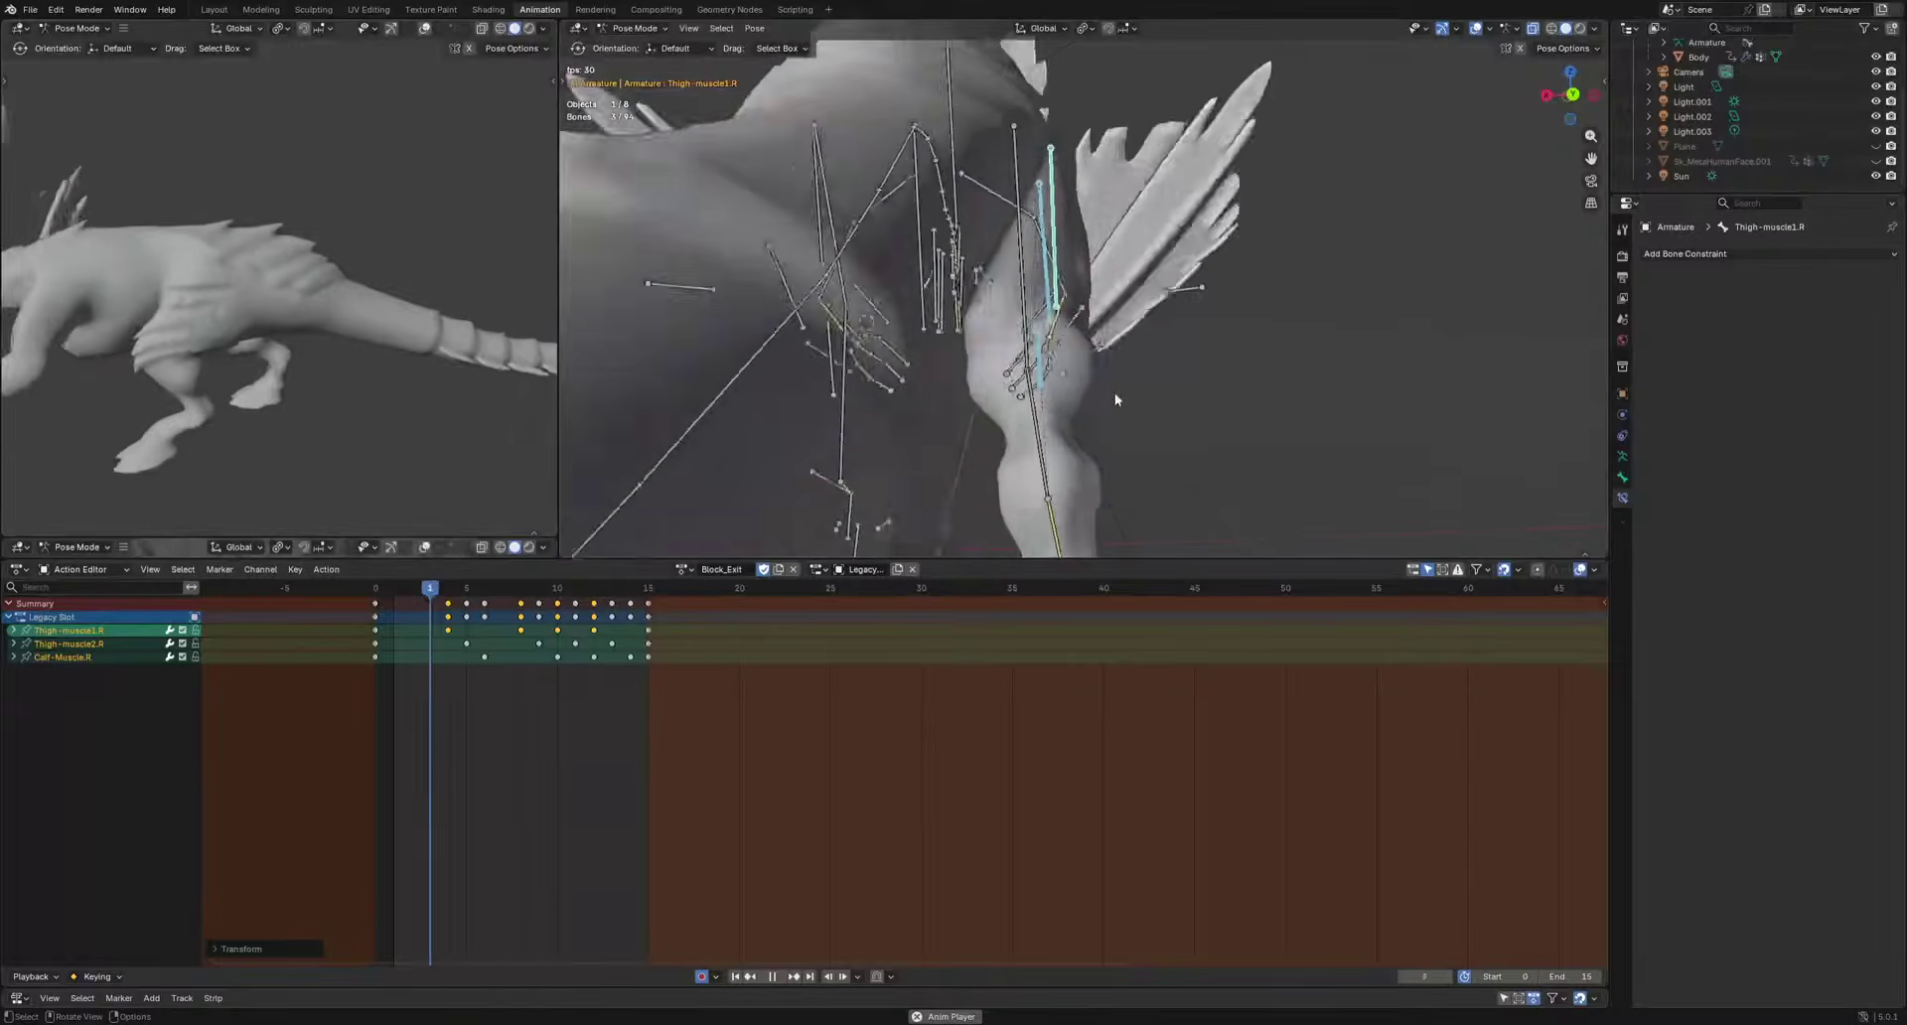
pyautogui.moveTo(1114, 398); pyautogui.dragTo(1403, 375, button='middle')
pyautogui.scroll(-8, 1403, 375)
pyautogui.press('KP_3')
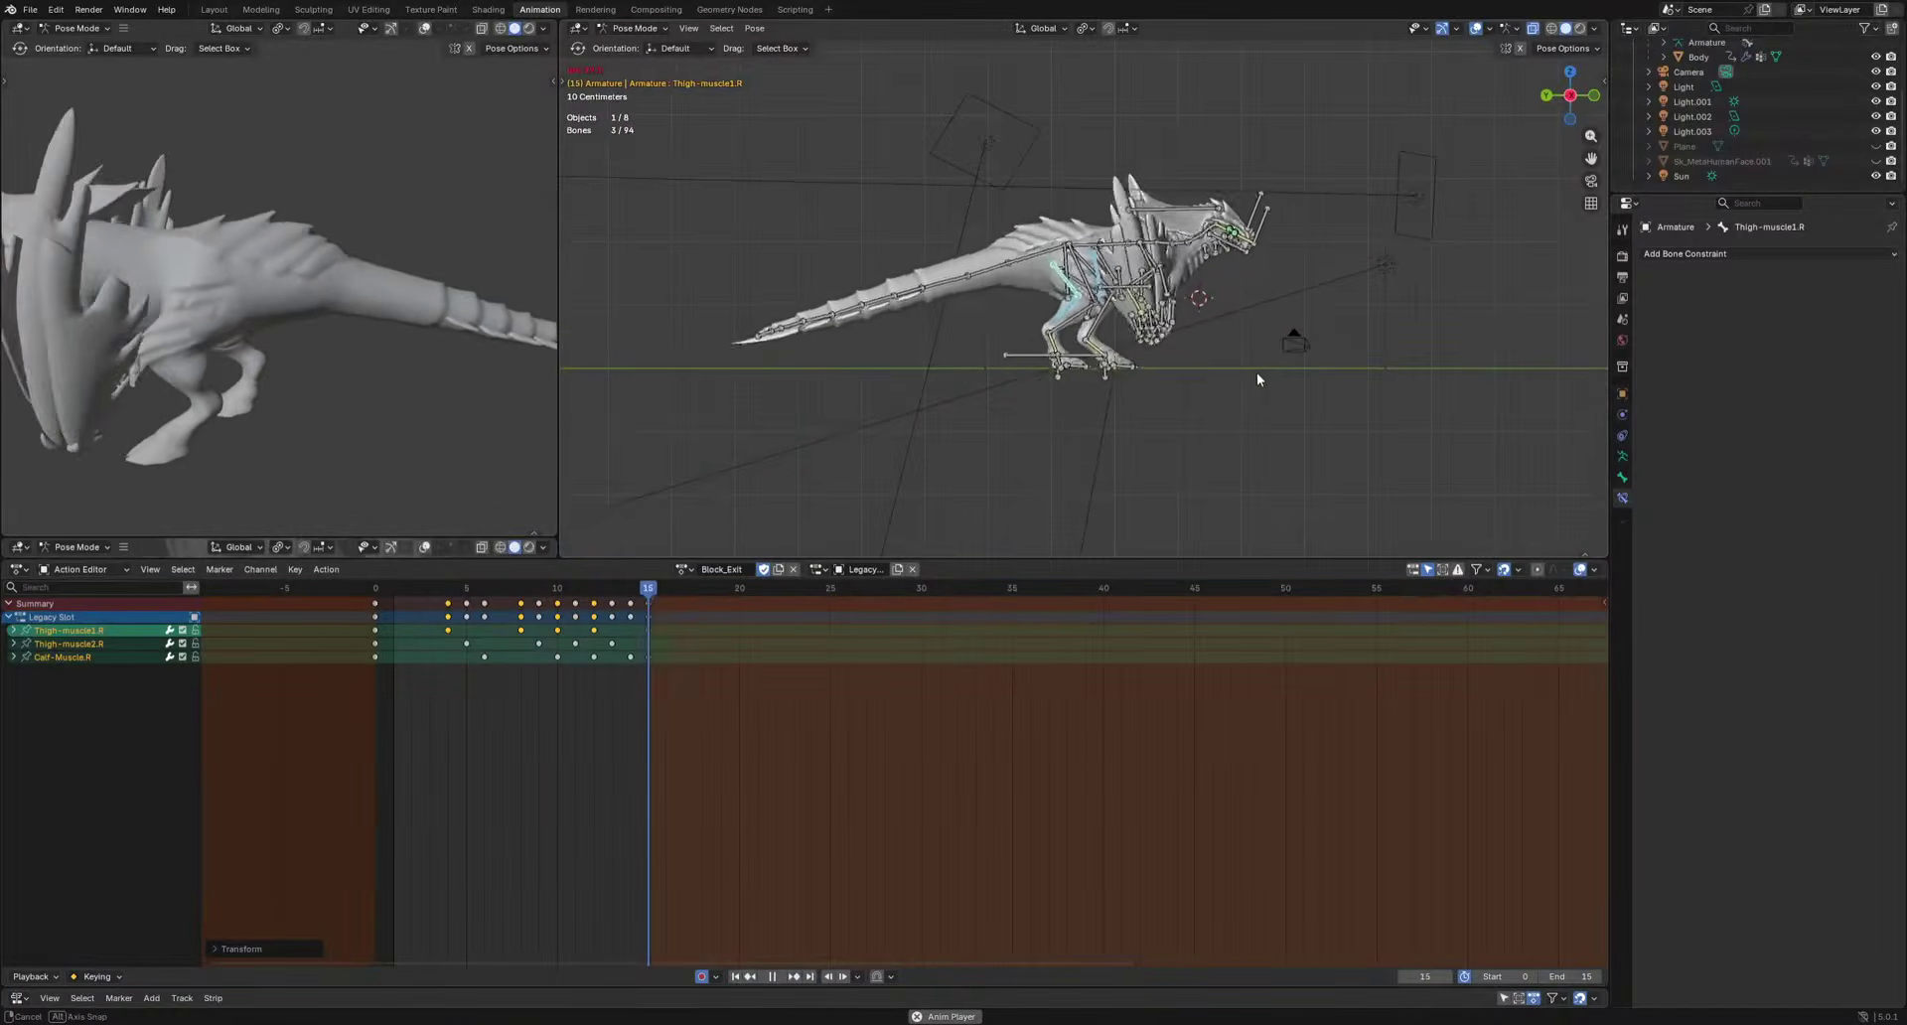
pyautogui.scroll(7, 1227, 394)
pyautogui.keyDown('shift'); pyautogui.moveTo(1234, 394); pyautogui.dragTo(1033, 412, button='middle'); pyautogui.keyUp('shift')
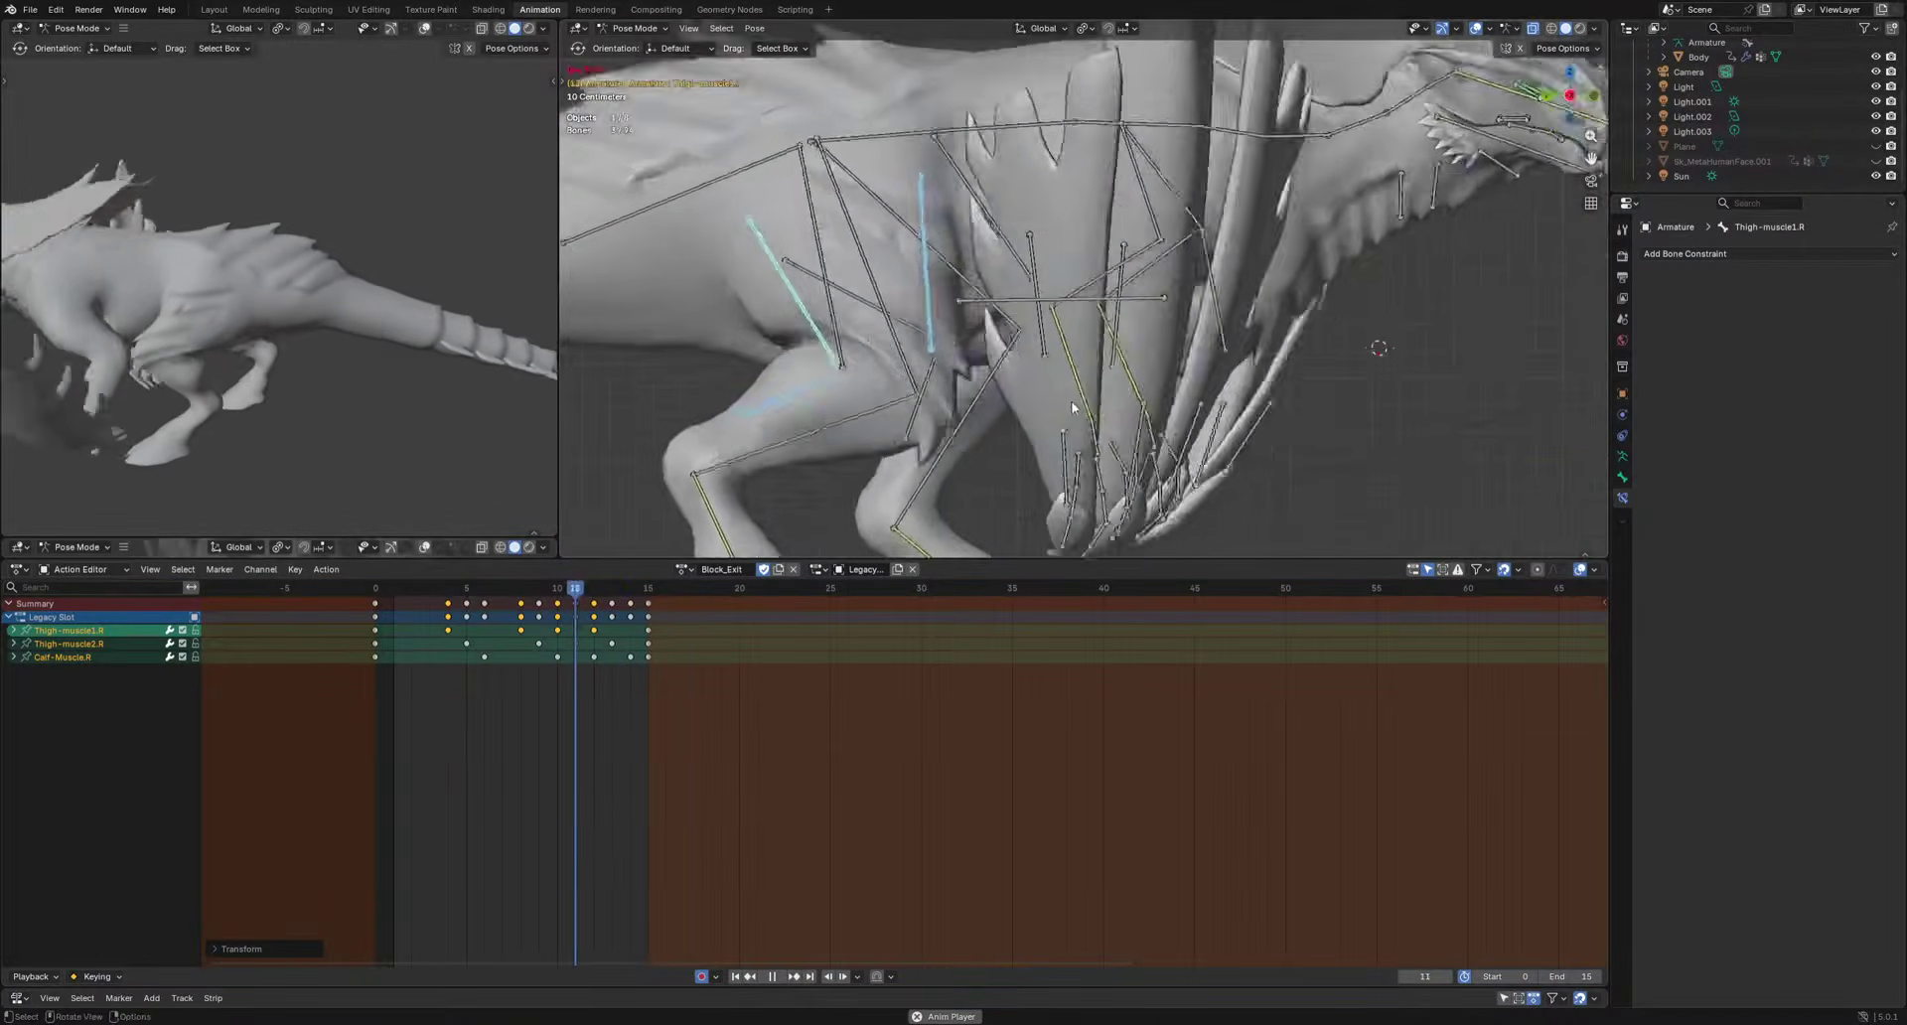
pyautogui.press('space')
# Select the Chest, Belly1 and Belly2 bones and rotate them together at frames 6 and 10.
pyautogui.click(1034, 332)
pyautogui.keyDown('shift'); pyautogui.click(1195, 334); pyautogui.keyUp('shift')
pyautogui.keyDown('shift'); pyautogui.click(1092, 293); pyautogui.keyUp('shift')
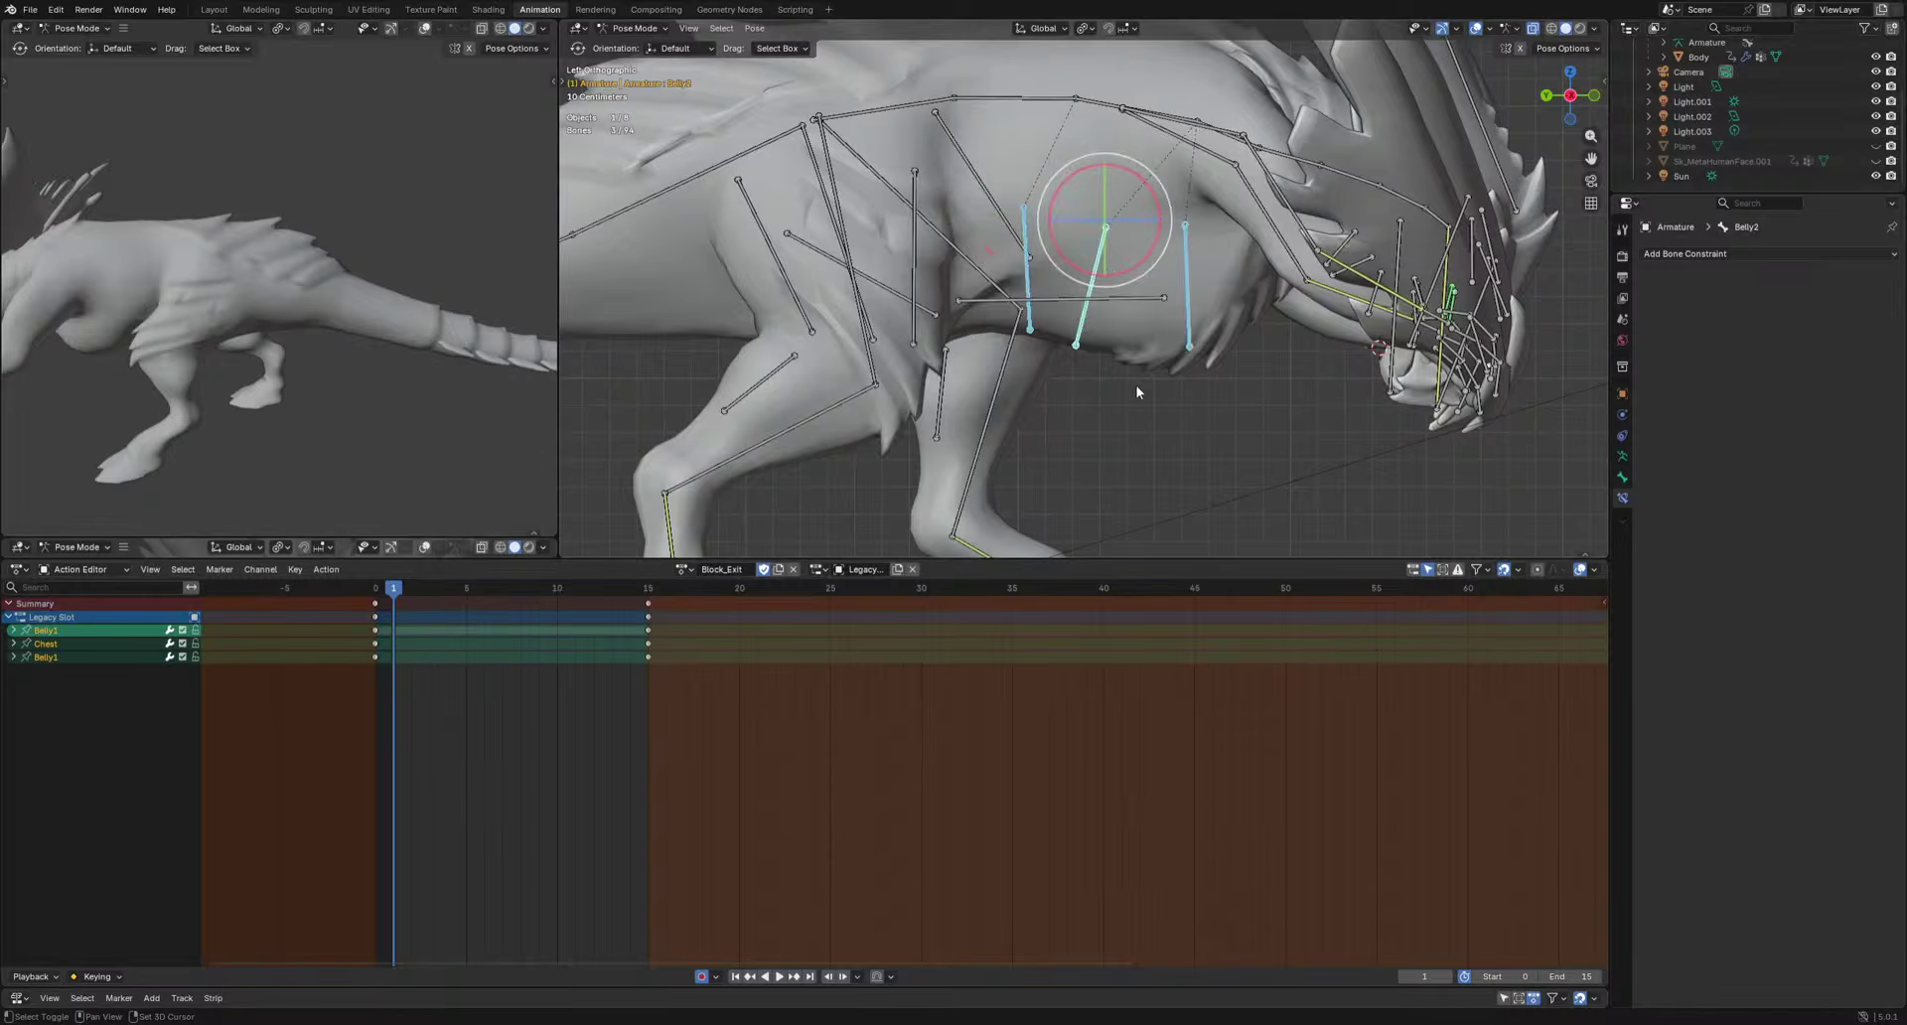
pyautogui.scroll(-3, 1142, 392)
pyautogui.moveTo(354, 594); pyautogui.dragTo(557, 598)
pyautogui.press('r')
pyautogui.click(1167, 443)
pyautogui.press('r')
pyautogui.click(1035, 485)
# Offset Belly1's in-between keyframes to frames 7 and 11 and Belly2's to frames 4 and 8 during playback.
pyautogui.press('space')
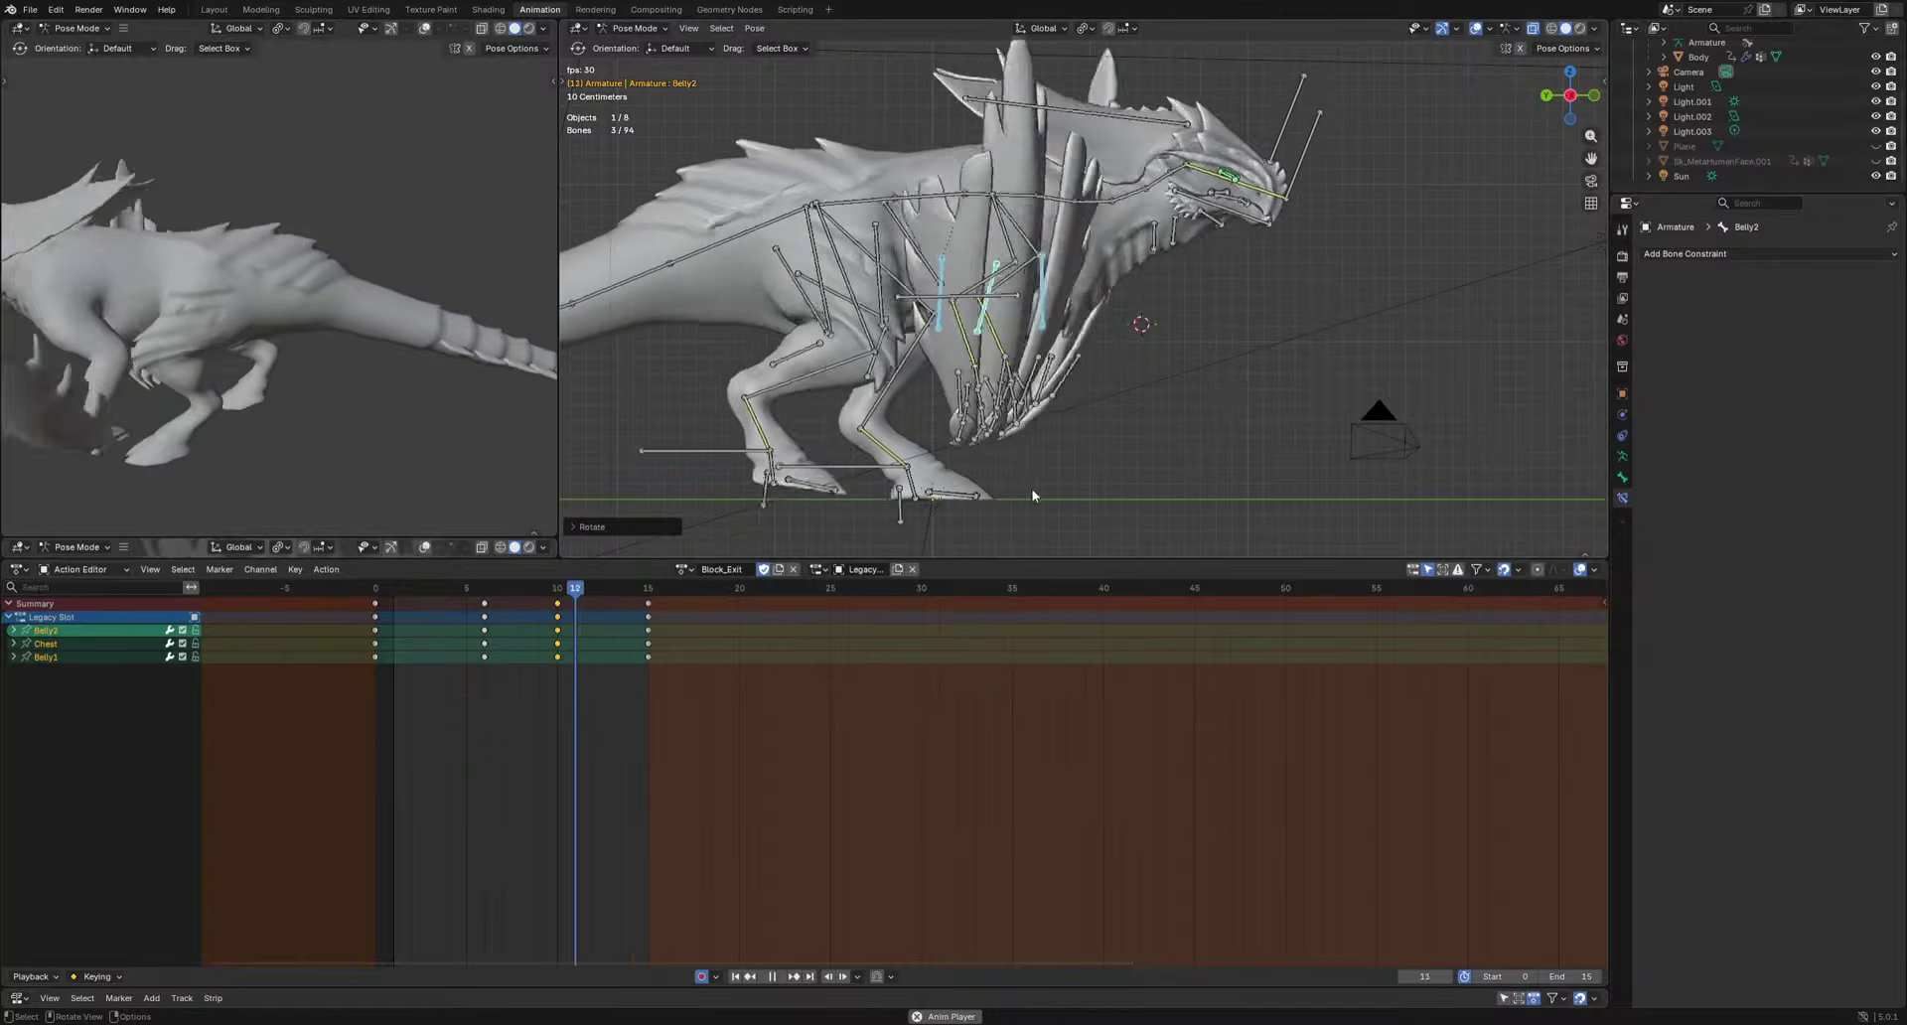
pyautogui.moveTo(413, 678); pyautogui.dragTo(595, 655)
pyautogui.press('g')
pyautogui.click(598, 649)
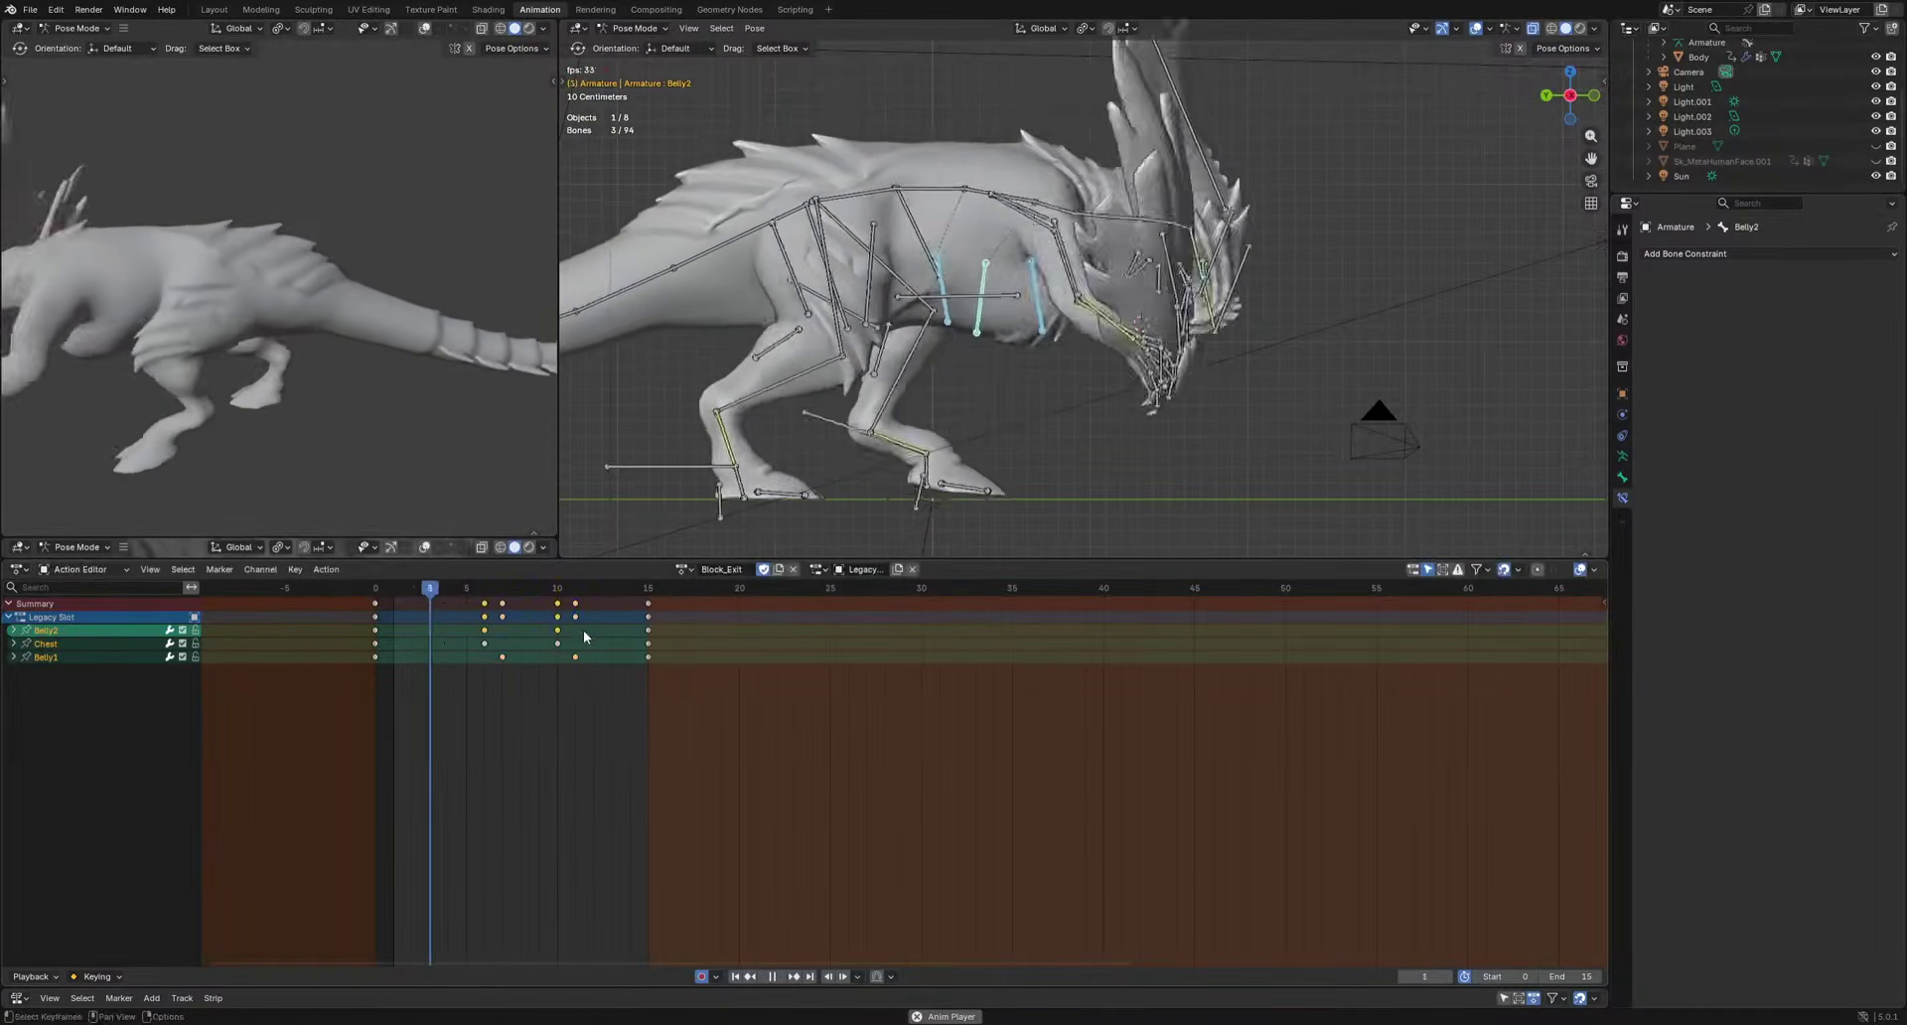
pyautogui.press('g')
pyautogui.click(550, 629)
pyautogui.press('space')
pyautogui.click(685, 569)
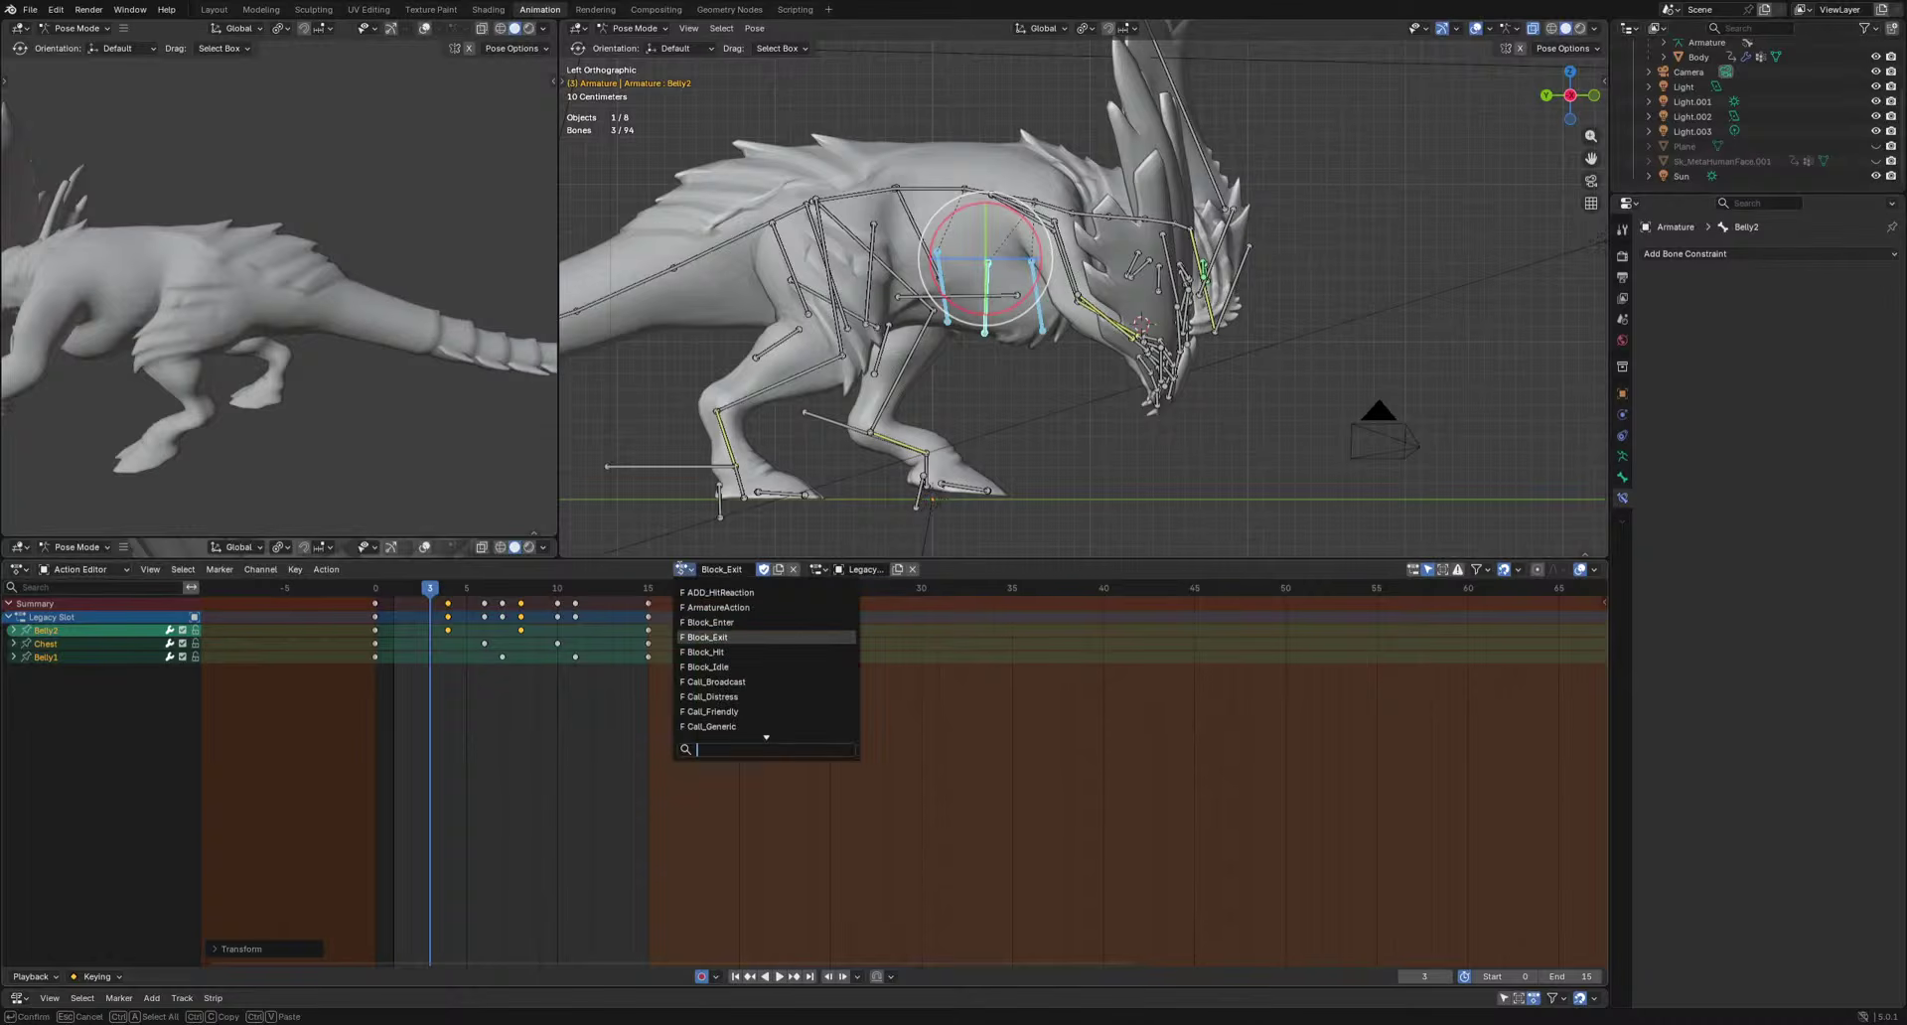
pyautogui.click(757, 667)
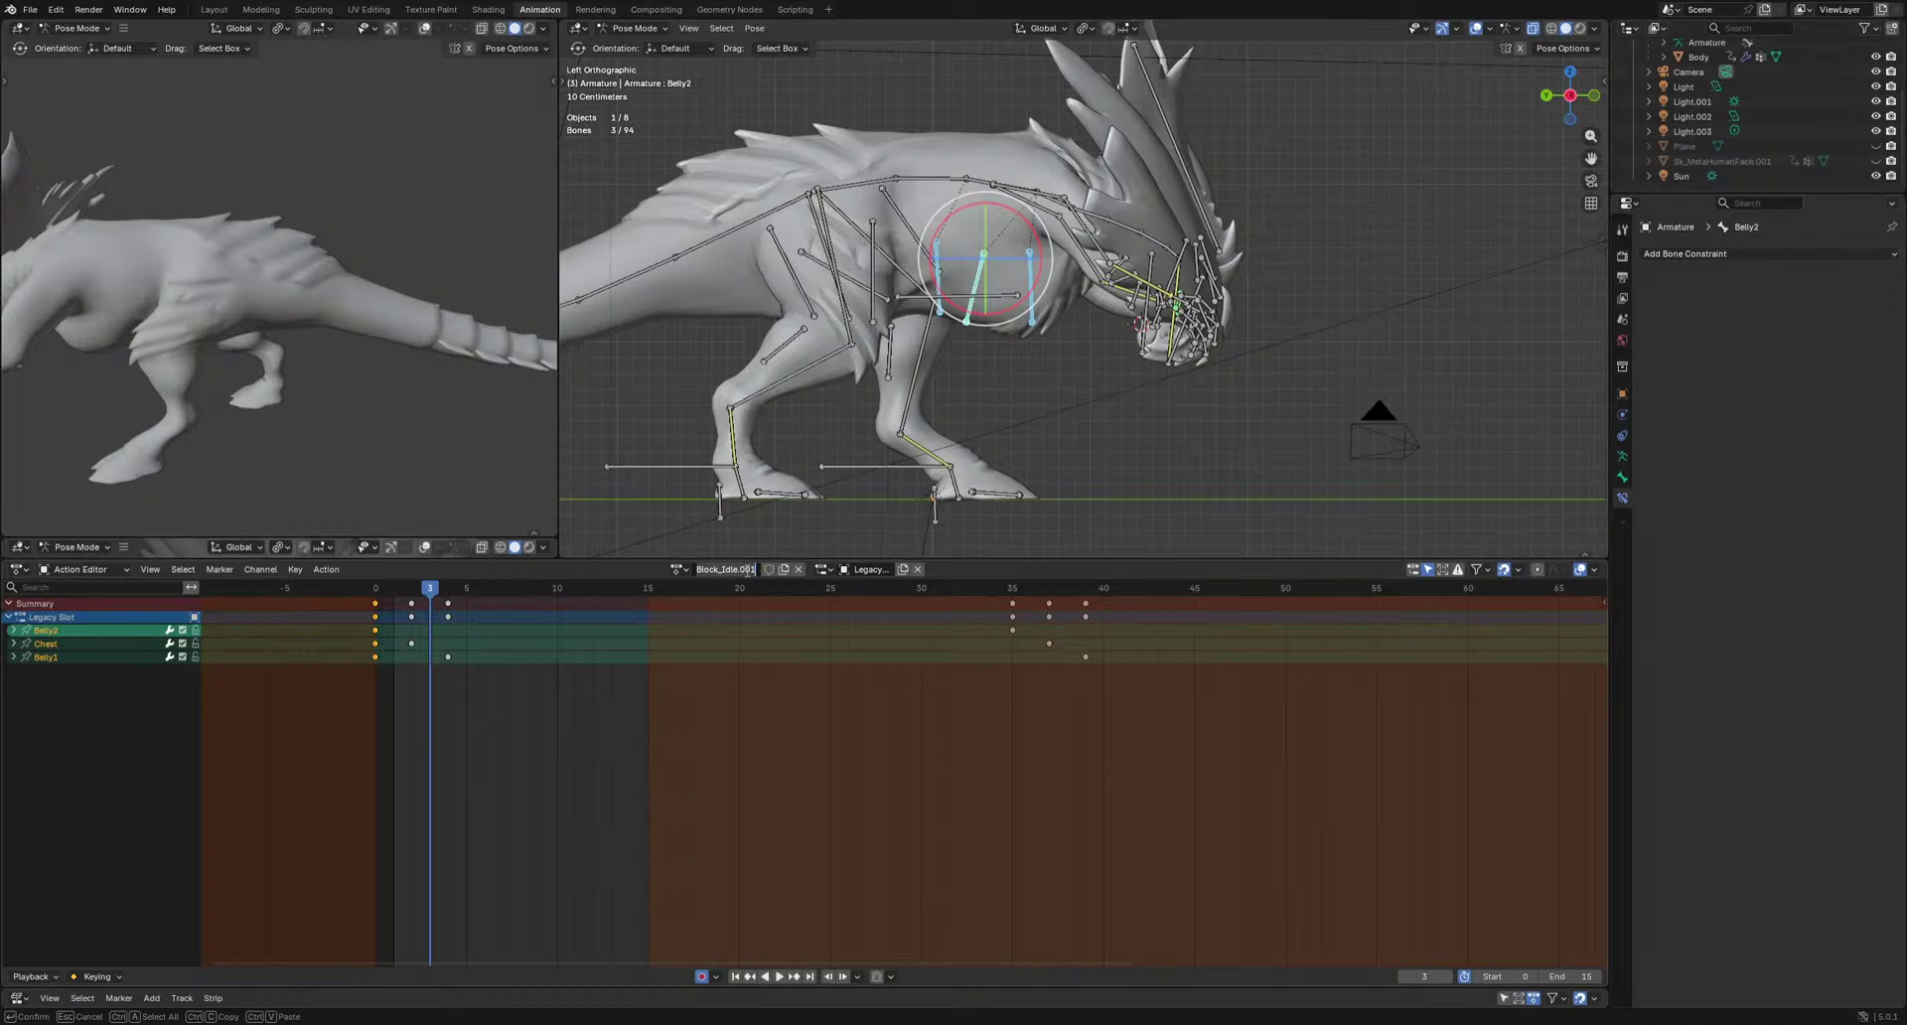
pyautogui.press('Escape')
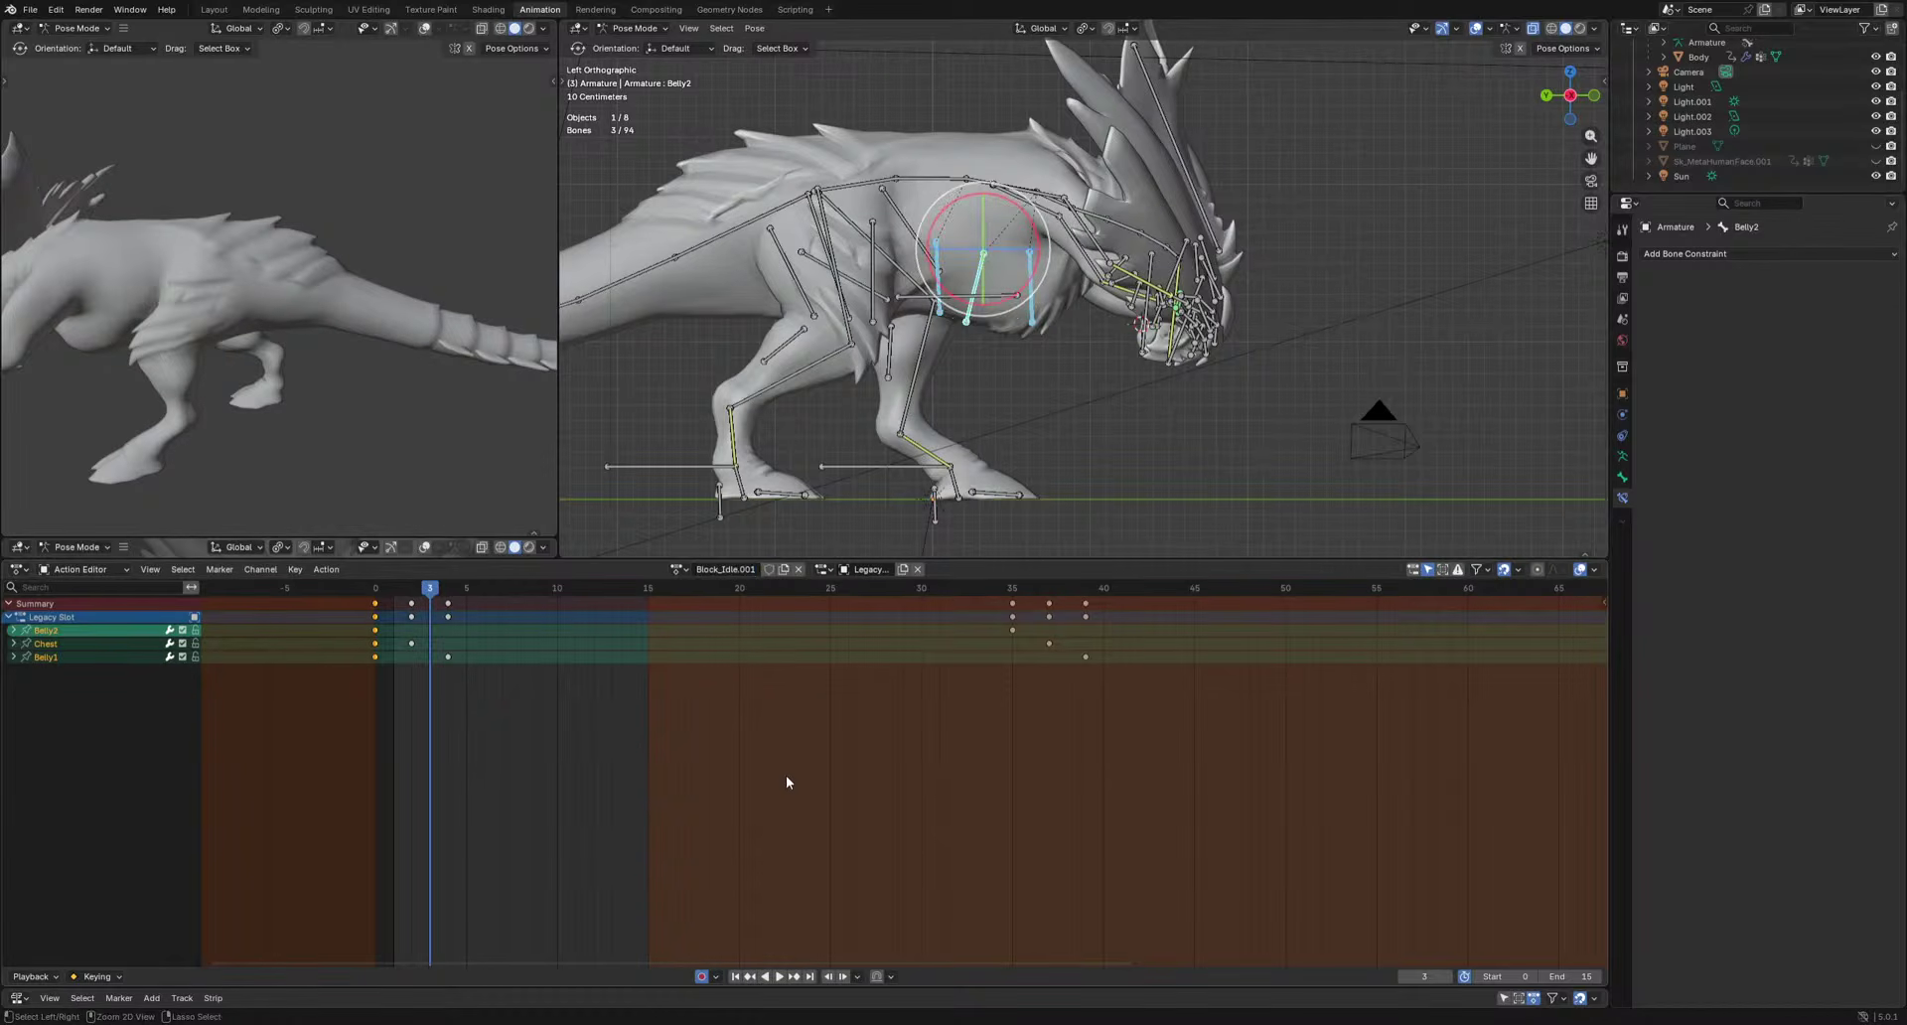
pyautogui.hotkey('ctrl', 'z')
pyautogui.hotkey('ctrl', 'z')
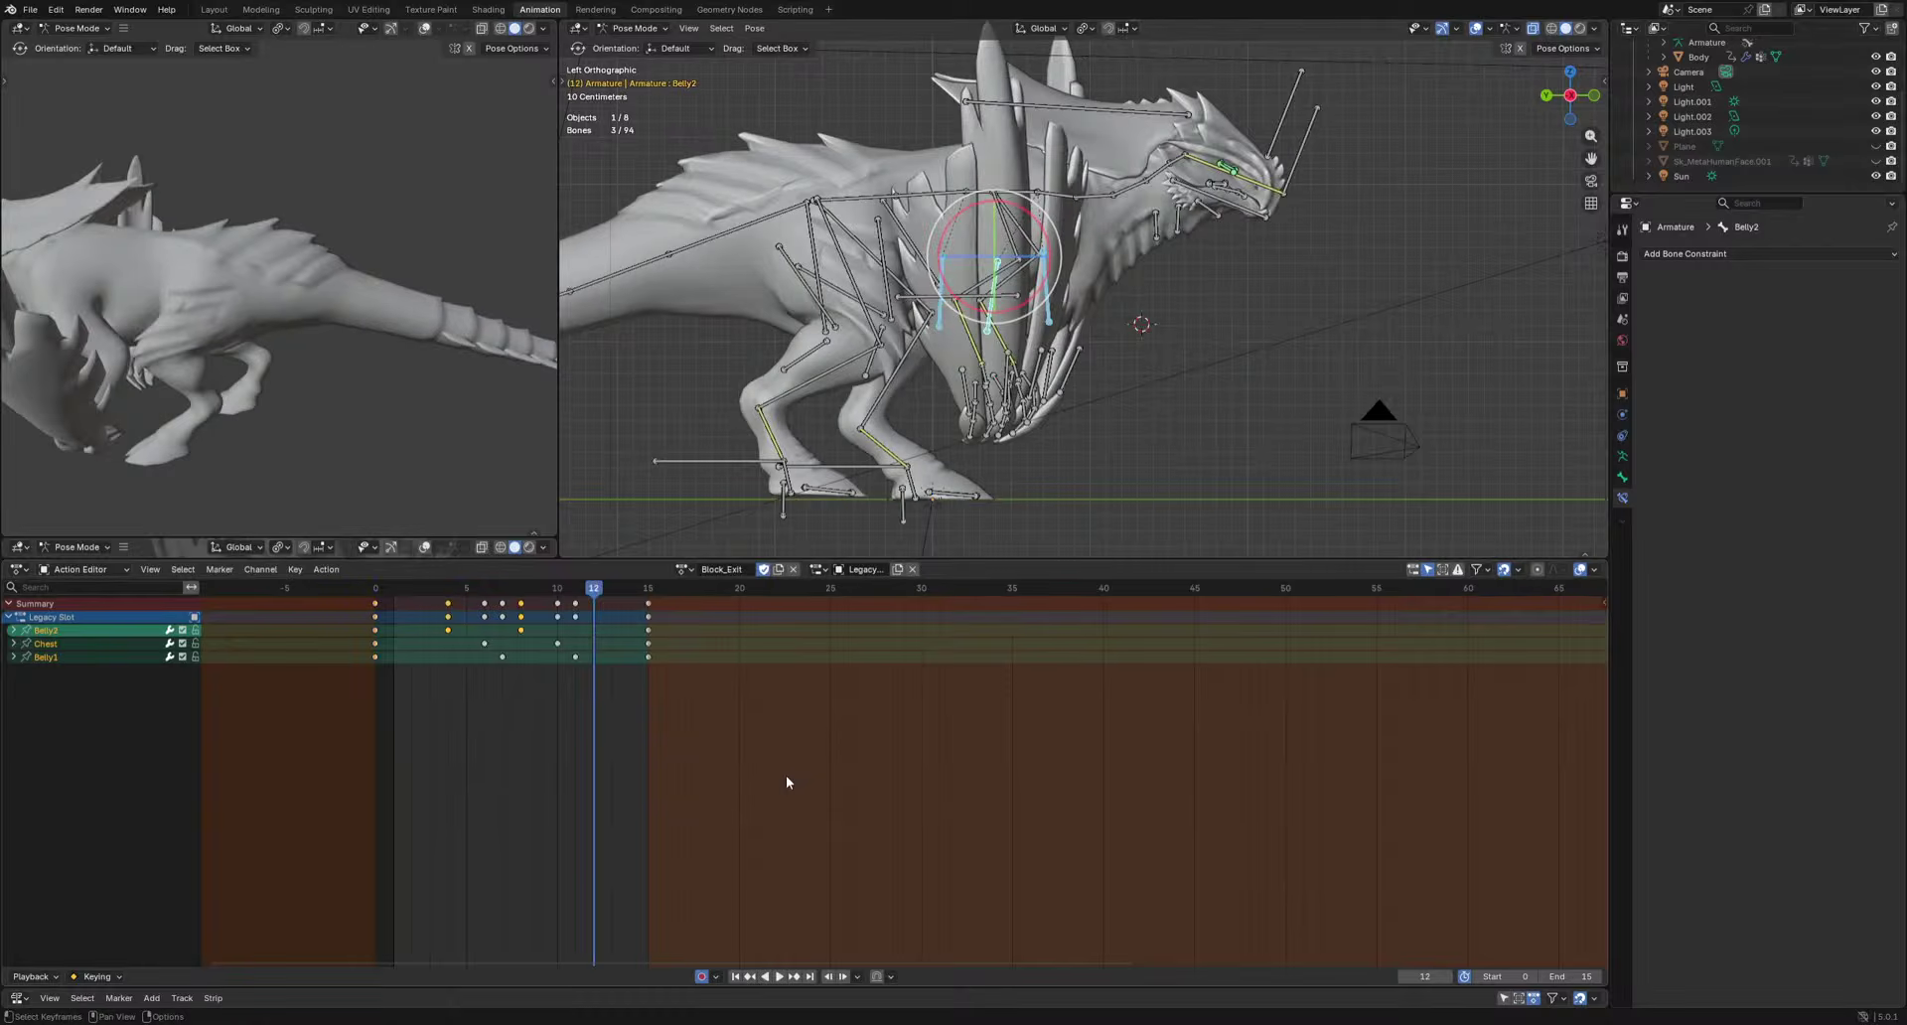
# Duplicate the Block_Exit action, name the copy Block_Break and protect it with a fake user.
pyautogui.click(780, 570)
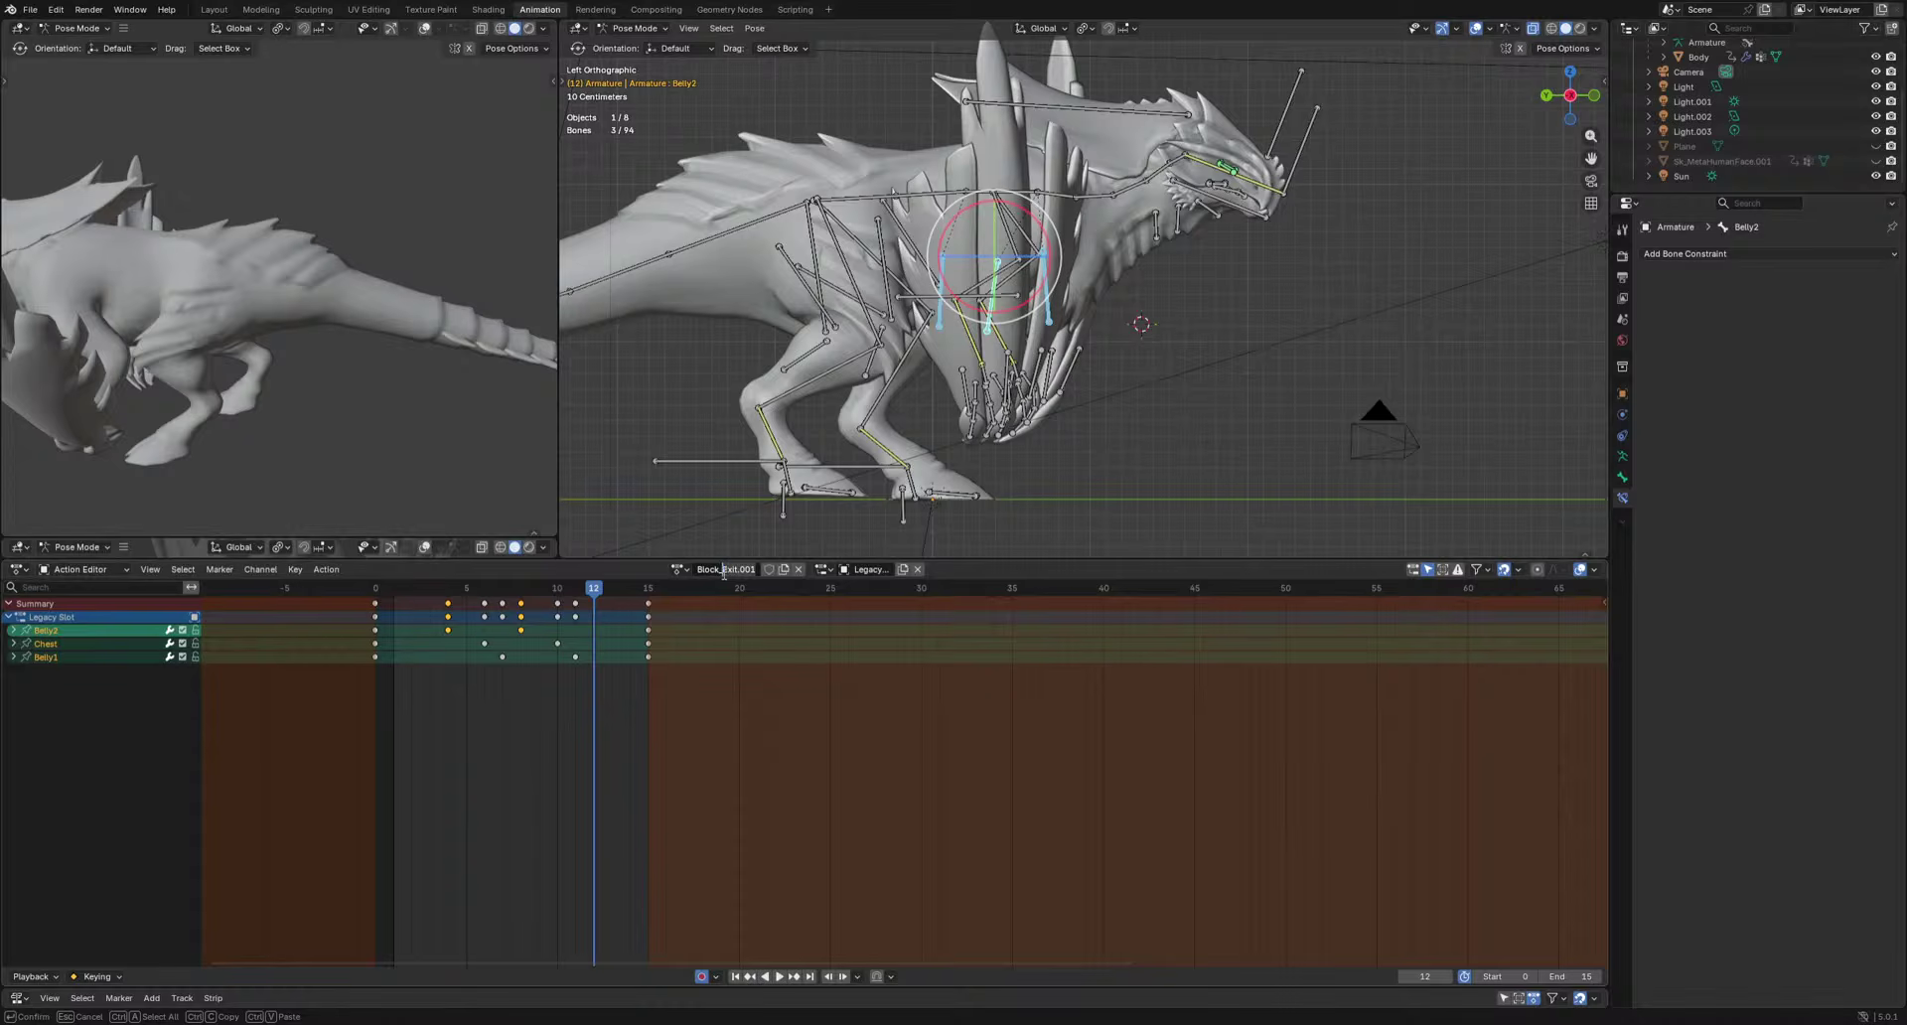
pyautogui.press('Return')
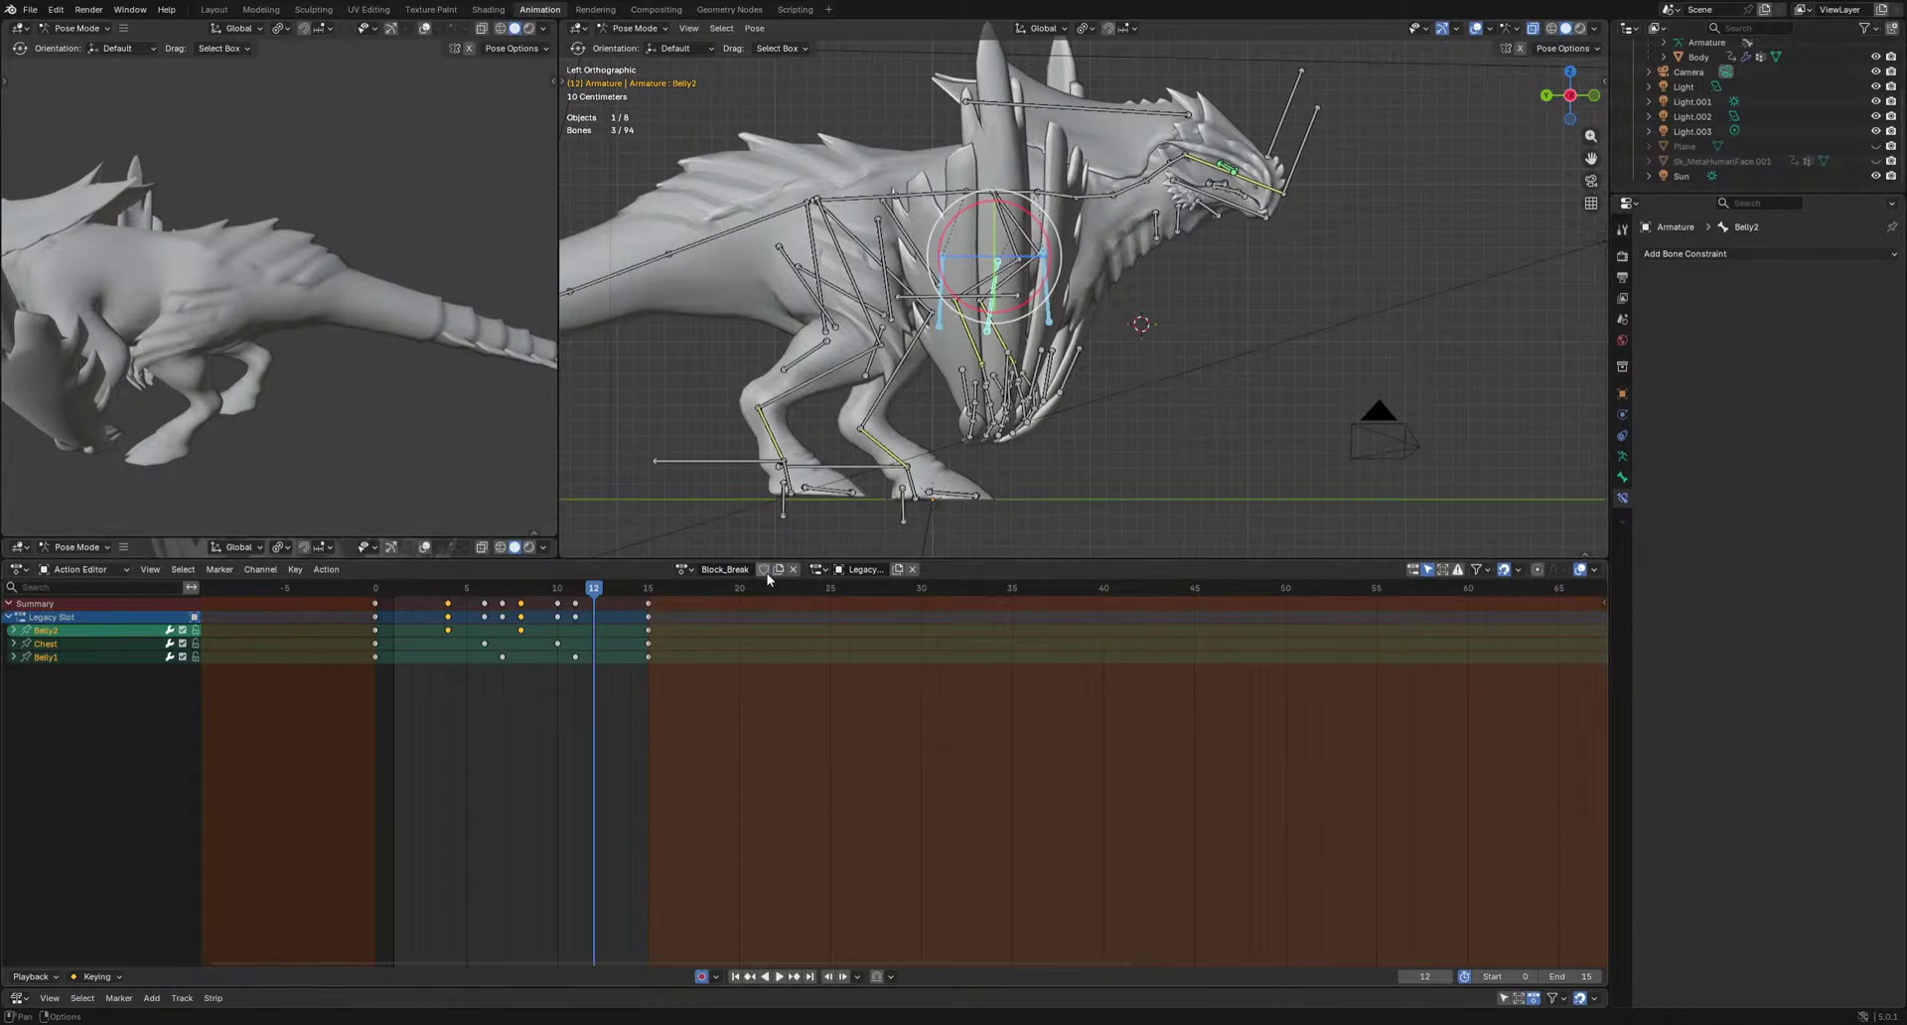
pyautogui.click(768, 571)
# Select all bones, place their final pose keyframes at frame 25 and delete every in-between keyframe.
pyautogui.press('a')
pyautogui.moveTo(795, 699); pyautogui.dragTo(390, 608)
pyautogui.press('g')
pyautogui.click(823, 609)
pyautogui.press('Delete')
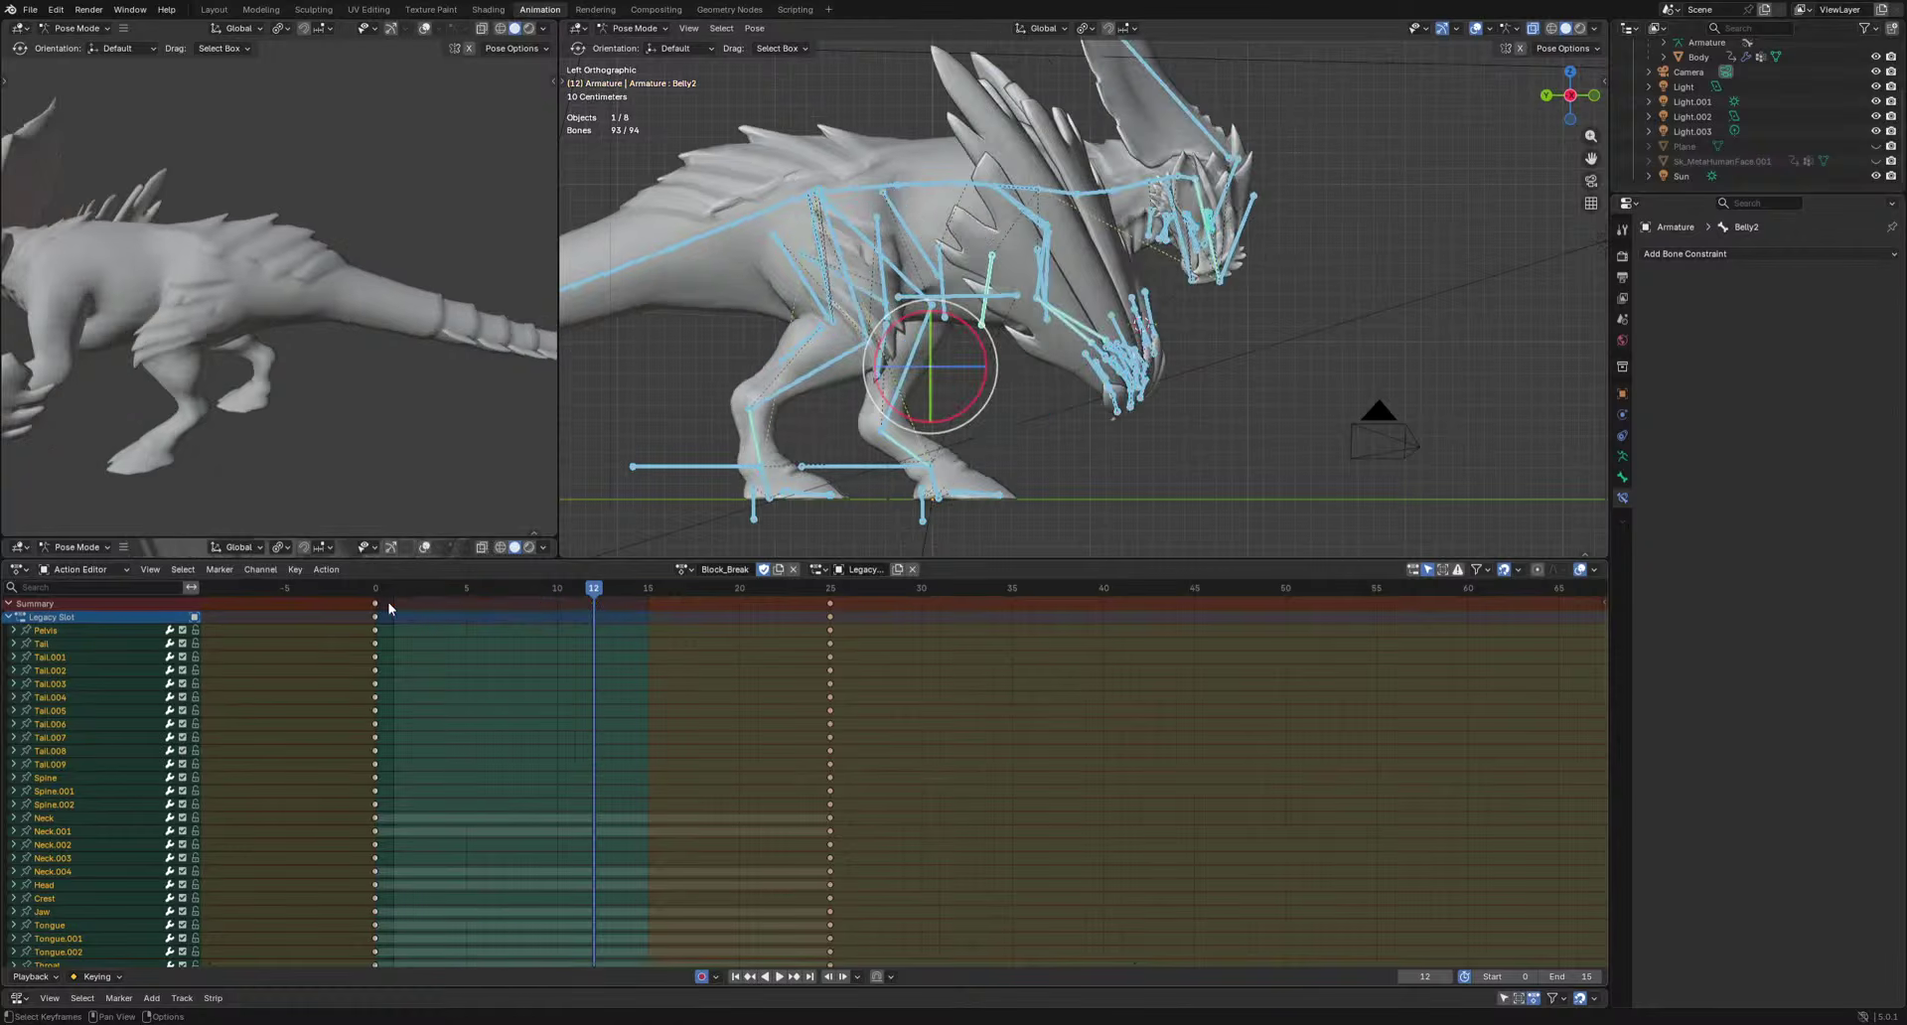
# Move the Pelvis bone at frame 4, then rotate and move it at frame 9.
pyautogui.click(829, 251)
pyautogui.click(846, 309)
pyautogui.press('g')
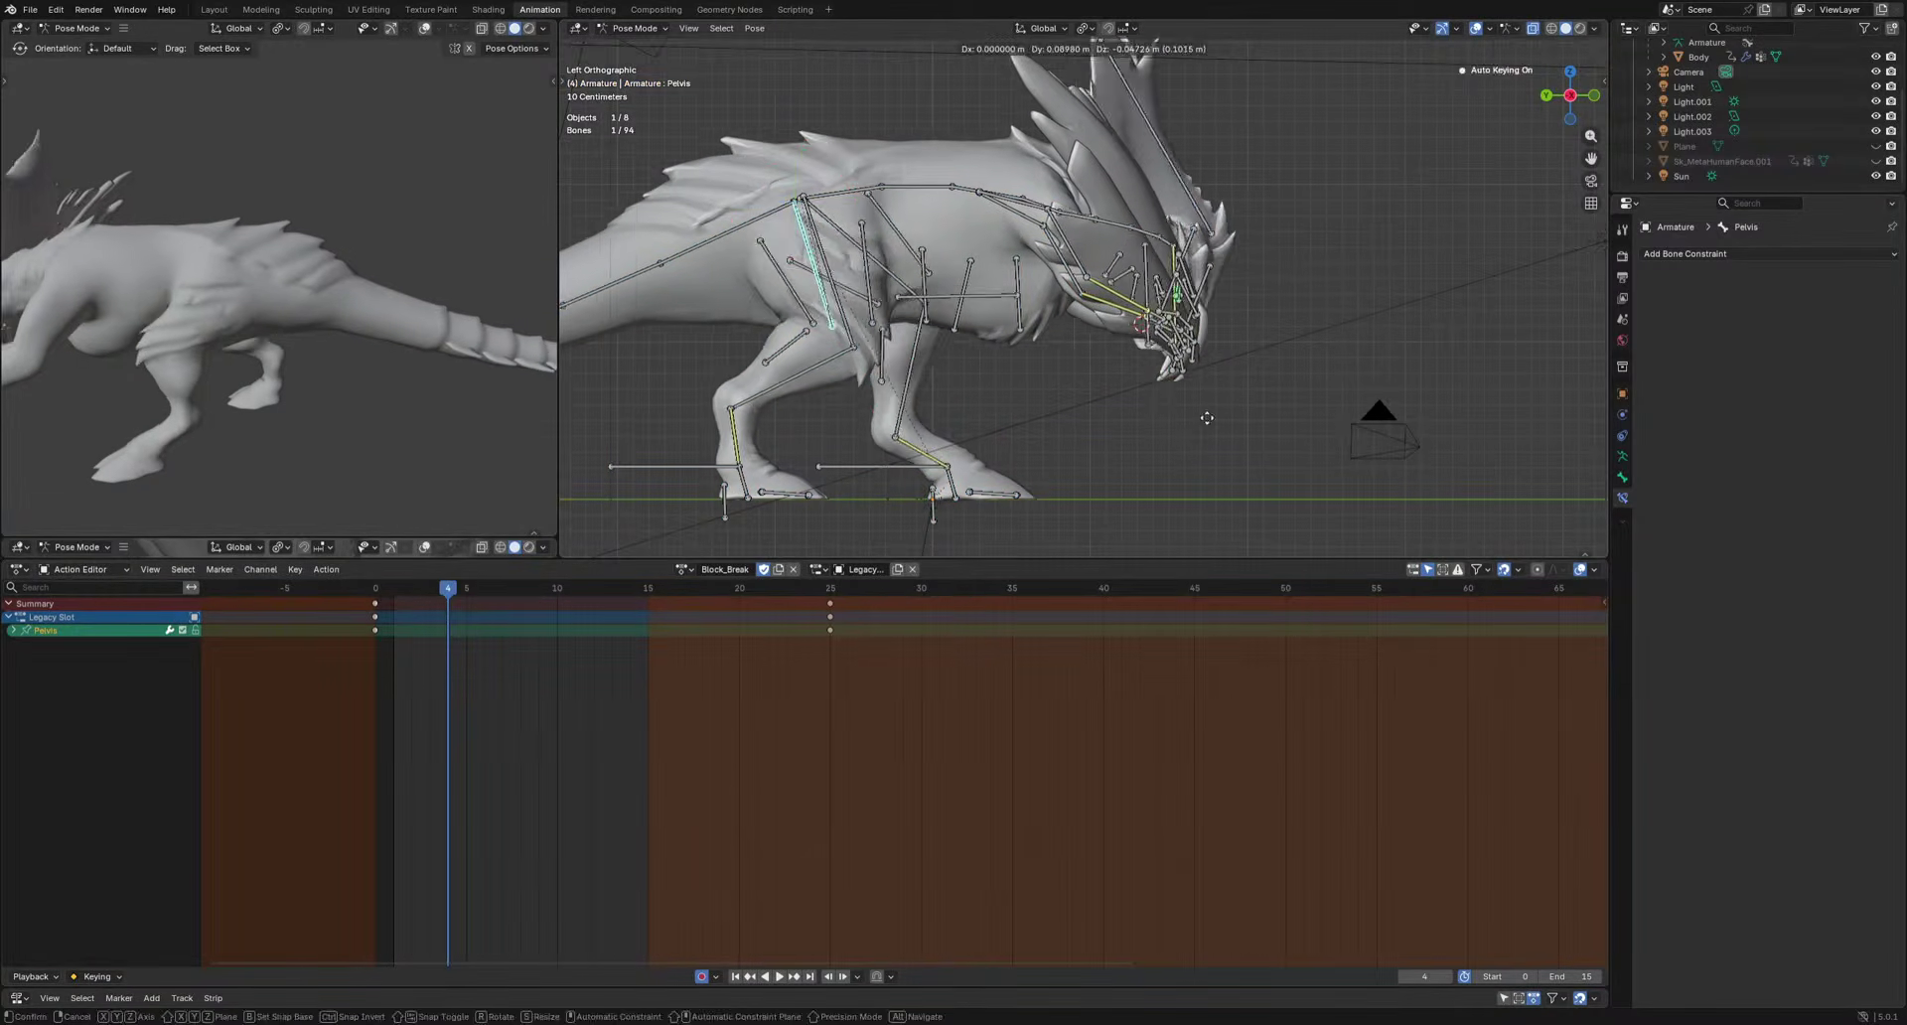
pyautogui.click(1184, 431)
pyautogui.moveTo(481, 599); pyautogui.dragTo(540, 612)
pyautogui.press('g')
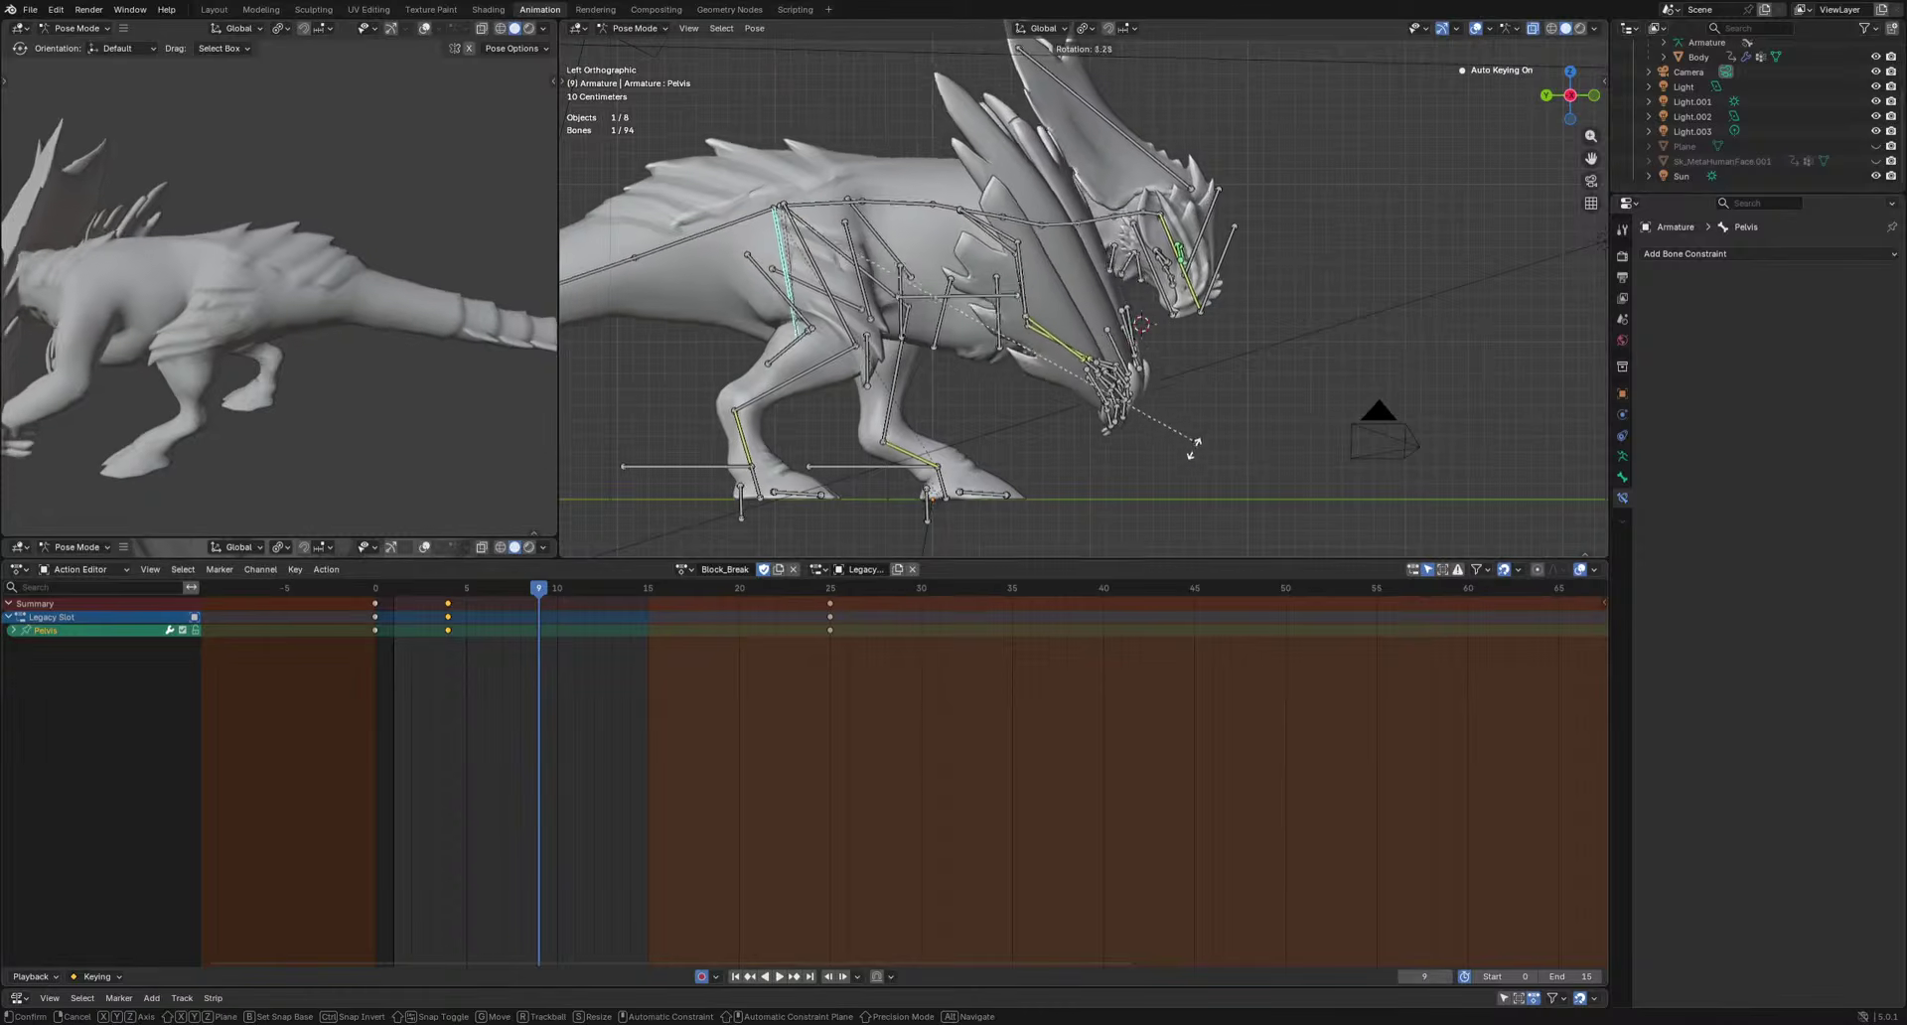
pyautogui.click(1125, 485)
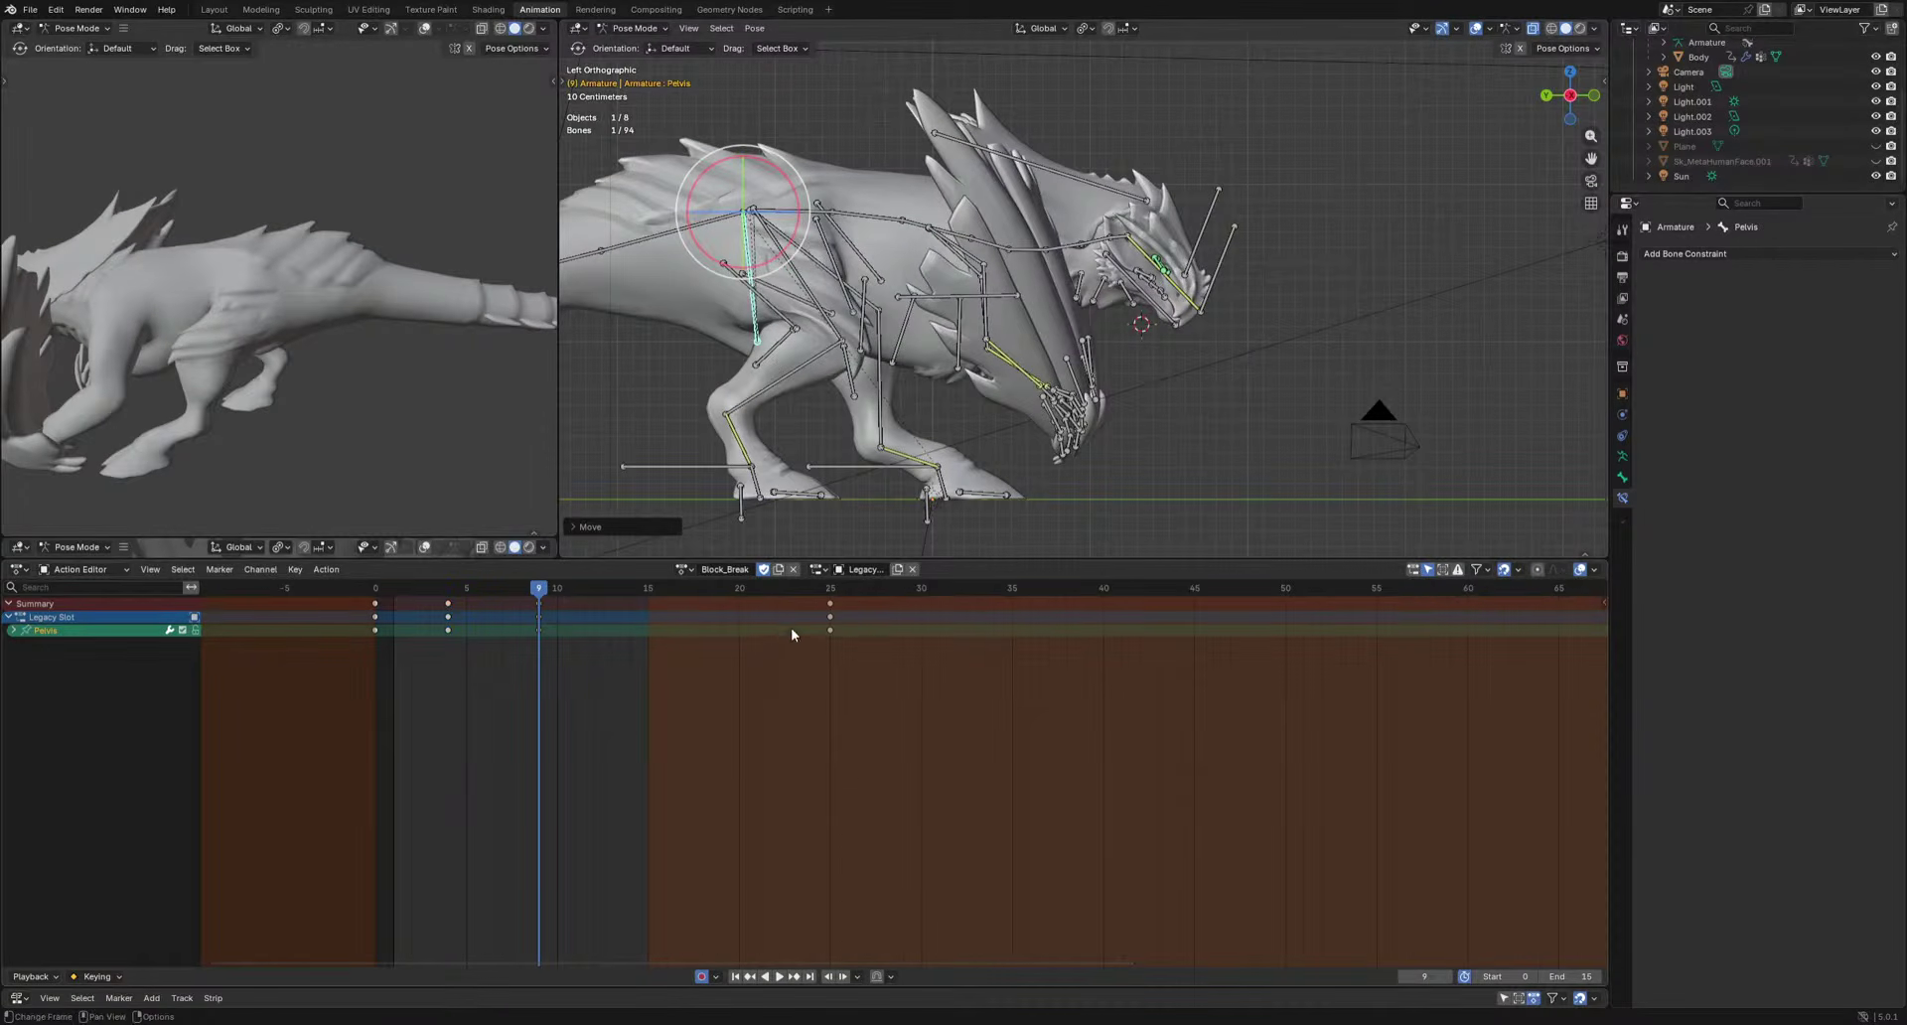
# Set the animation's end frame to 25 and replay the Pelvis motion.
pyautogui.moveTo(833, 612); pyautogui.dragTo(375, 667)
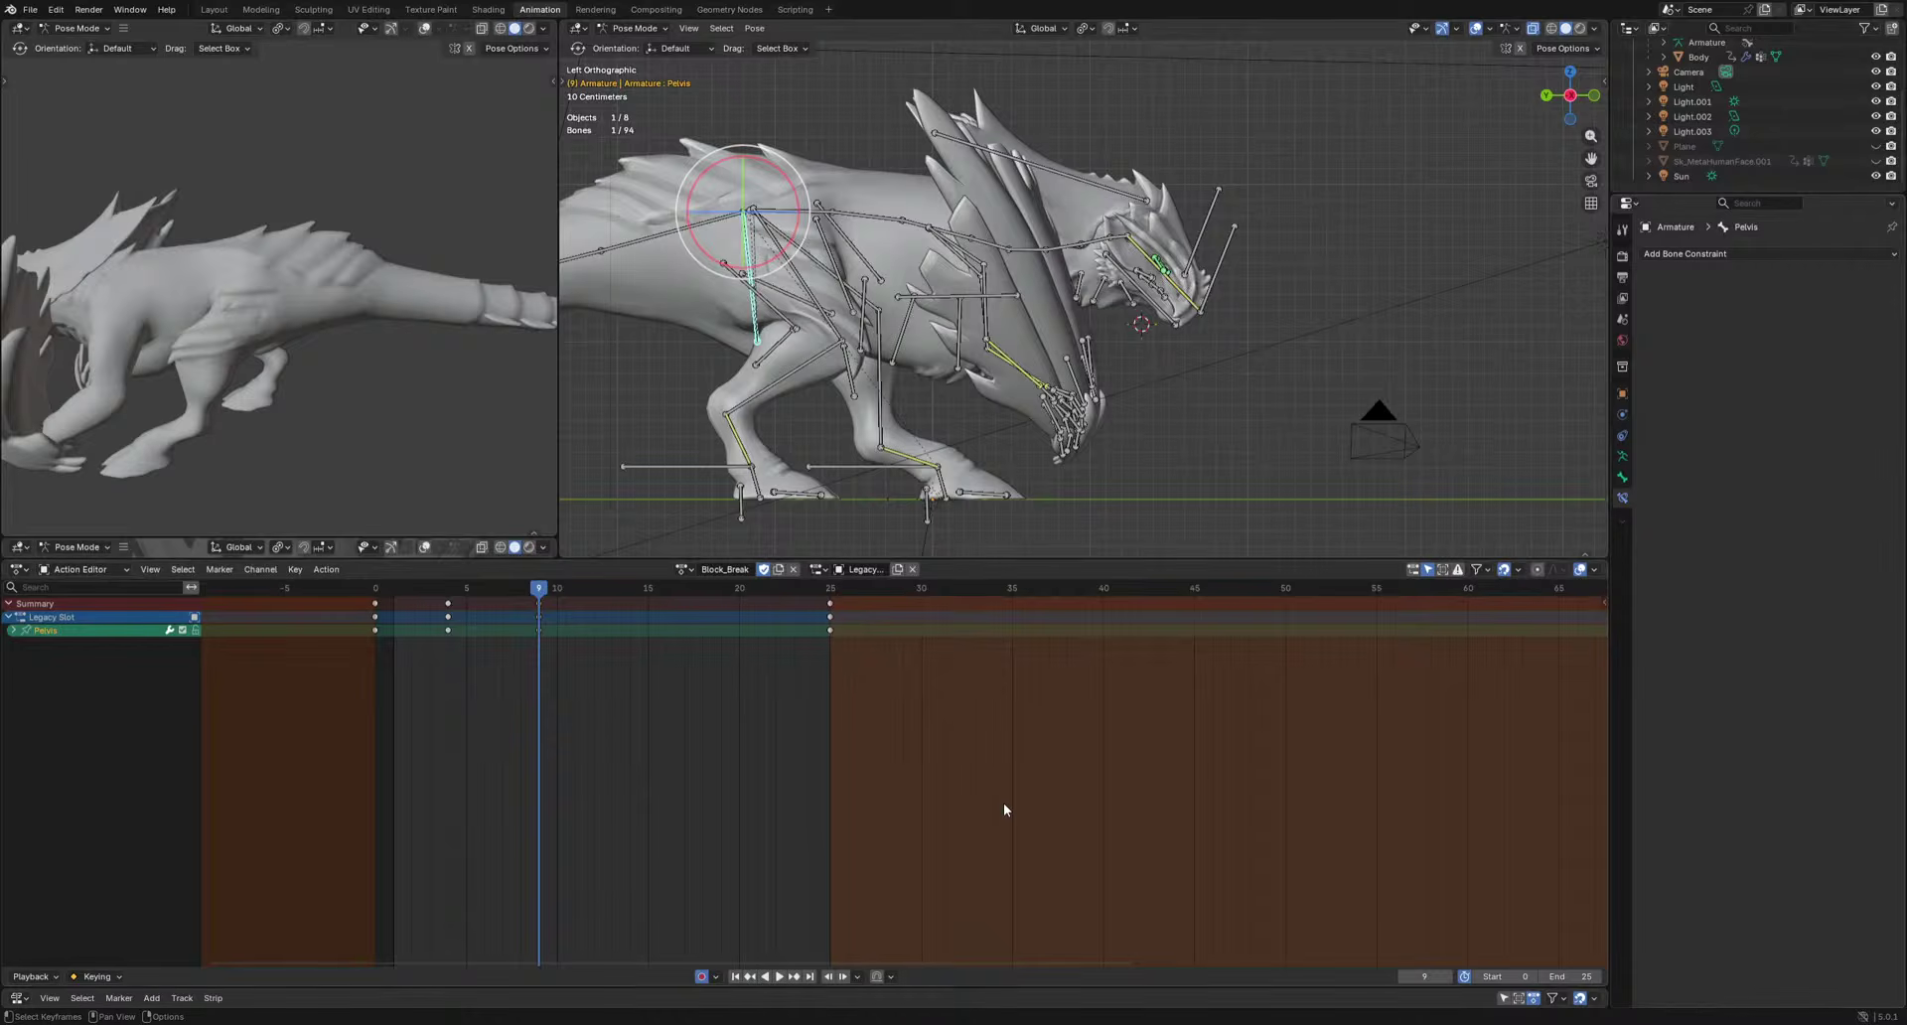
pyautogui.press('space')
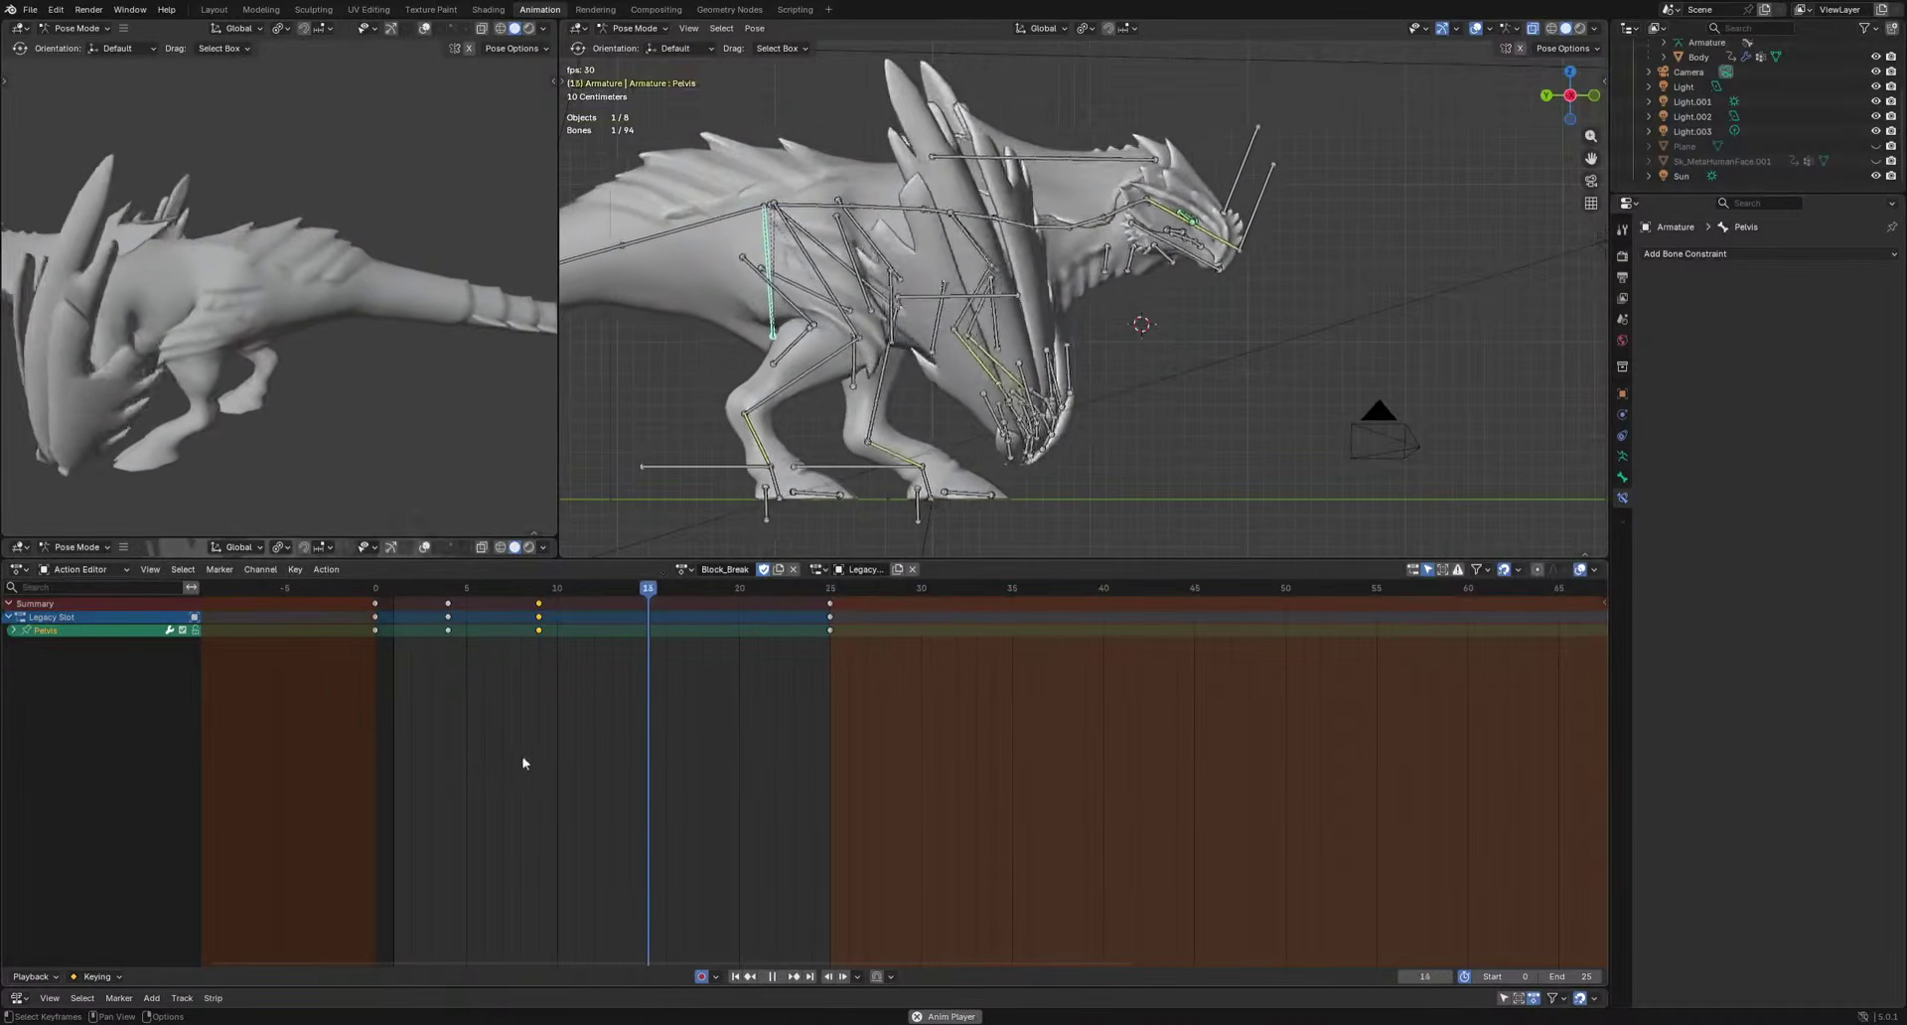
pyautogui.press('space')
# Shift the Pelvis keyframe at frame 4 to frame 3, move the bone at frame 6, and shift the frame 9 keyframe to frame 15.
pyautogui.moveTo(479, 609); pyautogui.dragTo(418, 664)
pyautogui.moveTo(411, 593); pyautogui.dragTo(433, 608)
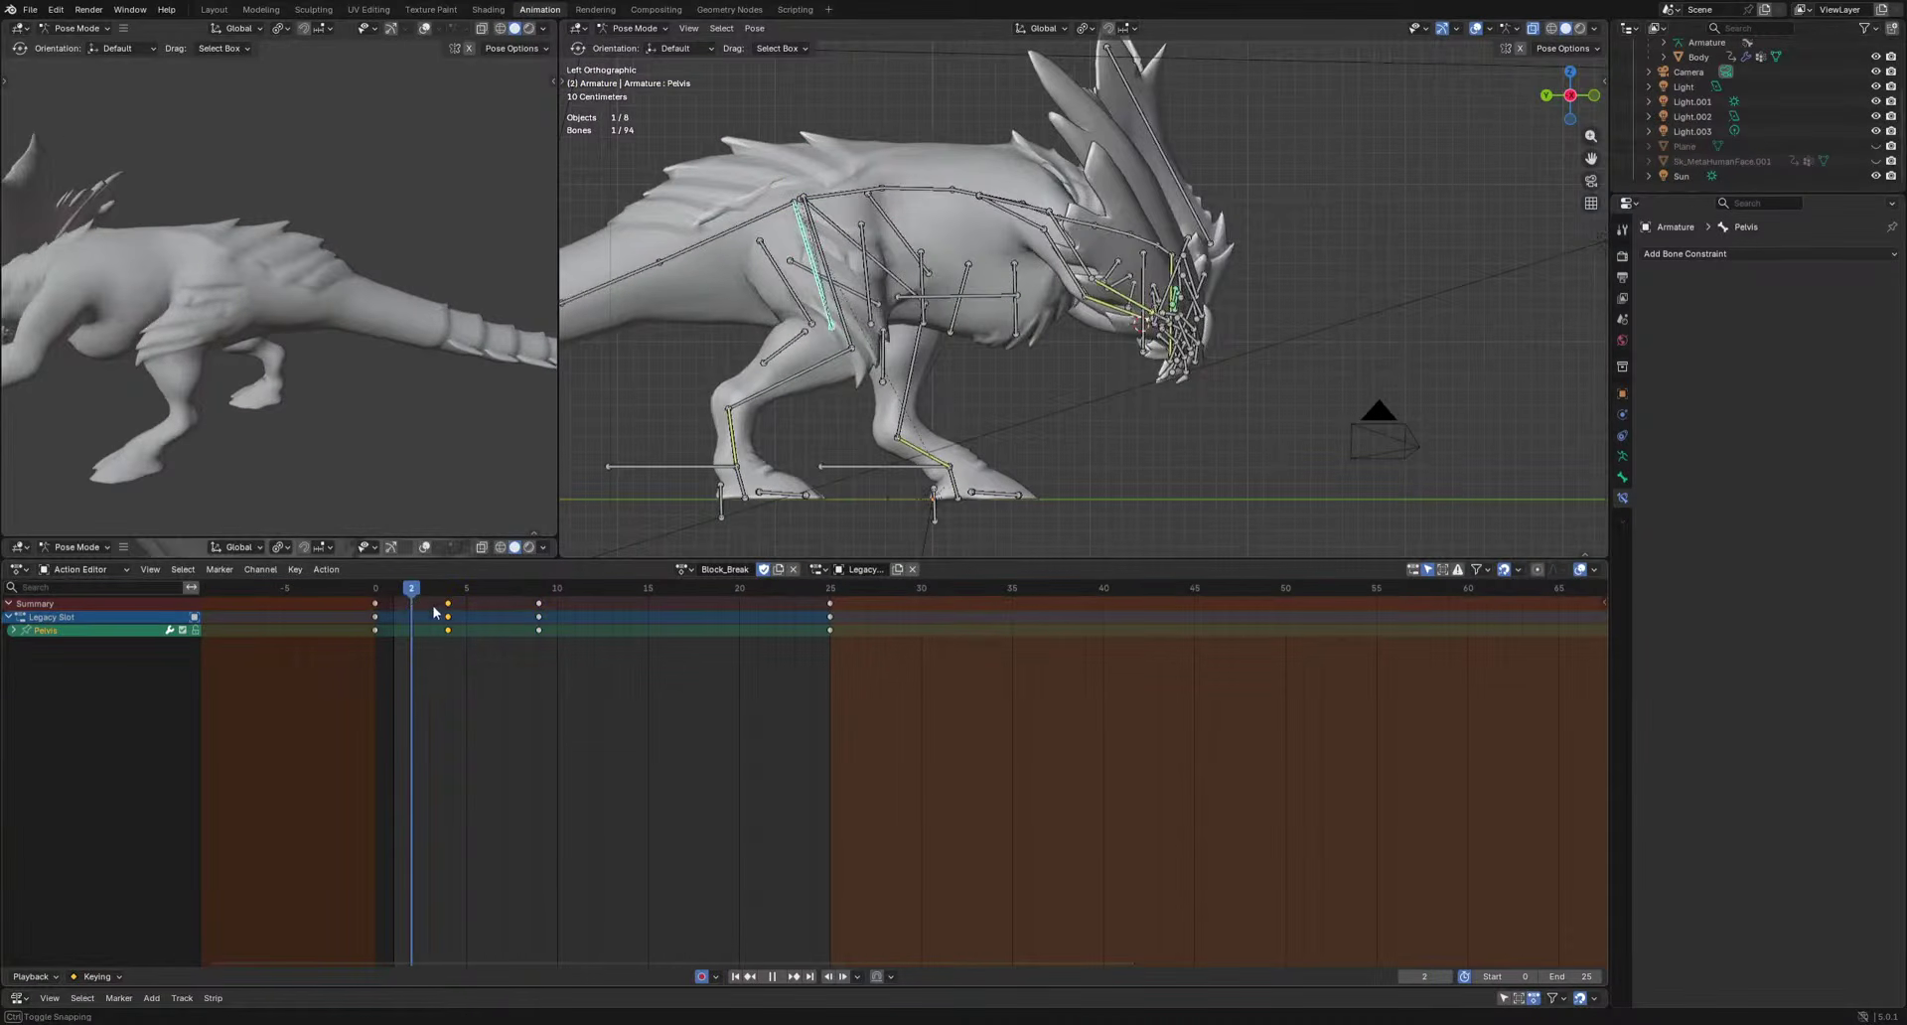
pyautogui.click(430, 603)
pyautogui.press('space')
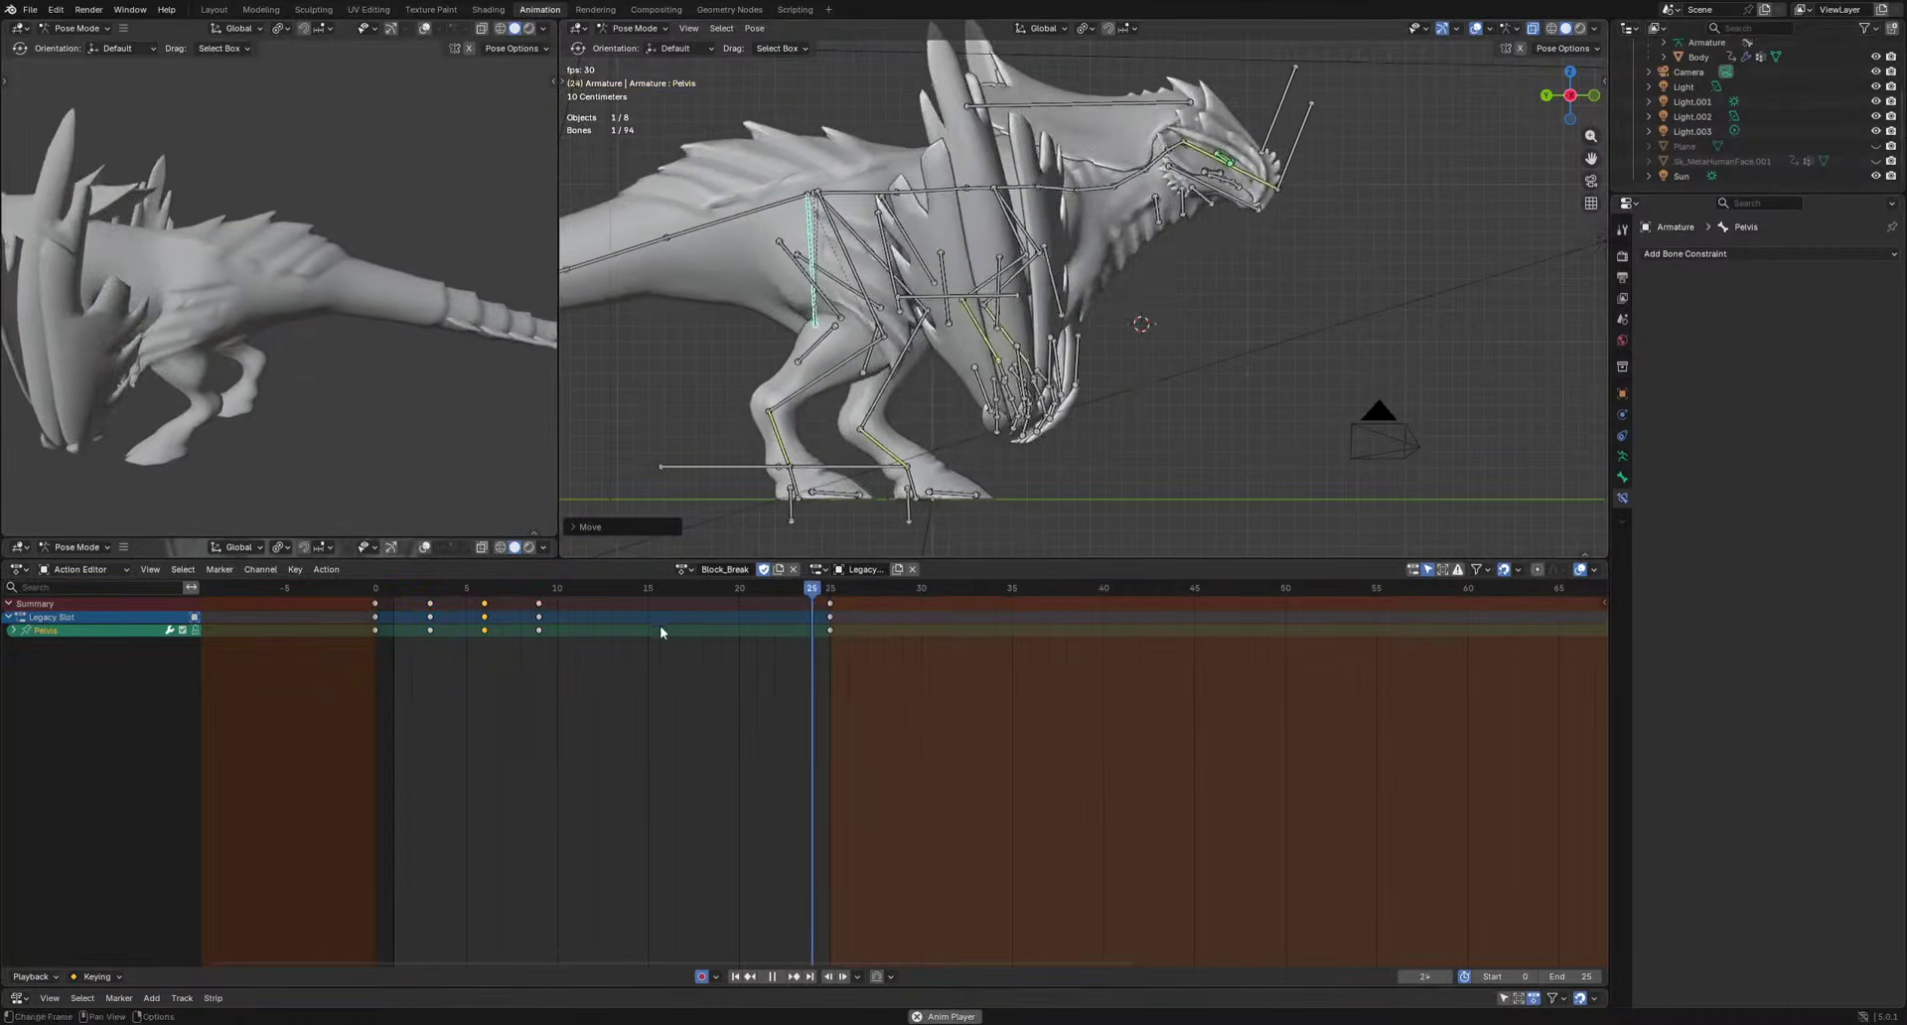
pyautogui.moveTo(520, 667); pyautogui.dragTo(571, 608)
pyautogui.press('g')
pyautogui.click(687, 605)
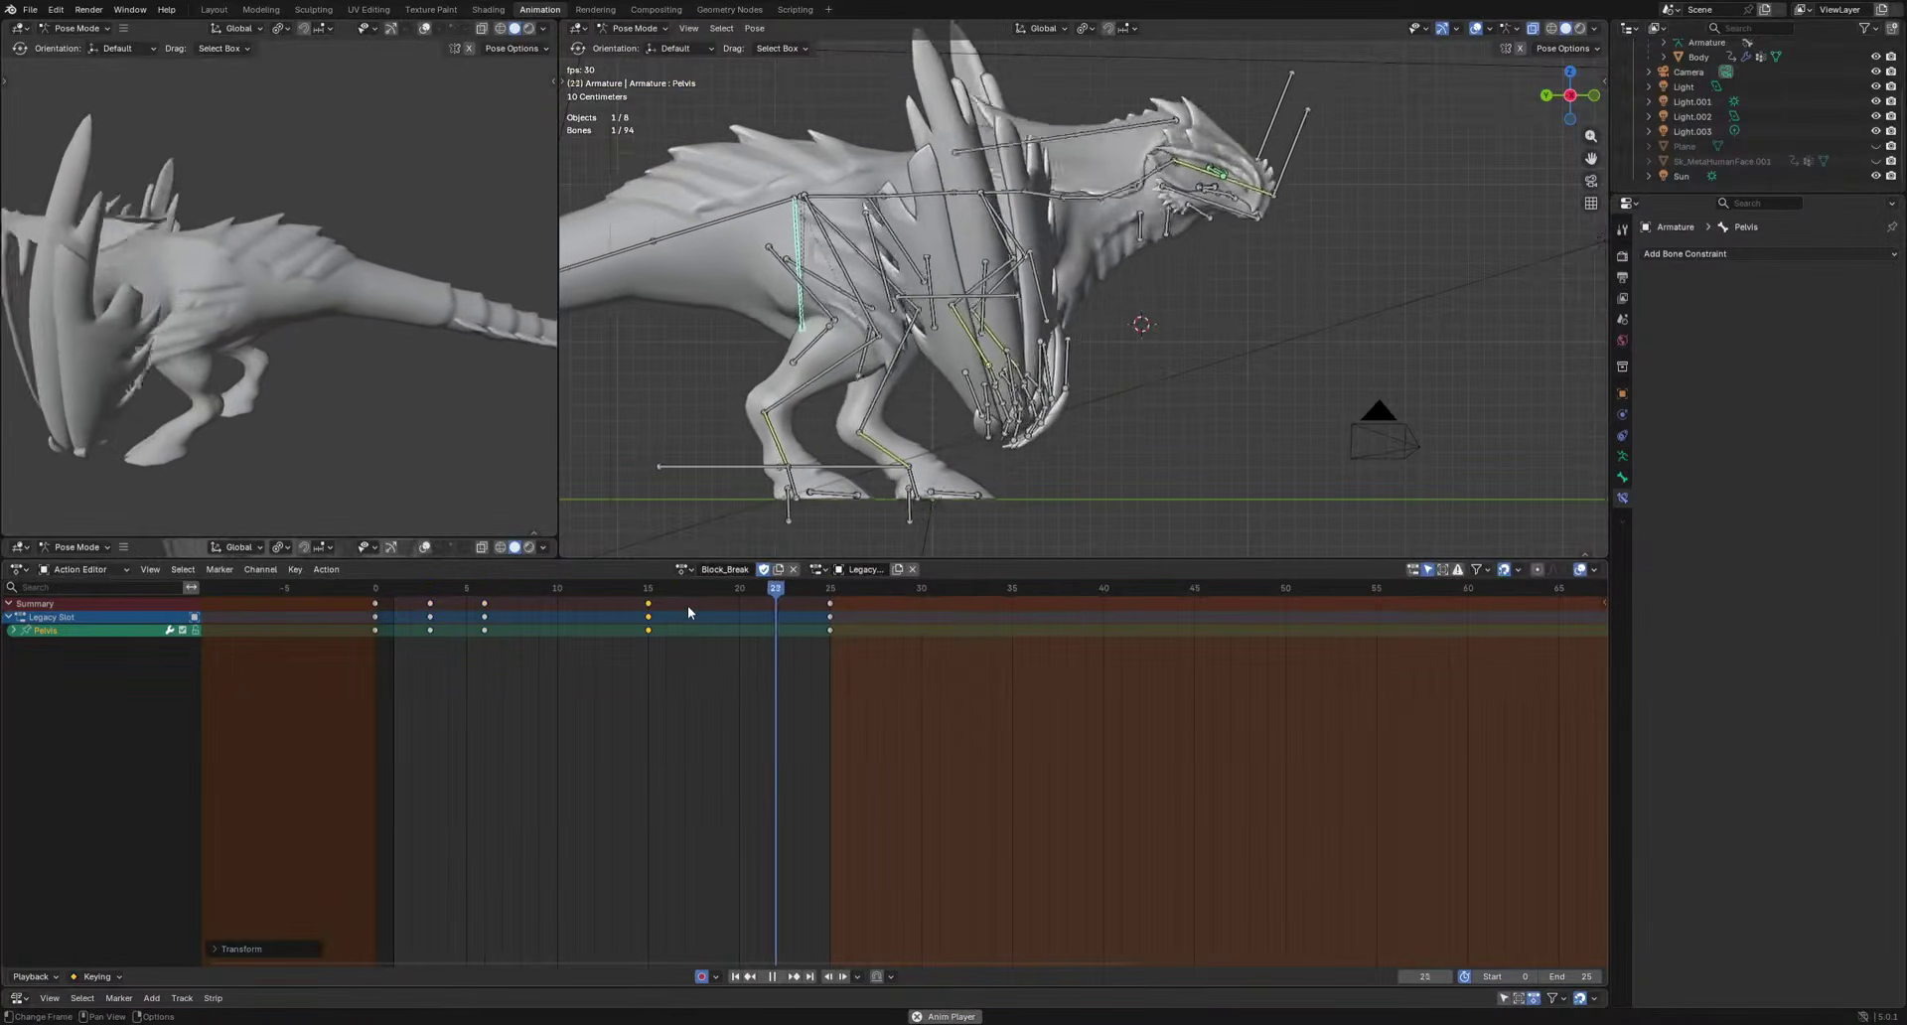
# Retime the early Pelvis keyframes to leave one at frame 5, move the bone at frame 2 and replay the motion.
pyautogui.moveTo(404, 659); pyautogui.dragTo(412, 594)
pyautogui.press('g')
pyautogui.click(506, 594)
pyautogui.press('space')
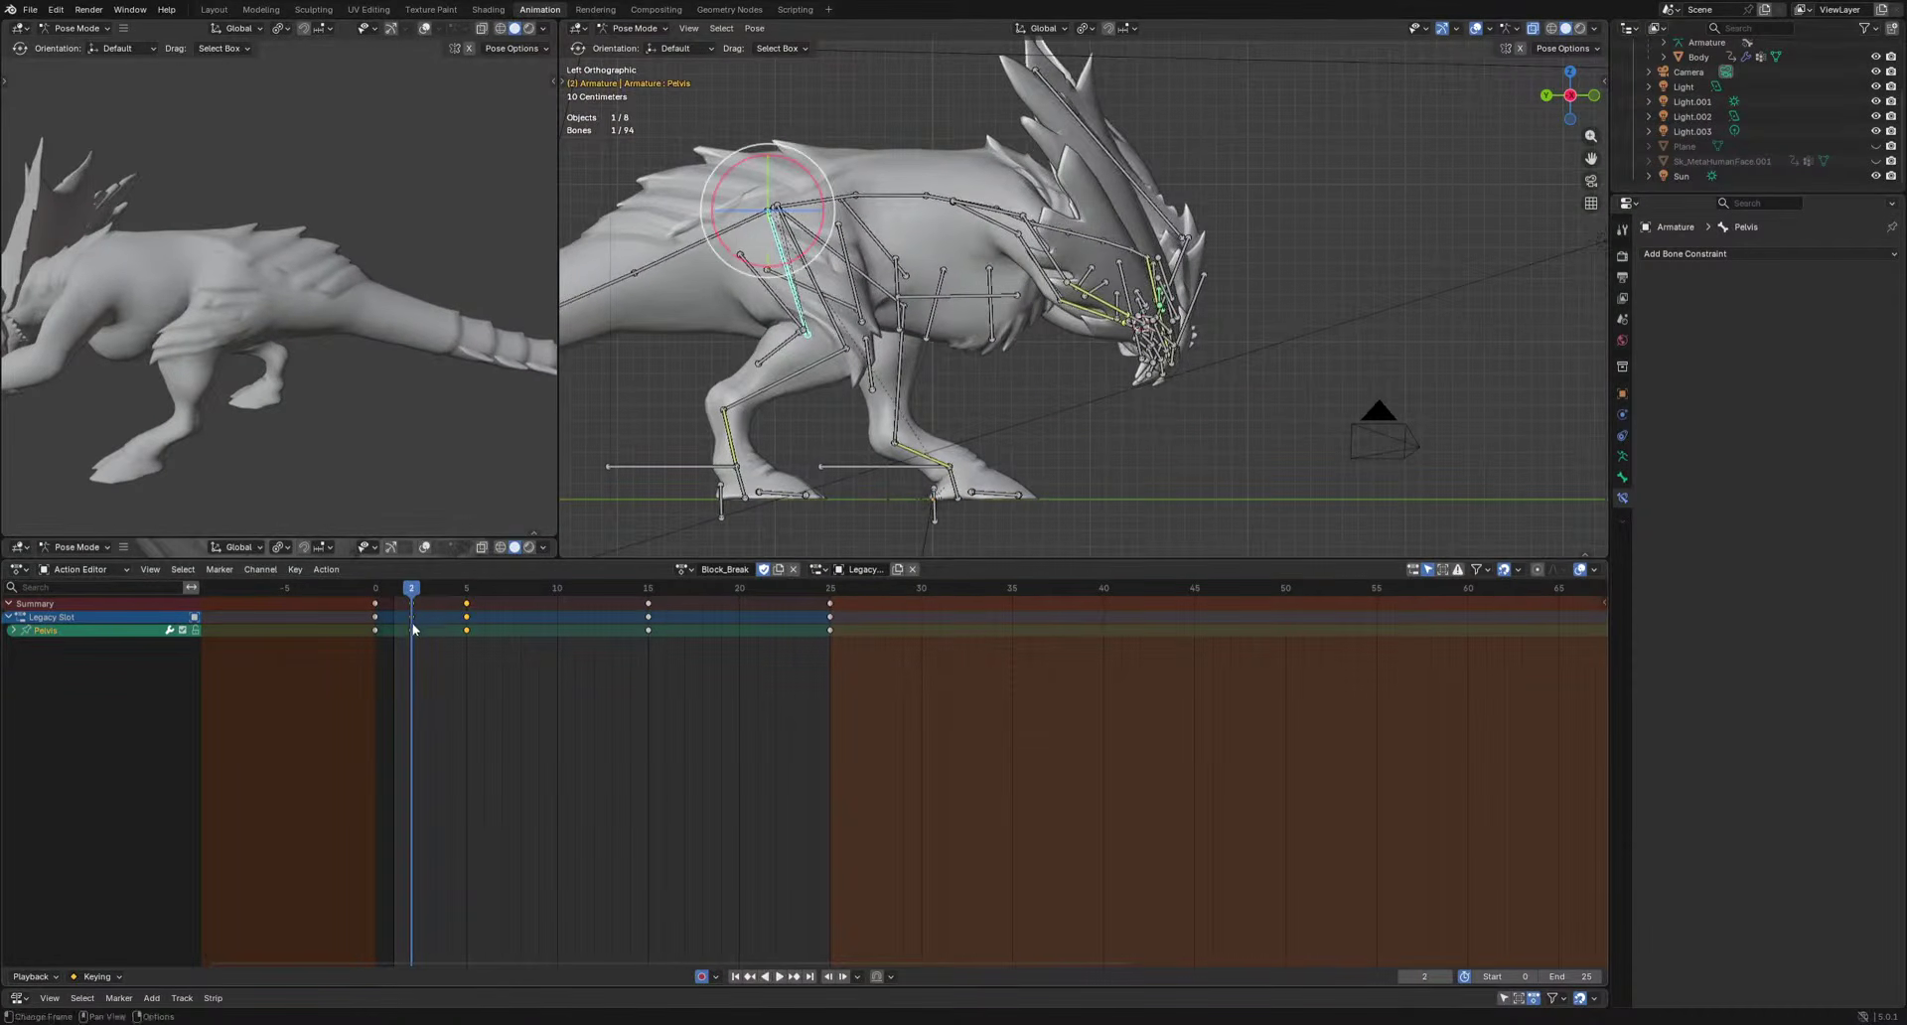
pyautogui.press('g')
pyautogui.click(839, 467)
pyautogui.press('space')
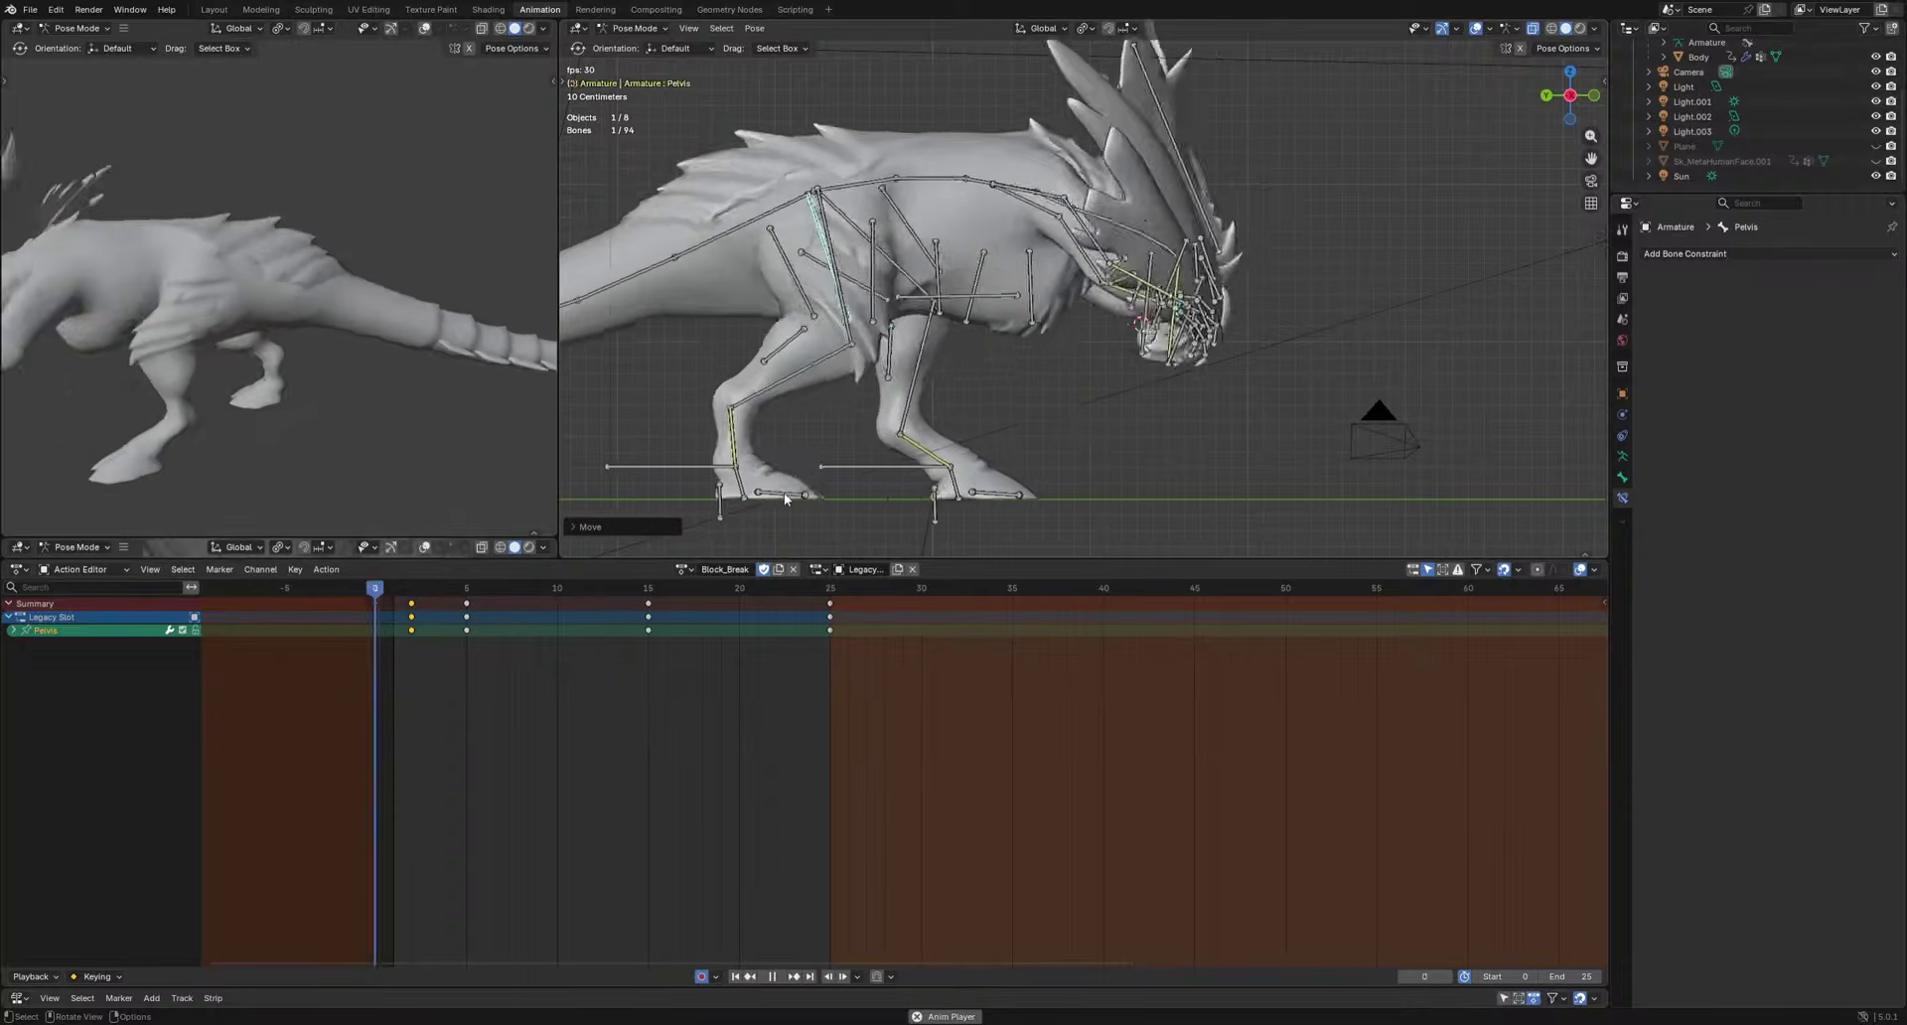
pyautogui.press('space')
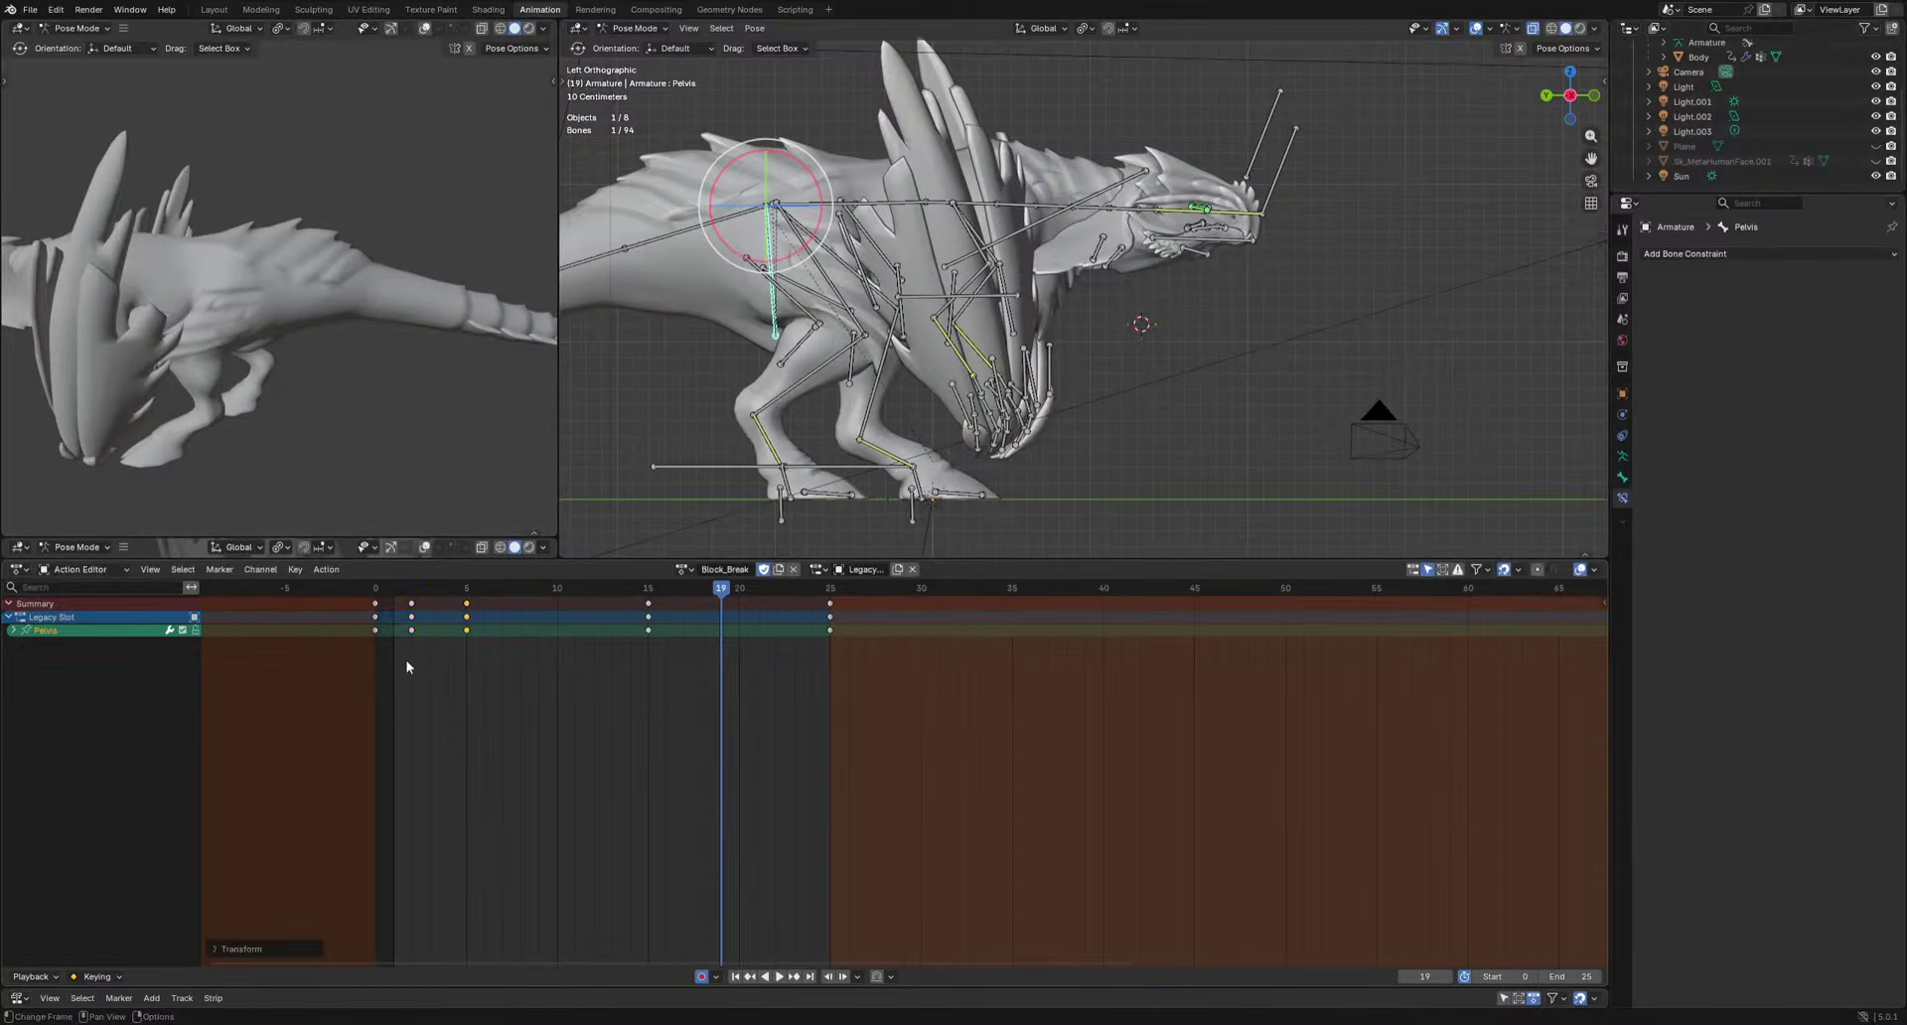
# Delete all Pelvis keyframes between frames 0 and 25 and replay the motion.
pyautogui.moveTo(651, 597); pyautogui.dragTo(657, 596)
pyautogui.press('Delete')
pyautogui.press('space')
pyautogui.press('space')
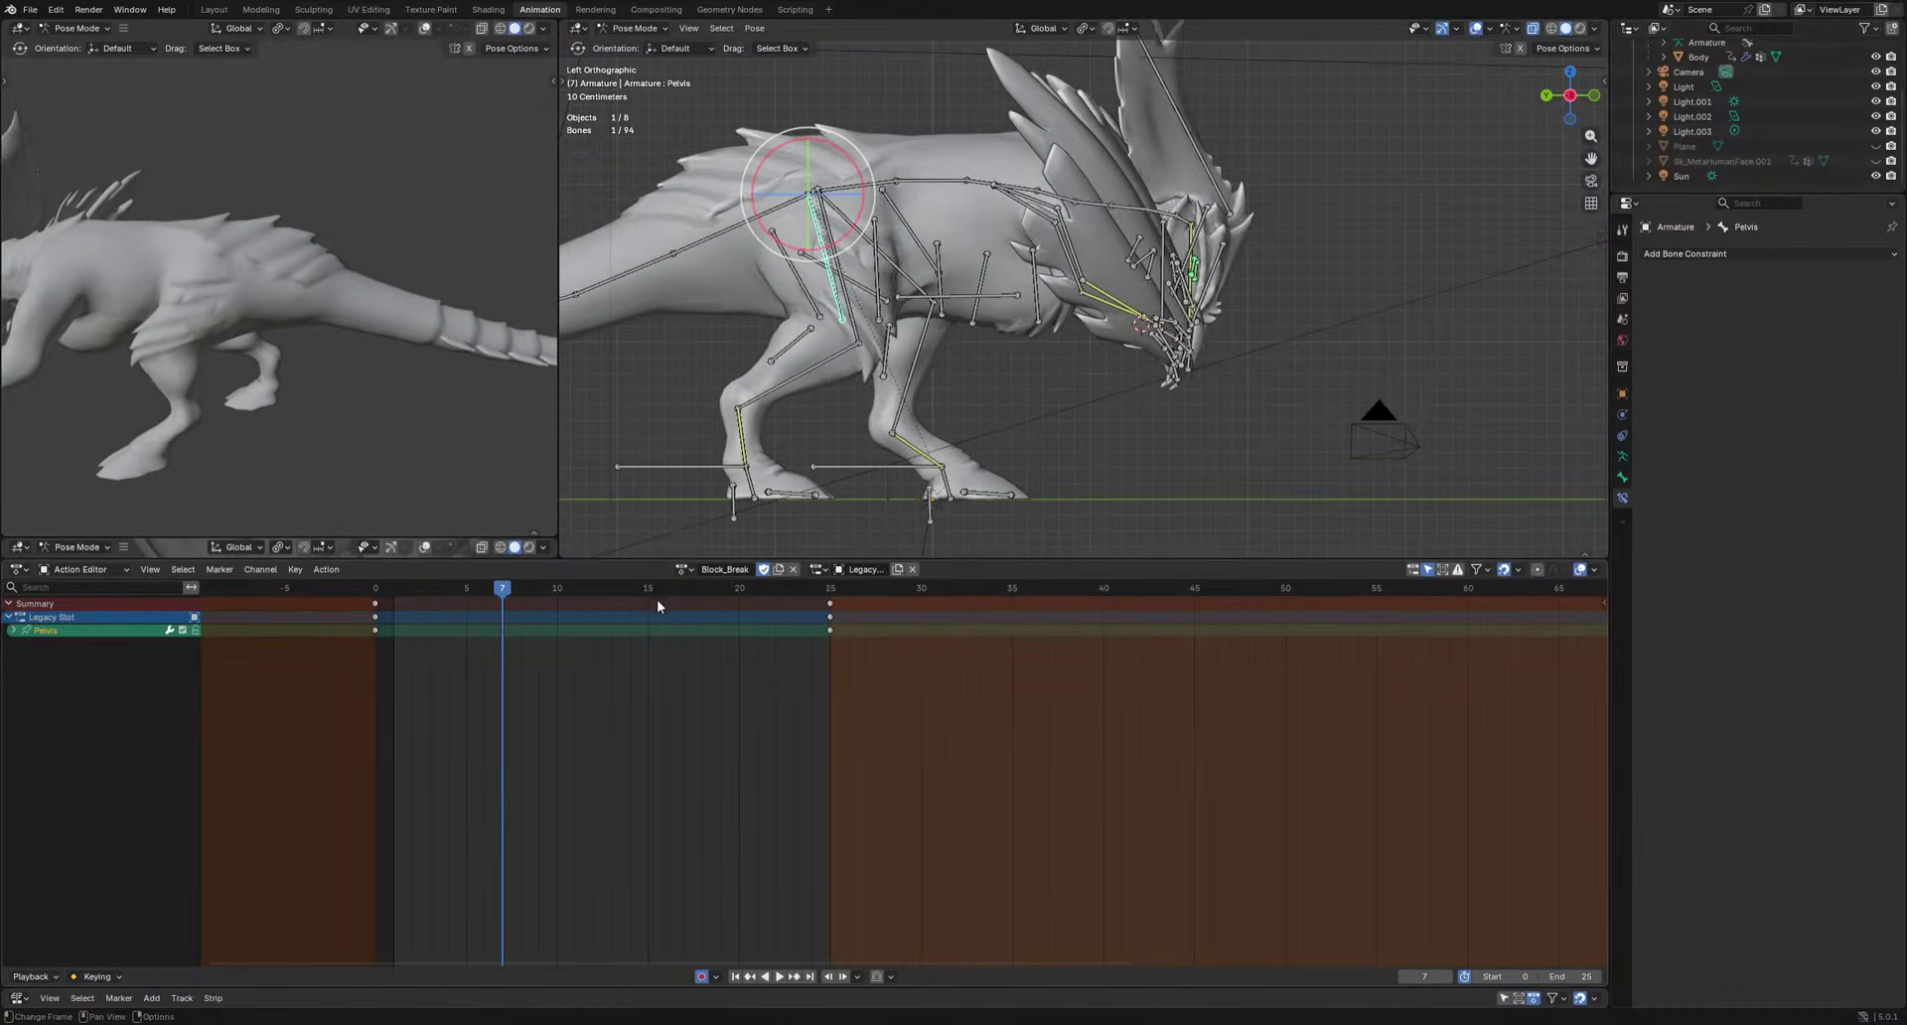
# Move the Pelvis, place that keyframe at frame 2, and rotate the bone there as seen from above.
pyautogui.press('g')
pyautogui.press('g')
pyautogui.moveTo(437, 647); pyautogui.dragTo(521, 590)
pyautogui.click(467, 603)
pyautogui.keyDown('alt'); pyautogui.moveTo(1055, 260); pyautogui.dragTo(1139, 407, button='middle'); pyautogui.keyUp('alt')
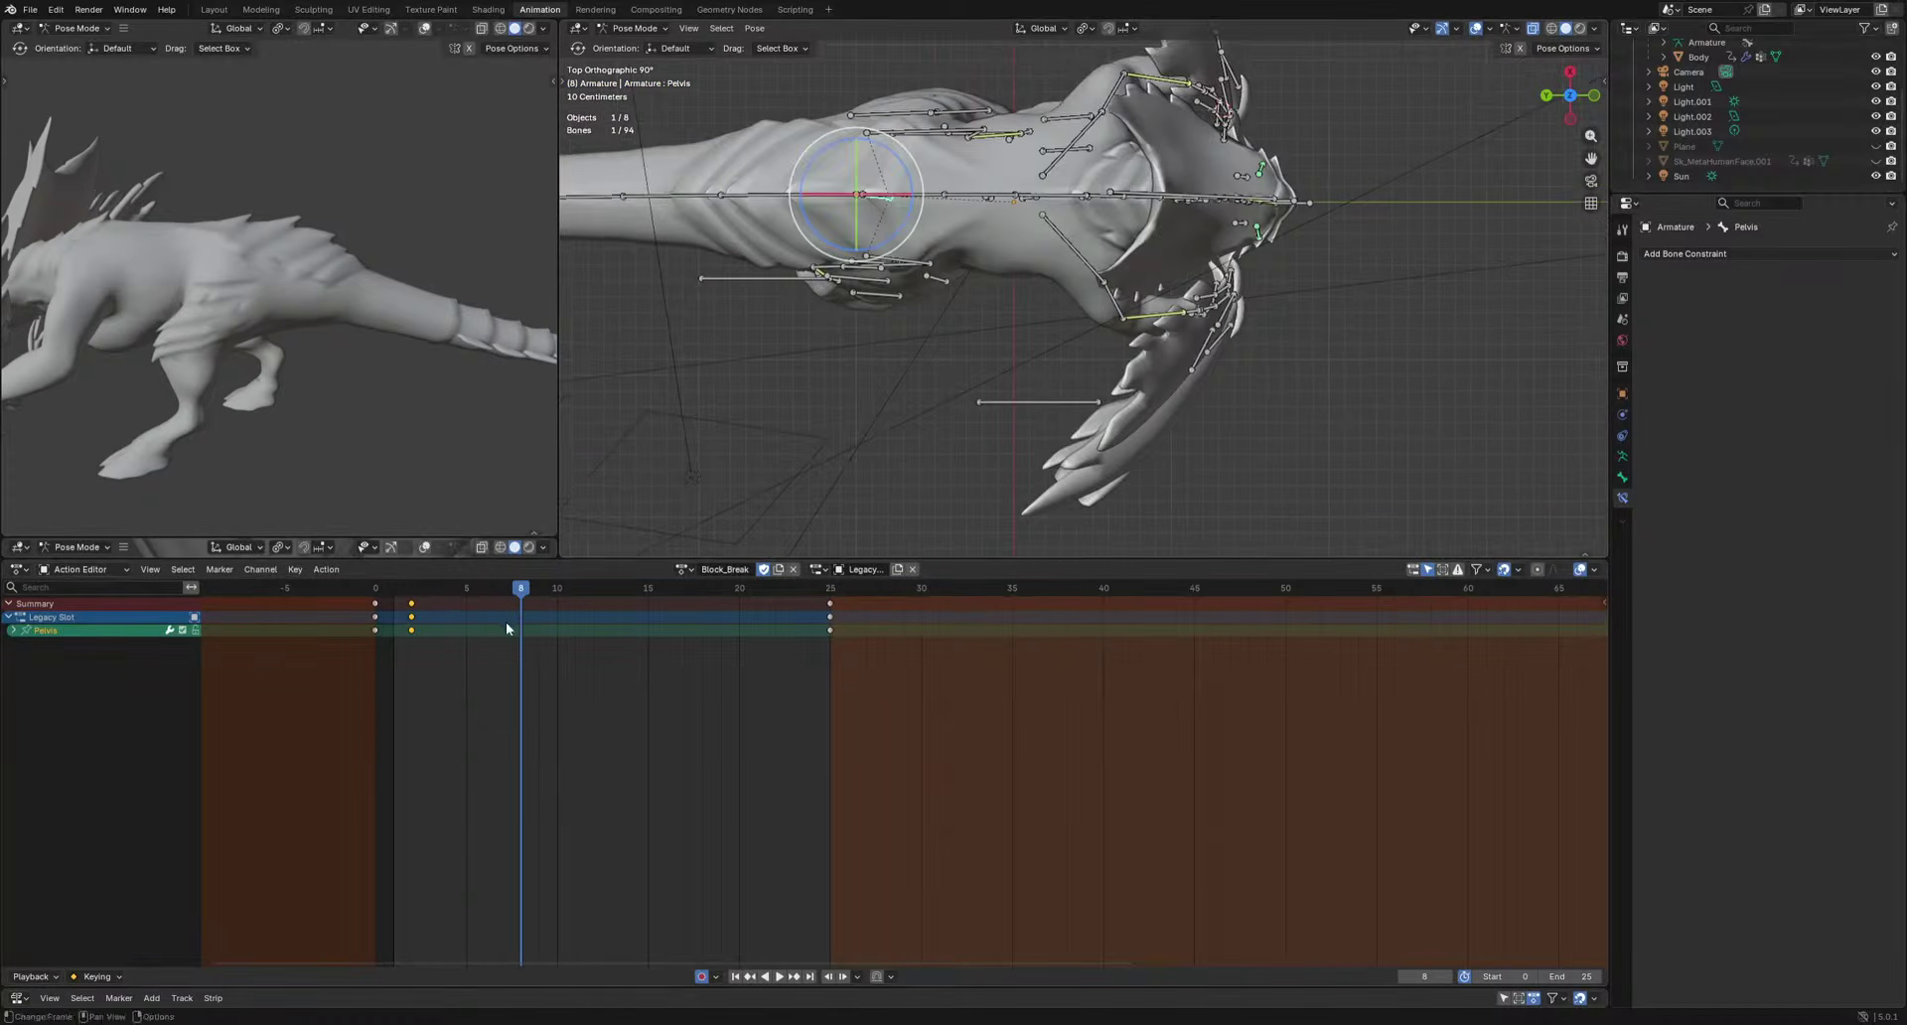
pyautogui.click(410, 591)
pyautogui.press('r')
pyautogui.click(1082, 422)
# Rotate and move the Pelvis at frame 7 as seen from above, and replay the motion.
pyautogui.click(503, 592)
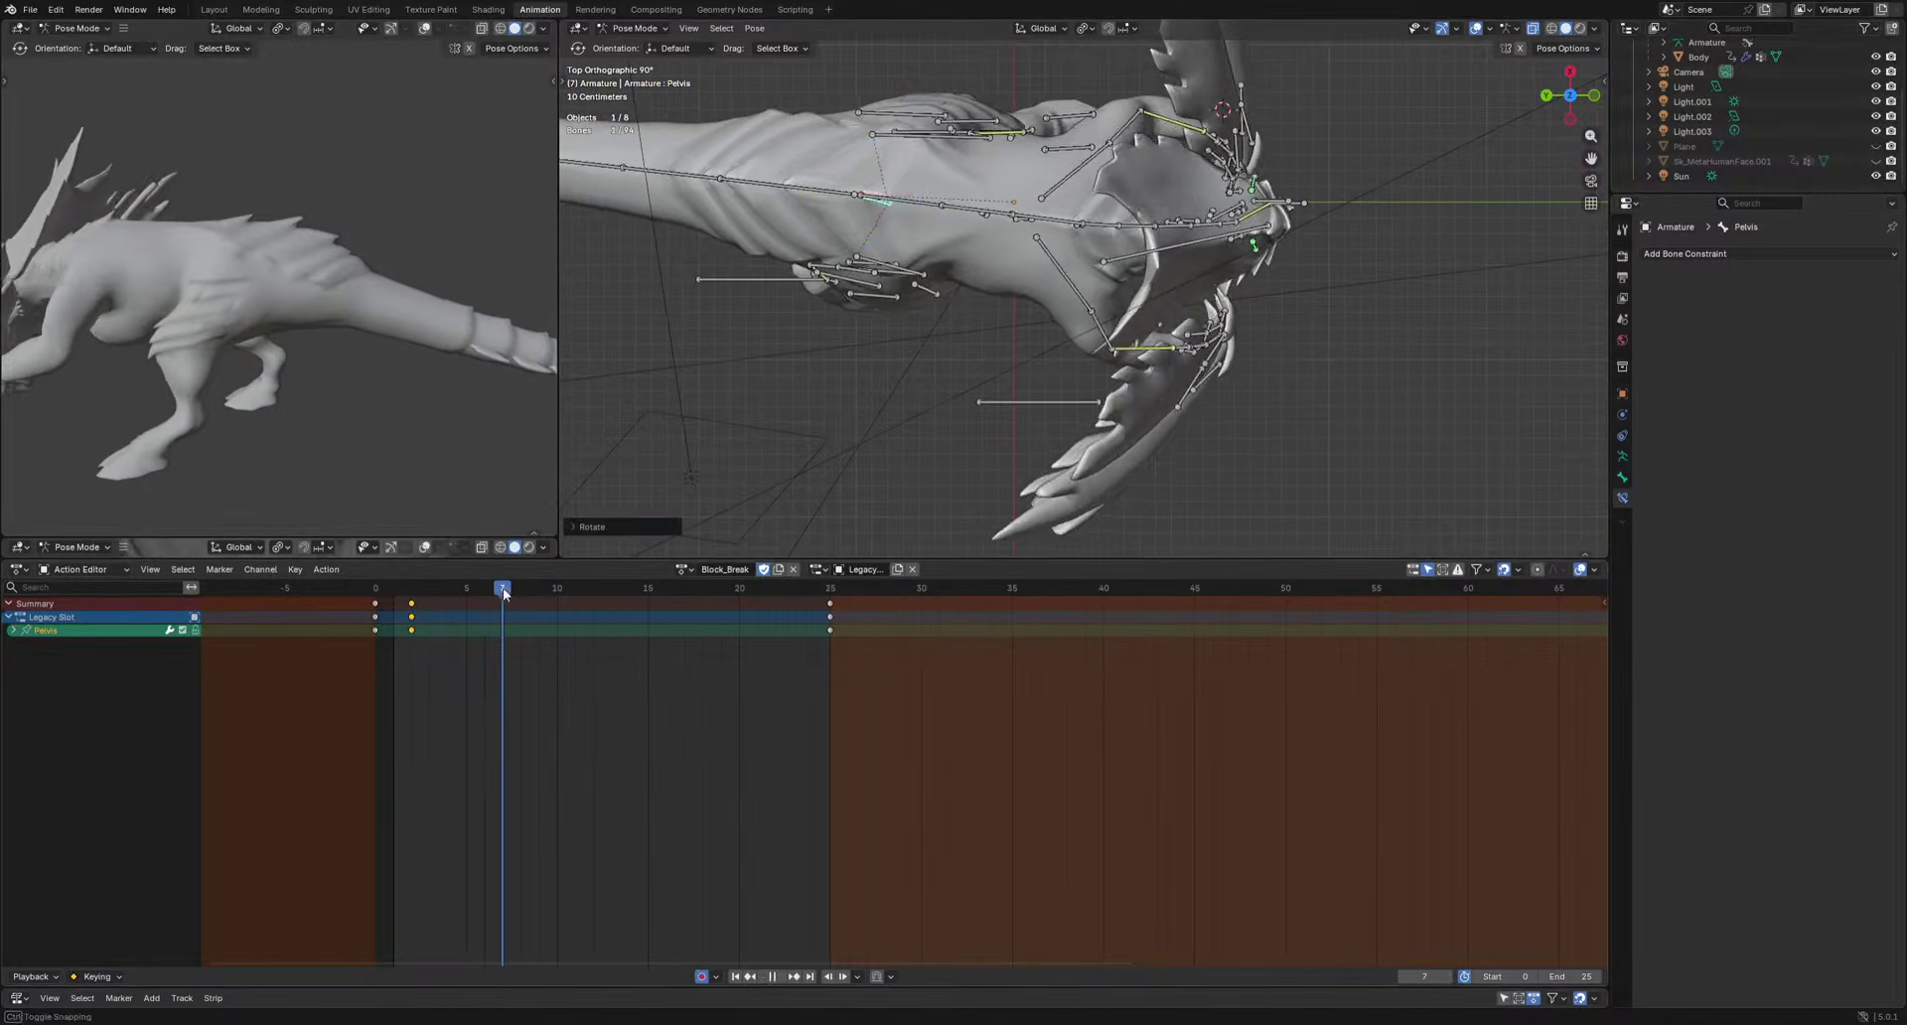
pyautogui.press('r')
pyautogui.click(1065, 405)
pyautogui.press('g')
pyautogui.click(1088, 408)
pyautogui.press('space')
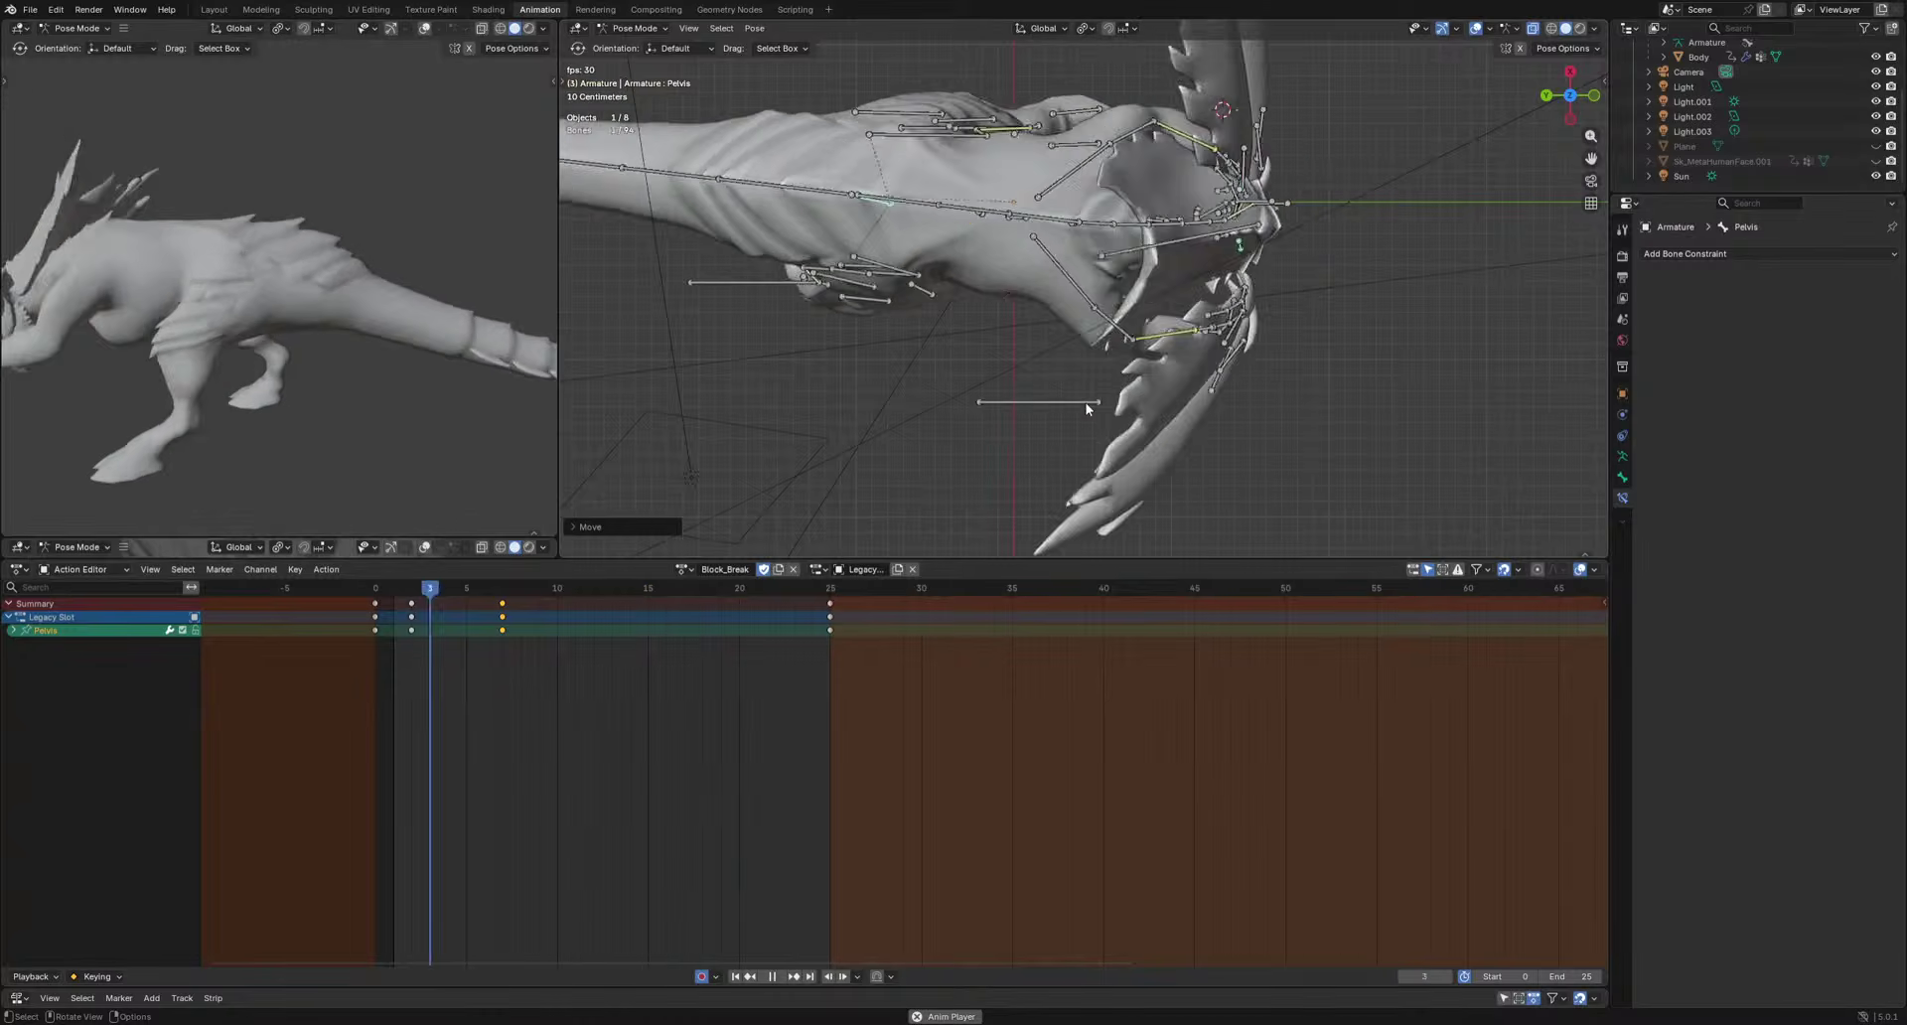
pyautogui.press('space')
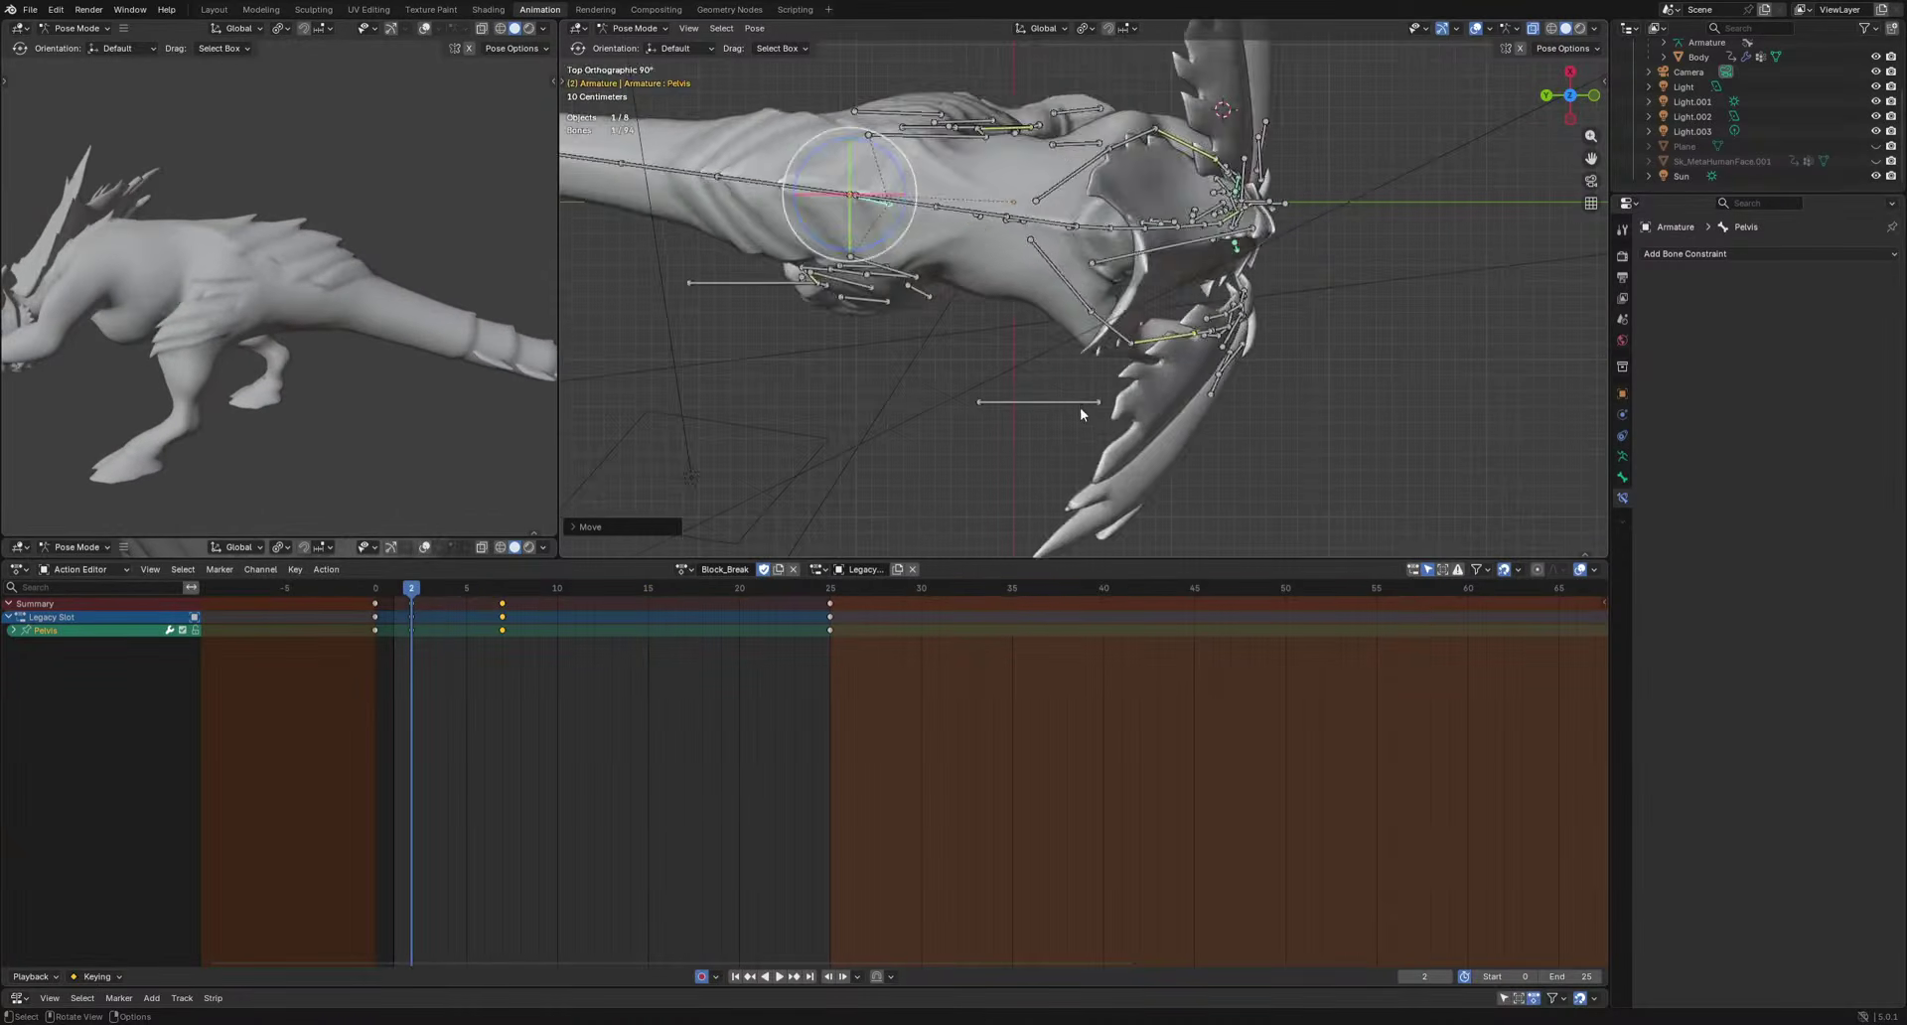
# Refine the Pelvis pose at frame 7 by rotating and moving the bone as seen from the side.
pyautogui.moveTo(1081, 408); pyautogui.dragTo(1081, 270, button='middle')
pyautogui.click(502, 587)
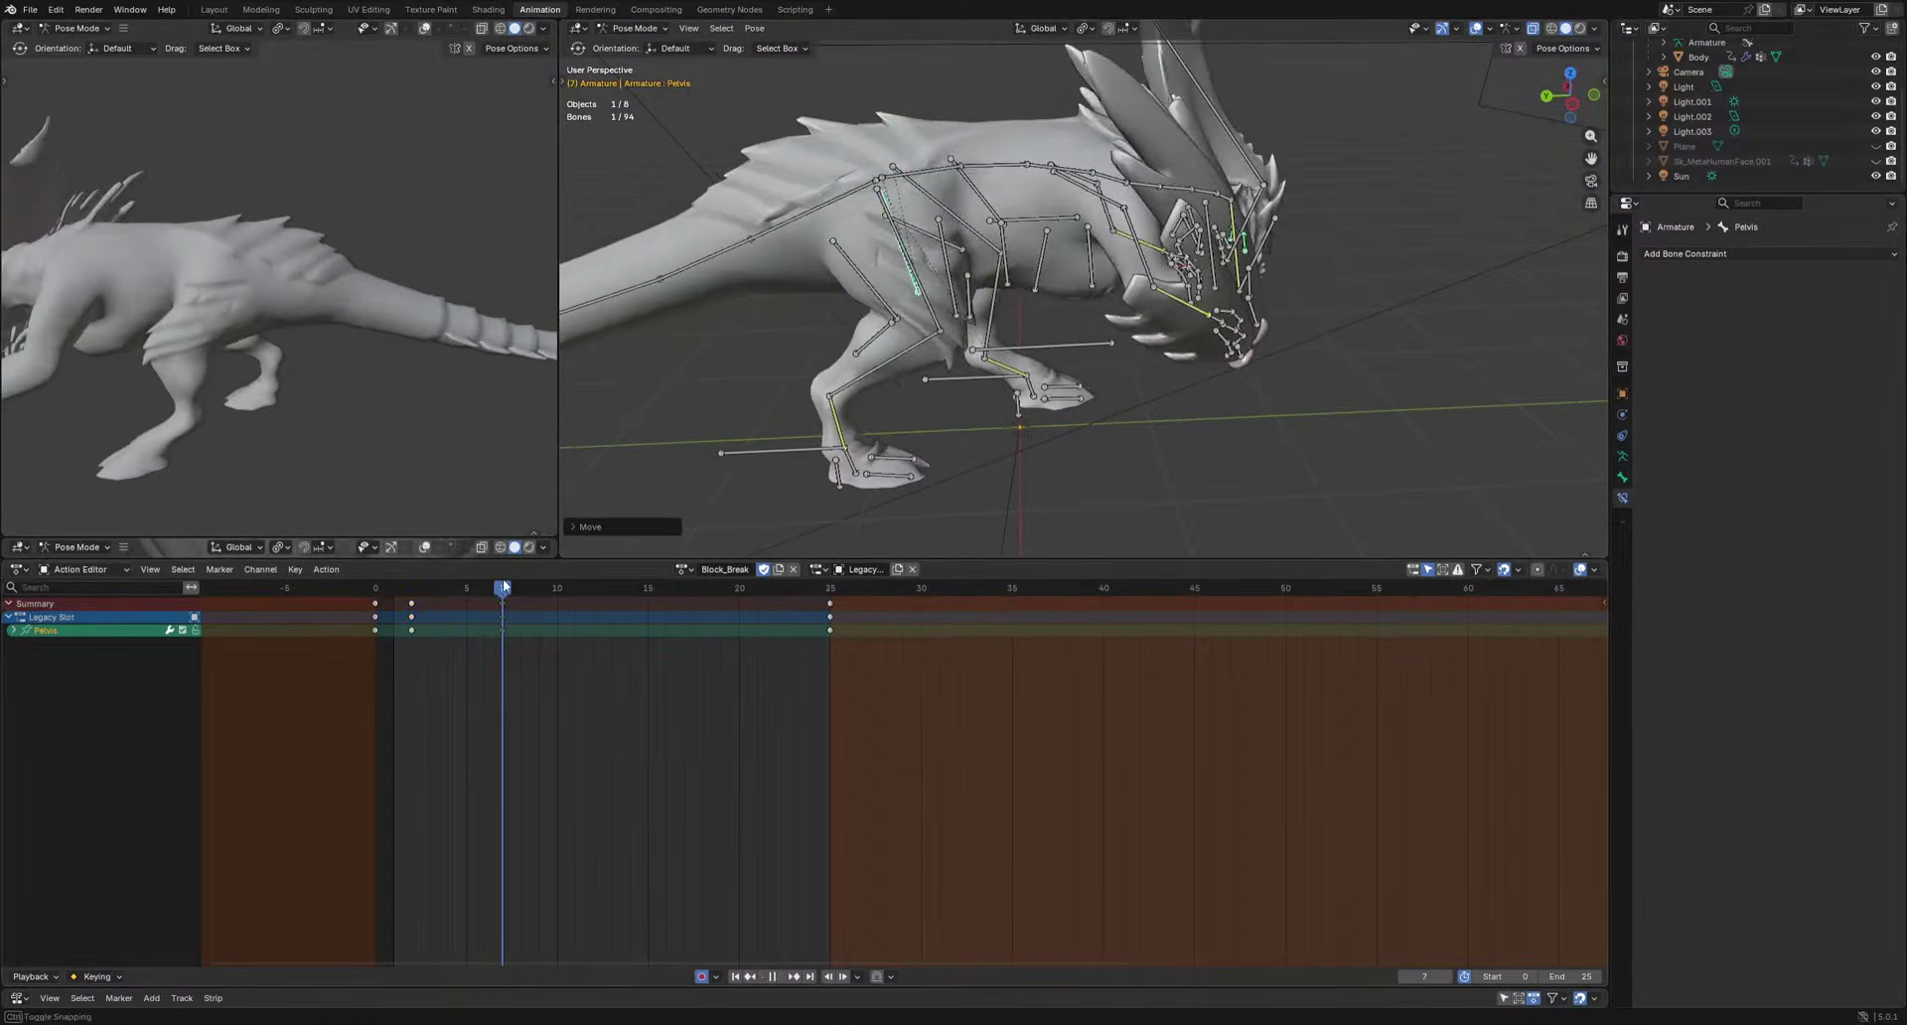
pyautogui.keyDown('alt'); pyautogui.moveTo(1076, 385); pyautogui.dragTo(1110, 387, button='middle'); pyautogui.keyUp('alt')
pyautogui.press('r')
pyautogui.click(1171, 438)
pyautogui.press('g')
pyautogui.click(1141, 446)
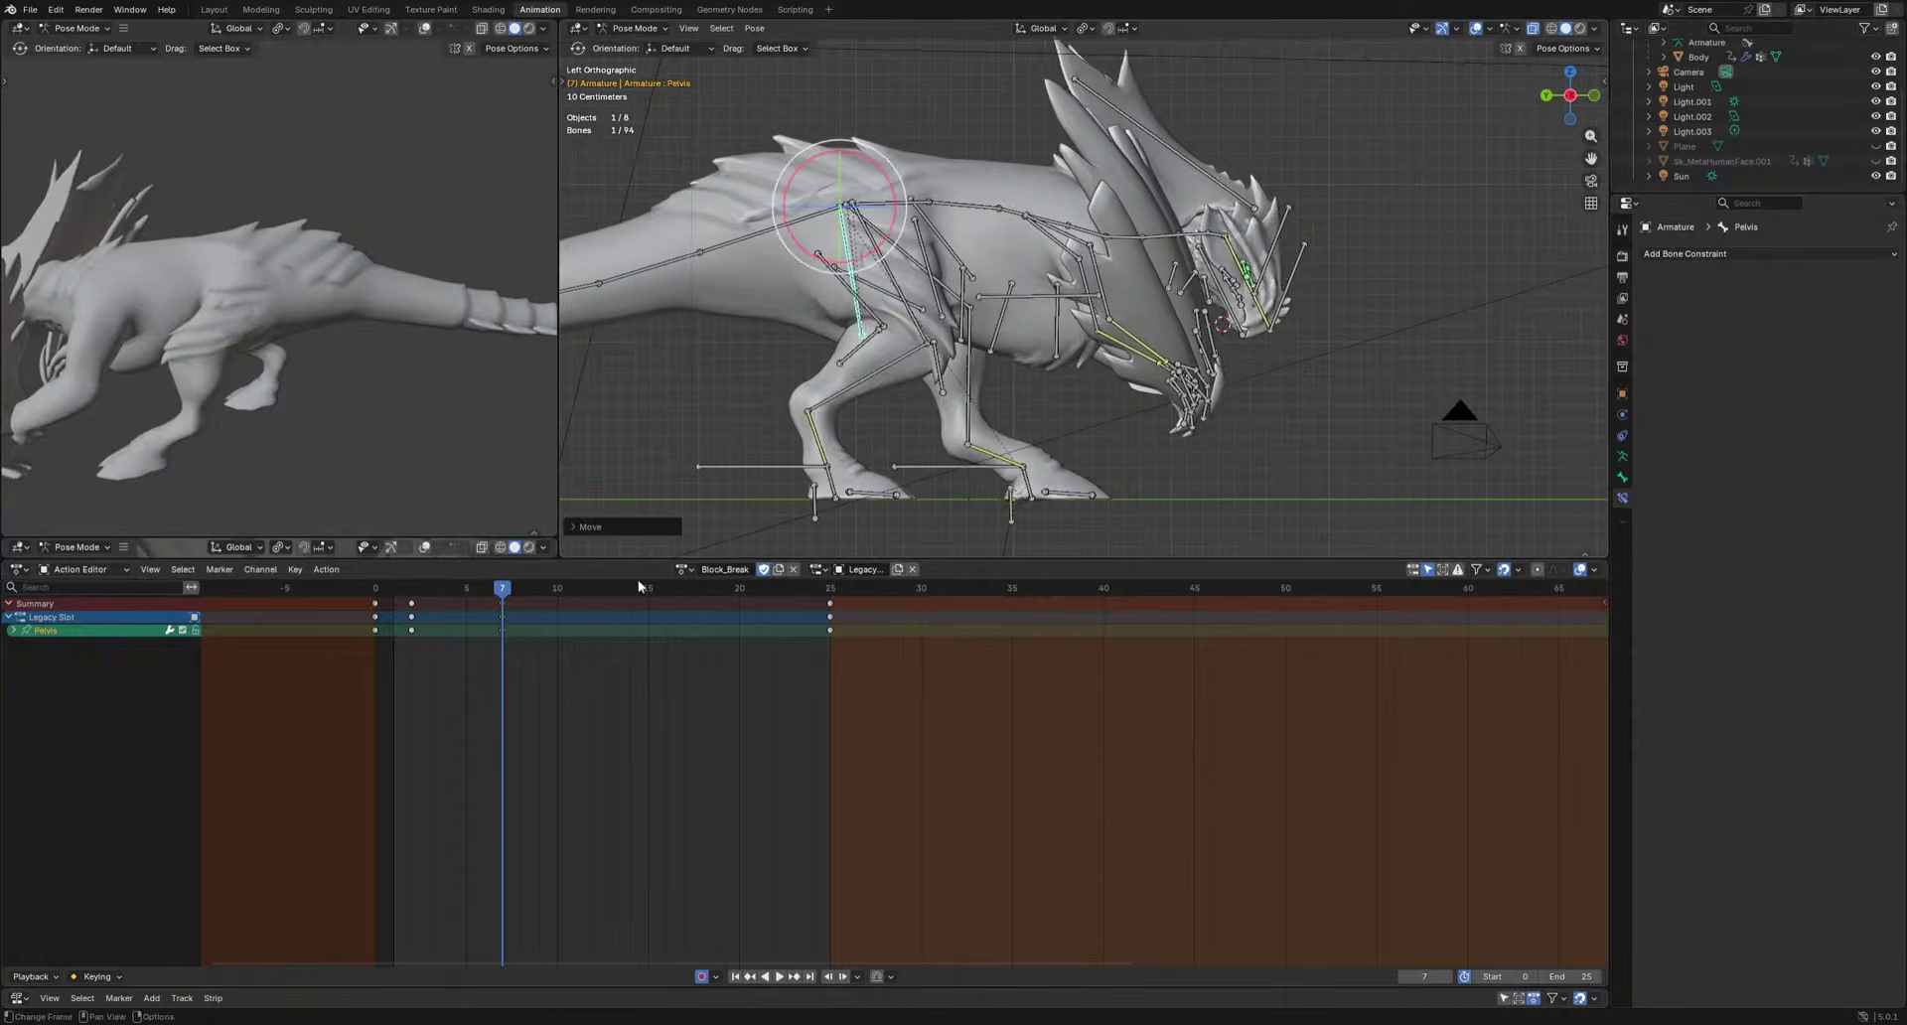
# Move and rotate the Pelvis at frame 14 and replay the motion.
pyautogui.moveTo(638, 586)
pyautogui.mouseDown()
pyautogui.moveTo(614, 610)
pyautogui.moveTo(629, 609)
pyautogui.mouseUp()
pyautogui.press('g')
pyautogui.click(1357, 351)
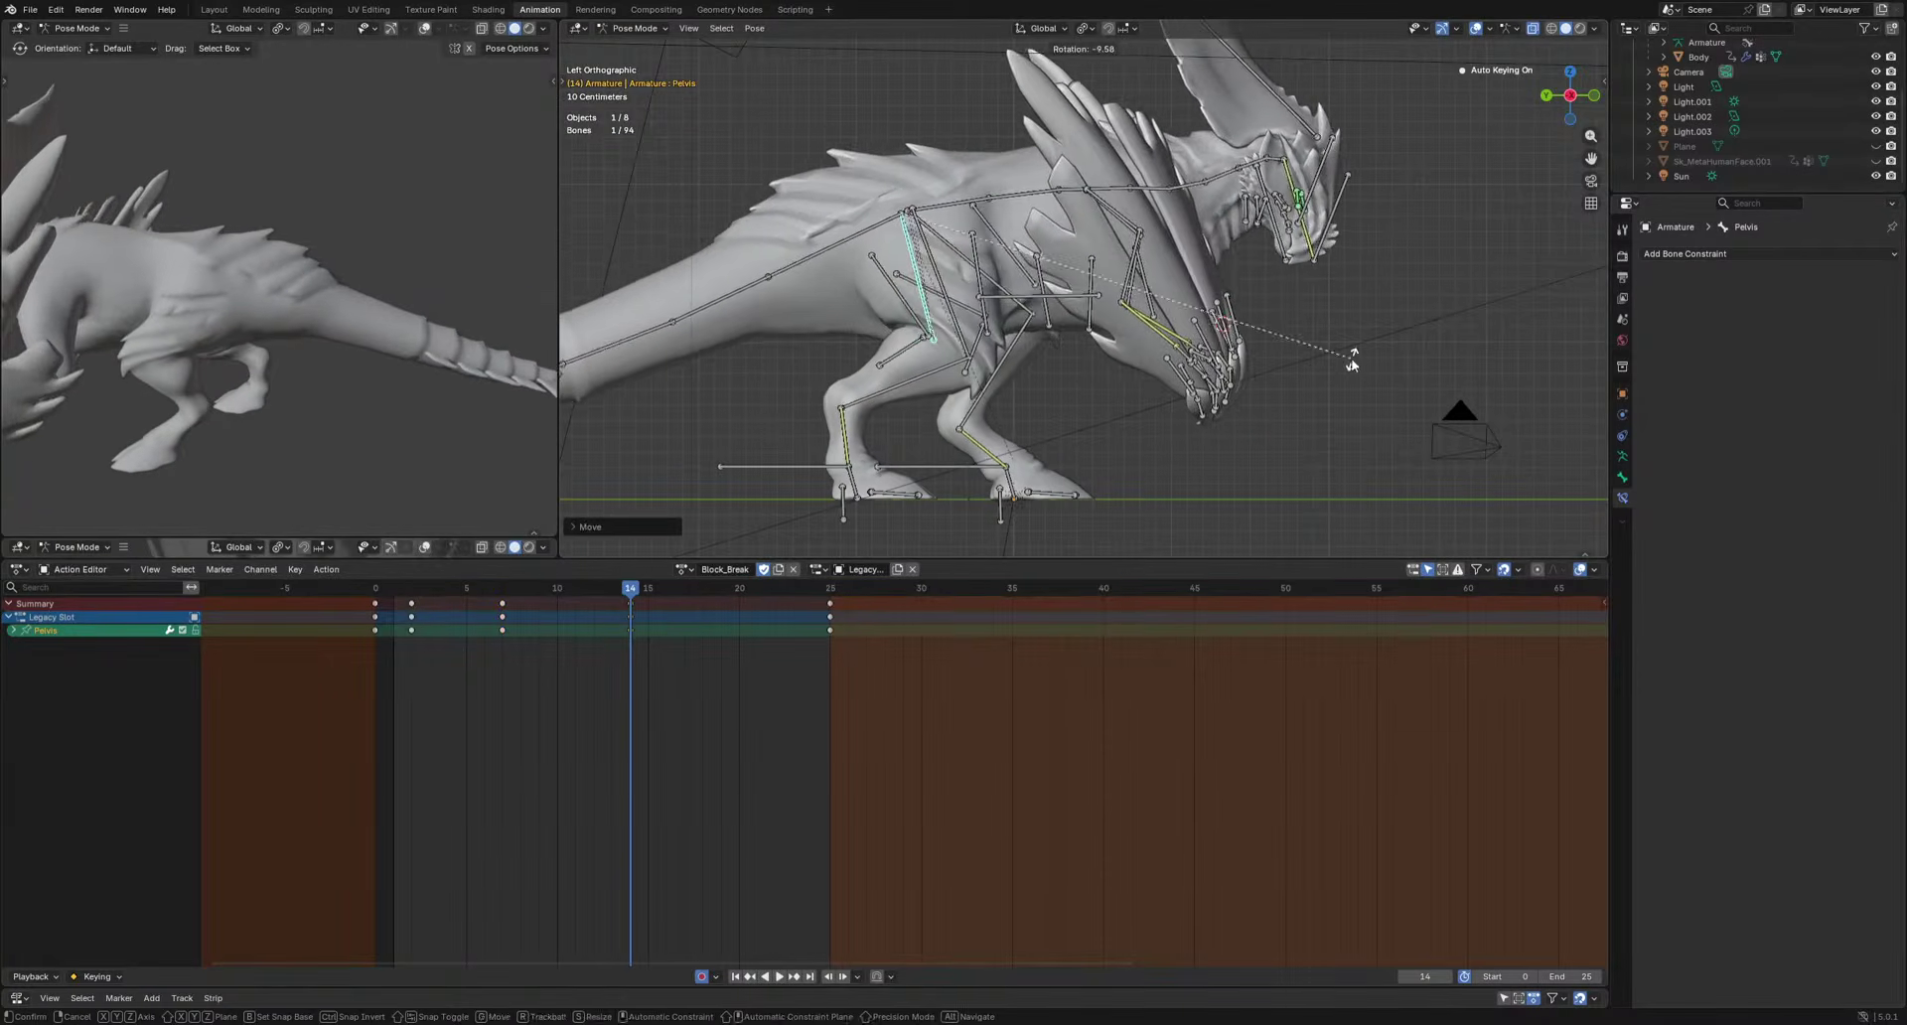
pyautogui.press('space')
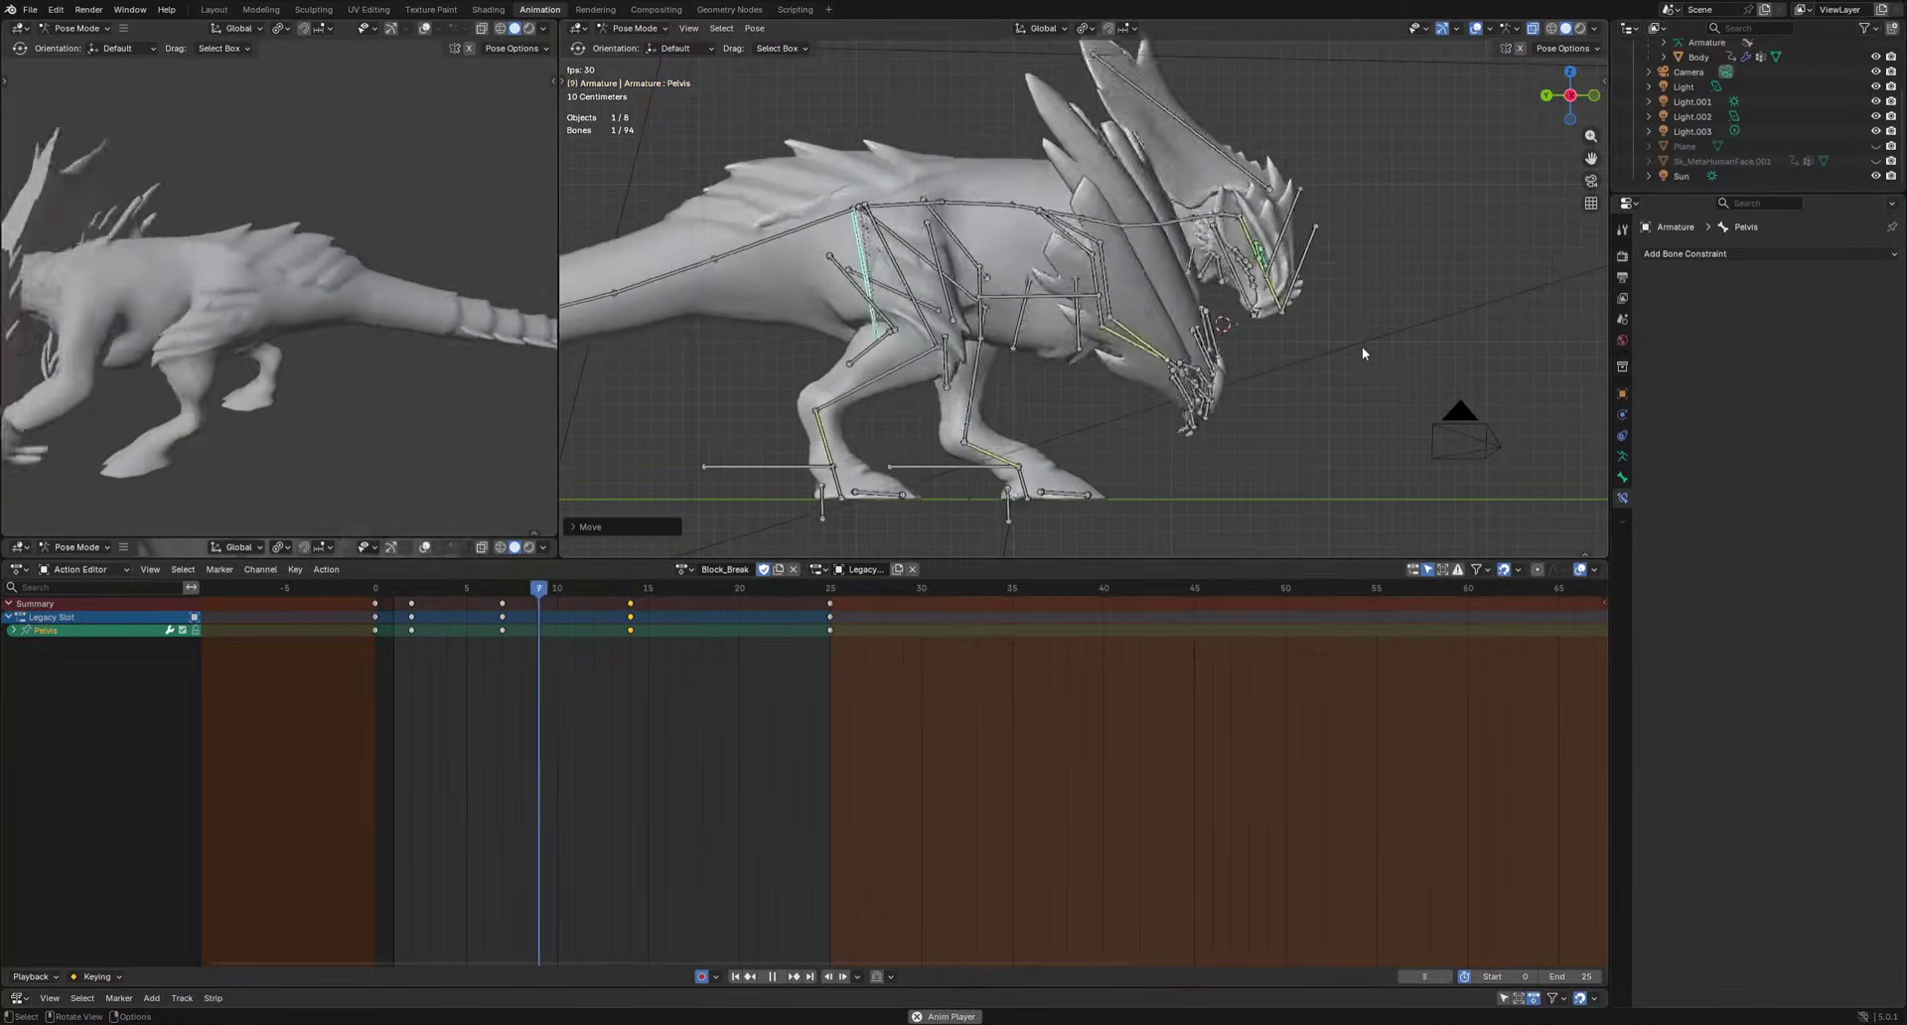
pyautogui.press('space')
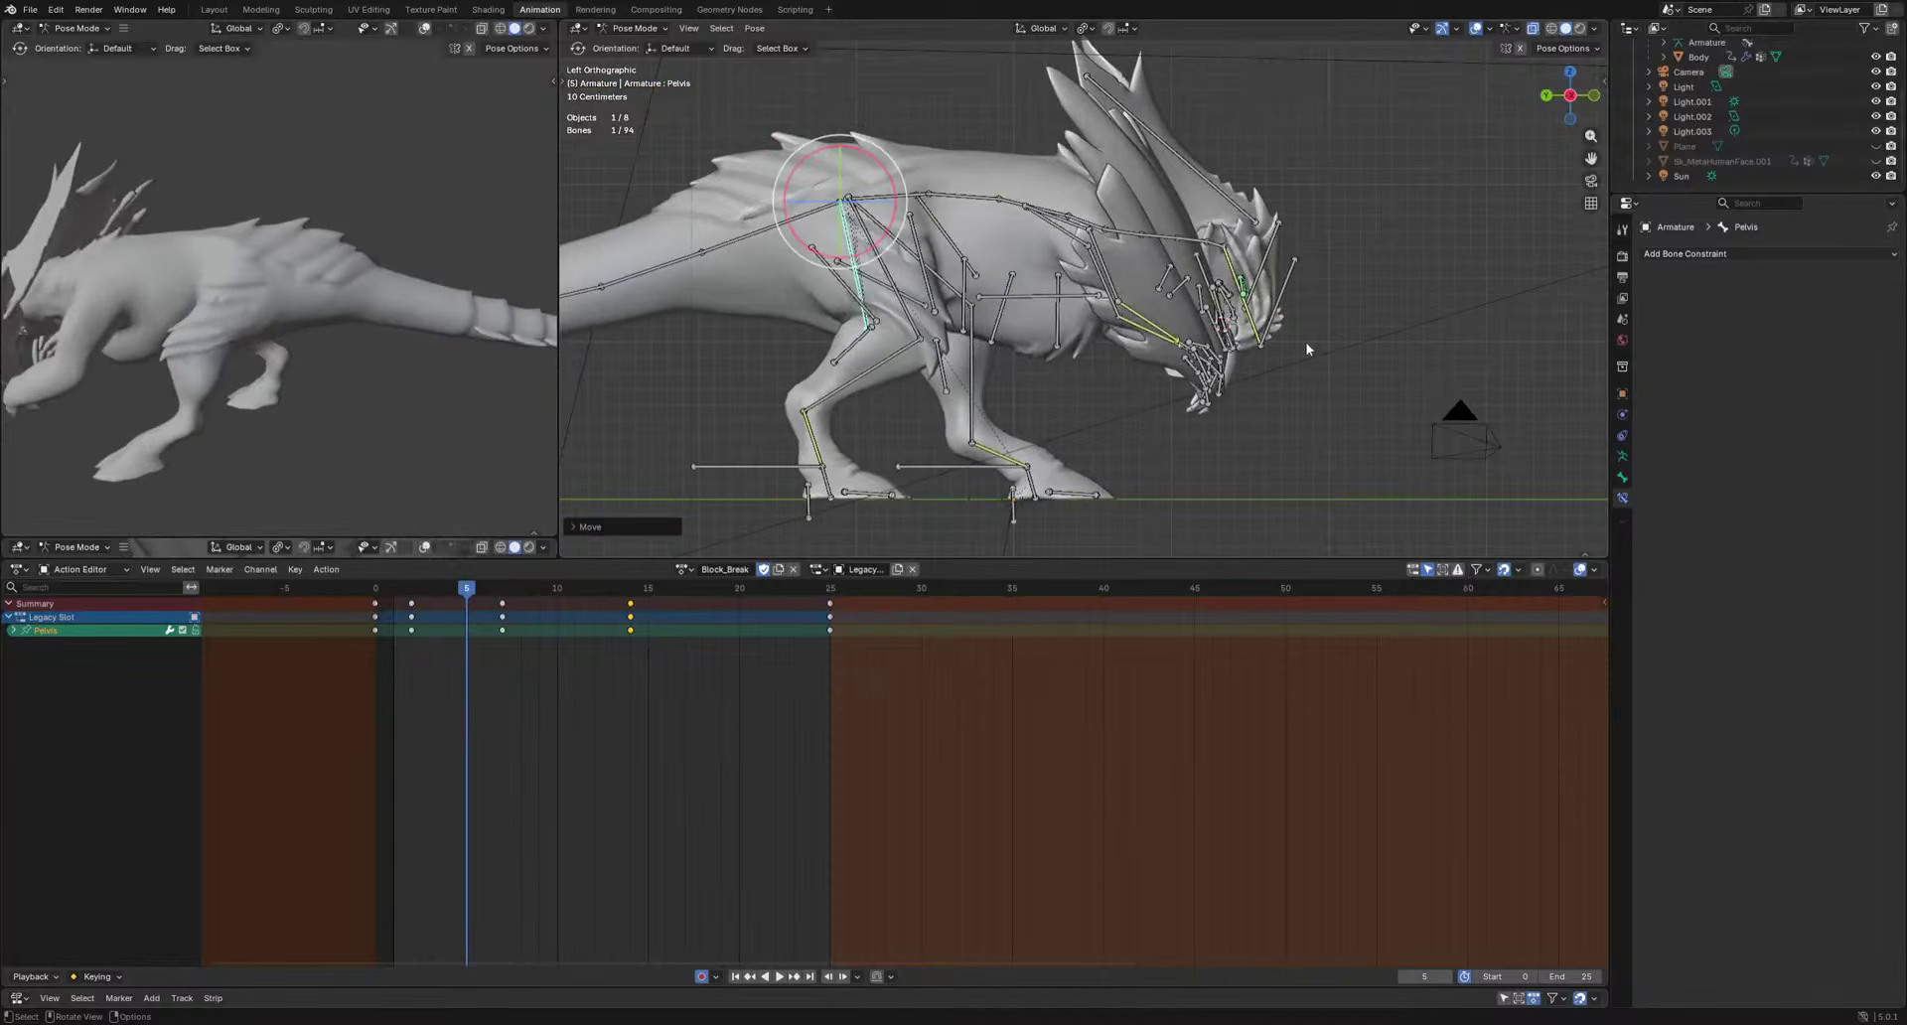
# Move the HeadIK bone to create in-between poses at frames 4 and 13, and replay the motion.
pyautogui.click(1270, 321)
pyautogui.keyDown('shift'); pyautogui.moveTo(1342, 431); pyautogui.dragTo(1262, 395, button='middle'); pyautogui.keyUp('shift')
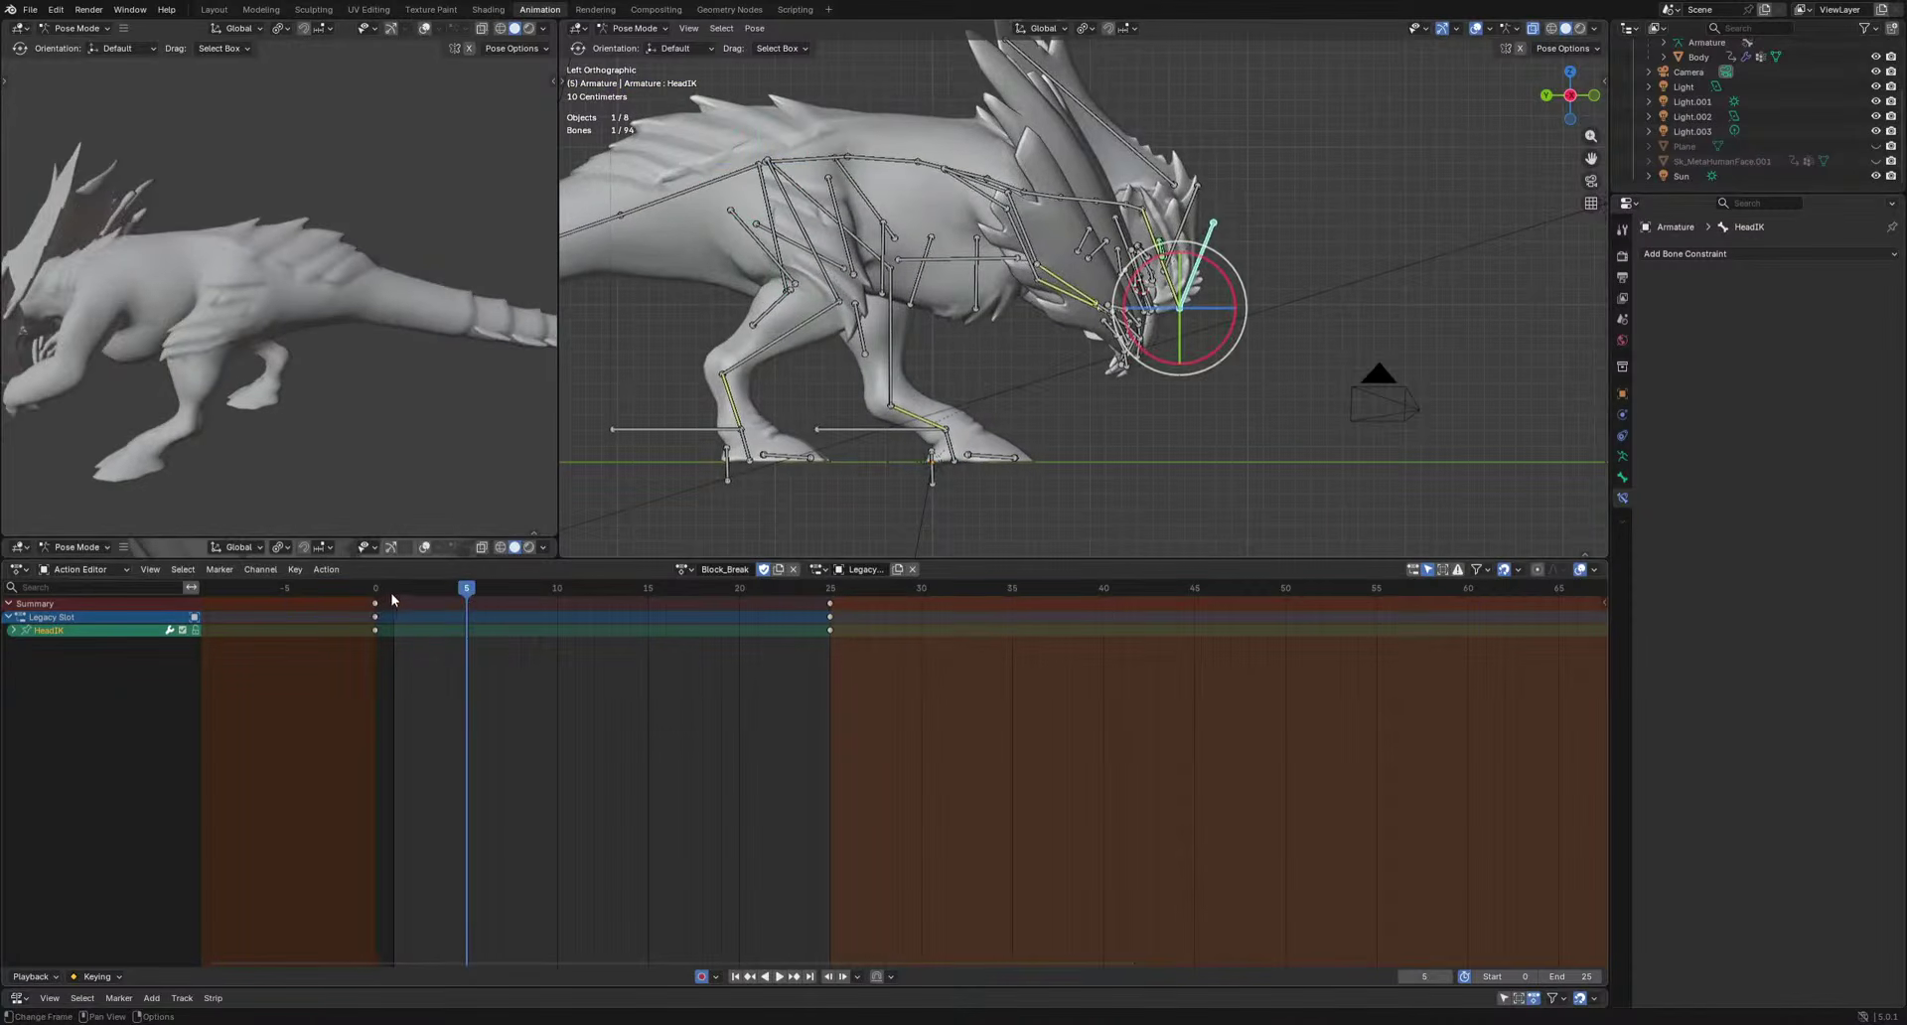
pyautogui.moveTo(392, 598); pyautogui.dragTo(611, 596)
pyautogui.press('g')
pyautogui.click(1269, 409)
pyautogui.press('g')
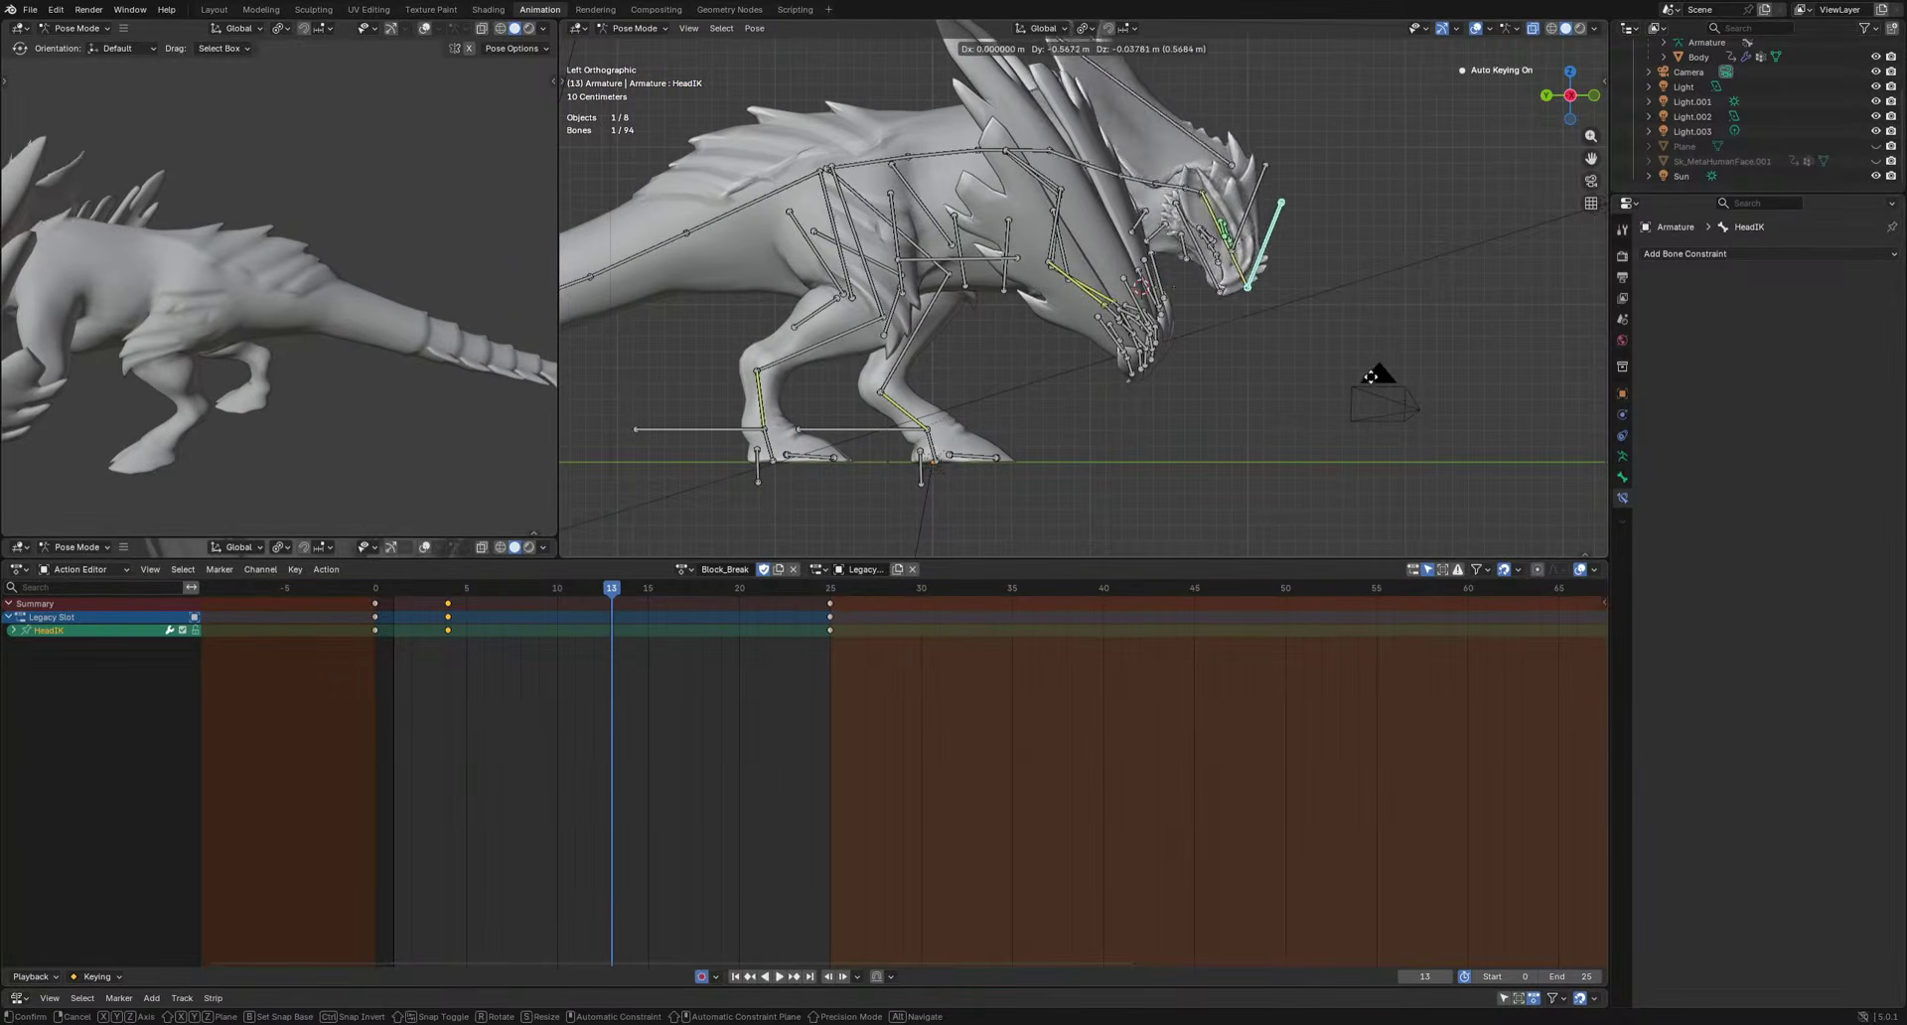
pyautogui.click(1333, 253)
pyautogui.press('space')
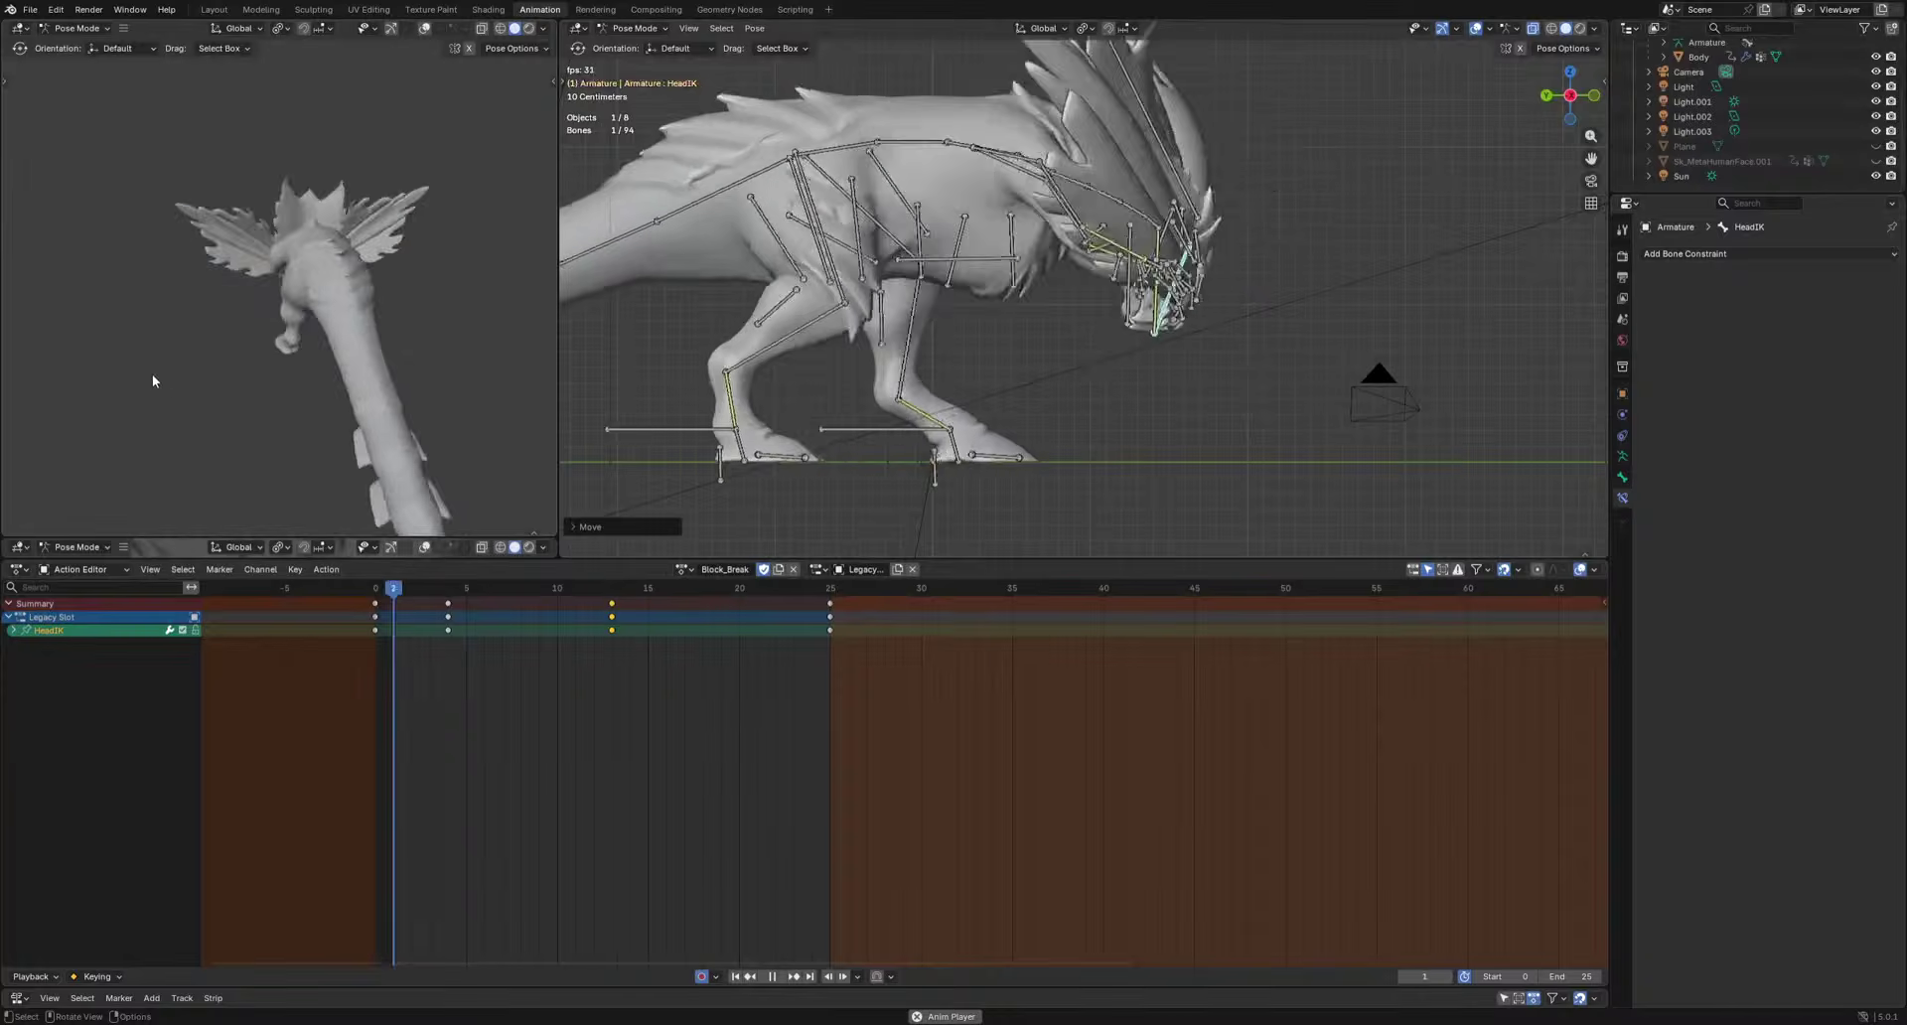
pyautogui.press('space')
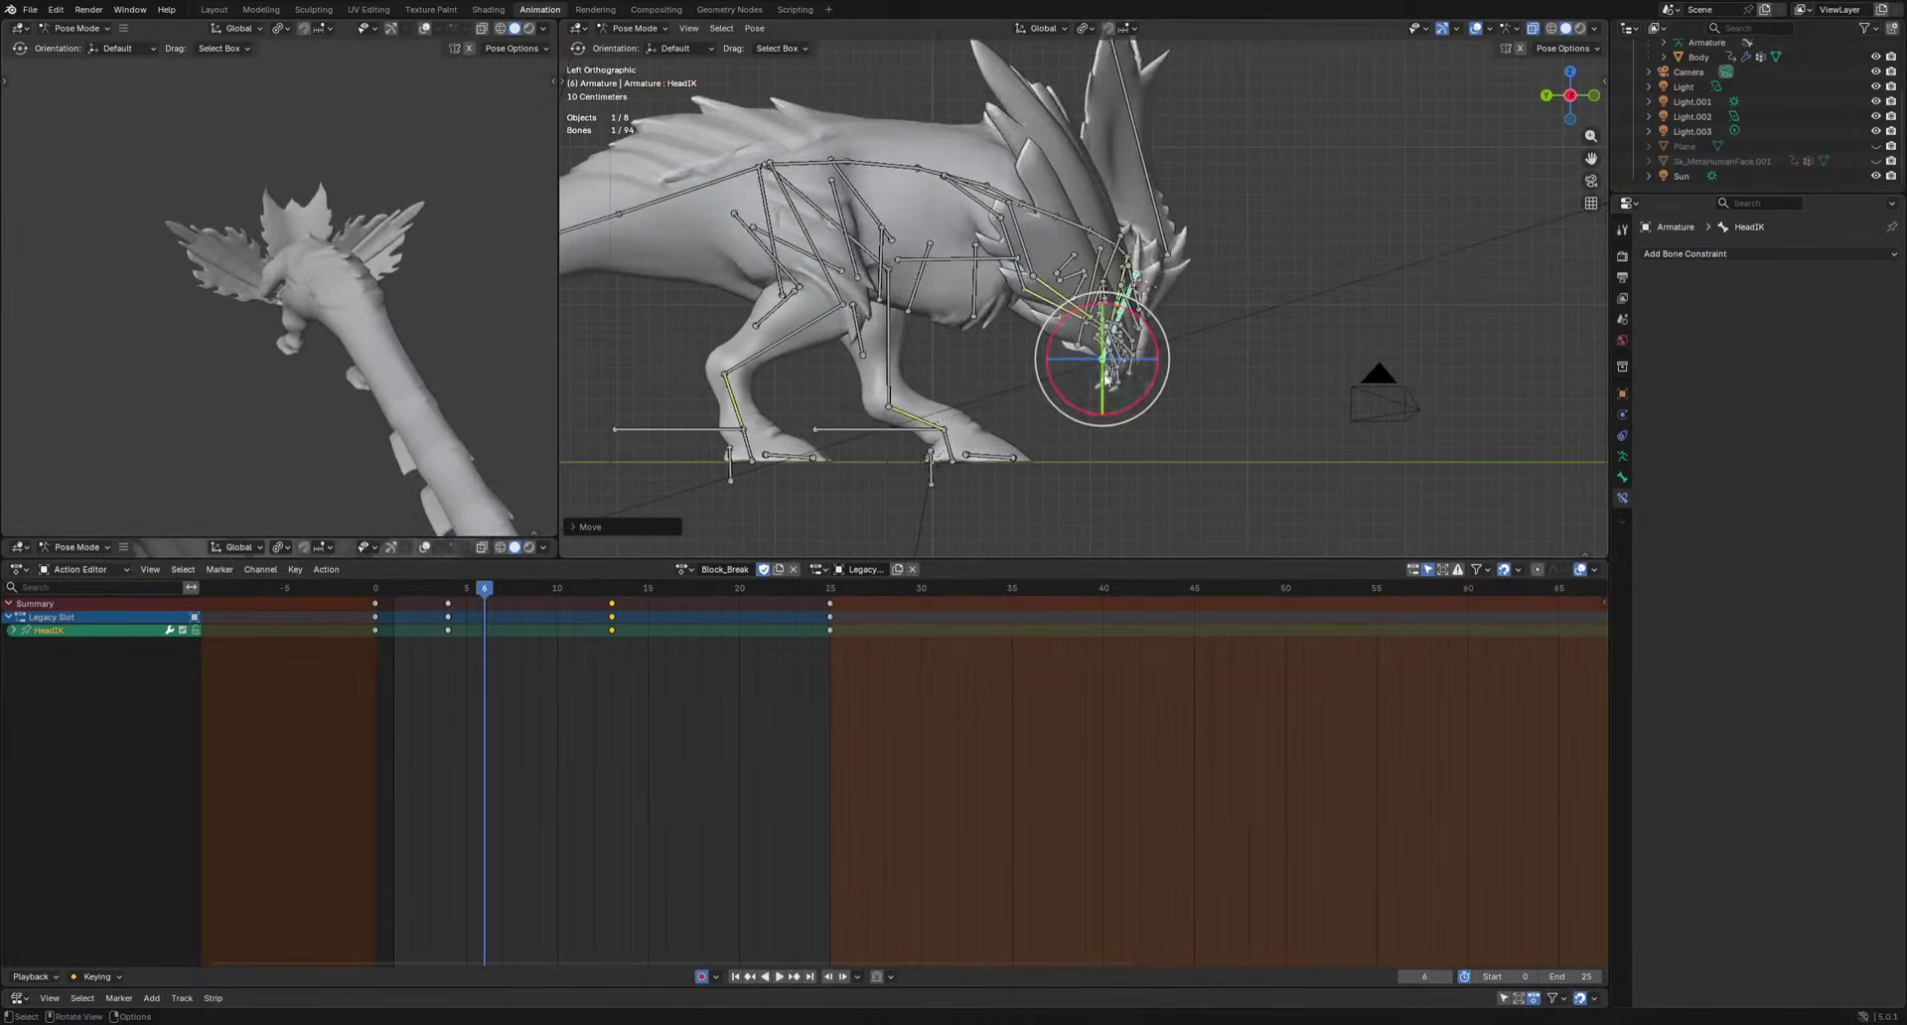
# Rotate the UpperArm.R and LowerArm.R bones together at frames 6 and 11, and replay the motion.
pyautogui.moveTo(1026, 324); pyautogui.dragTo(1030, 269, button='middle')
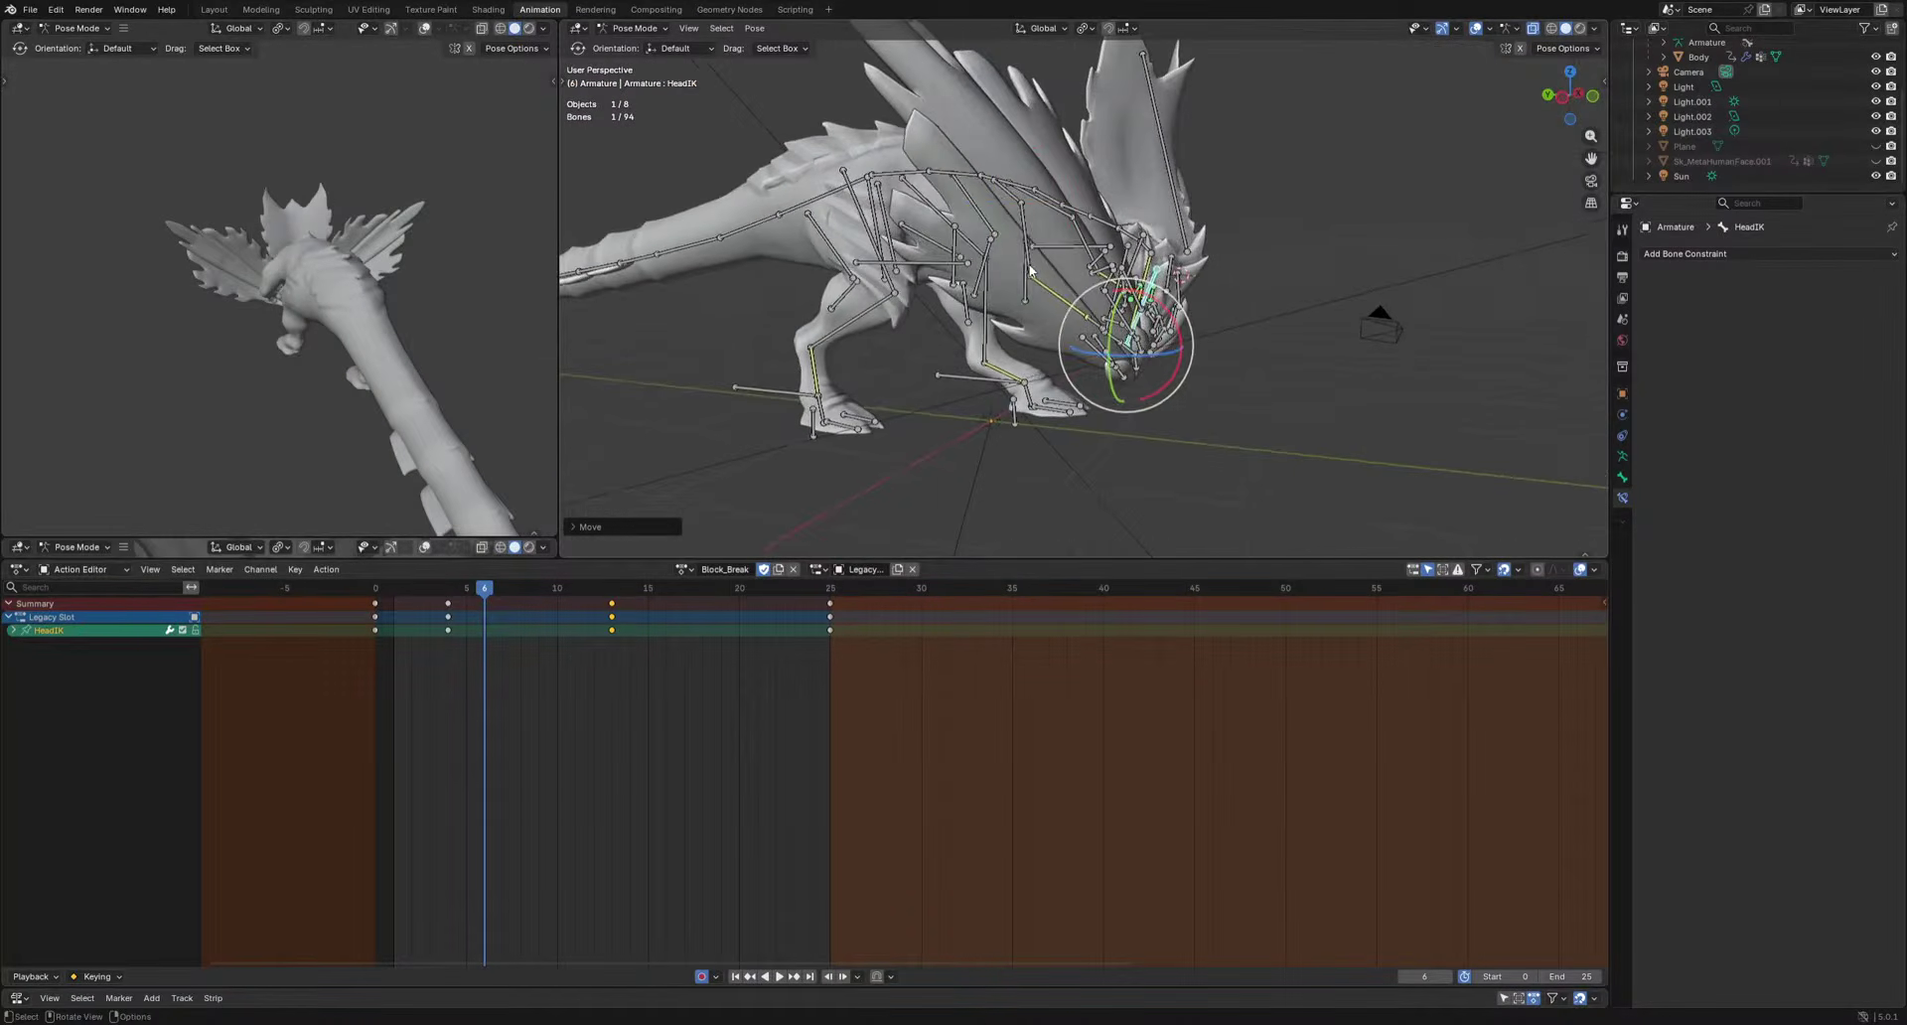
pyautogui.keyDown('shift'); pyautogui.click(1050, 307); pyautogui.keyUp('shift')
pyautogui.keyDown('alt'); pyautogui.moveTo(1144, 464); pyautogui.dragTo(1142, 489, button='middle'); pyautogui.keyUp('alt')
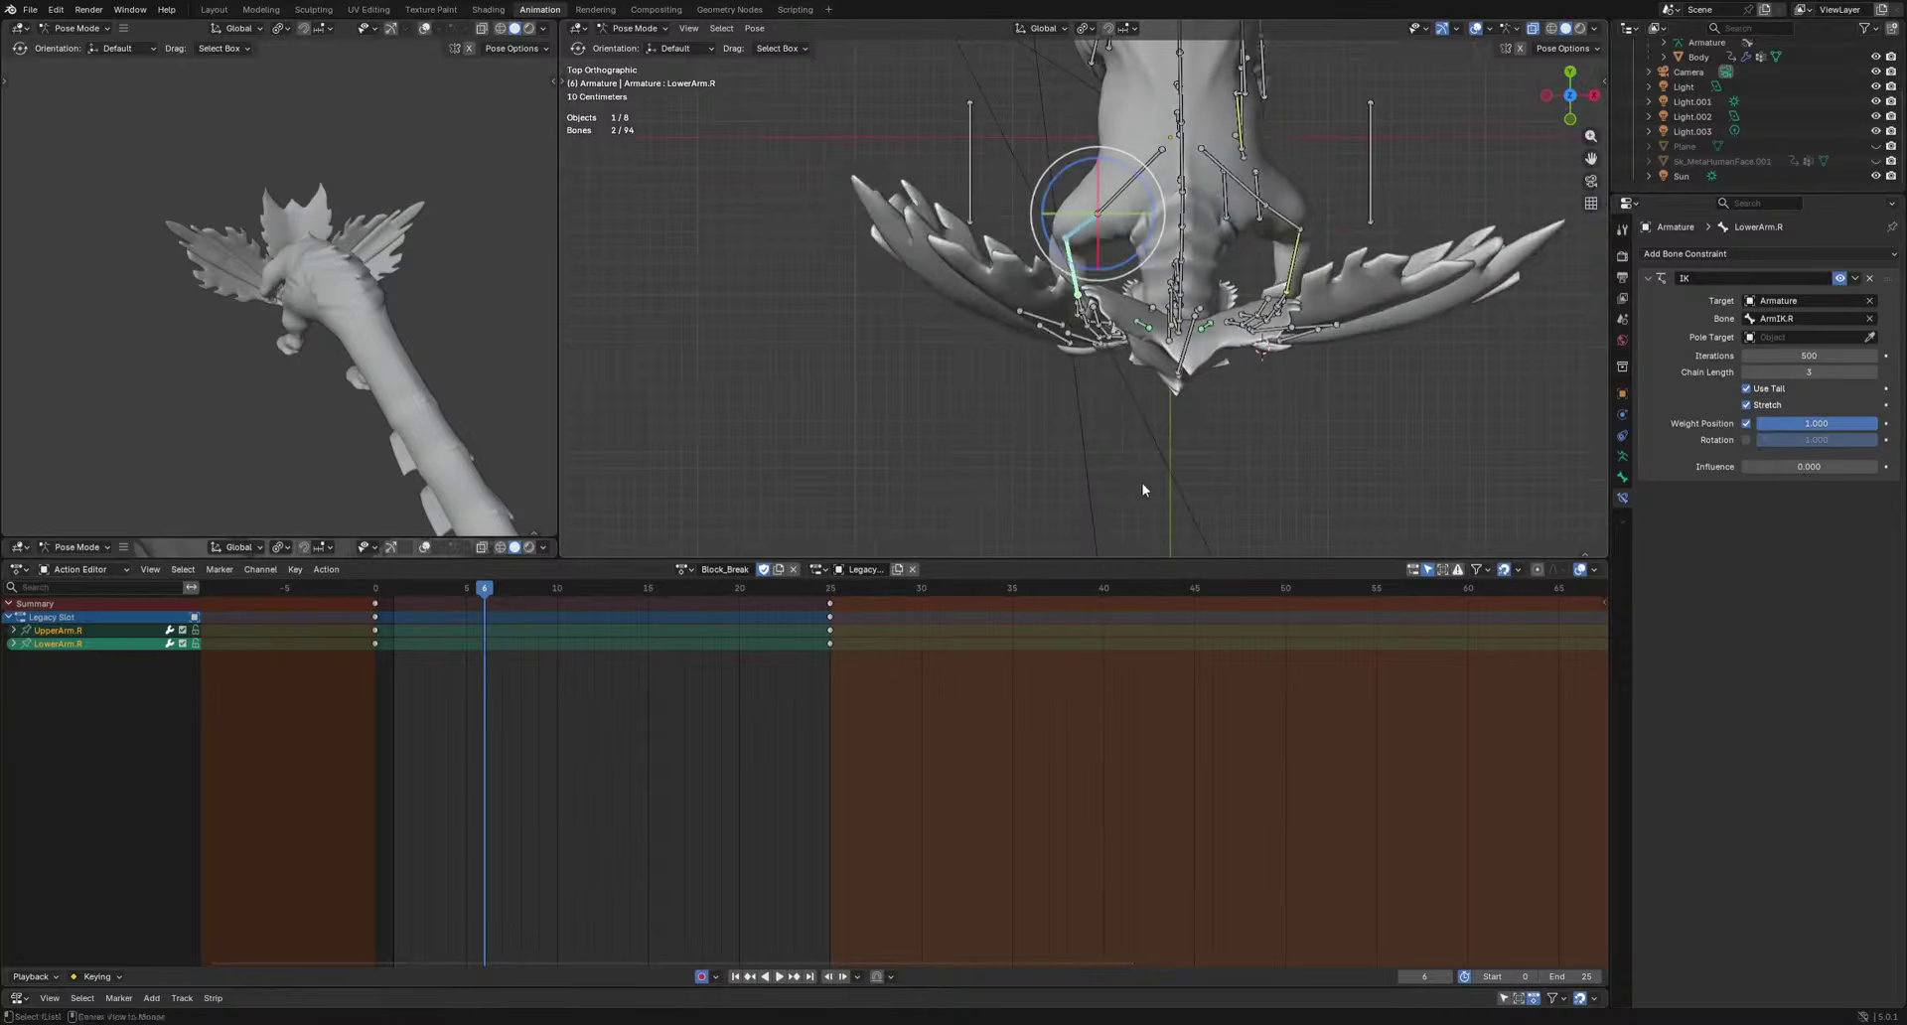
pyautogui.moveTo(497, 589); pyautogui.dragTo(575, 589)
pyautogui.moveTo(1132, 497); pyautogui.dragTo(1343, 348, button='middle')
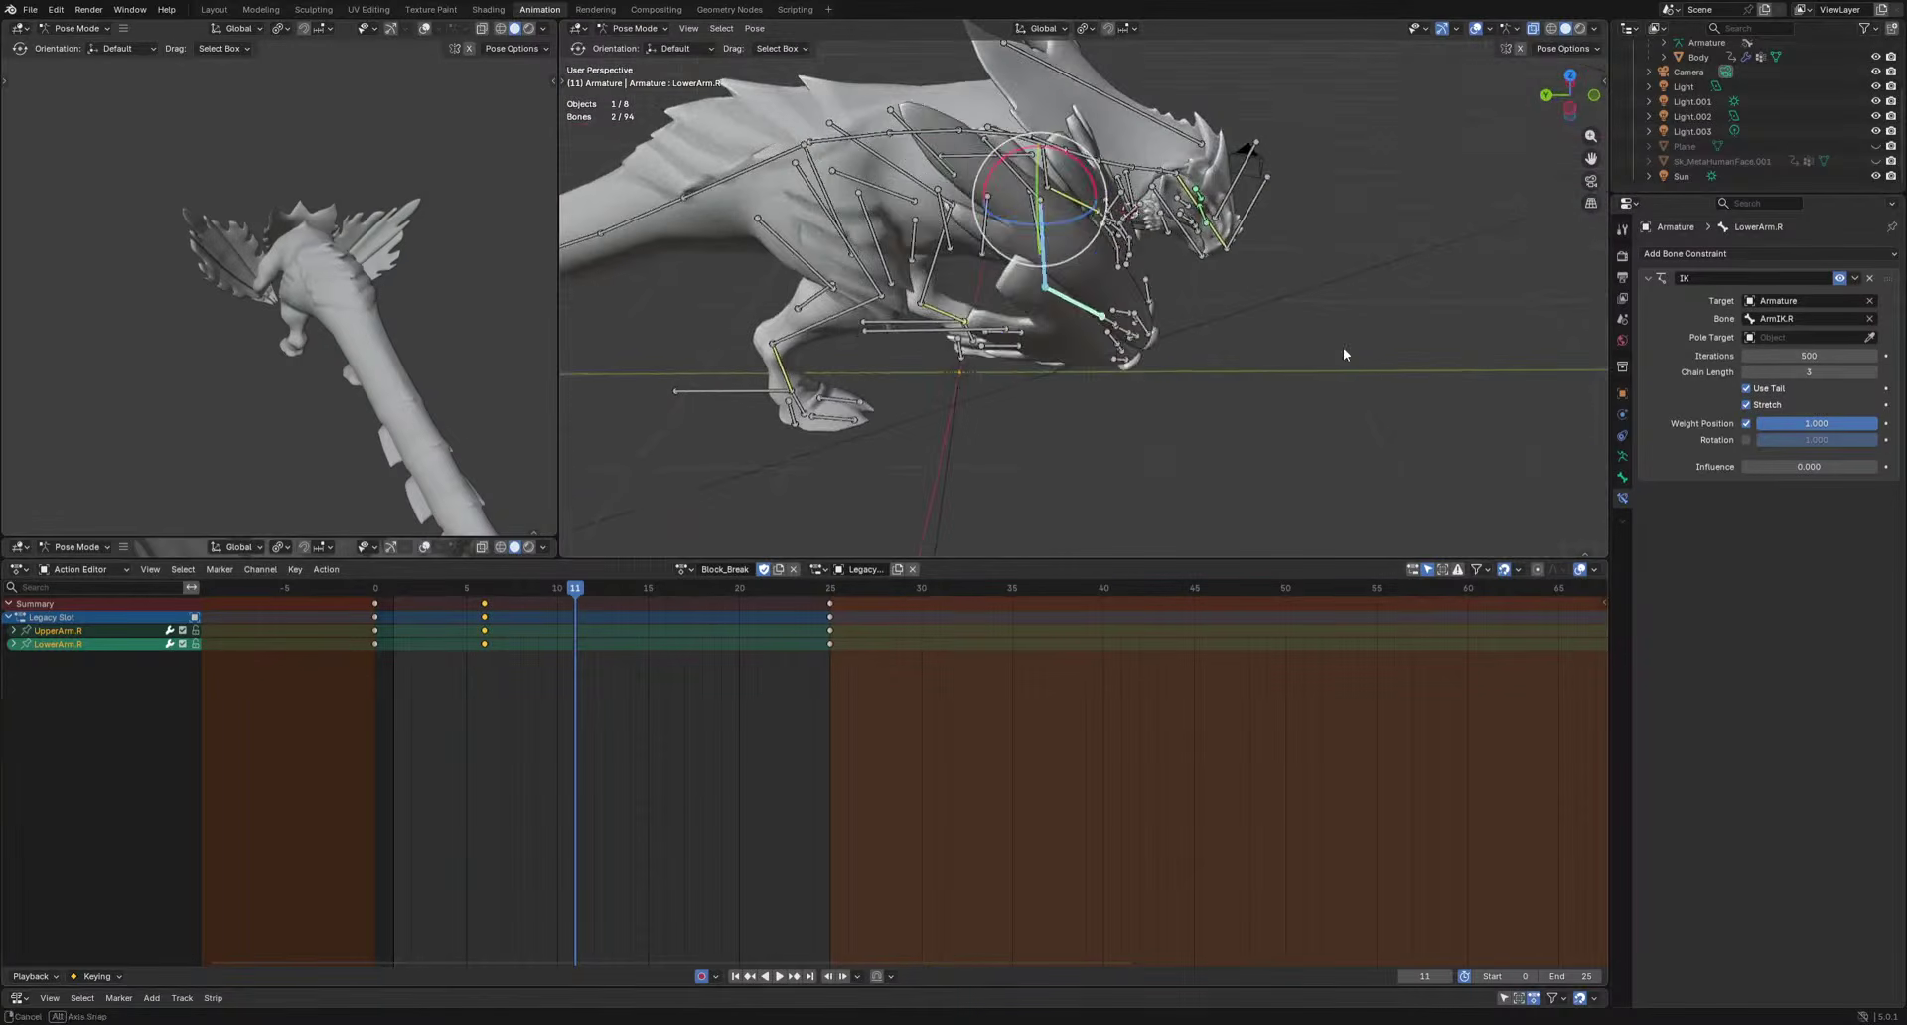
pyautogui.press('r')
pyautogui.click(1163, 450)
pyautogui.press('space')
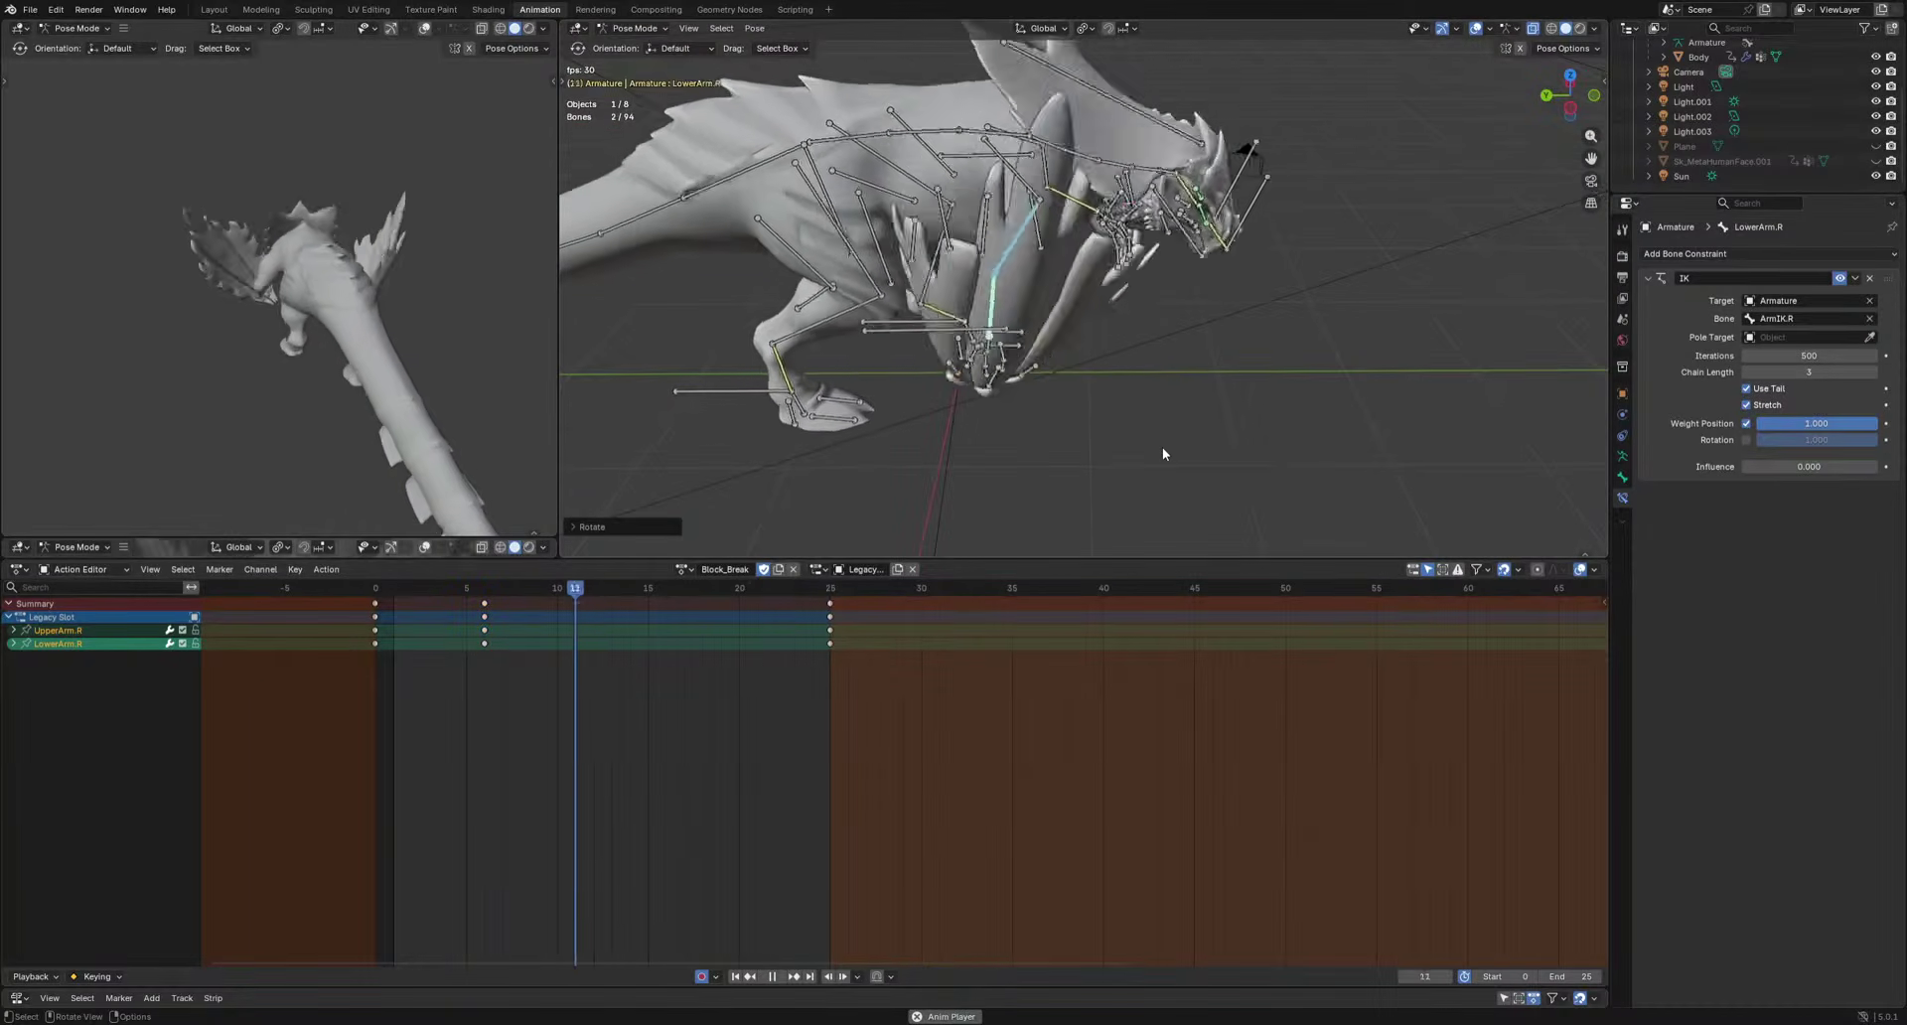
pyautogui.press('space')
# Shift the frame 6 keyframes of UpperArm.R and LowerArm.R to frame 3 and replay the motion.
pyautogui.moveTo(470, 684); pyautogui.dragTo(525, 612)
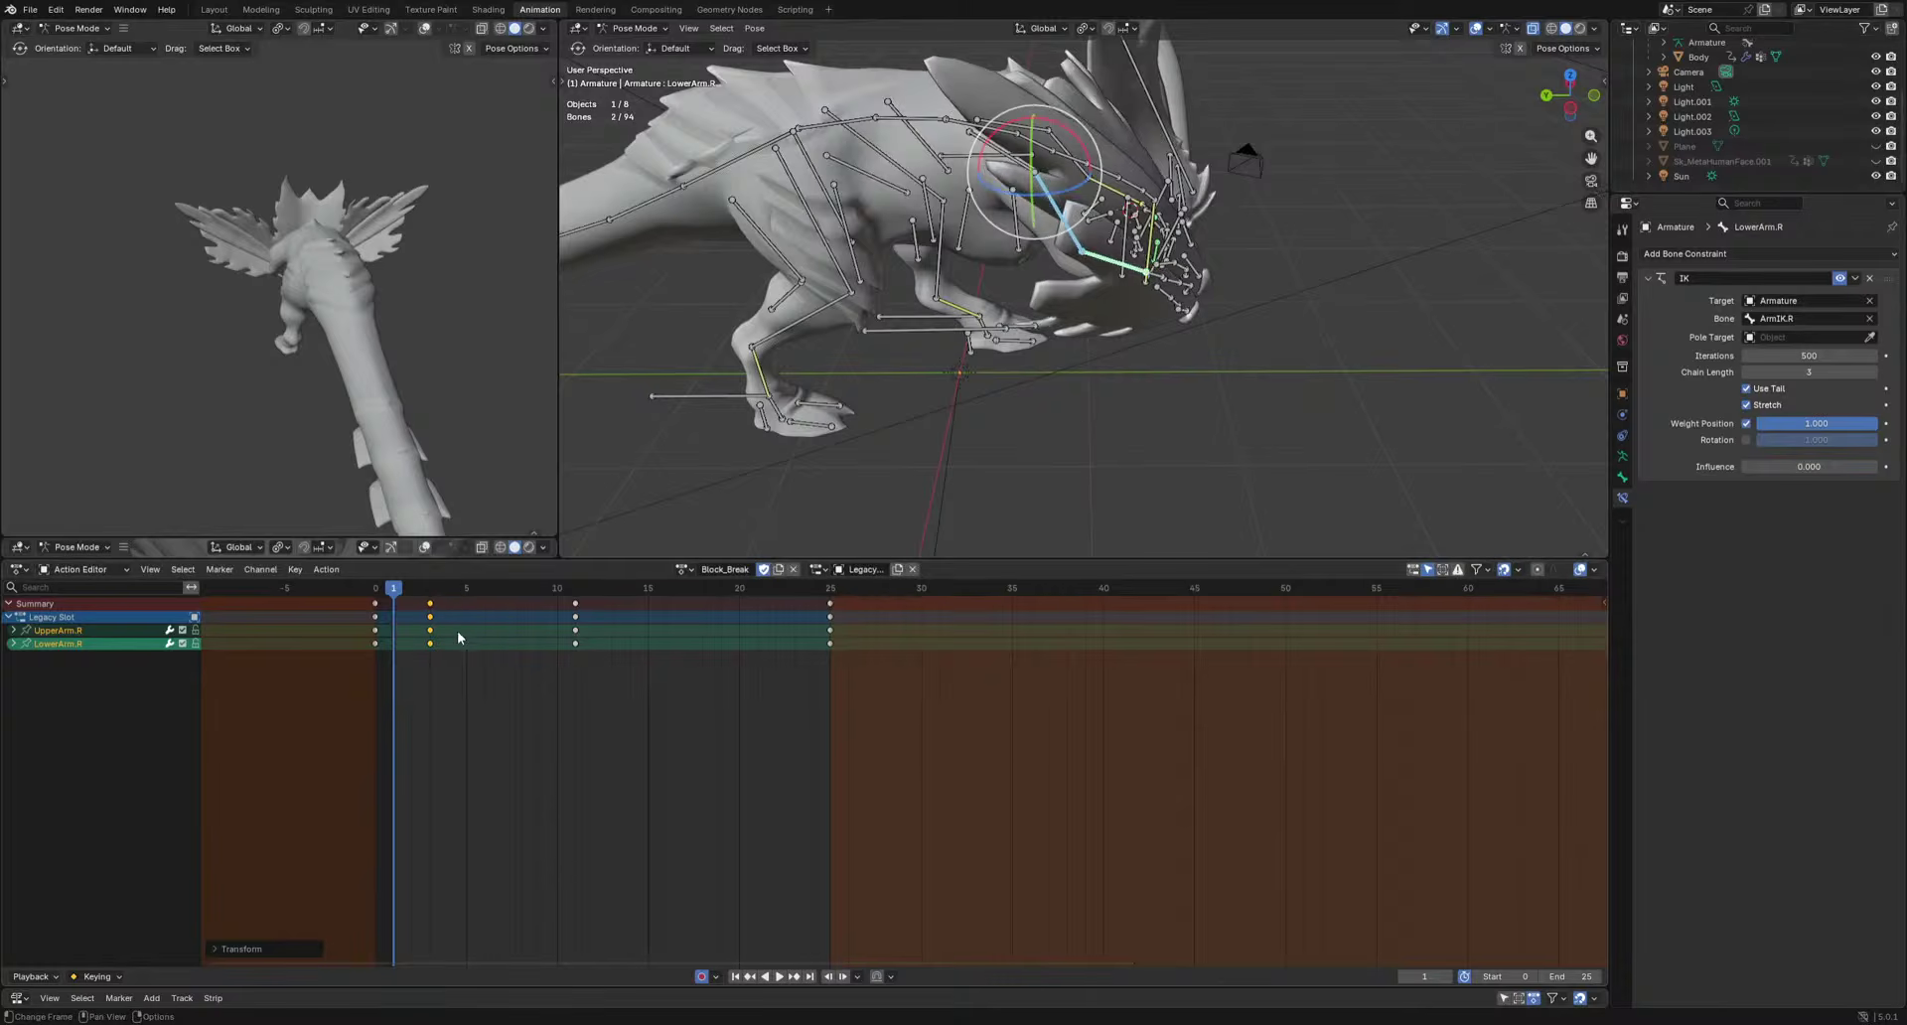
pyautogui.press('space')
pyautogui.press('space')
pyautogui.moveTo(1049, 372); pyautogui.dragTo(1093, 367, button='middle')
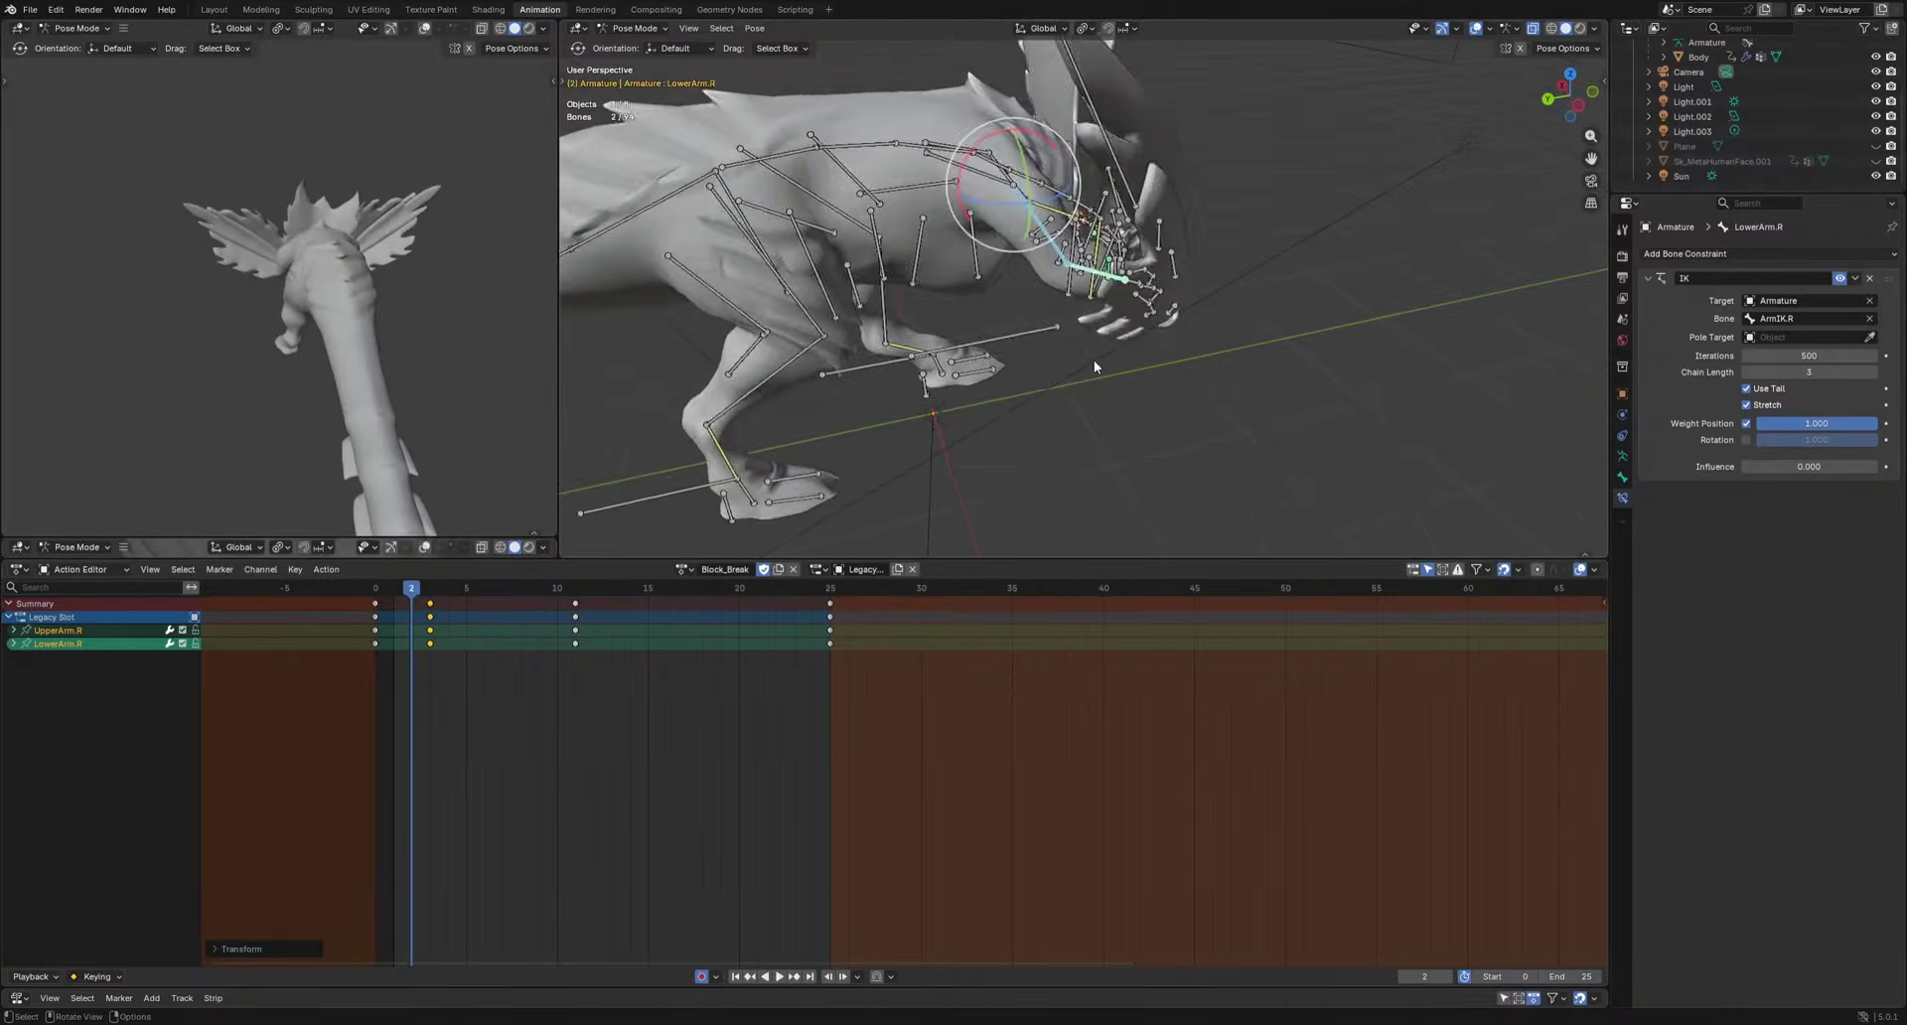
pyautogui.press('space')
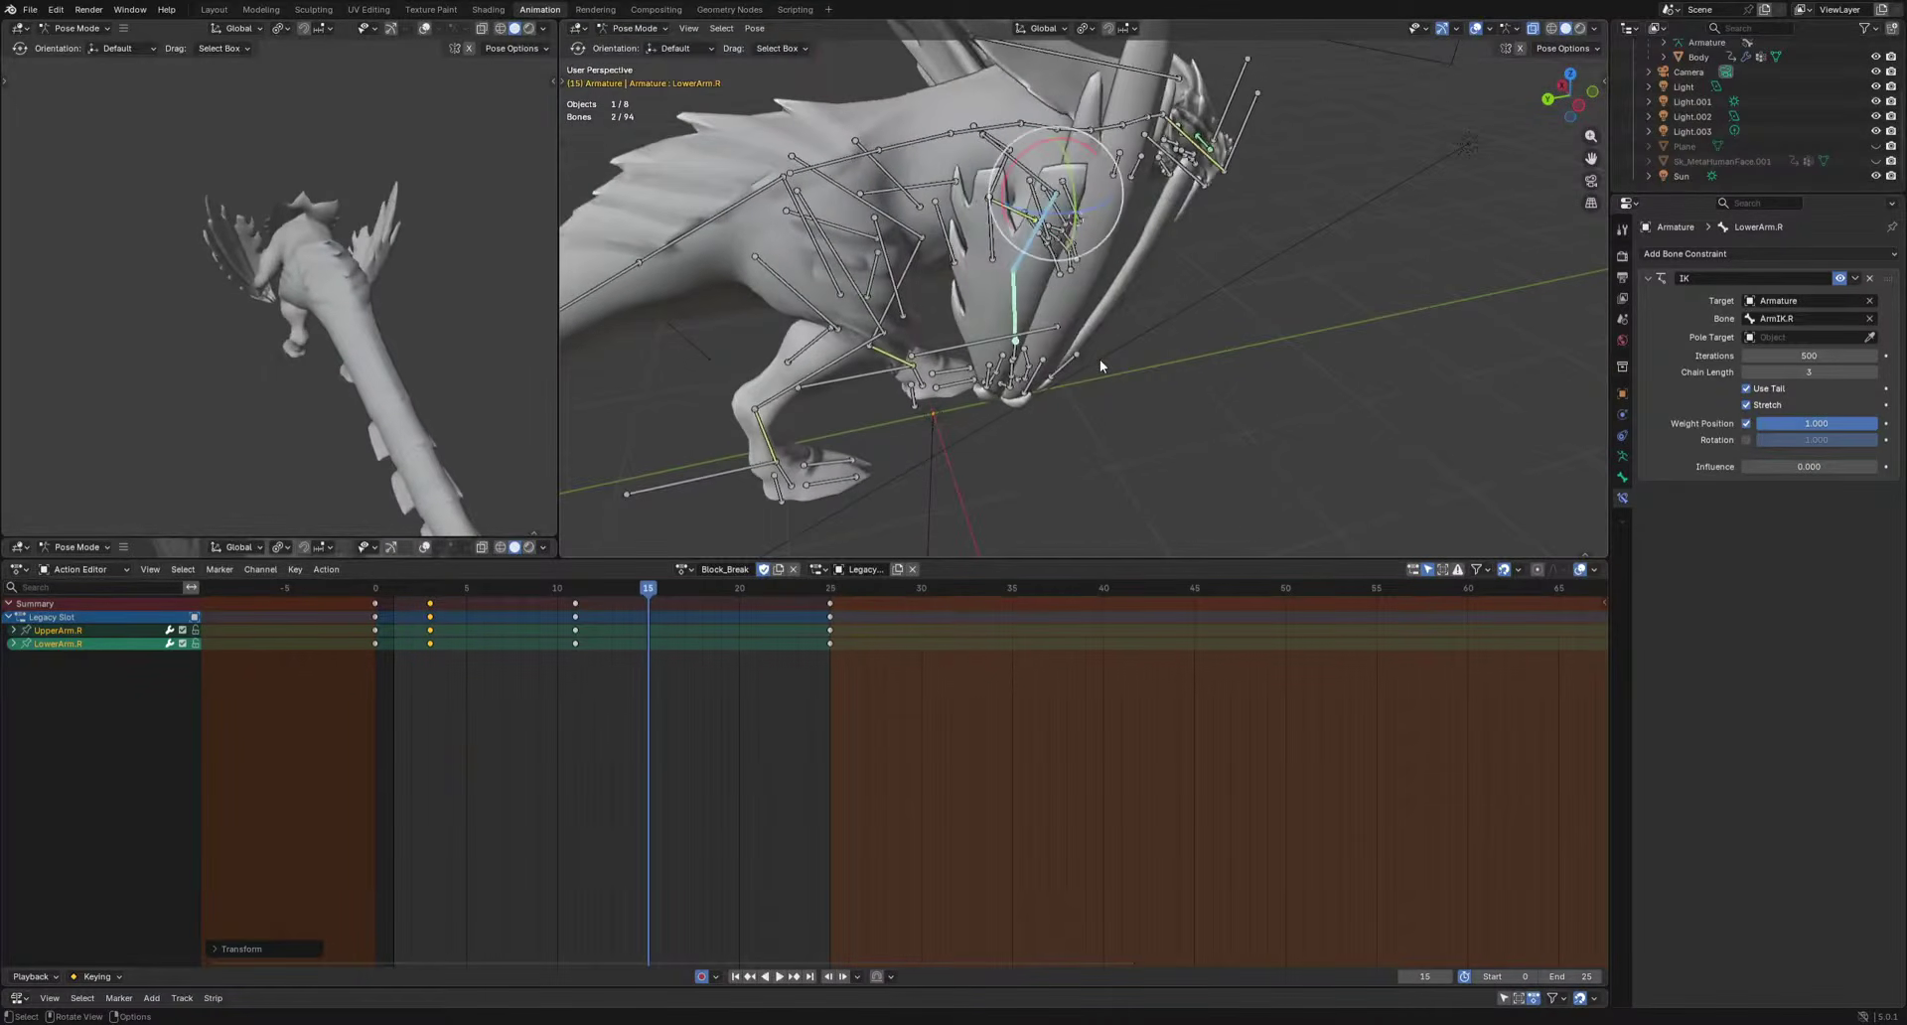
# Keyframe LowerArm.R's IK influence at 0.000 on frame 0 and 1.000 on frames 8 and 25, and replay.
pyautogui.click(1006, 308)
pyautogui.moveTo(550, 596); pyautogui.dragTo(832, 602)
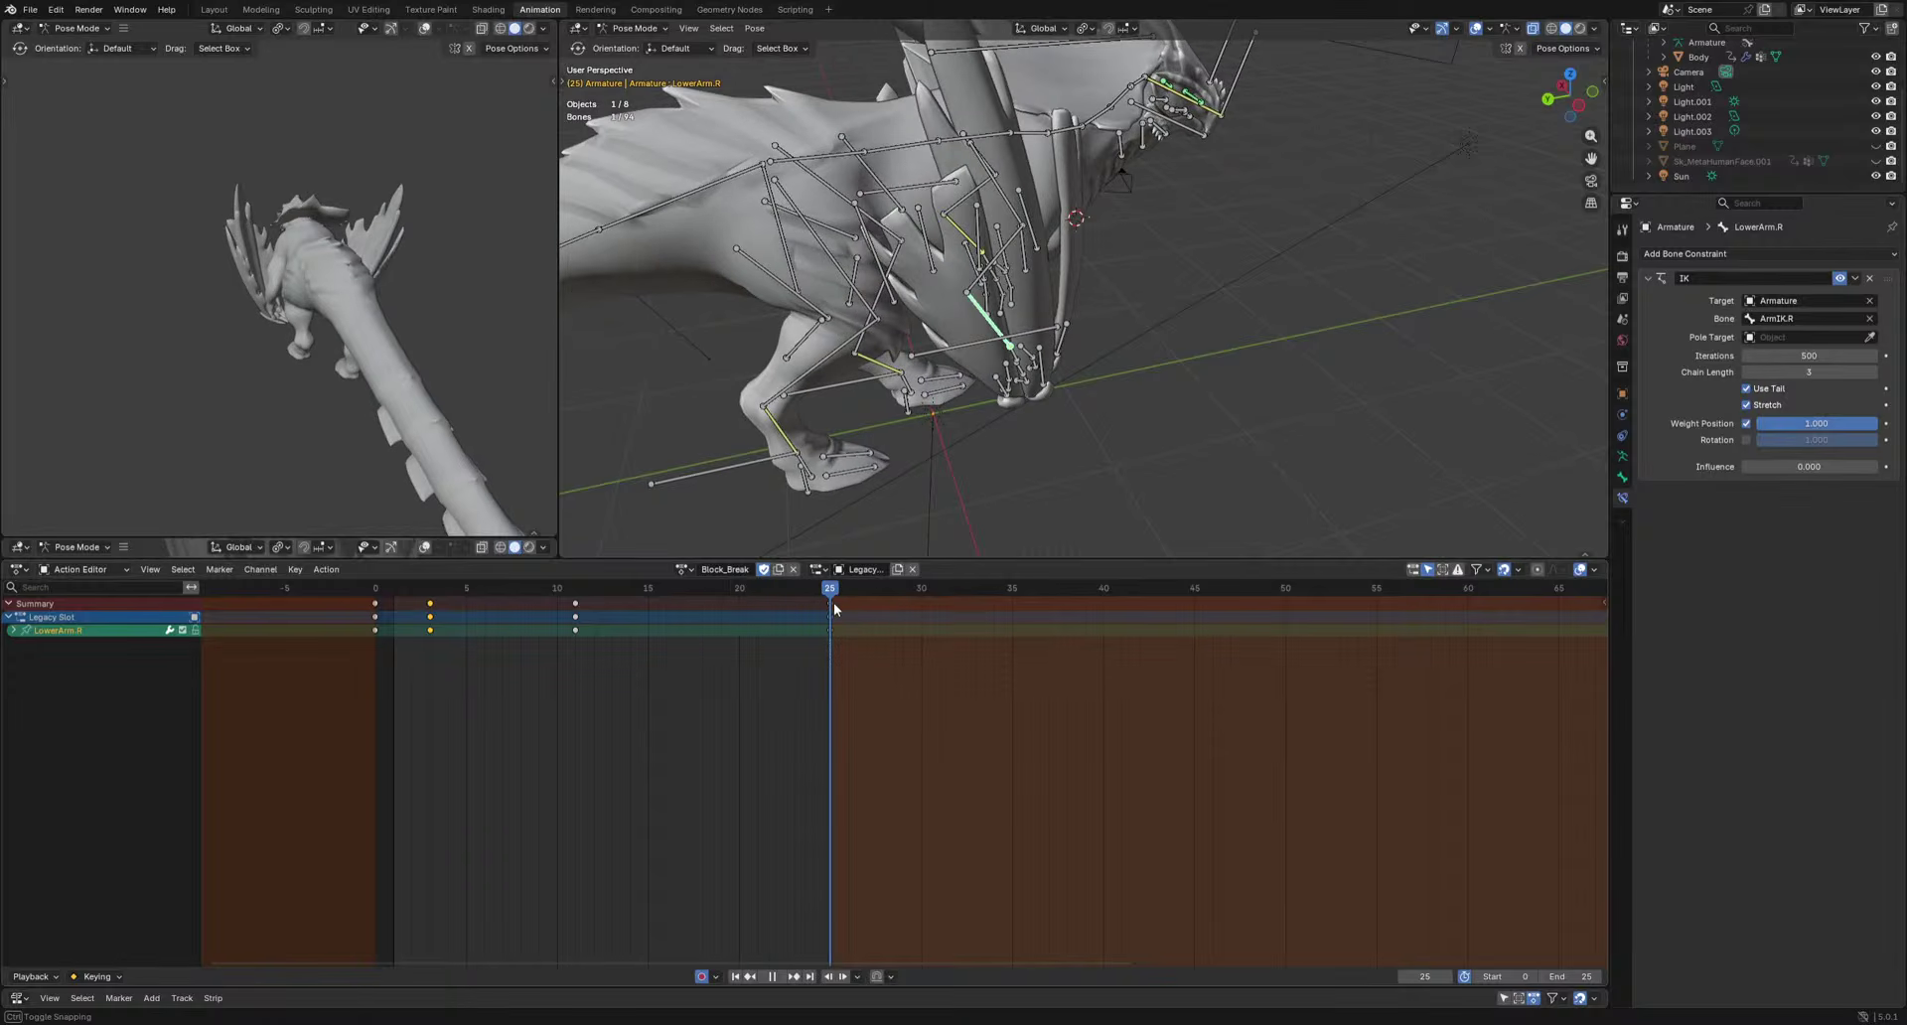
pyautogui.moveTo(1830, 463); pyautogui.dragTo(946, 683)
pyautogui.moveTo(670, 597); pyautogui.dragTo(455, 601)
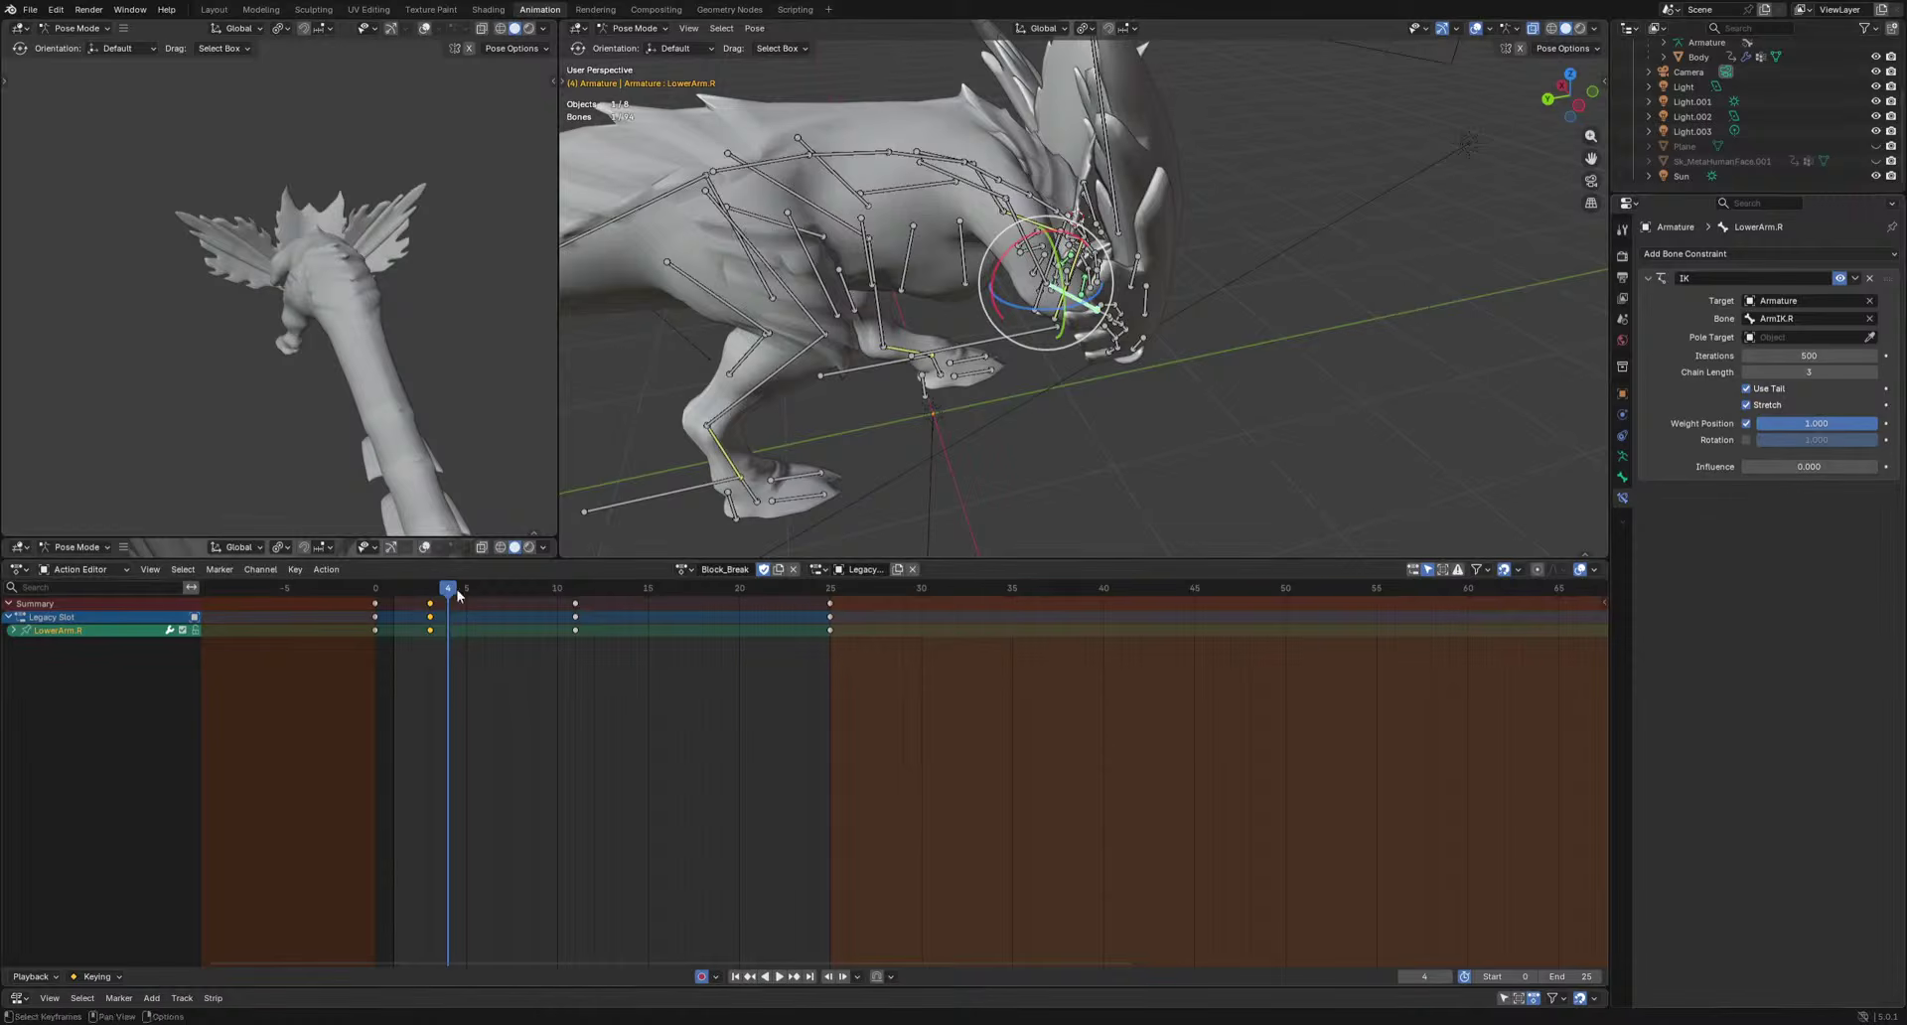
pyautogui.hotkey('shift', 'Left')
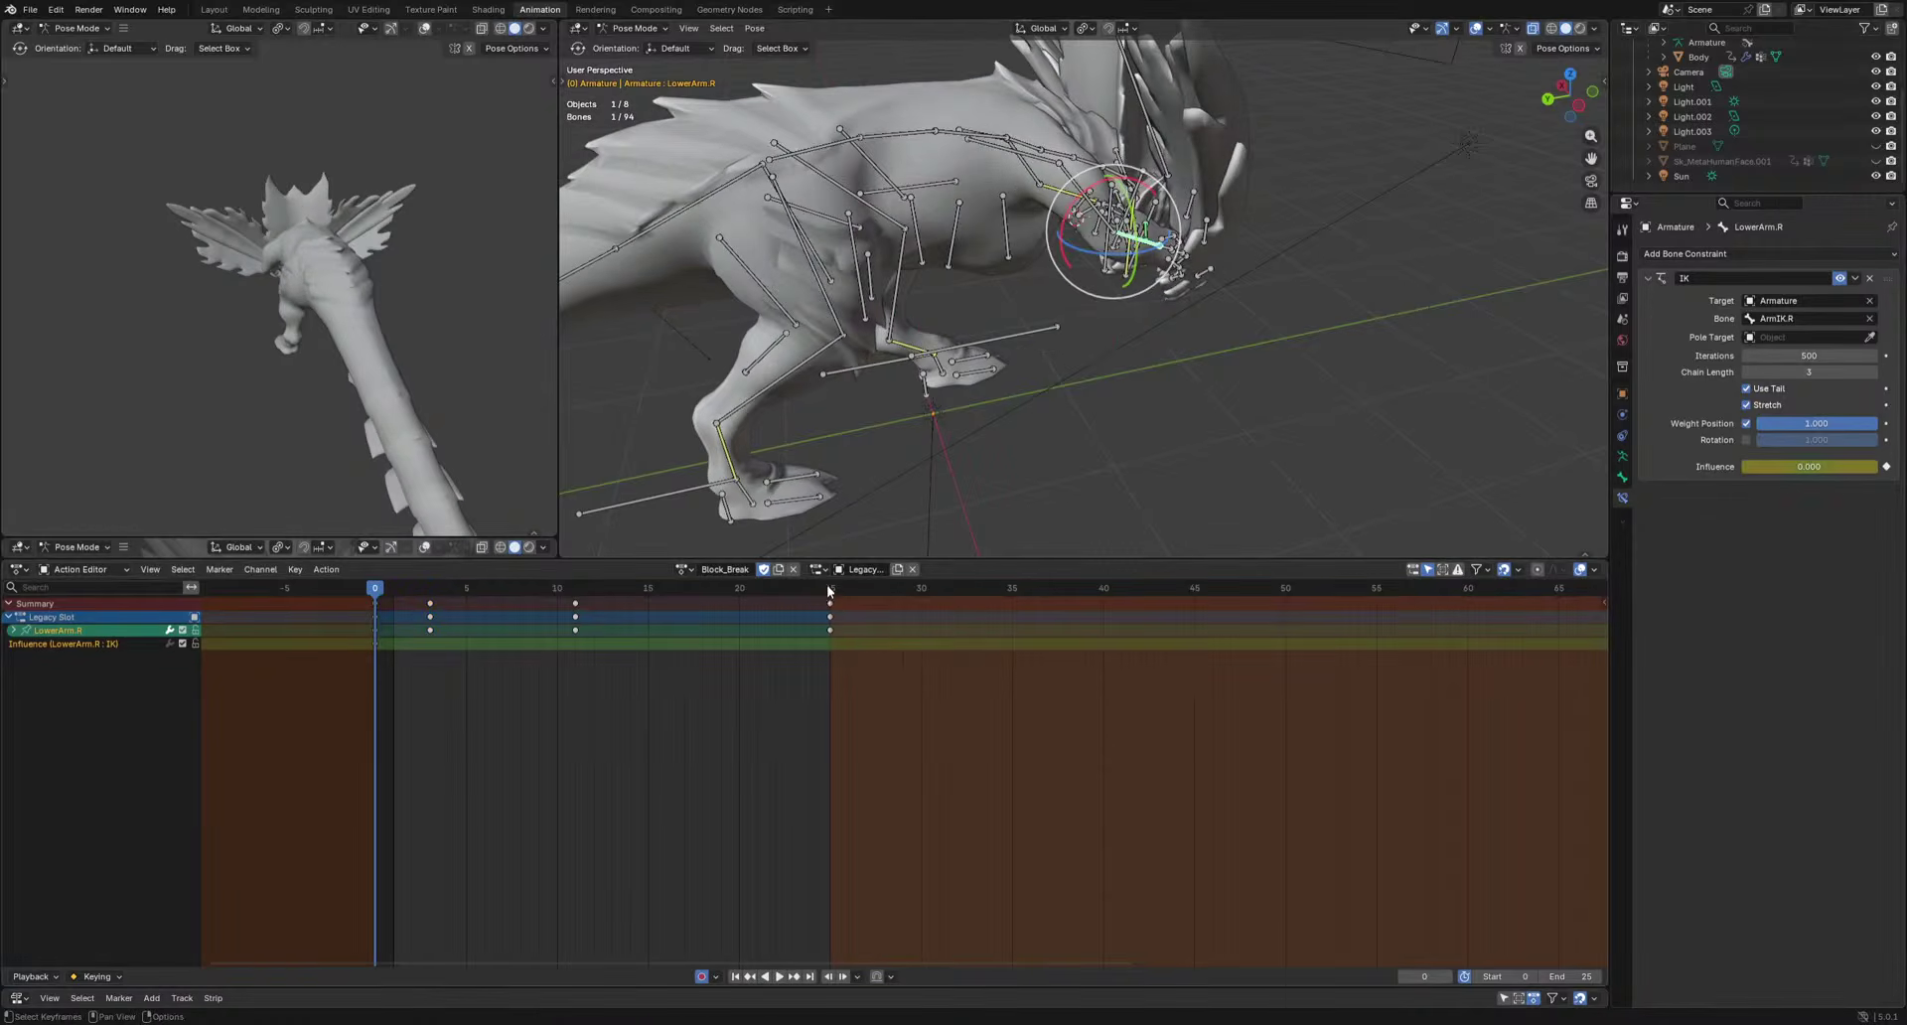
pyautogui.click(828, 588)
pyautogui.moveTo(773, 588); pyautogui.dragTo(520, 593)
pyautogui.moveTo(1808, 466); pyautogui.dragTo(1809, 465)
pyautogui.press('space')
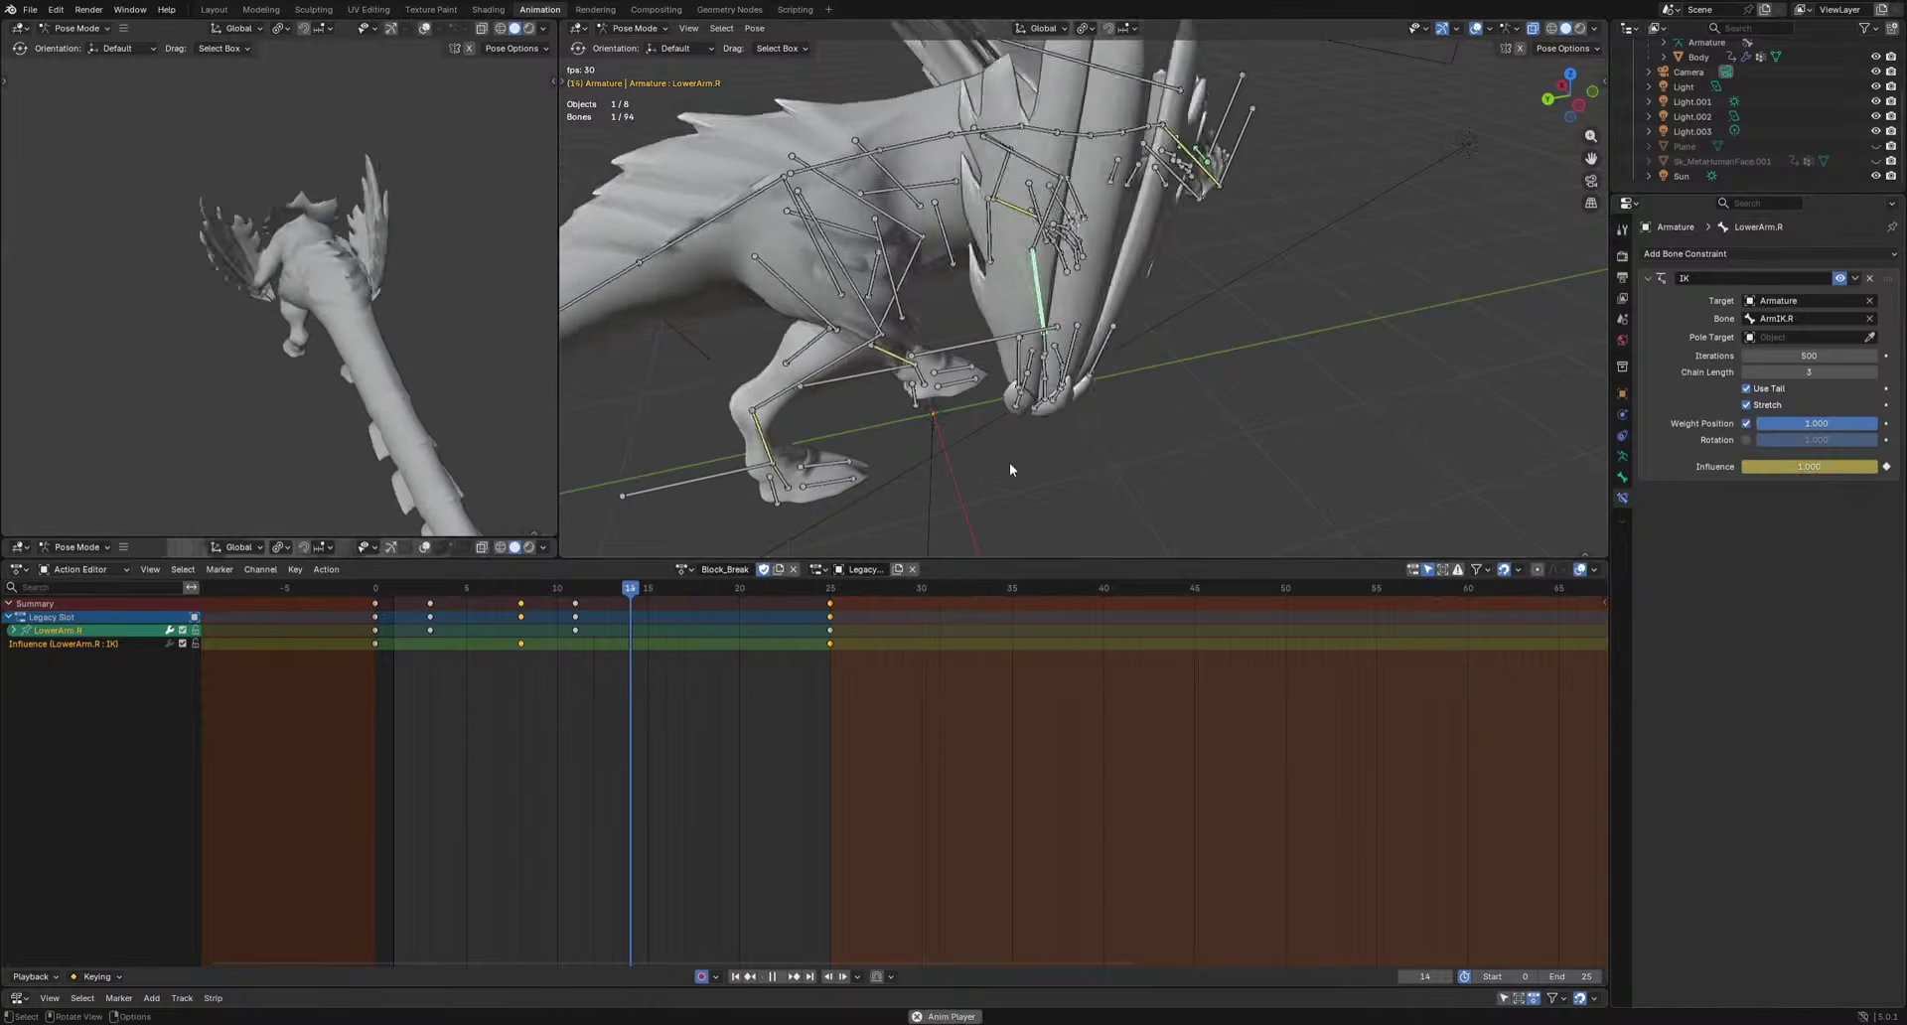
# Move the ArmIK.R bone into an in-between pose and place its keyframe at frame 4.
pyautogui.click(970, 354)
pyautogui.moveTo(971, 354); pyautogui.dragTo(1017, 419, button='middle')
pyautogui.press('g')
pyautogui.click(1148, 395)
pyautogui.moveTo(1148, 395); pyautogui.dragTo(1053, 342, button='middle')
pyautogui.press('g')
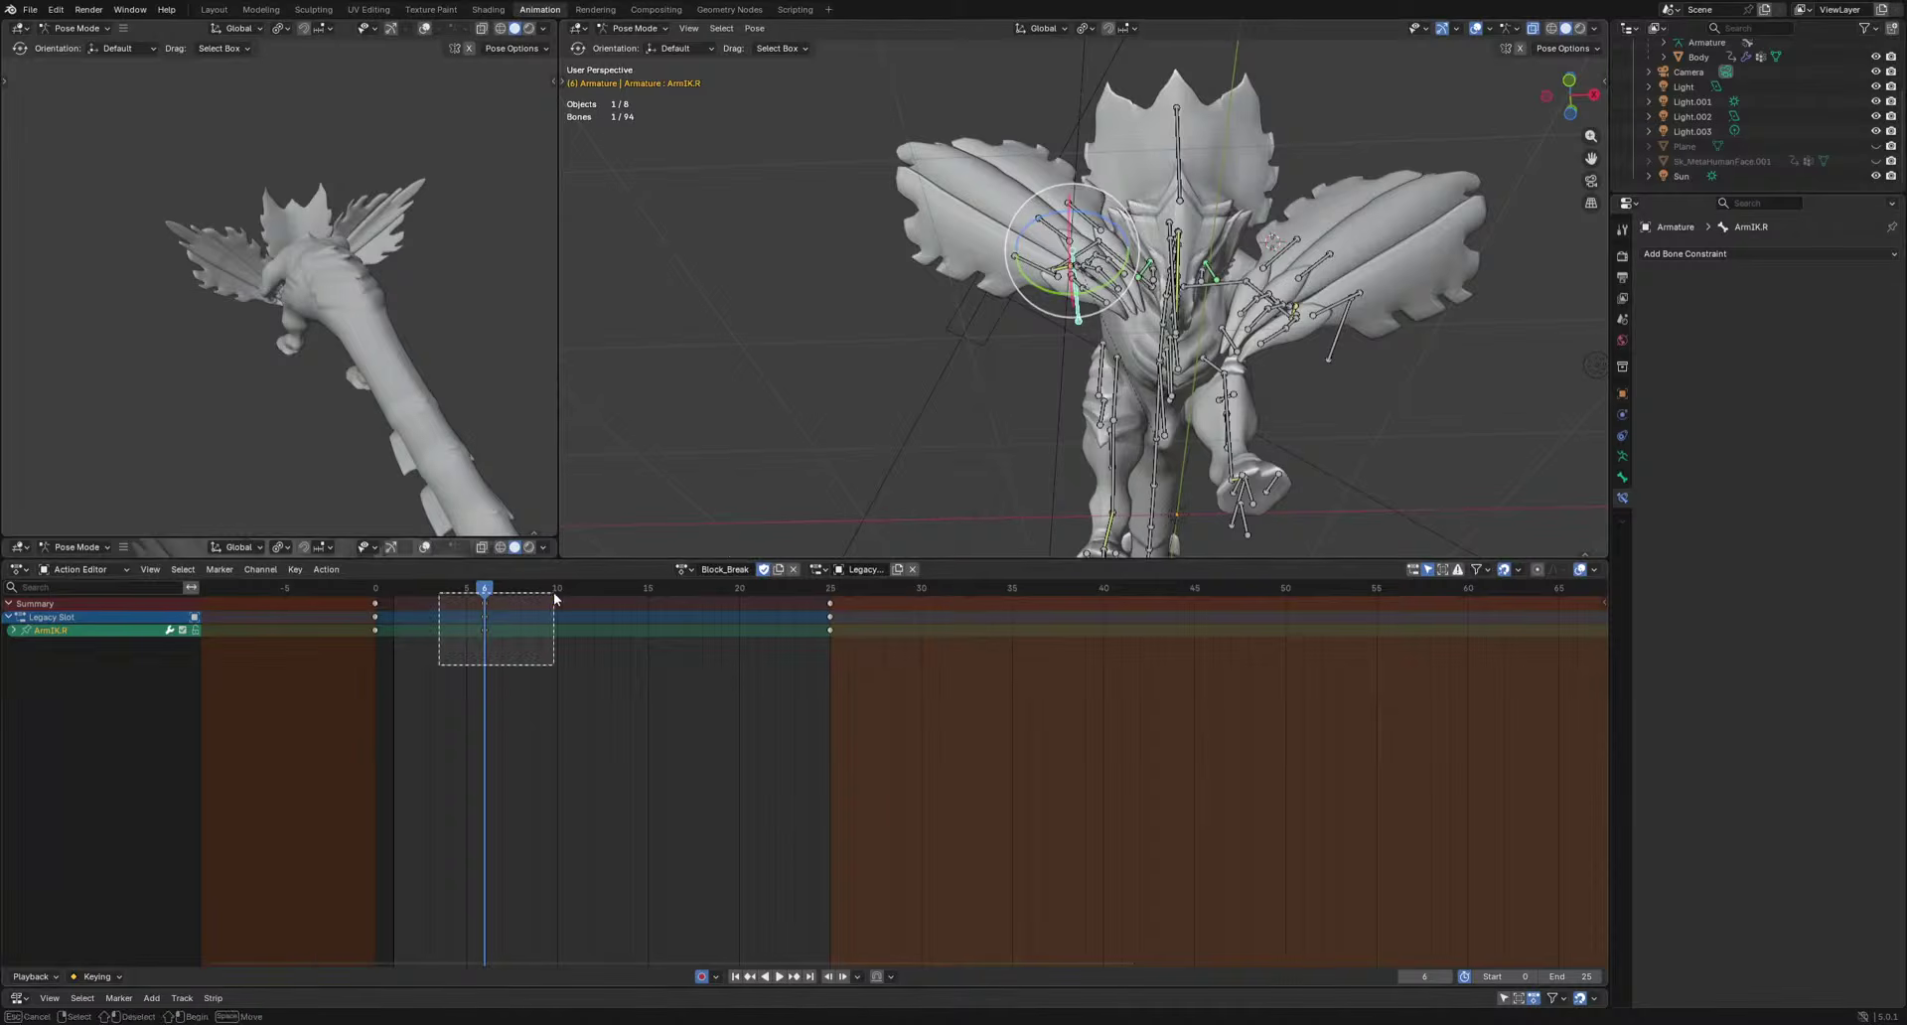
# Move the ArmIK.R bone at frame 8, adjusting its position from the front and the side.
pyautogui.moveTo(459, 594); pyautogui.dragTo(521, 607)
pyautogui.press('g')
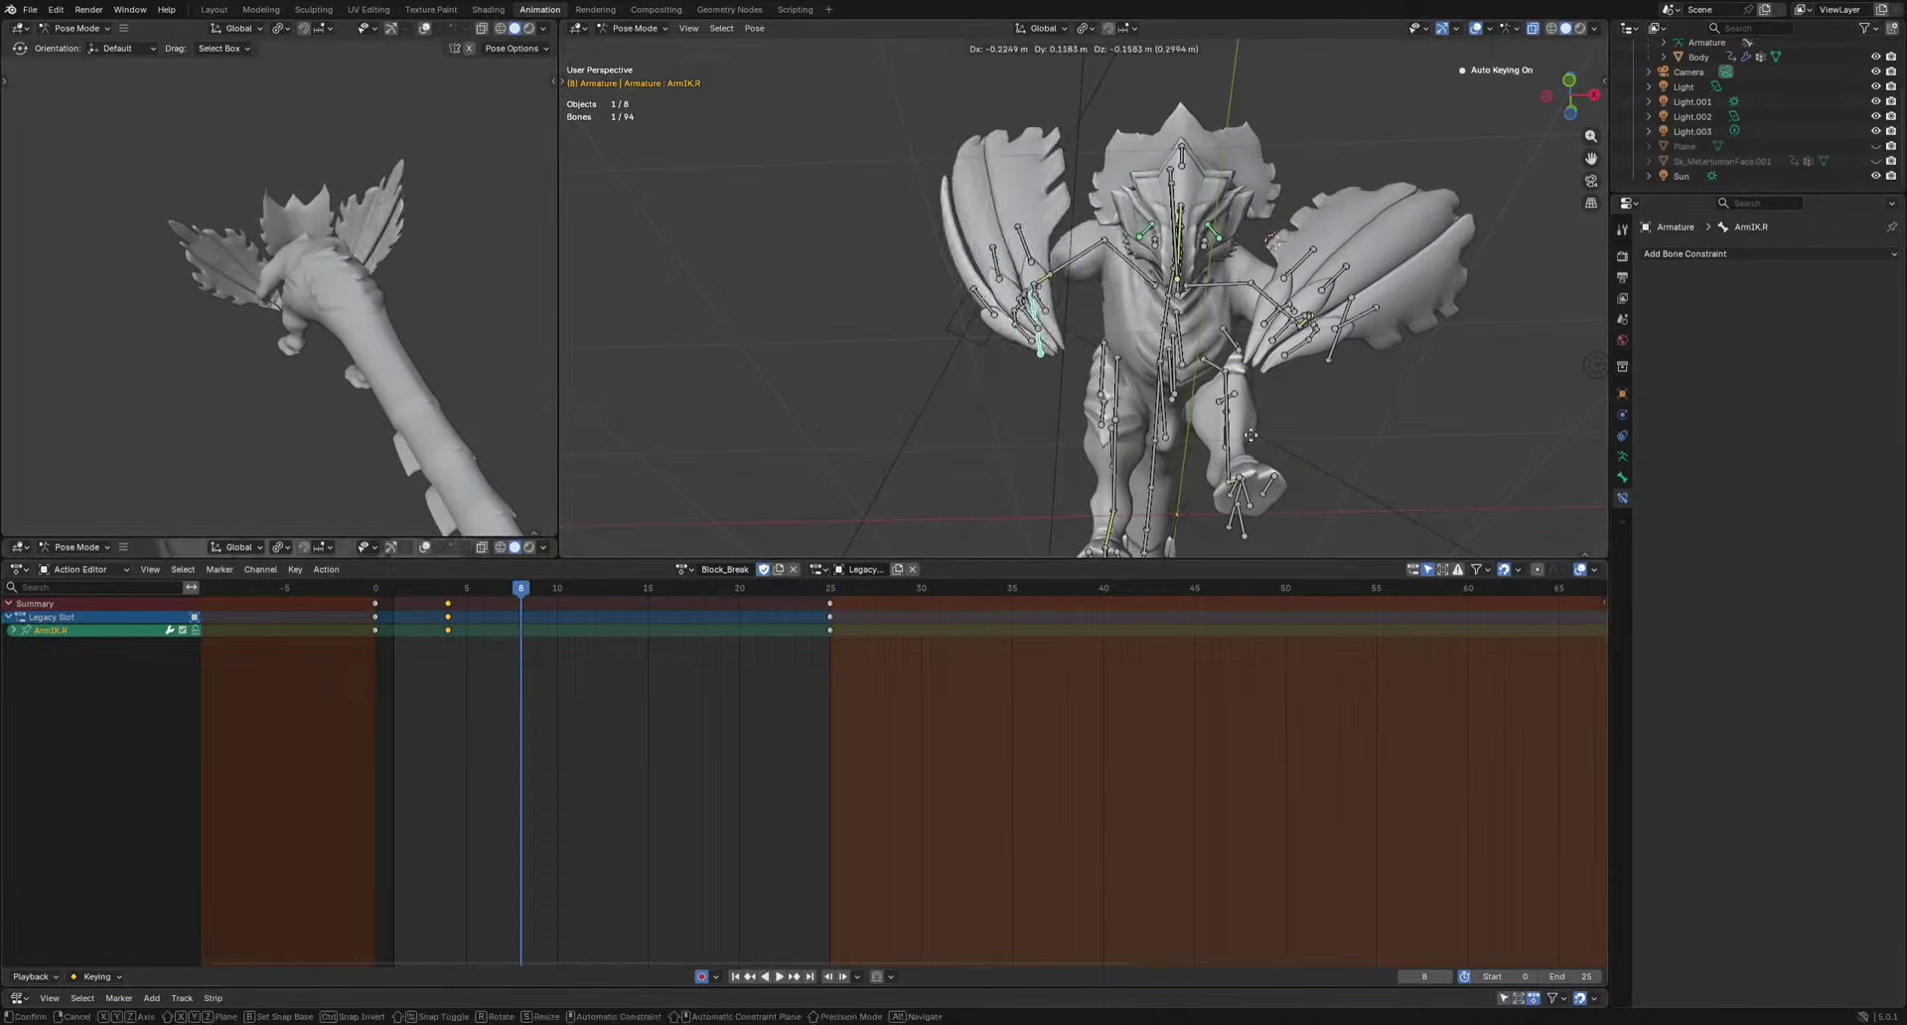
pyautogui.click(1103, 382)
pyautogui.moveTo(1102, 383); pyautogui.dragTo(1126, 490, button='middle')
pyautogui.press('g')
# Shift ArmIK.R's frame 4 keyframe to frame 2 and replay the motion from the side.
pyautogui.press('space')
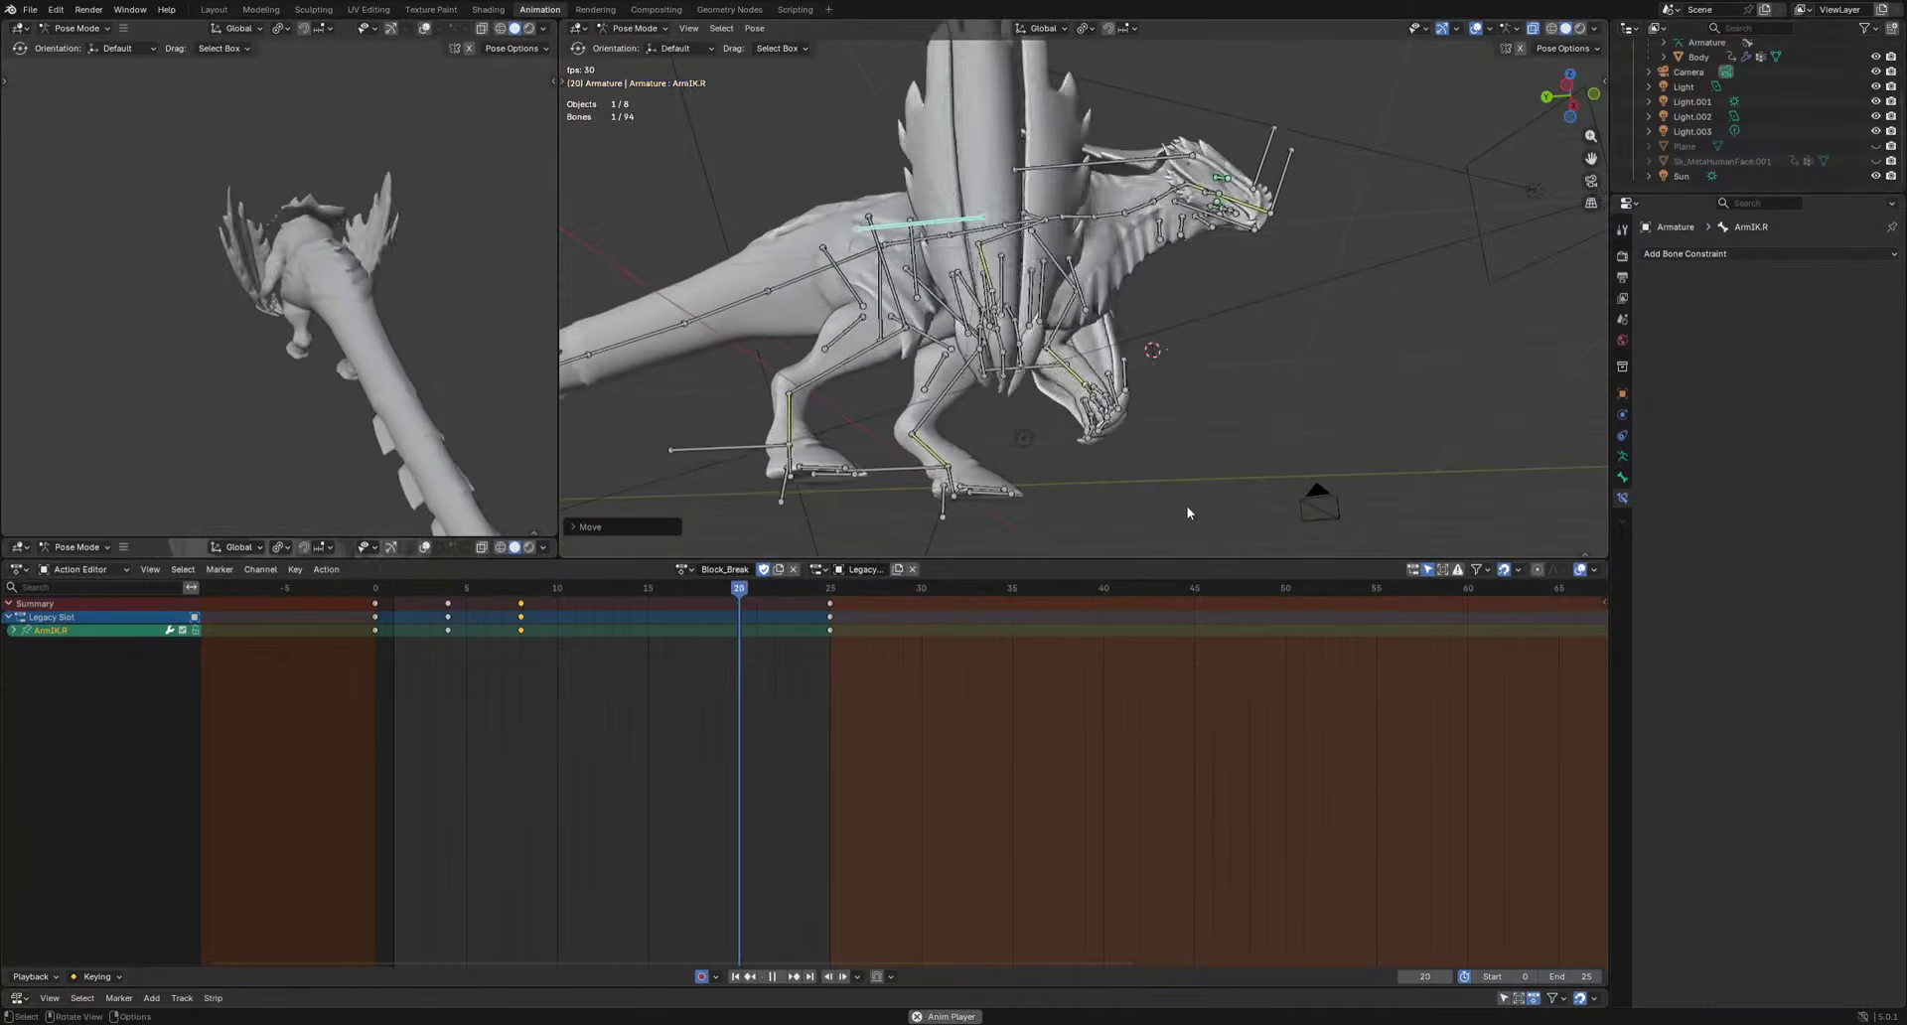
pyautogui.press('space')
pyautogui.moveTo(420, 670); pyautogui.dragTo(475, 609)
pyautogui.press('g')
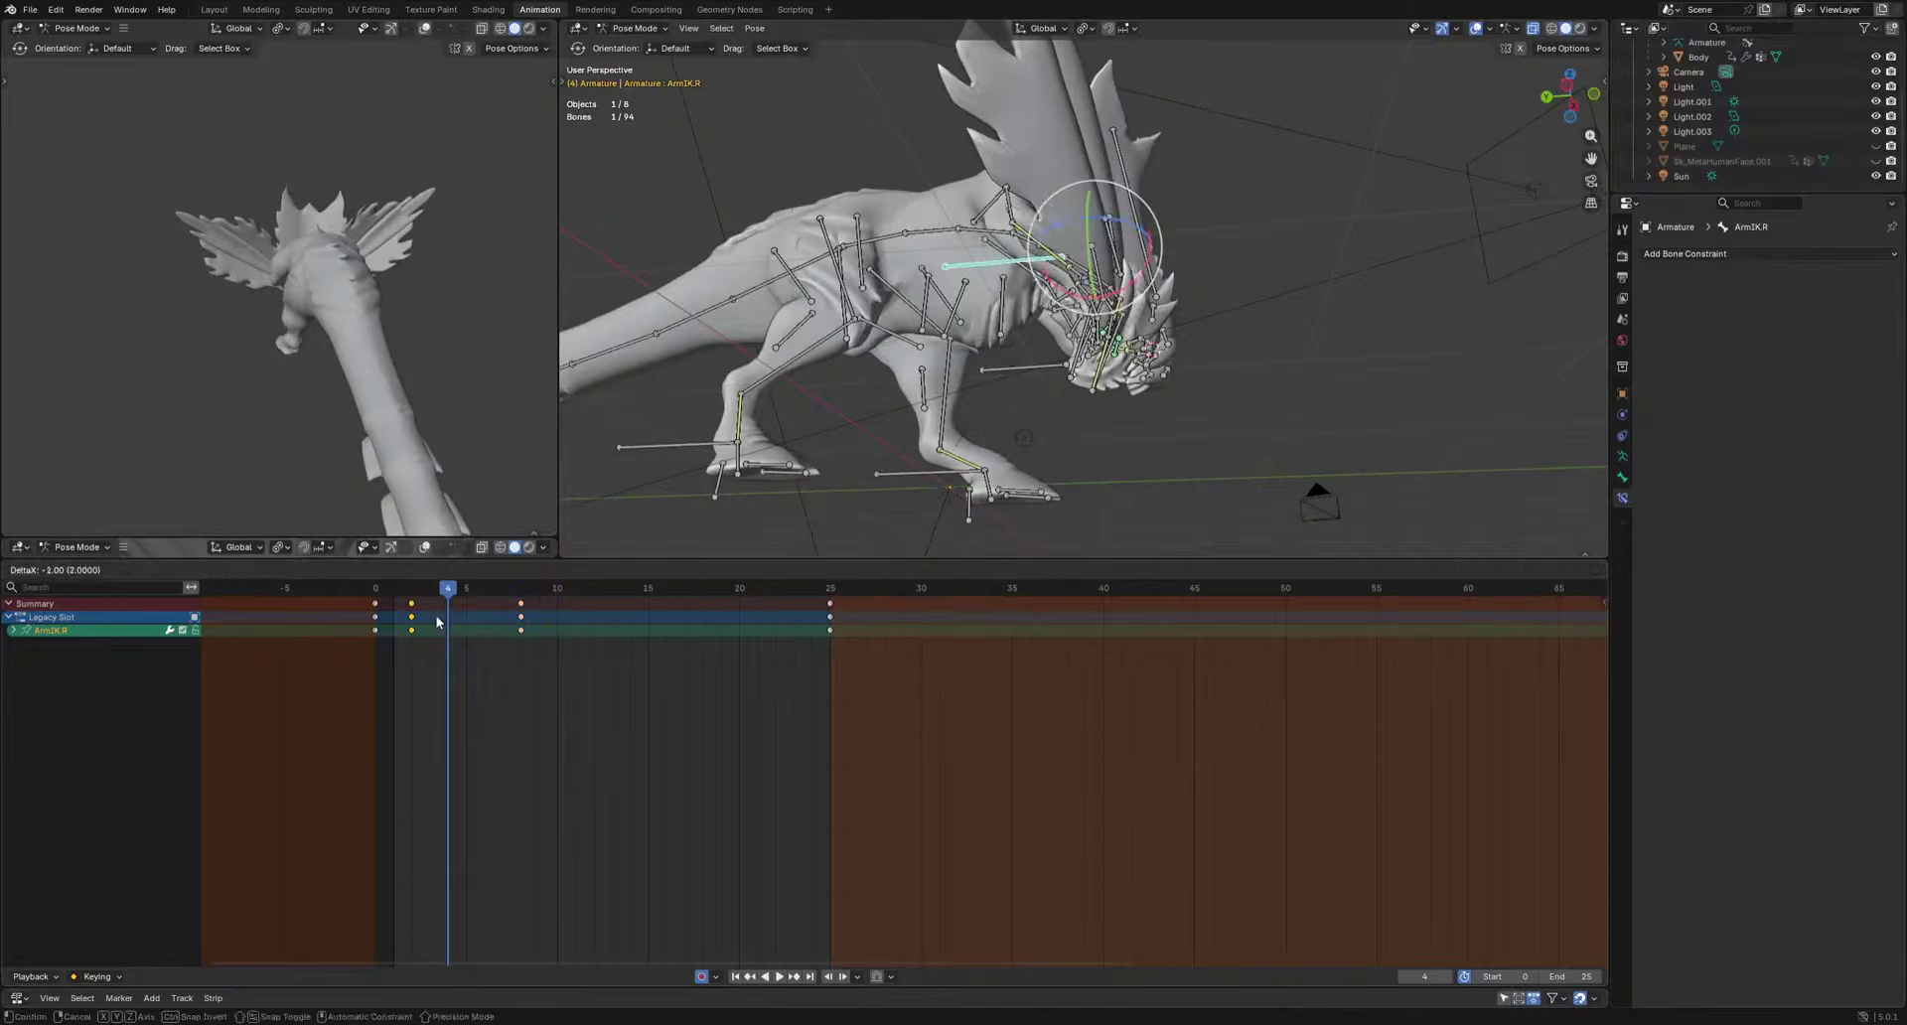
pyautogui.click(438, 620)
pyautogui.press('space')
pyautogui.moveTo(1045, 438); pyautogui.dragTo(1110, 477, button='middle')
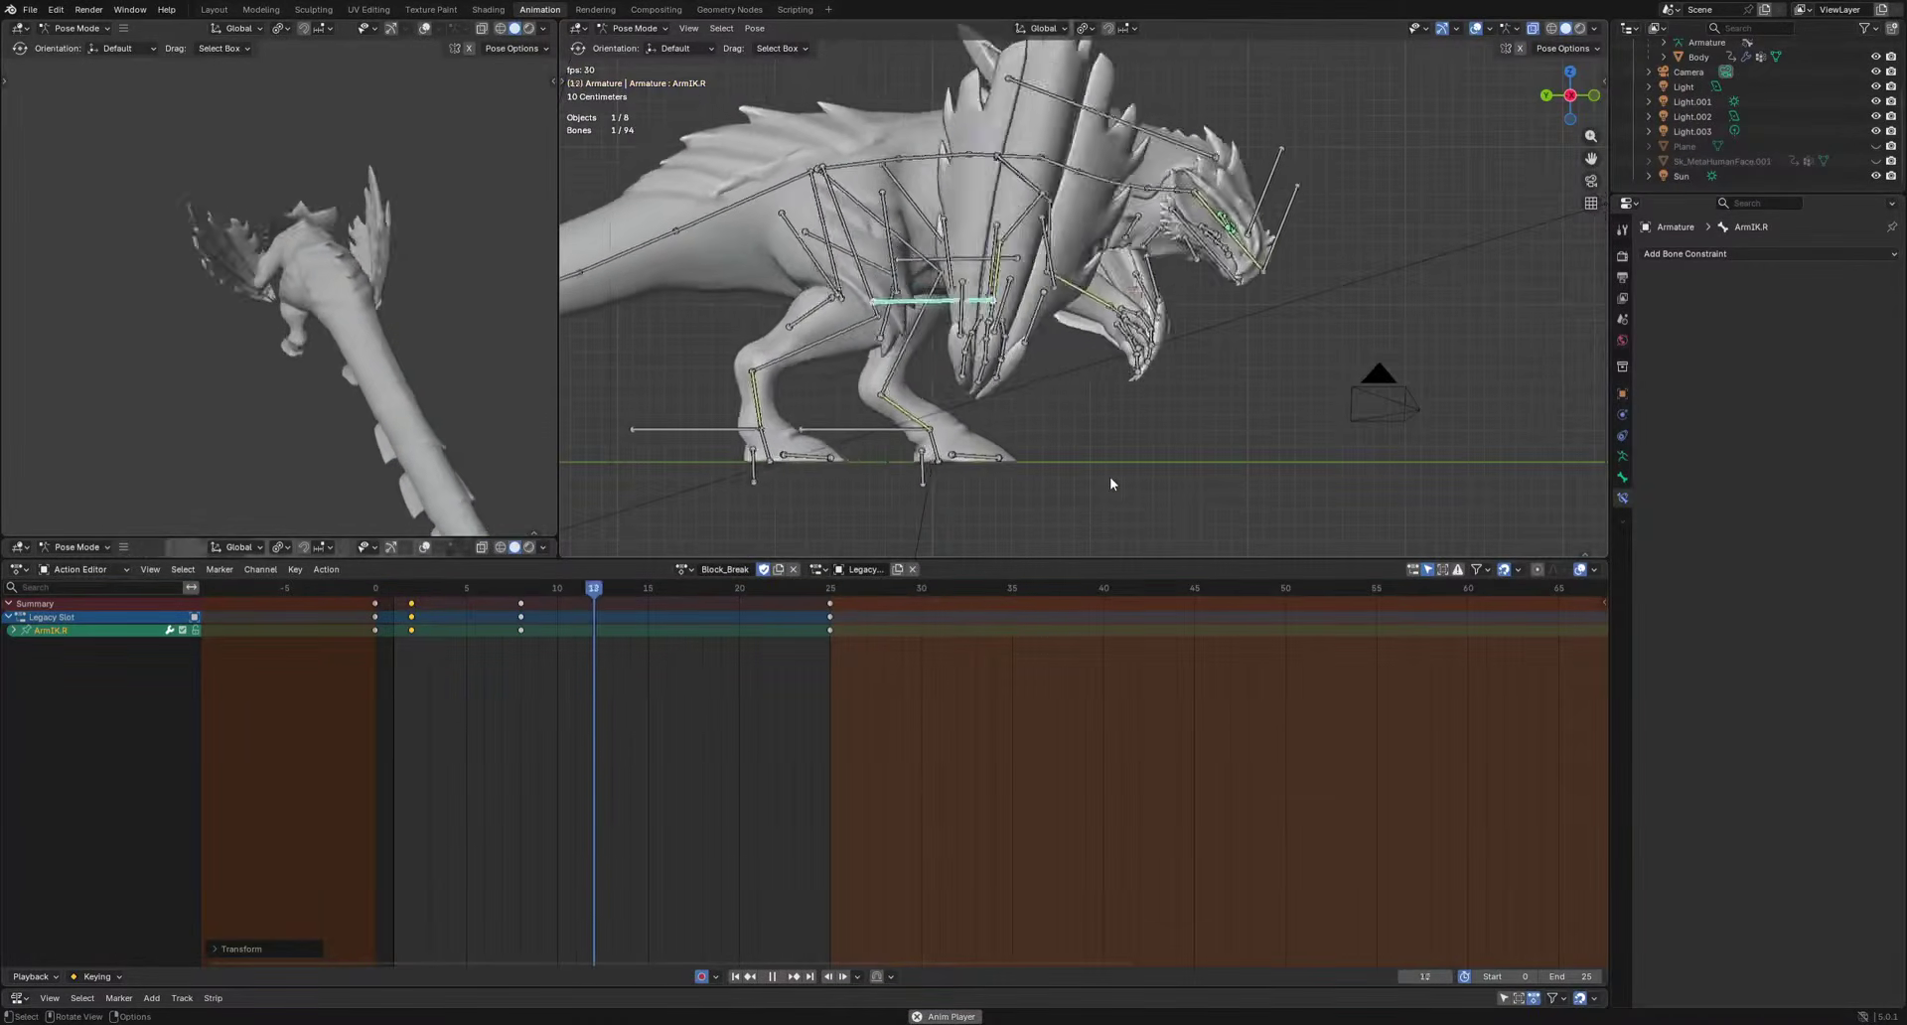
pyautogui.press('space')
# Move the FootIK.R bone backward along the Y axis at frame 8, keeping the foot on the ground.
pyautogui.click(709, 431)
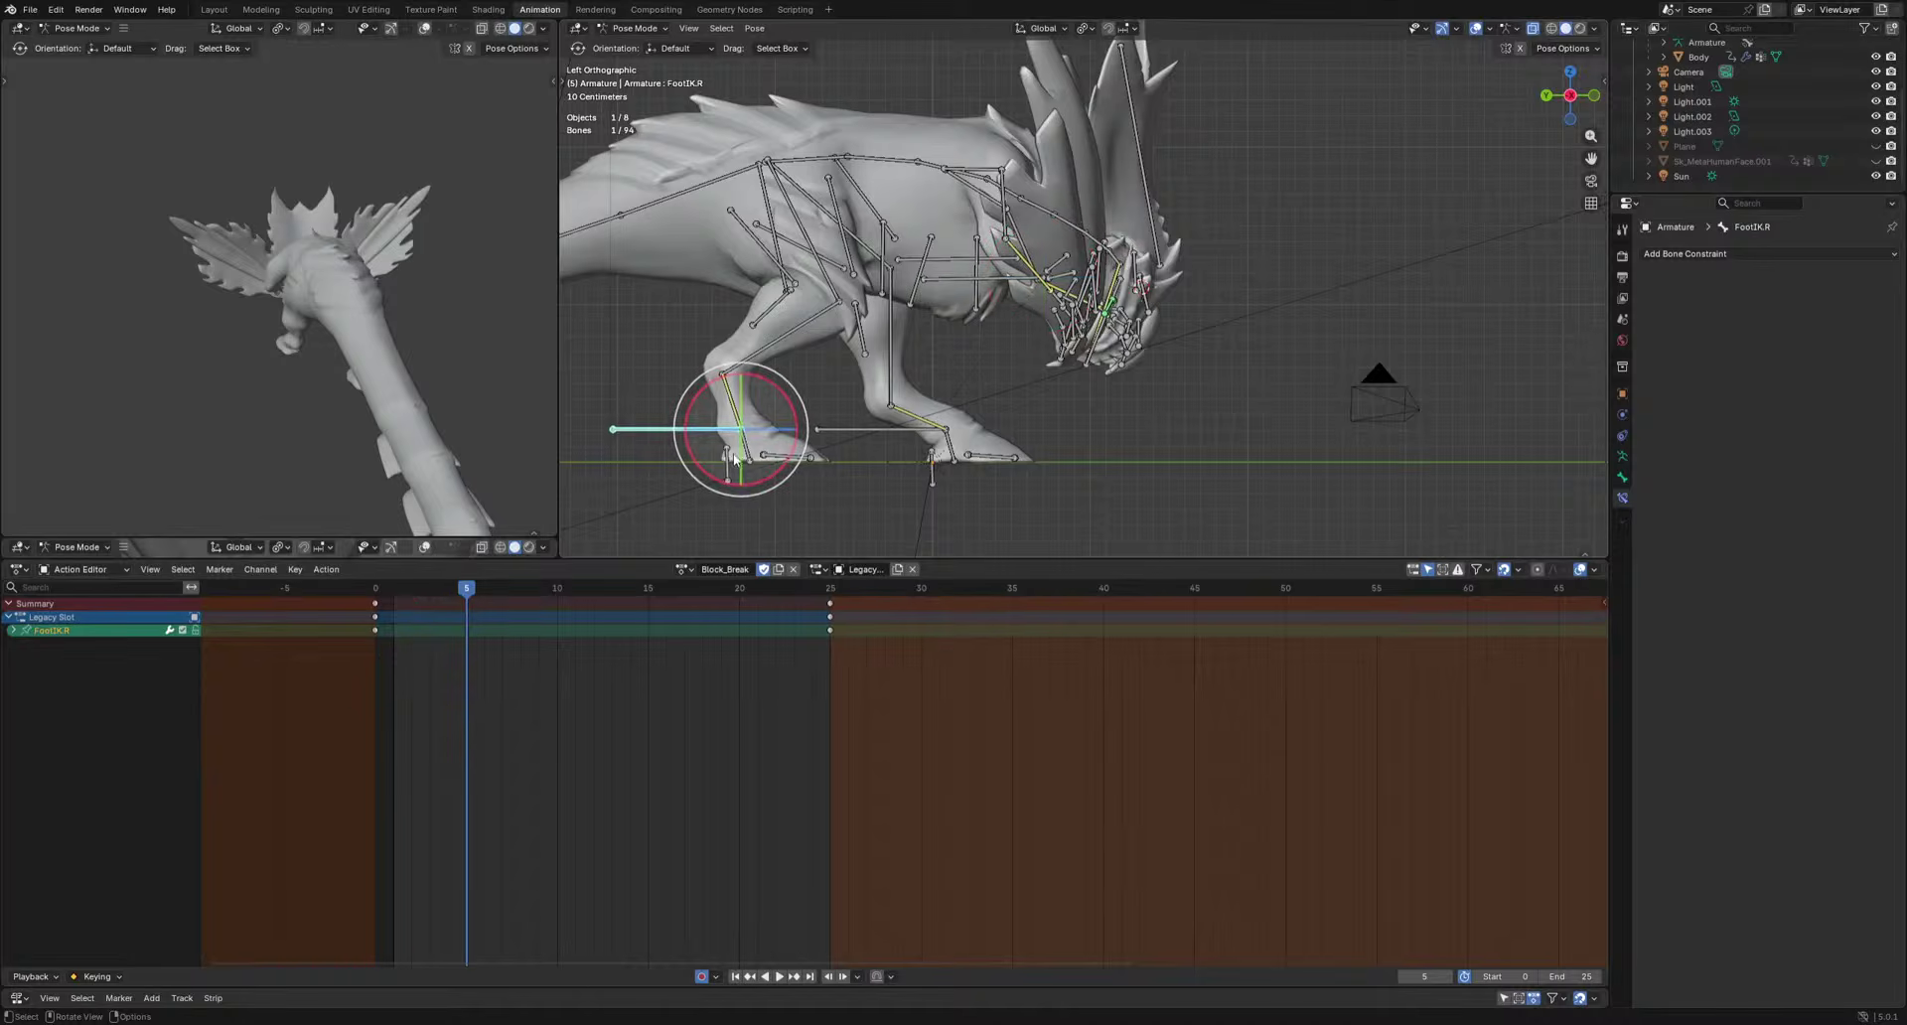
pyautogui.keyDown('shift'); pyautogui.moveTo(709, 437); pyautogui.dragTo(873, 435, button='middle'); pyautogui.keyUp('shift')
pyautogui.moveTo(501, 593)
pyautogui.mouseDown()
pyautogui.moveTo(341, 604)
pyautogui.moveTo(519, 621)
pyautogui.mouseUp()
pyautogui.press('g')
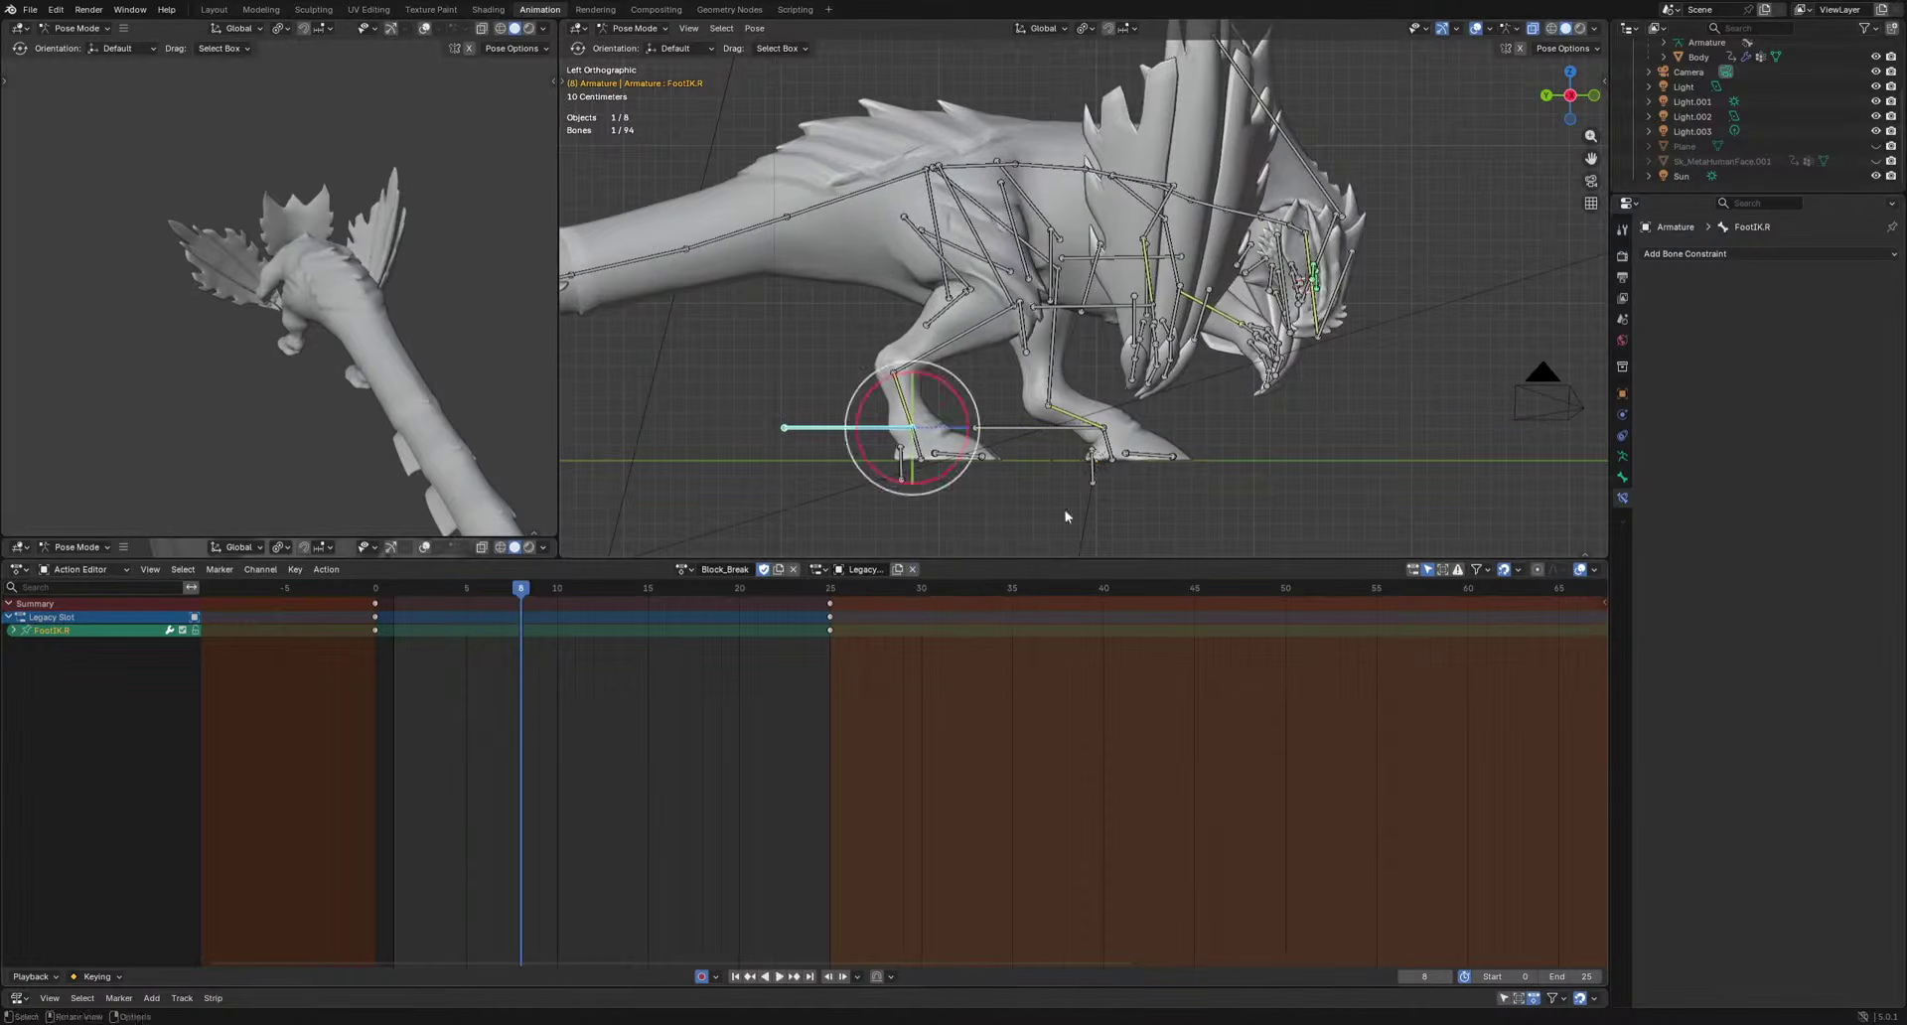
pyautogui.press('y')
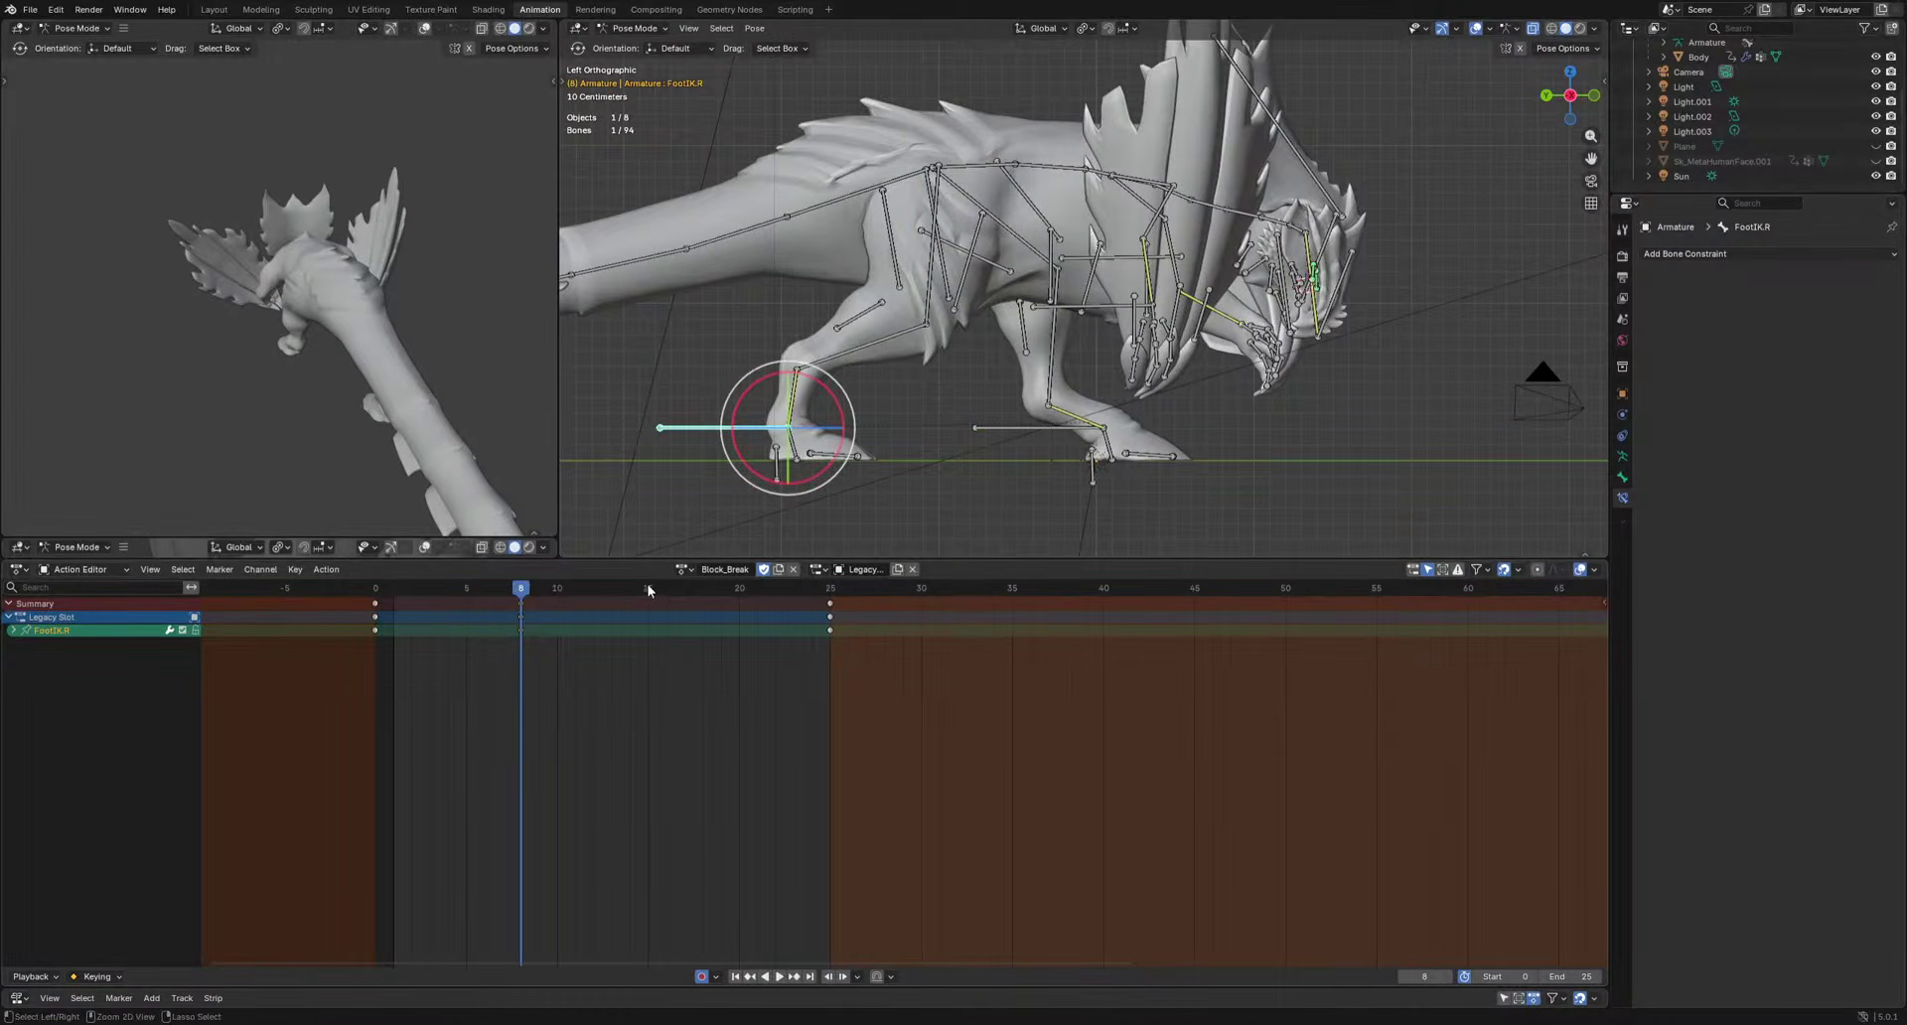
# Copy FootIK.R's frame 8 keyframe to frame 15 so the planted pose holds, and check the motion.
pyautogui.moveTo(648, 590); pyautogui.dragTo(524, 596)
pyautogui.press('i')
pyautogui.press('Up')
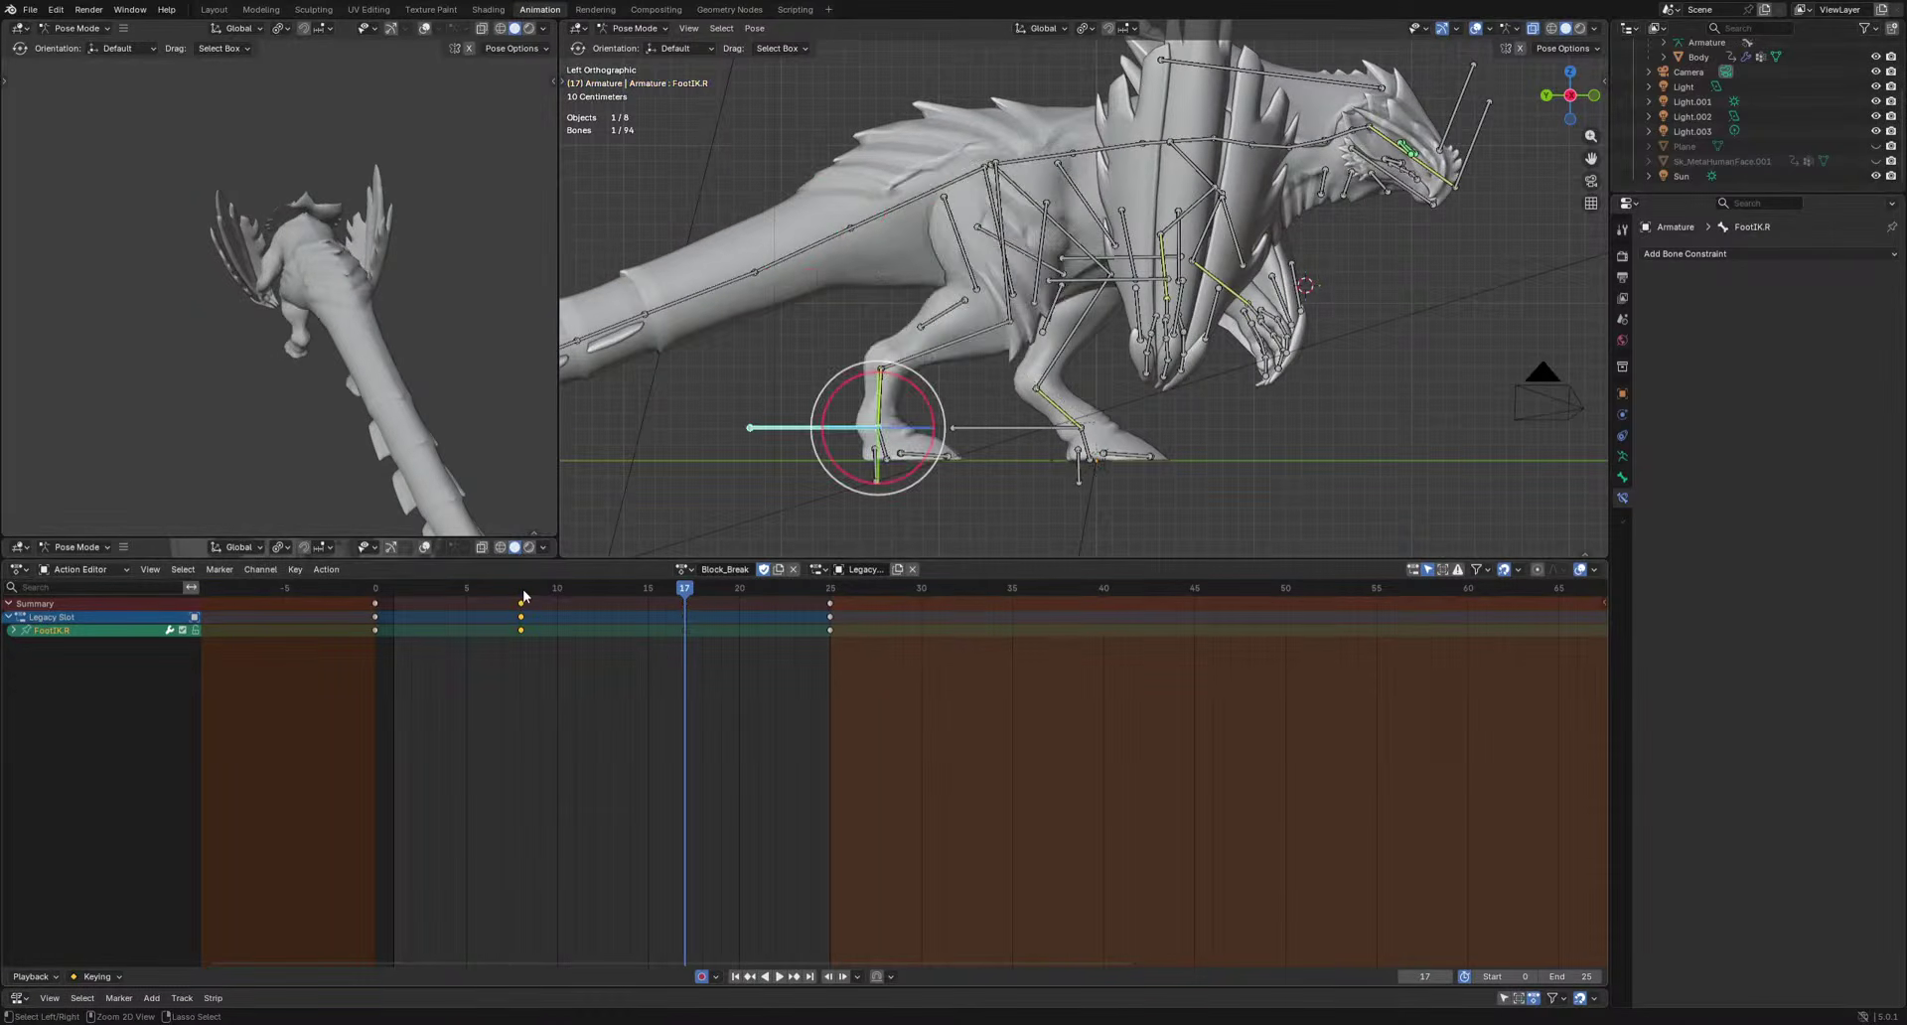
pyautogui.moveTo(525, 595); pyautogui.dragTo(523, 593)
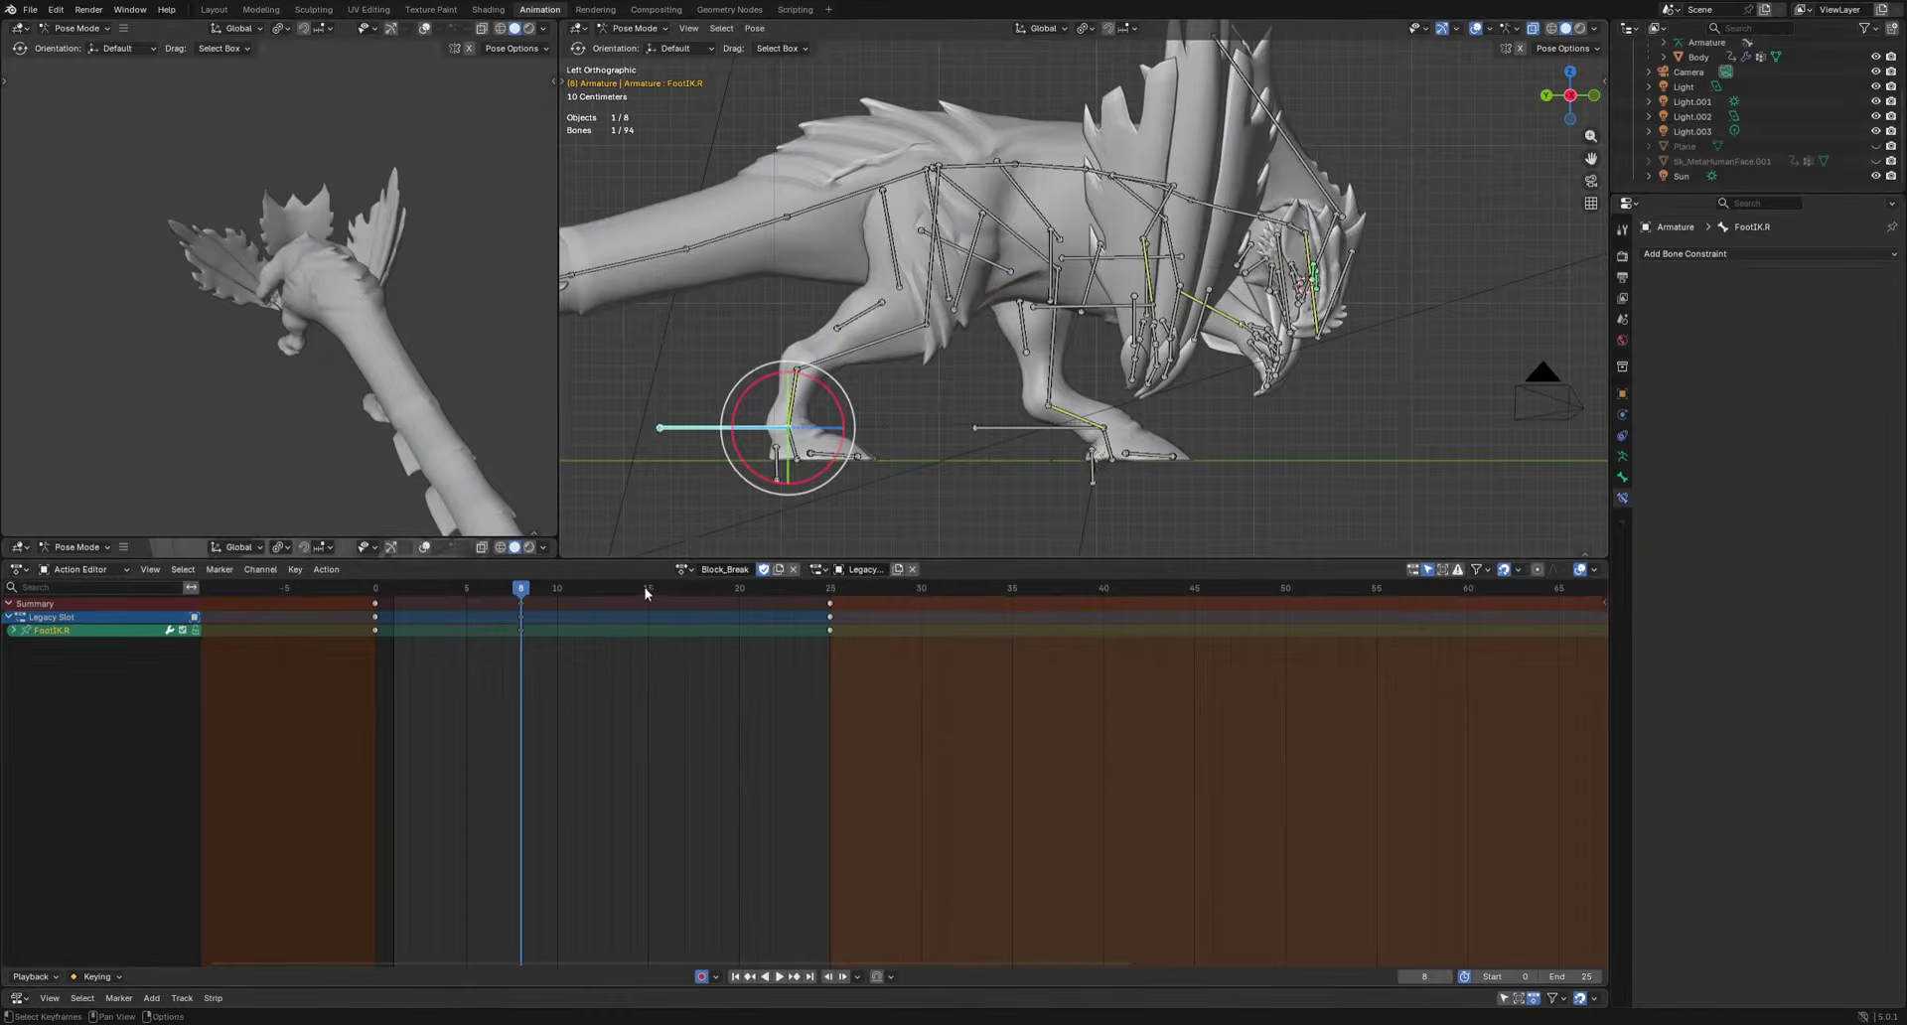
pyautogui.hotkey('ctrl', 'v')
pyautogui.press('space')
pyautogui.moveTo(646, 593); pyautogui.dragTo(430, 603)
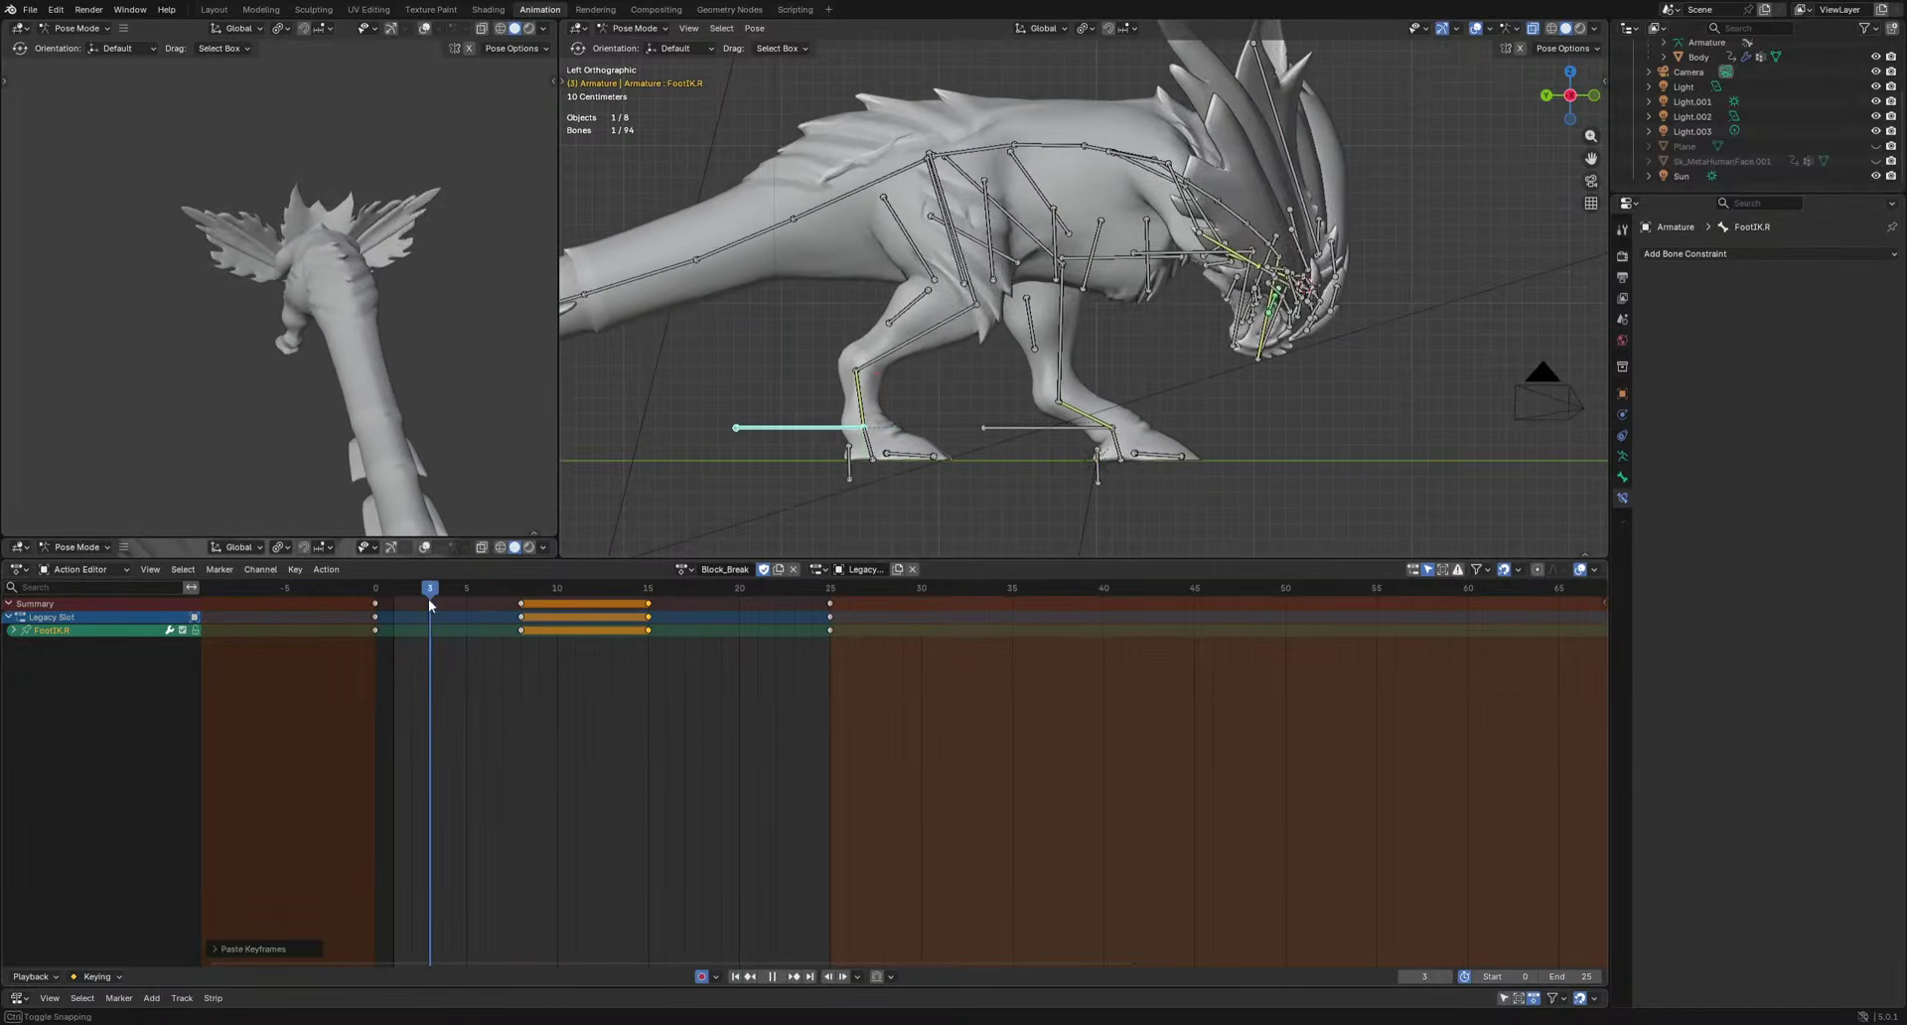
# Shift FootIK.R's frame 8 keyframe to frame 5, place a raised-foot keyframe at frame 2 and replay.
pyautogui.press('g')
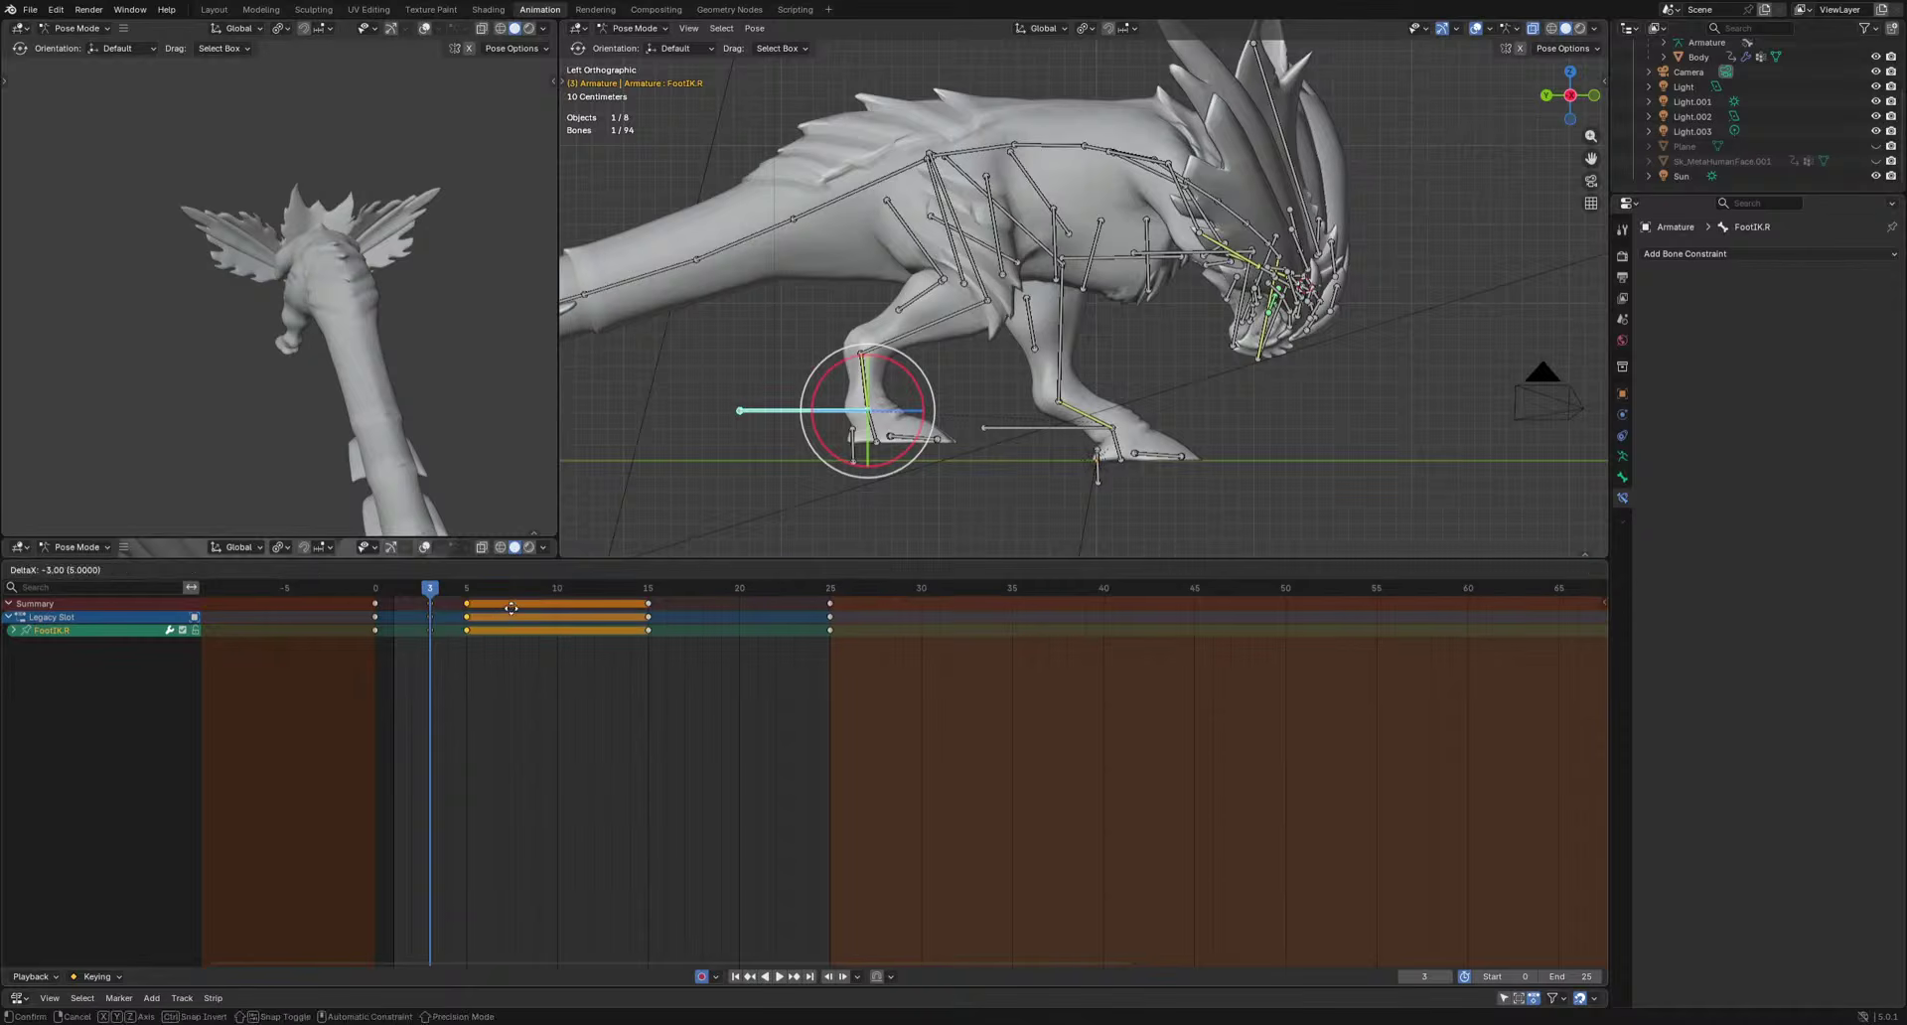
pyautogui.moveTo(428, 610); pyautogui.dragTo(405, 608)
pyautogui.click(371, 594)
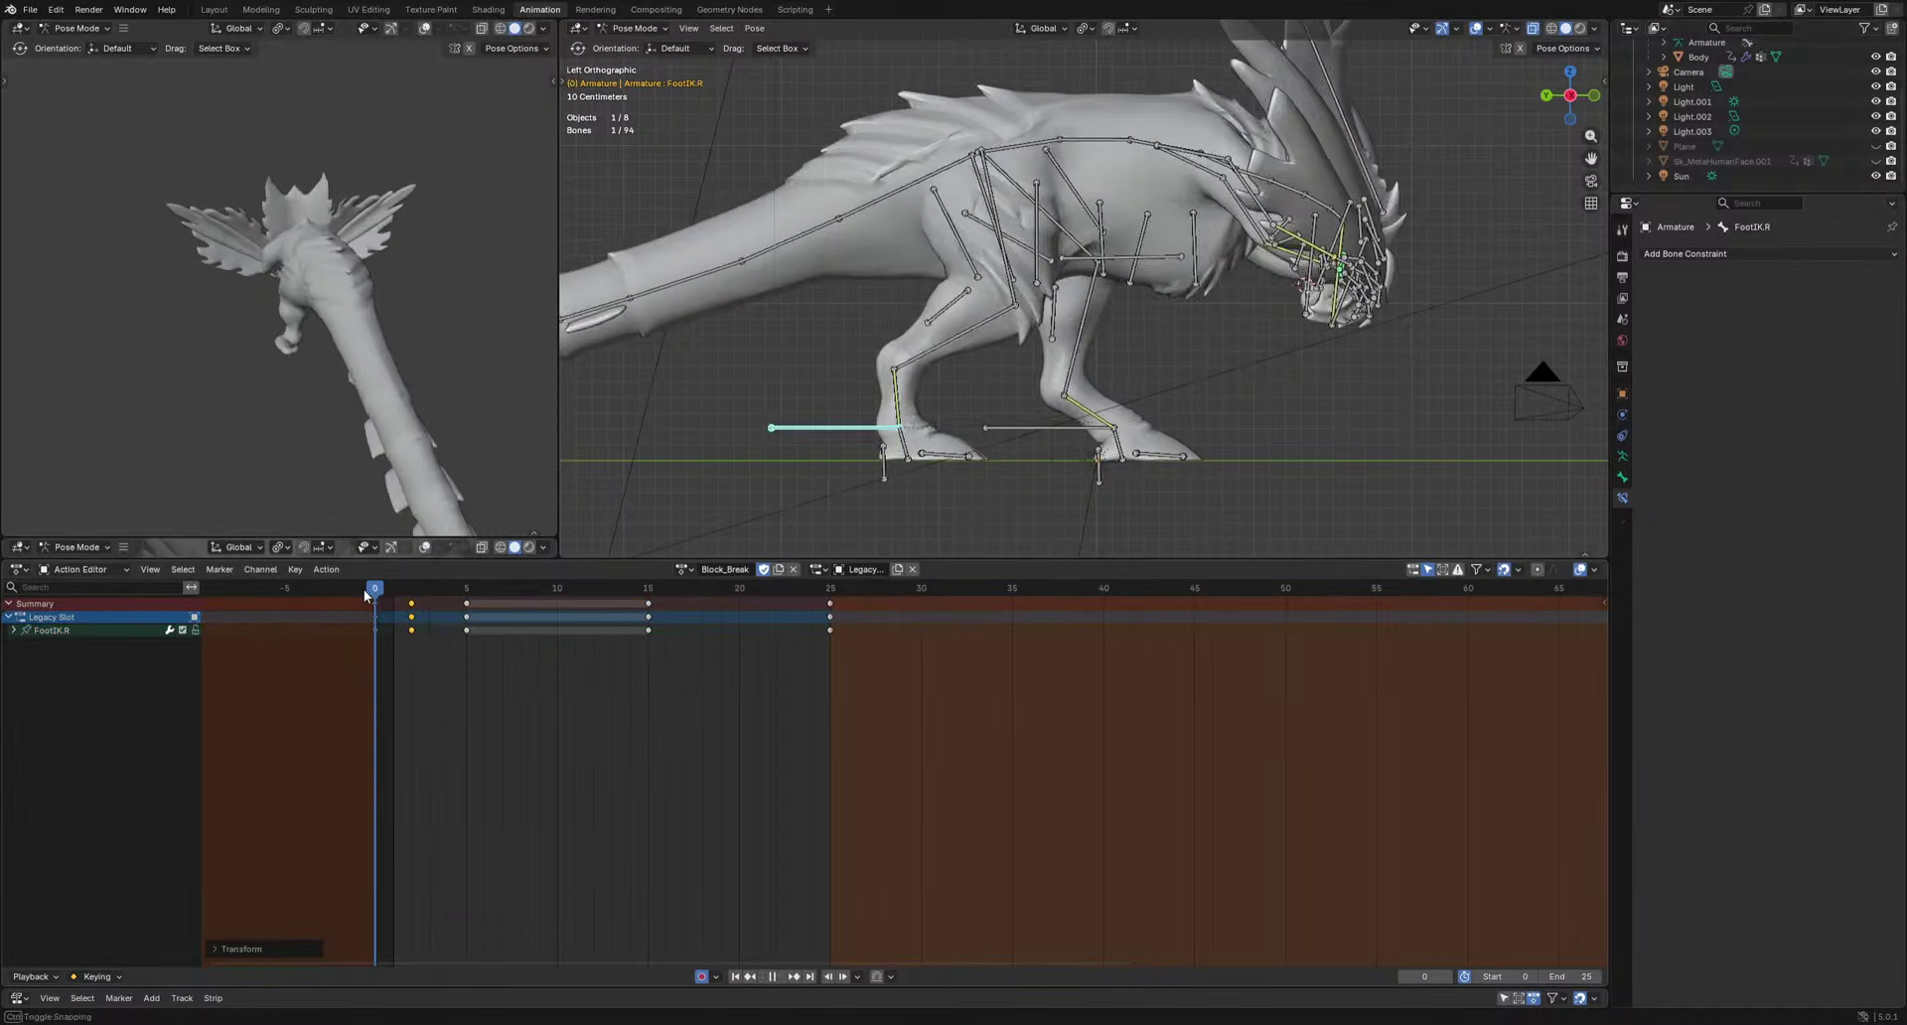
pyautogui.press('space')
pyautogui.press('space')
pyautogui.press('space')
# Lift FootIK.R into a keyed in-between pose at frame 18 and copy its frame 25 keyframe to frame 23.
pyautogui.click(818, 427)
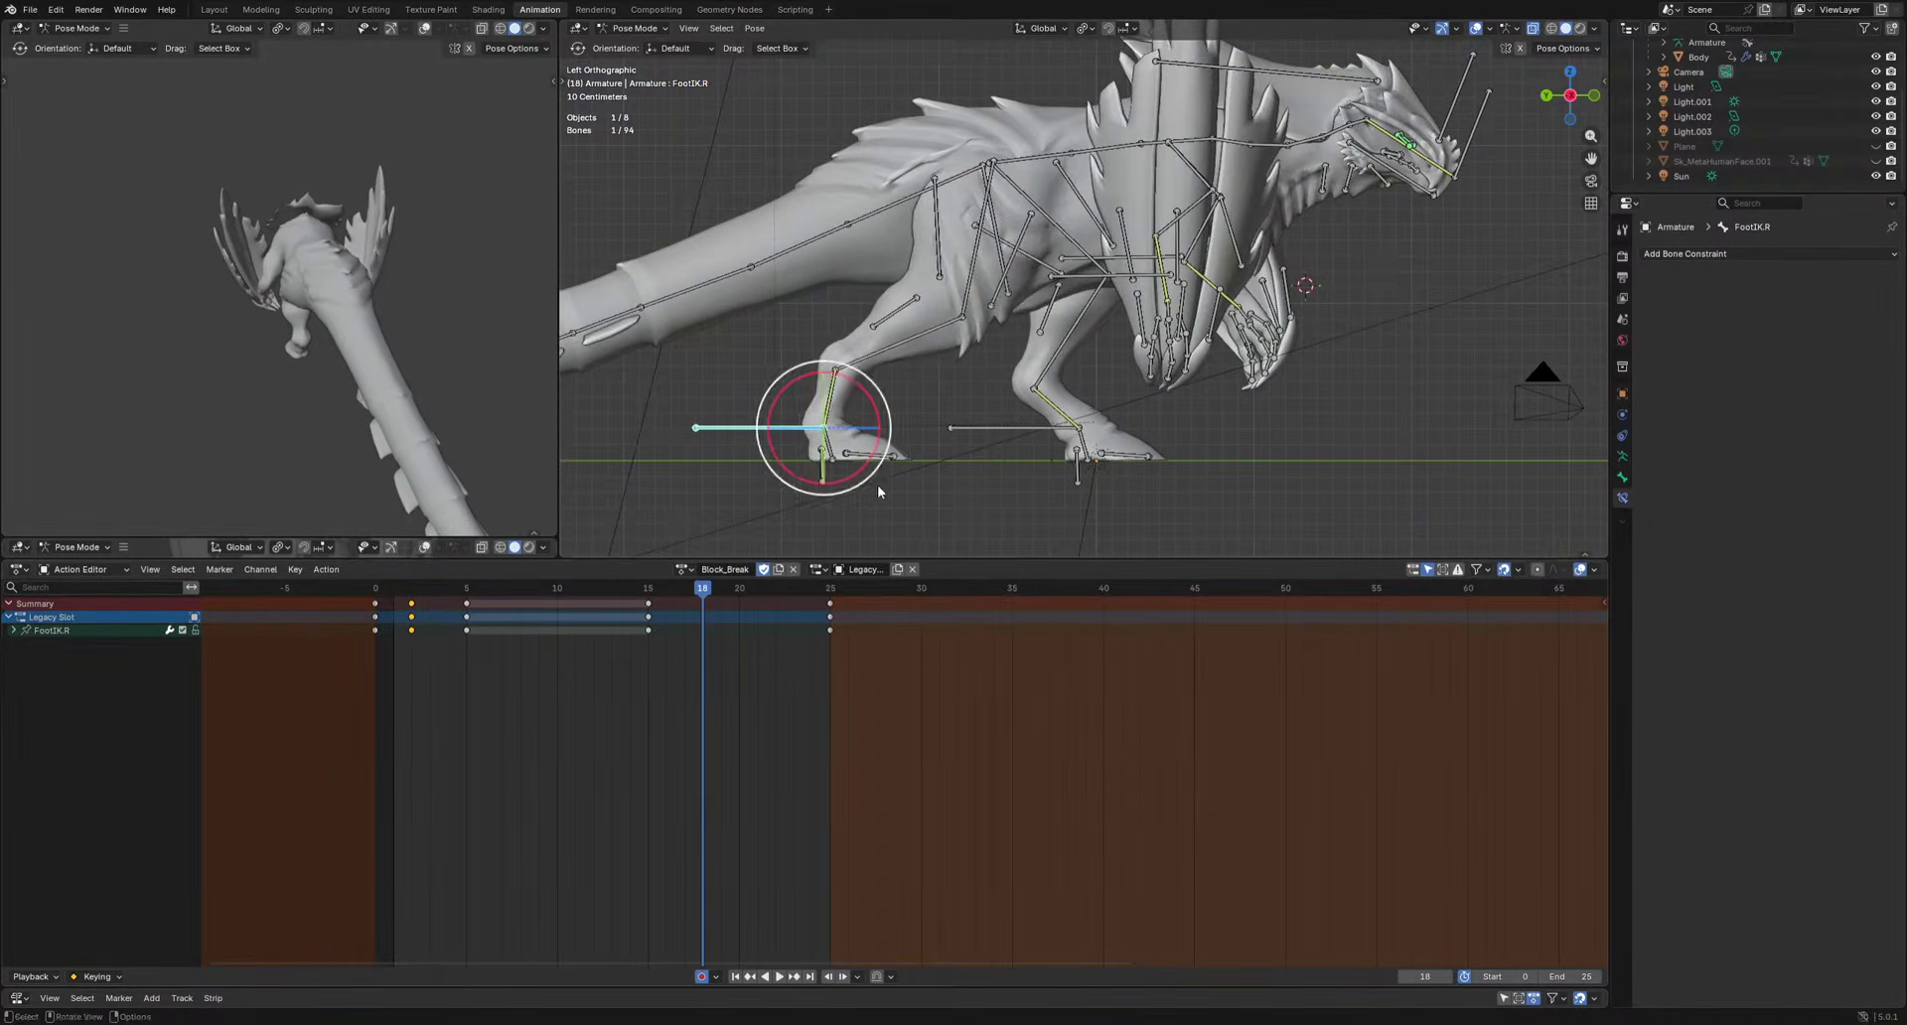
pyautogui.press('g')
pyautogui.moveTo(857, 585); pyautogui.dragTo(857, 584)
pyautogui.hotkey('ctrl', 'c')
pyautogui.moveTo(782, 589); pyautogui.dragTo(791, 589)
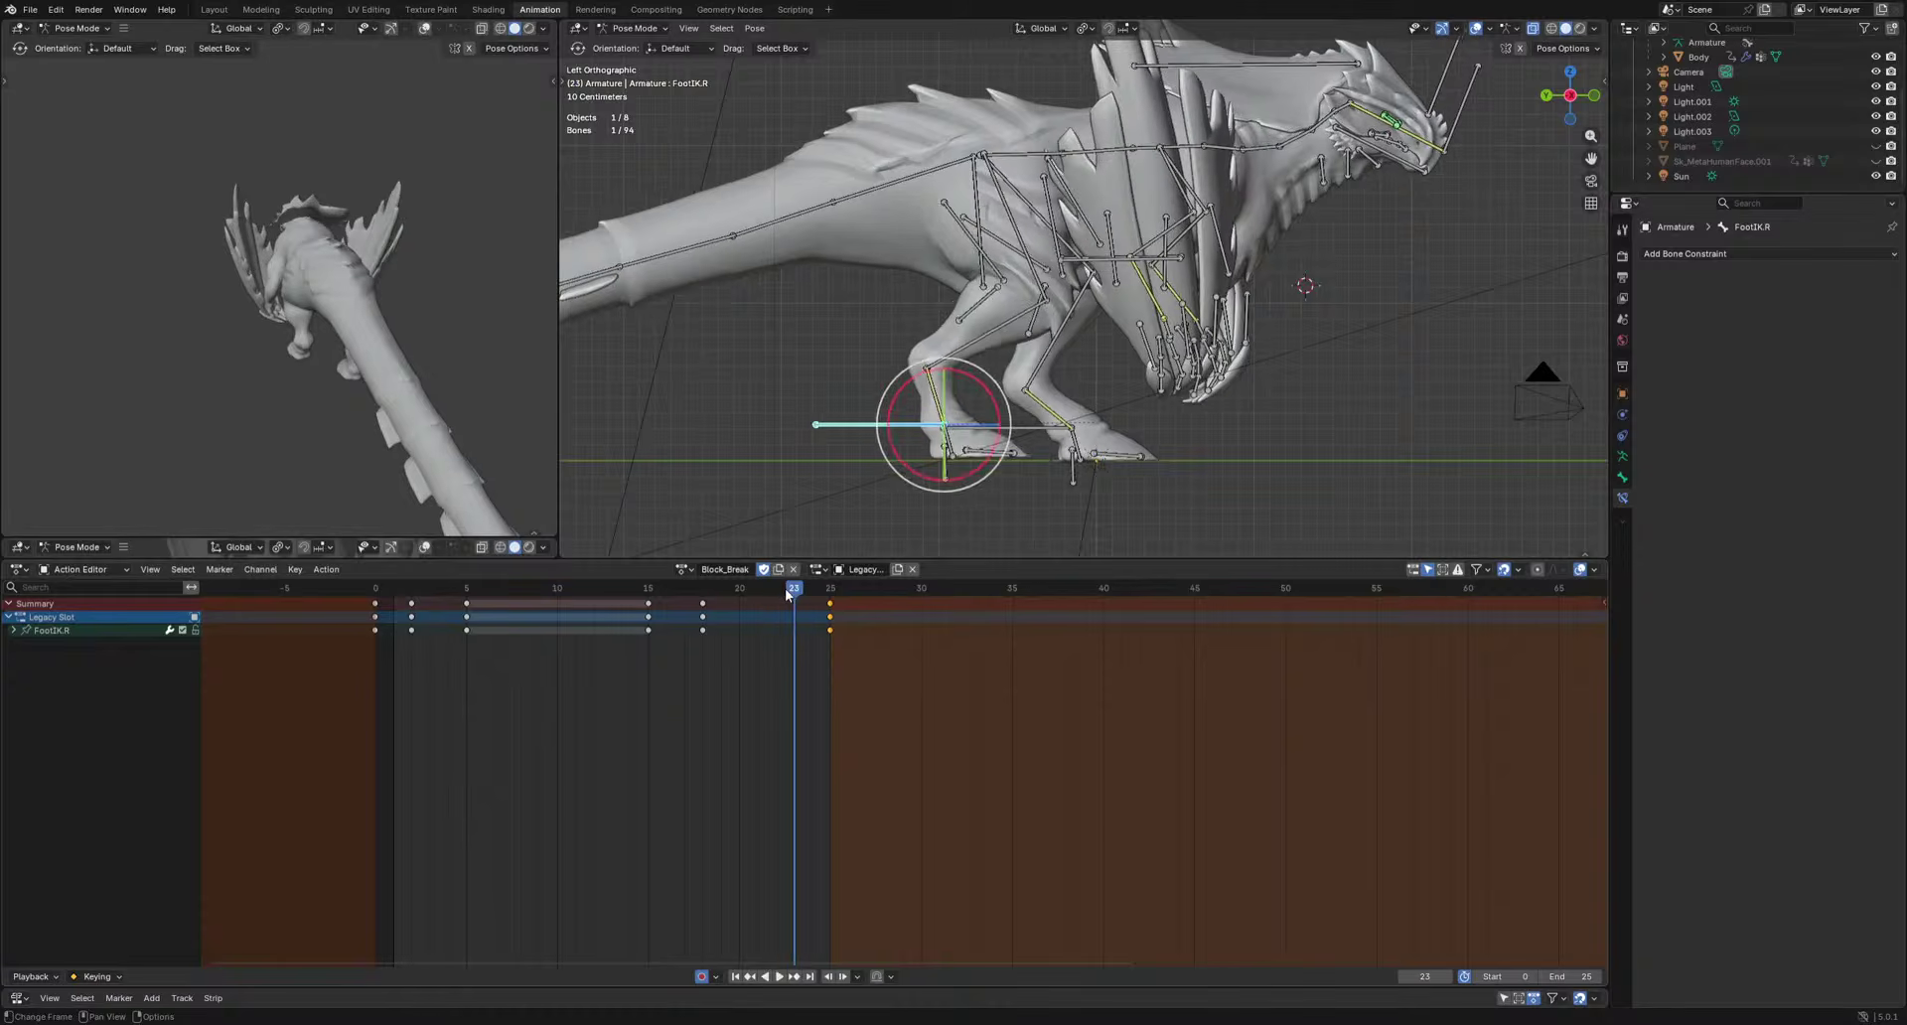
pyautogui.hotkey('ctrl', 'v')
pyautogui.press('space')
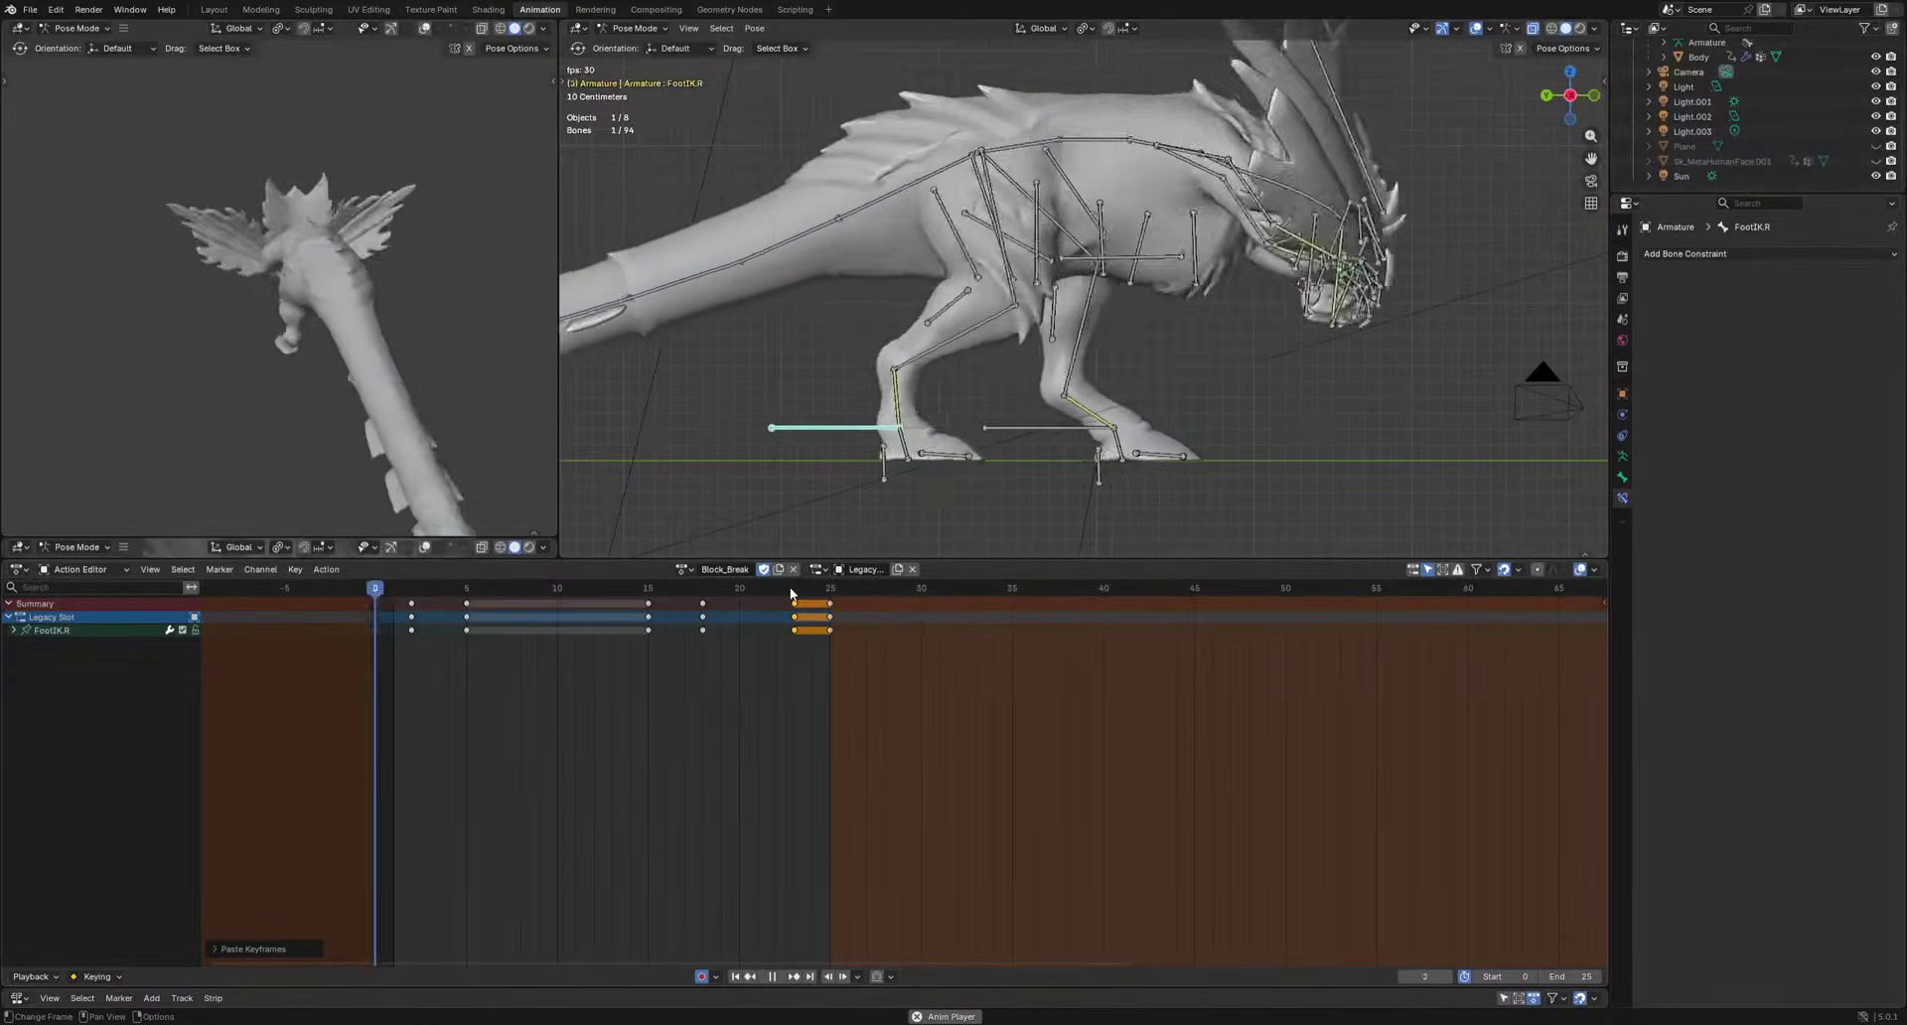
pyautogui.press('space')
# Keyframe the Foot.R bone at frame 10 and shift that keyframe to frame 13.
pyautogui.click(792, 447)
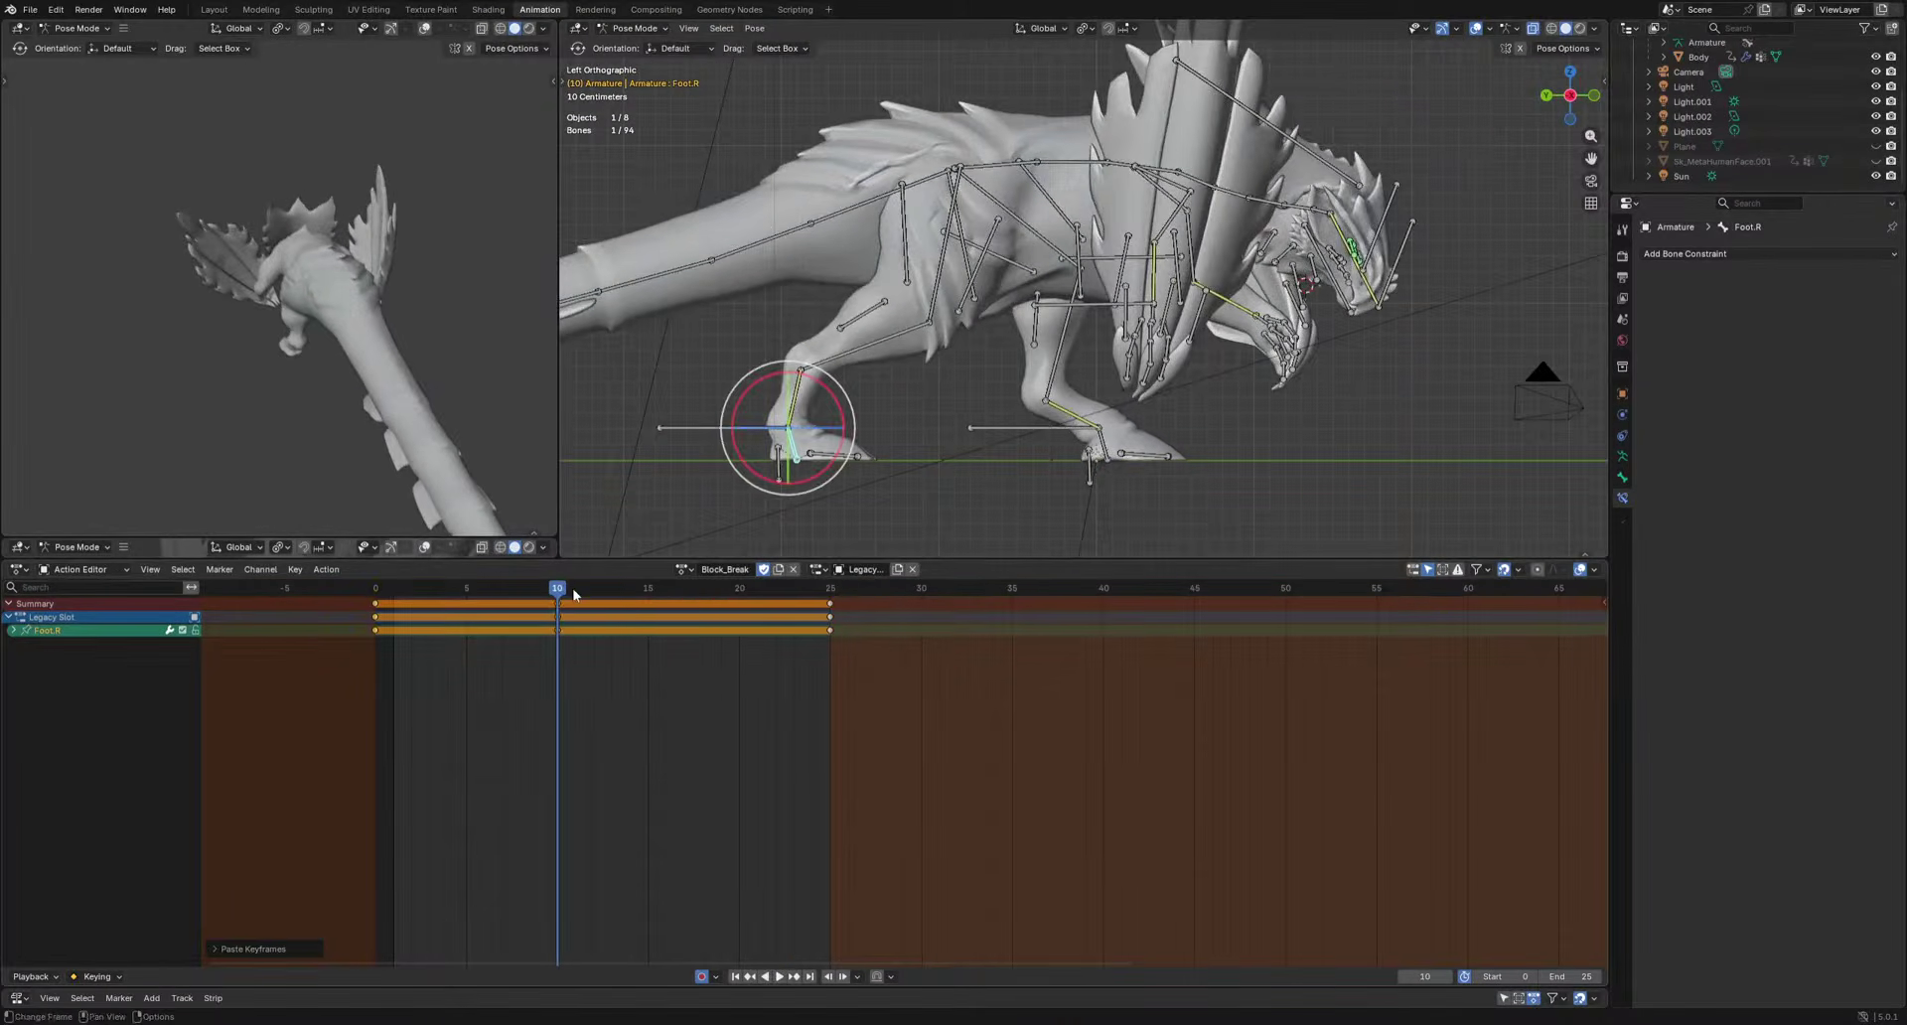
pyautogui.press('i')
pyautogui.moveTo(574, 593); pyautogui.dragTo(619, 616)
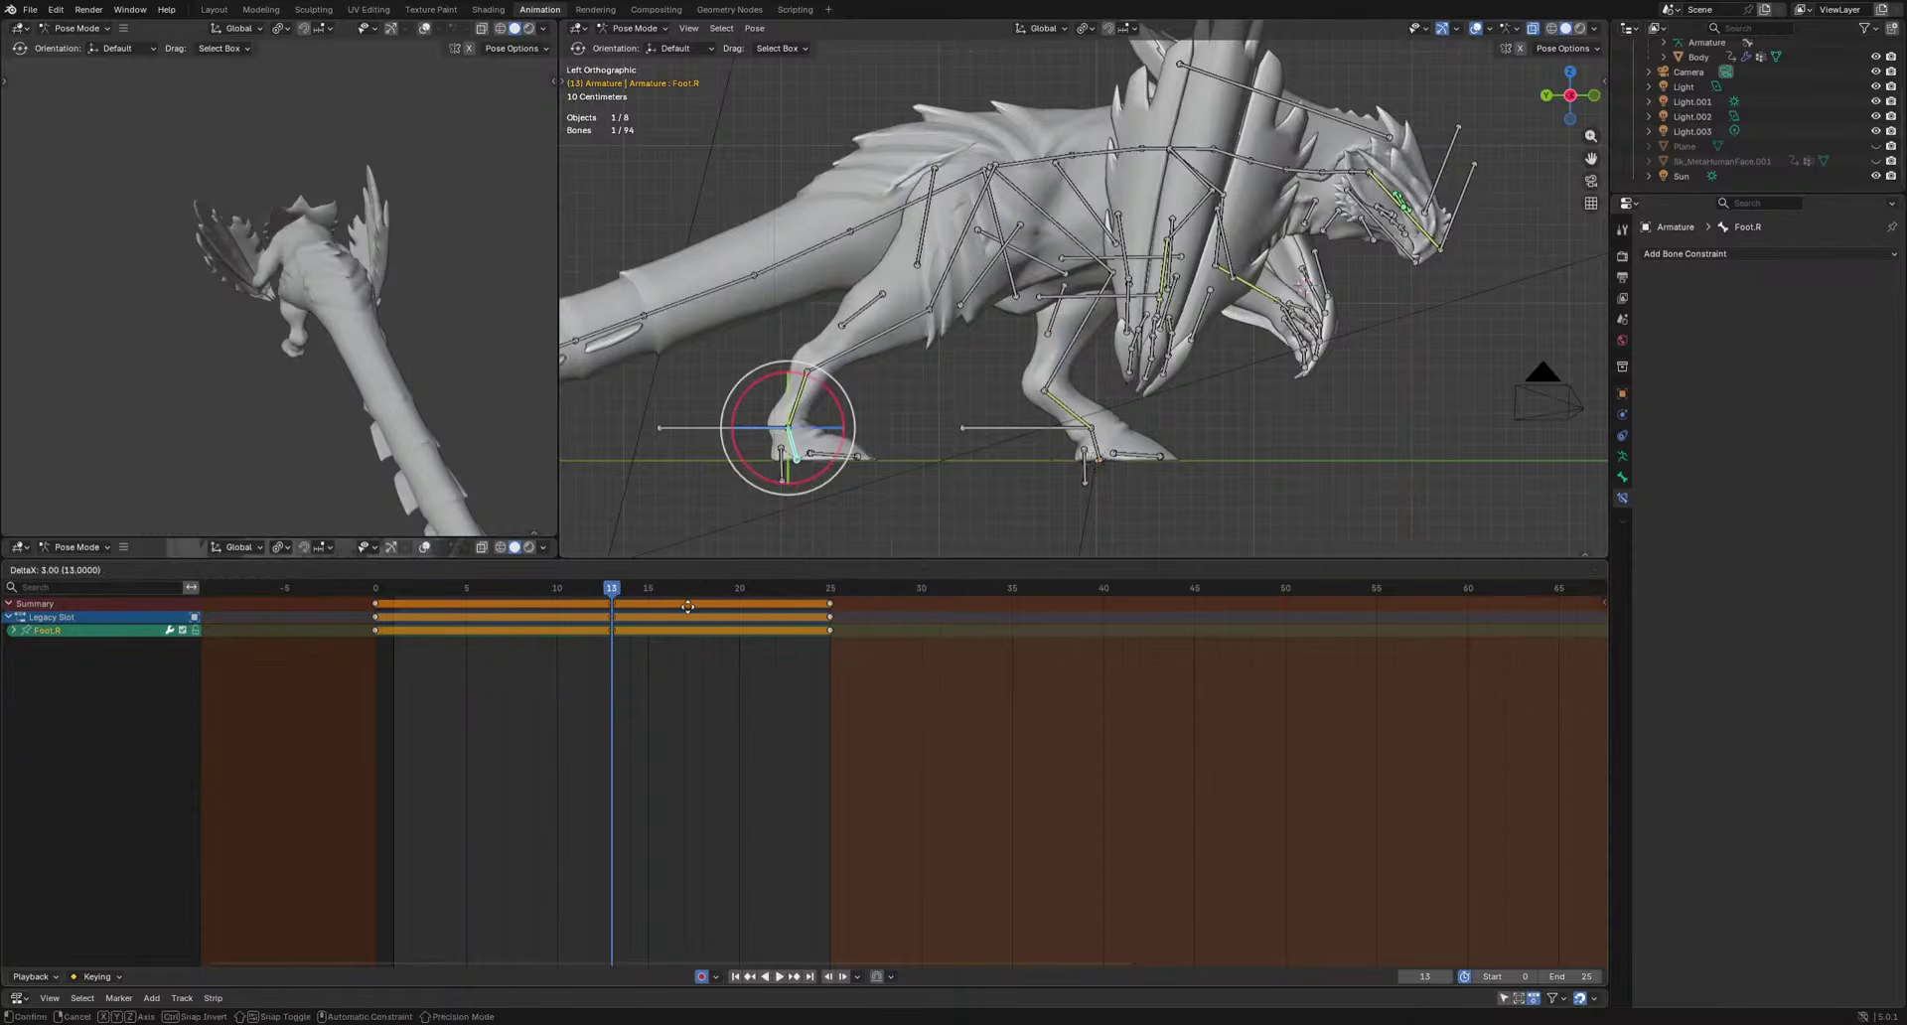
pyautogui.press('space')
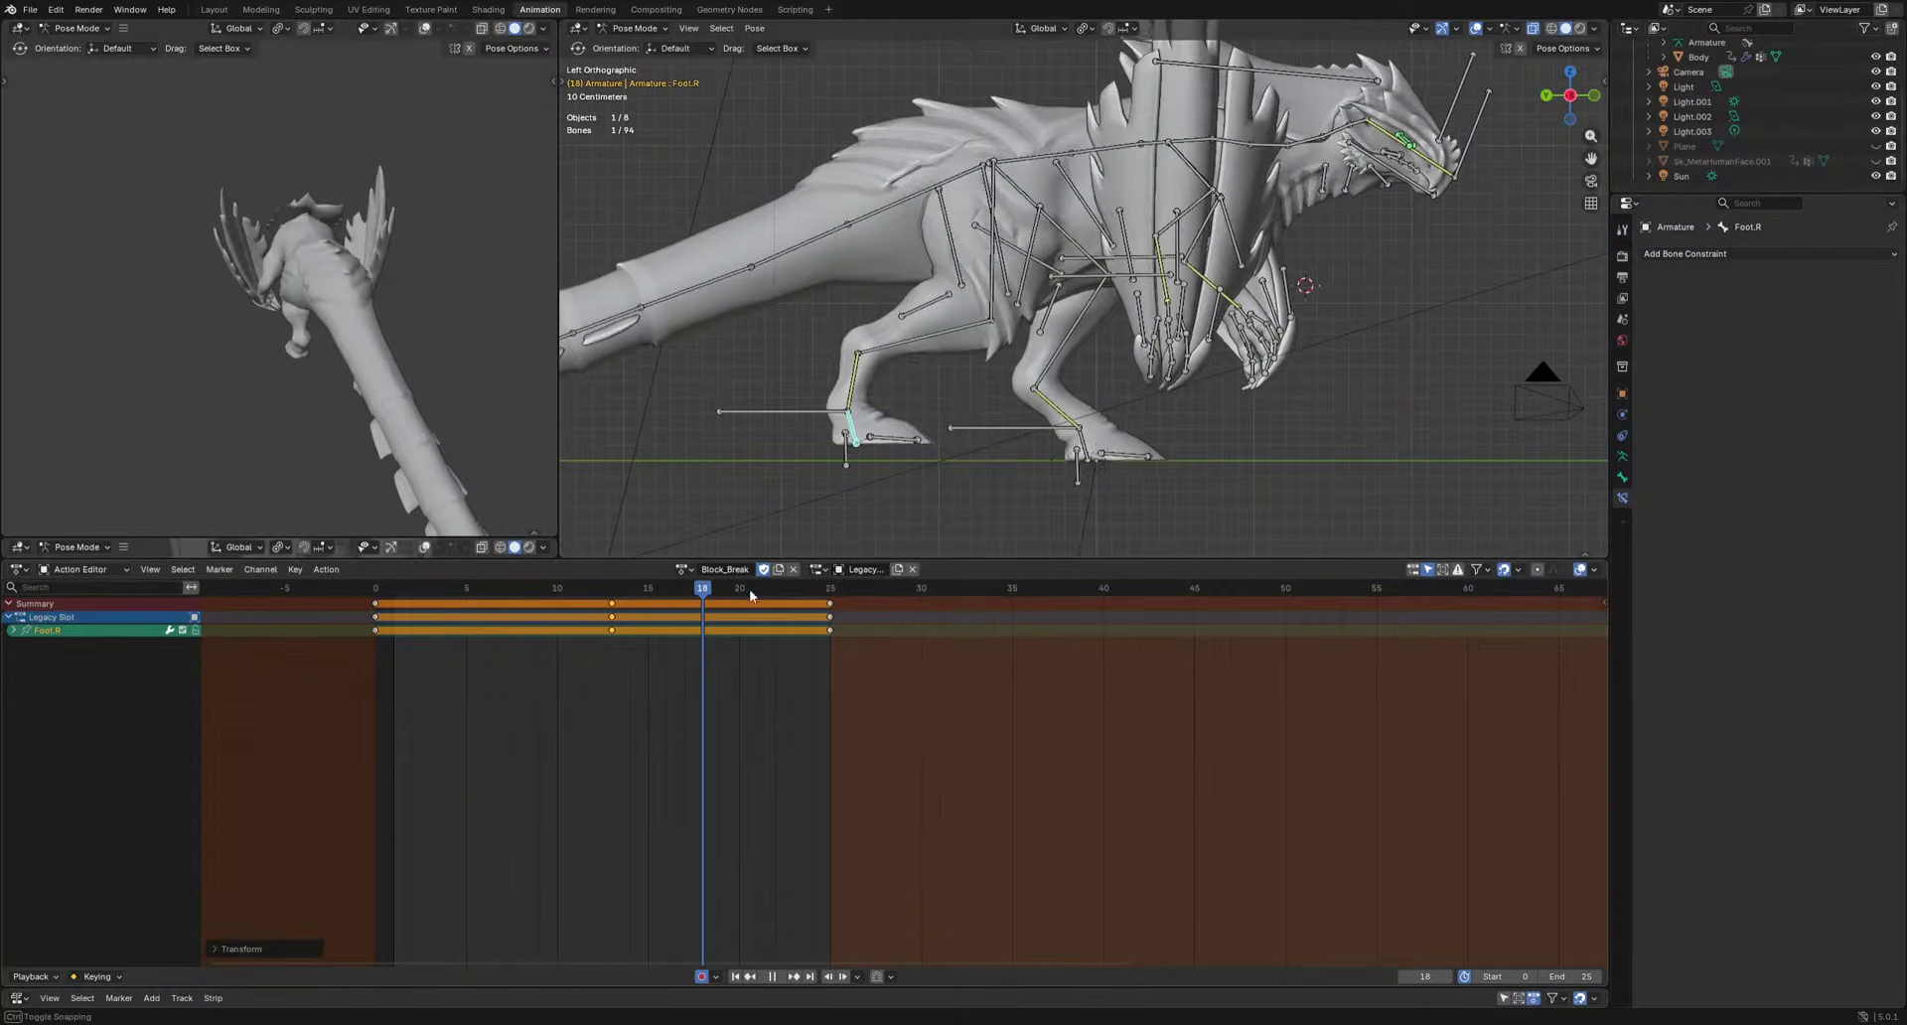
# Rotate the Foot.R bone into keyed poses at frames 18 and 21 and replay the step.
pyautogui.click(1032, 531)
pyautogui.press('space')
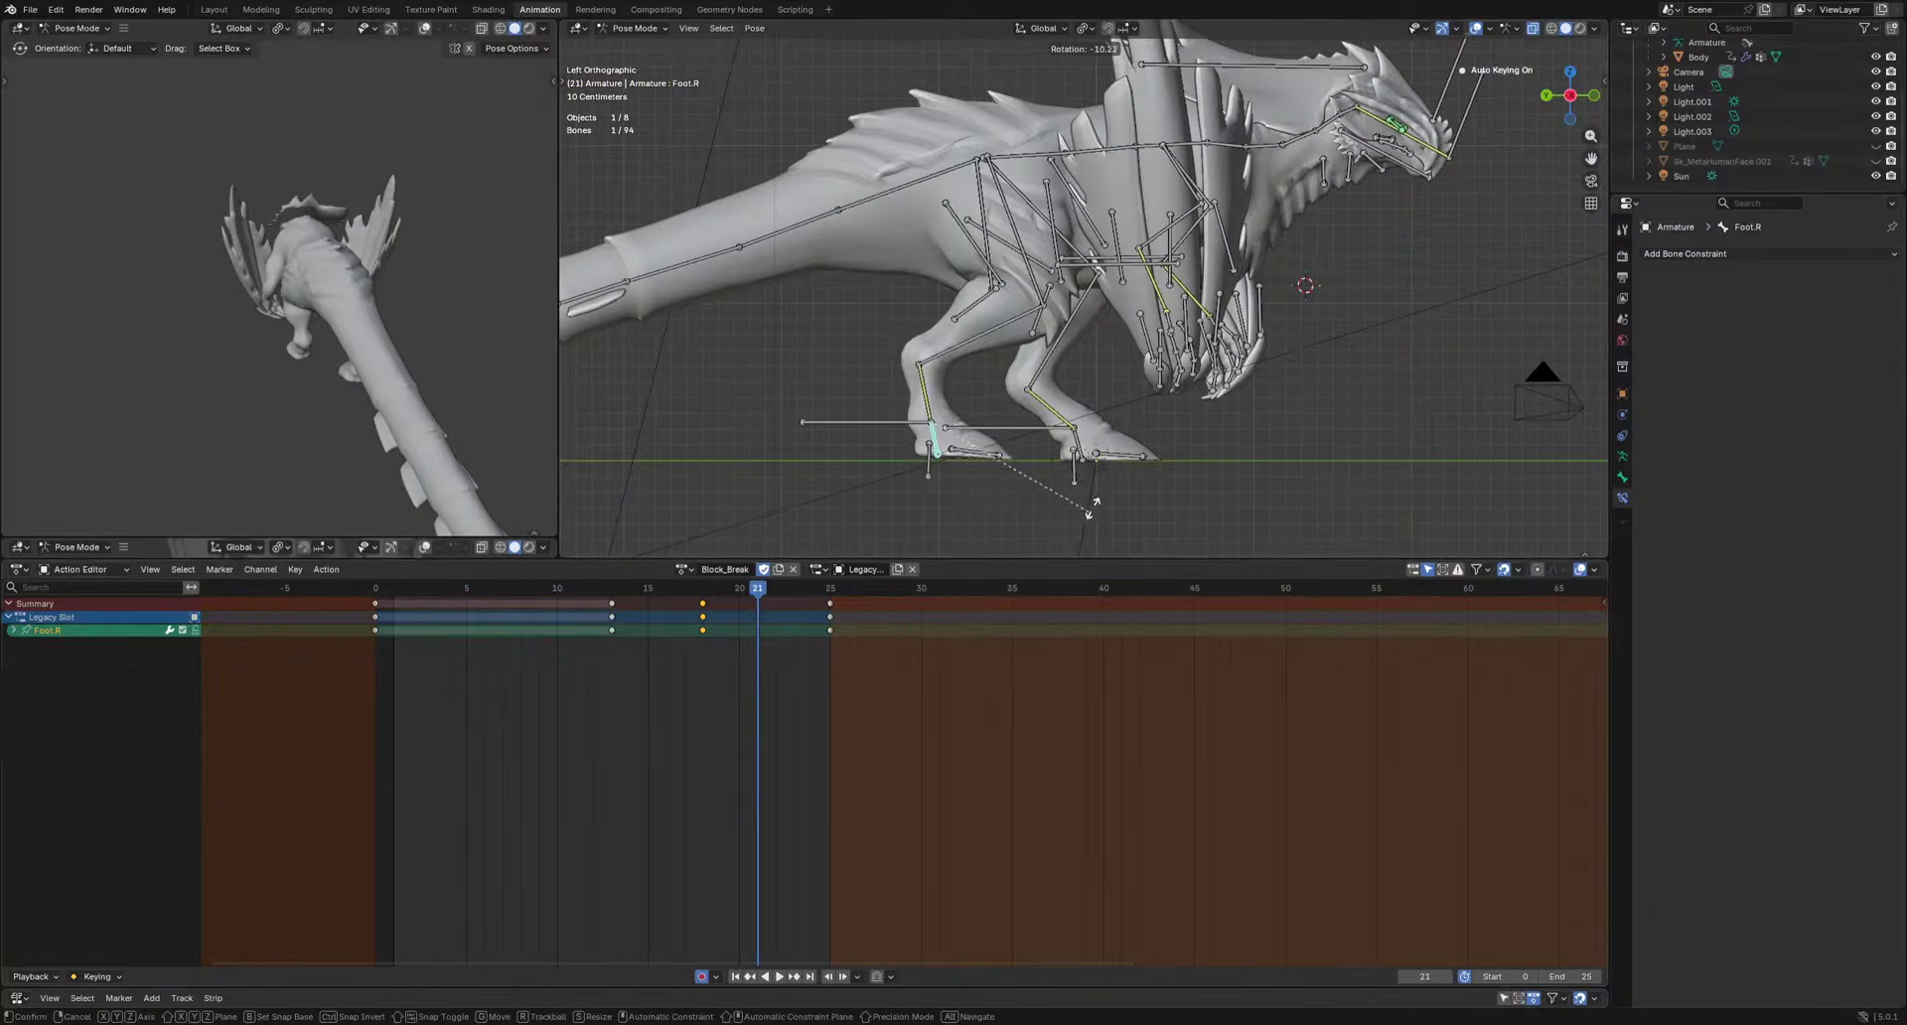
pyautogui.press('space')
pyautogui.press('space')
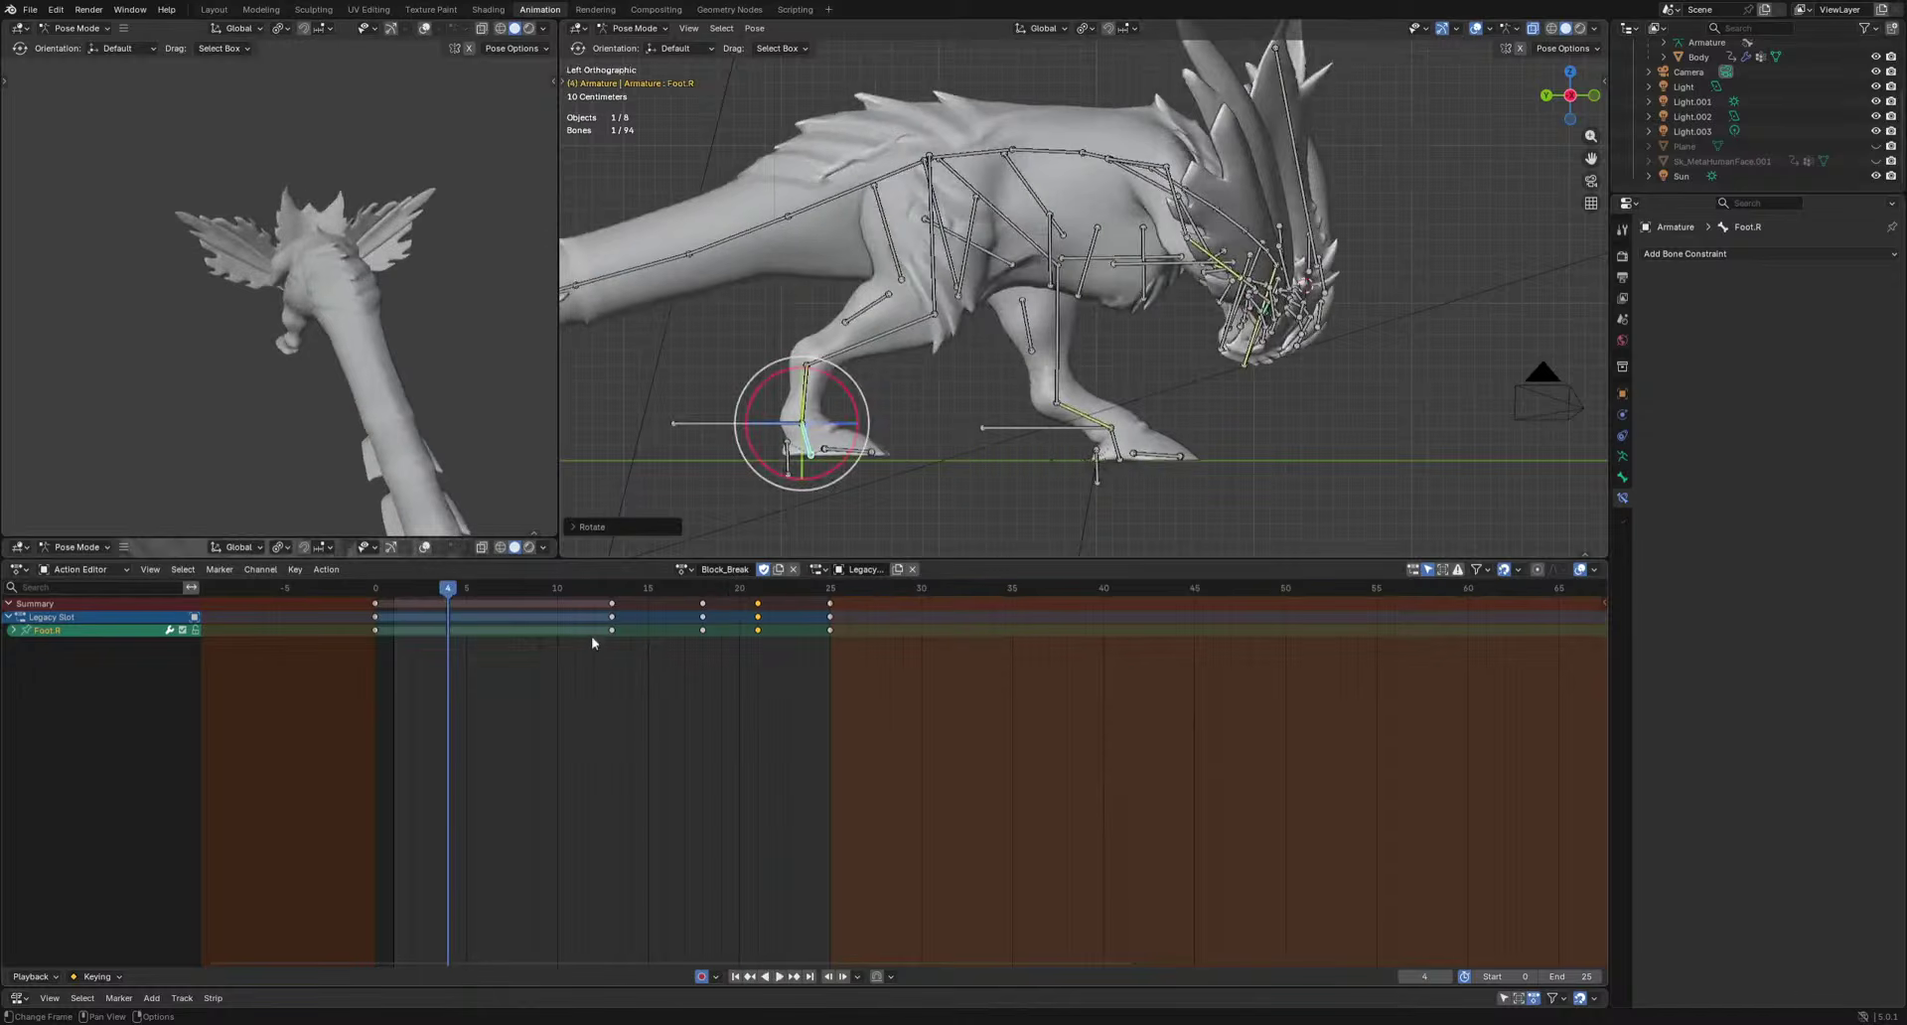
# Rotate Foot.R at frame 2, paste its flat-foot keyframe at frame 5 and replay.
pyautogui.moveTo(432, 594)
pyautogui.mouseDown()
pyautogui.moveTo(338, 601)
pyautogui.moveTo(409, 610)
pyautogui.mouseUp()
pyautogui.press('r')
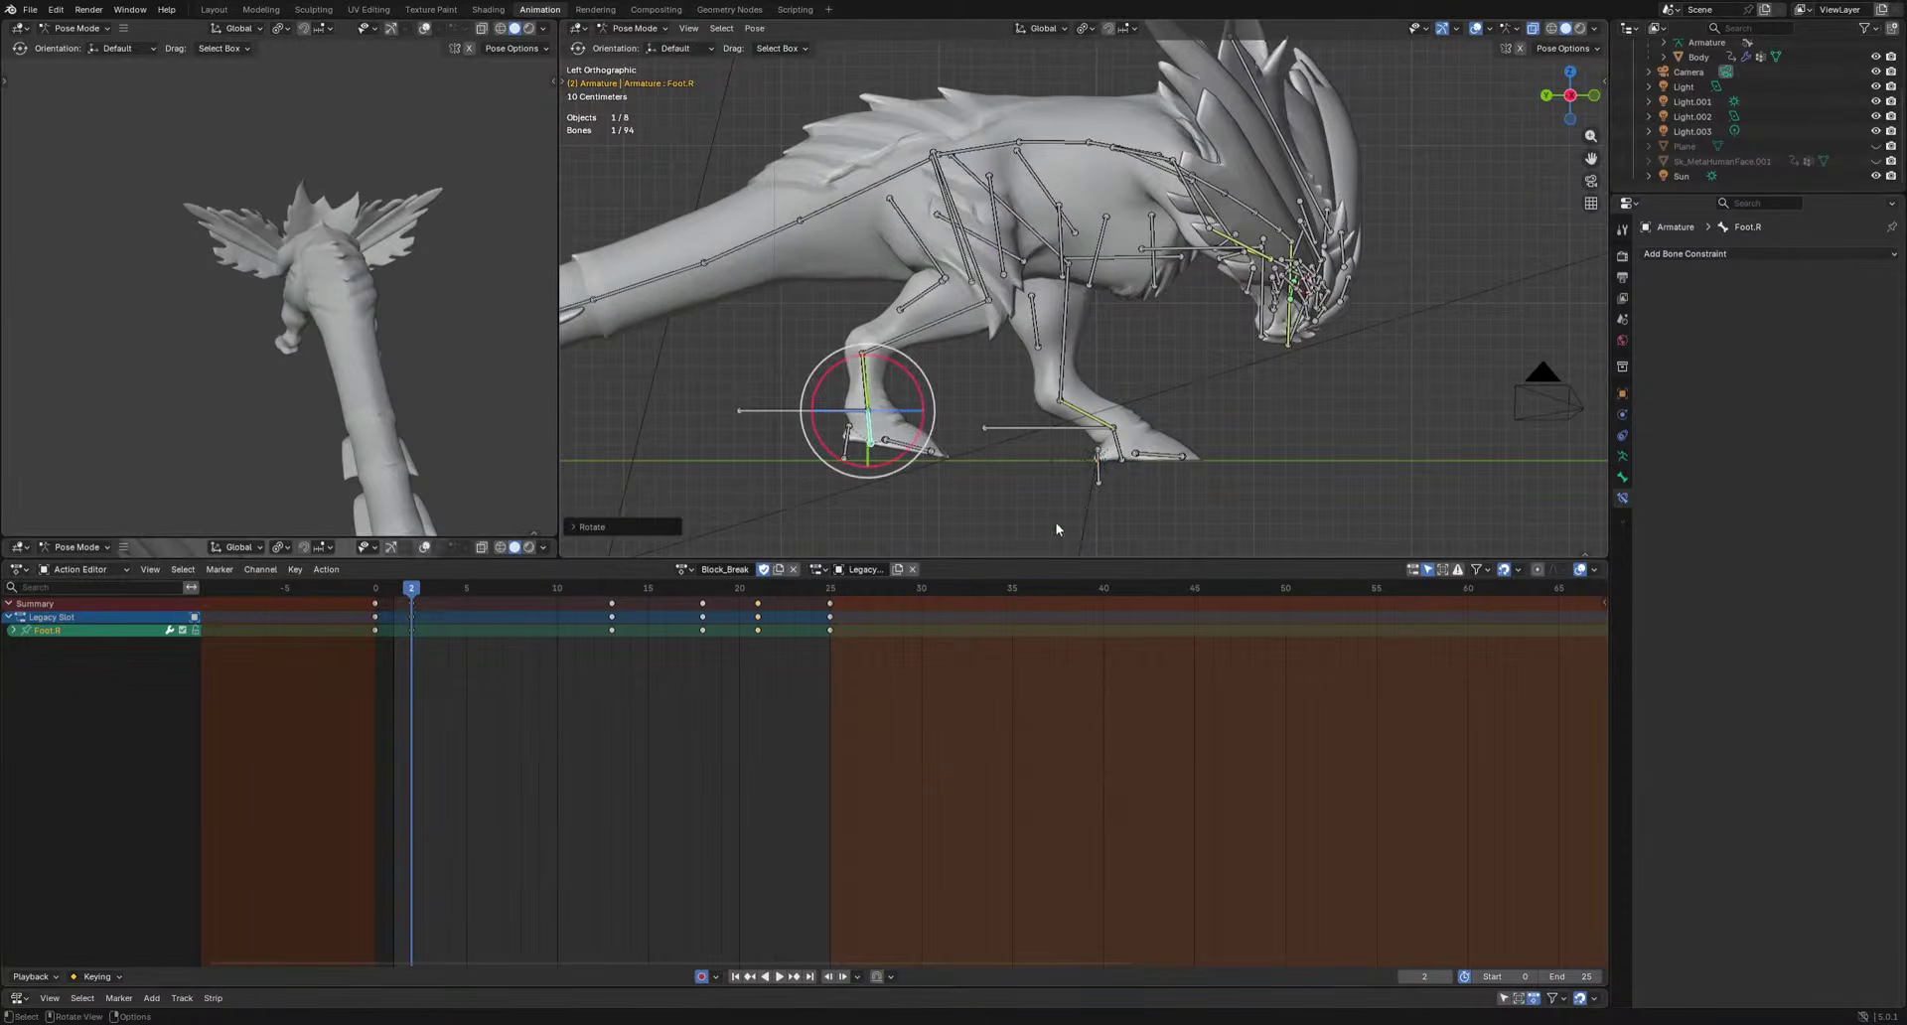
pyautogui.click(425, 593)
pyautogui.press('space')
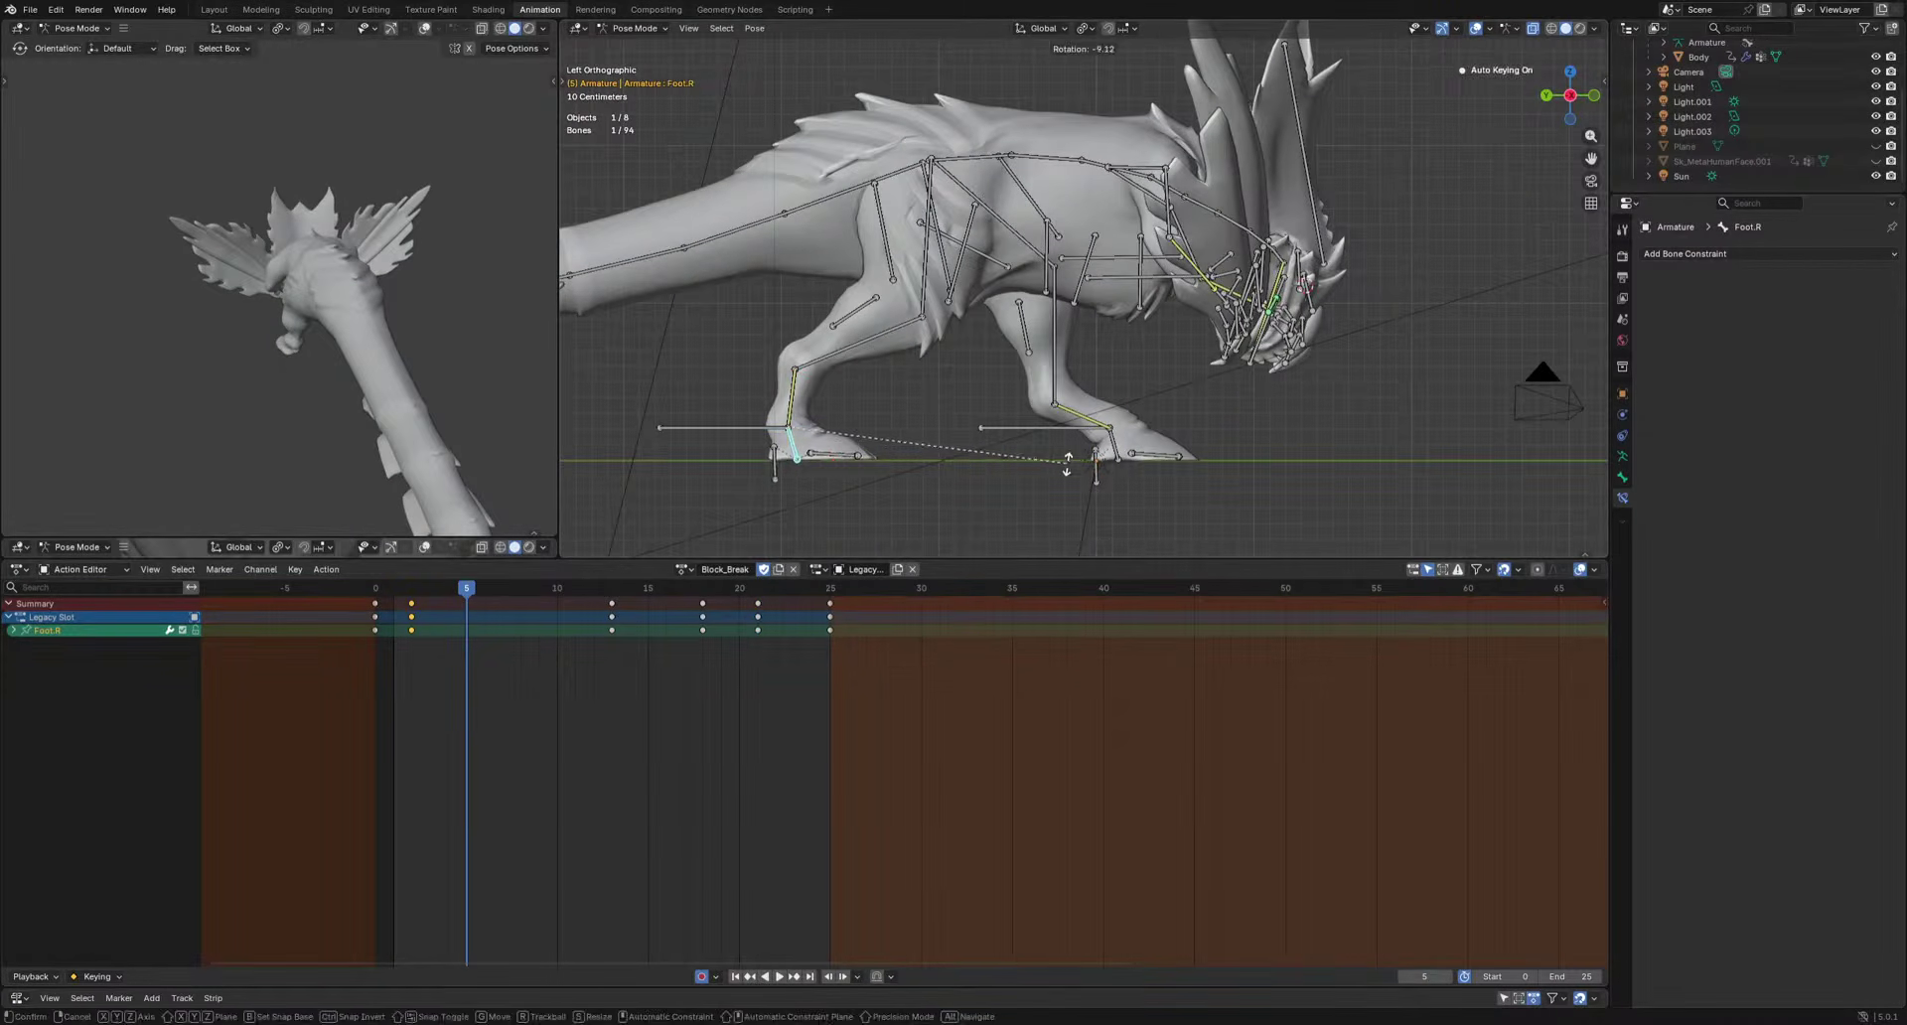
pyautogui.press('space')
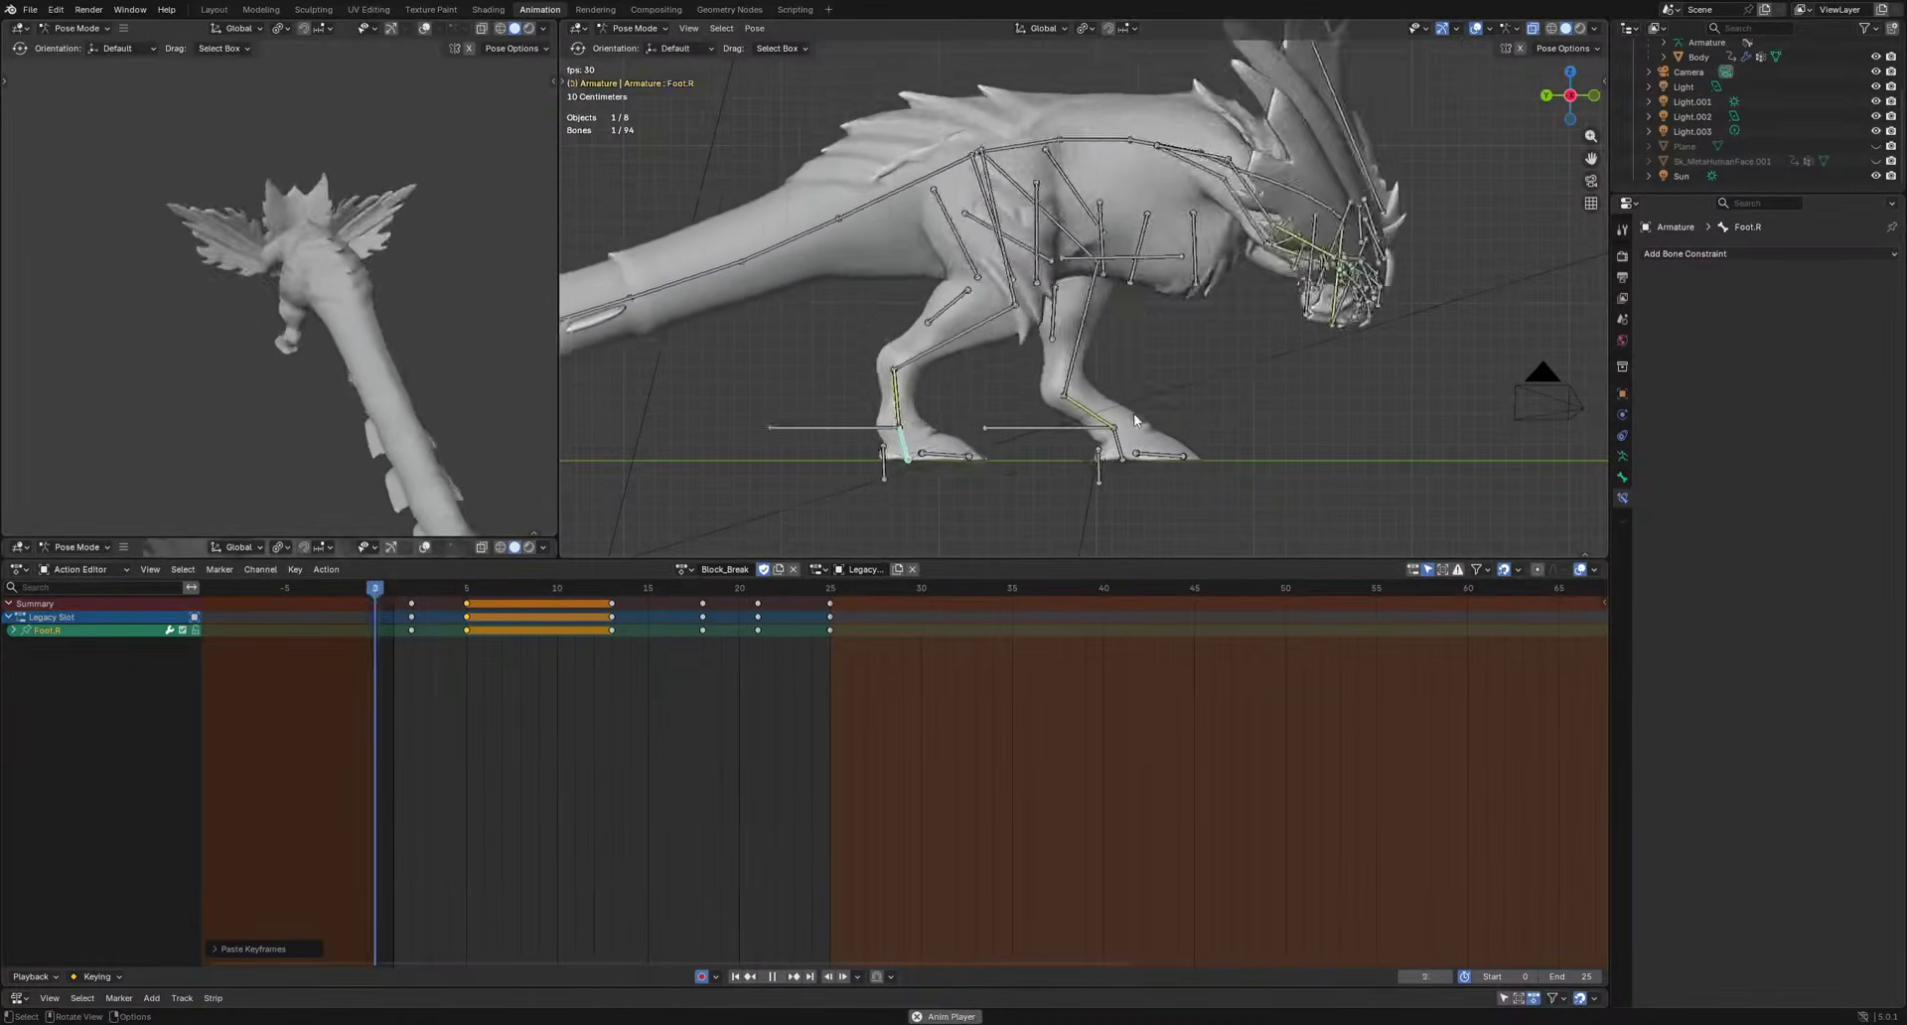
pyautogui.press('Escape')
# Move the ArmIK.R bone at frame 16 and readjust its position at frame 8 from the front, replaying the result.
pyautogui.moveTo(1347, 443); pyautogui.dragTo(1246, 458, button='middle')
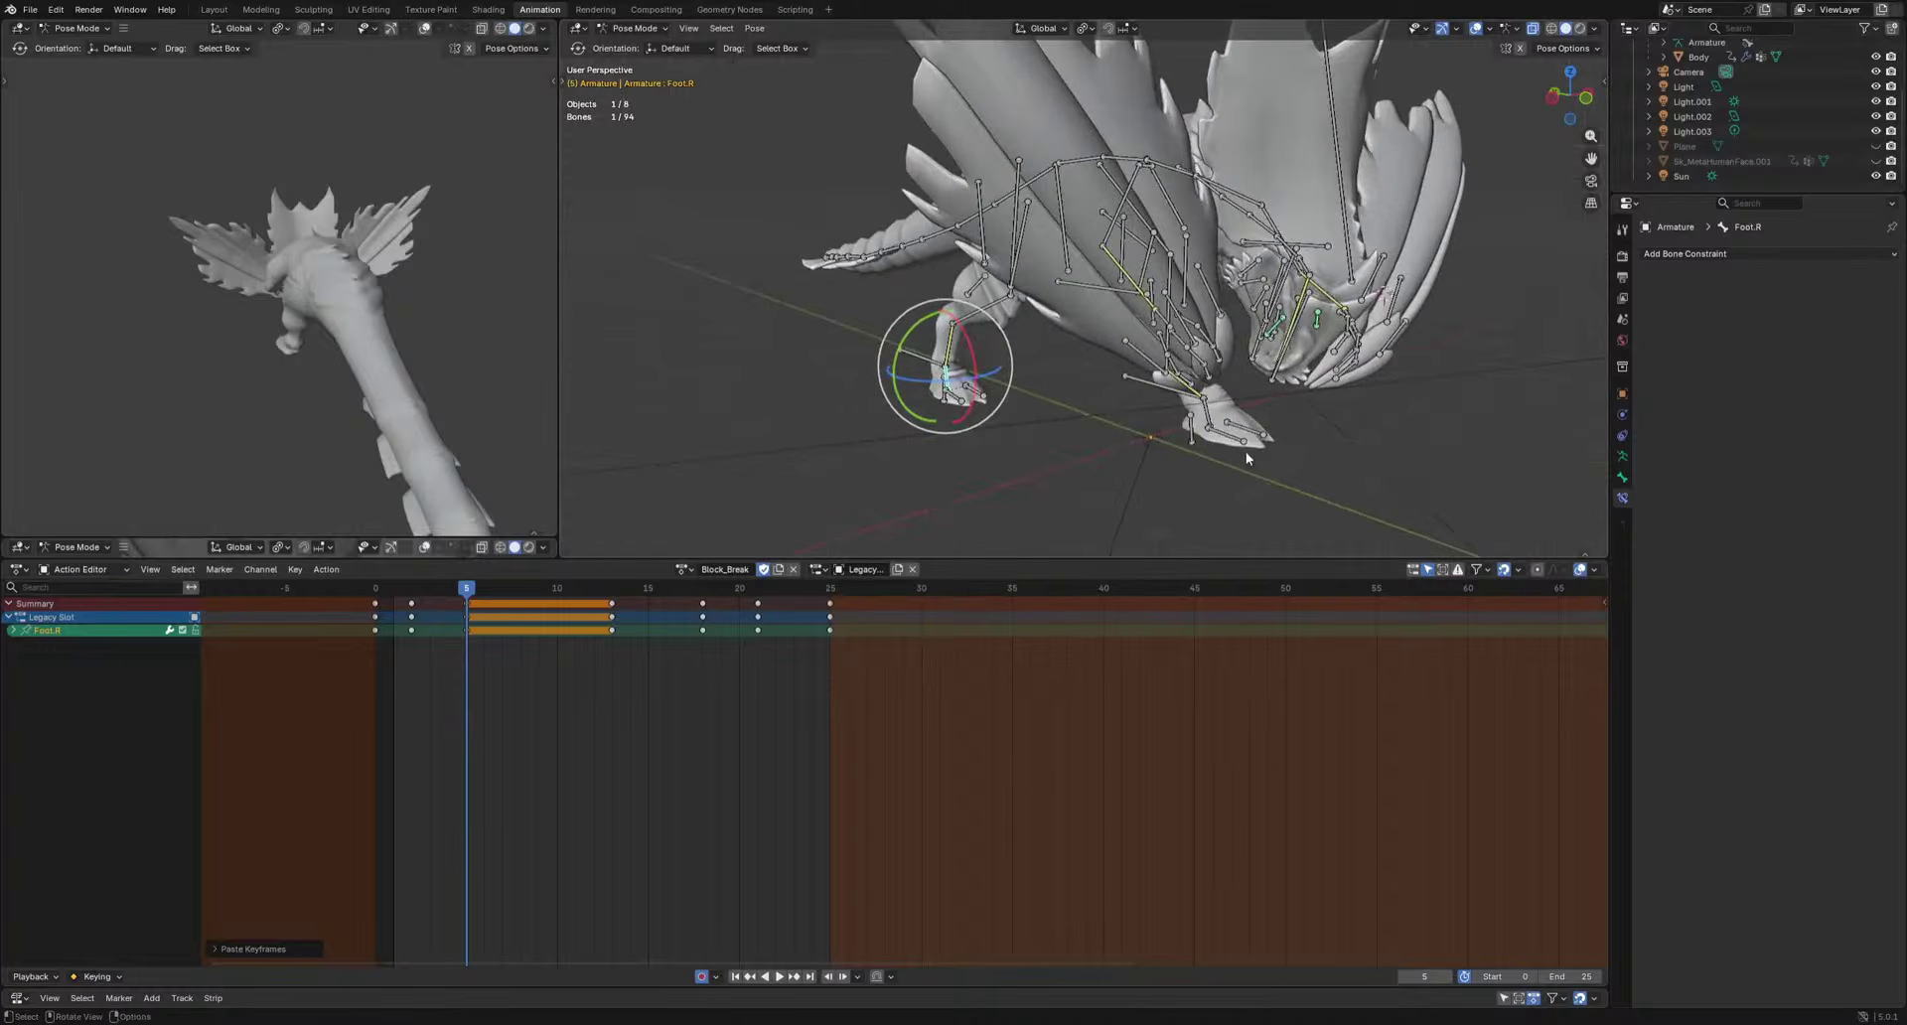
pyautogui.click(1101, 300)
pyautogui.press('KP_1')
pyautogui.moveTo(494, 591); pyautogui.dragTo(672, 612)
pyautogui.press('g')
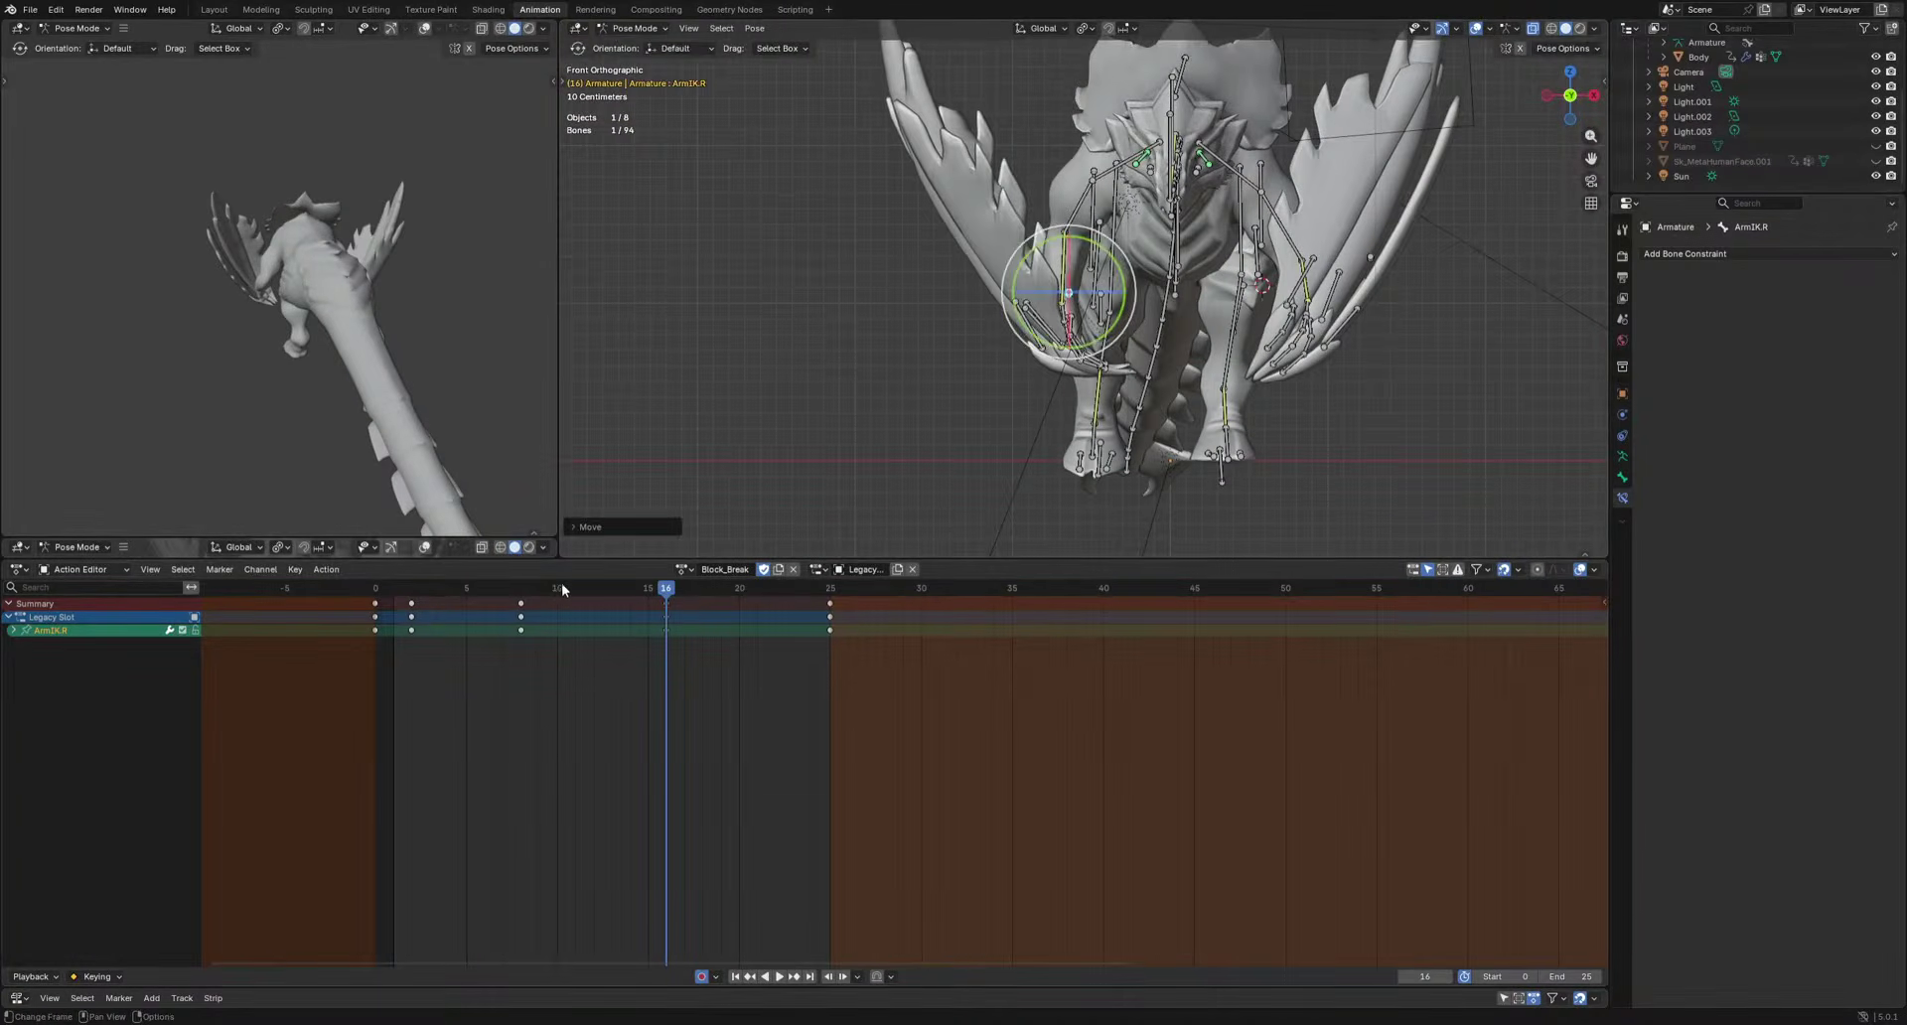
pyautogui.moveTo(563, 589); pyautogui.dragTo(521, 589)
pyautogui.press('g')
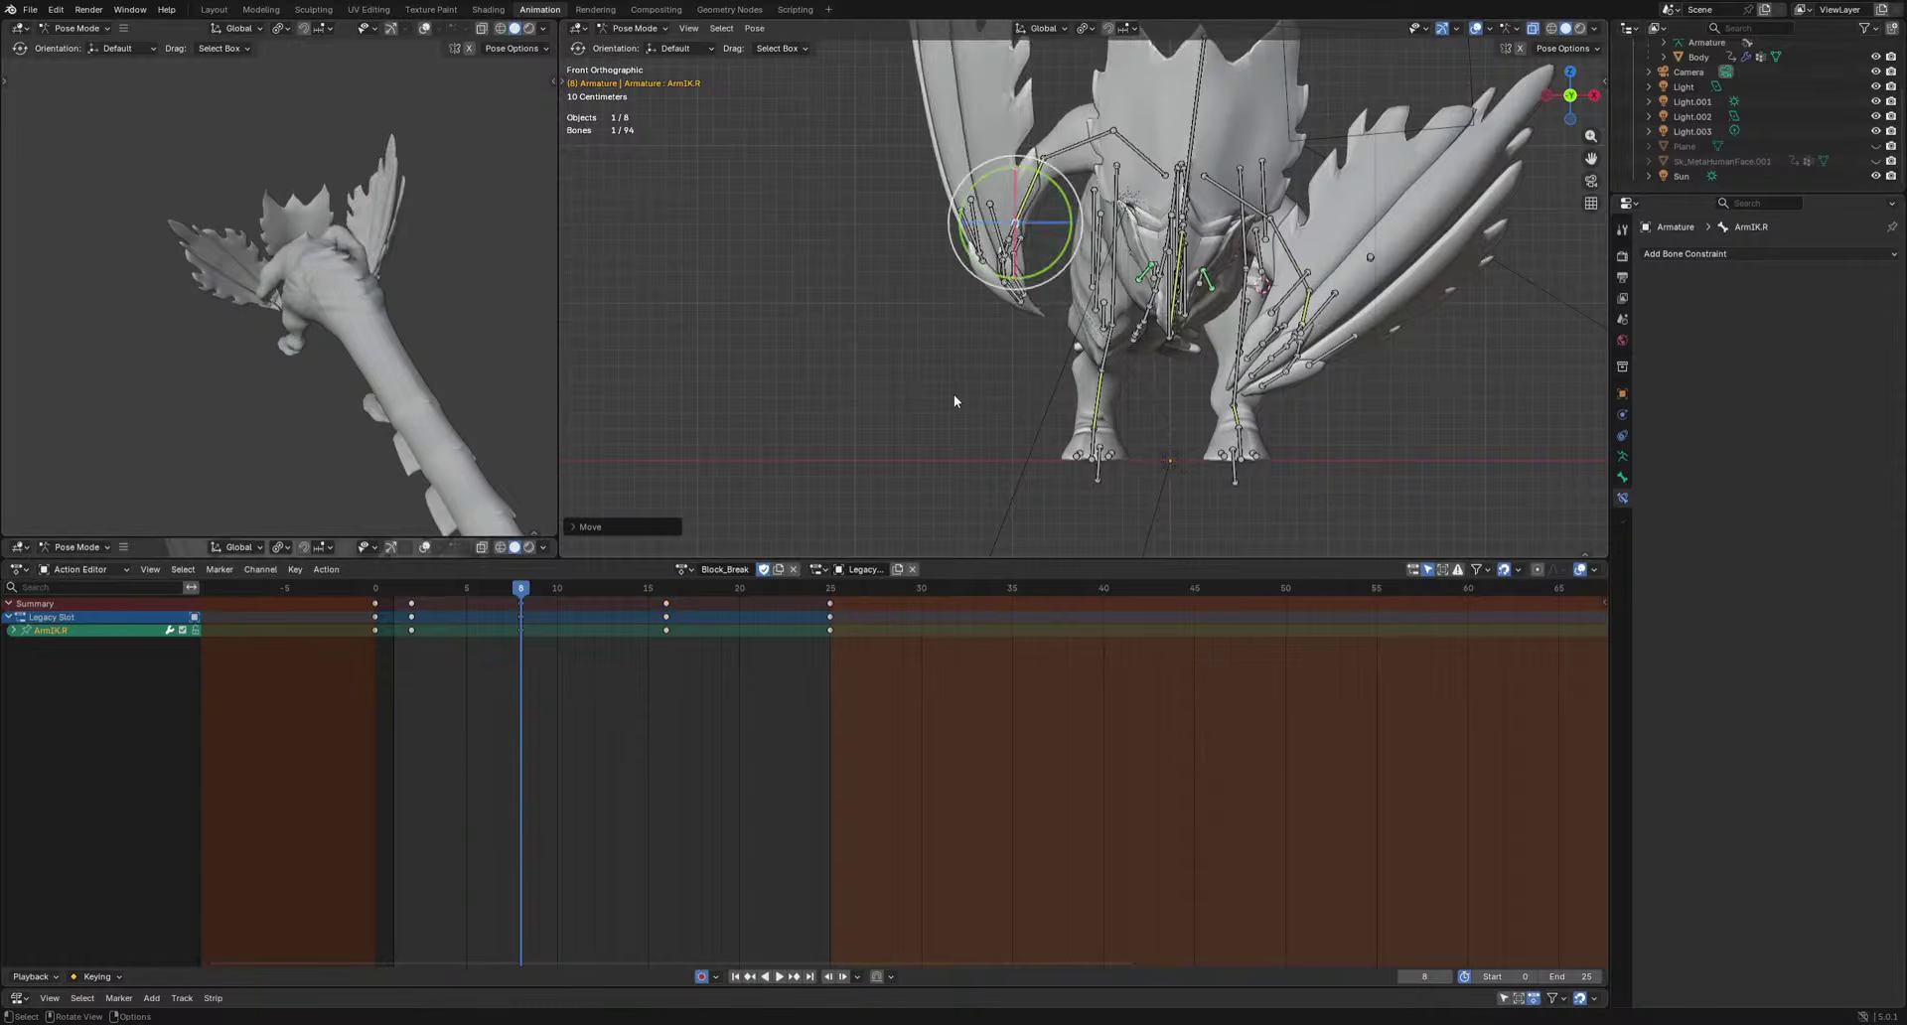
pyautogui.press('space')
# Move the ArmIK.R bone outward from the body at frame 2 and replay the arm swing.
pyautogui.click(376, 589)
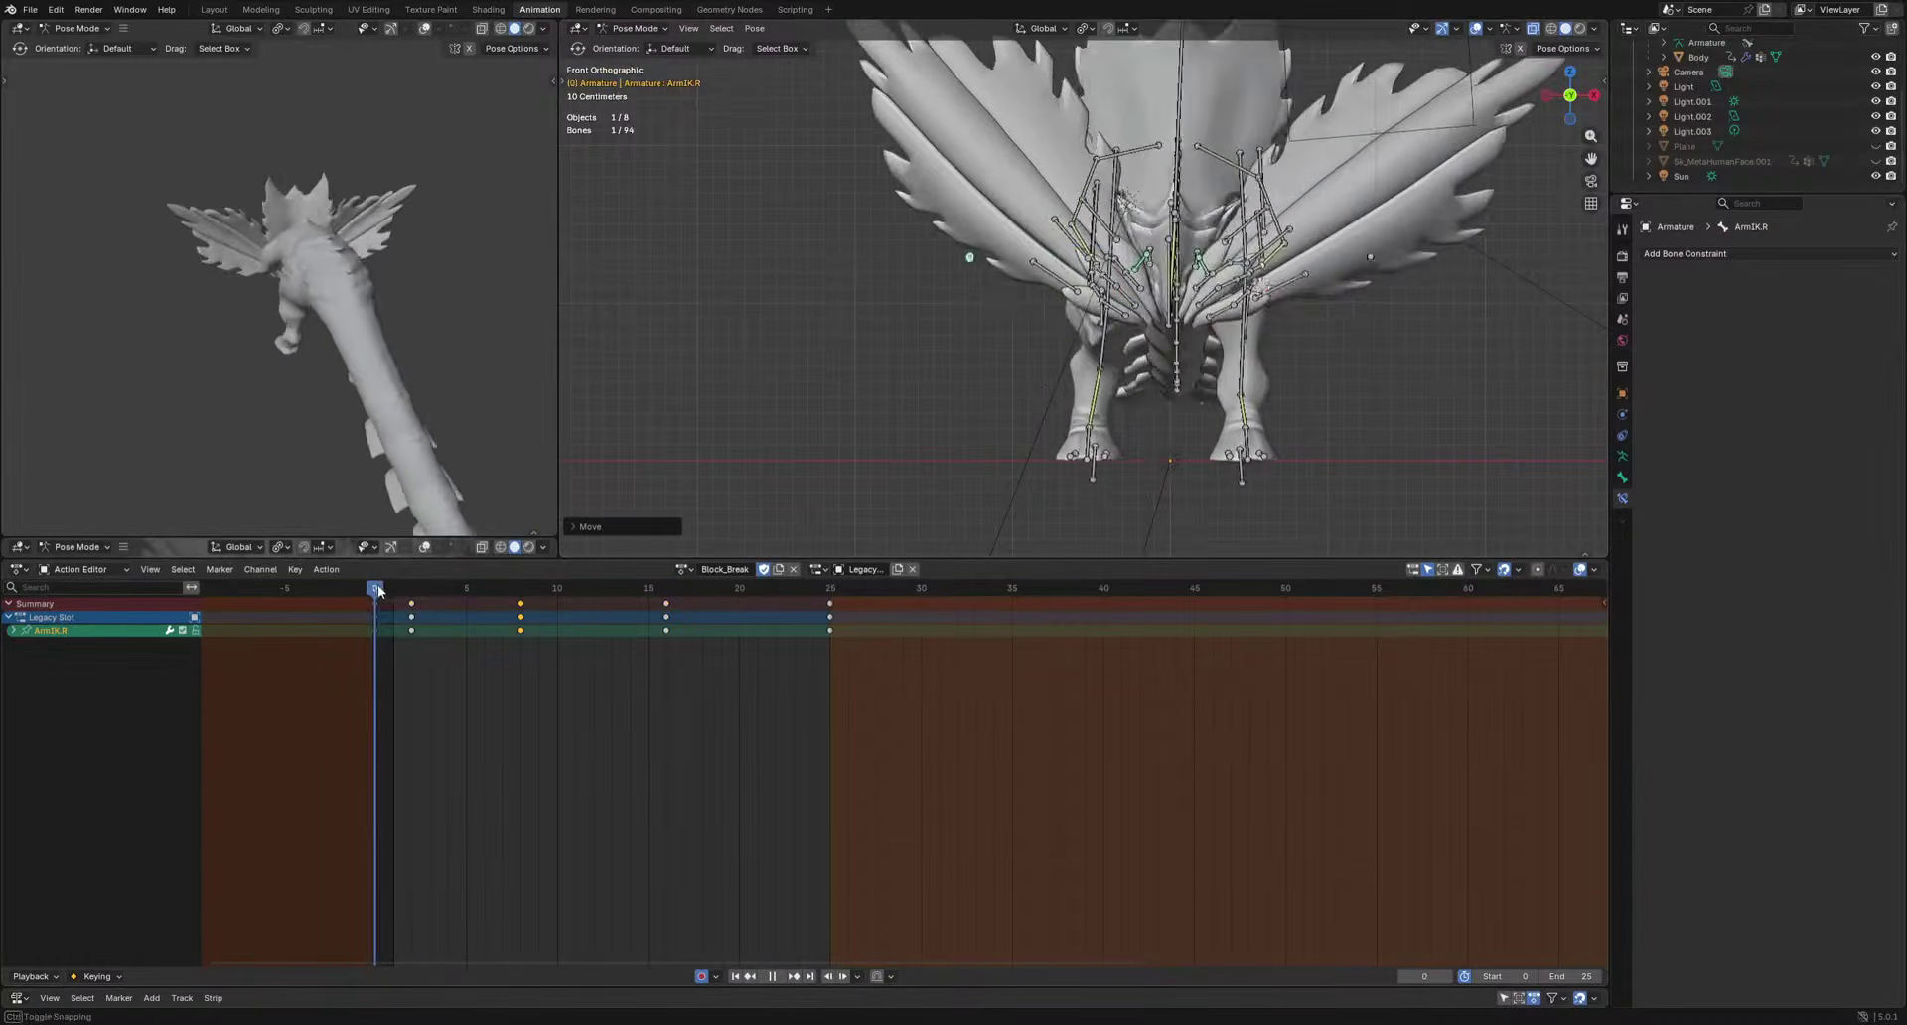
pyautogui.moveTo(377, 591); pyautogui.dragTo(411, 590)
pyautogui.moveTo(1035, 397); pyautogui.dragTo(1070, 288, button='middle')
pyautogui.press('g')
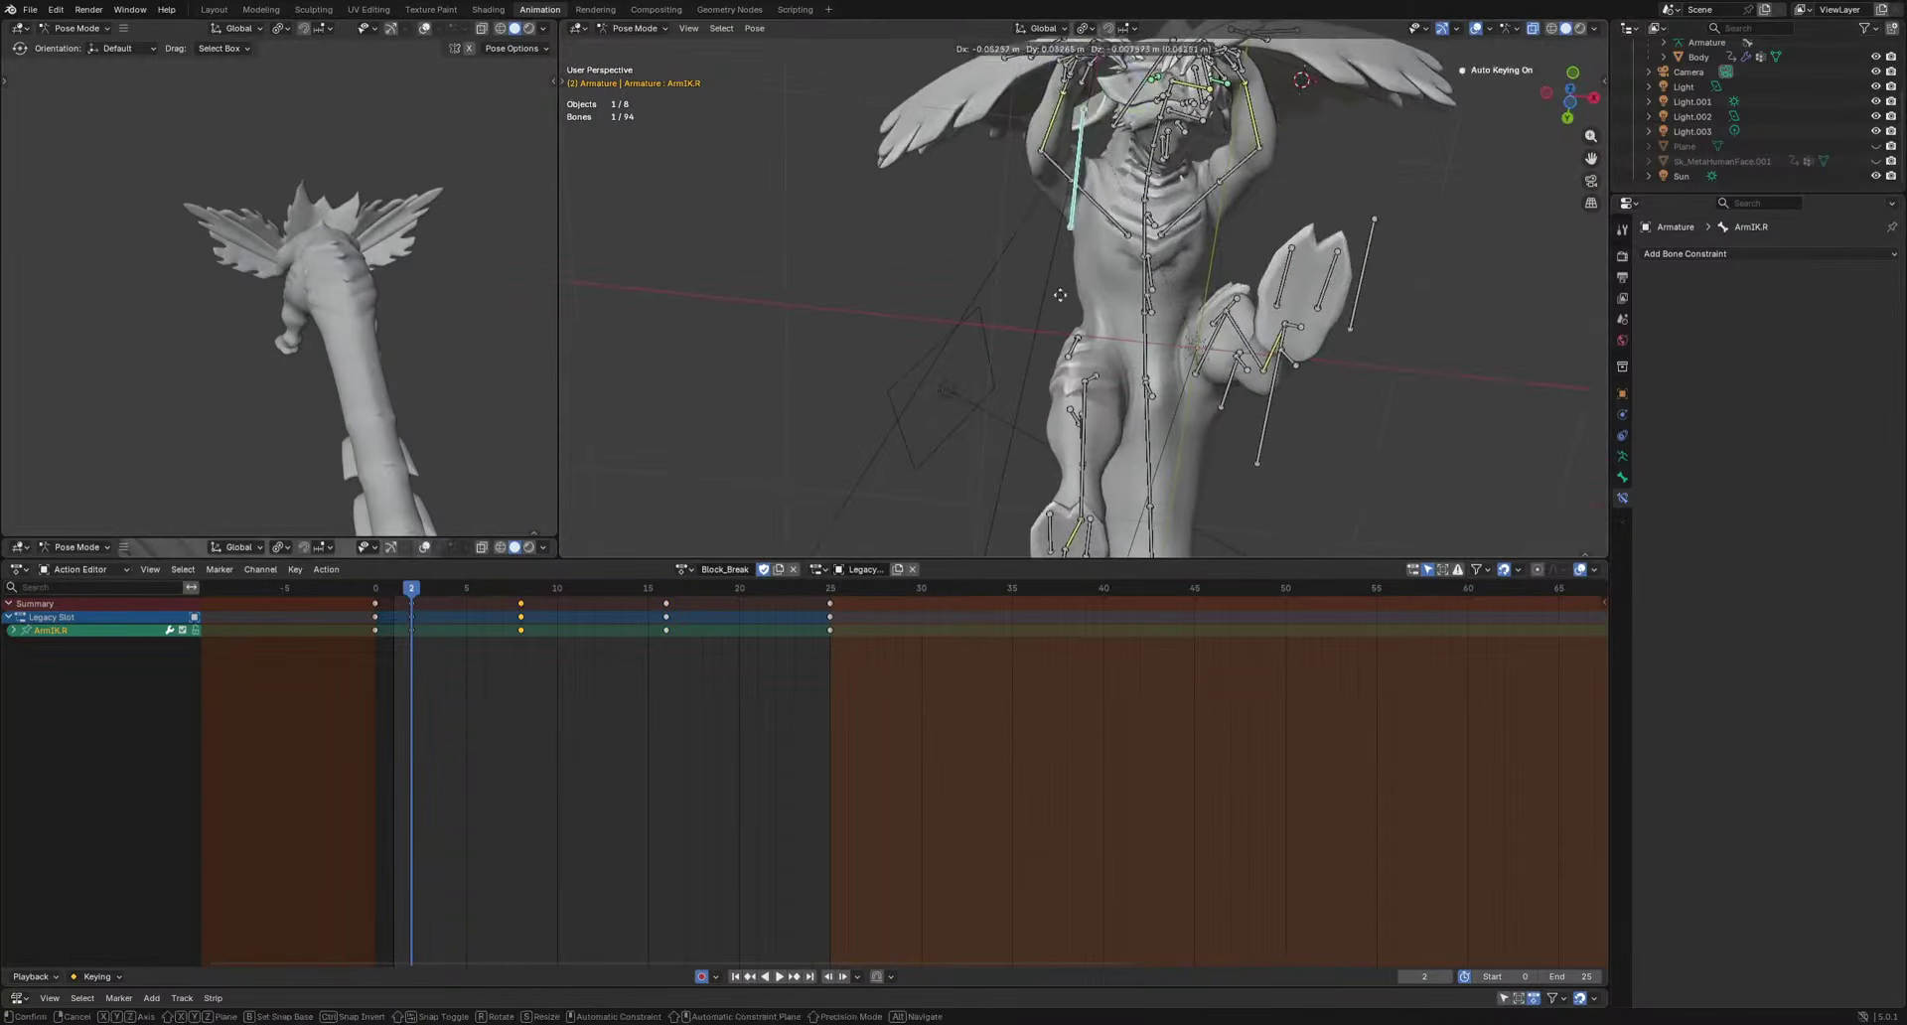
pyautogui.click(1021, 314)
pyautogui.press('g')
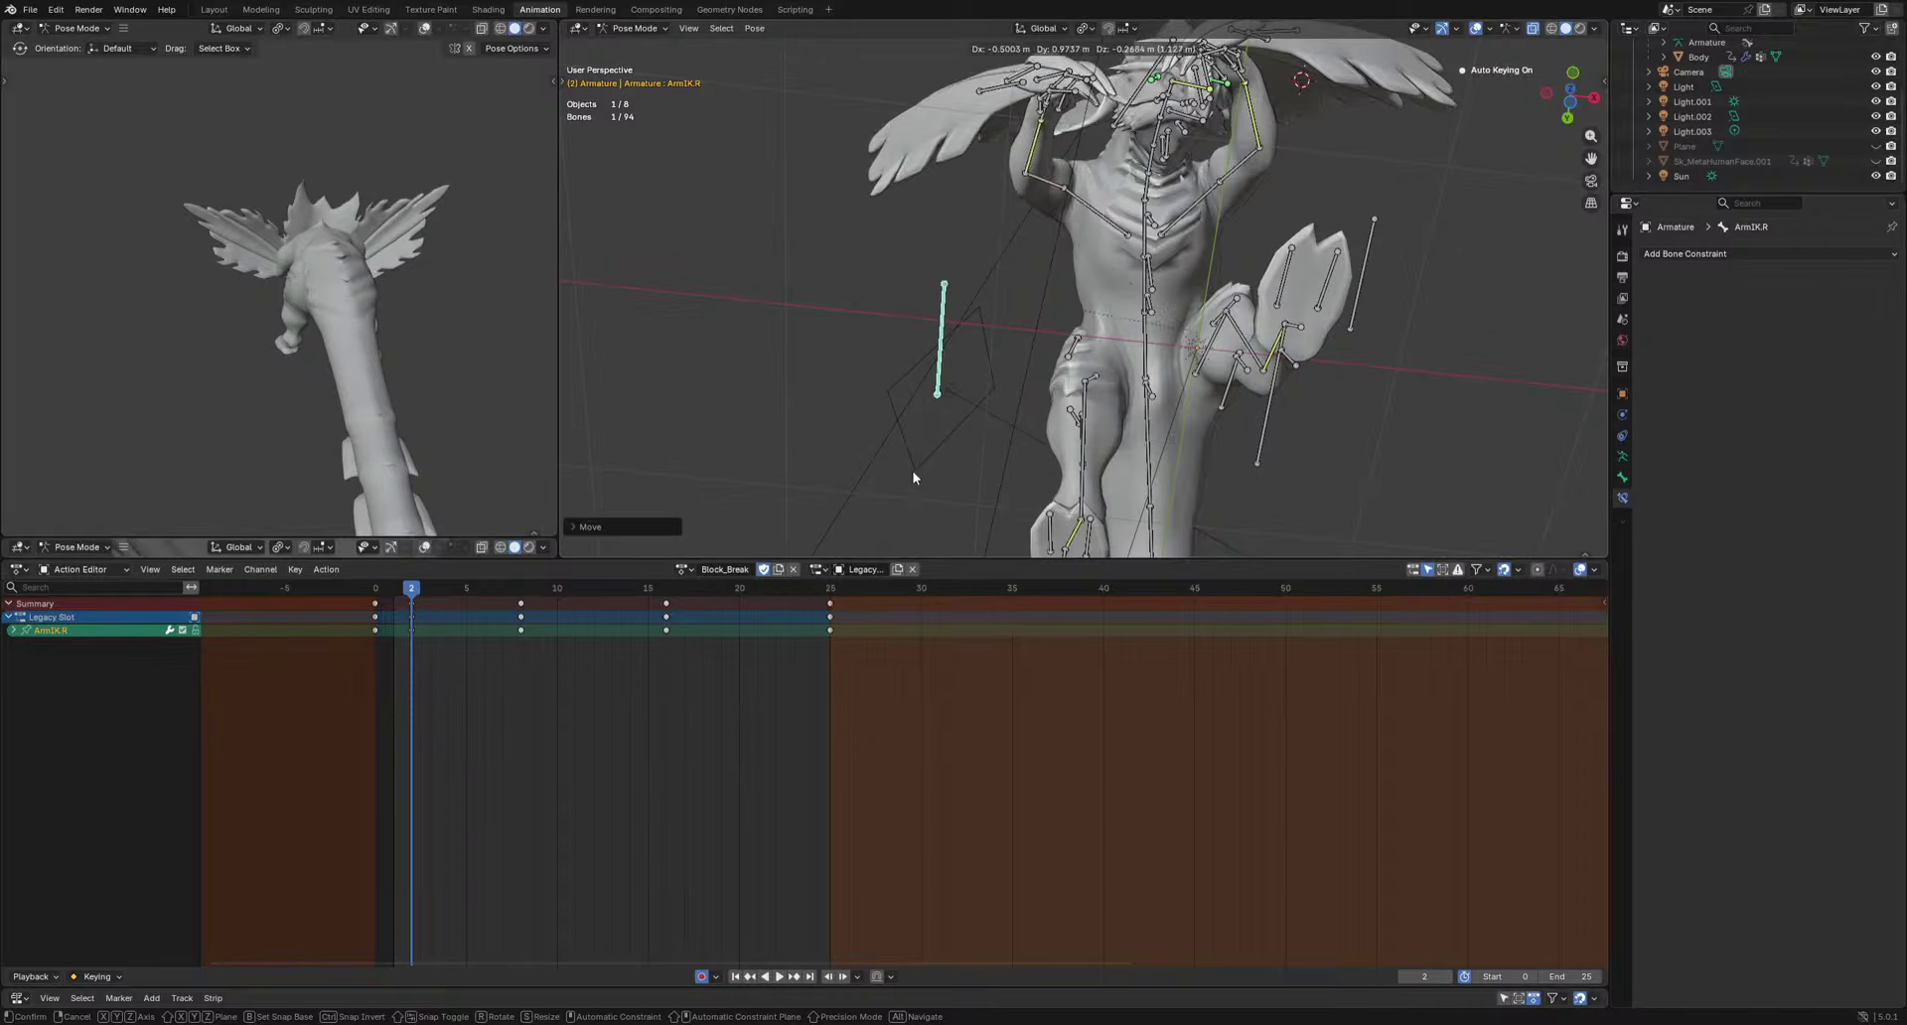
pyautogui.click(913, 478)
pyautogui.press('space')
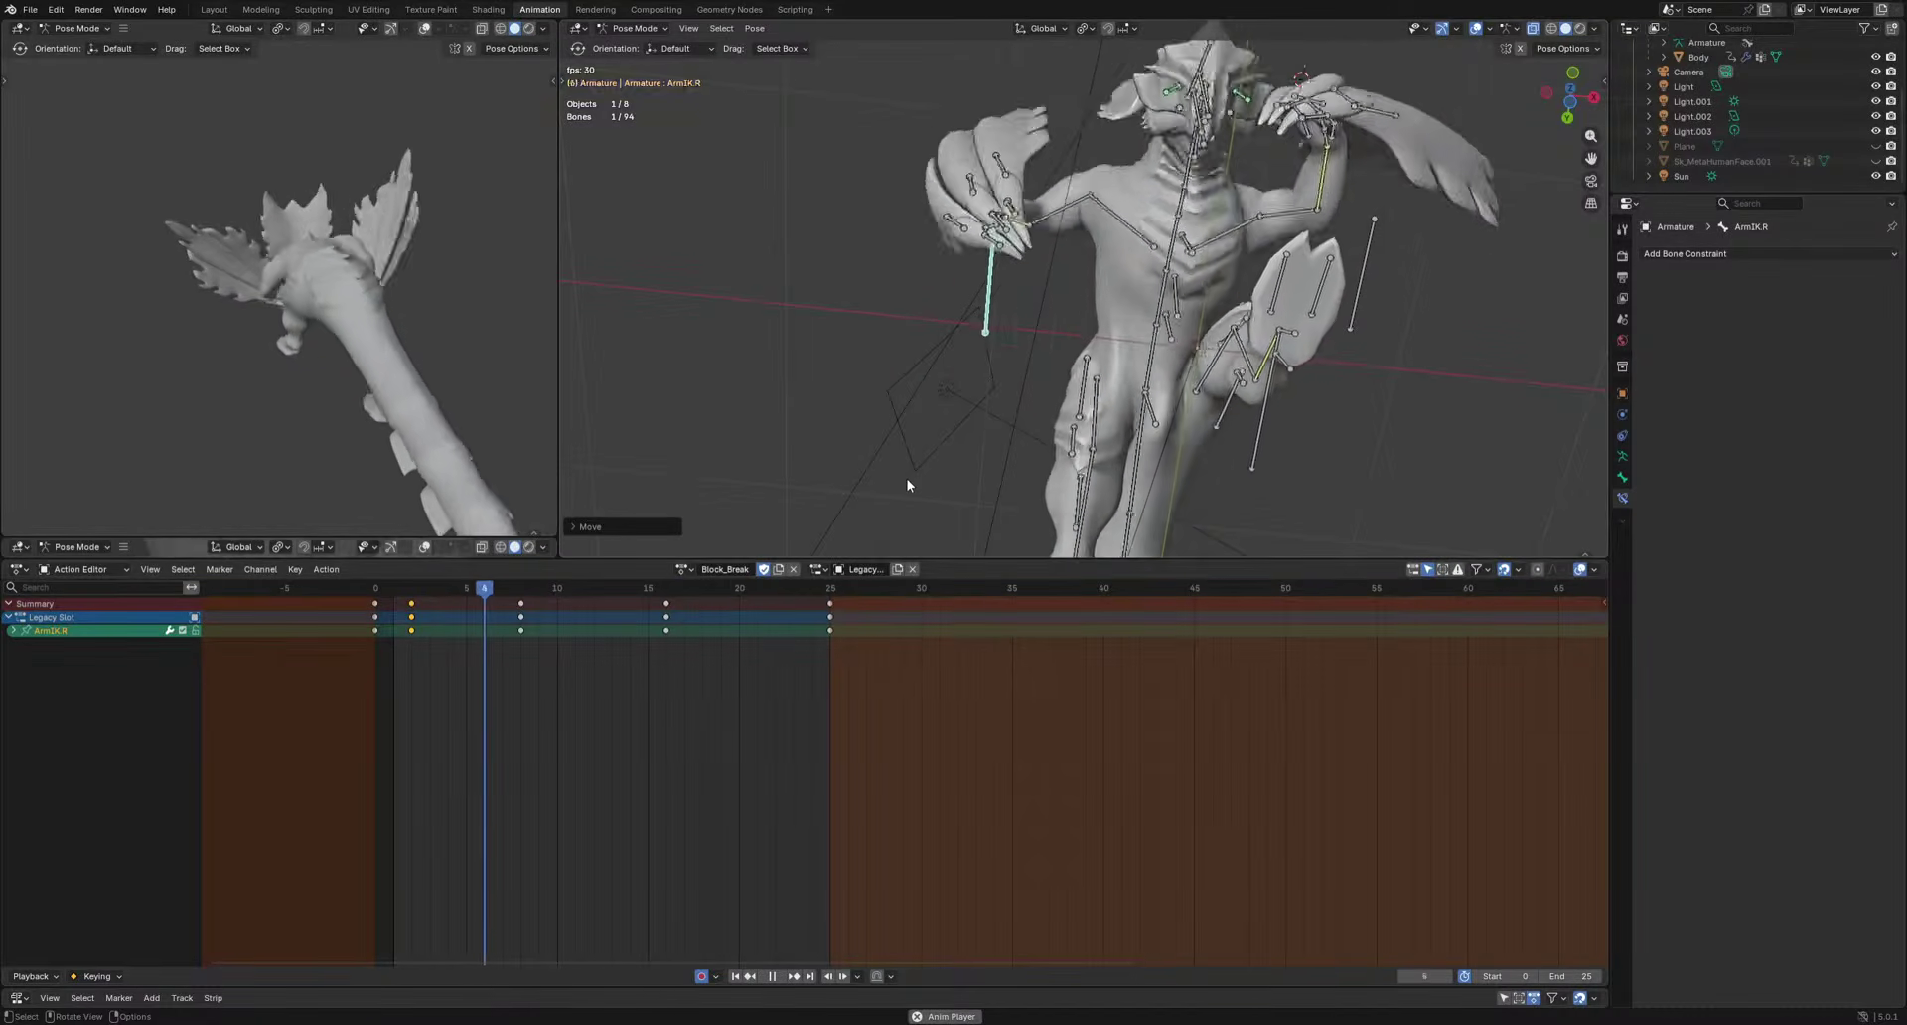
pyautogui.press('space')
# Keyframe LowerArm.L's IK influence at 0.000 on frames 0 and 25 and at 1.000 on frame 5.
pyautogui.press('r')
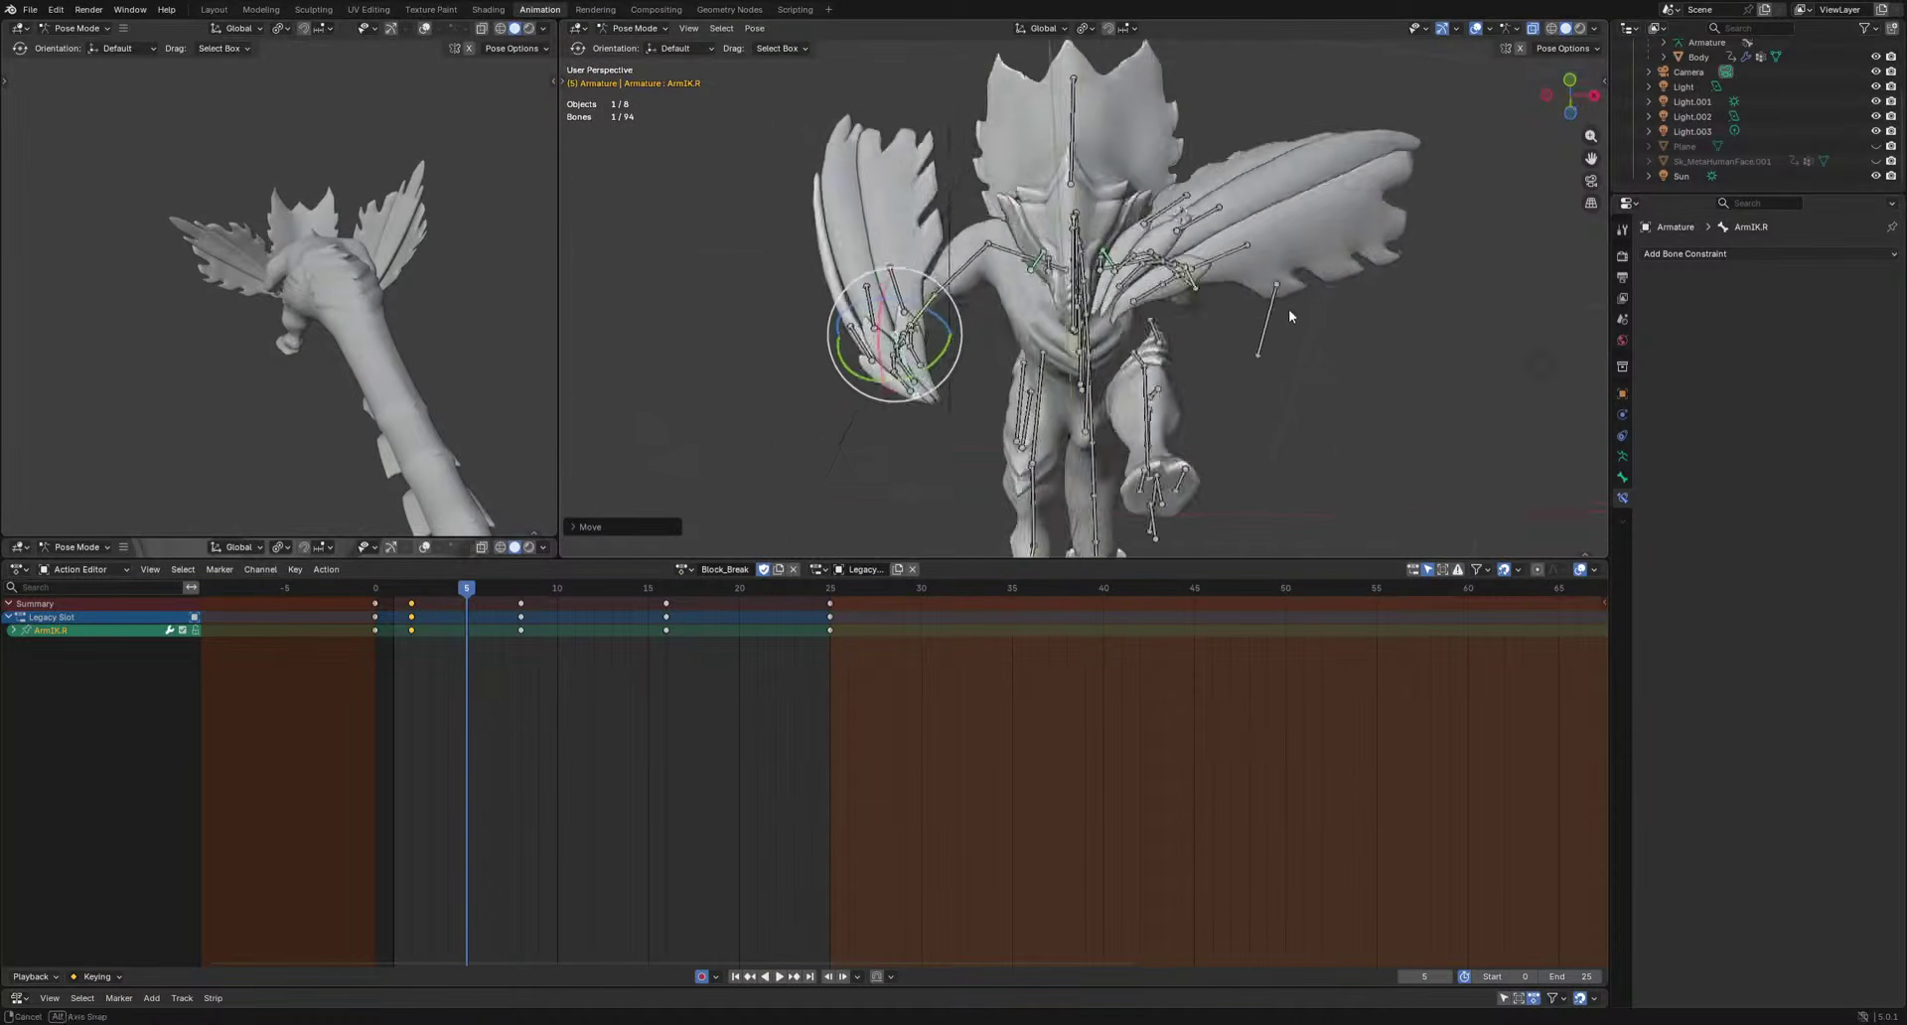
pyautogui.moveTo(1289, 307); pyautogui.dragTo(1081, 411, button='middle')
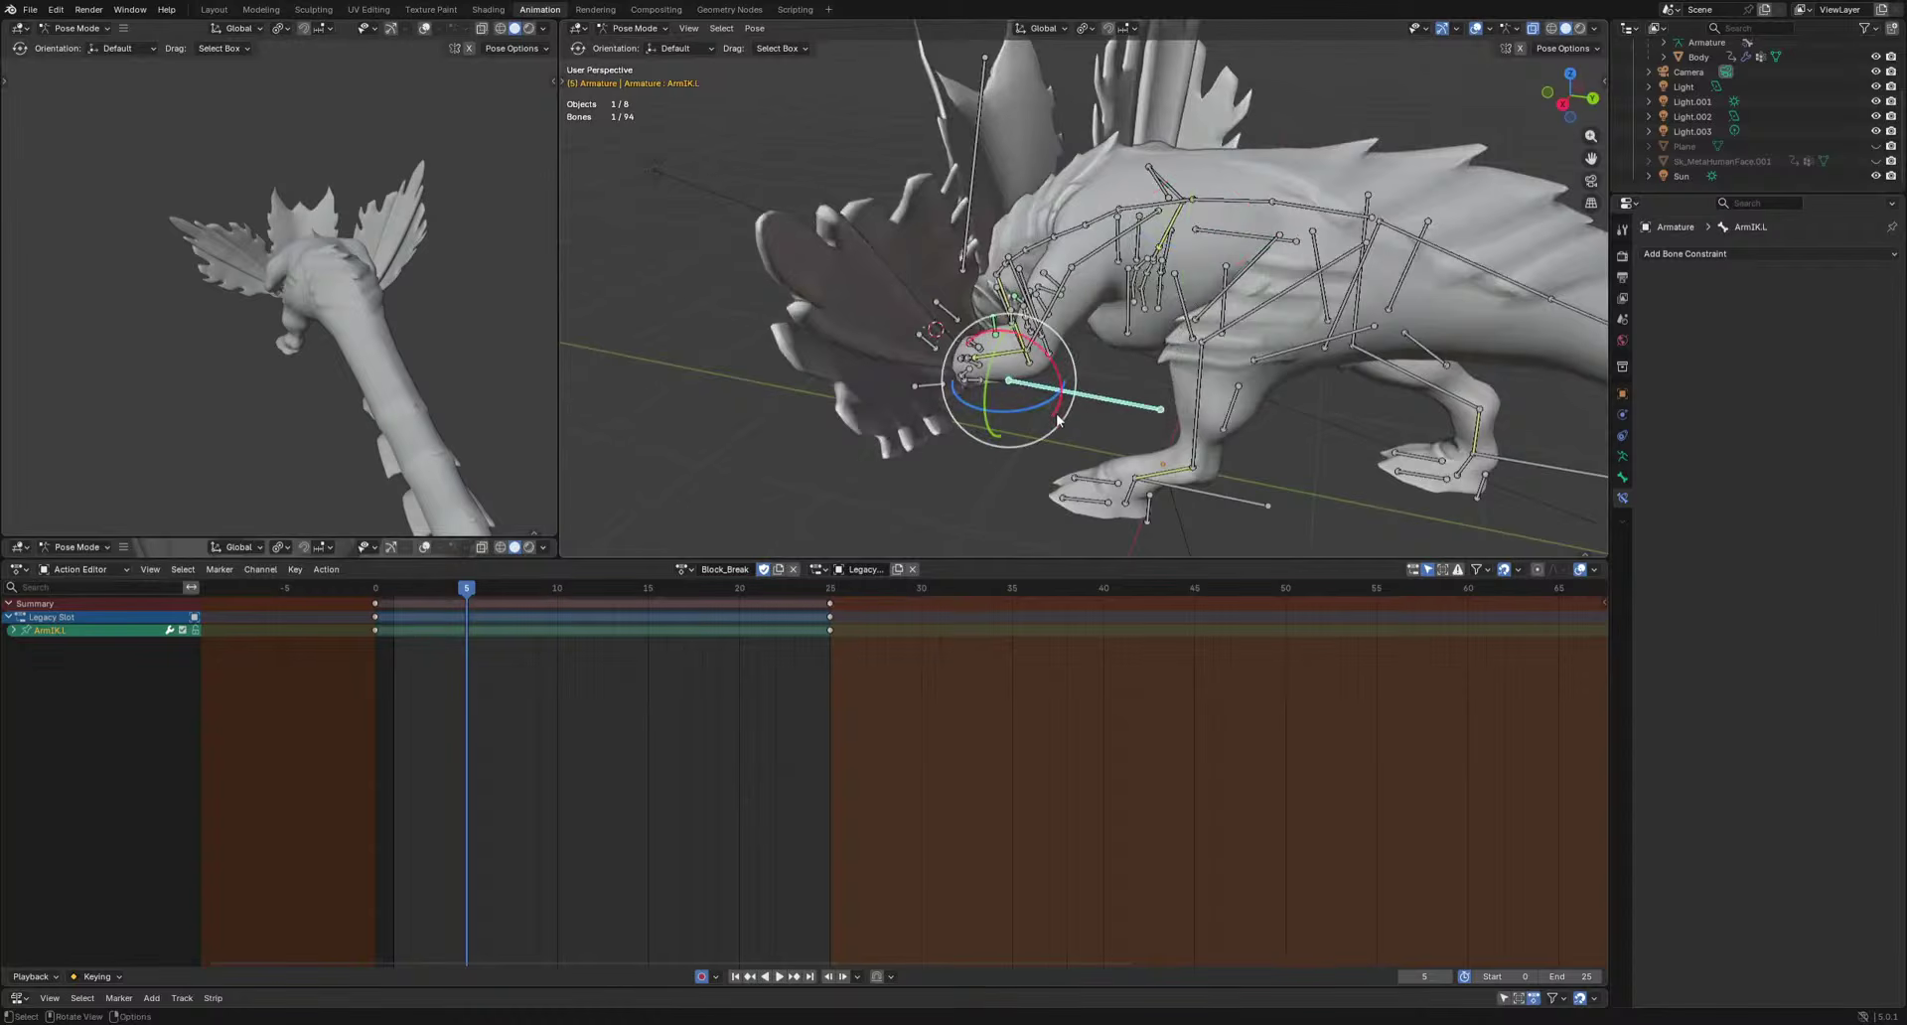
pyautogui.click(986, 358)
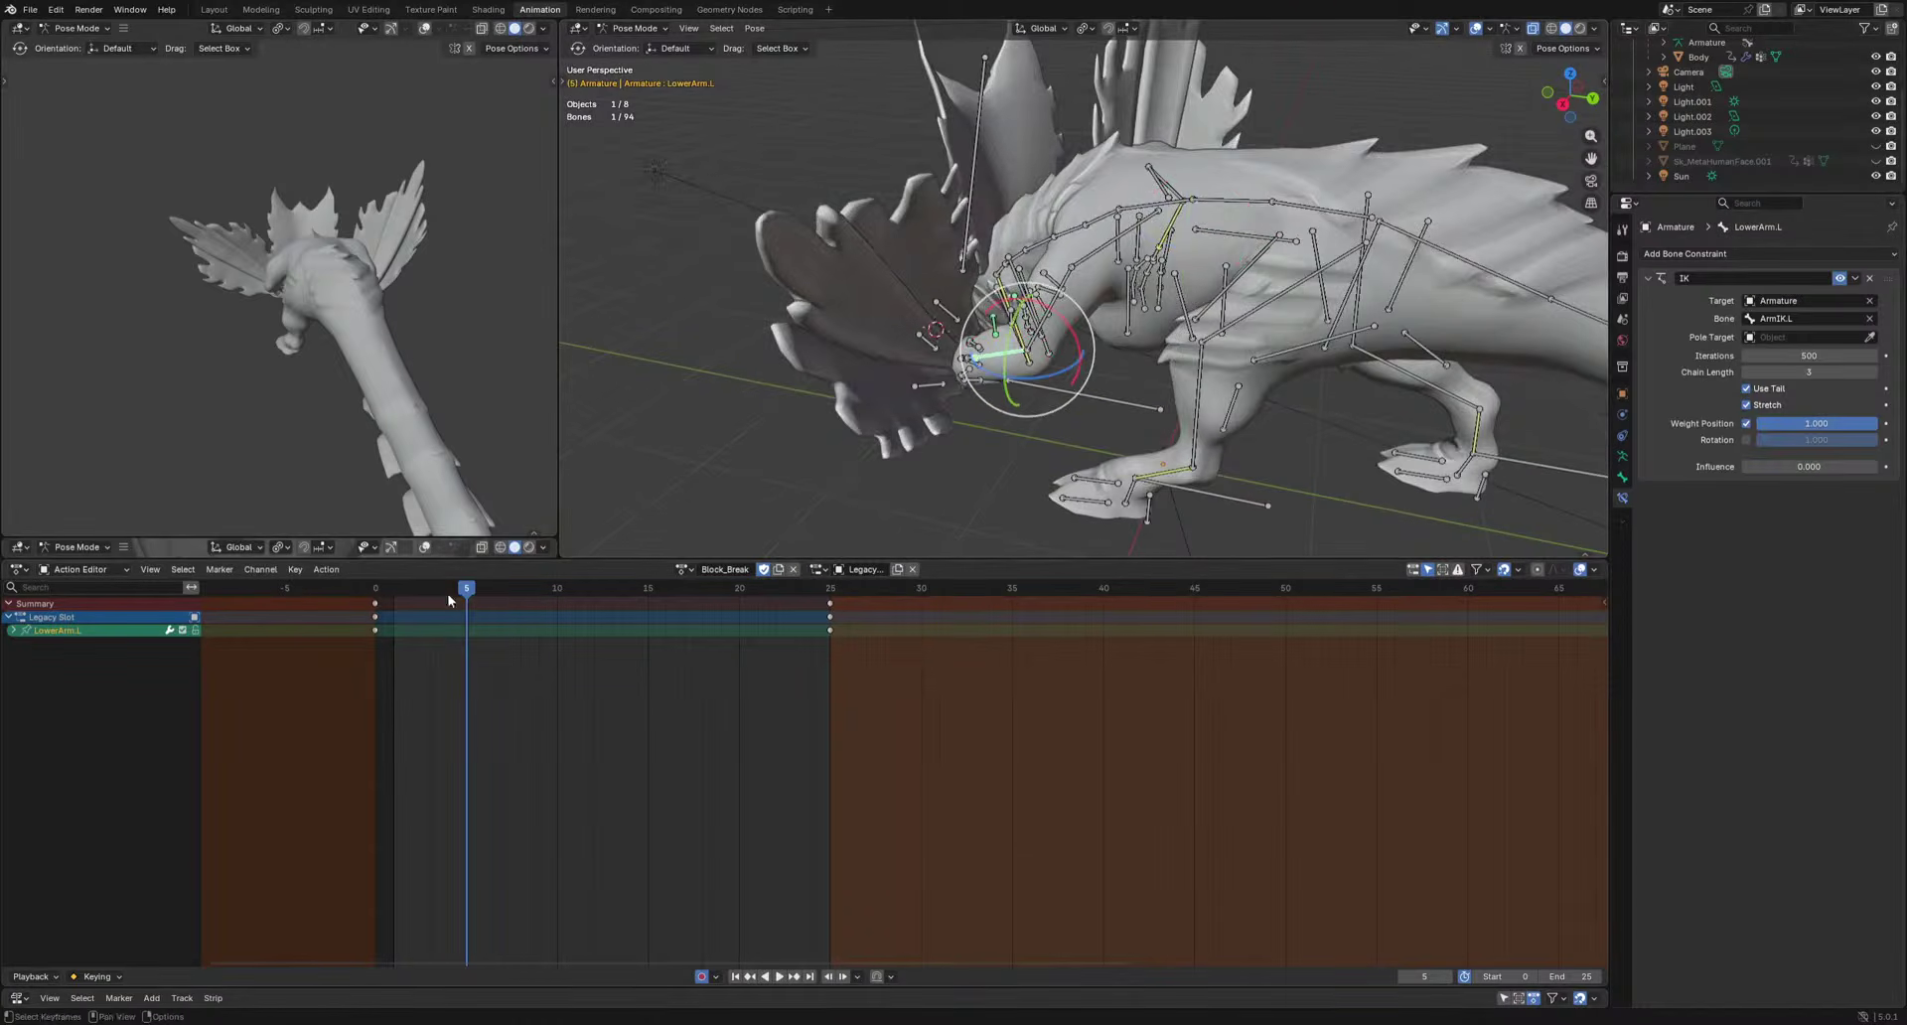
pyautogui.hotkey('shift', 'Left')
pyautogui.moveTo(830, 590); pyautogui.dragTo(831, 596)
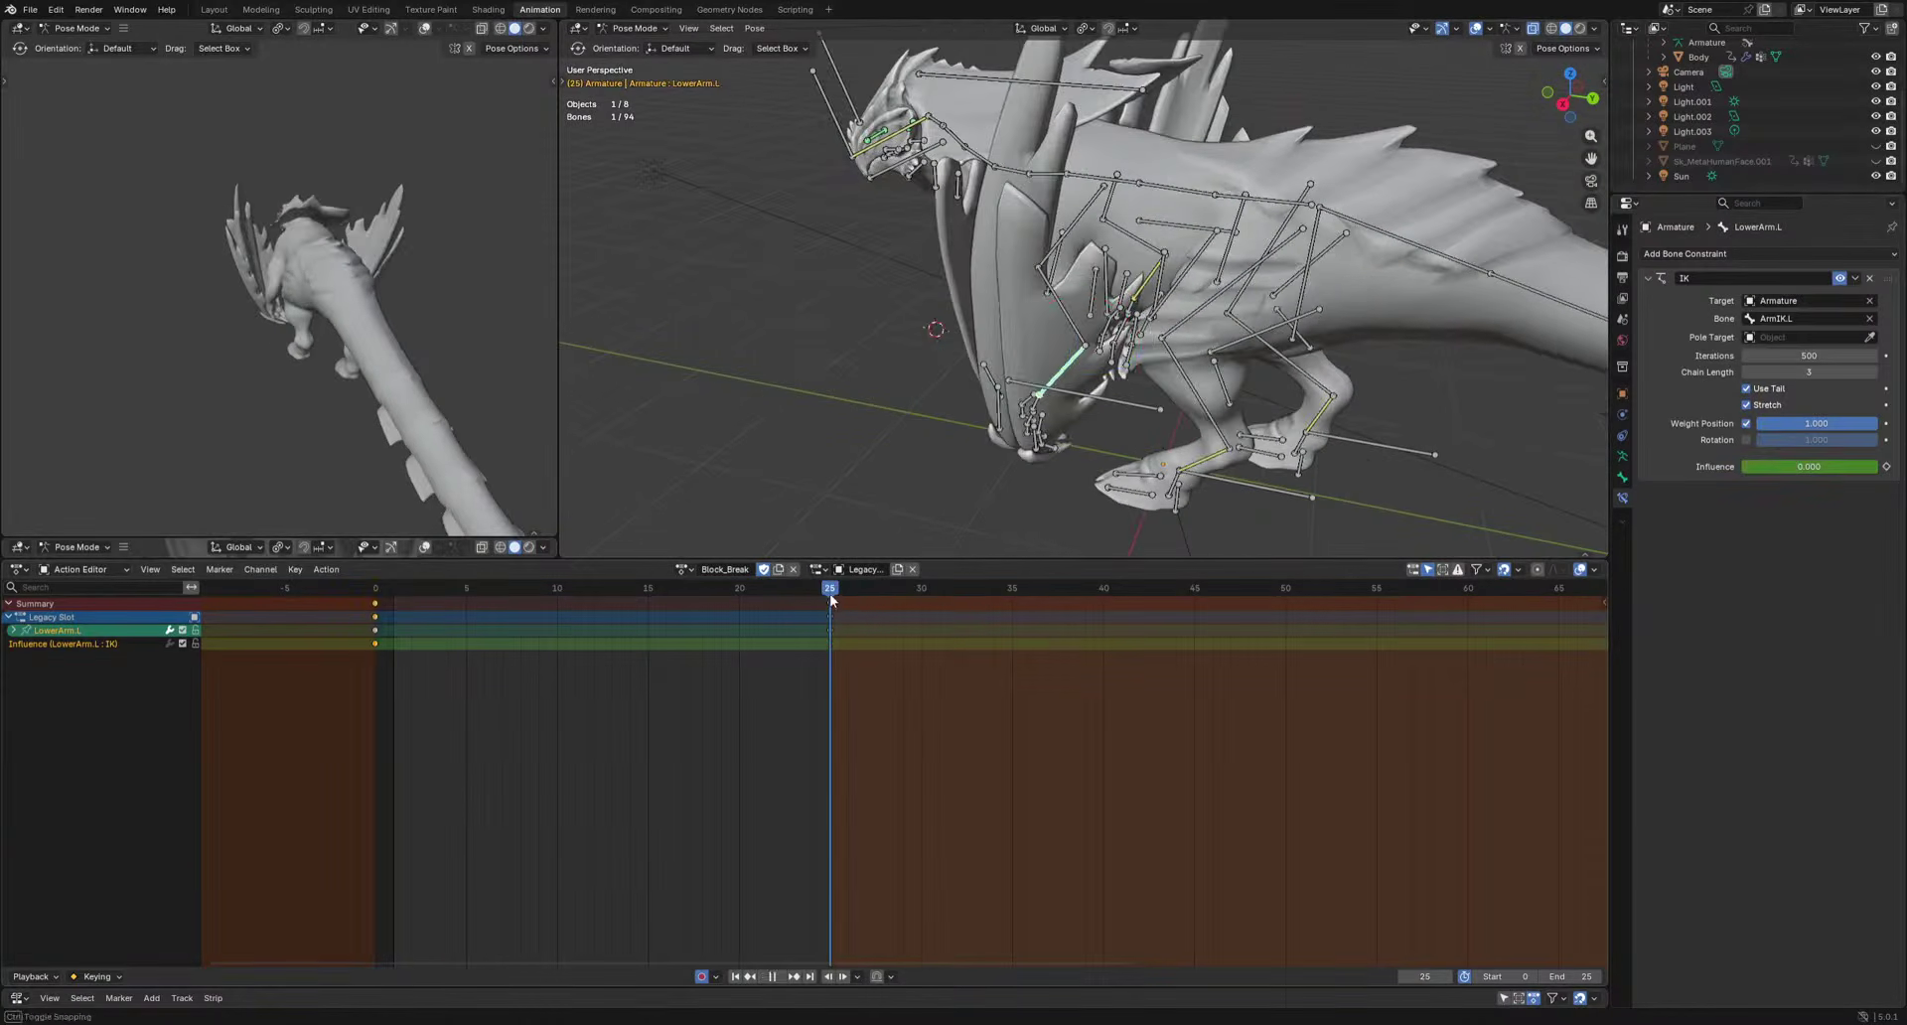
pyautogui.moveTo(455, 594); pyautogui.dragTo(469, 596)
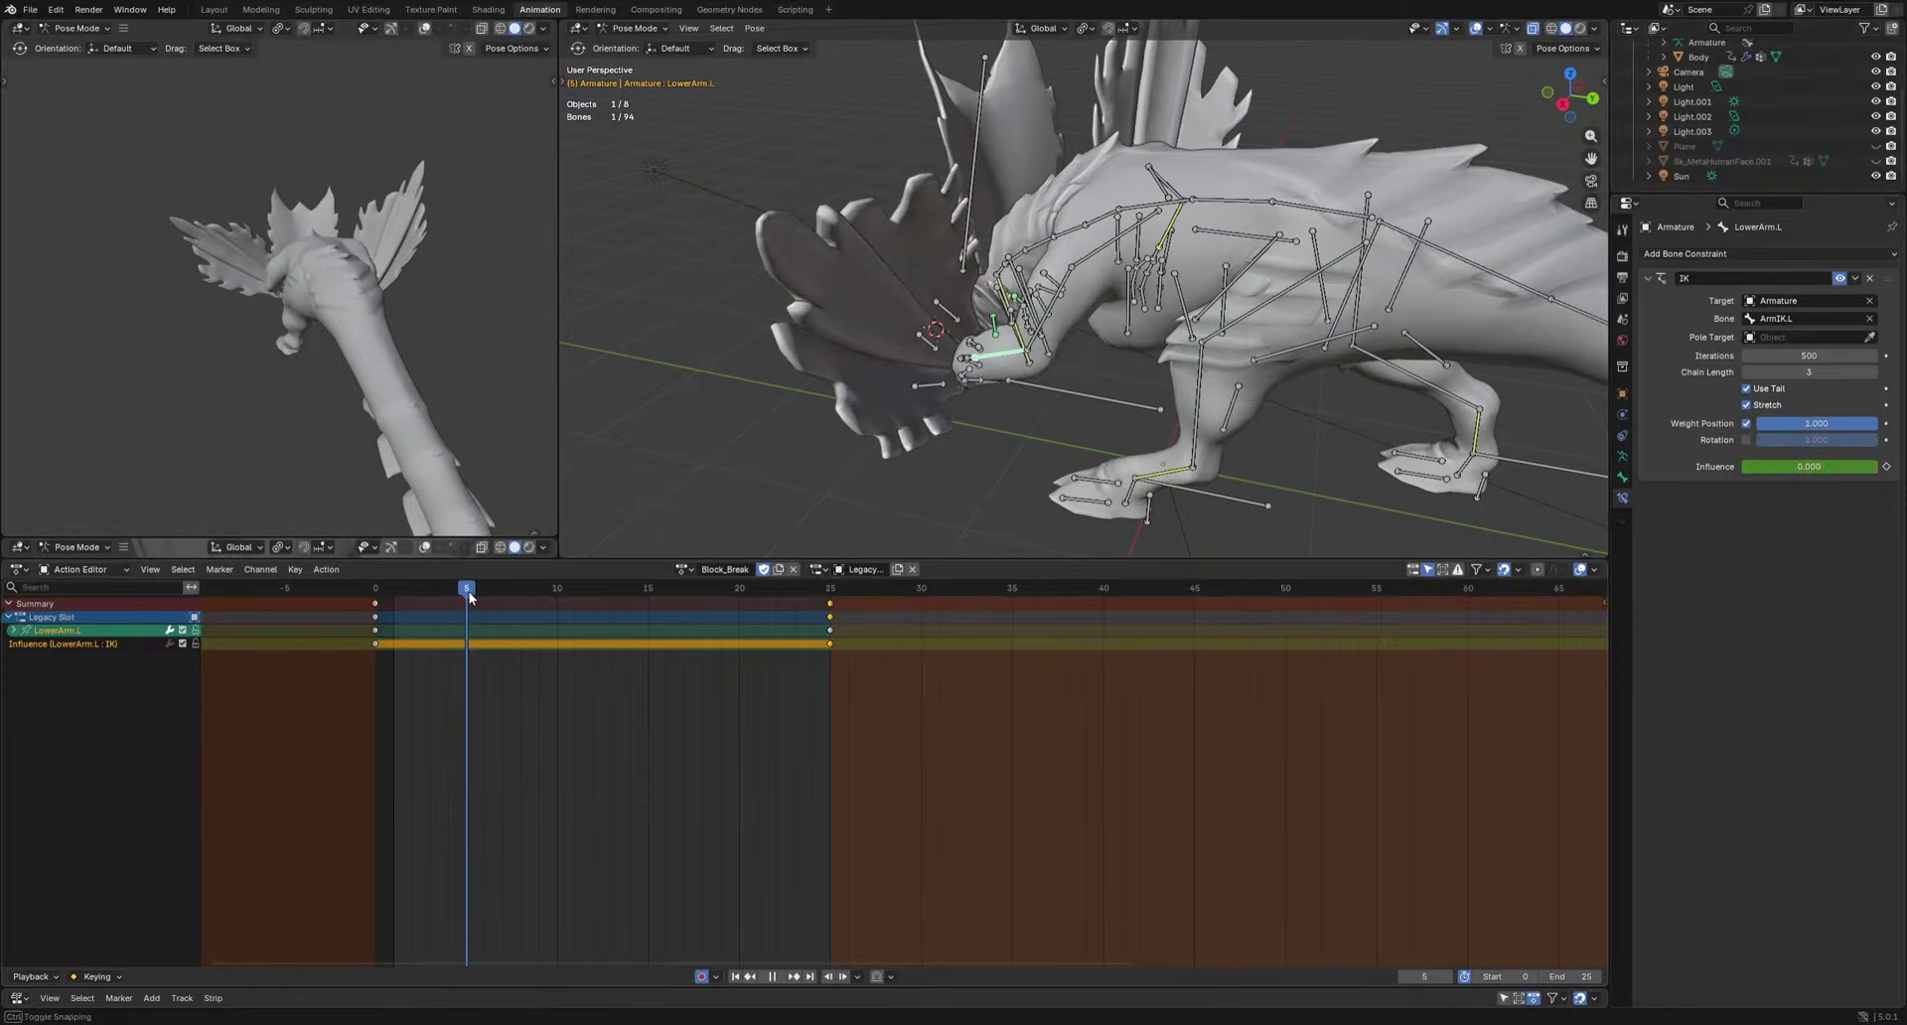
pyautogui.moveTo(1858, 467); pyautogui.dragTo(1879, 473)
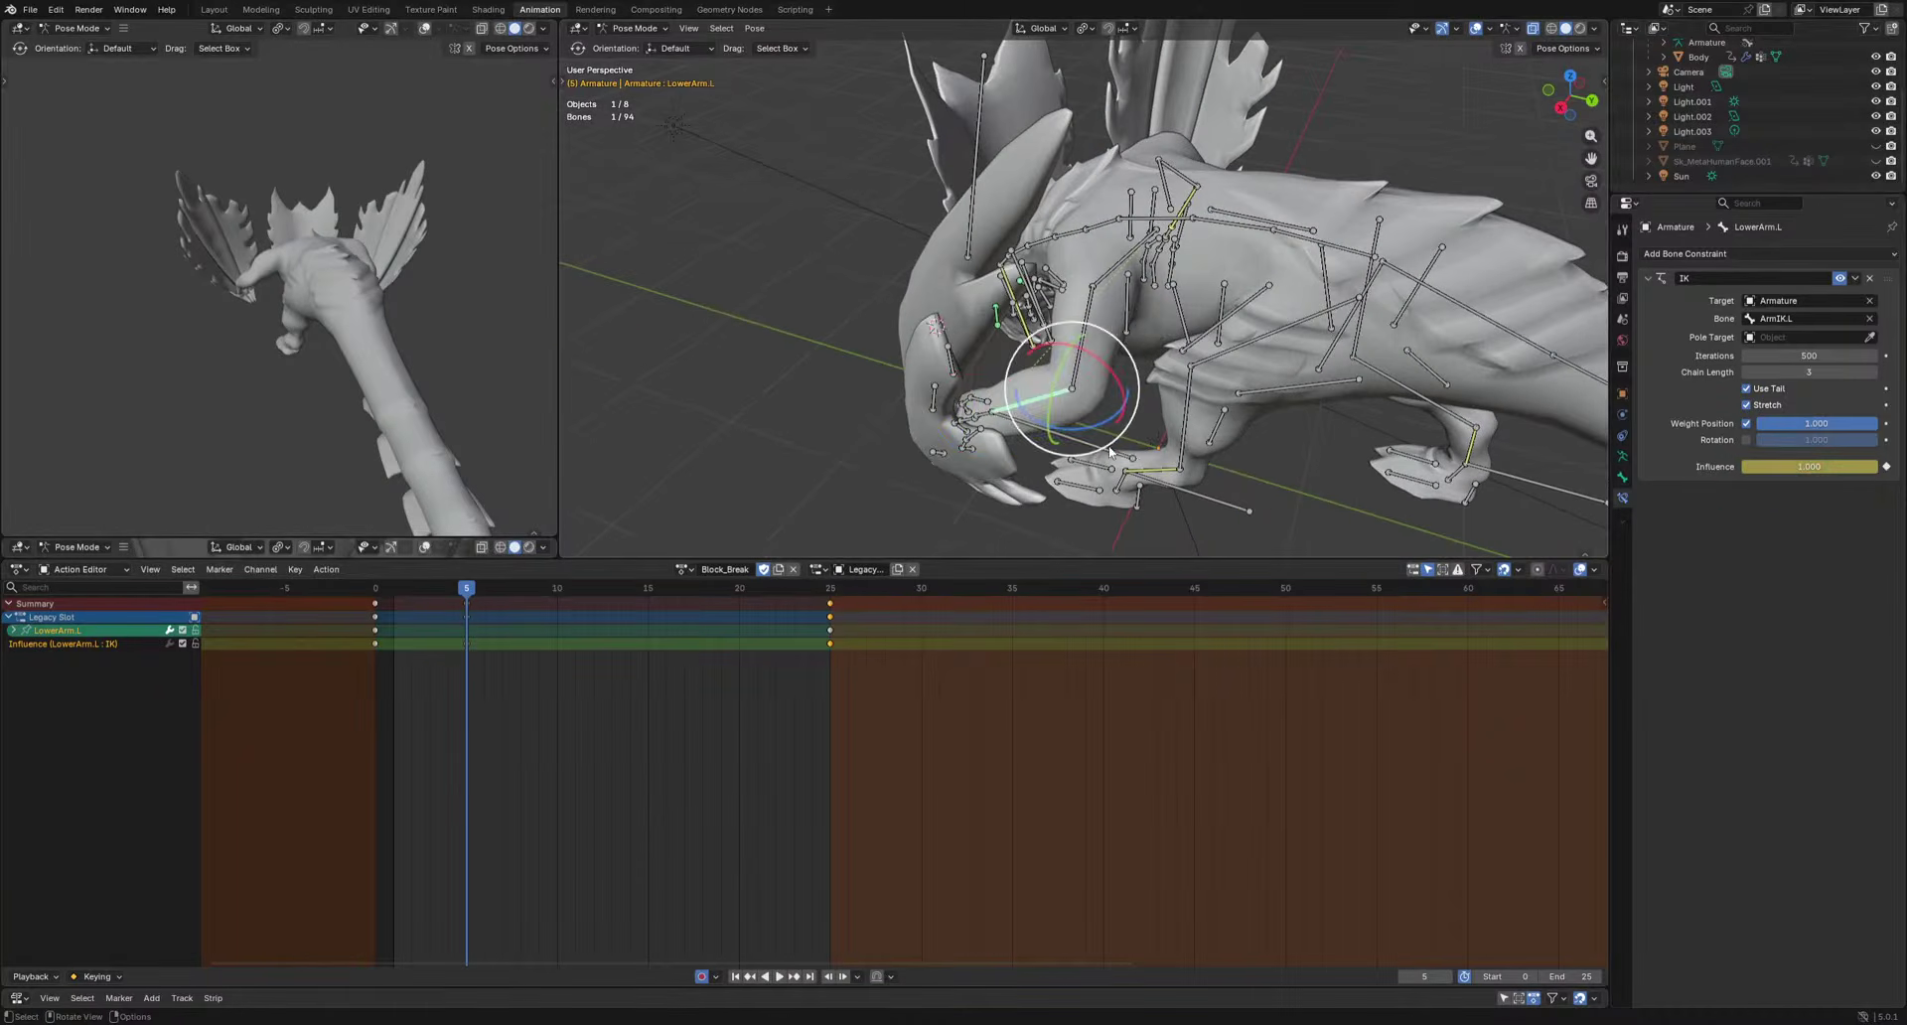
# Keyframe the ArmIK.L bone at frames 6 and 13, moving it outward from the body in top view, and replay.
pyautogui.click(1132, 381)
pyautogui.press('space')
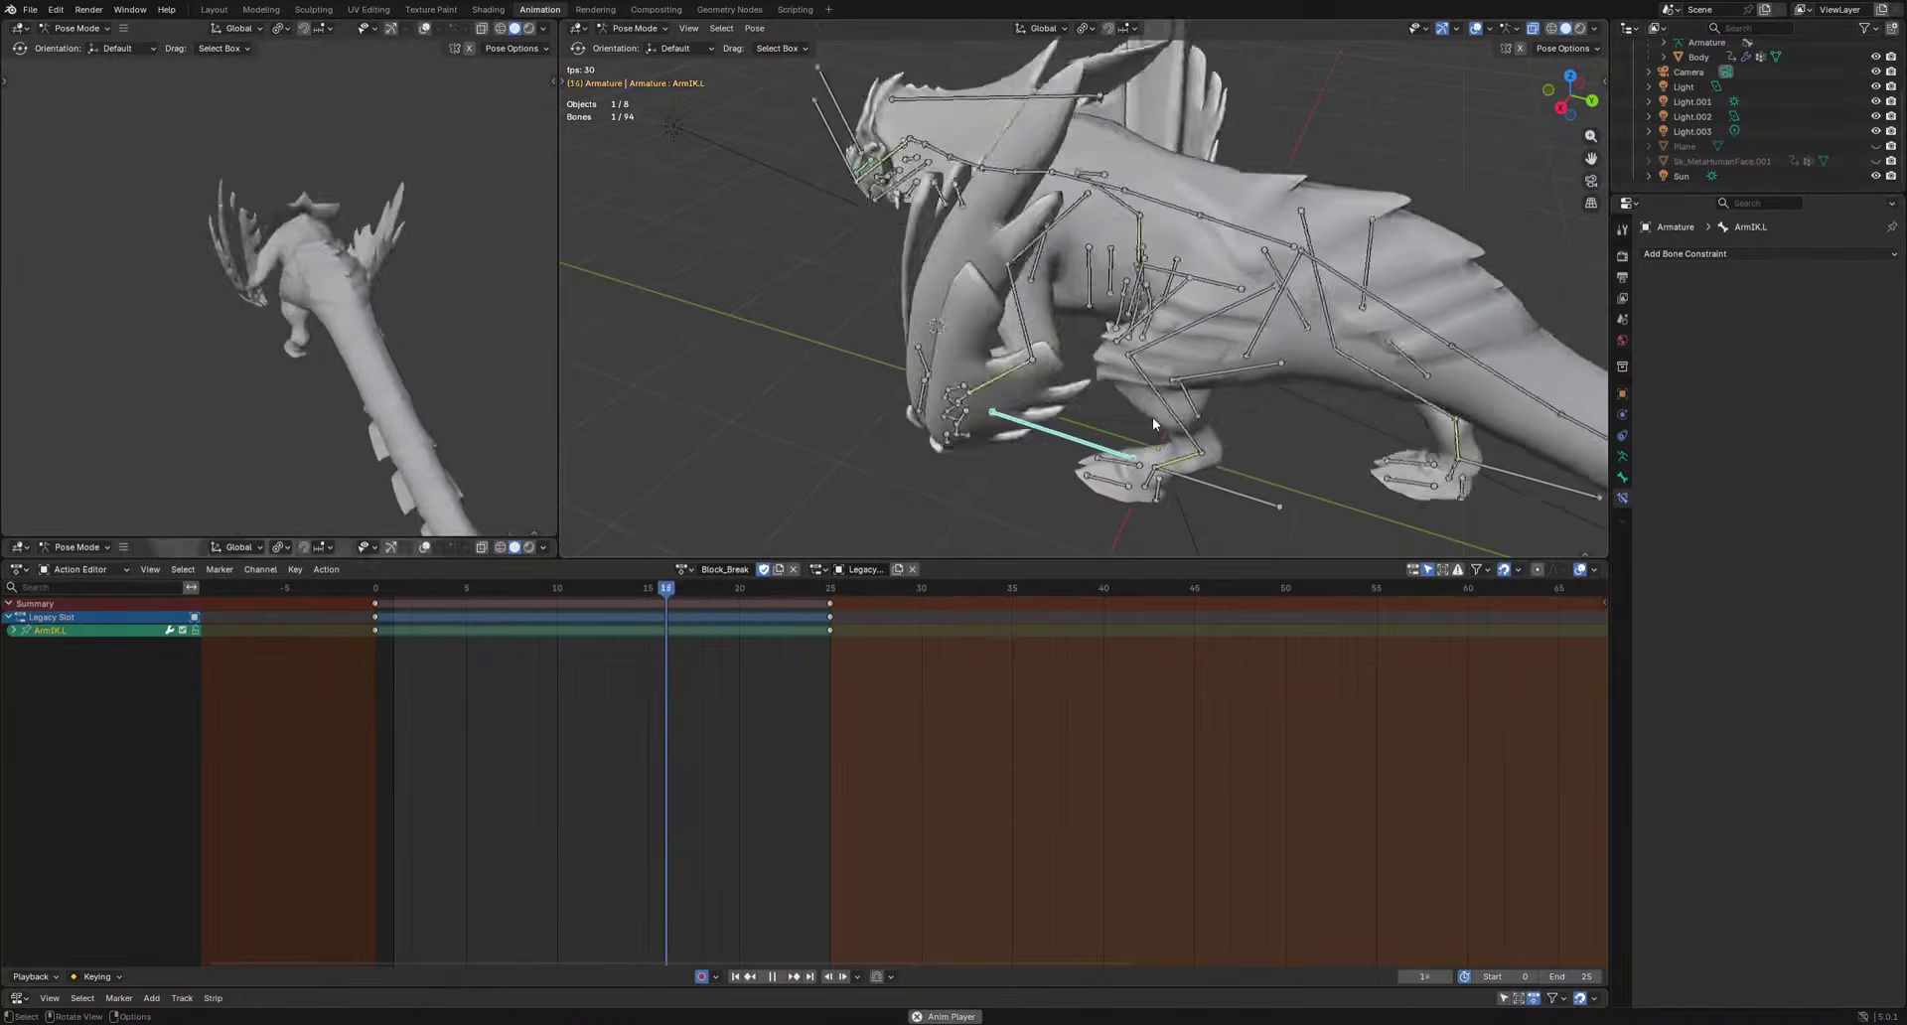
pyautogui.press('space')
pyautogui.moveTo(1152, 417); pyautogui.dragTo(1102, 472, button='middle')
pyautogui.moveTo(534, 604); pyautogui.dragTo(616, 618)
pyautogui.click(1190, 388)
pyautogui.press('g')
pyautogui.click(1281, 494)
pyautogui.press('space')
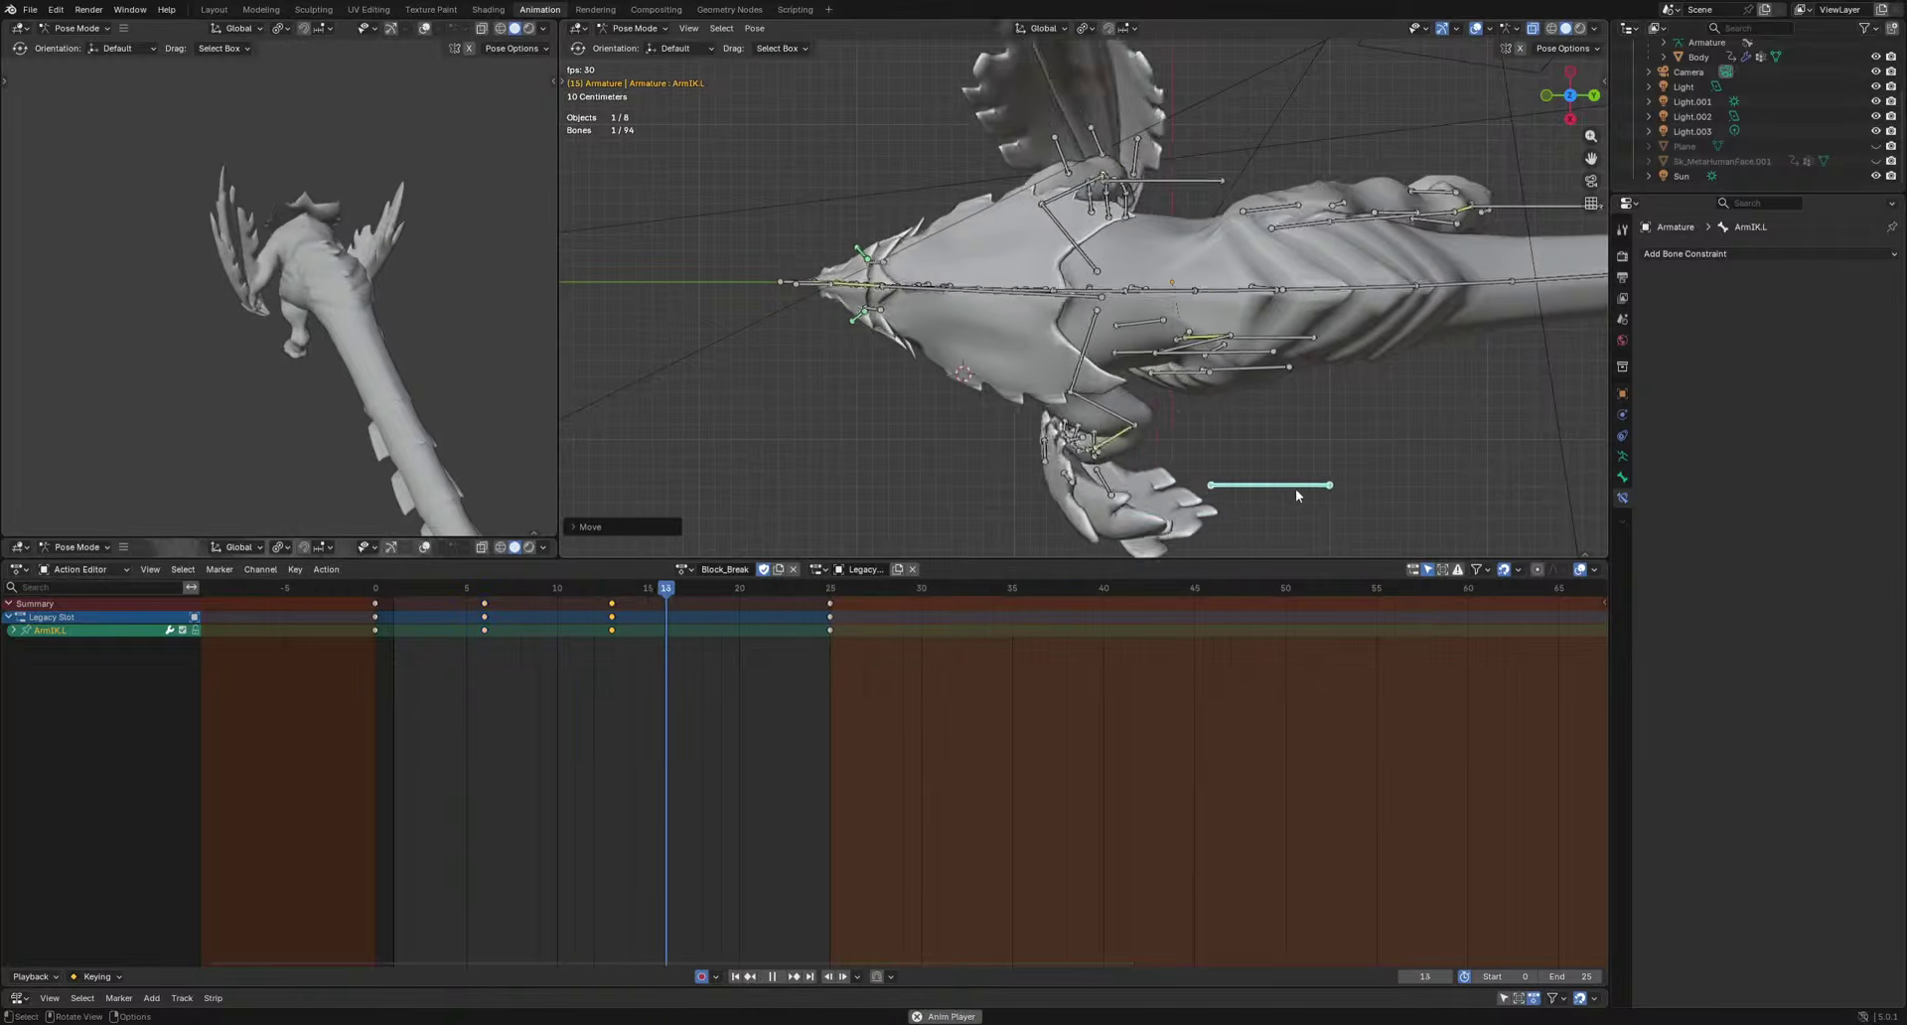
# Retime the two in-between ArmIK.L keyframes to frames 4 and 10 during playback.
pyautogui.moveTo(398, 703); pyautogui.dragTo(667, 604)
pyautogui.press('g')
pyautogui.click(629, 614)
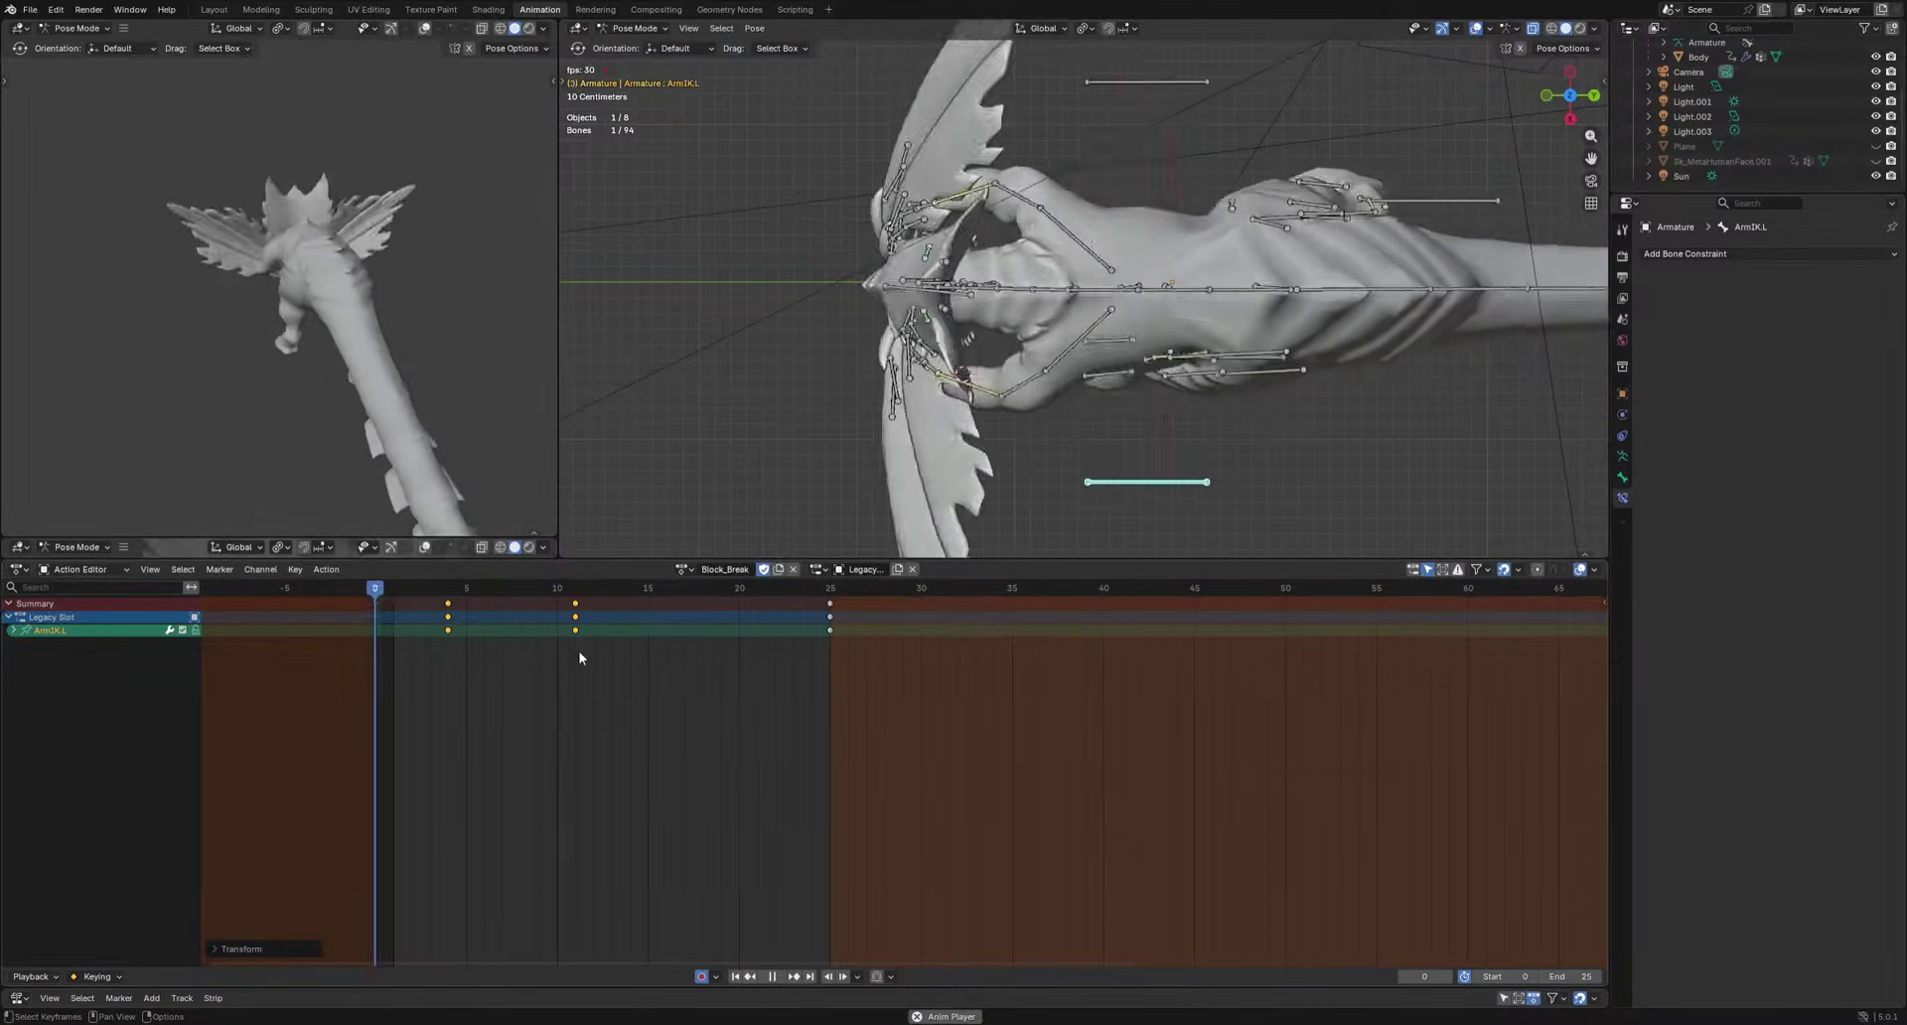
pyautogui.moveTo(558, 656); pyautogui.dragTo(626, 609)
pyautogui.press('g')
pyautogui.click(717, 610)
pyautogui.press('g')
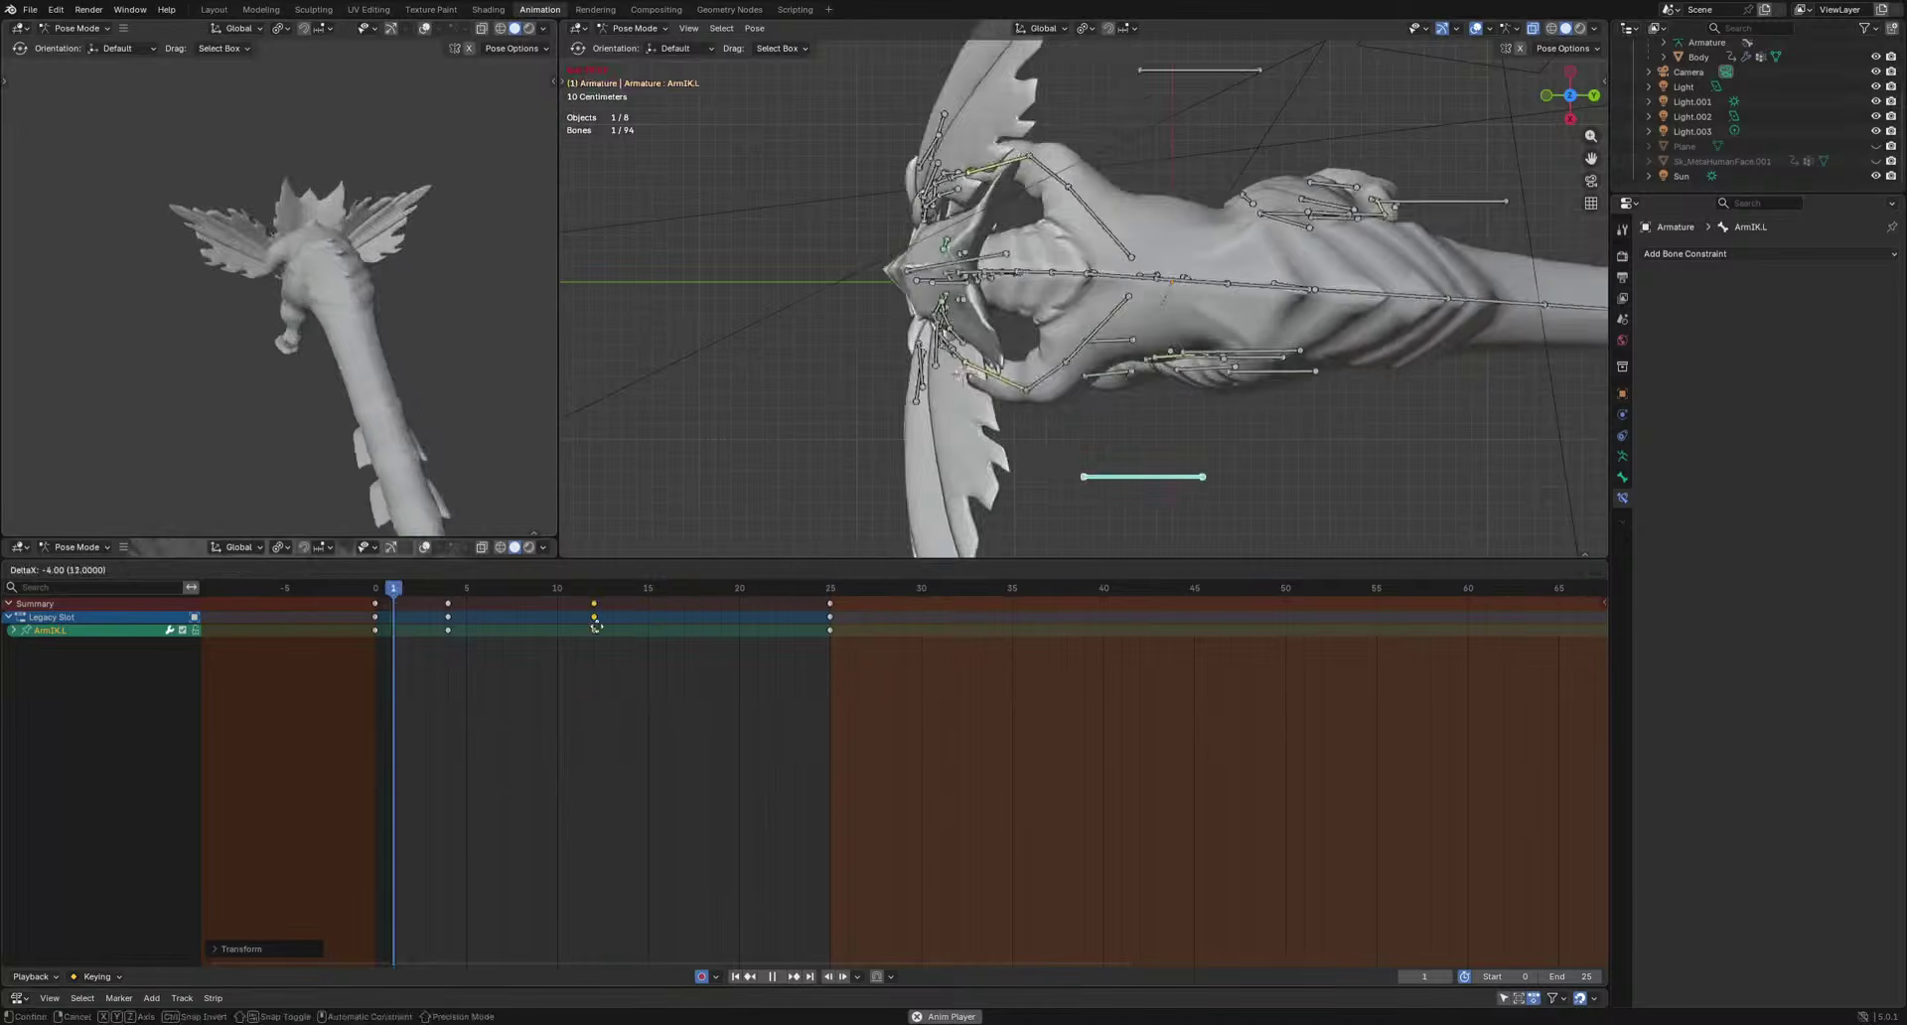
pyautogui.click(569, 630)
# Reposition the ArmIK.L bone at frame 10 from the front and replay the arm swing.
pyautogui.moveTo(338, 447); pyautogui.dragTo(497, 342, button='middle')
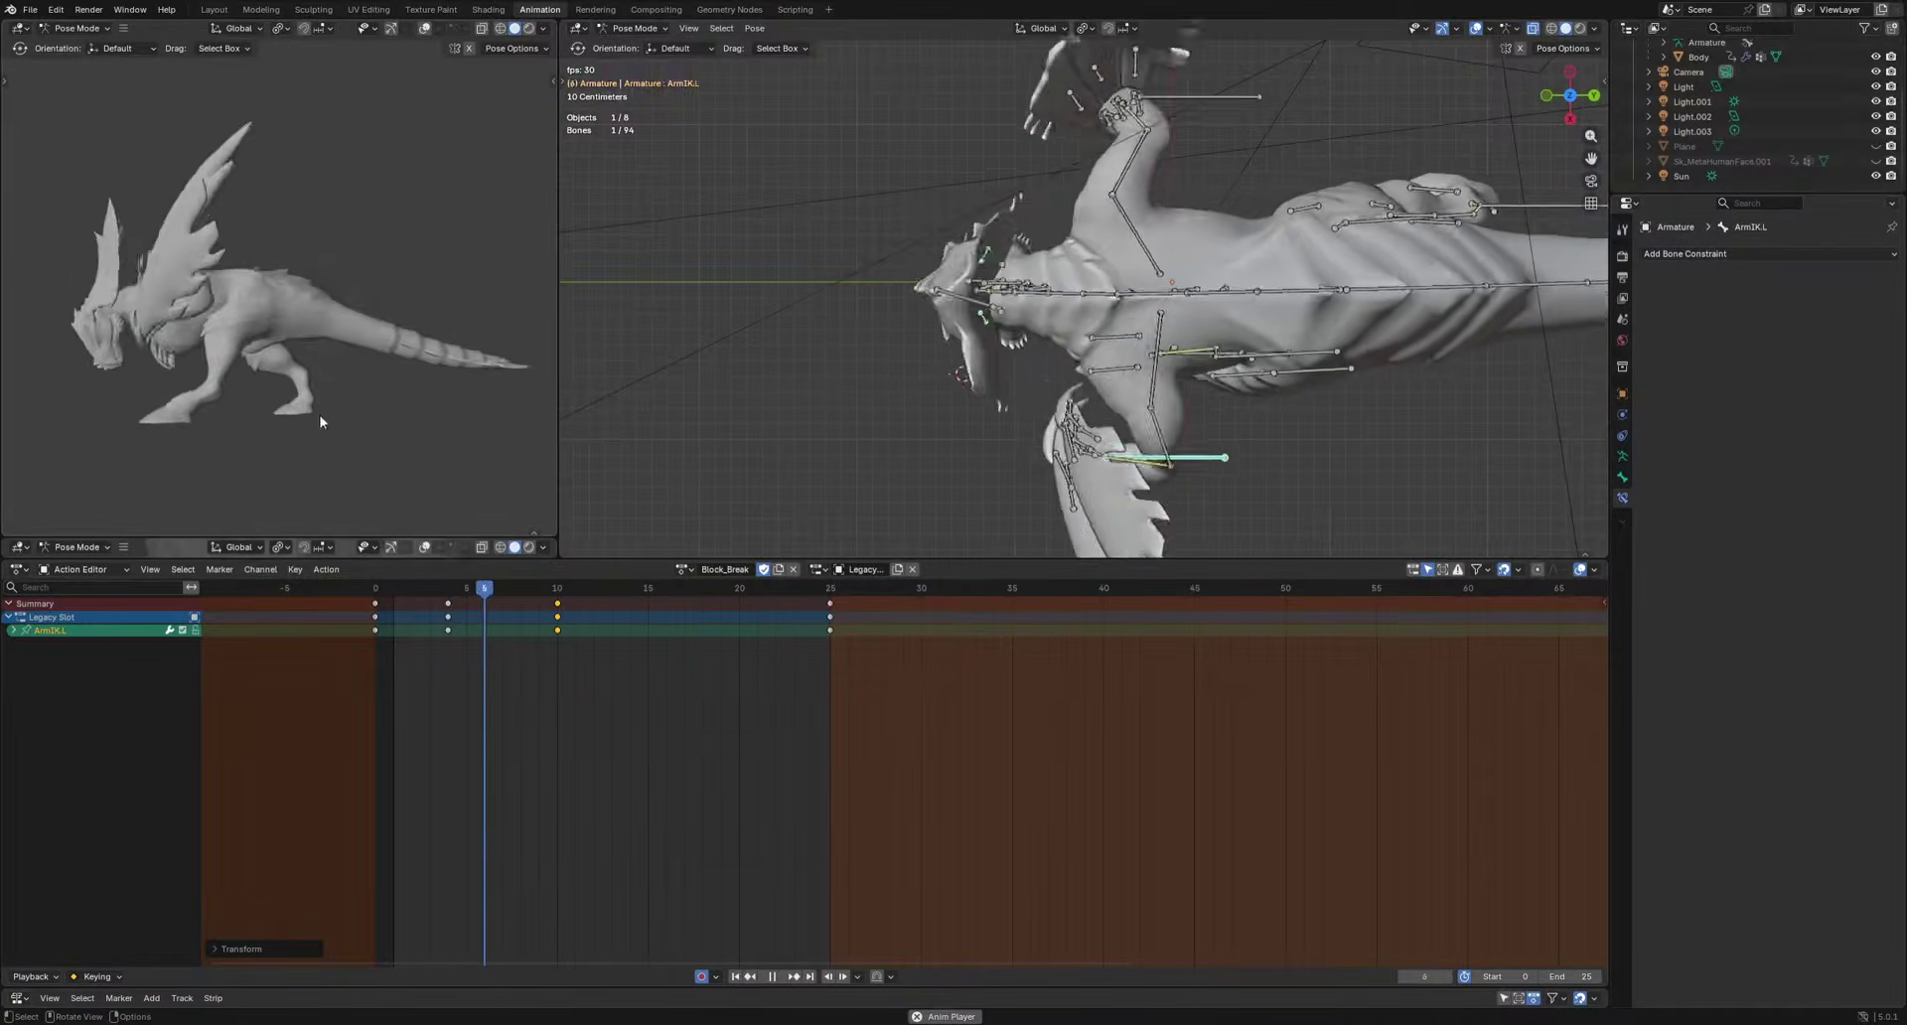
pyautogui.moveTo(556, 589); pyautogui.dragTo(555, 590)
pyautogui.press('space')
pyautogui.moveTo(437, 397); pyautogui.dragTo(357, 380, button='middle')
pyautogui.press('g')
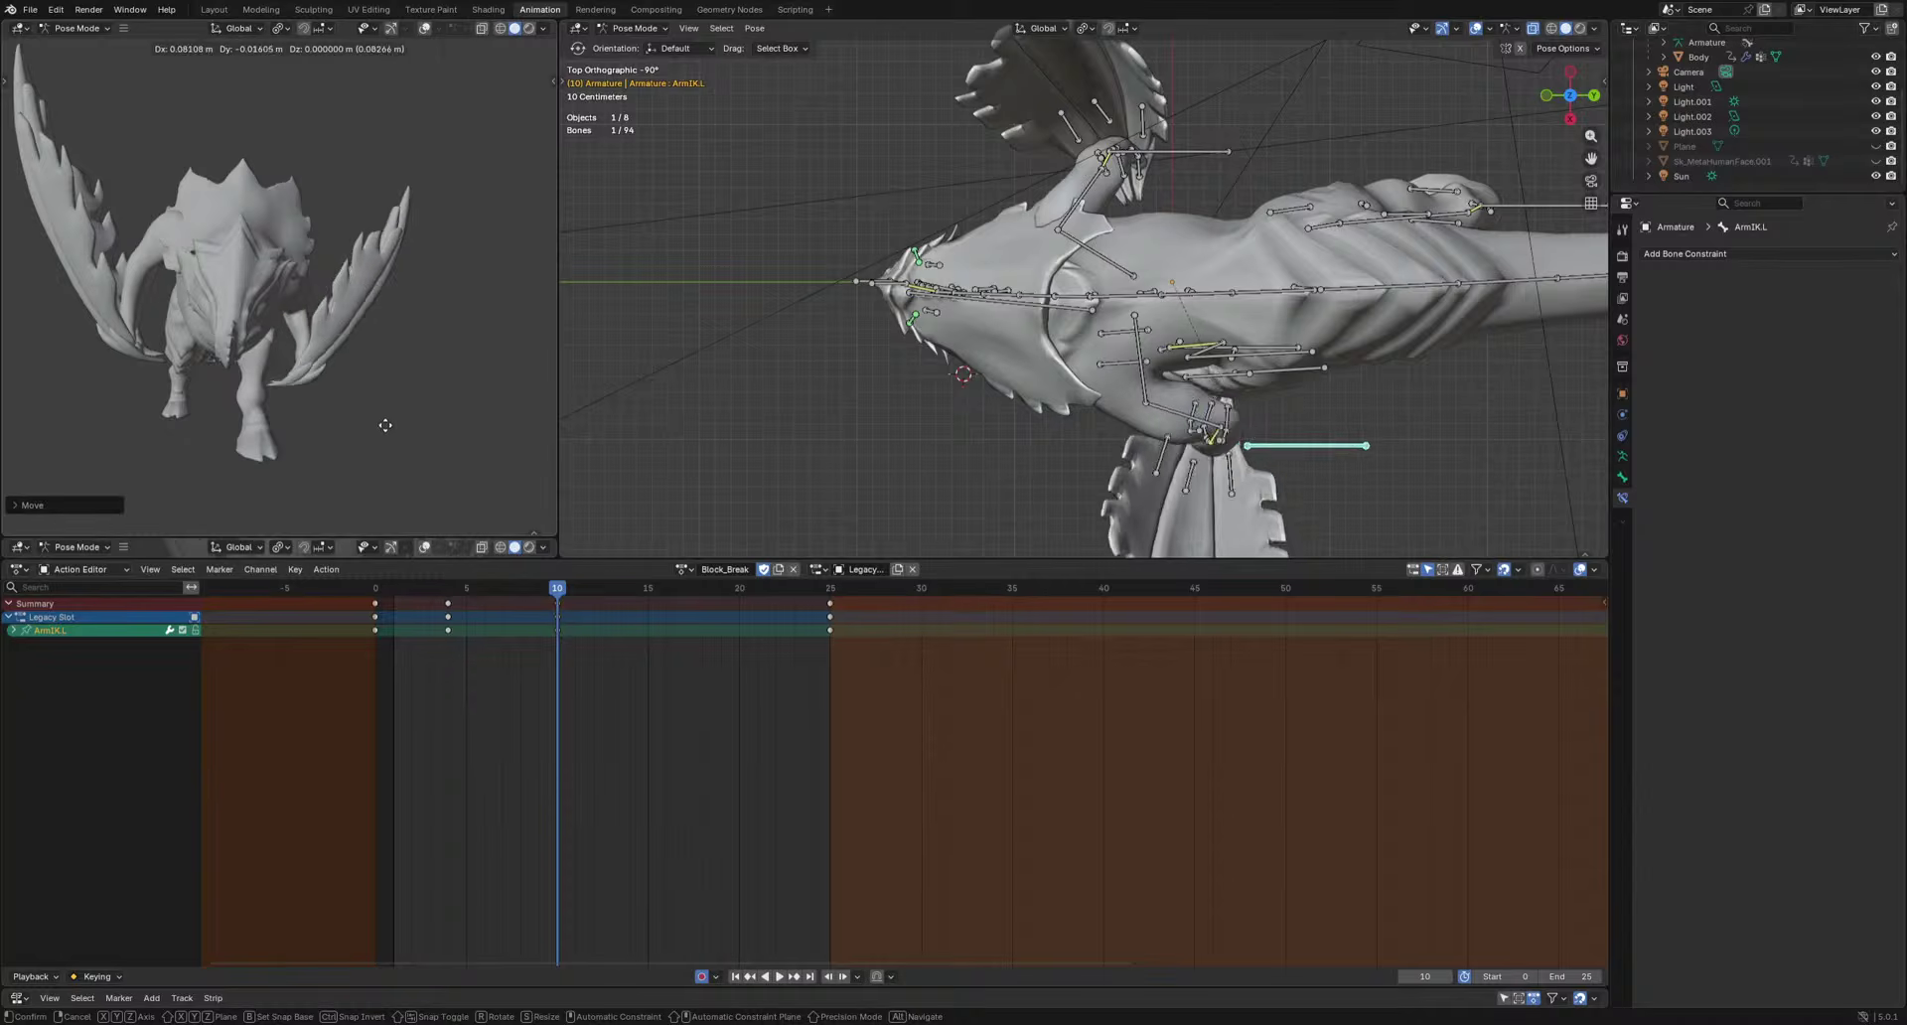
pyautogui.click(409, 445)
pyautogui.press('space')
pyautogui.moveTo(409, 446); pyautogui.dragTo(367, 460, button='middle')
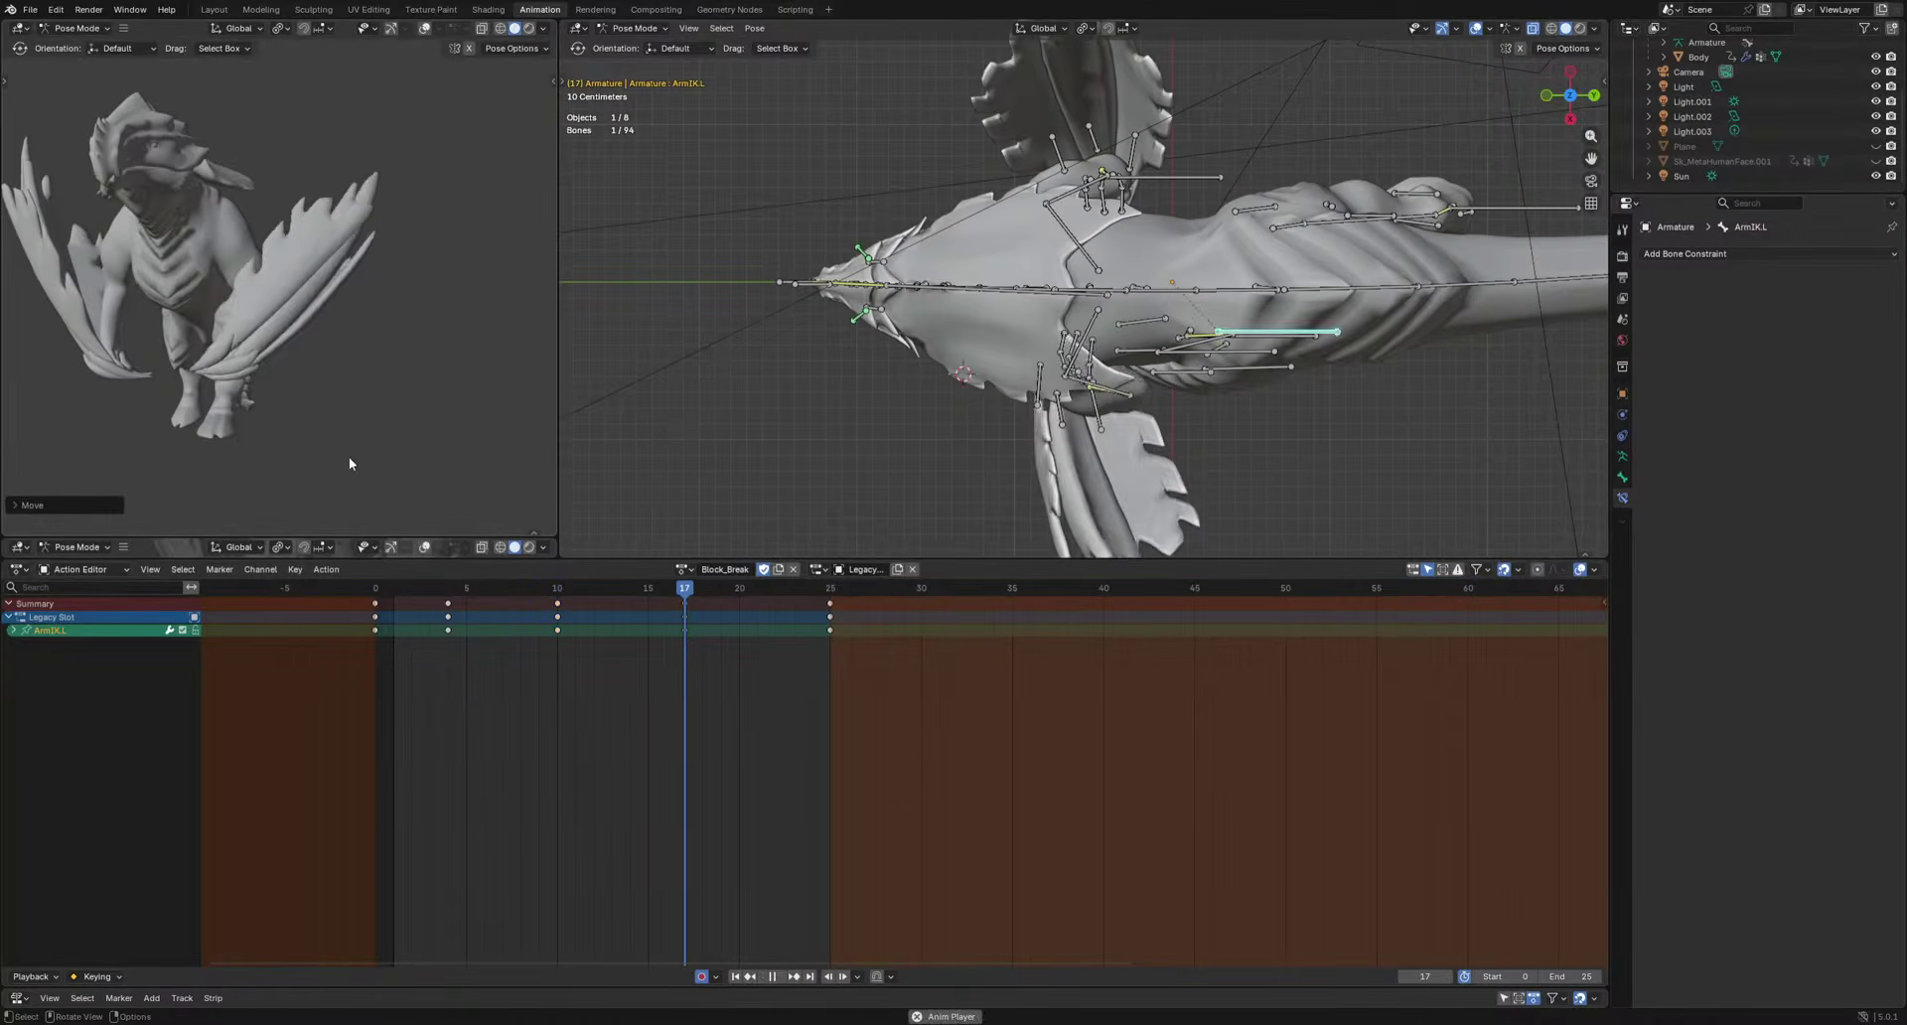
# Keyframe a new ArmIK.L position at frame 17, readjust the bone at frame 4, and replay.
pyautogui.press('space')
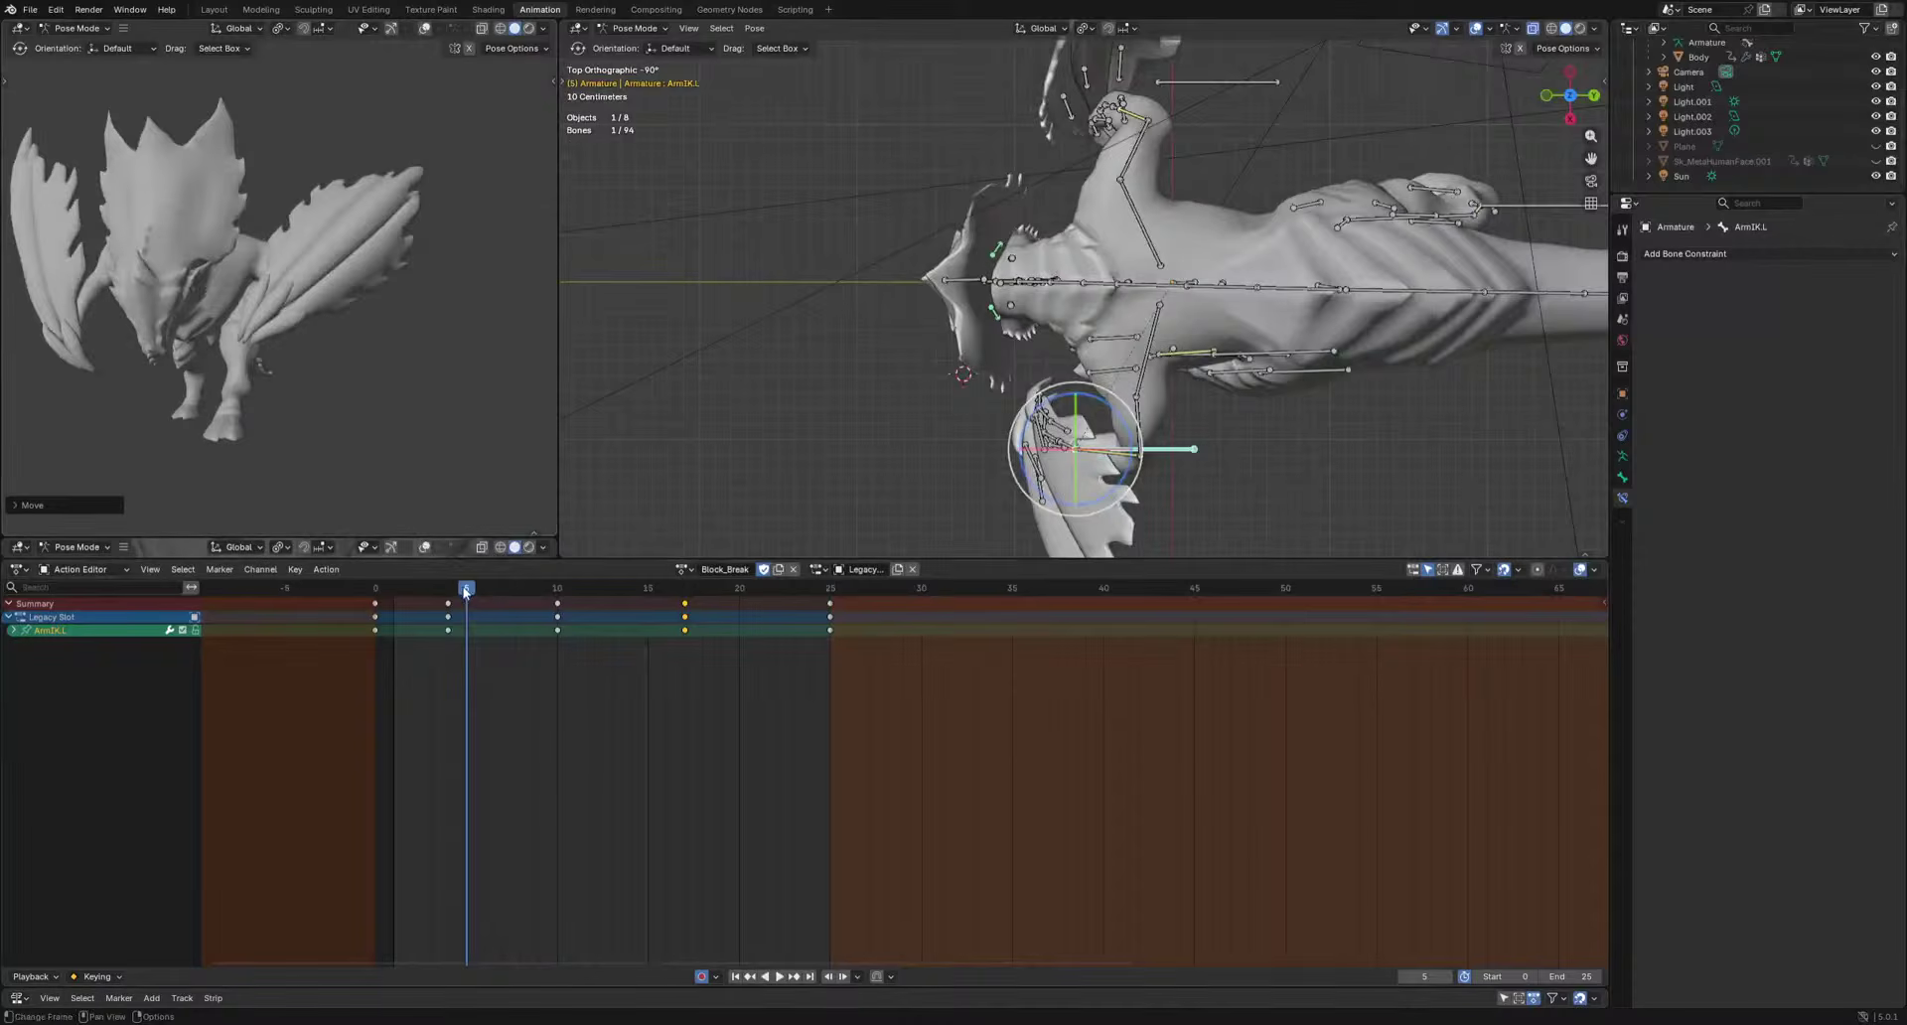
pyautogui.press('space')
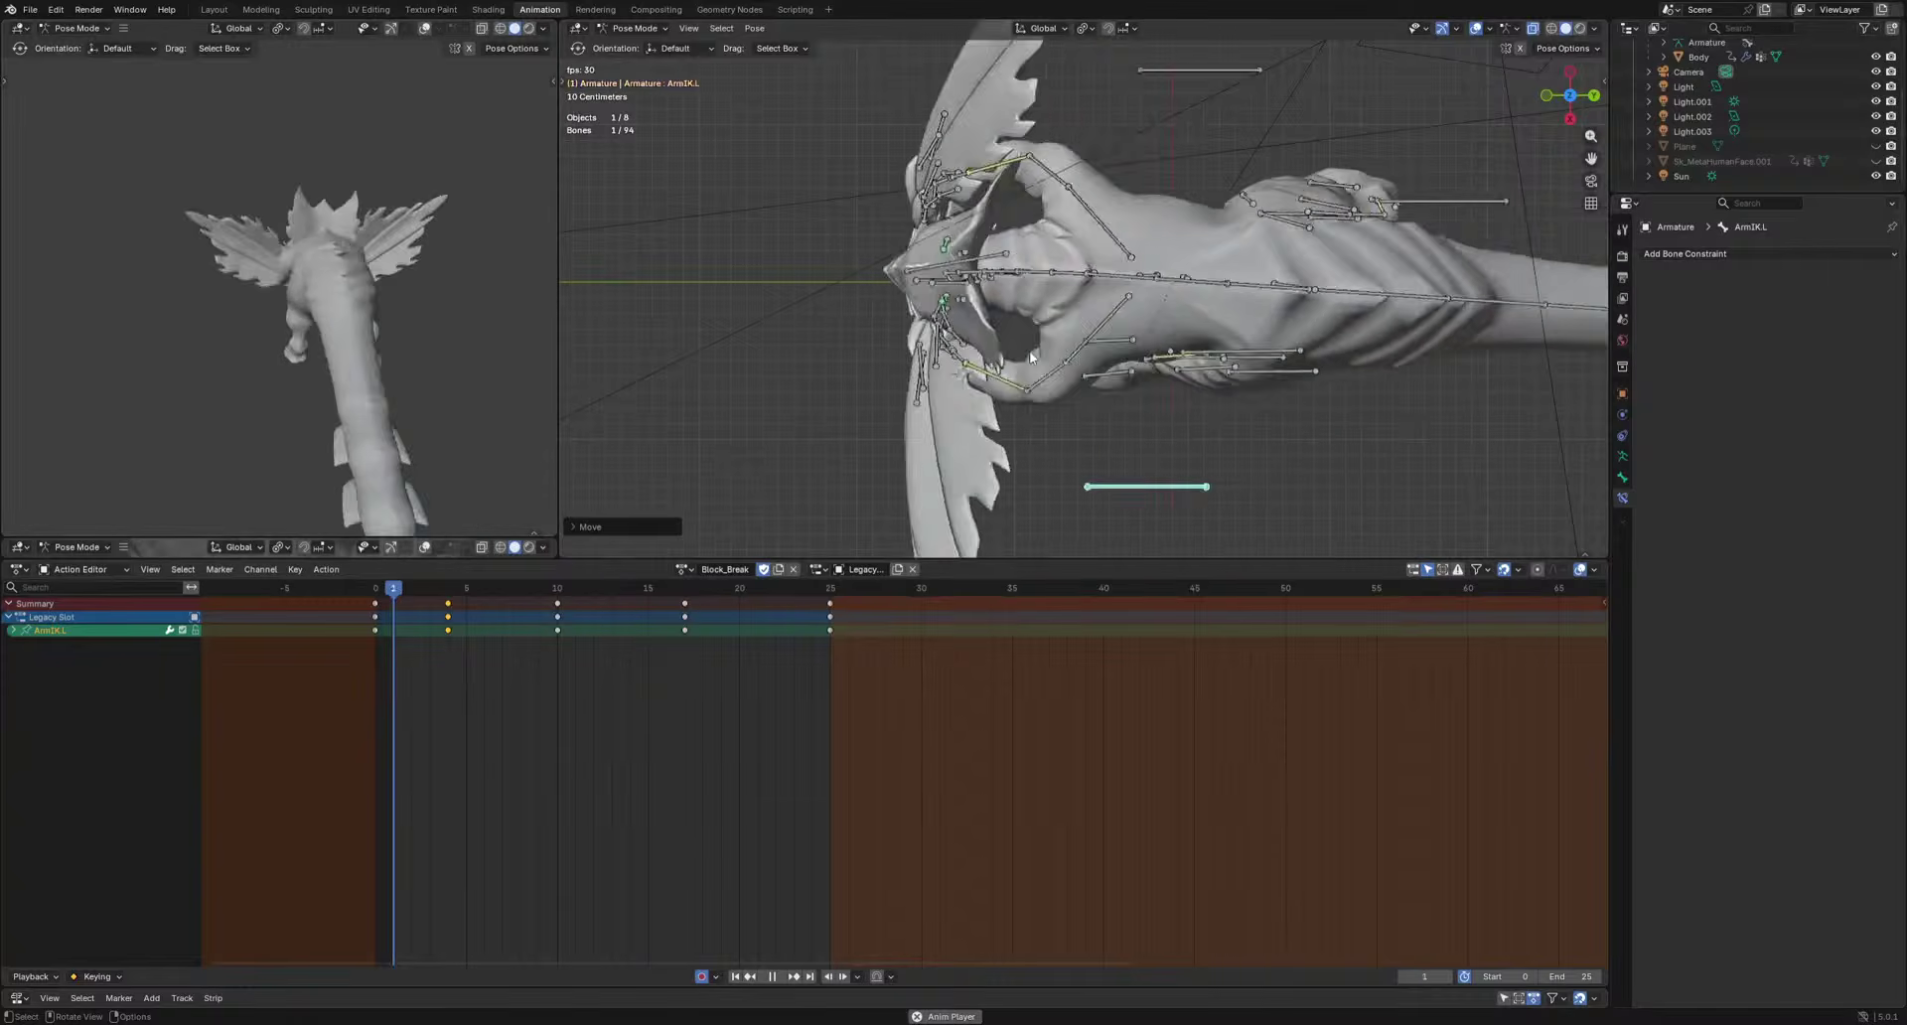
pyautogui.press('space')
# Move the ArmIK.R bone outward from the body at frame 6 in top view and replay the arm swing.
pyautogui.moveTo(441, 588); pyautogui.dragTo(484, 590)
pyautogui.press('g')
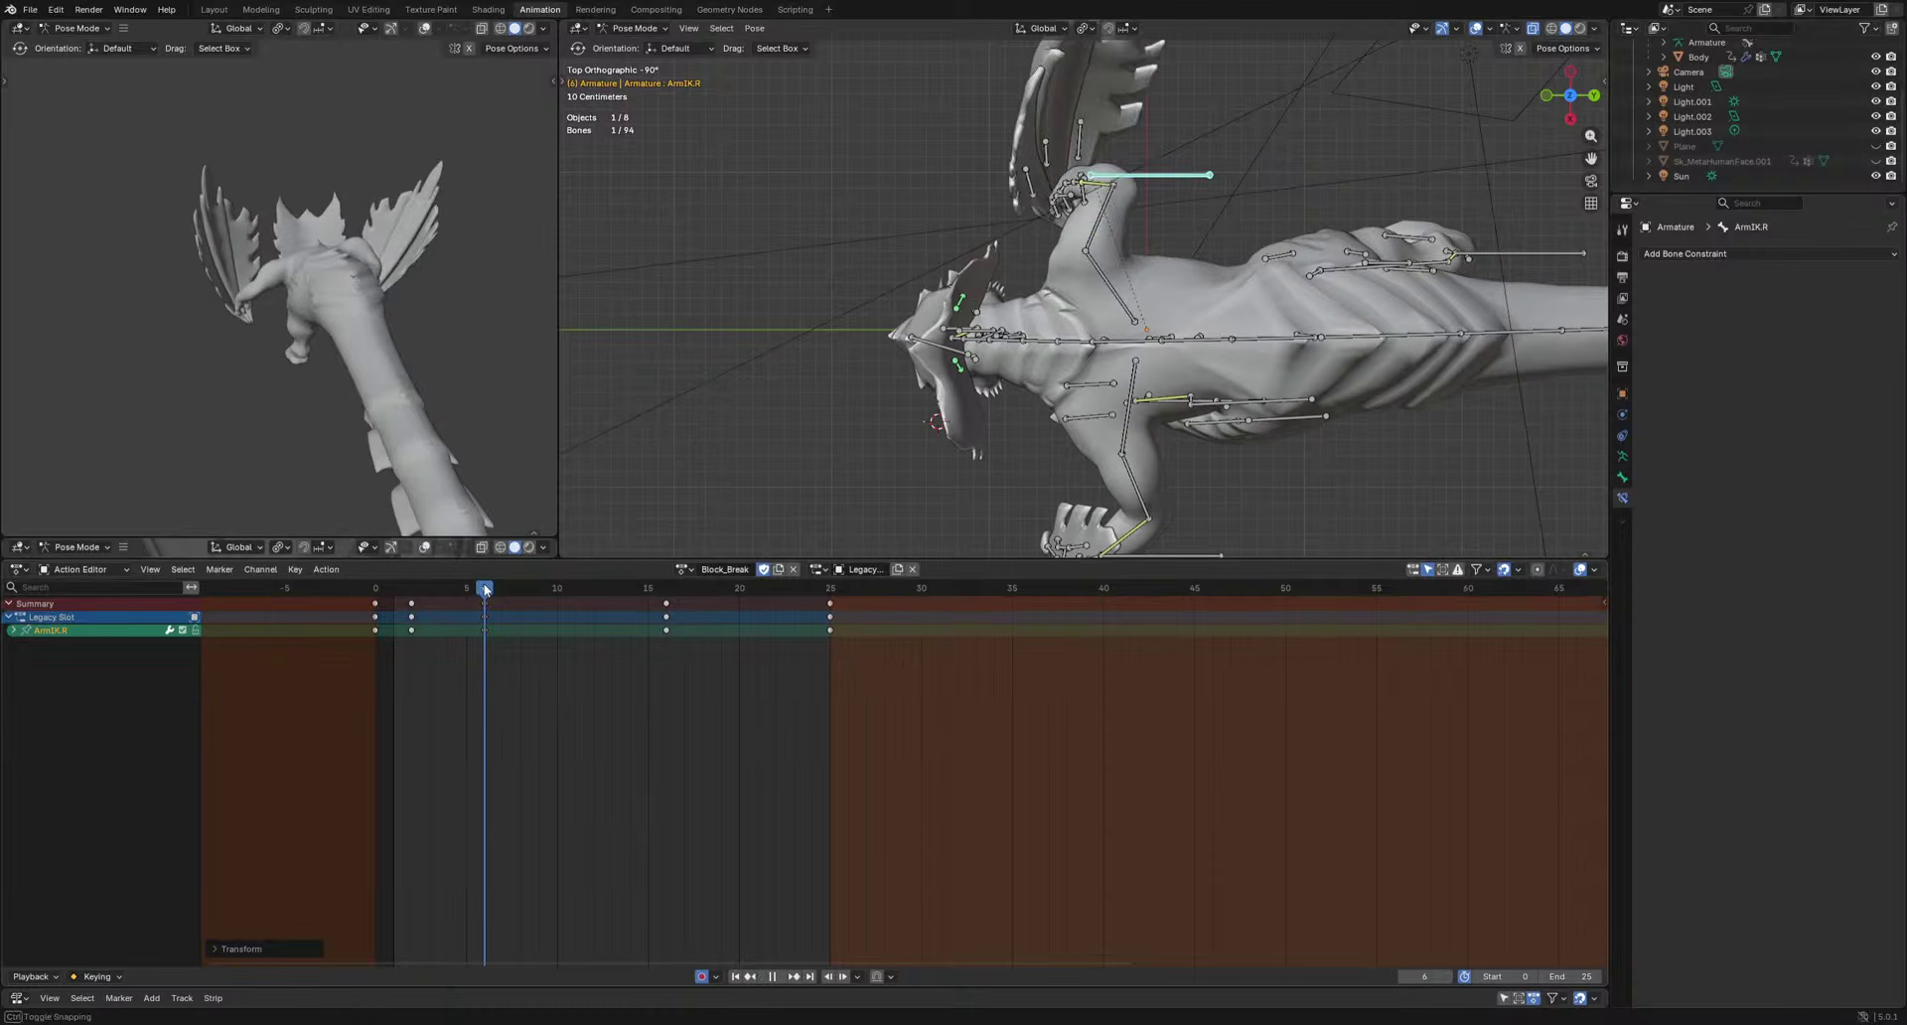
pyautogui.press('g')
pyautogui.click(1143, 283)
pyautogui.press('space')
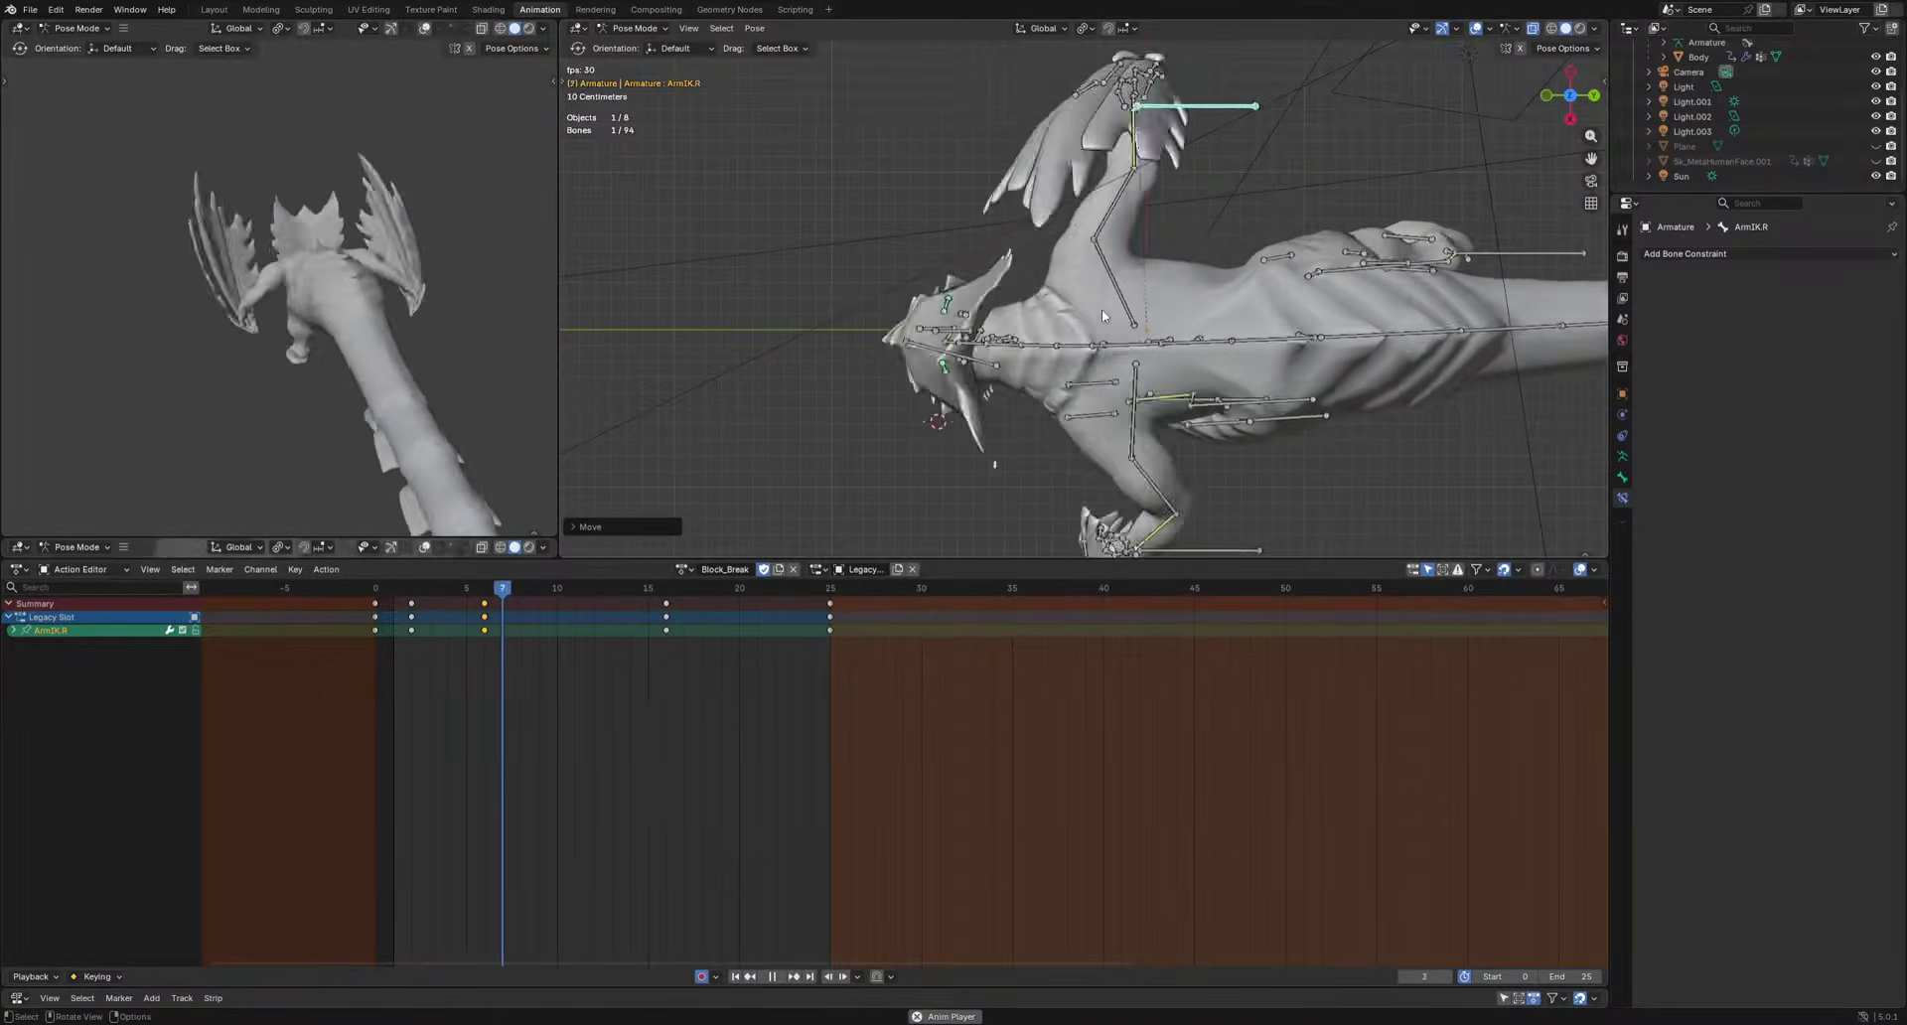
# Select the Spine, Spine.001 and Spine.002 bones and rotate them sideways at frame 2 from the front.
pyautogui.press('space')
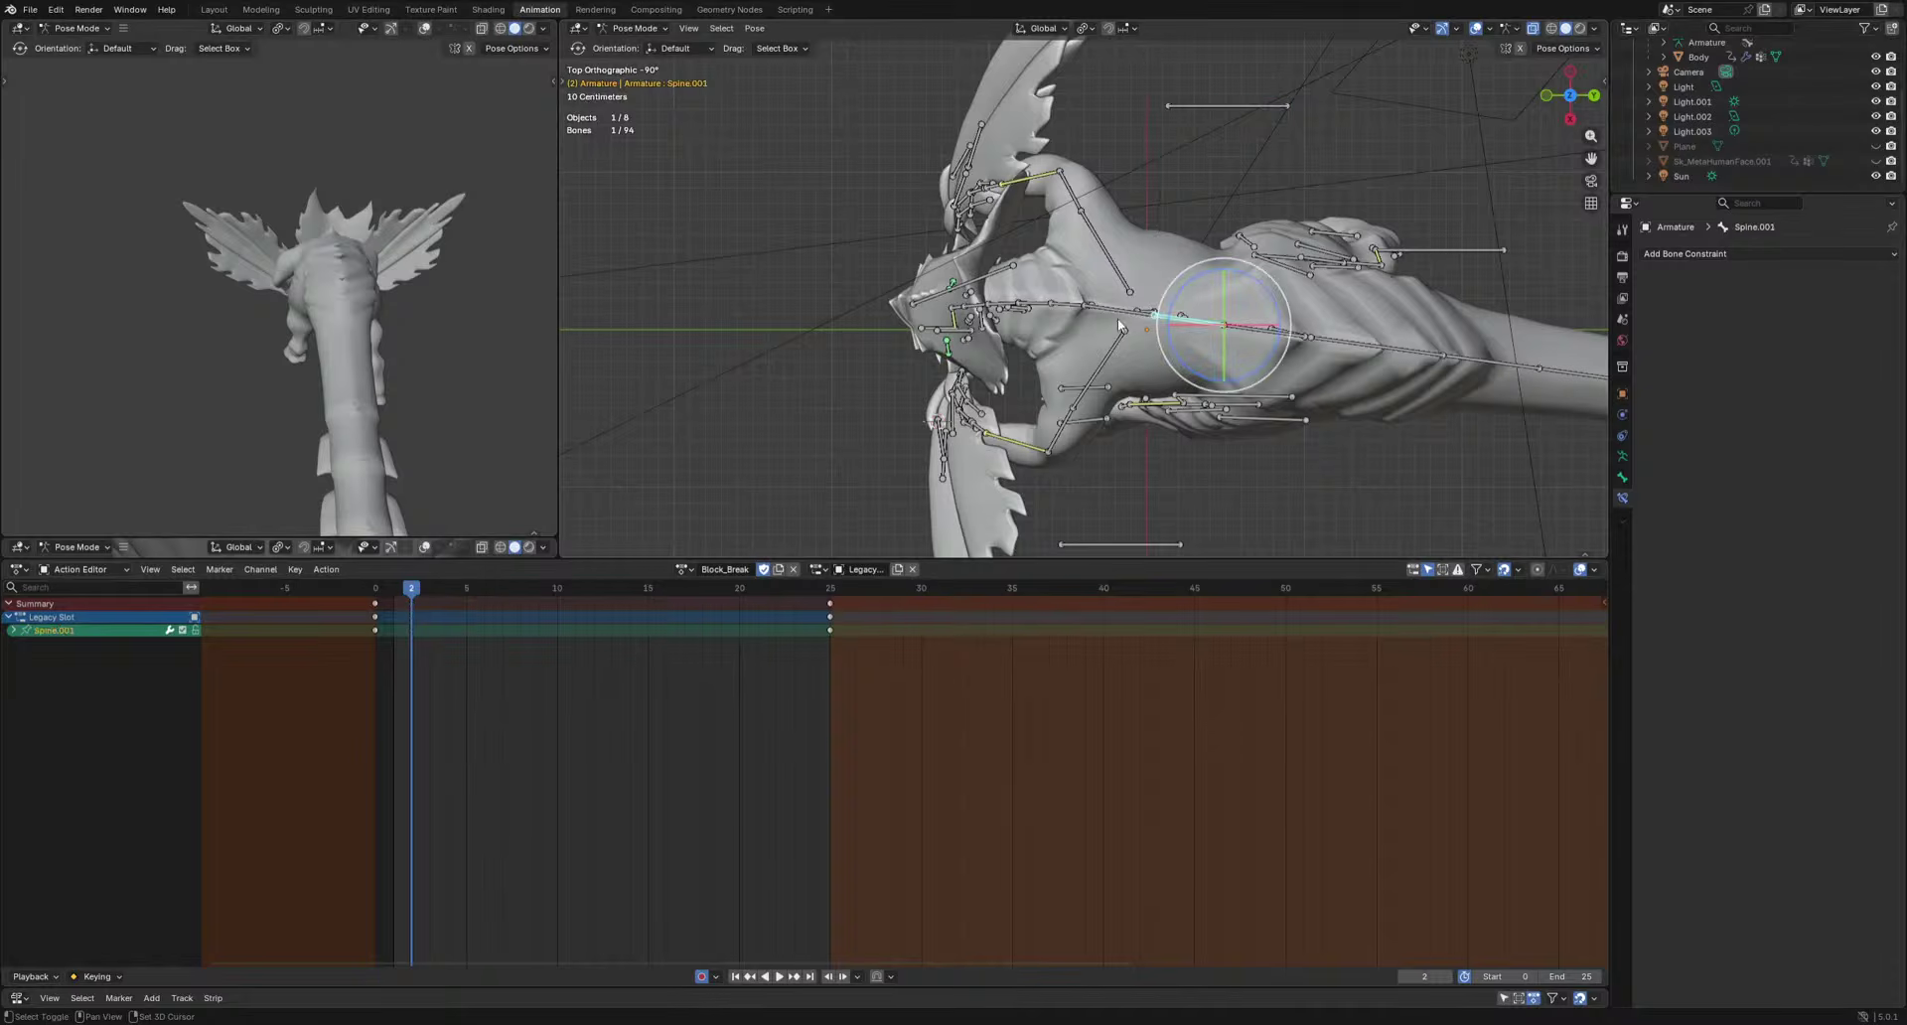
pyautogui.keyDown('shift'); pyautogui.click(1234, 335); pyautogui.keyUp('shift')
pyautogui.moveTo(1157, 422); pyautogui.dragTo(1313, 242, button='middle')
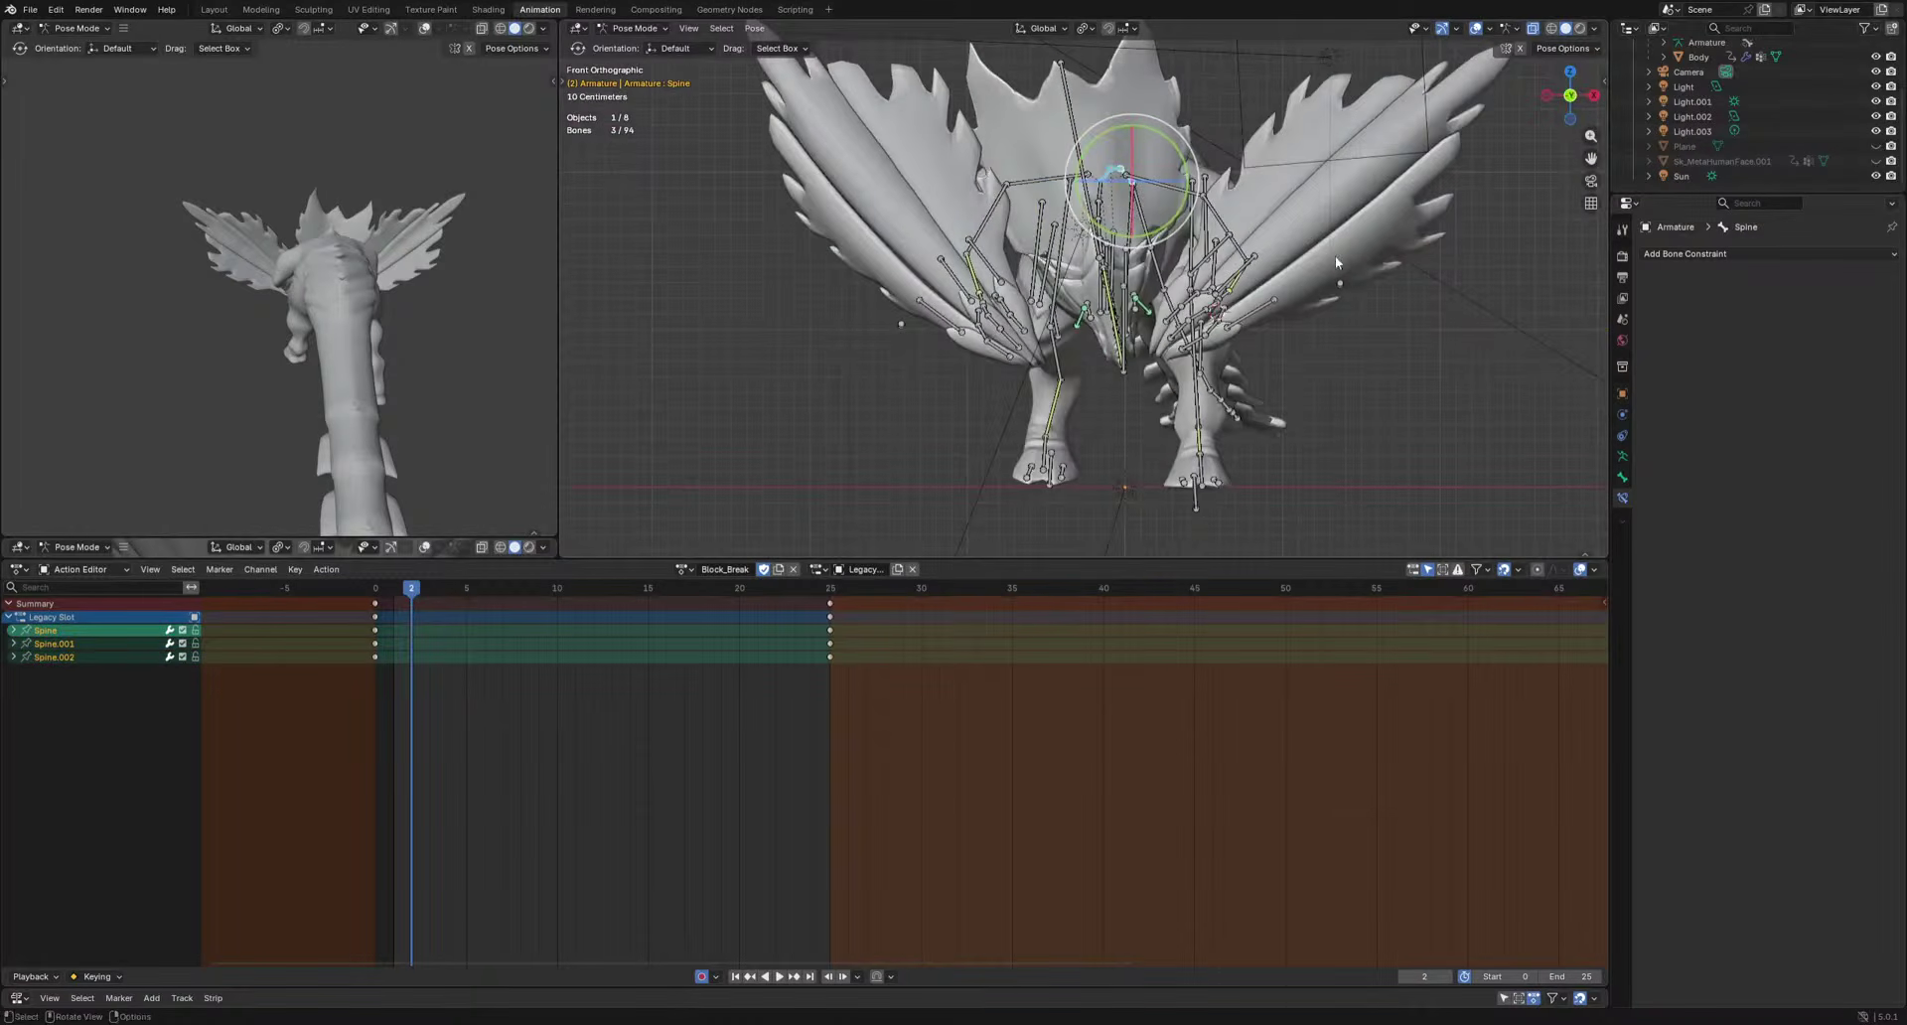
pyautogui.press('r')
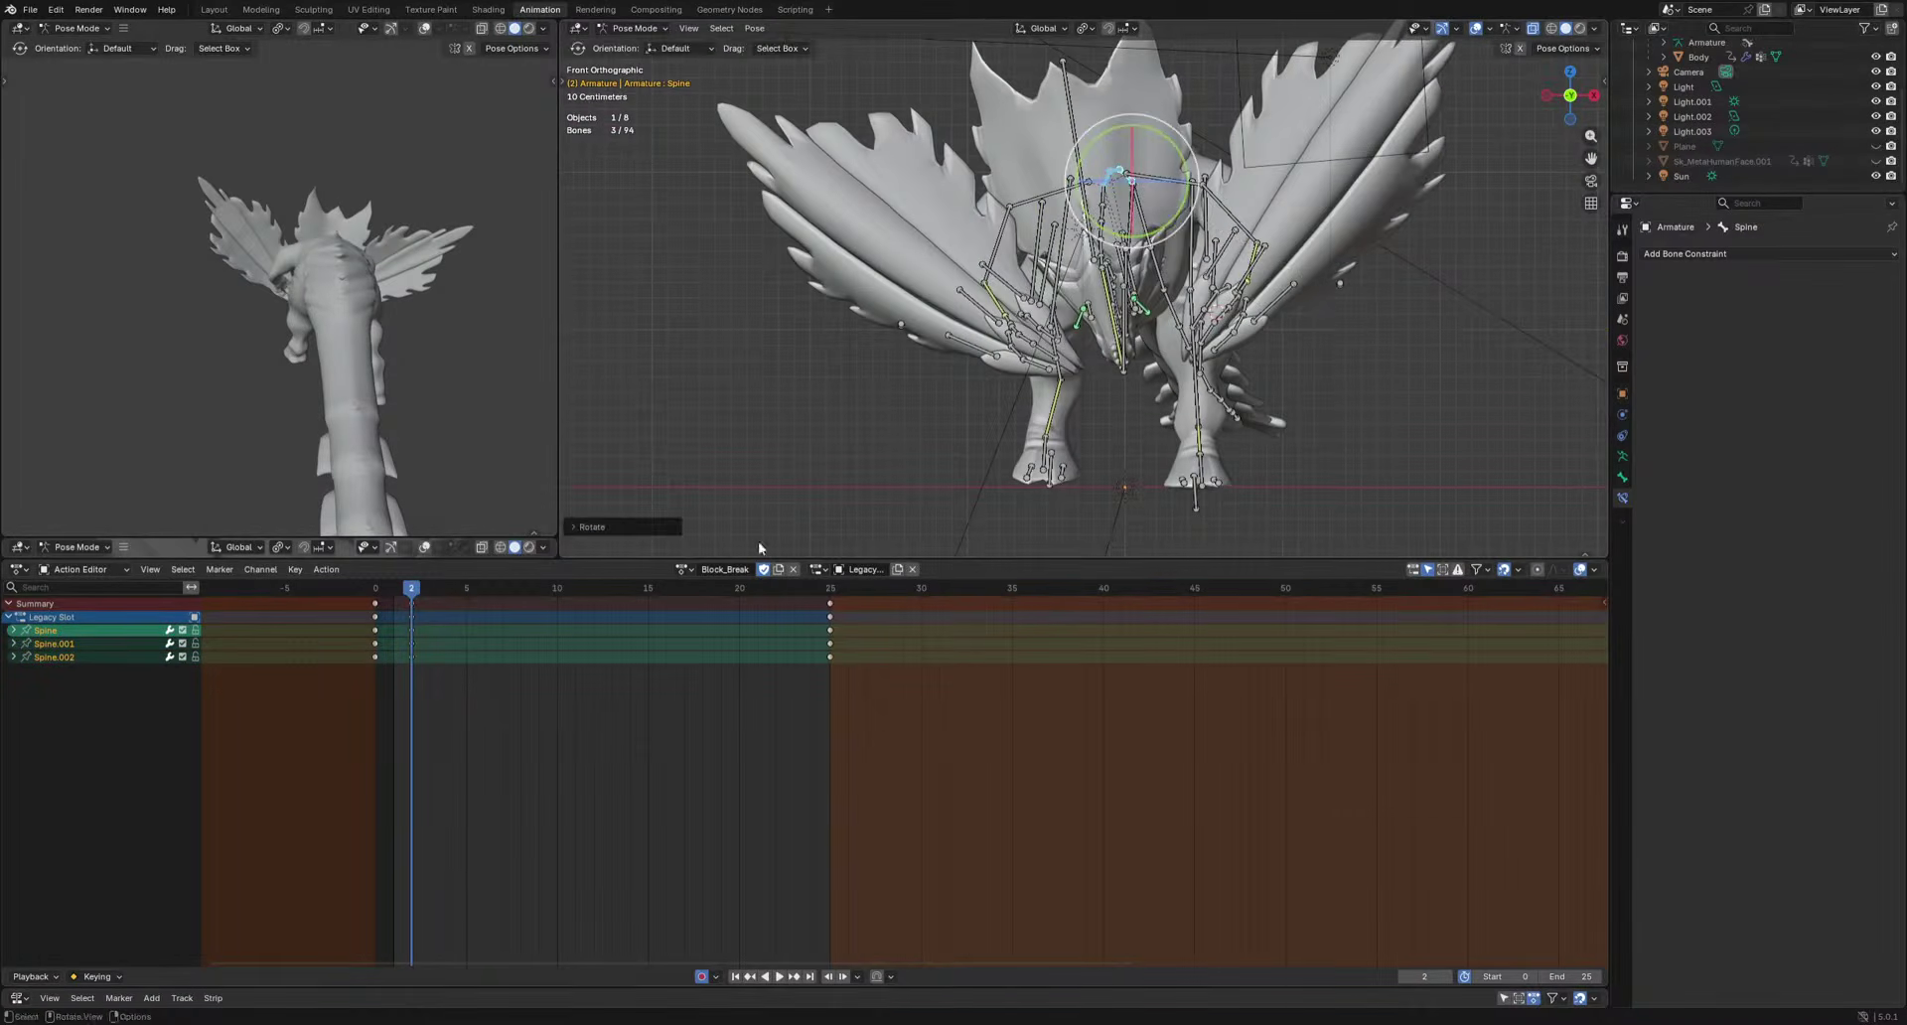
# Rotate the three spine bones at frame 8 from the front and from the top, and replay the twist.
pyautogui.moveTo(529, 592); pyautogui.dragTo(520, 593)
pyautogui.press('r')
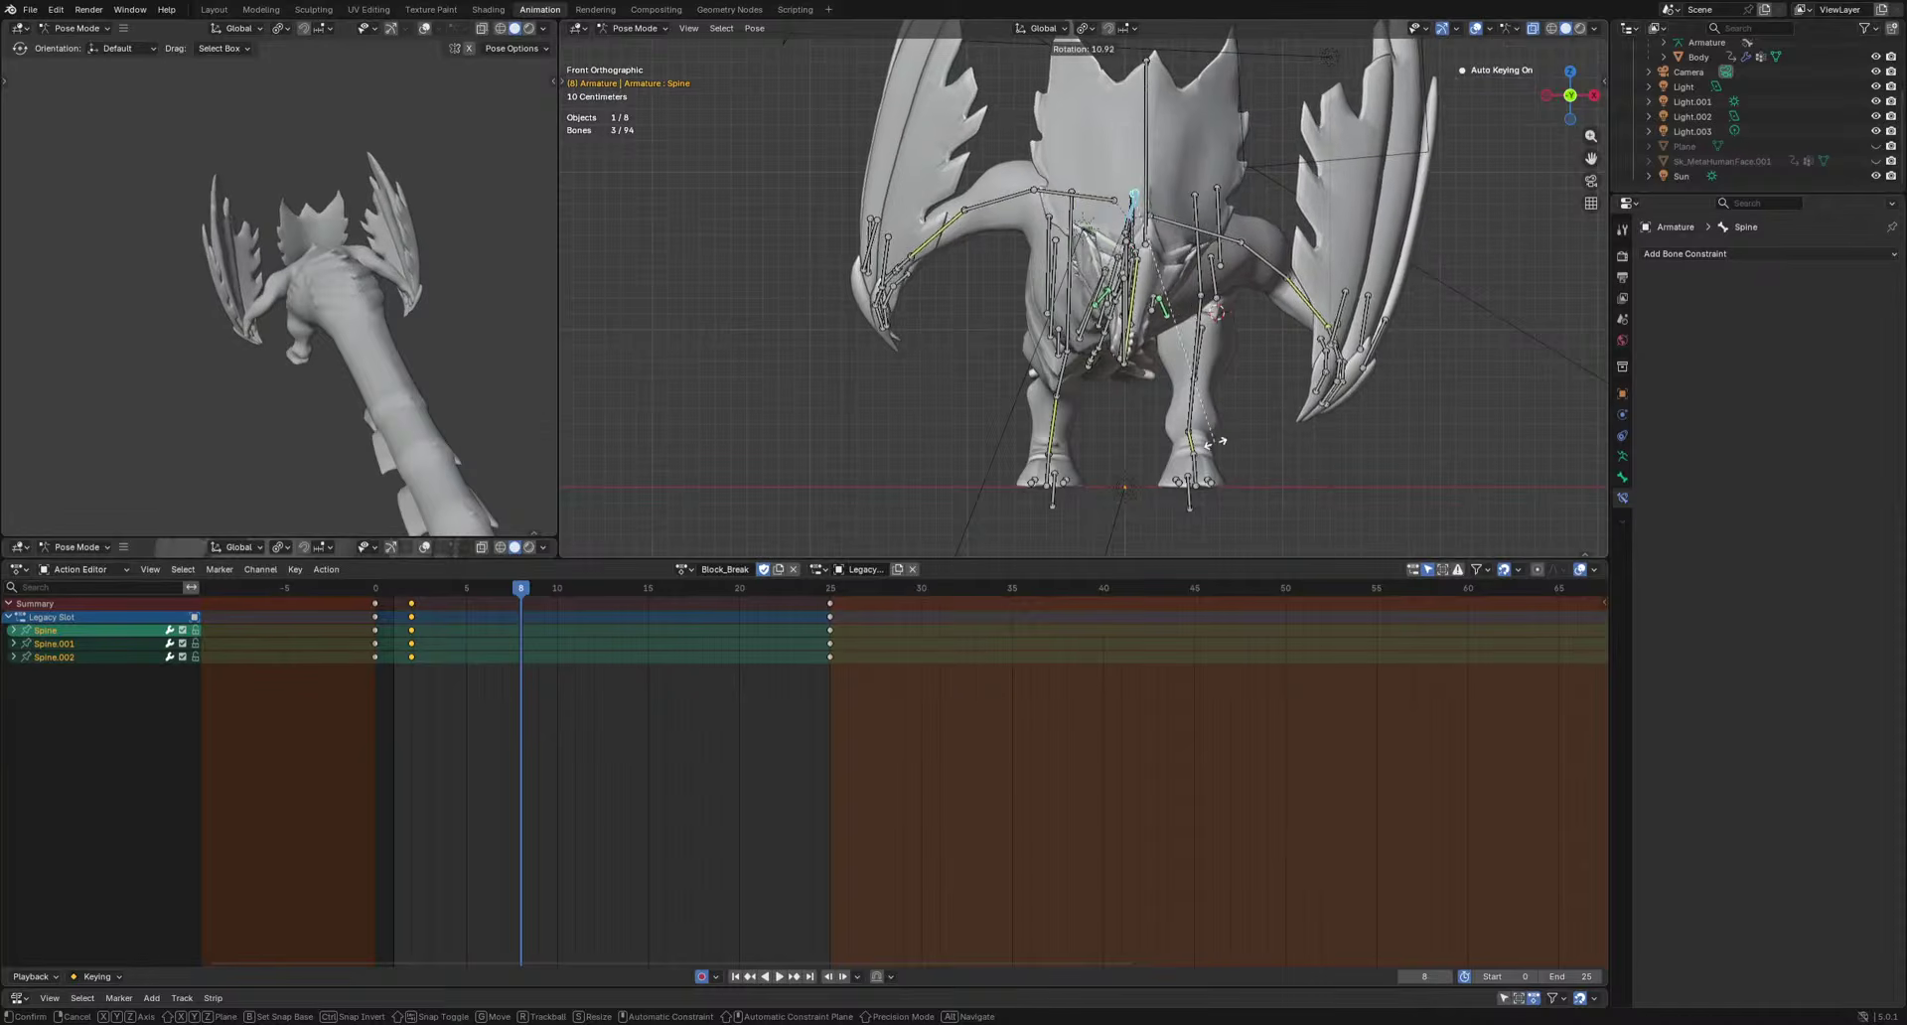
pyautogui.click(1219, 437)
pyautogui.keyDown('alt'); pyautogui.moveTo(1207, 349); pyautogui.dragTo(1186, 434, button='middle'); pyautogui.keyUp('alt')
pyautogui.press('r')
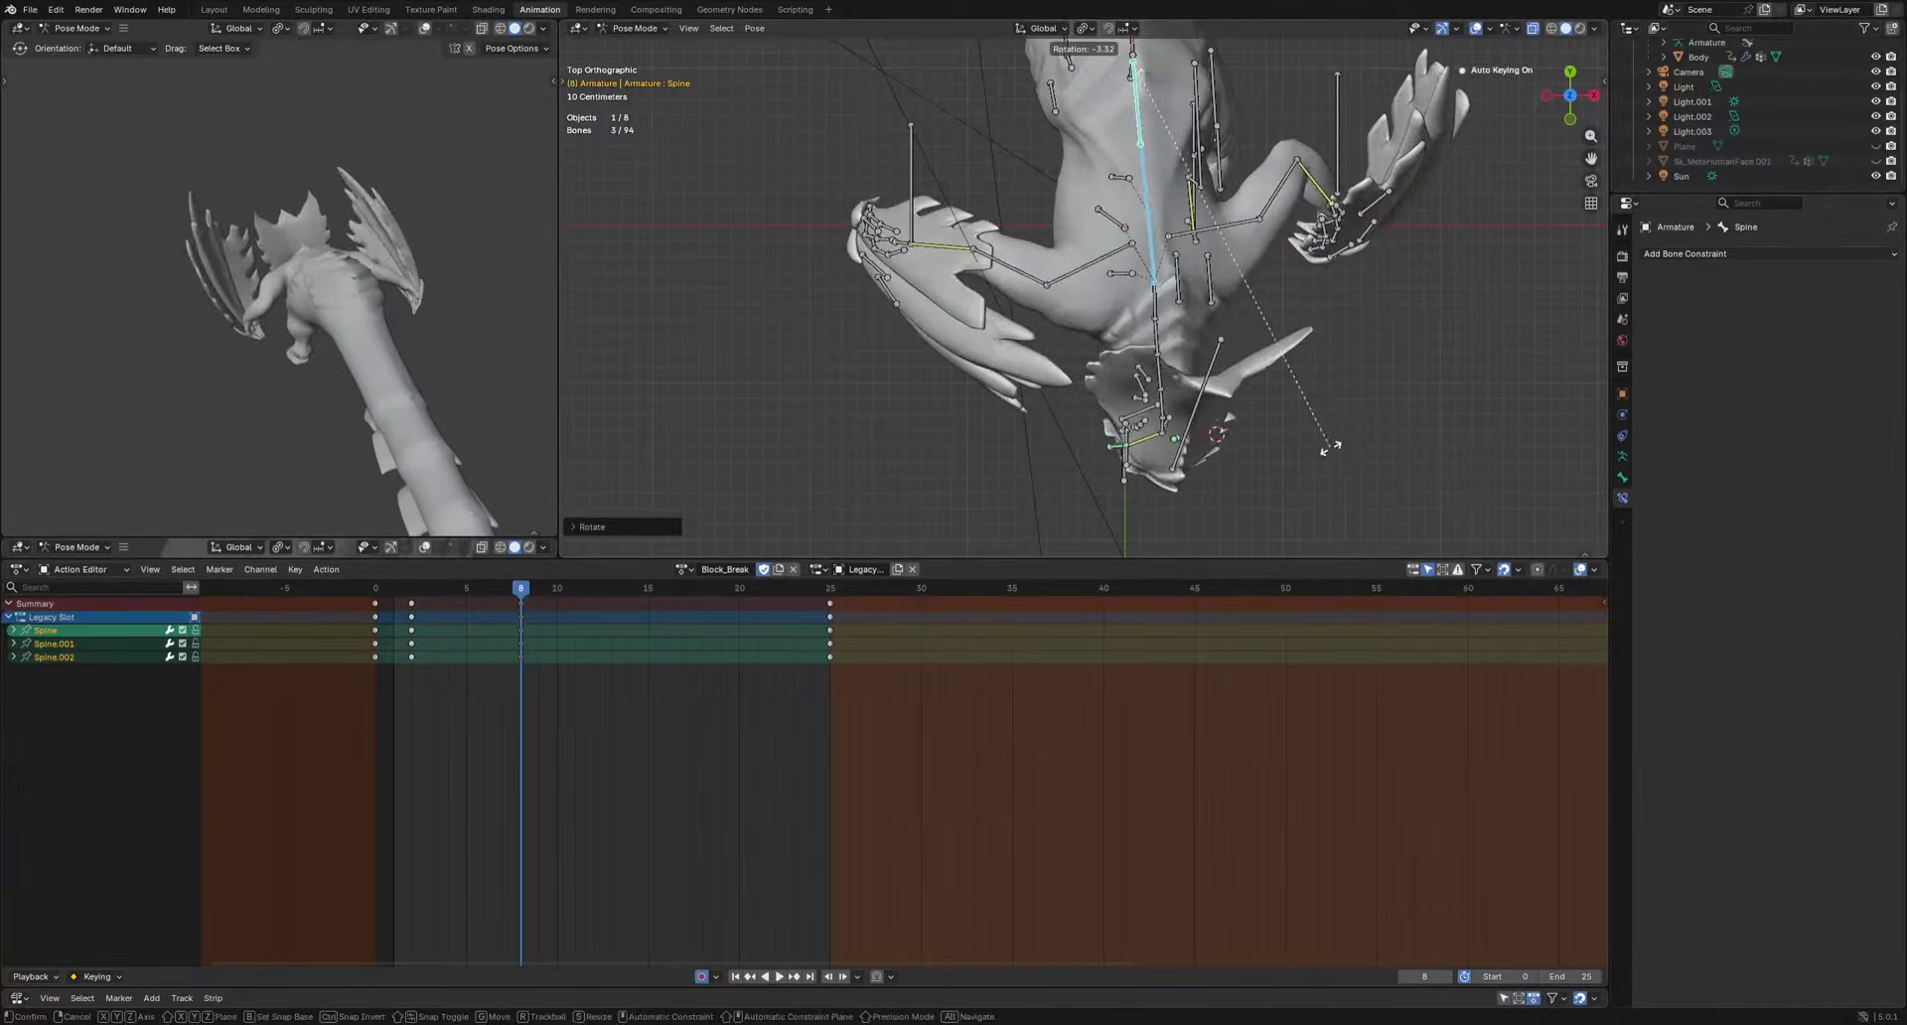
pyautogui.click(1331, 449)
pyautogui.press('space')
pyautogui.press('space')
pyautogui.press('space')
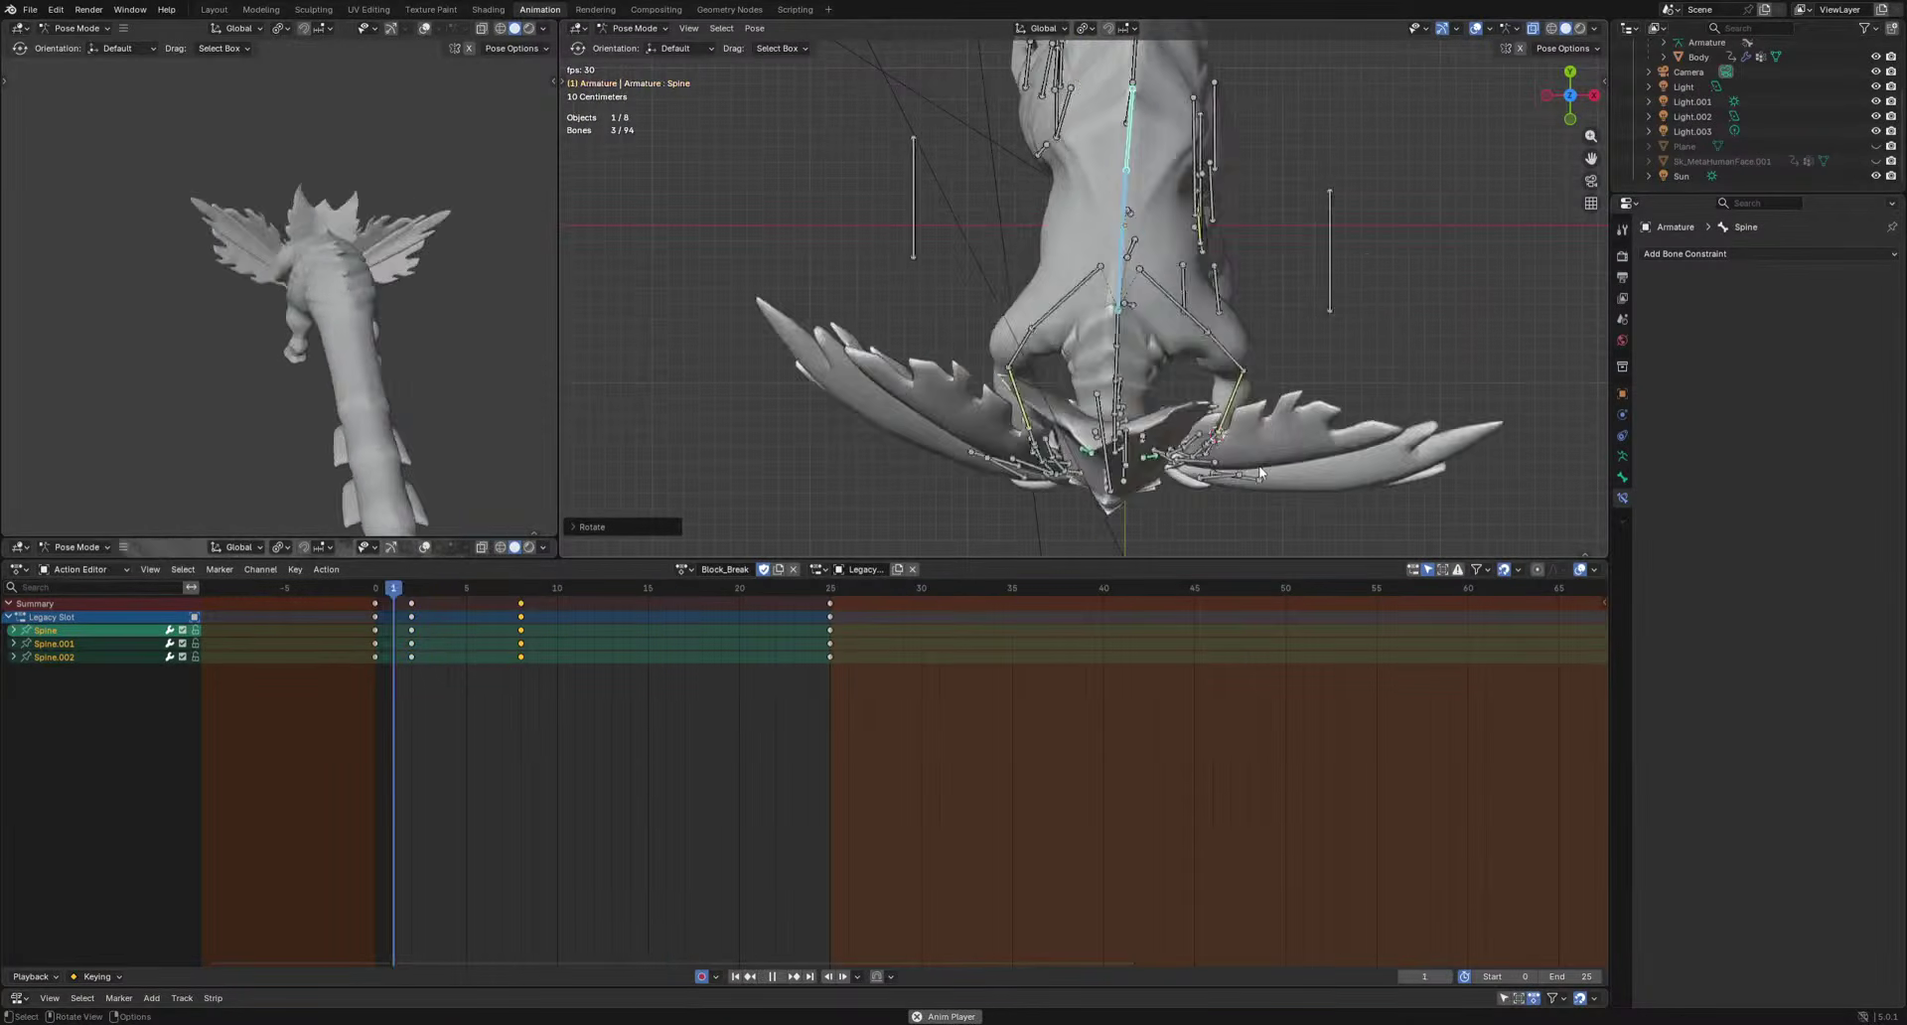
pyautogui.press('space')
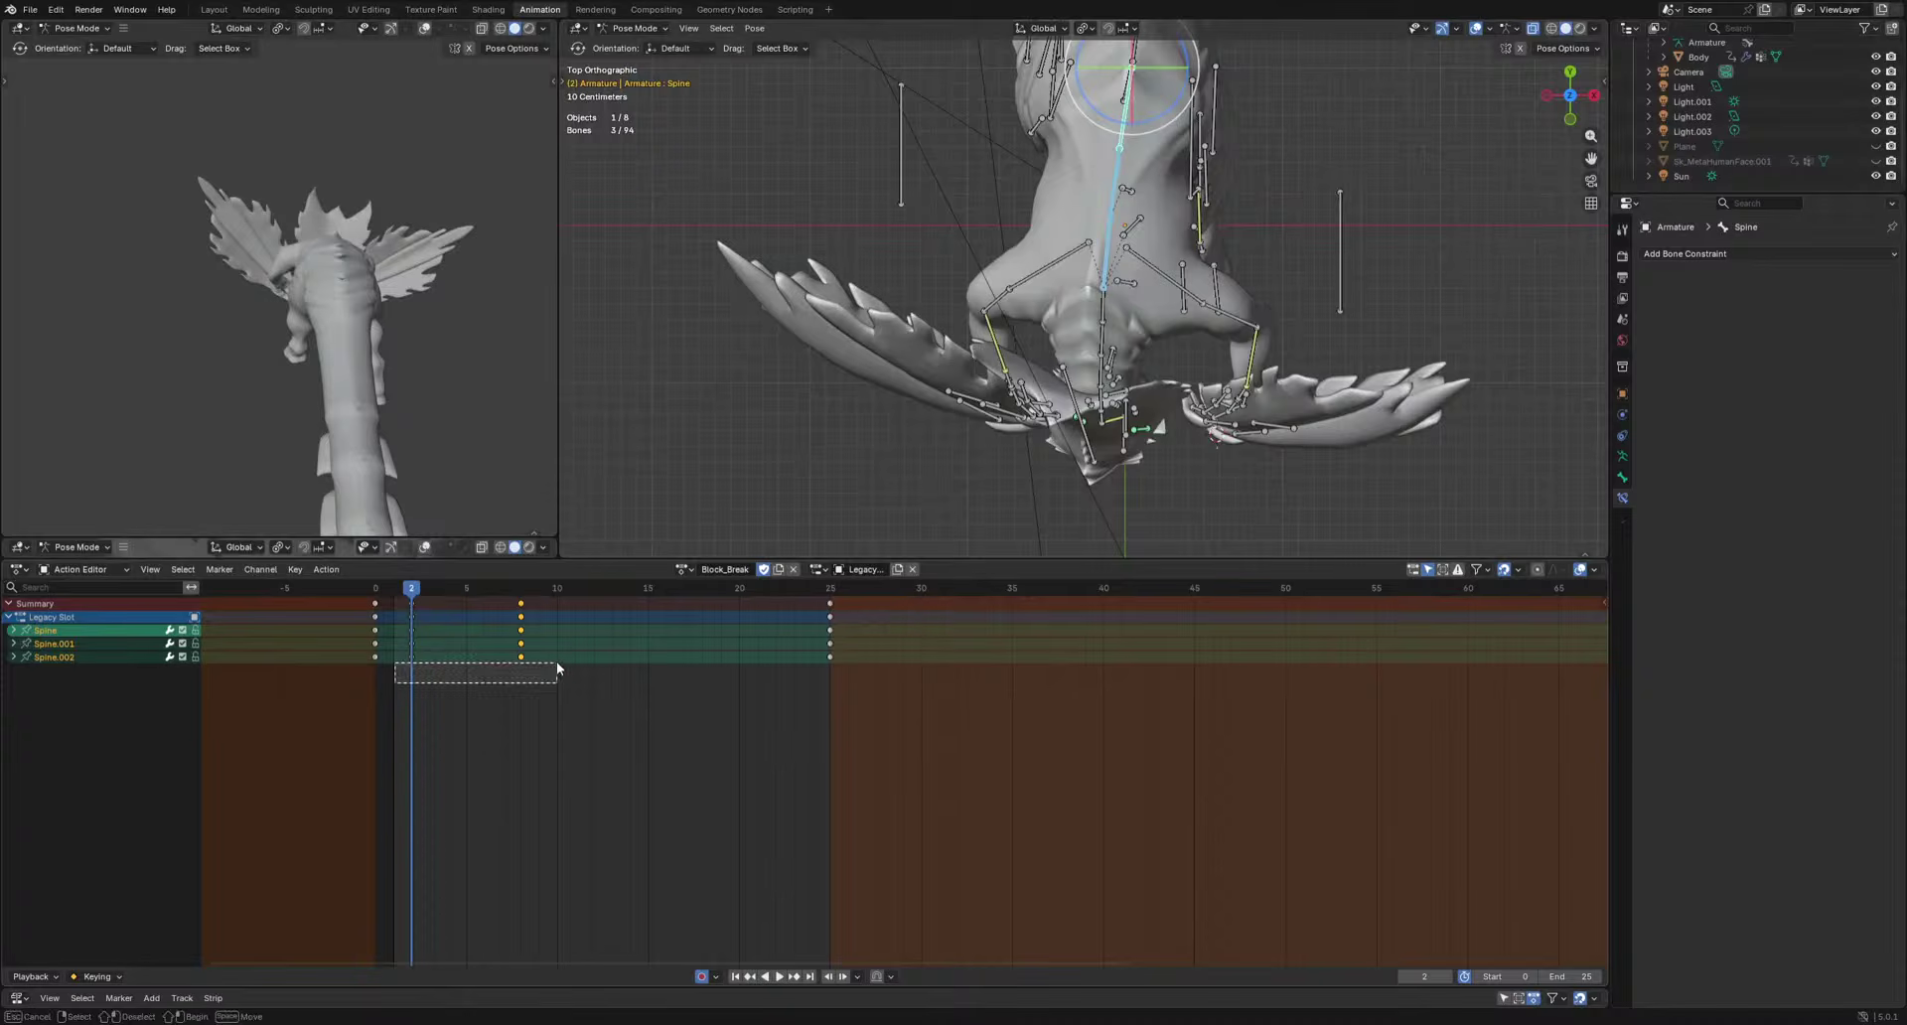
# Offset the spine keyframes so Spine.001 falls on frames 3 and 9 and Spine.002 on frames 4 and 10, and replay.
pyautogui.moveTo(564, 642); pyautogui.dragTo(568, 642)
pyautogui.press('g')
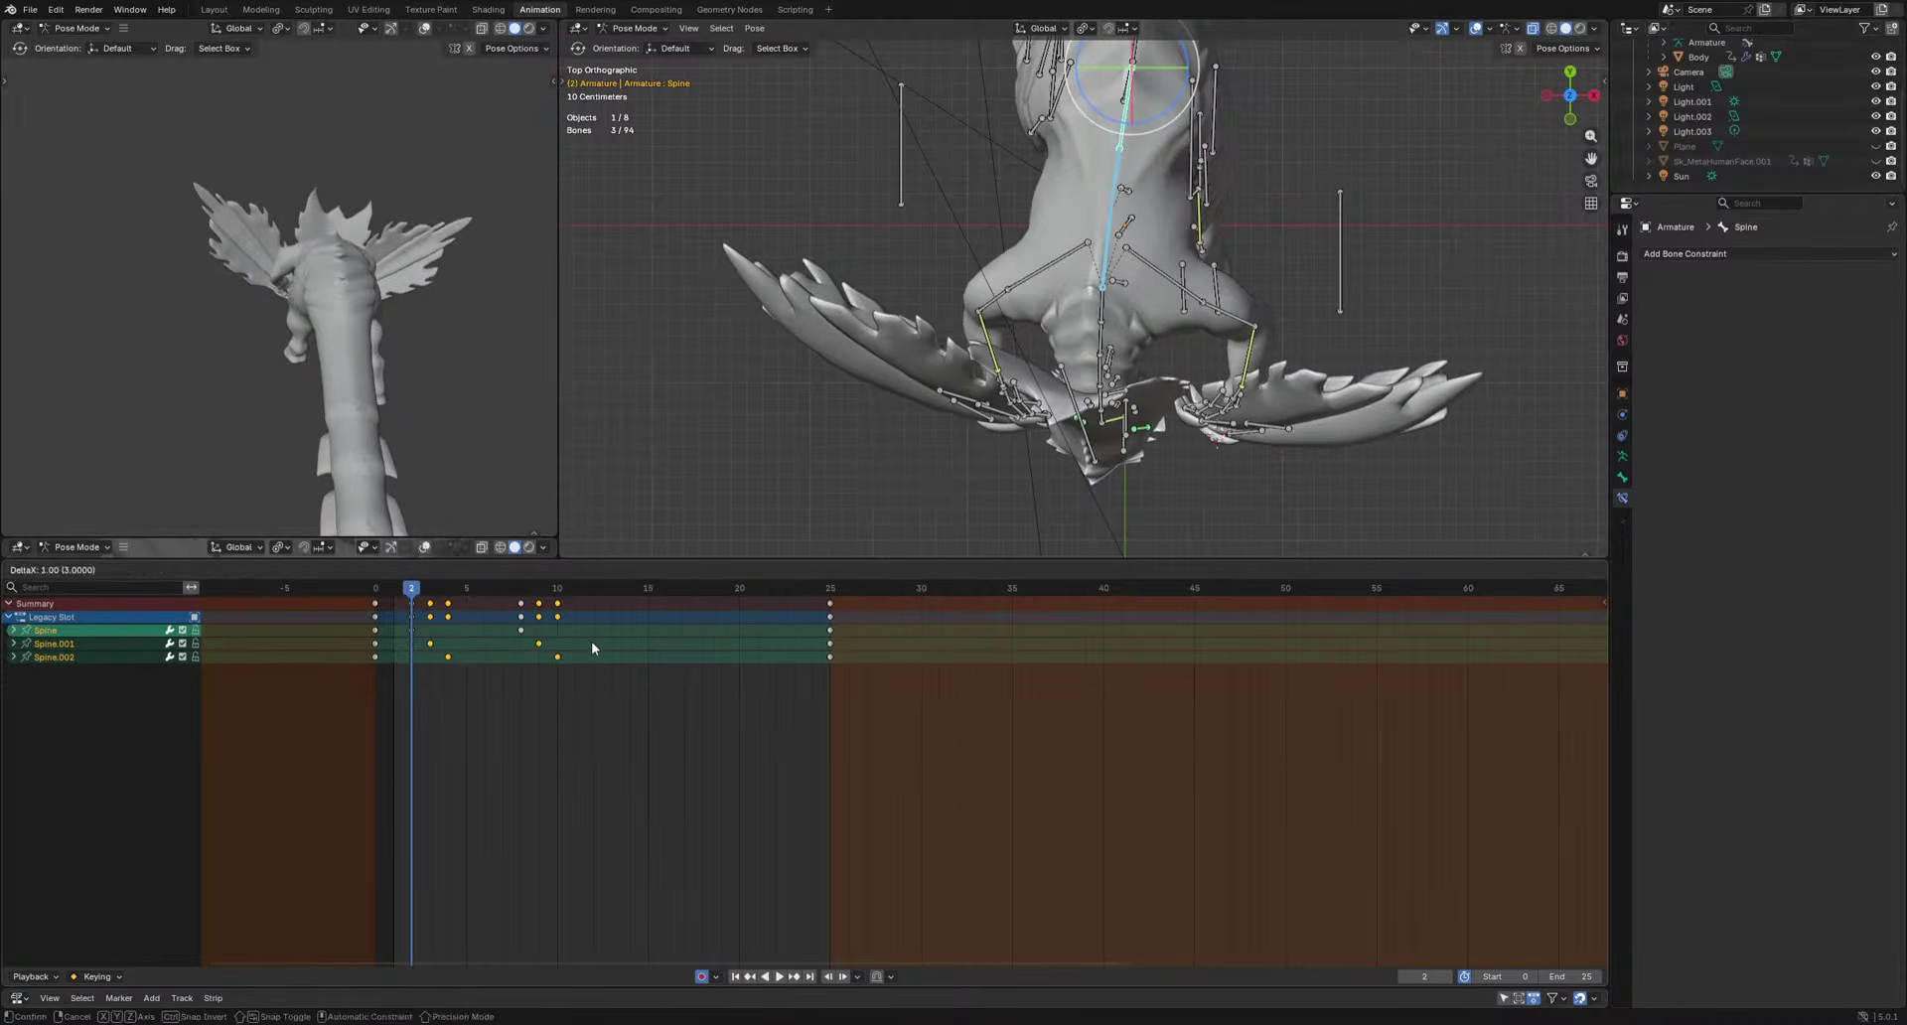
pyautogui.click(592, 640)
pyautogui.press('space')
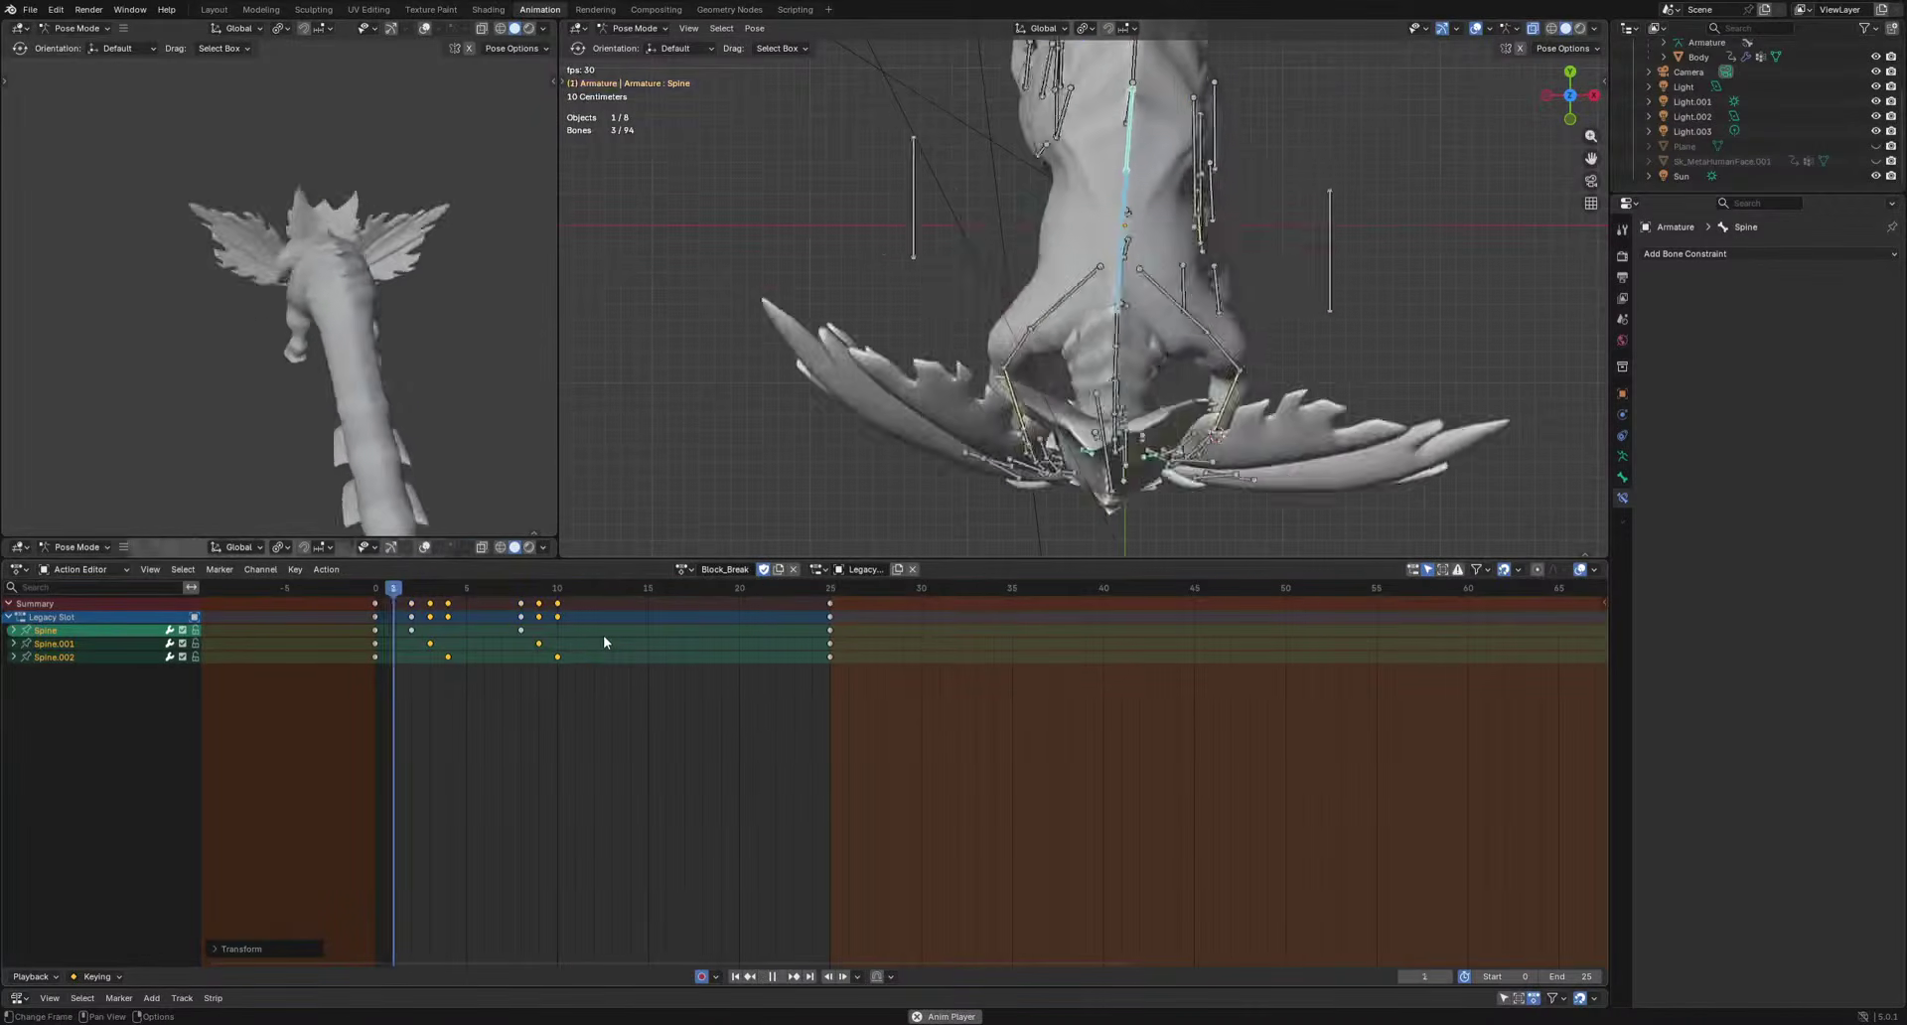
# Select the Neck, Neck.001 and Neck.002 bones and rotate them at frame 3 from a front perspective.
pyautogui.click(428, 588)
pyautogui.moveTo(428, 587); pyautogui.dragTo(420, 592)
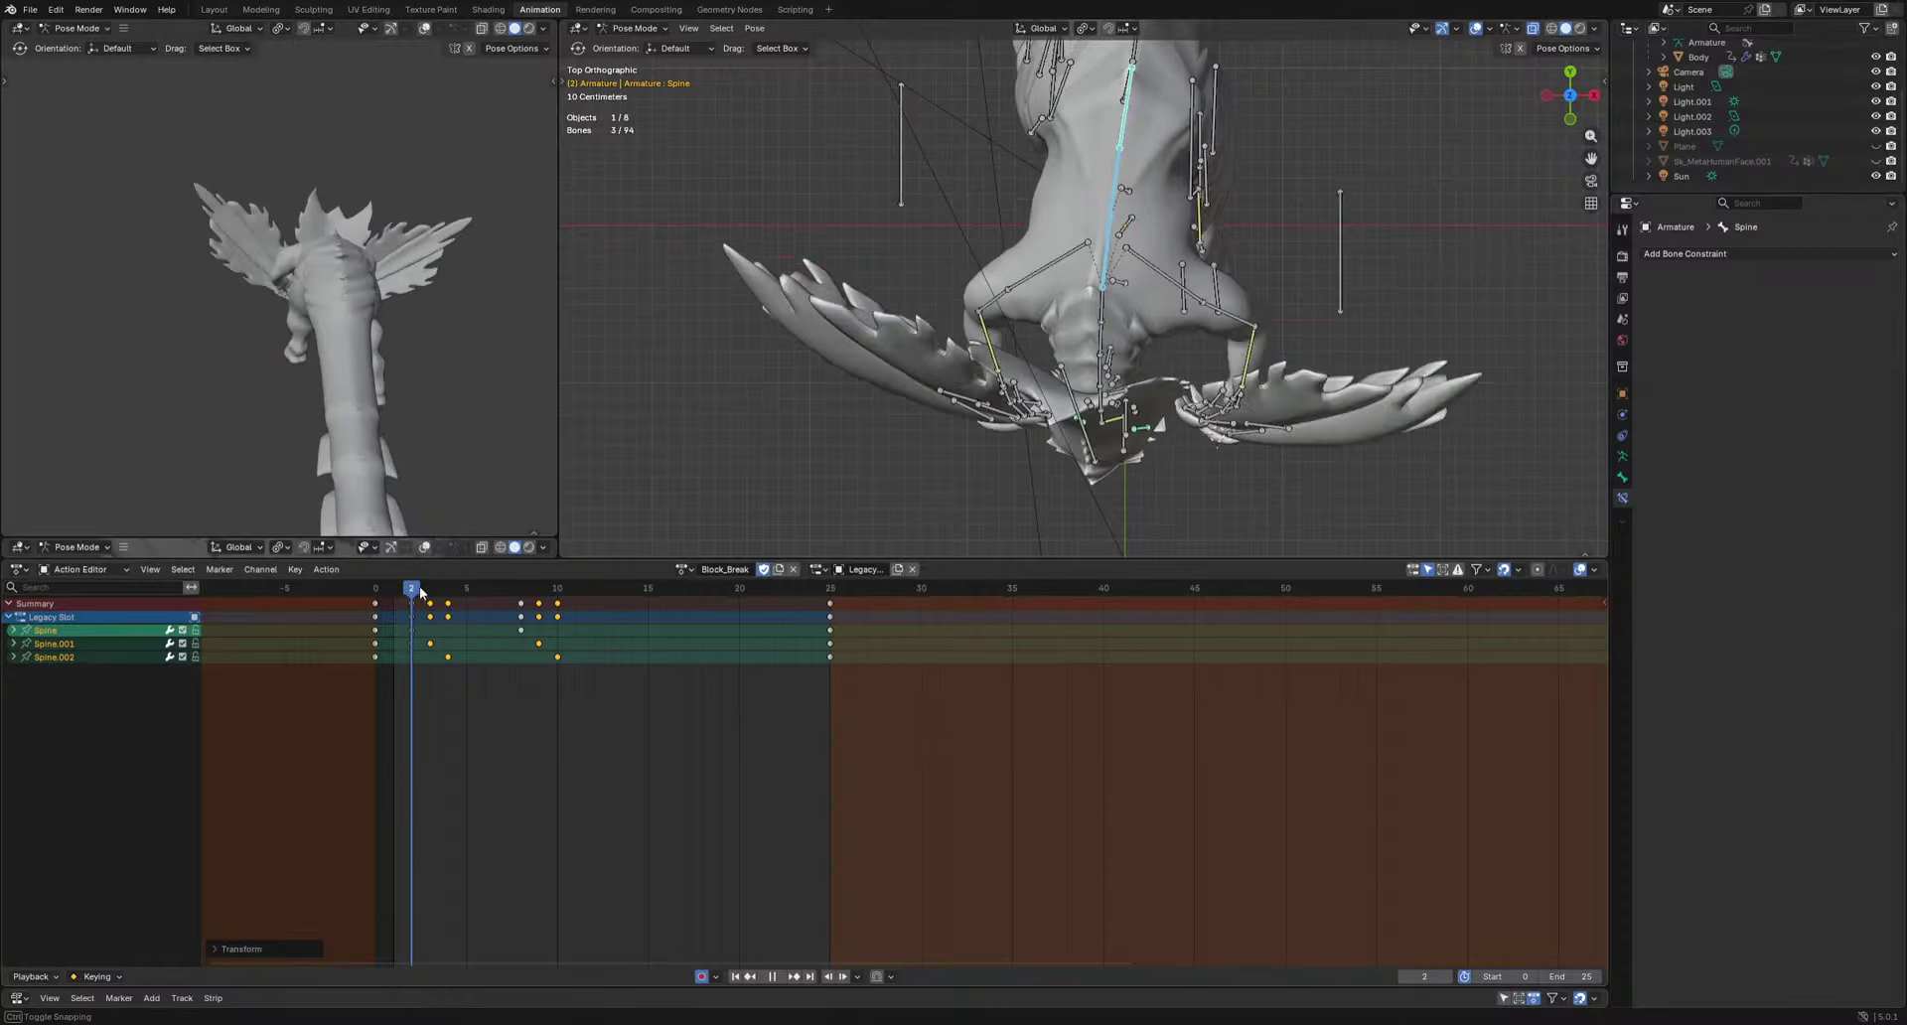
pyautogui.click(1090, 347)
pyautogui.keyDown('shift'); pyautogui.click(1100, 376); pyautogui.keyUp('shift')
pyautogui.moveTo(1099, 375); pyautogui.dragTo(1093, 194, button='middle')
pyautogui.moveTo(415, 590); pyautogui.dragTo(430, 588)
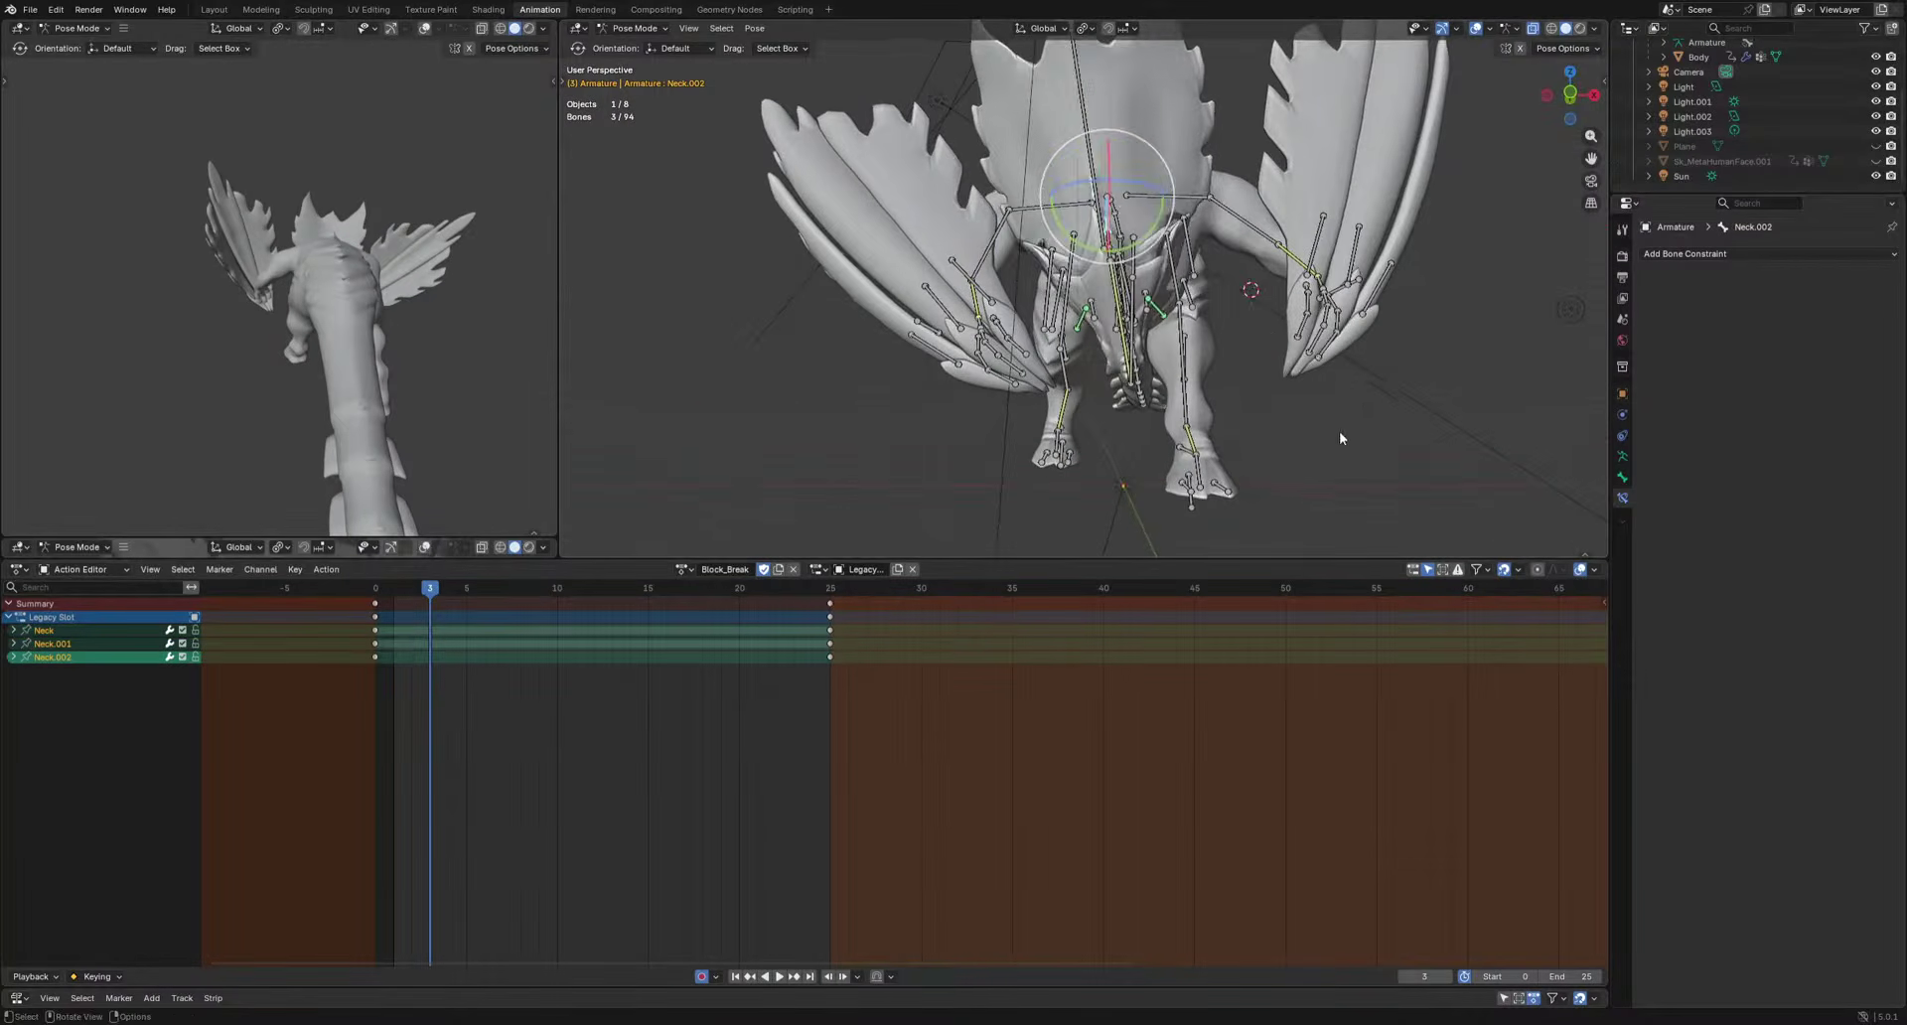
pyautogui.click(1373, 385)
# Rotate the three neck bones at frame 10 and replay the neck motion.
pyautogui.click(557, 588)
pyautogui.press('r')
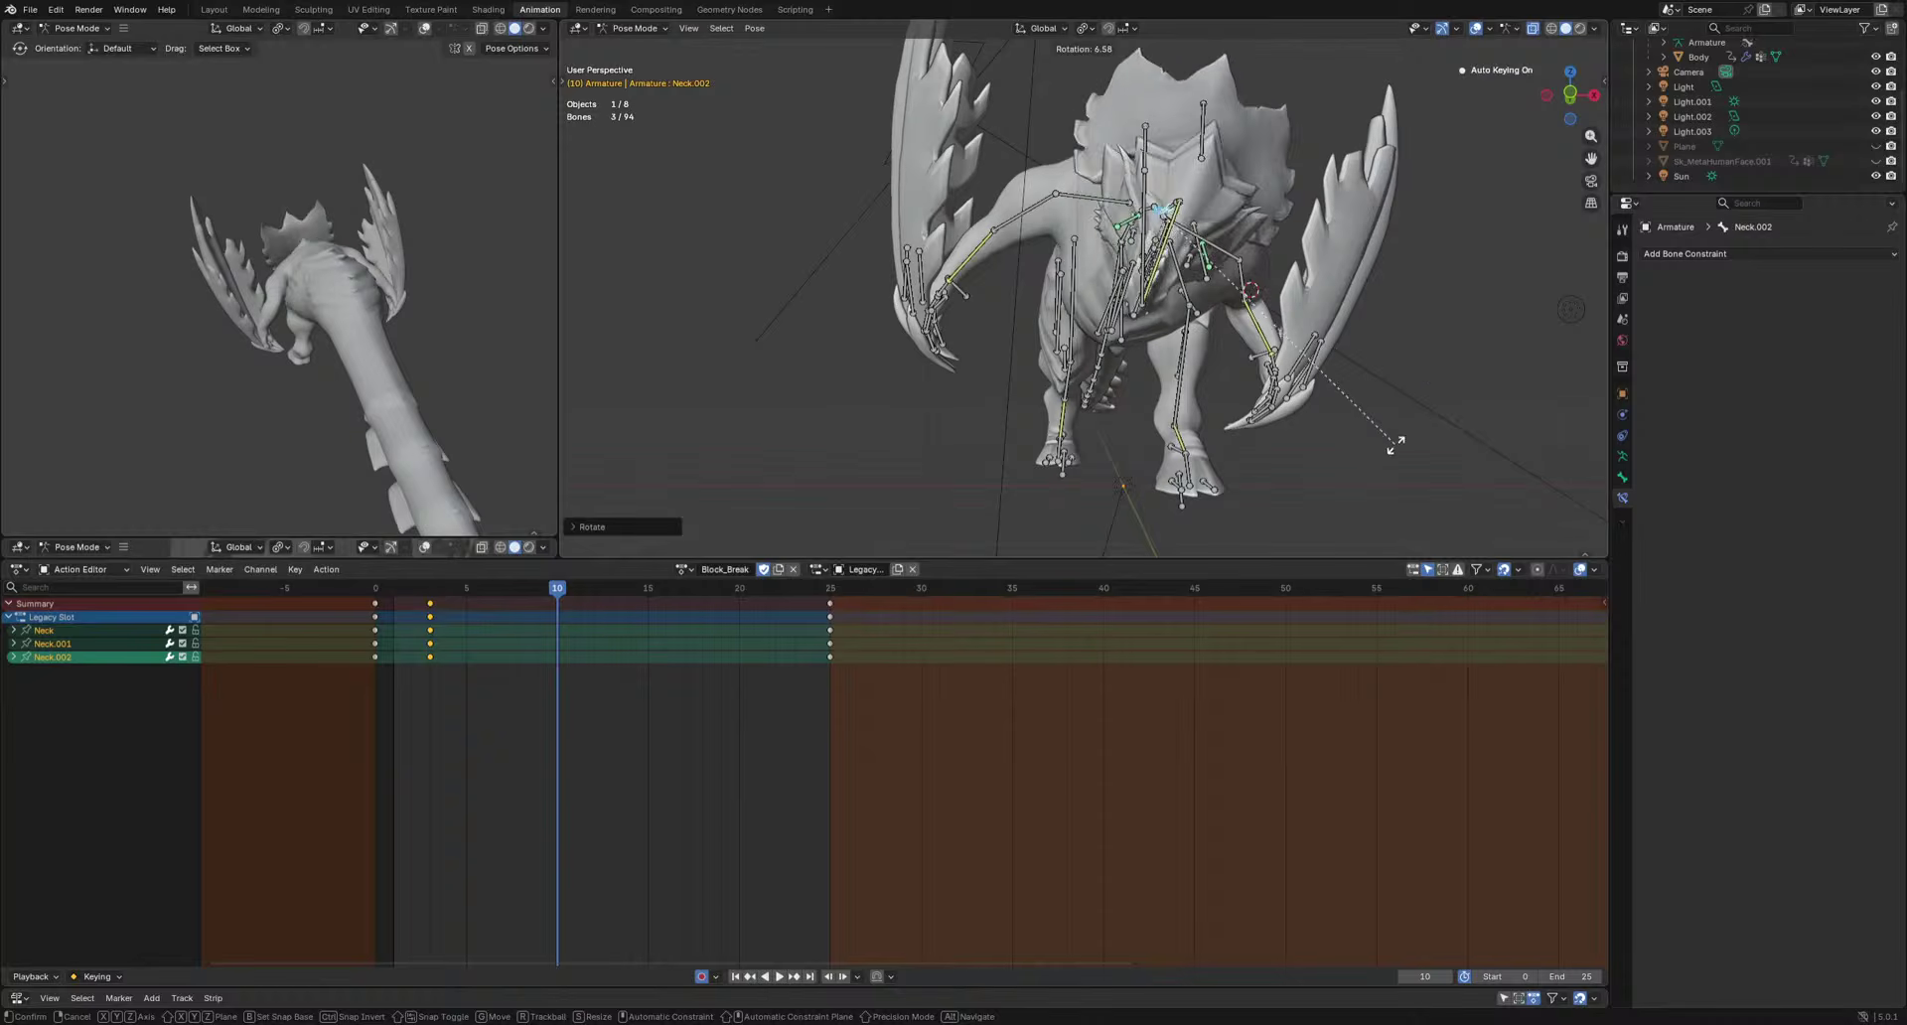
pyautogui.click(1427, 379)
pyautogui.press('space')
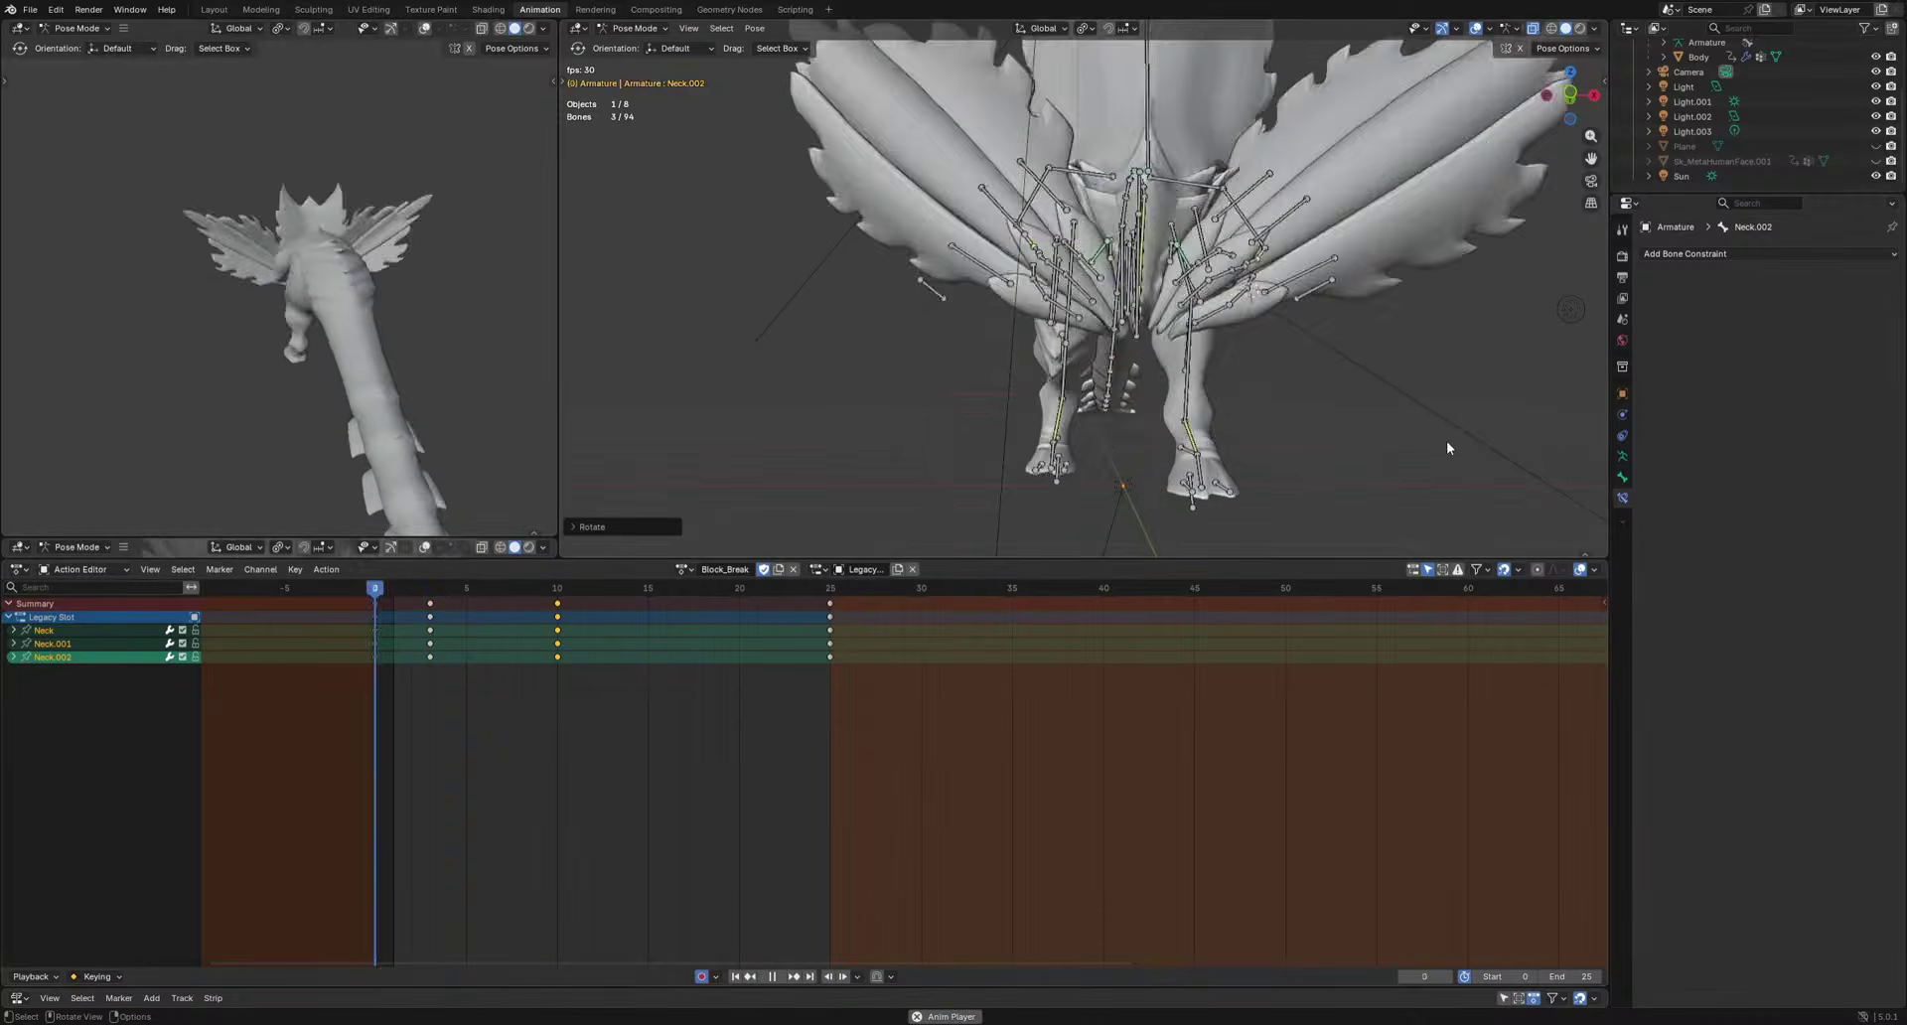
pyautogui.press('space')
# Readjust the rotation of the three neck bones at frame 3 and replay the motion from the side.
pyautogui.click(431, 587)
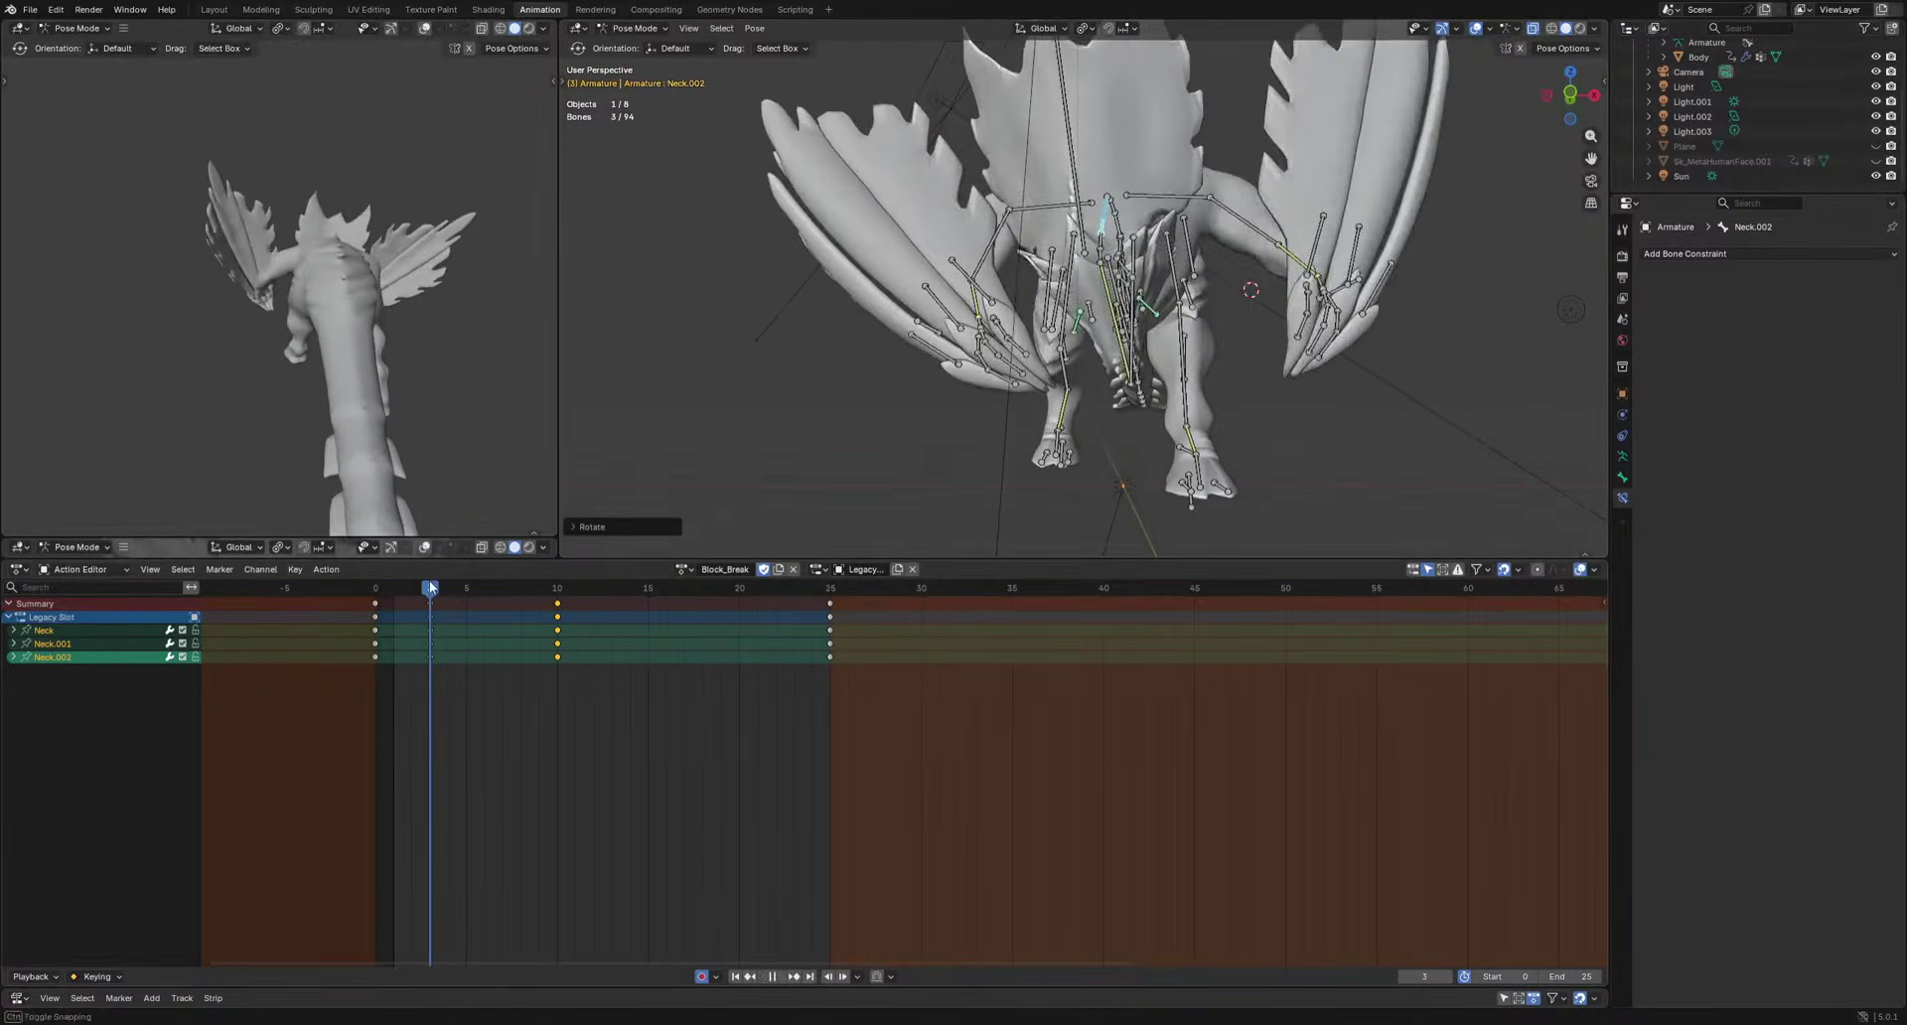
pyautogui.click(1204, 516)
pyautogui.press('space')
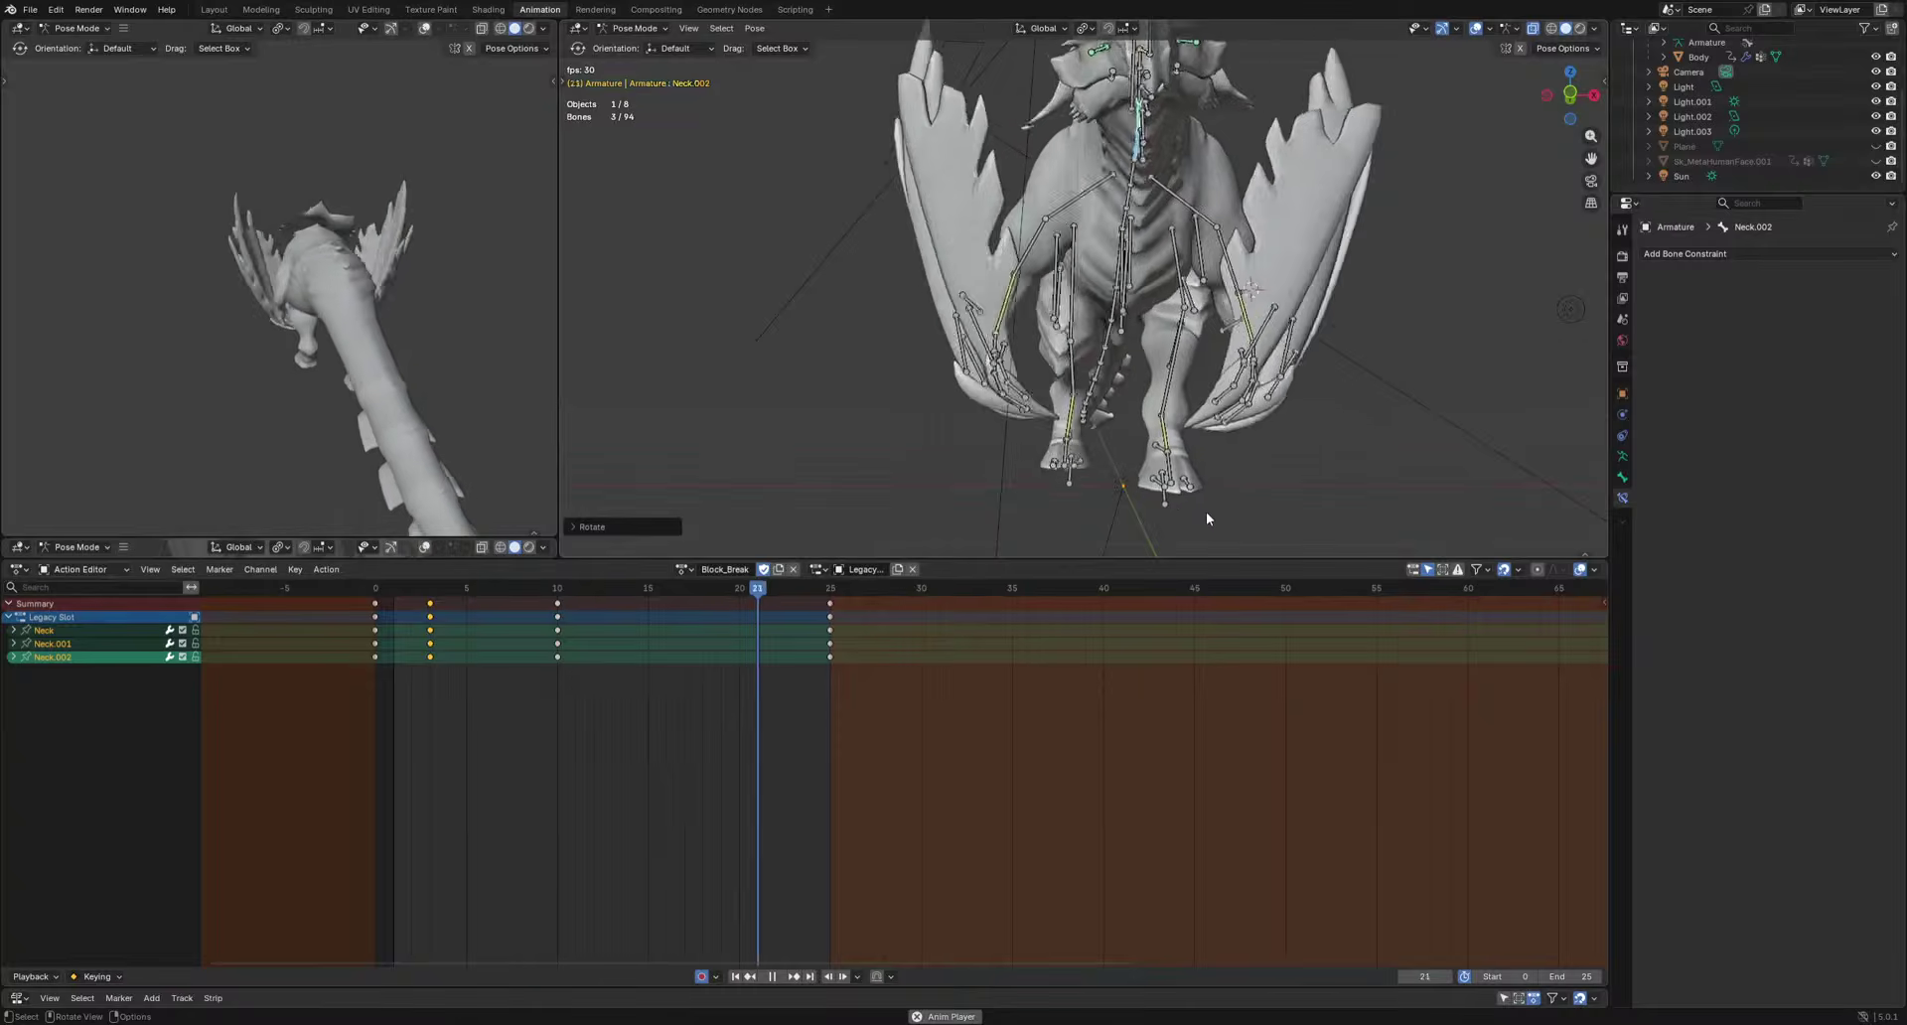
pyautogui.press('Escape')
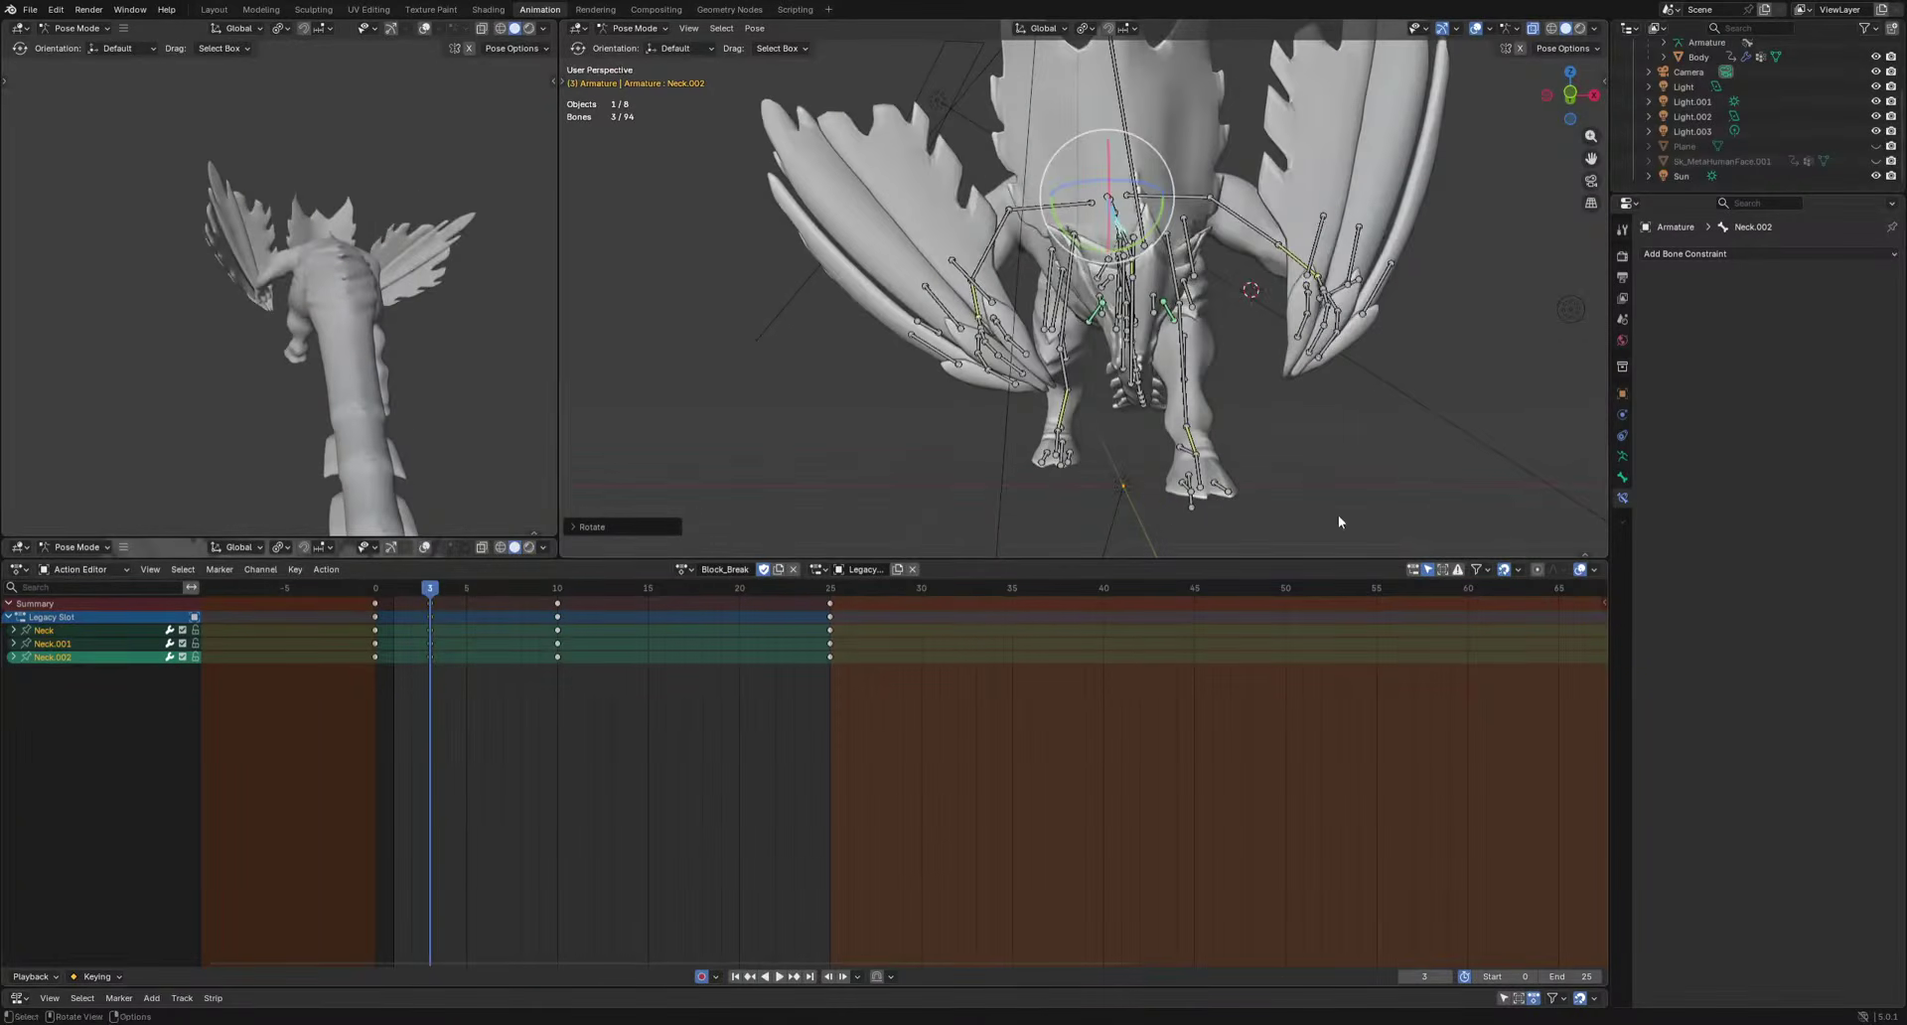
pyautogui.click(1424, 397)
pyautogui.press('space')
pyautogui.moveTo(1421, 372); pyautogui.dragTo(1207, 423, button='middle')
pyautogui.press('space')
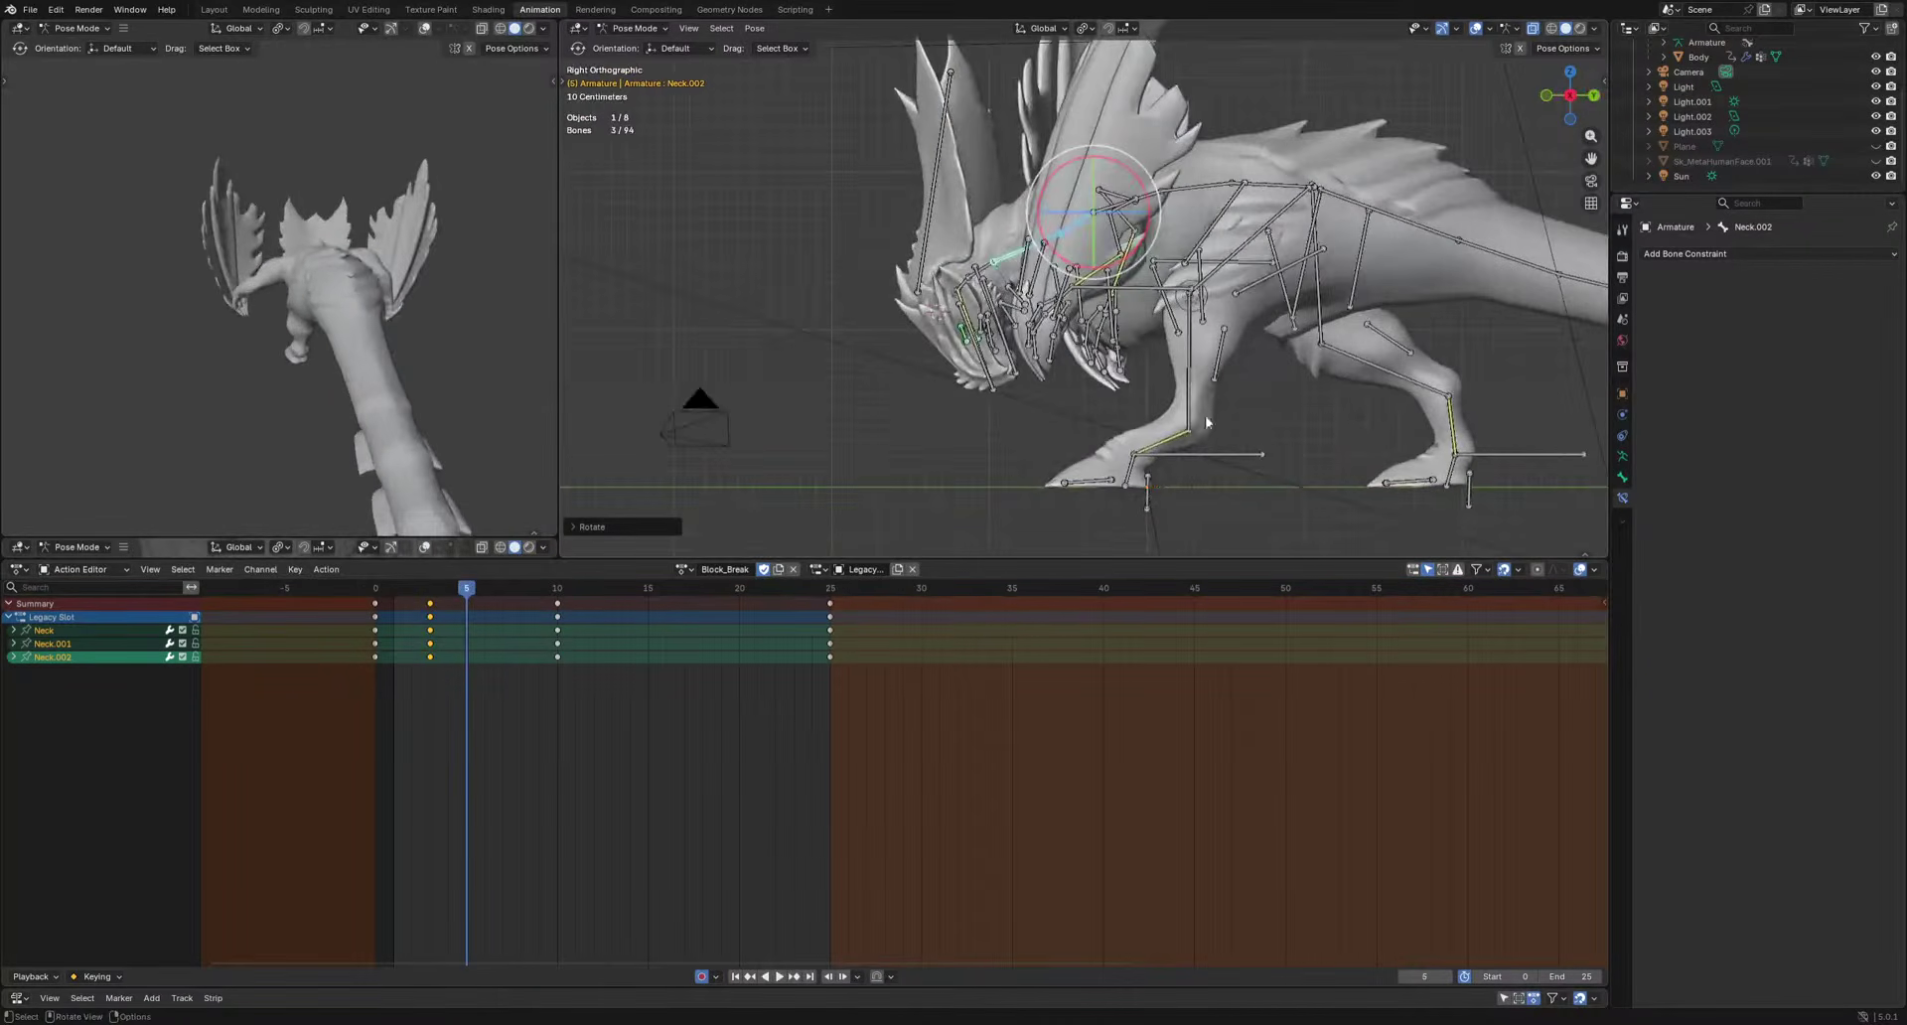
# Shift the HeadIK bone's middle keyframe to frame 9 and delete it after replaying.
pyautogui.click(993, 391)
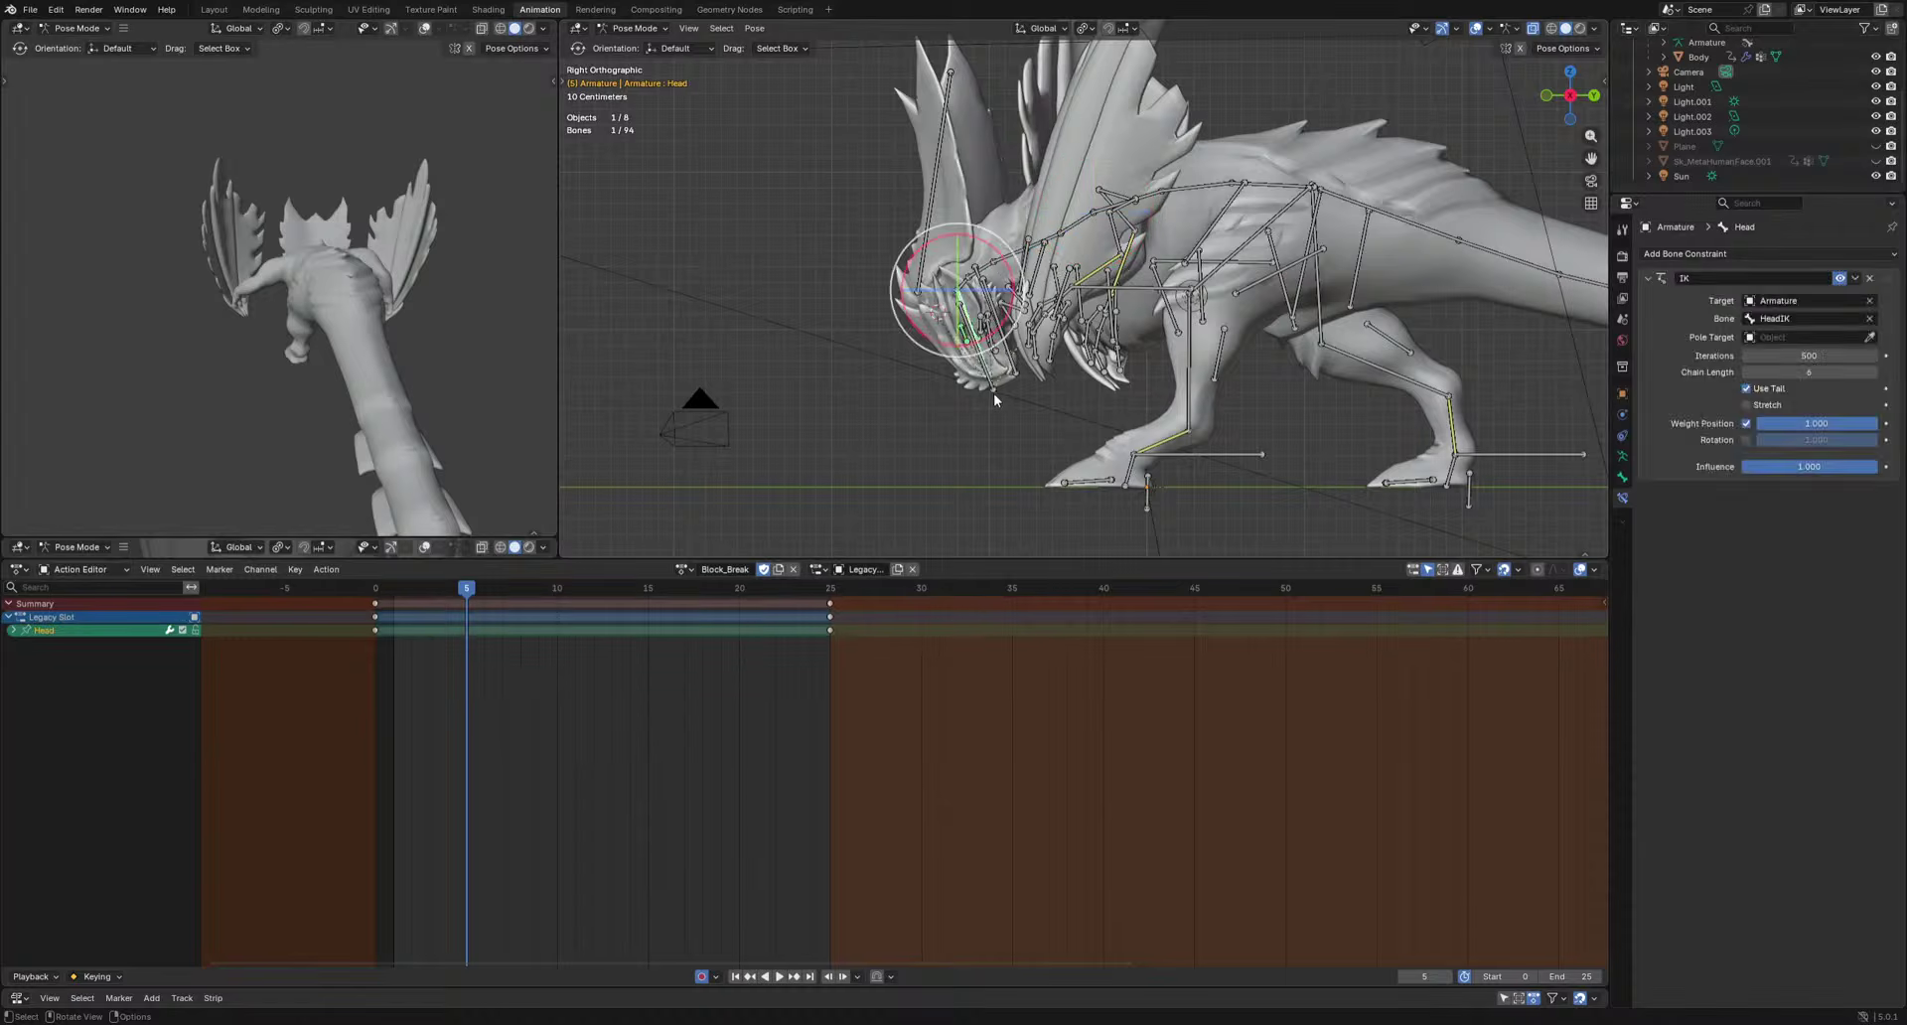
pyautogui.click(993, 392)
pyautogui.moveTo(364, 601); pyautogui.dragTo(429, 614)
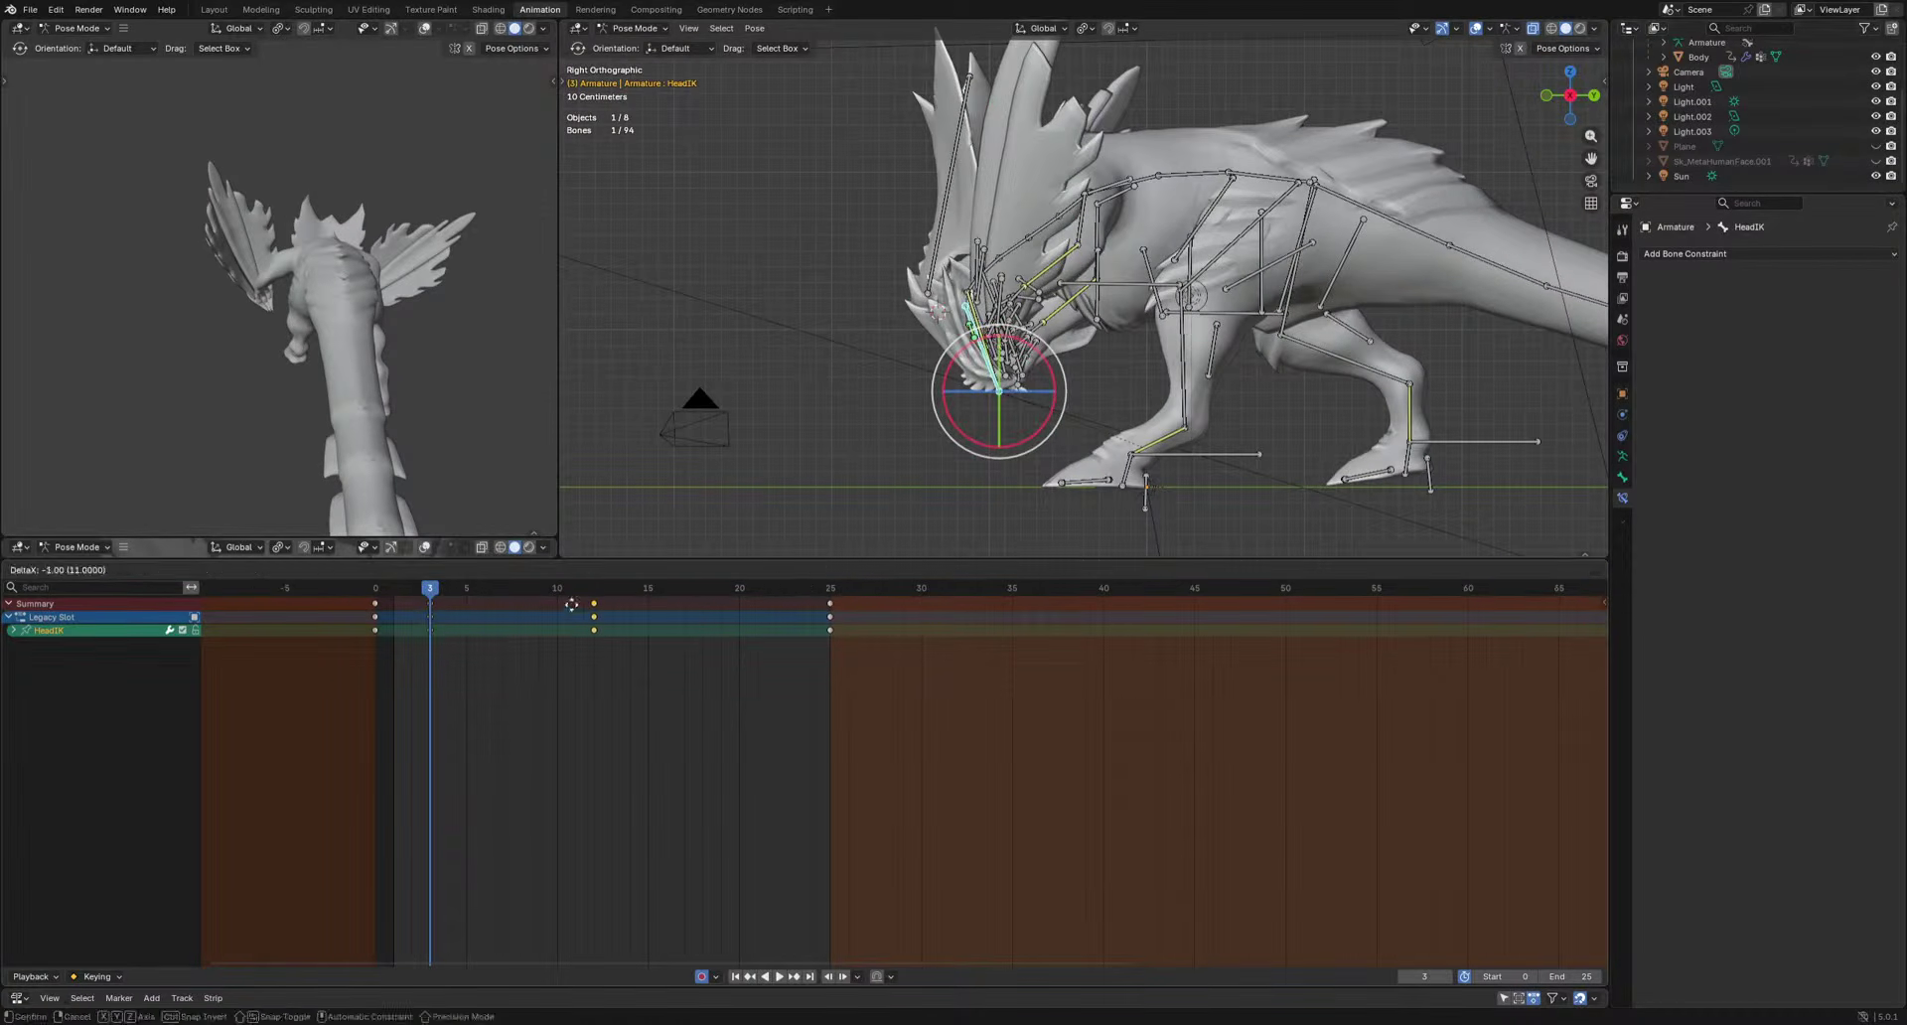
pyautogui.click(537, 616)
pyautogui.press('space')
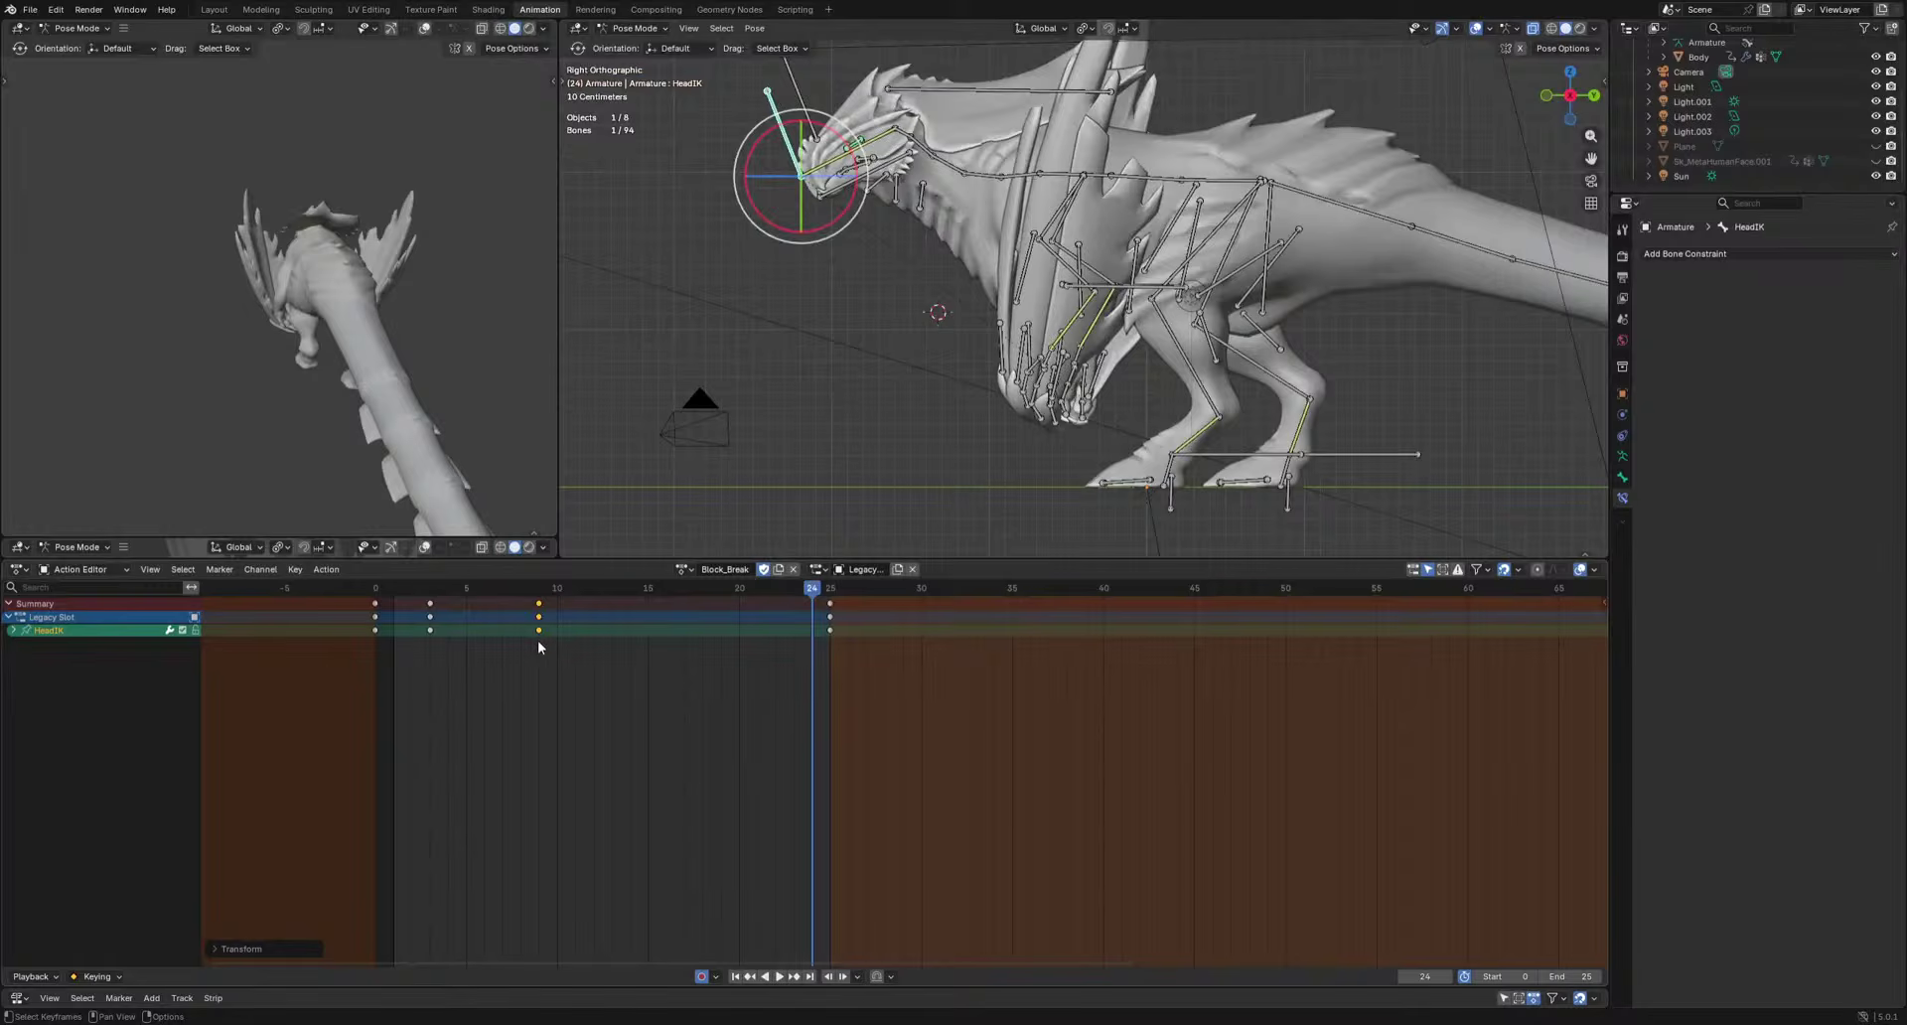
pyautogui.press('Delete')
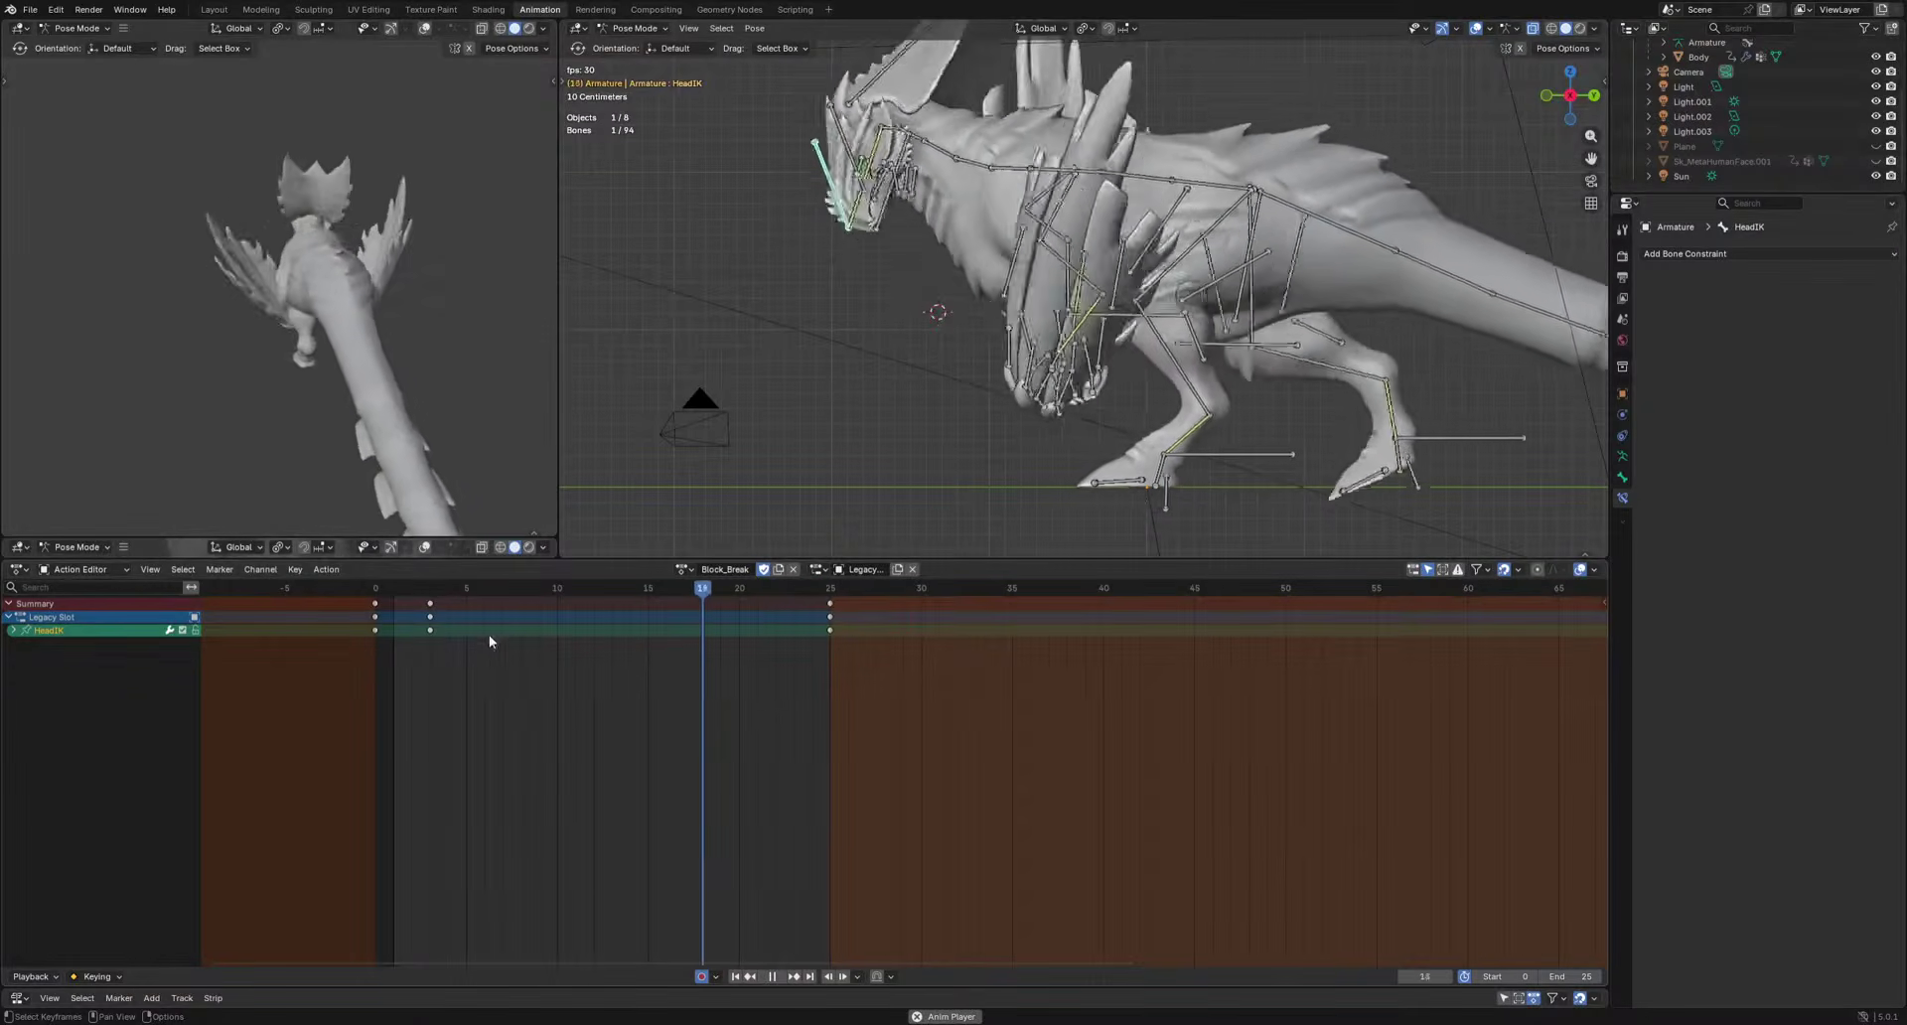
# Keyframe adjusted HeadIK positions at frames 6 and 16 from the side and replay the head motion.
pyautogui.moveTo(387, 587); pyautogui.dragTo(477, 596)
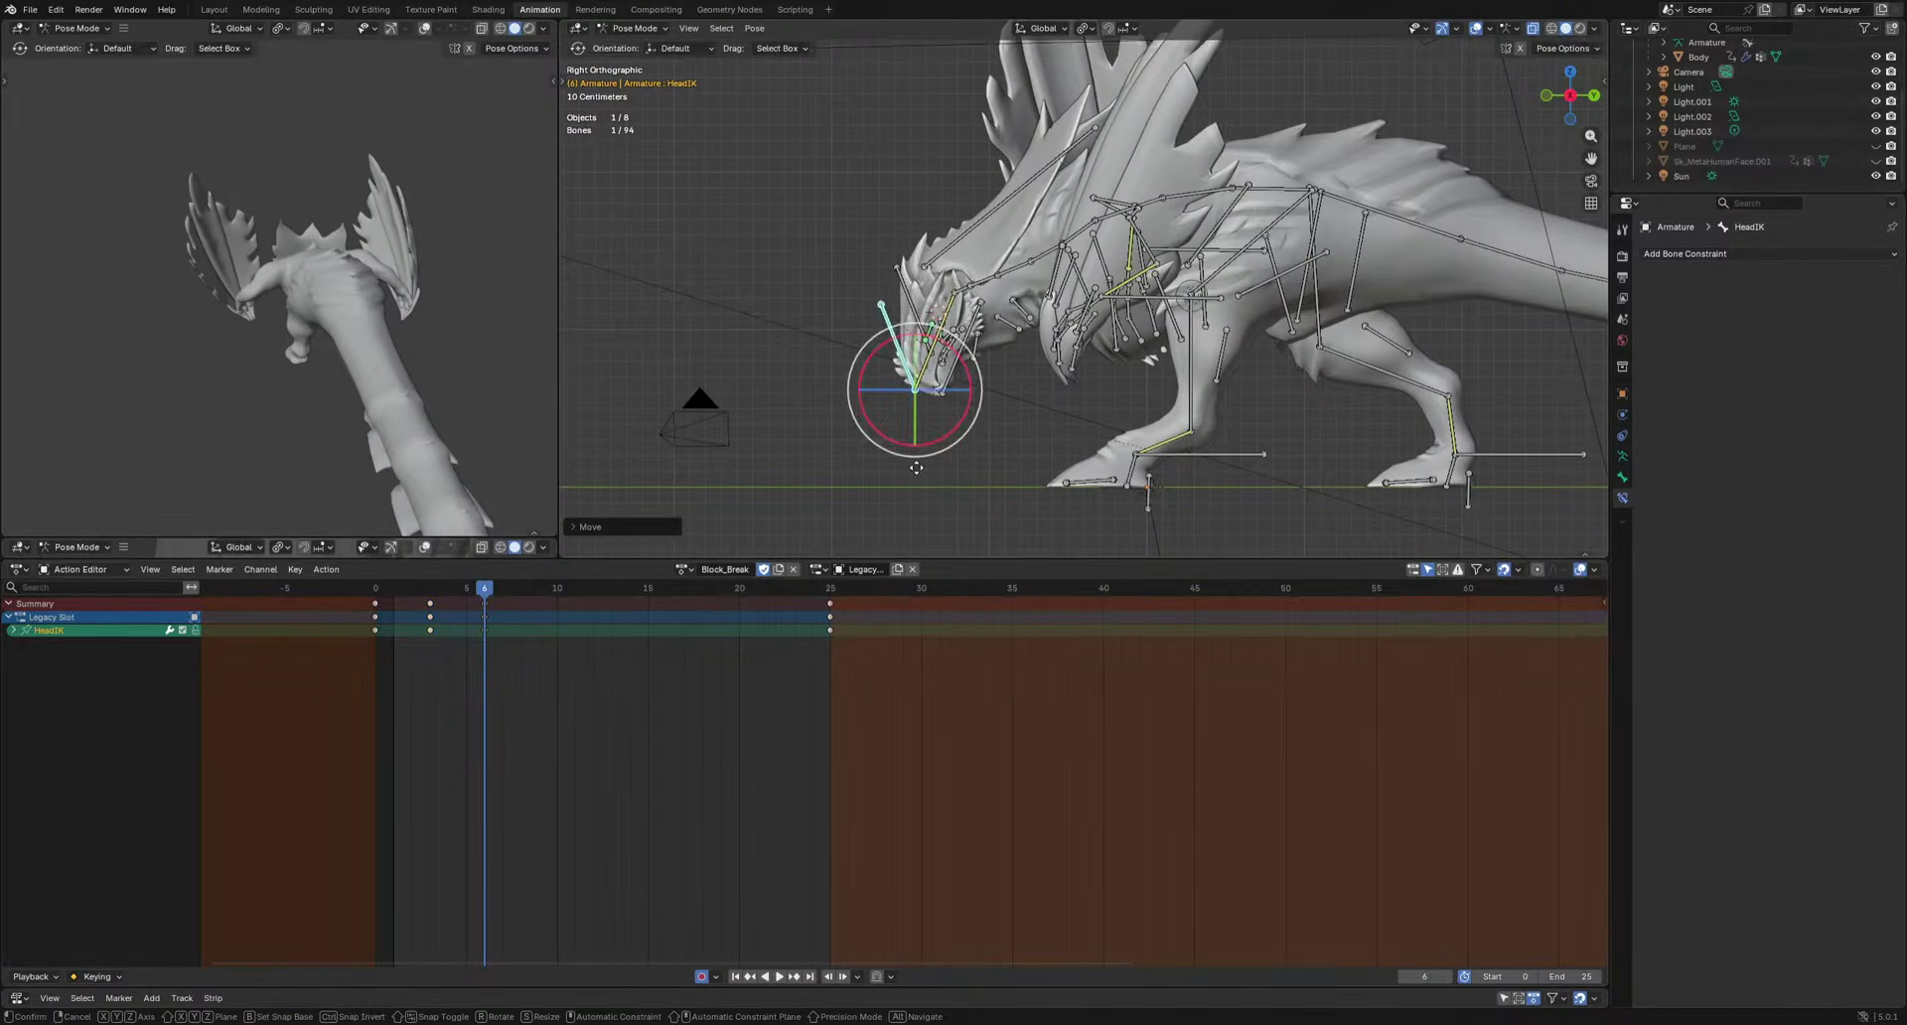
pyautogui.press('i')
pyautogui.moveTo(495, 593); pyautogui.dragTo(664, 620)
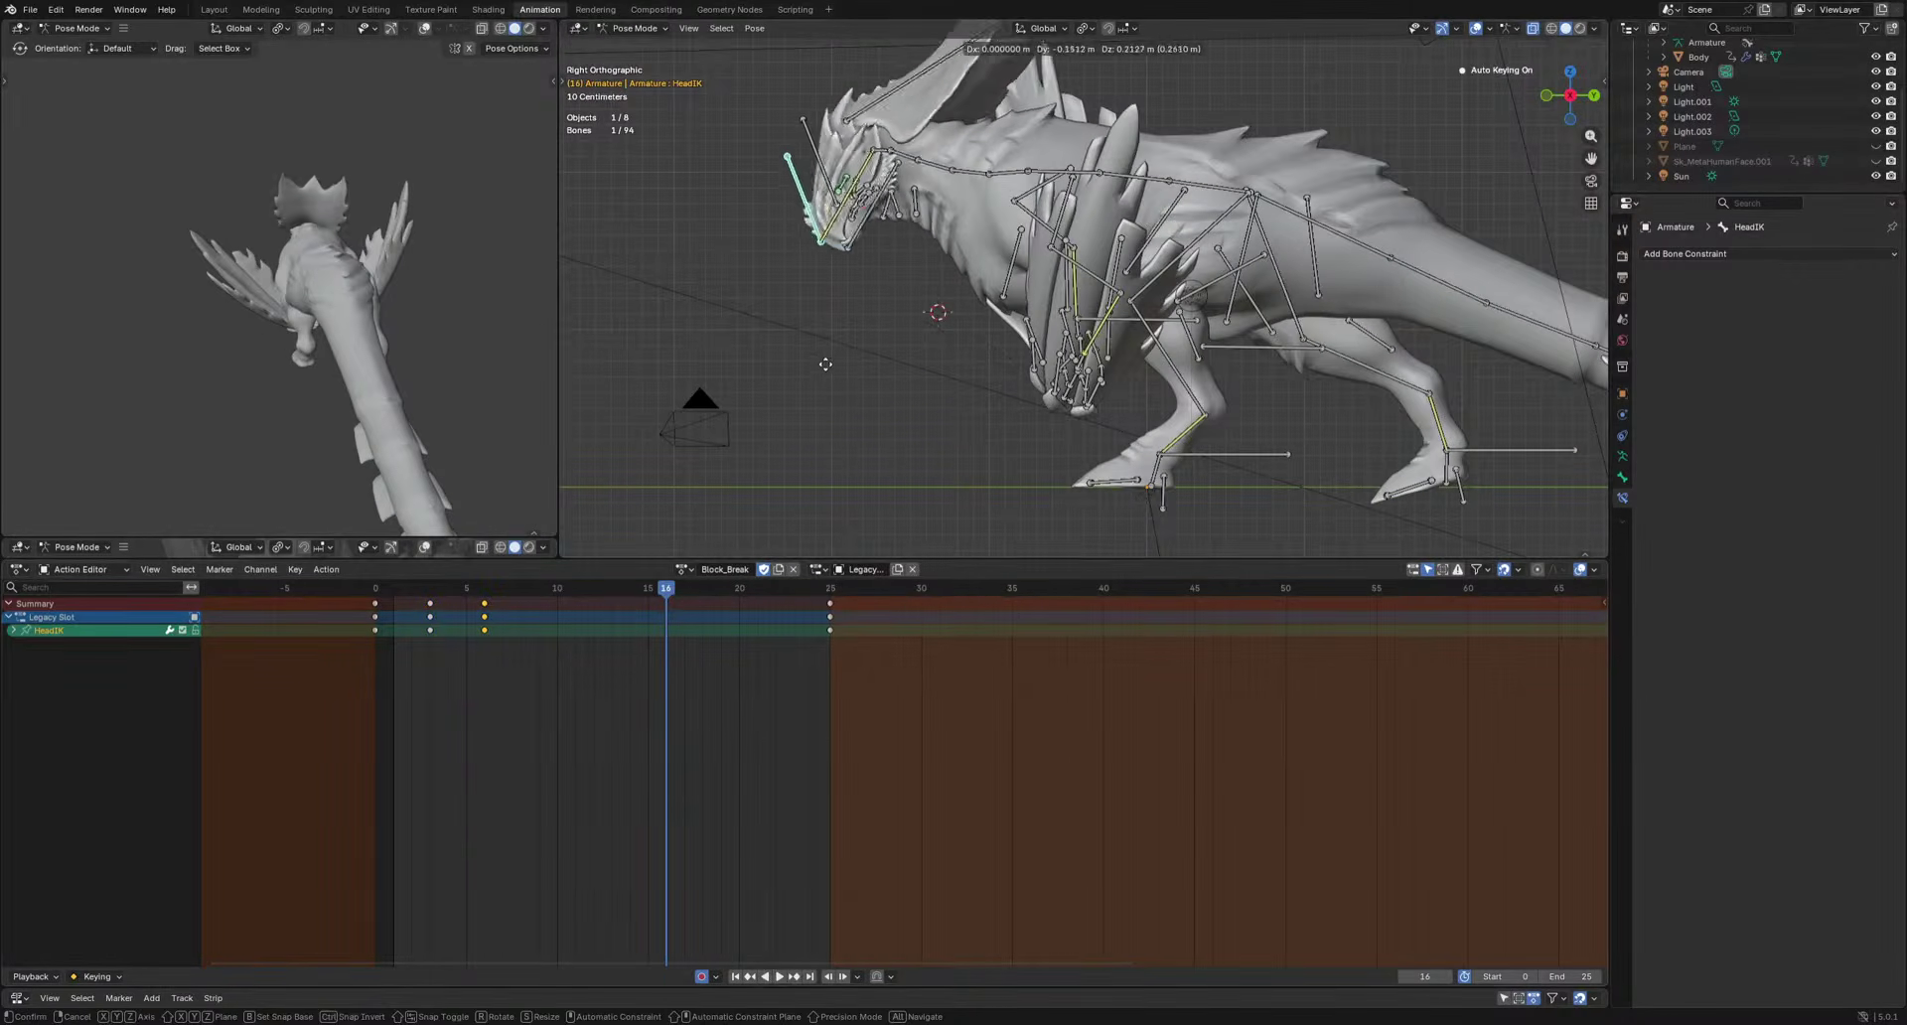
pyautogui.click(798, 332)
pyautogui.press('space')
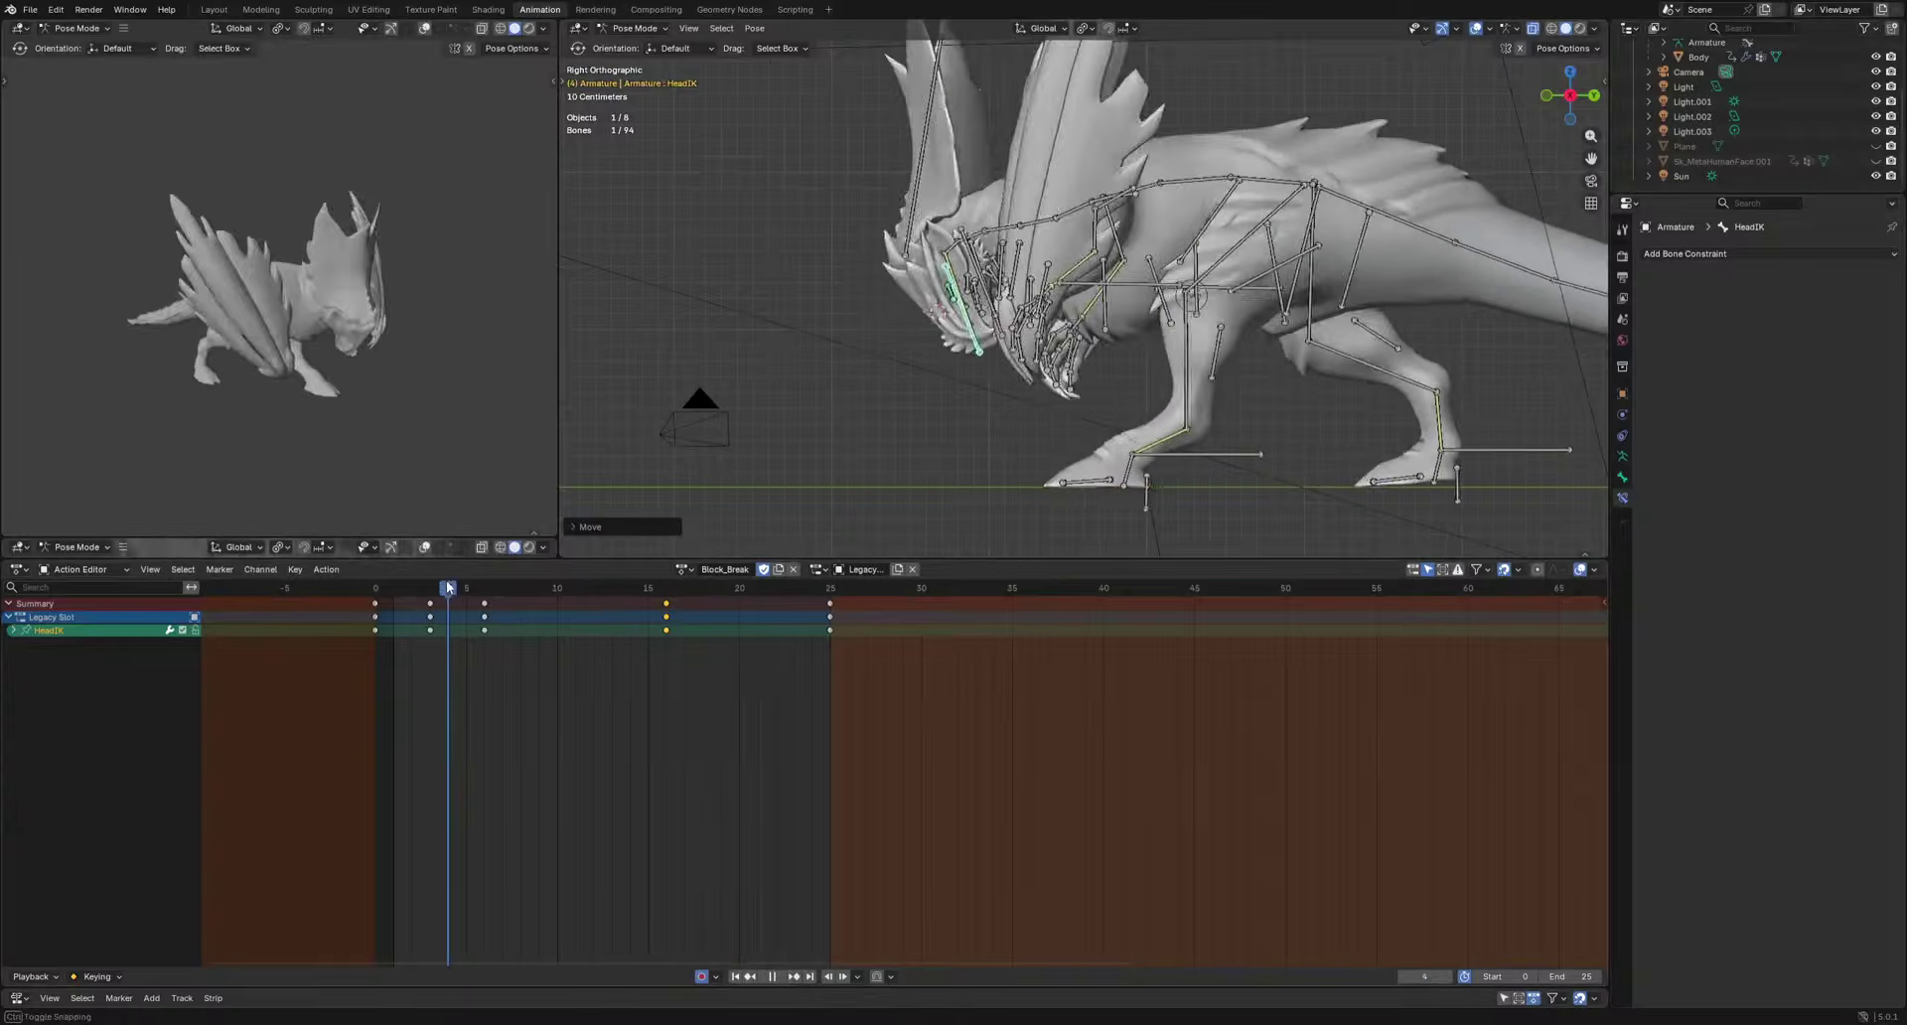
# Adjust the HeadIK bone's position at frame 3 and replay the head motion.
pyautogui.moveTo(496, 589); pyautogui.dragTo(433, 592)
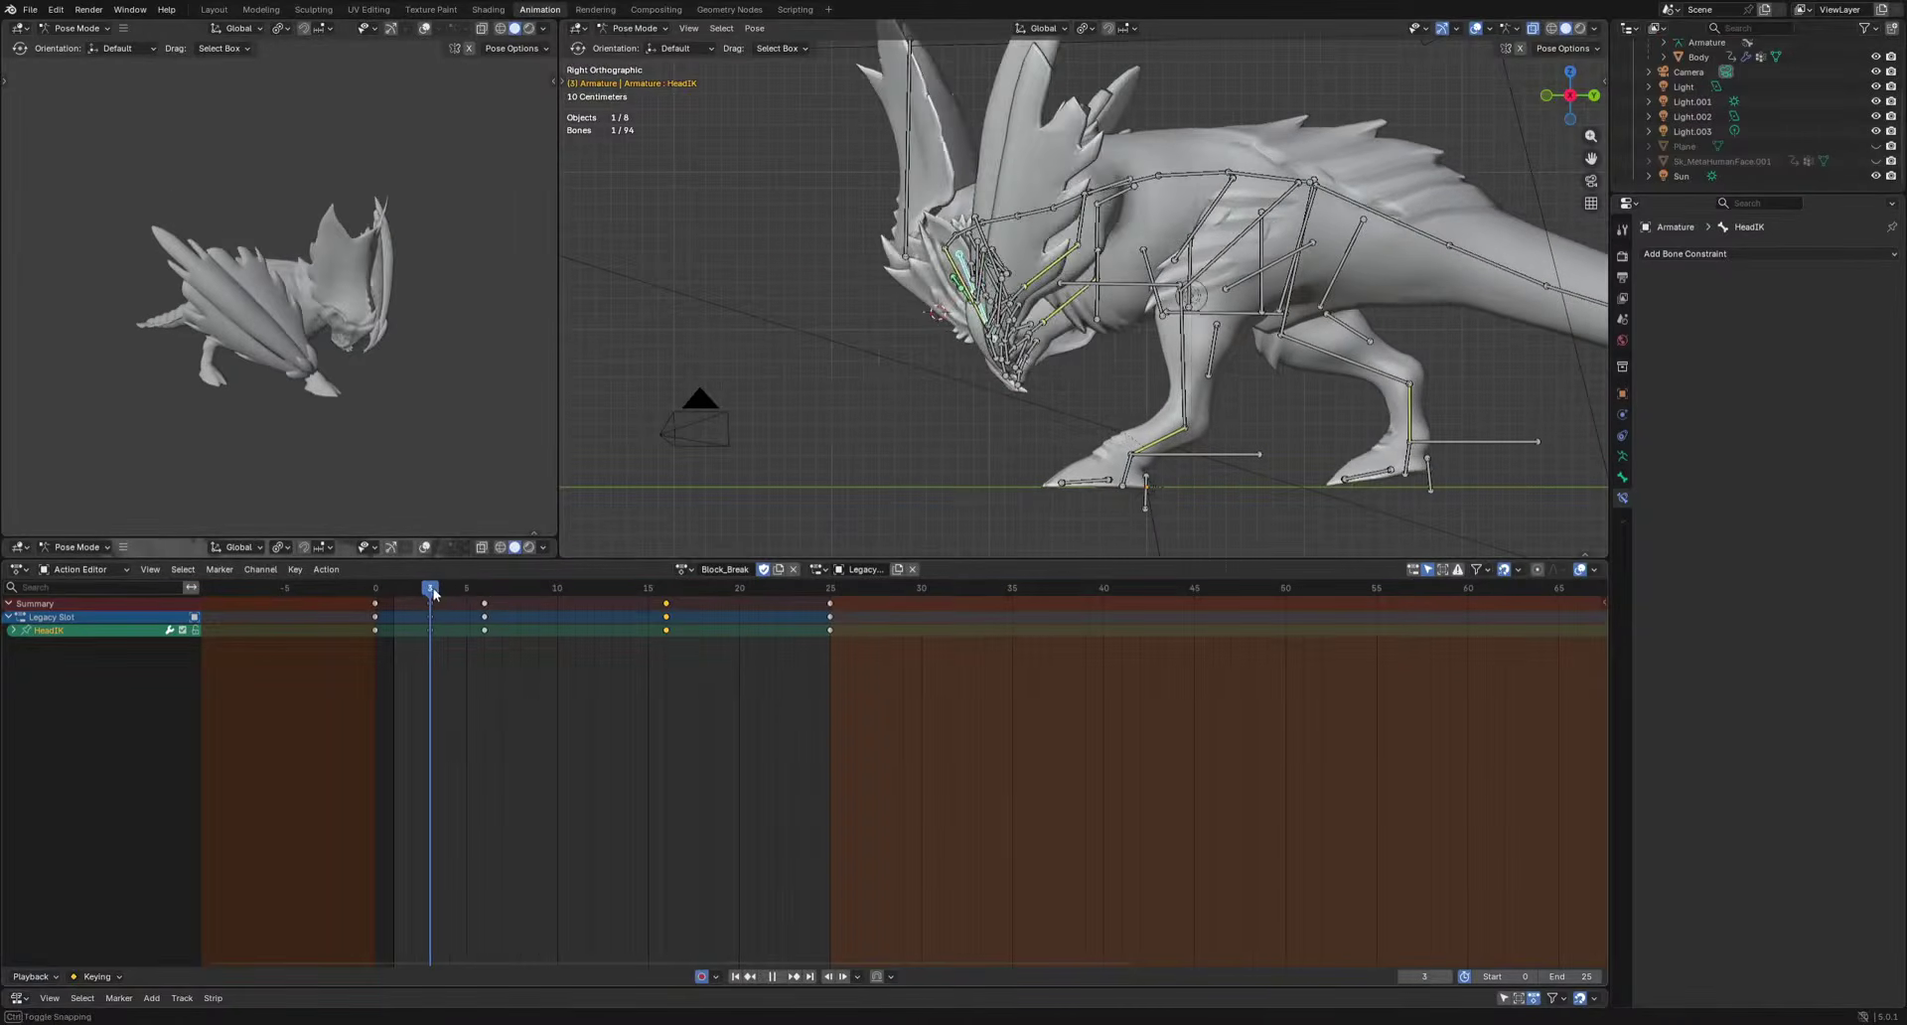
pyautogui.click(975, 485)
pyautogui.press('space')
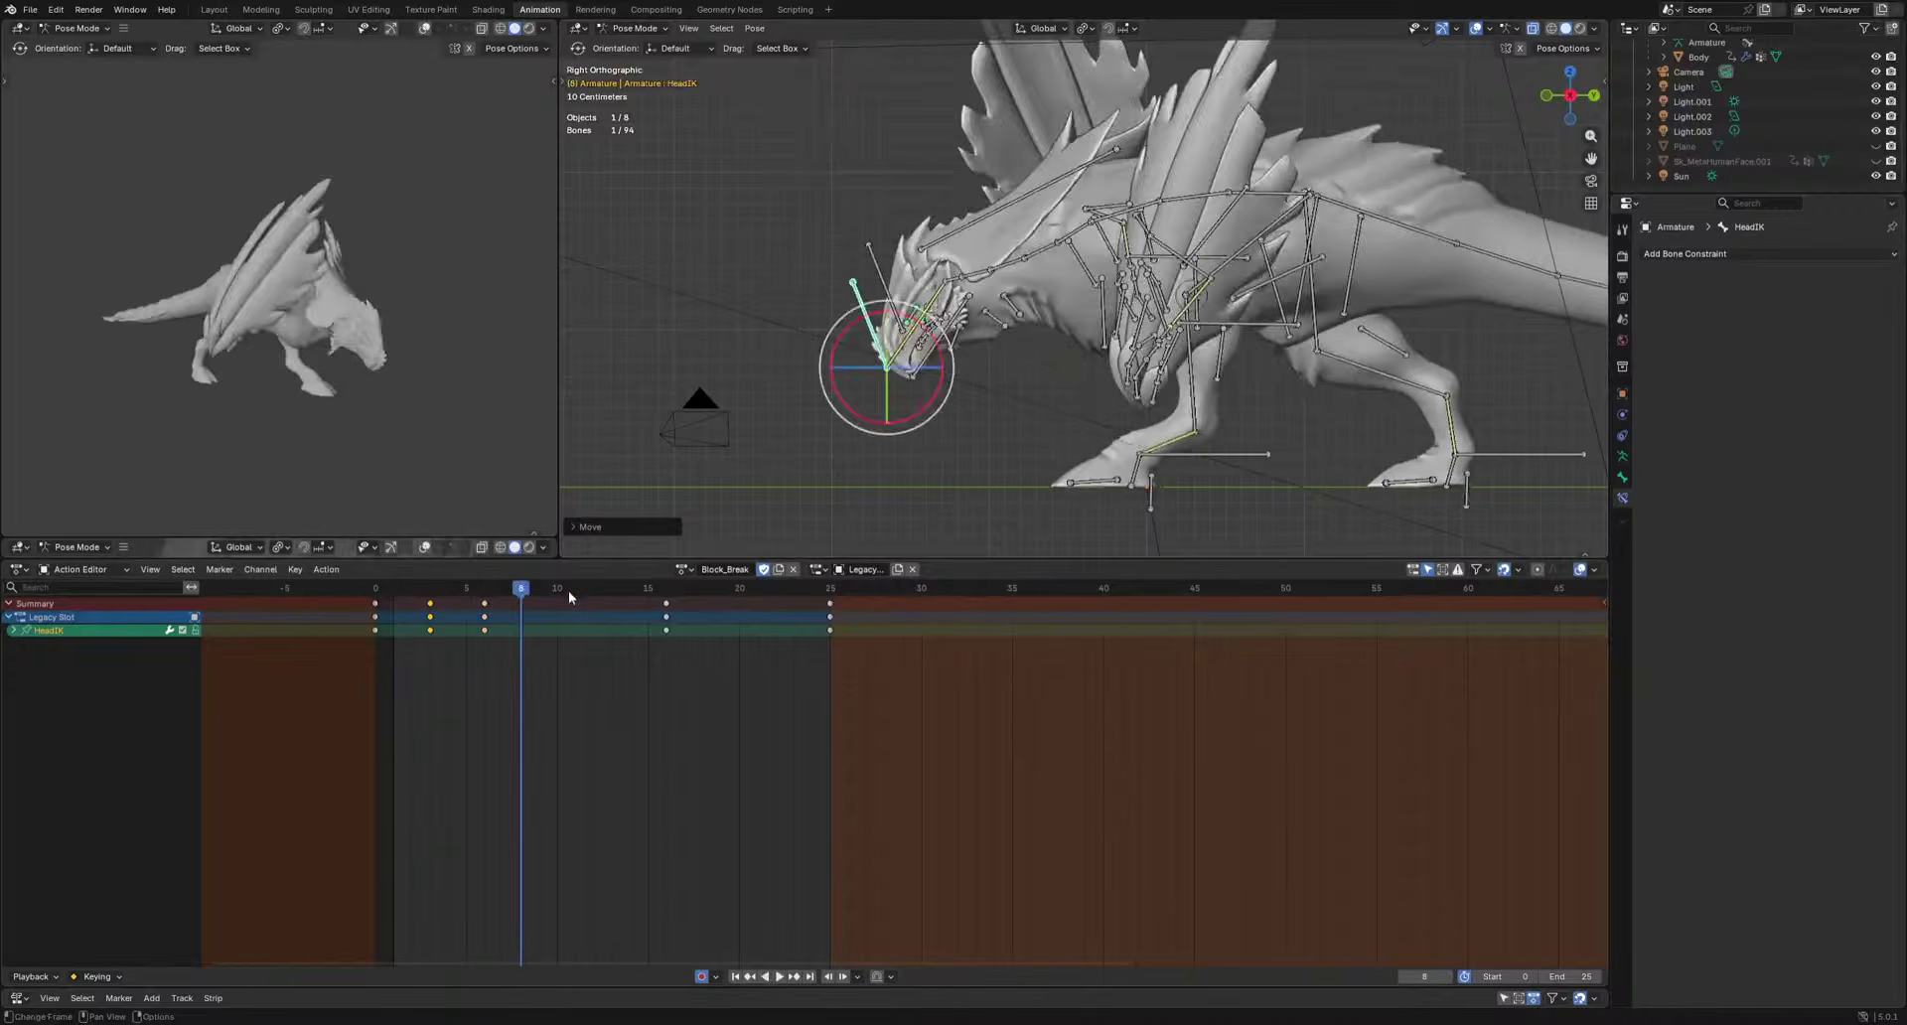
pyautogui.press('space')
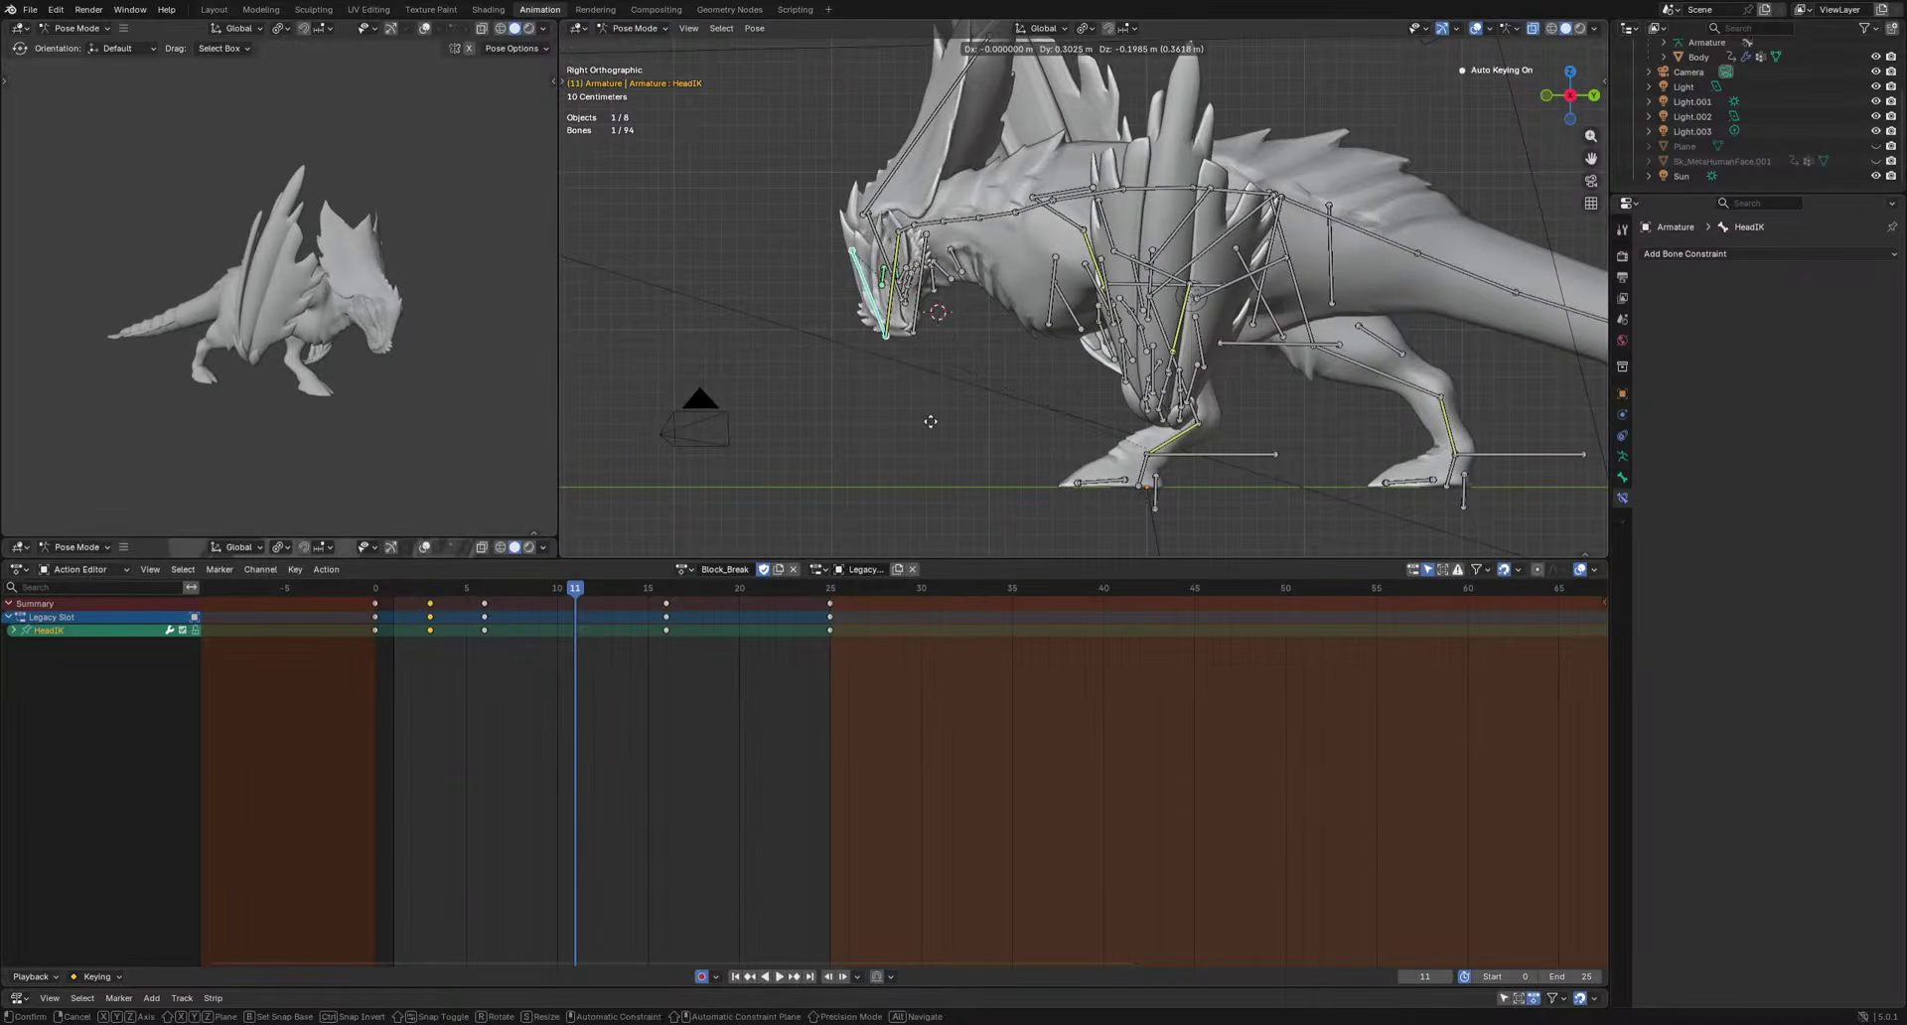
# Keyframe the HeadIK bone's position at frame 11, readjust it at frame 16 and replay the motion.
pyautogui.click(929, 421)
pyautogui.press('space')
pyautogui.click(642, 586)
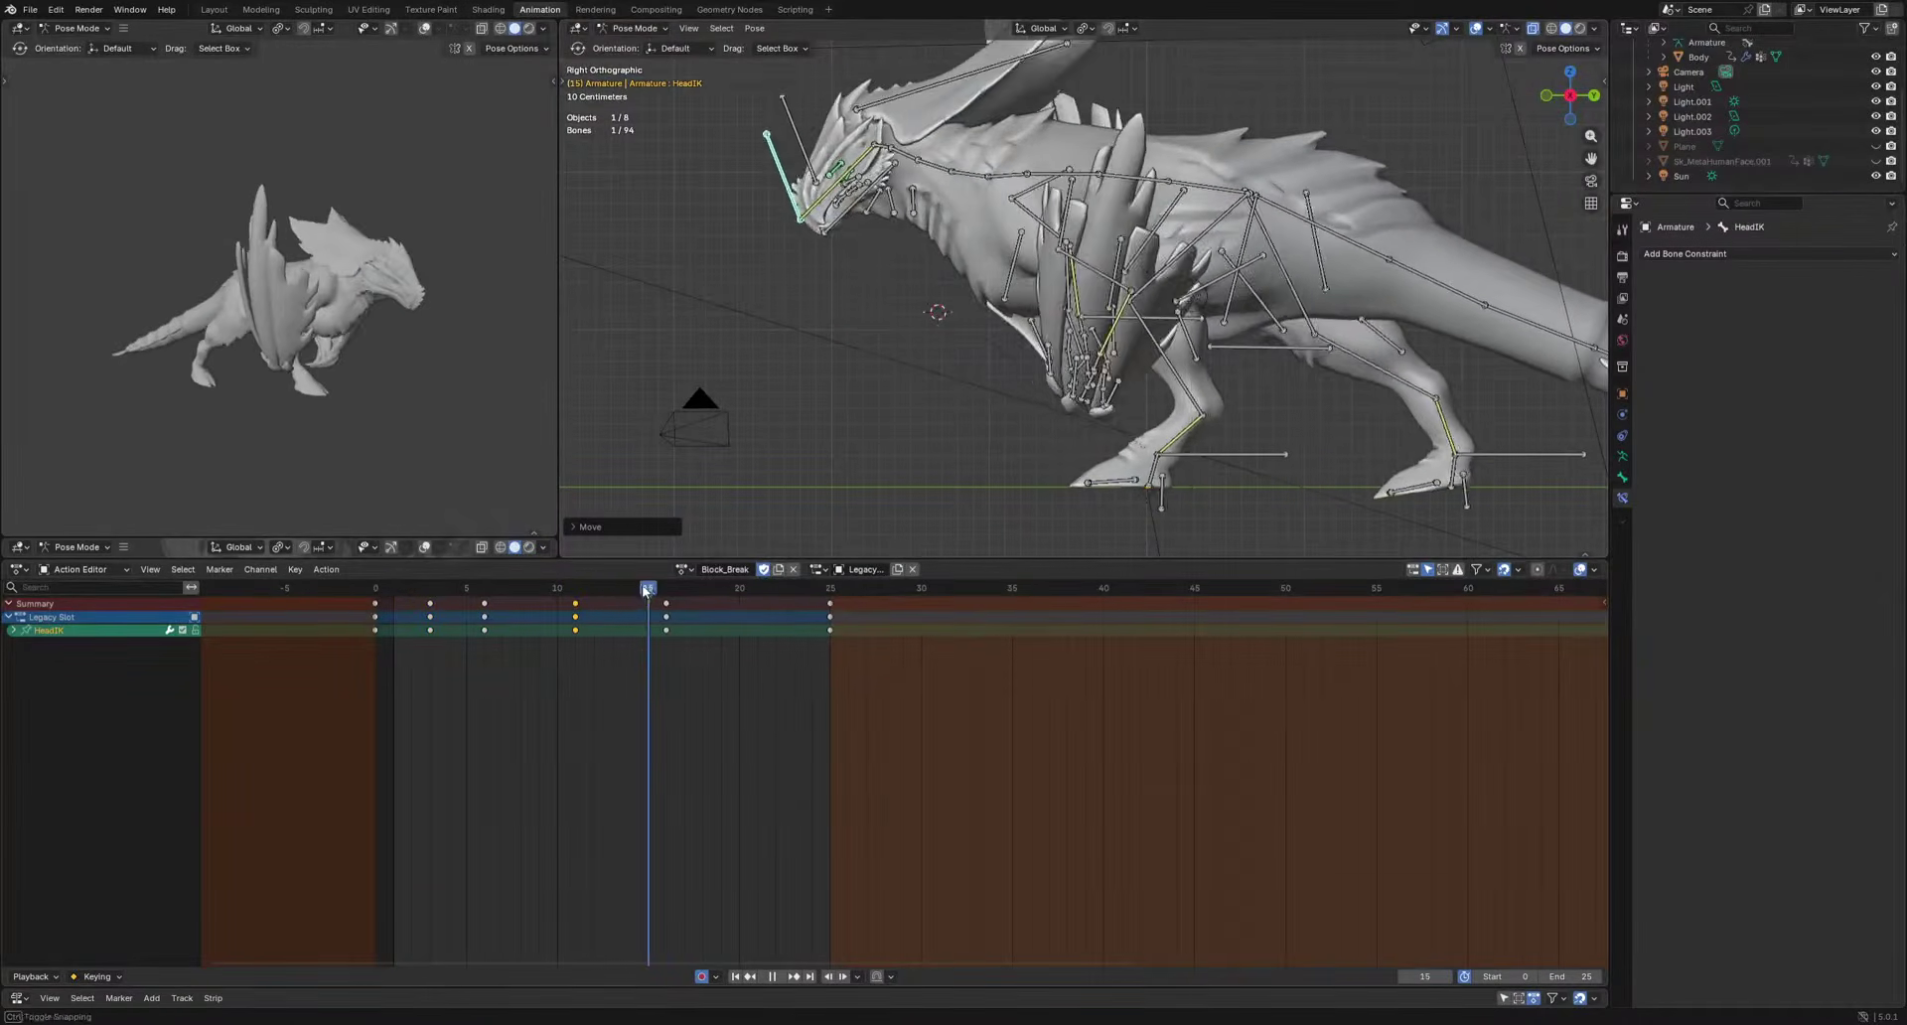
pyautogui.press('i')
pyautogui.press('space')
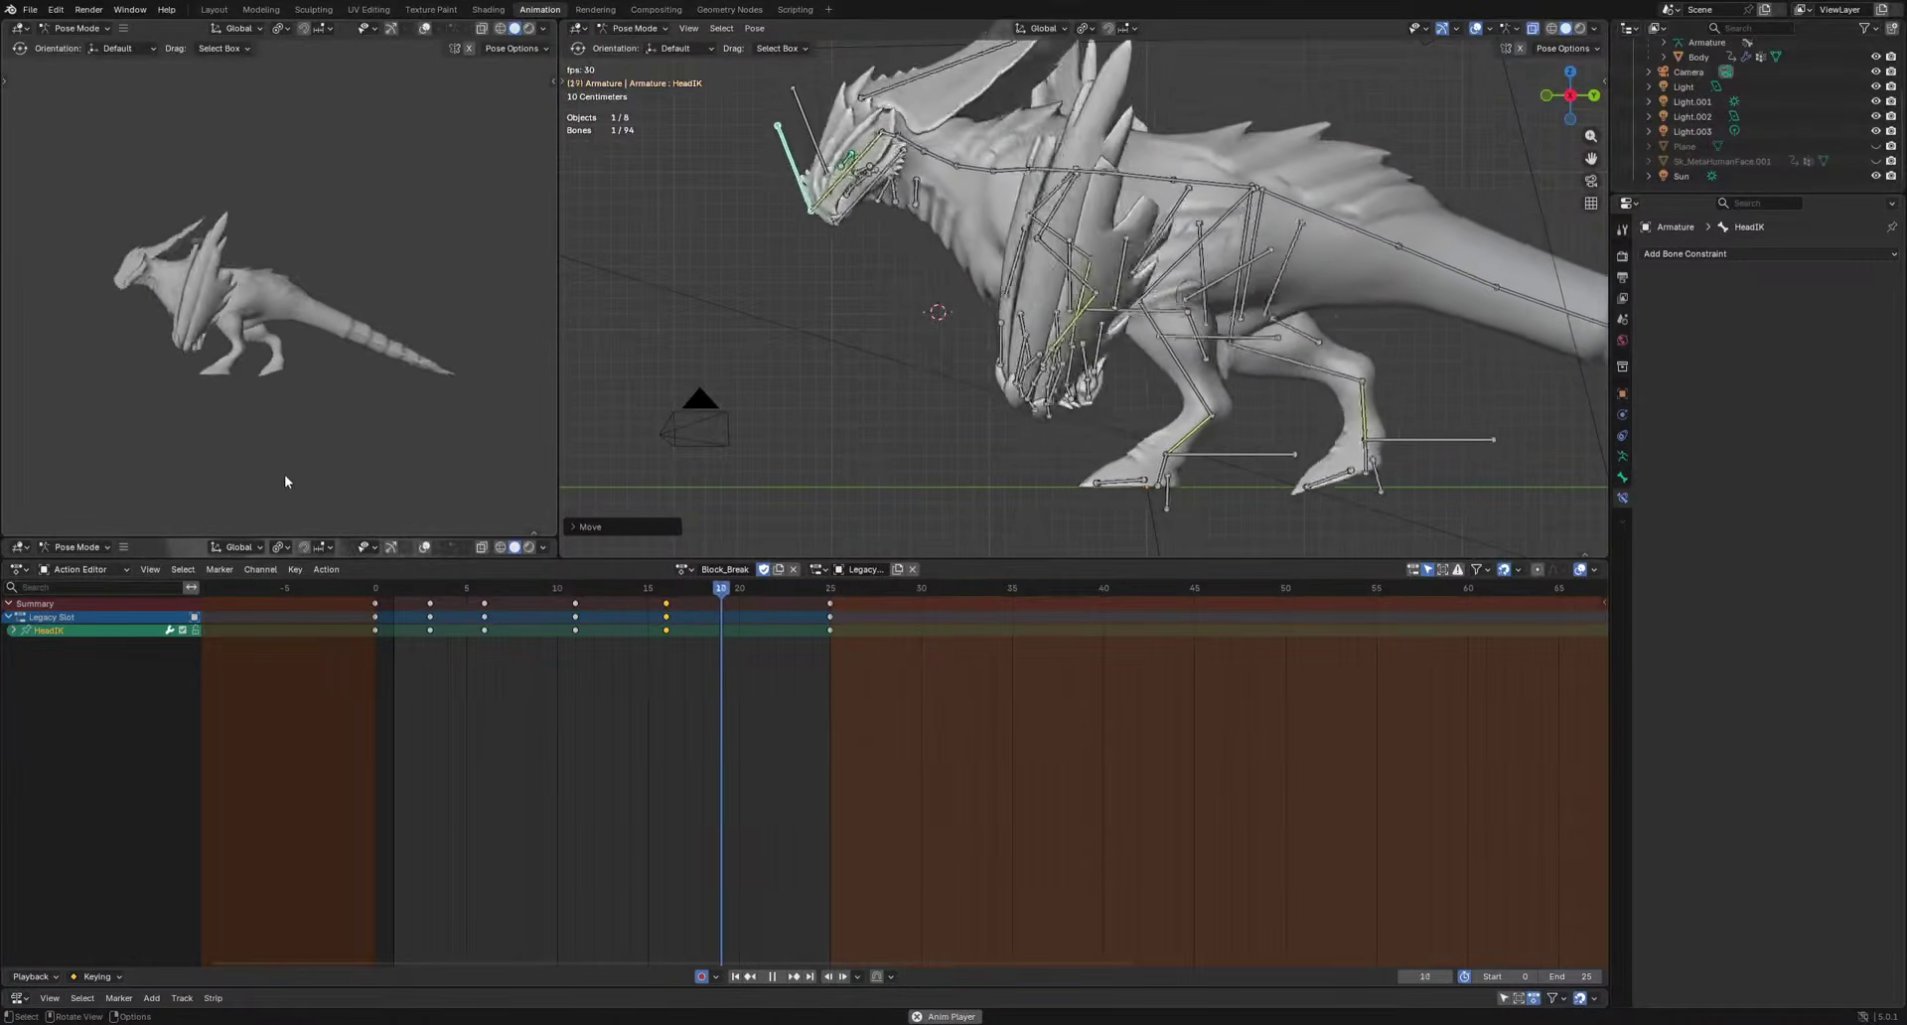
pyautogui.press('Escape')
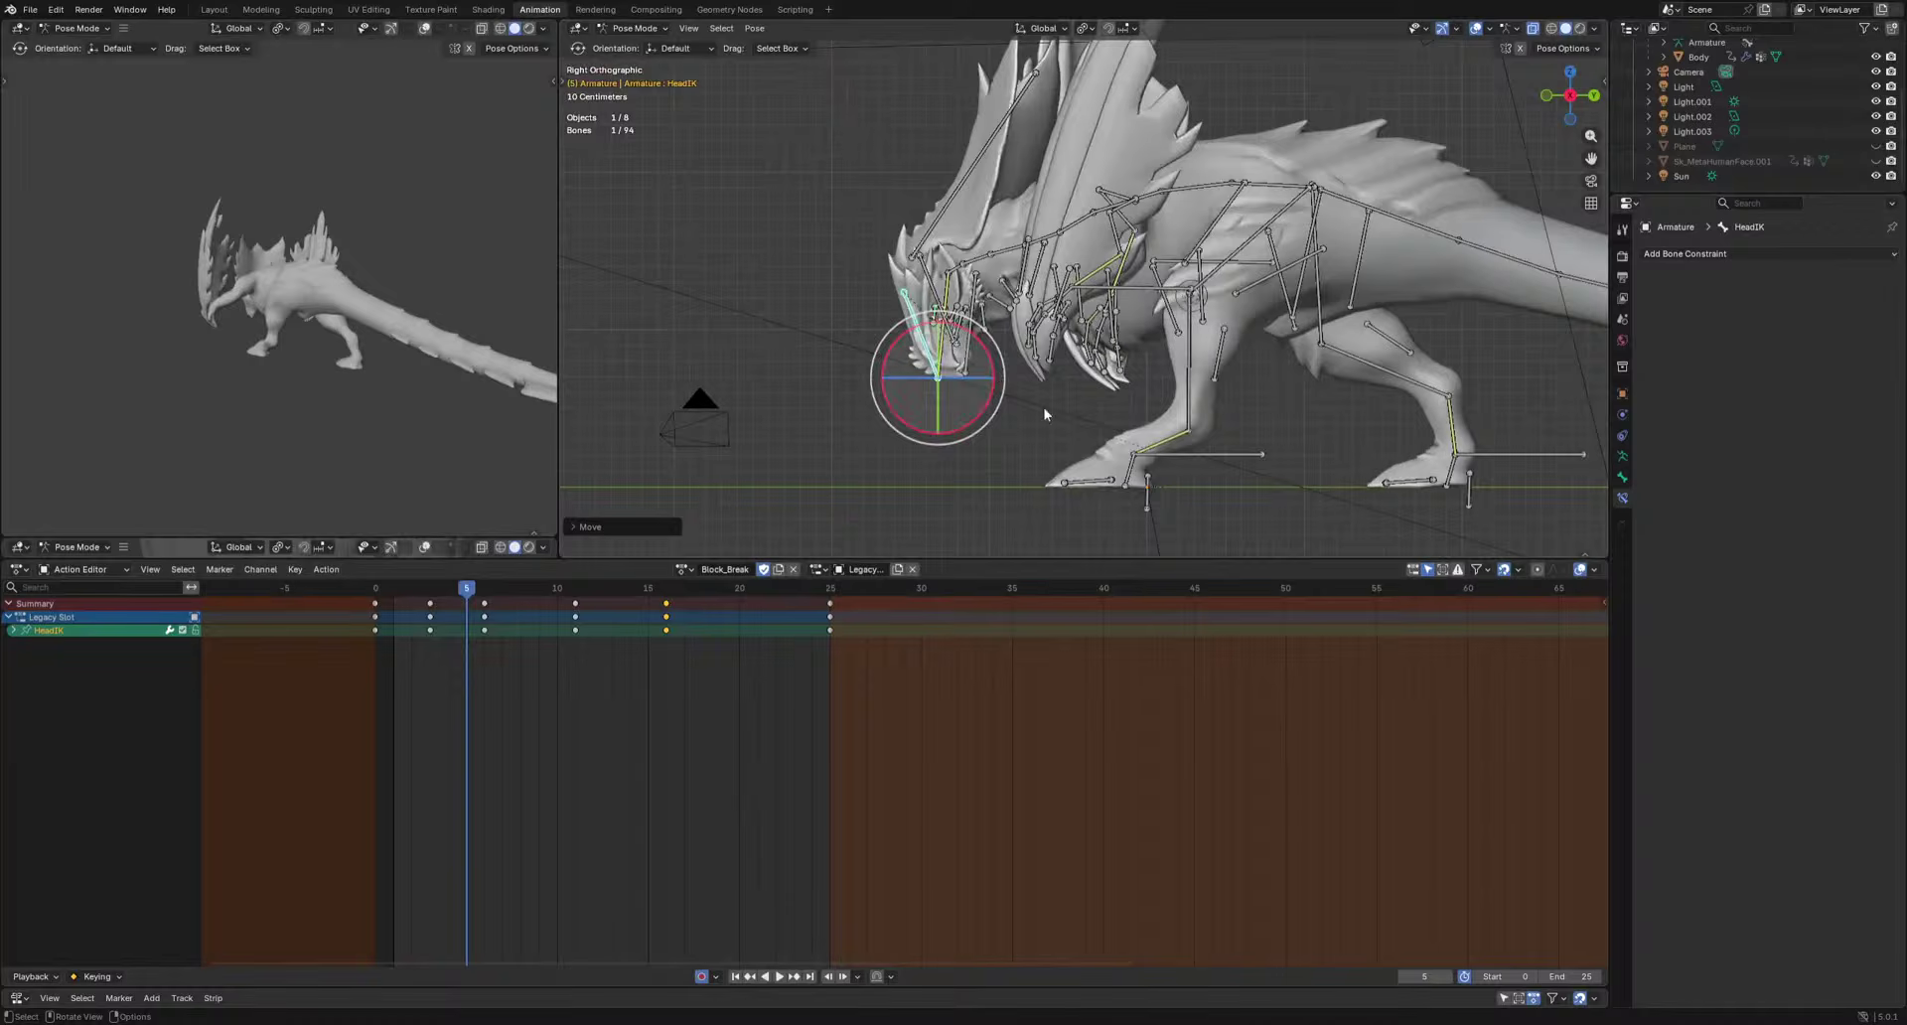
# Keyframe the Jaw bone at frame 5, copy its frame 25 key to frame 10 and replay.
pyautogui.press('space')
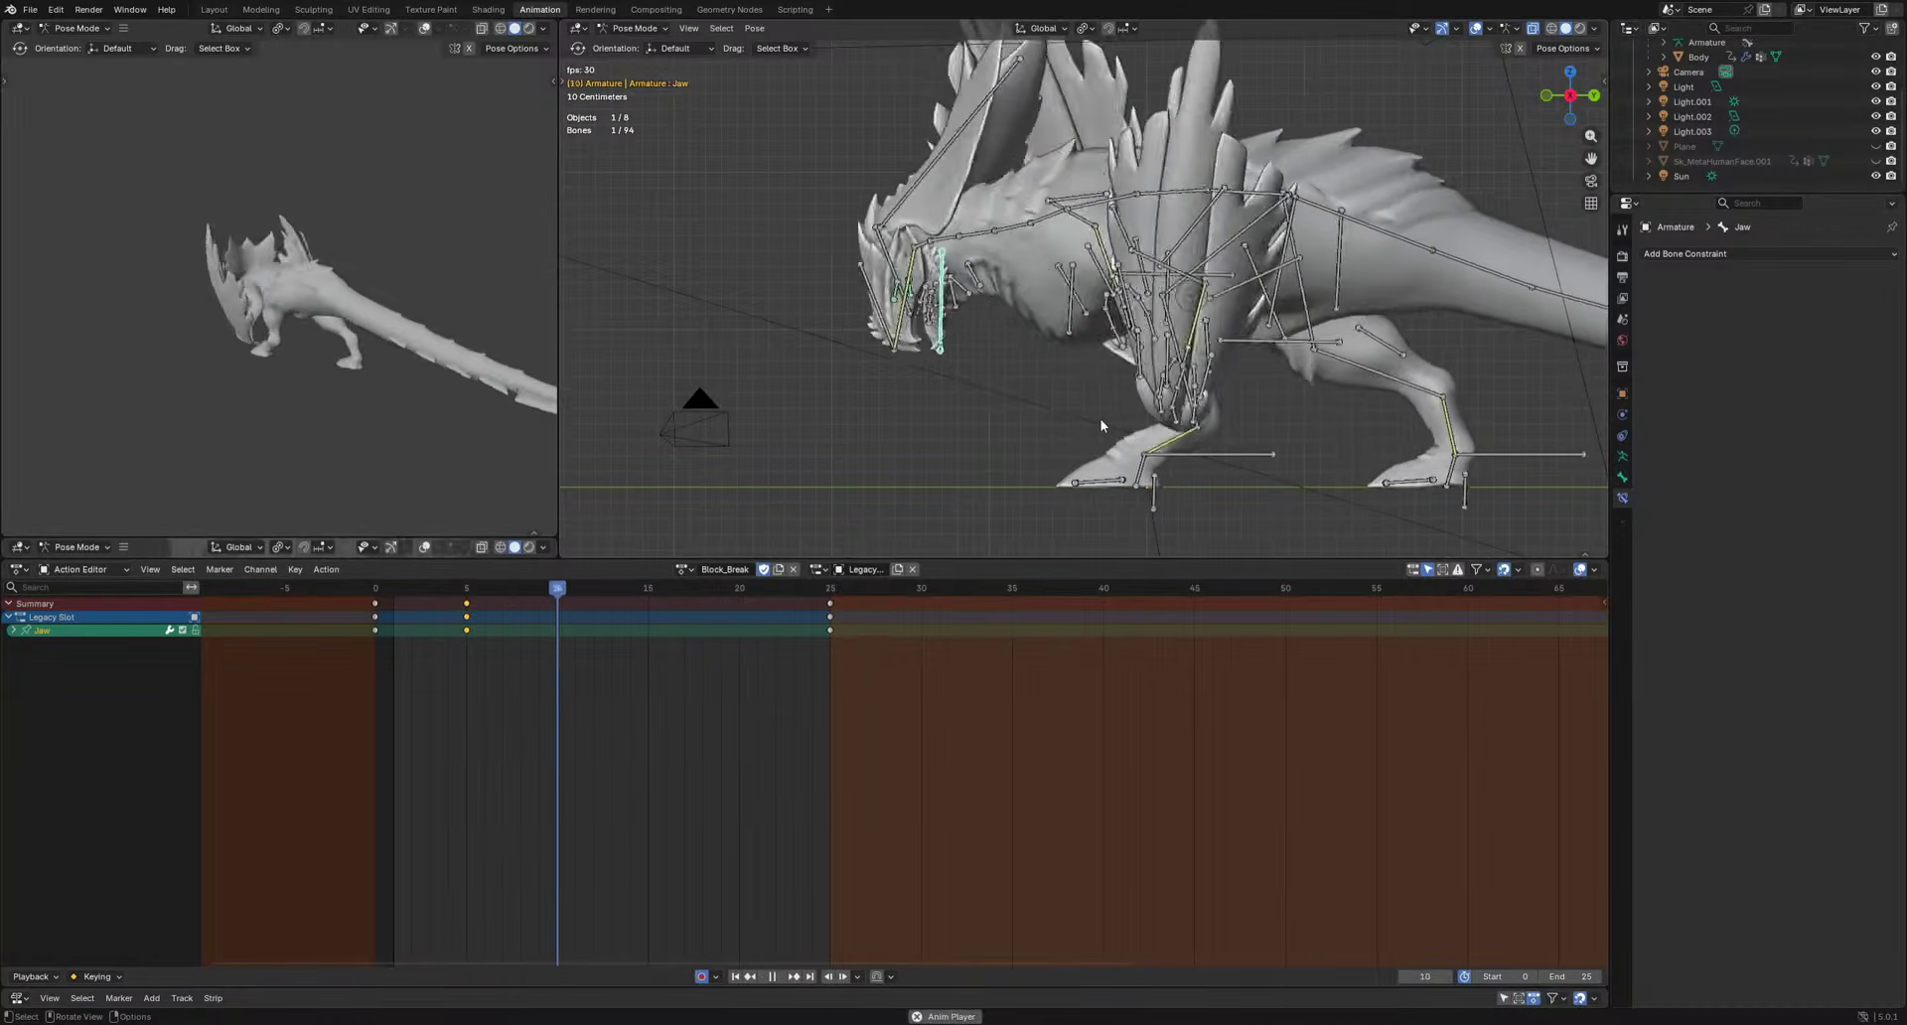
pyautogui.press('space')
pyautogui.moveTo(730, 675); pyautogui.dragTo(922, 582)
pyautogui.hotkey('ctrl', 'c')
pyautogui.moveTo(588, 593); pyautogui.dragTo(559, 589)
pyautogui.hotkey('ctrl', 'v')
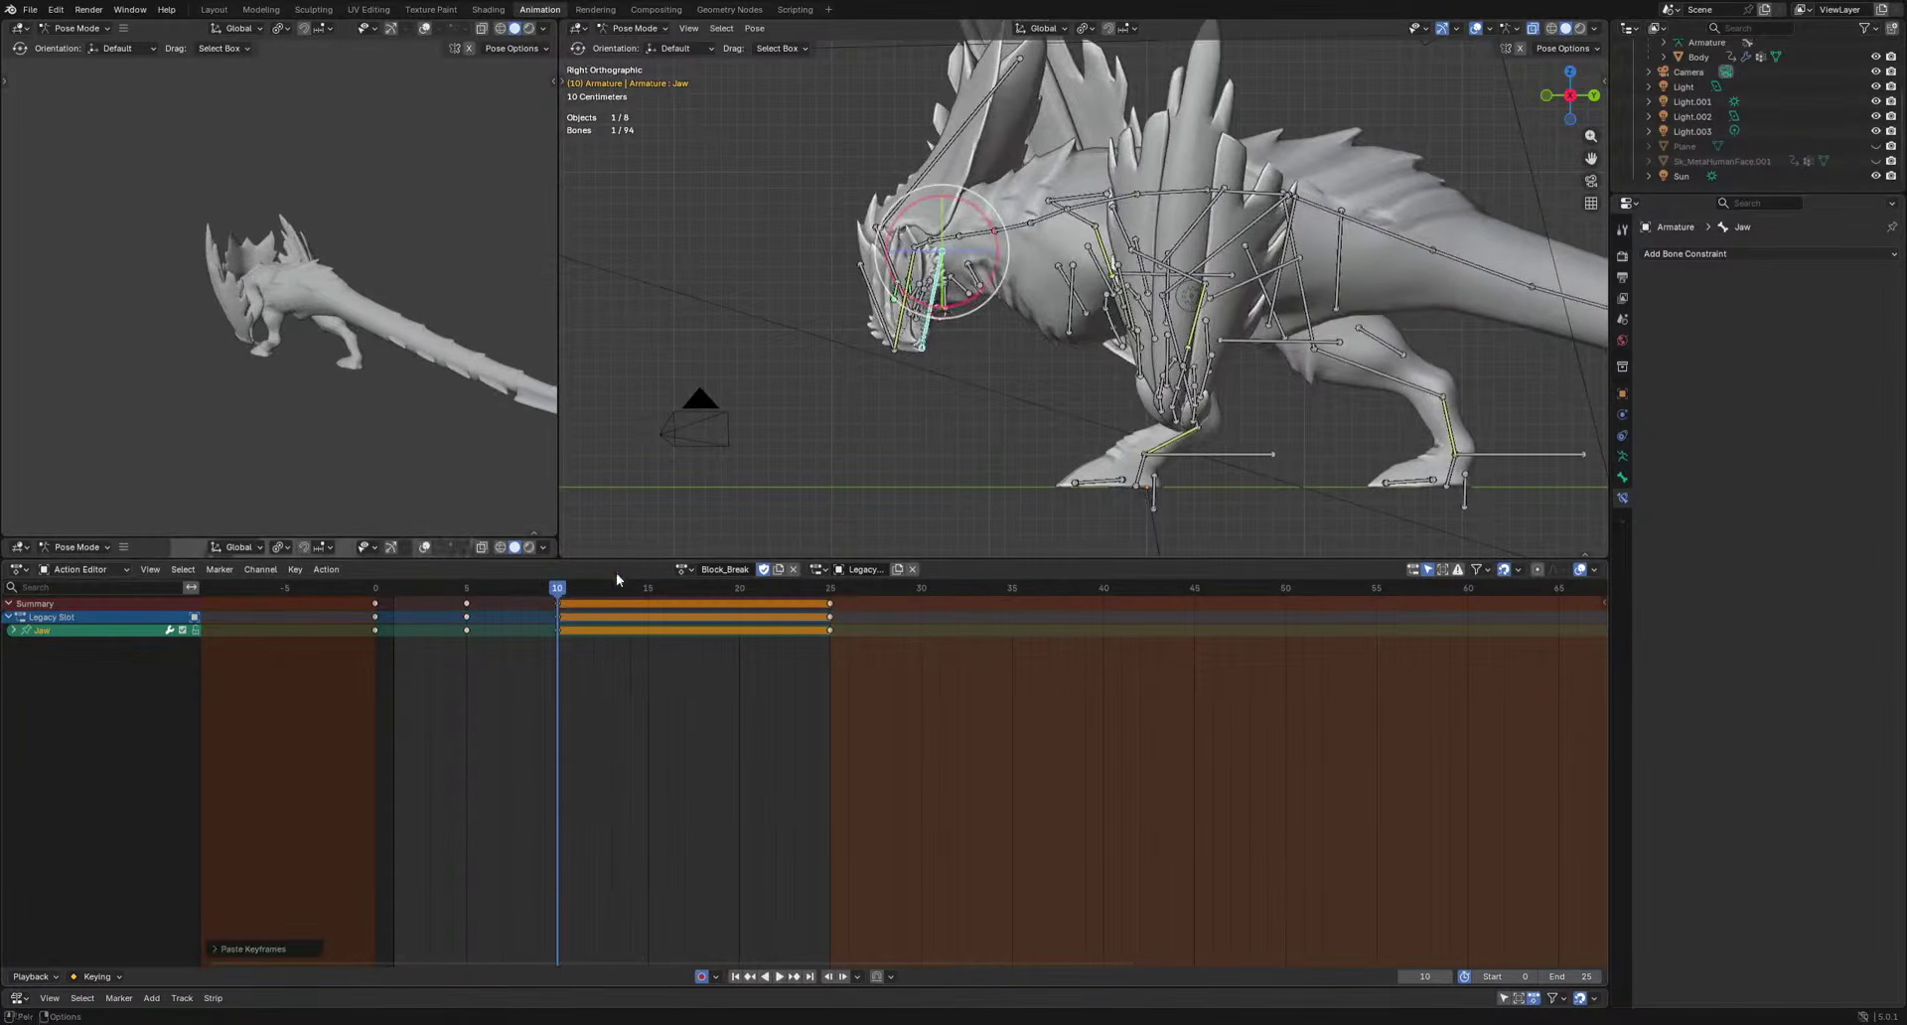
pyautogui.press('space')
pyautogui.press('space')
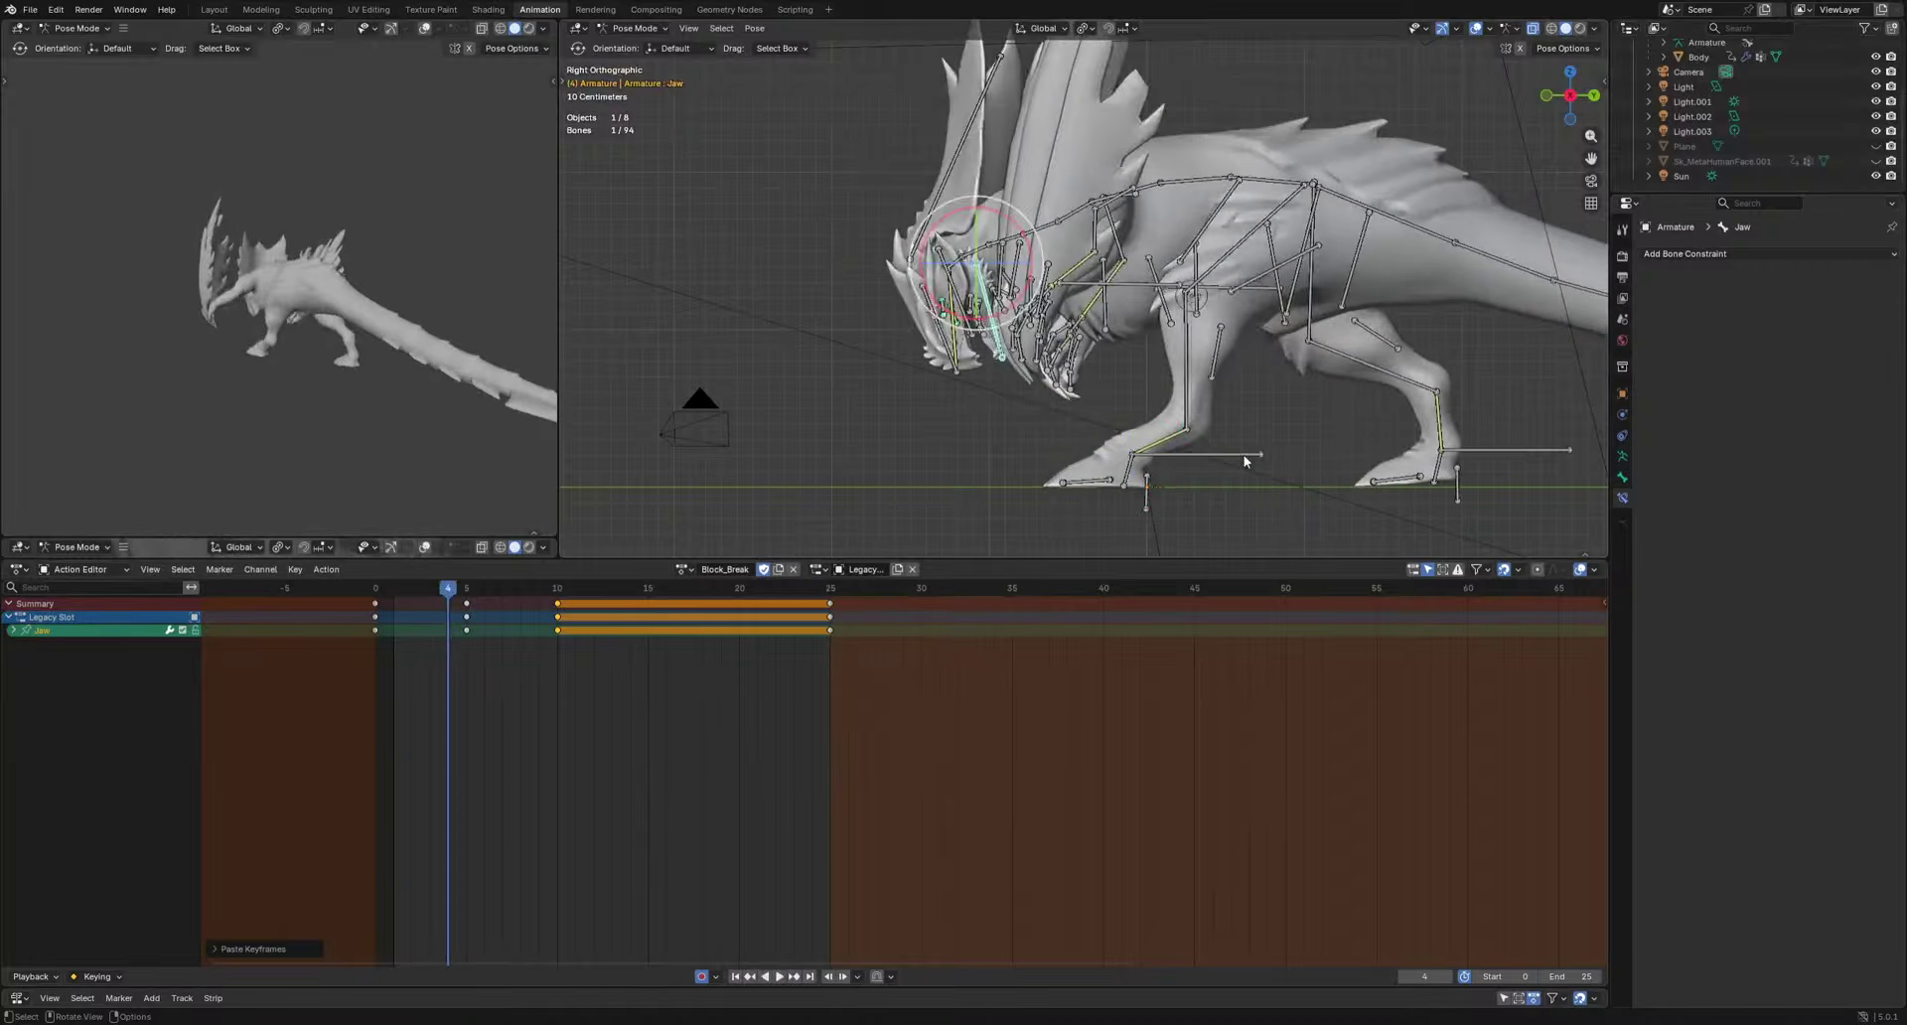
# Copy the FootIK.L bone's frame 0 key to frame 4 and its frame 25 key to frame 11.
pyautogui.click(1244, 457)
pyautogui.keyDown('shift'); pyautogui.moveTo(1225, 483); pyautogui.dragTo(1001, 409, button='middle'); pyautogui.keyUp('shift')
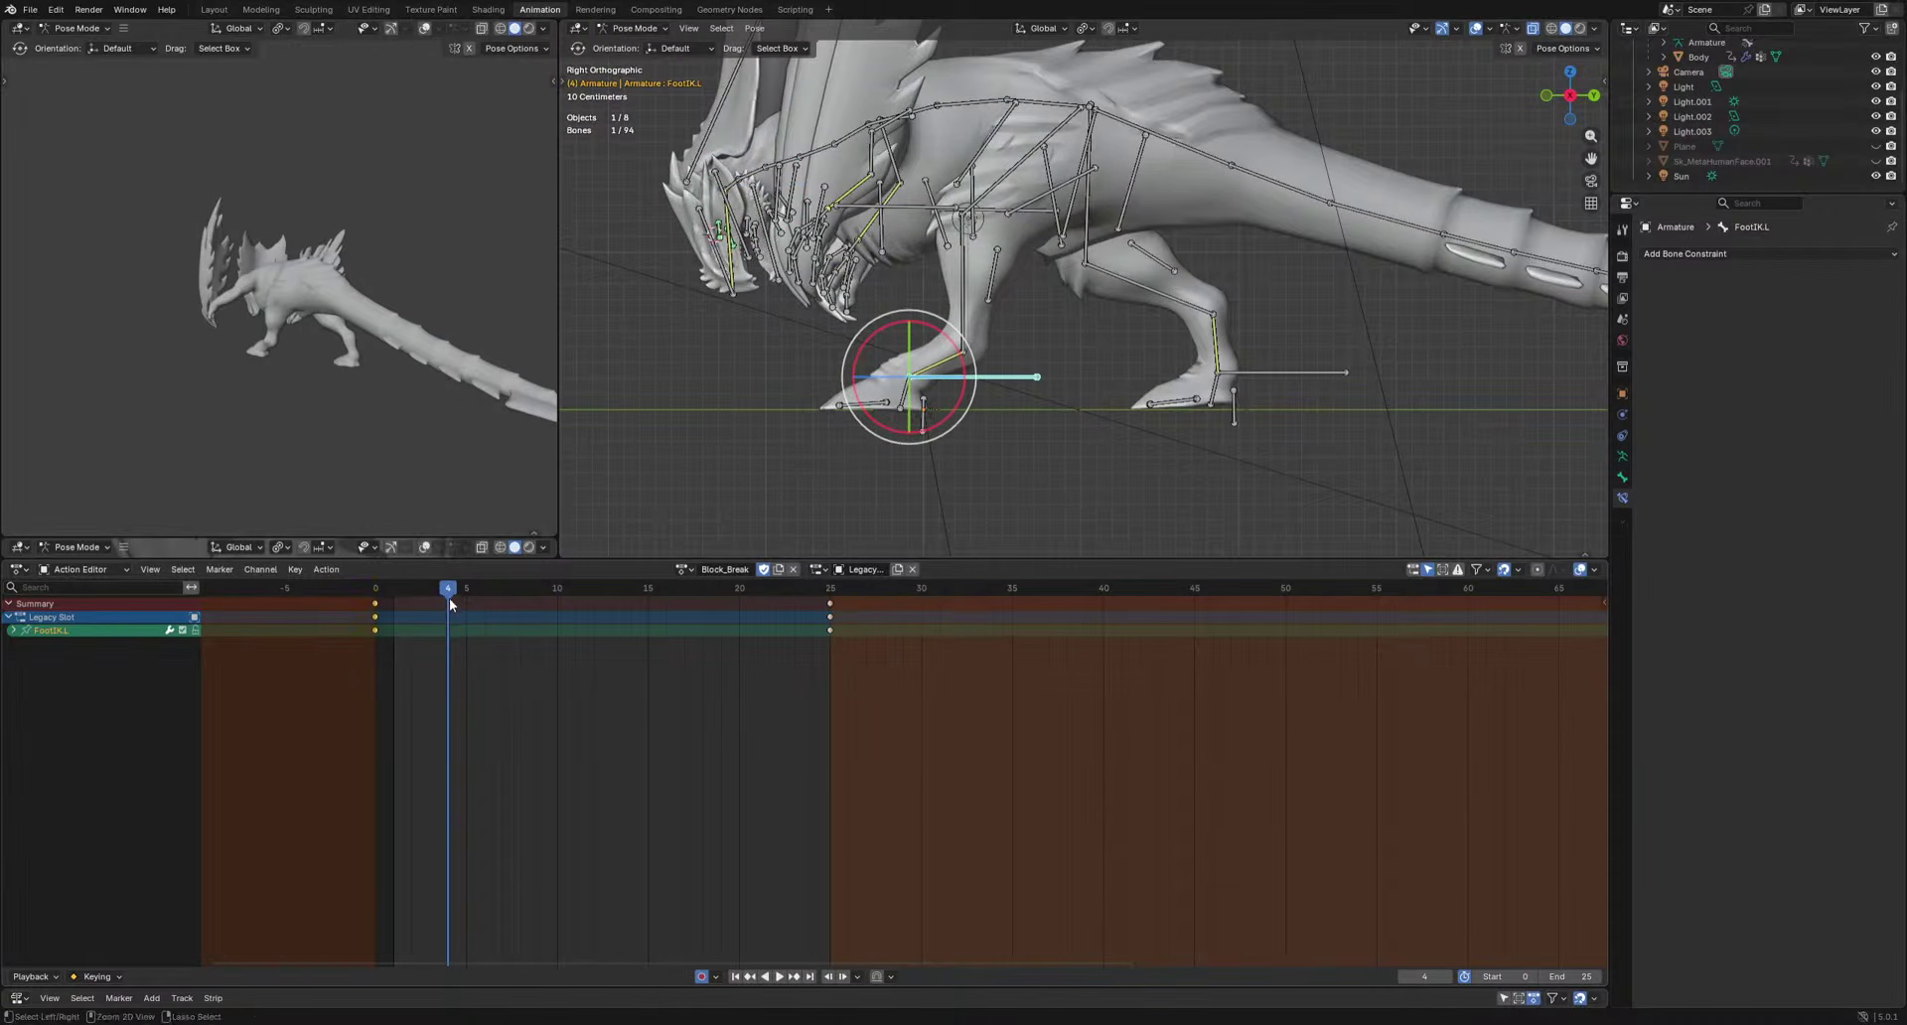
pyautogui.press('space')
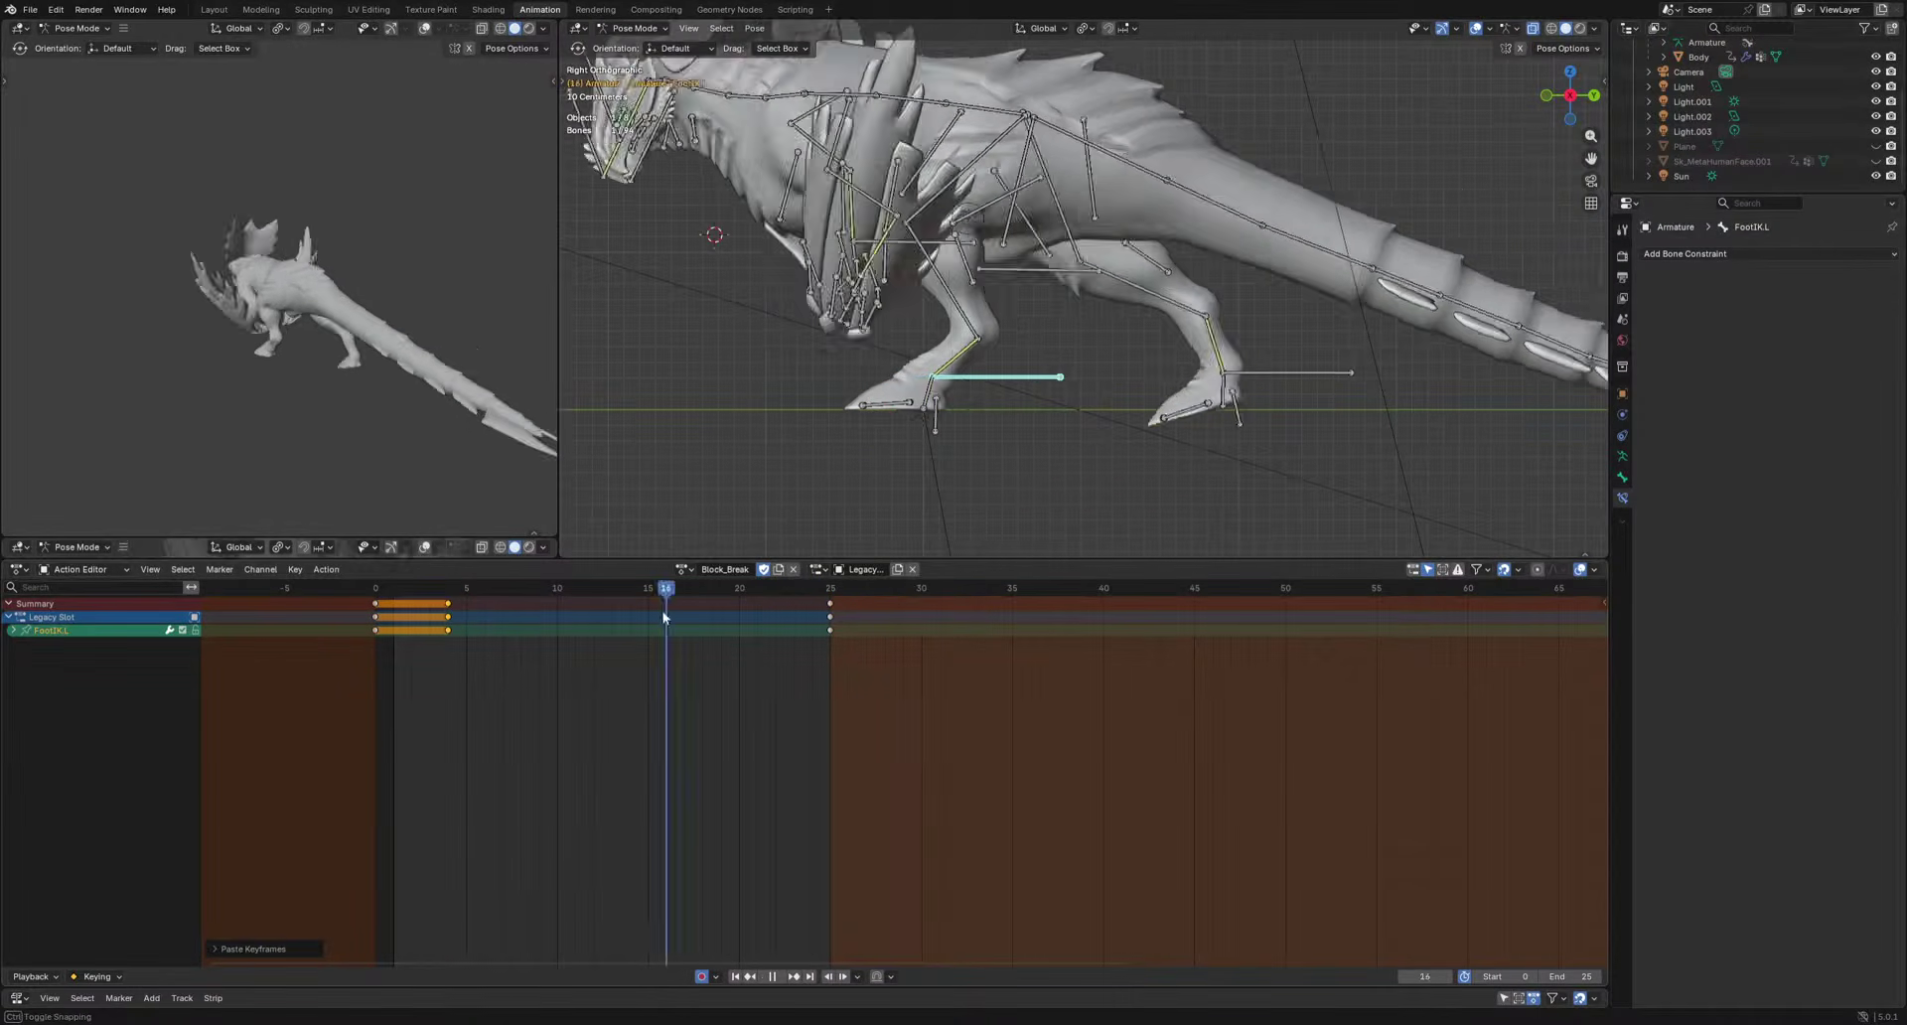
pyautogui.press('space')
pyautogui.moveTo(677, 682); pyautogui.dragTo(923, 588)
pyautogui.click(569, 593)
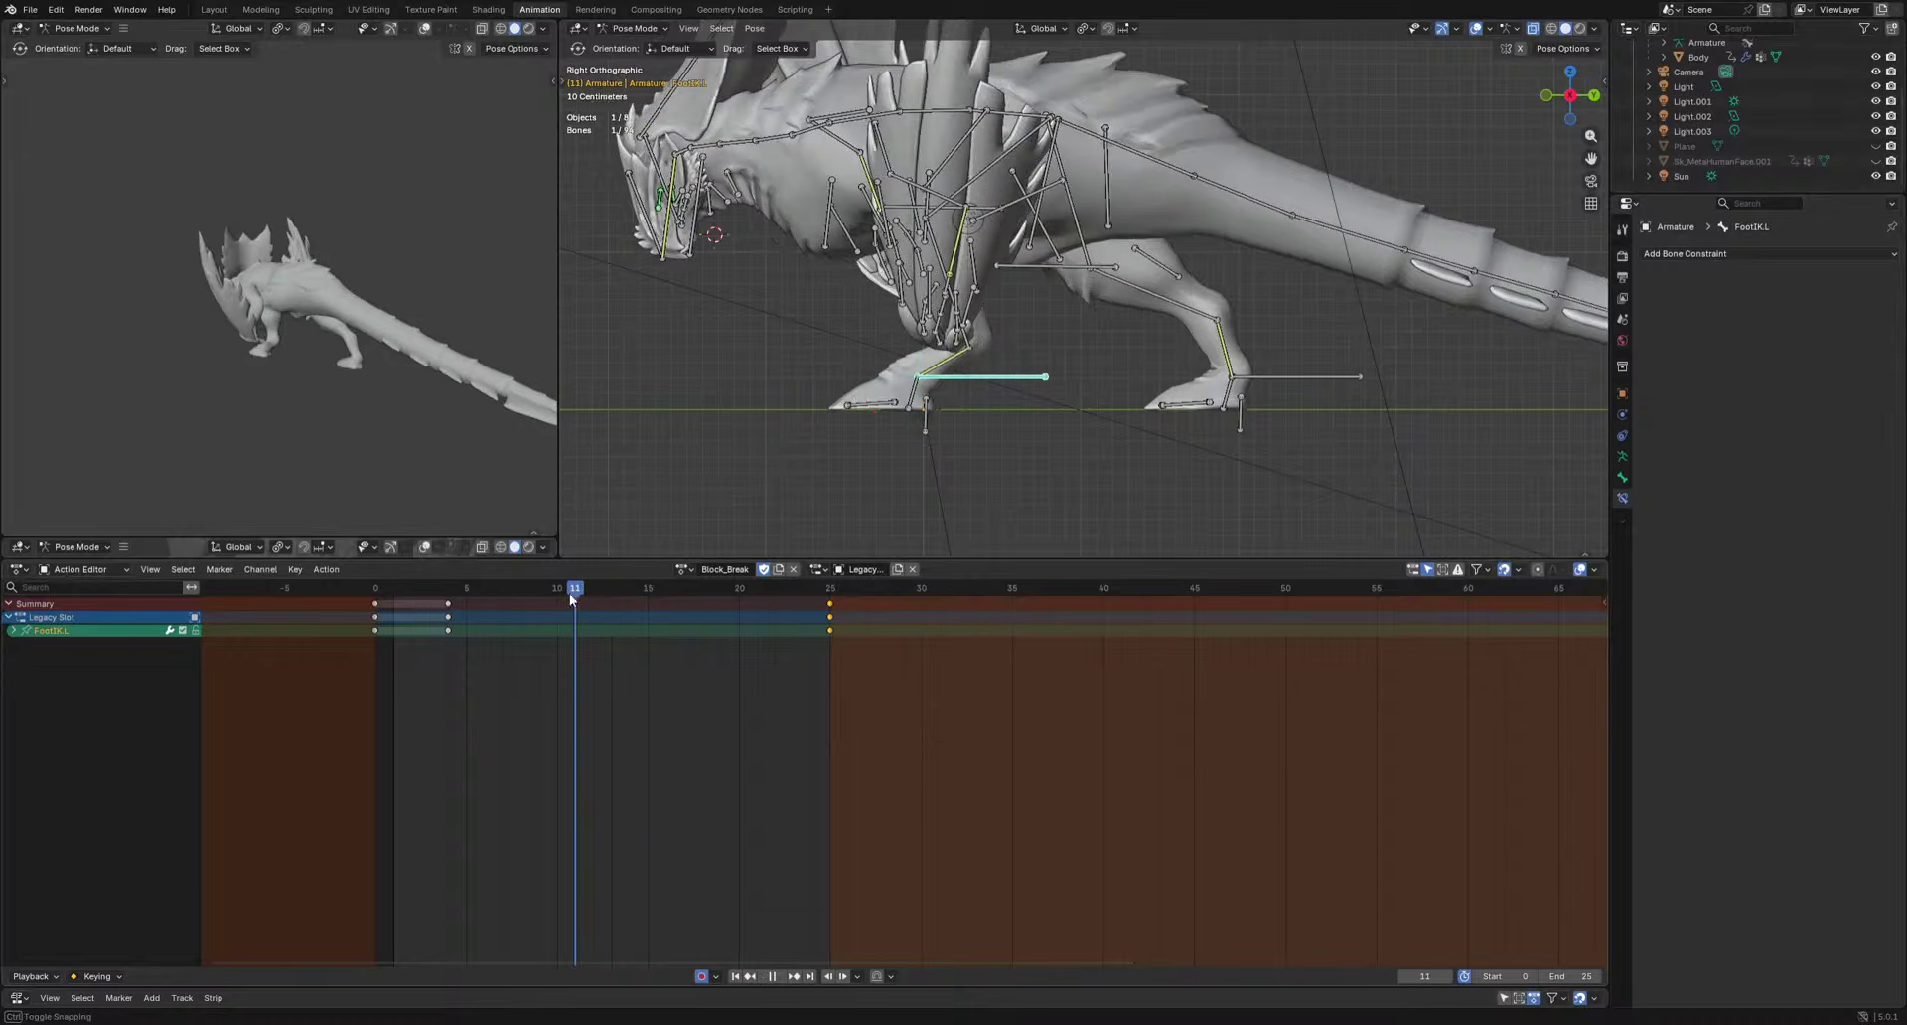
pyautogui.hotkey('ctrl', 'v')
# Raise the FootIK.L bone at frame 7 and replay the left foot's step.
pyautogui.moveTo(569, 592); pyautogui.dragTo(517, 593)
pyautogui.click(932, 472)
pyautogui.press('space')
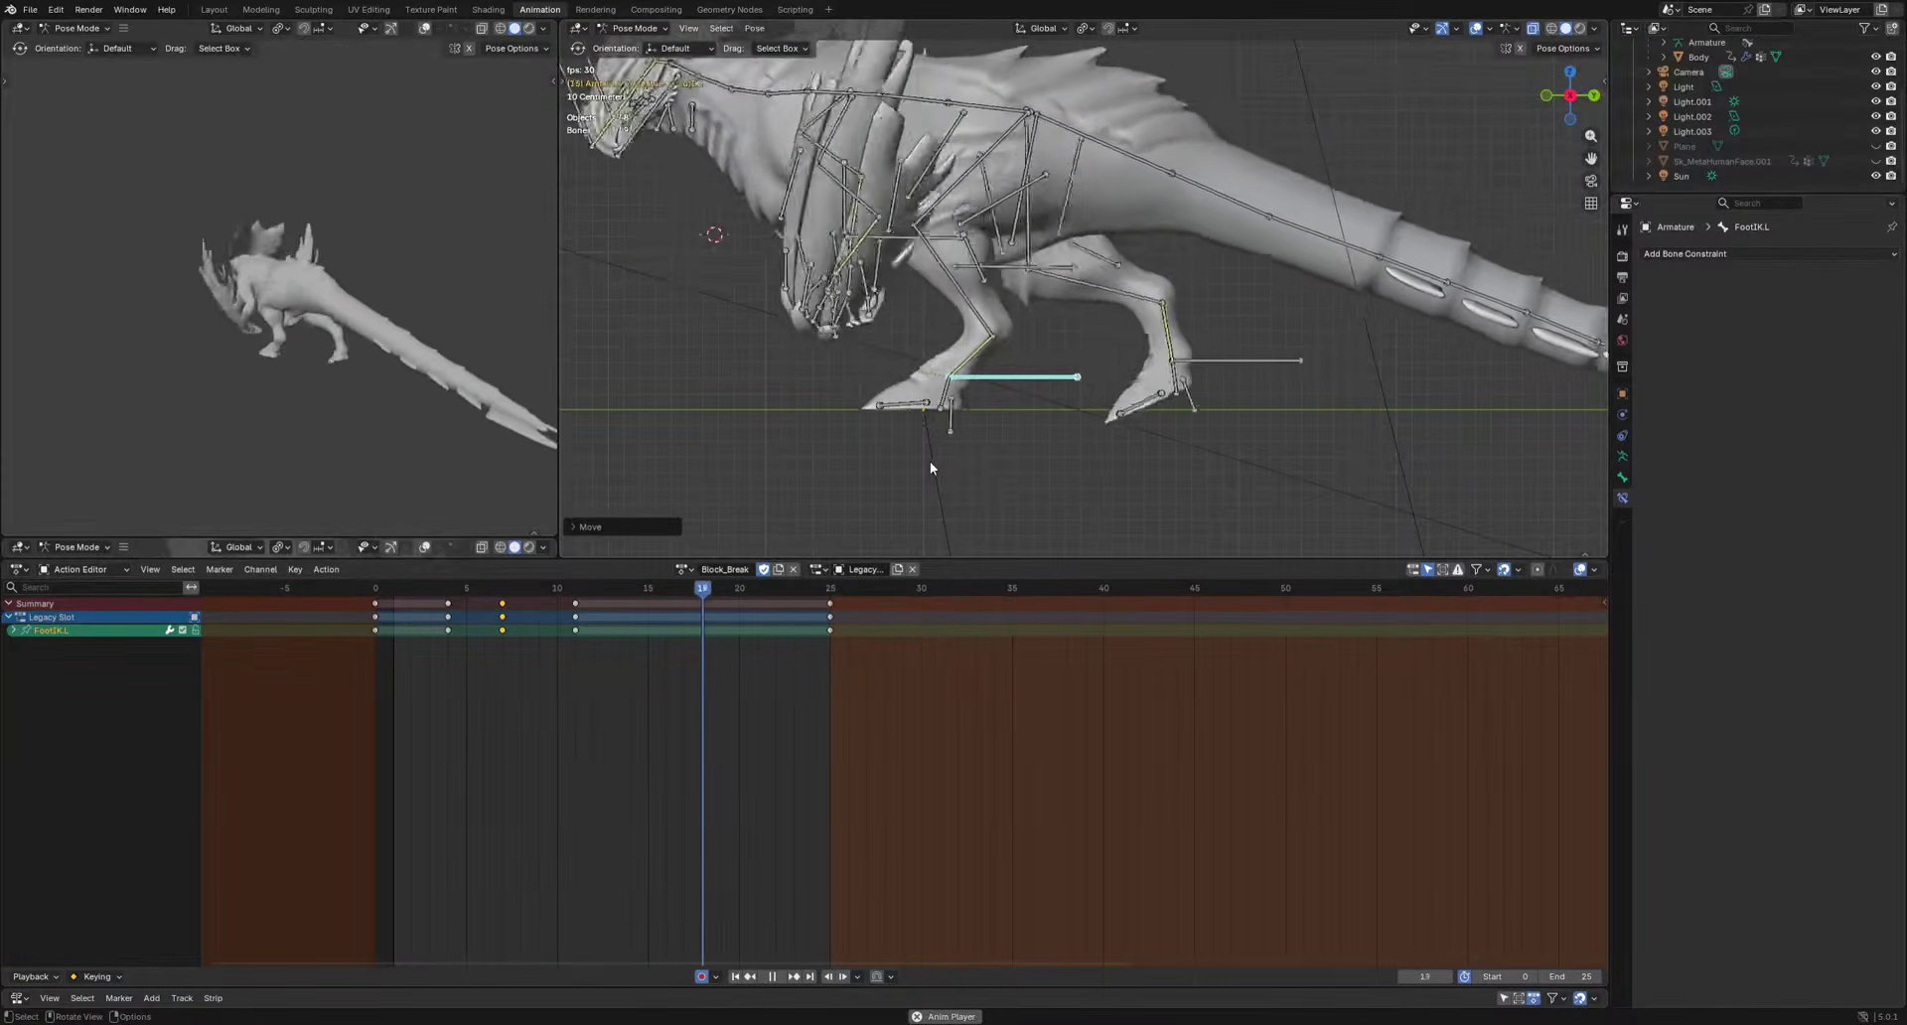
pyautogui.press('space')
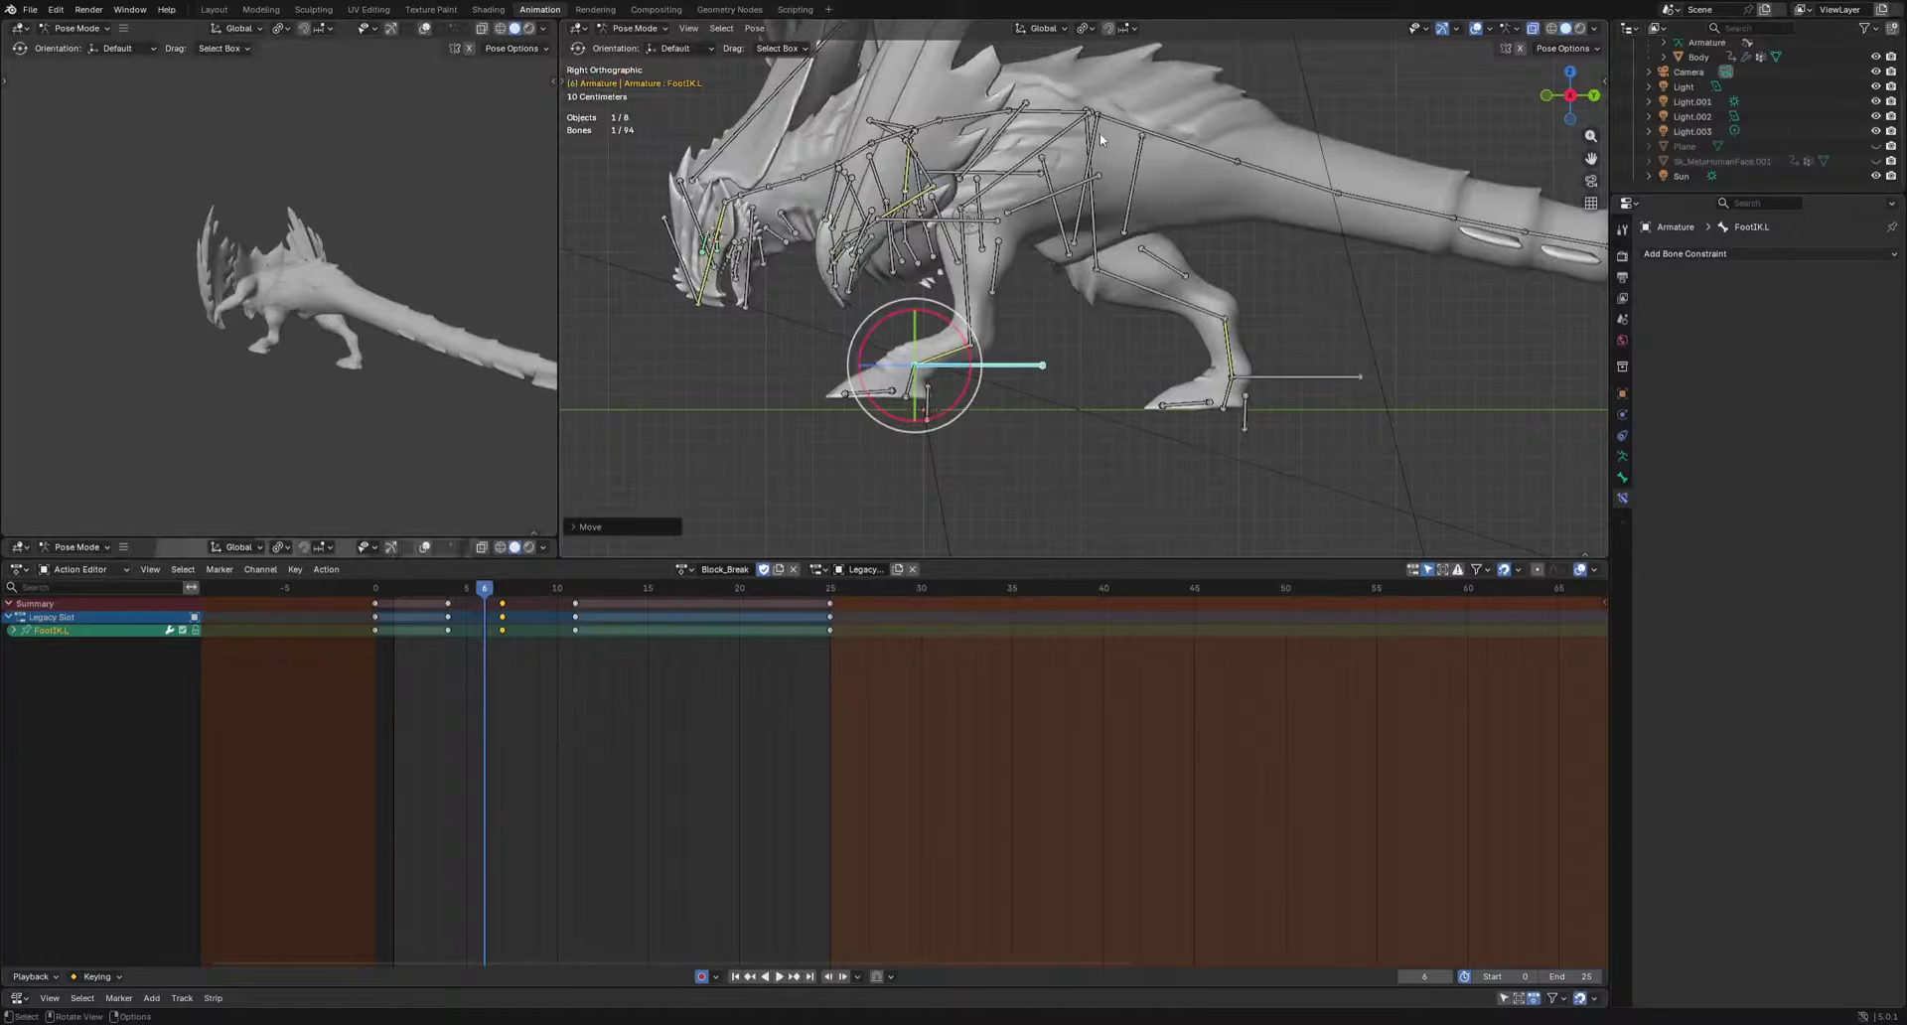
# Reposition the Pelvis bone at its frame 2 and frame 14 keys from the back view.
pyautogui.click(1091, 151)
pyautogui.moveTo(1197, 310); pyautogui.dragTo(1078, 350, button='middle')
pyautogui.press('space')
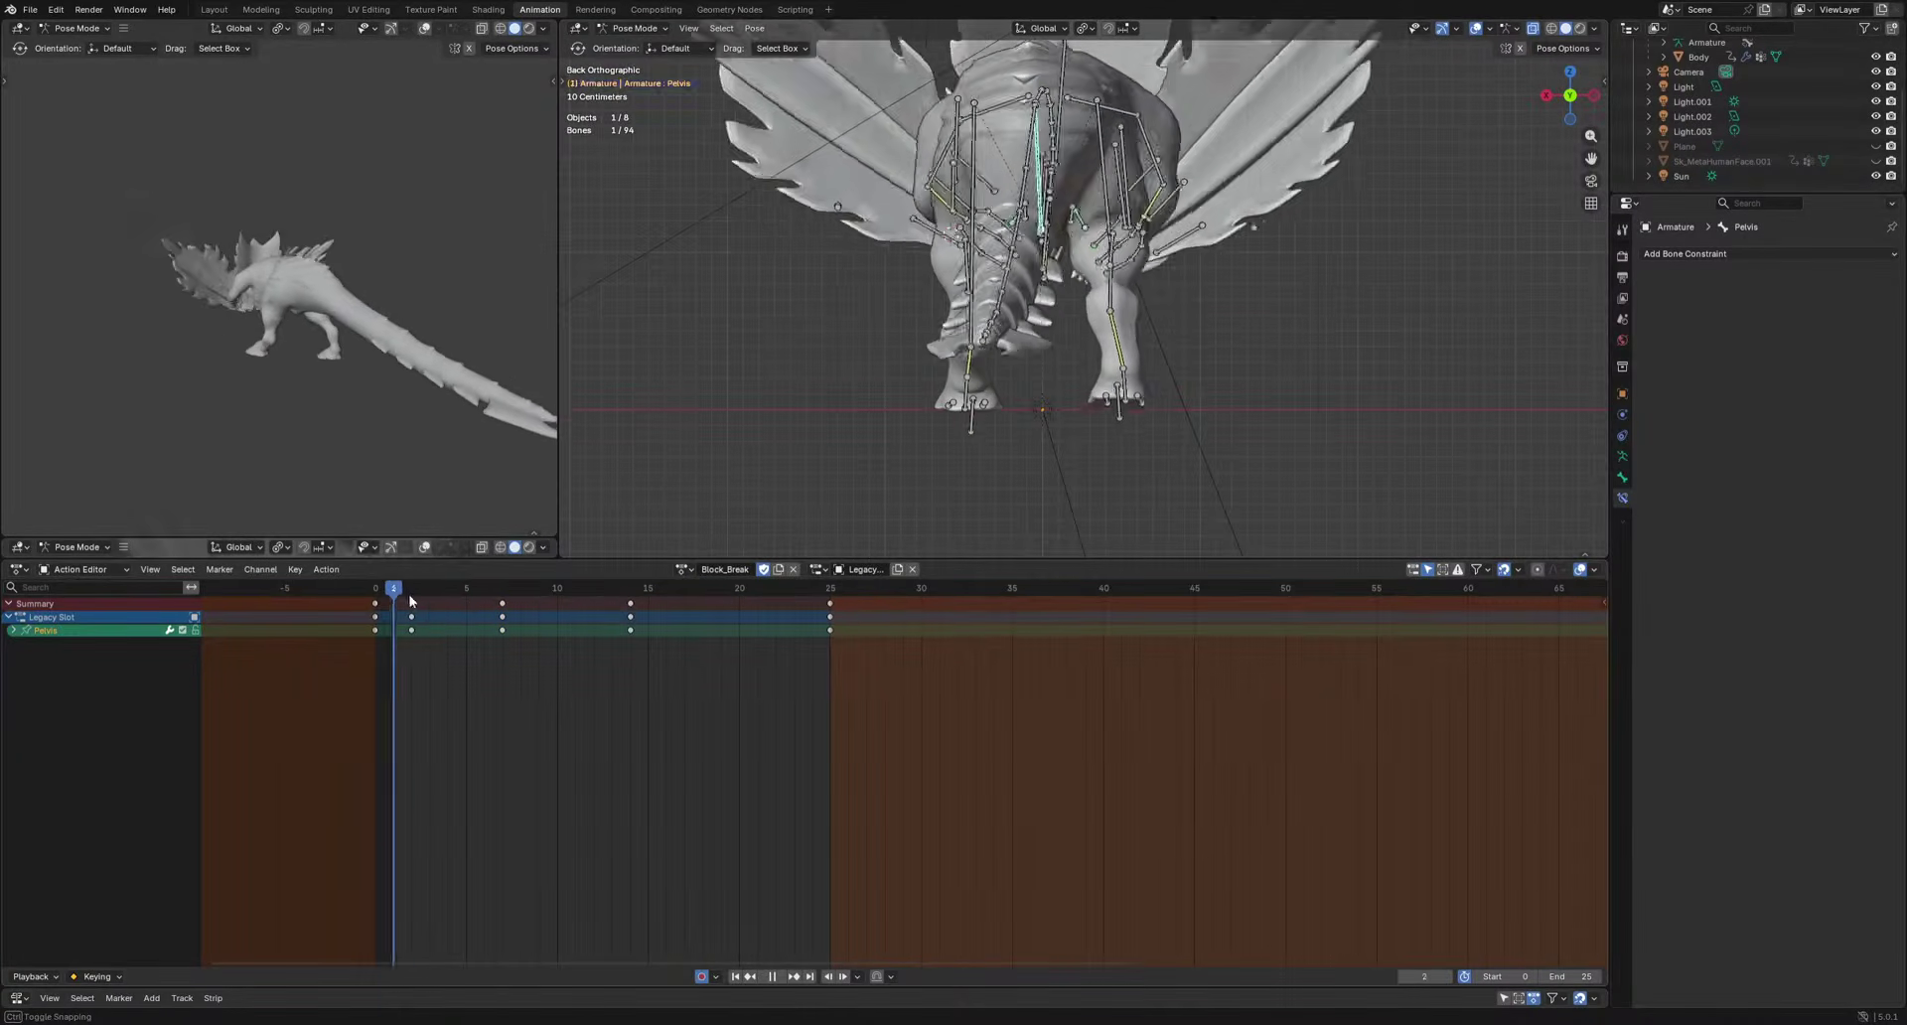
pyautogui.press('r')
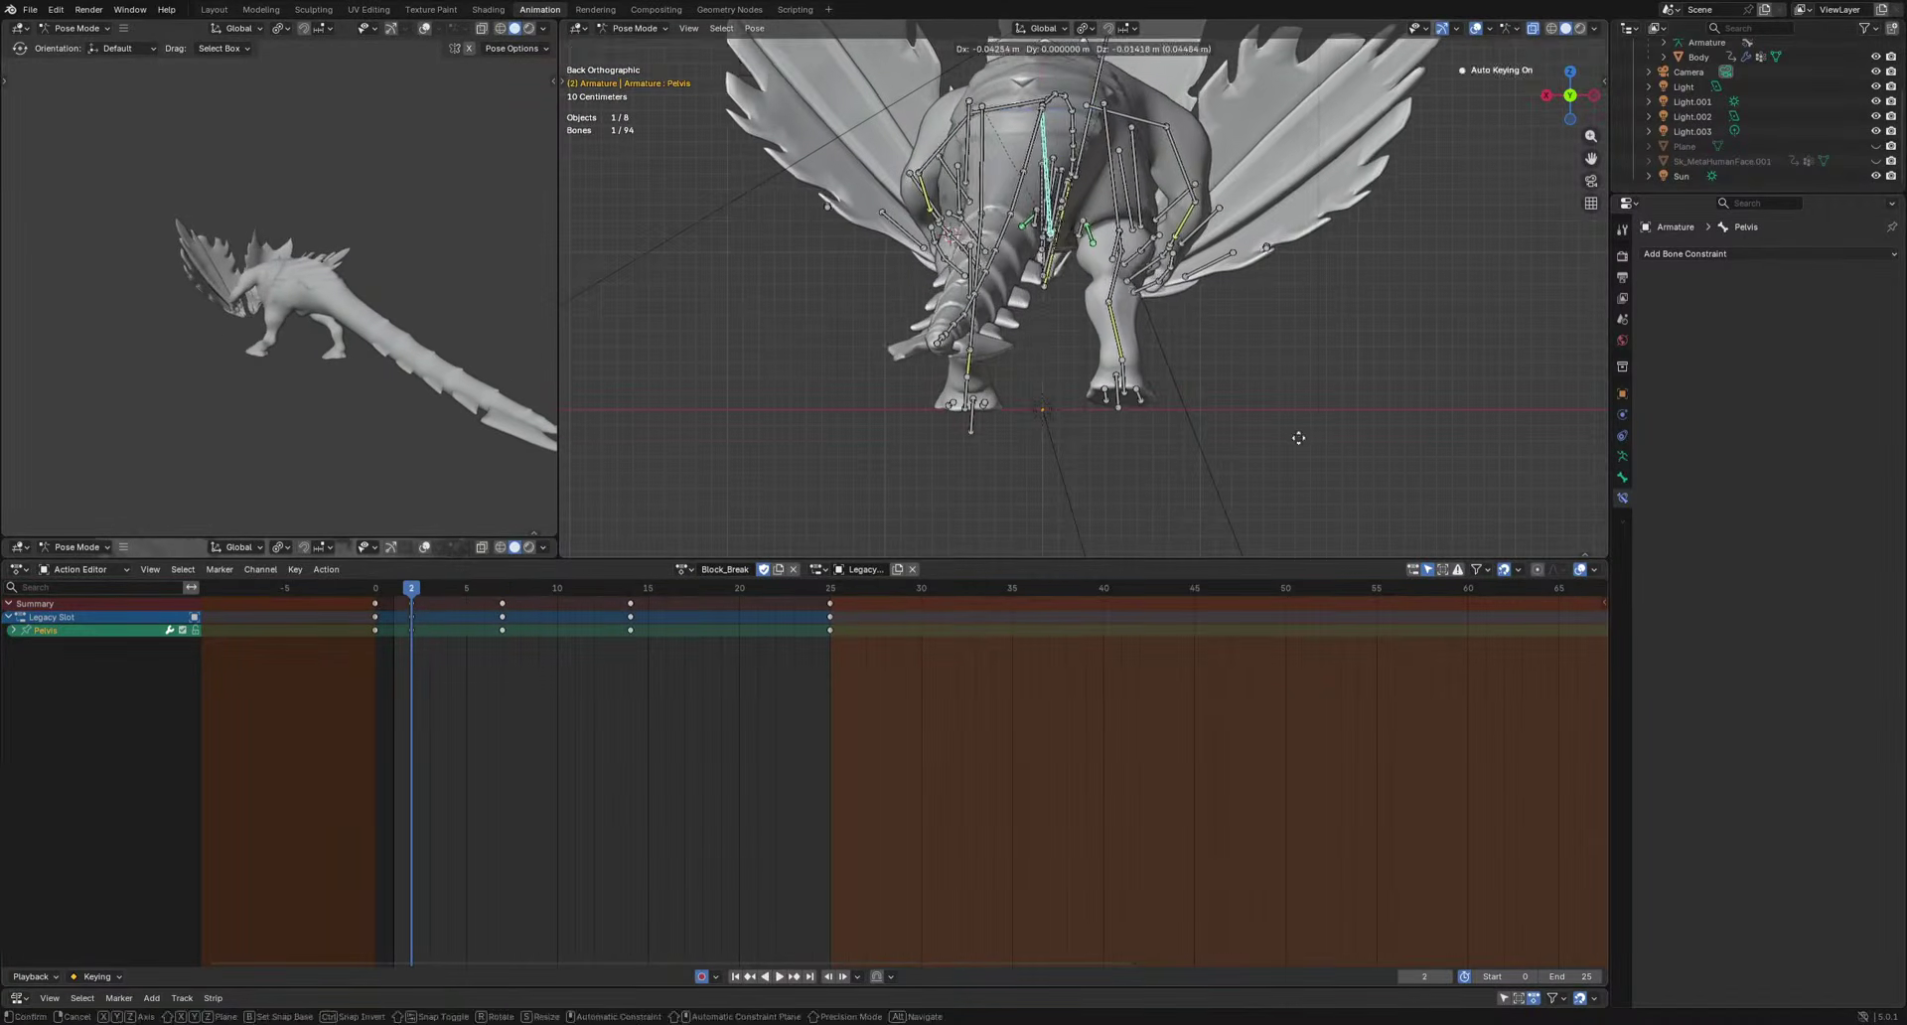
pyautogui.click(1307, 449)
pyautogui.moveTo(413, 589); pyautogui.dragTo(631, 596)
pyautogui.press('g')
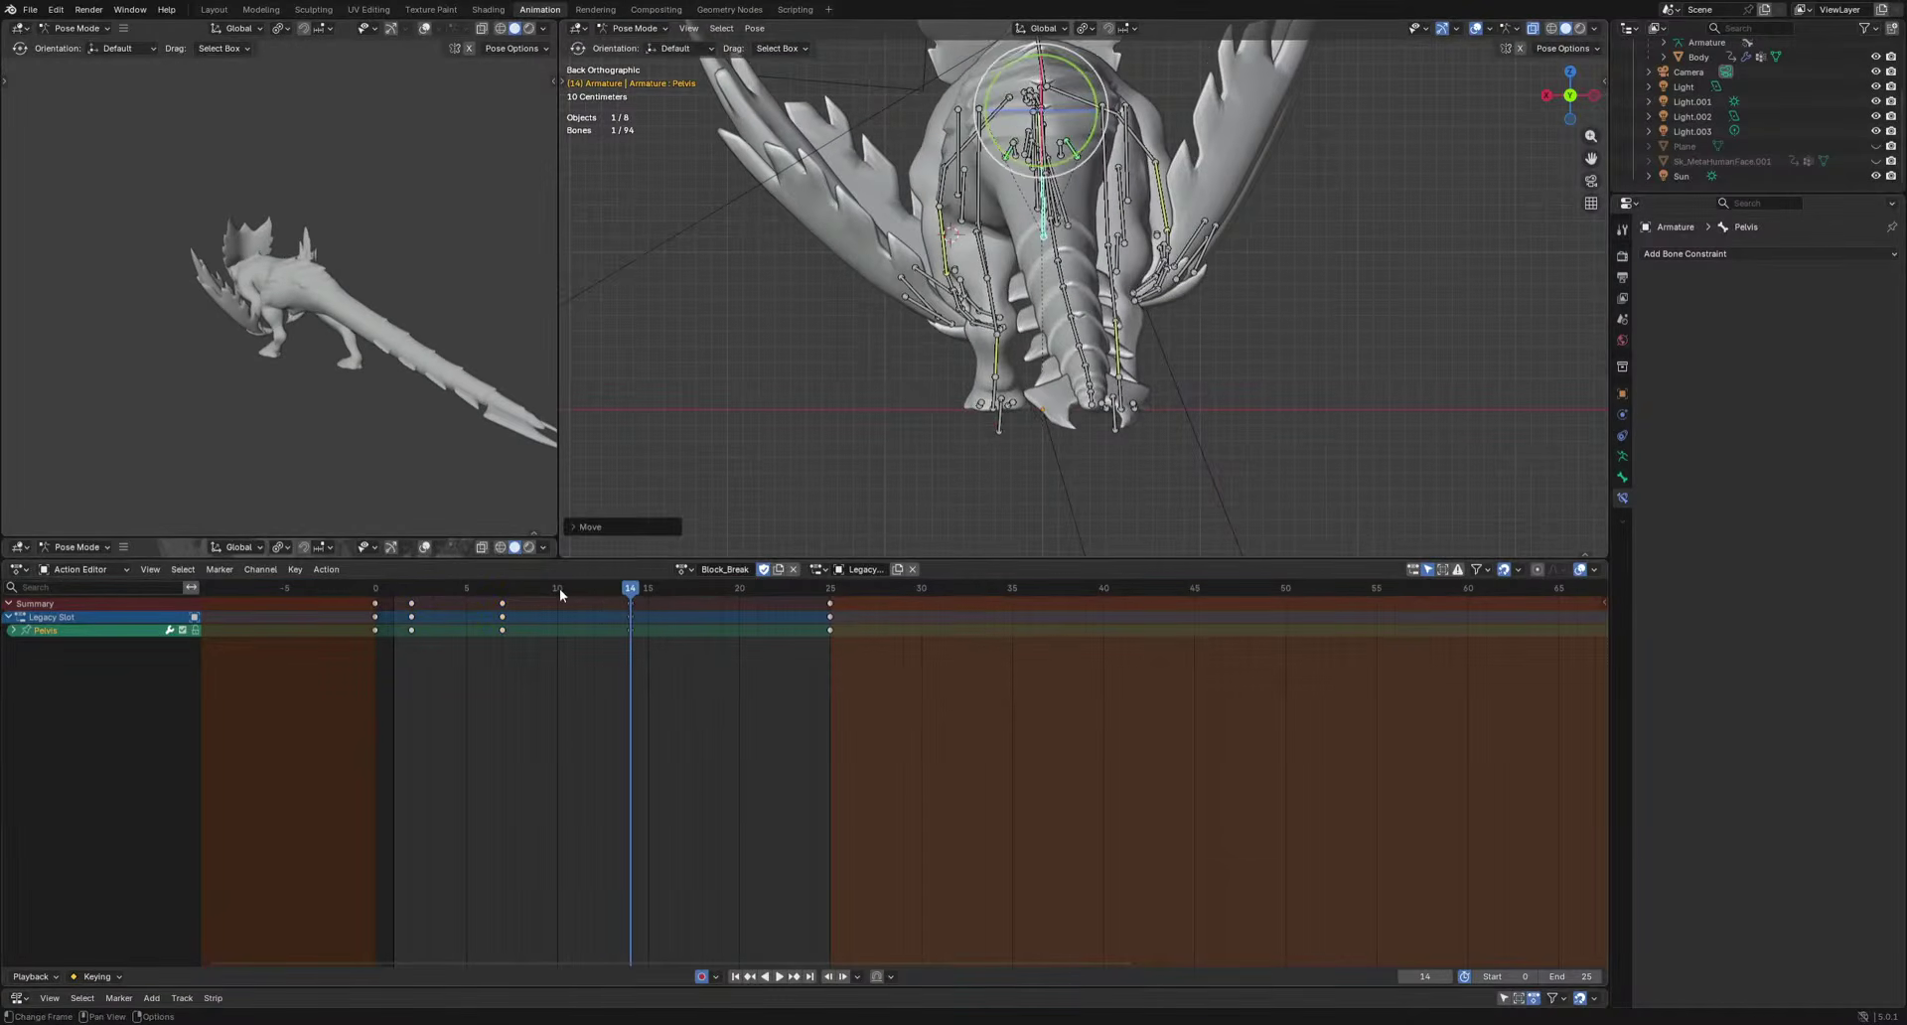
# Keyframe a shifted Pelvis position at frame 4 and replay the body motion from behind.
pyautogui.click(558, 590)
pyautogui.click(448, 588)
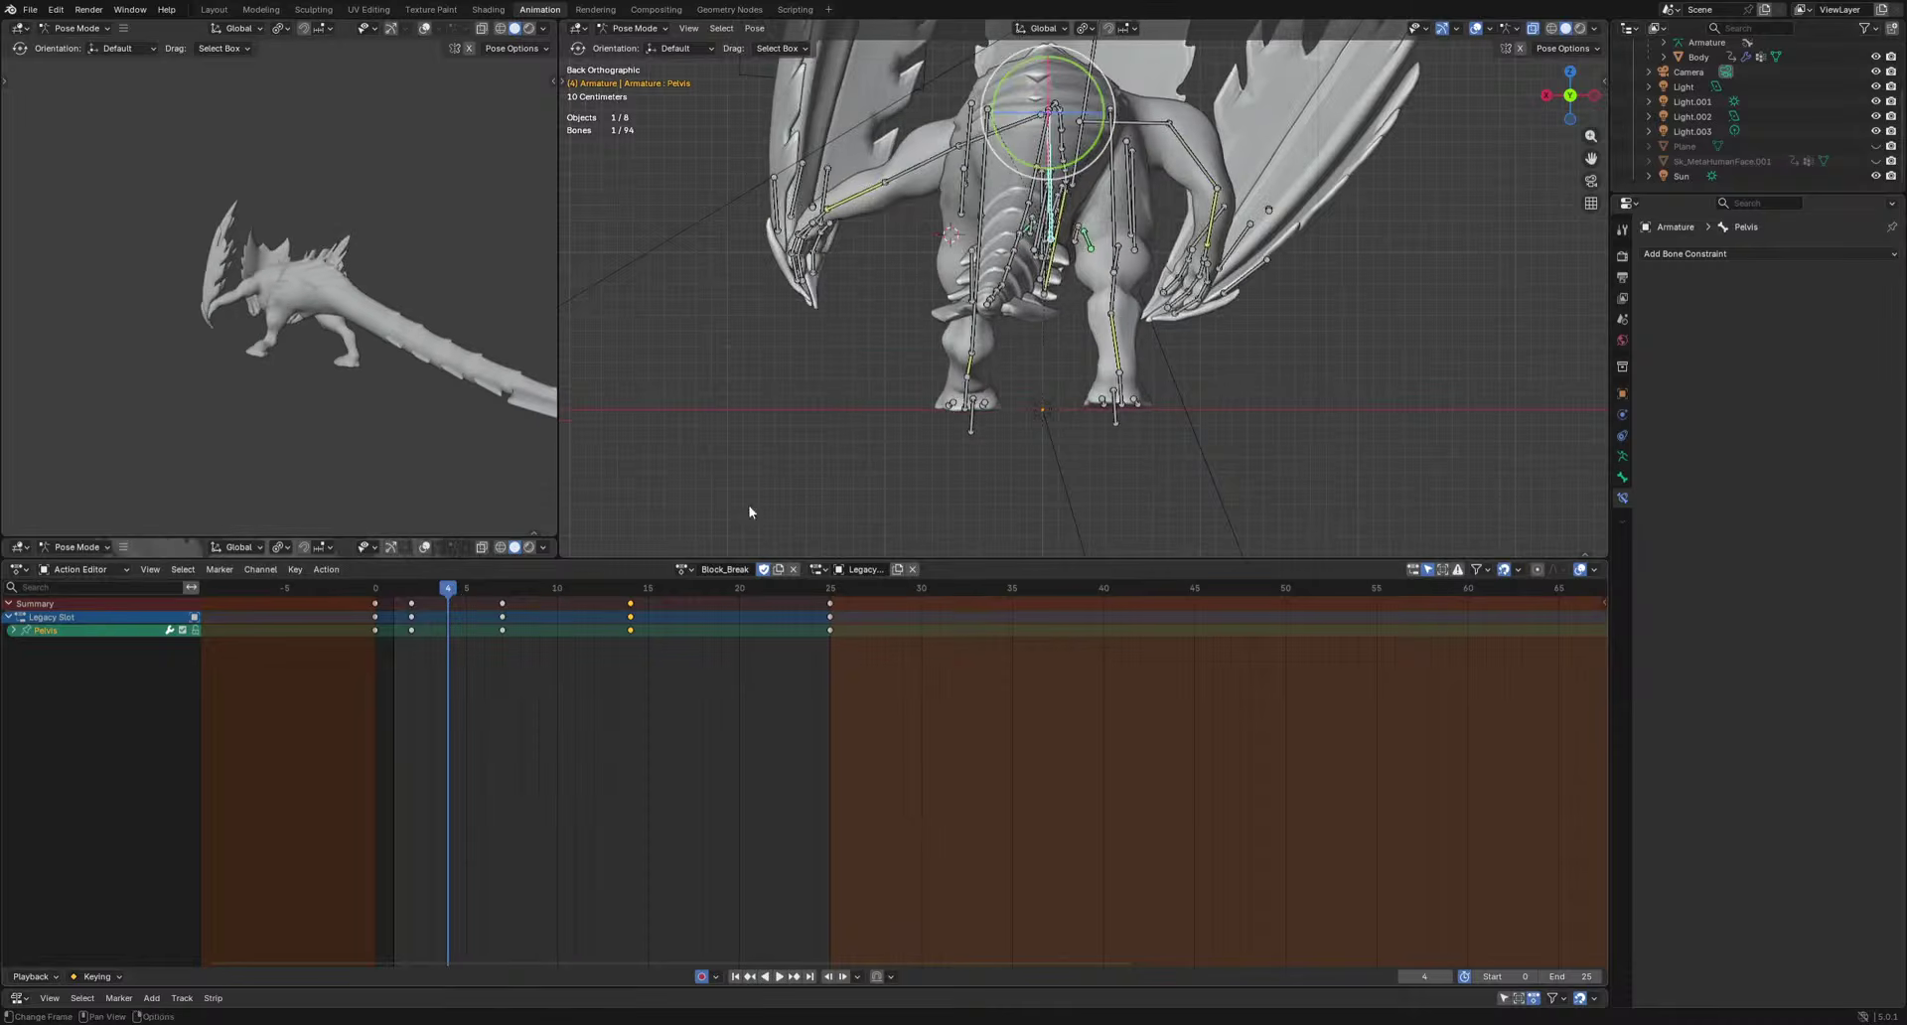
pyautogui.press('g')
pyautogui.click(1076, 460)
pyautogui.press('space')
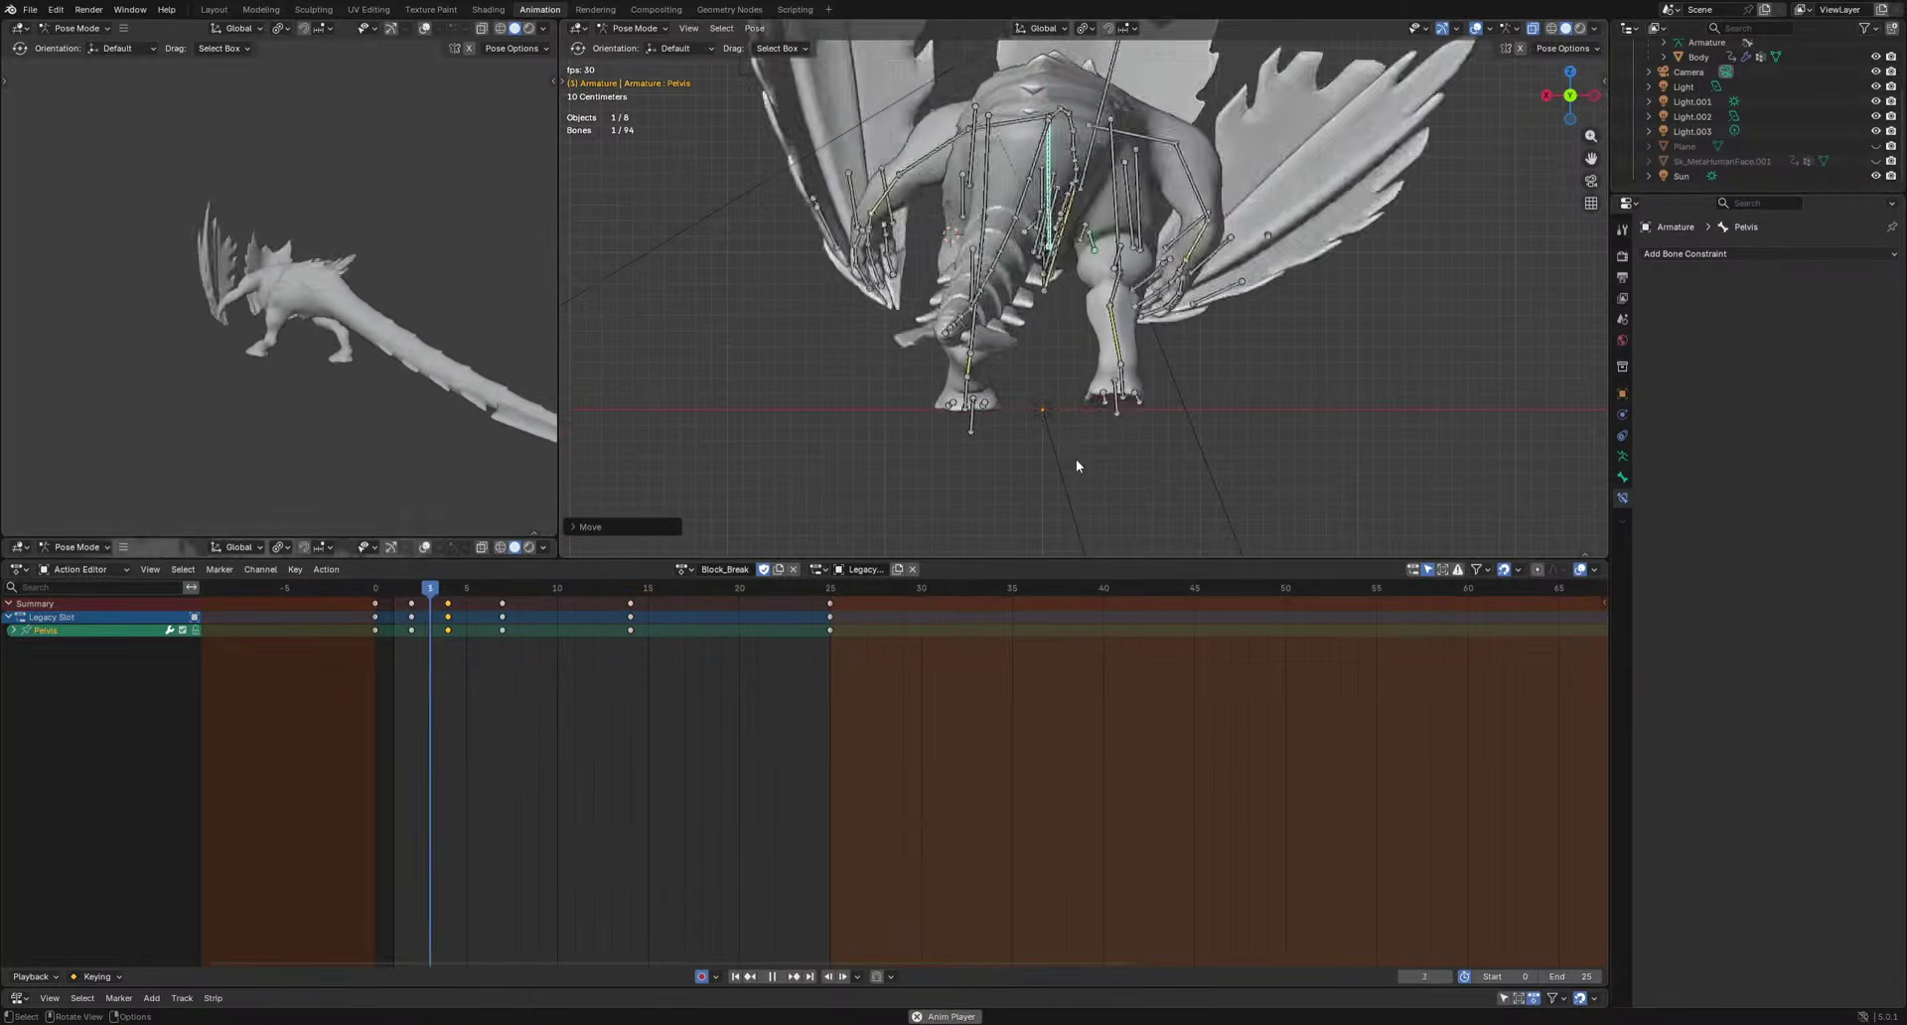
pyautogui.press('space')
pyautogui.press('space')
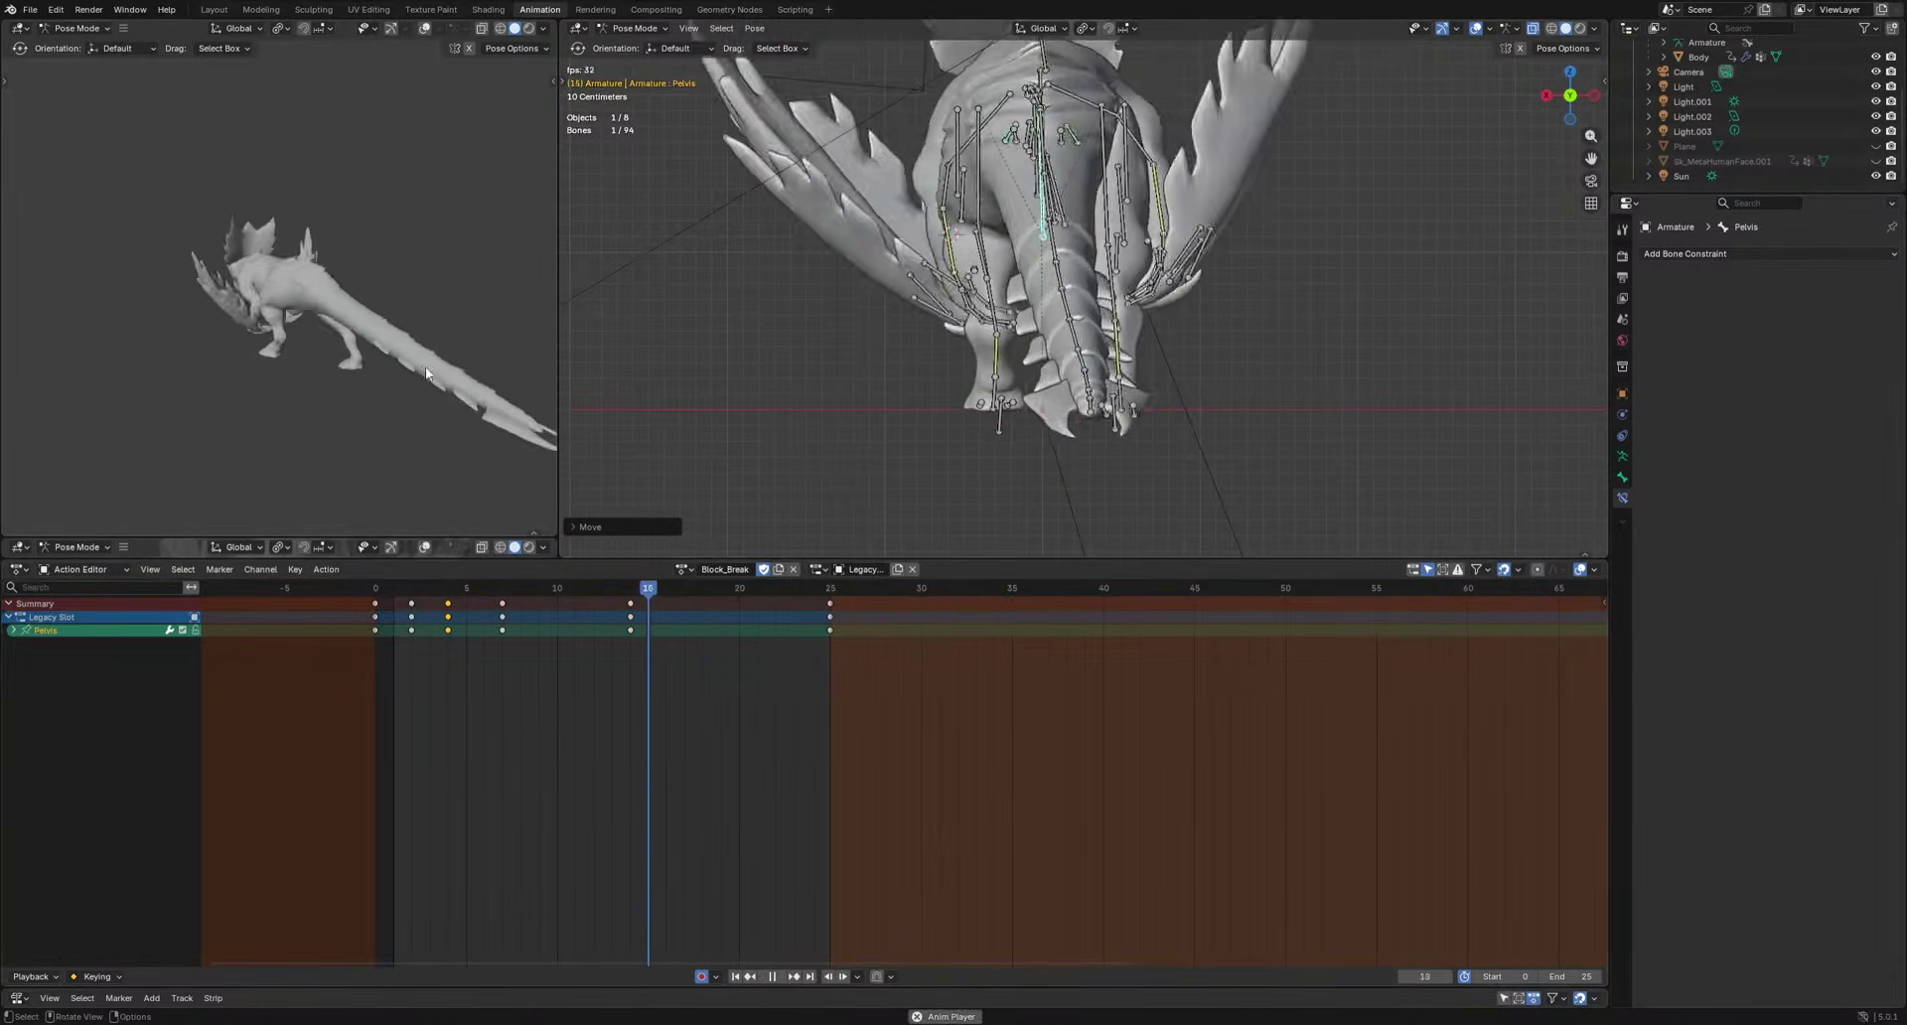
pyautogui.moveTo(425, 366); pyautogui.dragTo(252, 509, button='middle')
pyautogui.press('space')
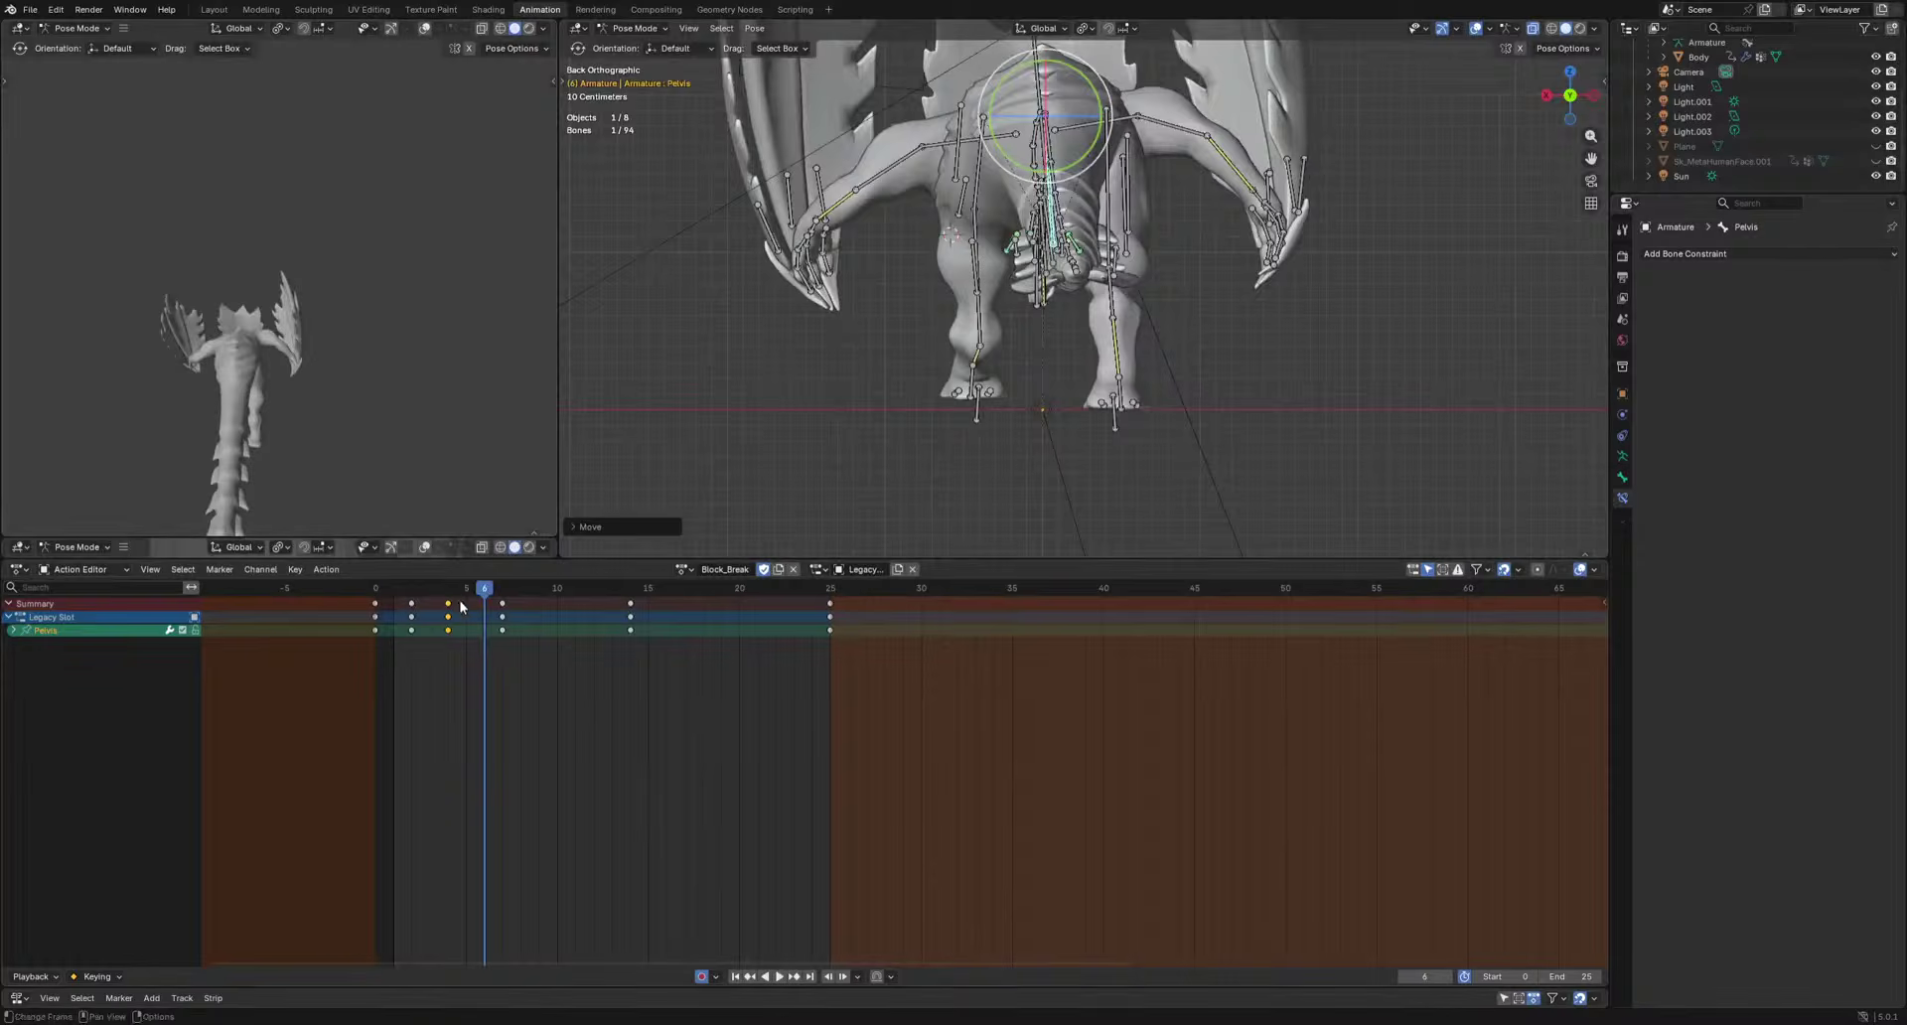
# Rotate the Shoulder.R and UpperArm.R bones at frame 5 and replay the motion from the side.
pyautogui.press('space')
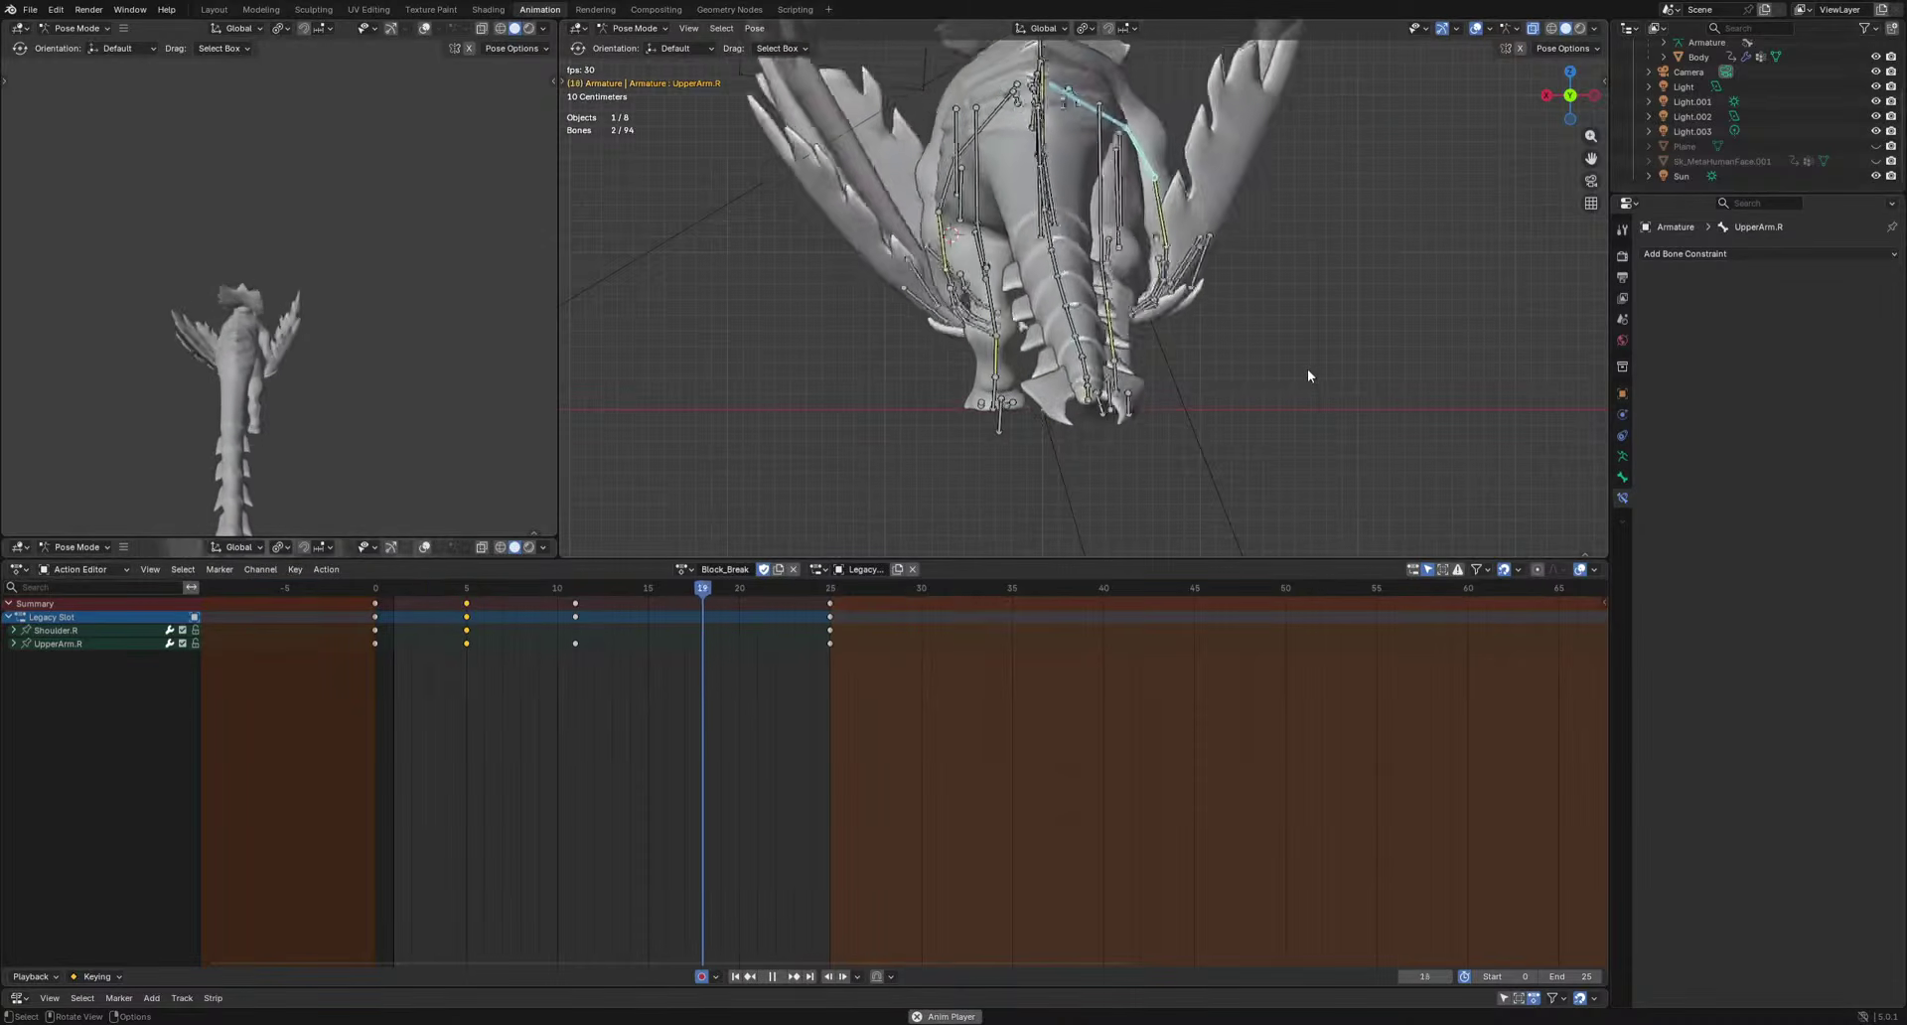
pyautogui.press('space')
pyautogui.press('r')
pyautogui.press('r')
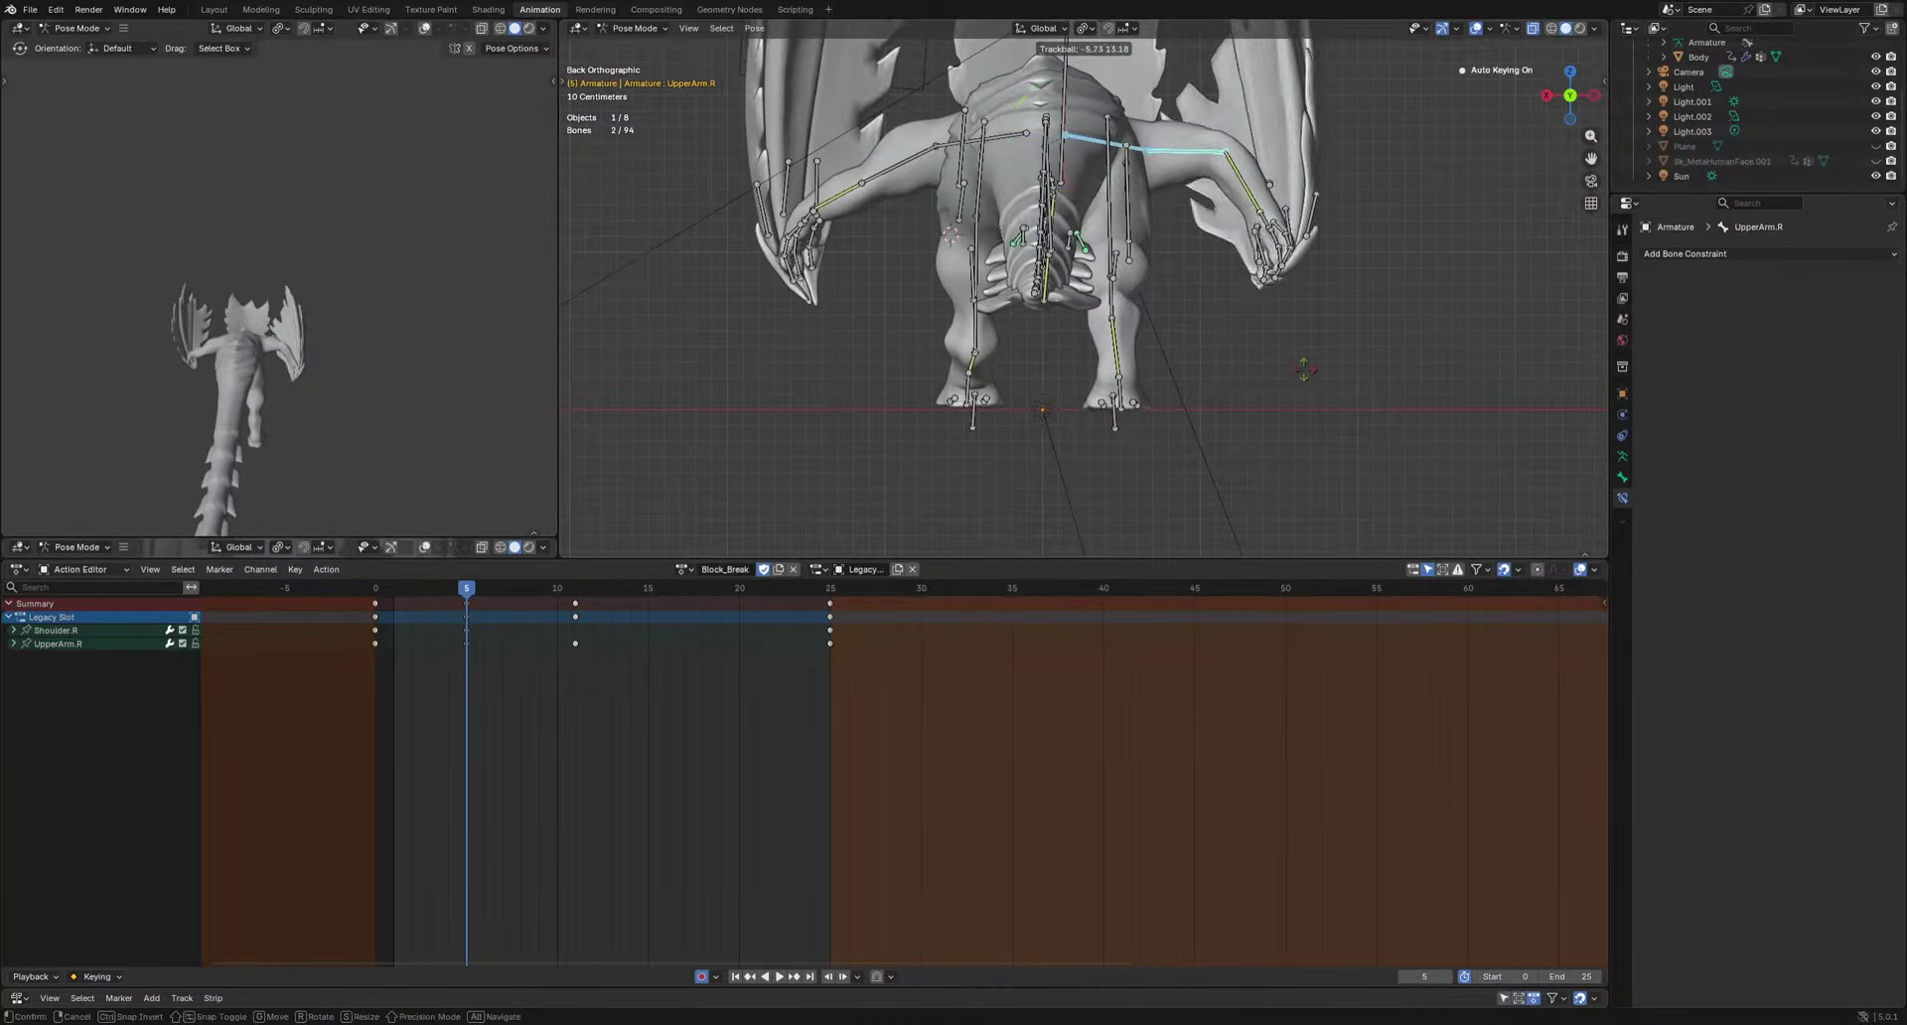
pyautogui.click(1308, 257)
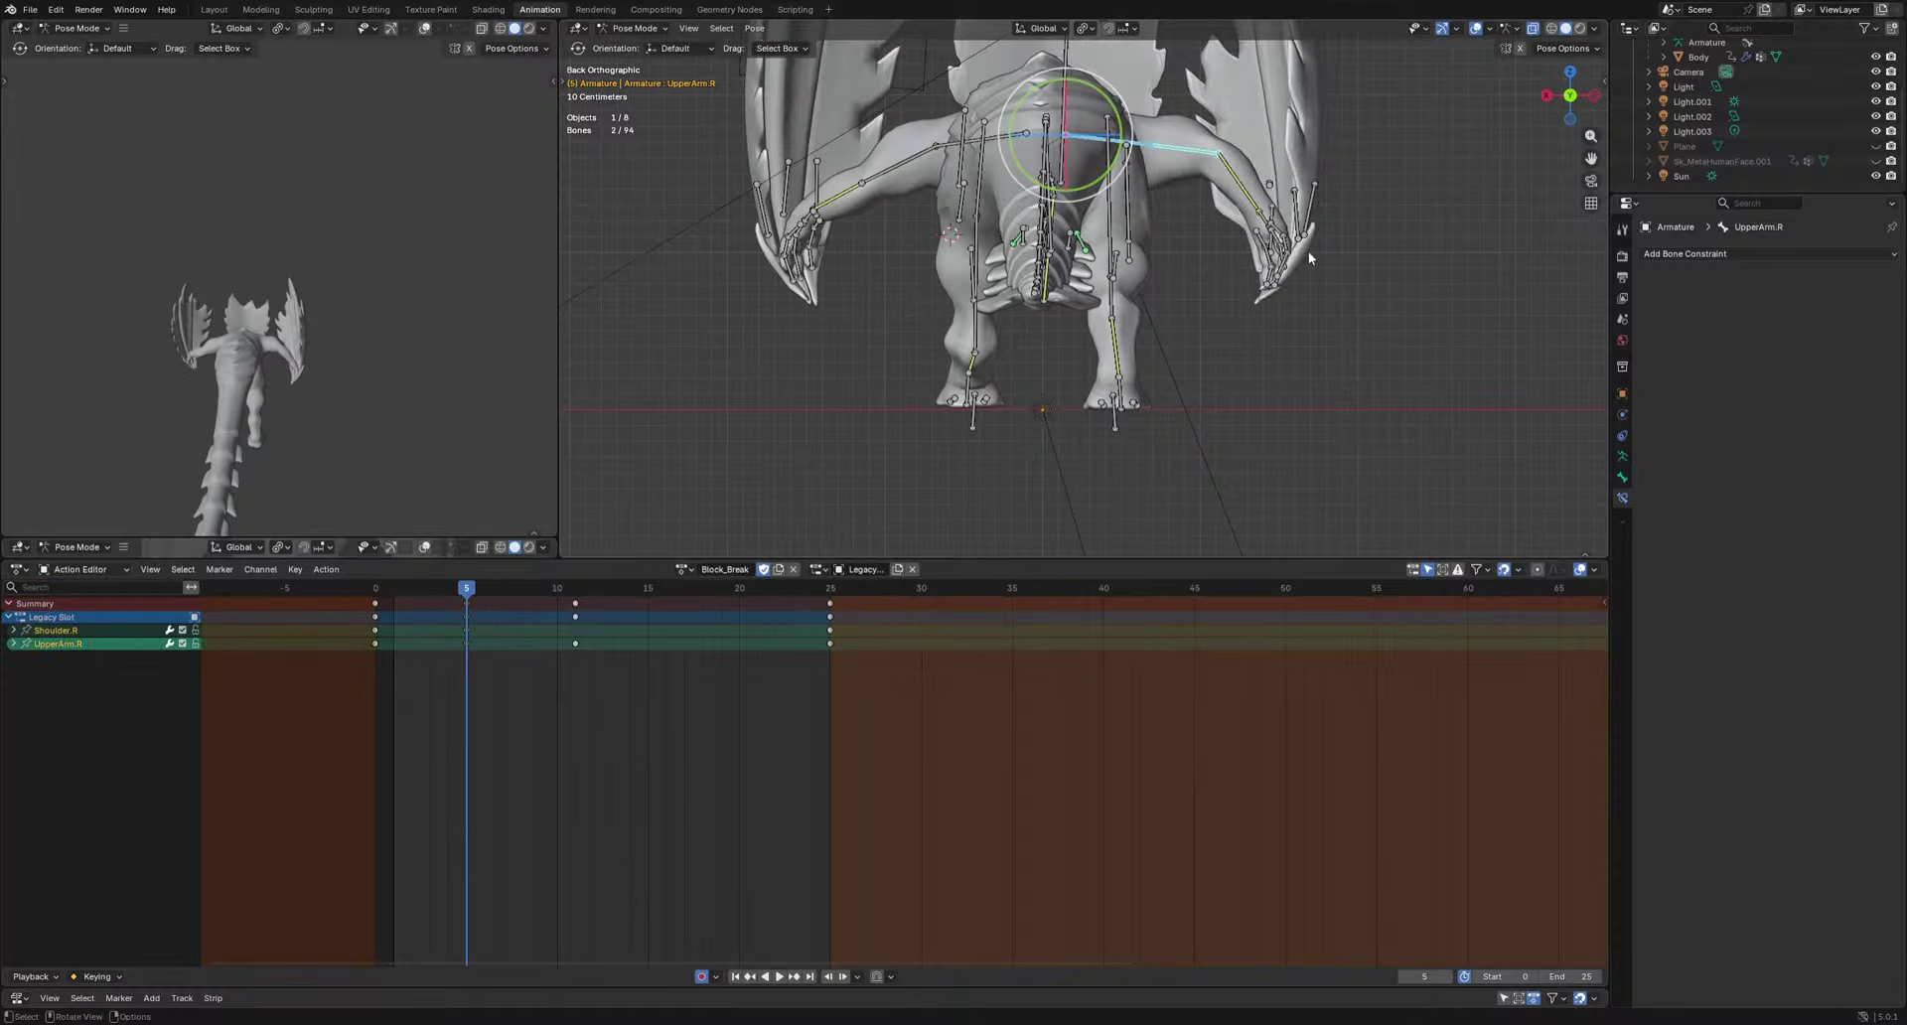
pyautogui.moveTo(1331, 328); pyautogui.dragTo(1043, 467, button='middle')
pyautogui.press('space')
pyautogui.scroll(-4, 1235, 366)
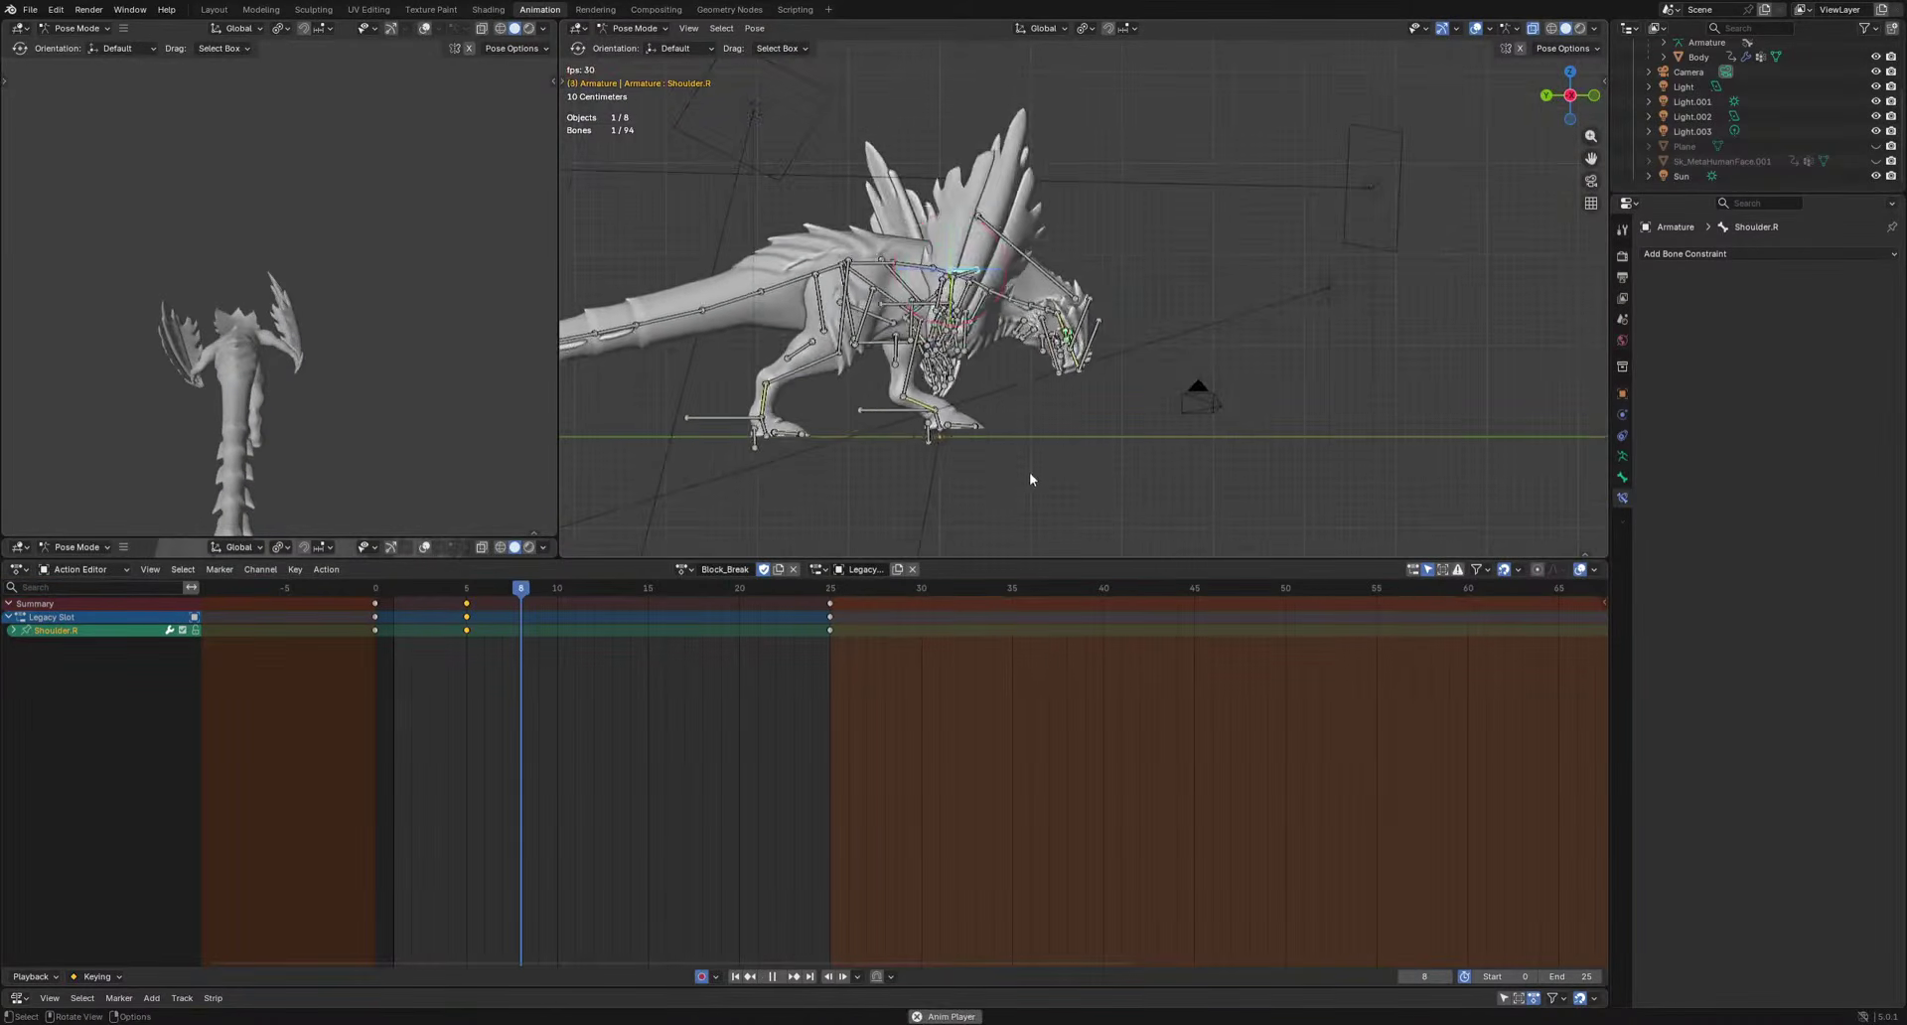
pyautogui.press('space')
# Reposition the ArmIK.R bone at frame 16 in a perspective view and replay the arm motion.
pyautogui.scroll(2, 909, 367)
pyautogui.moveTo(593, 616); pyautogui.dragTo(685, 627)
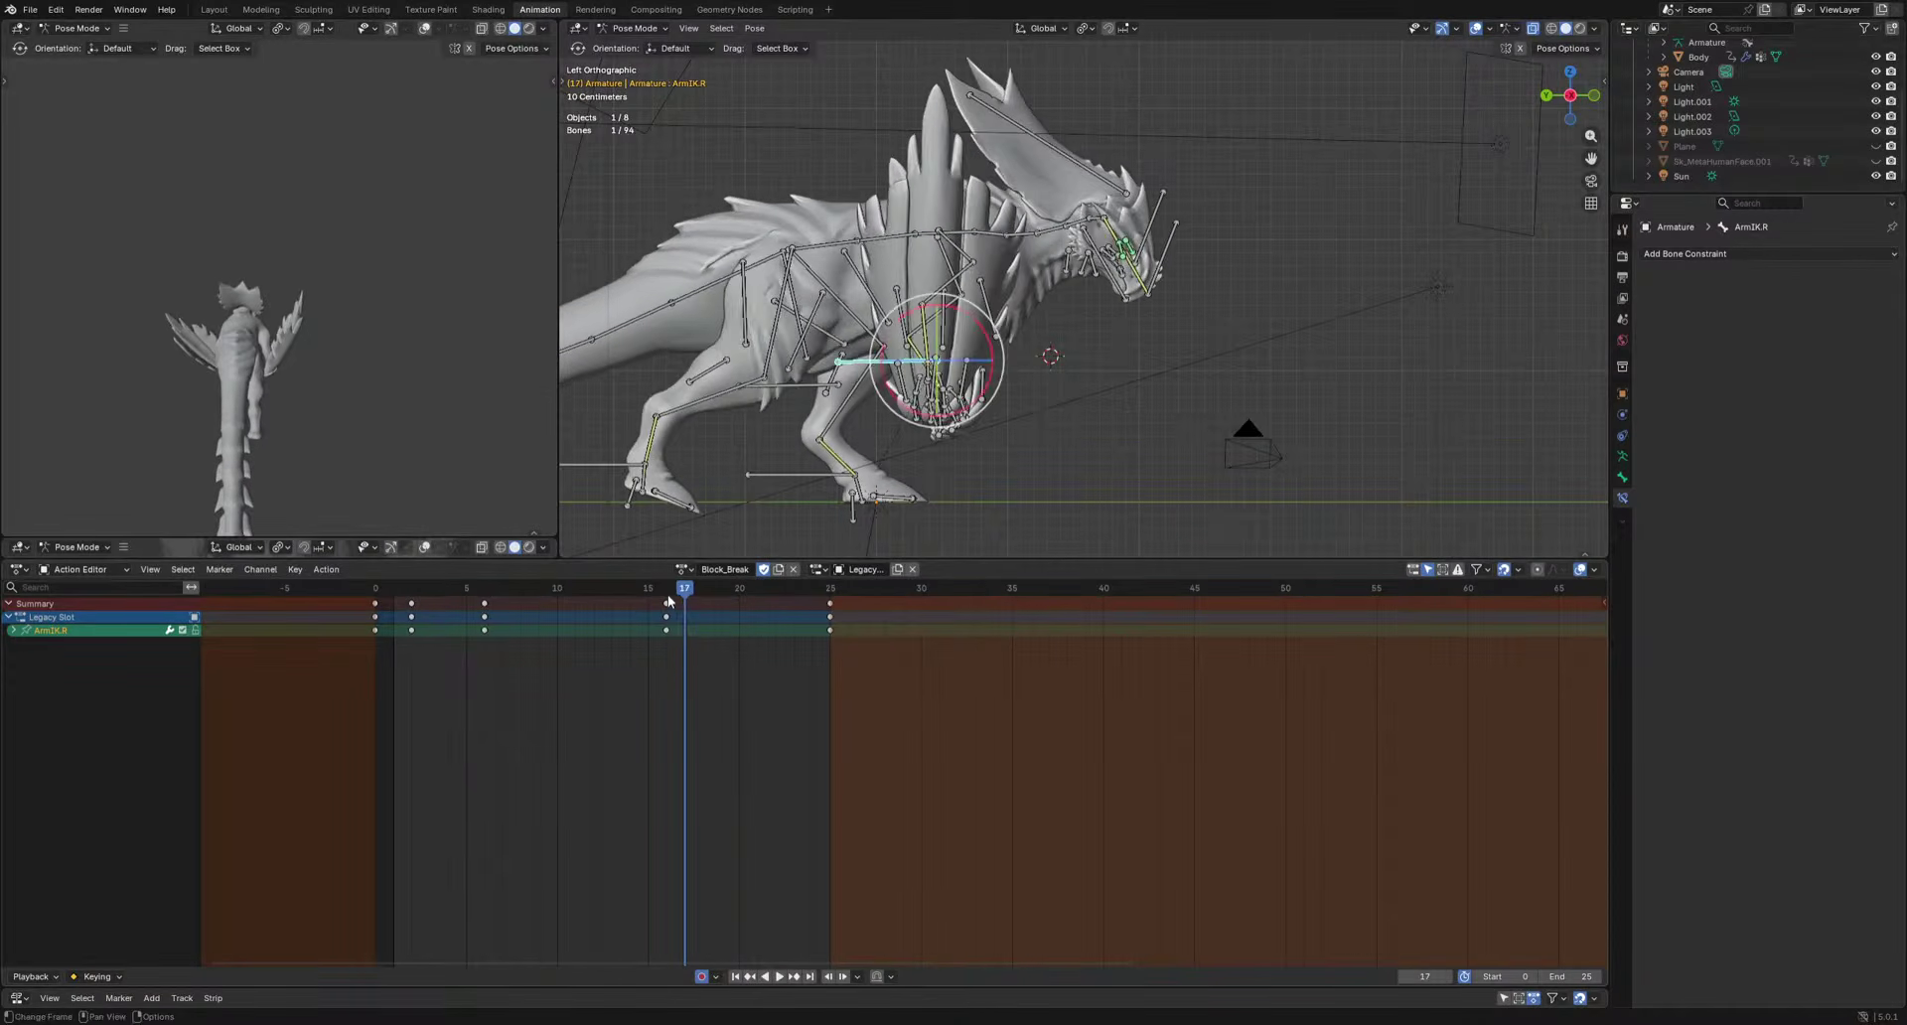
pyautogui.press('Left')
pyautogui.moveTo(1081, 403); pyautogui.dragTo(960, 441, button='middle')
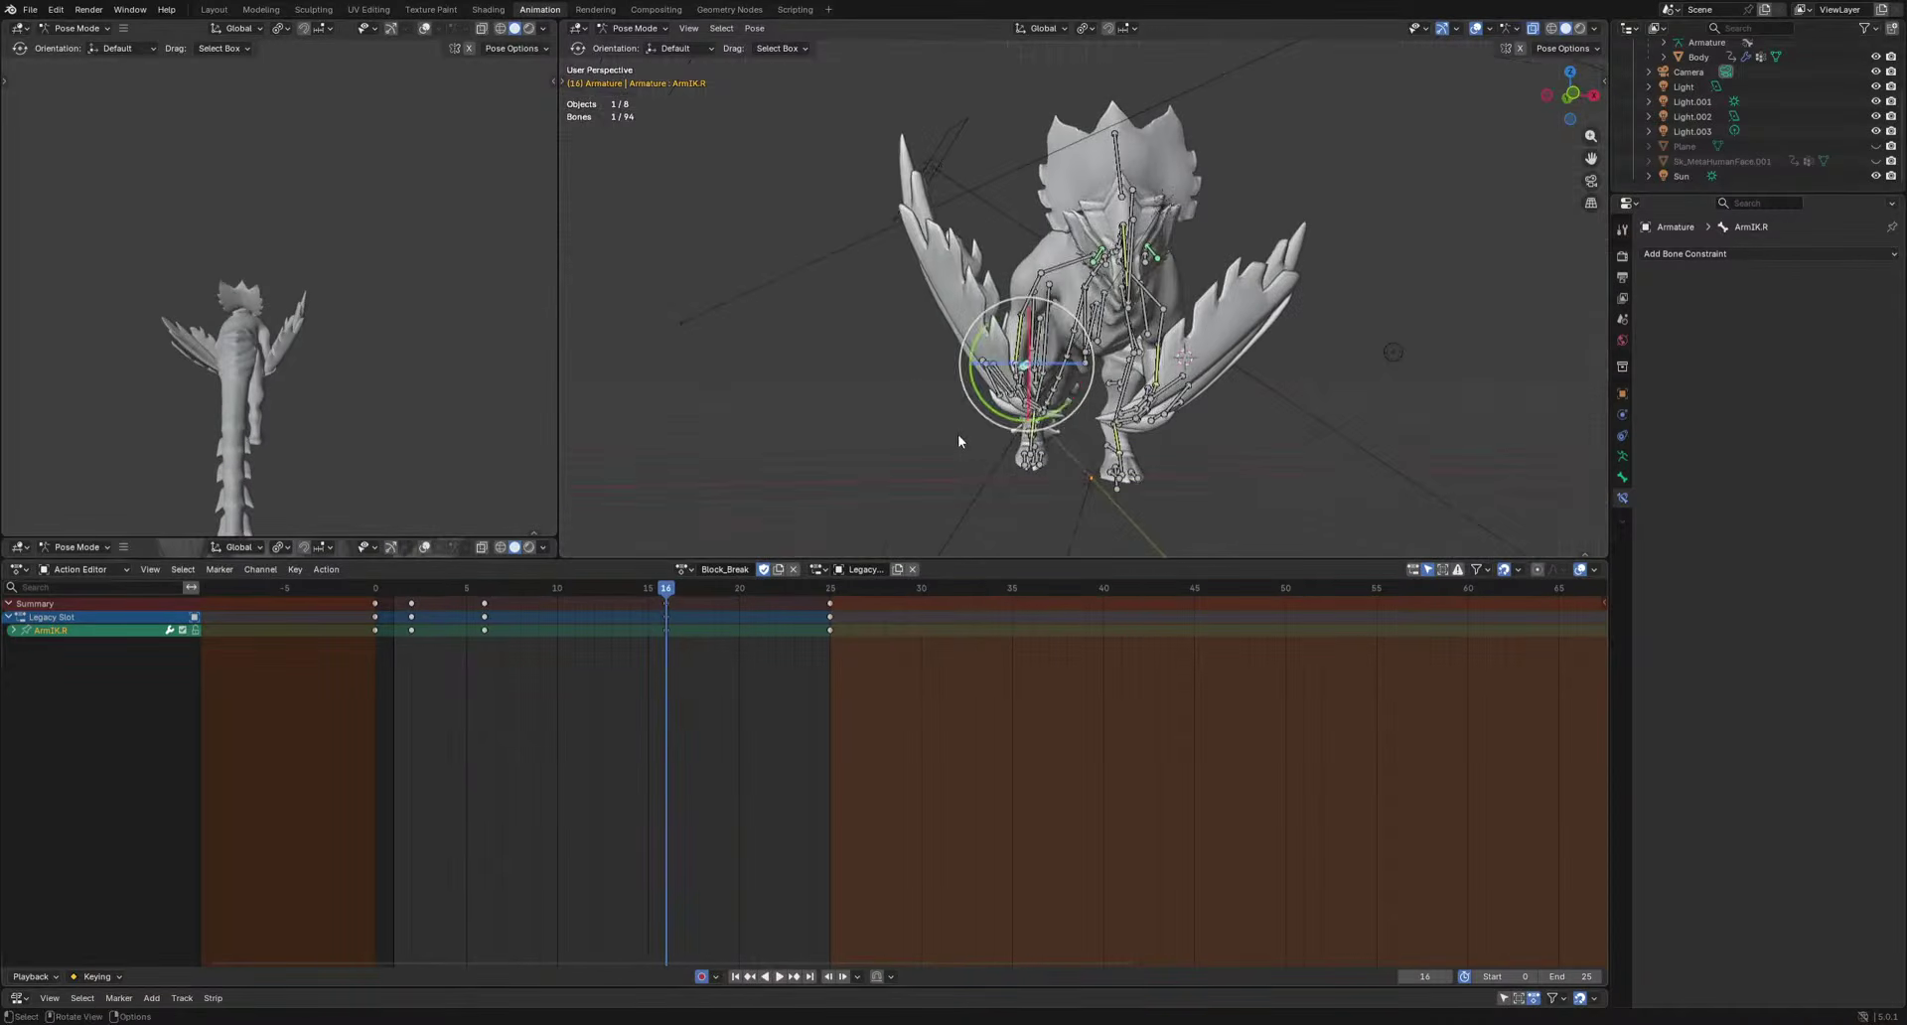
pyautogui.click(1013, 464)
pyautogui.press('space')
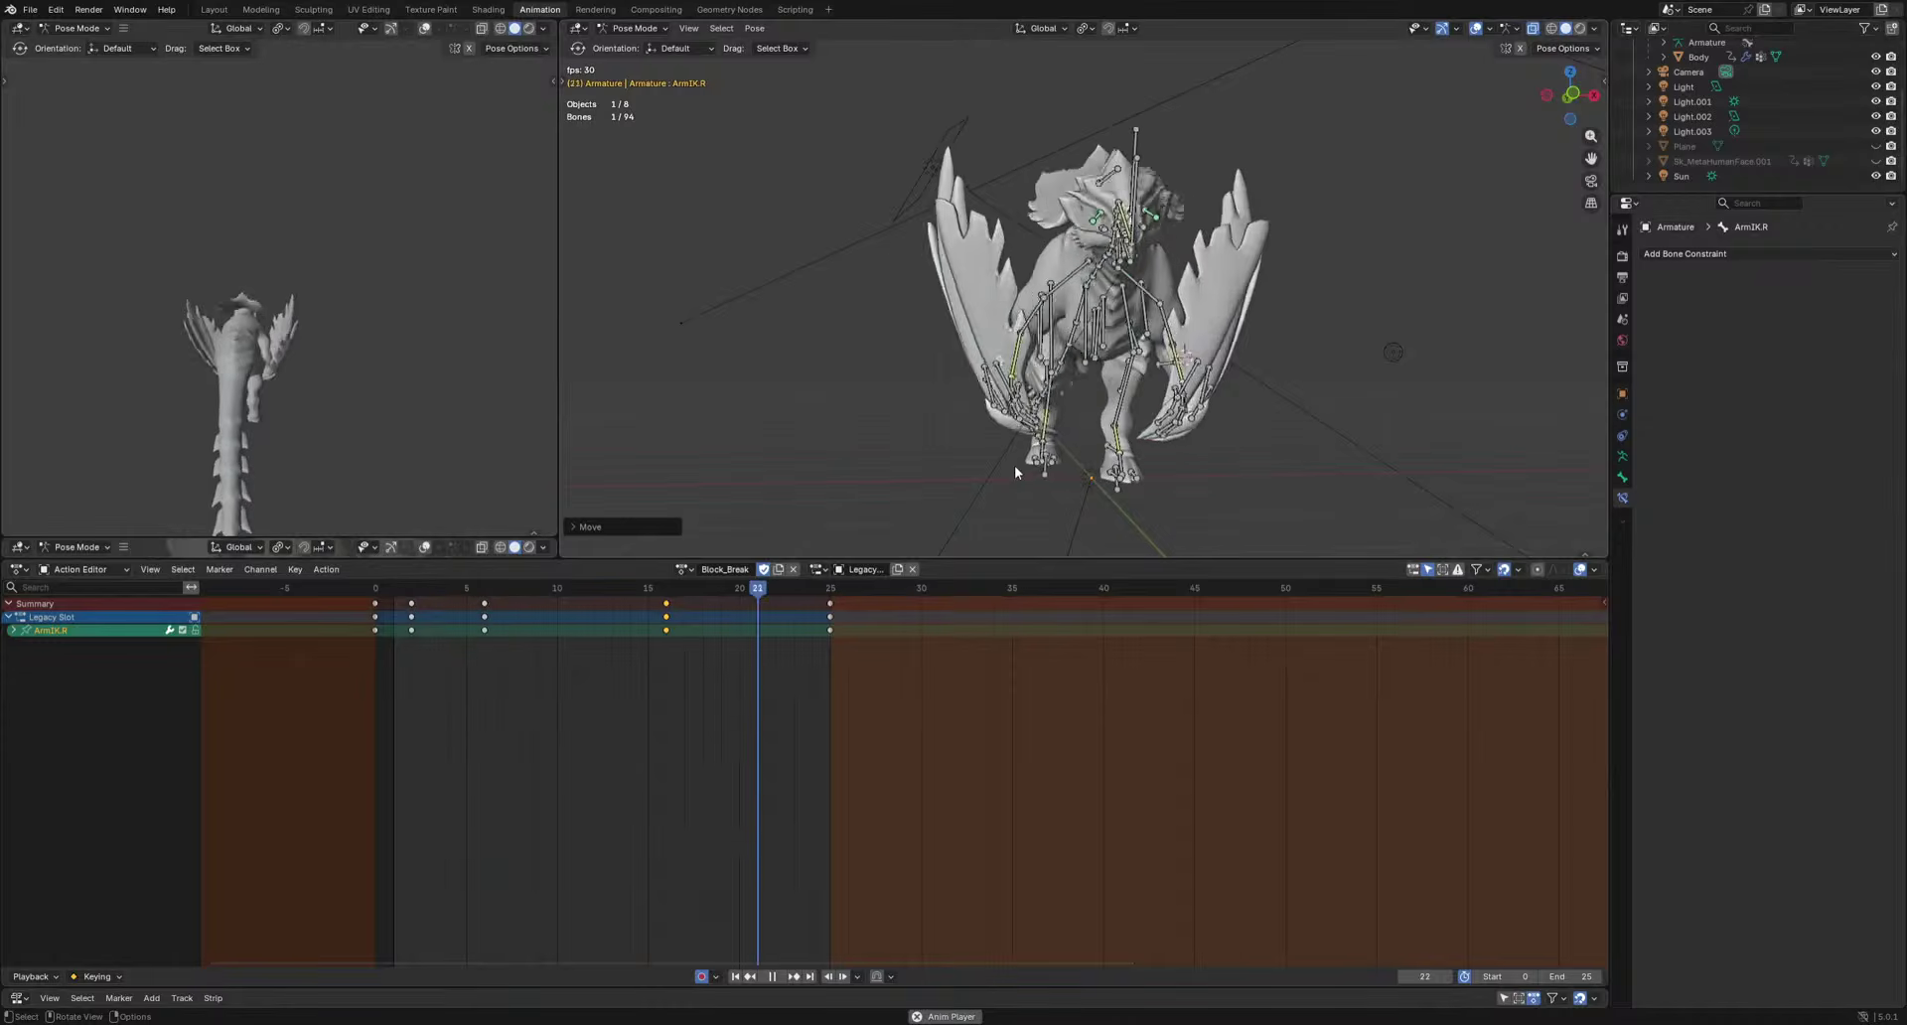
pyautogui.press('space')
# Keyframe the Crest bone's rotation at frames 6 and 9 from the side view.
pyautogui.keyDown('alt'); pyautogui.moveTo(1110, 269); pyautogui.dragTo(1320, 350, button='middle'); pyautogui.keyUp('alt')
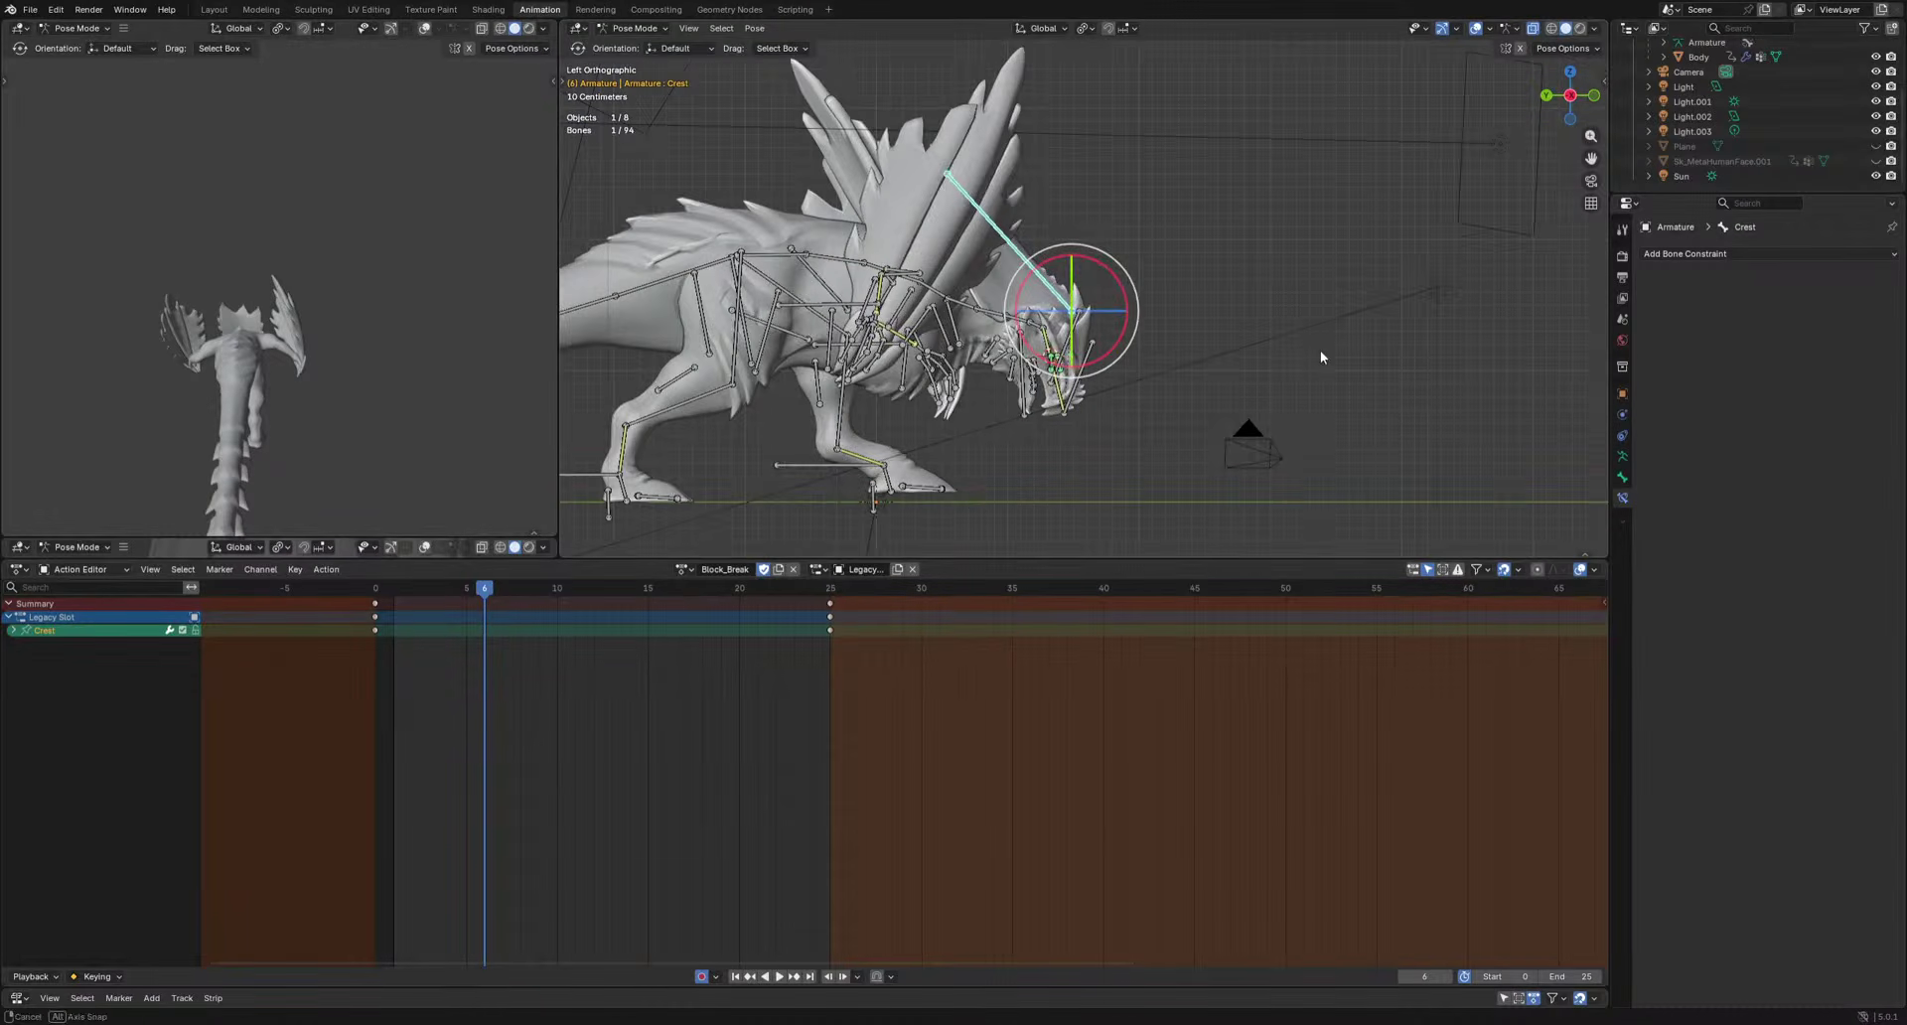
pyautogui.press('r')
pyautogui.click(1183, 411)
pyautogui.press('i')
pyautogui.press('space')
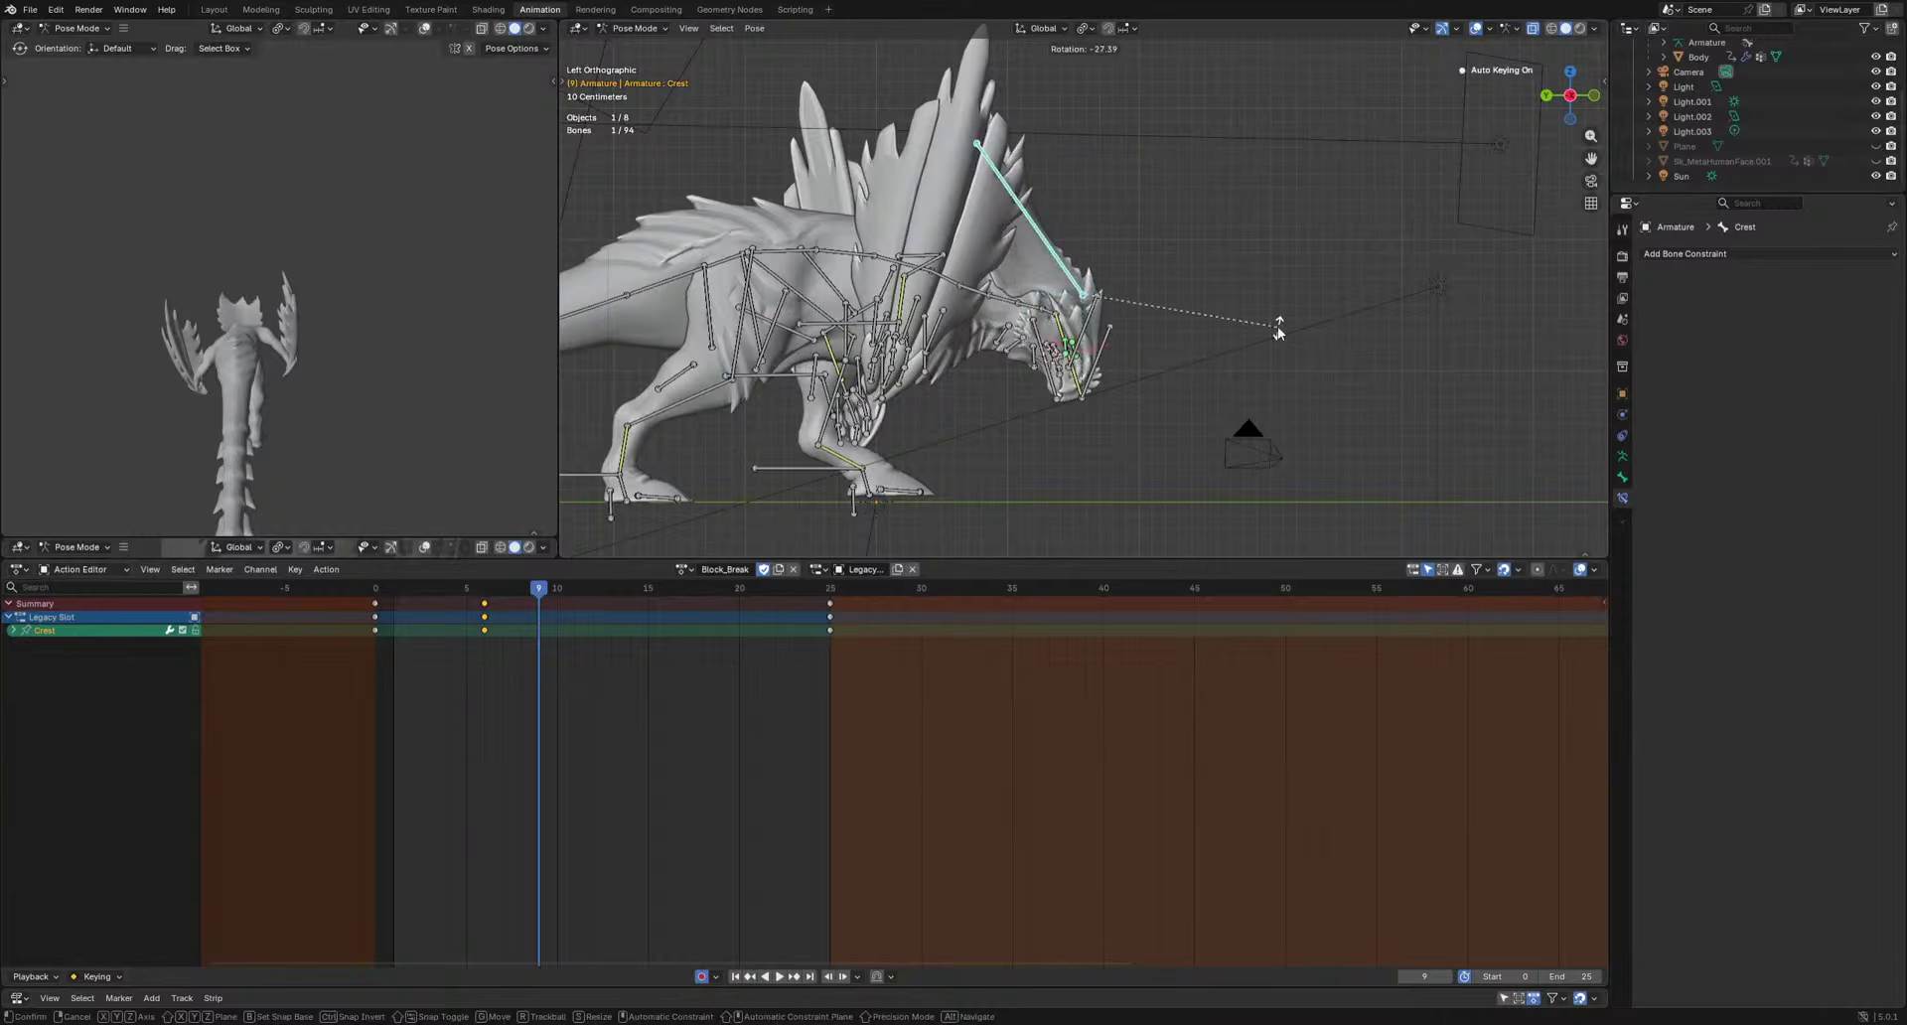
# Keyframe the Crest bone's rotation at frame 3 and replay the crest motion from several angles.
pyautogui.moveTo(566, 589); pyautogui.dragTo(435, 601)
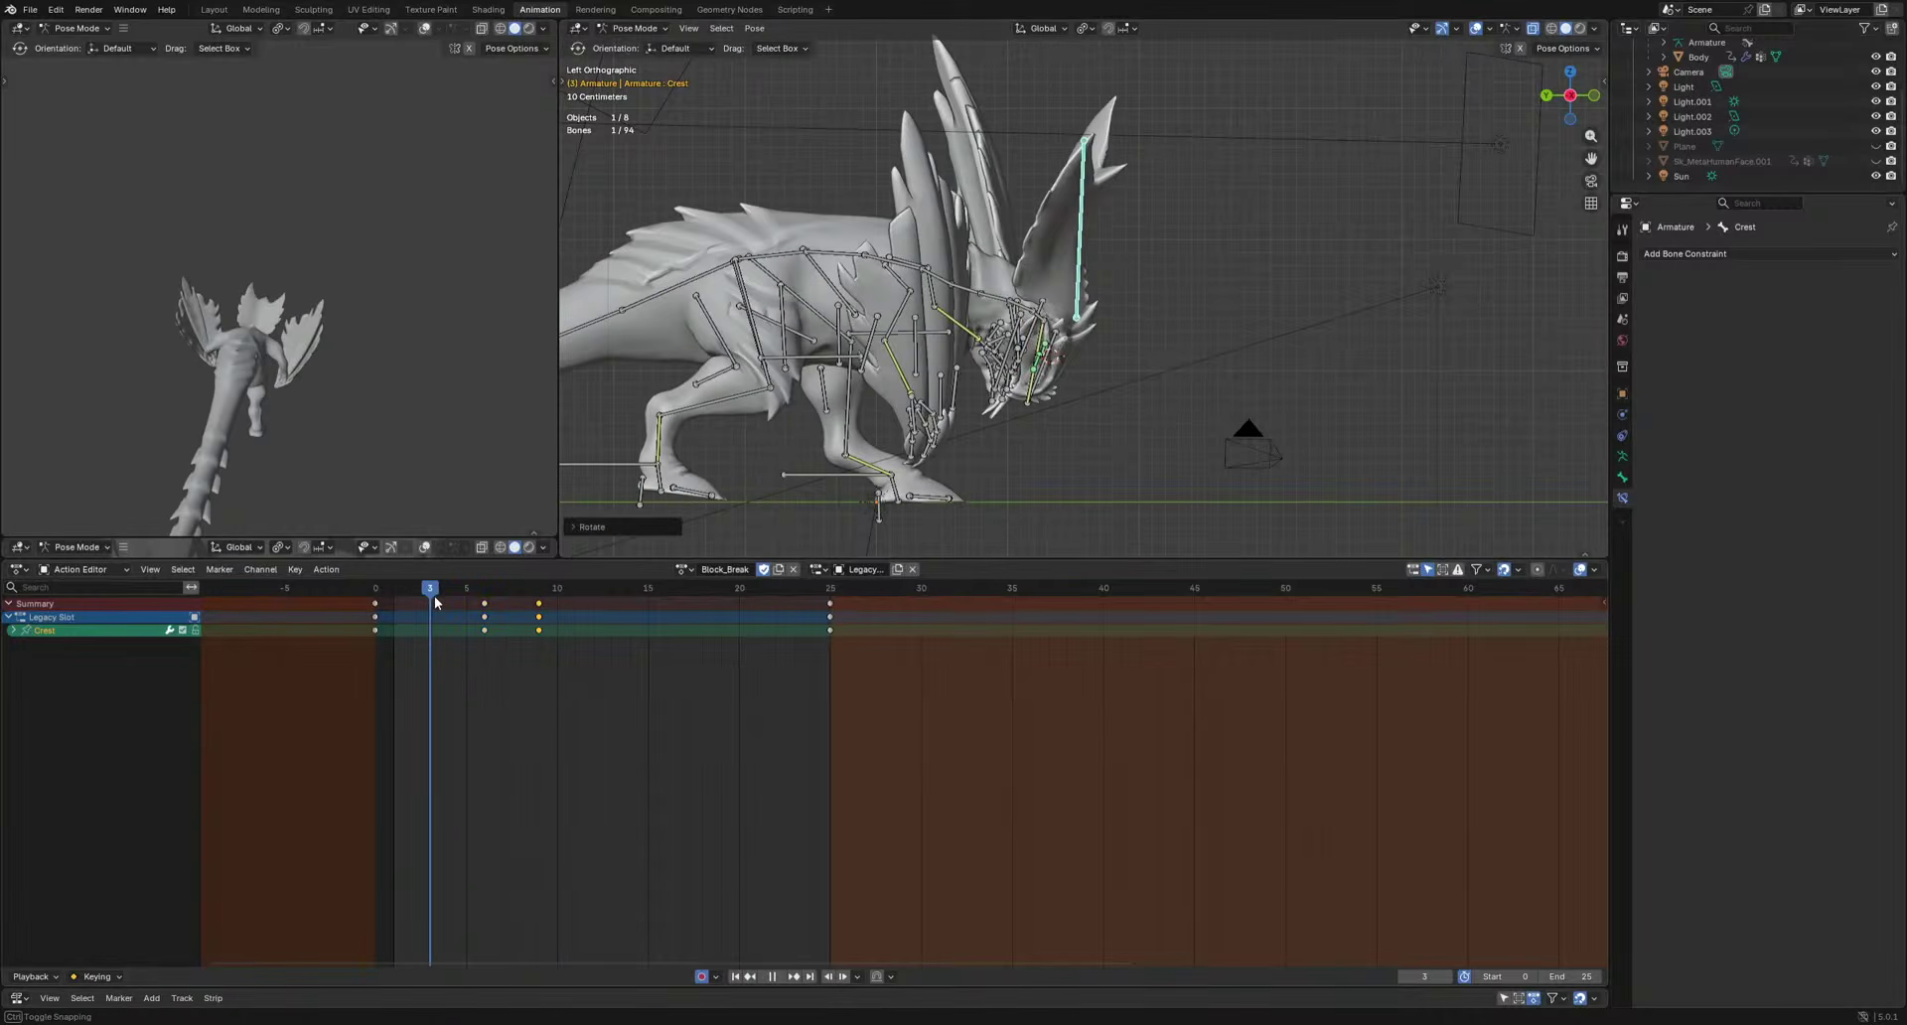
pyautogui.click(1298, 347)
pyautogui.press('i')
pyautogui.press('space')
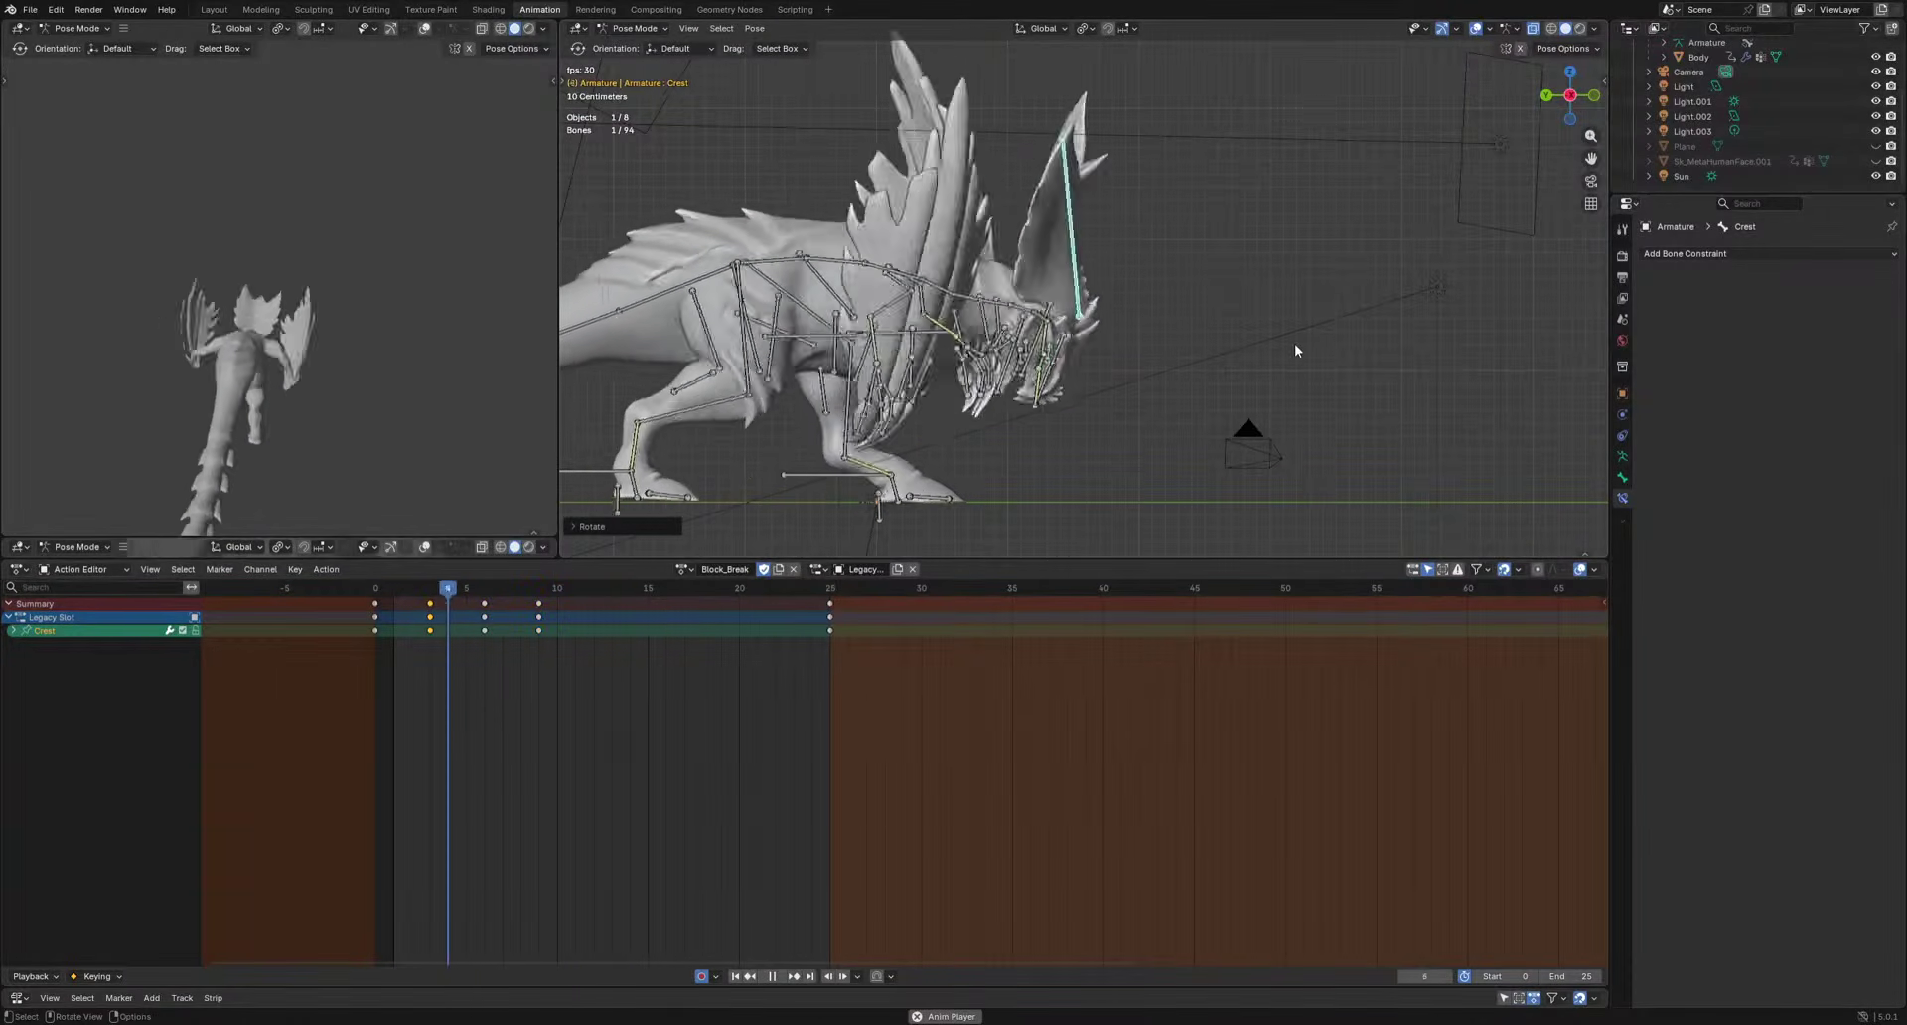
pyautogui.moveTo(246, 443); pyautogui.dragTo(461, 409, button='middle')
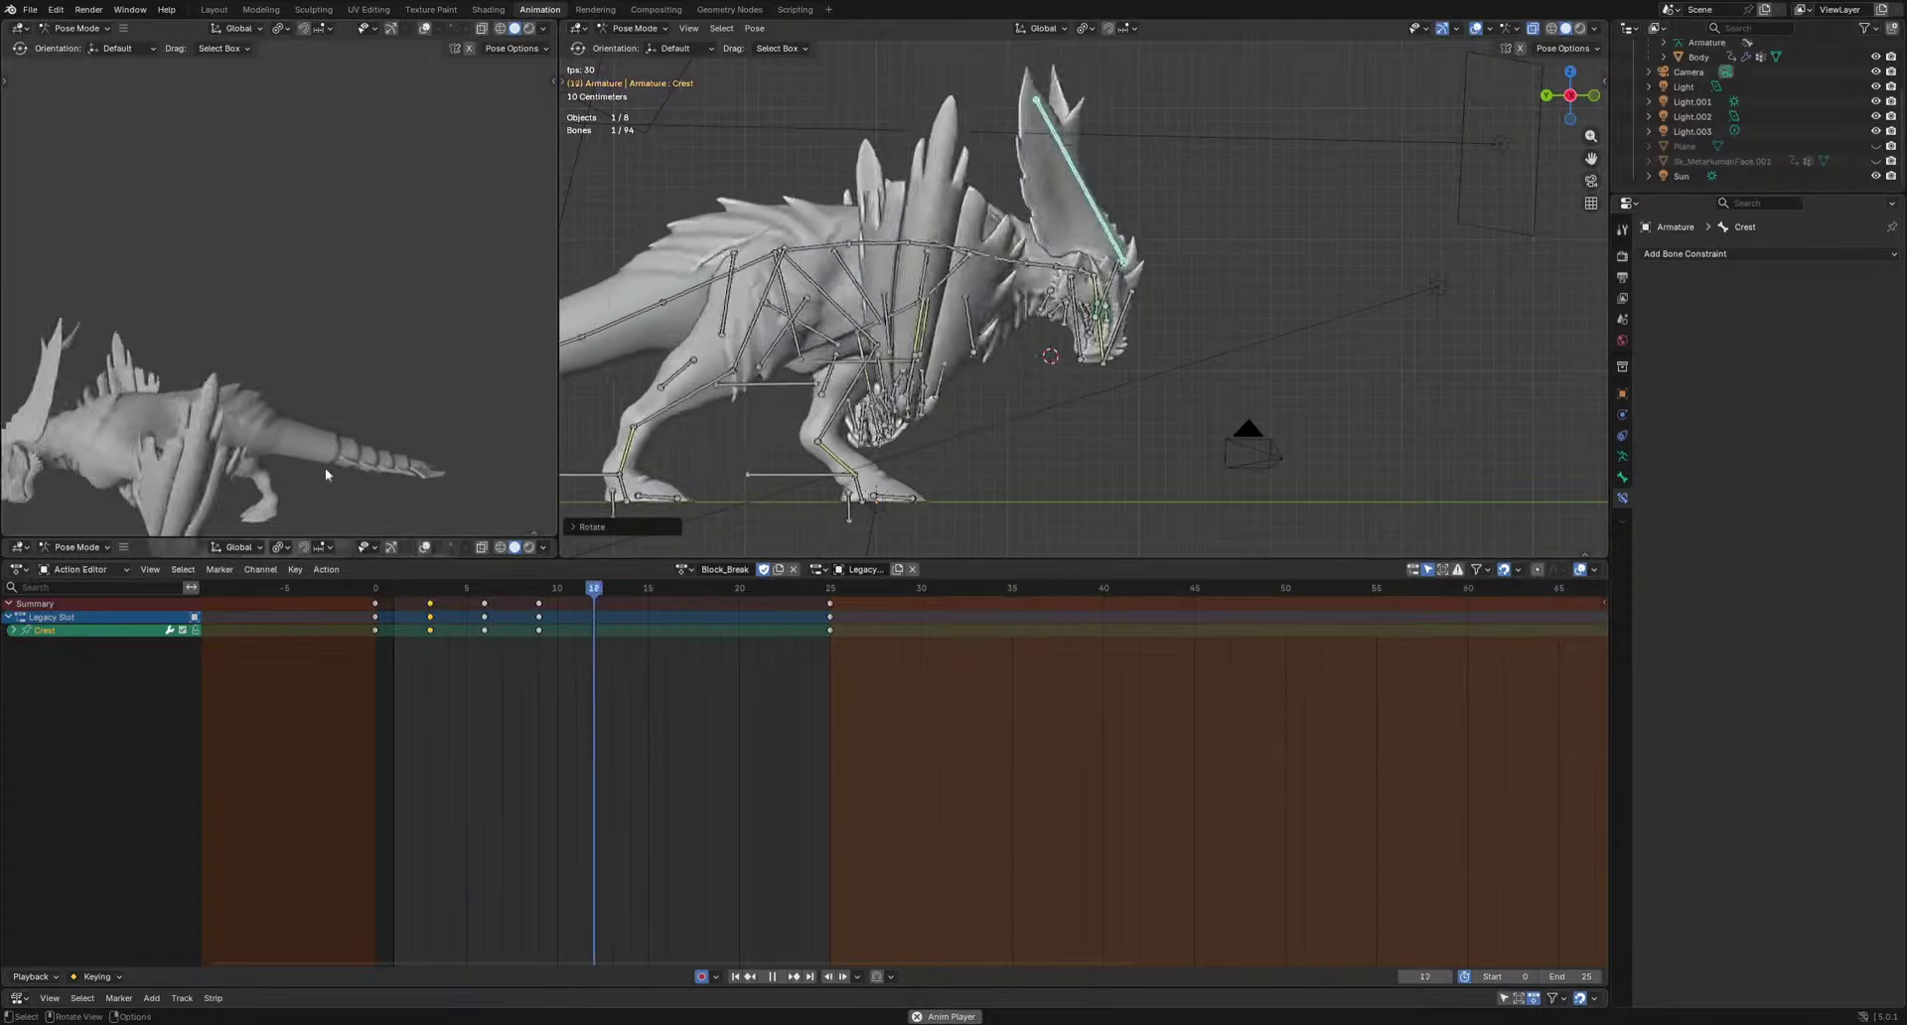
pyautogui.moveTo(324, 467); pyautogui.dragTo(485, 382, button='middle')
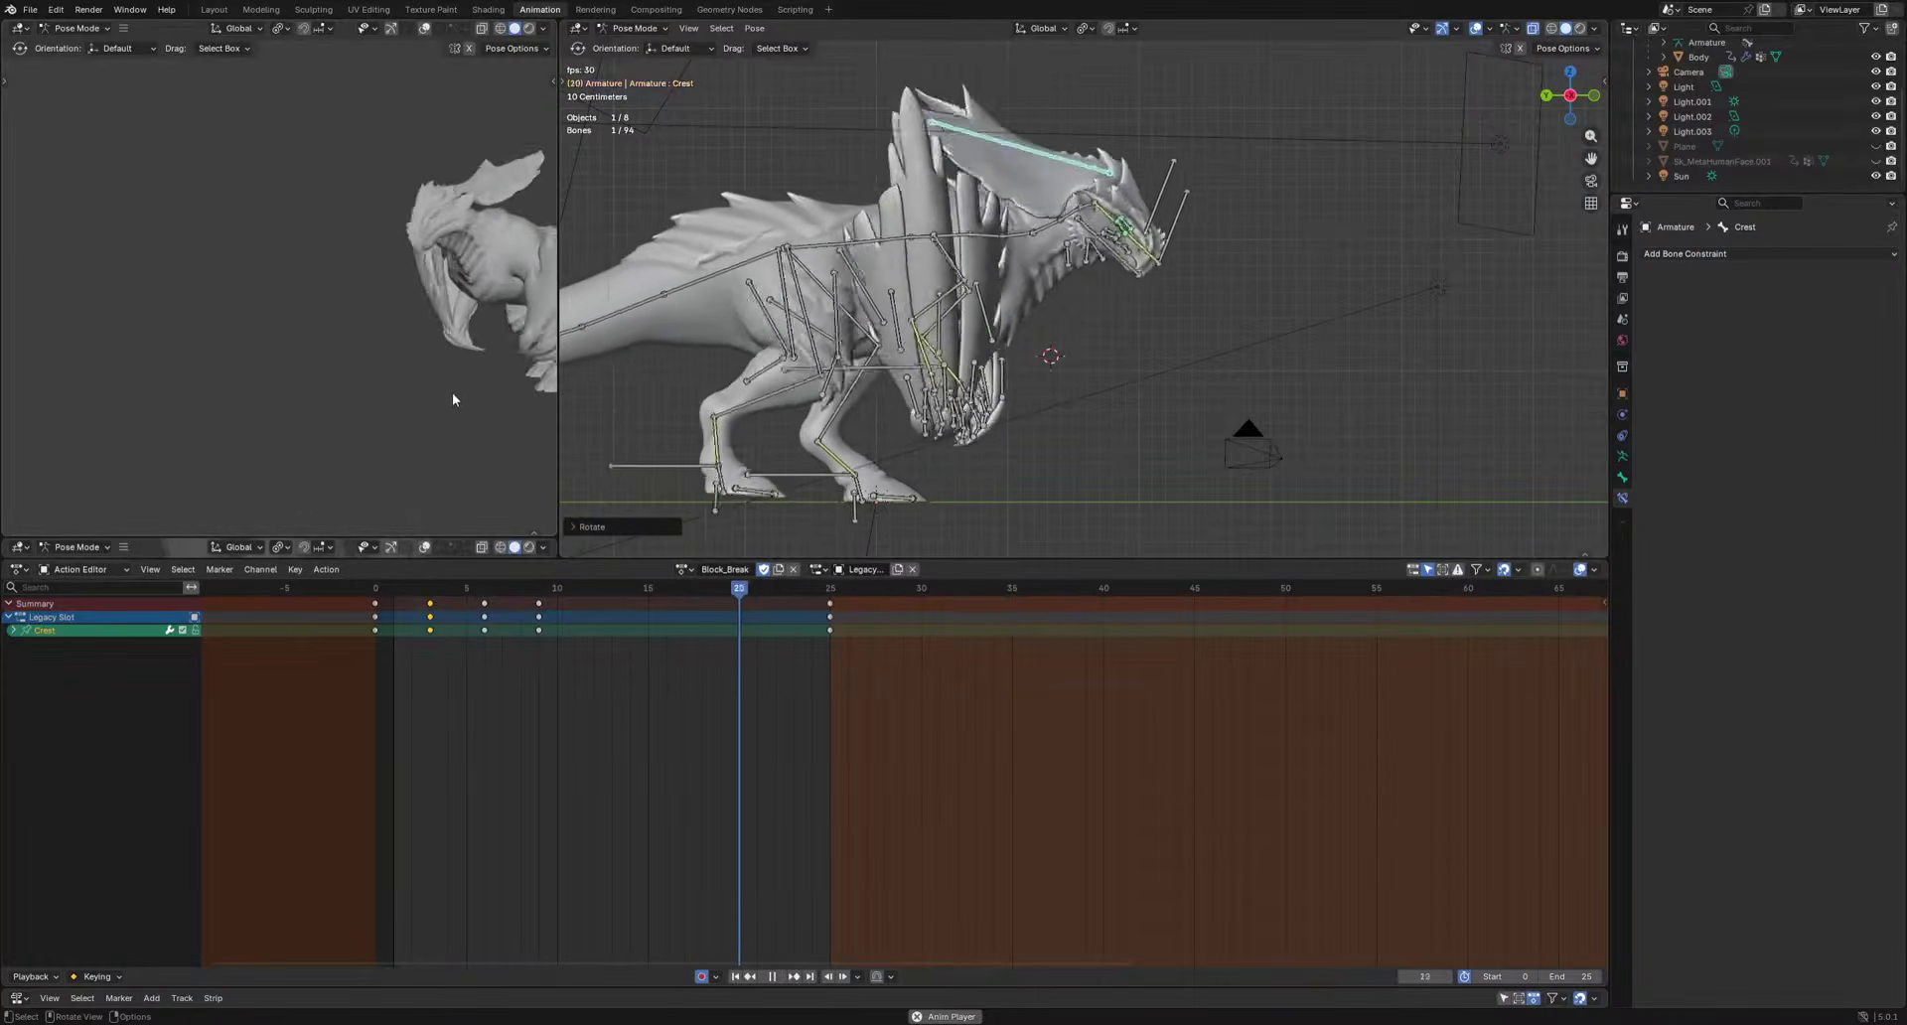
pyautogui.moveTo(397, 599); pyautogui.dragTo(433, 598)
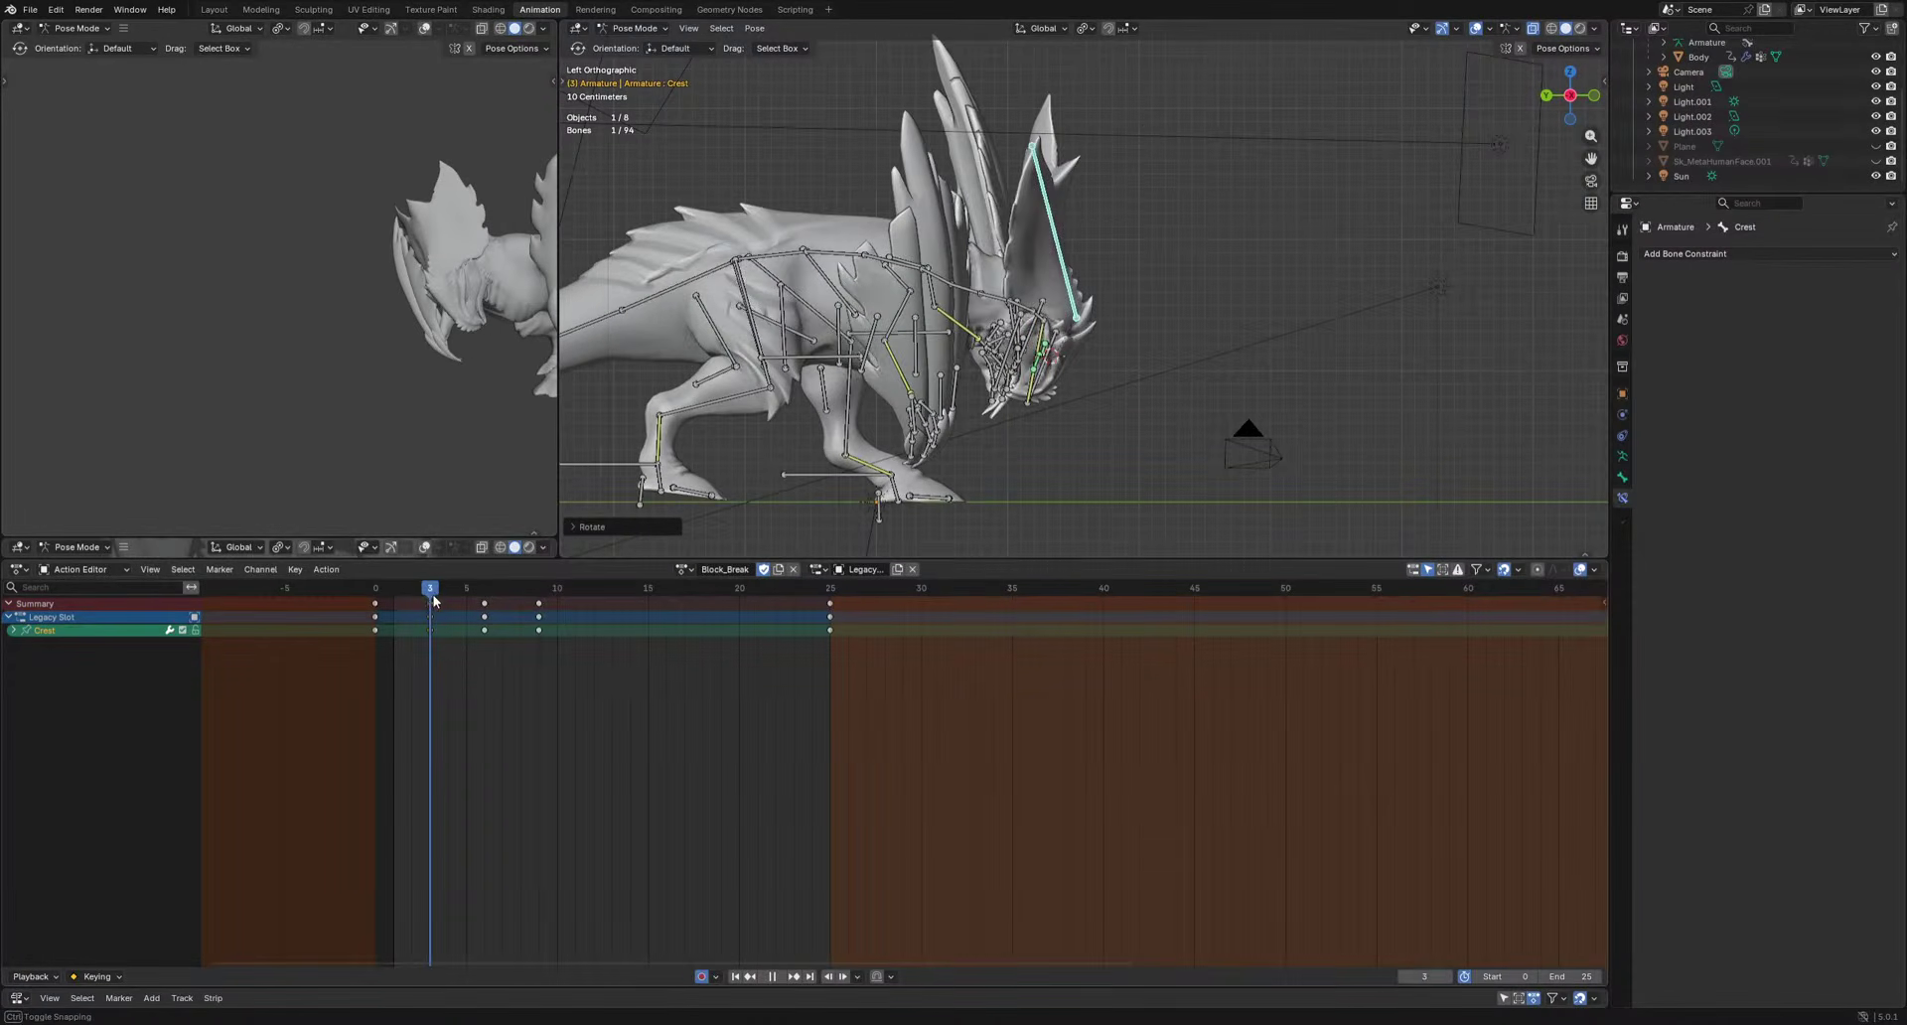
# Reposition the ArmIK.L bone at frame 4 in the top view and replay the motion.
pyautogui.press('space')
pyautogui.moveTo(1023, 398); pyautogui.dragTo(1051, 476, button='middle')
pyautogui.click(1312, 417)
pyautogui.click(1268, 519)
pyautogui.moveTo(447, 594); pyautogui.dragTo(441, 596)
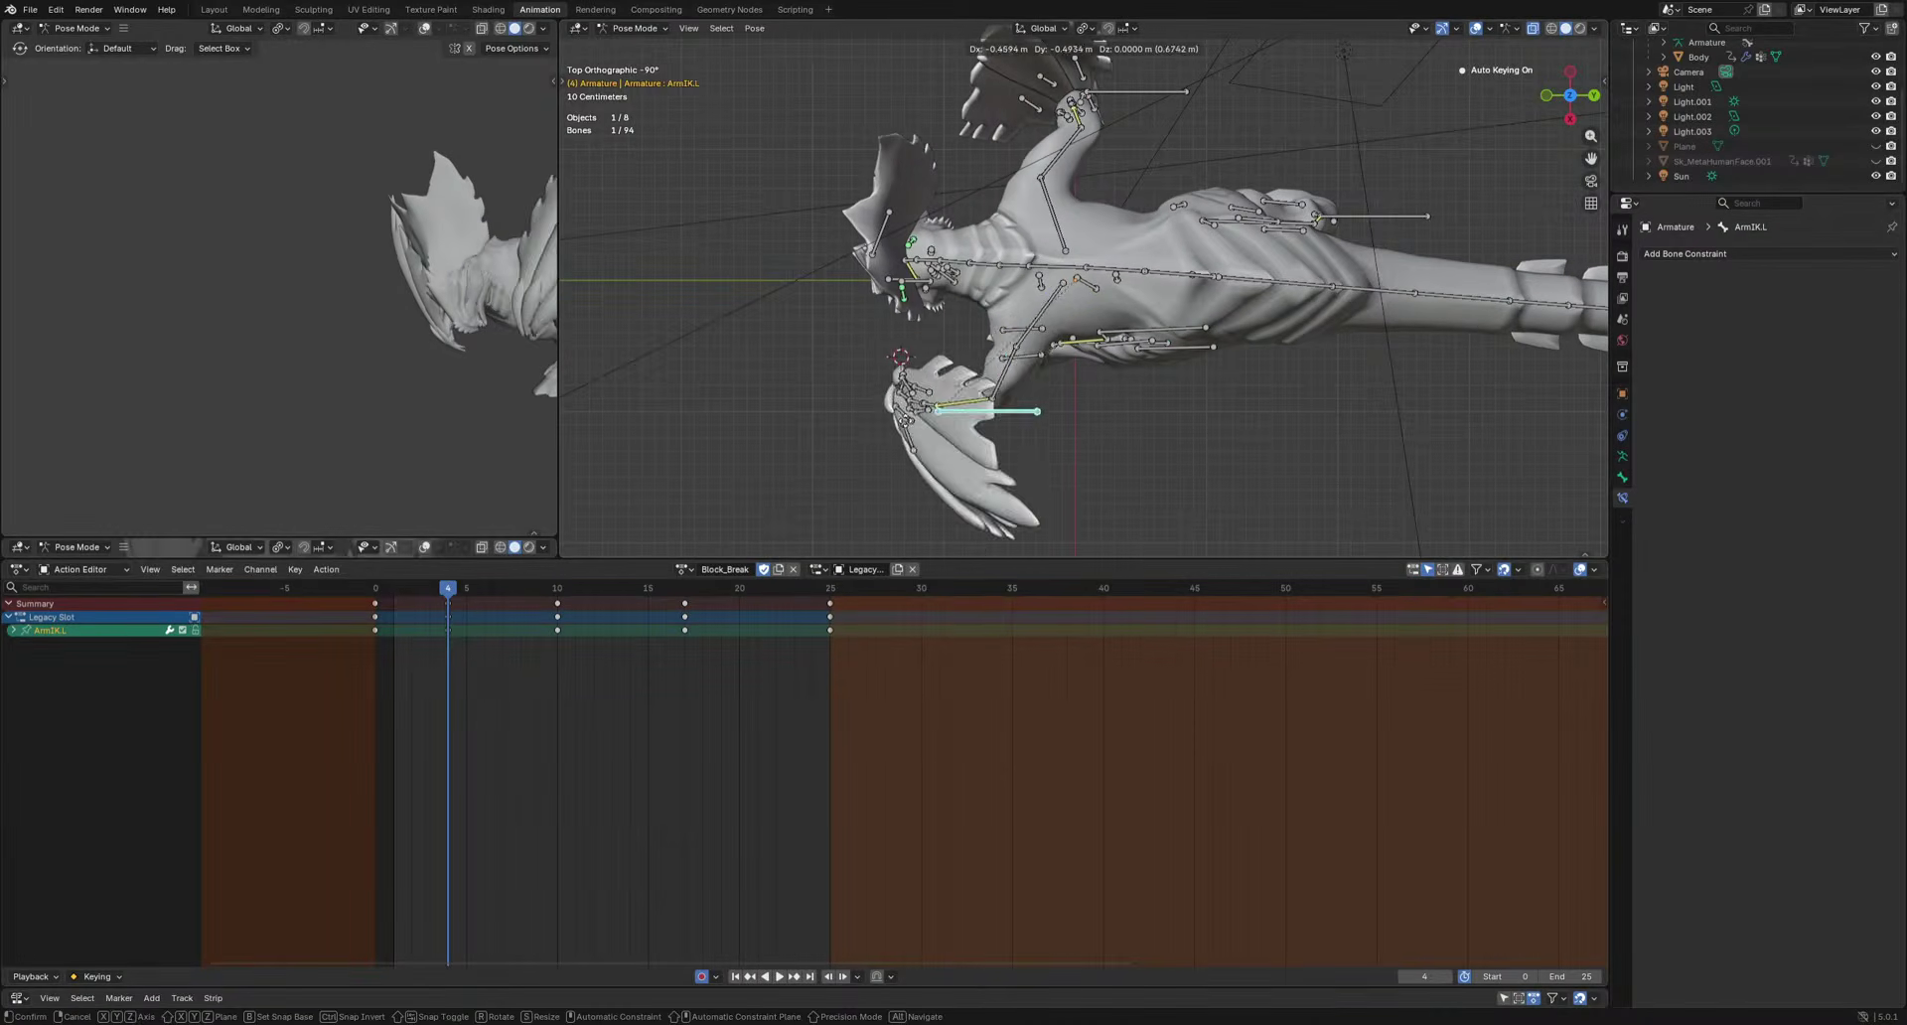
pyautogui.click(888, 386)
pyautogui.press('space')
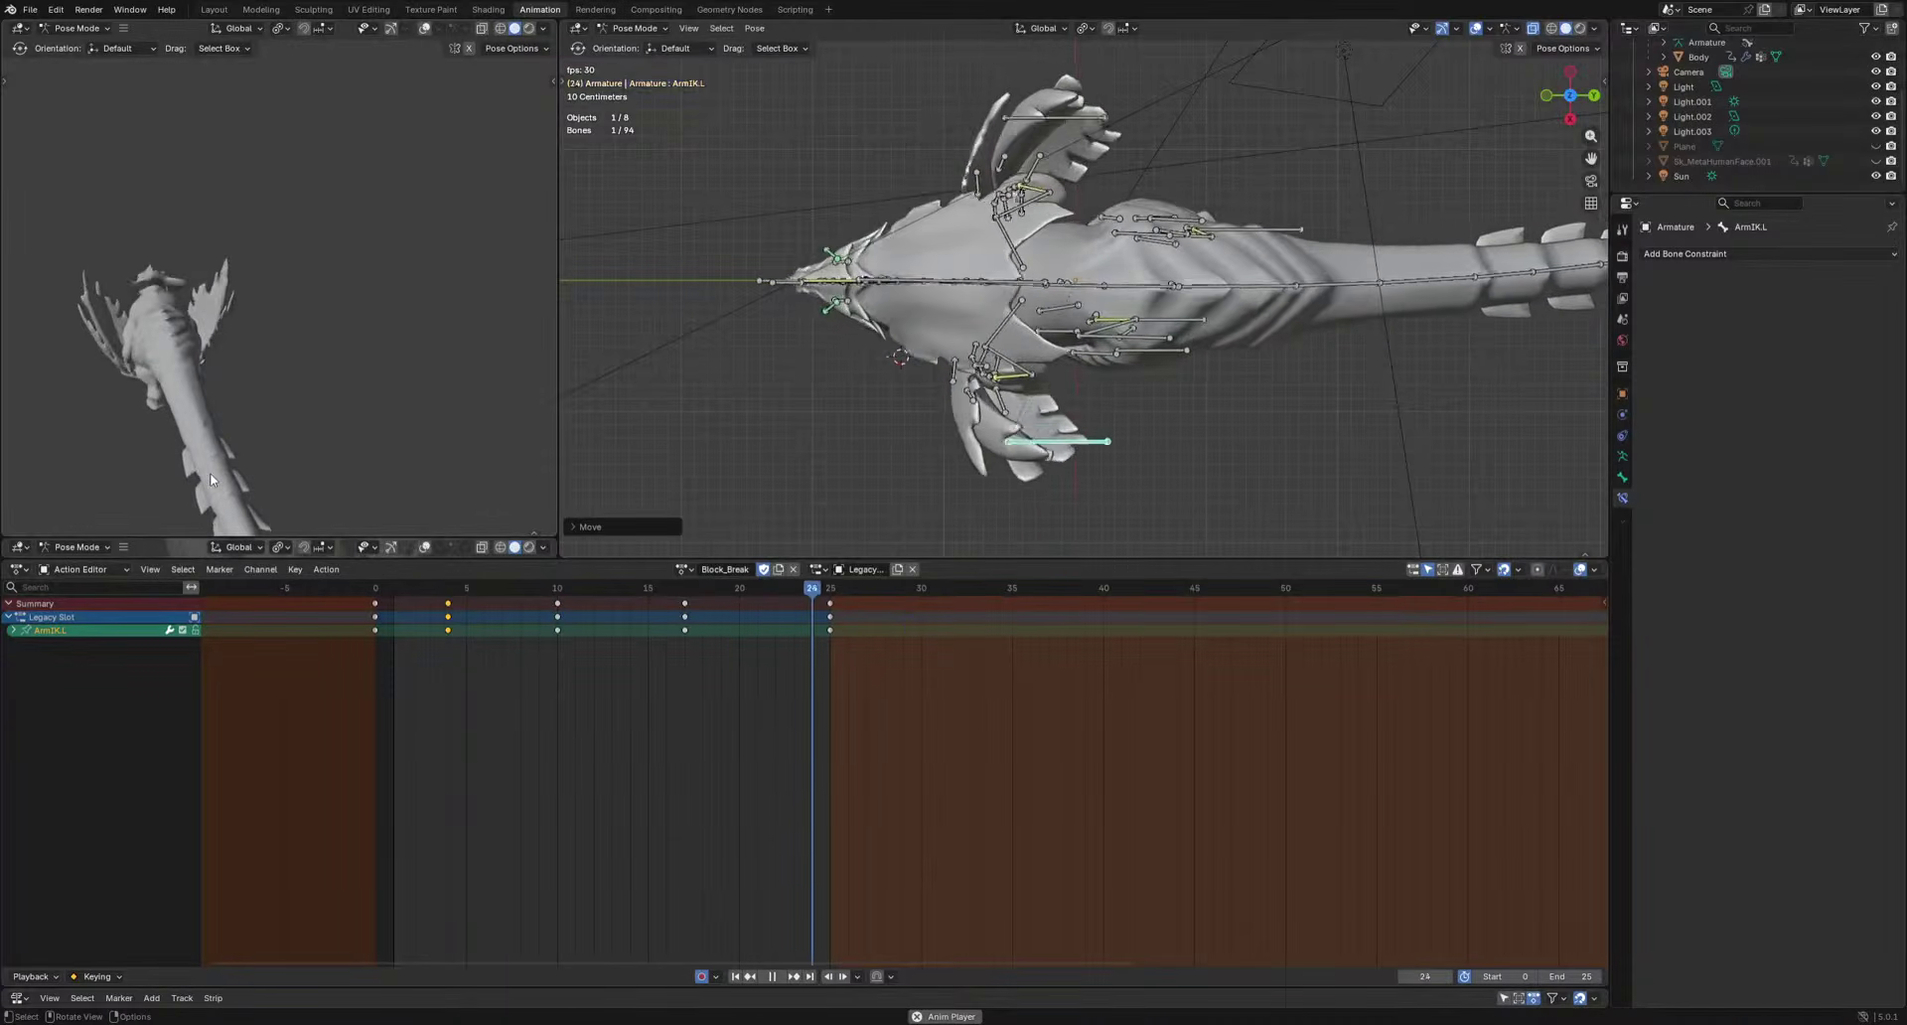
pyautogui.press('space')
# Keyframe the LowerArm.R bone's IK constraint influence at 1.000 on frame 2 and replay the arm motion.
pyautogui.keyDown('shift'); pyautogui.moveTo(1050, 201); pyautogui.dragTo(1016, 278, button='middle'); pyautogui.keyUp('shift')
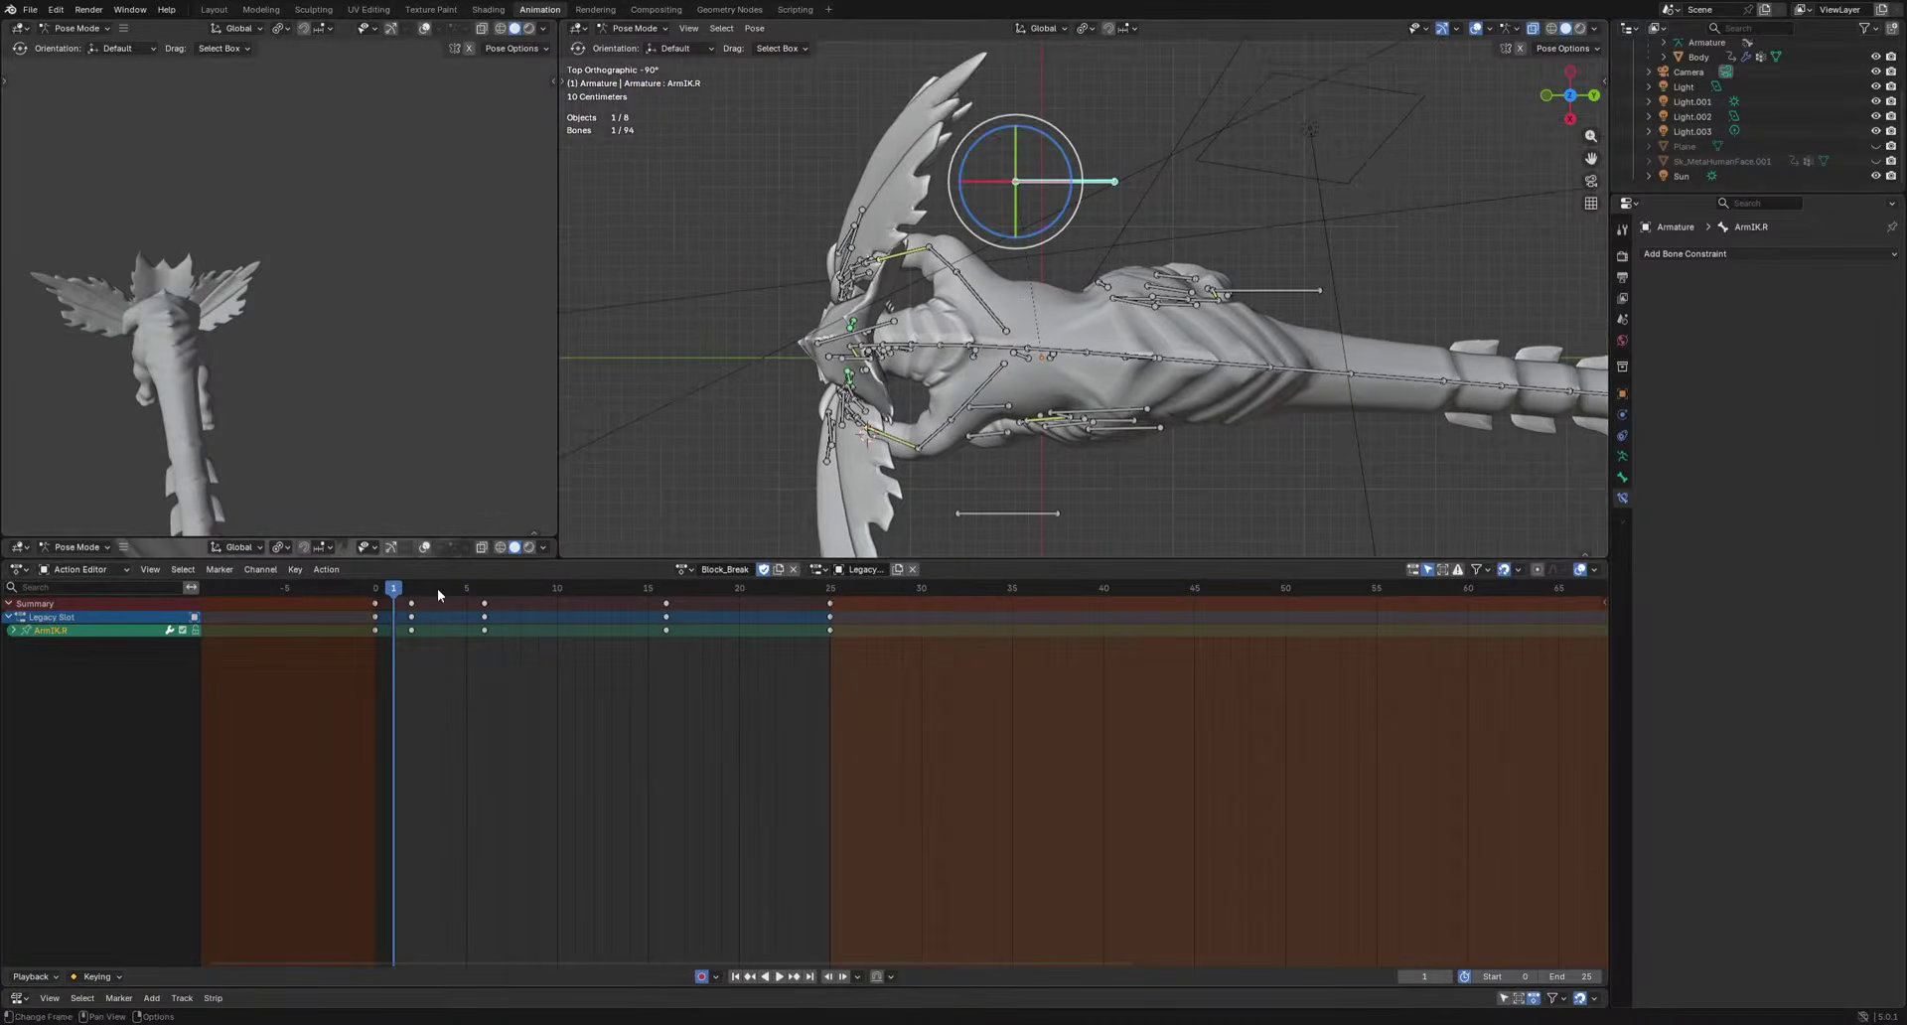
pyautogui.click(405, 590)
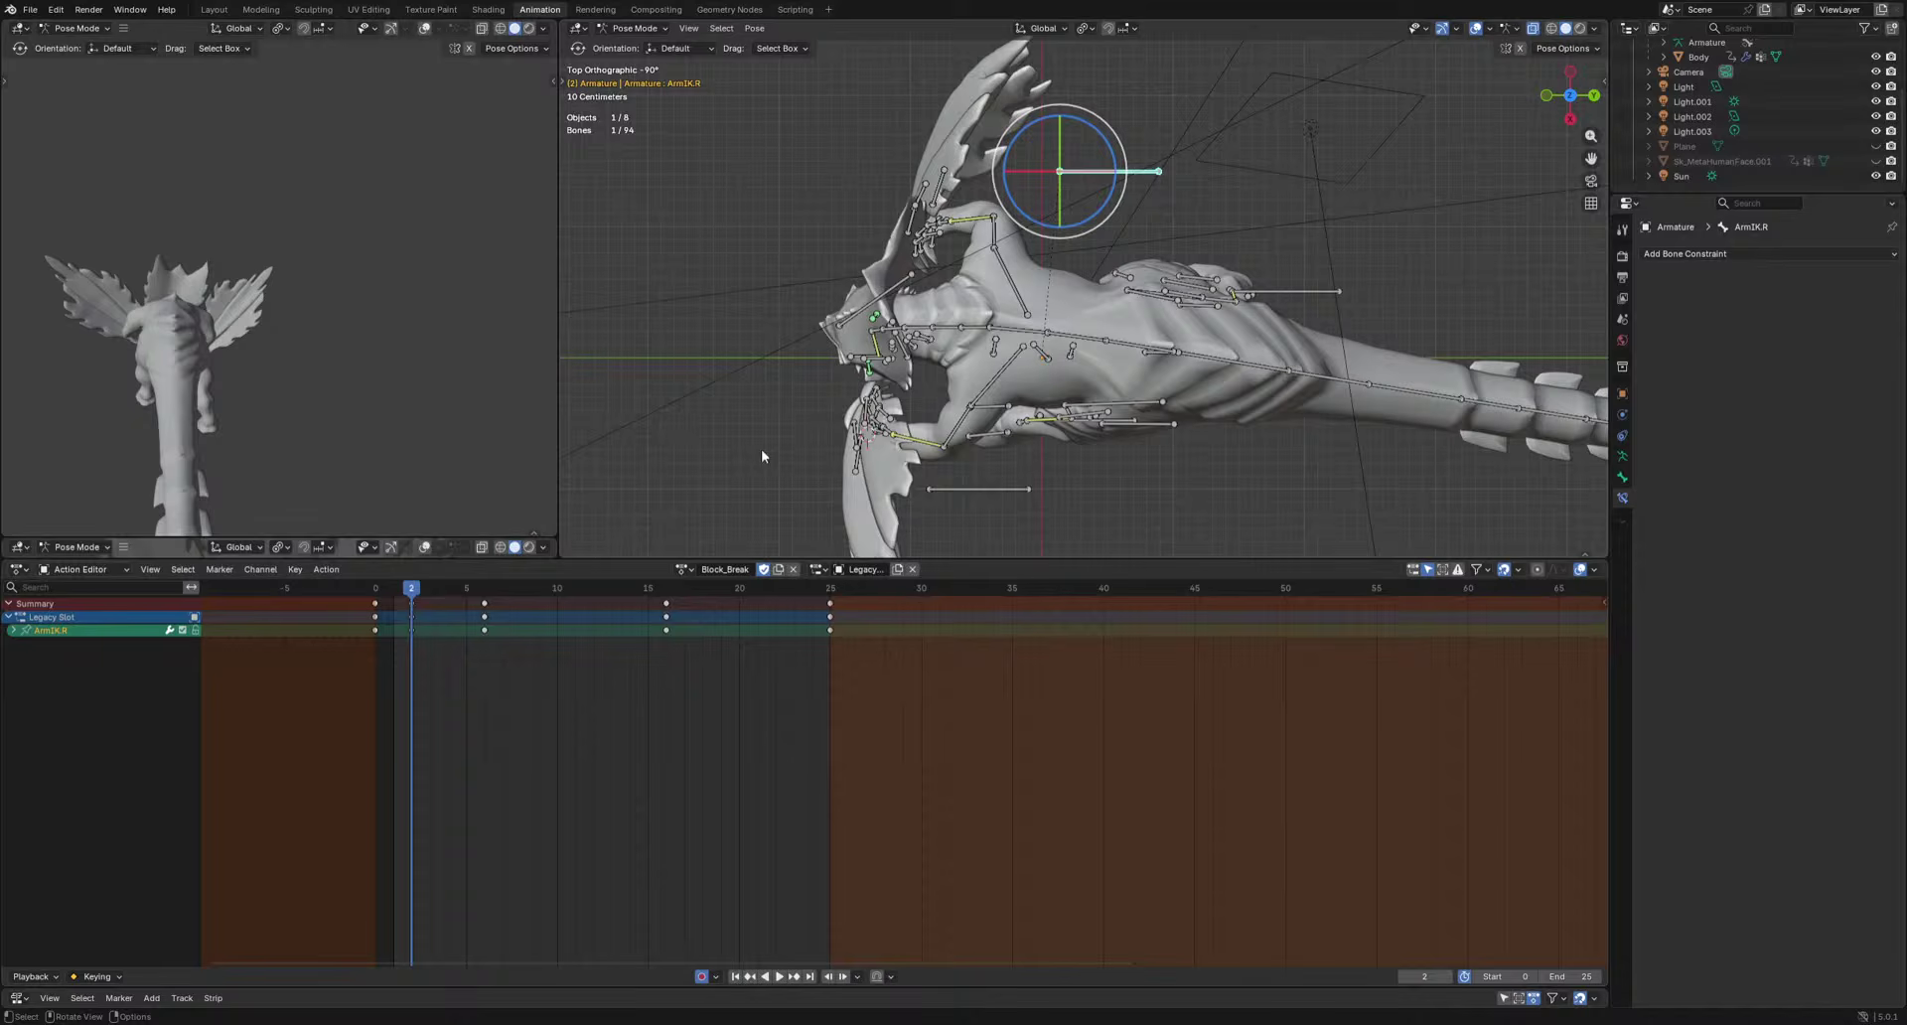
pyautogui.click(981, 228)
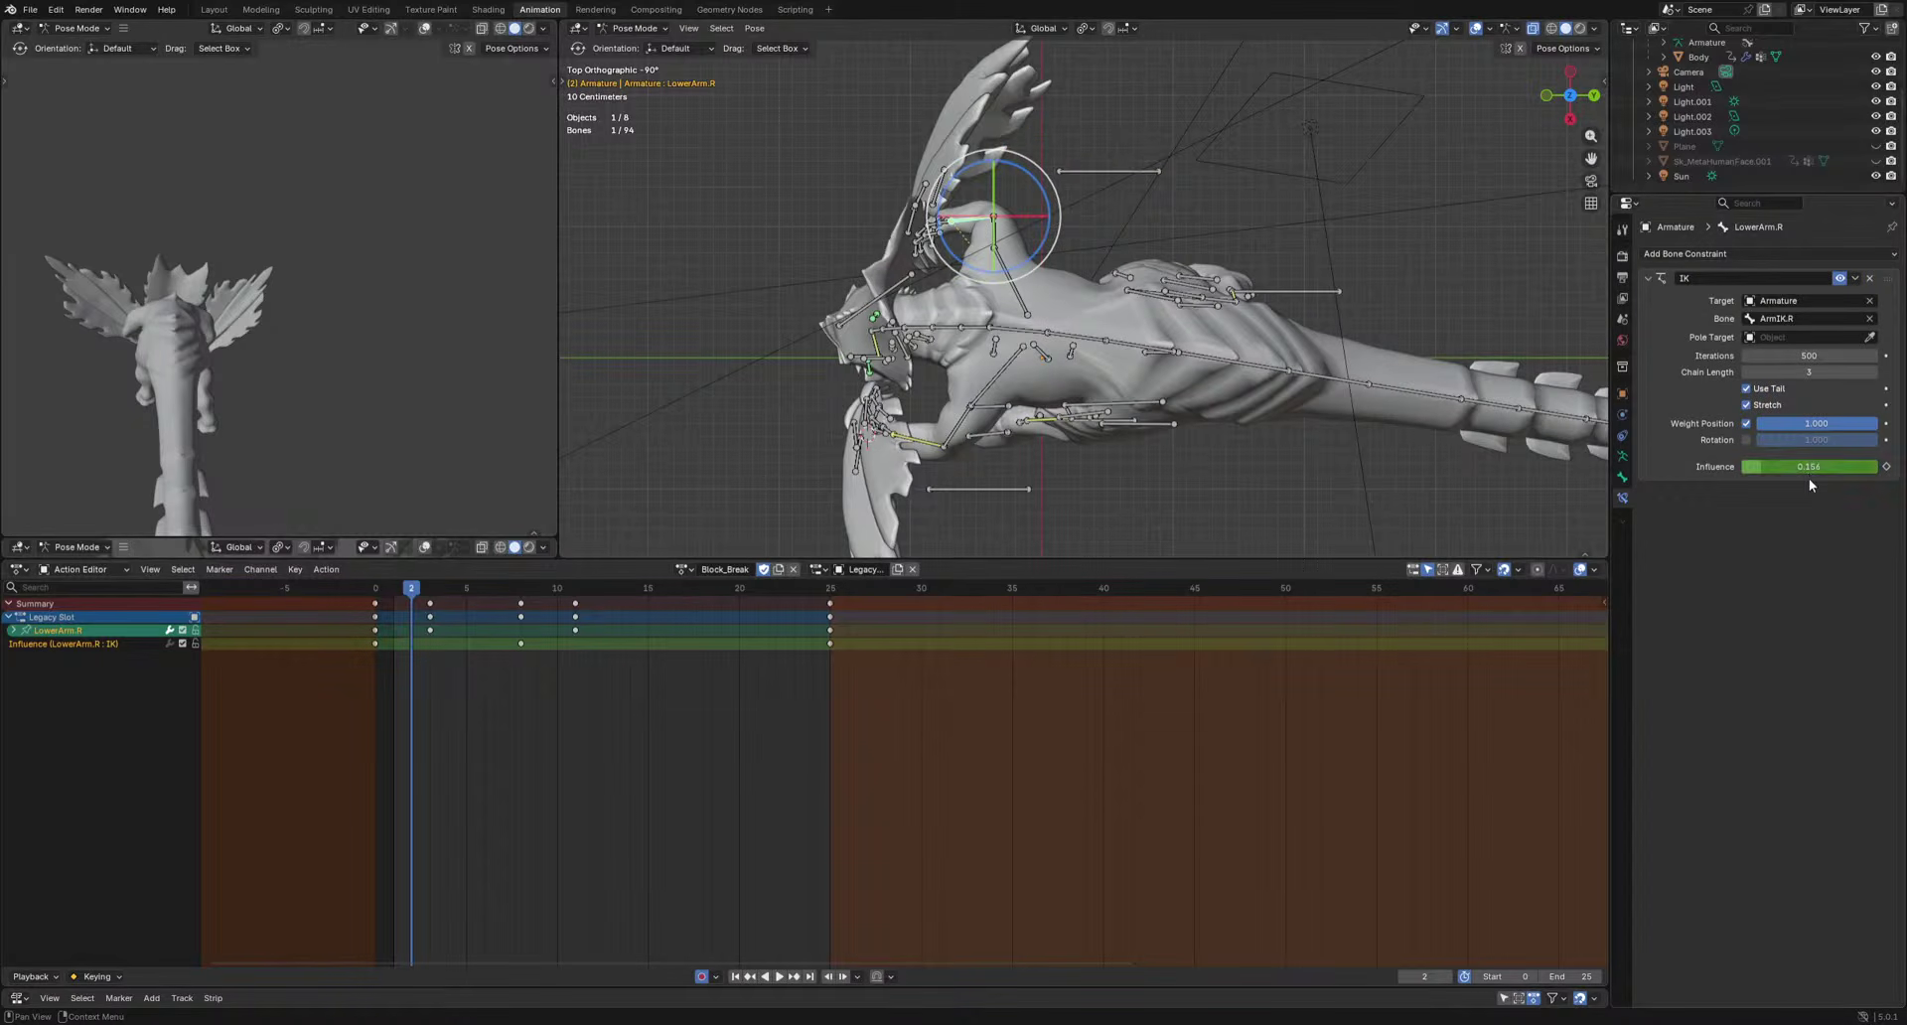
pyautogui.press('space')
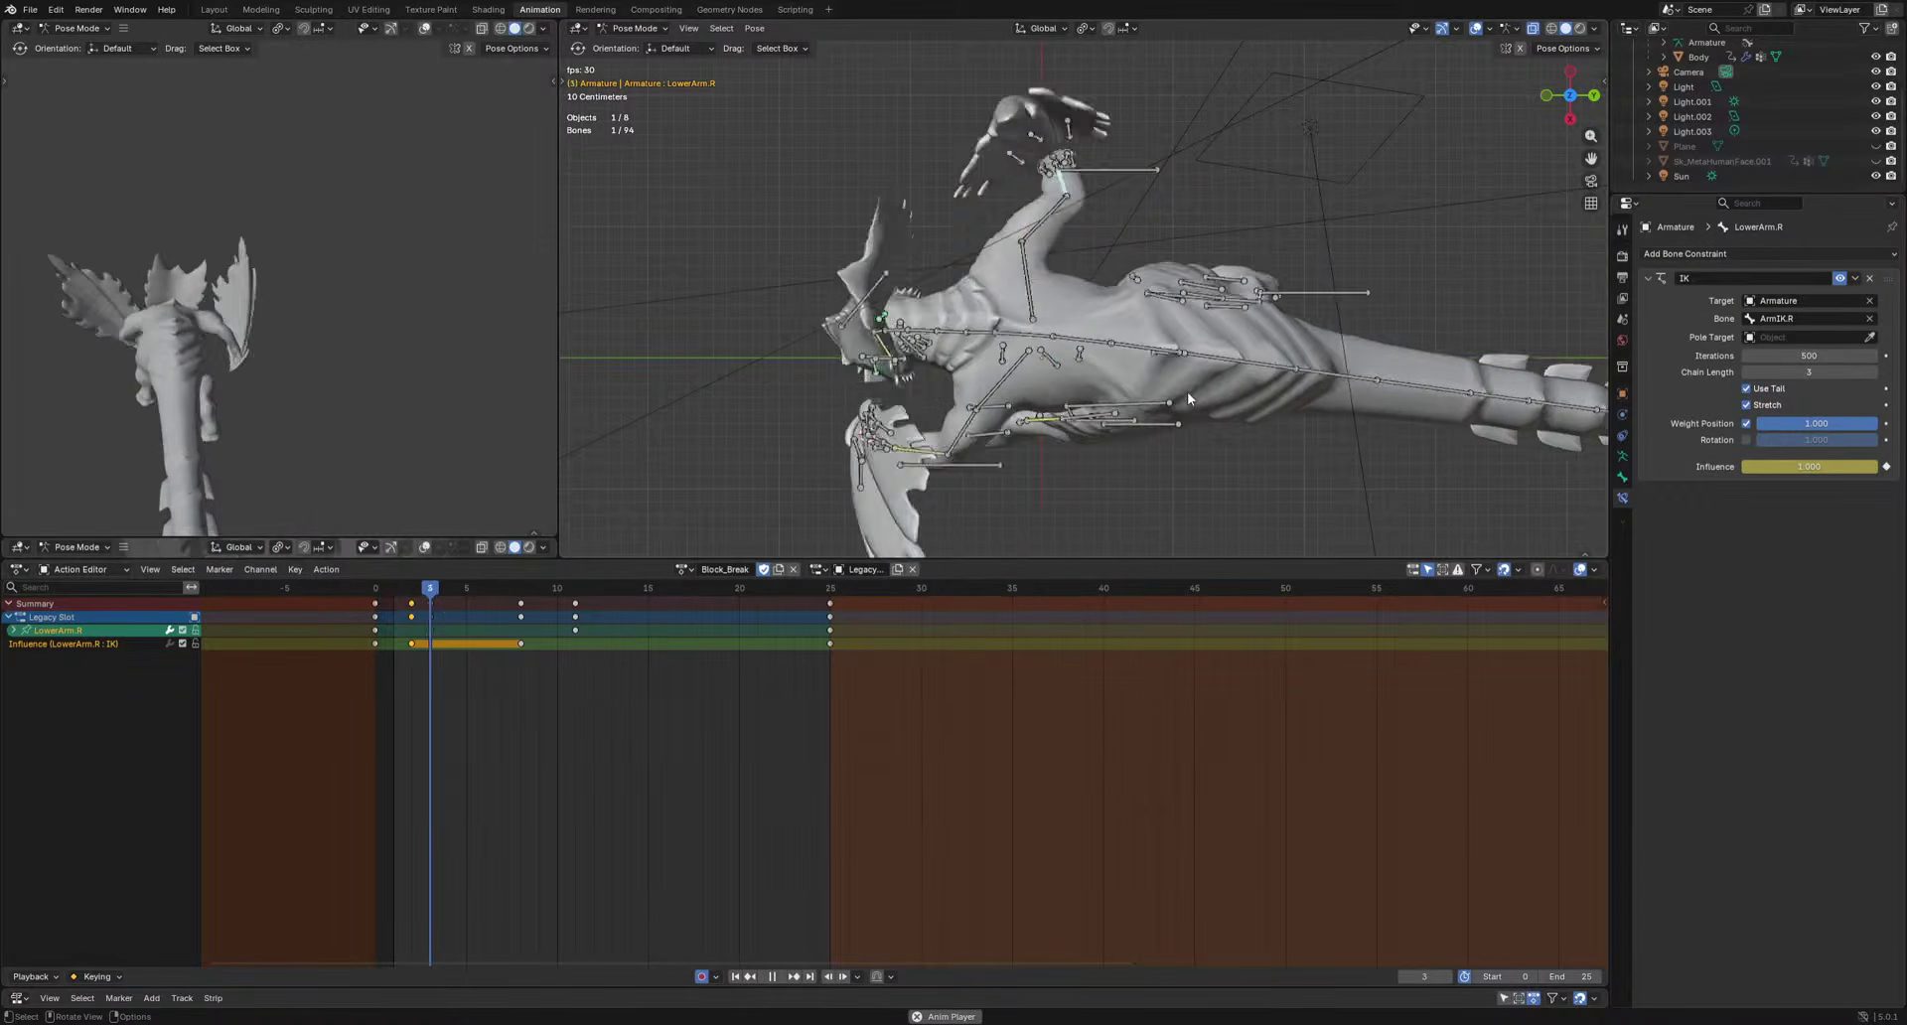
# Reposition the ArmIK.R bone at frame 3 in the top view and replay the animation.
pyautogui.click(1019, 227)
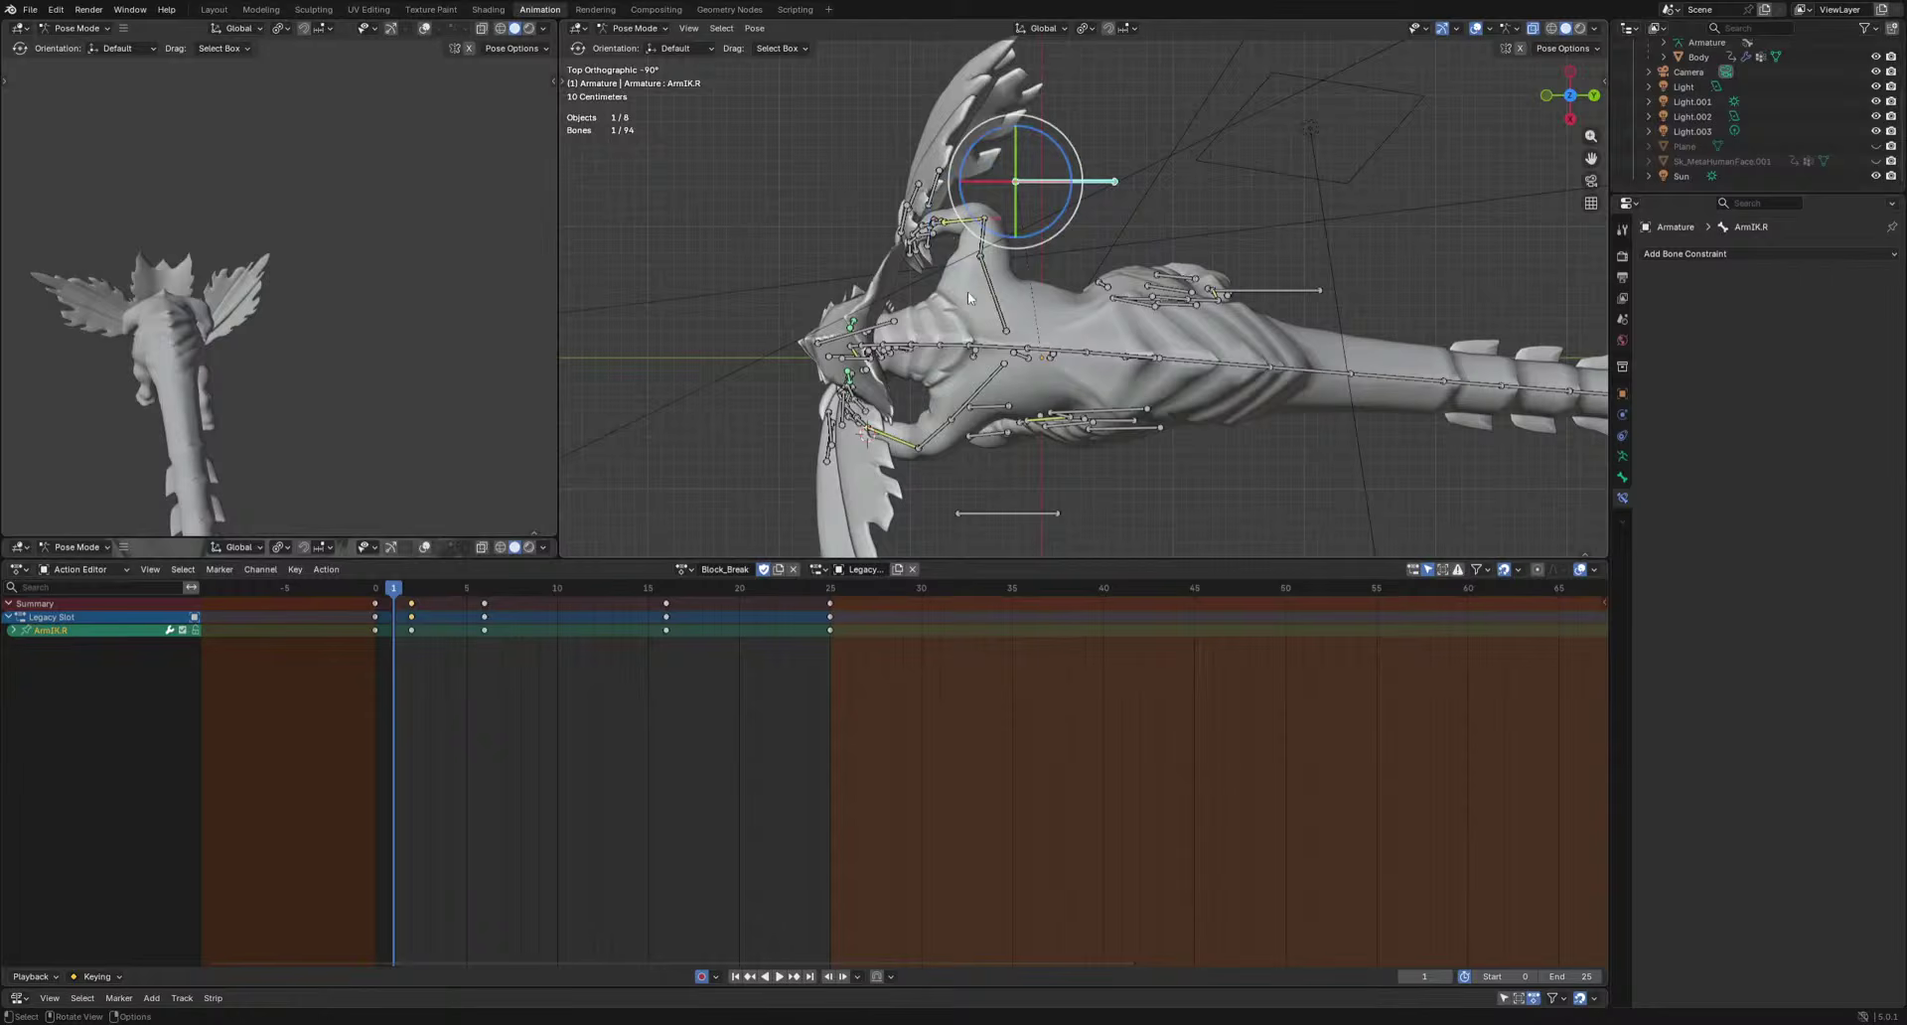
pyautogui.click(426, 592)
pyautogui.press('g')
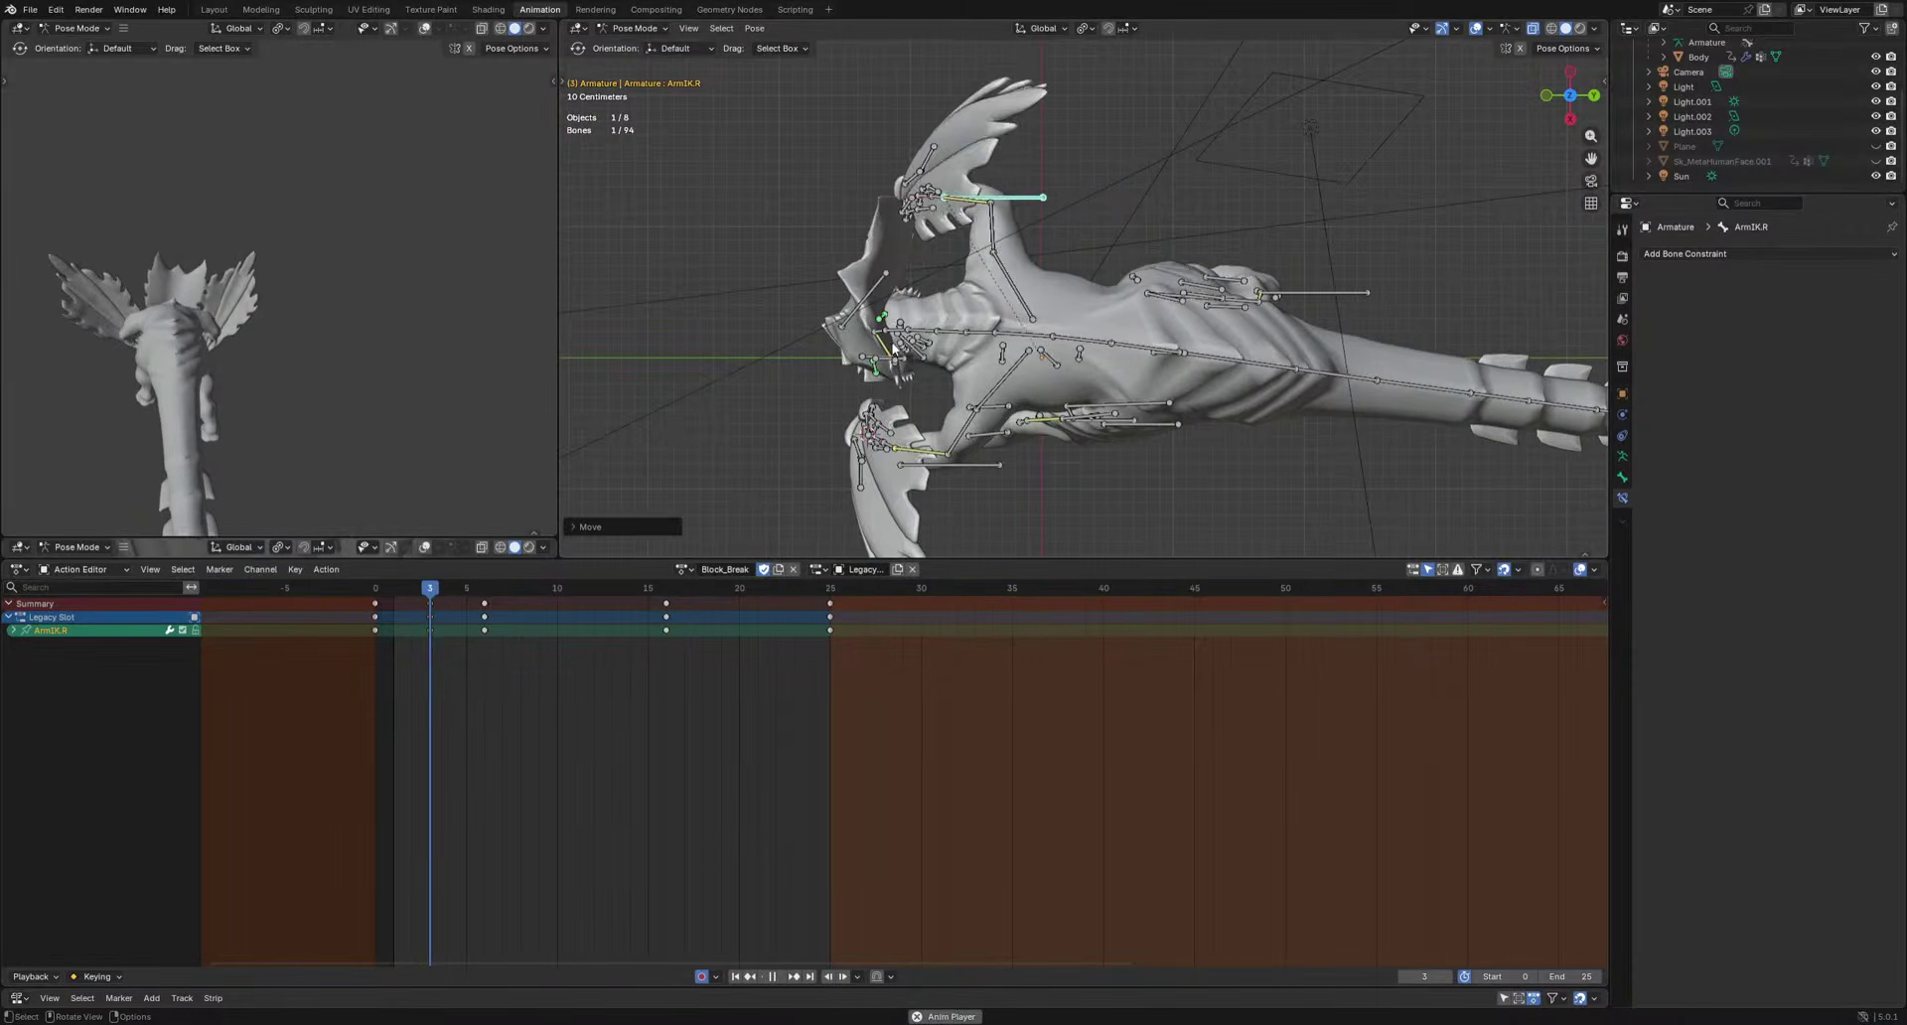
pyautogui.press('space')
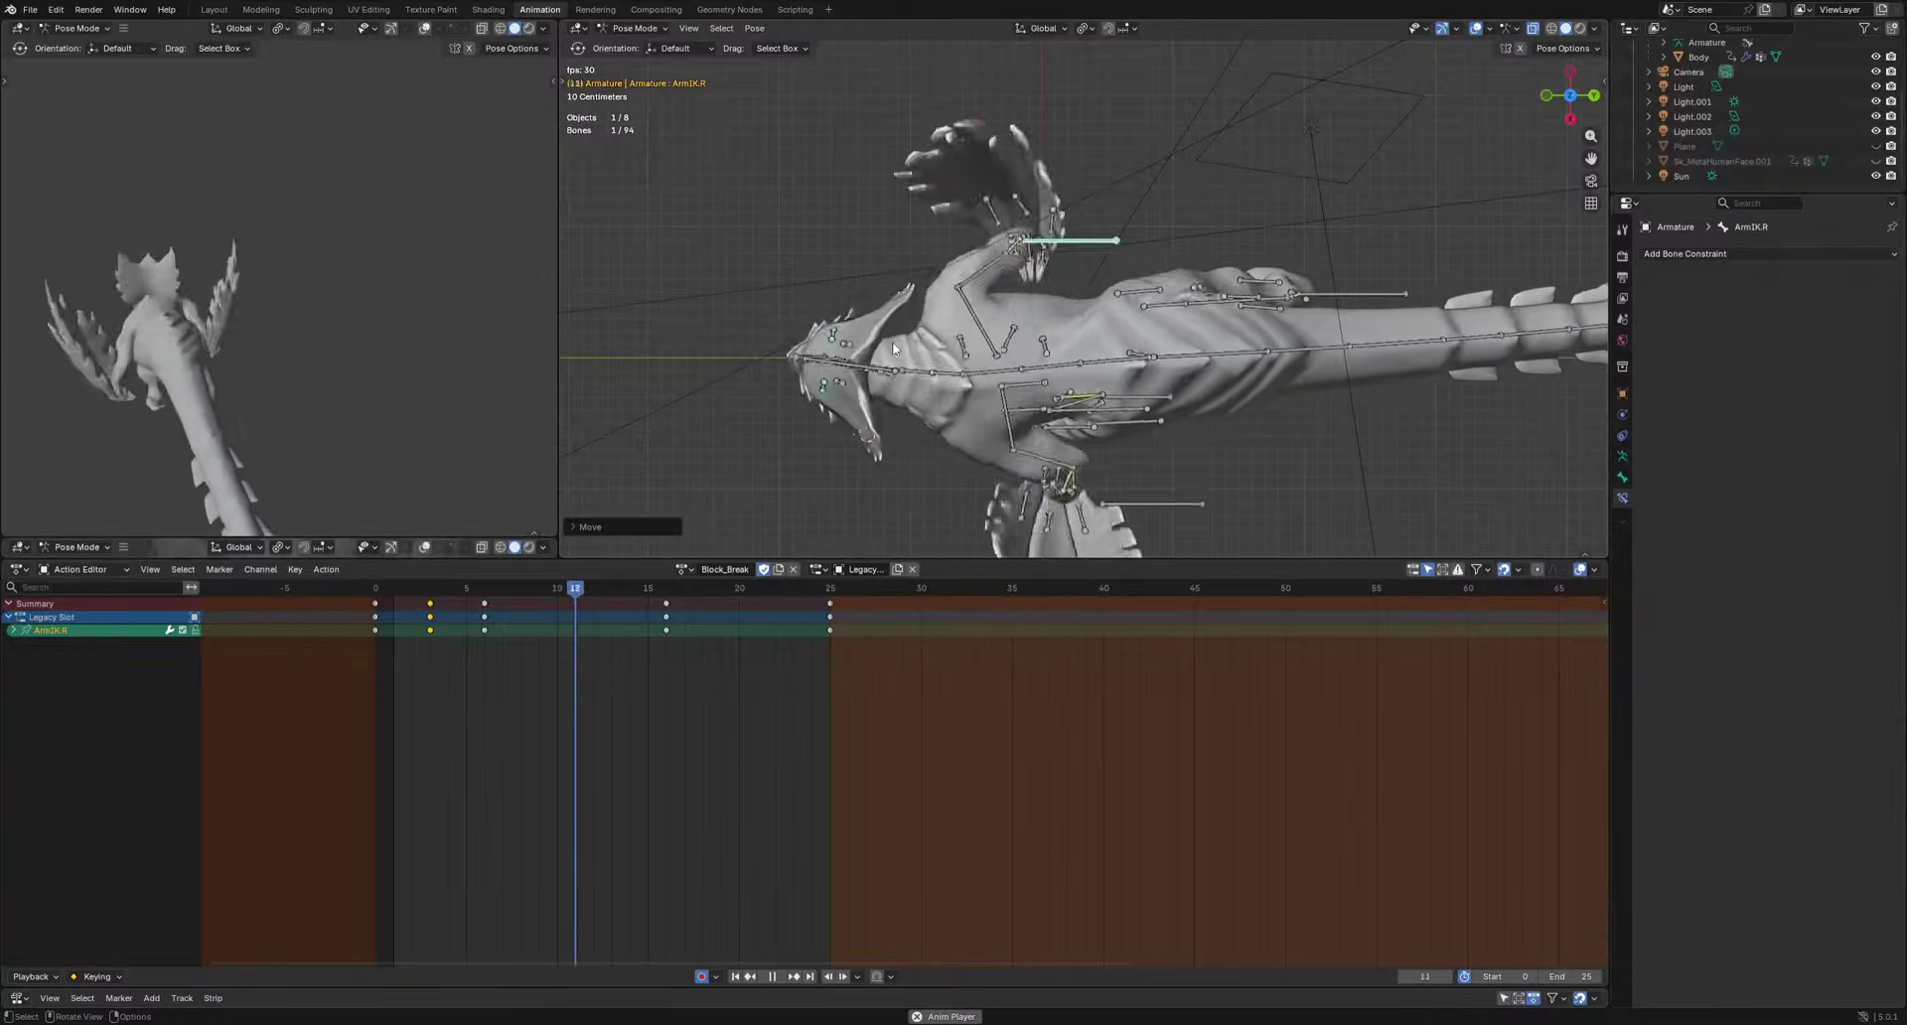
pyautogui.press('space')
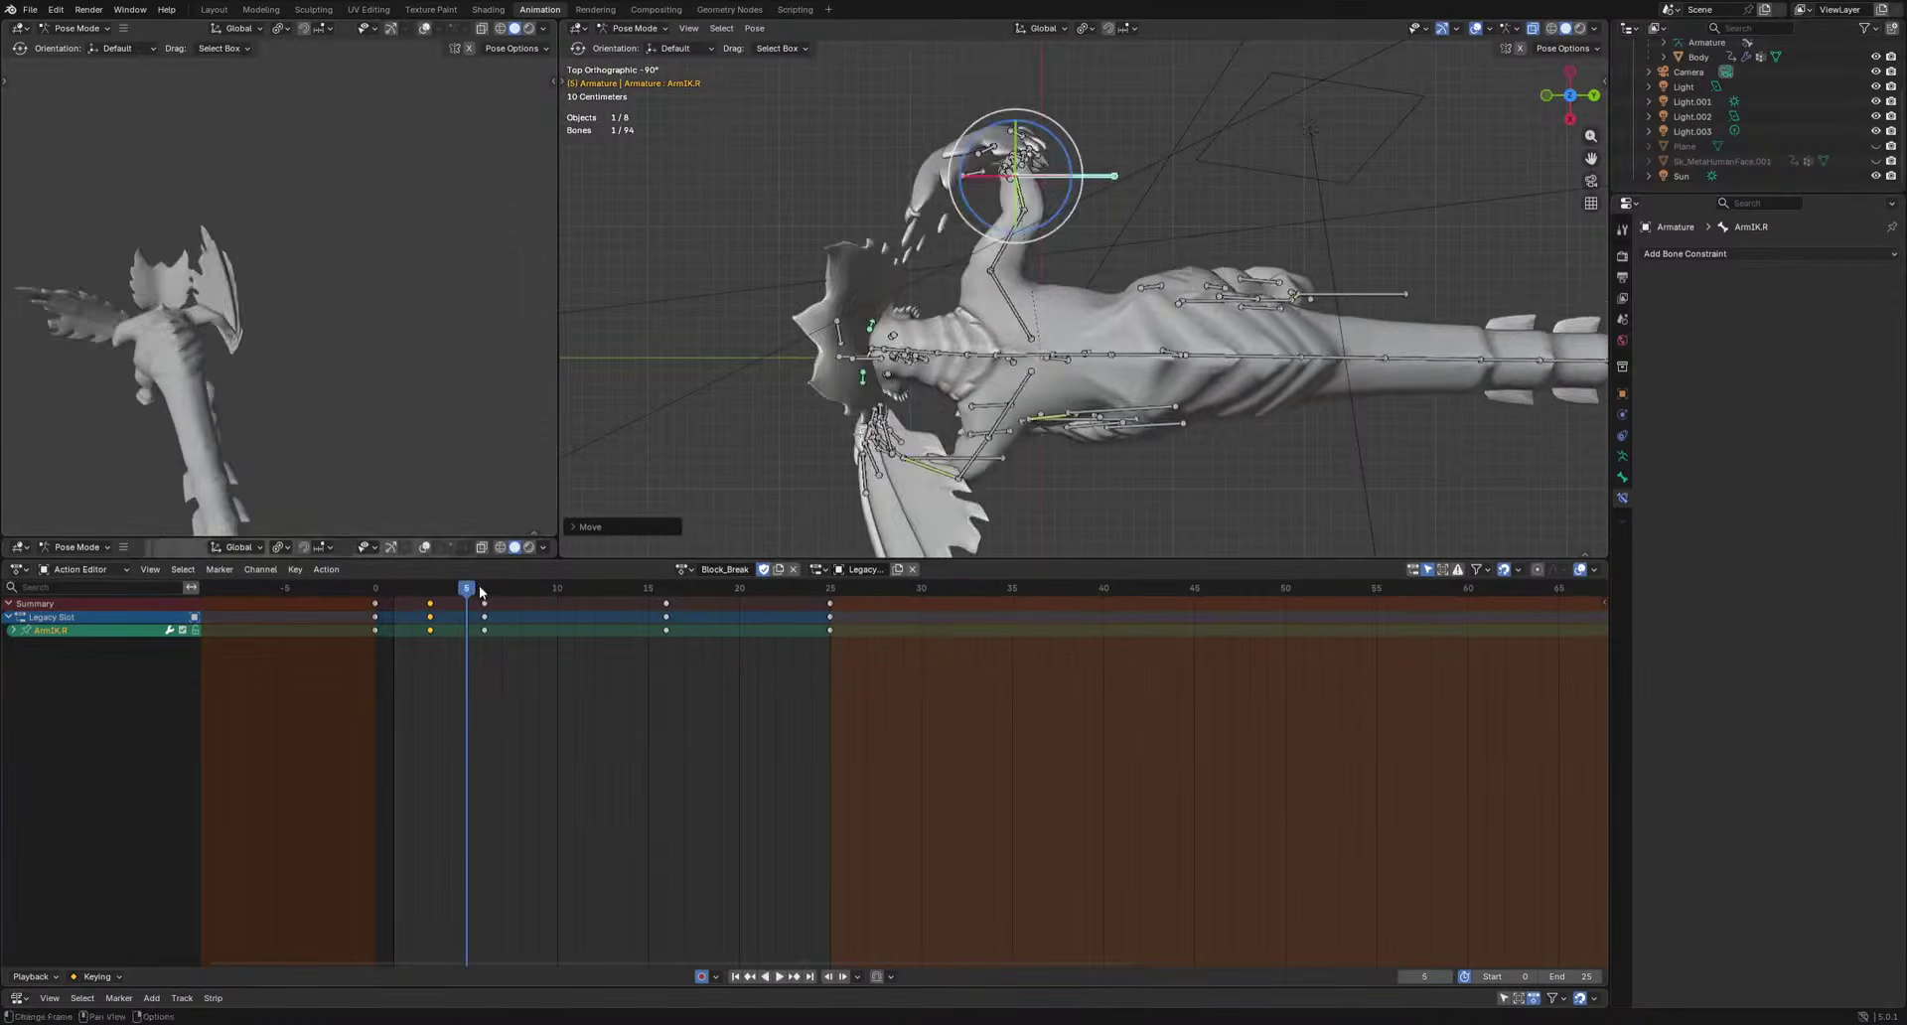
# Reposition the ArmIK.R bone outward at frame 11 in a perspective view and replay the motion.
pyautogui.moveTo(481, 593); pyautogui.dragTo(576, 598)
pyautogui.moveTo(1202, 447); pyautogui.dragTo(1015, 290, button='middle')
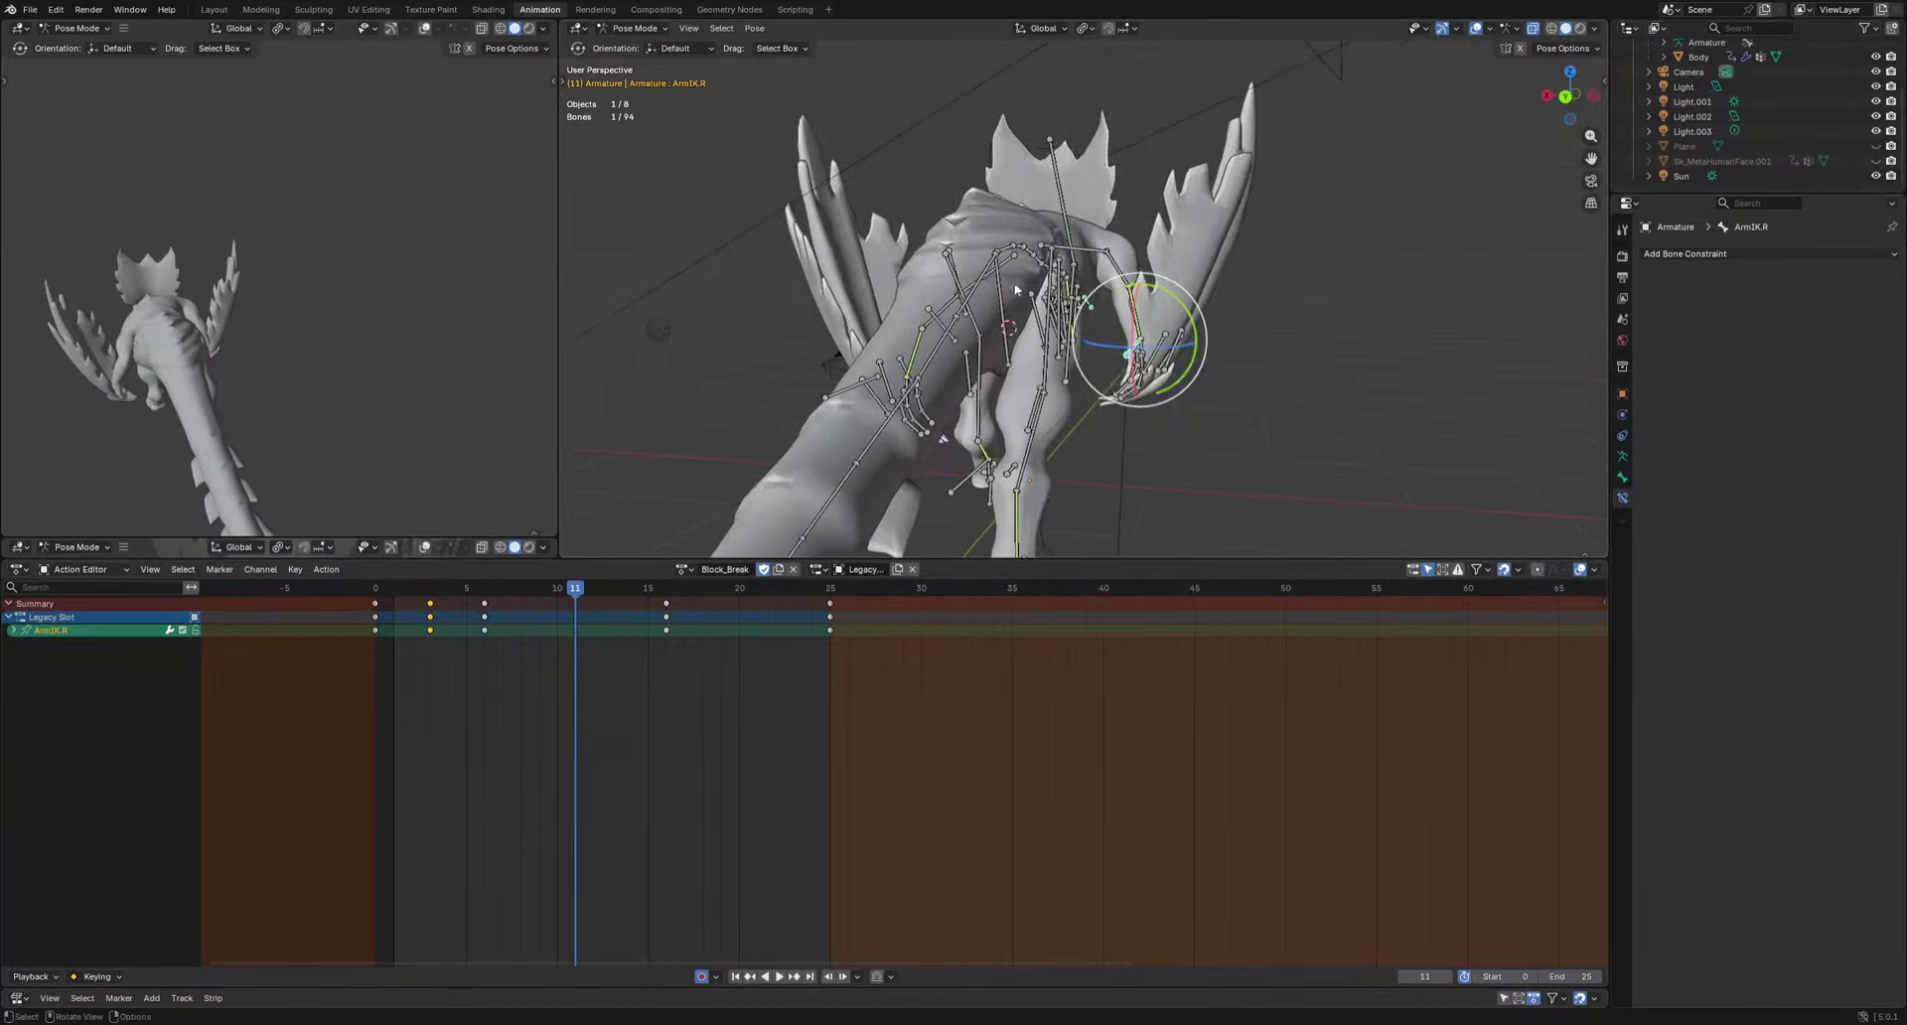
pyautogui.moveTo(545, 593)
pyautogui.mouseDown()
pyautogui.moveTo(502, 593)
pyautogui.moveTo(580, 603)
pyautogui.mouseUp()
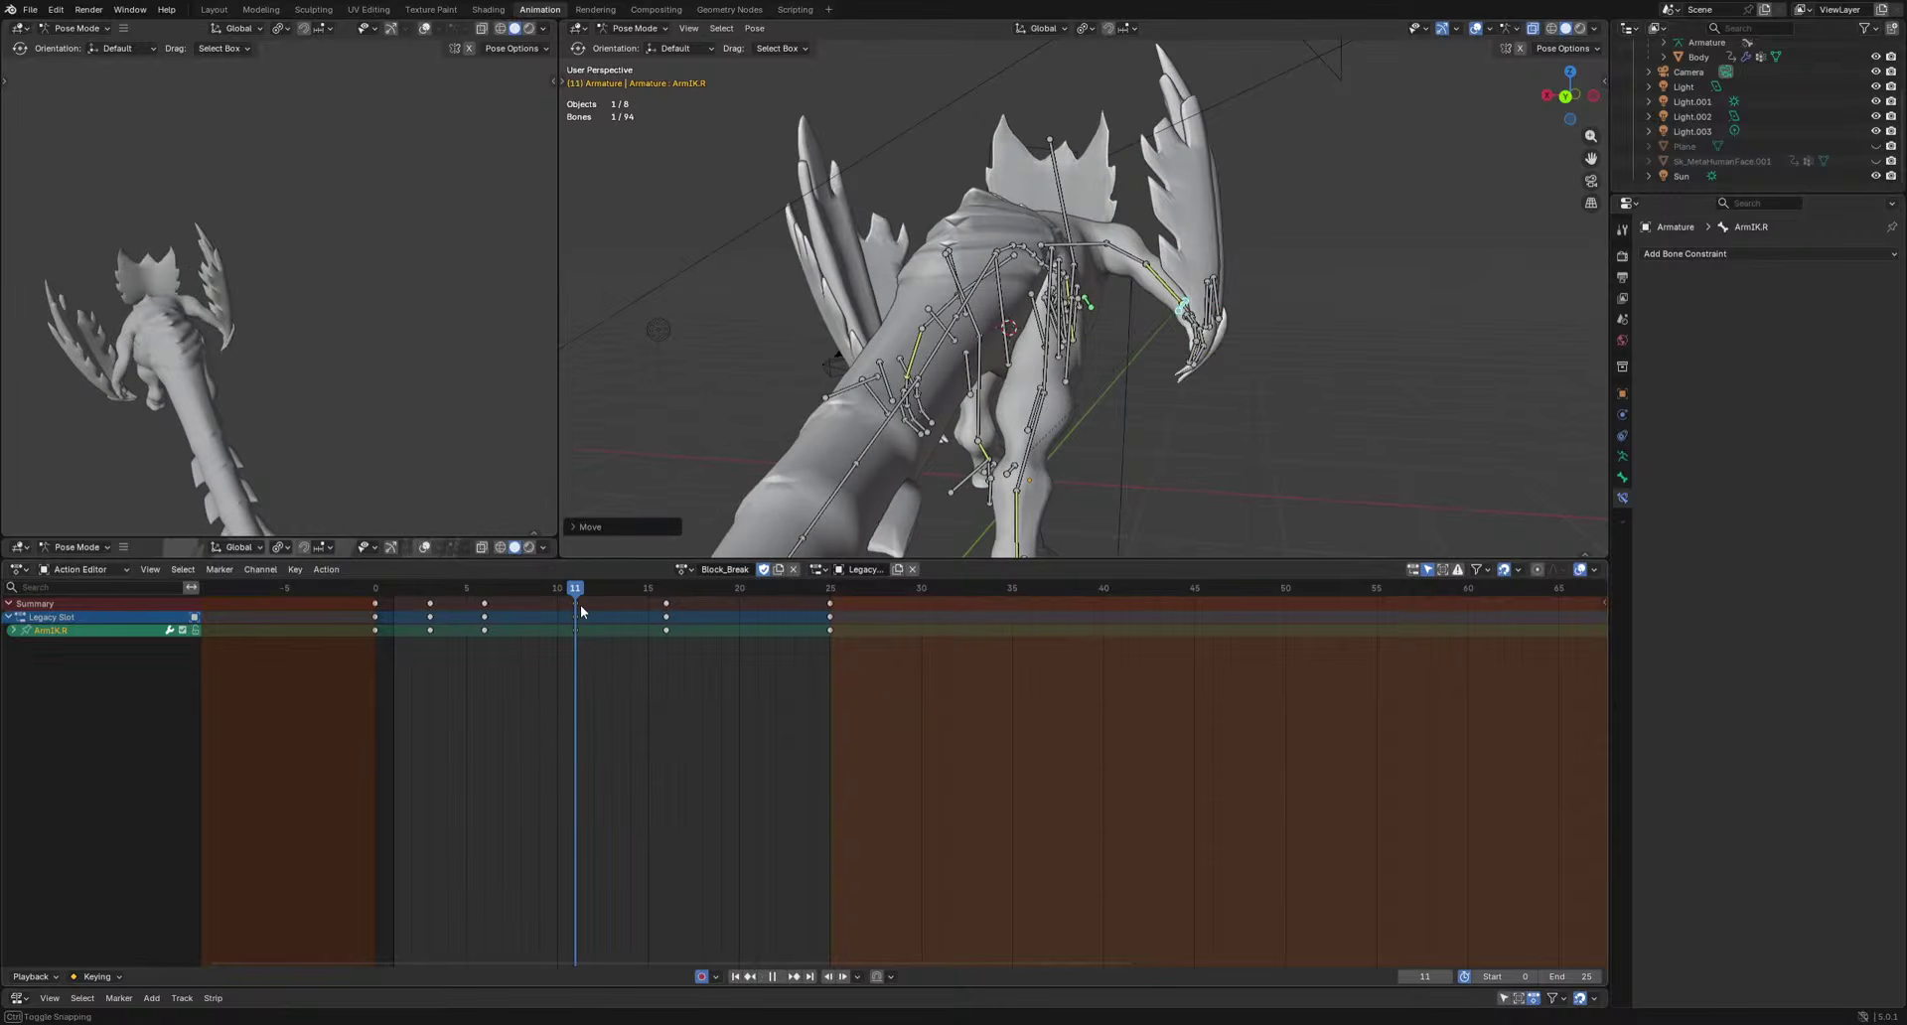
pyautogui.click(1087, 512)
pyautogui.press('space')
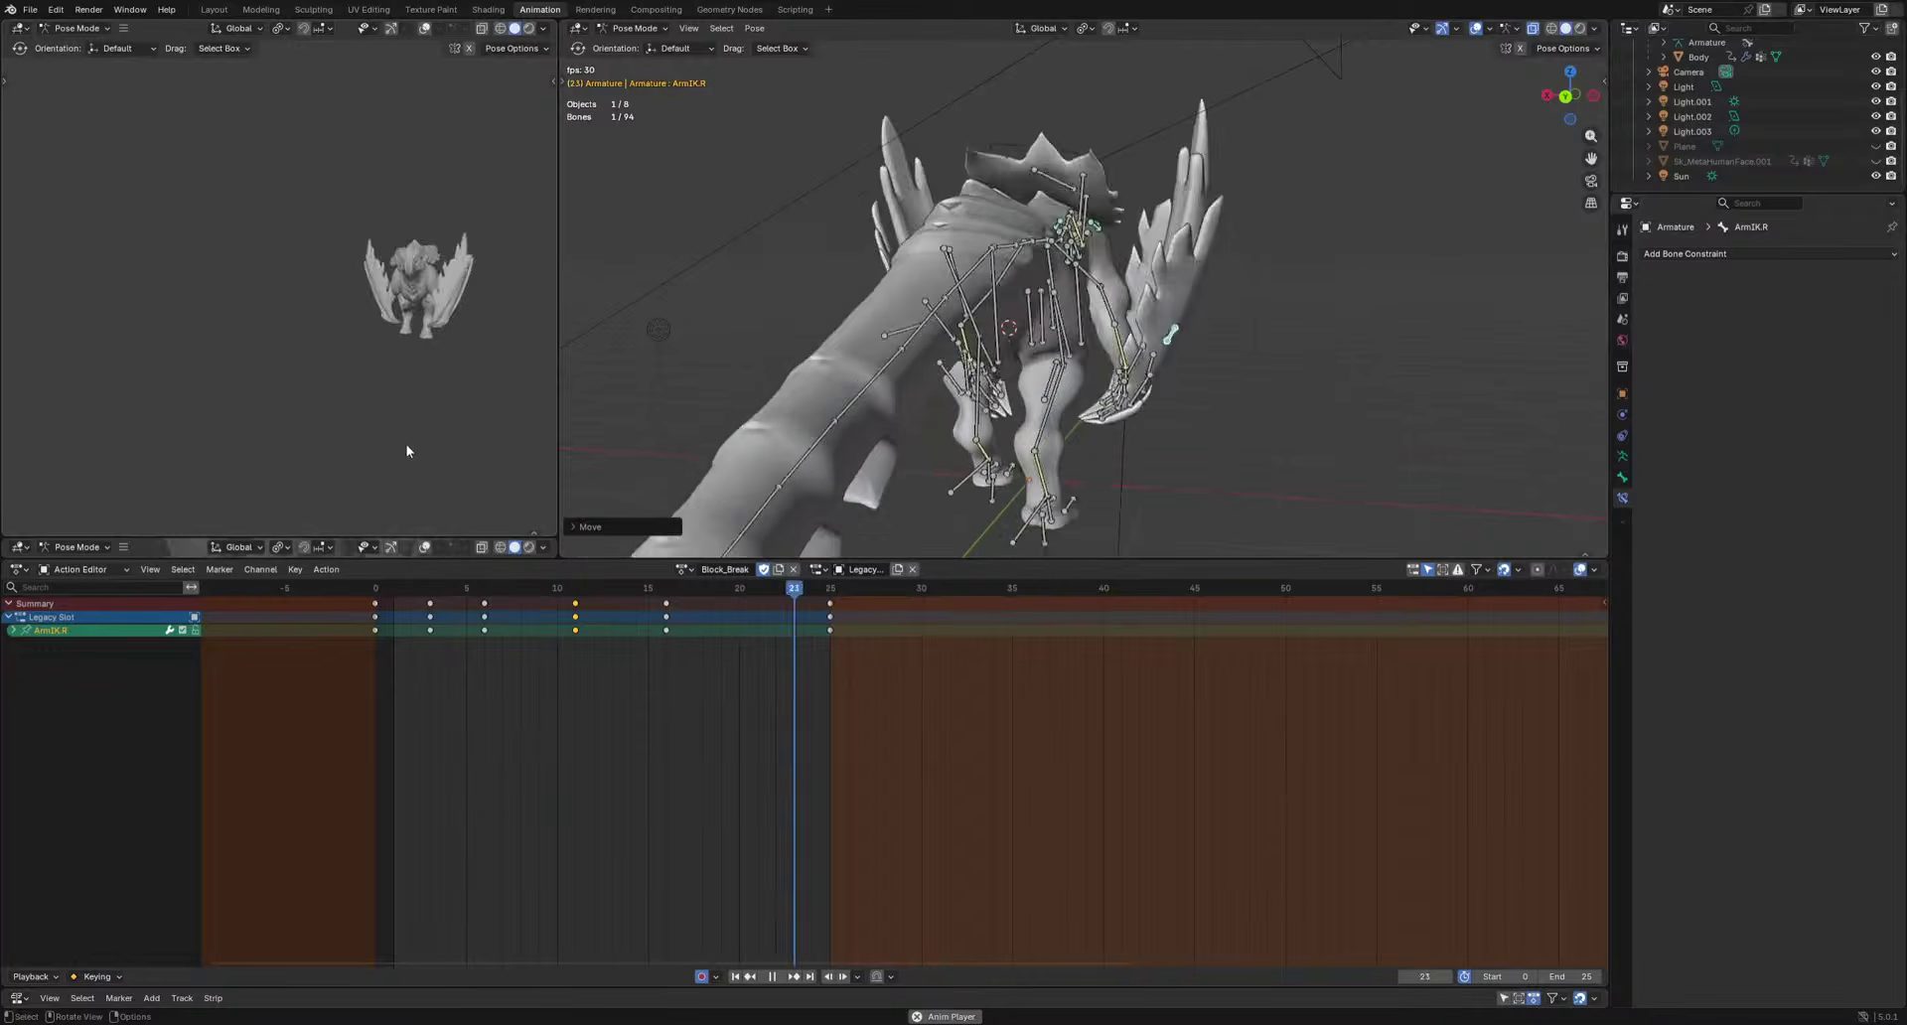
pyautogui.moveTo(1255, 421); pyautogui.dragTo(1196, 400, button='middle')
pyautogui.press('space')
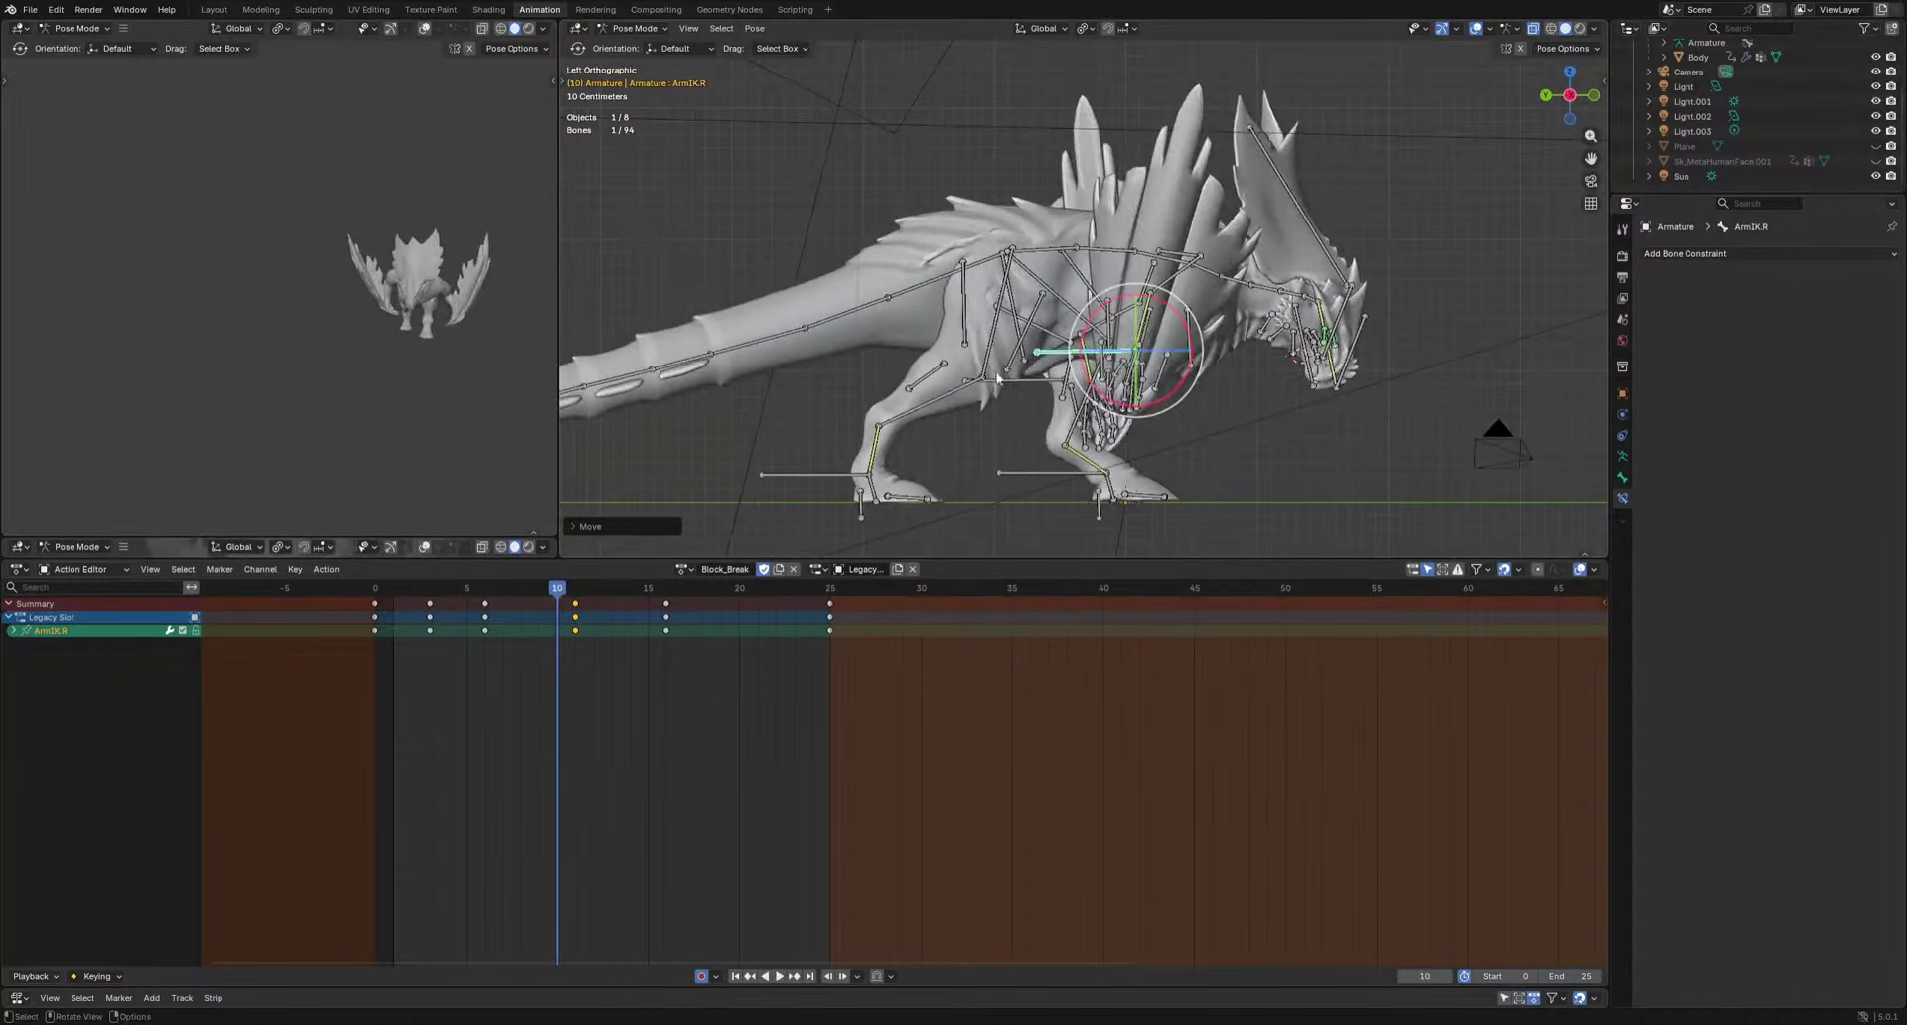
# Move and rotate the Pelvis bone at frame 14 from the side view and replay the body motion.
pyautogui.moveTo(566, 589); pyautogui.dragTo(624, 598)
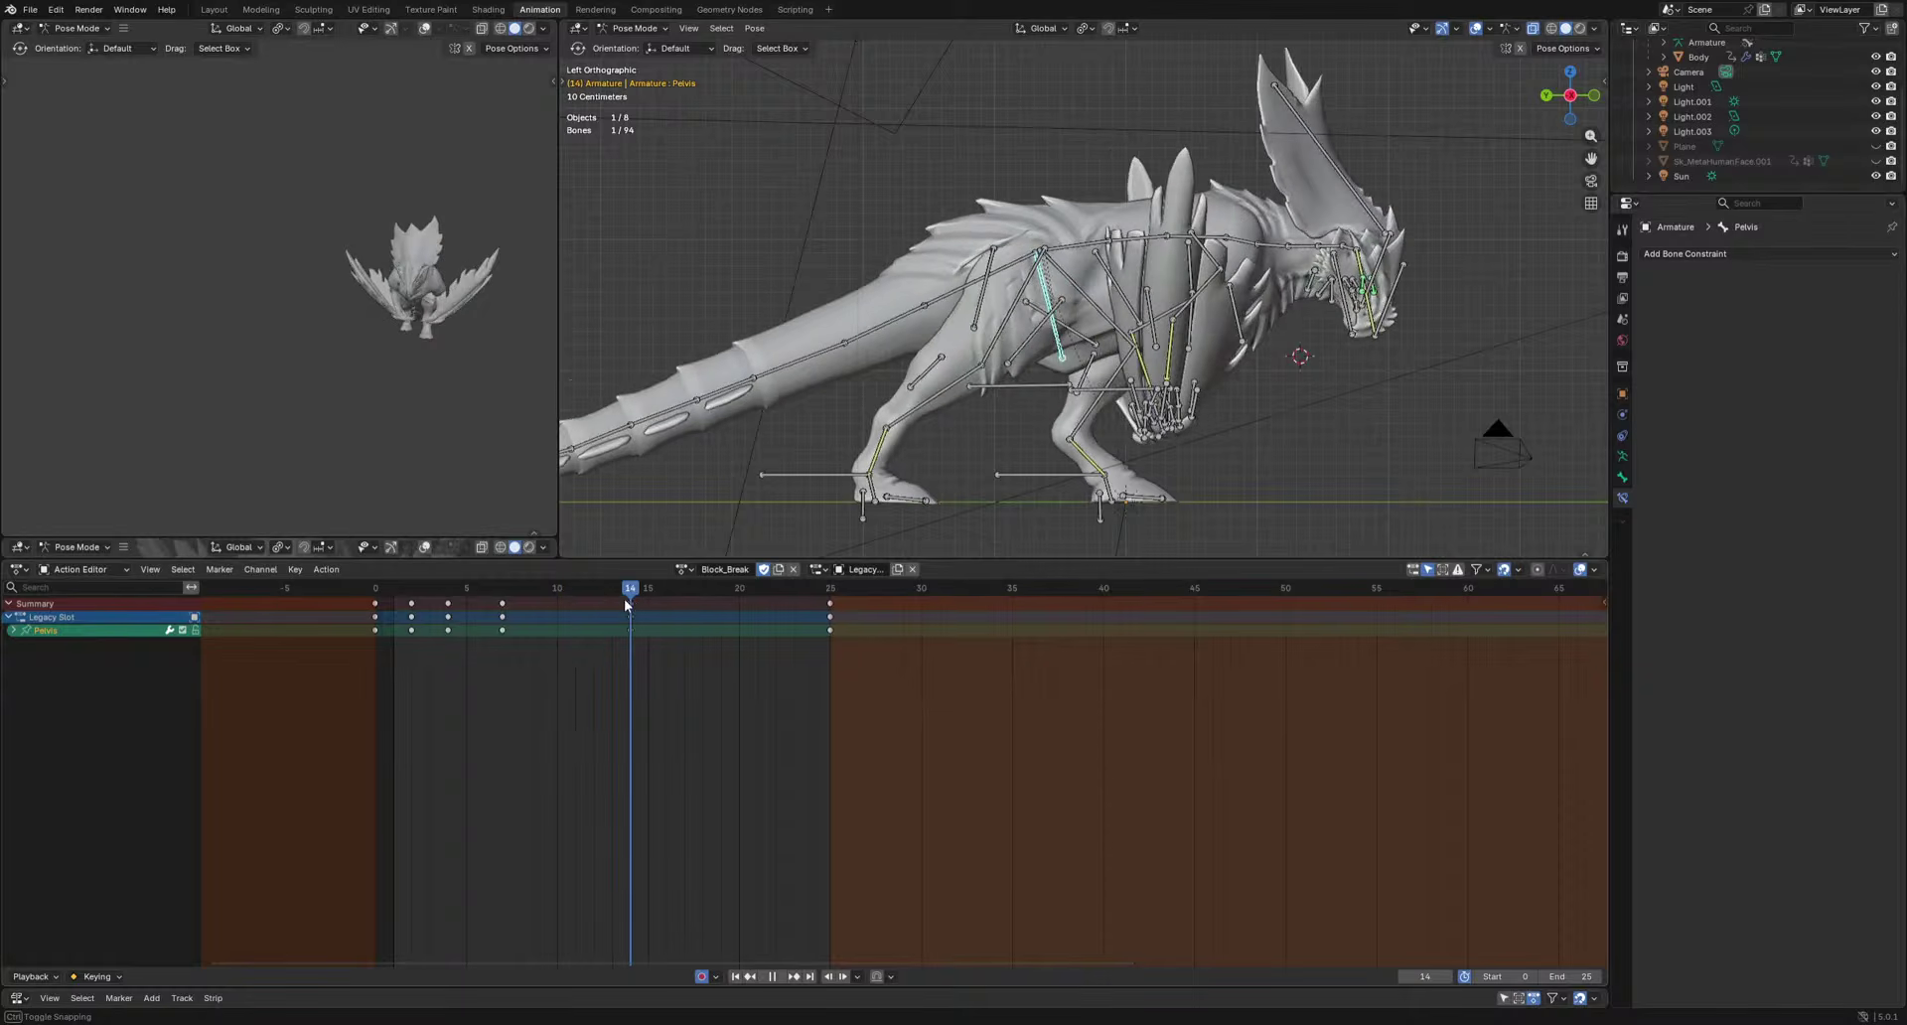
pyautogui.press('g')
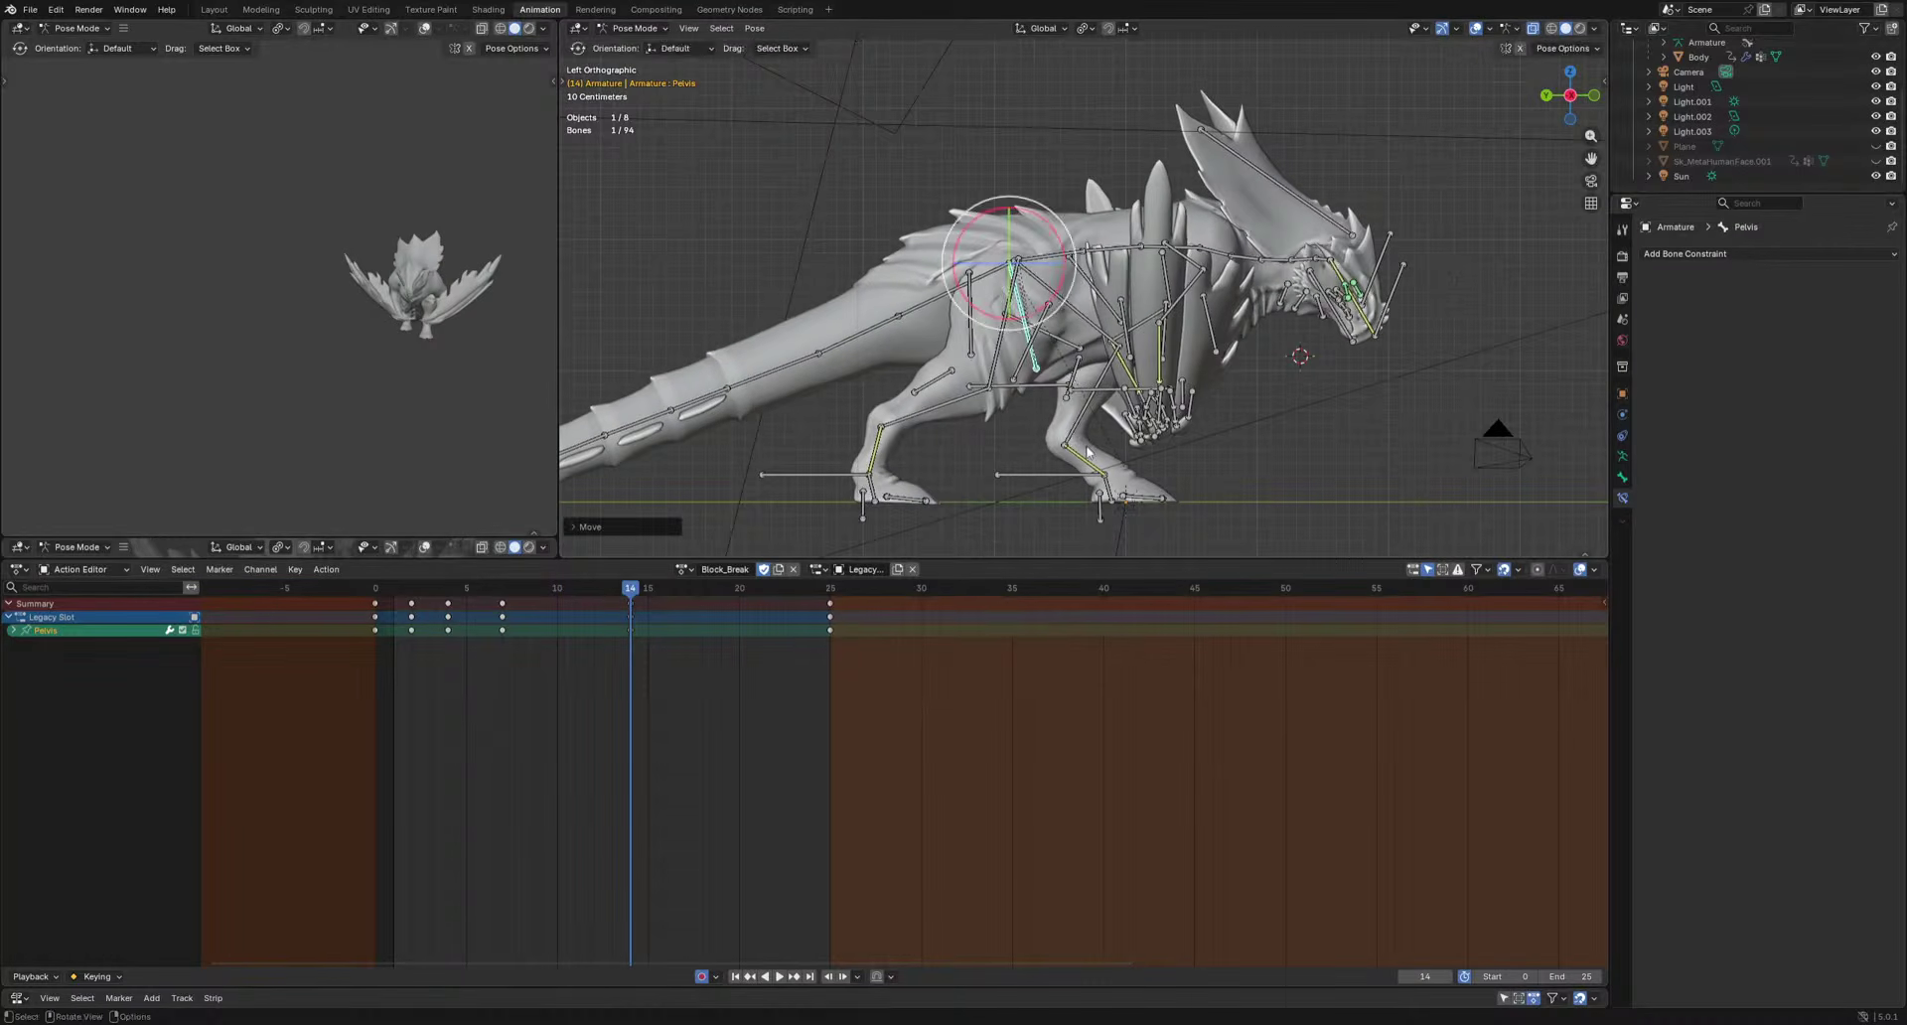
pyautogui.click(1332, 475)
pyautogui.press('Right')
pyautogui.press('Right')
pyautogui.press('Right')
pyautogui.press('Right')
pyautogui.press('Right')
pyautogui.press('Right')
pyautogui.press('Right')
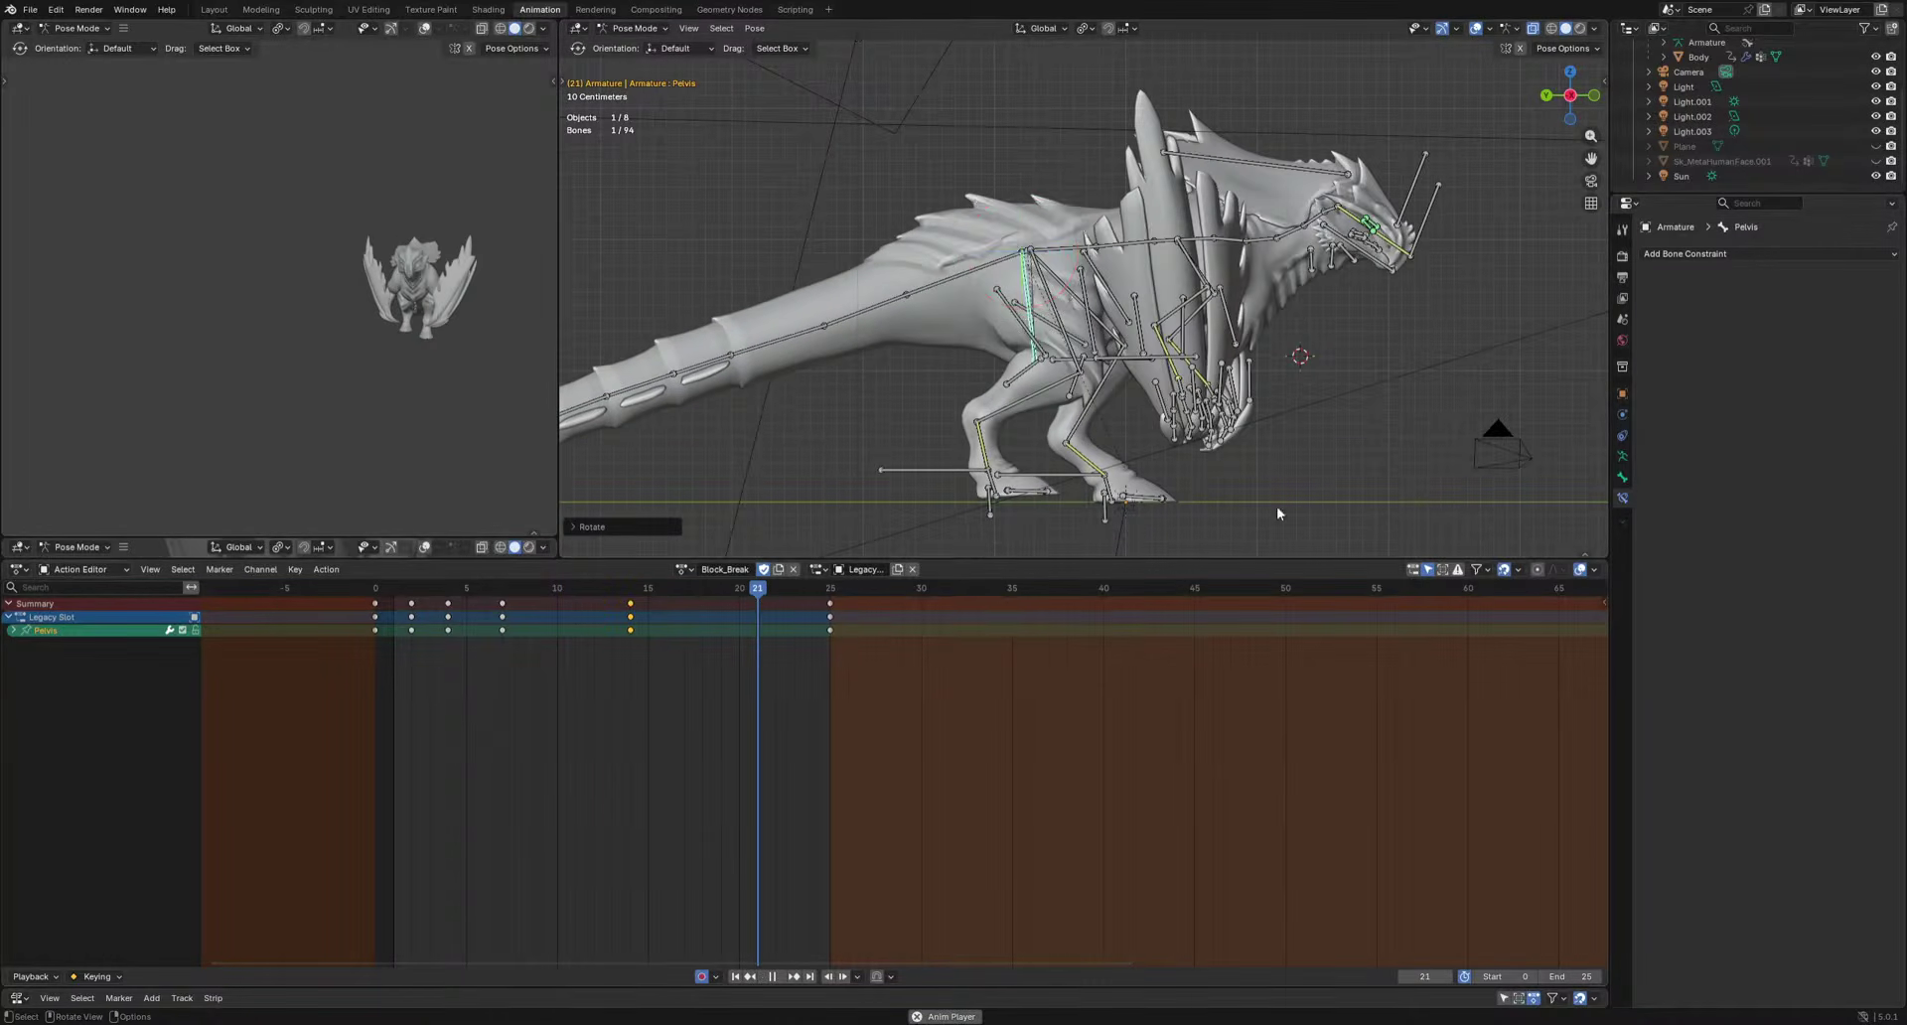
pyautogui.press('space')
# Rotate the Pelvis bone further at frame 14 and by about -7 degrees at frame 4, and replay.
pyautogui.moveTo(519, 590); pyautogui.dragTo(629, 600)
pyautogui.press('r')
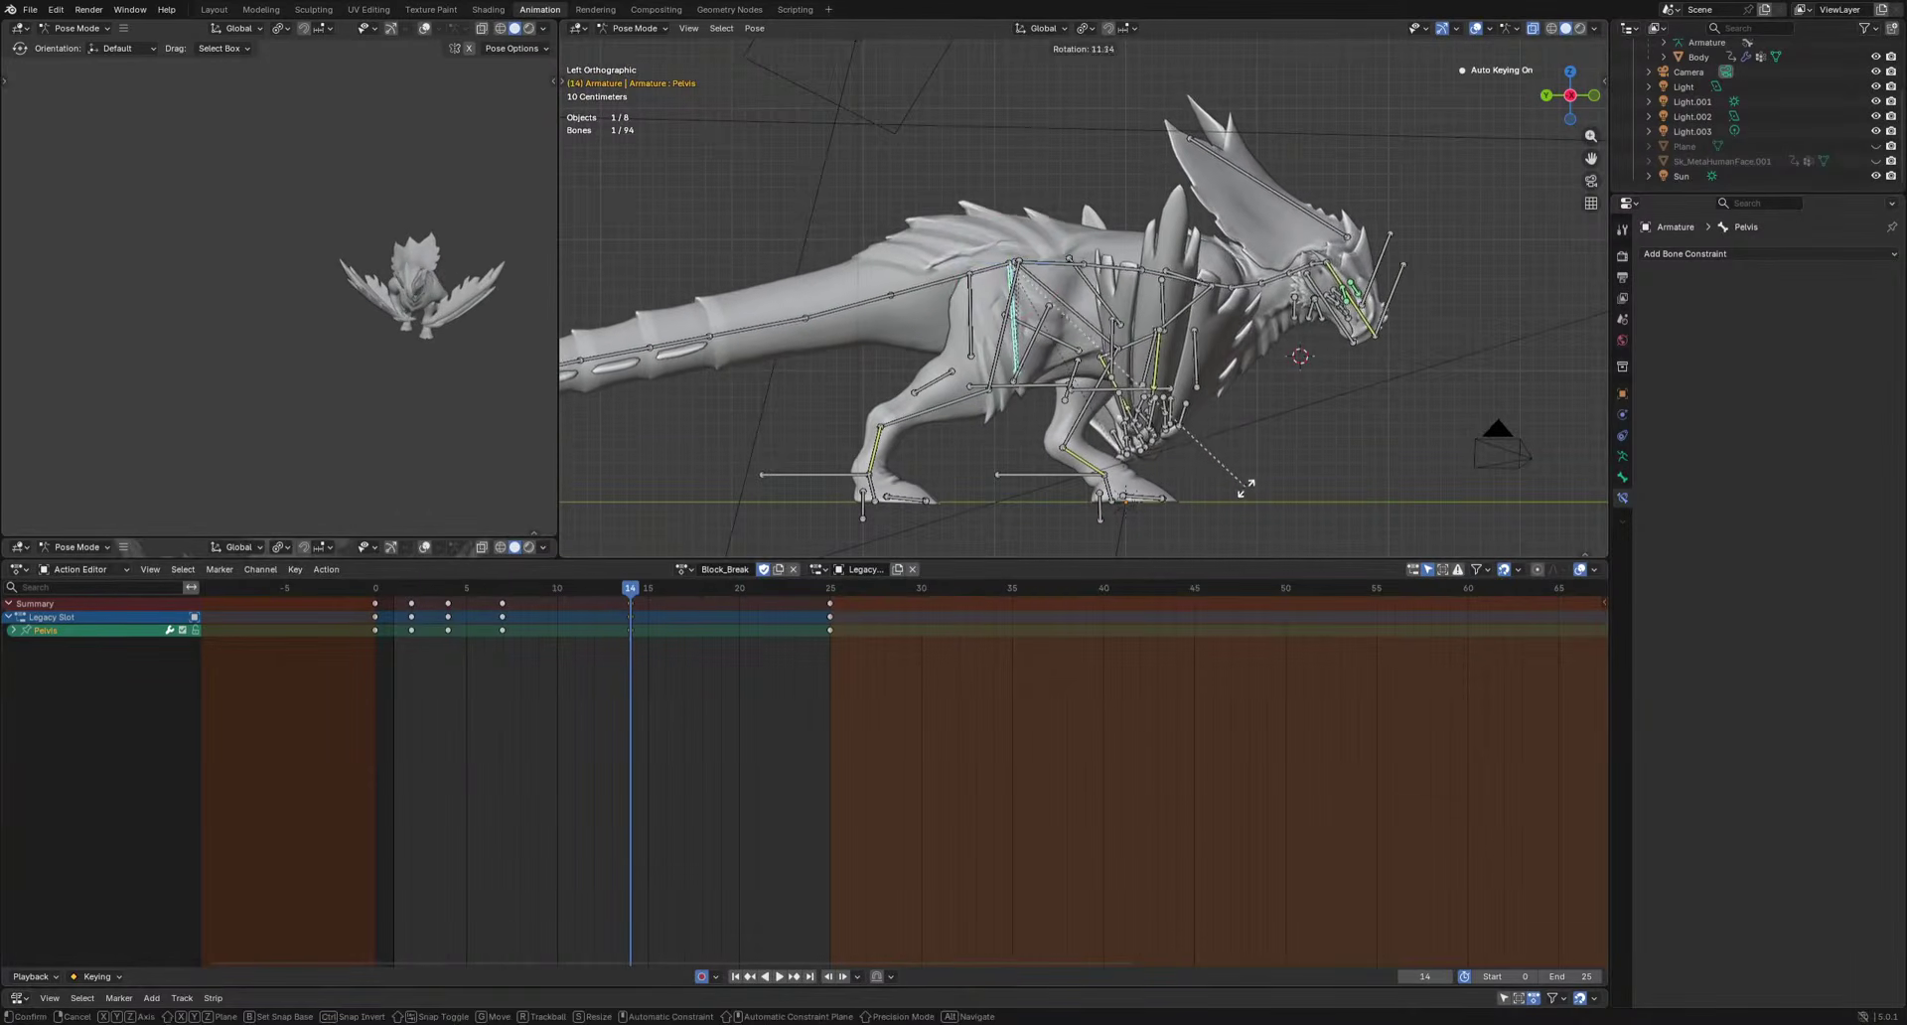
pyautogui.click(441, 594)
pyautogui.press('r')
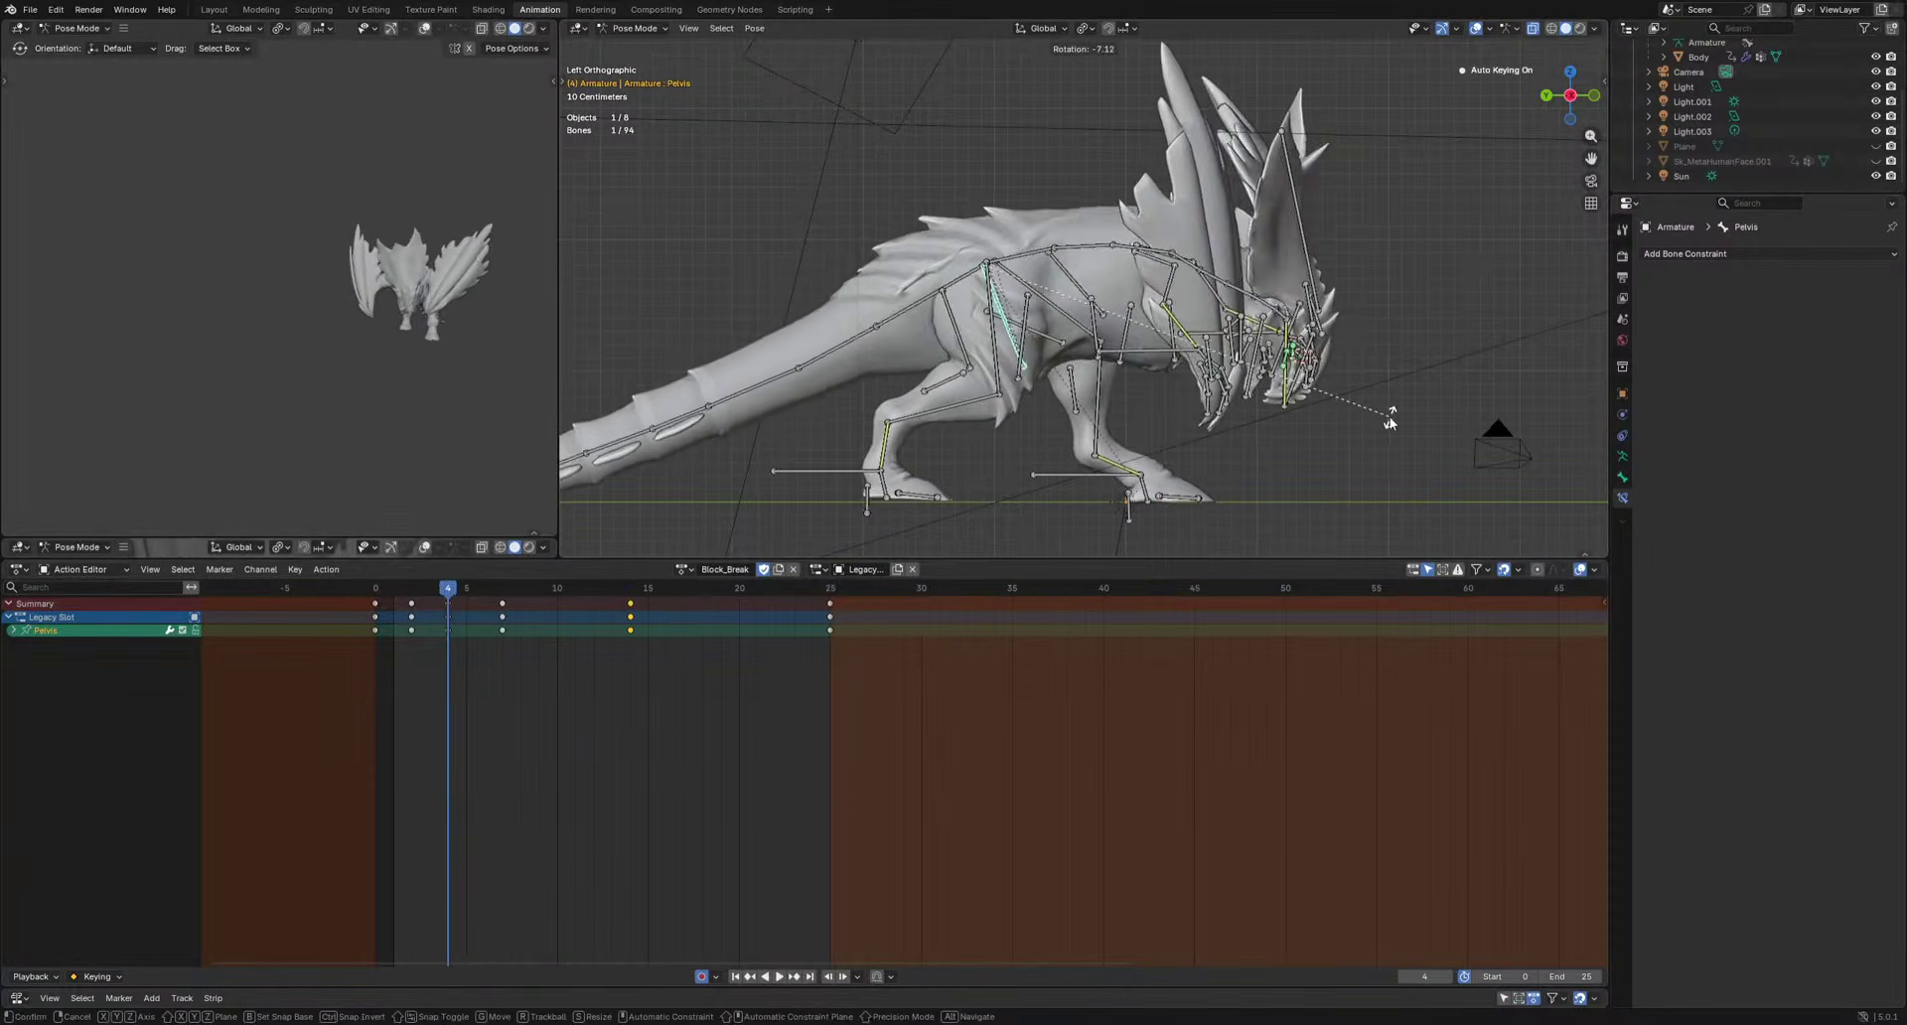
pyautogui.click(1390, 421)
pyautogui.press('space')
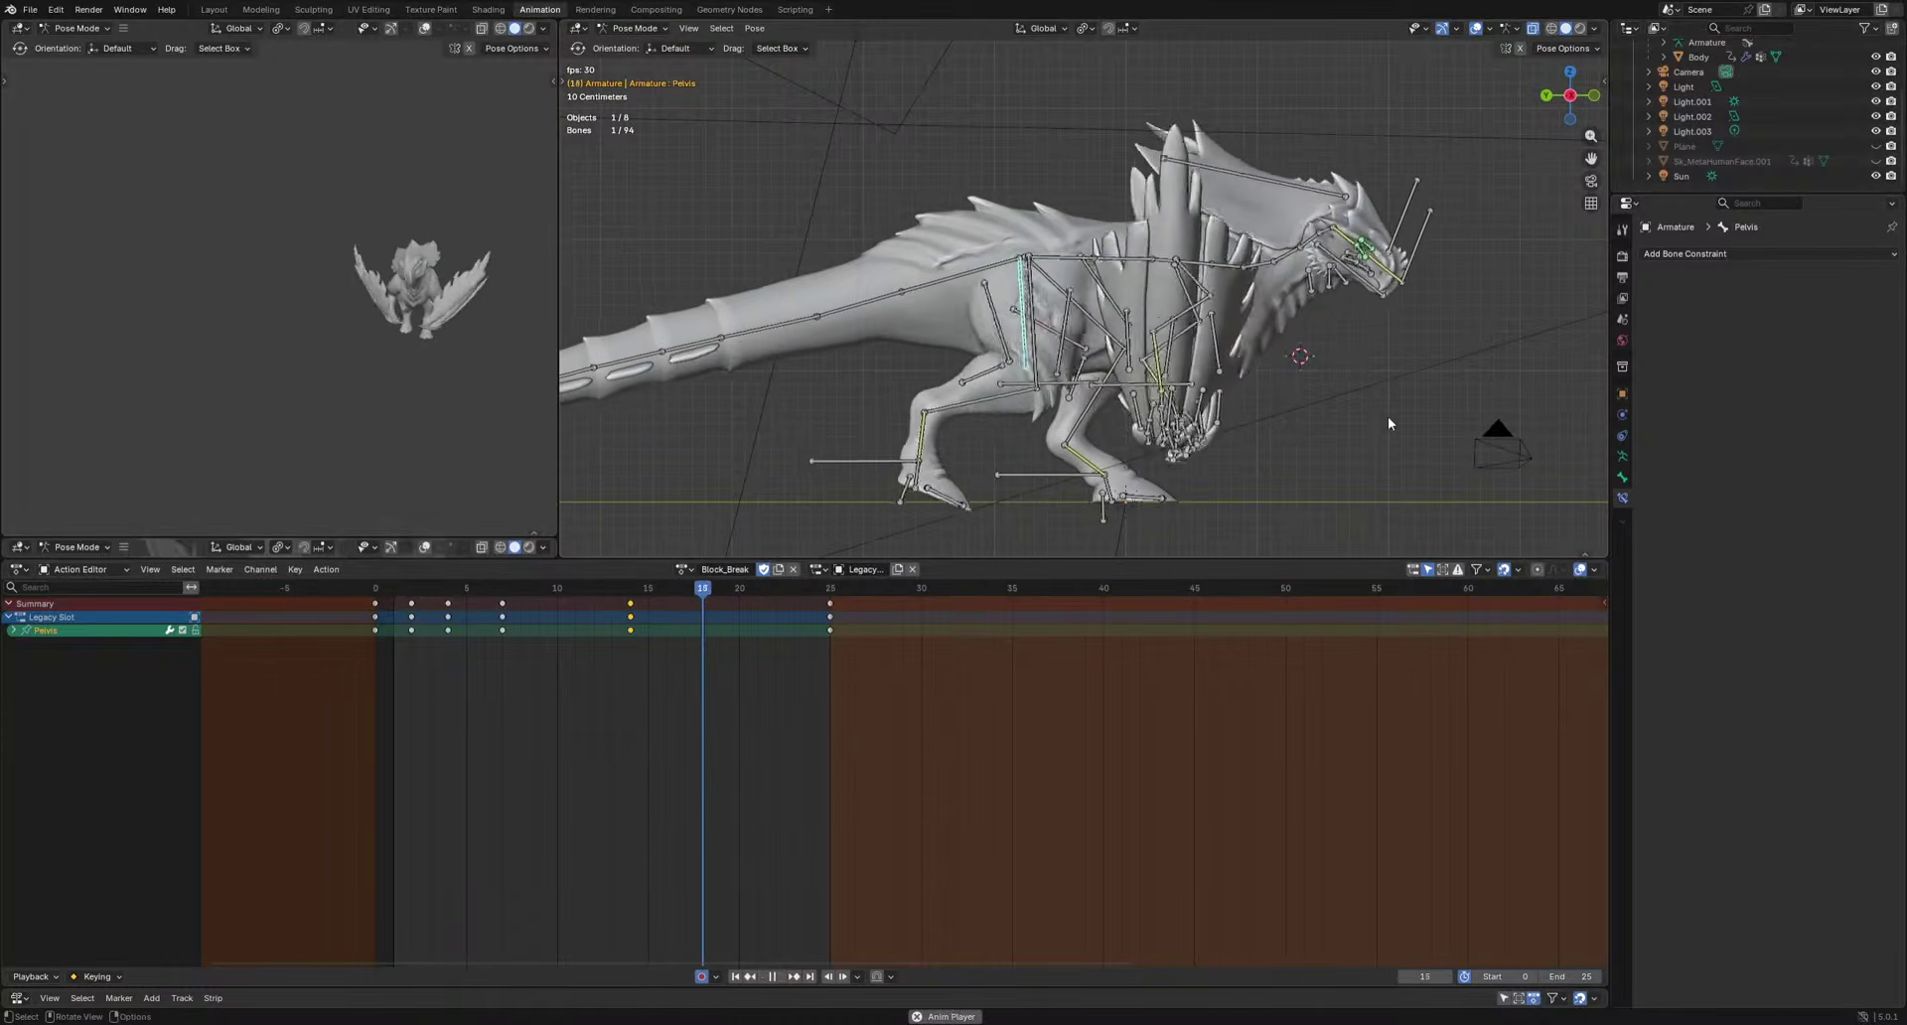
# Rotate the Pelvis bone at frame 2 from the front with a free trackball rotation and replay the motion.
pyautogui.click(433, 594)
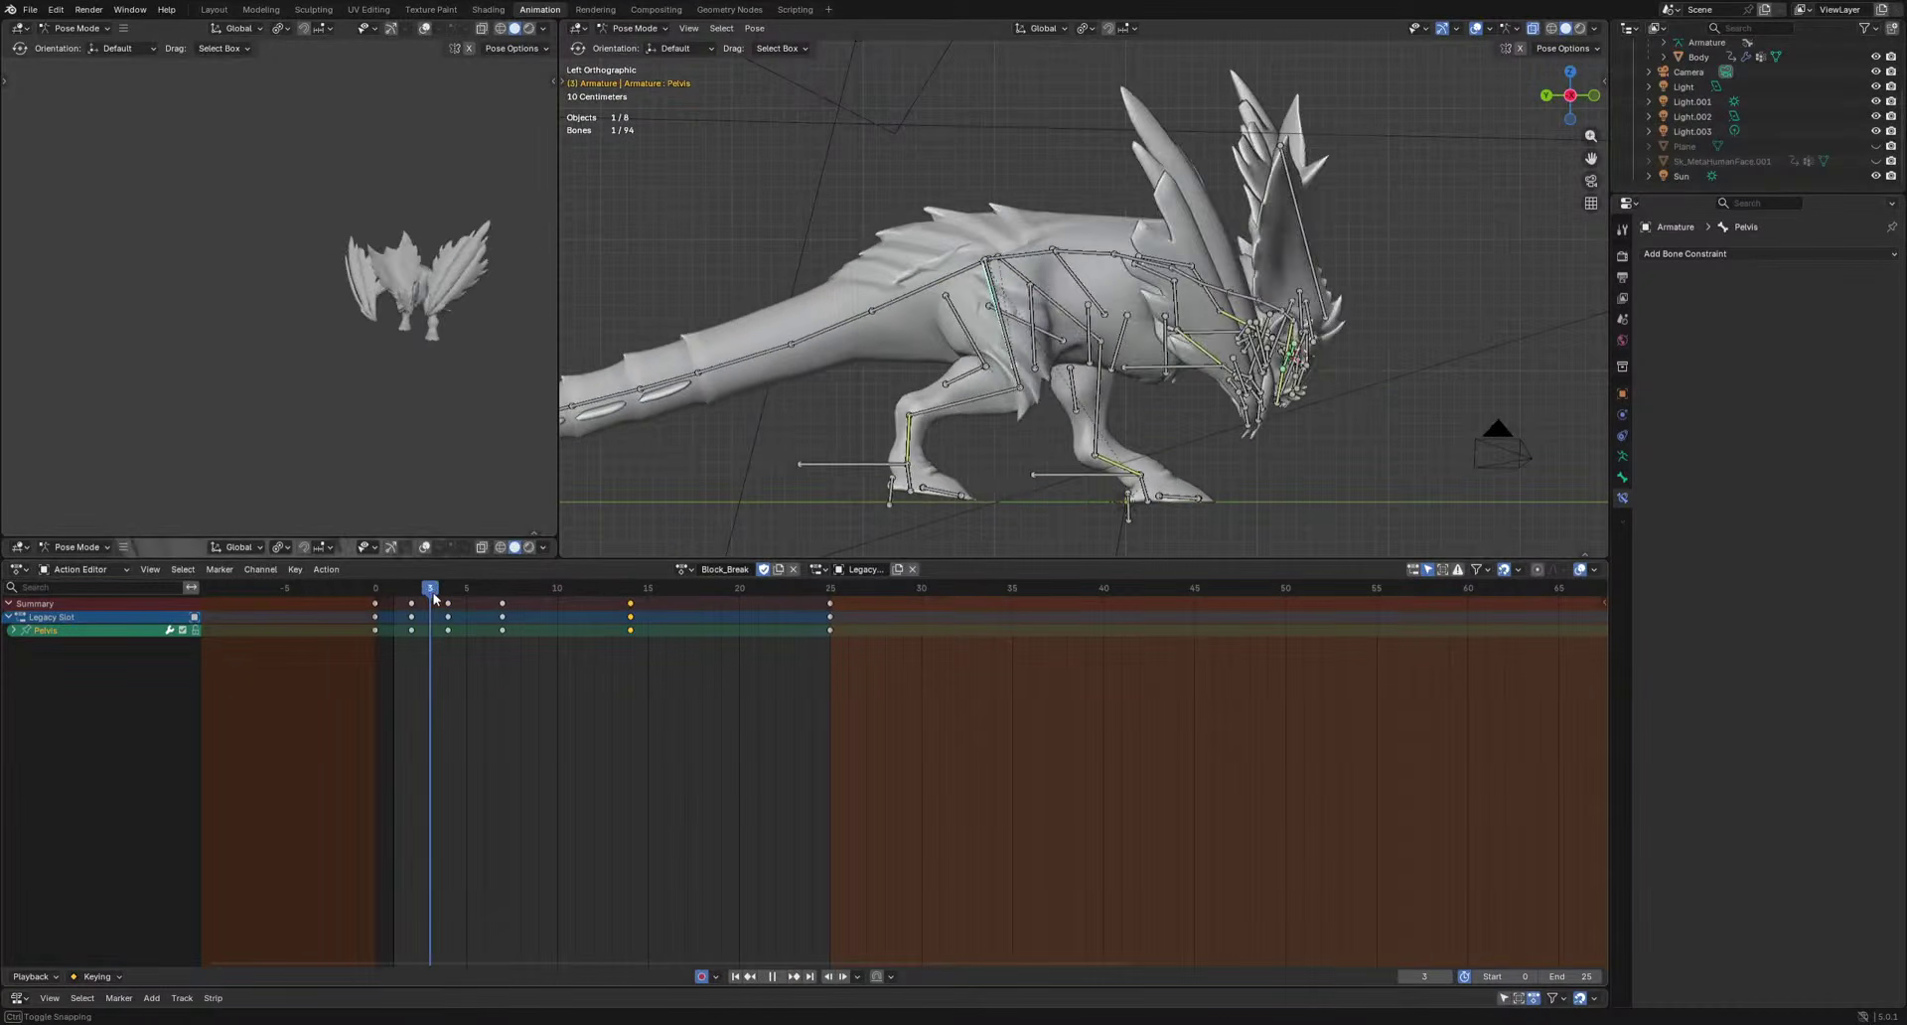
pyautogui.press('Left')
pyautogui.keyDown('alt'); pyautogui.moveTo(1212, 437); pyautogui.dragTo(1043, 438, button='middle'); pyautogui.keyUp('alt')
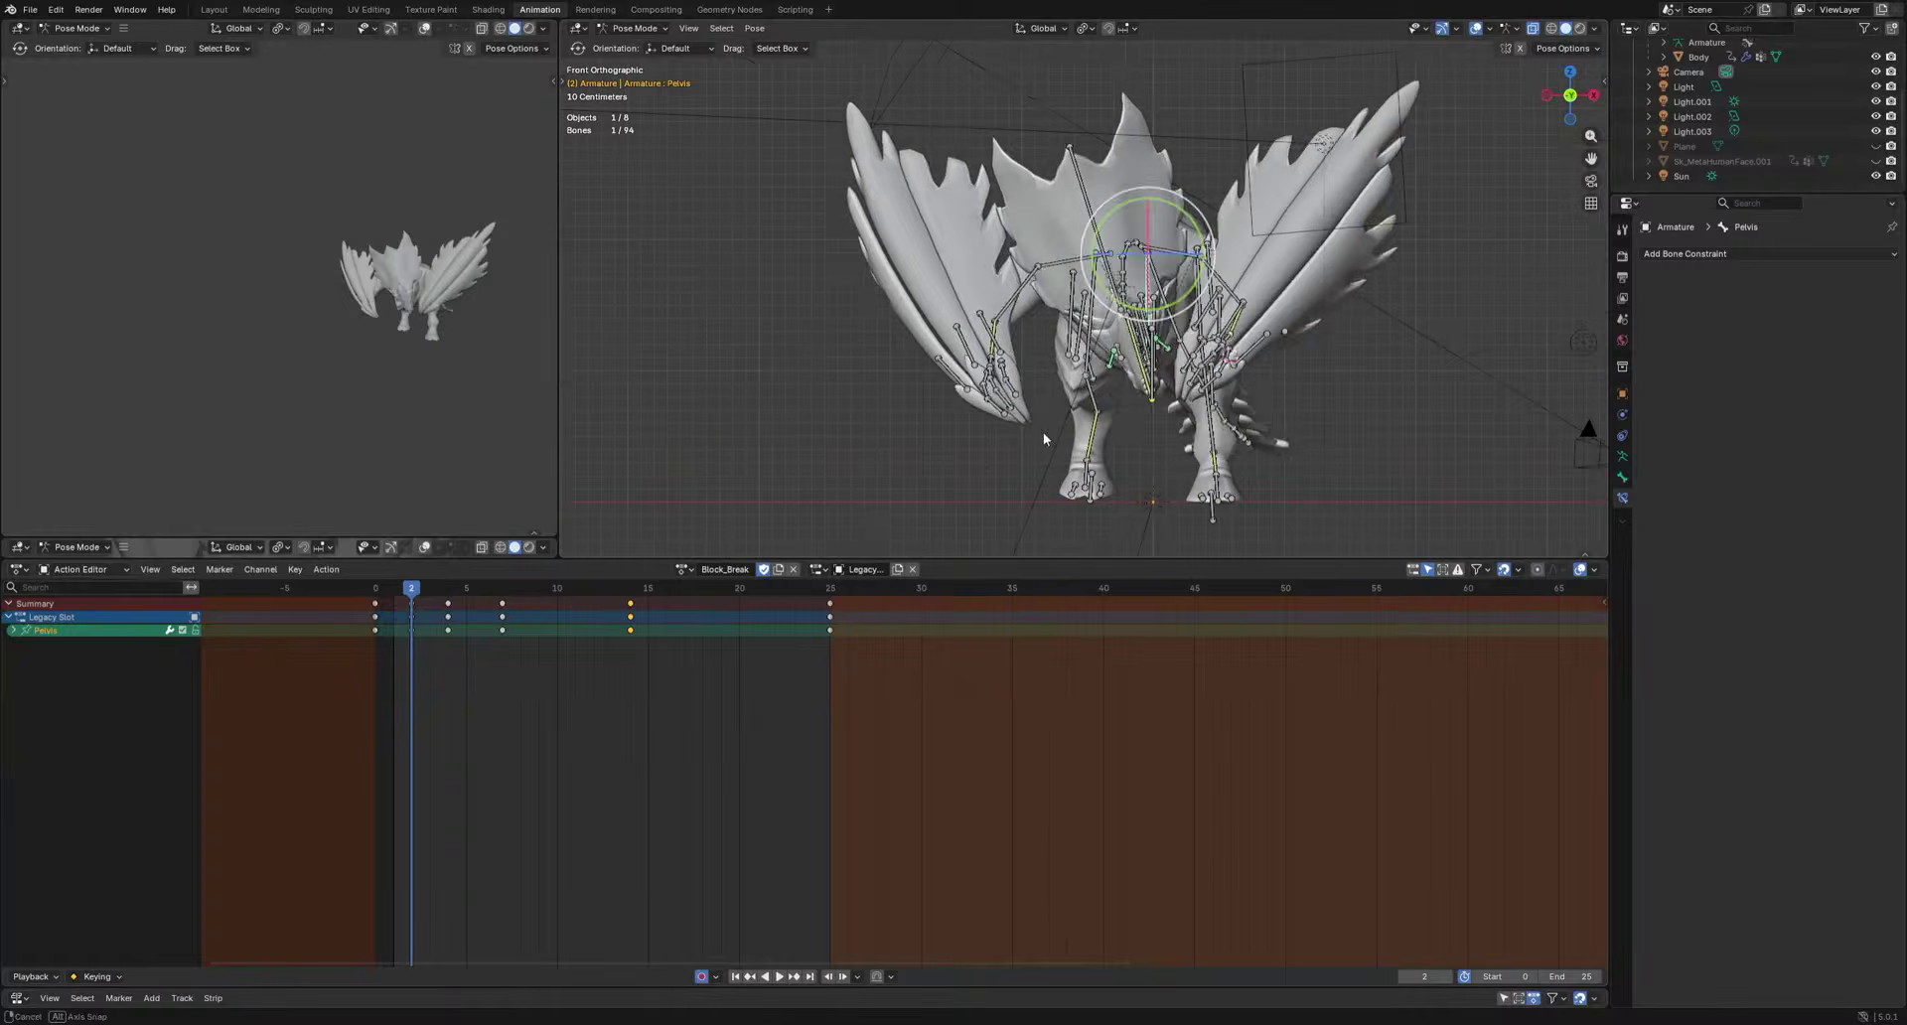
pyautogui.press('r')
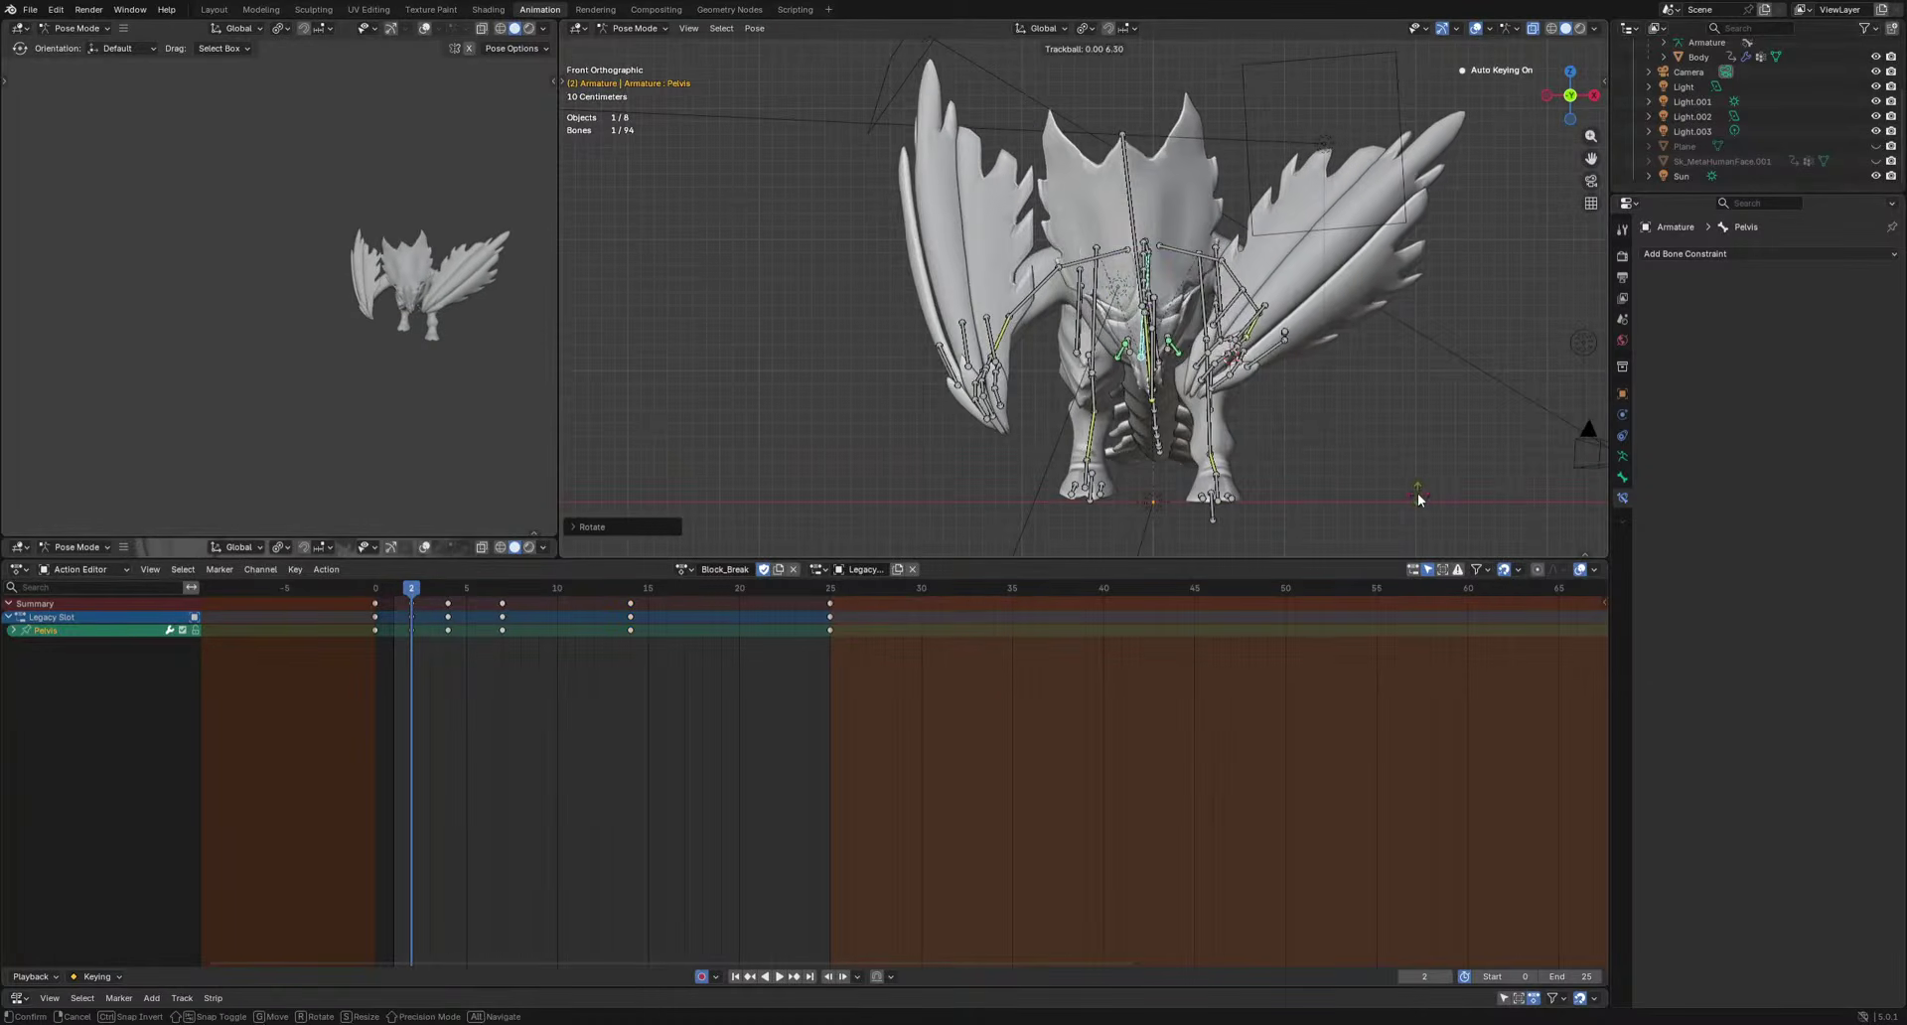
pyautogui.click(1416, 492)
pyautogui.press('space')
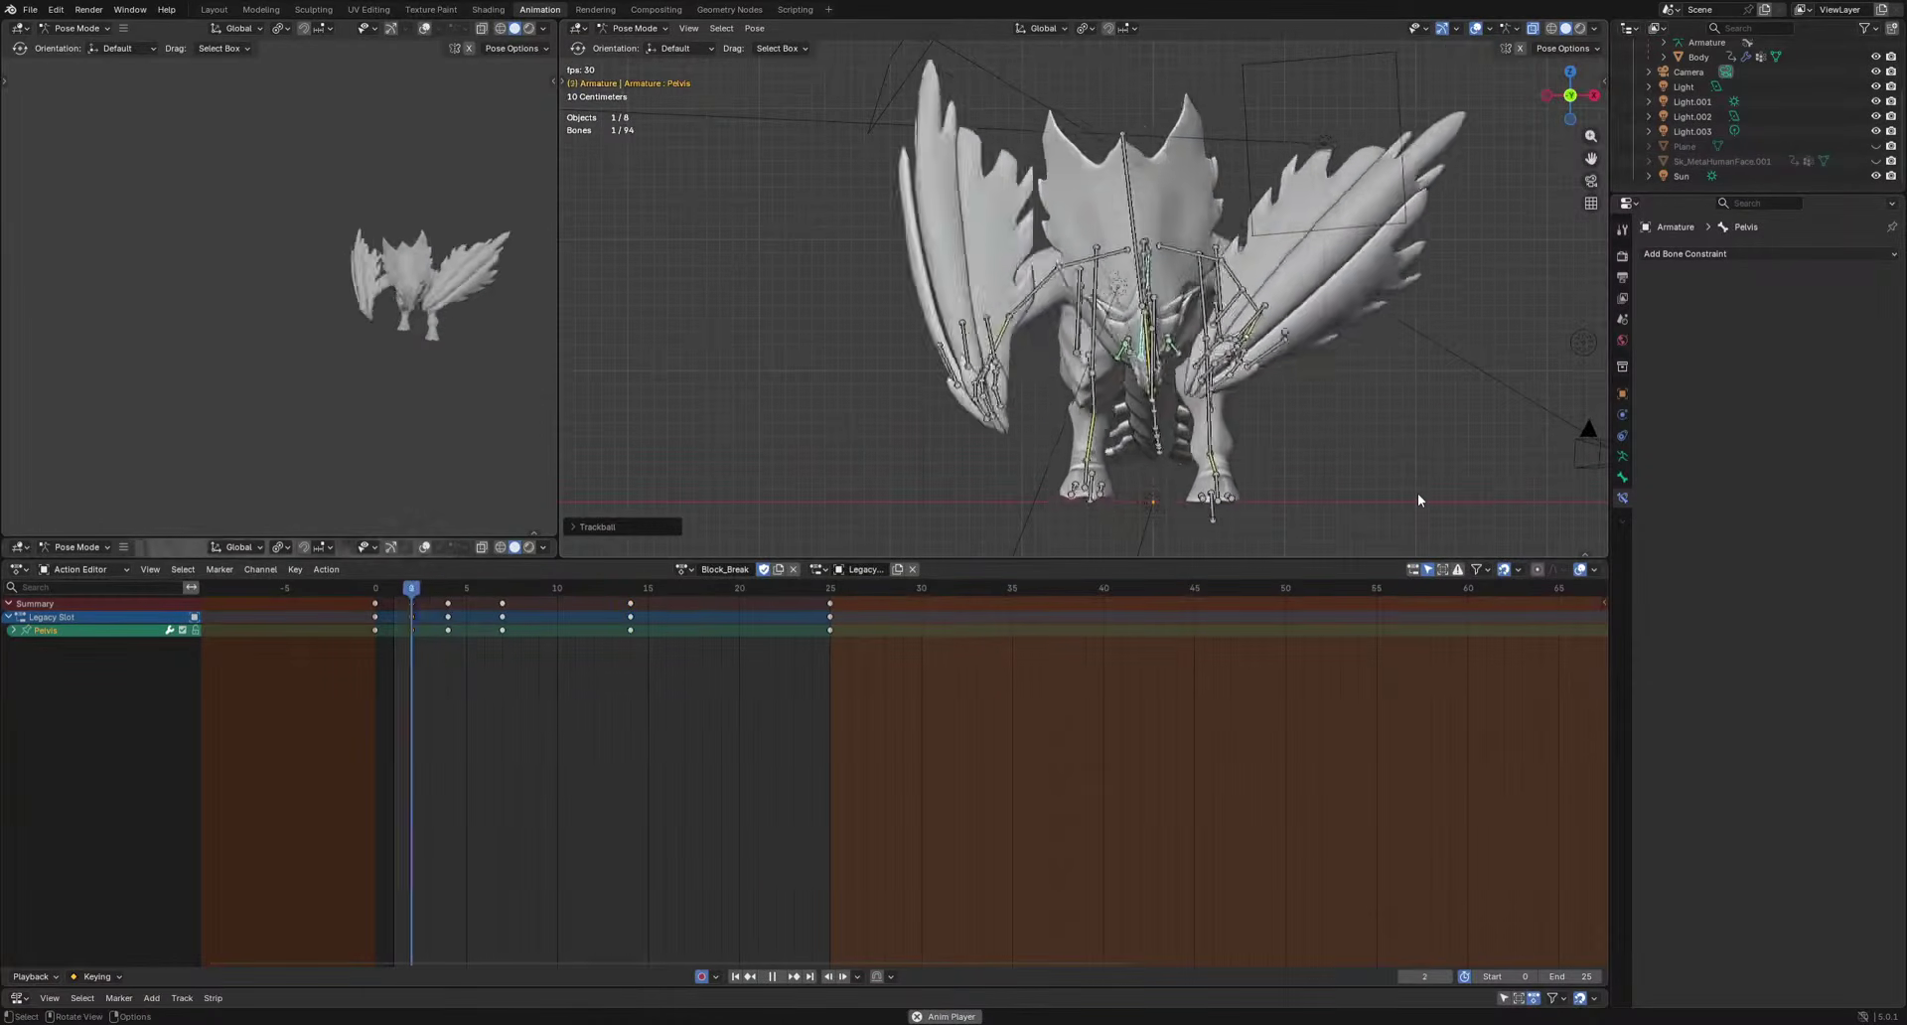
pyautogui.press('space')
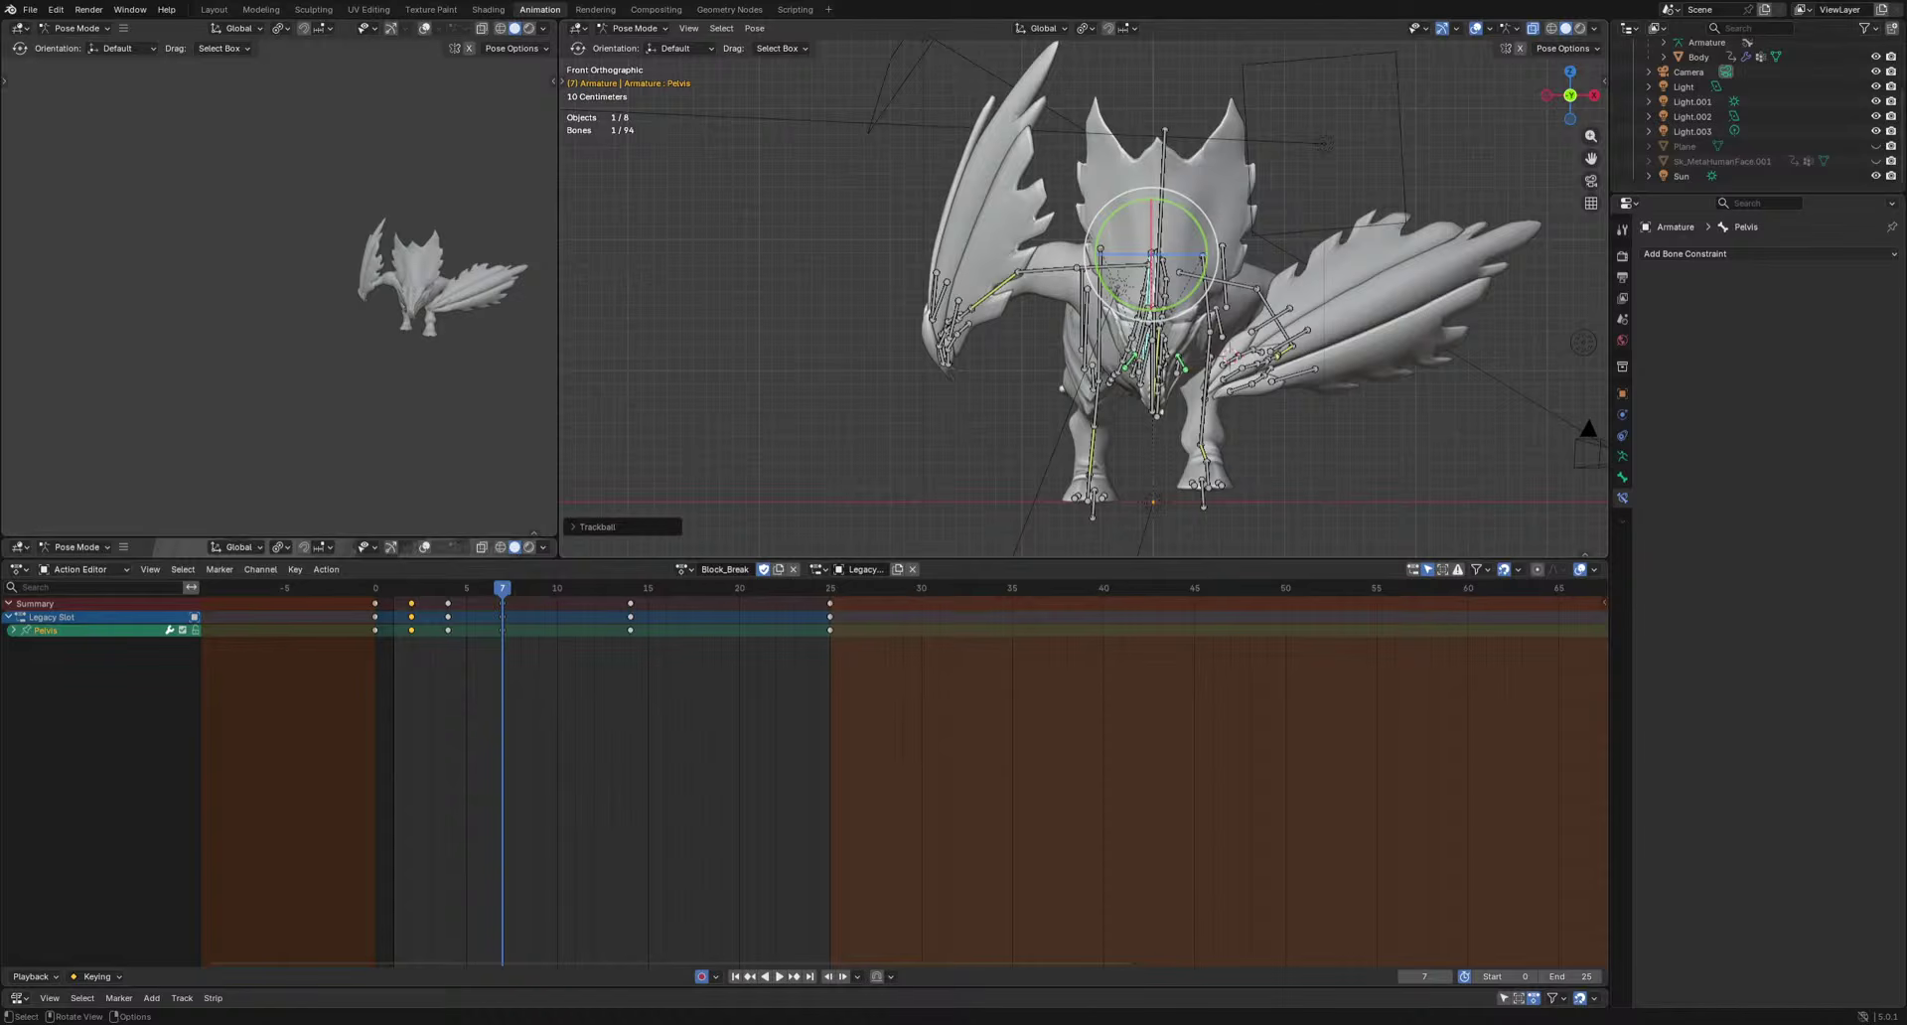
pyautogui.press('space')
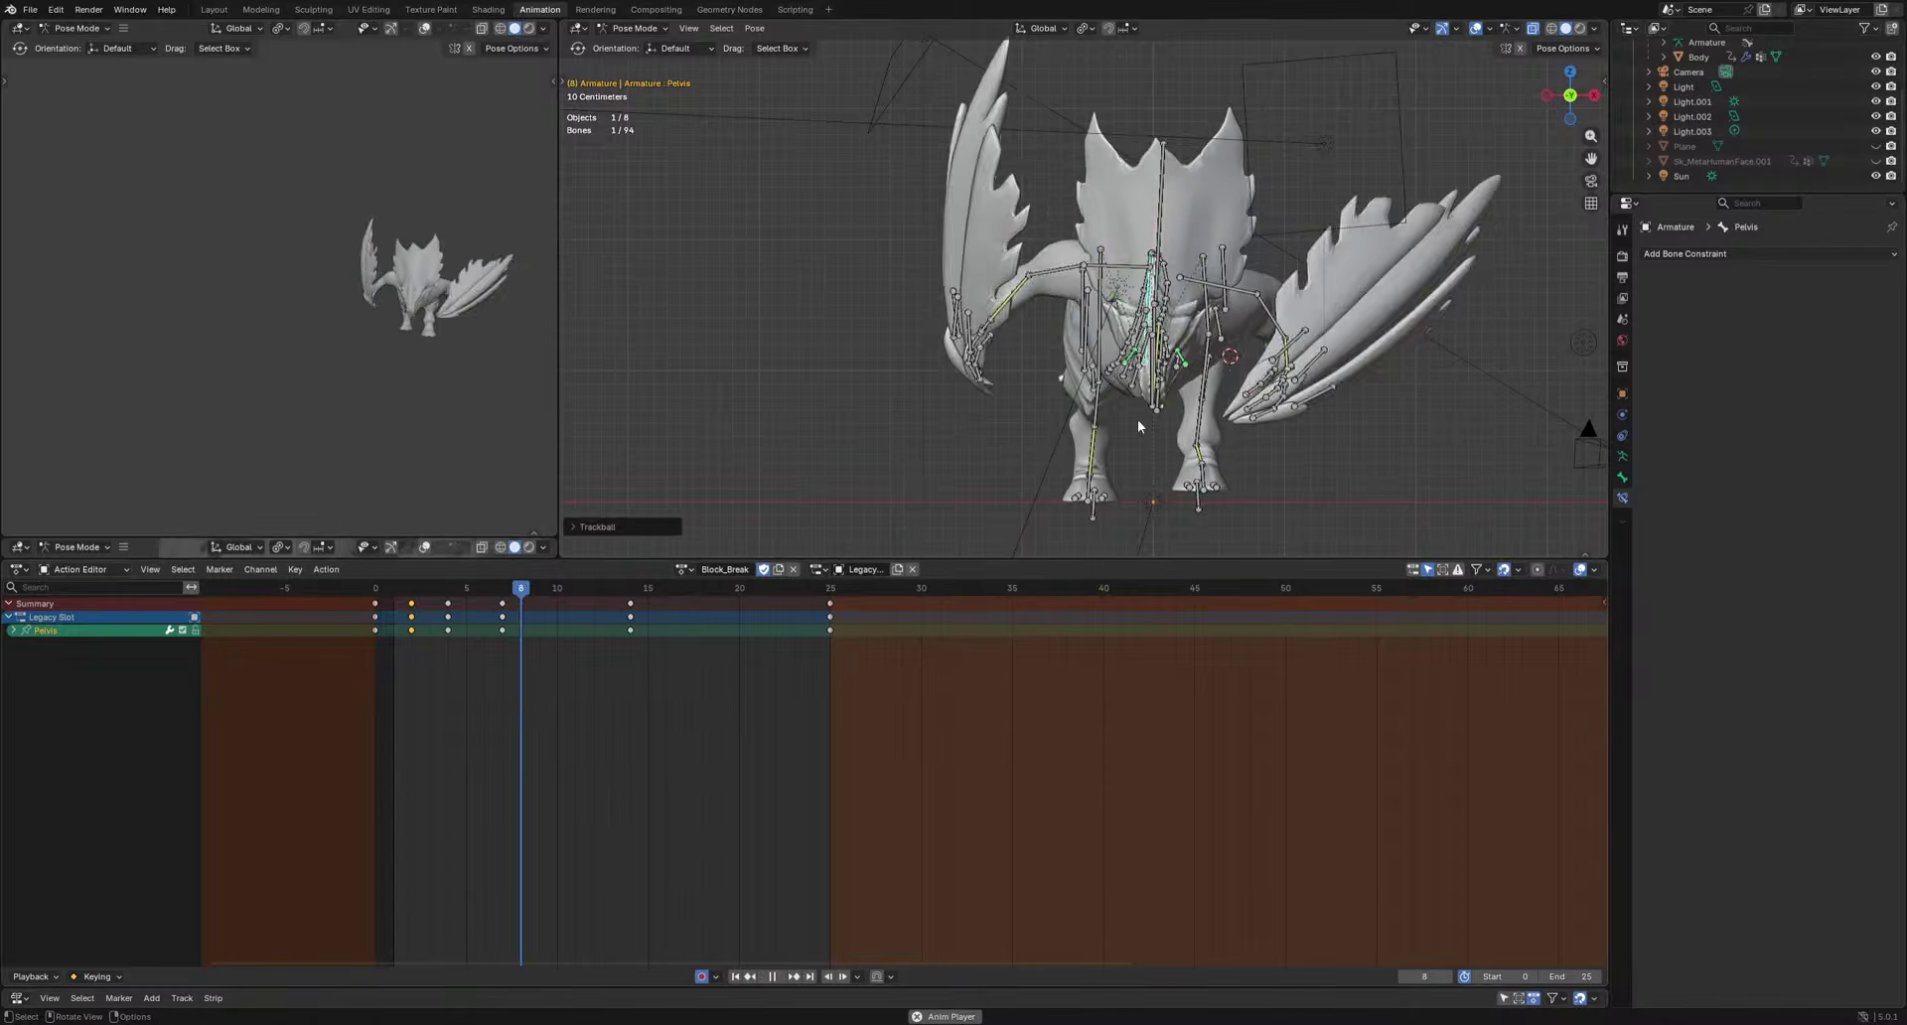
pyautogui.press('space')
# Try deleting the ArmIK.R keyframe at frame 3 and replay the arm motion from the front.
pyautogui.scroll(2, 1113, 426)
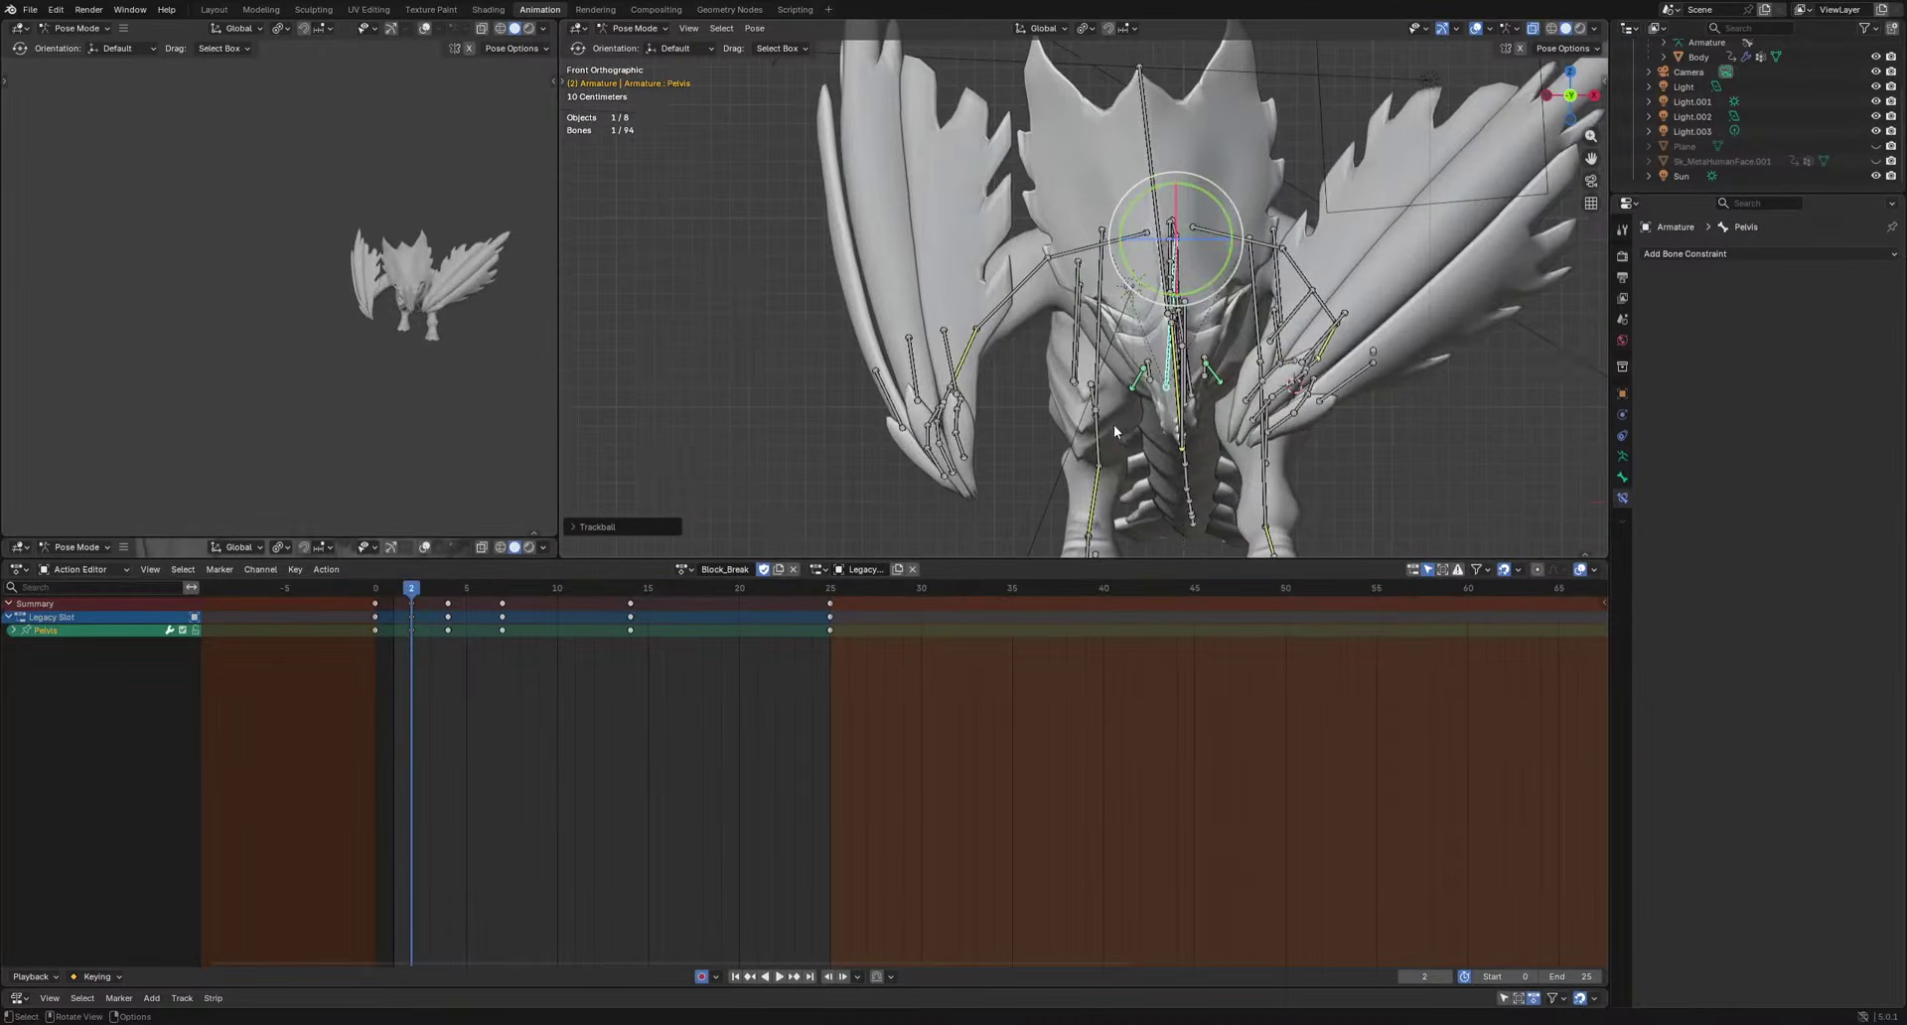
pyautogui.moveTo(915, 393); pyautogui.dragTo(1069, 443, button='middle')
pyautogui.click(1128, 437)
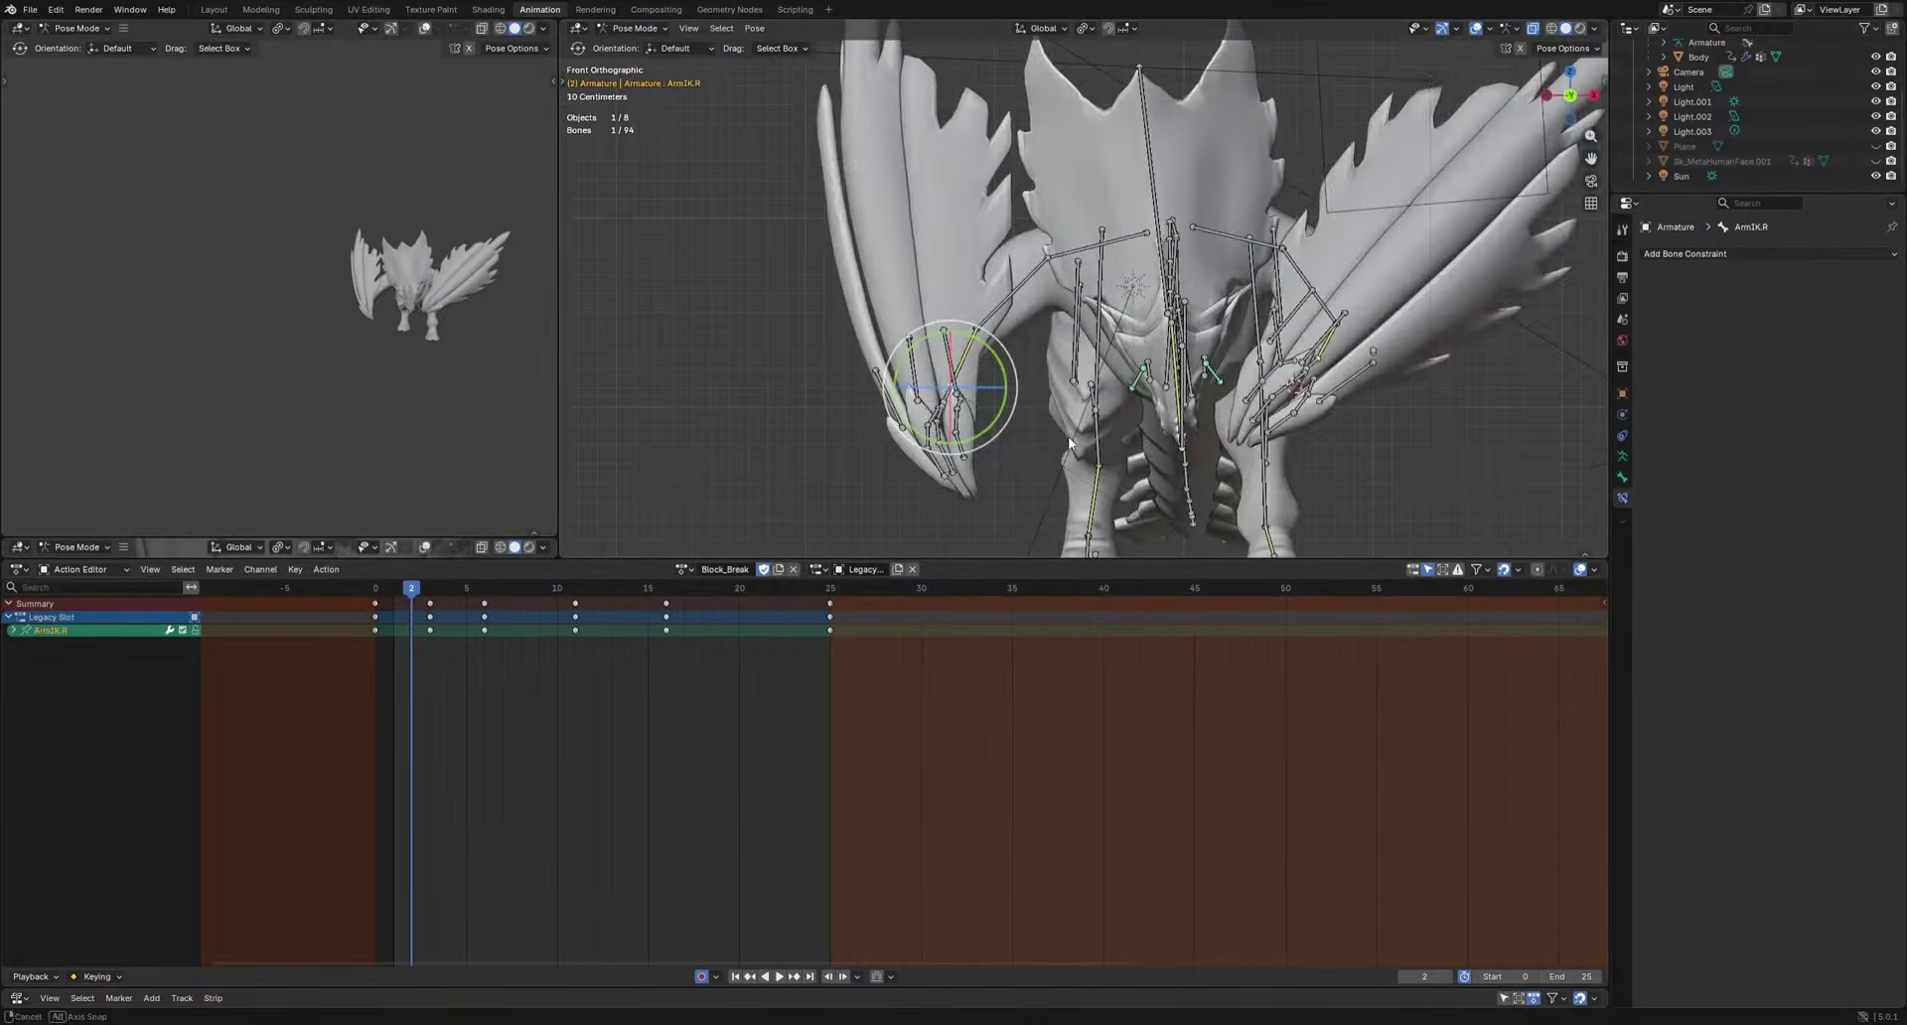
pyautogui.moveTo(392, 605); pyautogui.dragTo(481, 617)
pyautogui.click(435, 604)
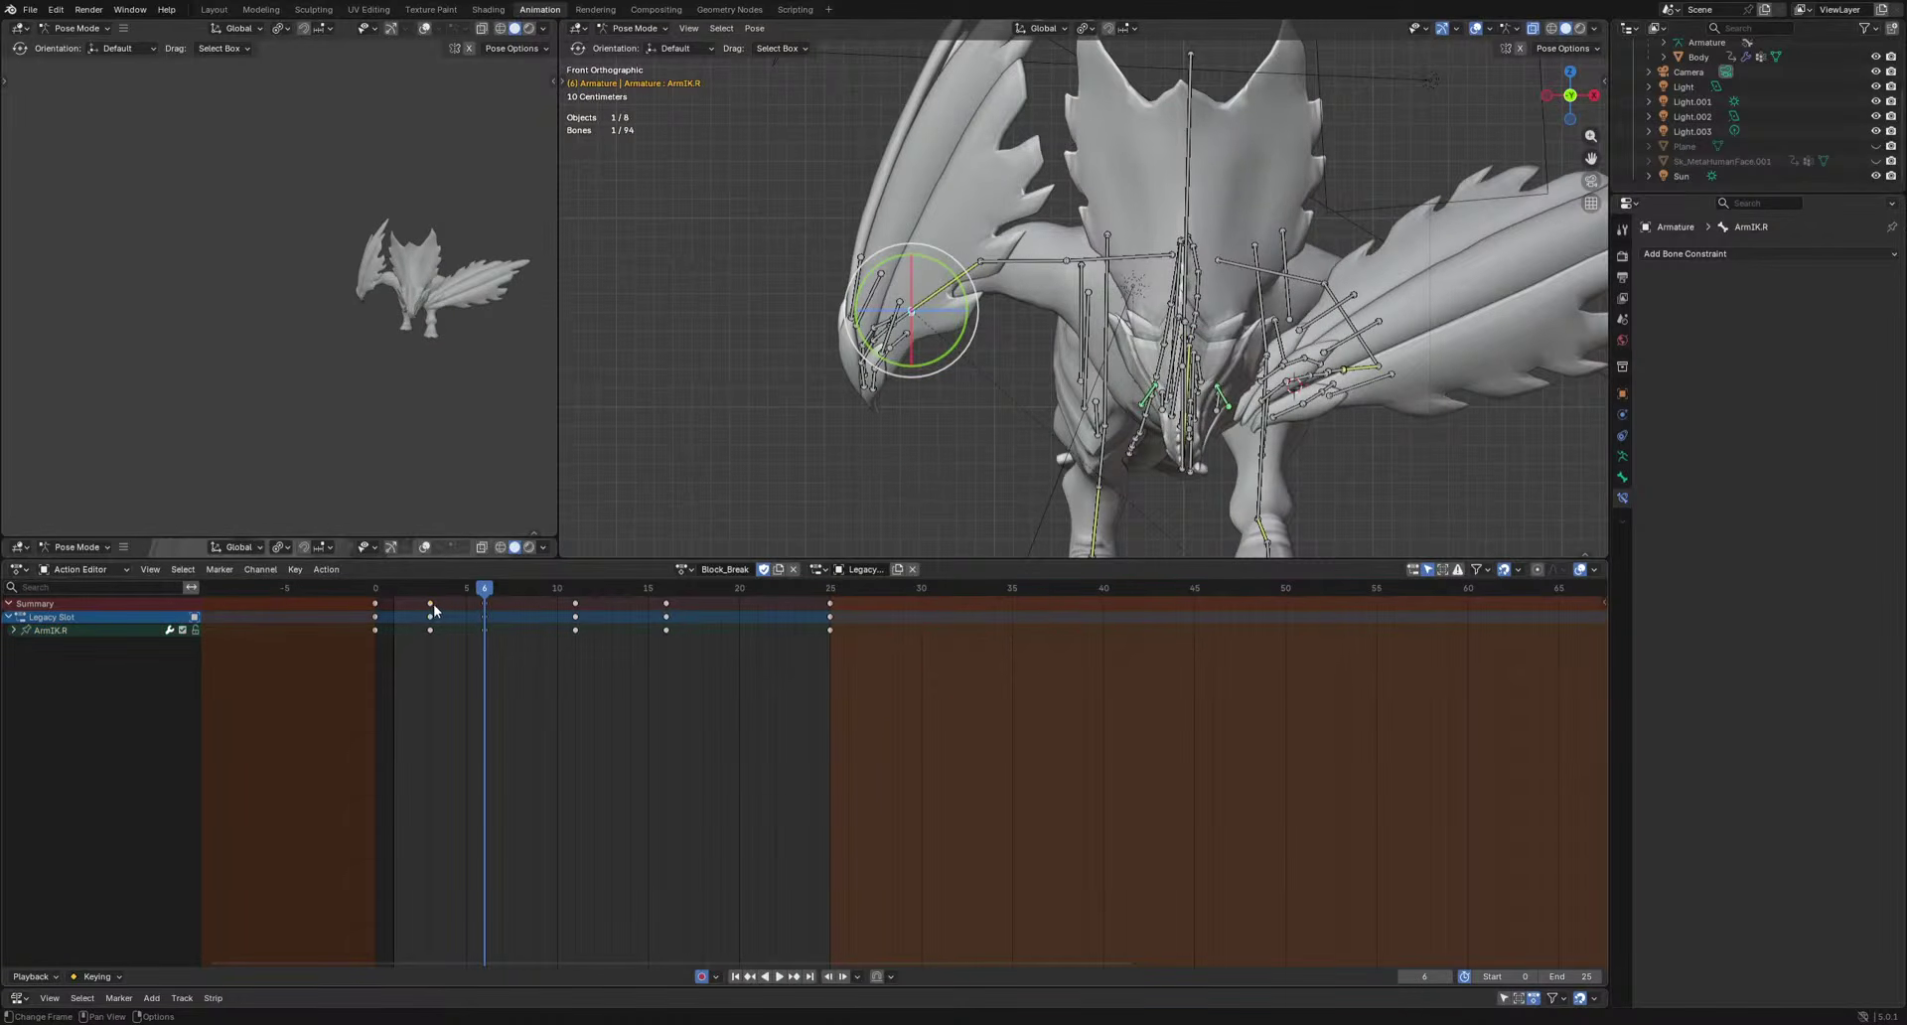
pyautogui.press('Delete')
pyautogui.press('space')
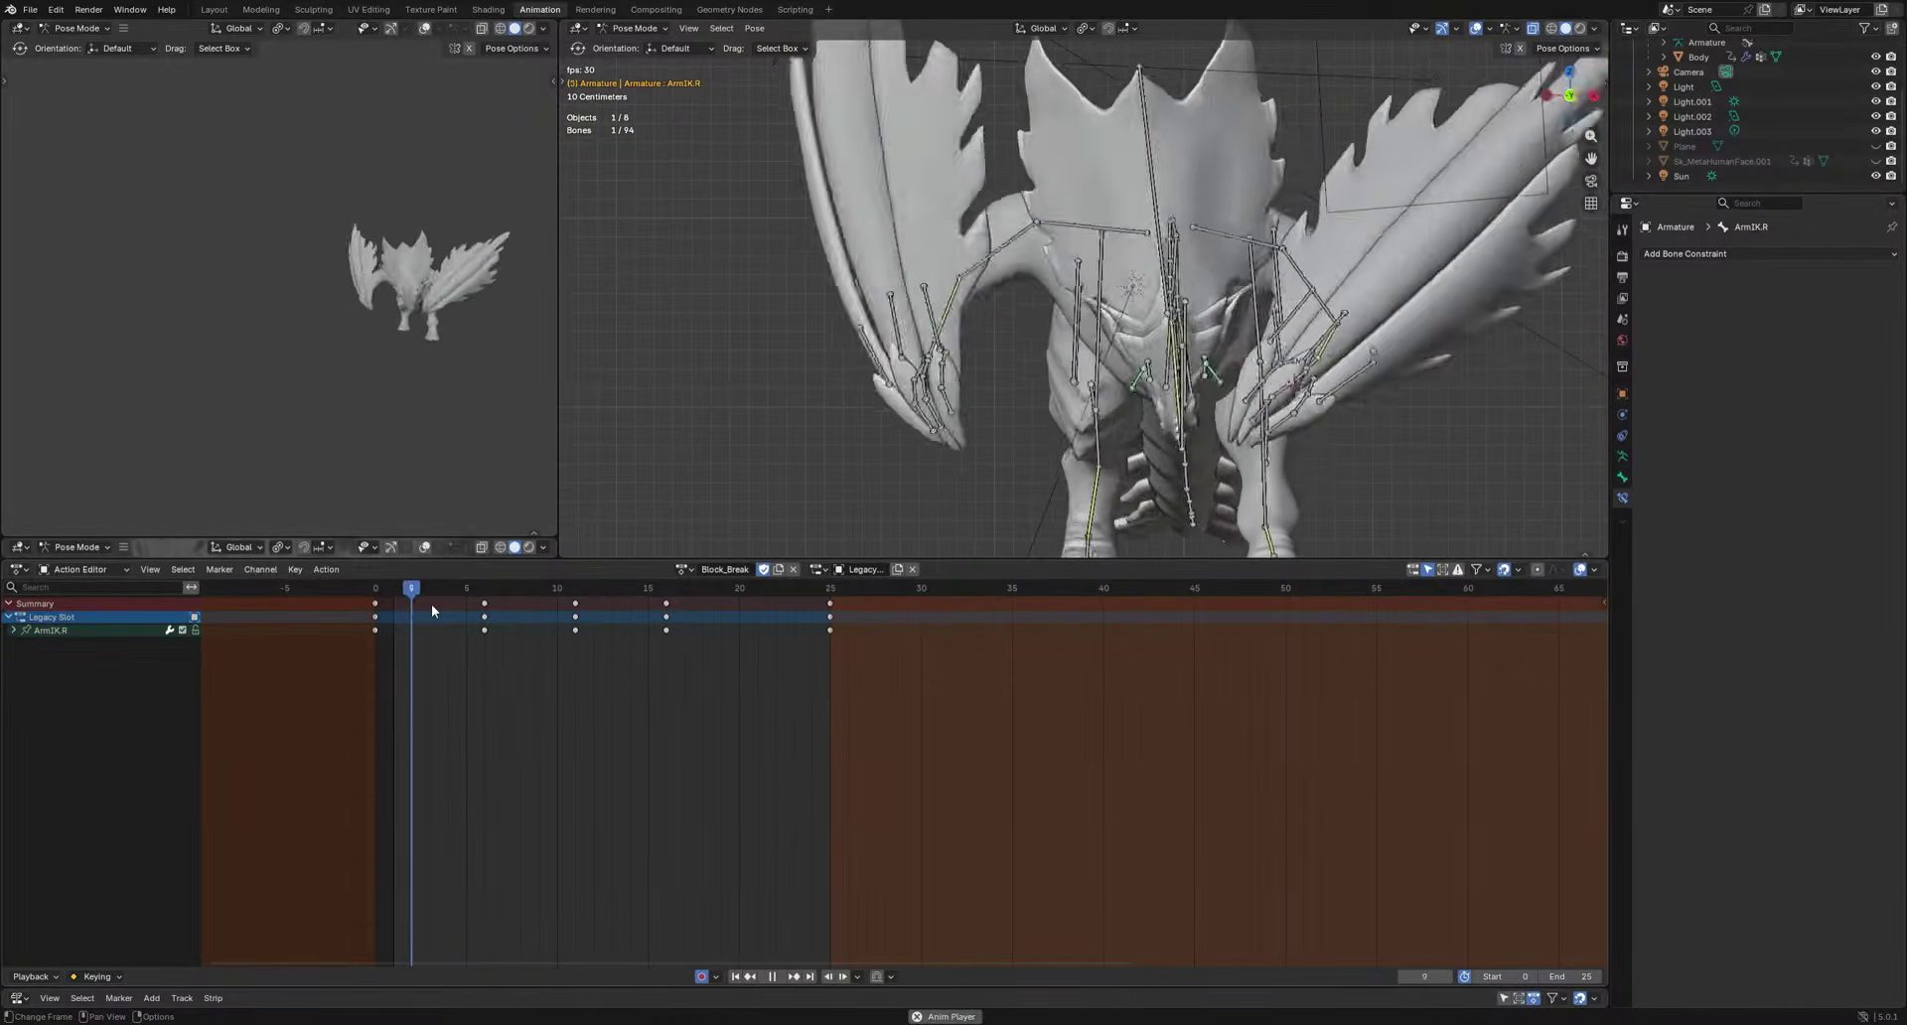
pyautogui.press('Escape')
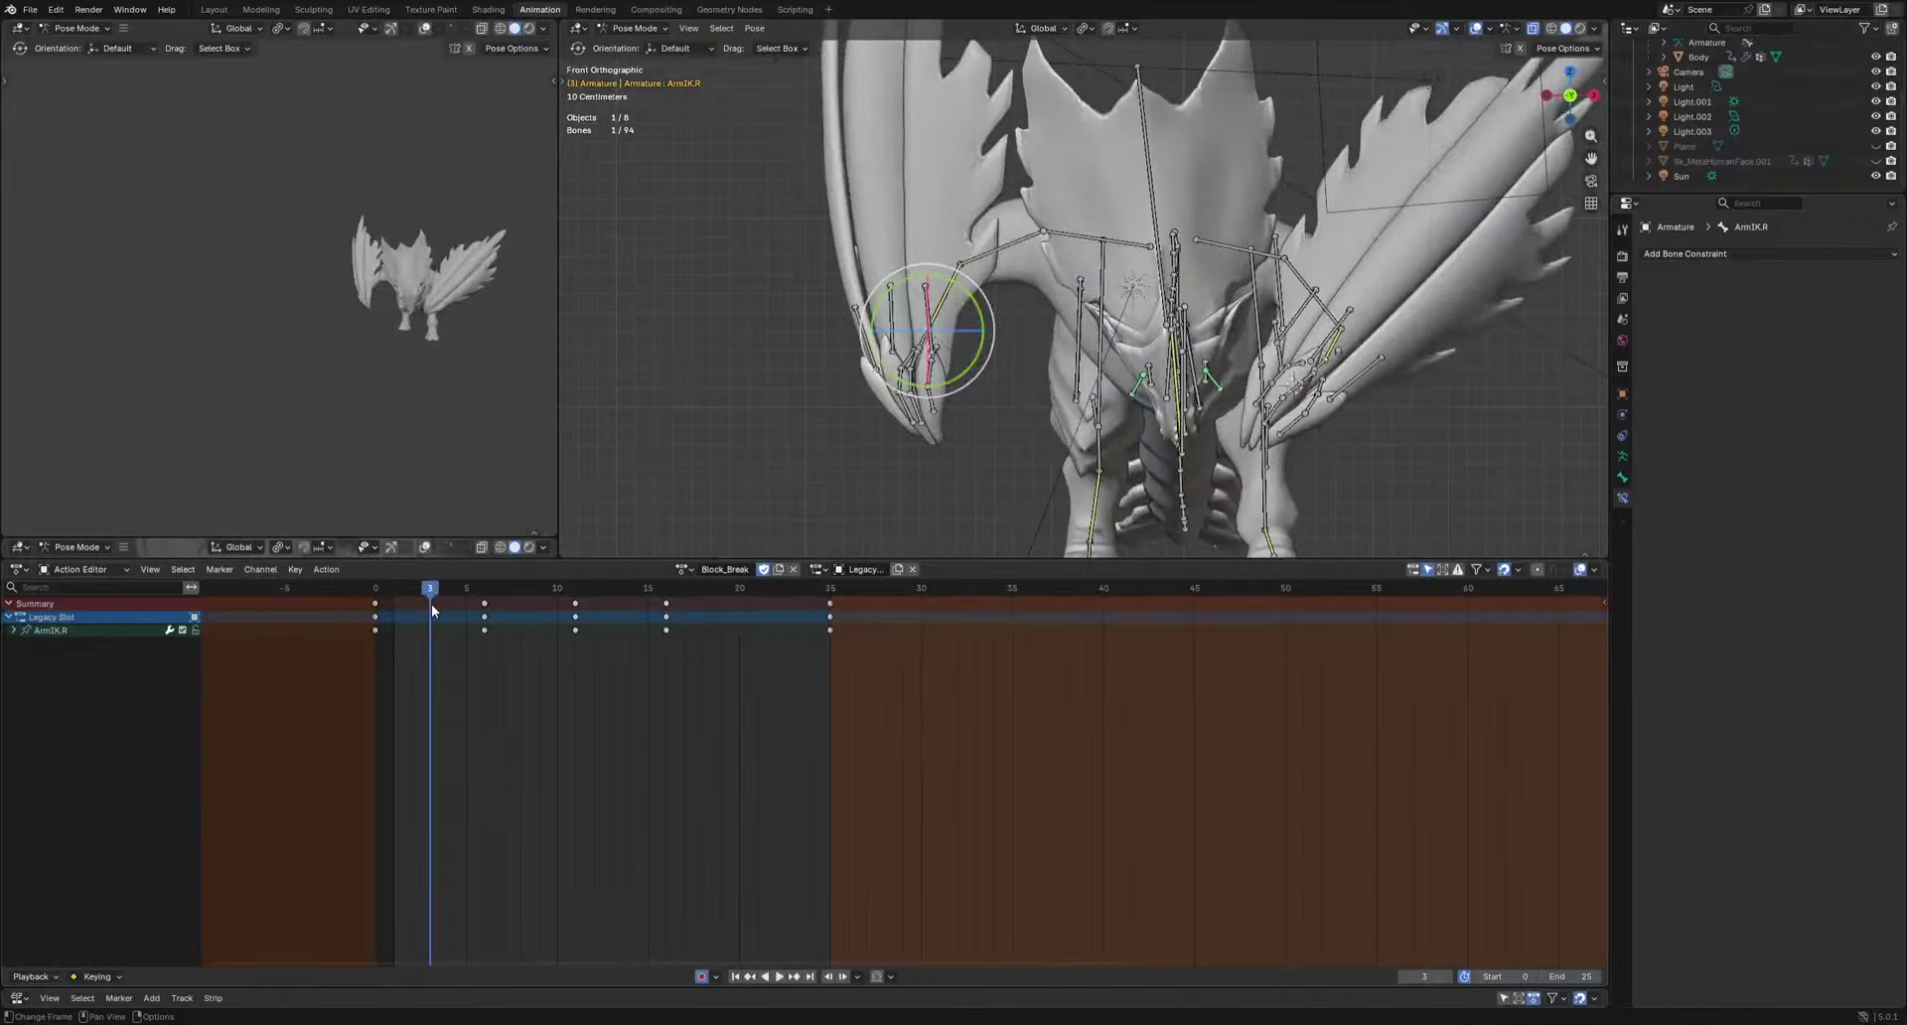
pyautogui.hotkey('ctrl', 'z')
# Reposition the ArmIK.R bone at frame 6 from two viewing angles and replay the arm motion.
pyautogui.moveTo(435, 593); pyautogui.dragTo(485, 593)
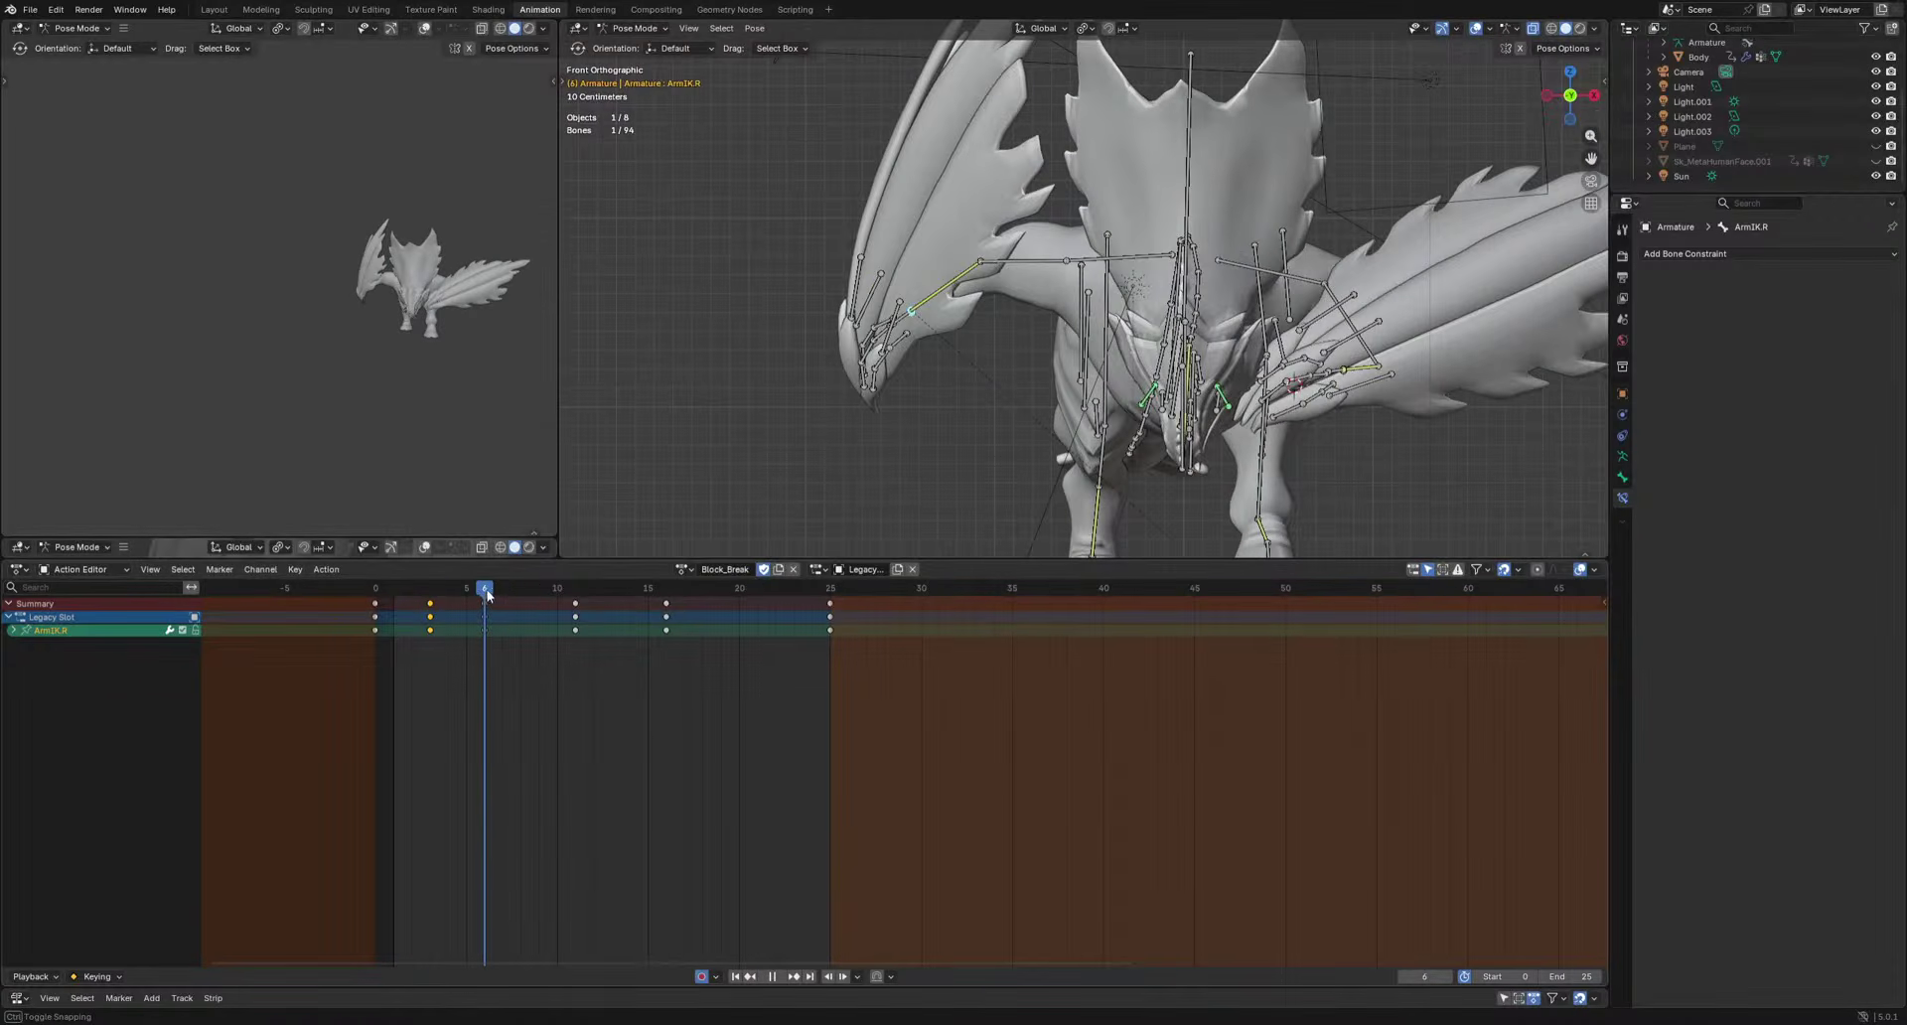
pyautogui.moveTo(886, 355); pyautogui.dragTo(1098, 378, button='middle')
pyautogui.press('g')
pyautogui.click(1277, 363)
pyautogui.moveTo(1277, 364); pyautogui.dragTo(1079, 325, button='middle')
pyautogui.press('g')
pyautogui.click(1113, 312)
pyautogui.press('space')
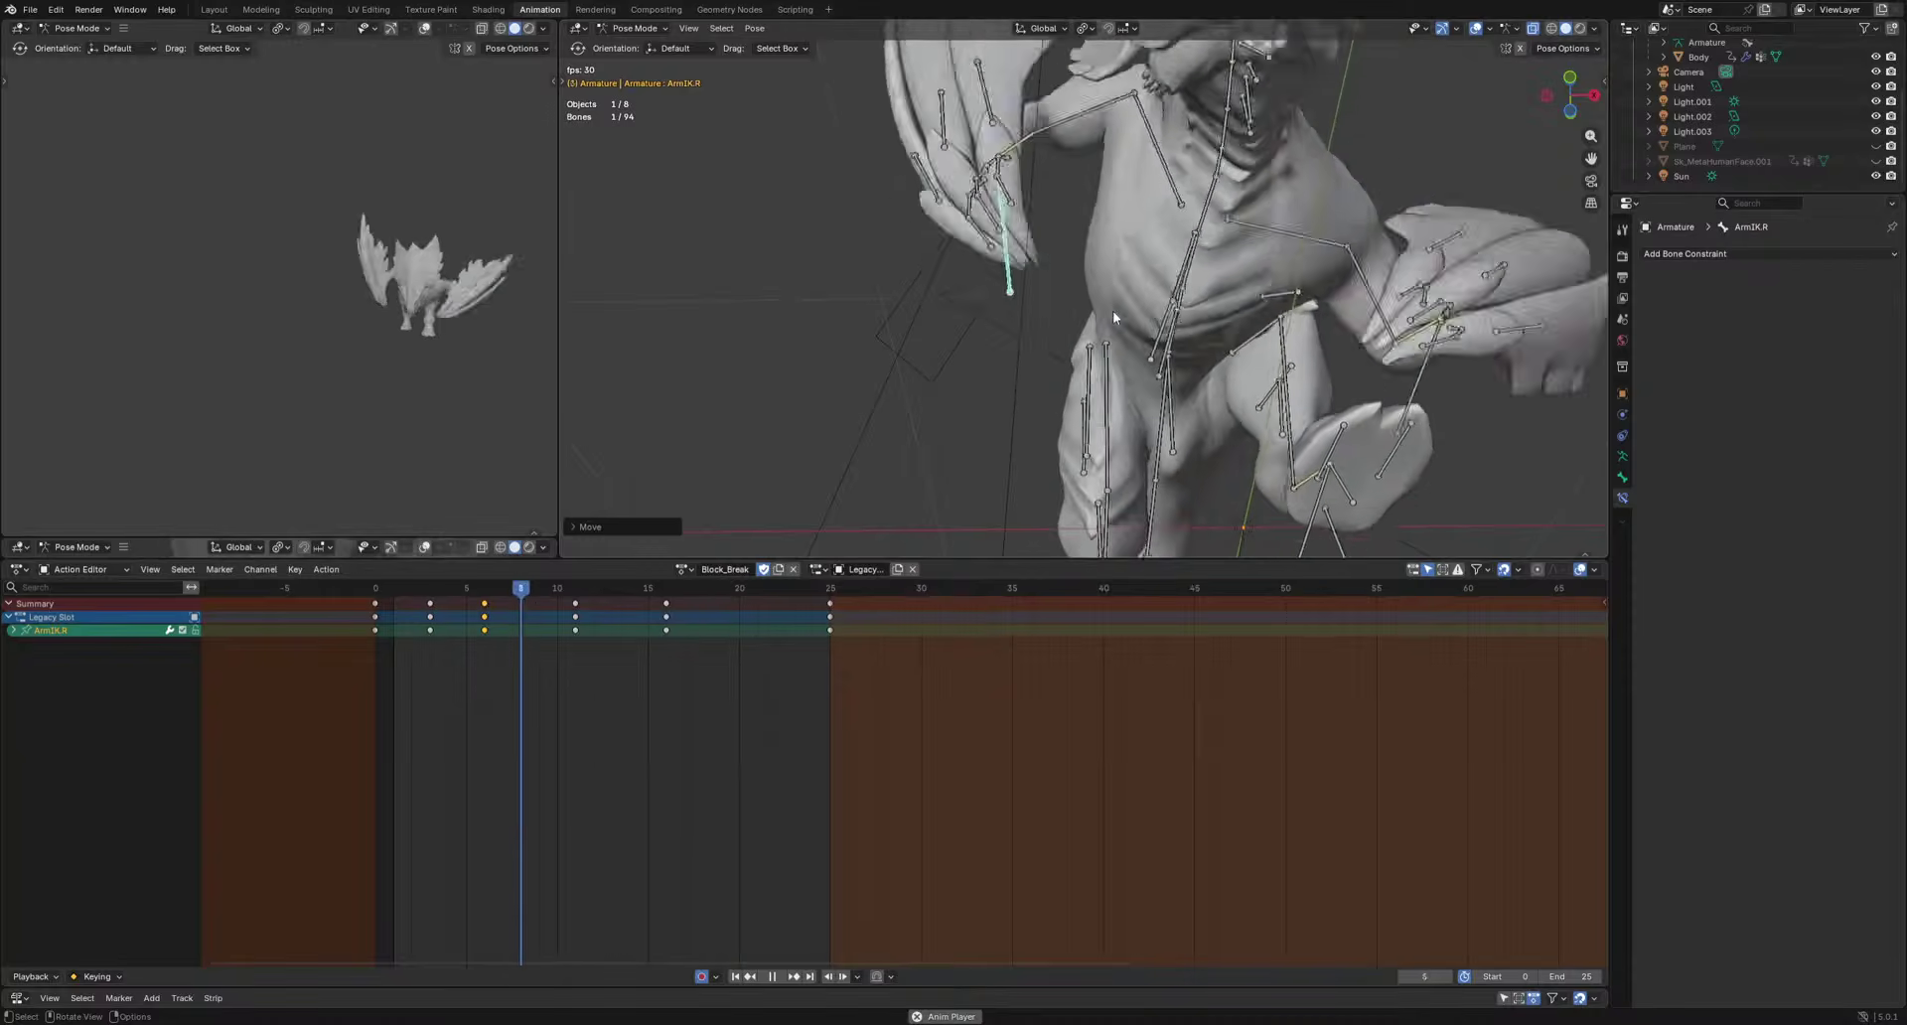
pyautogui.press('space')
# Shift the ArmIK.R keyframe from frame 3 to frame 2 and check the pose from the side.
pyautogui.moveTo(899, 344); pyautogui.dragTo(1098, 431, button='middle')
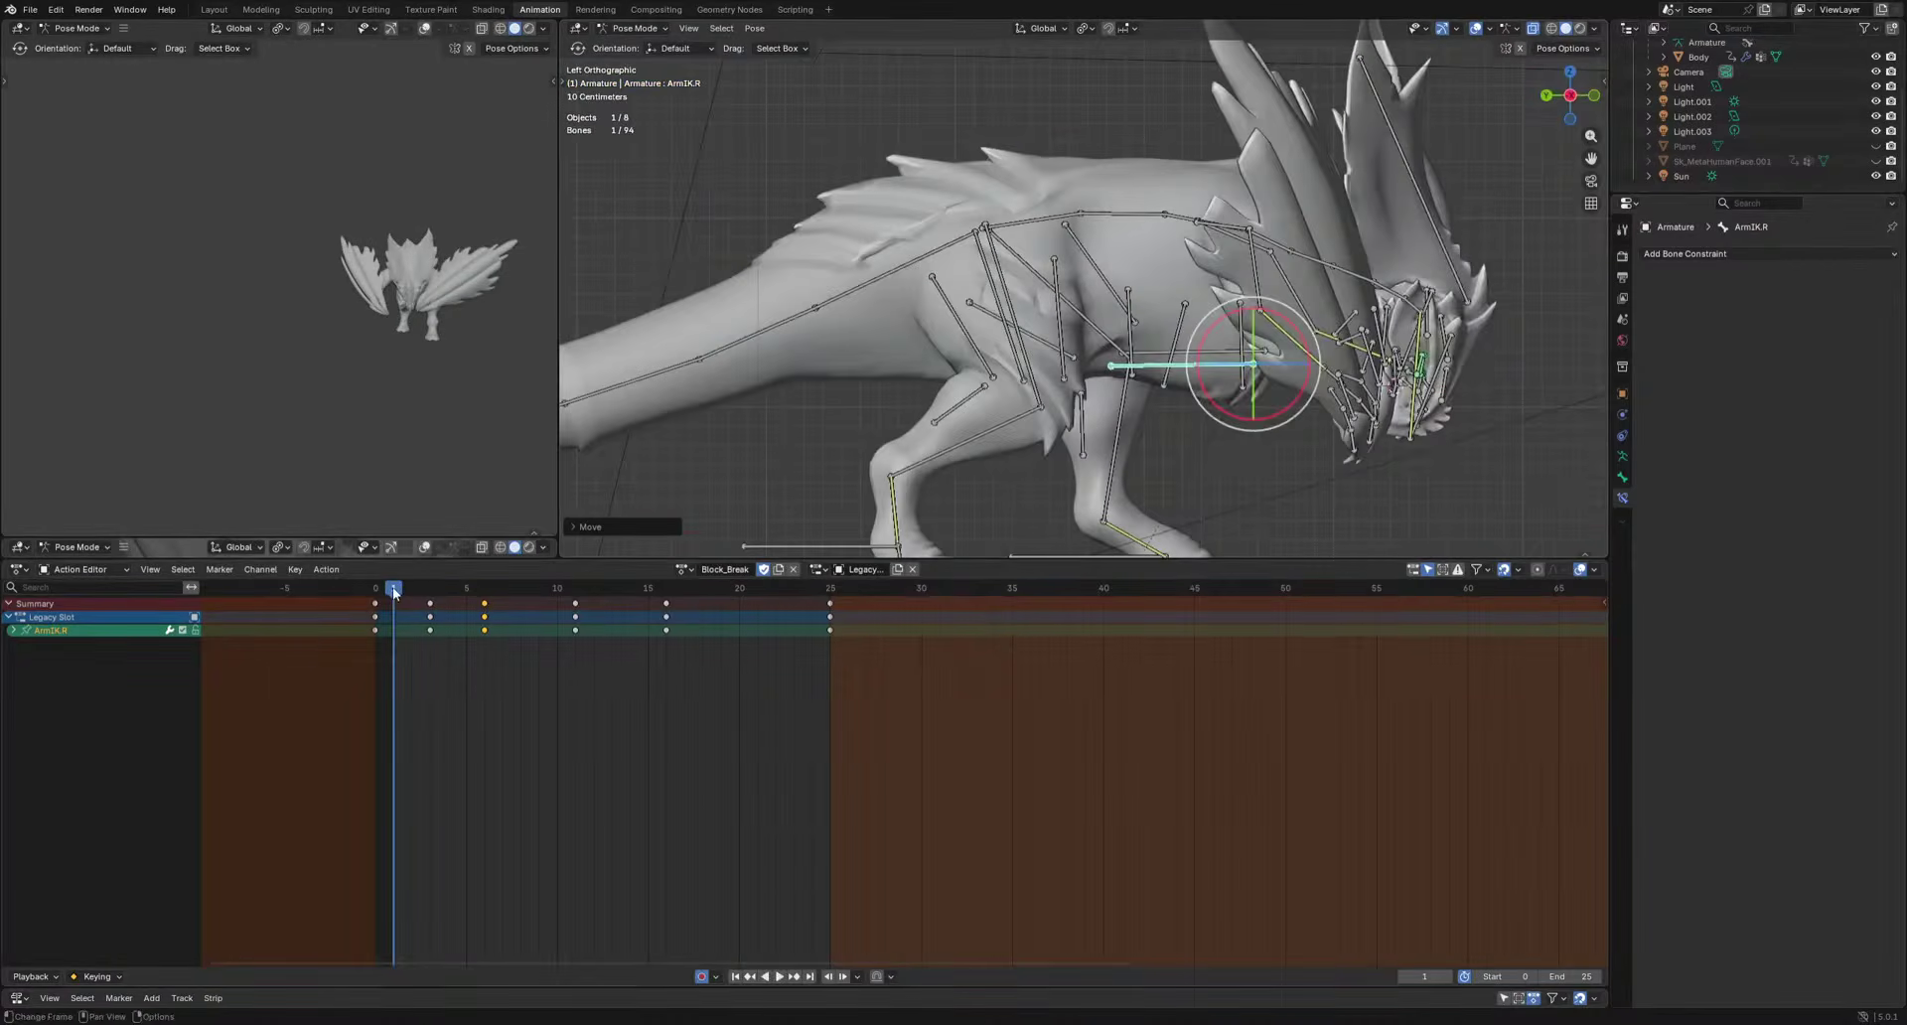
pyautogui.moveTo(395, 593)
pyautogui.mouseDown()
pyautogui.moveTo(437, 601)
pyautogui.moveTo(415, 608)
pyautogui.mouseUp()
pyautogui.moveTo(409, 593)
pyautogui.mouseDown()
pyautogui.moveTo(375, 593)
pyautogui.moveTo(438, 597)
pyautogui.moveTo(415, 604)
pyautogui.mouseUp()
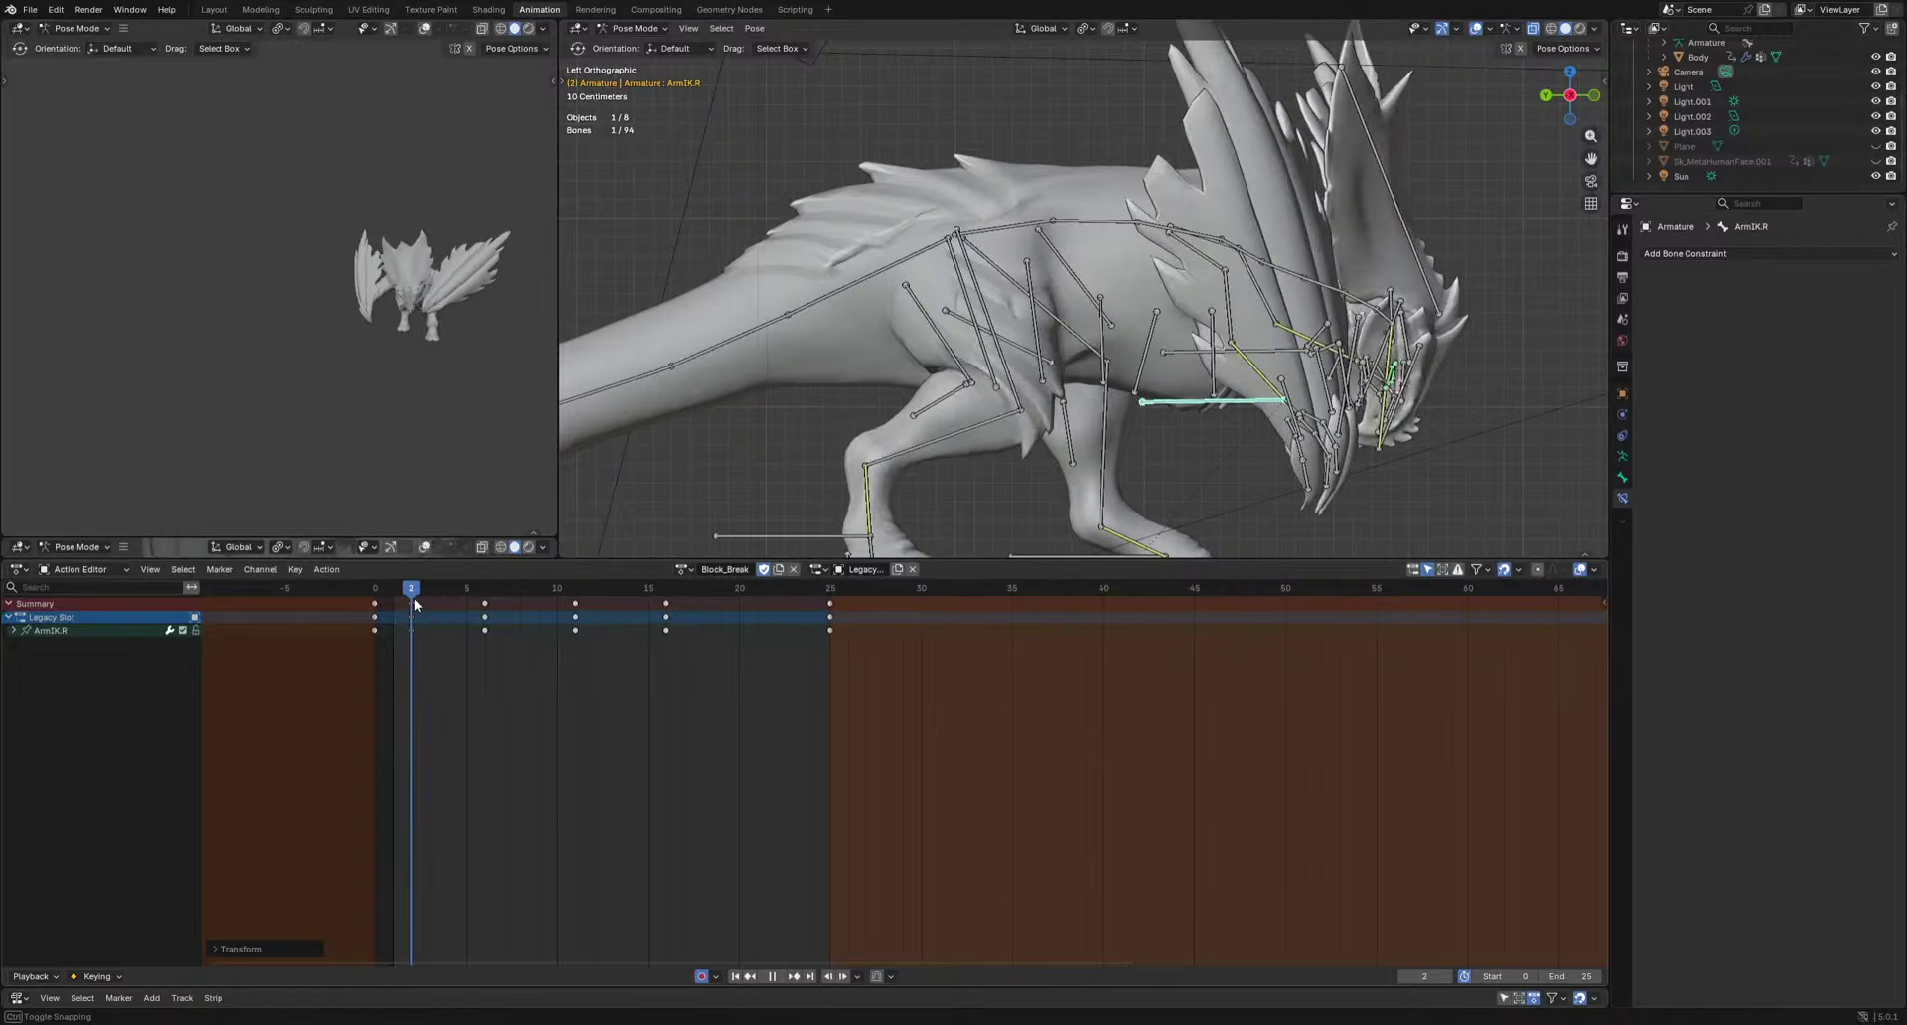
# Try repositioning the ArmIK.R bone at frame 2 from the side and an angled front view, and replay the motion.
pyautogui.press('g')
pyautogui.moveTo(1357, 417); pyautogui.dragTo(1176, 459, button='middle')
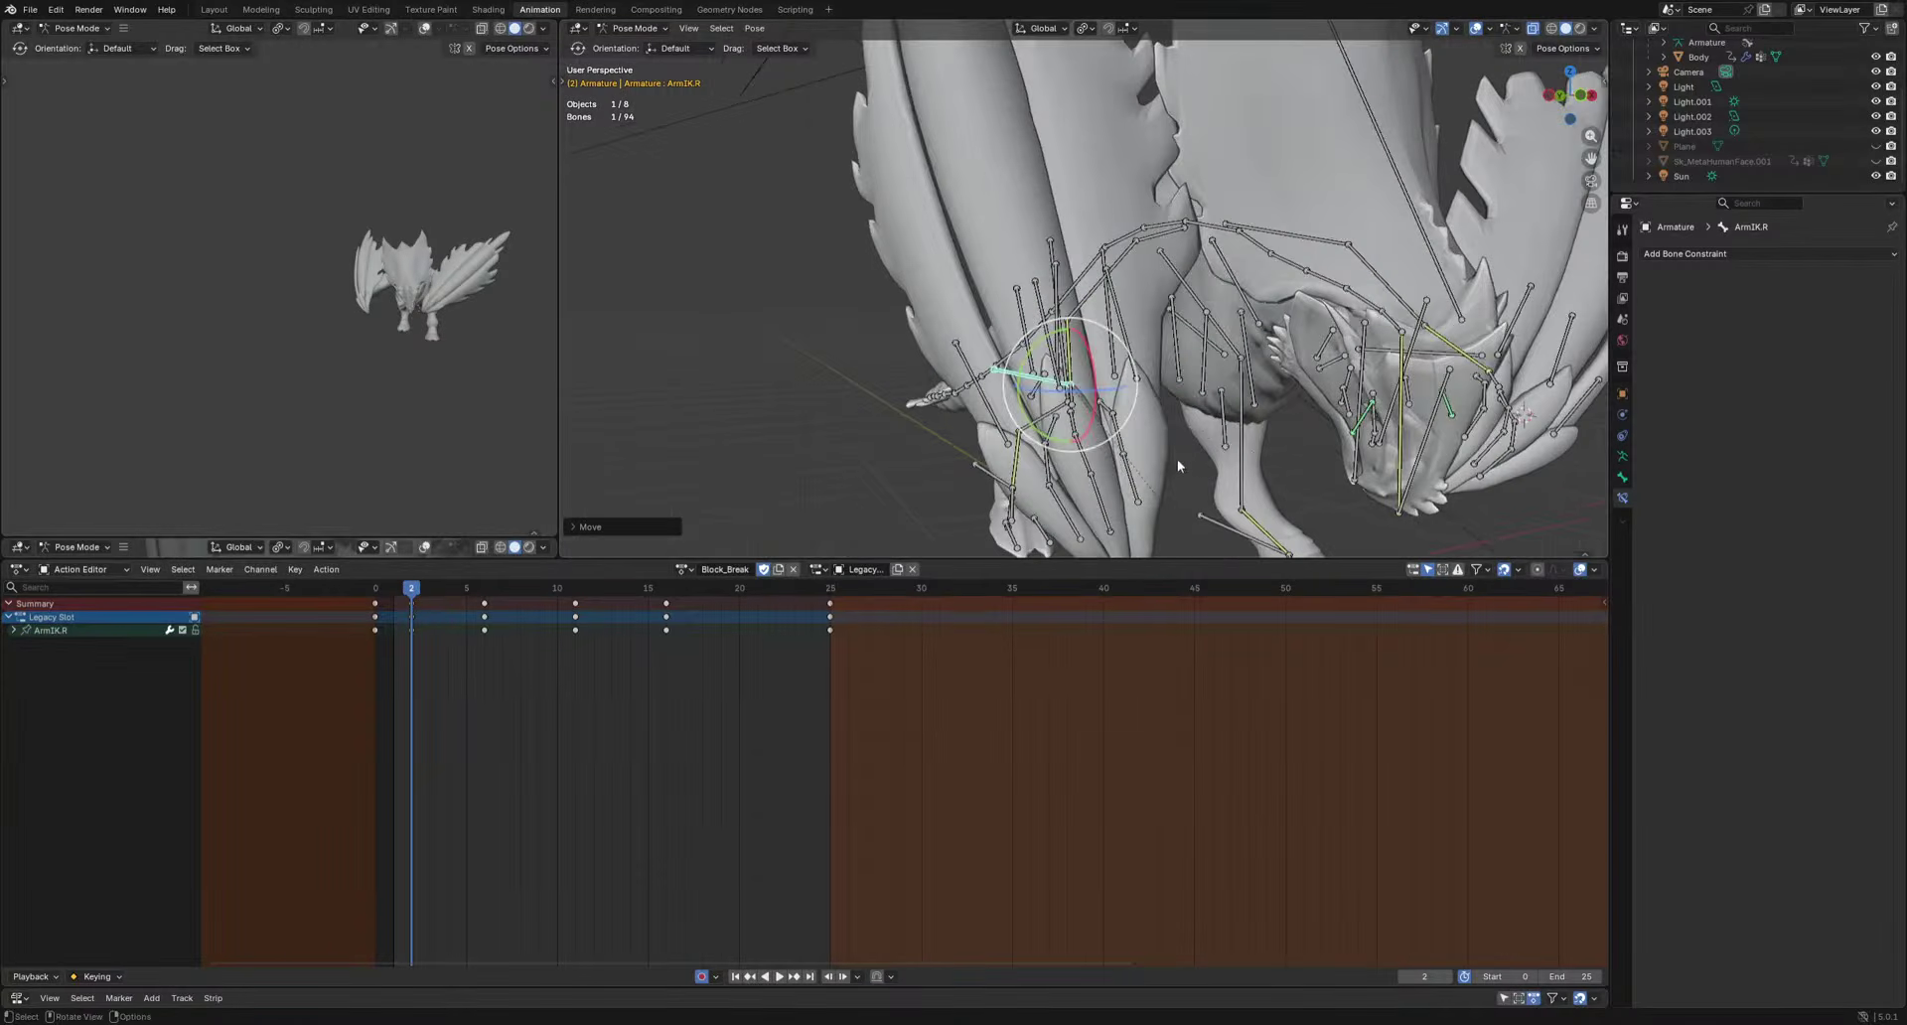
pyautogui.press('g')
pyautogui.click(1284, 421)
pyautogui.press('space')
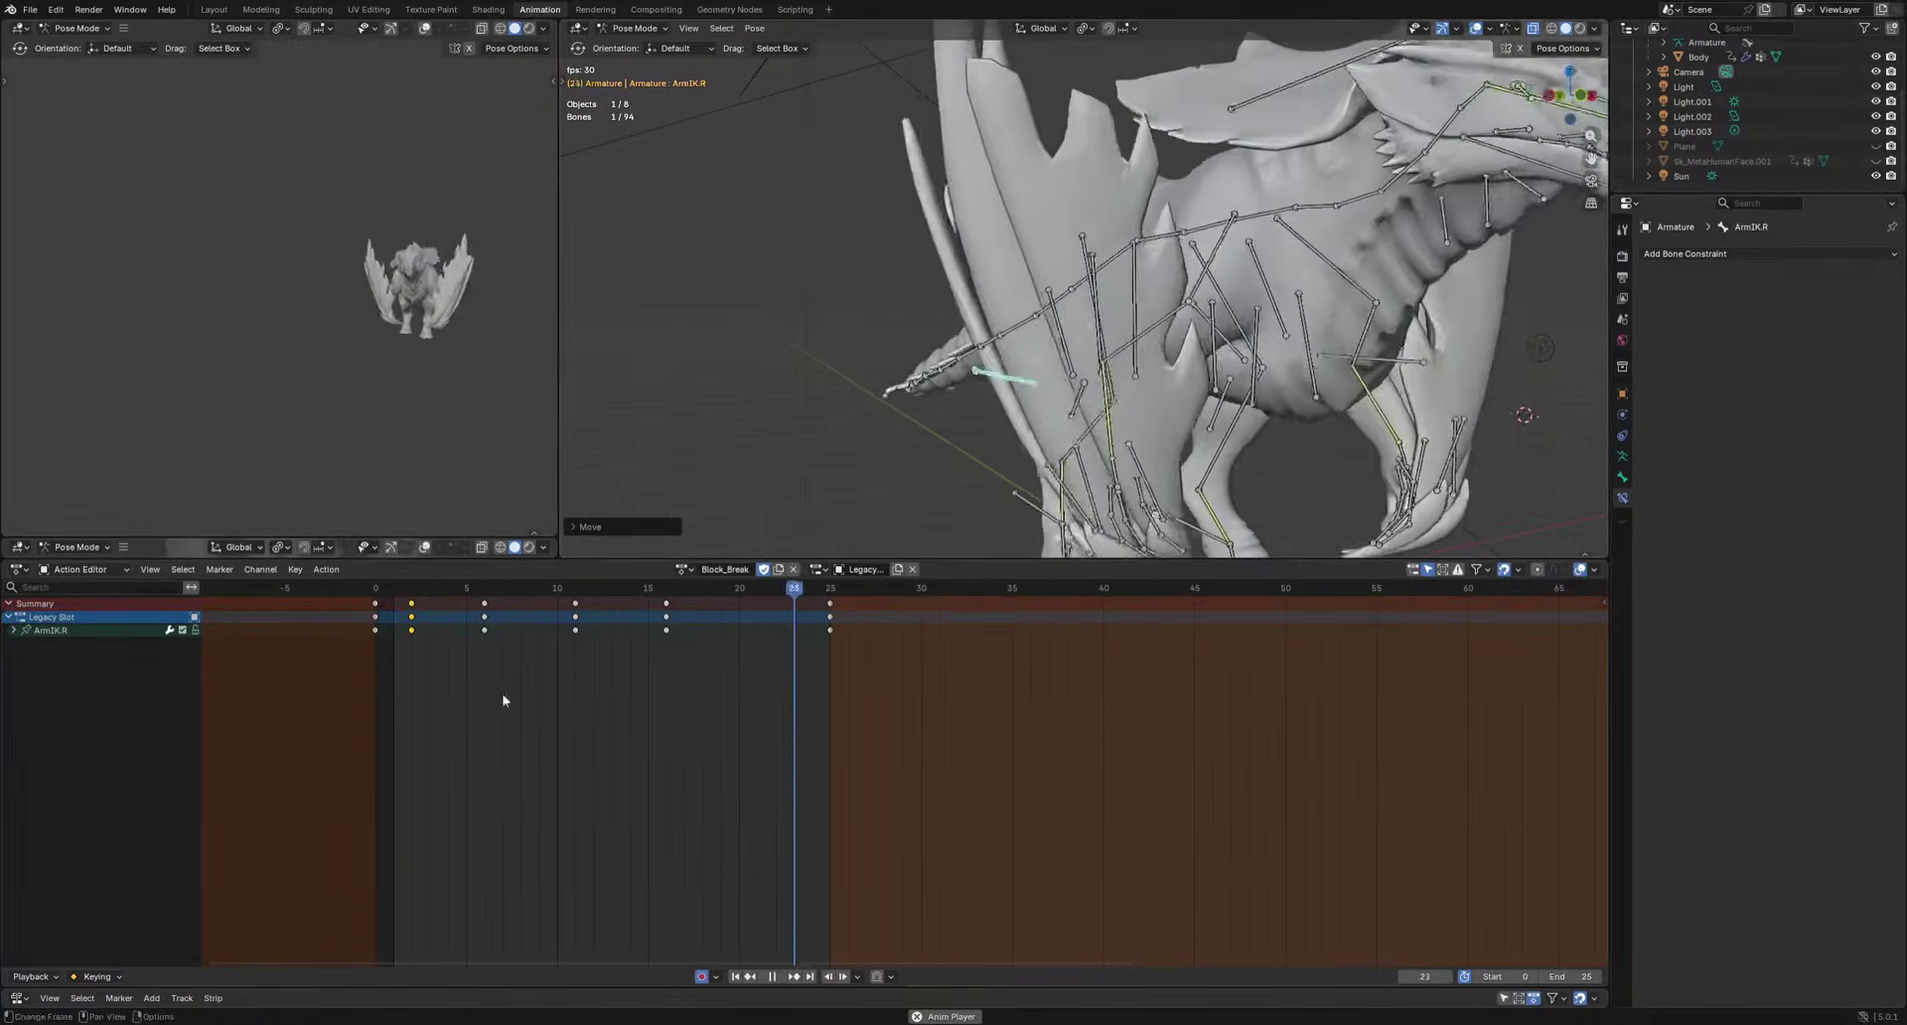
# Try deleting the ArmIK.R keyframe at frame 6 and replay the arm motion.
pyautogui.press('Escape')
pyautogui.press('Delete')
pyautogui.press('space')
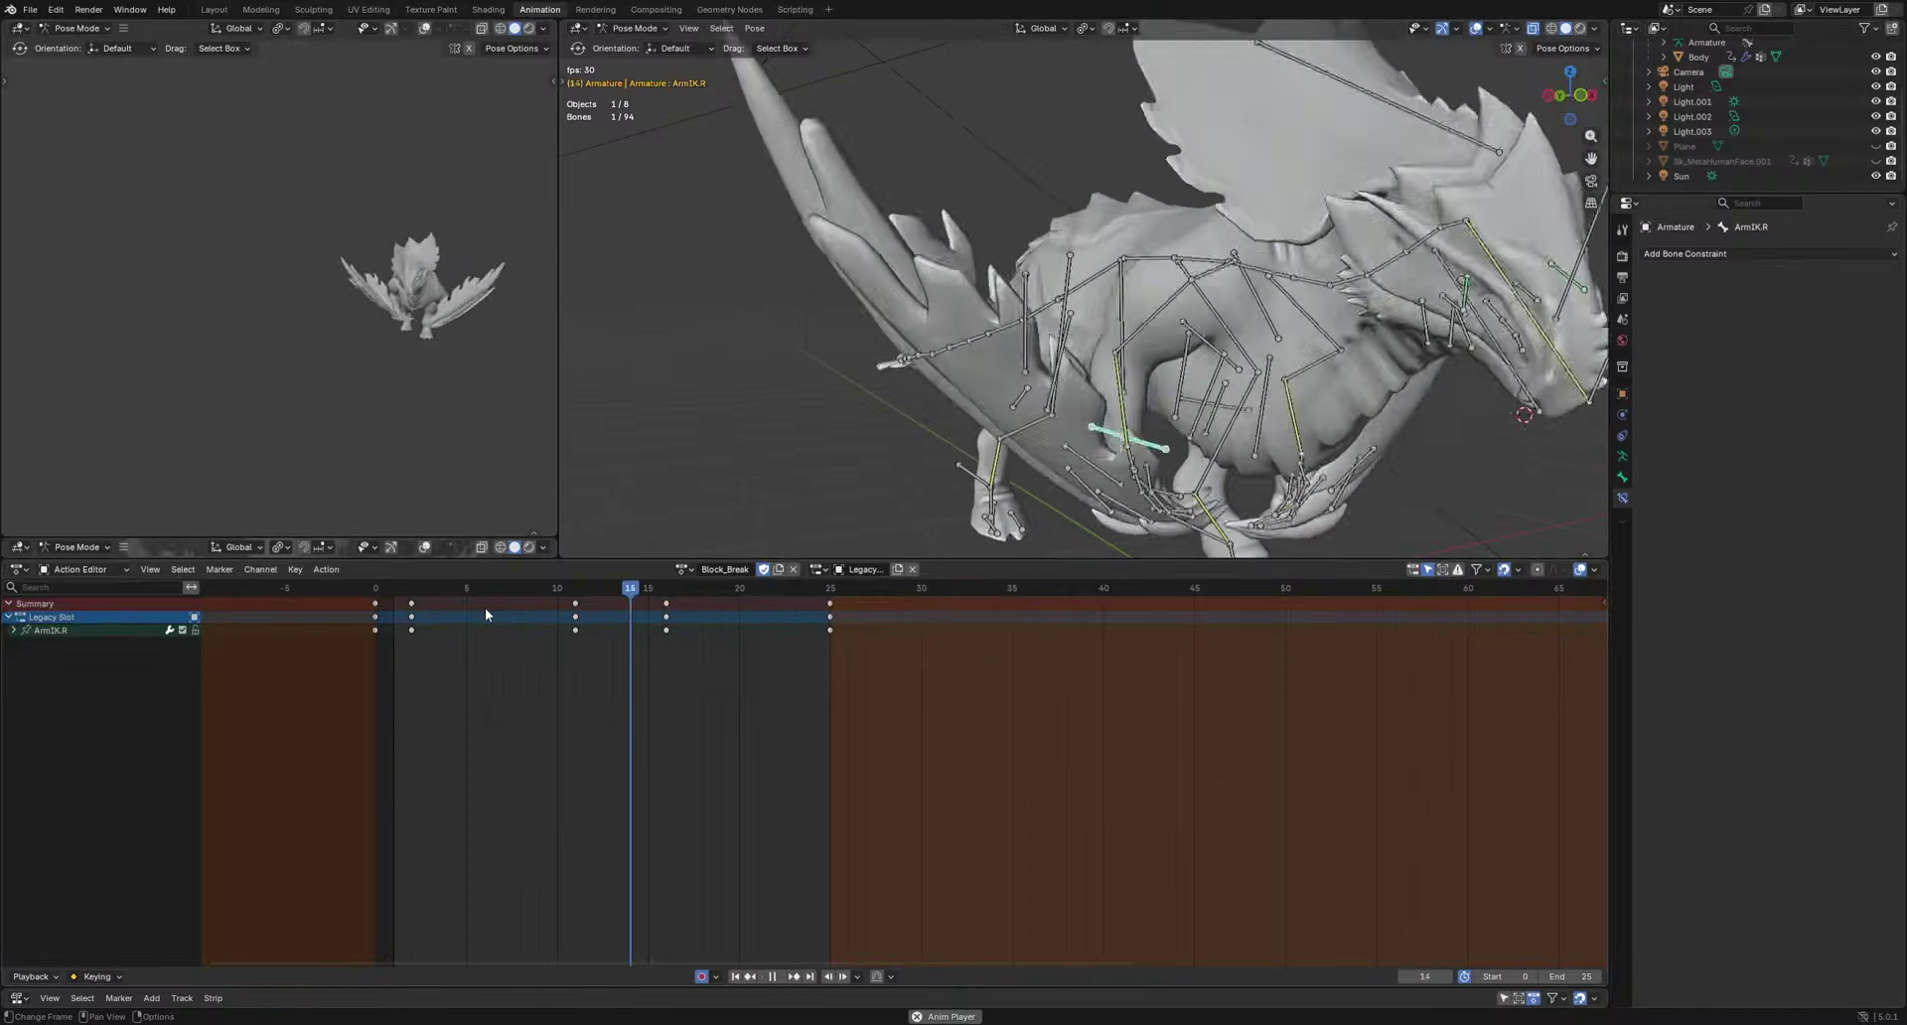
# Try moving the ArmIK.R bone to a new pose at frame 5 from two viewing angles and replay the motion.
pyautogui.press('Escape')
pyautogui.click(467, 594)
pyautogui.press('g')
pyautogui.click(1160, 452)
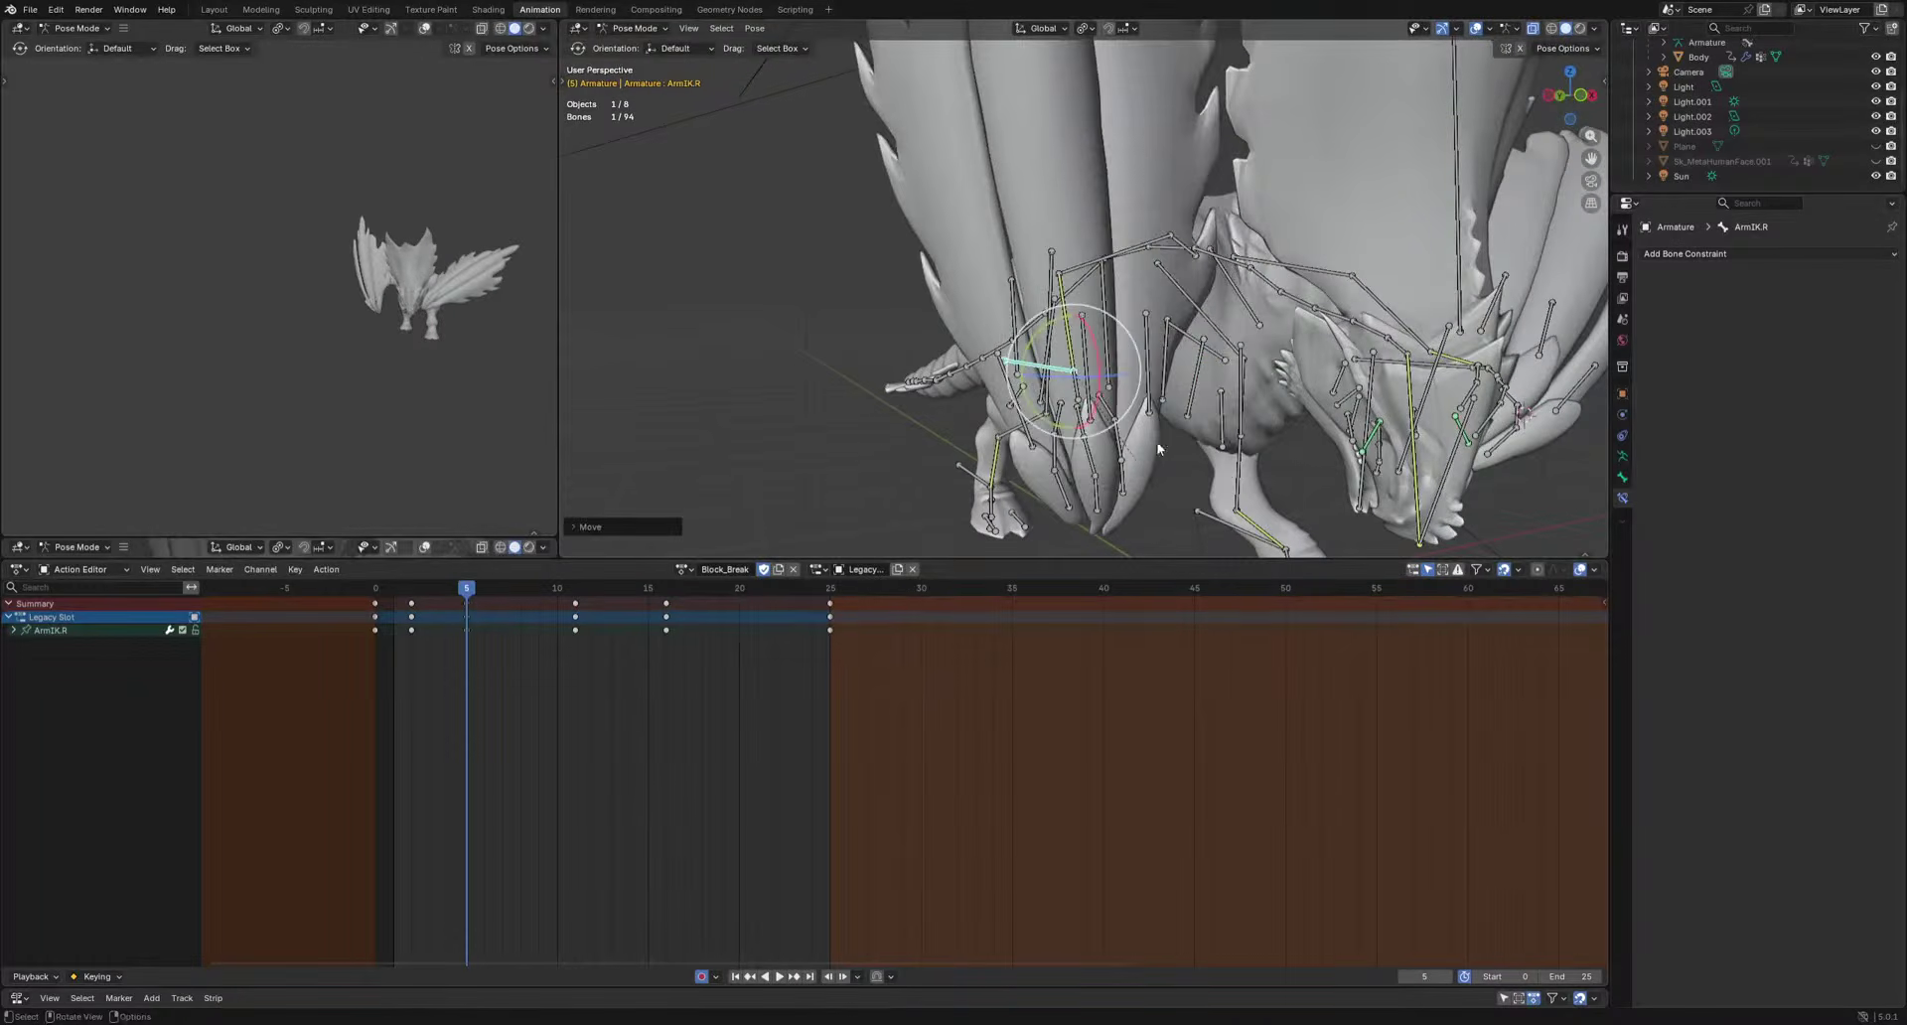
pyautogui.moveTo(1160, 452); pyautogui.dragTo(1303, 443, button='middle')
pyautogui.press('g')
pyautogui.click(973, 459)
pyautogui.press('space')
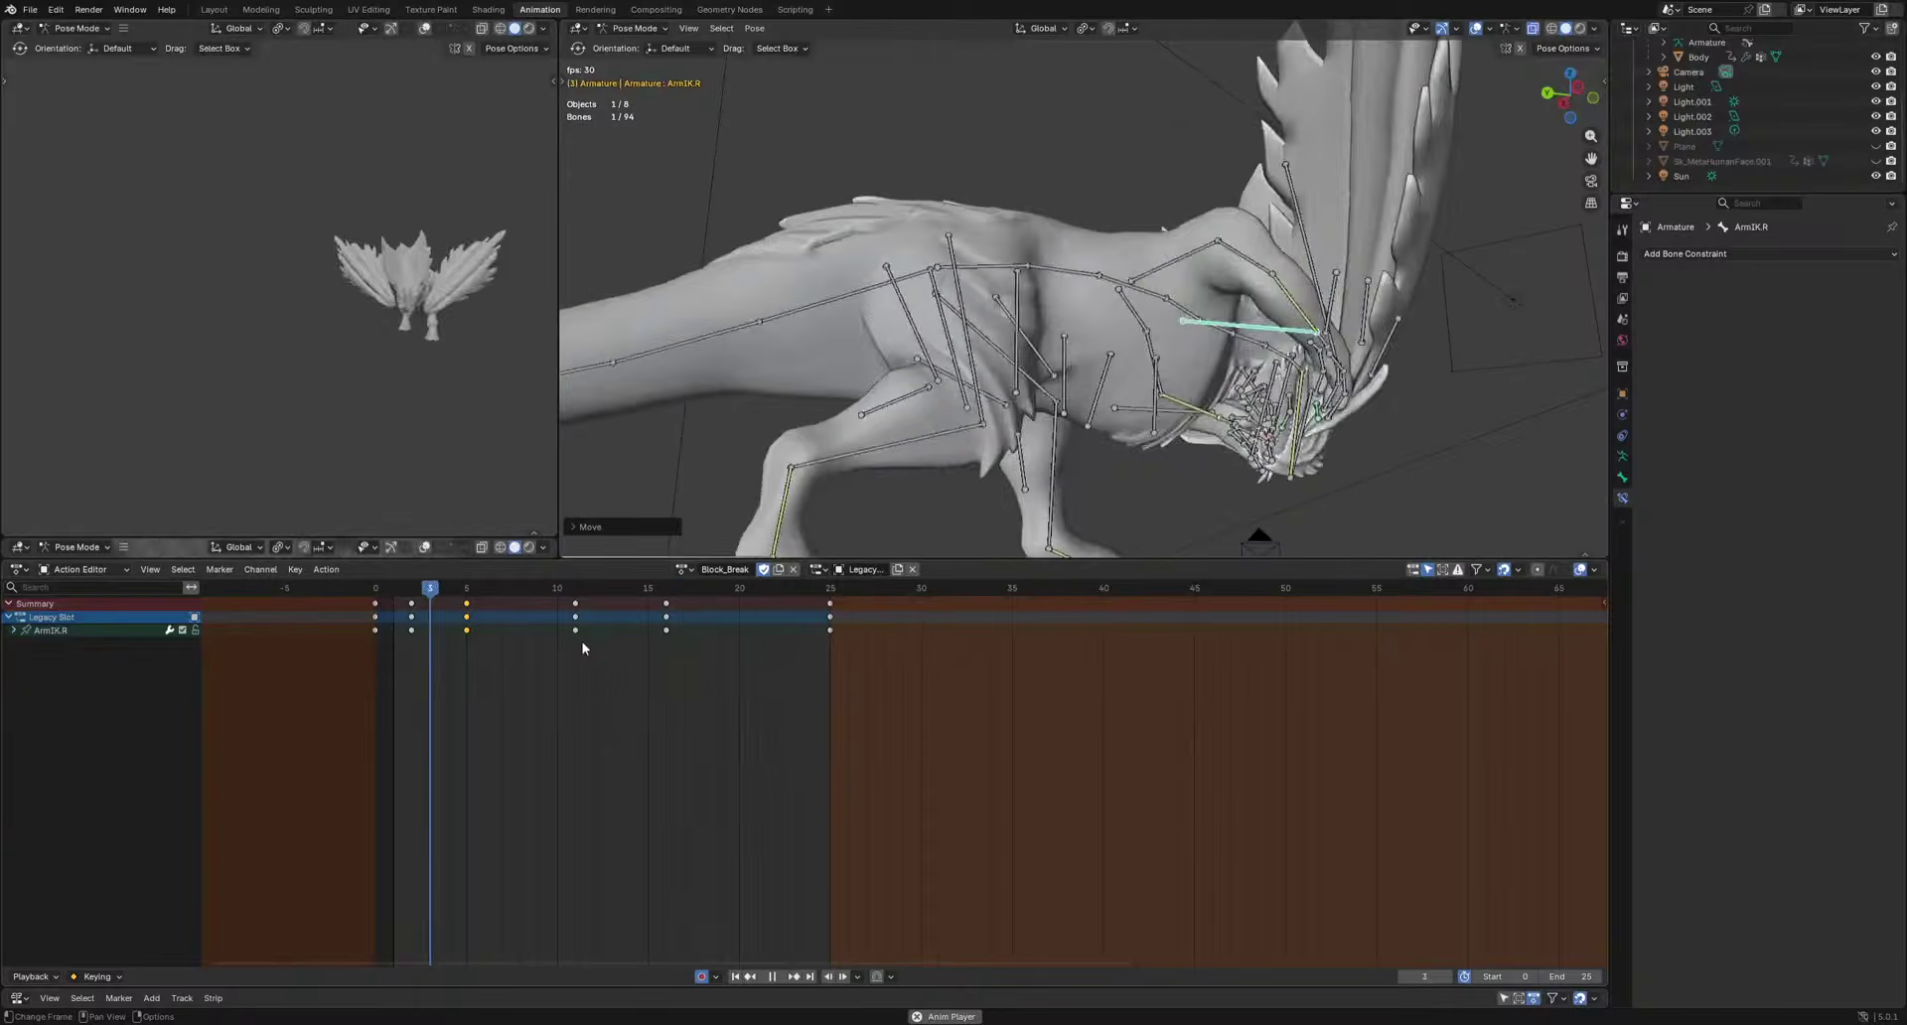
# Try deleting another ArmIK.R keyframe, and undo the recent ArmIK.R edits back to its keyframe at frame 3.
pyautogui.press('Delete')
pyautogui.press('space')
pyautogui.hotkey('ctrl', 'z')
pyautogui.hotkey('ctrl', 'z')
pyautogui.hotkey('ctrl', 'z')
pyautogui.hotkey('ctrl', 'z')
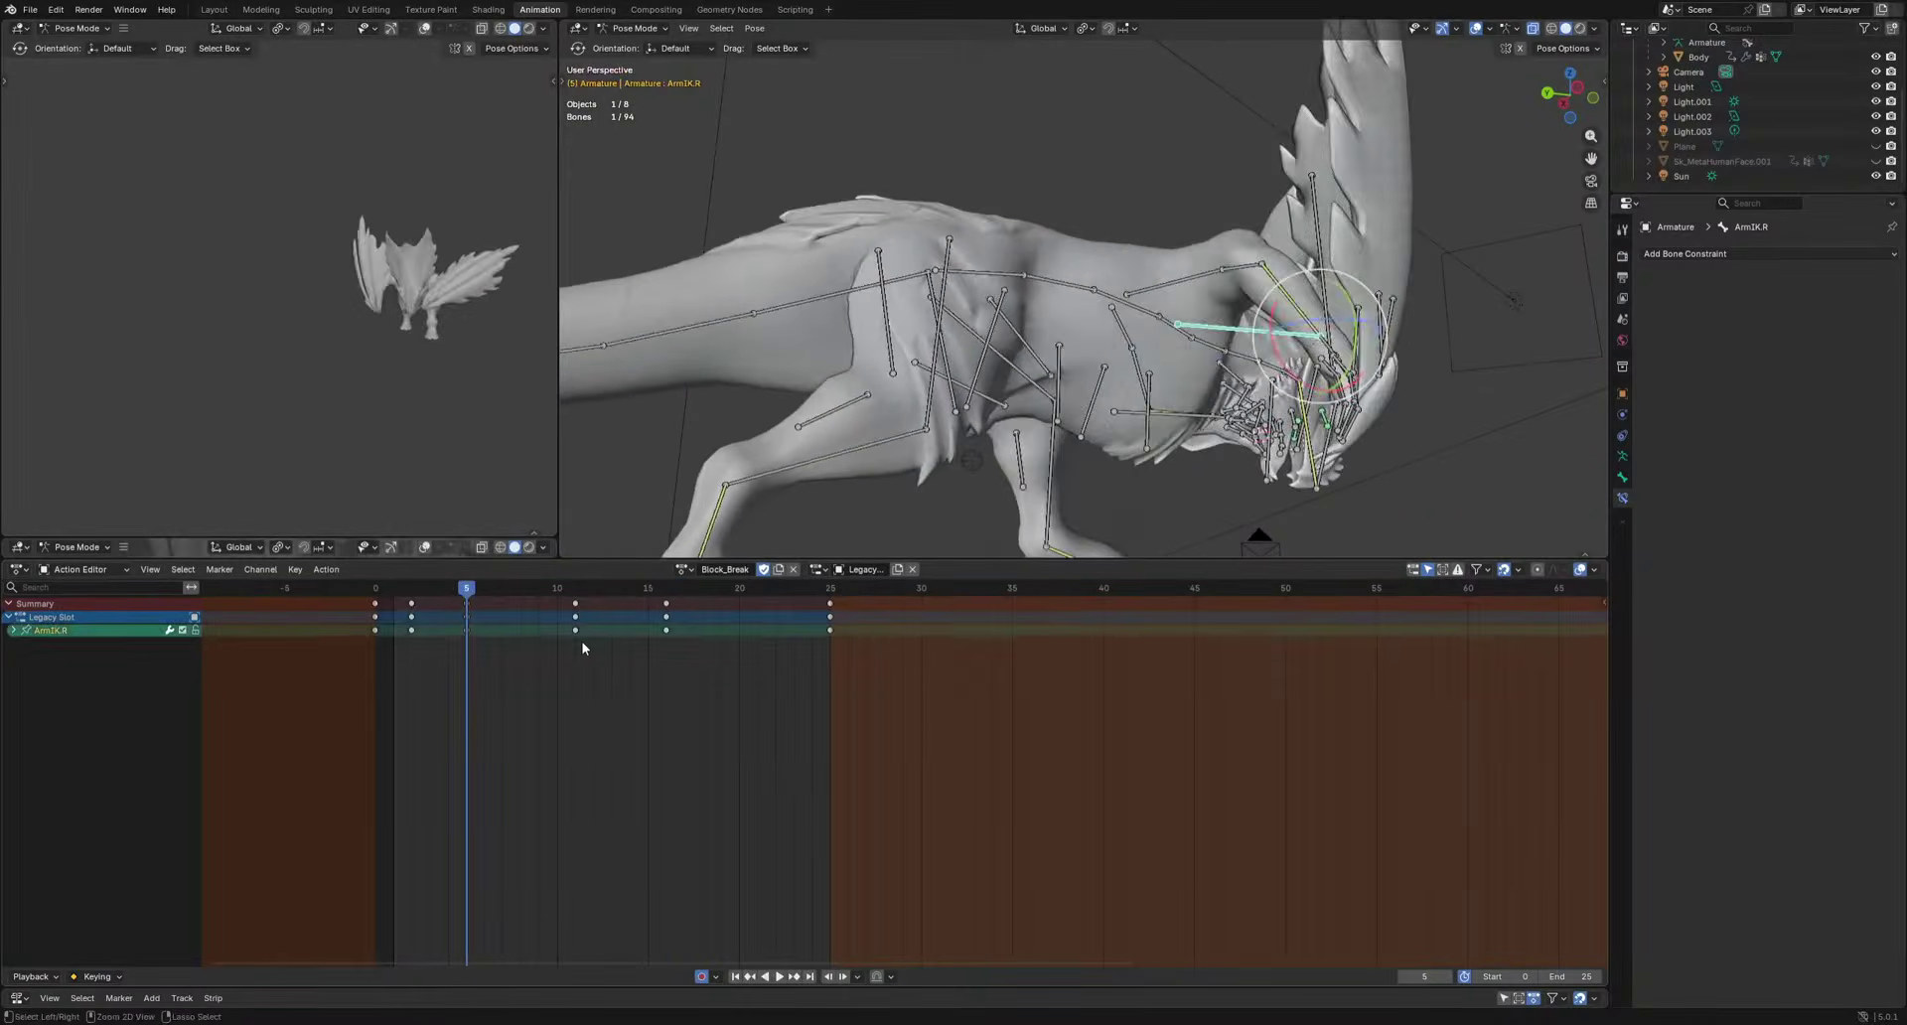
pyautogui.hotkey('ctrl', 'z')
pyautogui.hotkey('ctrl', 'z')
pyautogui.hotkey('ctrl', 'z')
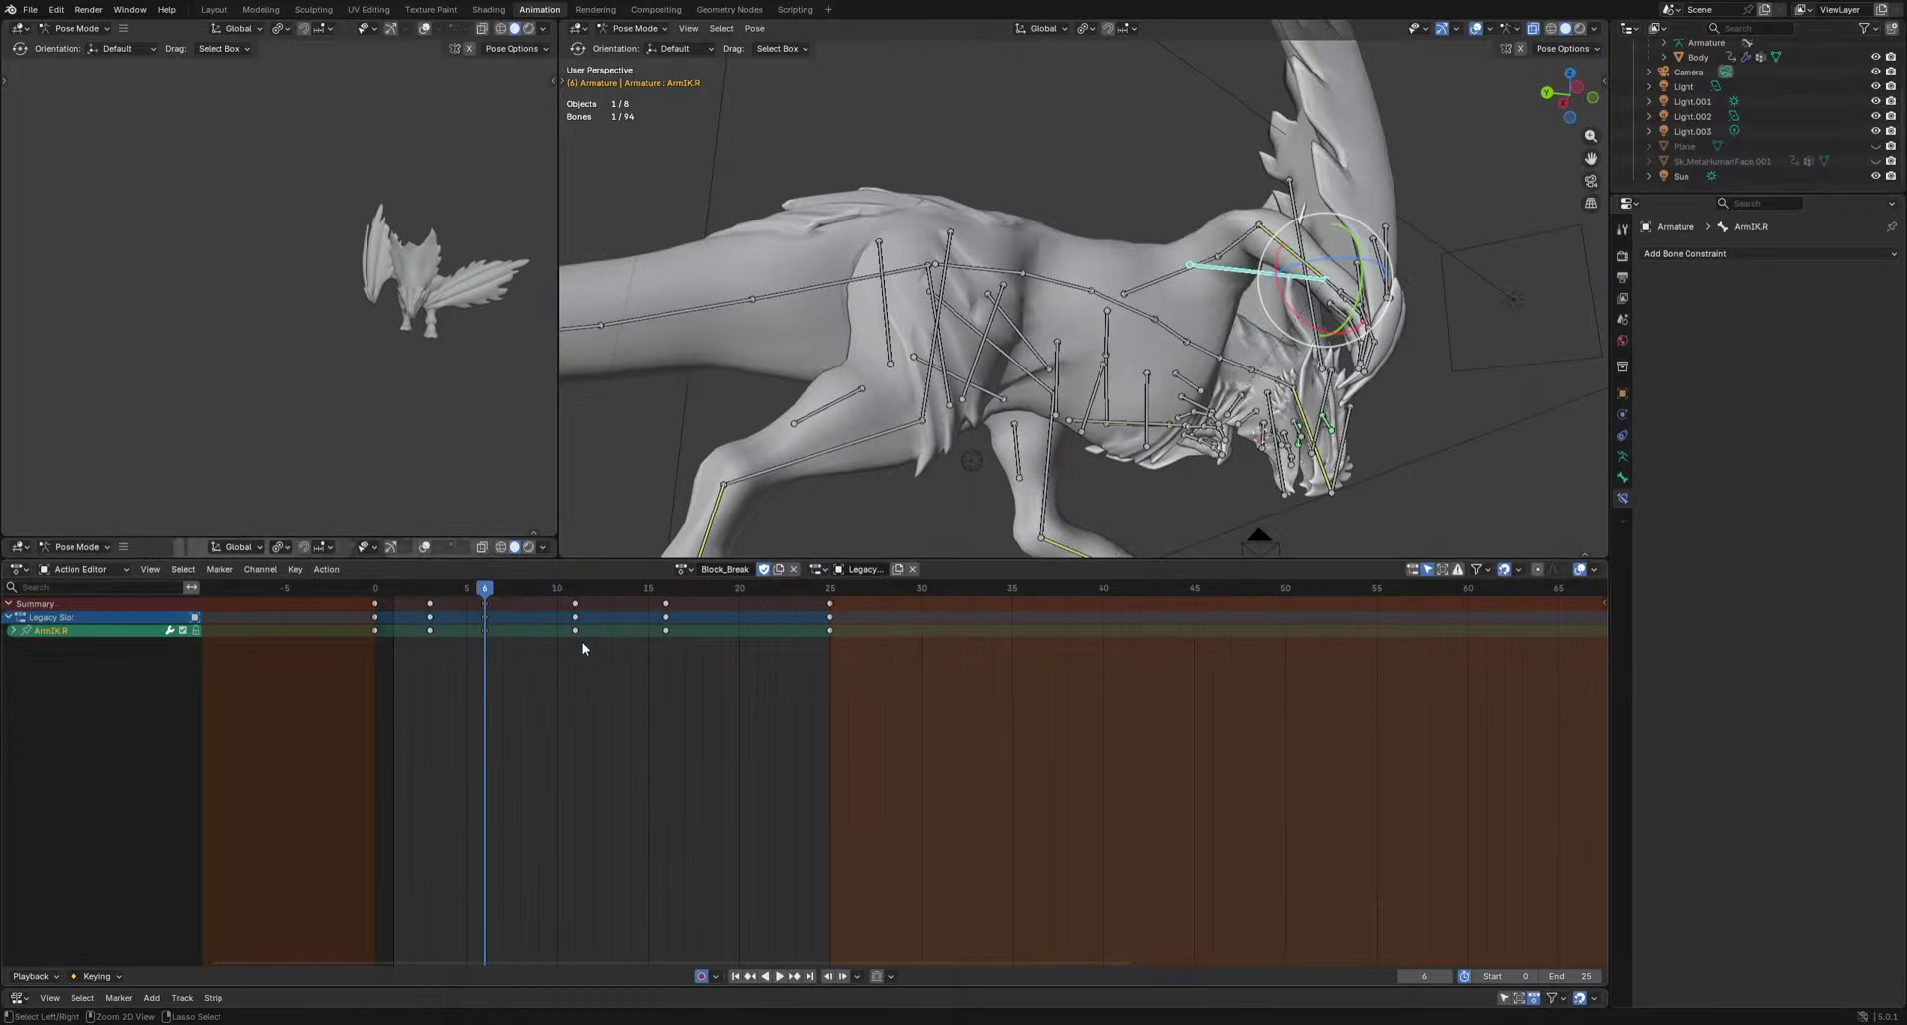
# Replay the motion and reposition the ArmIK.R bone at frame 3 using the smaller secondary view.
pyautogui.press('space')
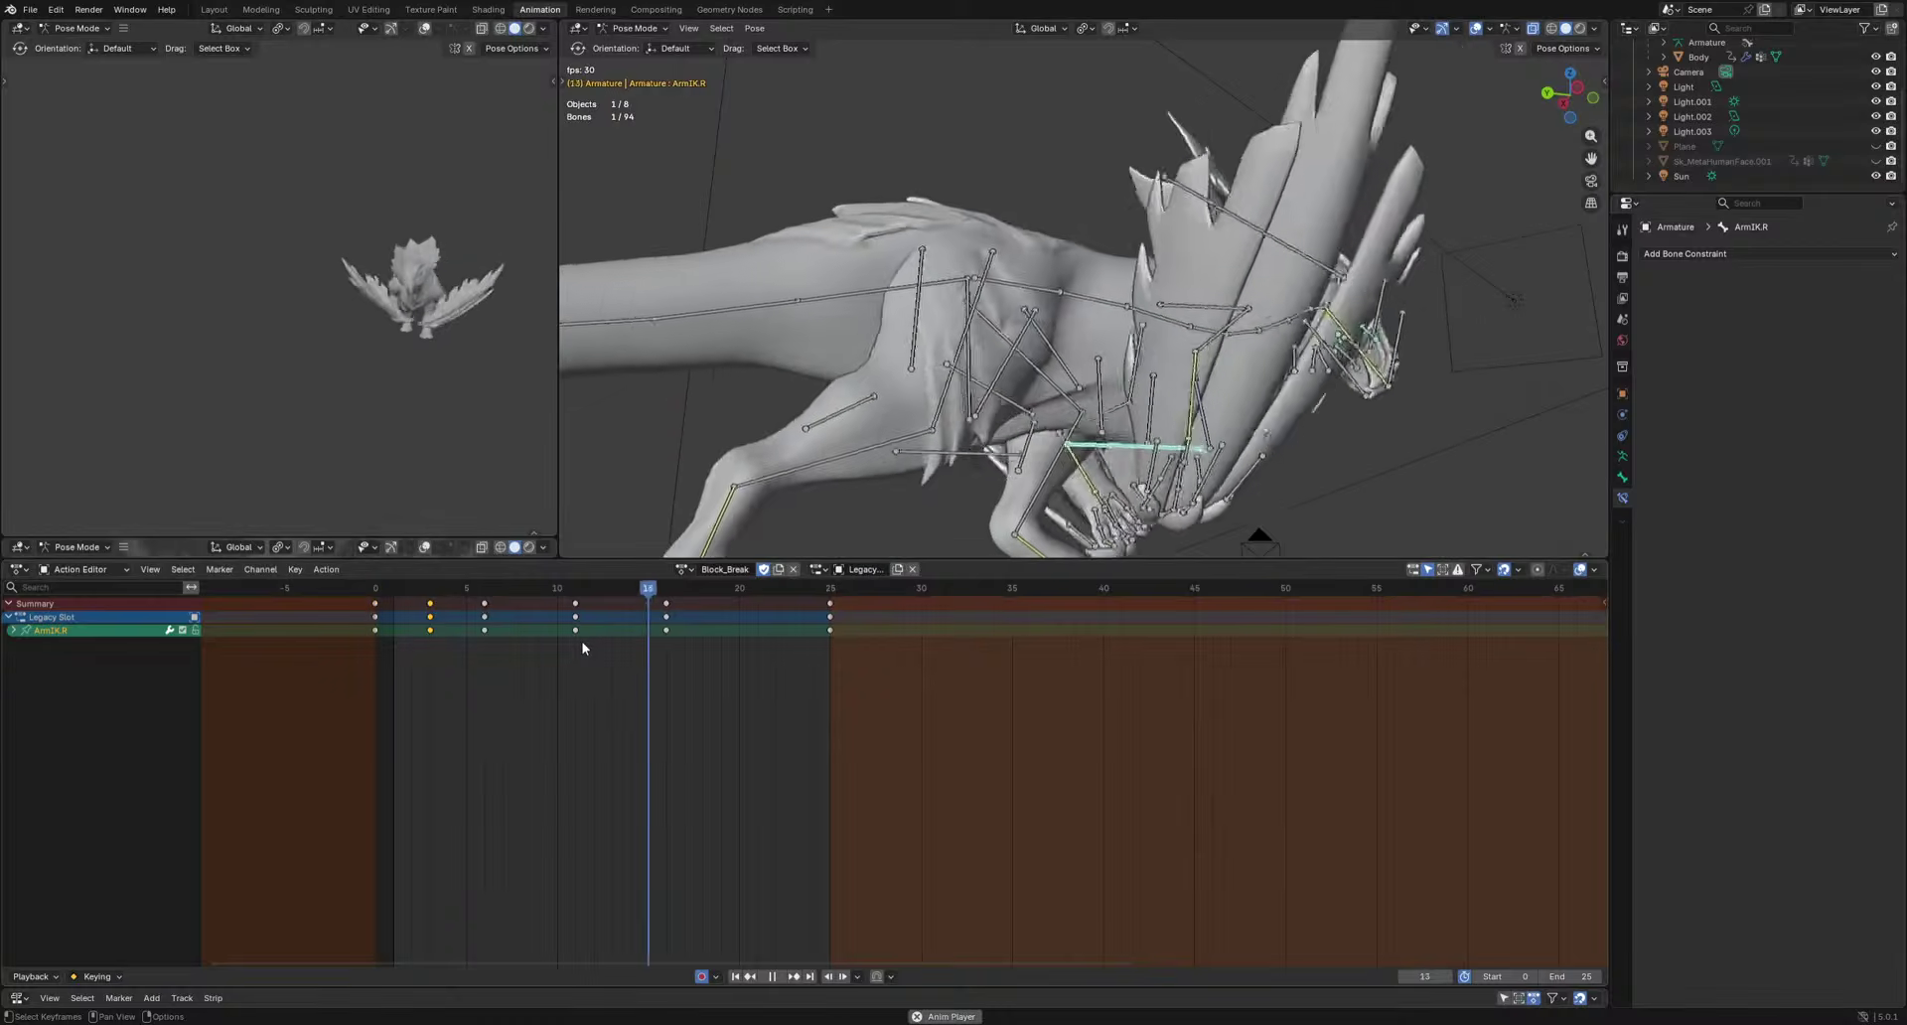
pyautogui.moveTo(433, 588); pyautogui.dragTo(435, 588)
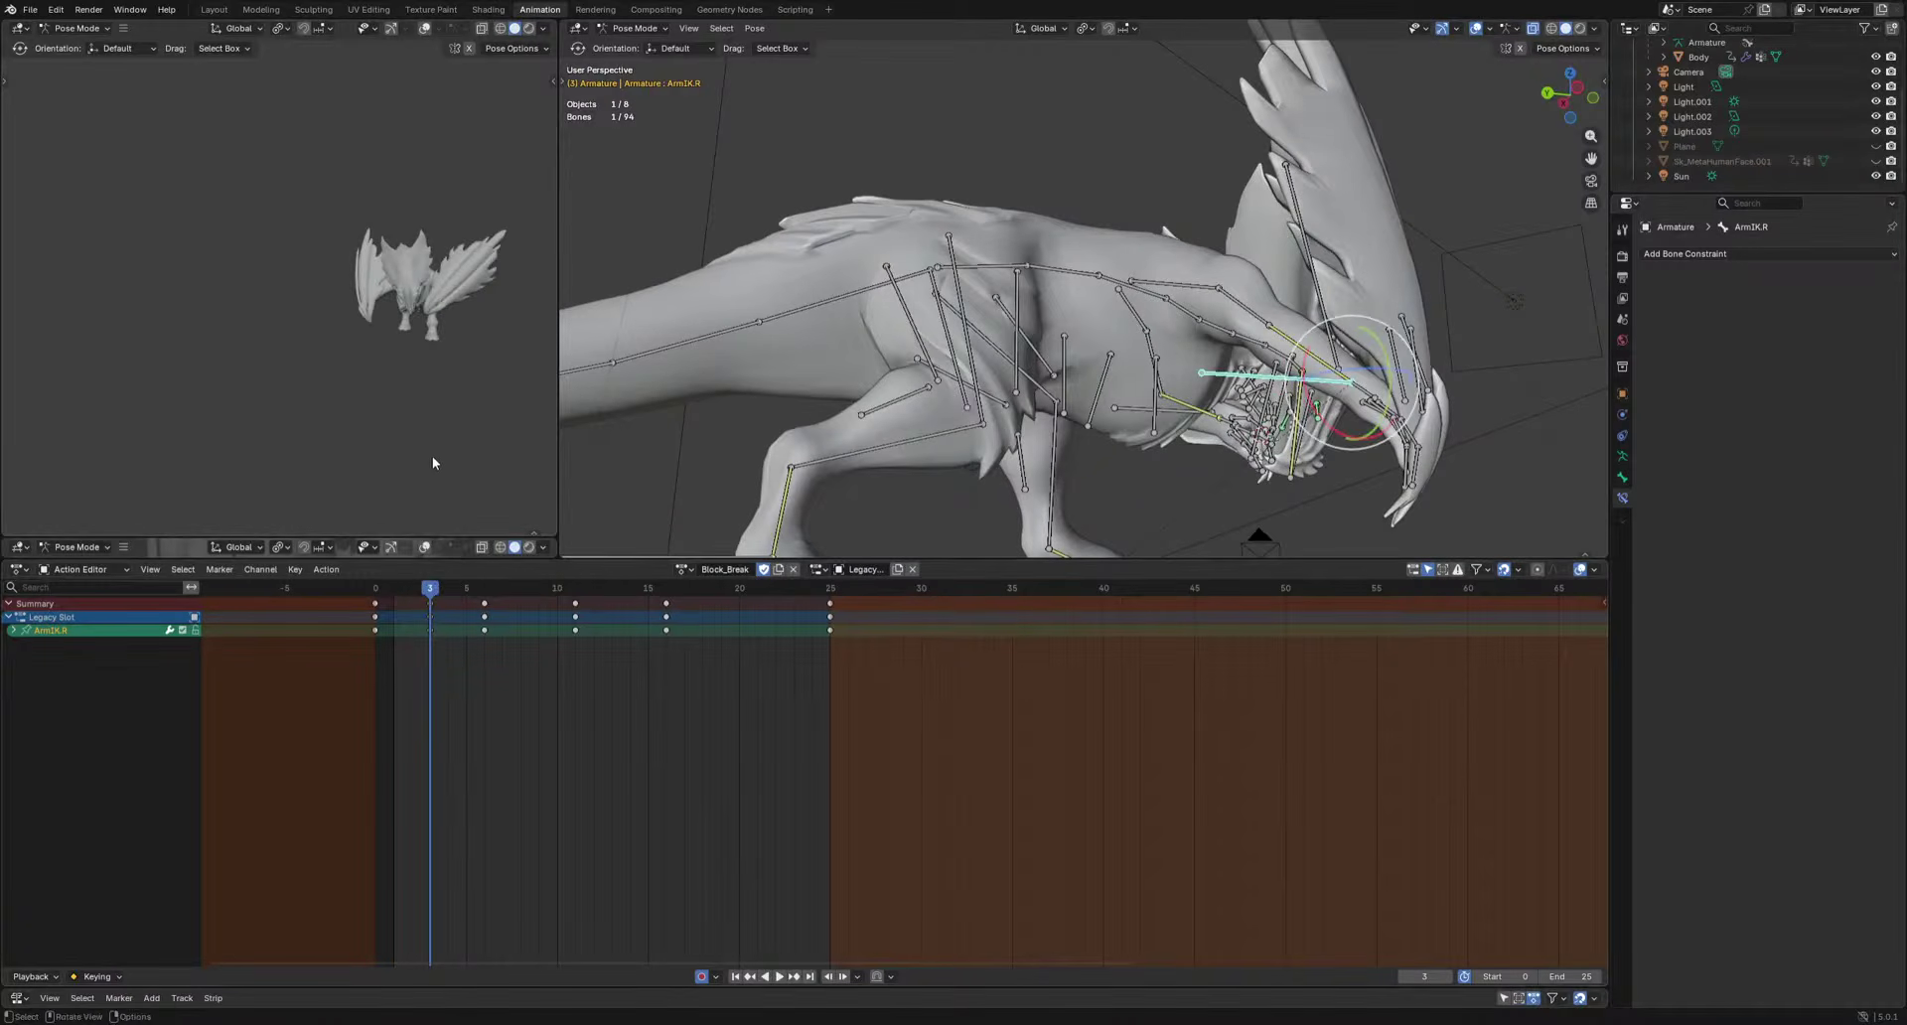
pyautogui.moveTo(432, 456); pyautogui.dragTo(449, 411, button='middle')
pyautogui.press('g')
pyautogui.click(464, 401)
# Reposition the ArmIK.R bone at frame 6 and replay the arm motion from the side.
pyautogui.press('space')
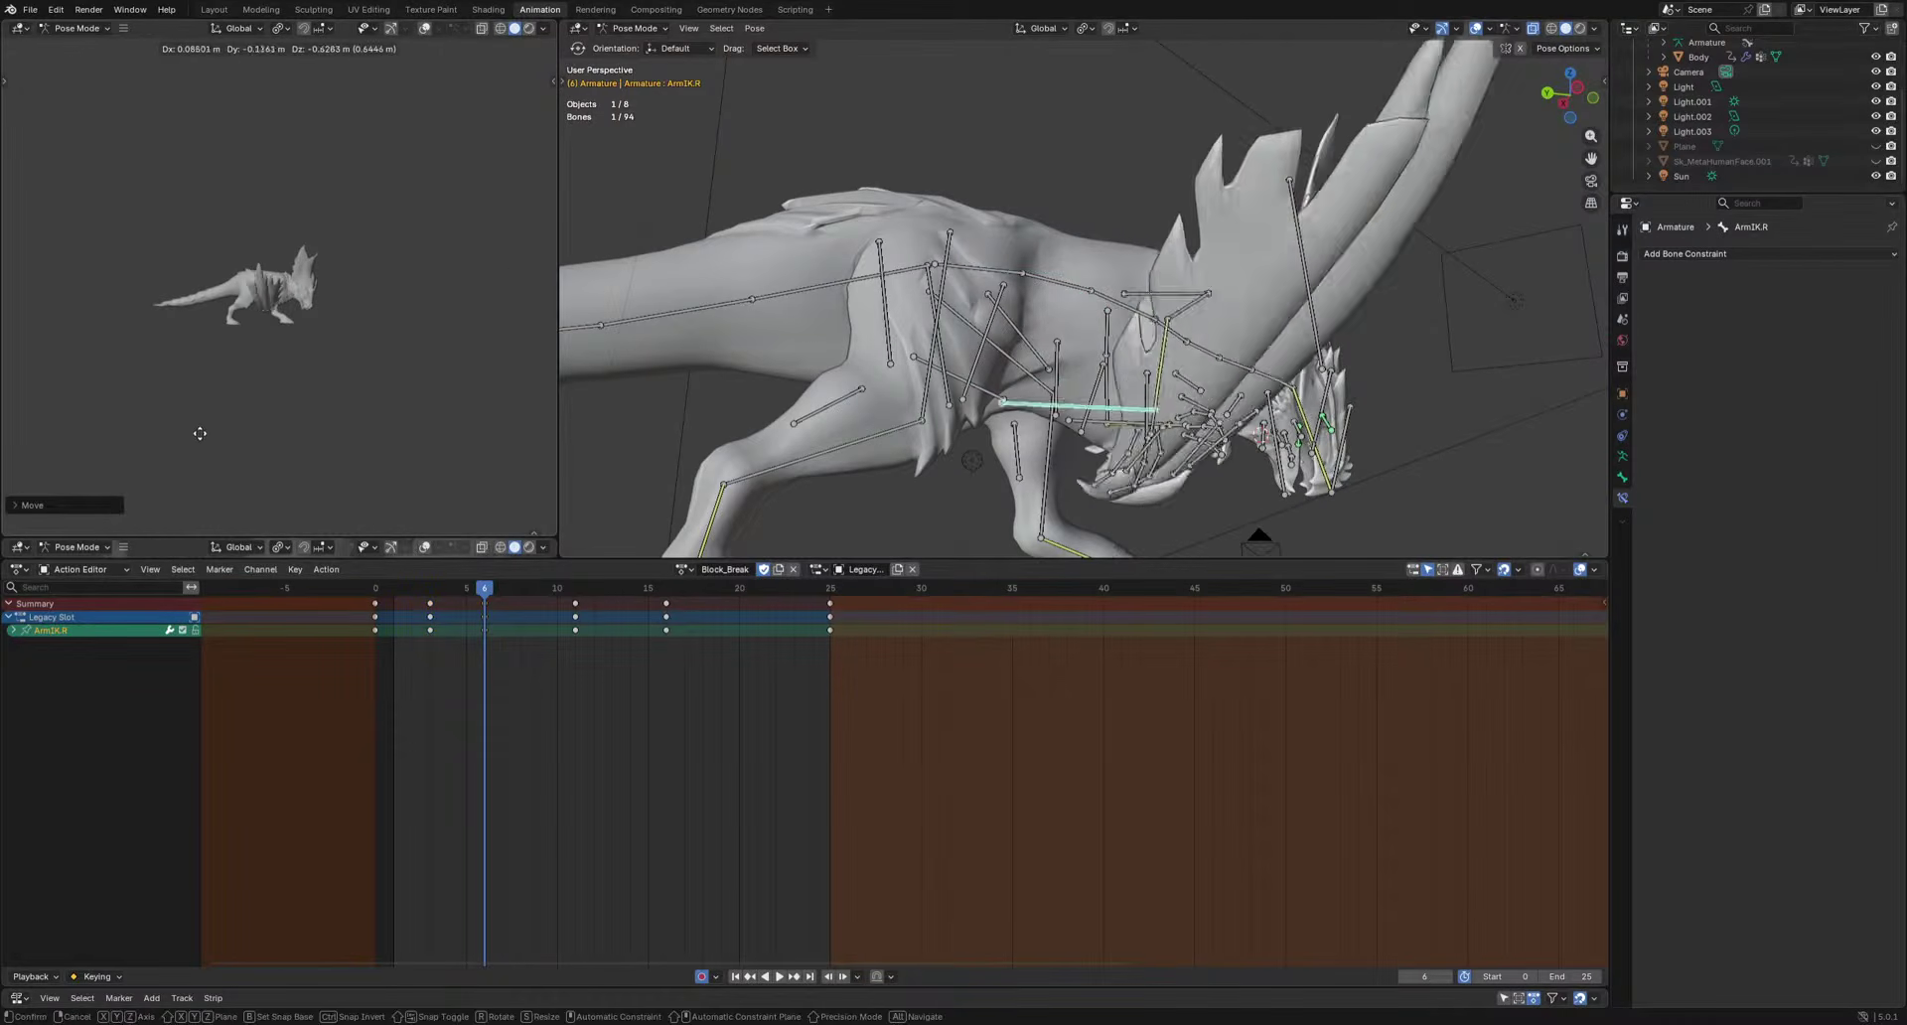
pyautogui.click(1066, 471)
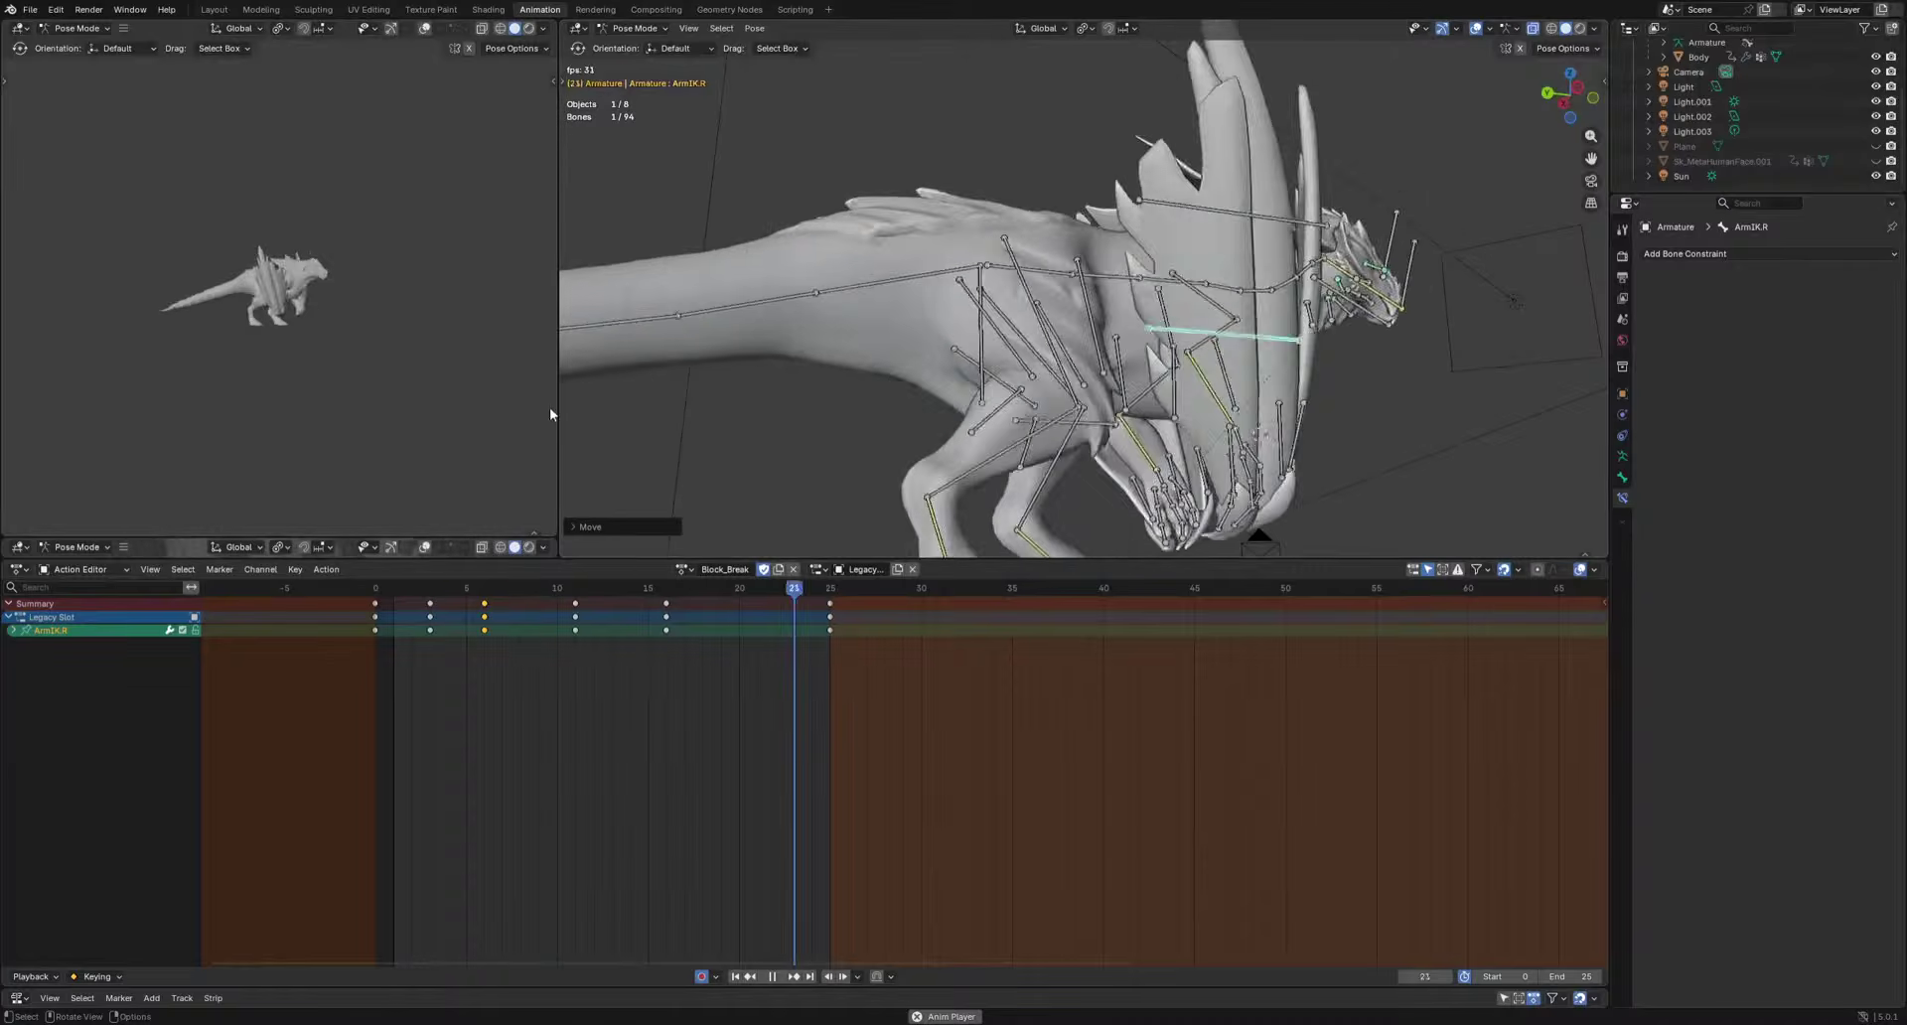
pyautogui.press('space')
# Select the LowerArm.R bone at frame 3 to show its IK constraint and influence keyframes.
pyautogui.moveTo(432, 592)
pyautogui.mouseDown()
pyautogui.moveTo(391, 598)
pyautogui.moveTo(424, 600)
pyautogui.mouseUp()
pyautogui.moveTo(1356, 412); pyautogui.dragTo(1354, 428, button='middle')
pyautogui.click(1265, 349)
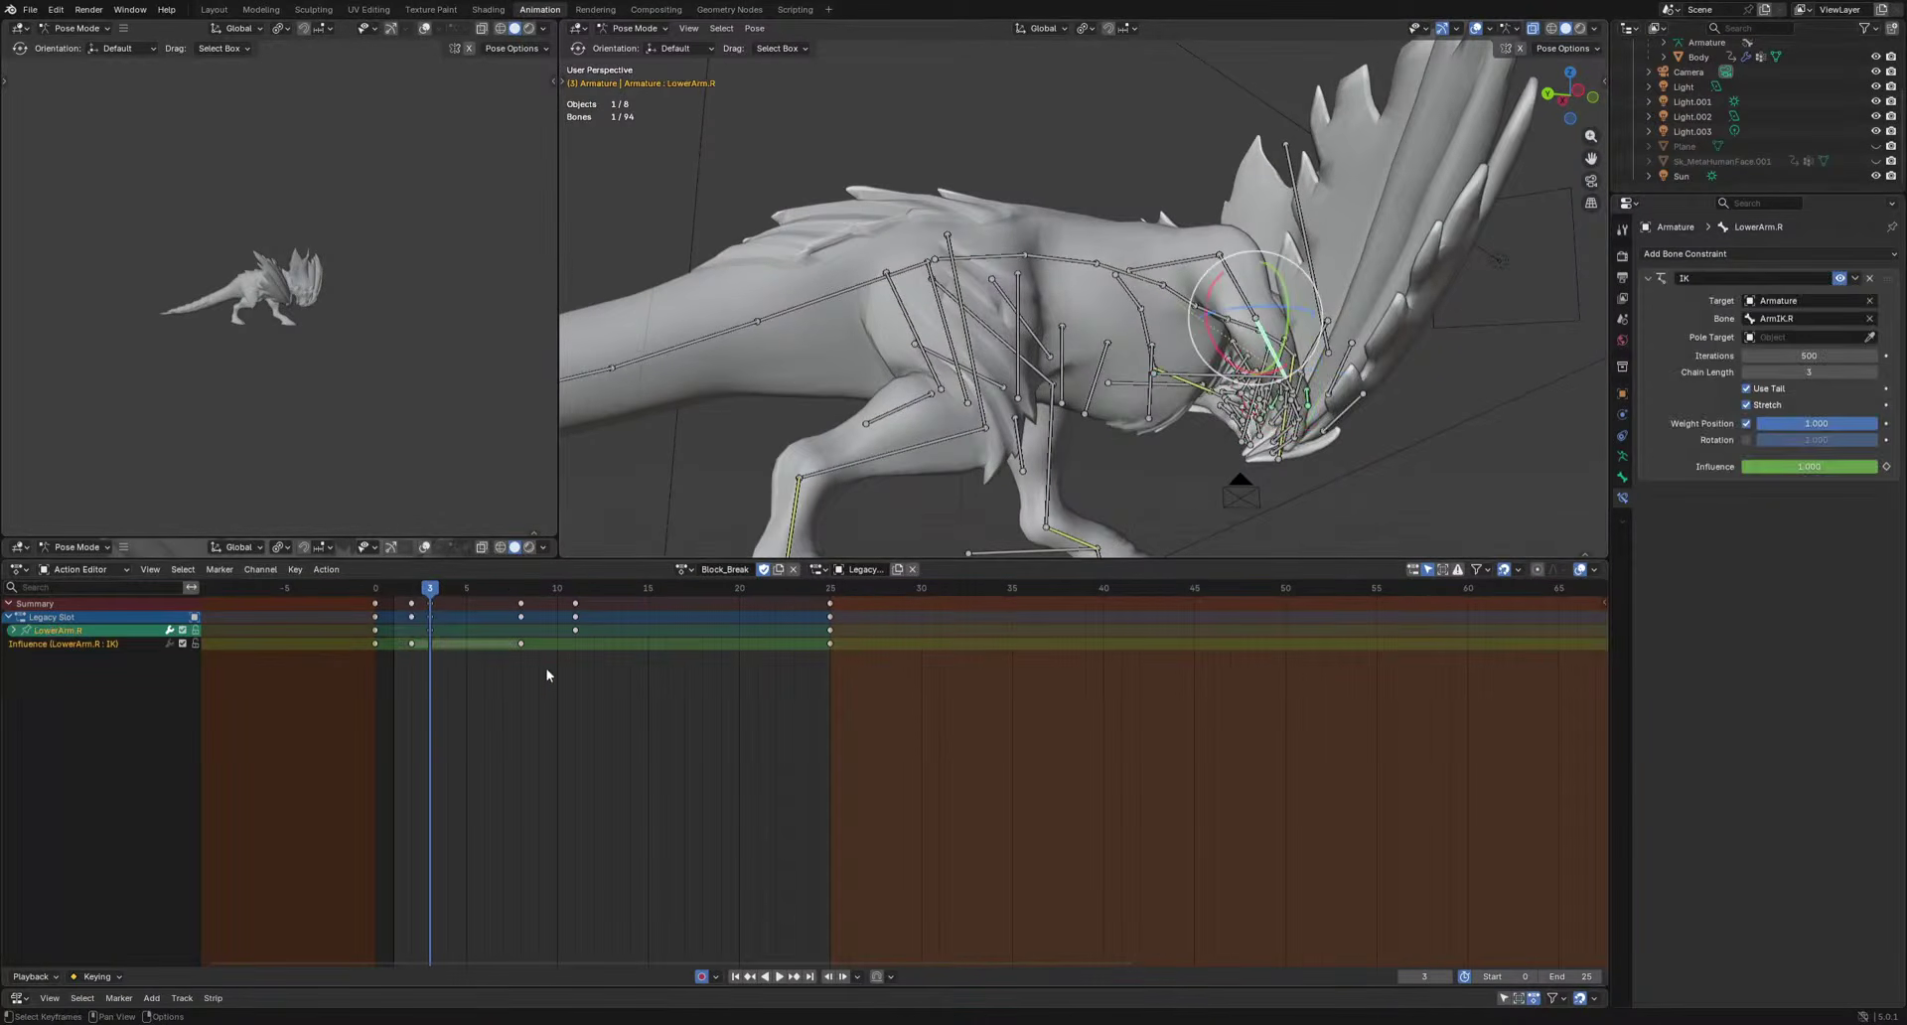
# Delete the LowerArm.R IK influence keyframe at frame 2 and play the animation to check the arm.
pyautogui.click(415, 645)
pyautogui.press('x')
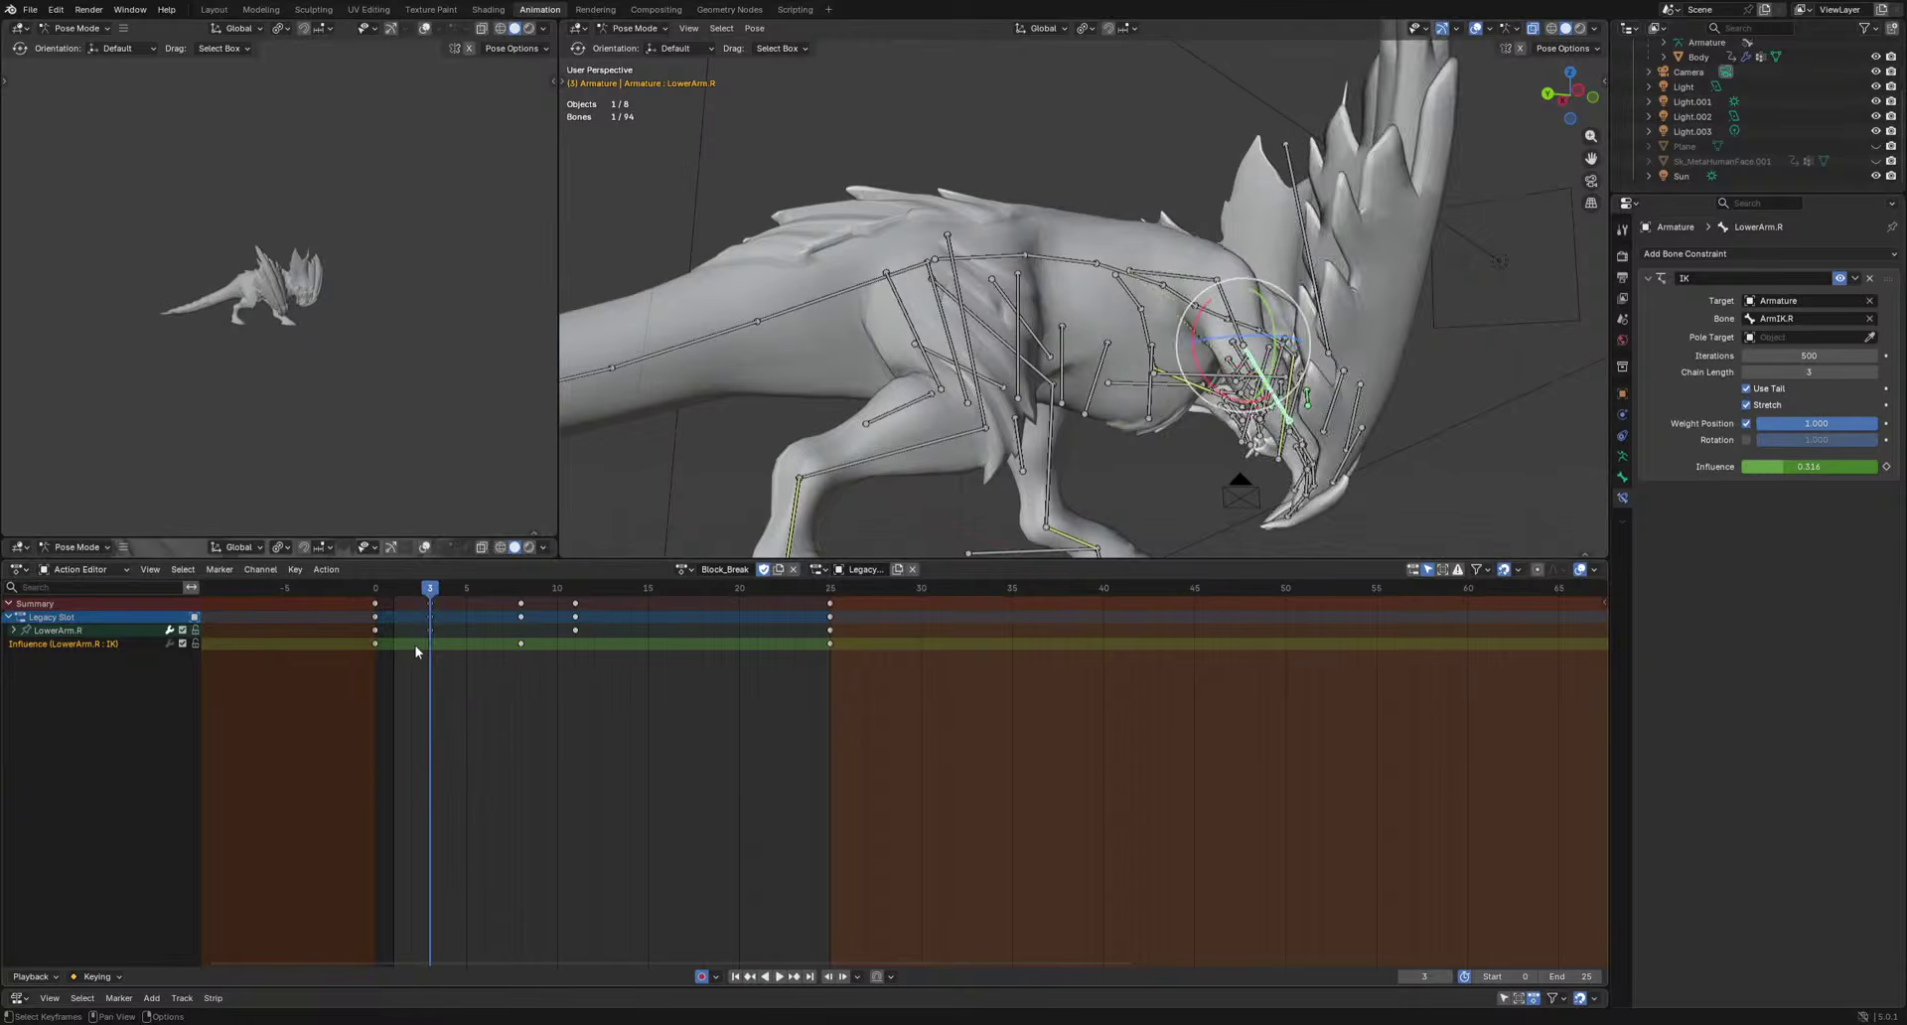
pyautogui.press('space')
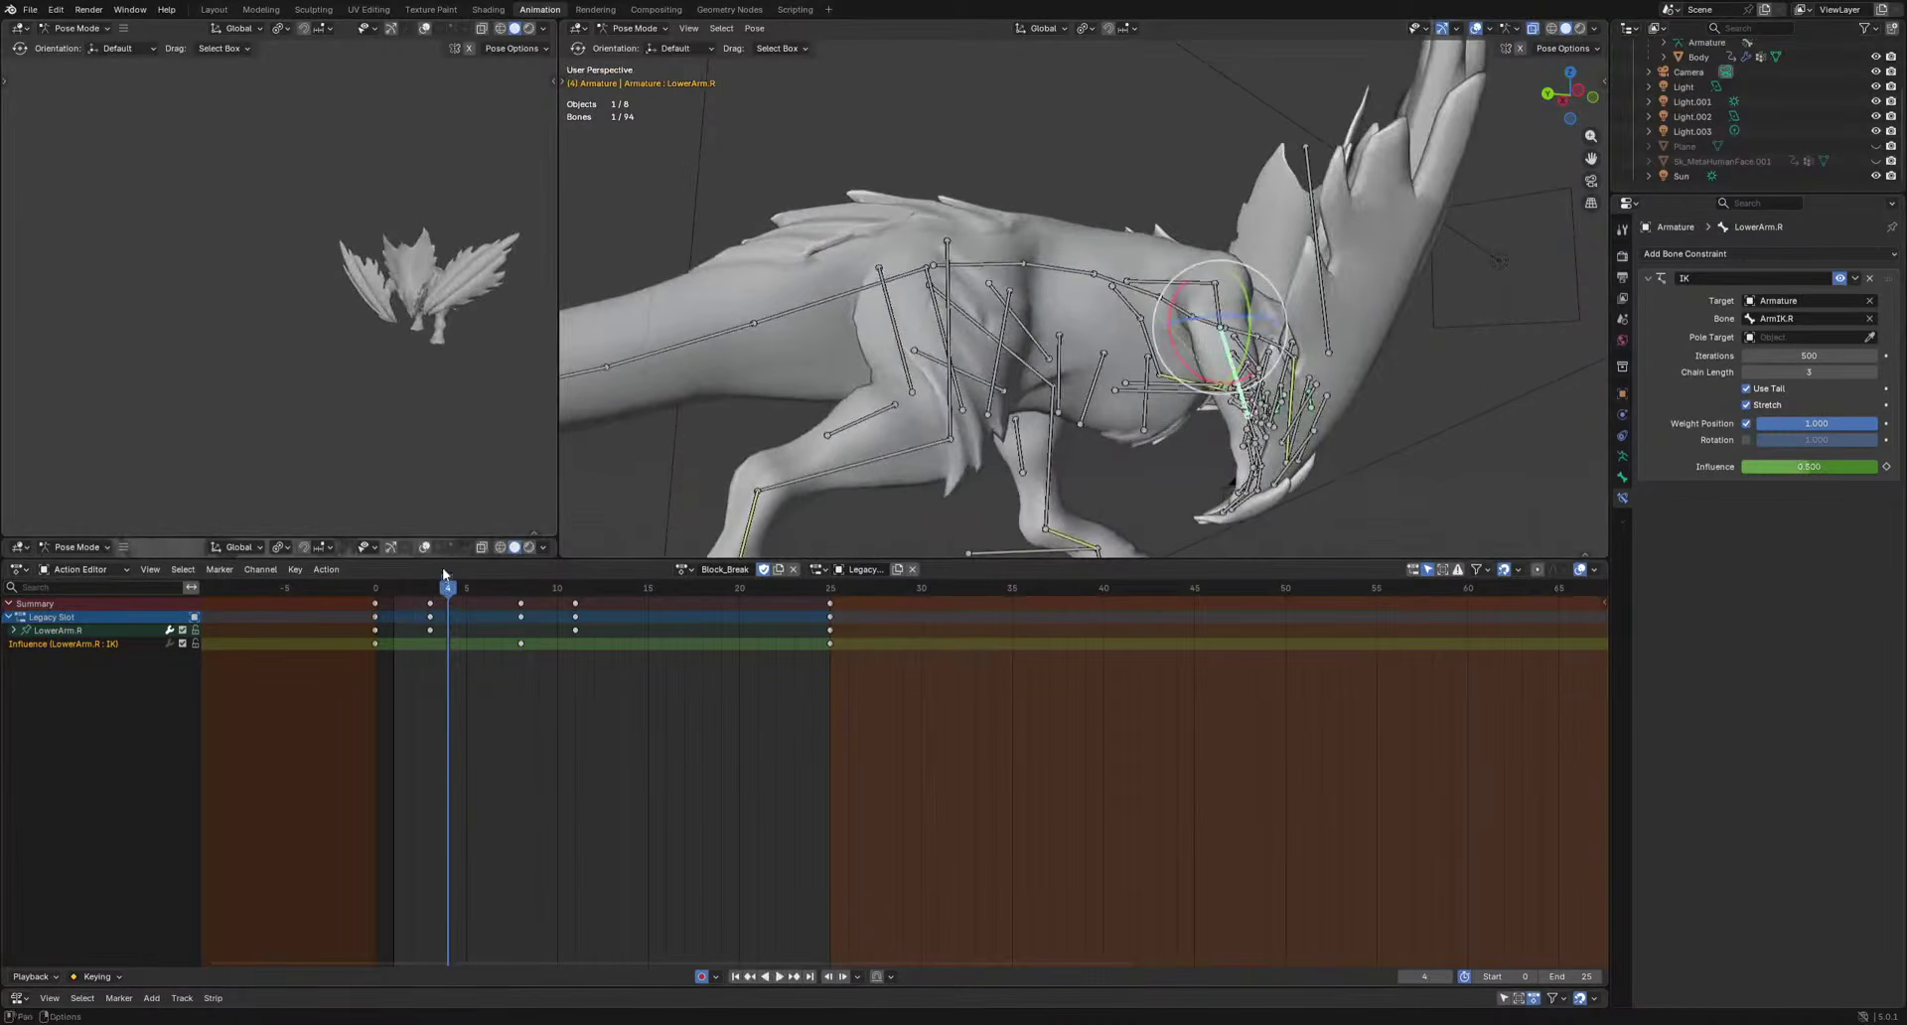
# Rotate the LowerArm.R bone at frame 3 from the front view and play back the result.
pyautogui.moveTo(430, 603); pyautogui.dragTo(431, 603)
pyautogui.moveTo(1329, 479); pyautogui.dragTo(1090, 469, button='middle')
pyautogui.press('KP_1')
pyautogui.press('r')
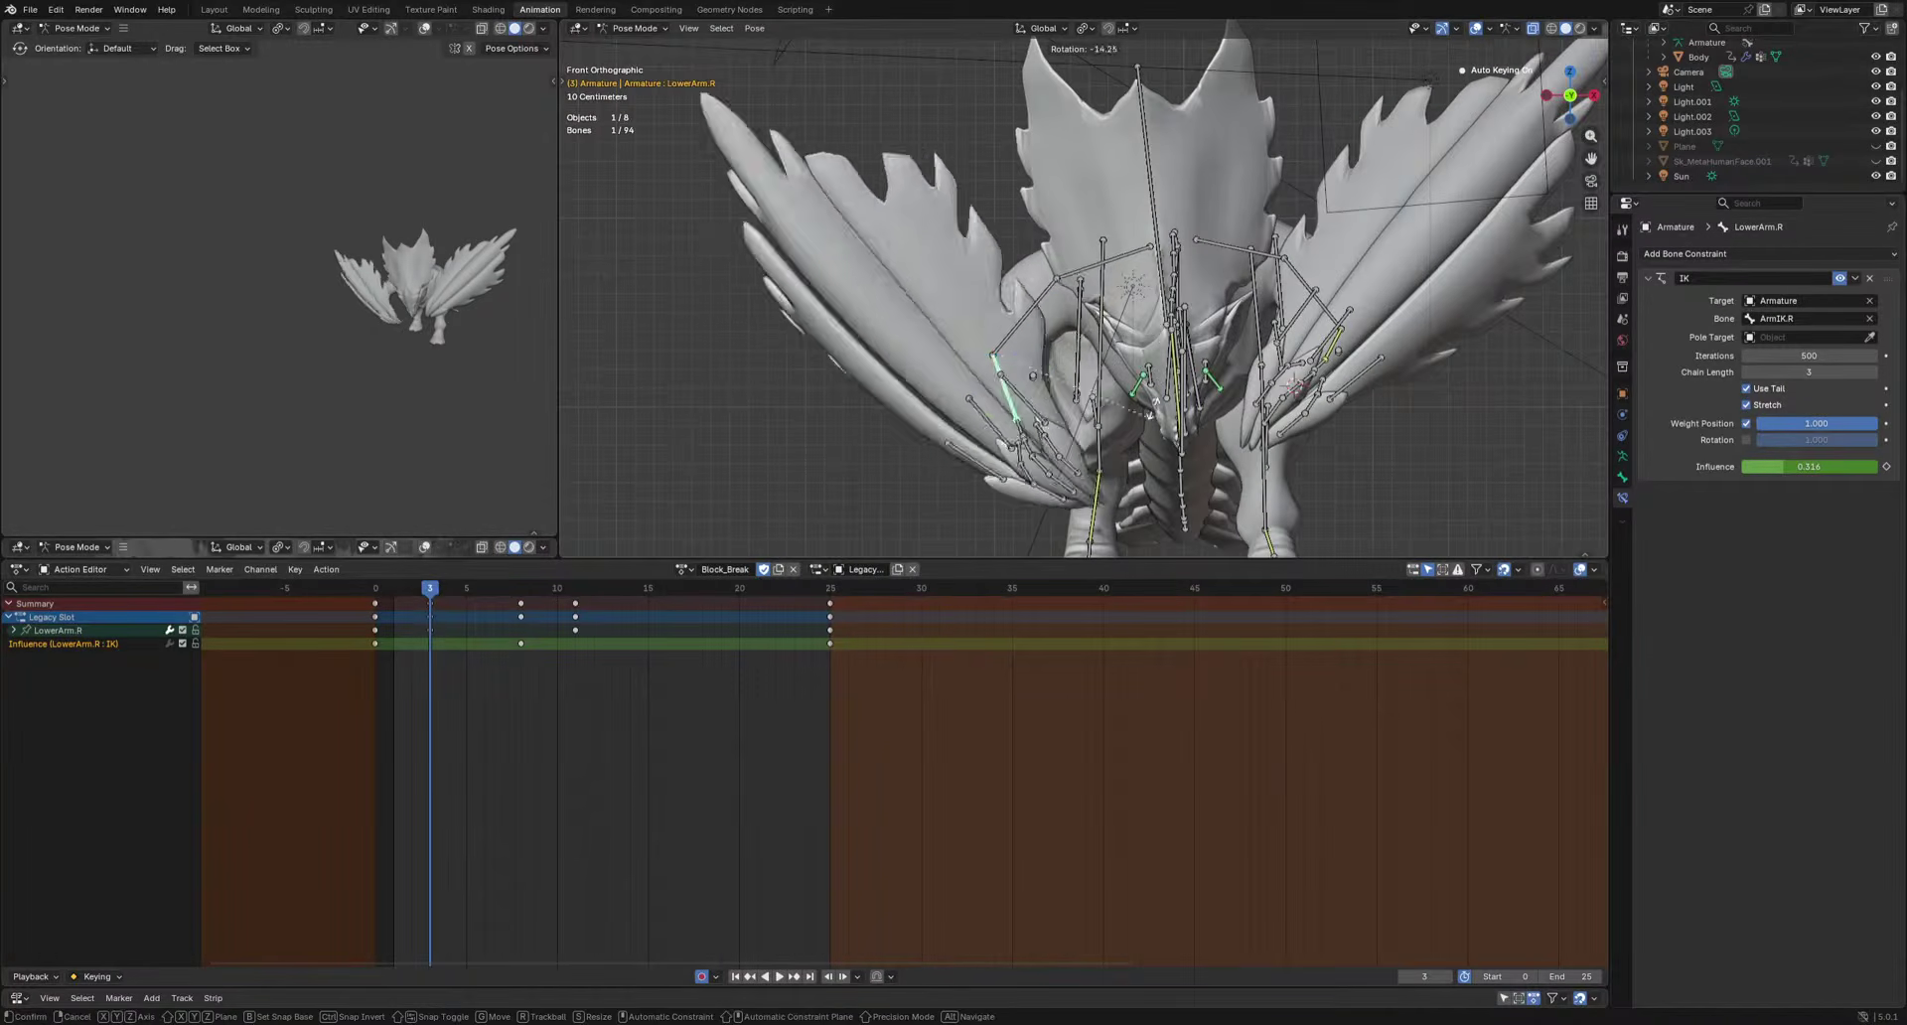
pyautogui.press('space')
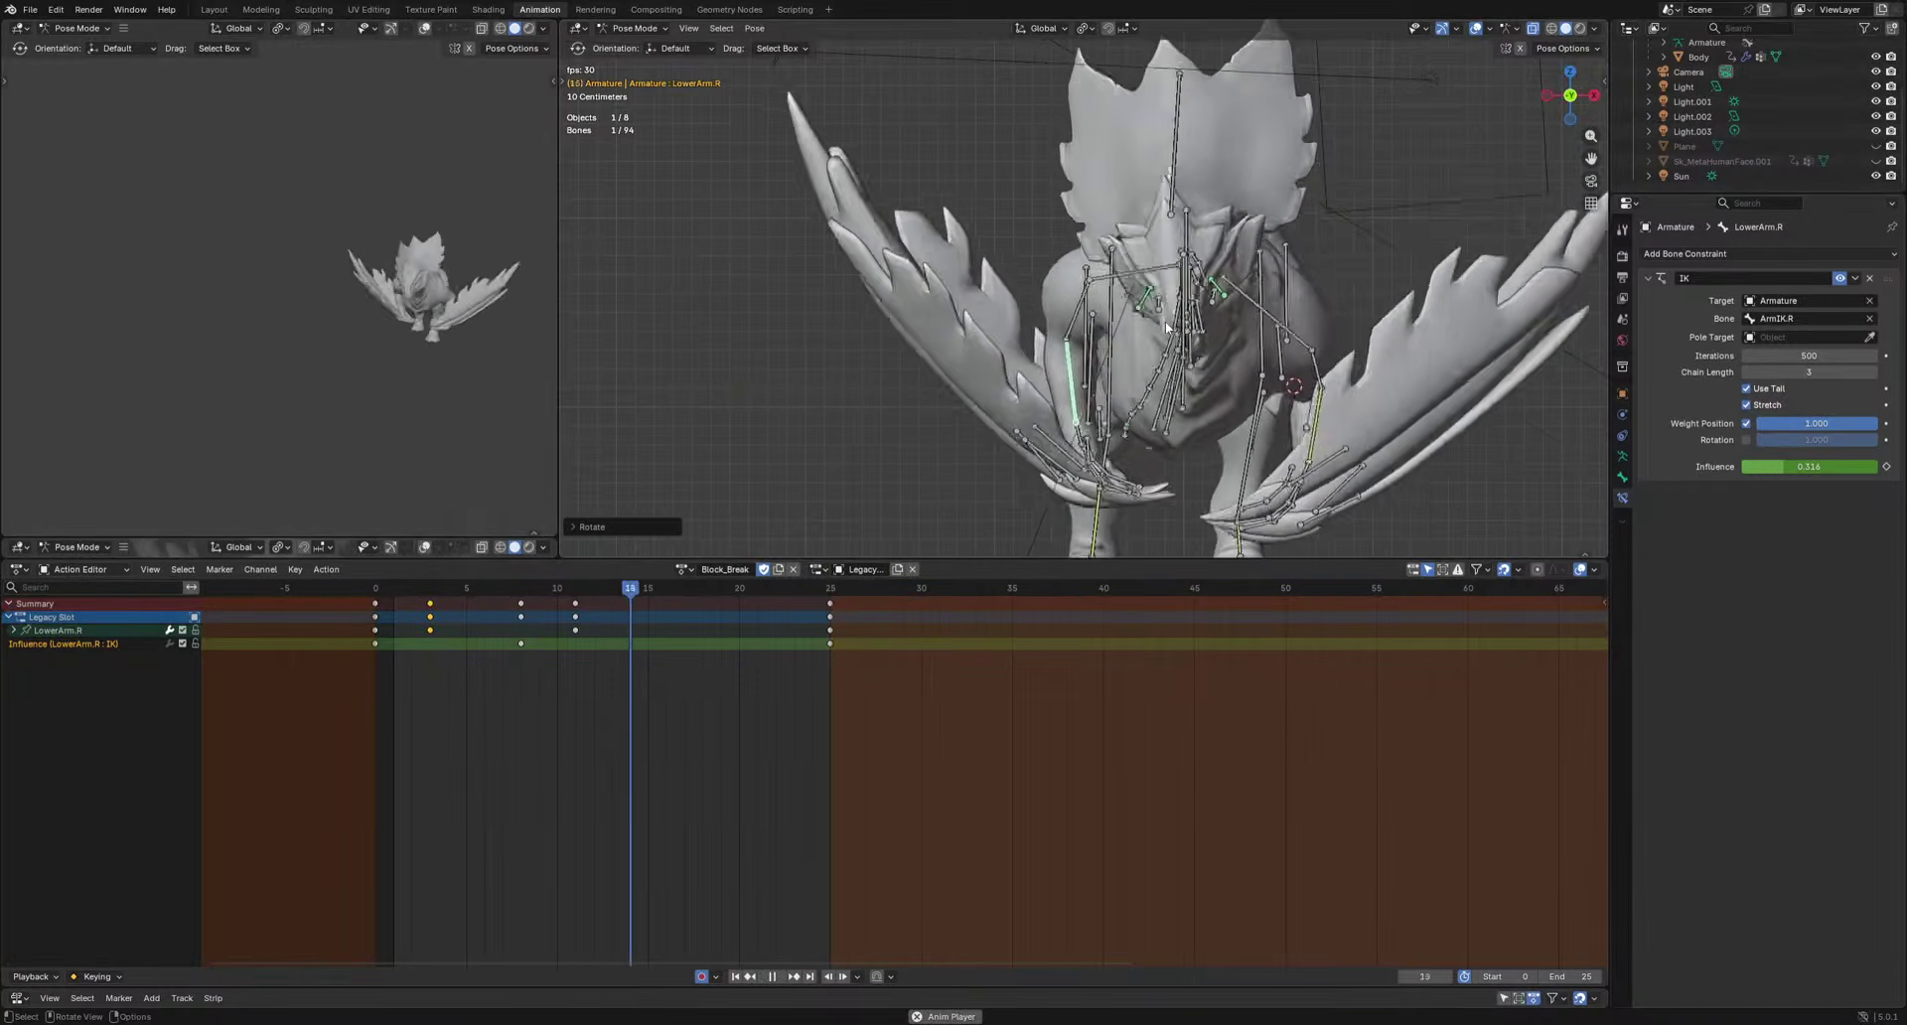
pyautogui.press('space')
# Rotate the LowerArm.R bone at frame 8 from the front and side, including a trackball rotation, and play it back.
pyautogui.moveTo(525, 588); pyautogui.dragTo(521, 588)
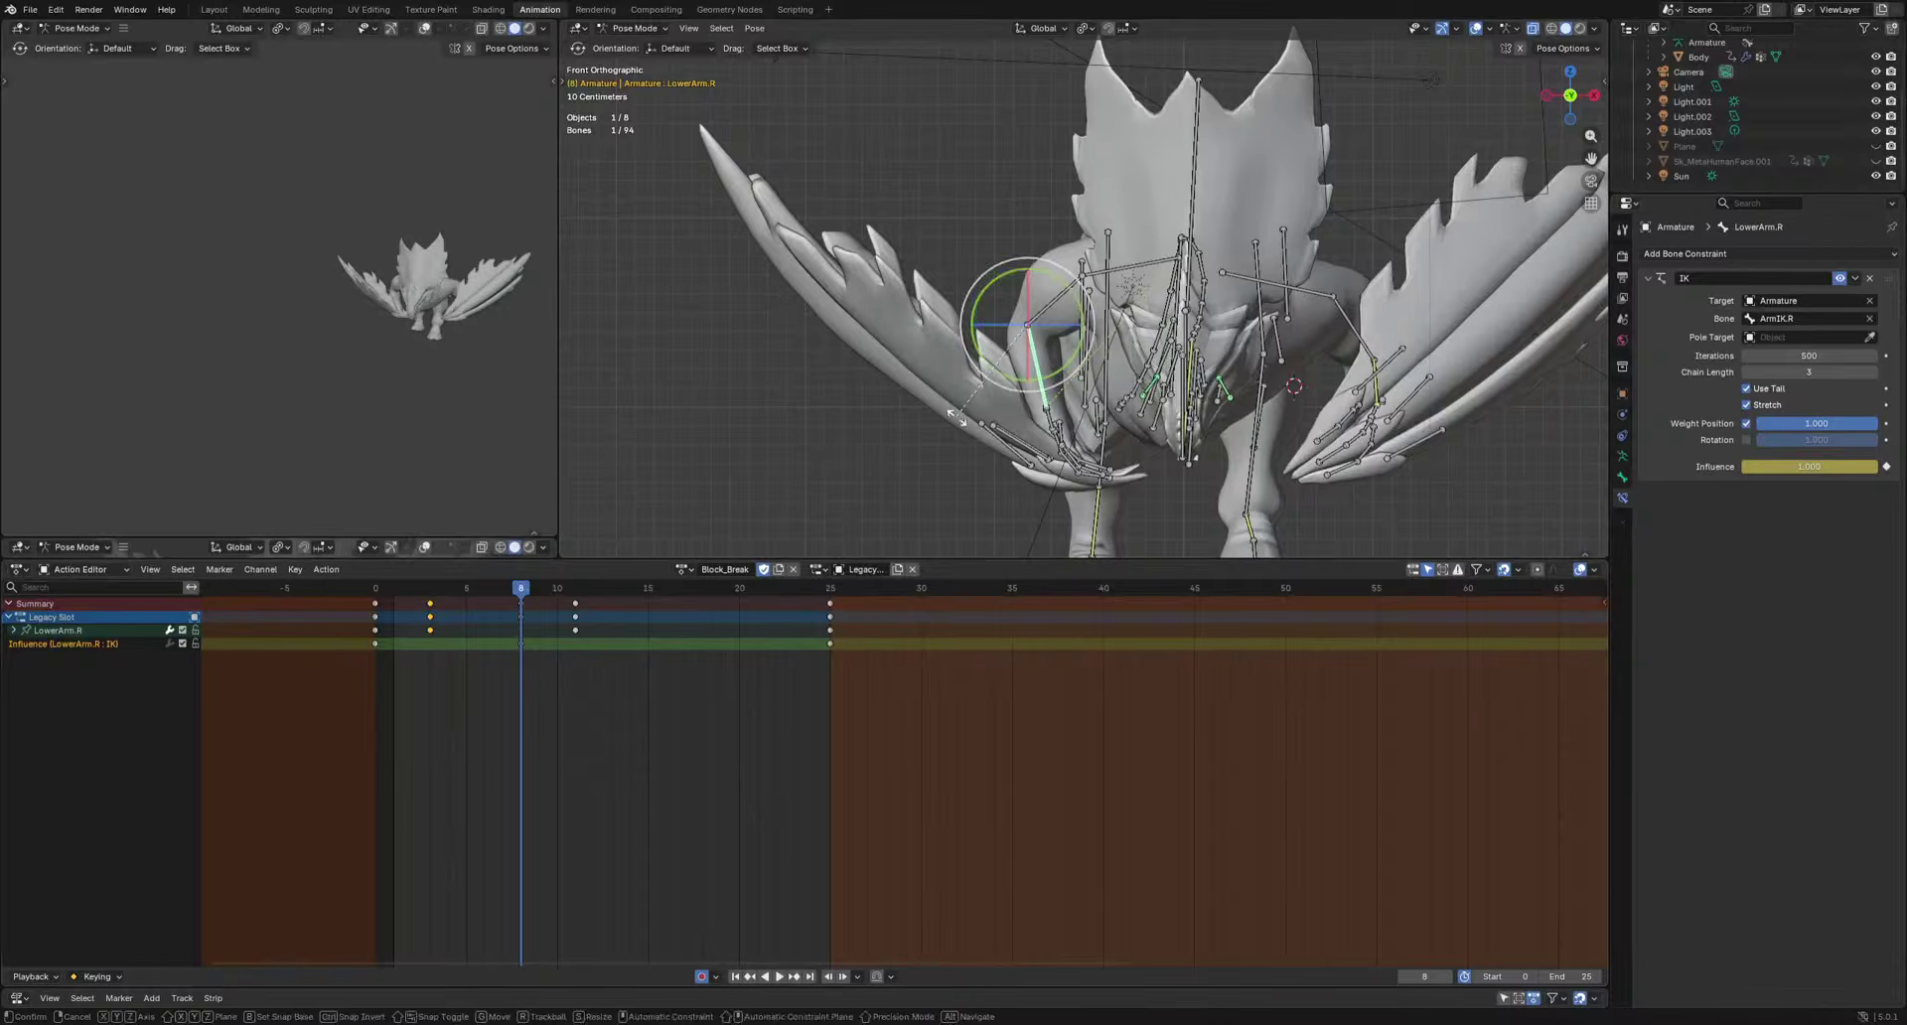
pyautogui.press('r')
pyautogui.moveTo(996, 383); pyautogui.dragTo(1206, 398, button='middle')
pyautogui.press('r')
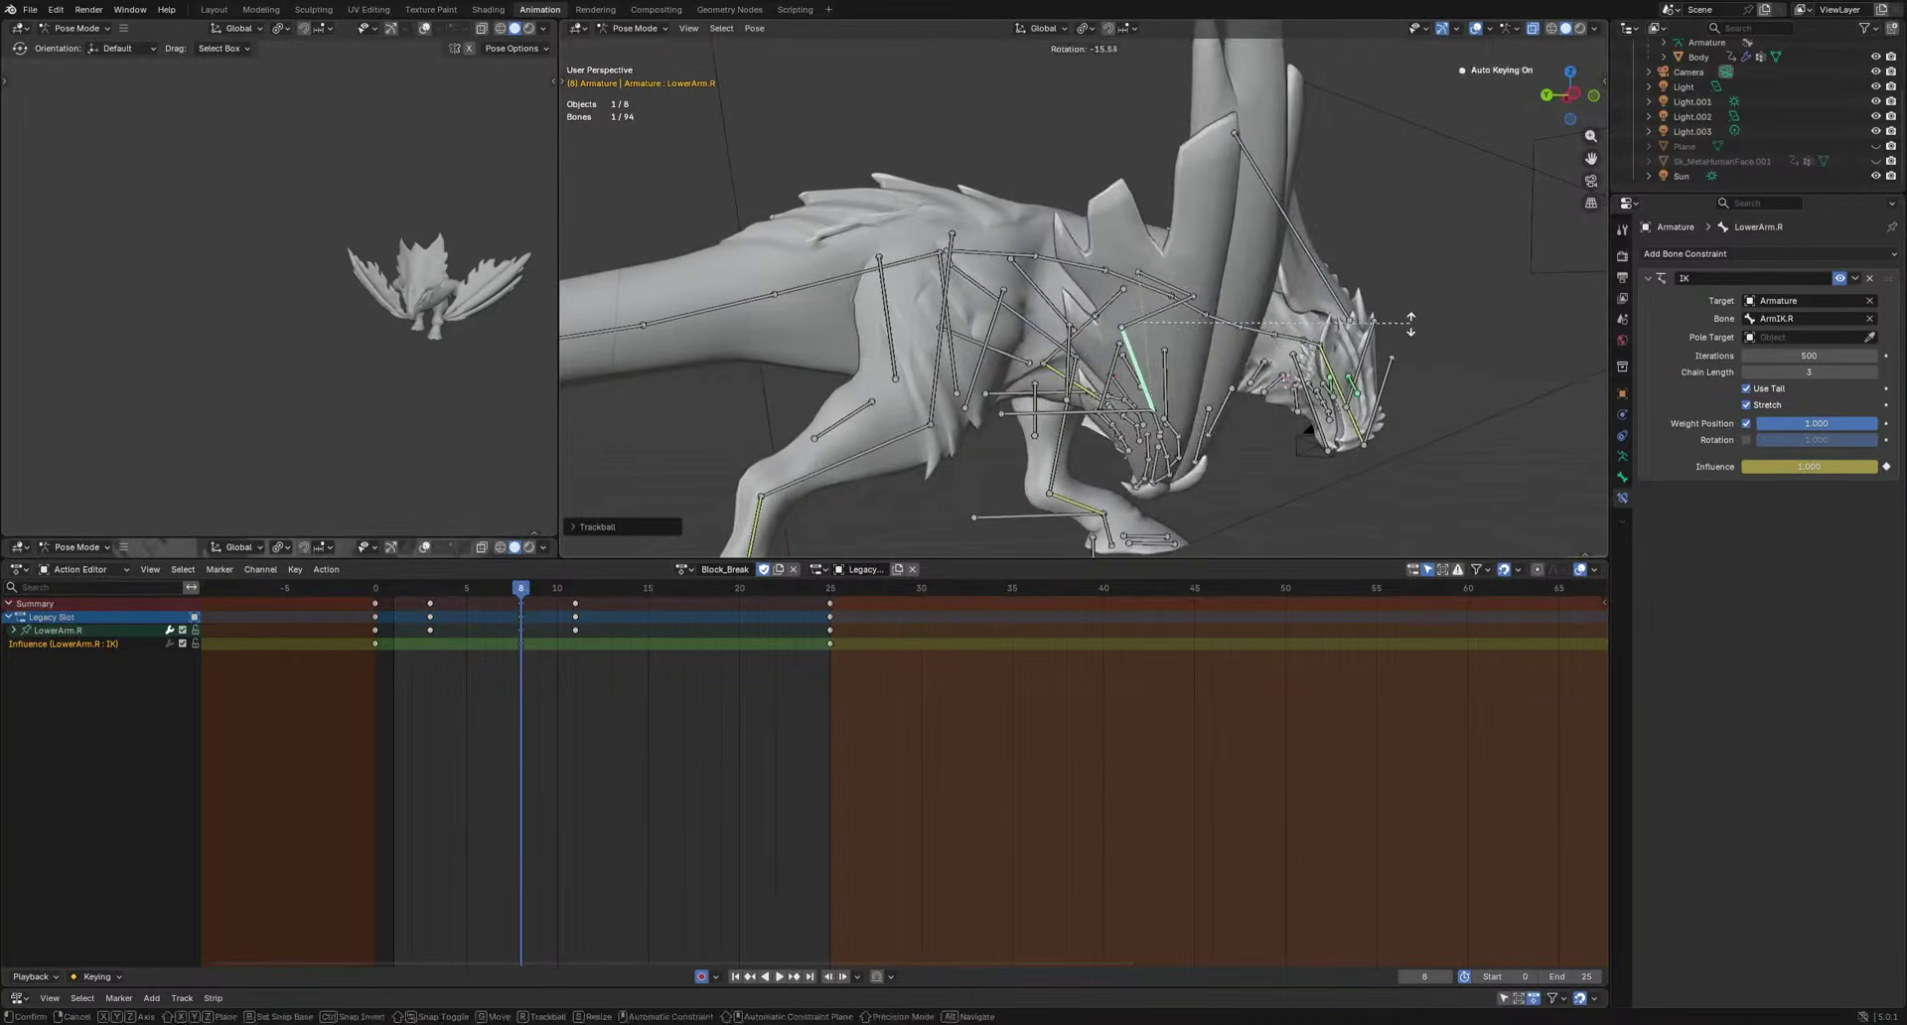
pyautogui.click(1408, 328)
pyautogui.press('space')
pyautogui.press('space')
# Rotate the LowerArm.R bone at frame 16 and play back the animation.
pyautogui.moveTo(643, 588); pyautogui.dragTo(665, 587)
pyautogui.press('r')
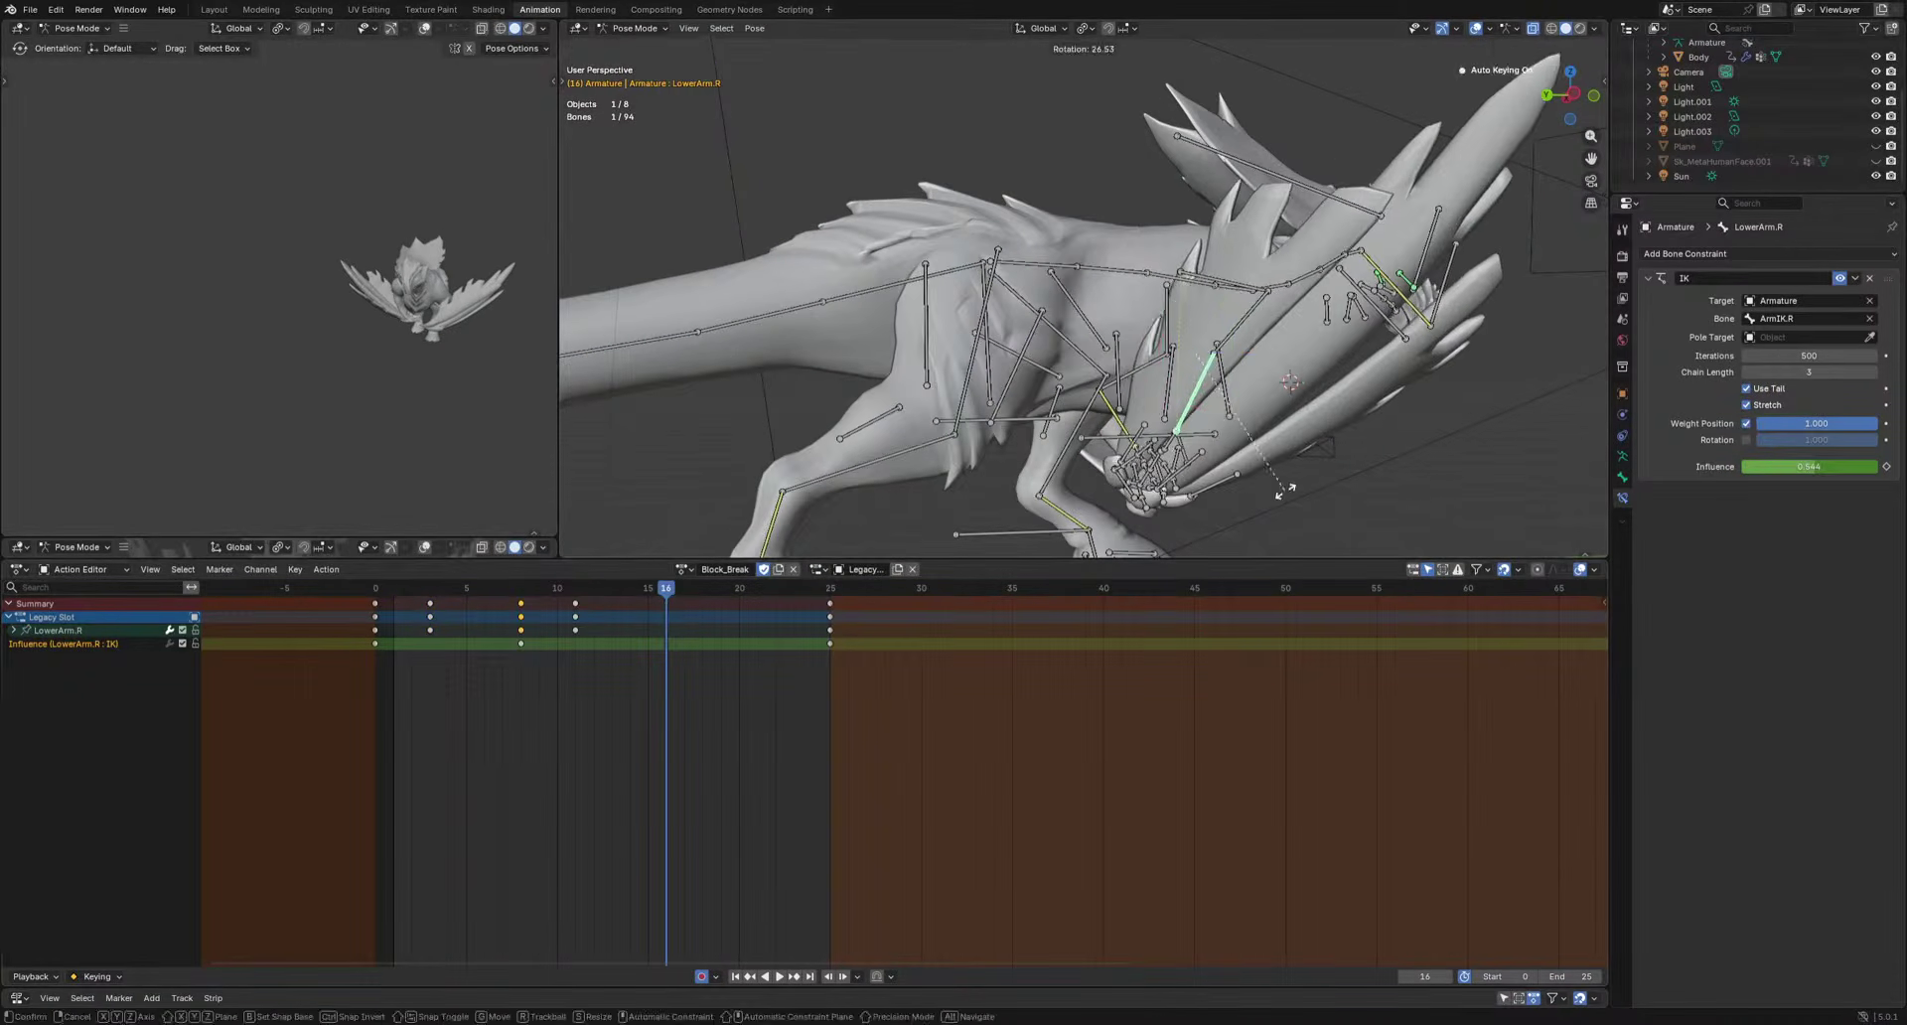
pyautogui.press('space')
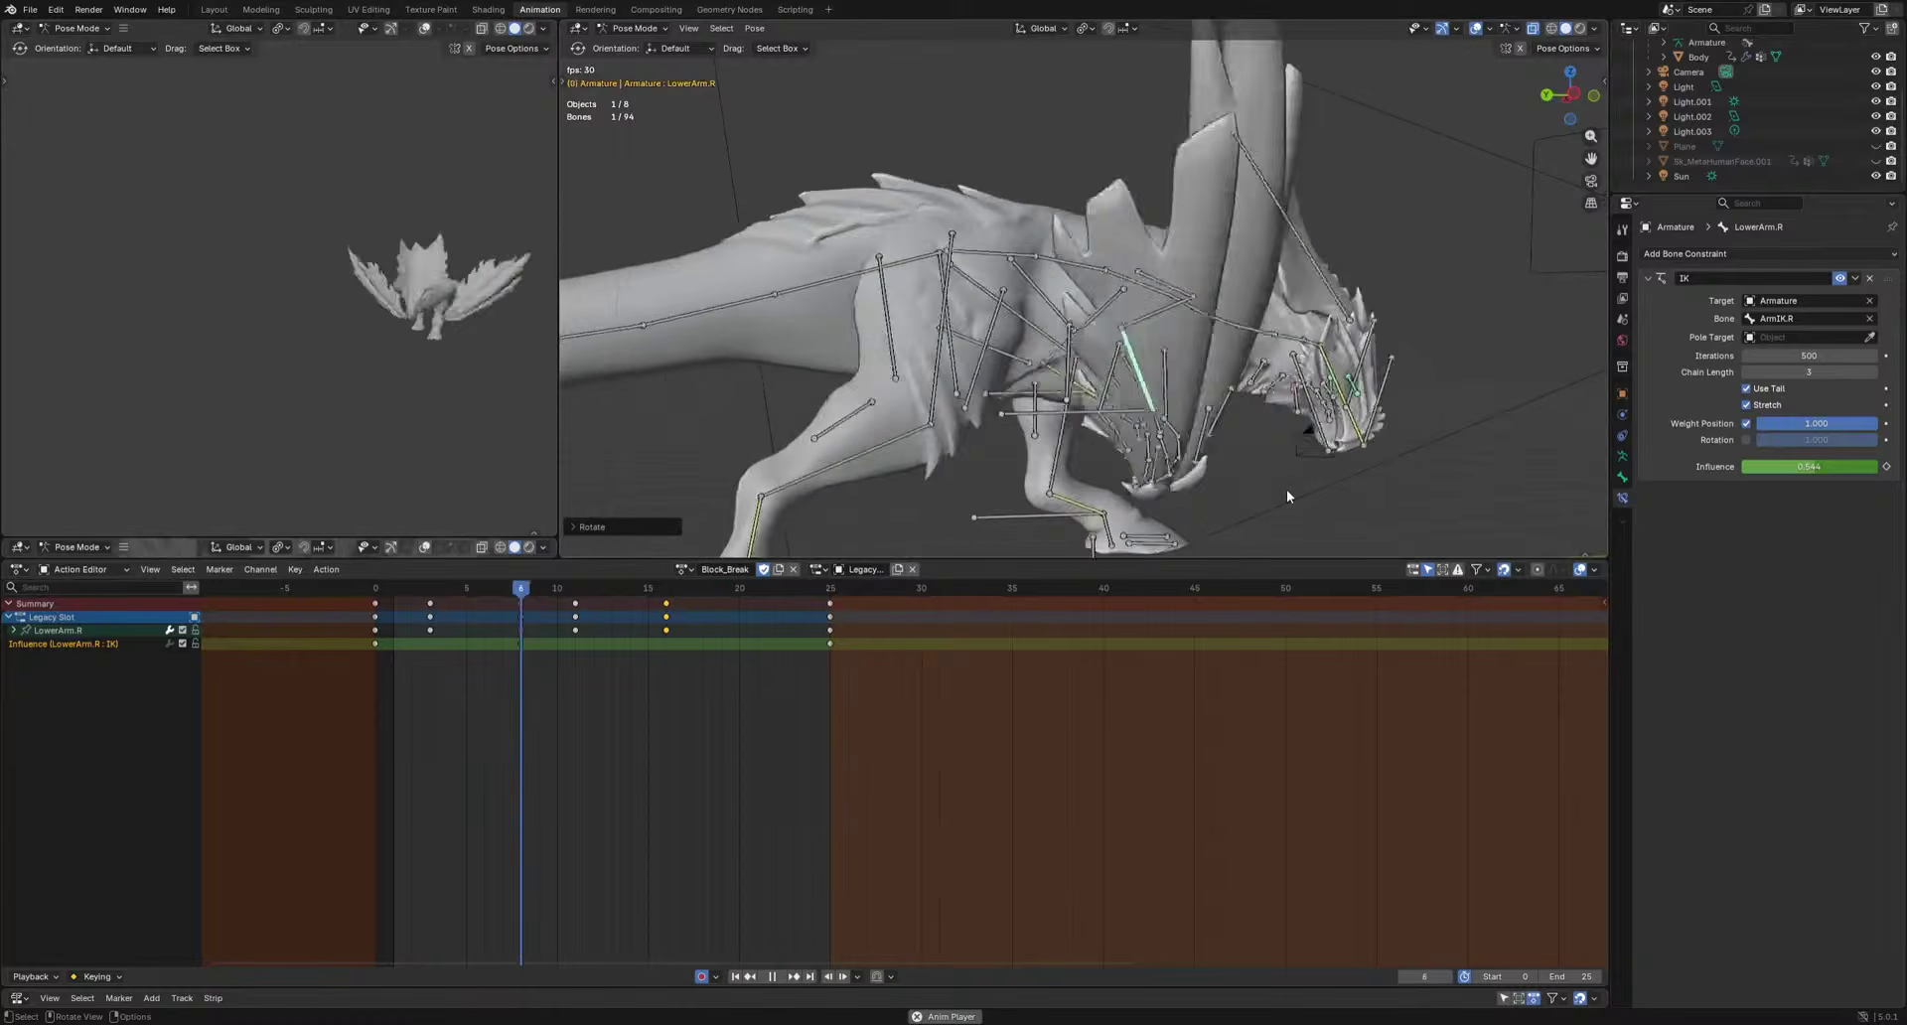
pyautogui.press('space')
# Adjust the LowerArm.R bone's rotation at frame 11 from the front view.
pyautogui.moveTo(625, 594); pyautogui.dragTo(571, 594)
pyautogui.moveTo(1181, 467); pyautogui.dragTo(963, 477, button='middle')
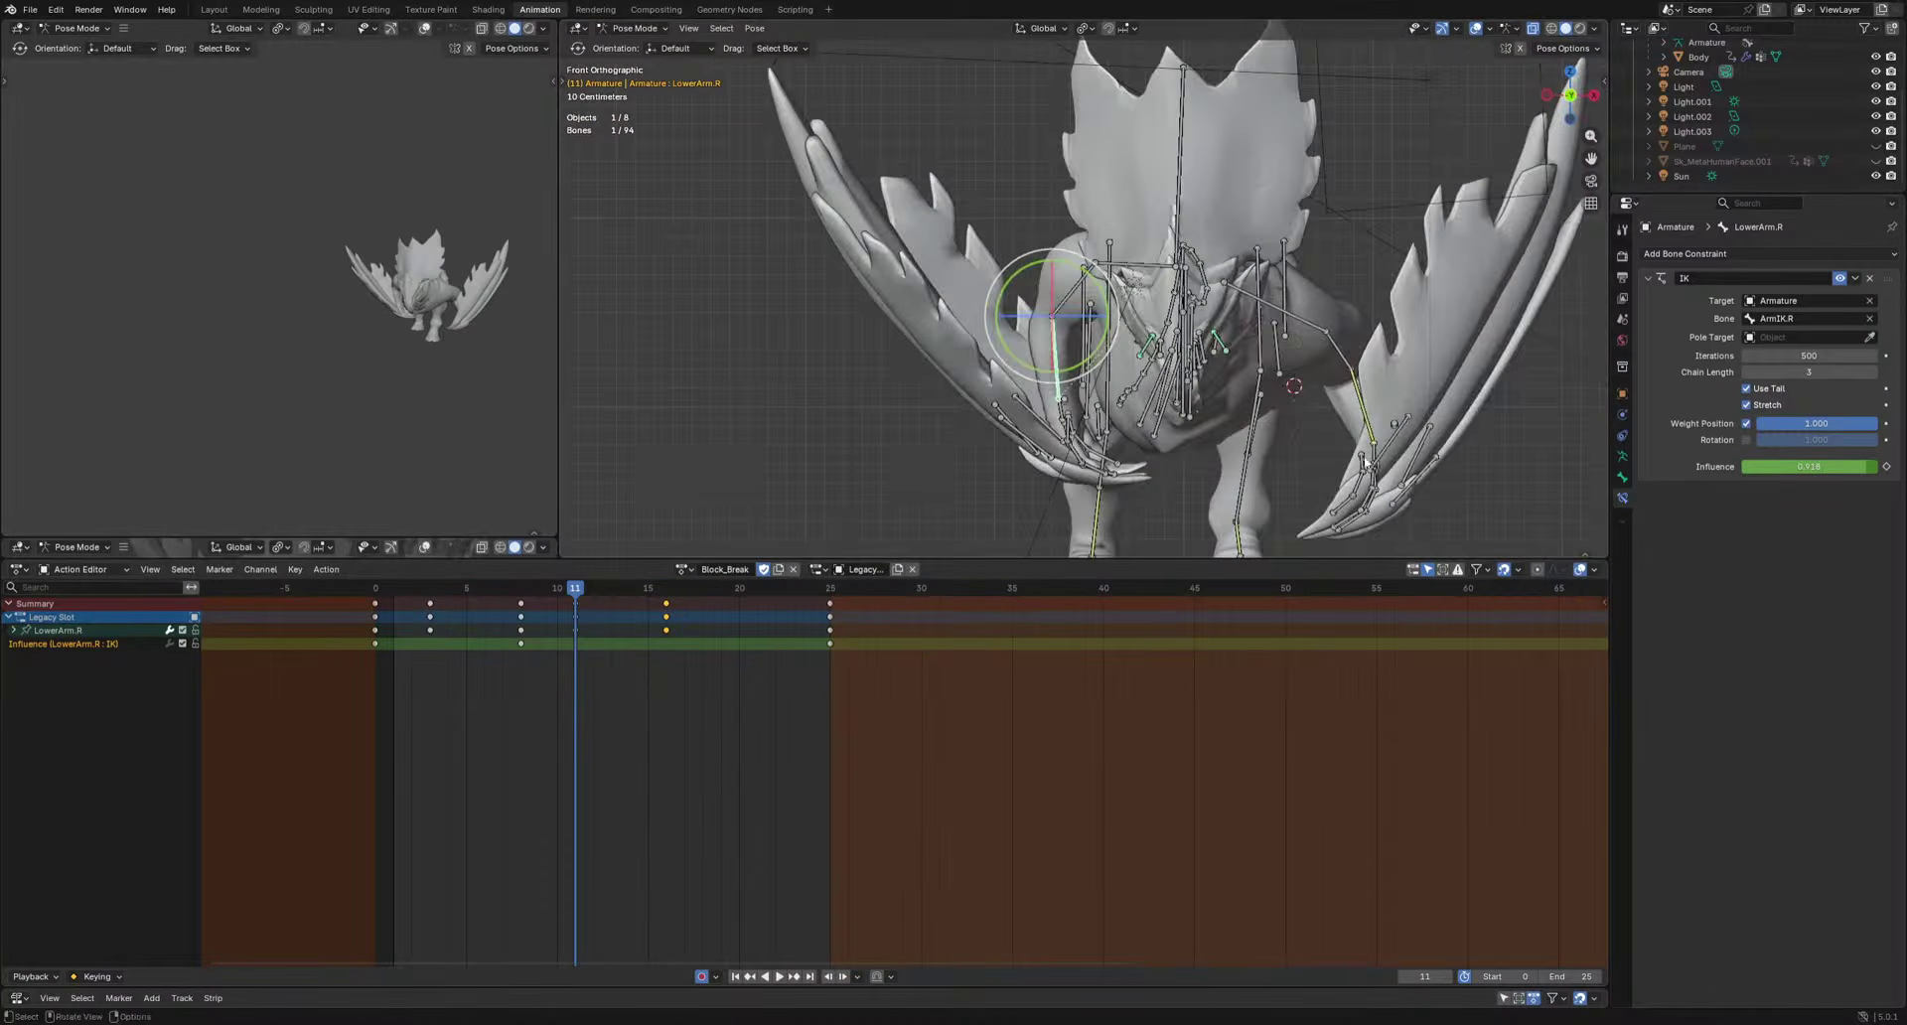
pyautogui.press('r')
pyautogui.click(1307, 466)
# Rotate the Hand.R bone and keyframe it at frame 11.
pyautogui.click(1125, 427)
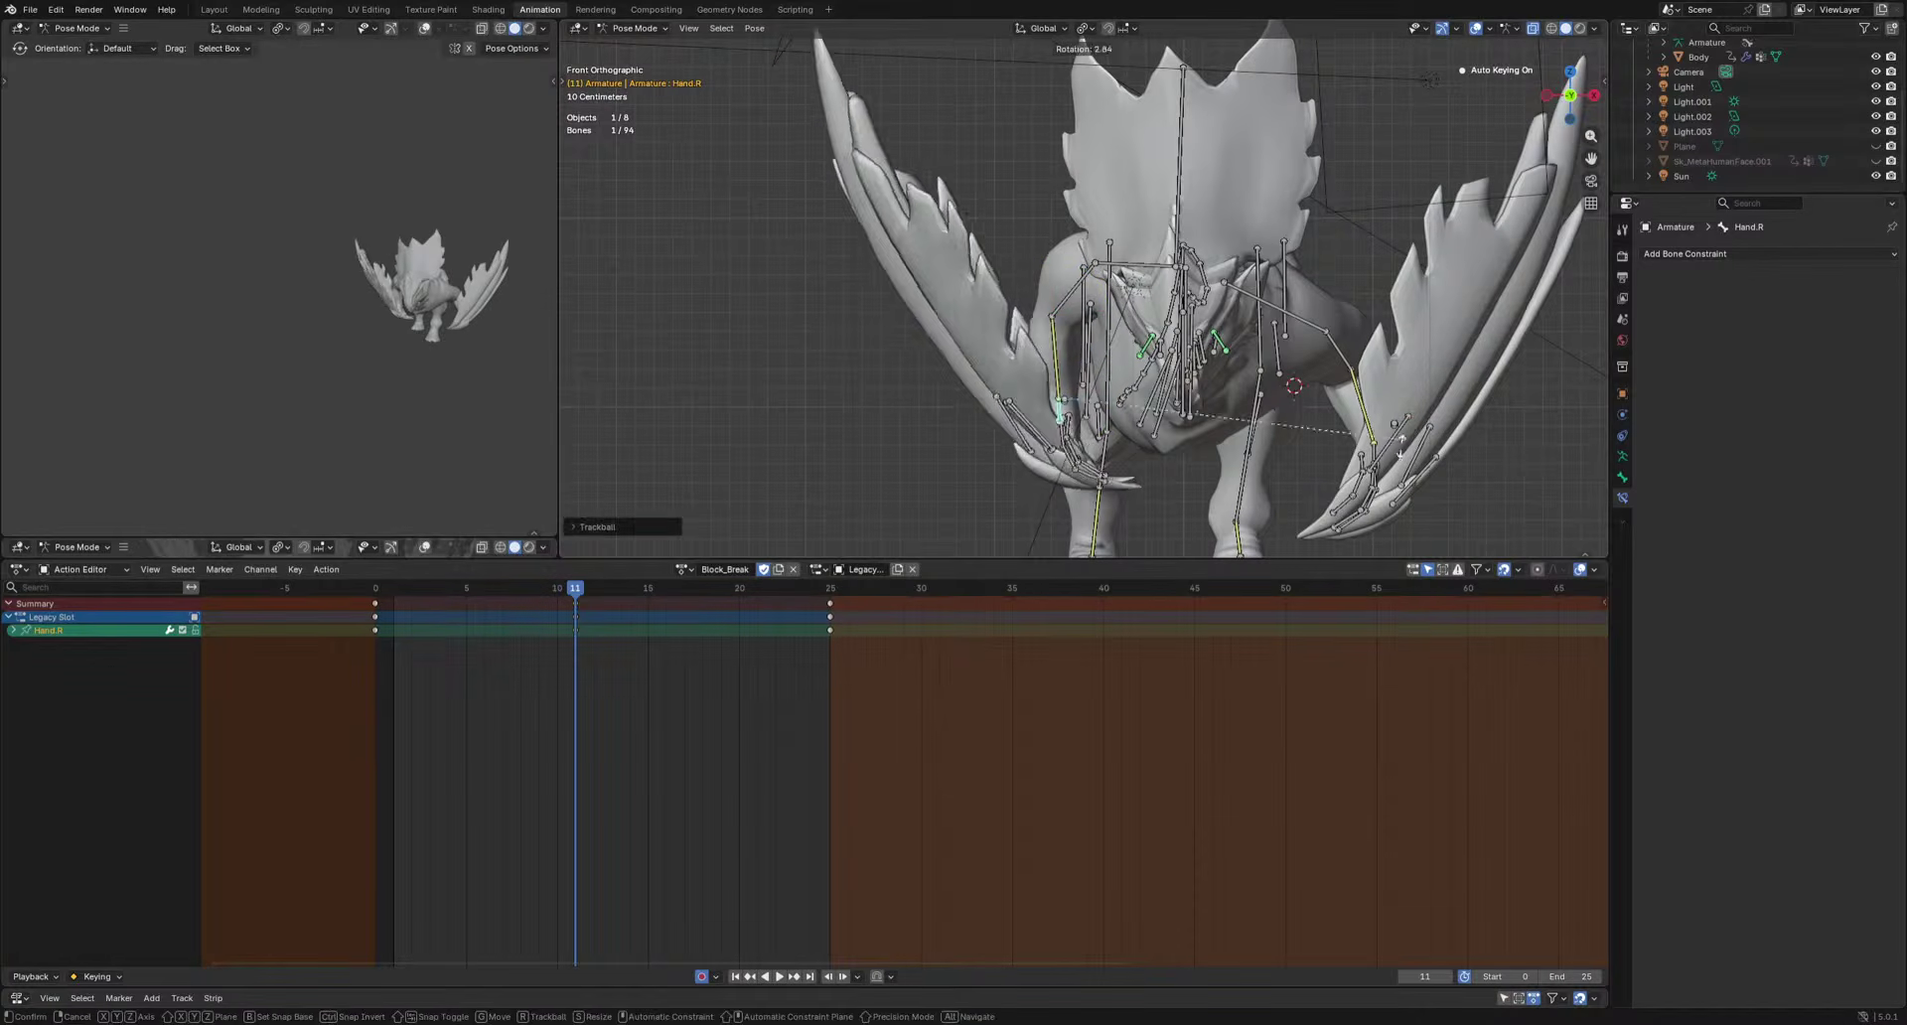
pyautogui.press('i')
pyautogui.press('space')
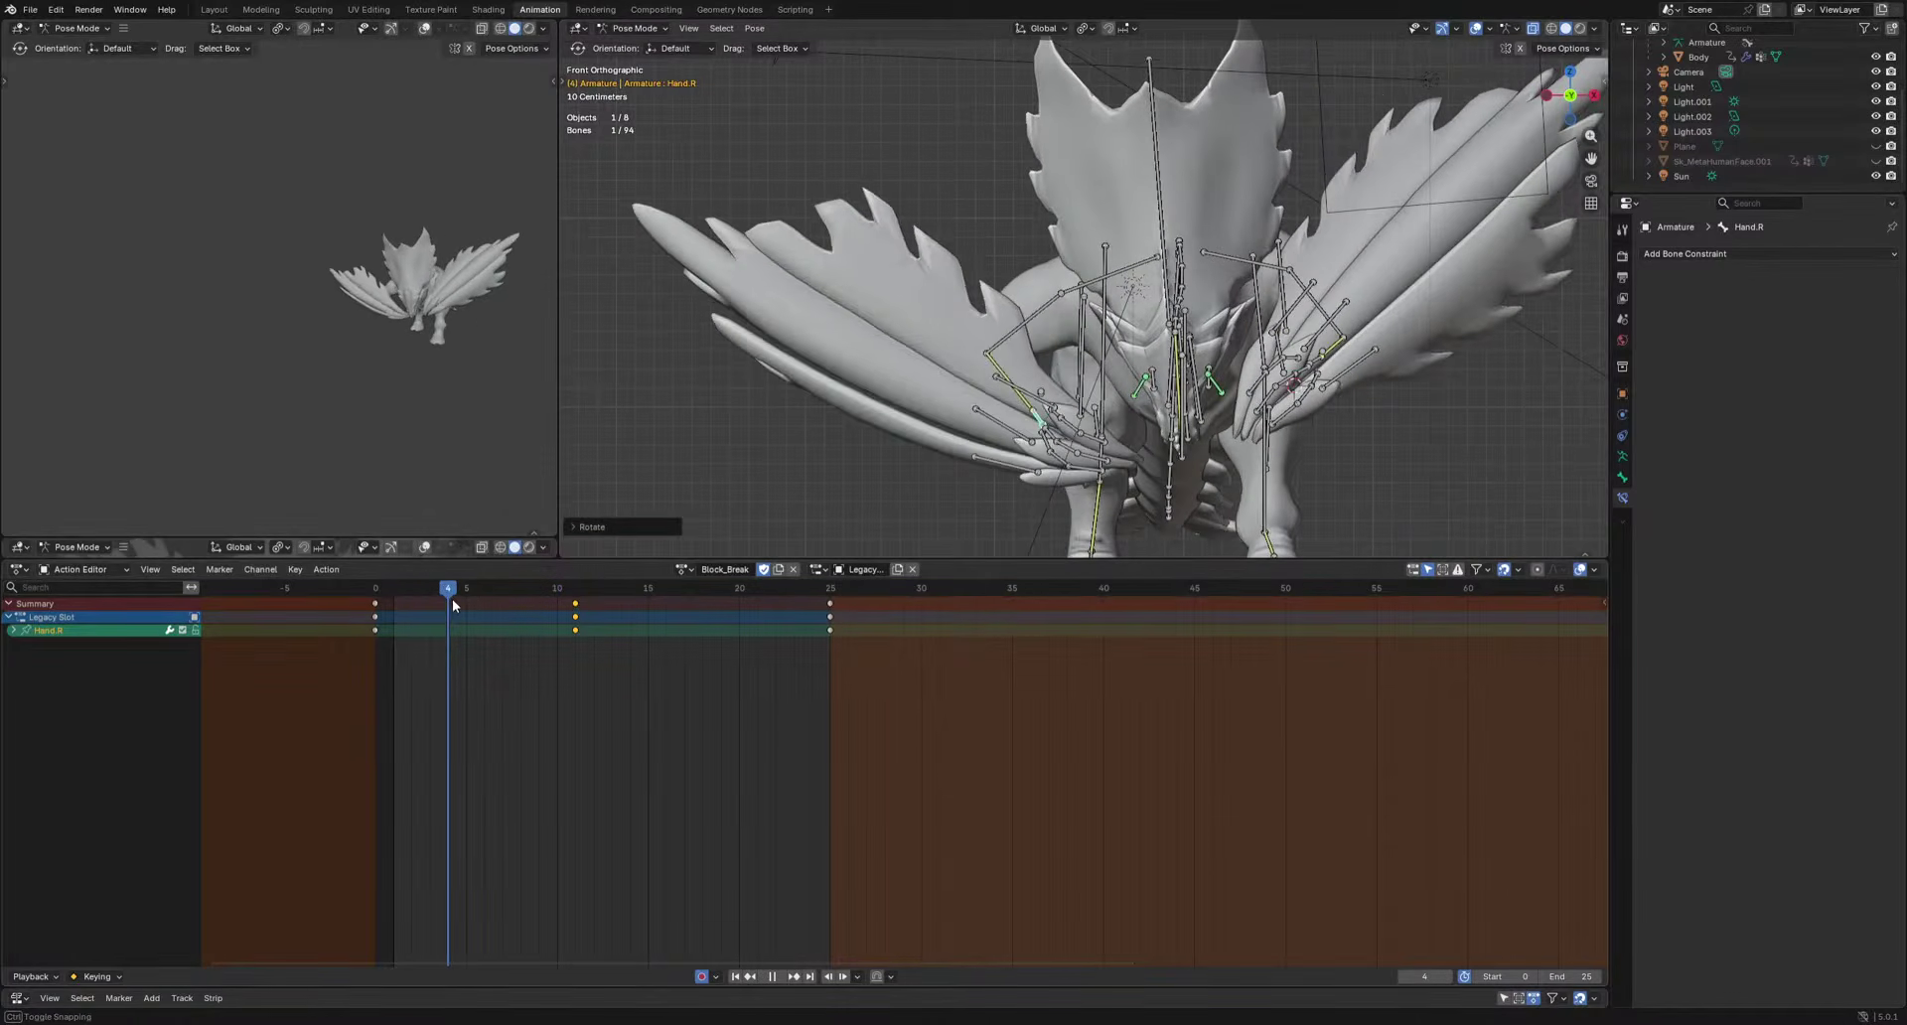
# Rotate and keyframe the Hand.R bone at frame 4 from the side view, and play back the motion.
pyautogui.moveTo(1127, 467); pyautogui.dragTo(1311, 427, button='middle')
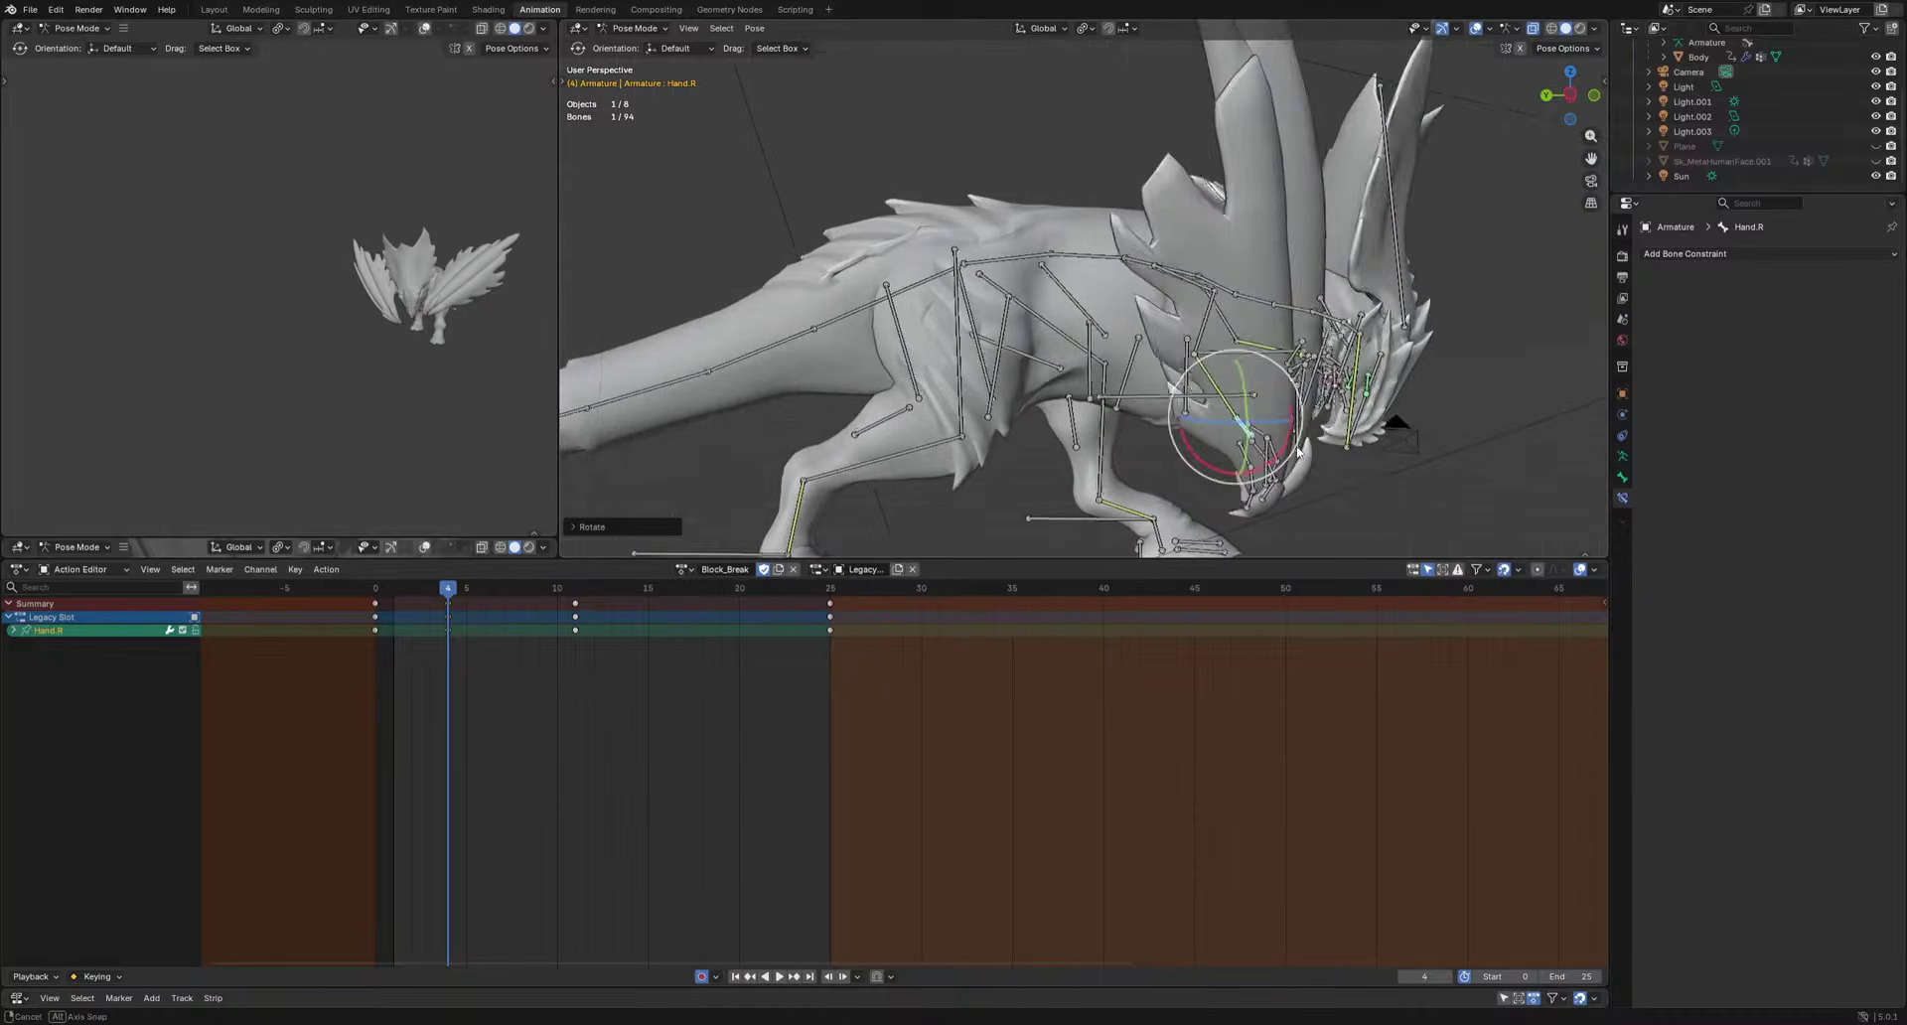
pyautogui.press('r')
pyautogui.press('i')
pyautogui.press('space')
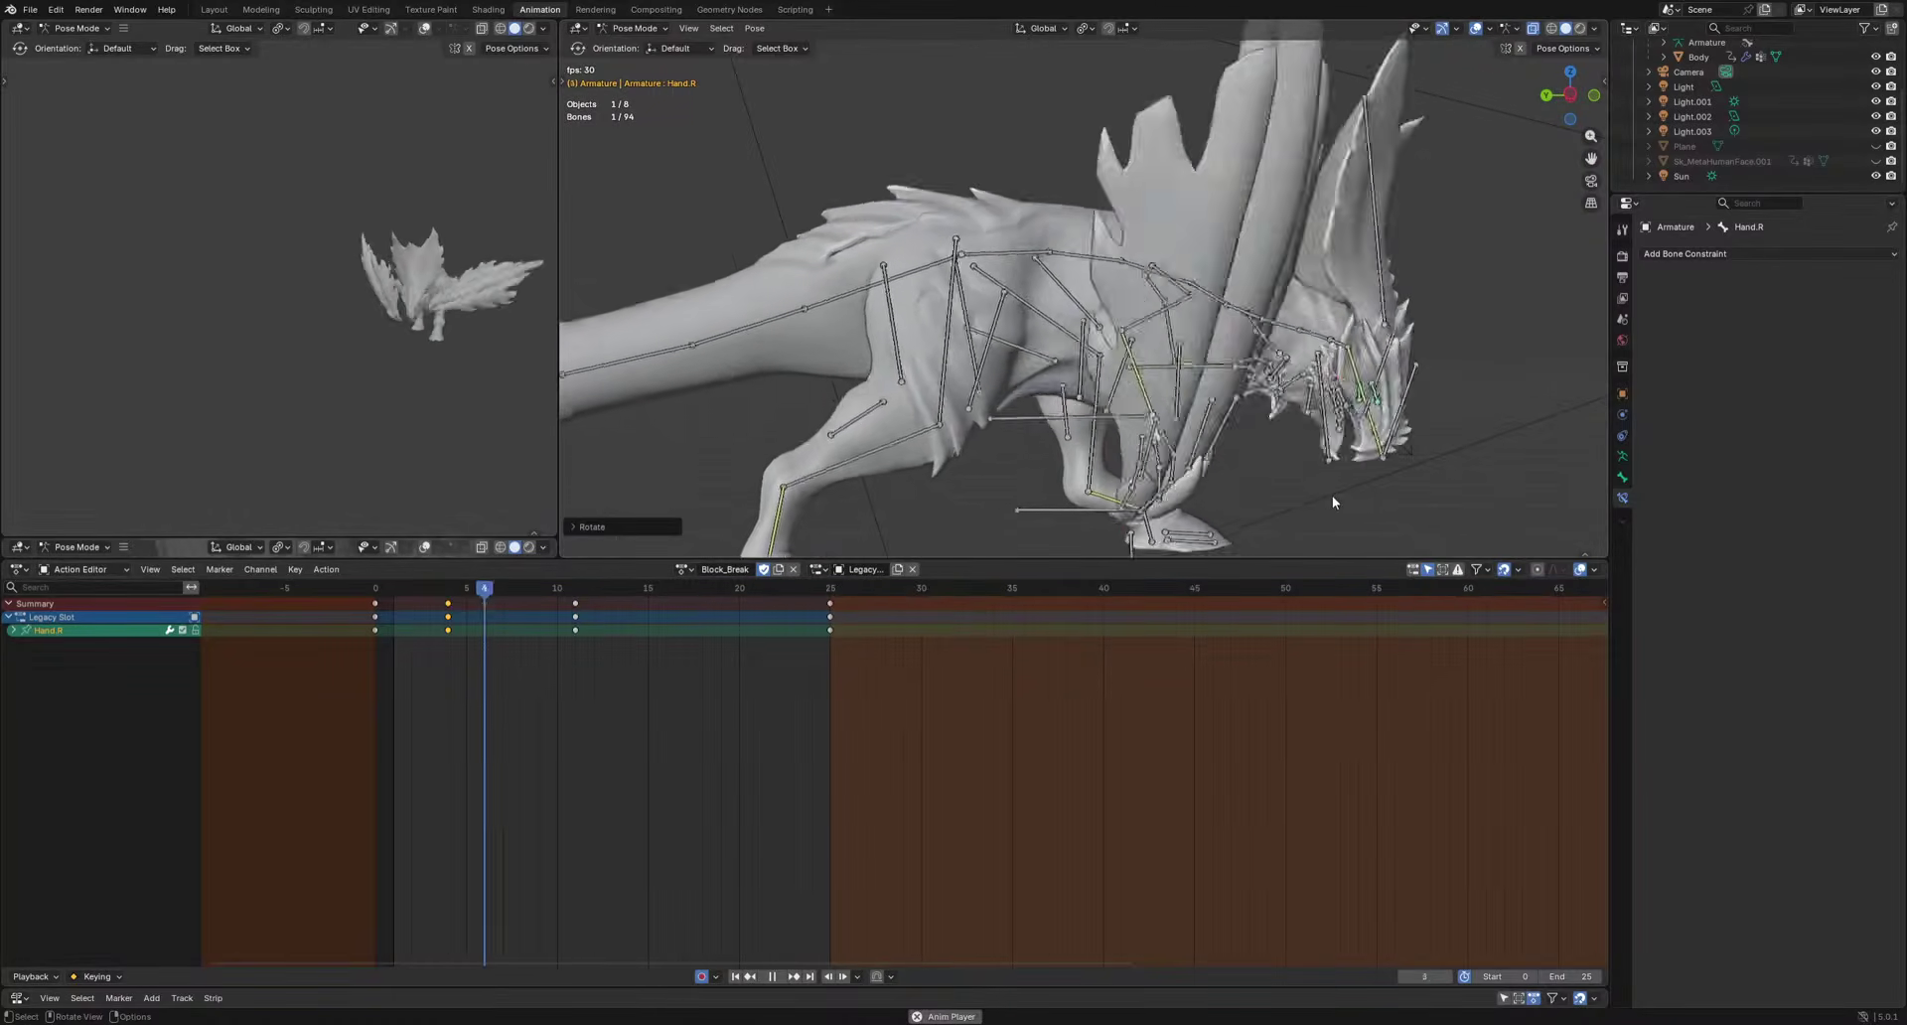
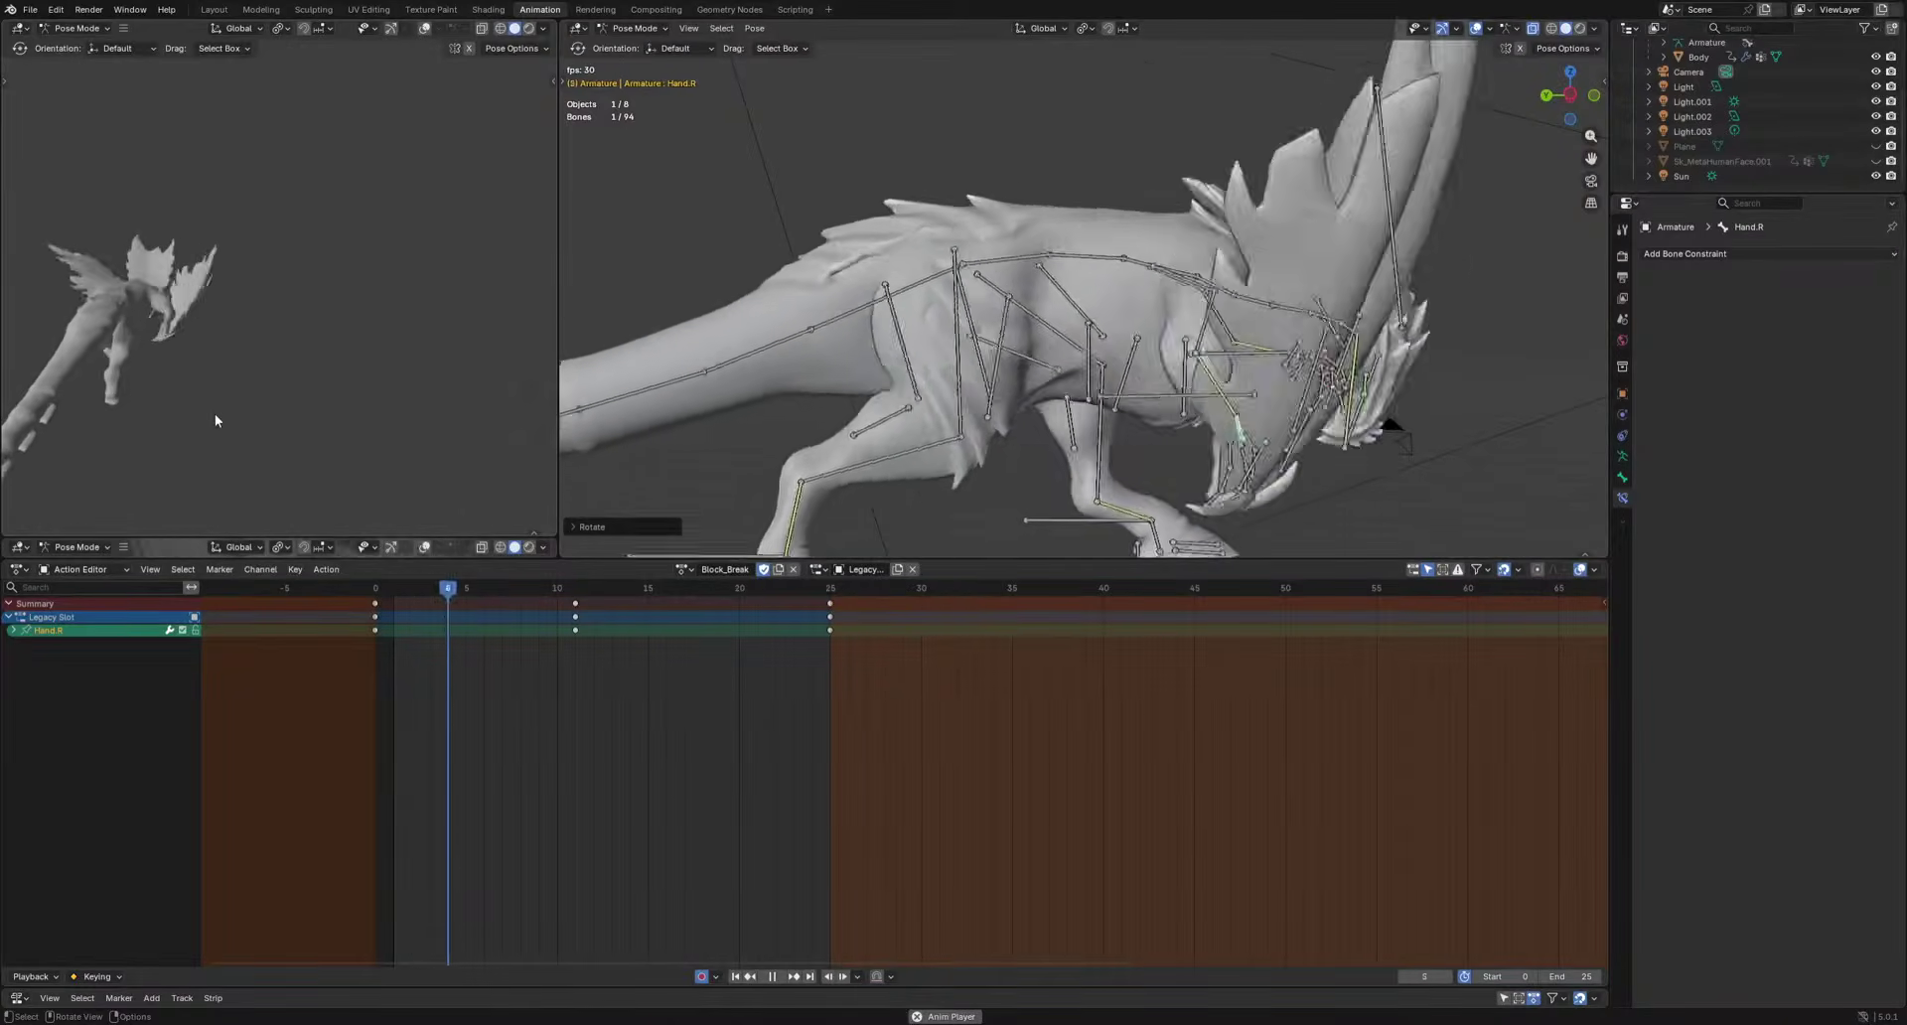
pyautogui.press('Escape')
pyautogui.press('space')
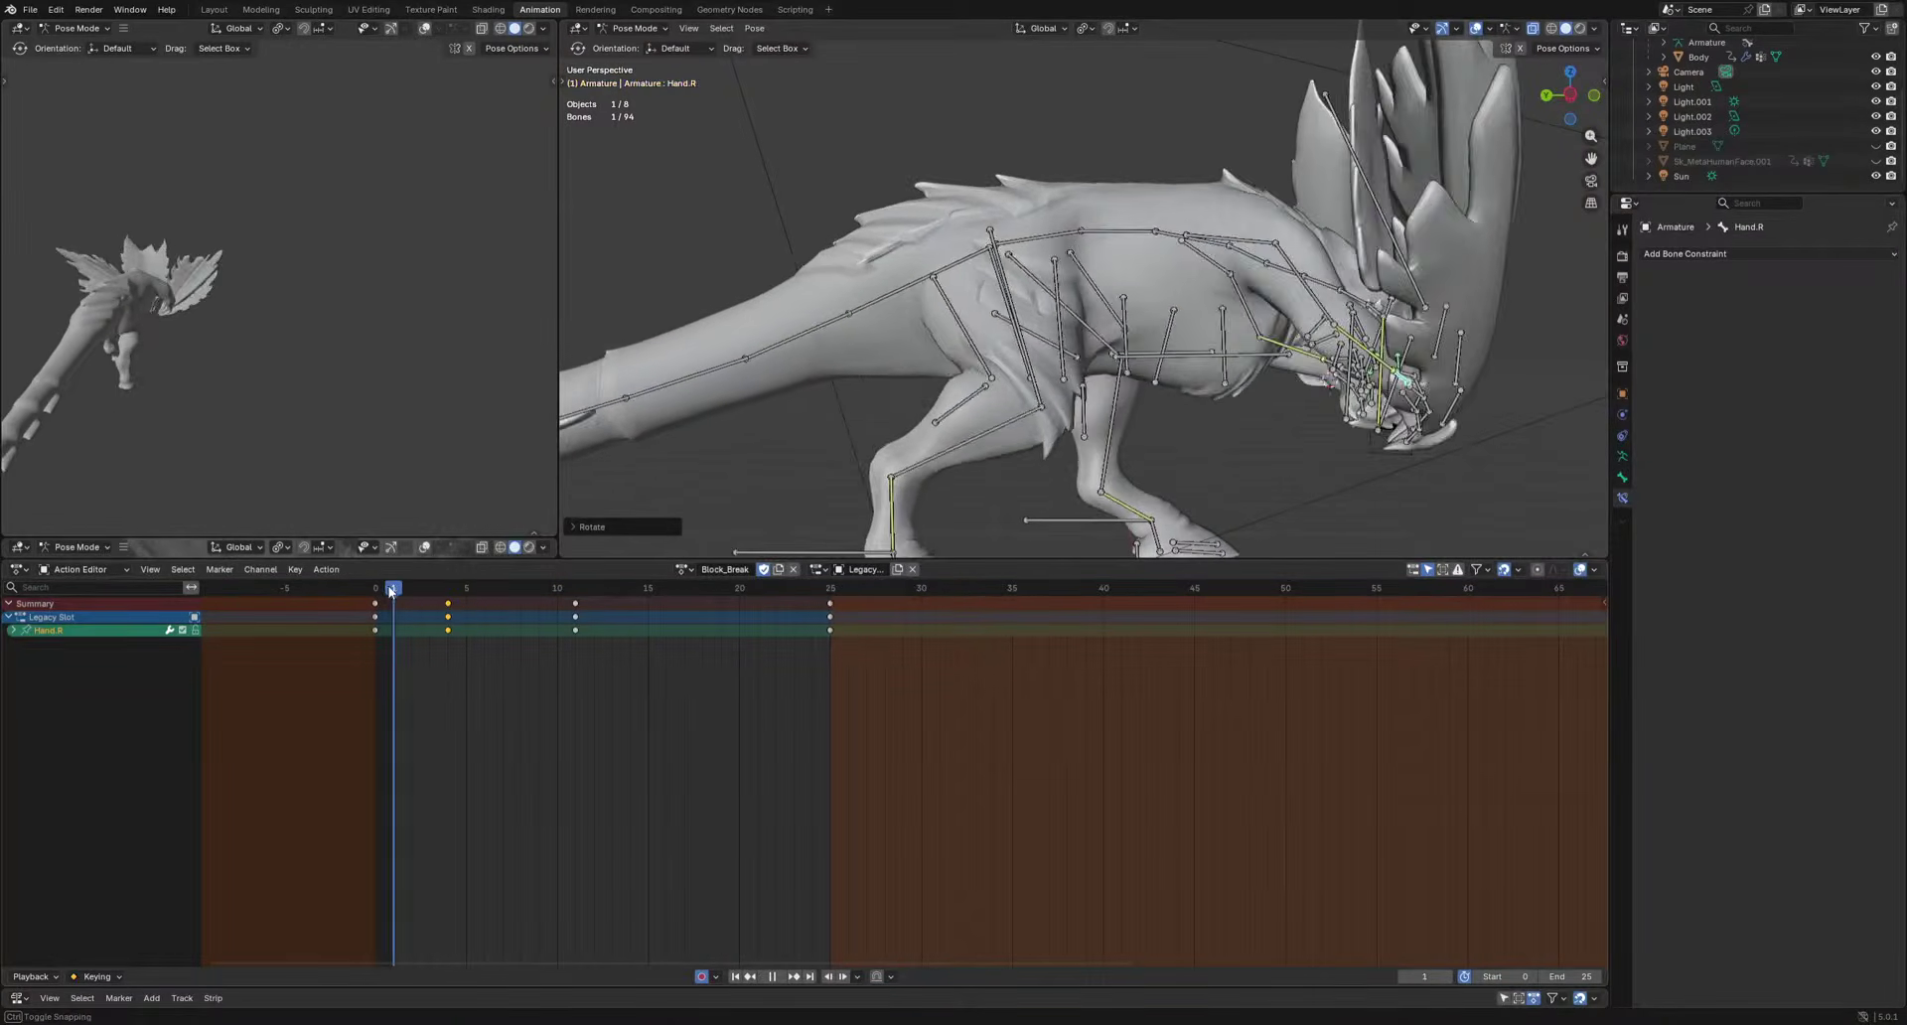
# Refine the Hand.R bone's rotation at frame 4 while viewing the creature from behind in the second viewport.
pyautogui.moveTo(484, 606); pyautogui.dragTo(451, 613)
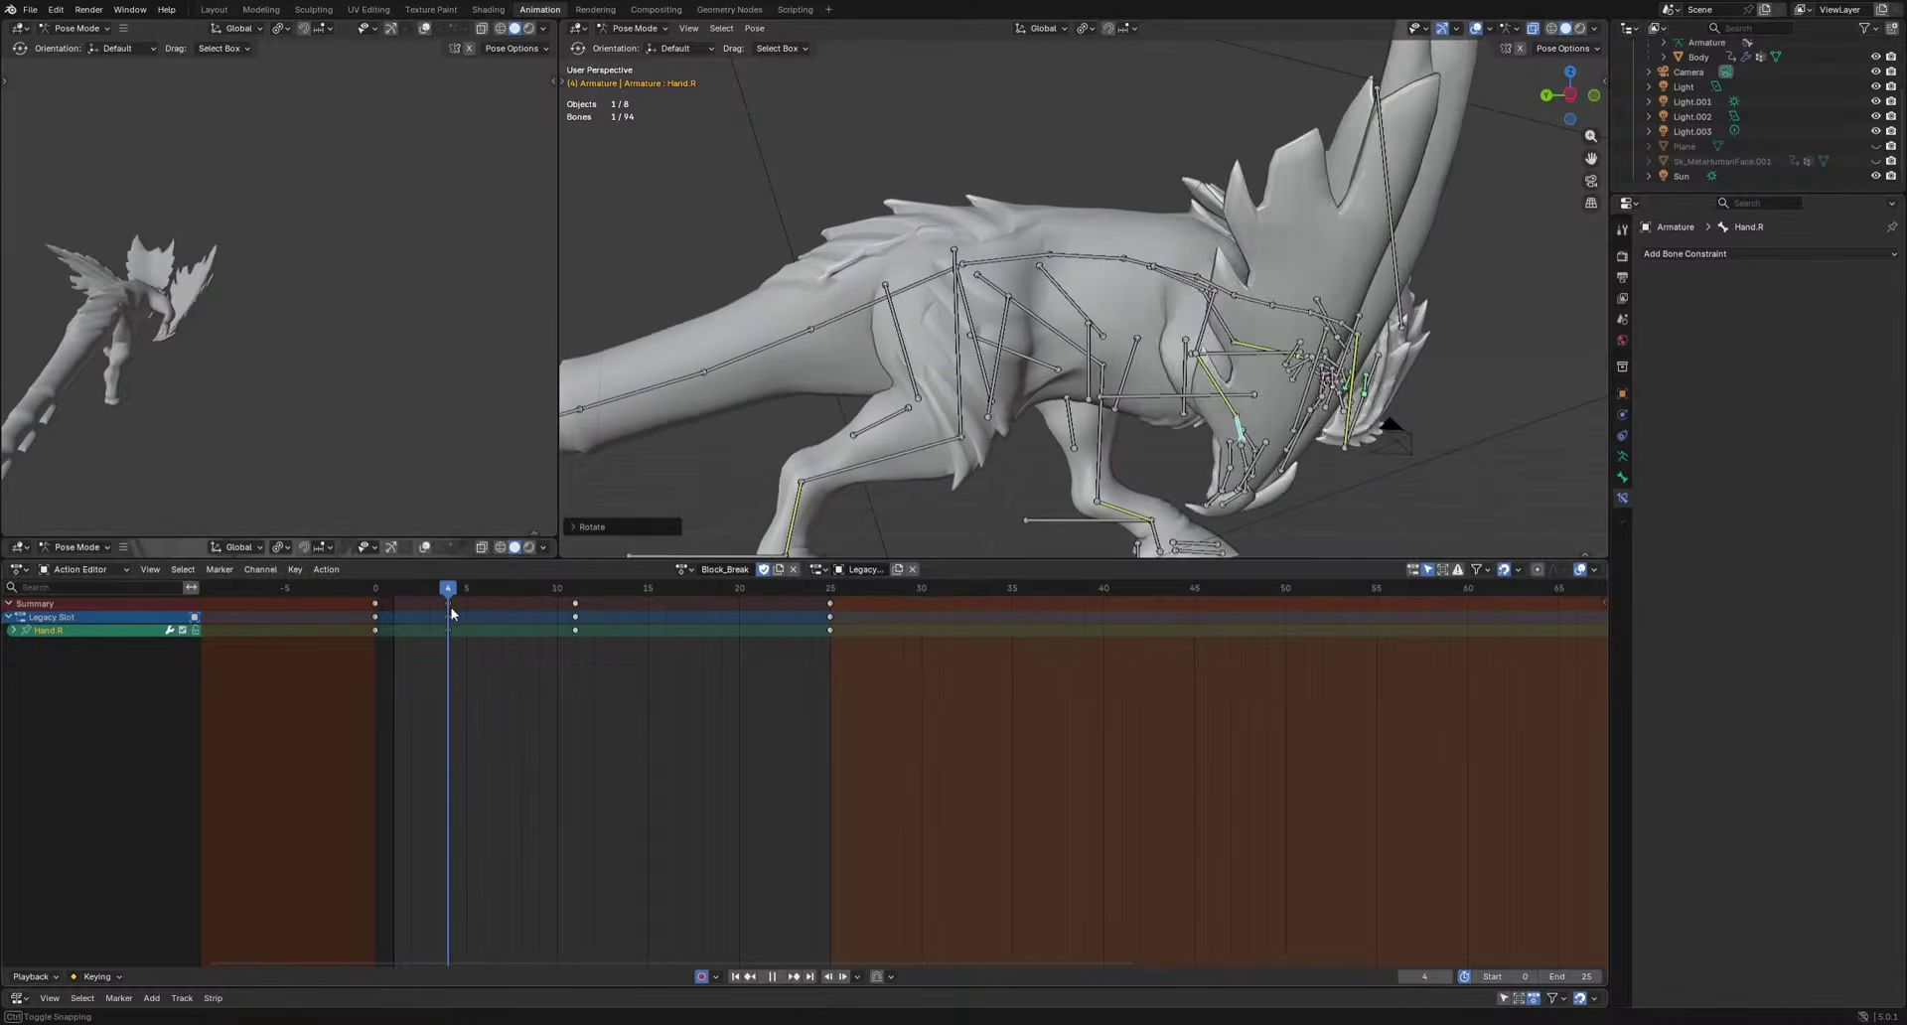
pyautogui.click(311, 394)
pyautogui.press('r')
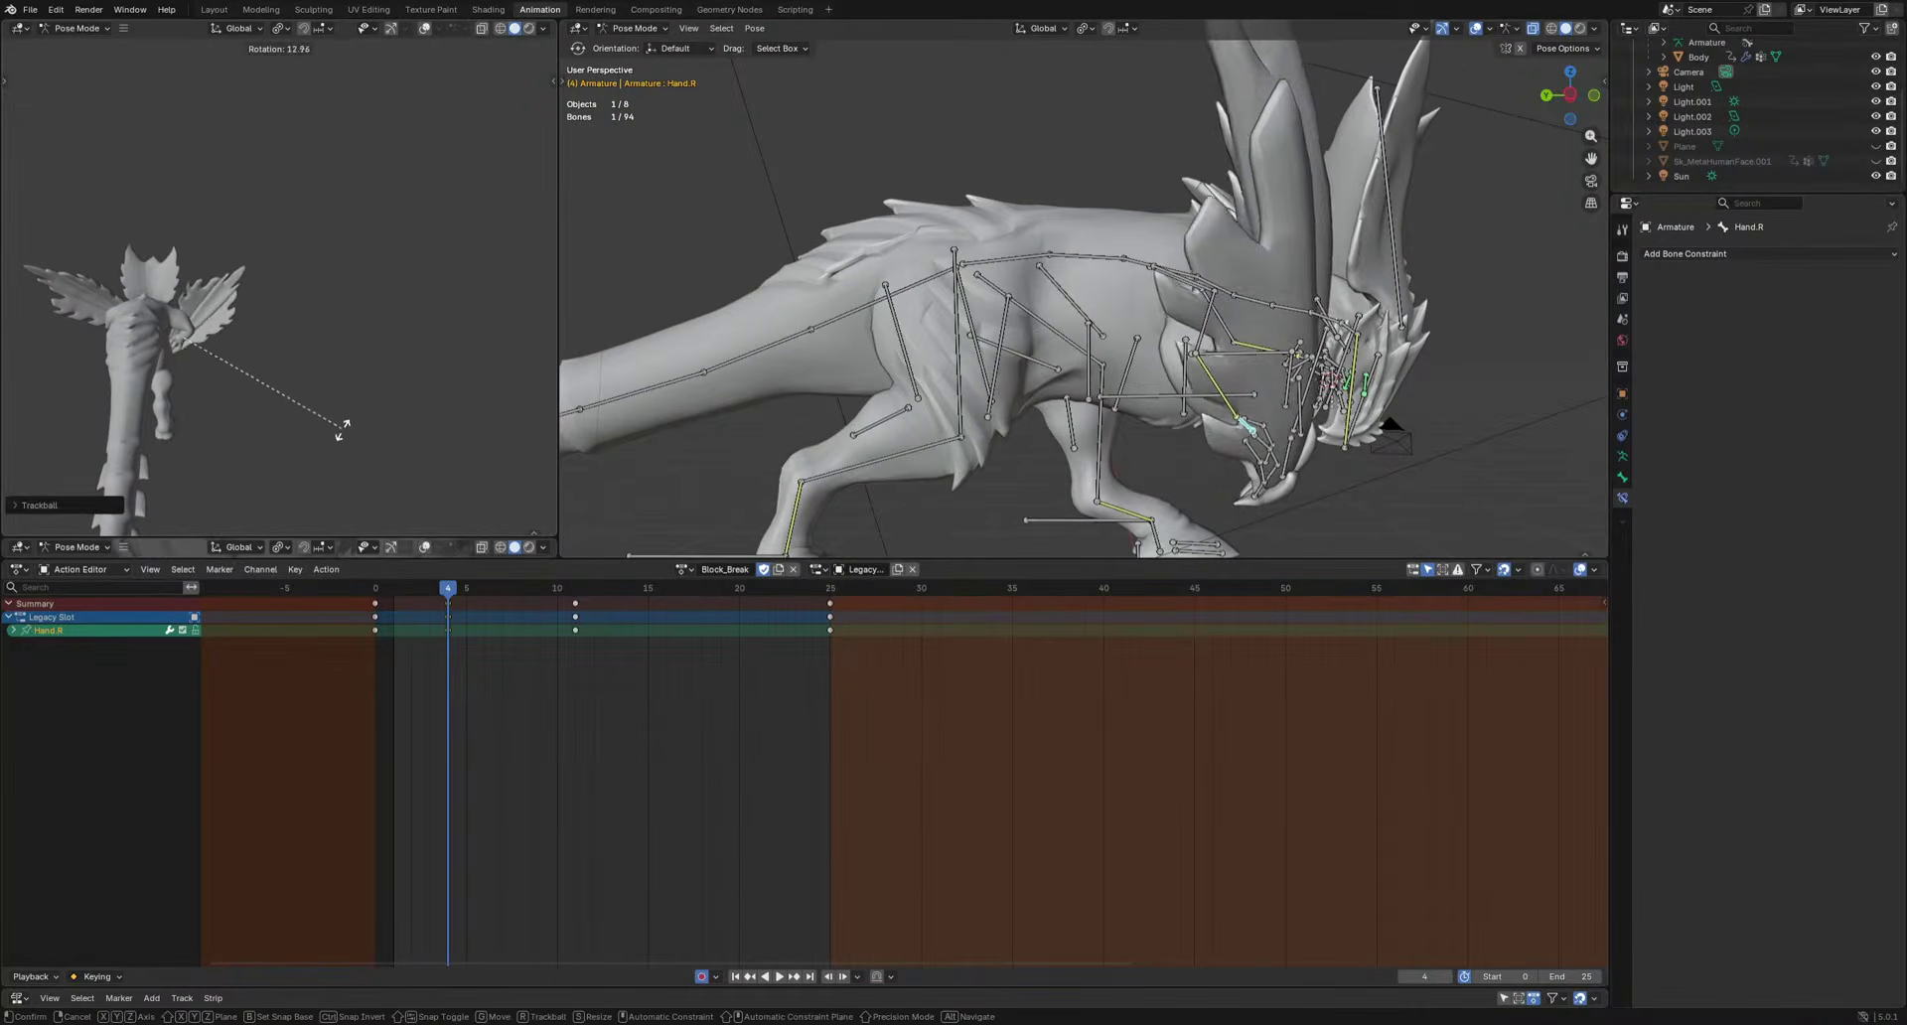
pyautogui.click(329, 435)
pyautogui.keyDown('alt'); pyautogui.scroll(-6, 330, 435); pyautogui.keyUp('alt')
# Rotate the Hand.R bone again at frame 11, keyframe it and review the playback.
pyautogui.moveTo(558, 587); pyautogui.dragTo(580, 587)
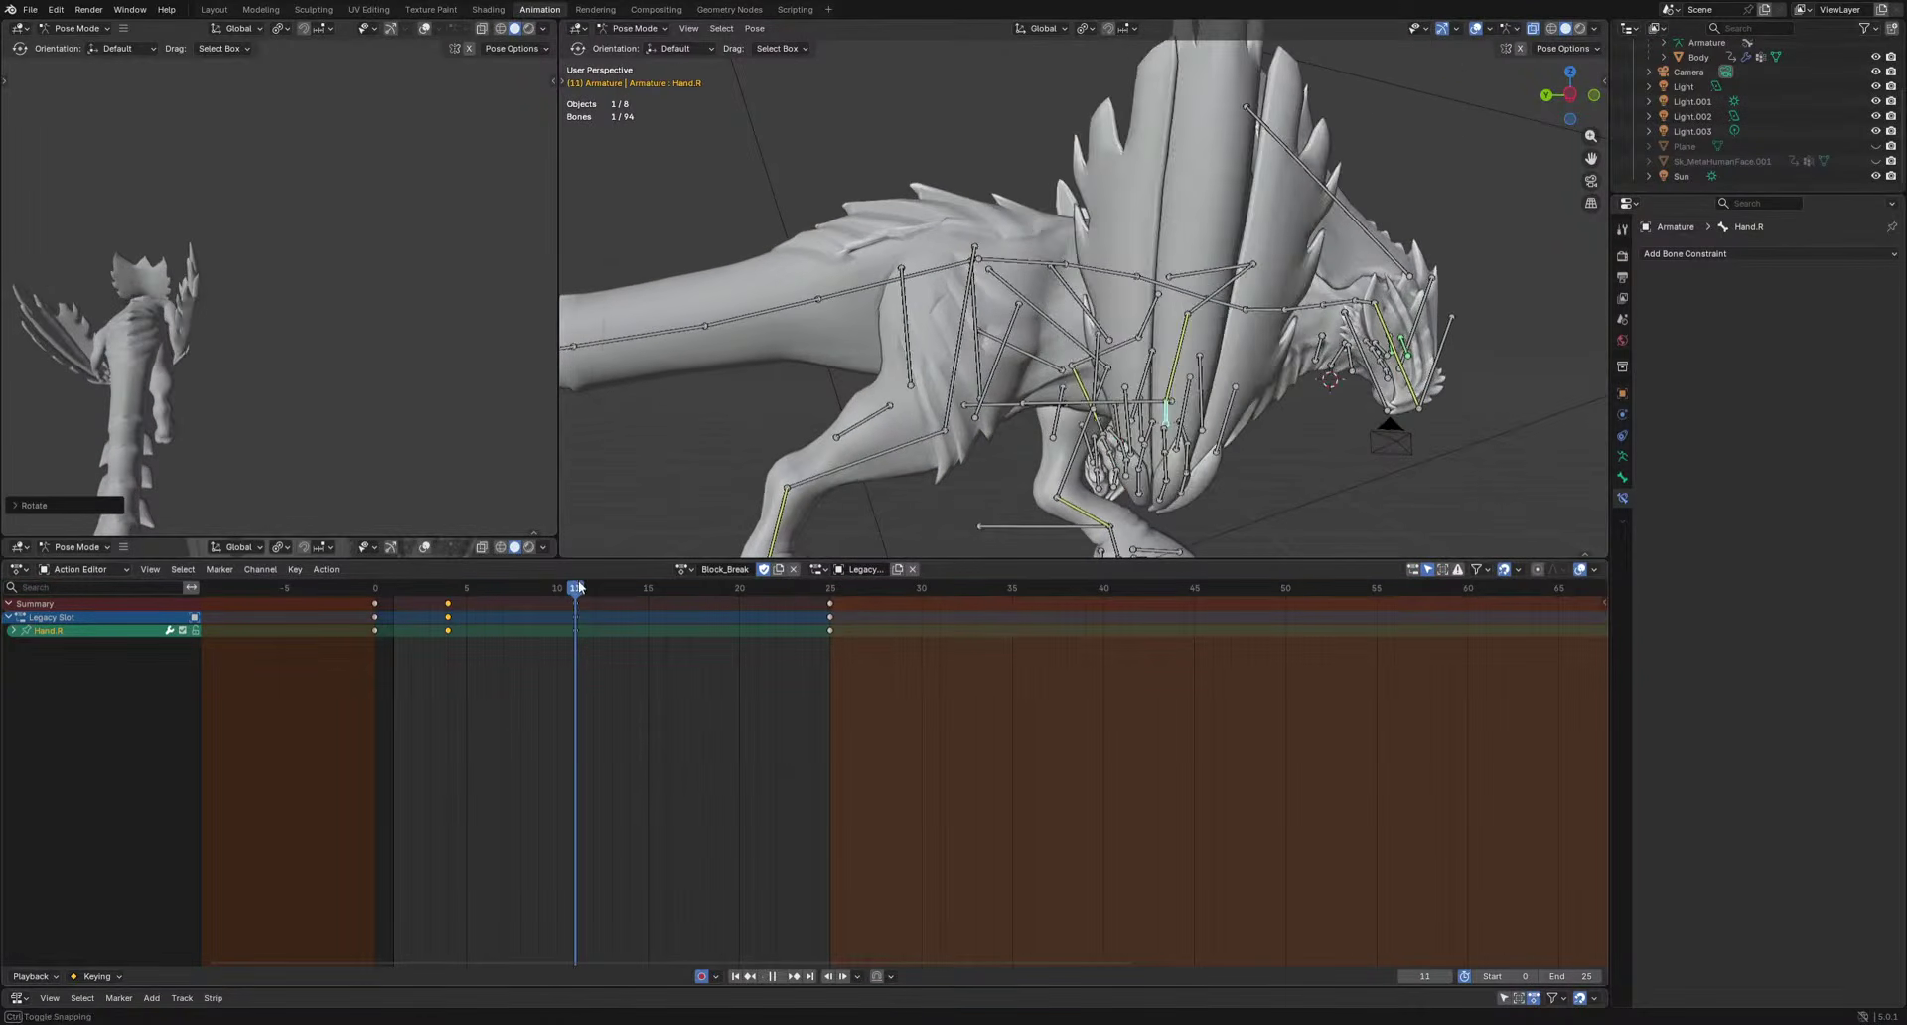
pyautogui.press('r')
pyautogui.press('r')
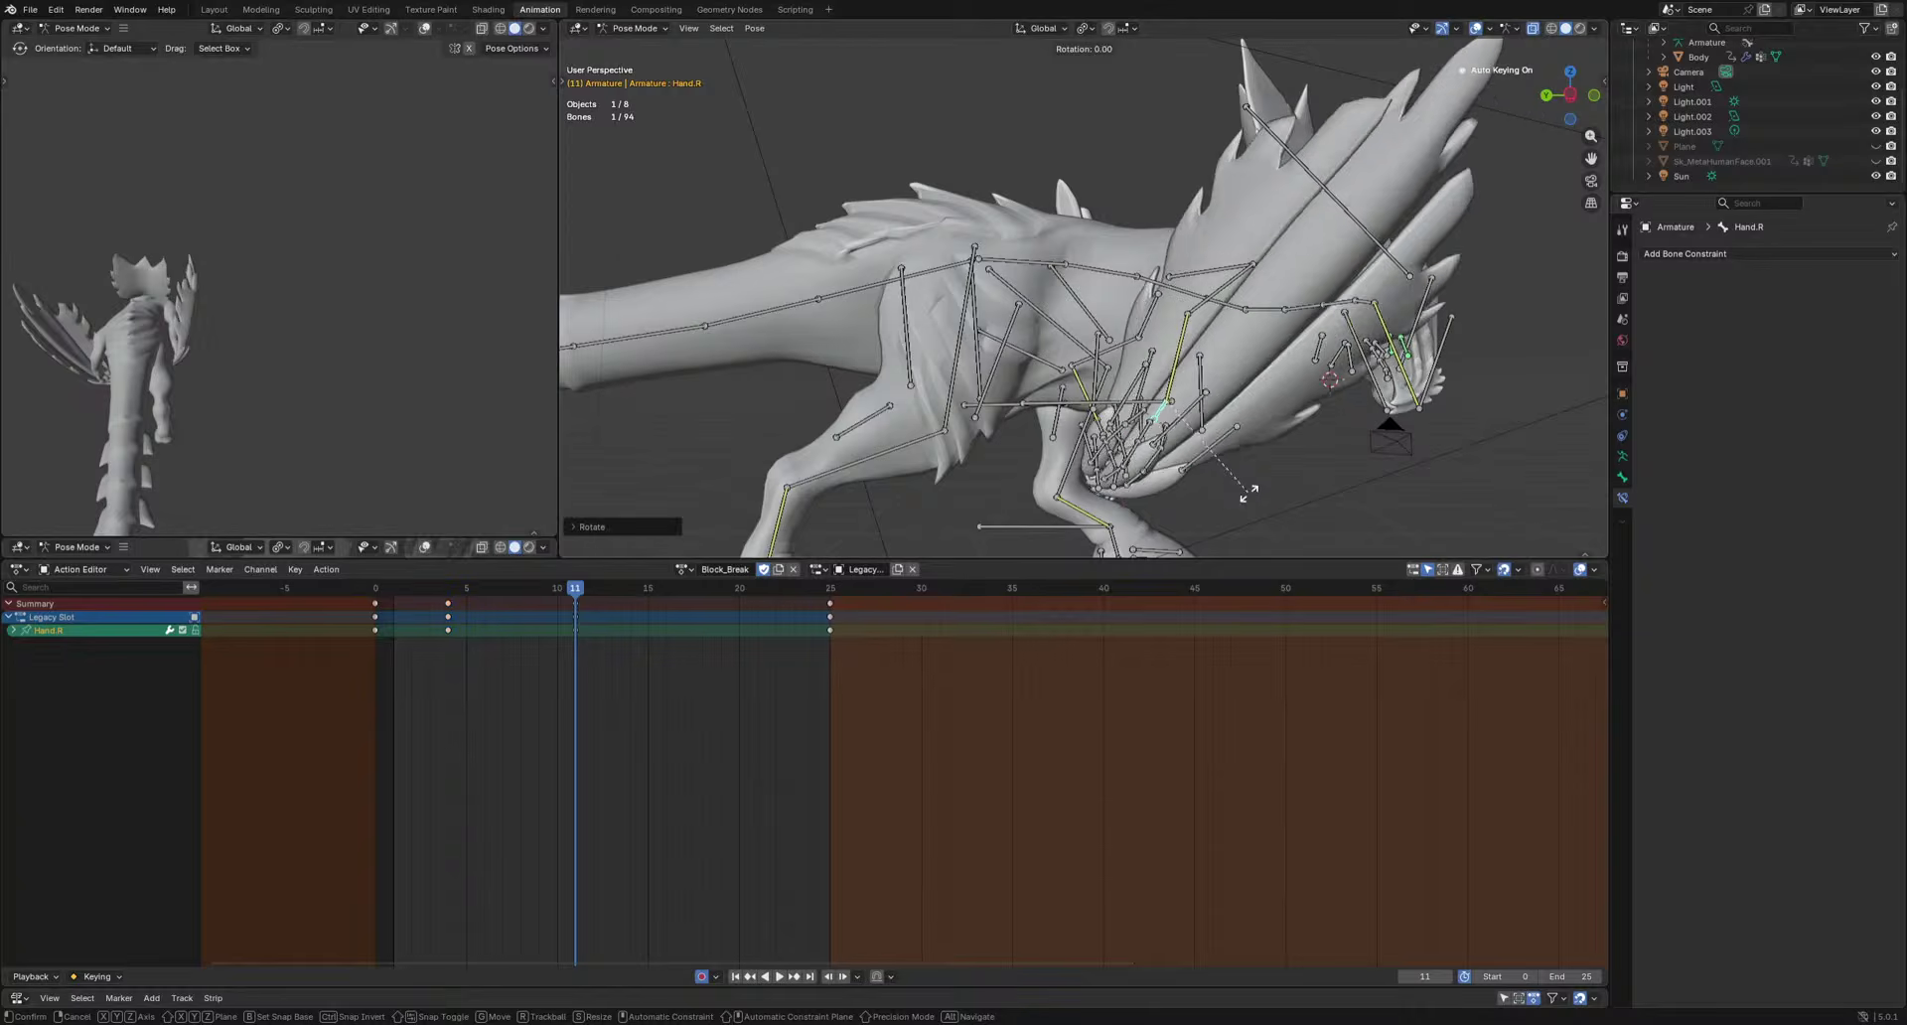
pyautogui.press('i')
pyautogui.press('space')
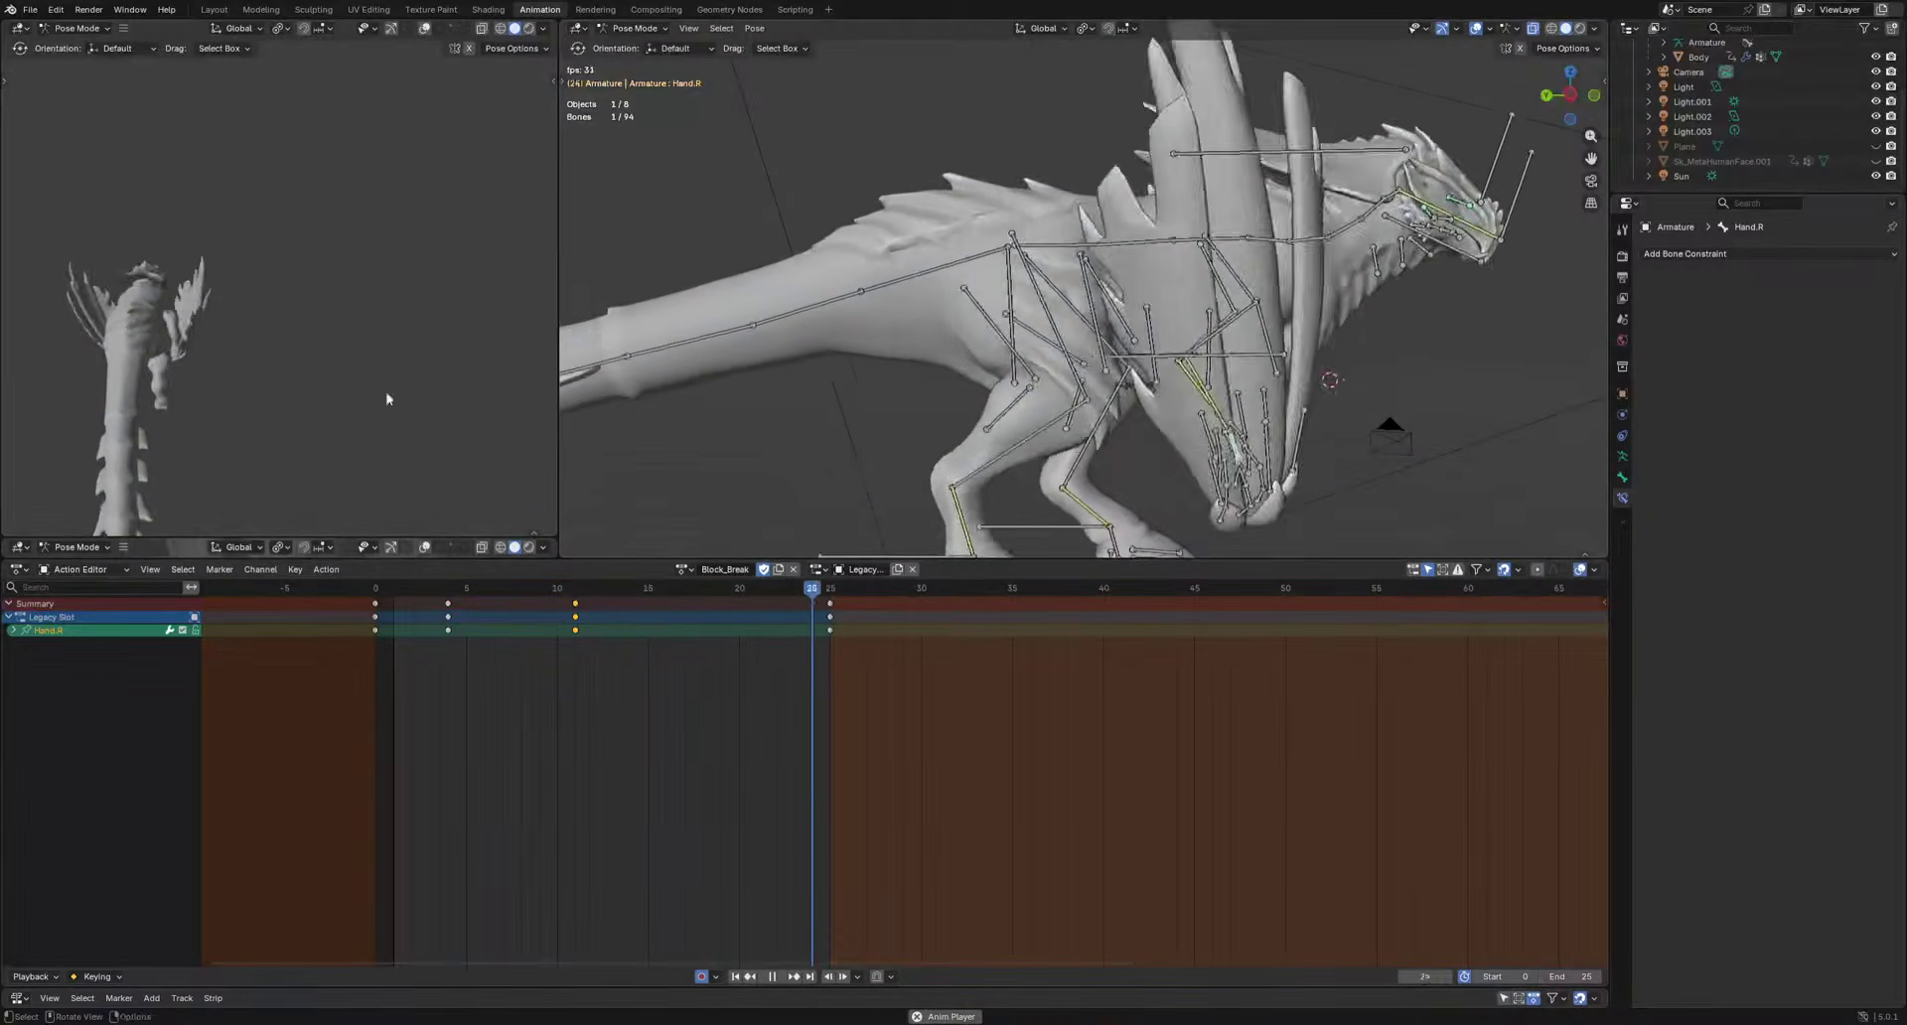
pyautogui.moveTo(387, 397); pyautogui.dragTo(149, 360, button='middle')
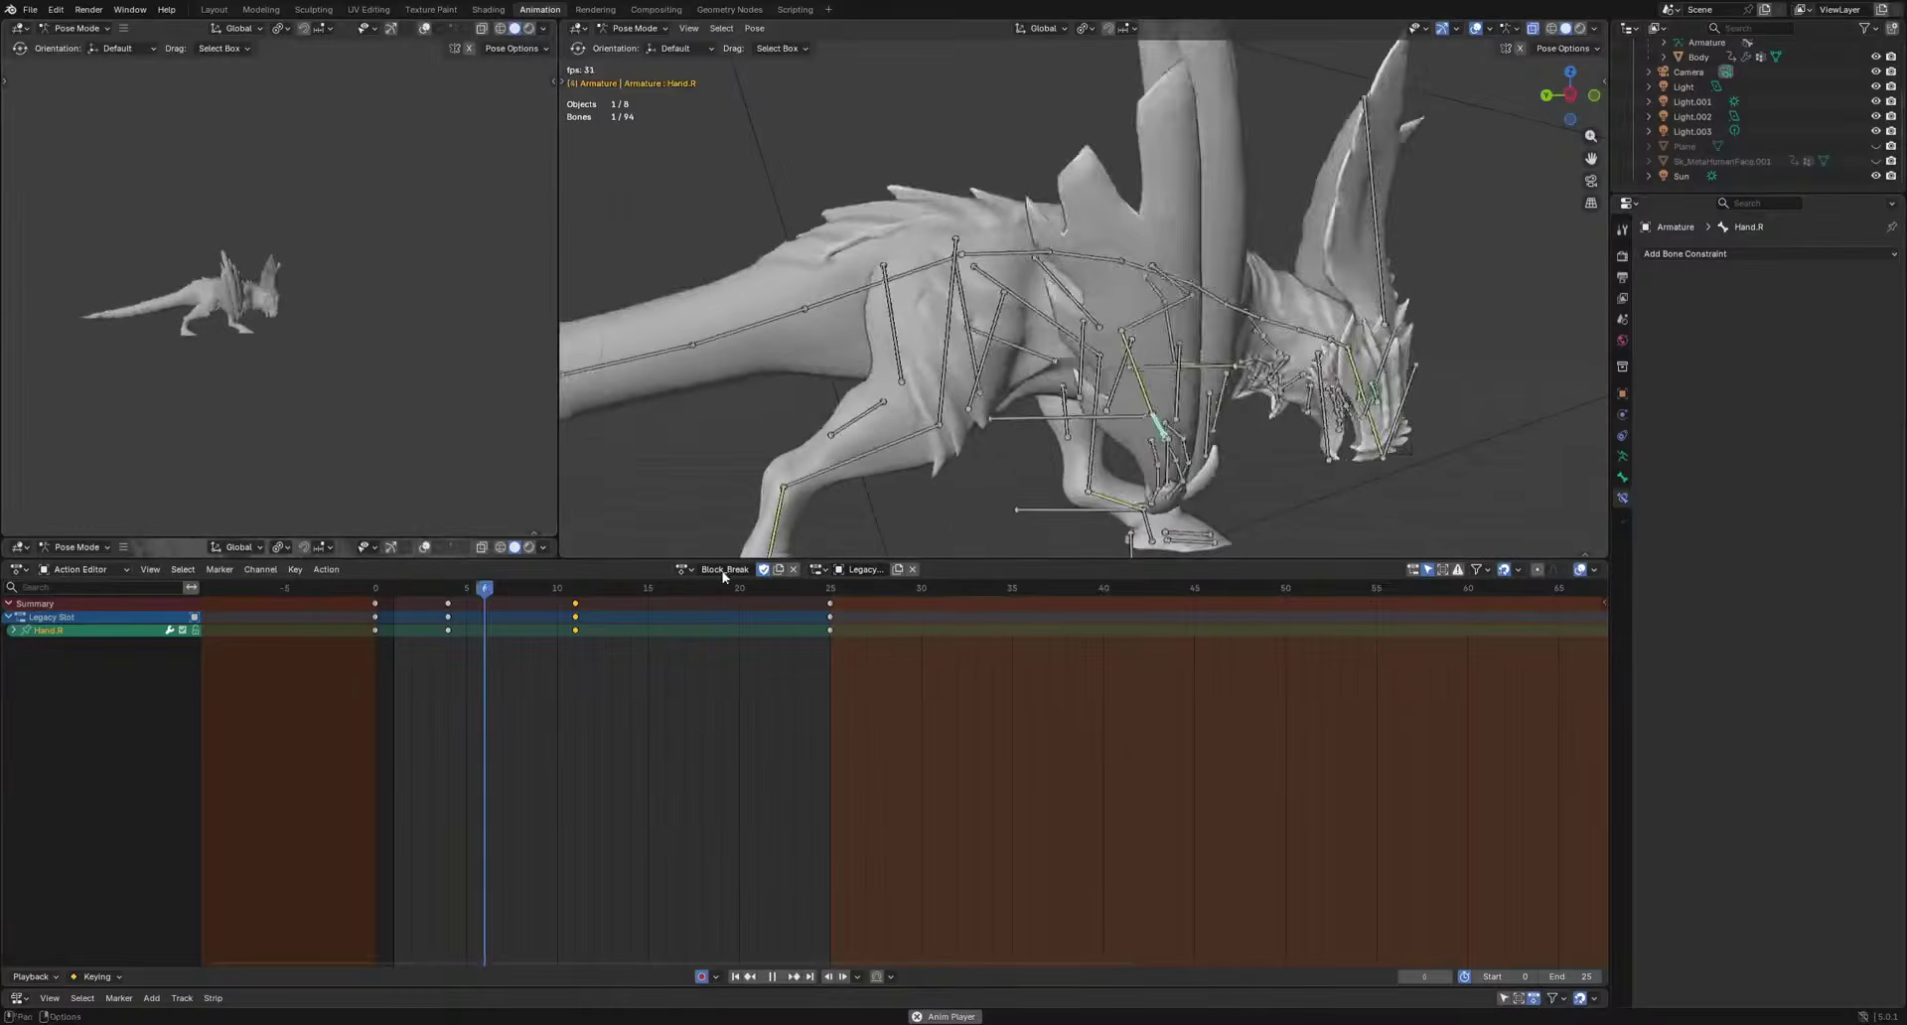
# Try a further trackball rotation of the Hand.R bone at frame 11 and undo it.
pyautogui.press('space')
pyautogui.moveTo(613, 590); pyautogui.dragTo(579, 588)
pyautogui.press('r')
pyautogui.press('r')
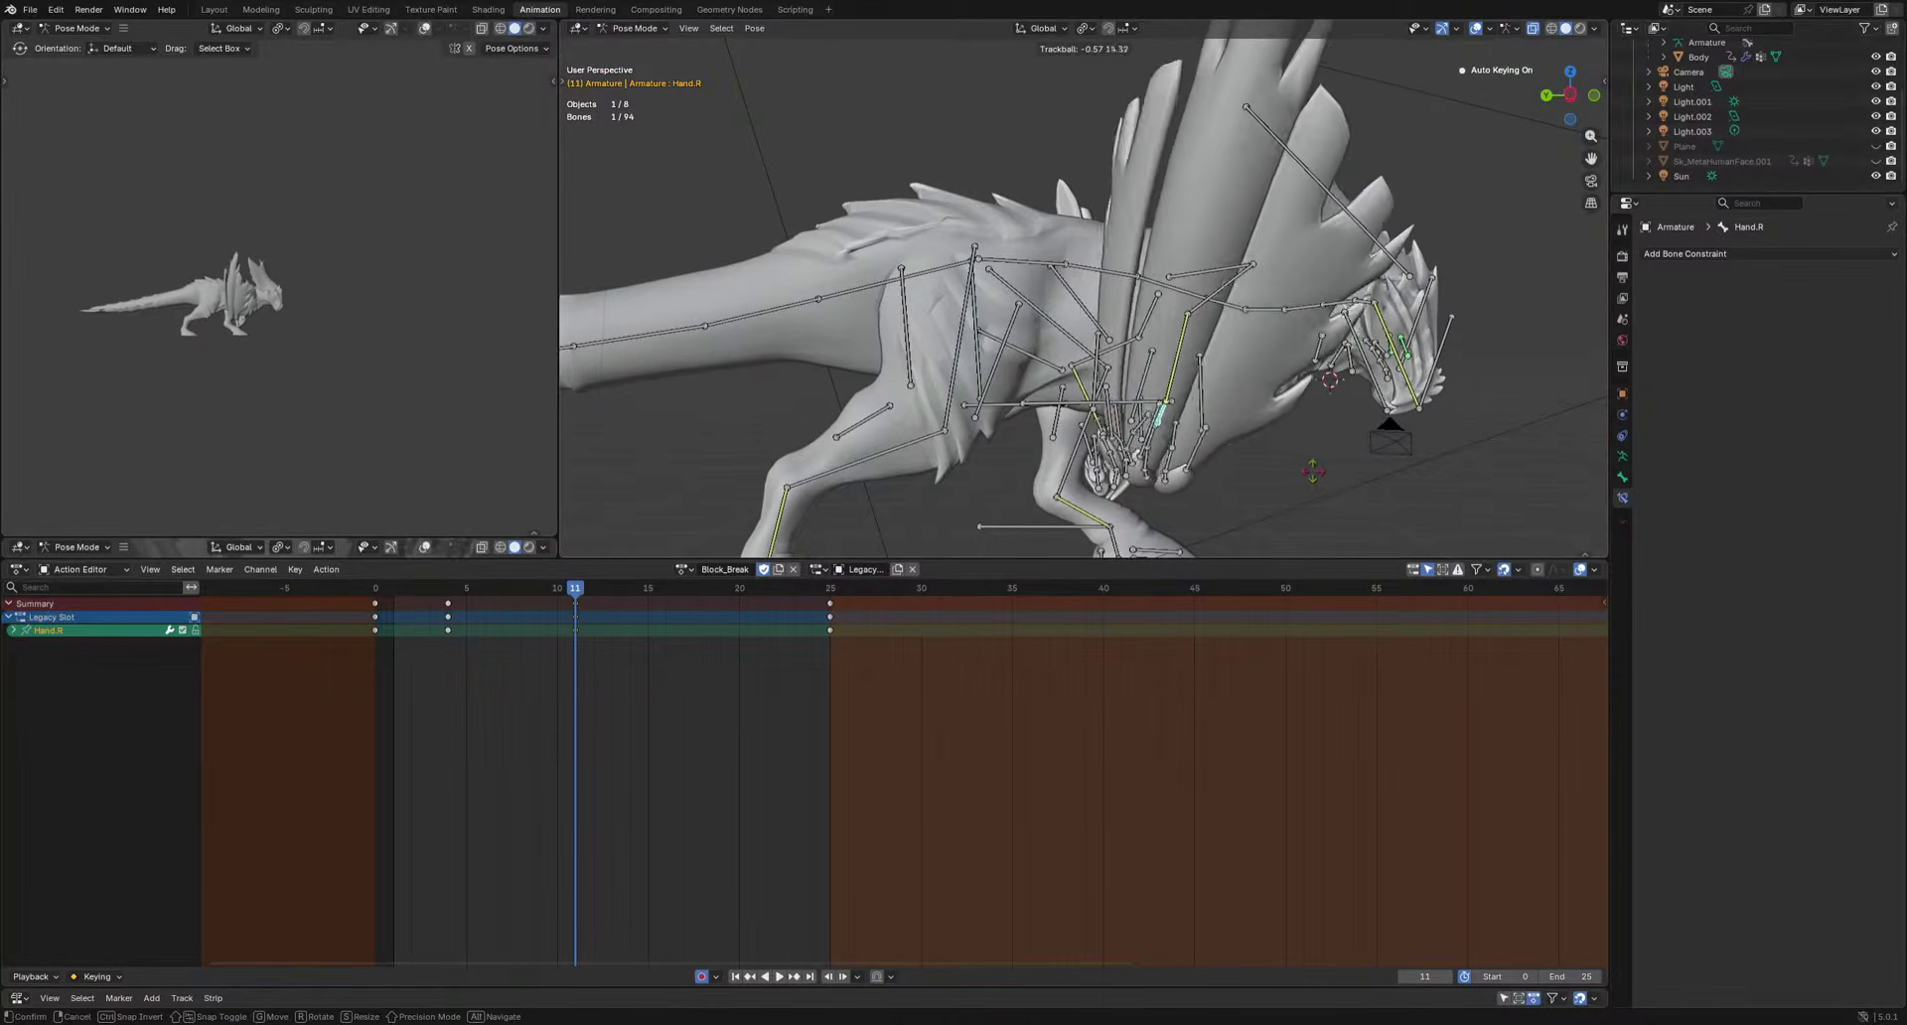
pyautogui.click(1350, 468)
pyautogui.hotkey('ctrl', 'z')
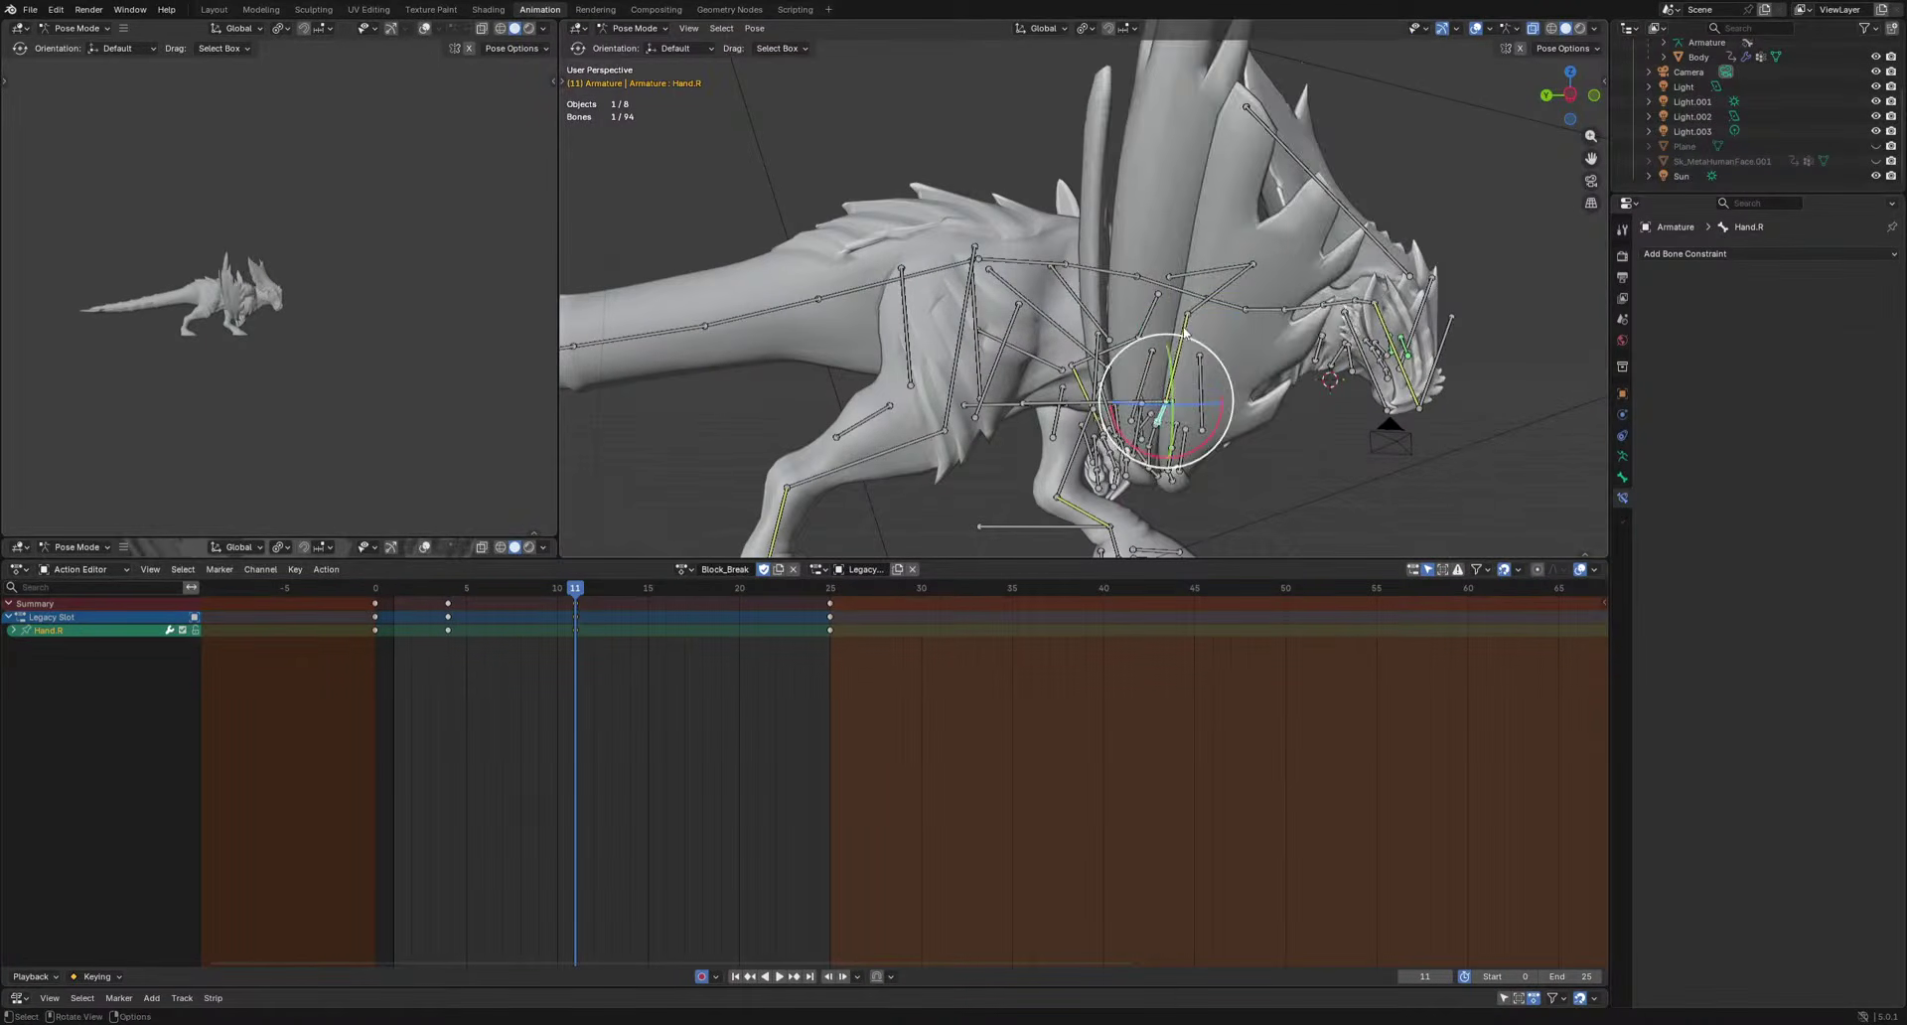
# Select the LowerArm.R, UpperArm.R and Shoulder.R bones together and review their motion in playback.
pyautogui.click(1185, 324)
pyautogui.keyDown('shift'); pyautogui.click(1223, 275); pyautogui.keyUp('shift')
pyautogui.hotkey('ctrl', 'v')
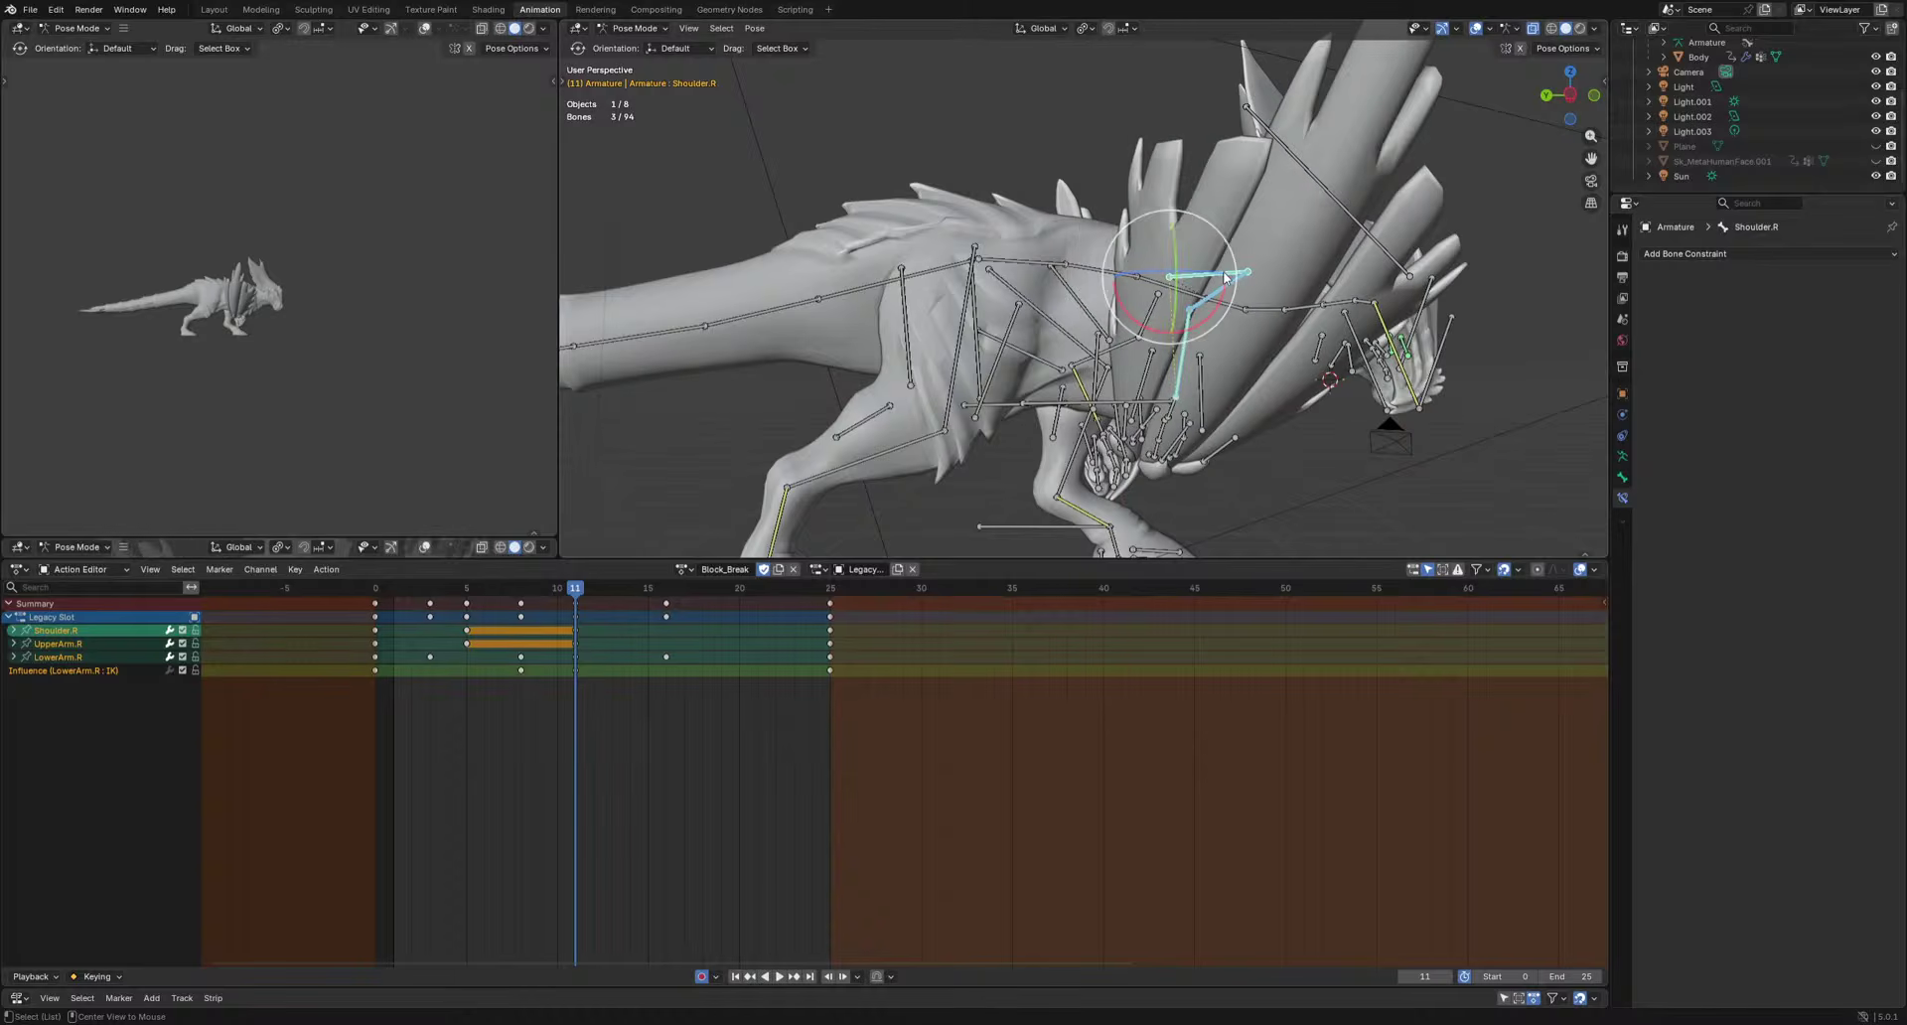
pyautogui.press('space')
pyautogui.moveTo(1295, 334); pyautogui.dragTo(1219, 454, button='middle')
pyautogui.press('Escape')
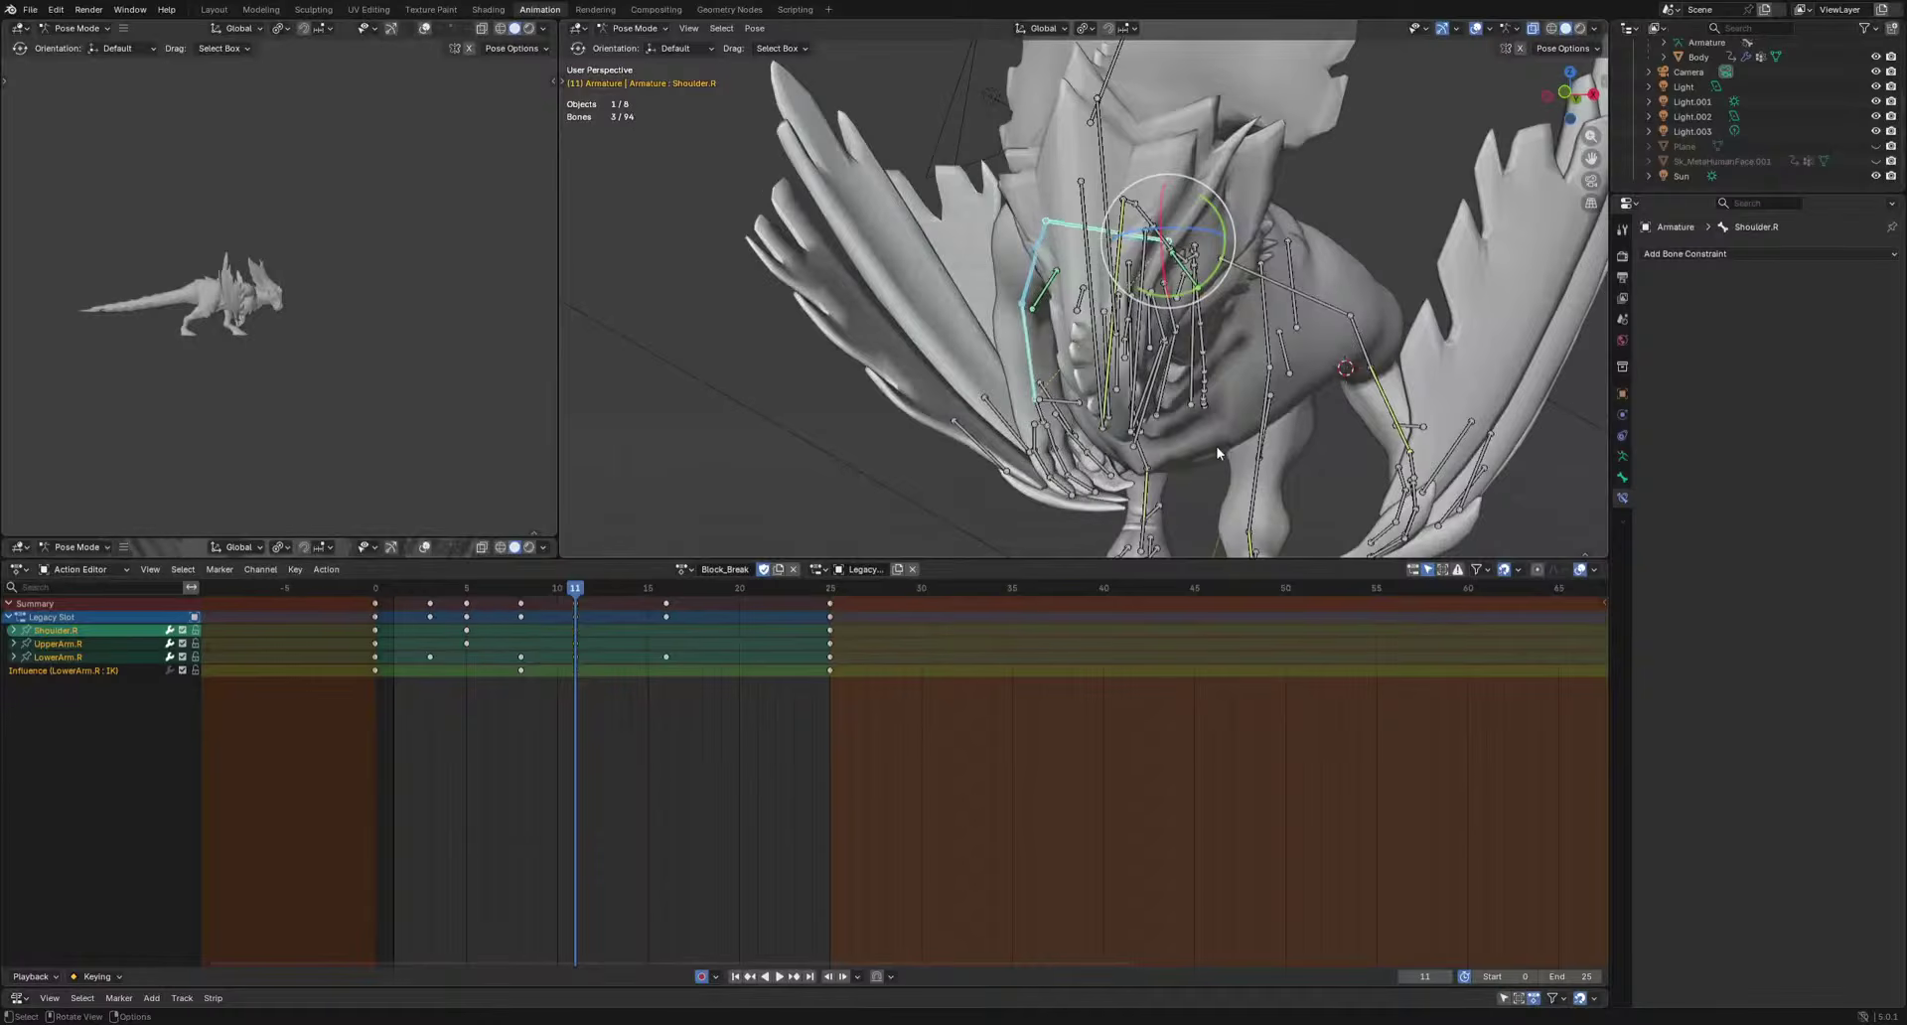
# Rotate the Shoulder.R and UpperArm.R bones at frame 11 from the front view.
pyautogui.press('KP_1')
pyautogui.click(1138, 266)
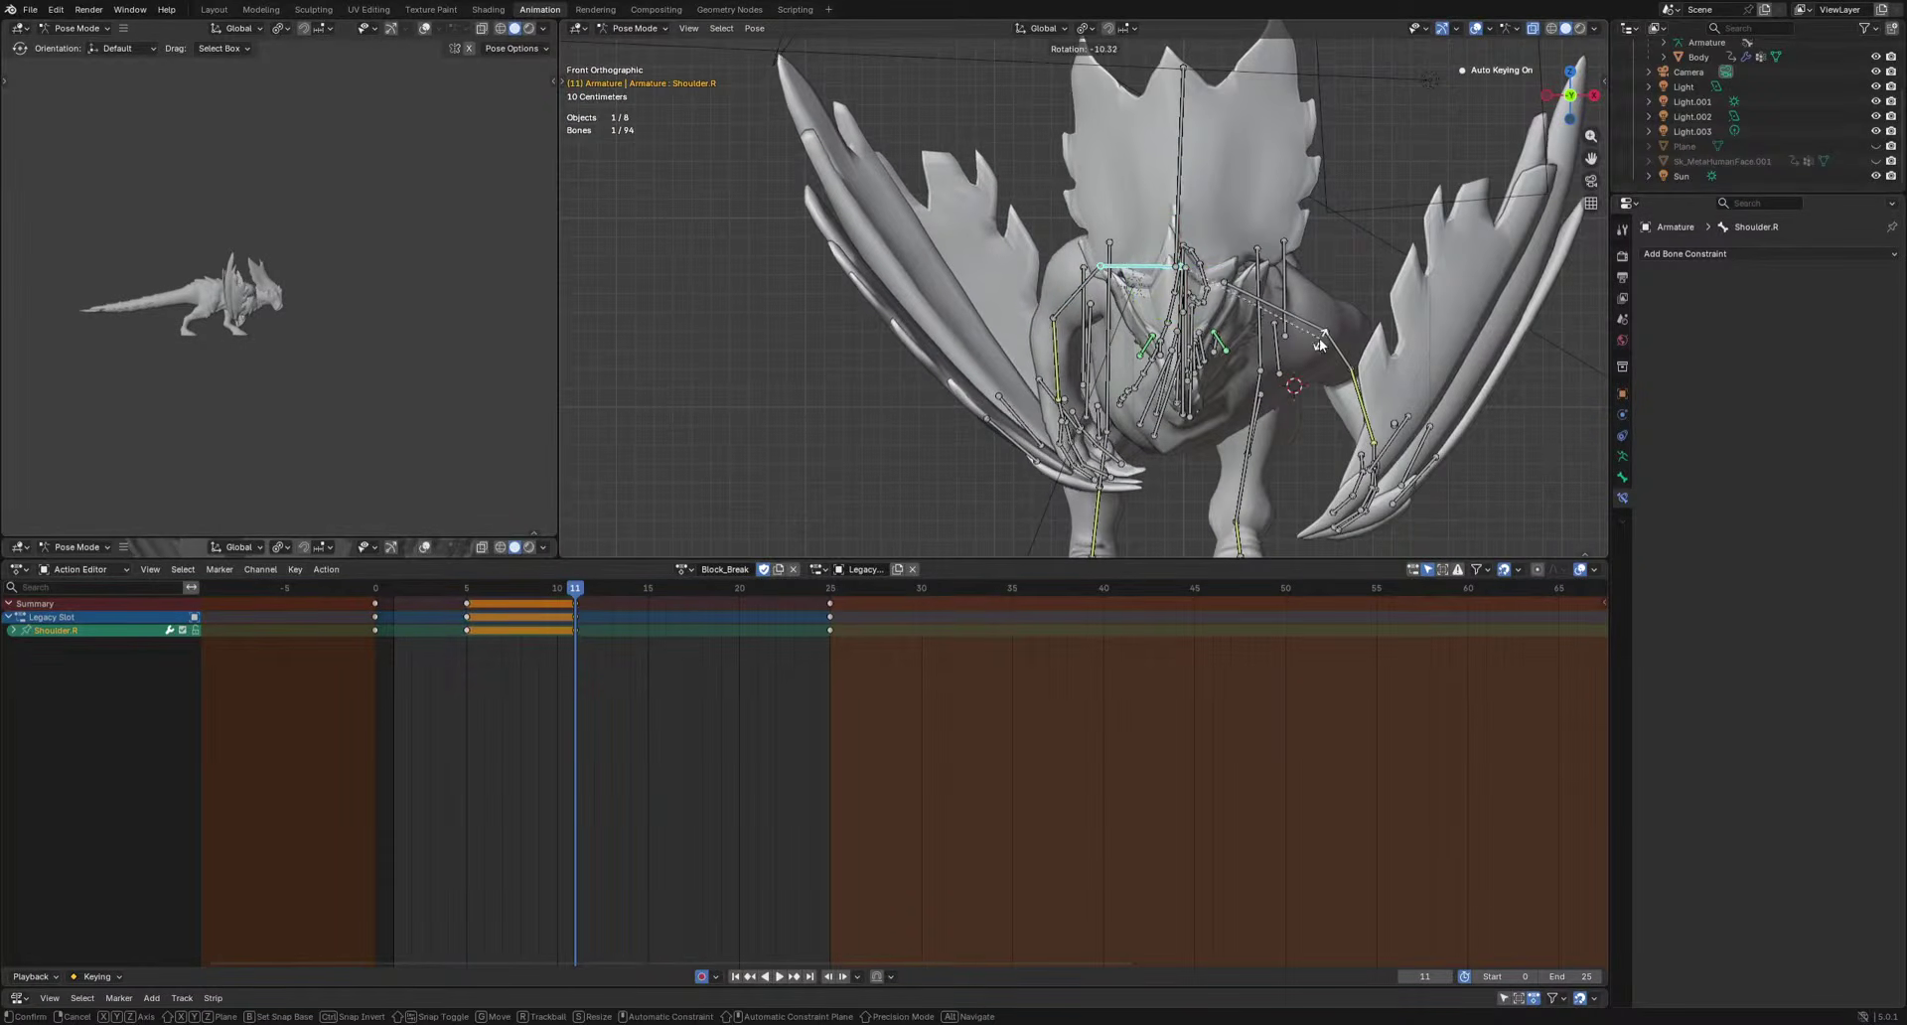
pyautogui.press('r')
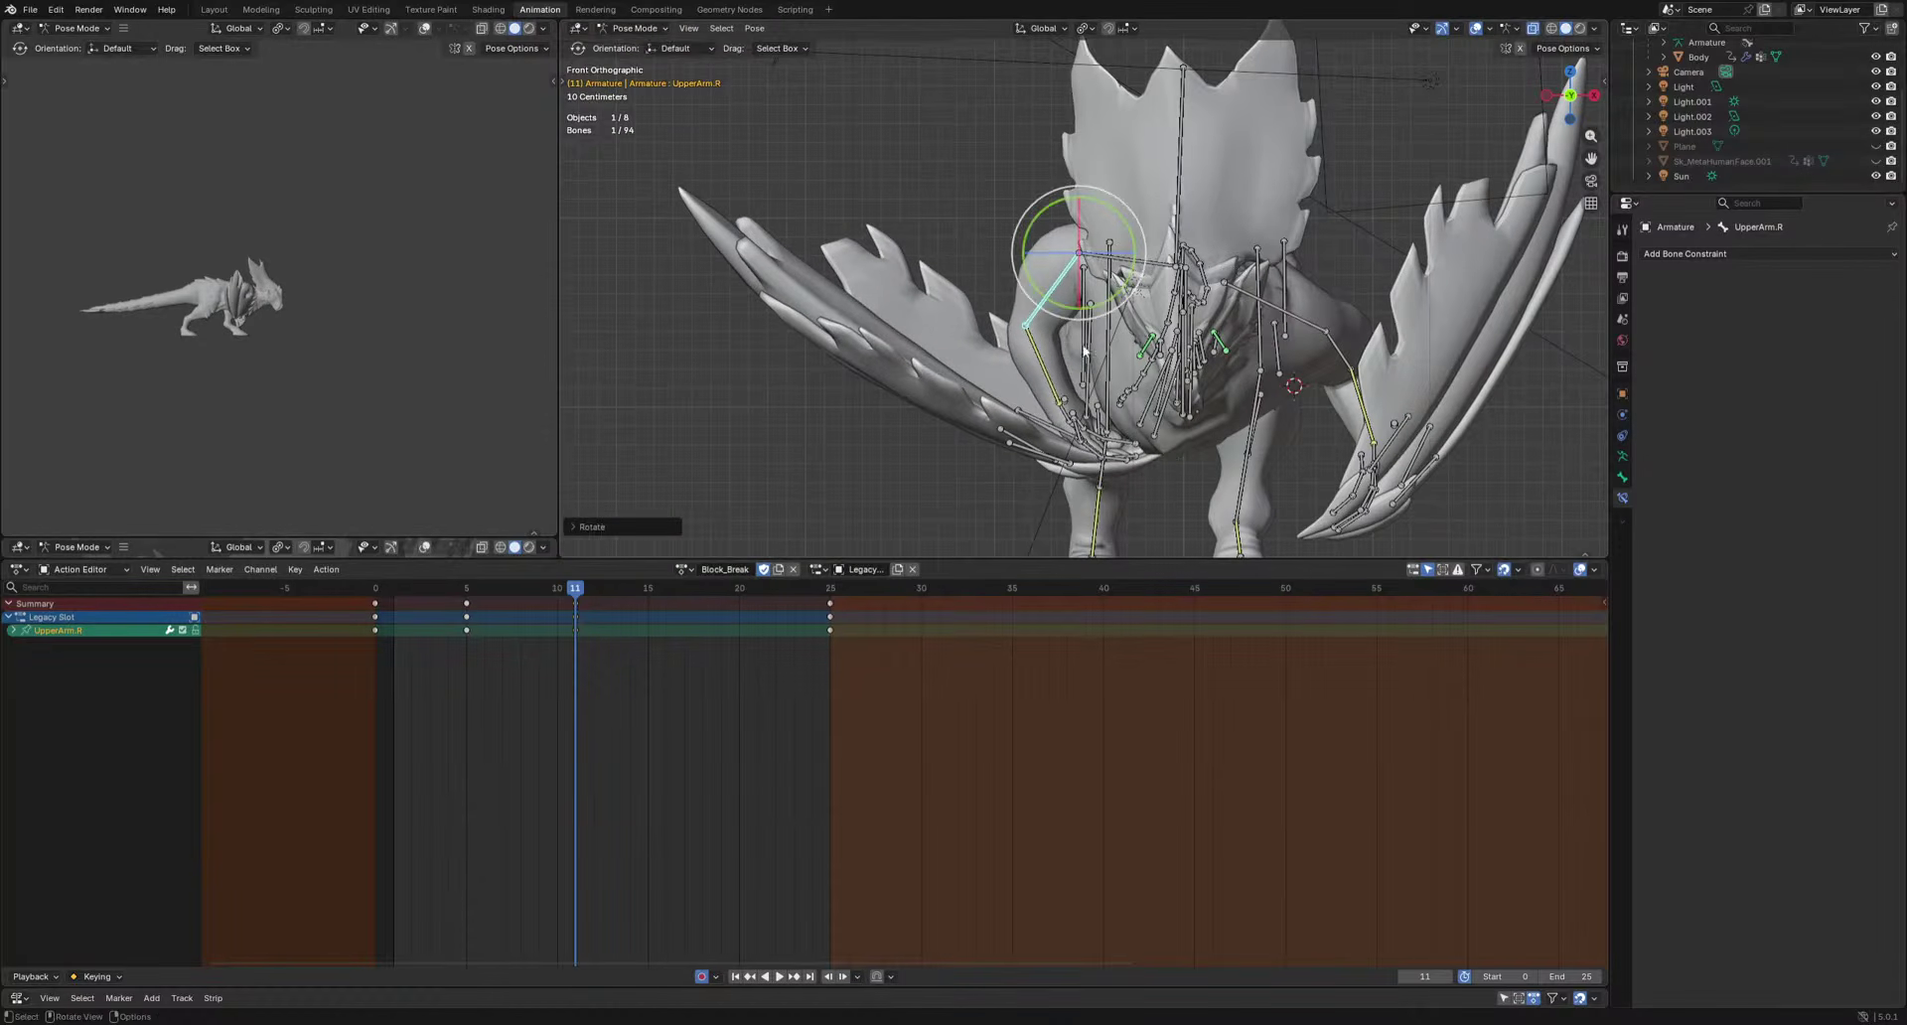
# Rotate the LowerArm.R bone at frame 11 with several plain and trackball rotations, and play back the result.
pyautogui.click(1055, 399)
pyautogui.moveTo(1051, 423); pyautogui.dragTo(1192, 447, button='middle')
pyautogui.press('r')
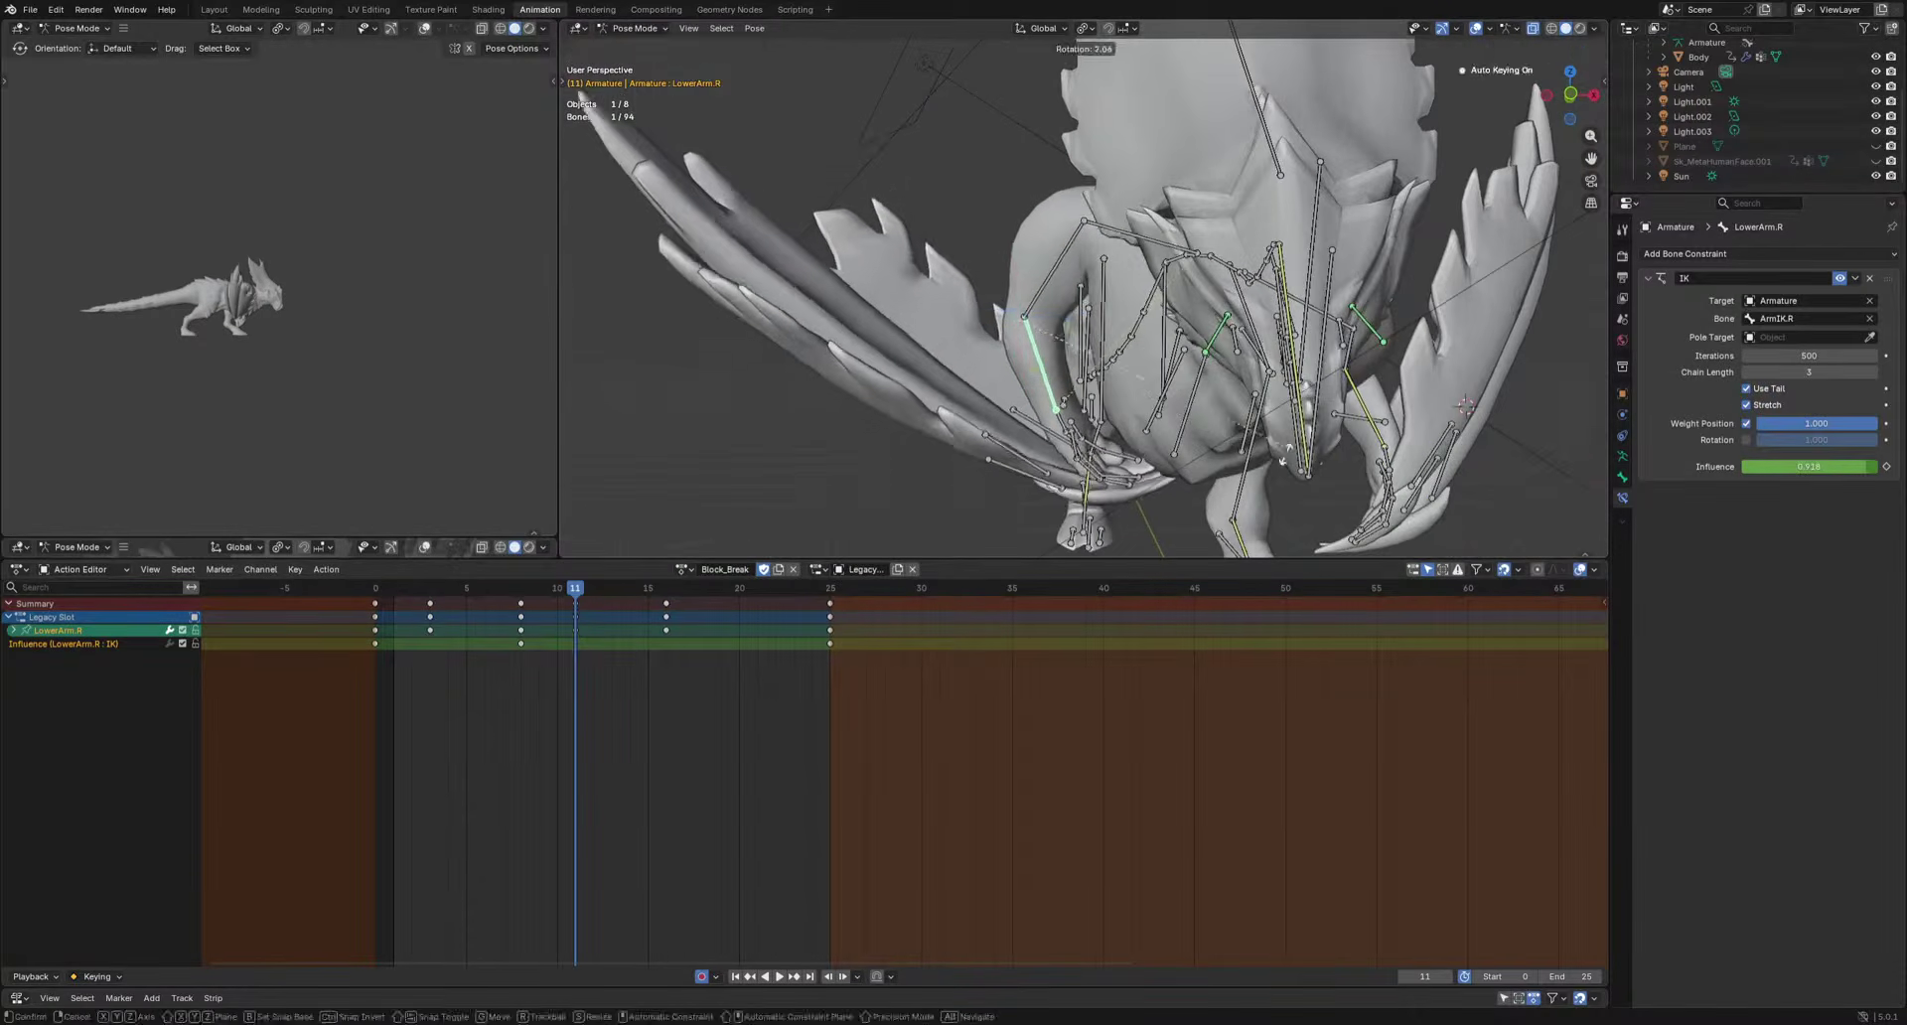
pyautogui.click(1266, 459)
pyautogui.press('r')
pyautogui.press('r')
pyautogui.click(1300, 433)
pyautogui.press('r')
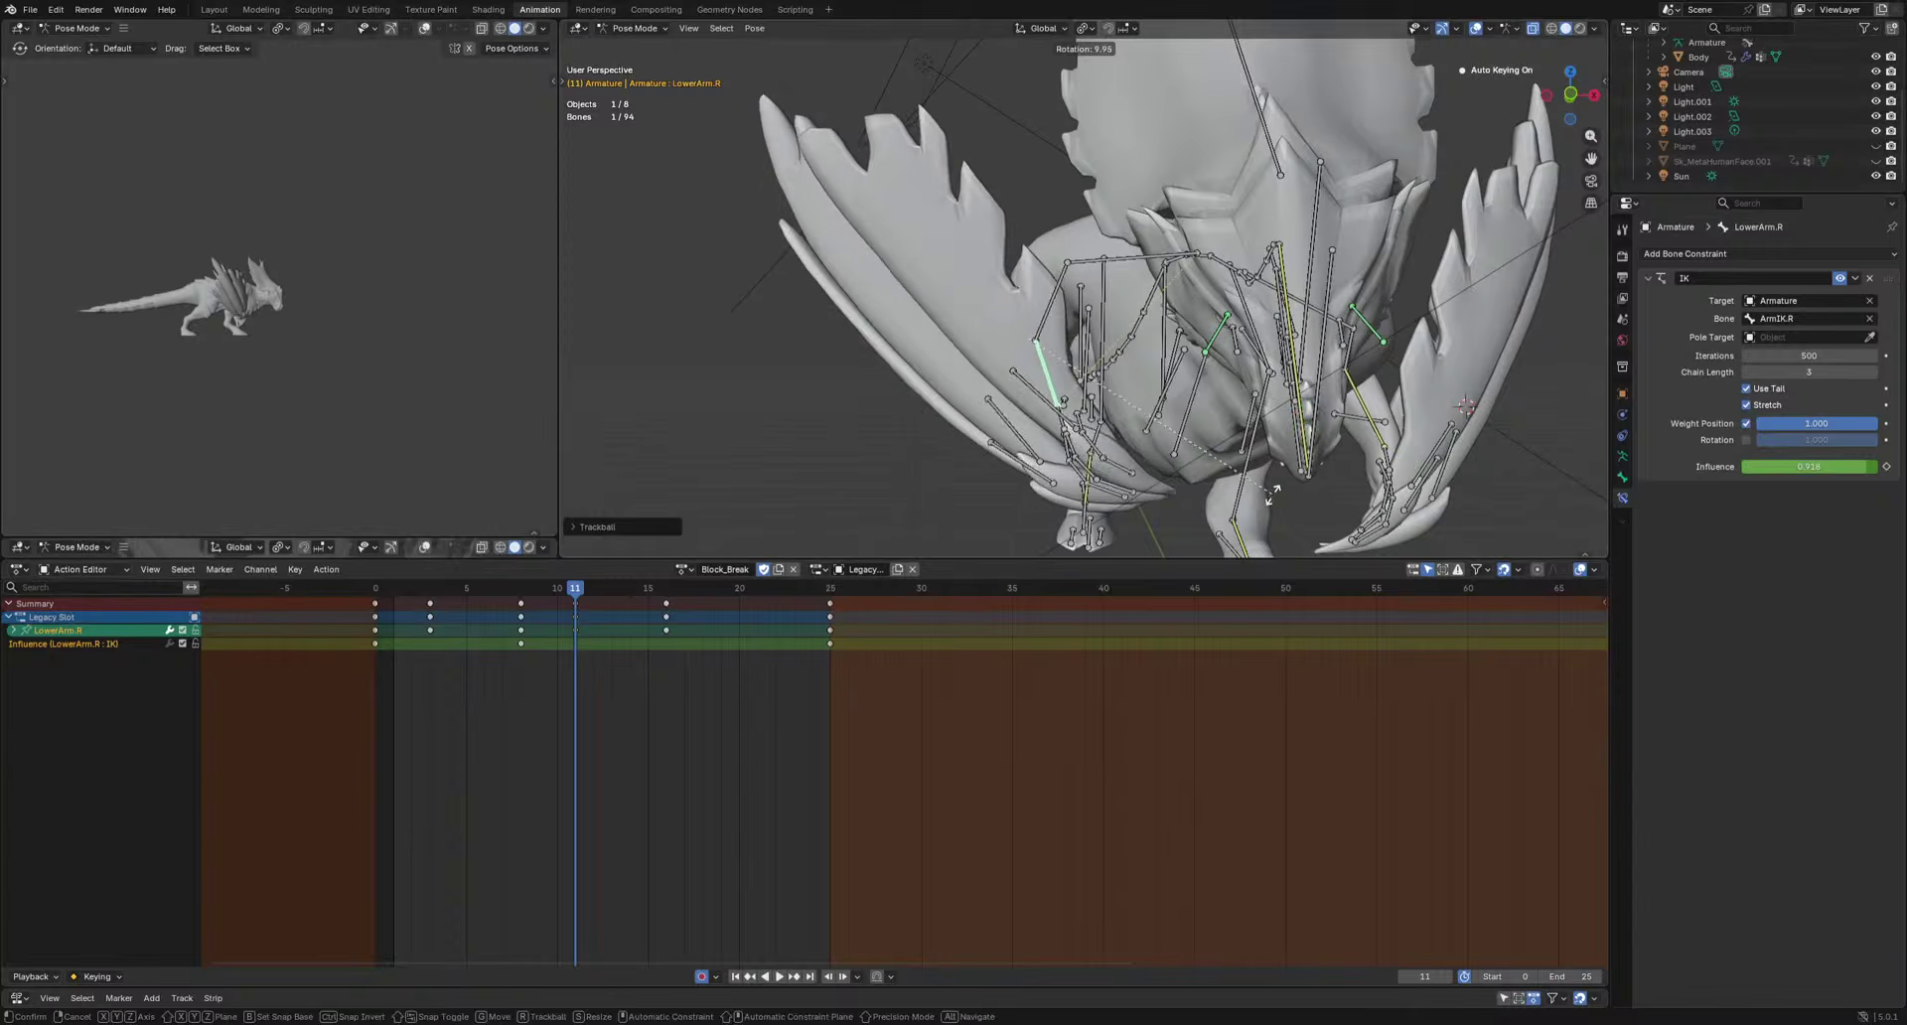
pyautogui.click(1244, 516)
pyautogui.press('space')
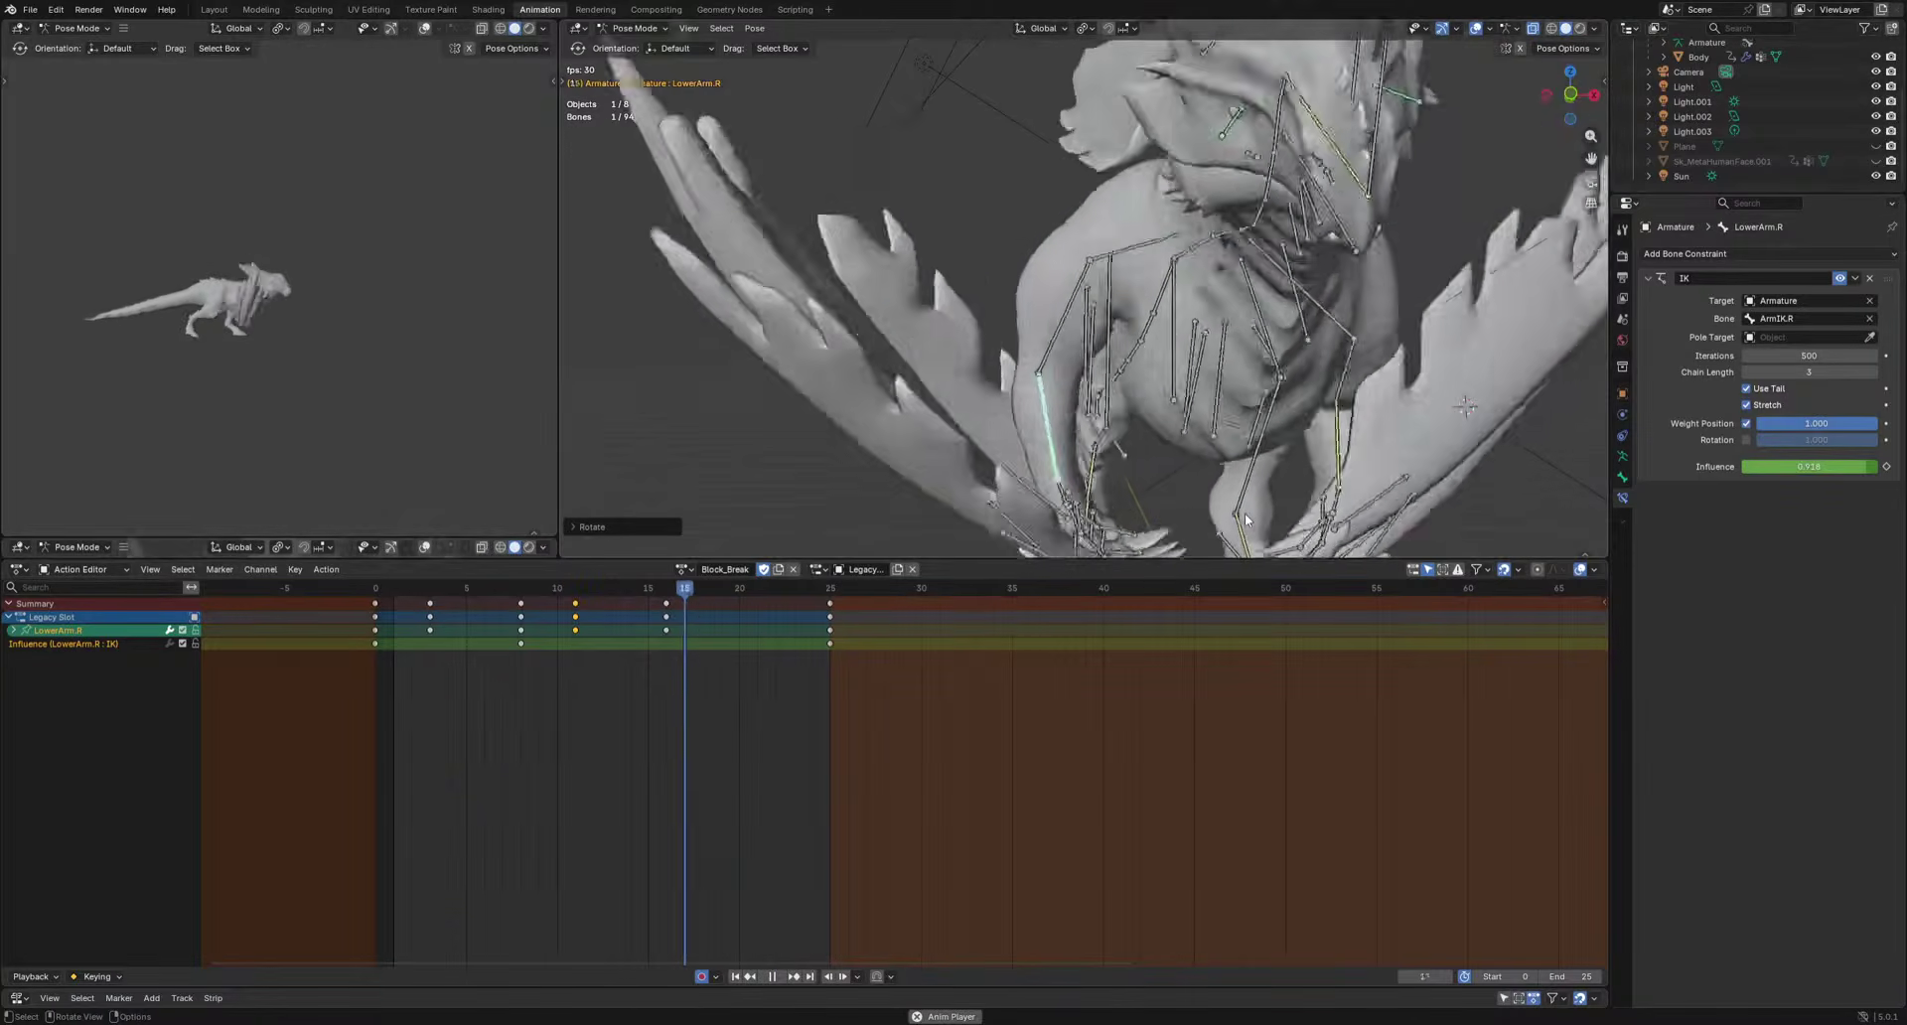
pyautogui.press('space')
# Remove the Shoulder.R and UpperArm.R keyframes at frame 11 and play back the animation.
pyautogui.click(1066, 283)
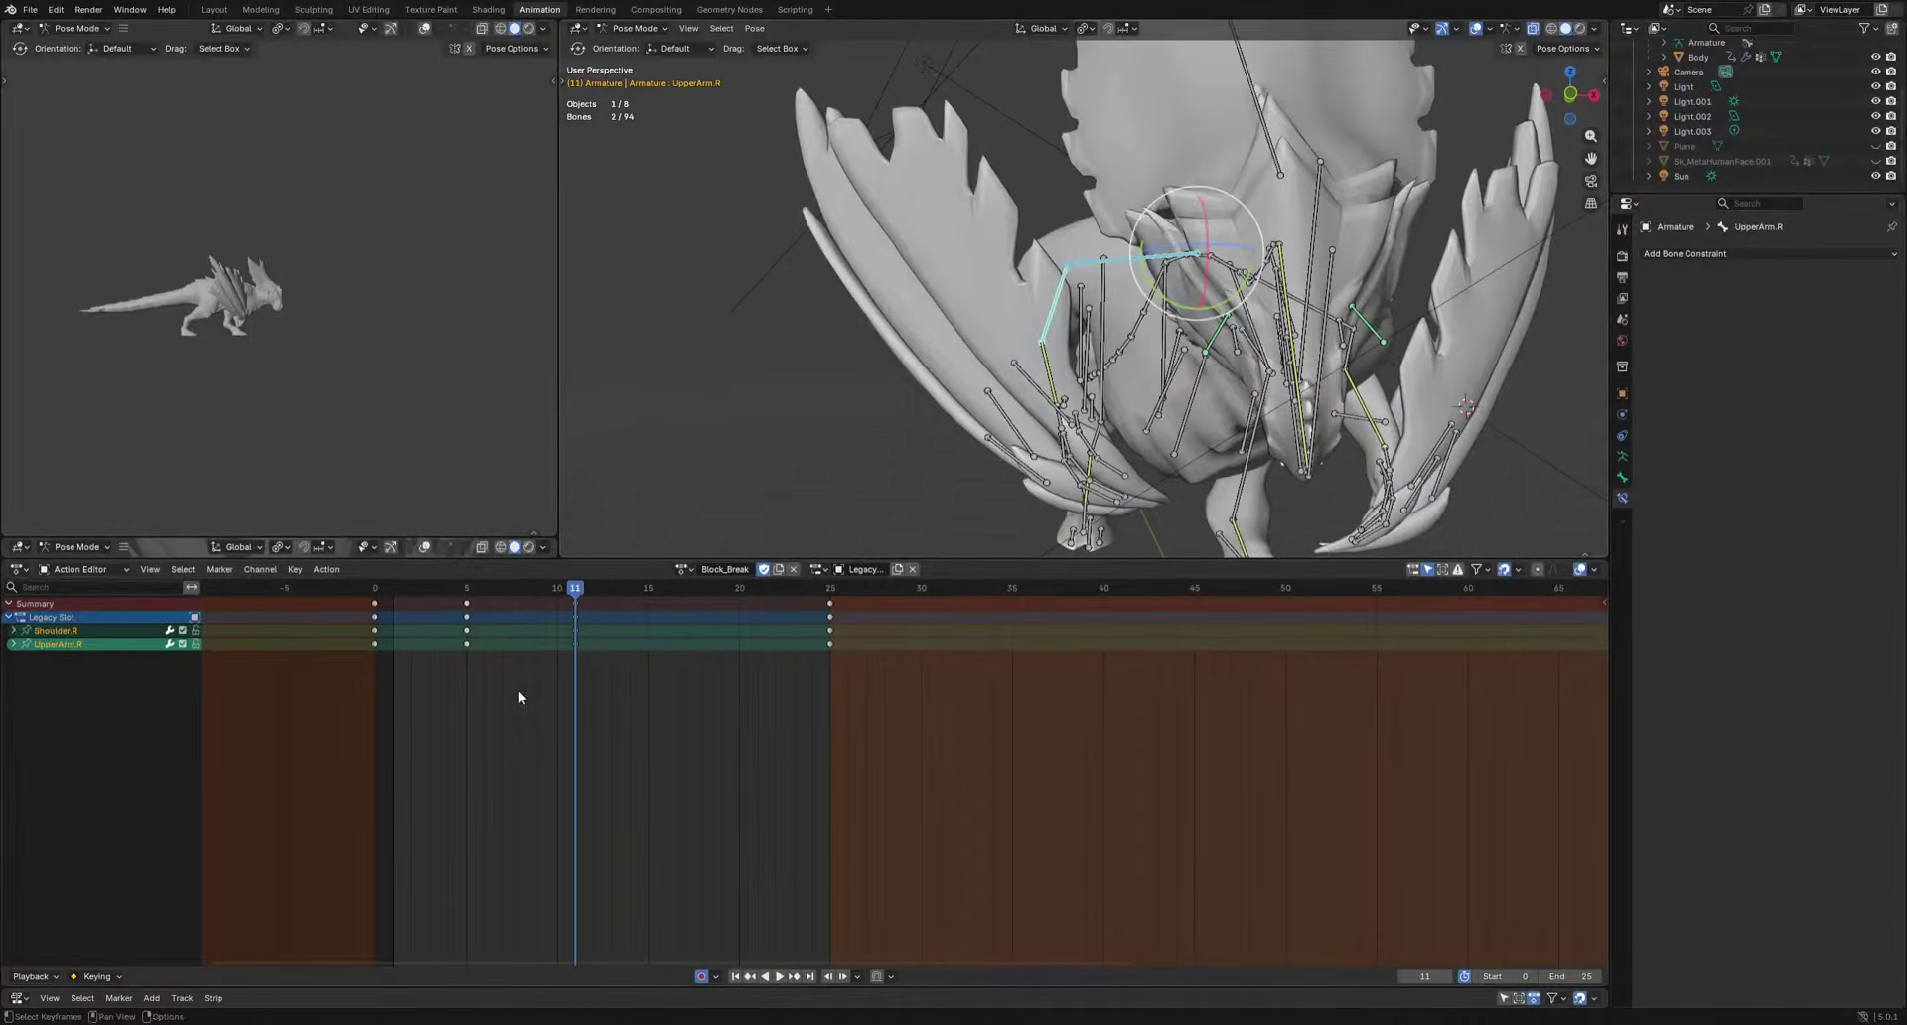
pyautogui.press('space')
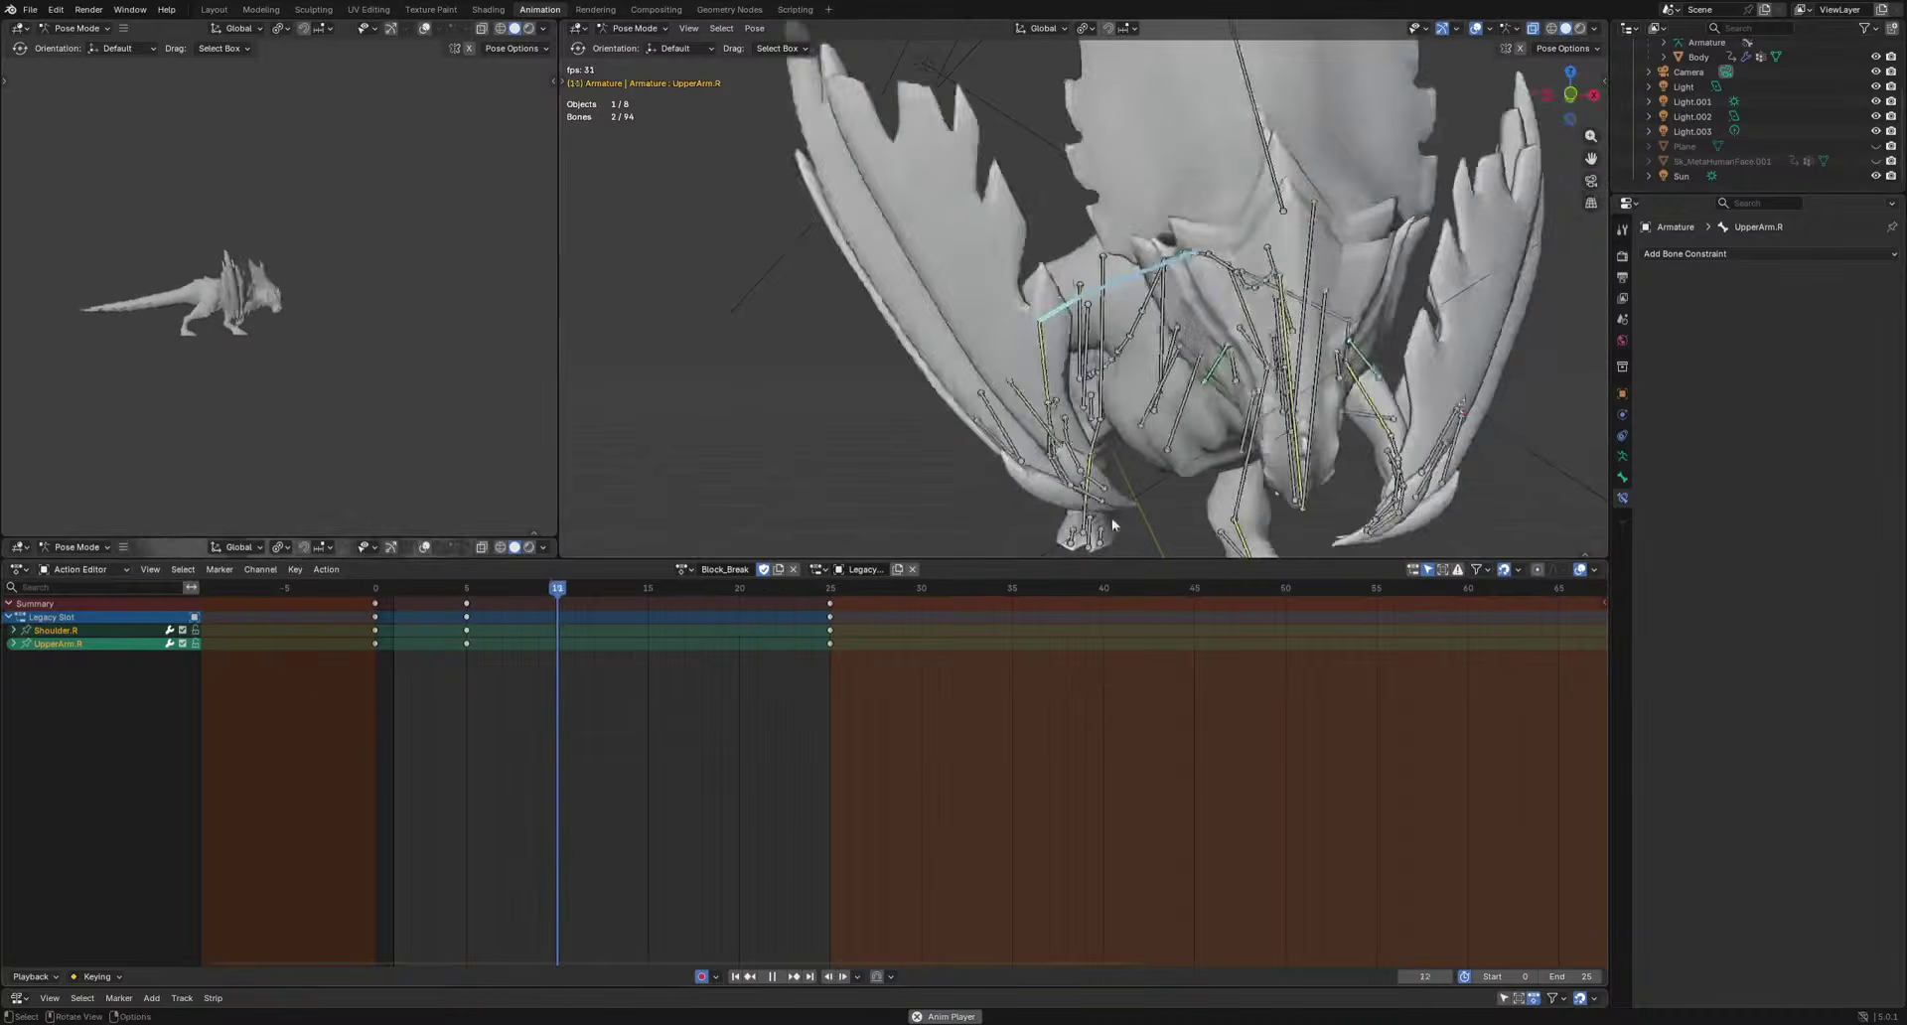
pyautogui.press('space')
# Delete the LowerArm.R keyframes at frames 8, 11 and 16 plus its IK influence key at frame 8, and scrub to frame 9.
pyautogui.keyDown('shift'); pyautogui.click(1061, 377); pyautogui.keyUp('shift')
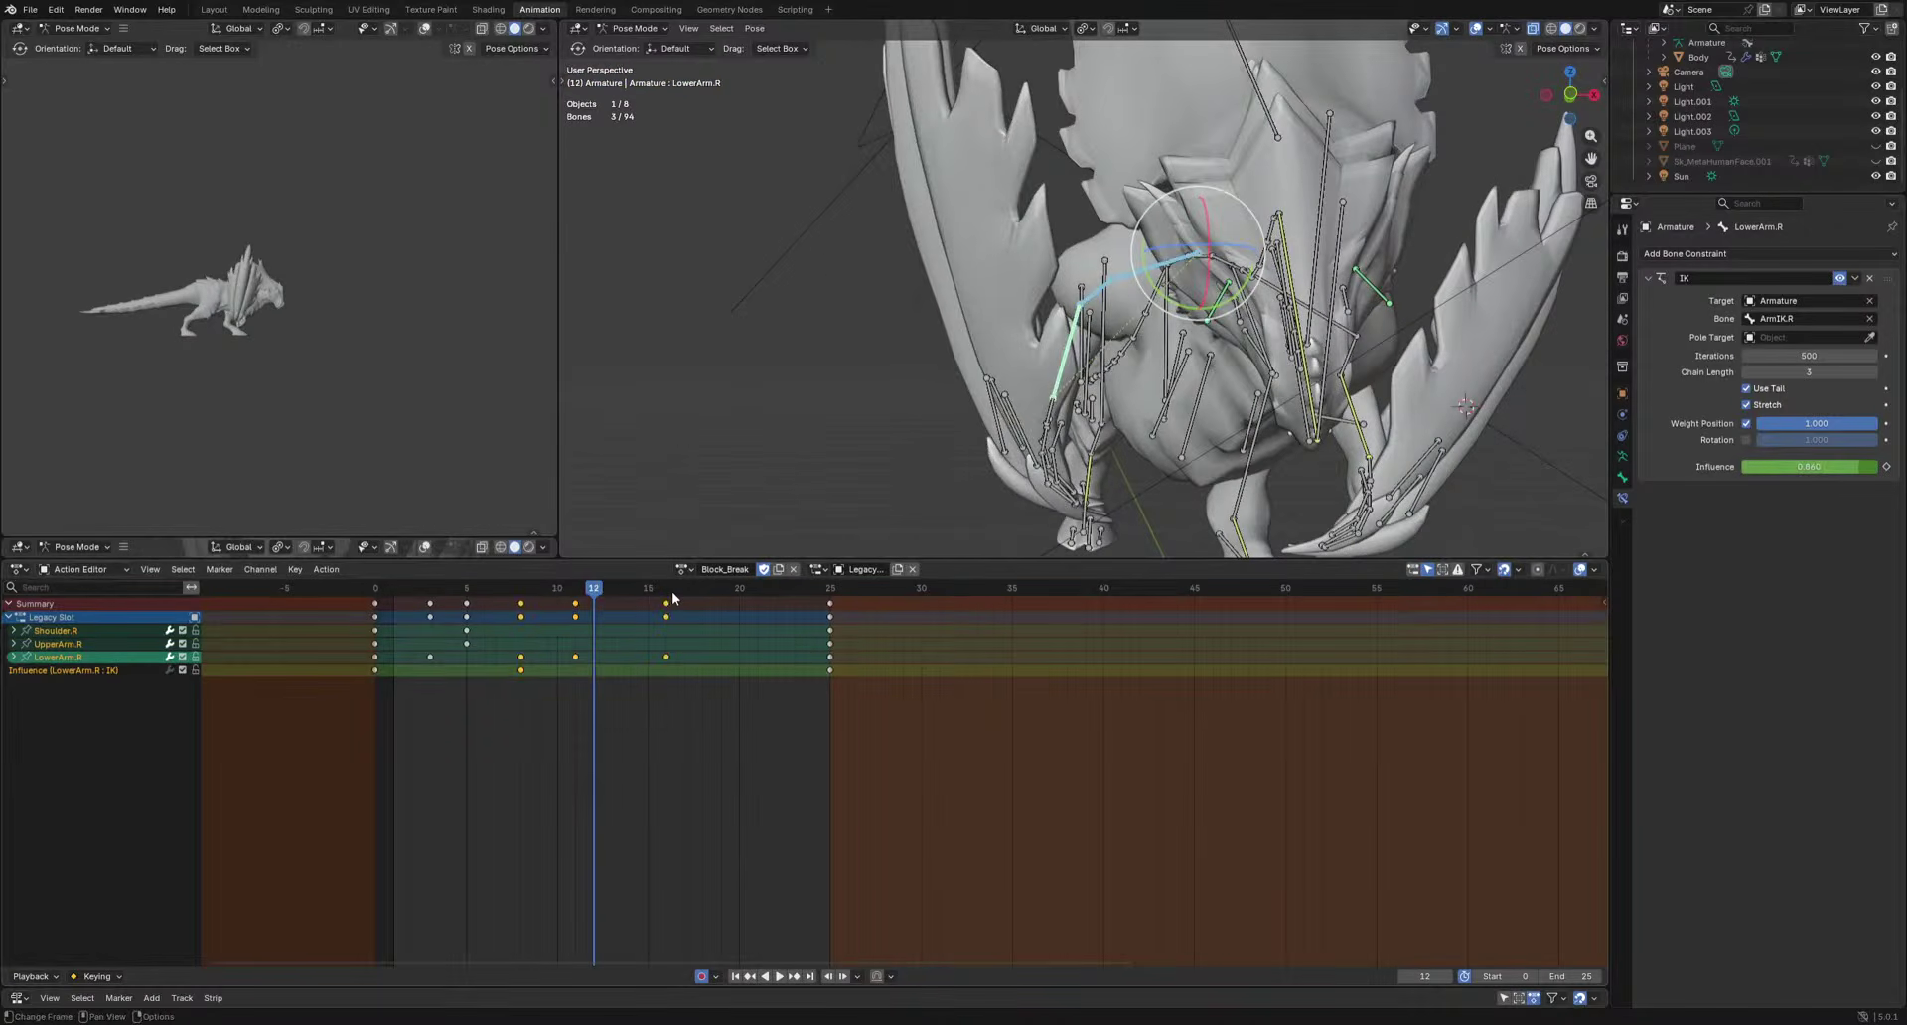
pyautogui.press('space')
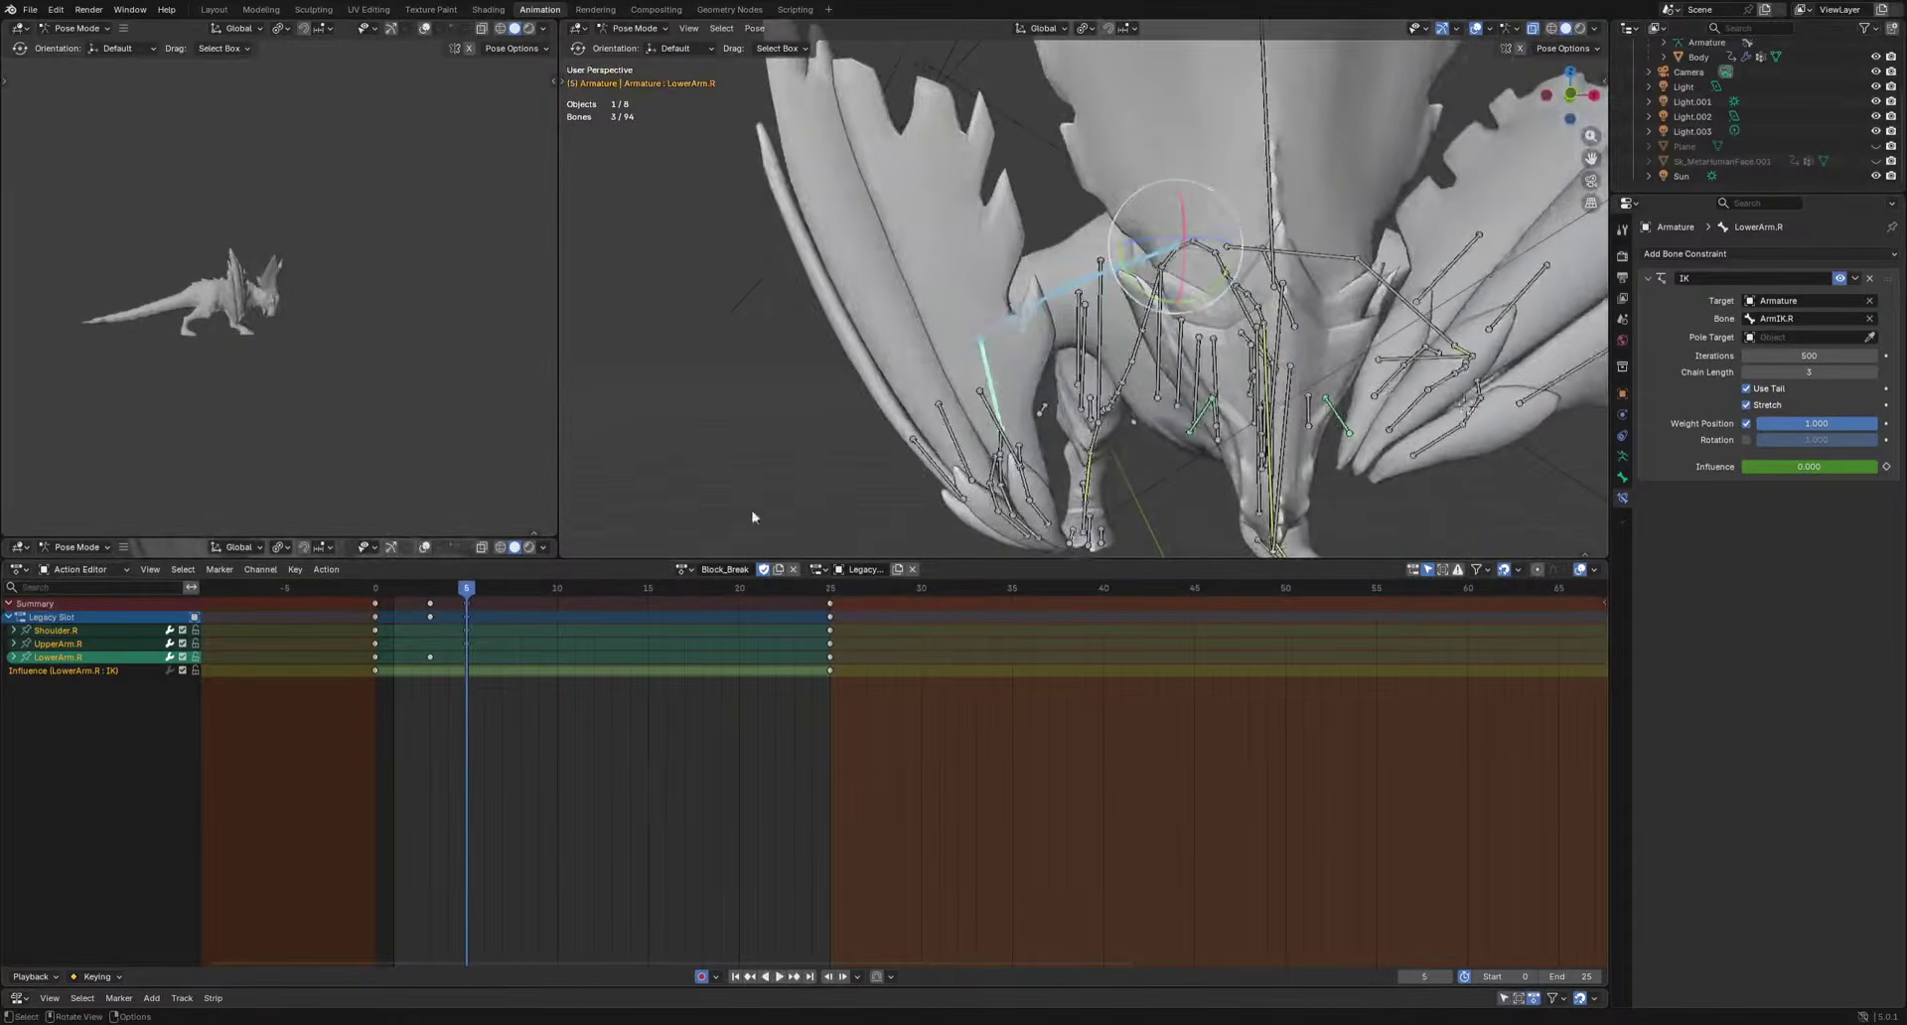
pyautogui.moveTo(466, 596); pyautogui.dragTo(541, 613)
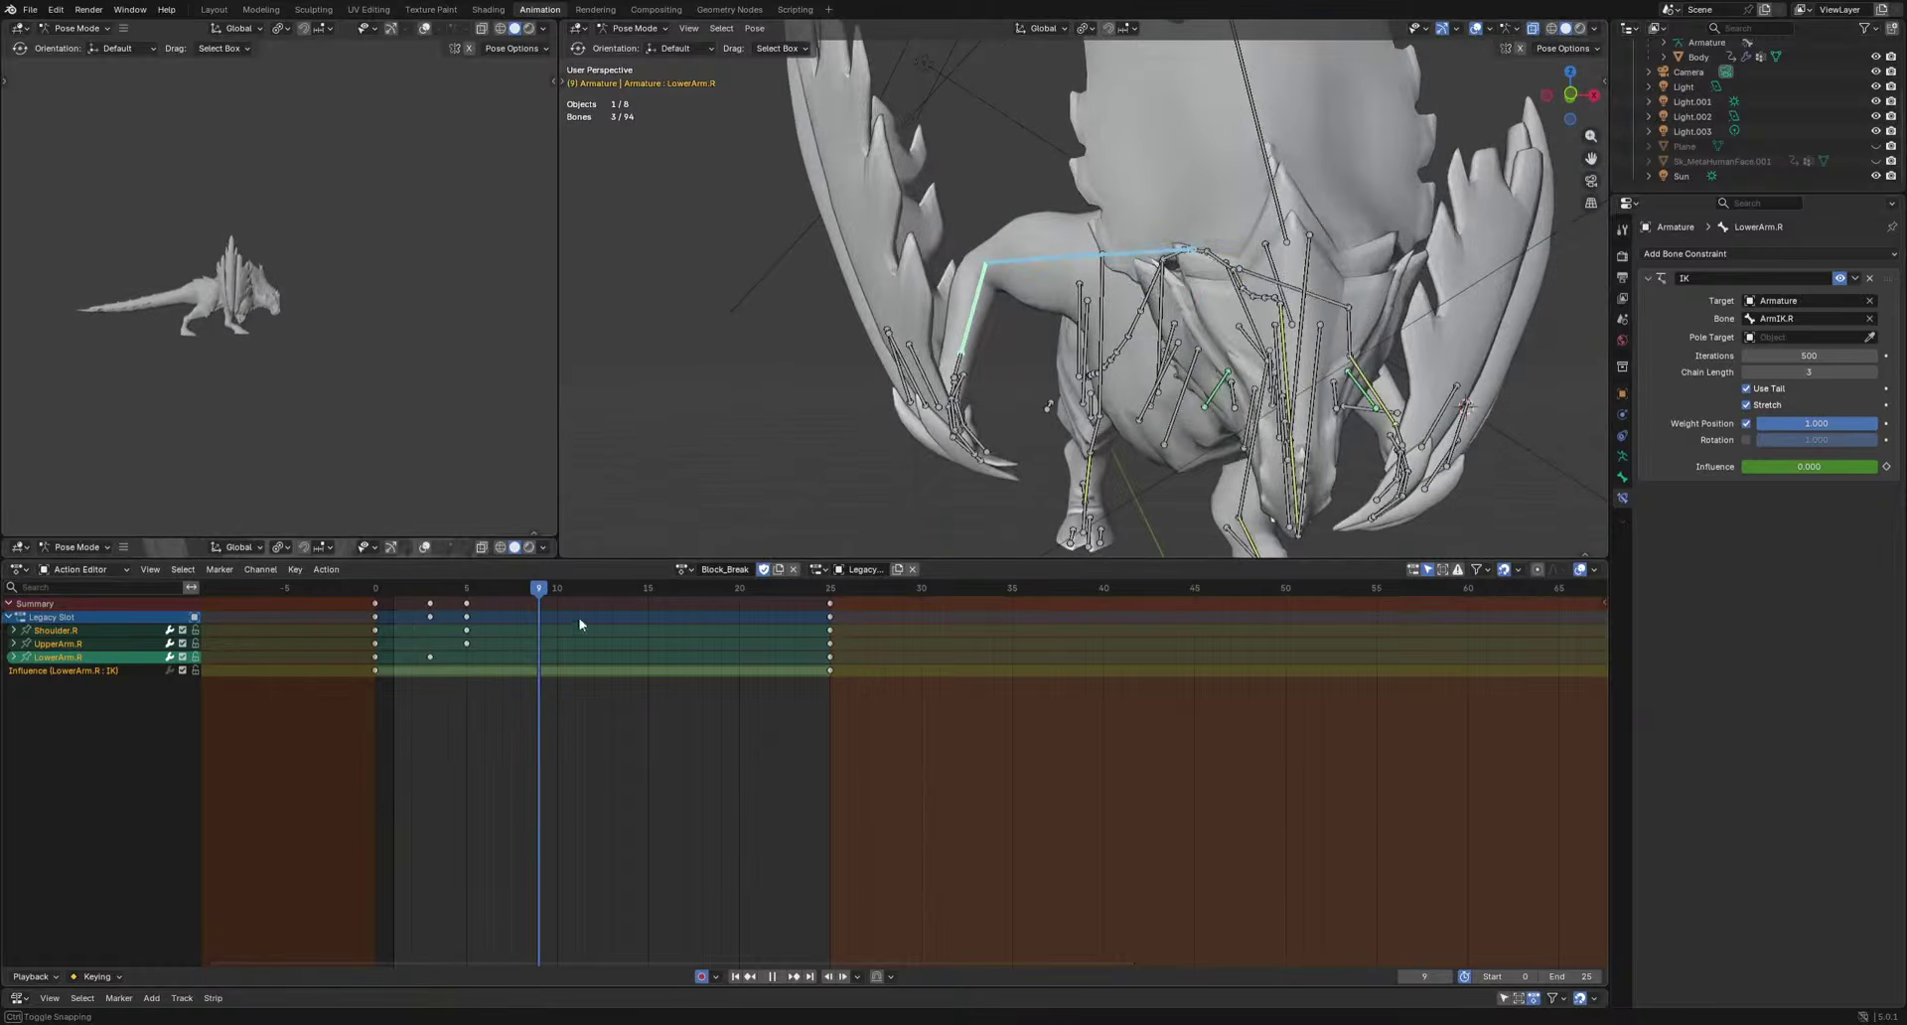
# Rotate the Shoulder.R, UpperArm.R and LowerArm.R bones at frame 9 and play back the animation.
pyautogui.moveTo(1277, 382); pyautogui.dragTo(1455, 392, button='middle')
pyautogui.press('r')
pyautogui.click(1361, 451)
pyautogui.press('space')
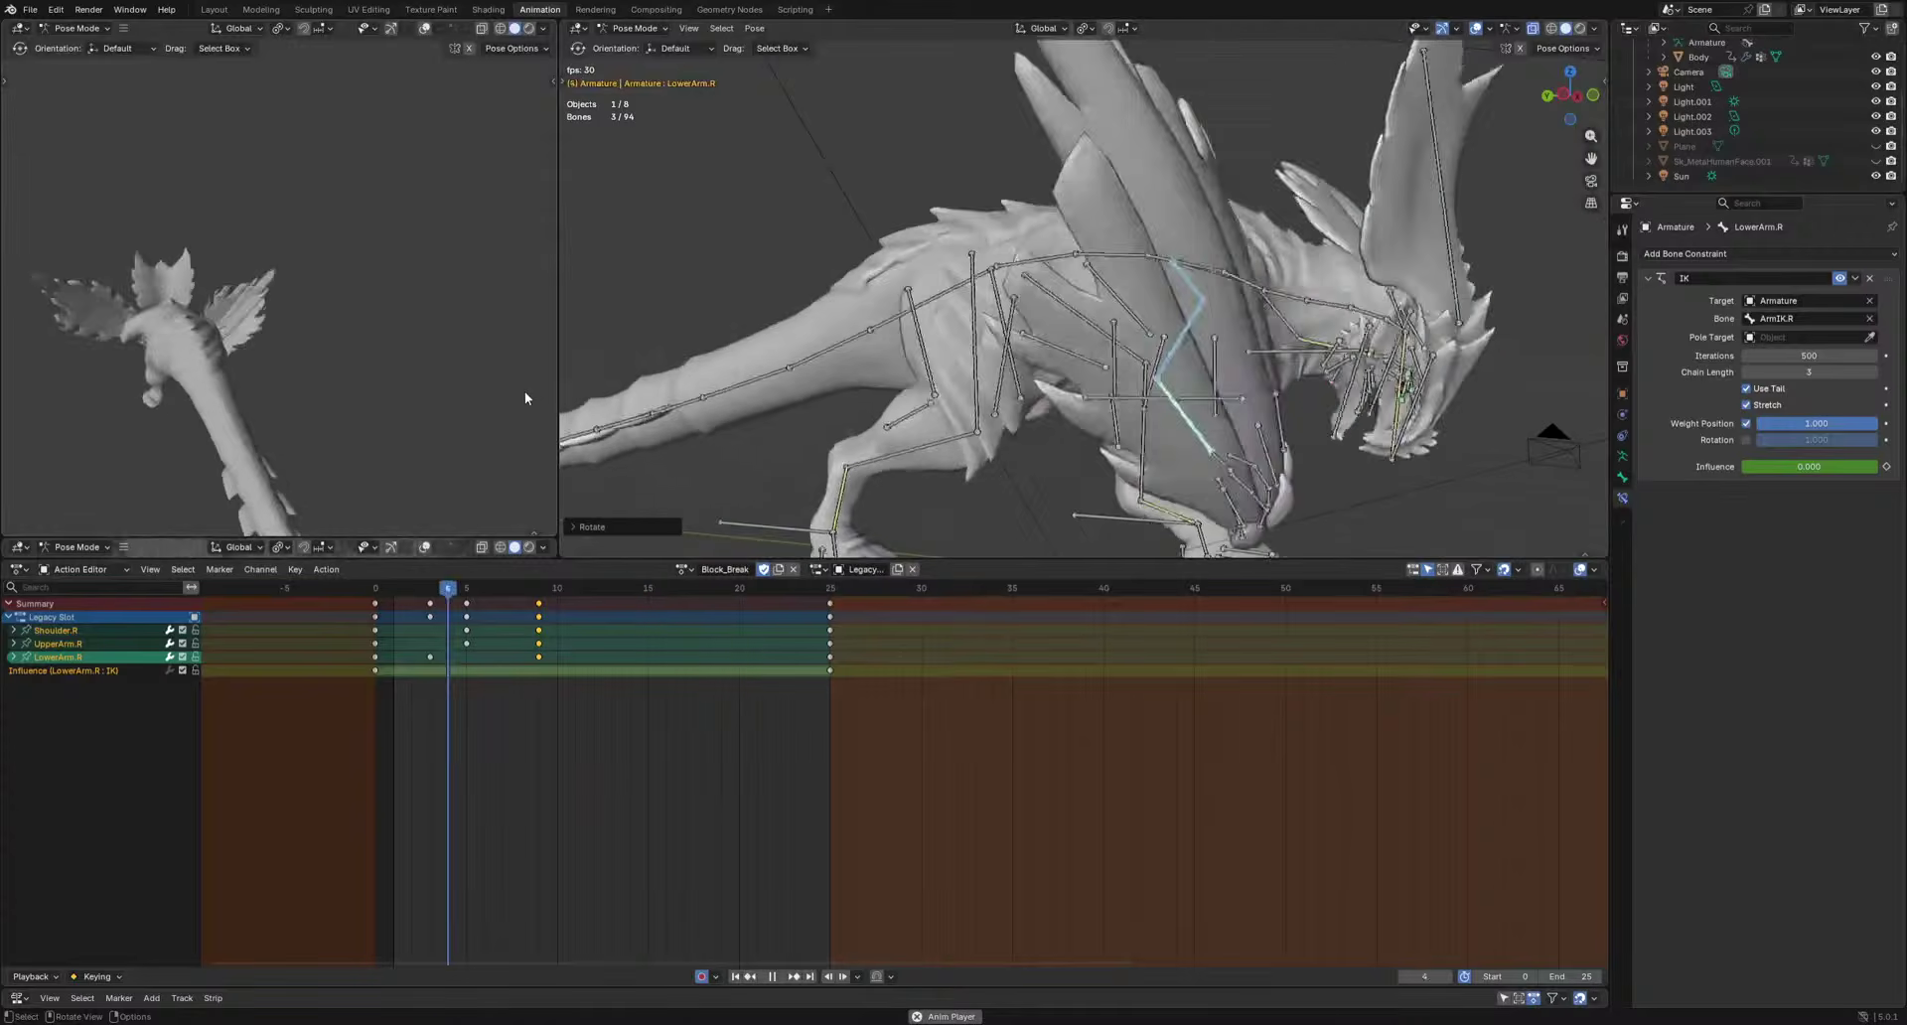
pyautogui.press('space')
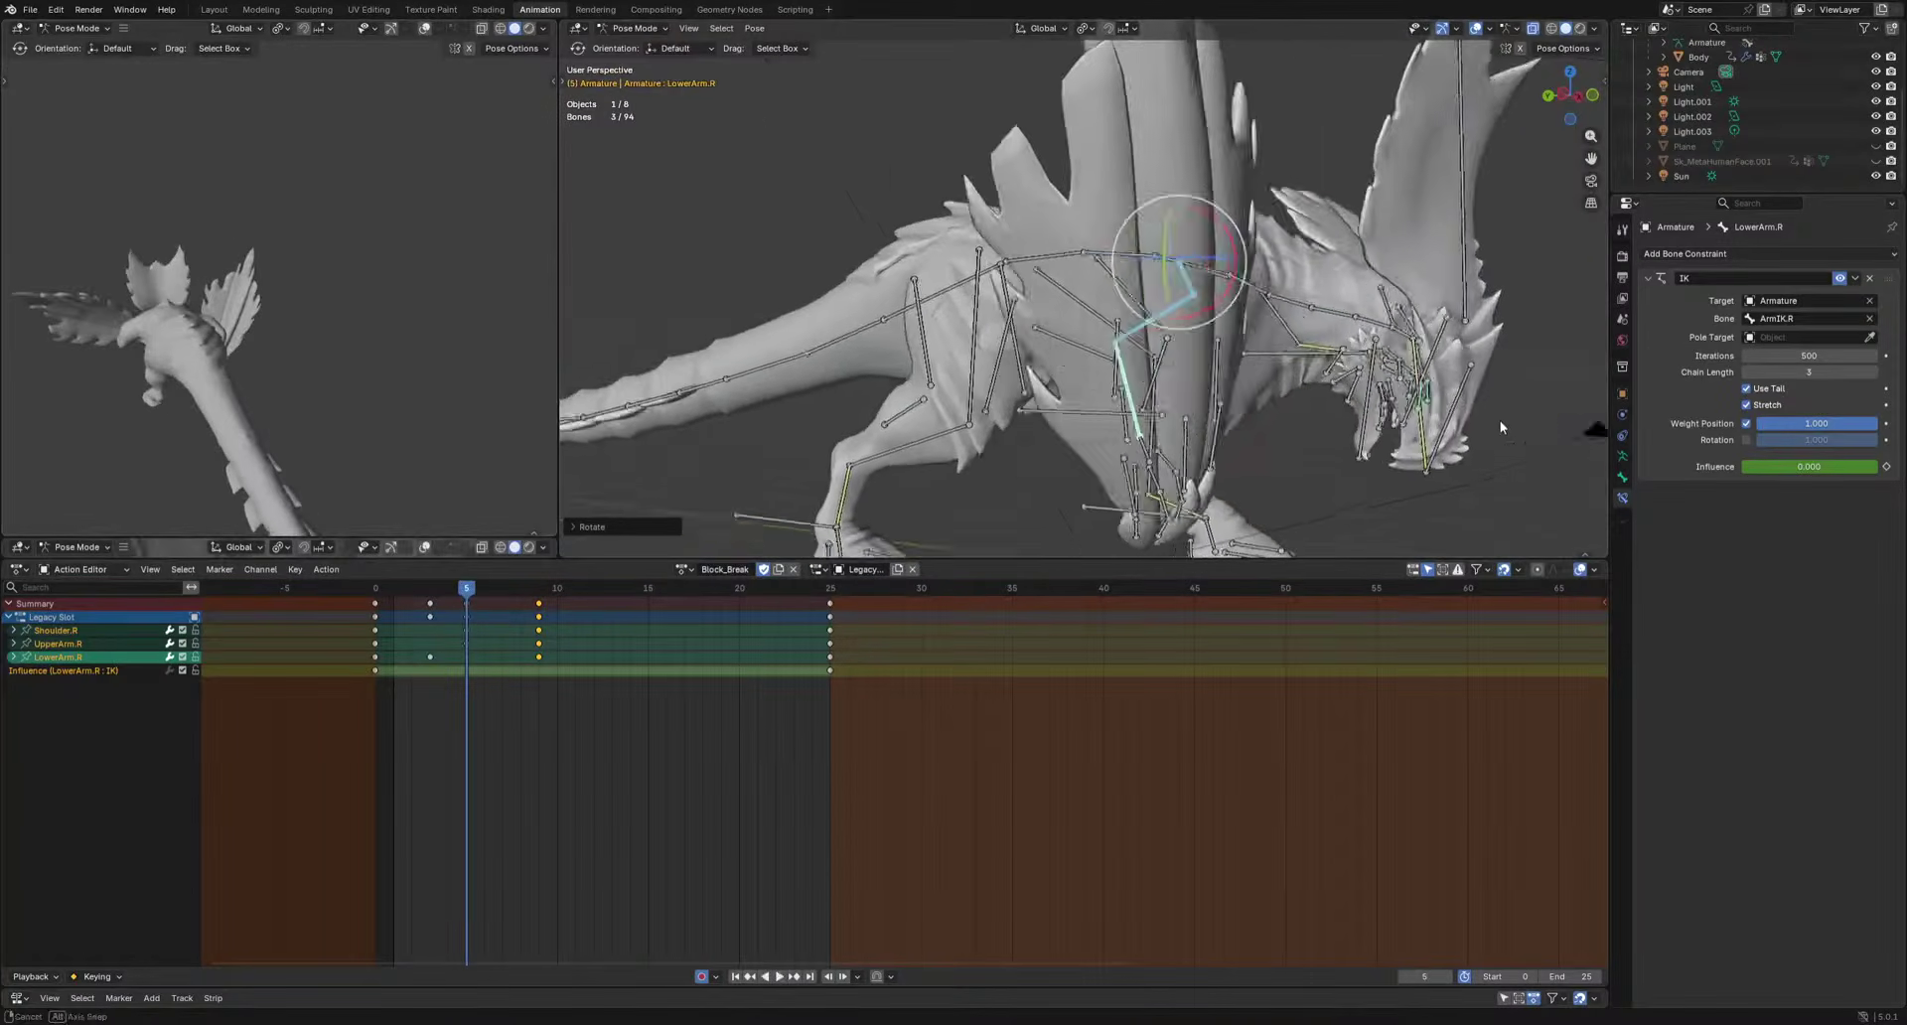
# Select the LowerArm.L, UpperArm.L and Shoulder.L bones and rotate them together at frame 5.
pyautogui.moveTo(1497, 428); pyautogui.dragTo(1124, 471, button='middle')
pyautogui.click(1118, 480)
pyautogui.keyDown('shift'); pyautogui.click(1137, 400); pyautogui.keyUp('shift')
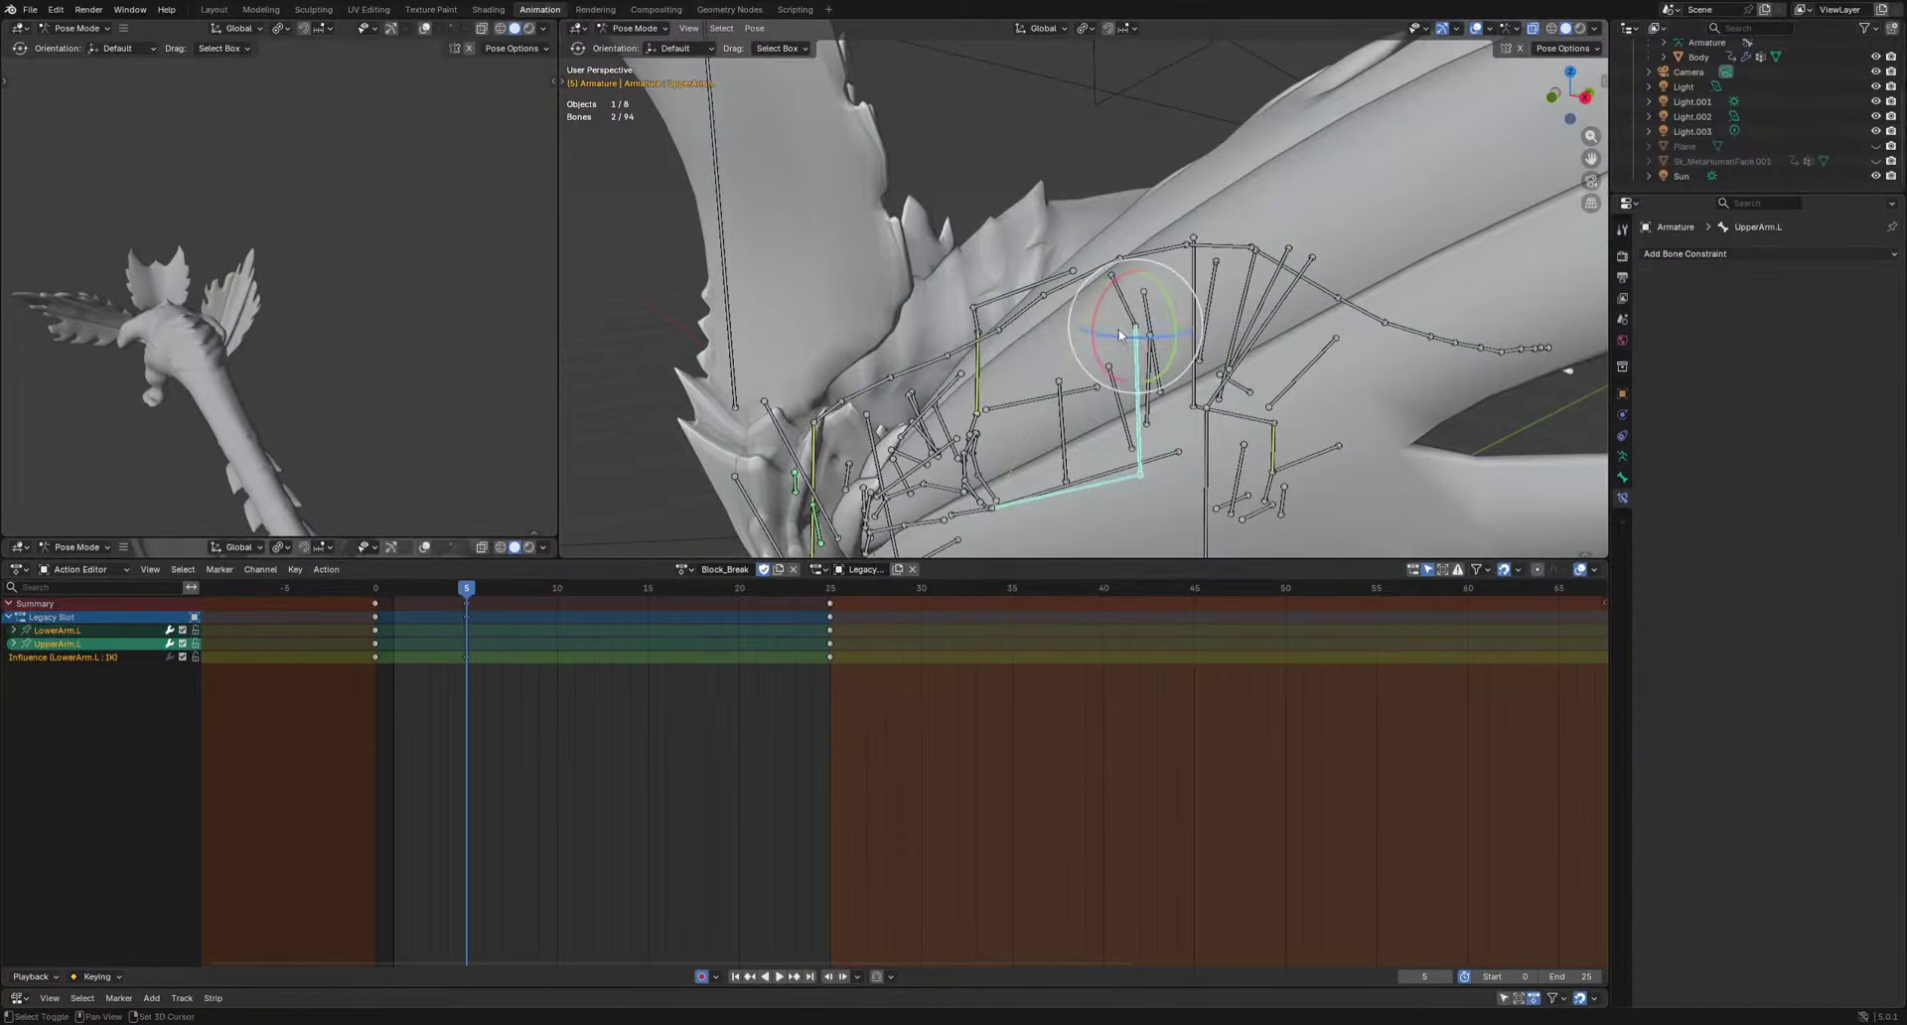
pyautogui.keyDown('shift'); pyautogui.click(1123, 302); pyautogui.keyUp('shift')
pyautogui.moveTo(1123, 305); pyautogui.dragTo(1032, 316, button='middle')
pyautogui.press('r')
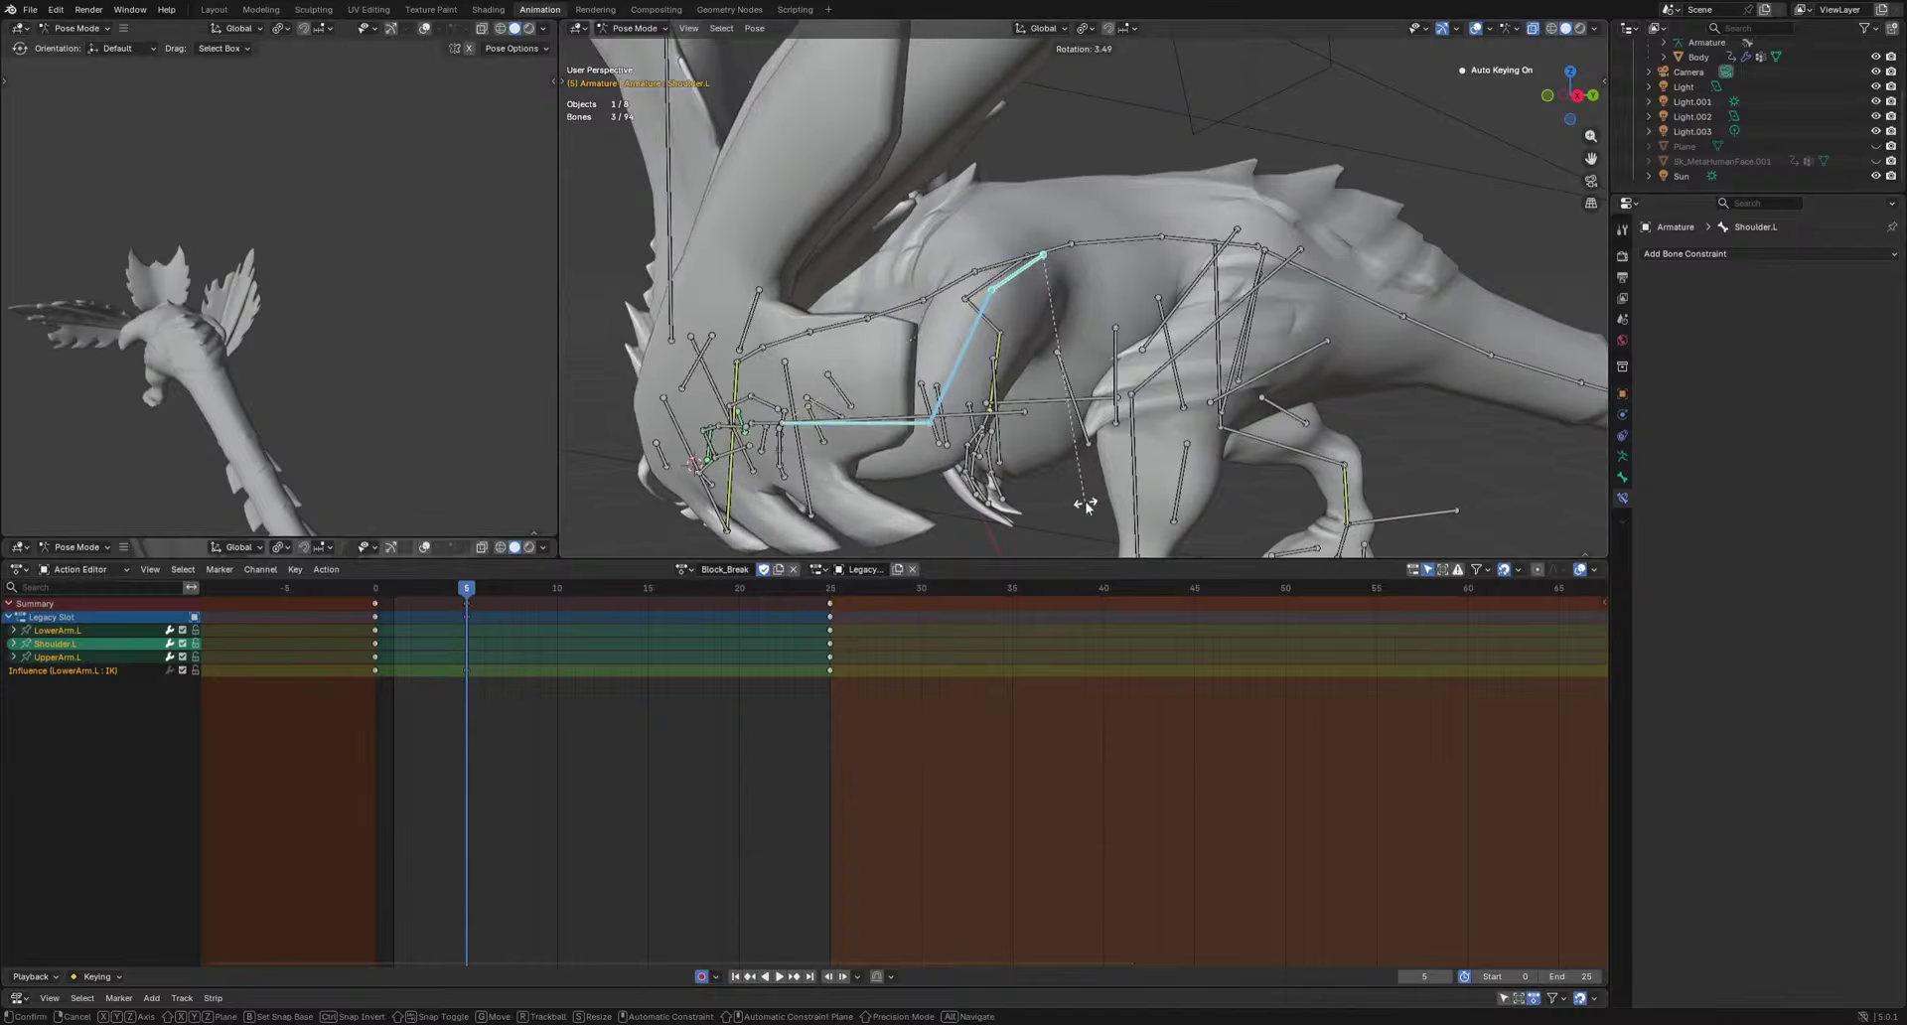
# Rotate the three selected left arm bones at frame 11 and play back the result.
pyautogui.moveTo(496, 587); pyautogui.dragTo(574, 608)
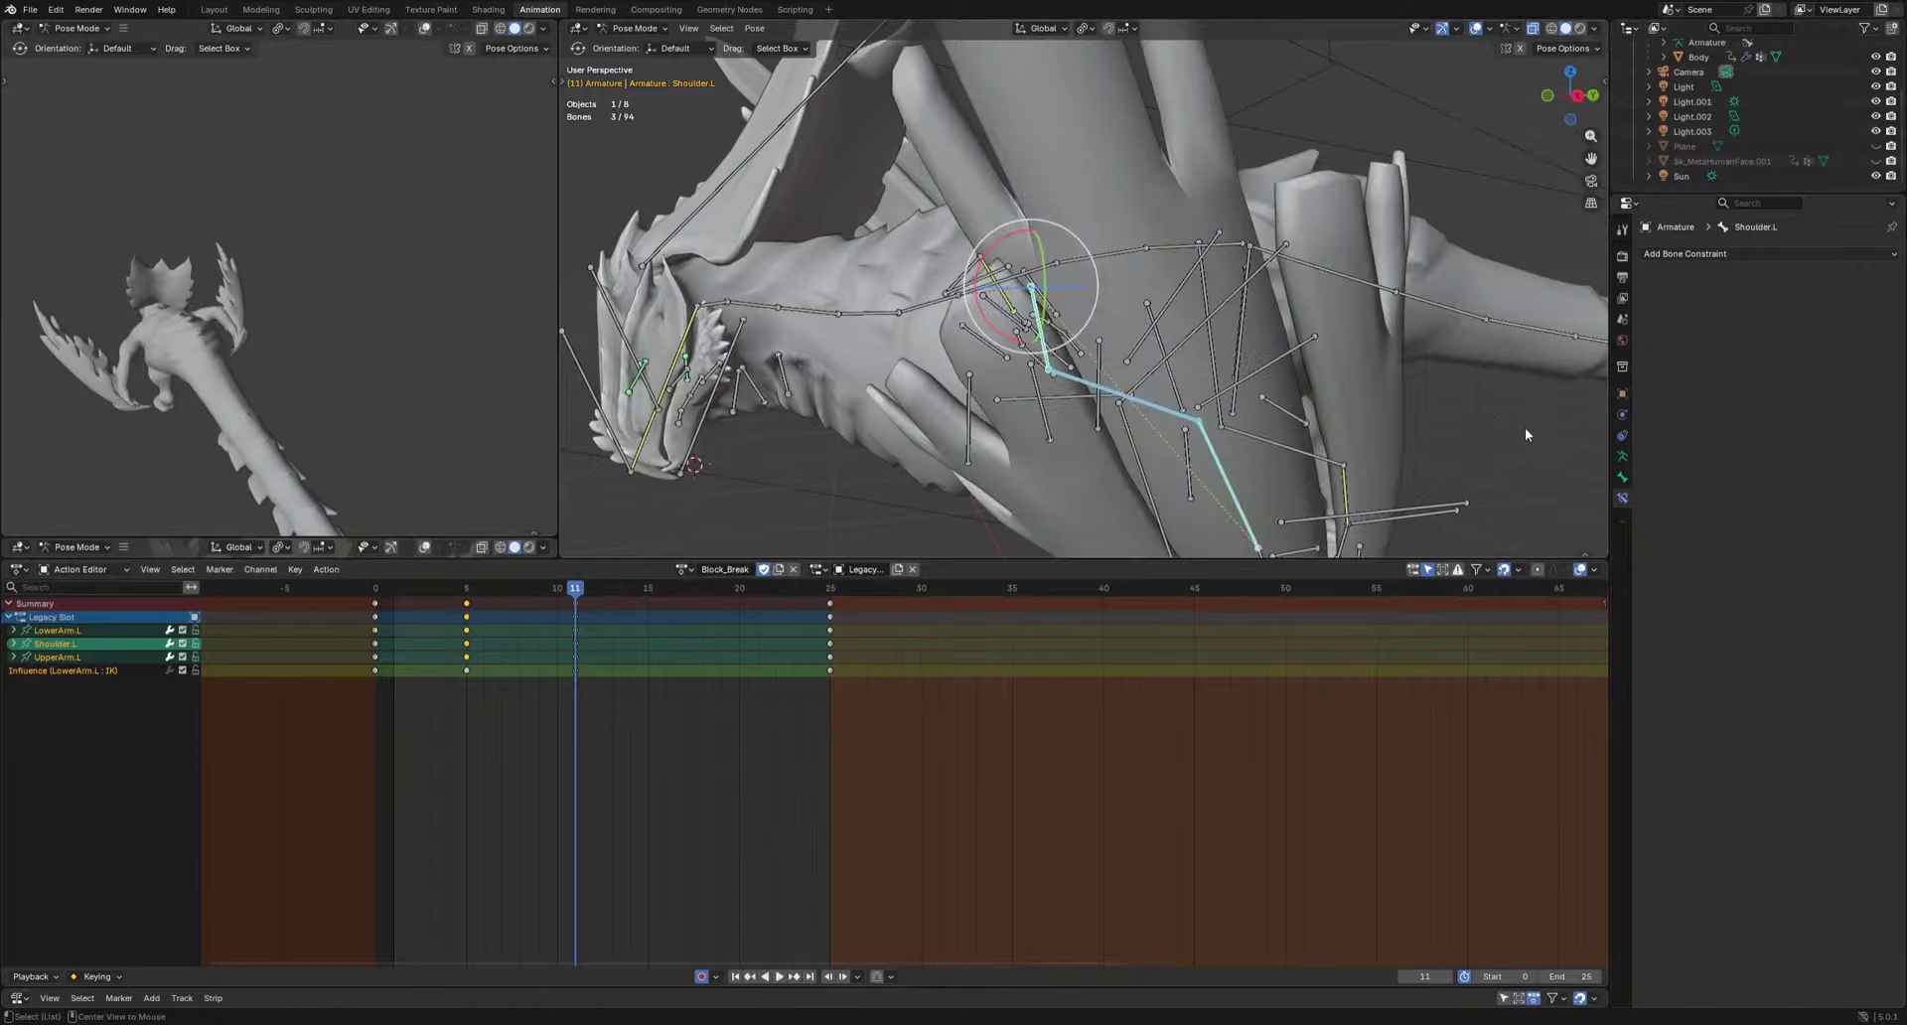
pyautogui.press('r')
pyautogui.click(1489, 402)
pyautogui.press('space')
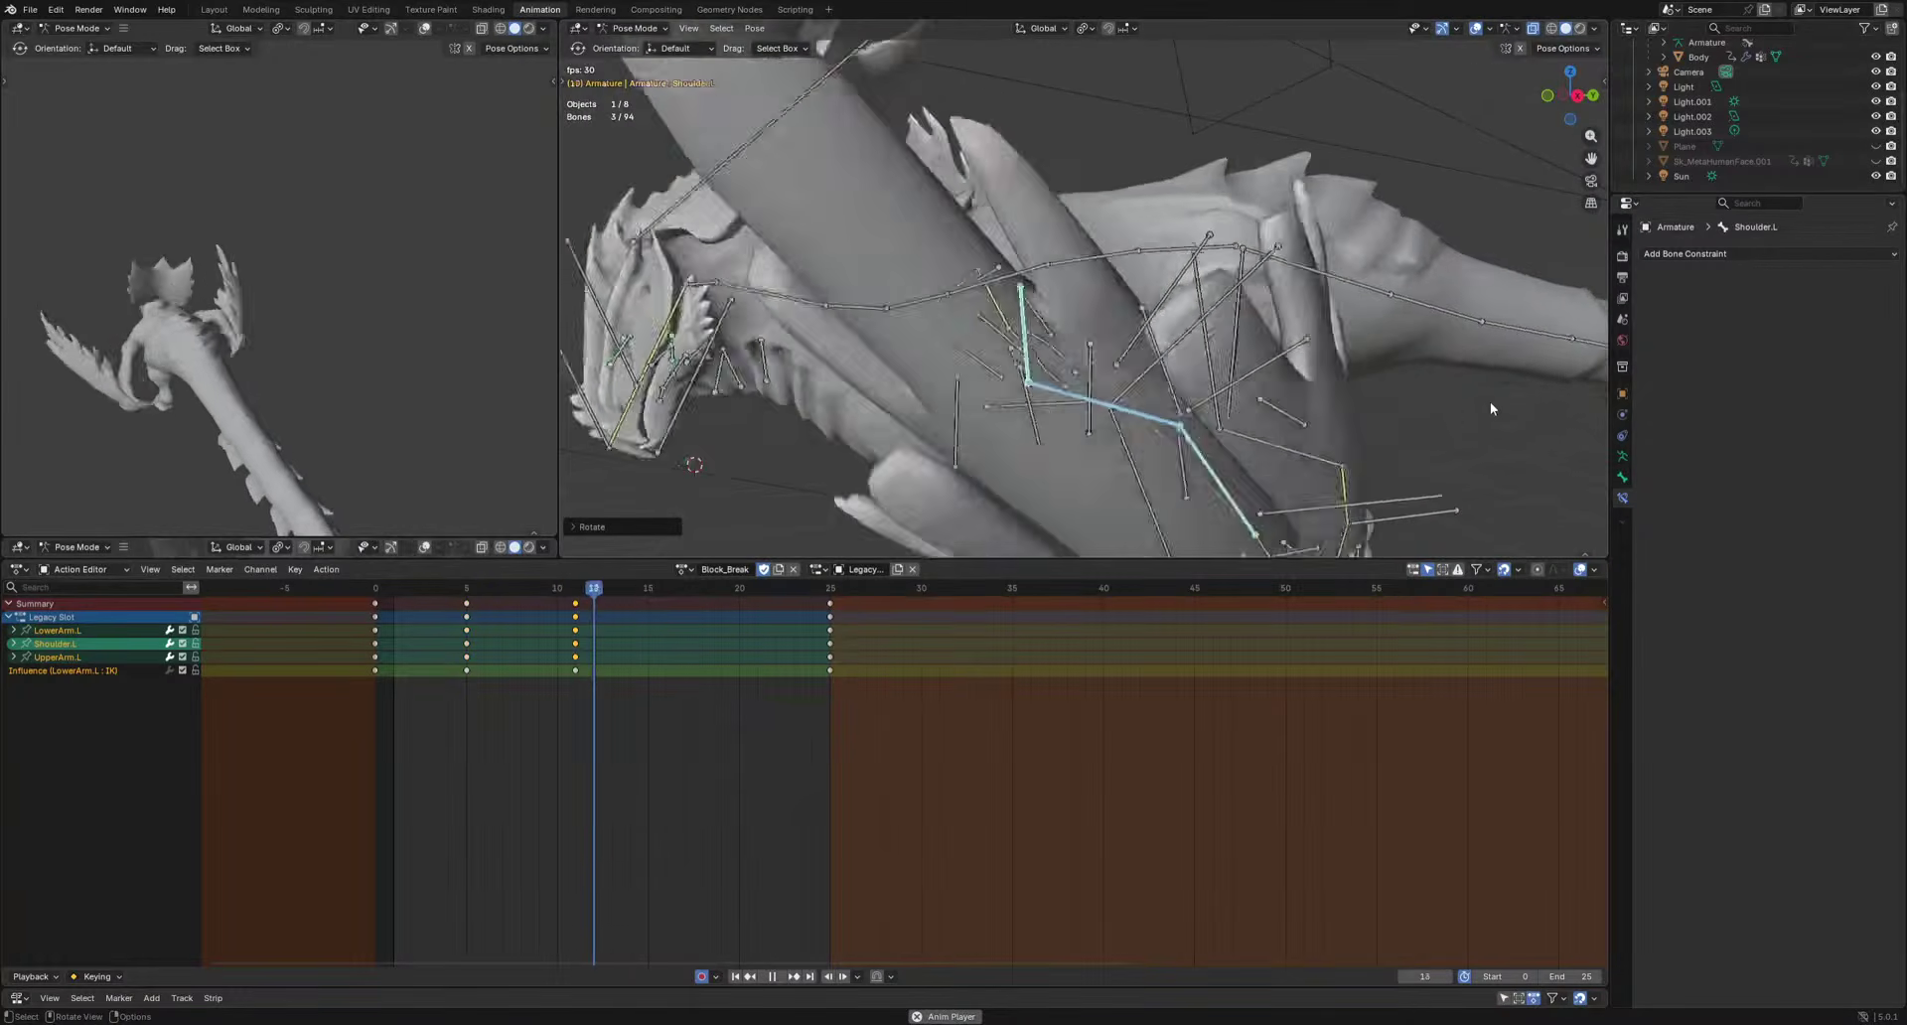
pyautogui.press('space')
# Move the ArmIK.L bone at frame 10 from the front view, scrub through the motion and play it back.
pyautogui.scroll(-5, 1420, 427)
pyautogui.click(1173, 370)
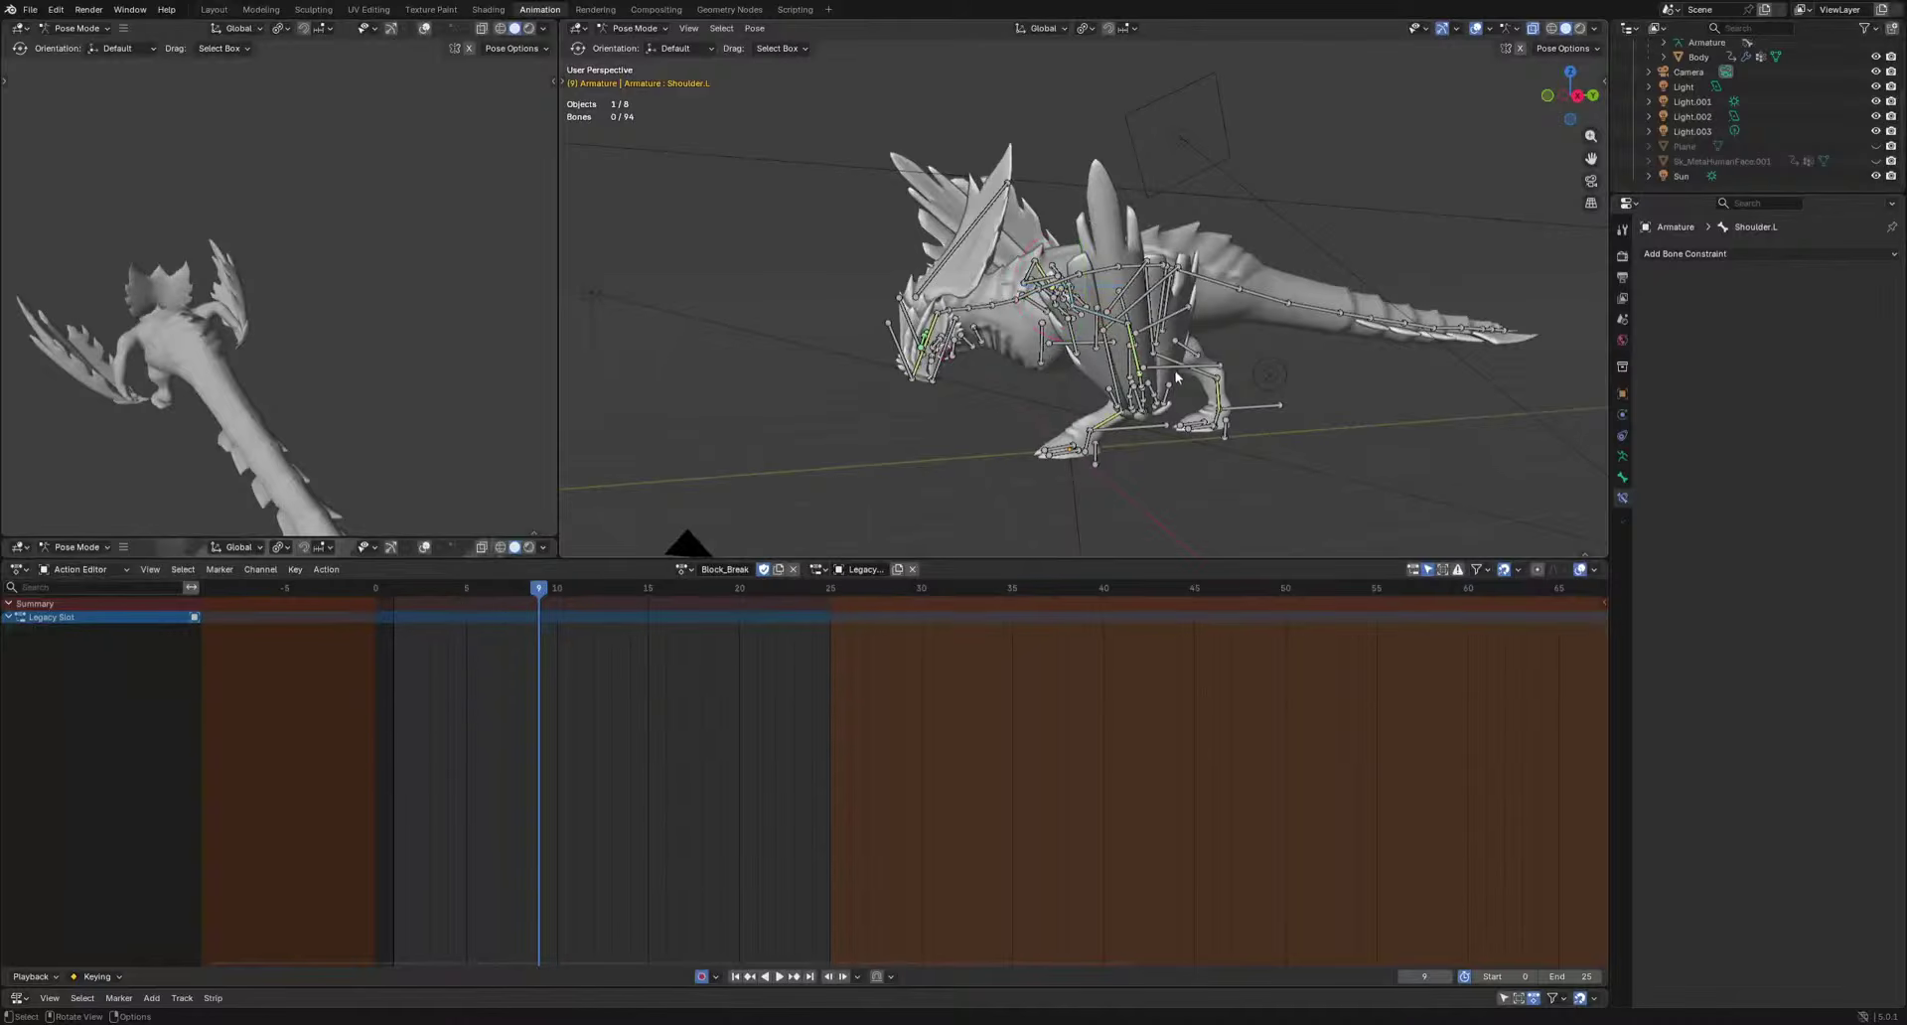
pyautogui.click(1171, 368)
pyautogui.moveTo(1173, 368); pyautogui.dragTo(1334, 366, button='middle')
pyautogui.scroll(2, 1335, 366)
pyautogui.click(559, 590)
pyautogui.press('space')
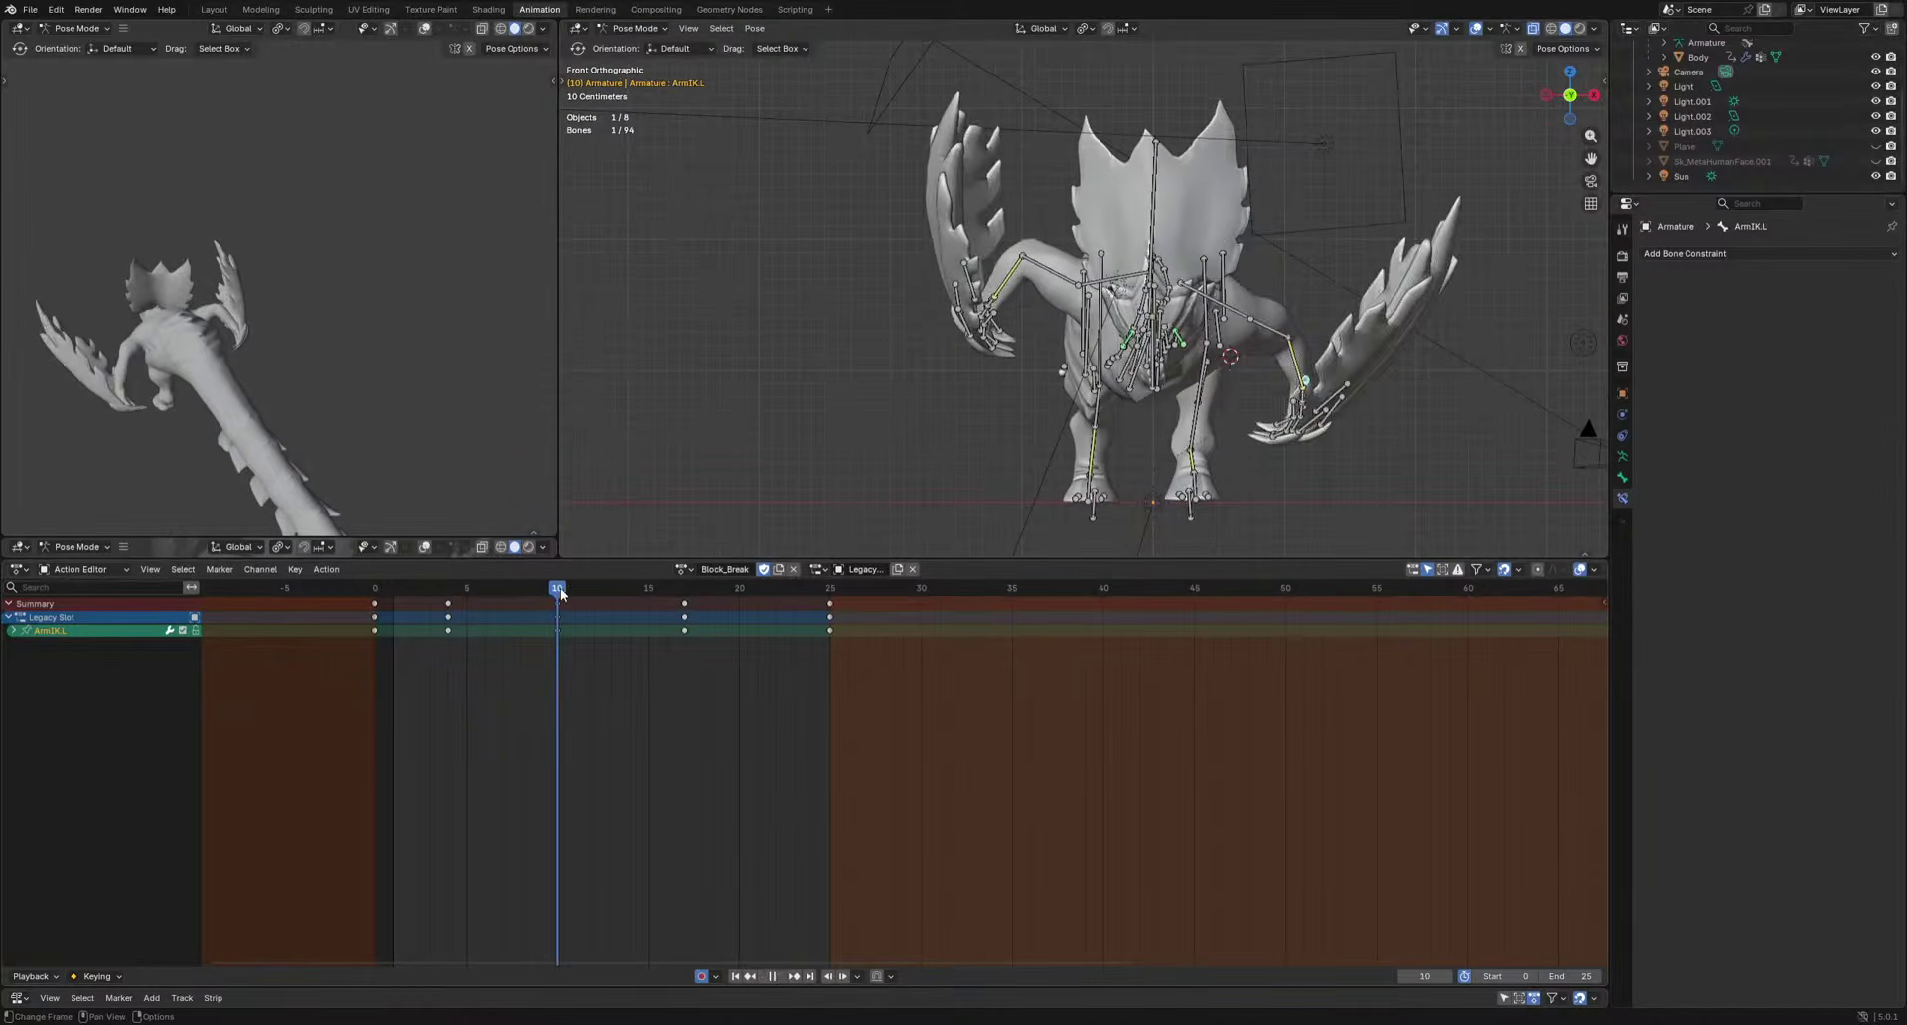
pyautogui.click(1402, 380)
pyautogui.click(434, 590)
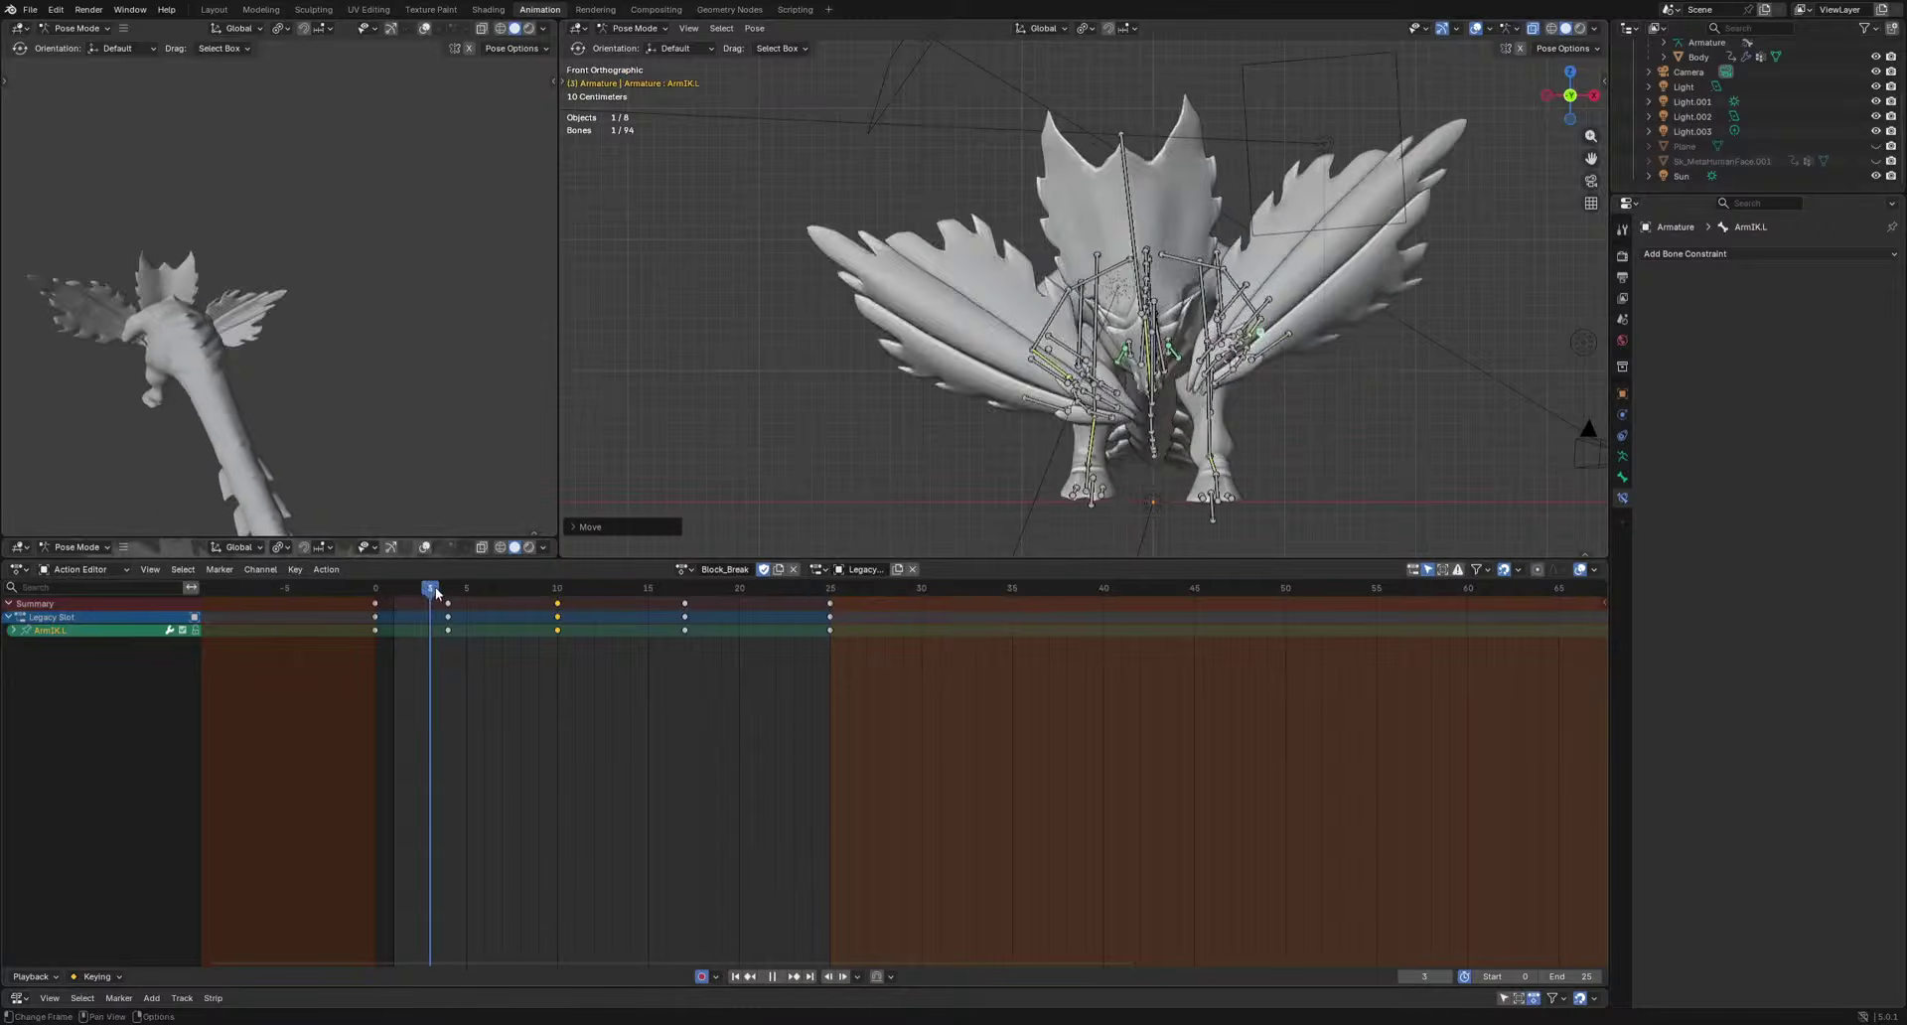
pyautogui.moveTo(437, 593); pyautogui.dragTo(640, 632)
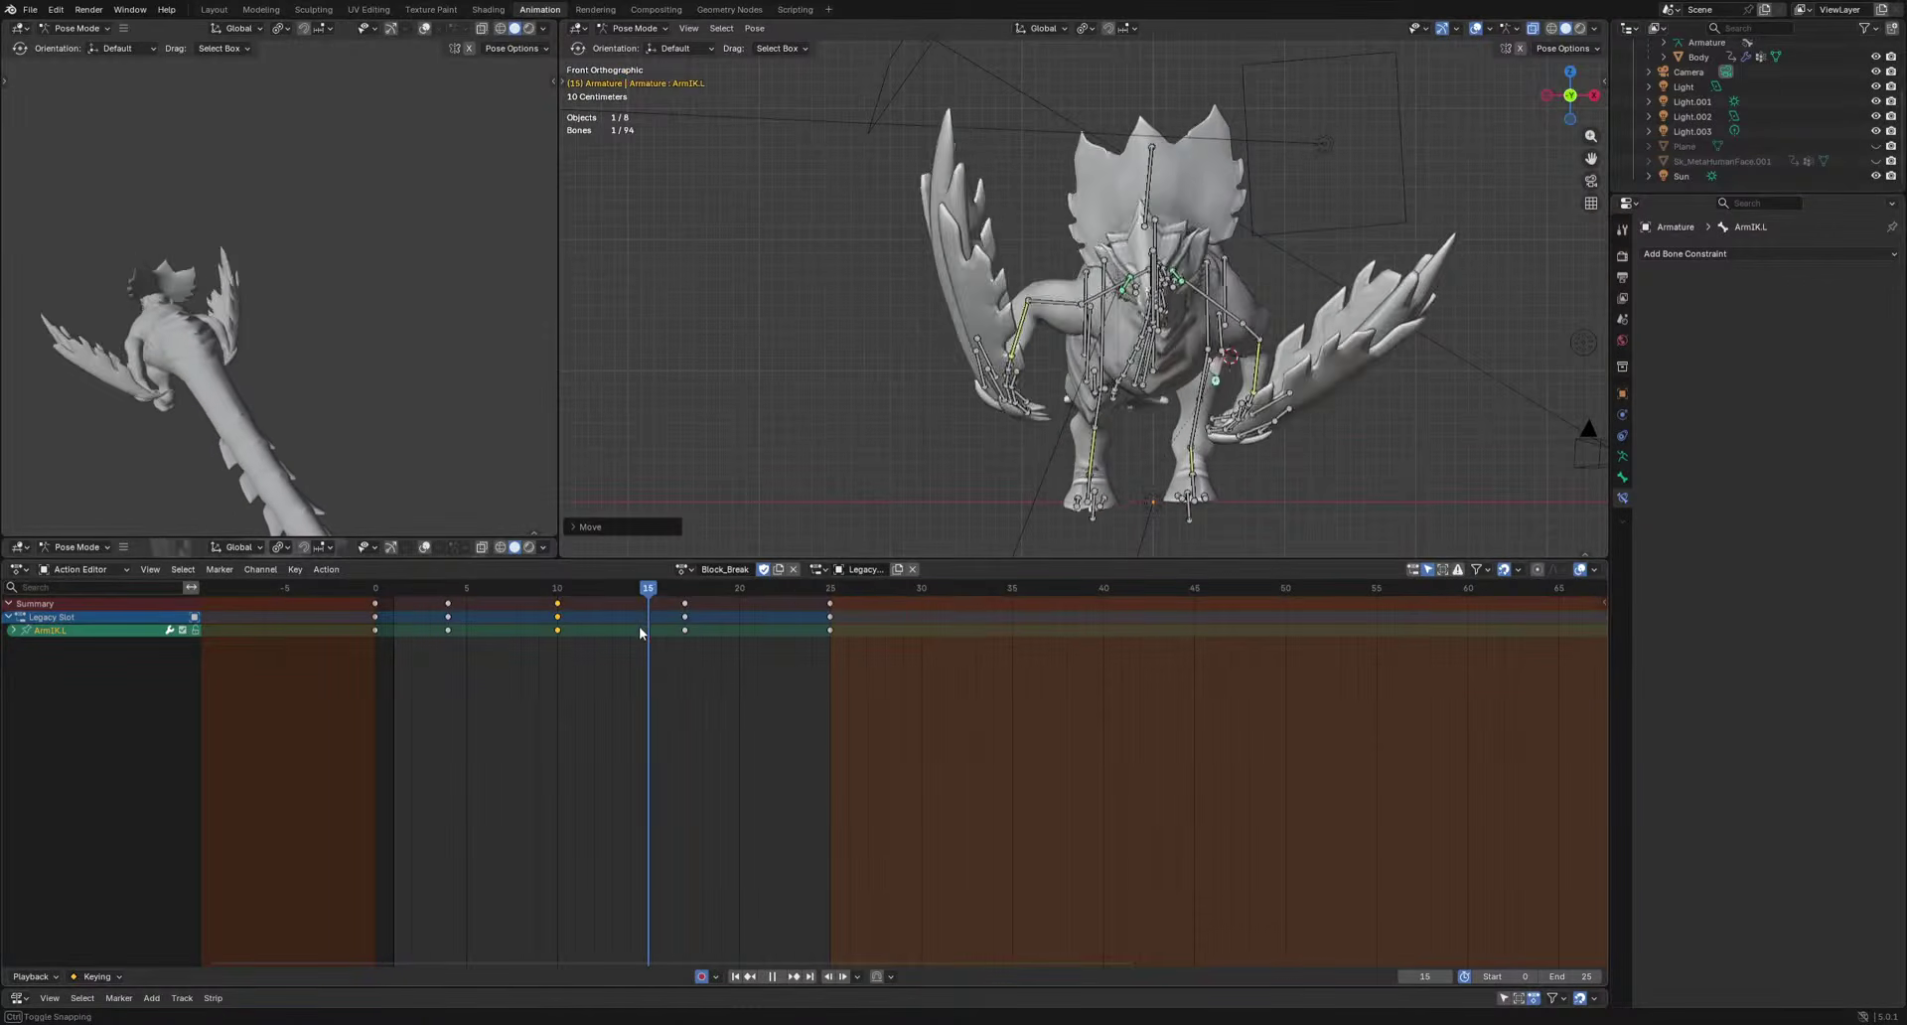
pyautogui.press('space')
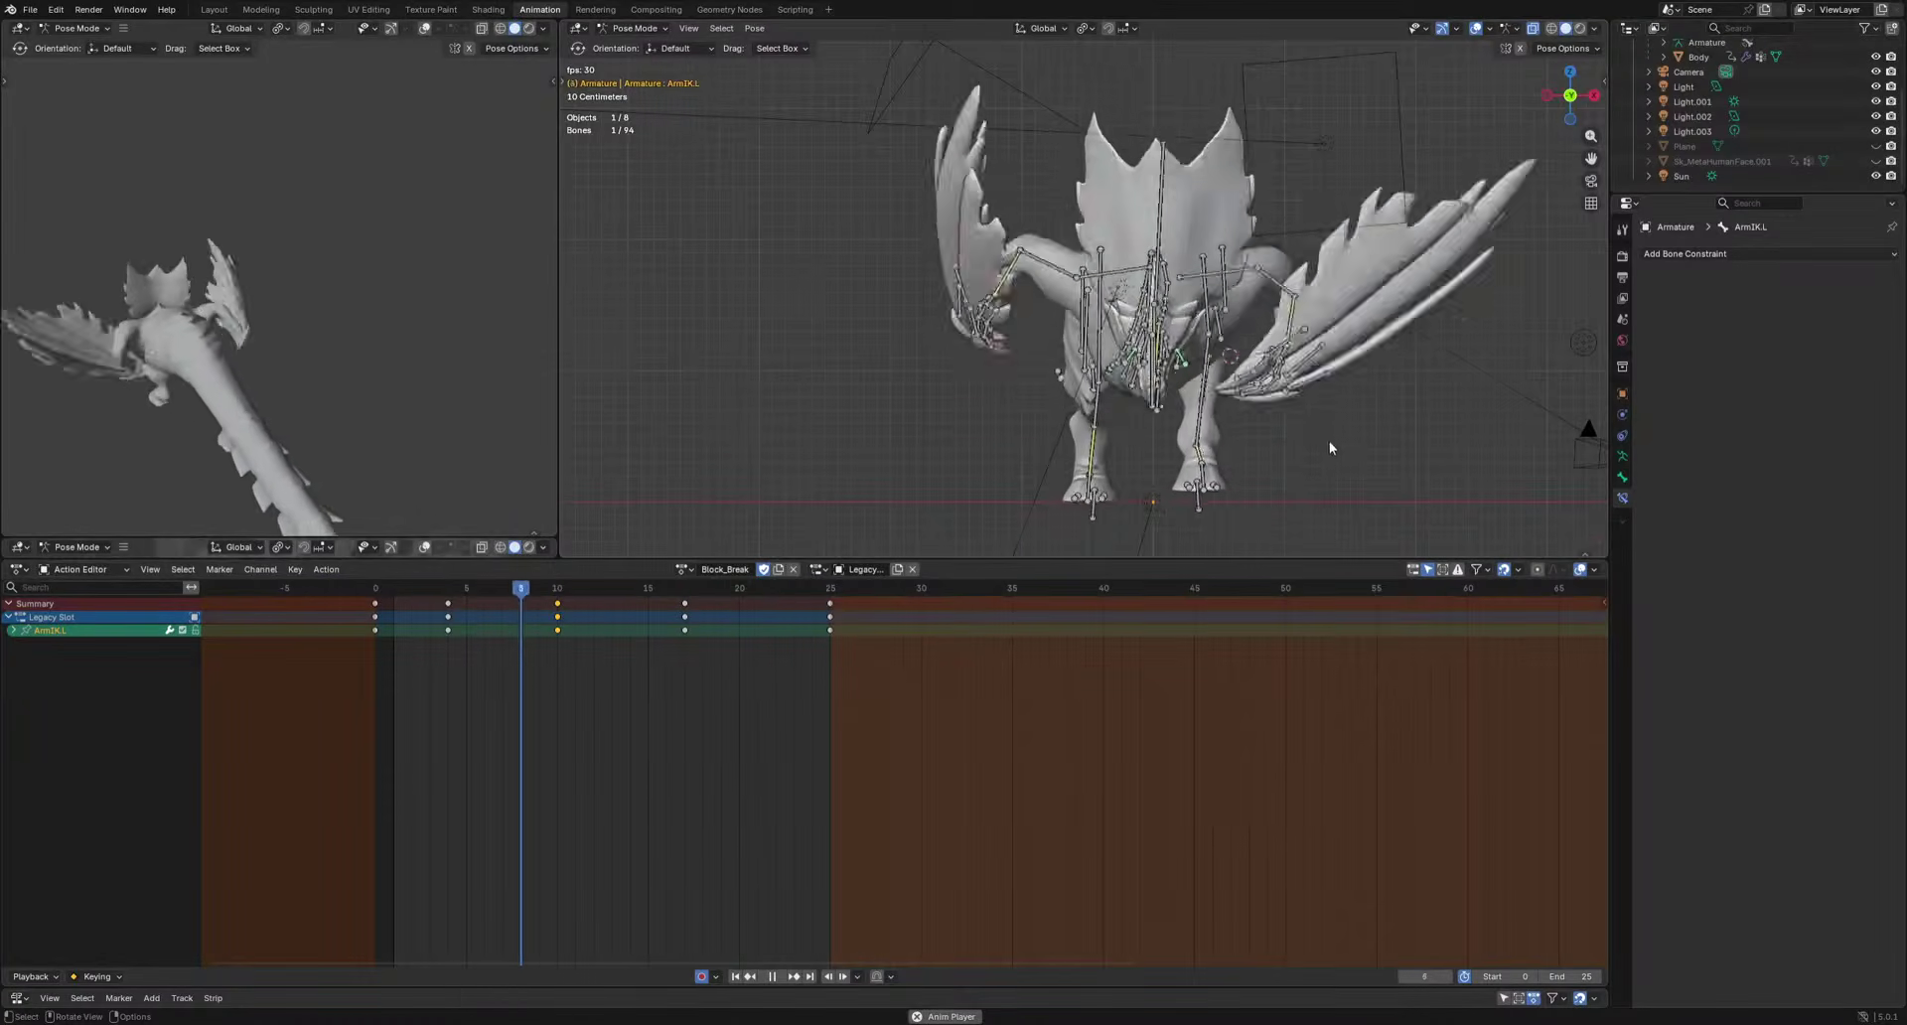
# Rotate the Spine.001 and Spine.002 bones at frames 3 and 4 from the side view, and play back the animation.
pyautogui.moveTo(1329, 443); pyautogui.dragTo(1152, 447, button='middle')
pyautogui.press('space')
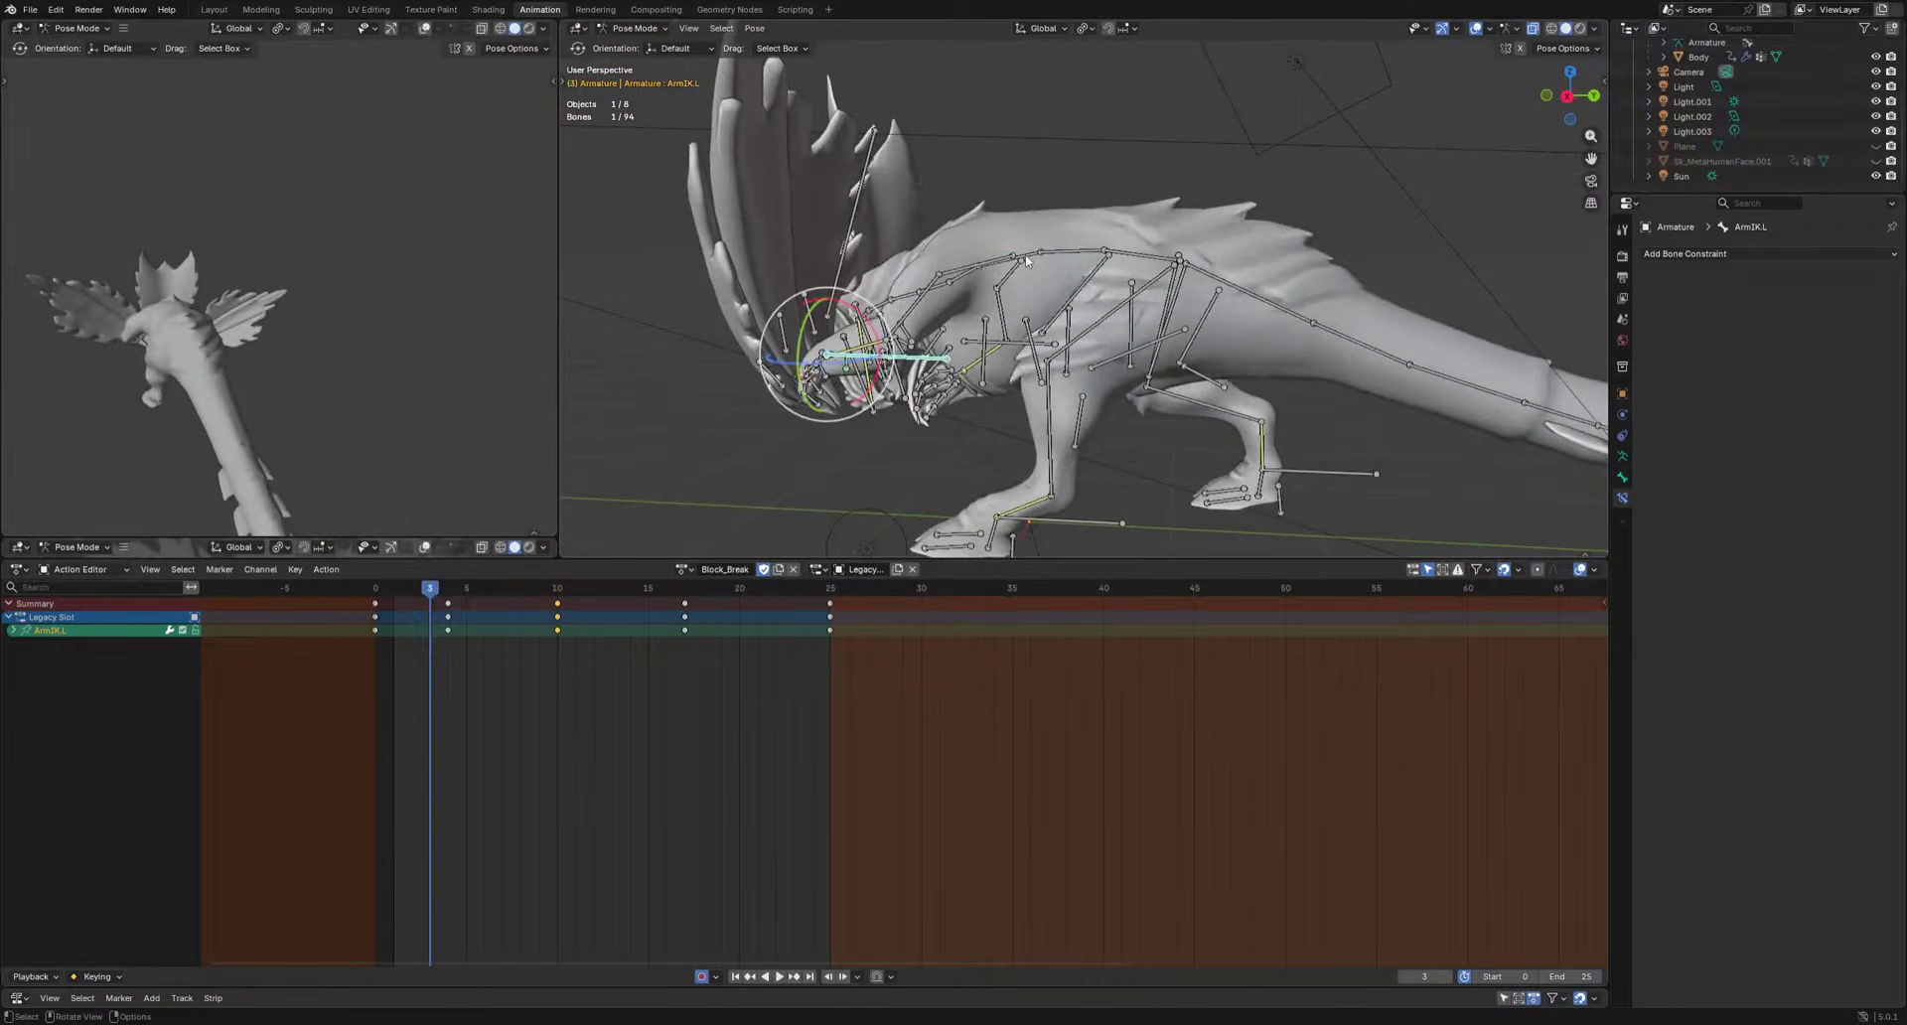
pyautogui.keyDown('shift'); pyautogui.click(1057, 261); pyautogui.keyUp('shift')
pyautogui.moveTo(1058, 262); pyautogui.dragTo(1160, 308, button='middle')
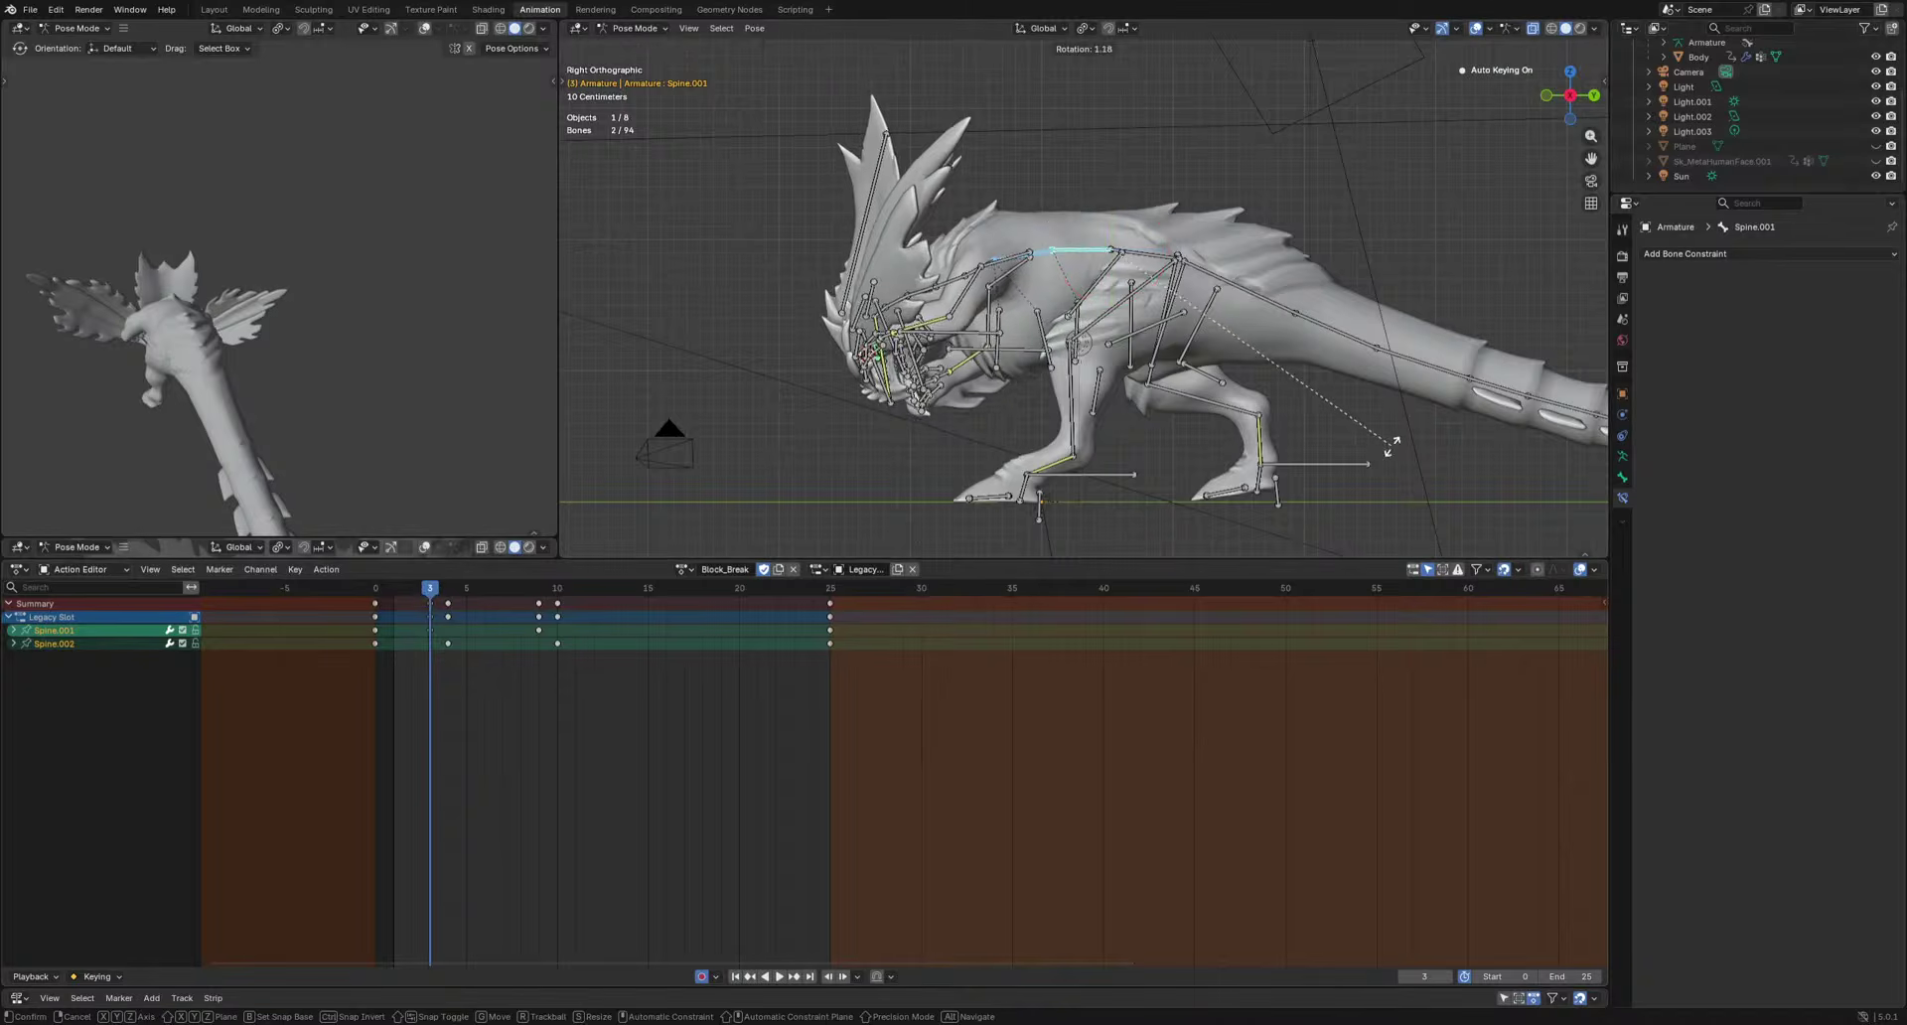
pyautogui.press('i')
pyautogui.press('space')
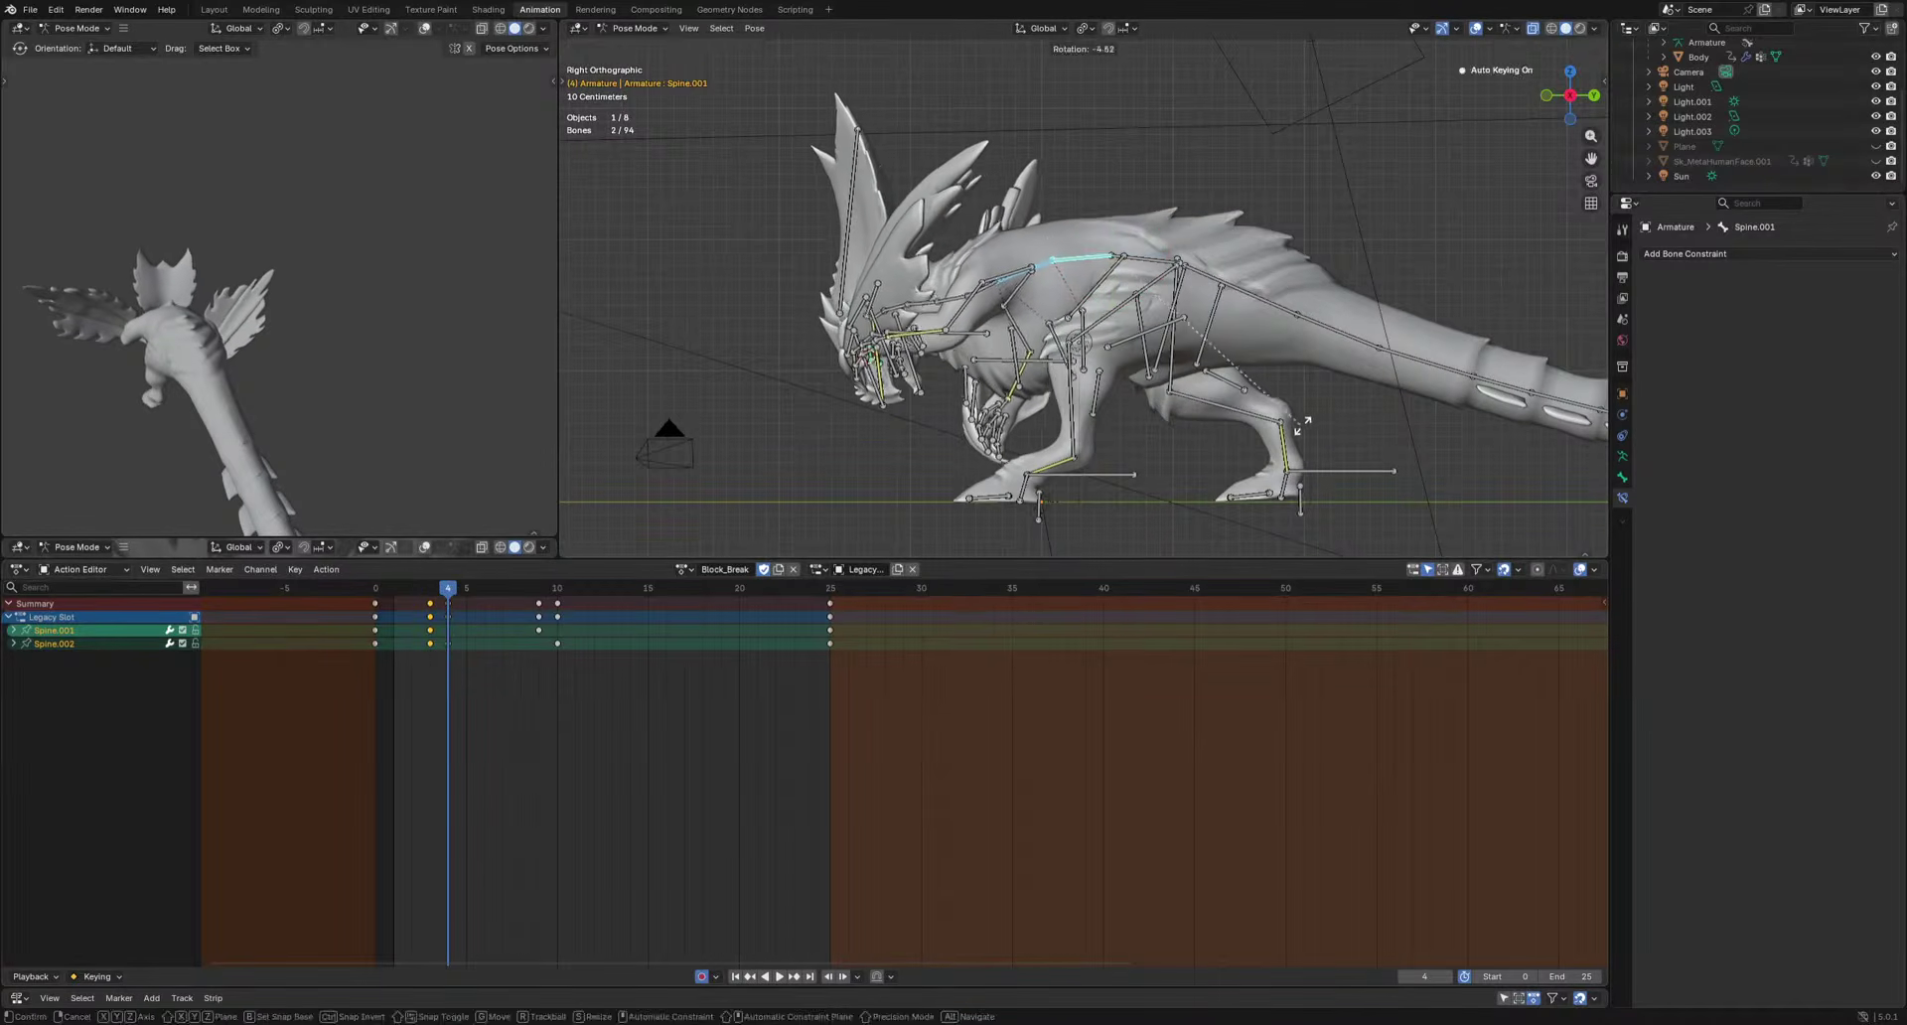
pyautogui.click(1301, 426)
pyautogui.press('space')
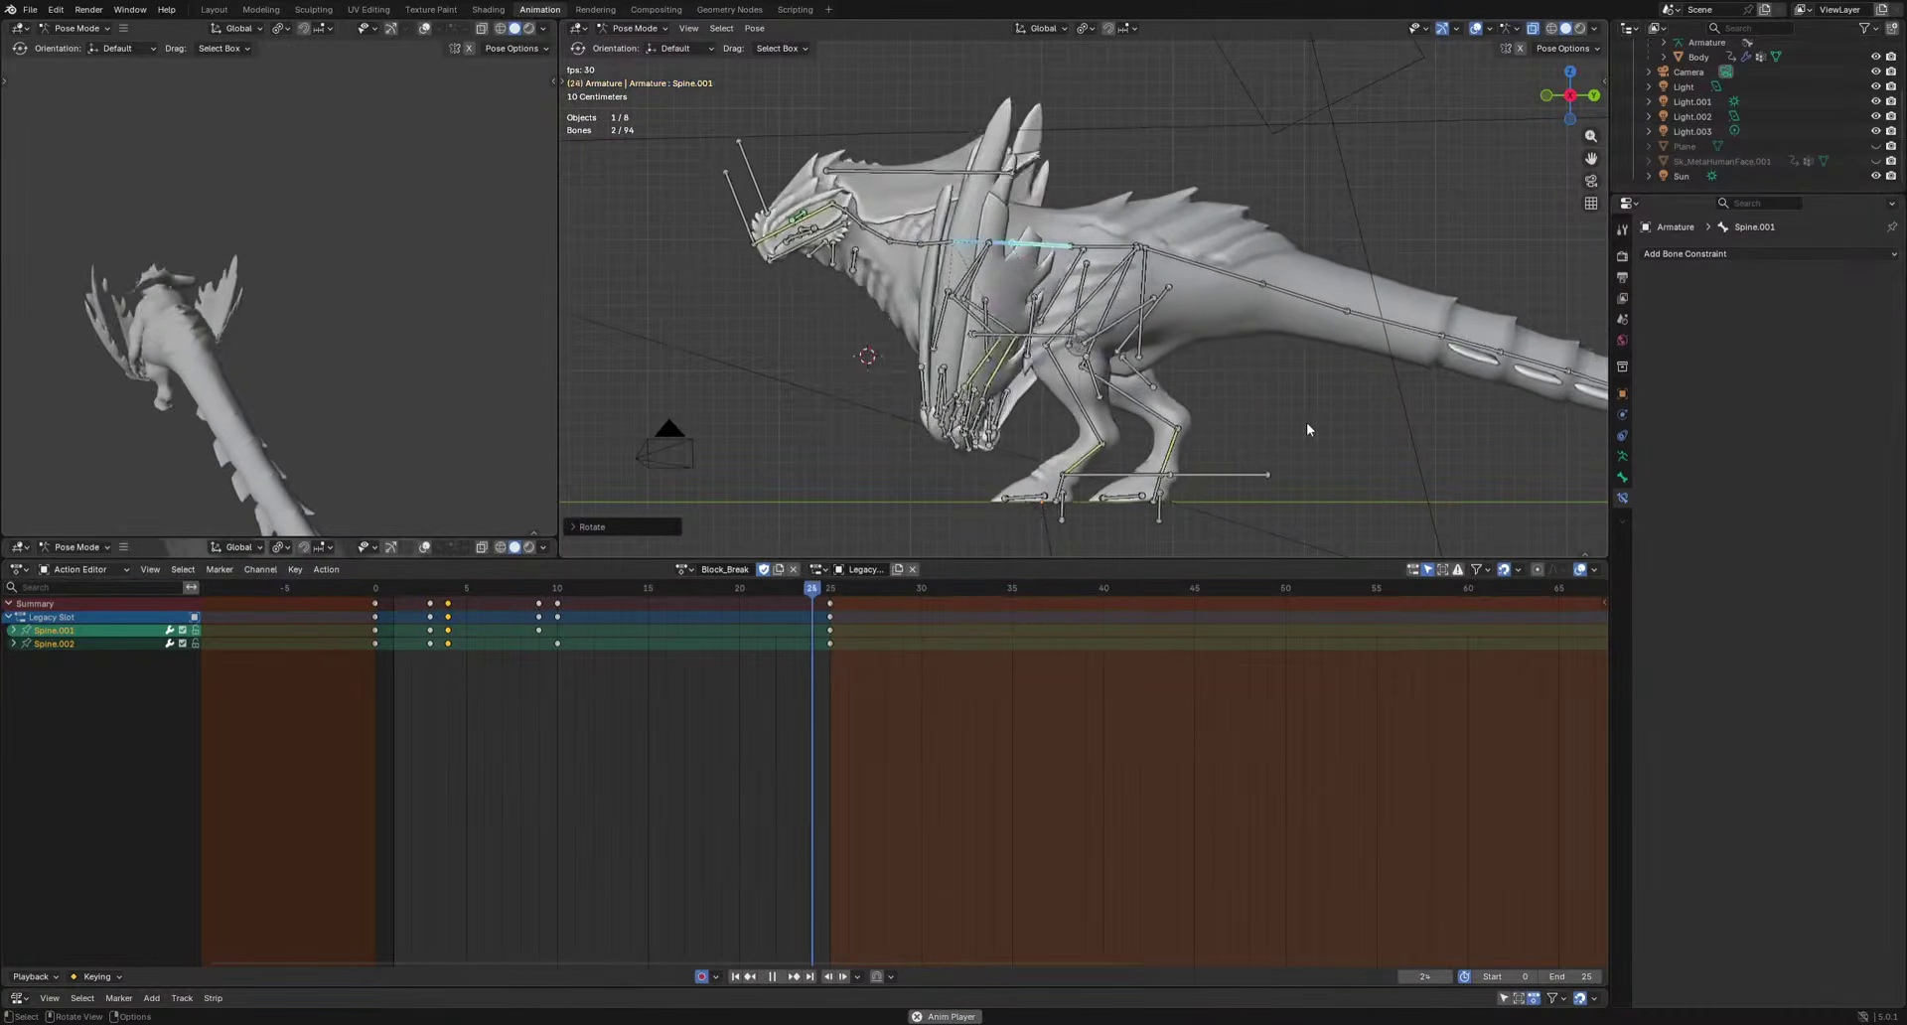
# Shift the Spine.001 and Spine.002 keyframes at frame 3 to frame 2 and review the playback.
pyautogui.moveTo(429, 602); pyautogui.dragTo(411, 603)
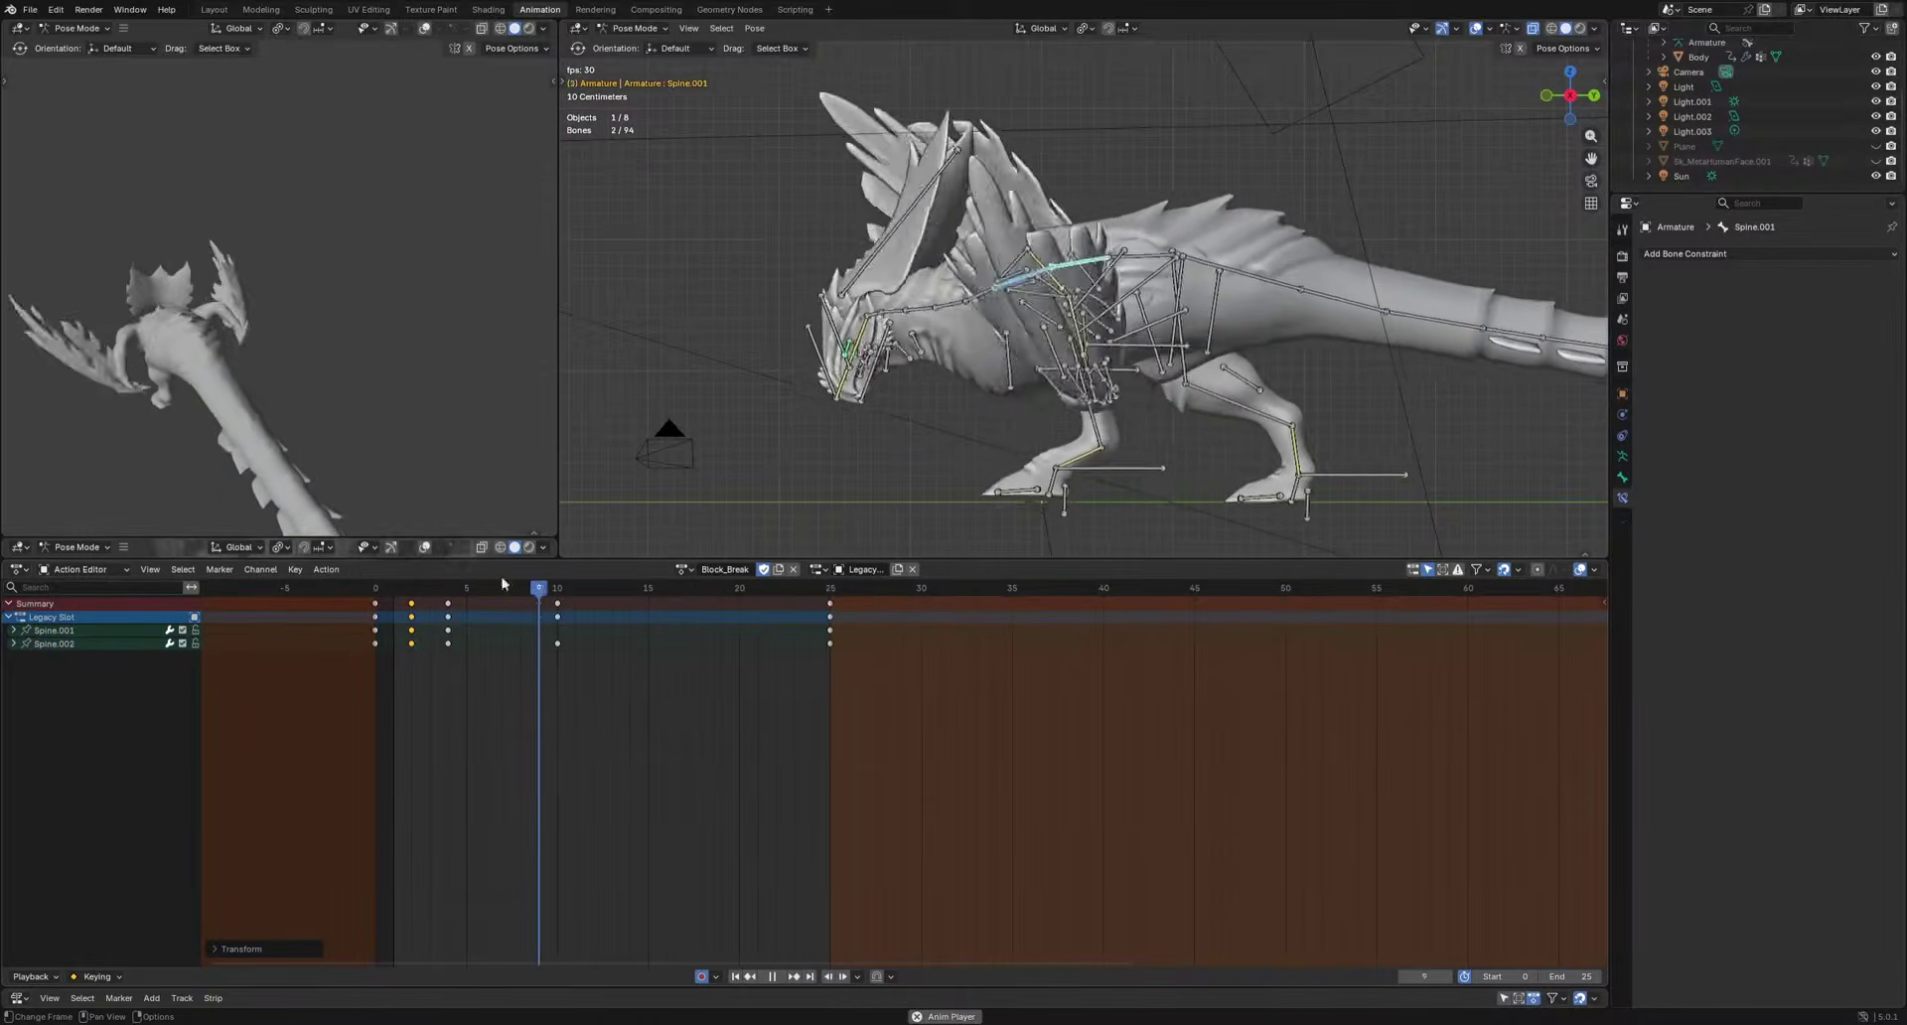
pyautogui.press('i')
pyautogui.press('space')
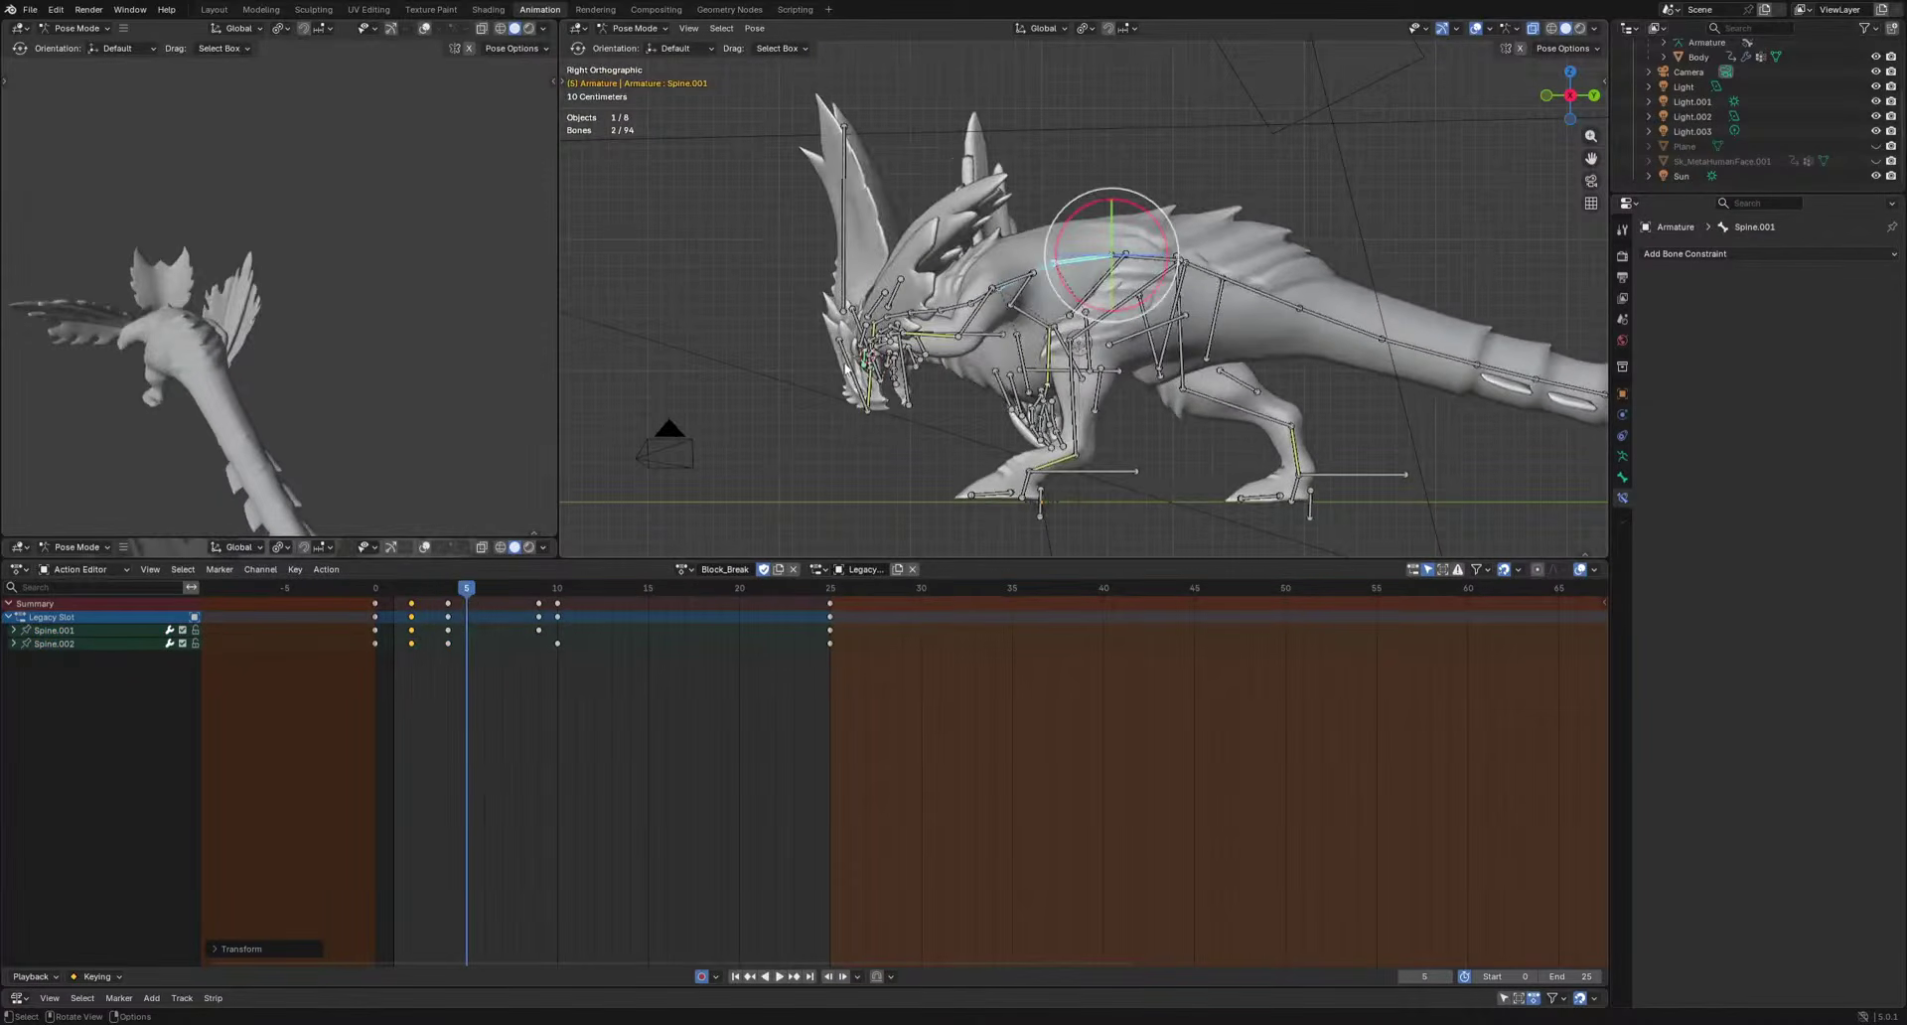
# Move the HeadIK bone at frame 11 from the side view and play back the animation.
pyautogui.click(845, 367)
pyautogui.moveTo(474, 593); pyautogui.dragTo(567, 600)
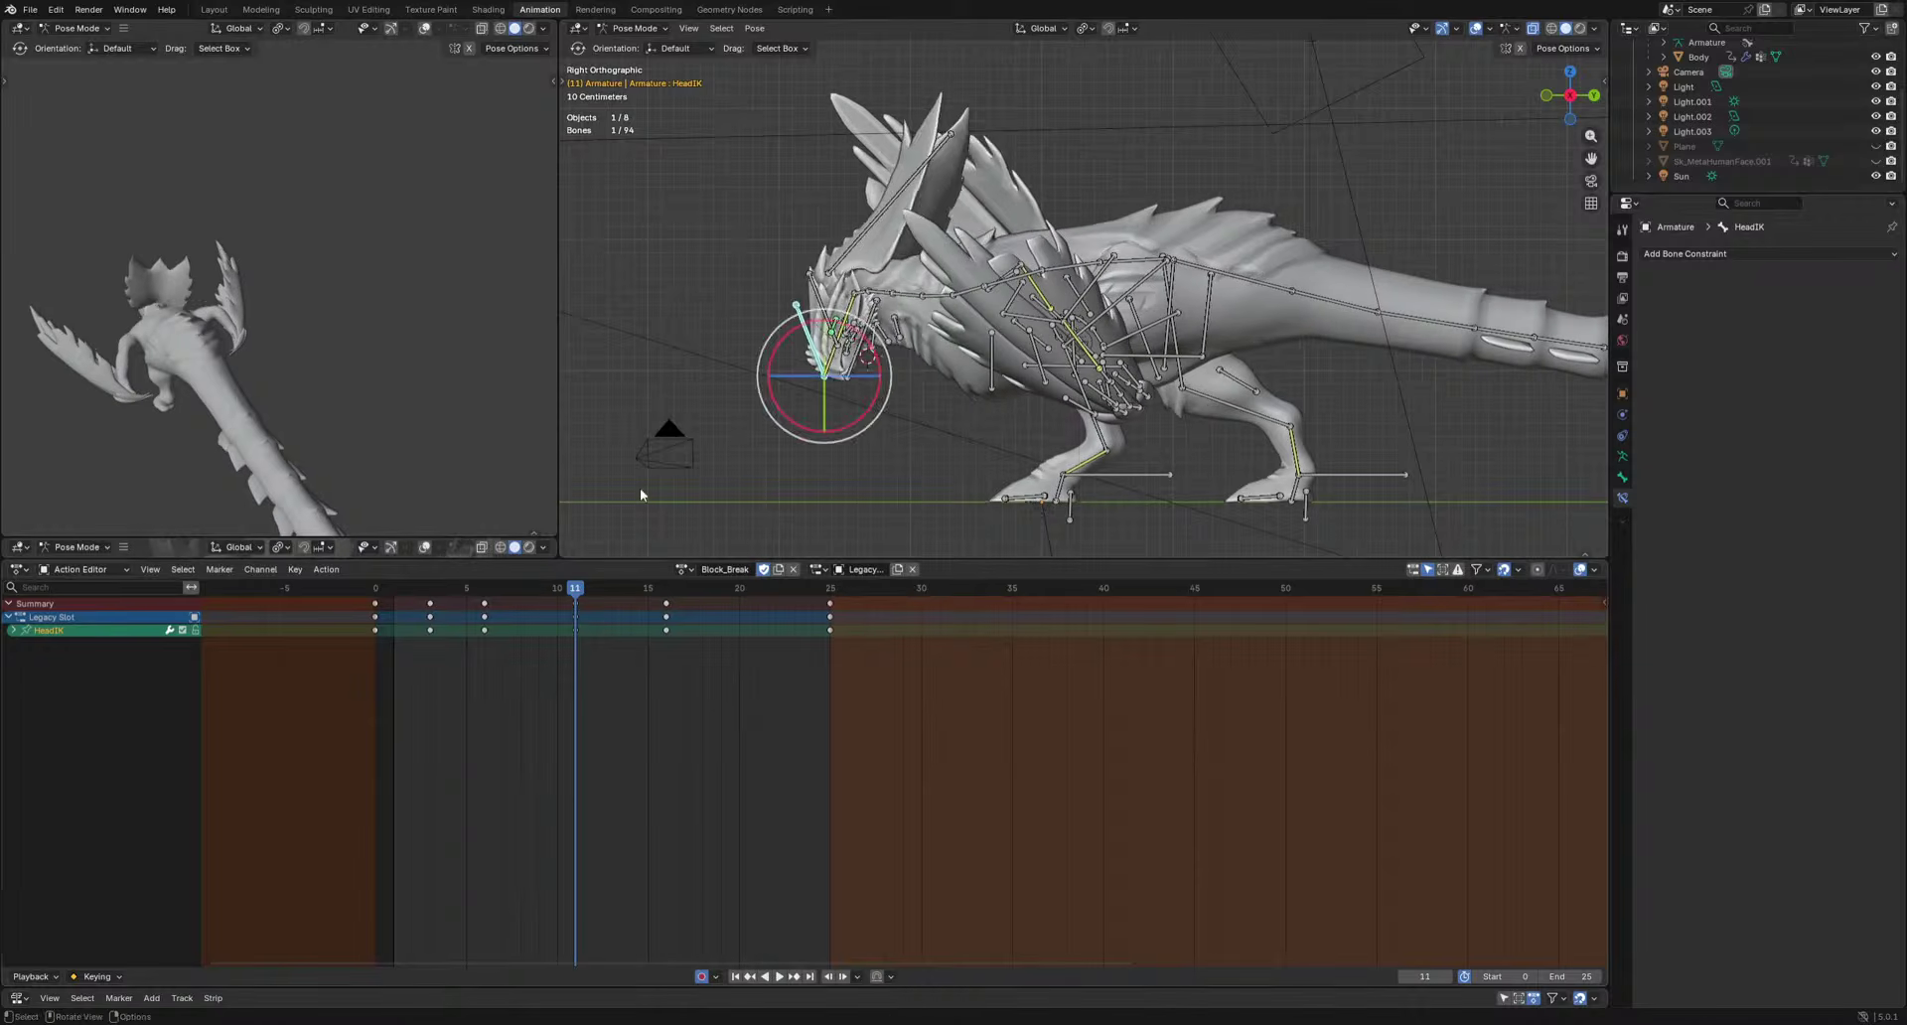
pyautogui.press('g')
pyautogui.click(741, 388)
pyautogui.press('space')
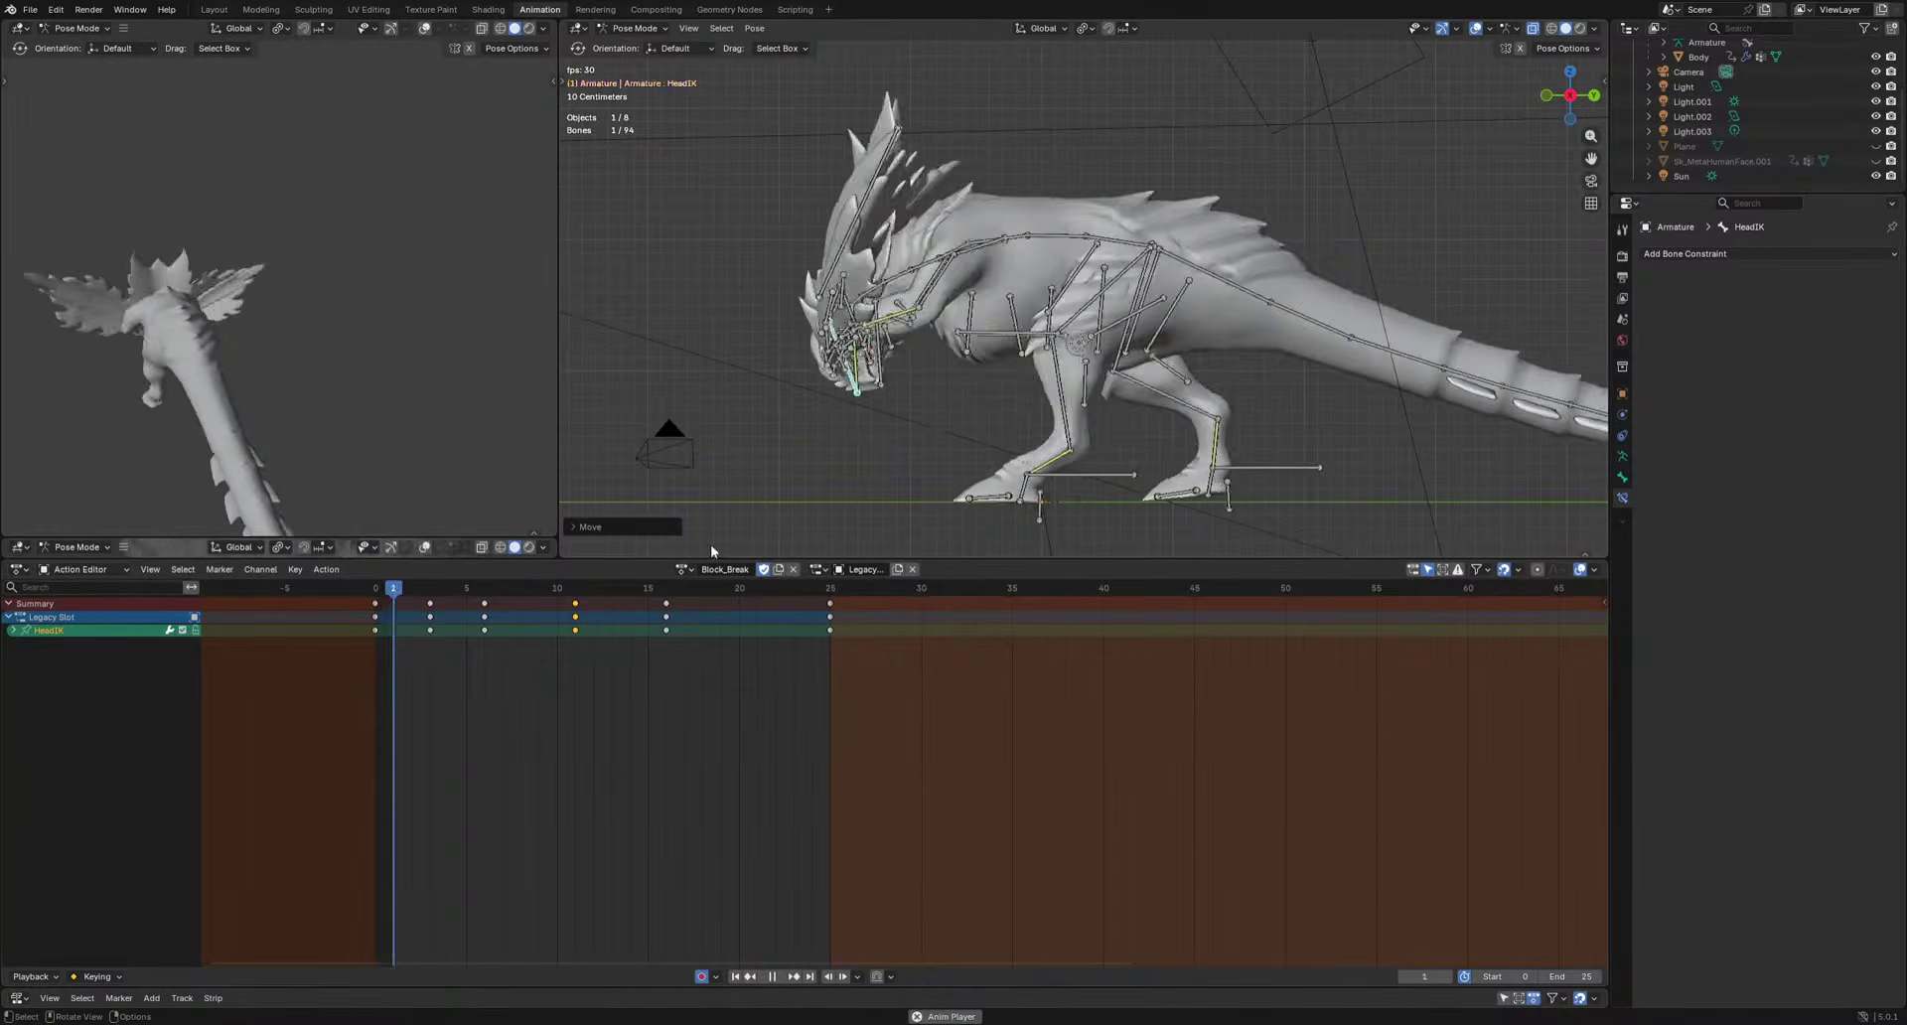
# Delete the HeadIK keyframe at frame 16 and review the playback.
pyautogui.click(666, 603)
pyautogui.press('Delete')
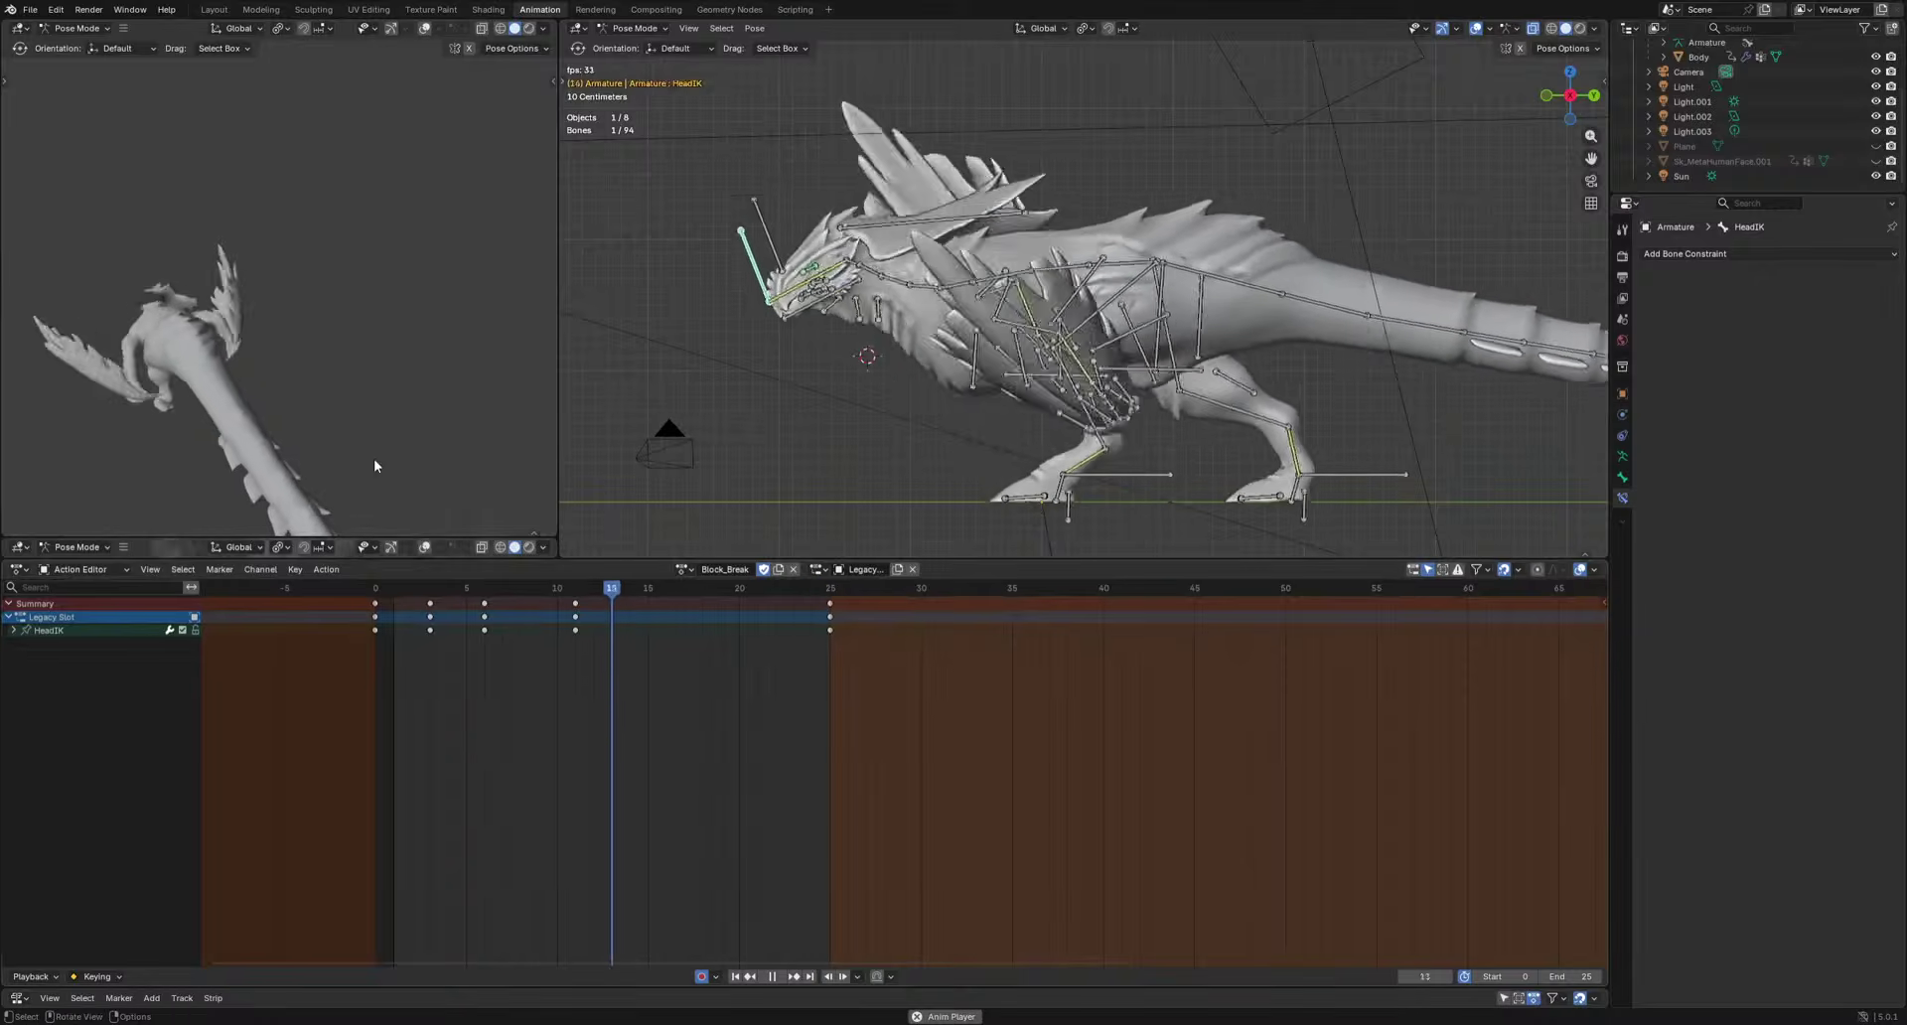
pyautogui.press('space')
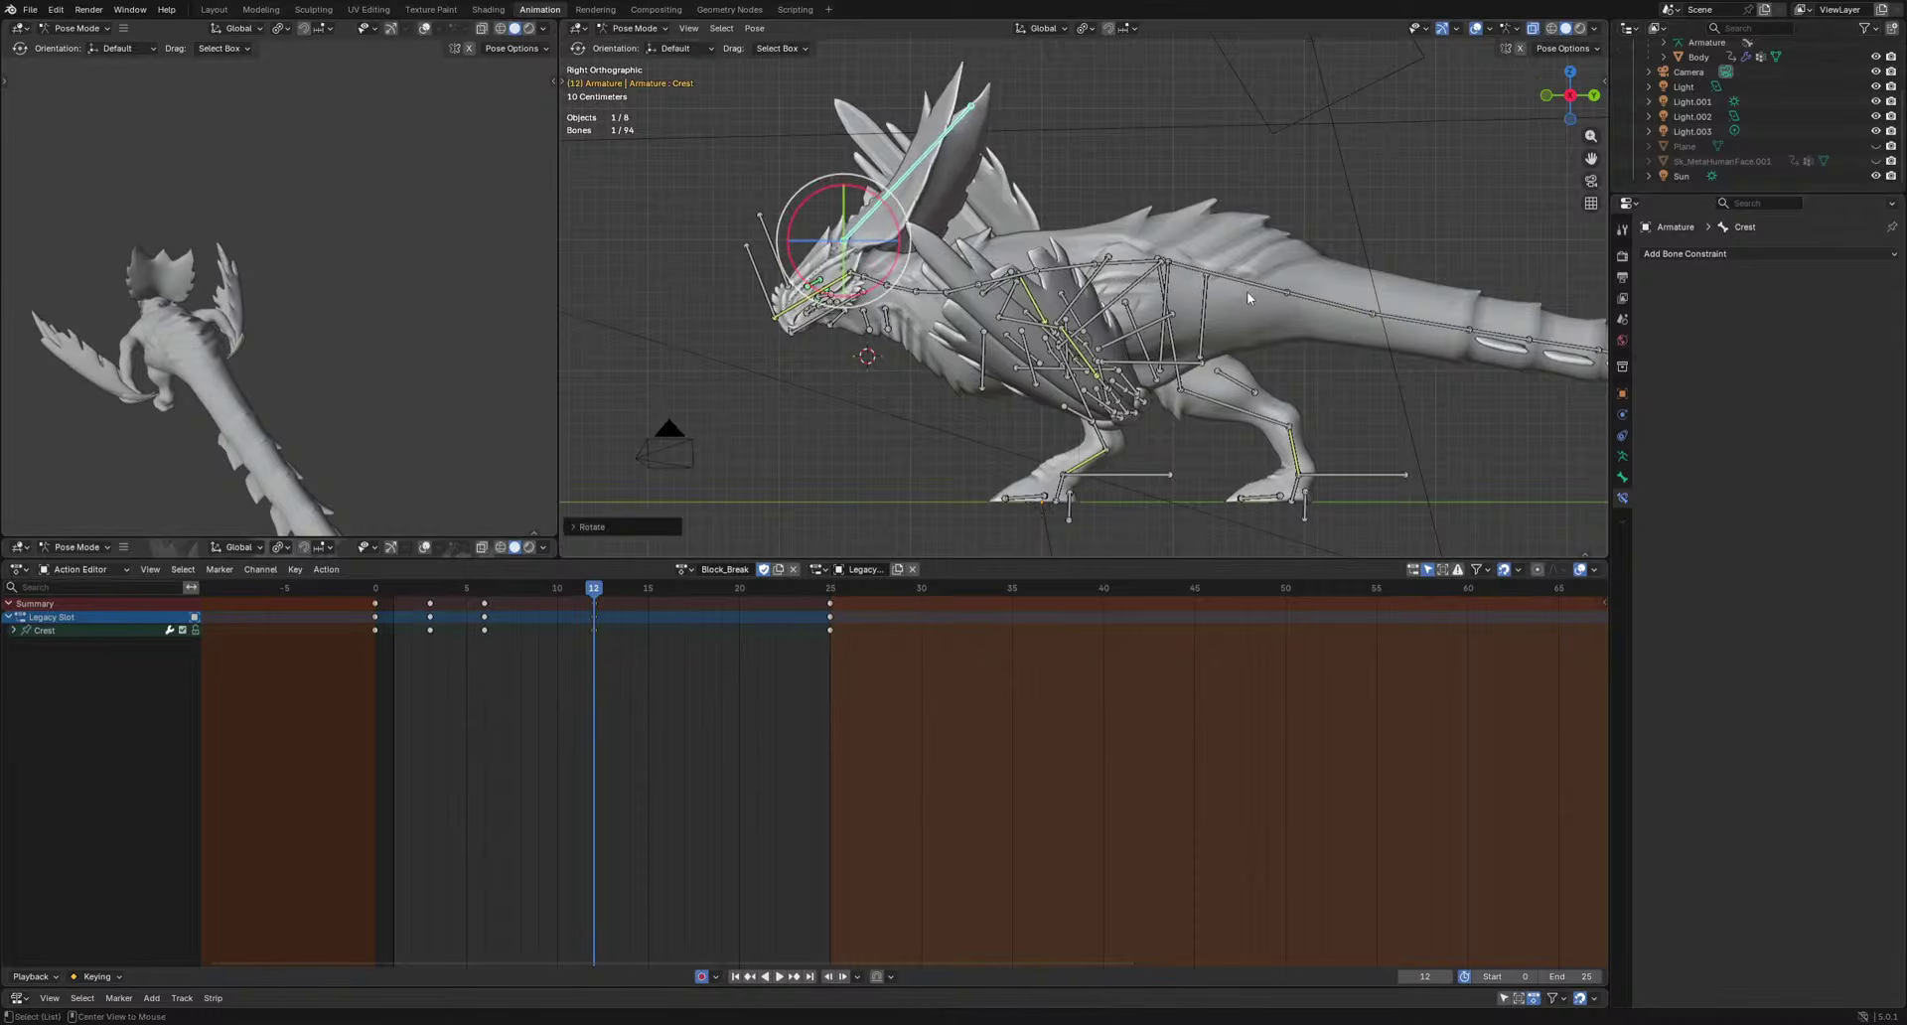
# Rotate the Crest bone at frame 12 and play back the result.
pyautogui.press('r')
pyautogui.click(1247, 250)
pyautogui.press('space')
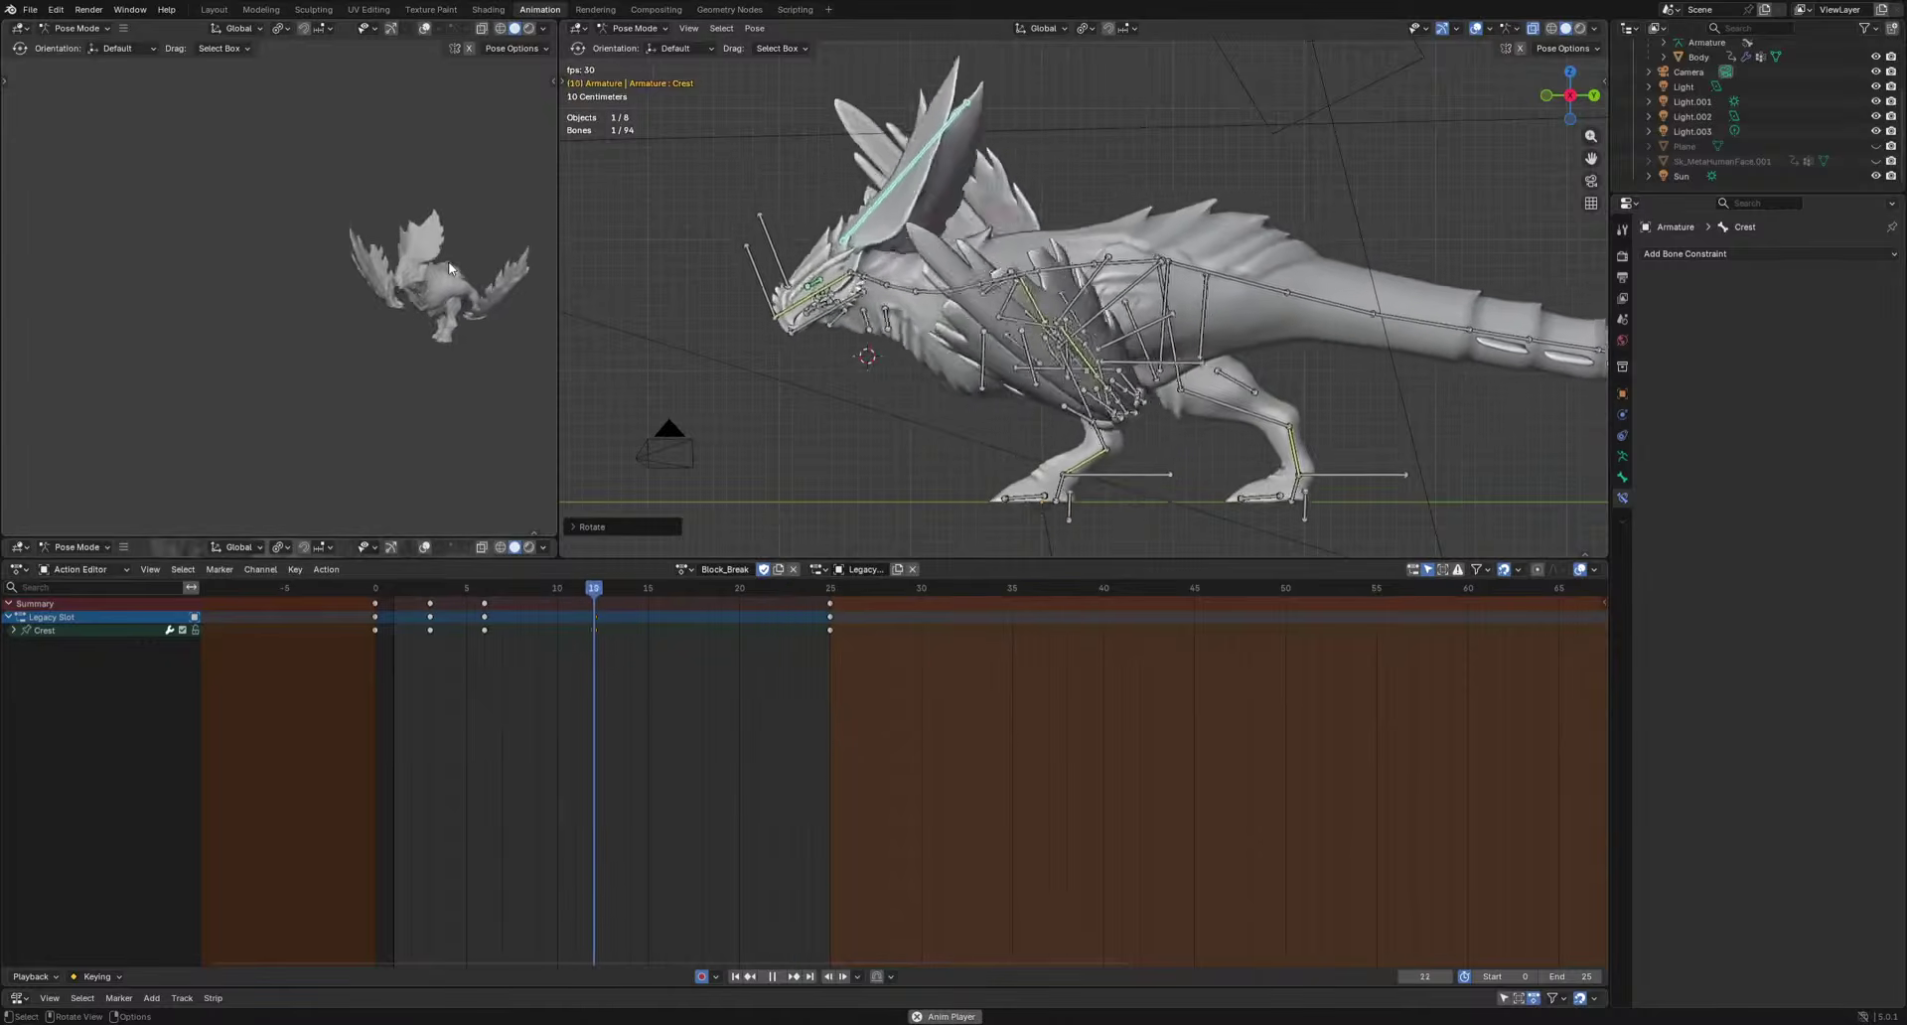
pyautogui.press('KP_3')
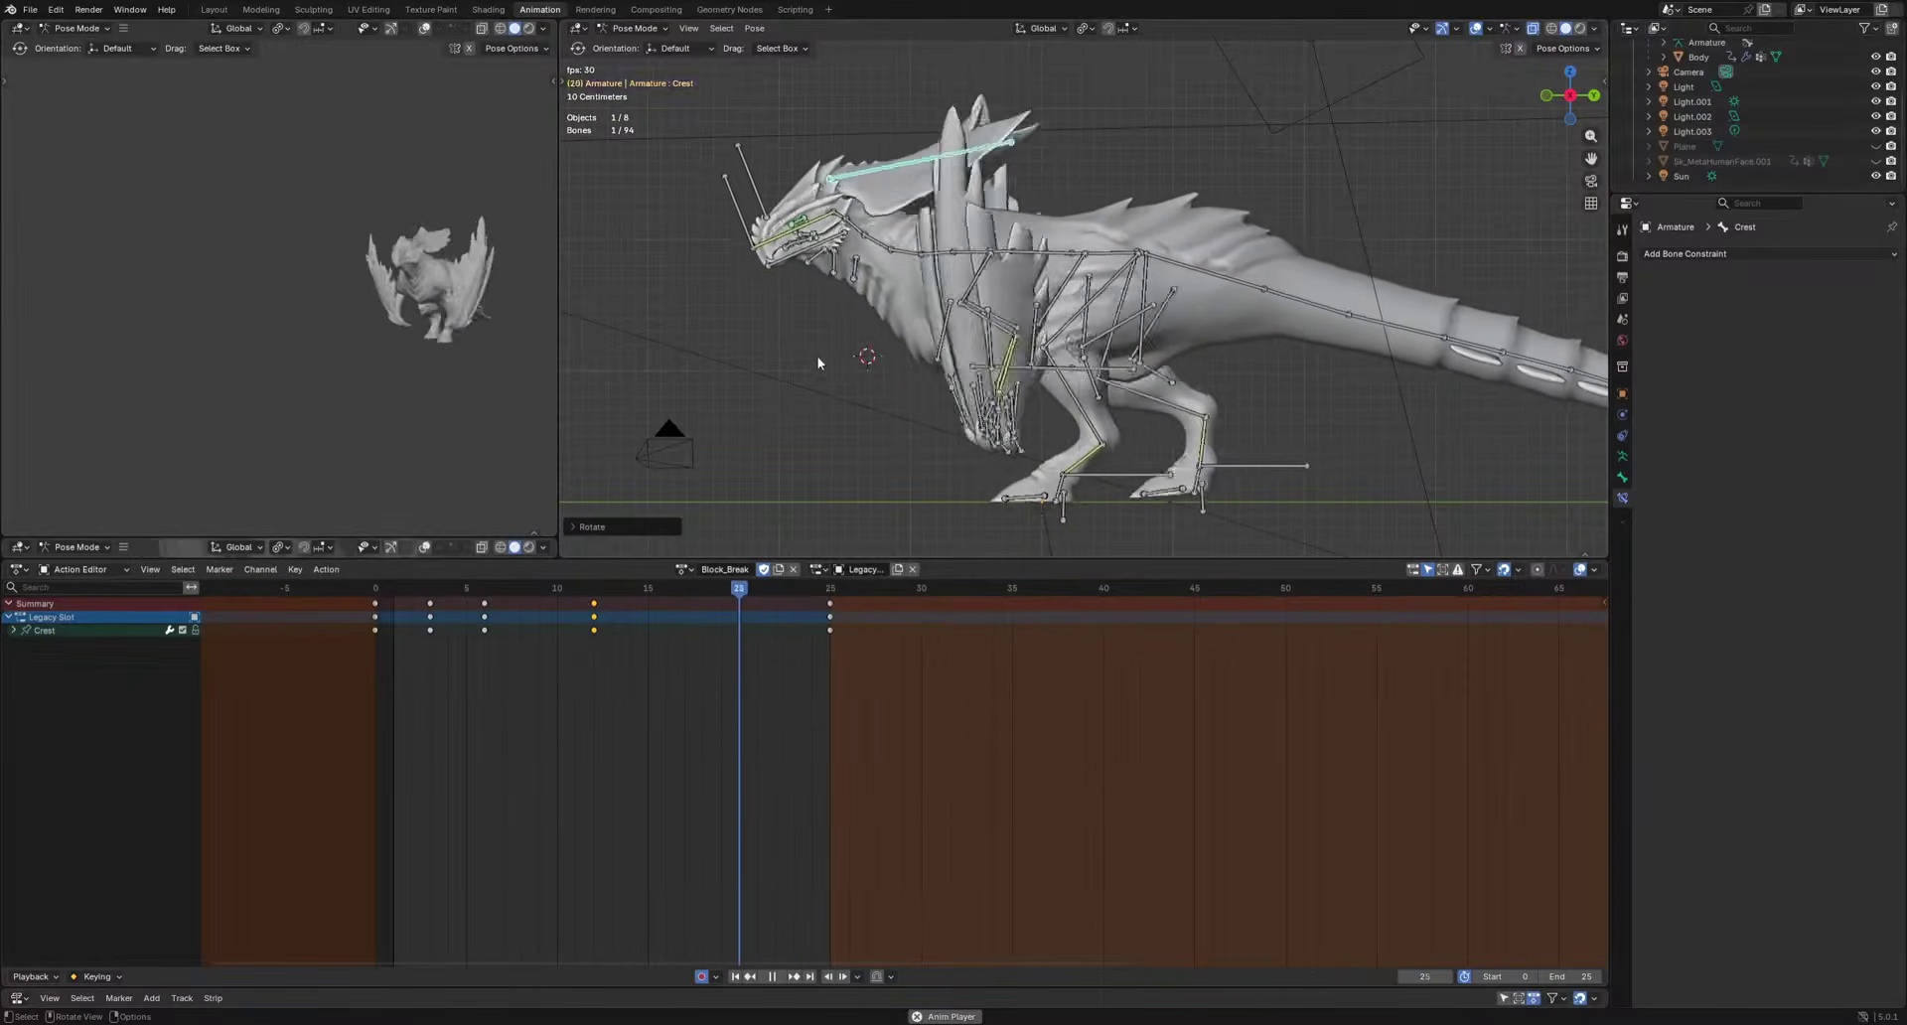
pyautogui.press('space')
# Delete all HeadIK and Crest keyframes between frames 0 and 25 and play the animation from the start.
pyautogui.click(870, 393)
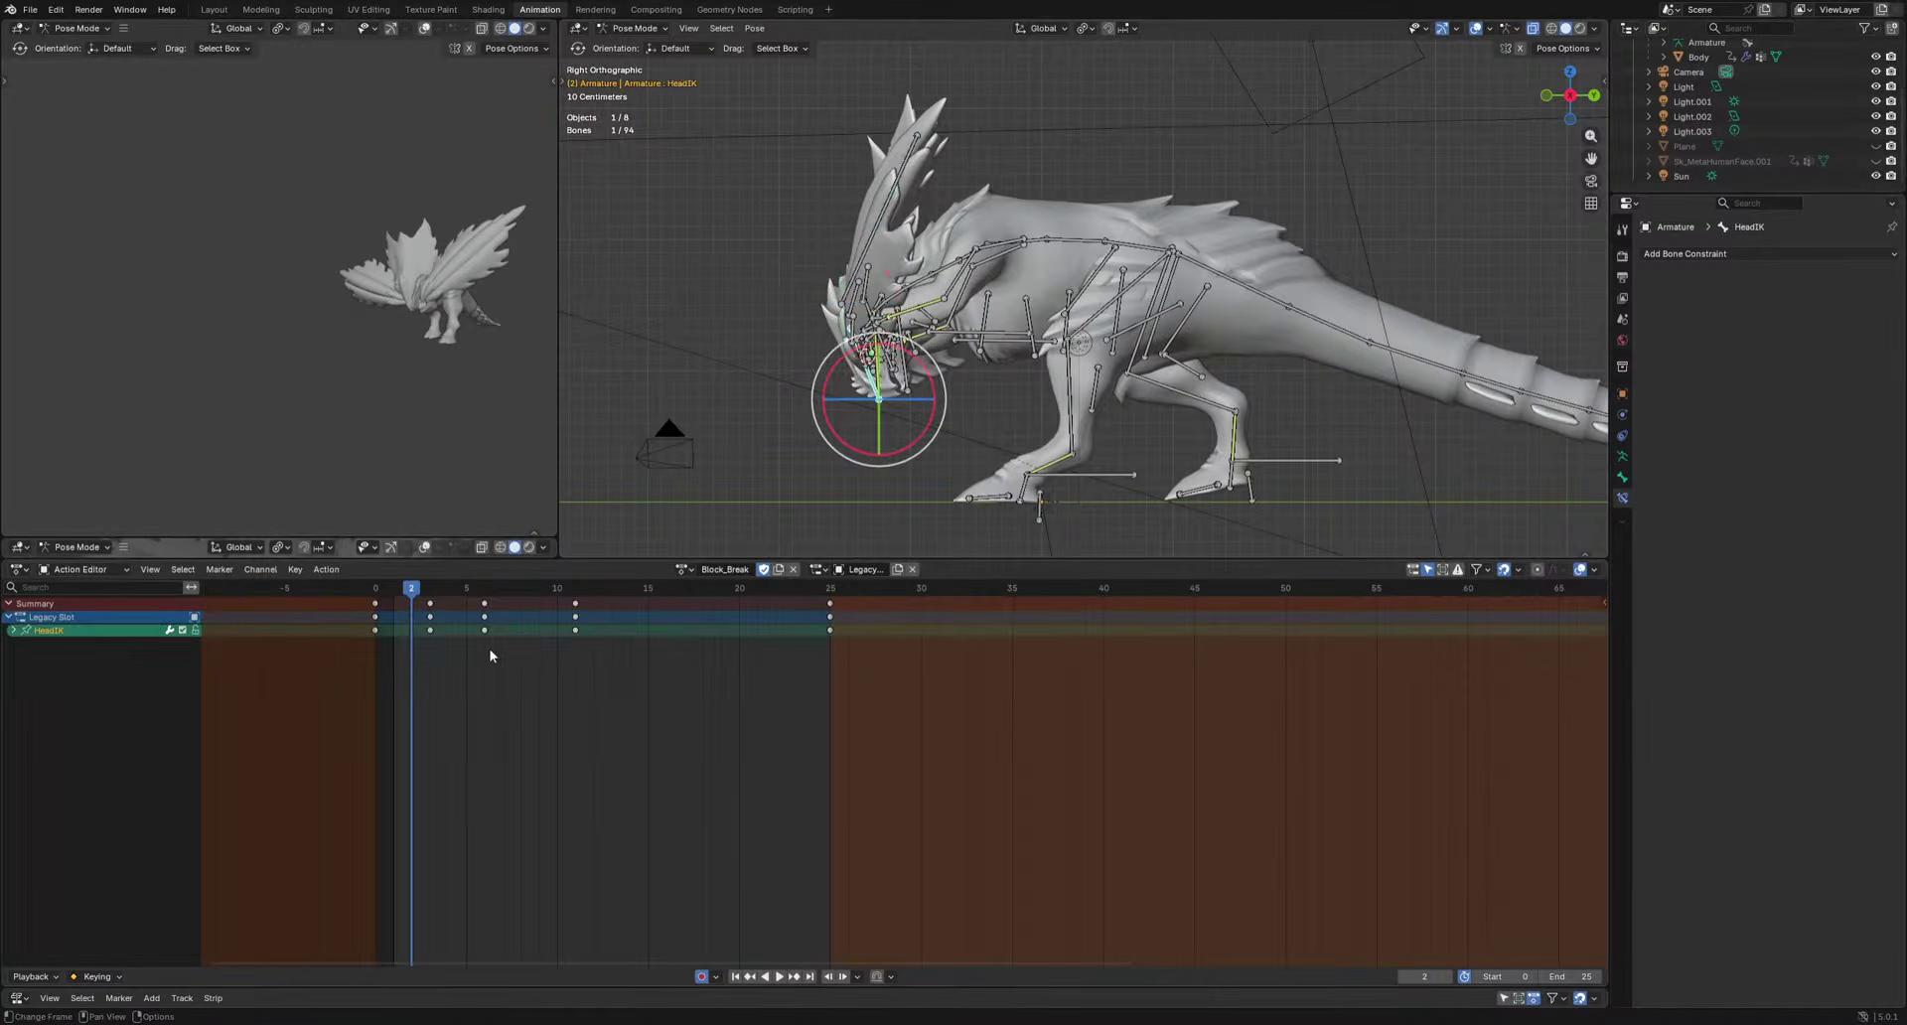
pyautogui.press('Delete')
pyautogui.press('space')
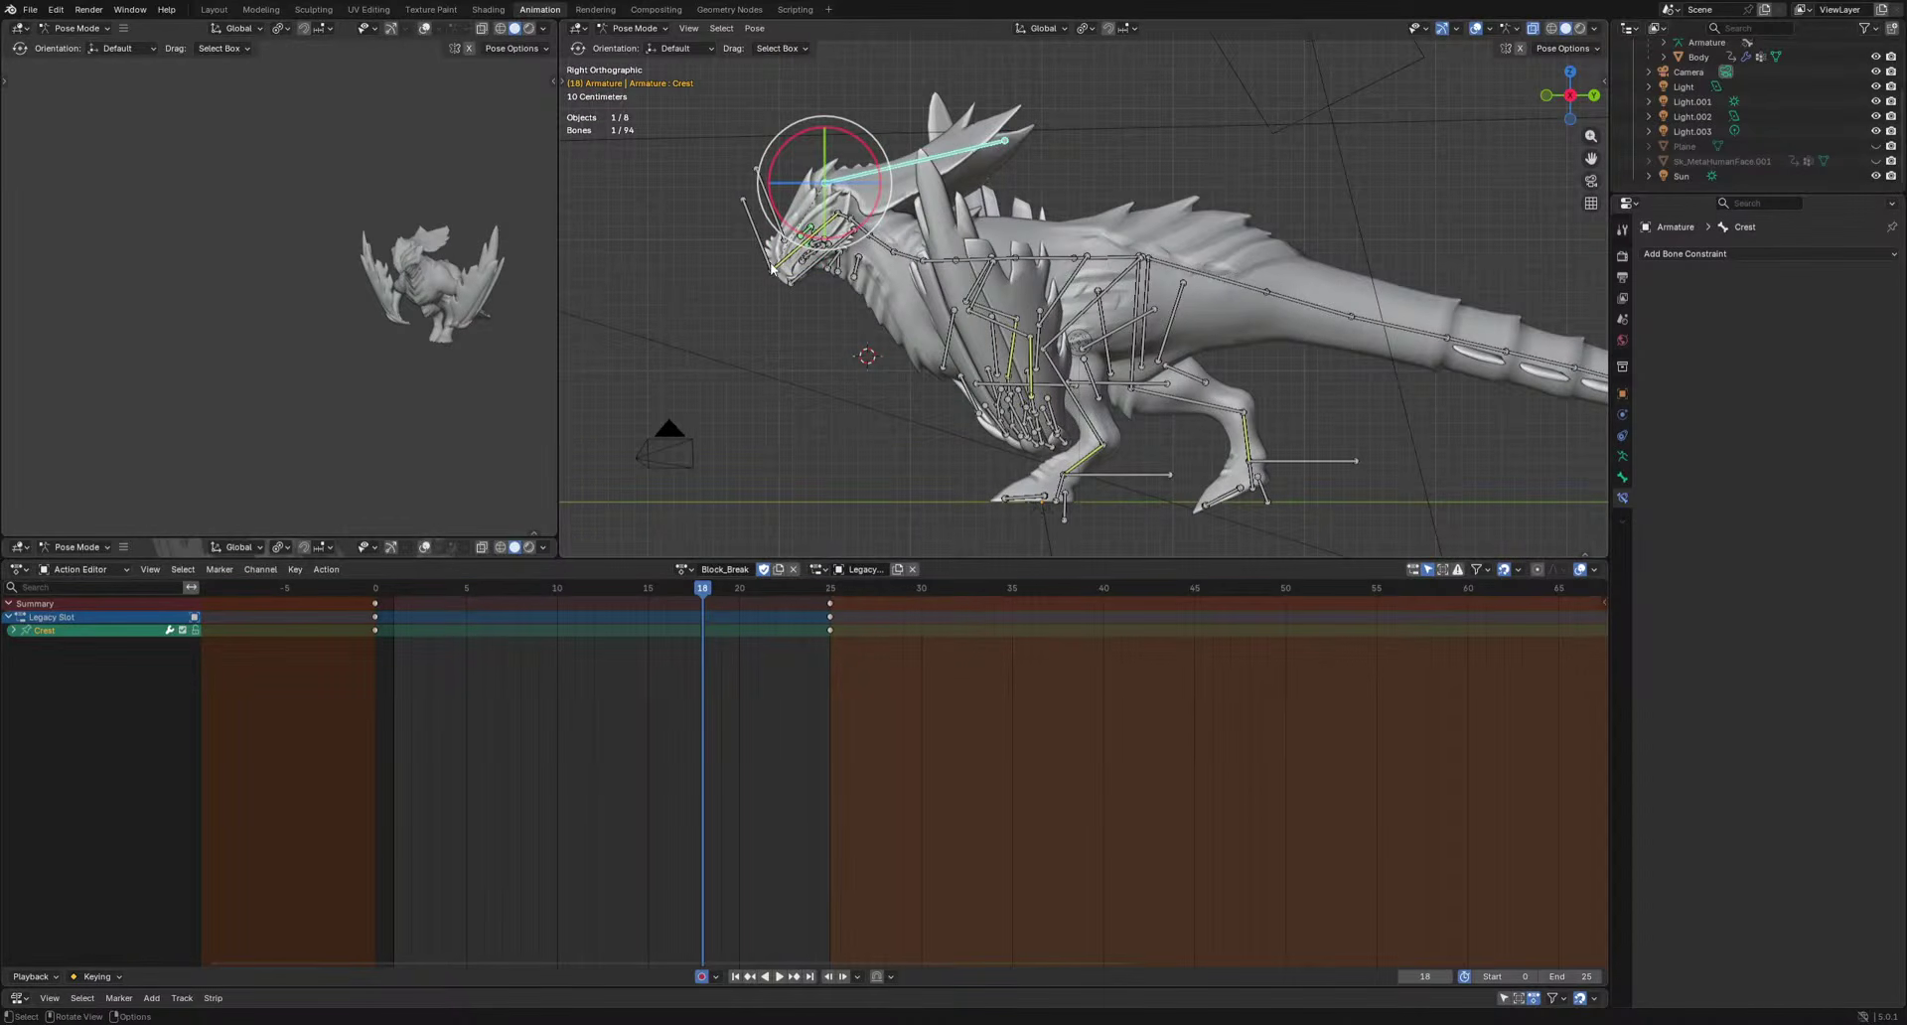
pyautogui.click(385, 587)
pyautogui.press('space')
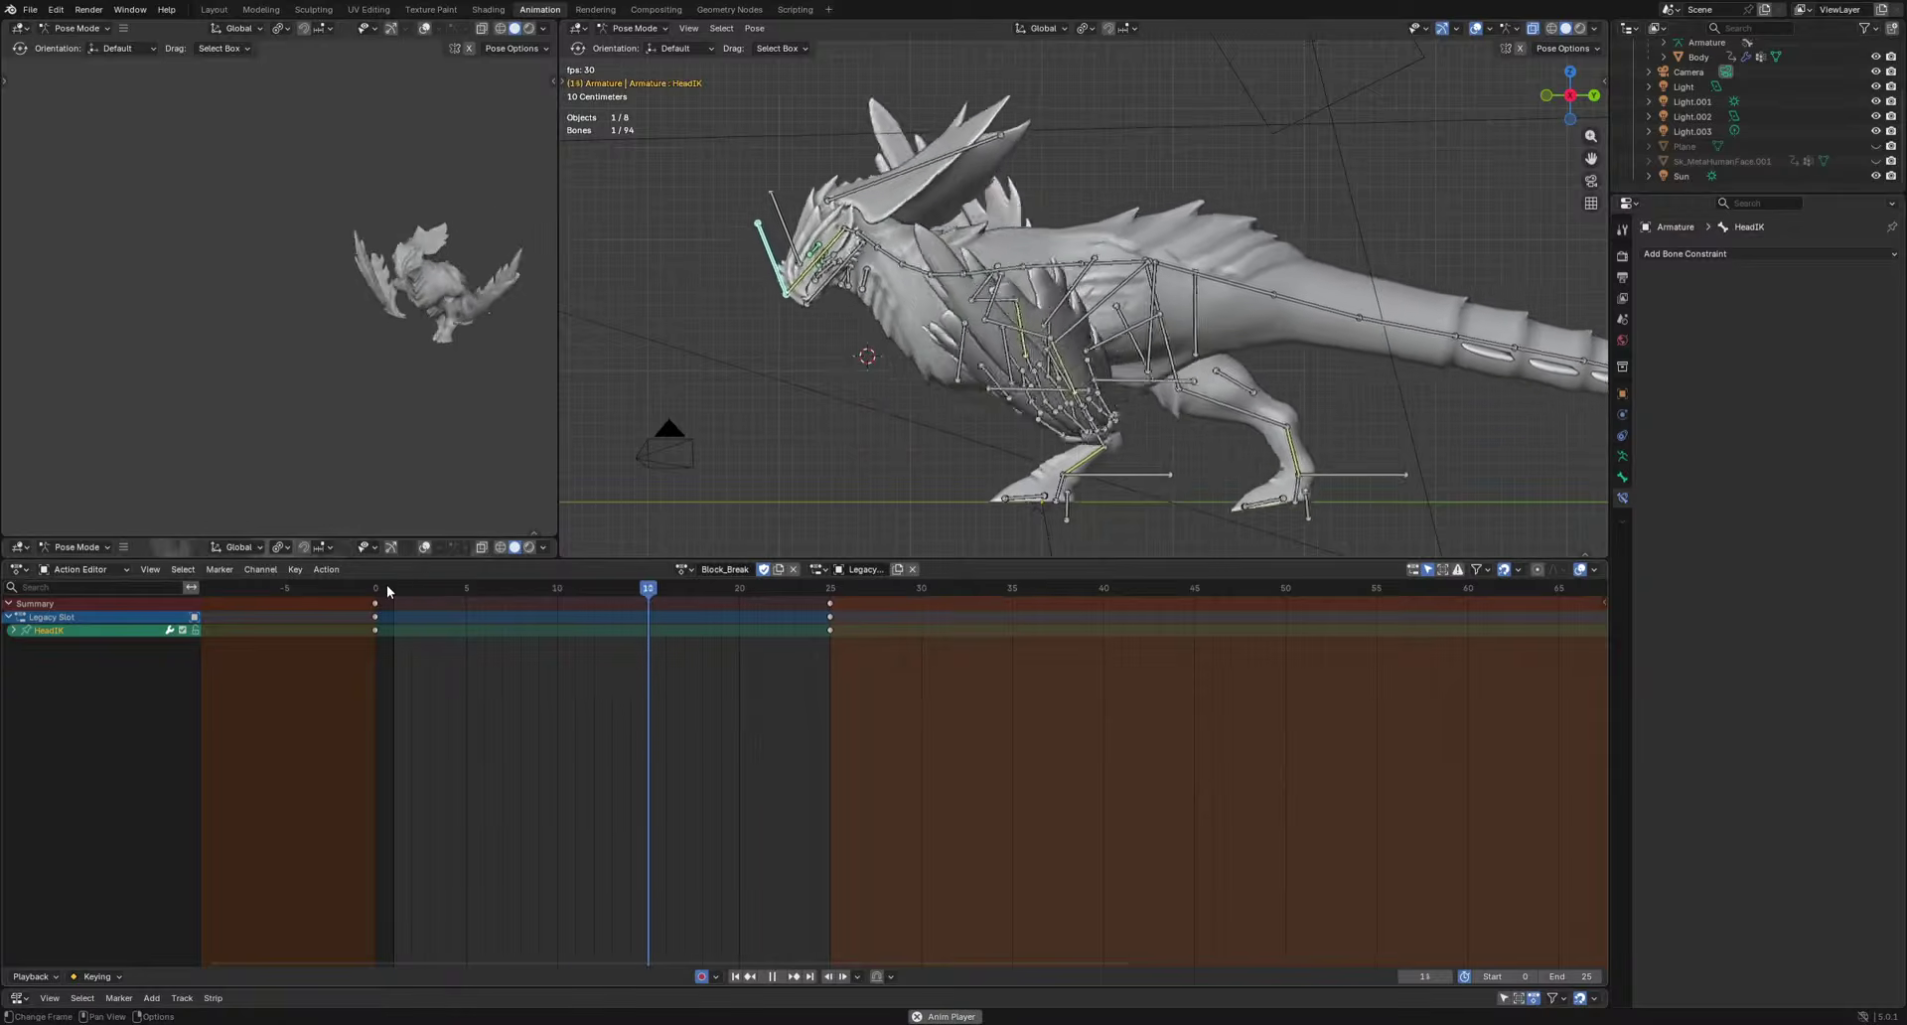
pyautogui.press('space')
# Move the HeadIK bone down and back at frame 4 and play back the motion.
pyautogui.click(407, 586)
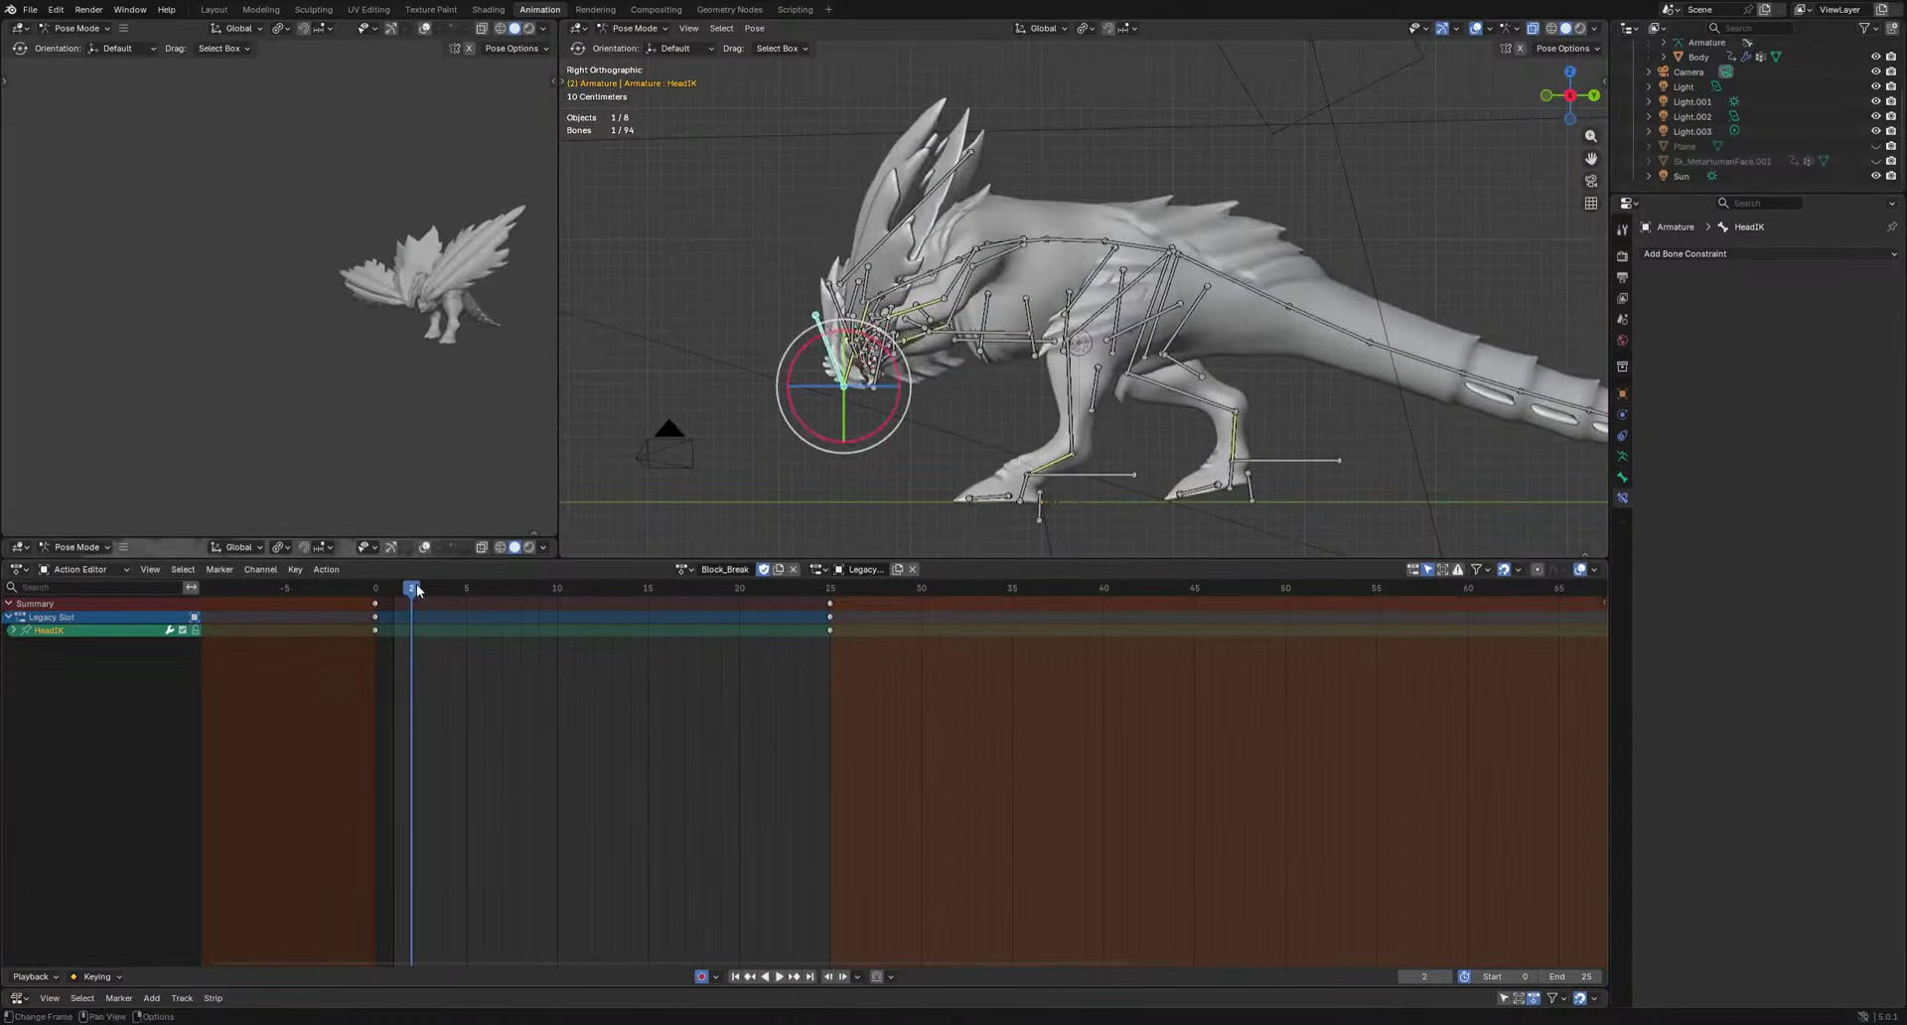
pyautogui.press('space')
pyautogui.press('g')
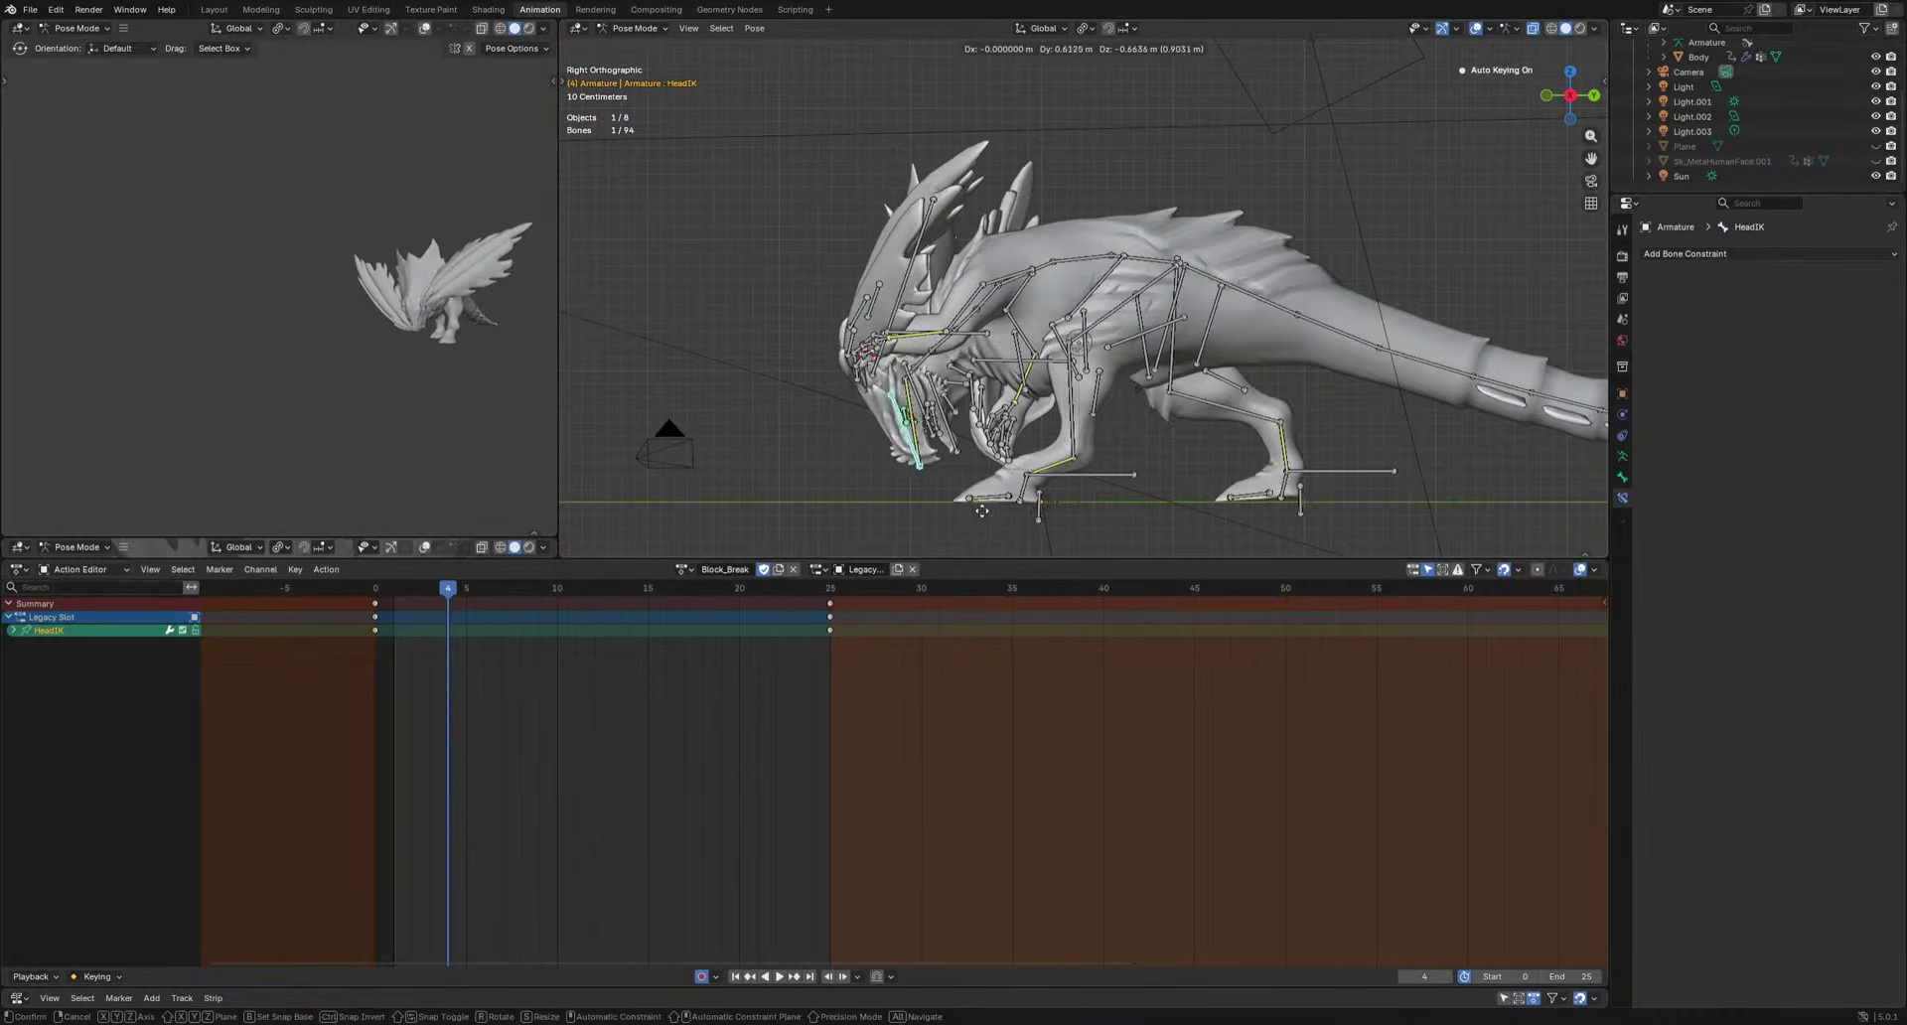
pyautogui.click(409, 592)
pyautogui.press('space')
pyautogui.press('space')
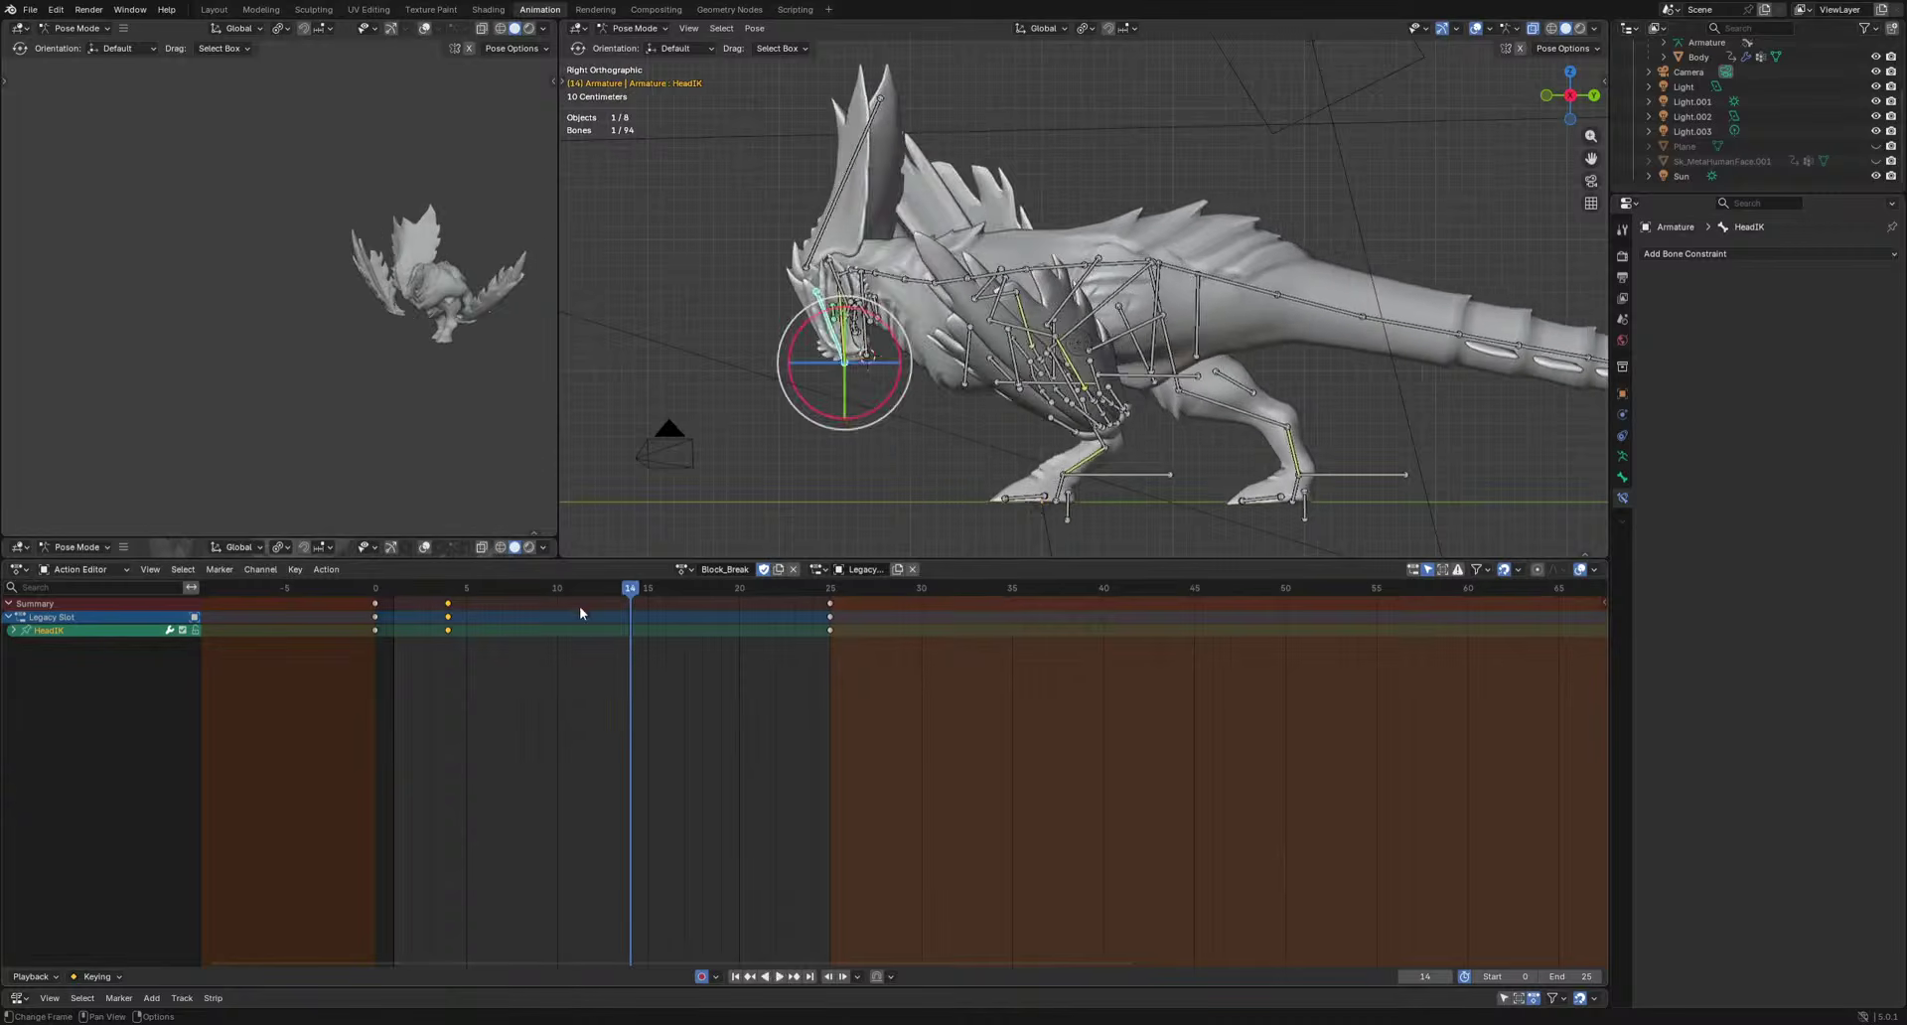
# Move the HeadIK bone at frame 10, shift that keyframe to frame 15, and watch the playback from several angles.
pyautogui.click(692, 380)
pyautogui.press('space')
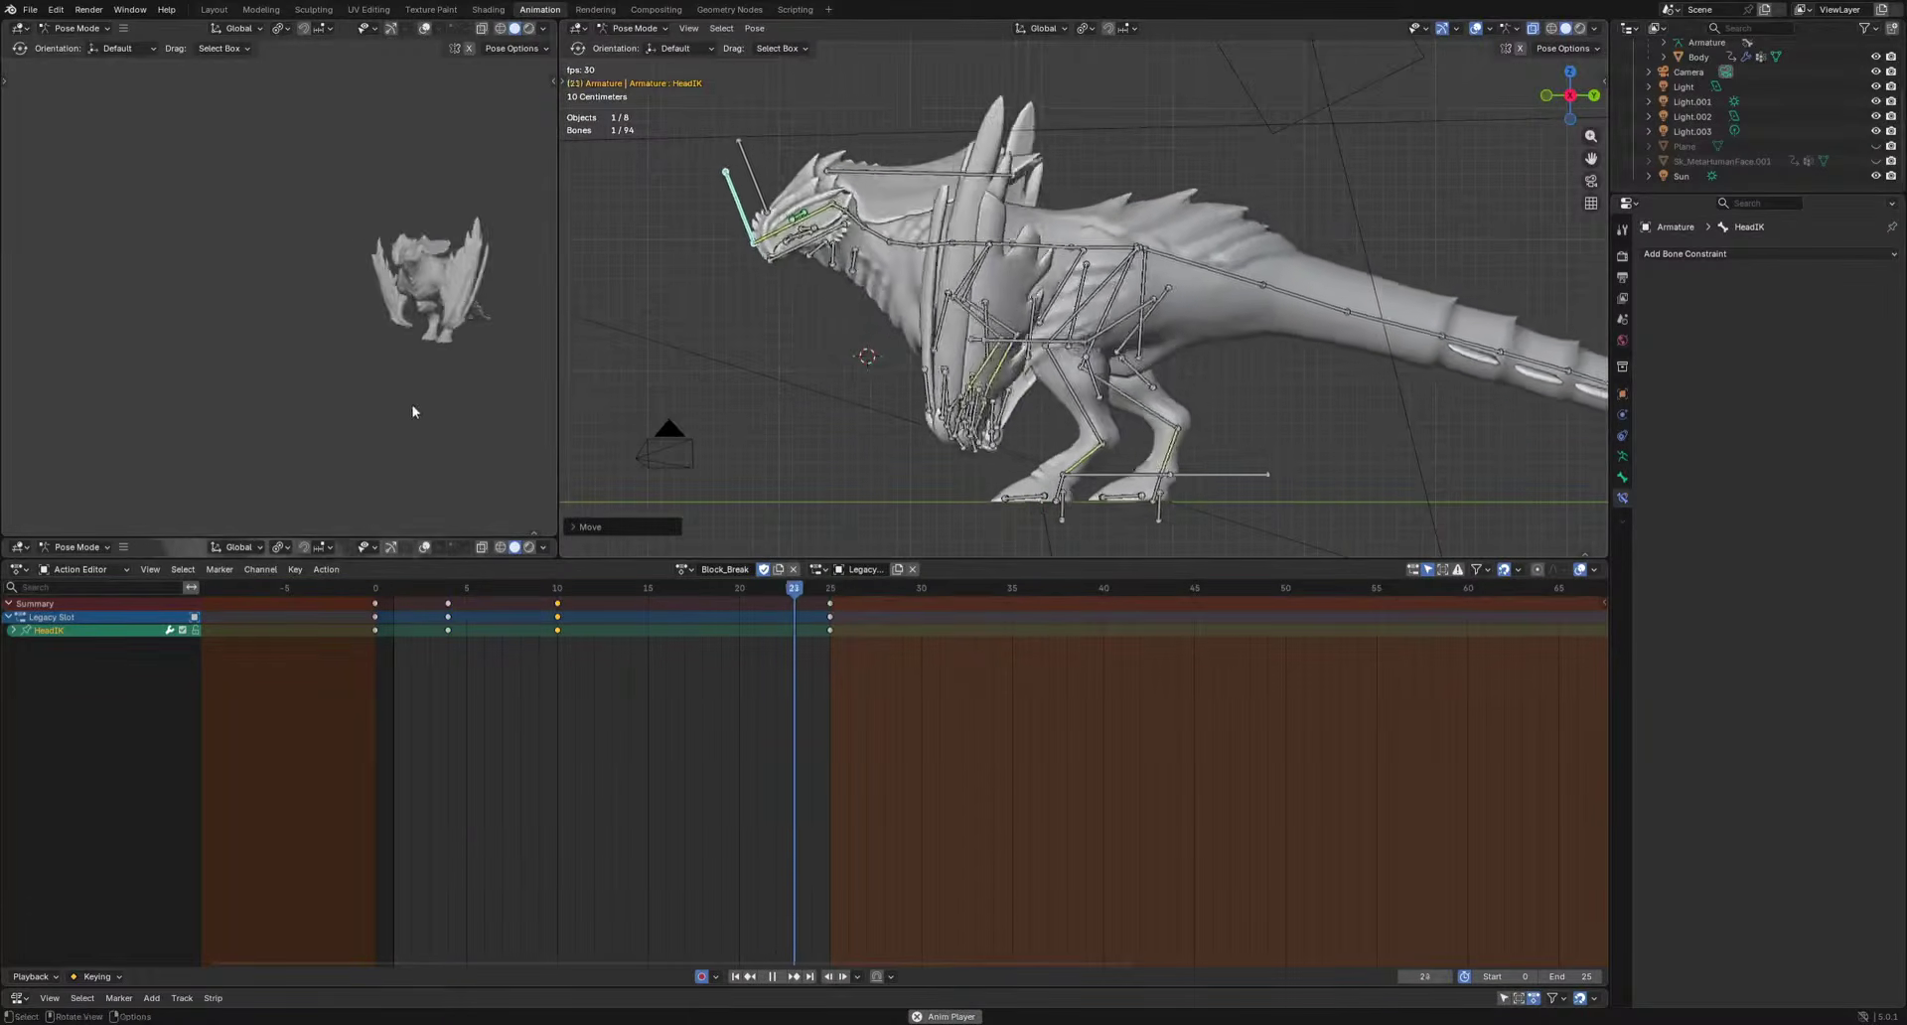
pyautogui.press('g')
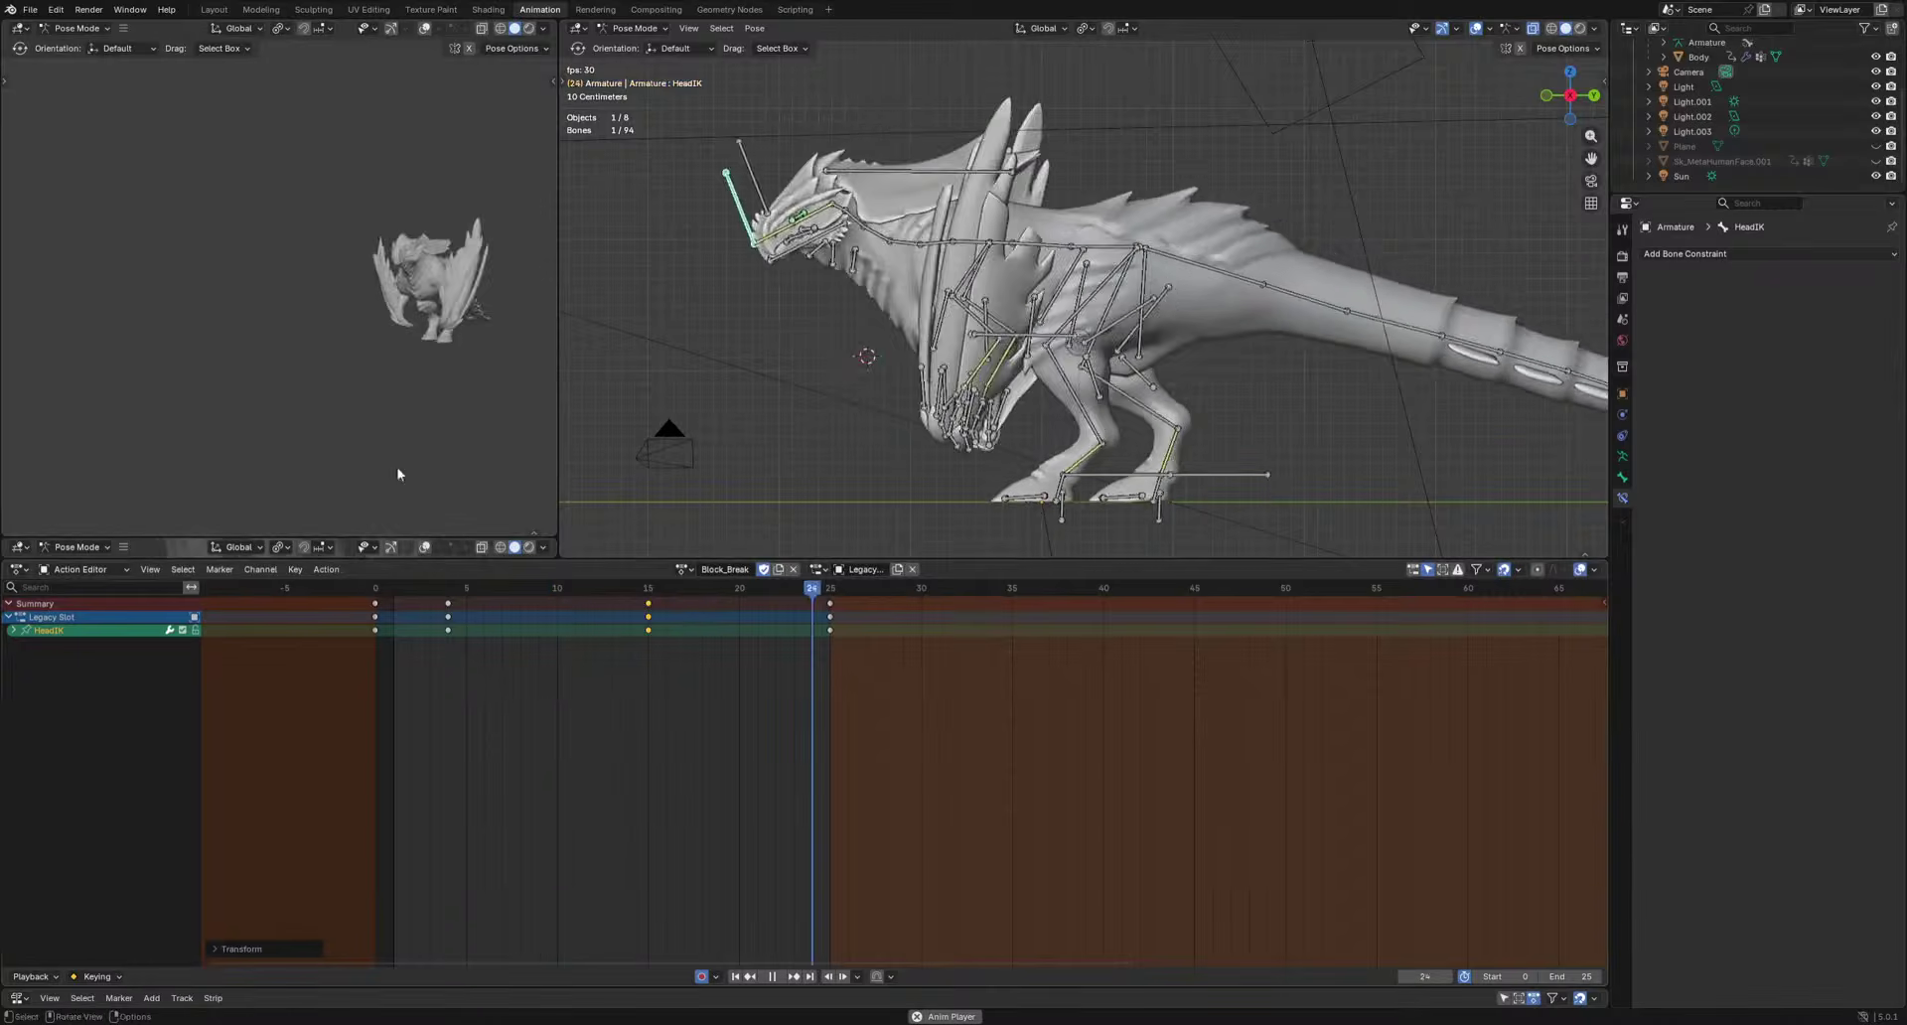
pyautogui.click(648, 636)
pyautogui.moveTo(322, 426); pyautogui.dragTo(430, 430, button='middle')
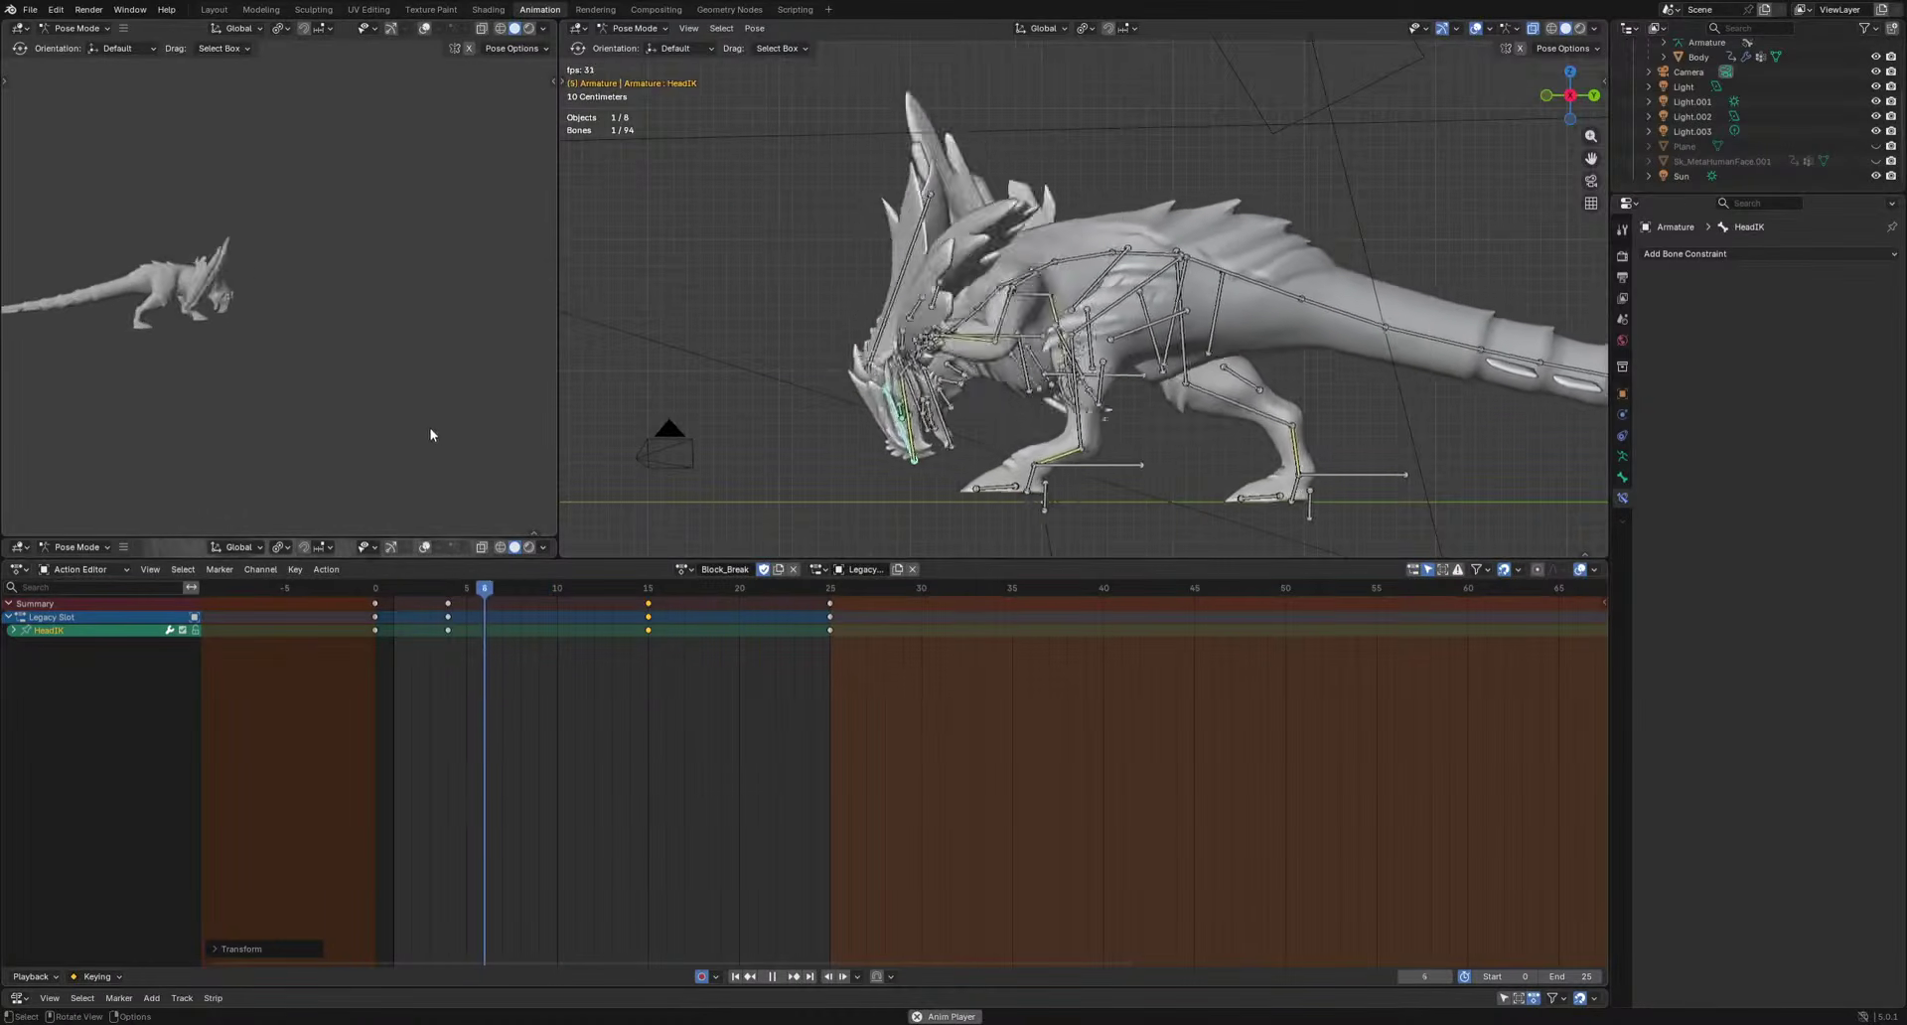
pyautogui.moveTo(323, 457); pyautogui.dragTo(380, 465, button='middle')
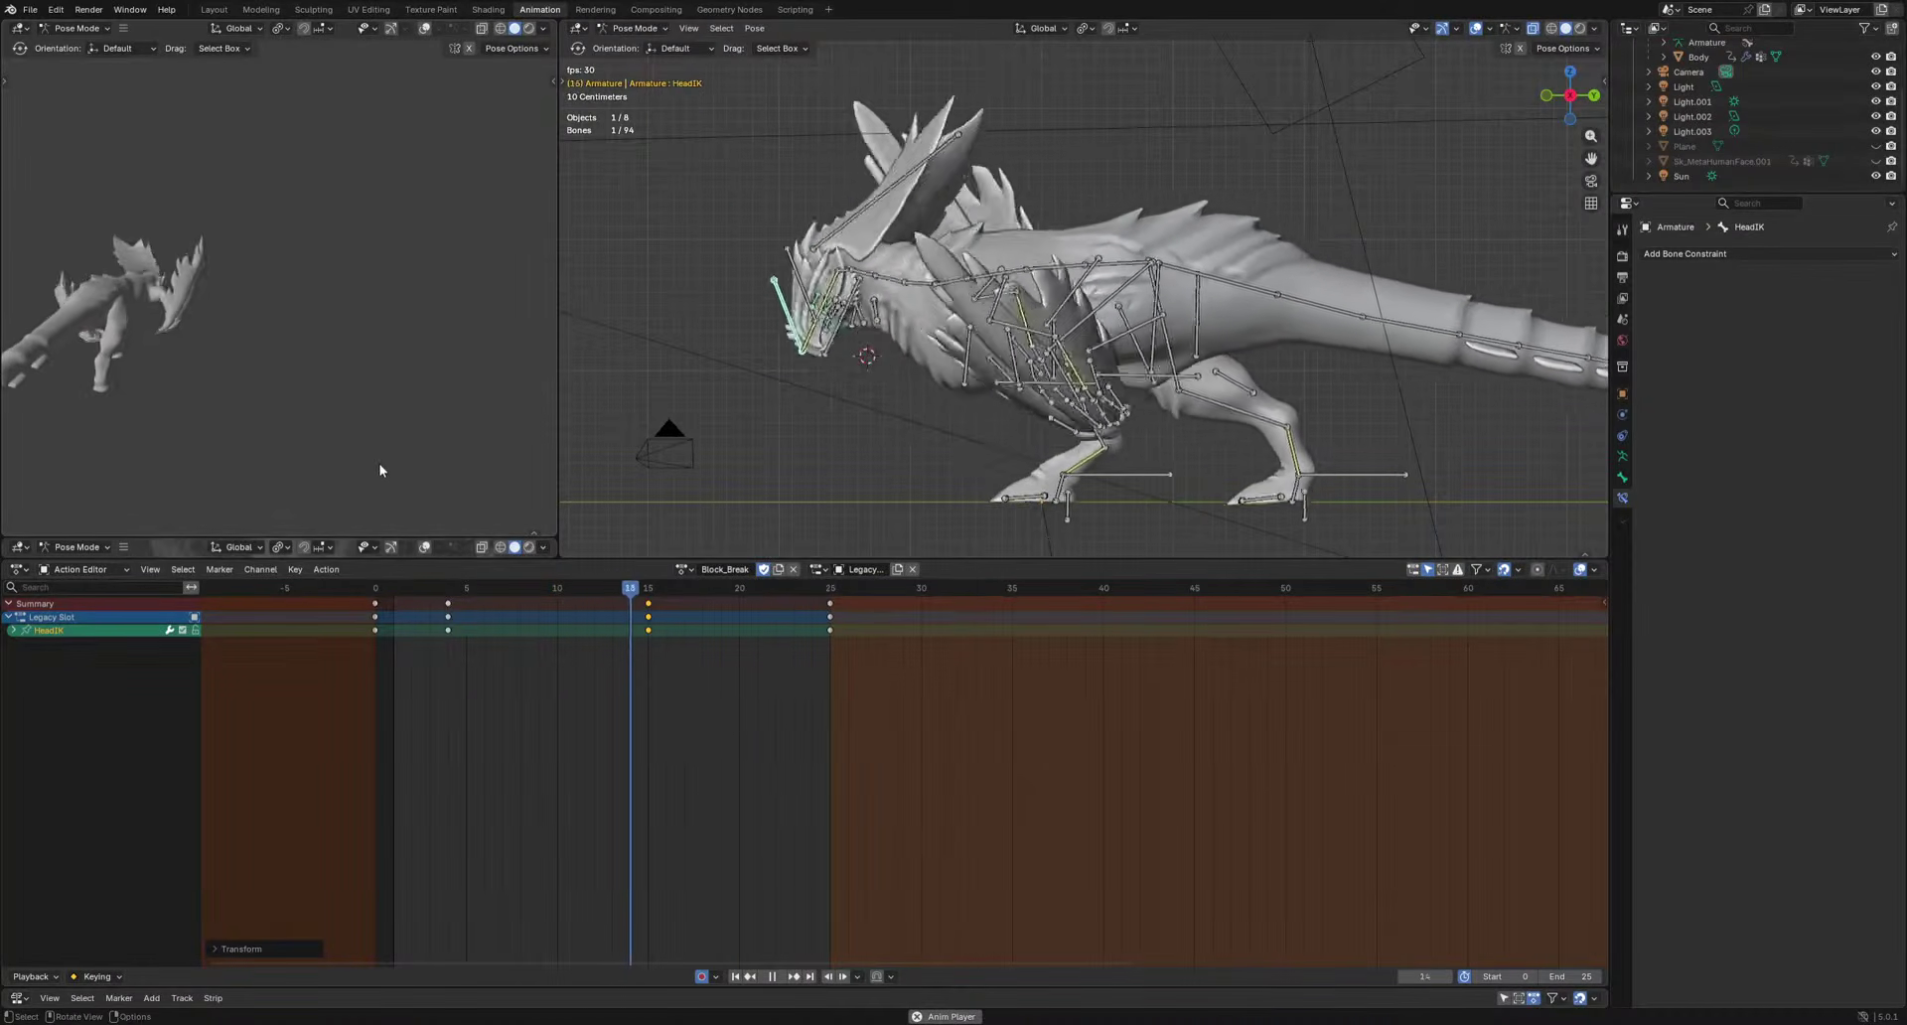
# Move the HeadIK bone at frame 9 and play back the head motion.
pyautogui.moveTo(617, 722); pyautogui.dragTo(693, 603)
pyautogui.moveTo(467, 588); pyautogui.dragTo(541, 608)
pyautogui.press('g')
pyautogui.press('g')
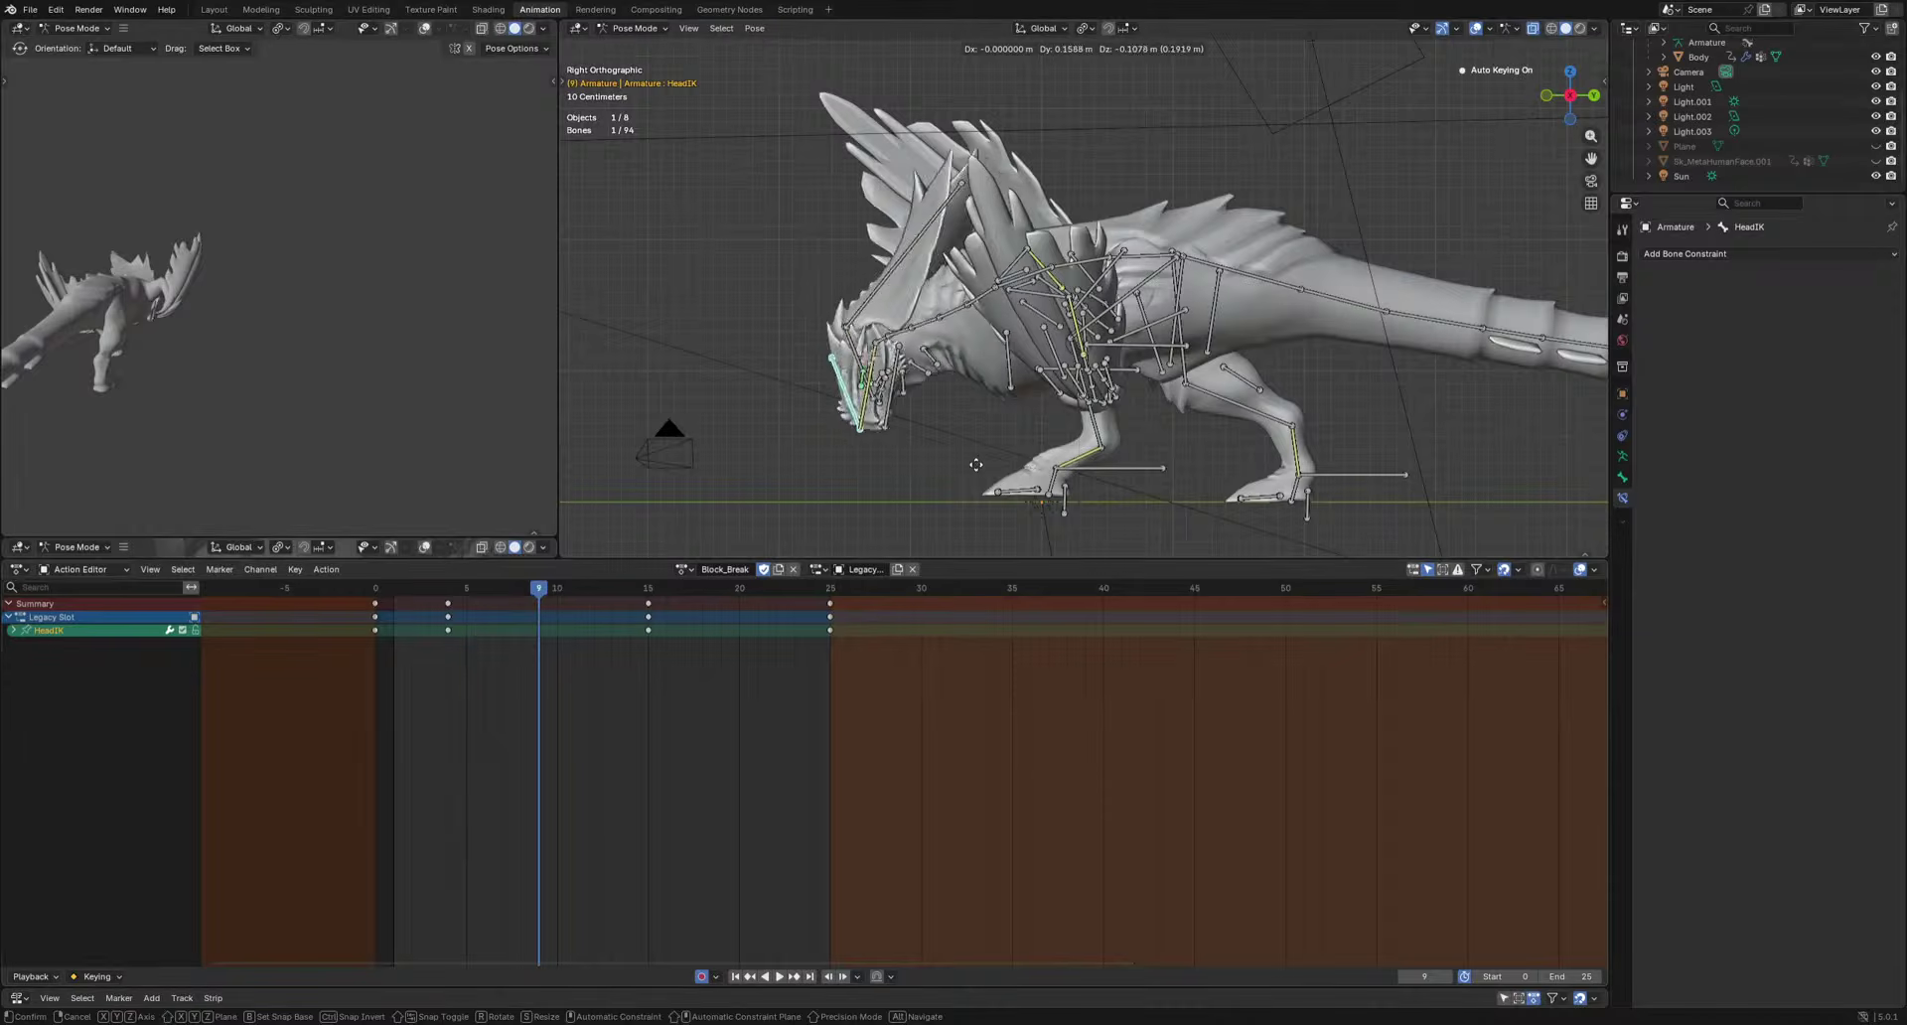
pyautogui.click(1040, 493)
pyautogui.press('space')
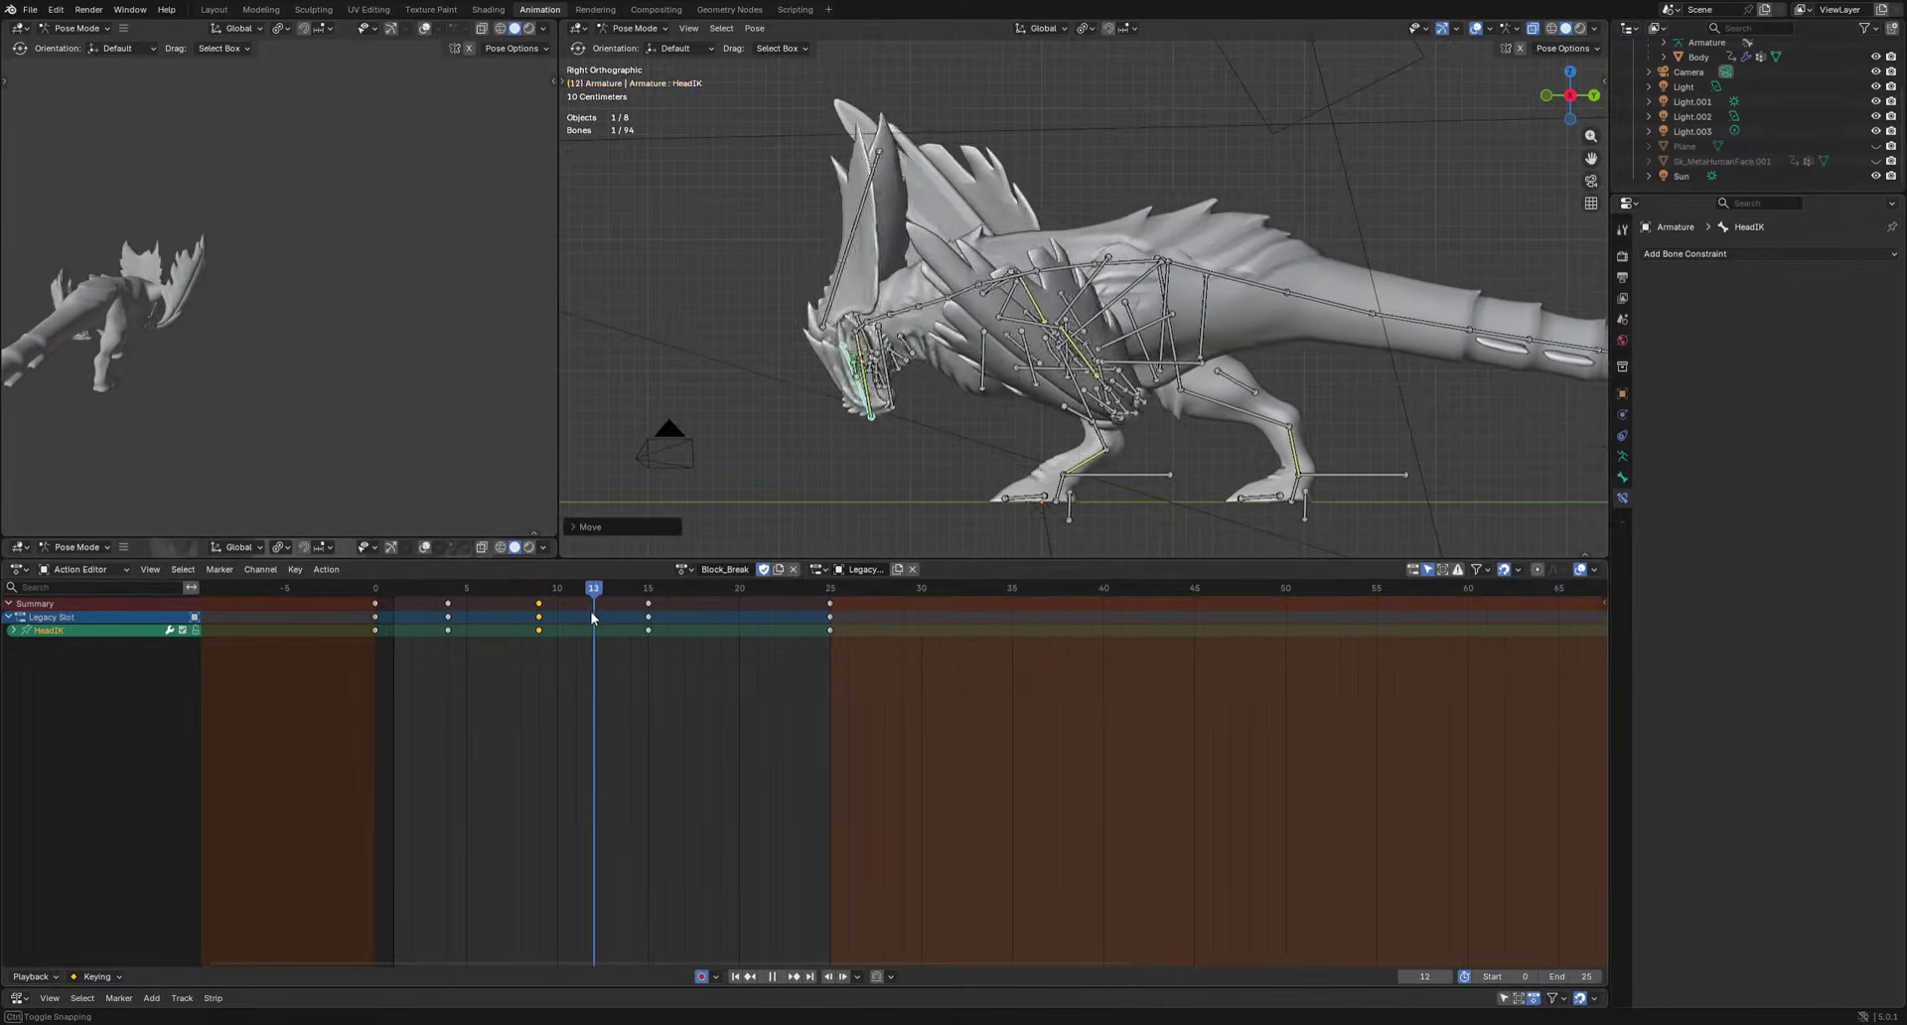
# Re-key the HeadIK bone at frame 15 and play back the head motion.
pyautogui.press('space')
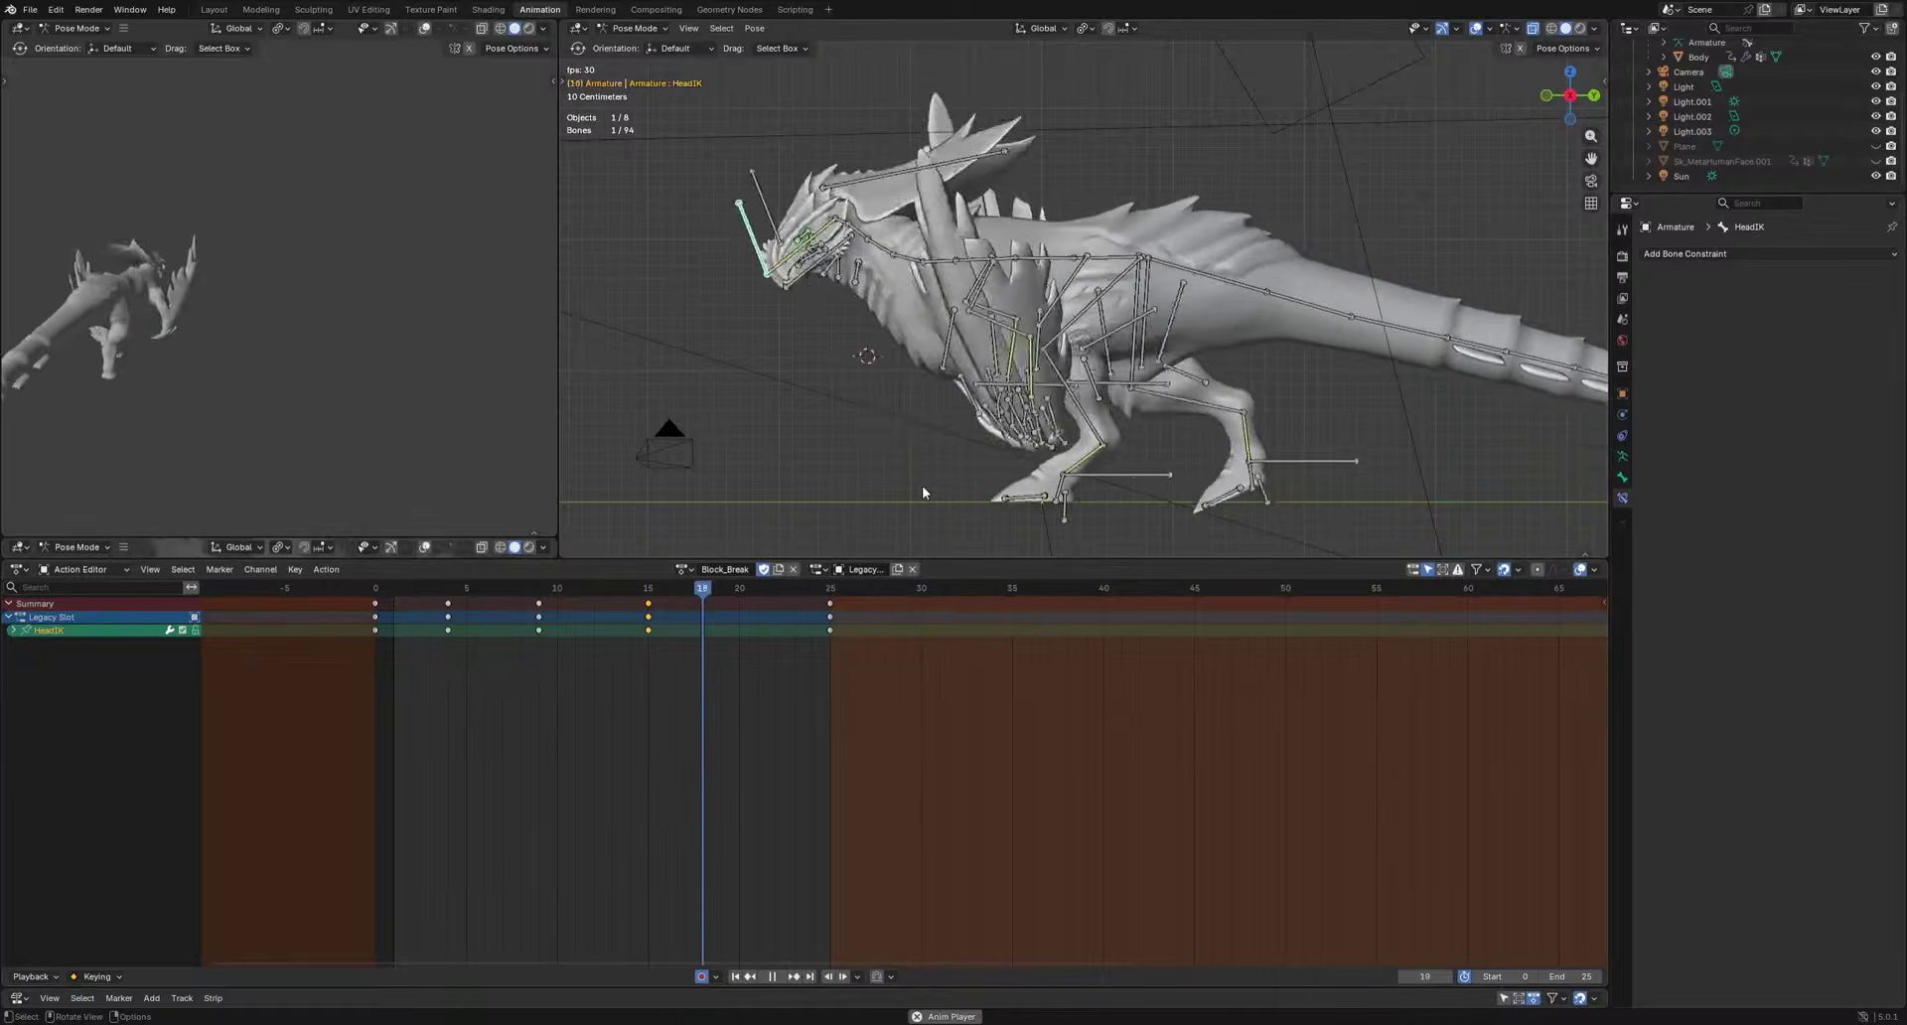
pyautogui.press('space')
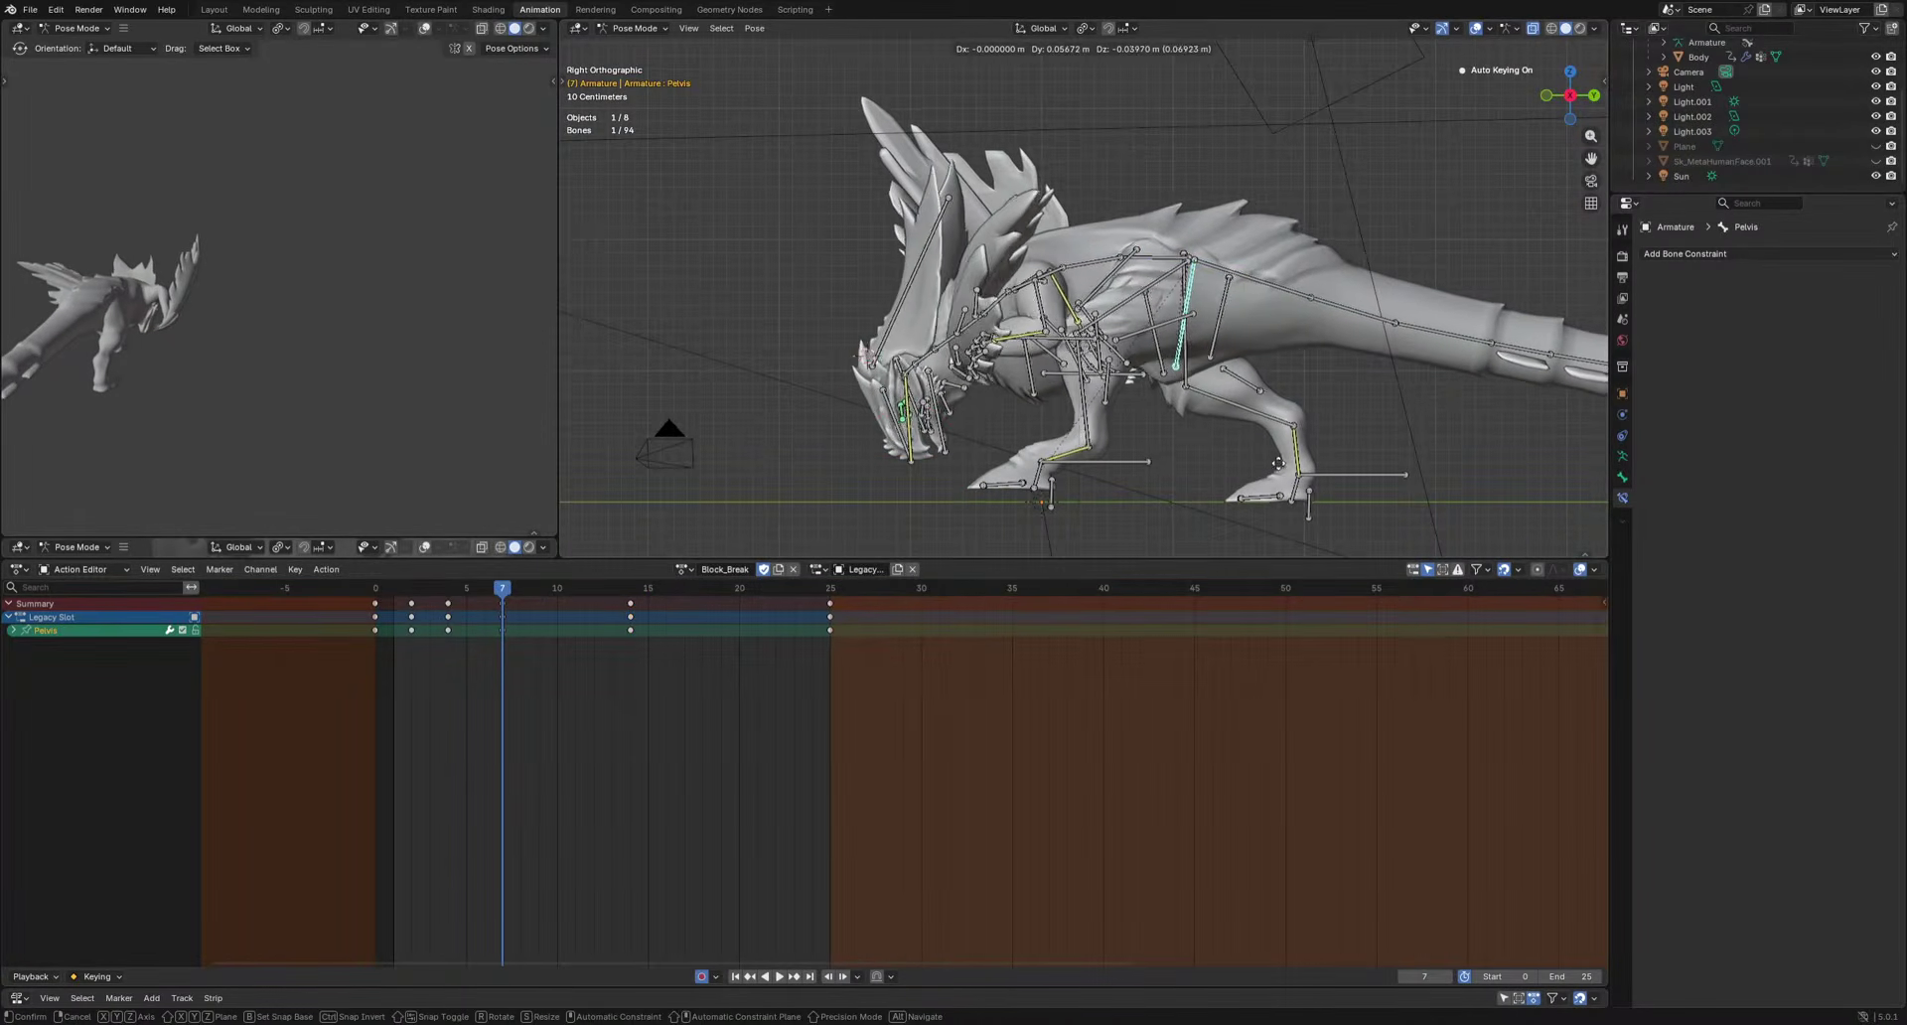
# Key a moved Pelvis pose at frame 7, lower and rotate the Pelvis at frame 11, and play the animation.
pyautogui.press('i')
pyautogui.moveTo(532, 588); pyautogui.dragTo(575, 588)
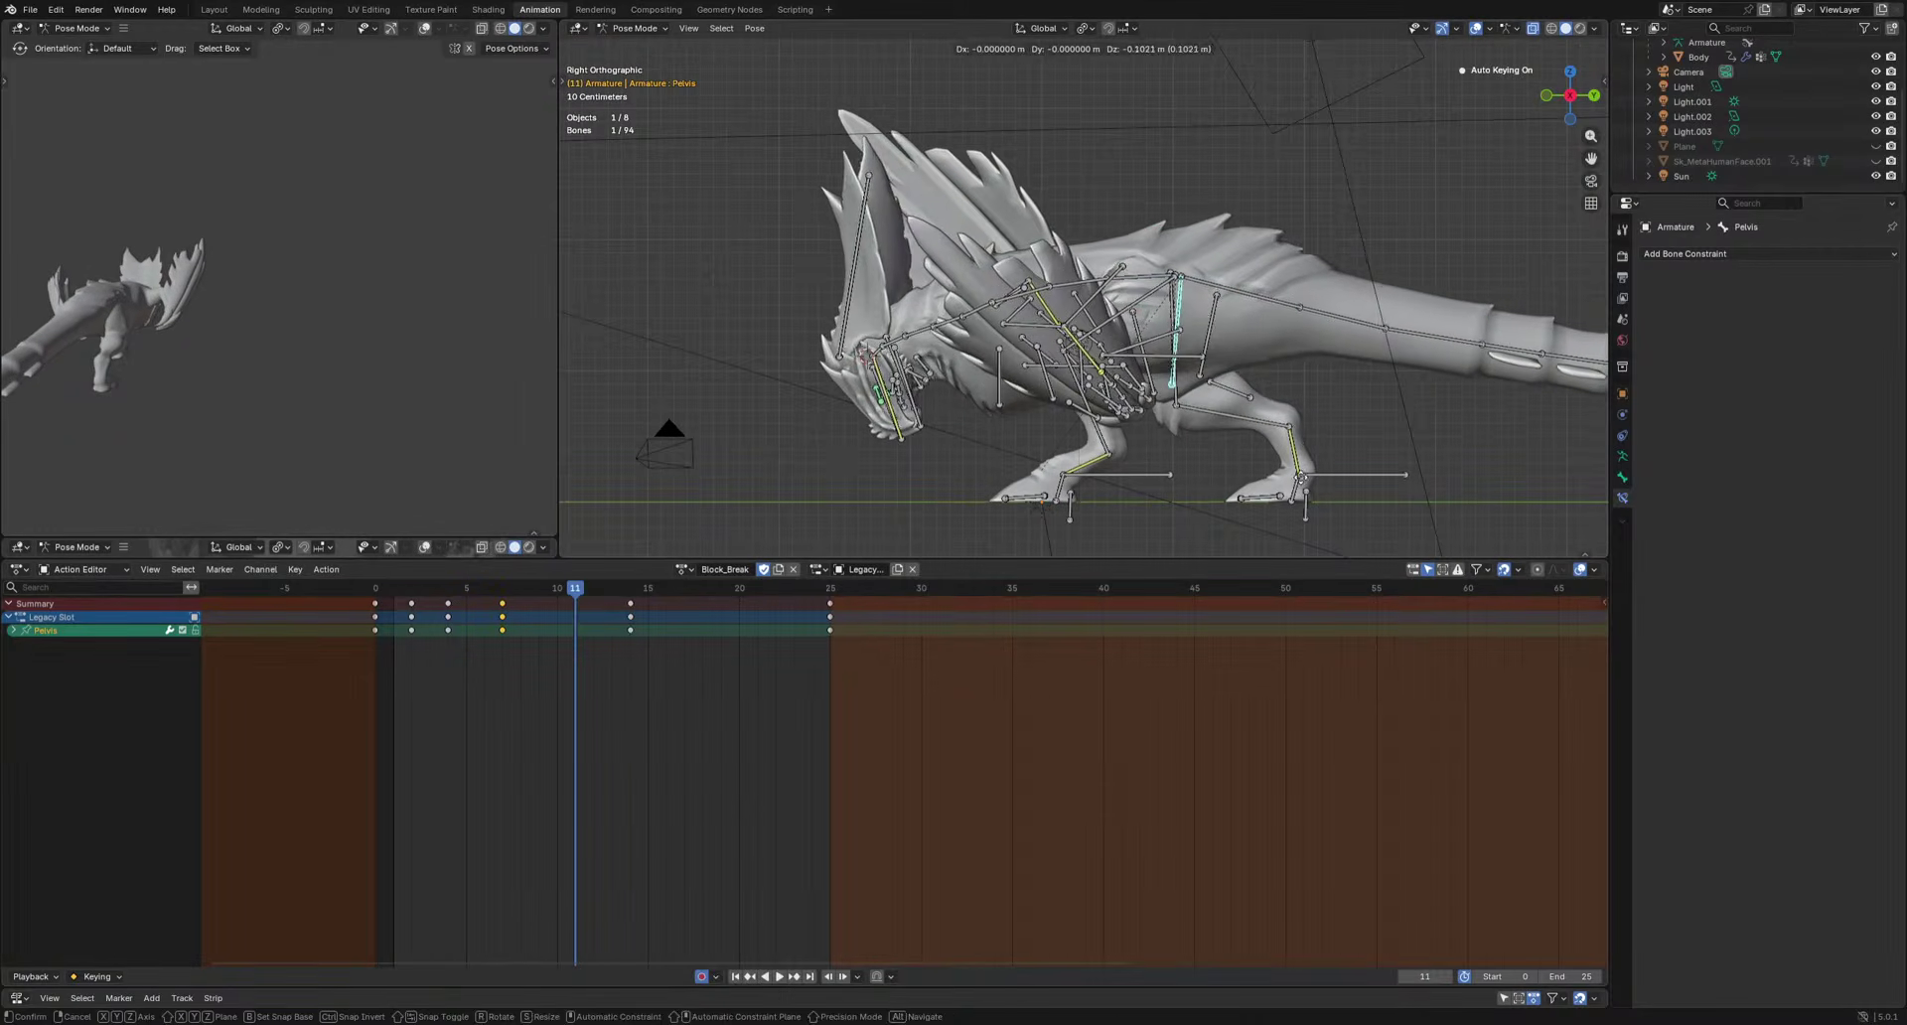
pyautogui.click(1311, 512)
pyautogui.press('space')
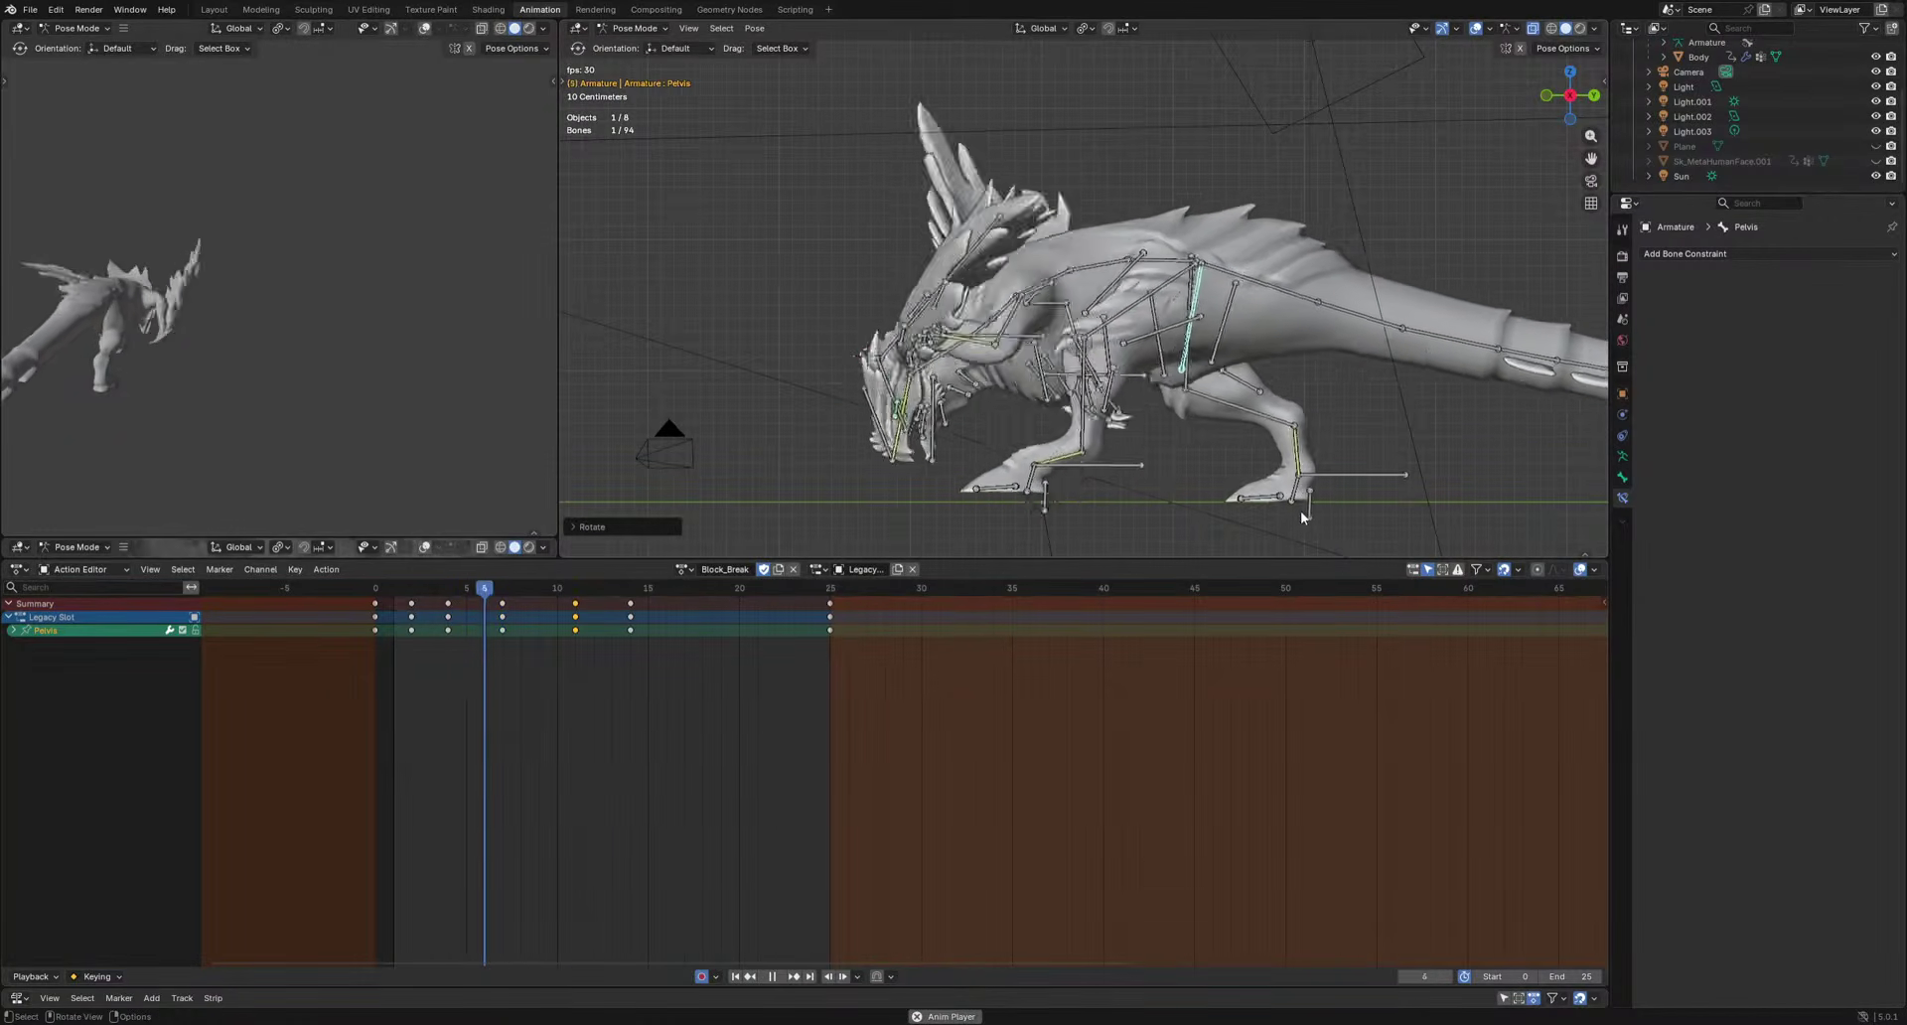
# Rotate the Pelvis bone at frames 7 and 14, key it, and watch the playback from an angled view.
pyautogui.press('space')
pyautogui.press('KP_3')
pyautogui.press('r')
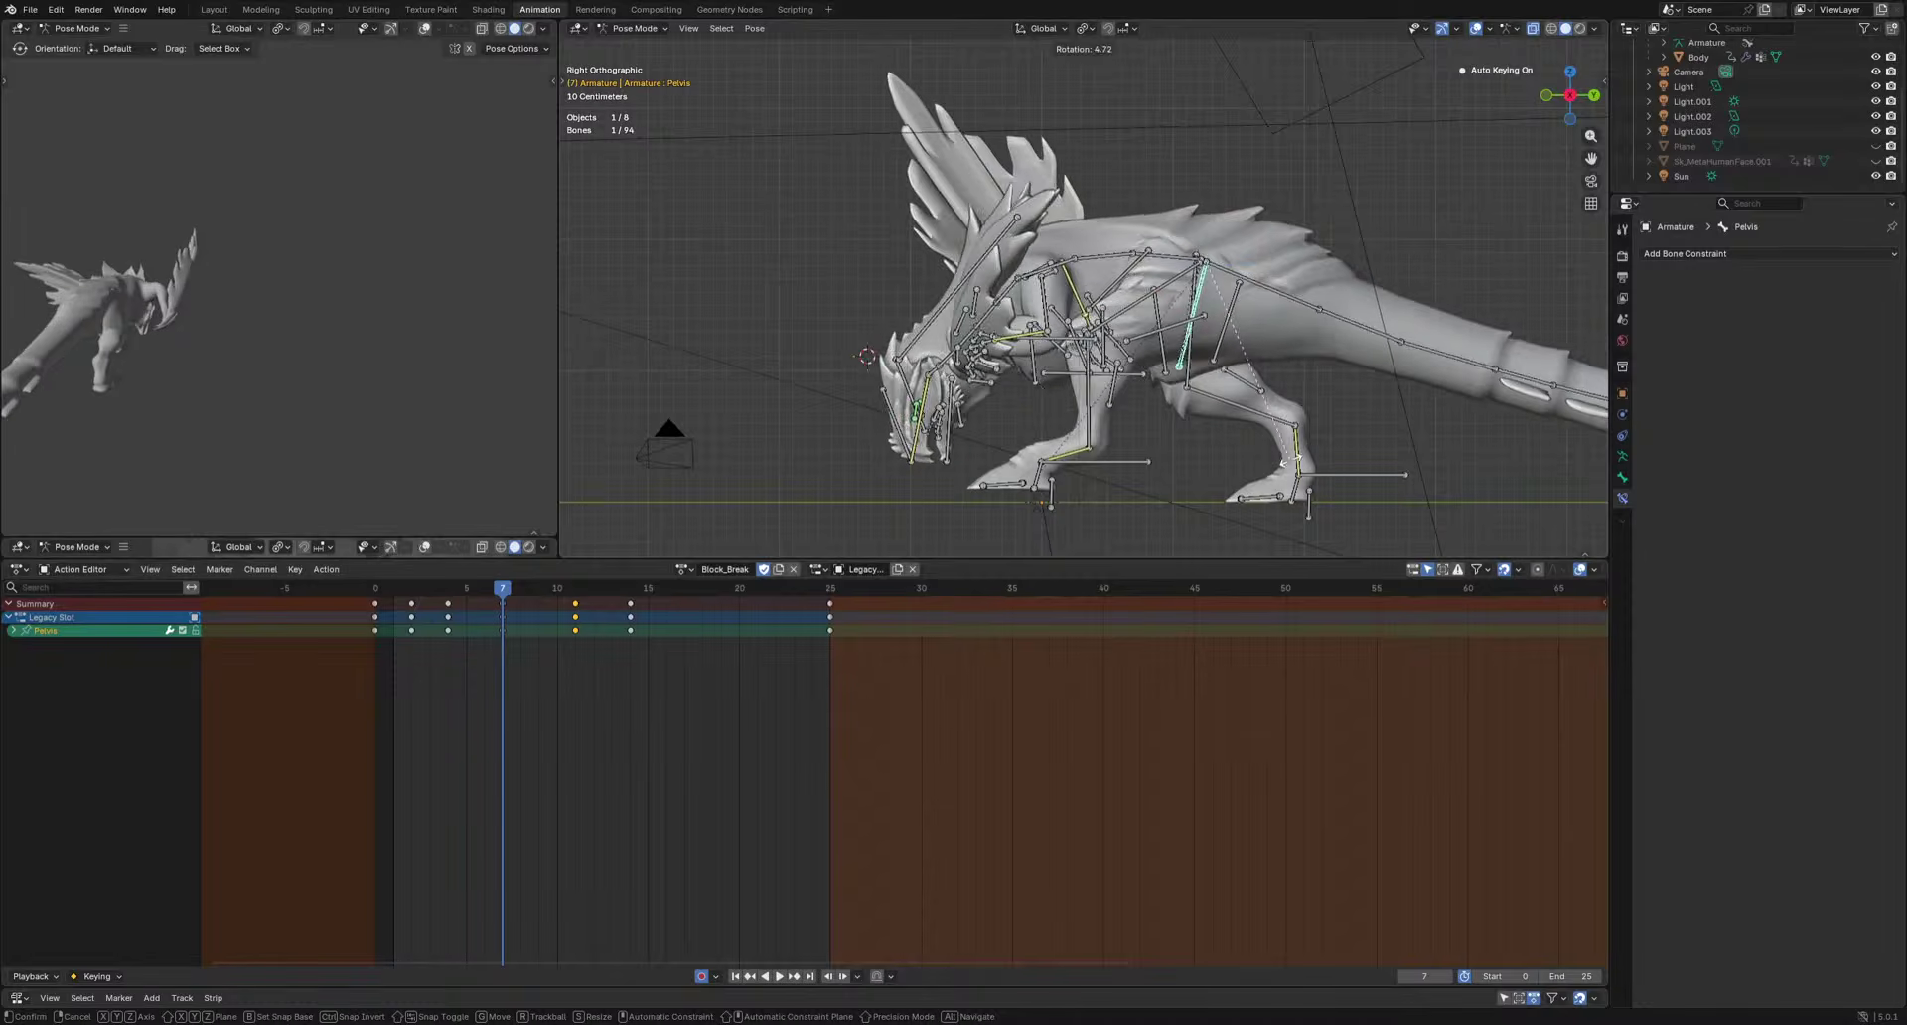
pyautogui.moveTo(508, 596); pyautogui.dragTo(630, 627)
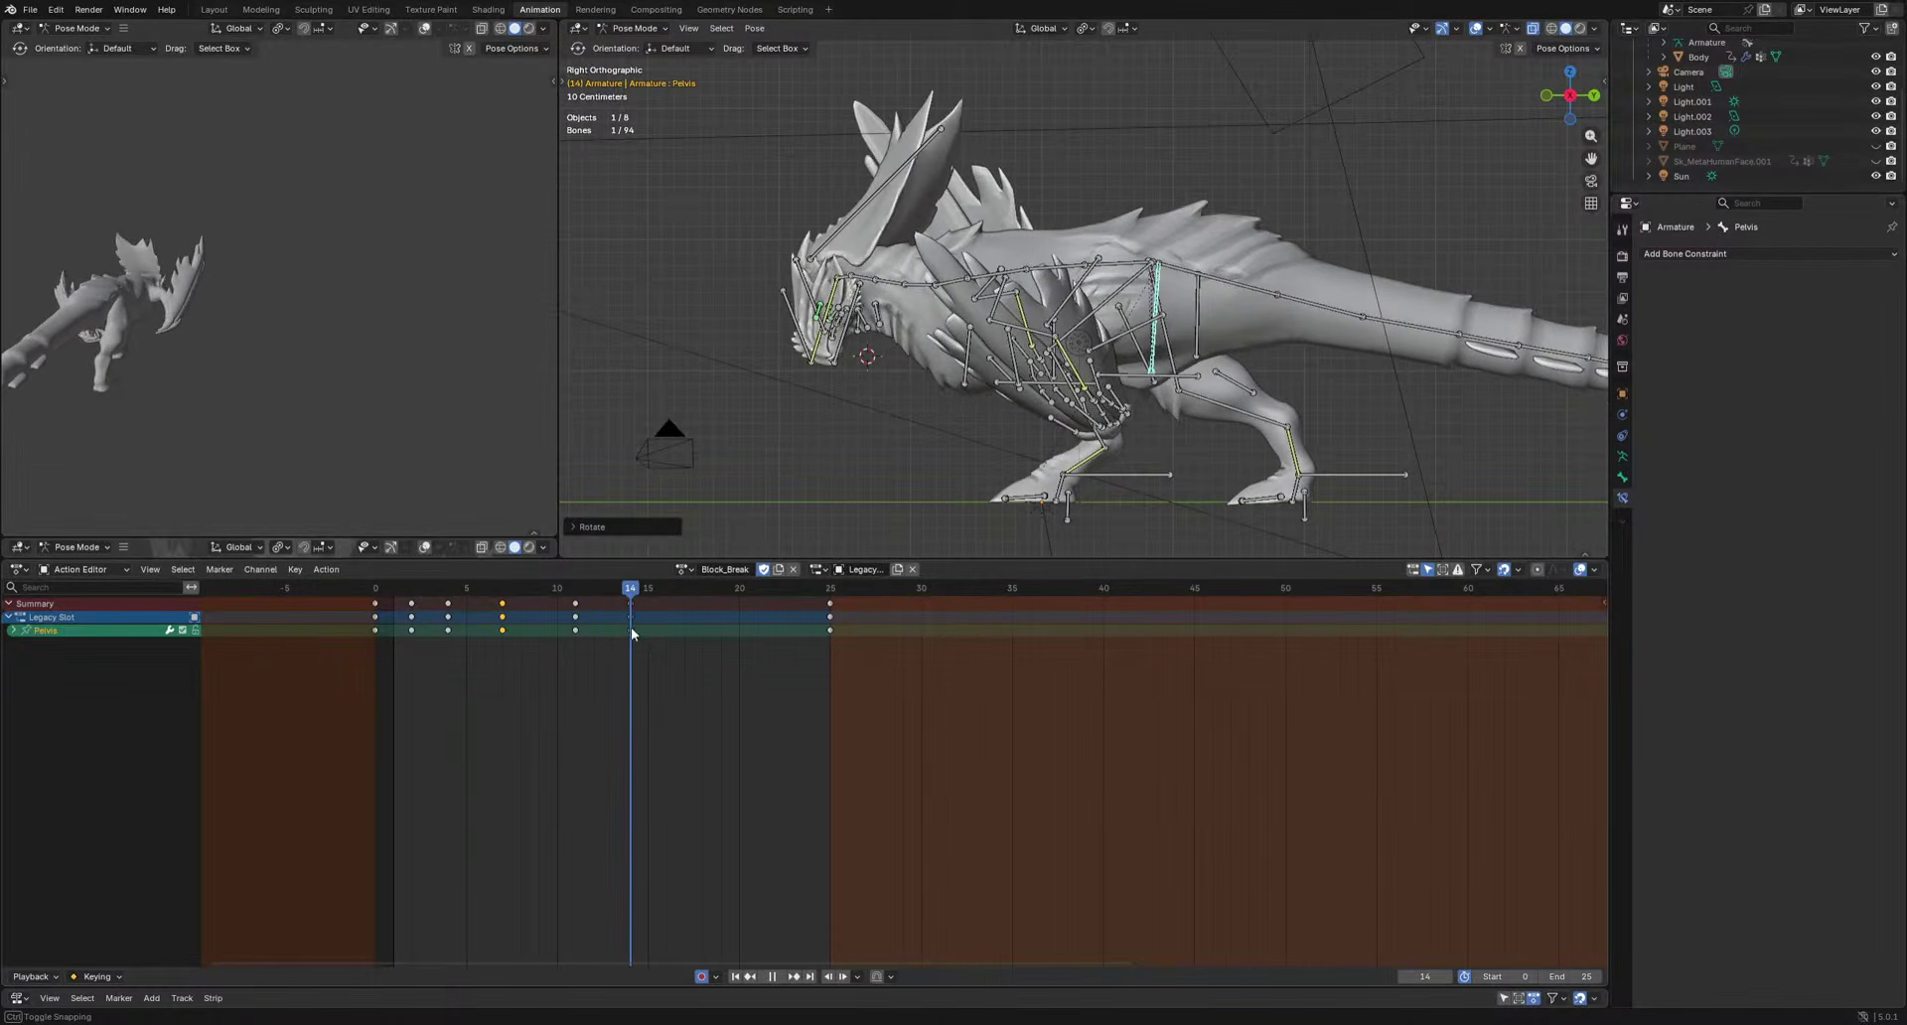
pyautogui.press('i')
pyautogui.press('space')
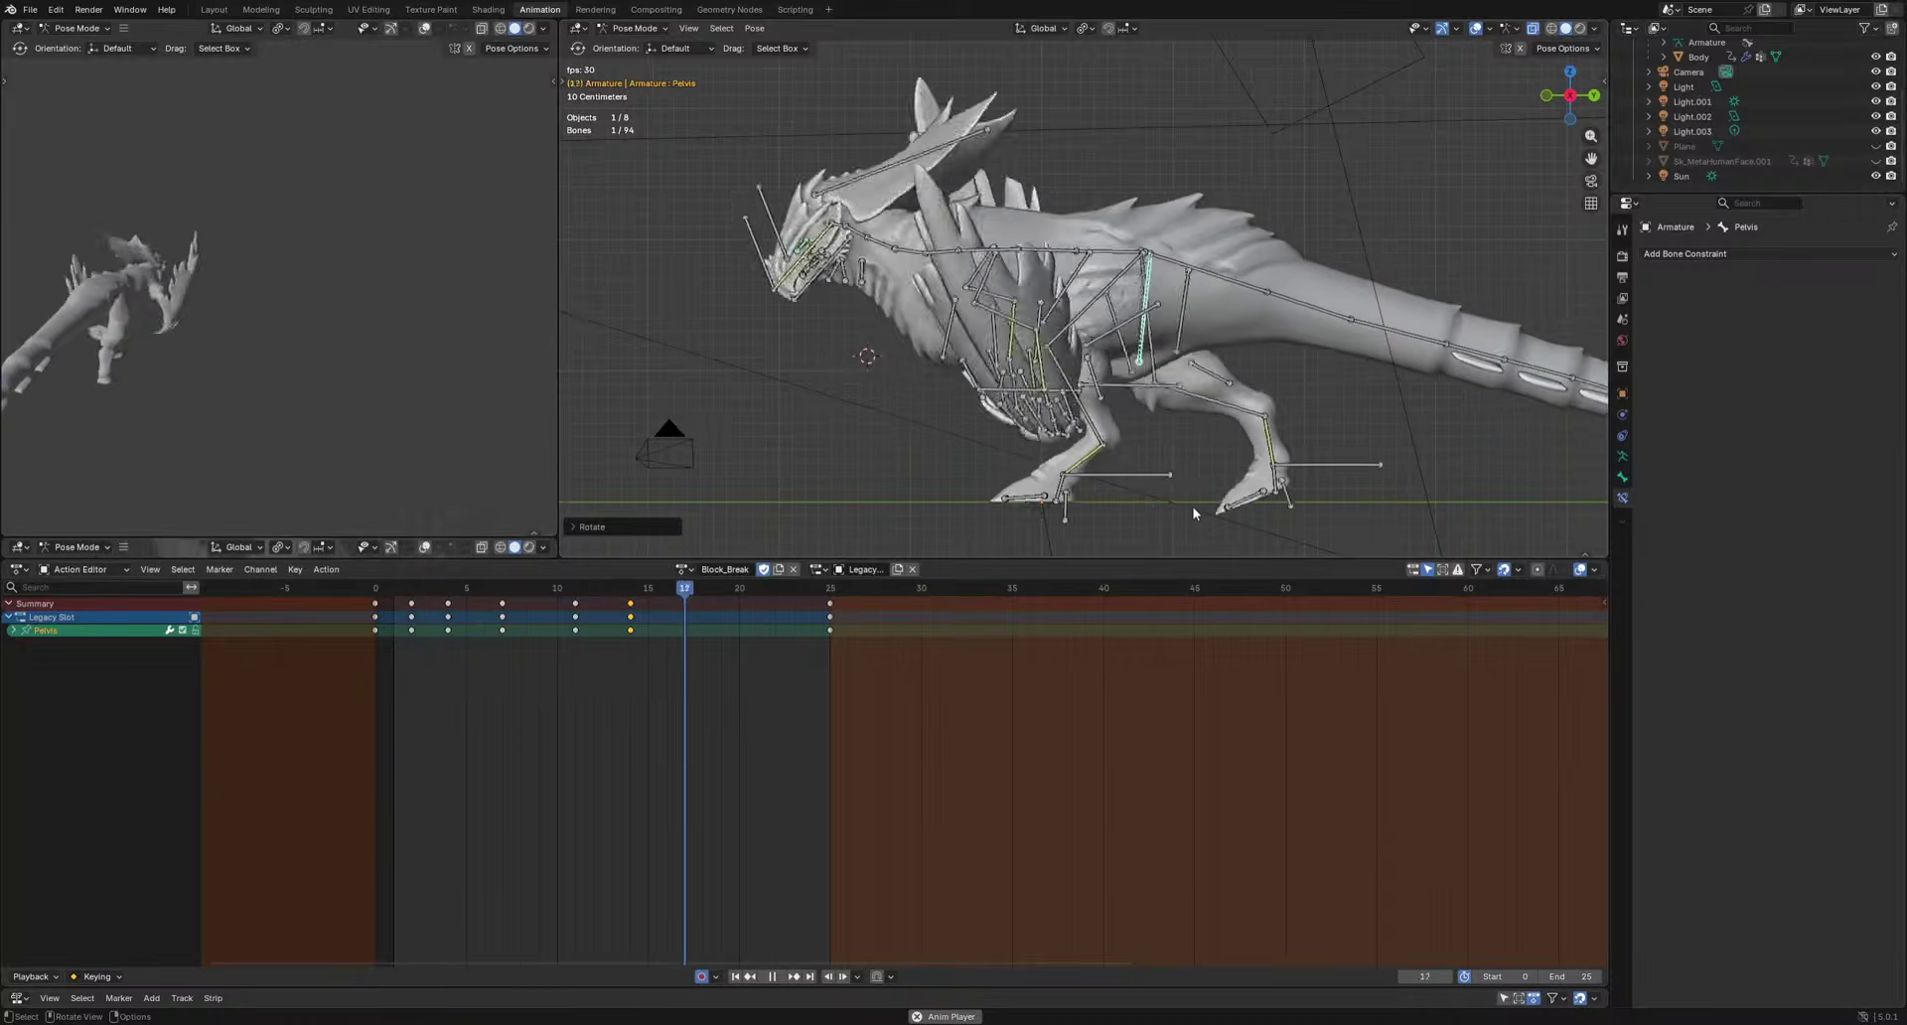
pyautogui.moveTo(1079, 447); pyautogui.dragTo(1182, 467, button='middle')
pyautogui.scroll(-4, 1182, 417)
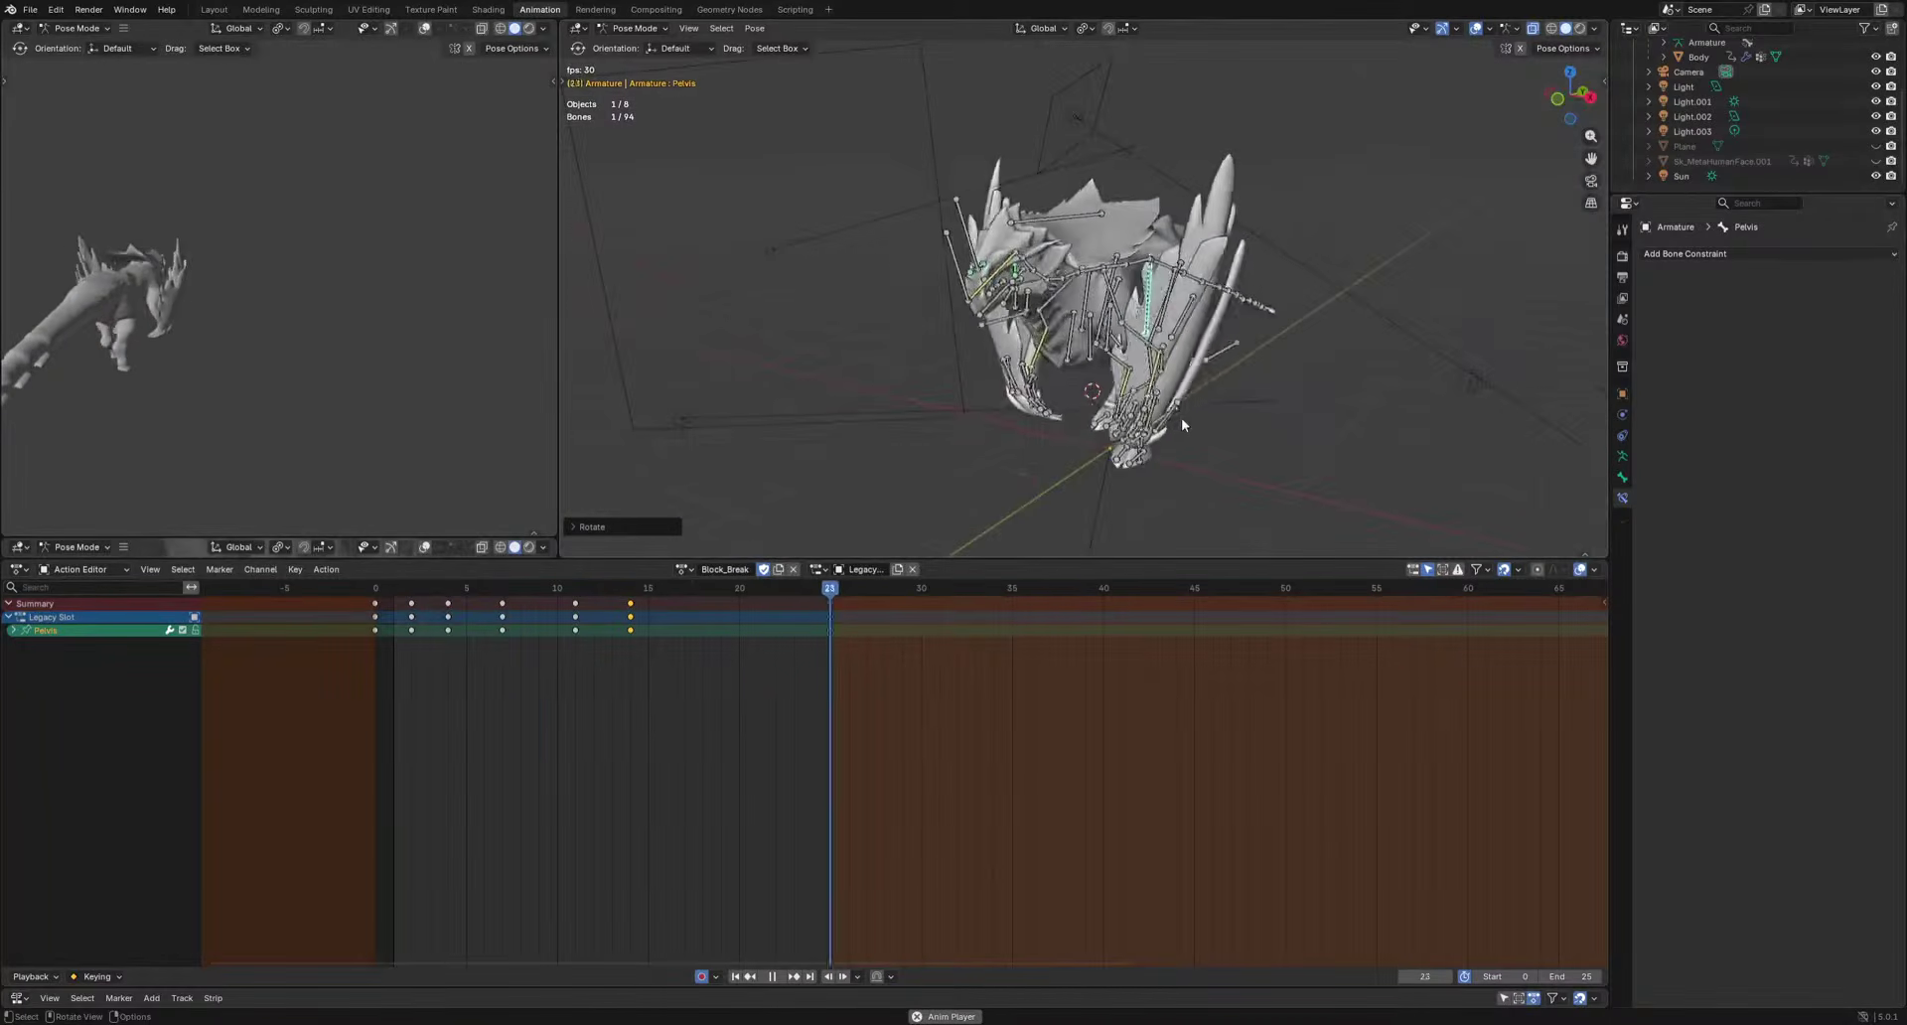
pyautogui.press('space')
# Select the ArmIK.L bone and move it at frame 10 in the top view.
pyautogui.moveTo(1172, 402); pyautogui.dragTo(1059, 477, button='middle')
pyautogui.click(1295, 479)
pyautogui.click(984, 392)
pyautogui.keyDown('alt'); pyautogui.moveTo(984, 394); pyautogui.dragTo(1038, 424, button='middle'); pyautogui.keyUp('alt')
pyautogui.press('Right')
pyautogui.moveTo(449, 594); pyautogui.dragTo(556, 620)
pyautogui.click(1018, 485)
pyautogui.press('g')
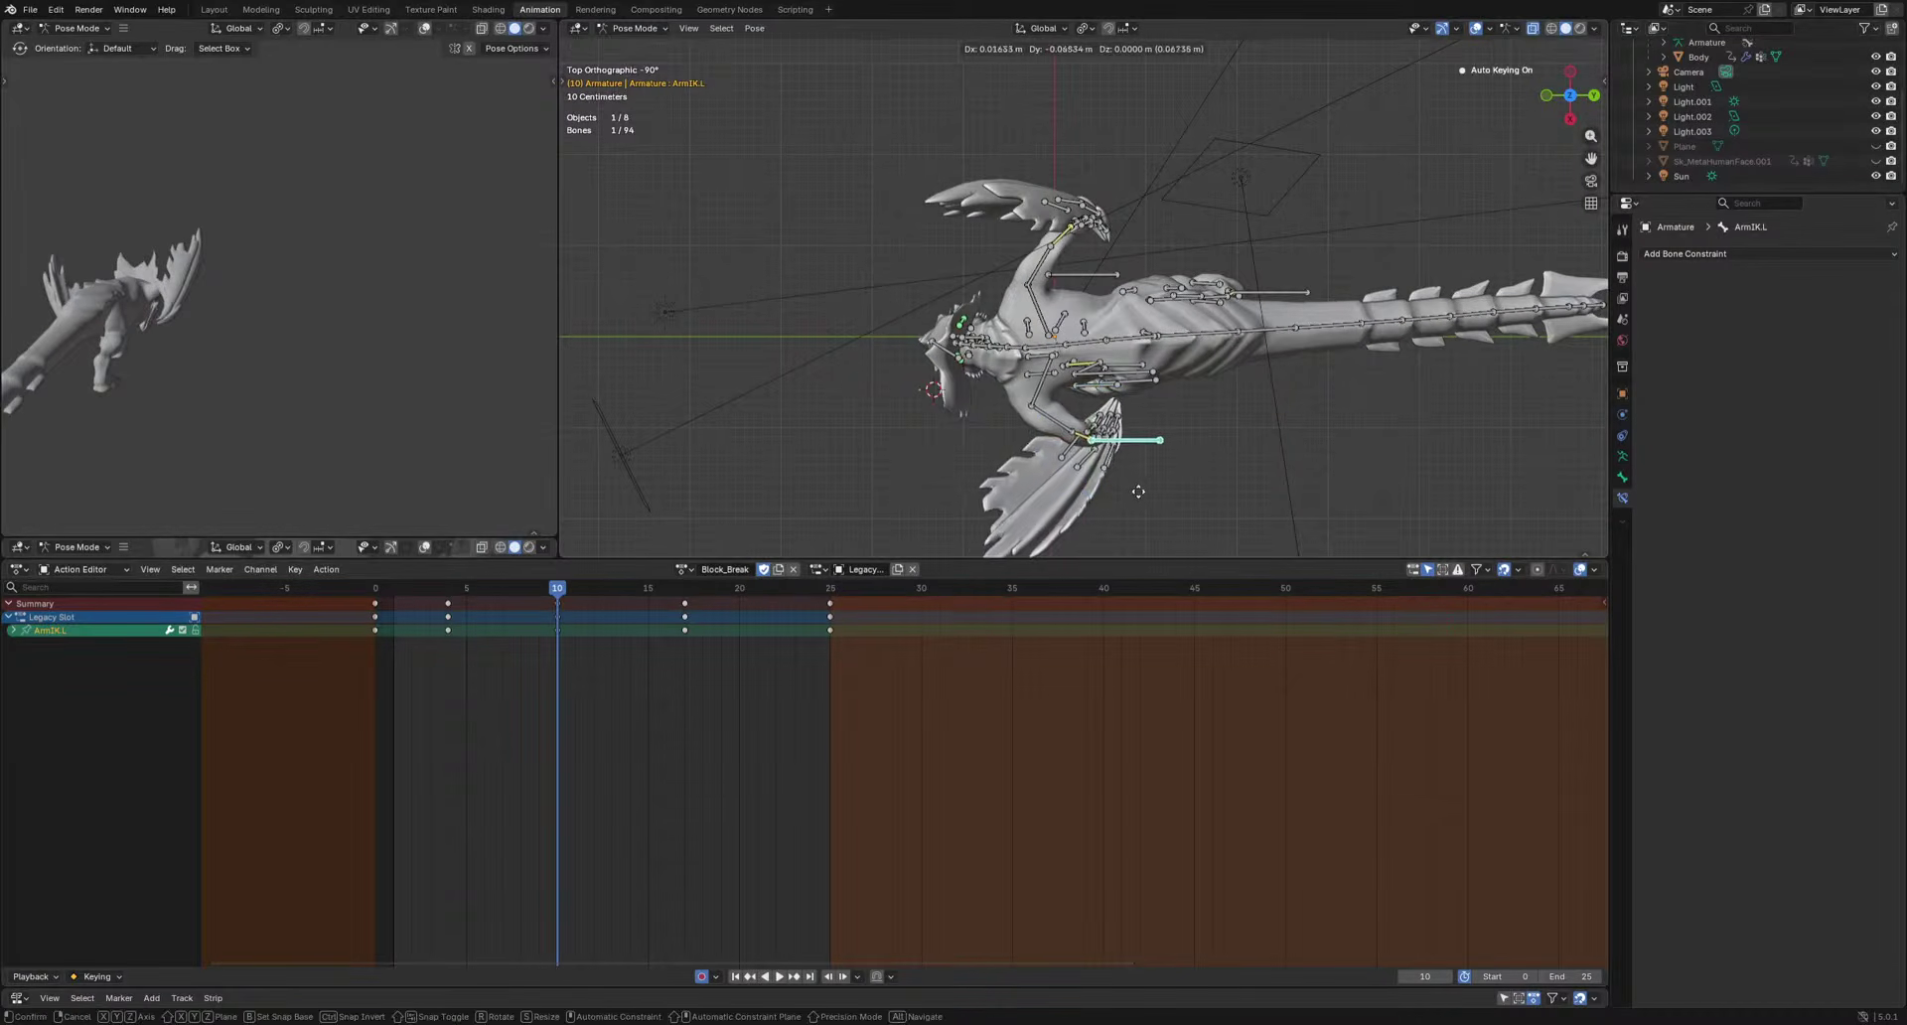
# Move the ArmIK.L bone at frame 17 and play back the arm motion.
pyautogui.moveTo(660, 591); pyautogui.dragTo(685, 601)
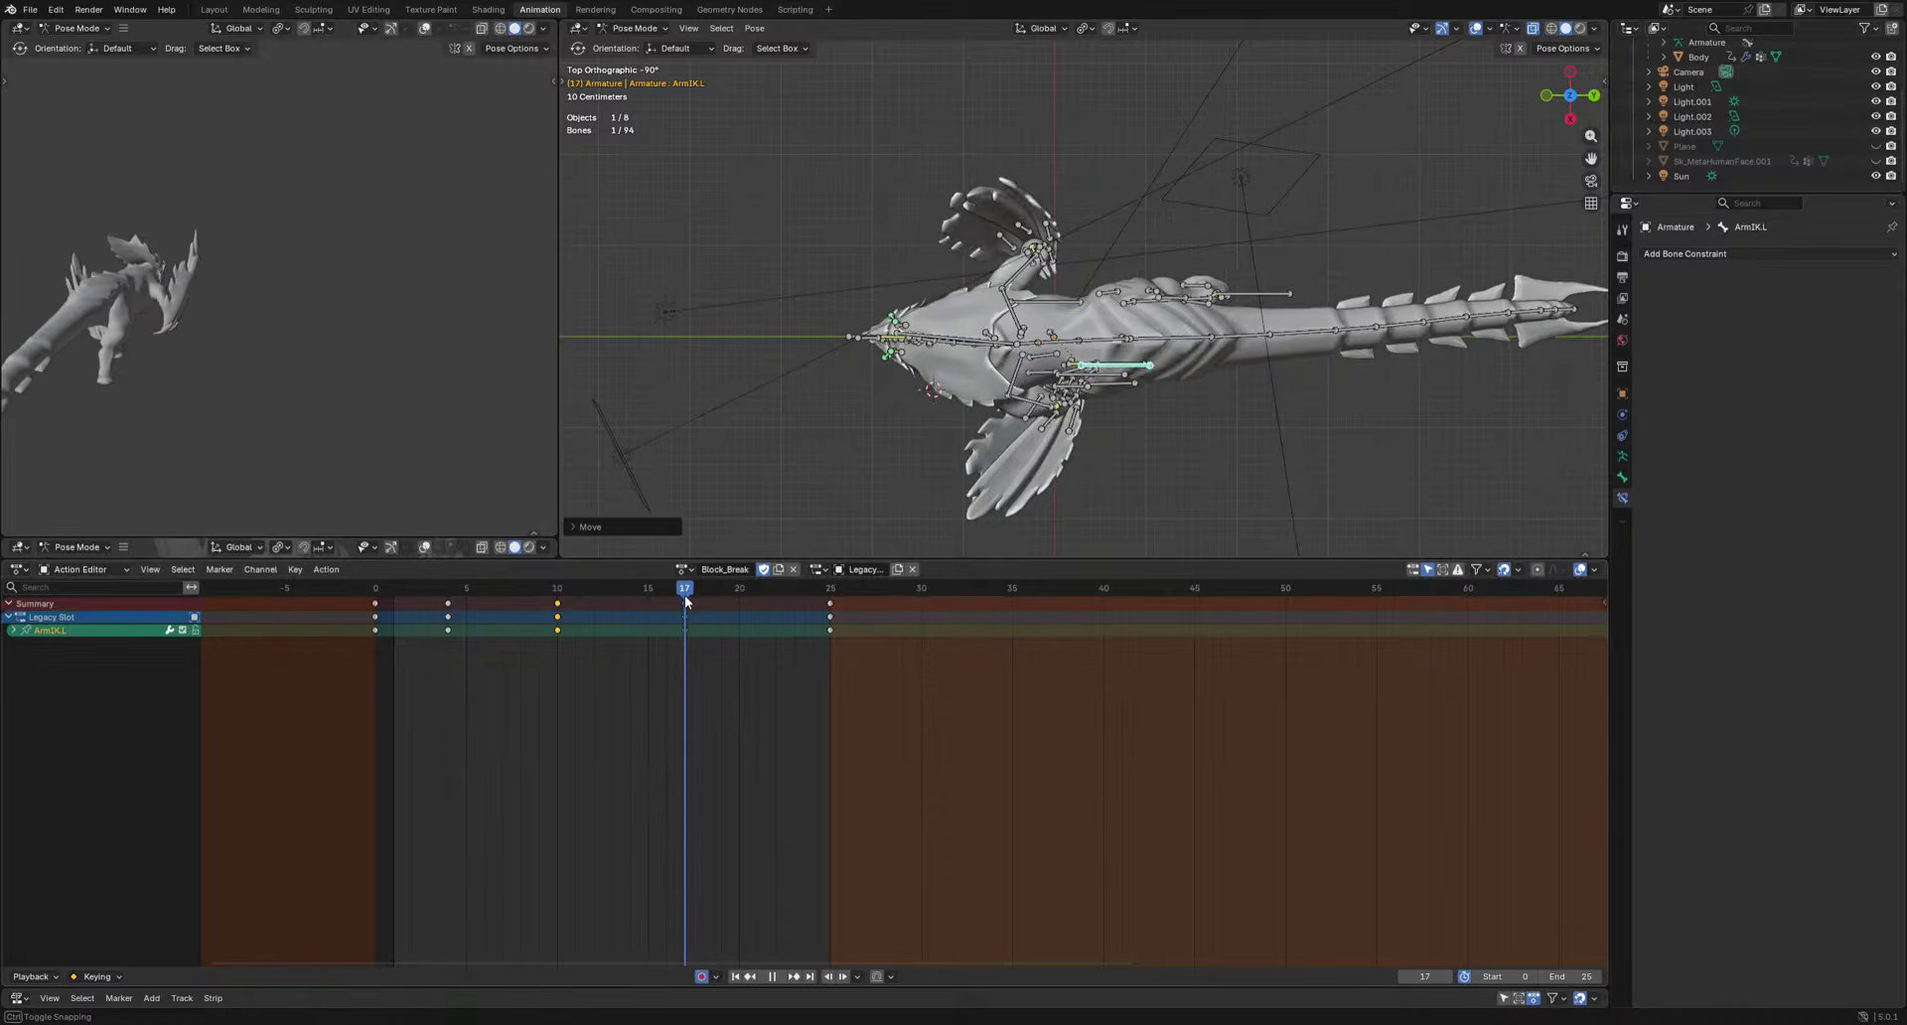
pyautogui.press('g')
pyautogui.click(1126, 495)
pyautogui.press('space')
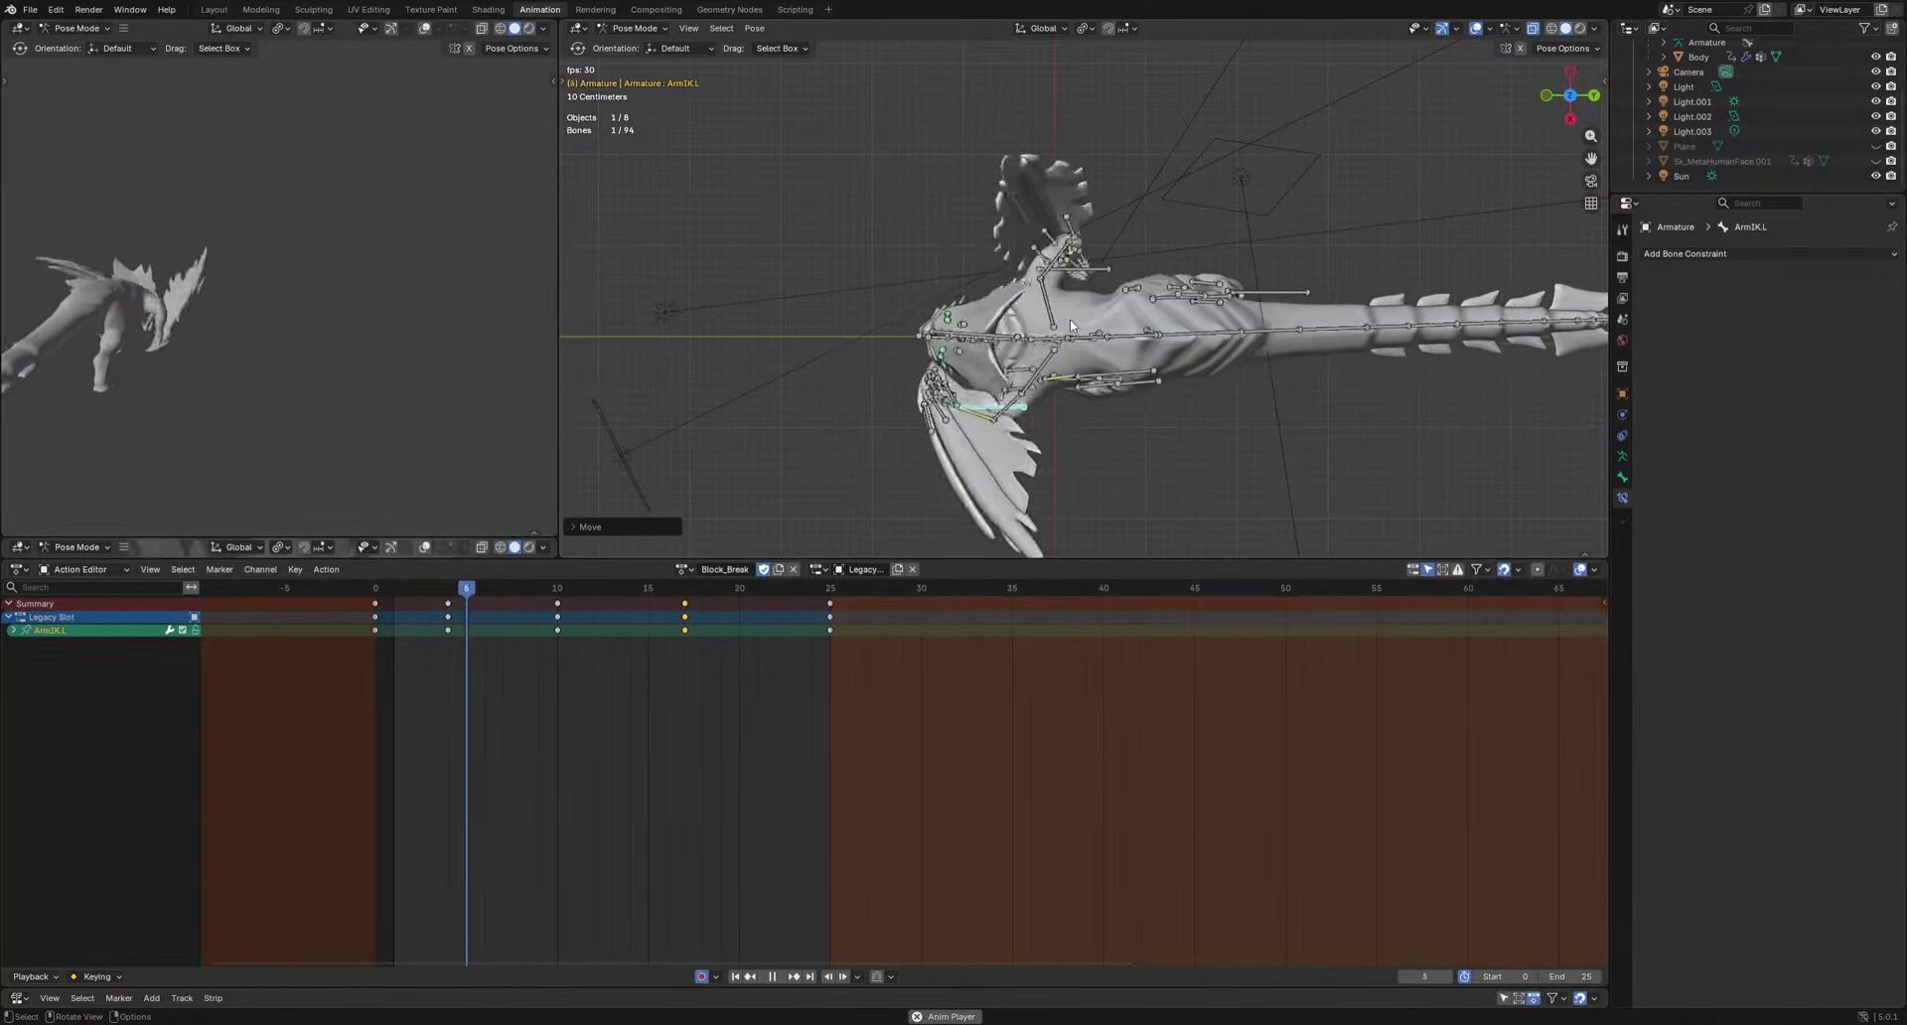
pyautogui.press('space')
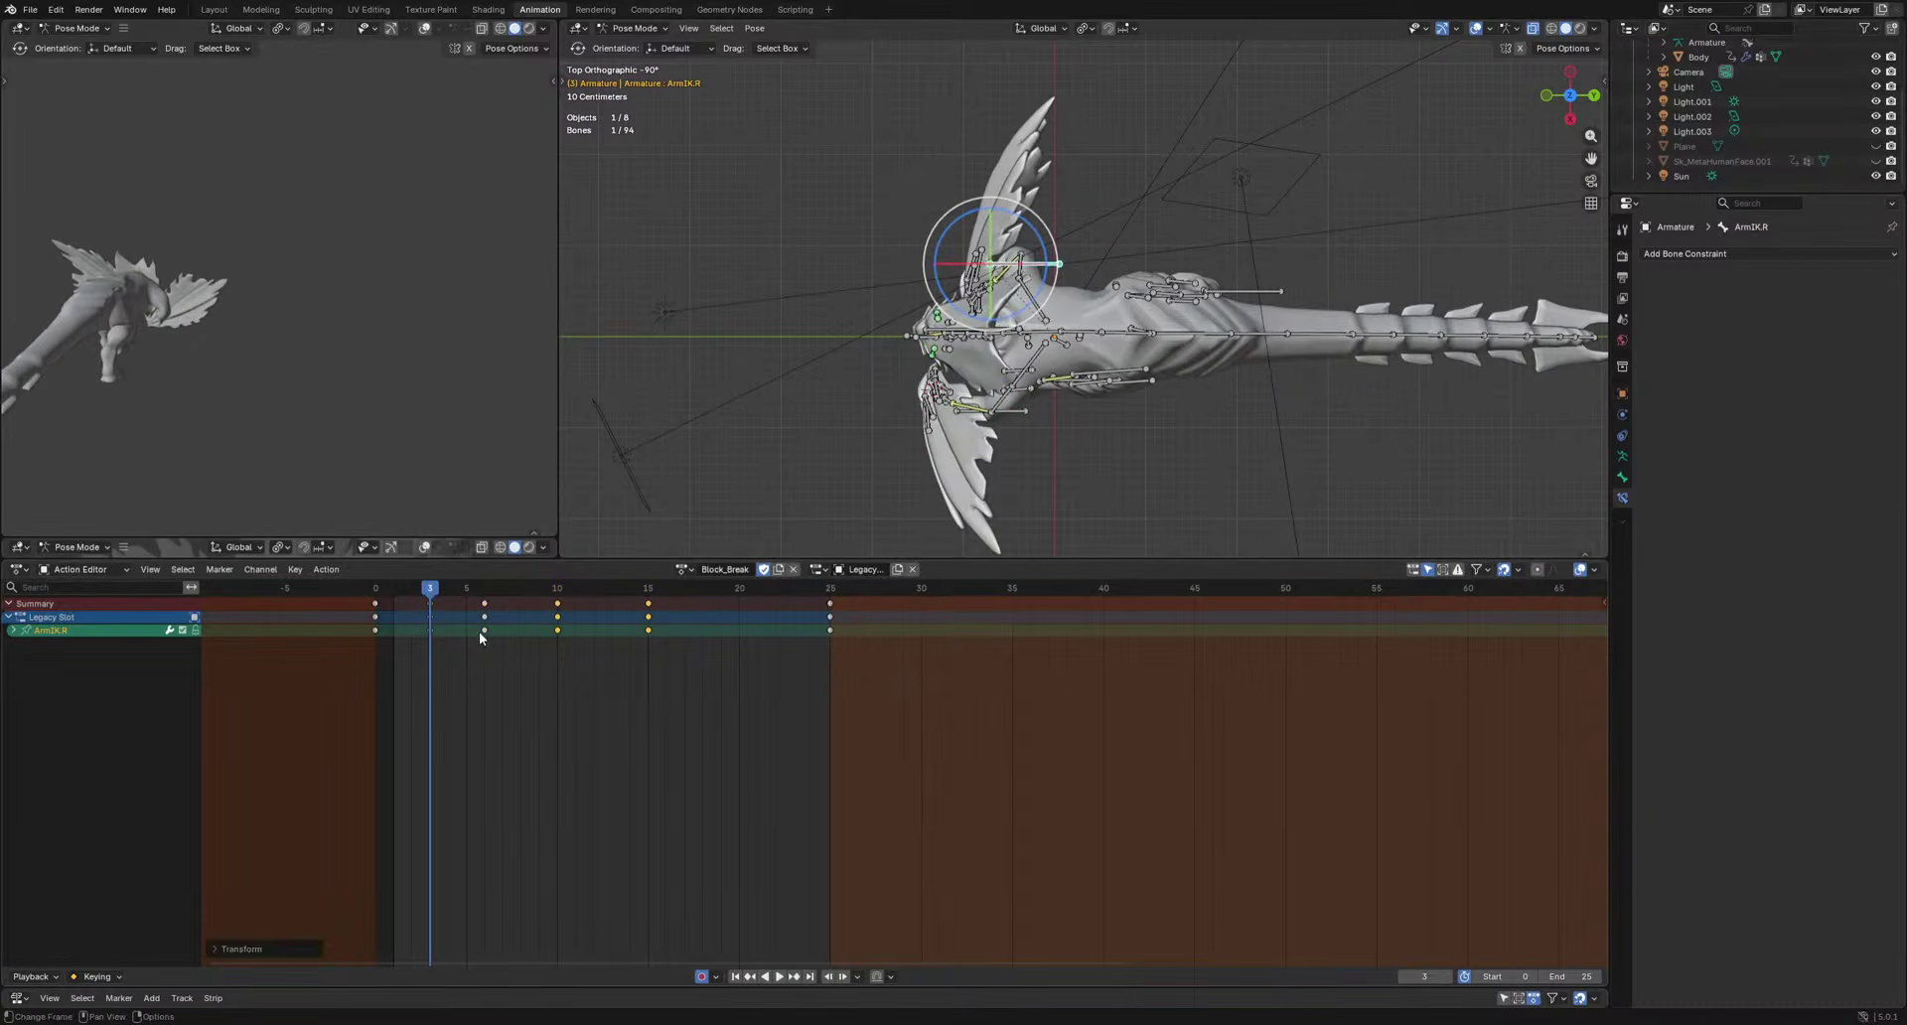
# Shift the ArmIK.R keyframes to frames 10 and 15 and watch the playback from the creature's side.
pyautogui.click(516, 609)
pyautogui.press('space')
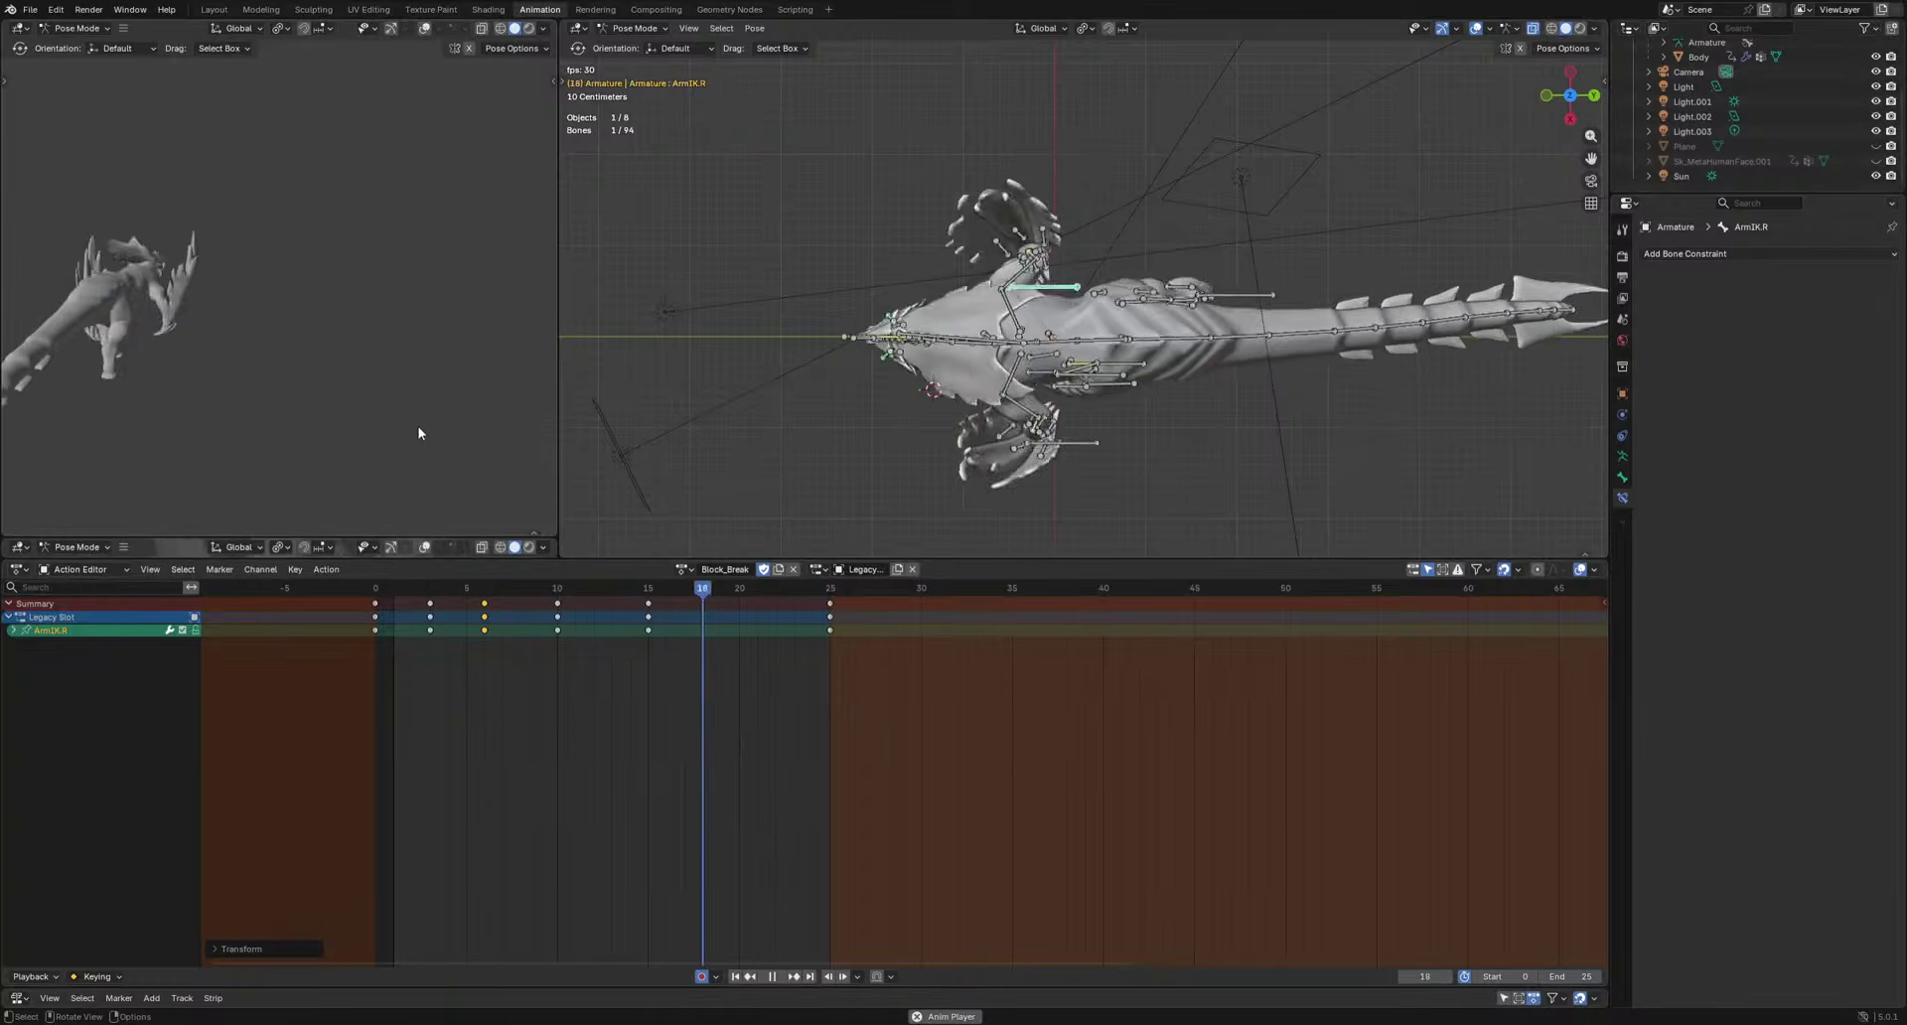
pyautogui.moveTo(1304, 435); pyautogui.dragTo(1276, 358, button='middle')
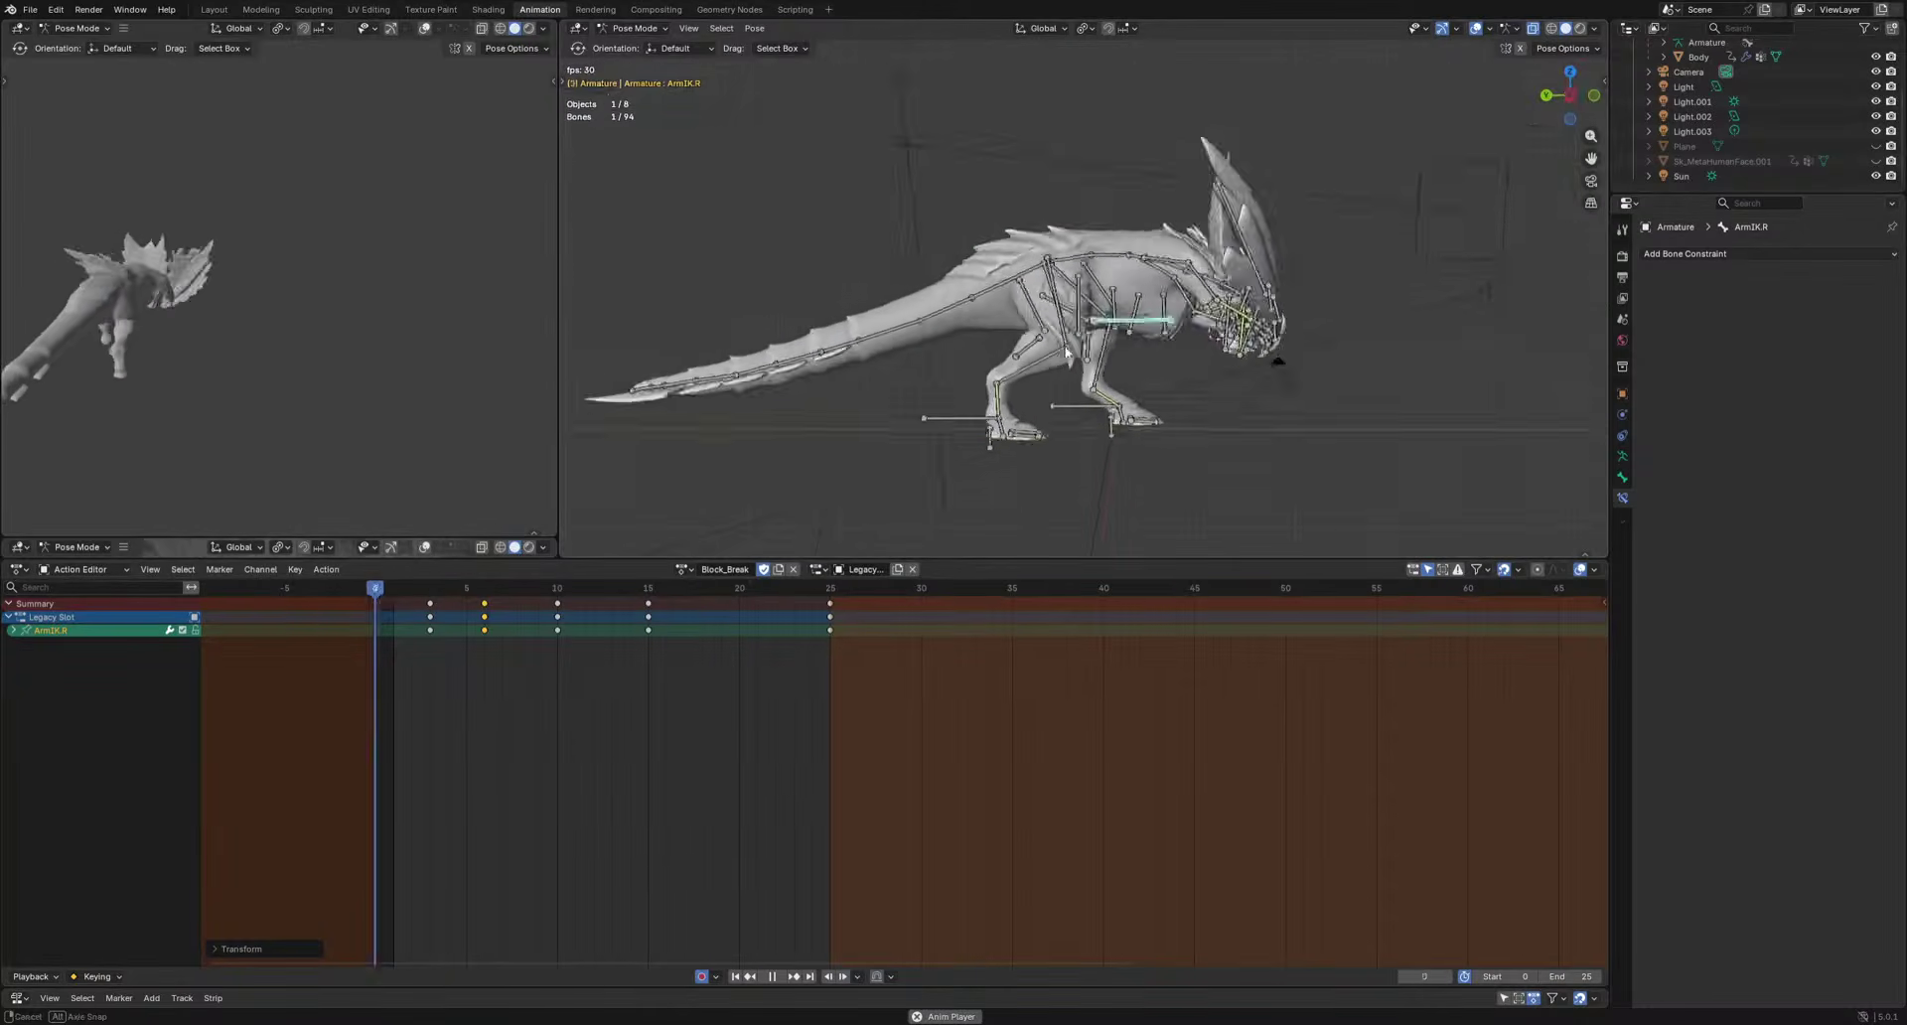
pyautogui.scroll(3, 1080, 421)
pyautogui.press('space')
# Rotate the Ankle.R bone at frames 3 and 8 in the left side view to adjust the knee bend.
pyautogui.press('Tab')
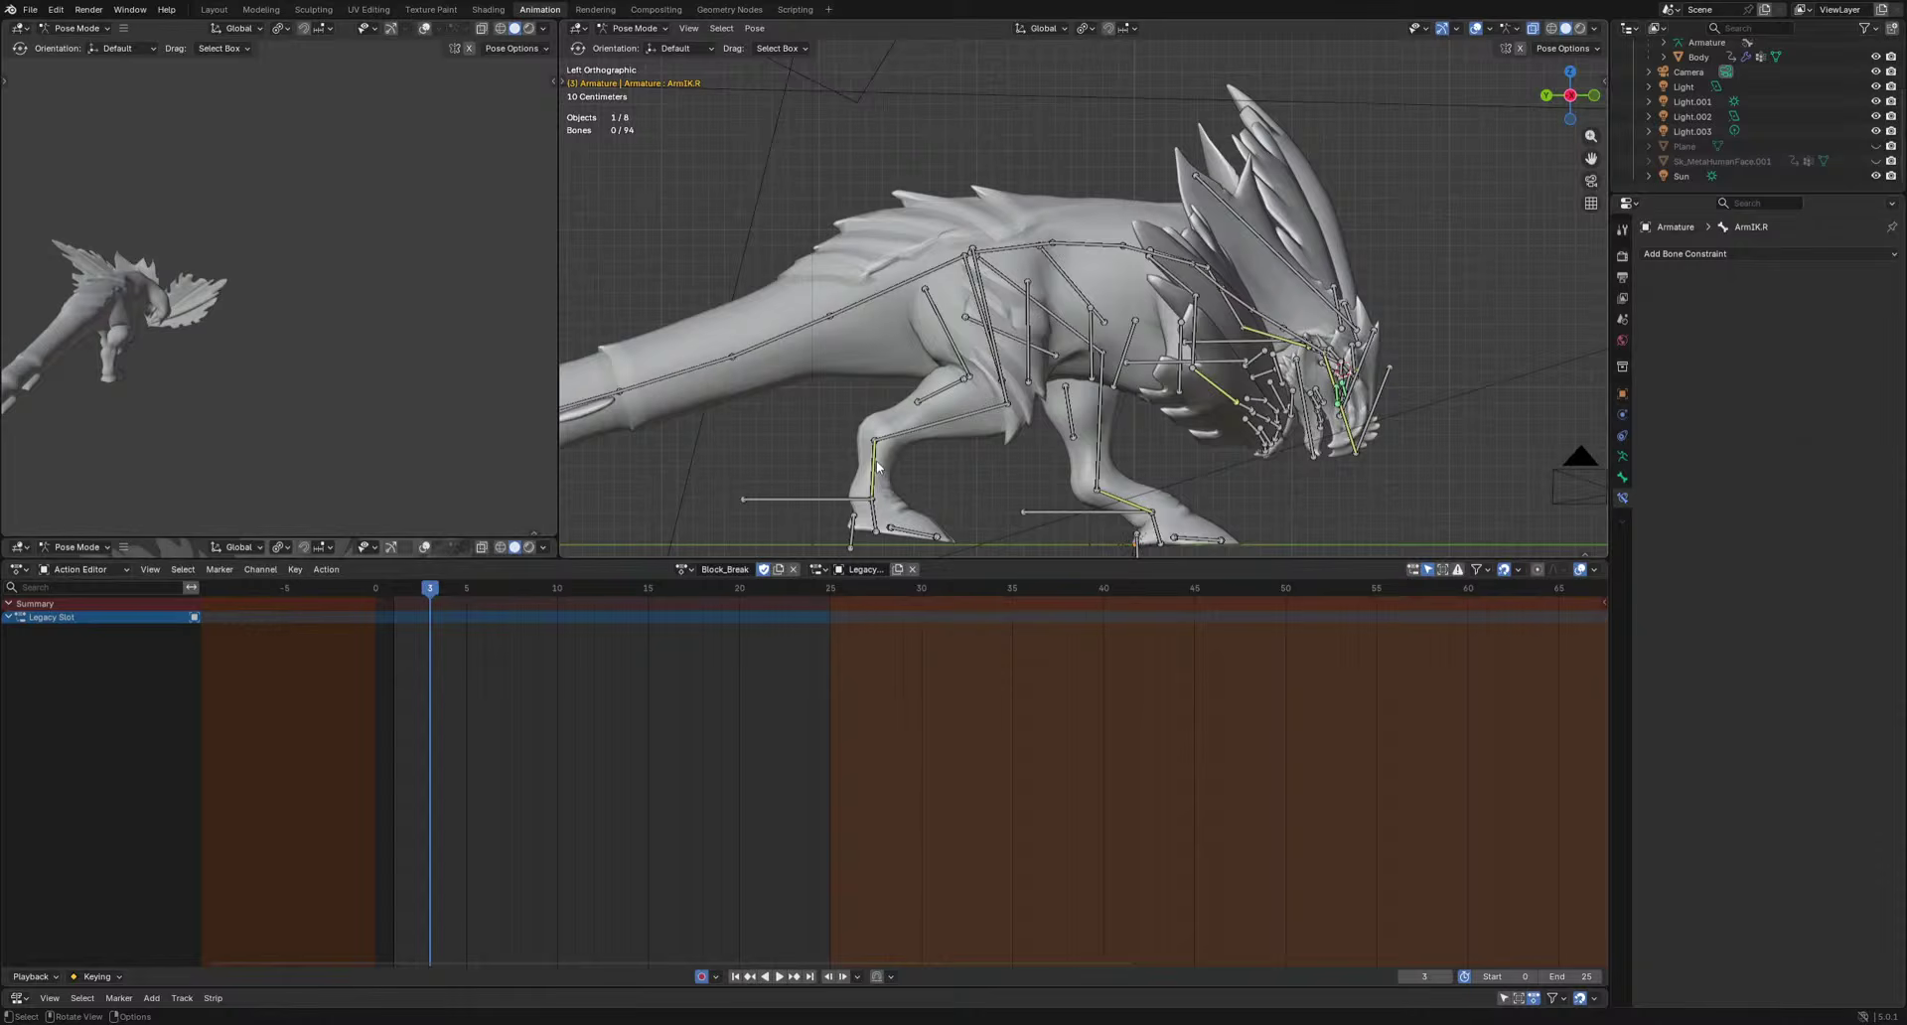
pyautogui.click(876, 460)
pyautogui.keyDown('shift'); pyautogui.moveTo(1017, 466); pyautogui.dragTo(1021, 395, button='middle'); pyautogui.keyUp('shift')
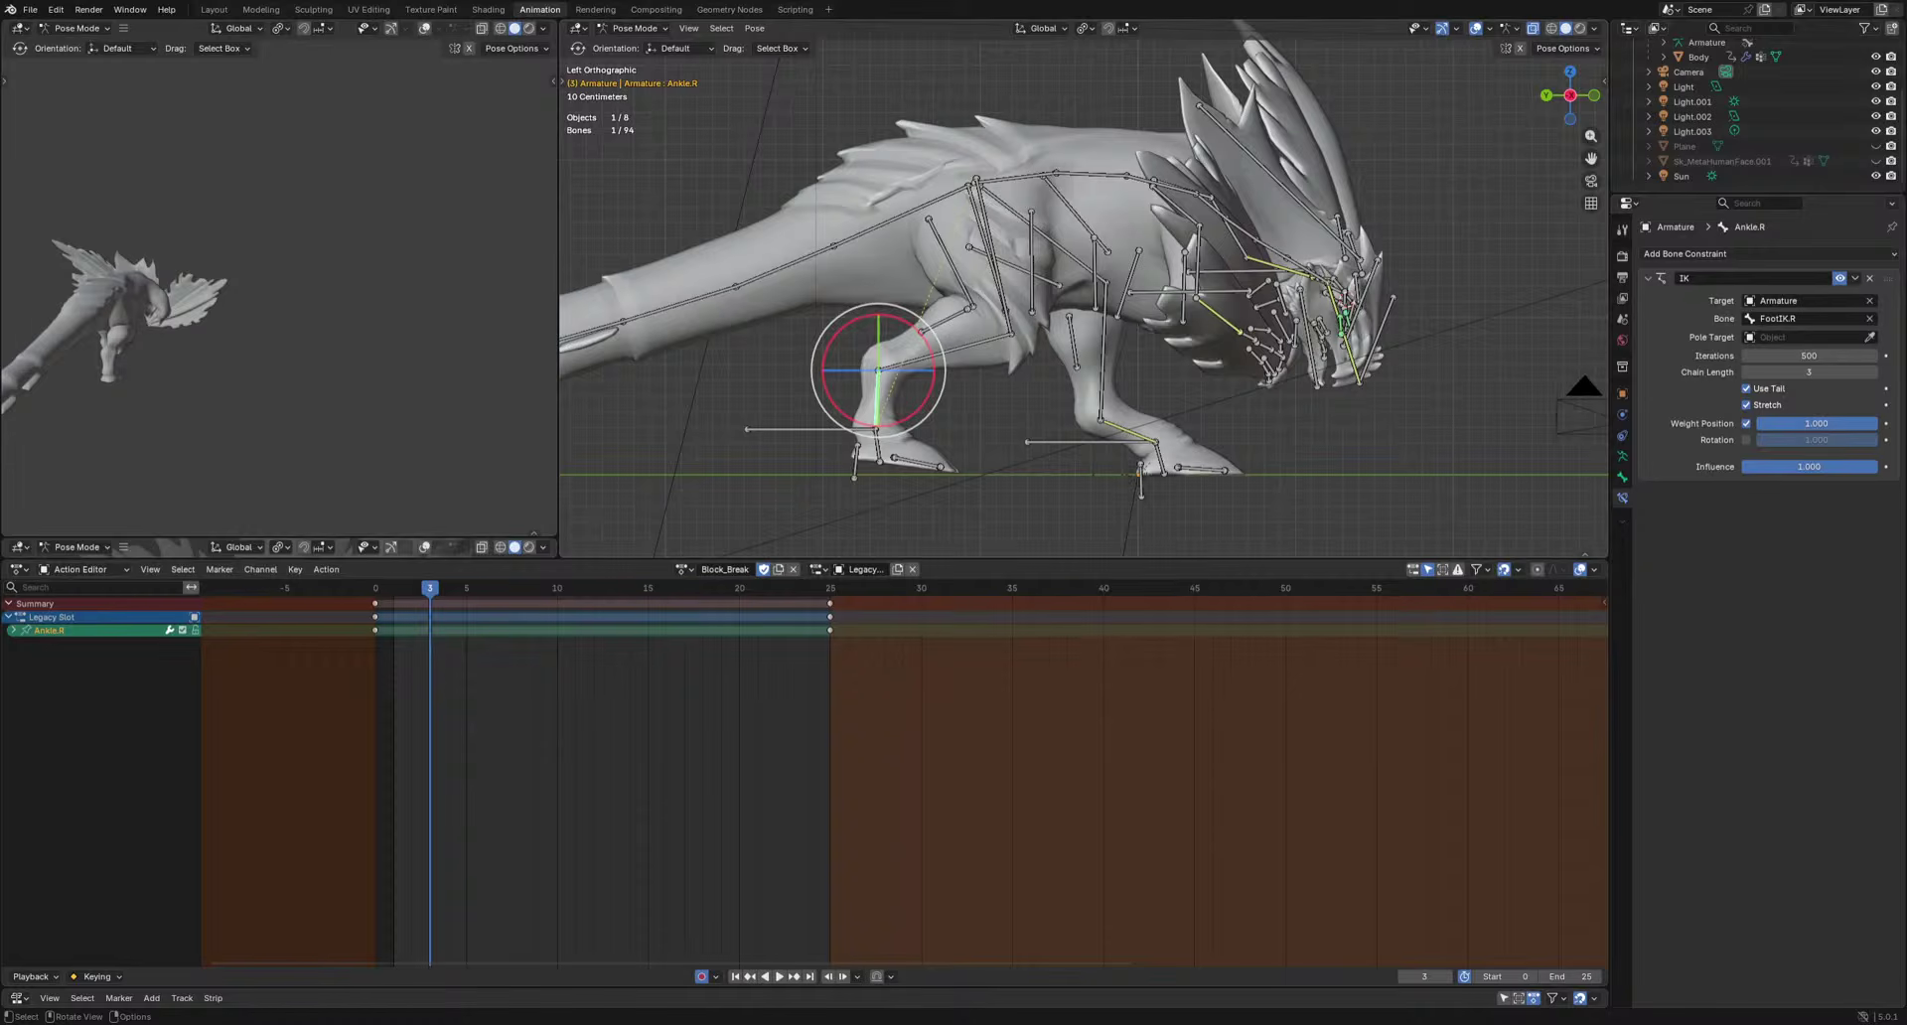
pyautogui.press('space')
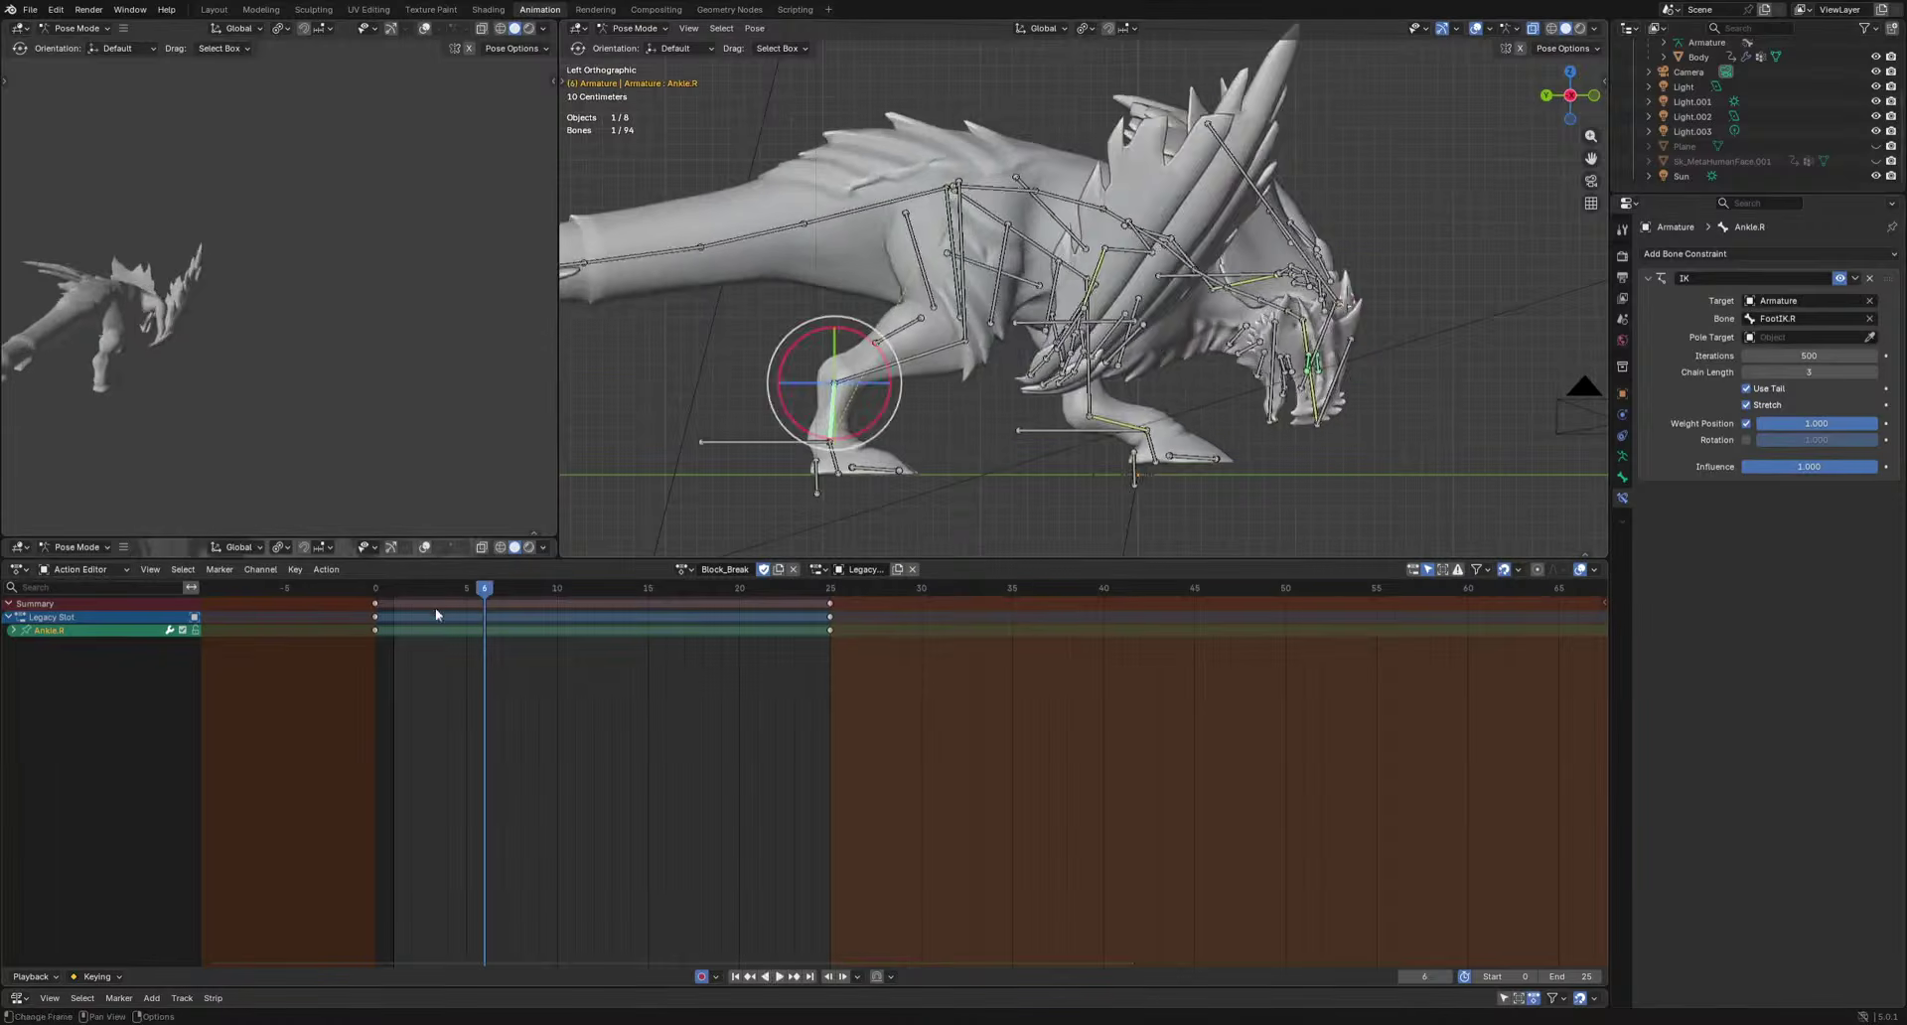
pyautogui.click(374, 587)
pyautogui.moveTo(374, 592); pyautogui.dragTo(434, 608)
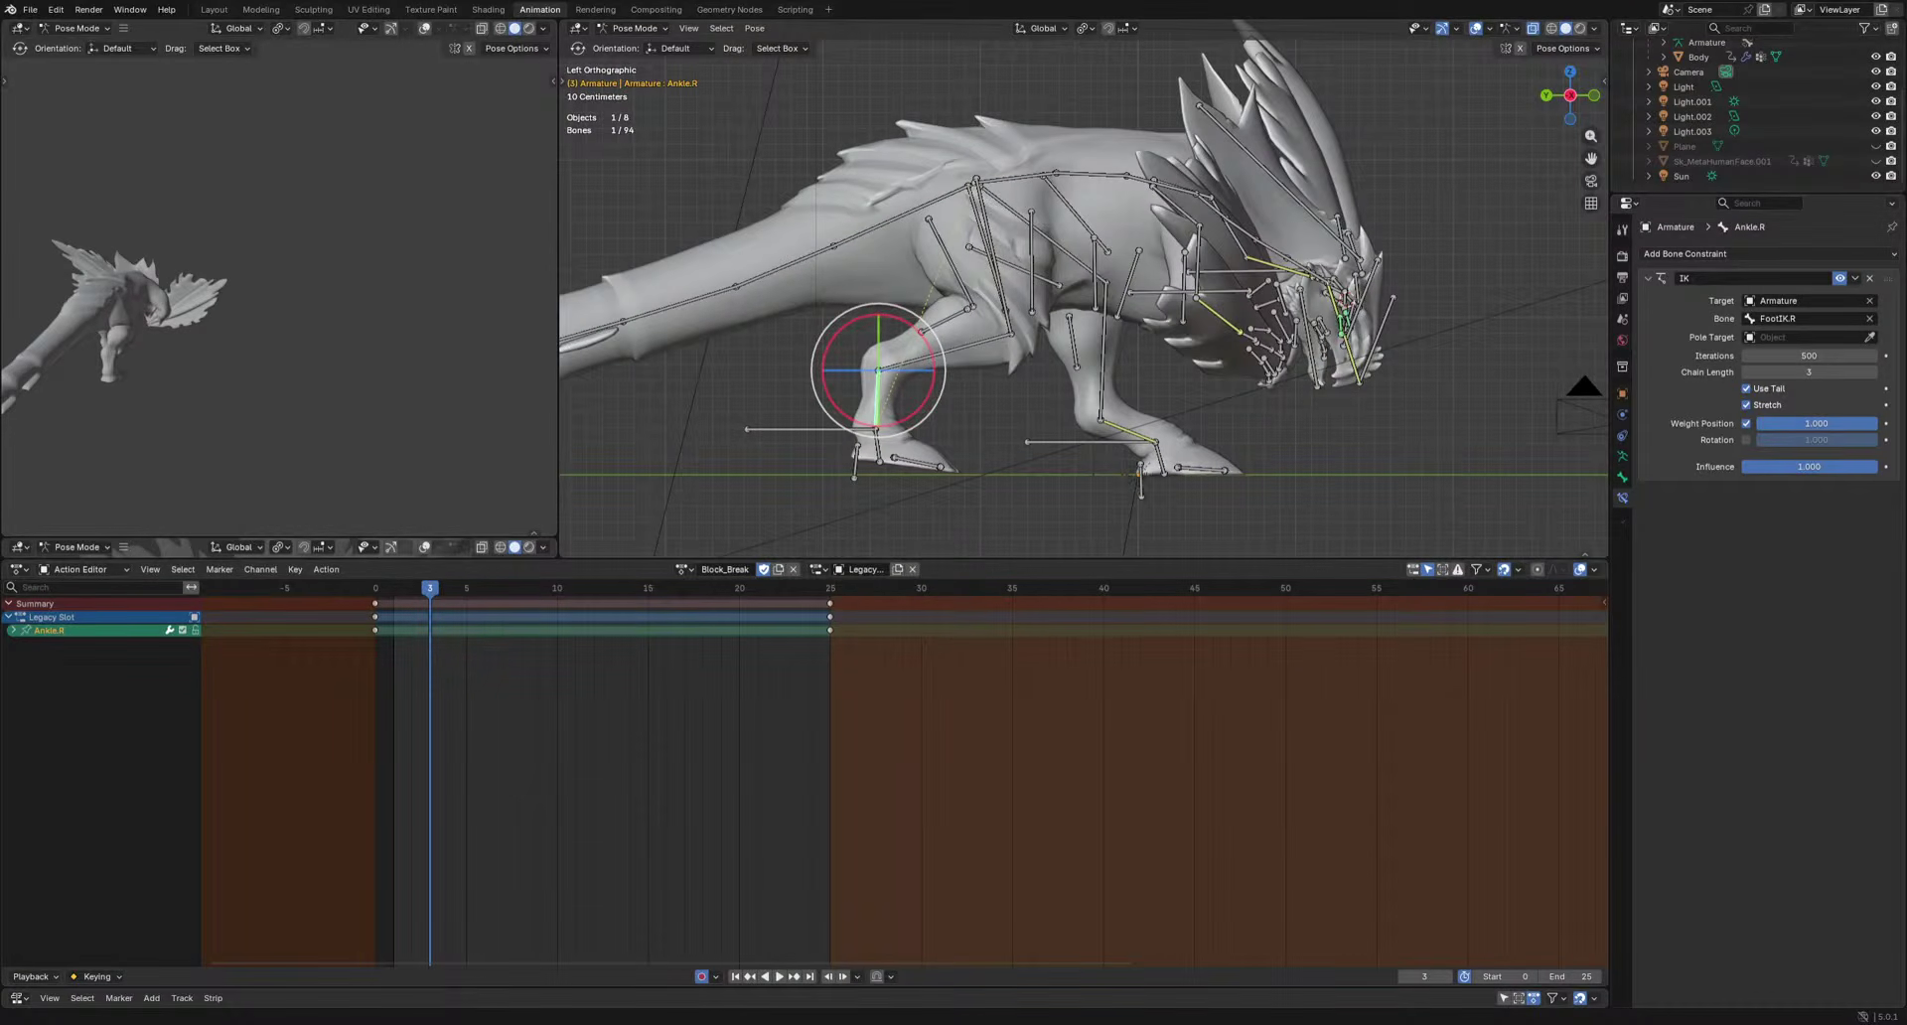
pyautogui.scroll(2, 975, 415)
pyautogui.press('r')
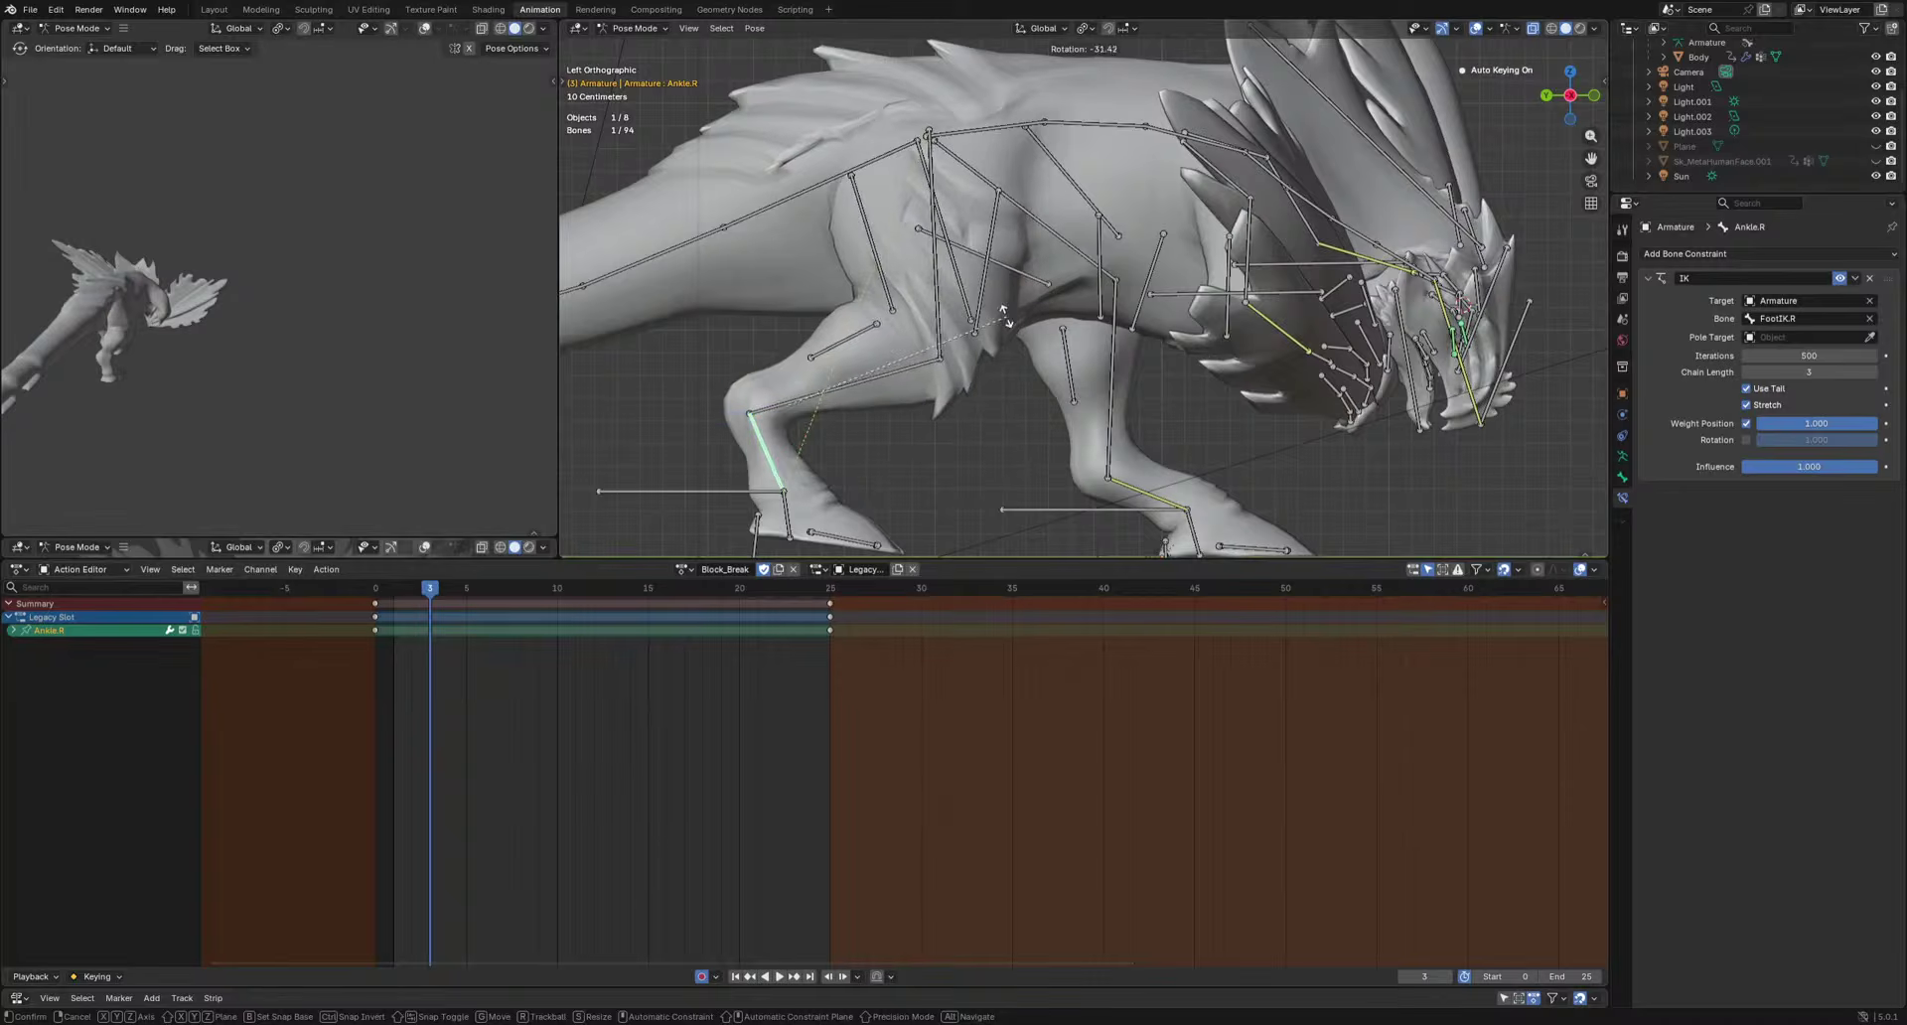
pyautogui.click(956, 342)
pyautogui.press('space')
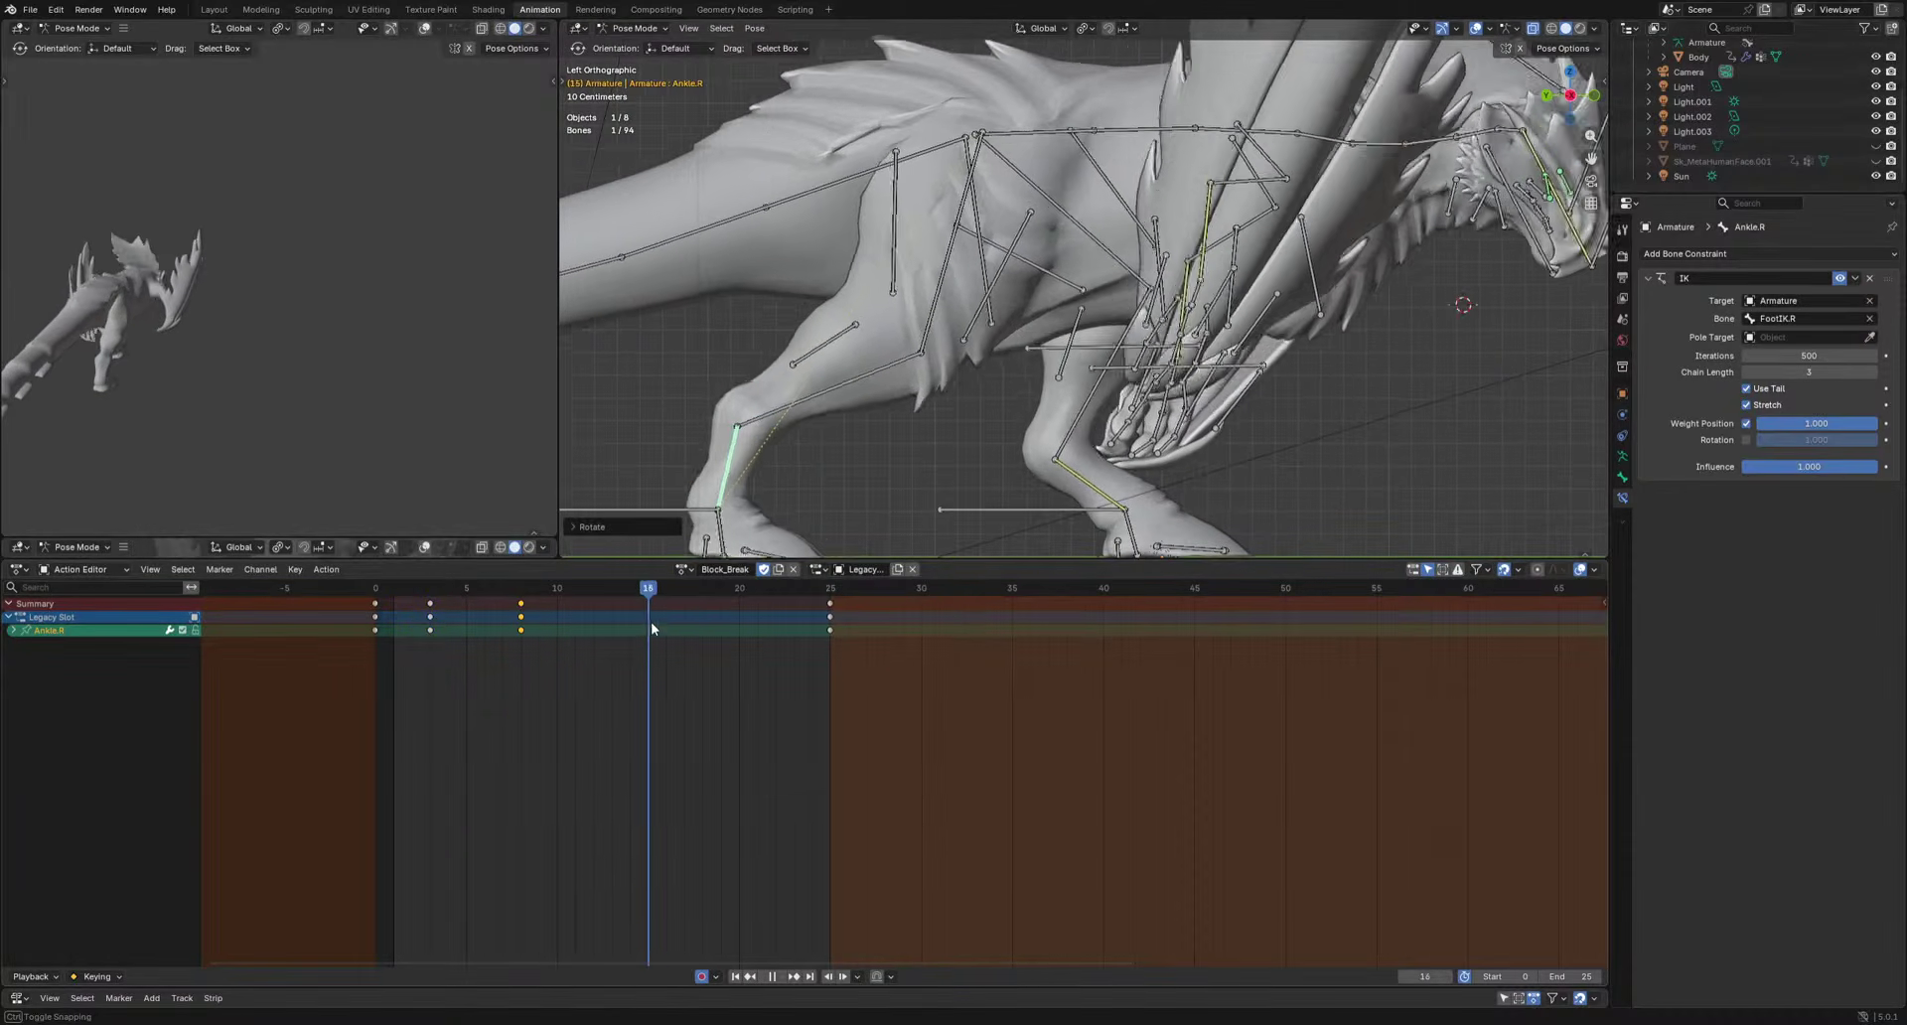
# Rotate the Ankle.R bone at frames 16 and 22 and play back the leg motion.
pyautogui.press('space')
pyautogui.press('r')
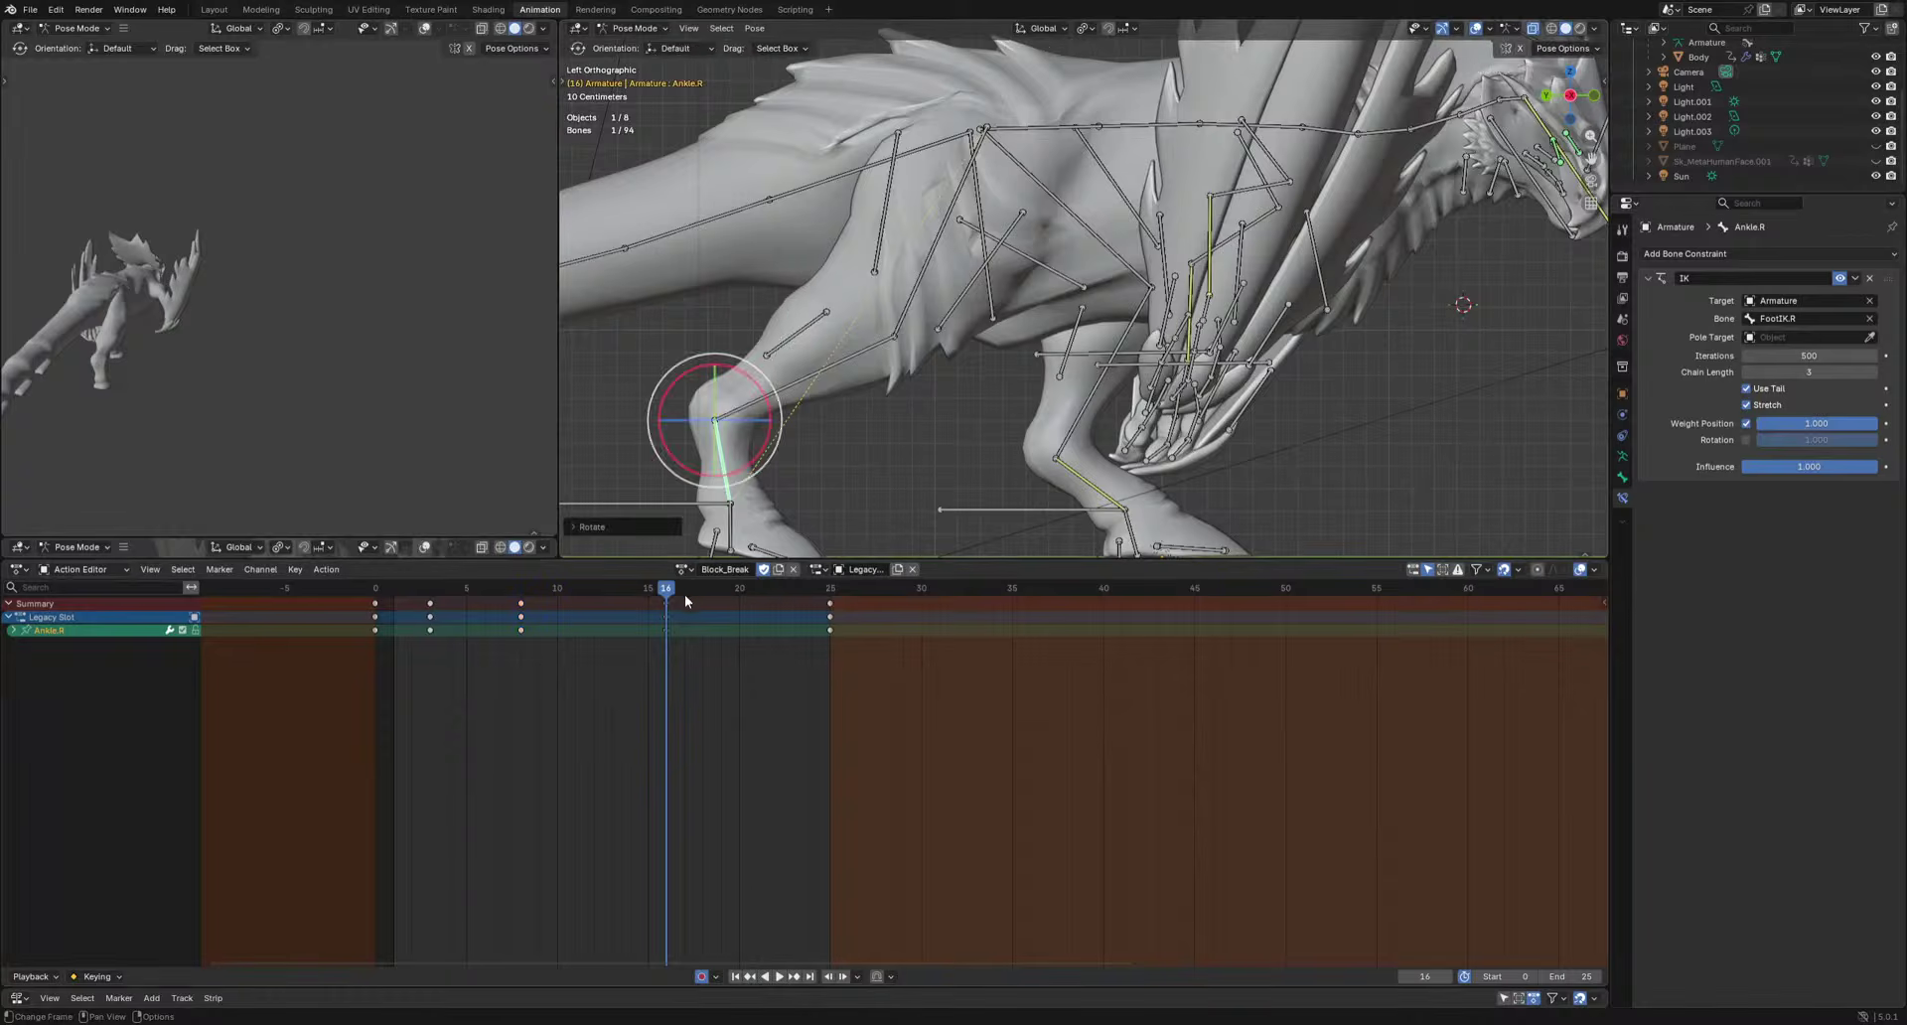
pyautogui.moveTo(684, 594); pyautogui.dragTo(776, 620)
pyautogui.press('r')
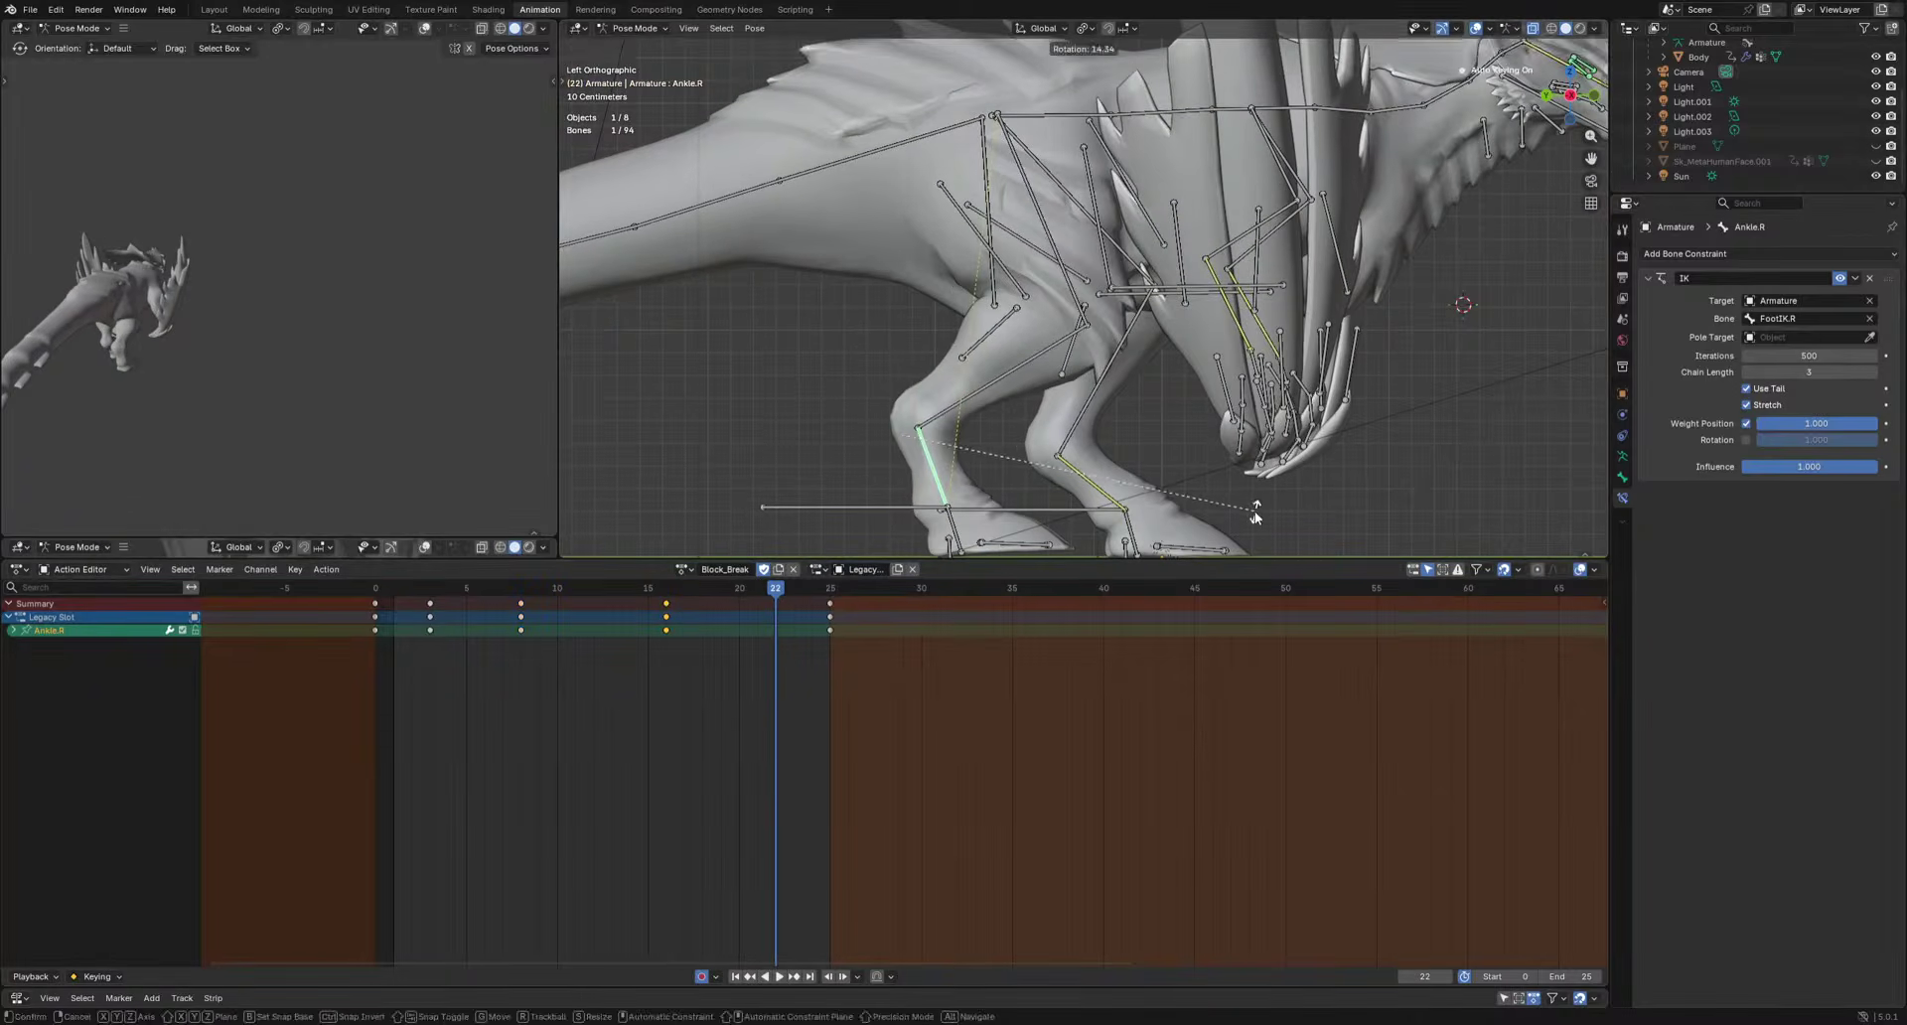
pyautogui.click(1256, 515)
pyautogui.press('space')
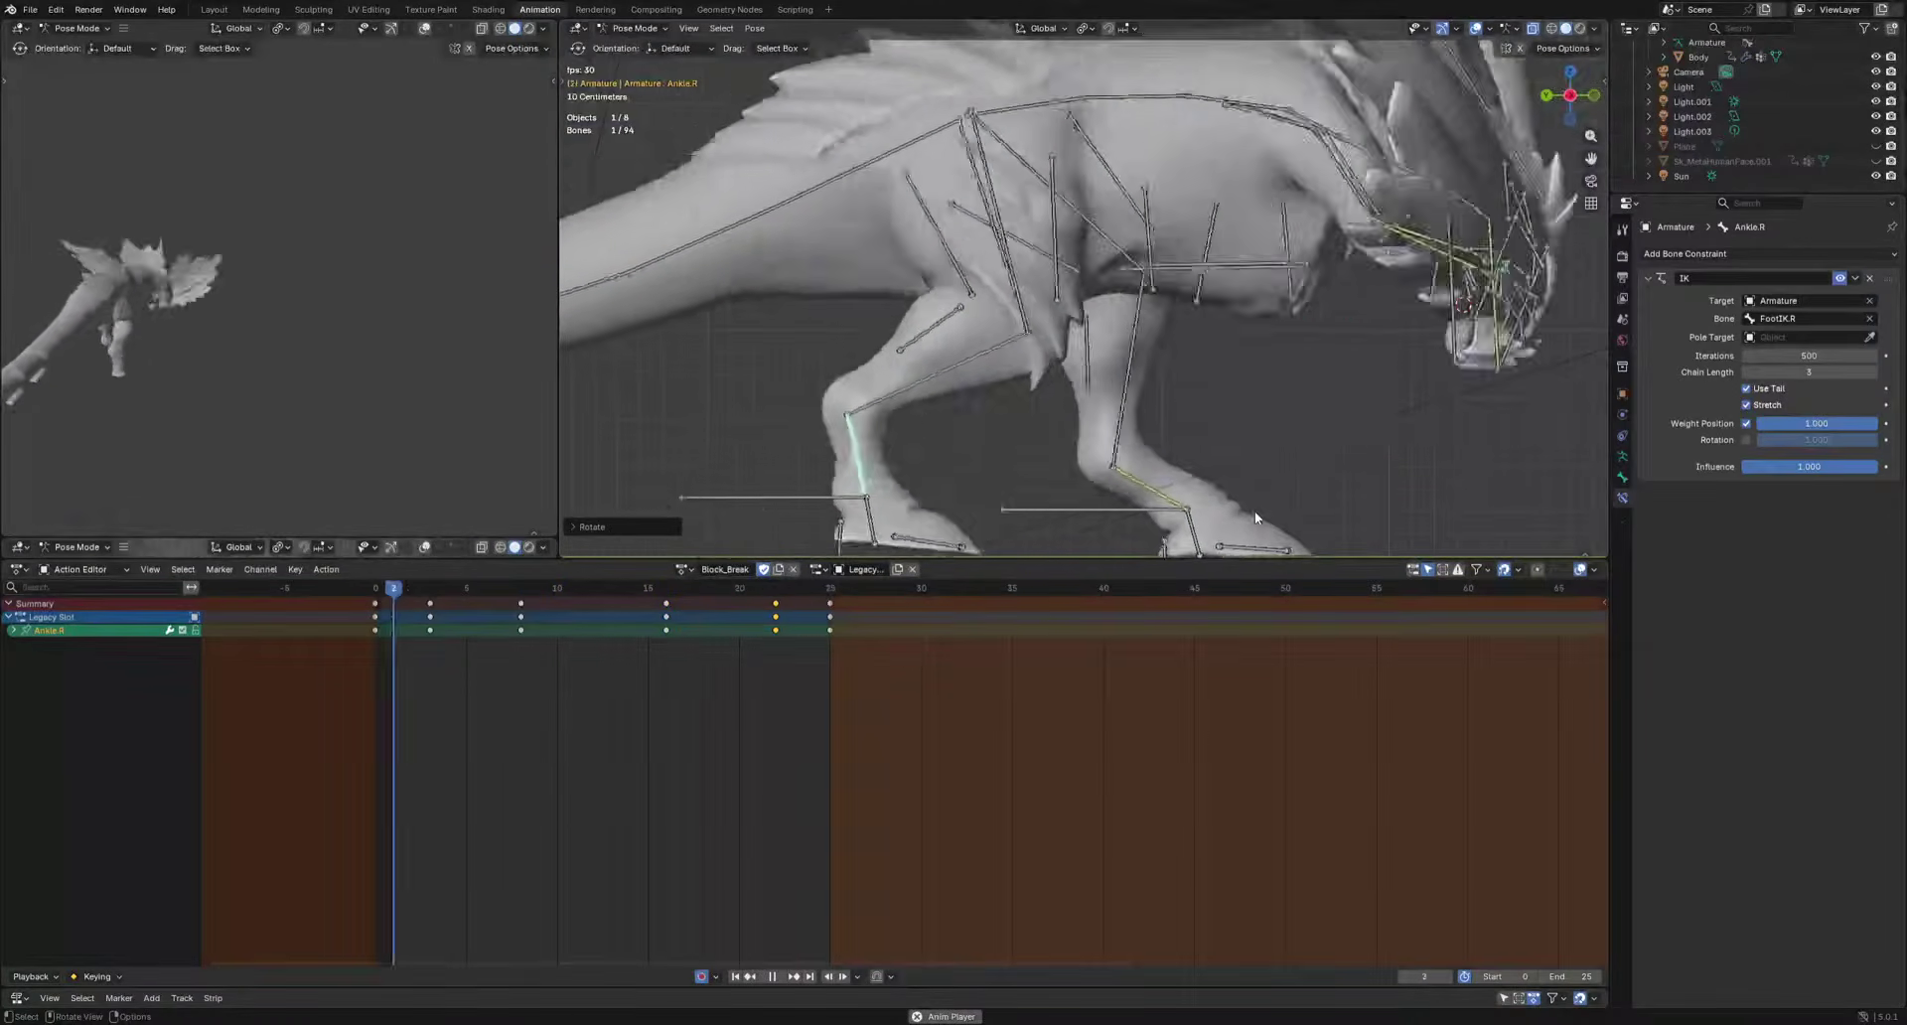
pyautogui.press('ctrl+KP_3')
pyautogui.press('space')
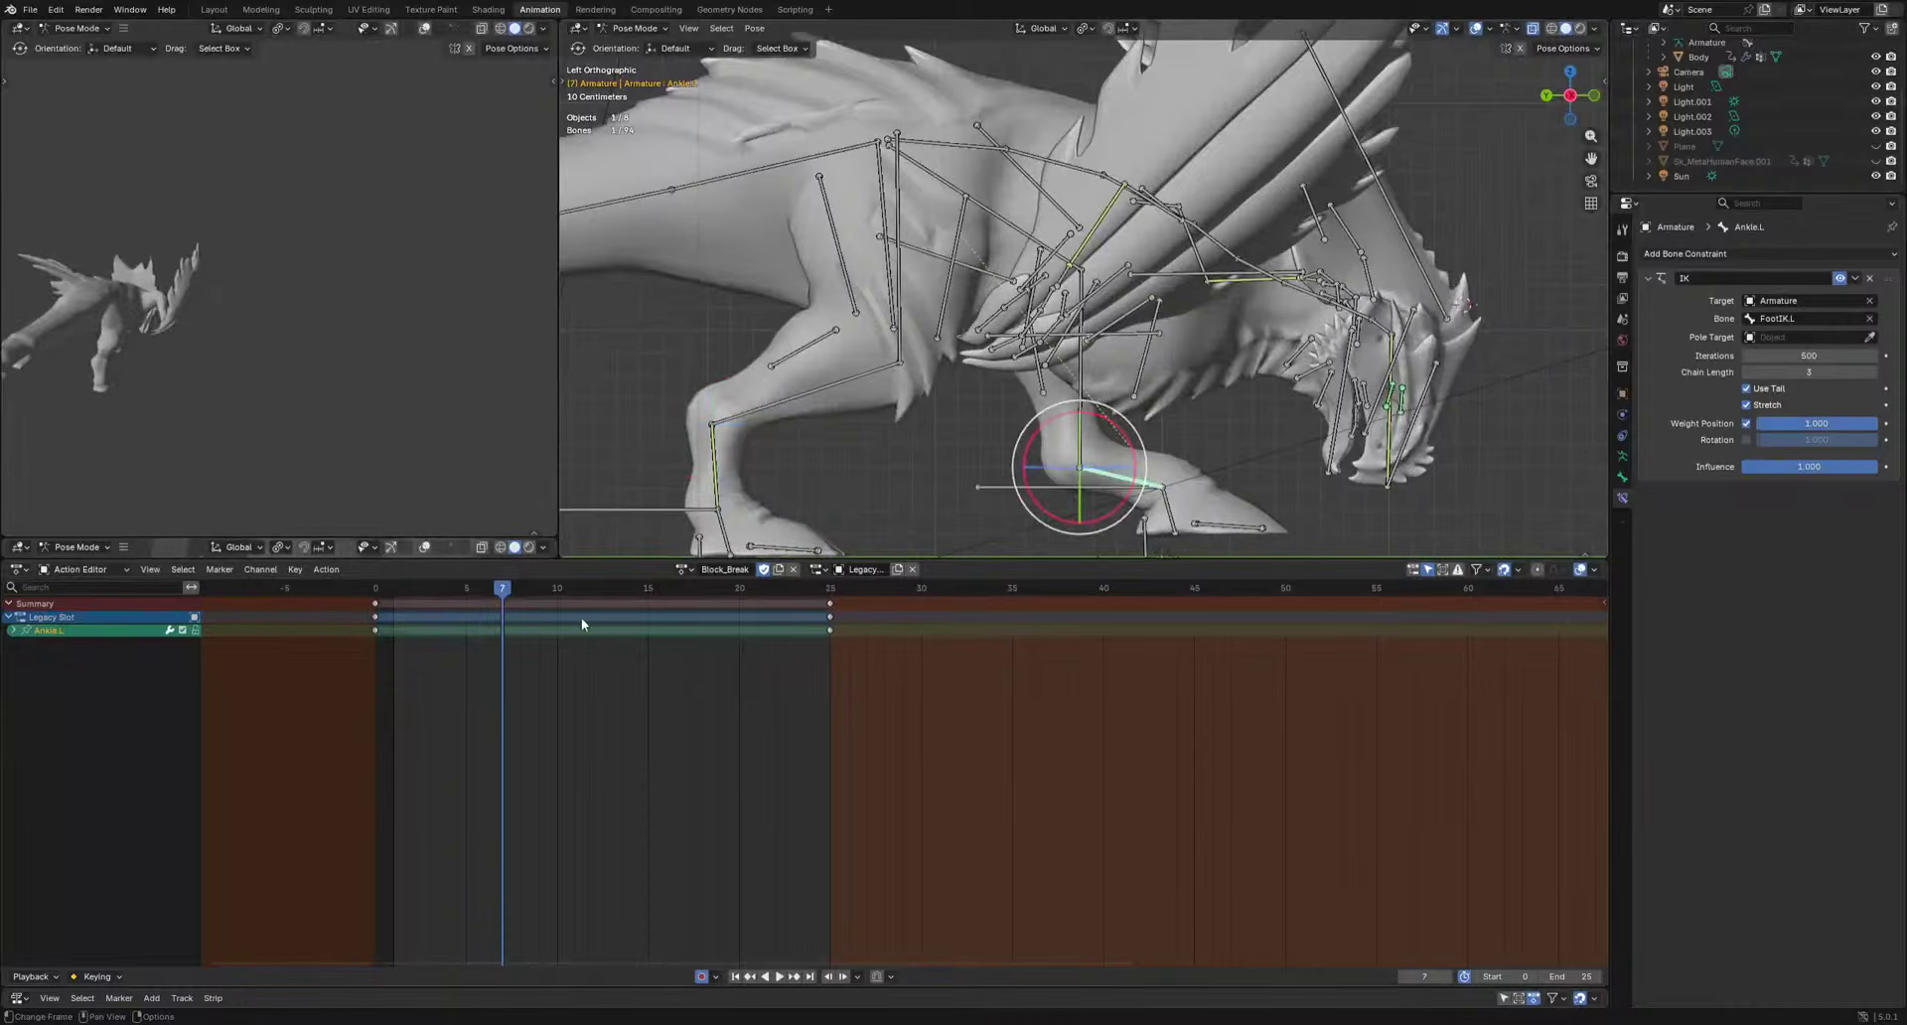
# Rotate the Ankle.L bone at frames 6 and 13 and play back the leg motion.
pyautogui.moveTo(502, 593)
pyautogui.mouseDown()
pyautogui.moveTo(458, 591)
pyautogui.moveTo(485, 599)
pyautogui.mouseUp()
pyautogui.press('r')
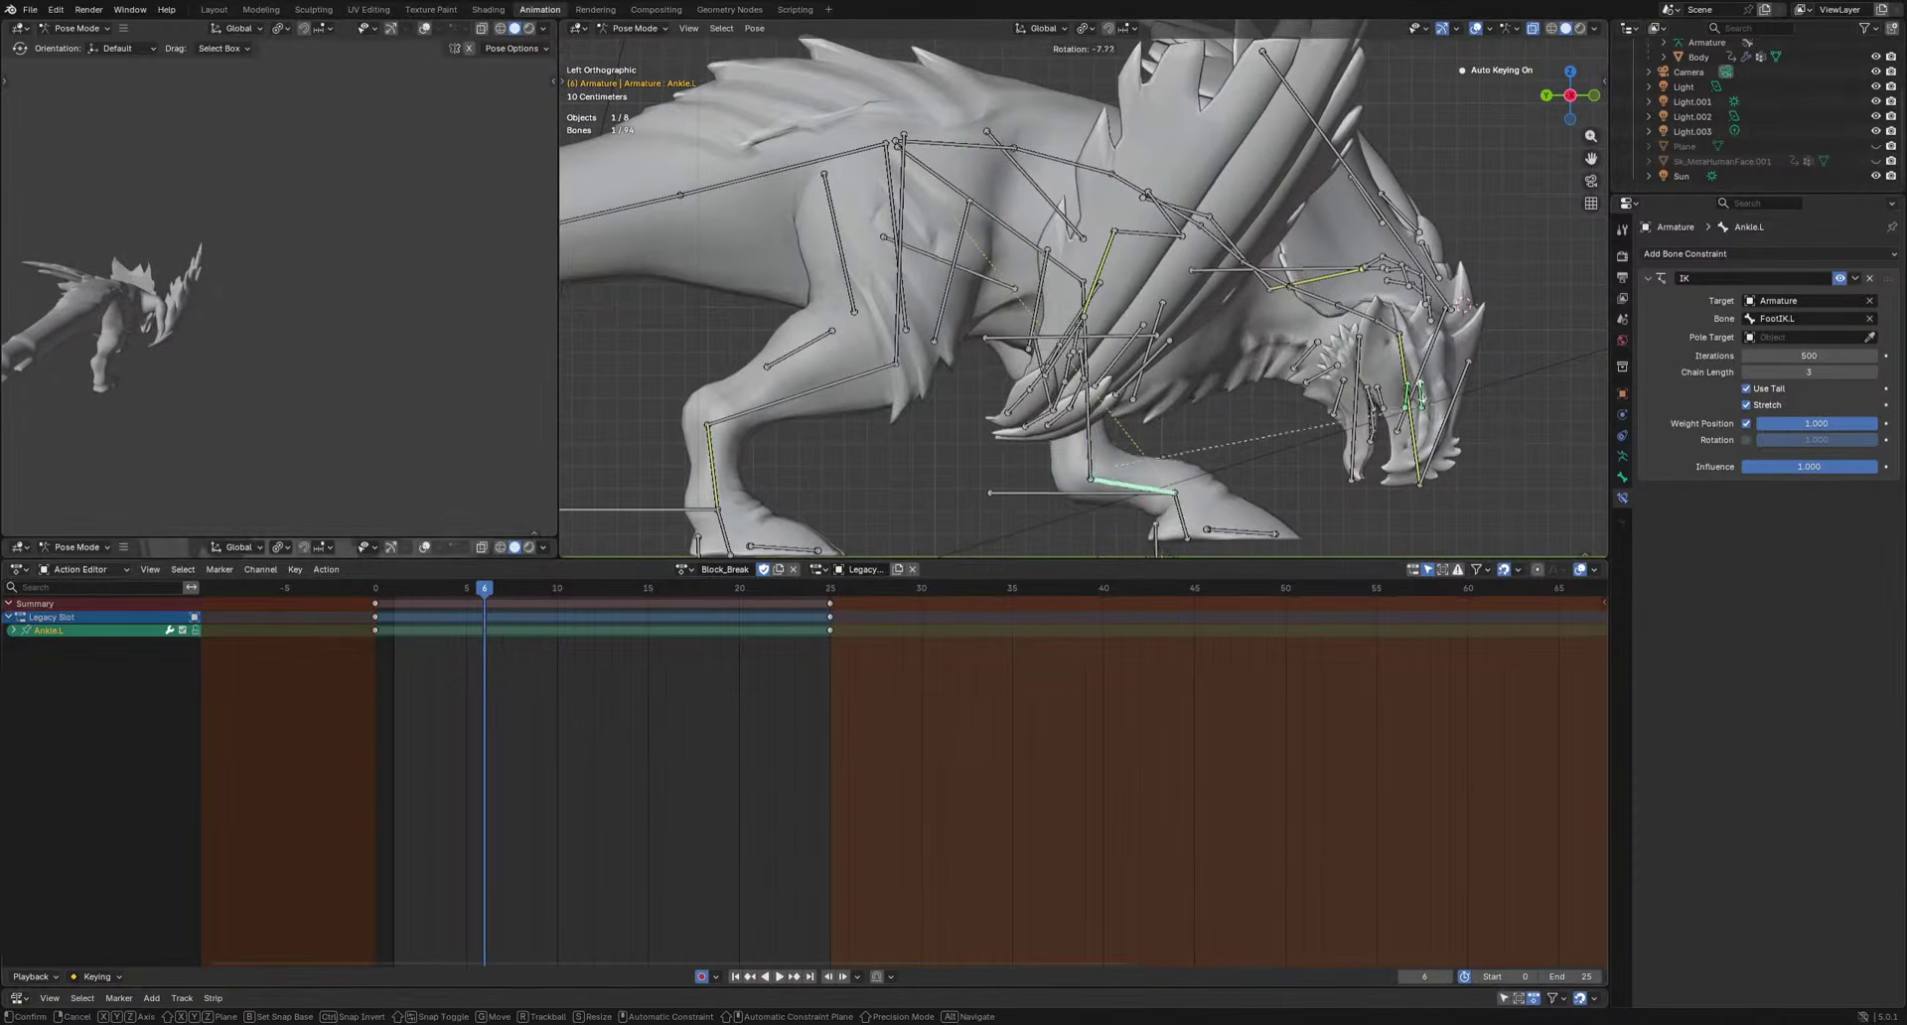
pyautogui.click(1344, 493)
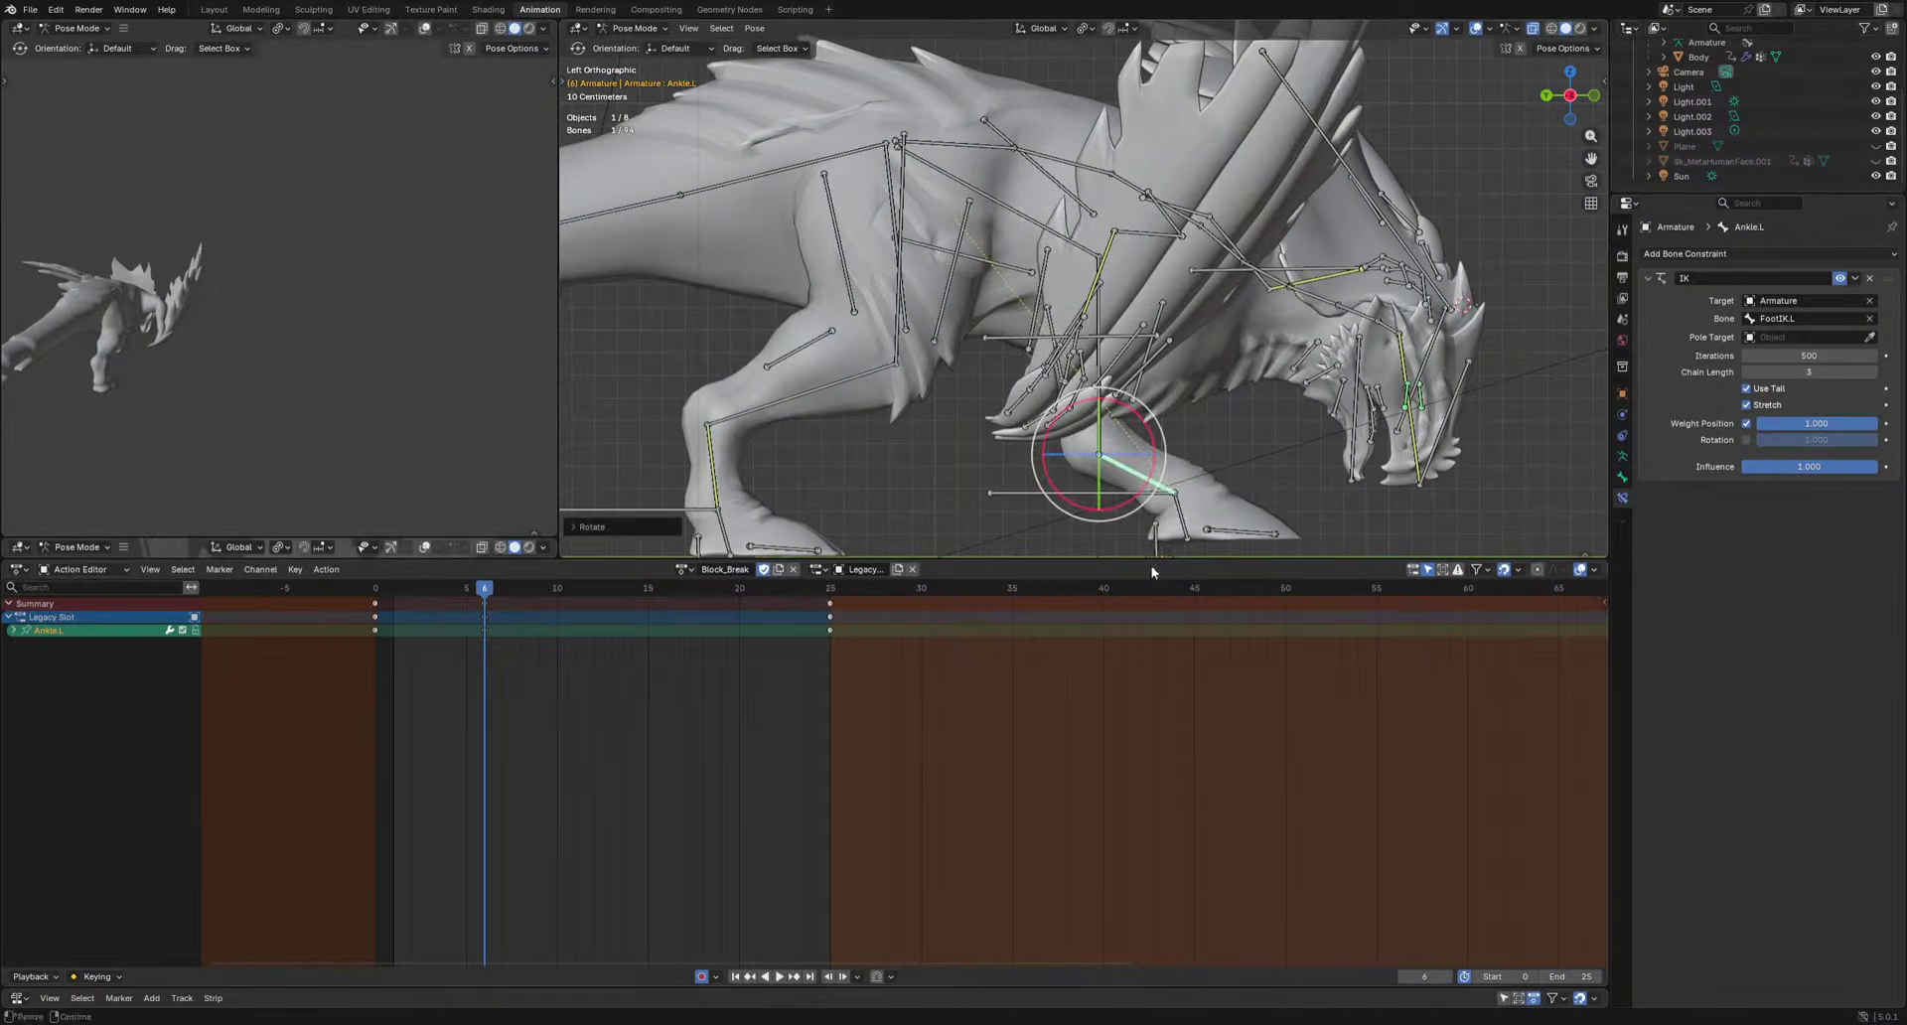
pyautogui.moveTo(515, 593); pyautogui.dragTo(611, 591)
pyautogui.press('r')
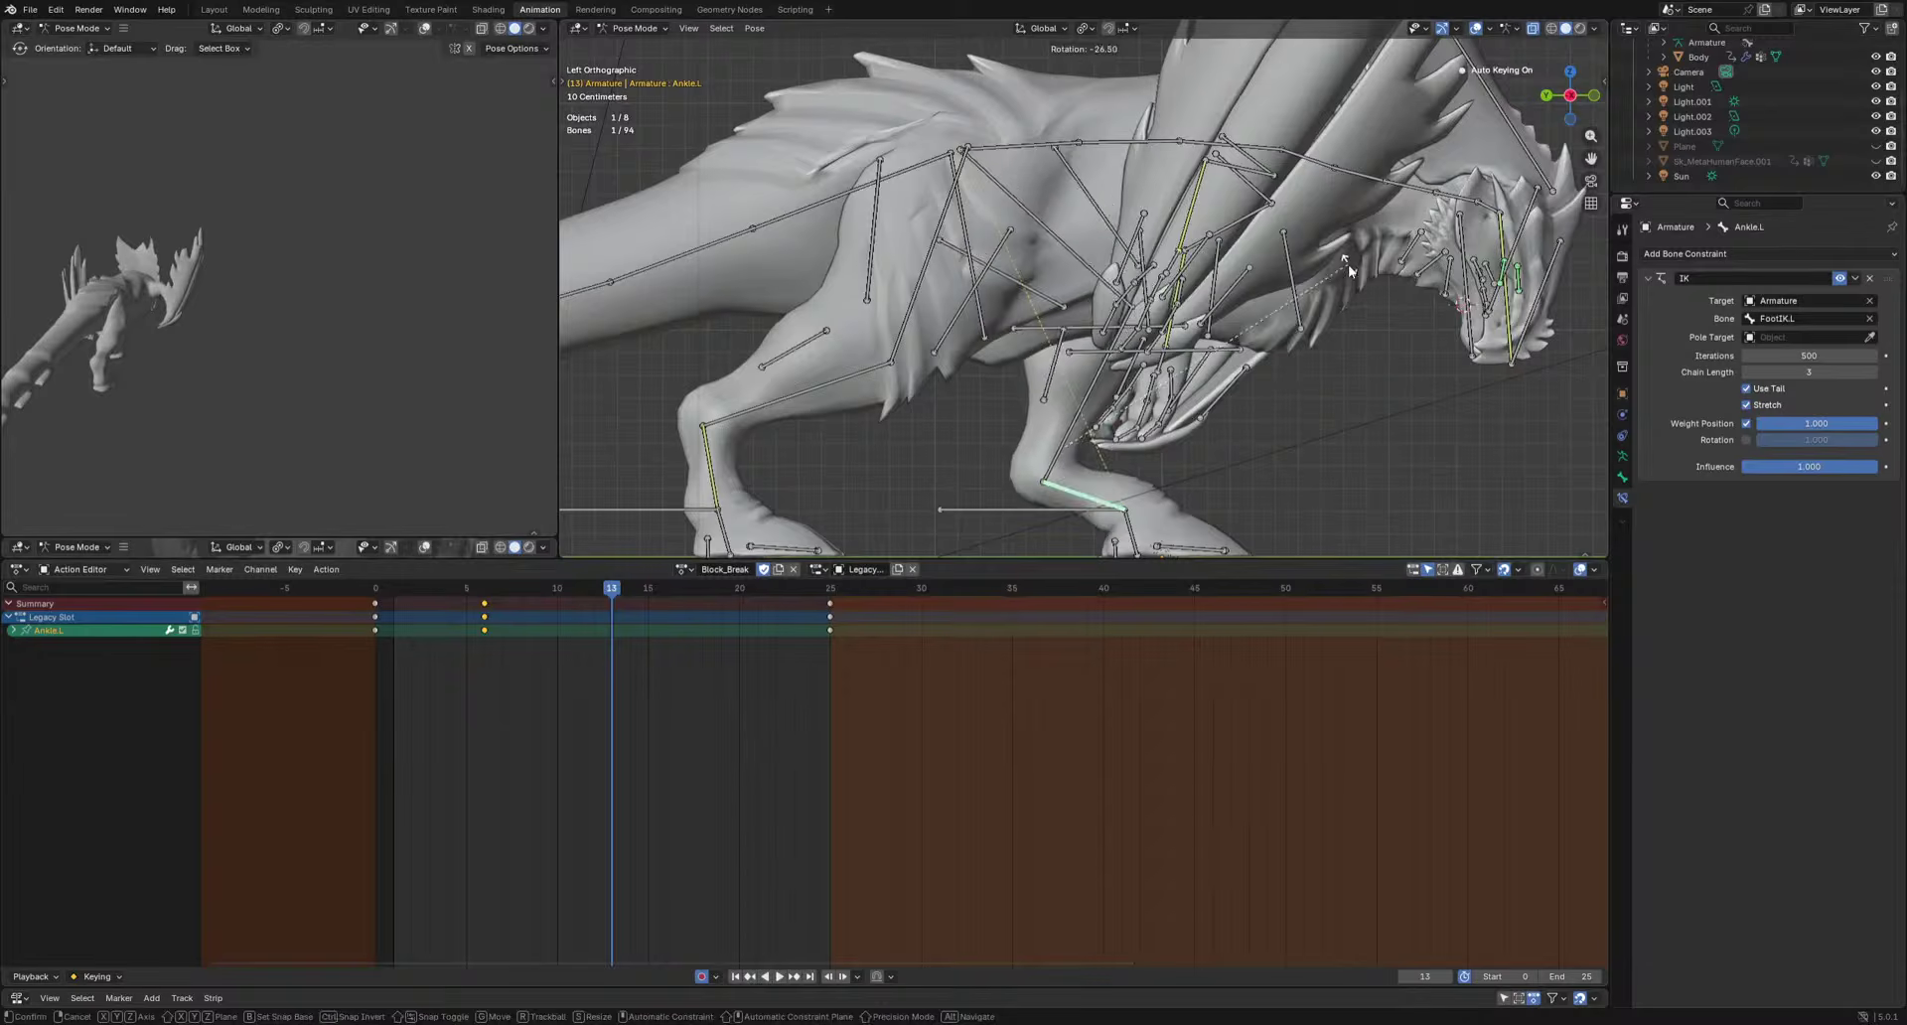
pyautogui.click(1349, 266)
pyautogui.press('space')
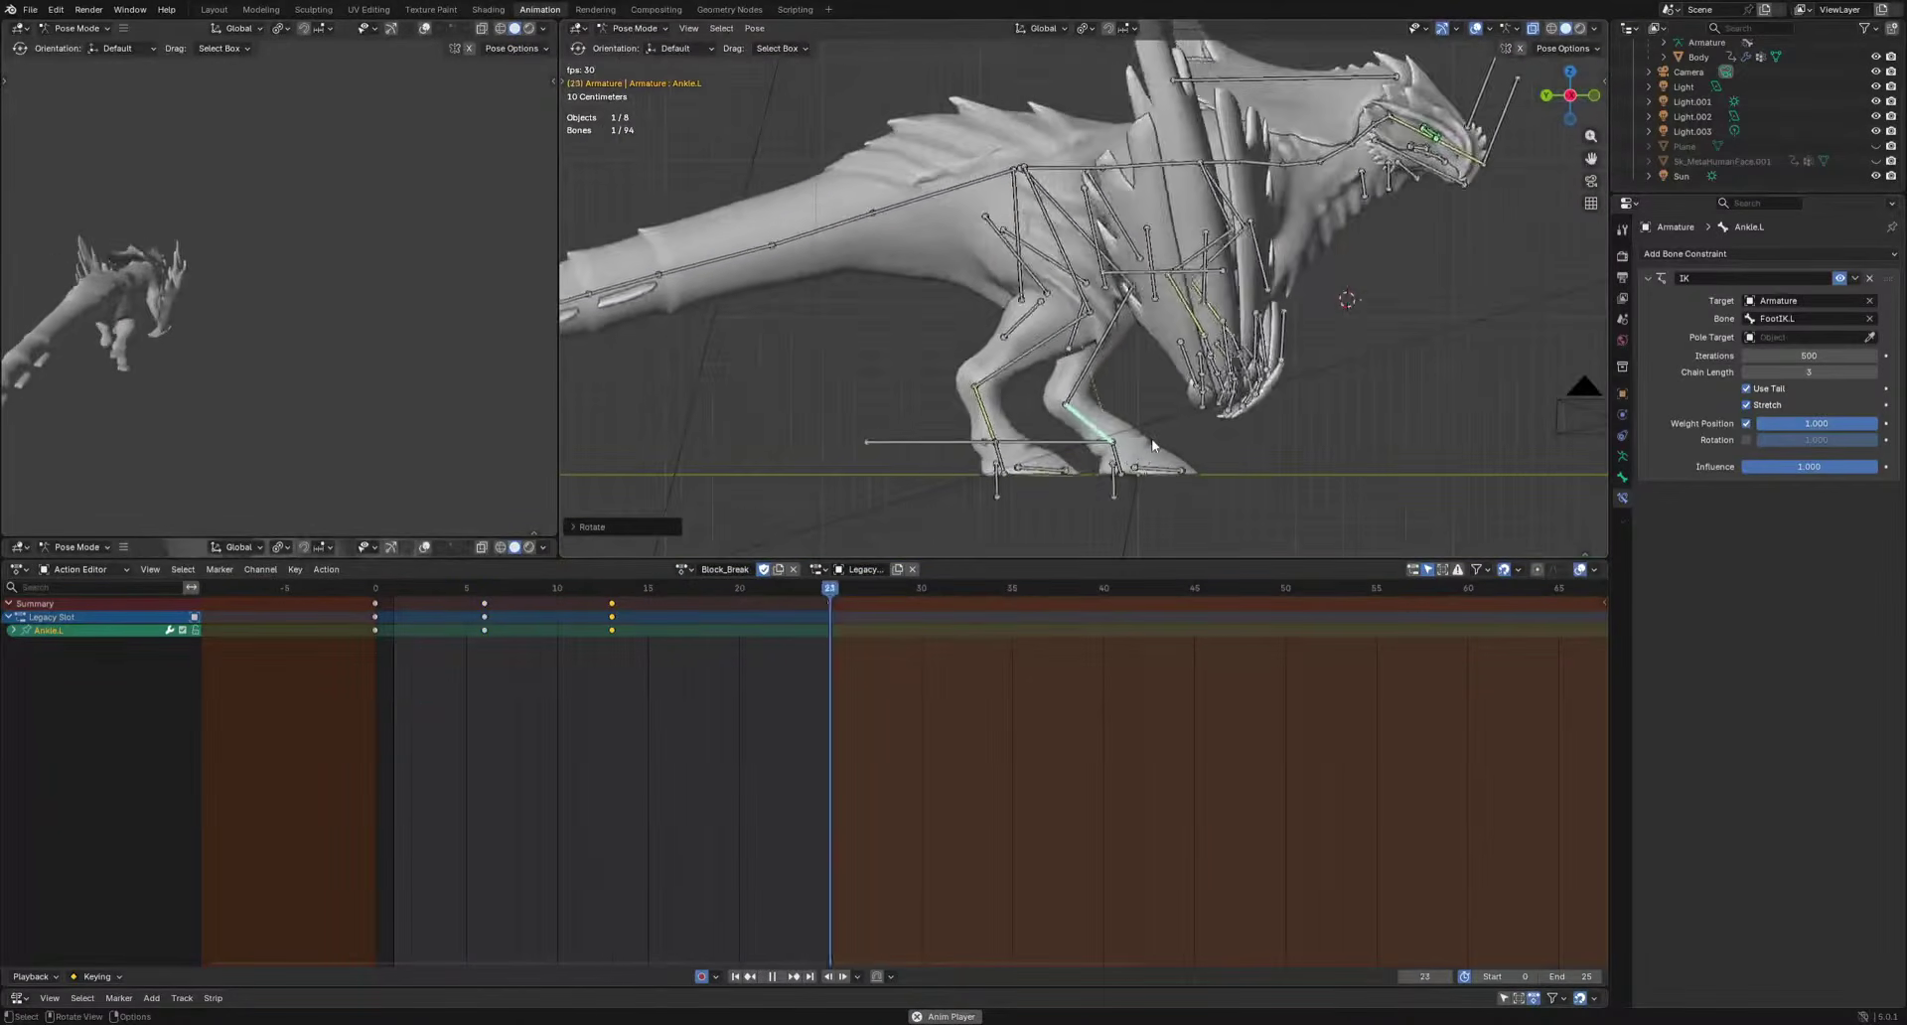
pyautogui.press('space')
# Select the tail bones from Tail to Tail.008 and curl the tail upward and to one side at frame 2.
pyautogui.click(937, 257)
pyautogui.keyDown('shift'); pyautogui.moveTo(962, 388); pyautogui.dragTo(1237, 370, button='middle'); pyautogui.keyUp('shift')
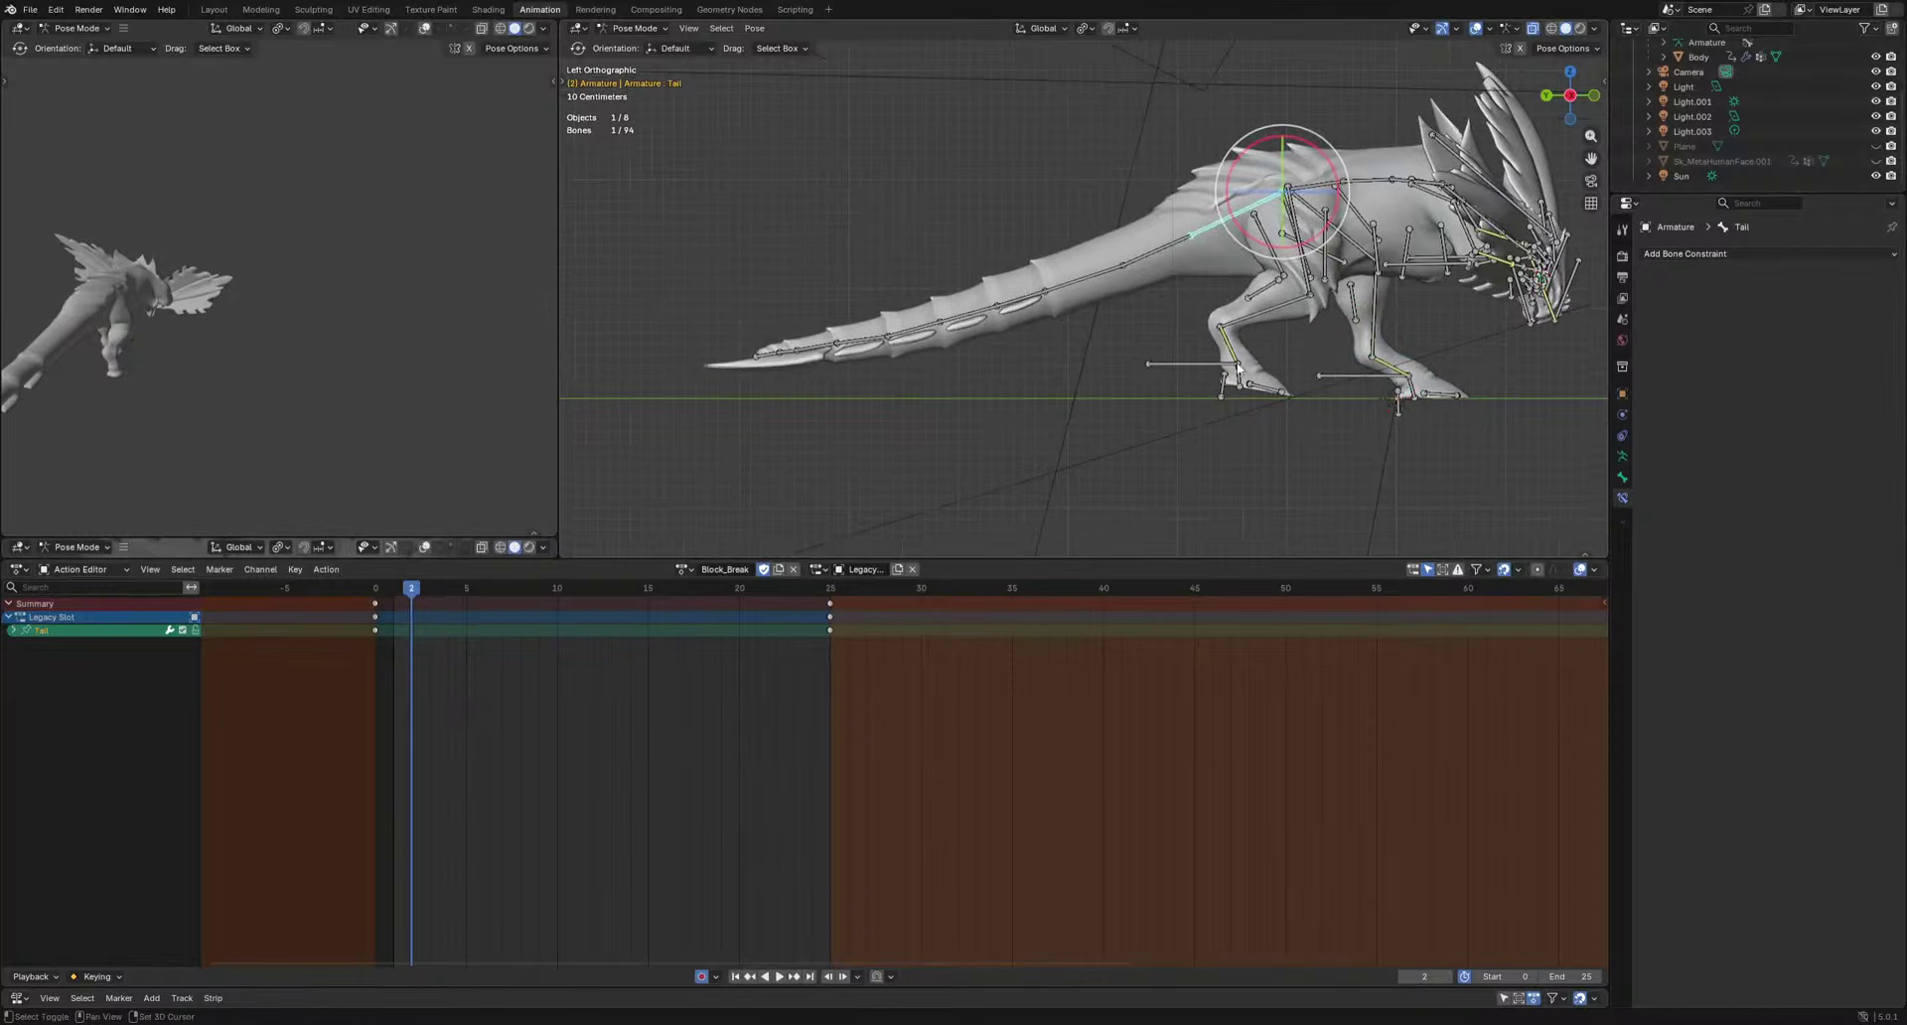
pyautogui.moveTo(1059, 296); pyautogui.dragTo(1059, 296)
pyautogui.press('r')
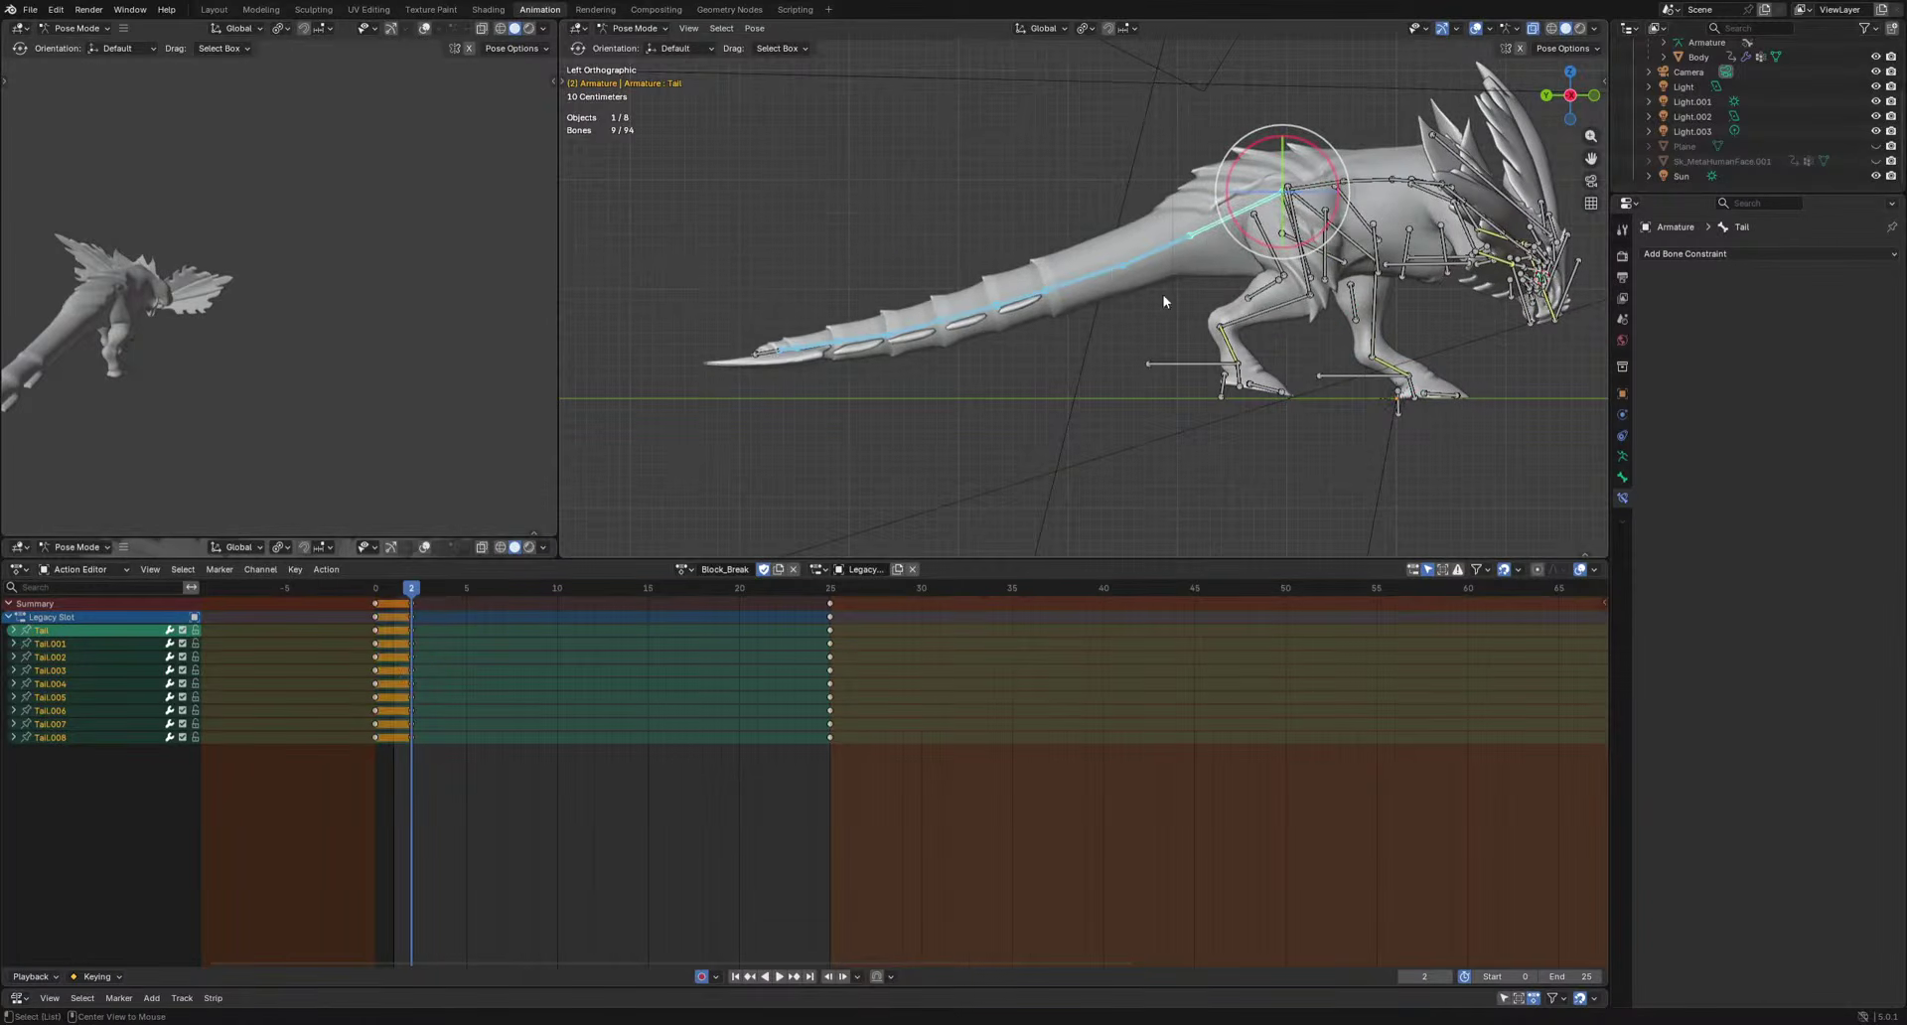
pyautogui.press('r')
pyautogui.press('r')
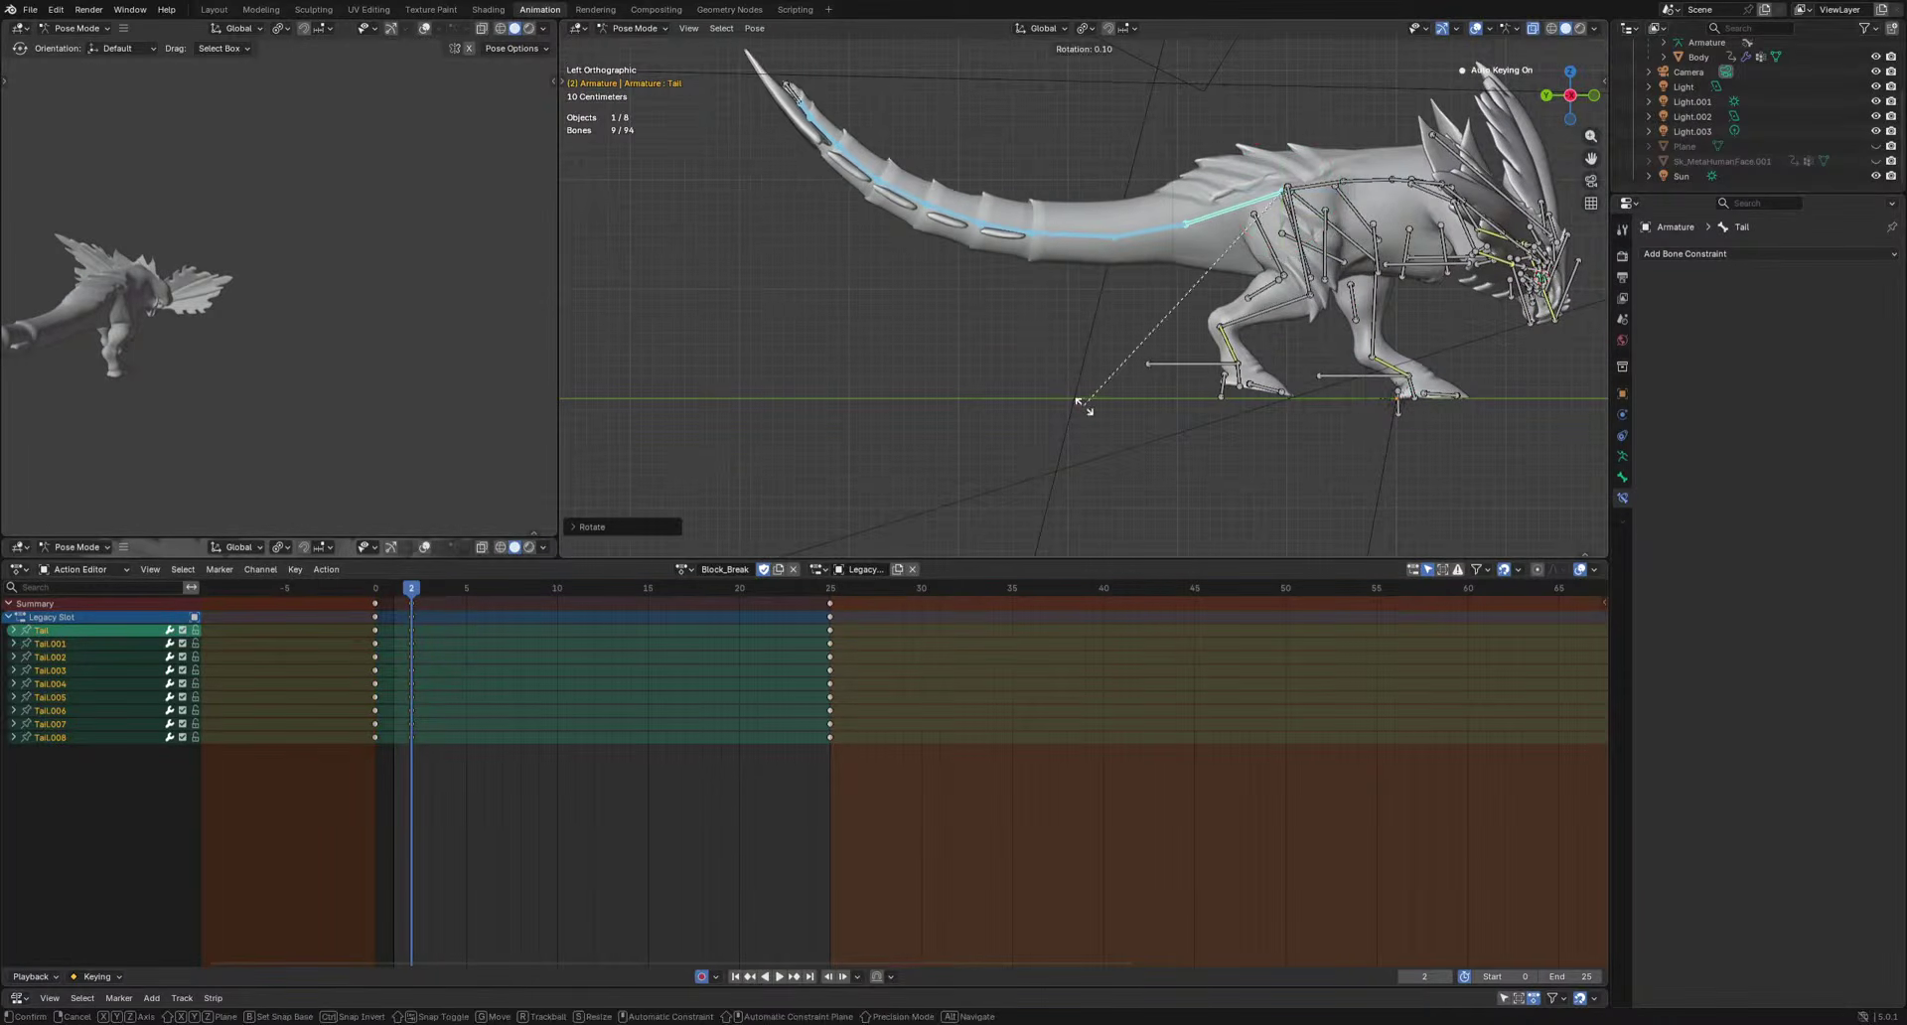
pyautogui.moveTo(1098, 411); pyautogui.dragTo(1327, 435, button='middle')
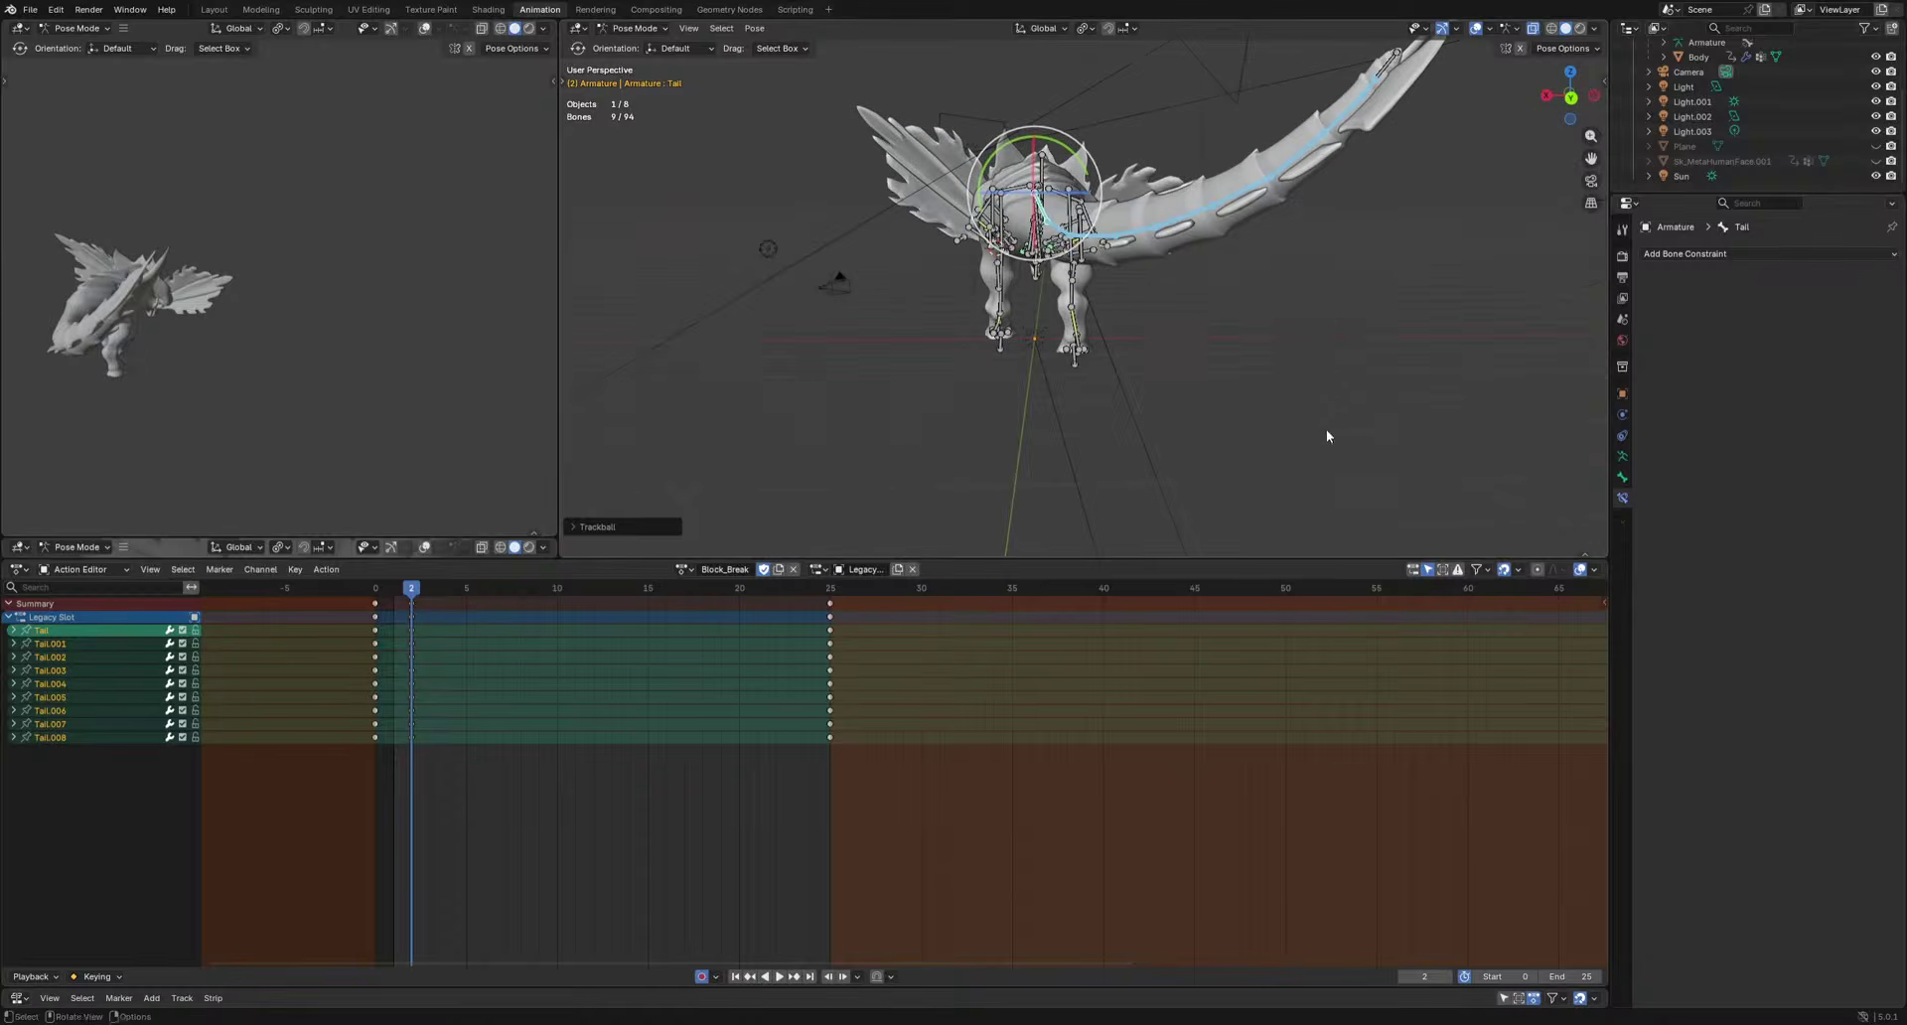
# Swing and key the tail bones toward the opposite side at frame 10, and shift their frame 2 keyframes to frame 3.
pyautogui.click(557, 592)
pyautogui.press('r')
pyautogui.press('r')
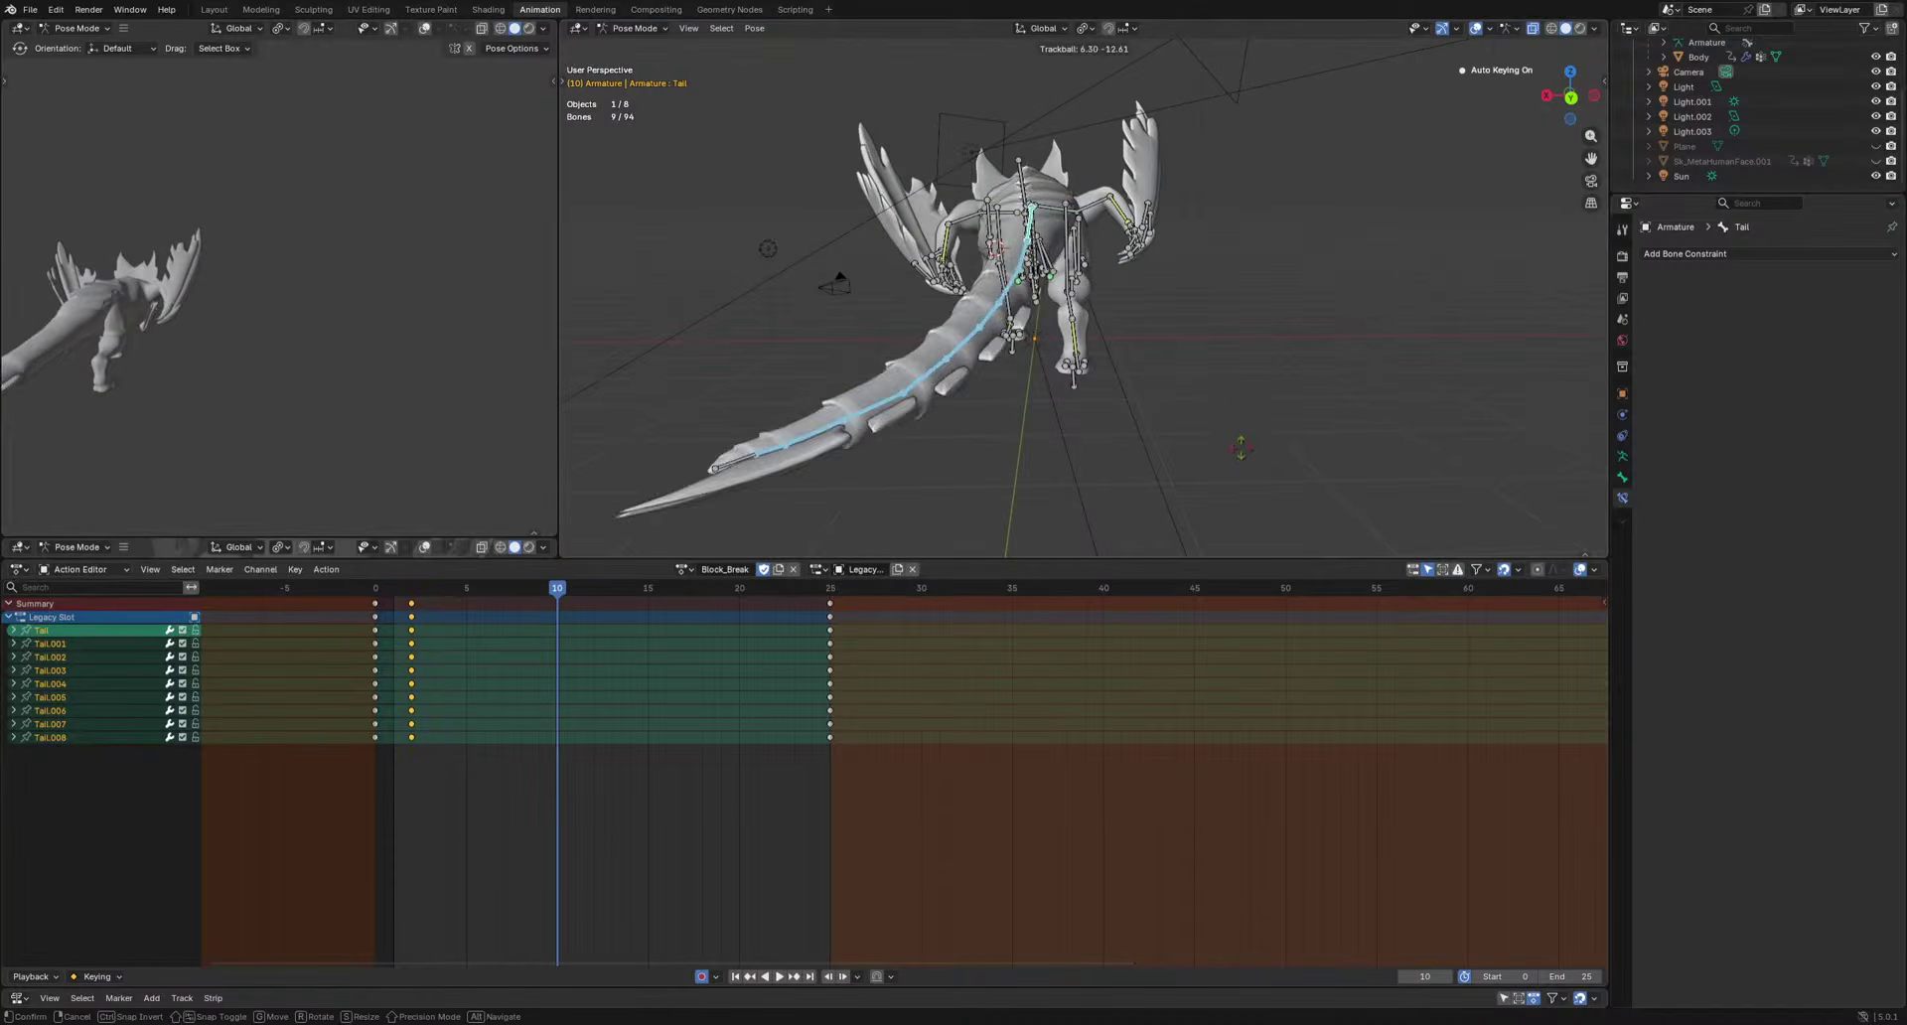
pyautogui.click(1235, 453)
pyautogui.press('i')
pyautogui.press('space')
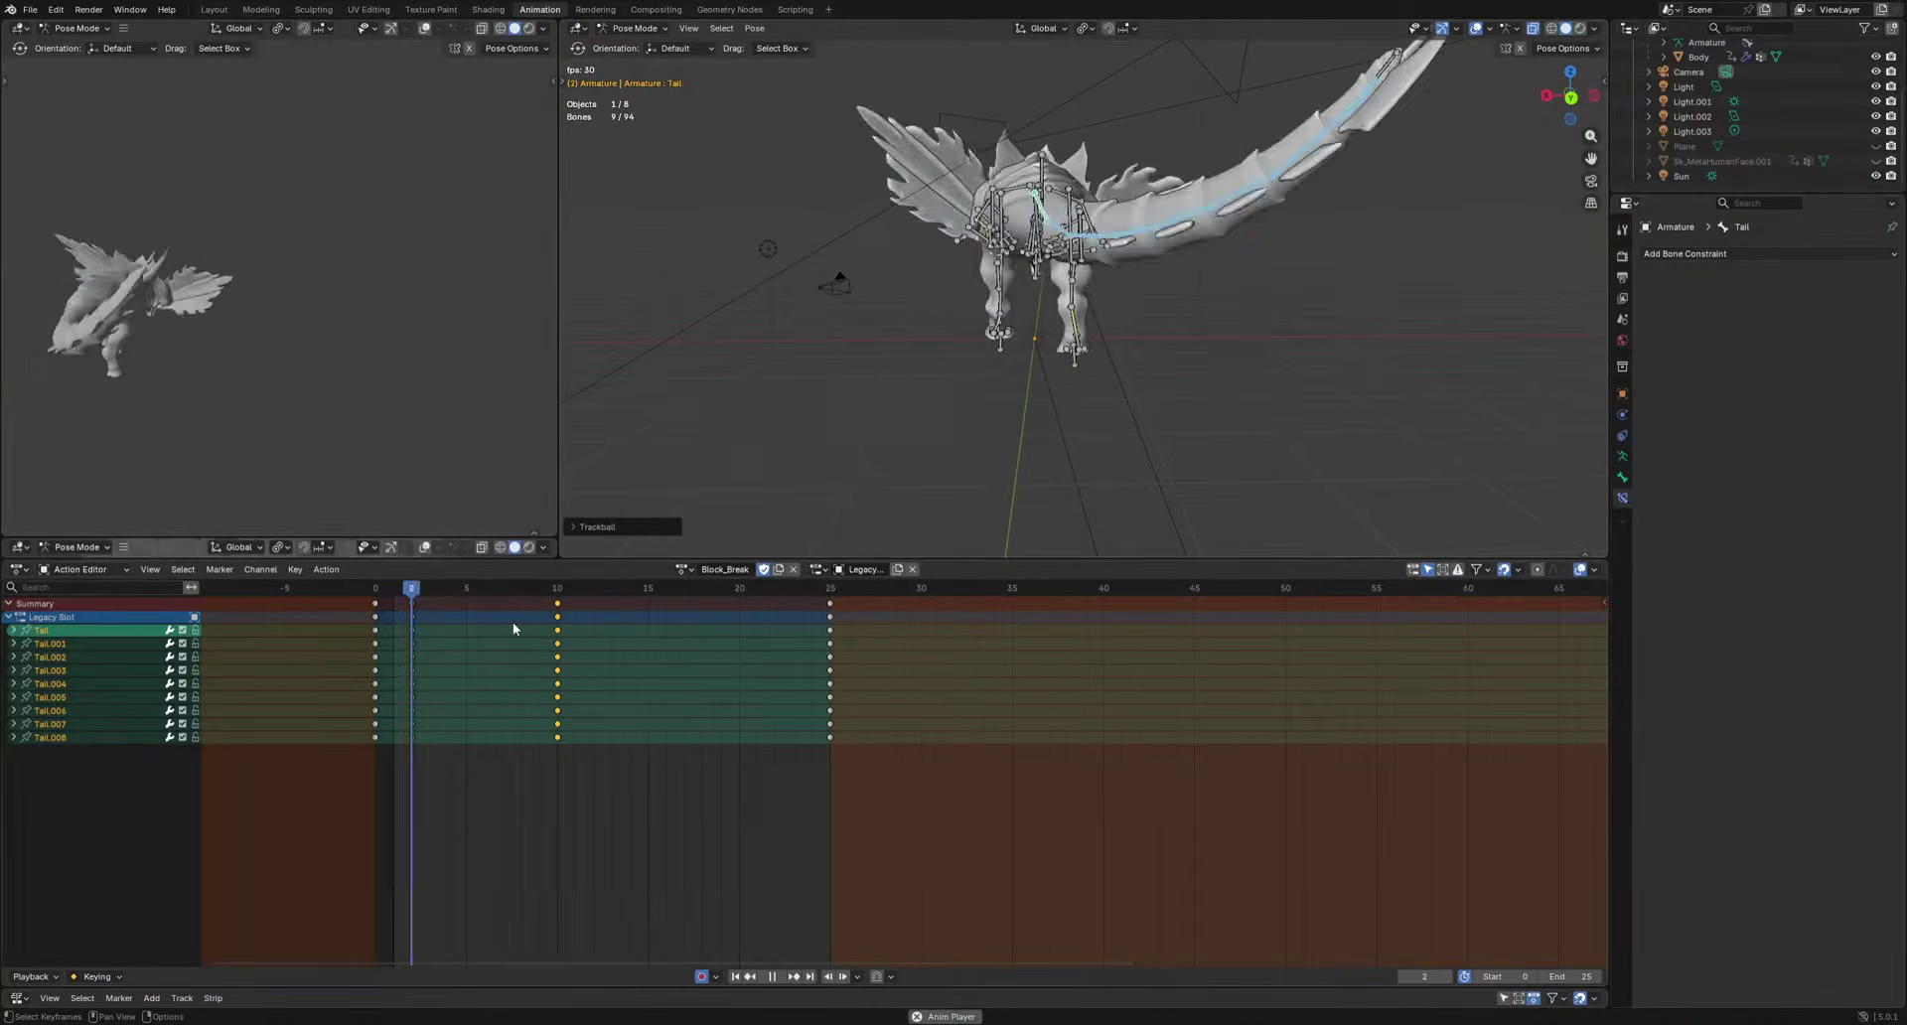
pyautogui.moveTo(405, 614); pyautogui.dragTo(424, 615)
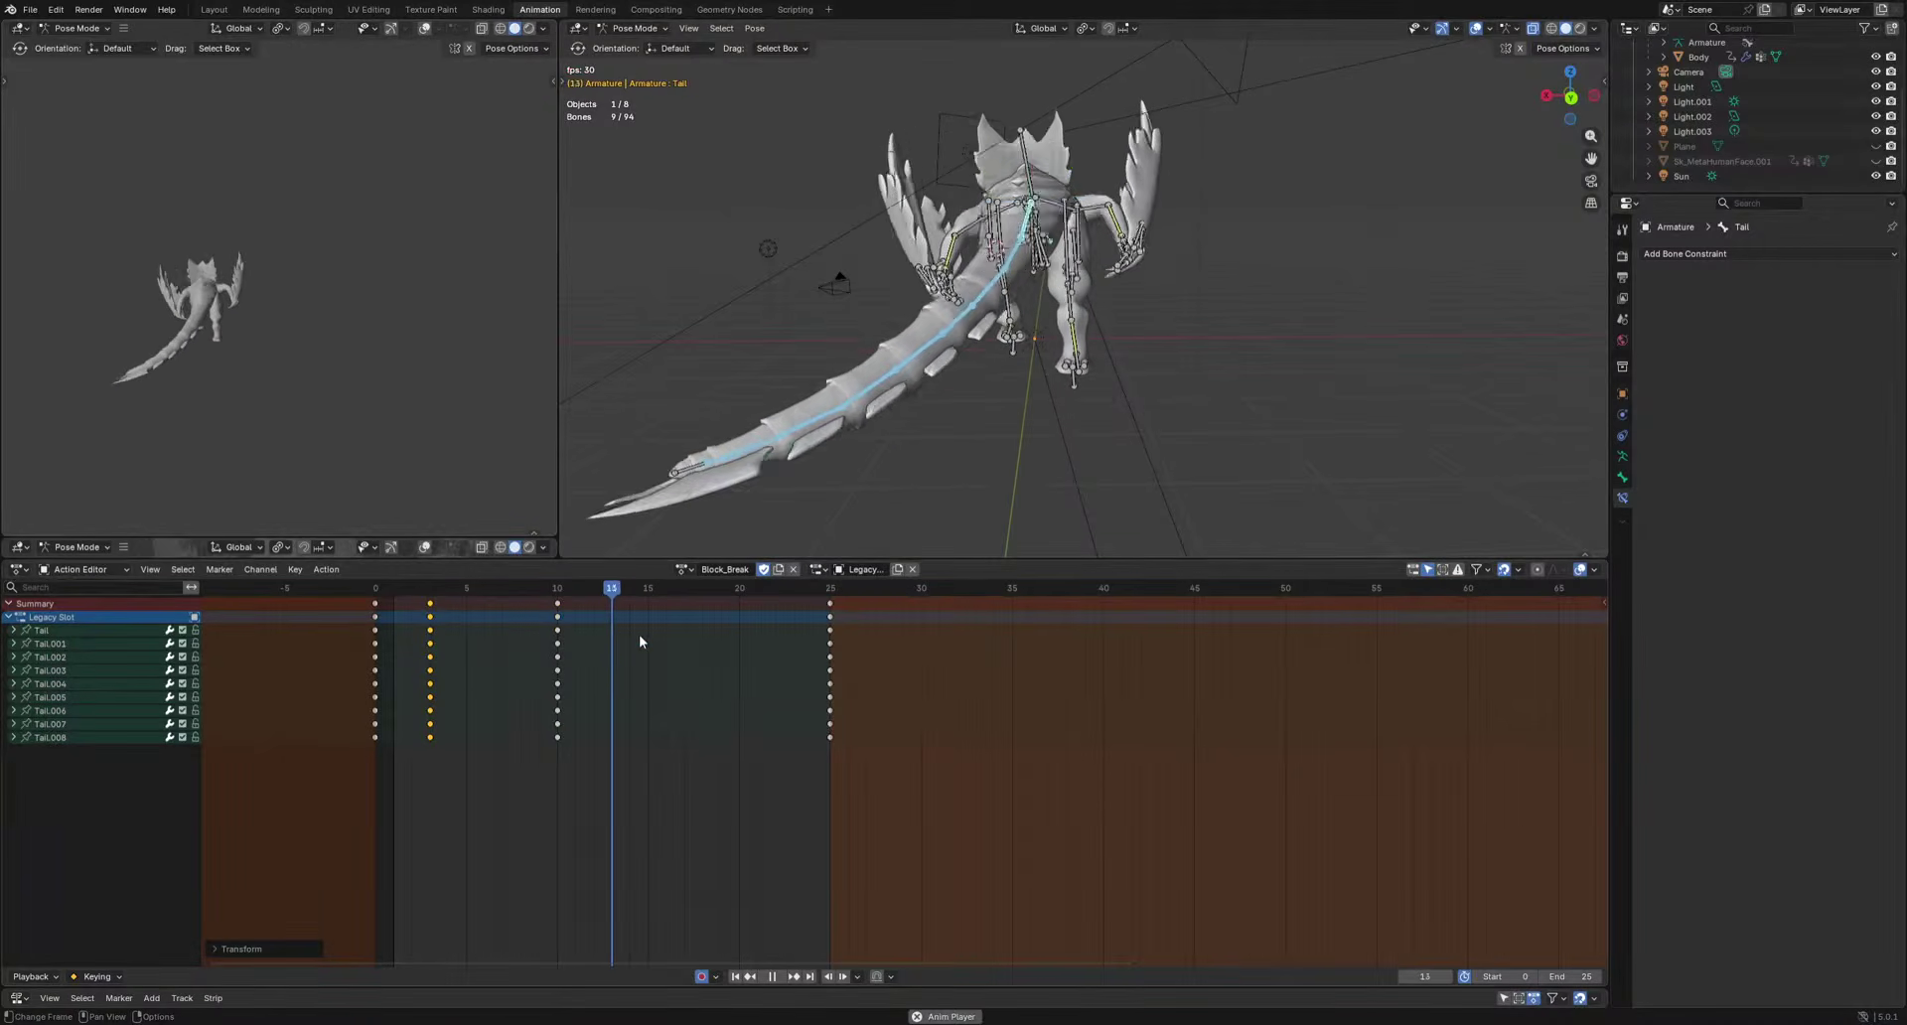
# Rotate the selected tail bones at frame 10 from the top view and play back the tail swing.
pyautogui.press('space')
pyautogui.moveTo(570, 586); pyautogui.dragTo(563, 587)
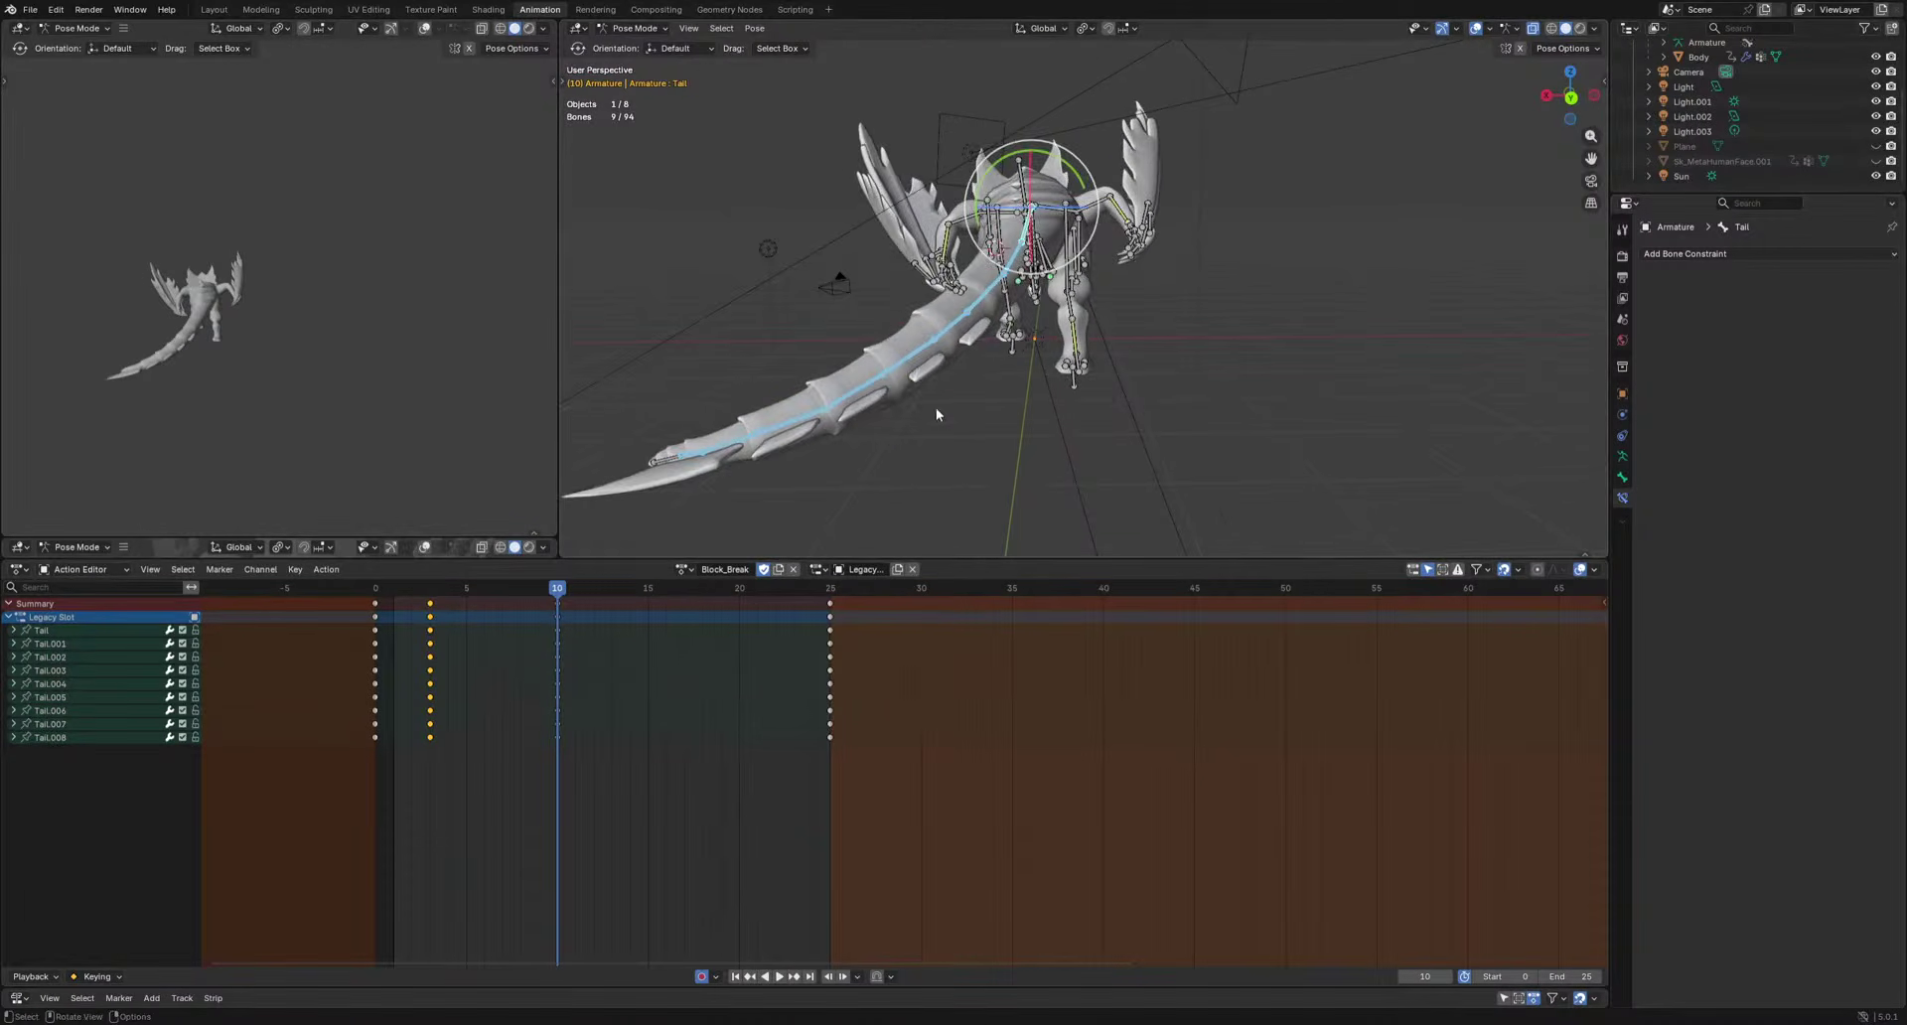
pyautogui.keyDown('alt'); pyautogui.moveTo(936, 408); pyautogui.dragTo(1059, 475, button='middle'); pyautogui.keyUp('alt')
pyautogui.press('r')
pyautogui.click(1196, 458)
pyautogui.press('space')
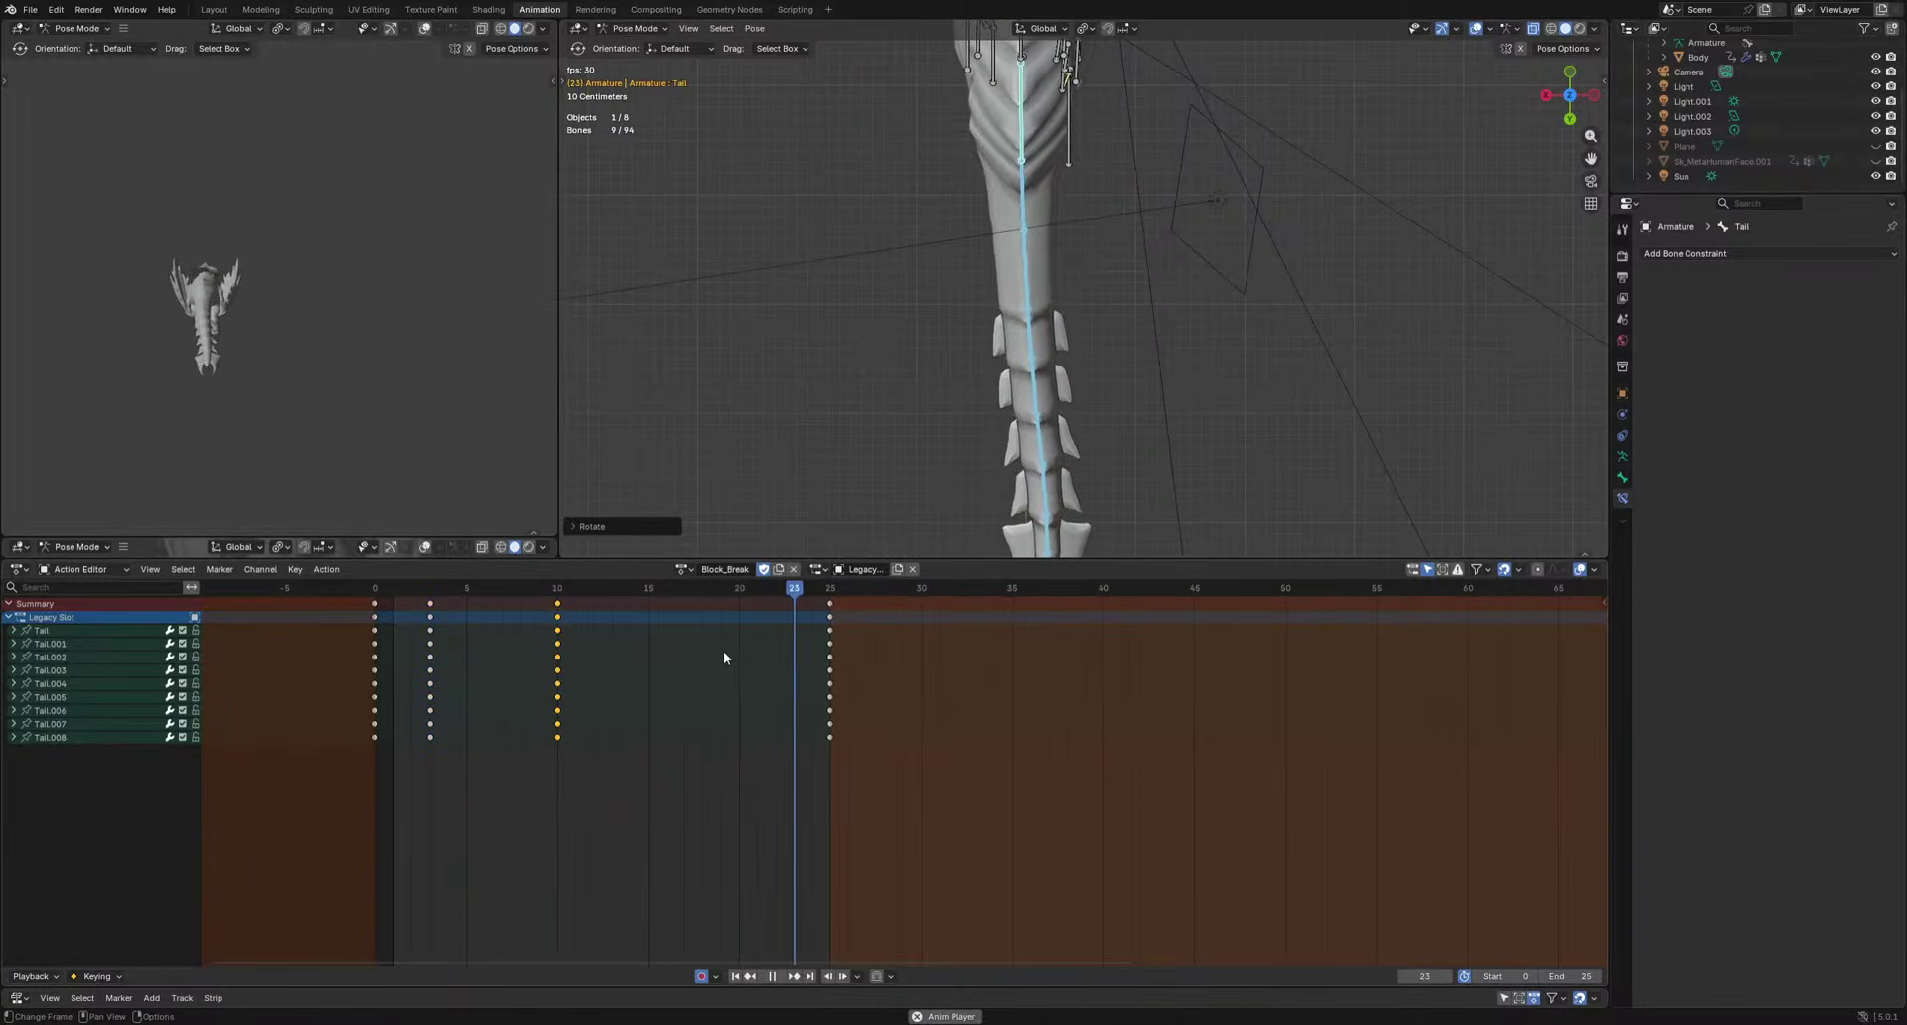
# Select the outer tail bones Tail.003 to Tail.009, rotate them at frames 3 and 6, and play back.
pyautogui.press('space')
pyautogui.moveTo(1145, 491); pyautogui.dragTo(1145, 492)
pyautogui.press('r')
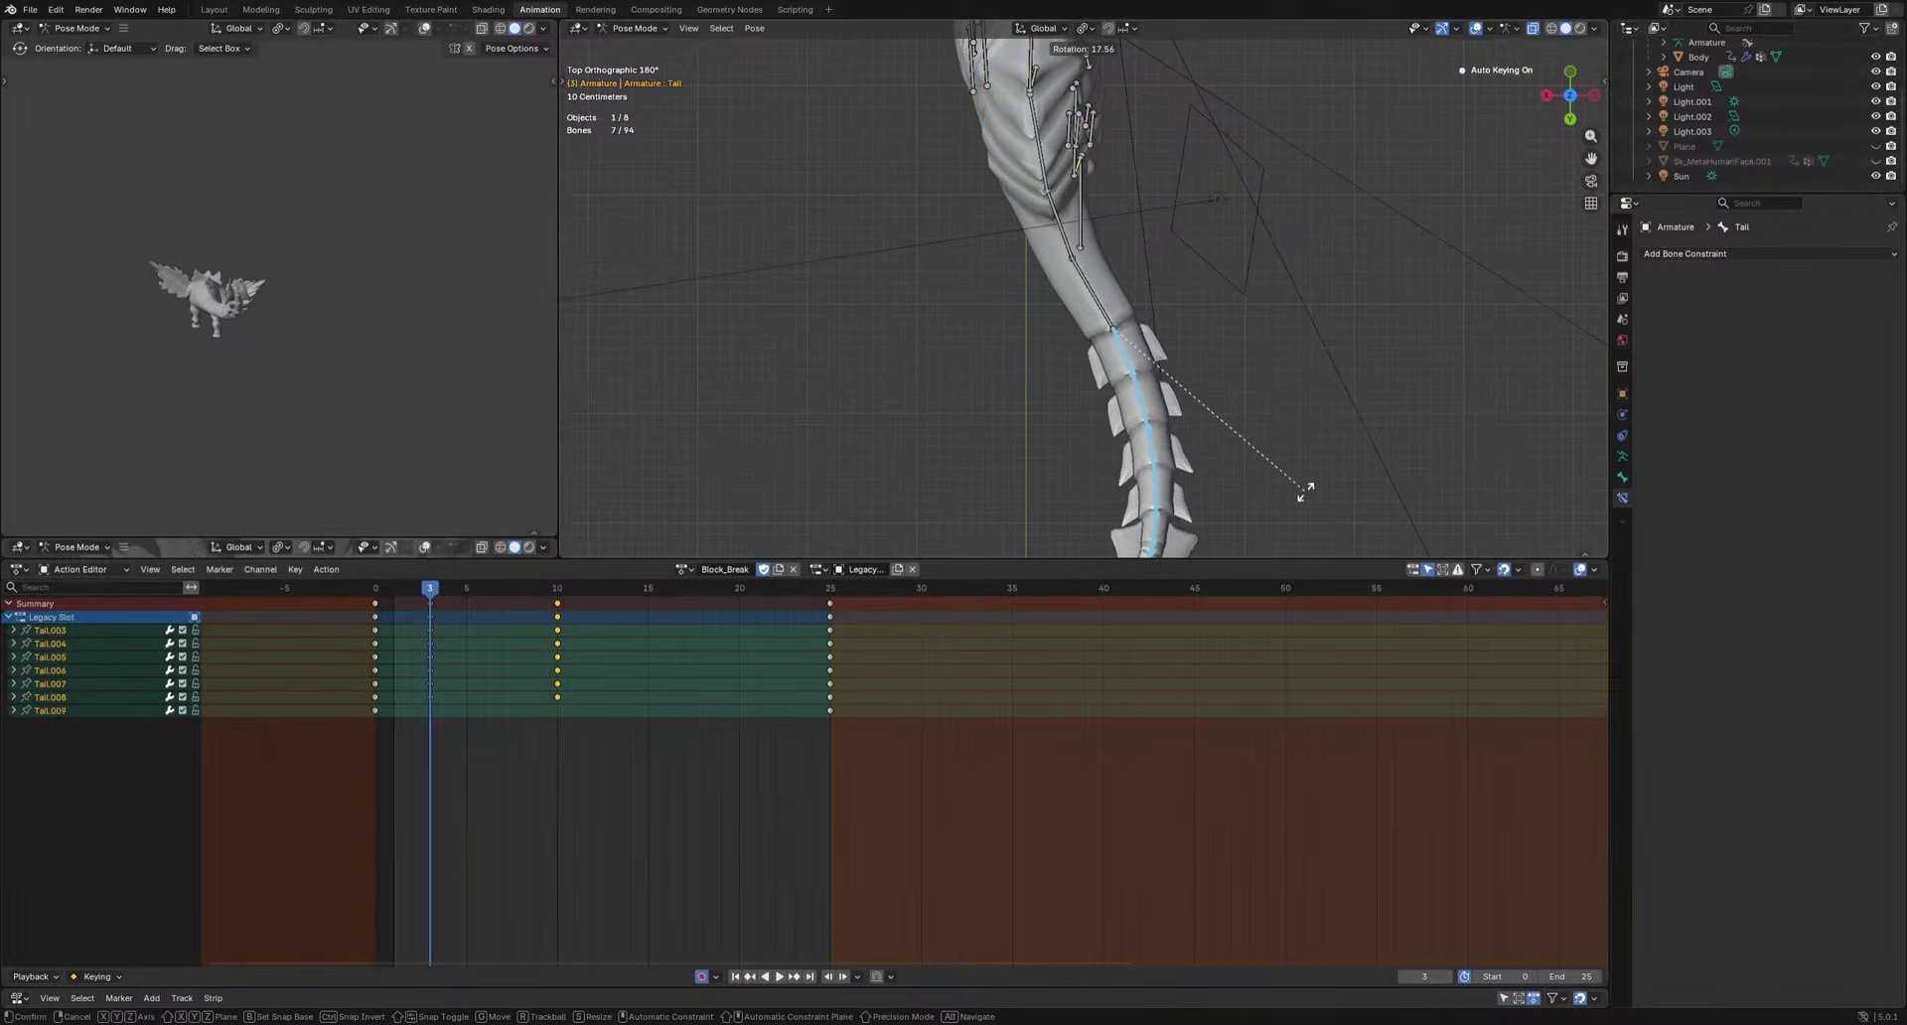
pyautogui.moveTo(430, 593); pyautogui.dragTo(486, 612)
pyautogui.hotkey('alt', 'r')
pyautogui.press('r')
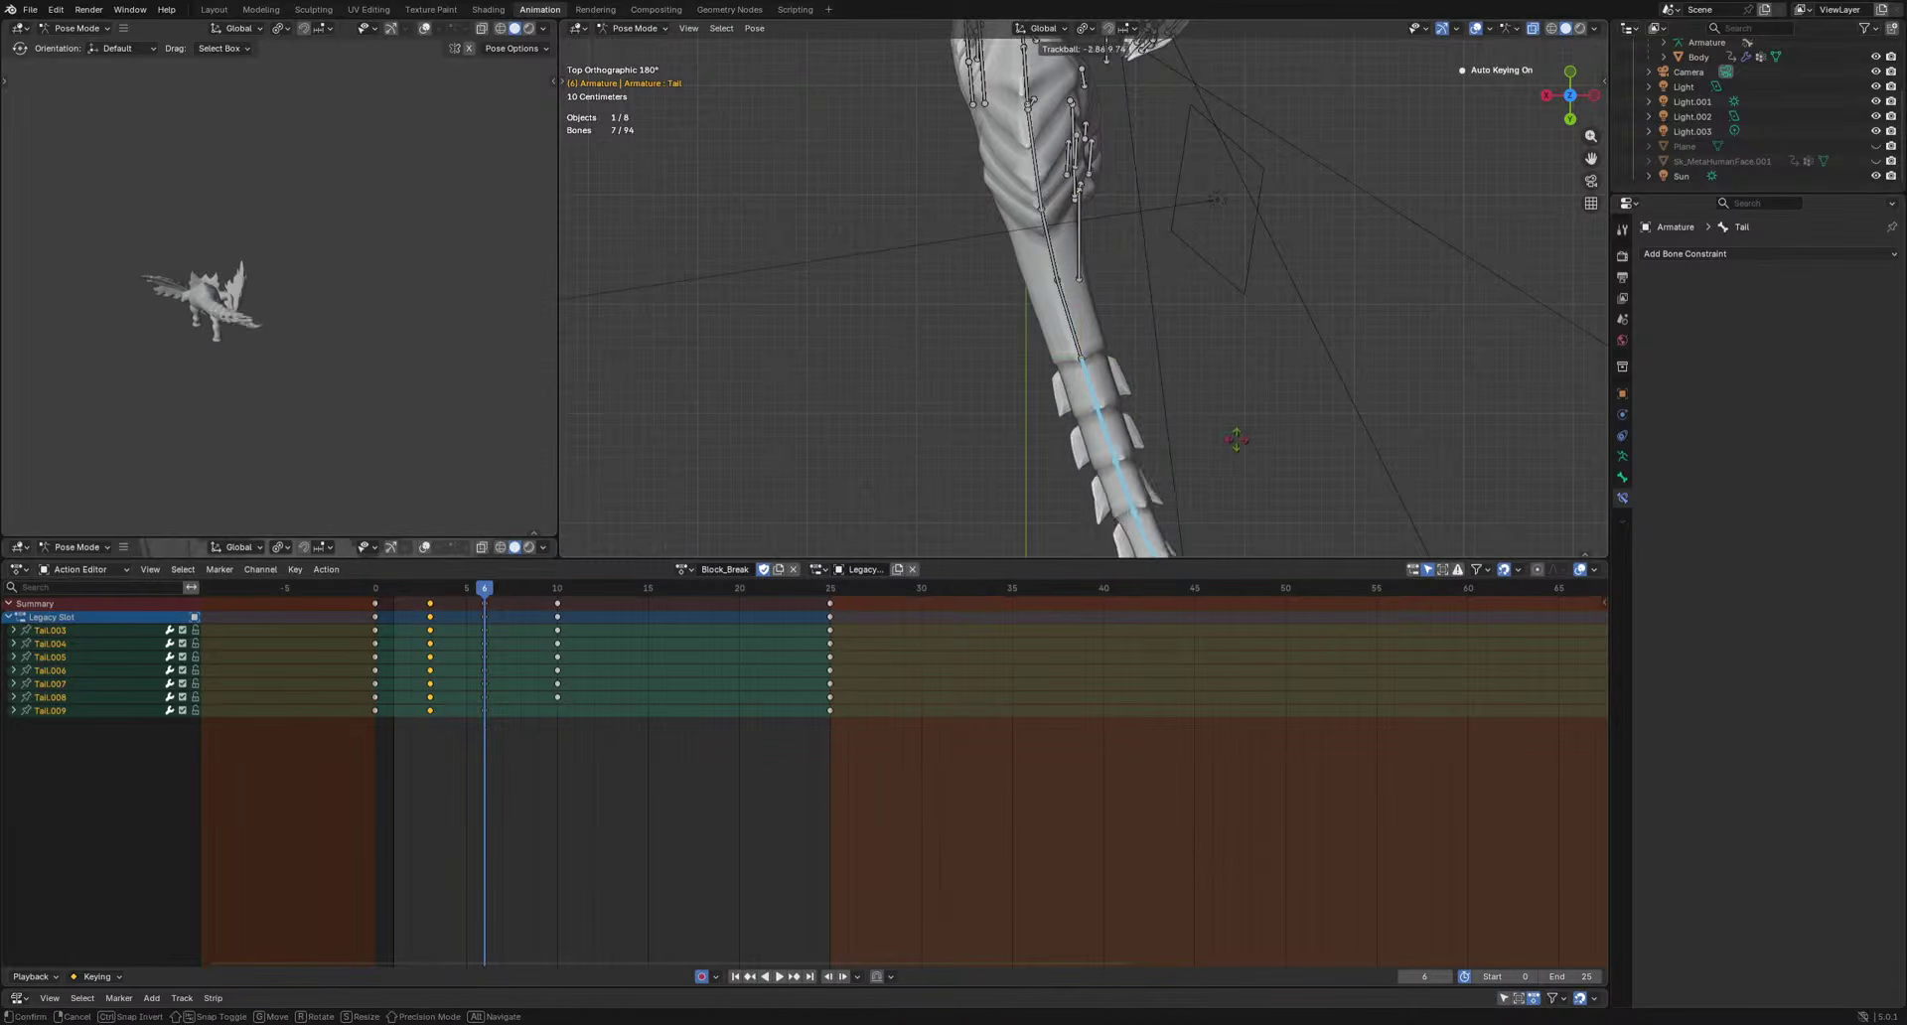
pyautogui.press('space')
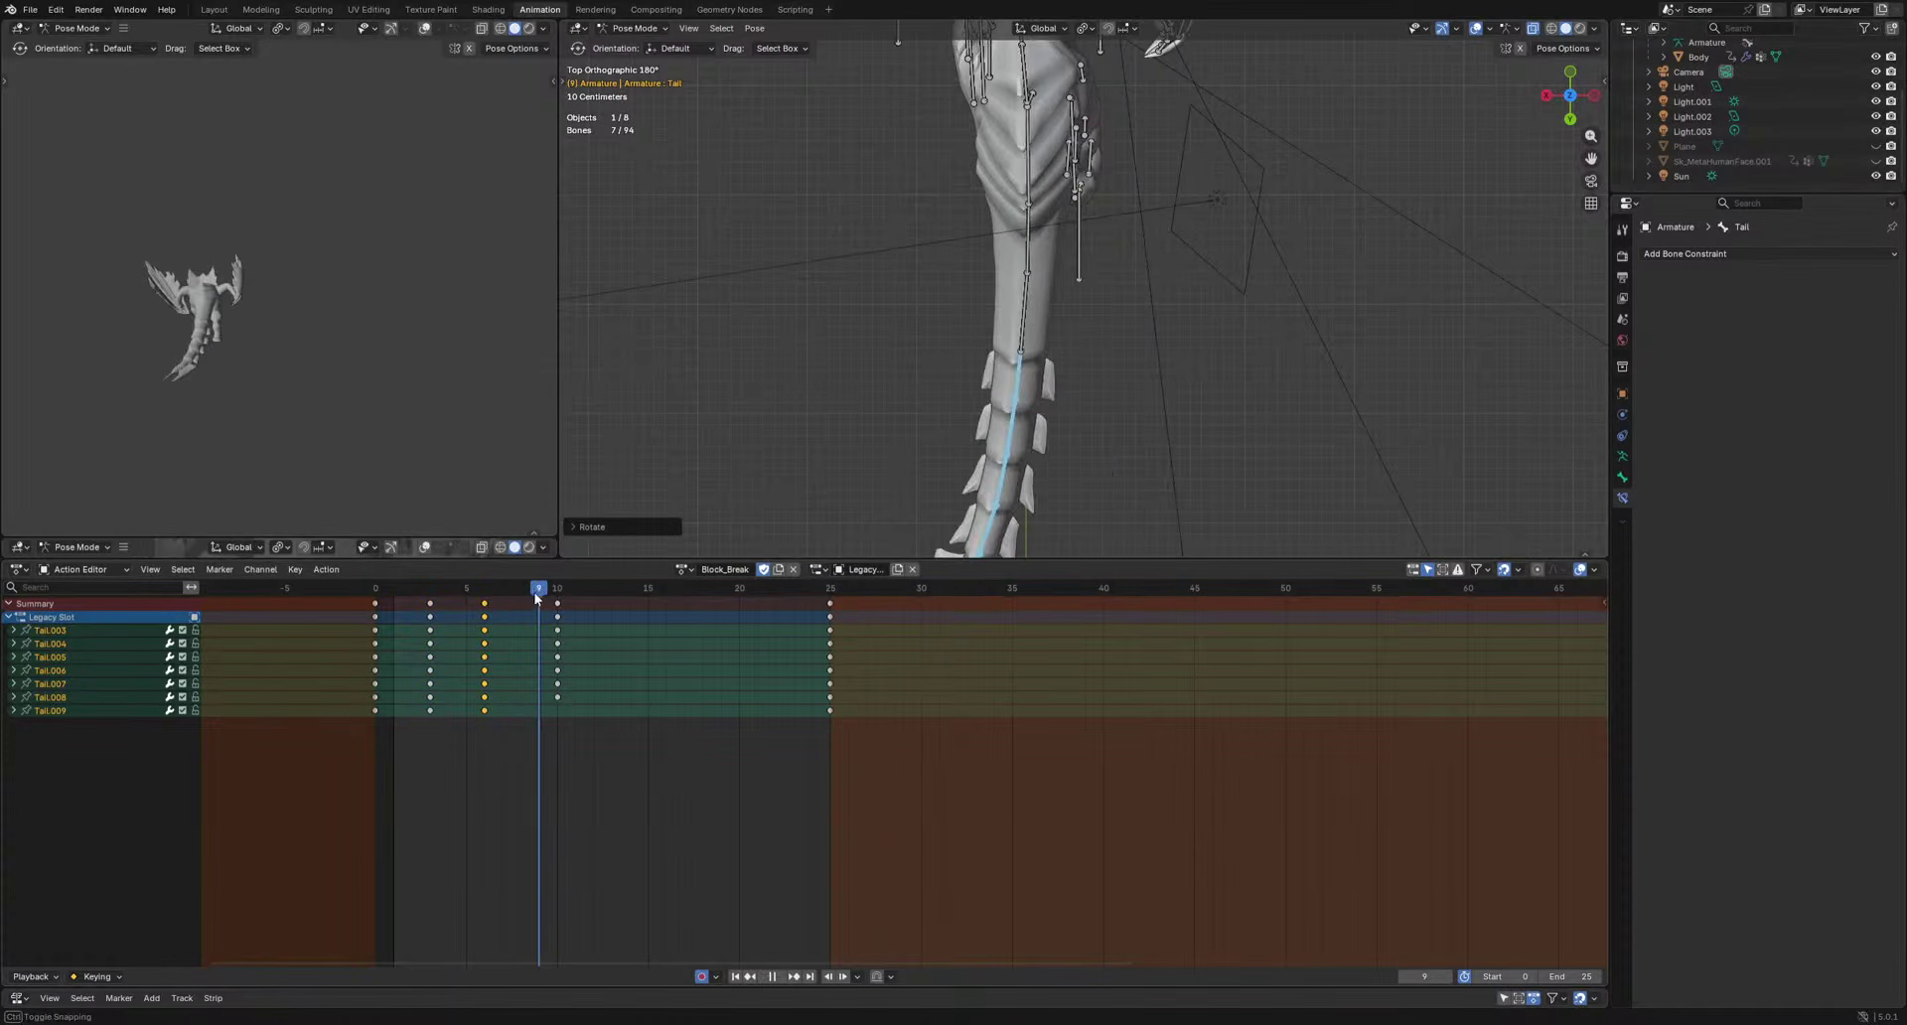
# Bend the outer tail bones Tail.003 to Tail.009 at frames 10 and 16 and review the playback from the side.
pyautogui.press('space')
pyautogui.press('r')
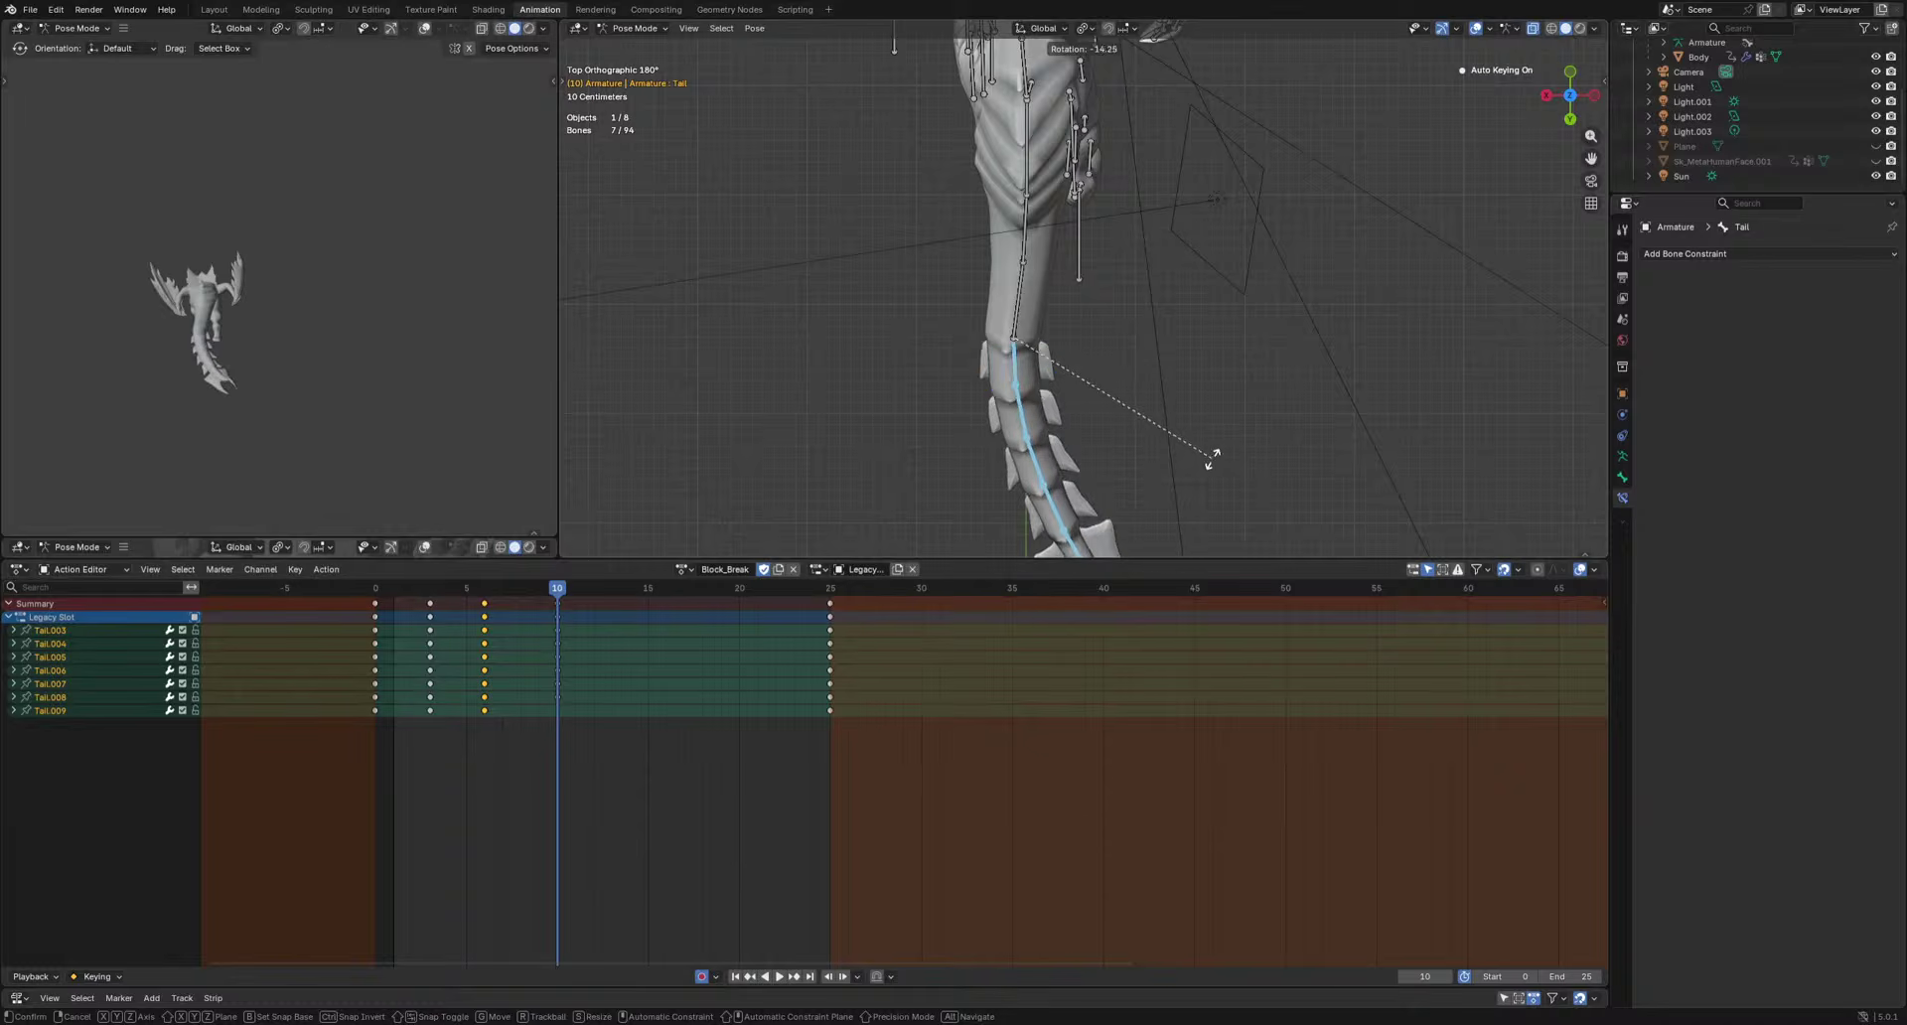
pyautogui.moveTo(598, 586); pyautogui.dragTo(667, 586)
pyautogui.press('r')
pyautogui.click(1258, 476)
pyautogui.press('space')
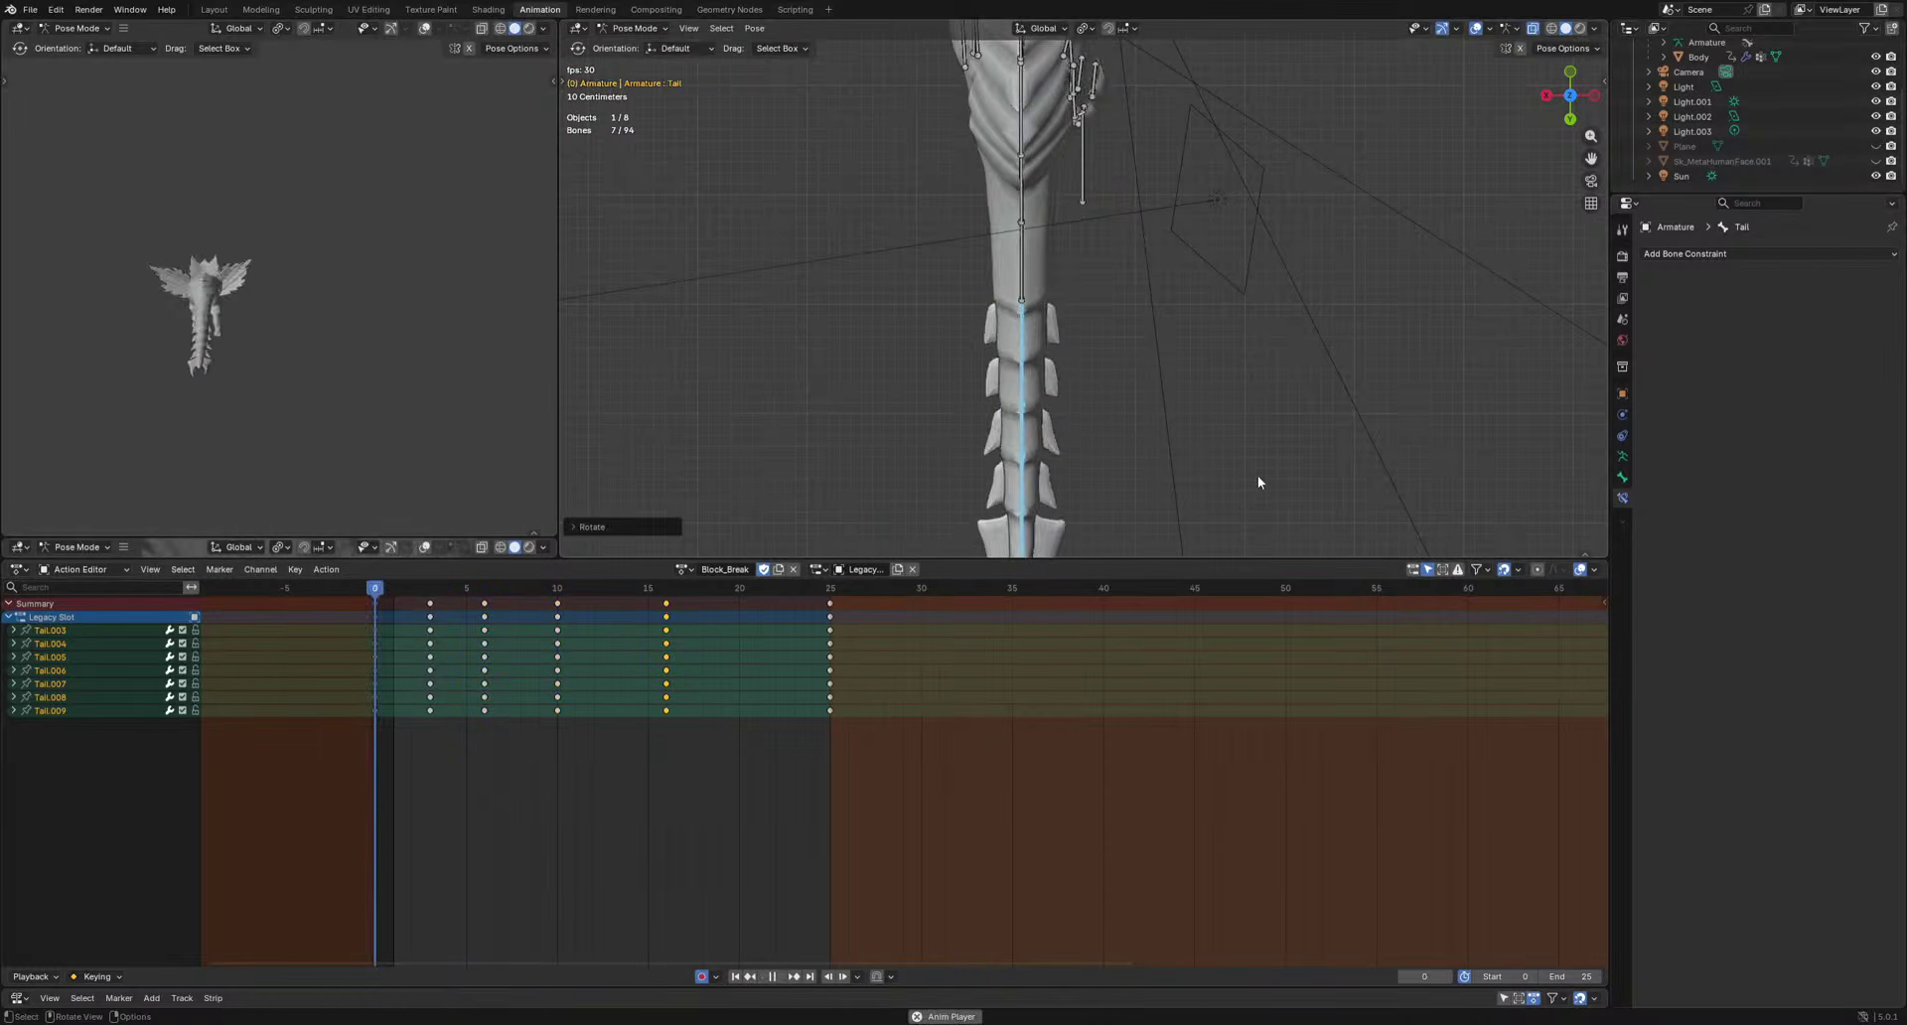
pyautogui.moveTo(204, 422); pyautogui.dragTo(472, 380, button='middle')
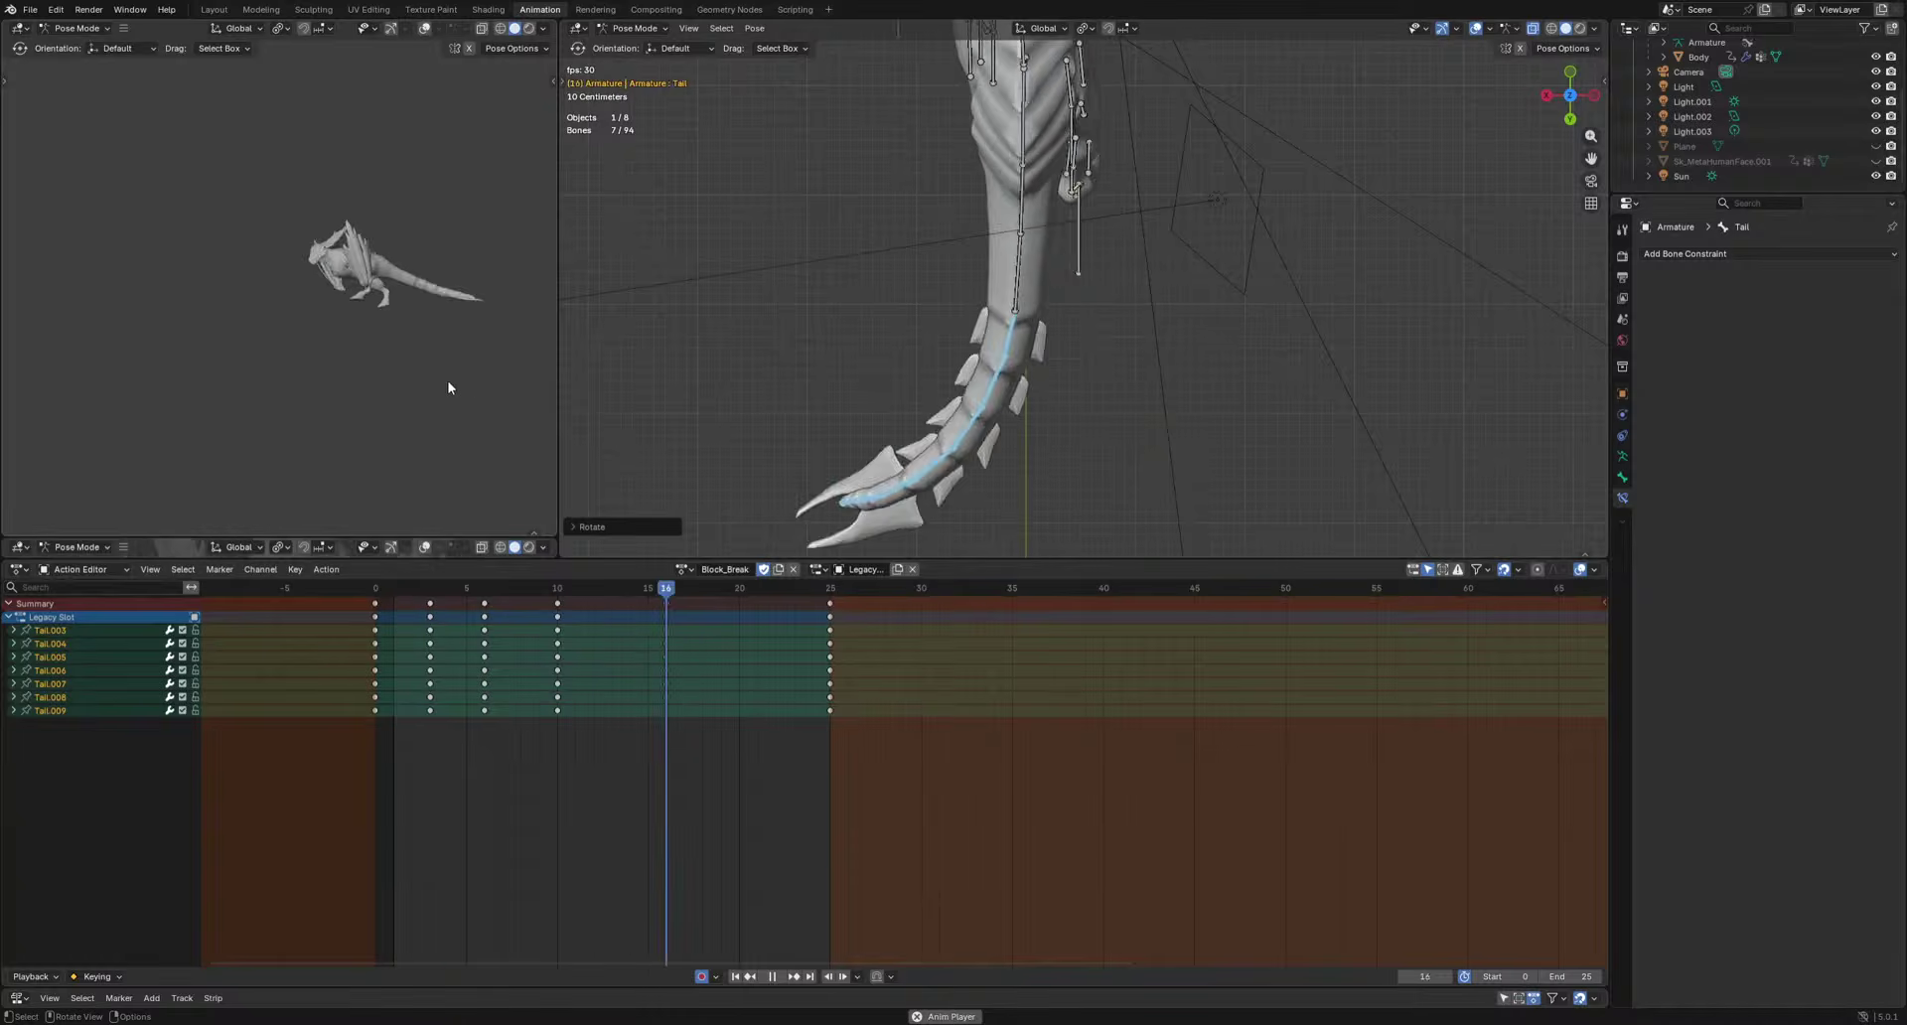
# Delete all tail keyframes between frames 0 and 25 and play back the action.
pyautogui.press('space')
pyautogui.moveTo(385, 755); pyautogui.dragTo(759, 586)
pyautogui.press('Delete')
pyautogui.press('space')
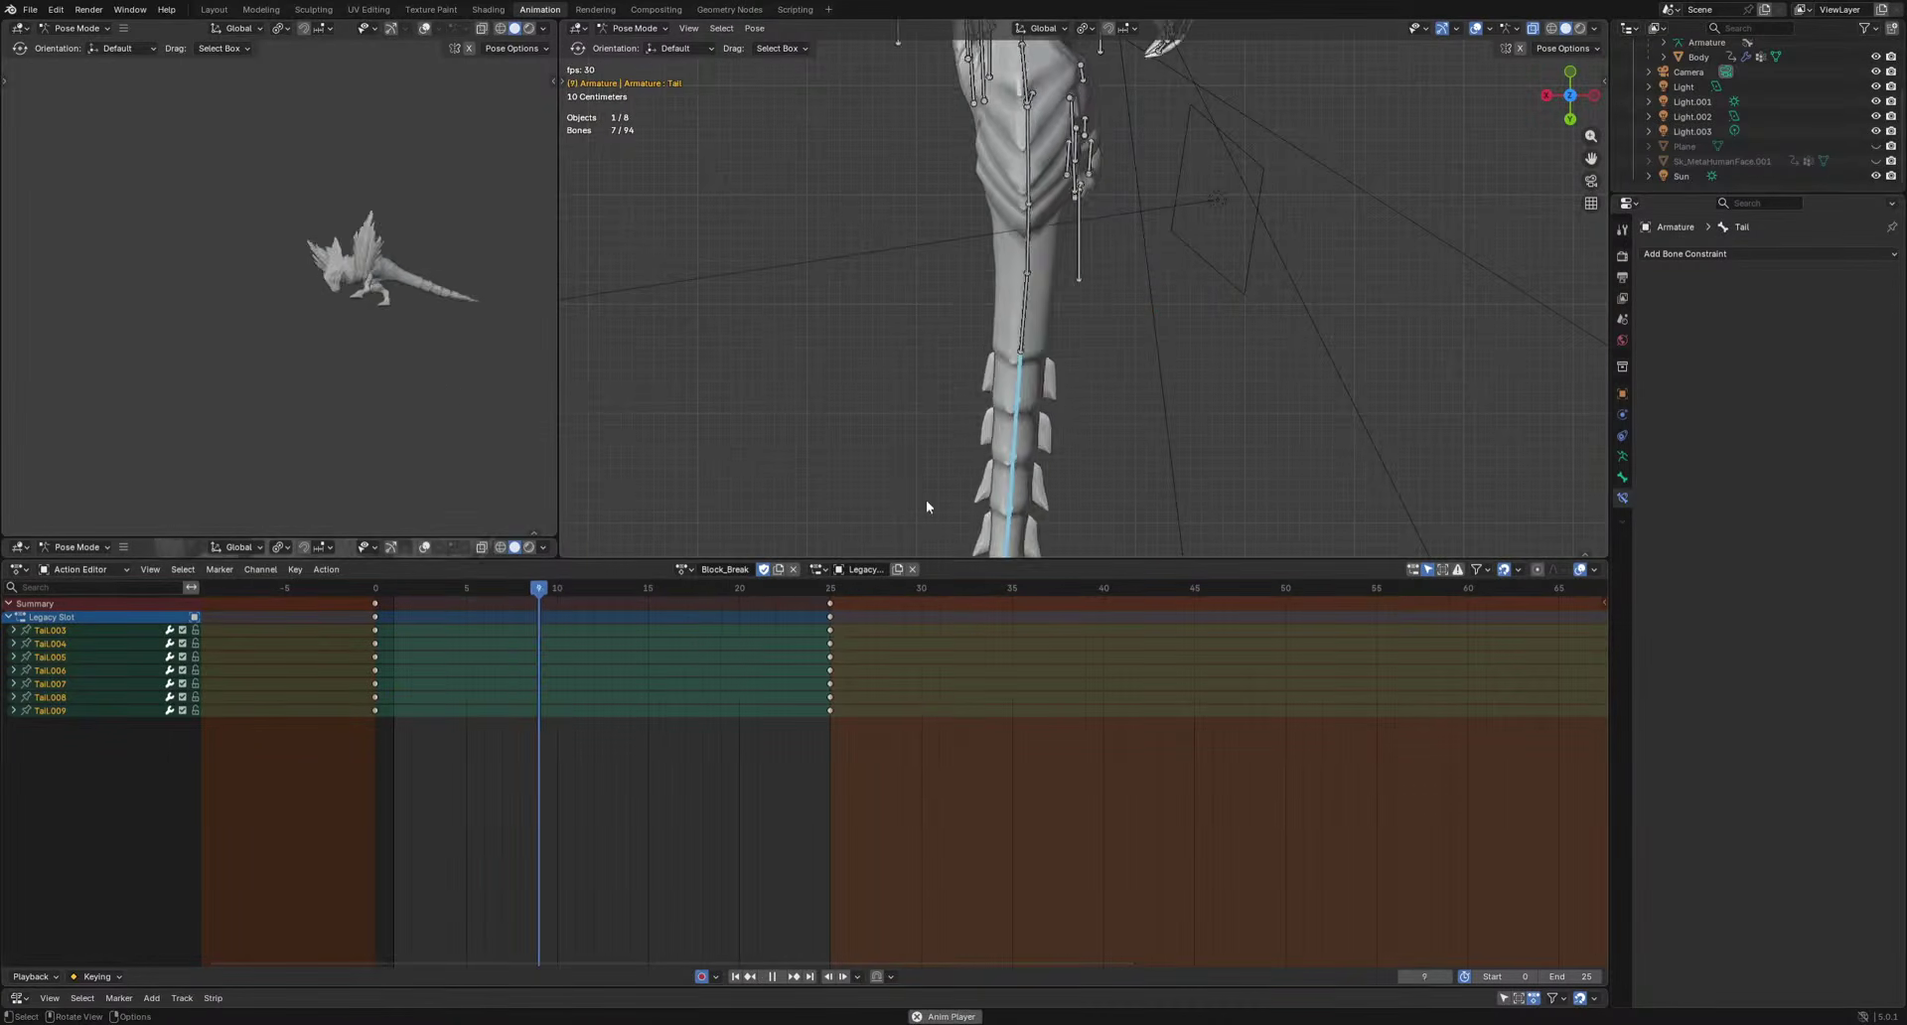
pyautogui.press('space')
# Select the bones Tail to Tail.009 and curl the tail upward at frame 11 in the left side view.
pyautogui.keyDown('shift'); pyautogui.click(1015, 207); pyautogui.keyUp('shift')
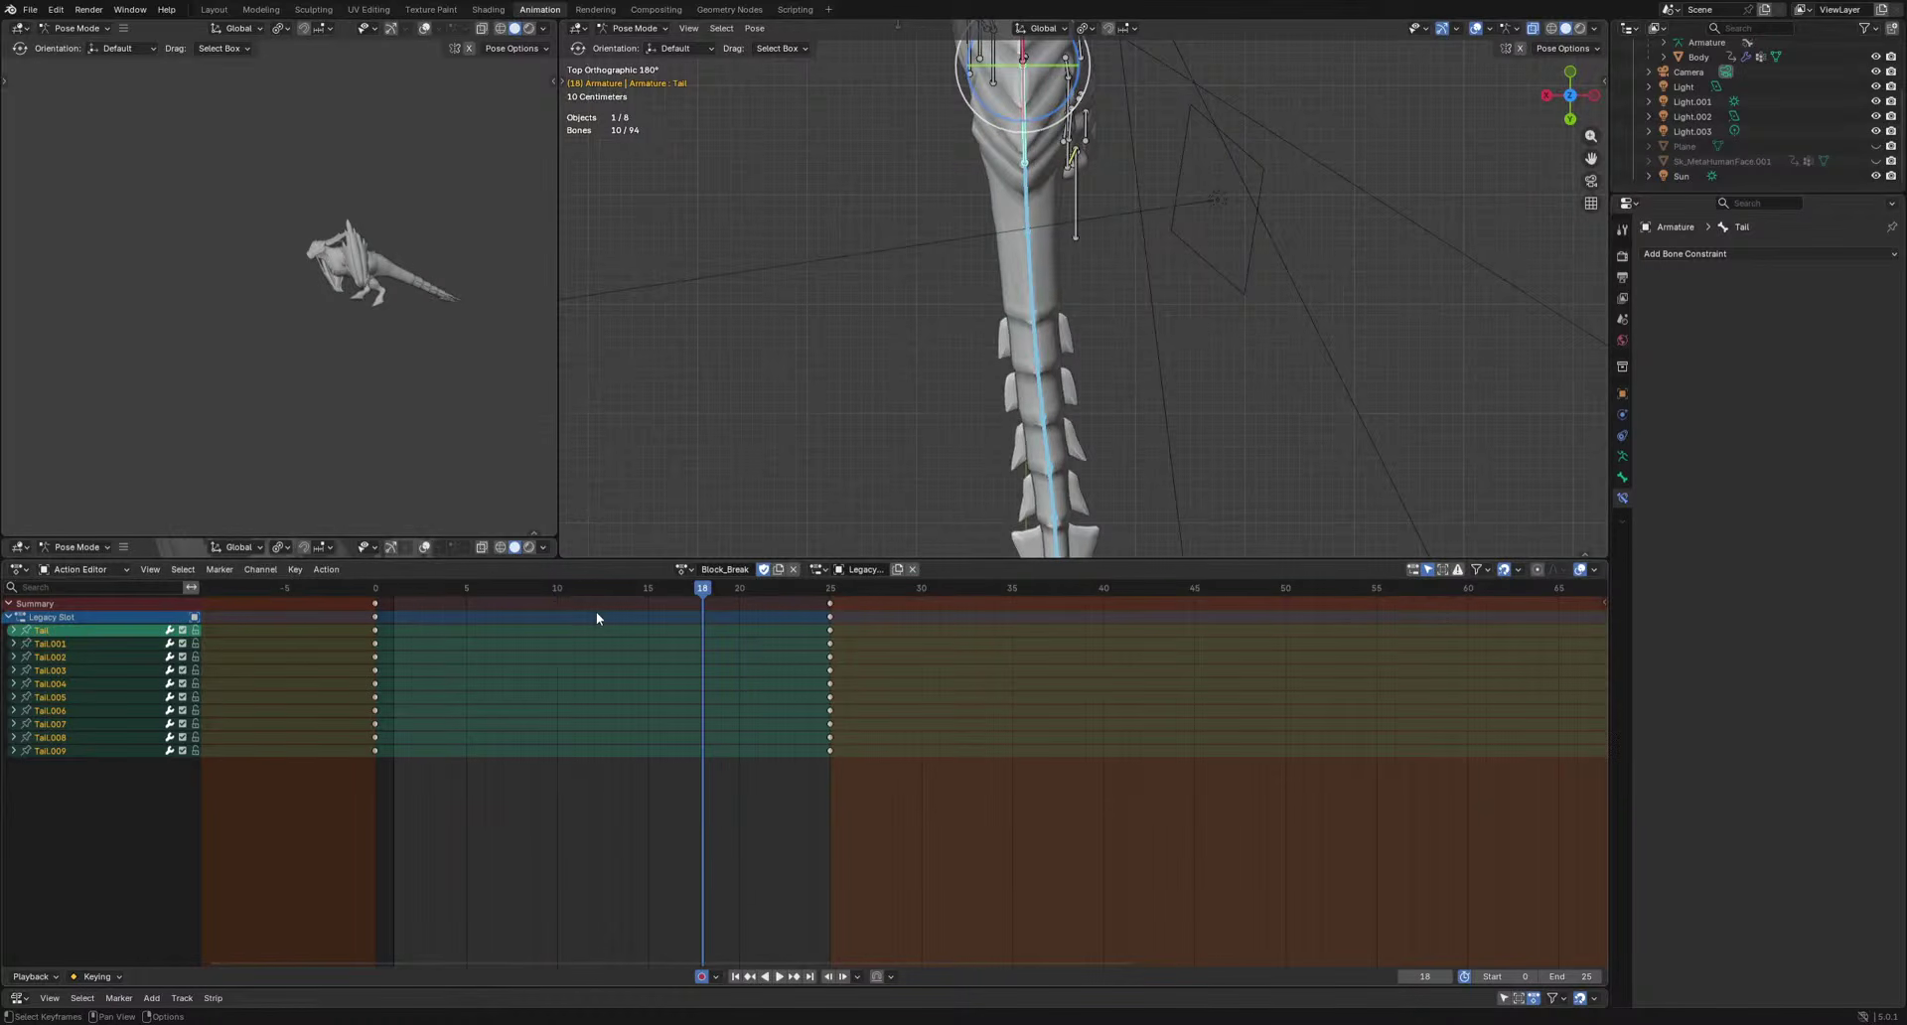
pyautogui.click(568, 582)
pyautogui.press('i')
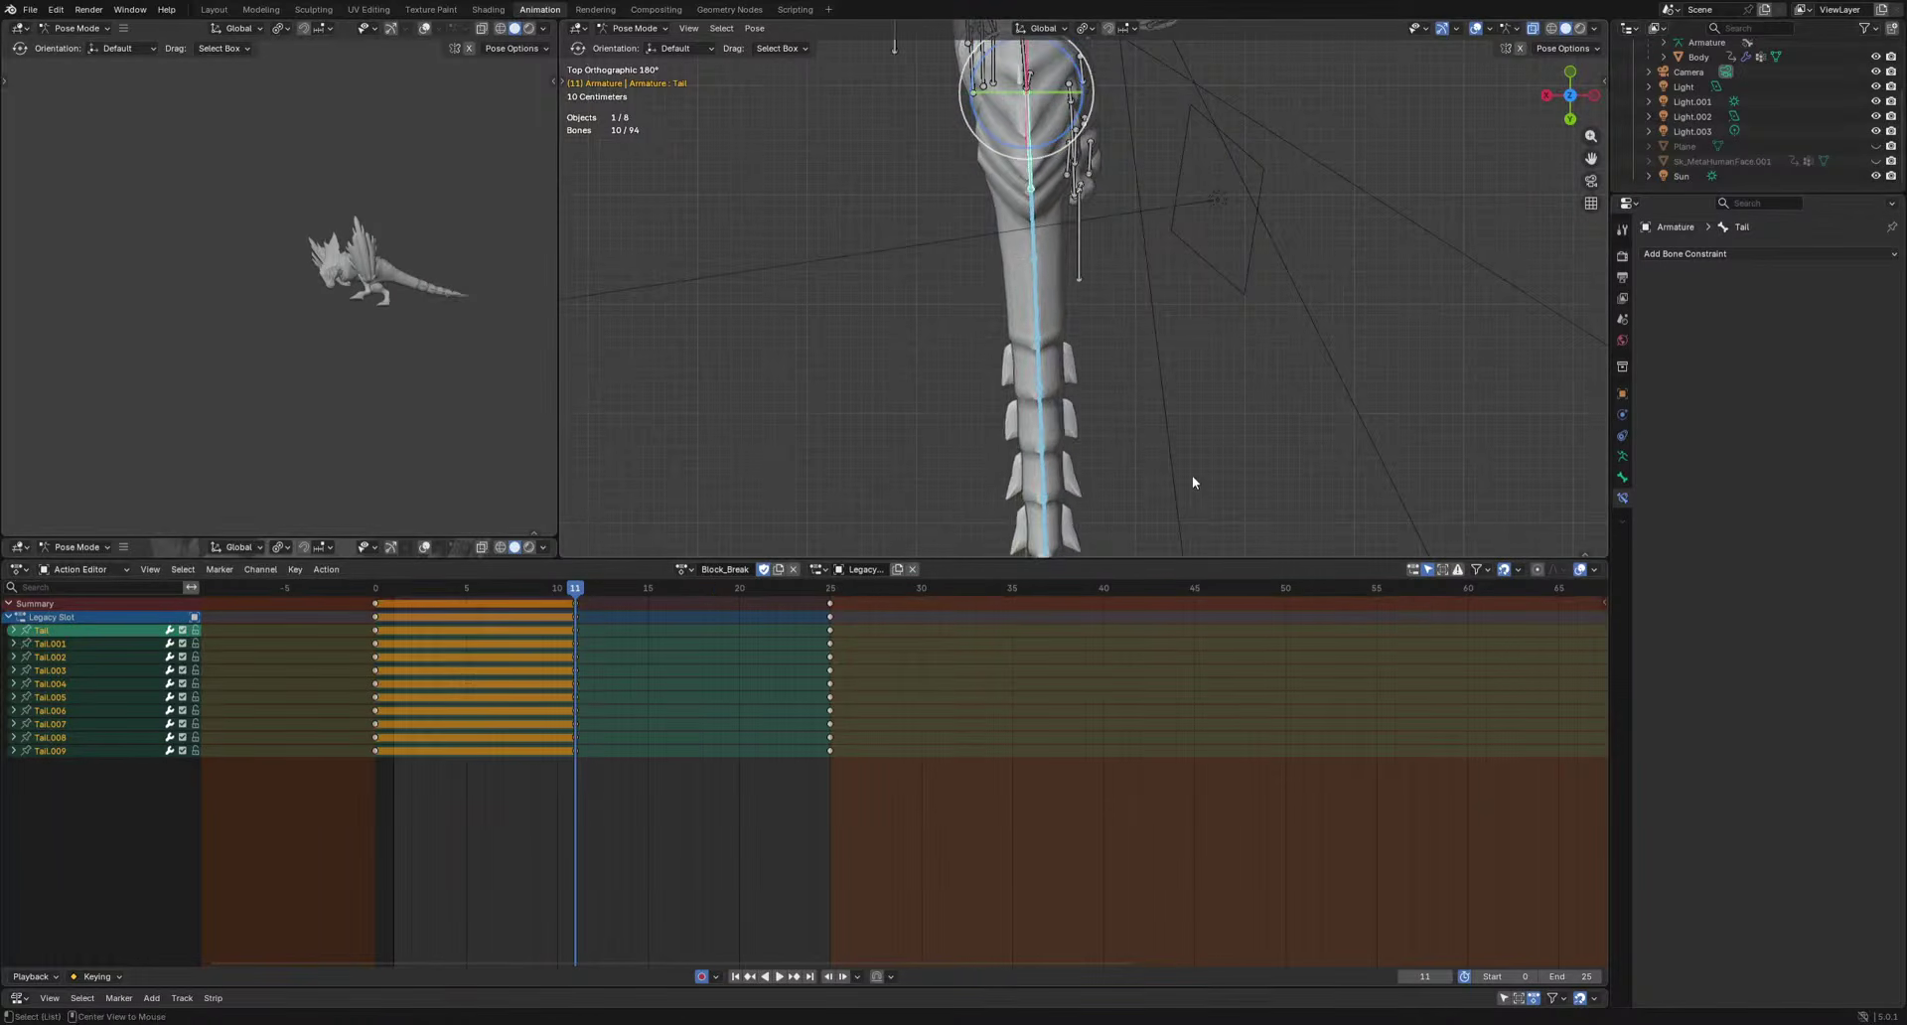
pyautogui.moveTo(1192, 482); pyautogui.dragTo(1410, 437, button='middle')
pyautogui.press('r')
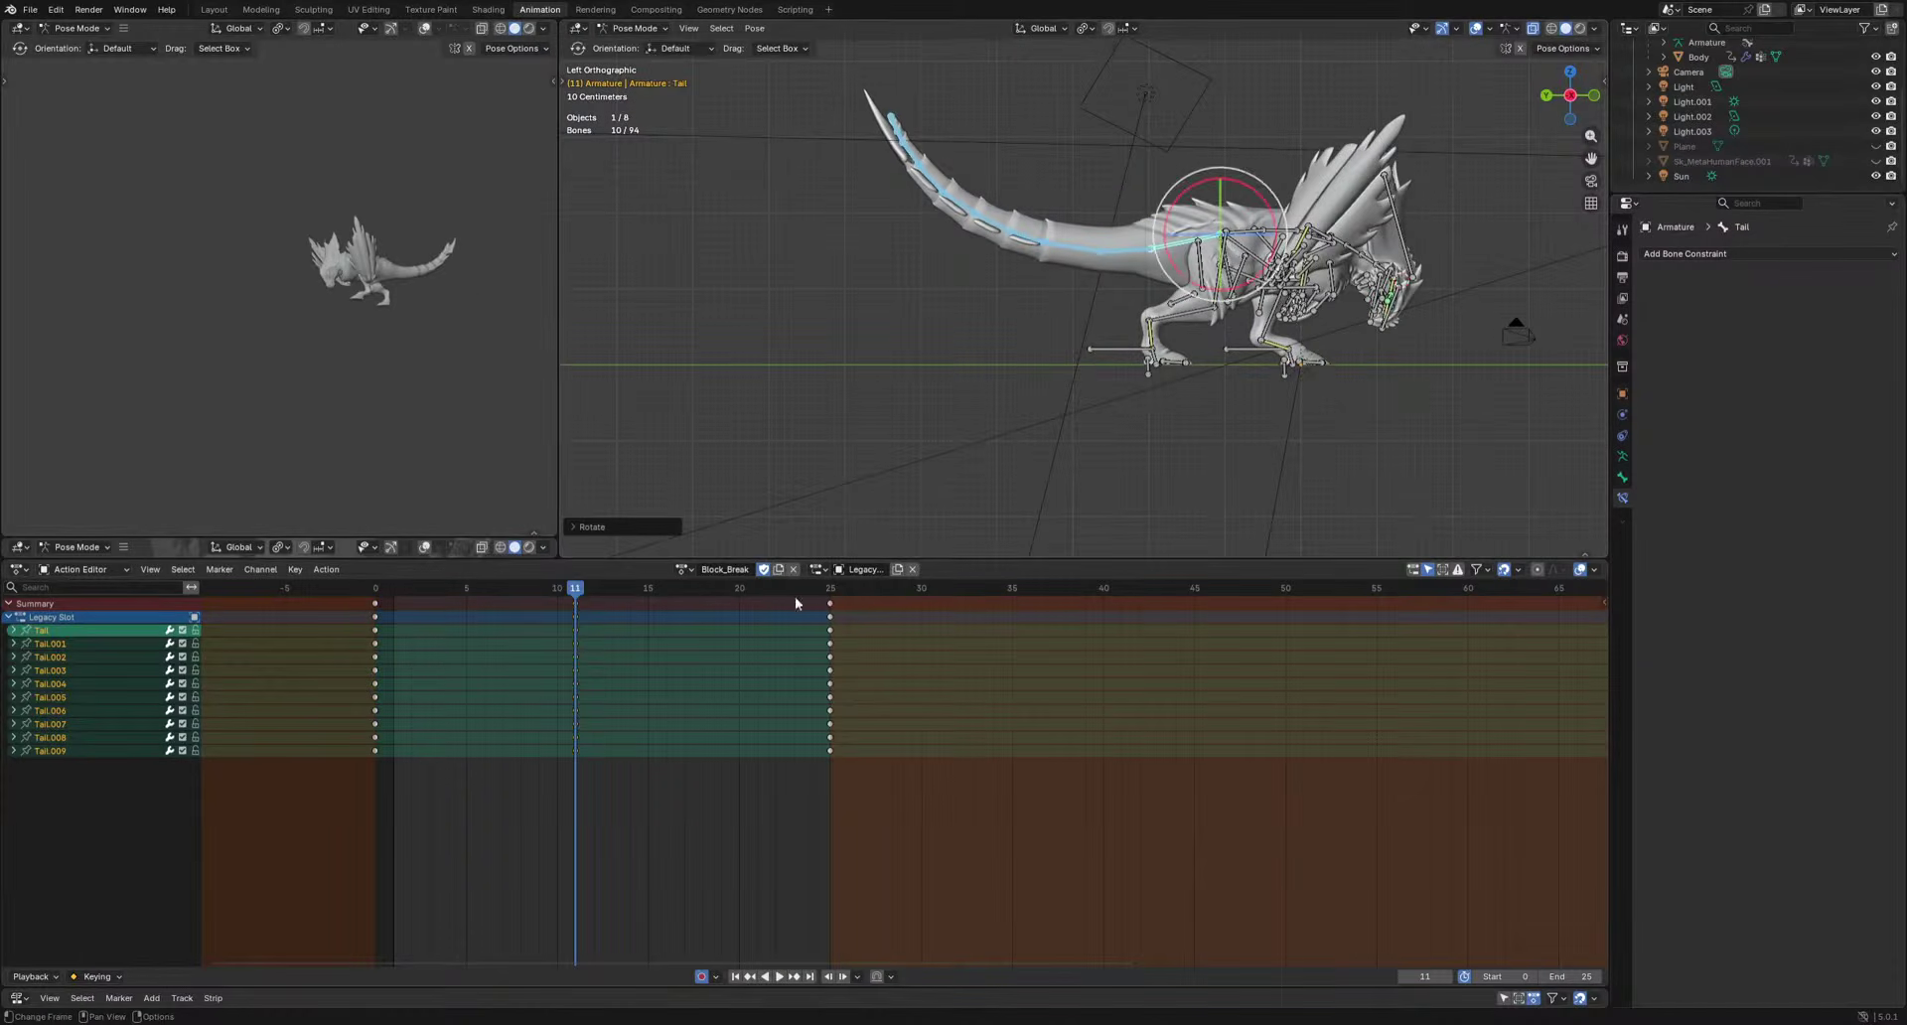
# Rotate Tail.003 to Tail.009 downward at frame 7 and shift those keyframes to frame 5.
pyautogui.moveTo(795, 603); pyautogui.dragTo(508, 608)
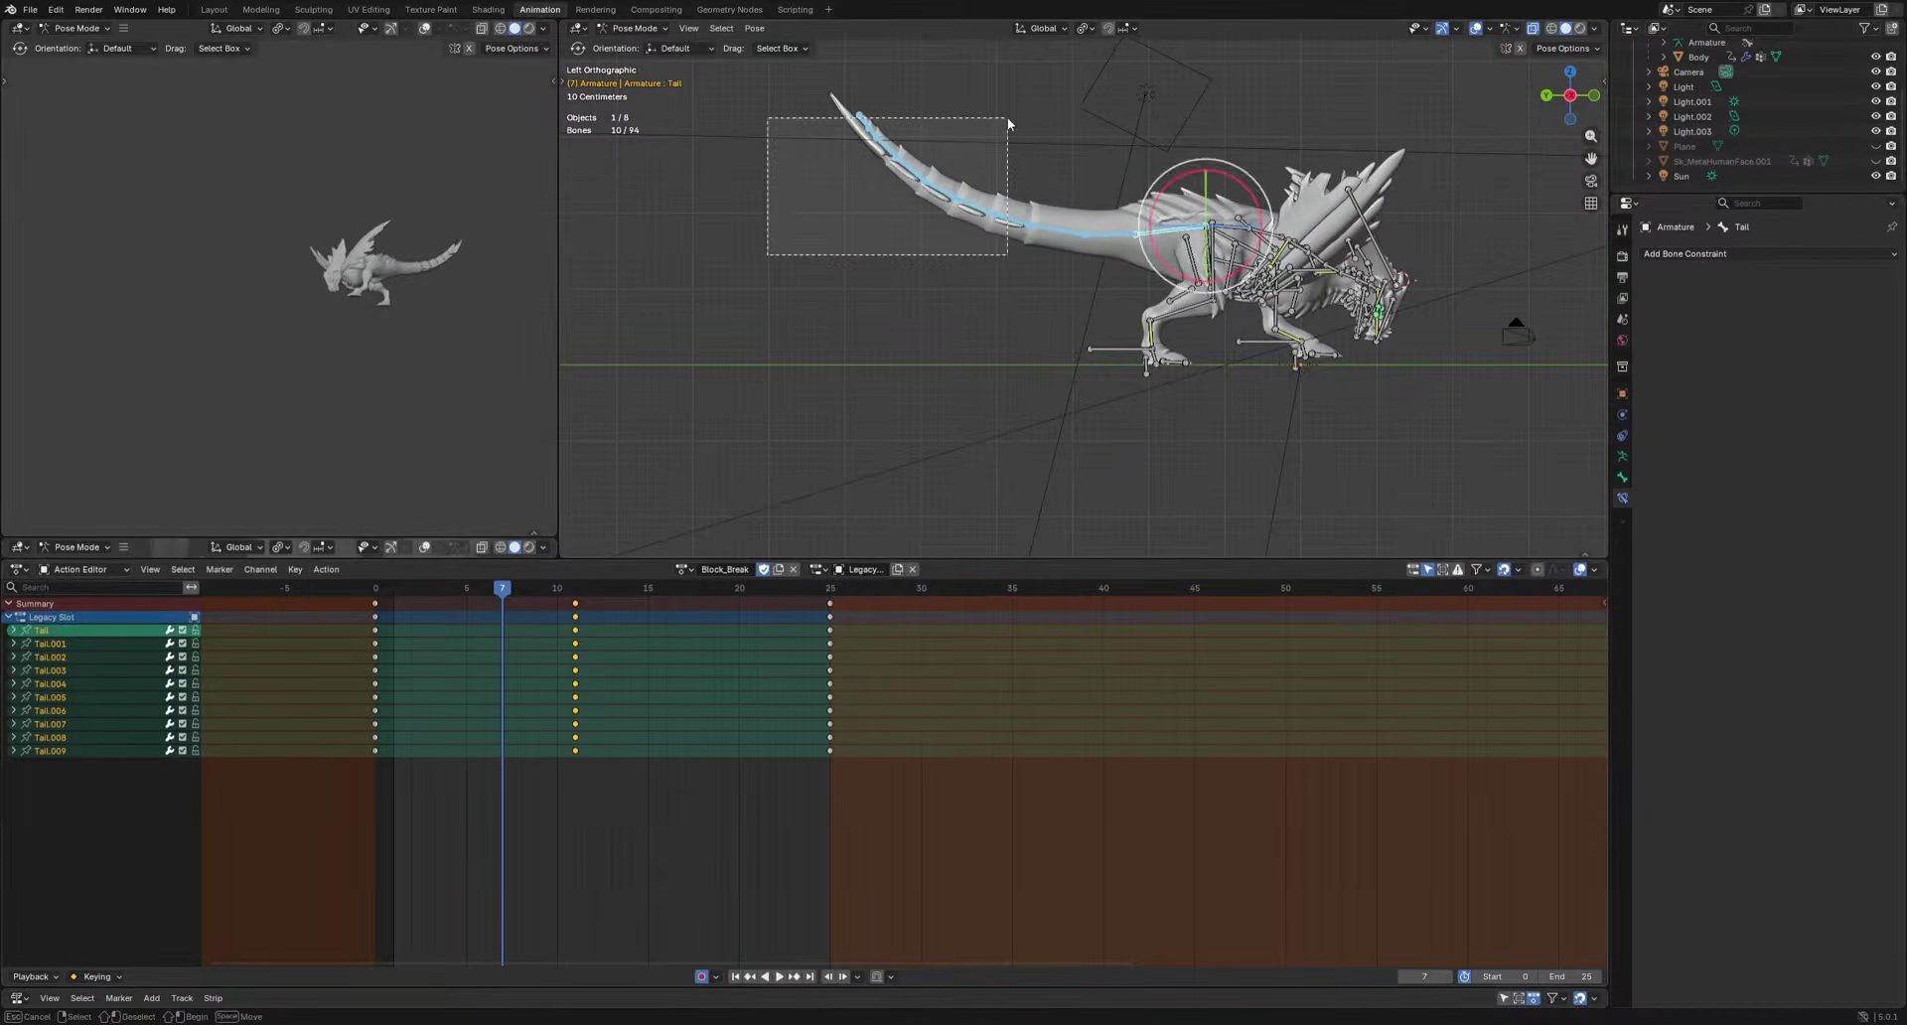
pyautogui.moveTo(1007, 123); pyautogui.dragTo(1007, 123)
pyautogui.press('r')
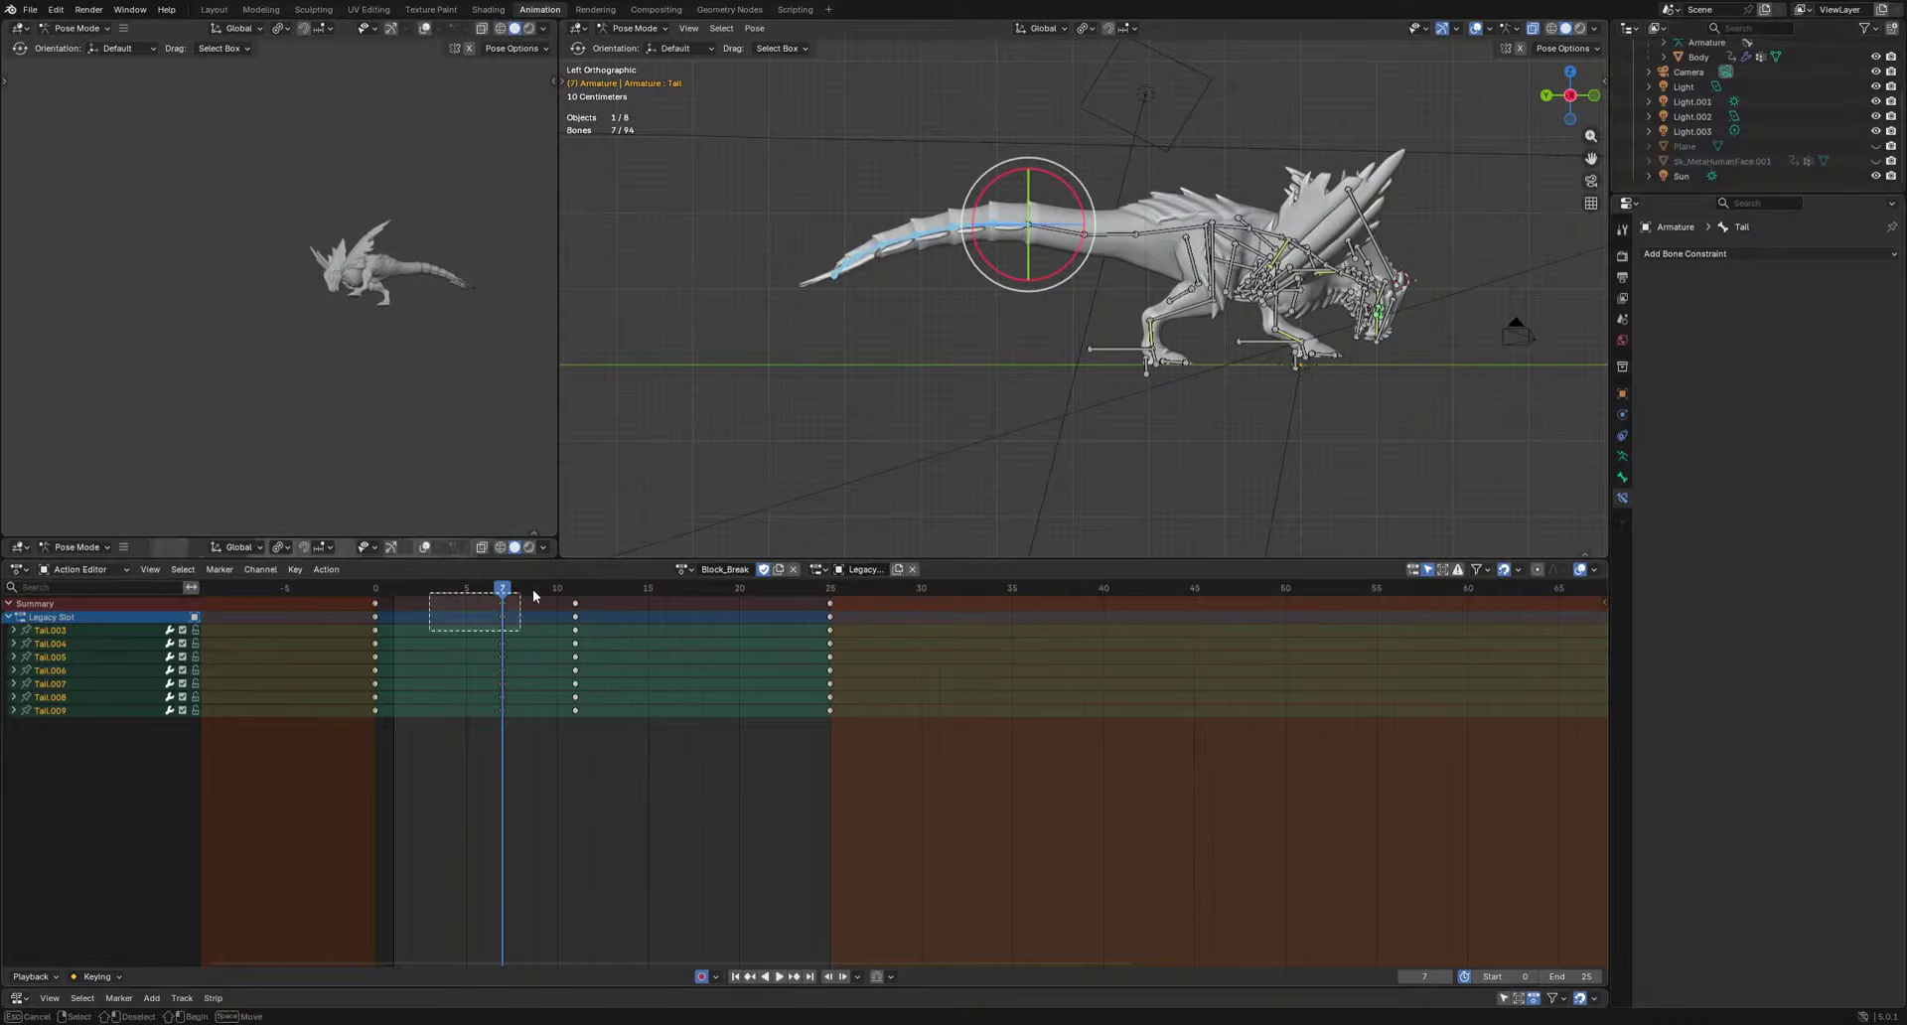
pyautogui.moveTo(482, 614); pyautogui.dragTo(646, 665)
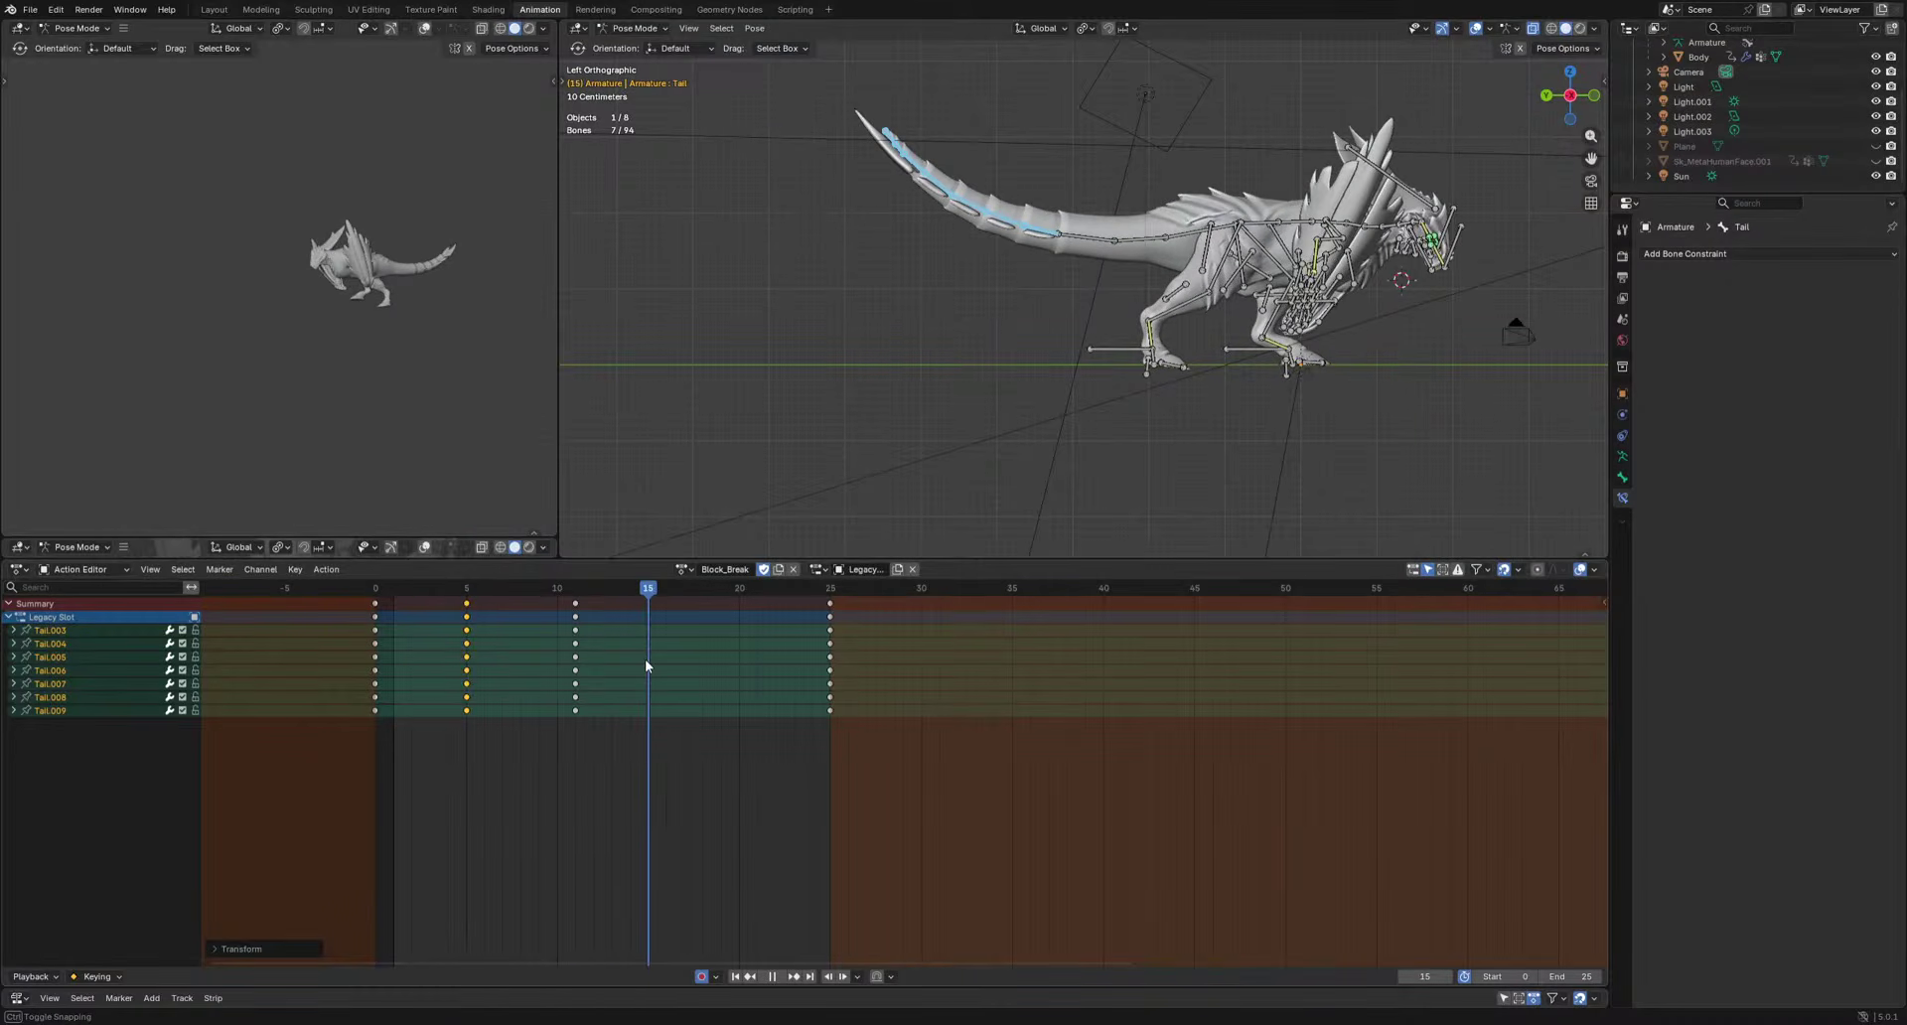
# Move the base Tail bone's frame 11 keyframe to frame 9, rotate the bone downward at frame 14, and play back.
pyautogui.click(1165, 274)
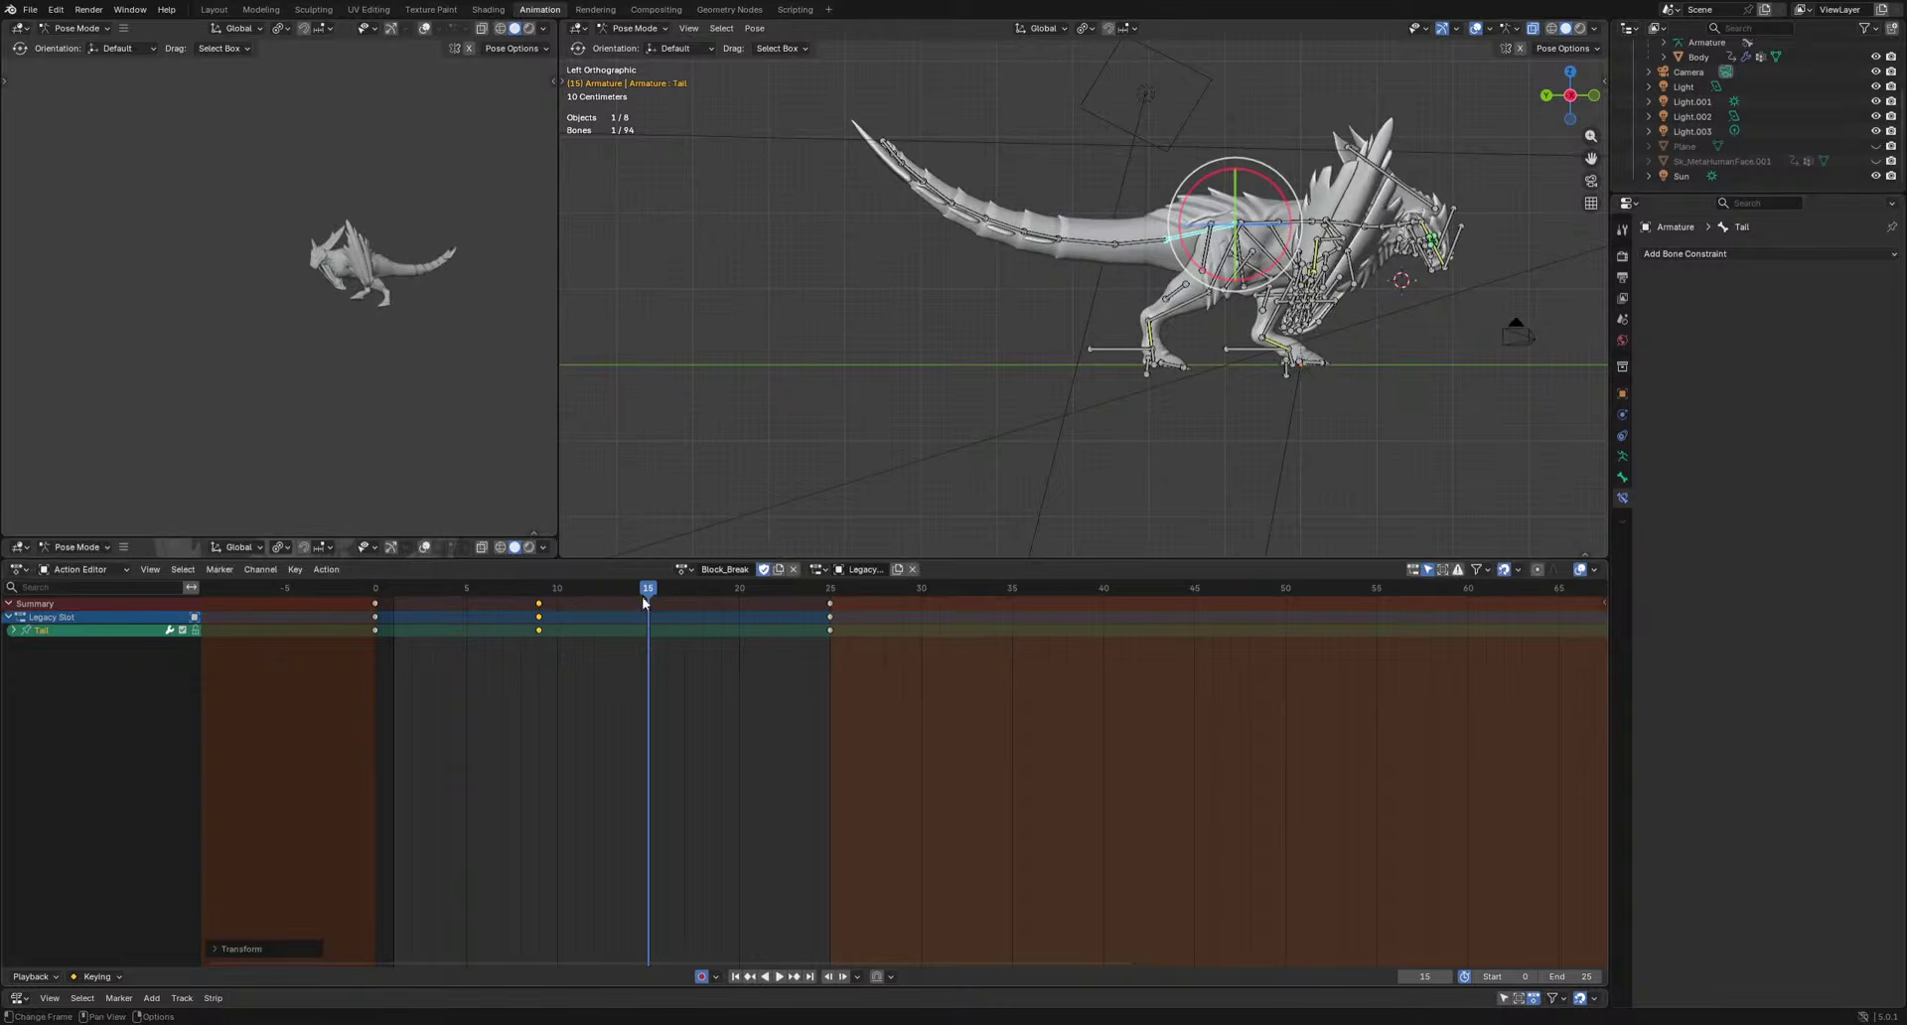
pyautogui.moveTo(644, 602); pyautogui.dragTo(625, 674)
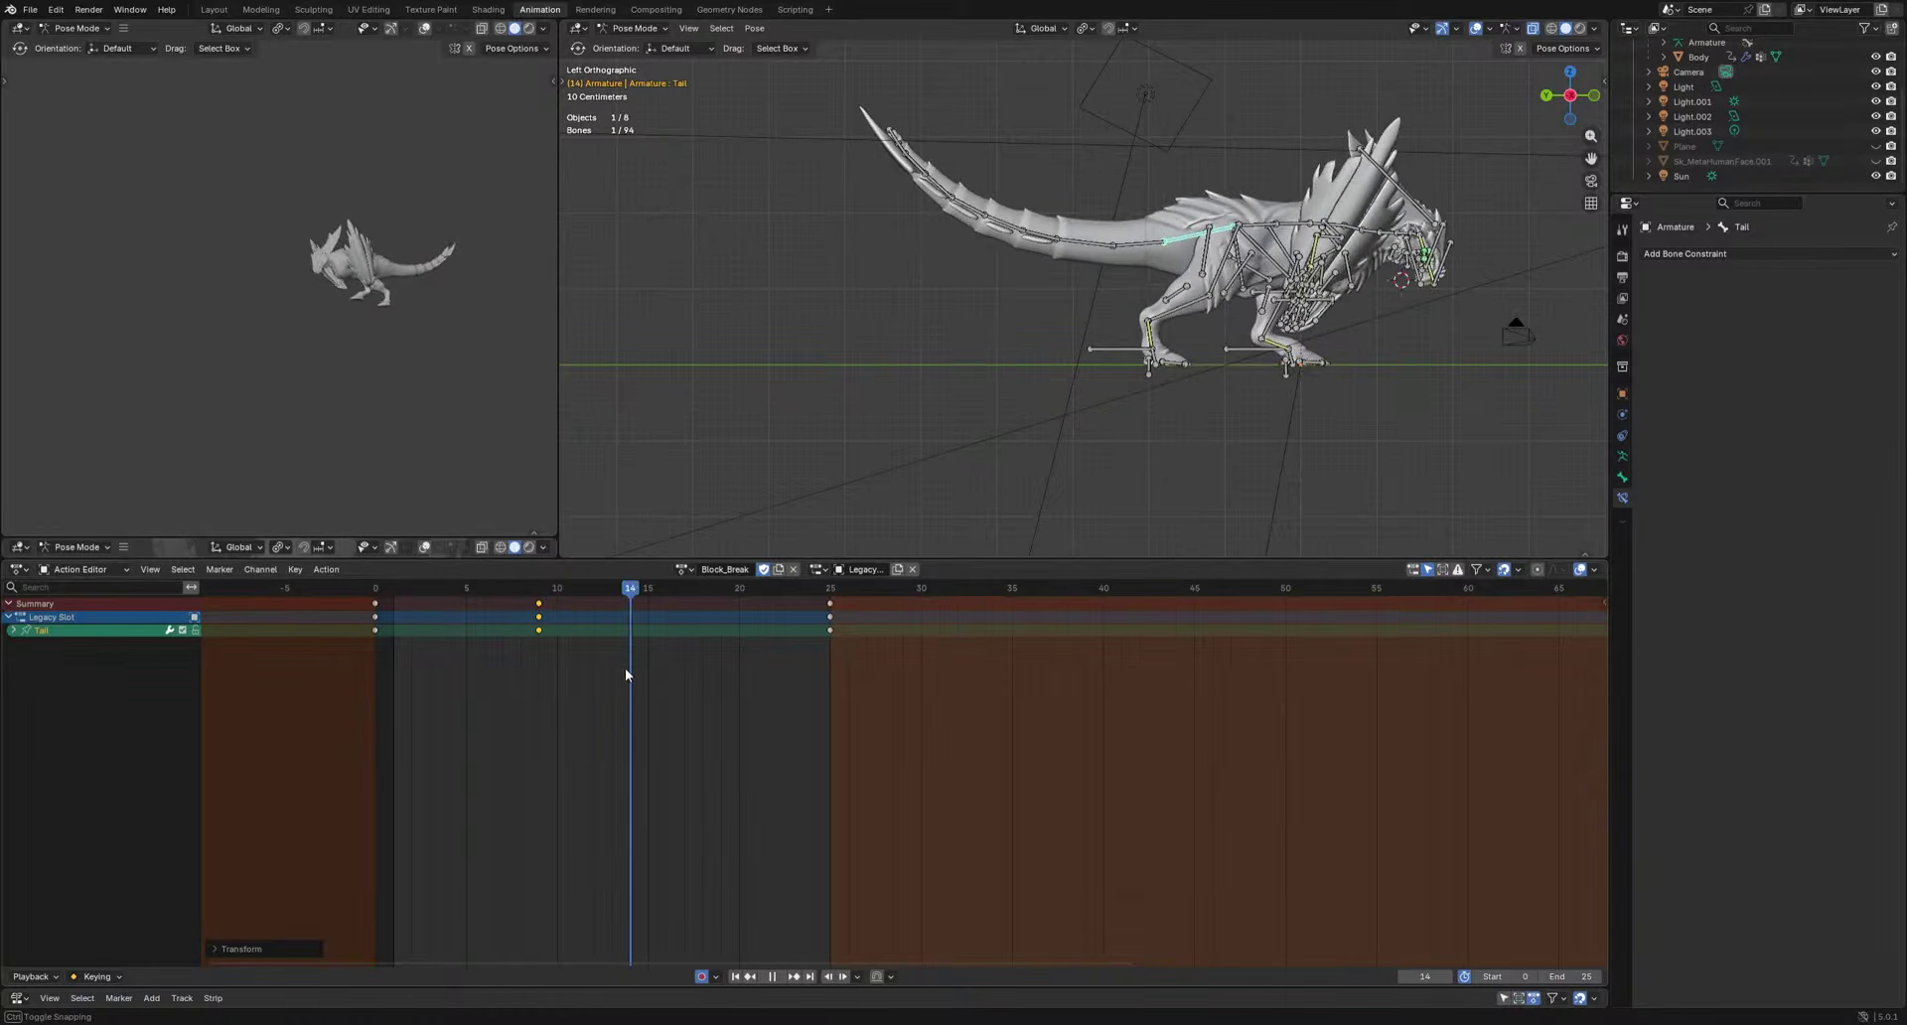
pyautogui.press('r')
pyautogui.click(1387, 423)
pyautogui.press('space')
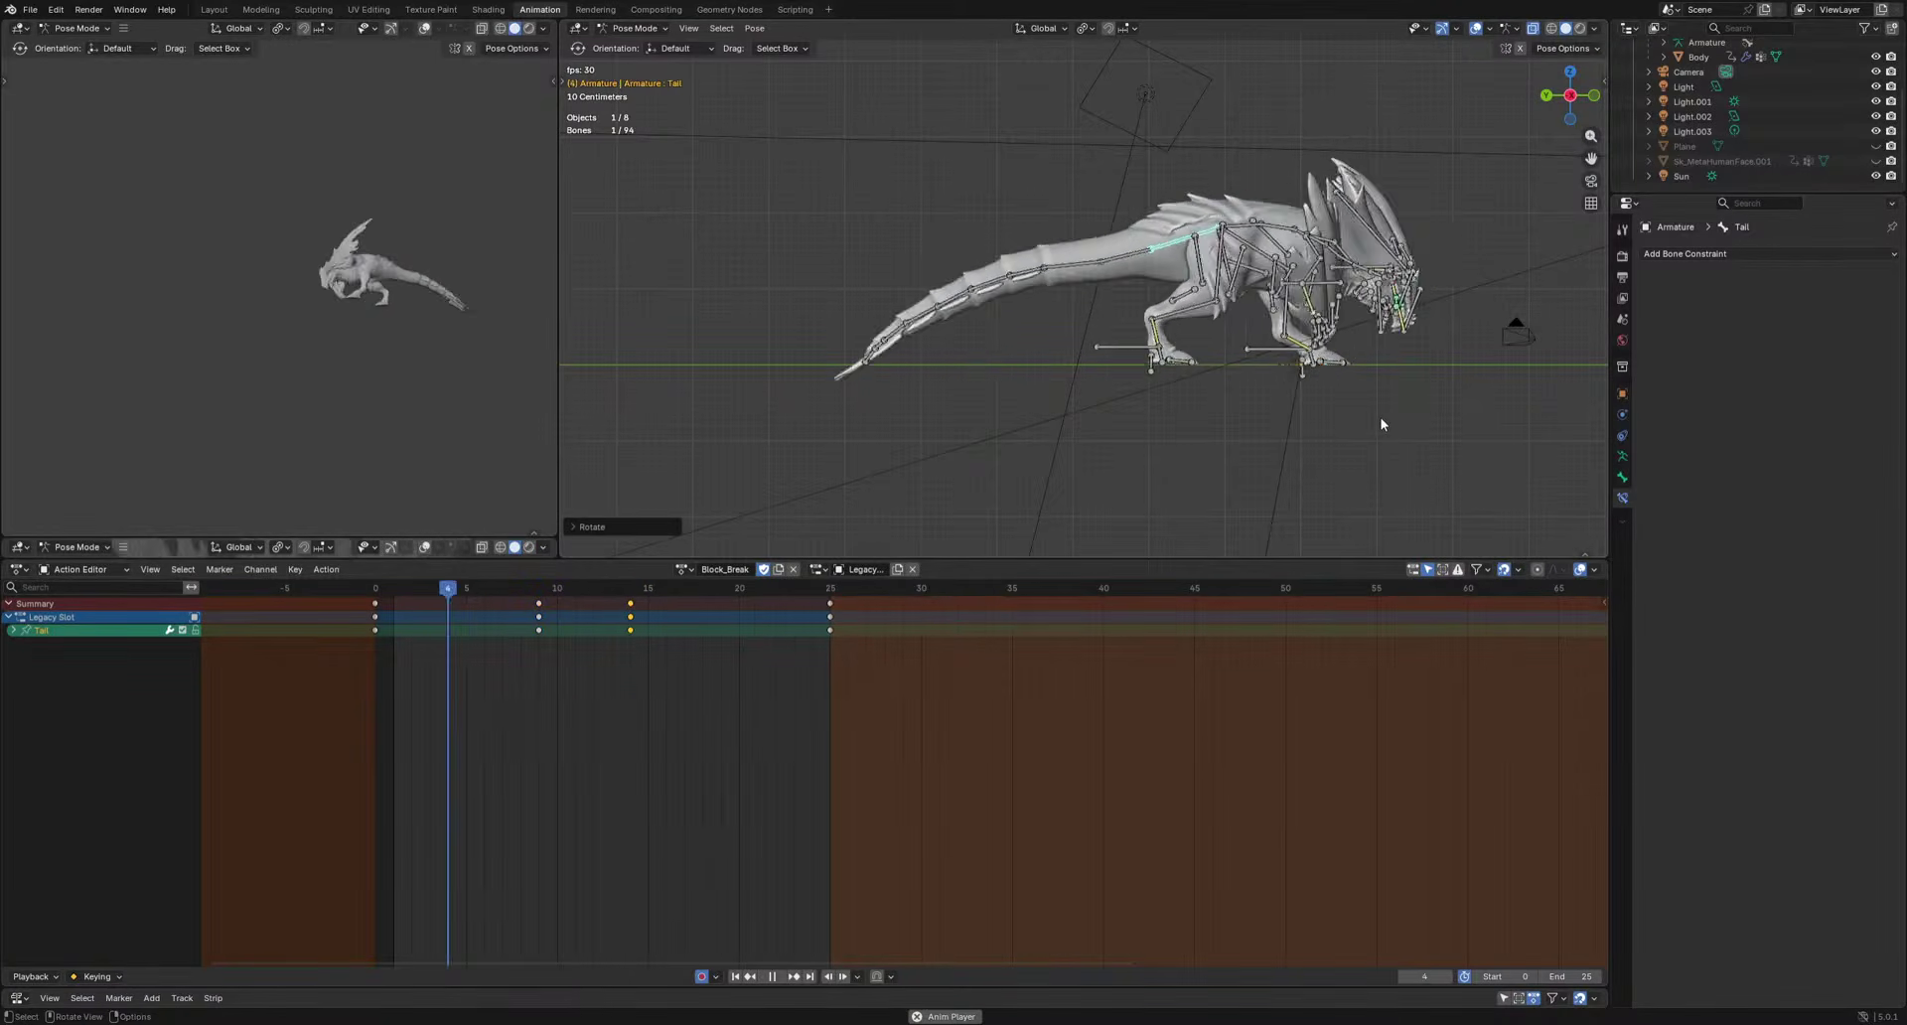
pyautogui.press('space')
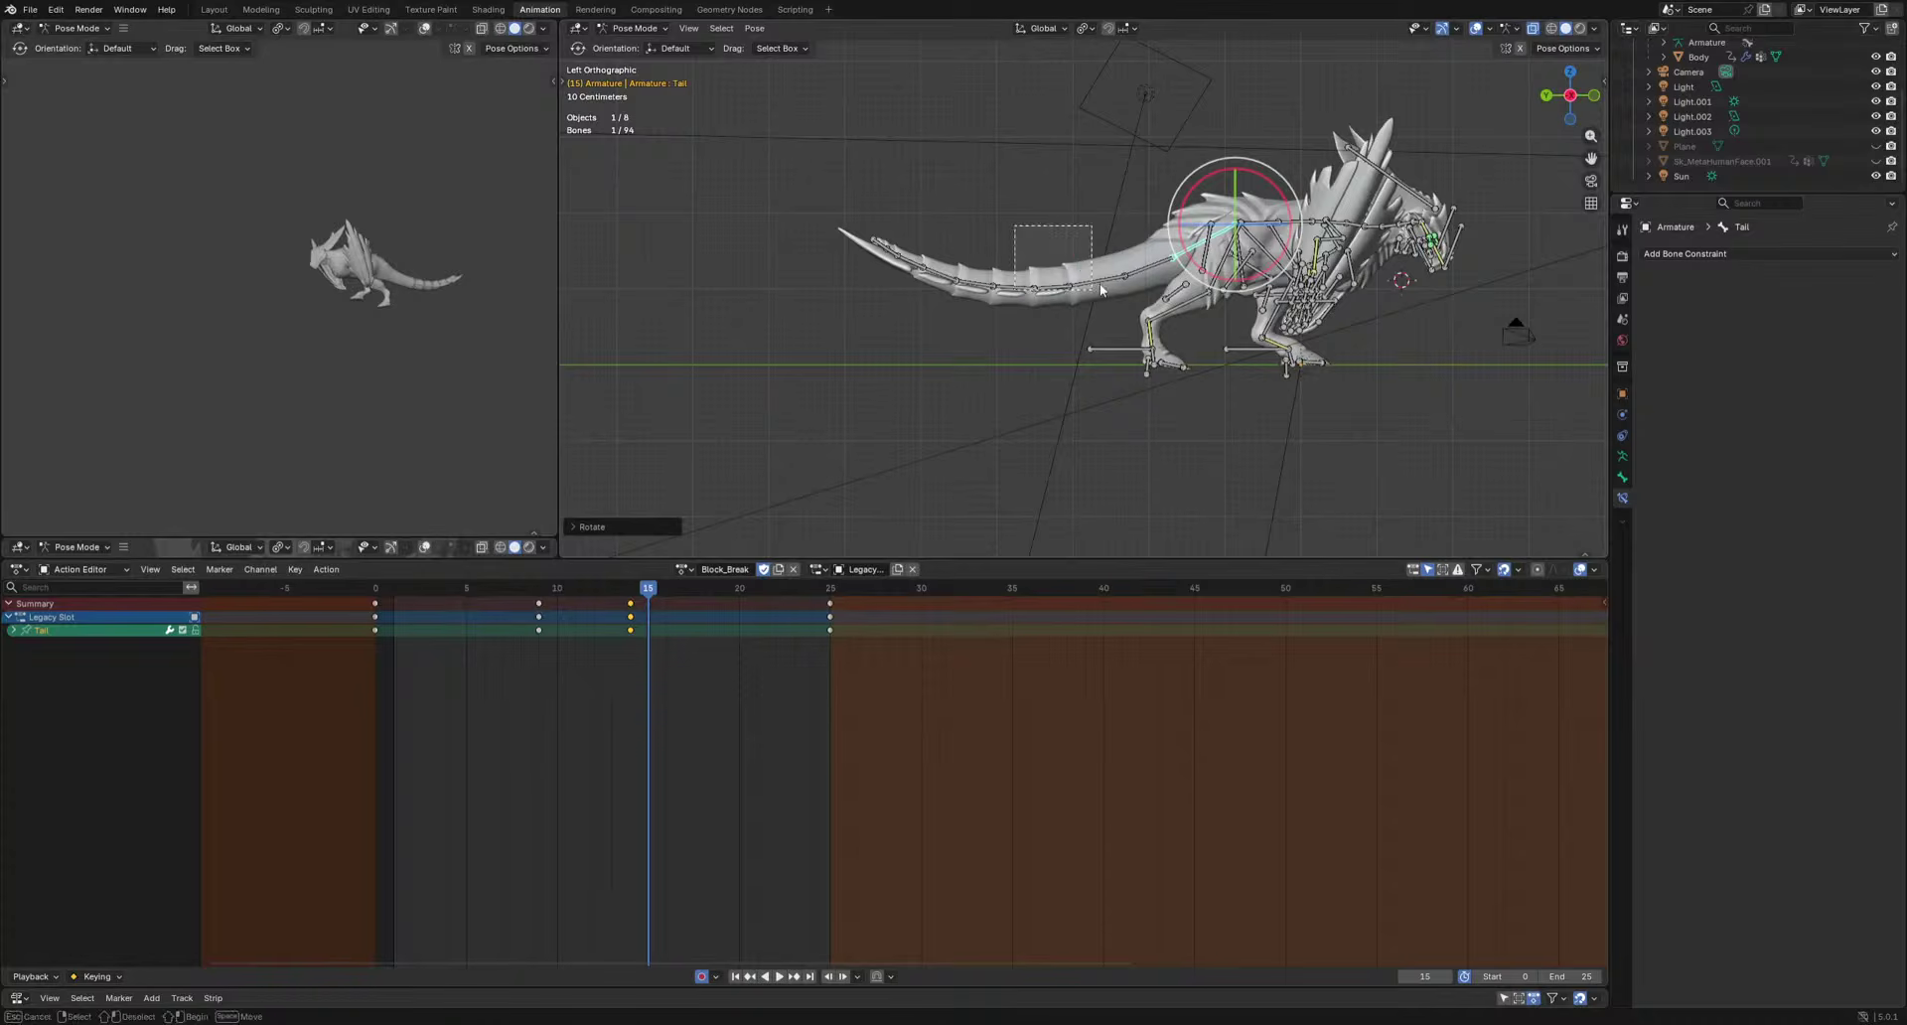
# Move the Tail.002 bone's frame 11 keyframe to frame 6 and rotate the bone at frame 14.
pyautogui.click(1102, 286)
pyautogui.press('space')
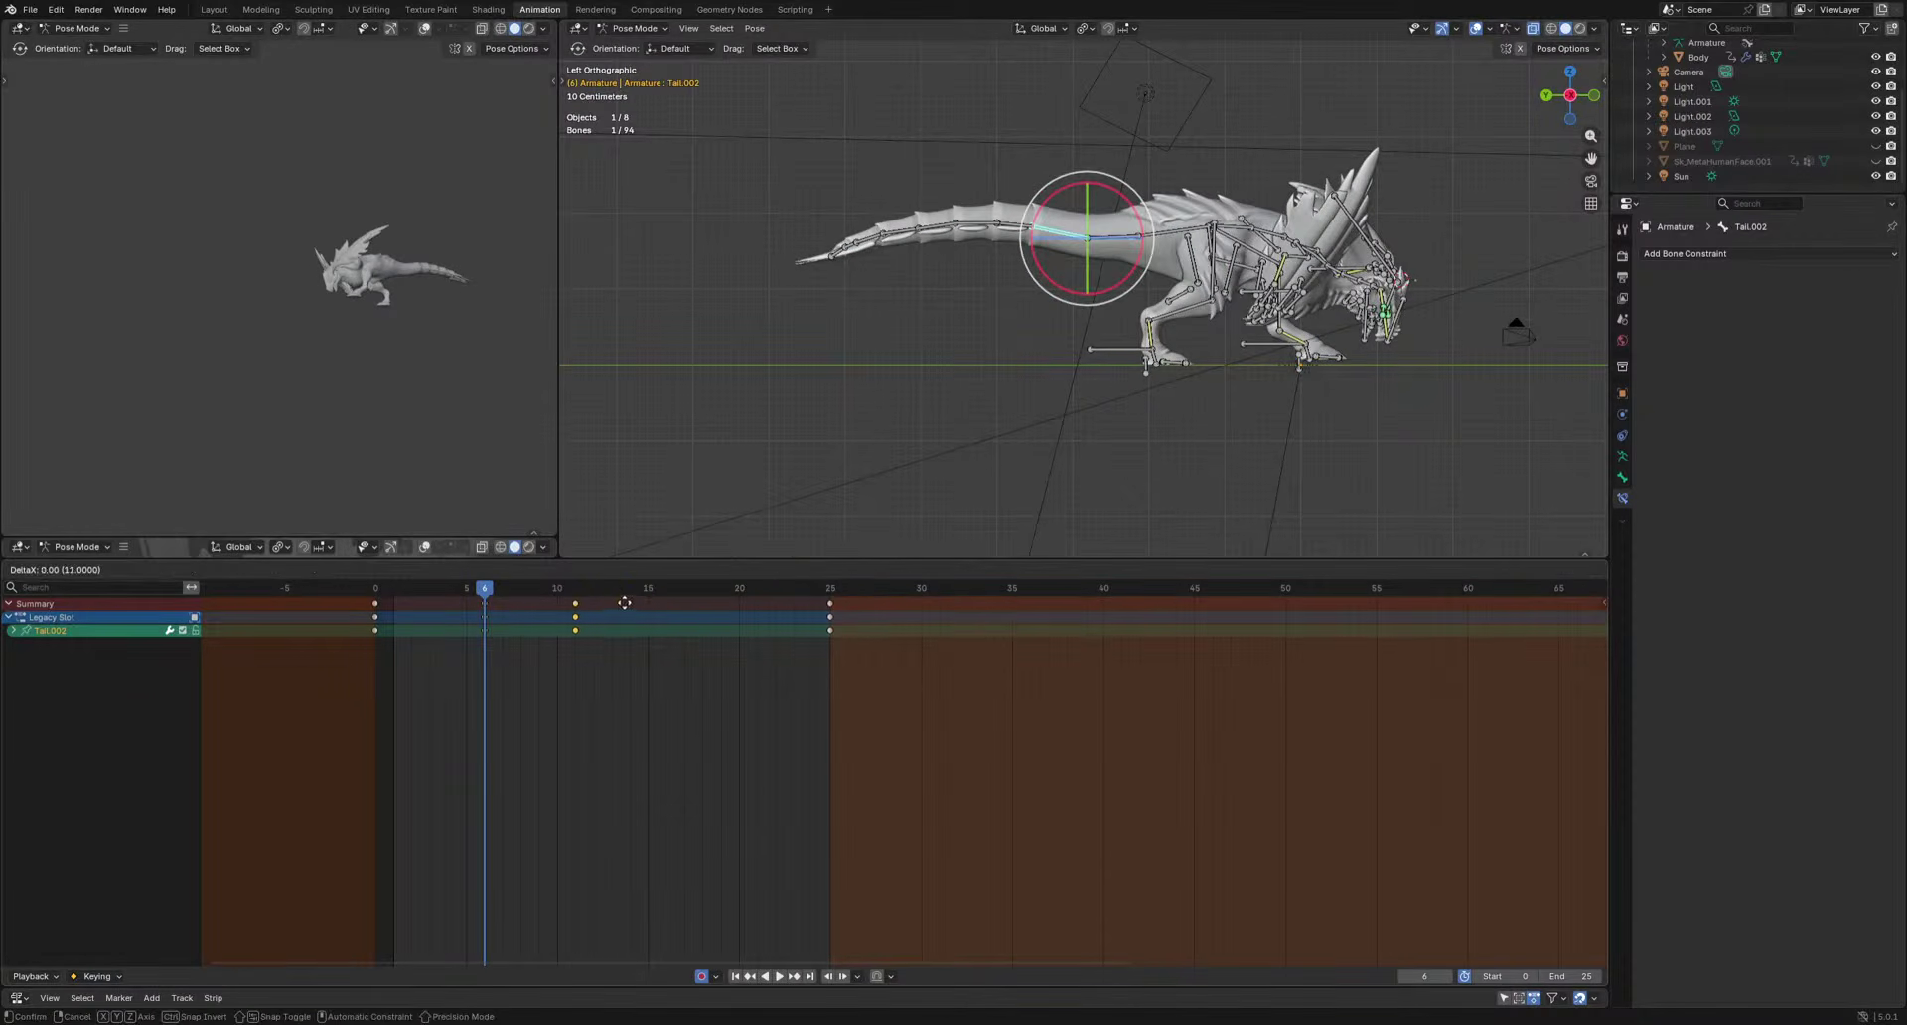
pyautogui.moveTo(604, 599); pyautogui.dragTo(628, 594)
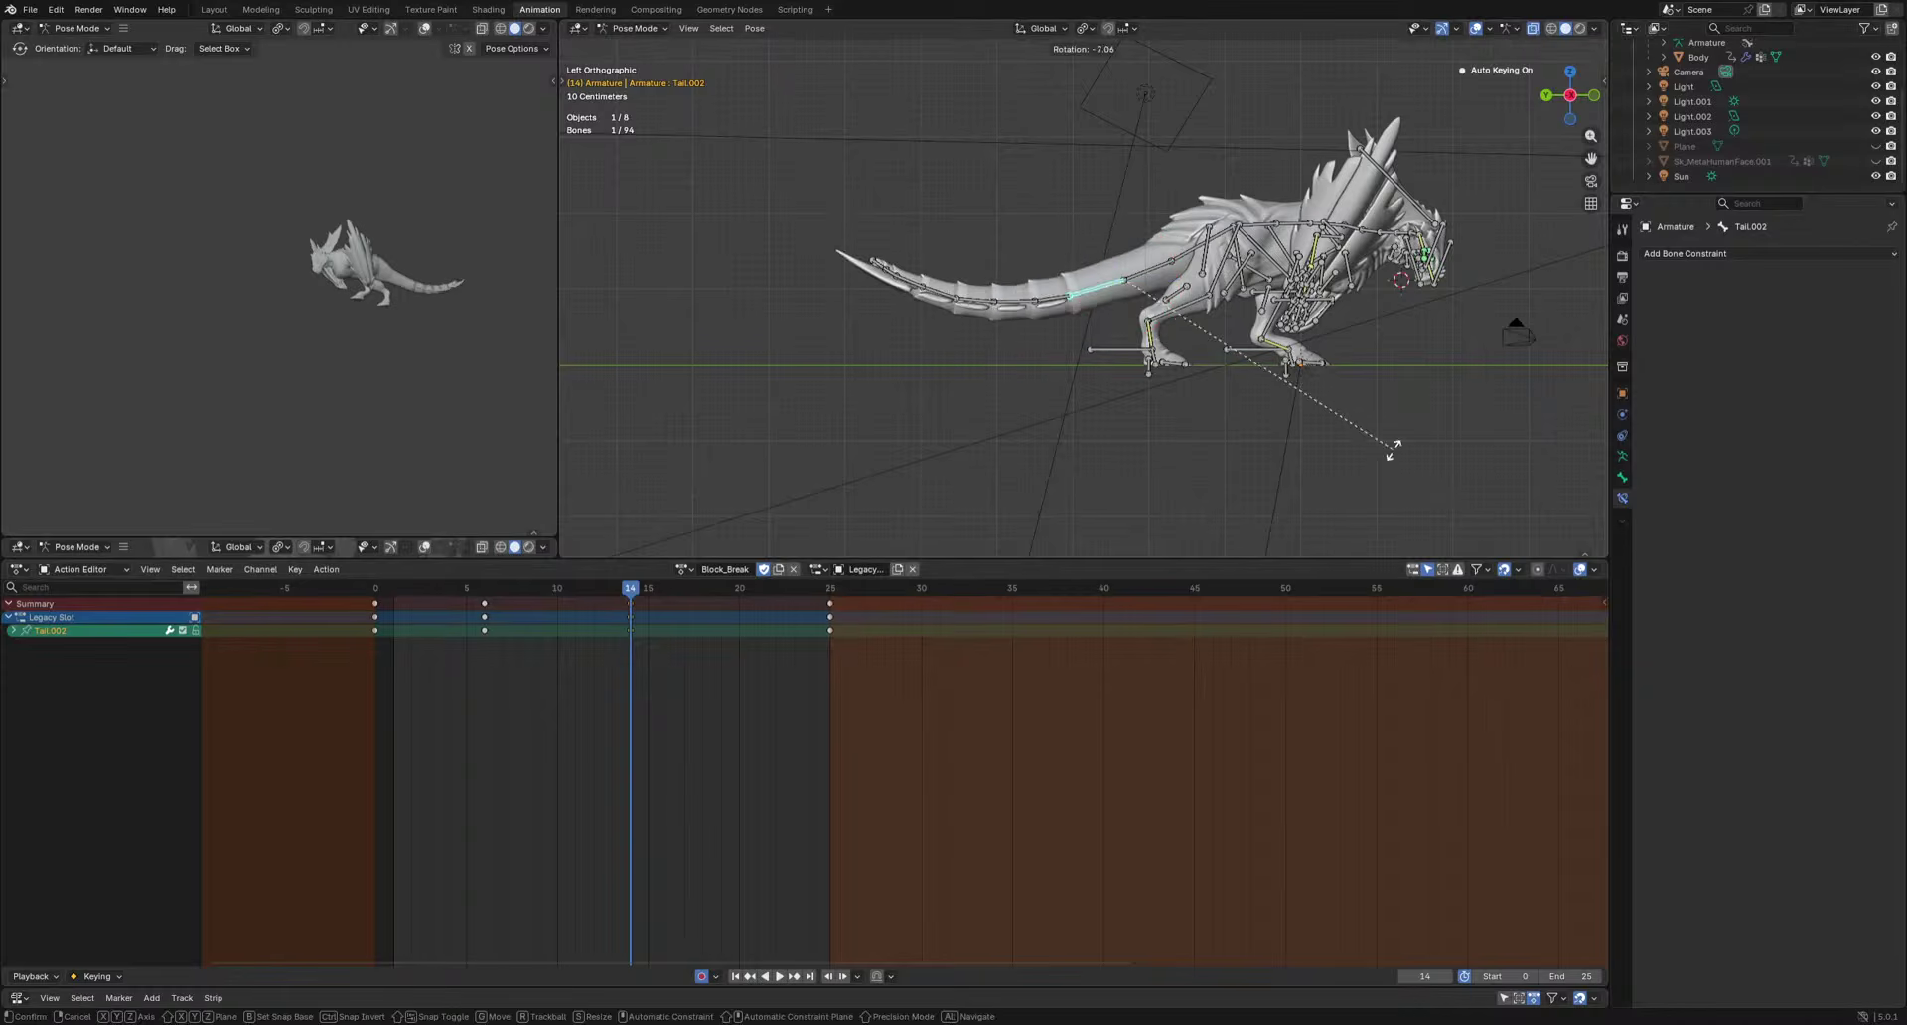
# Try curling Tail.003 to Tail.006 upward at frame 14 with the keyframes shifted to frame 17, and delete those keyframes.
pyautogui.moveTo(1024, 233); pyautogui.dragTo(956, 293)
pyautogui.press('r')
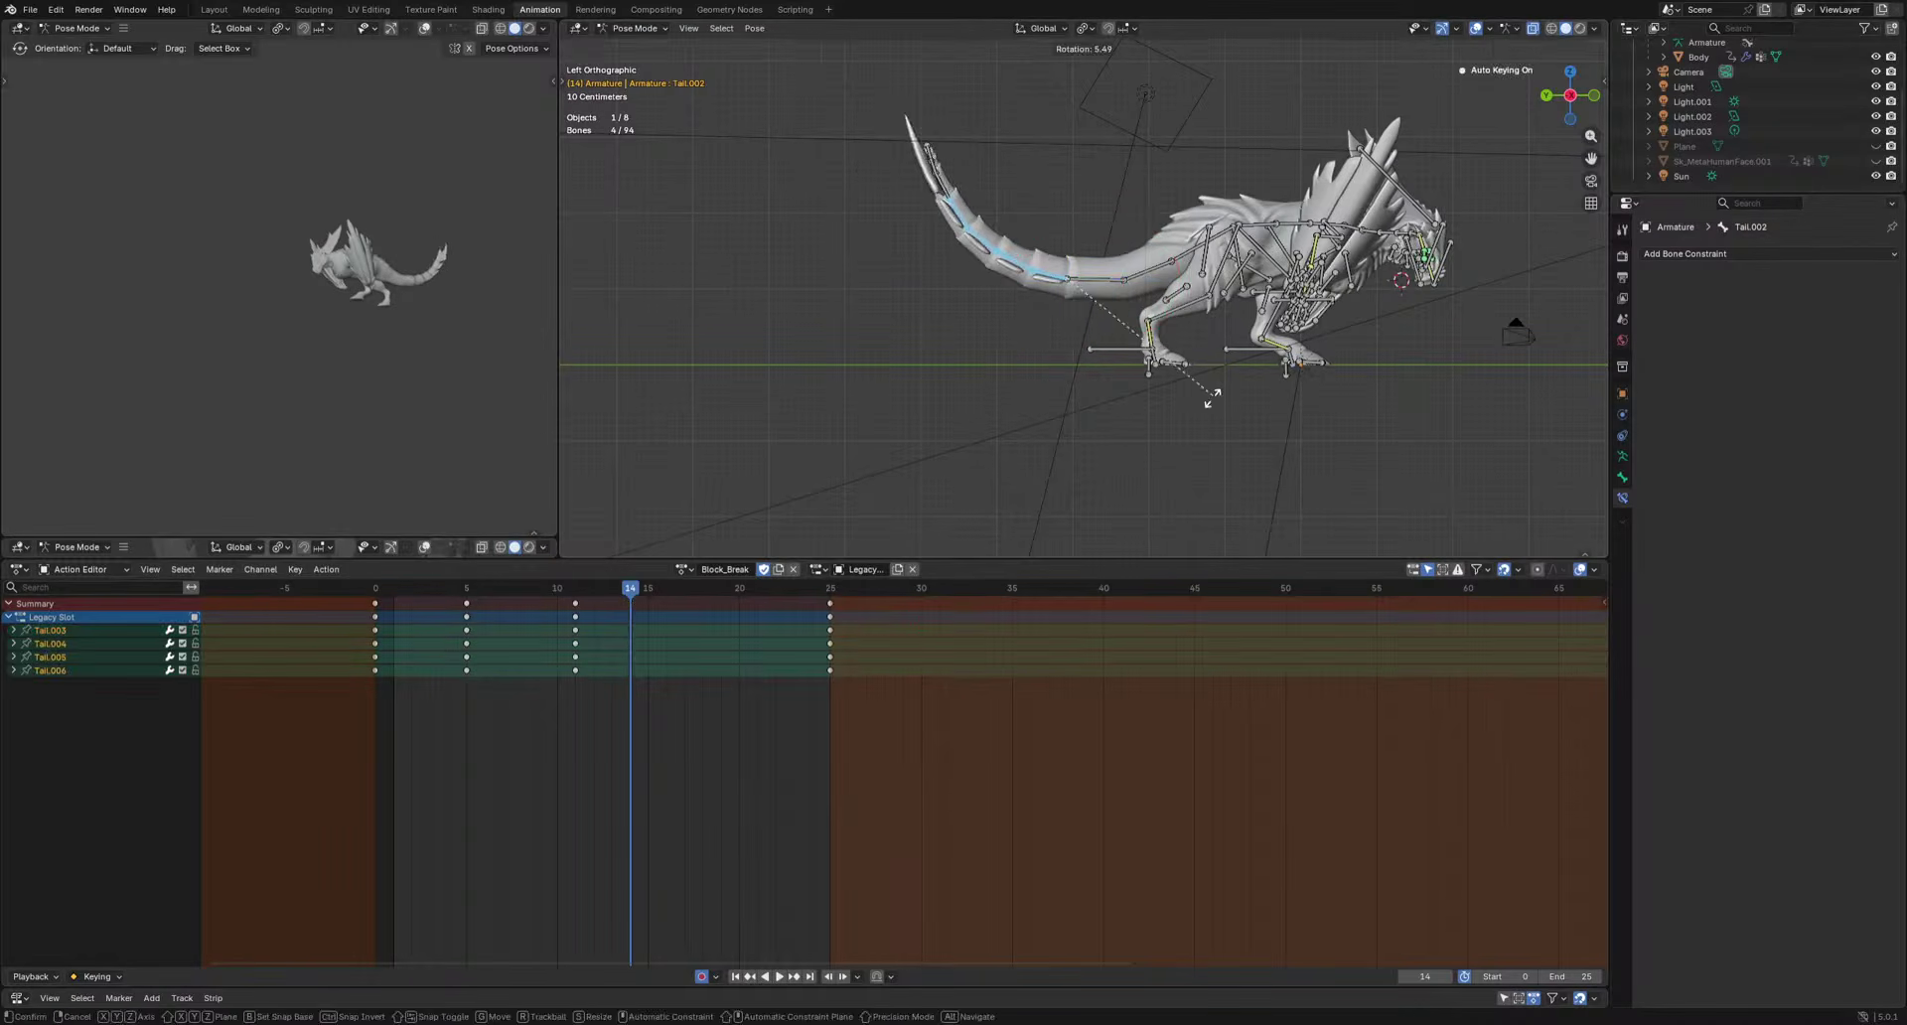
pyautogui.moveTo(635, 615); pyautogui.dragTo(695, 613)
pyautogui.press('space')
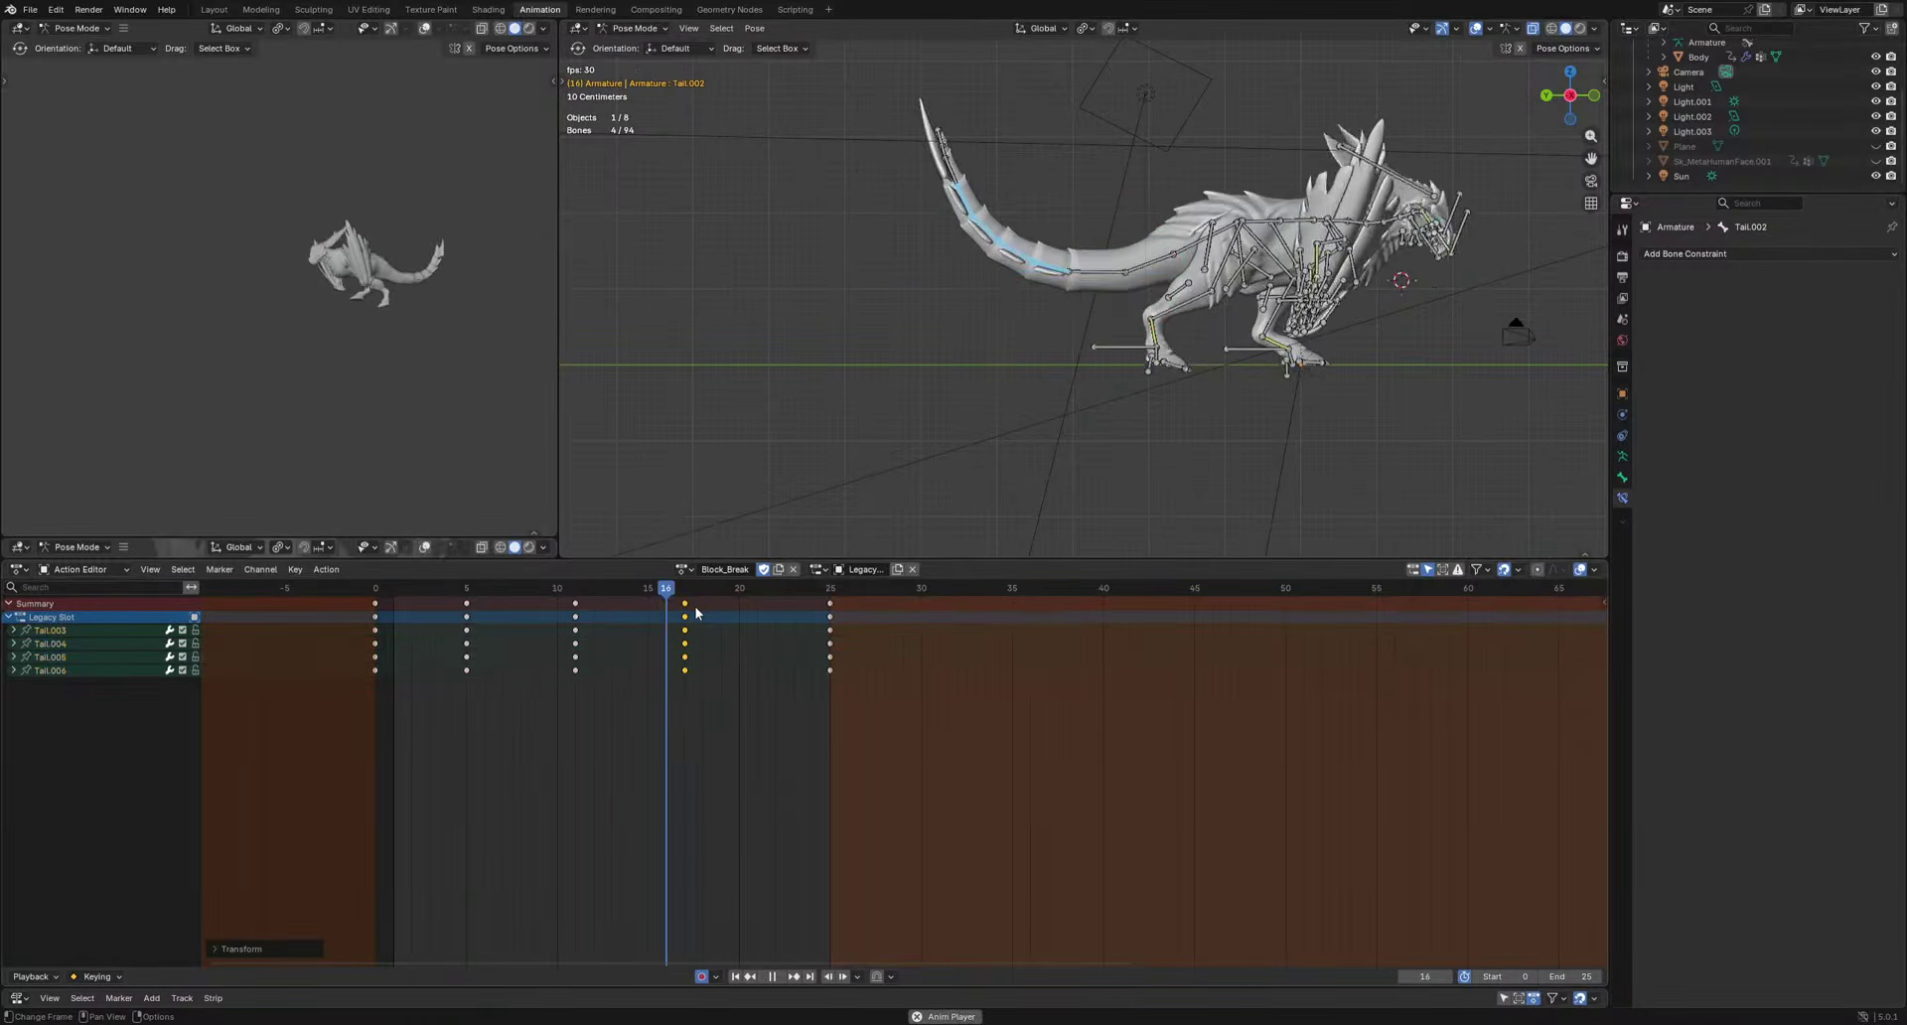
pyautogui.press('Delete')
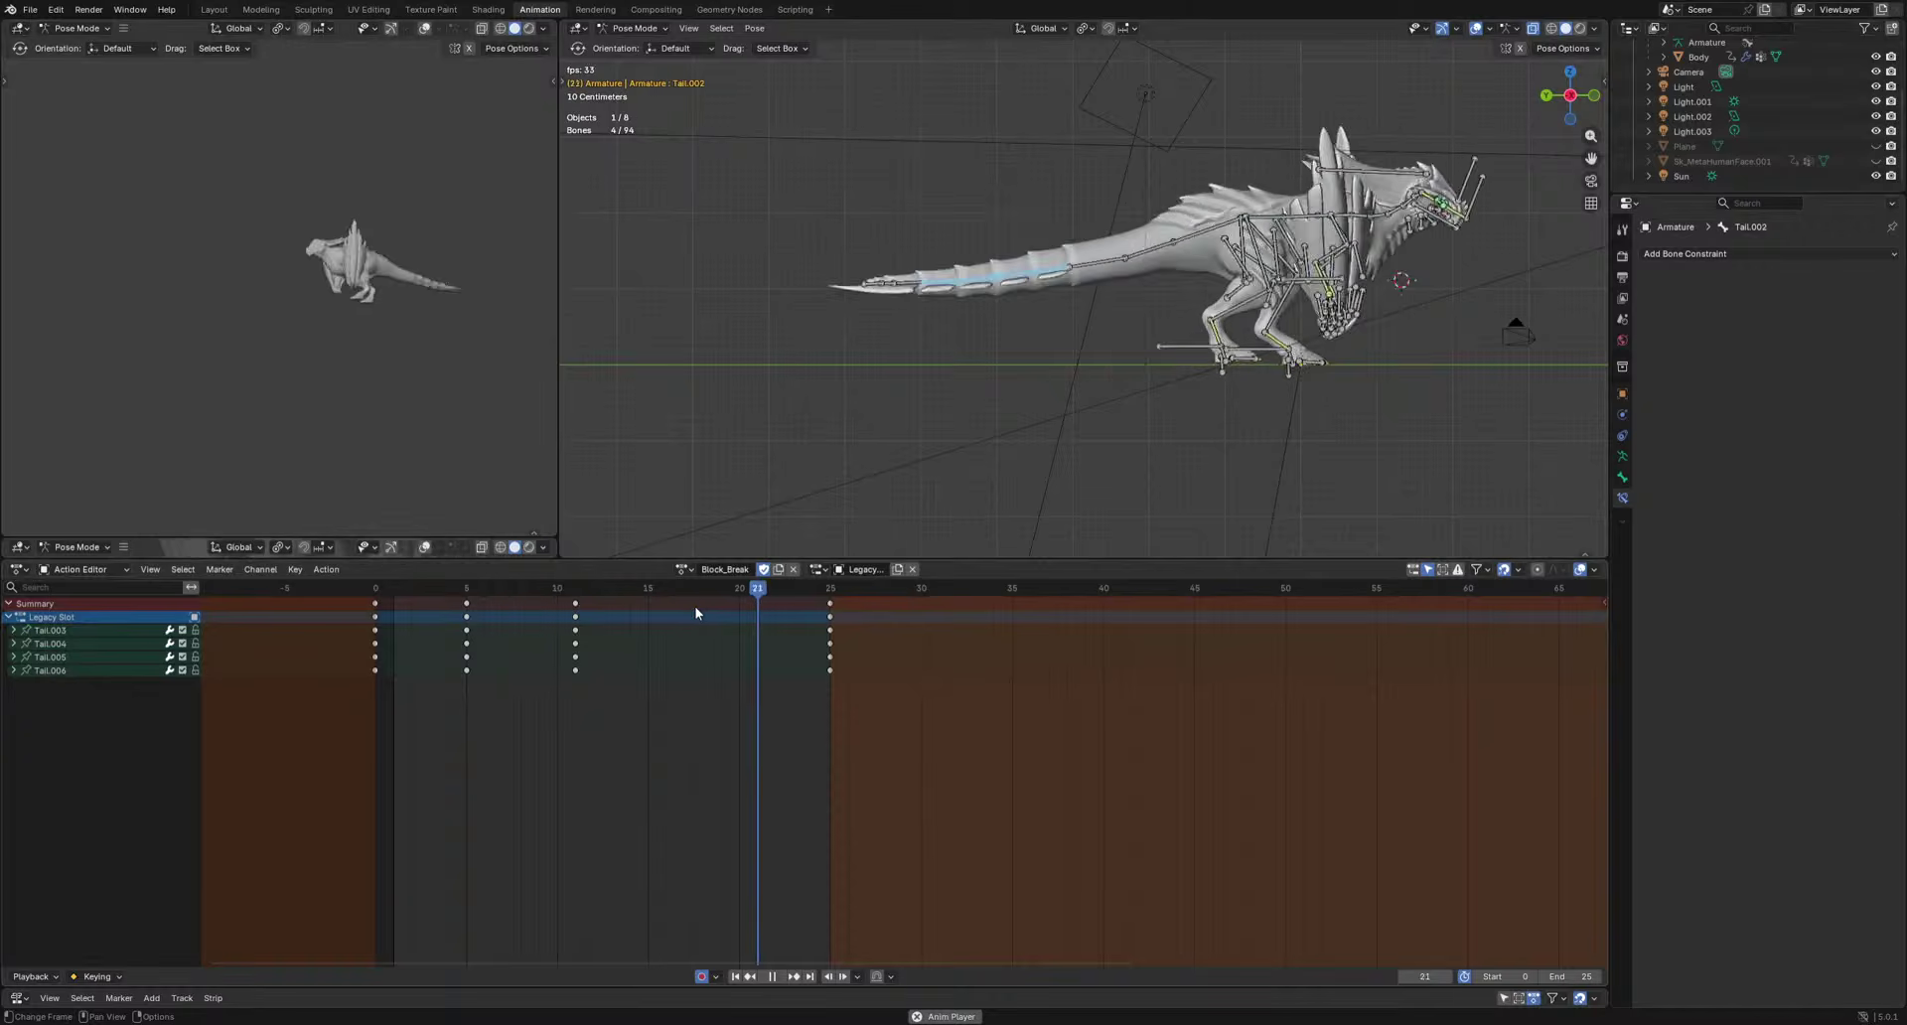
pyautogui.press('space')
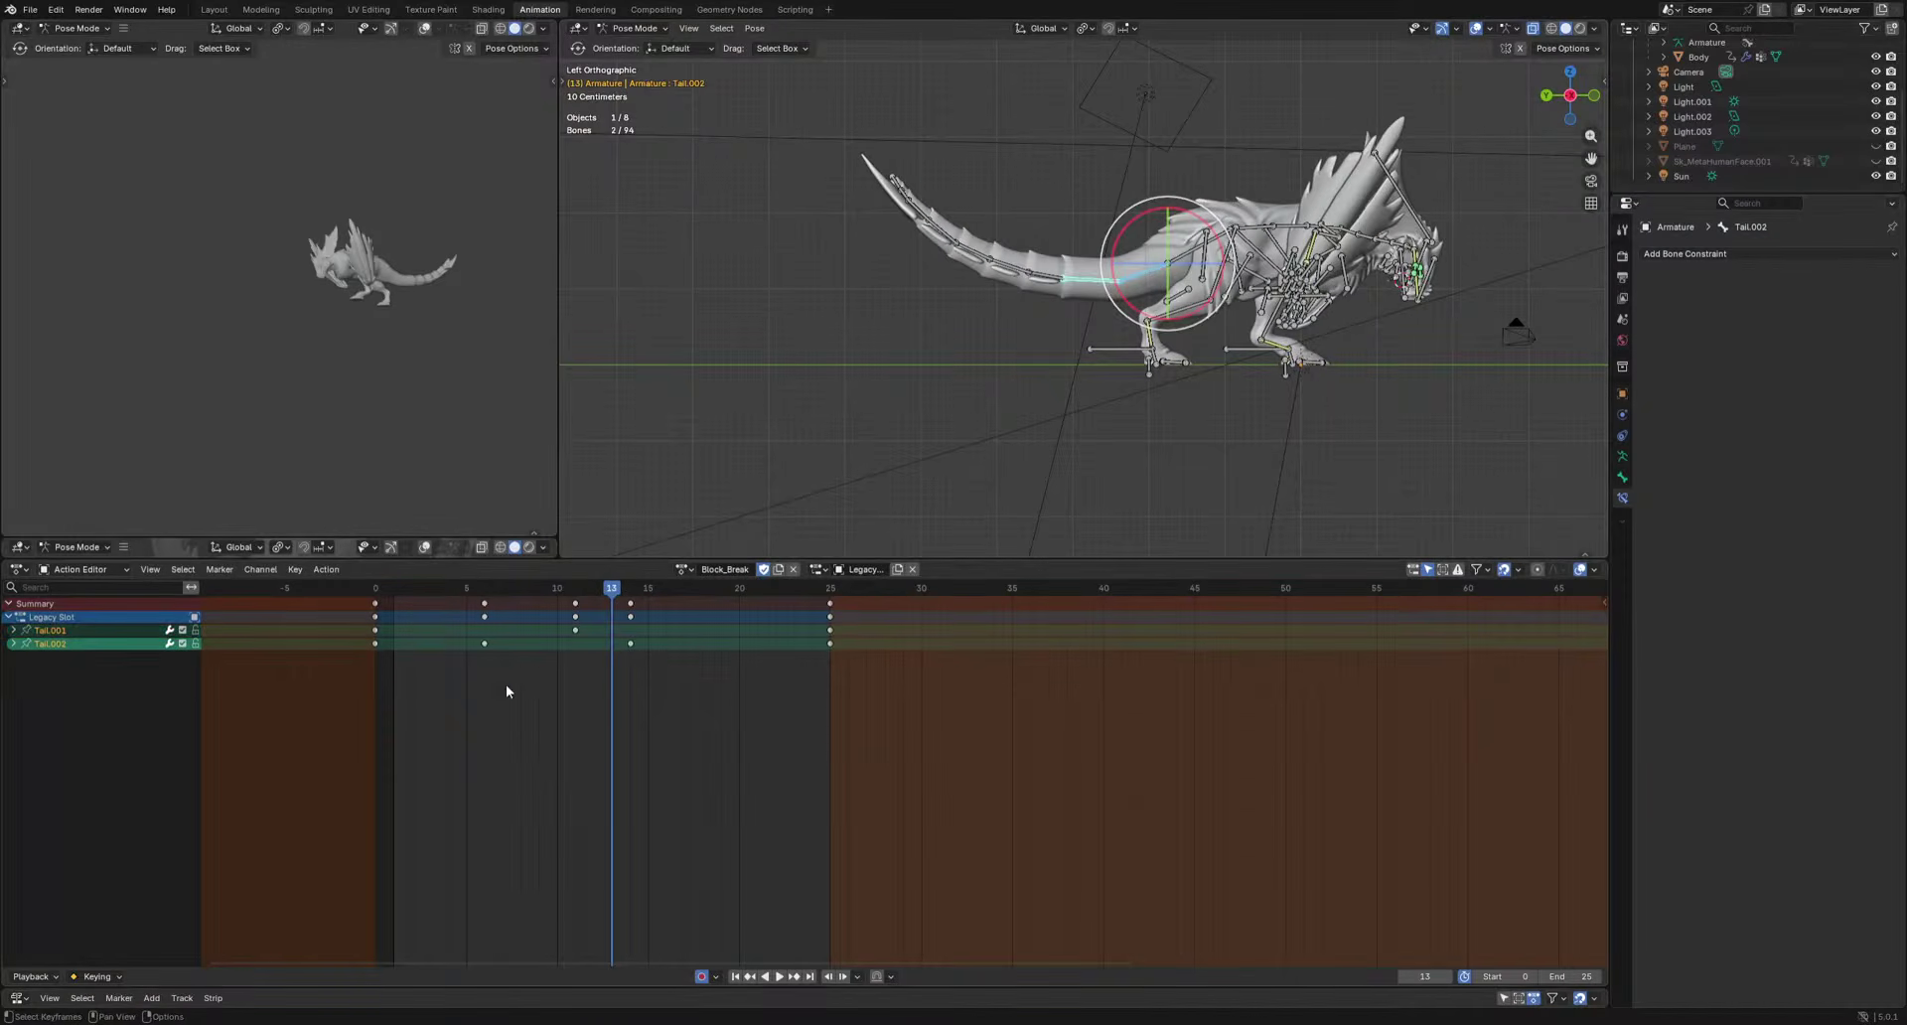
# Delete the frame 14 keyframe of Tail.002 and play back the tail motion.
pyautogui.press('Delete')
pyautogui.press('space')
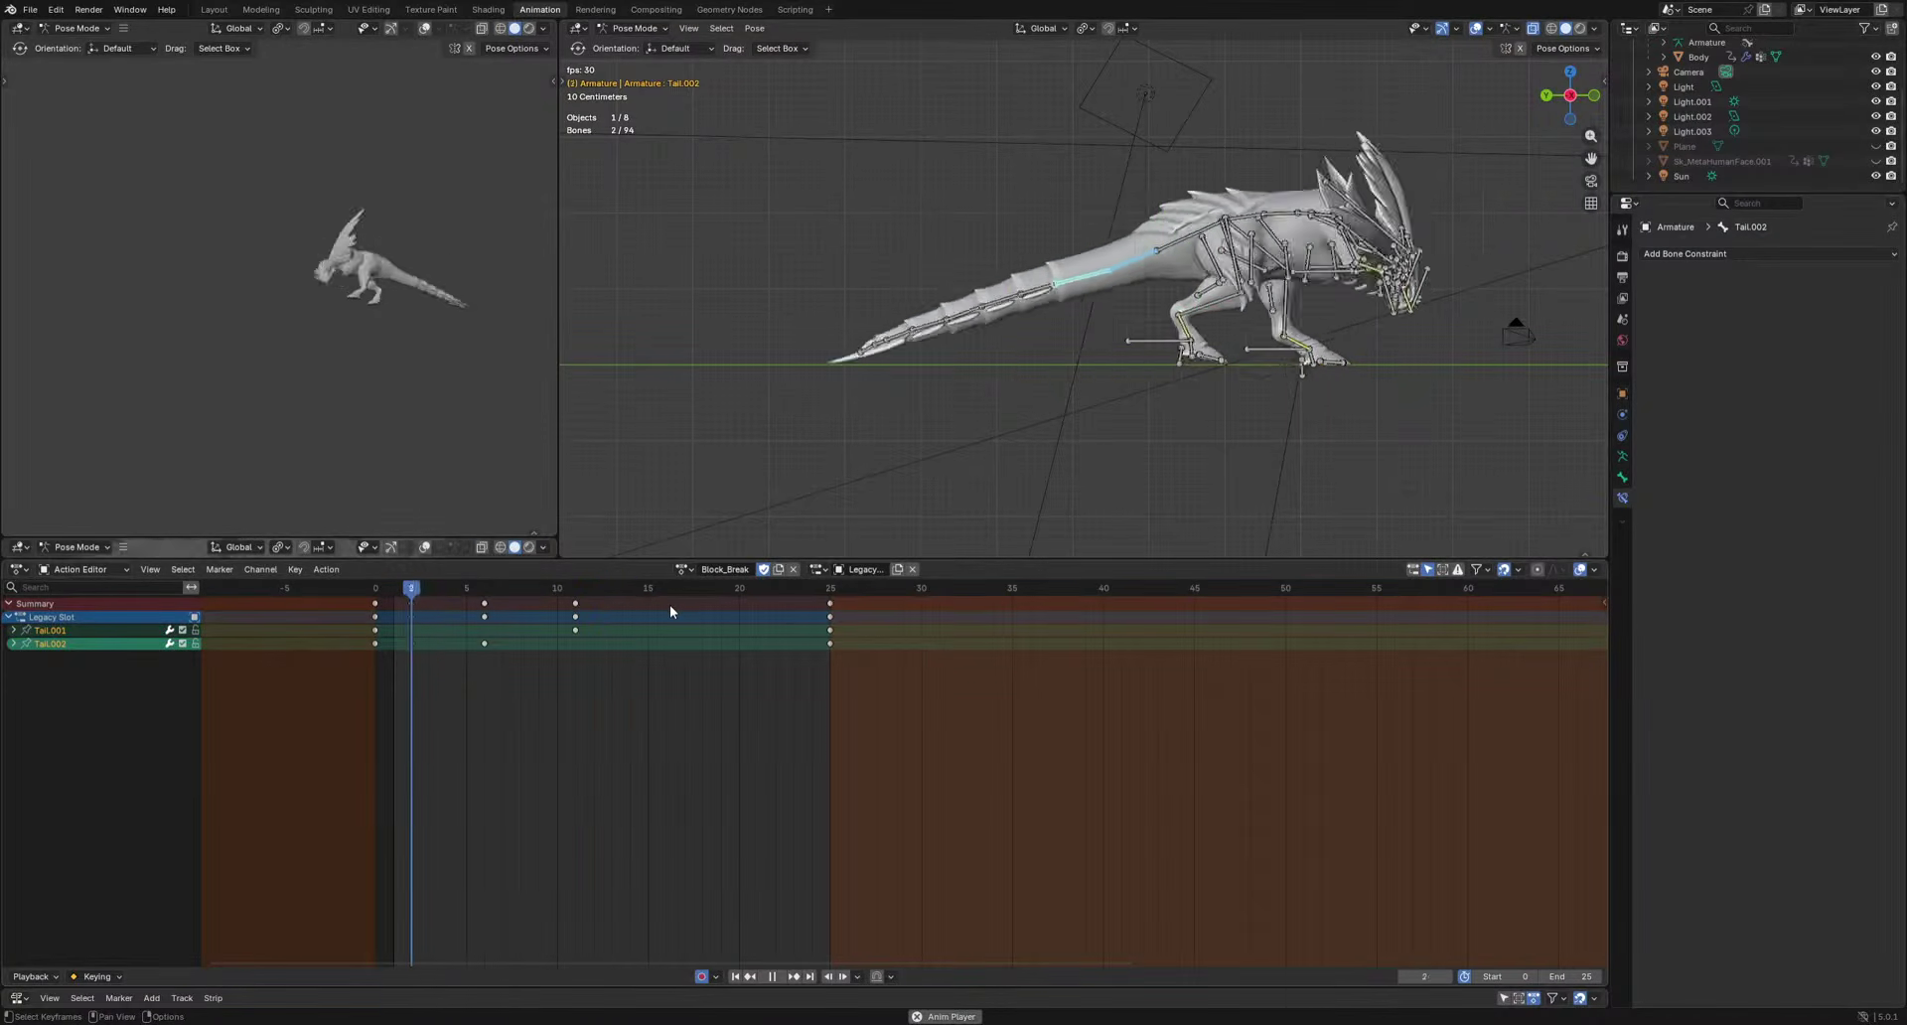
pyautogui.press('space')
pyautogui.hotkey('ctrl', 'z')
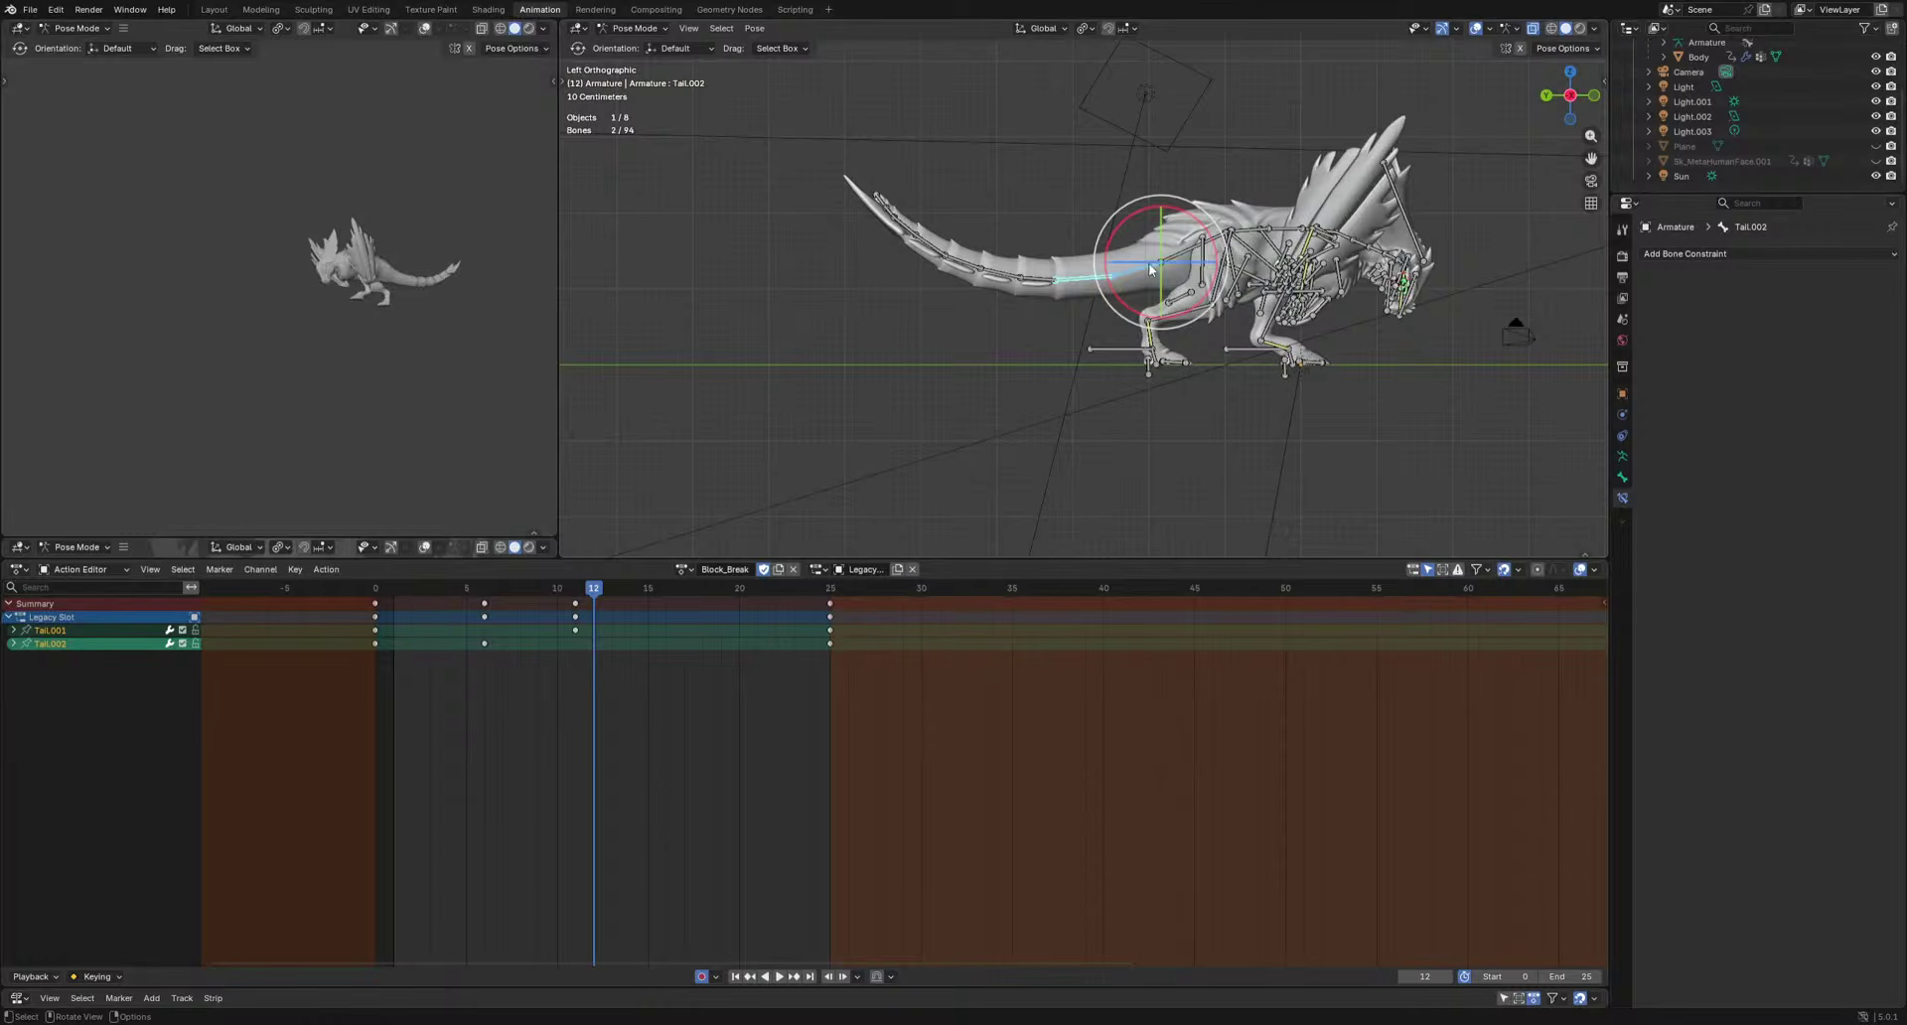
# Rotate the Tail.001 bone at frame 16 and review the playback from behind.
pyautogui.press('space')
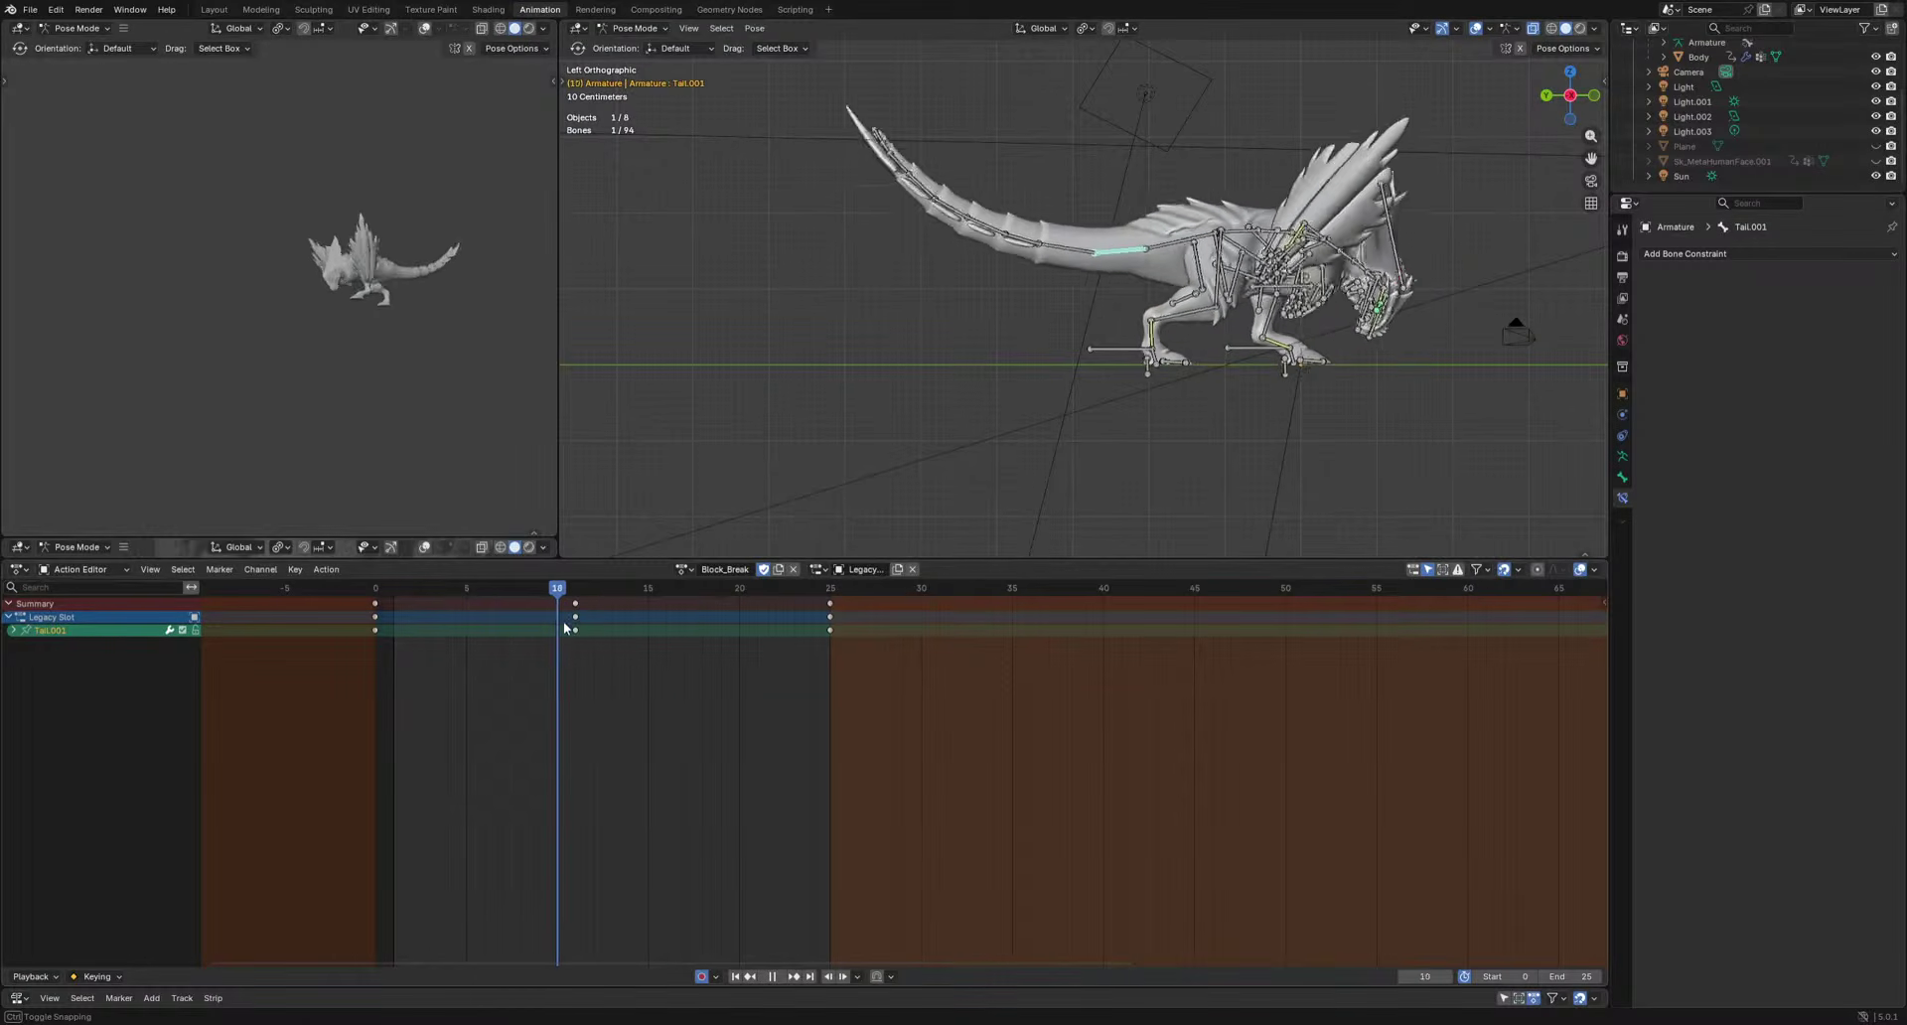
pyautogui.click(1338, 378)
pyautogui.press('space')
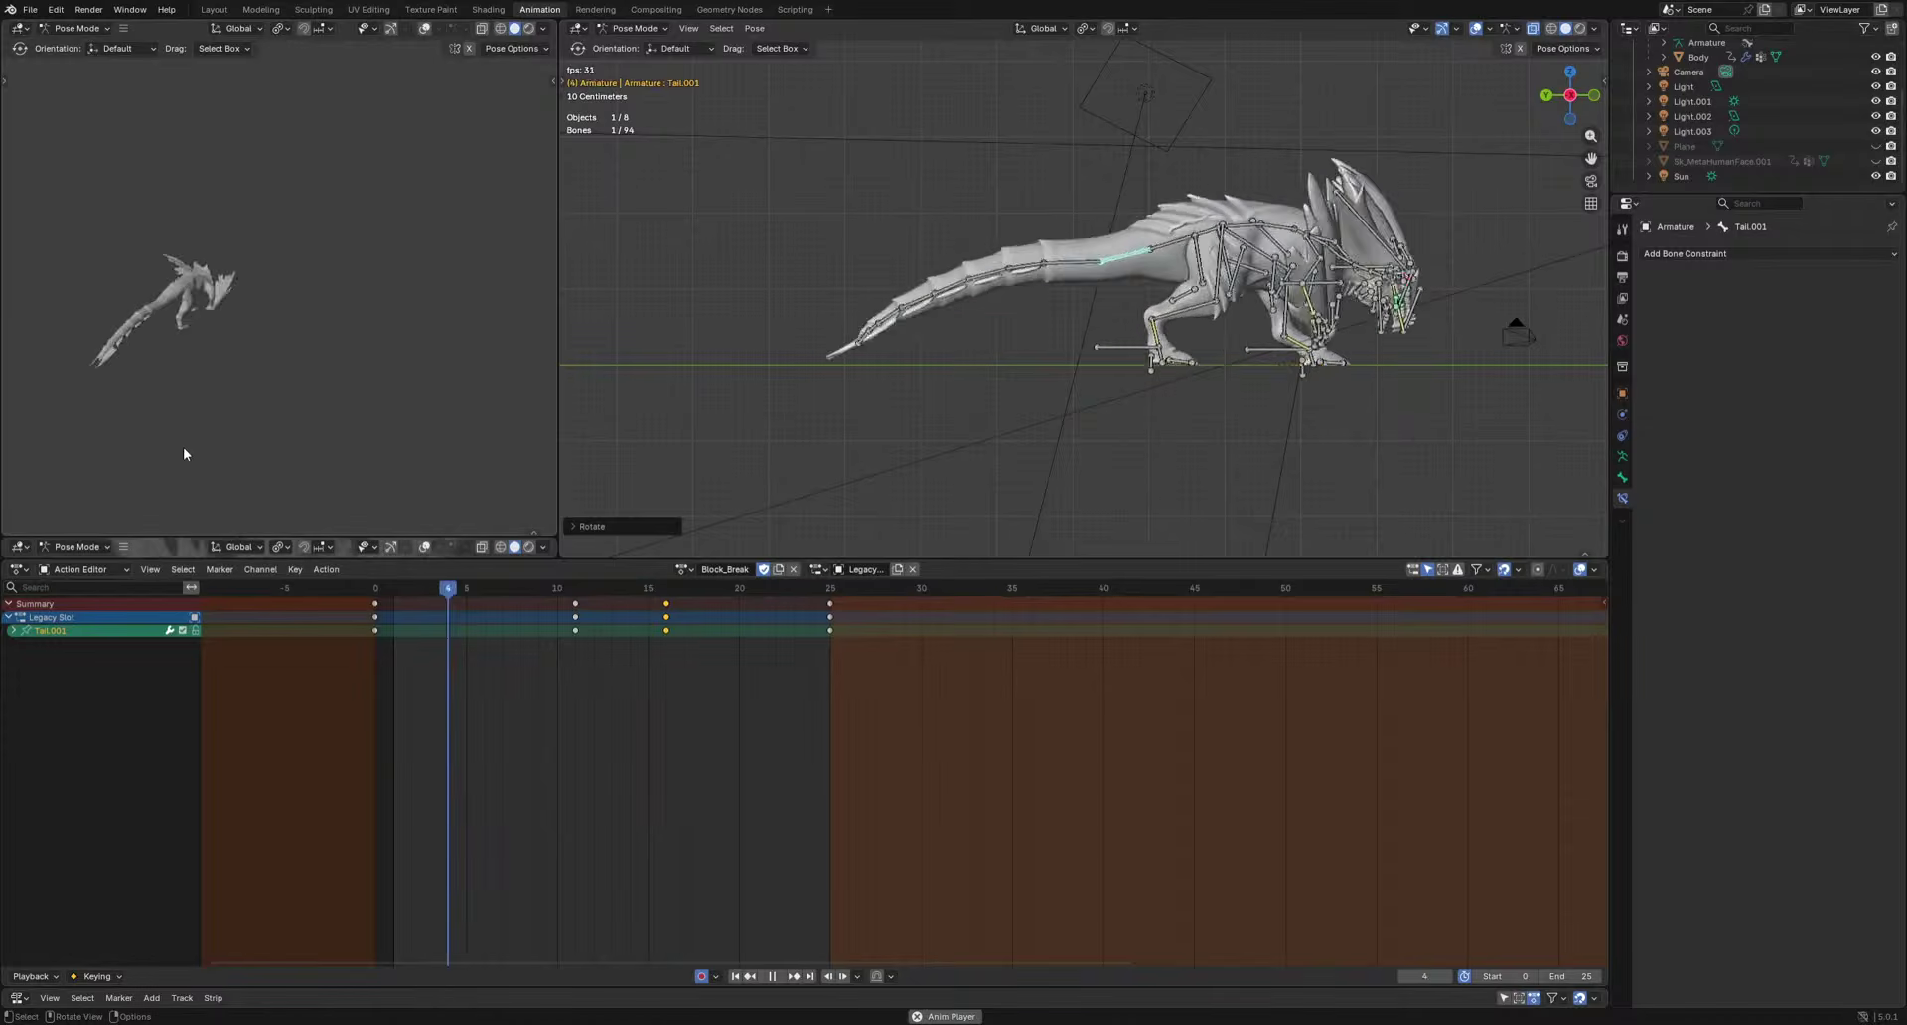
pyautogui.moveTo(93, 462); pyautogui.dragTo(297, 463, button='middle')
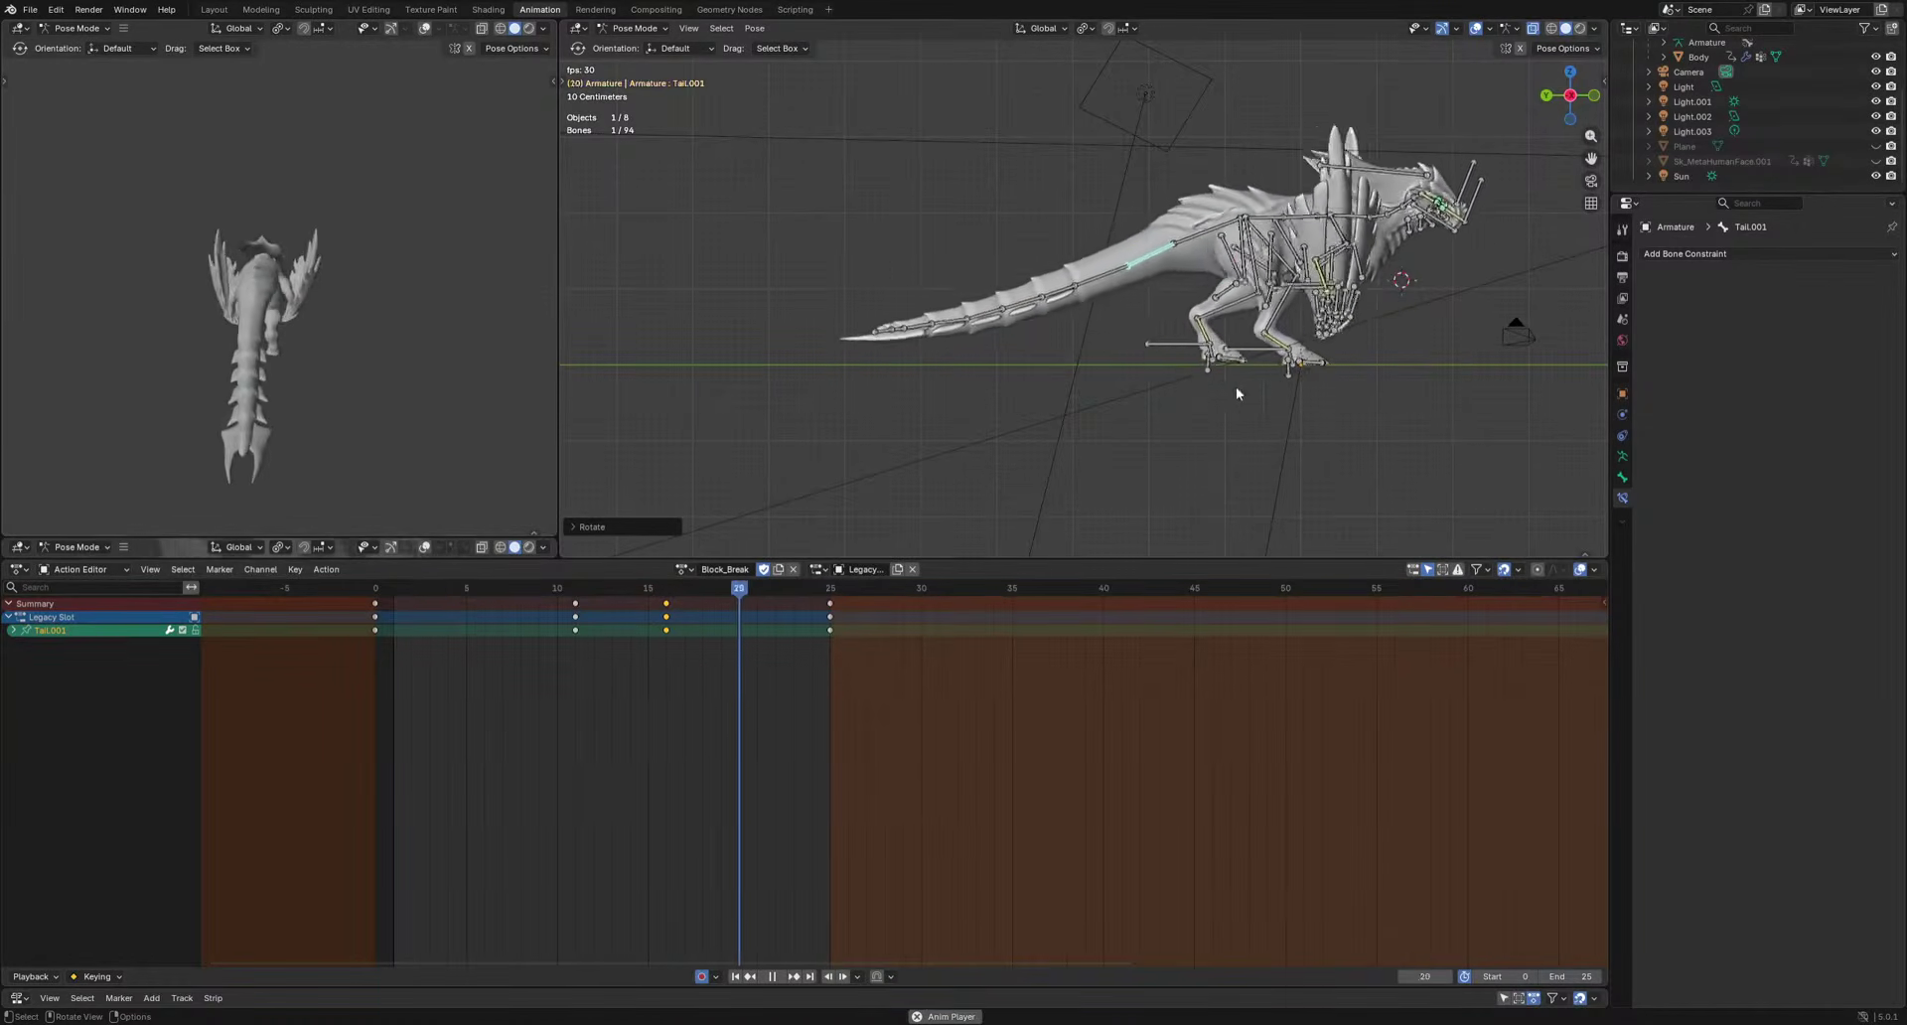
pyautogui.press('space')
# Select FingerShield1.R, FingerShield2.R and FingerShield3.R, clear their rotation at frame 5, and play back the motion.
pyautogui.scroll(5, 1463, 375)
pyautogui.moveTo(1013, 374); pyautogui.dragTo(959, 438, button='middle')
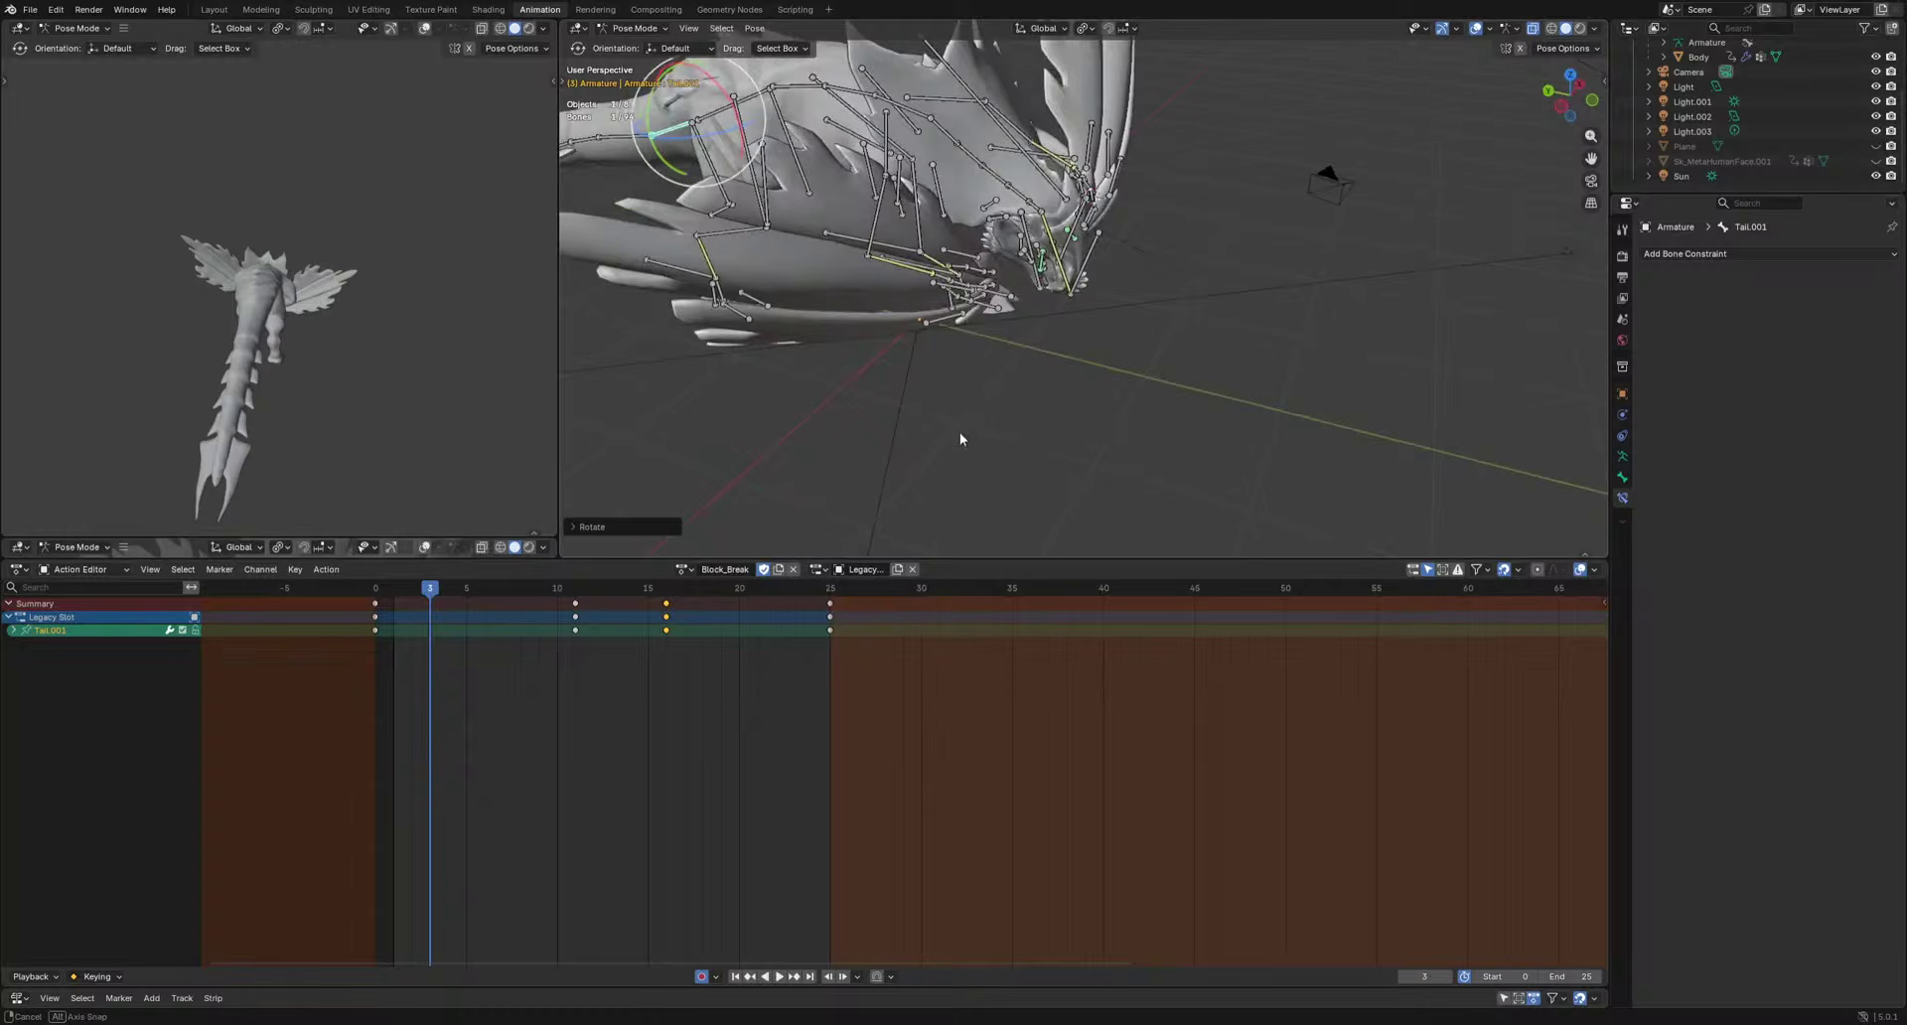
pyautogui.click(944, 324)
pyautogui.moveTo(944, 324); pyautogui.dragTo(994, 276, button='middle')
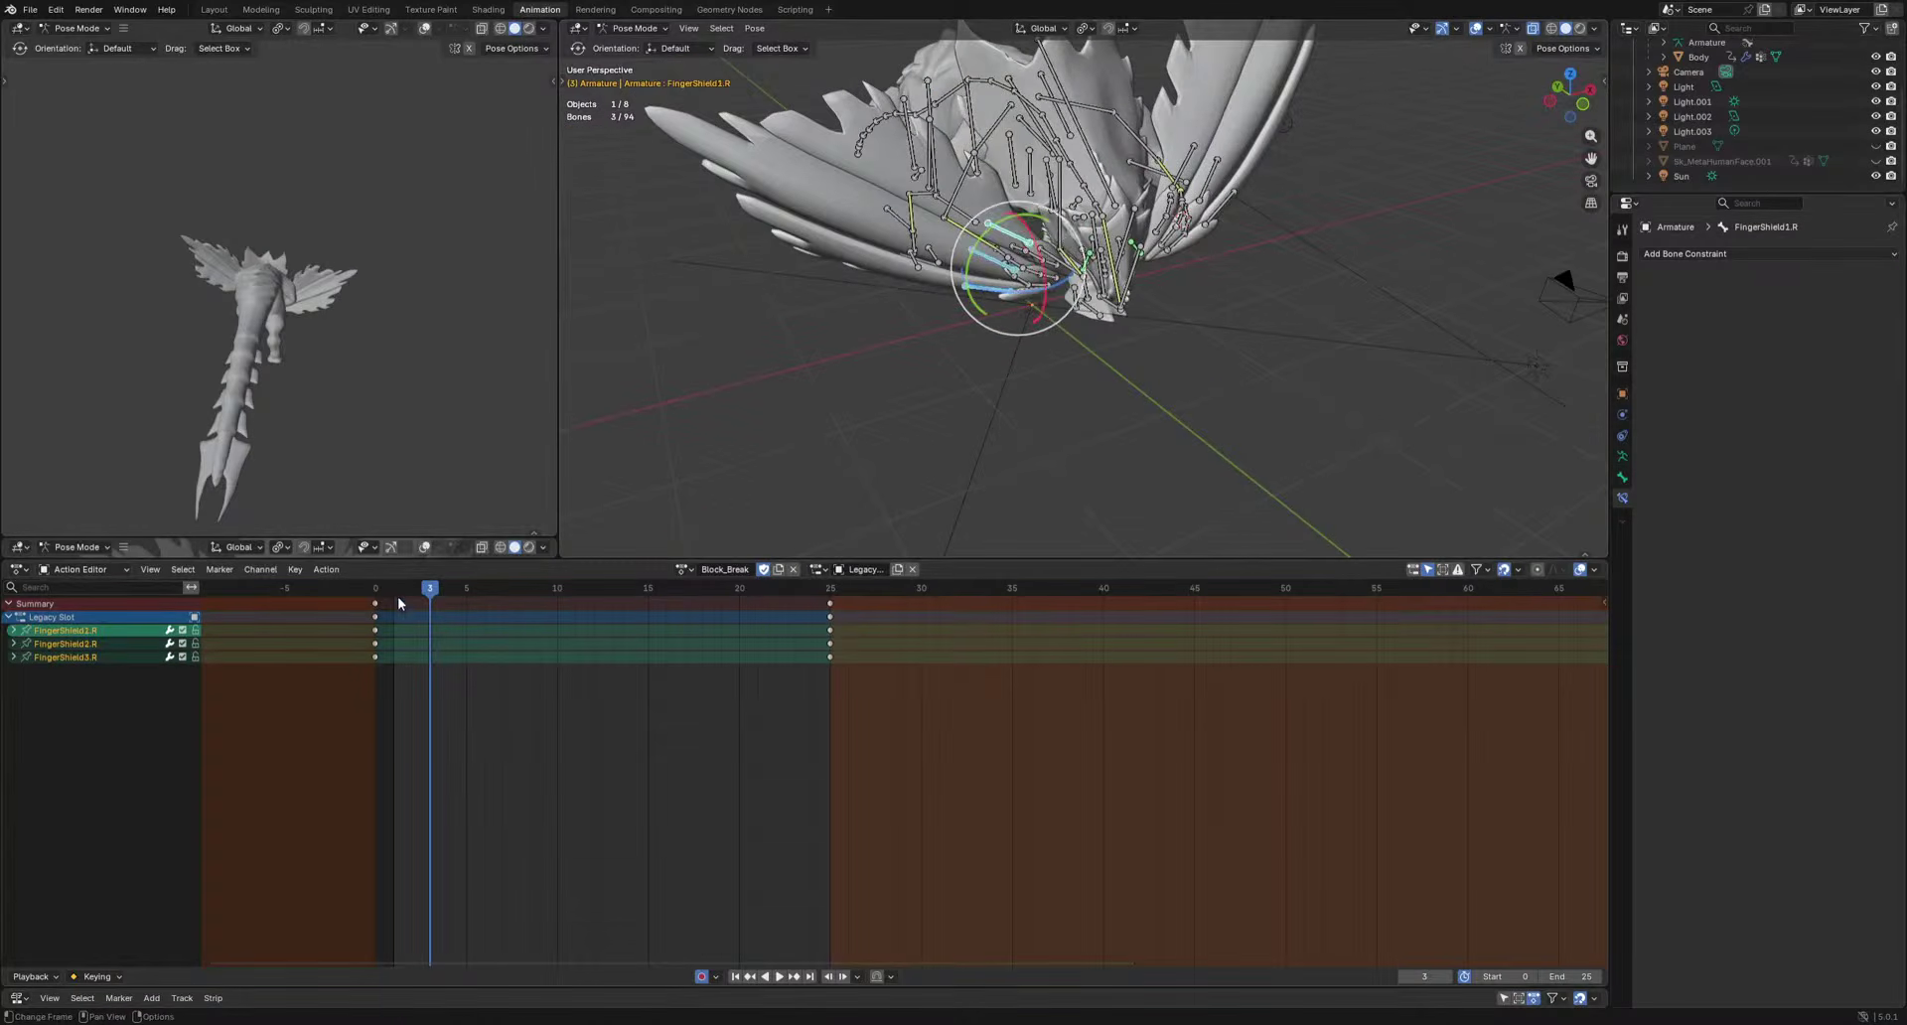
pyautogui.moveTo(400, 595); pyautogui.dragTo(467, 590)
pyautogui.hotkey('alt', 'r')
pyautogui.press('space')
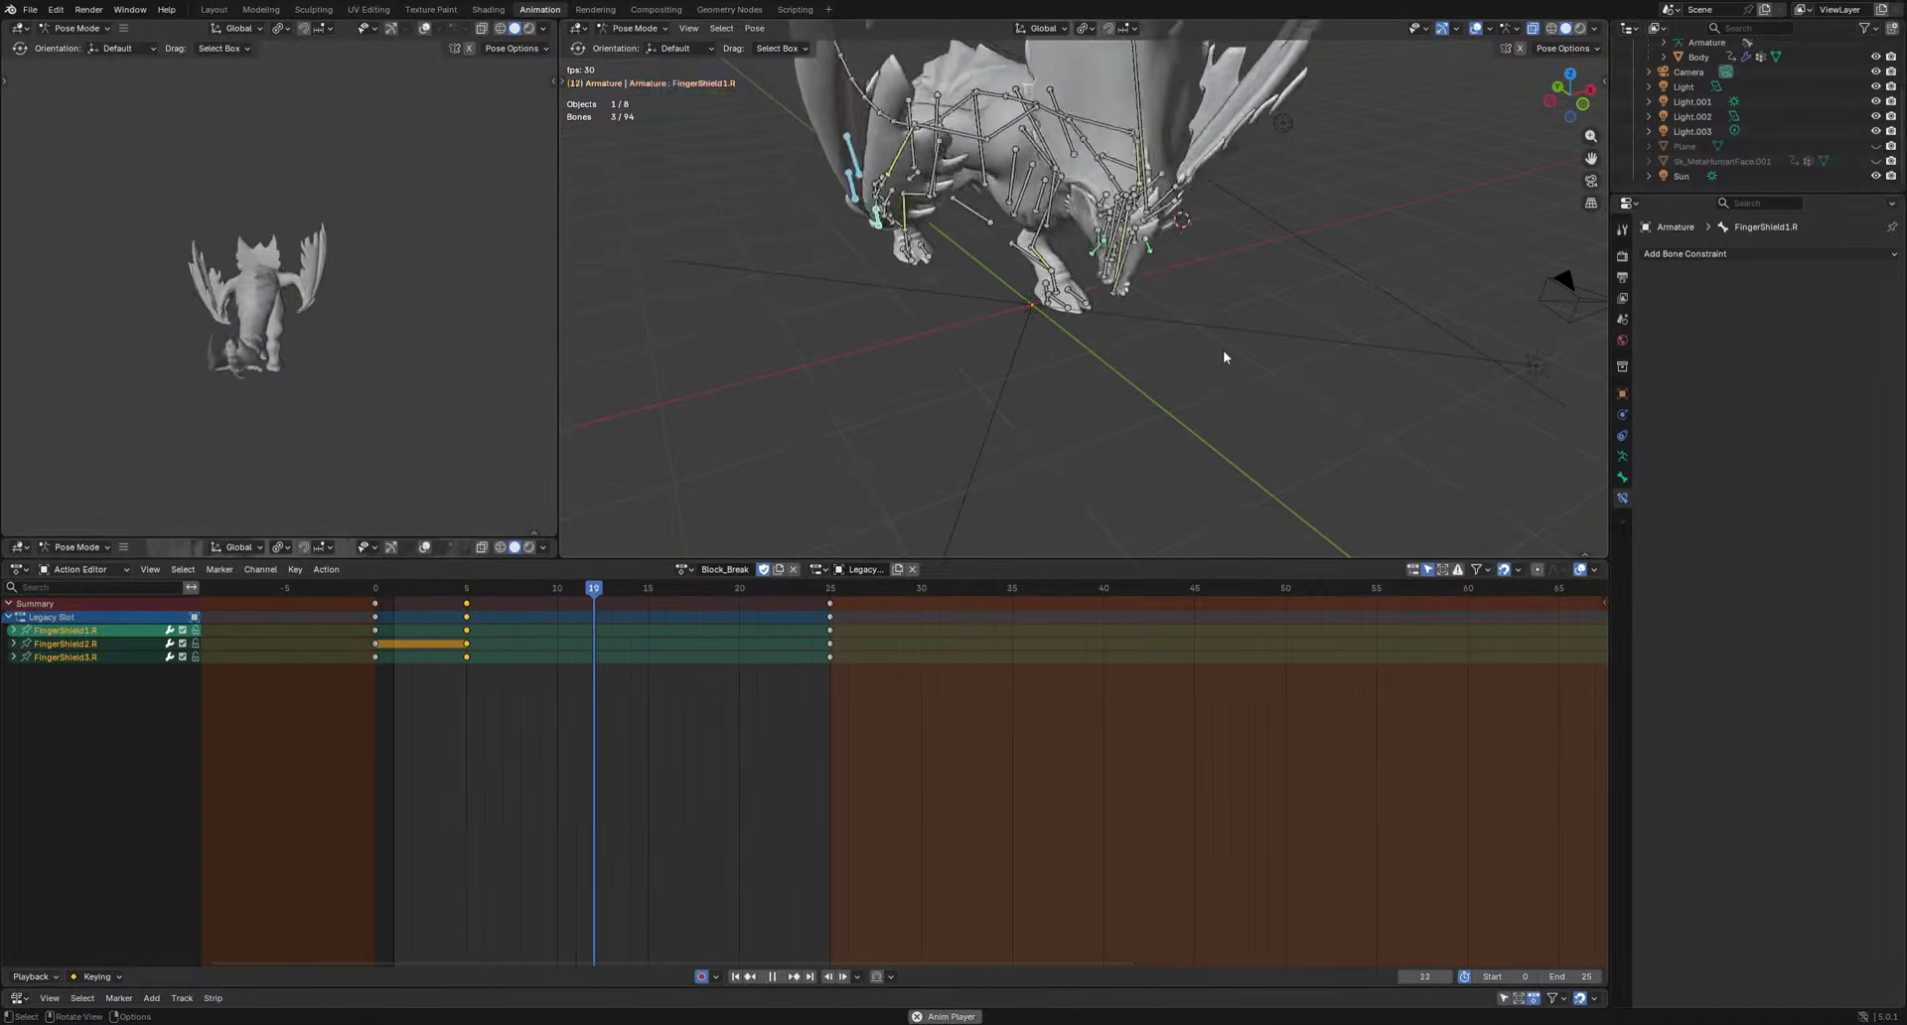
pyautogui.press('space')
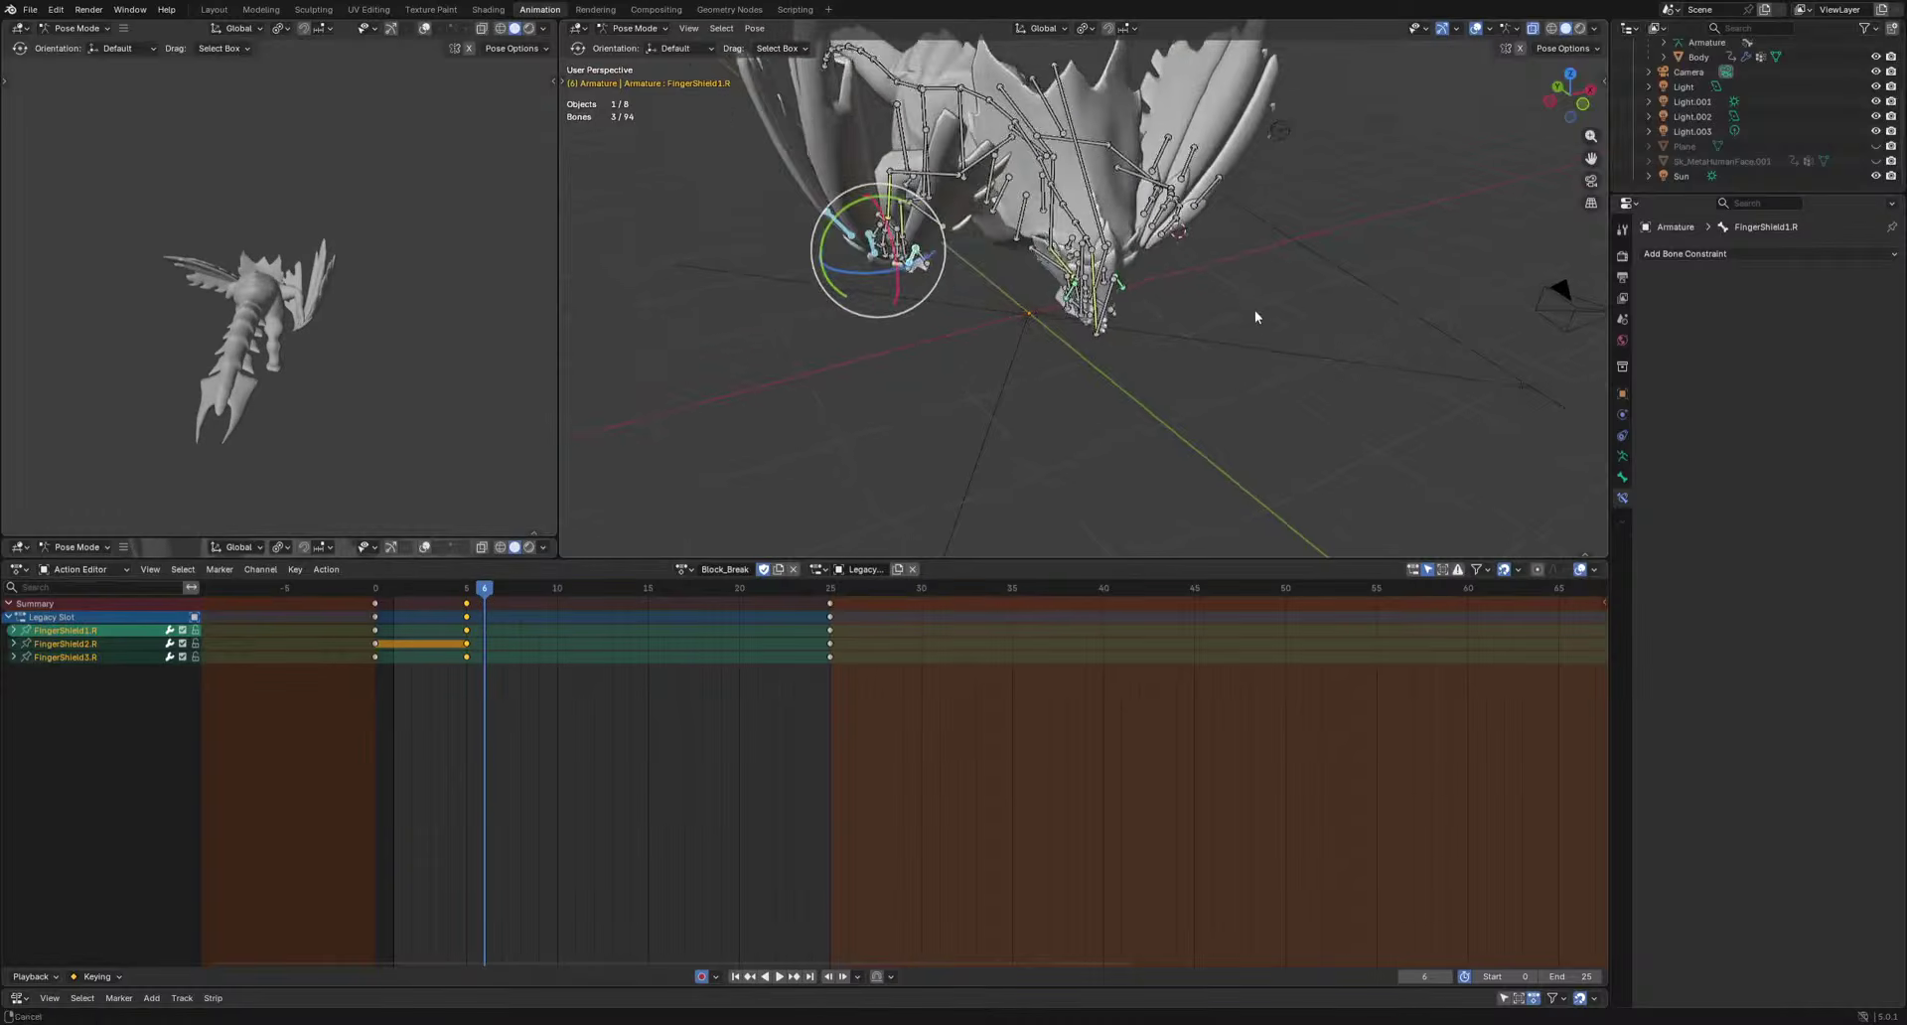
# Select FingerShield1.L, FingerShield2.L and FingerShield3.L, keyframe them at frame 6, and play back the motion.
pyautogui.moveTo(1254, 316); pyautogui.dragTo(1184, 282, button='middle')
pyautogui.click(1145, 253)
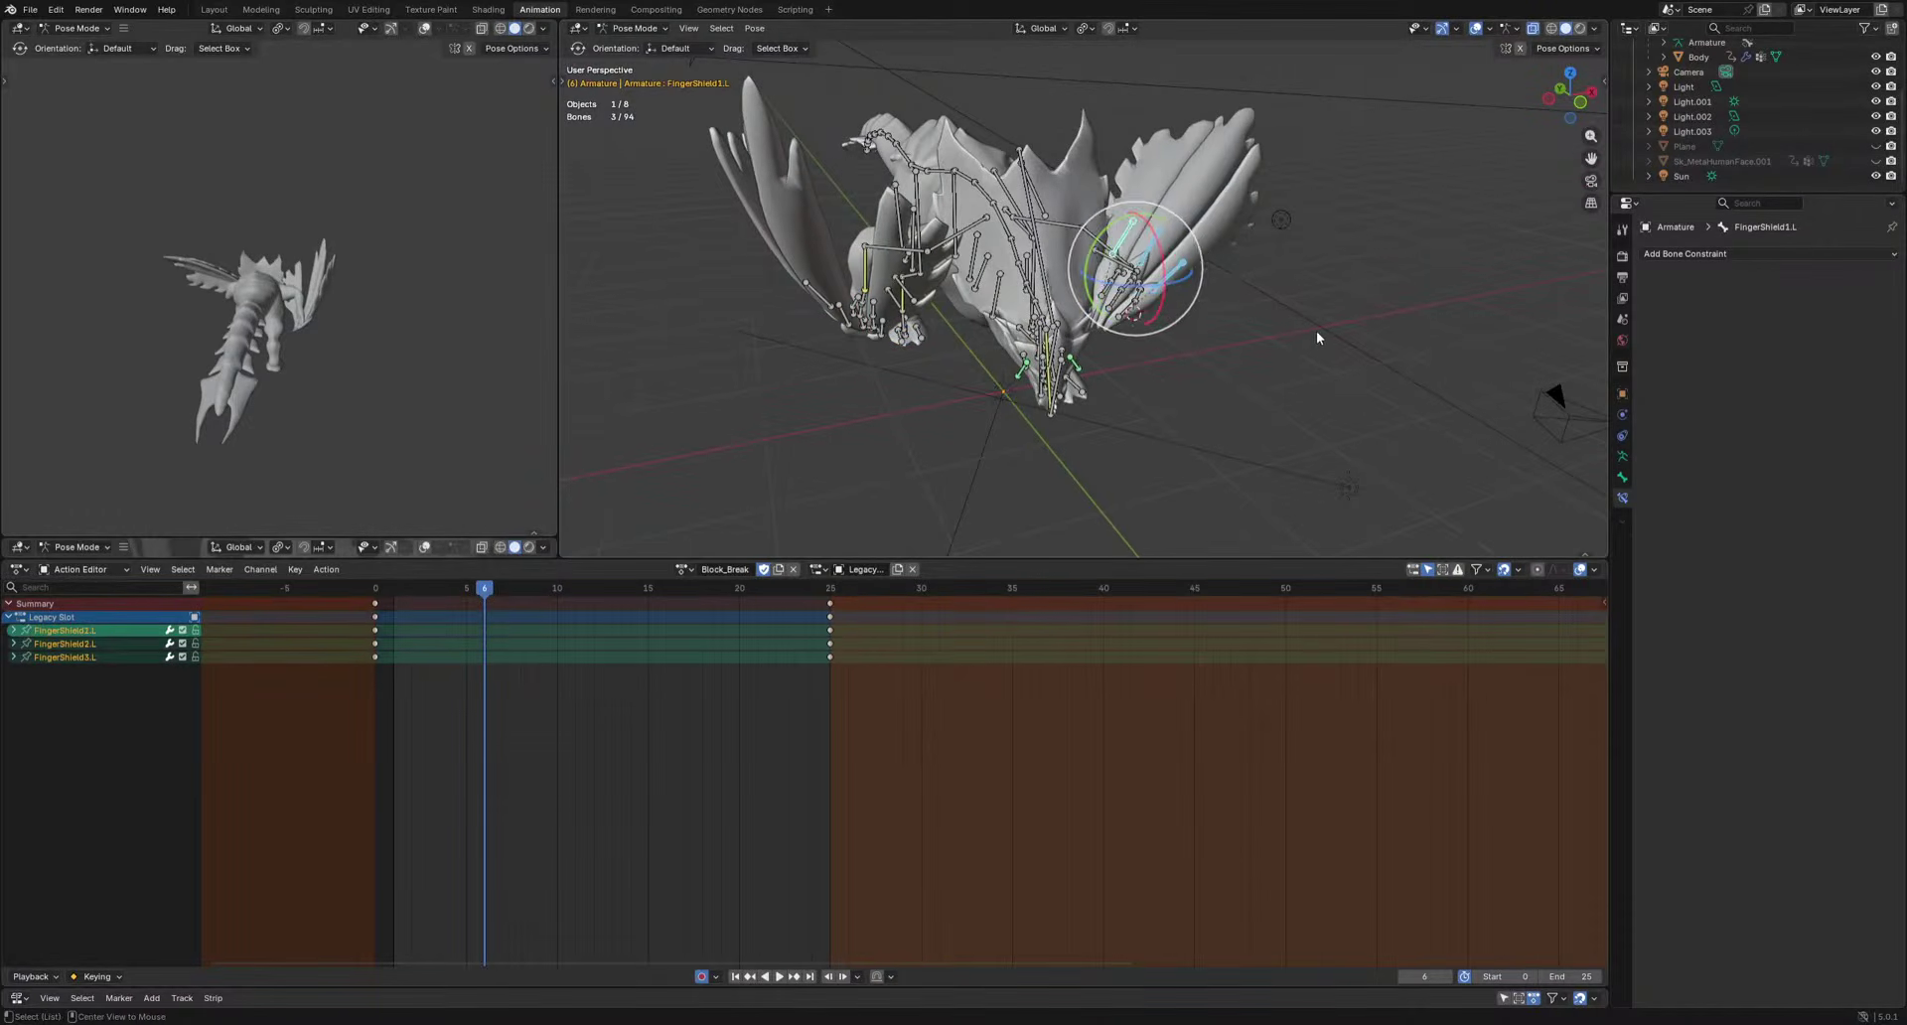
pyautogui.press('i')
pyautogui.press('space')
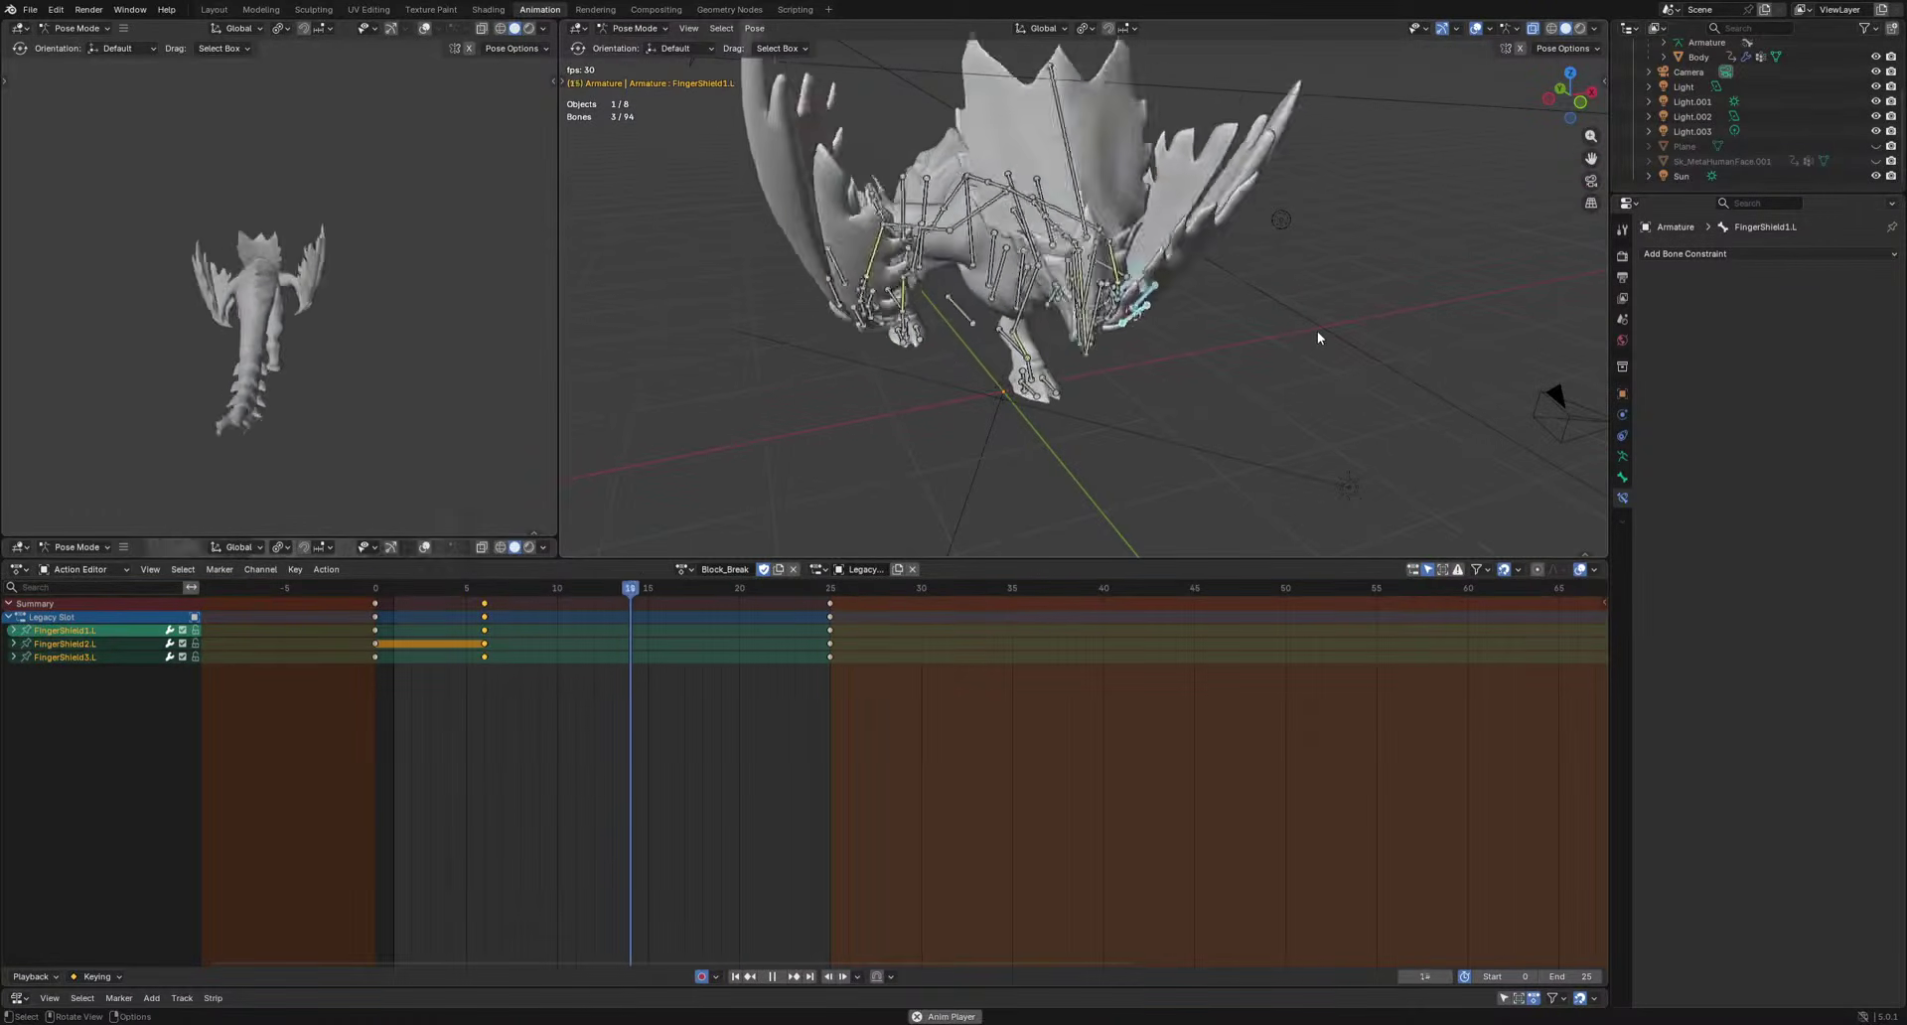
pyautogui.press('space')
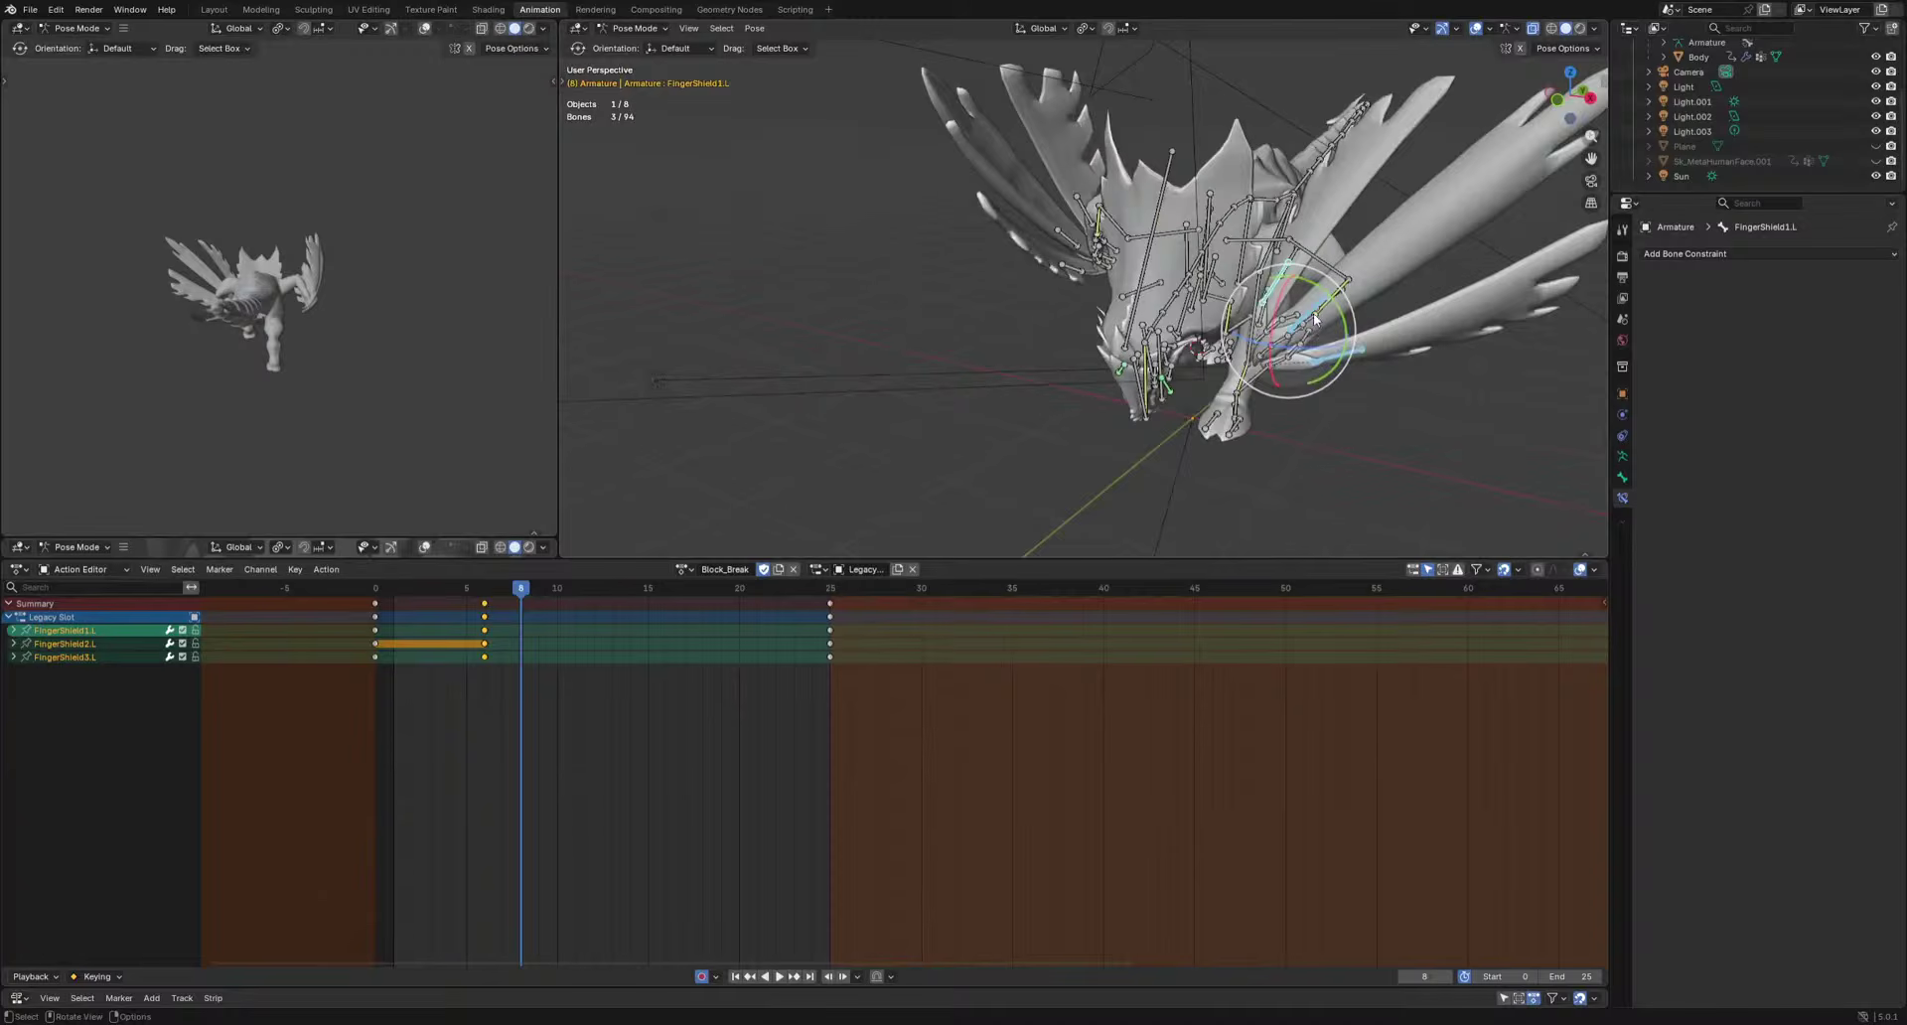
# Rotate the Hand.L bone freely at frame 4 to spread the wing and play back the motion.
pyautogui.click(1299, 333)
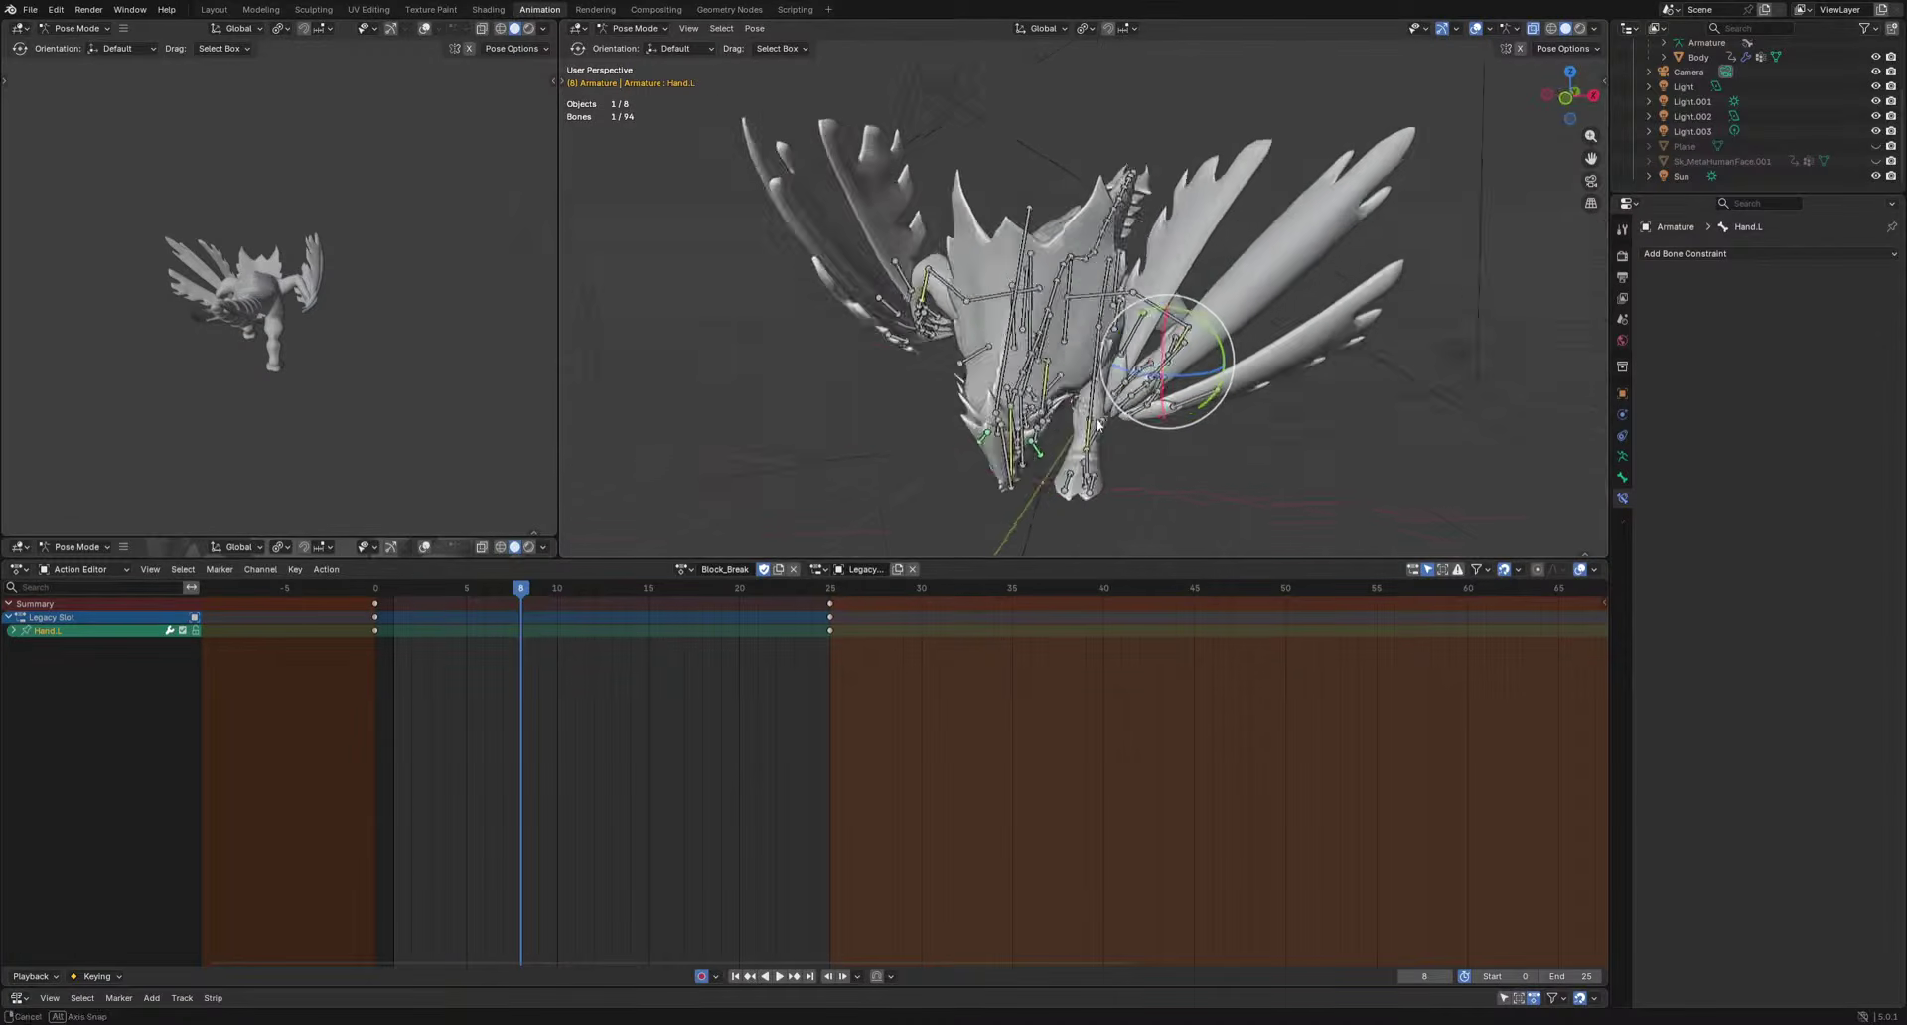
pyautogui.moveTo(377, 588); pyautogui.dragTo(454, 599)
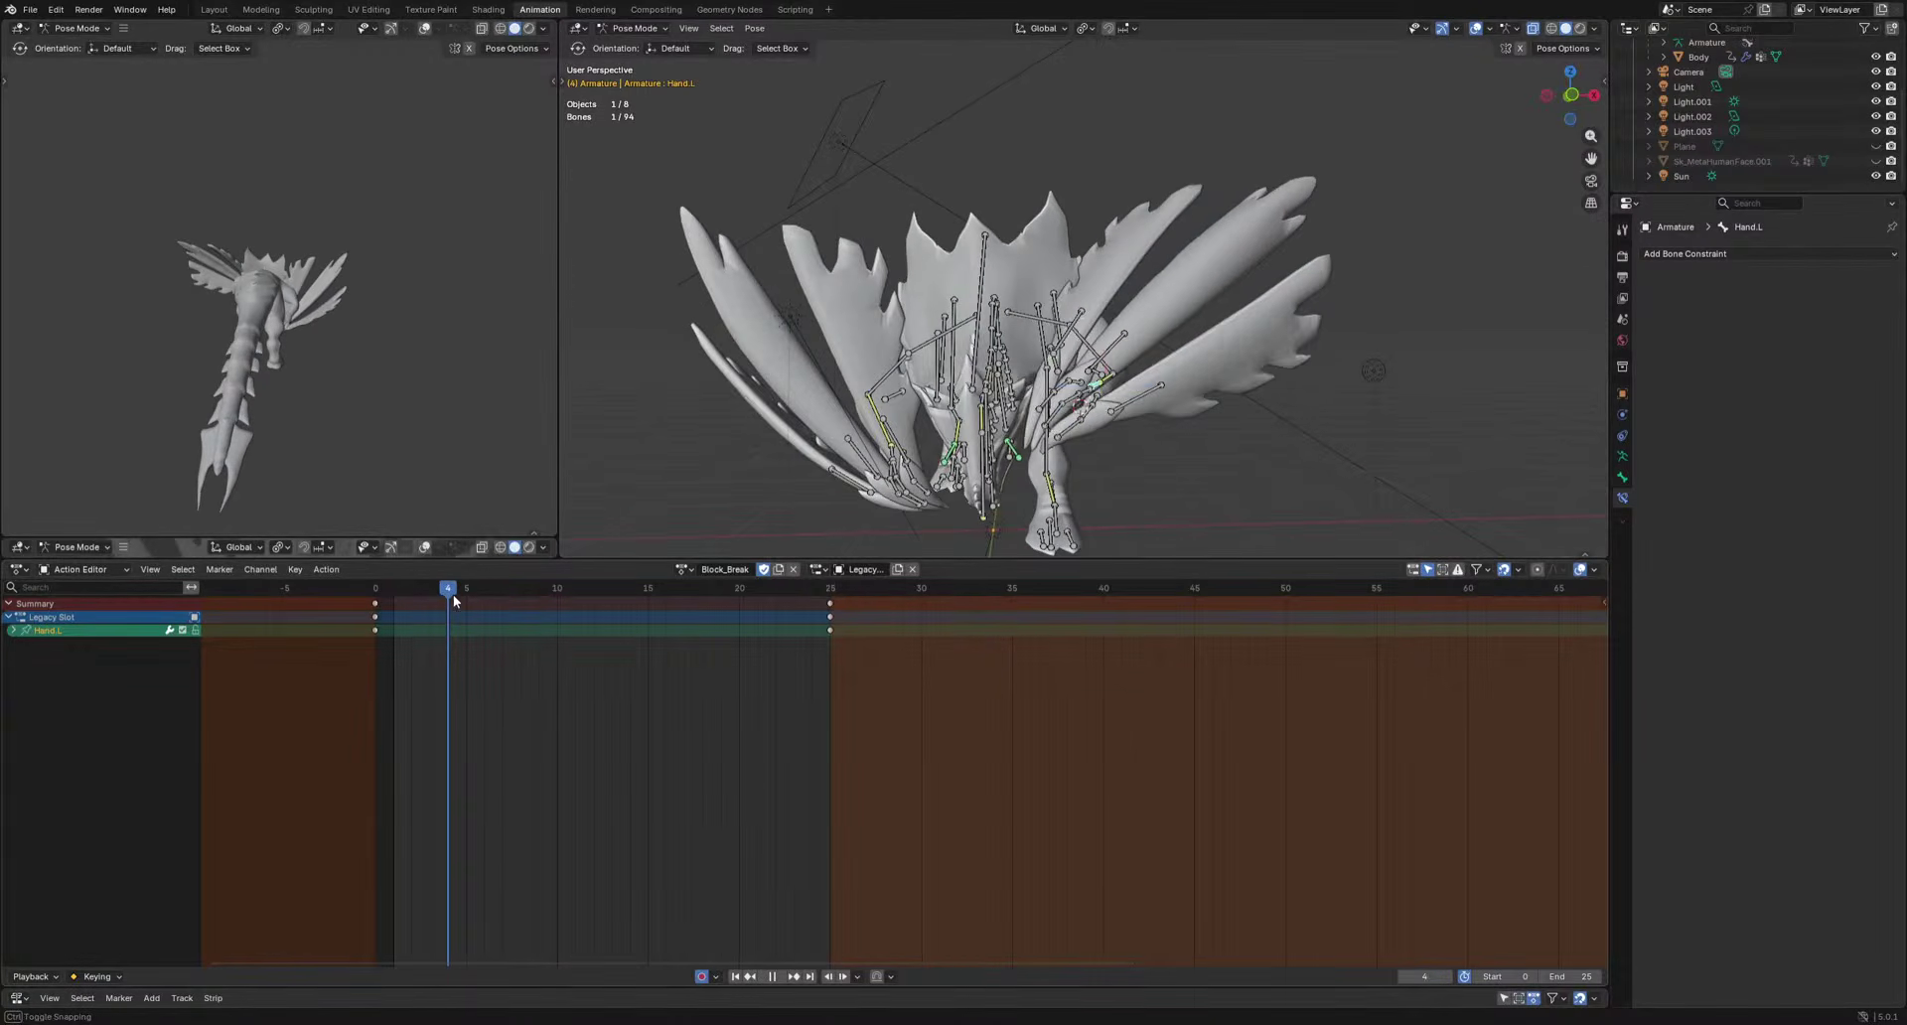
pyautogui.press('r')
pyautogui.press('r')
pyautogui.click(1260, 499)
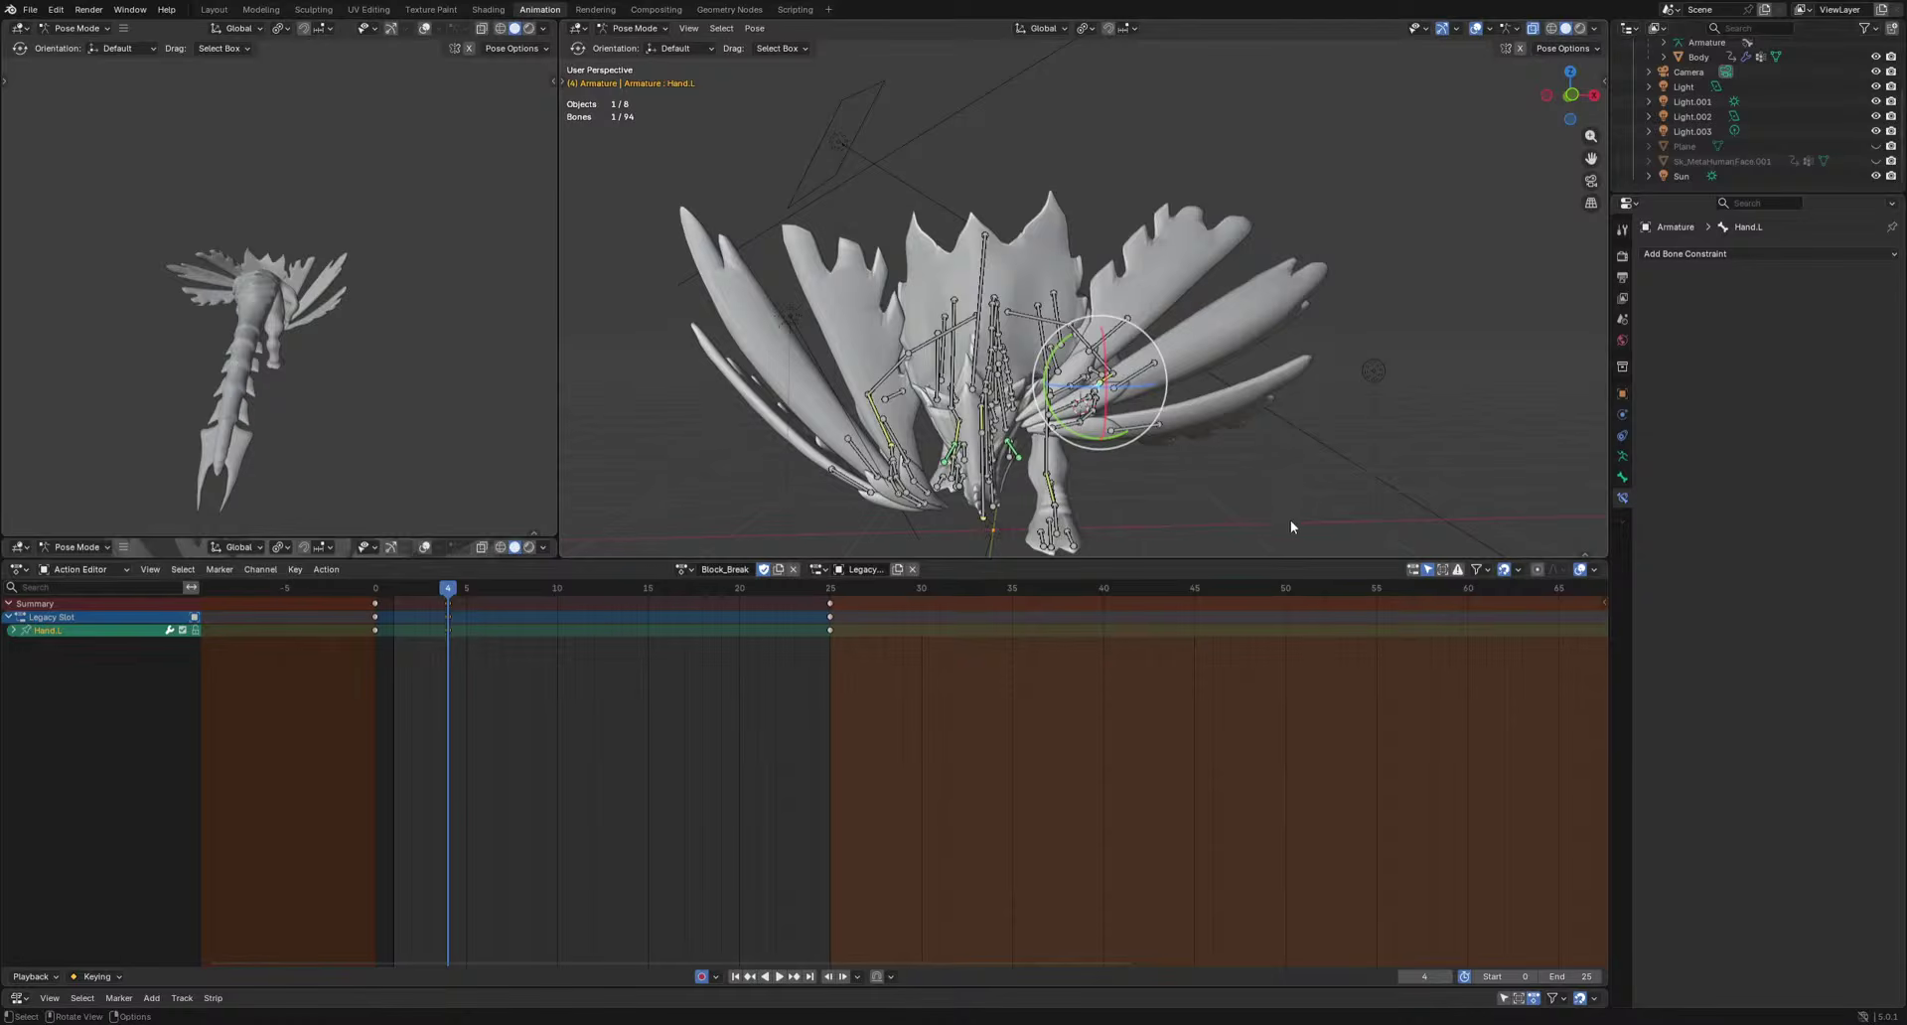
pyautogui.press('space')
pyautogui.press('space')
# Rotate the Hand.L bone freely at frame 11 and play the animation forward to frame 18.
pyautogui.moveTo(1321, 514); pyautogui.dragTo(1152, 469, button='middle')
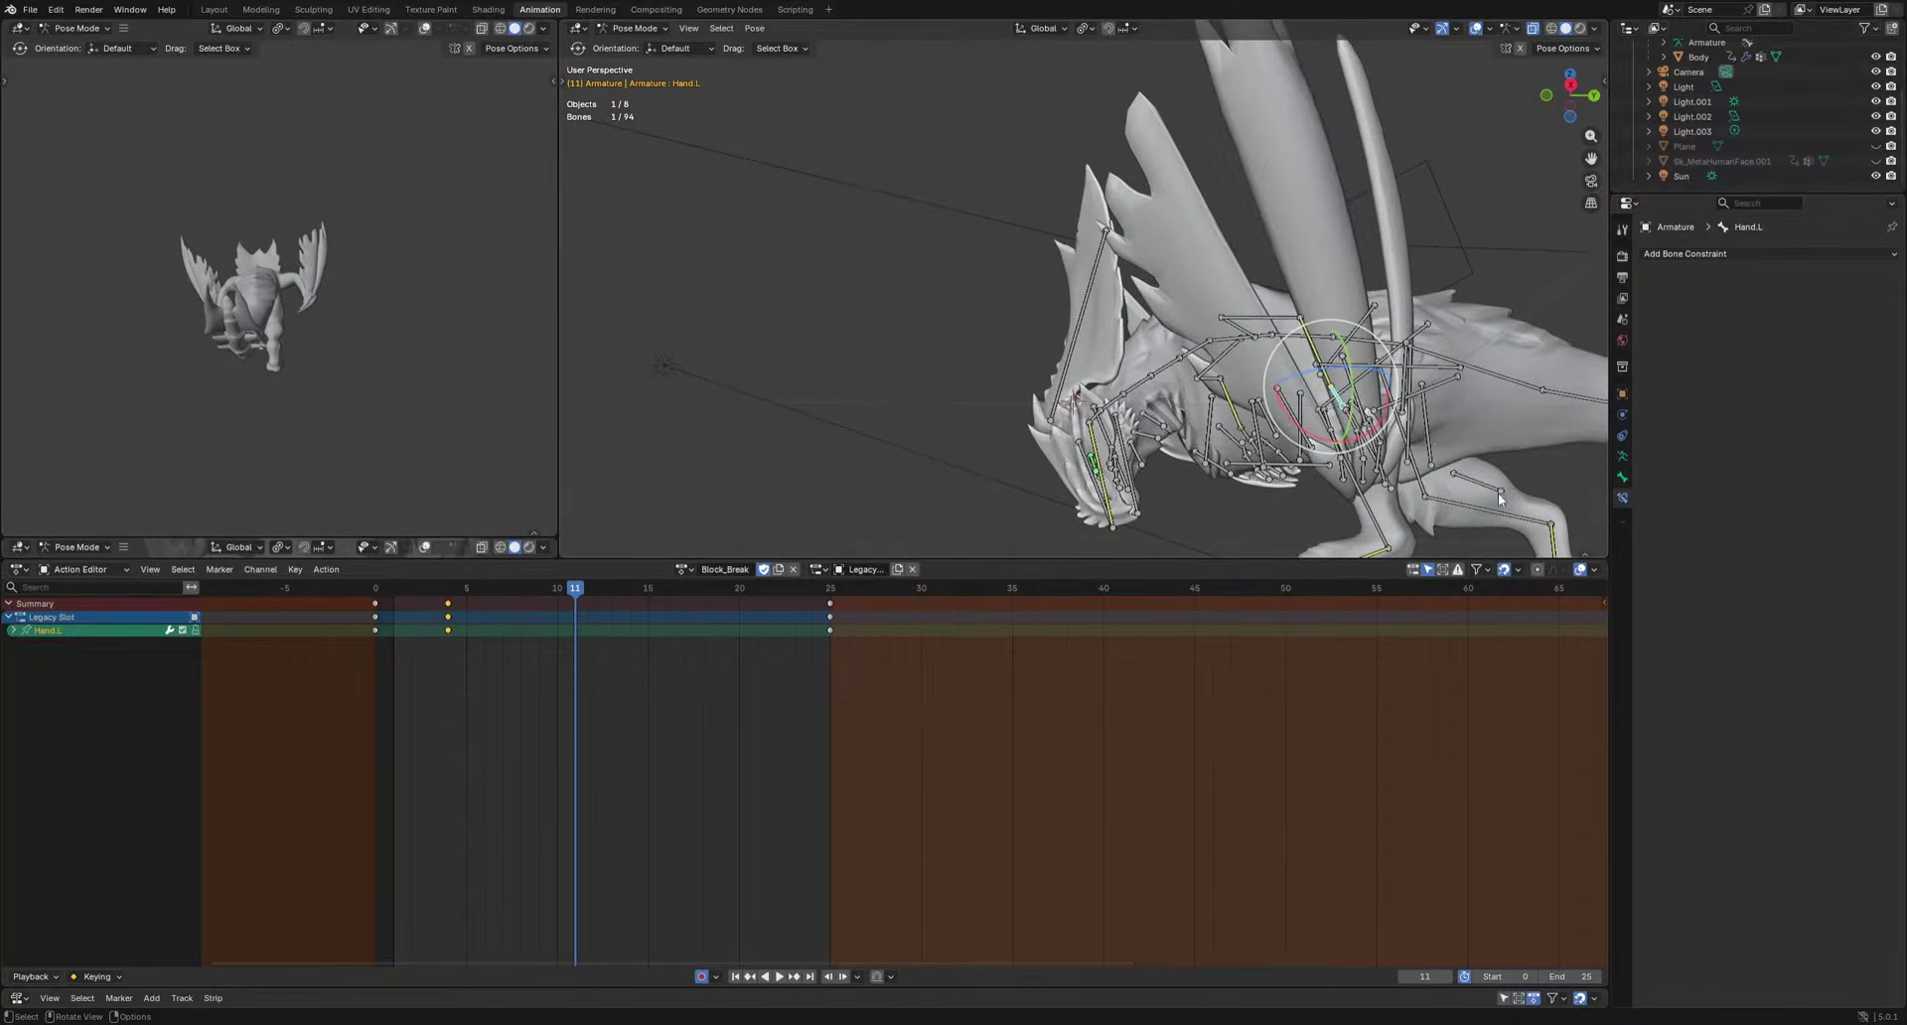
pyautogui.press('r')
pyautogui.press('r')
pyautogui.click(1466, 540)
pyautogui.press('space')
pyautogui.press('space')
# Rotate the Hand.L bone at frame 18 and play back the left wing's motion.
pyautogui.press('r')
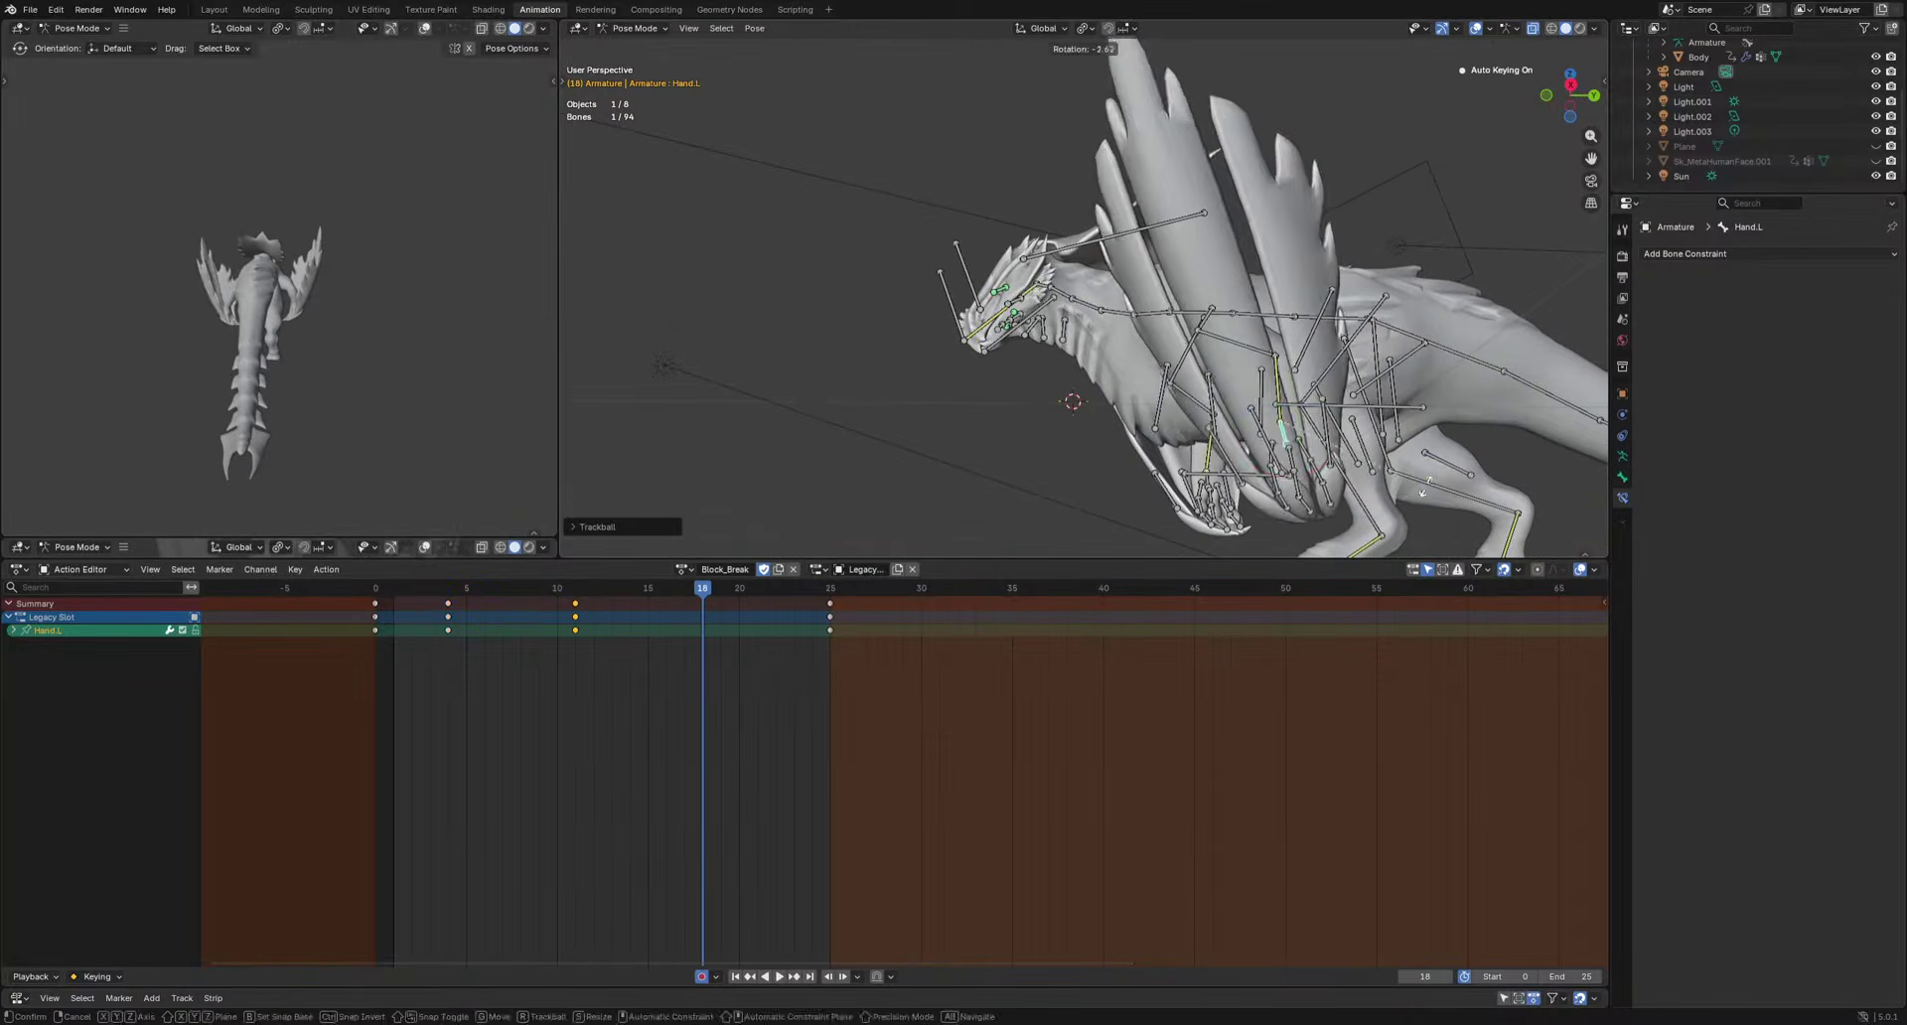
pyautogui.click(1422, 491)
pyautogui.press('space')
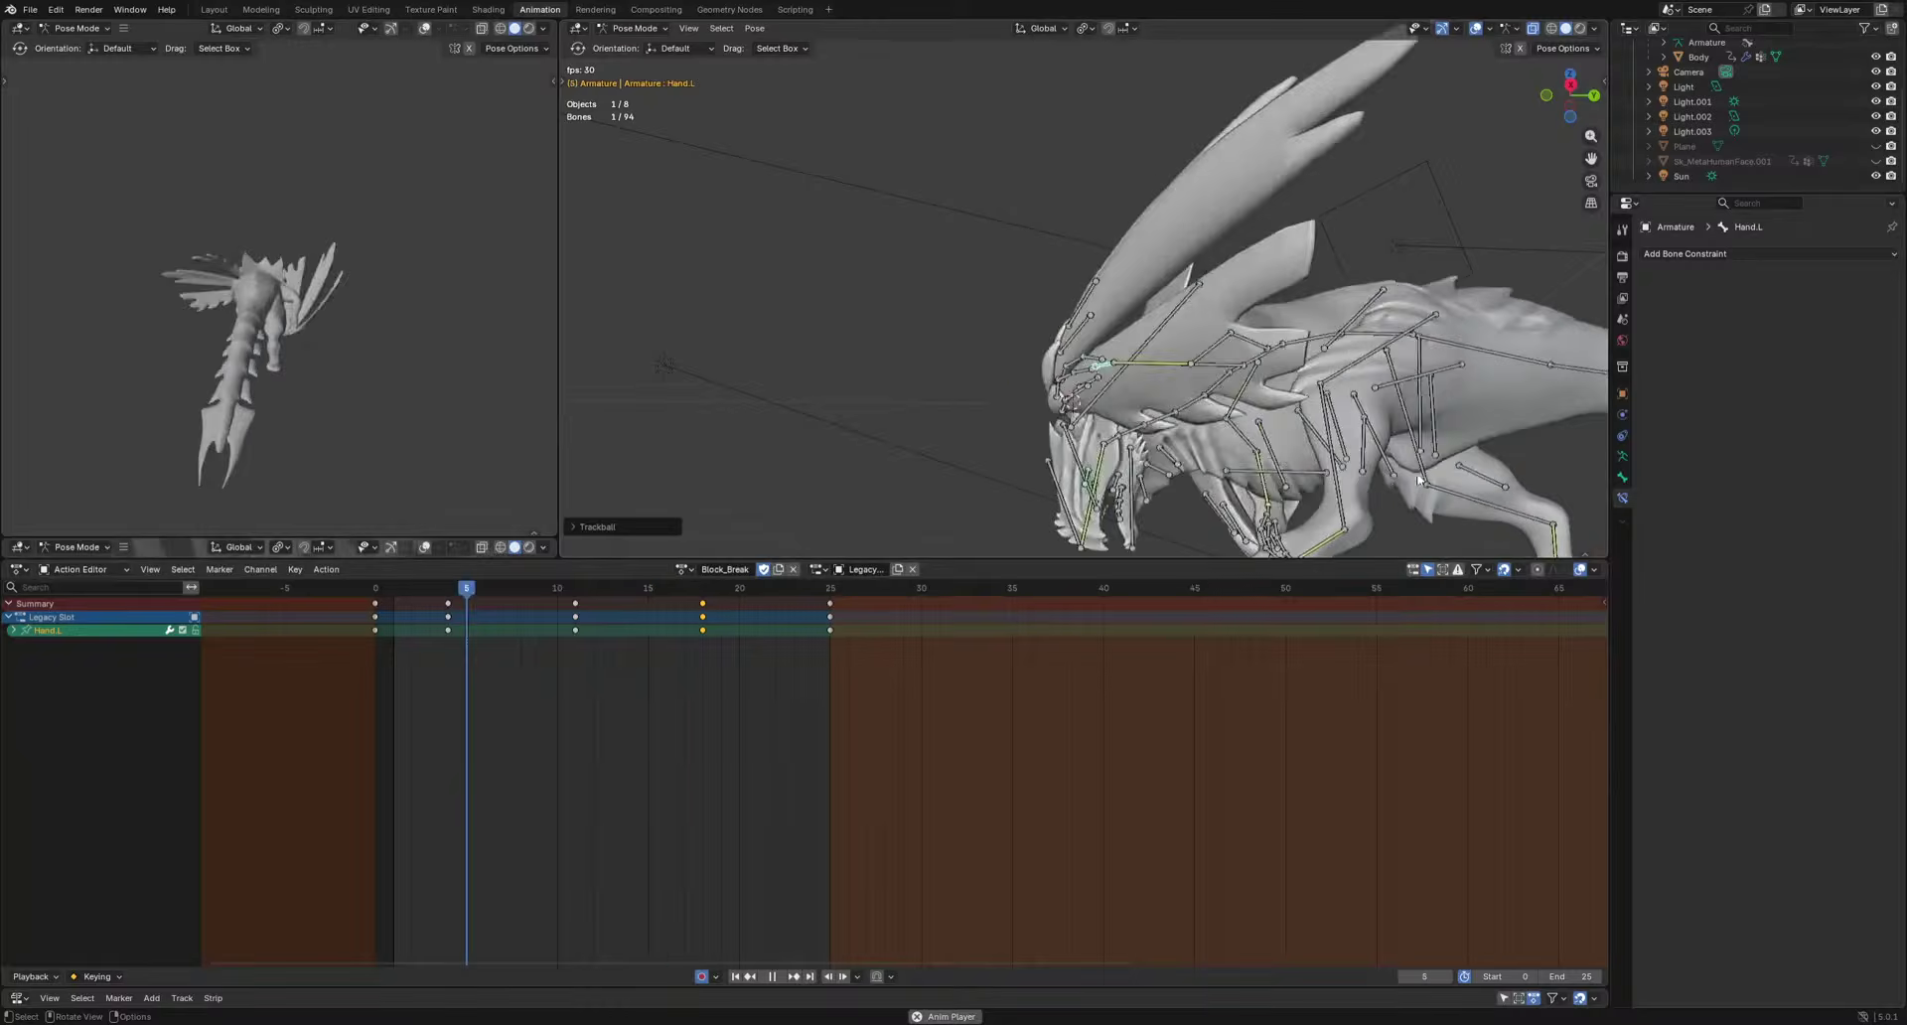
pyautogui.press('space')
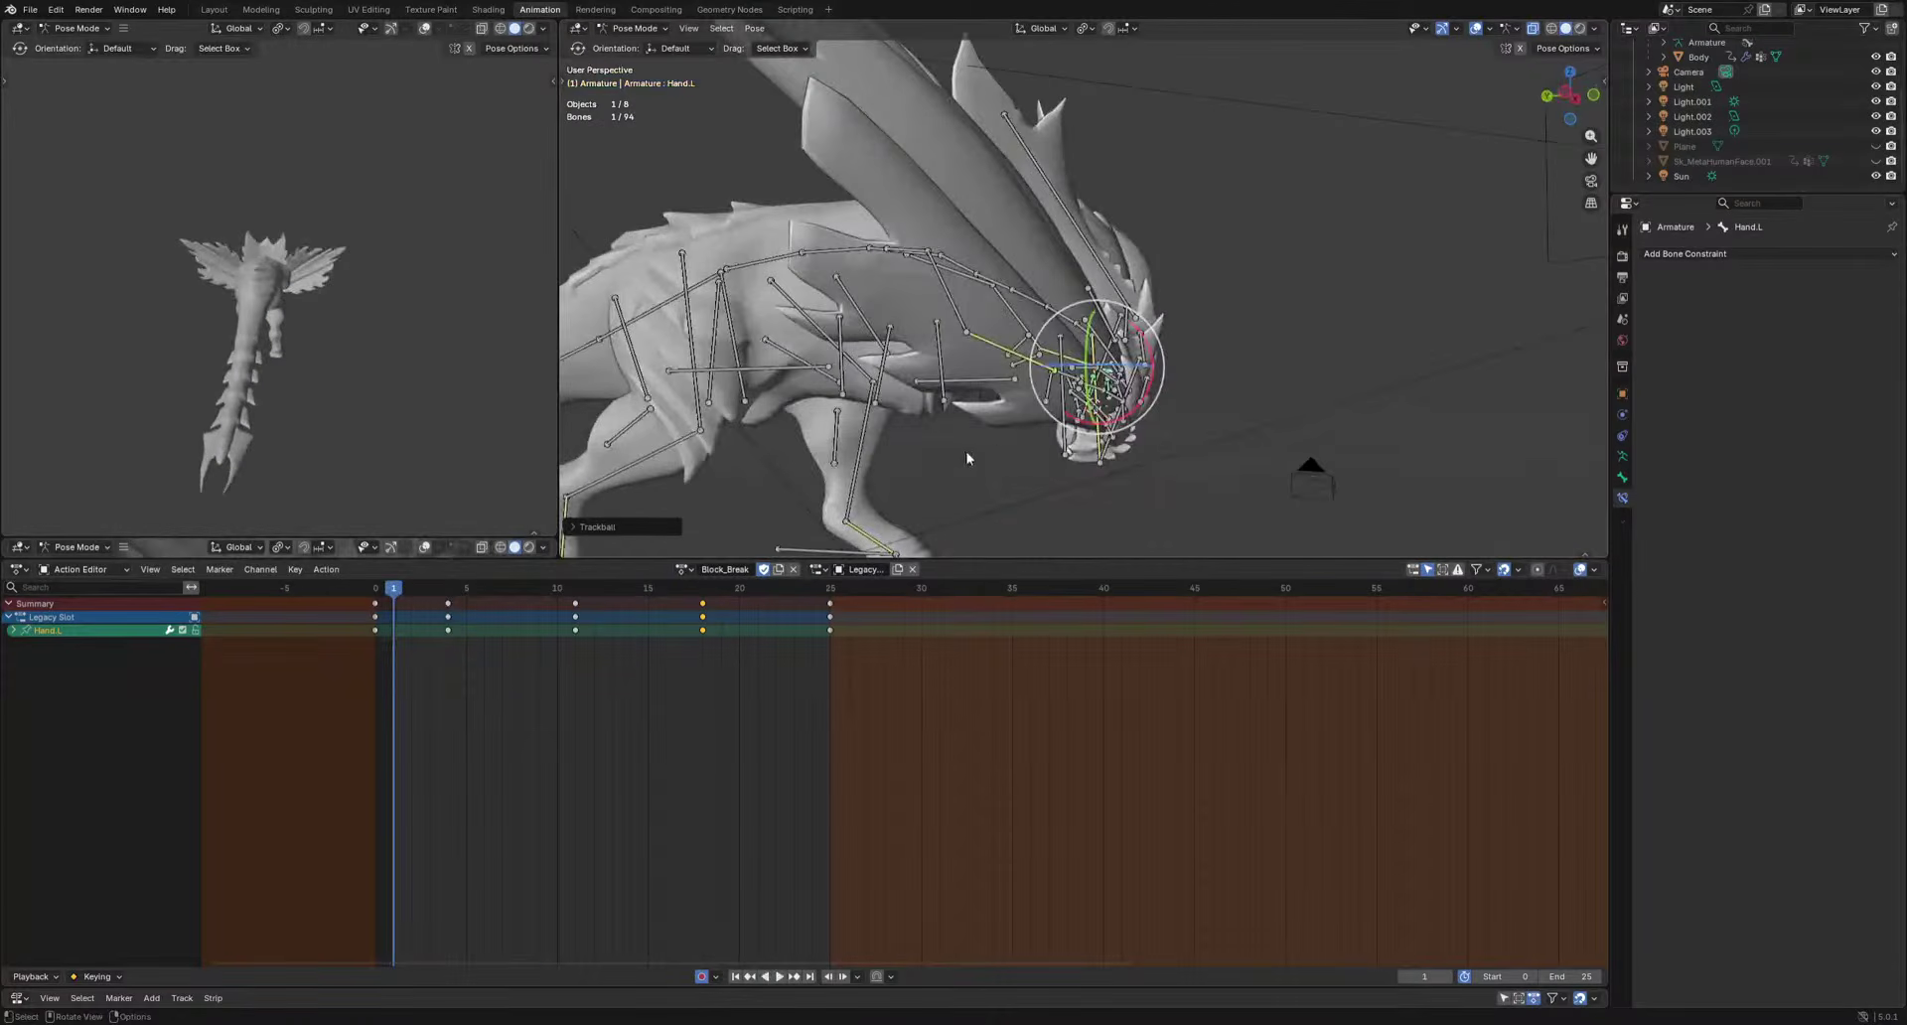
# Try several rotations of the Hand.R bone at frame 5 from the side view.
pyautogui.moveTo(968, 457); pyautogui.dragTo(1200, 316, button='middle')
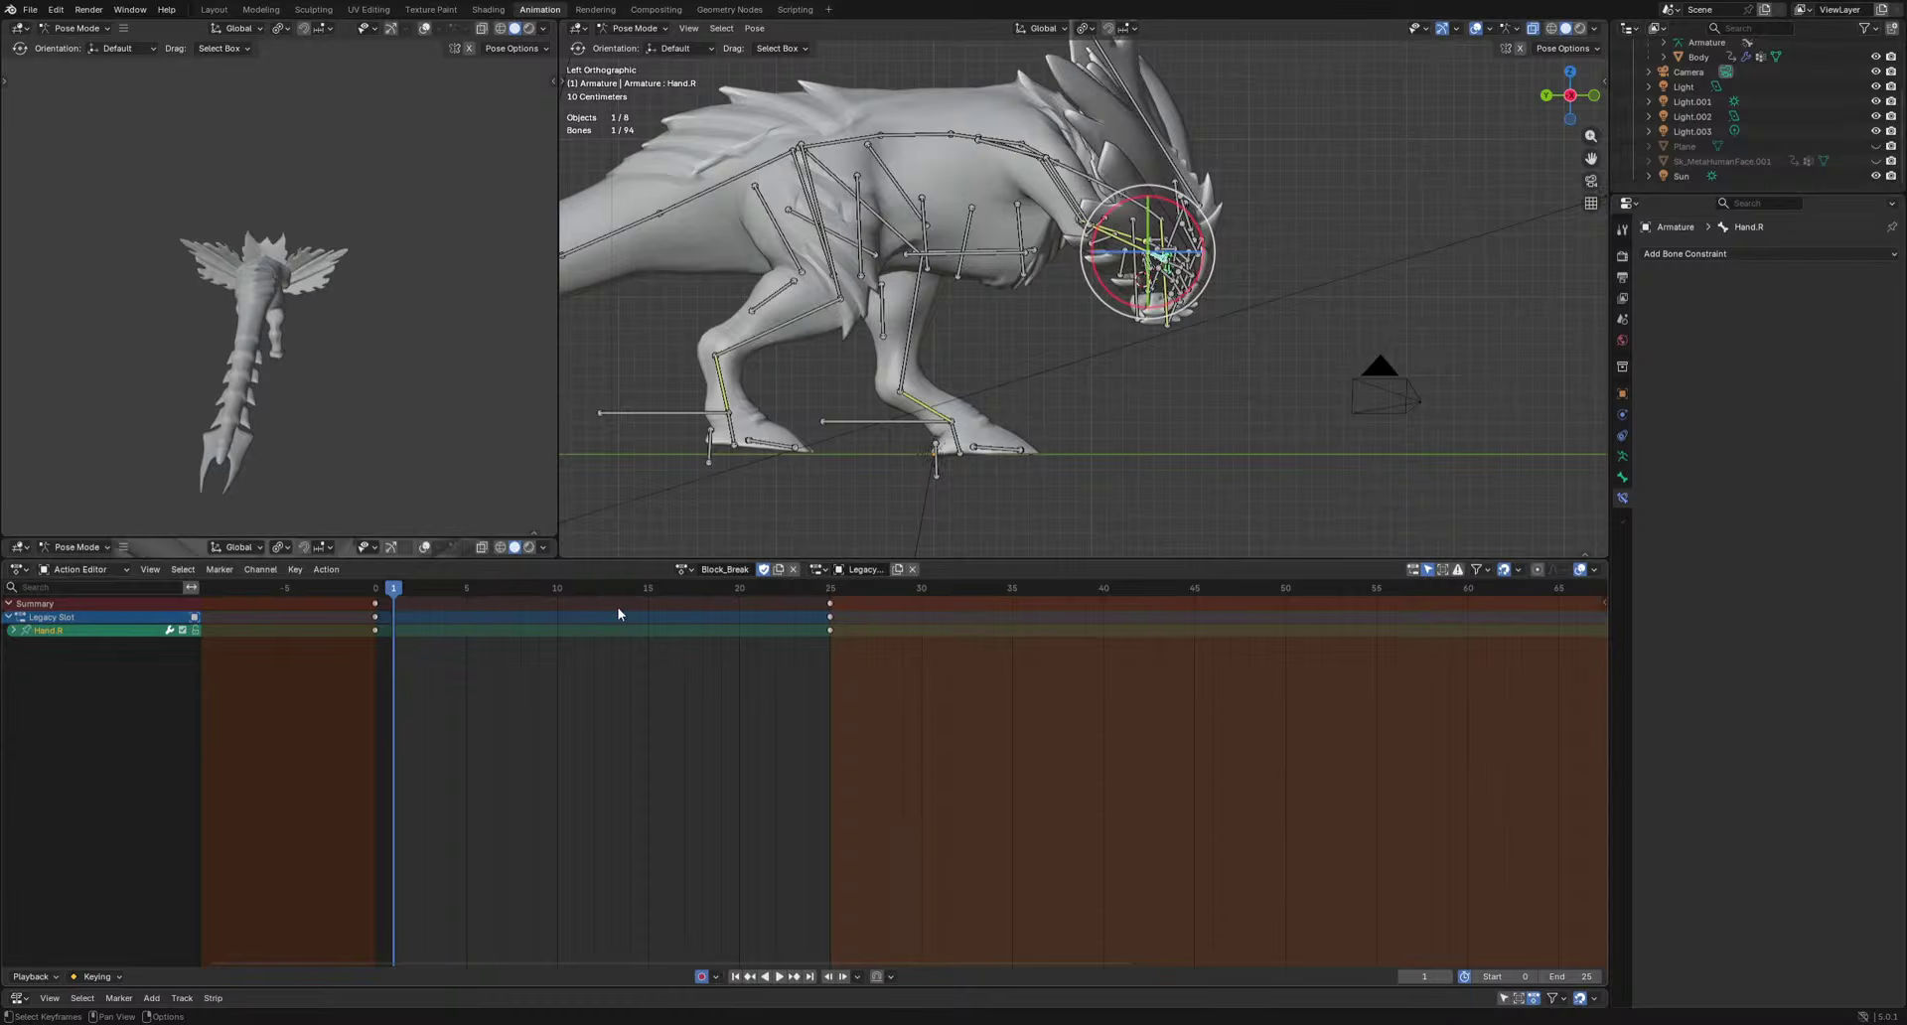
pyautogui.moveTo(395, 589); pyautogui.dragTo(465, 589)
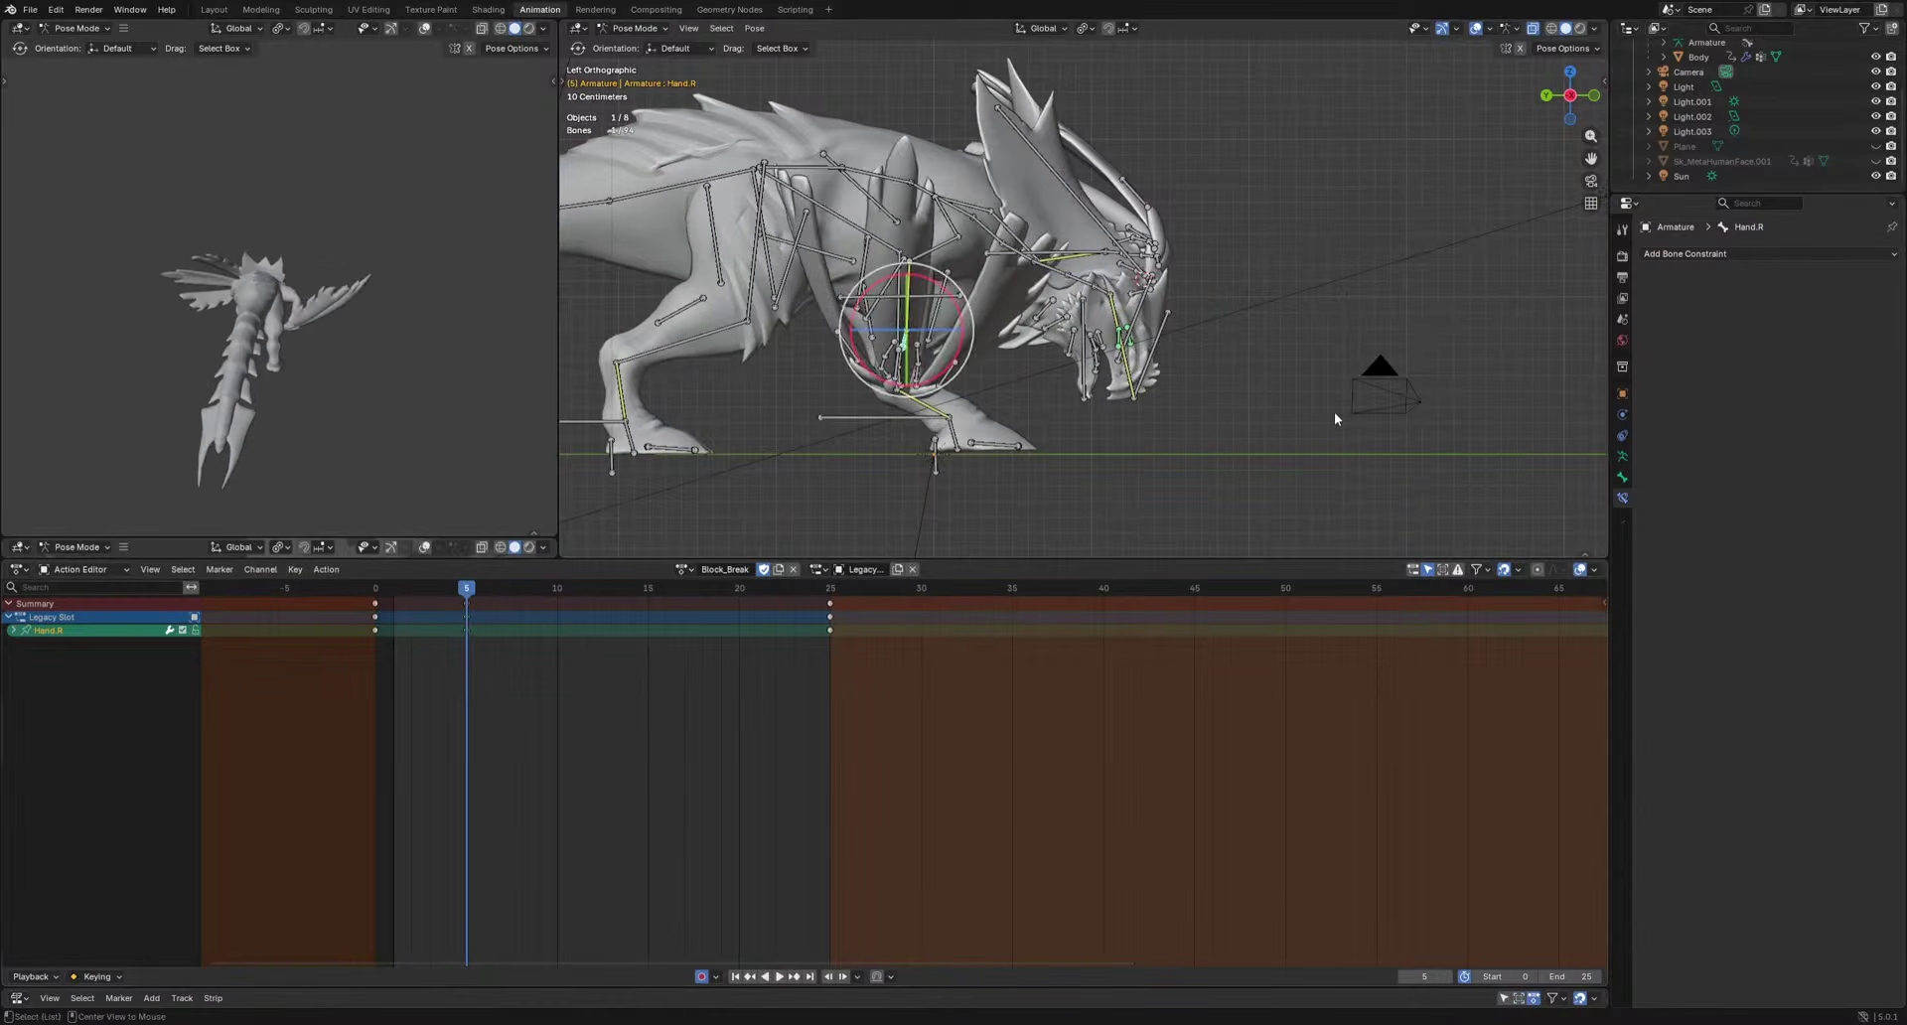
pyautogui.press('r')
pyautogui.press('r')
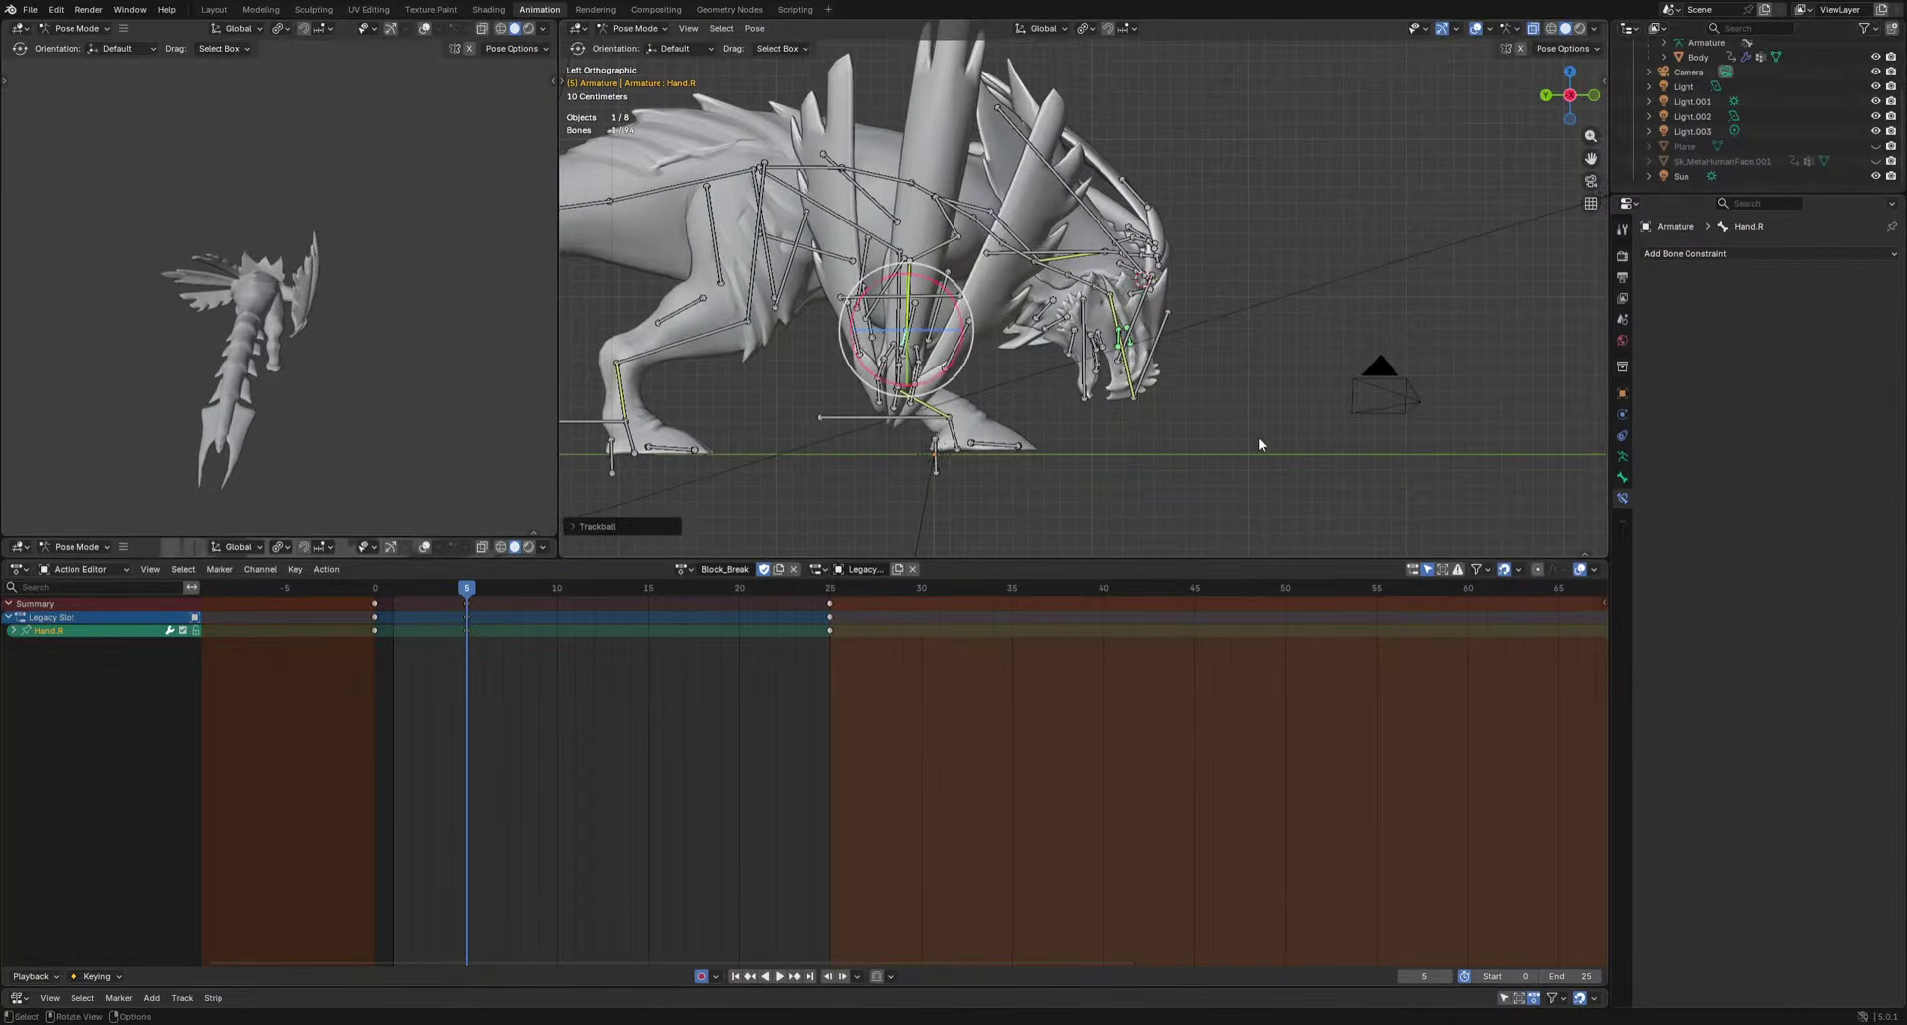
pyautogui.press('r')
pyautogui.press('r')
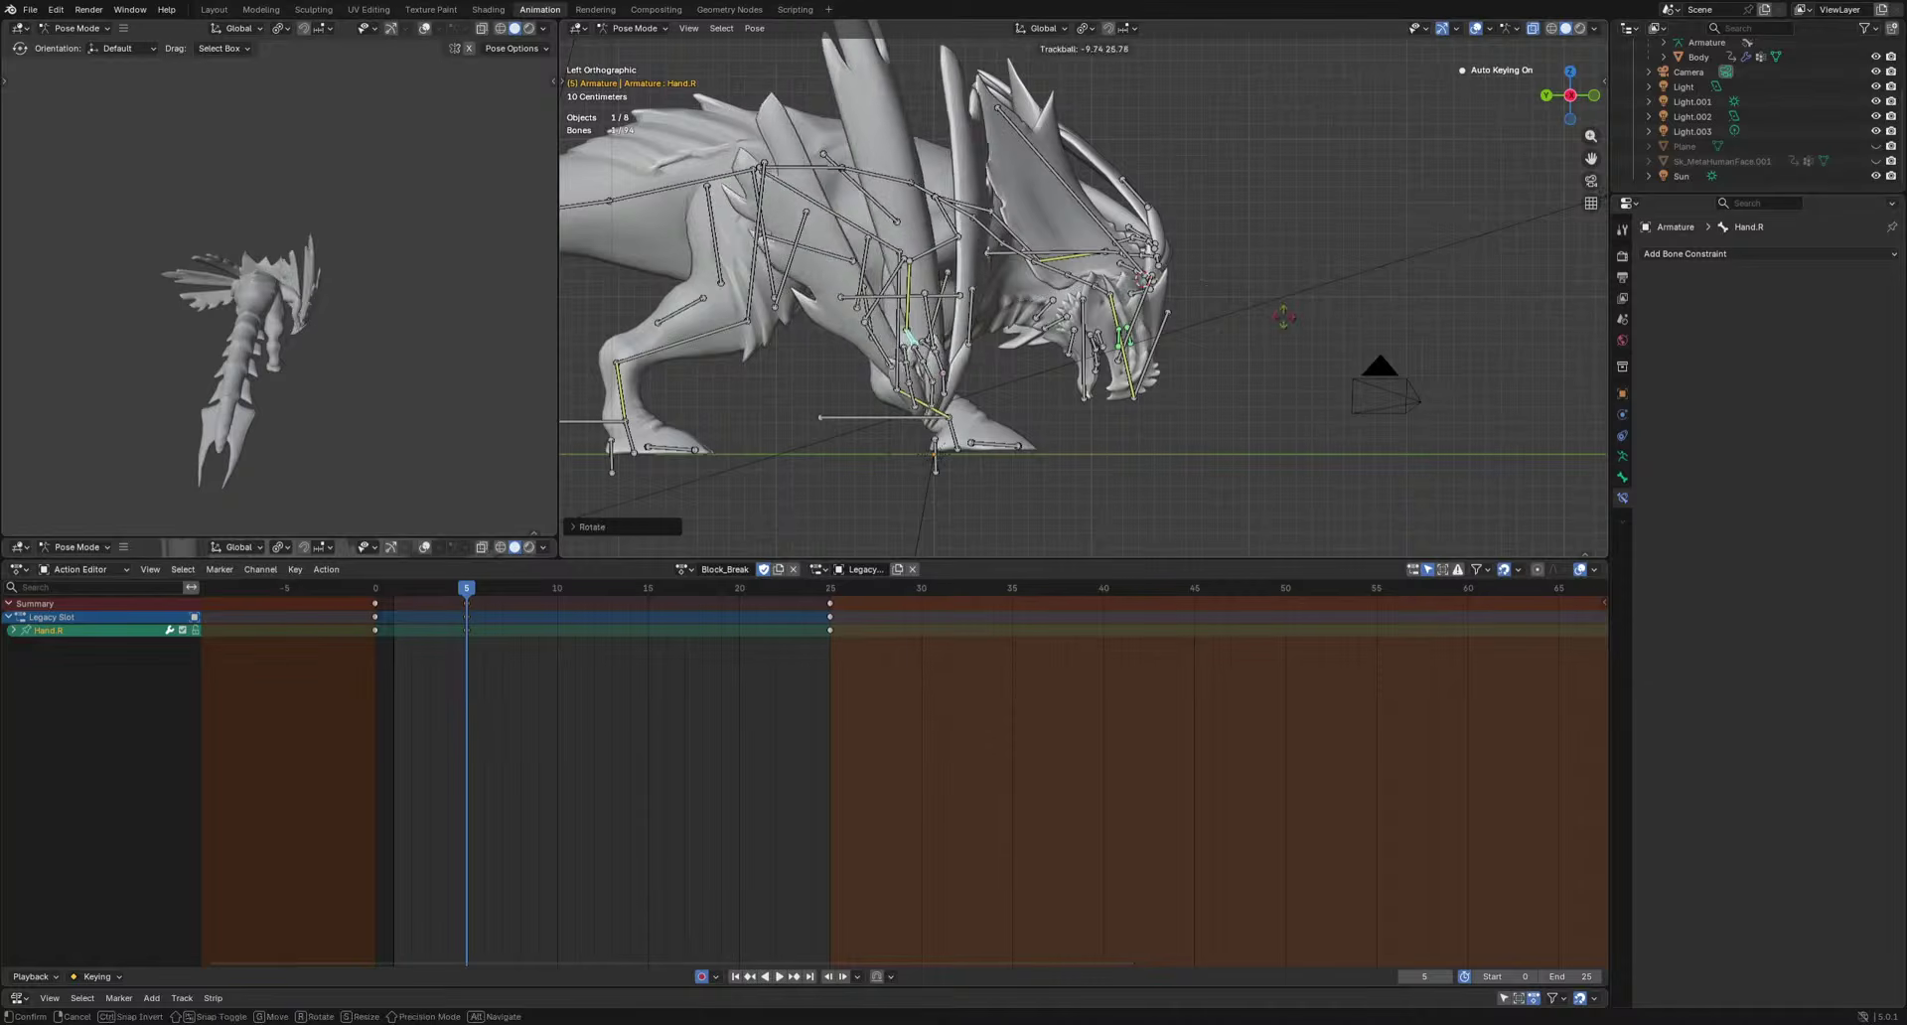
pyautogui.press('r')
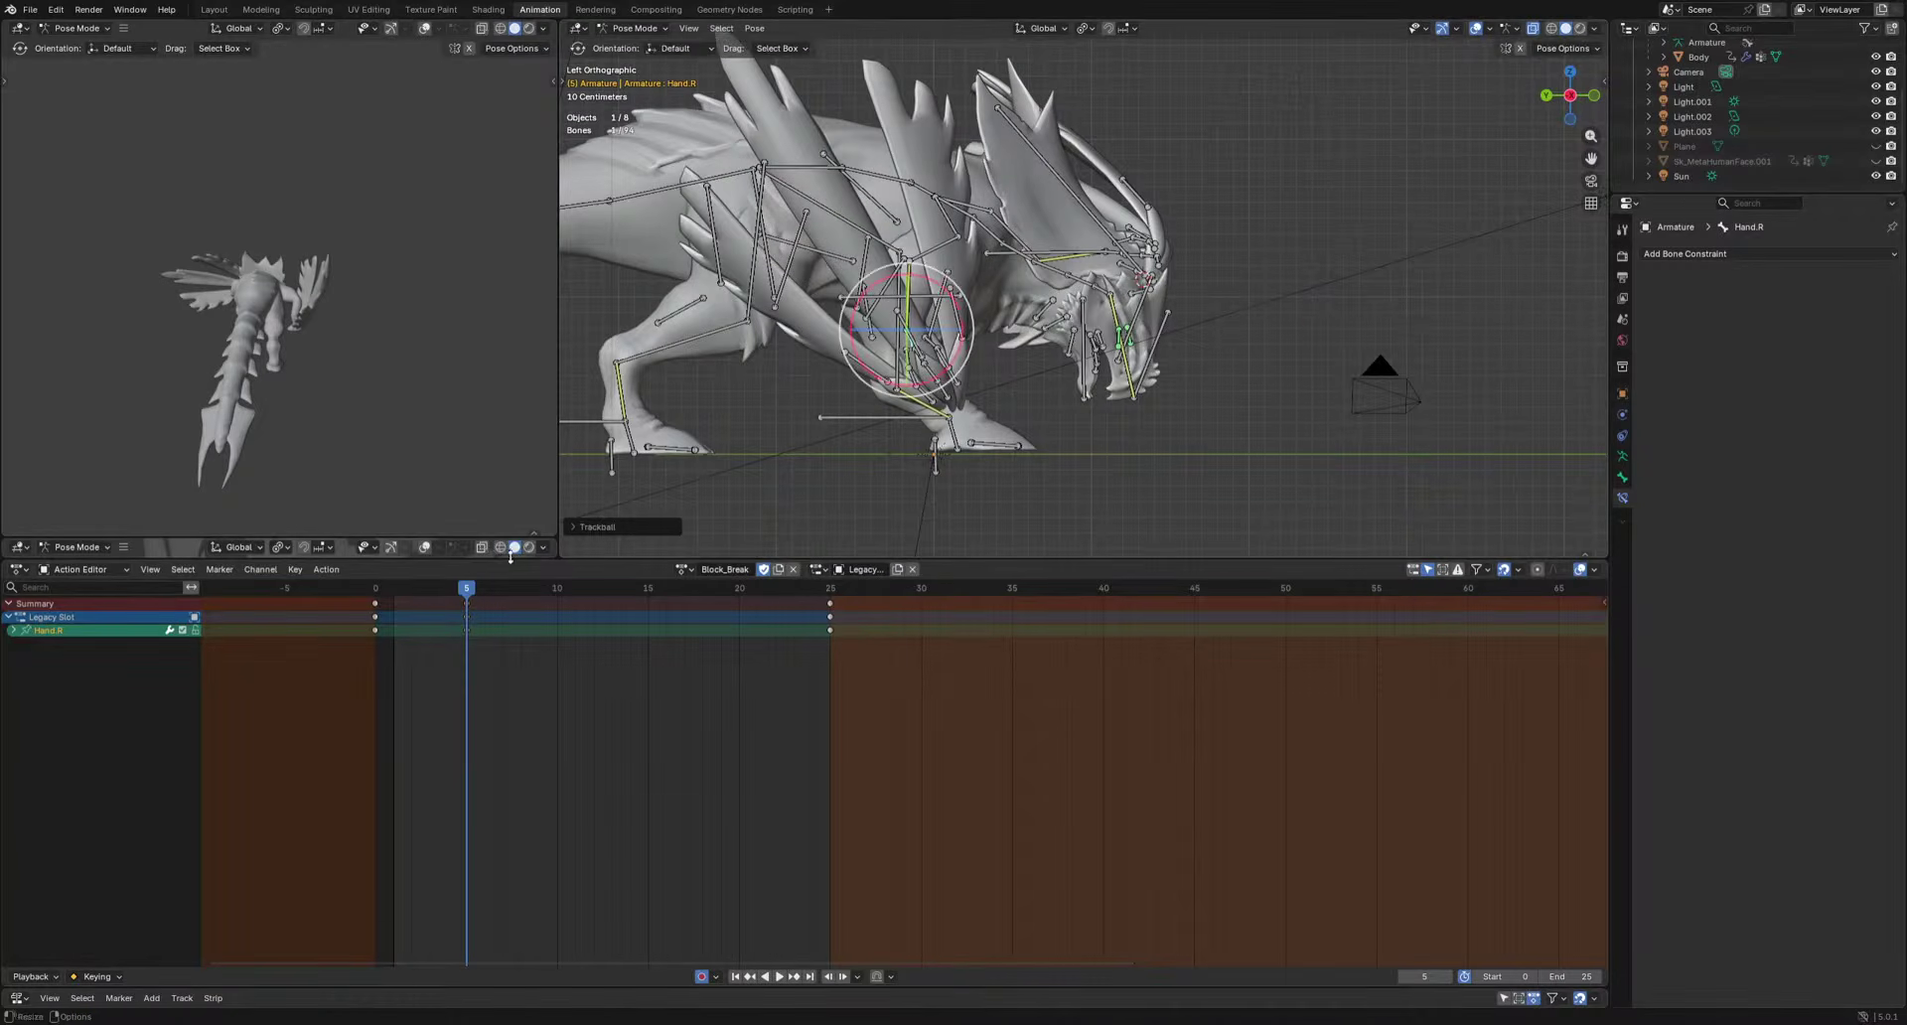
# Rotate the Hand.R bone at frame 11 and play back the motion.
pyautogui.moveTo(519, 588); pyautogui.dragTo(575, 590)
pyautogui.press('r')
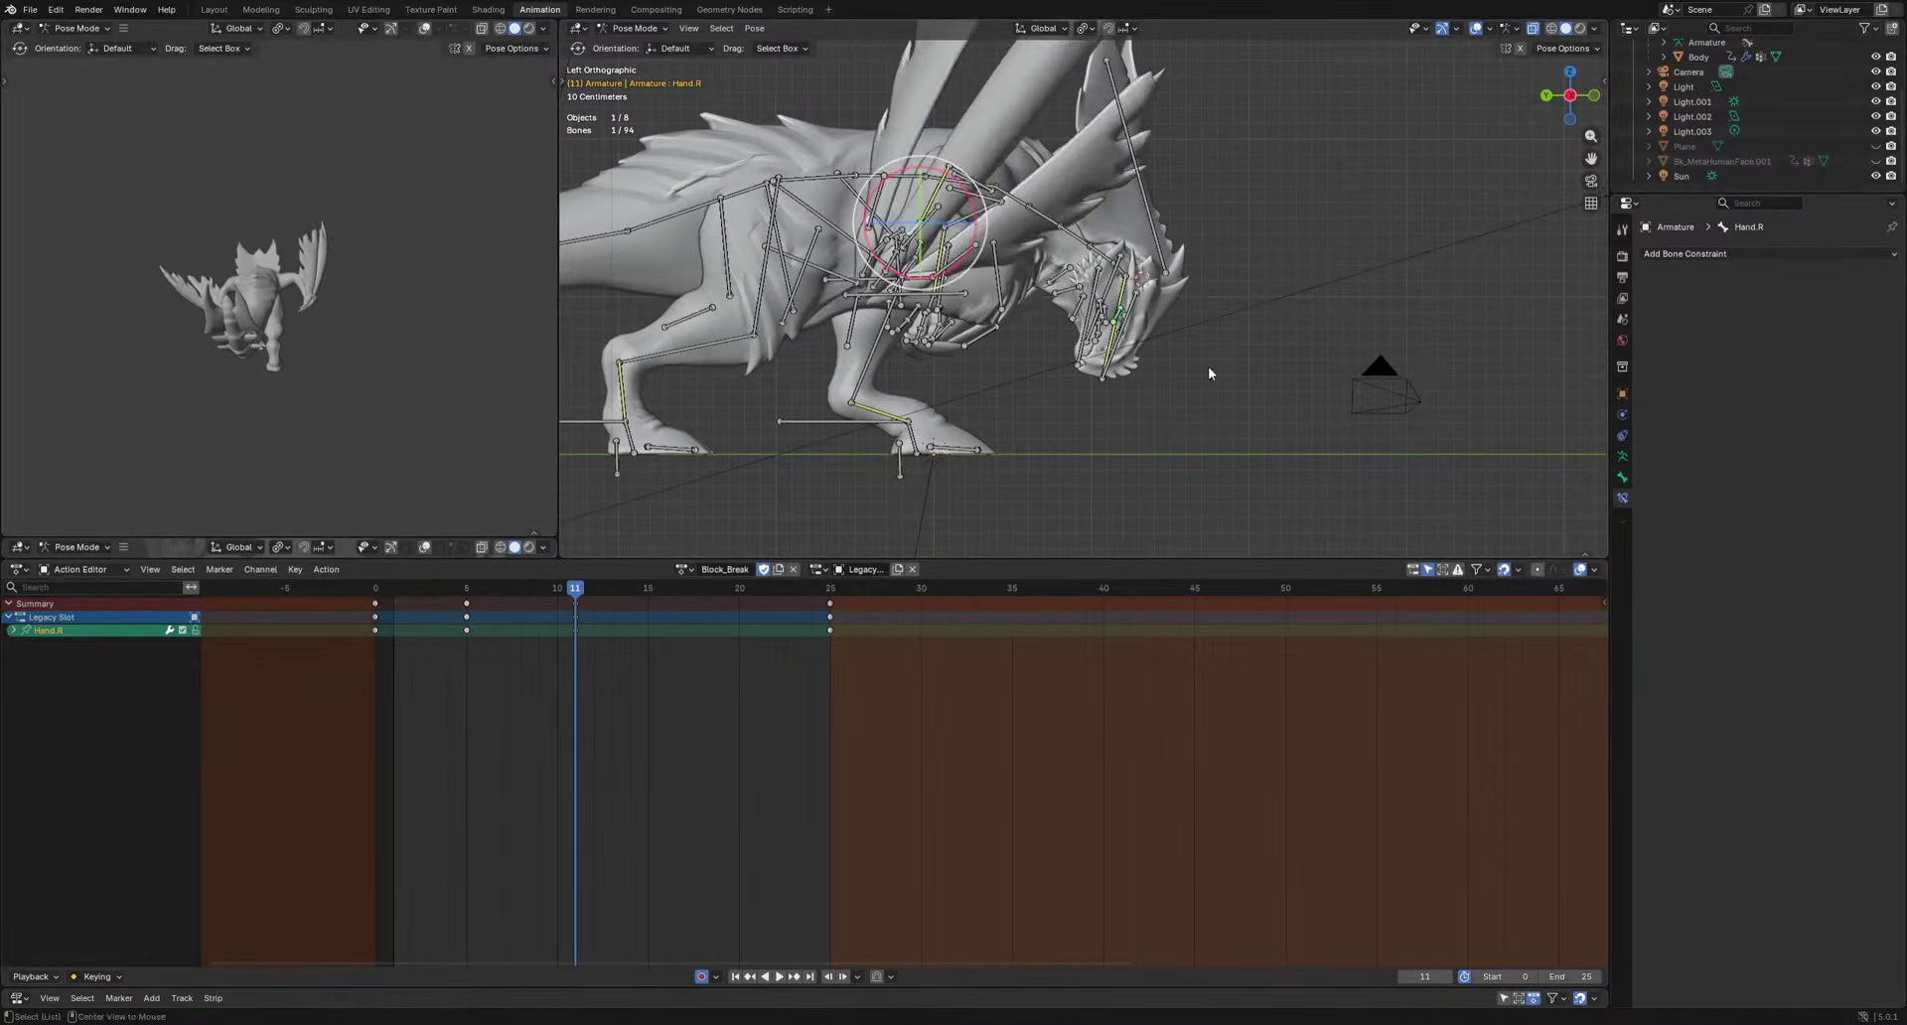
pyautogui.click(1213, 439)
pyautogui.press('space')
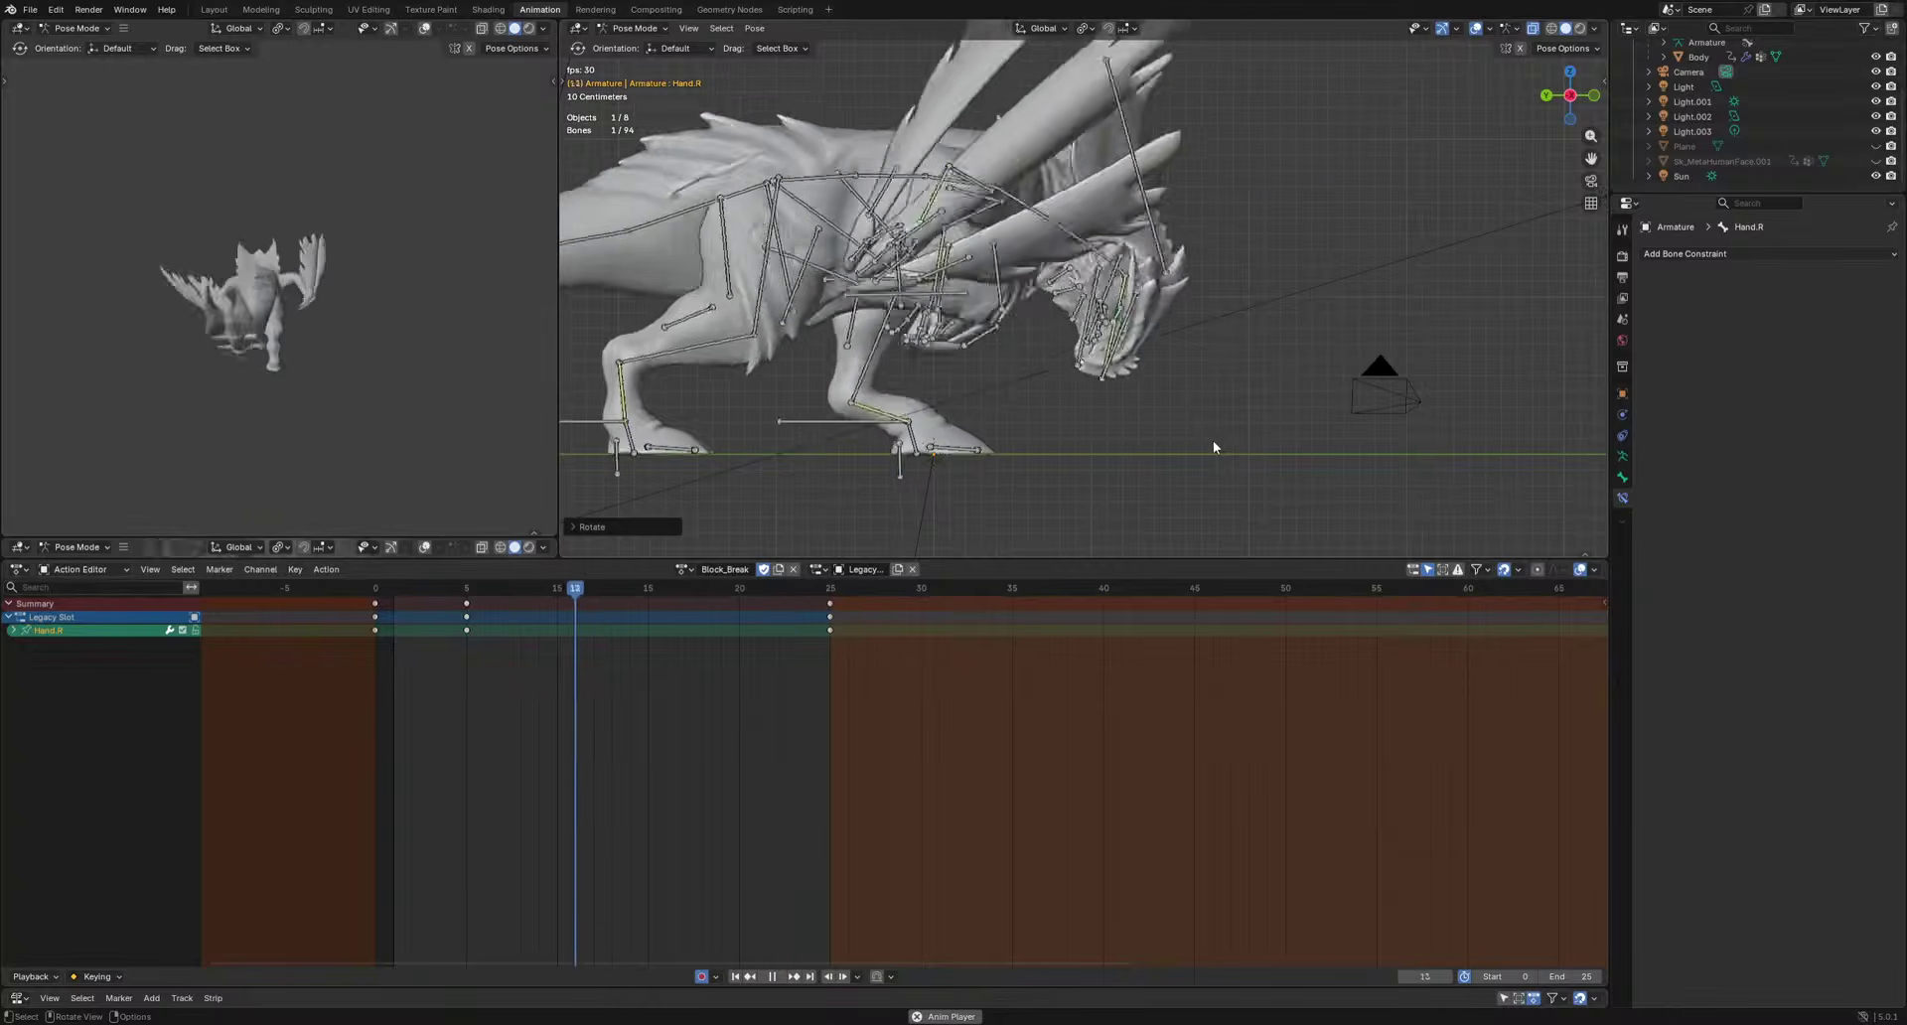
# Clear the Hand.R rotation at frame 3, rotate the LowerArm.R bone at the same frame, and play back the motion.
pyautogui.moveTo(407, 588); pyautogui.dragTo(433, 594)
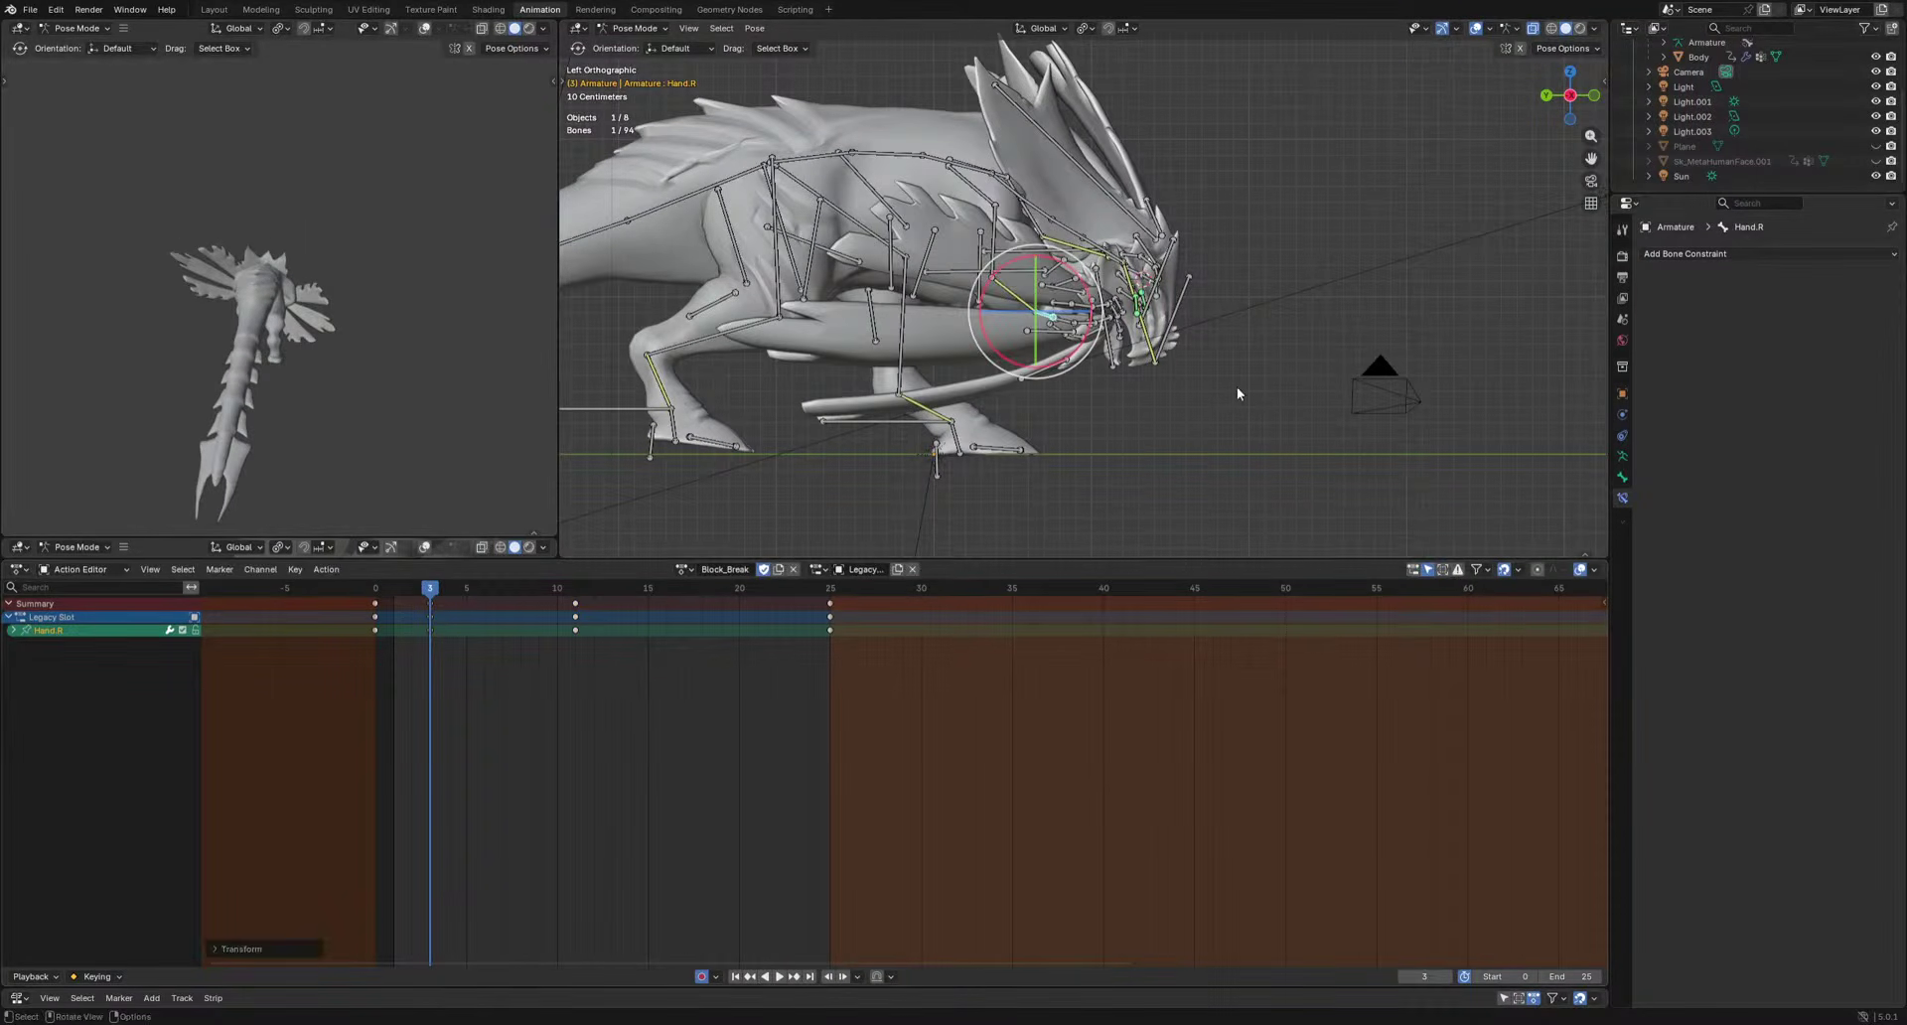
pyautogui.hotkey('alt', 'r')
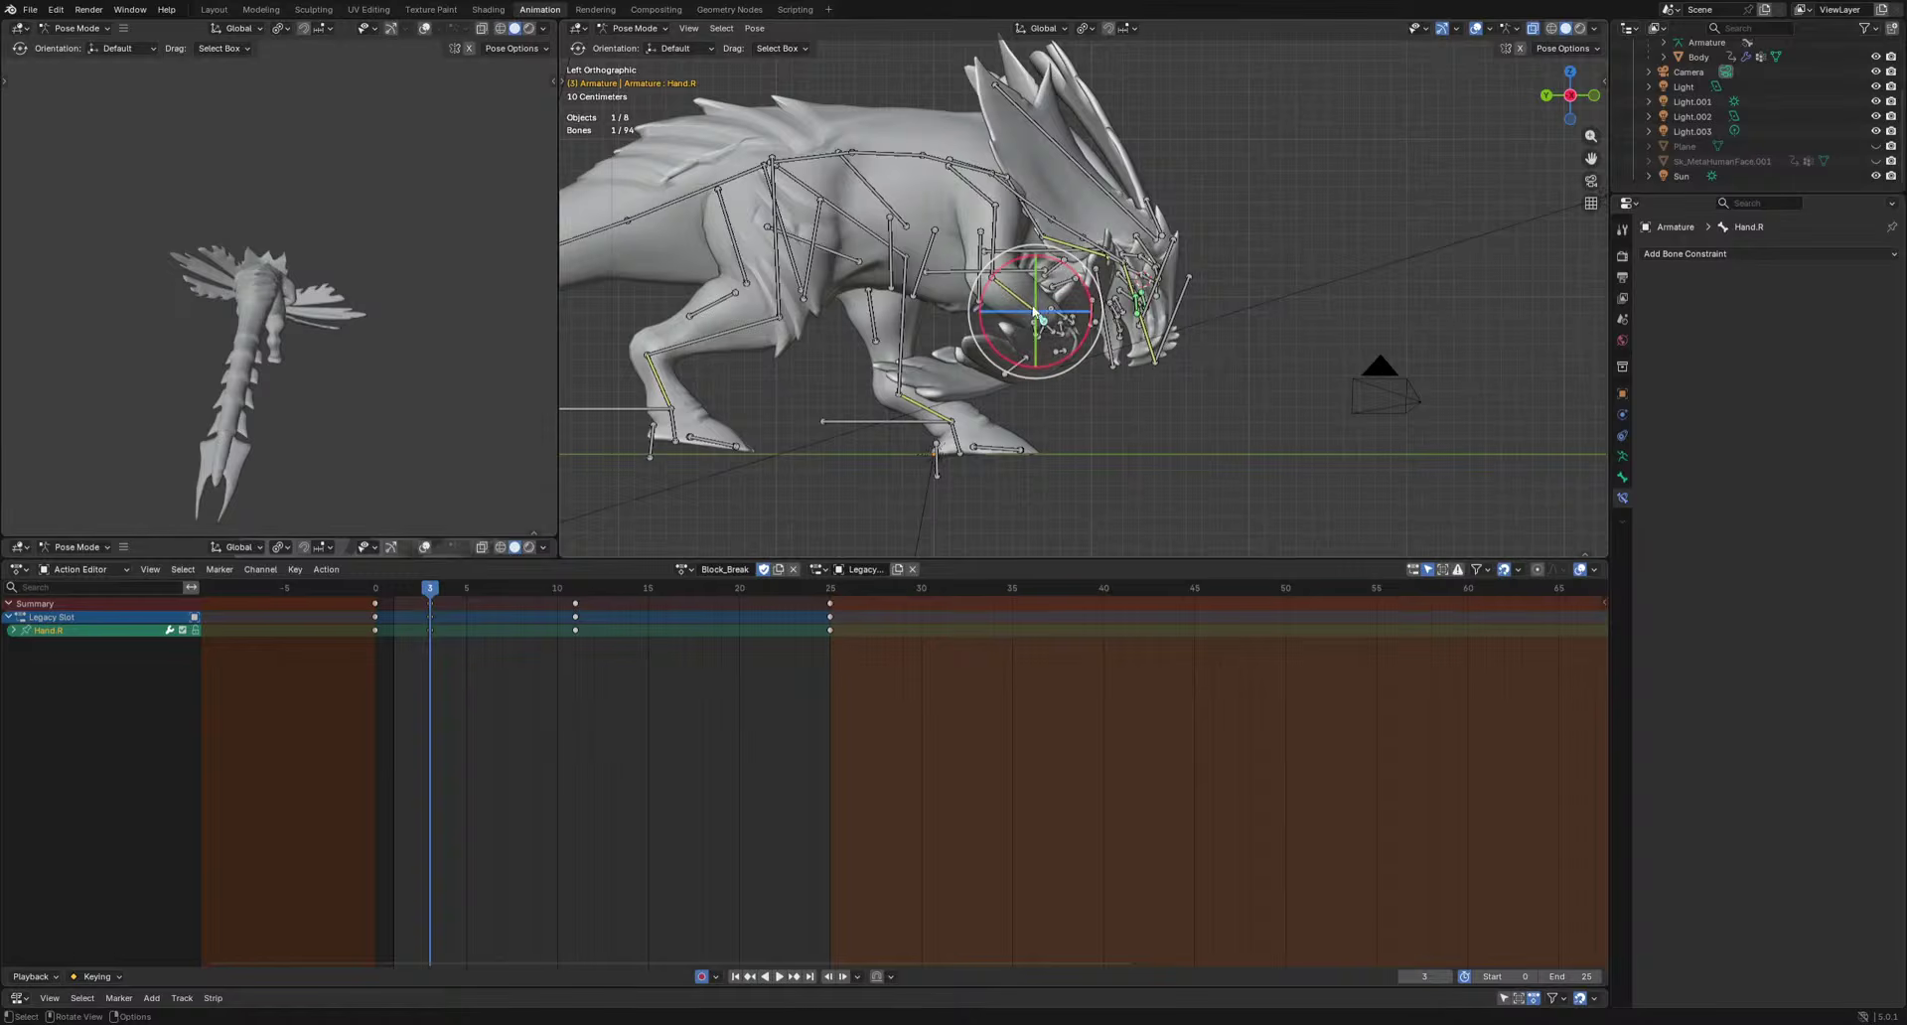
pyautogui.click(1034, 312)
pyautogui.hotkey('alt', 'r')
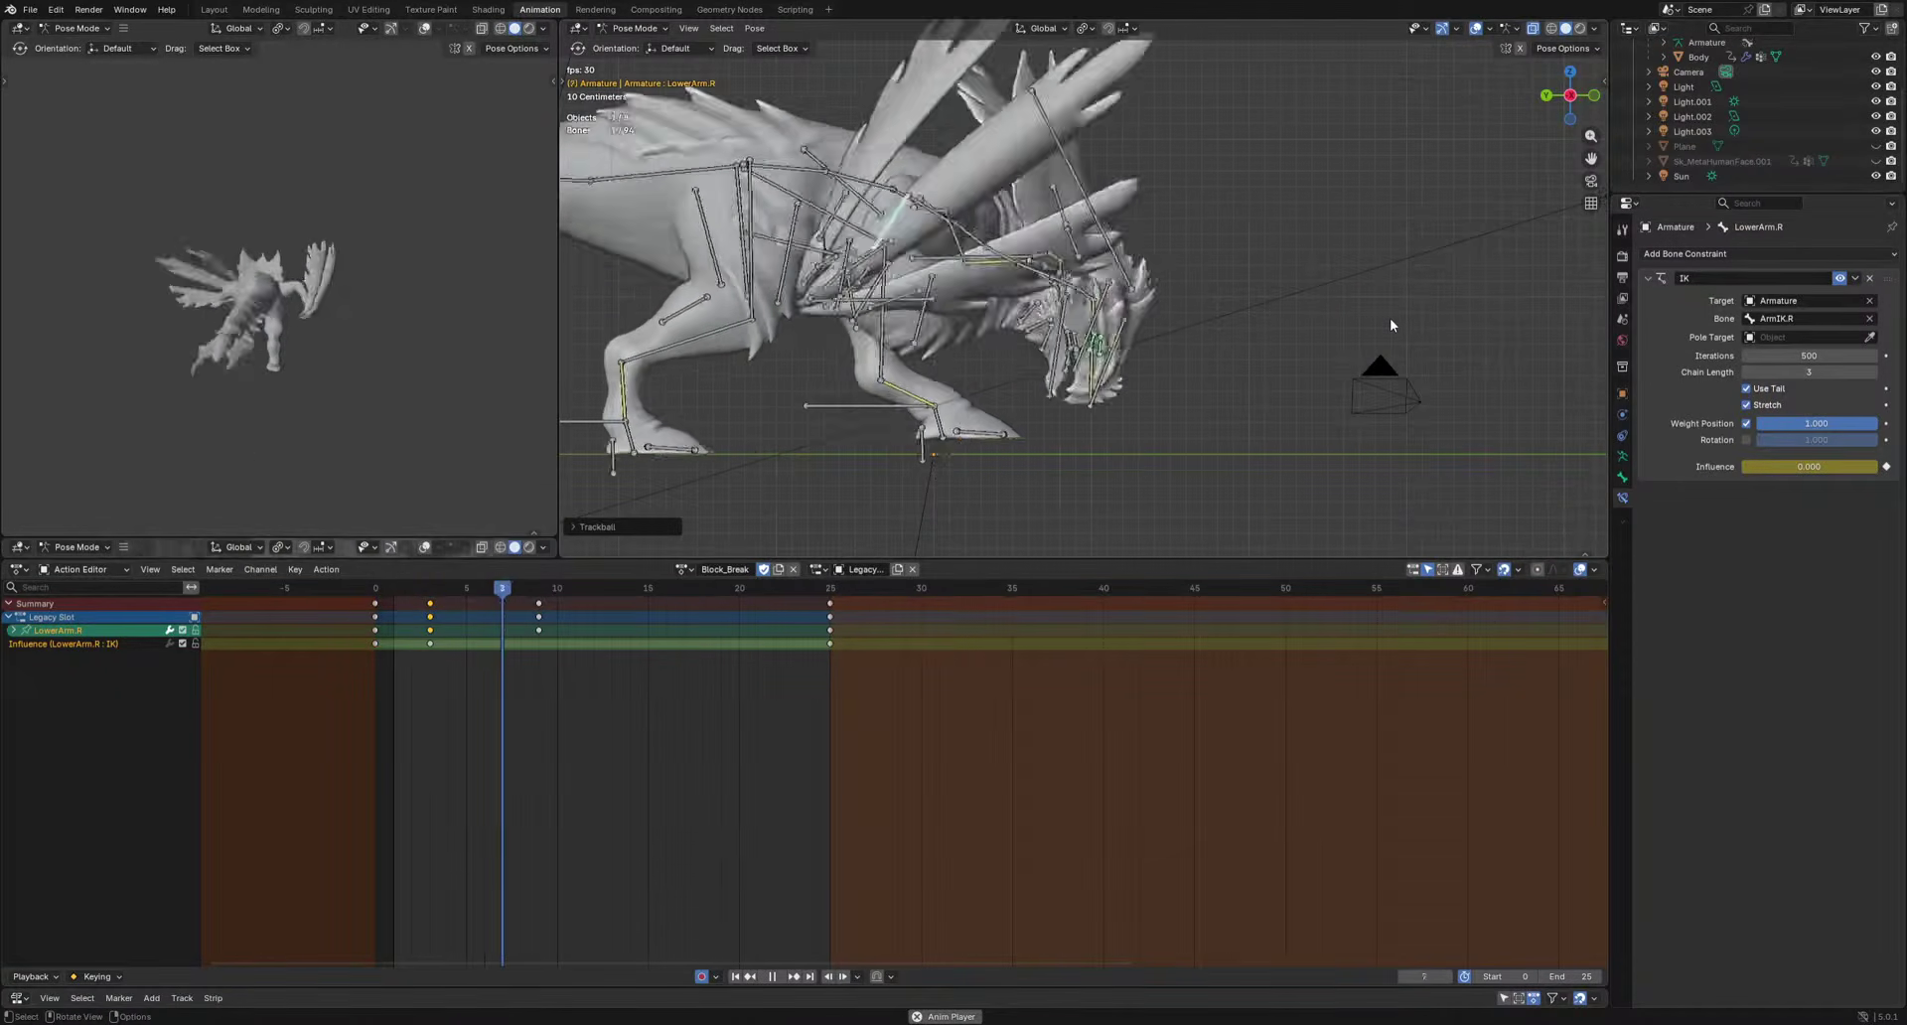
pyautogui.press('space')
# Rotate and keyframe the LowerArm.R bone at frame 17, and play back the arm motion.
pyautogui.moveTo(512, 586); pyautogui.dragTo(684, 596)
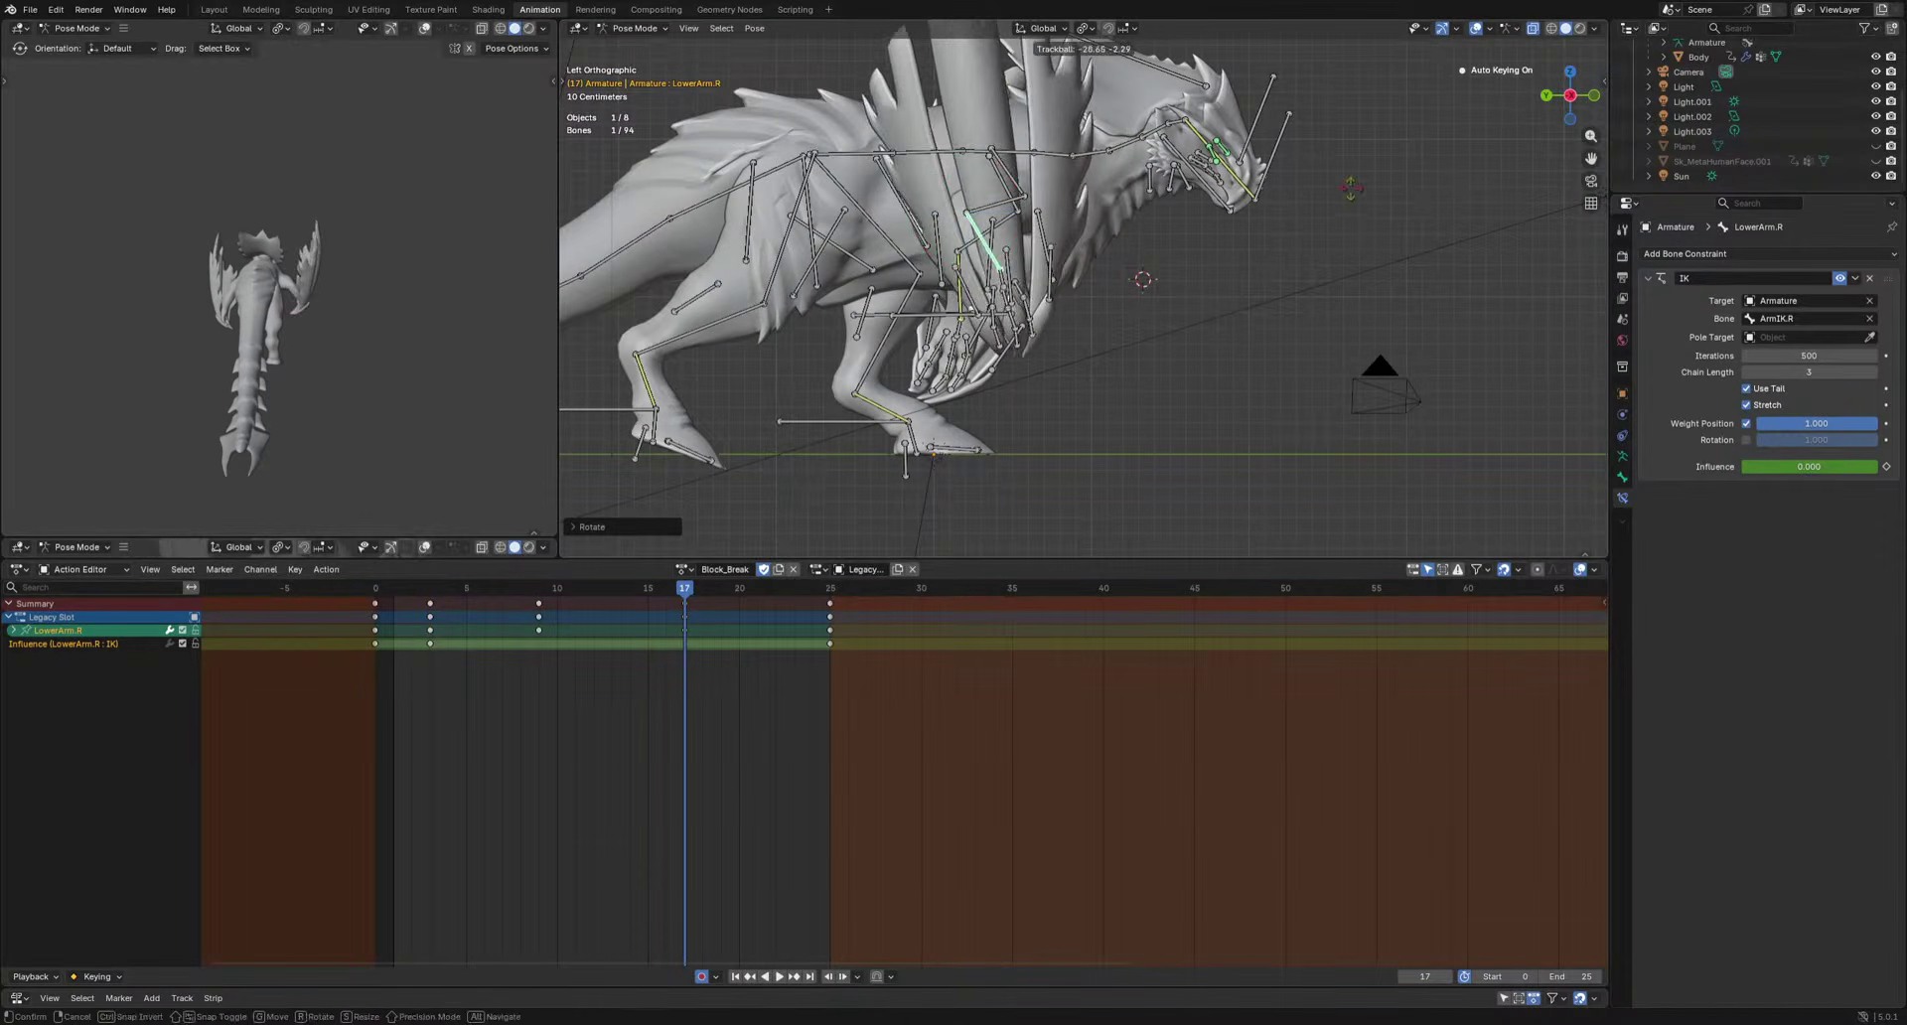
pyautogui.press('i')
pyautogui.press('space')
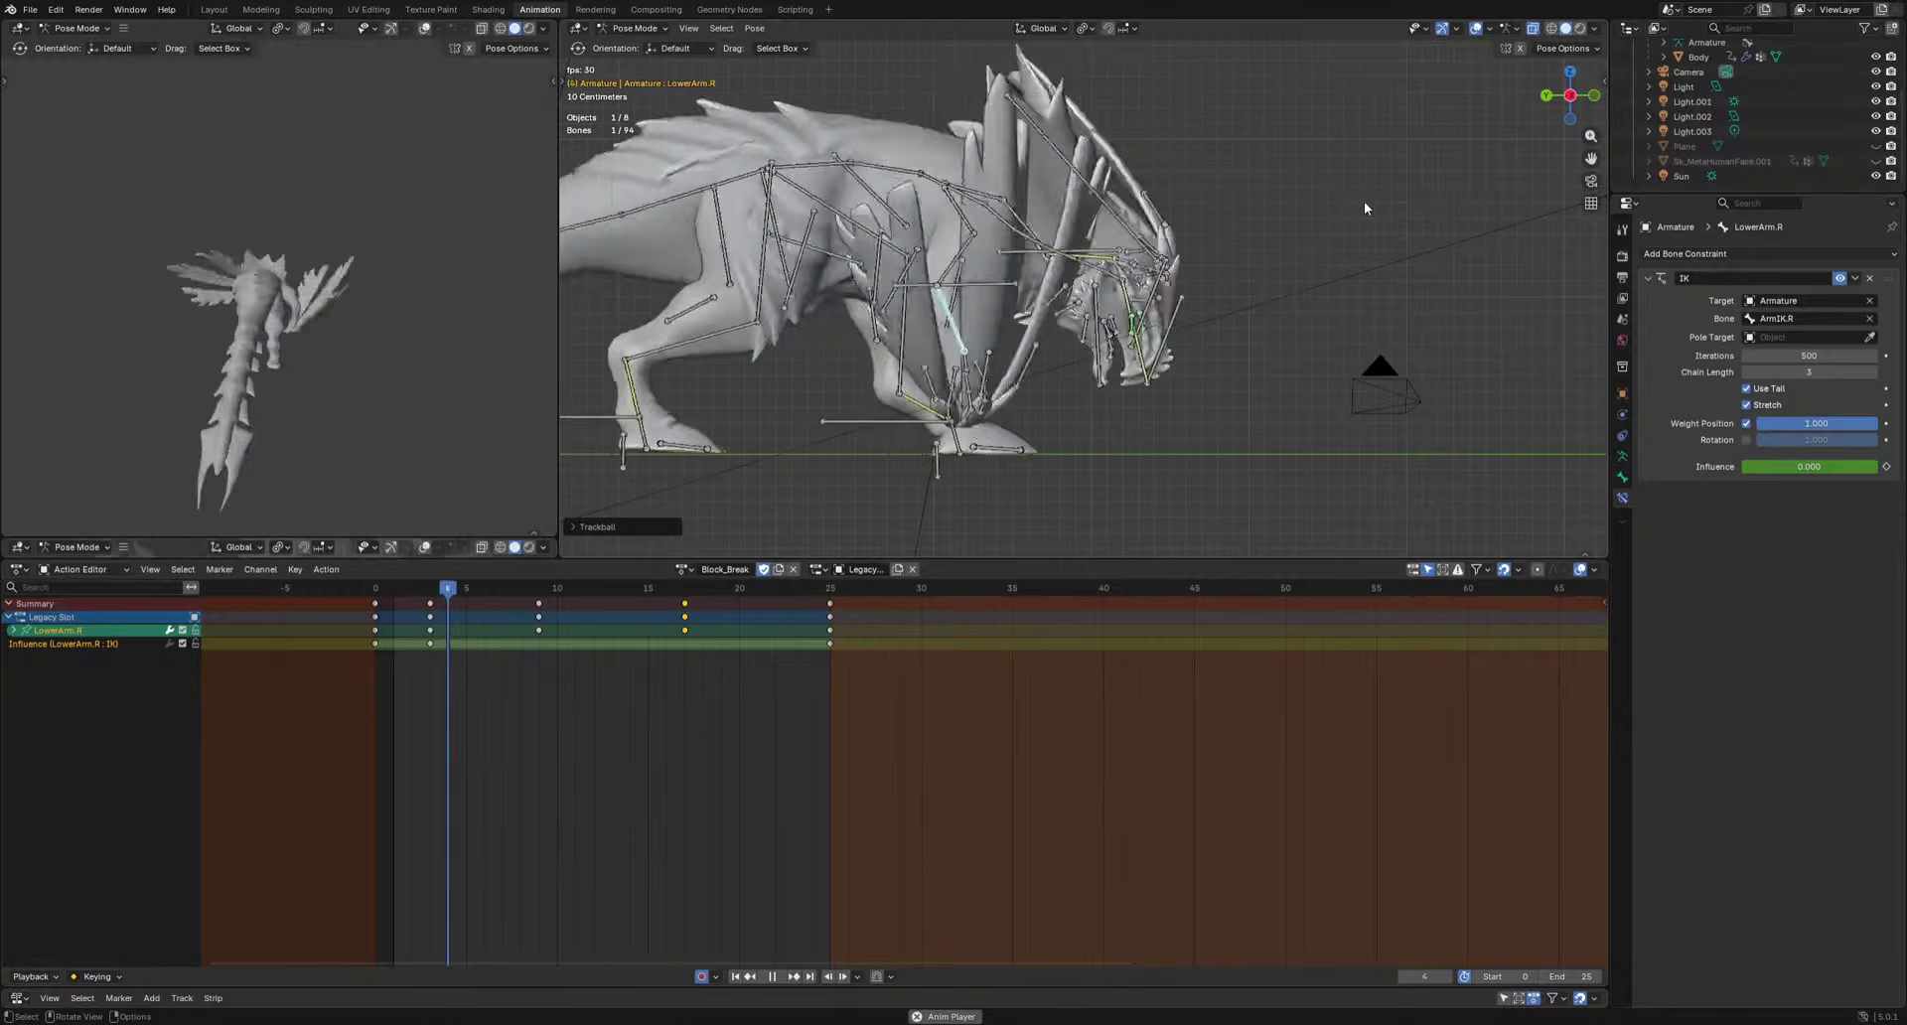
pyautogui.press('space')
# Scrub and play back the Block_Break action from the side and front to examine the arm and wing motion.
pyautogui.moveTo(417, 590); pyautogui.dragTo(338, 638)
pyautogui.press('space')
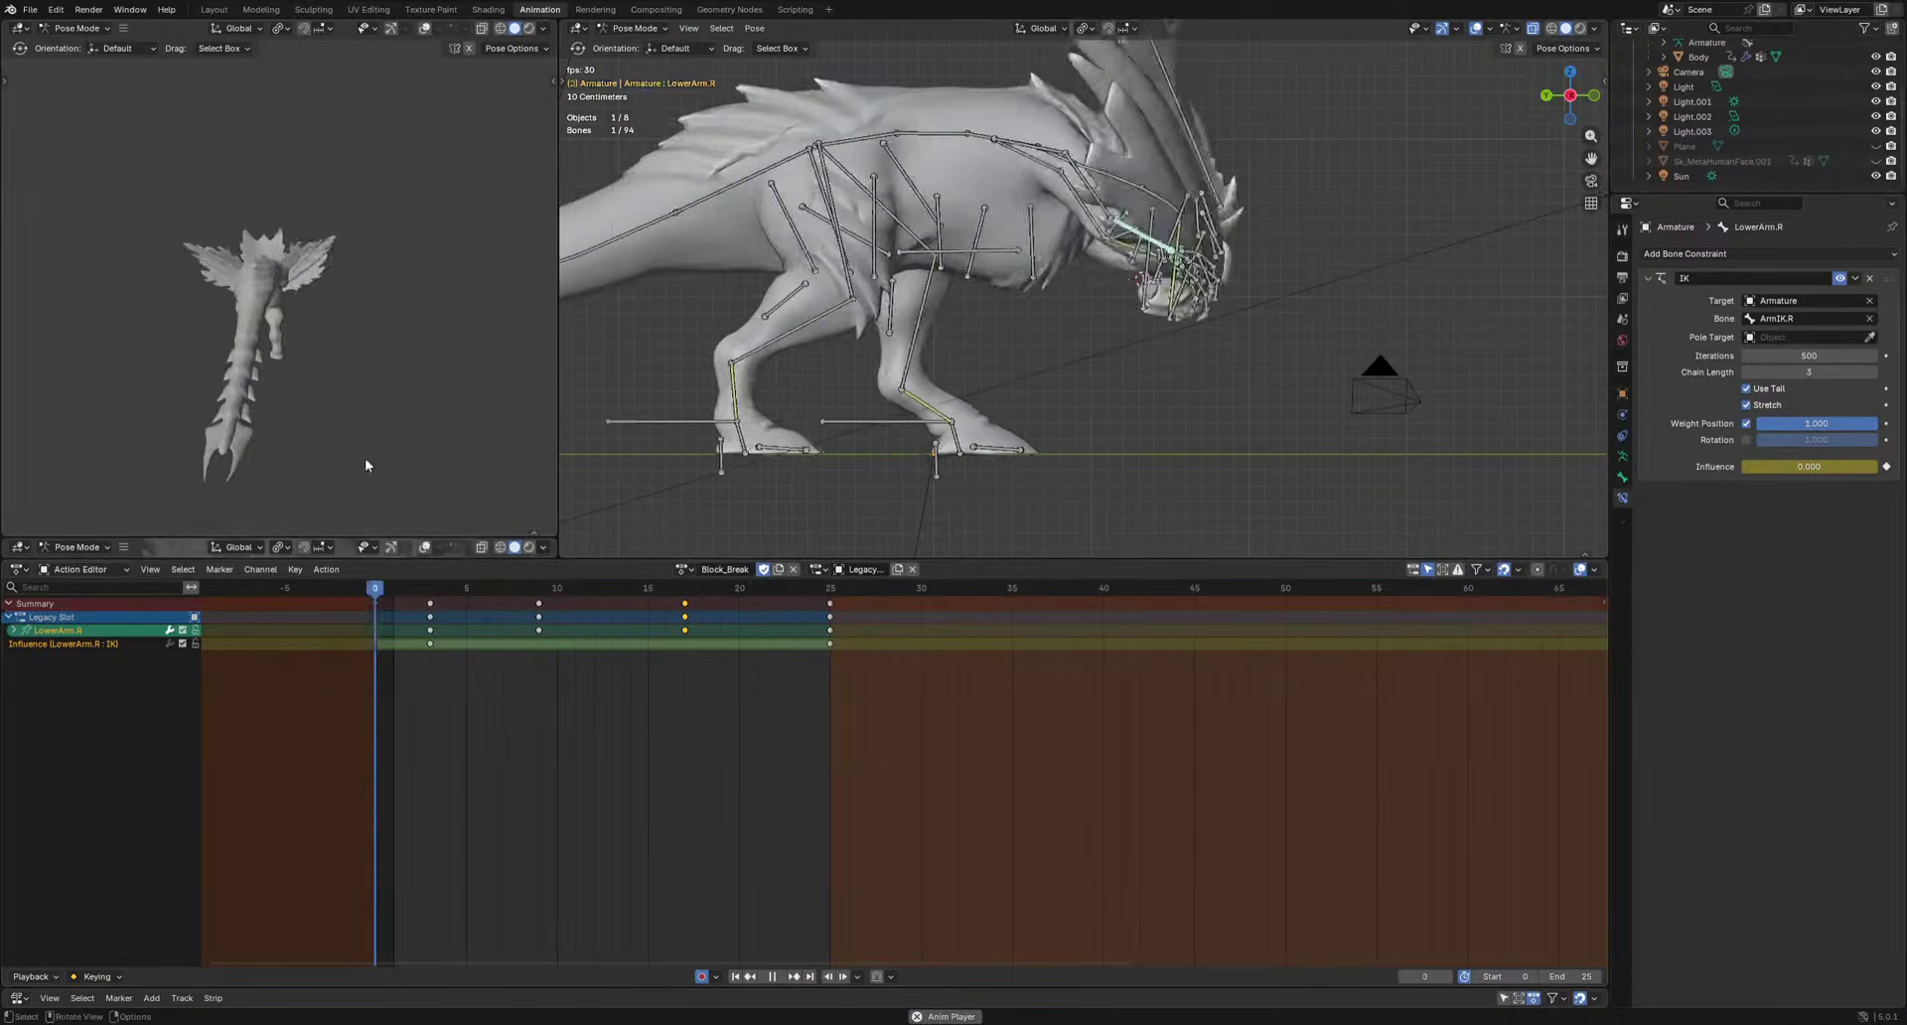
pyautogui.moveTo(221, 445); pyautogui.dragTo(427, 391, button='middle')
pyautogui.press('space')
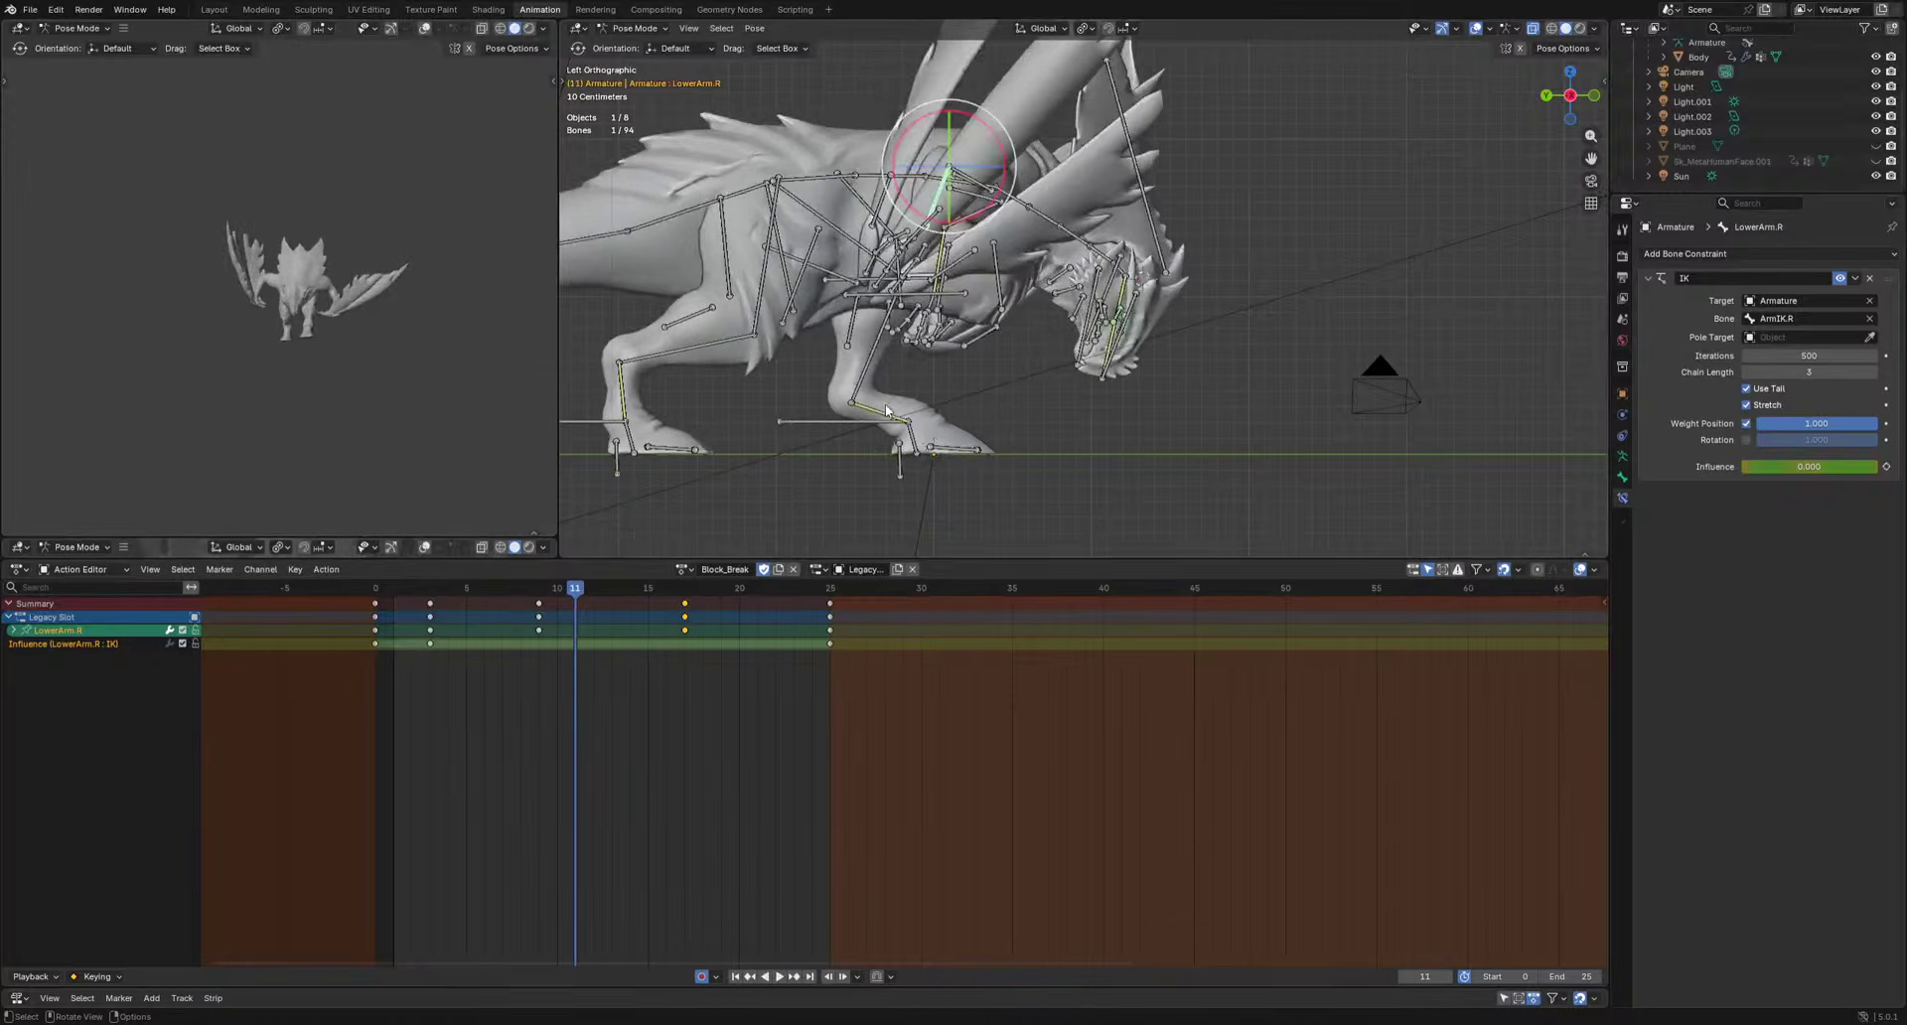
pyautogui.moveTo(715, 466); pyautogui.dragTo(993, 427, button='middle')
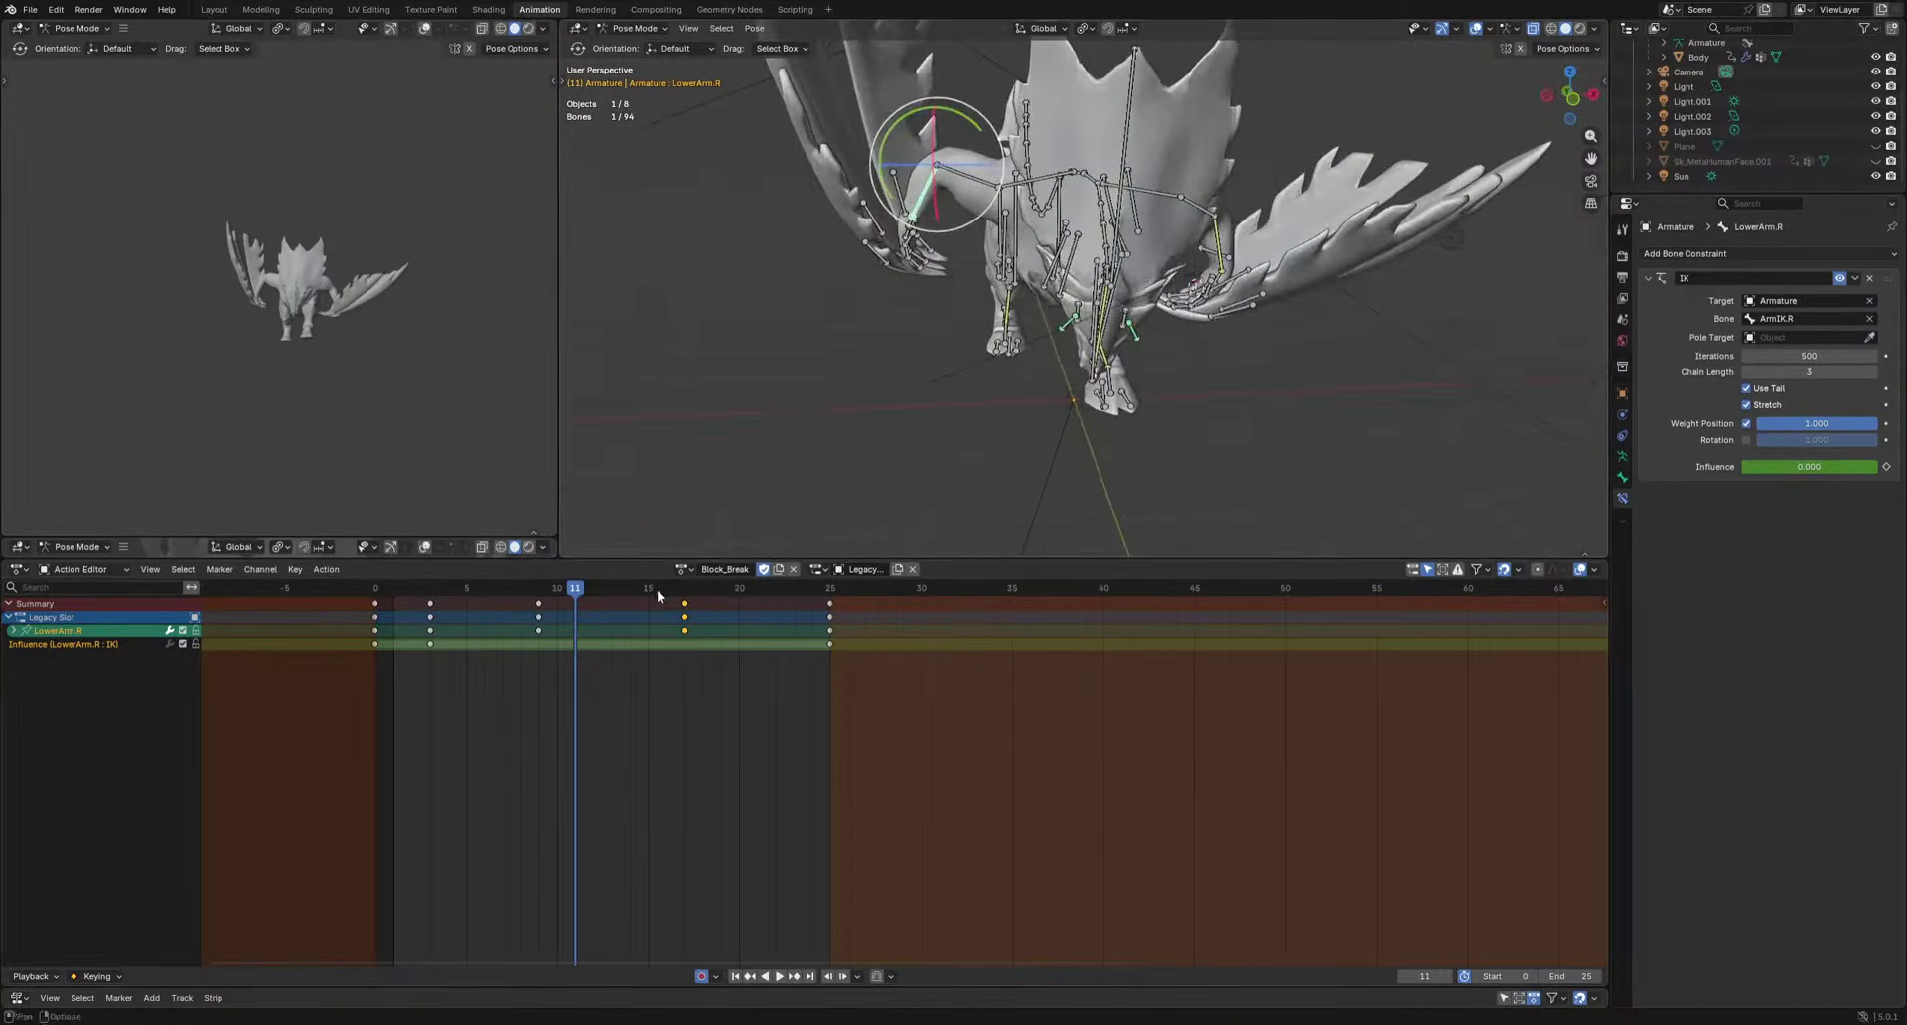
pyautogui.moveTo(657, 587); pyautogui.dragTo(486, 600)
pyautogui.press('space')
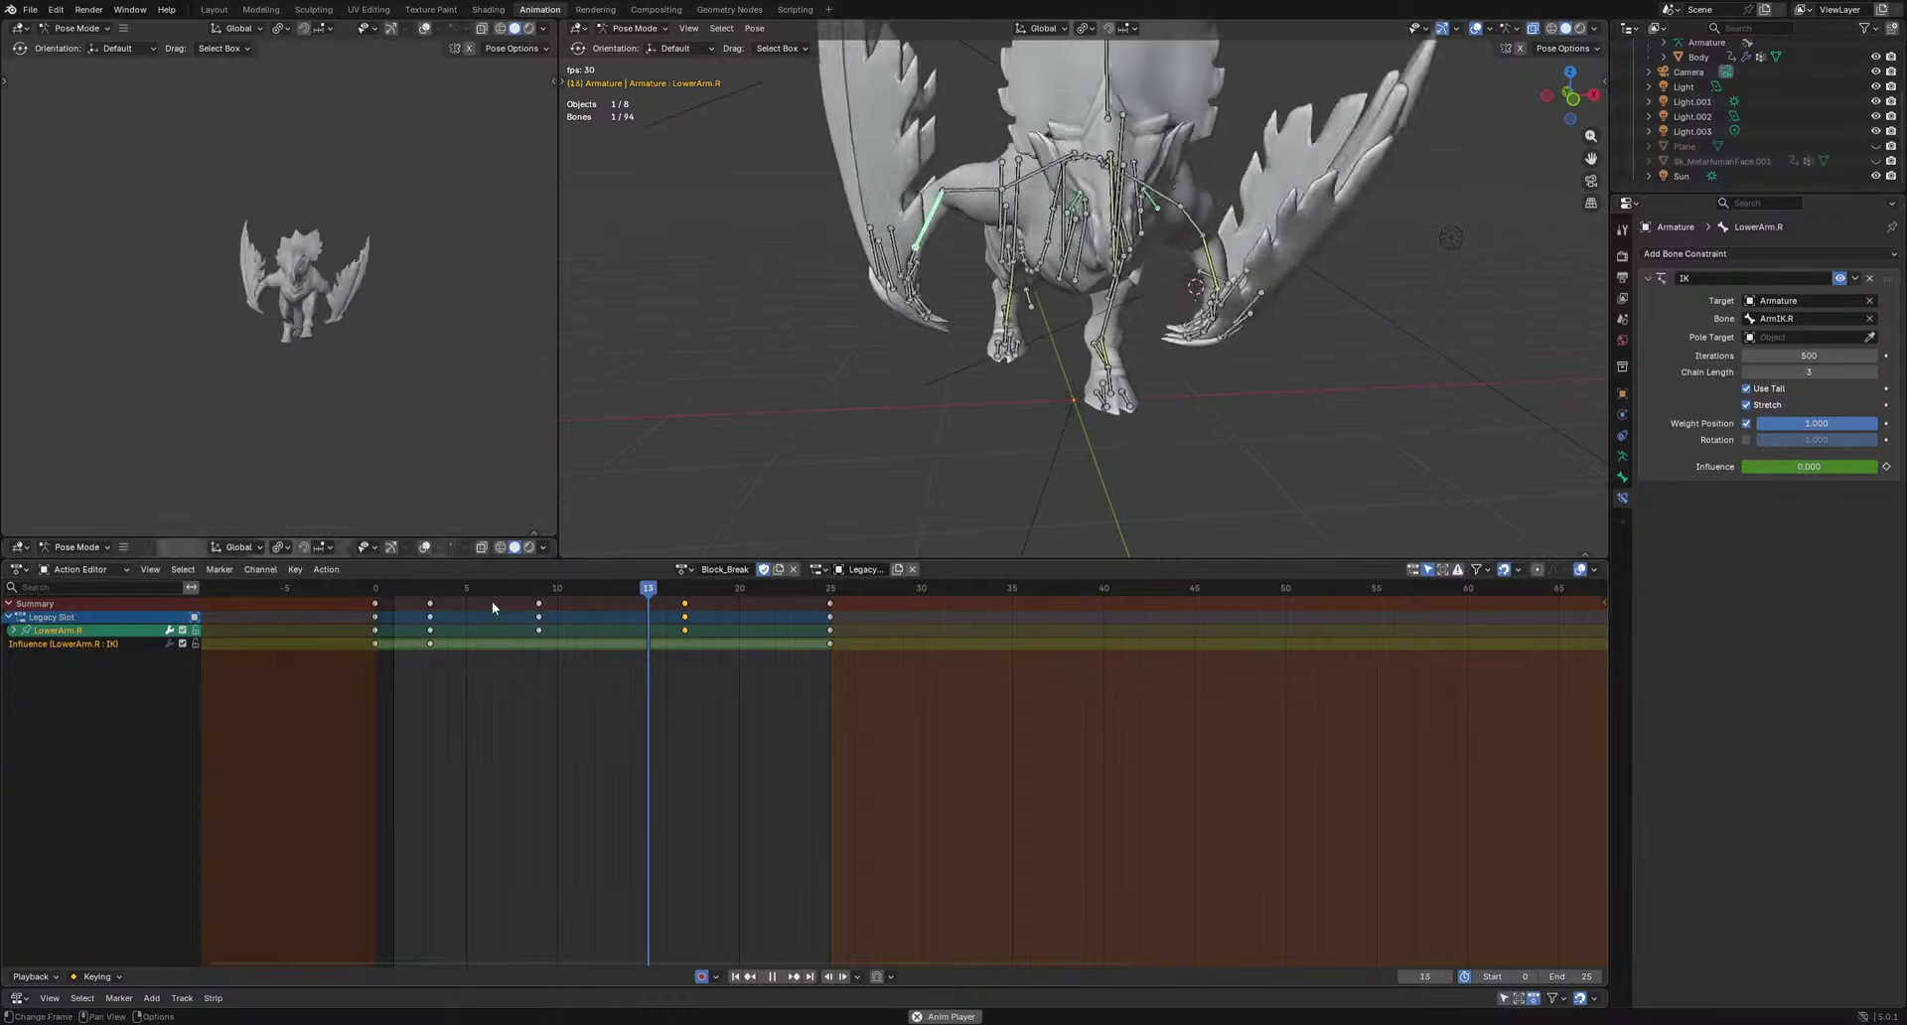
pyautogui.press('space')
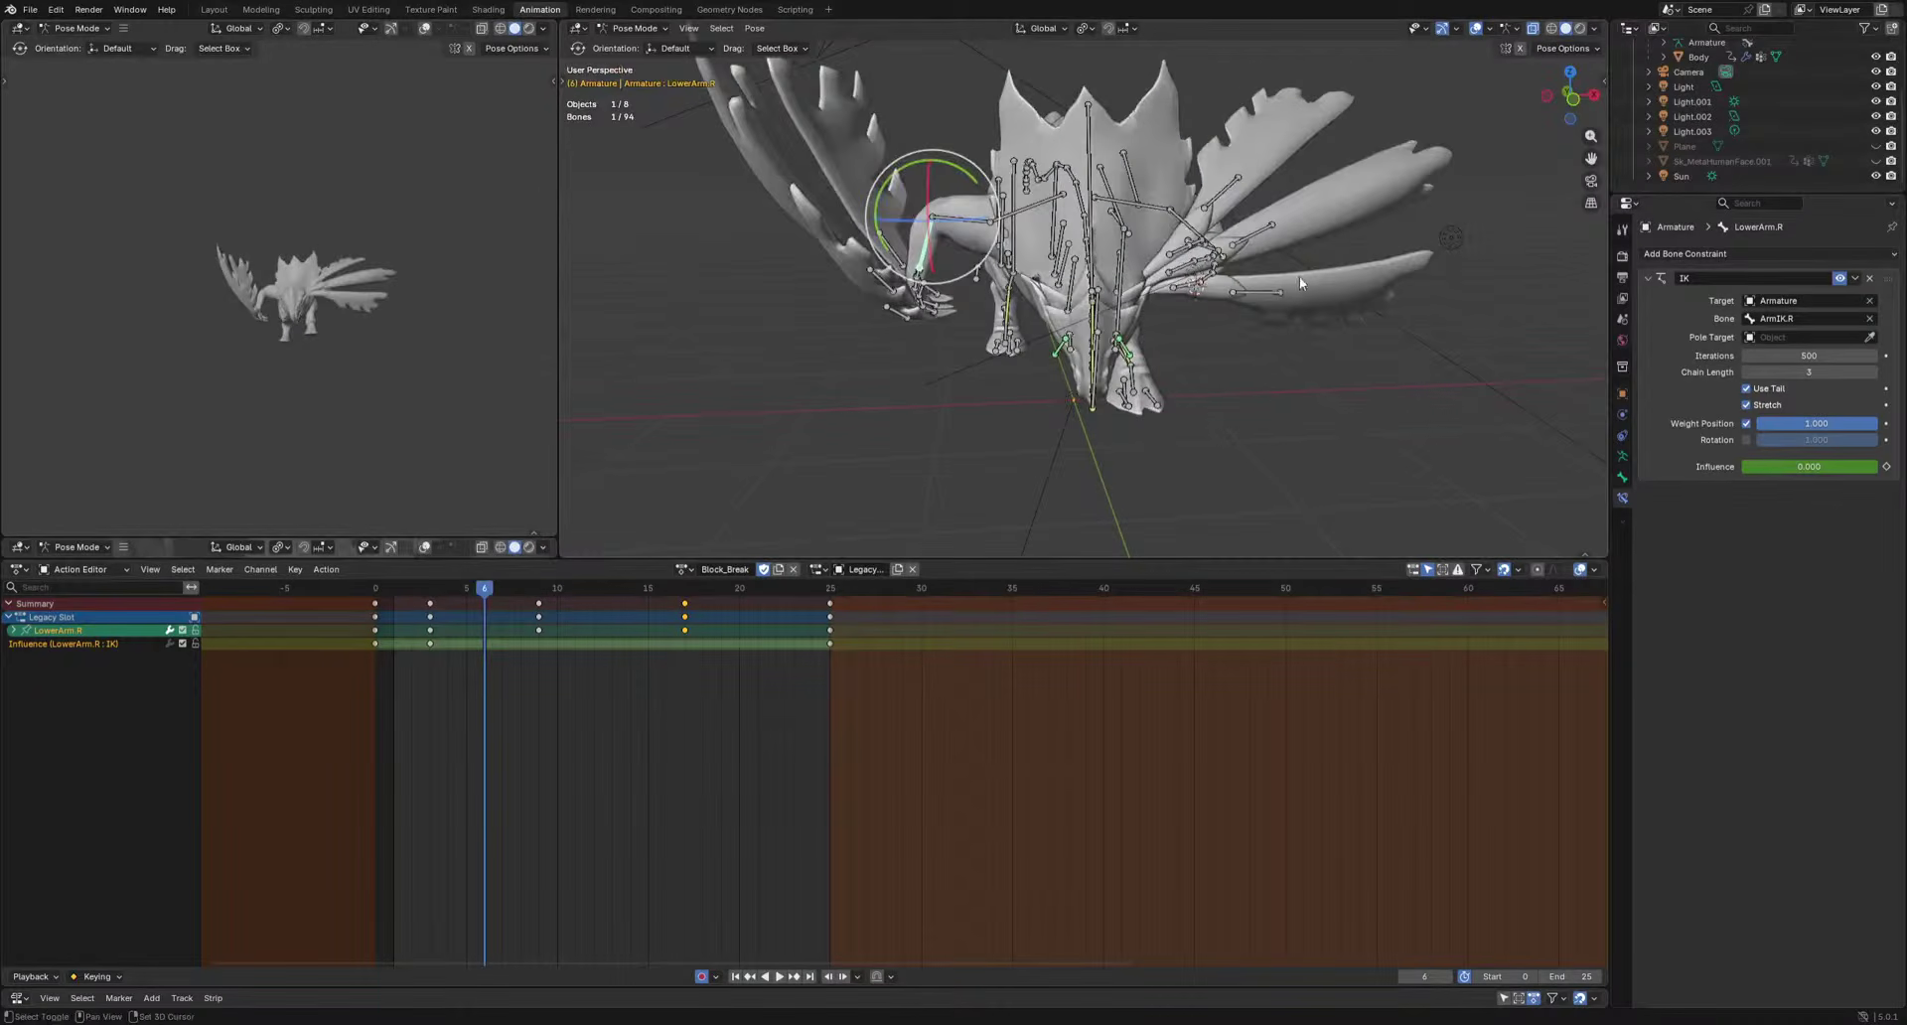
# Select the ArmIK.L bone and delete its keyframe at frame 4.
pyautogui.click(1243, 292)
pyautogui.moveTo(1243, 292); pyautogui.dragTo(963, 290, button='middle')
pyautogui.click(961, 285)
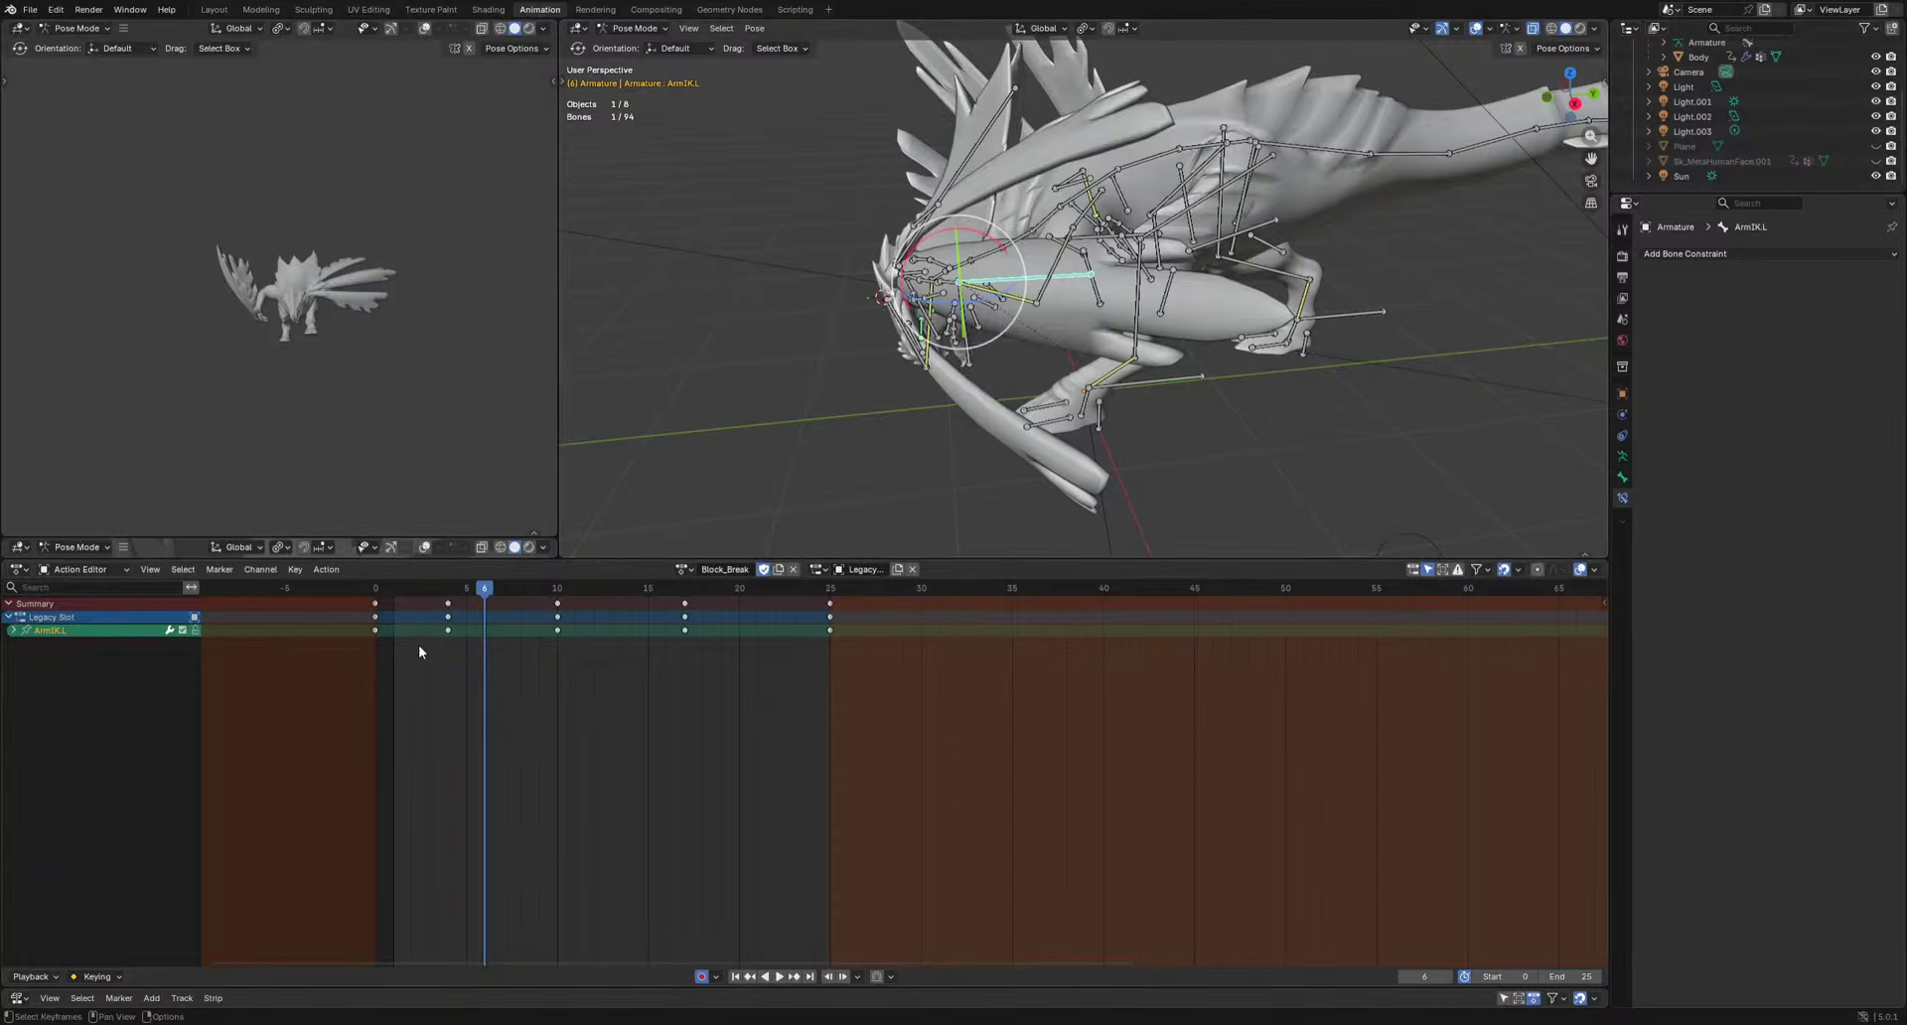
pyautogui.press('Delete')
pyautogui.press('space')
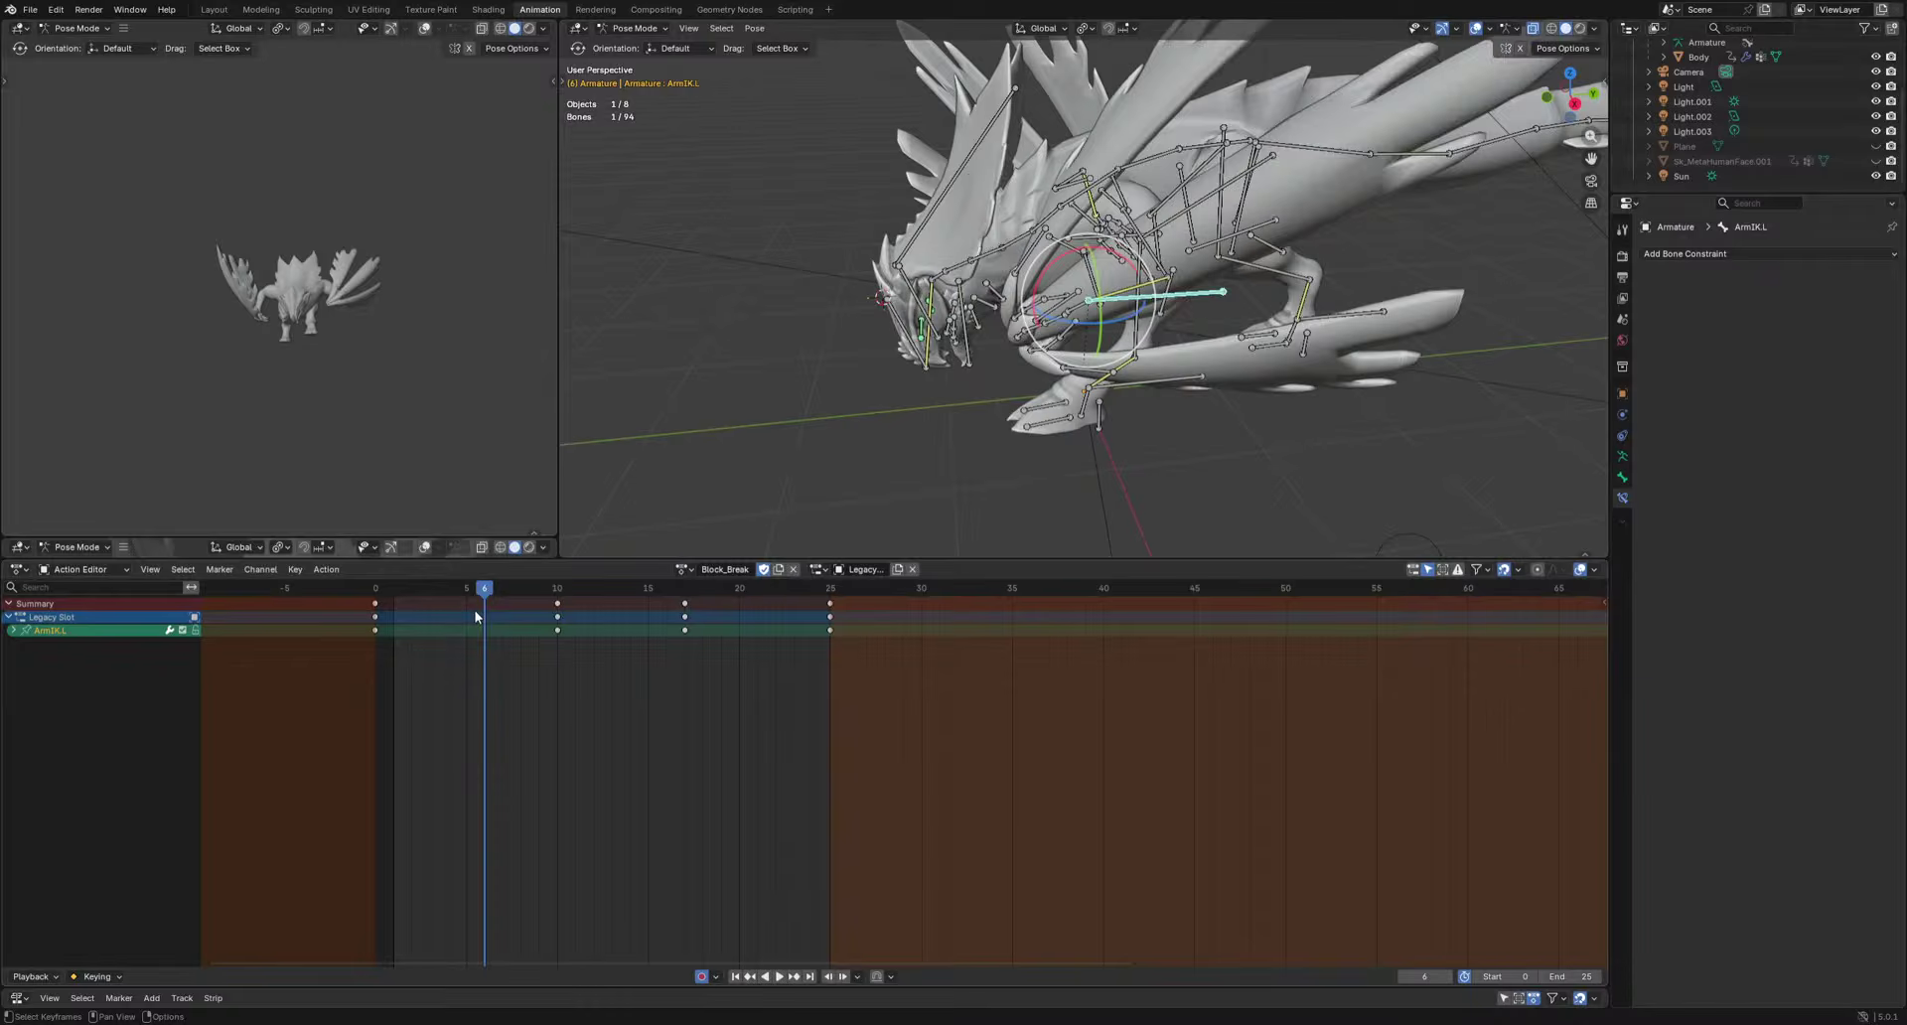
pyautogui.press('Escape')
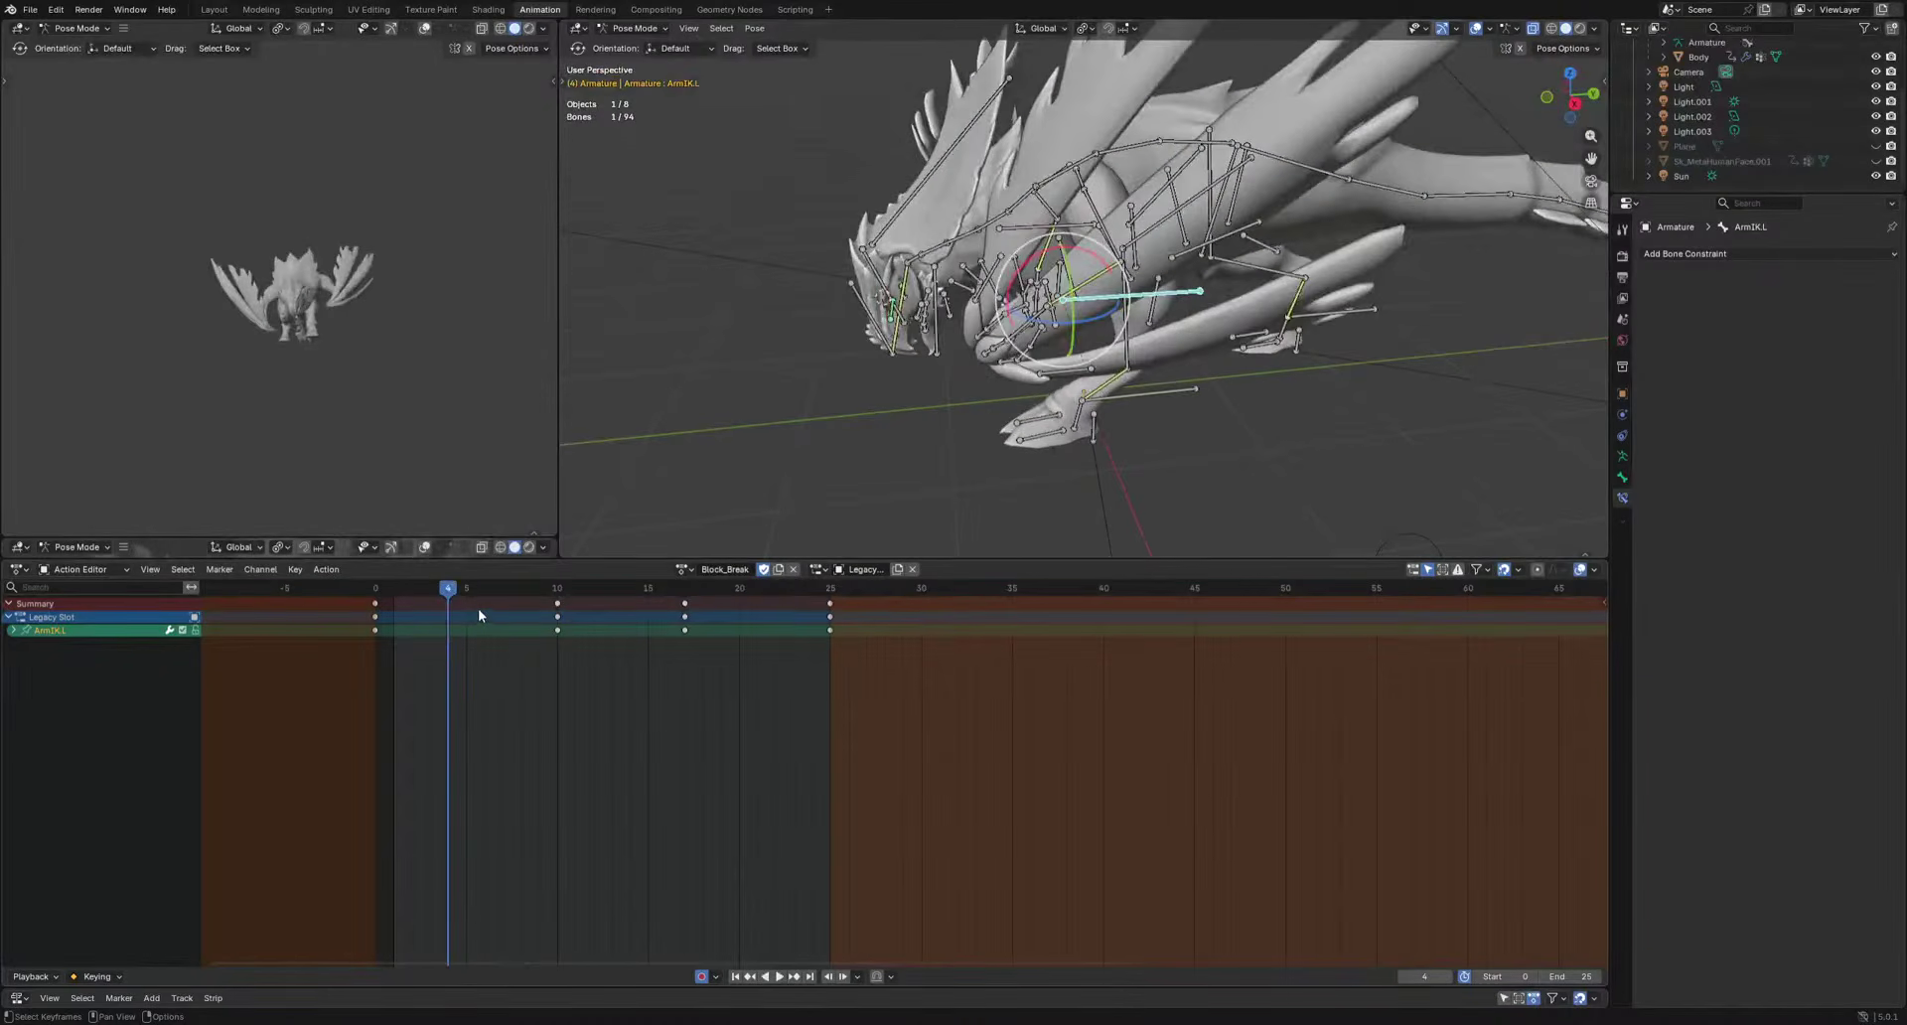
# Move the ArmIK.L bone to a new position at frame 4, adjusting it from the side and front.
pyautogui.press('g')
pyautogui.click(982, 421)
pyautogui.moveTo(981, 421); pyautogui.dragTo(1120, 370, button='middle')
pyautogui.press('g')
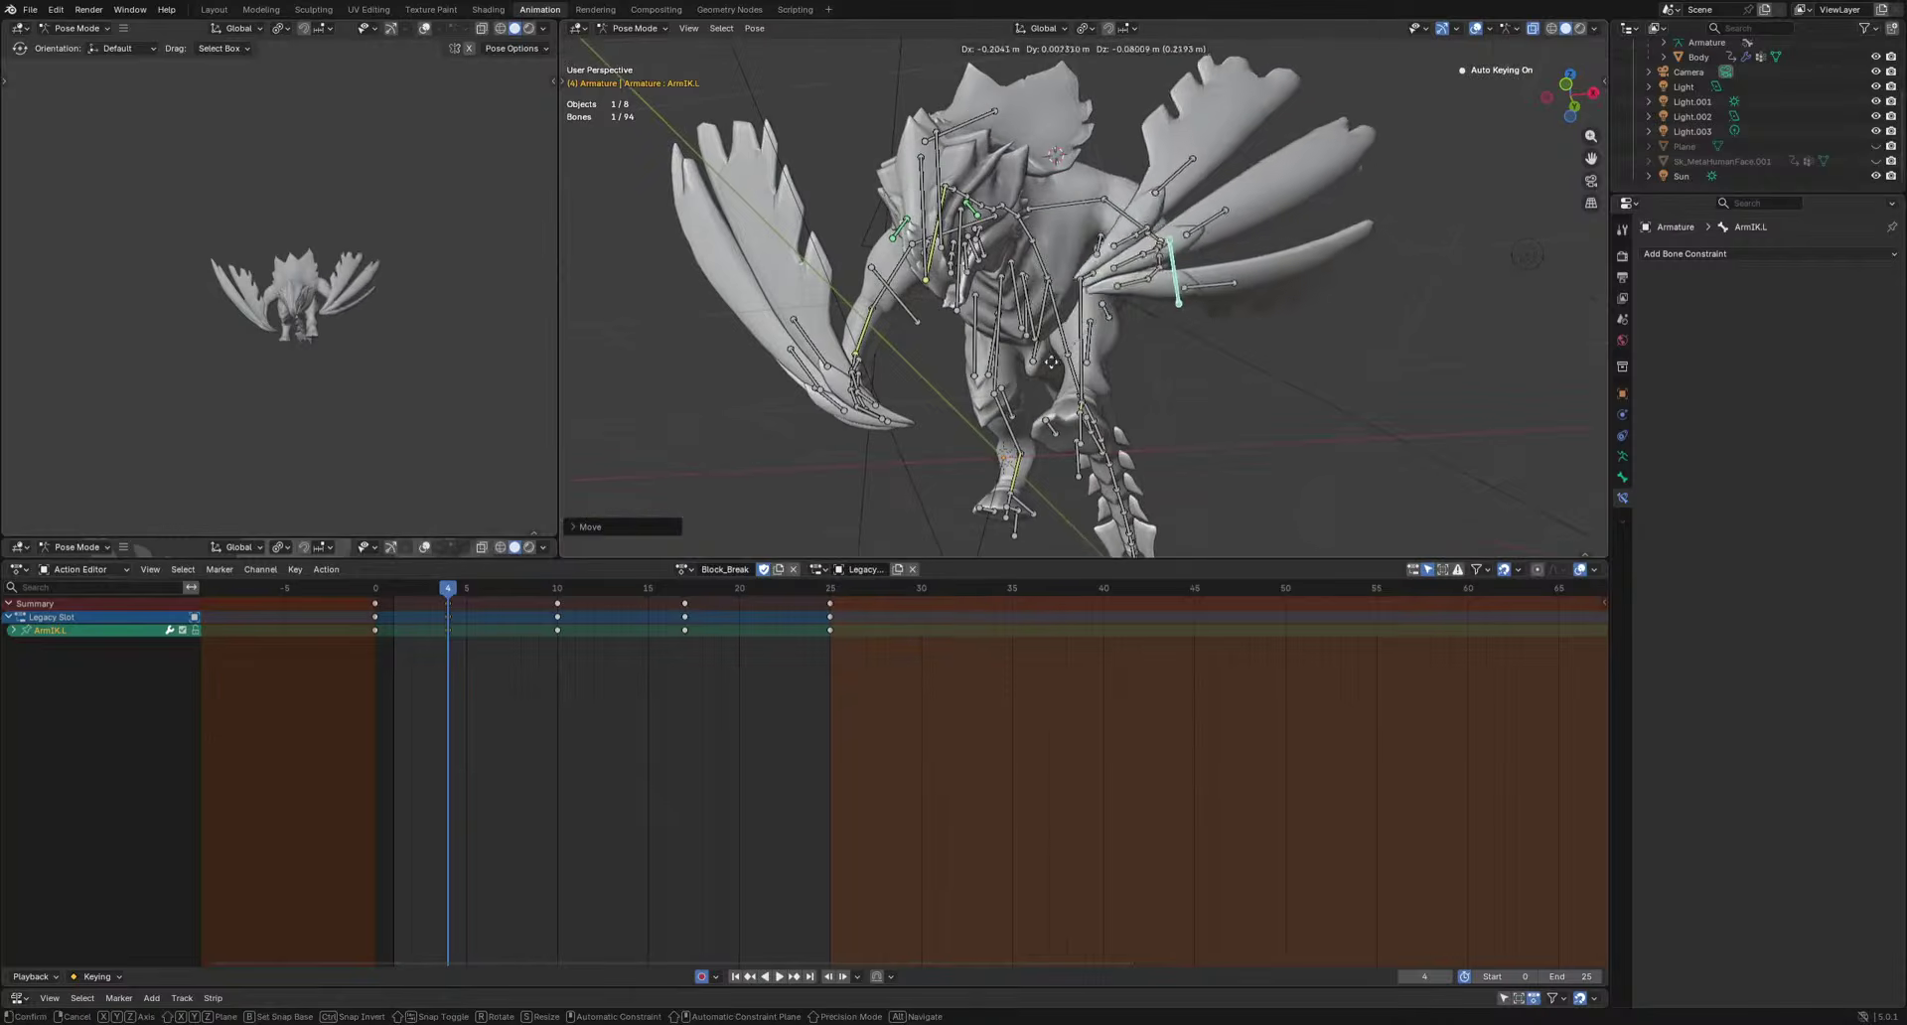
pyautogui.click(1024, 390)
# Play back the animation from the left orthographic view to examine the whole body's motion.
pyautogui.press('space')
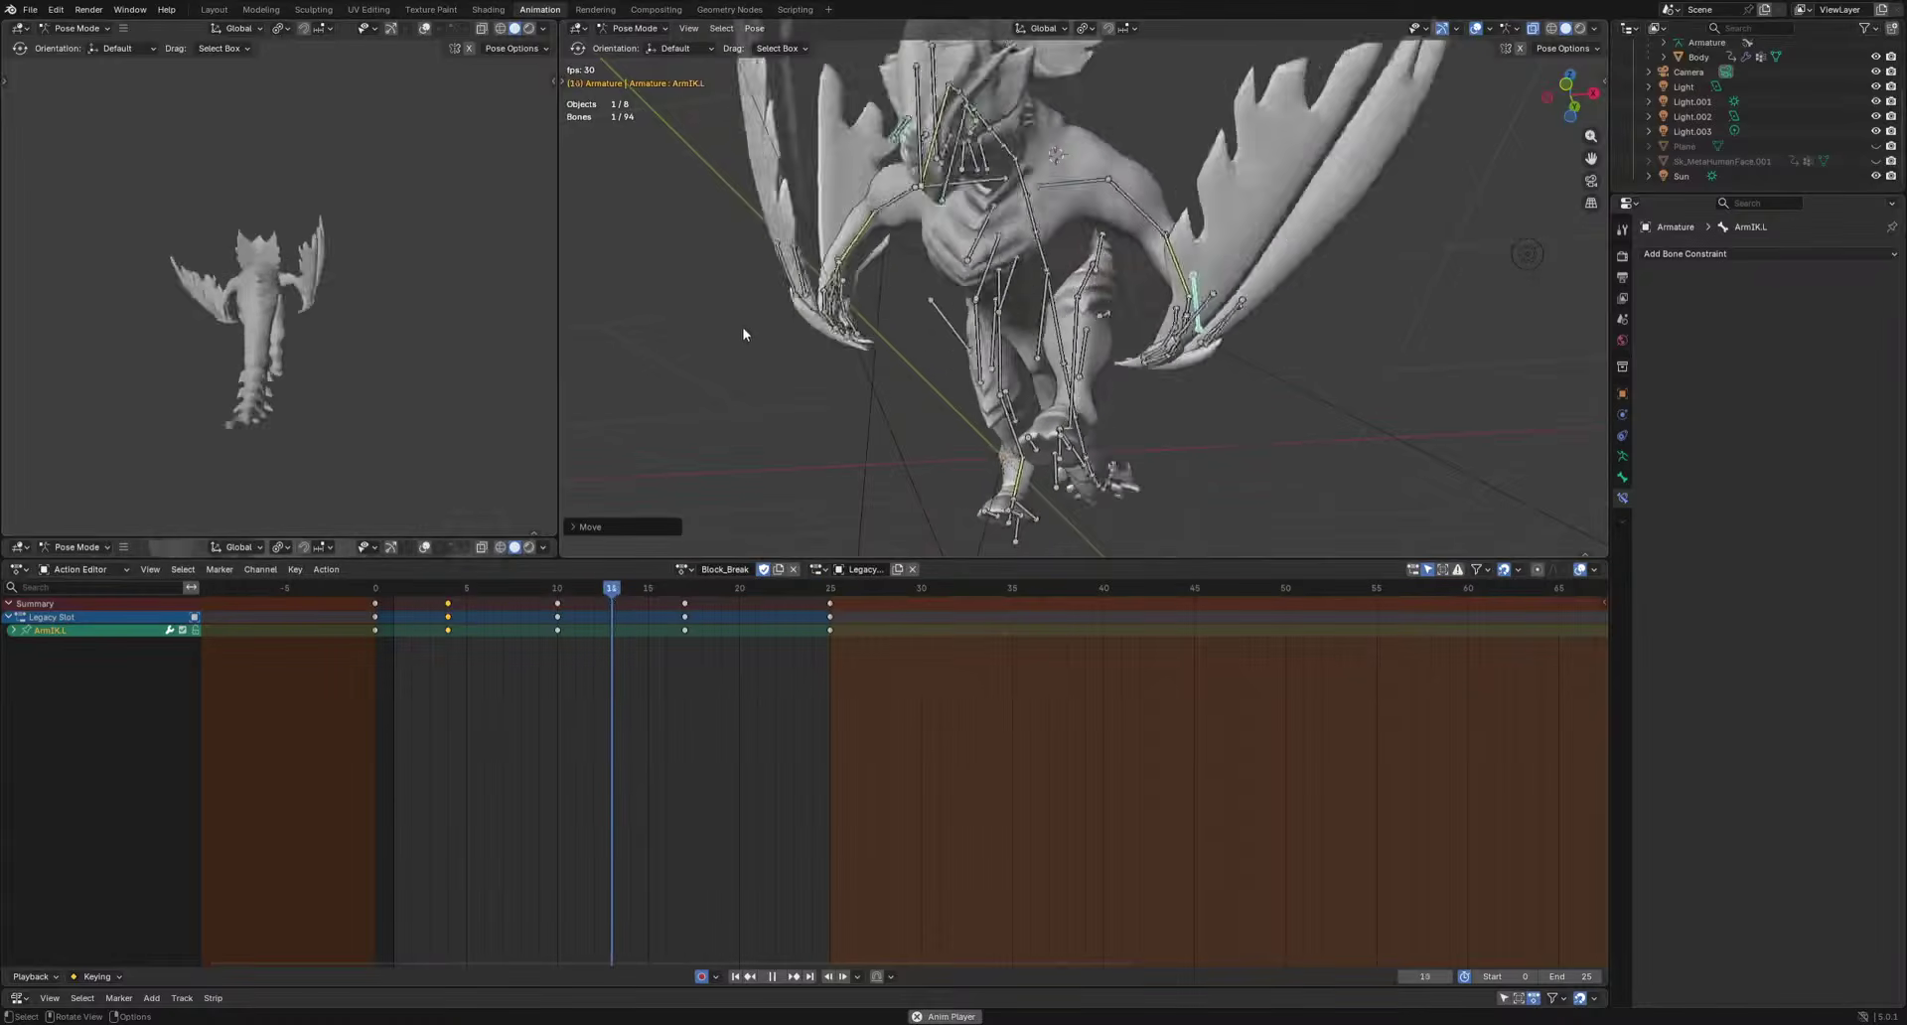
pyautogui.keyDown('alt'); pyautogui.moveTo(750, 339); pyautogui.dragTo(979, 377, button='middle'); pyautogui.keyUp('alt')
pyautogui.scroll(-4, 973, 382)
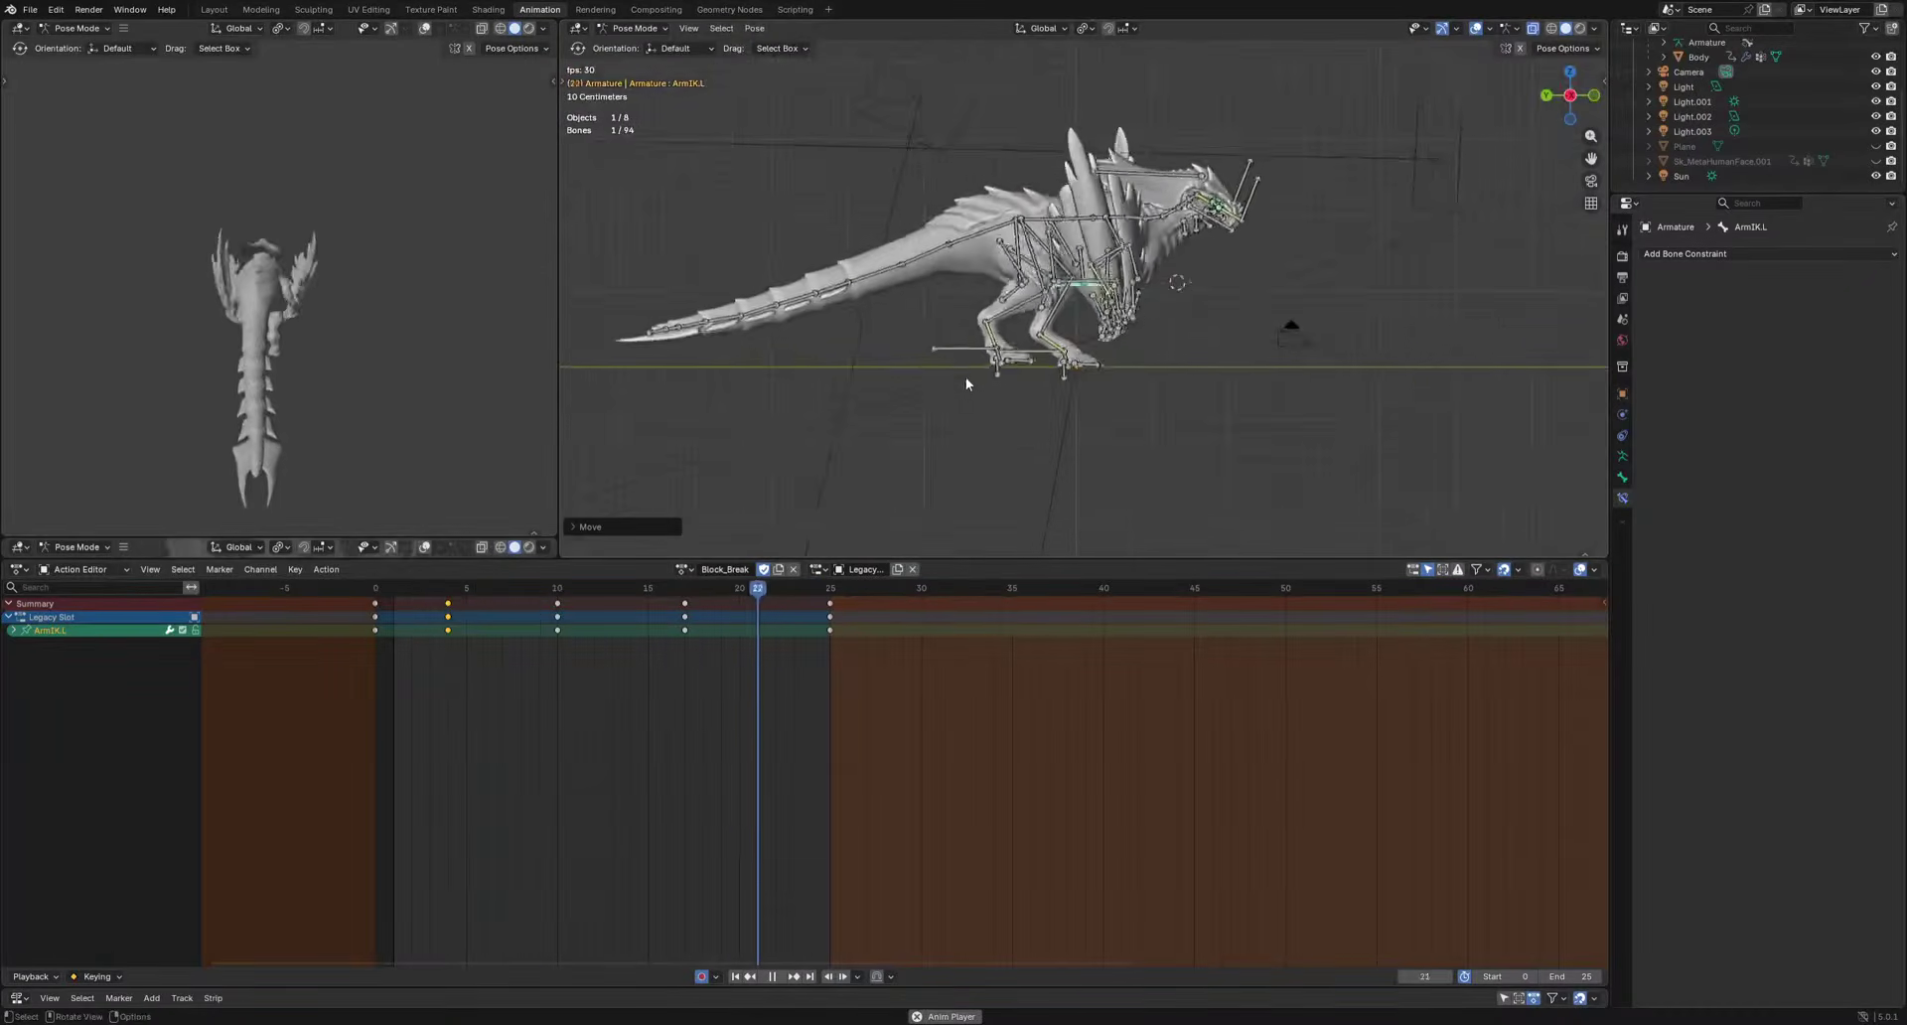
pyautogui.scroll(1, 970, 389)
pyautogui.press('space')
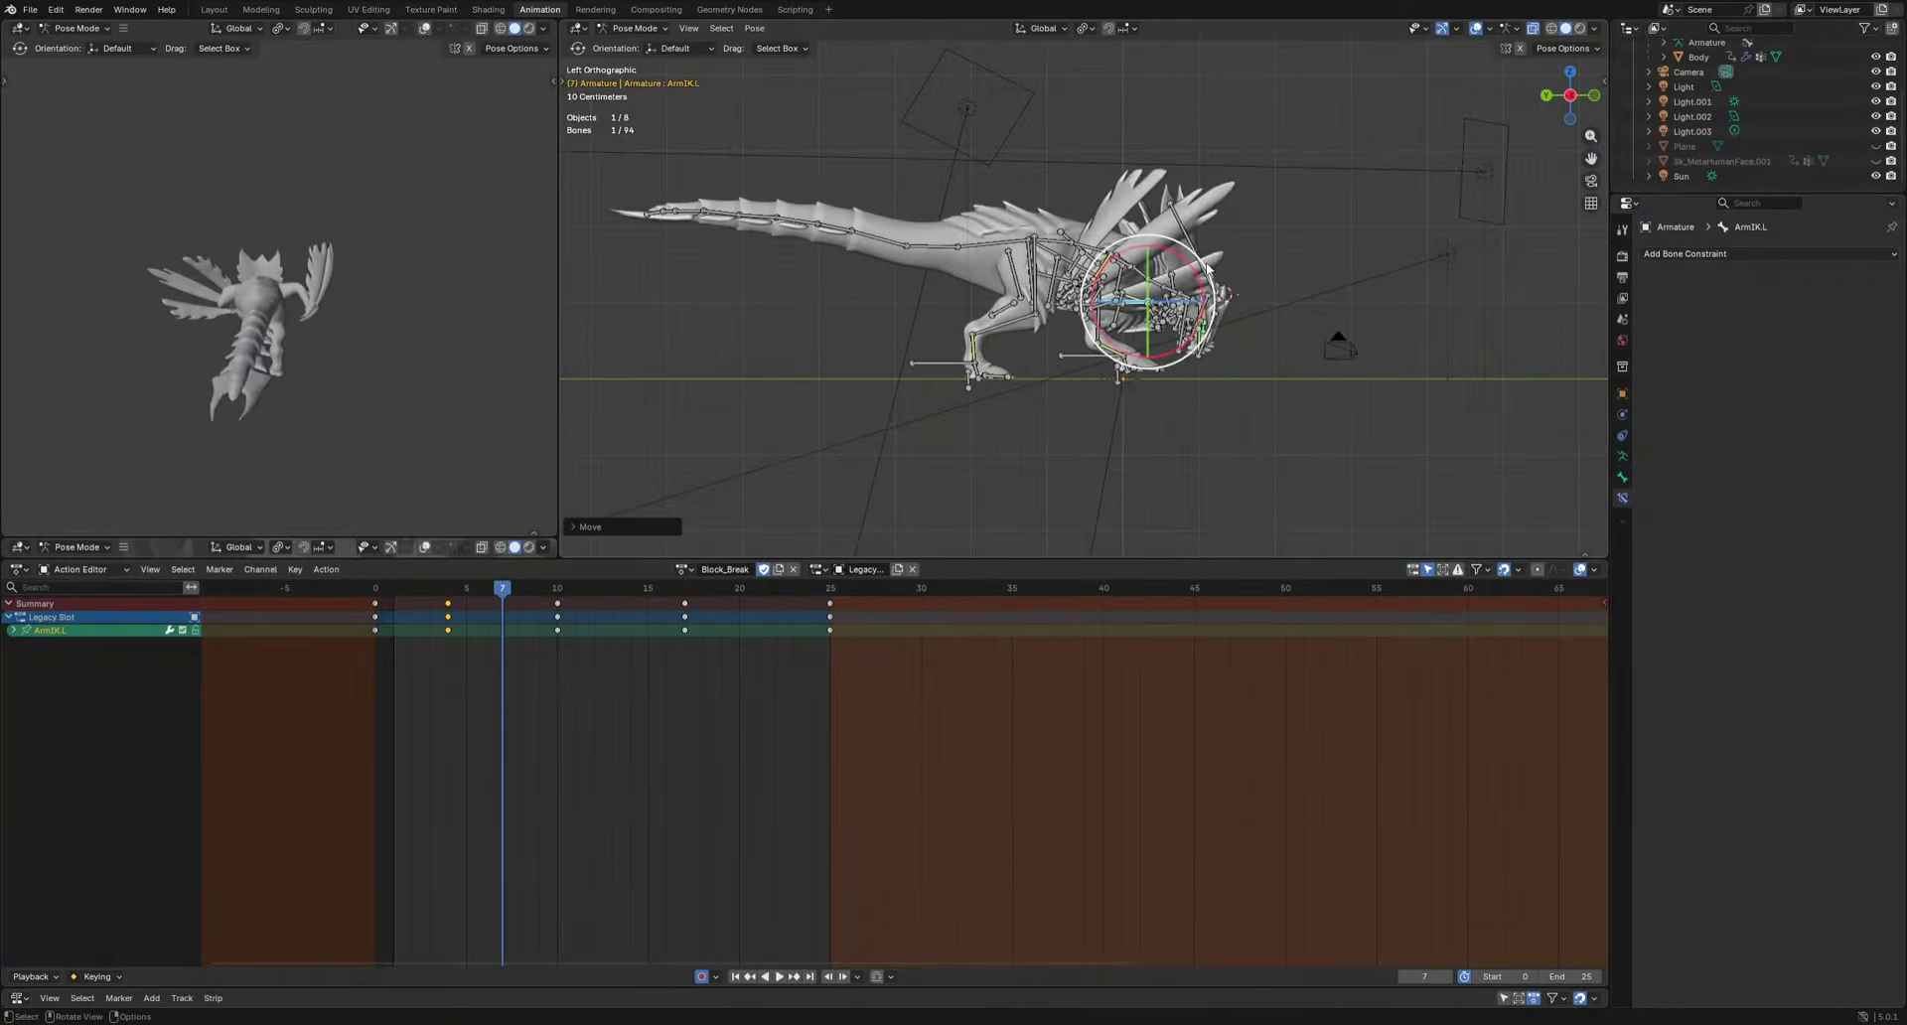
pyautogui.press('space')
pyautogui.scroll(4, 1080, 399)
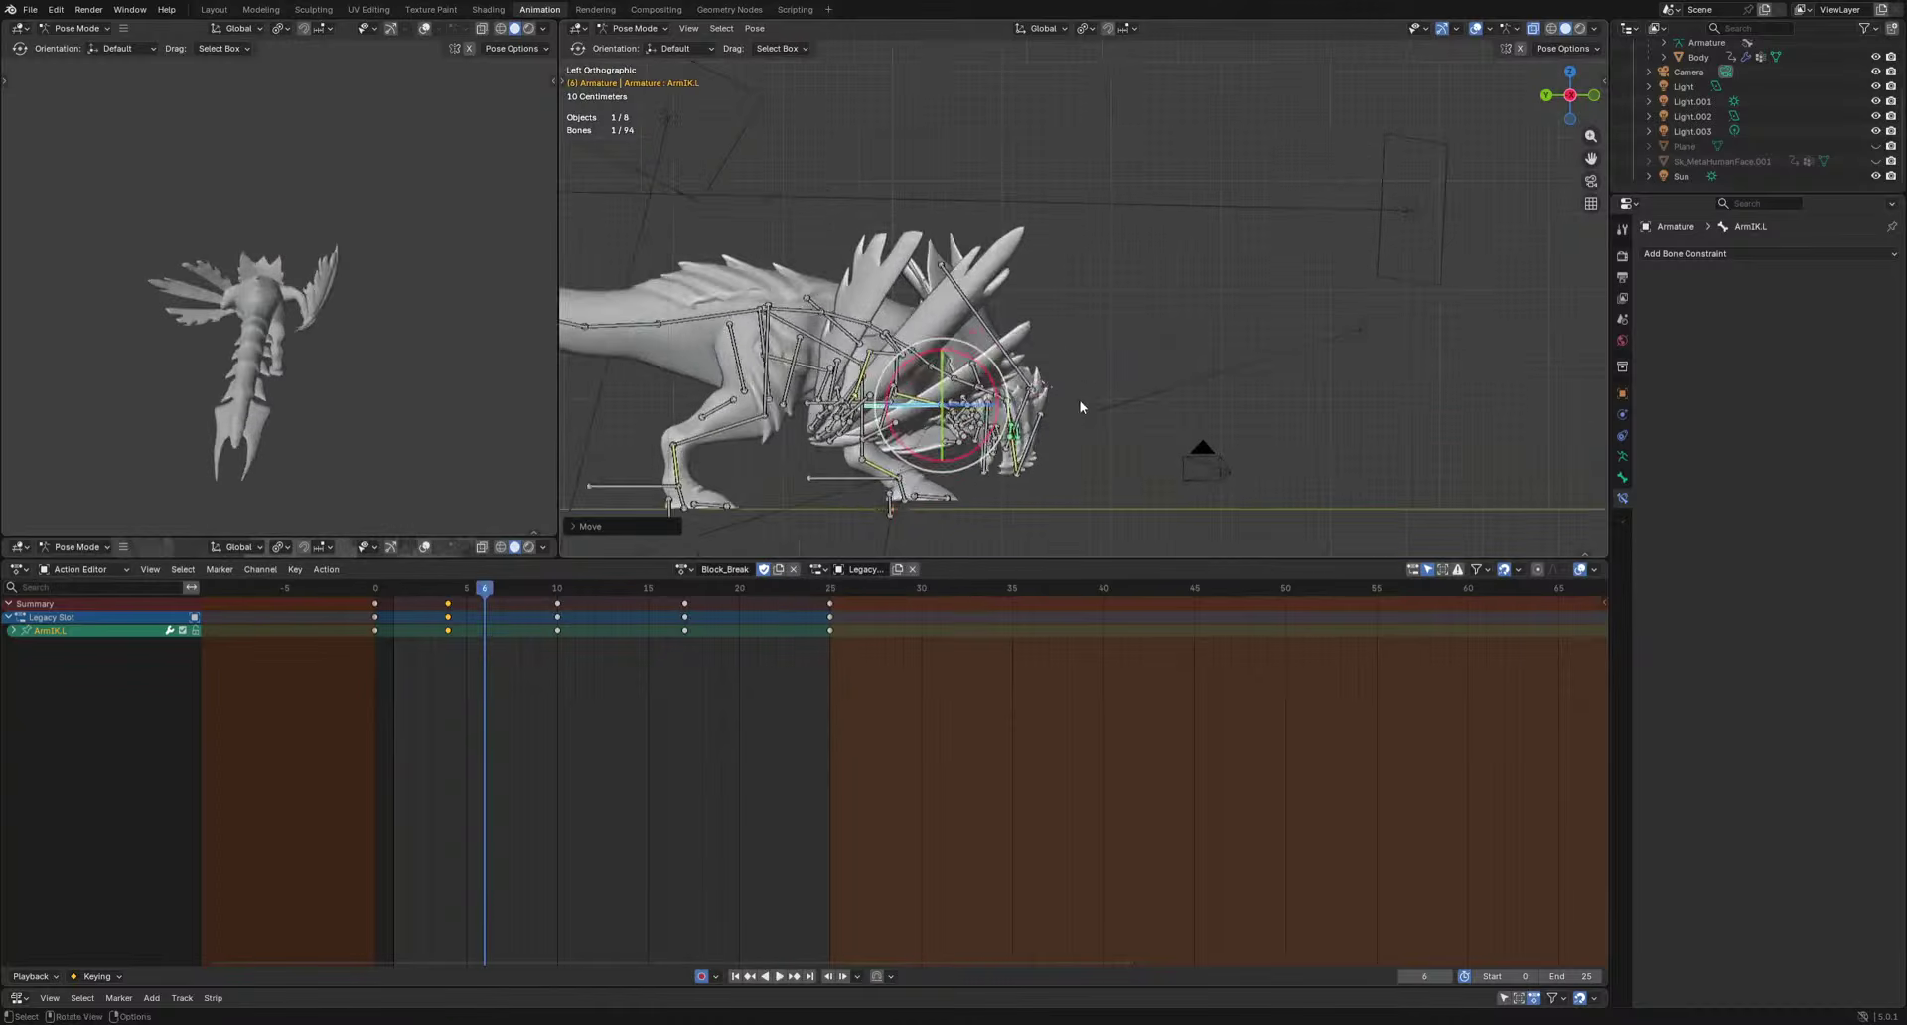
# Select the Crest bone and rotate it at frame 15.
pyautogui.scroll(1, 1078, 400)
pyautogui.click(980, 356)
pyautogui.press('space')
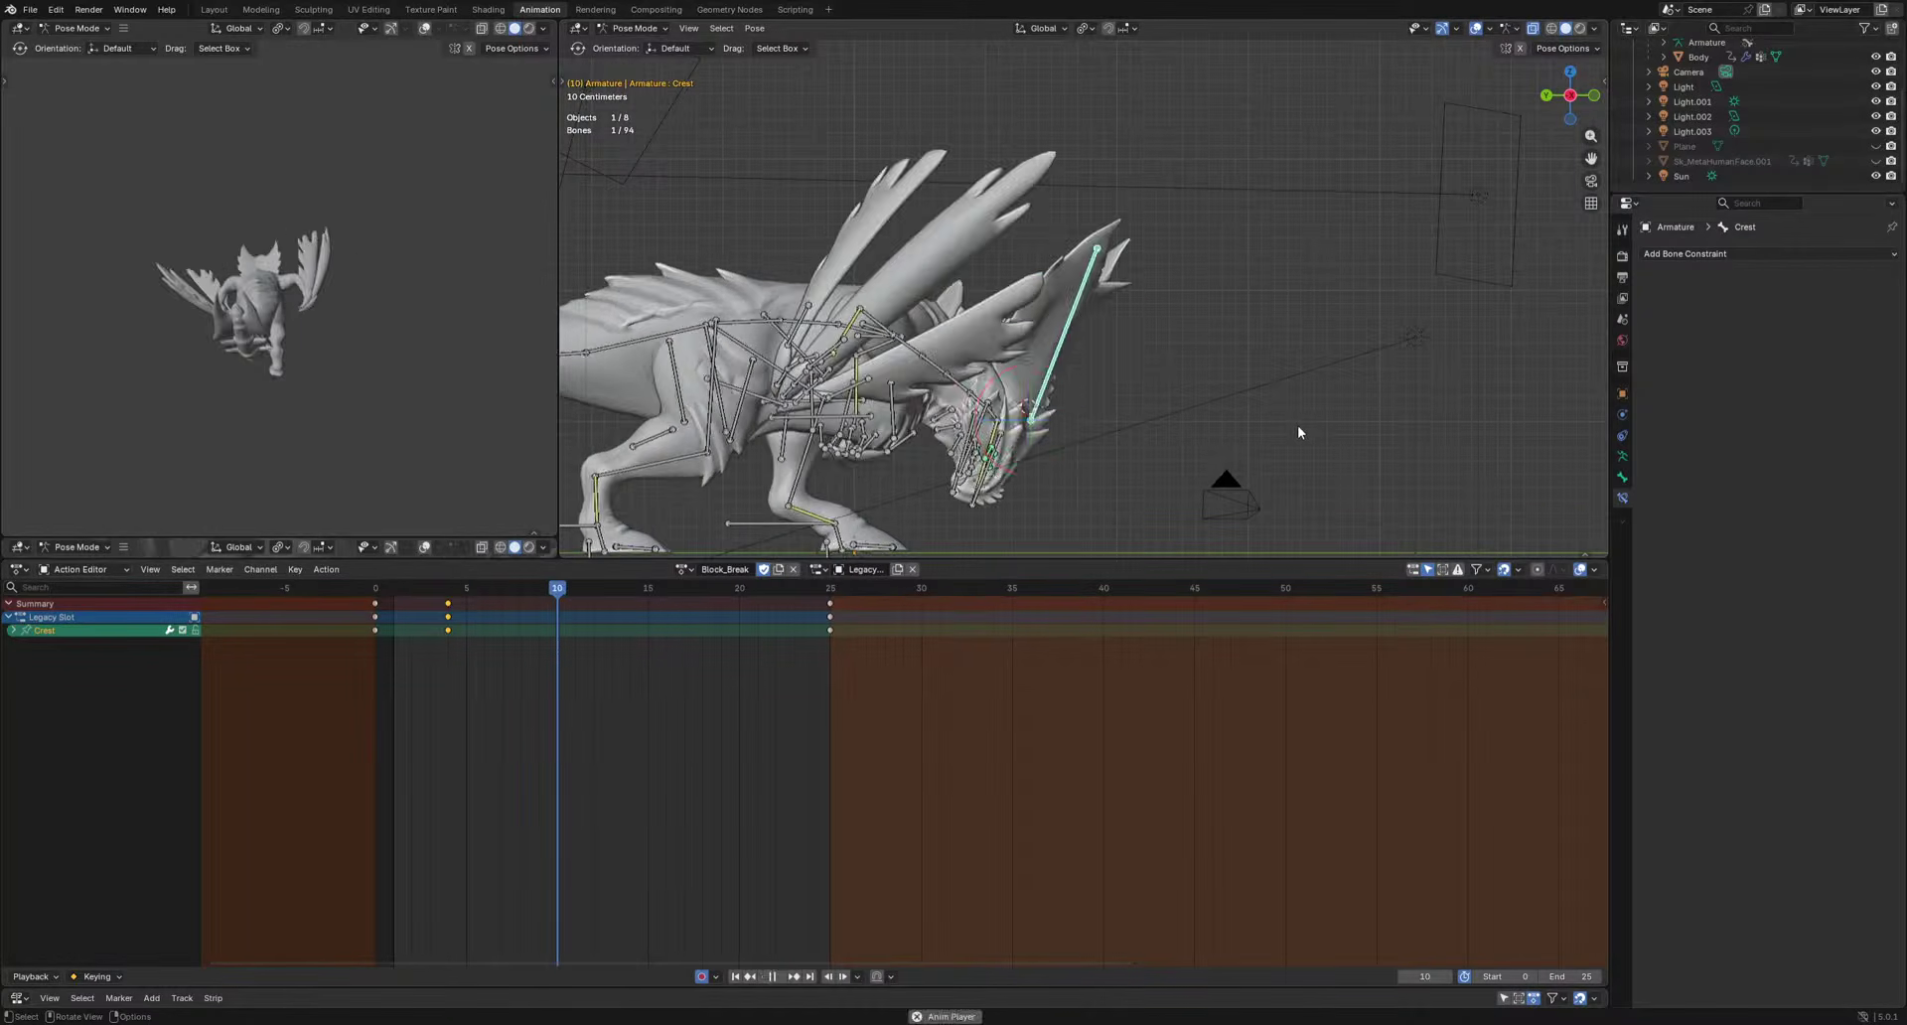
pyautogui.press('r')
pyautogui.click(1371, 362)
pyautogui.press('space')
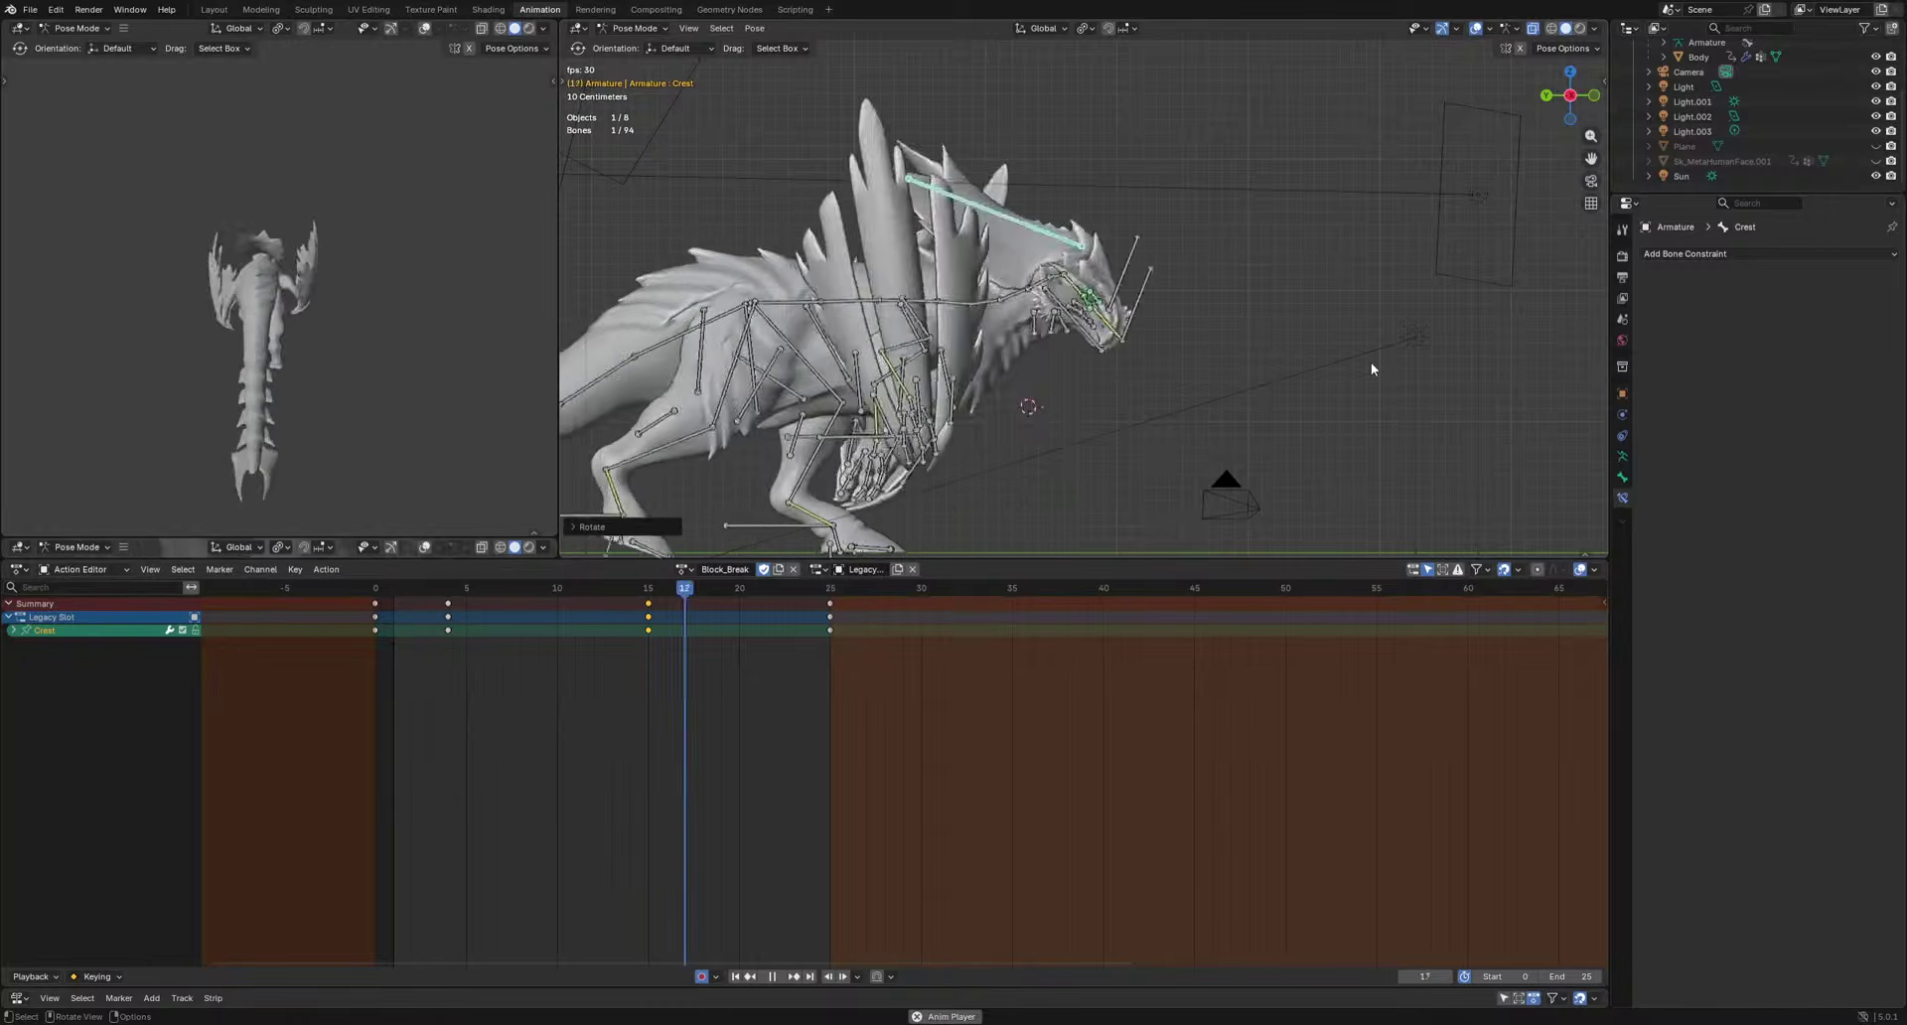
# Retime the Crest keyframes, moving the frame 15 key to frame 20 and the frame 4 key to frame 6.
pyautogui.moveTo(613, 681); pyautogui.dragTo(695, 602)
pyautogui.press('g')
pyautogui.click(785, 611)
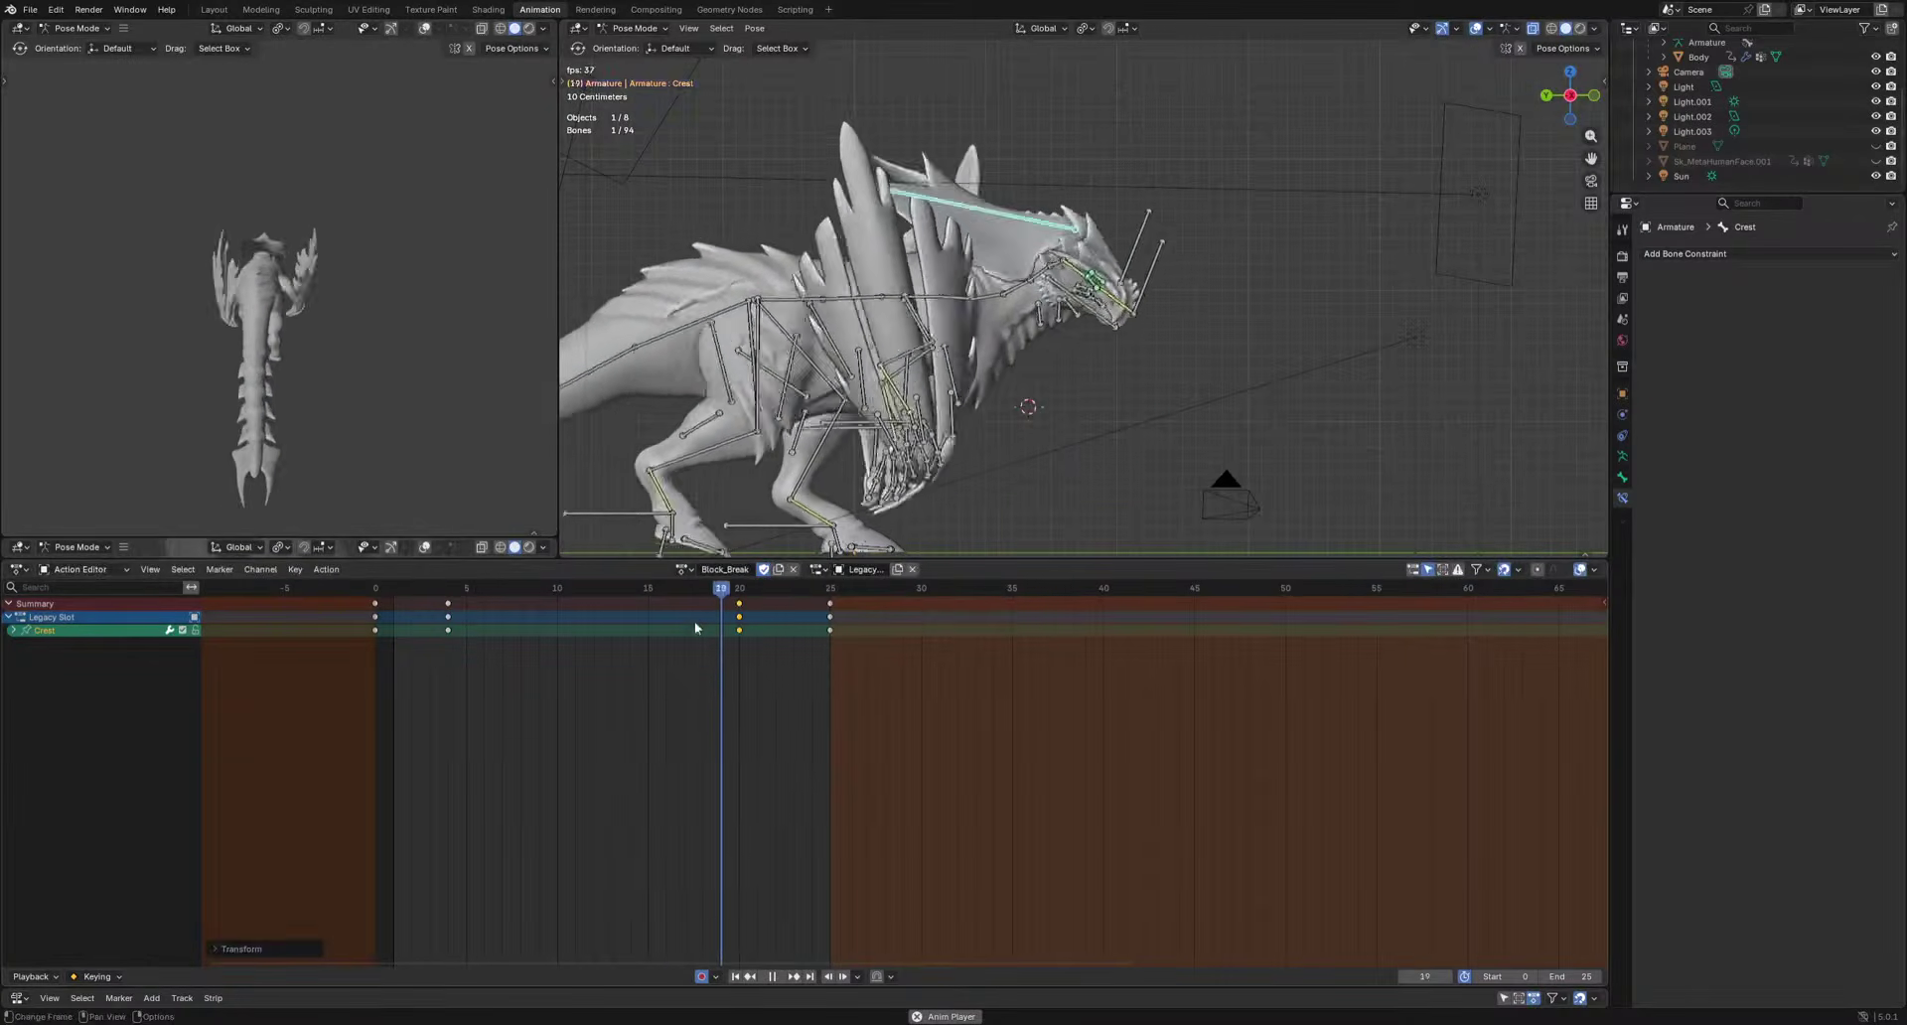
pyautogui.moveTo(418, 679); pyautogui.dragTo(504, 604)
pyautogui.press('g')
pyautogui.click(628, 614)
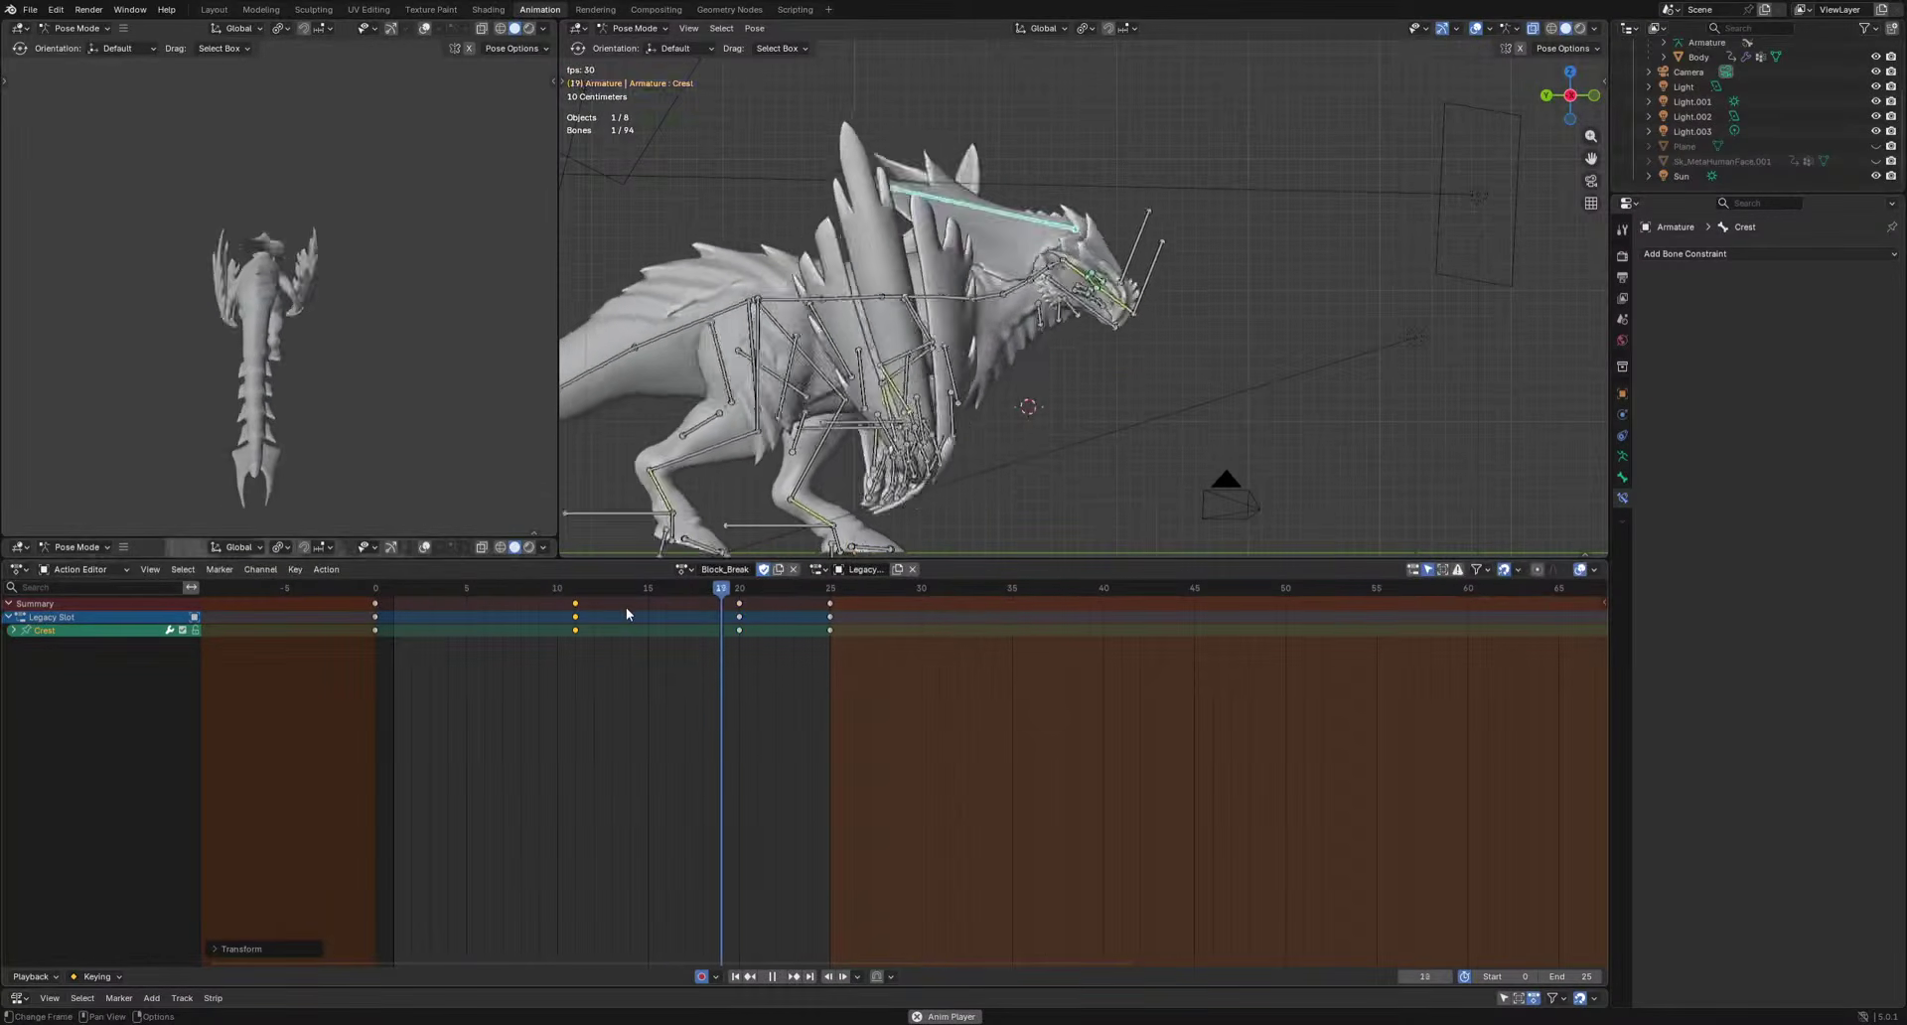
pyautogui.press('space')
pyautogui.press('g')
pyautogui.click(527, 618)
pyautogui.press('space')
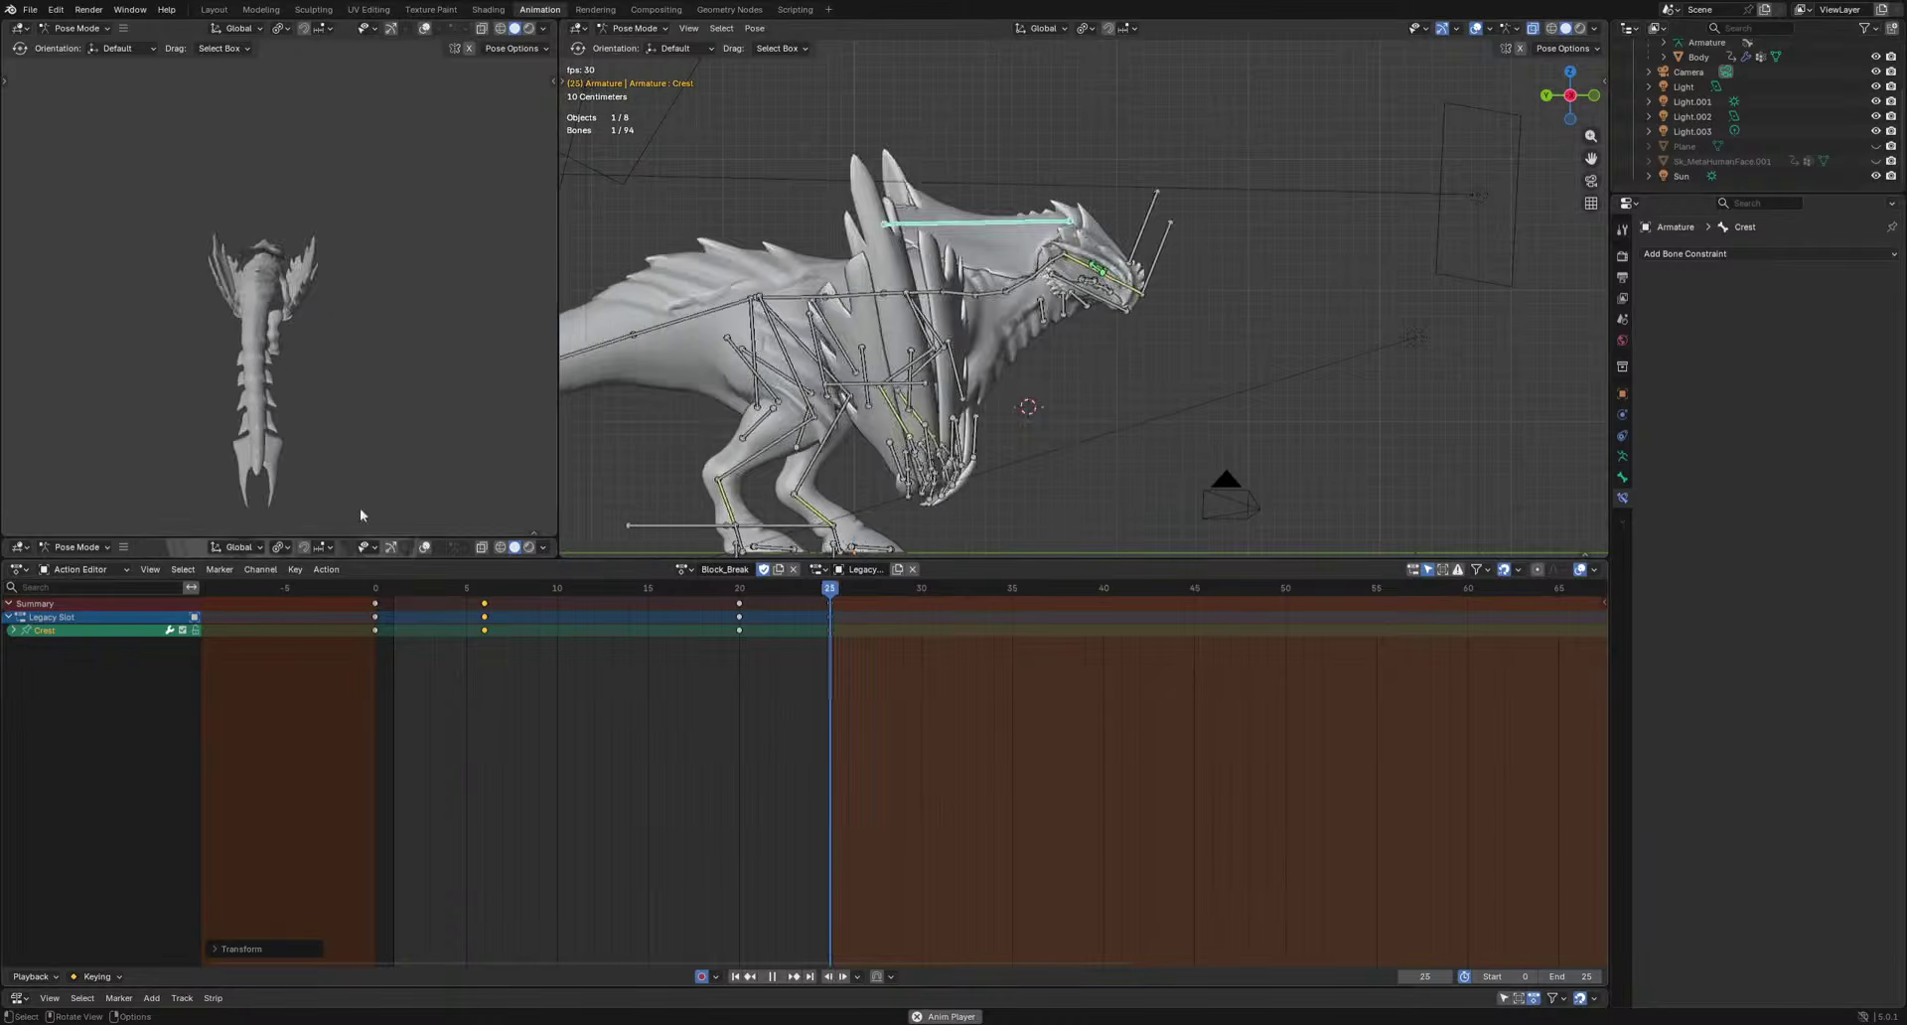
# Rotate the Crest bone at frame 2 and play back the motion with the creature seen from the front.
pyautogui.moveTo(61, 383); pyautogui.dragTo(296, 362, button='middle')
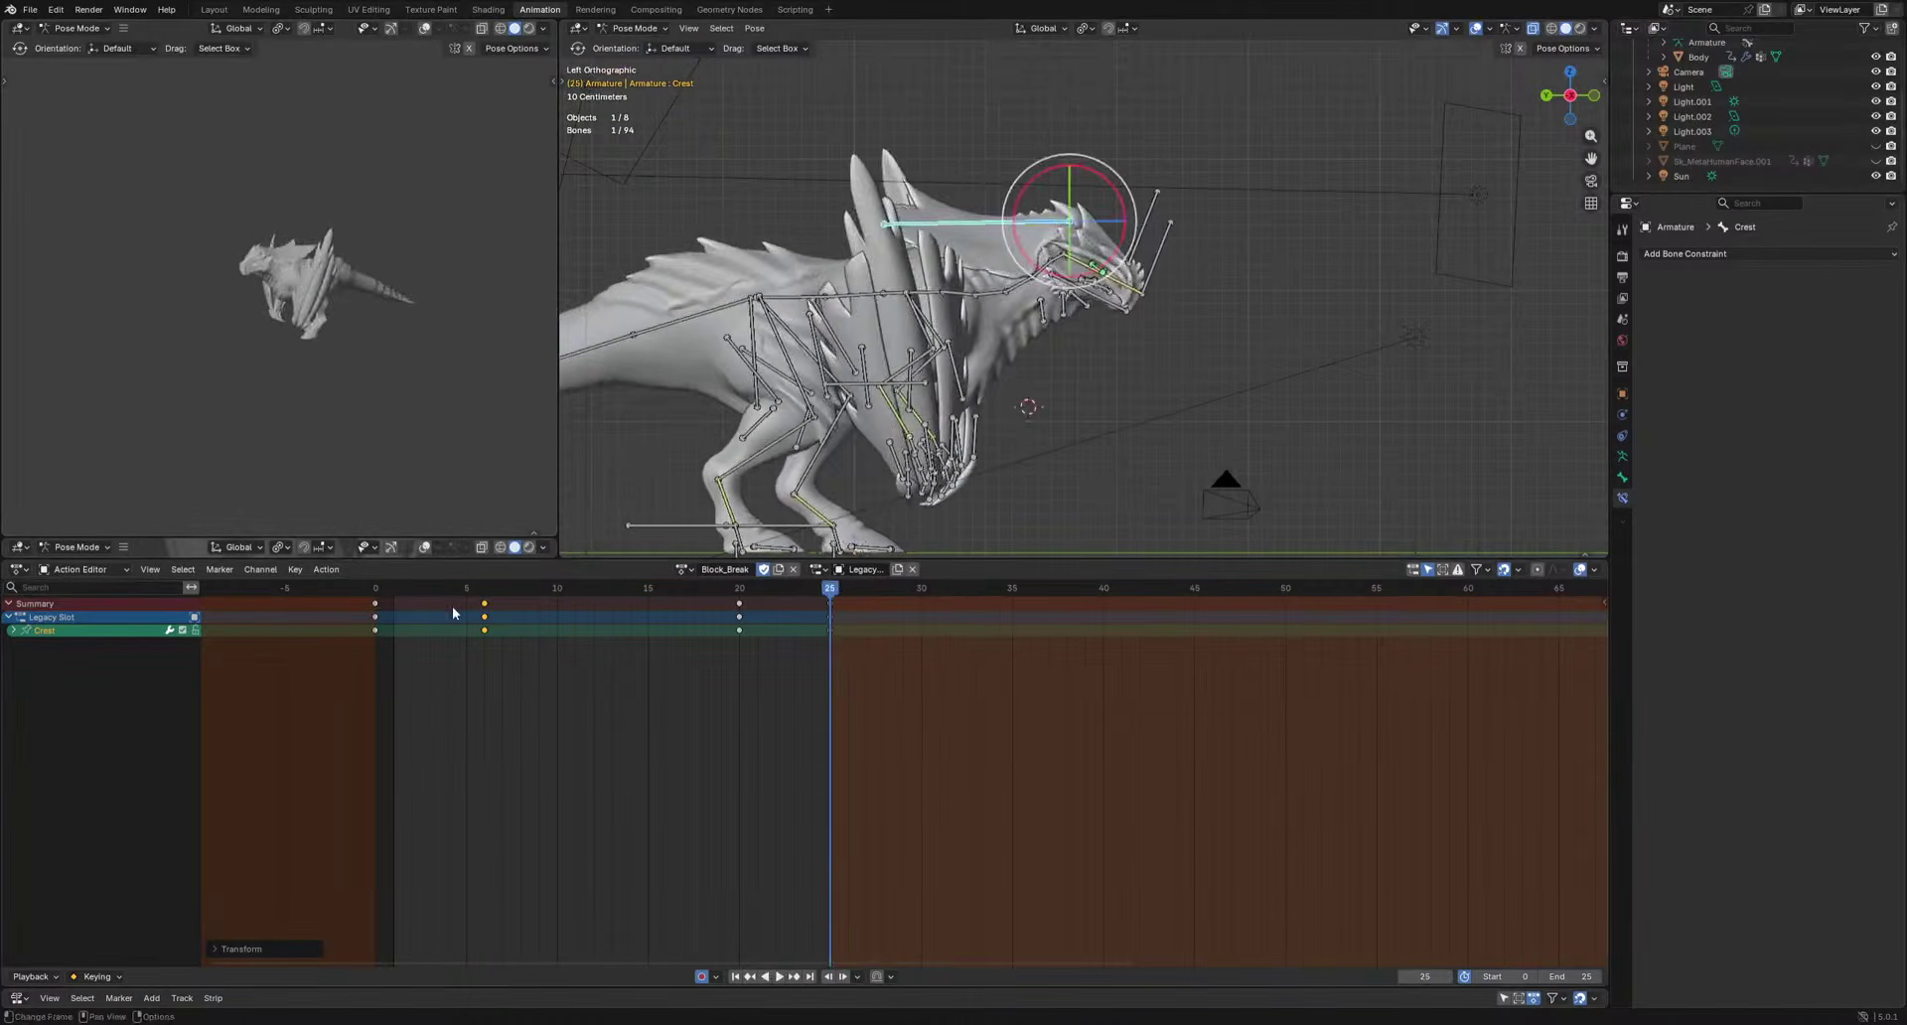
pyautogui.click(1122, 513)
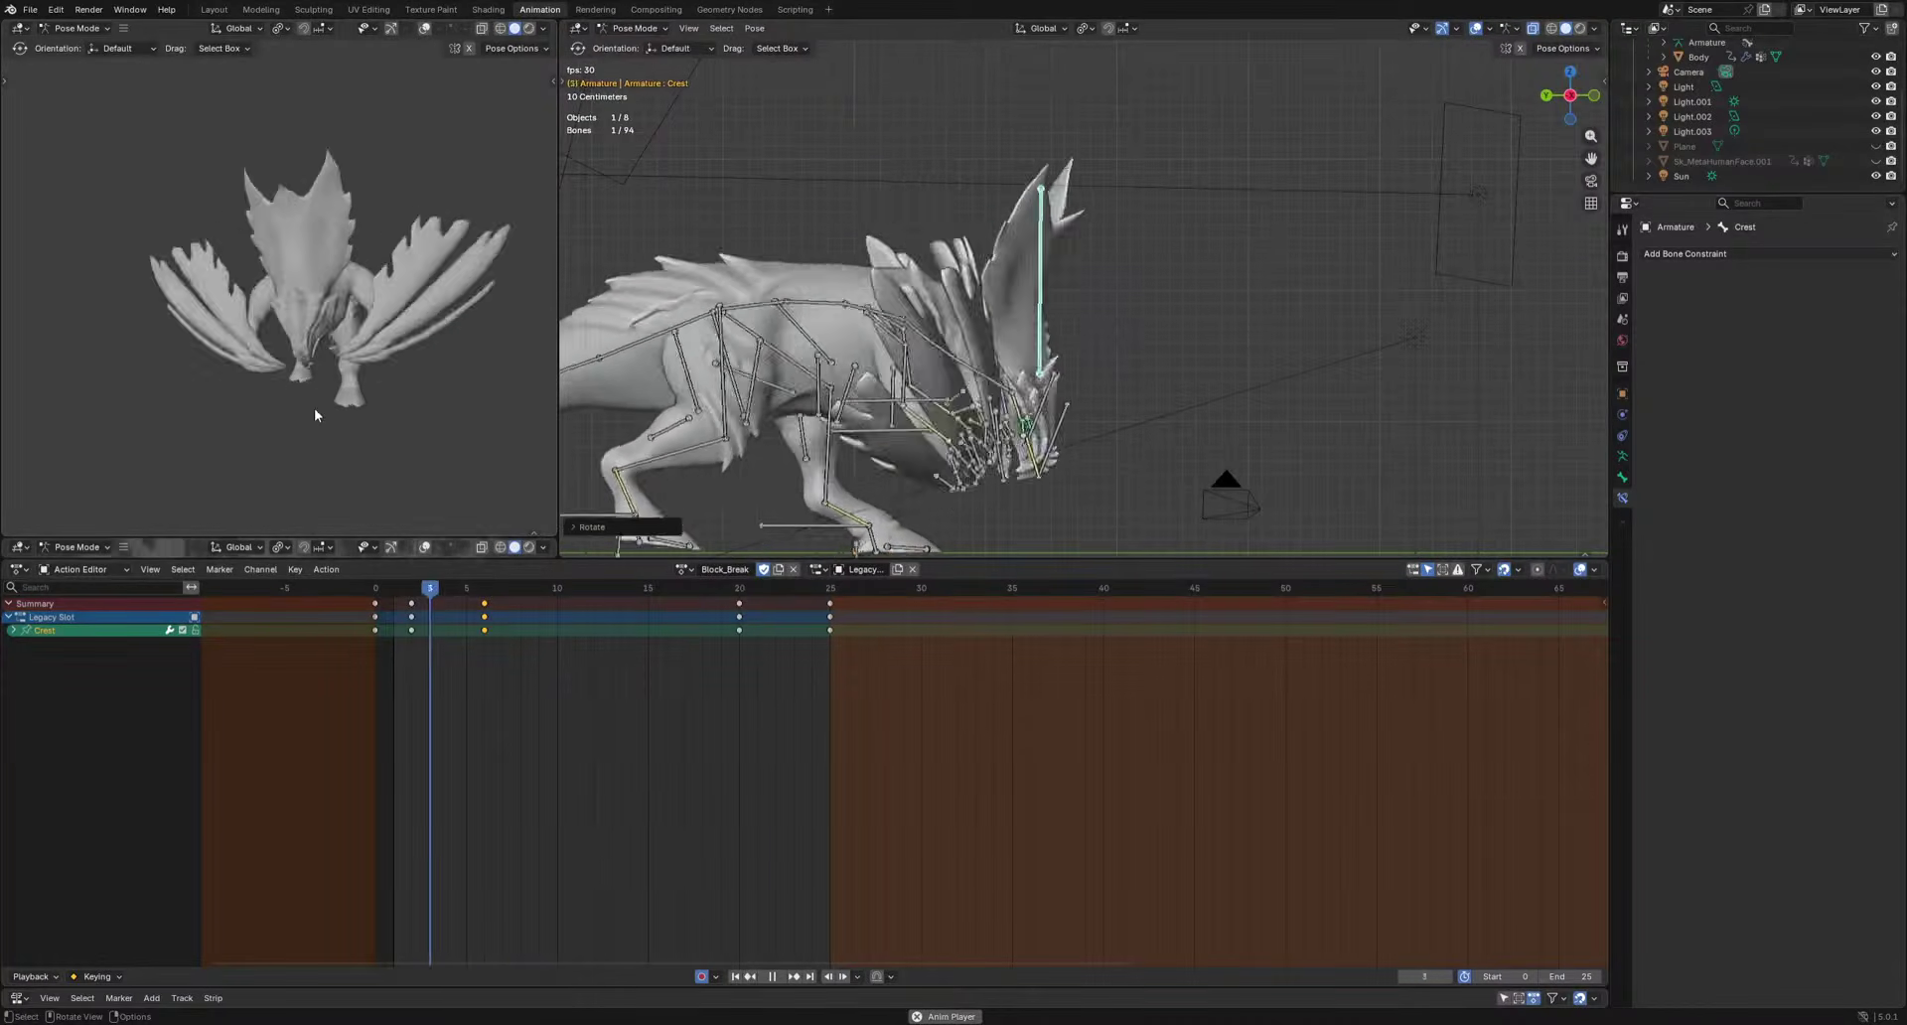
pyautogui.moveTo(437, 587); pyautogui.dragTo(375, 594)
pyautogui.press('space')
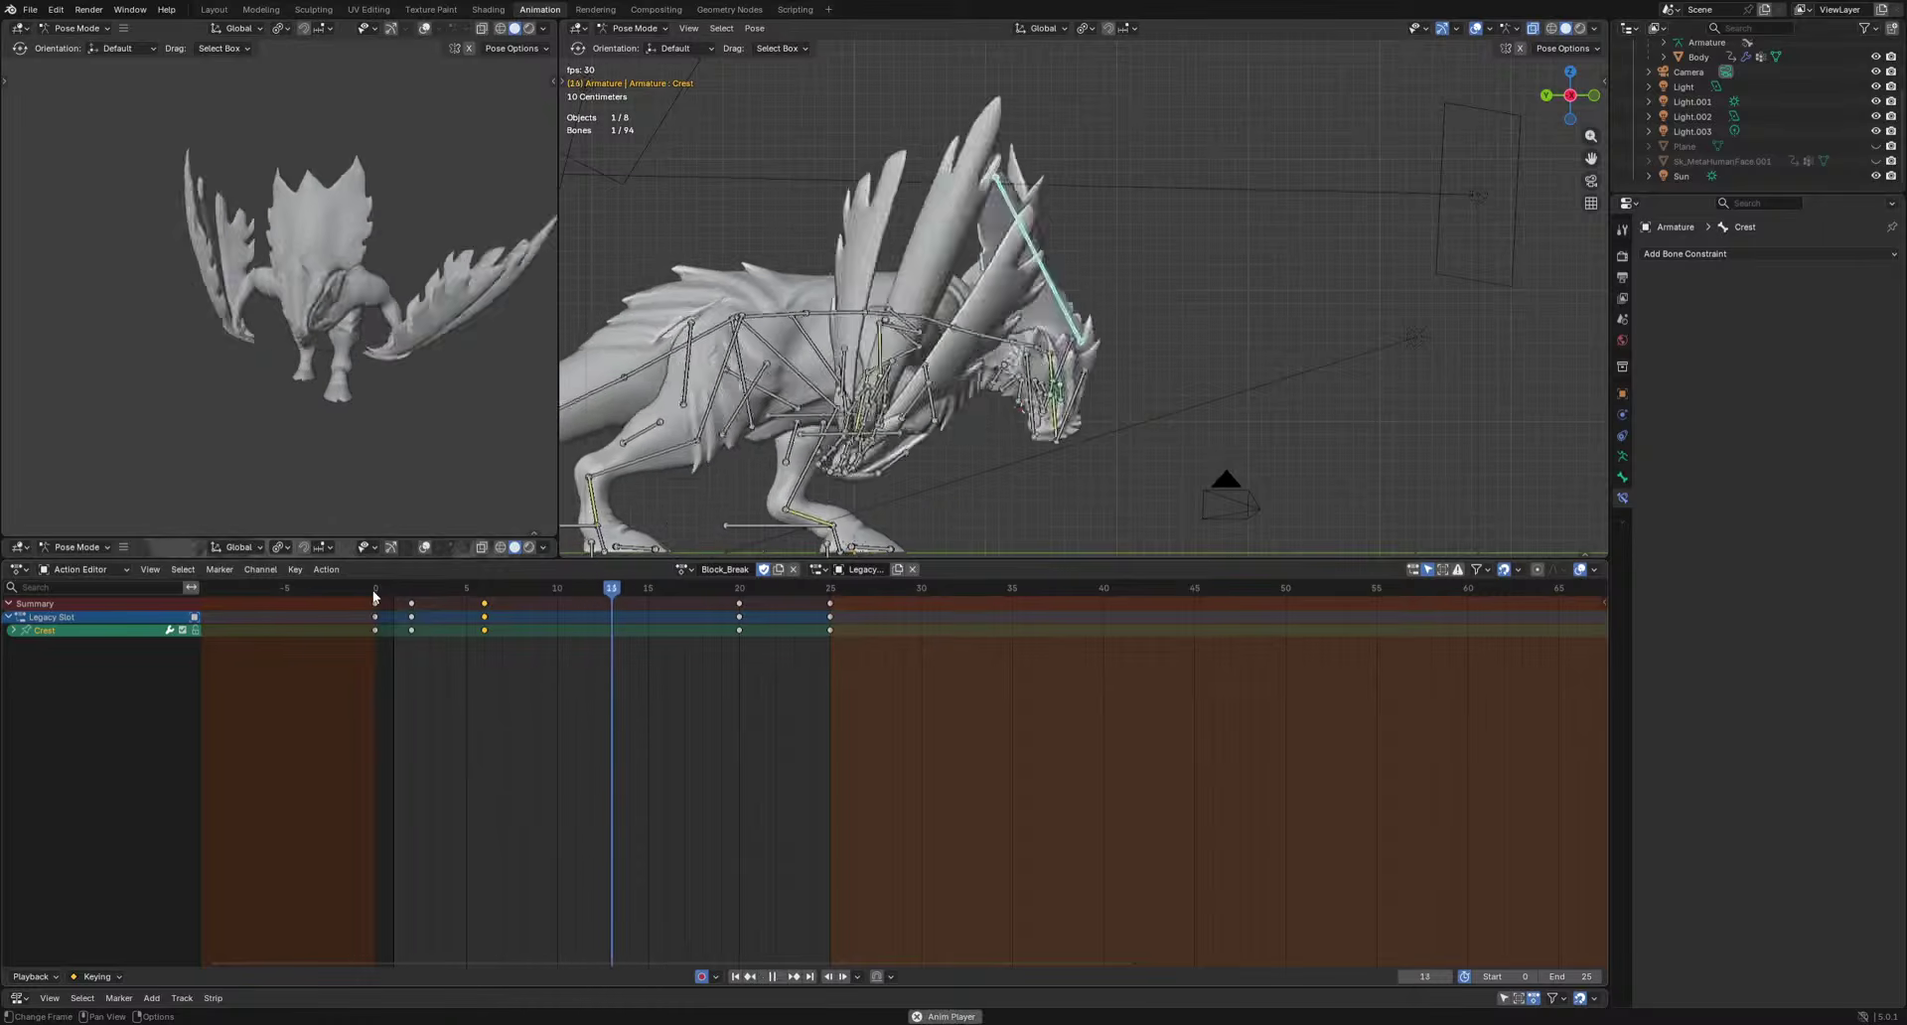
pyautogui.moveTo(435, 593); pyautogui.dragTo(341, 593)
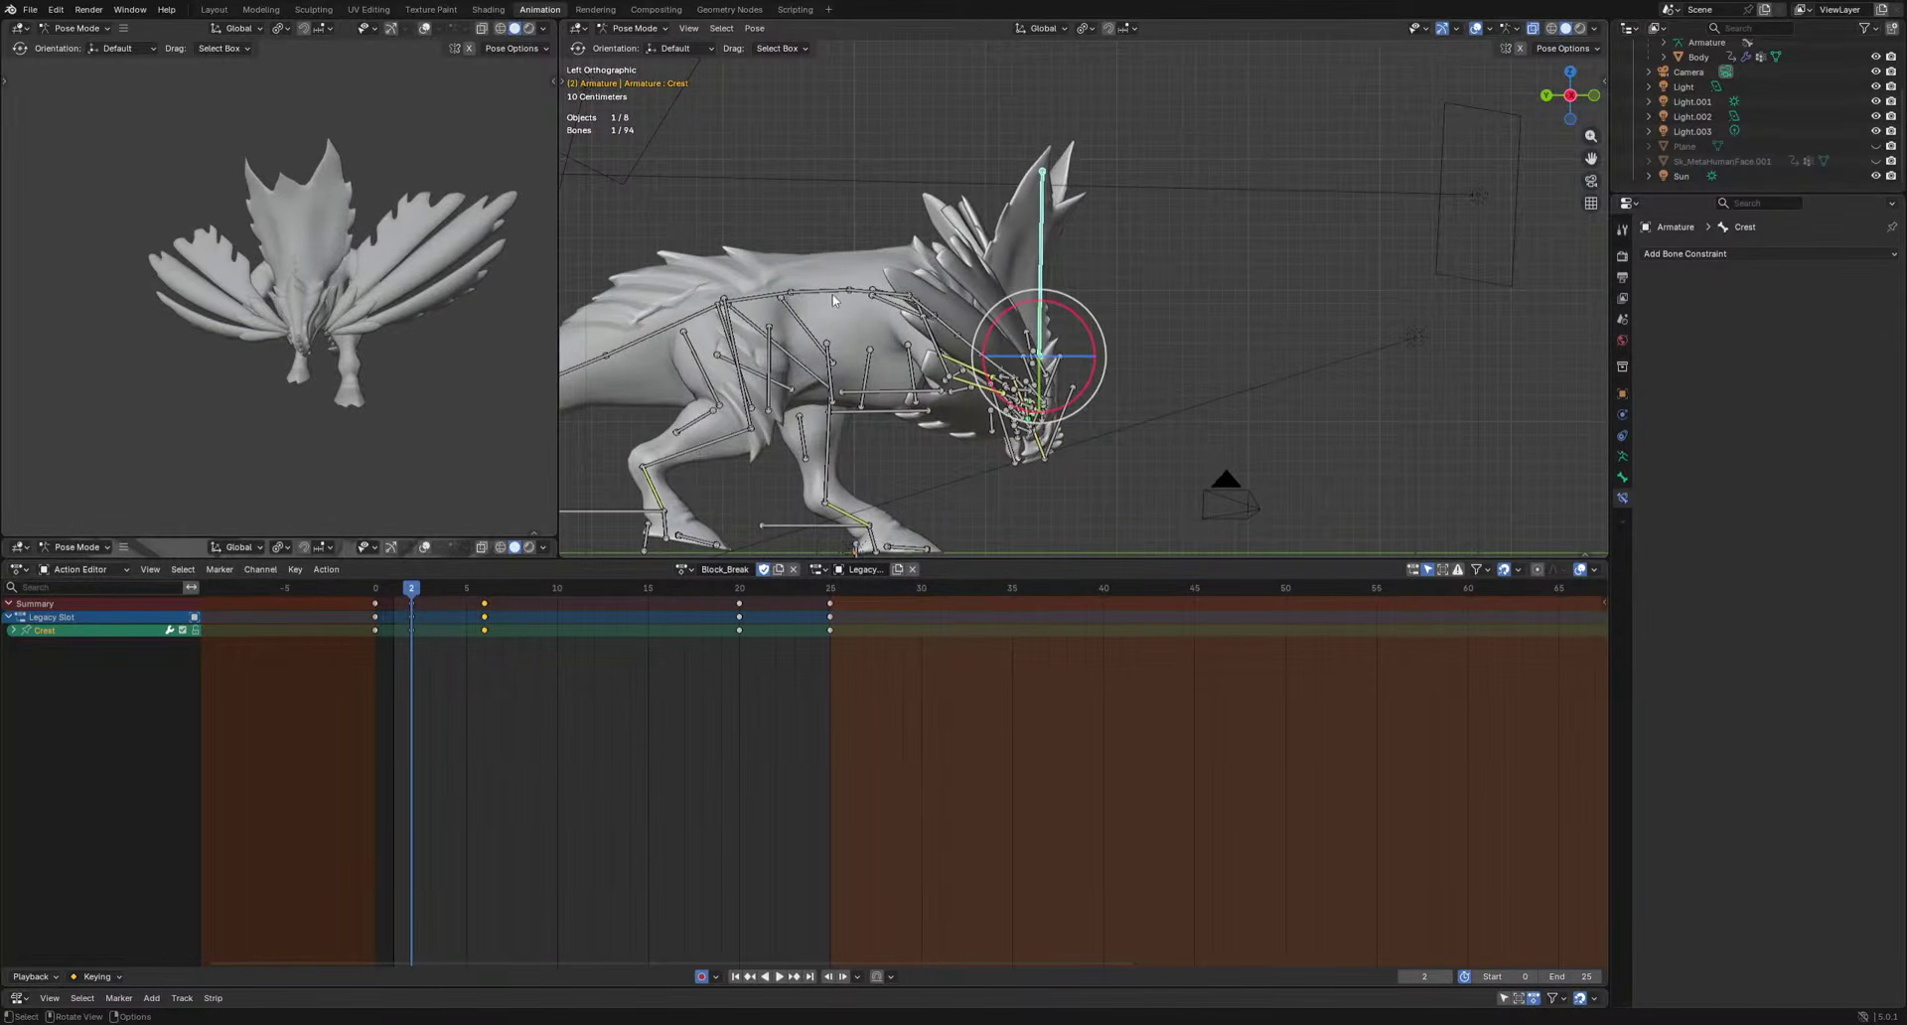
# Select the Spine bone and rotate it slightly at frame 2.
pyautogui.click(763, 300)
pyautogui.press('r')
pyautogui.click(1122, 427)
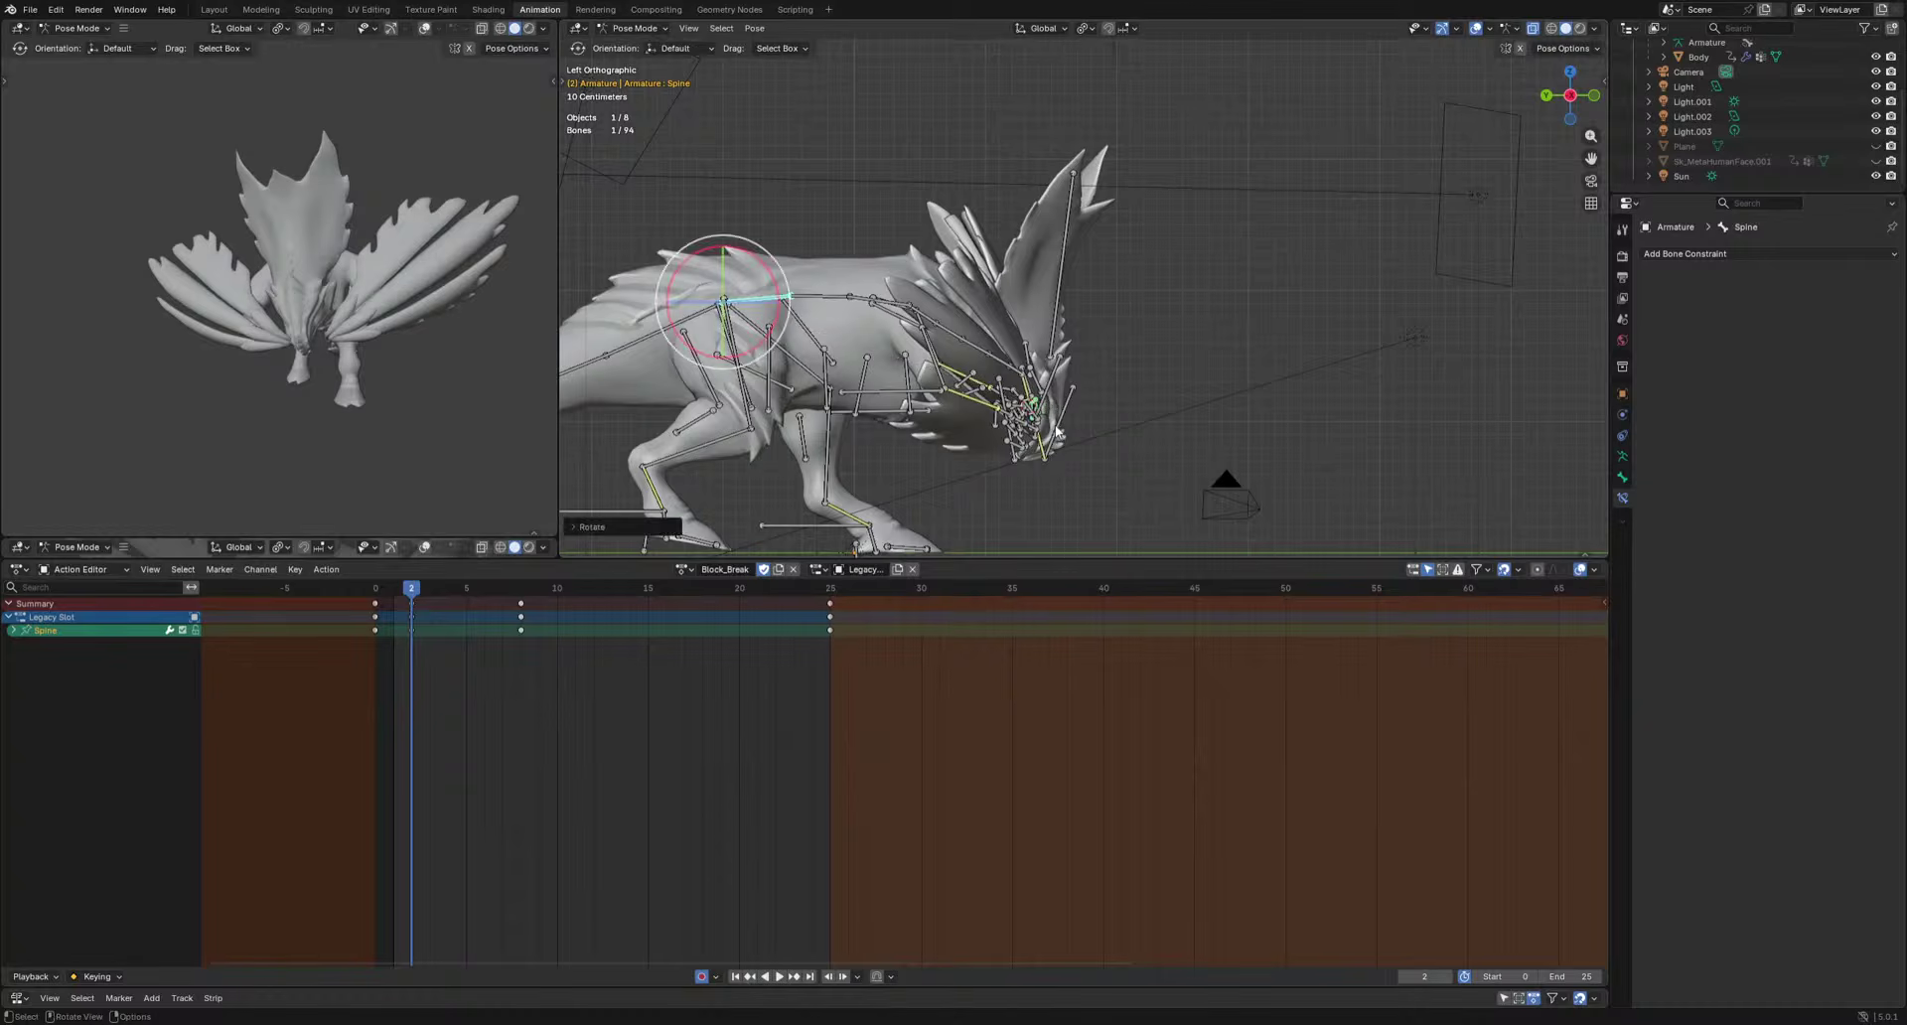
# Move the HeadIK bone at frame 2 and play back the animation from the side and from behind.
pyautogui.click(1064, 438)
pyautogui.click(447, 594)
pyautogui.press('space')
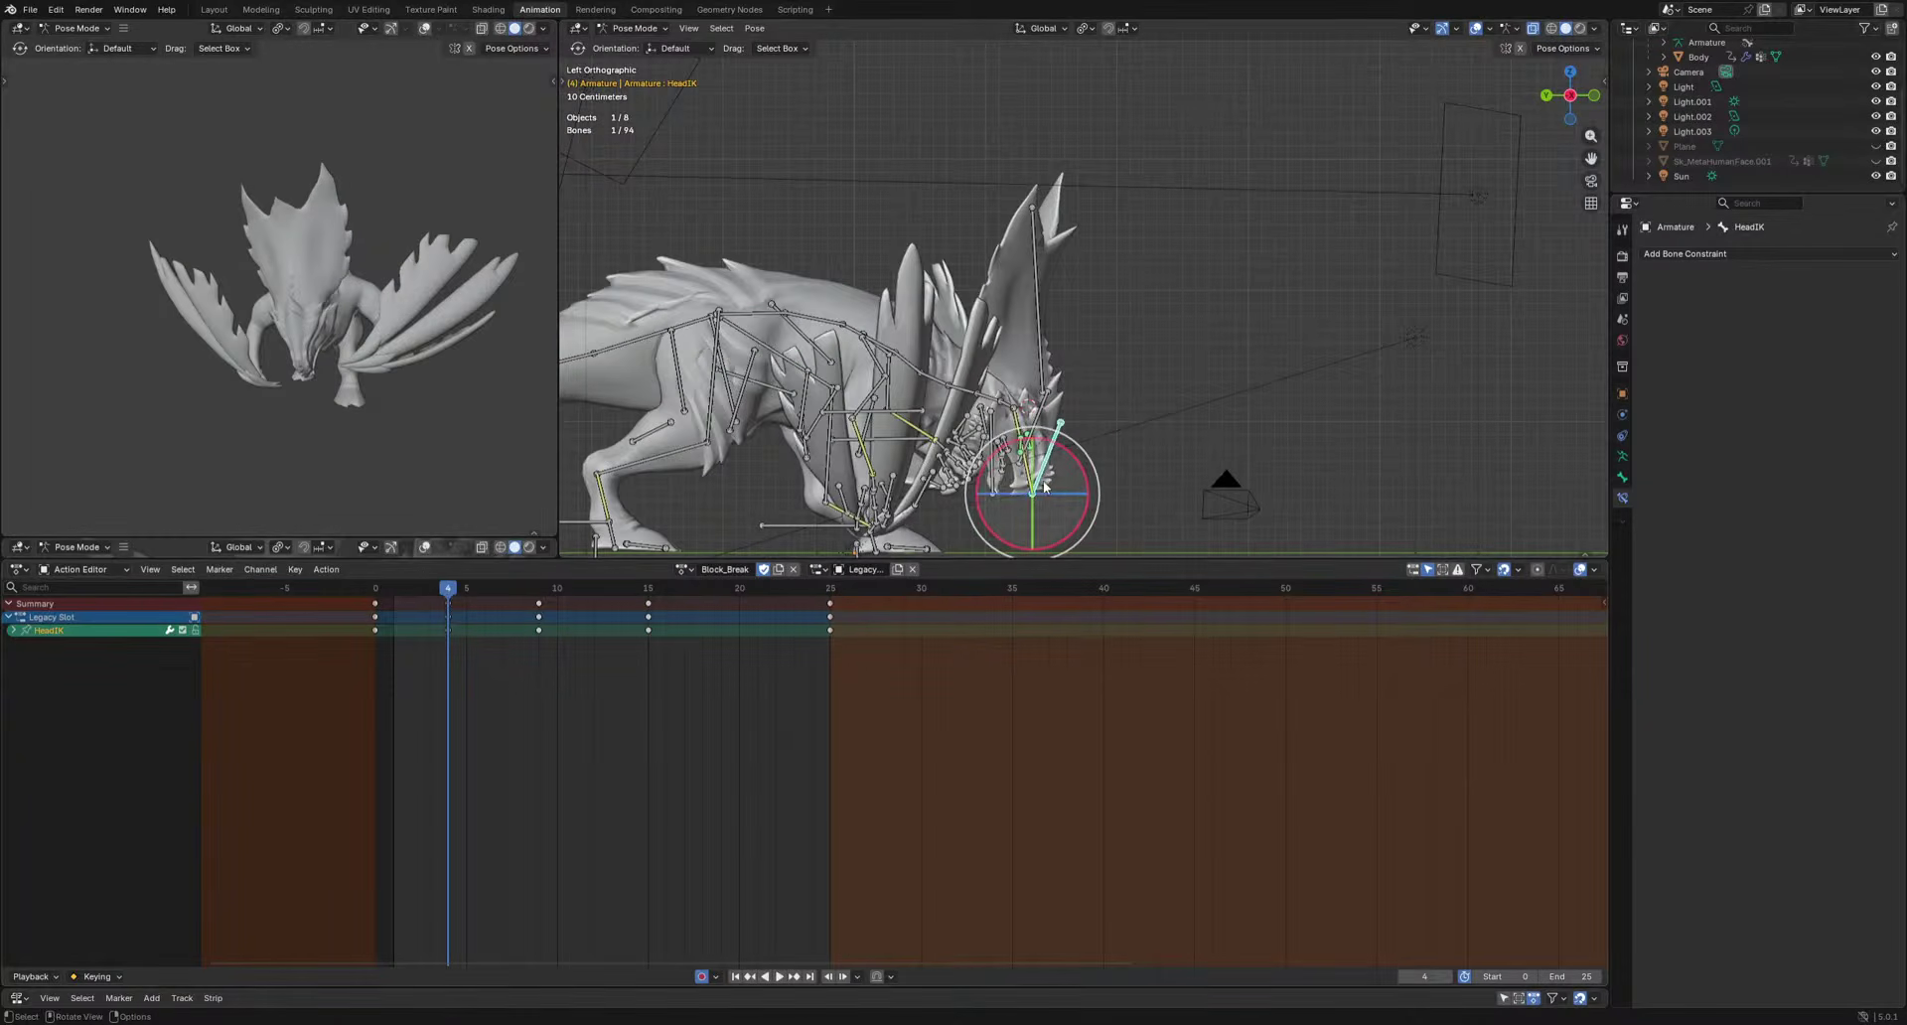
pyautogui.moveTo(429, 588)
pyautogui.mouseDown()
pyautogui.moveTo(387, 596)
pyautogui.moveTo(418, 595)
pyautogui.mouseUp()
pyautogui.press('g')
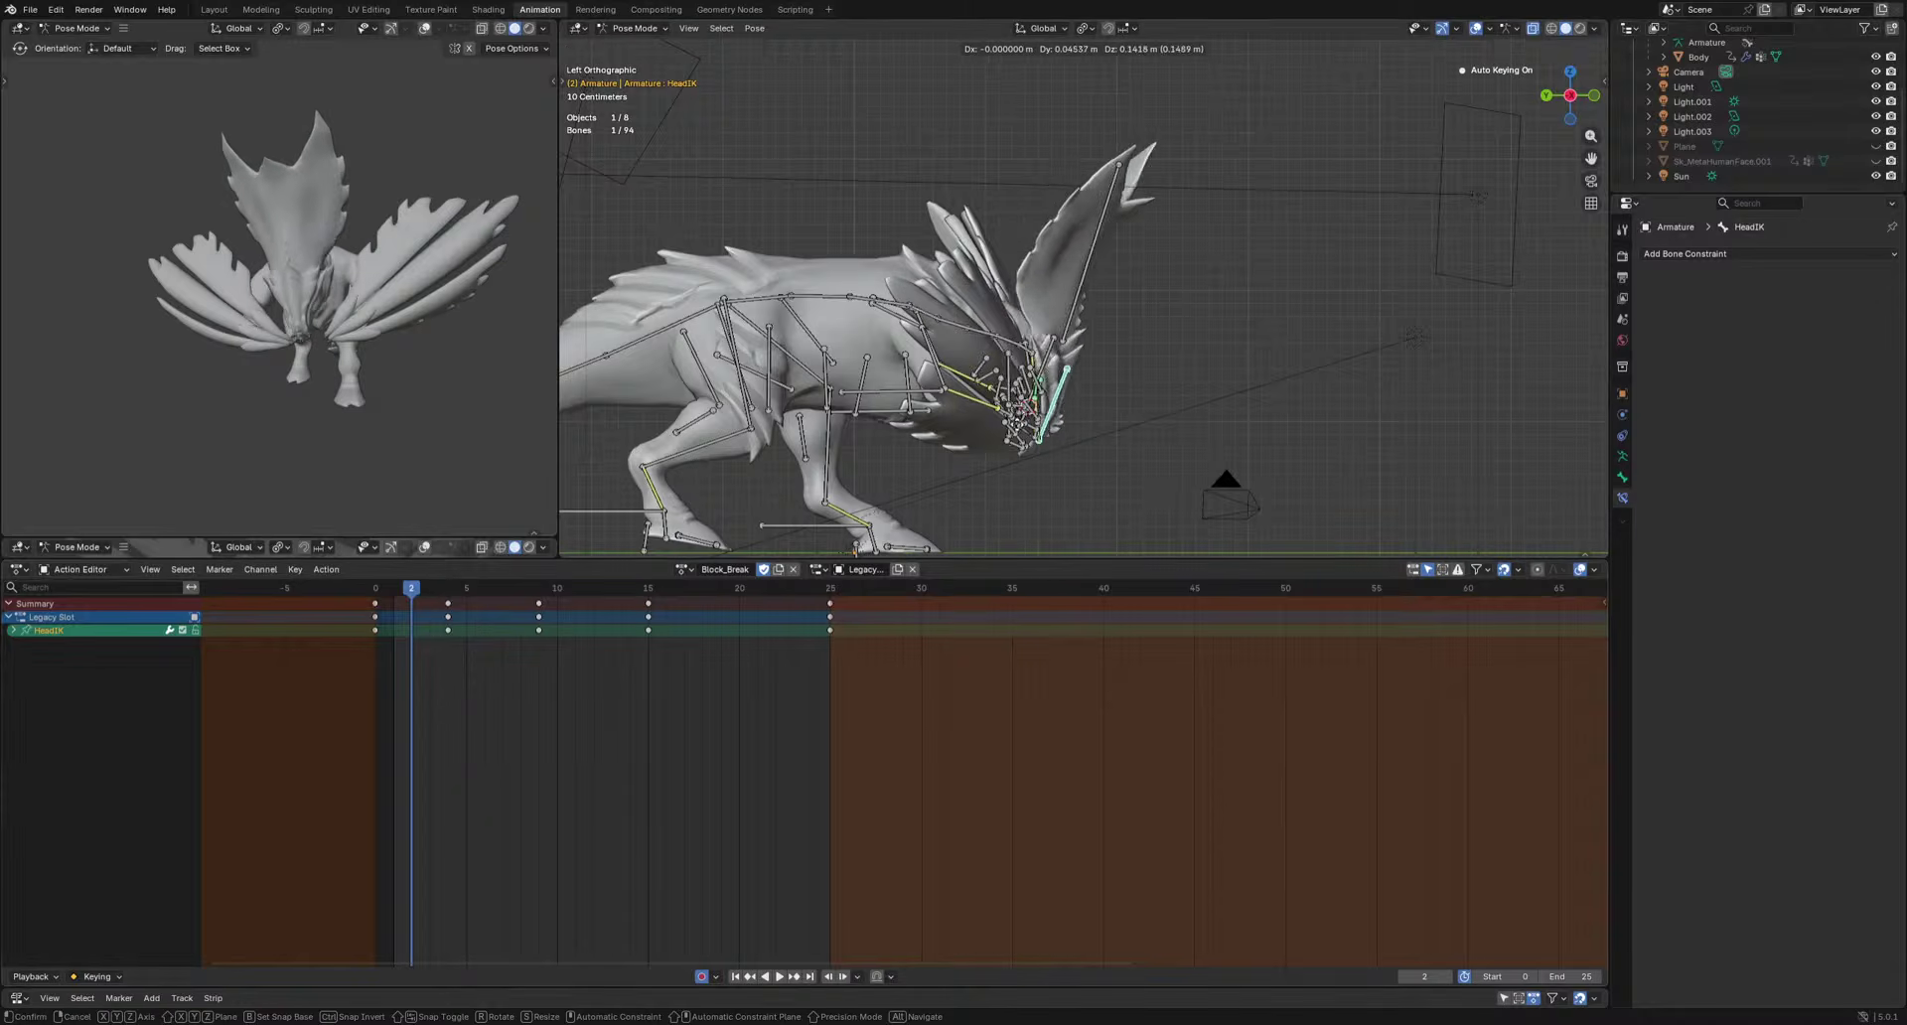
pyautogui.click(1033, 404)
pyautogui.press('space')
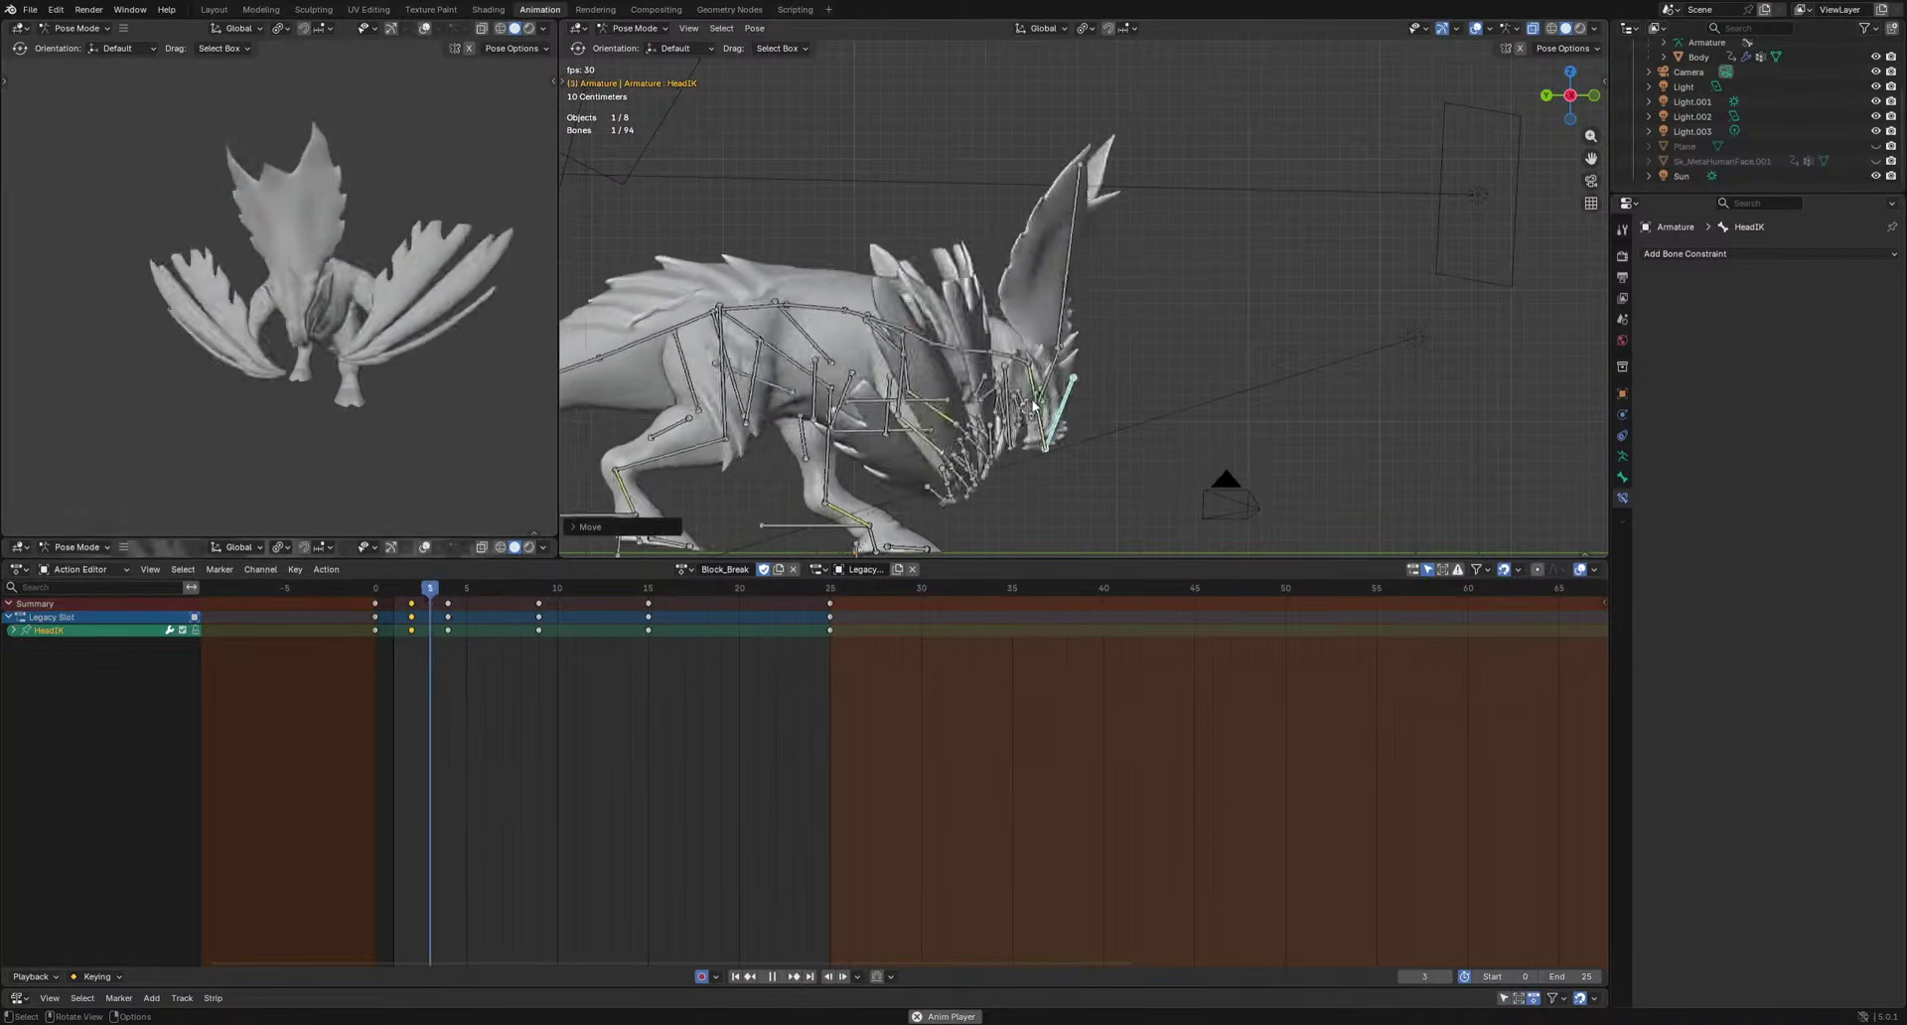
pyautogui.moveTo(254, 415); pyautogui.dragTo(475, 421, button='middle')
pyautogui.moveTo(207, 423); pyautogui.dragTo(384, 443, button='middle')
pyautogui.keyDown('shift'); pyautogui.moveTo(957, 476); pyautogui.dragTo(1188, 329, button='middle'); pyautogui.keyUp('shift')
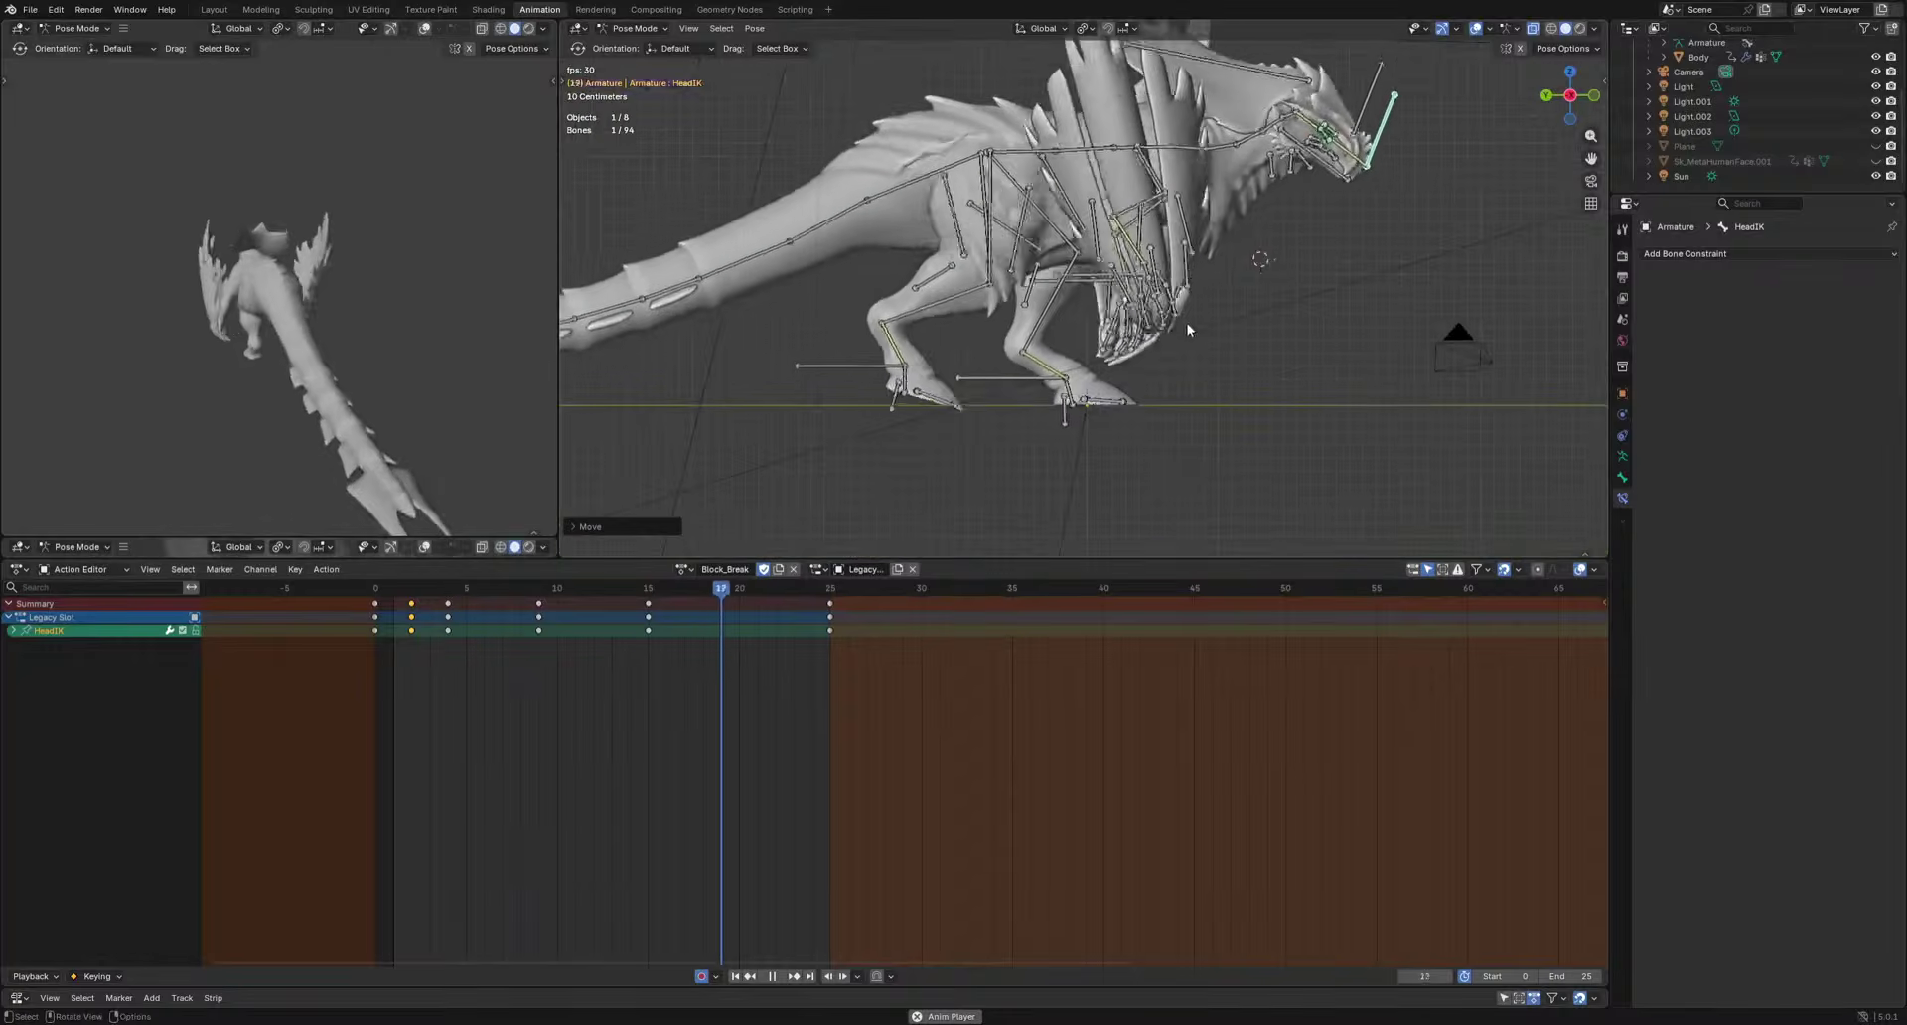
pyautogui.press('space')
# Paste keyframes onto the Foot.L bone and rotate it at frames 7 and 10 to align the foot with the ground.
pyautogui.press('KP_3')
pyautogui.click(1097, 397)
pyautogui.scroll(3, 1097, 397)
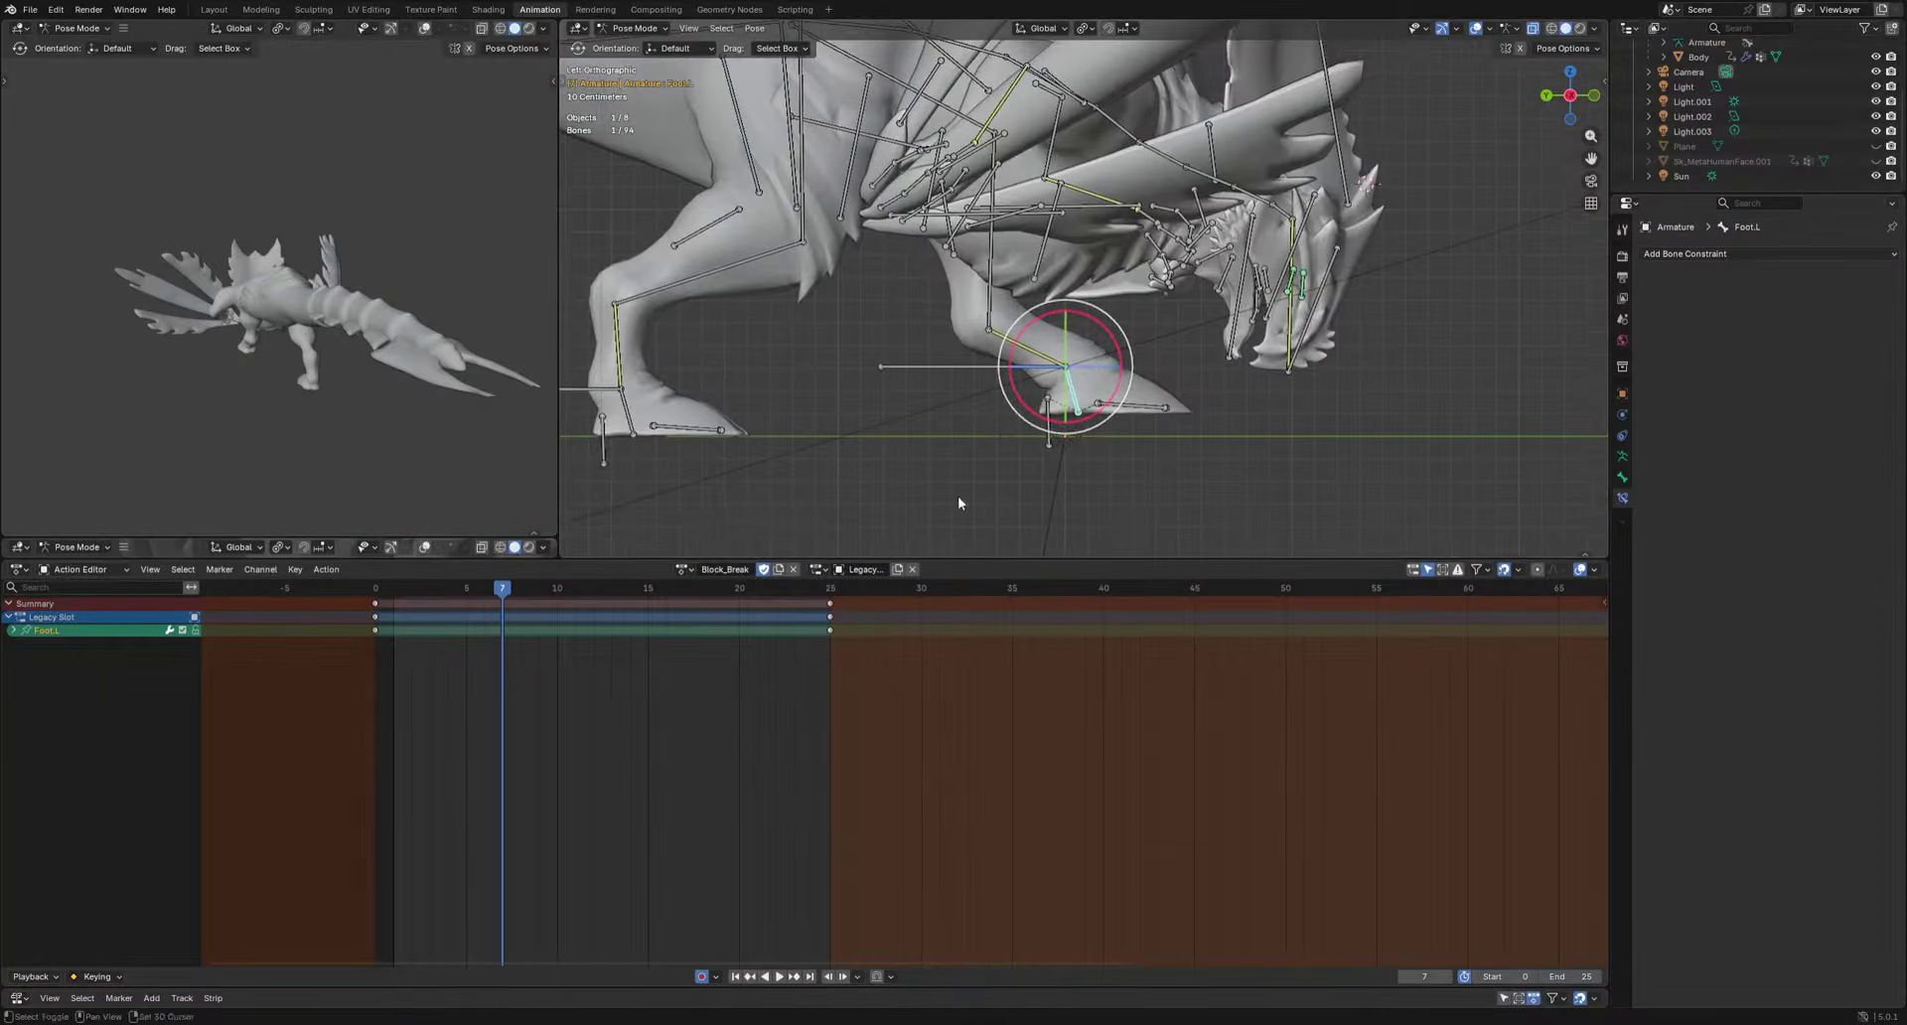
pyautogui.moveTo(449, 587); pyautogui.dragTo(558, 595)
pyautogui.hotkey('ctrl', 'v')
pyautogui.press('r')
pyautogui.click(1317, 504)
pyautogui.press('r')
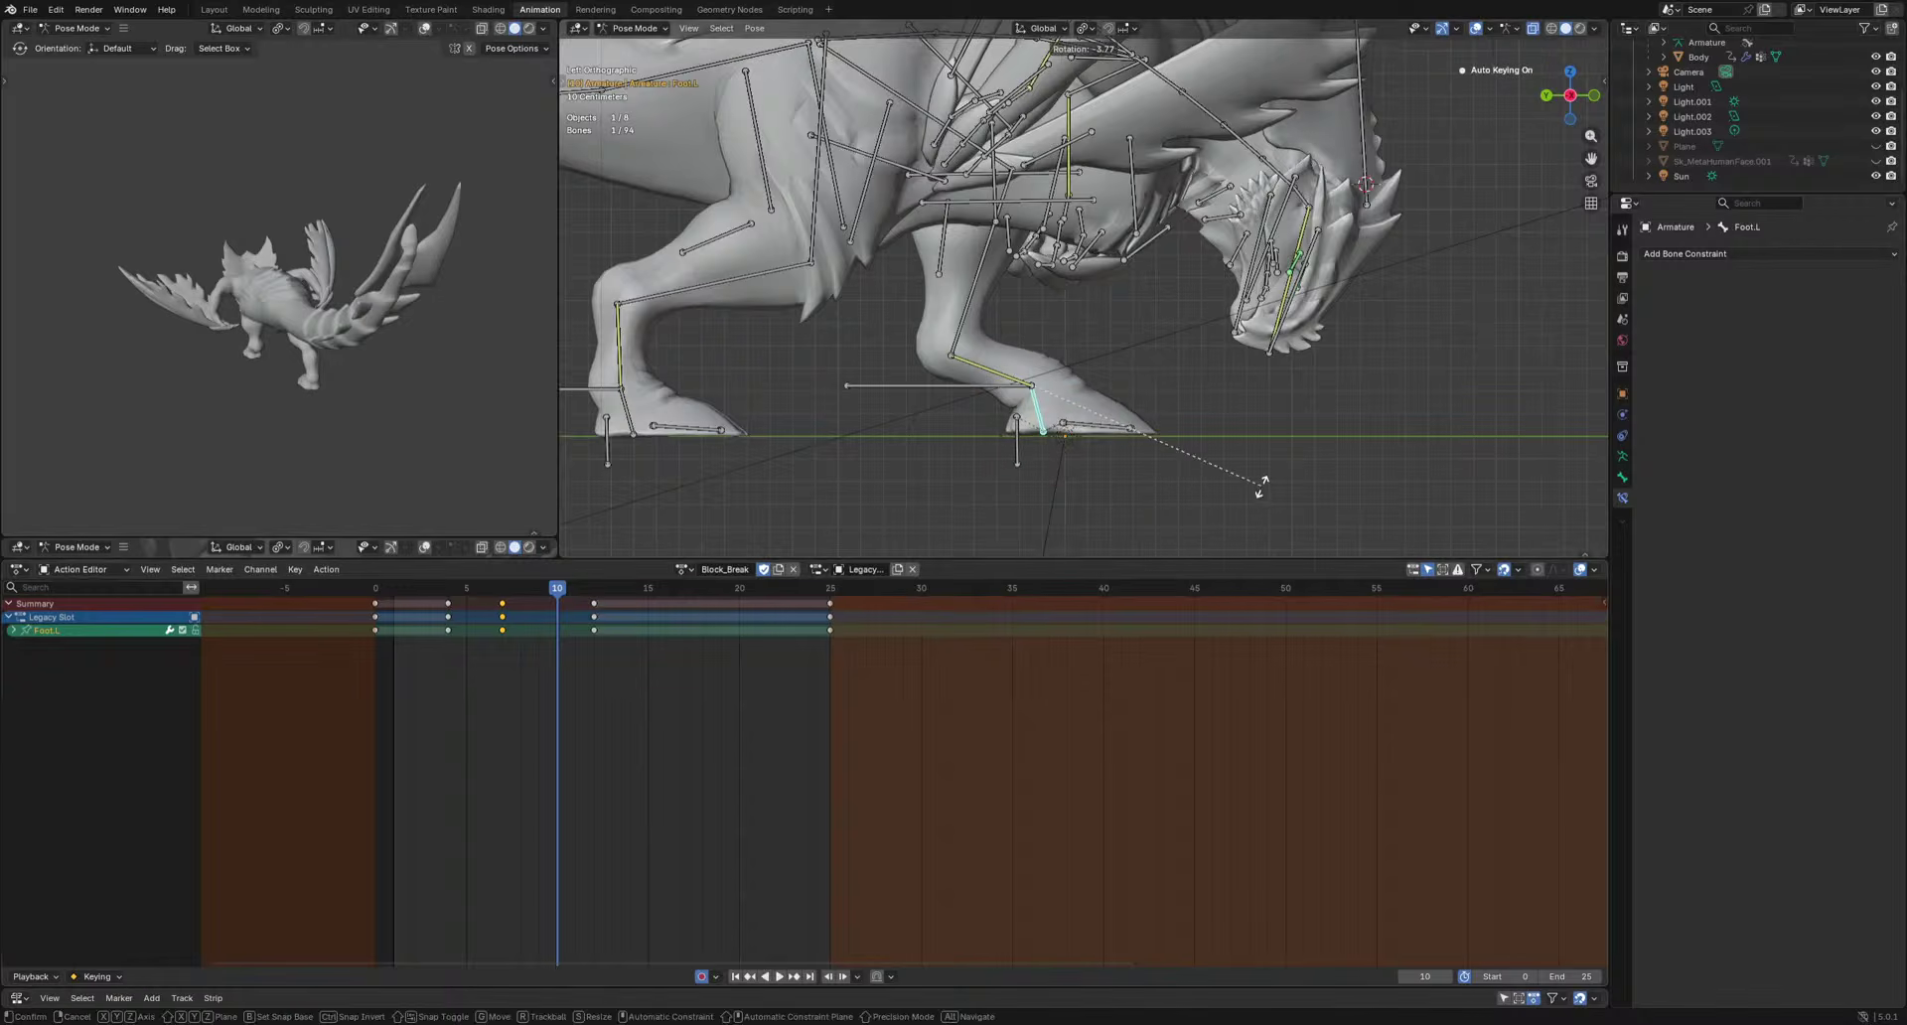
pyautogui.click(1261, 487)
pyautogui.press('space')
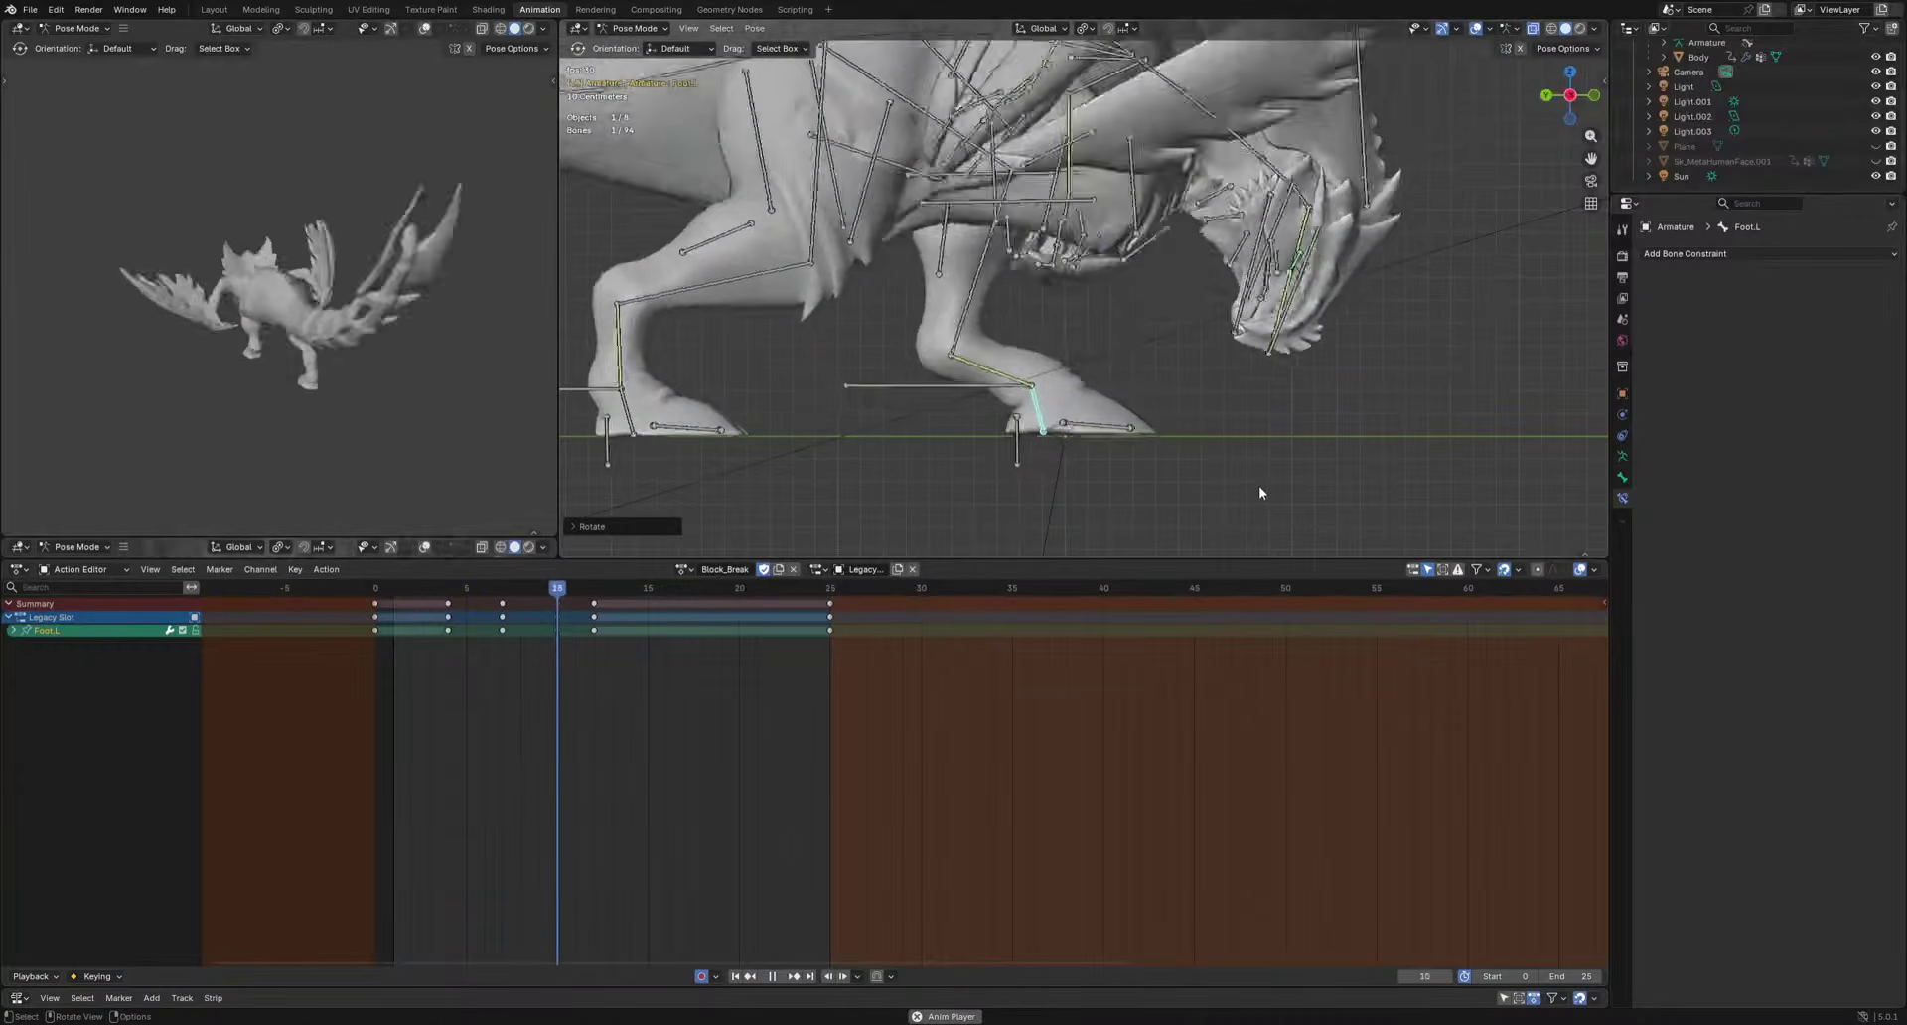
pyautogui.press('space')
# Select the Foot.R bone and rotate it at frame 16.
pyautogui.click(628, 419)
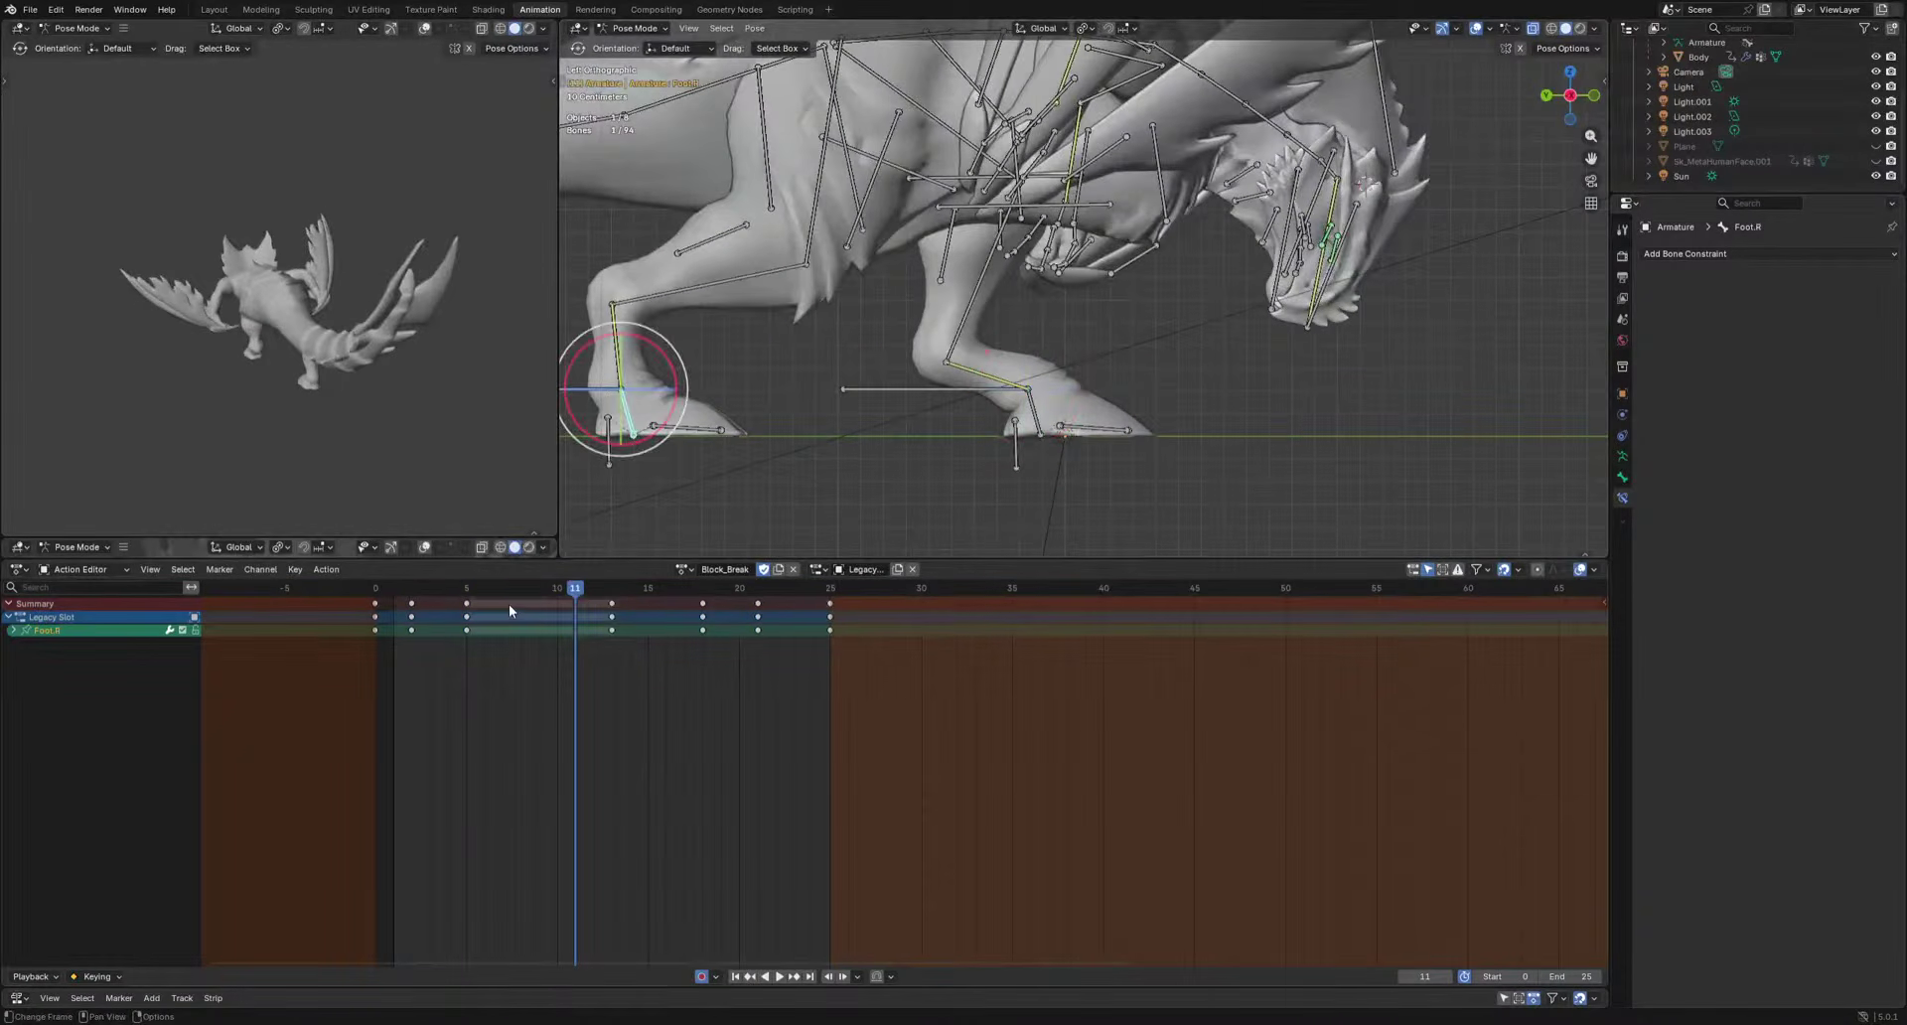
pyautogui.moveTo(509, 604); pyautogui.dragTo(666, 634)
pyautogui.press('r')
pyautogui.click(936, 434)
pyautogui.press('space')
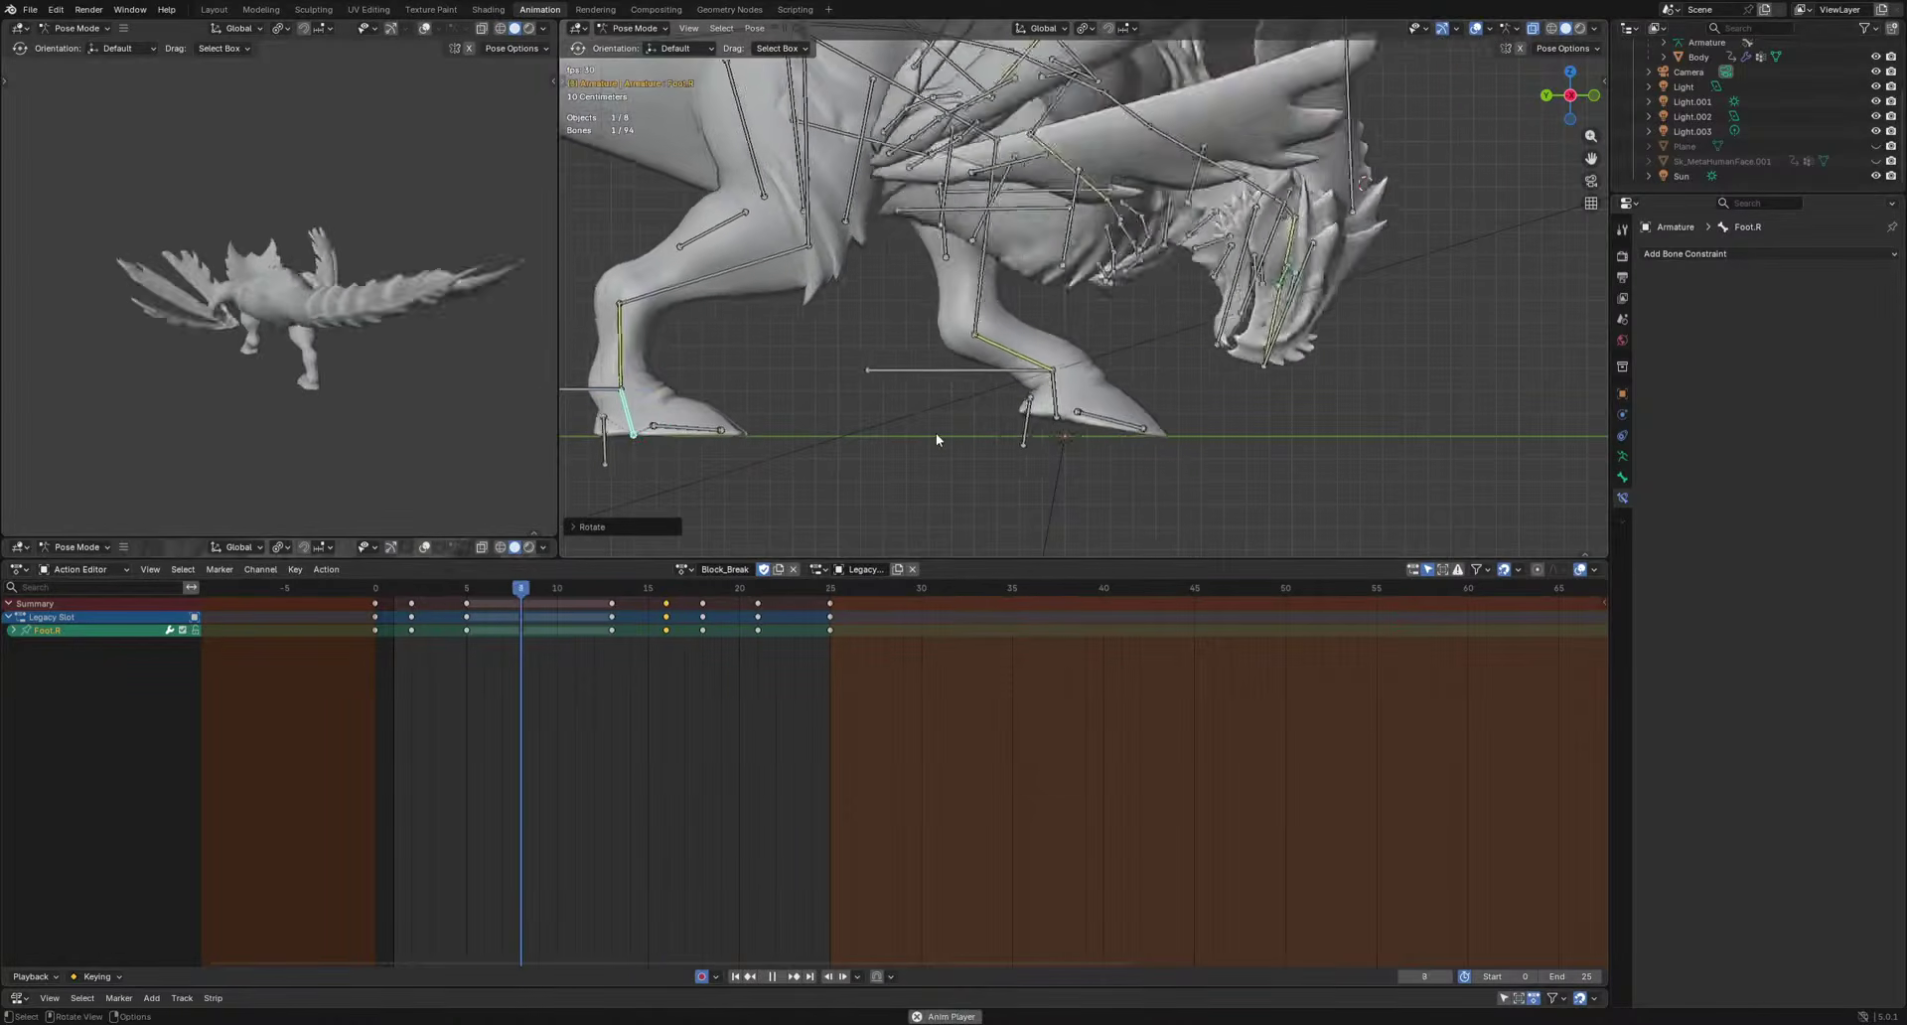
pyautogui.press('space')
# Adjust the Foot.R bone's rotation and retime its frame 18 and 21 keyframes to frames 19 and 23.
pyautogui.press('r')
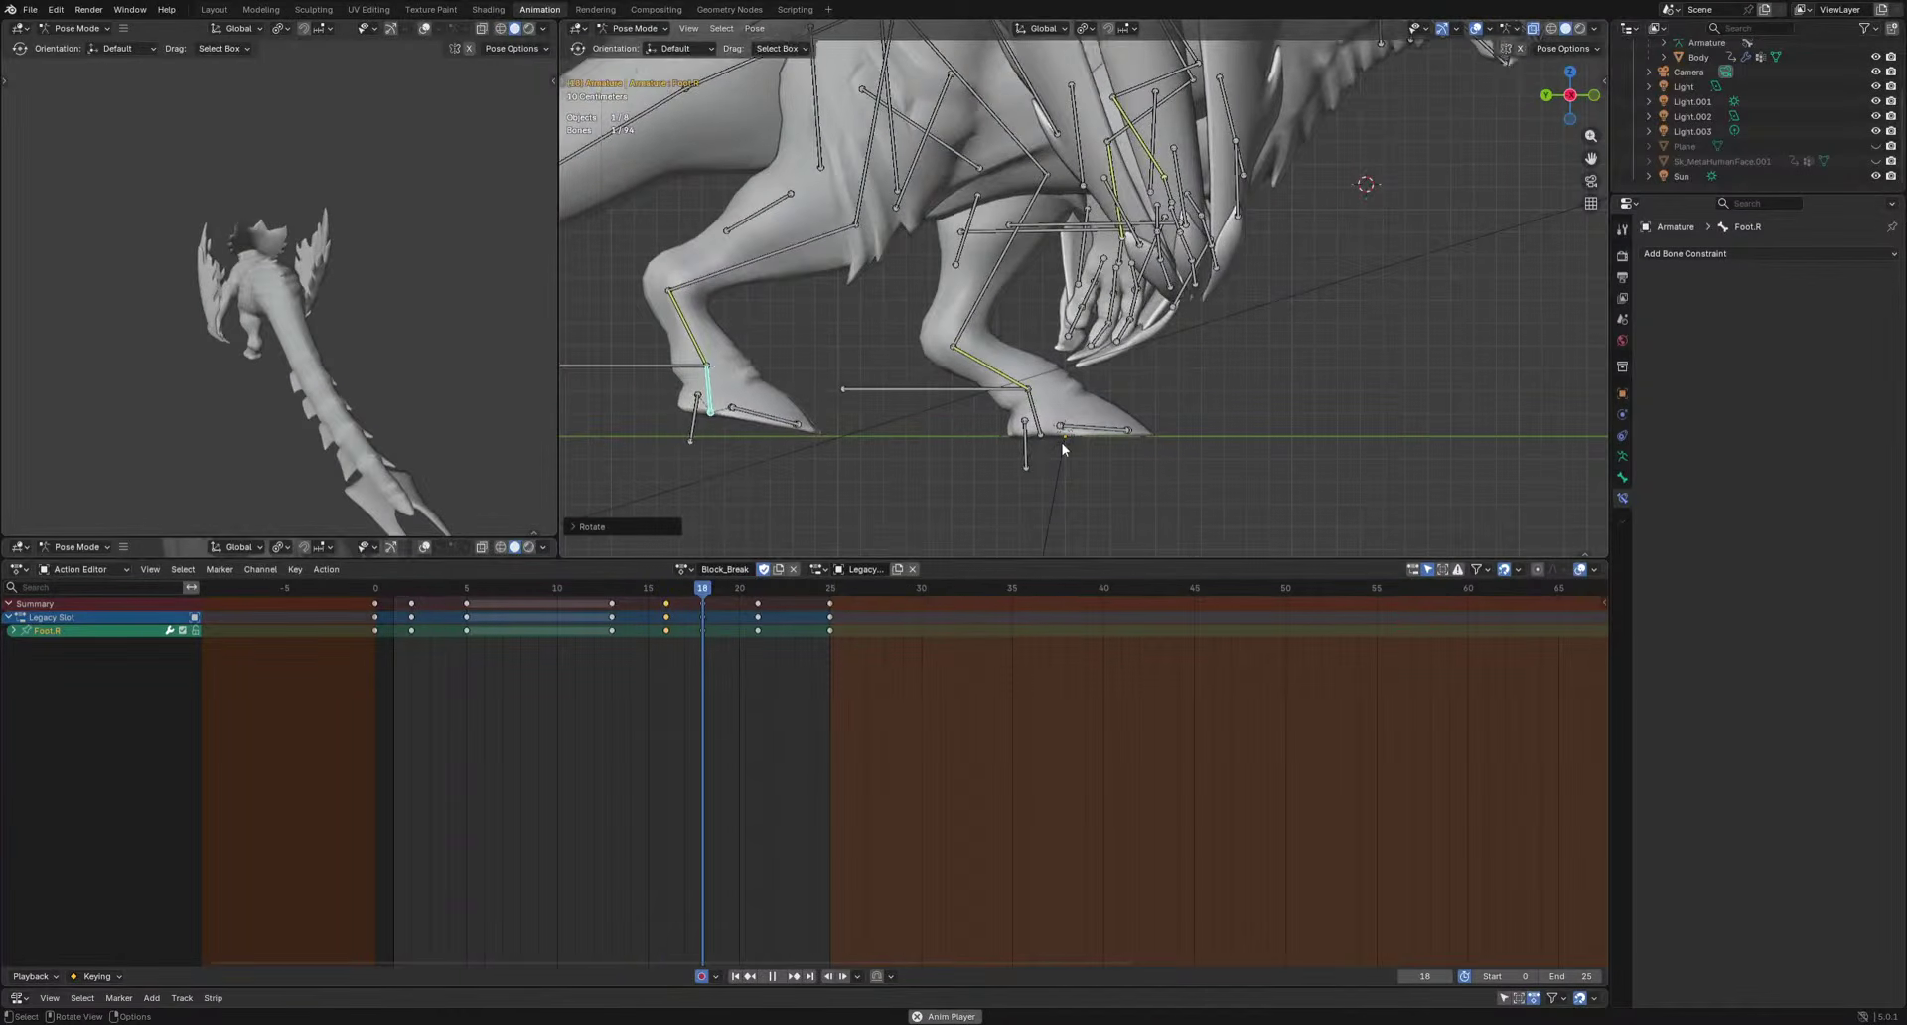
pyautogui.press('space')
pyautogui.moveTo(757, 590)
pyautogui.mouseDown()
pyautogui.moveTo(800, 606)
pyautogui.moveTo(732, 607)
pyautogui.mouseUp()
pyautogui.press('r')
pyautogui.click(1148, 477)
pyautogui.press('space')
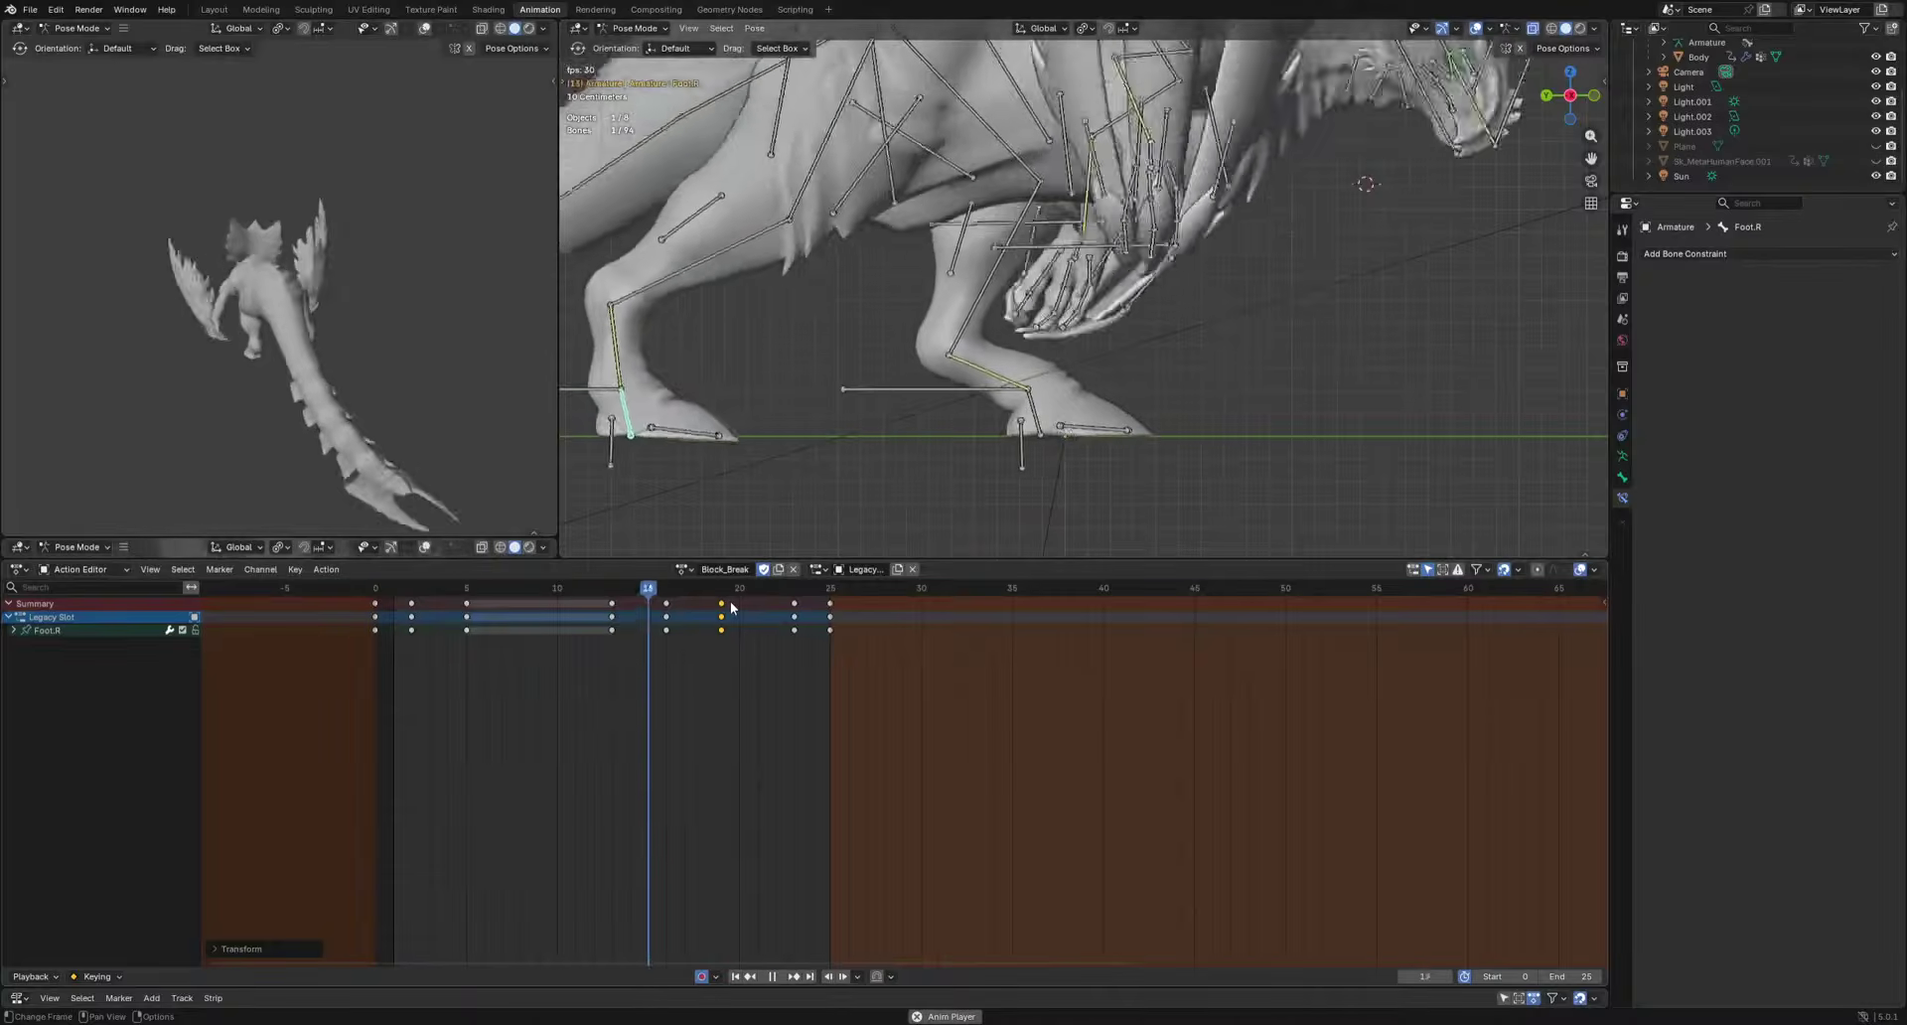
pyautogui.press('space')
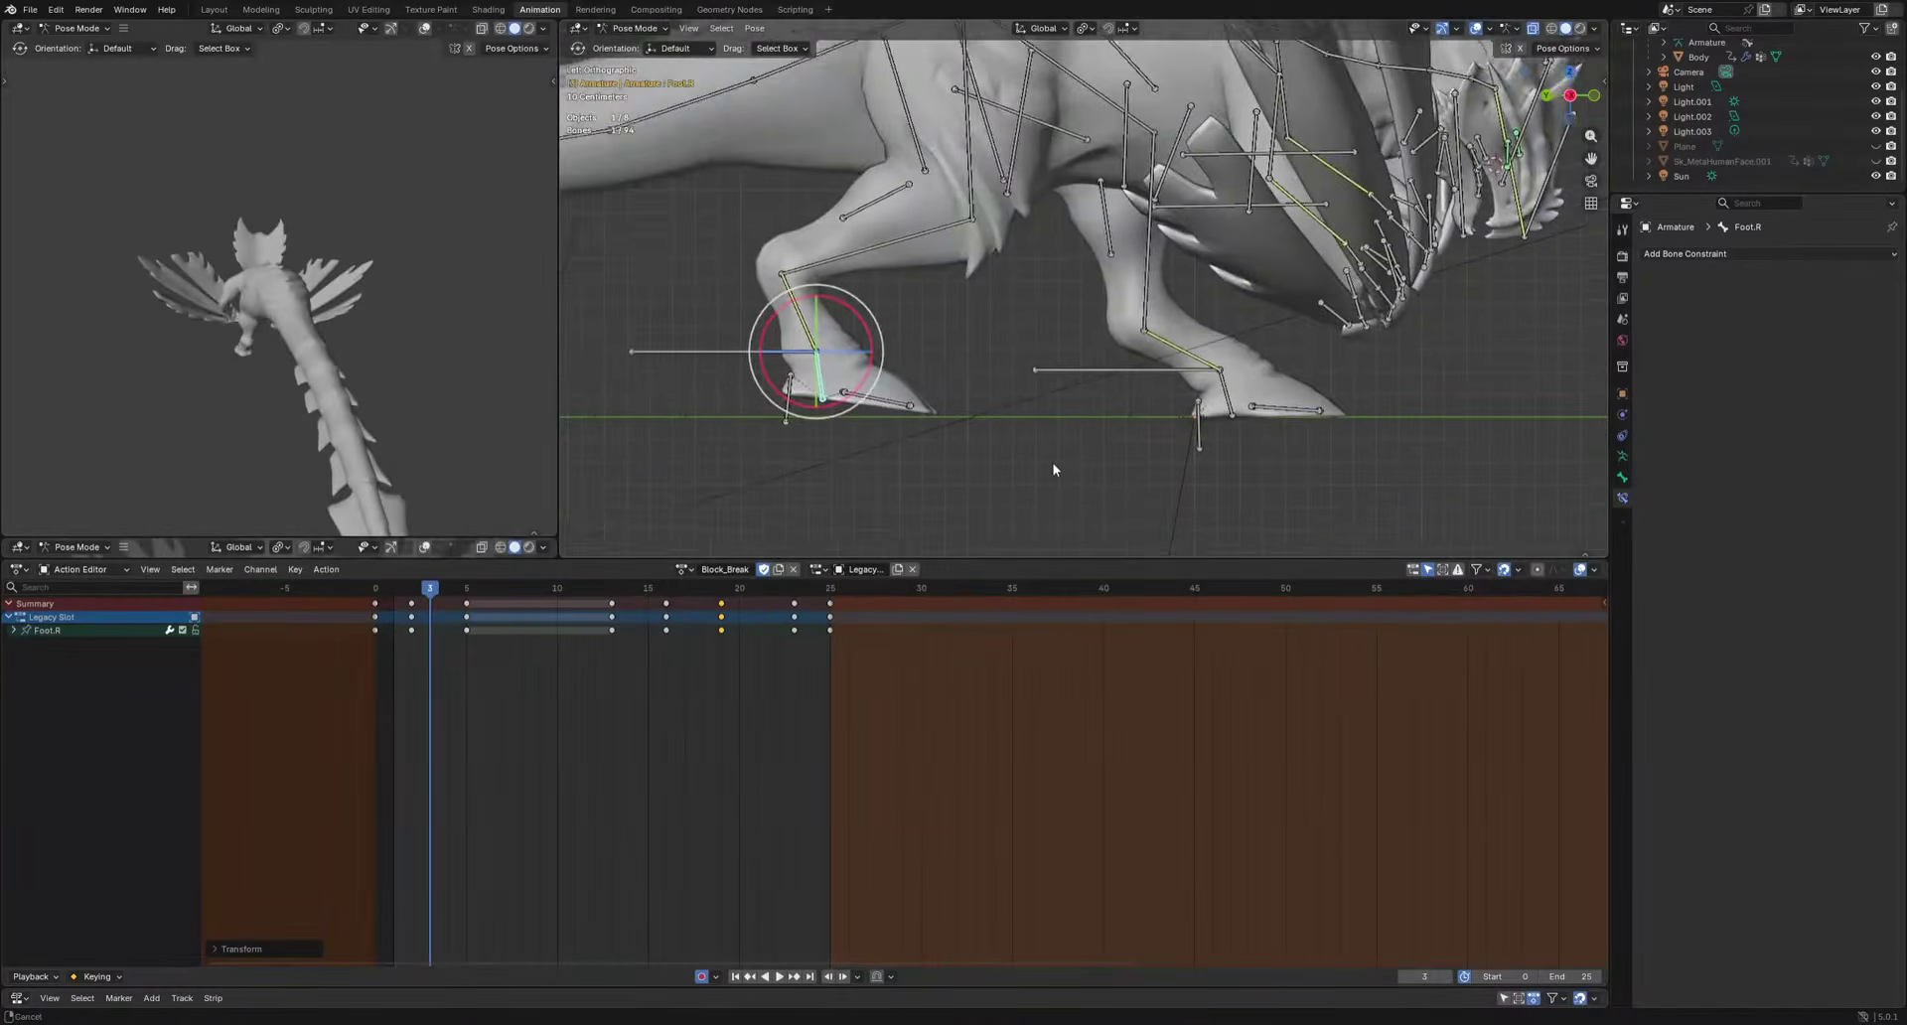
# Select the FootPad.R bone, clear its location and move it to a new position at frame 1.
pyautogui.keyDown('shift'); pyautogui.moveTo(1052, 469); pyautogui.dragTo(1104, 467, button='middle'); pyautogui.keyUp('shift')
pyautogui.scroll(3, 1033, 484)
pyautogui.keyDown('shift'); pyautogui.moveTo(945, 509); pyautogui.dragTo(1041, 484, button='middle'); pyautogui.keyUp('shift')
pyautogui.moveTo(715, 502); pyautogui.dragTo(836, 458)
pyautogui.moveTo(411, 593)
pyautogui.mouseDown()
pyautogui.moveTo(369, 602)
pyautogui.moveTo(393, 600)
pyautogui.mouseUp()
pyautogui.hotkey('alt', 'g')
pyautogui.press('g')
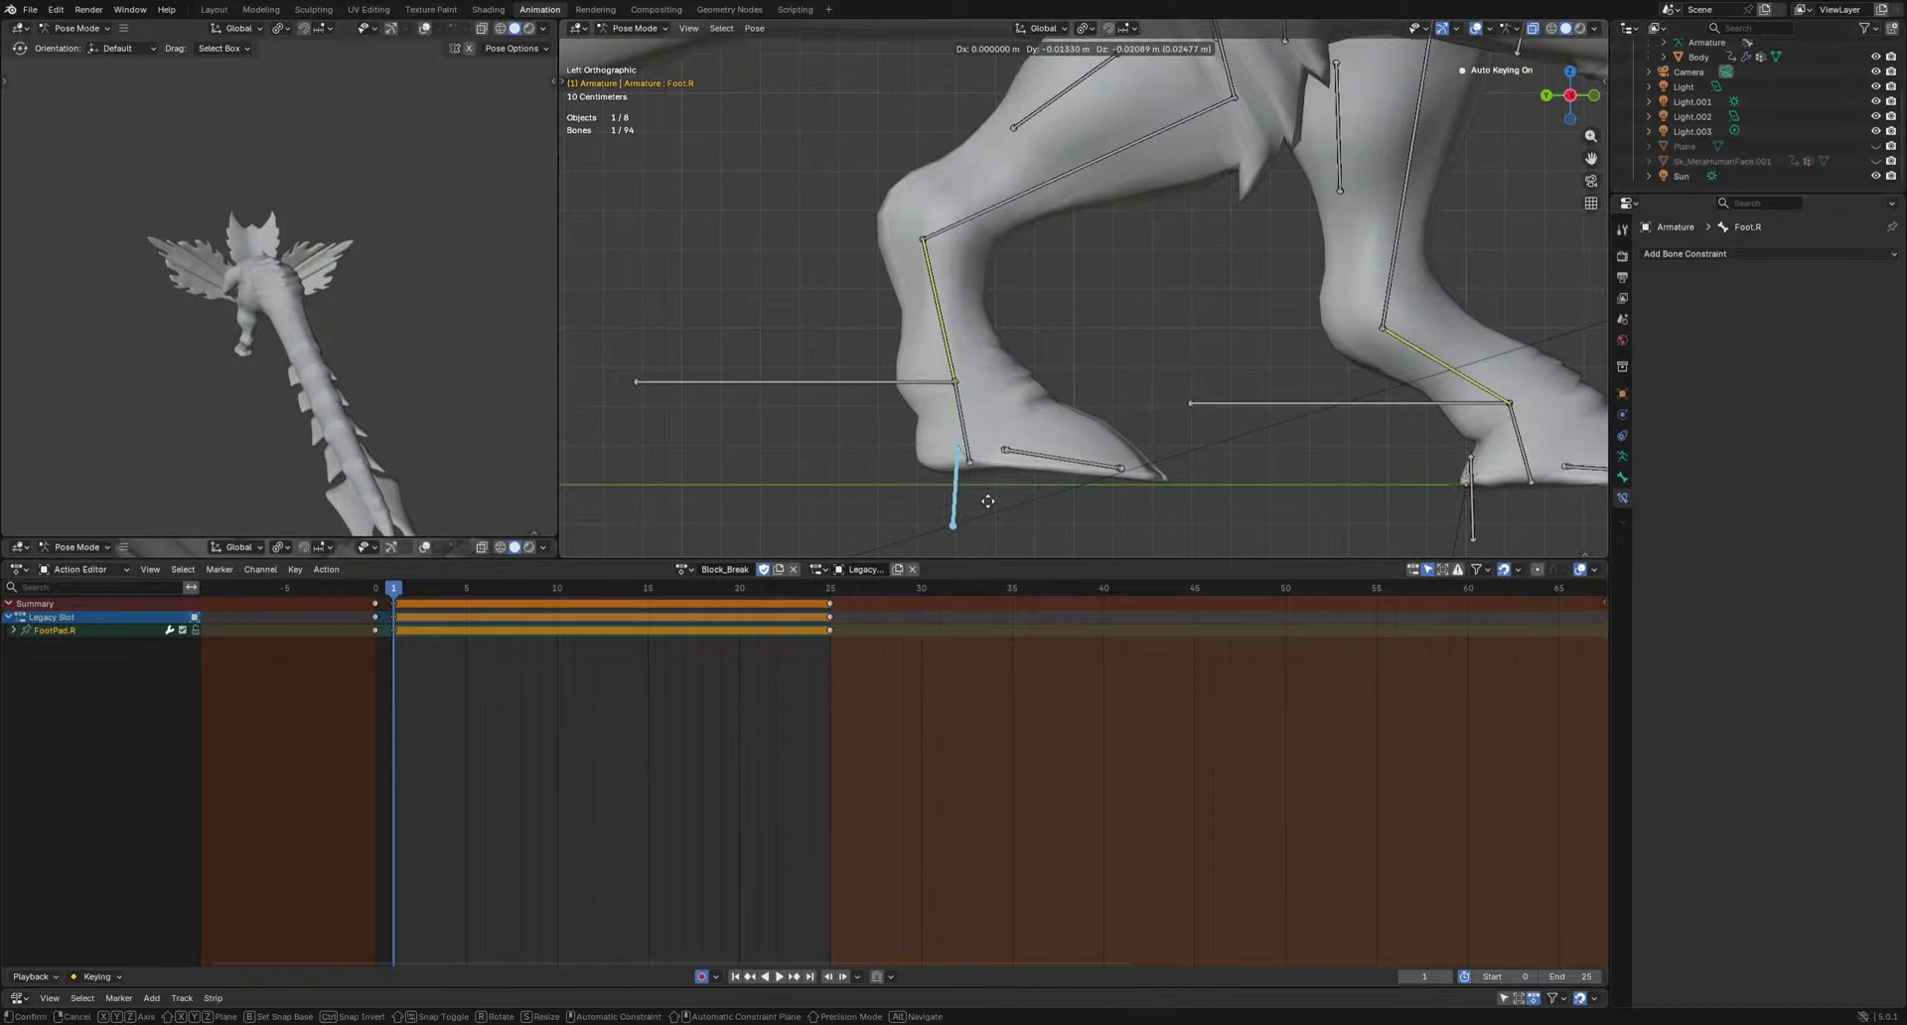
pyautogui.click(1000, 505)
# Paste the FootPad.R keyframe at frames 5, 15 and 17, and key the bone at frame 22.
pyautogui.moveTo(393, 599); pyautogui.dragTo(768, 623)
pyautogui.click(375, 604)
pyautogui.hotkey('ctrl', 'v')
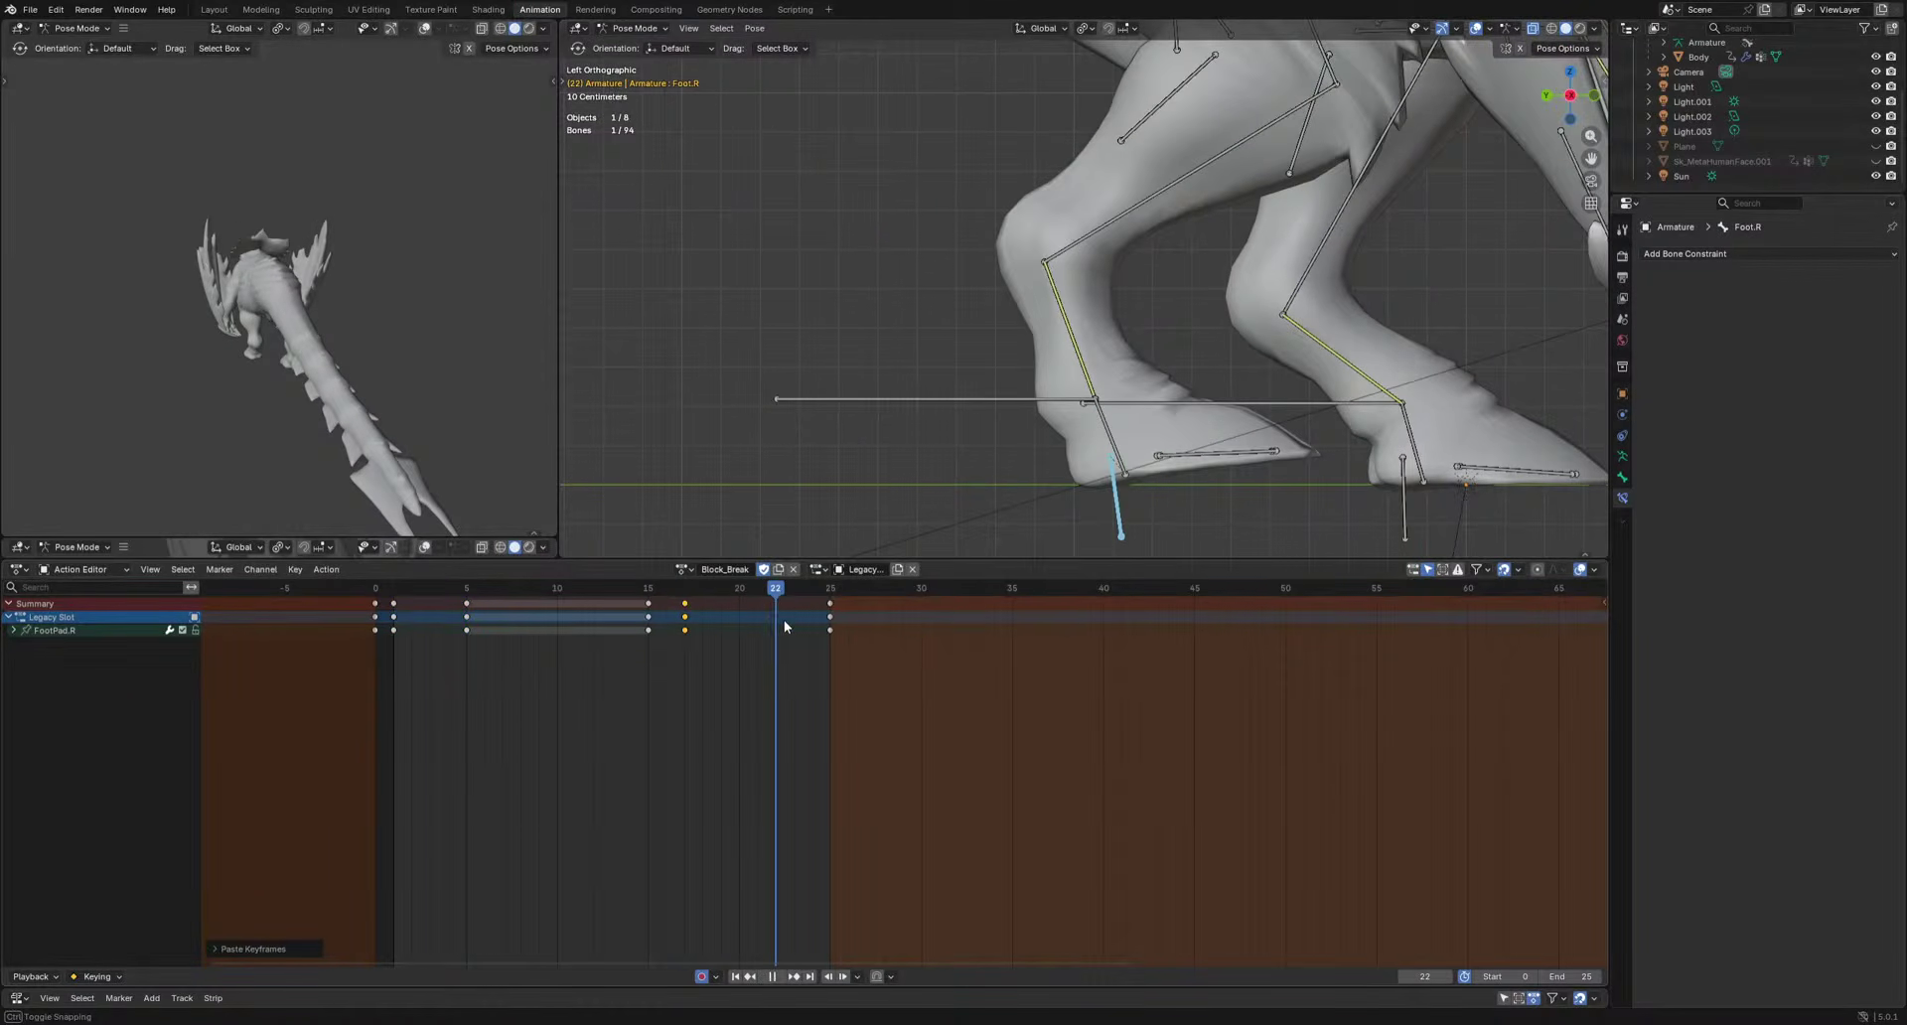
pyautogui.press('i')
pyautogui.press('space')
pyautogui.press('Escape')
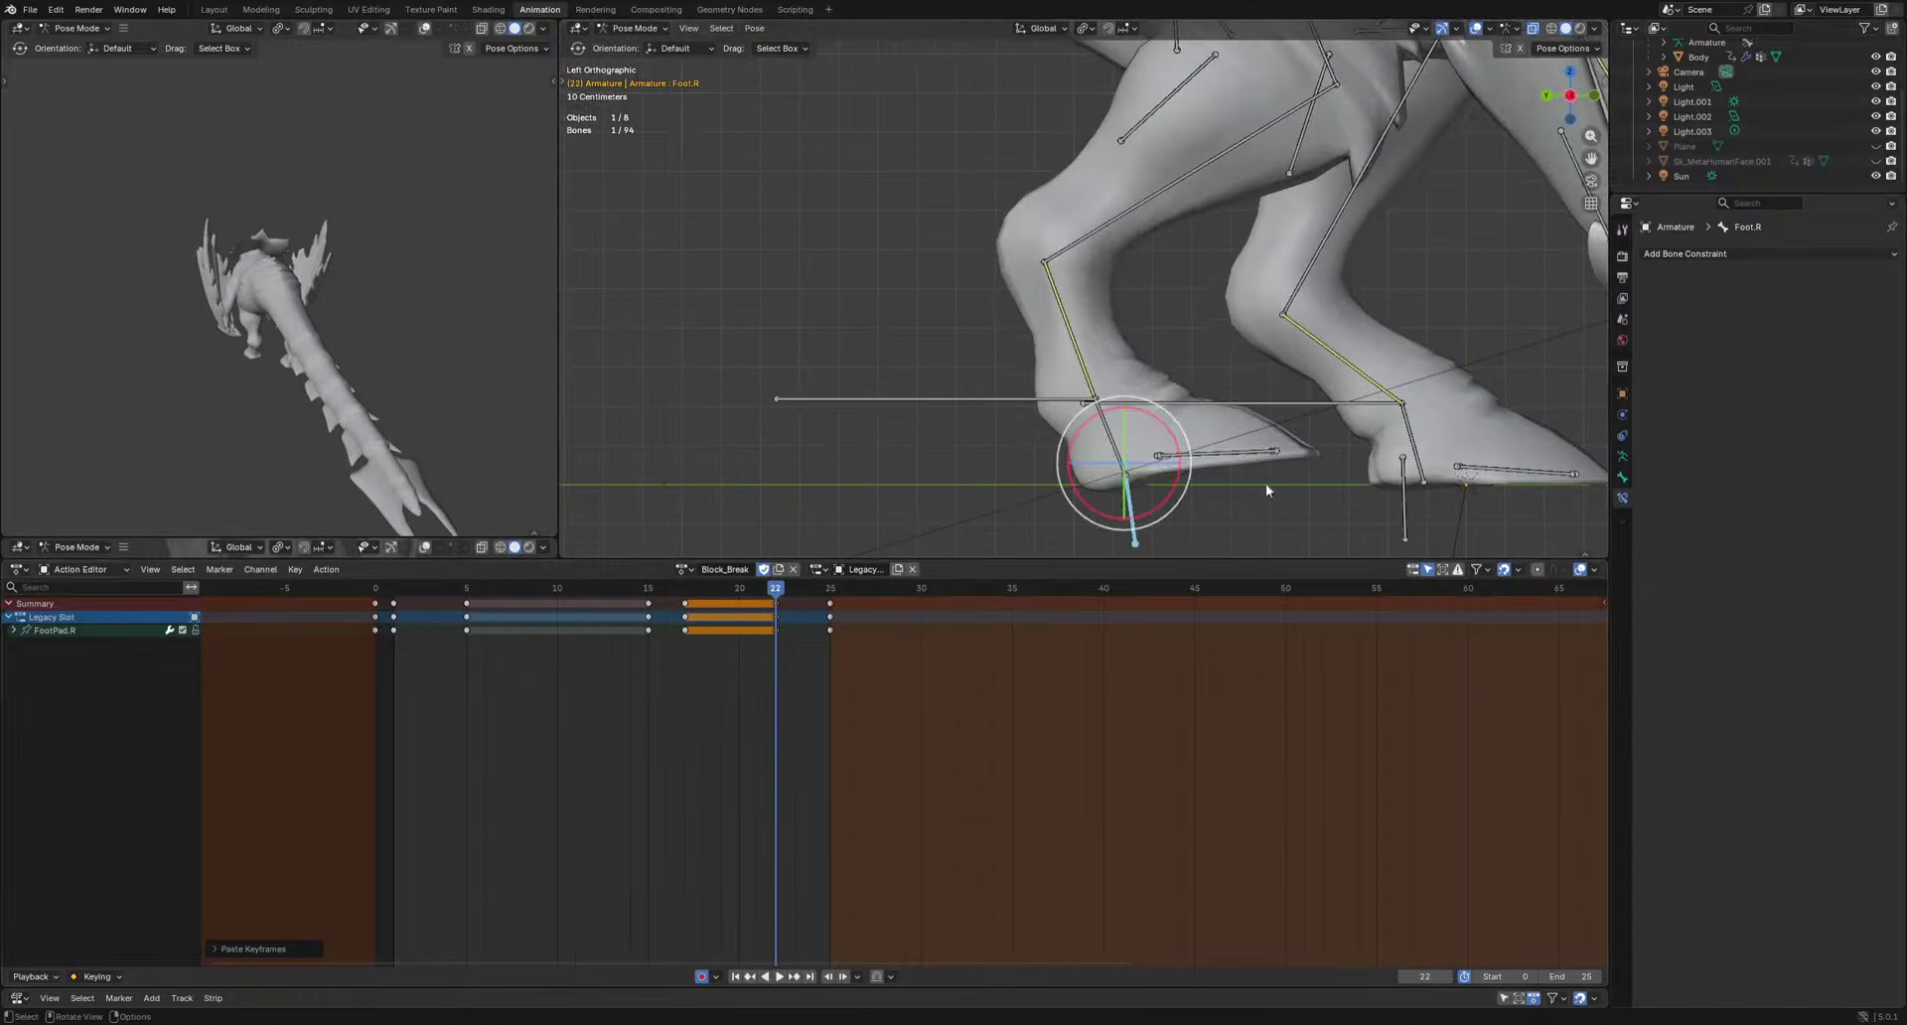
# Key the right foot's two toe bones at frames 3, 7 and 13, and play back the animation from the front.
pyautogui.moveTo(1265, 484); pyautogui.dragTo(1207, 437)
pyautogui.moveTo(772, 589); pyautogui.dragTo(612, 628)
pyautogui.press('space')
pyautogui.click(426, 587)
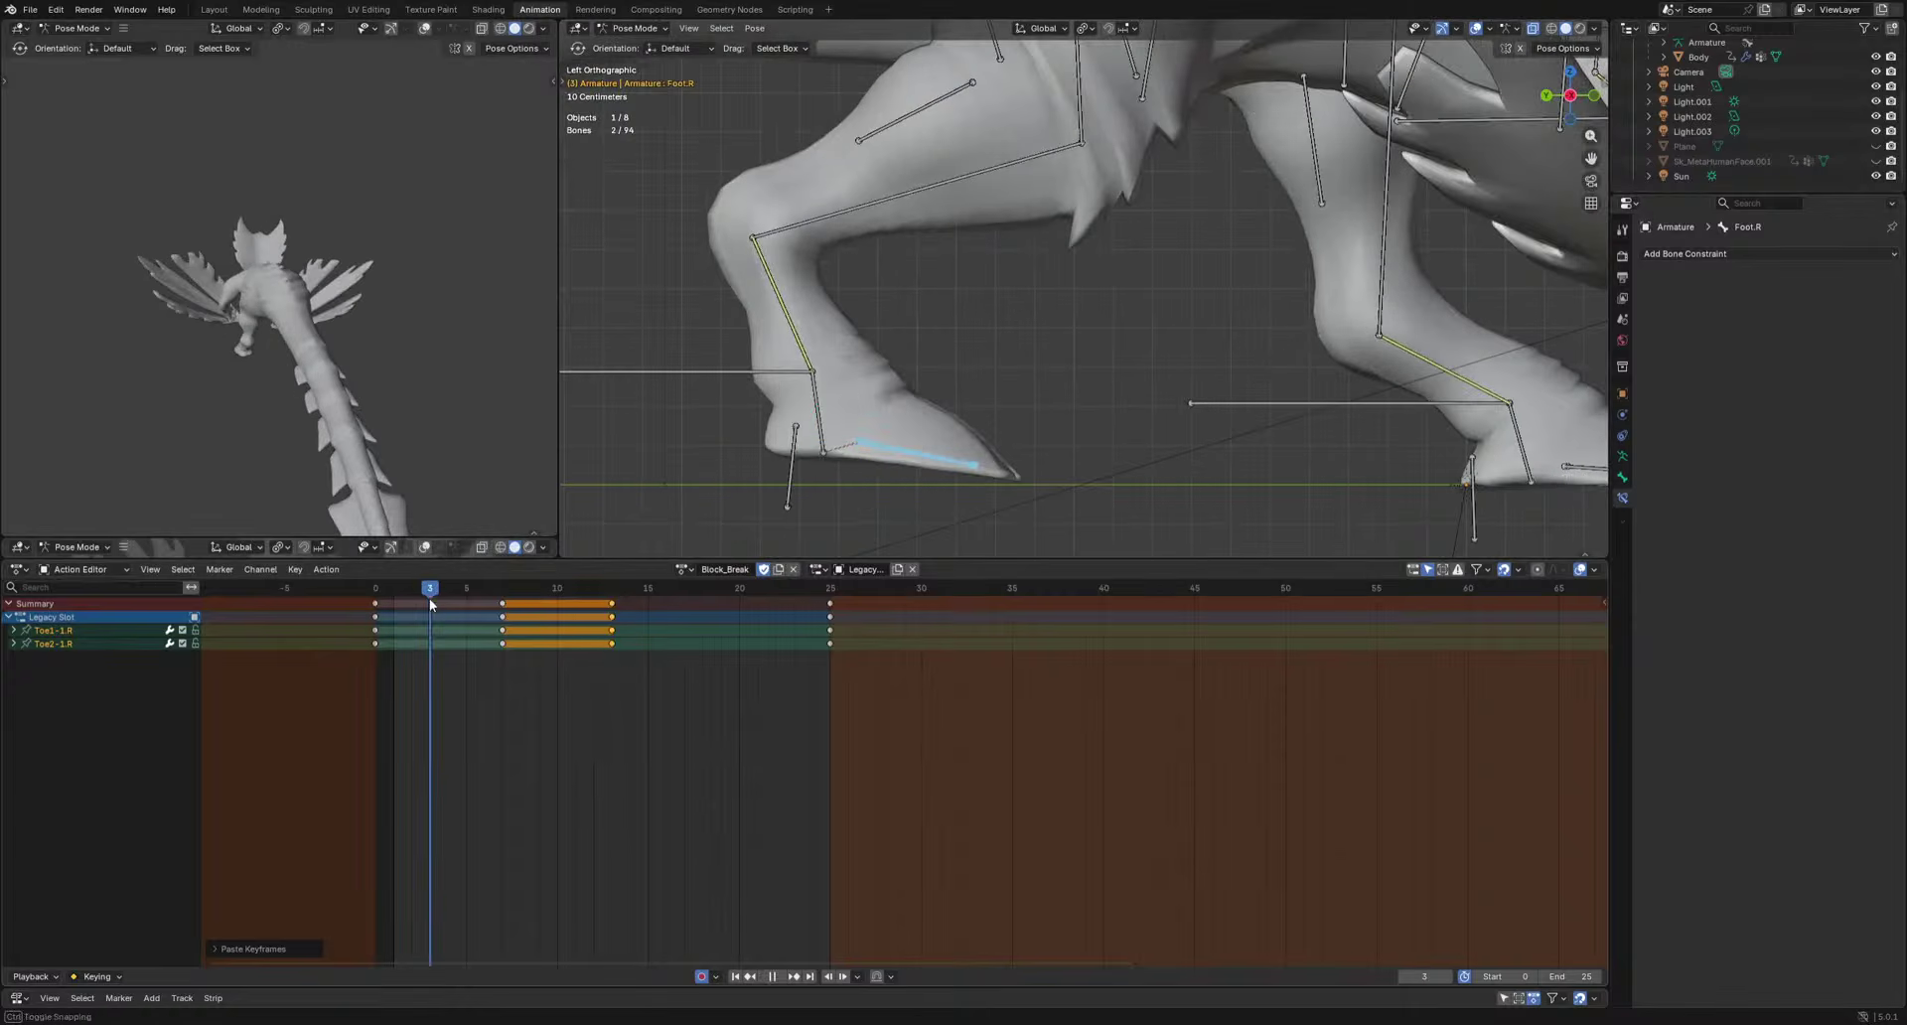
pyautogui.press('i')
pyautogui.press('space')
pyautogui.press('space')
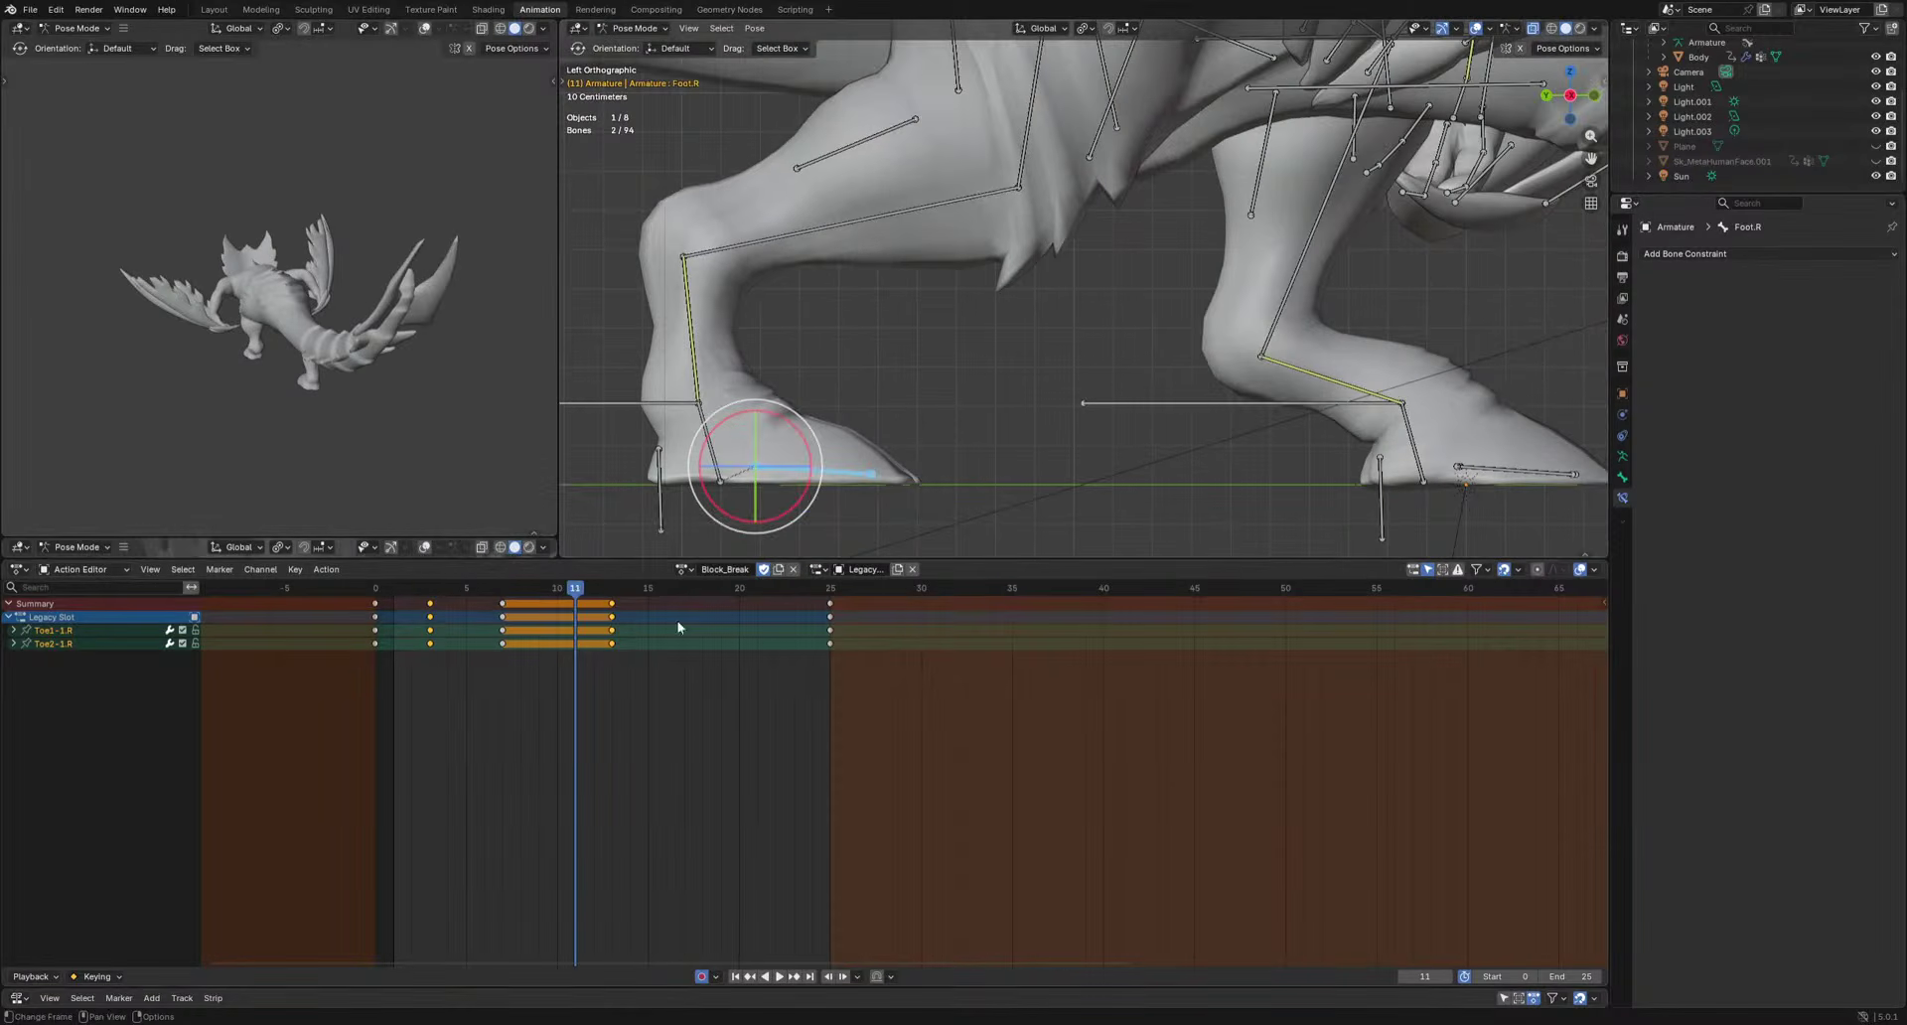
pyautogui.click(348, 584)
pyautogui.moveTo(382, 418)
pyautogui.mouseDown(button='middle')
pyautogui.moveTo(527, 354)
pyautogui.moveTo(284, 440)
pyautogui.moveTo(361, 445)
pyautogui.mouseUp(button='middle')
pyautogui.scroll(5, 437, 387)
pyautogui.press('space')
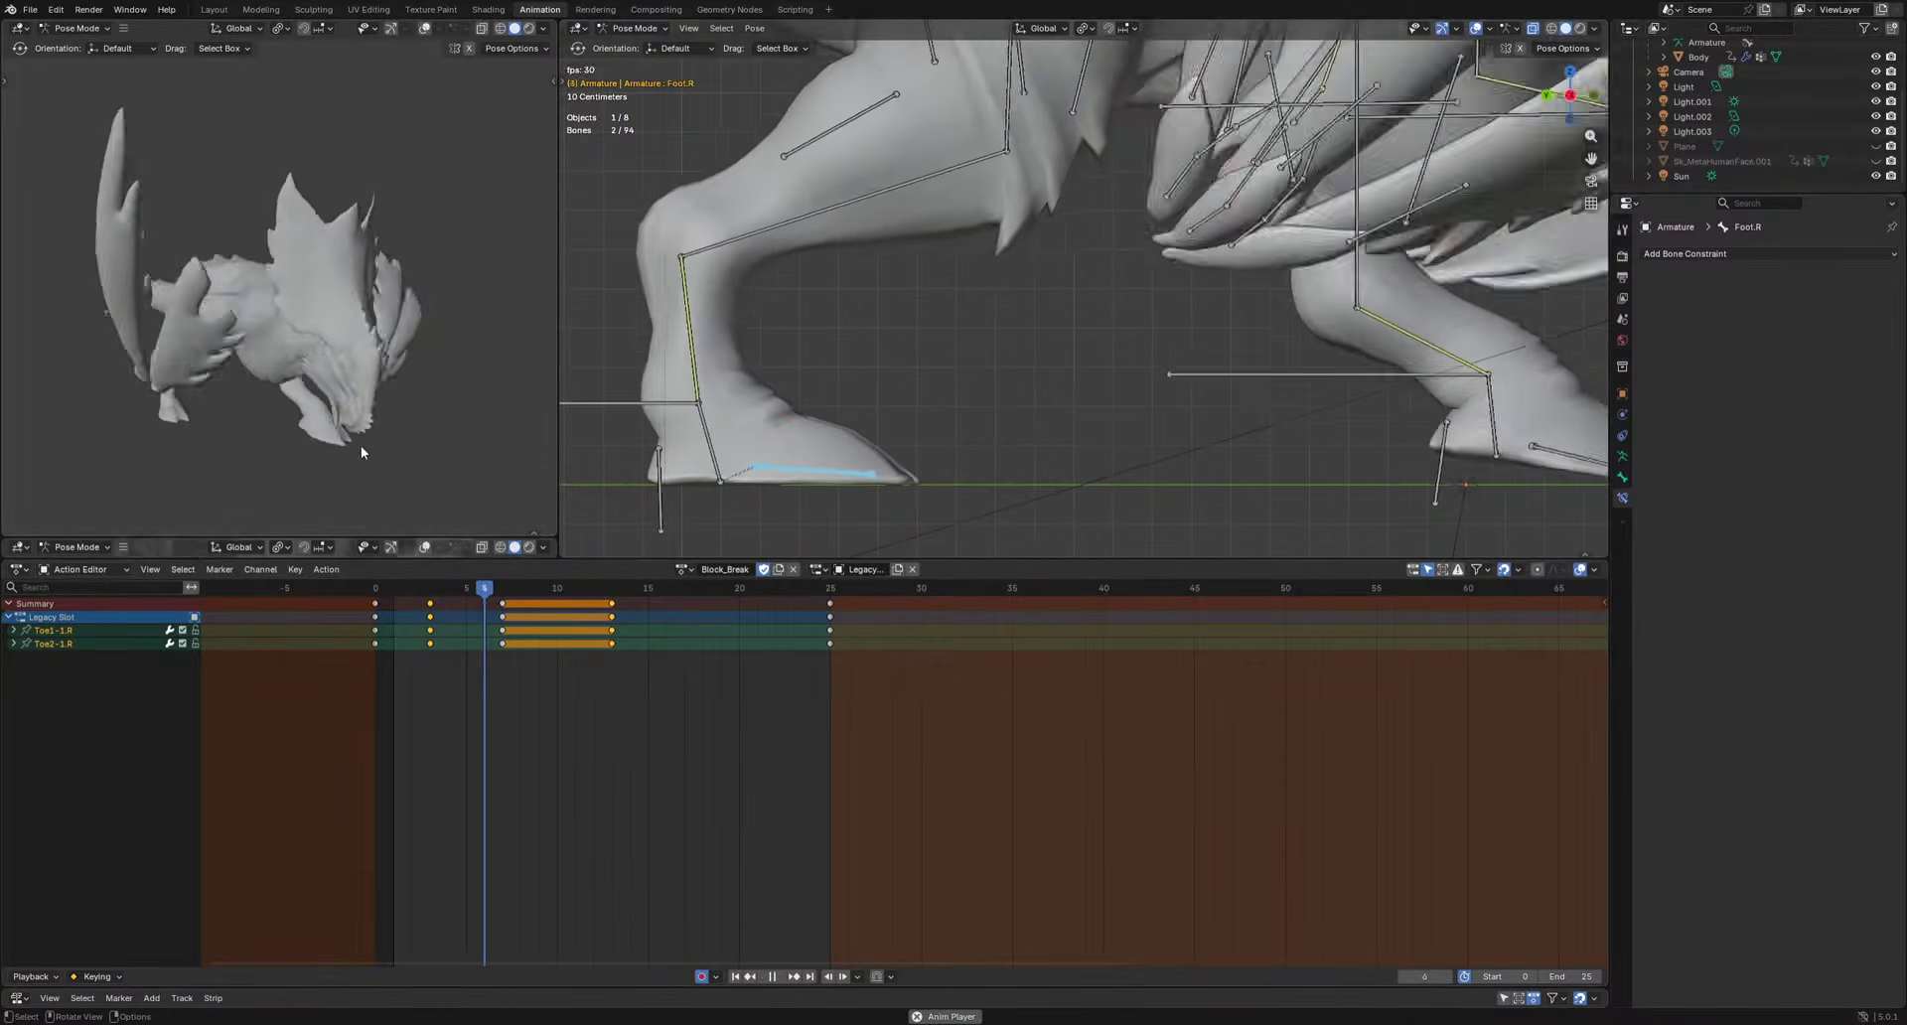
pyautogui.press('space')
# Paste the right toe keyframes at frame 18 and rotate both toe bones at frame 23.
pyautogui.moveTo(350, 584); pyautogui.dragTo(700, 658)
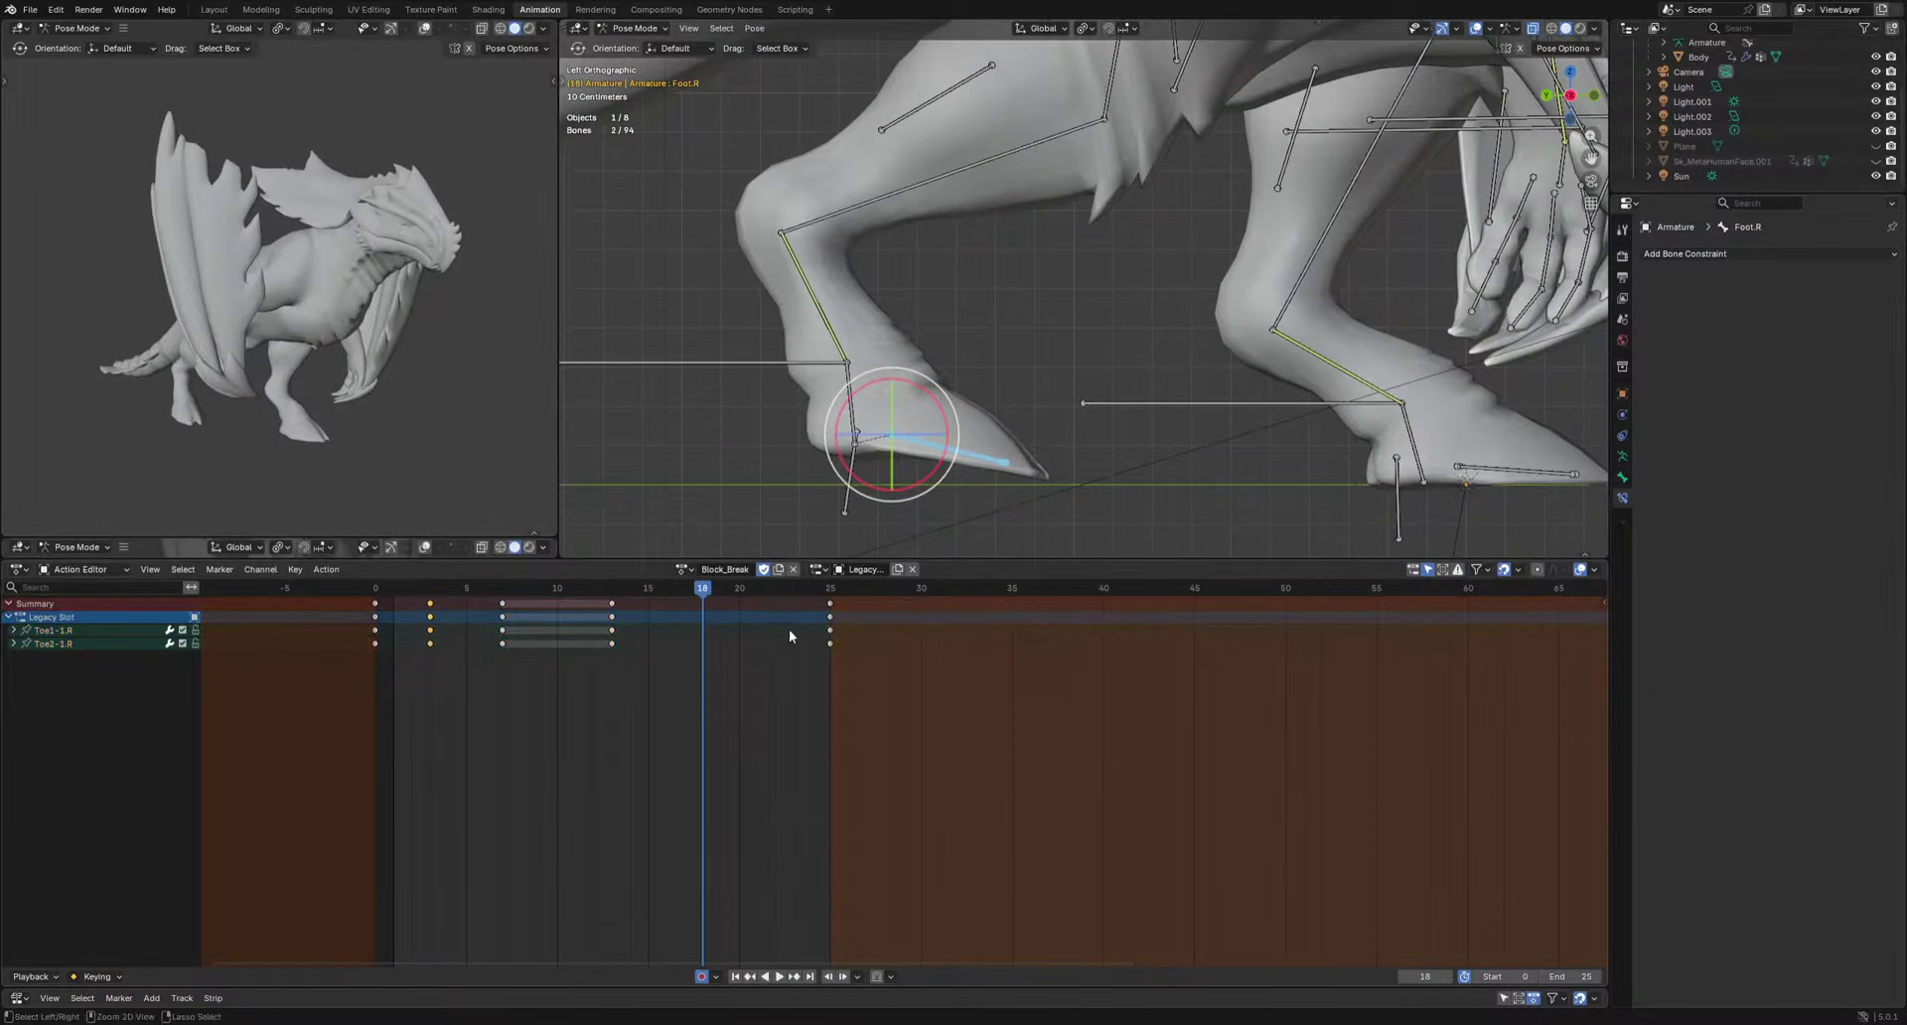
pyautogui.hotkey('ctrl', 'v')
pyautogui.press('space')
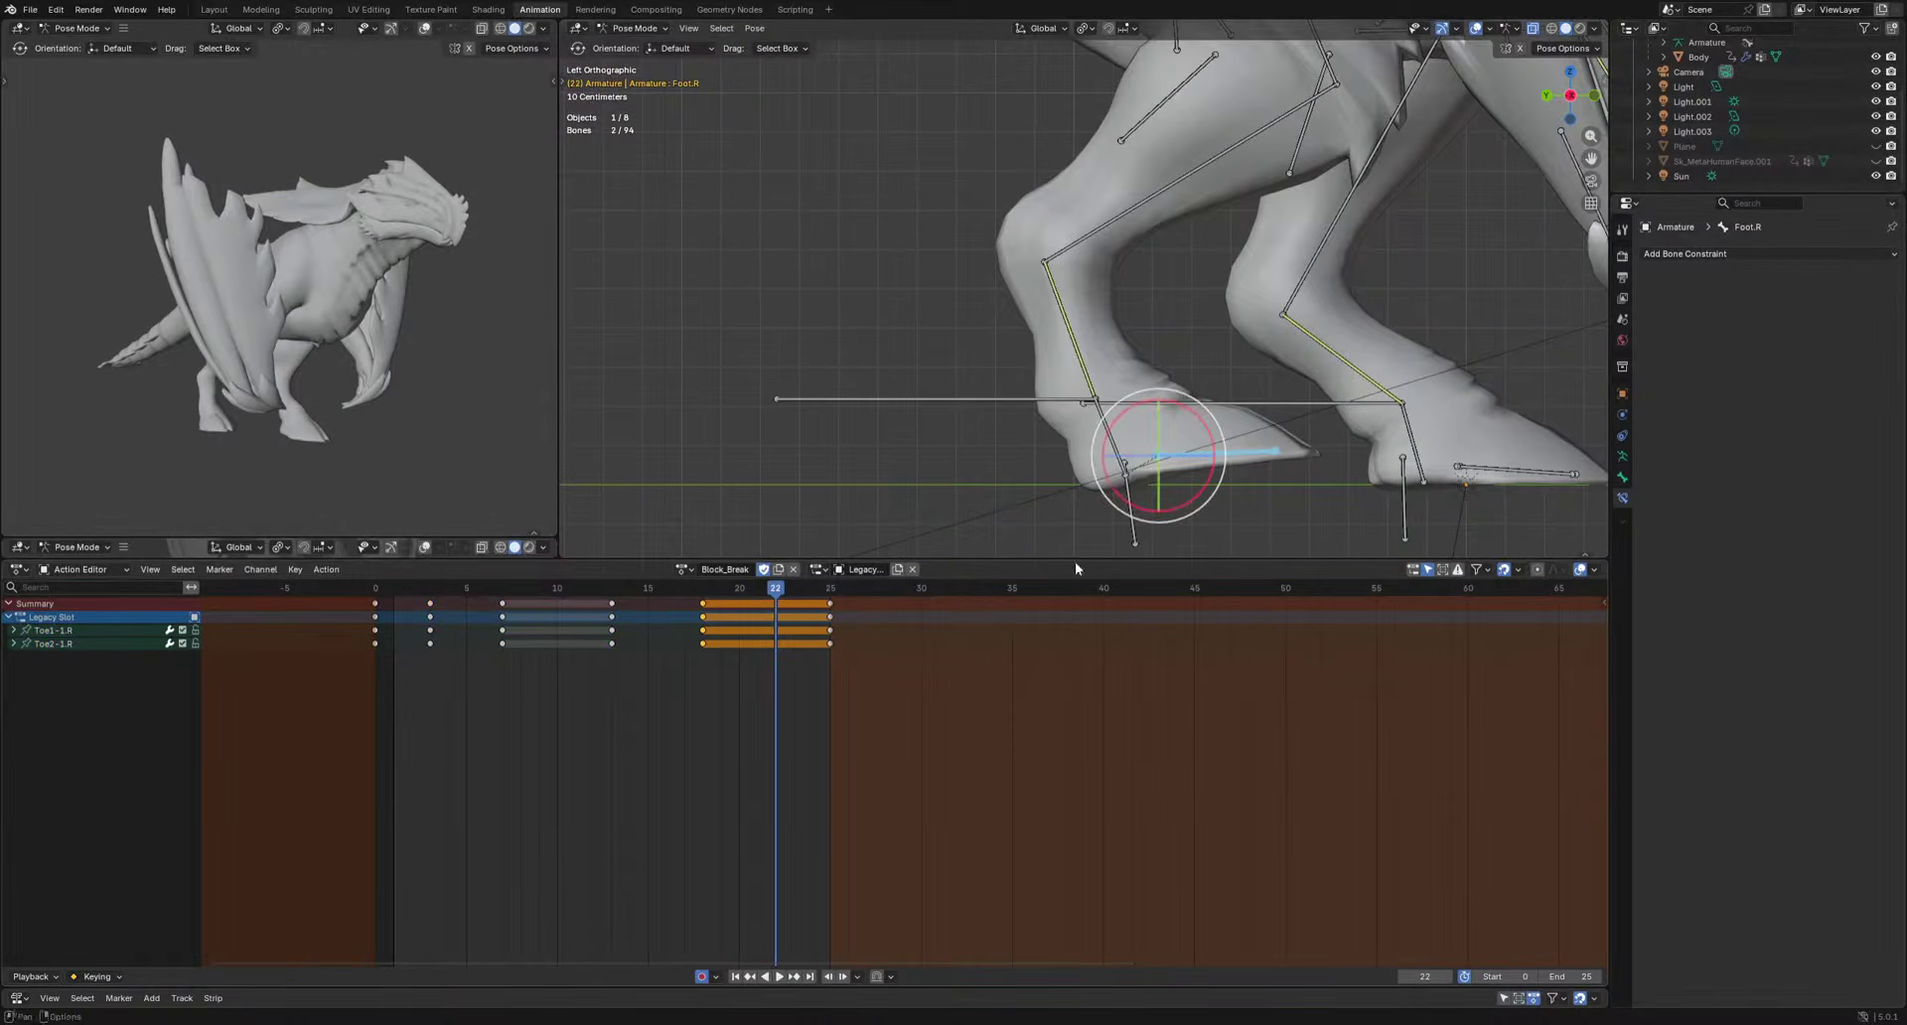
pyautogui.moveTo(656, 588); pyautogui.dragTo(796, 647)
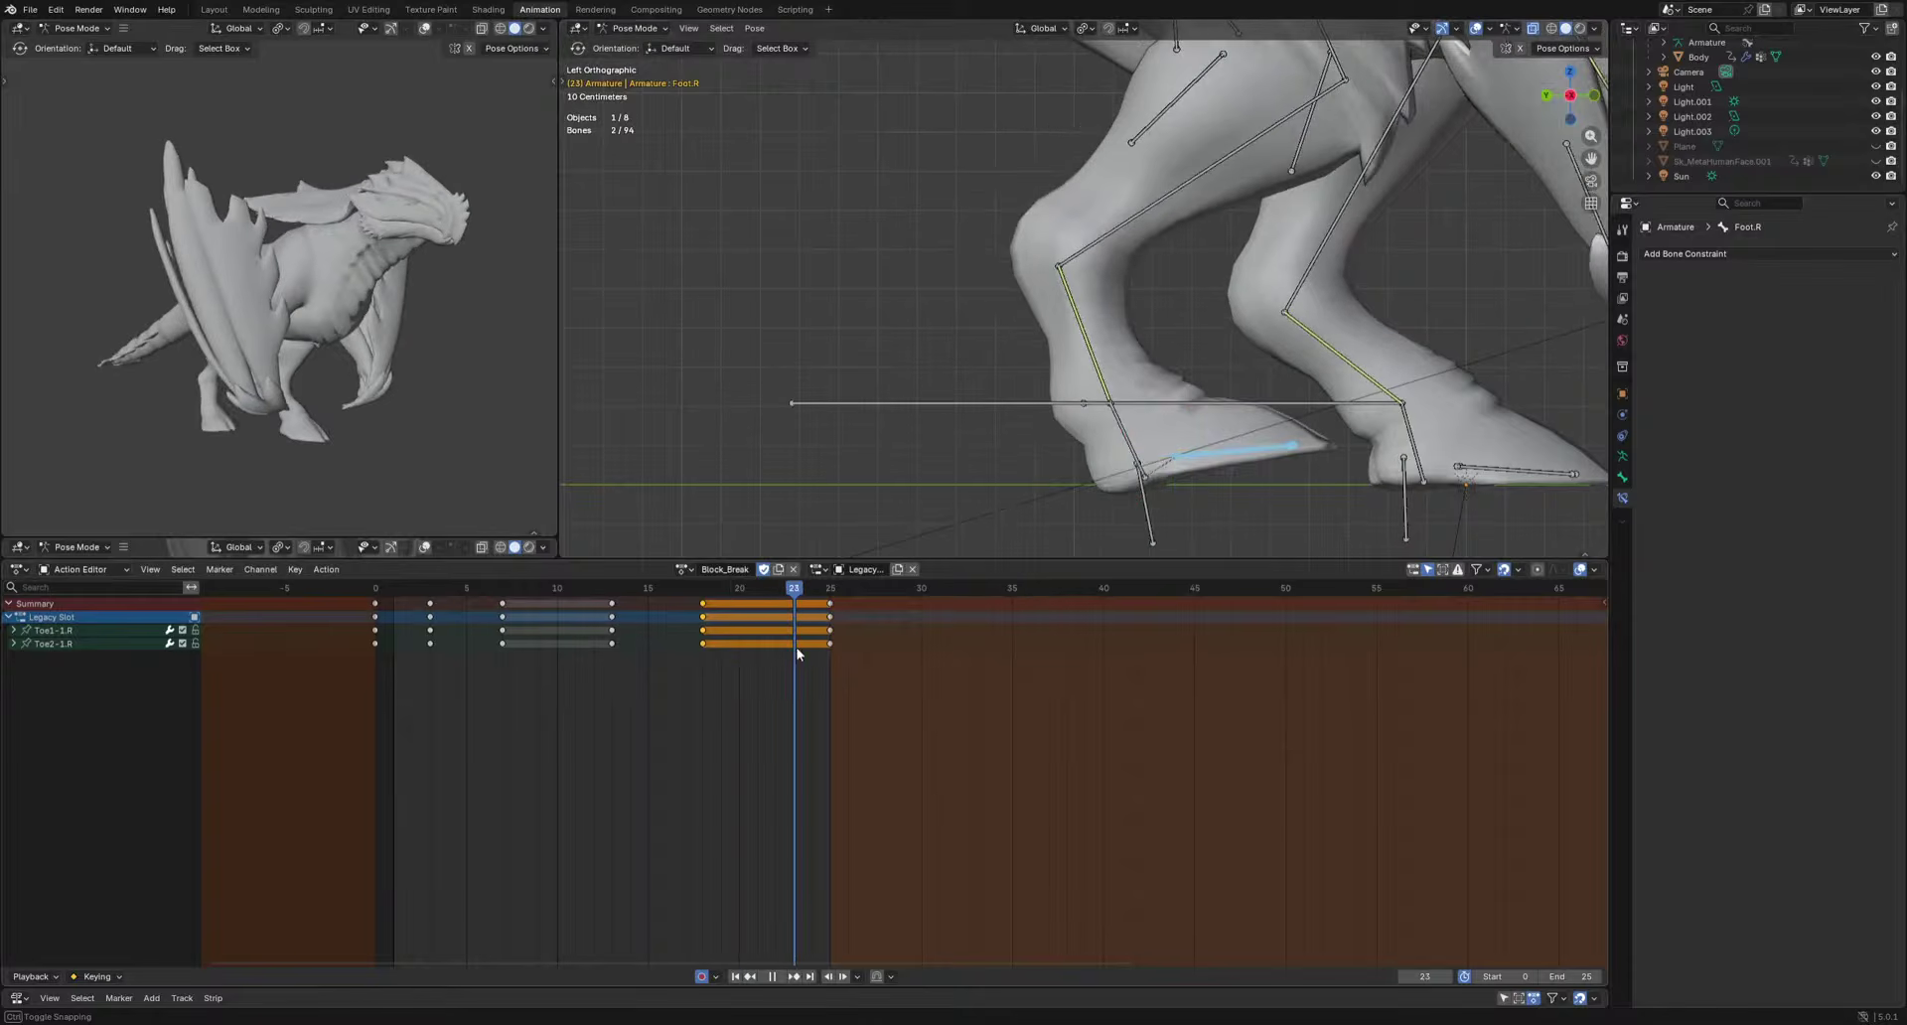
pyautogui.press('r')
pyautogui.click(1412, 467)
pyautogui.press('space')
pyautogui.press('space')
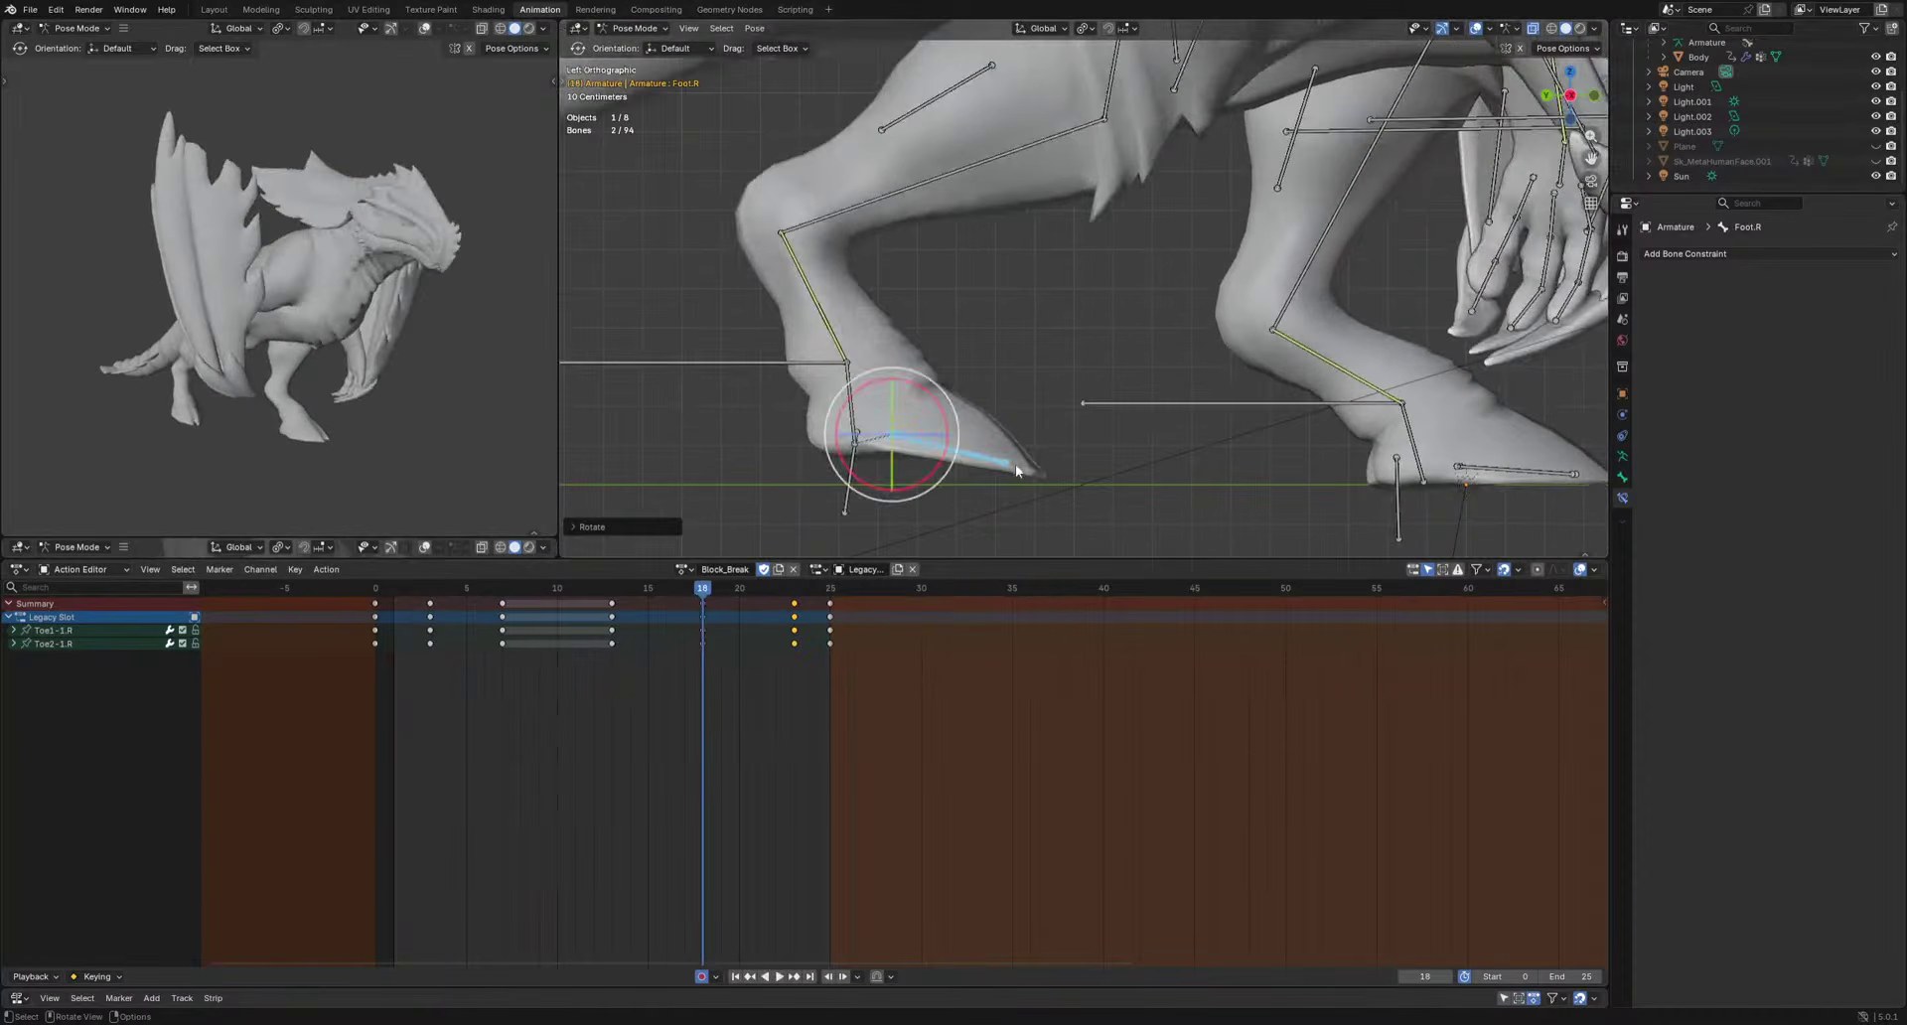
# Rotate the Foot.R bone at frame 23 to level the foot with the ground.
pyautogui.click(849, 407)
pyautogui.click(792, 602)
pyautogui.press('r')
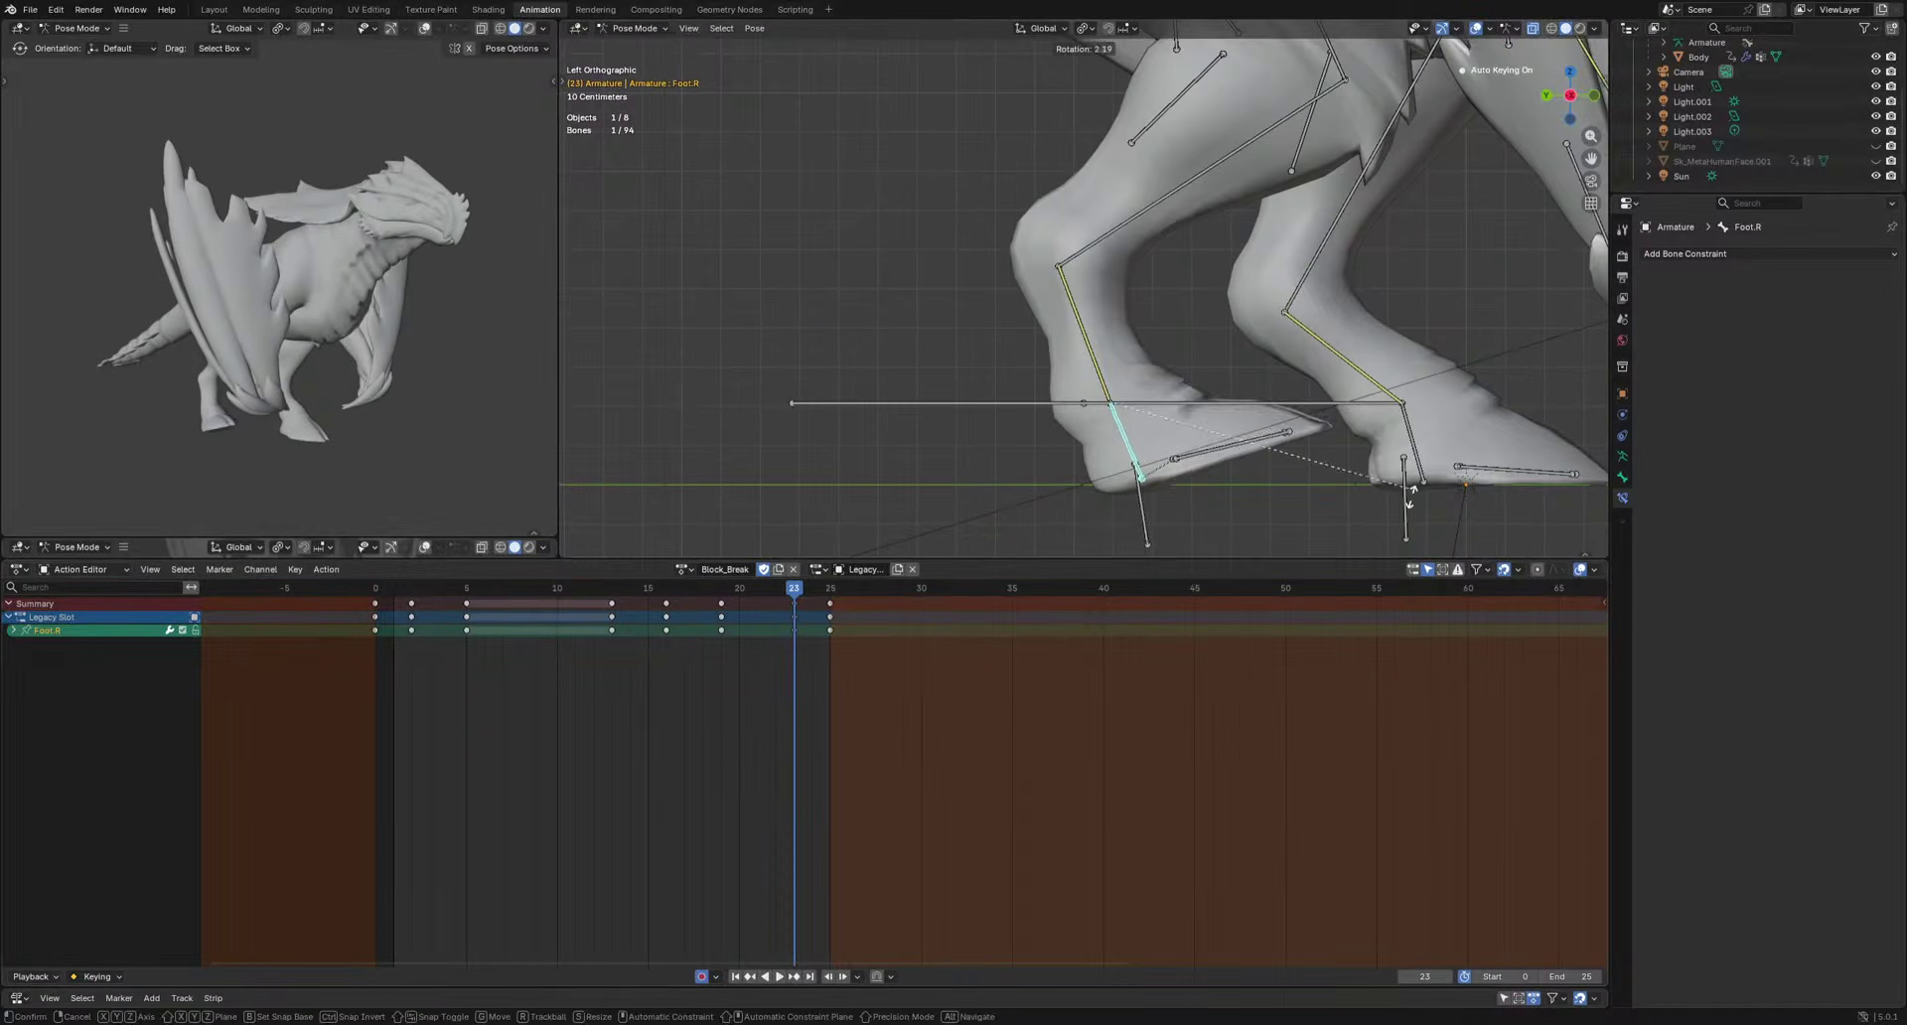
pyautogui.click(1371, 537)
pyautogui.press('space')
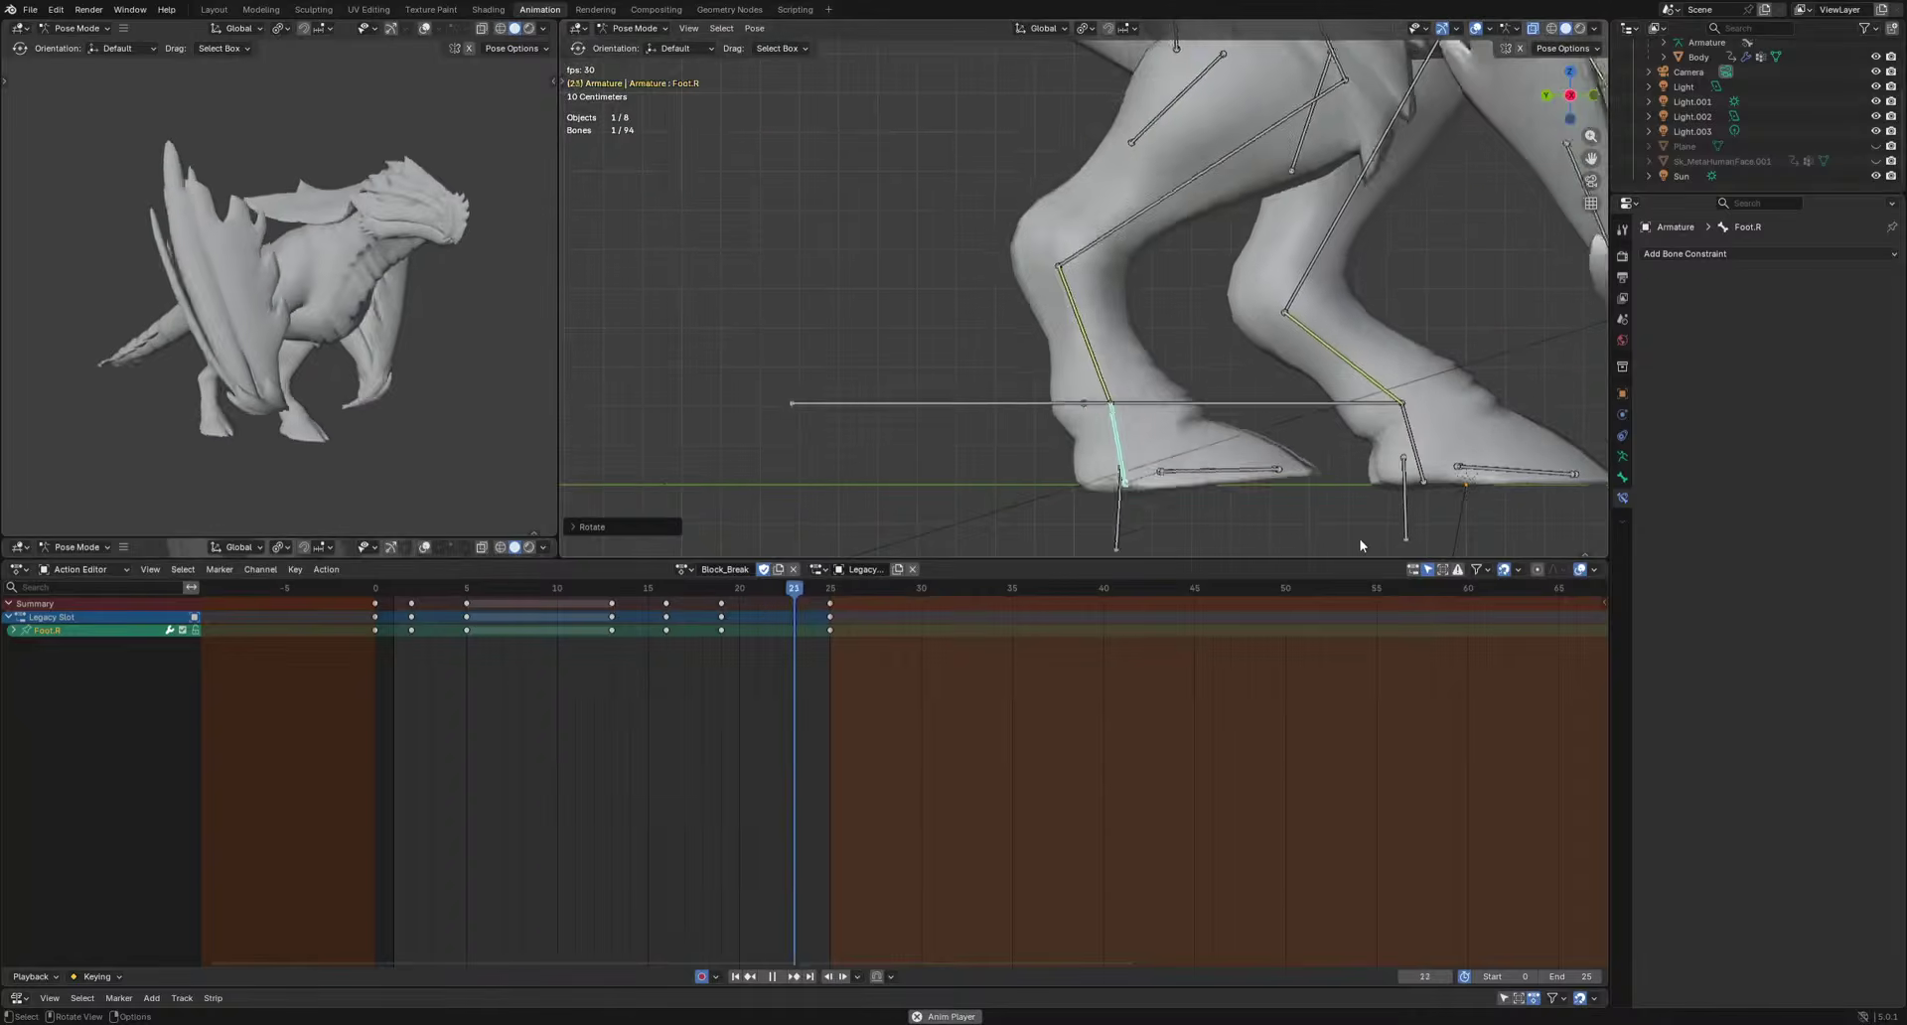
# Move the FootIK.R bone at frame 19 and play back the animation.
pyautogui.moveTo(715, 607); pyautogui.dragTo(723, 600)
pyautogui.click(705, 590)
pyautogui.click(723, 590)
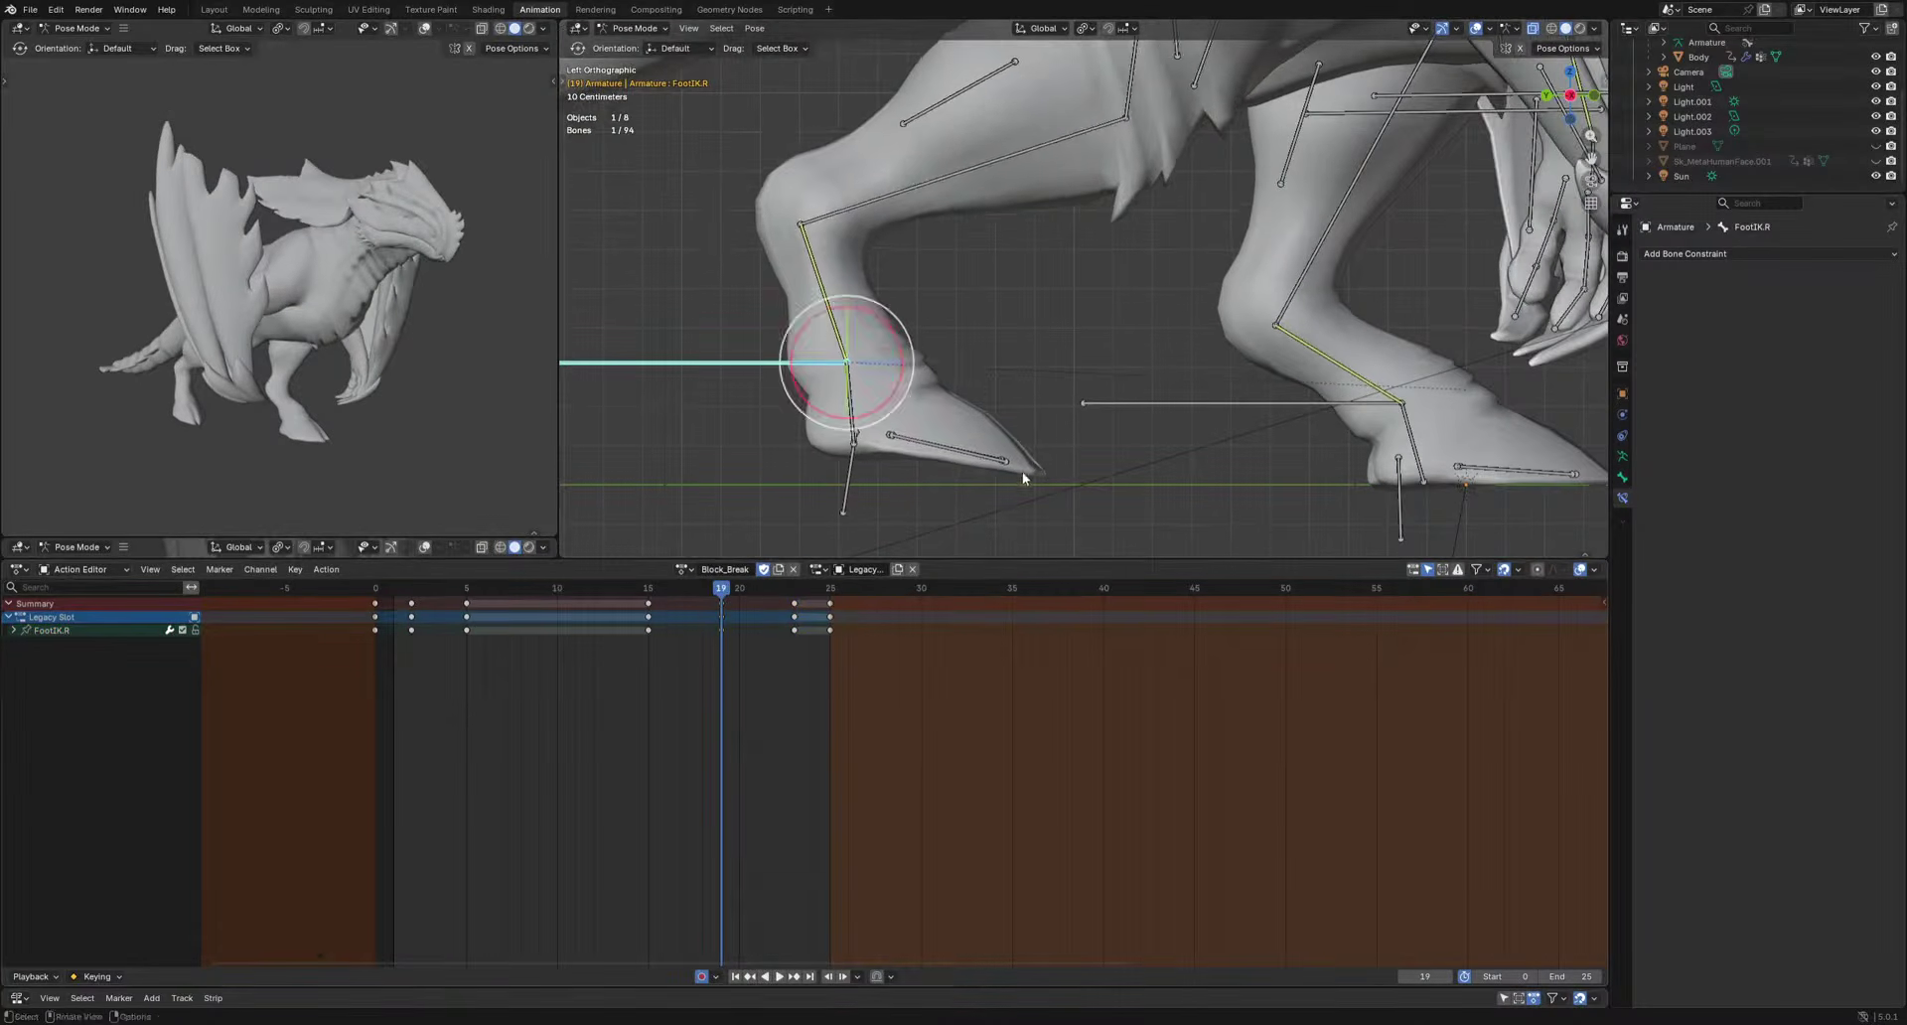
pyautogui.press('space')
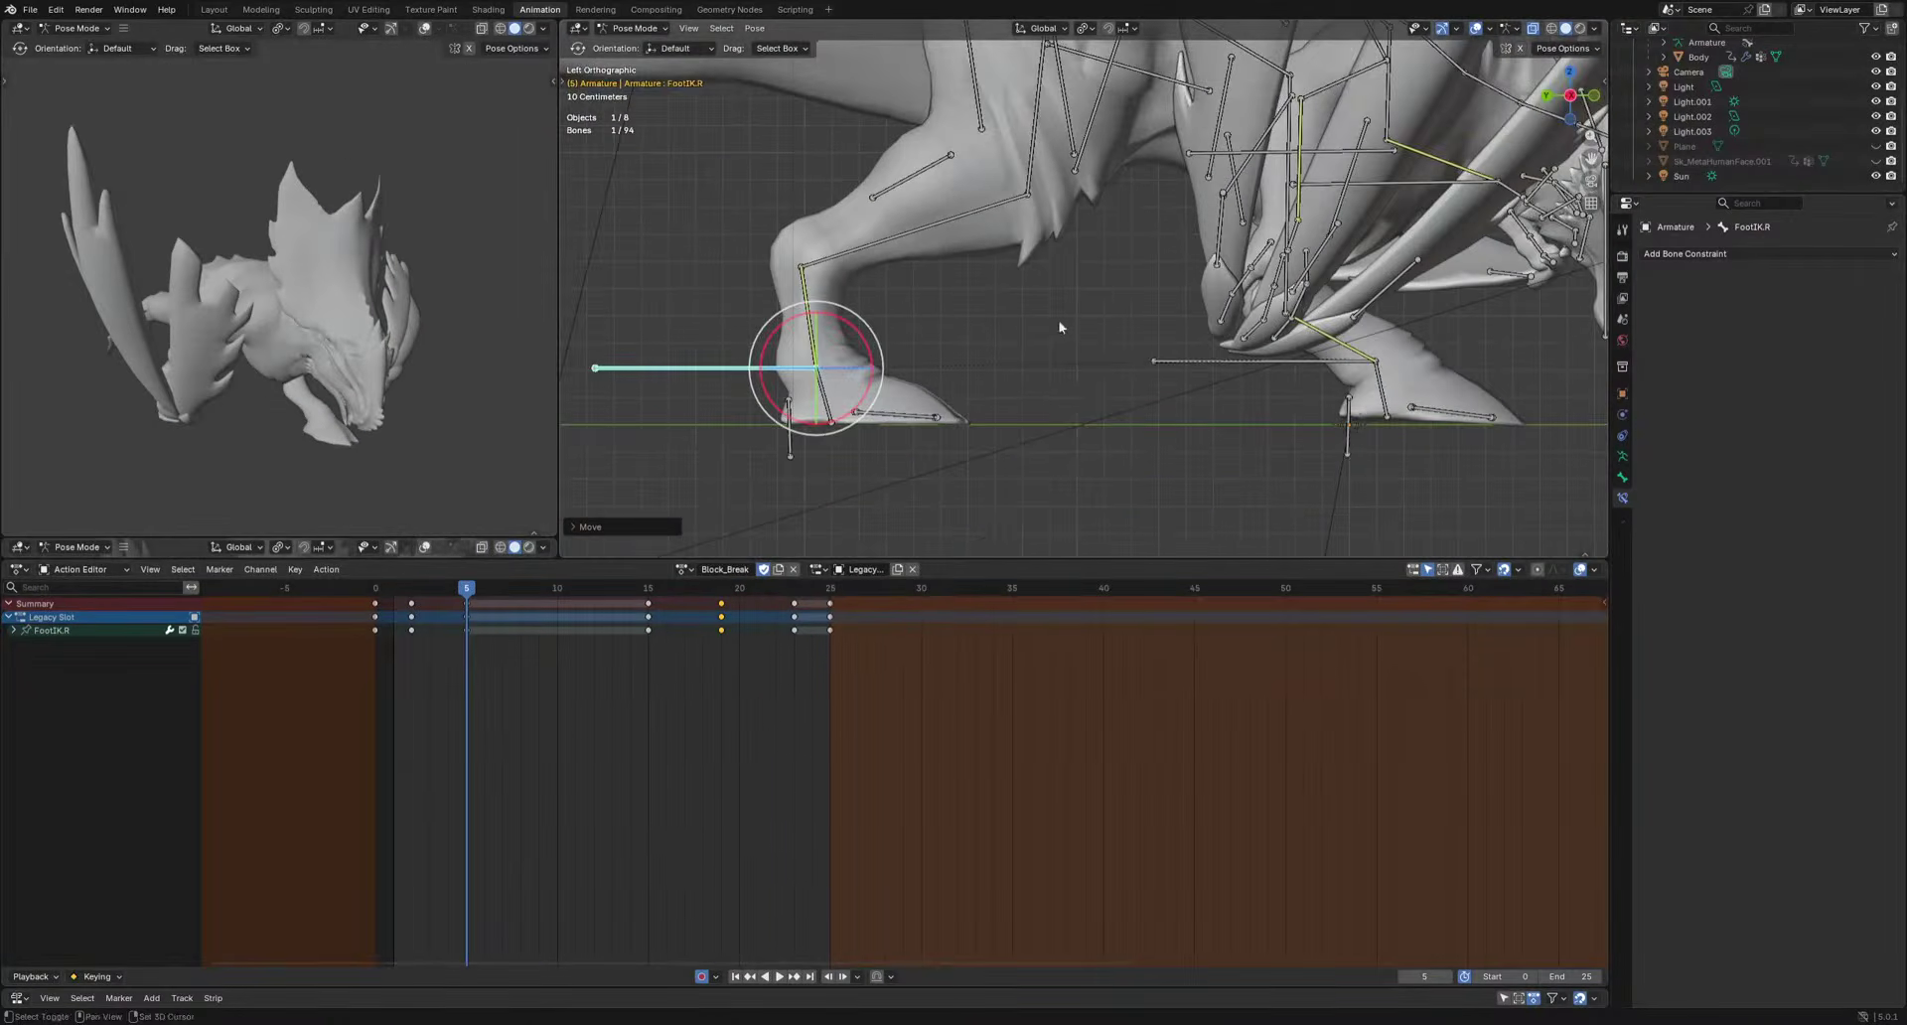
# Try to rotate the Thigh.R and Calf.R bones at frame 6.
pyautogui.scroll(-3, 1056, 318)
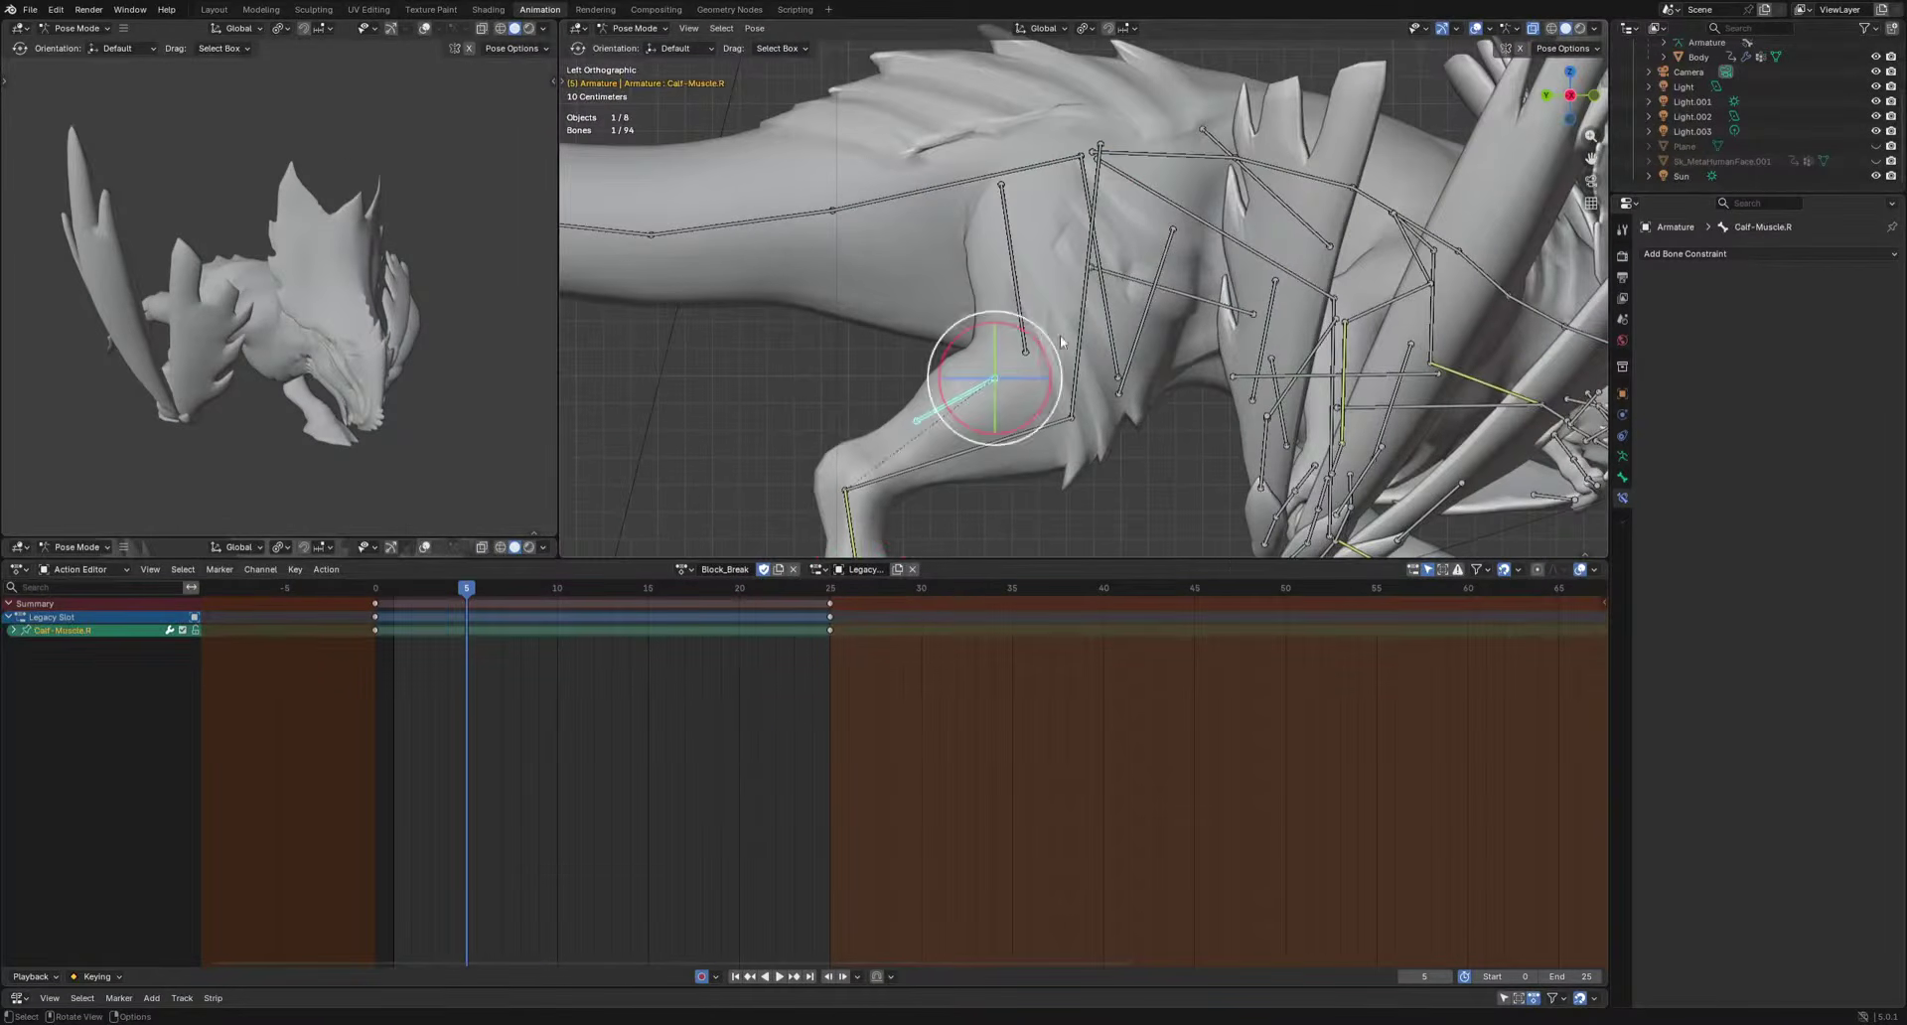
pyautogui.moveTo(470, 590); pyautogui.dragTo(487, 605)
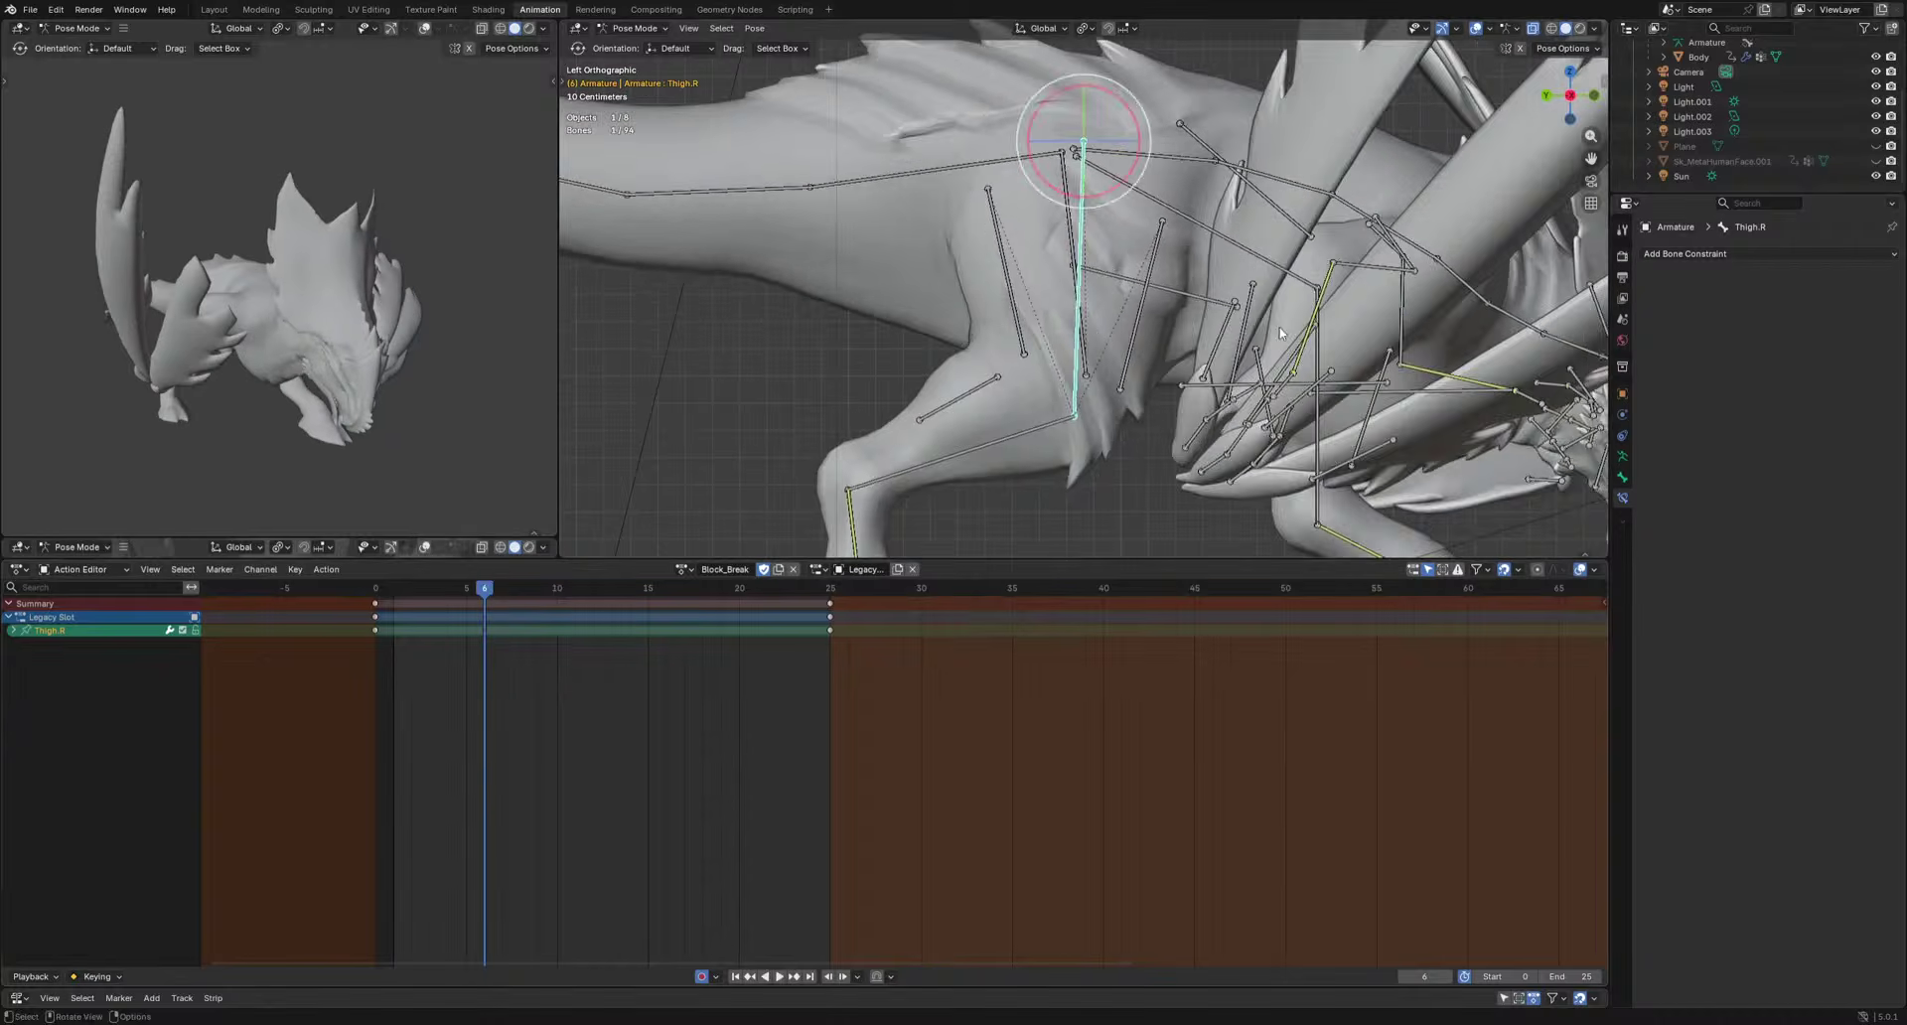
pyautogui.scroll(-4, 1317, 338)
pyautogui.press('r')
pyautogui.click(1325, 321)
pyautogui.hotkey('ctrl', 'z')
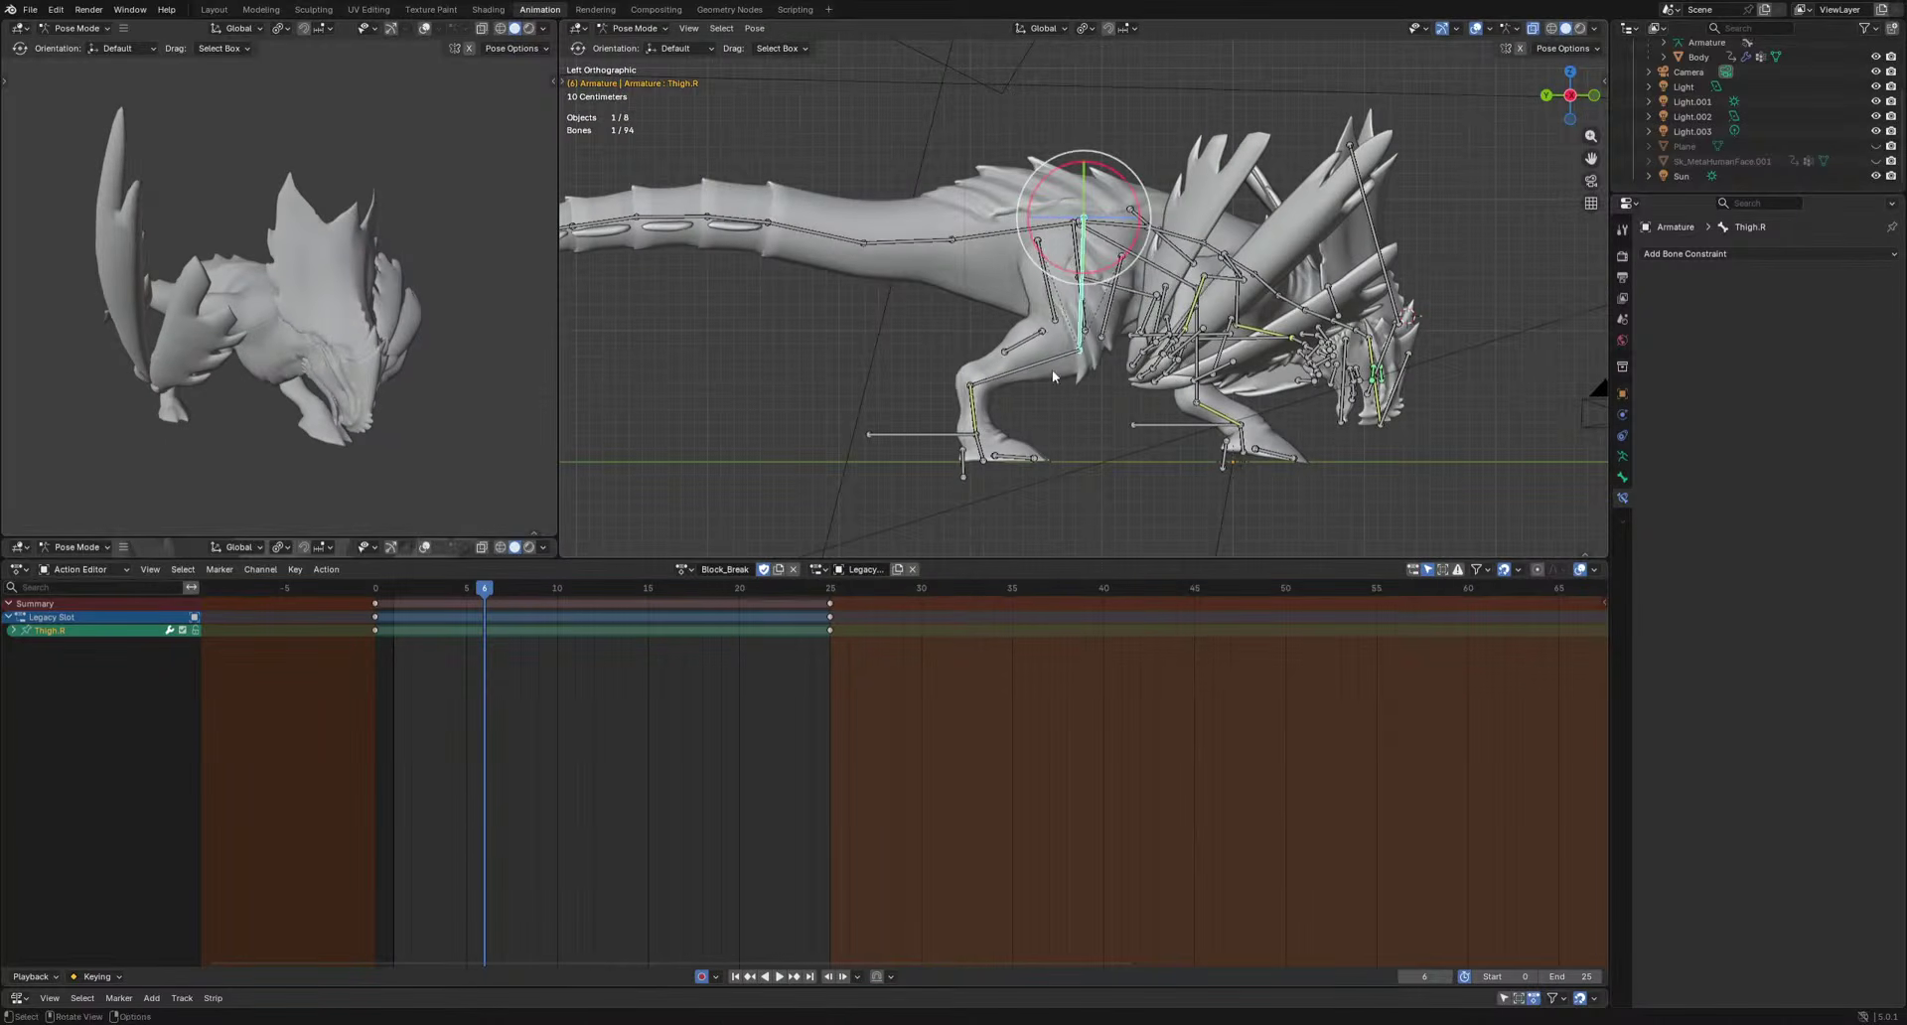
pyautogui.click(1053, 362)
pyautogui.press('r')
pyautogui.click(1042, 434)
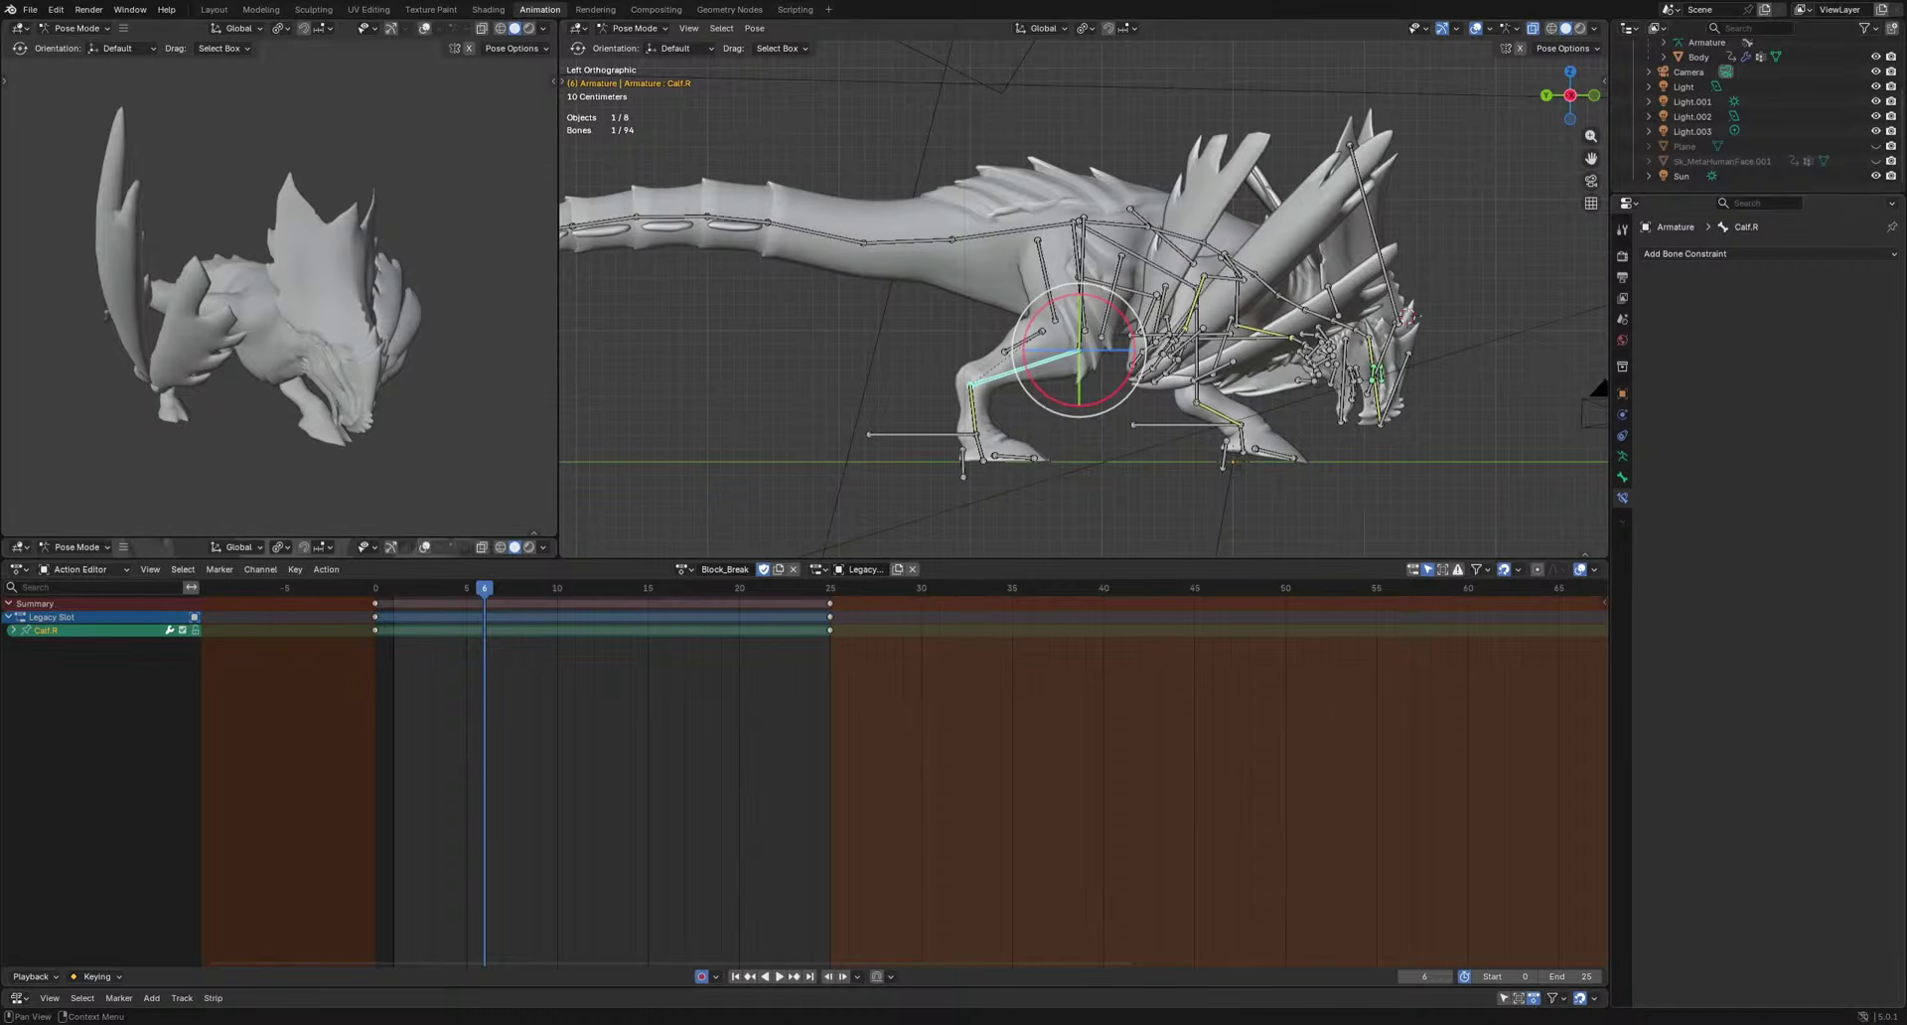
# Move, rotate and scale the Calf-Muscle.R bone at frame 3 to reshape the right calf.
pyautogui.scroll(3, 1190, 492)
pyautogui.keyDown('shift'); pyautogui.moveTo(1138, 474); pyautogui.dragTo(1199, 318, button='middle'); pyautogui.keyUp('shift')
pyautogui.scroll(2, 1158, 430)
pyautogui.keyDown('shift'); pyautogui.moveTo(1156, 432); pyautogui.dragTo(1010, 494, button='middle'); pyautogui.keyUp('shift')
pyautogui.click(938, 302)
pyautogui.moveTo(485, 596); pyautogui.dragTo(428, 623)
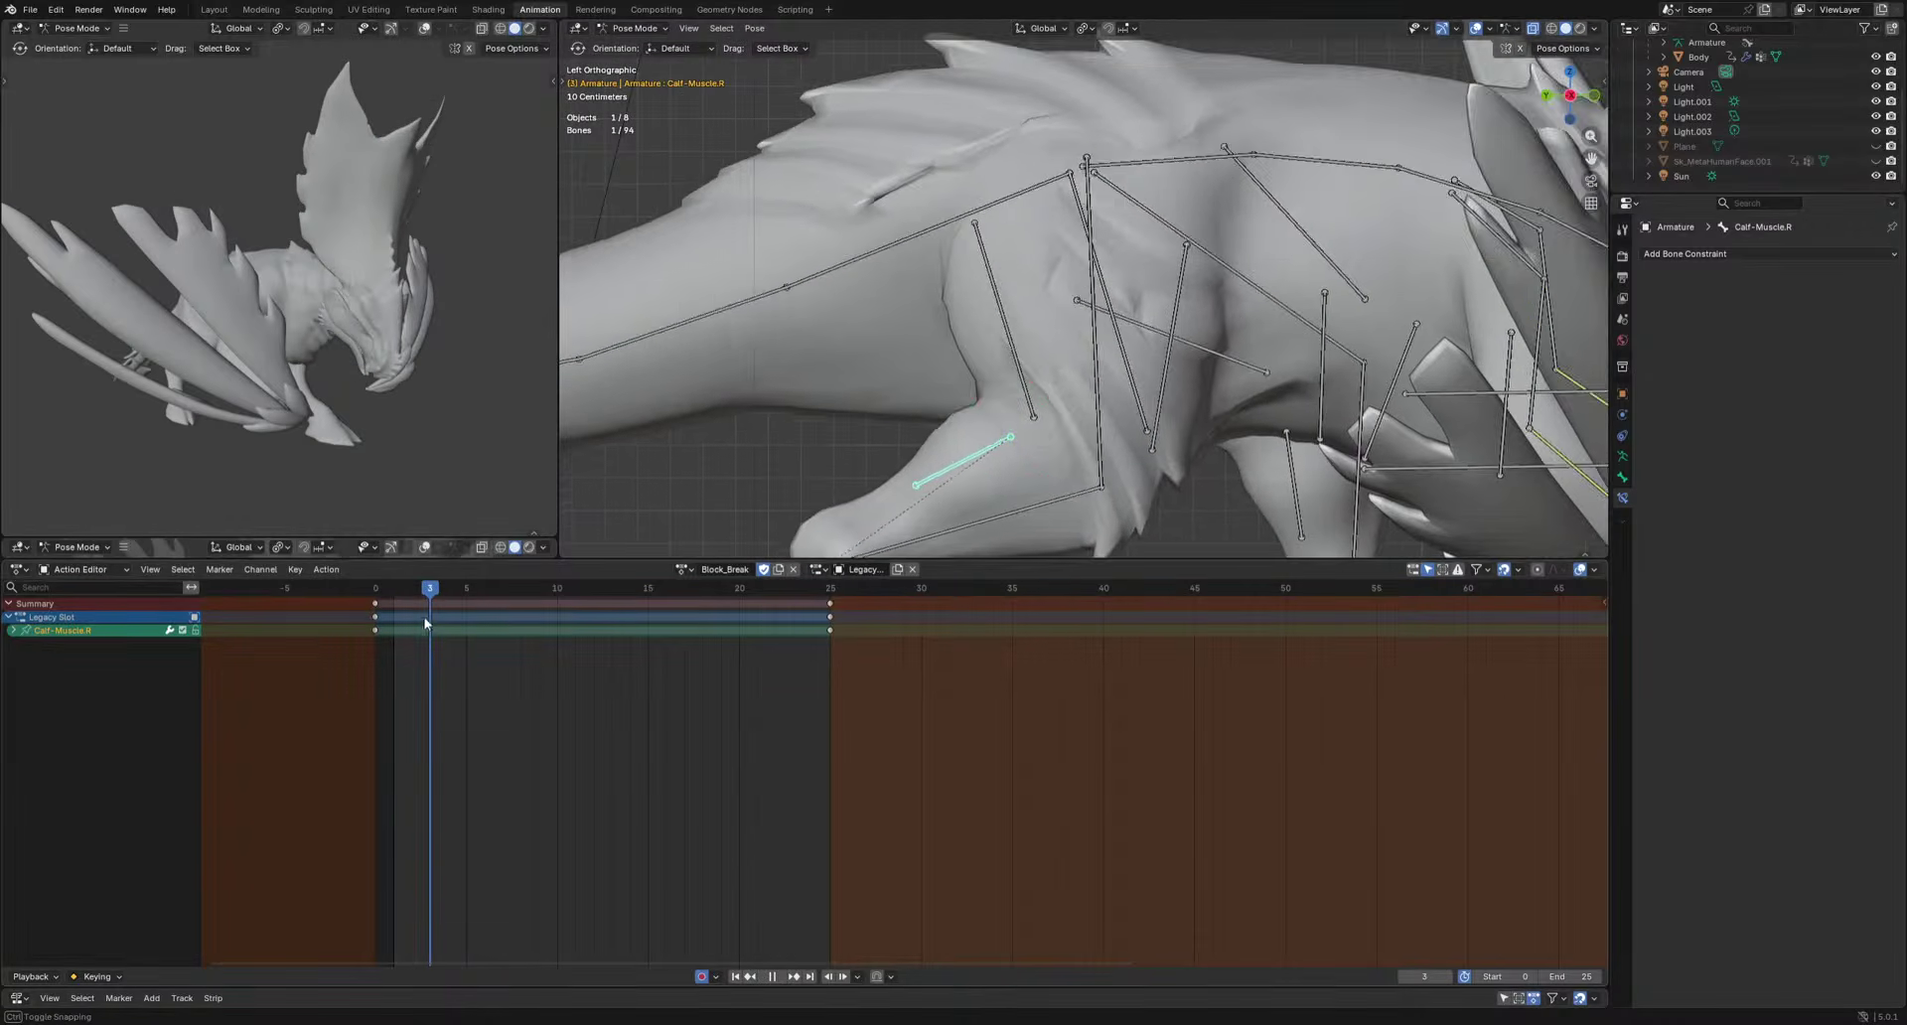
pyautogui.keyDown('shift'); pyautogui.moveTo(1035, 530); pyautogui.dragTo(1048, 325, button='middle'); pyautogui.keyUp('shift')
pyautogui.press('g')
pyautogui.click(1051, 336)
pyautogui.press('r')
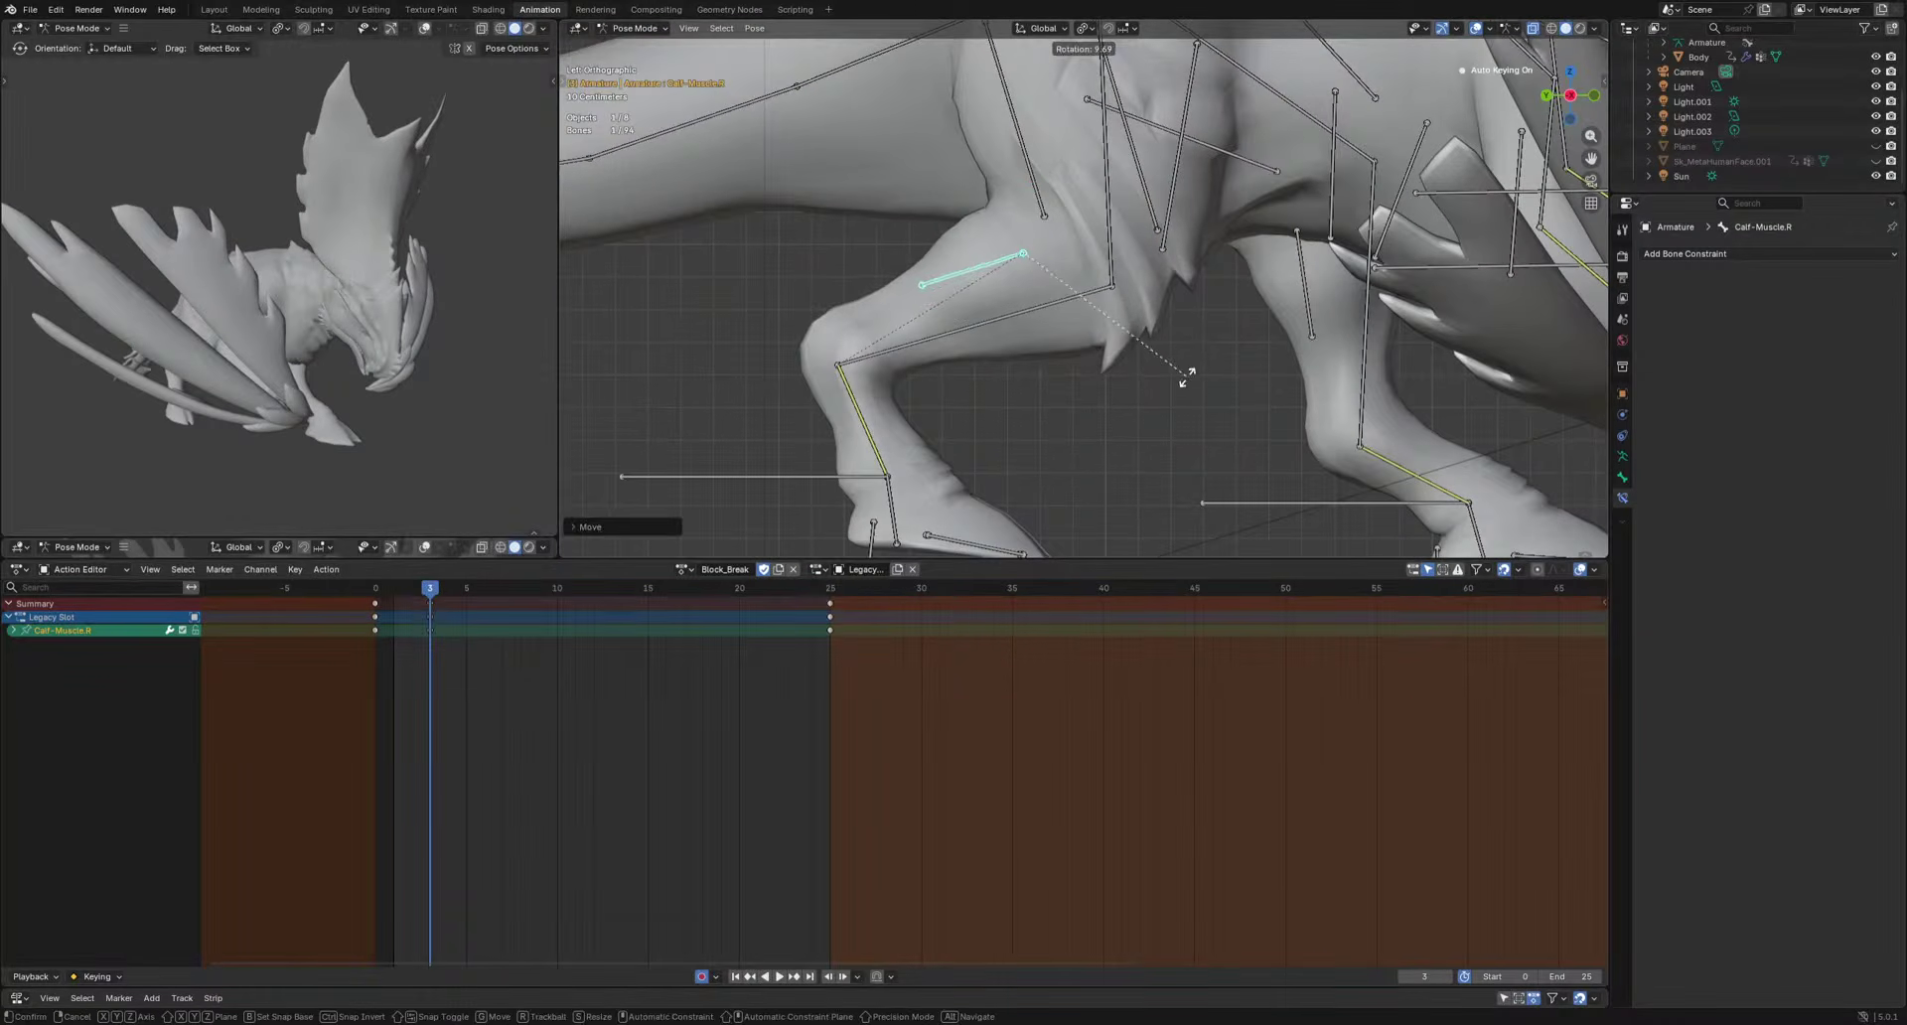
pyautogui.click(1179, 372)
pyautogui.press('s')
pyautogui.click(1143, 359)
# Reposition the Calf-Muscle.R bone at frame 6 from the side and back, and shift its keyframe to frame 5.
pyautogui.moveTo(439, 584); pyautogui.dragTo(484, 604)
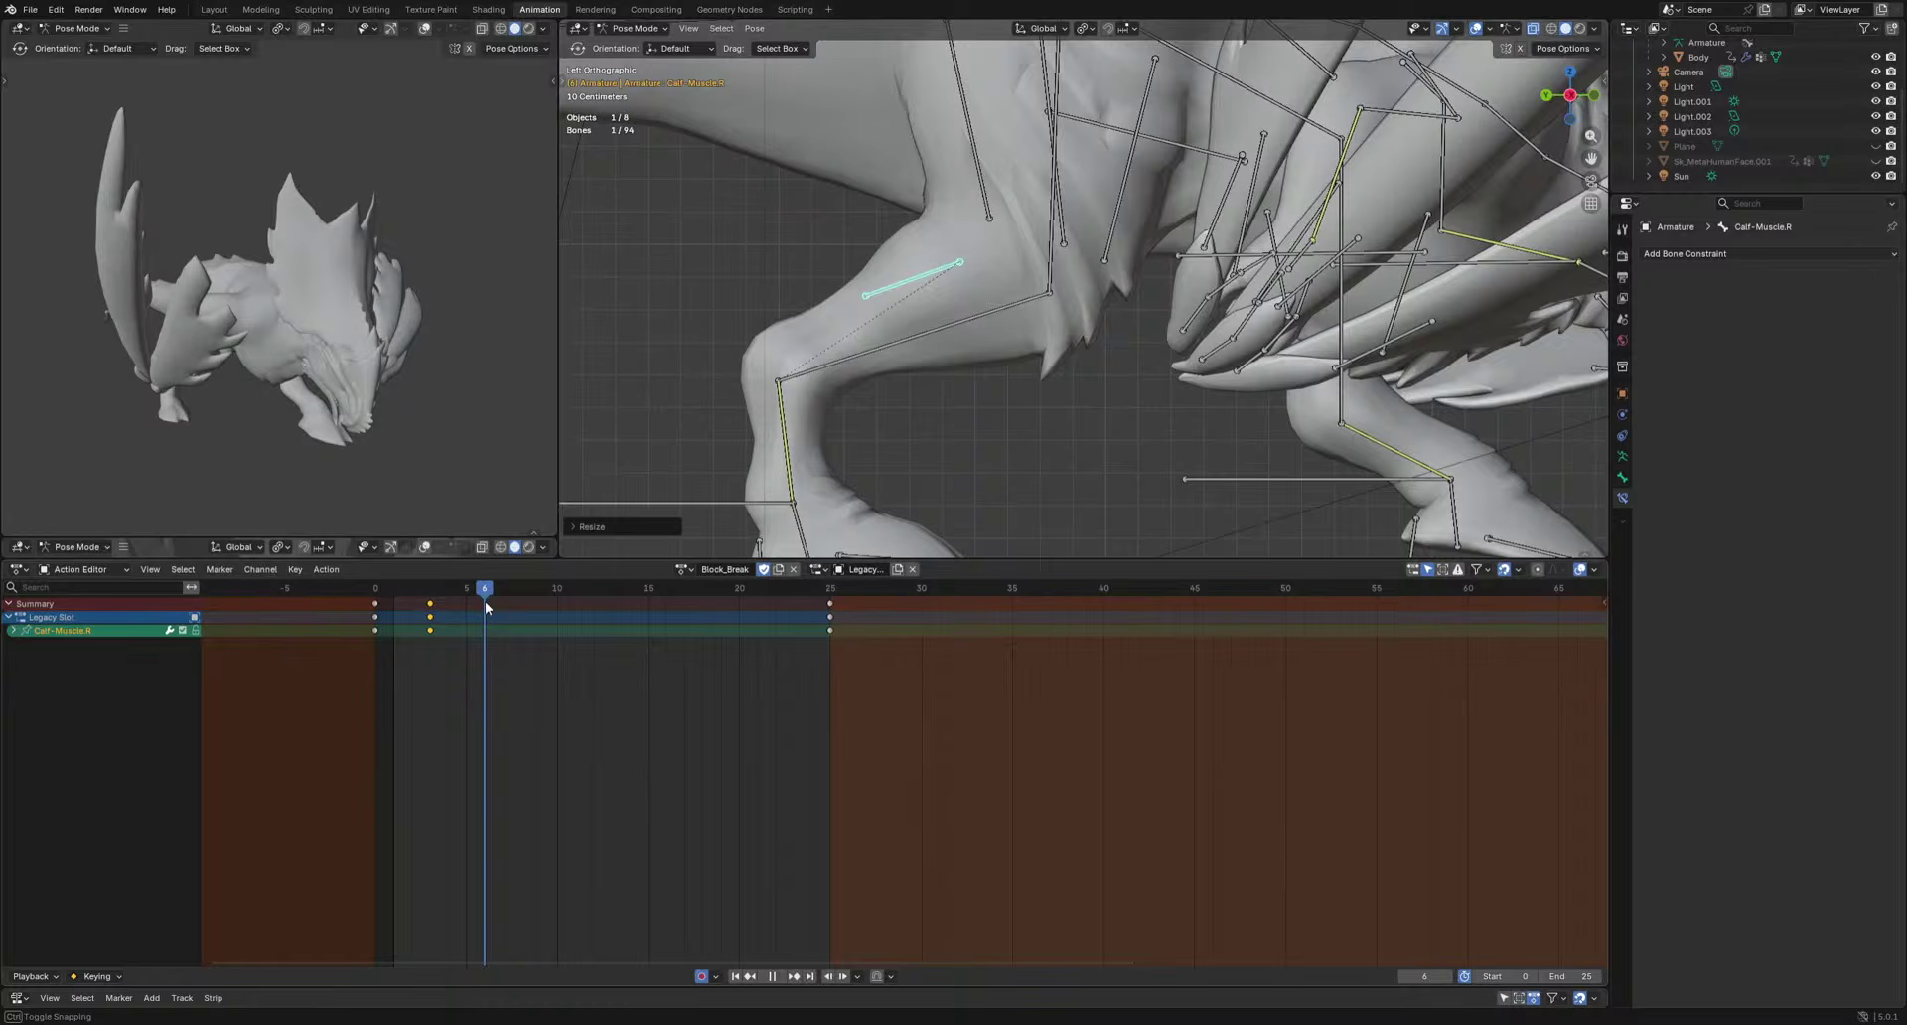
pyautogui.press('g')
pyautogui.click(1026, 444)
pyautogui.moveTo(1027, 444); pyautogui.dragTo(1323, 449, button='middle')
pyautogui.press('g')
pyautogui.click(1329, 433)
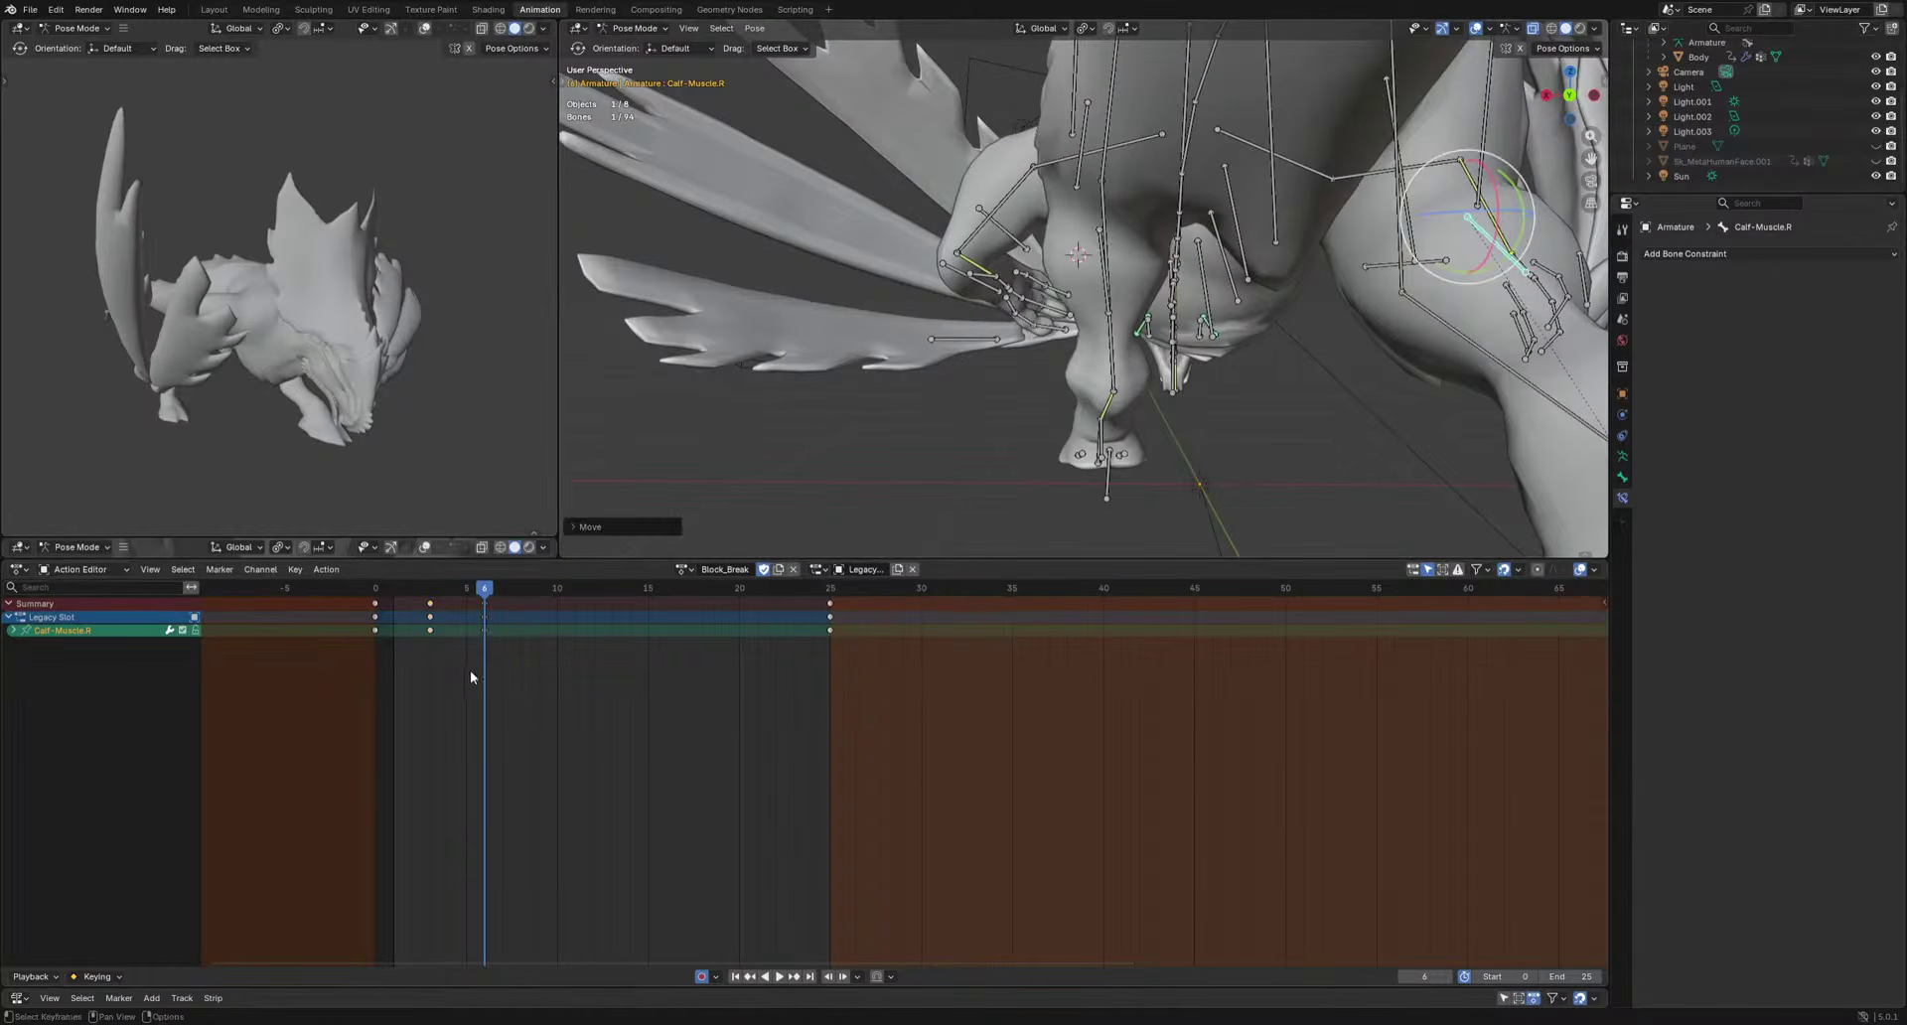
pyautogui.click(486, 598)
# Move the Calf-Muscle.R bone at frames 7 and 9.
pyautogui.moveTo(488, 586); pyautogui.dragTo(502, 584)
pyautogui.press('g')
pyautogui.click(1189, 498)
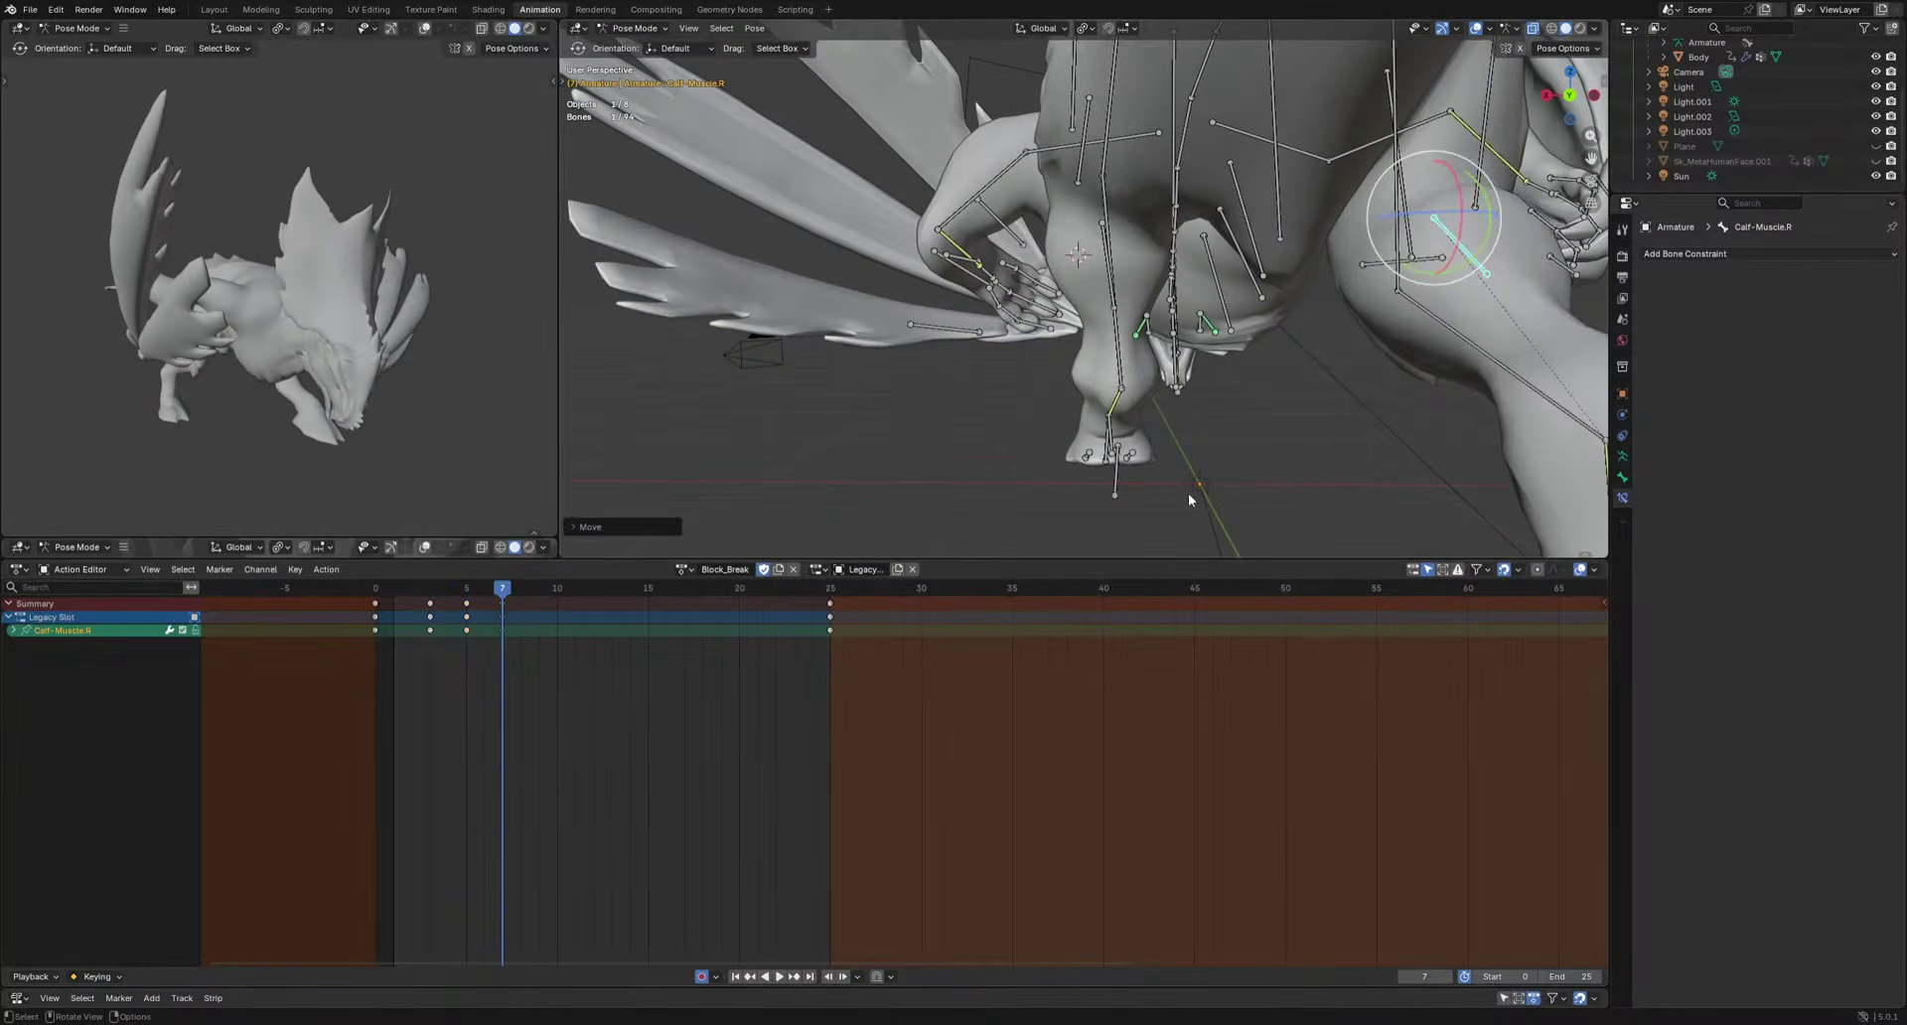
pyautogui.click(538, 588)
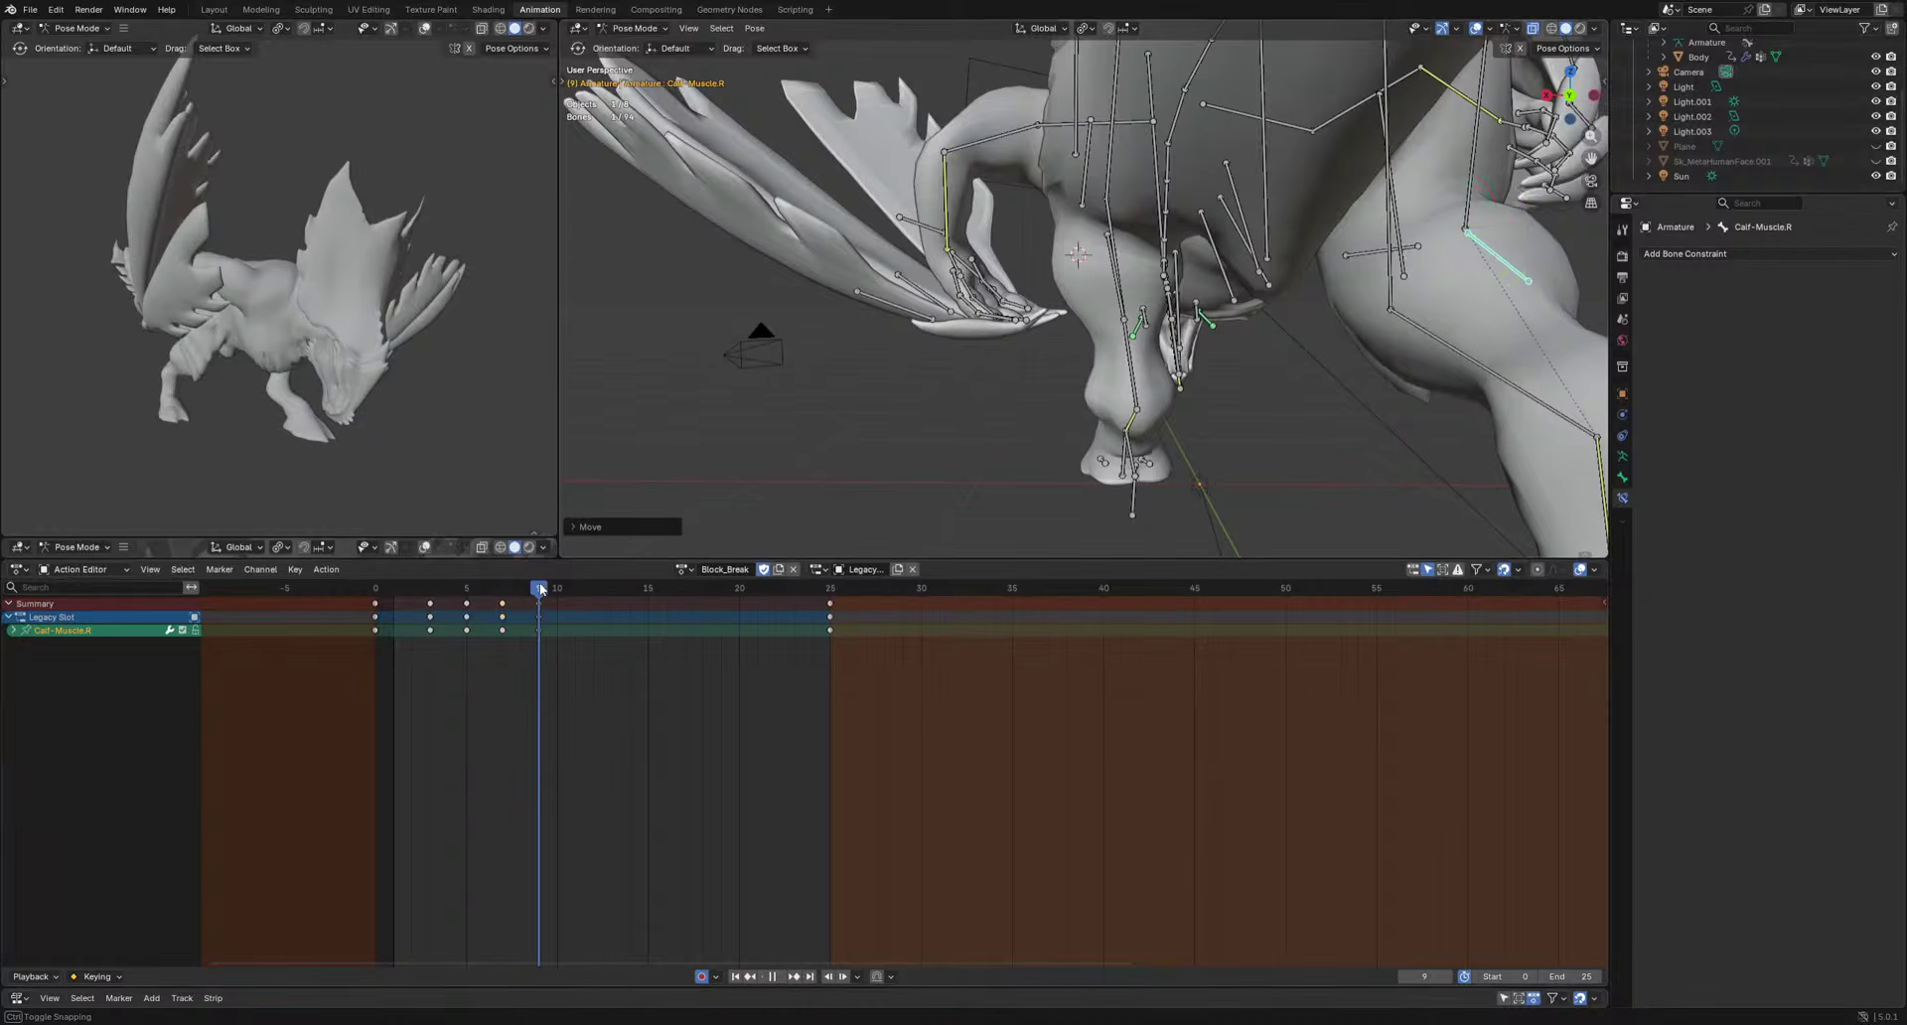
# Key adjusted positions of the Calf-Muscle.R bone at frames 17, 20 and 23.
pyautogui.moveTo(541, 589); pyautogui.dragTo(685, 600)
pyautogui.moveTo(1470, 389); pyautogui.dragTo(1266, 409, button='middle')
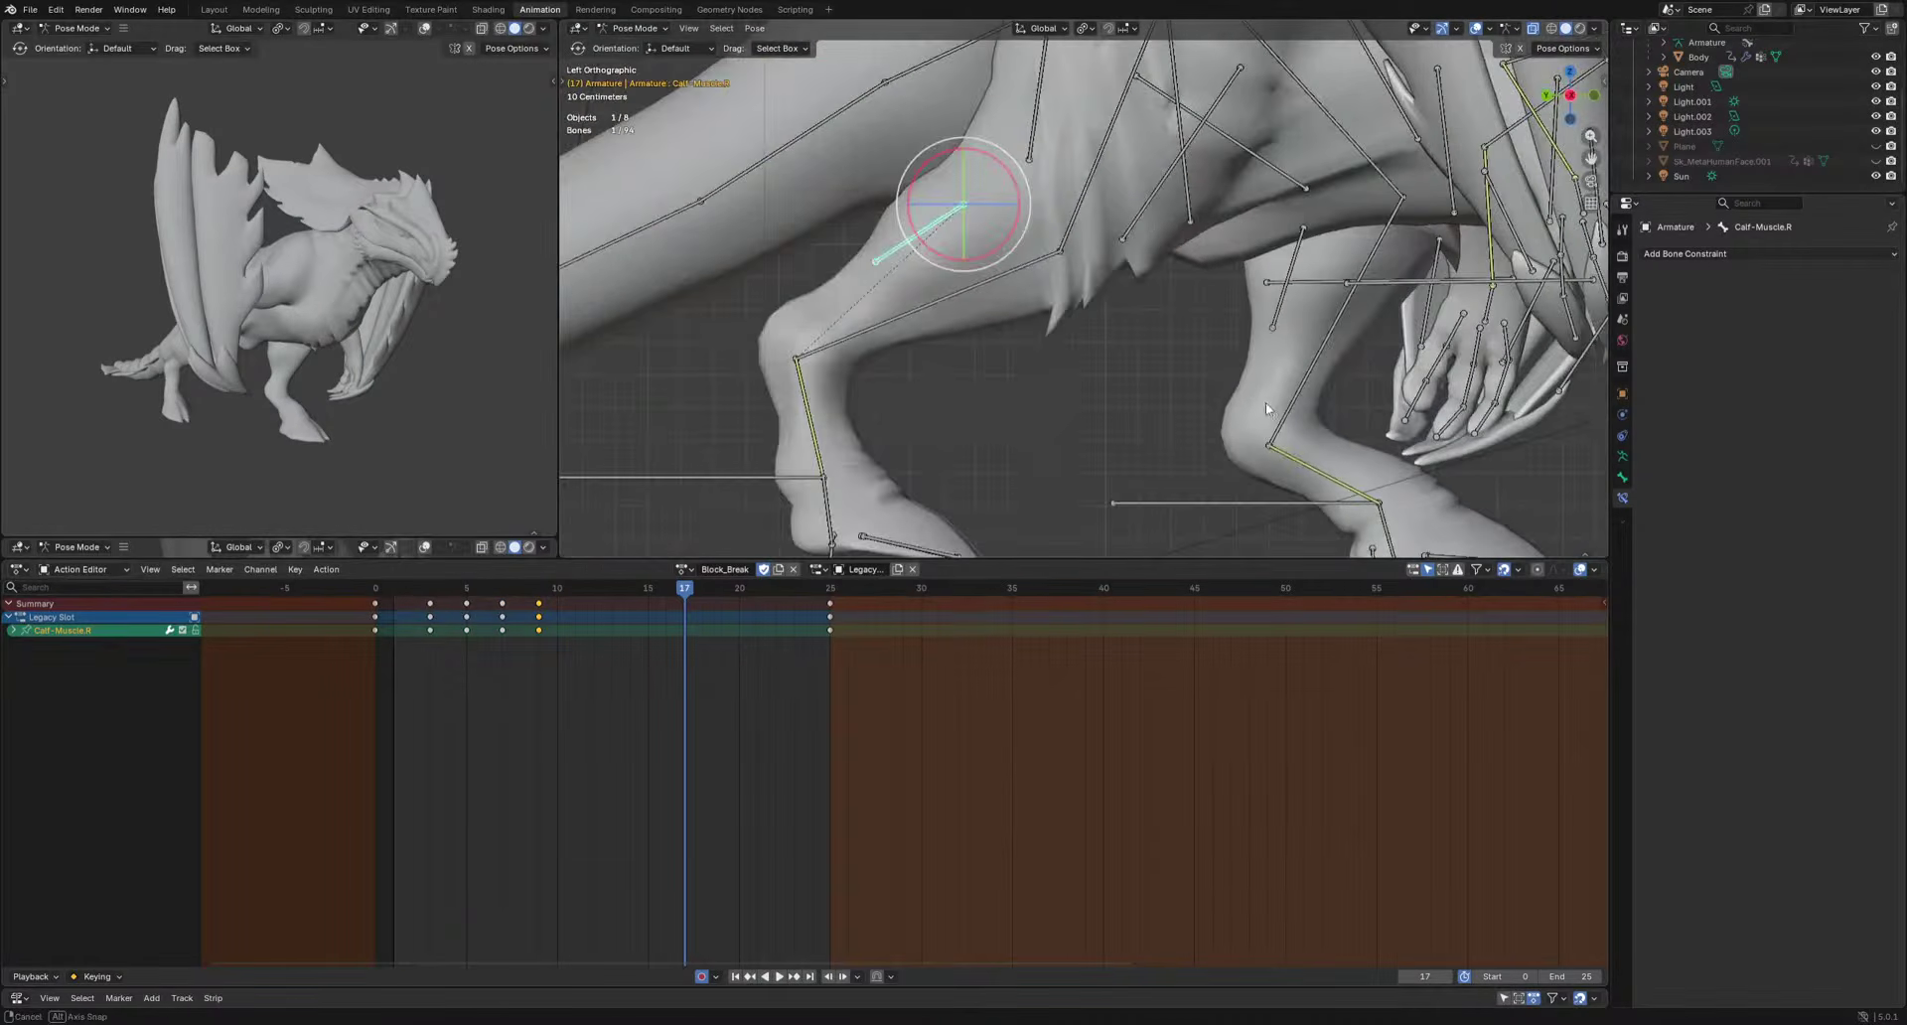
pyautogui.rightClick(1211, 415)
pyautogui.hotkey('alt', 'g')
pyautogui.moveTo(690, 590); pyautogui.dragTo(748, 597)
pyautogui.press('i')
pyautogui.press('Right')
pyautogui.press('Right')
pyautogui.press('Right')
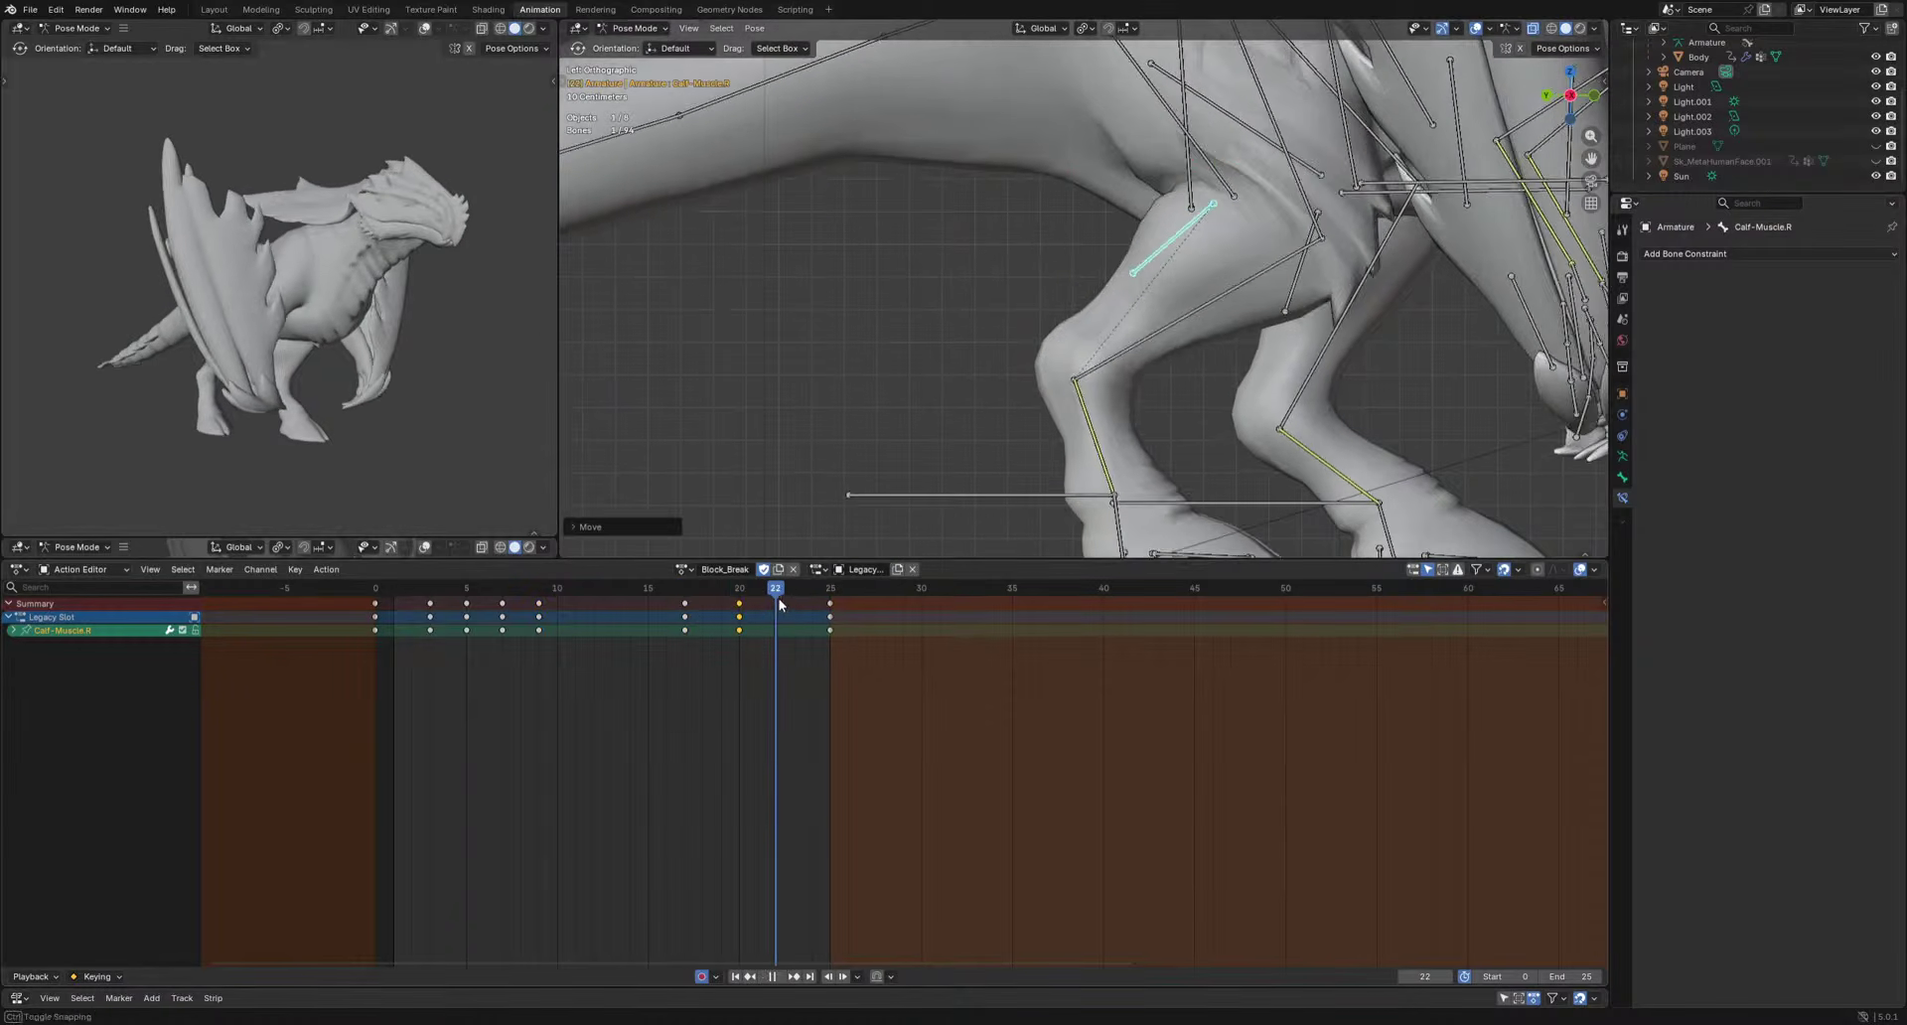
pyautogui.click(1154, 442)
pyautogui.press('i')
# Play back the calf motion and shift the Calf-Muscle.R keyframe from frame 9 to frame 11.
pyautogui.press('space')
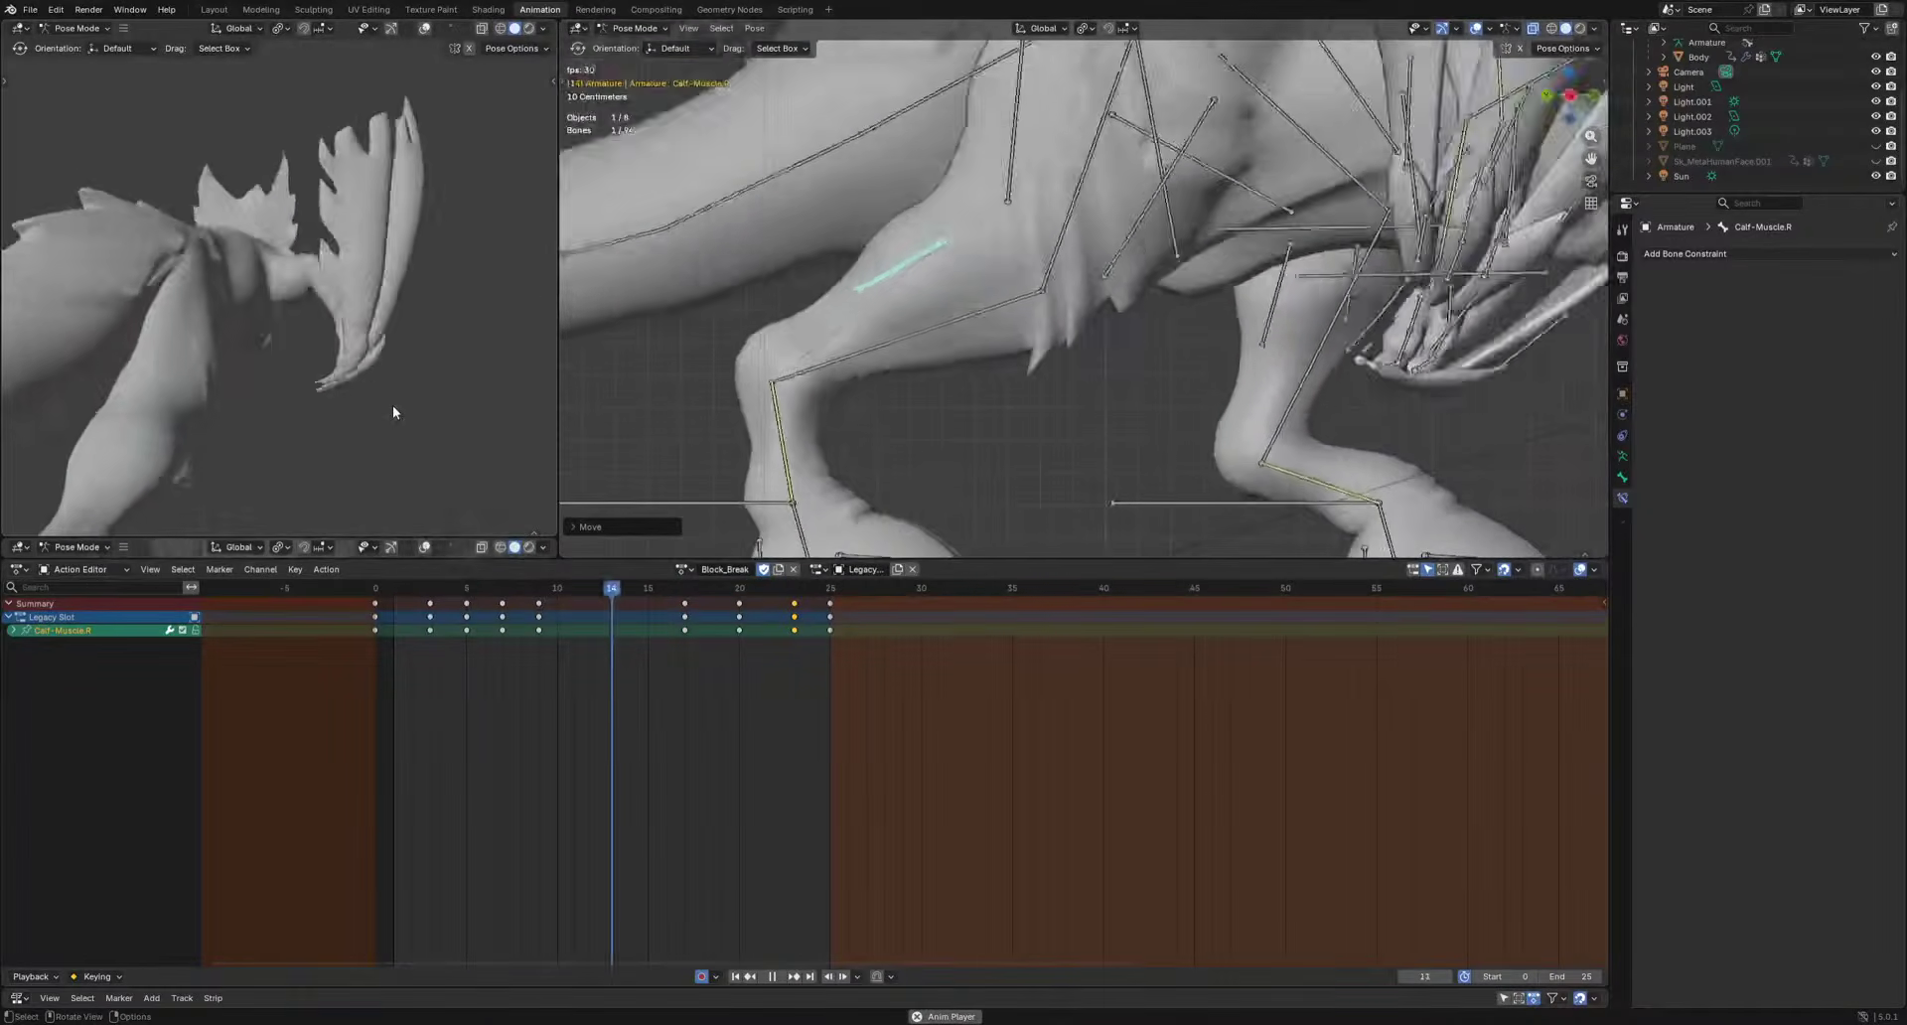
pyautogui.press('i')
pyautogui.press('space')
pyautogui.moveTo(401, 596); pyautogui.dragTo(576, 598)
pyautogui.press('space')
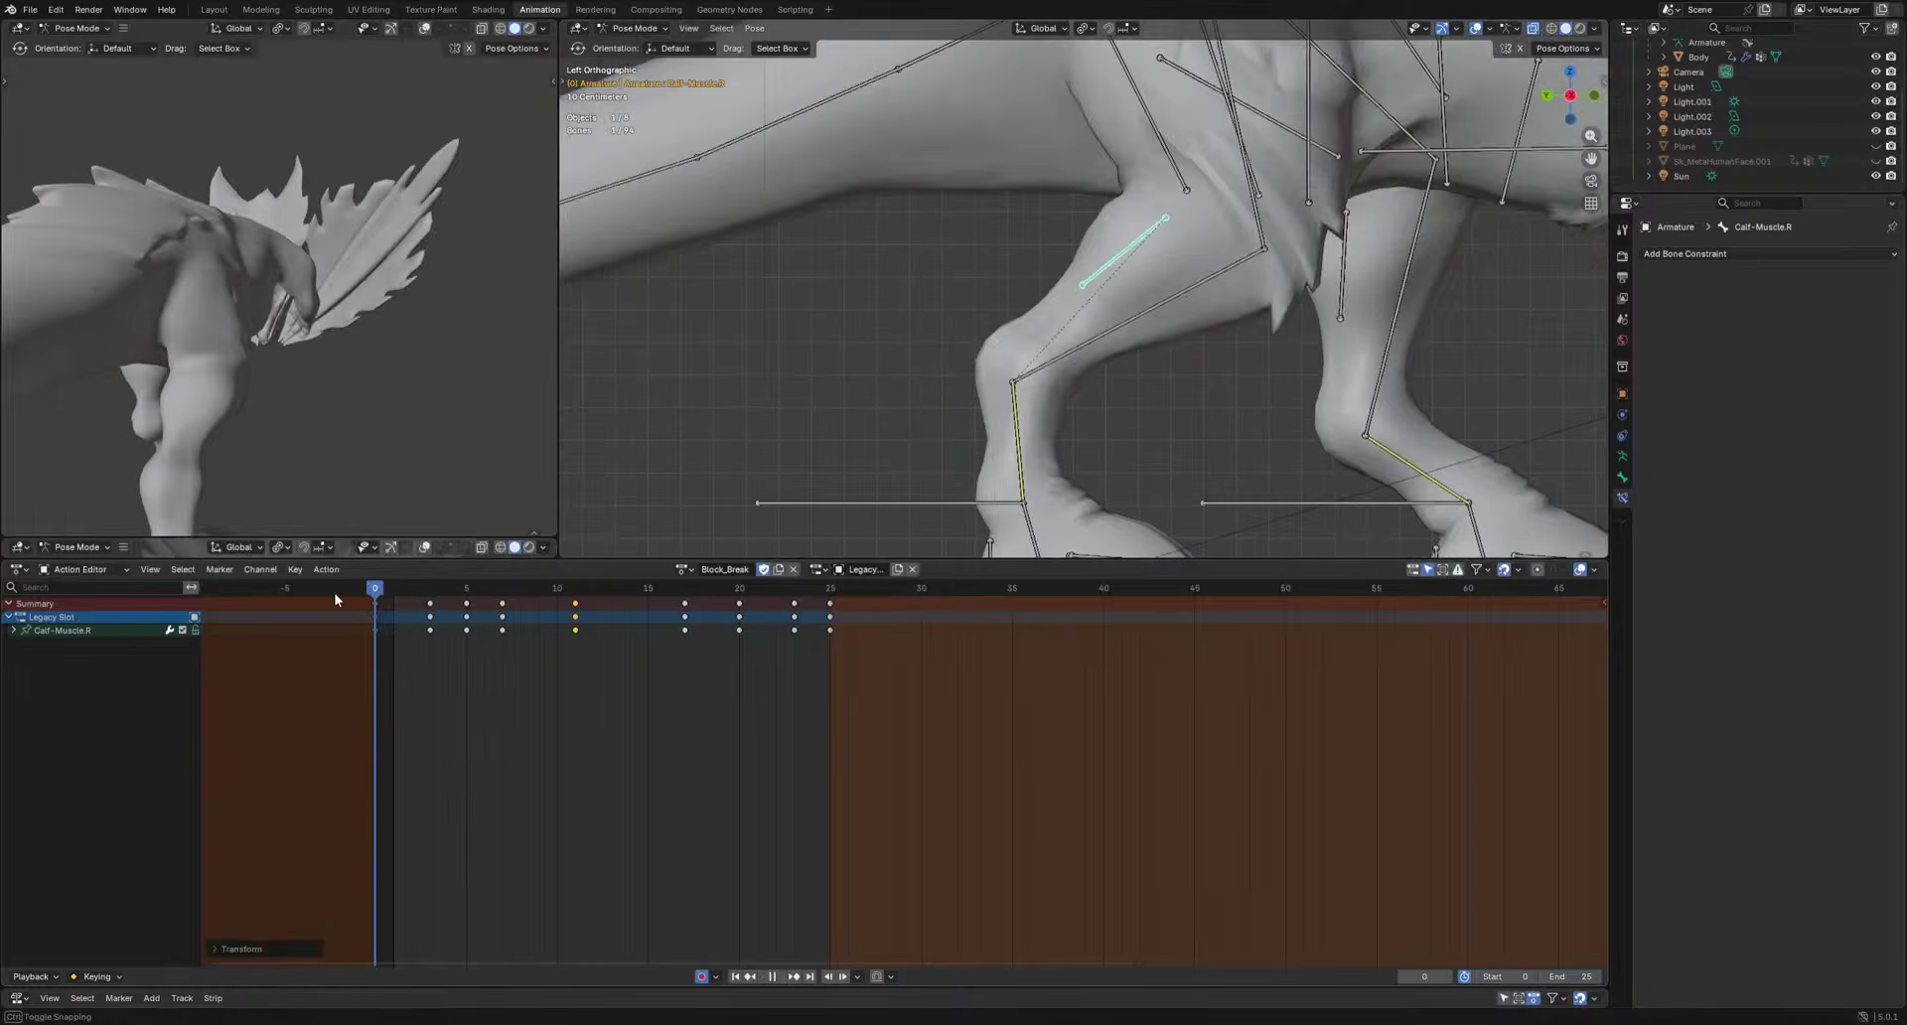
pyautogui.scroll(-3, 1029, 369)
pyautogui.press('space')
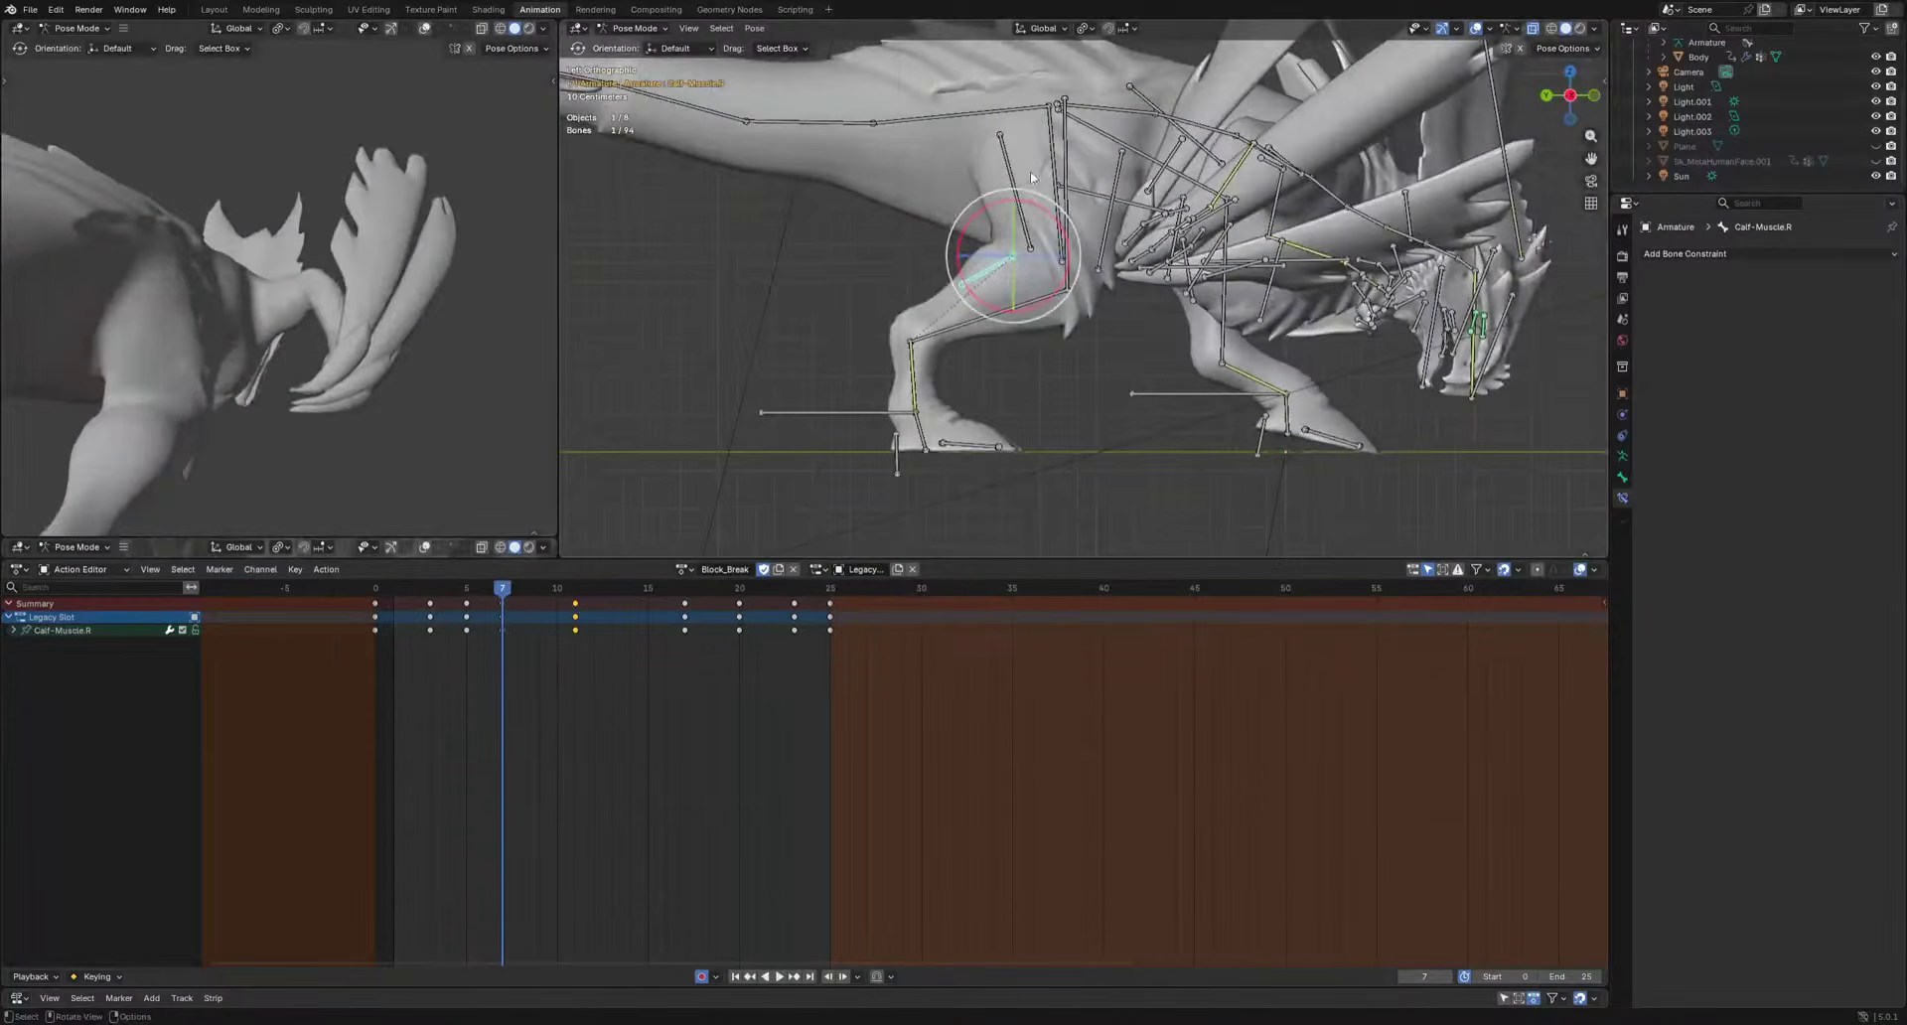
# Select the Thigh-muscle1.R and Thigh-muscle2.R bones and rotate them at frames 3, 6, 8 and 10.
pyautogui.click(1015, 189)
pyautogui.keyDown('shift'); pyautogui.click(1111, 206); pyautogui.keyUp('shift')
pyautogui.click(421, 590)
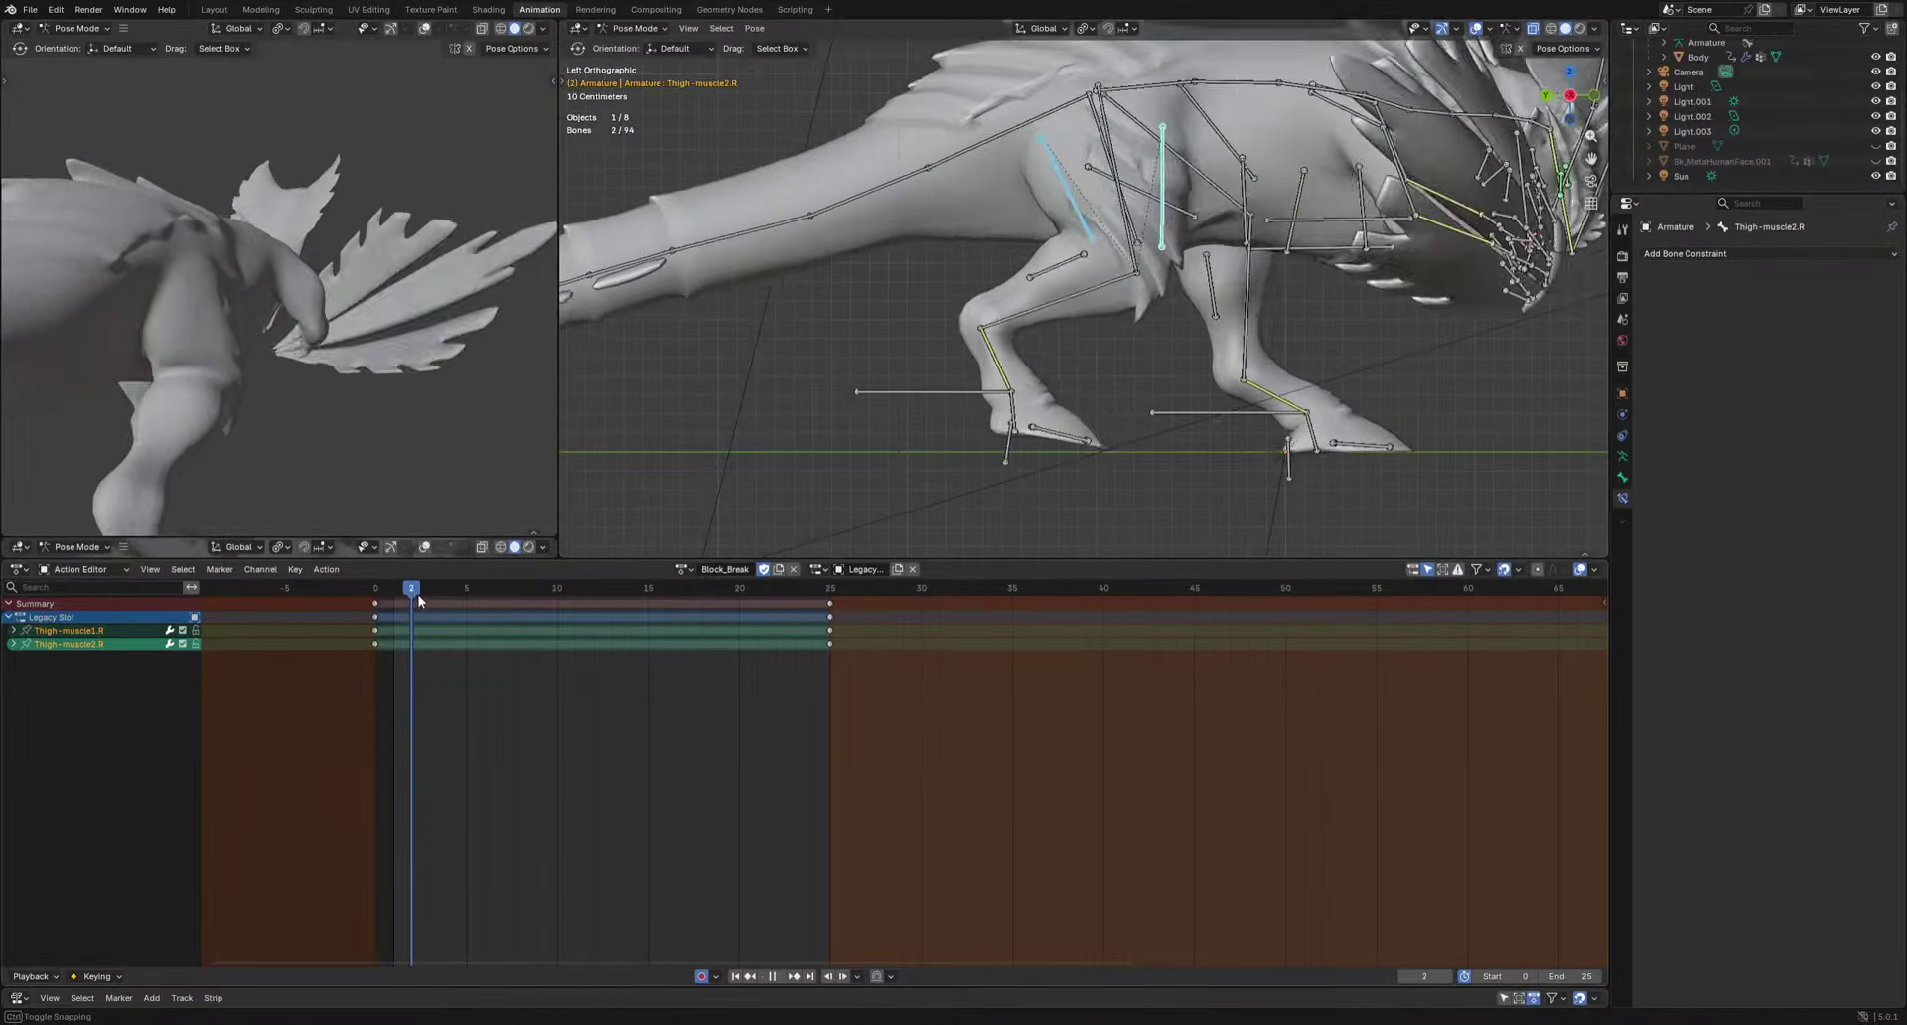
pyautogui.click(1149, 451)
pyautogui.moveTo(469, 588); pyautogui.dragTo(477, 594)
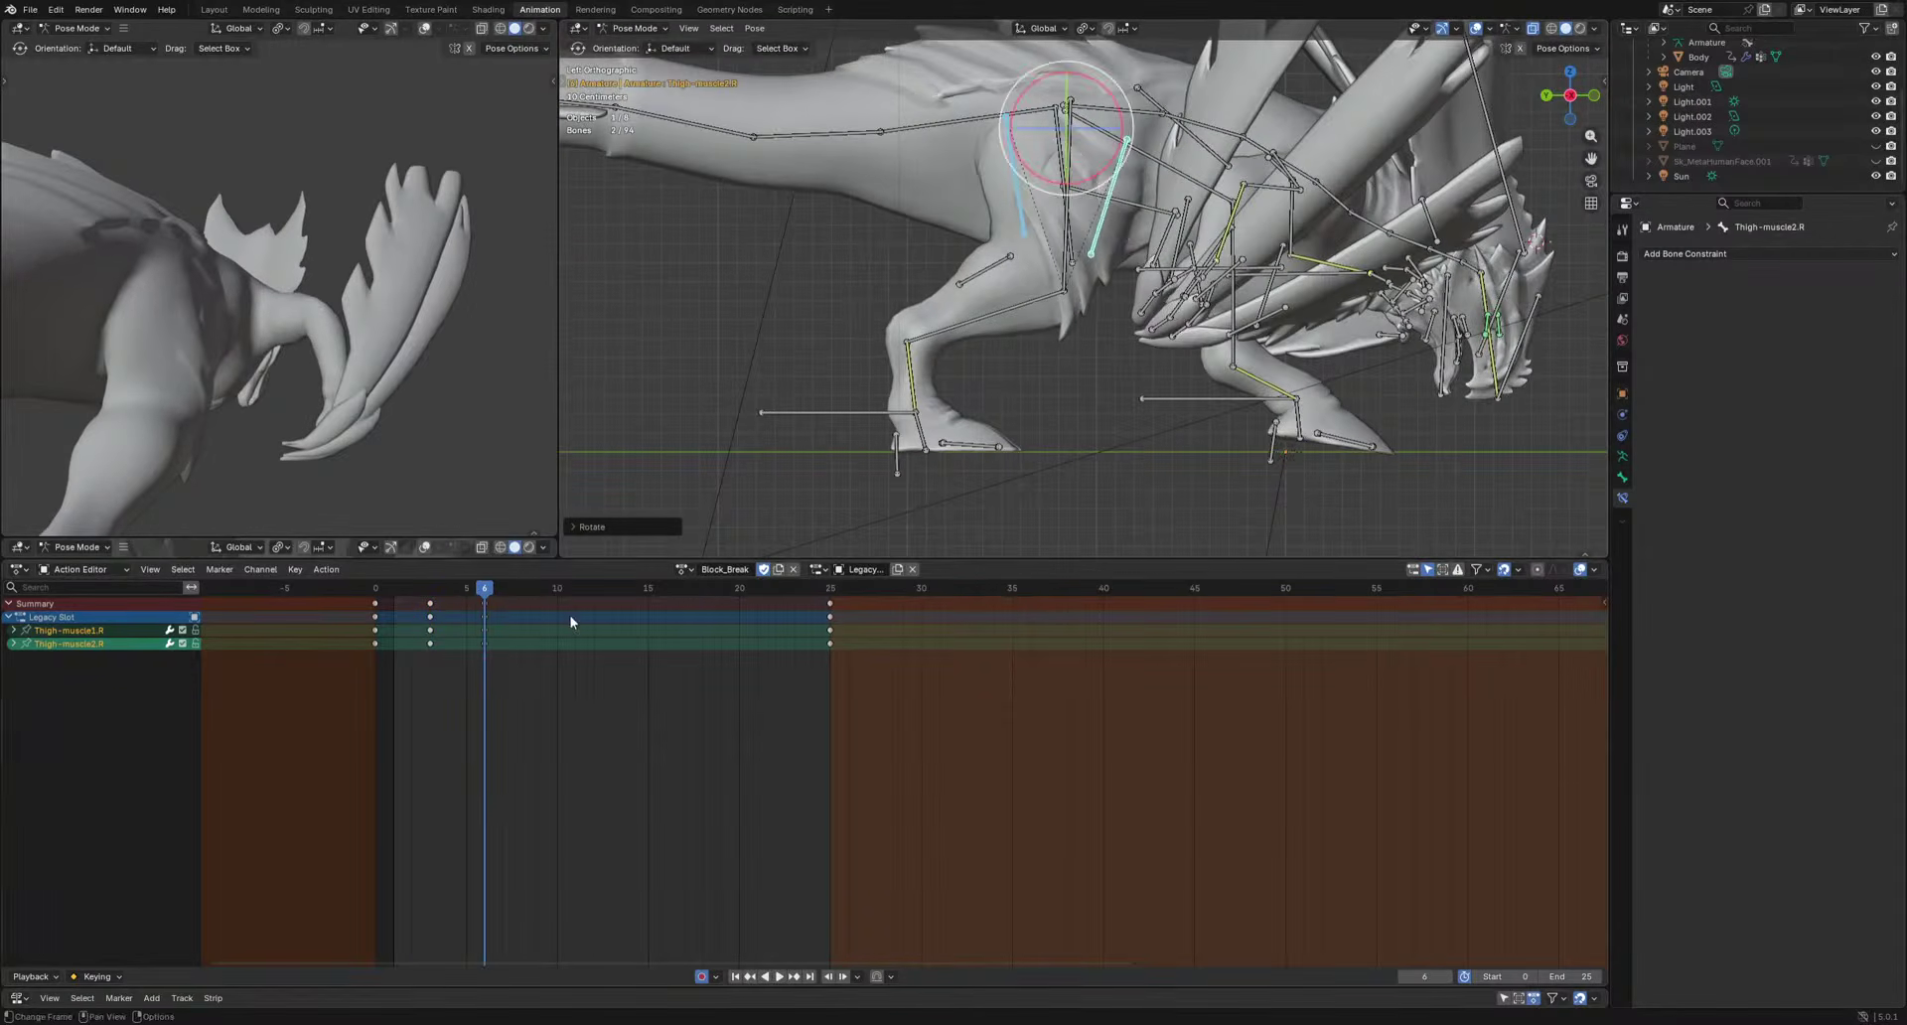
pyautogui.press('space')
pyautogui.click(1149, 479)
pyautogui.moveTo(505, 588); pyautogui.dragTo(560, 616)
pyautogui.press('space')
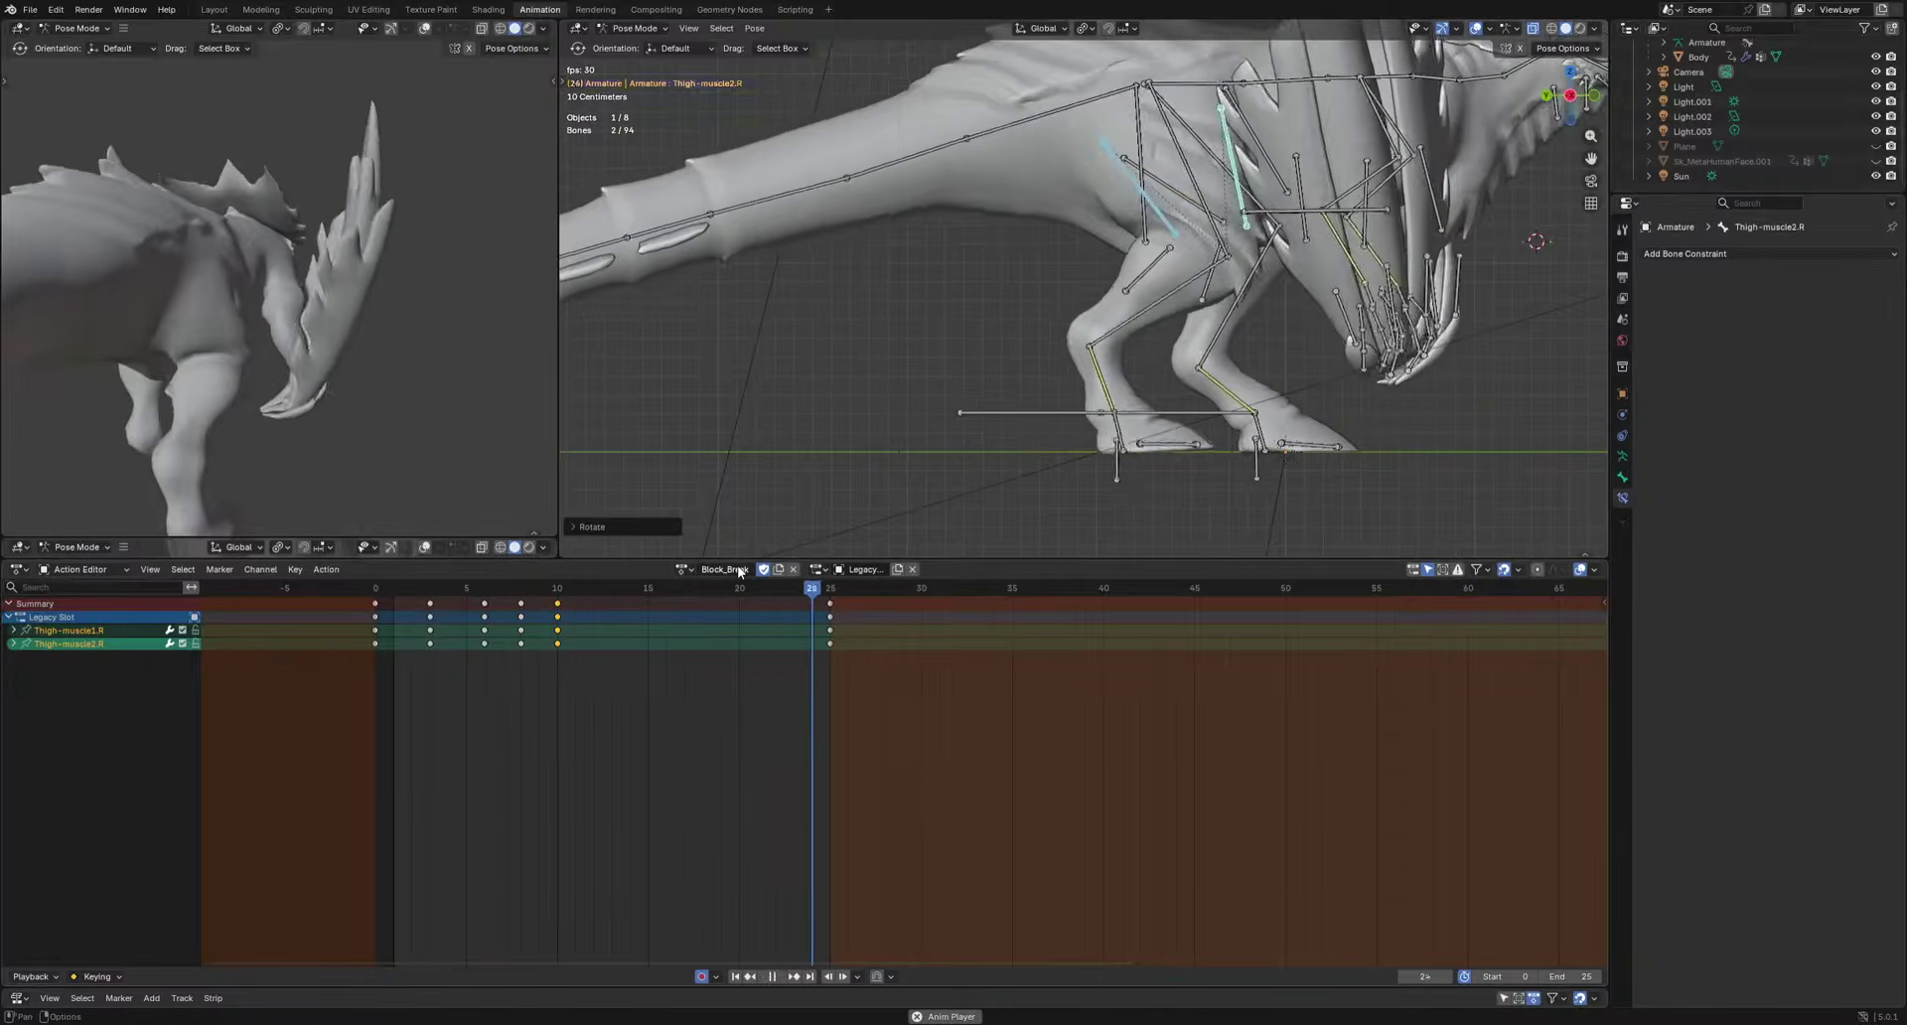
# Adjust the rotation of both right thigh muscle bones from the back at frames 6, 8 and 10.
pyautogui.moveTo(1003, 382); pyautogui.dragTo(1261, 409, button='middle')
pyautogui.press('space')
pyautogui.click(485, 589)
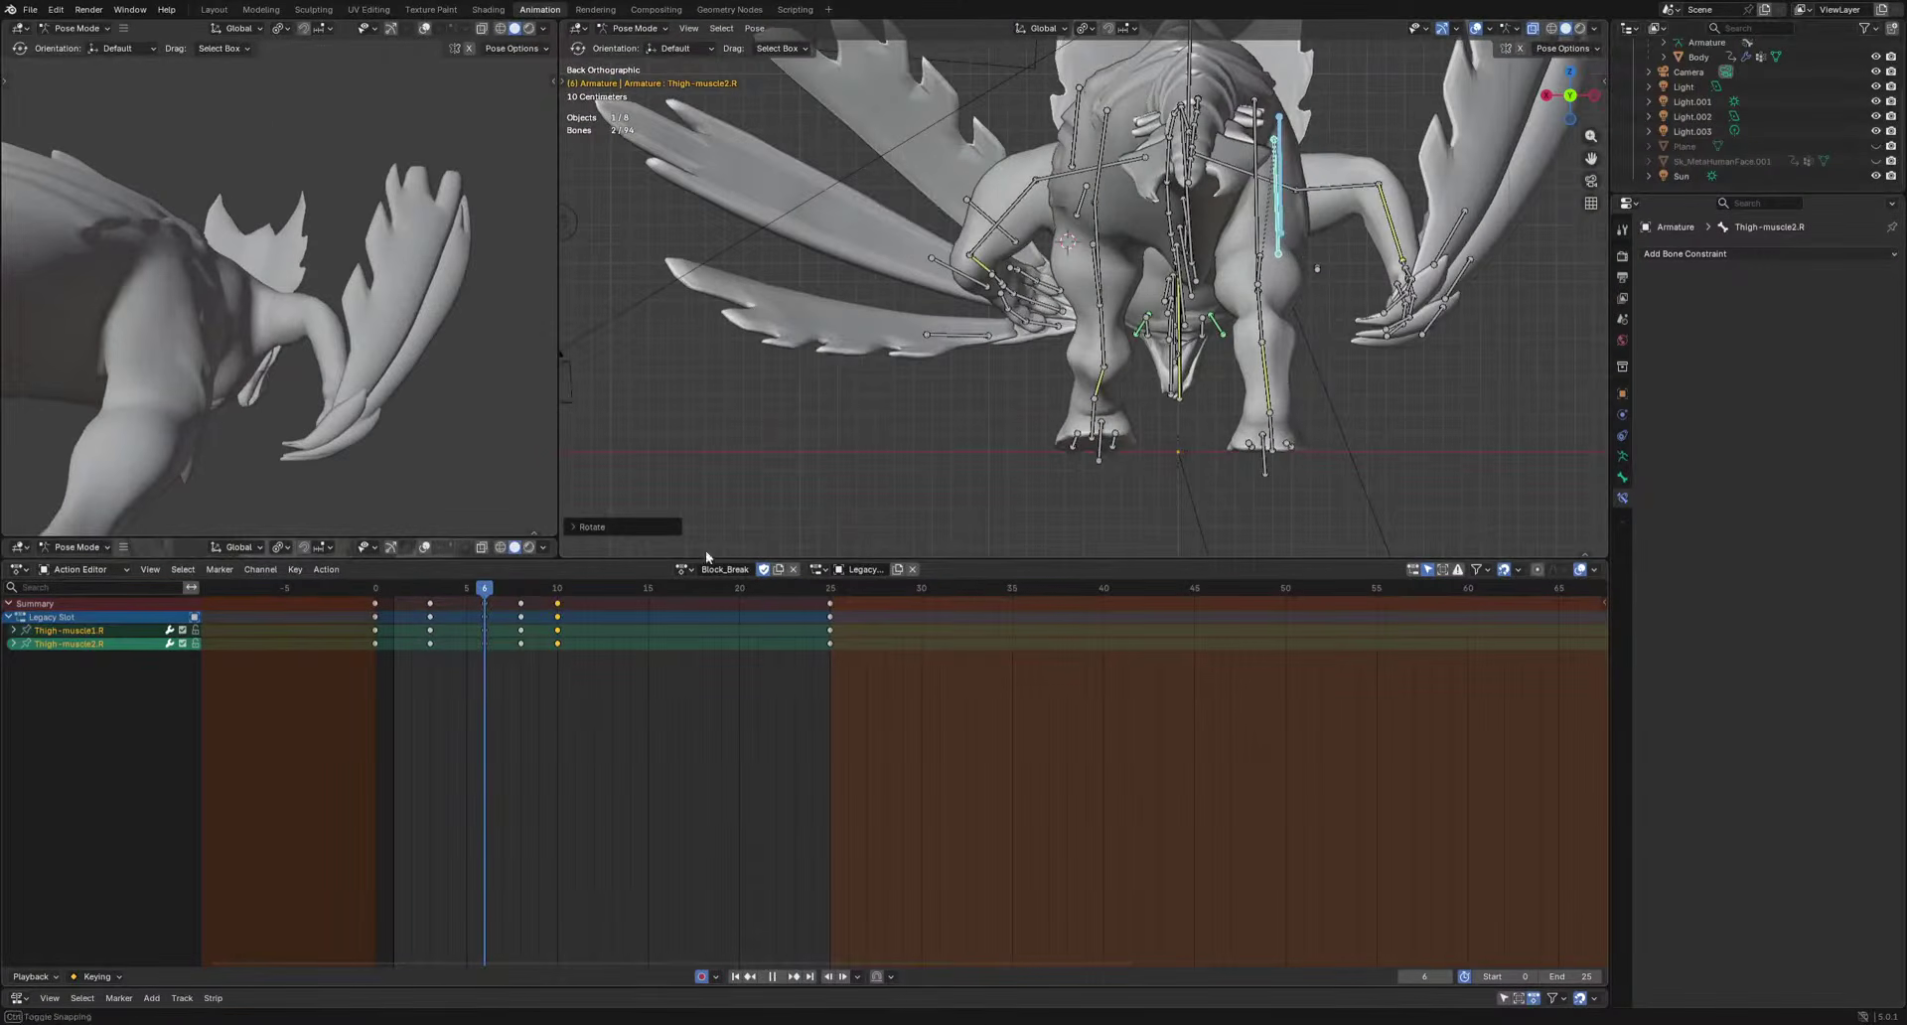
pyautogui.press('r')
pyautogui.click(1349, 444)
pyautogui.click(523, 587)
pyautogui.press('r')
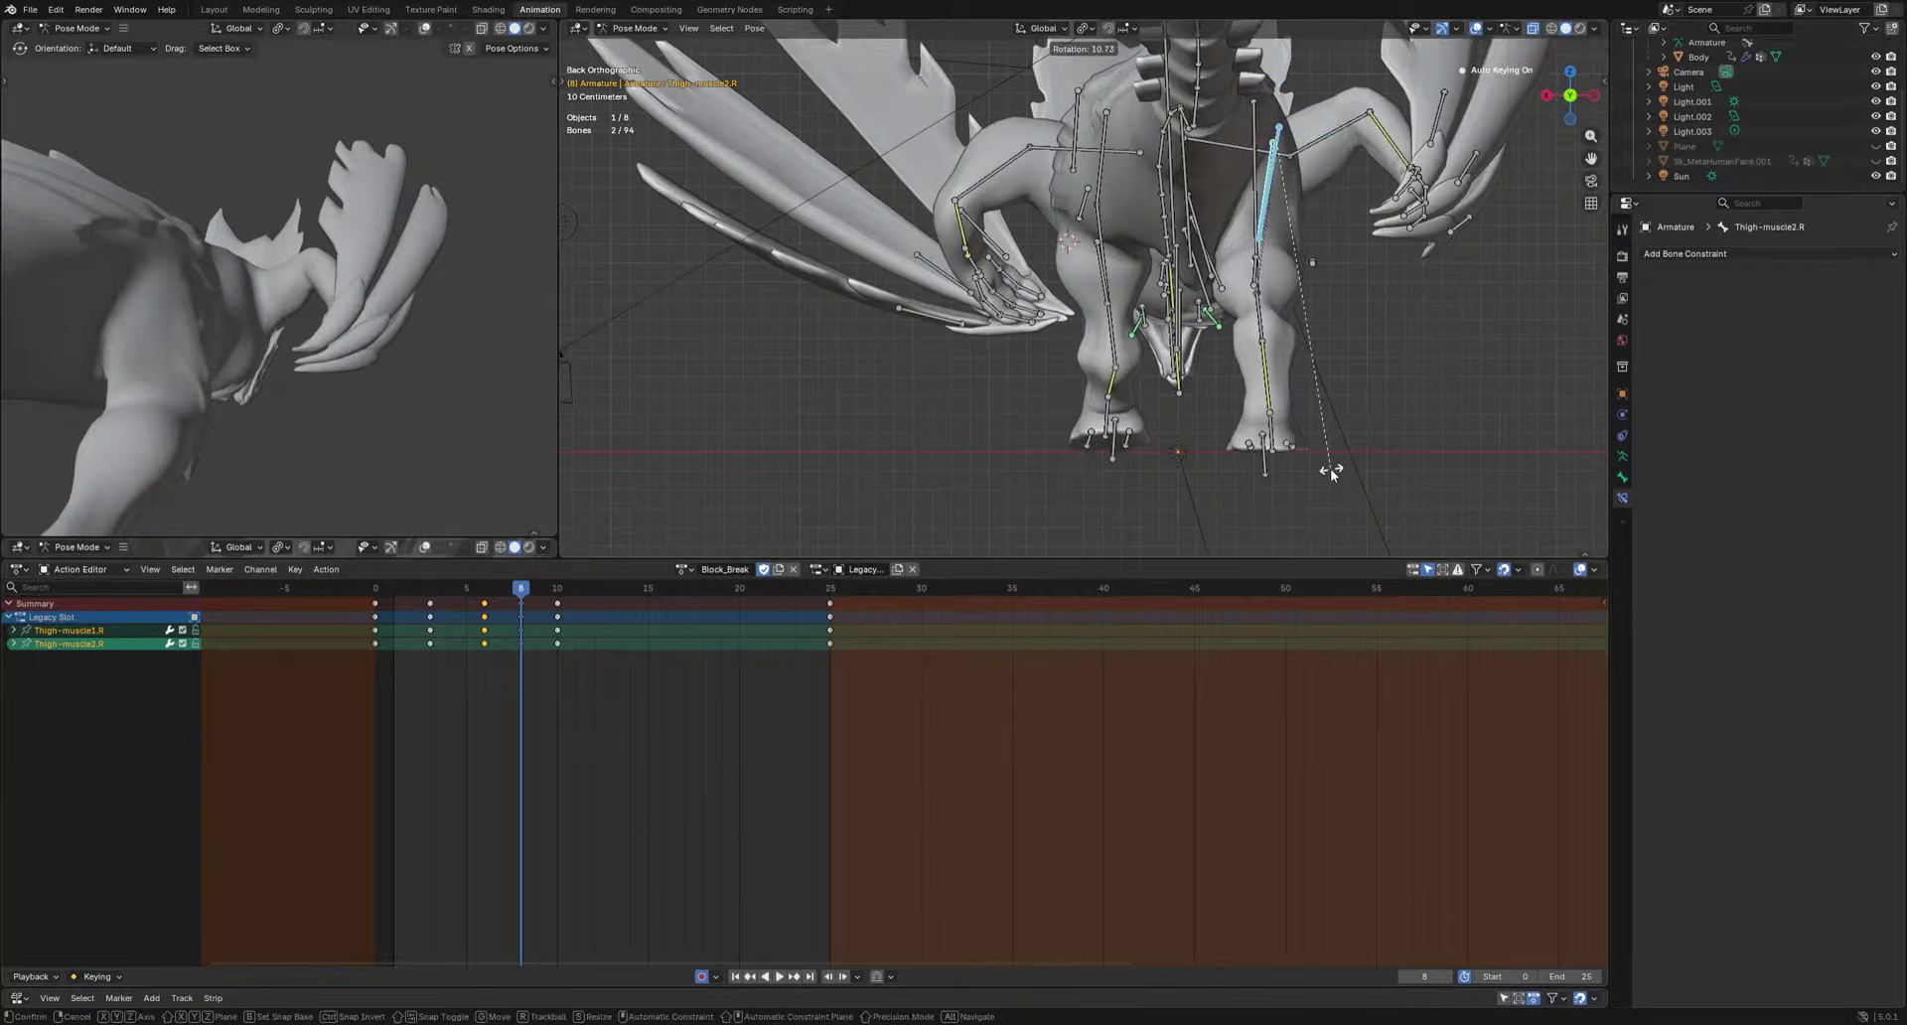
pyautogui.click(1331, 469)
pyautogui.click(561, 588)
pyautogui.press('r')
pyautogui.click(1277, 421)
# Rotate both right thigh muscle bones at frame 17 and shift the Thigh-muscle2.R keyframes one frame later.
pyautogui.keyDown('alt'); pyautogui.moveTo(1277, 420); pyautogui.dragTo(1126, 423, button='middle'); pyautogui.keyUp('alt')
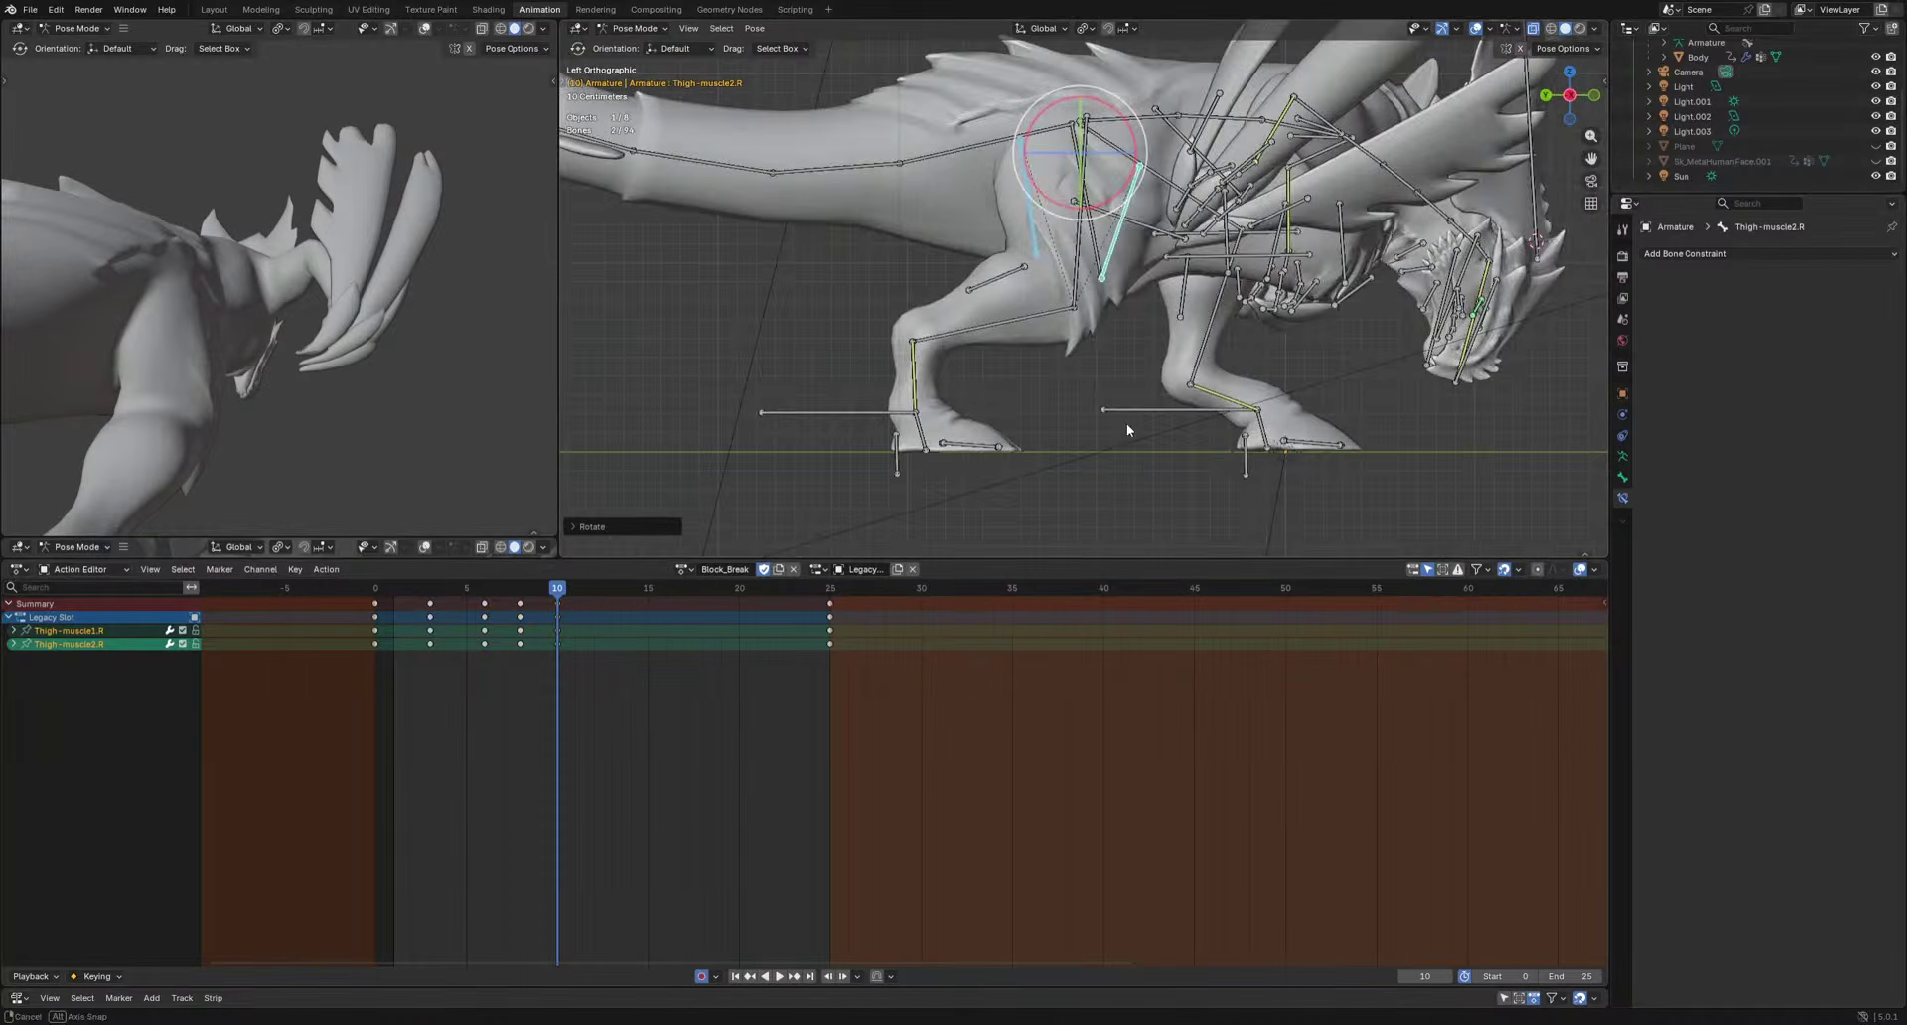
pyautogui.press('space')
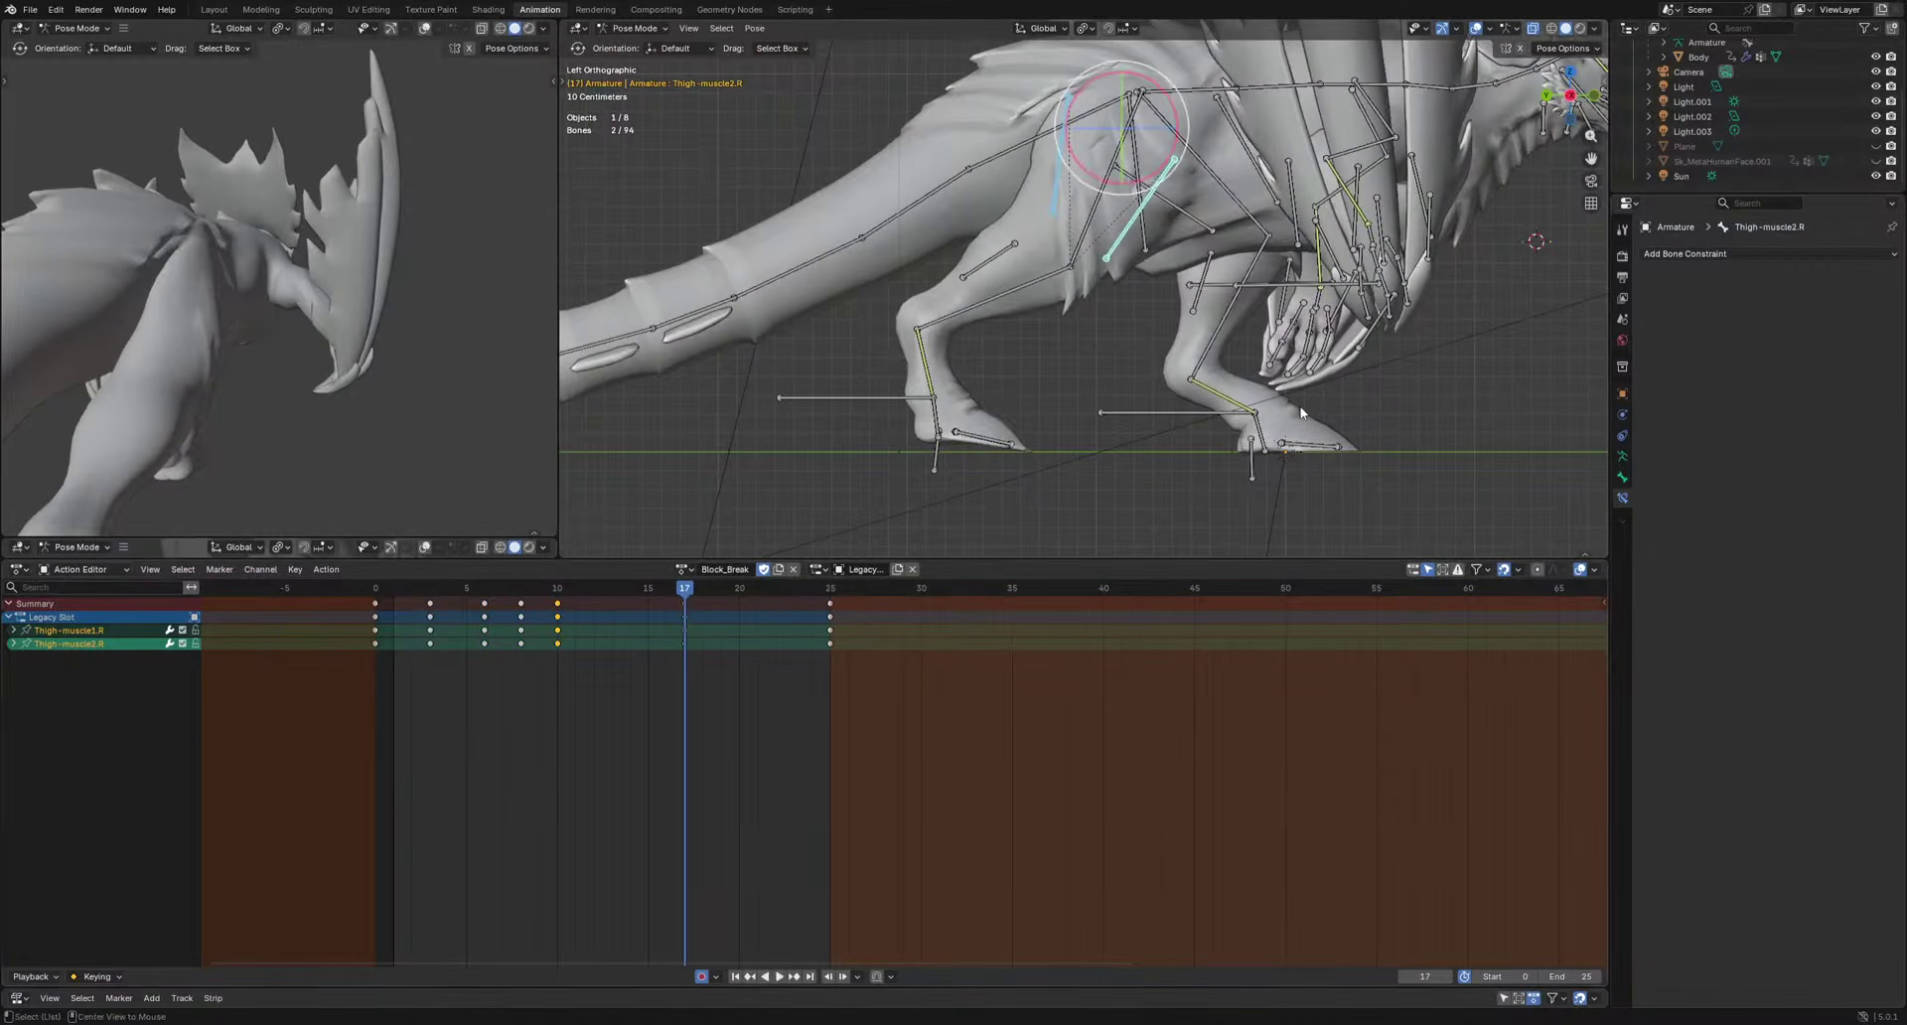
pyautogui.press('r')
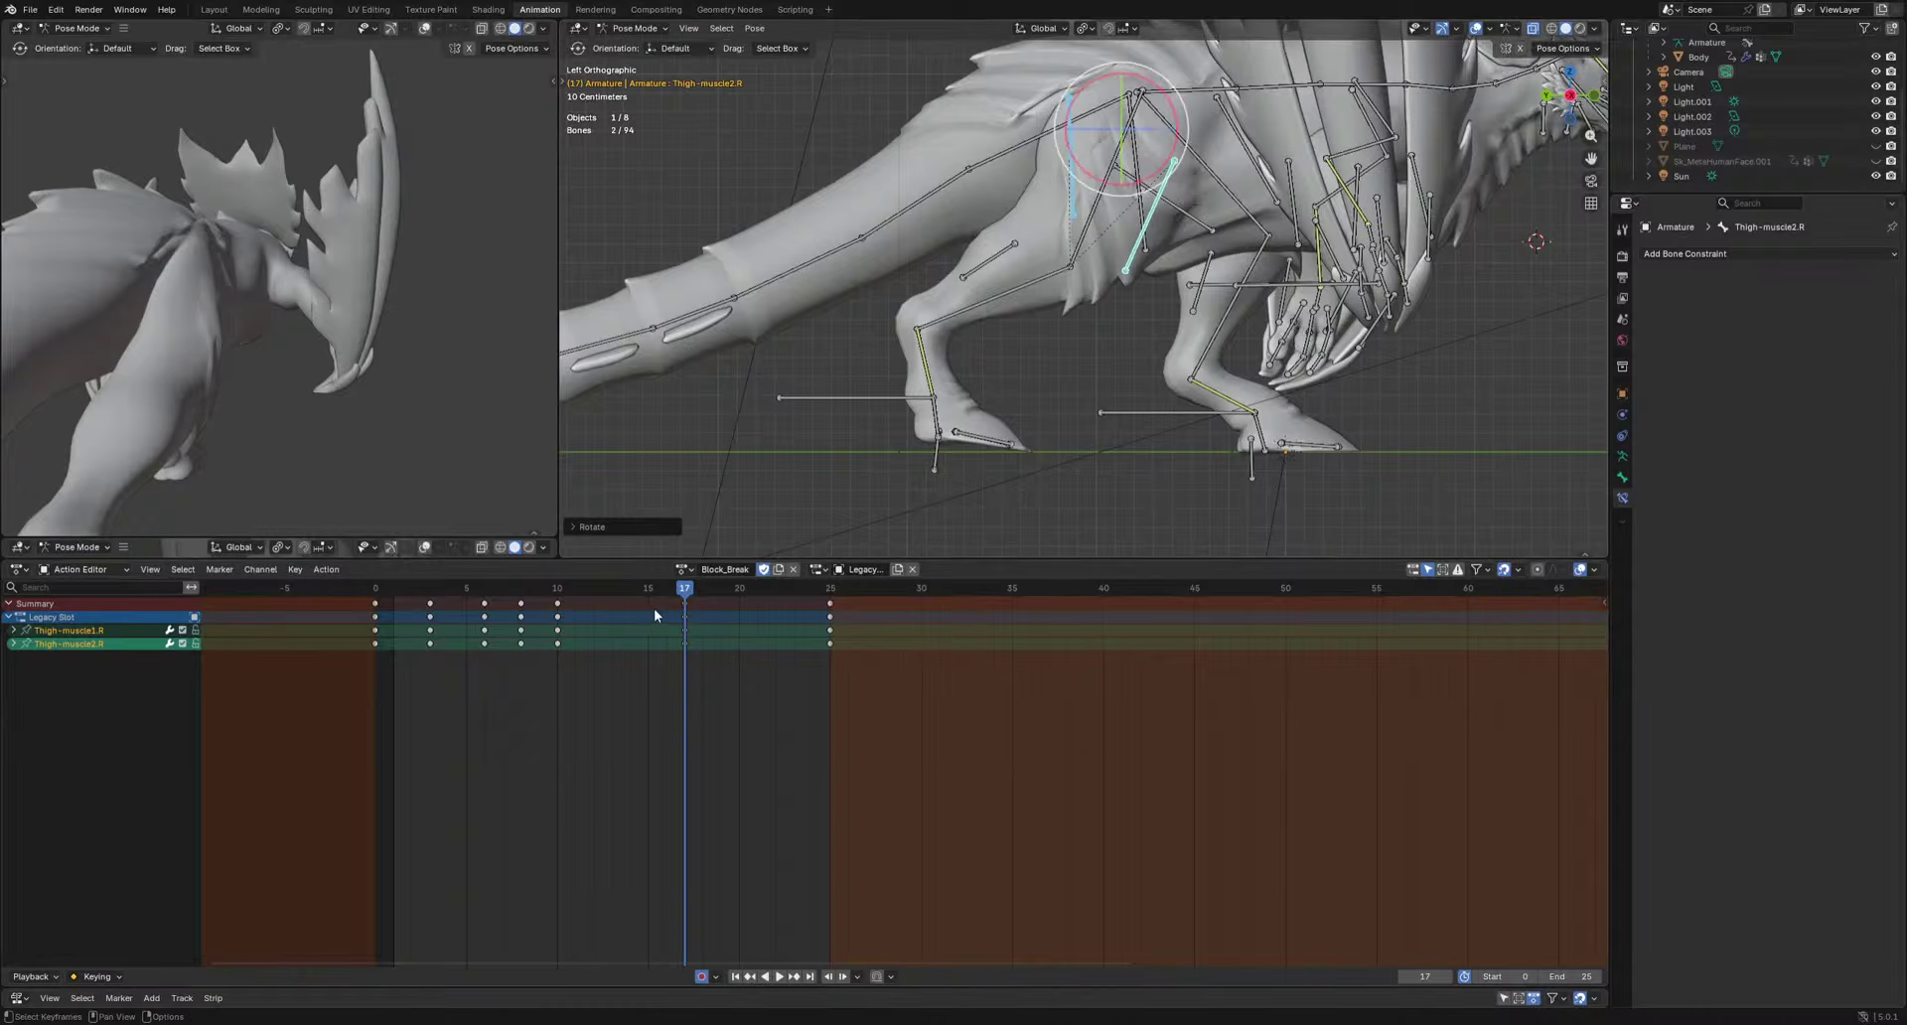
pyautogui.press('space')
pyautogui.moveTo(451, 668); pyautogui.dragTo(738, 642)
pyautogui.press('g')
# Rotate the Ankle.R bone at frame 16 and play back the animation.
pyautogui.scroll(1, 1158, 429)
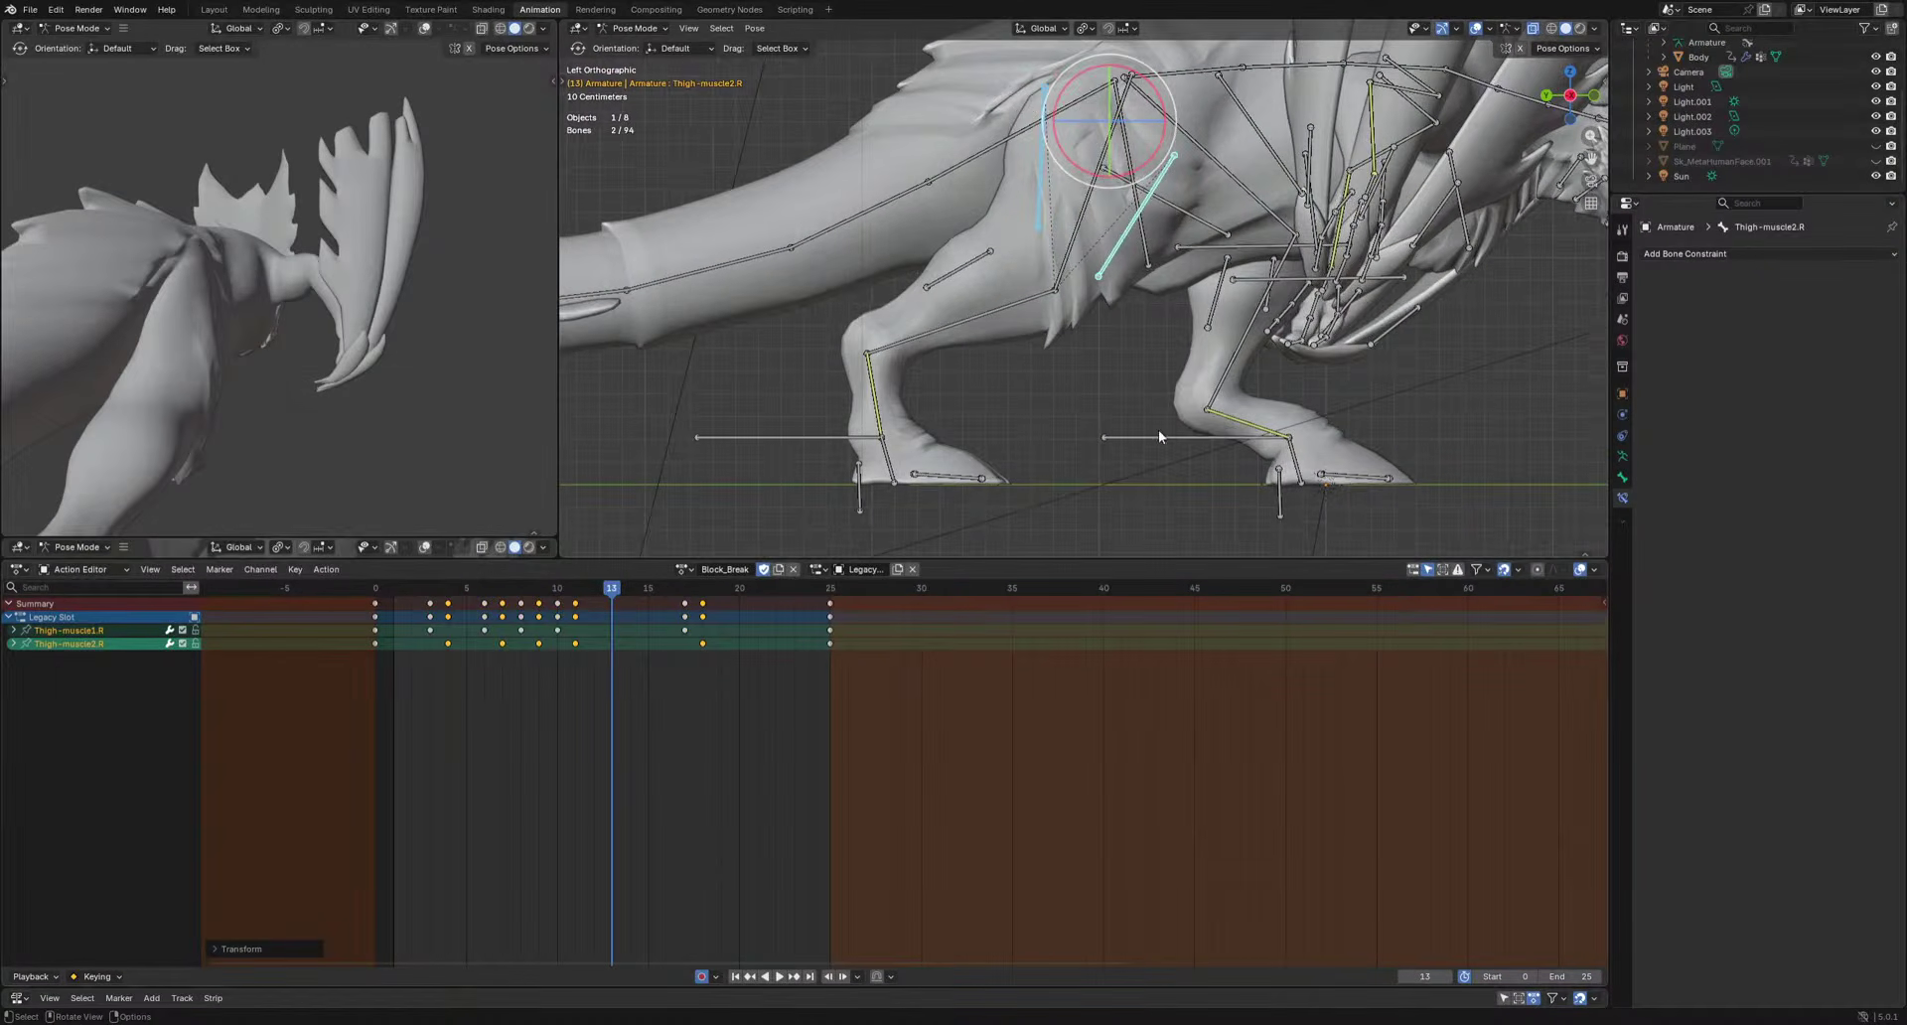
pyautogui.click(874, 393)
pyautogui.press('r')
pyautogui.rightClick(971, 516)
pyautogui.moveTo(607, 589); pyautogui.dragTo(666, 590)
pyautogui.press('r')
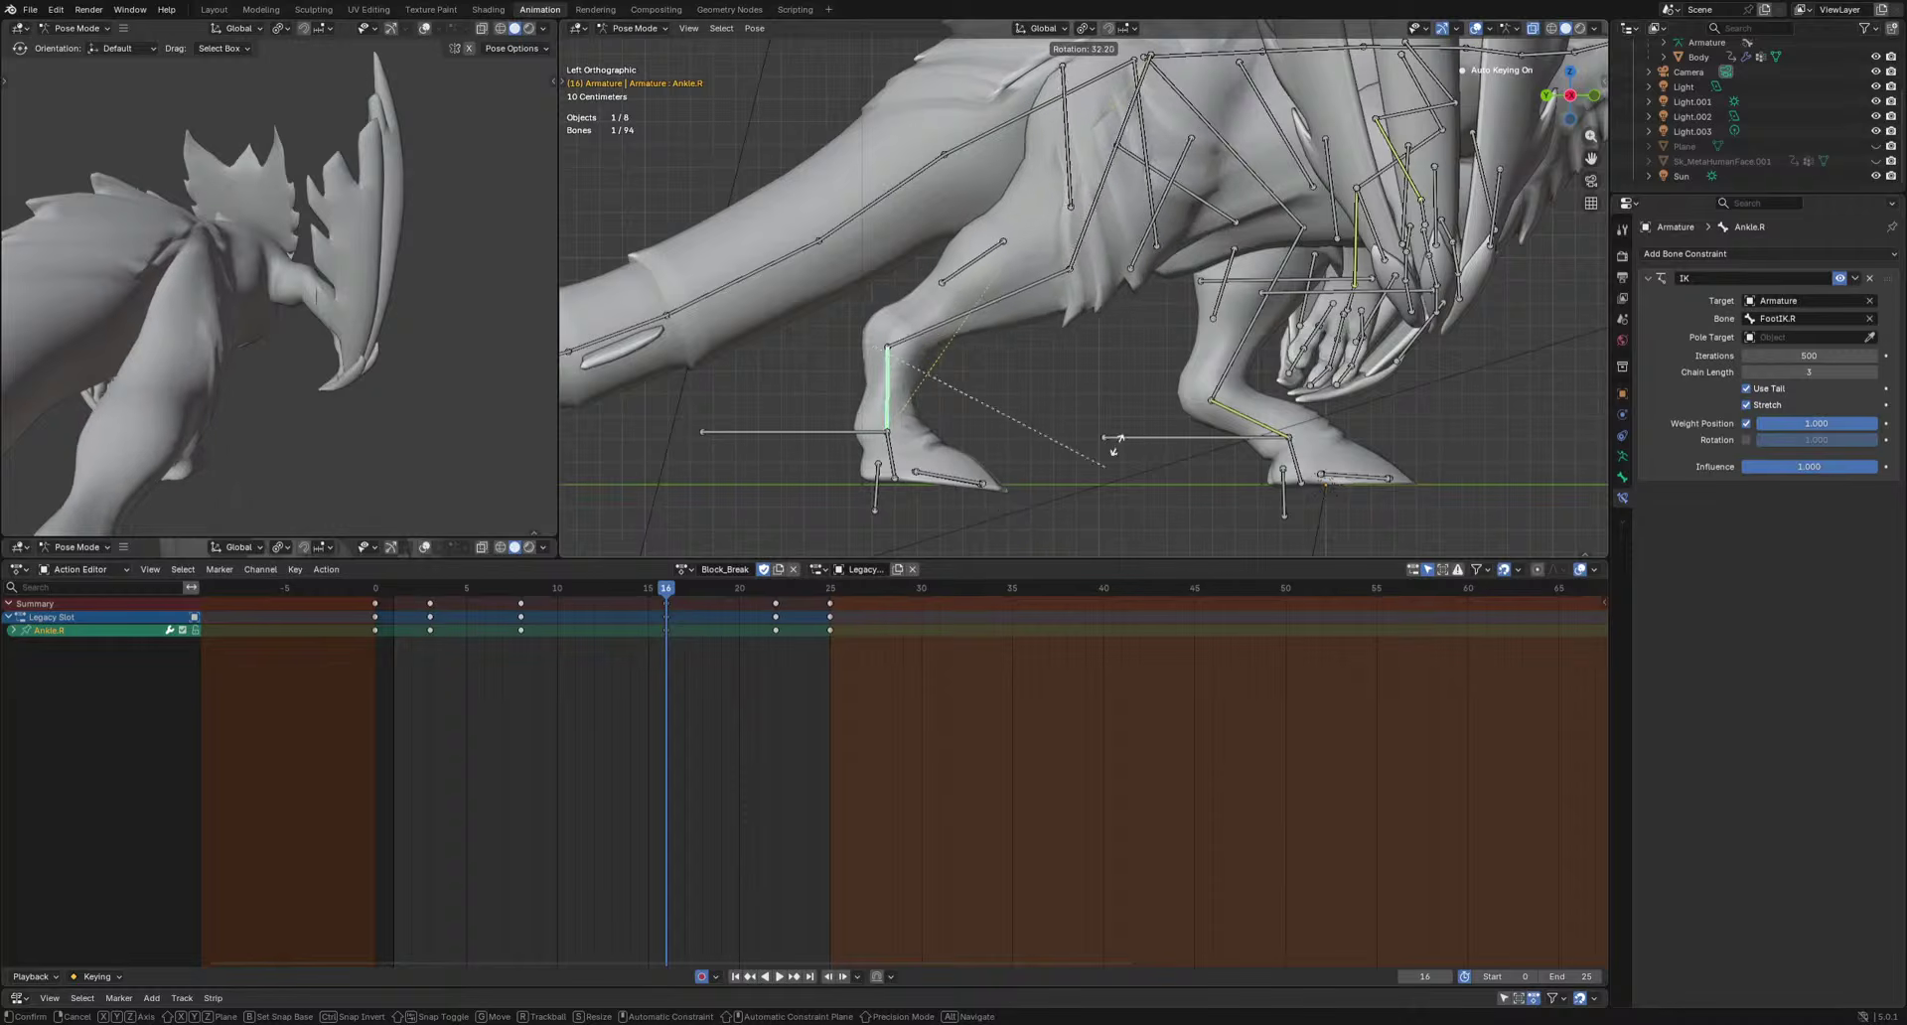
pyautogui.click(1078, 482)
pyautogui.press('space')
# Shift the Ankle.R keyframe from frame 22 to frame 20 and rotate the bone there.
pyautogui.press('space')
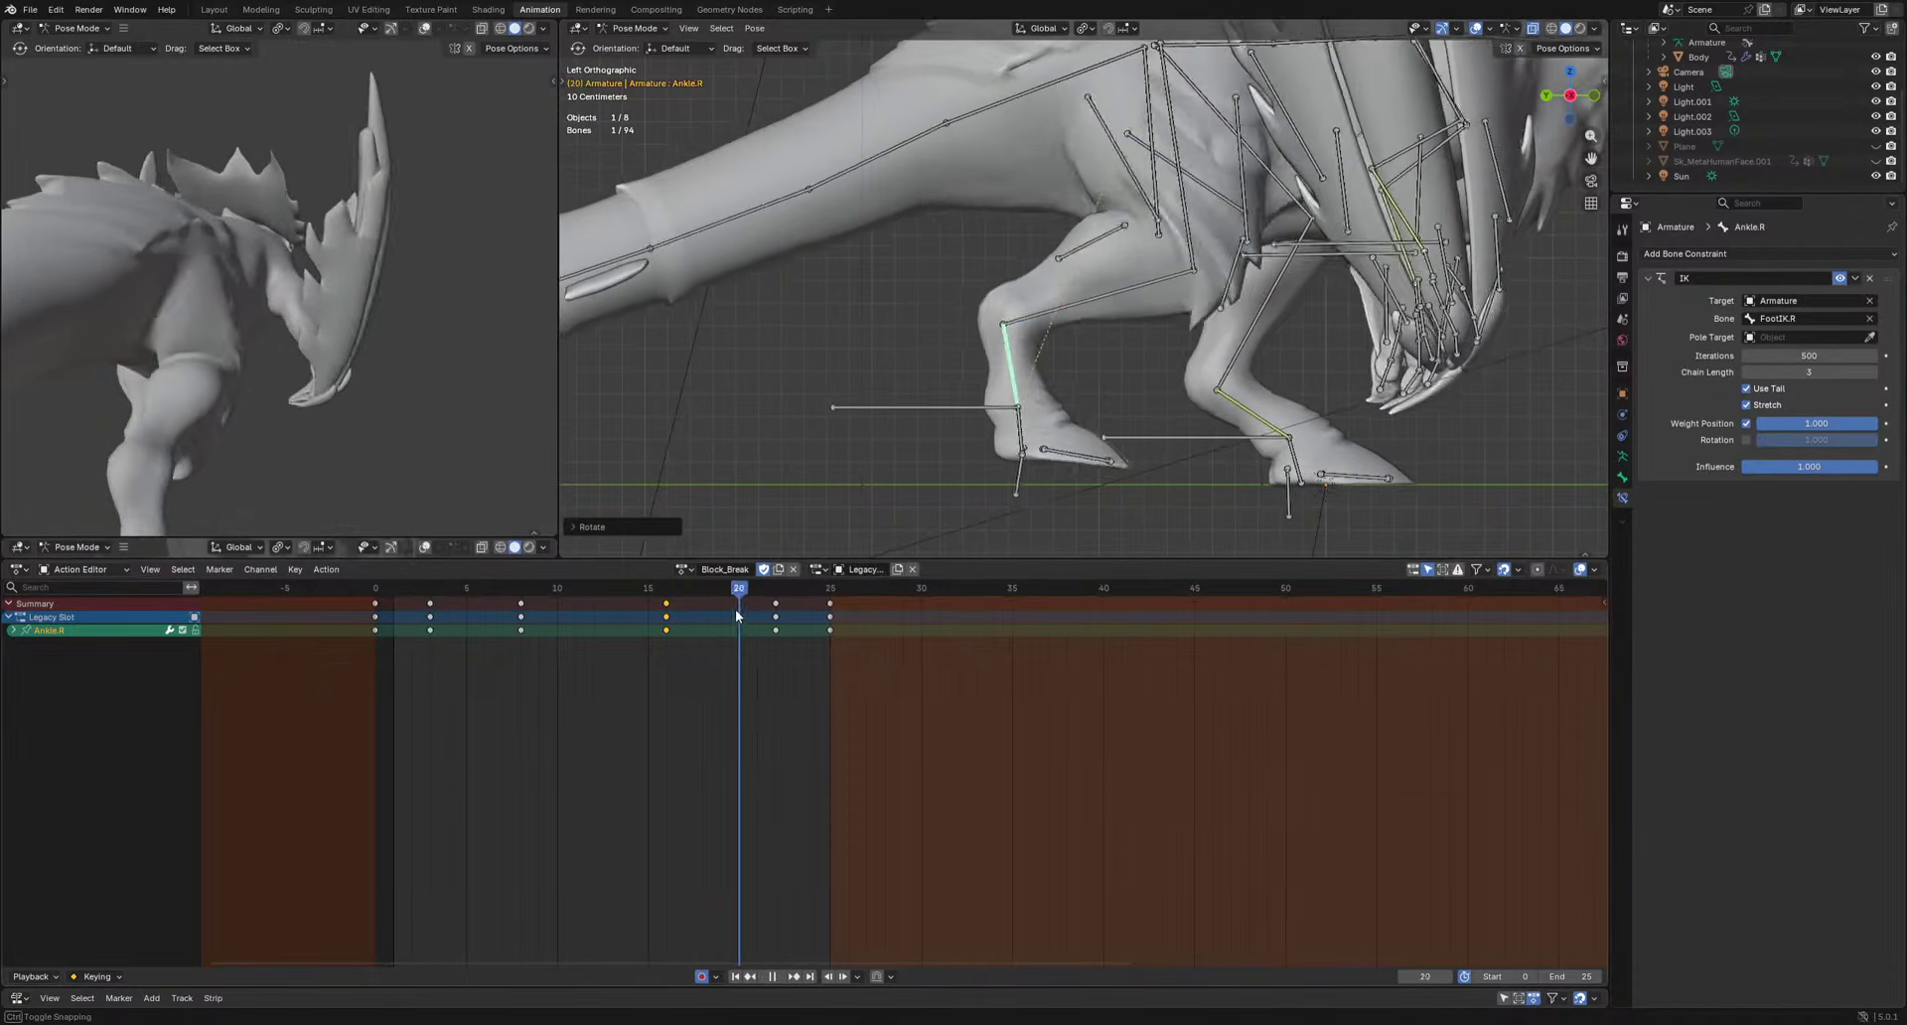
pyautogui.moveTo(776, 610); pyautogui.dragTo(739, 609)
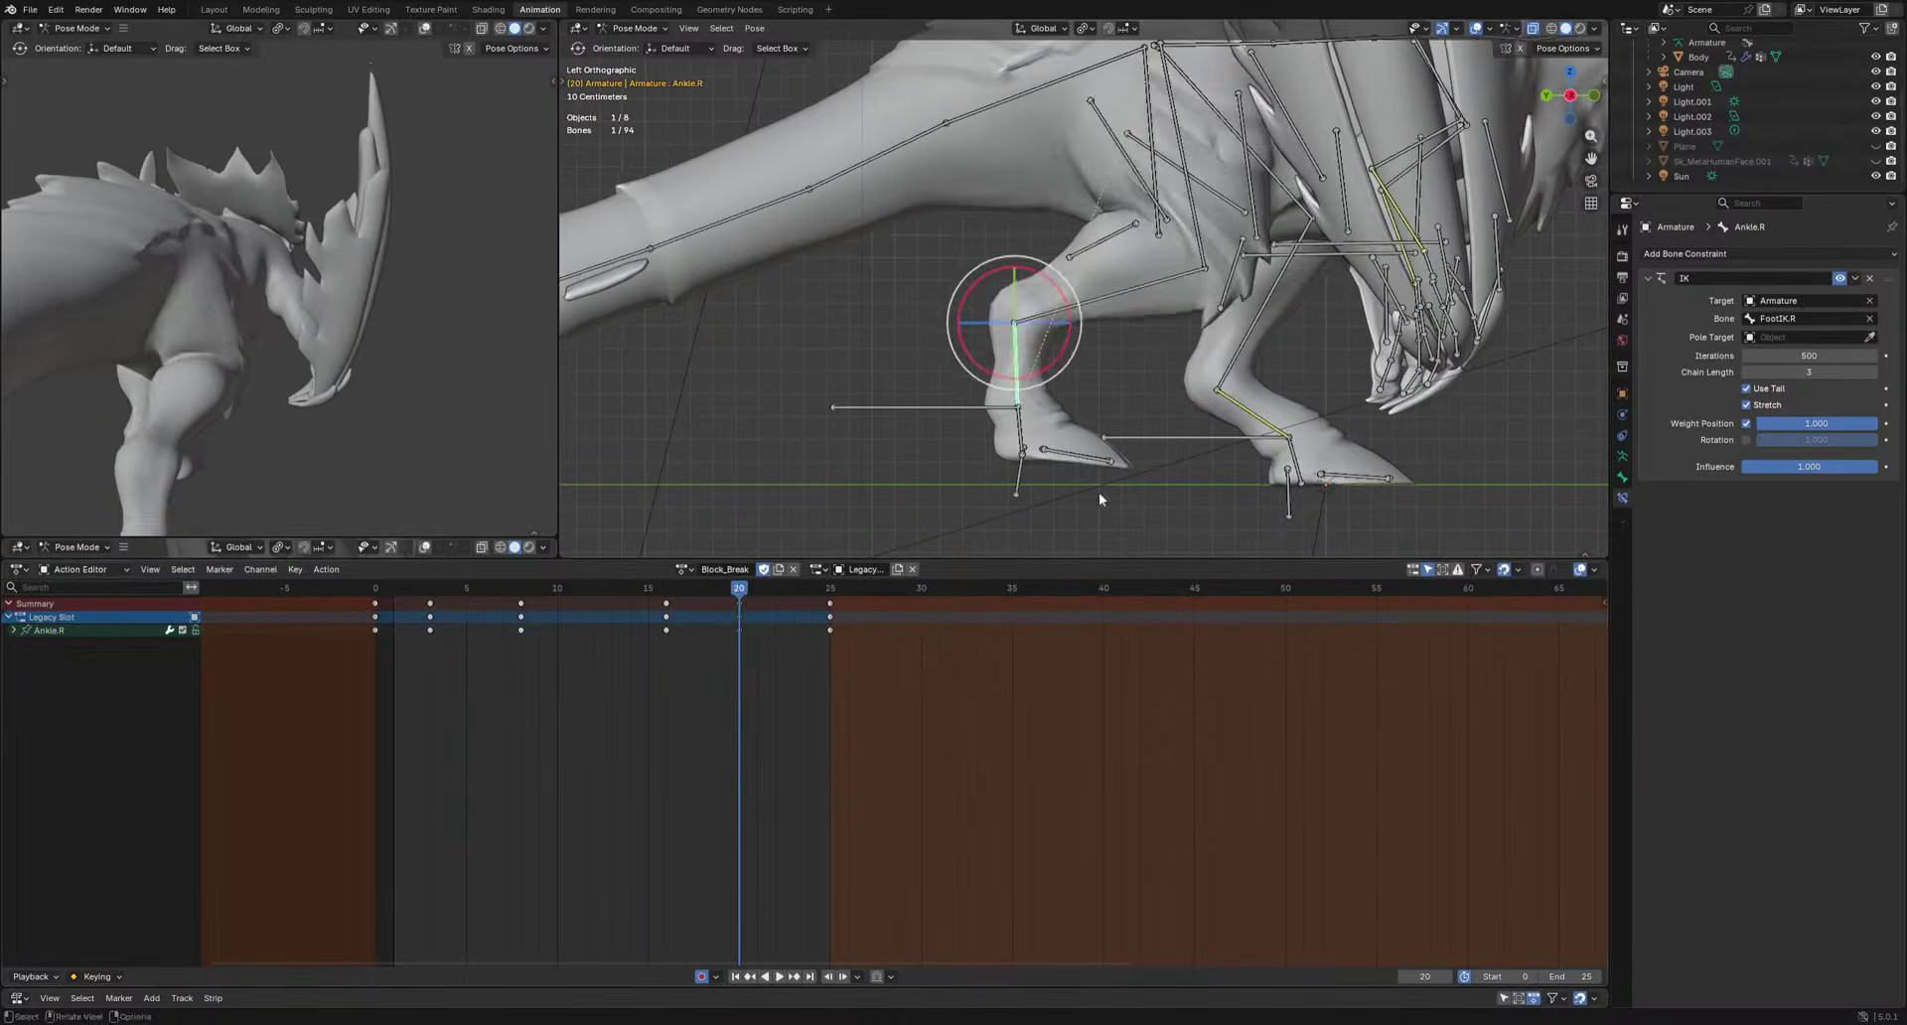
pyautogui.press('space')
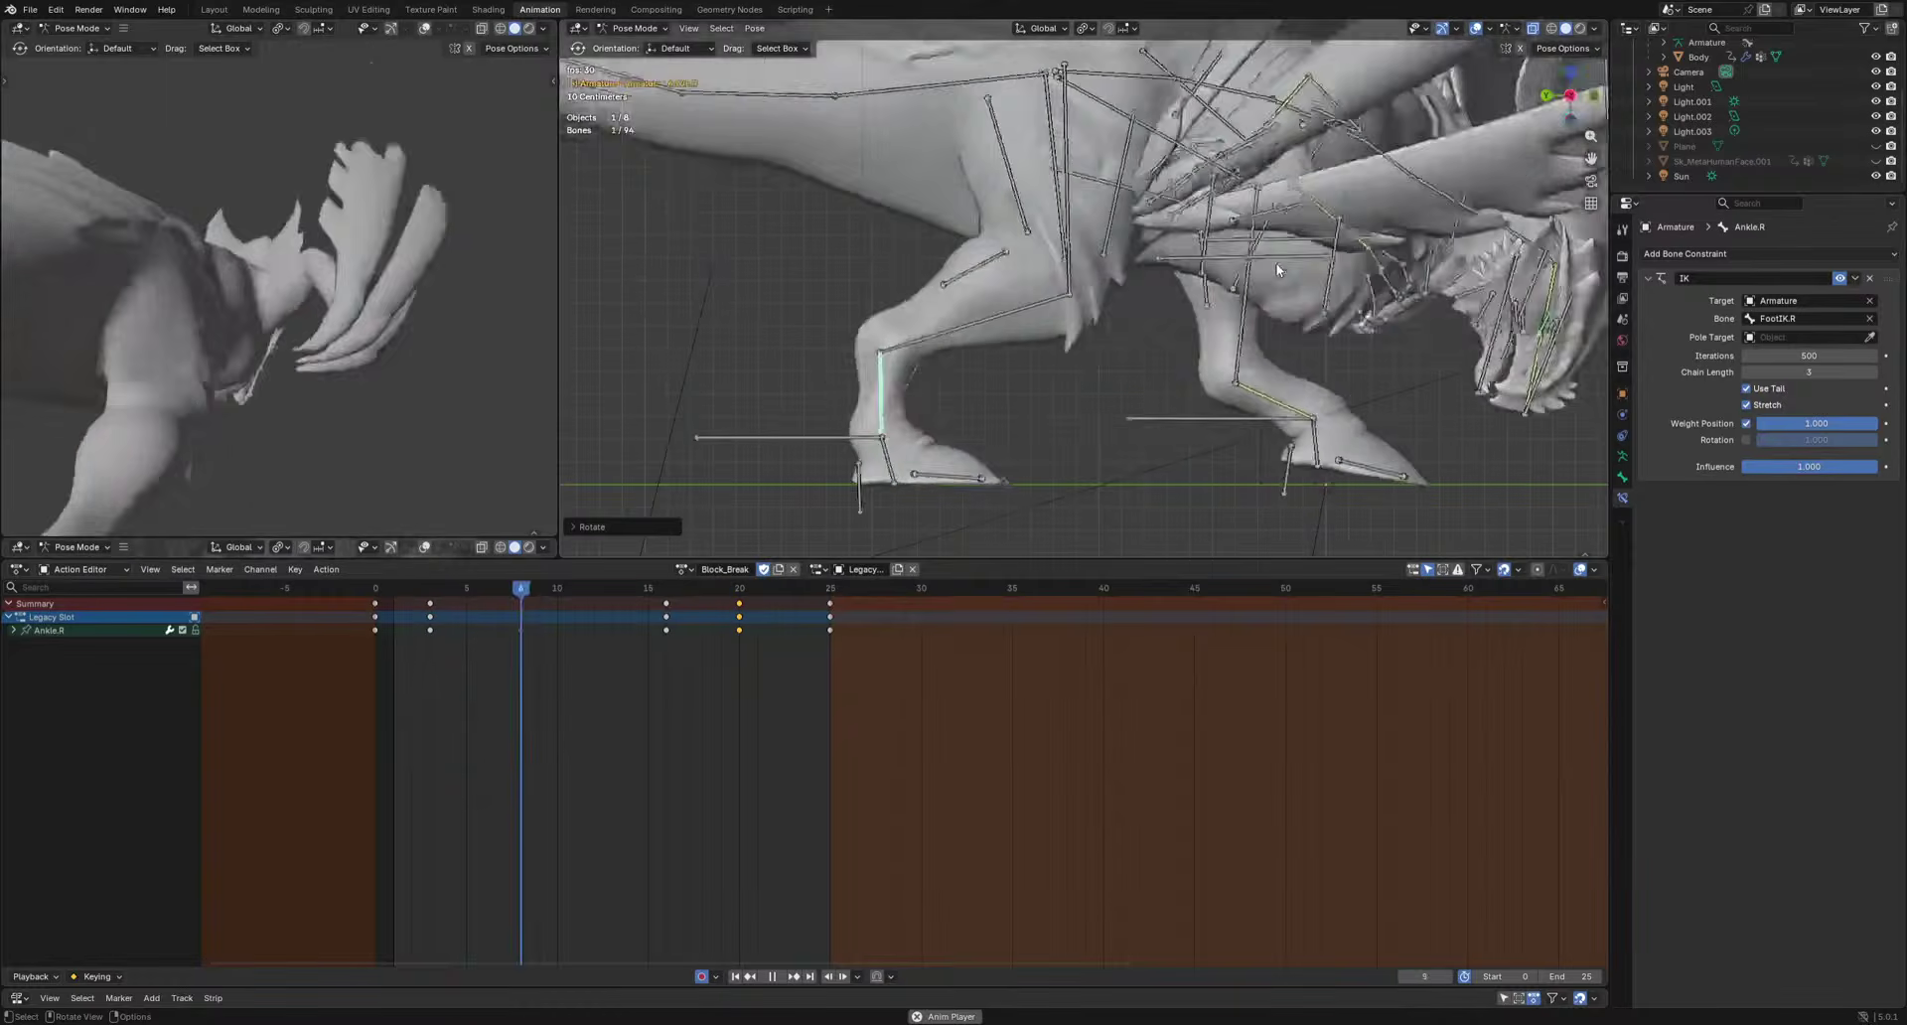
# Rotate the Ankle.R bone at frame 8 and play back the animation from the side and front.
pyautogui.press('space')
pyautogui.moveTo(521, 588)
pyautogui.mouseDown()
pyautogui.moveTo(424, 602)
pyautogui.moveTo(517, 624)
pyautogui.mouseUp()
pyautogui.press('r')
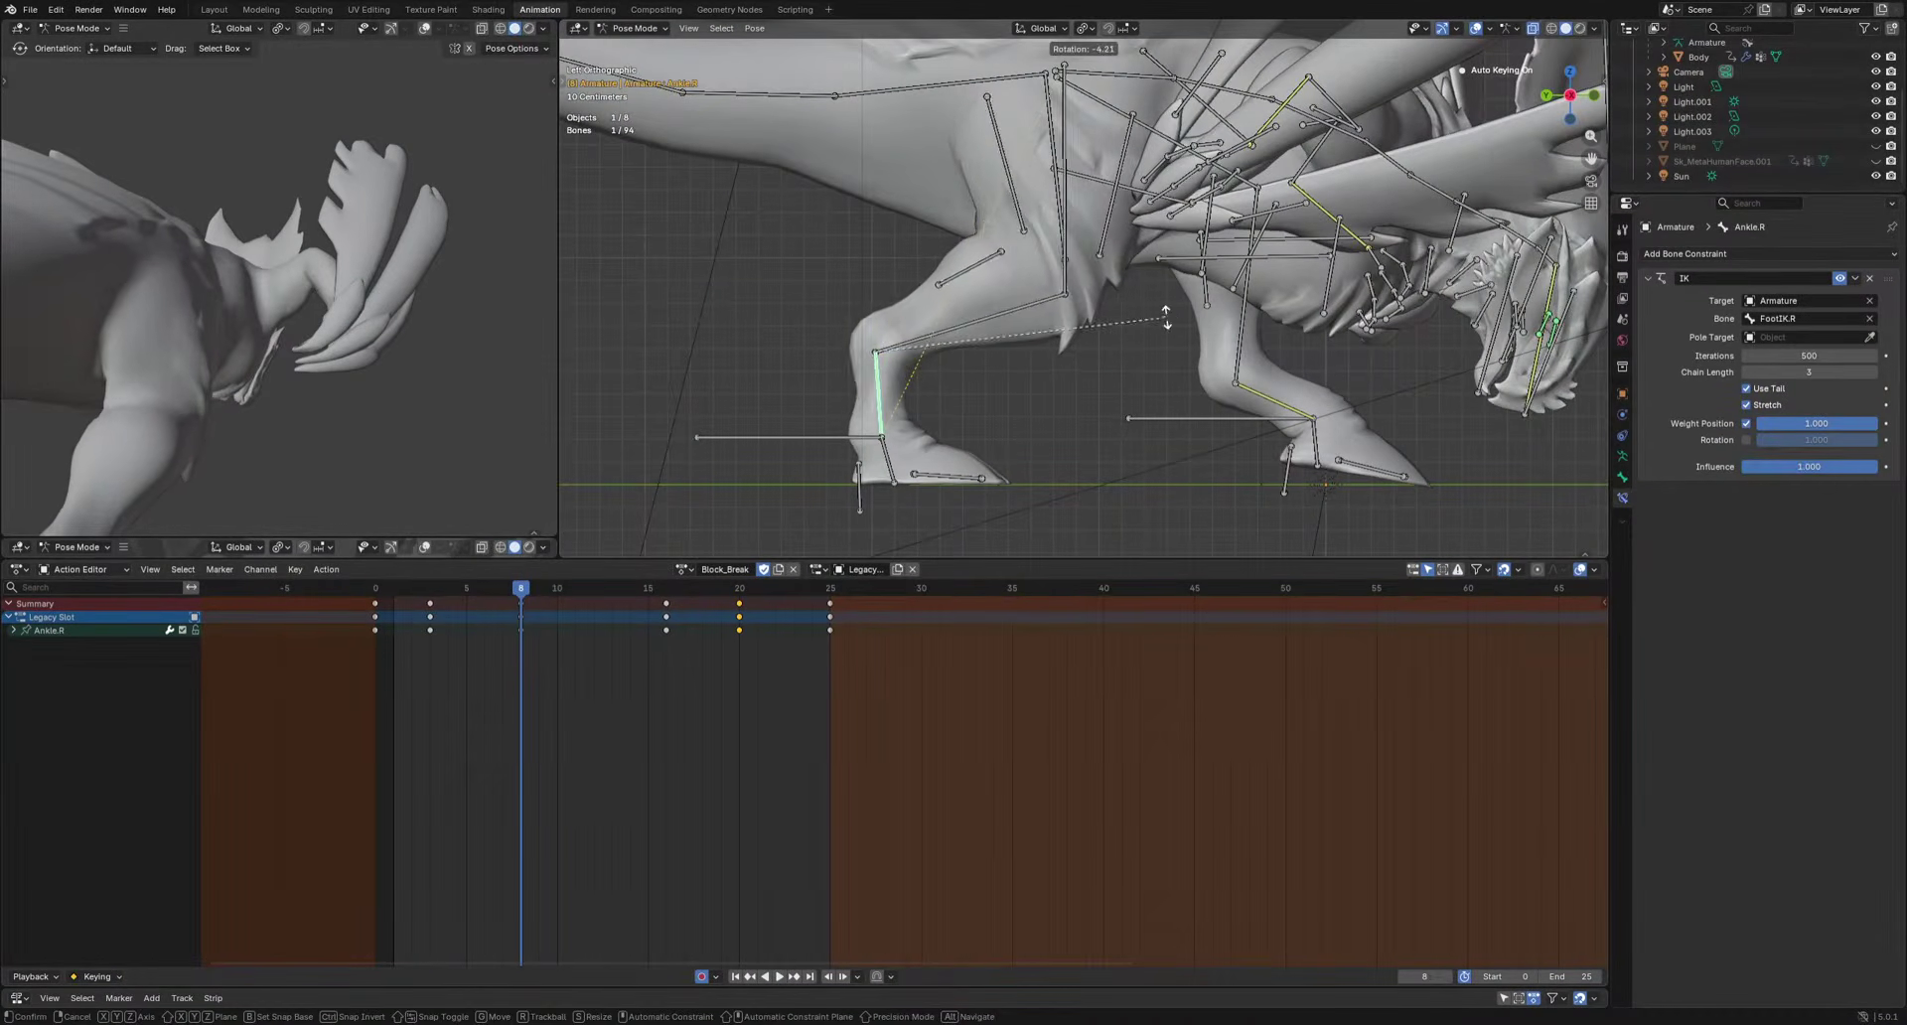
pyautogui.click(1076, 248)
pyautogui.press('space')
pyautogui.scroll(-6, 1099, 344)
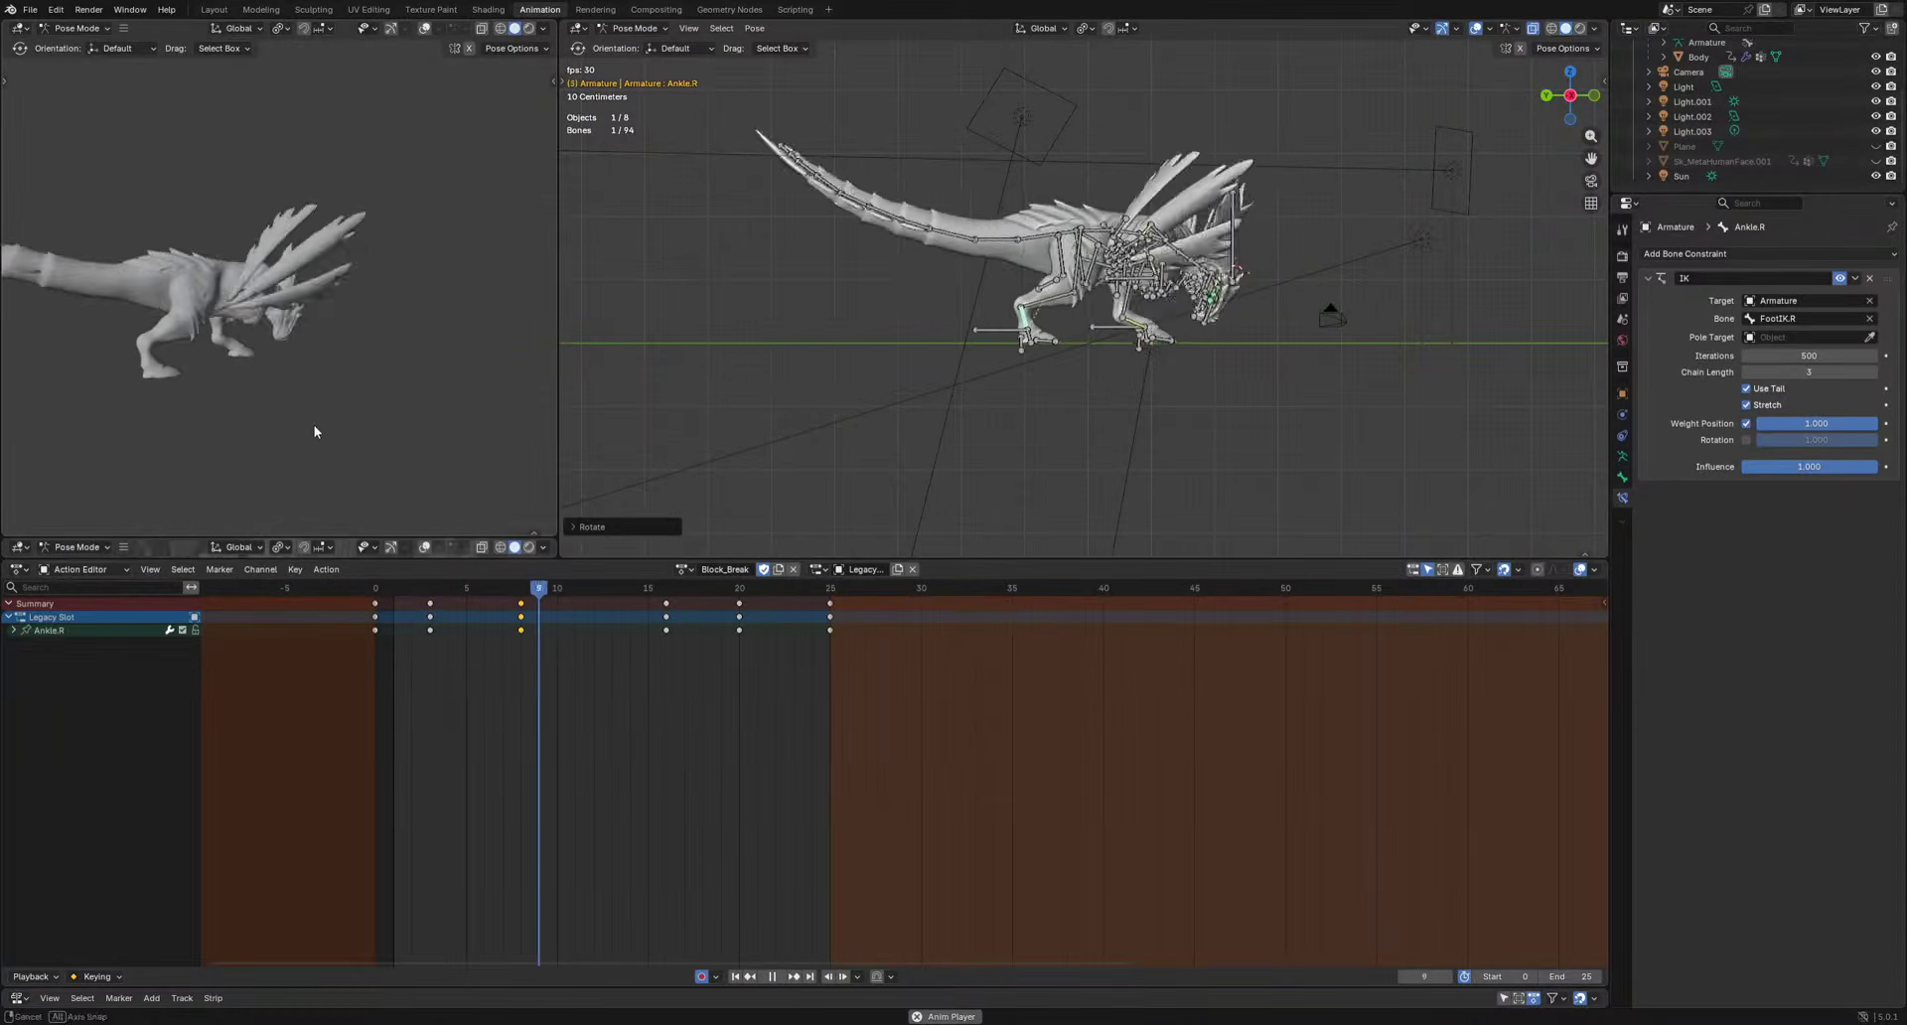
pyautogui.scroll(6, 933, 438)
pyautogui.scroll(3, 933, 438)
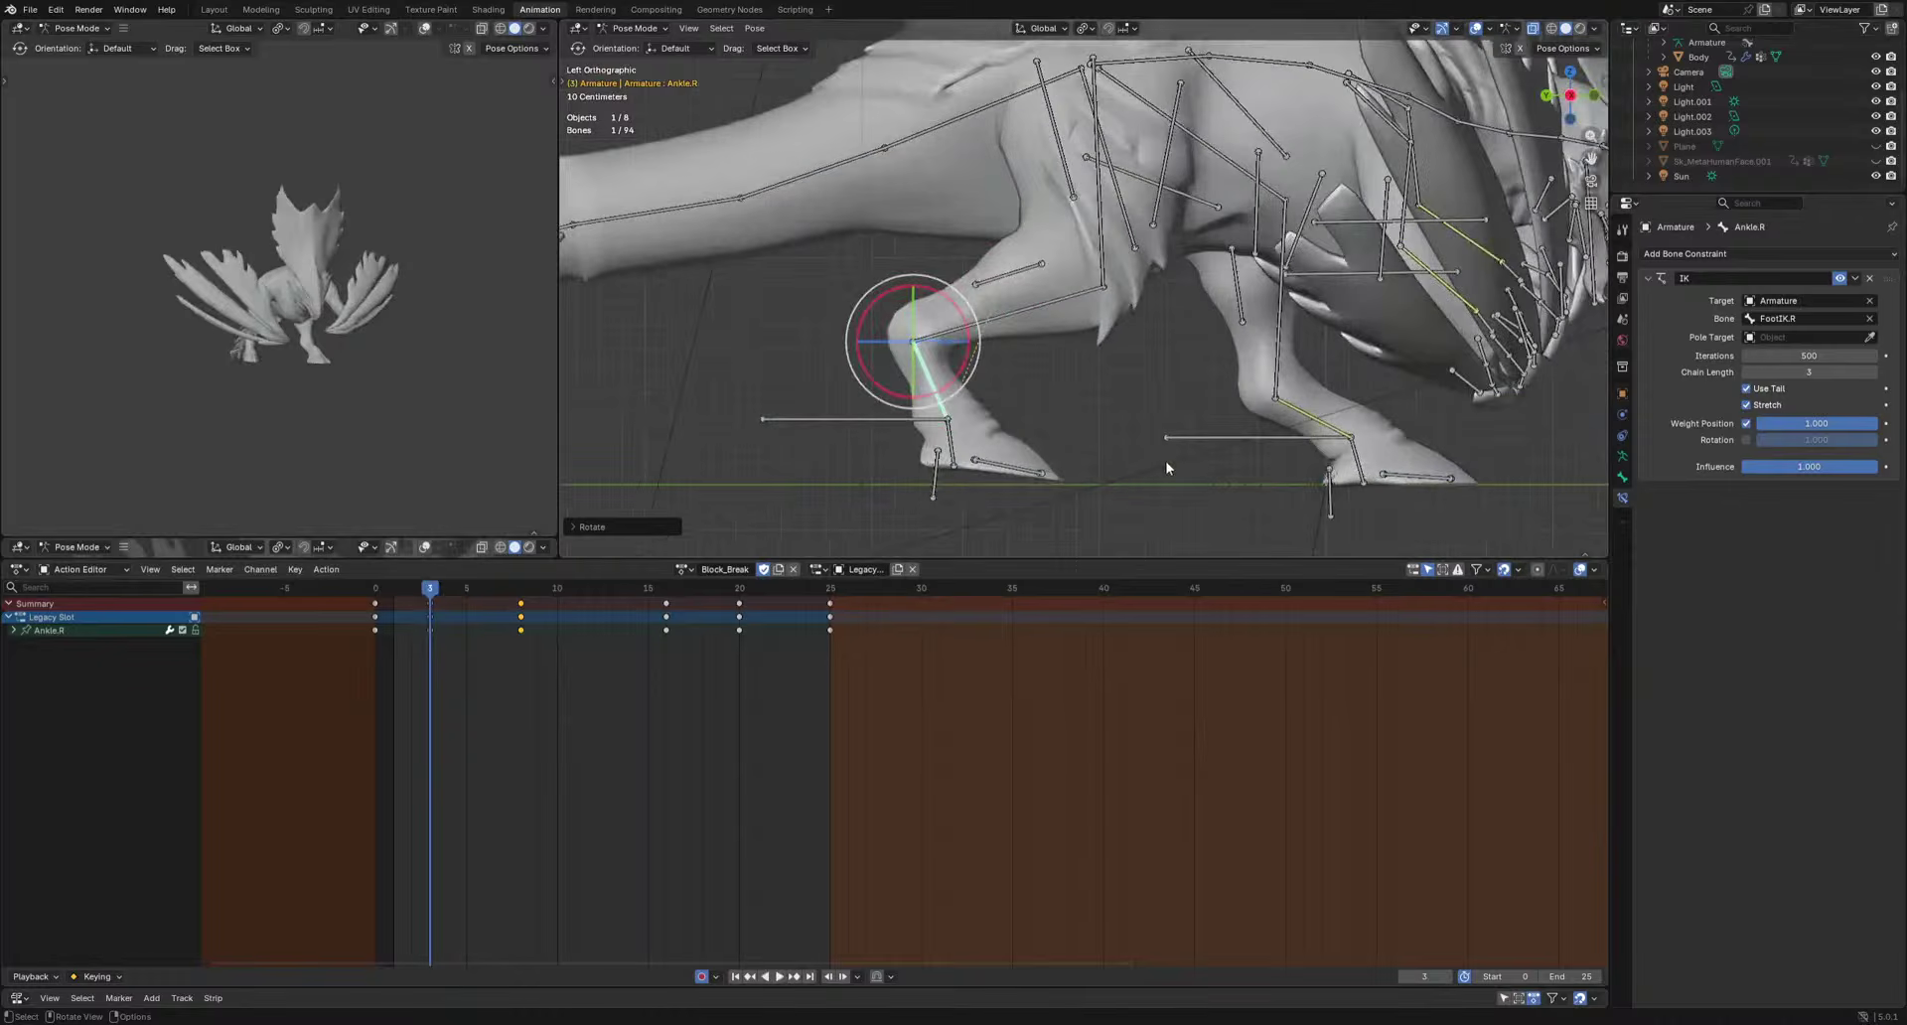
pyautogui.press('space')
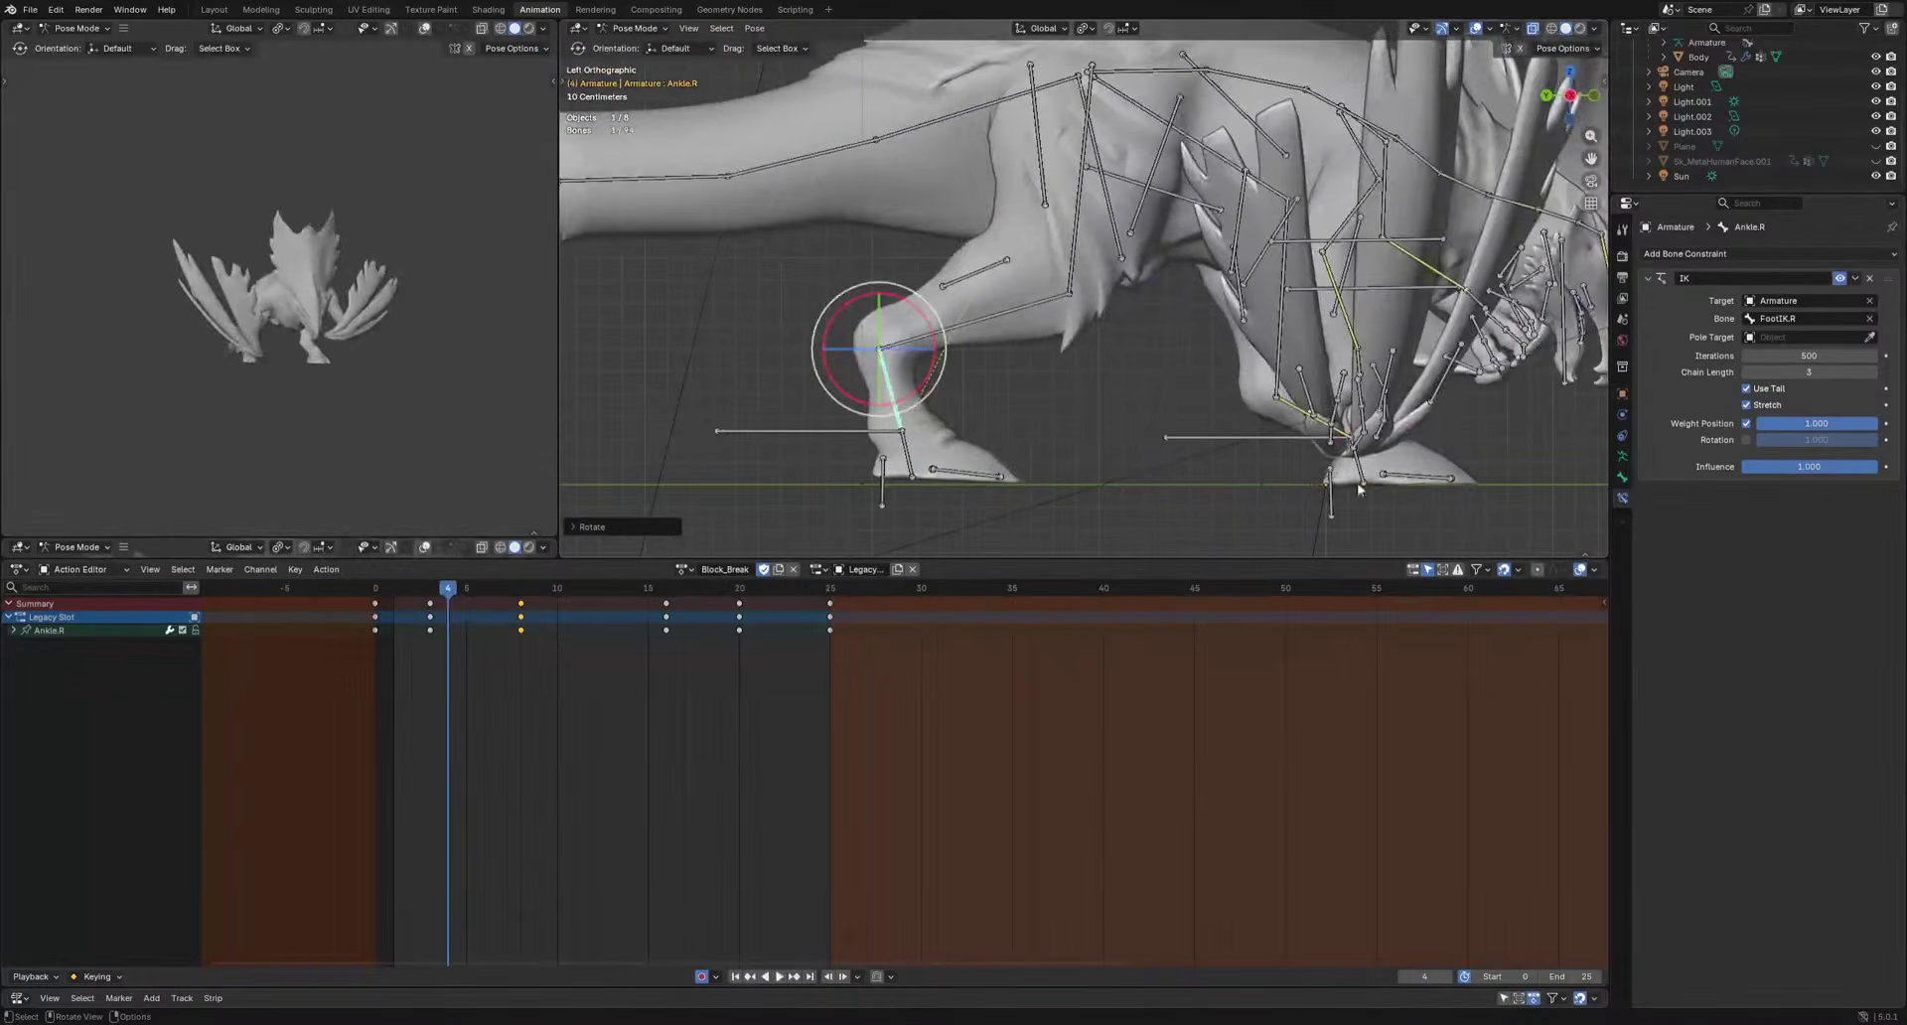
# Select the left foot's two toe bones and paste their frame 0 keyframes at frame 4.
pyautogui.moveTo(1397, 459); pyautogui.dragTo(1452, 503)
pyautogui.press('KP_Decimal')
pyautogui.moveTo(416, 594); pyautogui.dragTo(416, 594)
pyautogui.moveTo(416, 590); pyautogui.dragTo(449, 616)
pyautogui.press('space')
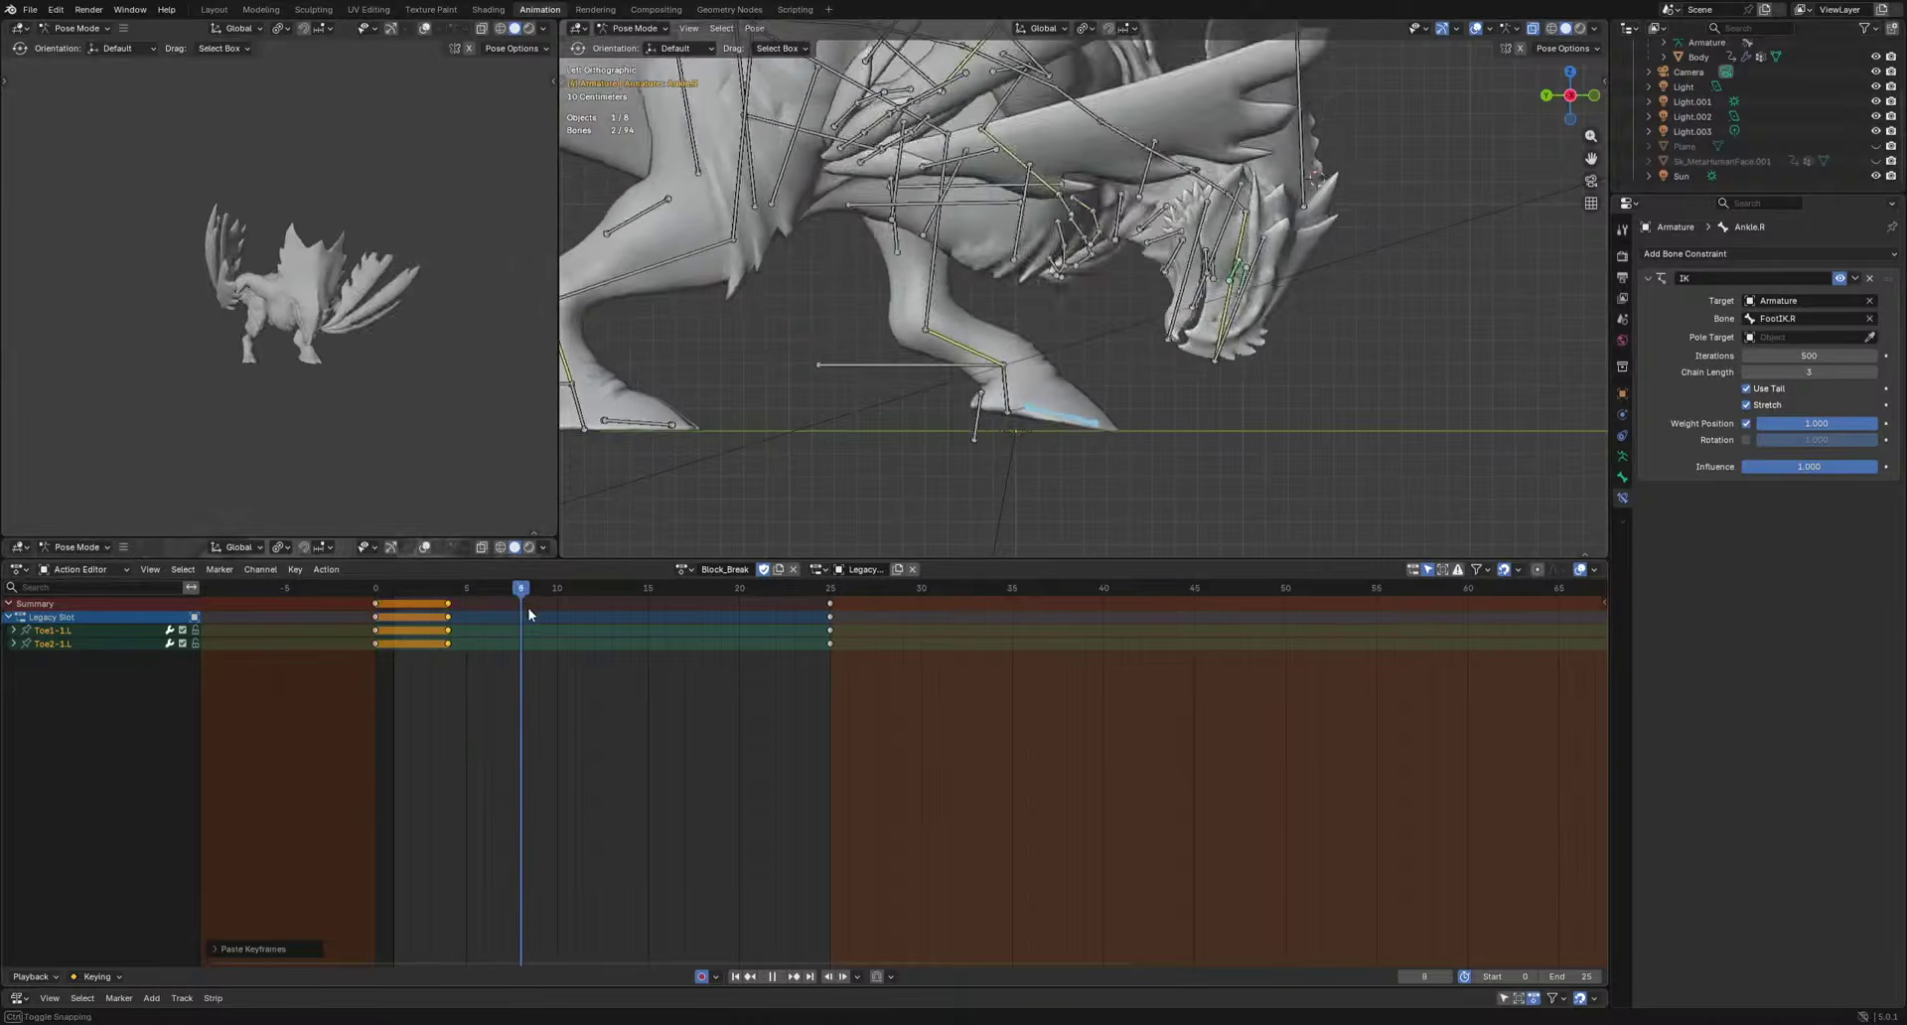
# Paste copied keyframes for the left foot's two toe bones at frame 11, ending with those from frame 4, and play back.
pyautogui.moveTo(869, 611); pyautogui.dragTo(869, 611)
pyautogui.hotkey('ctrl', 'c')
pyautogui.hotkey('ctrl', 'v')
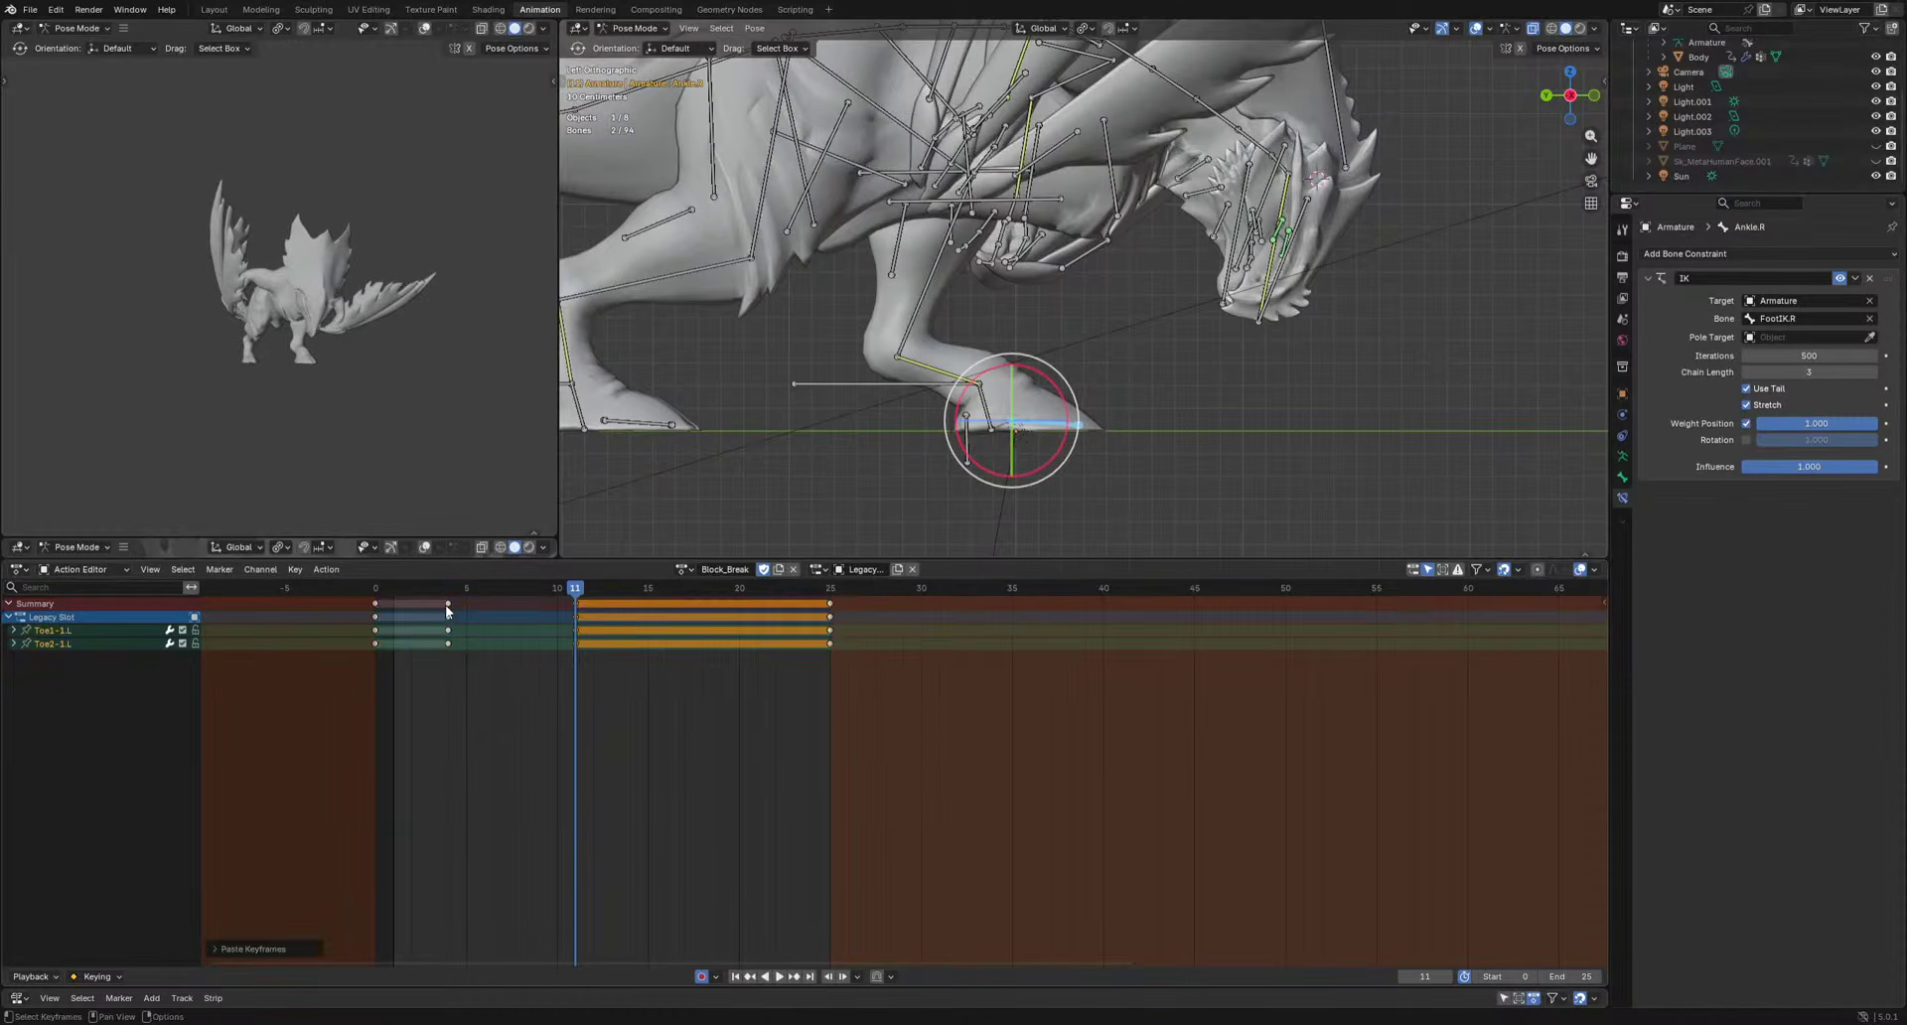
pyautogui.click(448, 615)
pyautogui.hotkey('ctrl', 'c')
pyautogui.hotkey('ctrl', 'v')
pyautogui.press('space')
pyautogui.press('space')
# Paste copied keyframes for the left foot's two toe bones at frames 13 and 8 and play back the animation.
pyautogui.moveTo(748, 680); pyautogui.dragTo(923, 596)
pyautogui.hotkey('ctrl', 'c')
pyautogui.moveTo(670, 594); pyautogui.dragTo(527, 602)
pyautogui.hotkey('ctrl', 'v')
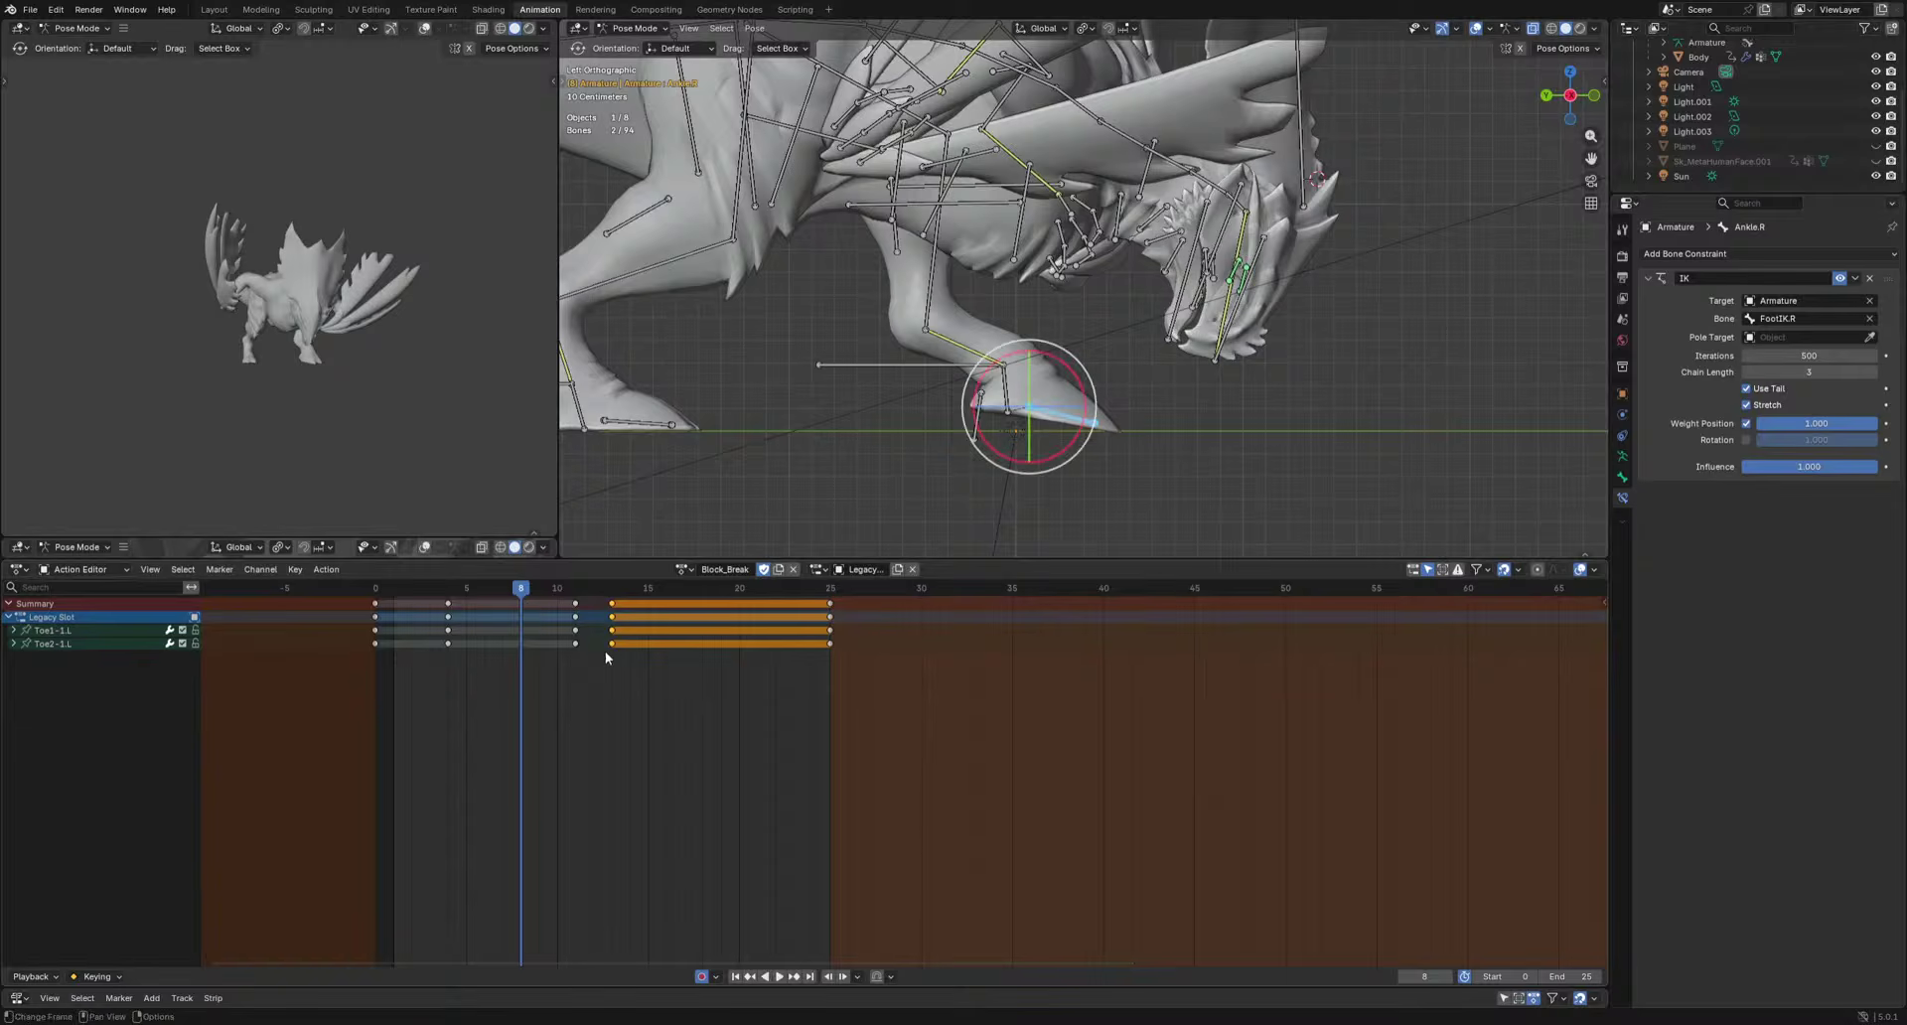
pyautogui.hotkey('ctrl', 'v')
pyautogui.press('space')
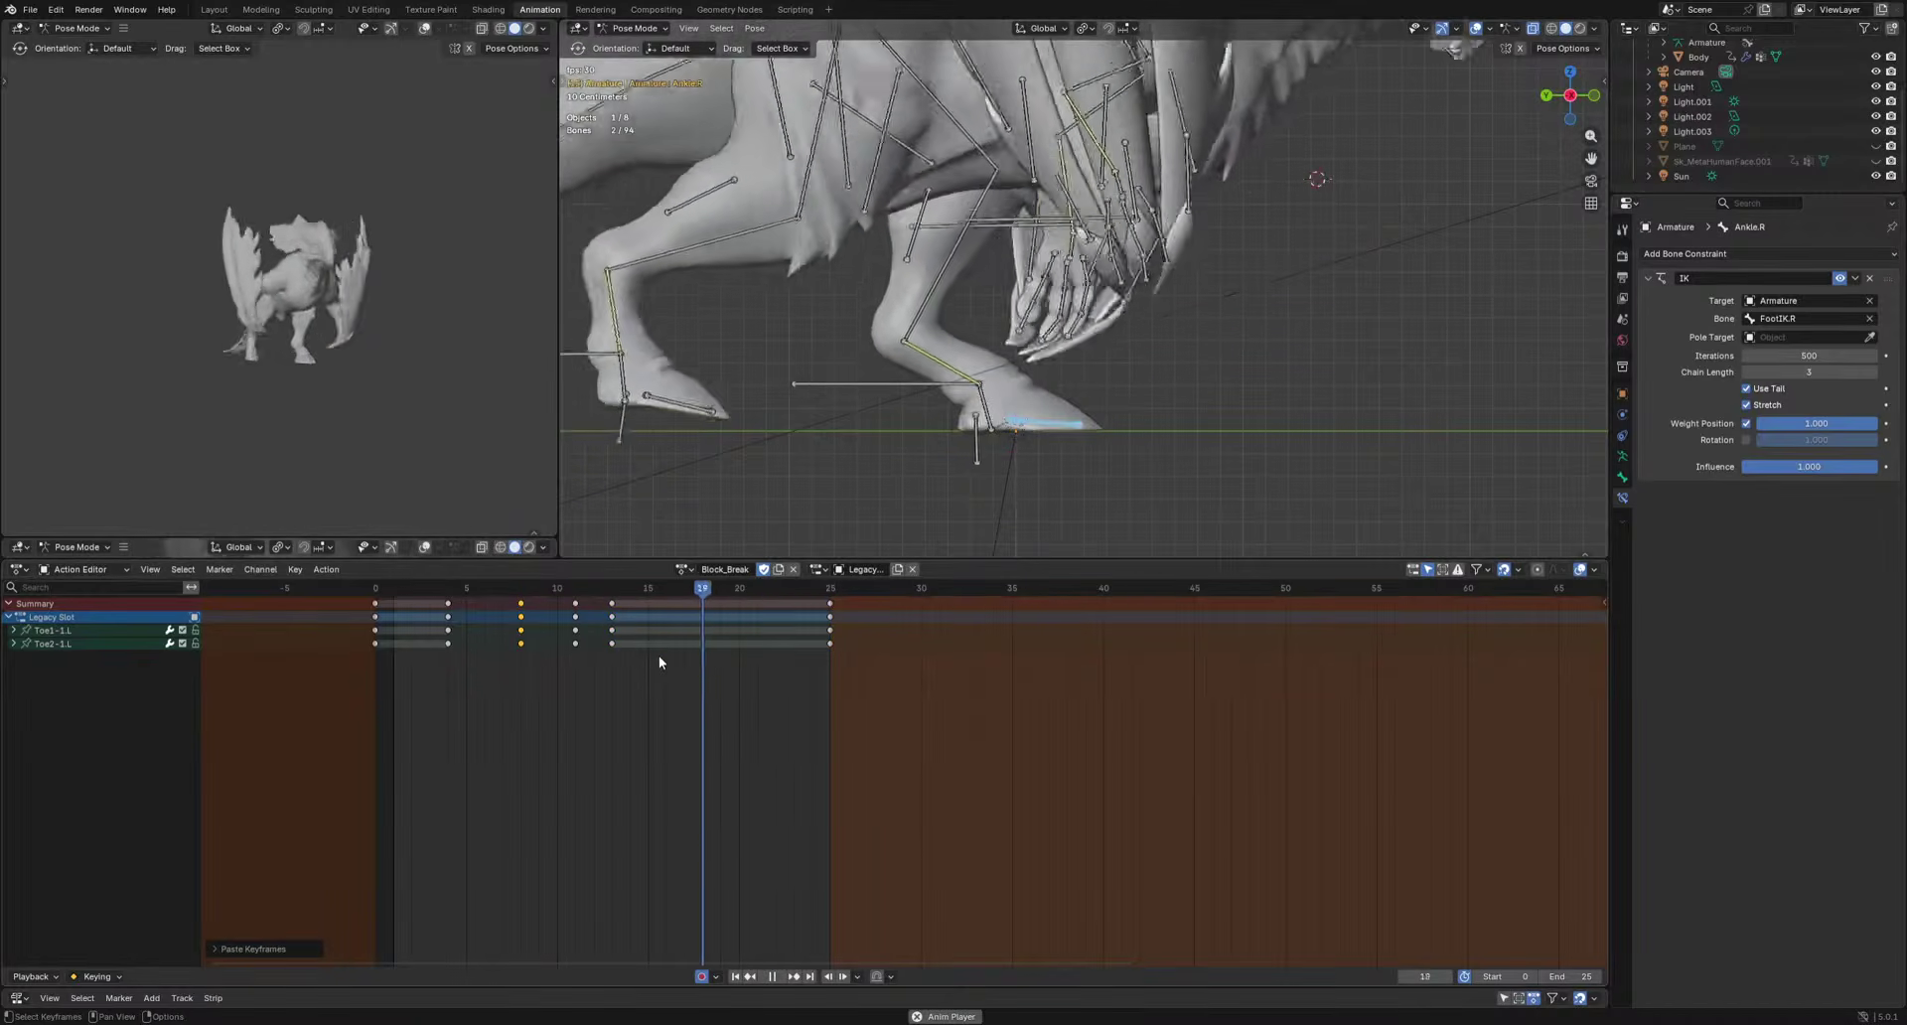
pyautogui.scroll(2, 1124, 484)
pyautogui.press('space')
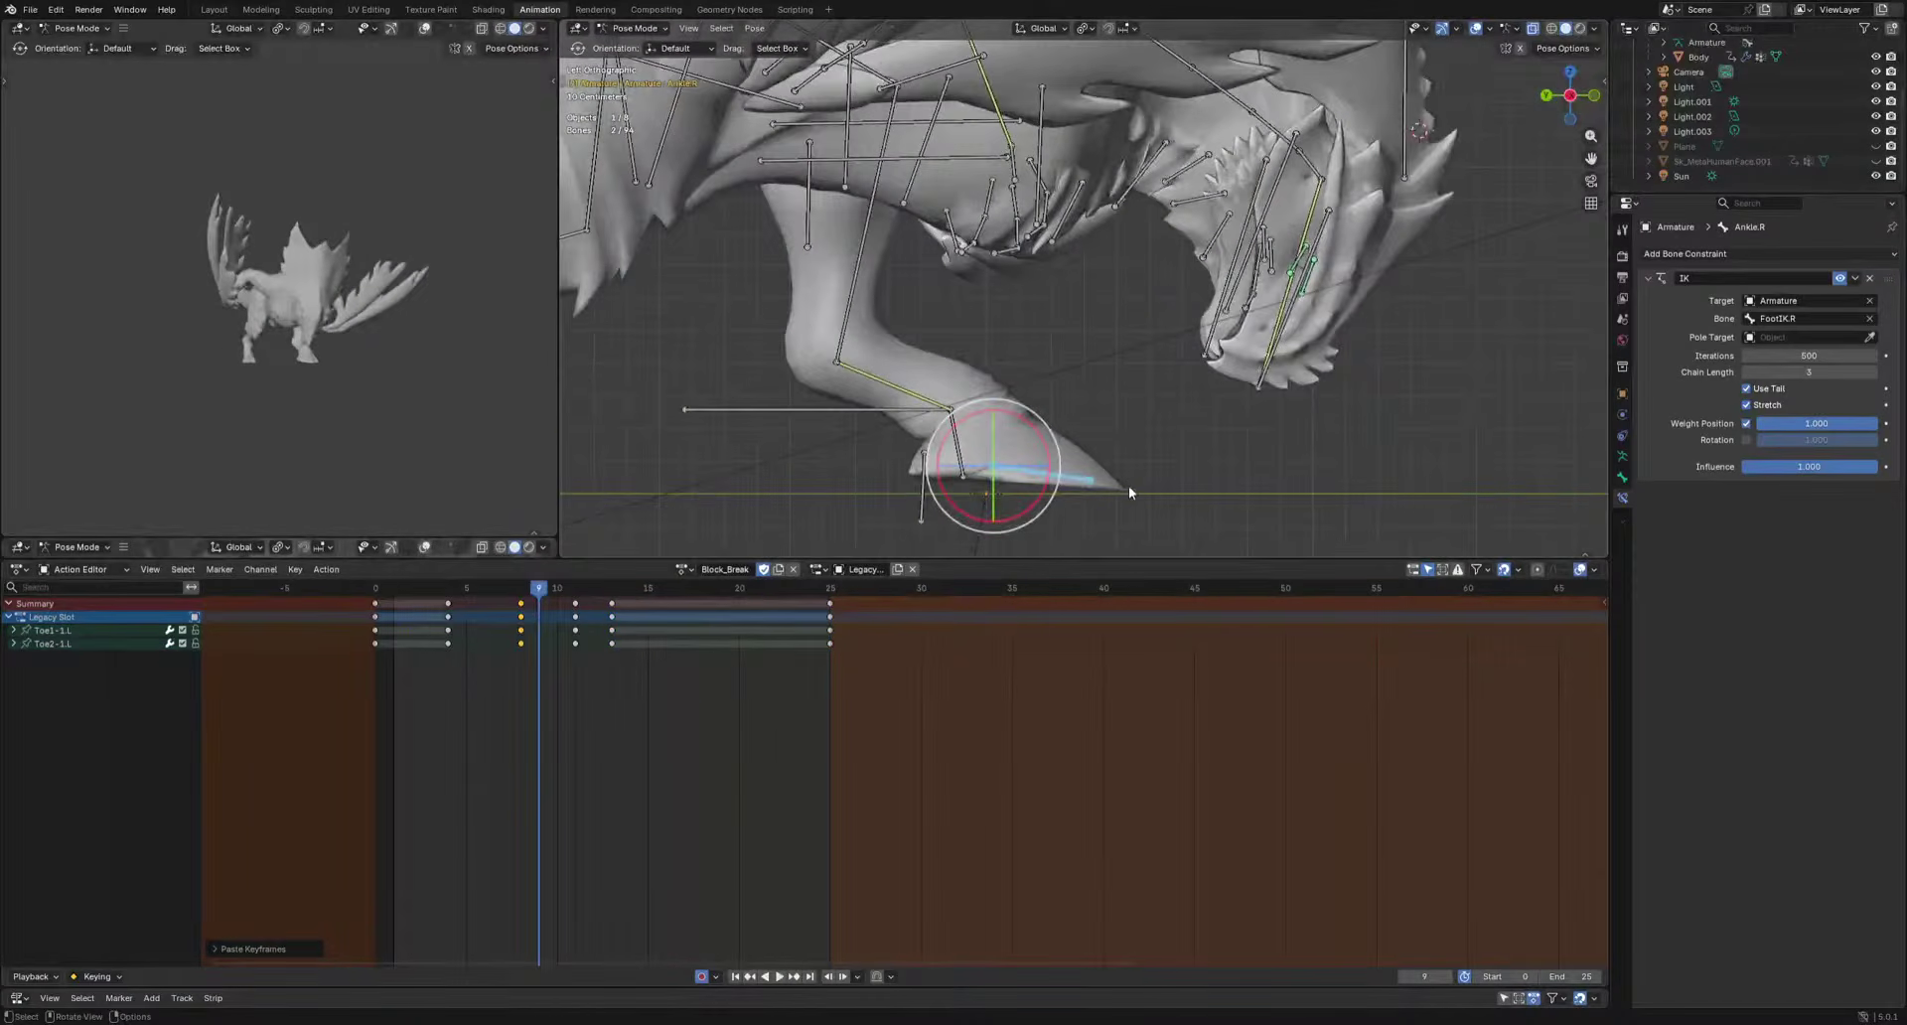
# Select the FootPad.L bone and paste its frame 0 keyframe at frame 4.
pyautogui.click(916, 507)
pyautogui.keyDown('shift'); pyautogui.moveTo(916, 508); pyautogui.dragTo(929, 465, button='middle'); pyautogui.keyUp('shift')
pyautogui.moveTo(413, 594); pyautogui.dragTo(413, 594)
pyautogui.moveTo(383, 593); pyautogui.dragTo(457, 597)
pyautogui.hotkey('ctrl', 'v')
pyautogui.press('space')
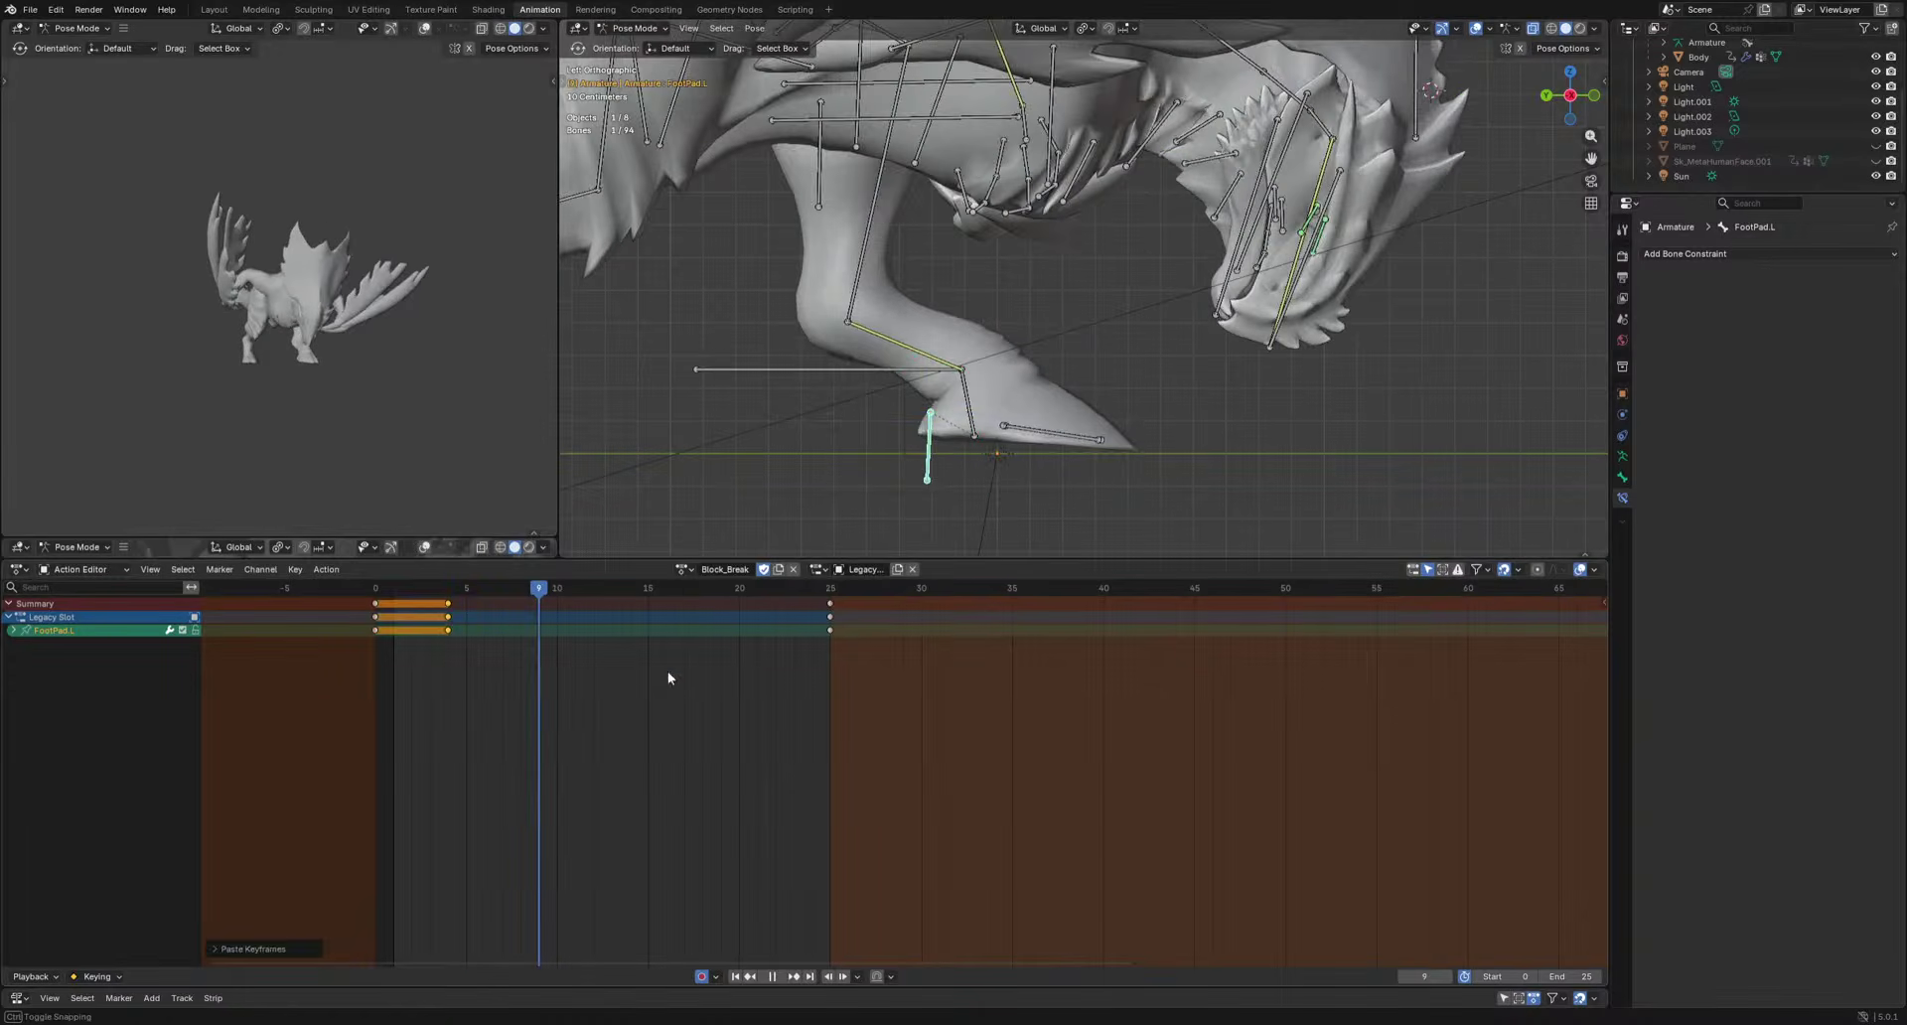
# Clear the FootPad.L bone's location and rotation at frame 9, and reposition it under the heel with a new rotation.
pyautogui.hotkey('alt', 'g')
pyautogui.hotkey('alt', 'r')
pyautogui.press('r')
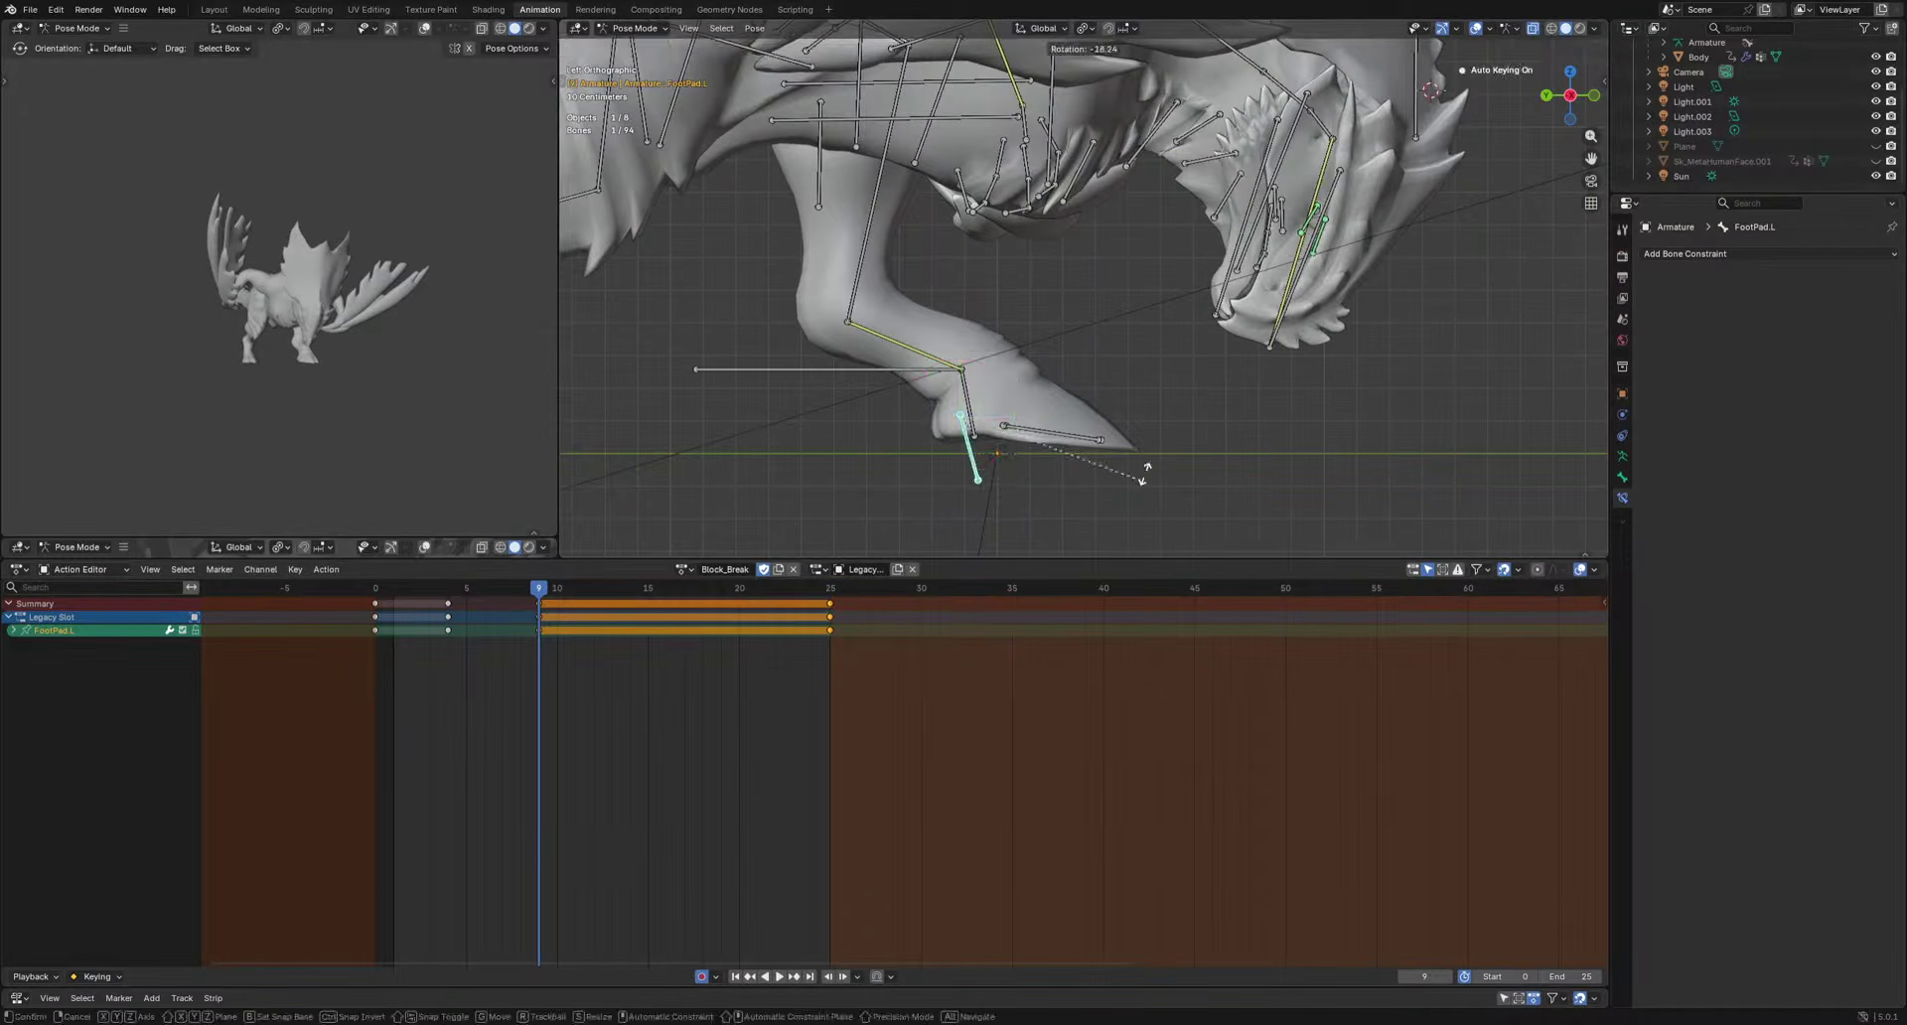
pyautogui.click(1147, 470)
pyautogui.press('g')
# Copy the FootPad.L keyframe from frame 4 to frame 12 and play back the animation on the whole creature.
pyautogui.moveTo(444, 594); pyautogui.dragTo(589, 629)
pyautogui.moveTo(393, 658); pyautogui.dragTo(473, 596)
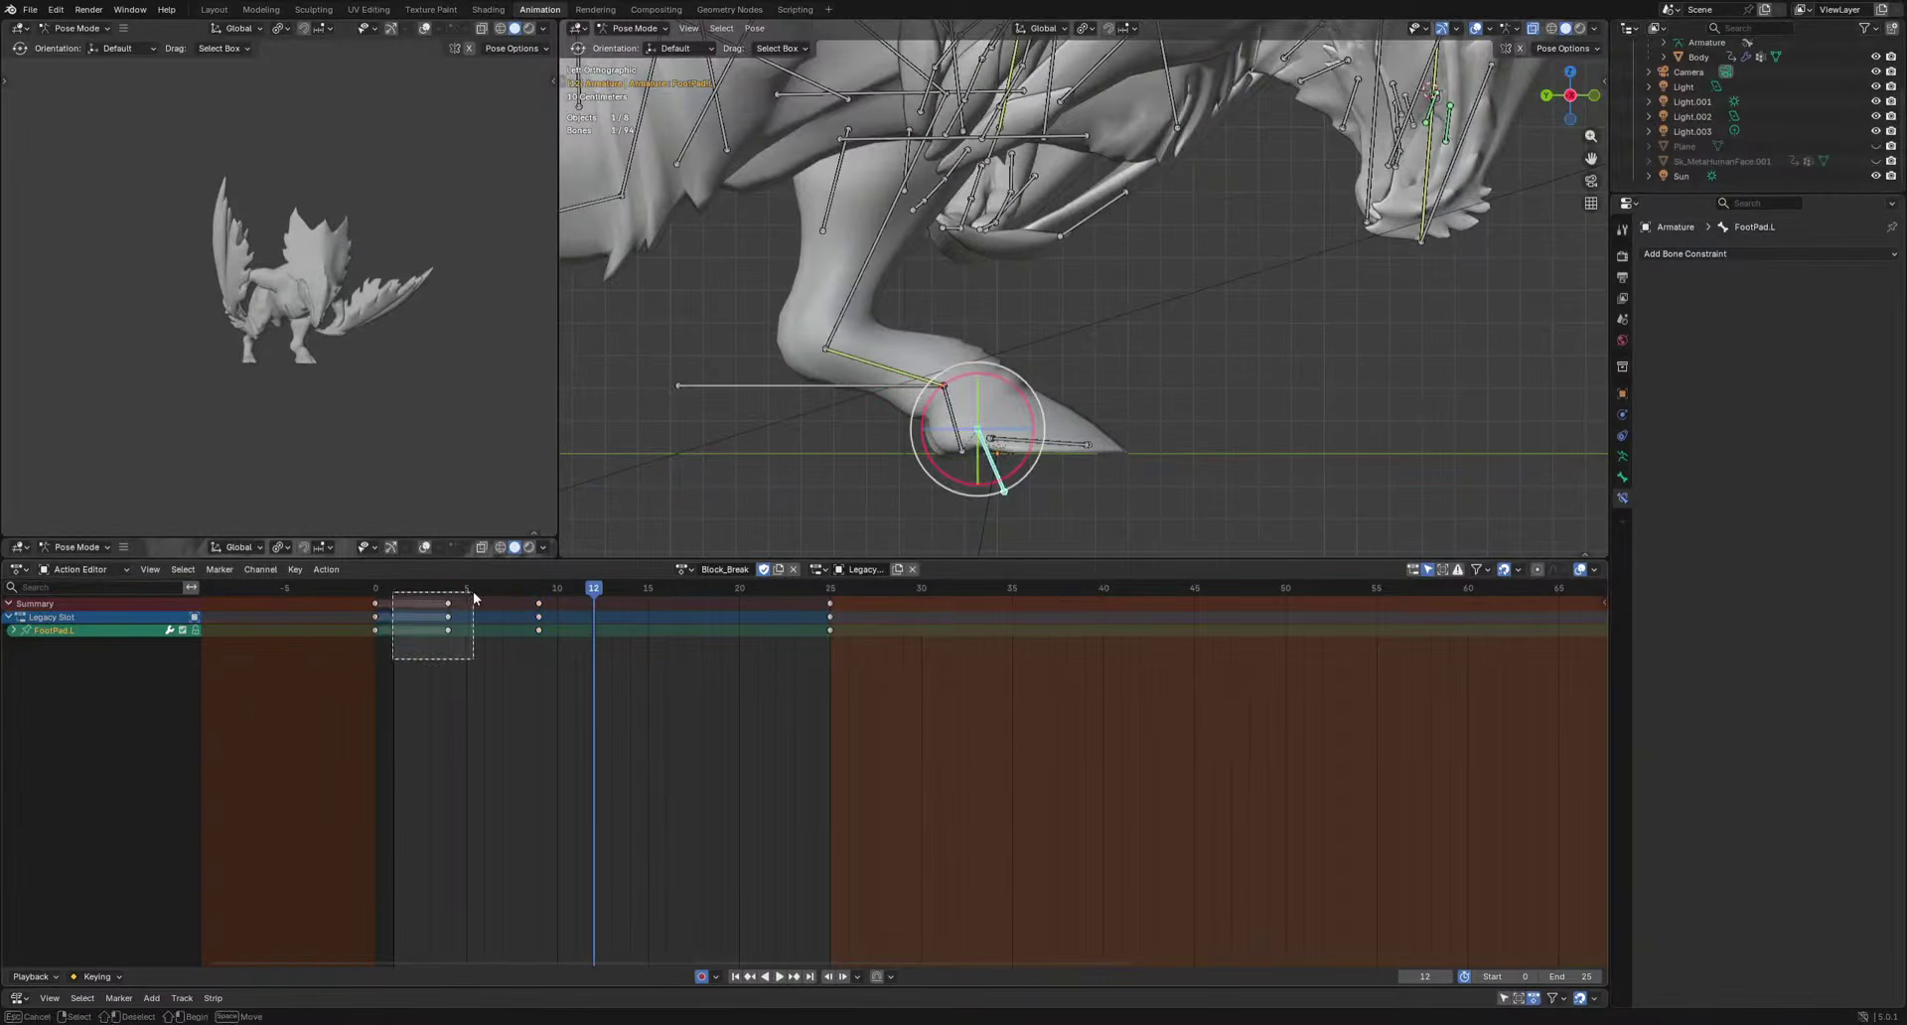
pyautogui.press('space')
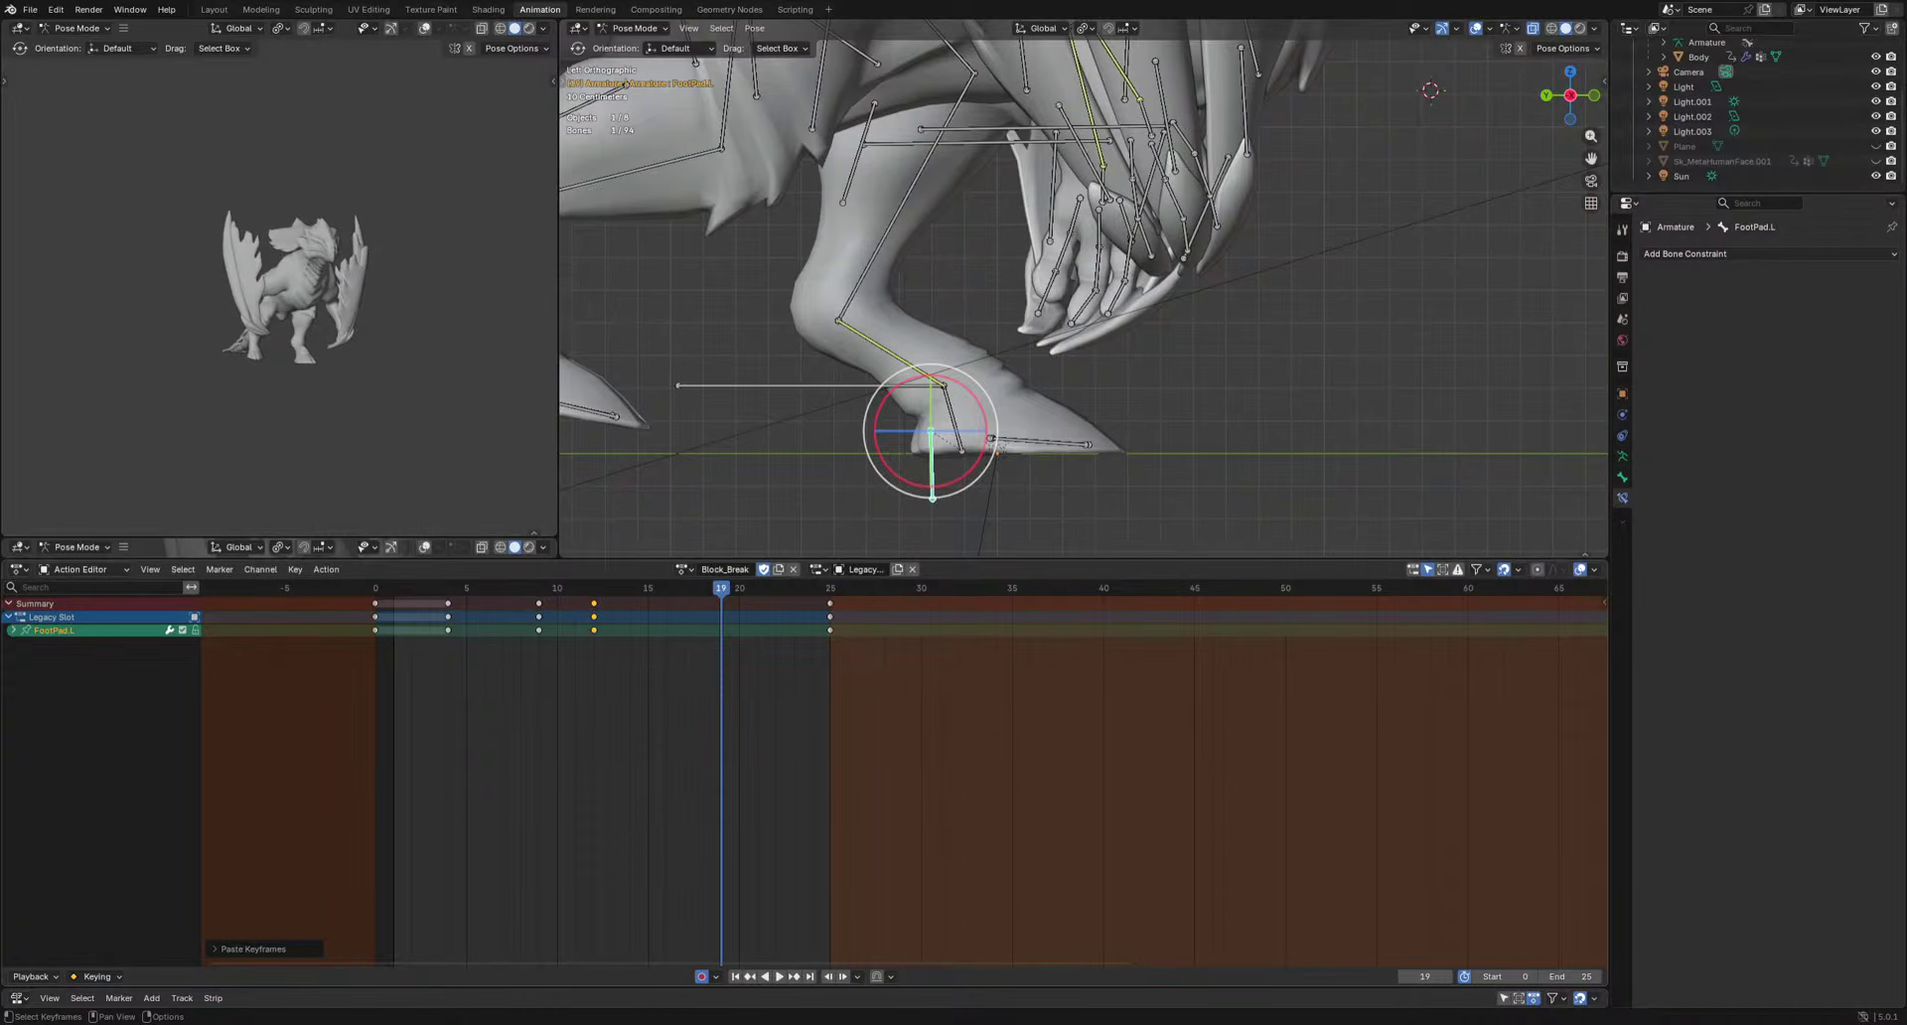
pyautogui.scroll(-8, 1184, 417)
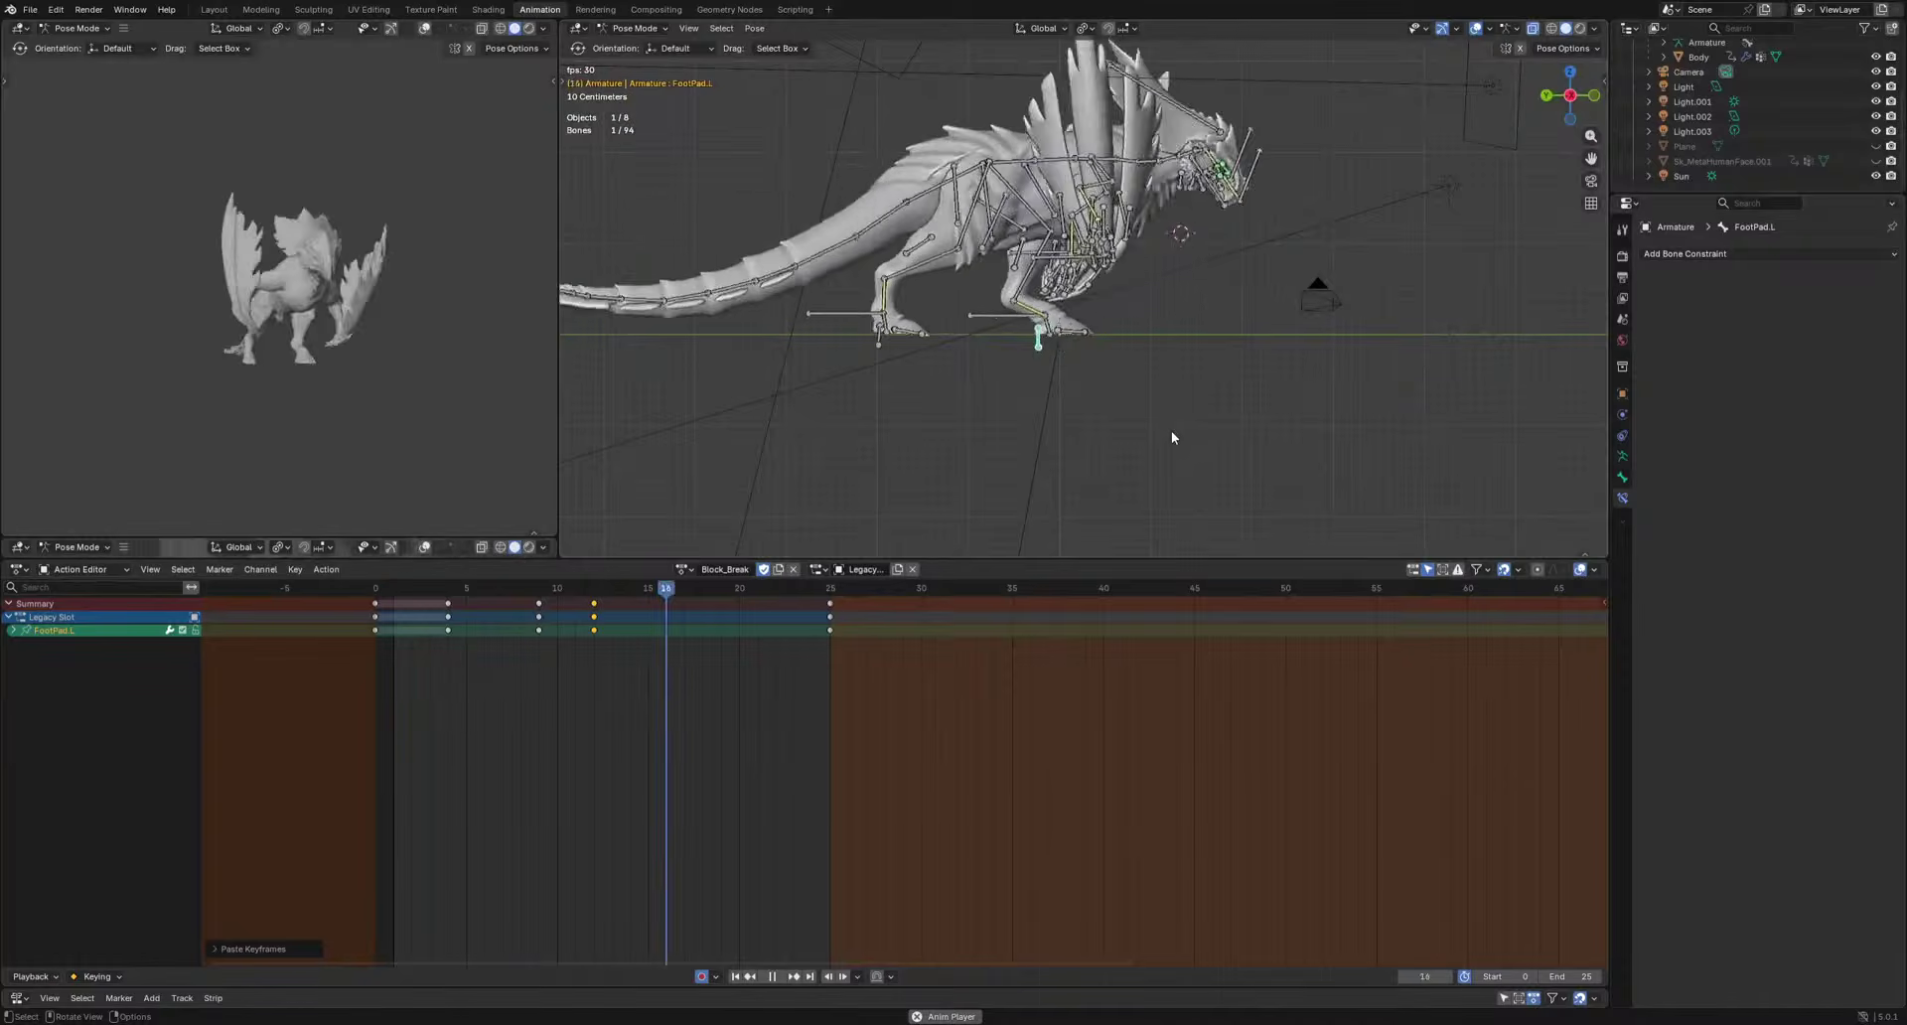
pyautogui.moveTo(1213, 440); pyautogui.dragTo(1136, 462, button='middle')
pyautogui.press('space')
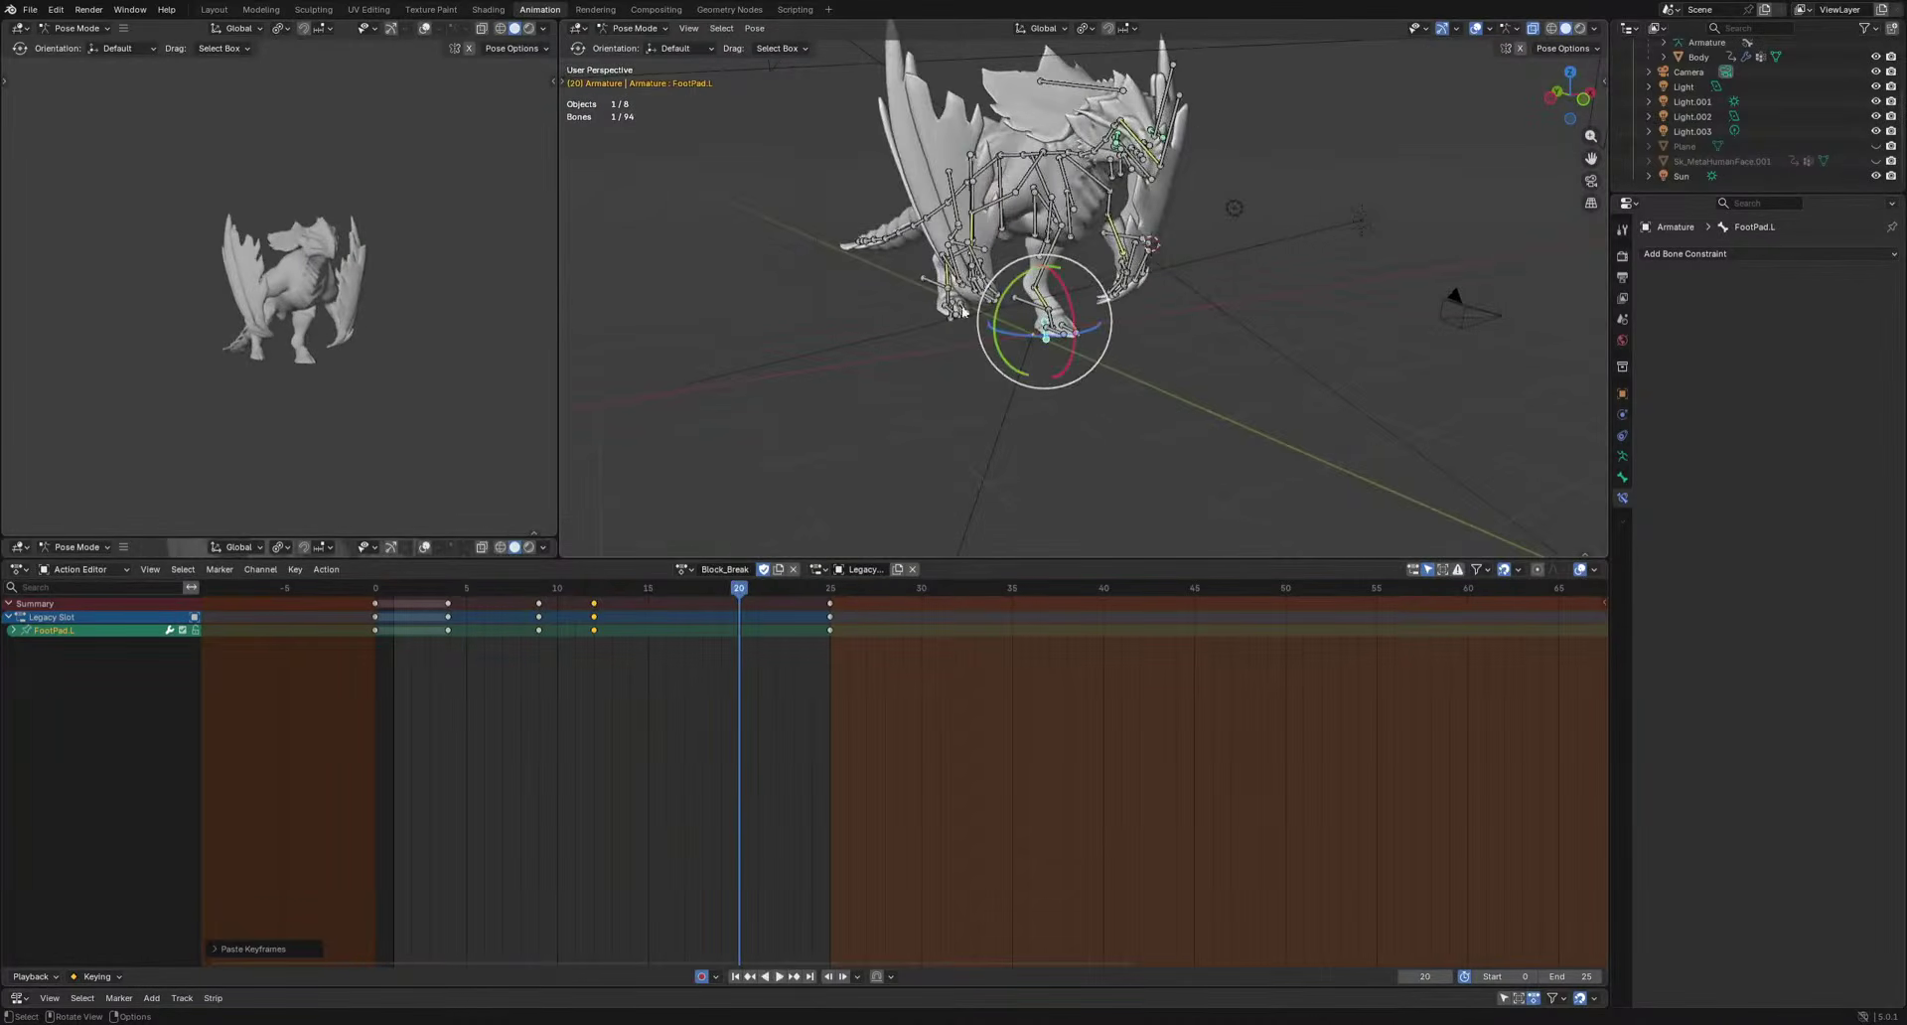
# Rotate the FingerShield1.R, FingerShield2.R and FingerShield3.R bones in the early frames and stagger their keyframes.
pyautogui.moveTo(1035, 310); pyautogui.dragTo(1252, 291, button='middle')
pyautogui.click(1160, 276)
pyautogui.keyDown('shift'); pyautogui.click(1194, 263); pyautogui.keyUp('shift')
pyautogui.keyDown('shift'); pyautogui.click(1165, 274); pyautogui.keyUp('shift')
pyautogui.moveTo(416, 593); pyautogui.dragTo(431, 590)
pyautogui.moveTo(1432, 301); pyautogui.dragTo(1350, 332, button='middle')
pyautogui.press('r')
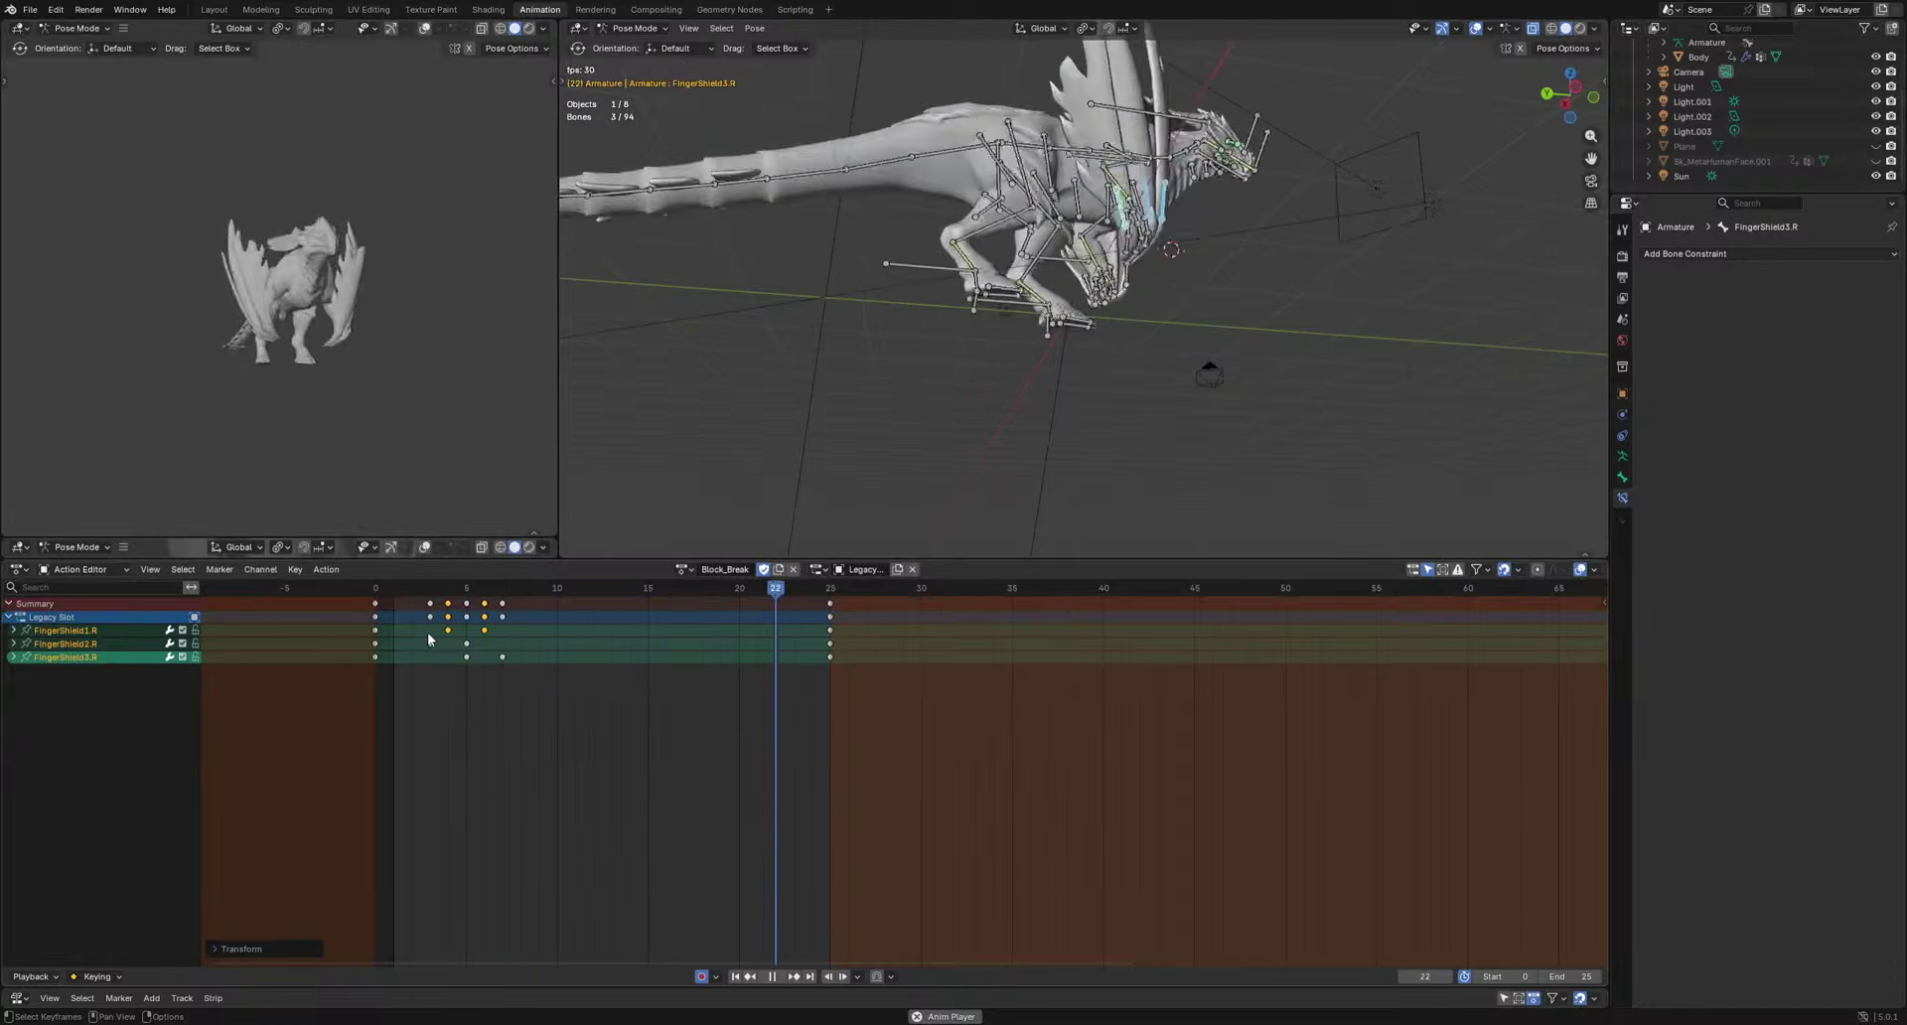
pyautogui.press('space')
# Select the FingerShield1.L, FingerShield2.L and FingerShield3.L bones and keyframe their rotations through frame 12.
pyautogui.moveTo(579, 475); pyautogui.dragTo(954, 378, button='middle')
pyautogui.click(1136, 328)
pyautogui.keyDown('shift'); pyautogui.click(1142, 309); pyautogui.keyUp('shift')
pyautogui.keyDown('shift'); pyautogui.click(1128, 288); pyautogui.keyUp('shift')
pyautogui.moveTo(449, 588); pyautogui.dragTo(575, 615)
pyautogui.press('r')
pyautogui.press('r')
pyautogui.press('i')
pyautogui.press('r')
pyautogui.press('r')
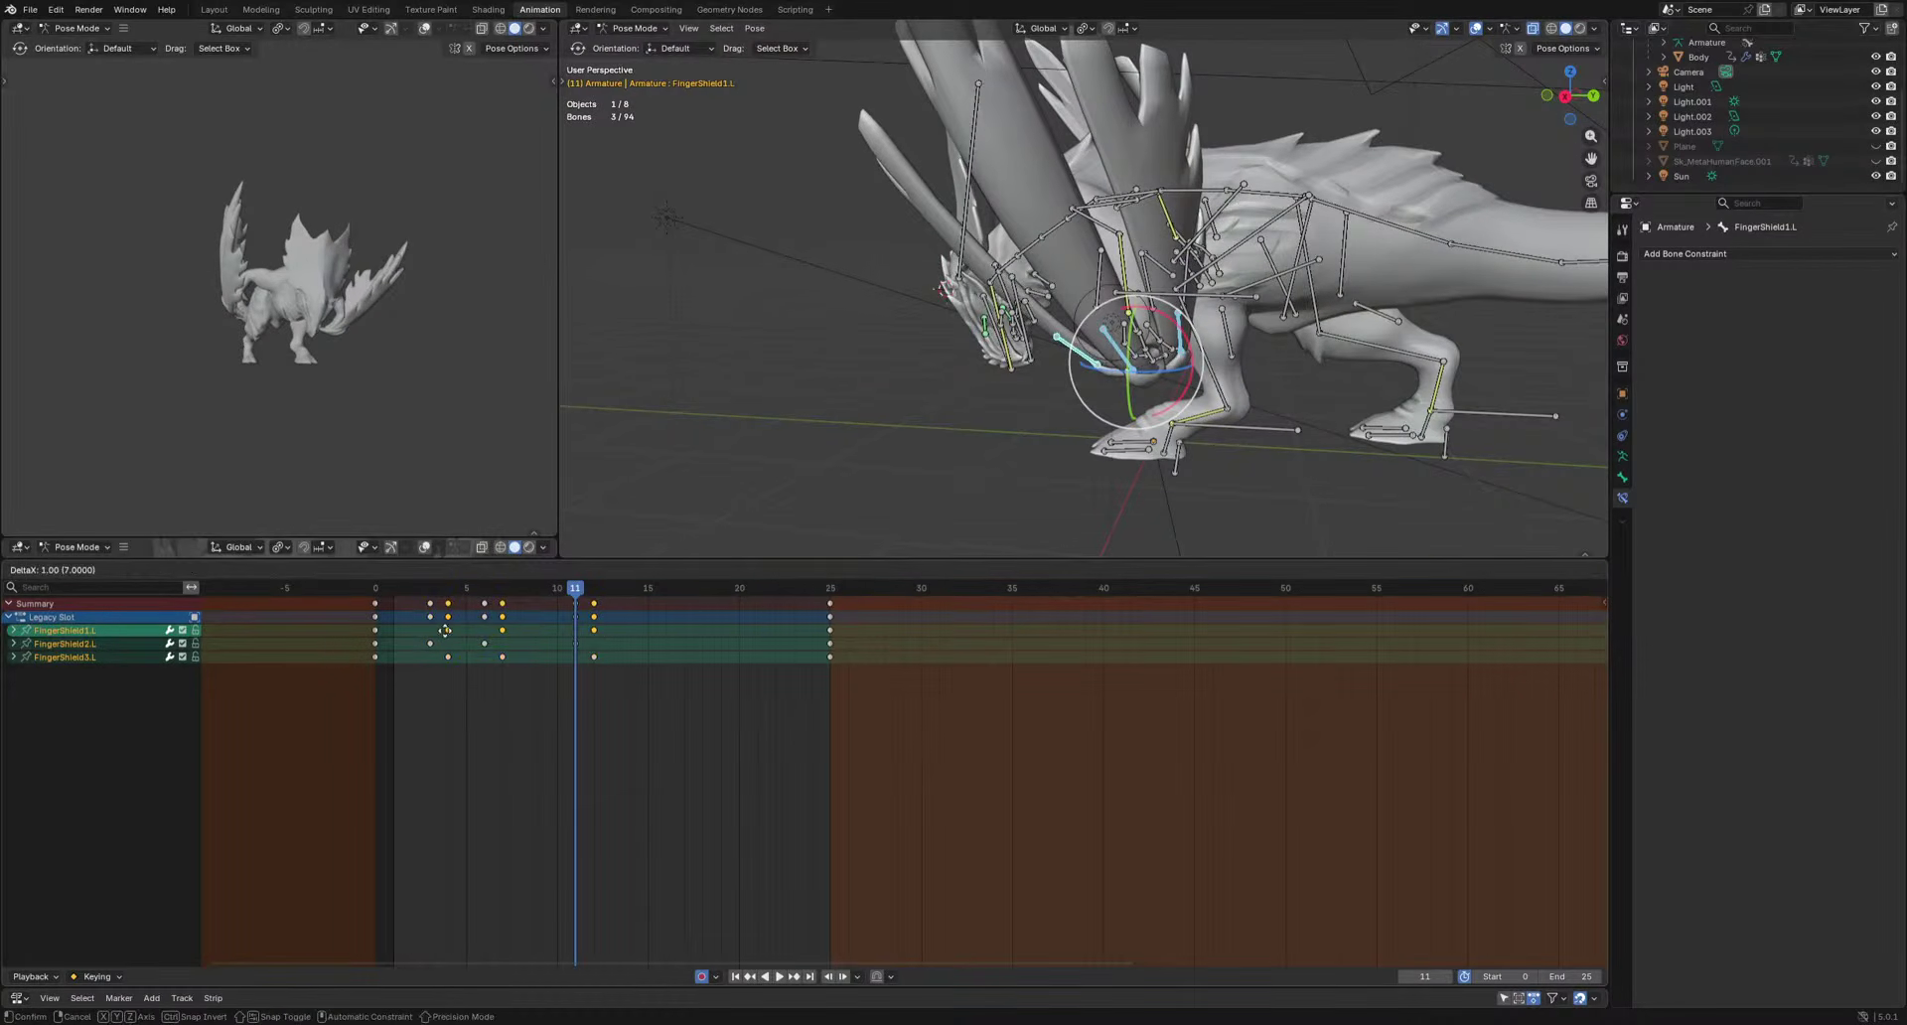
# Shift the FingerShield1.L keyframes to stagger them against the other left finger shield bones while the animation plays.
pyautogui.click(451, 630)
pyautogui.press('space')
pyautogui.press('g')
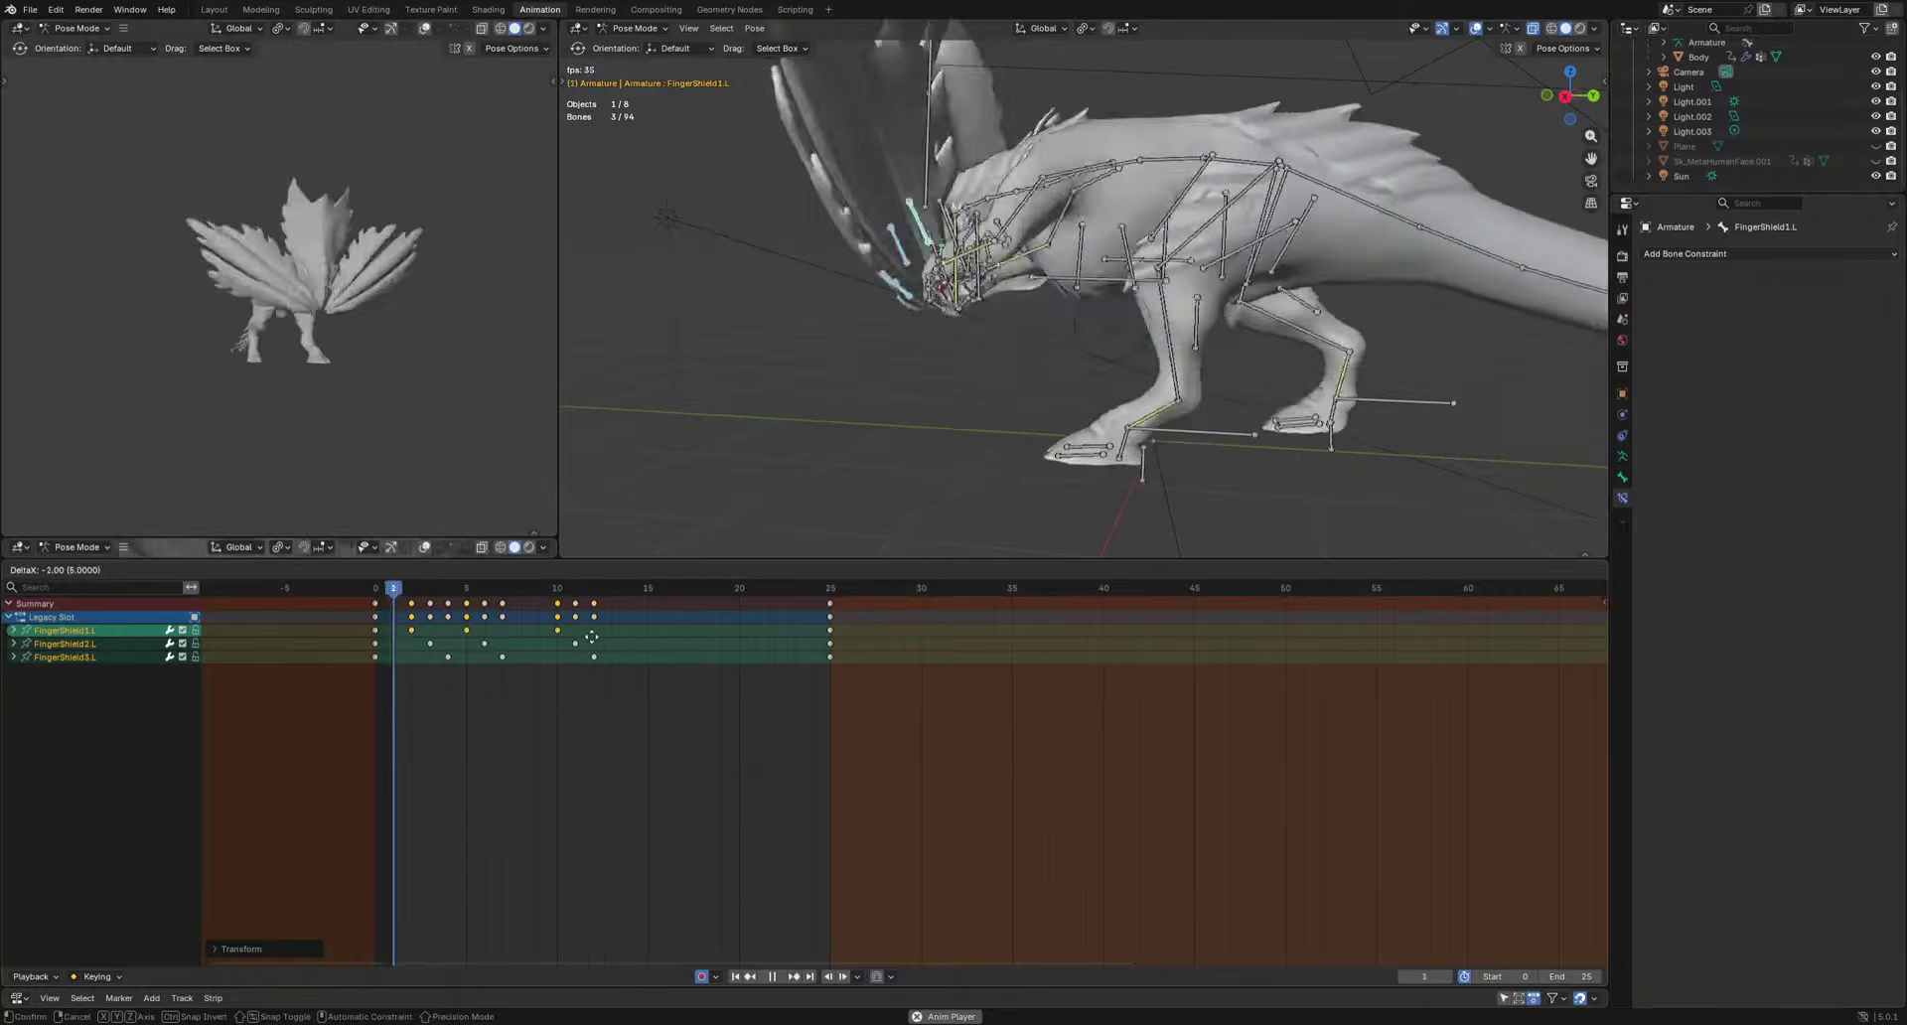
pyautogui.click(592, 637)
pyautogui.press('g')
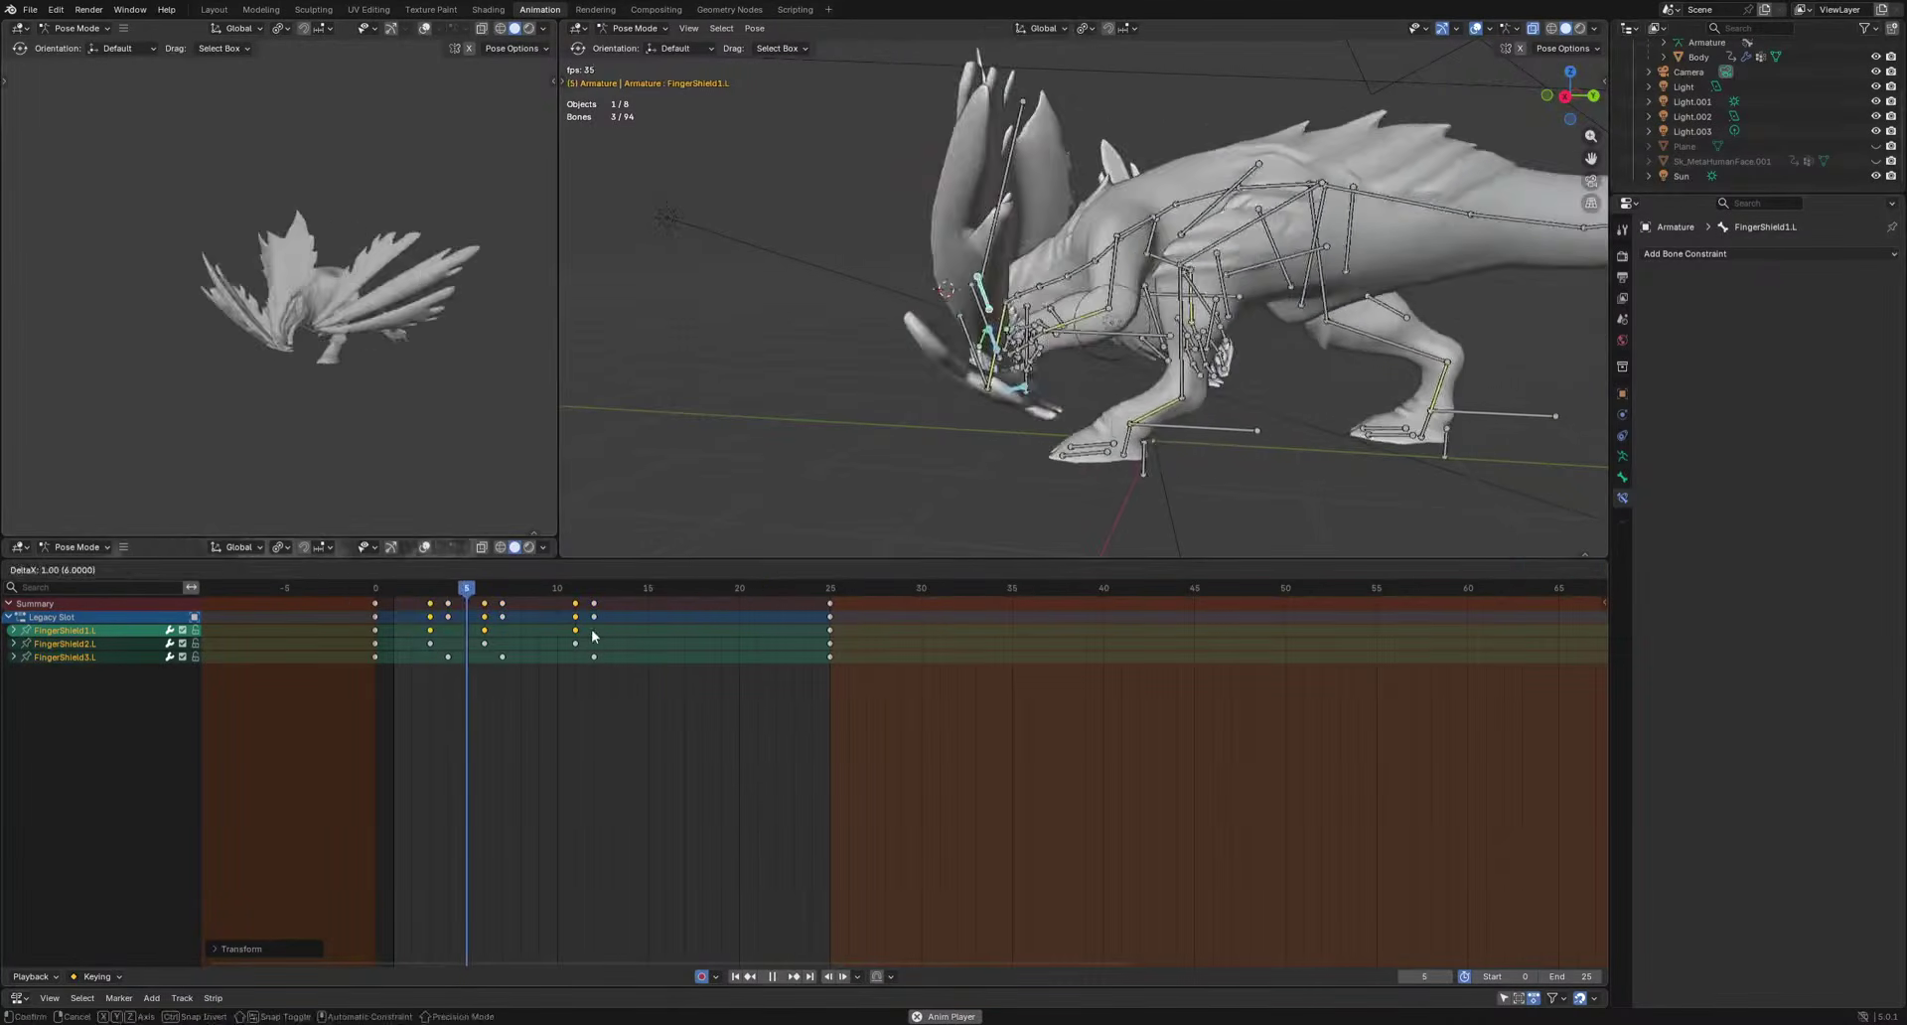
pyautogui.click(592, 632)
# Deselect all bones and examine the Block_Break animation from the front, side and back.
pyautogui.moveTo(447, 433); pyautogui.dragTo(200, 463, button='middle')
pyautogui.click(326, 482)
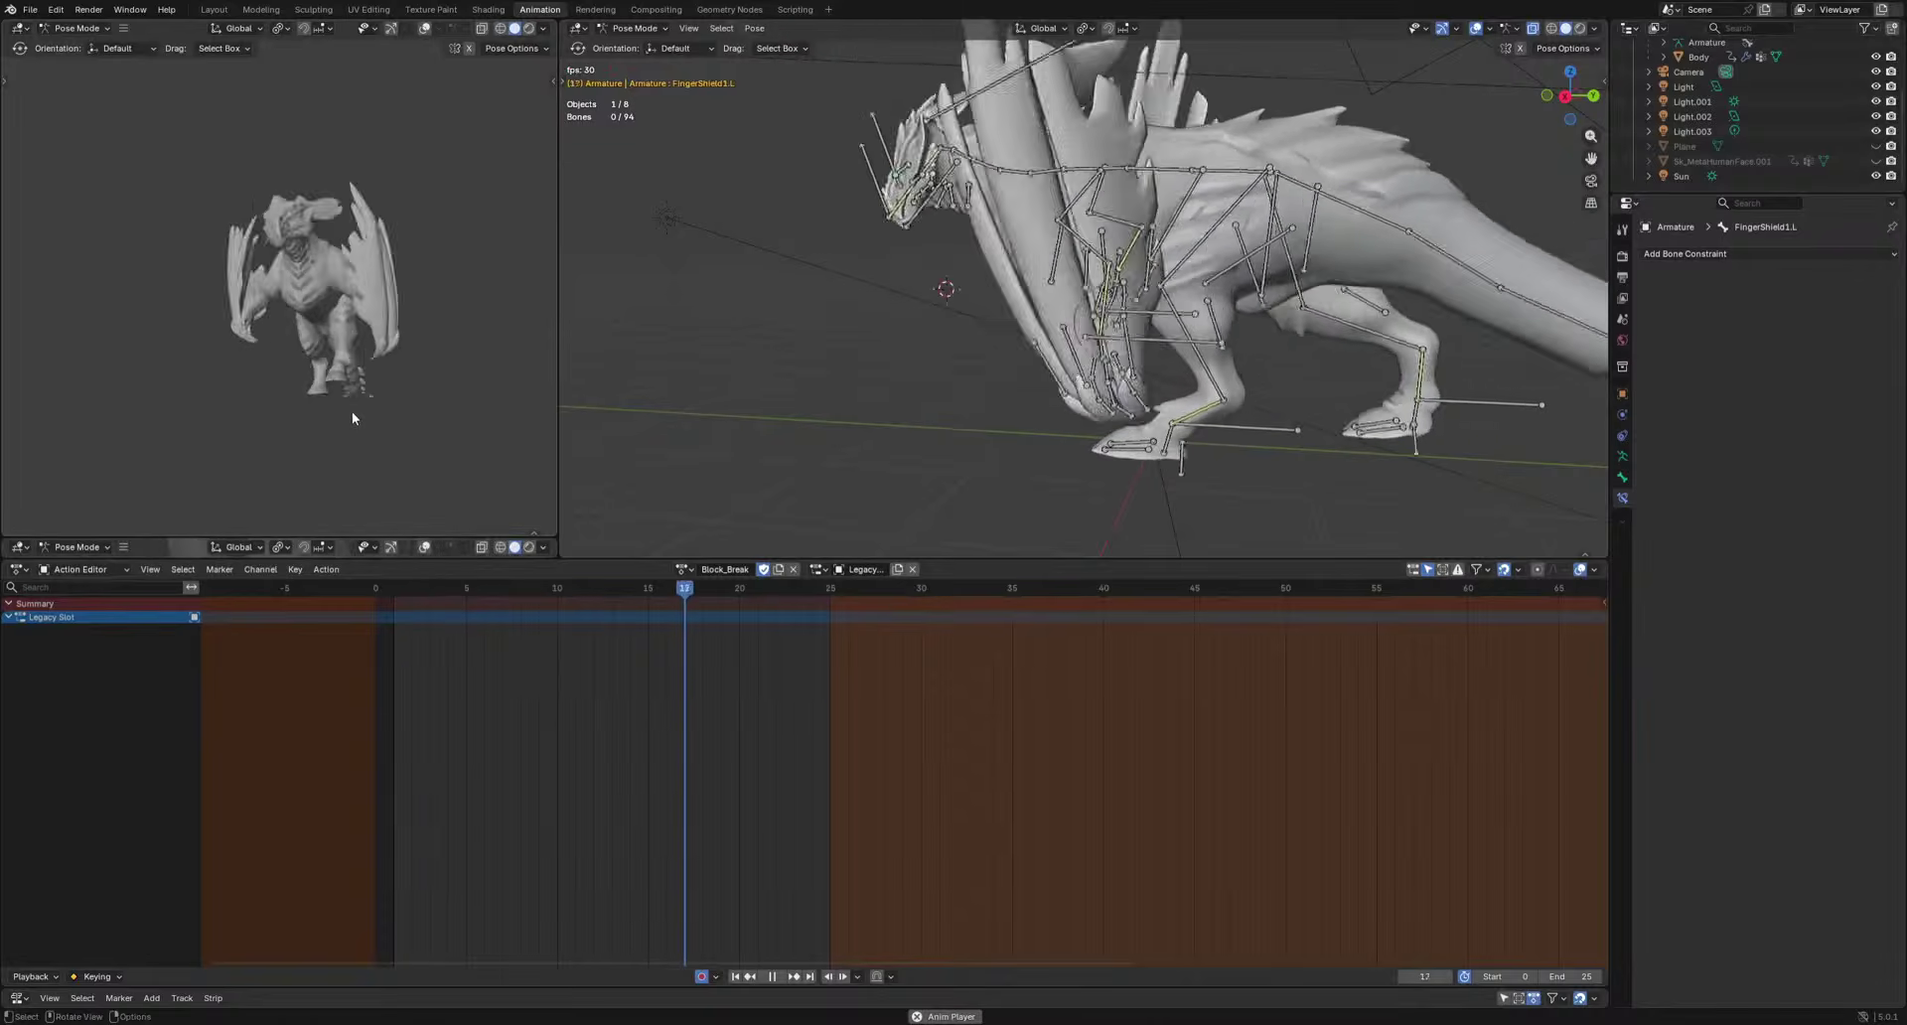
pyautogui.press('space')
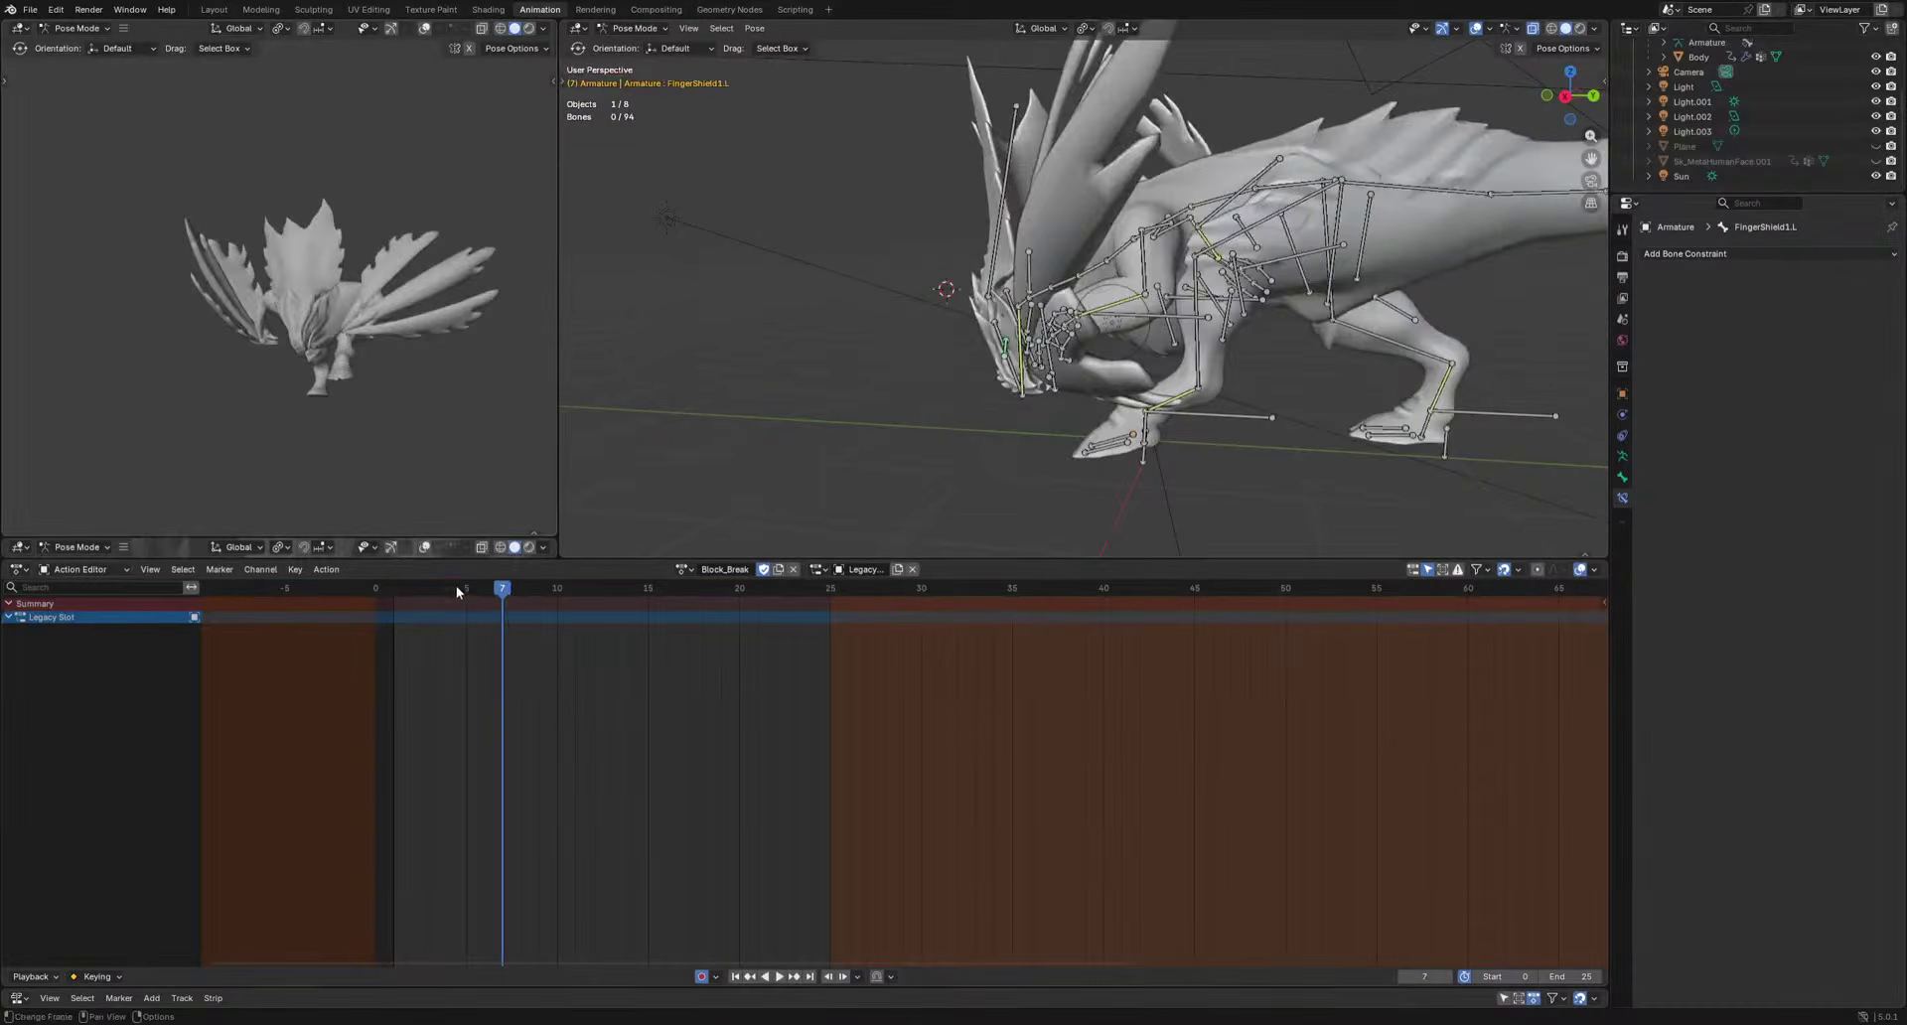
pyautogui.moveTo(455, 587); pyautogui.dragTo(622, 637)
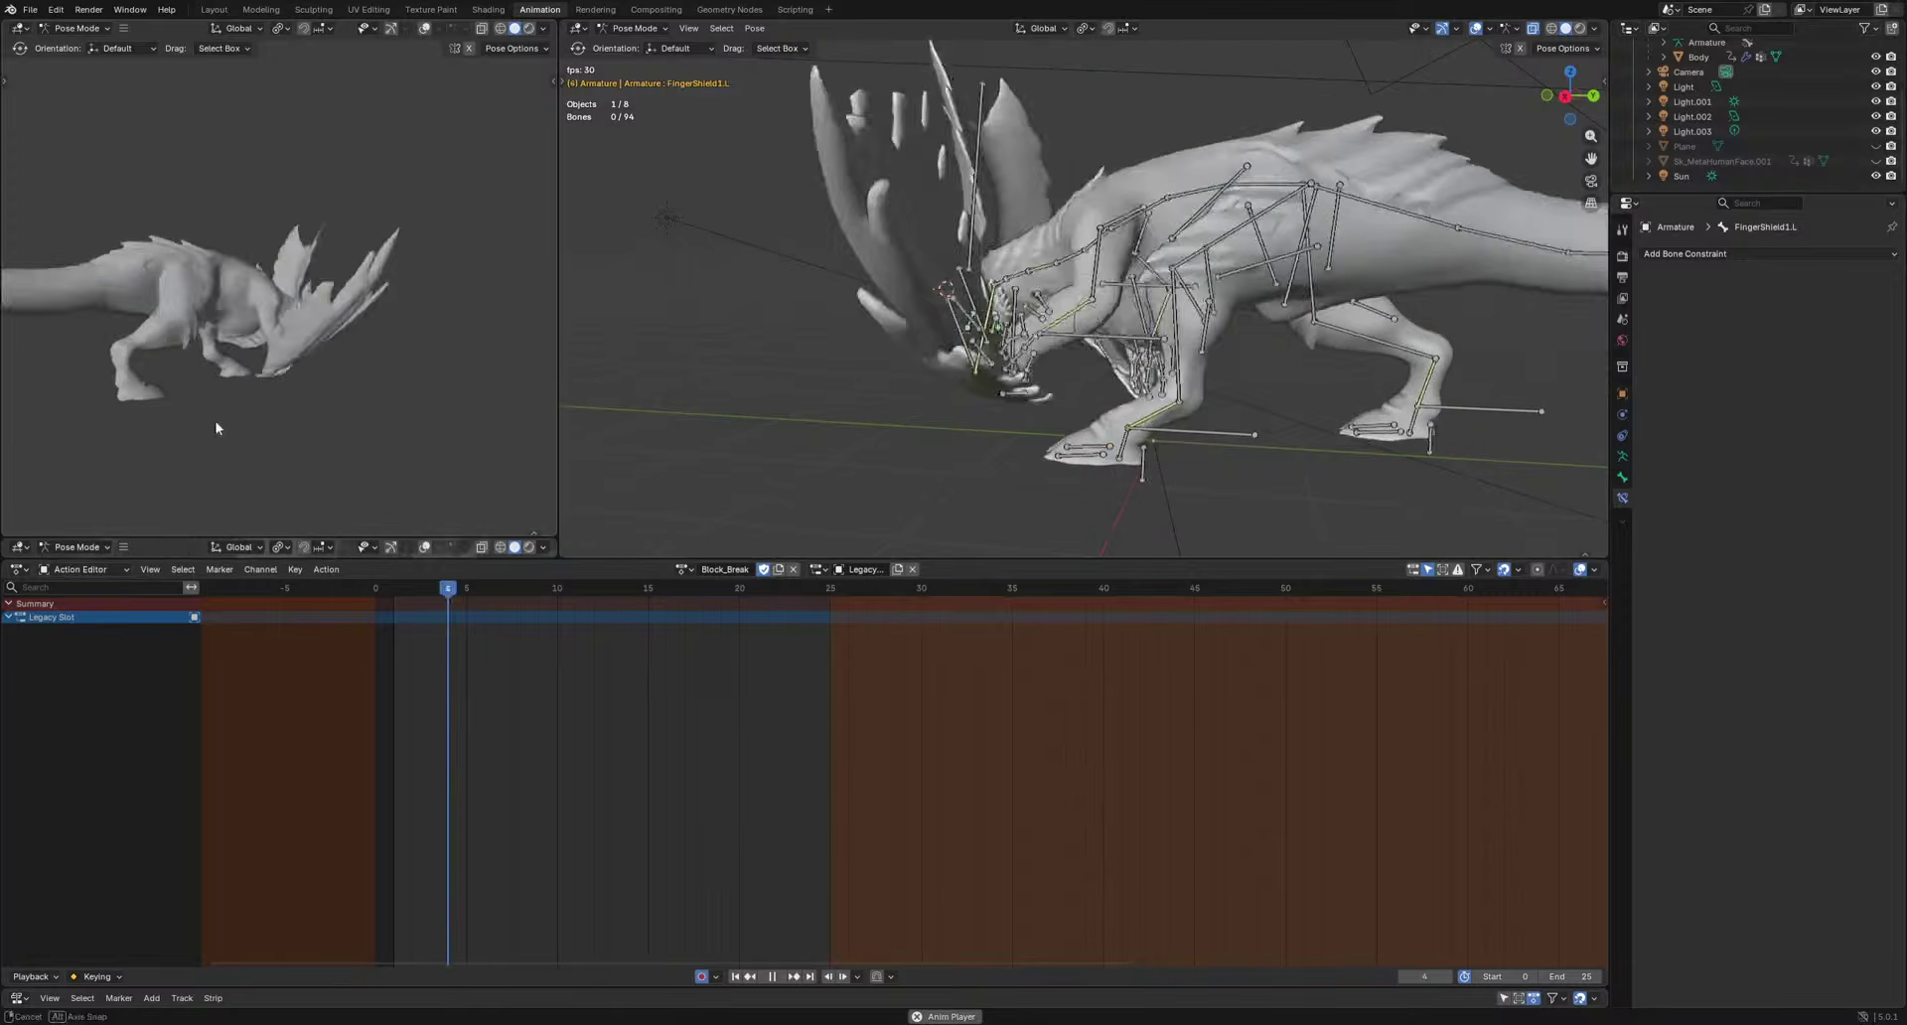
pyautogui.moveTo(215, 422); pyautogui.dragTo(272, 455, button='middle')
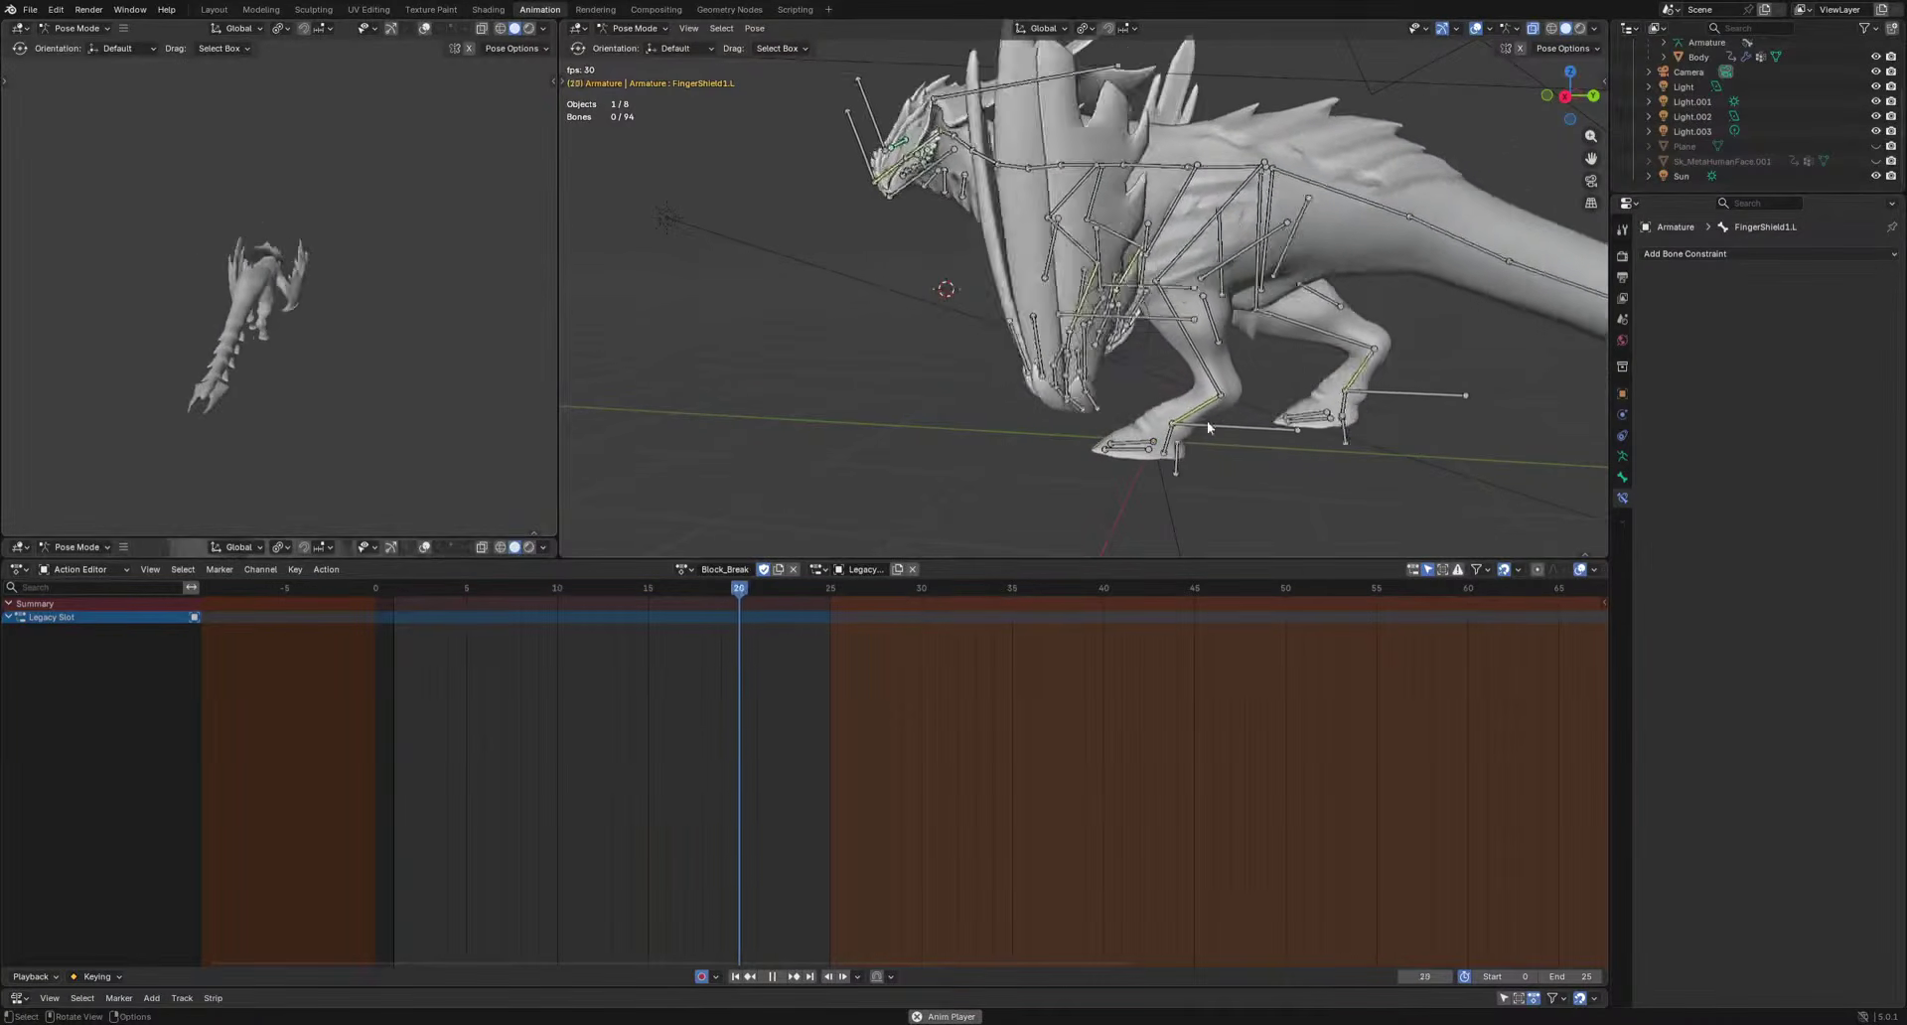
pyautogui.press('space')
# Select the Calf-Muscle.L bone and move it at frame 7.
pyautogui.click(1229, 346)
pyautogui.moveTo(1230, 348); pyautogui.dragTo(986, 405, button='middle')
pyautogui.scroll(3, 1132, 372)
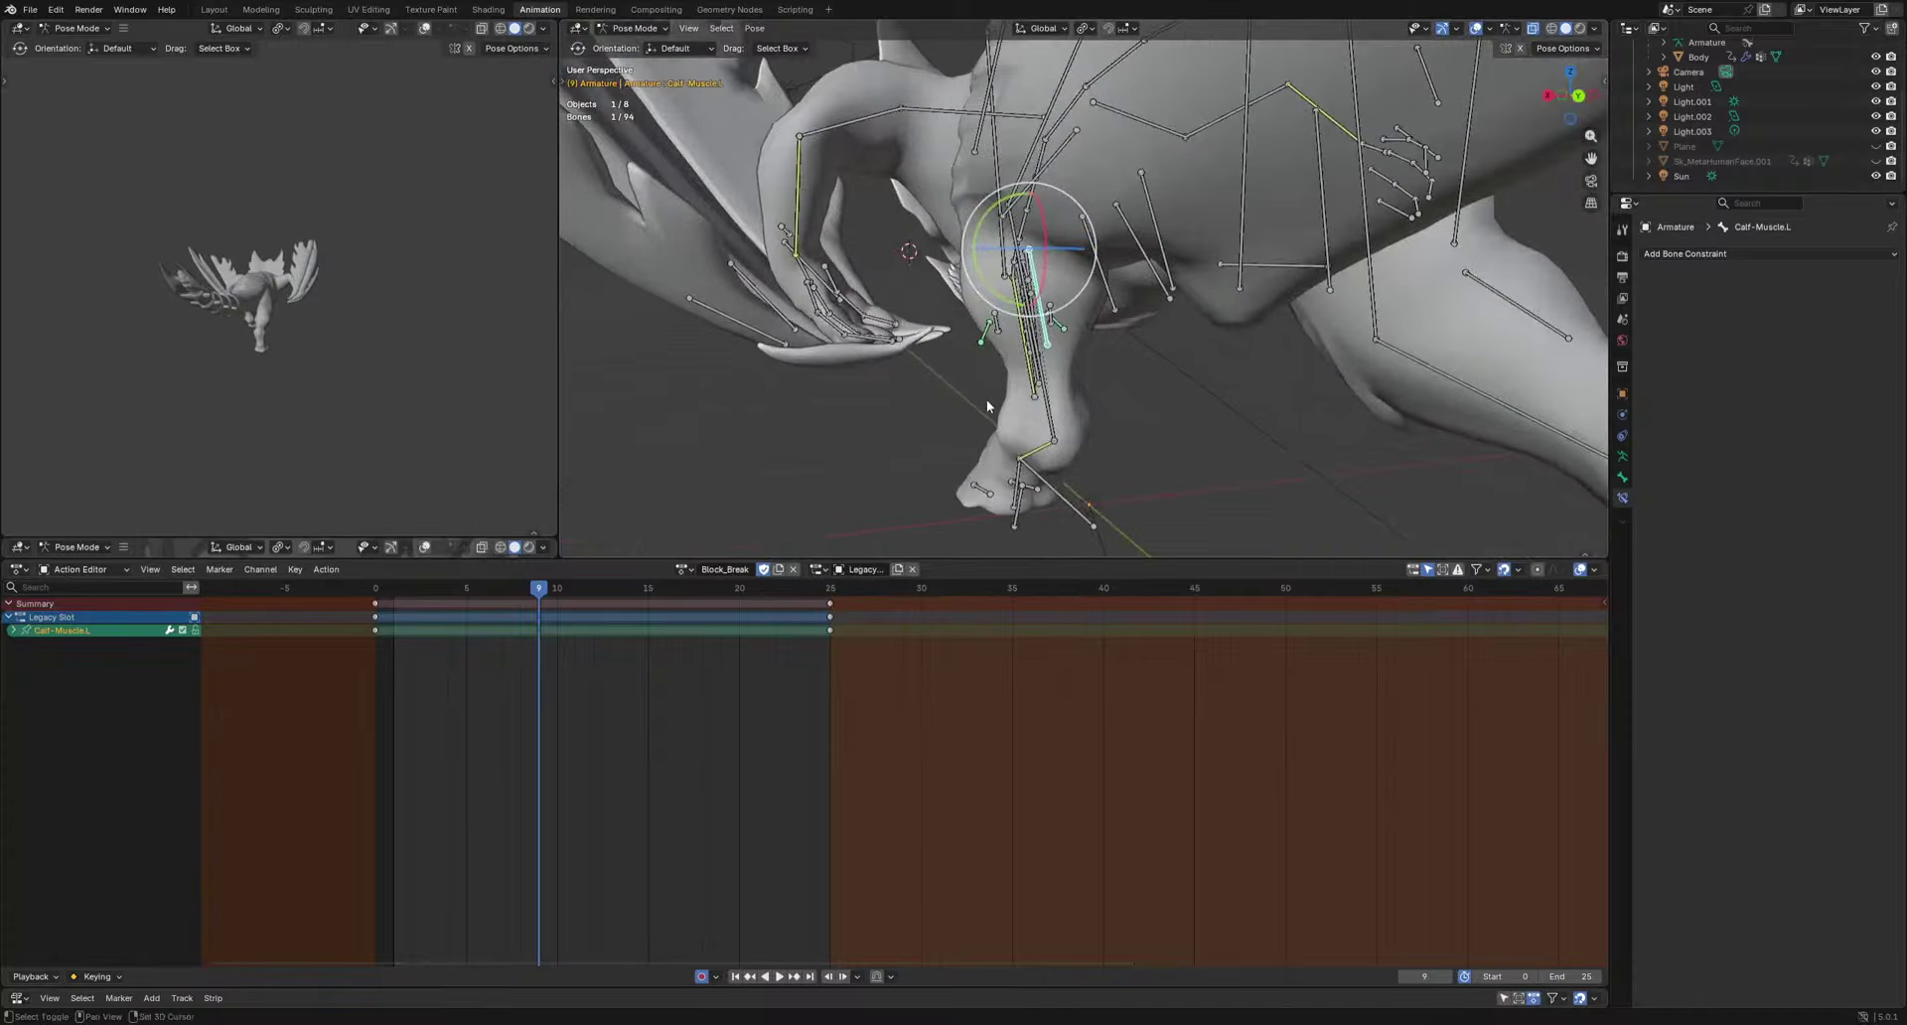
pyautogui.moveTo(419, 594); pyautogui.dragTo(508, 600)
pyautogui.moveTo(1078, 407); pyautogui.dragTo(1231, 417, button='middle')
pyautogui.press('g')
pyautogui.click(1281, 405)
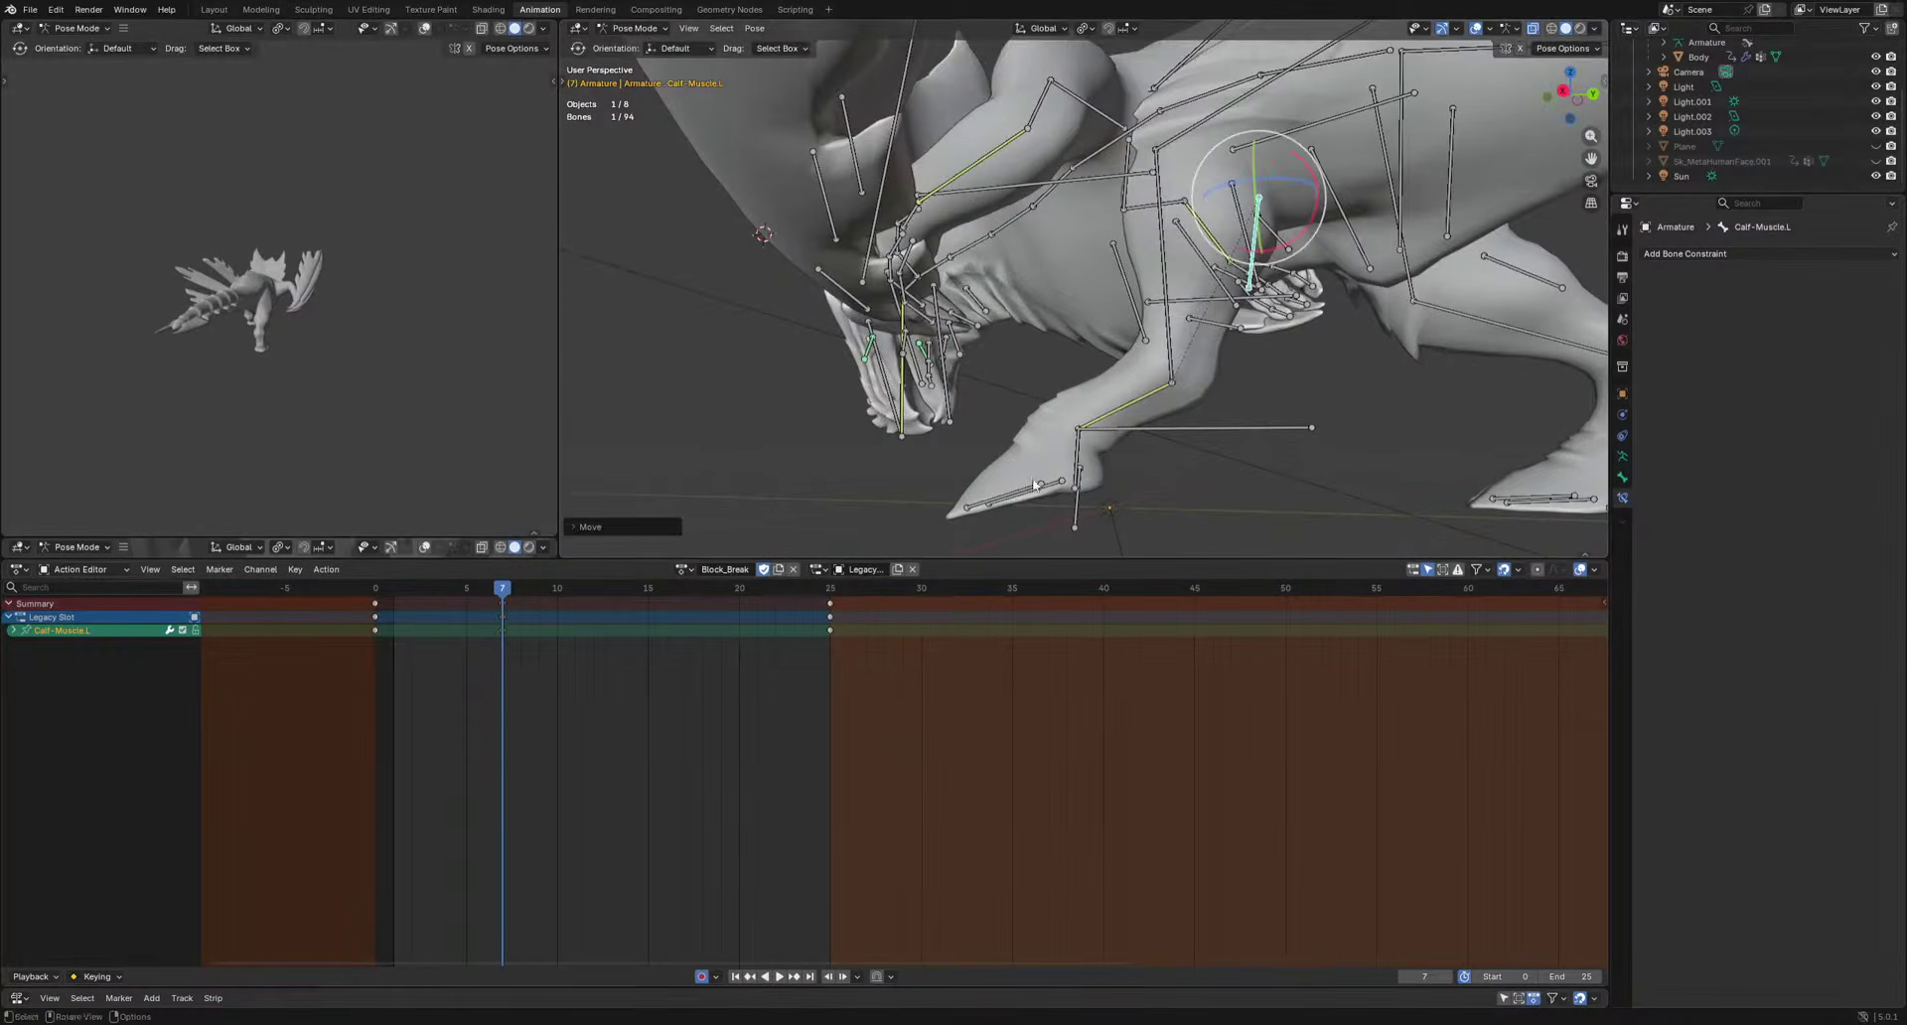
# Move the Calf-Muscle.L bone at frames 11, 13 and 16 in side view and play back the animation.
pyautogui.moveTo(513, 594); pyautogui.dragTo(582, 608)
pyautogui.click(1214, 432)
pyautogui.moveTo(1213, 434); pyautogui.dragTo(1218, 466, button='middle')
pyautogui.moveTo(586, 592); pyautogui.dragTo(665, 593)
pyautogui.press('g')
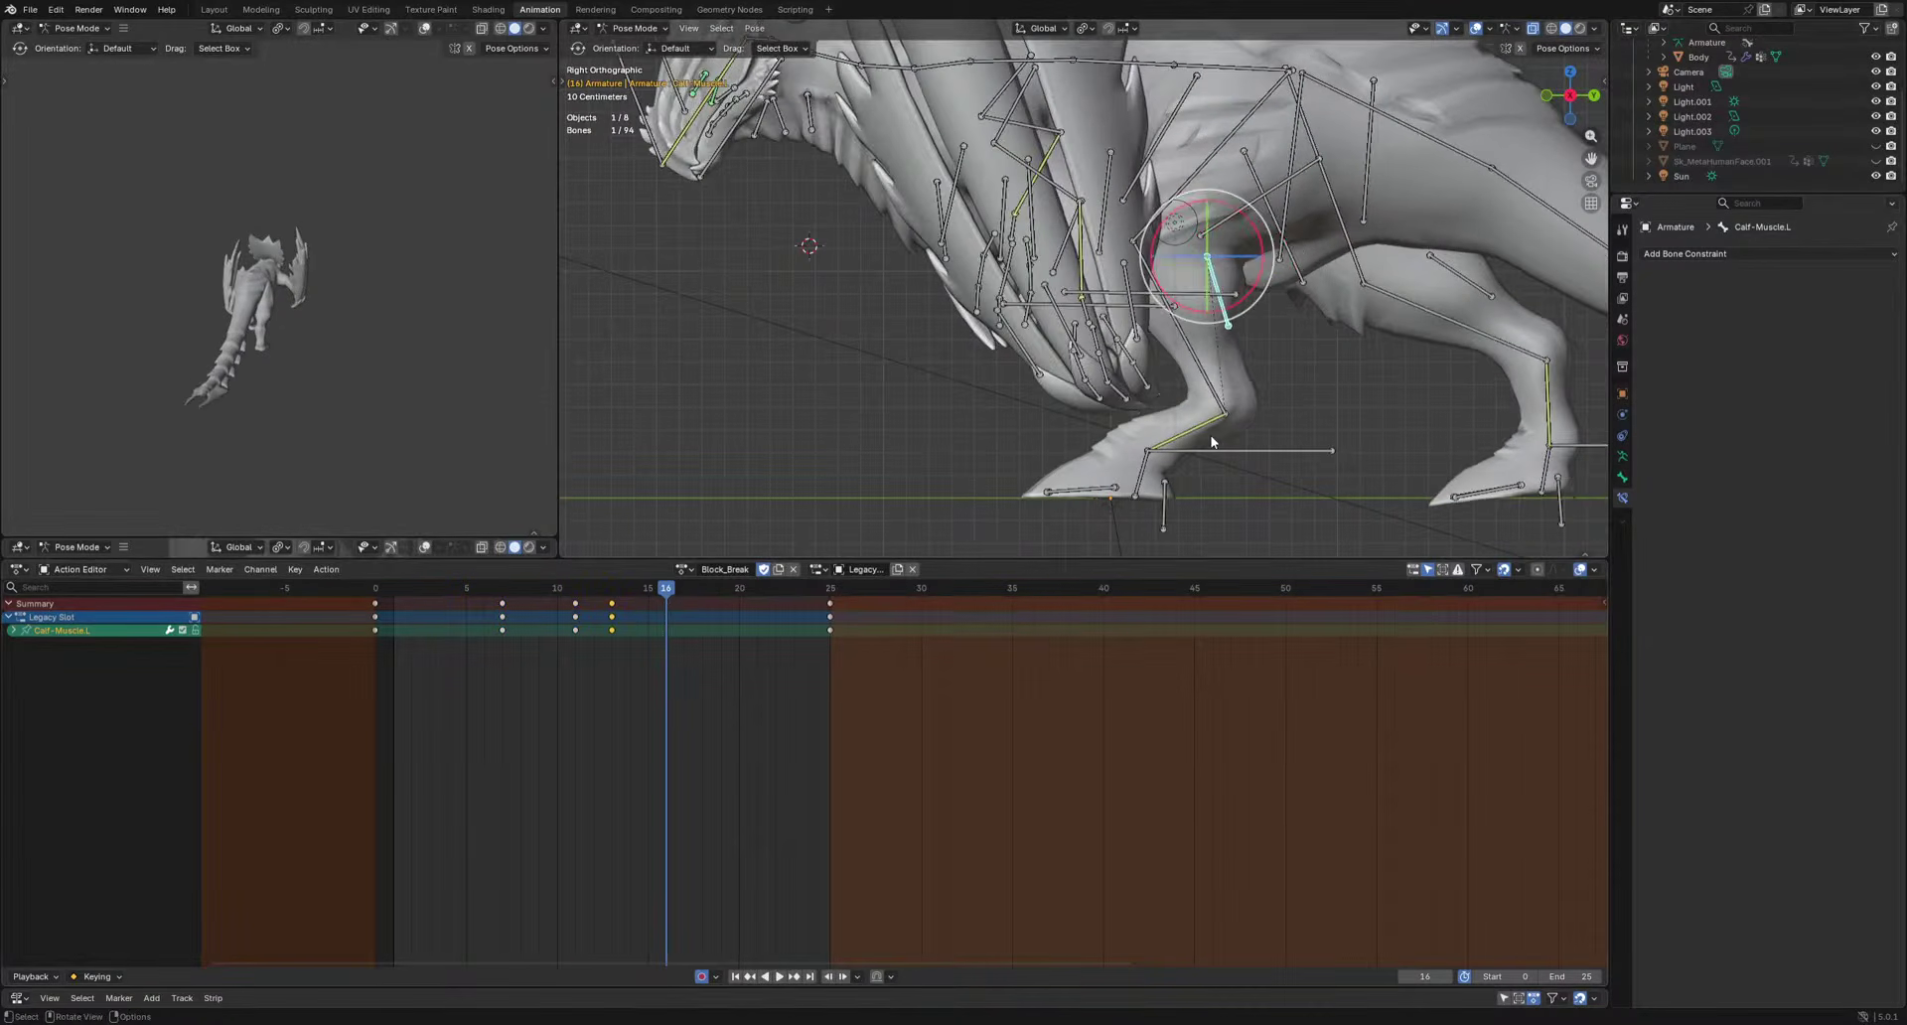
pyautogui.press('i')
pyautogui.press('space')
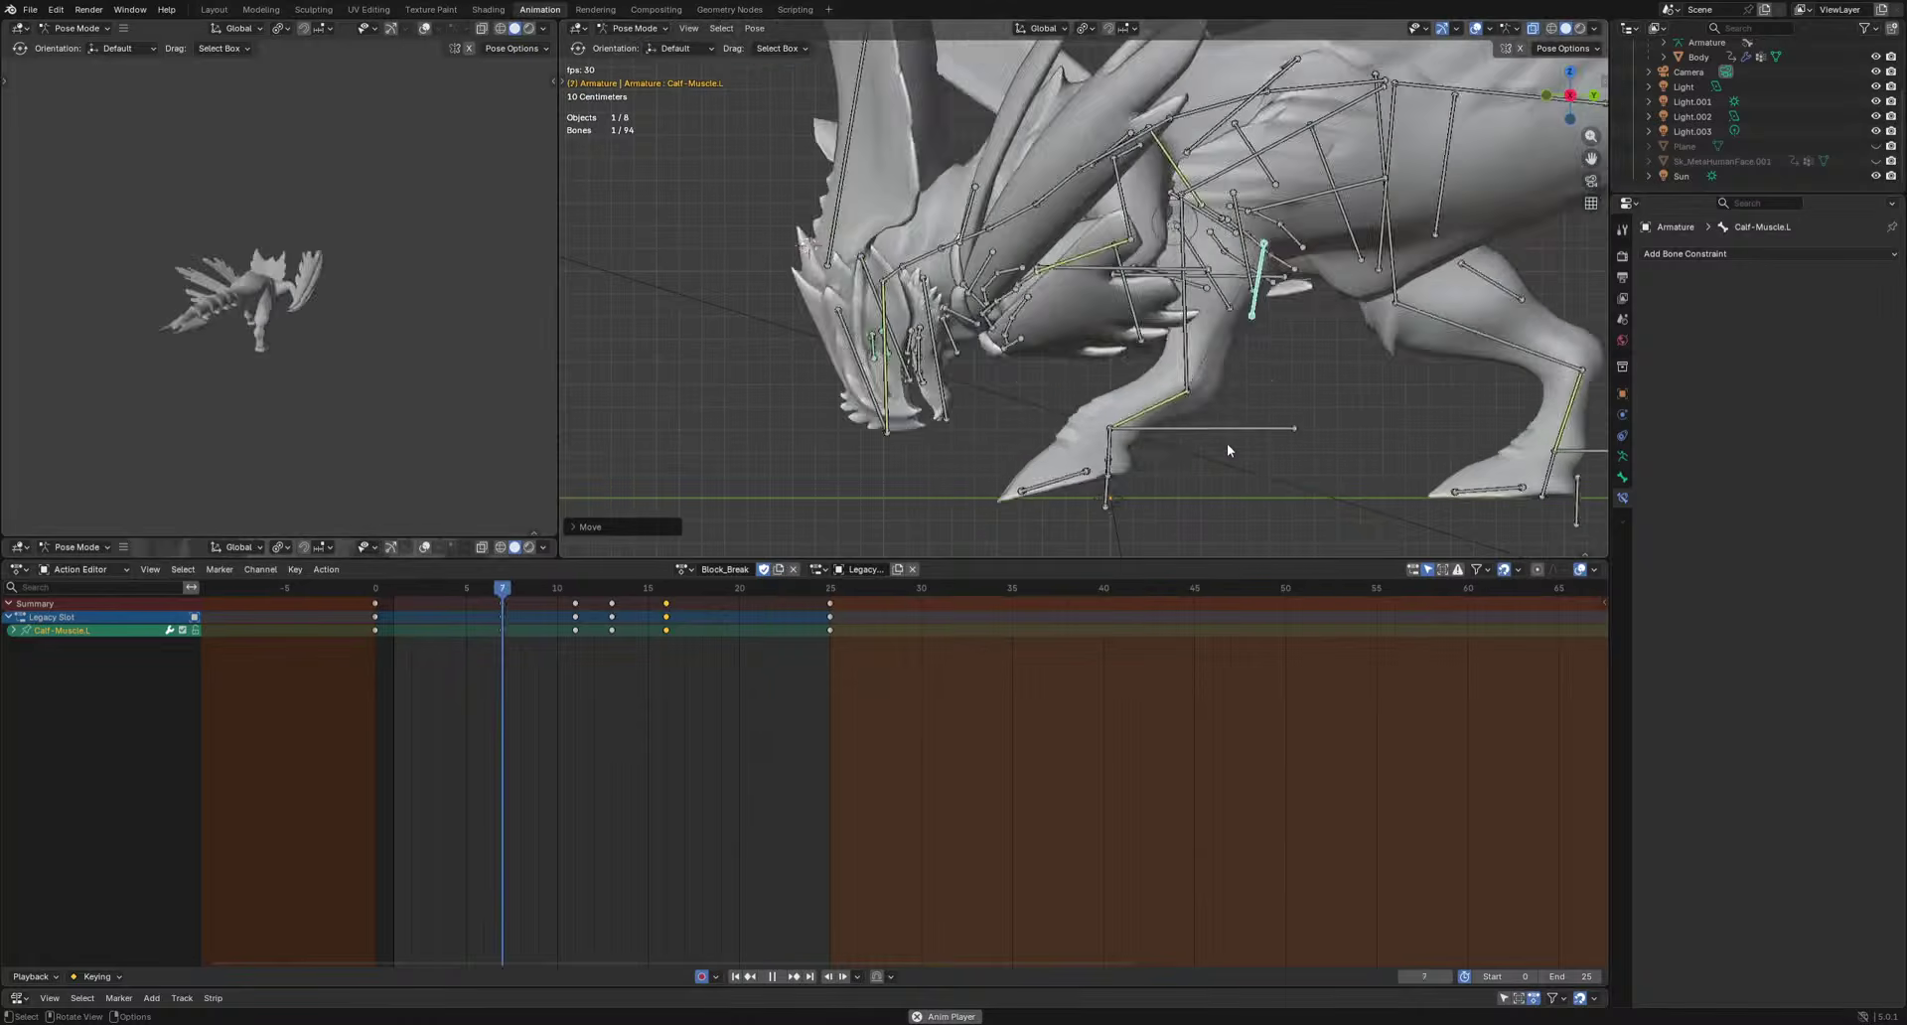
# Correct the Calf-Muscle.L bone's sideways position at frames 11, 13 and 16 and play back the animation.
pyautogui.moveTo(1226, 445); pyautogui.dragTo(1031, 455, button='middle')
pyautogui.press('space')
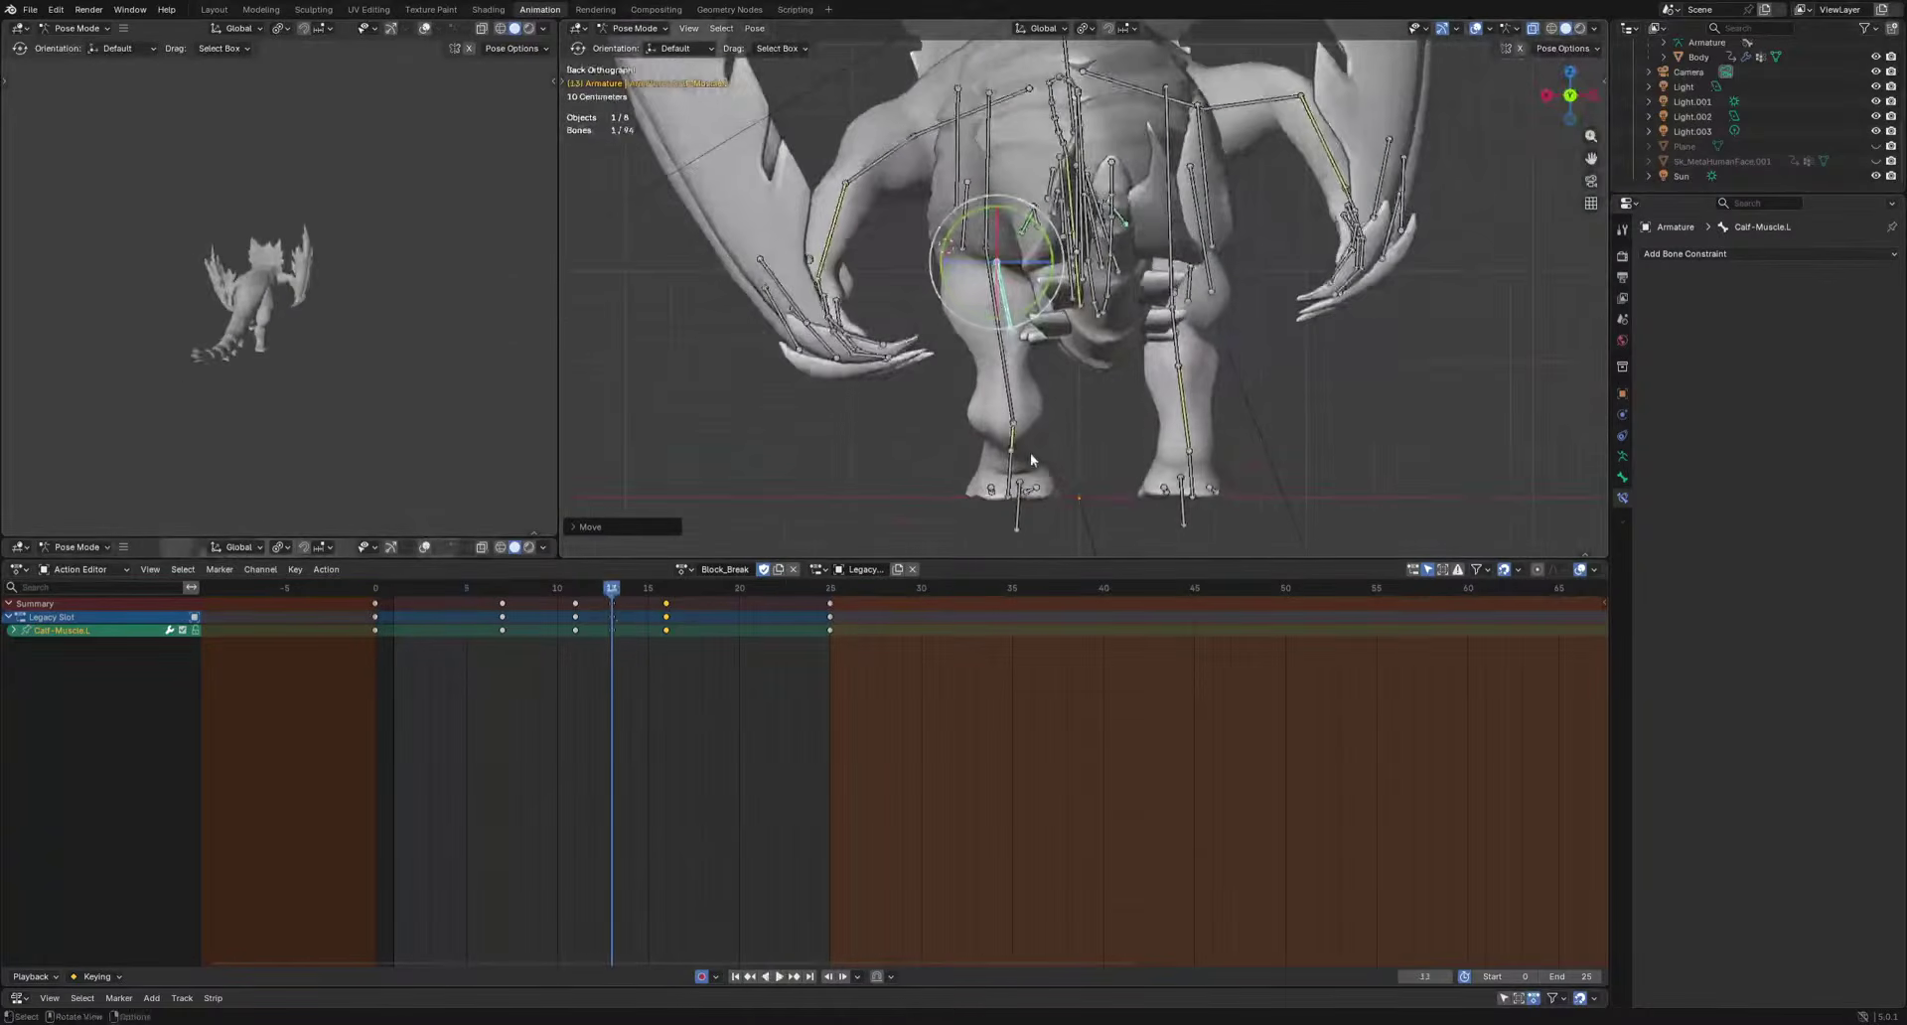
pyautogui.click(574, 594)
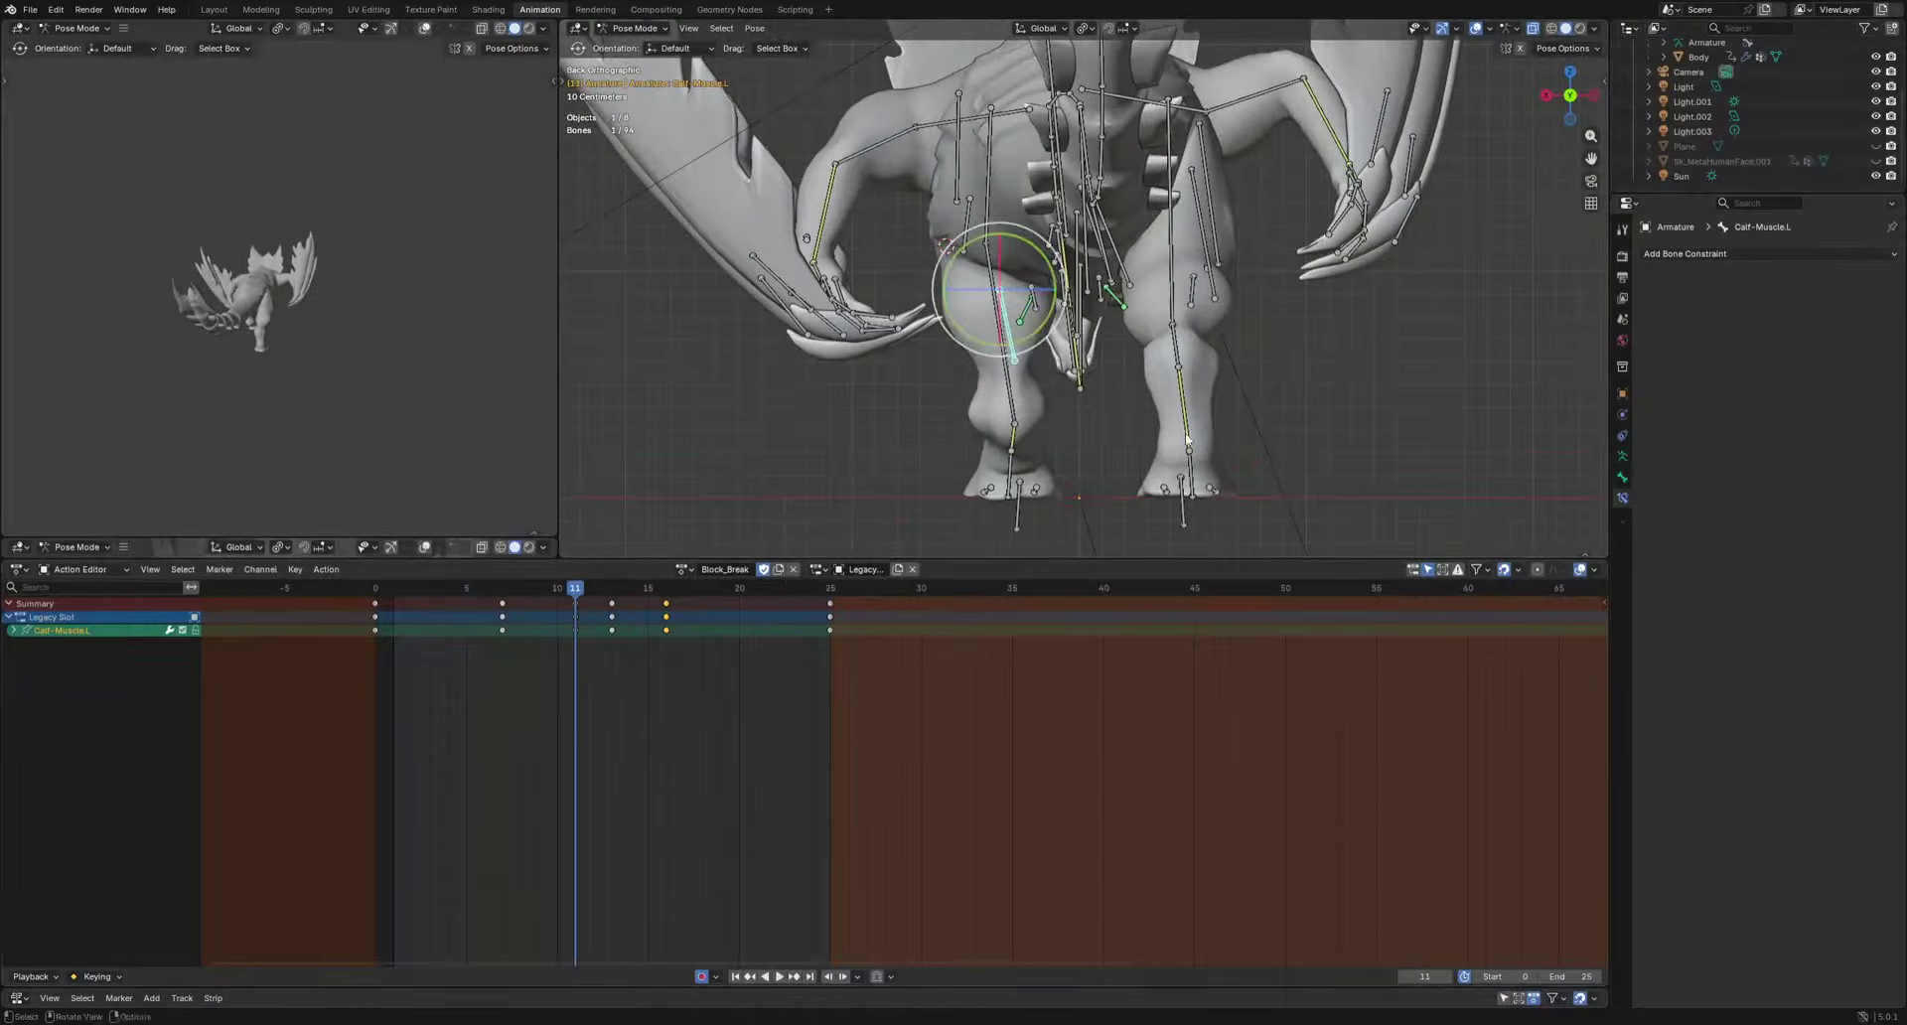
pyautogui.press('i')
pyautogui.click(606, 587)
pyautogui.click(1074, 468)
pyautogui.press('i')
pyautogui.click(666, 588)
pyautogui.press('space')
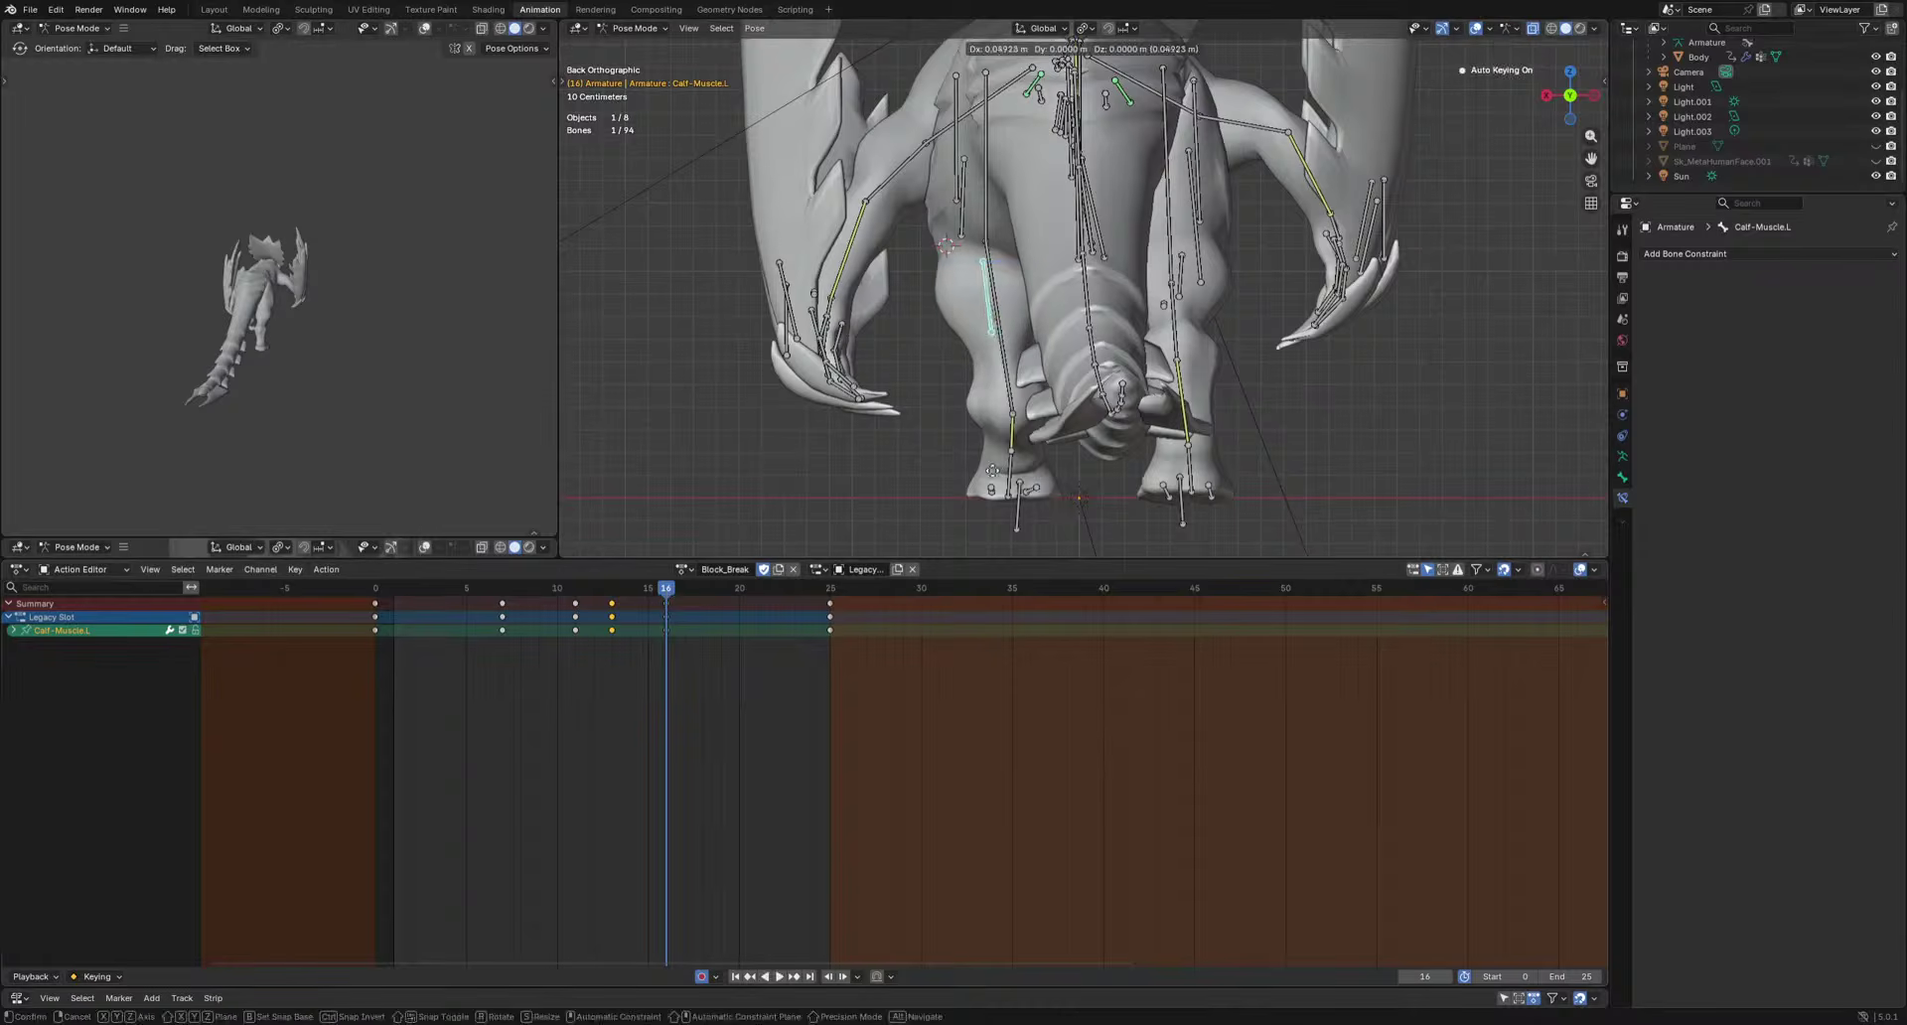
pyautogui.click(992, 470)
pyautogui.press('i')
pyautogui.press('space')
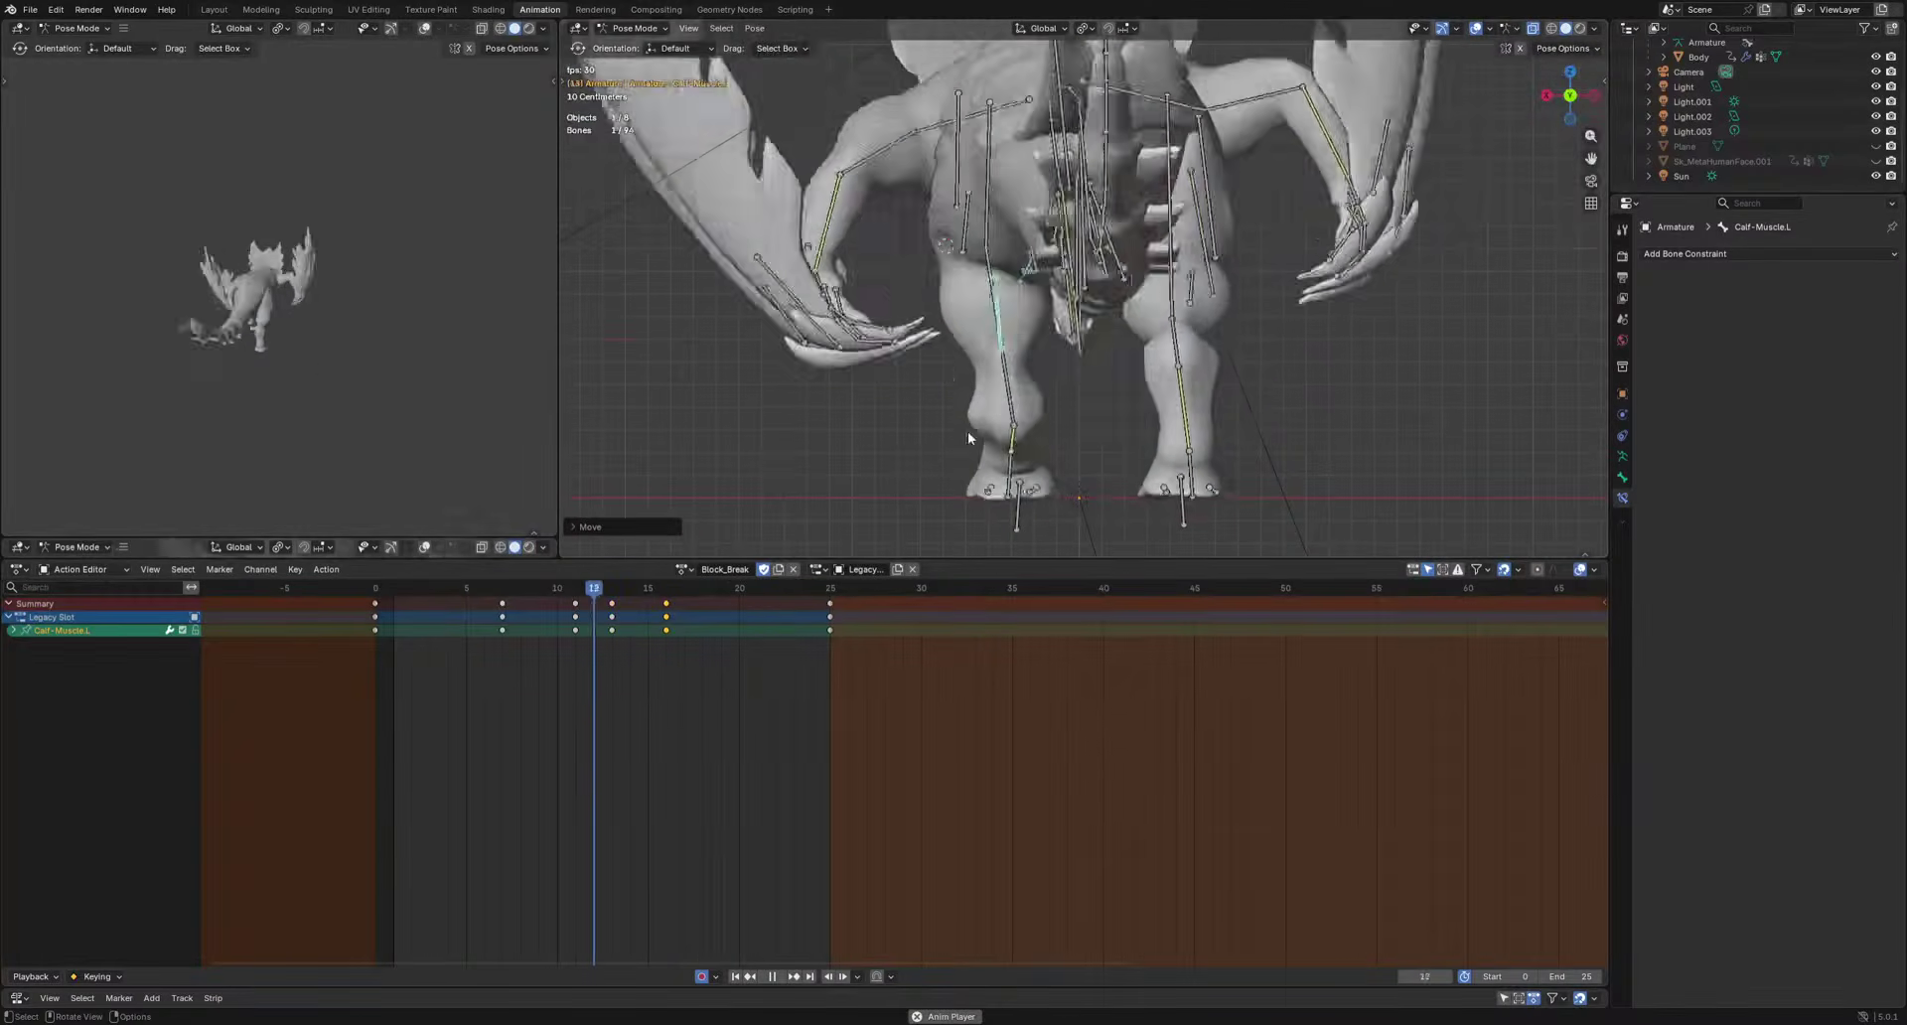
pyautogui.press('space')
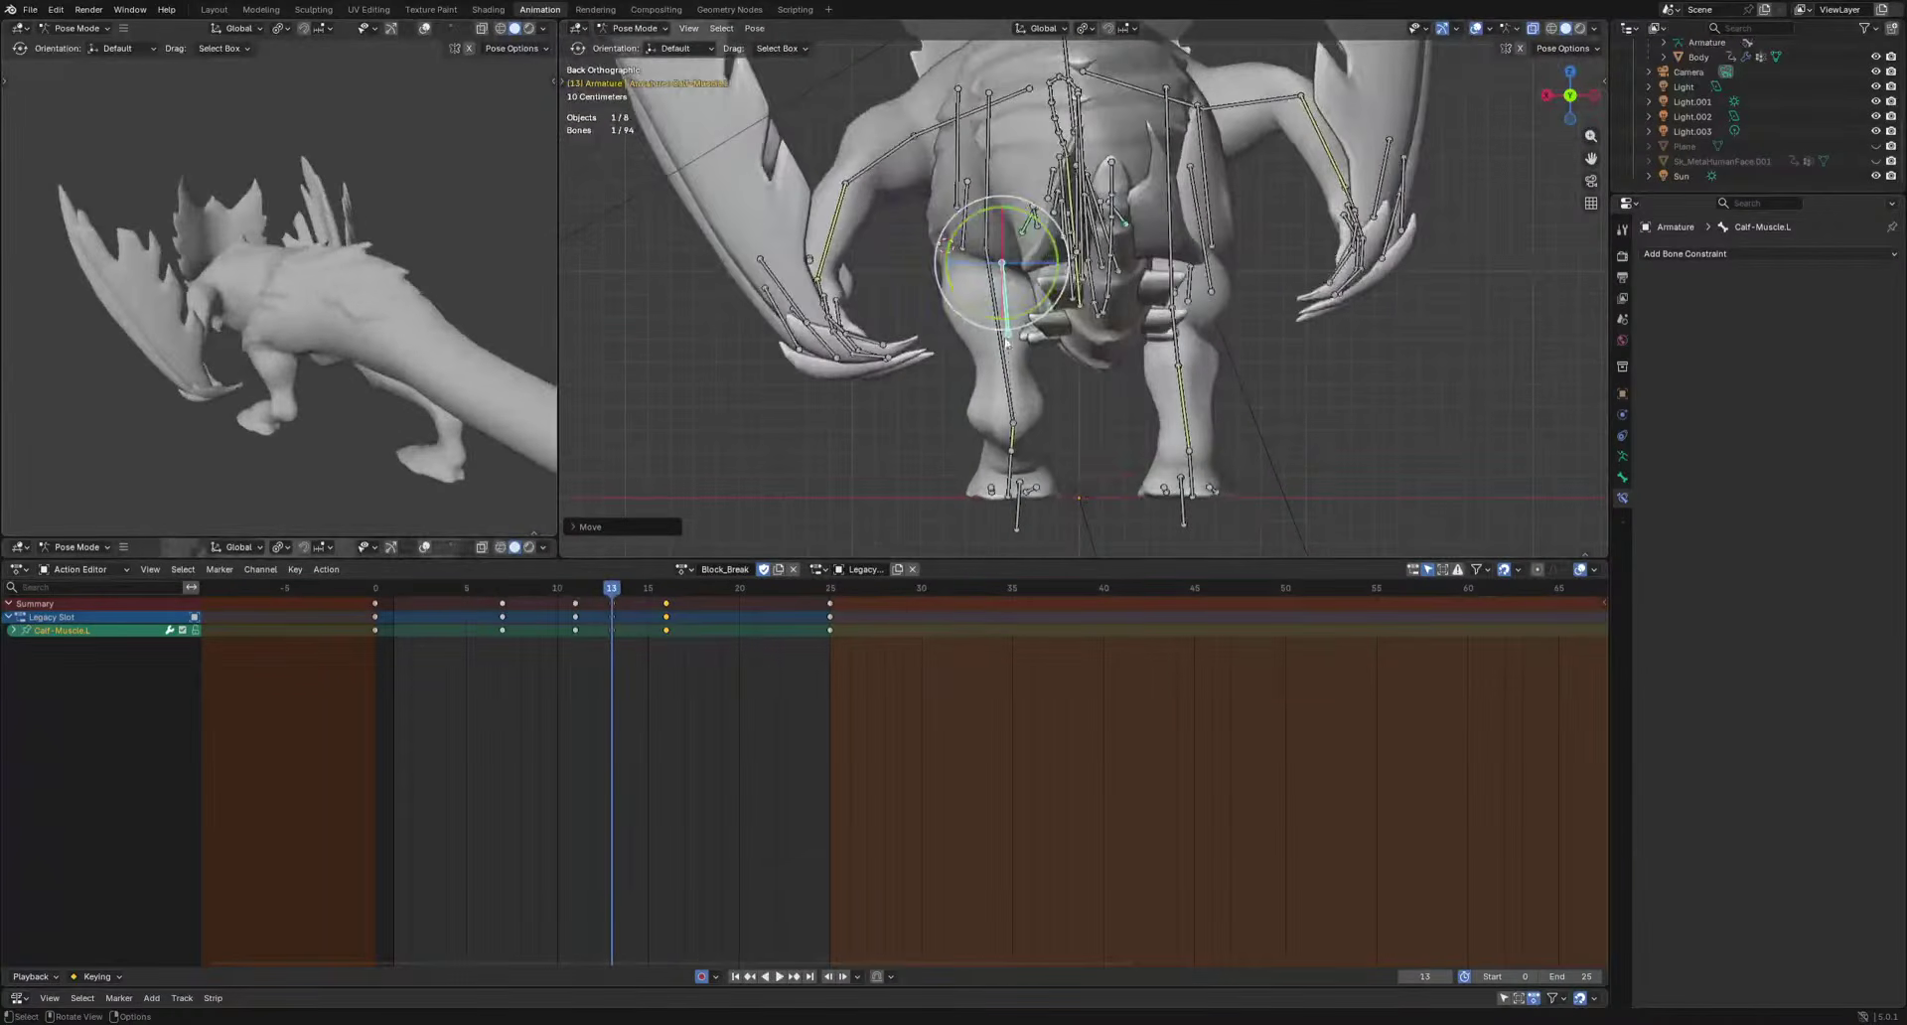
# Select the Thigh-muscle1.L and Thigh-muscle2.L bones and move them together at frames 3 and 7.
pyautogui.moveTo(1005, 340); pyautogui.dragTo(1188, 362, button='middle')
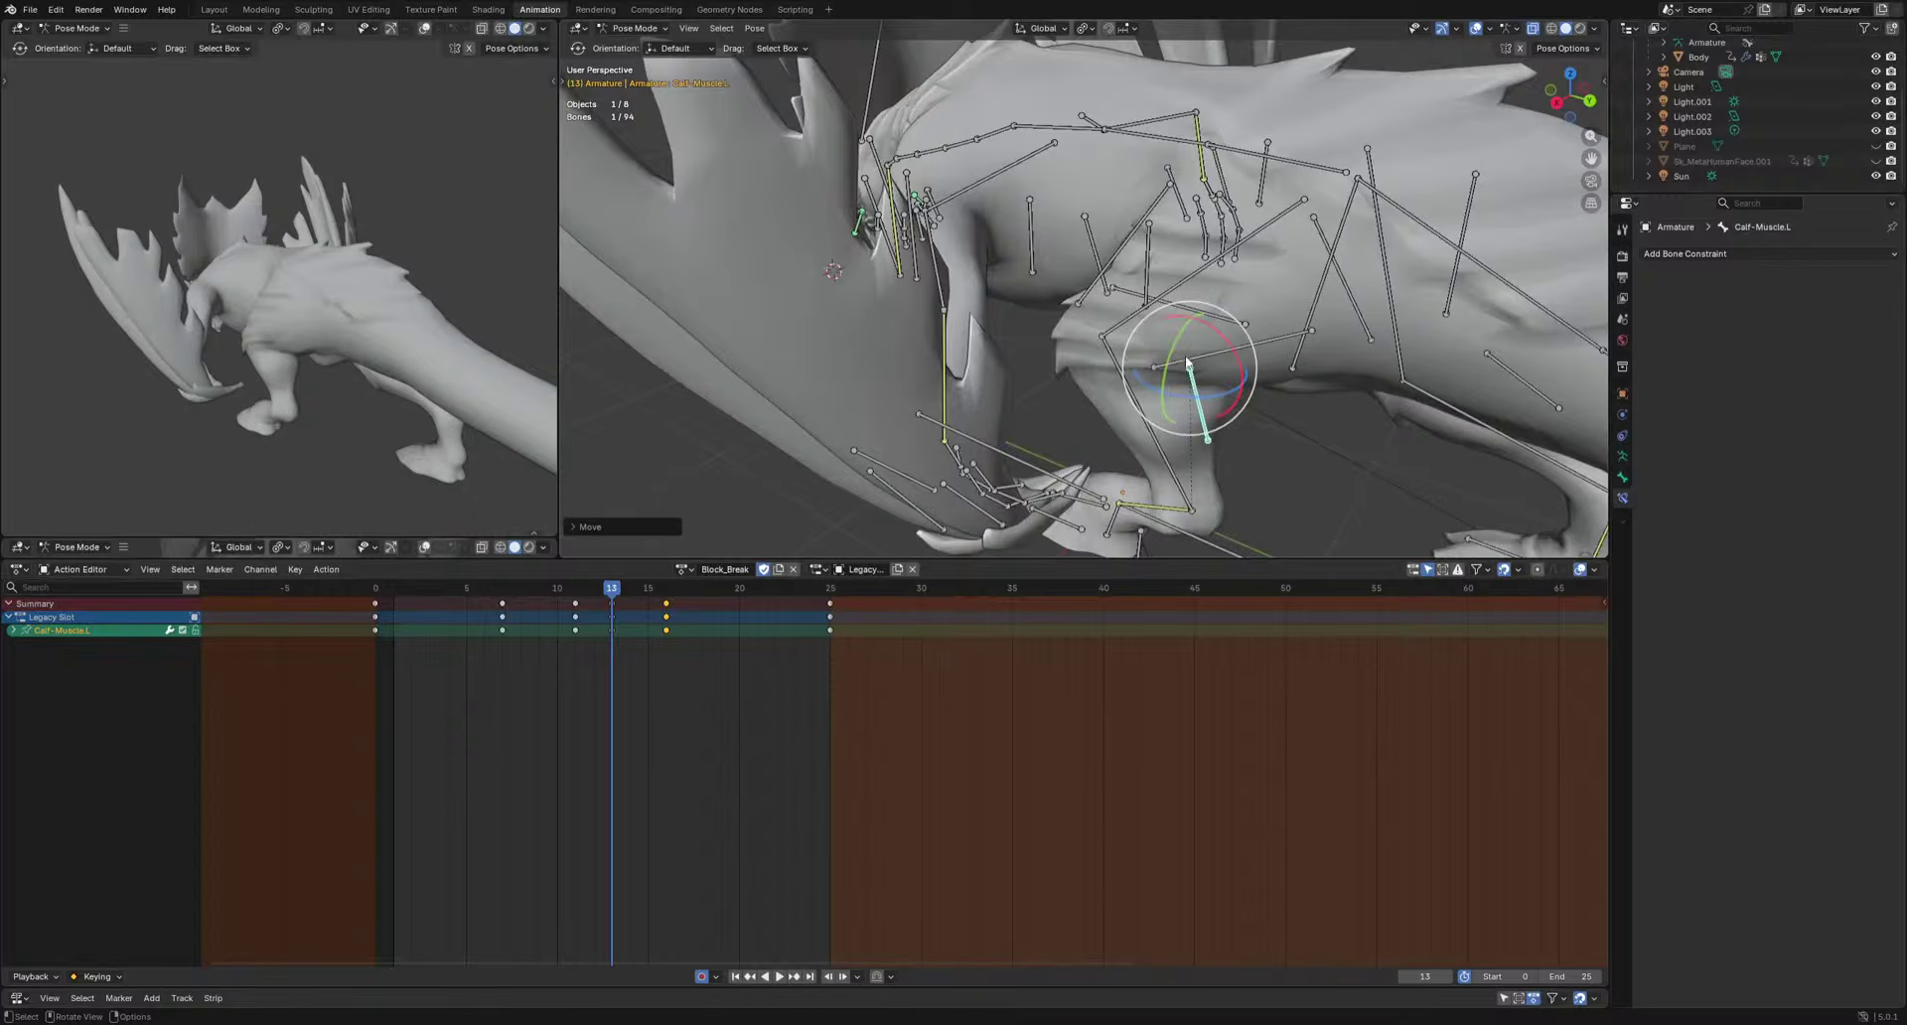
pyautogui.click(1242, 349)
pyautogui.keyDown('shift'); pyautogui.click(1125, 244); pyautogui.keyUp('shift')
pyautogui.moveTo(1125, 243); pyautogui.dragTo(1031, 194, button='middle')
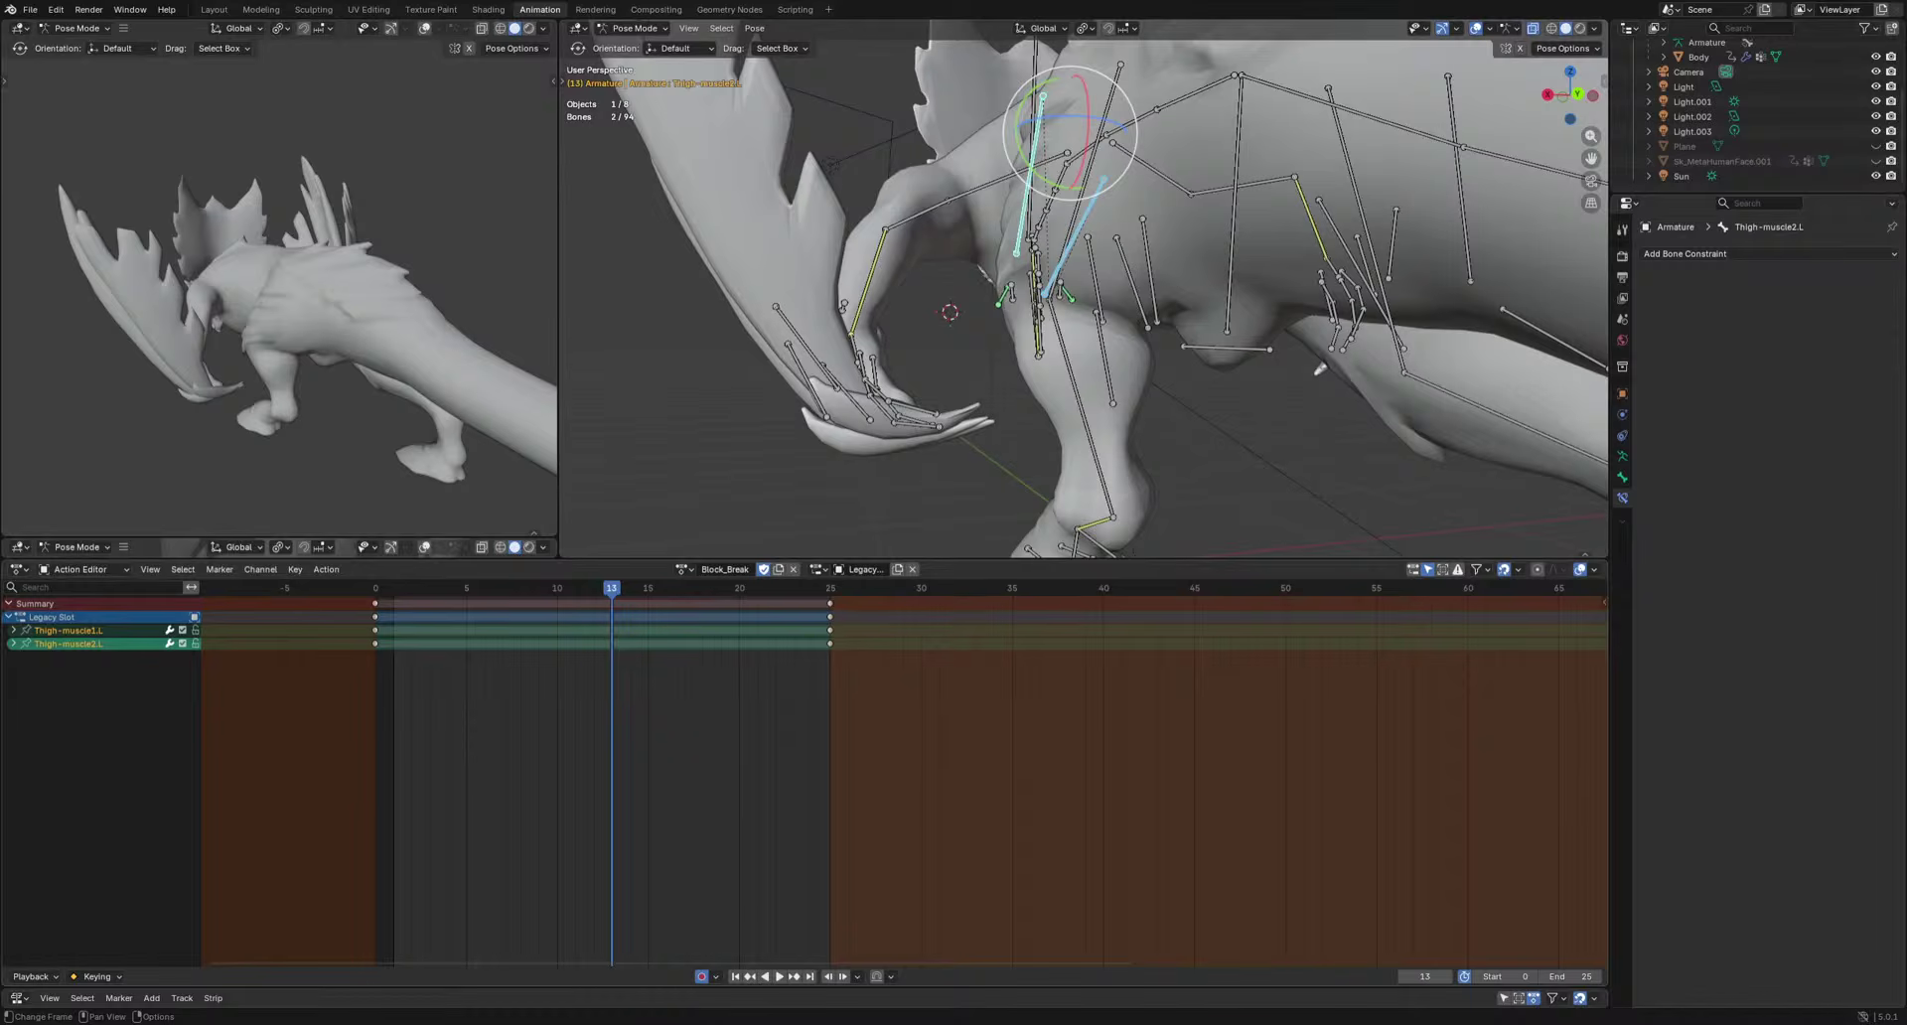
pyautogui.press('ctrl+KP_1')
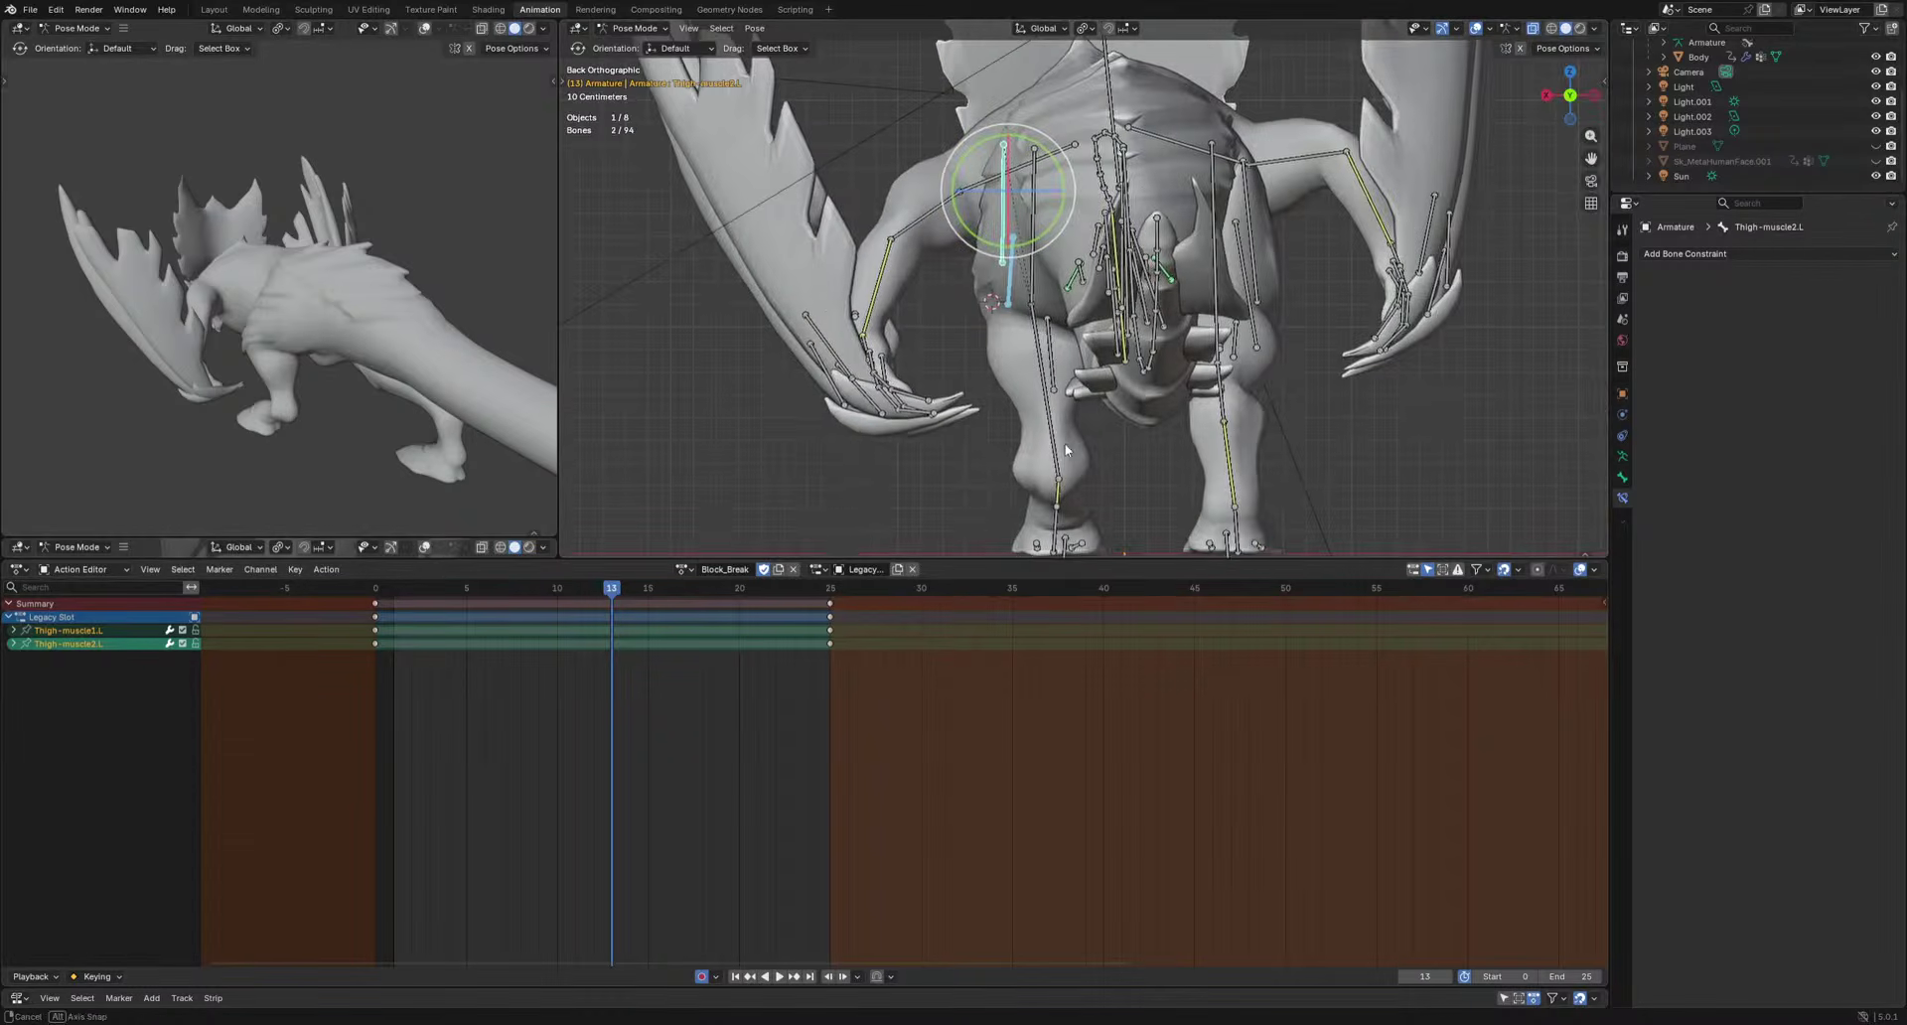
pyautogui.keyDown('shift'); pyautogui.moveTo(1086, 409); pyautogui.dragTo(1040, 460, button='middle'); pyautogui.keyUp('shift')
pyautogui.click(374, 589)
pyautogui.moveTo(375, 589); pyautogui.dragTo(501, 587)
pyautogui.click(1017, 462)
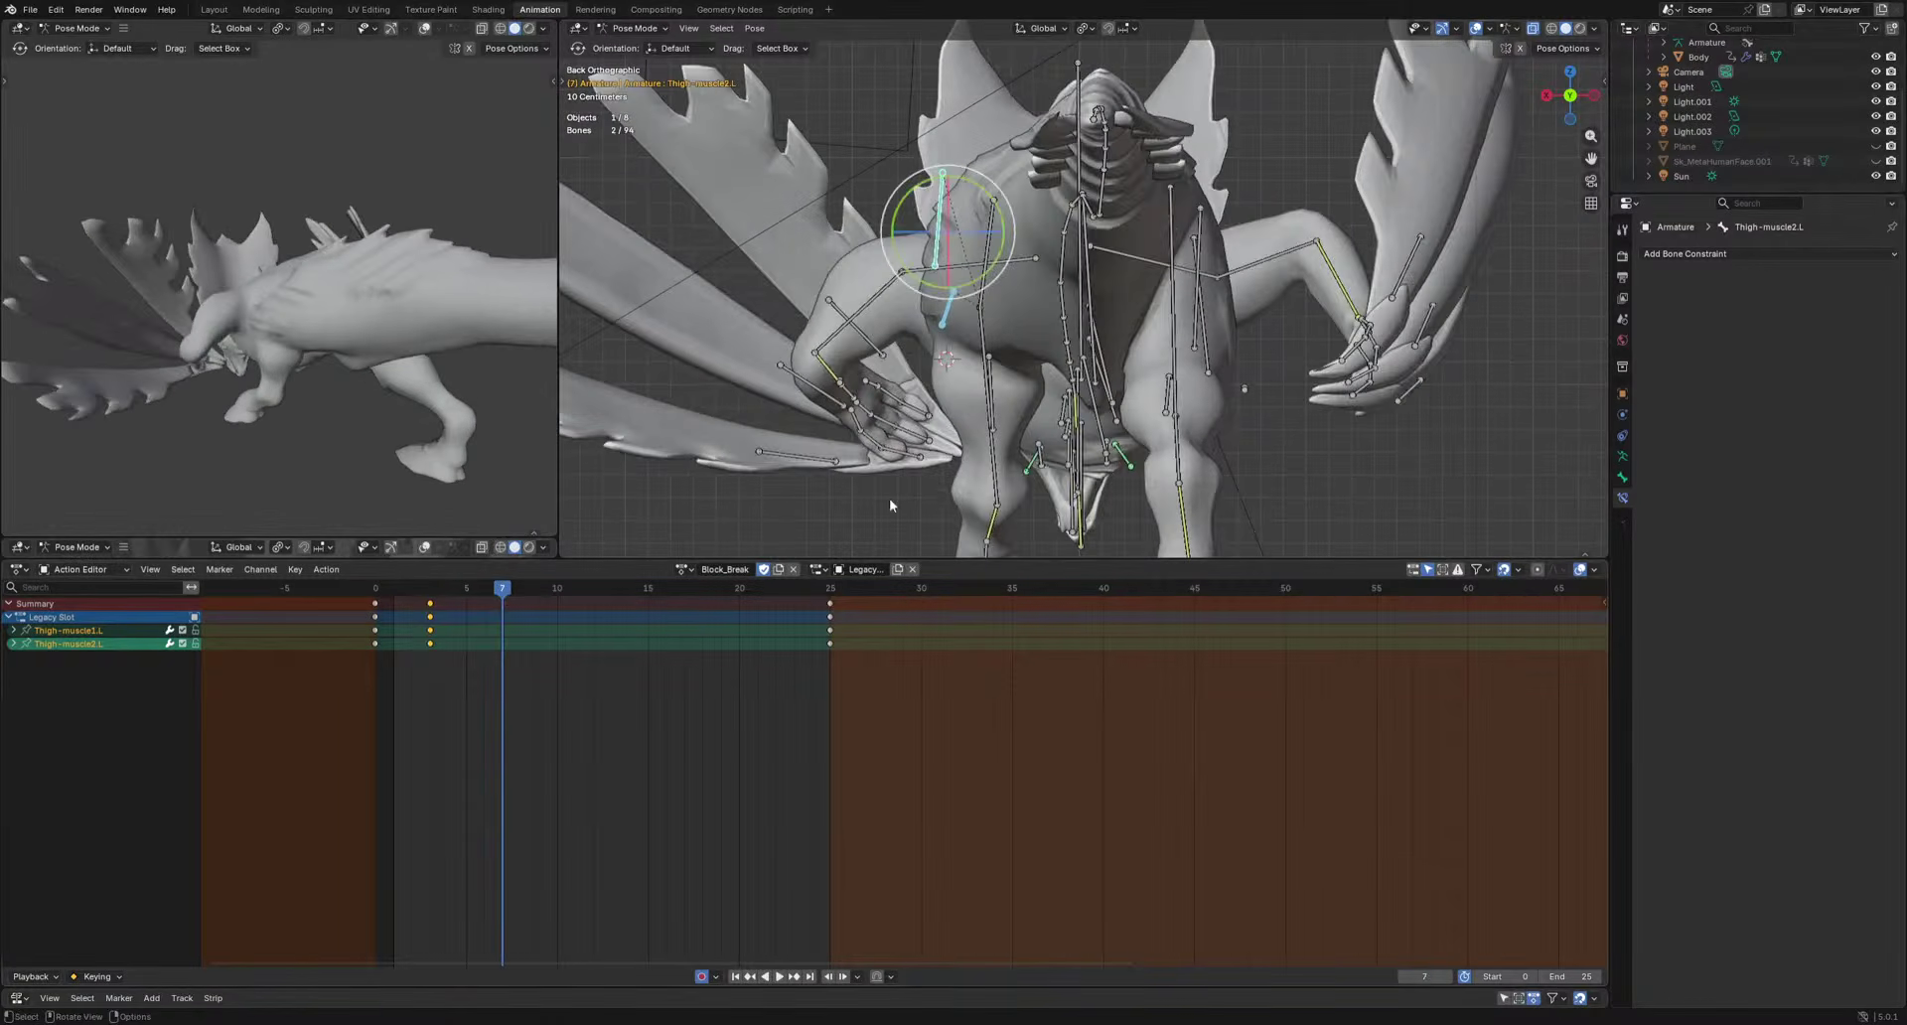
# Move and rotate the Thigh-muscle2.L bone alone at frame 7 in side view.
pyautogui.press('KP_3')
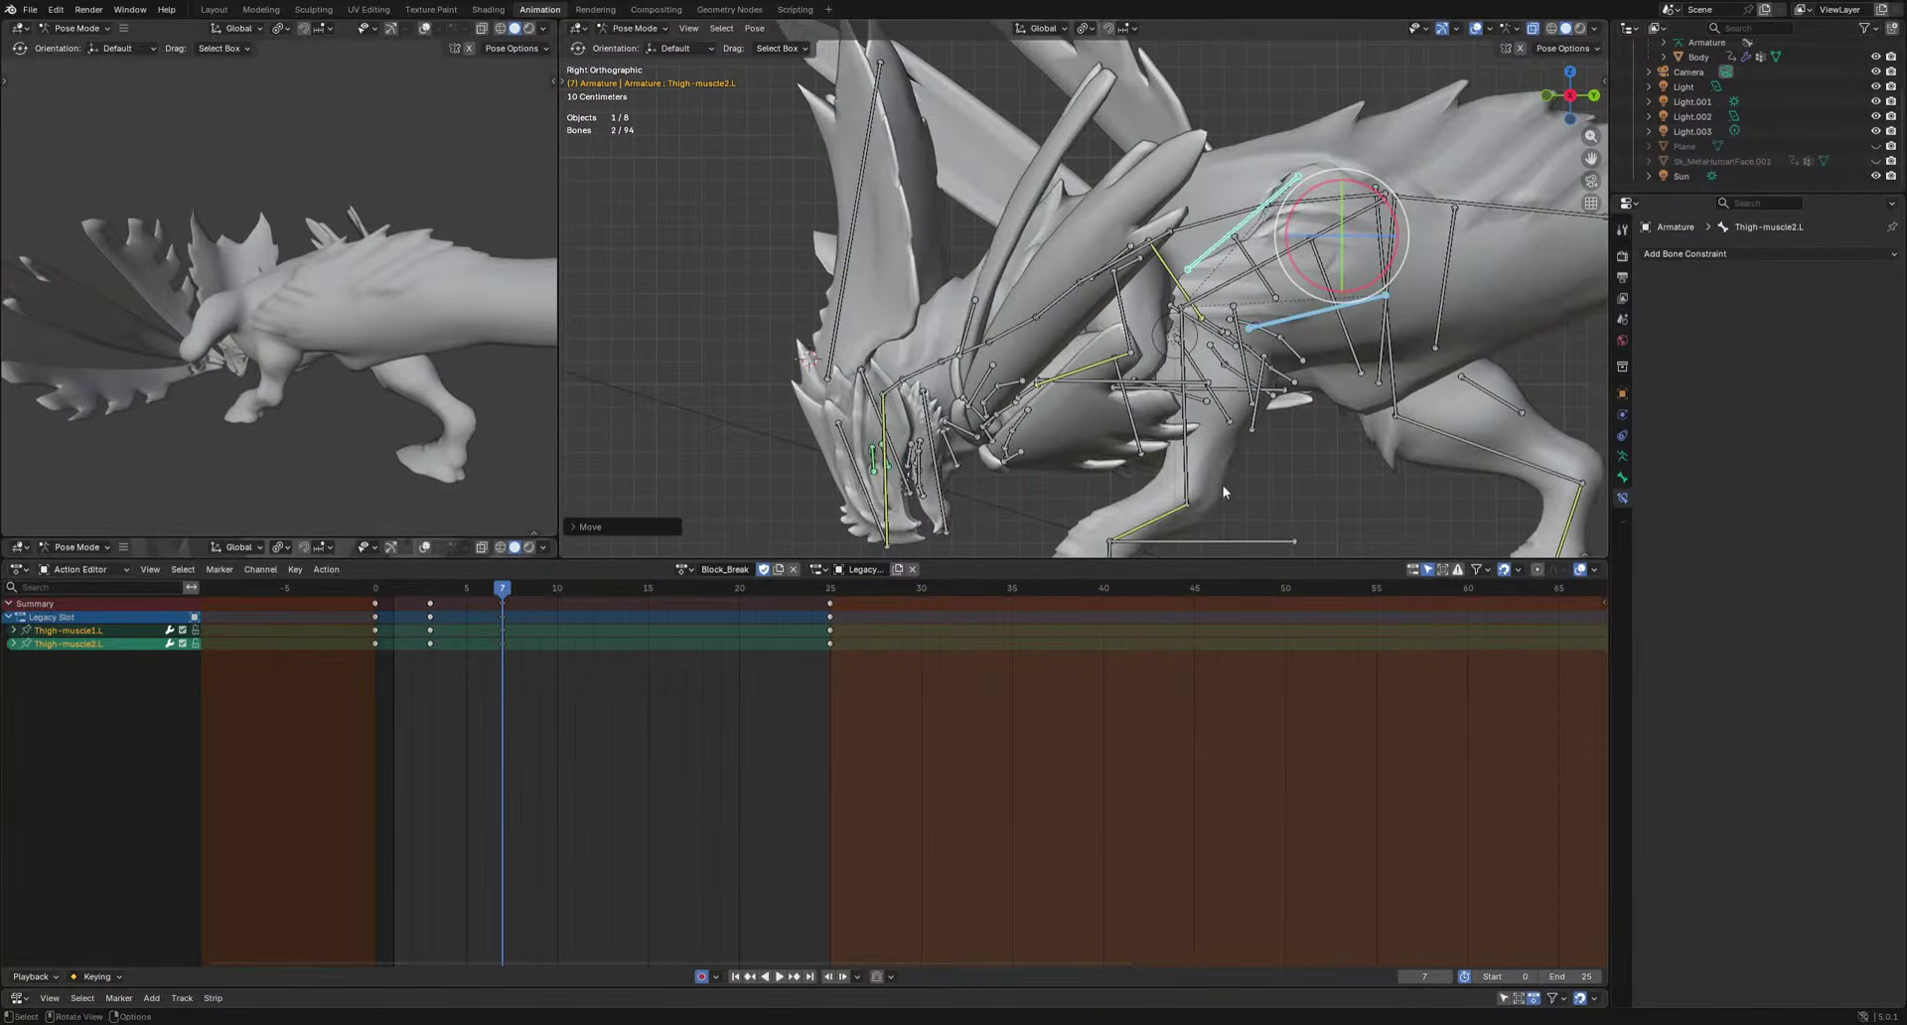
pyautogui.click(1252, 228)
pyautogui.press('g')
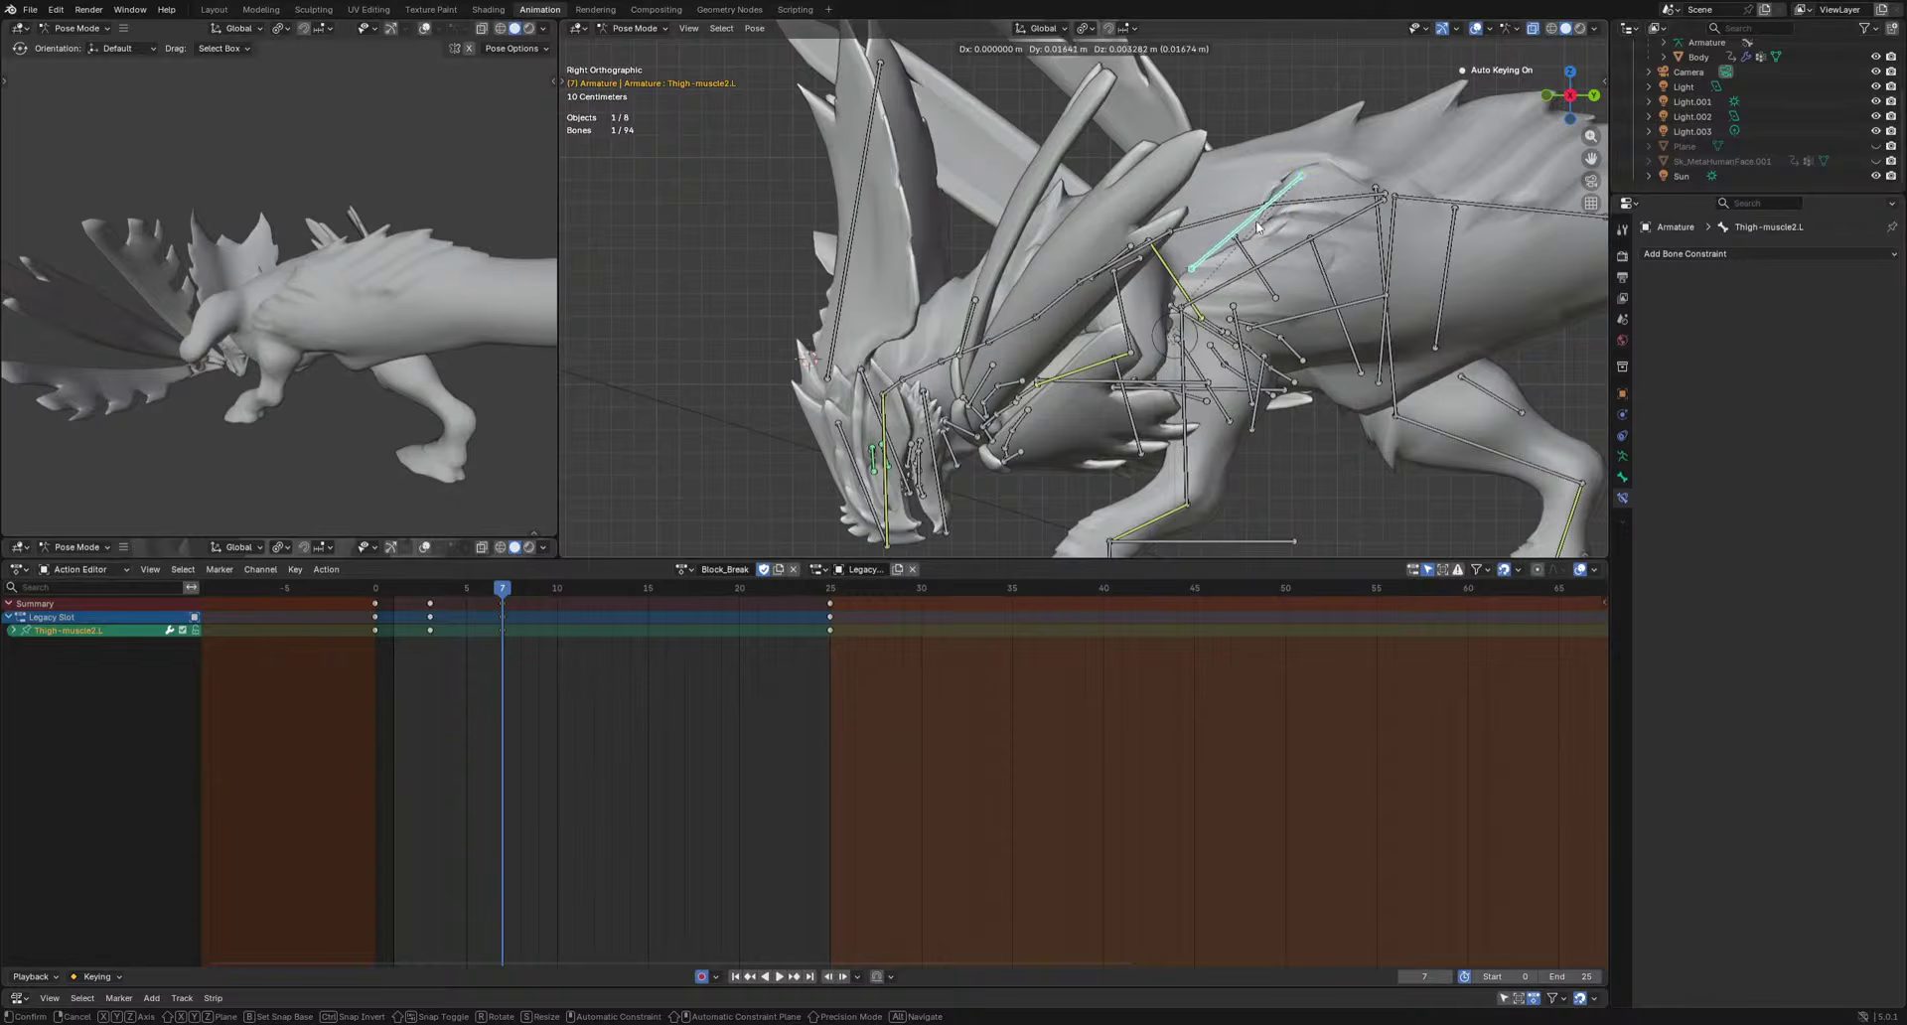
pyautogui.press('r')
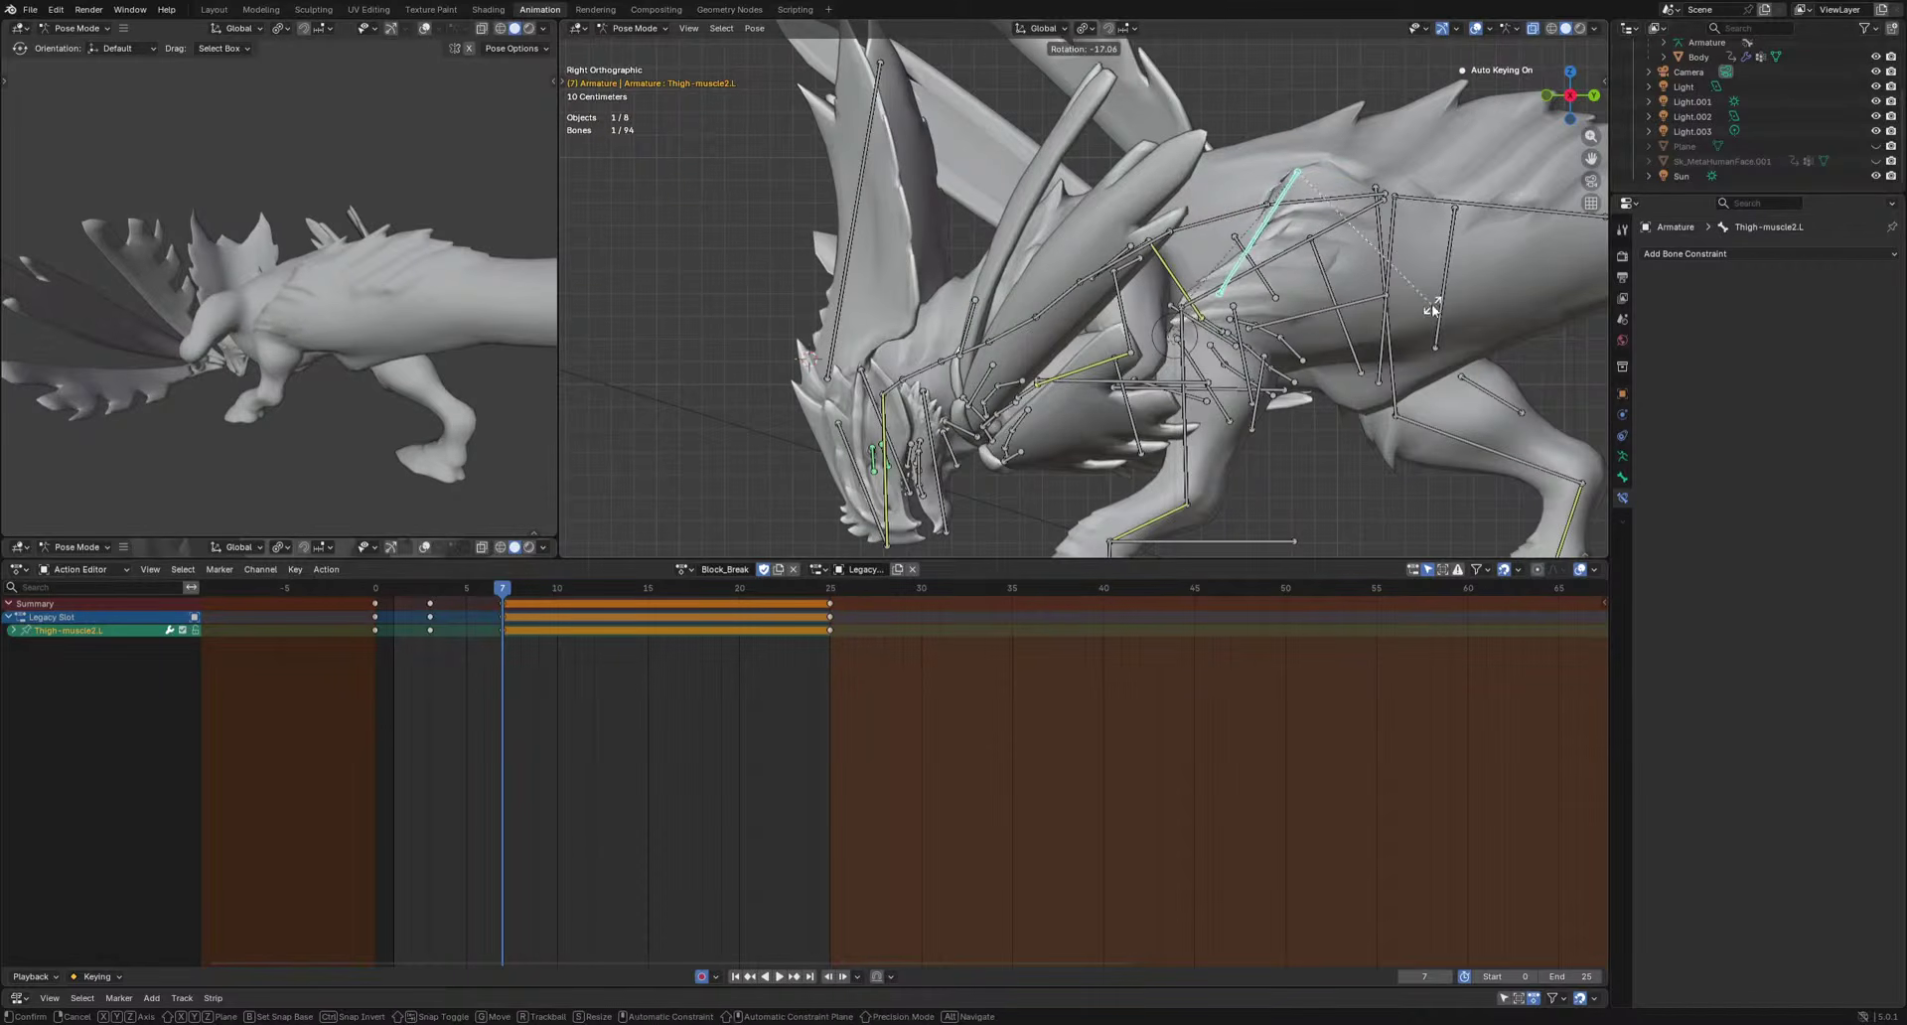
pyautogui.press('space')
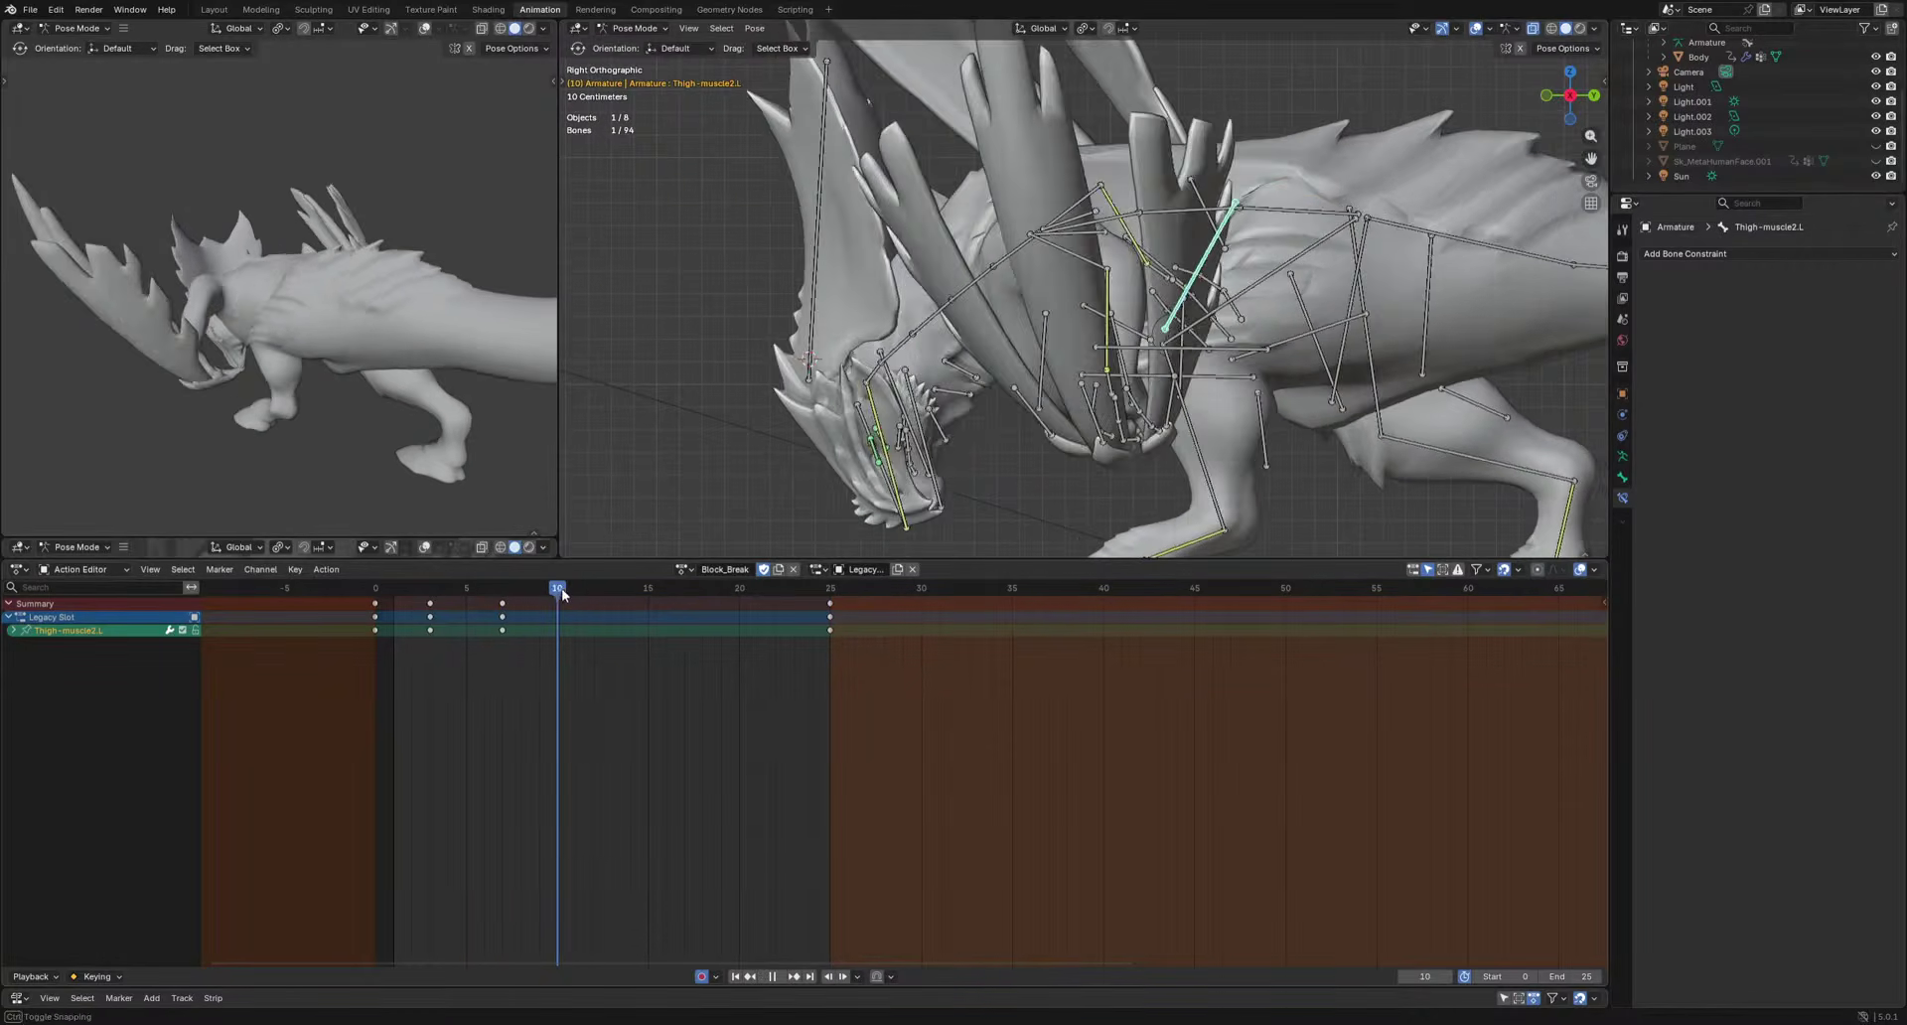
# Add the Thigh-muscle1.L bone to the selection and move both left thigh muscle bones at frames 12, 14 and 18 in side view.
pyautogui.keyDown('shift'); pyautogui.click(1263, 355); pyautogui.keyUp('shift')
pyautogui.press('g')
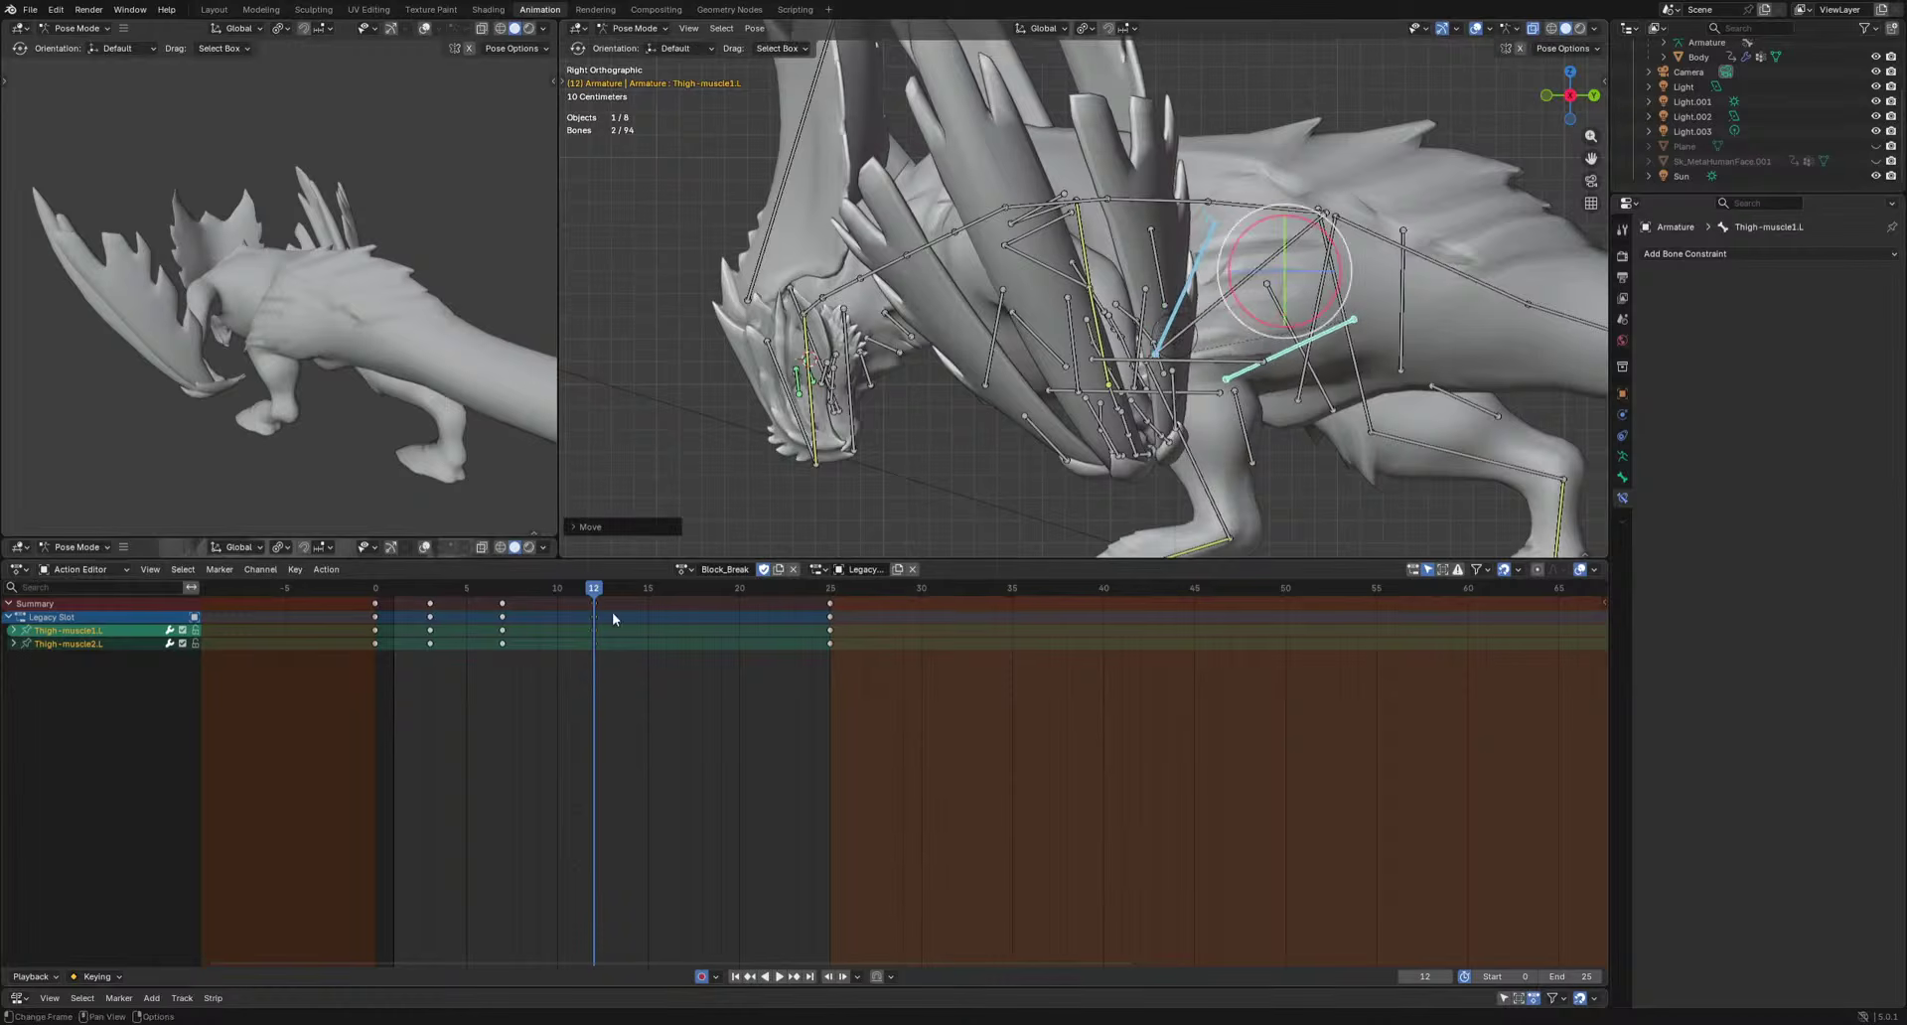
pyautogui.moveTo(624, 587); pyautogui.dragTo(697, 590)
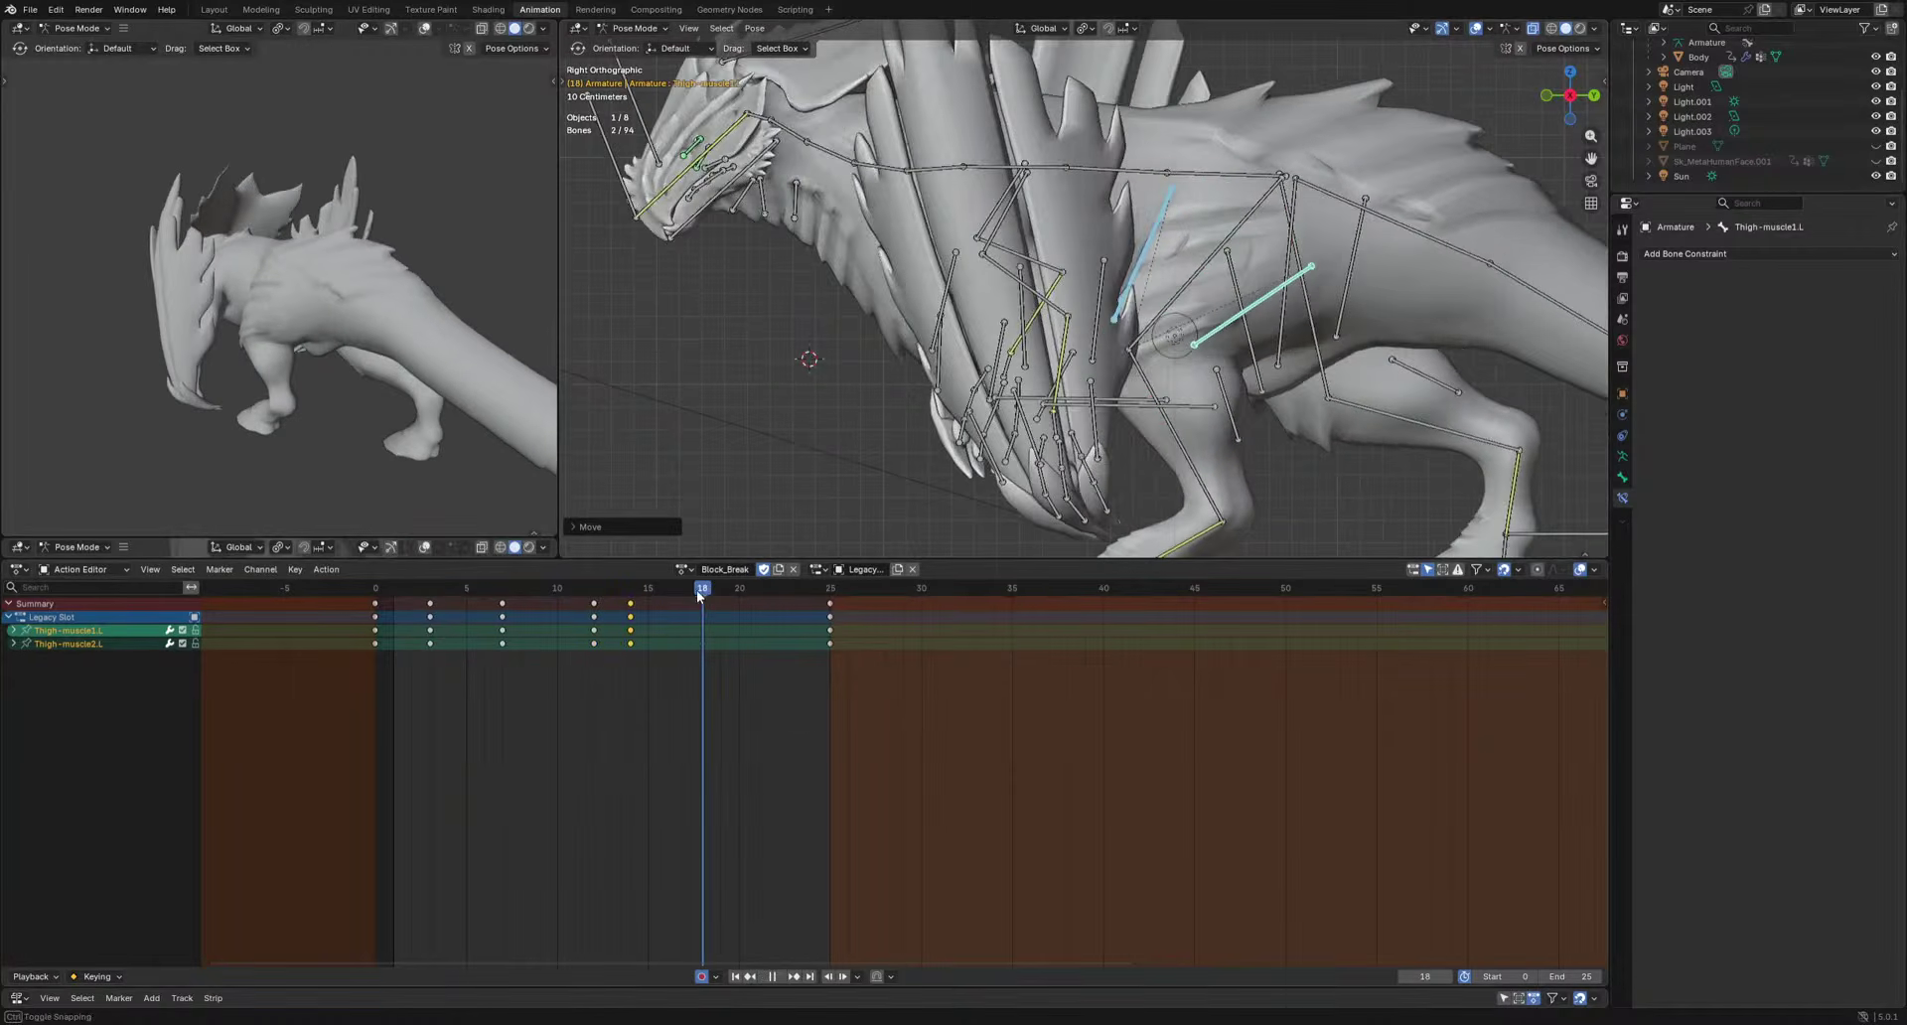
# Correct the two left thigh muscle bones' sideways position at frames 12, 14 and 18 in back view.
pyautogui.click(596, 589)
pyautogui.moveTo(1261, 407); pyautogui.dragTo(1107, 394, button='middle')
pyautogui.press('g')
pyautogui.press('i')
pyautogui.press('Up')
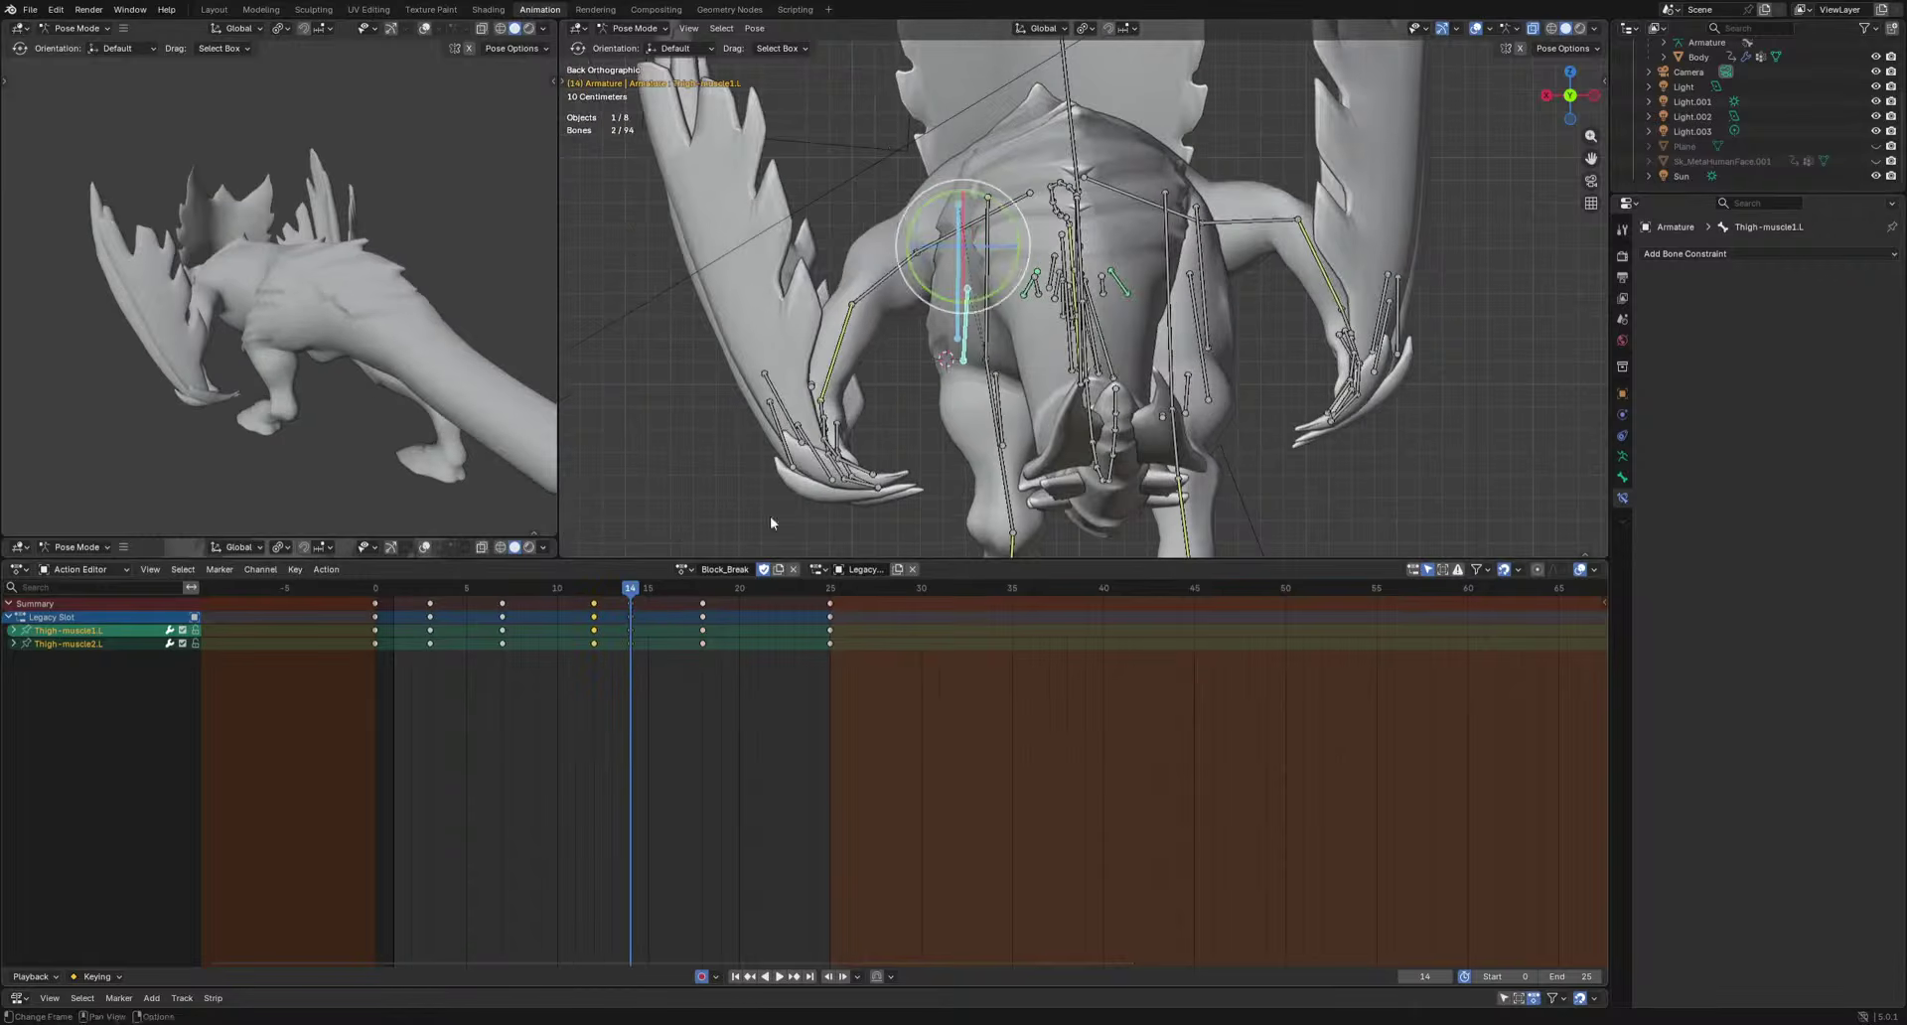
pyautogui.press('Up')
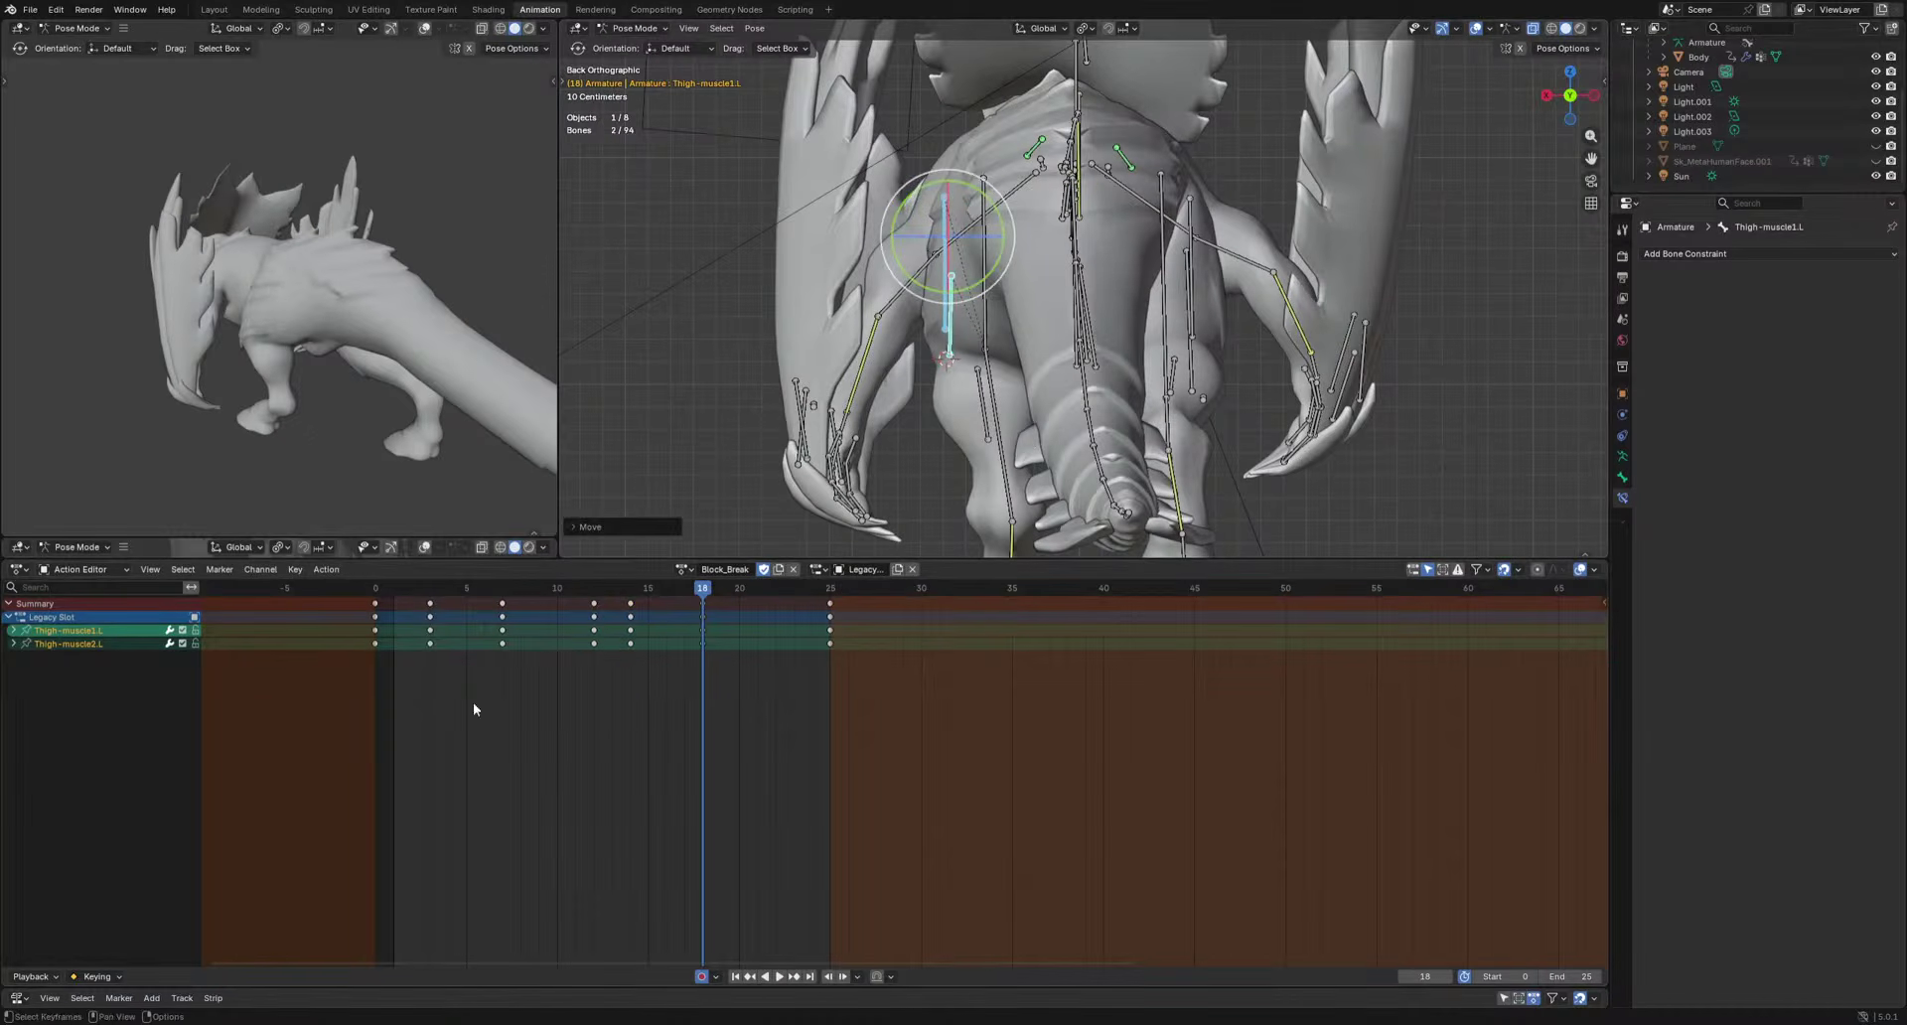
# Shift the Thigh-muscle2.L bone's in-between keyframes two frames later and play back the animation.
pyautogui.moveTo(714, 643); pyautogui.dragTo(714, 642)
pyautogui.press('g')
pyautogui.click(736, 640)
pyautogui.press('space')
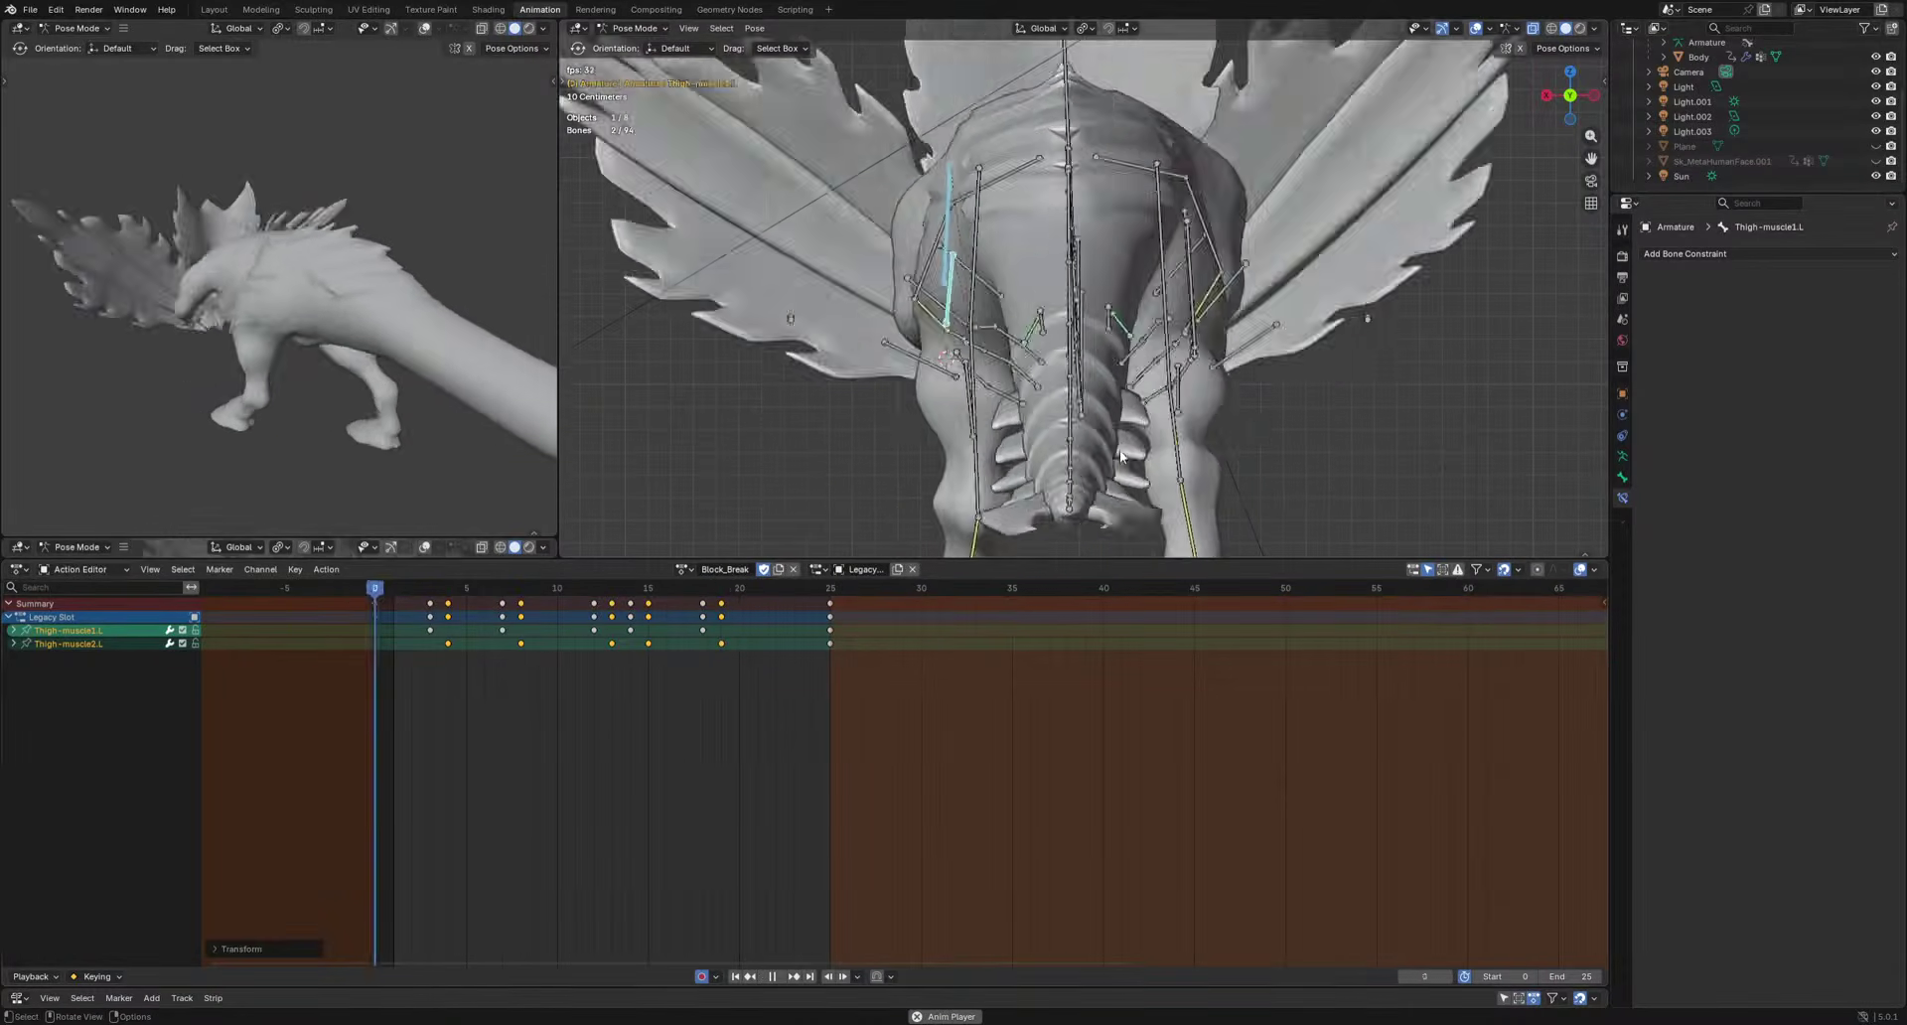
pyautogui.press('g')
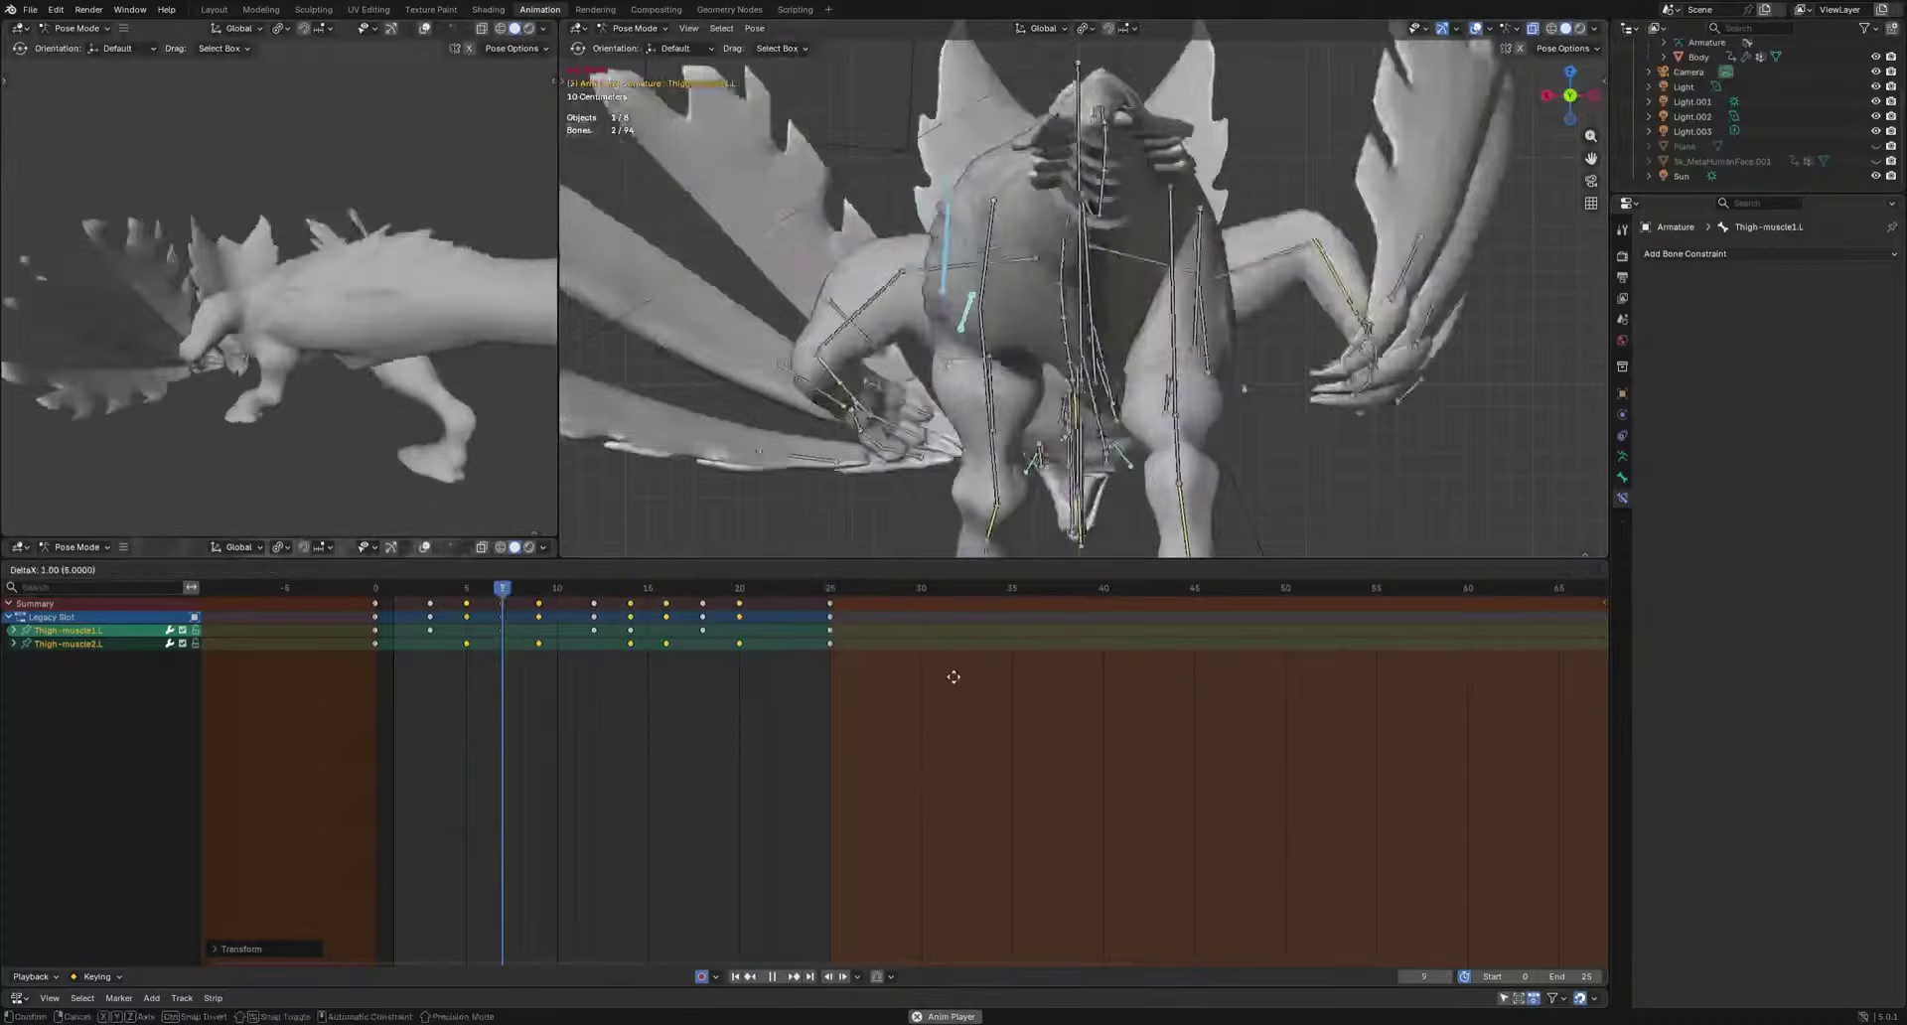
pyautogui.click(958, 675)
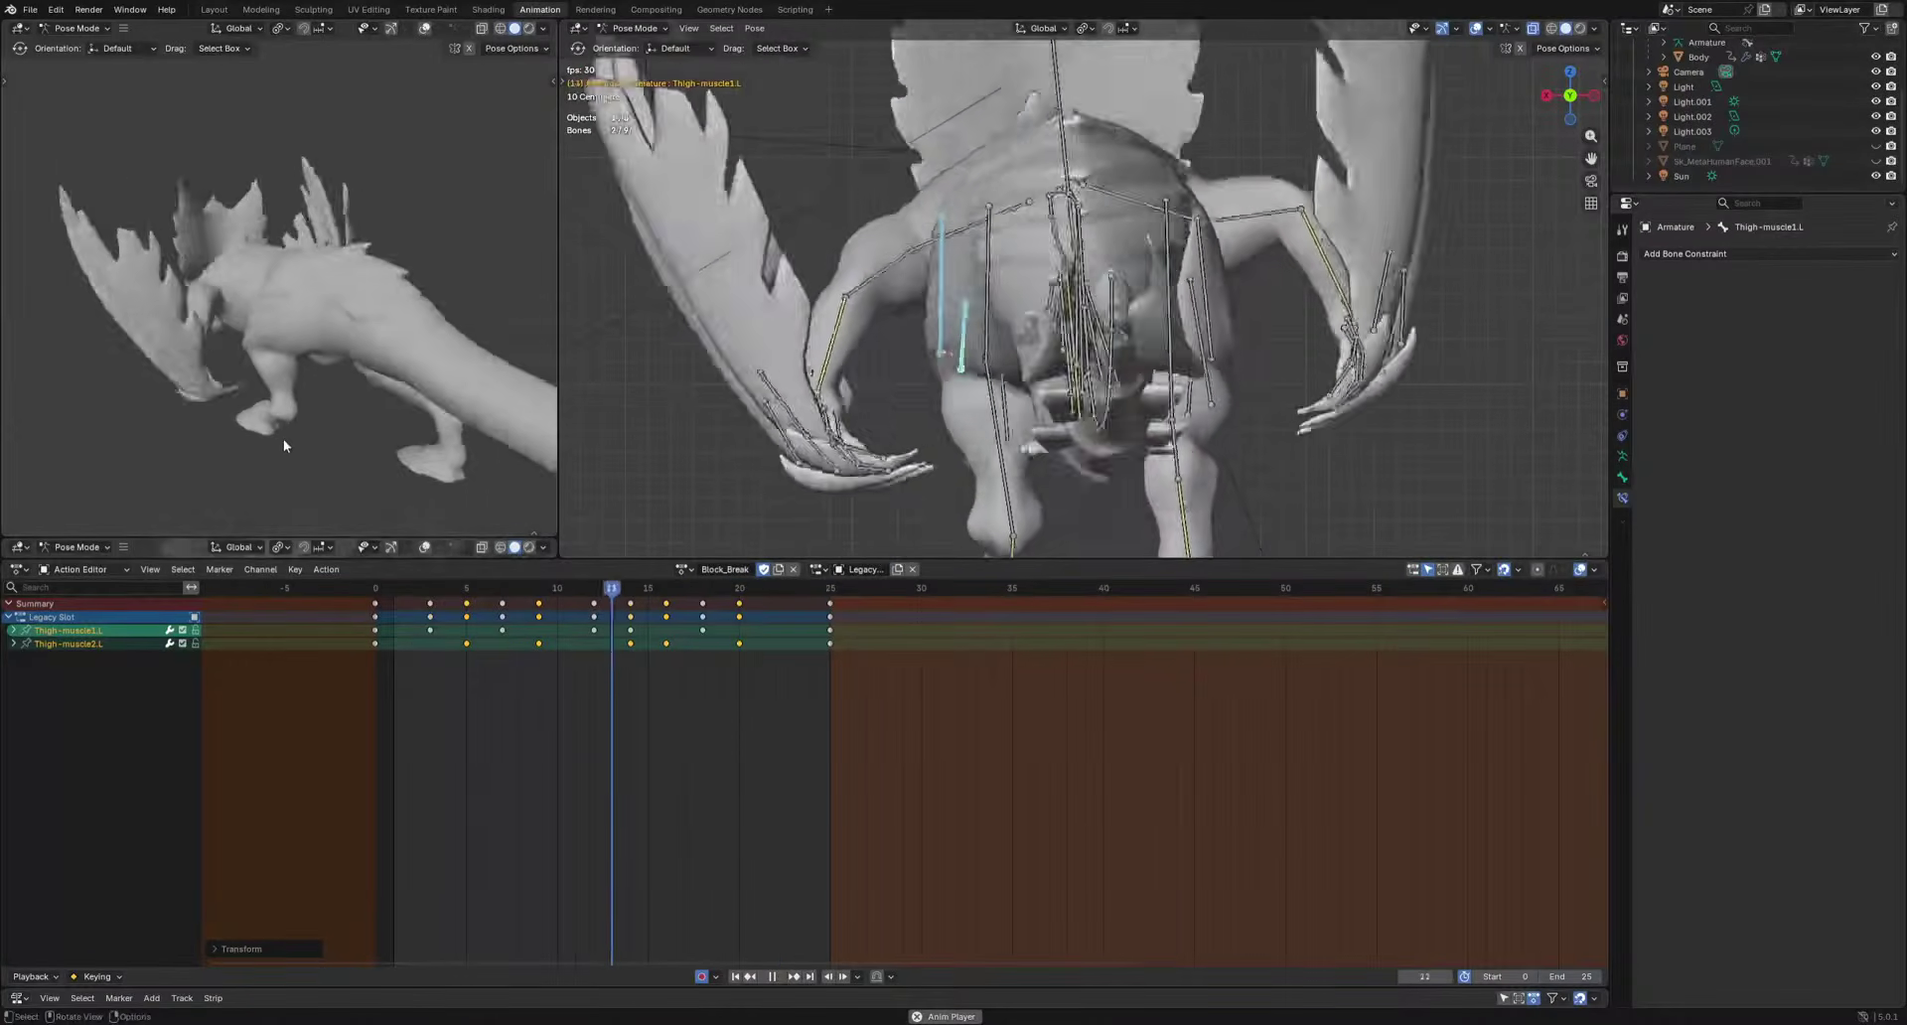
pyautogui.moveTo(268, 437); pyautogui.dragTo(516, 322, button='middle')
pyautogui.press('space')
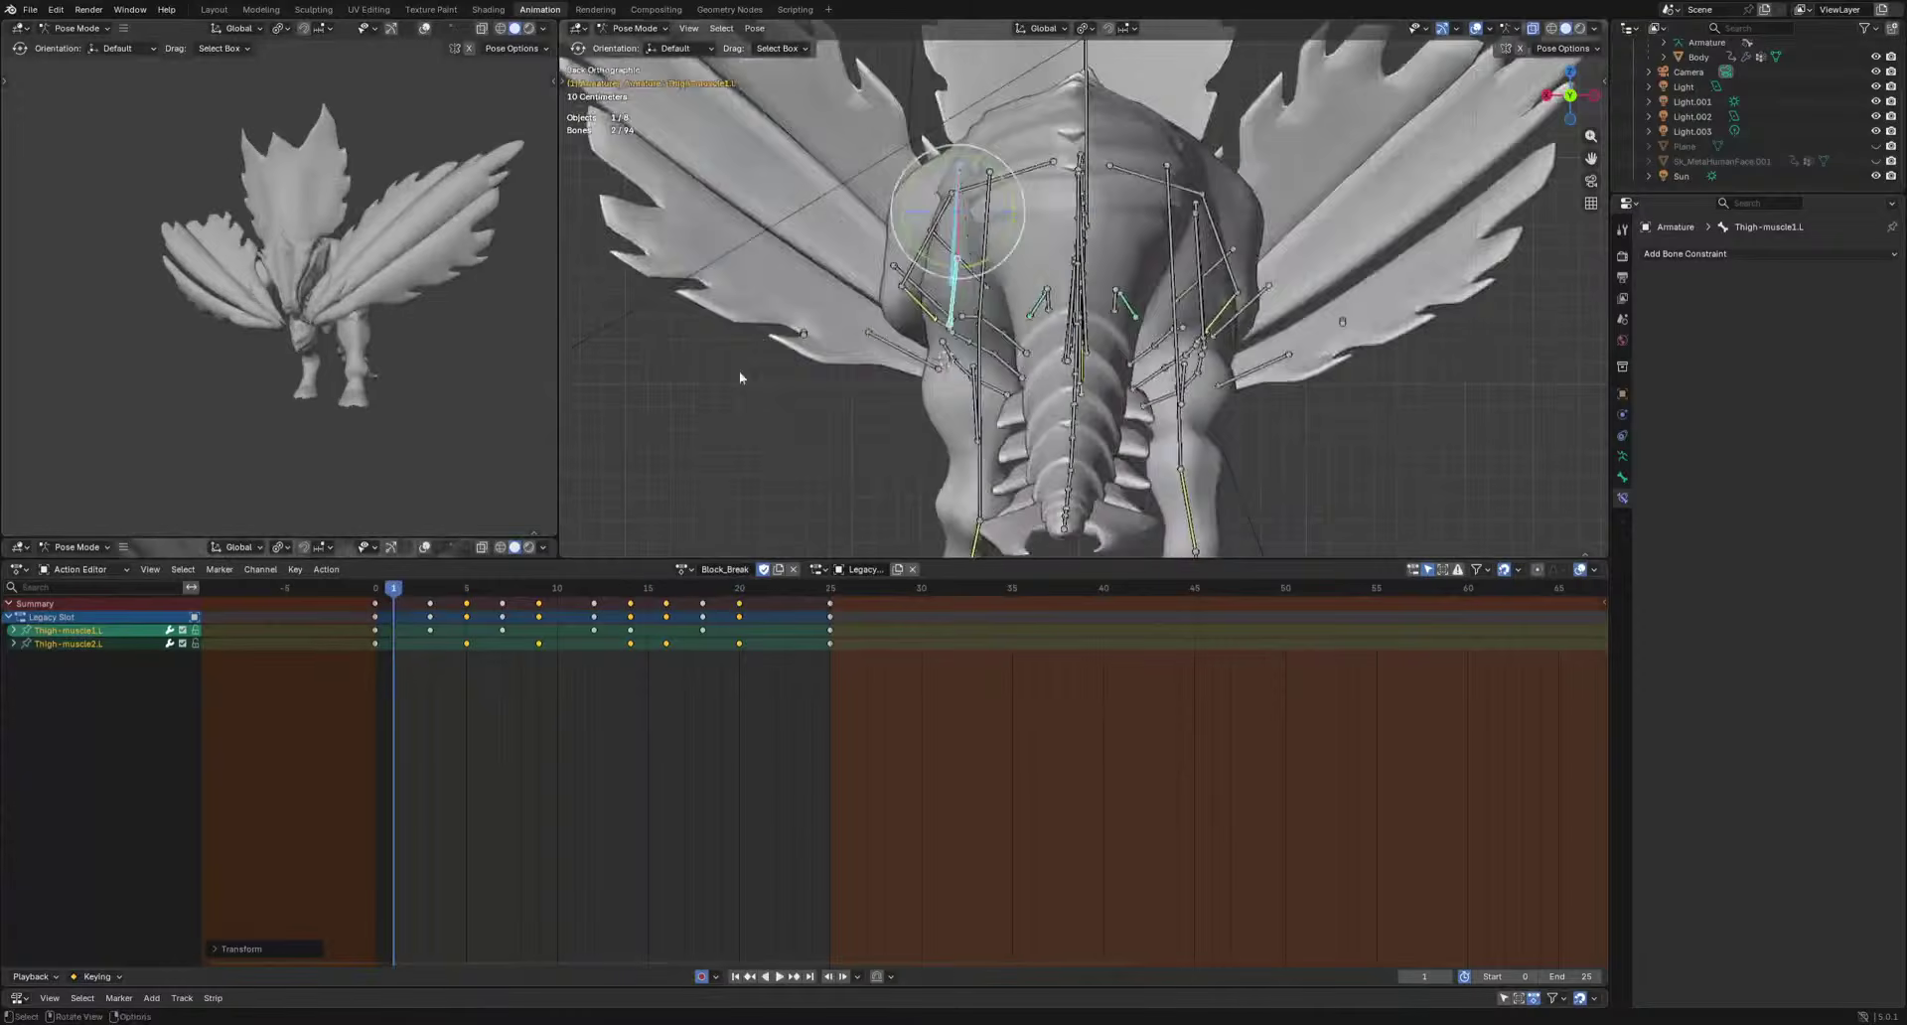
# Select the Belly1, Belly2 and Chest bones and move and key them at frame 3 in side view.
pyautogui.moveTo(739, 372); pyautogui.dragTo(1097, 355, button='middle')
pyautogui.click(1098, 355)
pyautogui.click(1082, 352)
pyautogui.keyDown('shift'); pyautogui.click(1127, 342); pyautogui.keyUp('shift')
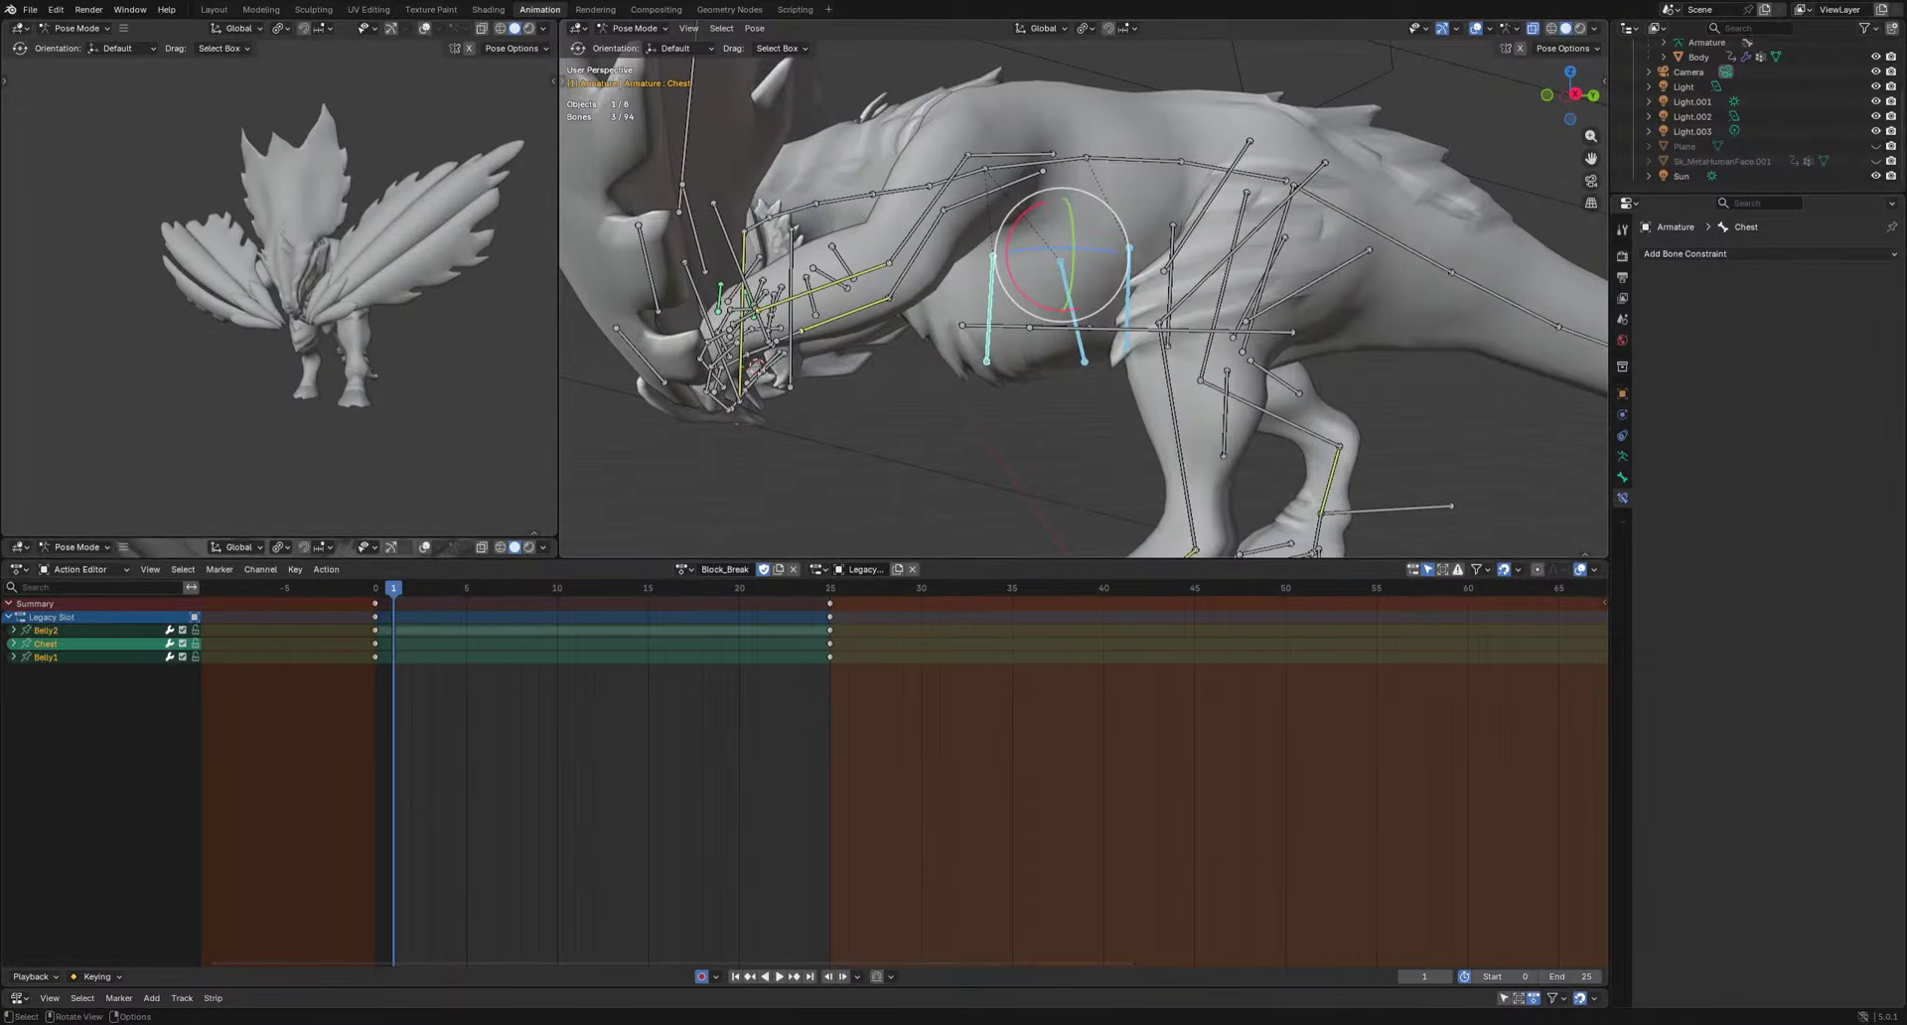
pyautogui.moveTo(1085, 358); pyautogui.dragTo(1015, 311, button='middle')
pyautogui.moveTo(515, 603); pyautogui.dragTo(430, 600)
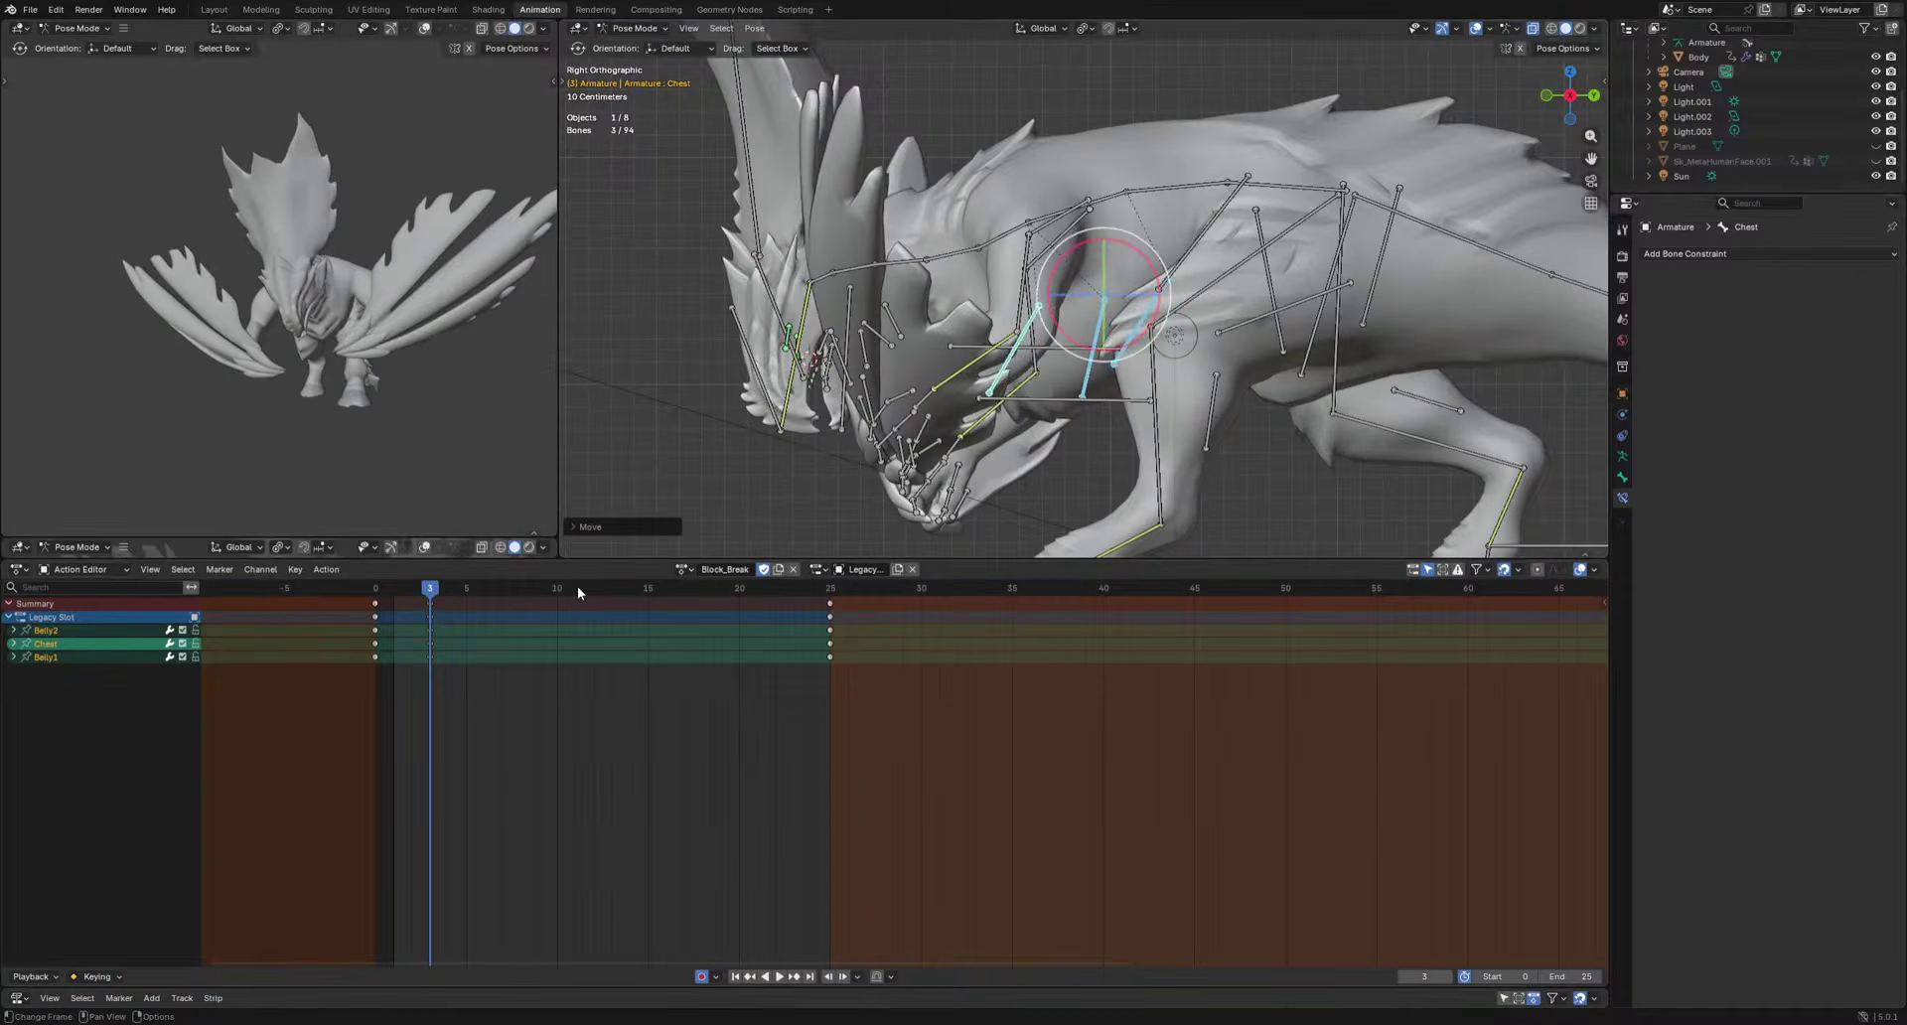
pyautogui.press('i')
# Move and key the Belly1, Belly2 and Chest bones at frames 8 and 15, then play back.
pyautogui.moveTo(578, 593); pyautogui.dragTo(521, 600)
pyautogui.press('g')
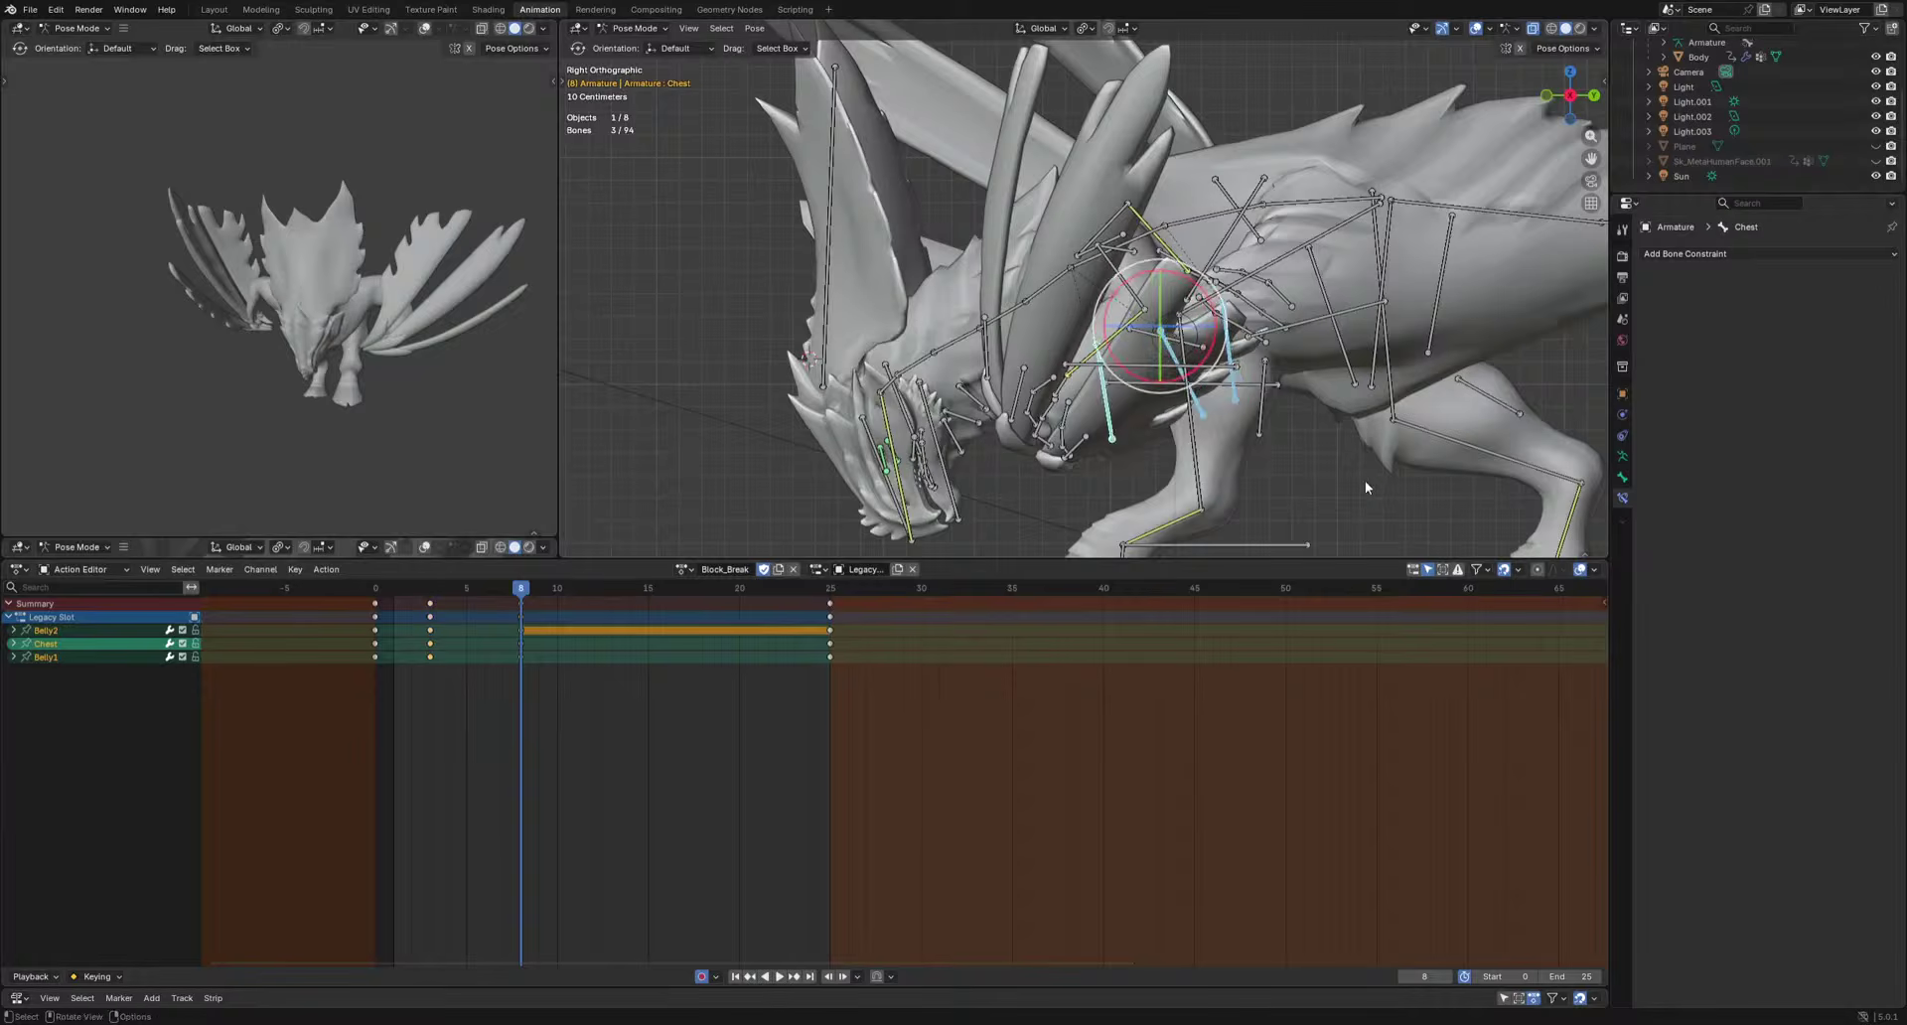
pyautogui.press('i')
pyautogui.press('space')
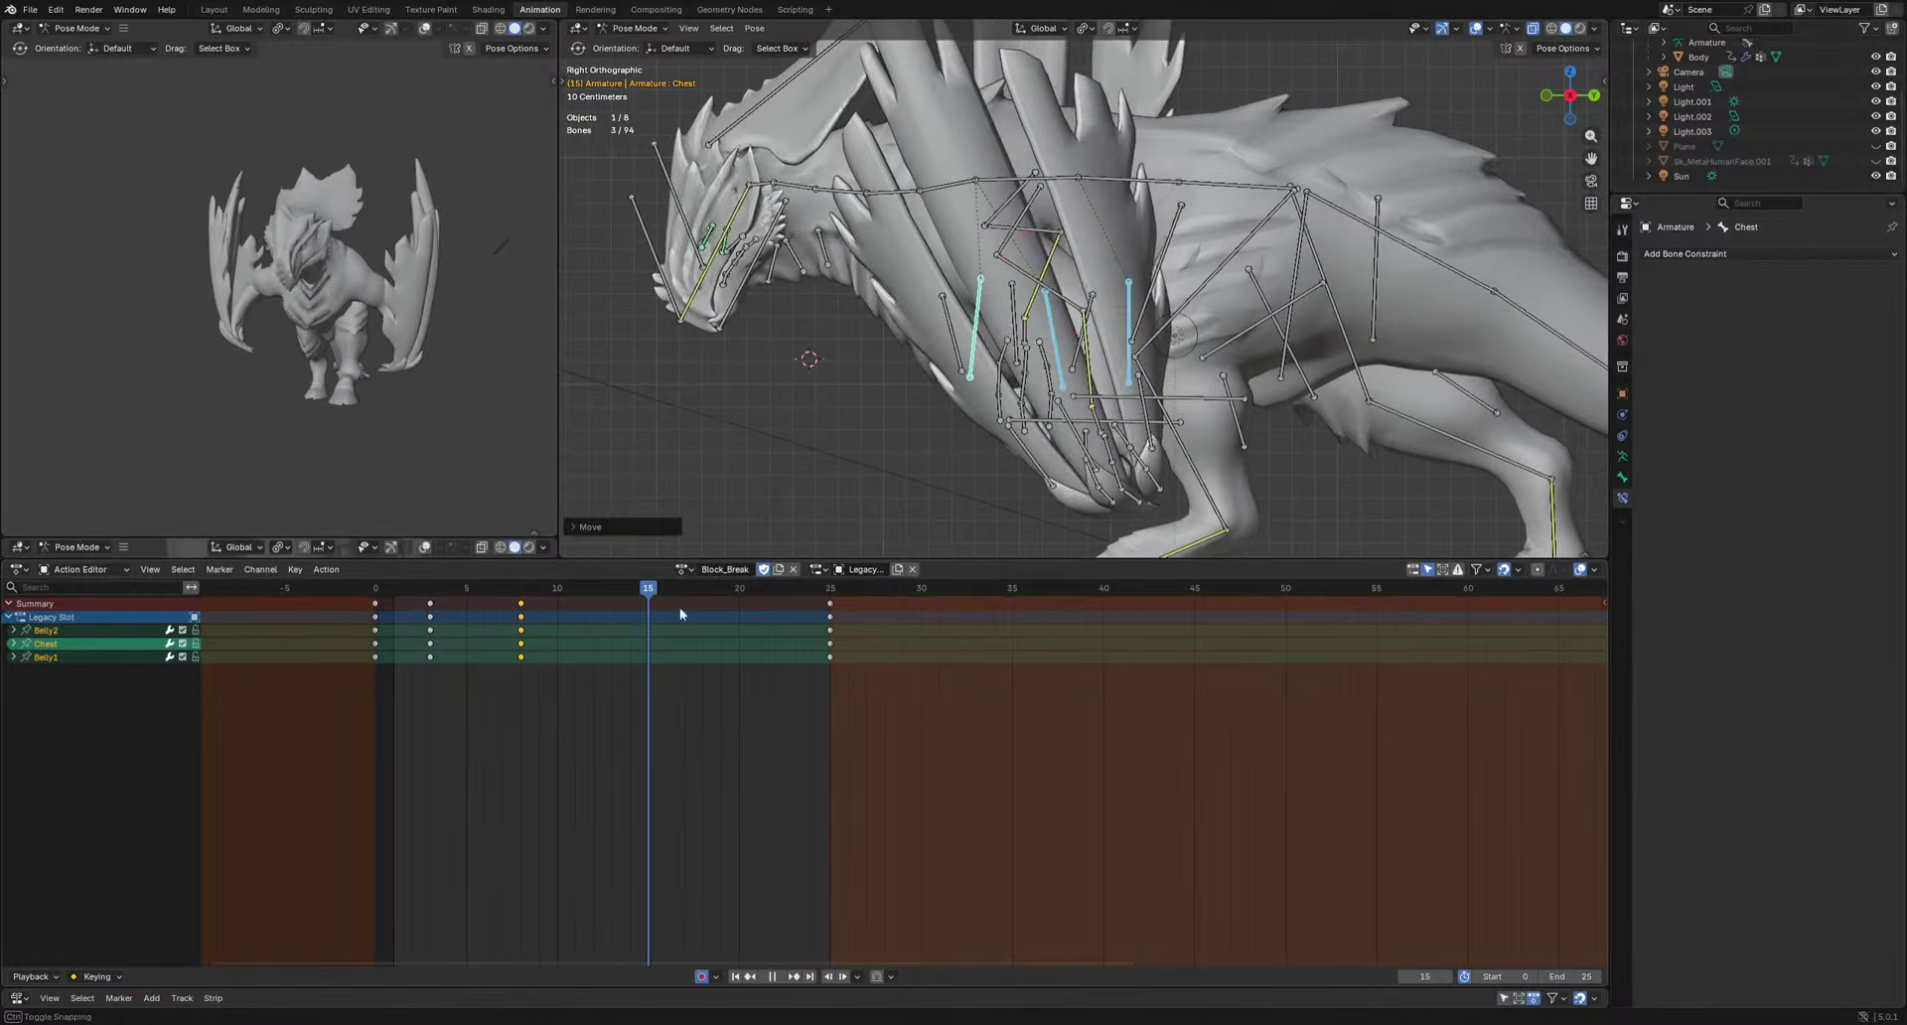
pyautogui.press('i')
pyautogui.press('space')
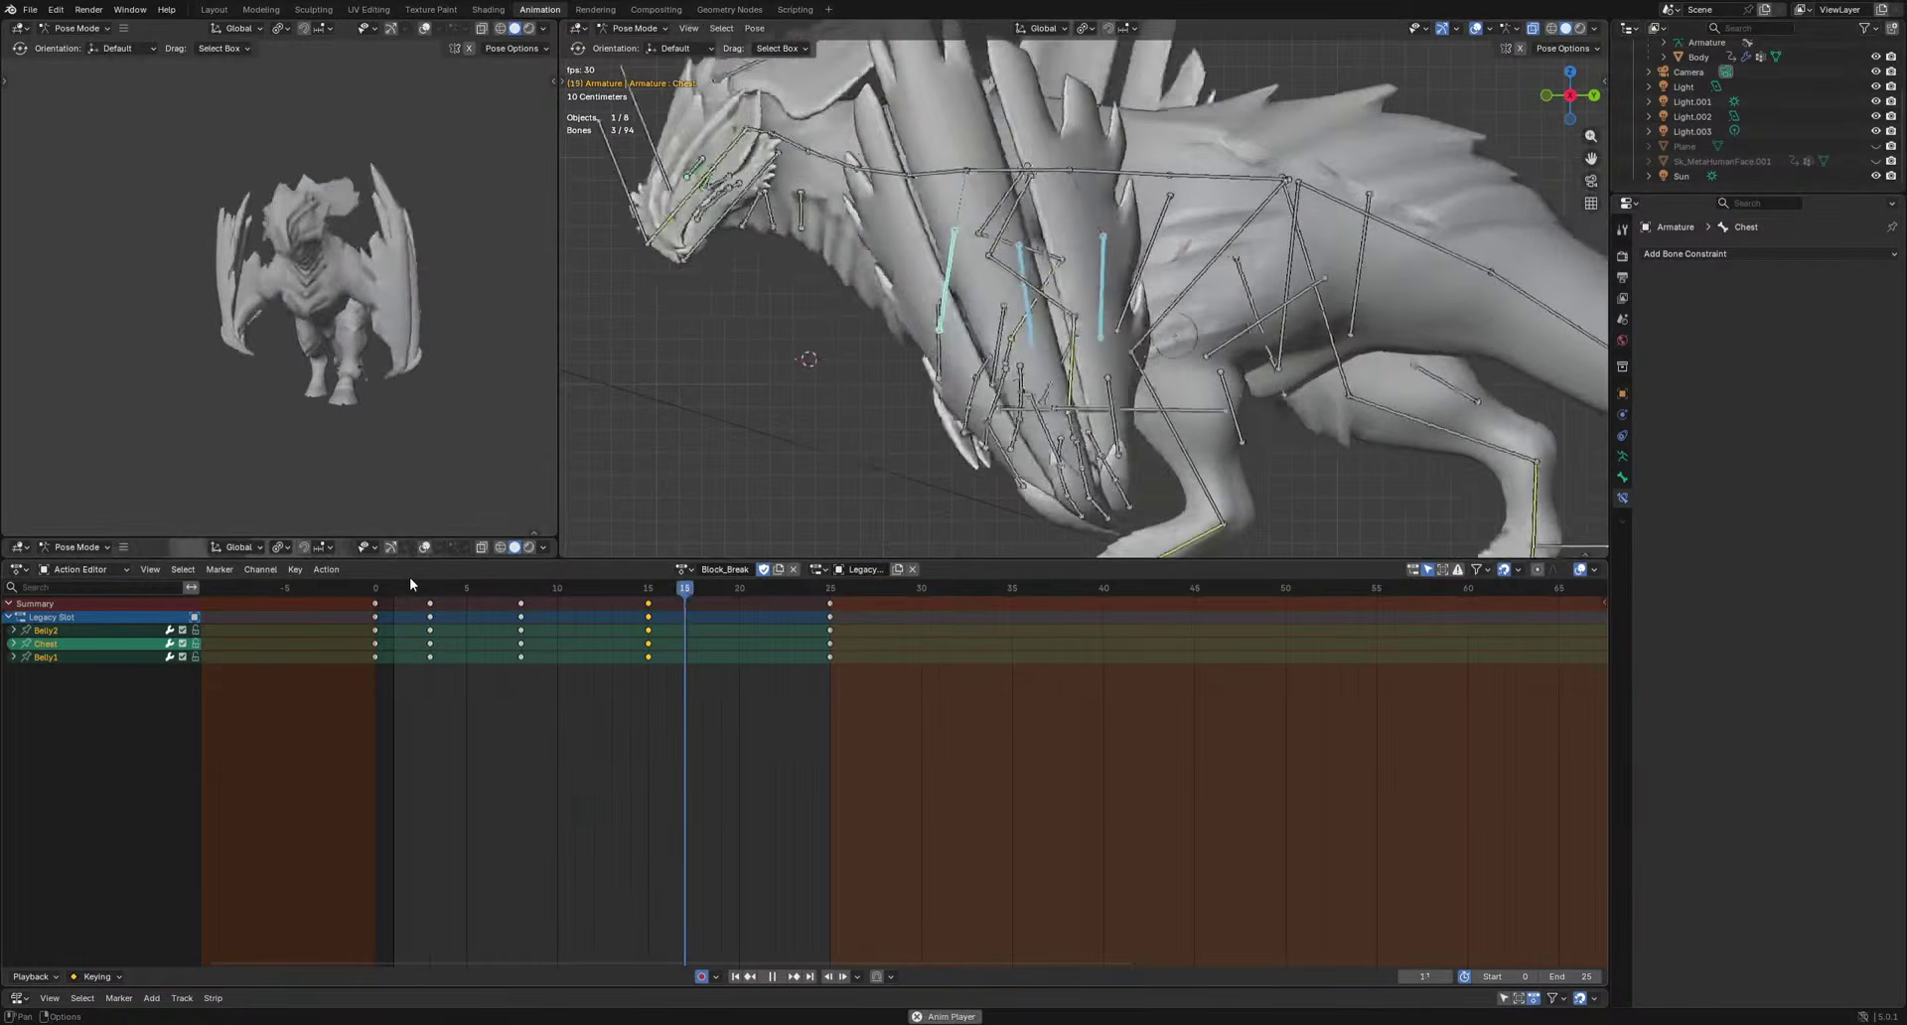
# Offset the in-between keyframes of Chest one frame later and of Belly1 two frames later, and review the playback.
pyautogui.moveTo(397, 707); pyautogui.dragTo(702, 651)
pyautogui.press('g')
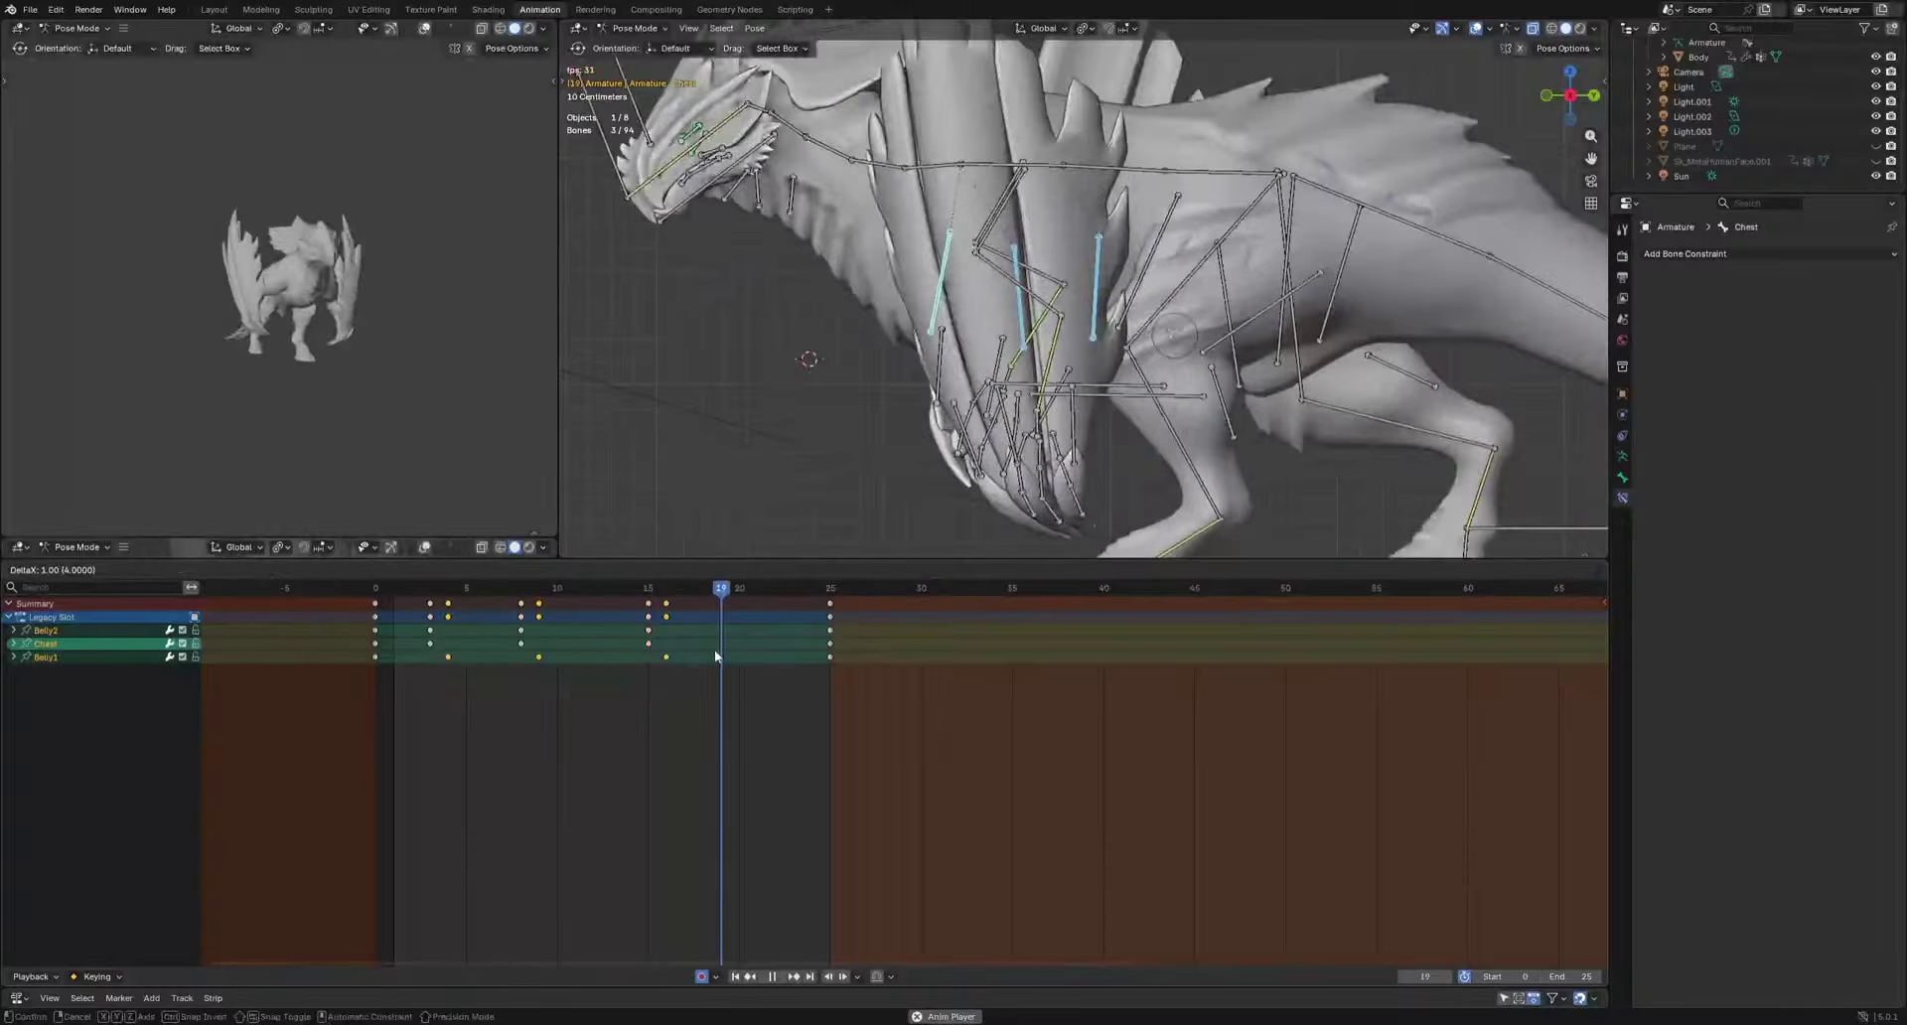
pyautogui.click(713, 648)
pyautogui.moveTo(403, 680); pyautogui.dragTo(676, 642)
pyautogui.press('g')
pyautogui.click(694, 645)
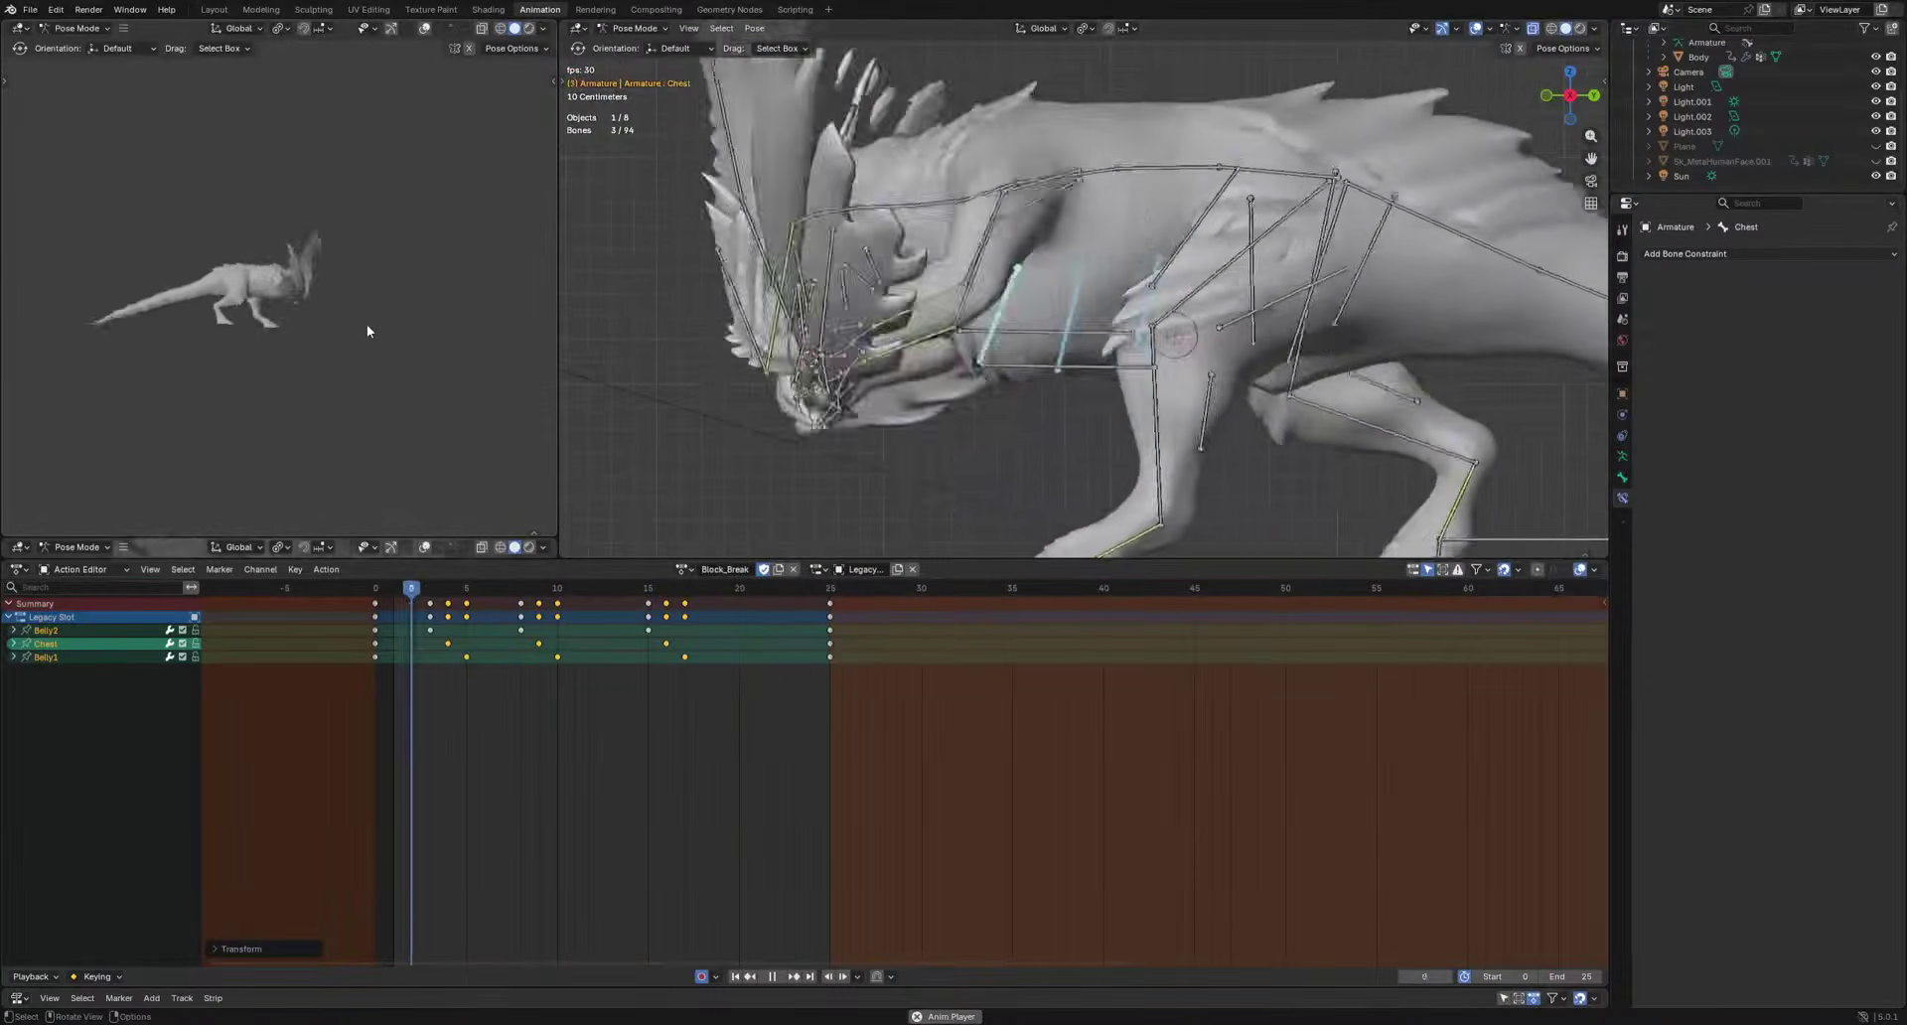
pyautogui.moveTo(165, 354); pyautogui.dragTo(311, 373, button='middle')
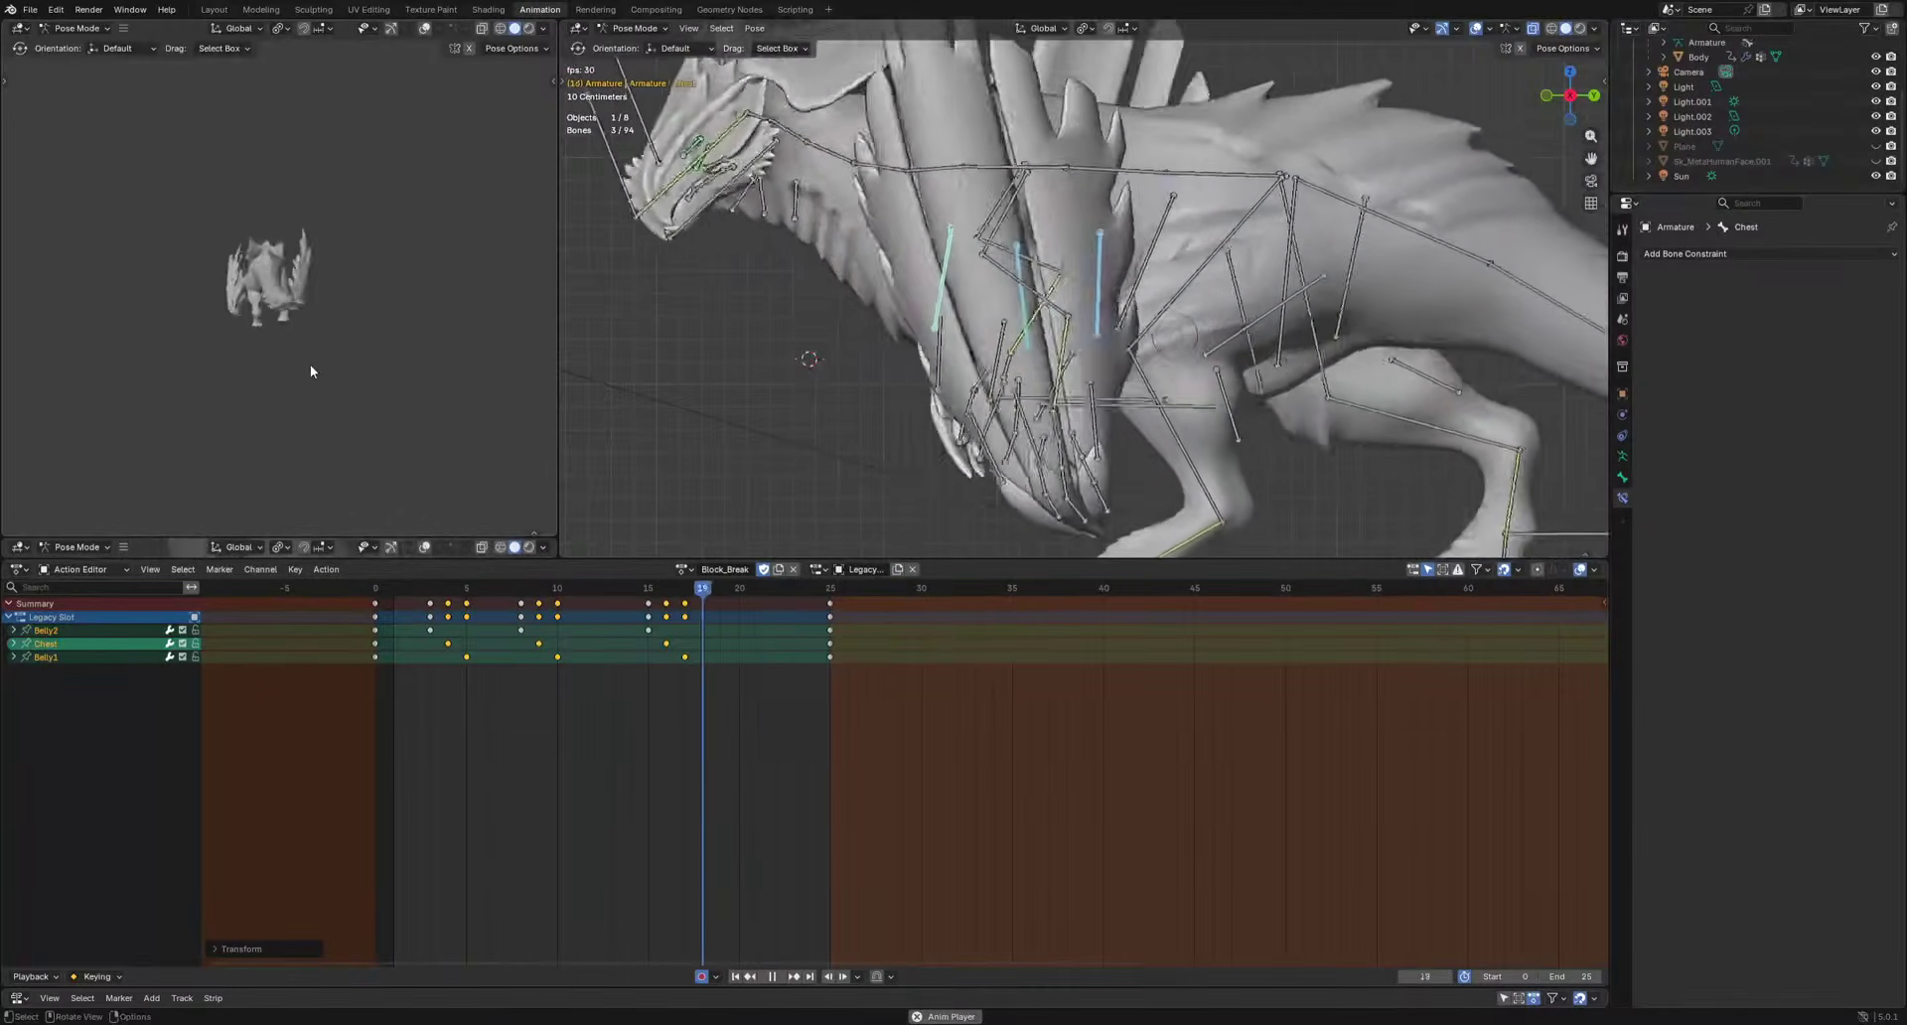
pyautogui.press('space')
# Move the FootIK.R bone about -0.26 m along the global X axis at frame 5 and paste that keyframe at frame 15.
pyautogui.scroll(-2, 1341, 478)
pyautogui.click(1459, 484)
pyautogui.keyDown('alt'); pyautogui.moveTo(1460, 485); pyautogui.dragTo(1261, 478, button='middle'); pyautogui.keyUp('alt')
pyautogui.press('g')
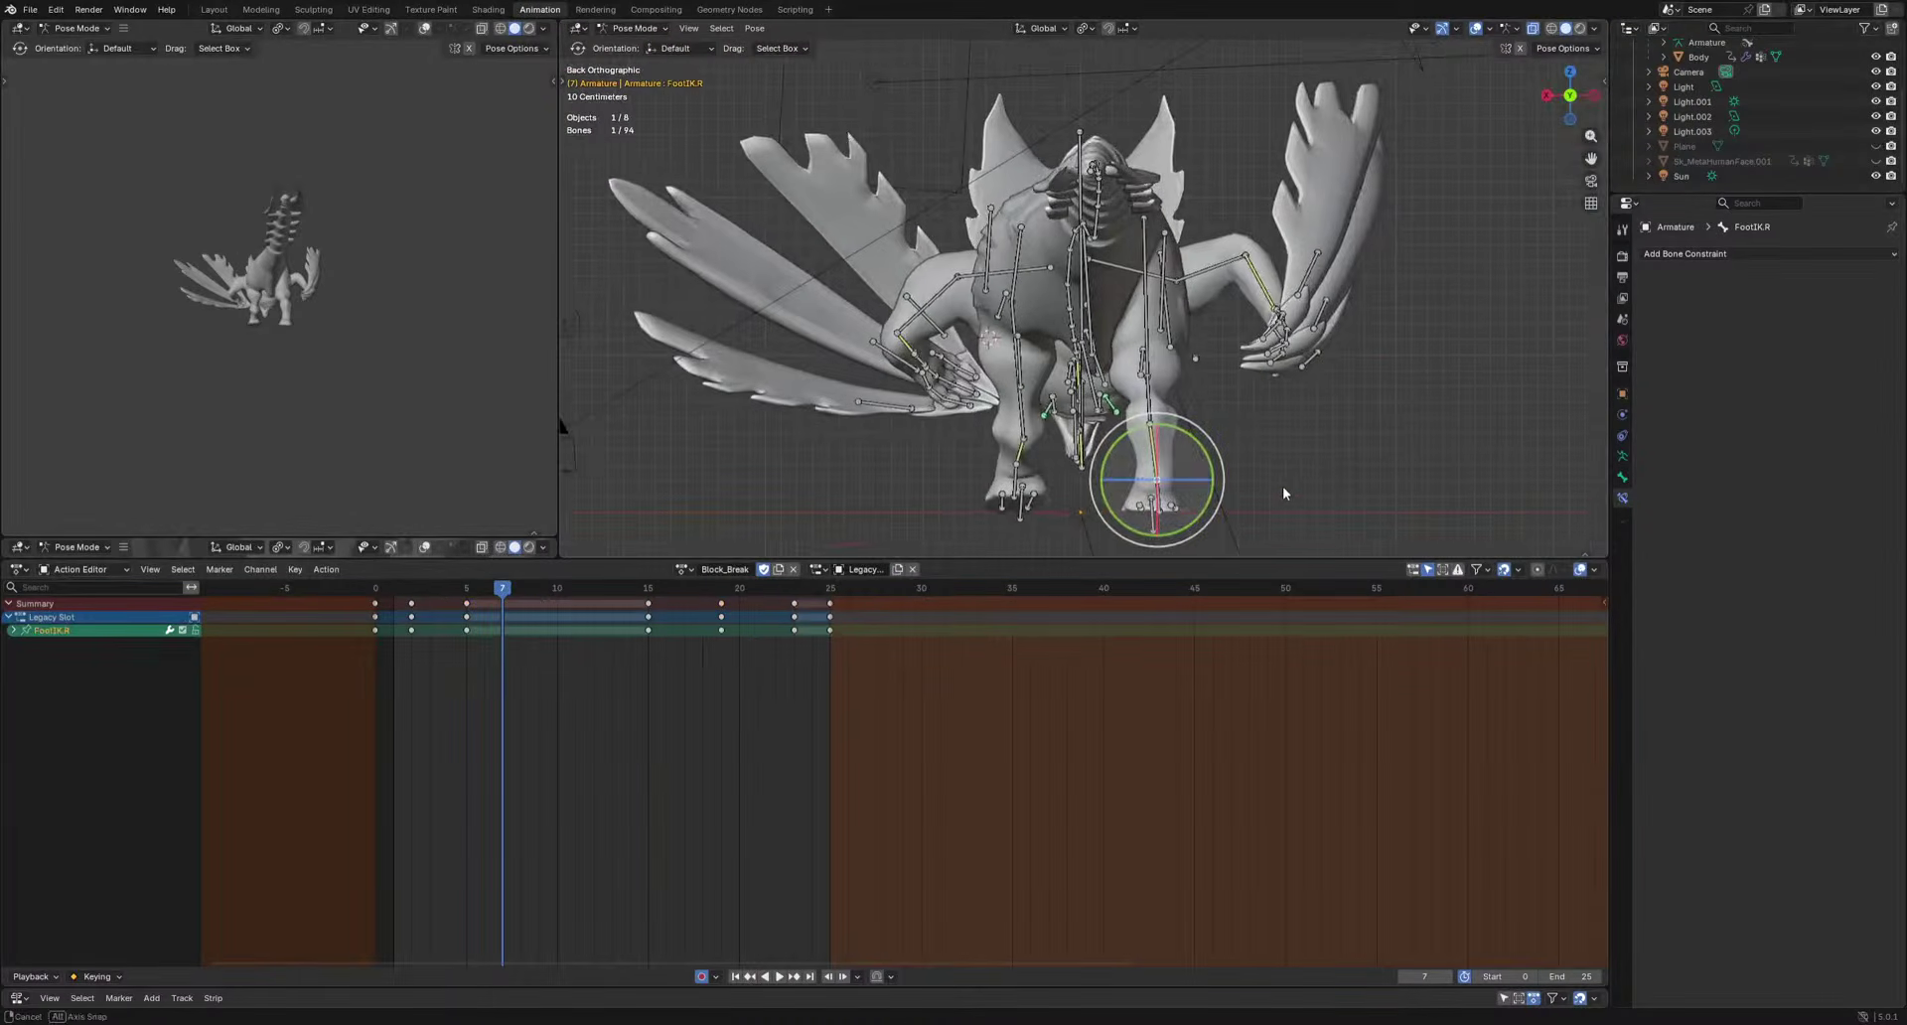
pyautogui.rightClick(1281, 488)
pyautogui.moveTo(501, 589); pyautogui.dragTo(467, 593)
pyautogui.press('g')
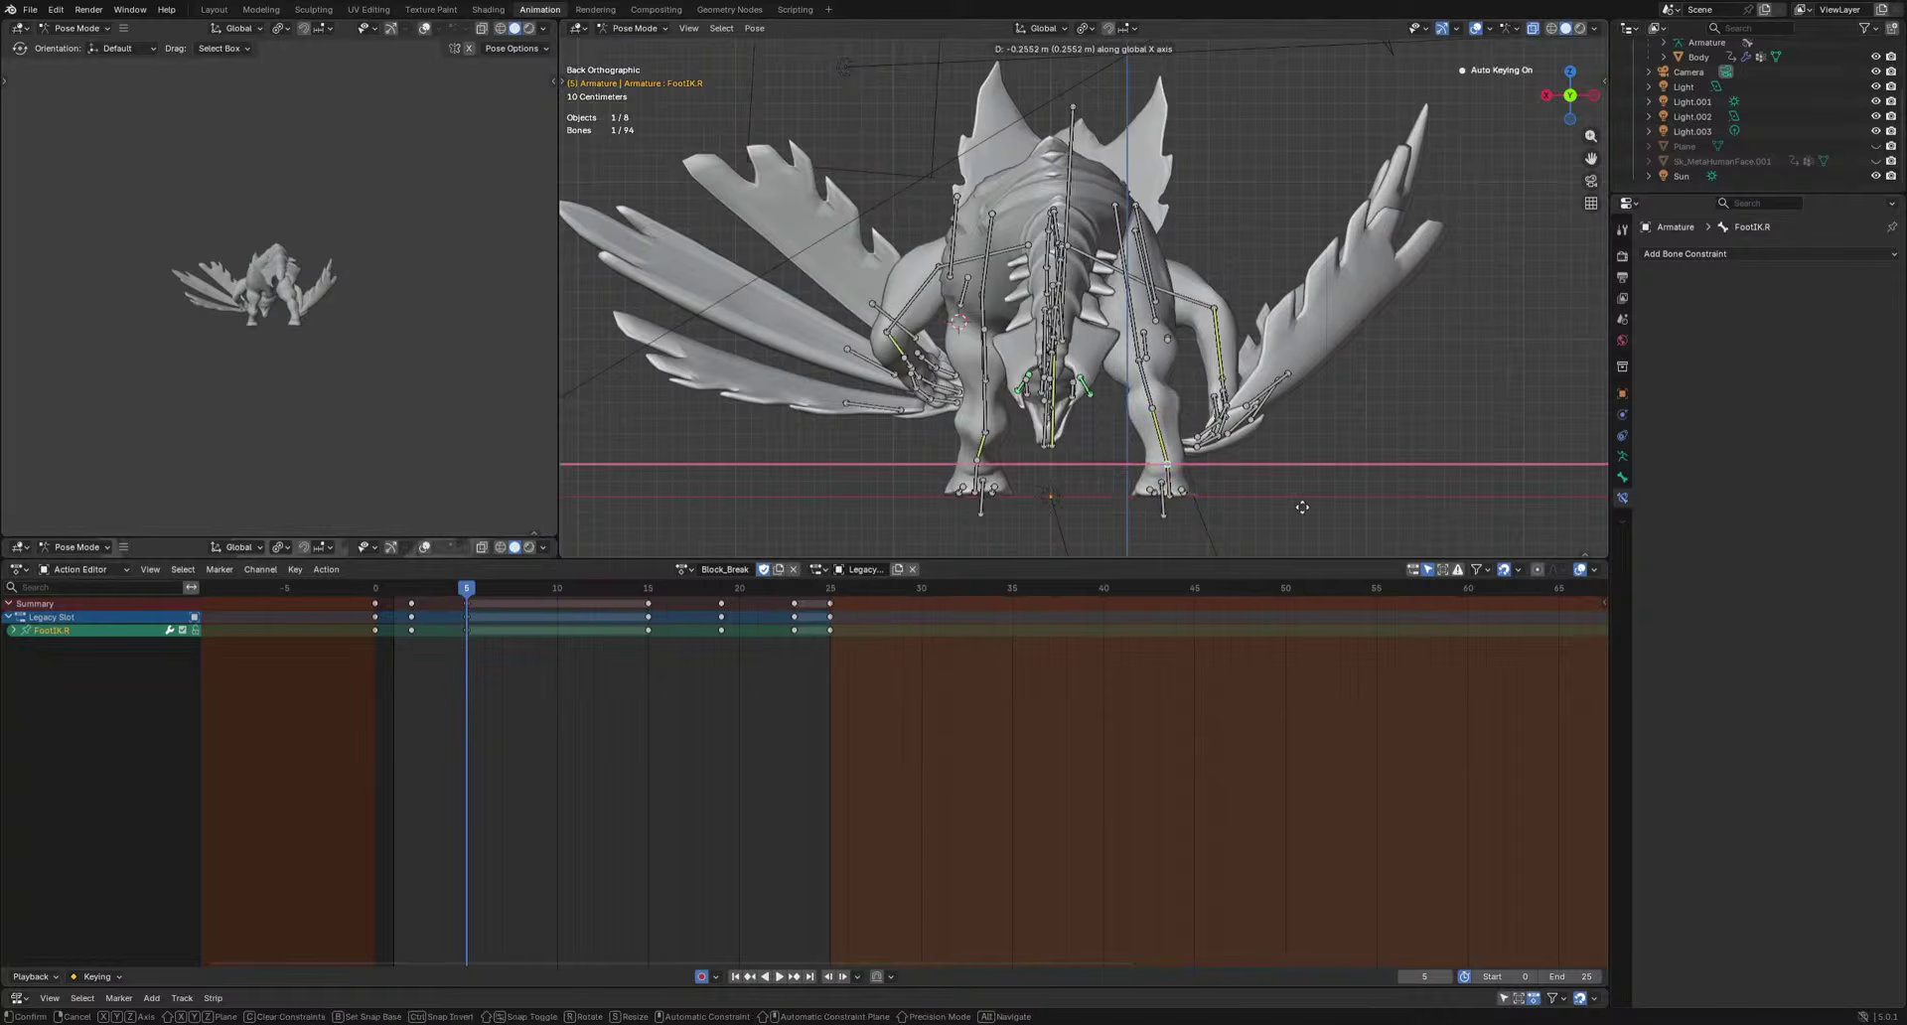
pyautogui.click(1302, 507)
pyautogui.press('space')
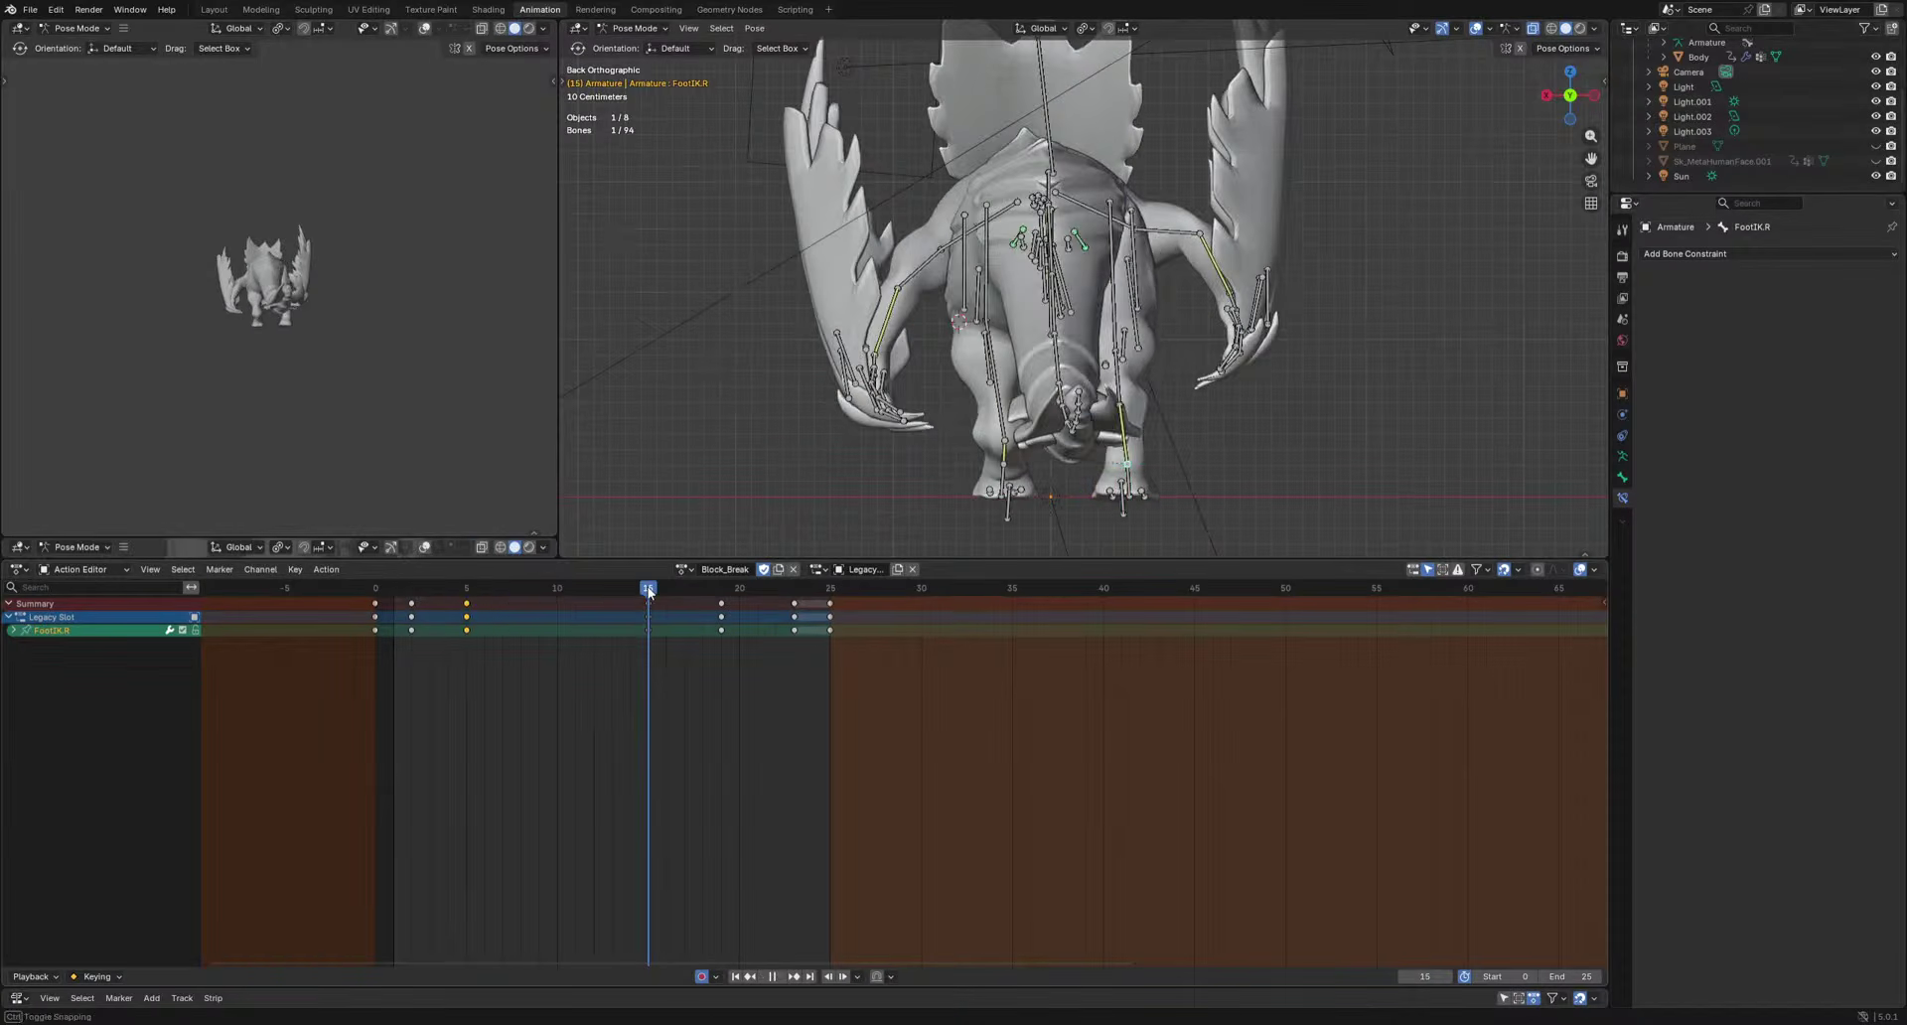
pyautogui.hotkey('ctrl', 'v')
pyautogui.press('space')
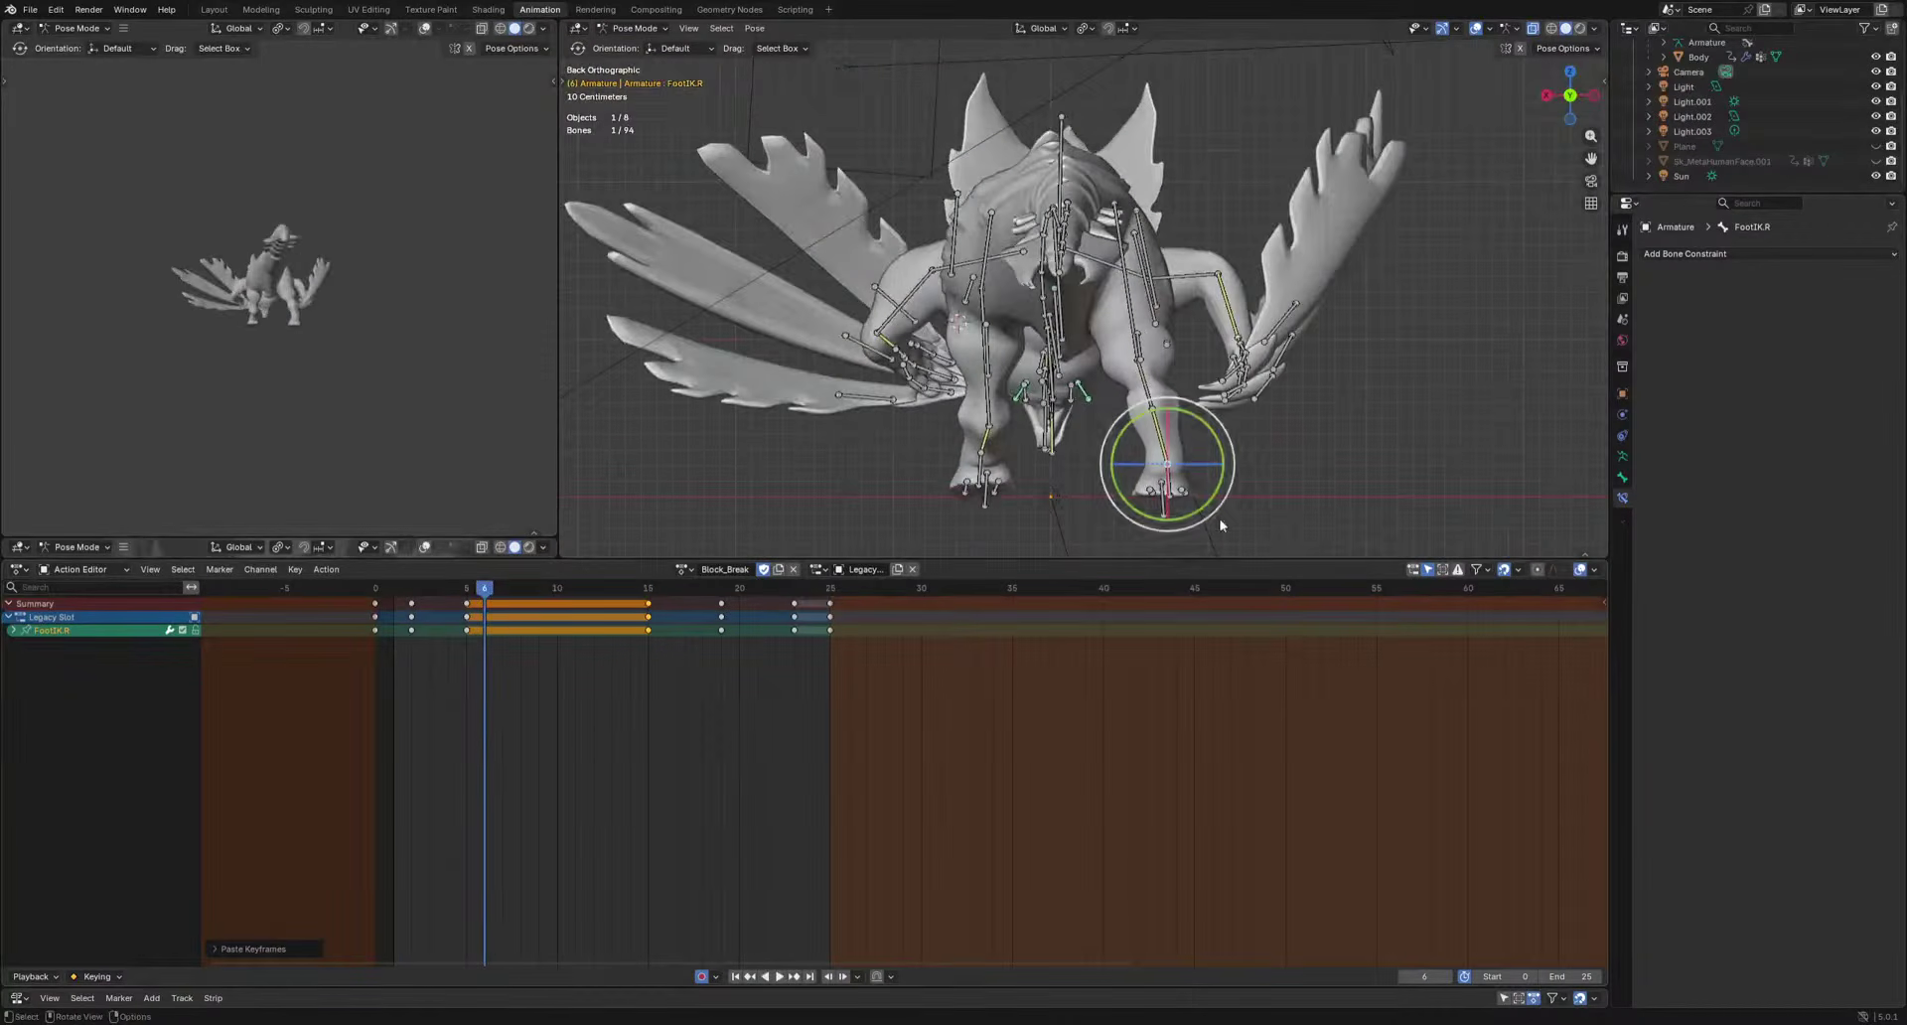
# Select the Foot.R bone and rotate it at frame 2 in back view.
pyautogui.moveTo(350, 594); pyautogui.dragTo(372, 585)
pyautogui.press('space')
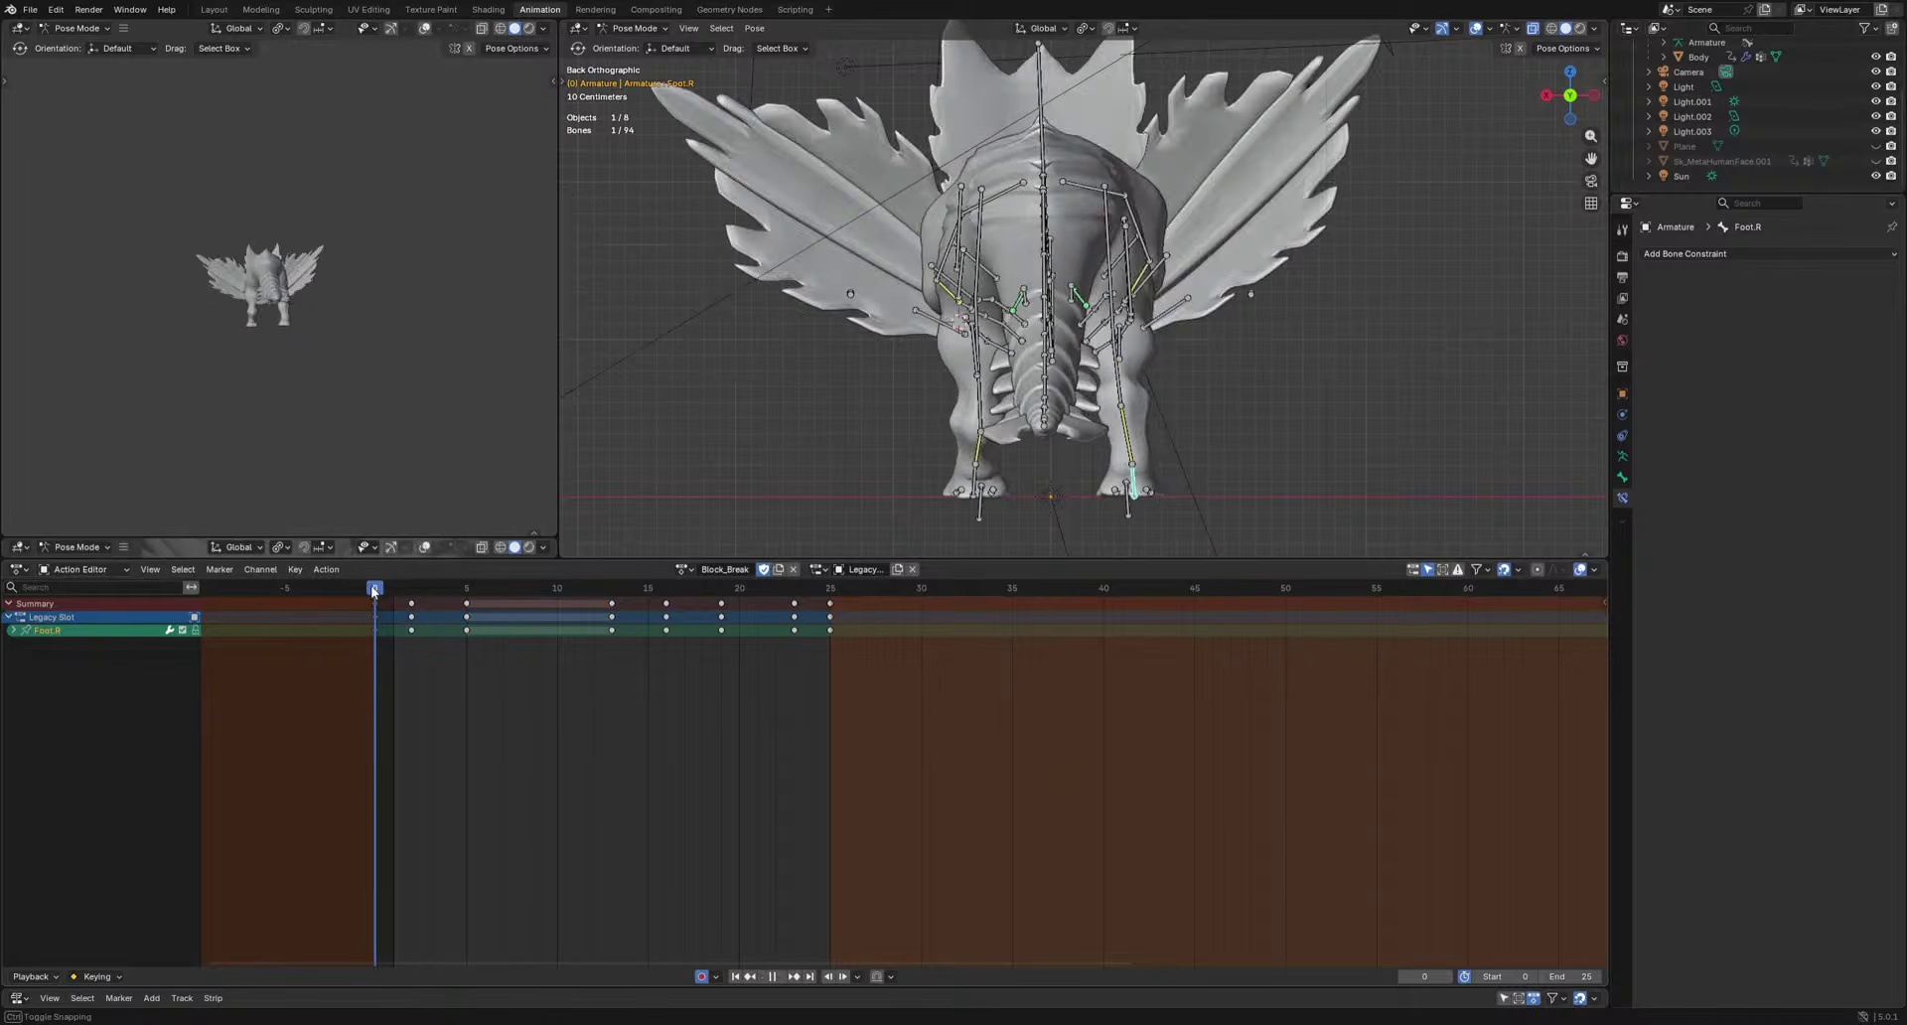
pyautogui.click(1362, 462)
pyautogui.press('space')
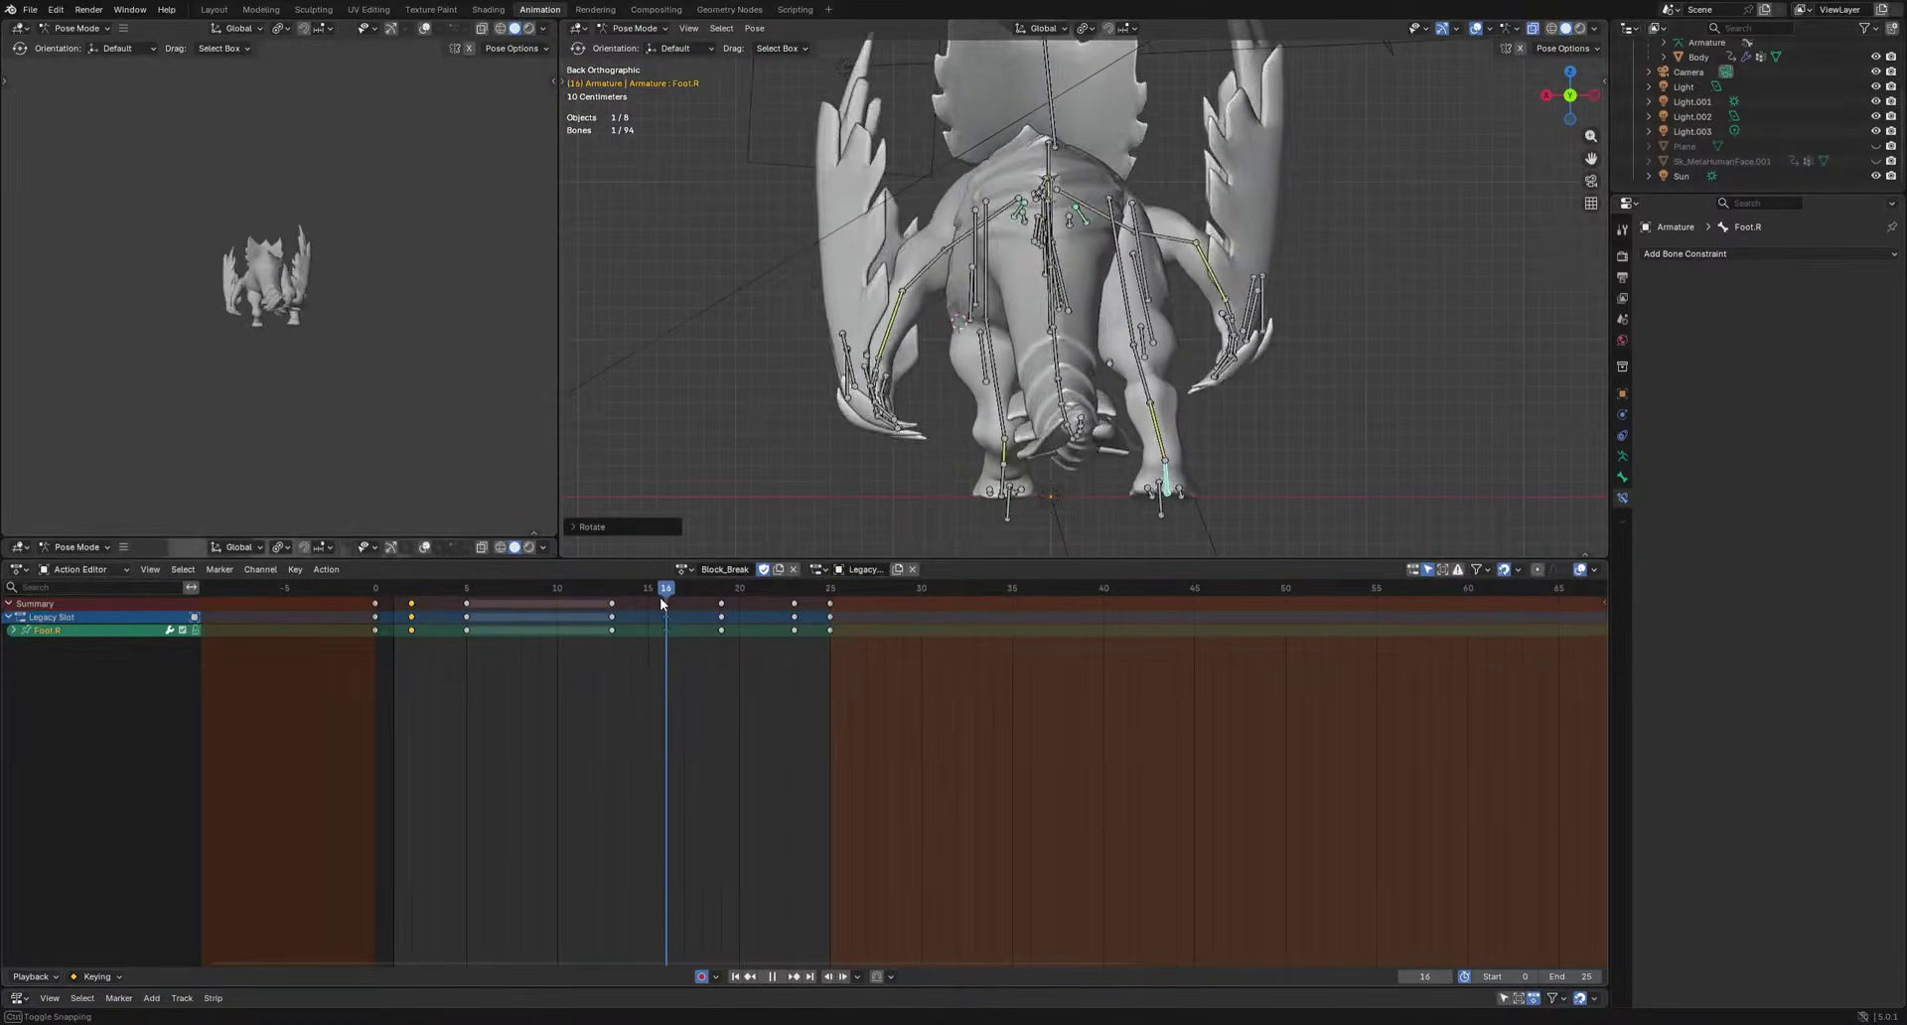
# Rotate the Foot.R bone at frame 19 and play back the animation.
pyautogui.press('i')
pyautogui.moveTo(659, 598); pyautogui.dragTo(703, 634)
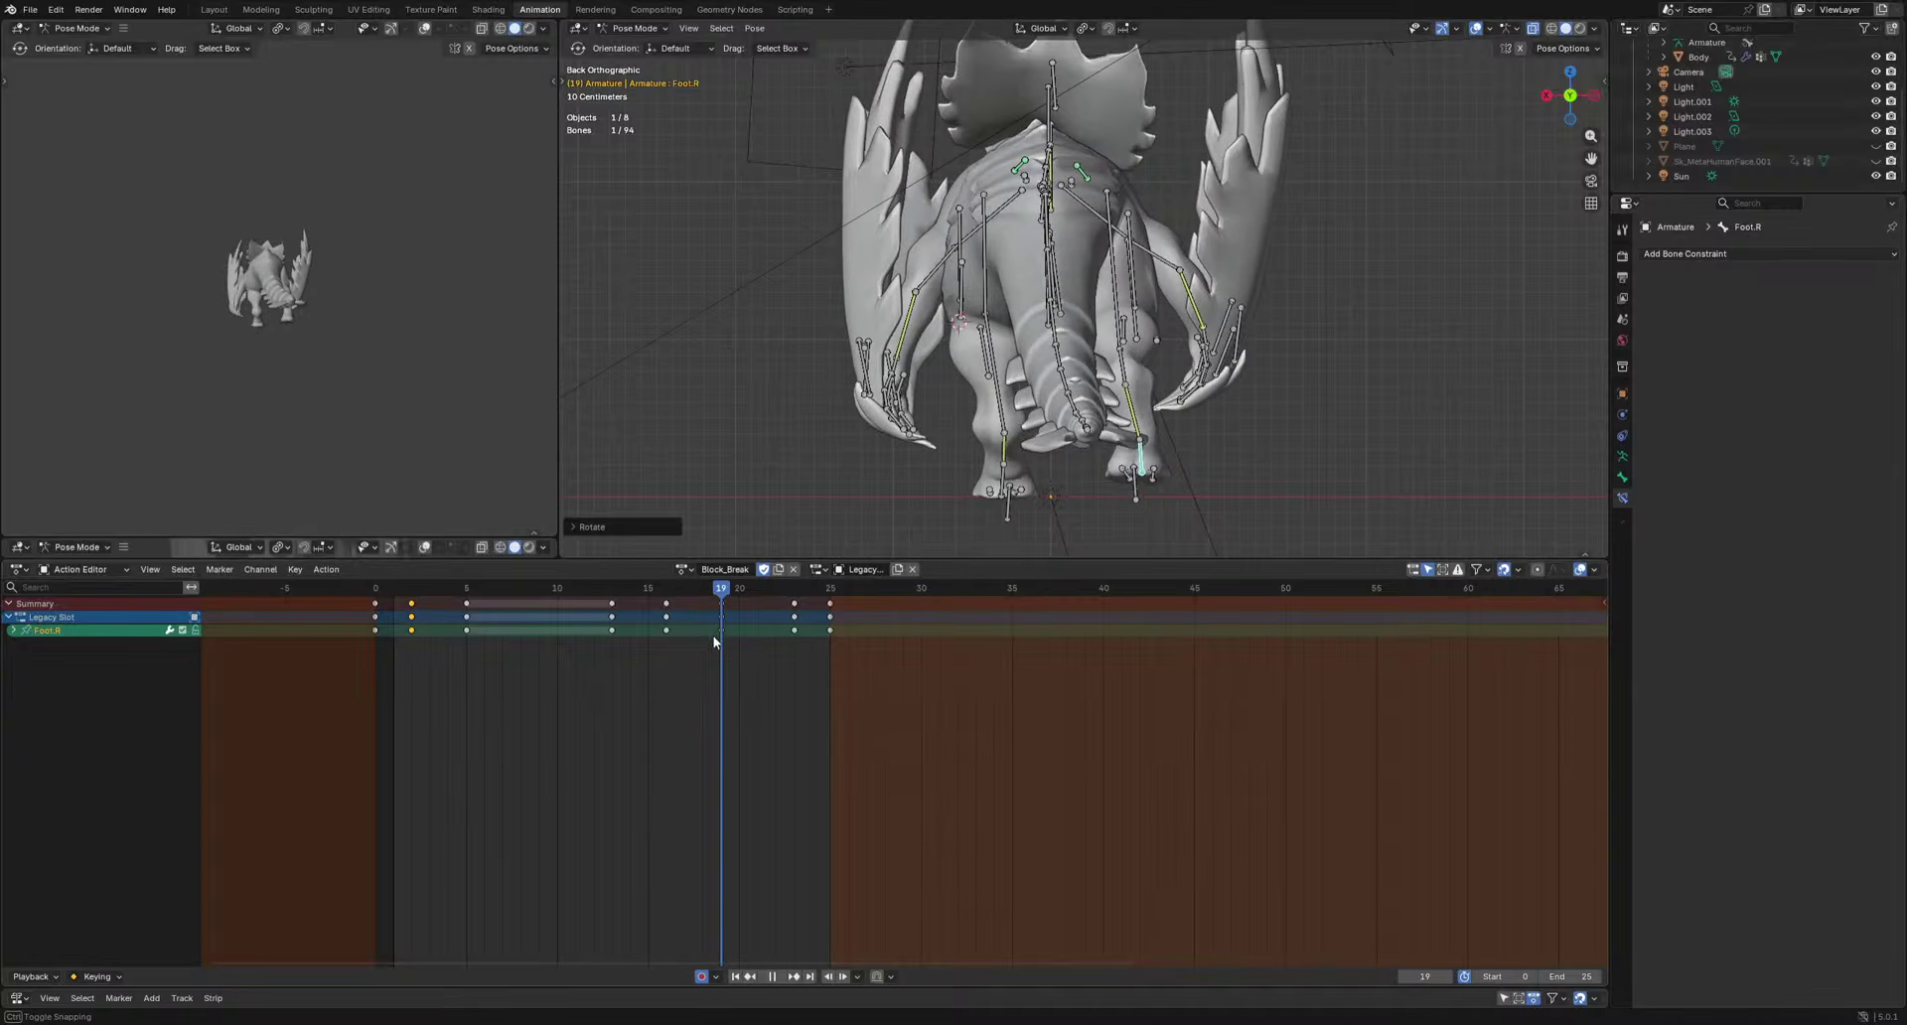
pyautogui.press('space')
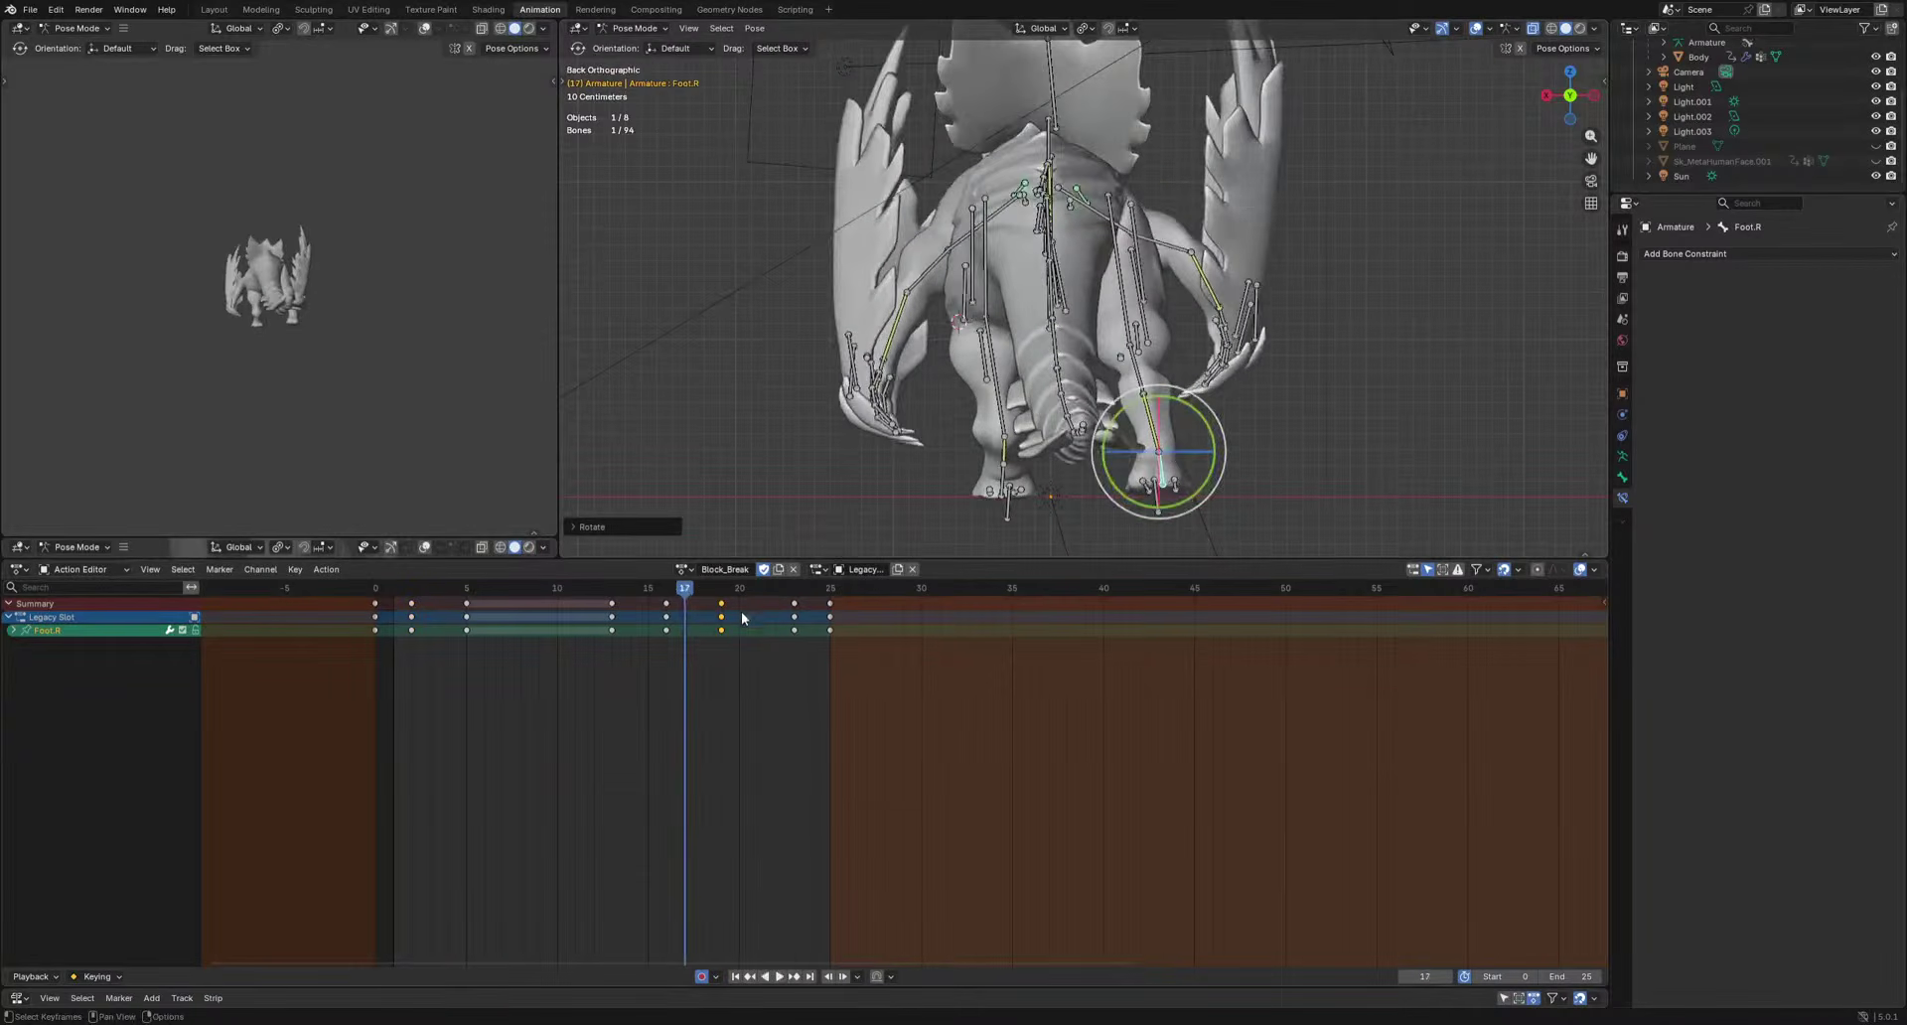
pyautogui.moveTo(709, 596); pyautogui.dragTo(725, 592)
pyautogui.click(1134, 499)
pyautogui.press('space')
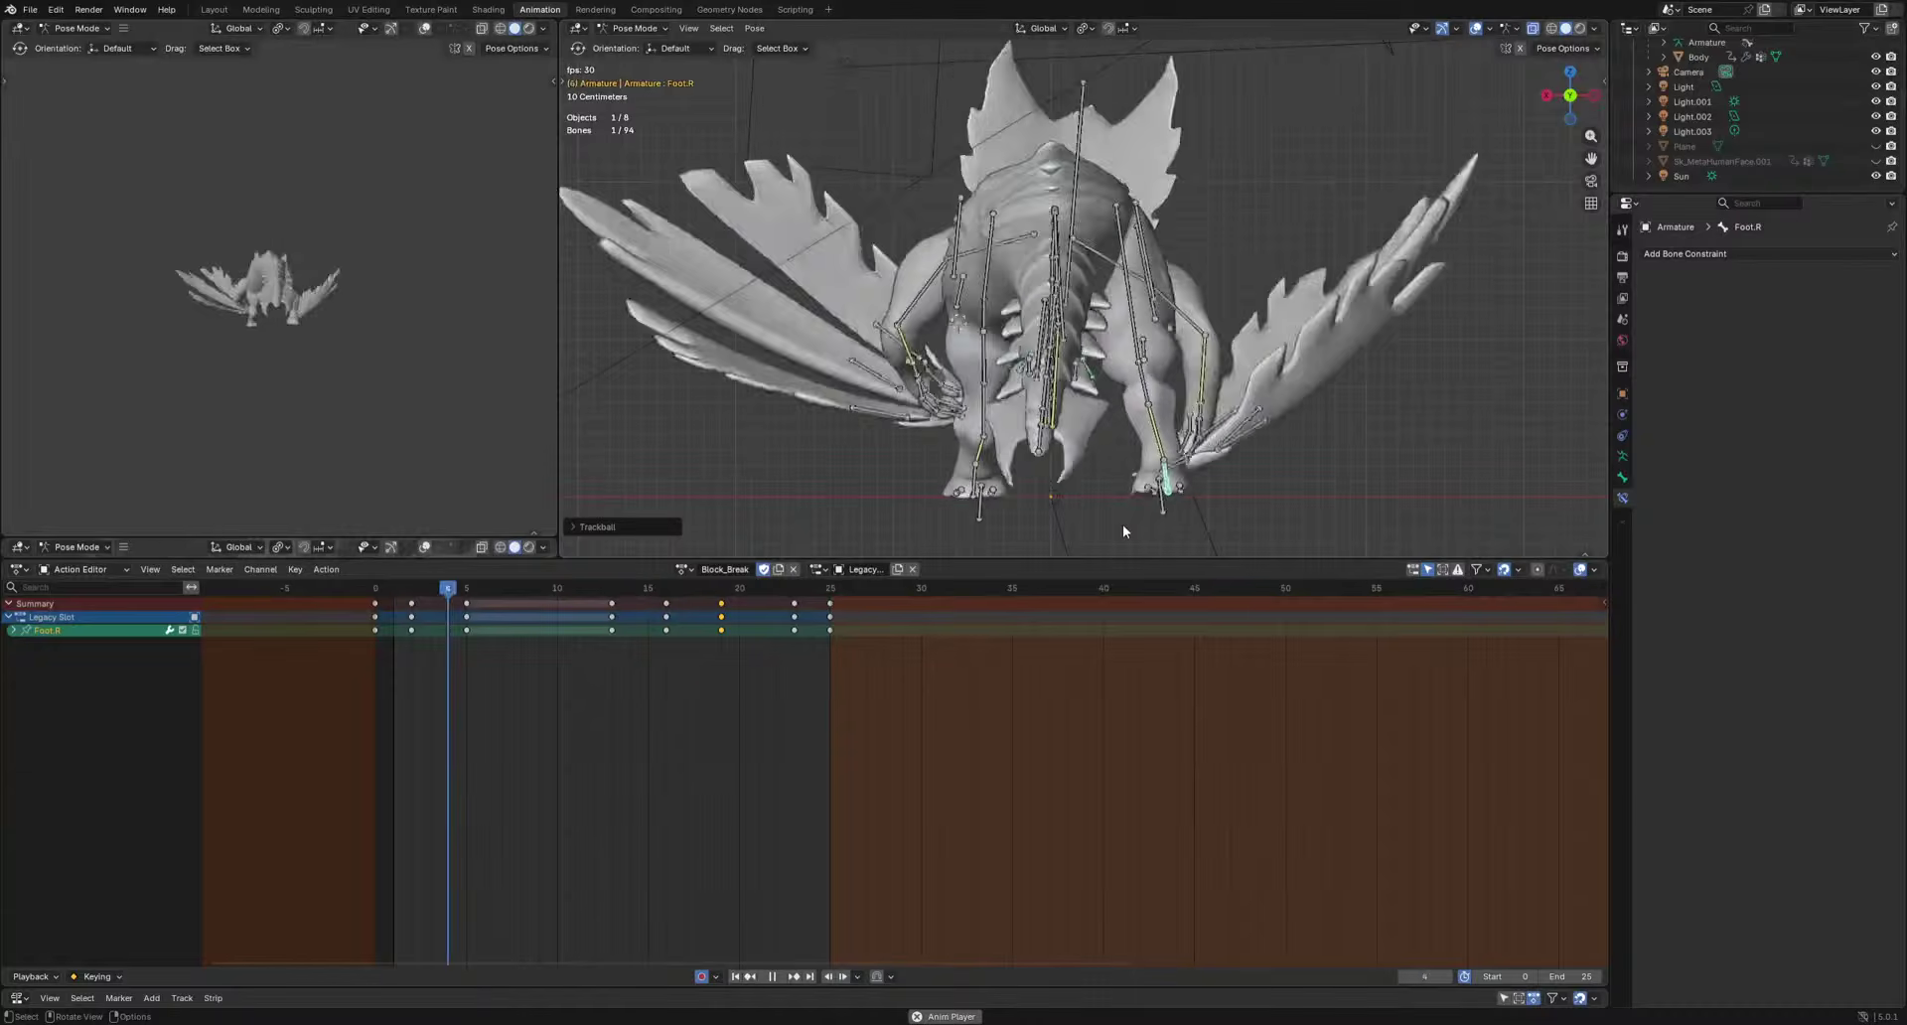
pyautogui.press('space')
# Rotate the Ankle.R bone around frames 6 and 8, and shift its frame 8 keyframe to frame 9.
pyautogui.click(1159, 437)
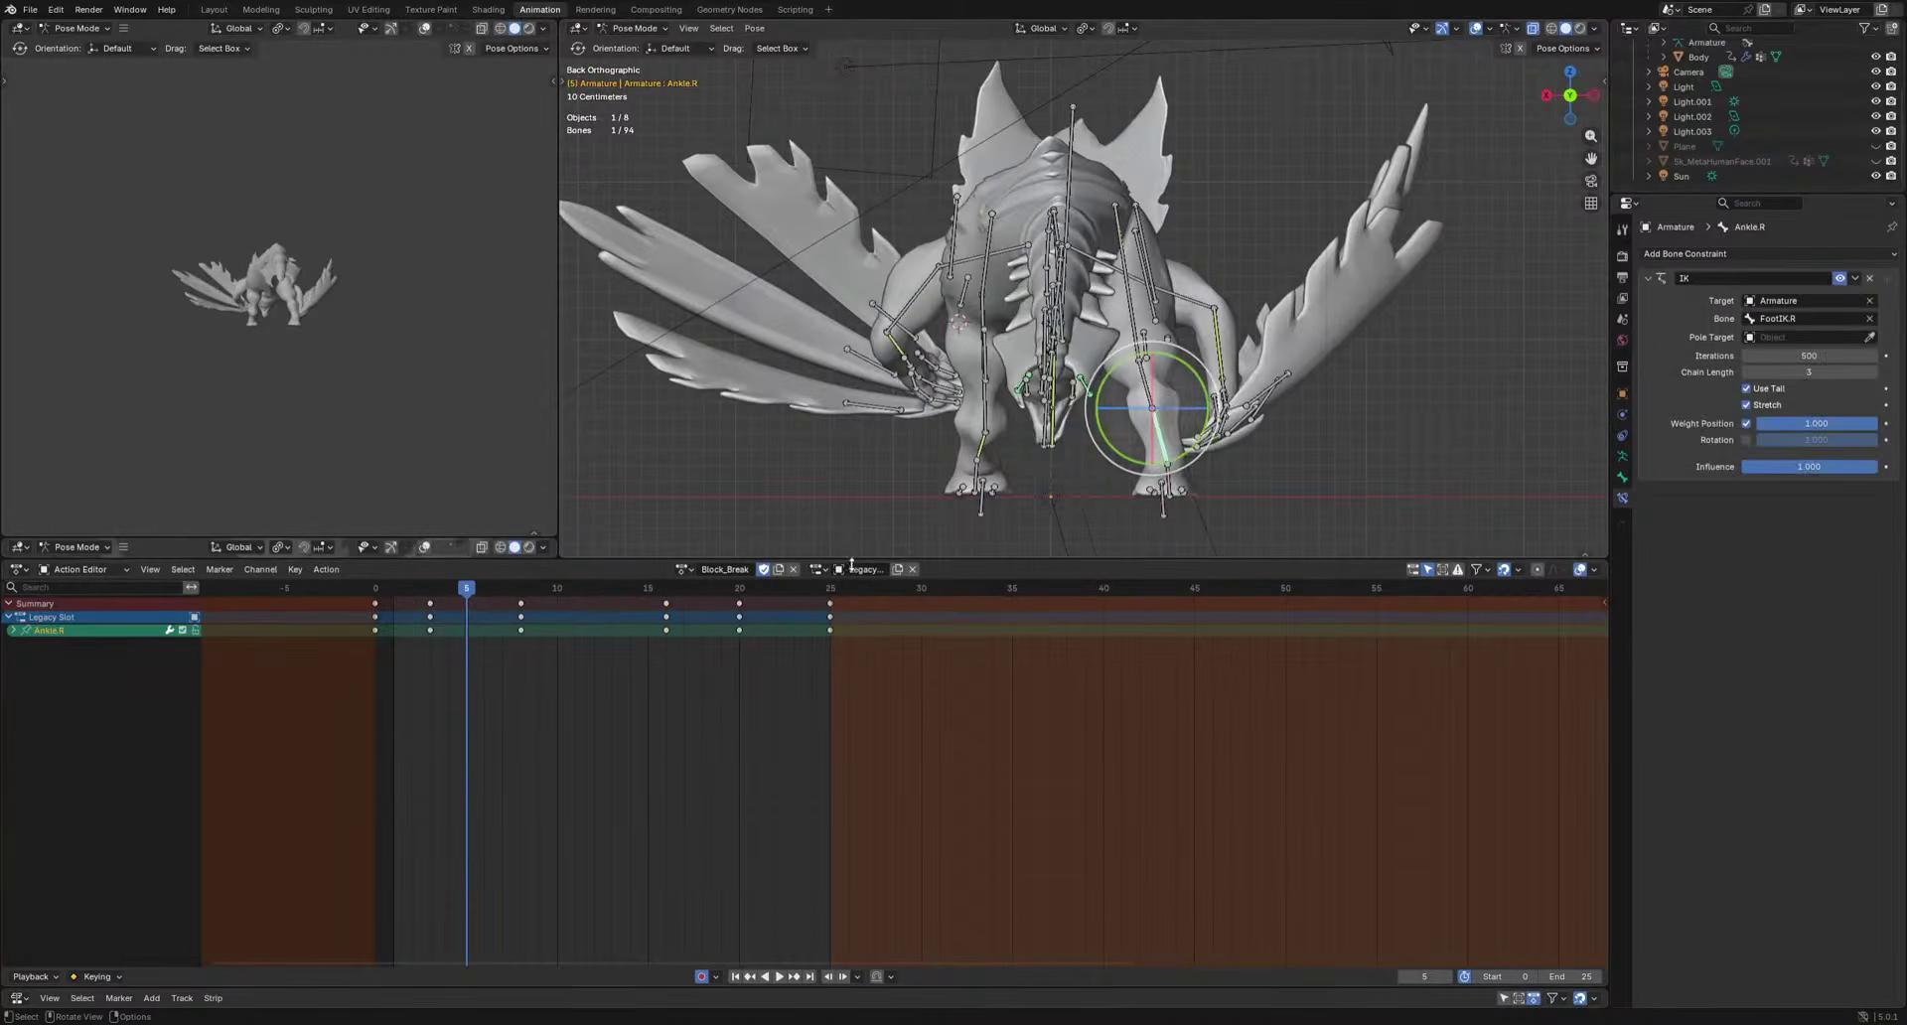
pyautogui.moveTo(449, 588); pyautogui.dragTo(519, 603)
pyautogui.press('r')
pyautogui.click(1313, 533)
pyautogui.click(502, 592)
pyautogui.press('r')
pyautogui.click(1294, 529)
pyautogui.moveTo(521, 604); pyautogui.dragTo(539, 603)
# Rotate the Ankle.R bone at frame 16 and play back the animation.
pyautogui.moveTo(546, 589); pyautogui.dragTo(689, 613)
pyautogui.click(666, 617)
pyautogui.press('r')
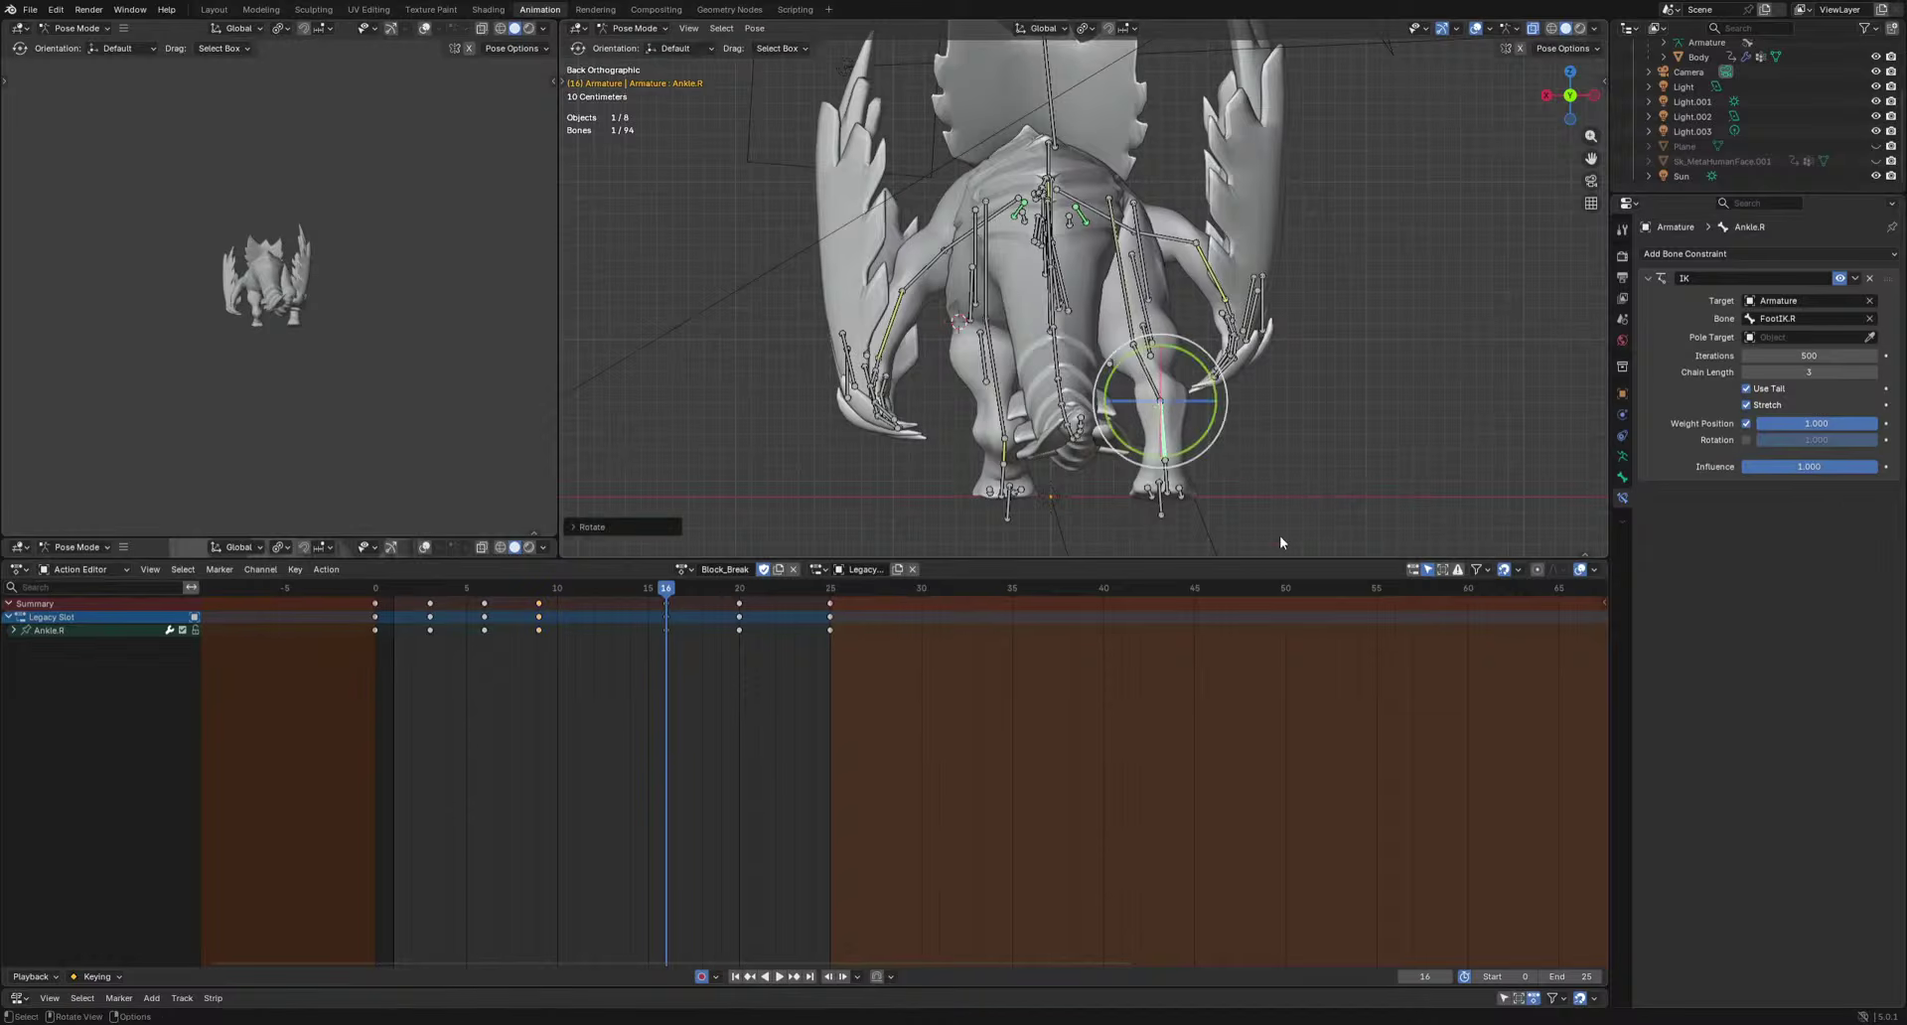
pyautogui.click(1279, 535)
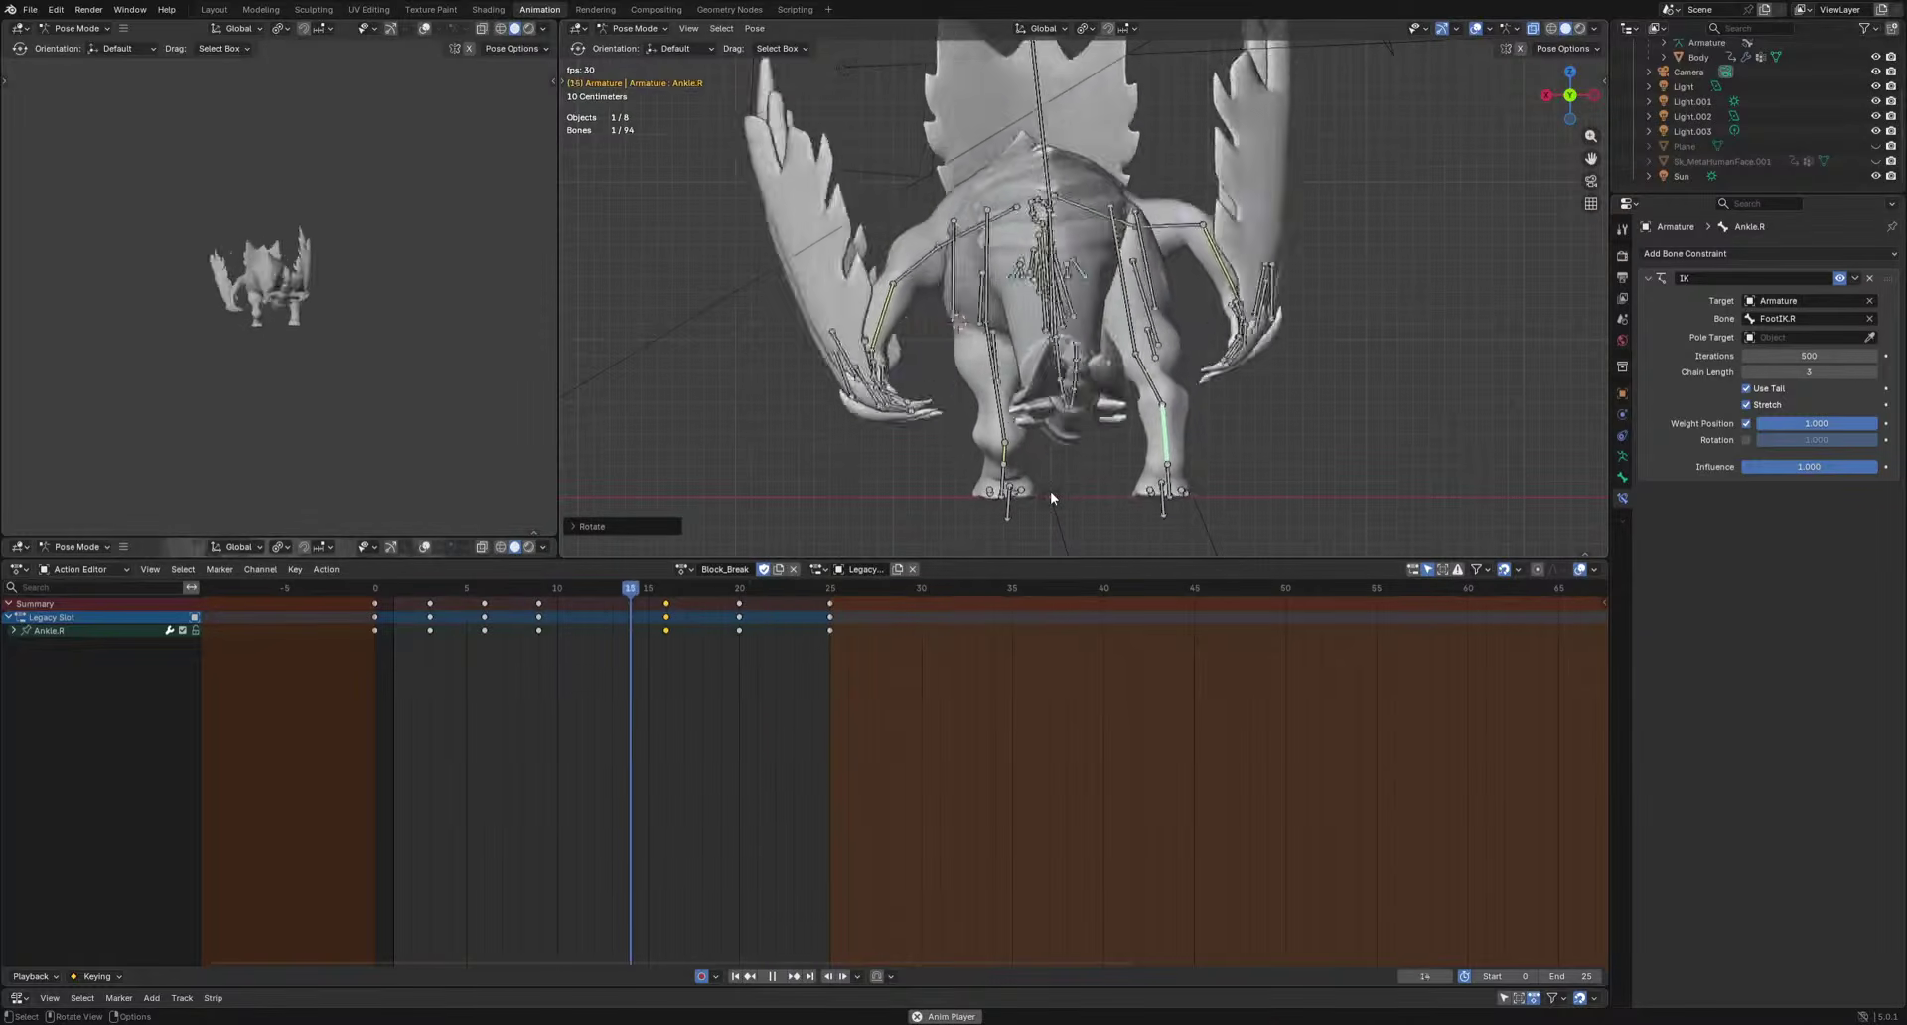
pyautogui.press('space')
# Save the file, then switch the armature to the Block_Hit action and play it back.
pyautogui.hotkey('ctrl', 's')
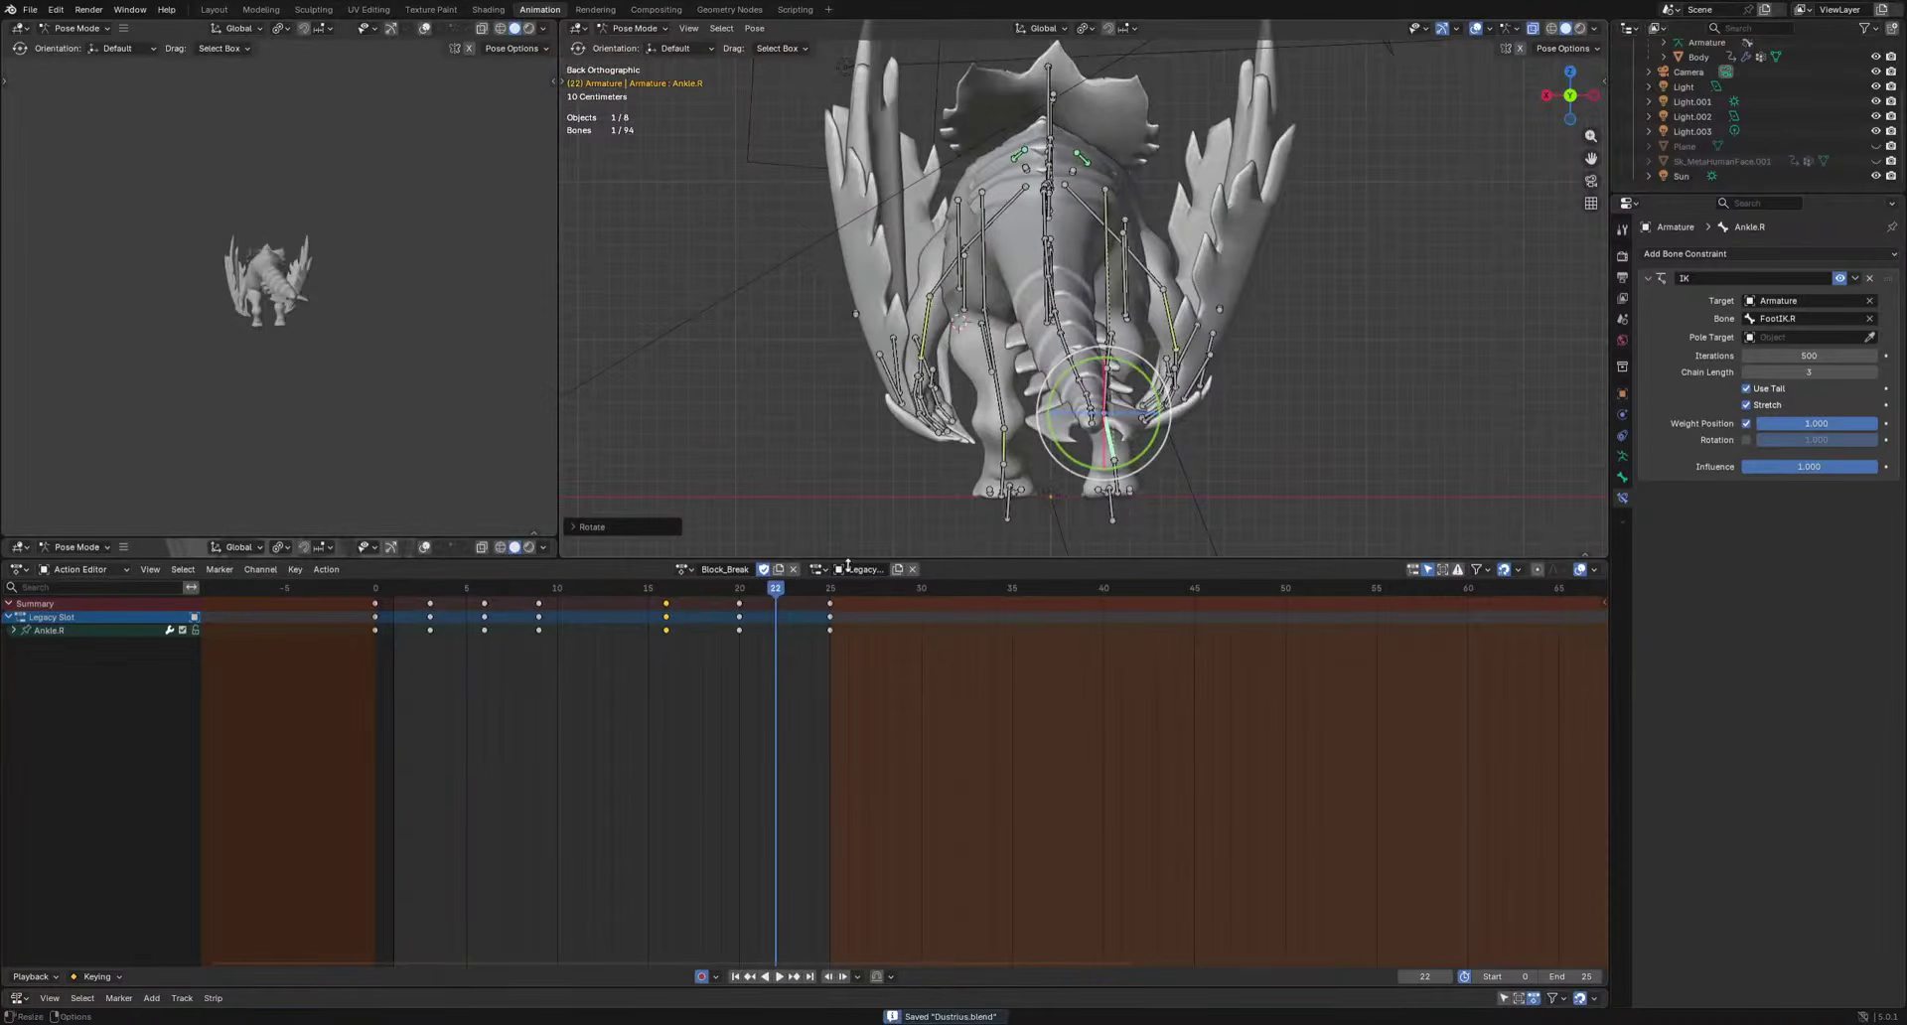
pyautogui.click(685, 574)
pyautogui.click(710, 664)
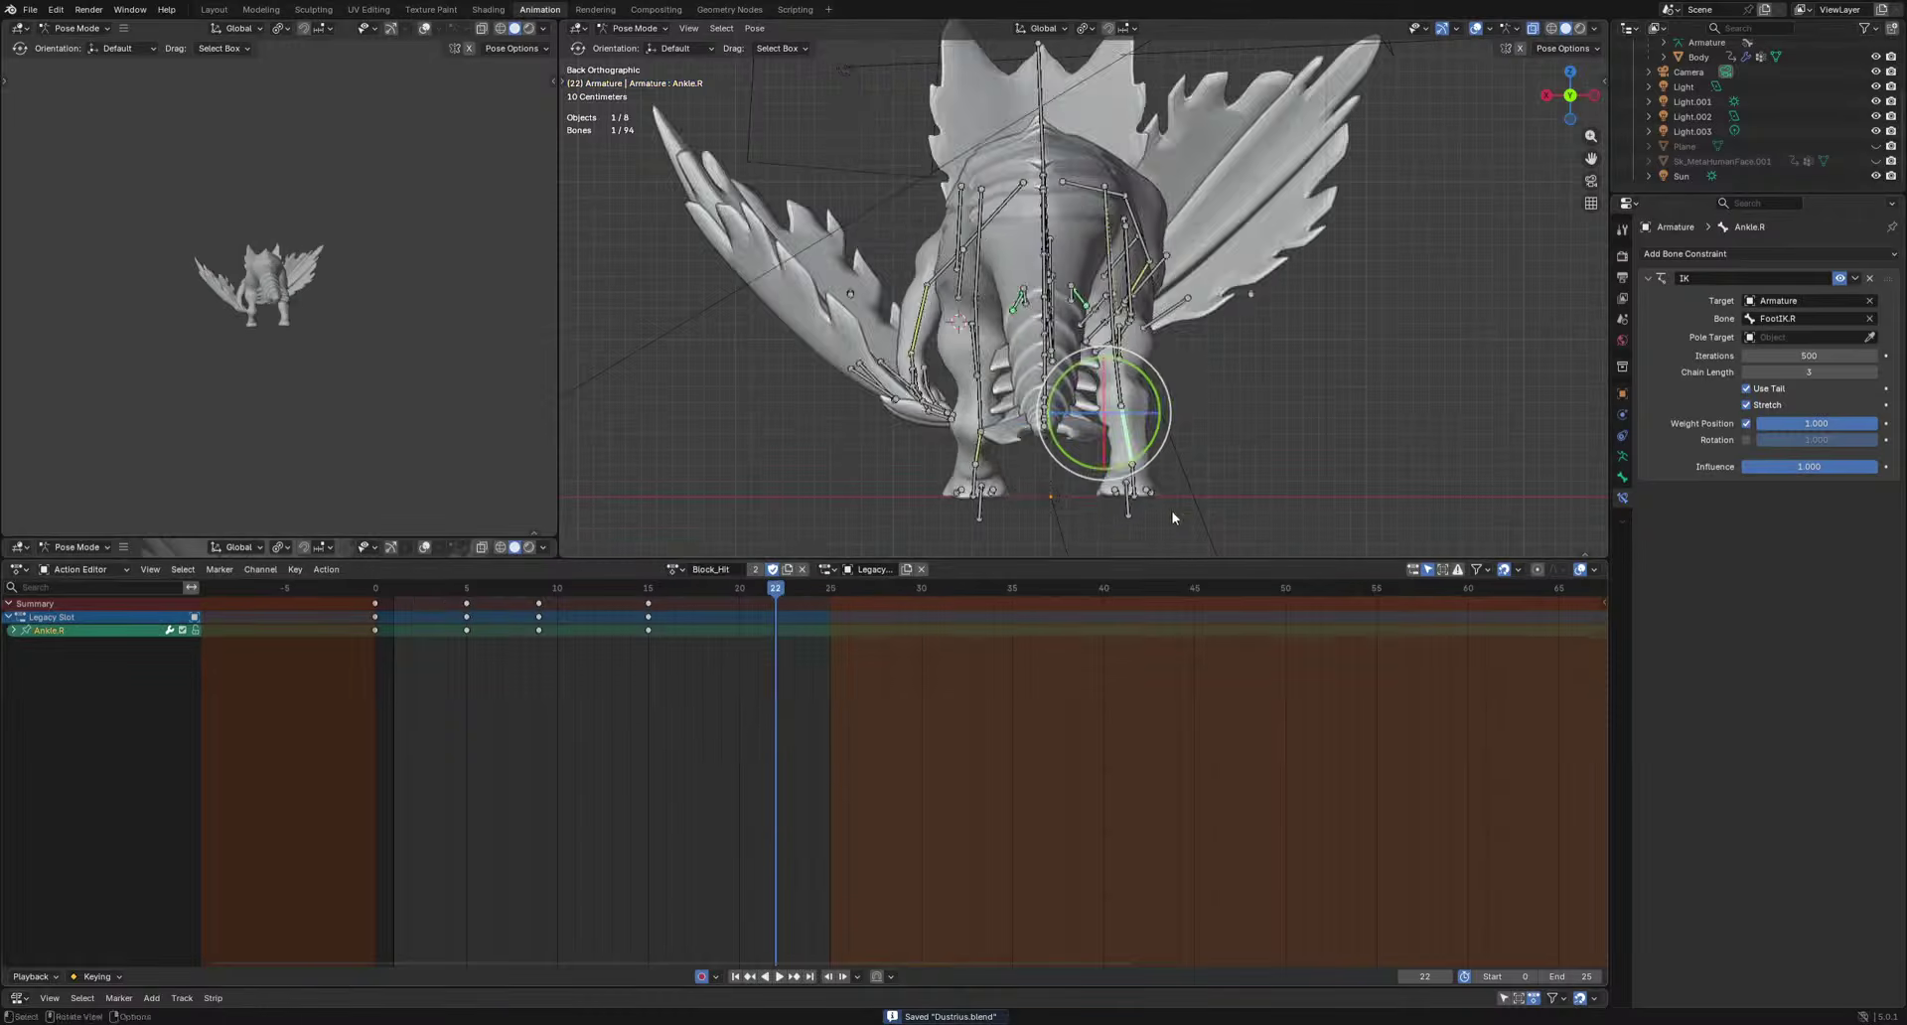
pyautogui.keyDown('alt'); pyautogui.moveTo(1175, 517); pyautogui.dragTo(1091, 483, button='middle'); pyautogui.keyUp('alt')
pyautogui.press('space')
pyautogui.press('space')
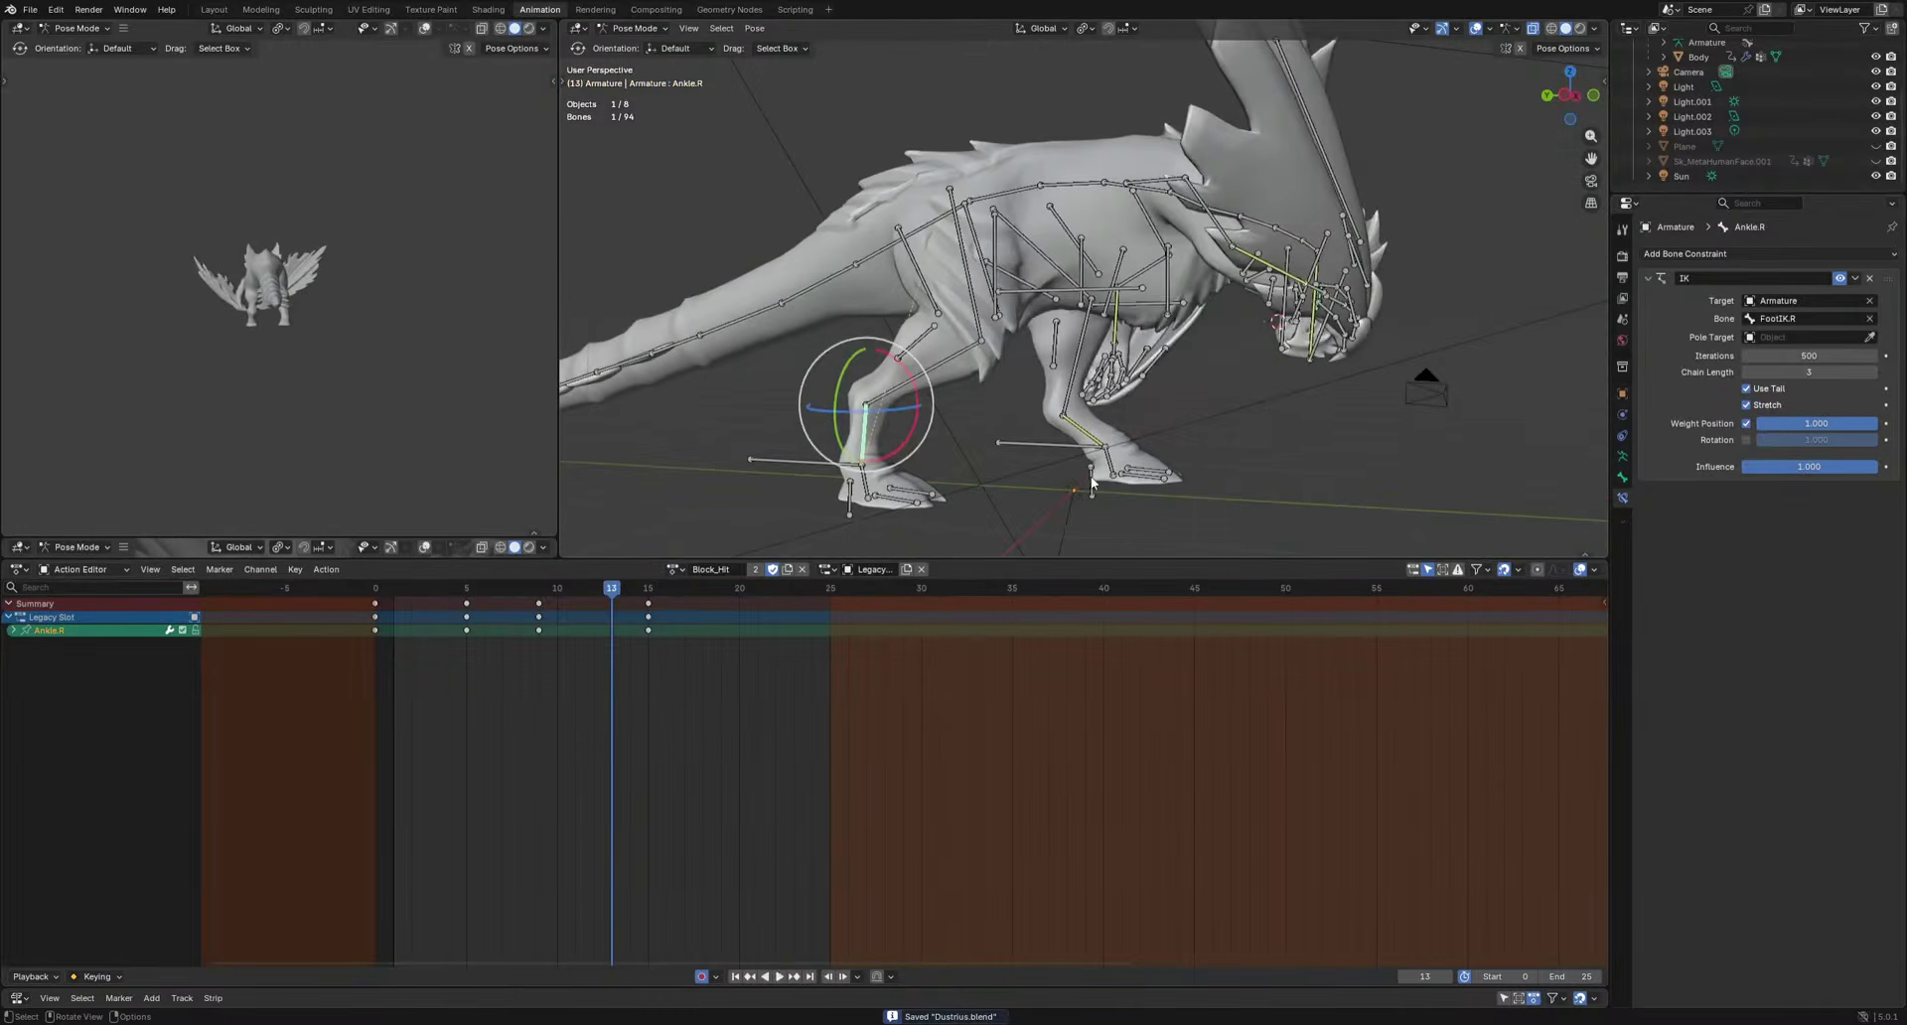
# Select the Thigh-muscle1.R, Thigh-muscle2.R and Calf-Muscle.R bones in side view and set the animation's end frame to 15.
pyautogui.click(925, 290)
pyautogui.keyDown('shift'); pyautogui.click(996, 300); pyautogui.keyUp('shift')
pyautogui.keyDown('shift'); pyautogui.click(916, 343); pyautogui.keyUp('shift')
pyautogui.keyDown('alt'); pyautogui.moveTo(915, 345); pyautogui.dragTo(938, 338, button='middle'); pyautogui.keyUp('alt')
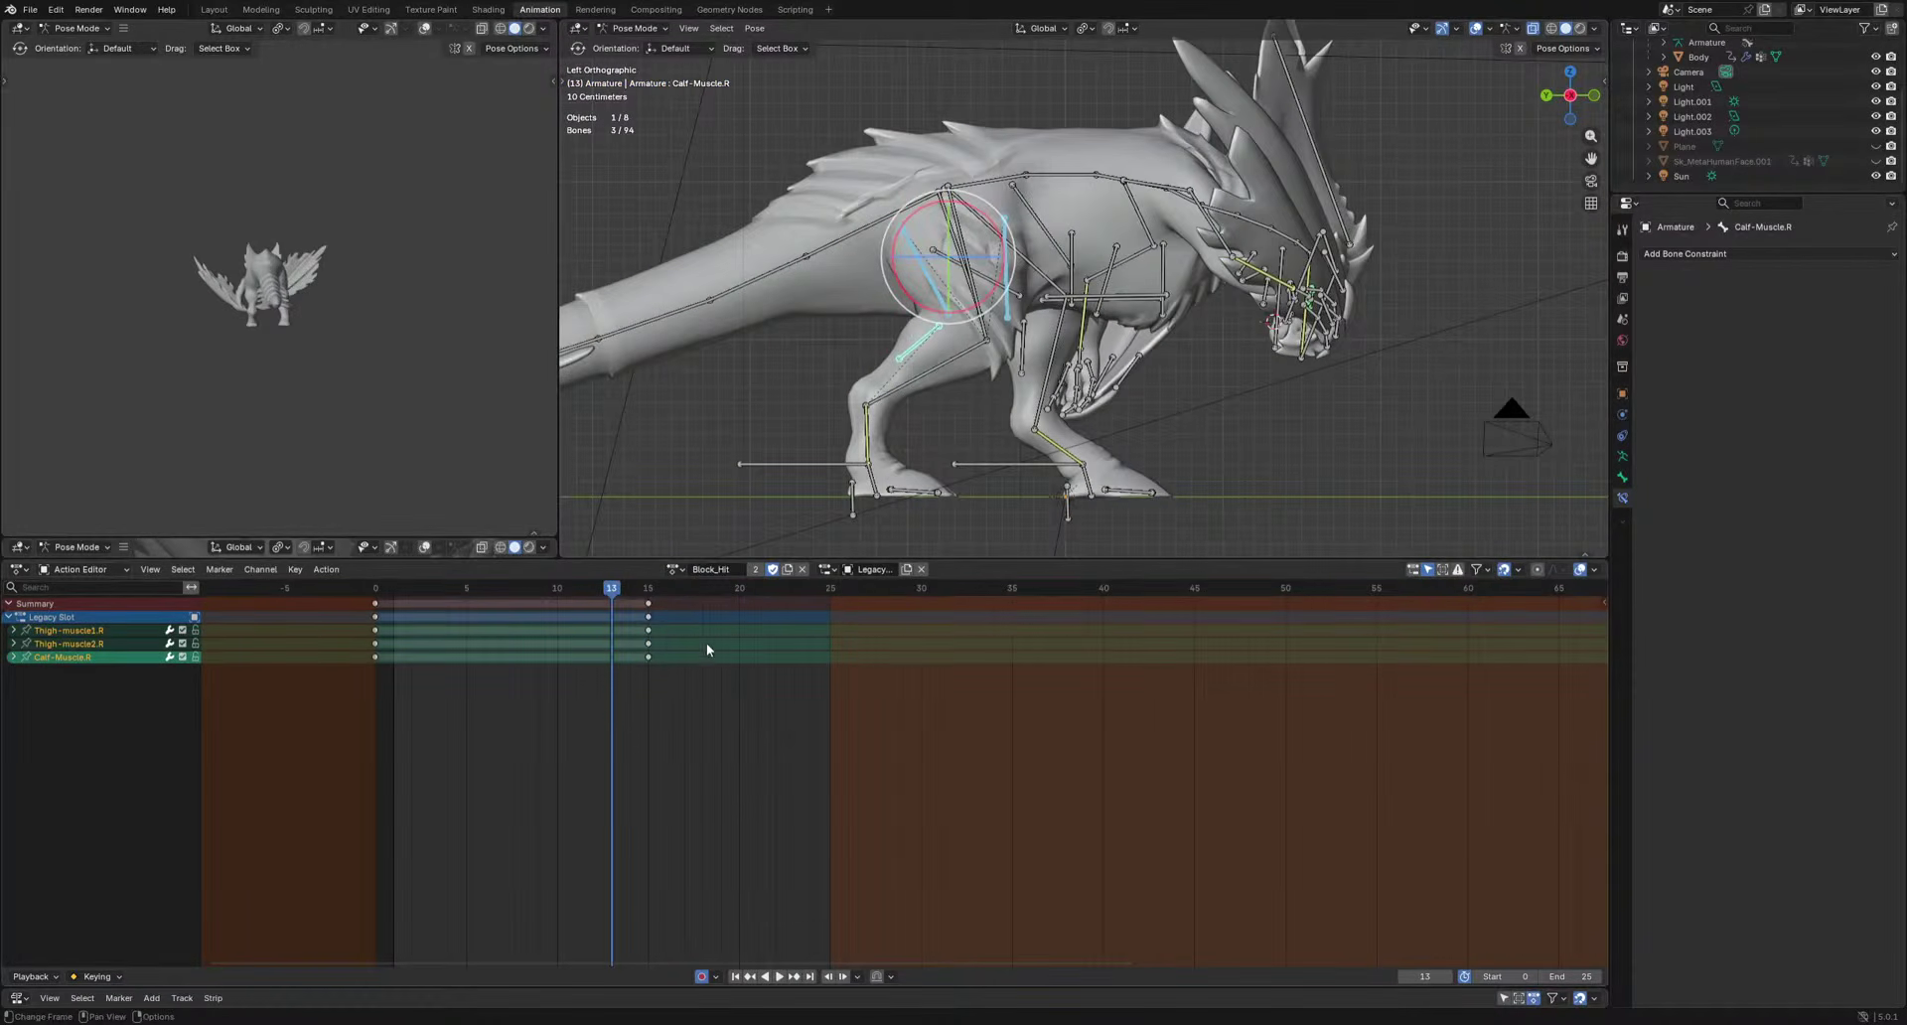
pyautogui.moveTo(648, 603); pyautogui.dragTo(364, 673)
pyautogui.scroll(2, 970, 394)
pyautogui.keyDown('shift'); pyautogui.moveTo(971, 394); pyautogui.dragTo(1005, 461, button='middle'); pyautogui.keyUp('shift')
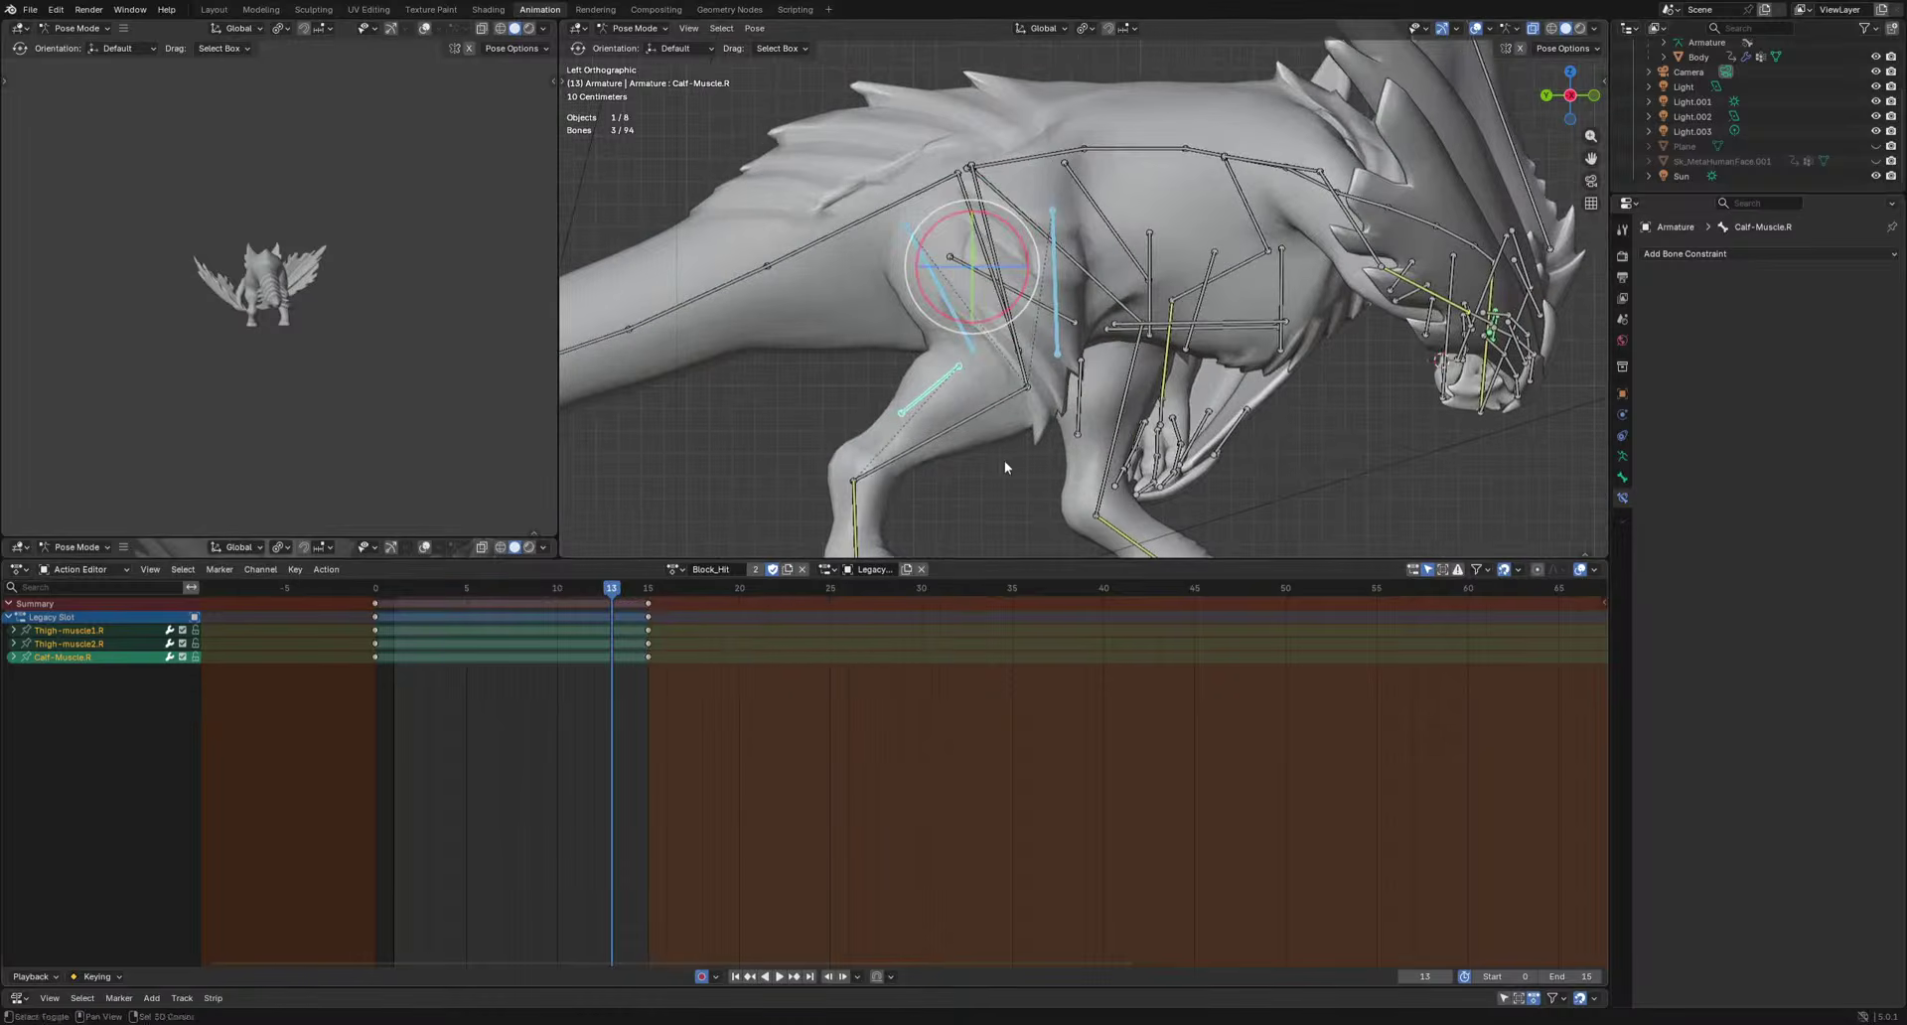
# Move the selected right thigh and calf muscle bones at frames 2, 5 and 8 and play back the animation.
pyautogui.moveTo(419, 588); pyautogui.dragTo(517, 590)
pyautogui.press('g')
pyautogui.click(818, 477)
pyautogui.press('g')
pyautogui.click(929, 459)
pyautogui.press('g')
pyautogui.click(575, 605)
pyautogui.press('space')
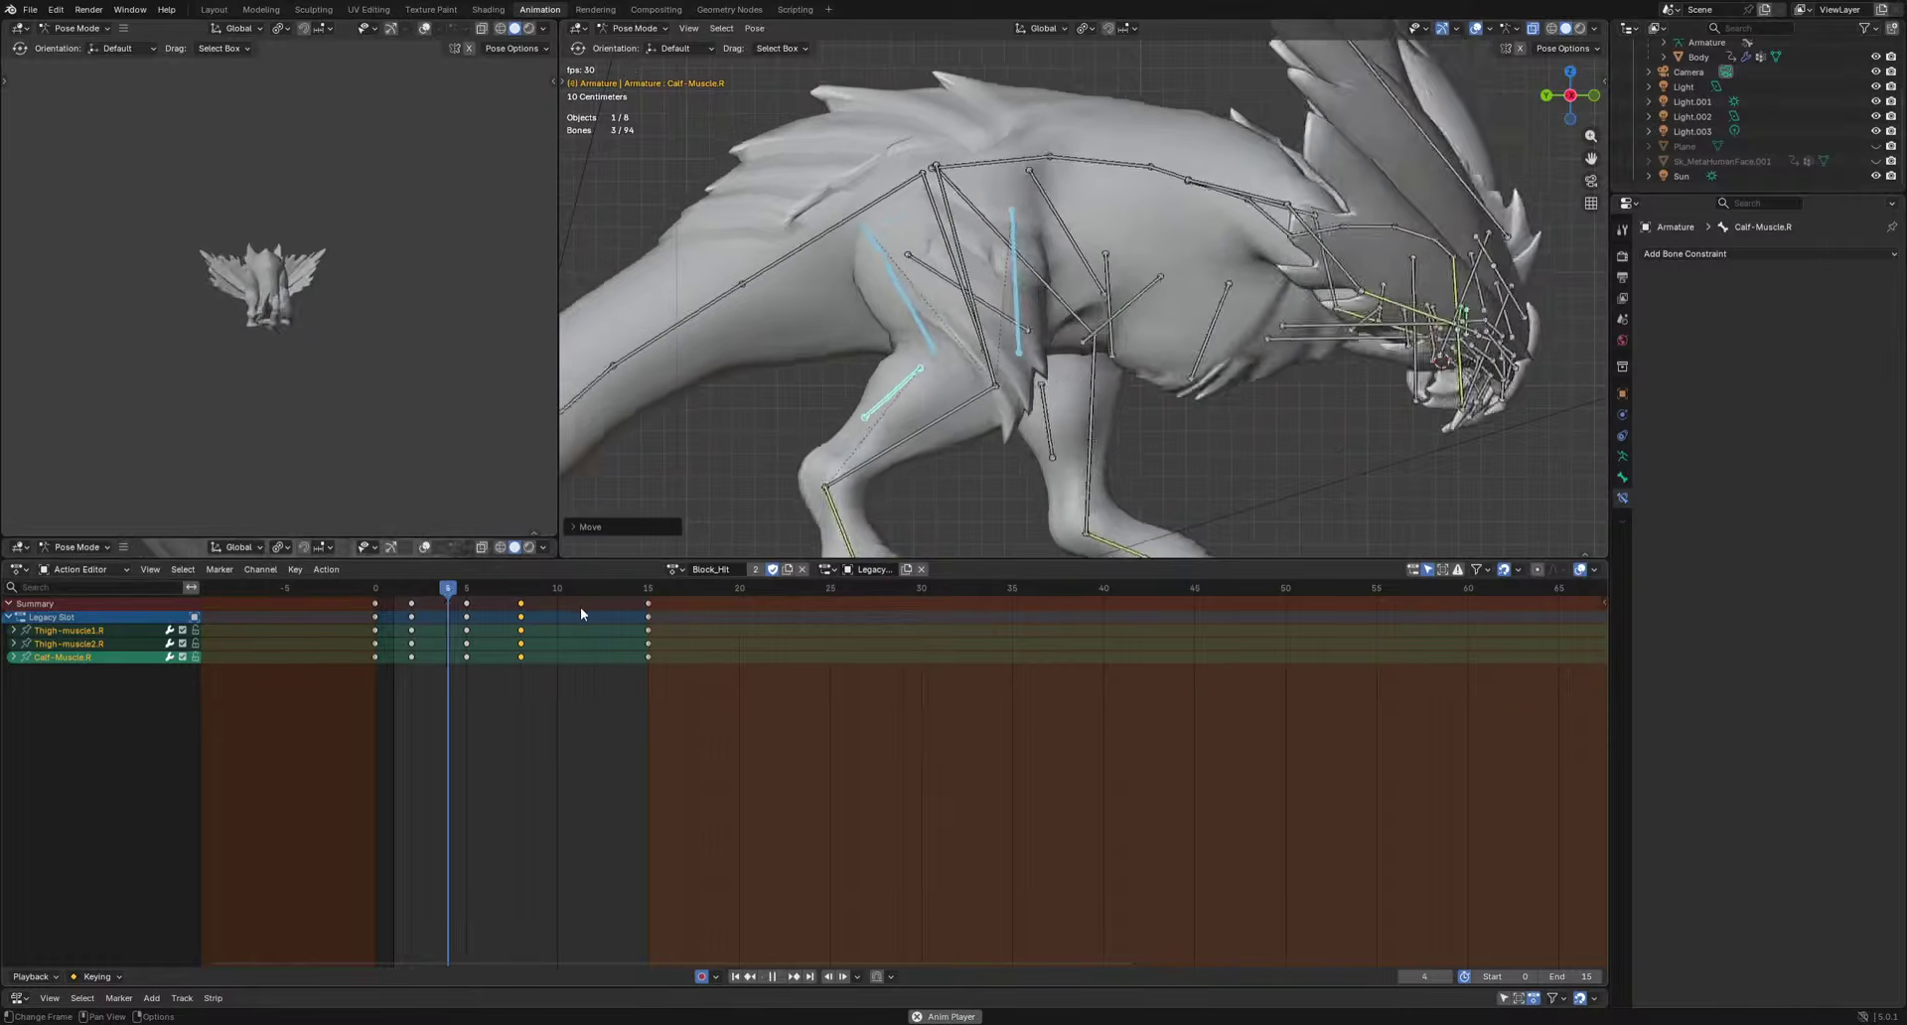
pyautogui.click(404, 587)
pyautogui.press('space')
pyautogui.click(463, 591)
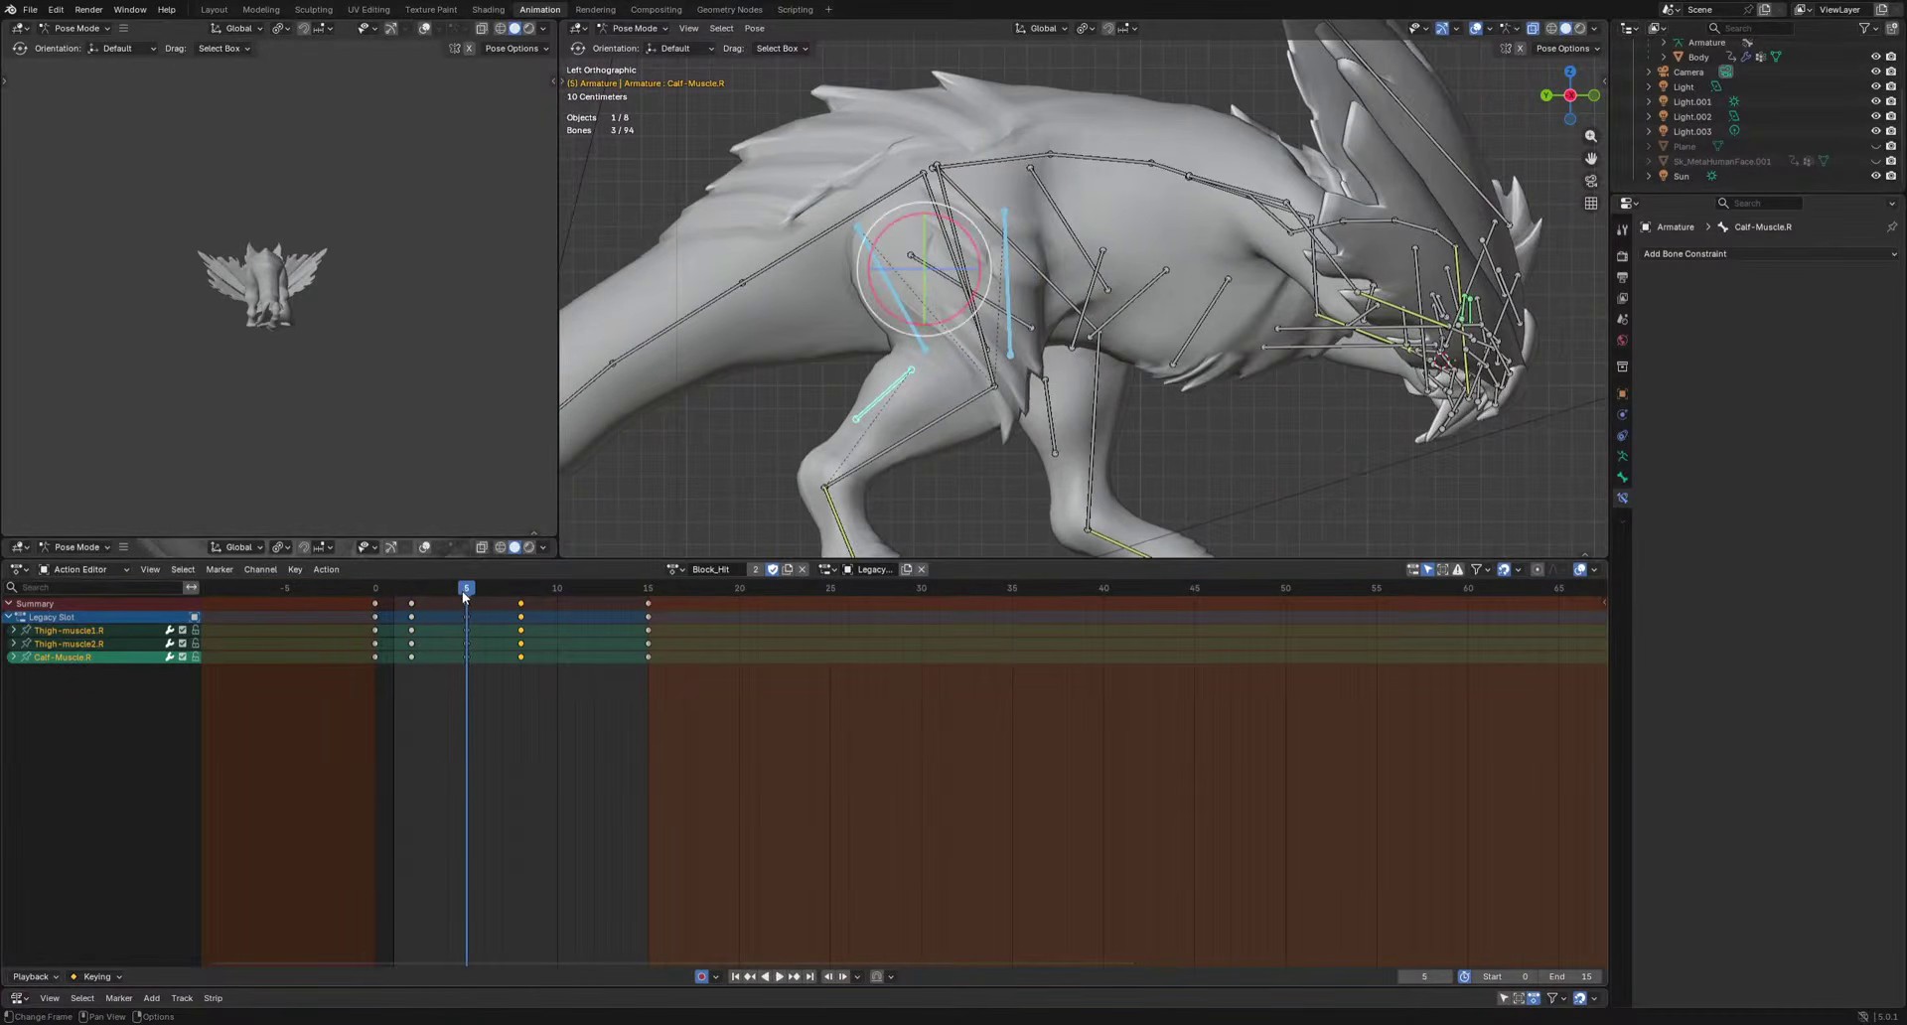
# Shift the right thigh and calf muscle keyframes at frame 5 to frame 4 and those at frame 8 to frame 7.
pyautogui.moveTo(467, 604); pyautogui.dragTo(447, 601)
pyautogui.press('space')
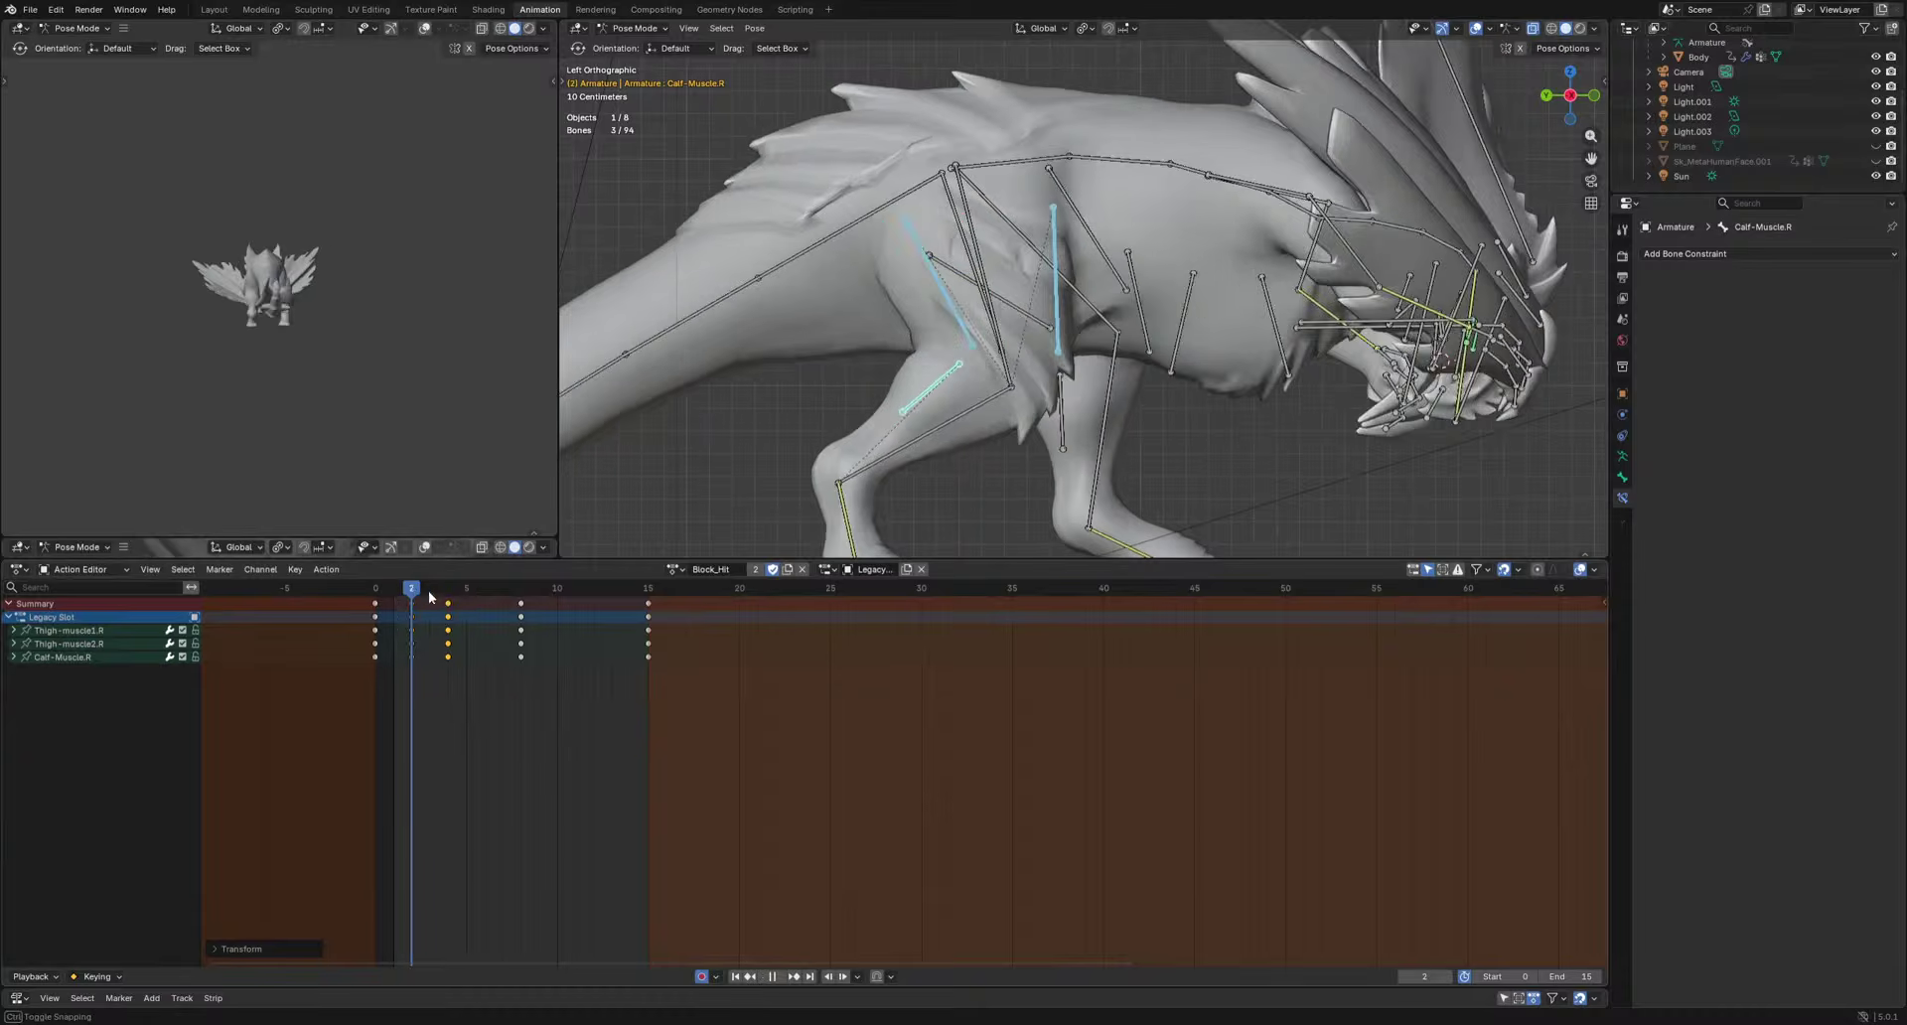
pyautogui.press('space')
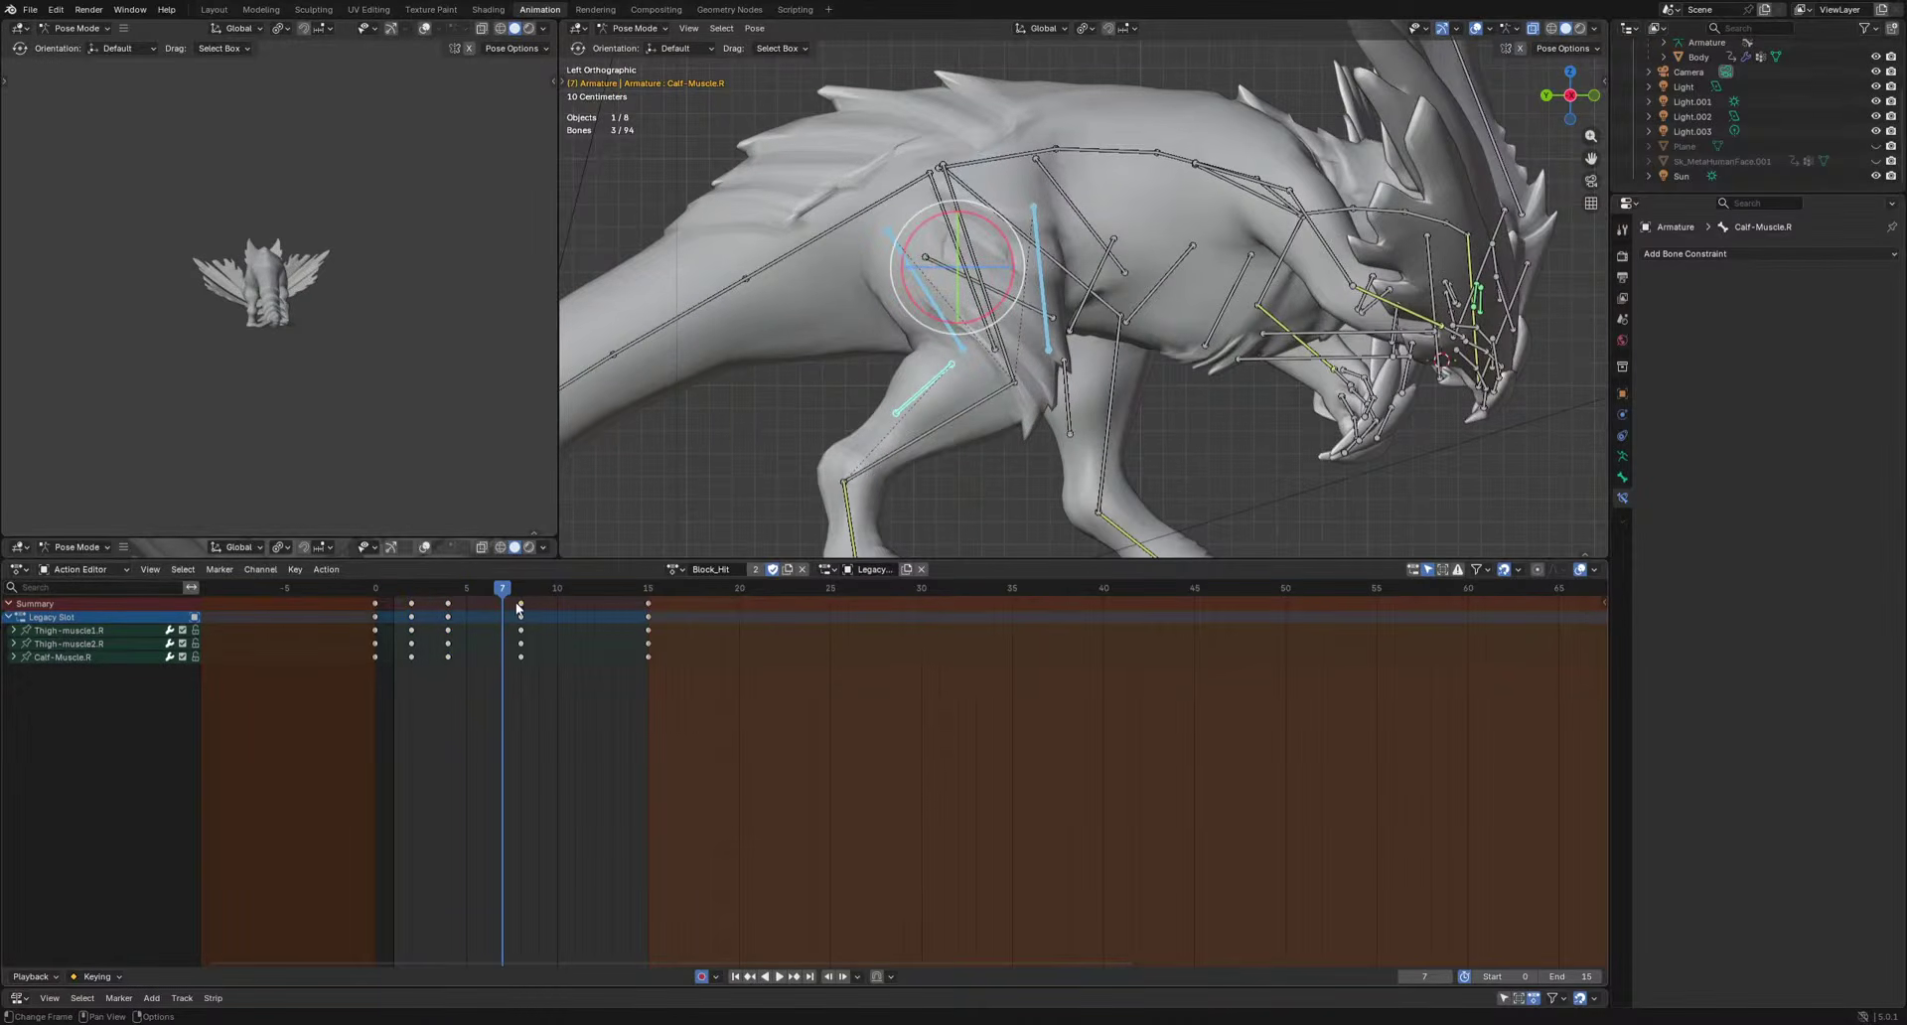
pyautogui.moveTo(522, 605)
pyautogui.mouseDown()
pyautogui.moveTo(488, 604)
pyautogui.moveTo(507, 596)
pyautogui.mouseUp()
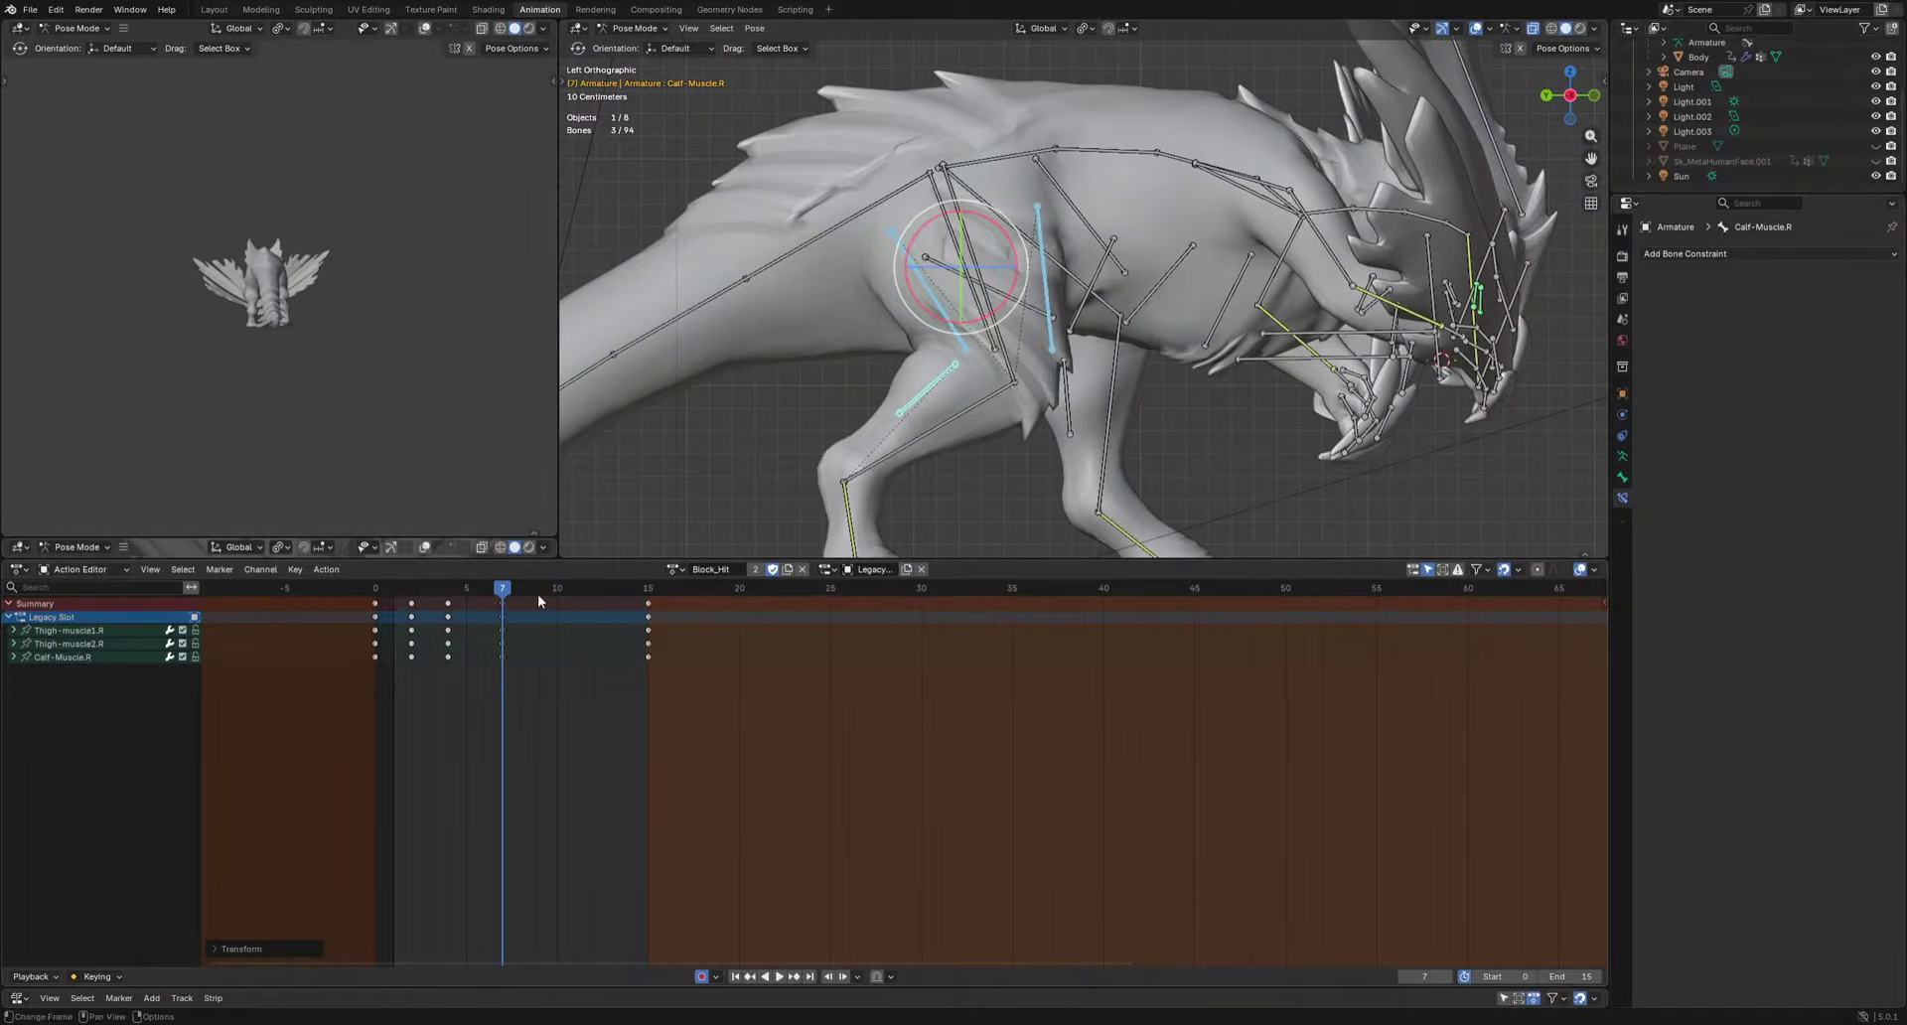
# Move the right thigh and calf muscle bones at frame 11 and play back the animation.
pyautogui.click(575, 590)
pyautogui.press('g')
pyautogui.click(1068, 445)
pyautogui.press('space')
pyautogui.moveTo(1068, 443); pyautogui.dragTo(1220, 473, button='middle')
pyautogui.press('space')
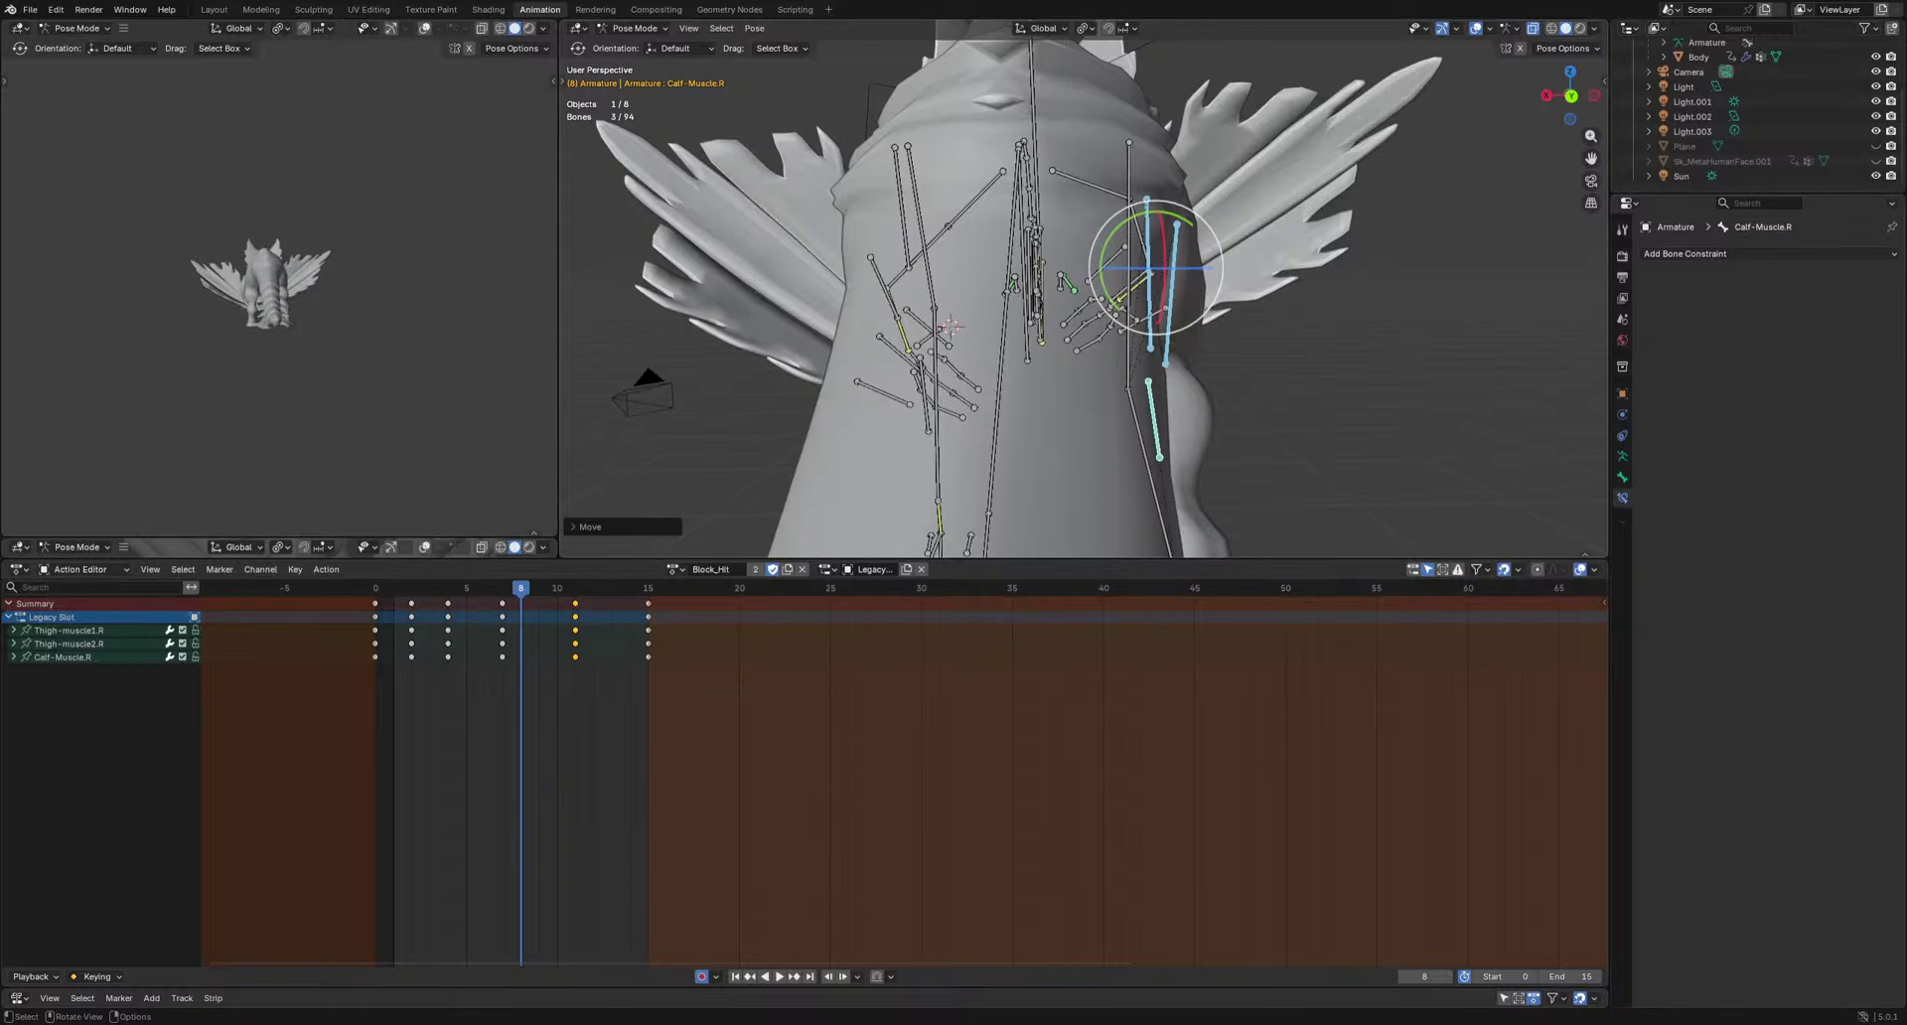
# Rotate the right thigh and calf muscle bones in back view at frames 2, 4, 7 and 11.
pyautogui.press('ctrl+KP_1')
pyautogui.moveTo(386, 610)
pyautogui.keyDown('shift'); pyautogui.mouseDown(button='right')
pyautogui.moveTo(366, 613)
pyautogui.moveTo(417, 609)
pyautogui.mouseUp(button='right'); pyautogui.keyUp('shift')
pyautogui.press('r')
pyautogui.click(1274, 475)
pyautogui.press('Right')
pyautogui.press('Right')
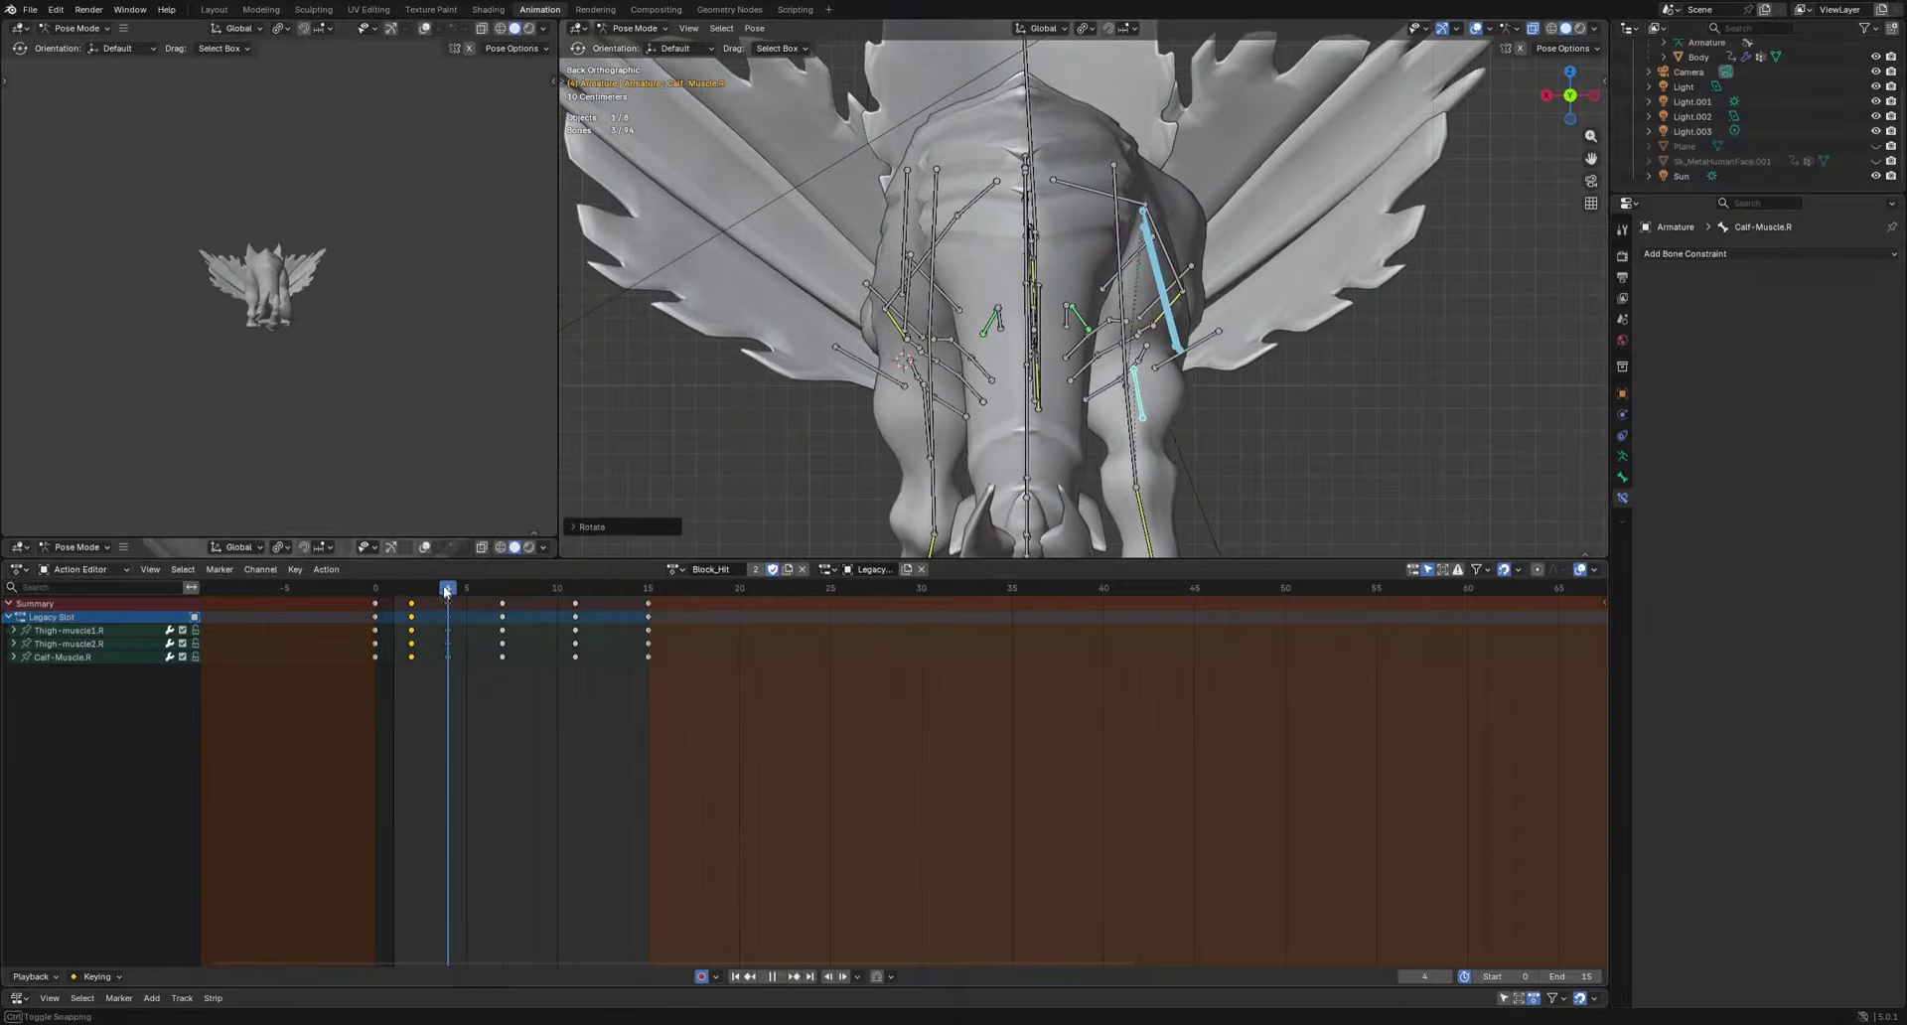
pyautogui.press('r')
pyautogui.click(1261, 516)
pyautogui.press('Right')
pyautogui.press('Right')
pyautogui.press('Right')
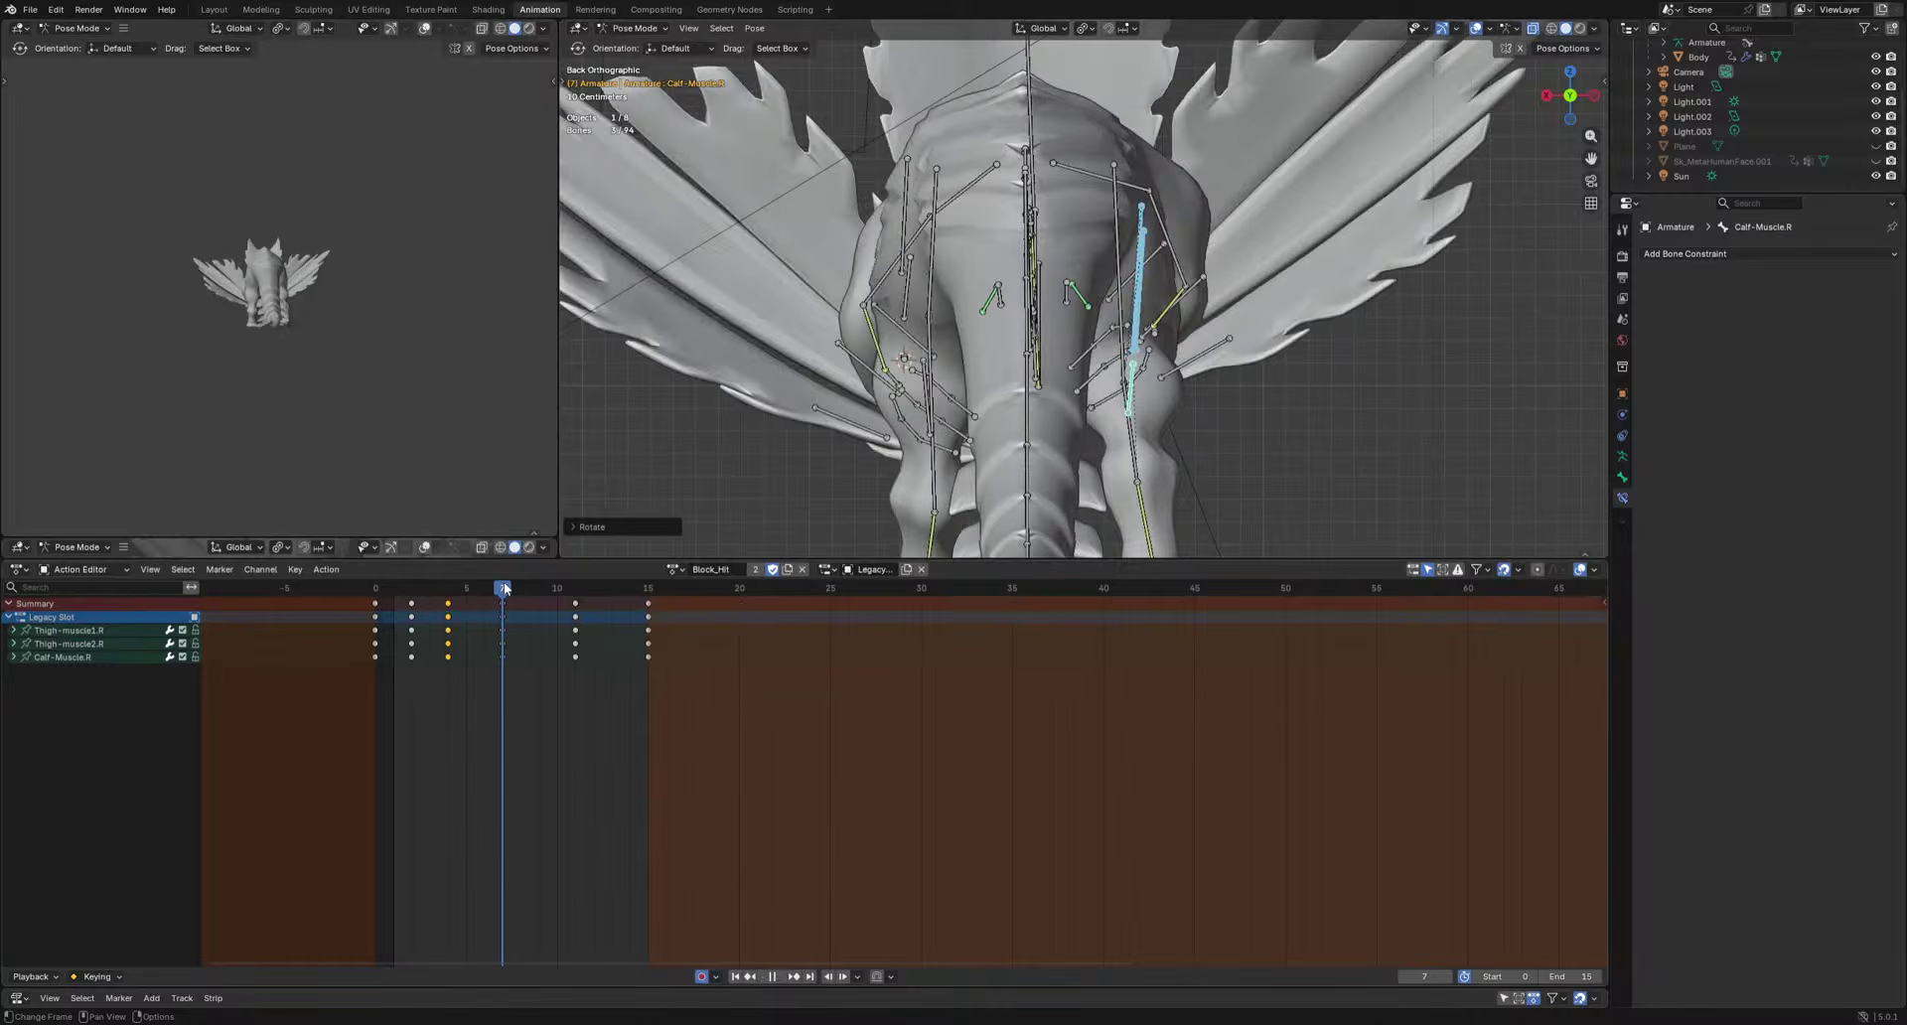
pyautogui.press('Up')
pyautogui.press('r')
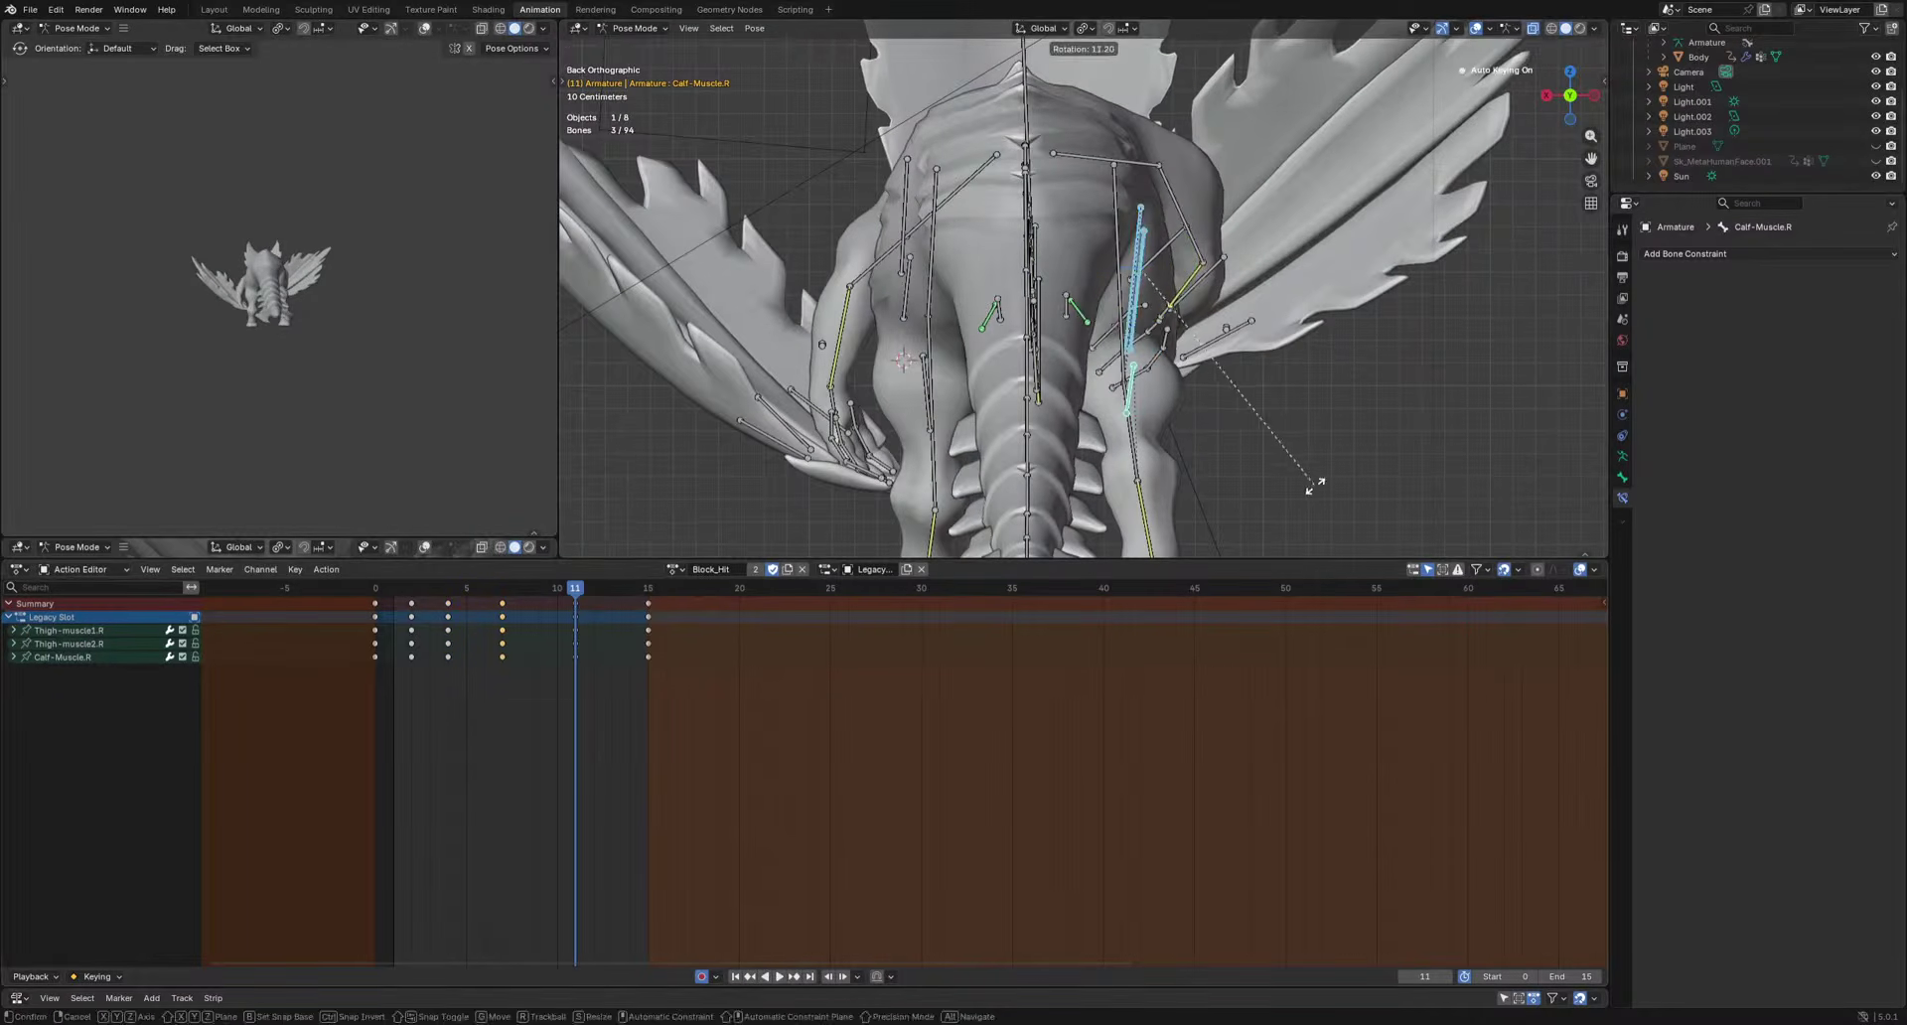
pyautogui.click(1311, 485)
# Delay the in-between keyframes of Calf-Muscle.R by one frame and Thigh-muscle1.R by two frames, and play back the animation.
pyautogui.moveTo(403, 670); pyautogui.dragTo(602, 653)
pyautogui.press('g')
pyautogui.click(618, 658)
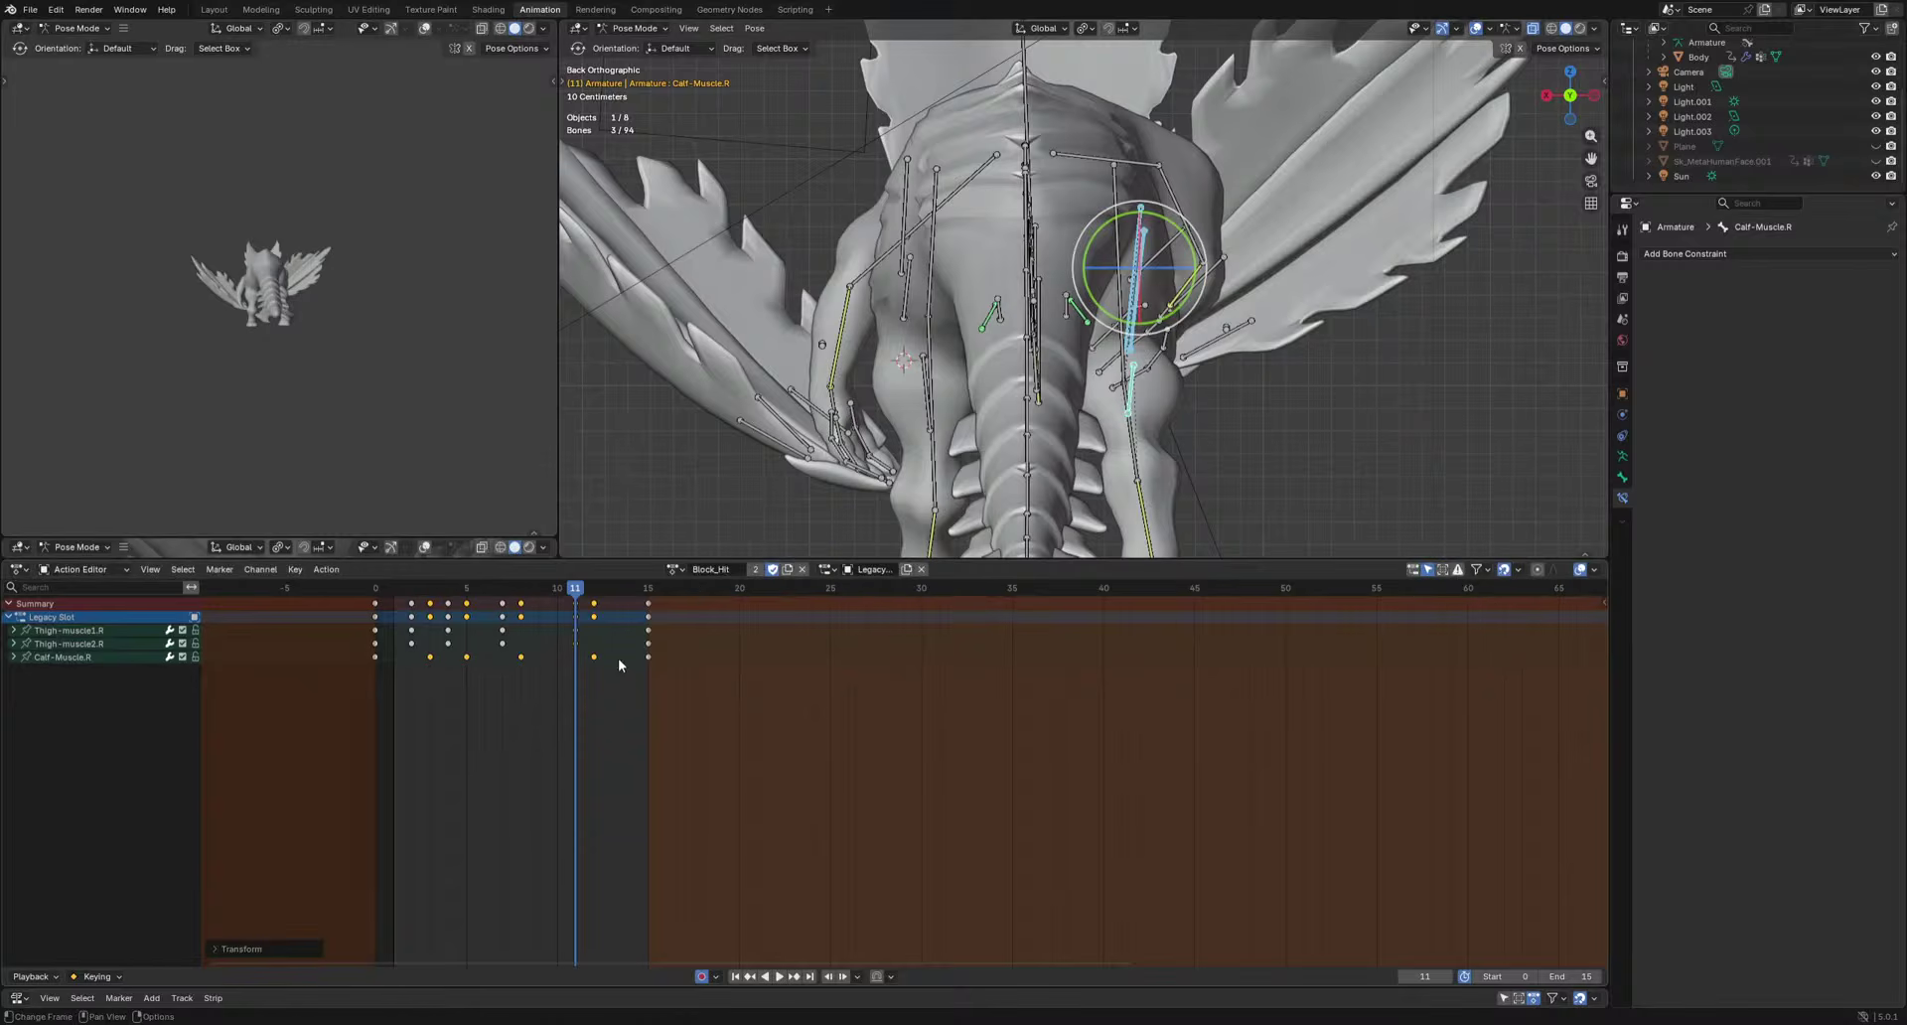
pyautogui.moveTo(409, 637); pyautogui.dragTo(586, 623)
pyautogui.press('g')
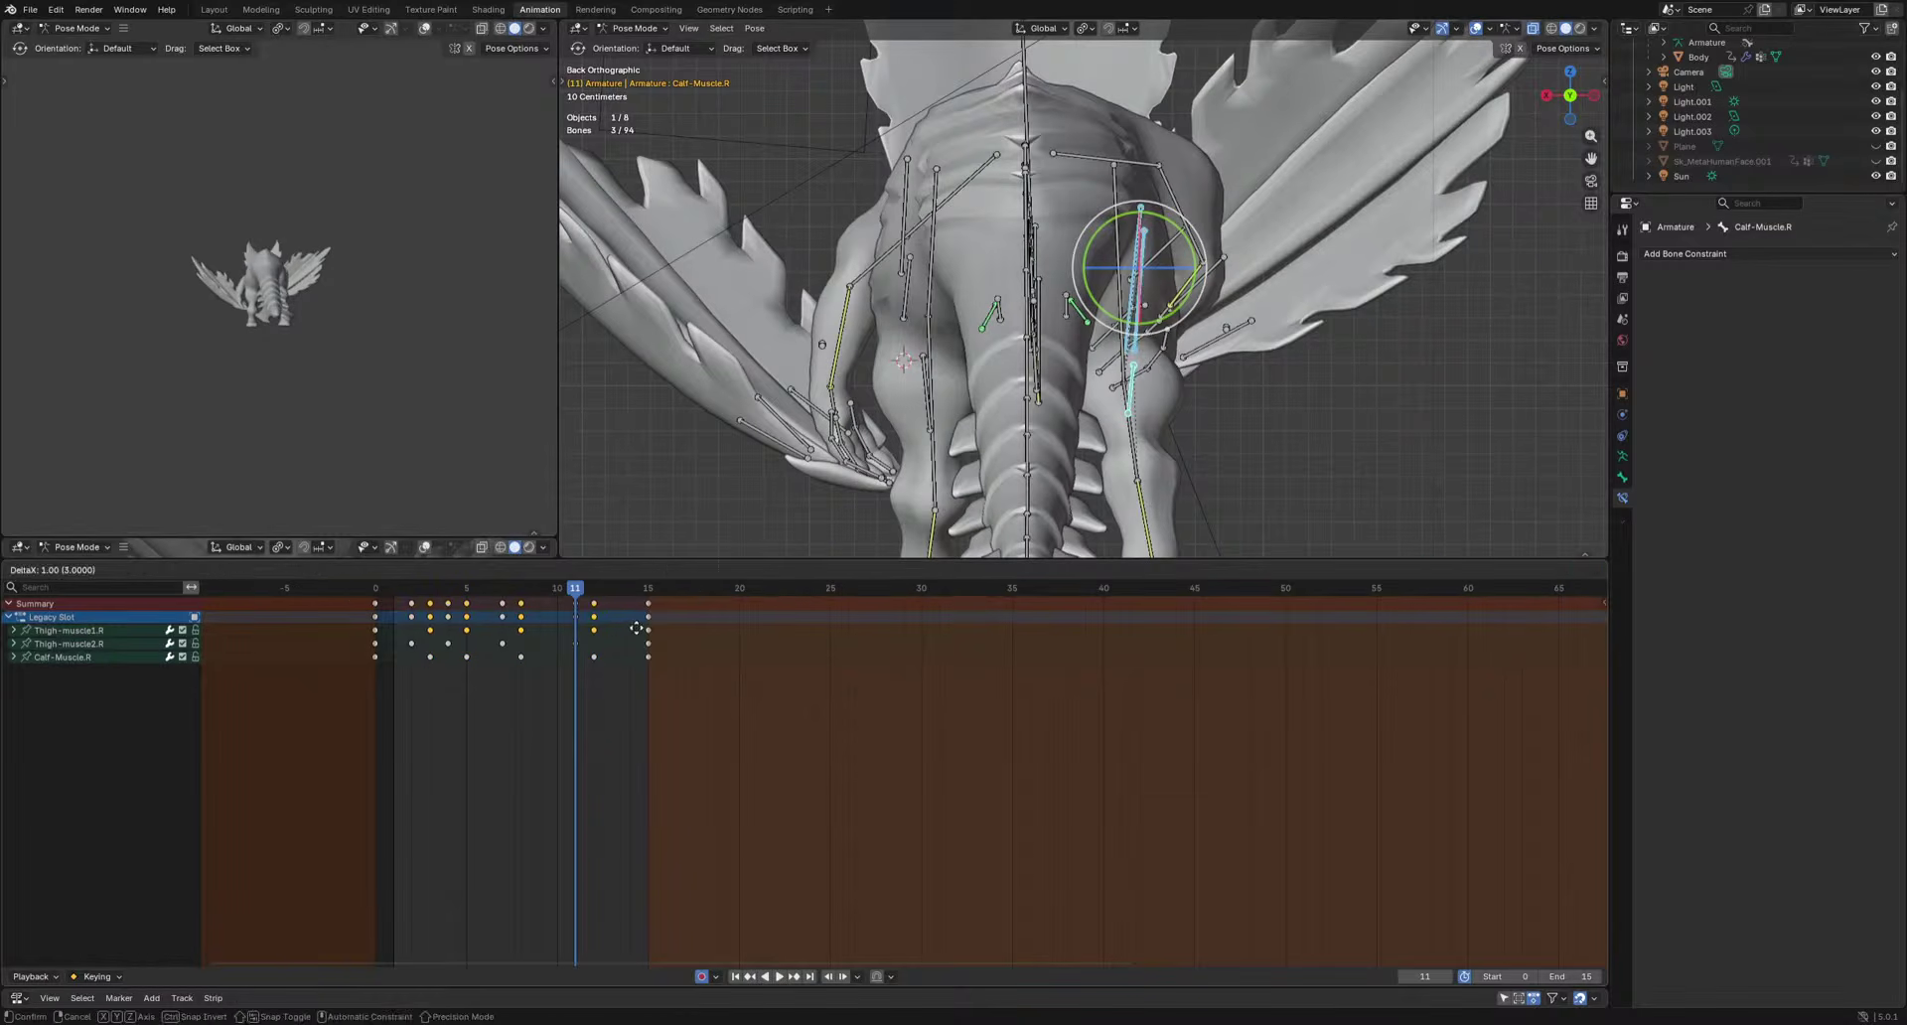
pyautogui.click(653, 629)
pyautogui.press('space')
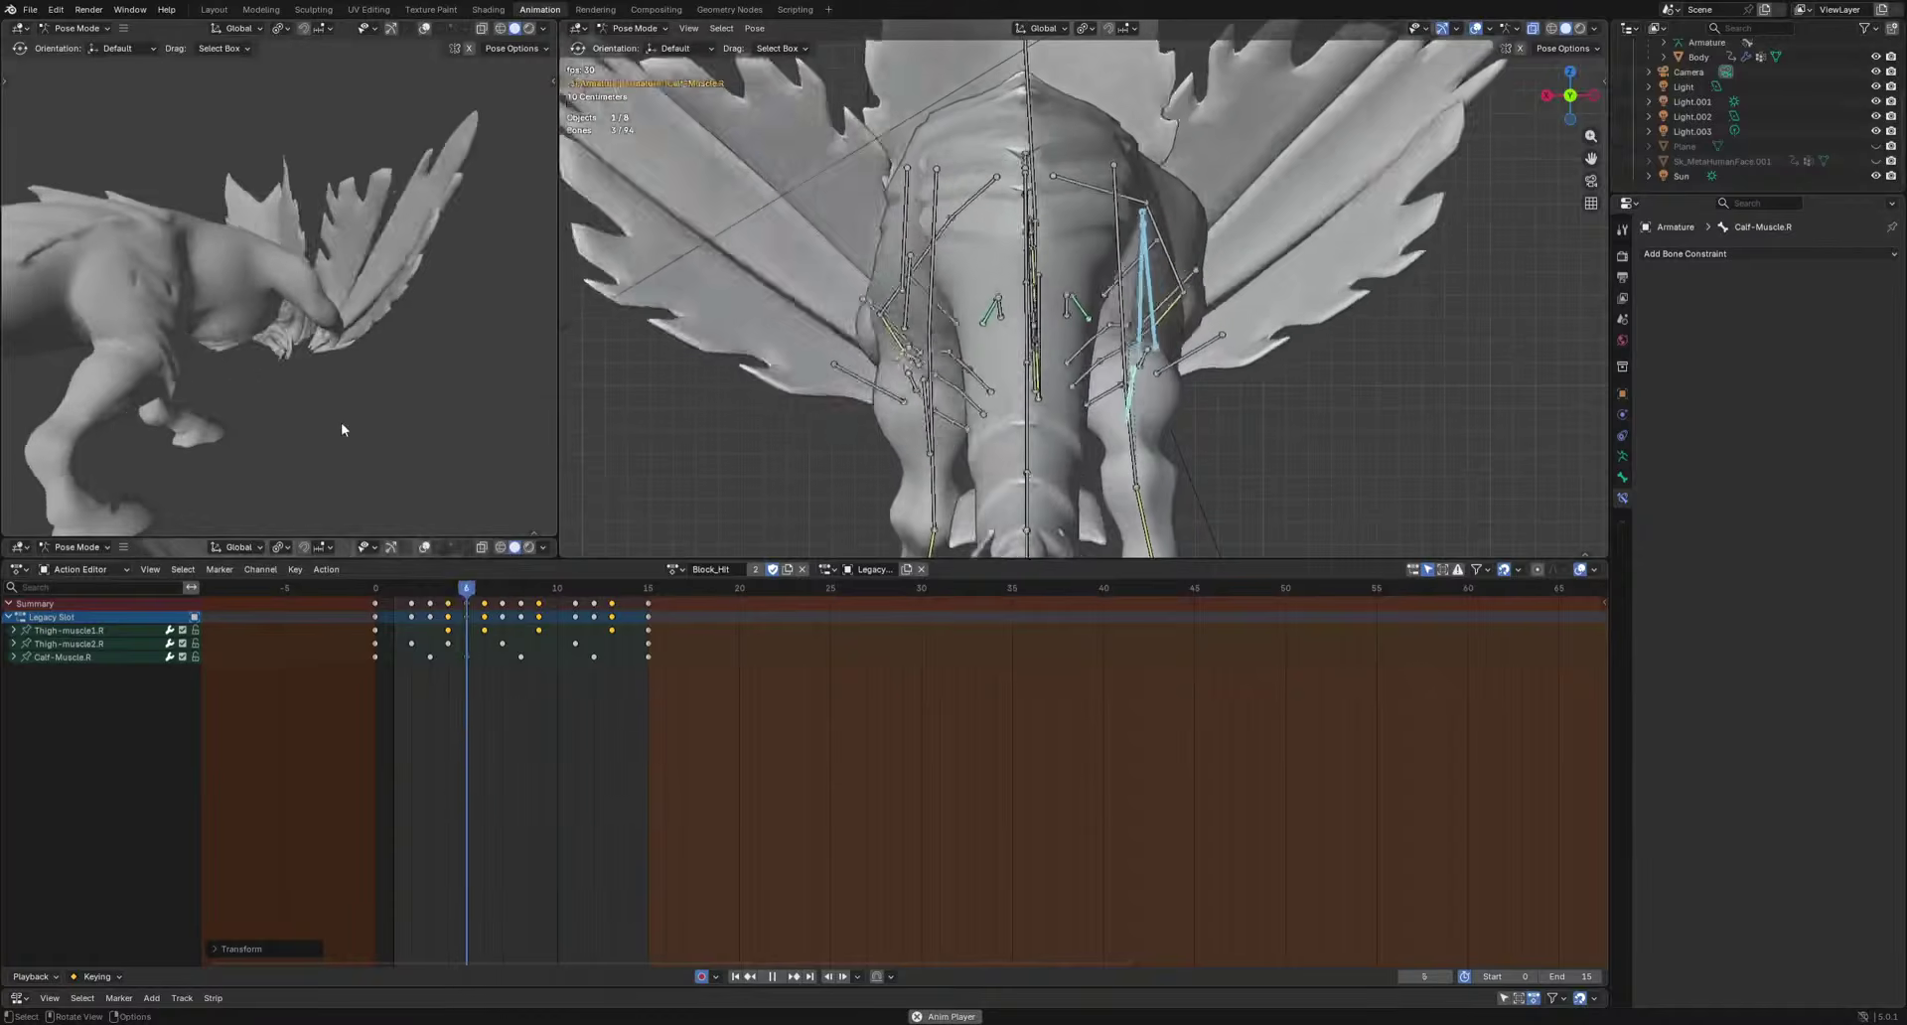
pyautogui.press('space')
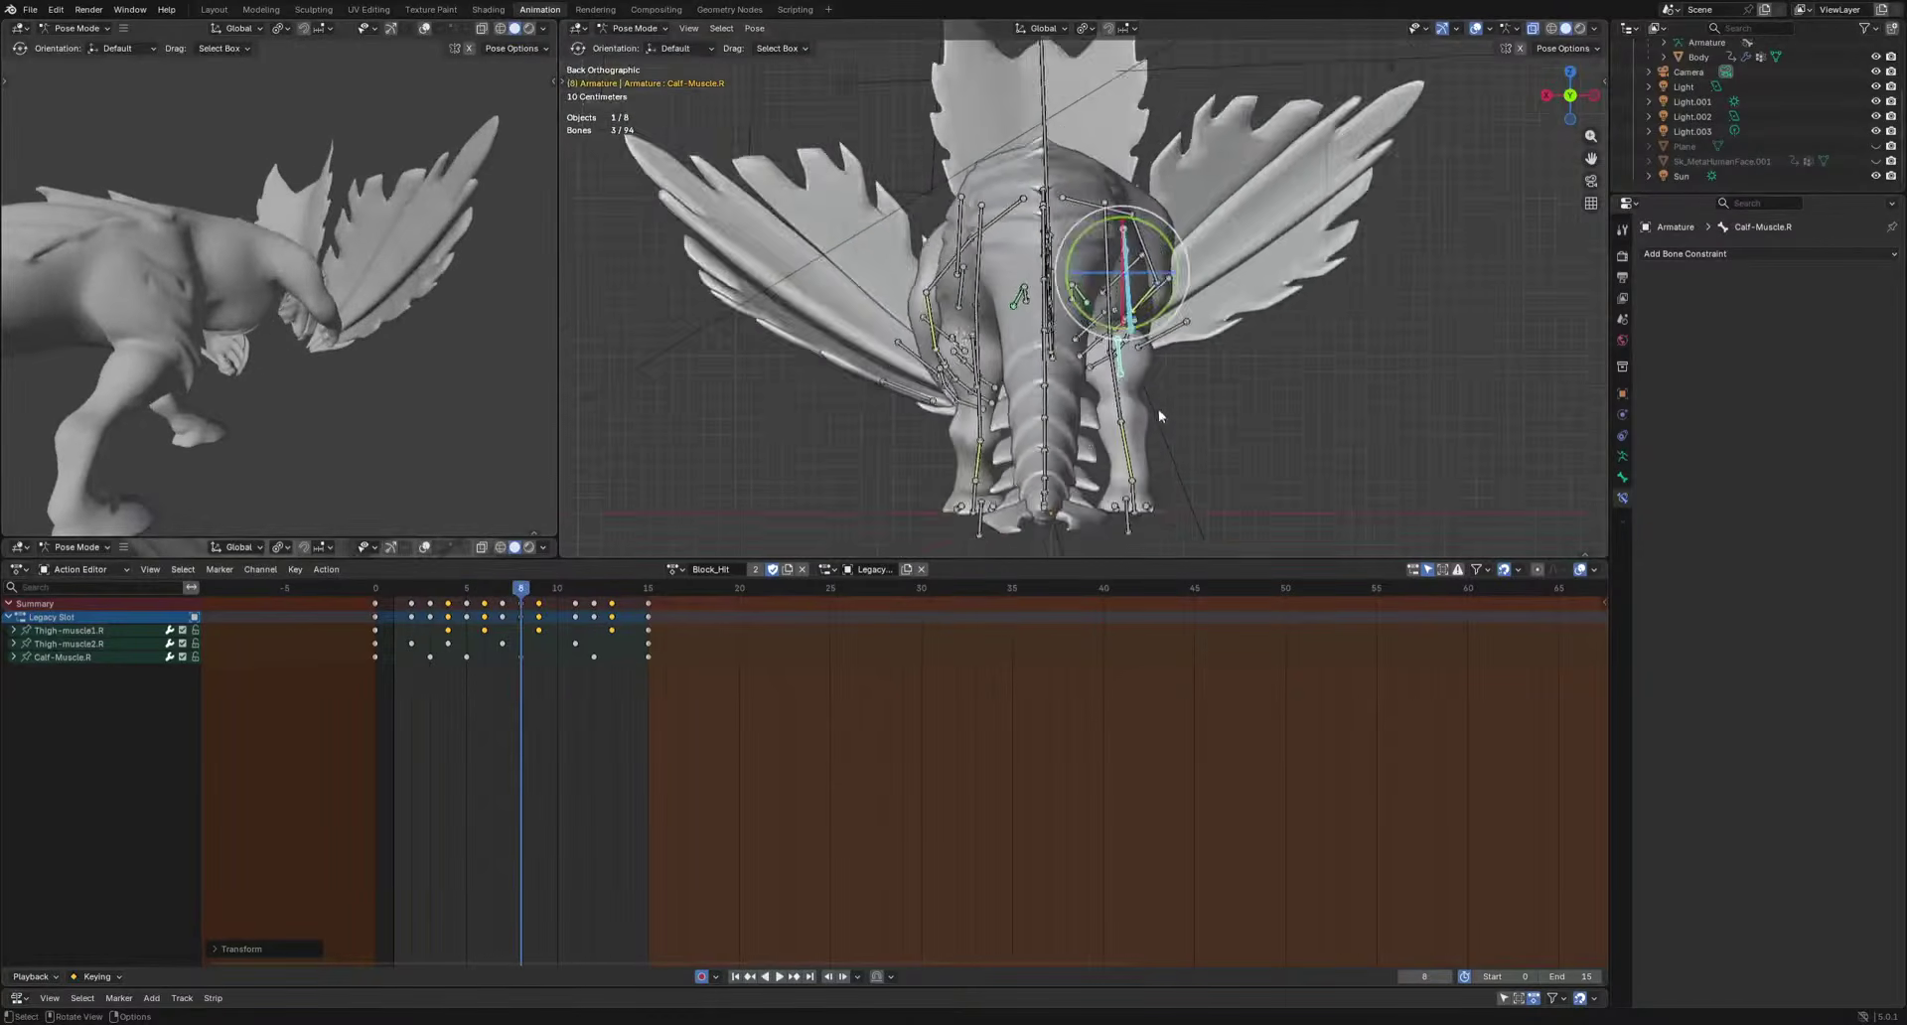
# Select the Thigh-muscle1.L, Thigh-muscle2.L and Calf-Muscle.L bones and move them in side view at frame 3.
pyautogui.moveTo(1158, 415); pyautogui.dragTo(1260, 445, button='middle')
pyautogui.click(1085, 306)
pyautogui.keyDown('shift'); pyautogui.click(1038, 229); pyautogui.keyUp('shift')
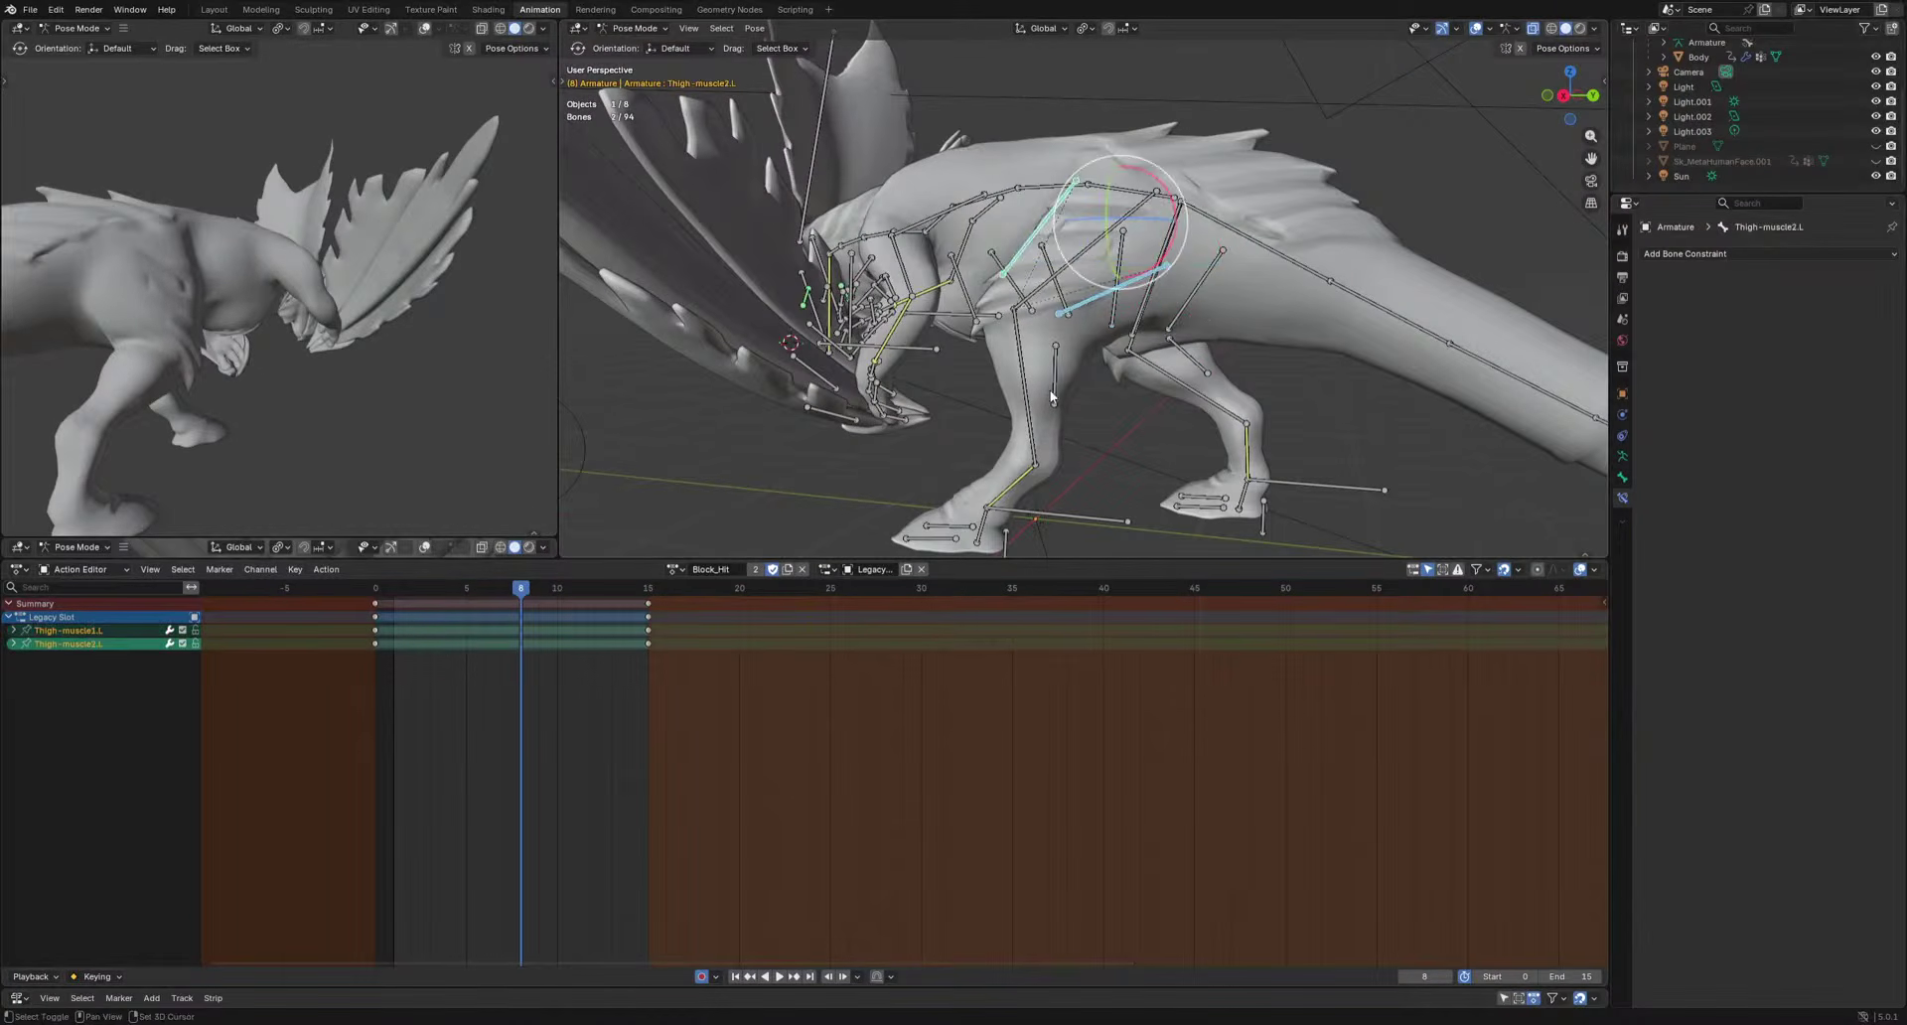
pyautogui.keyDown('shift'); pyautogui.click(1053, 389); pyautogui.keyUp('shift')
pyautogui.moveTo(397, 589); pyautogui.dragTo(437, 593)
pyautogui.moveTo(1160, 439); pyautogui.dragTo(1200, 447, button='middle')
pyautogui.press('g')
pyautogui.click(1179, 442)
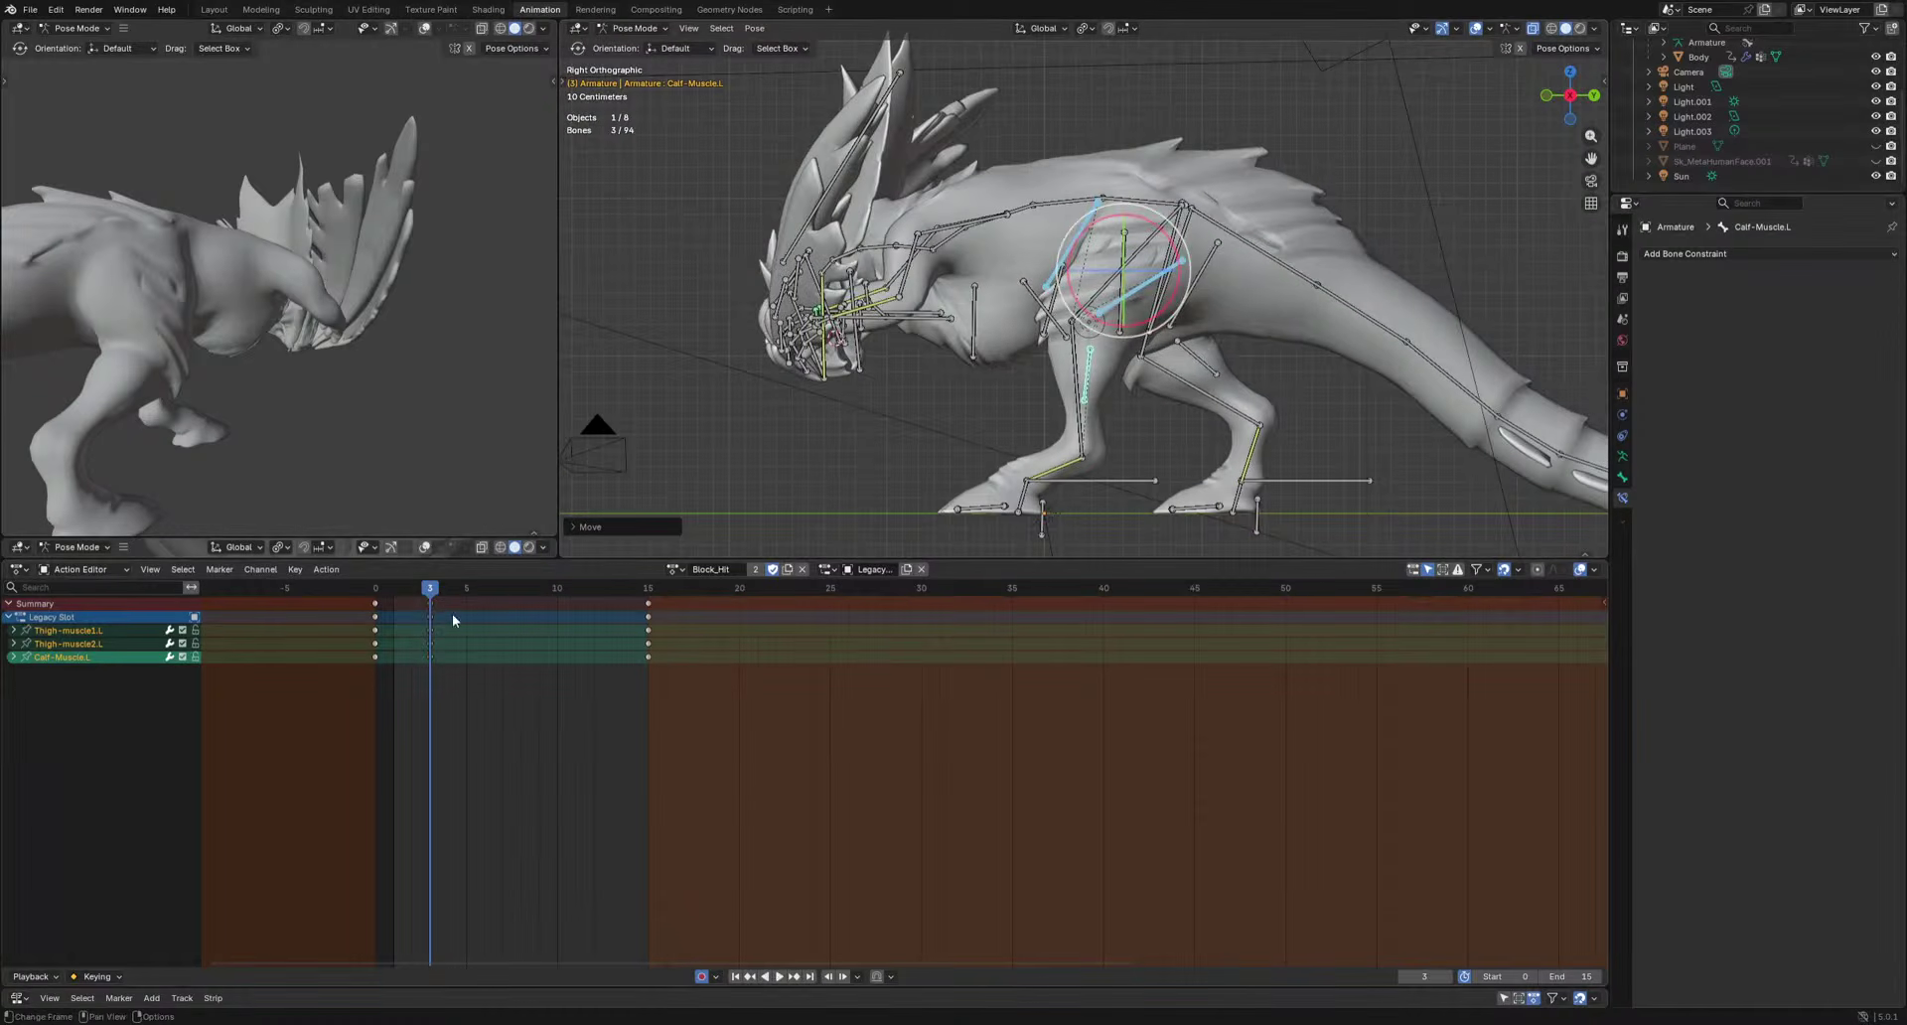
# Move the left thigh and calf muscle bones at frames 6 and 9 and play back the animation.
pyautogui.press('space')
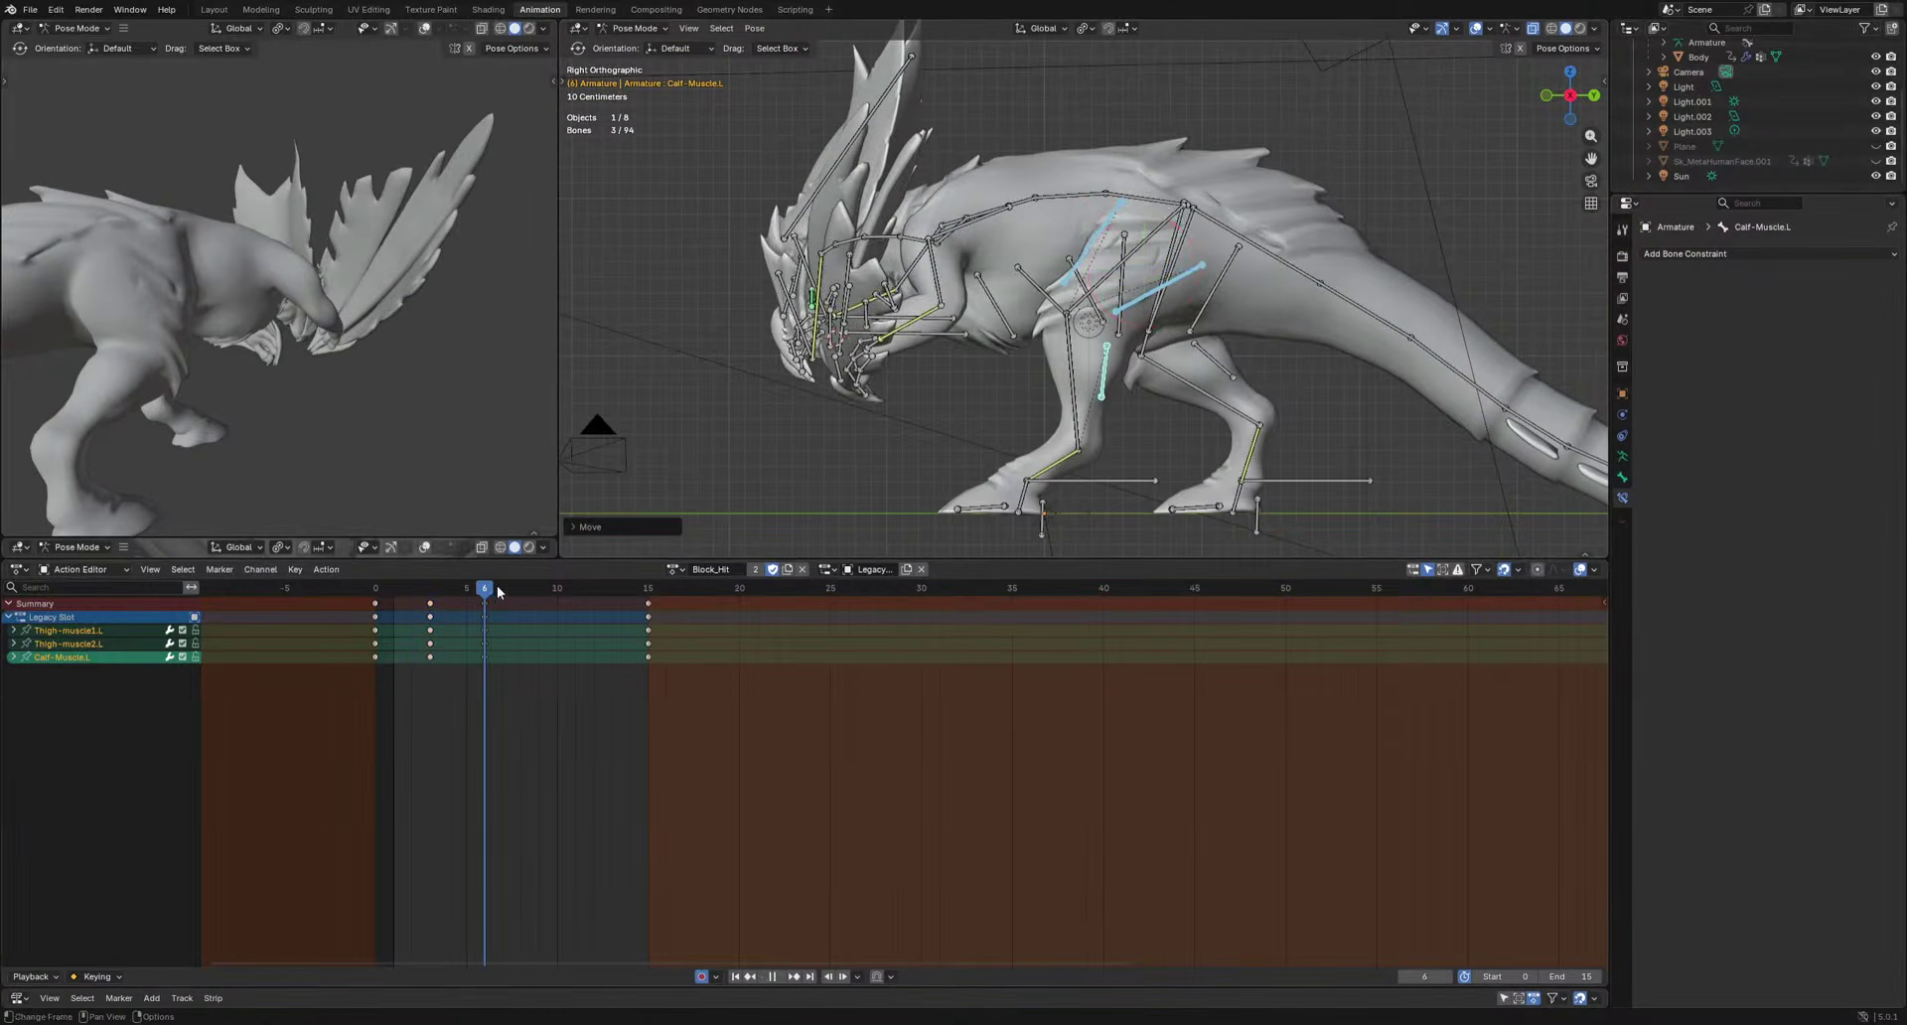
pyautogui.moveTo(498, 592); pyautogui.dragTo(541, 592)
pyautogui.press('g')
pyautogui.click(1080, 452)
pyautogui.press('space')
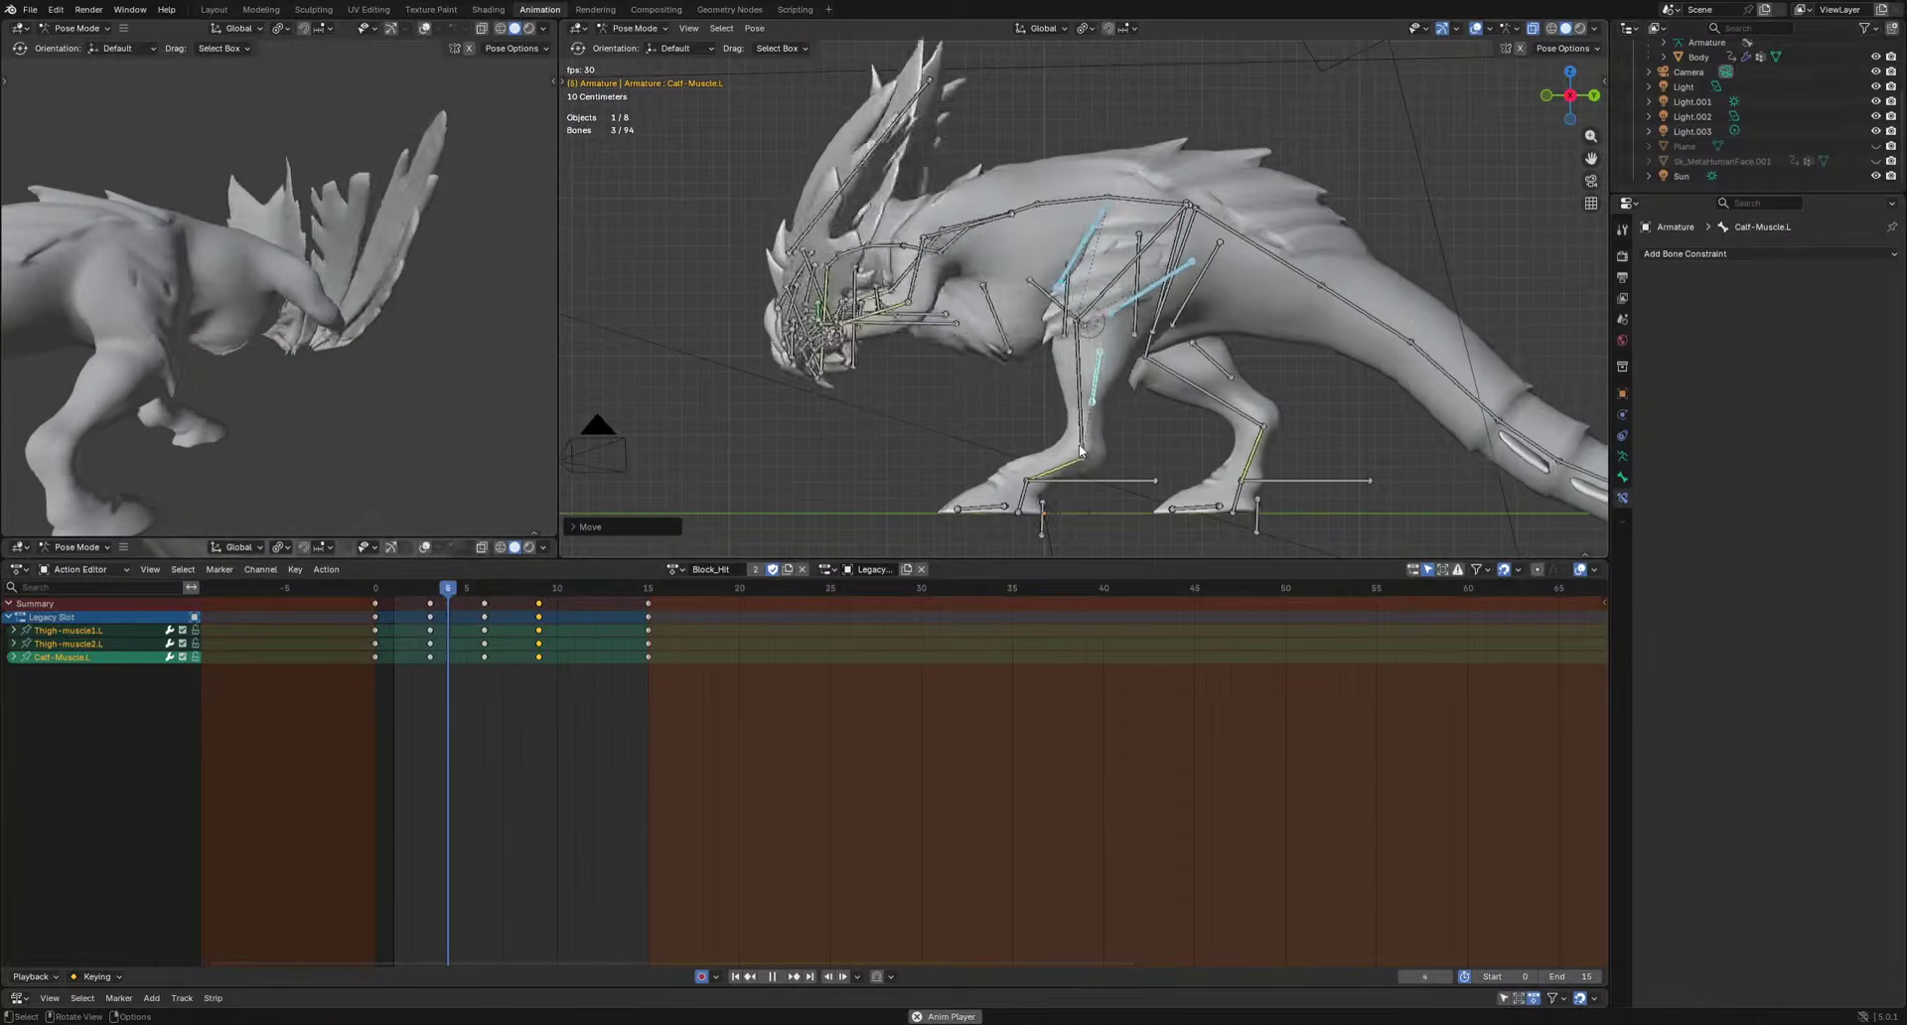
pyautogui.press('space')
# In back view, move the left thigh and calf muscle bones at frame 3 and rotate them at frames 6 and 9.
pyautogui.moveTo(1081, 452); pyautogui.dragTo(996, 448, button='middle')
pyautogui.click(430, 589)
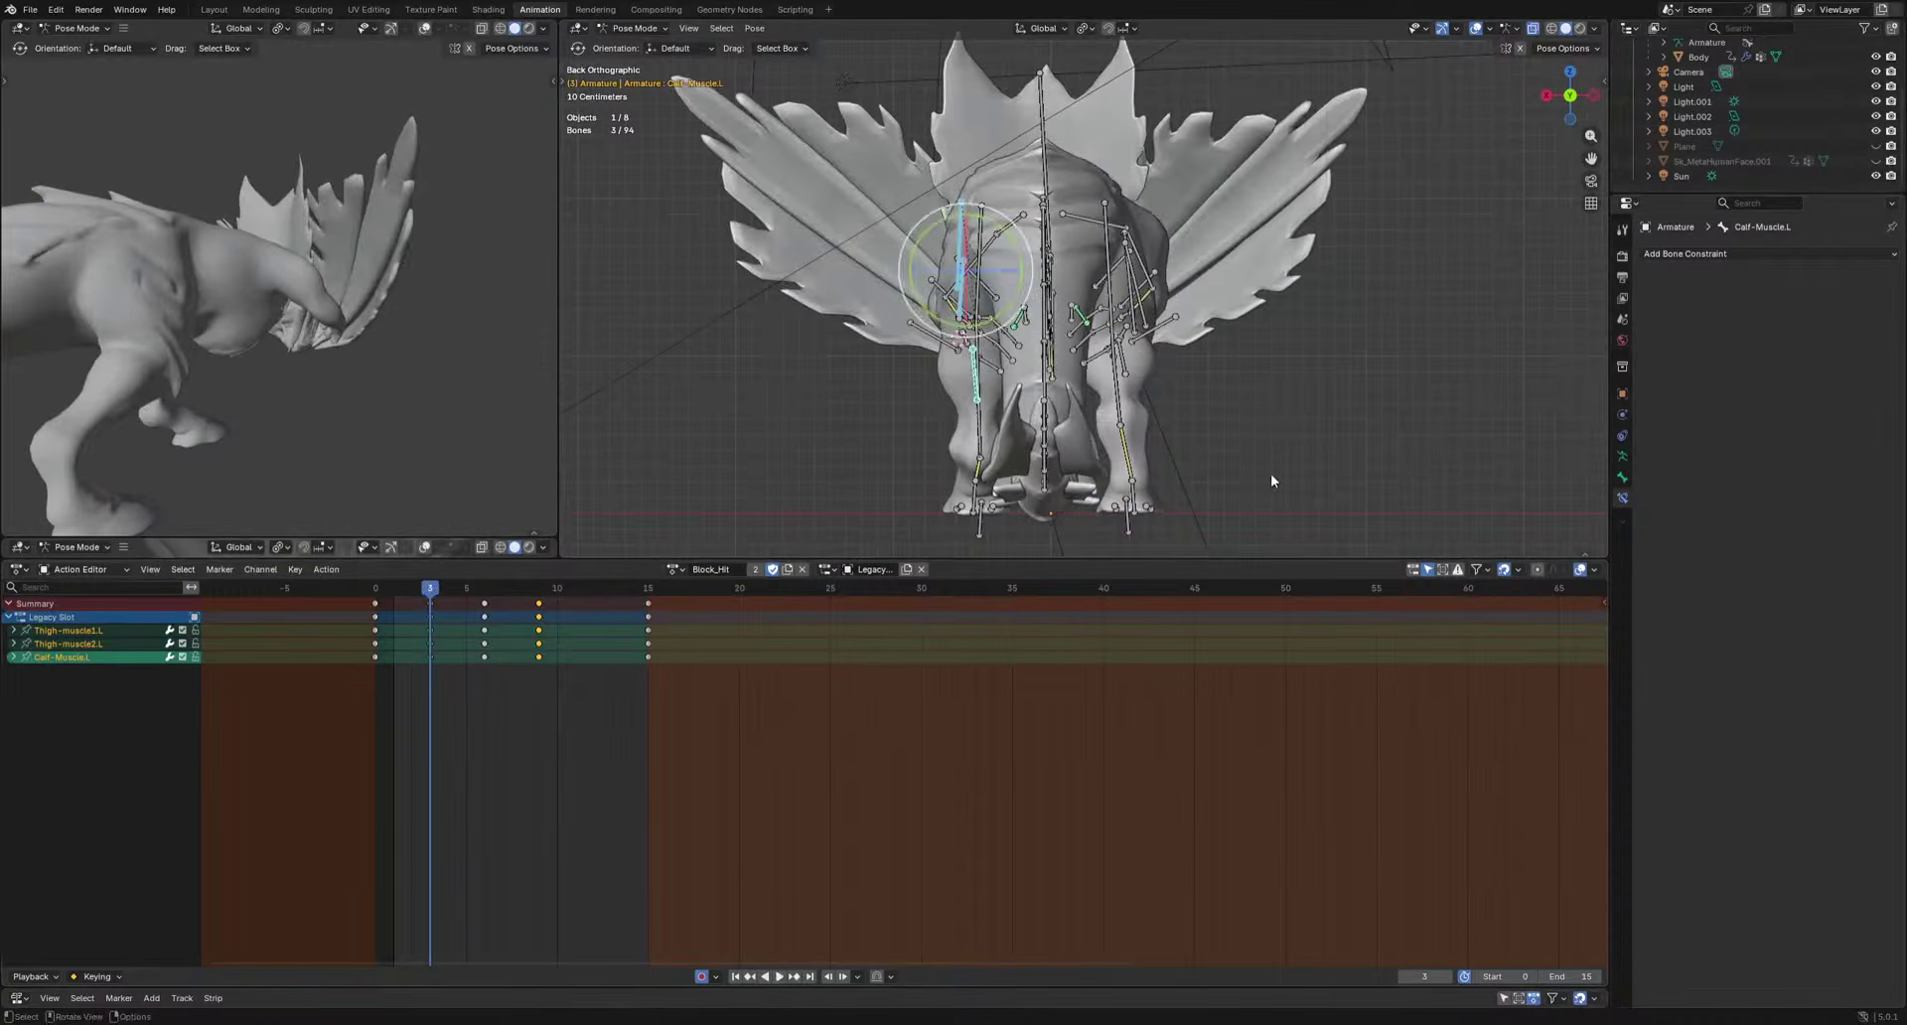
pyautogui.press('g')
pyautogui.click(1332, 428)
pyautogui.click(487, 586)
pyautogui.press('r')
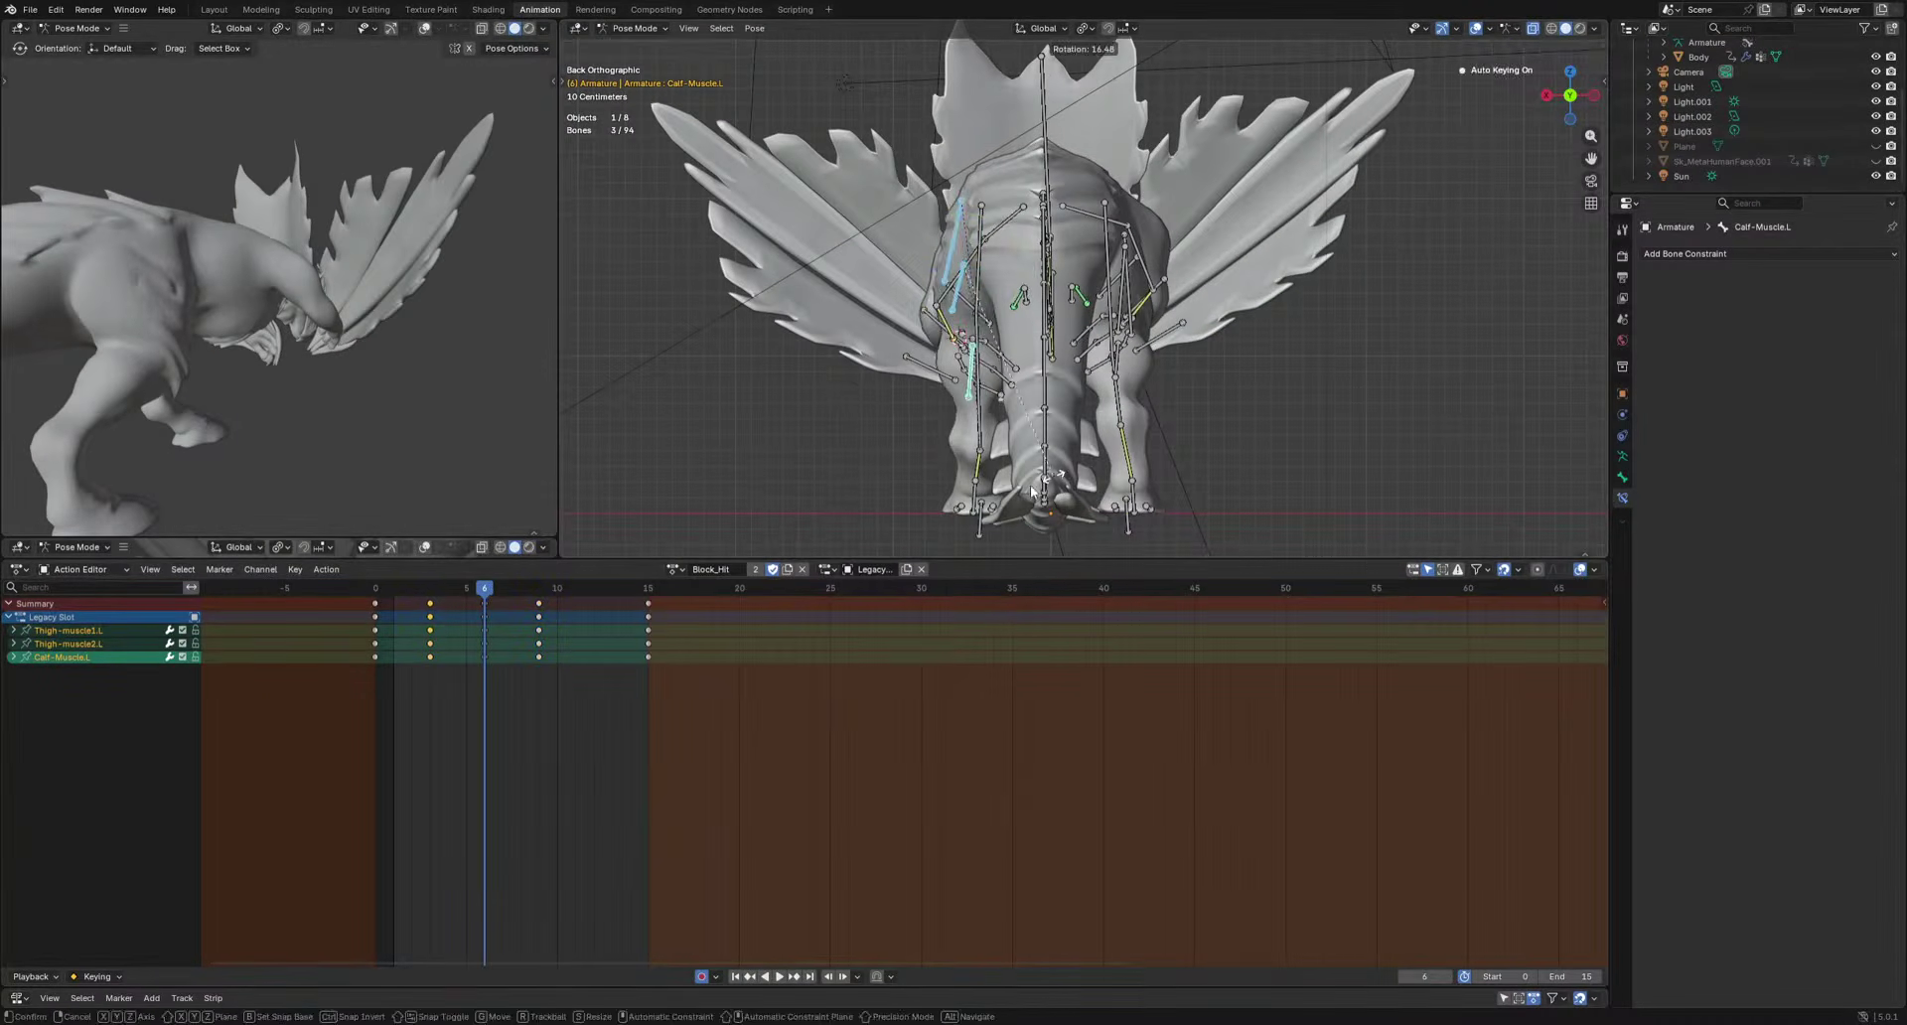
pyautogui.click(1058, 473)
pyautogui.click(539, 588)
pyautogui.press('r')
pyautogui.click(1195, 444)
# Delay the in-between keyframes of Calf-Muscle.L by one frame and Thigh-muscle2.L by two frames, and play back the animation.
pyautogui.moveTo(410, 688); pyautogui.dragTo(545, 656)
pyautogui.press('g')
pyautogui.click(569, 661)
pyautogui.moveTo(402, 686); pyautogui.dragTo(569, 647)
pyautogui.moveTo(406, 651); pyautogui.dragTo(547, 641)
pyautogui.press('g')
pyautogui.click(586, 644)
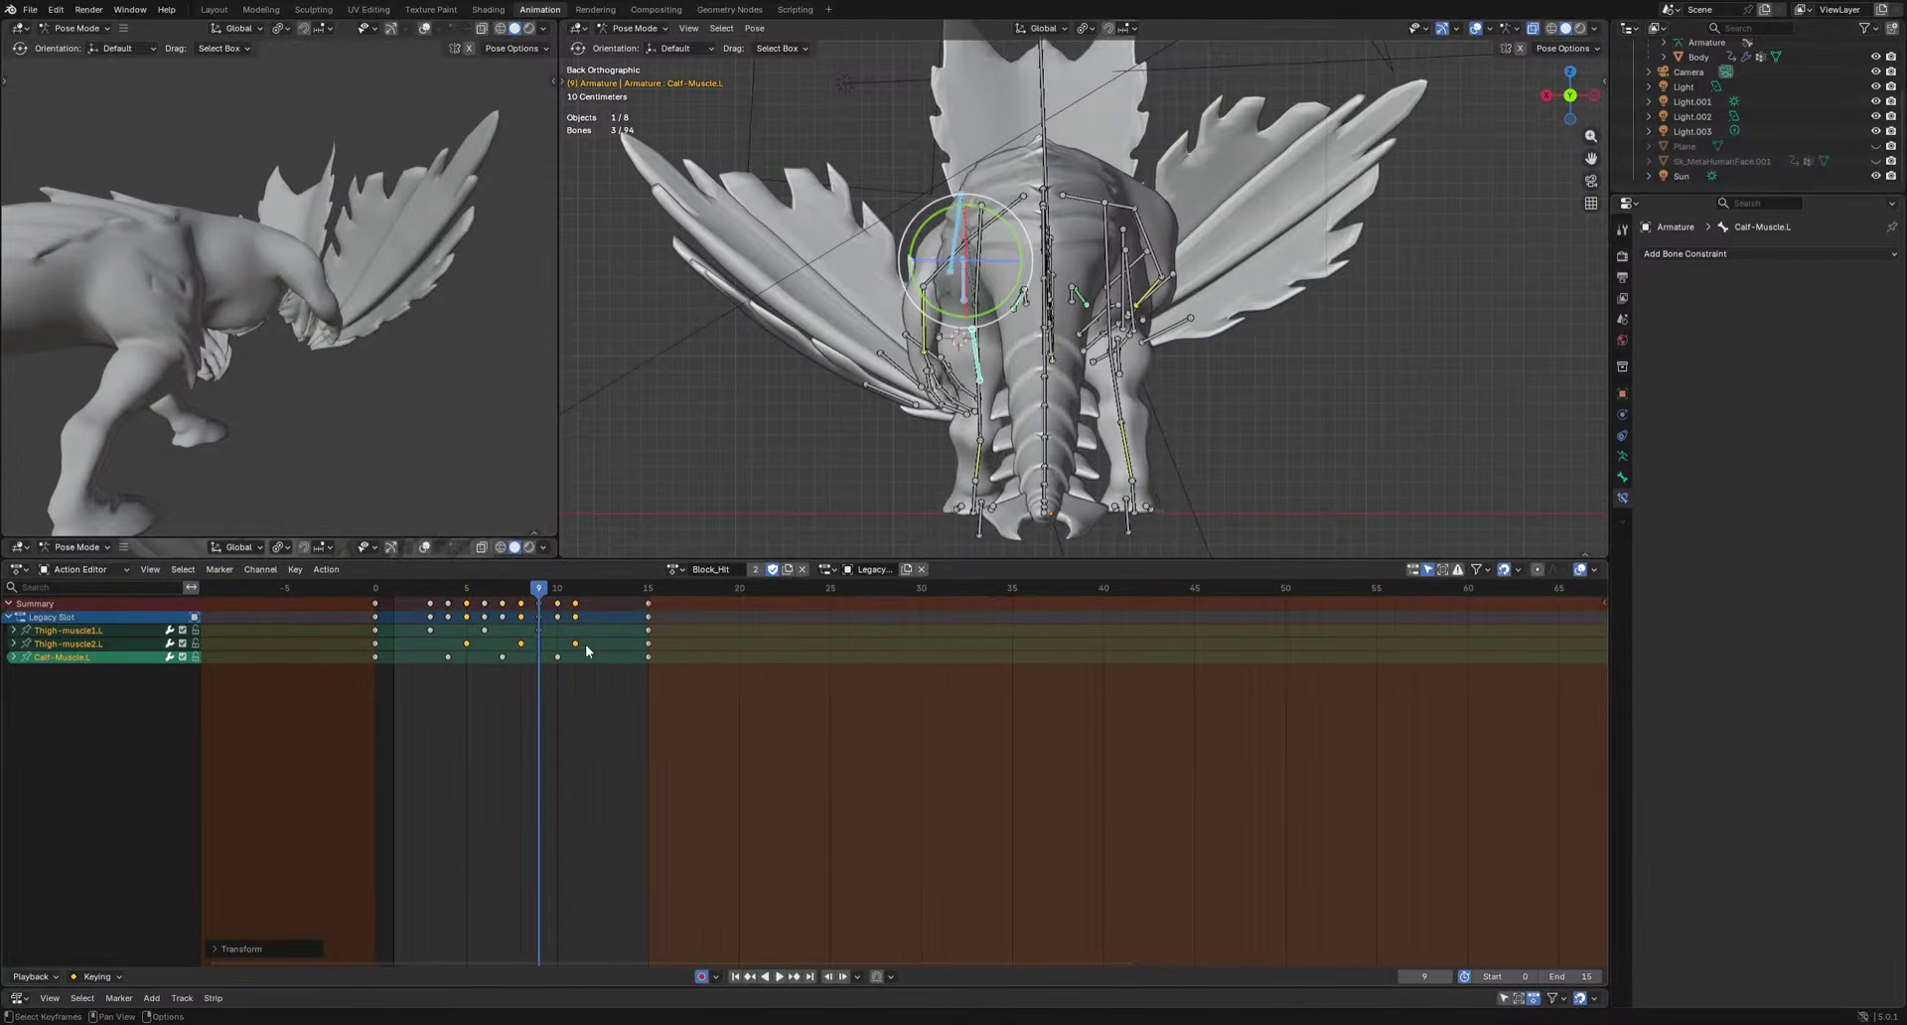
pyautogui.press('space')
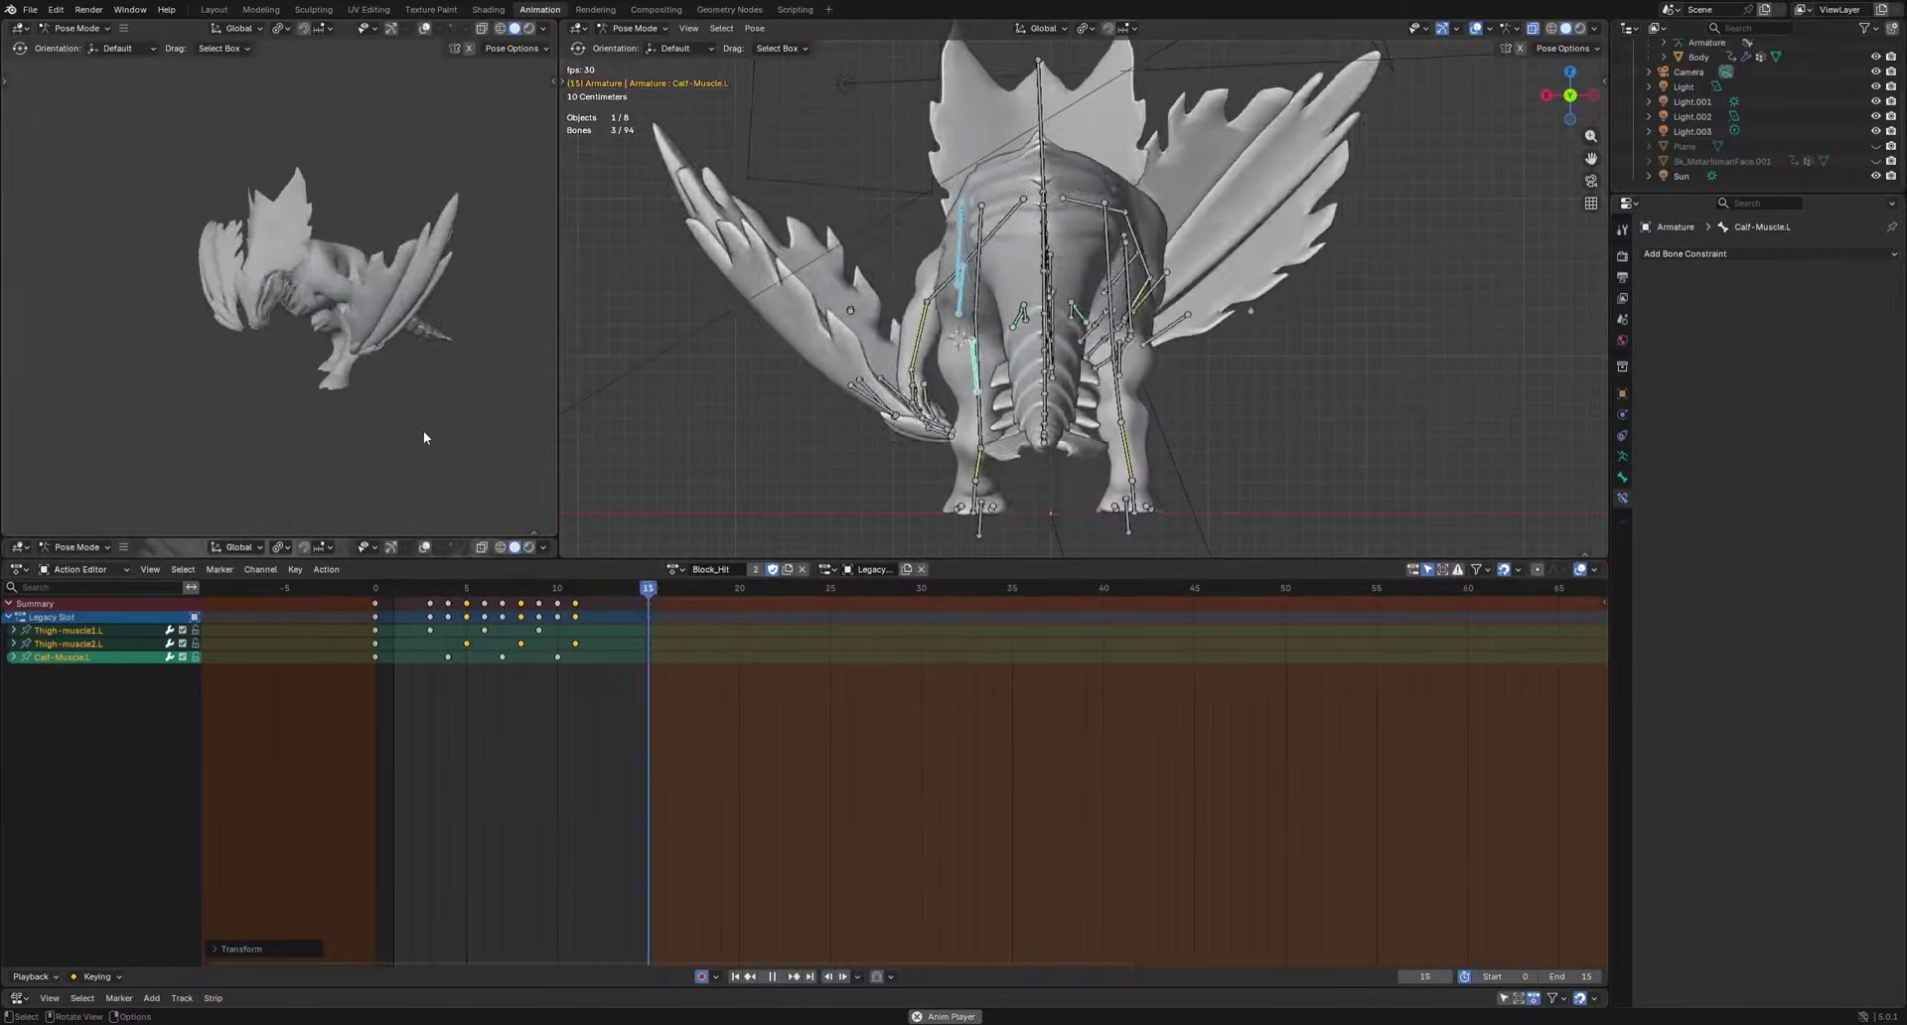
pyautogui.scroll(-2, 1330, 392)
pyautogui.moveTo(1335, 391); pyautogui.dragTo(1242, 512, button='middle')
pyautogui.press('space')
# Try rotating the LowerArm.L bone and raising its IK influence to 1 at frame 0, undoing each attempt.
pyautogui.moveTo(389, 594); pyautogui.dragTo(374, 592)
pyautogui.scroll(3, 993, 447)
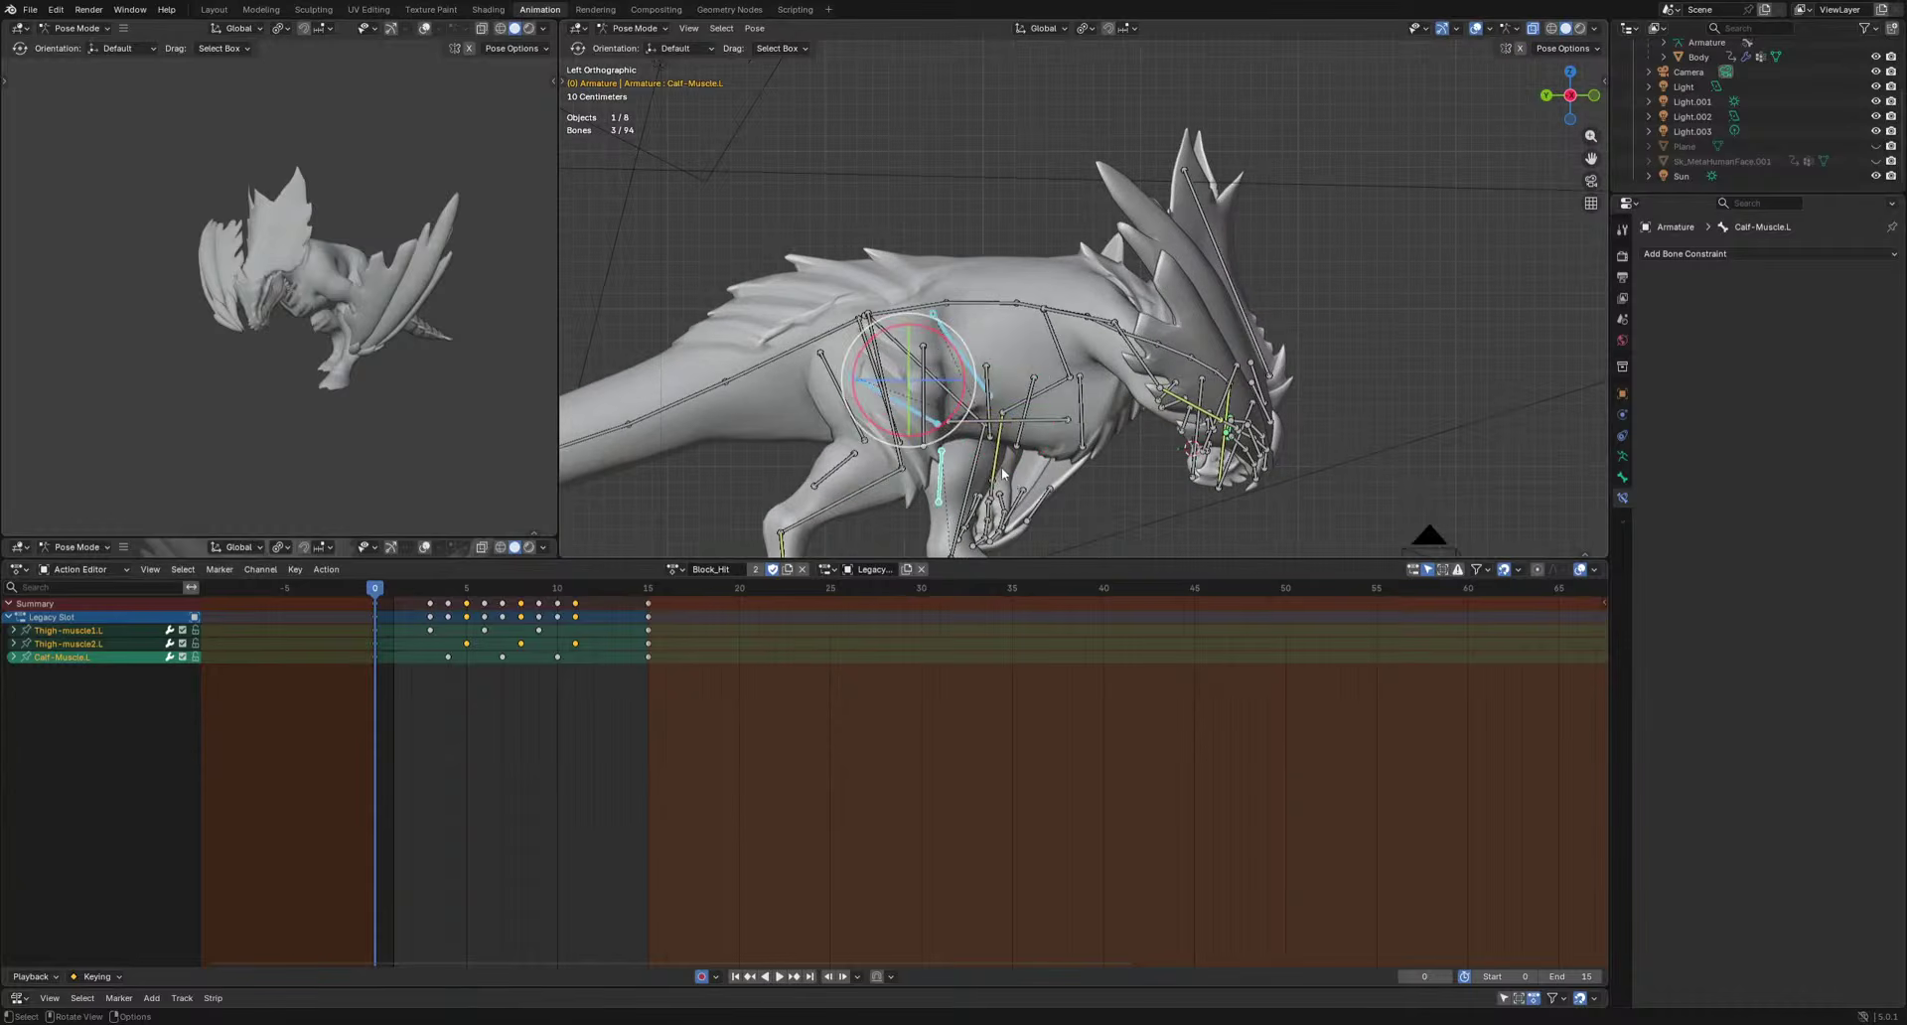
pyautogui.click(995, 466)
pyautogui.press('r')
pyautogui.click(1100, 447)
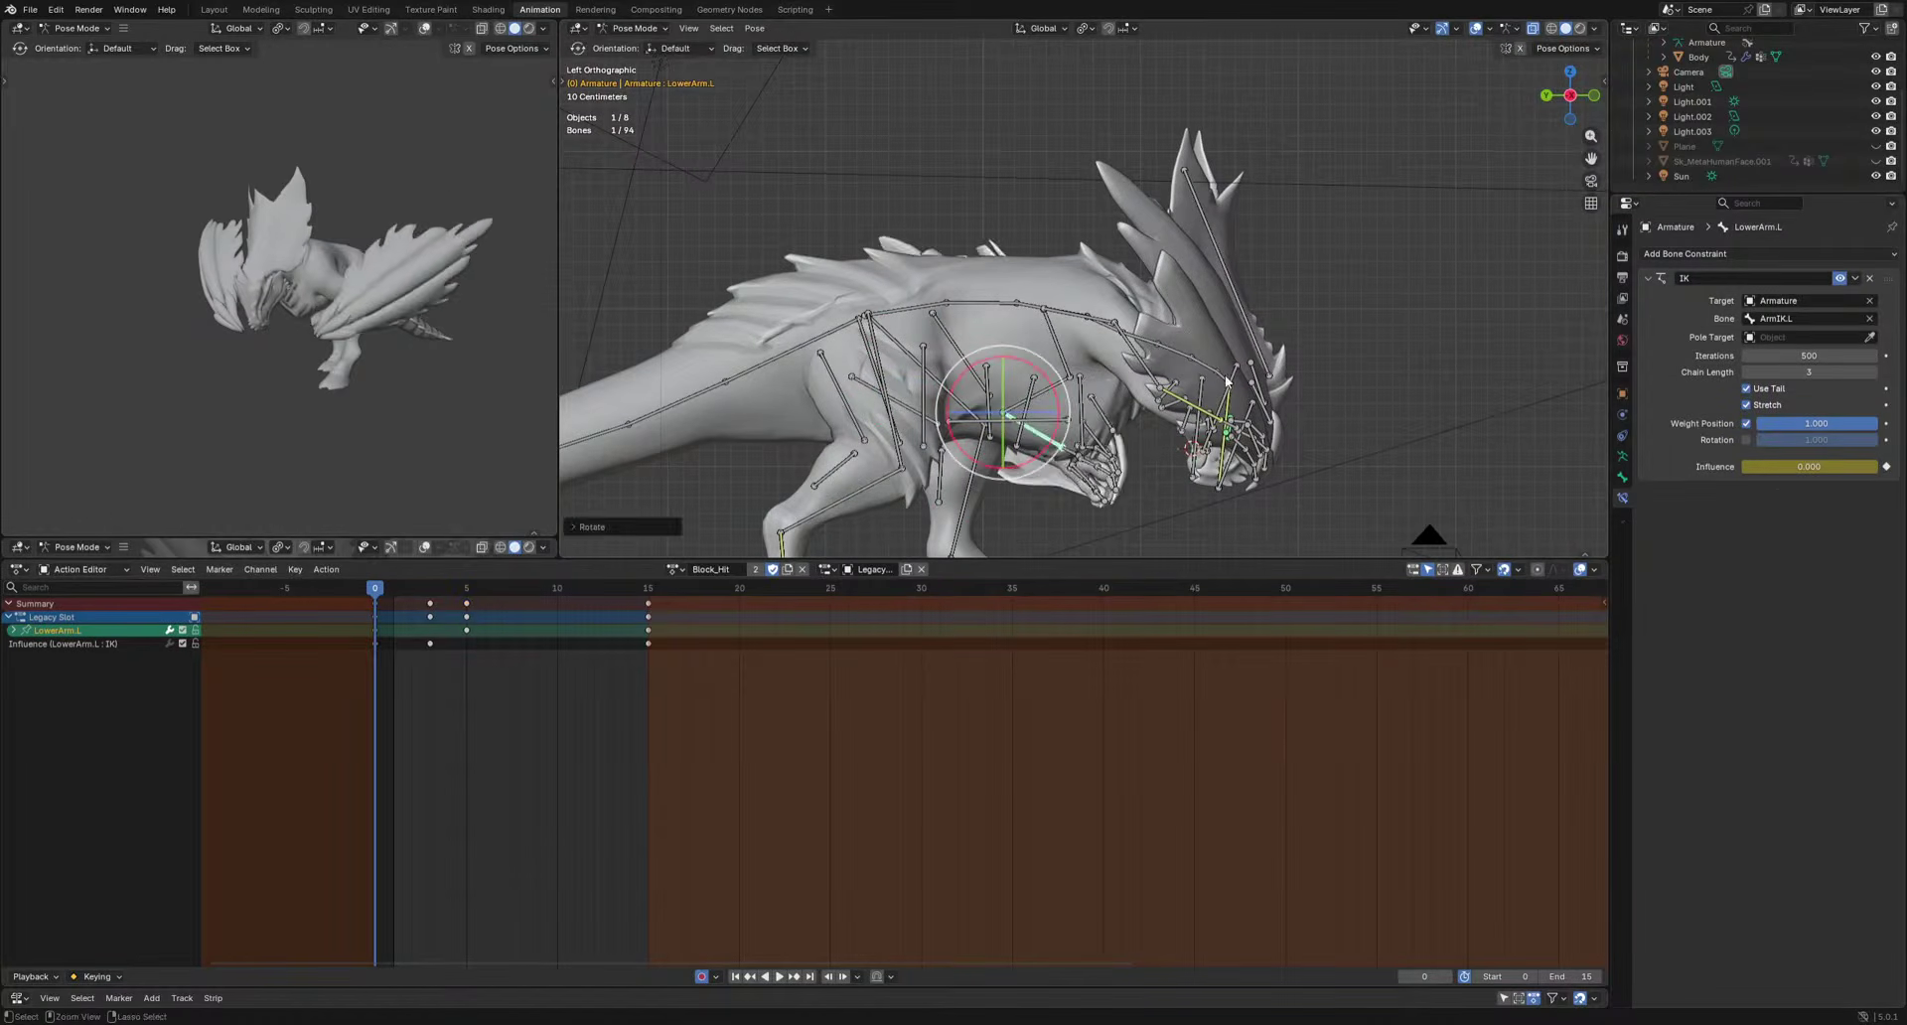
pyautogui.hotkey('ctrl', 'z')
pyautogui.moveTo(1809, 466); pyautogui.dragTo(1877, 466)
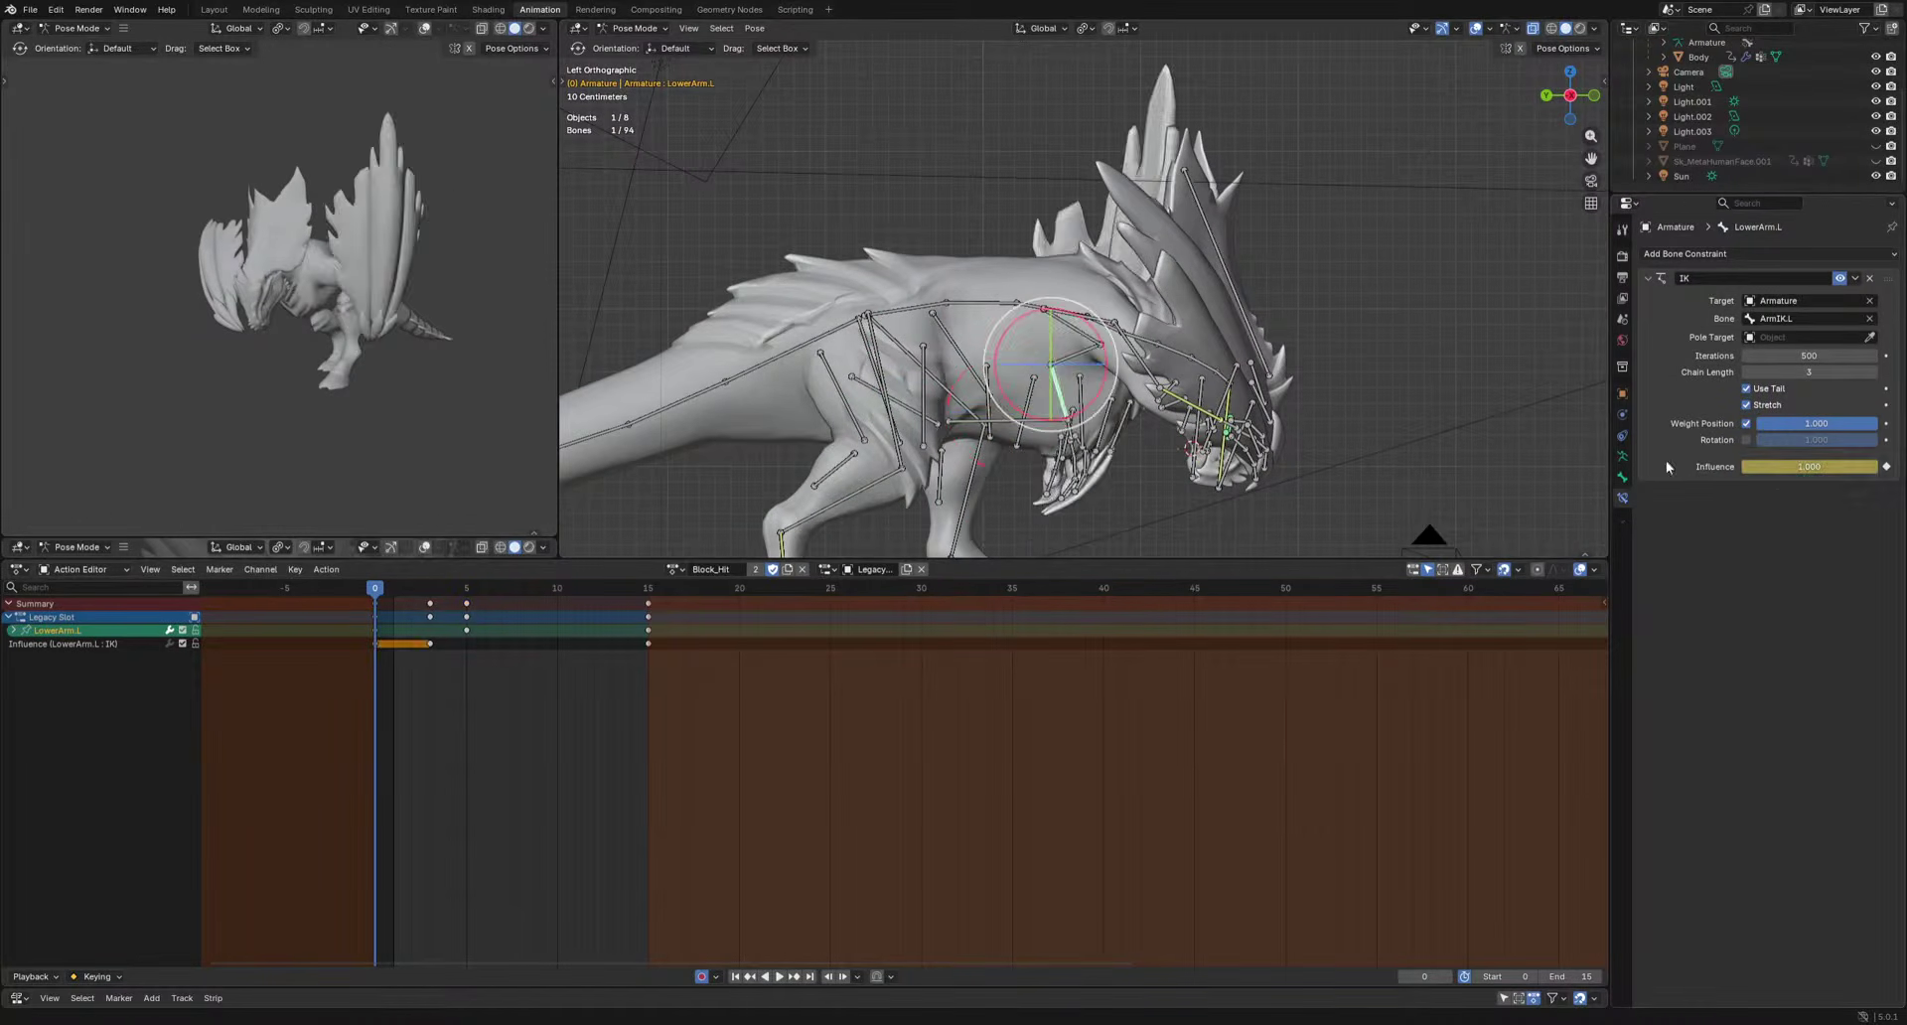
pyautogui.hotkey('ctrl', 'z')
# Select all bones, switch to the Block_Enter action and copy its keyframes at frame 15.
pyautogui.click(1041, 348)
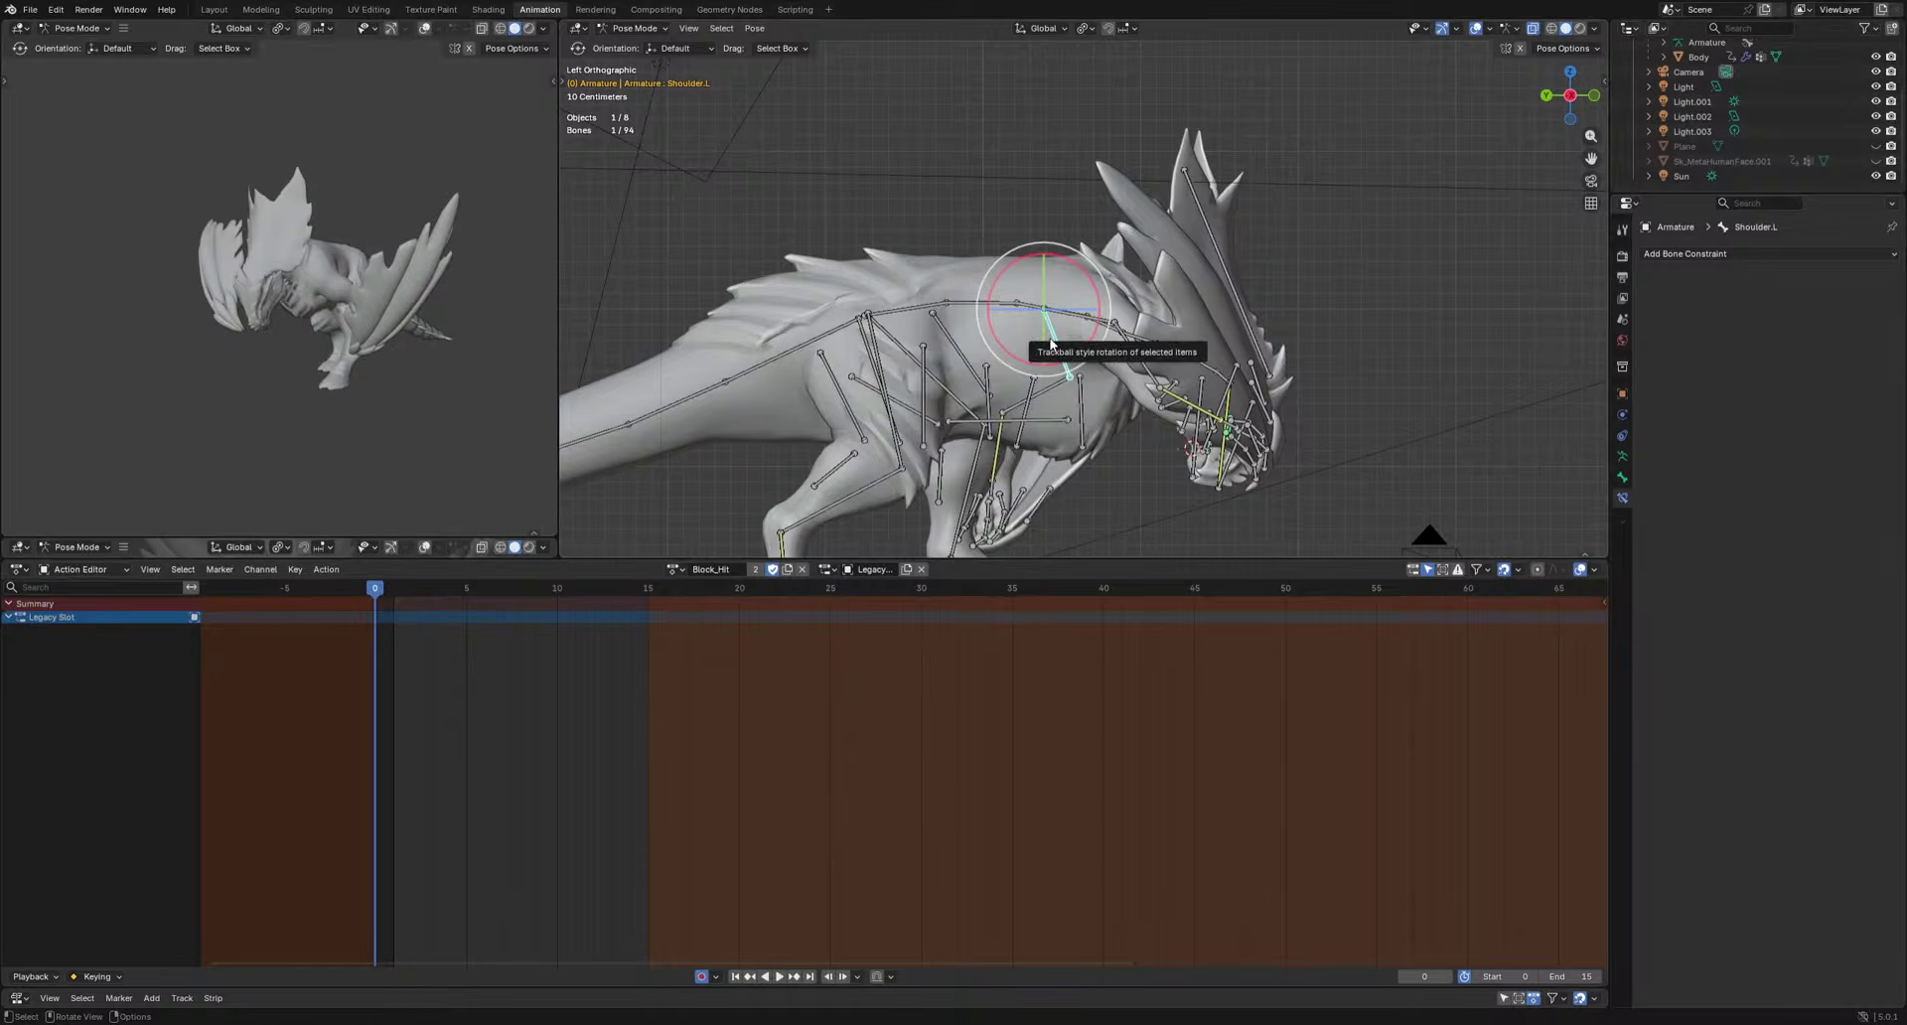
pyautogui.press('a')
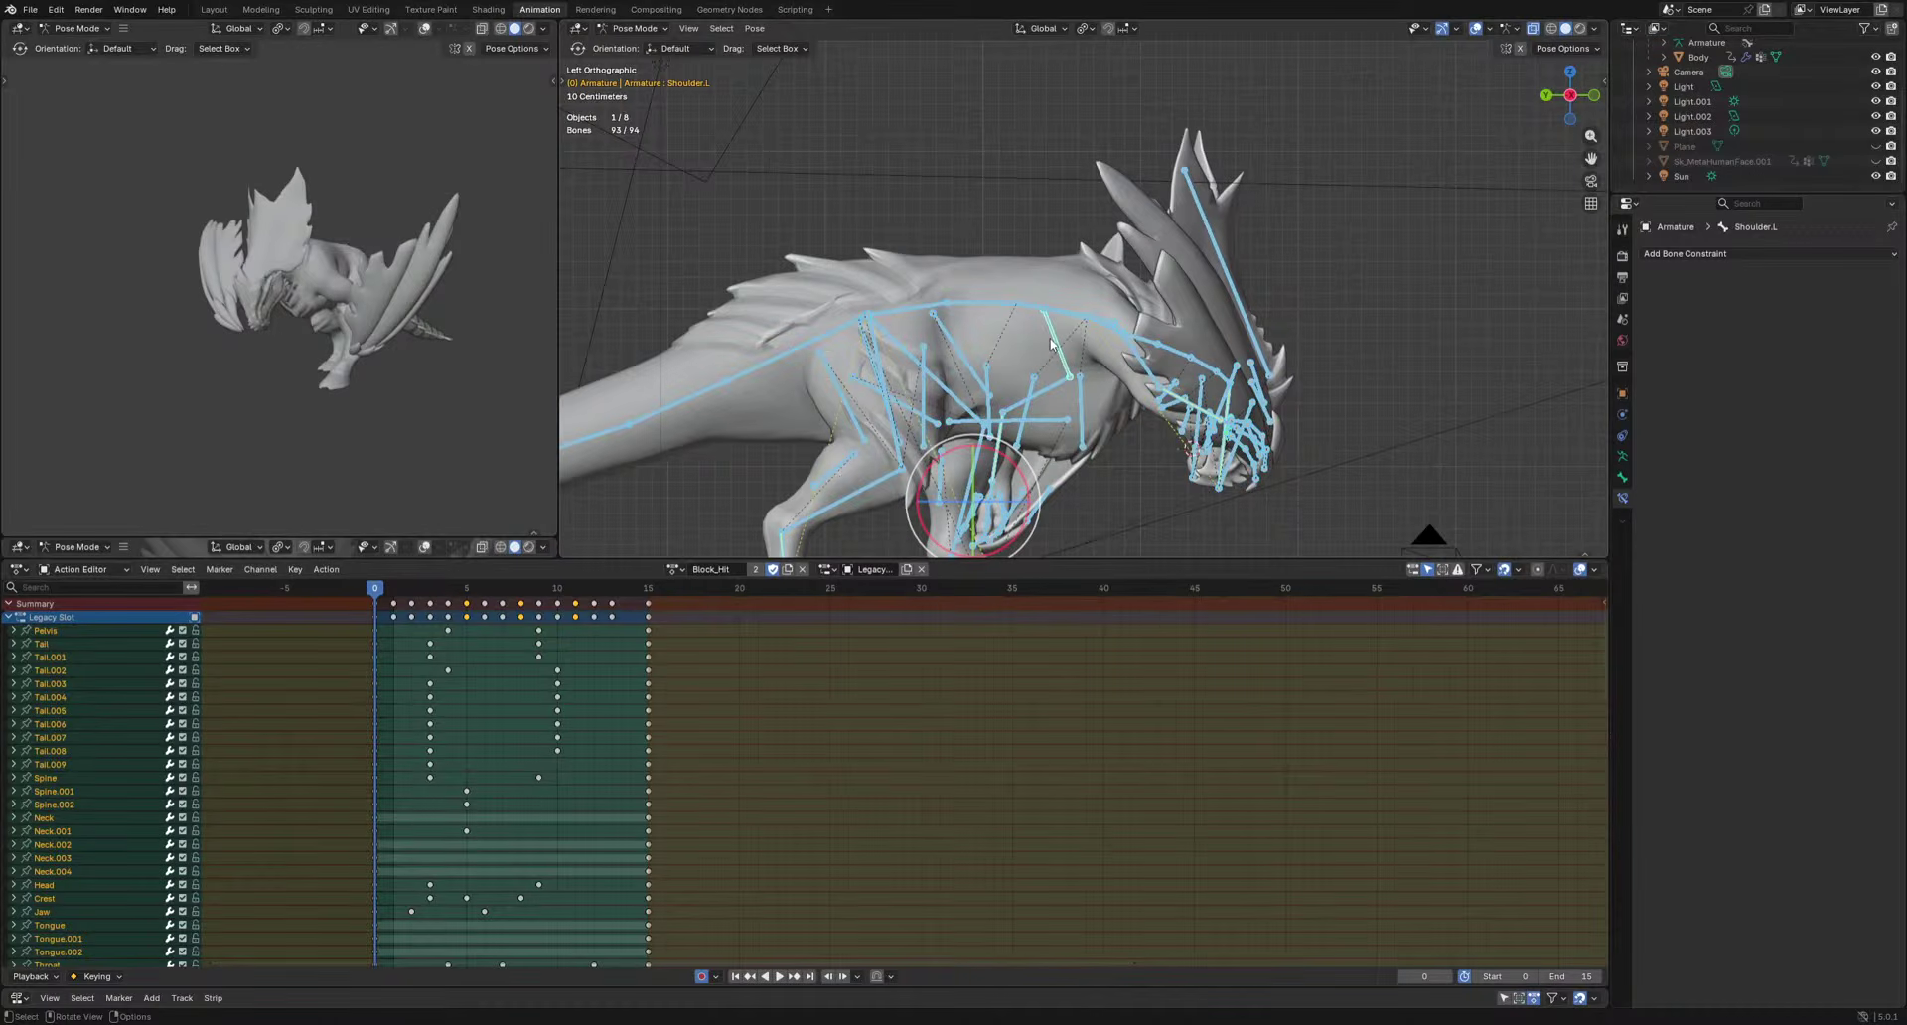
pyautogui.click(675, 569)
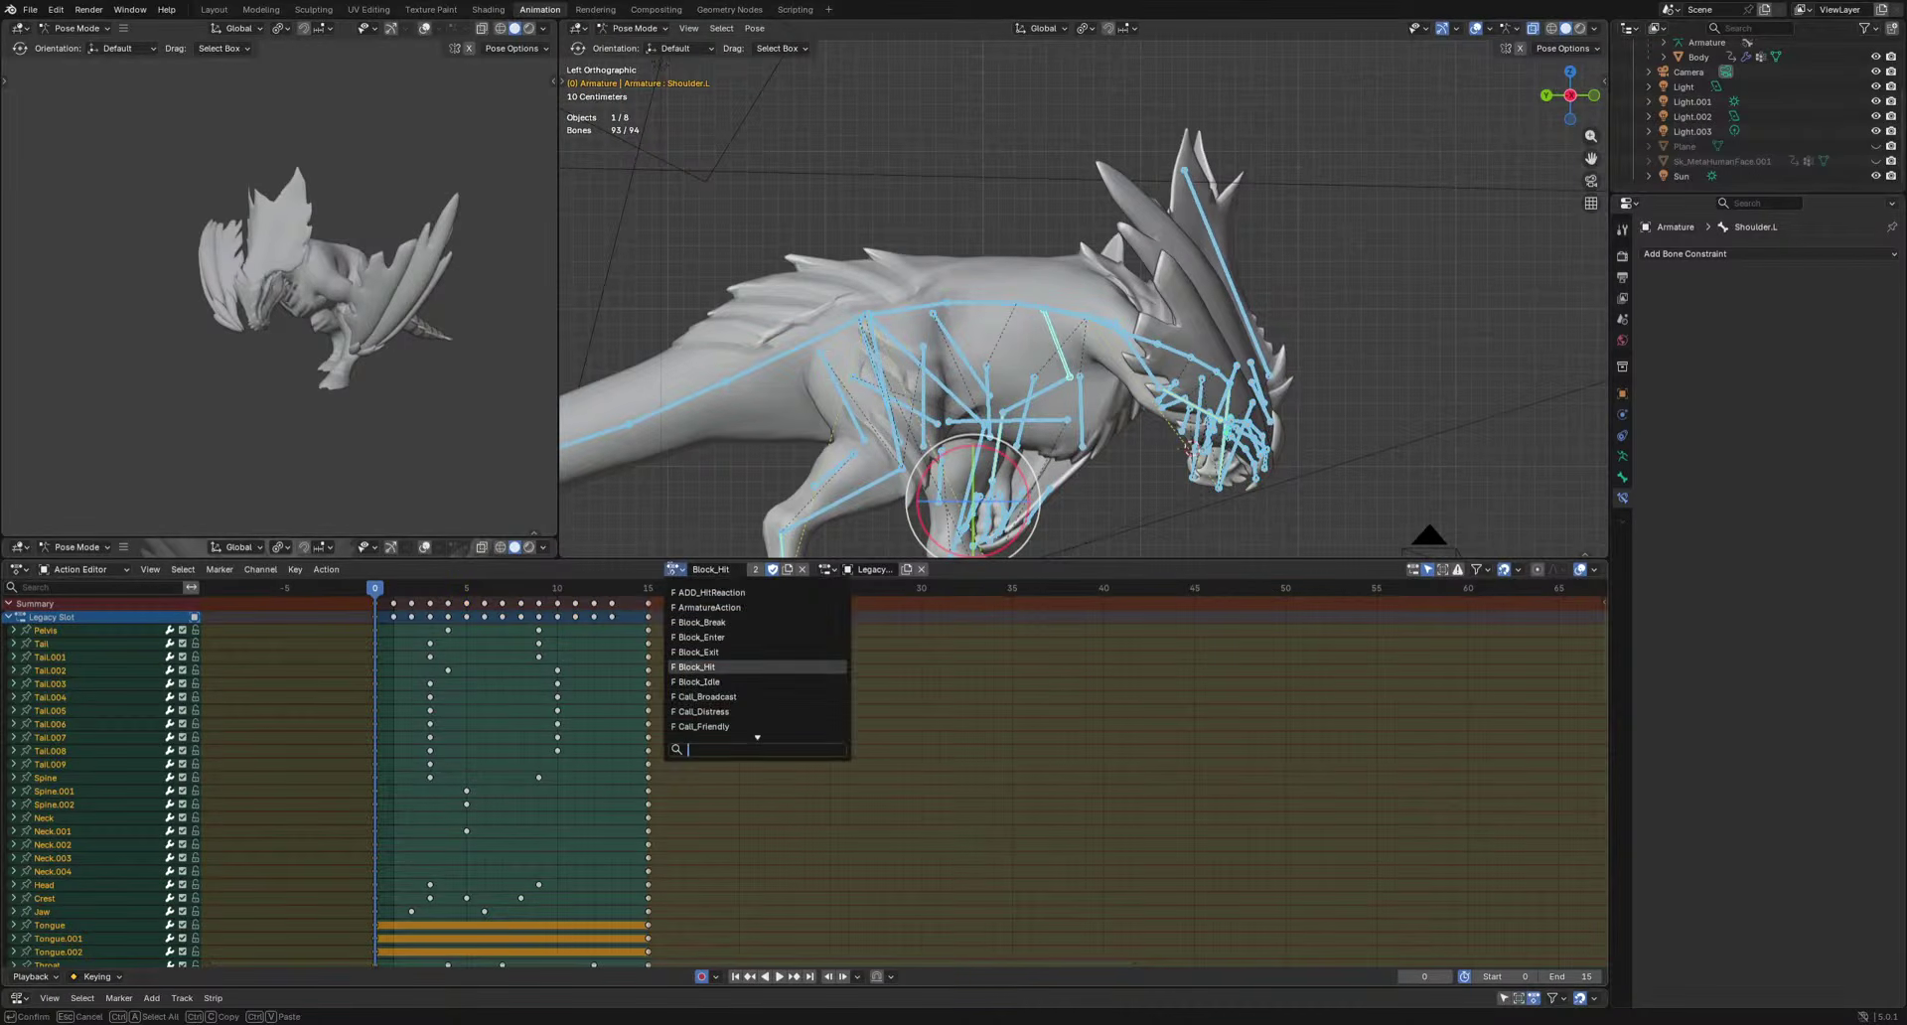
pyautogui.press('Up')
pyautogui.press('Up')
pyautogui.press('Return')
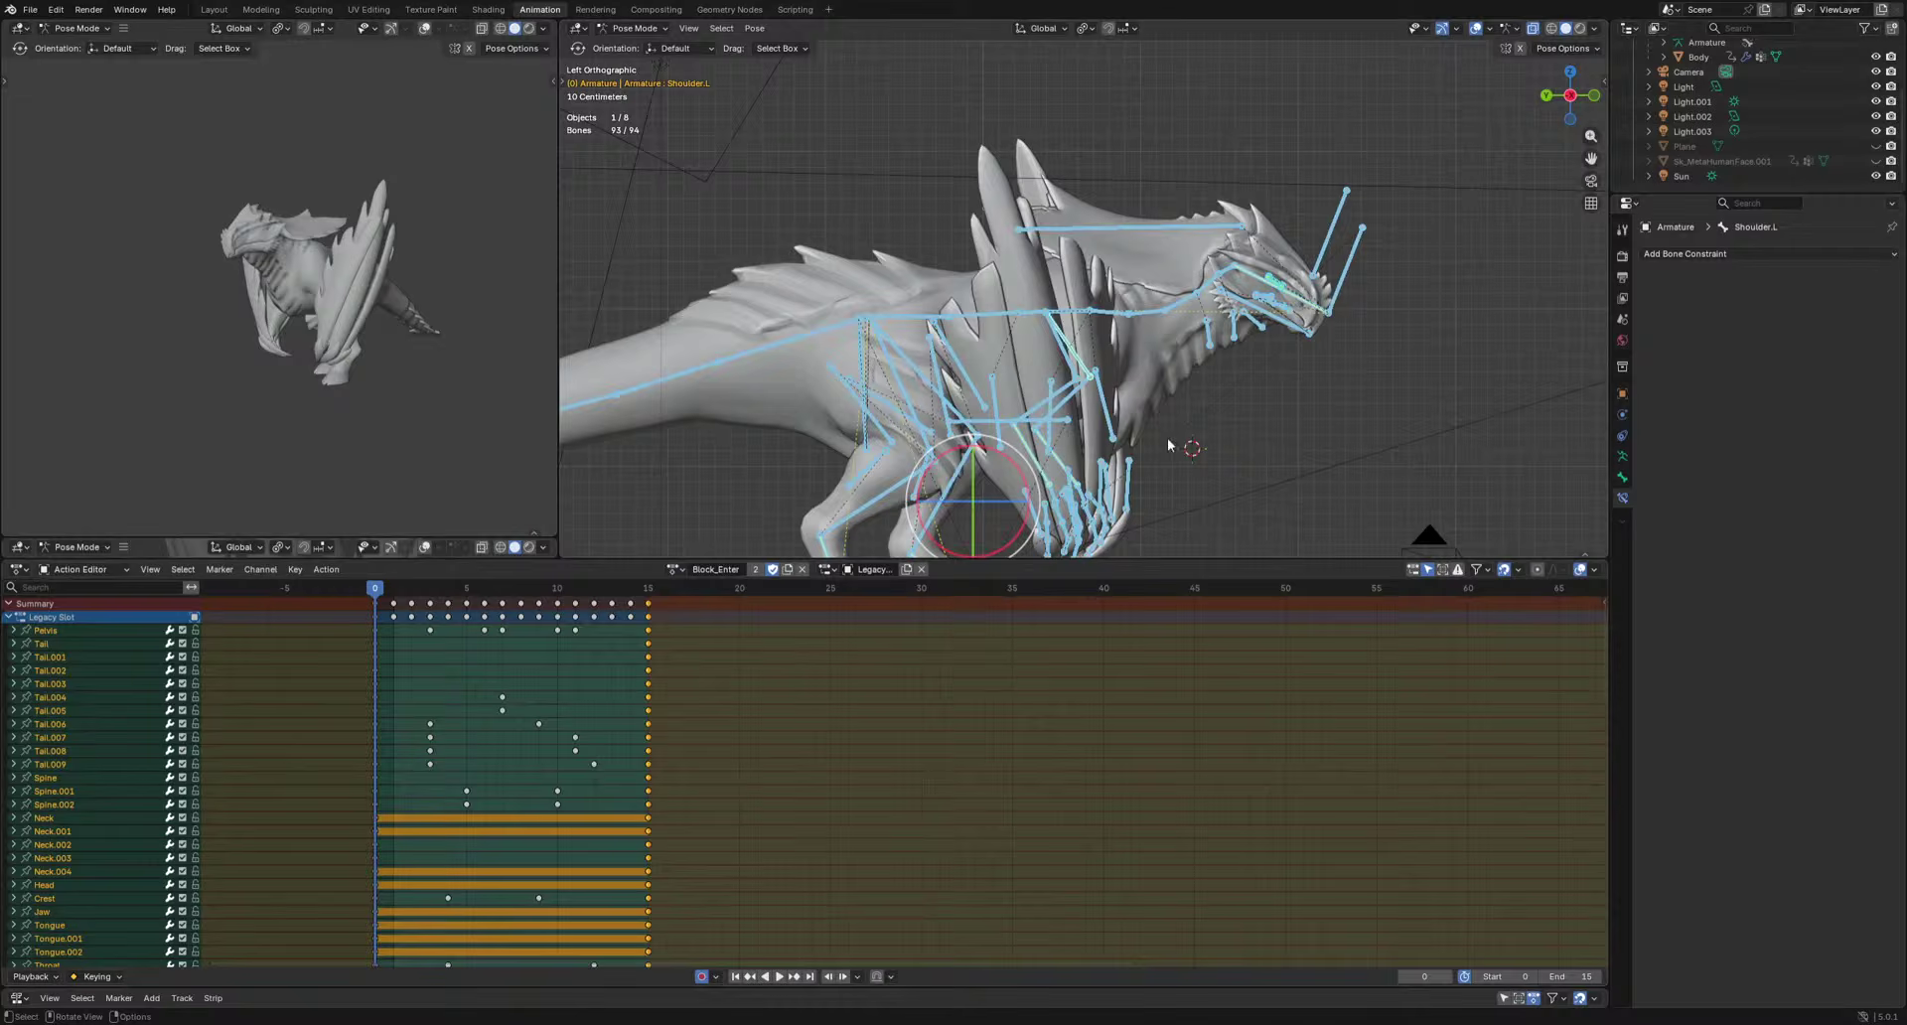
pyautogui.click(656, 596)
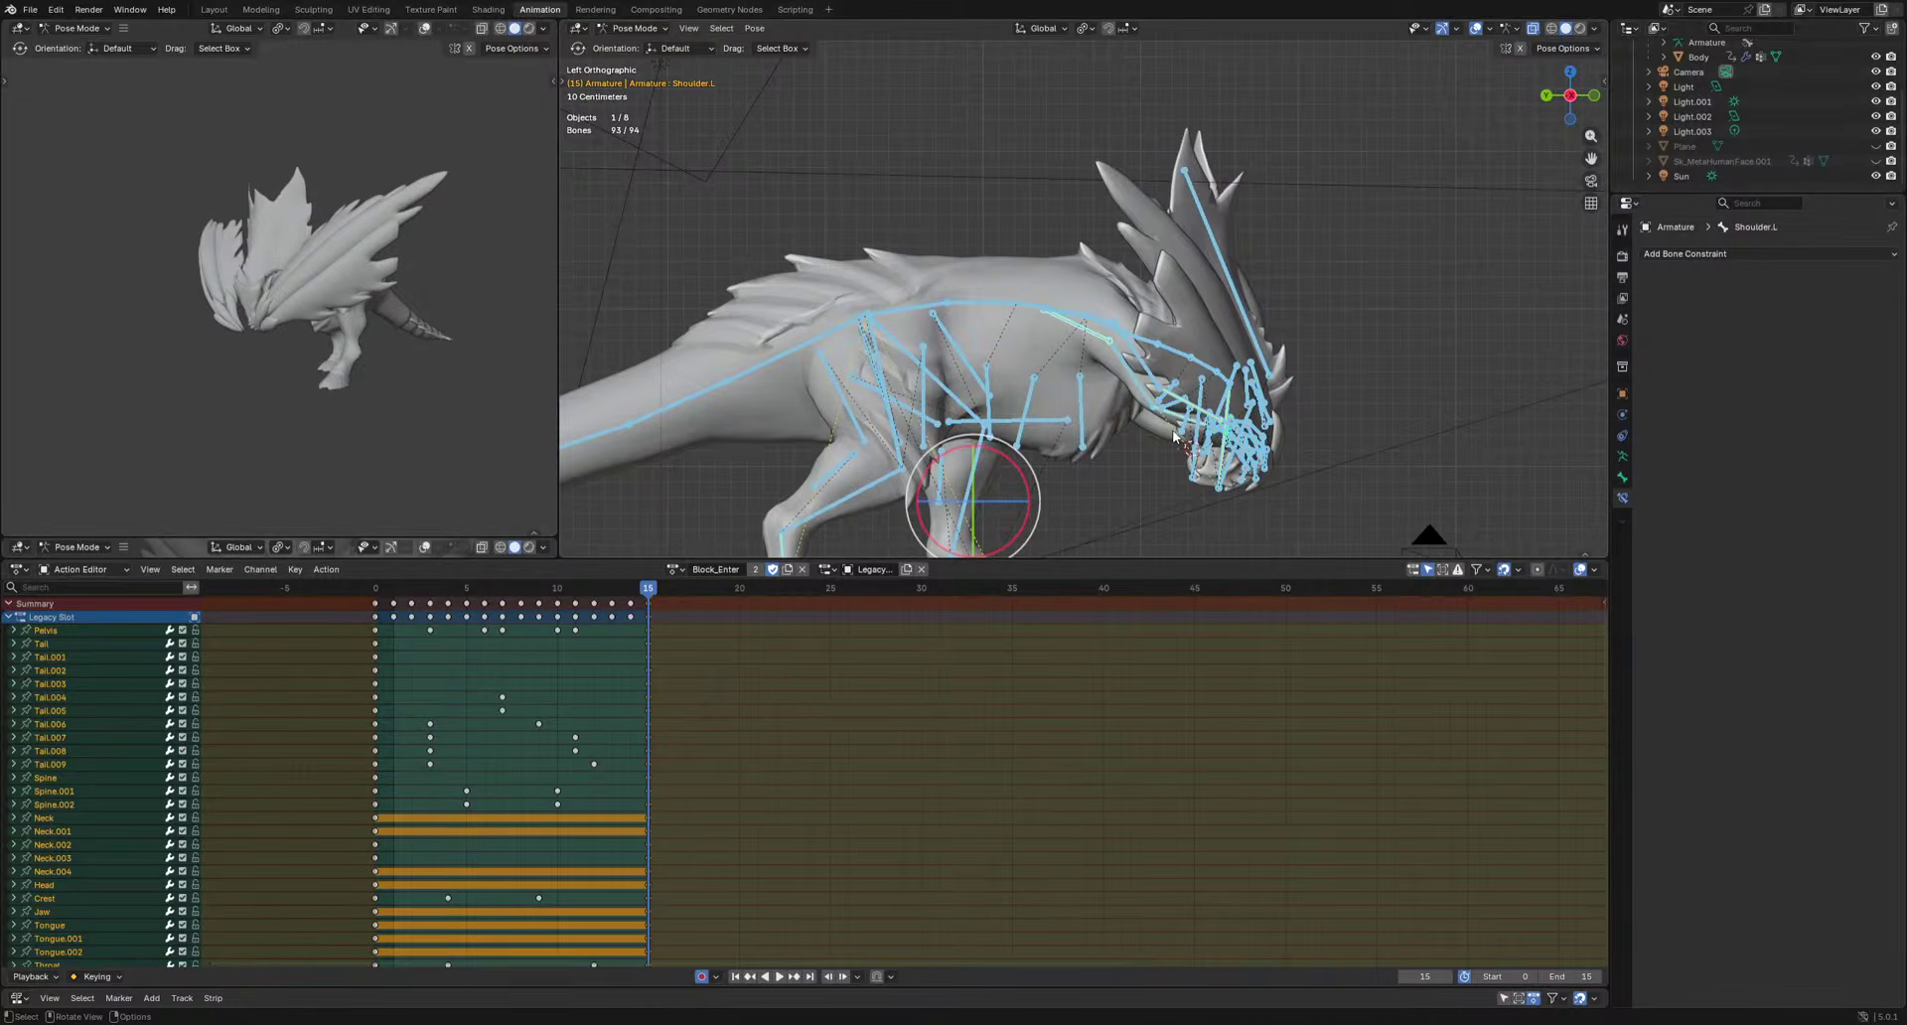
# Return to the Block_Hit action, paste the copied keyframes at frames 0 and 15 and play back the animation.
pyautogui.click(675, 569)
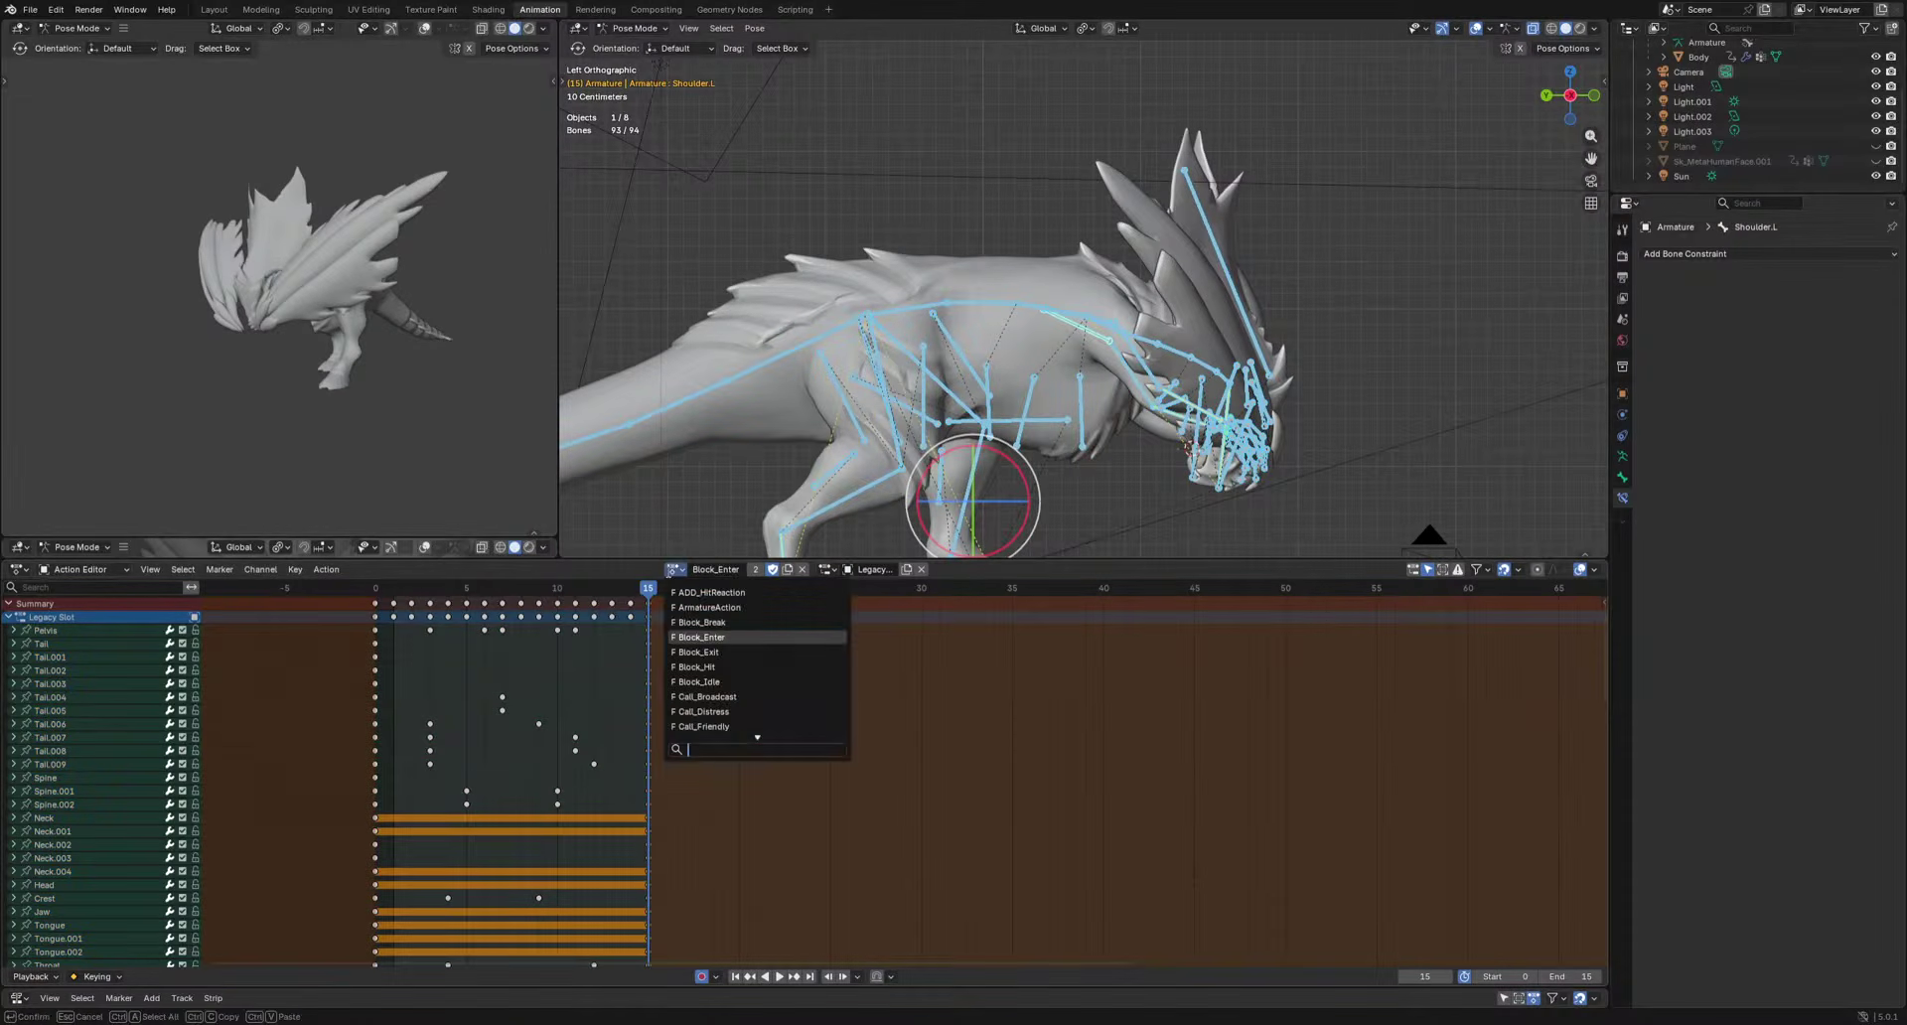
pyautogui.click(698, 667)
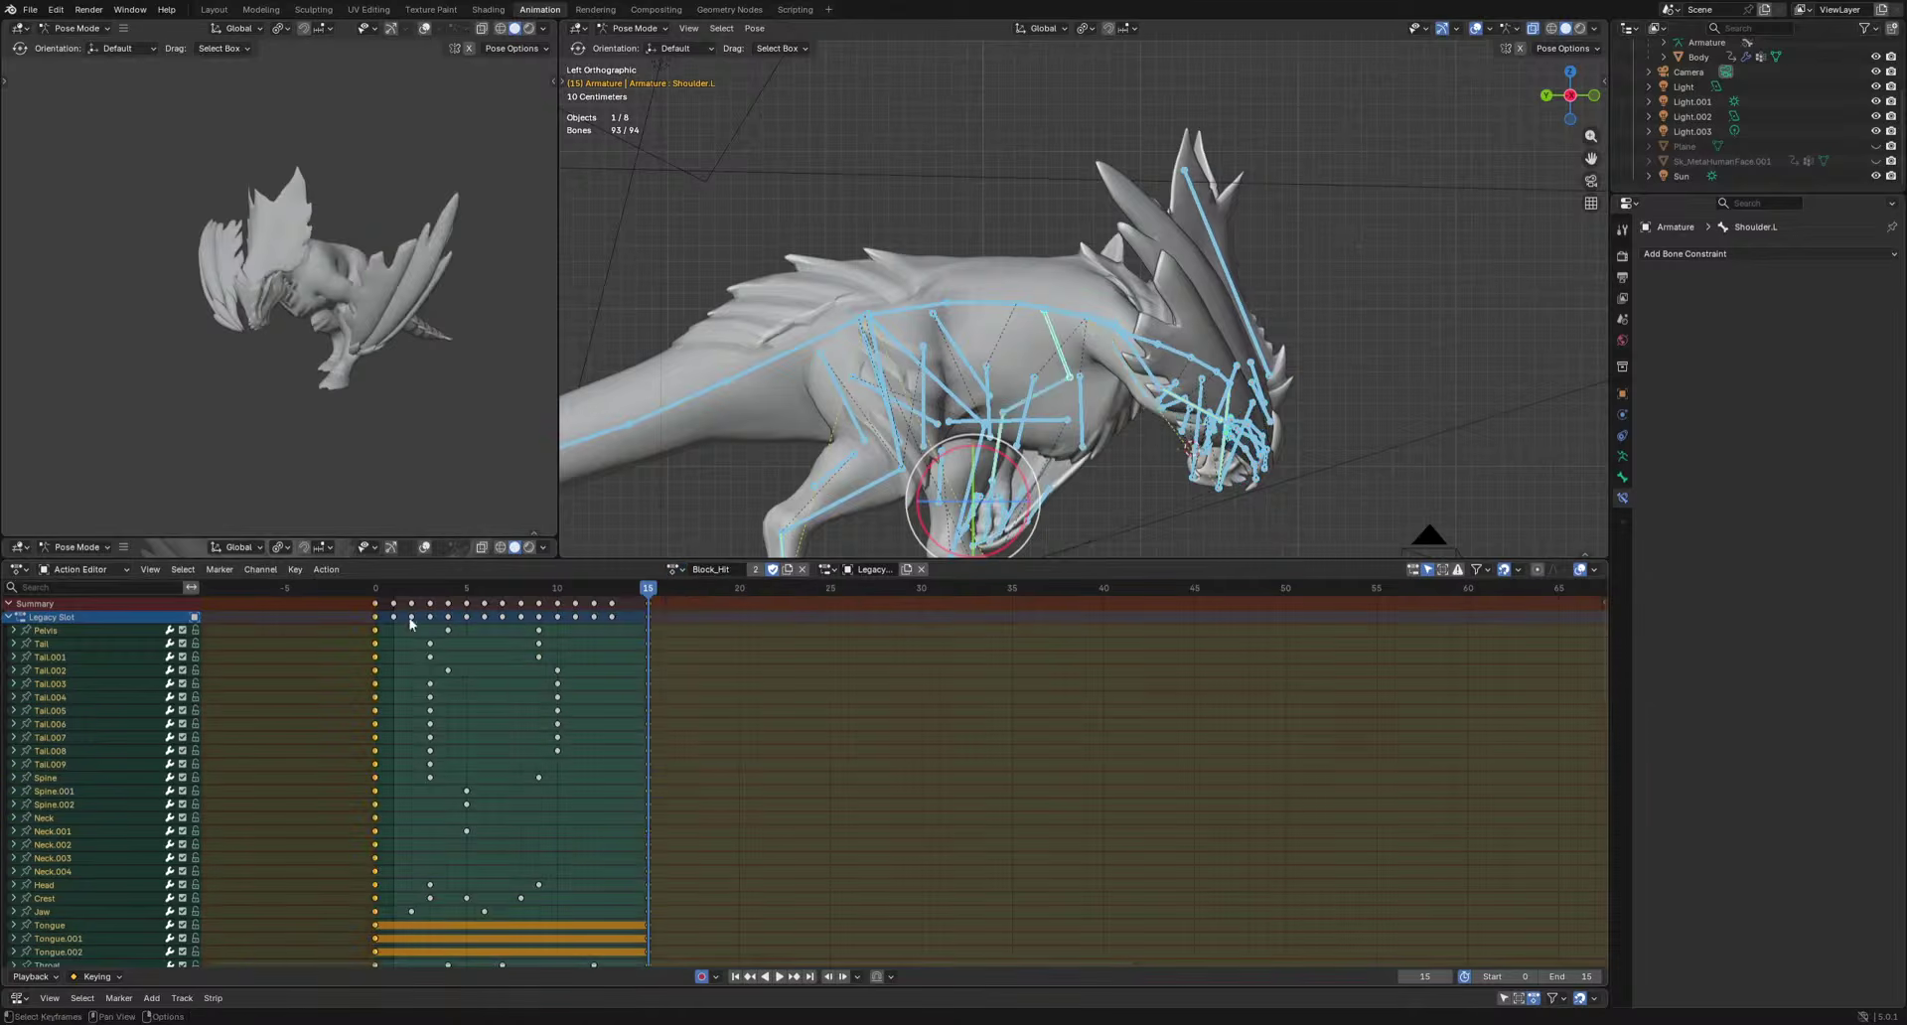
pyautogui.click(375, 594)
pyautogui.hotkey('ctrl', 'v')
pyautogui.press('space')
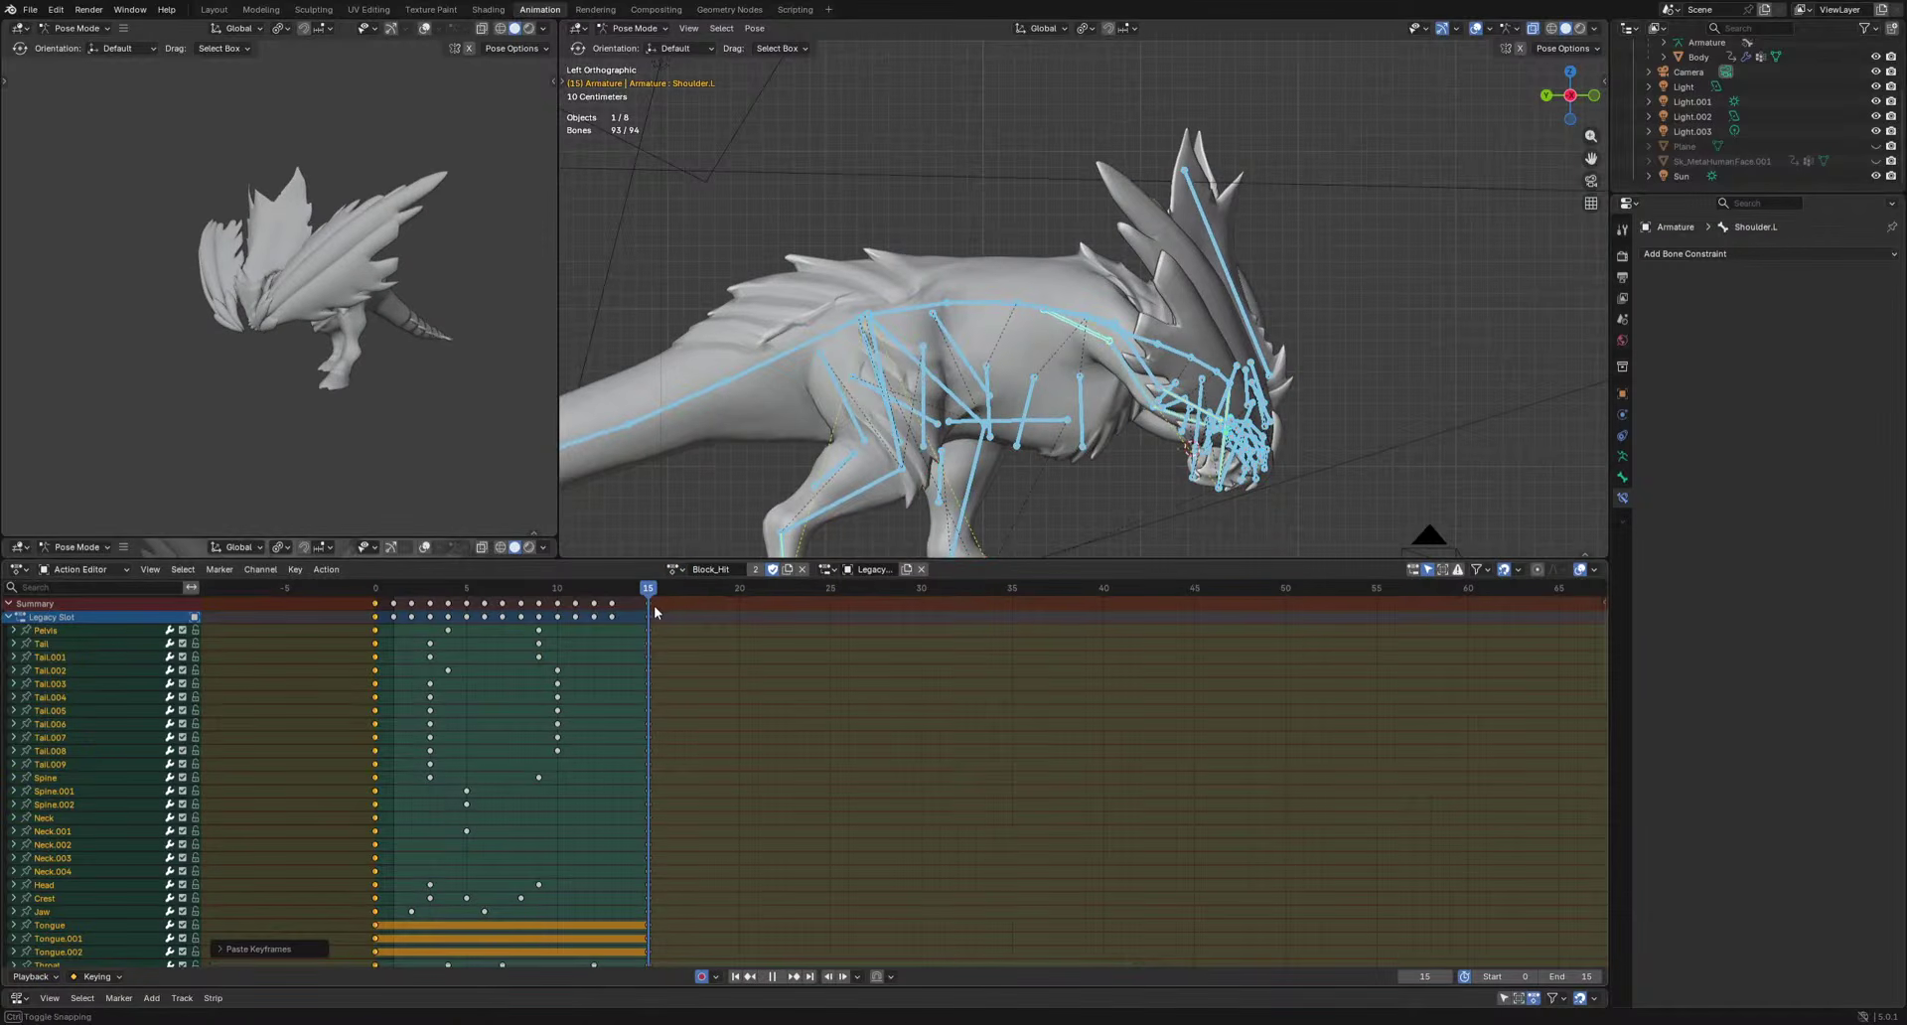
pyautogui.press('space')
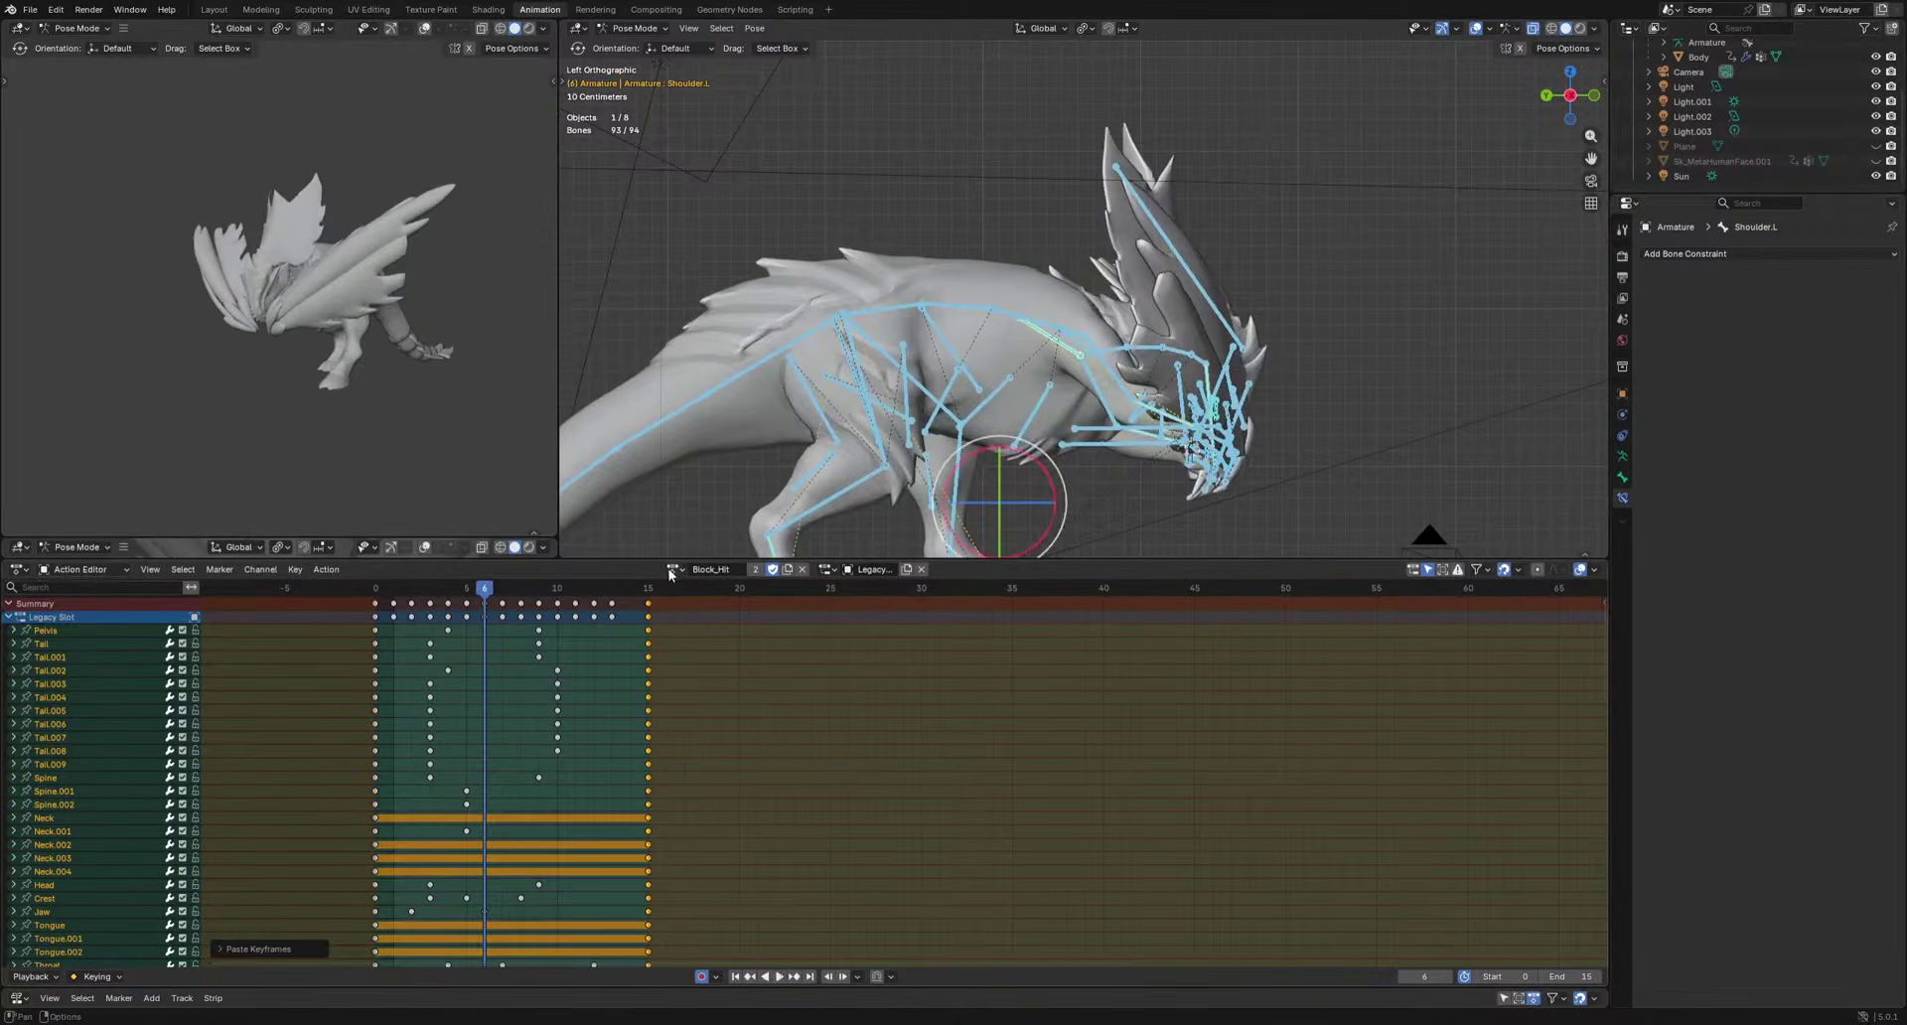
# Switch to the Block_Exit action, paste the copied keyframes at frame 0 and scrub through to frame 15.
pyautogui.click(673, 569)
pyautogui.click(715, 651)
pyautogui.click(342, 585)
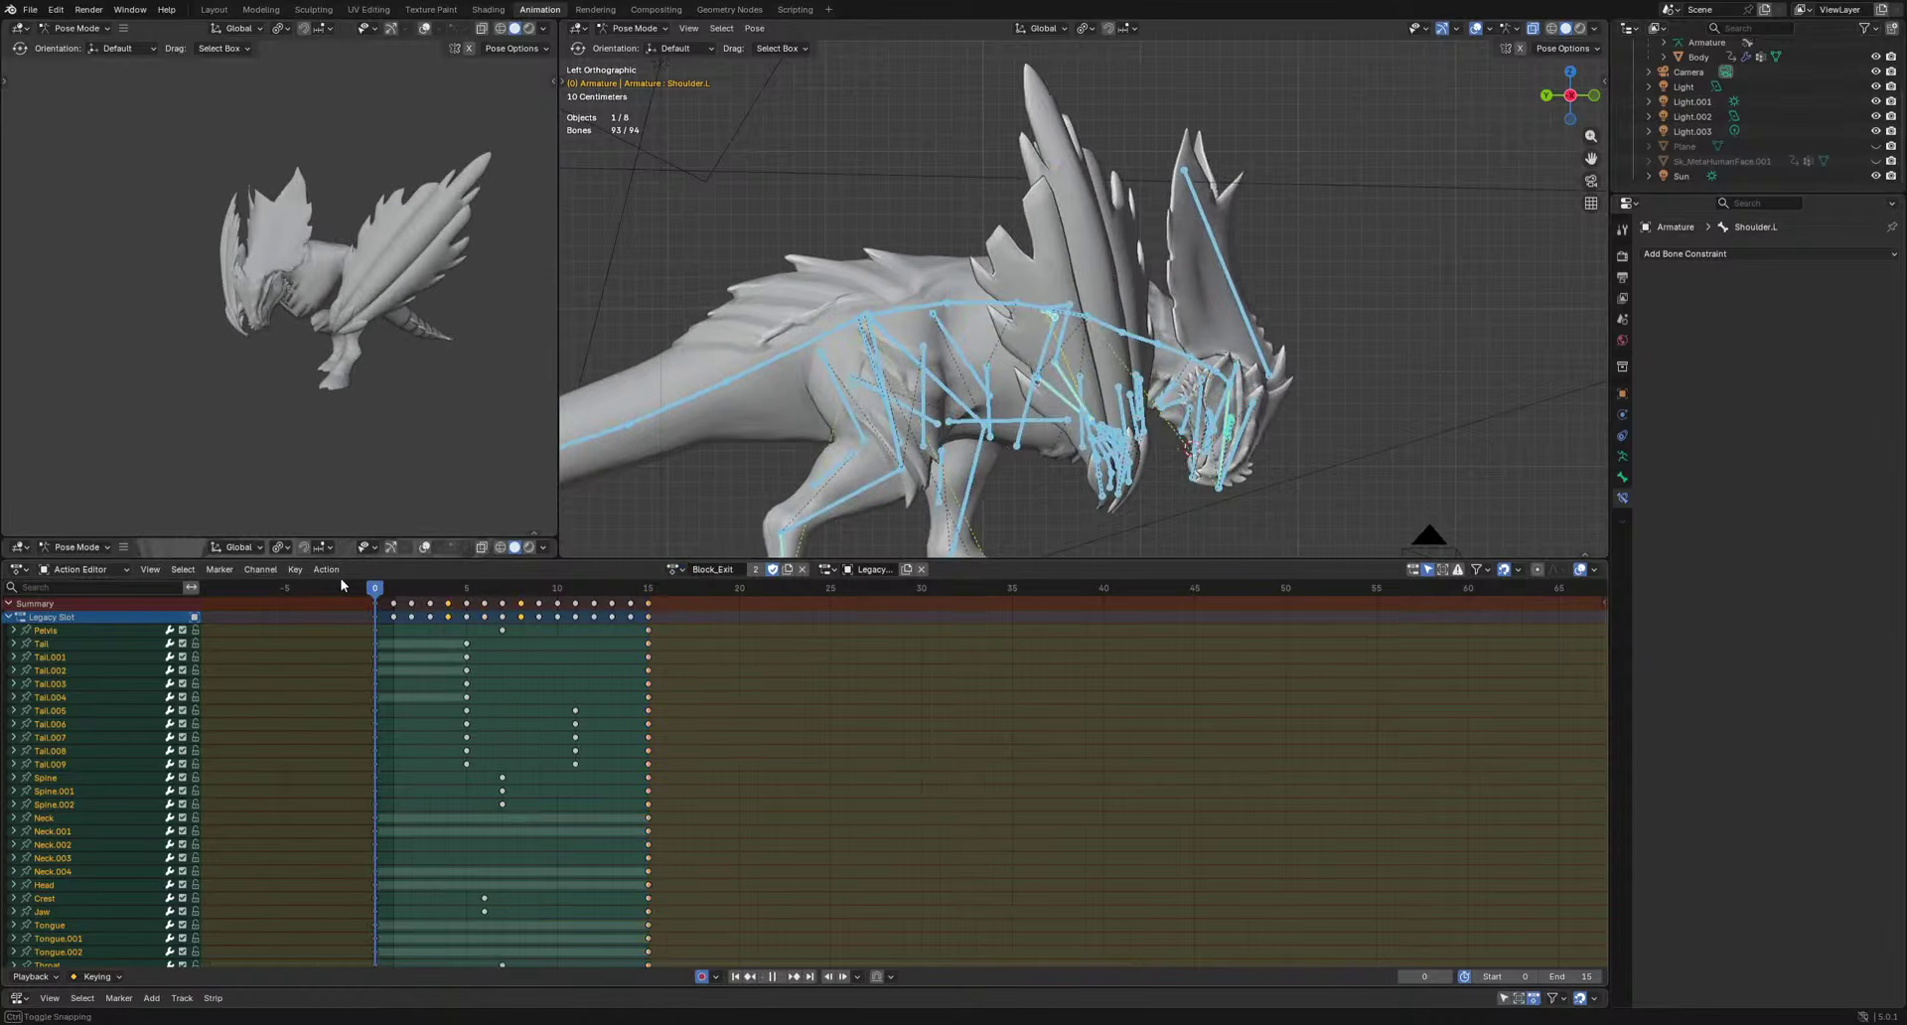
pyautogui.hotkey('ctrl', 'v')
pyautogui.moveTo(397, 590); pyautogui.dragTo(646, 637)
# Switch to the Block_Enter action and copy the pose of all bones at frame 0.
pyautogui.click(674, 569)
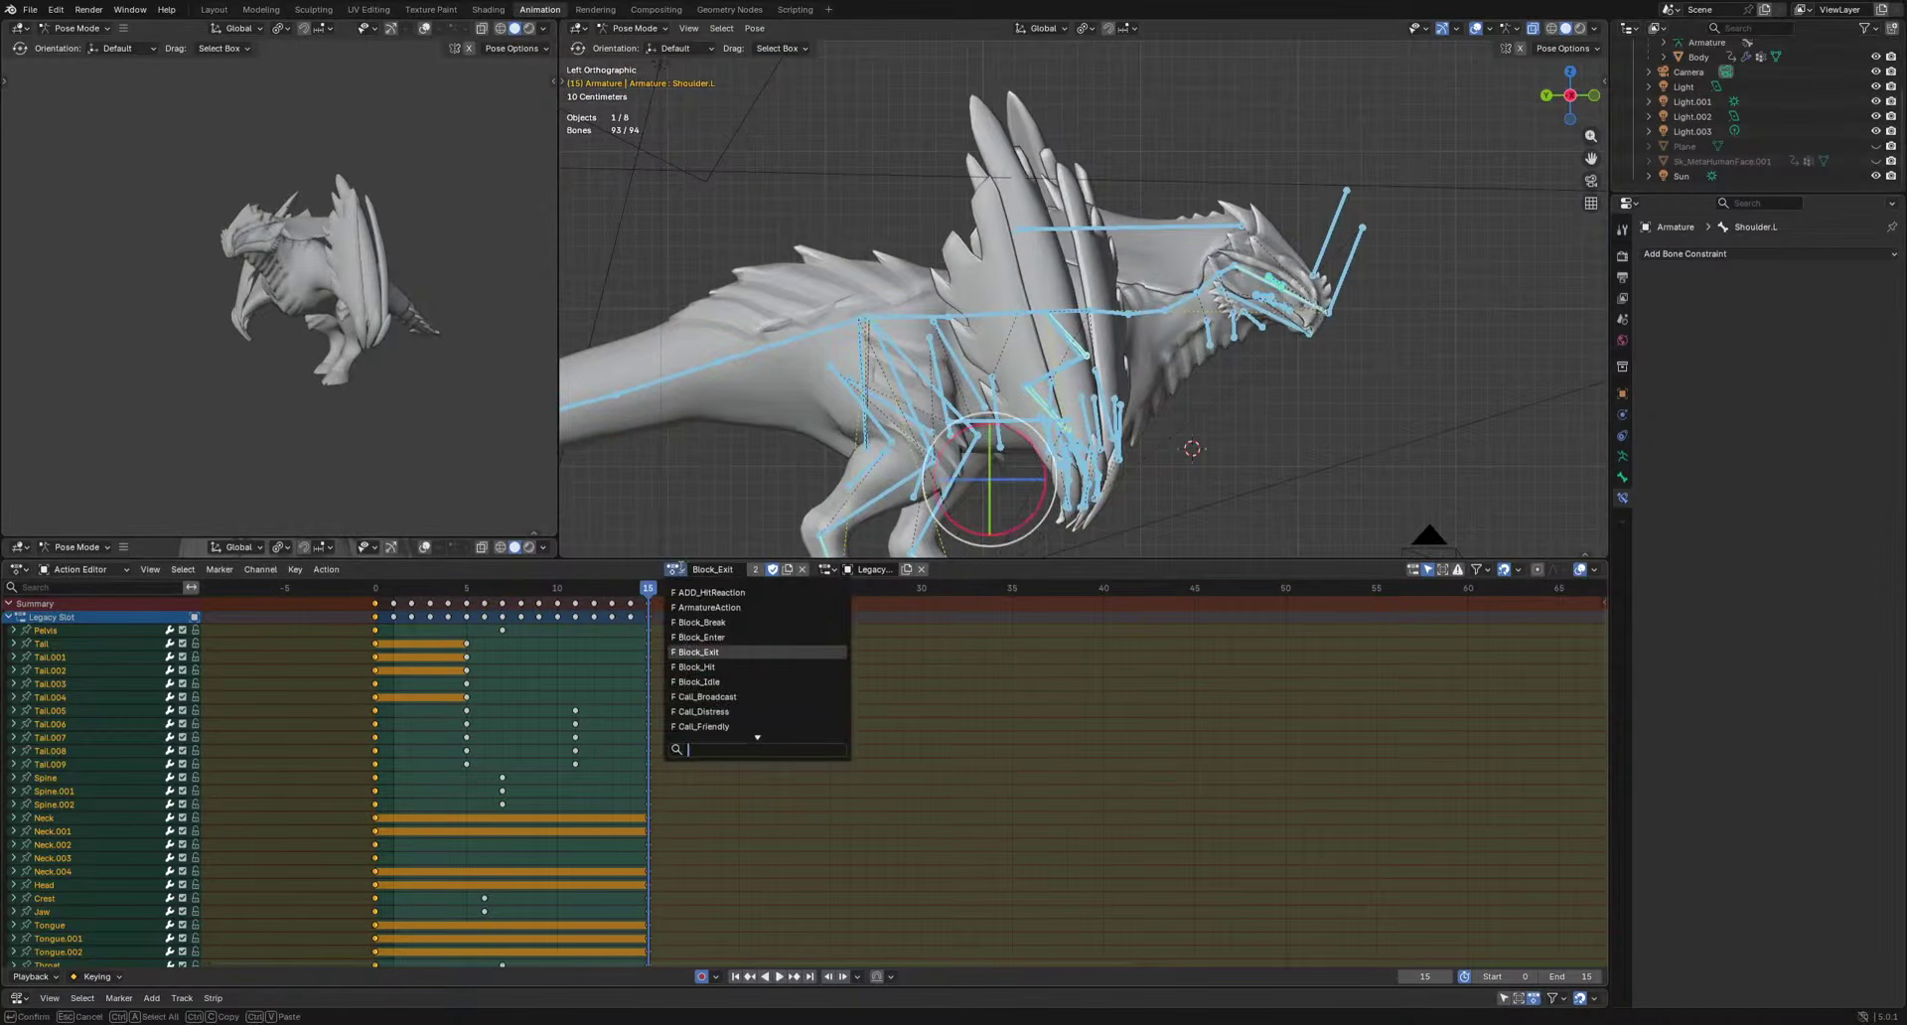
pyautogui.click(725, 637)
pyautogui.click(382, 590)
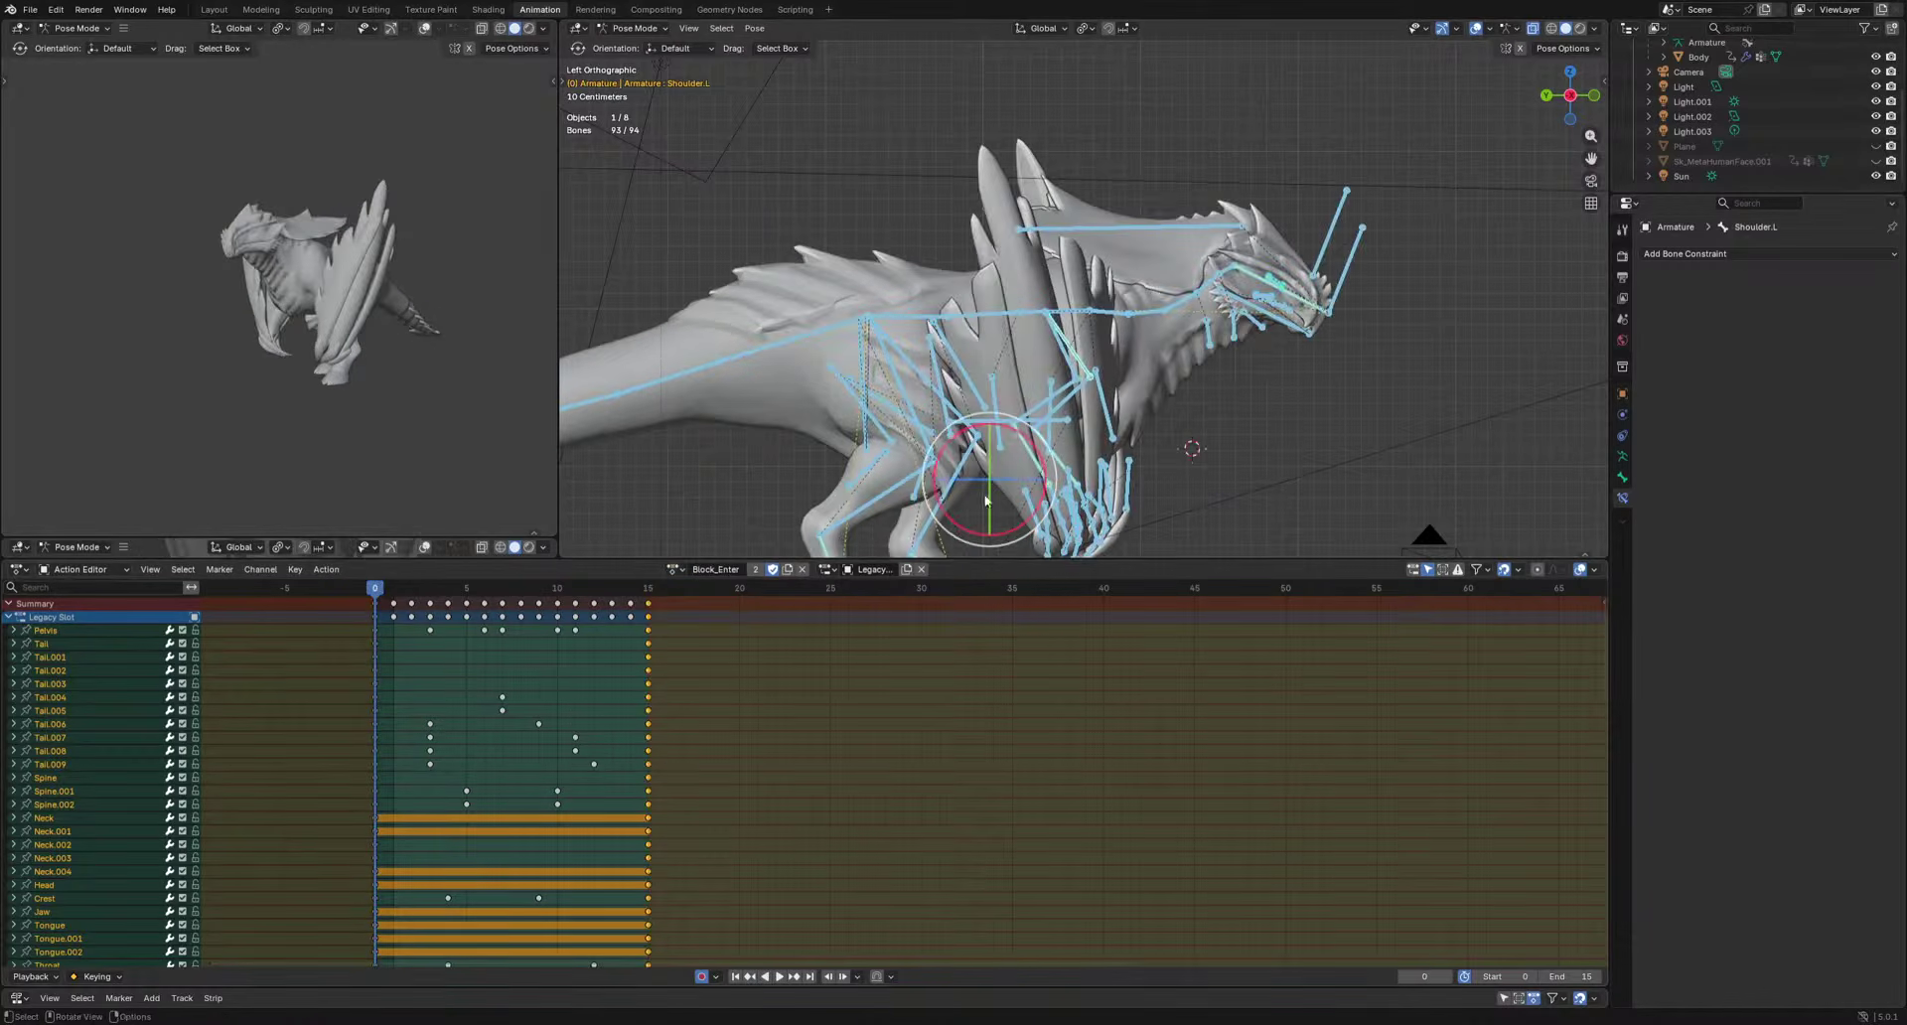
pyautogui.hotkey('ctrl', 'c')
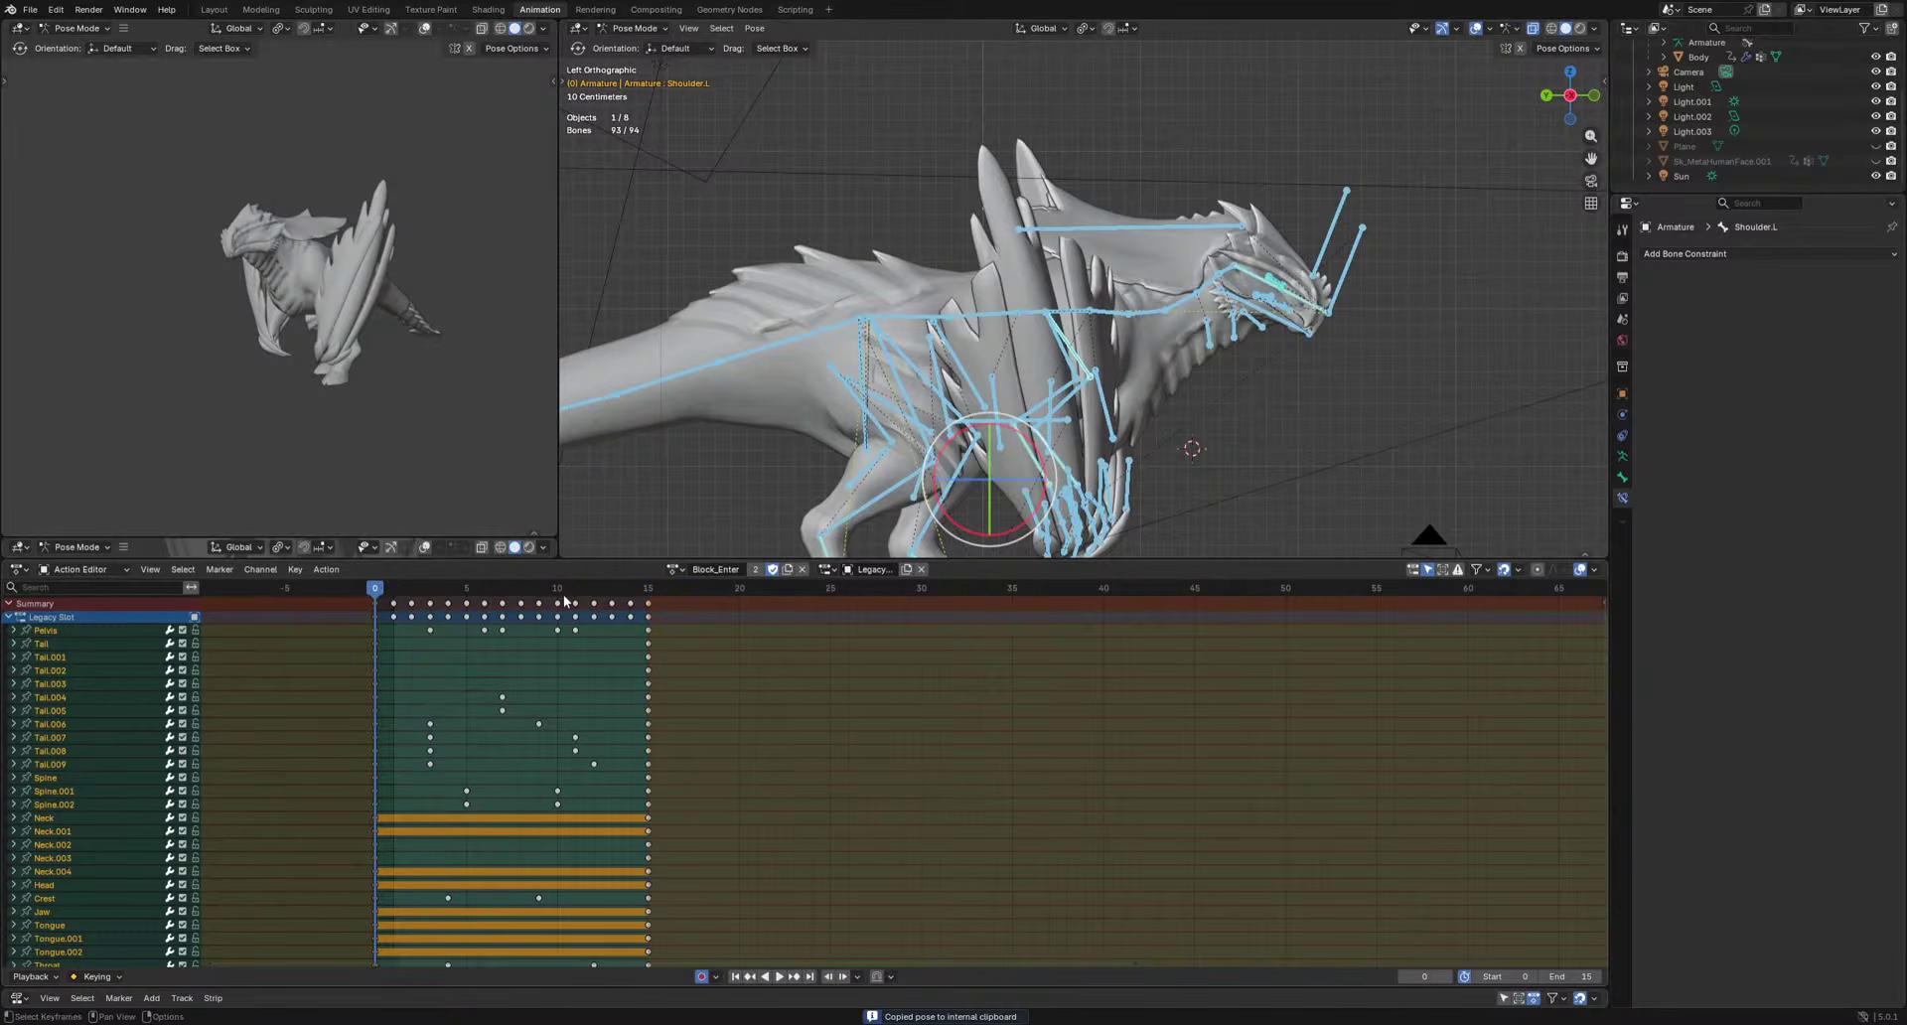
# Switch to the Block_Exit action, paste and key the copied pose on all bones at frame 15, and play back the animation.
pyautogui.click(677, 572)
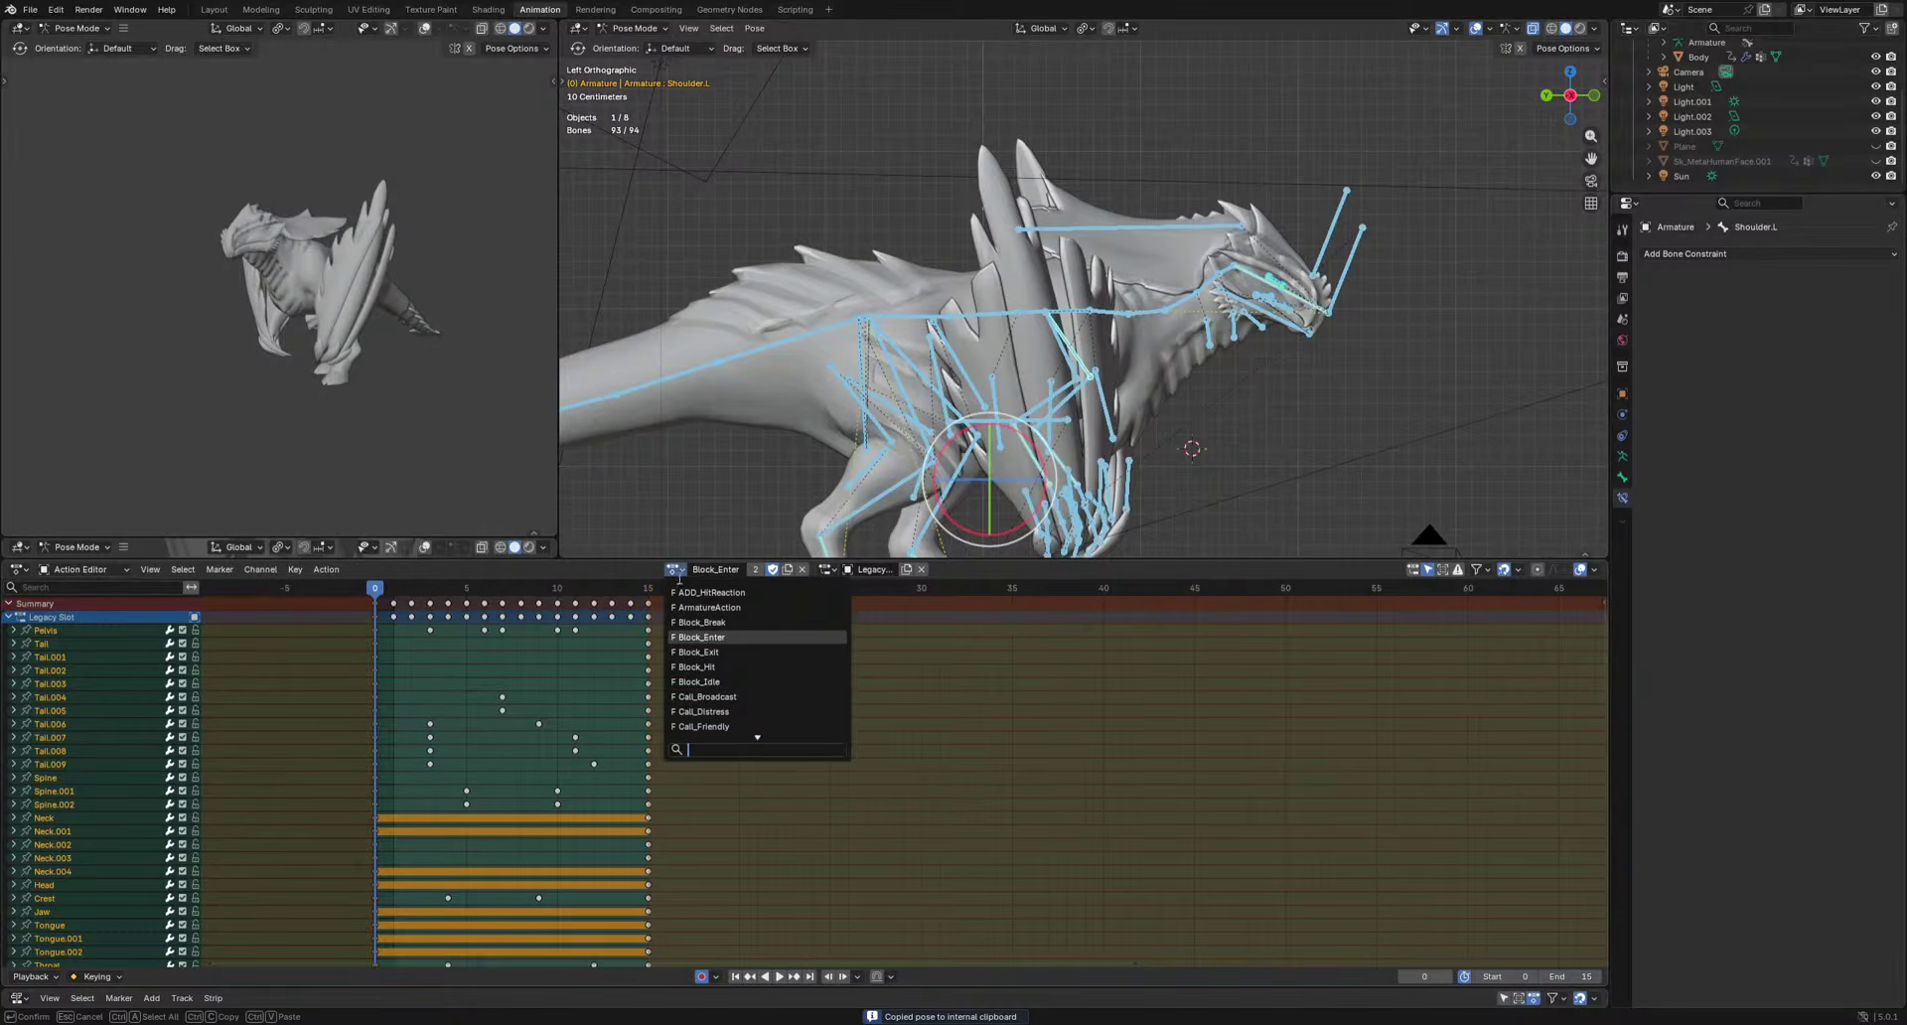
pyautogui.click(711, 654)
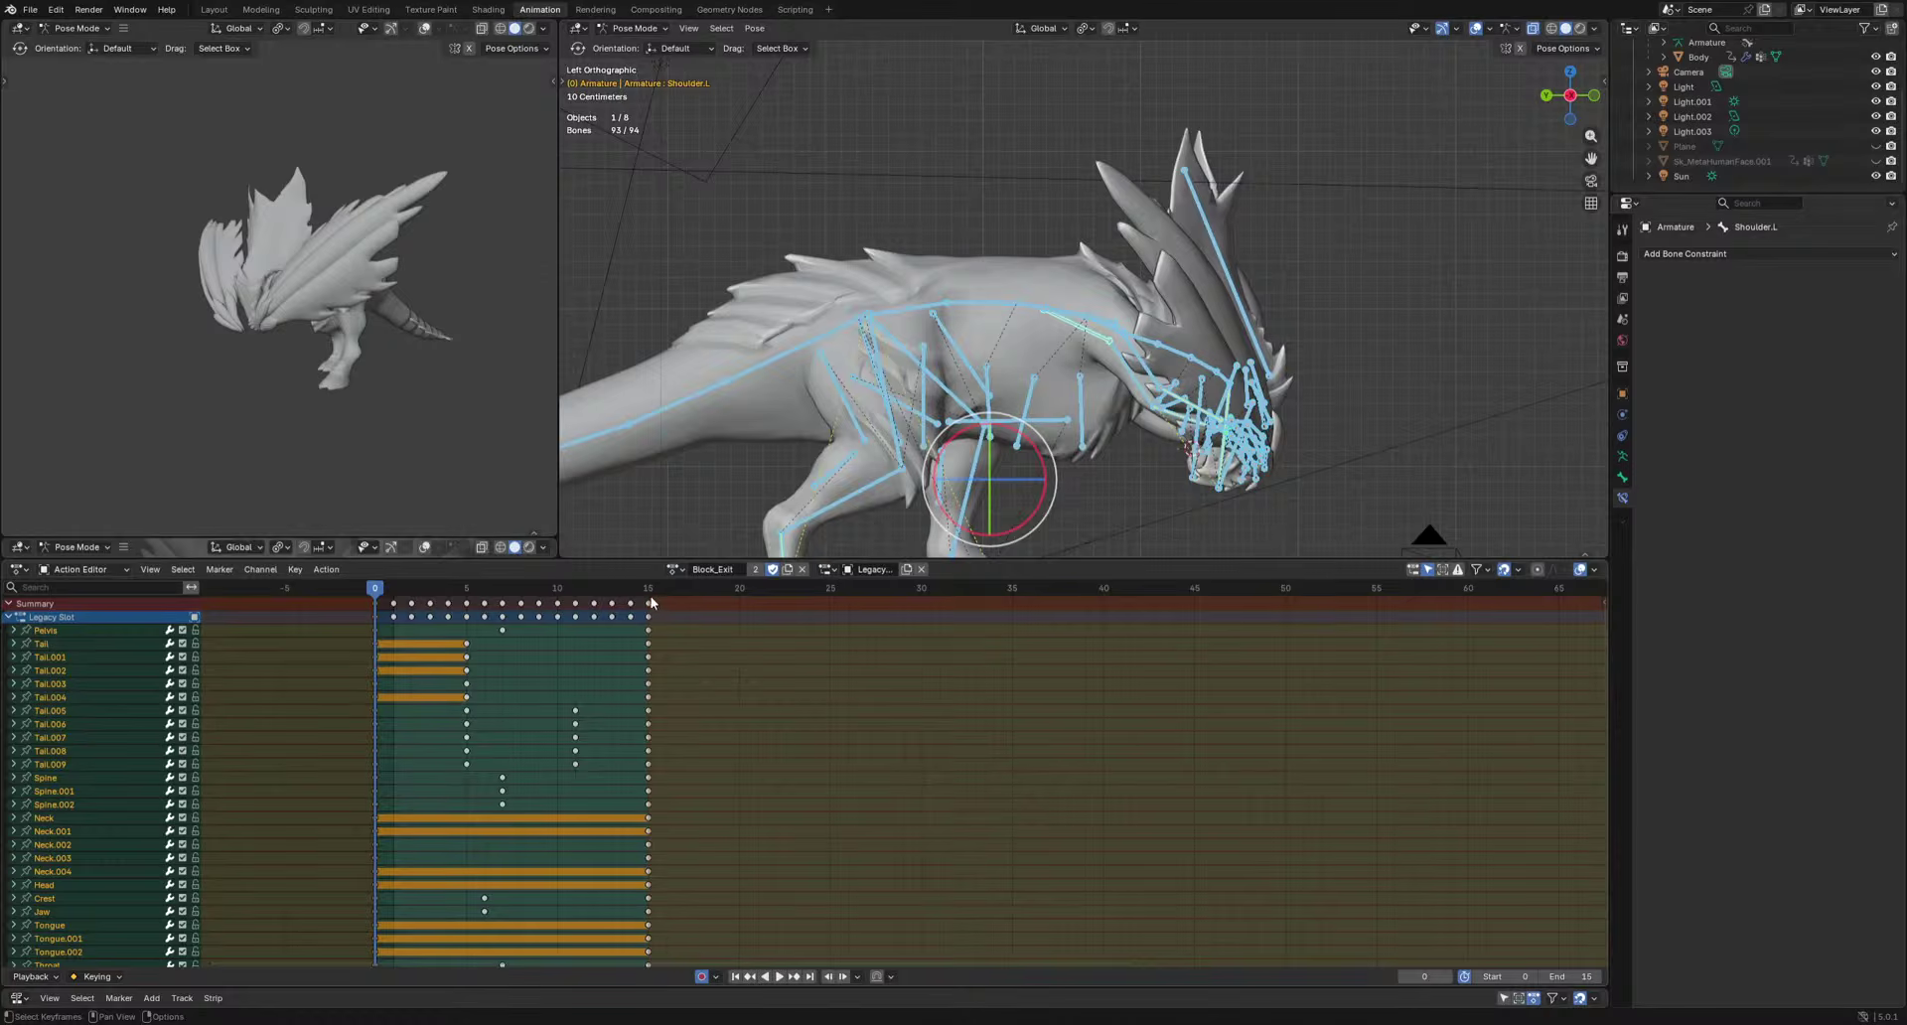
pyautogui.hotkey('shift', 'Right')
pyautogui.hotkey('ctrl', 'v')
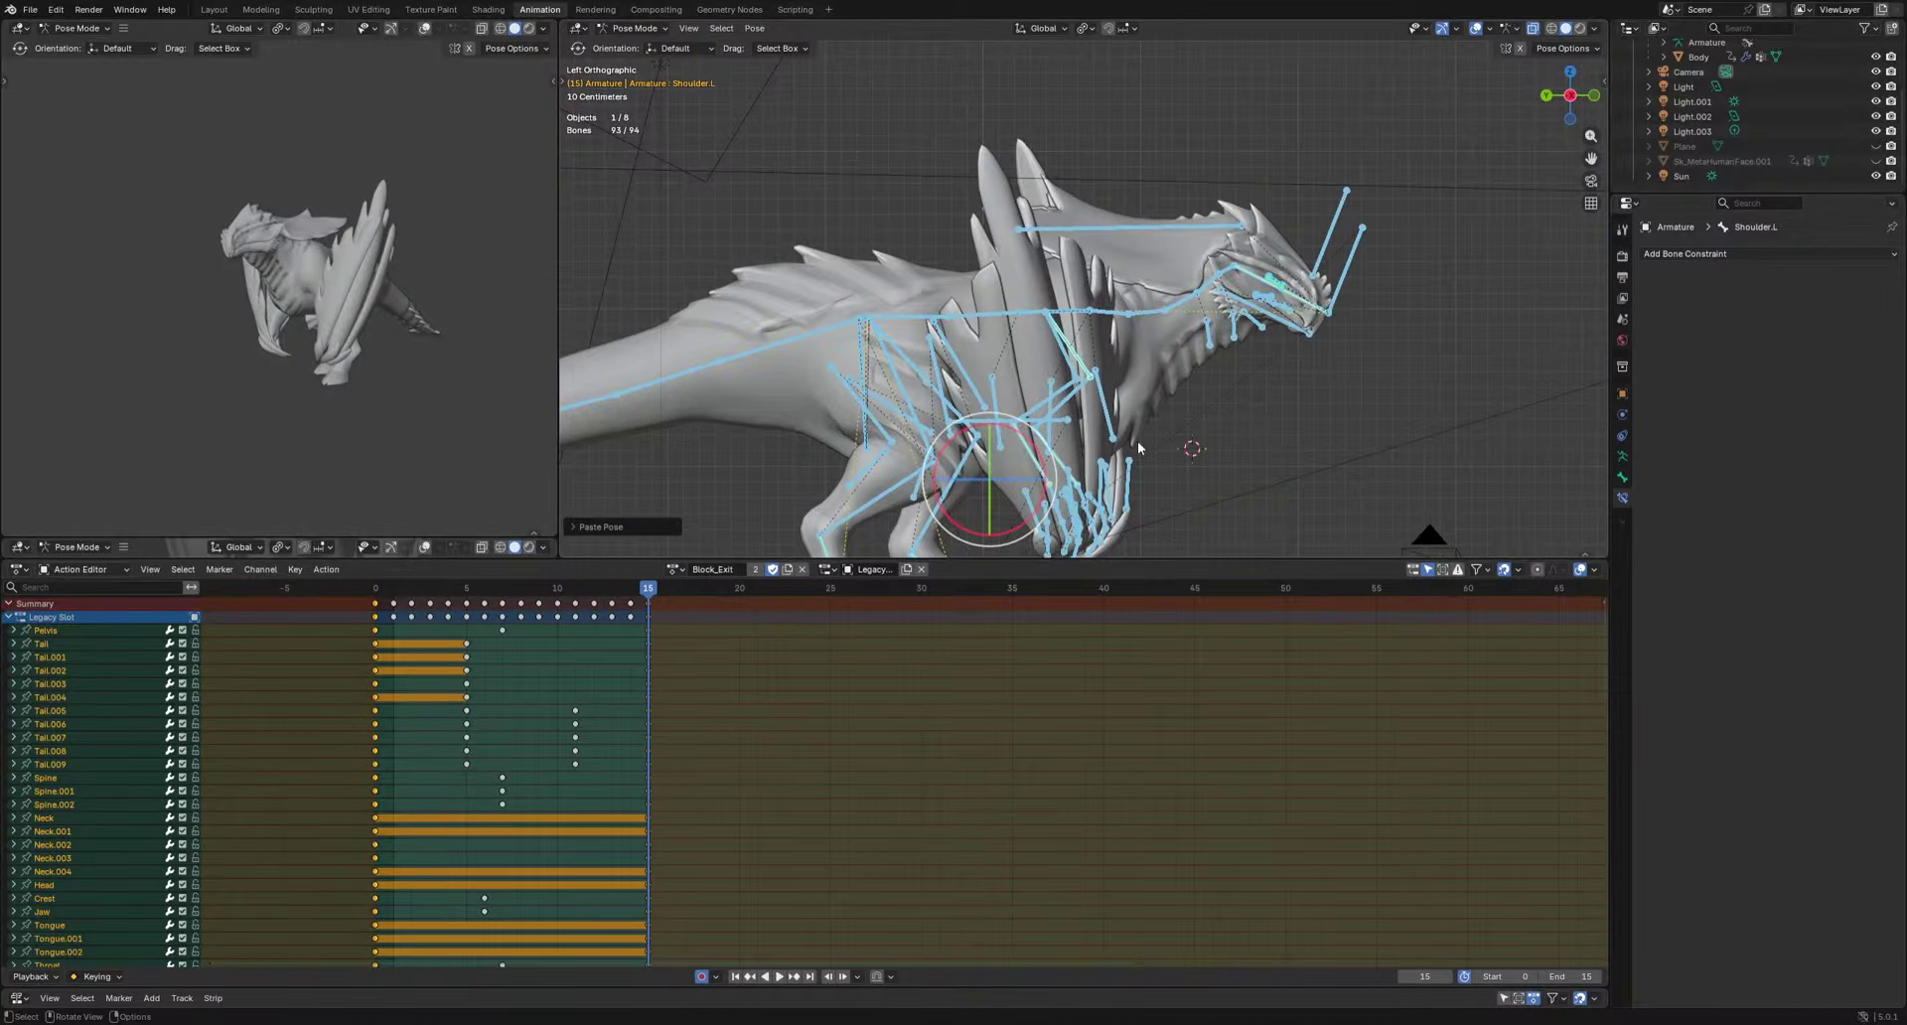
pyautogui.press('i')
pyautogui.hotkey('ctrl', 'v')
pyautogui.press('space')
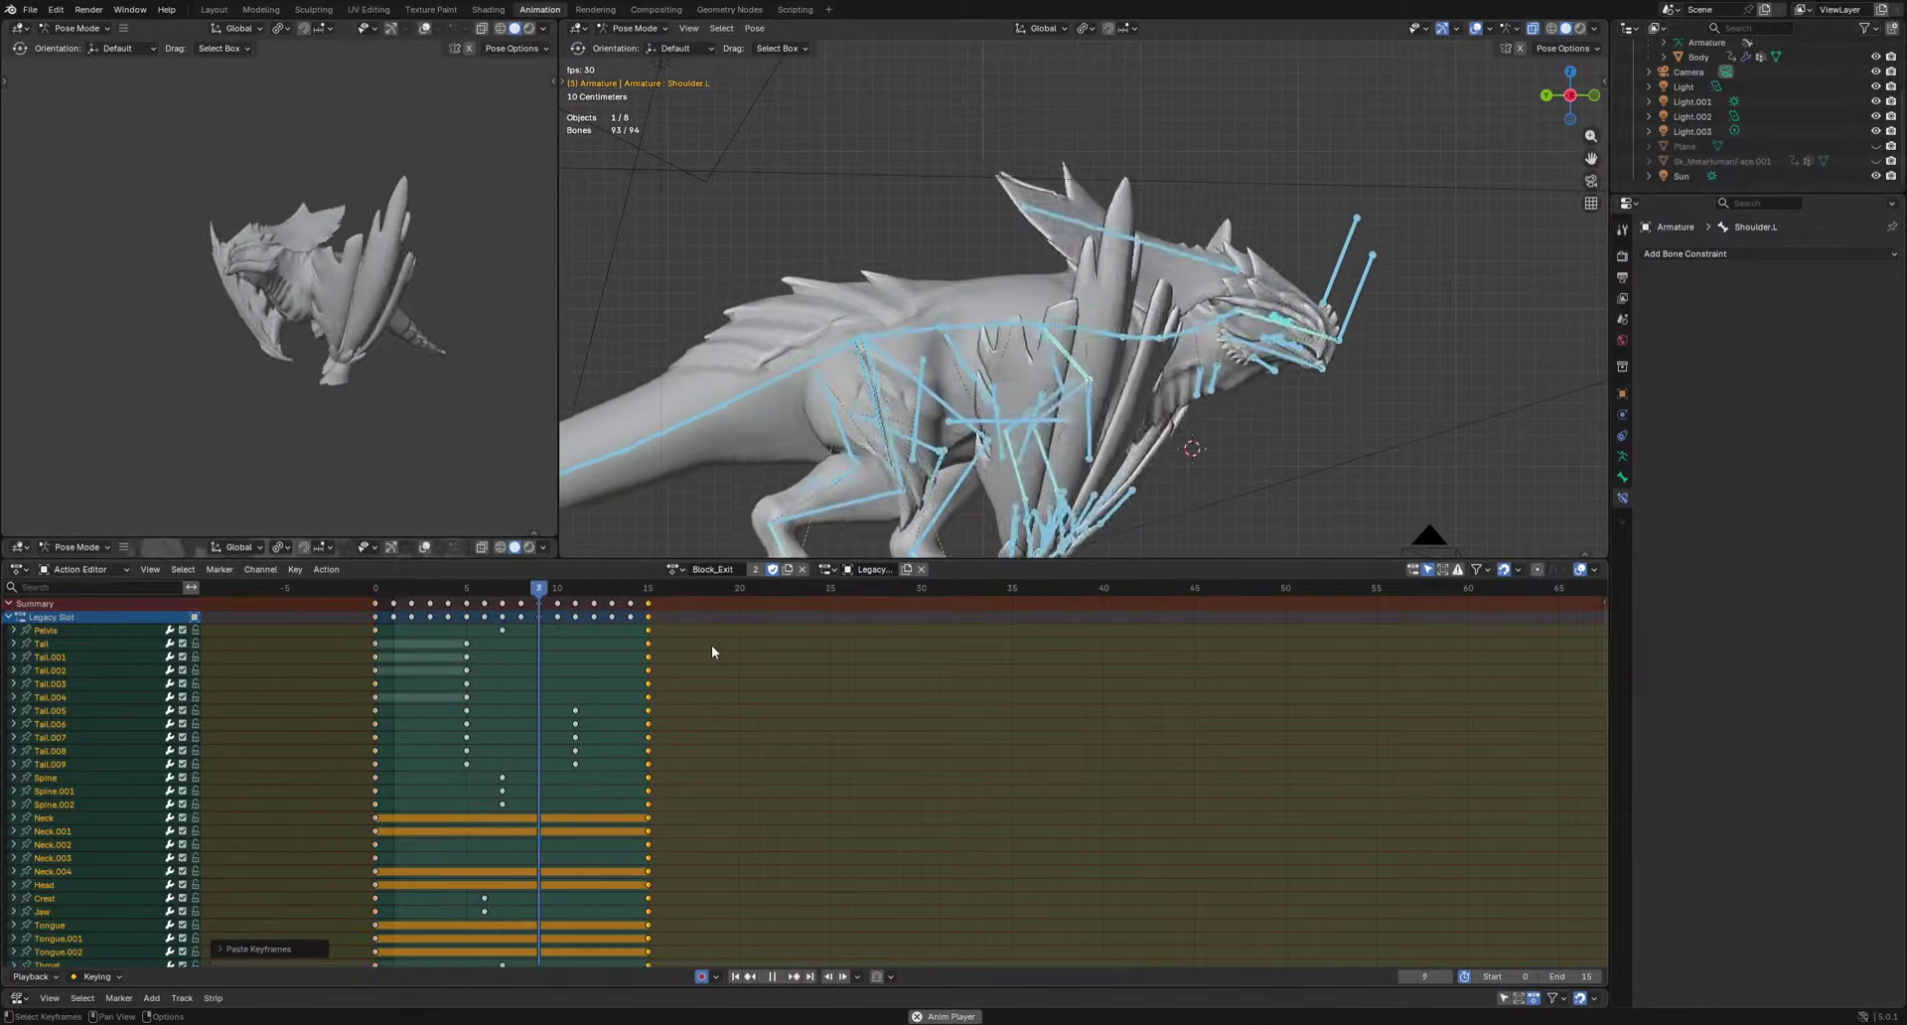
pyautogui.press('space')
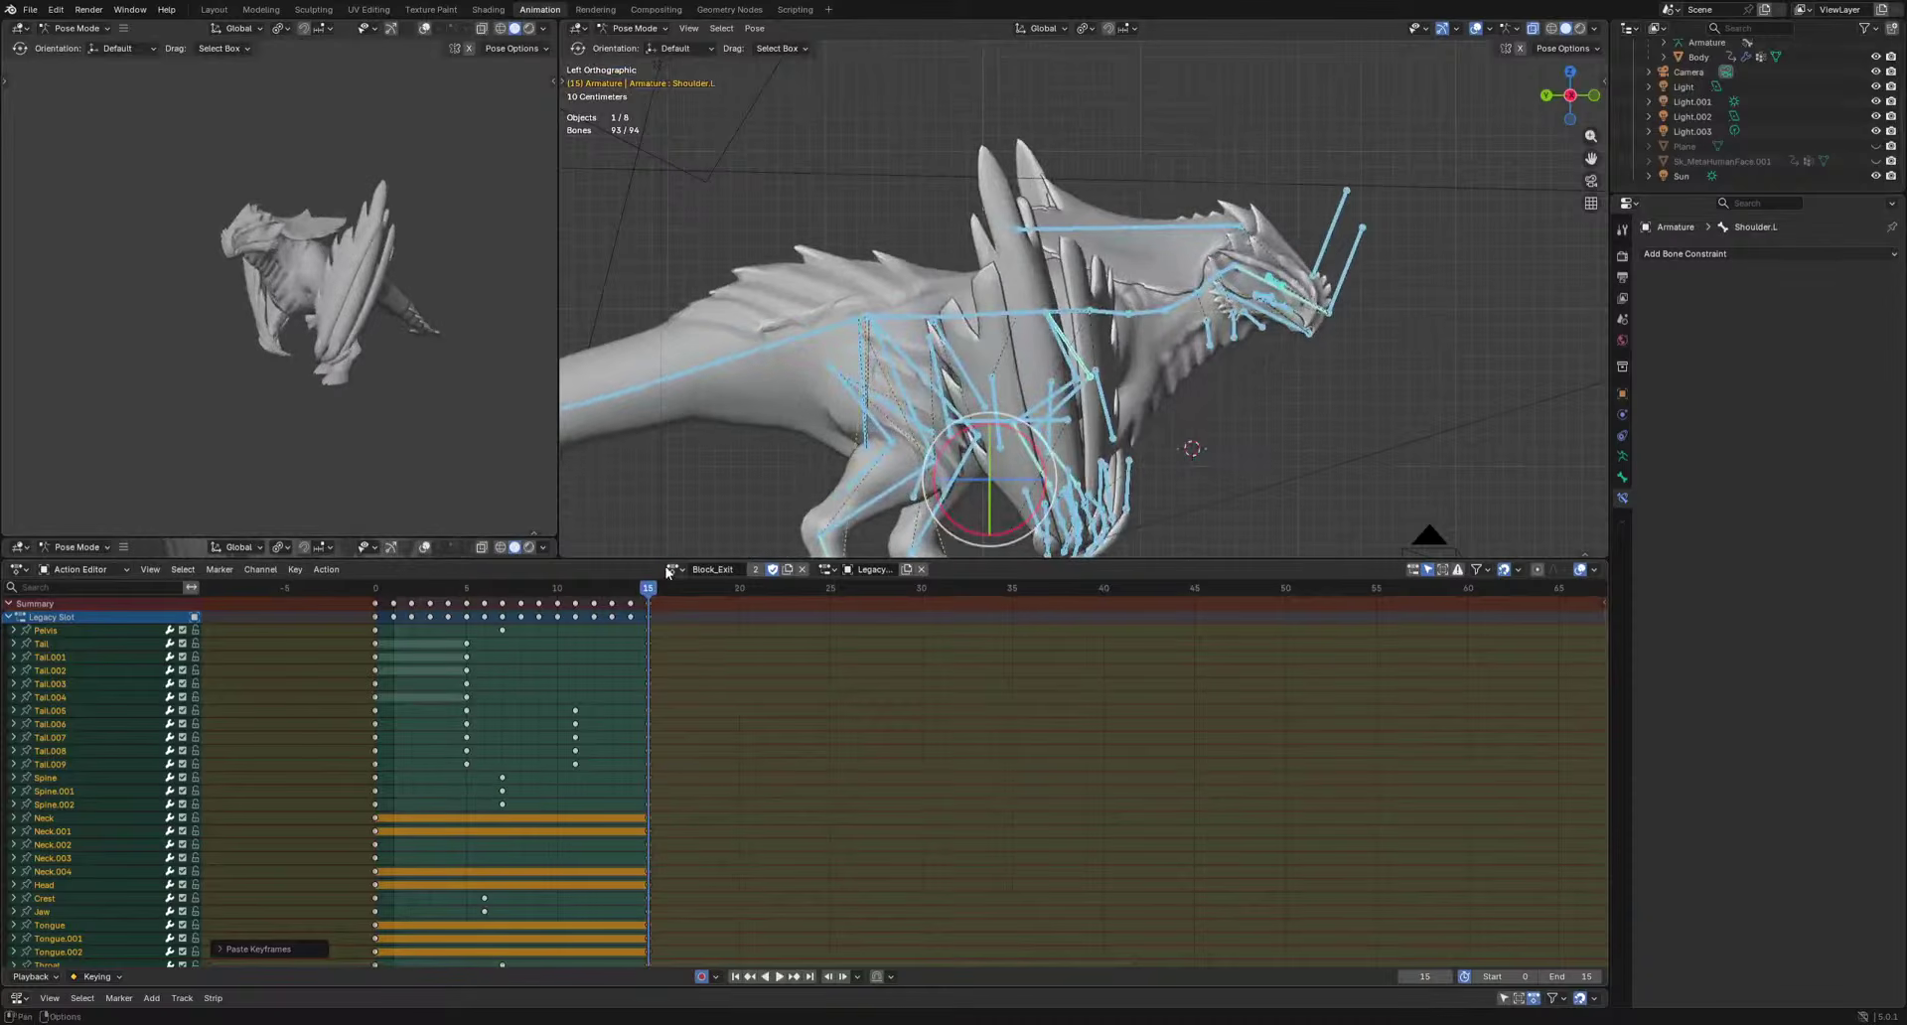
# Play back the Block_Hit, Block_Exit and Block_Enter actions in turn to check their start and end poses.
pyautogui.click(675, 569)
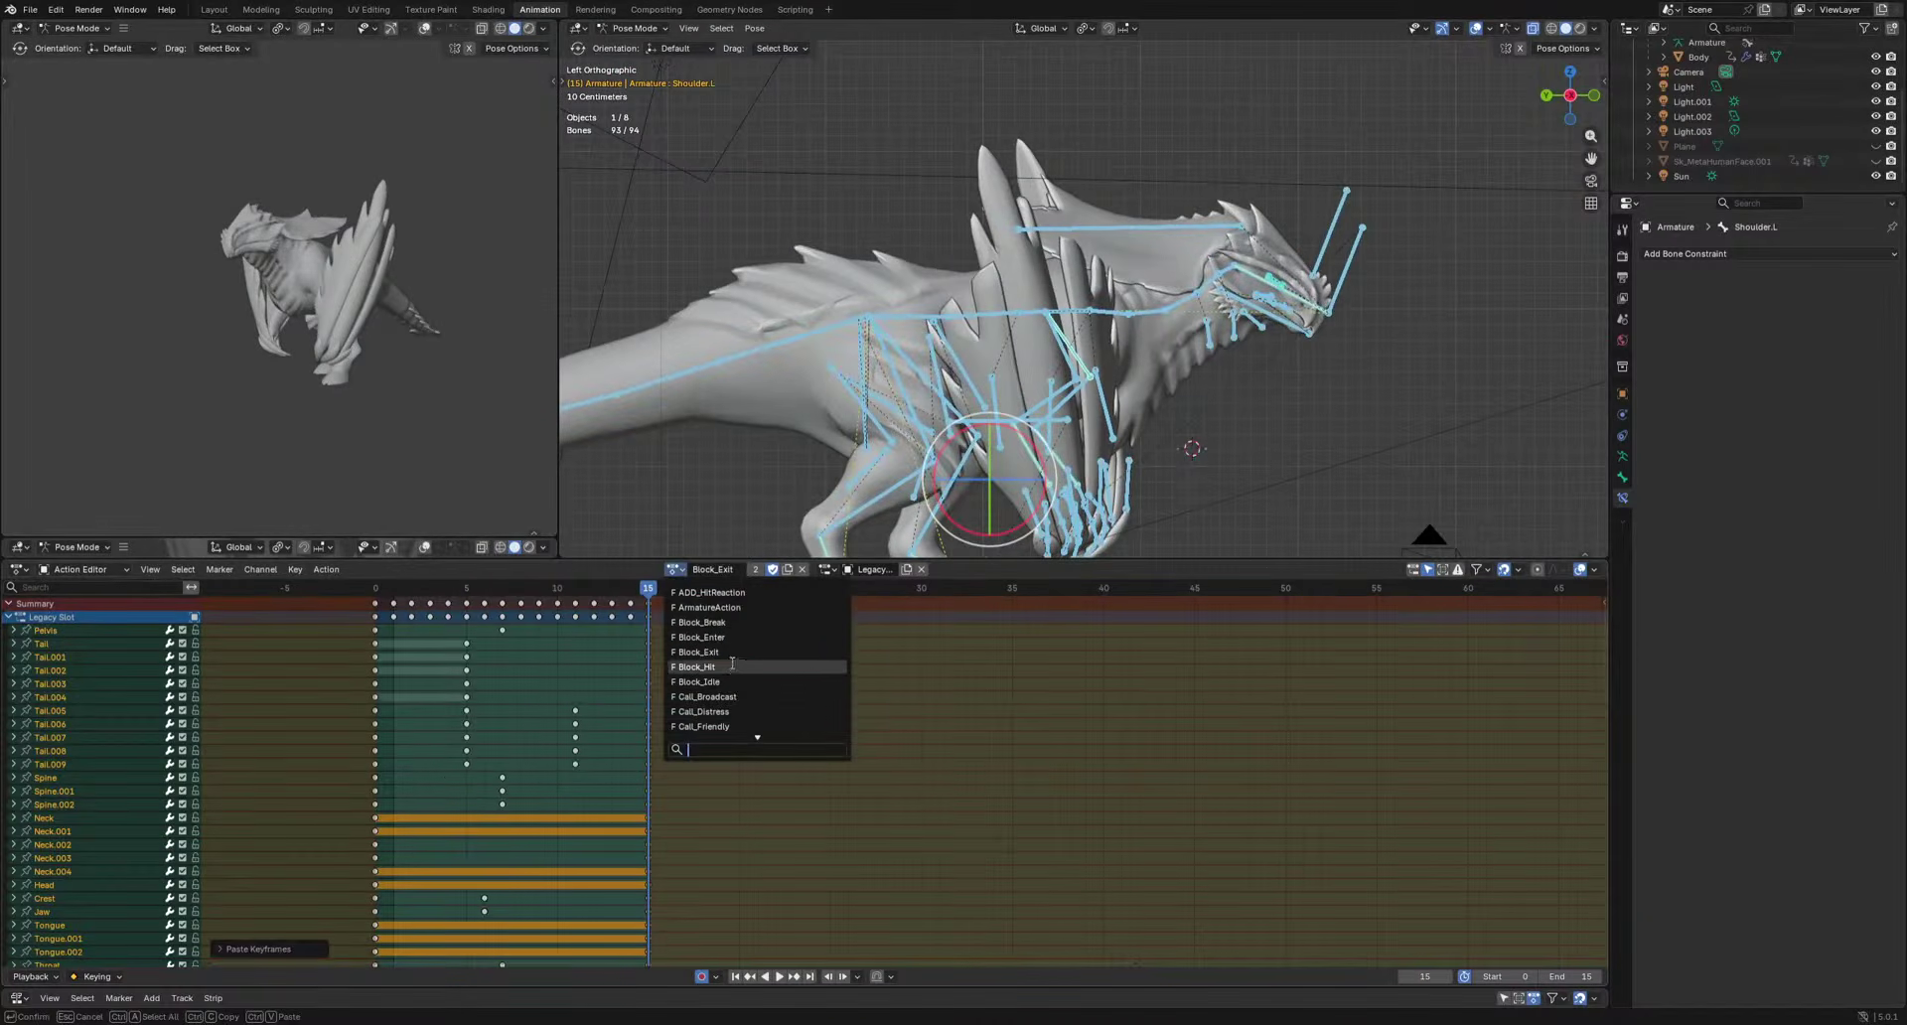
pyautogui.click(730, 667)
pyautogui.press('space')
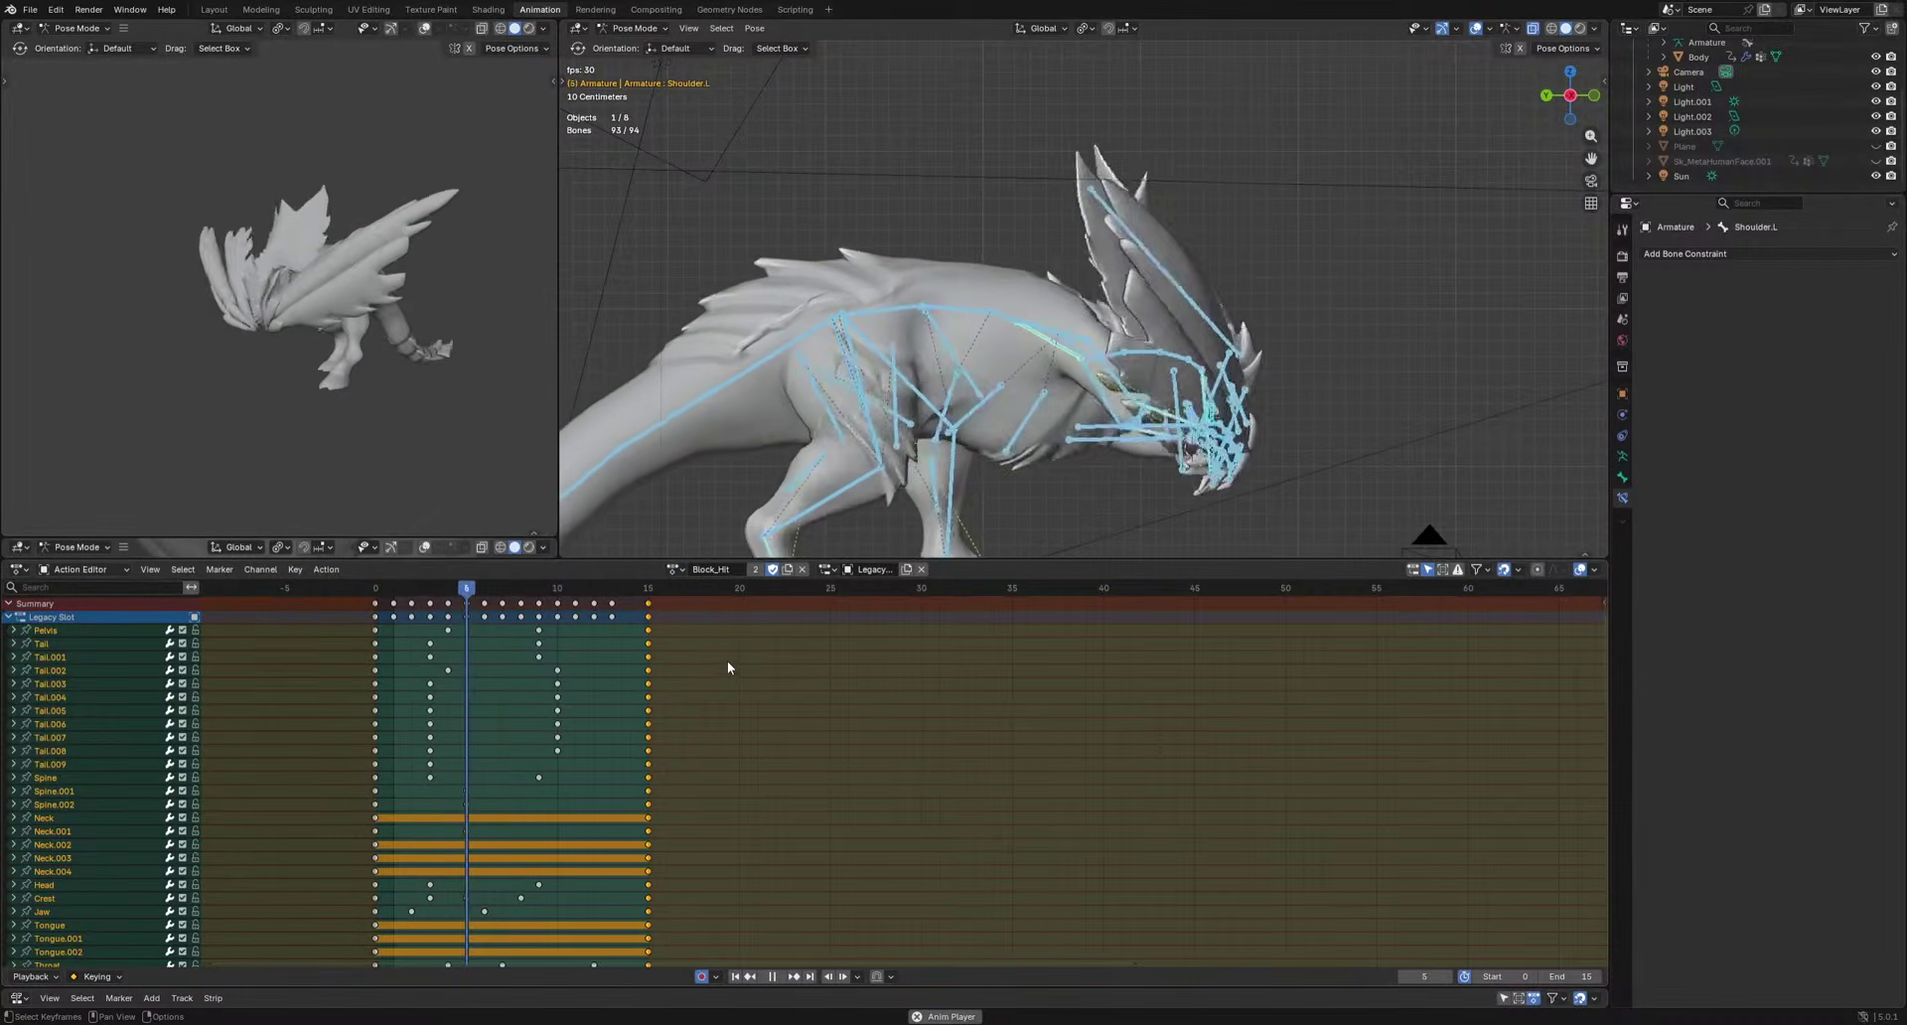
pyautogui.press('space')
pyautogui.click(676, 570)
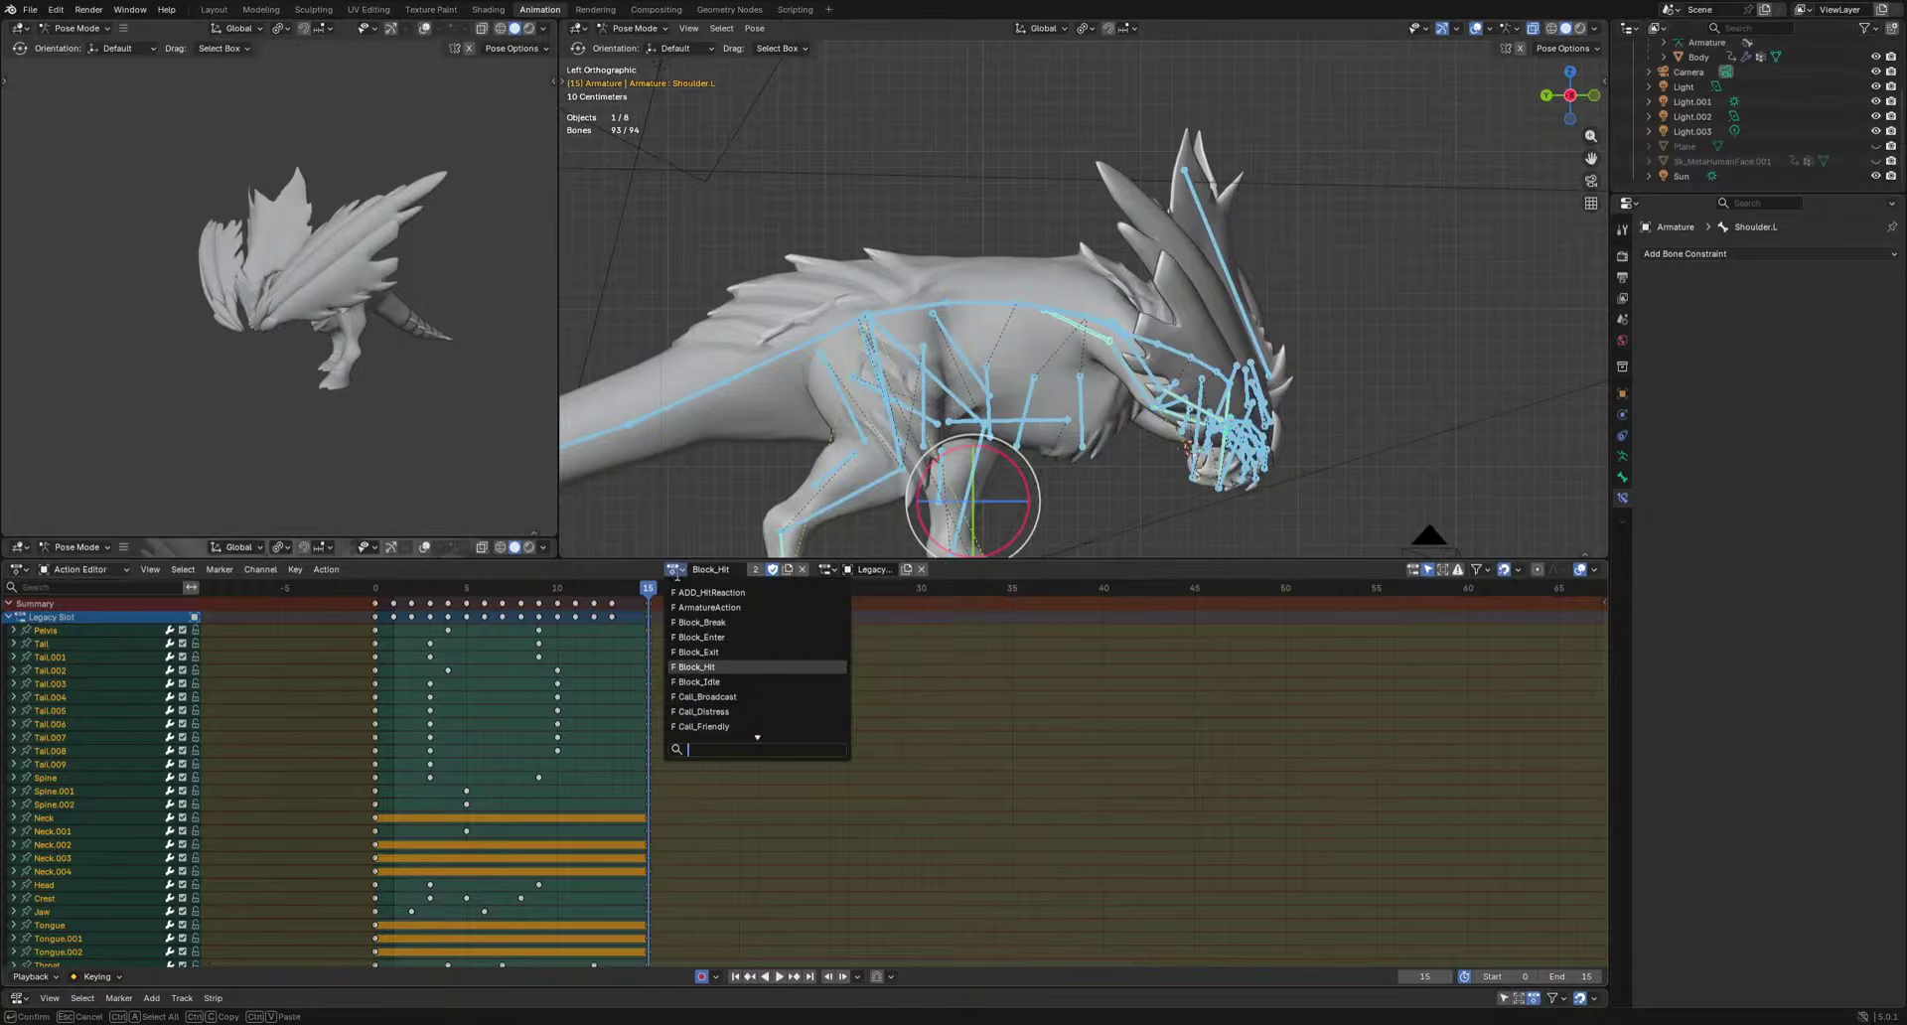
pyautogui.click(730, 651)
pyautogui.press('space')
pyautogui.click(676, 570)
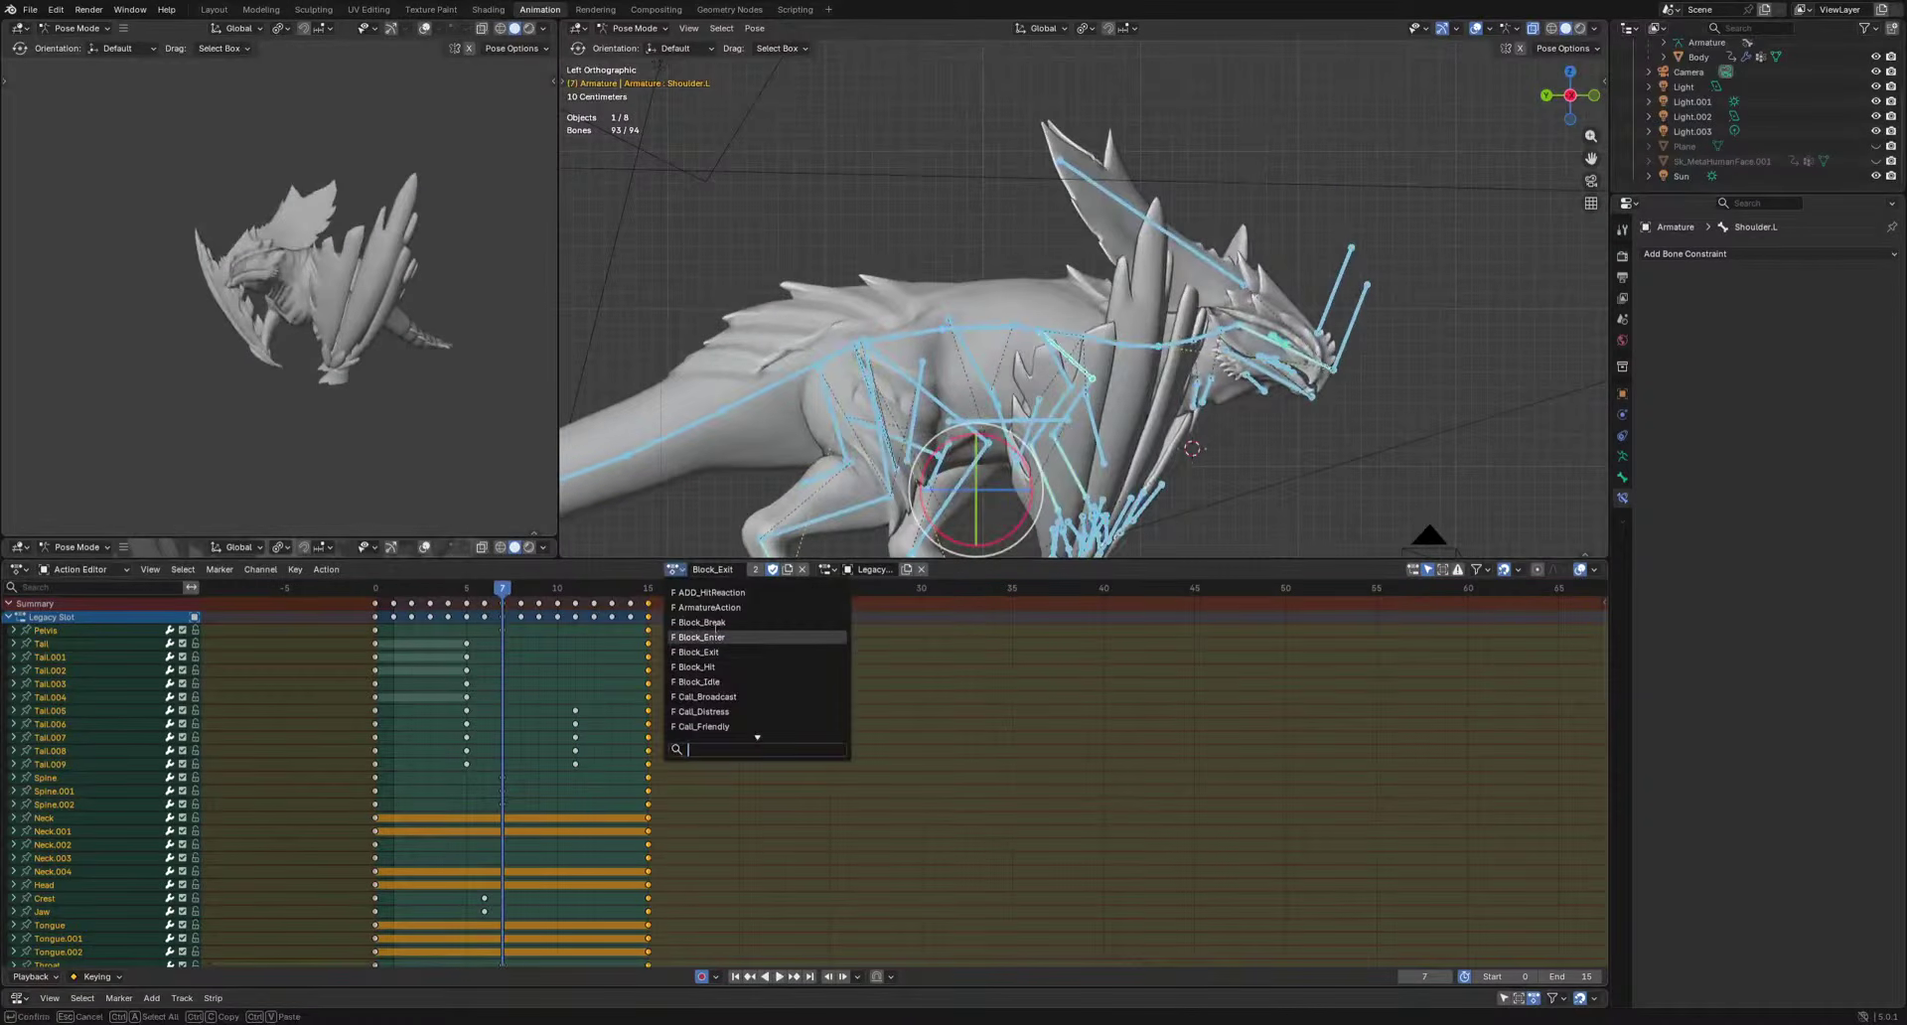
pyautogui.click(730, 636)
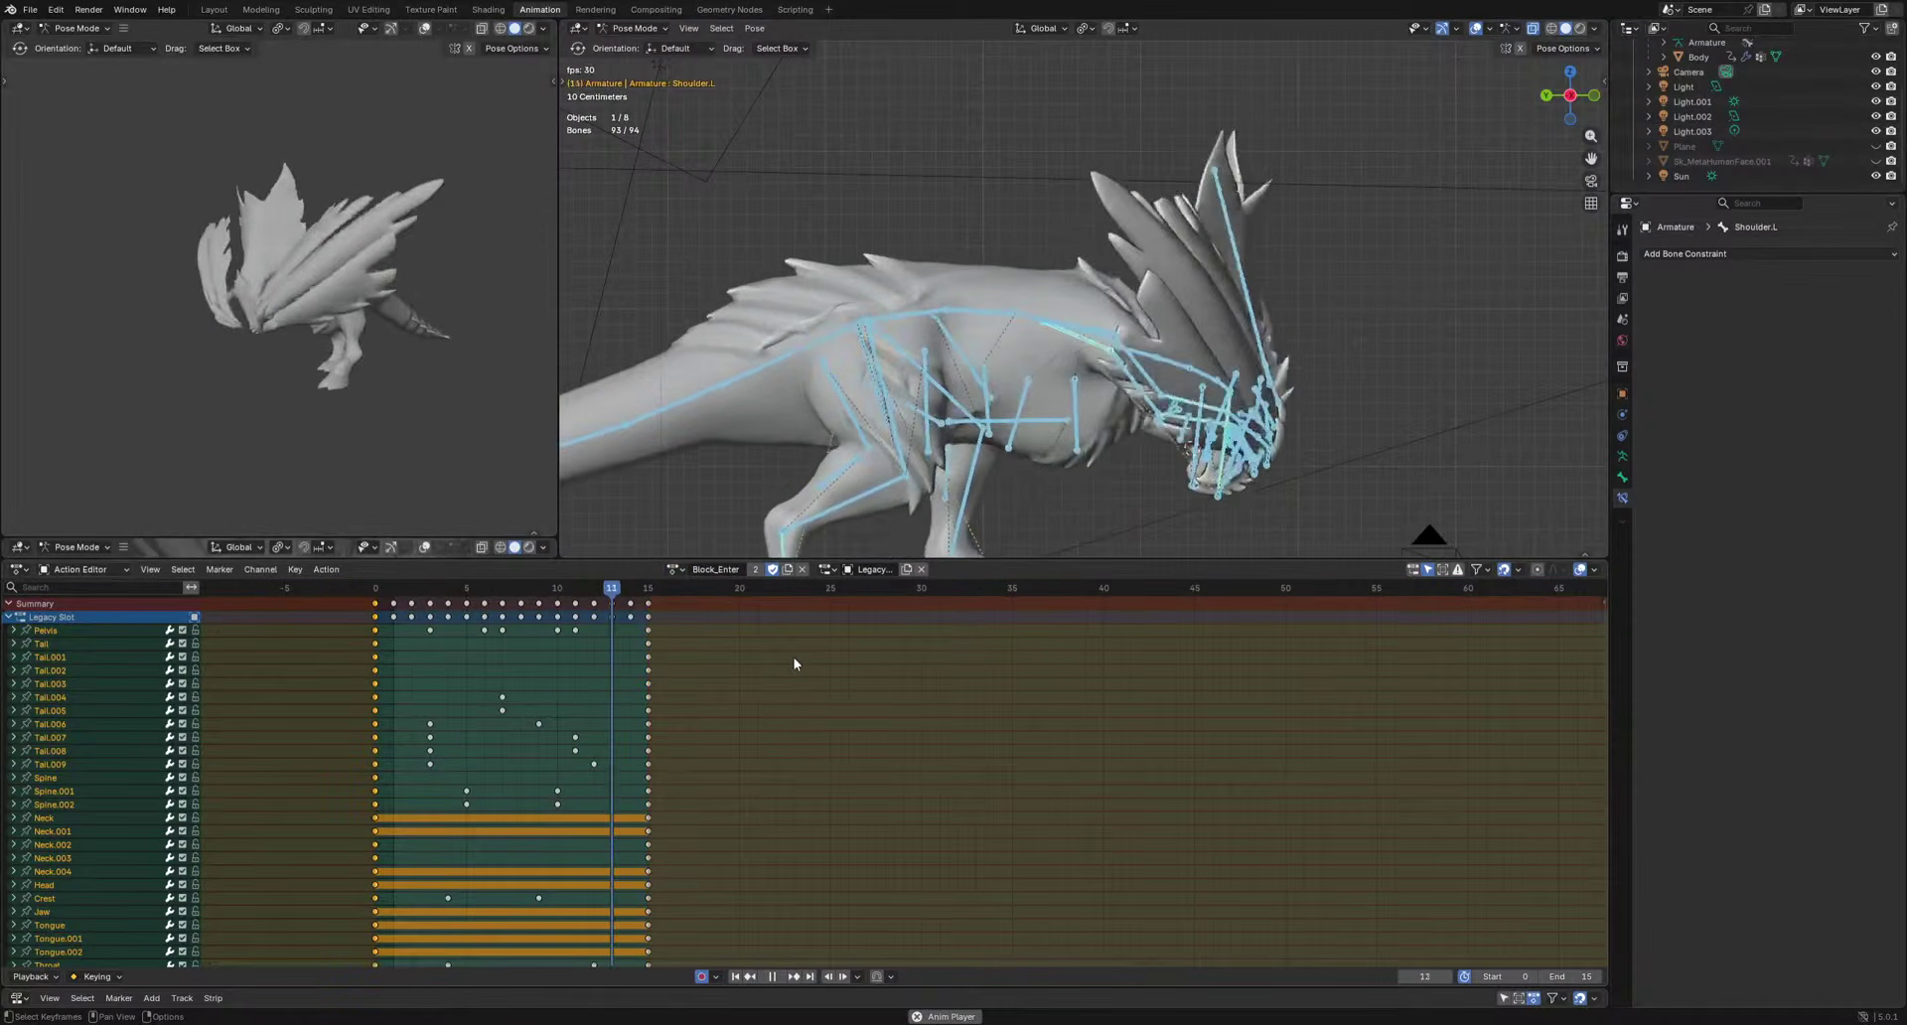
pyautogui.press('space')
# Check the Block_Exit action again, followed by a playback of the Block_Idle action.
pyautogui.click(676, 570)
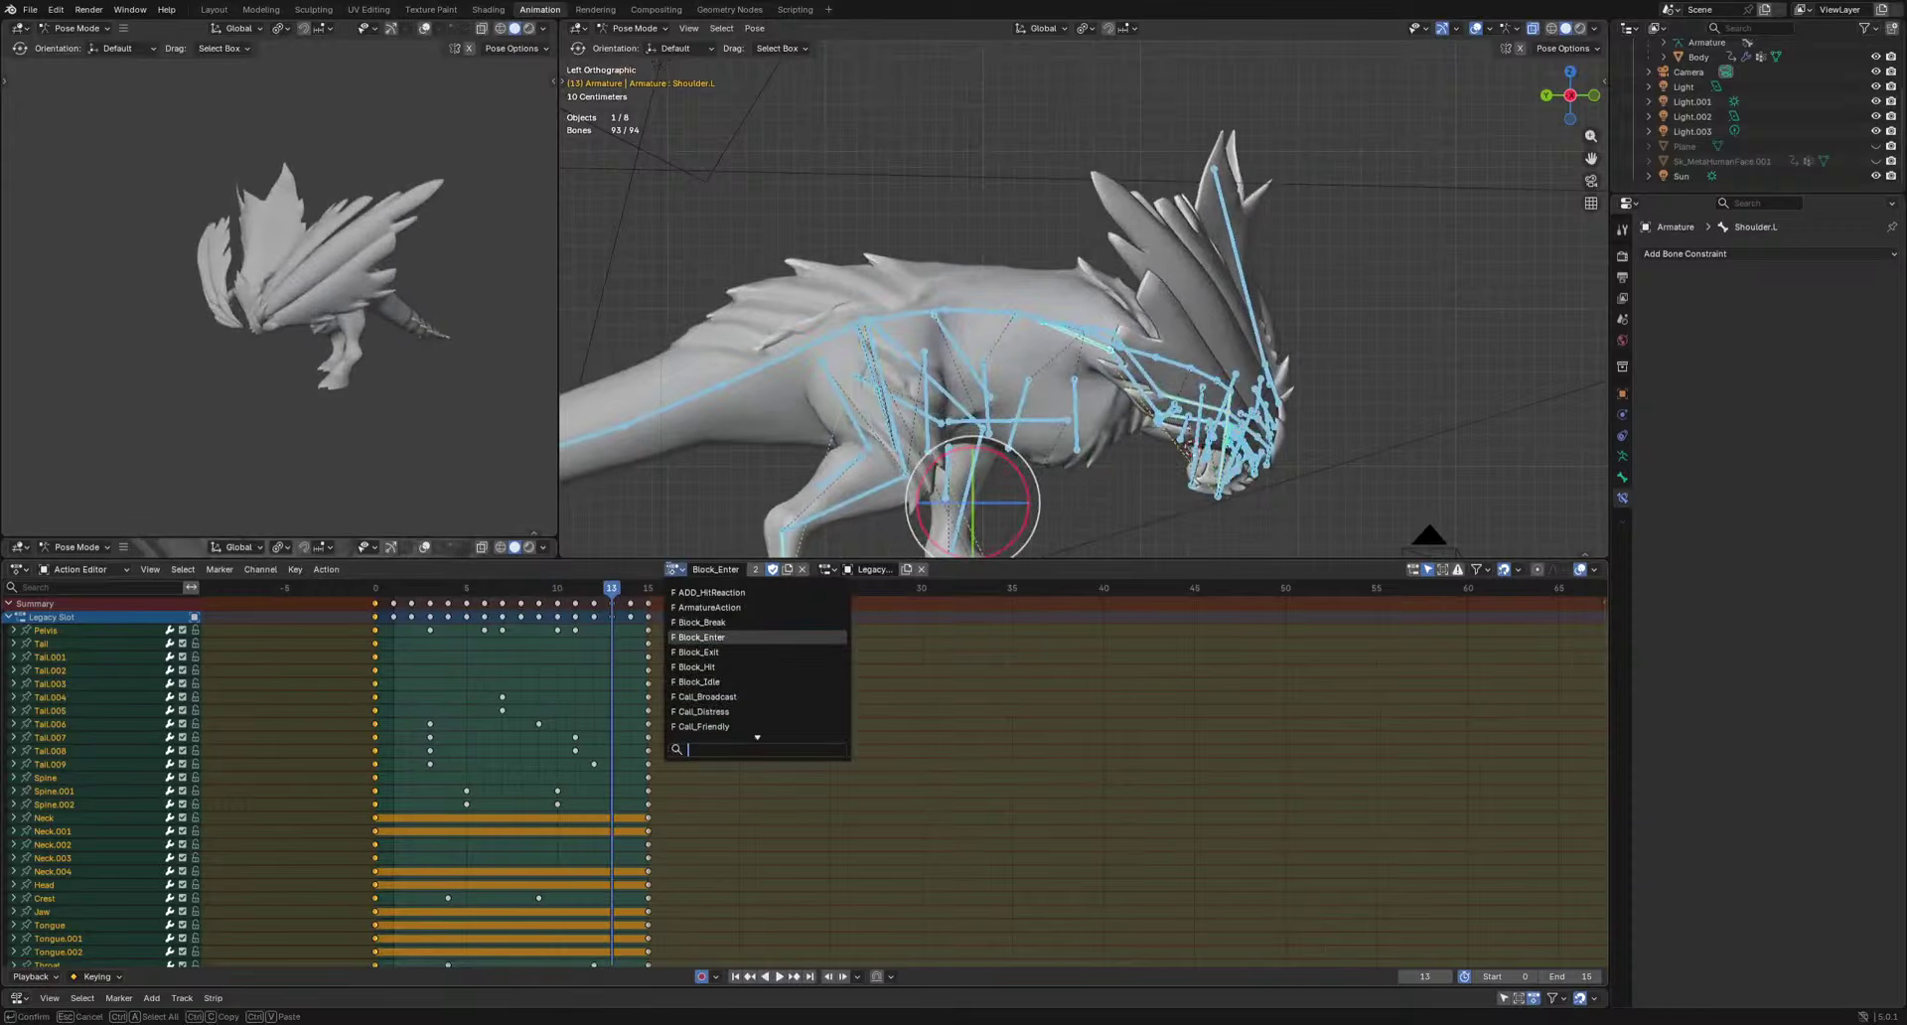
pyautogui.click(740, 651)
pyautogui.press('space')
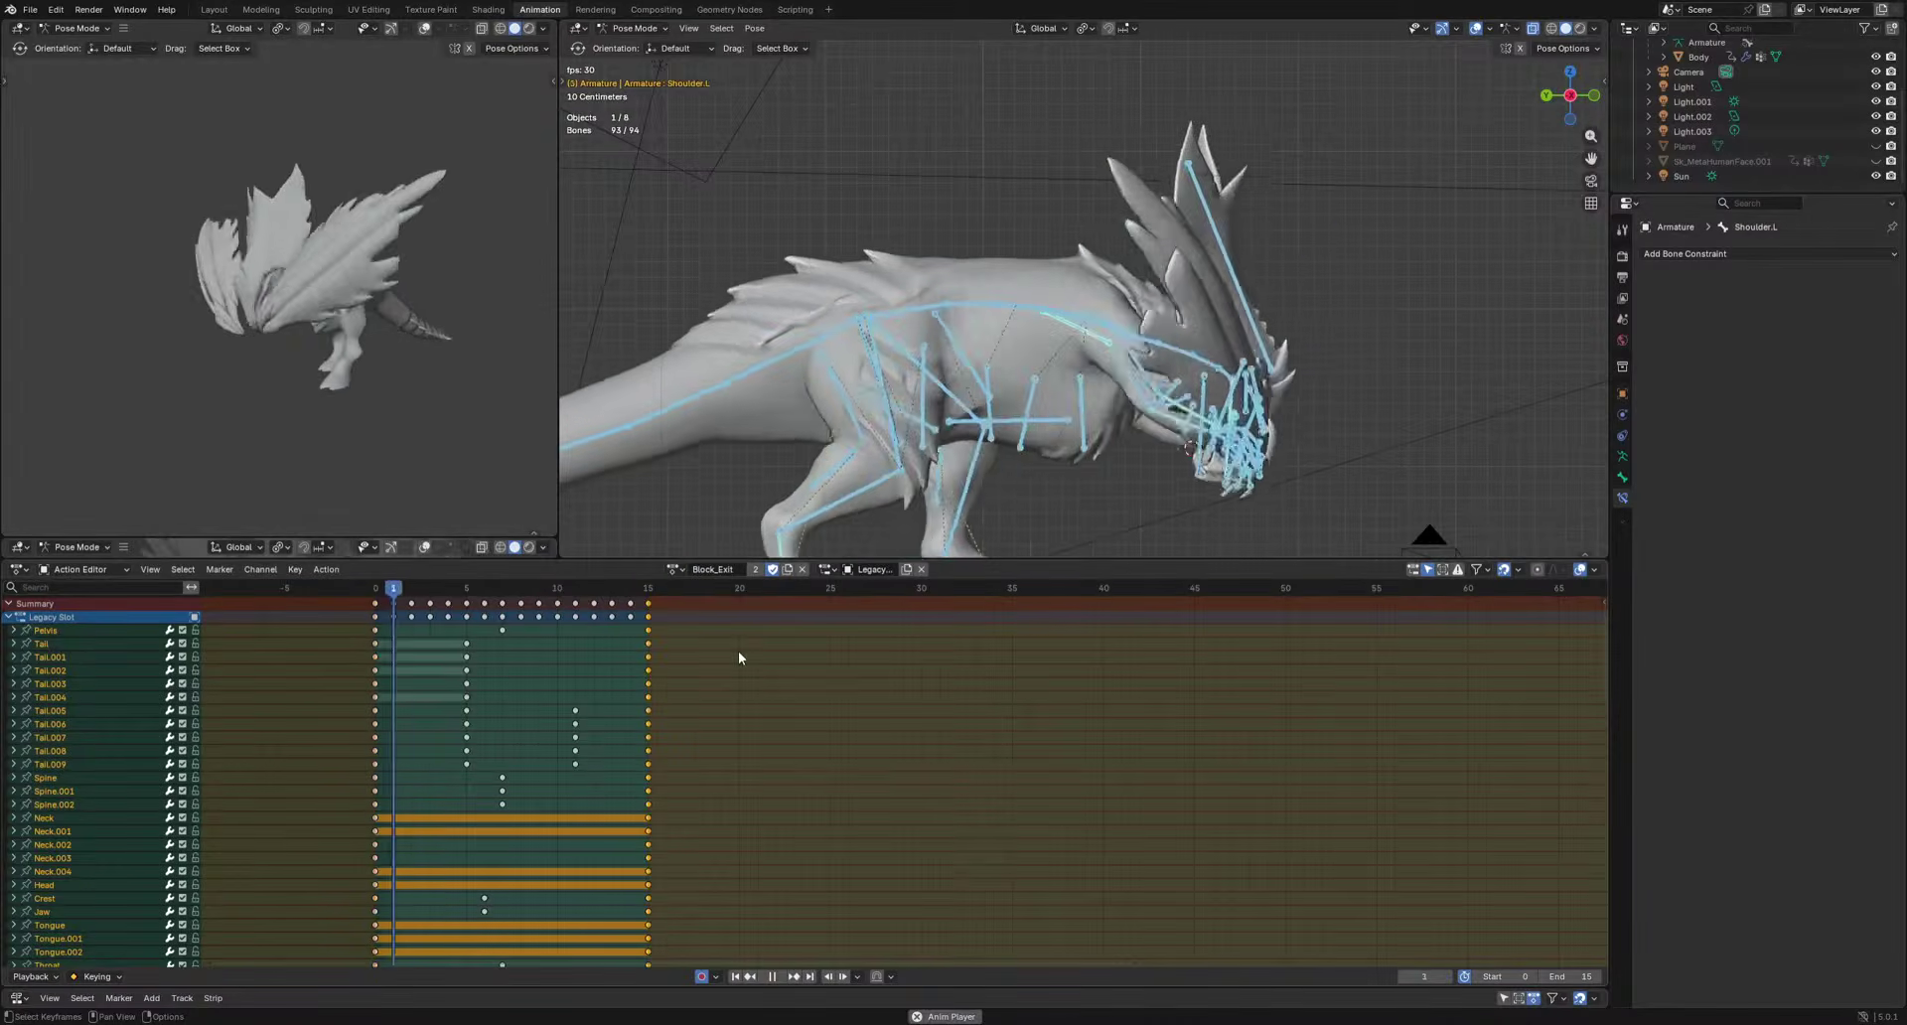
pyautogui.press('space')
pyautogui.click(674, 570)
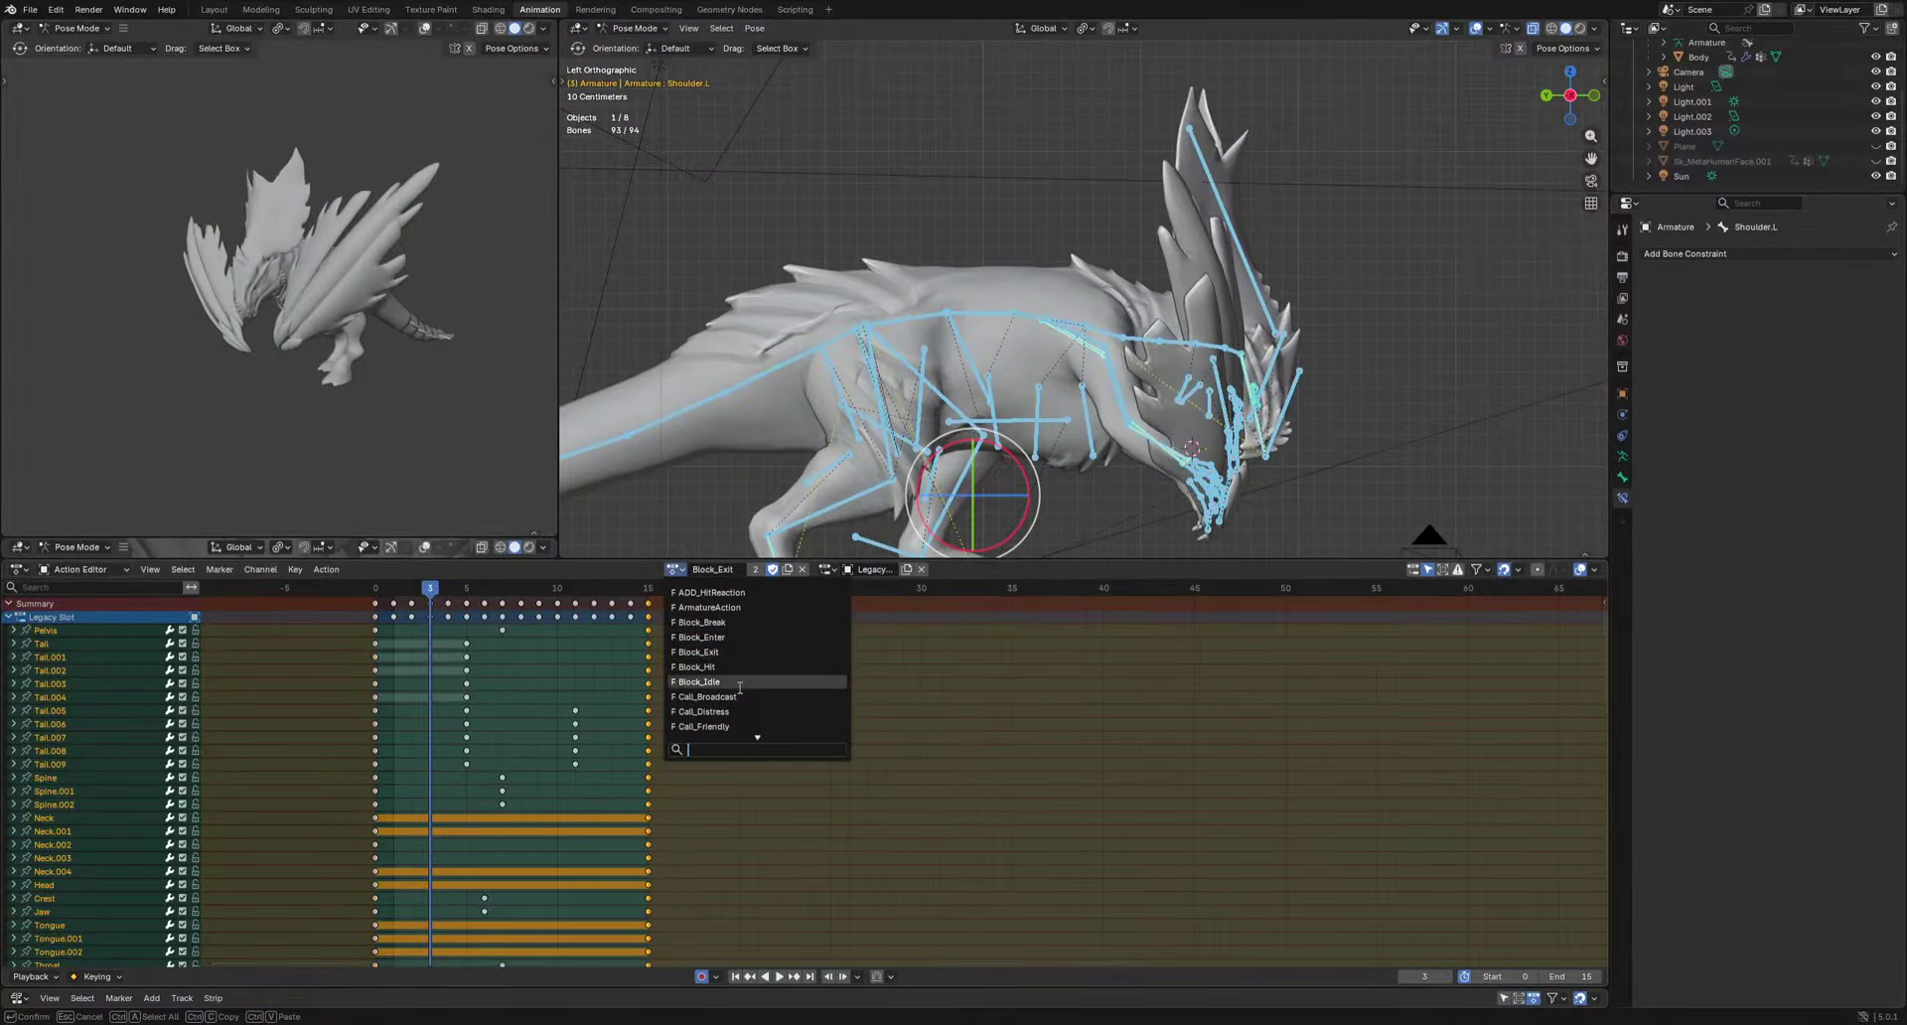
pyautogui.click(737, 685)
pyautogui.press('space')
pyautogui.press('space')
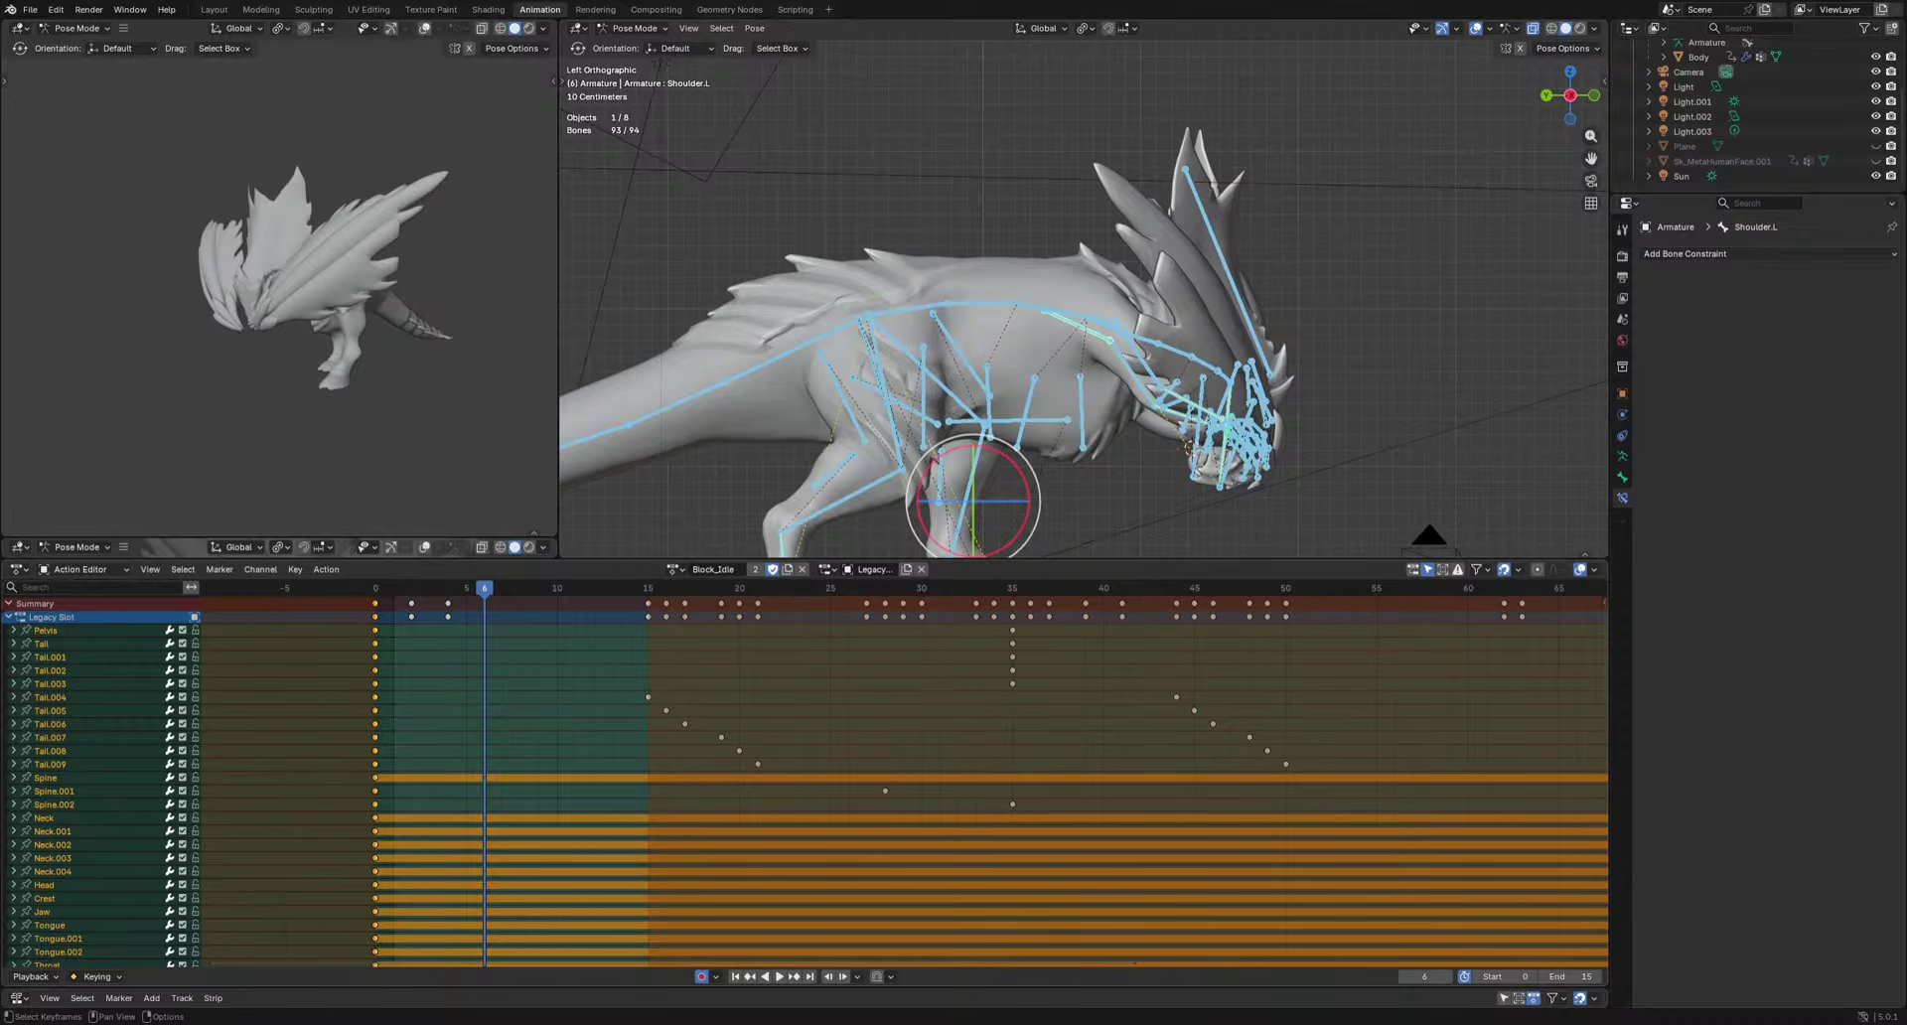
# Enlarge the 3D viewport area by reducing the height of the Action Editor.
pyautogui.moveTo(874, 477); pyautogui.dragTo(986, 582, button='middle')
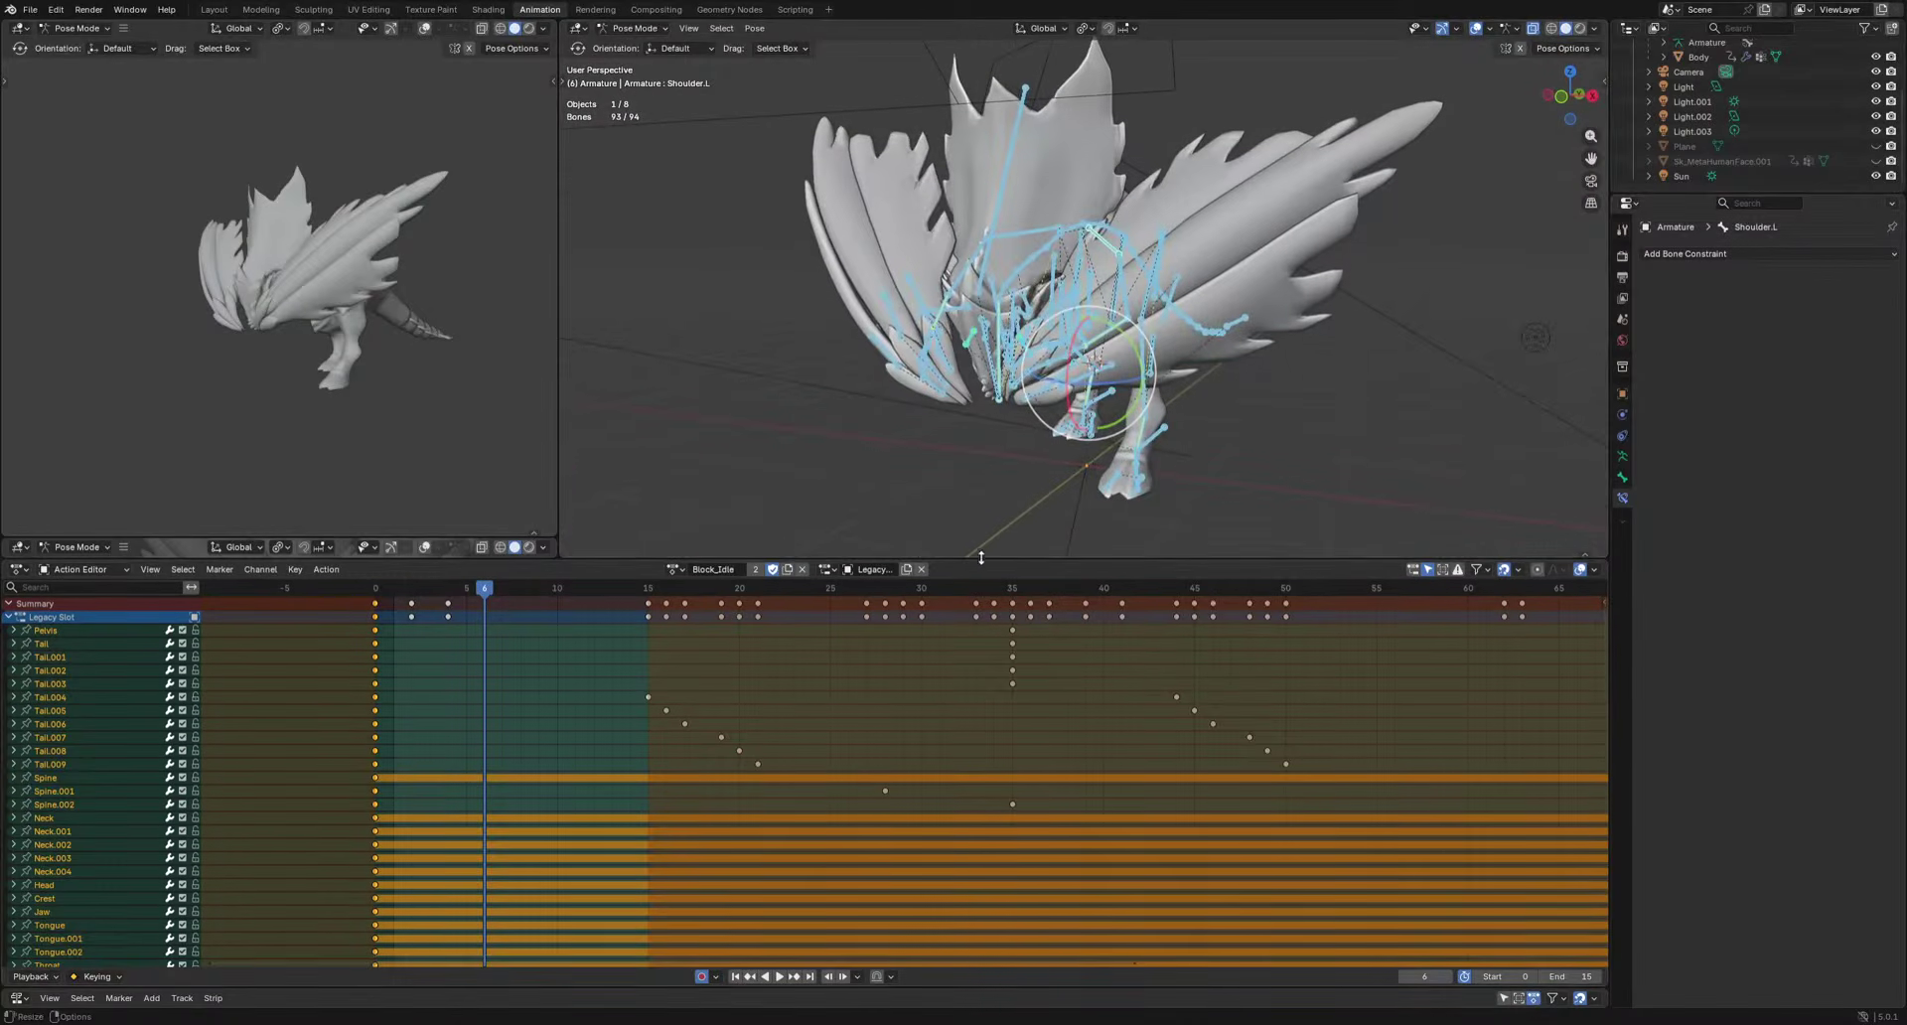
pyautogui.moveTo(981, 558); pyautogui.dragTo(981, 681)
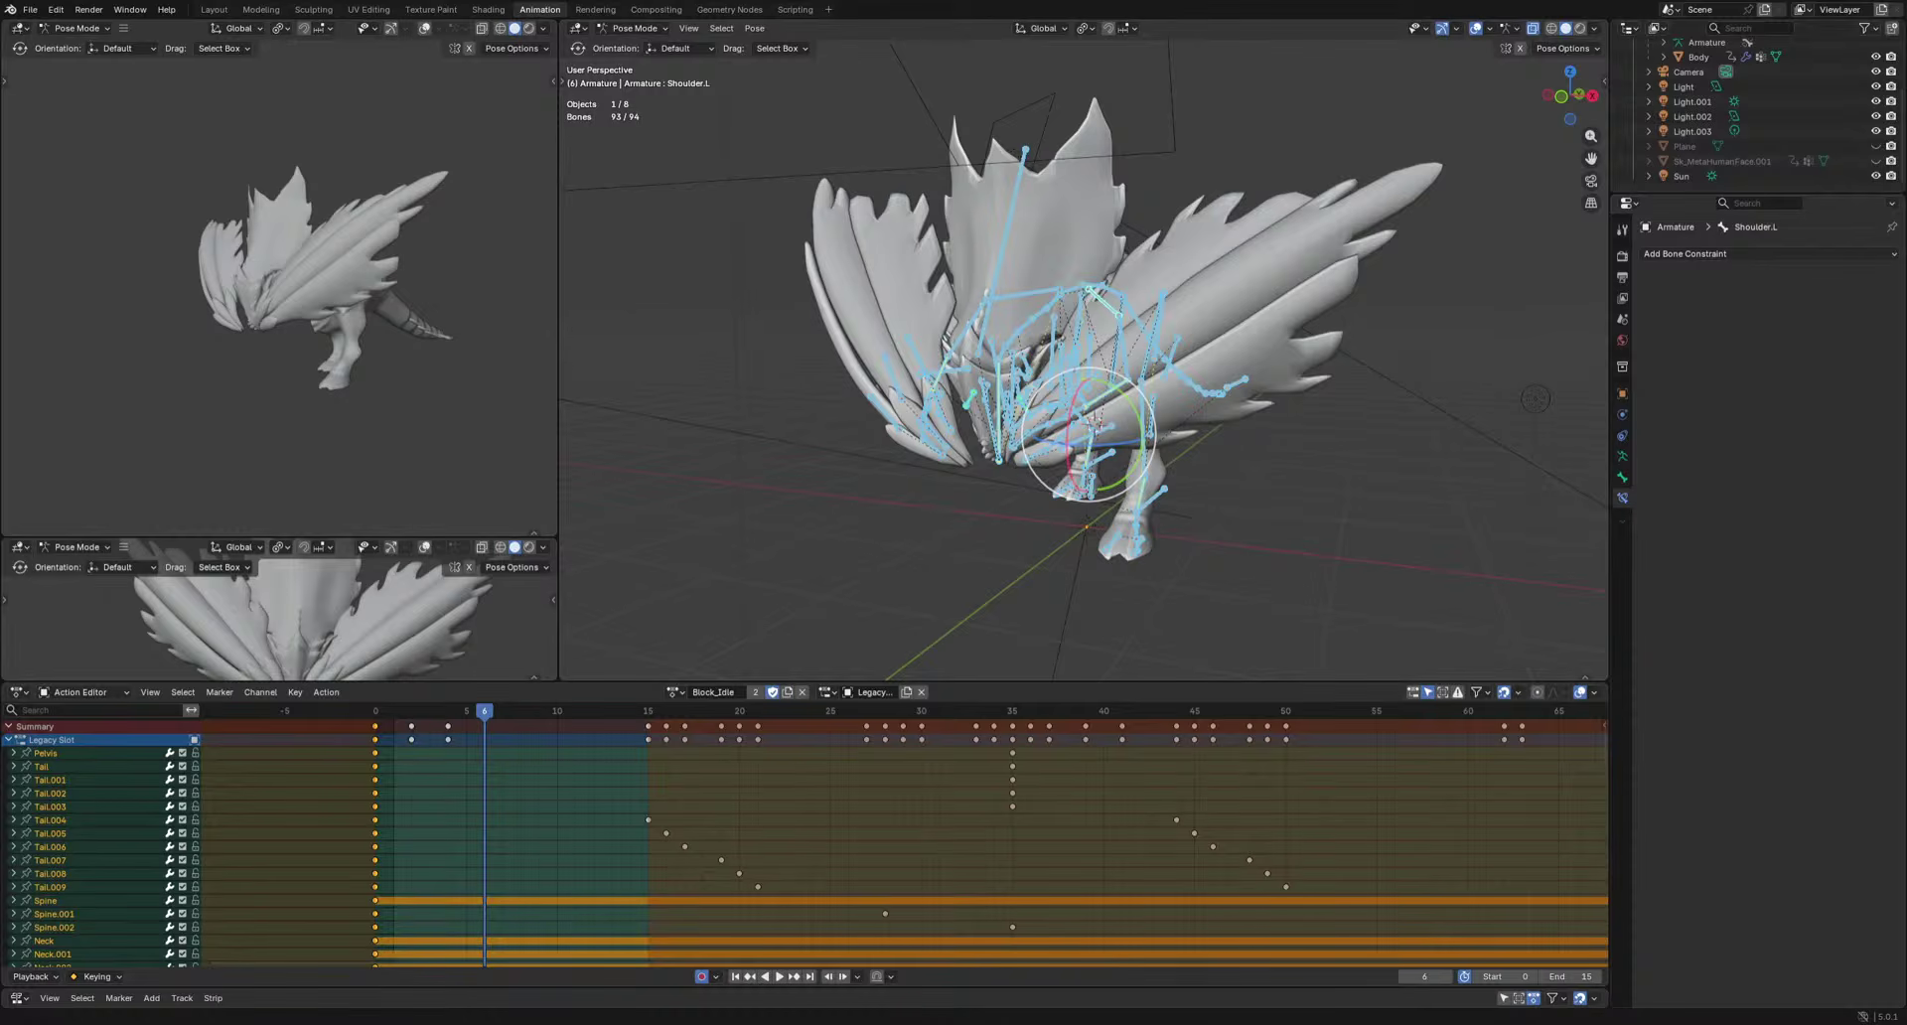
pyautogui.click(674, 693)
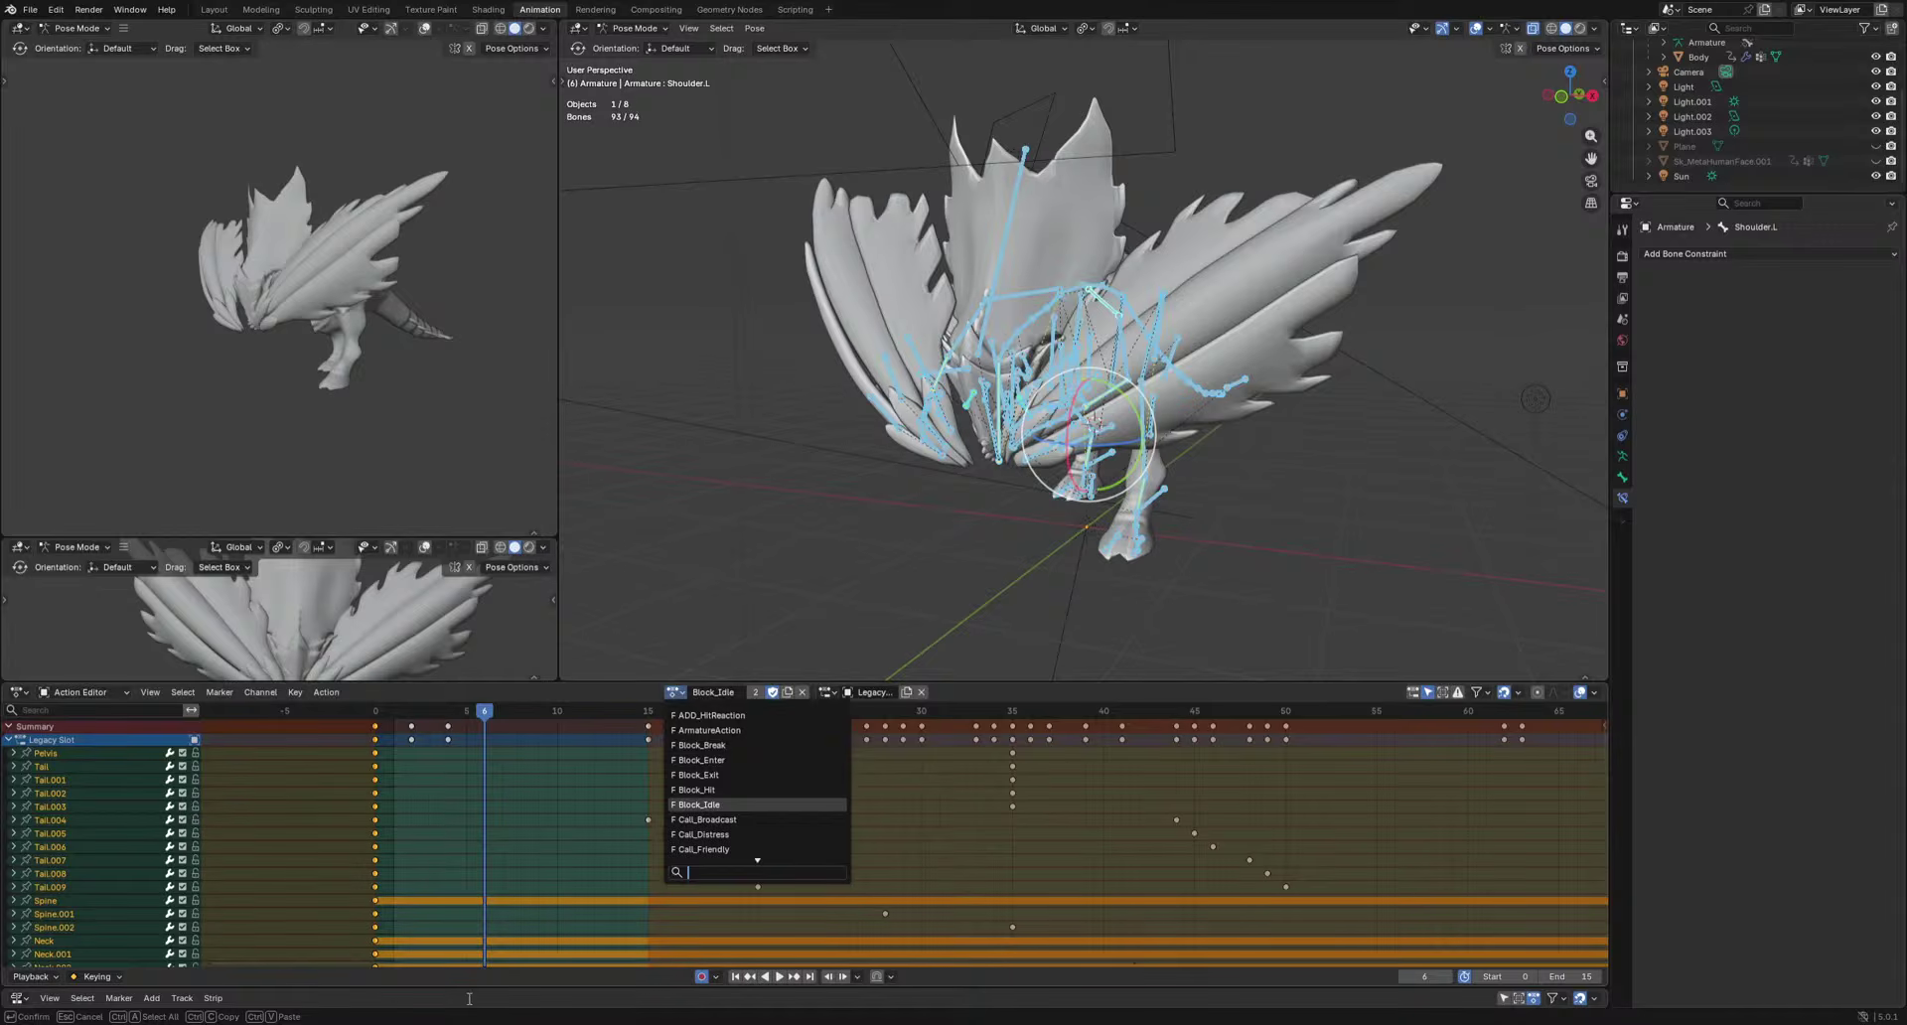
pyautogui.click(600, 792)
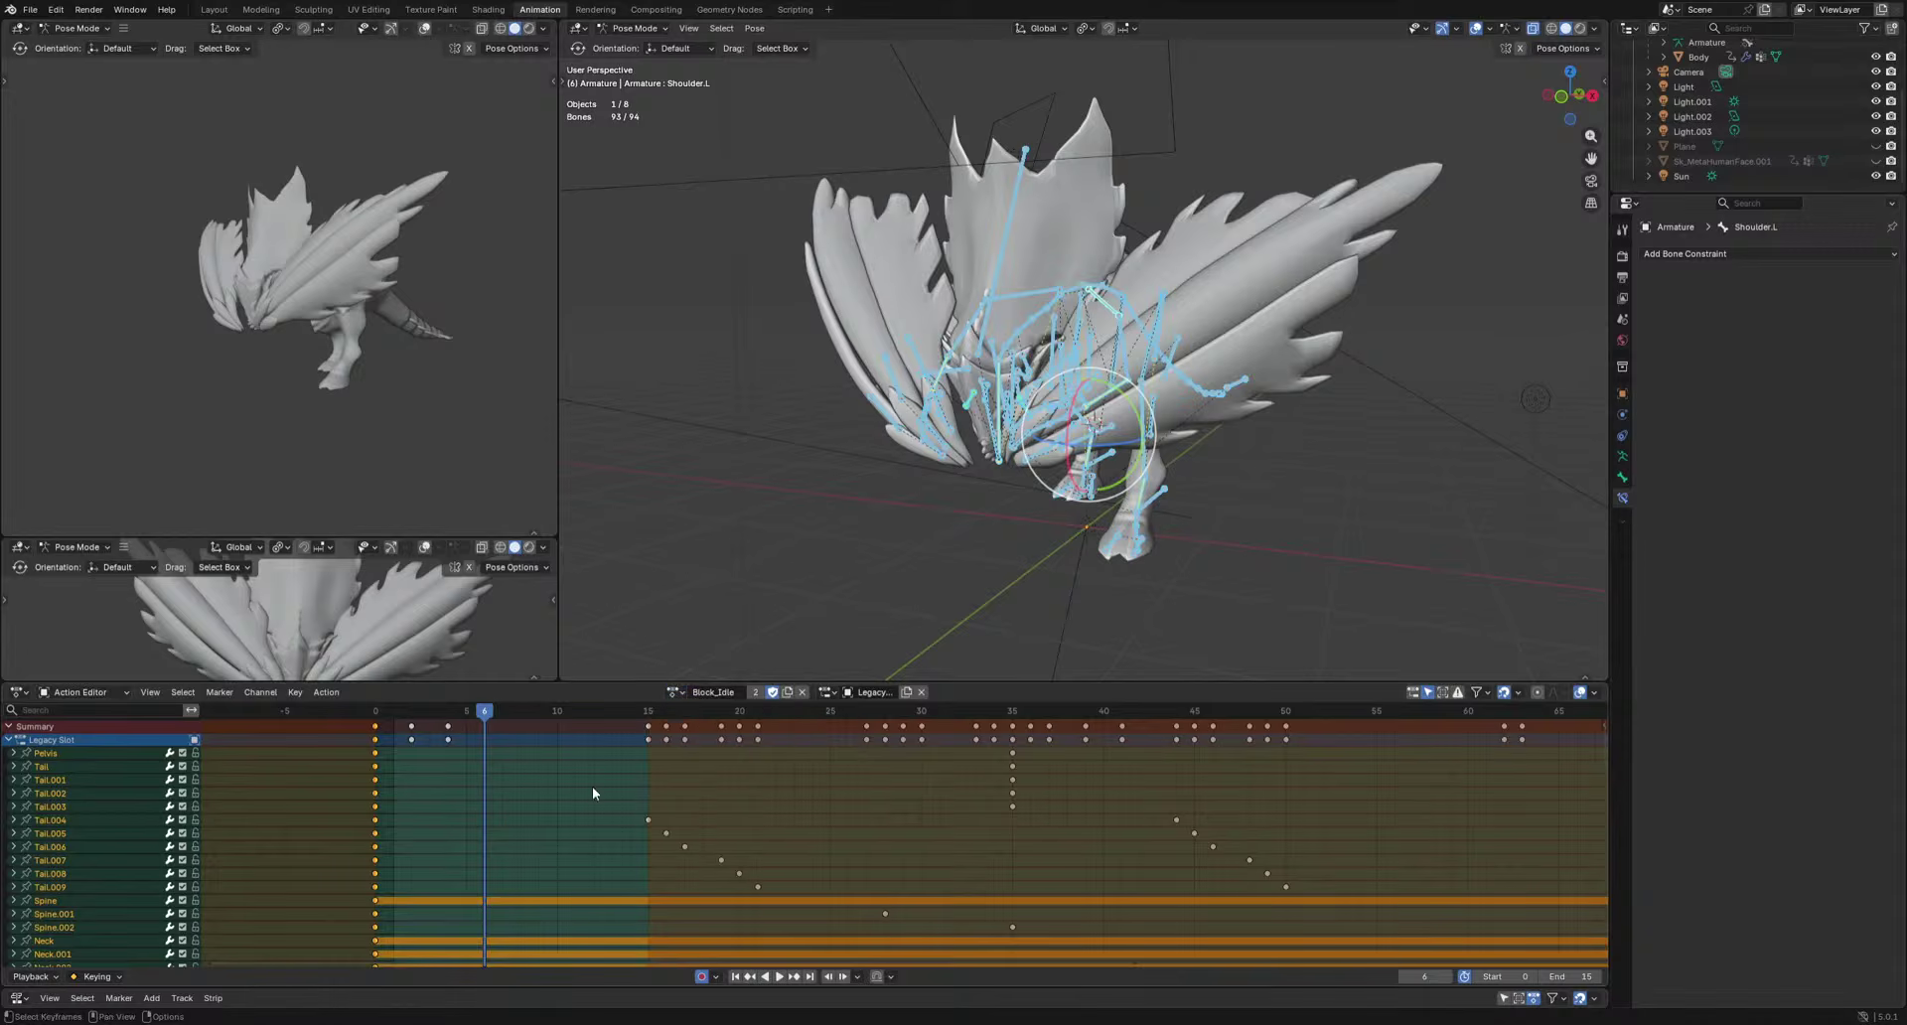
# Play back the Block_Idle action and examine the creature from the front, rear and side.
pyautogui.scroll(-3, 1059, 467)
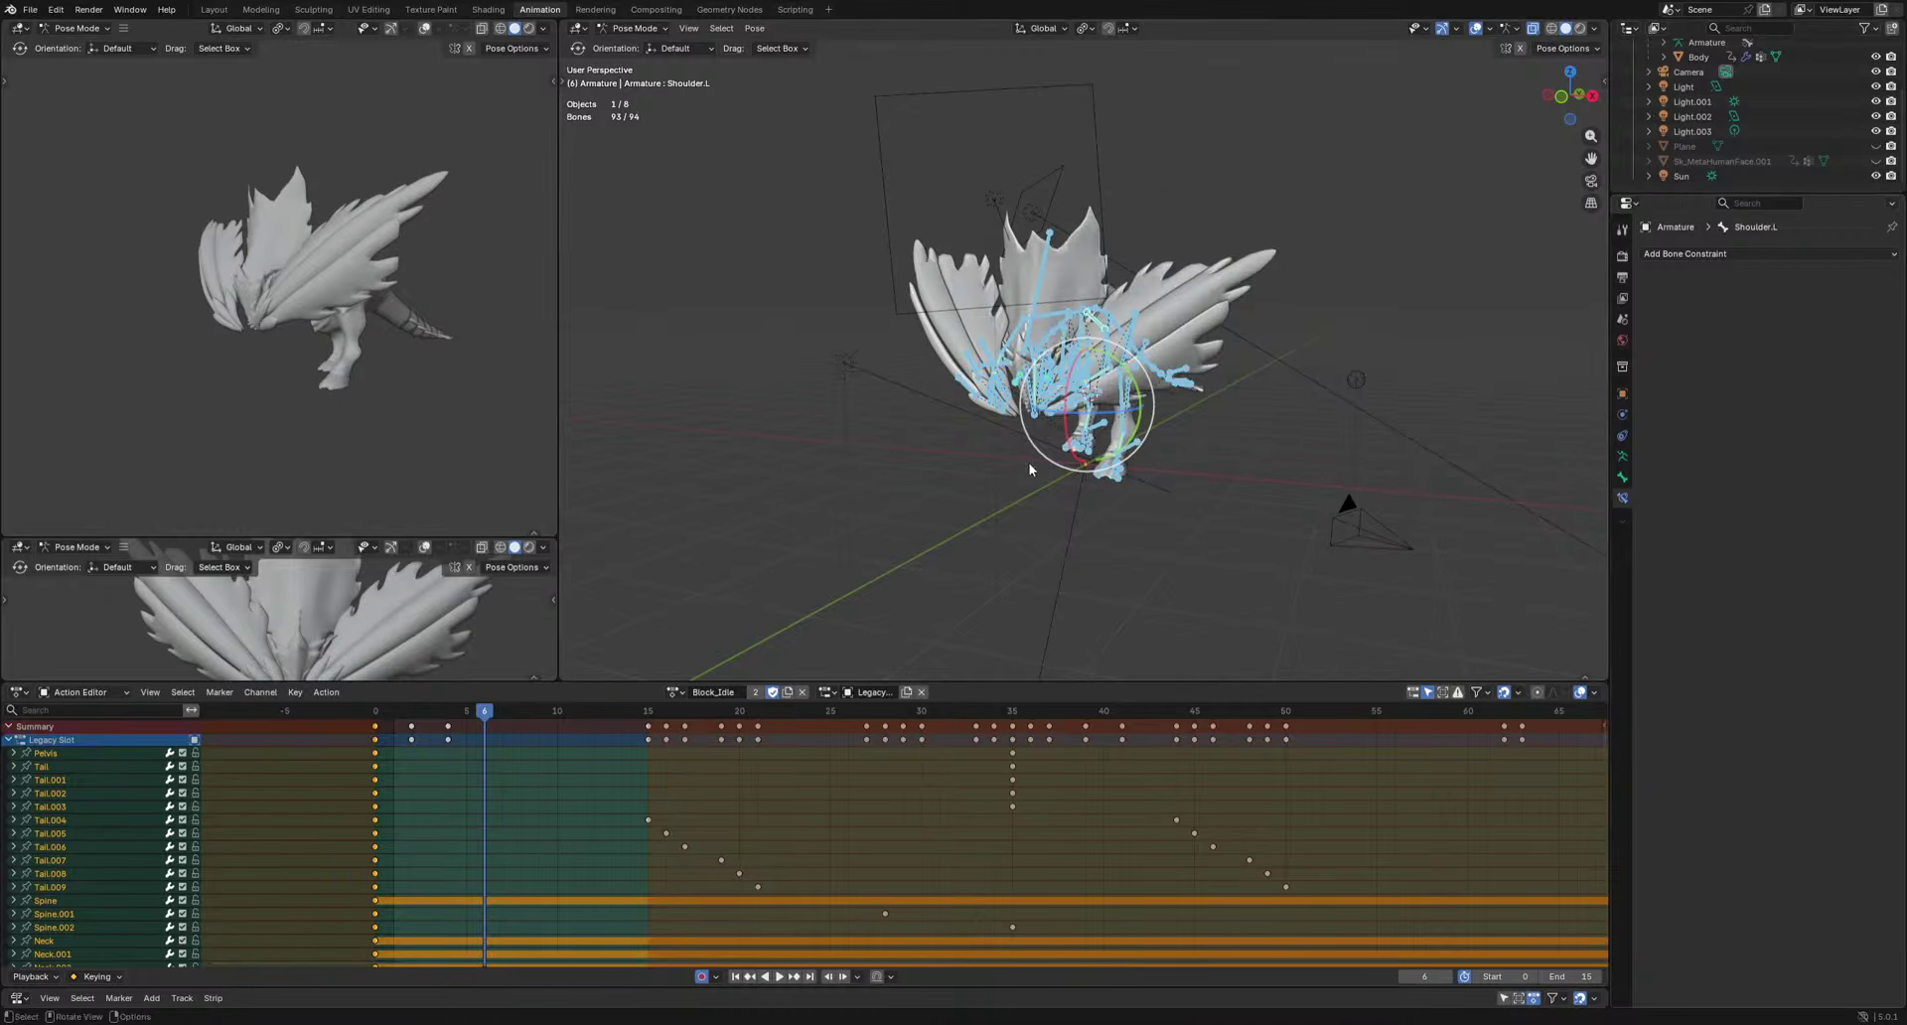
pyautogui.moveTo(1073, 556); pyautogui.dragTo(1109, 513, button='middle')
pyautogui.press('space')
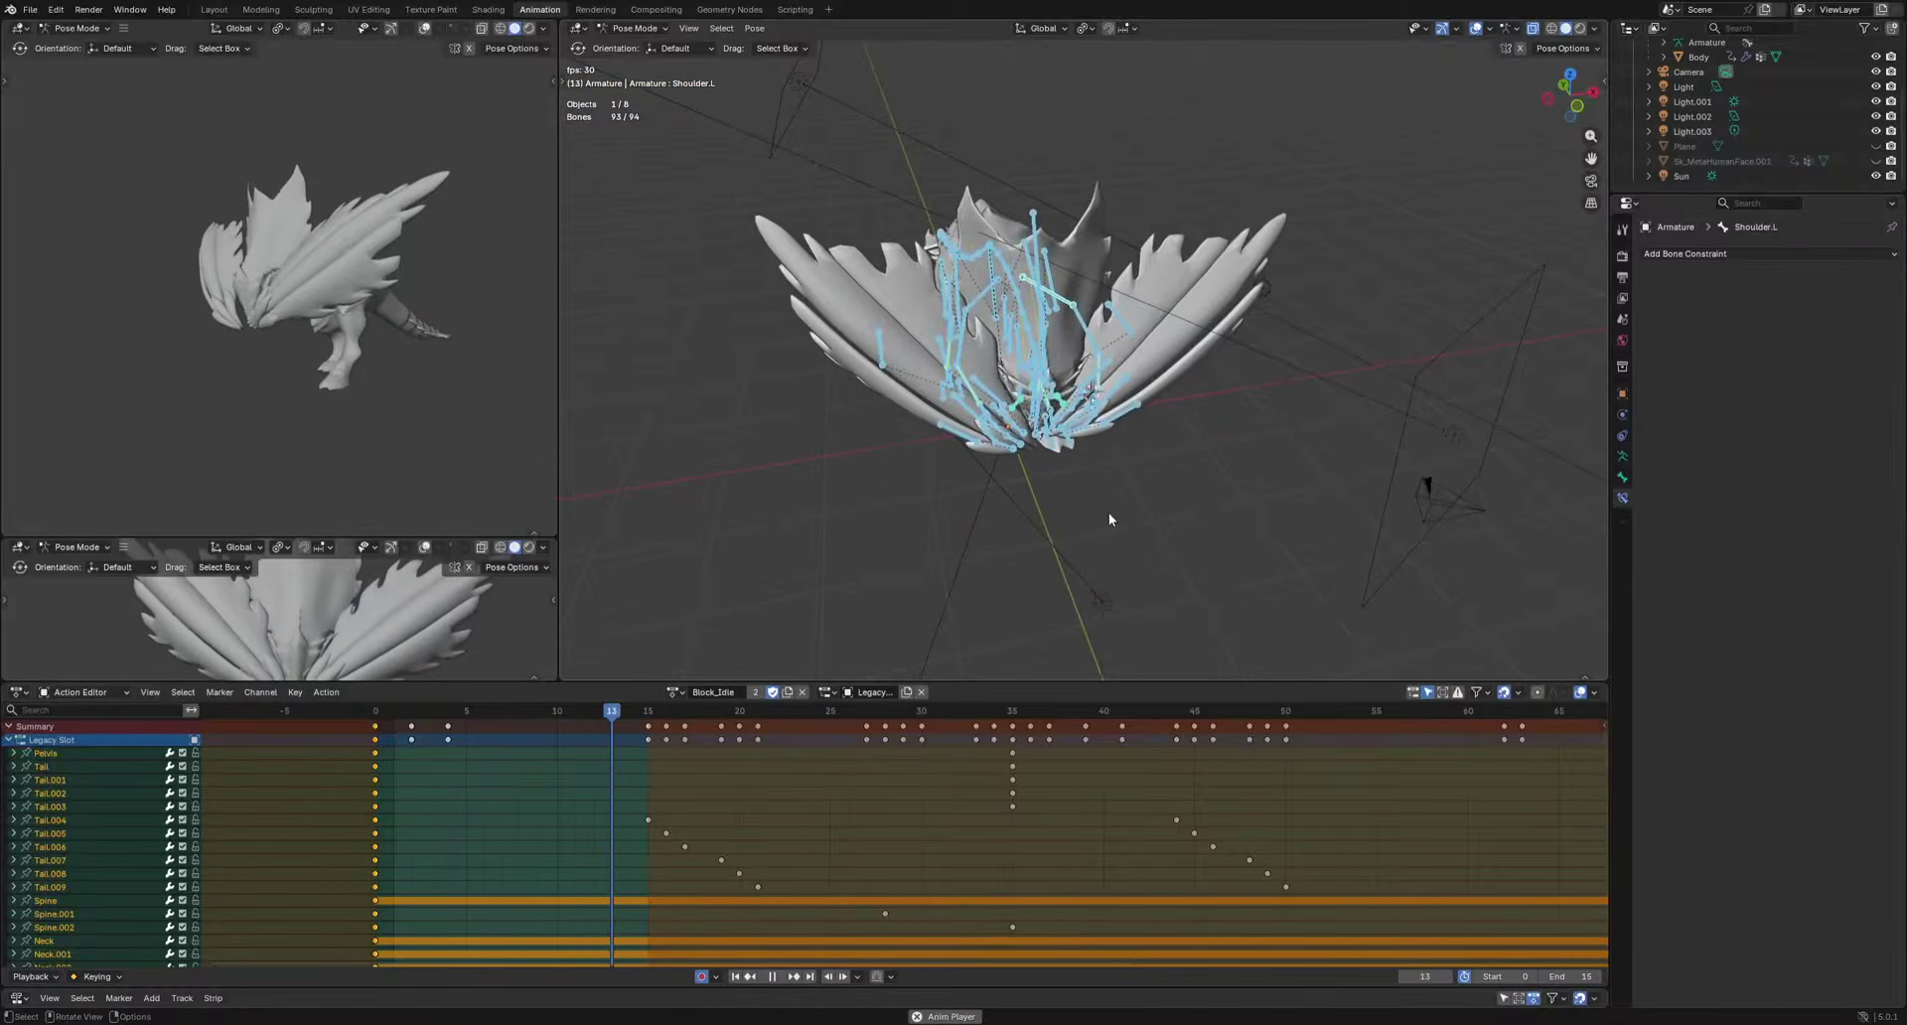
pyautogui.moveTo(344, 419); pyautogui.dragTo(165, 448, button='middle')
pyautogui.press('space')
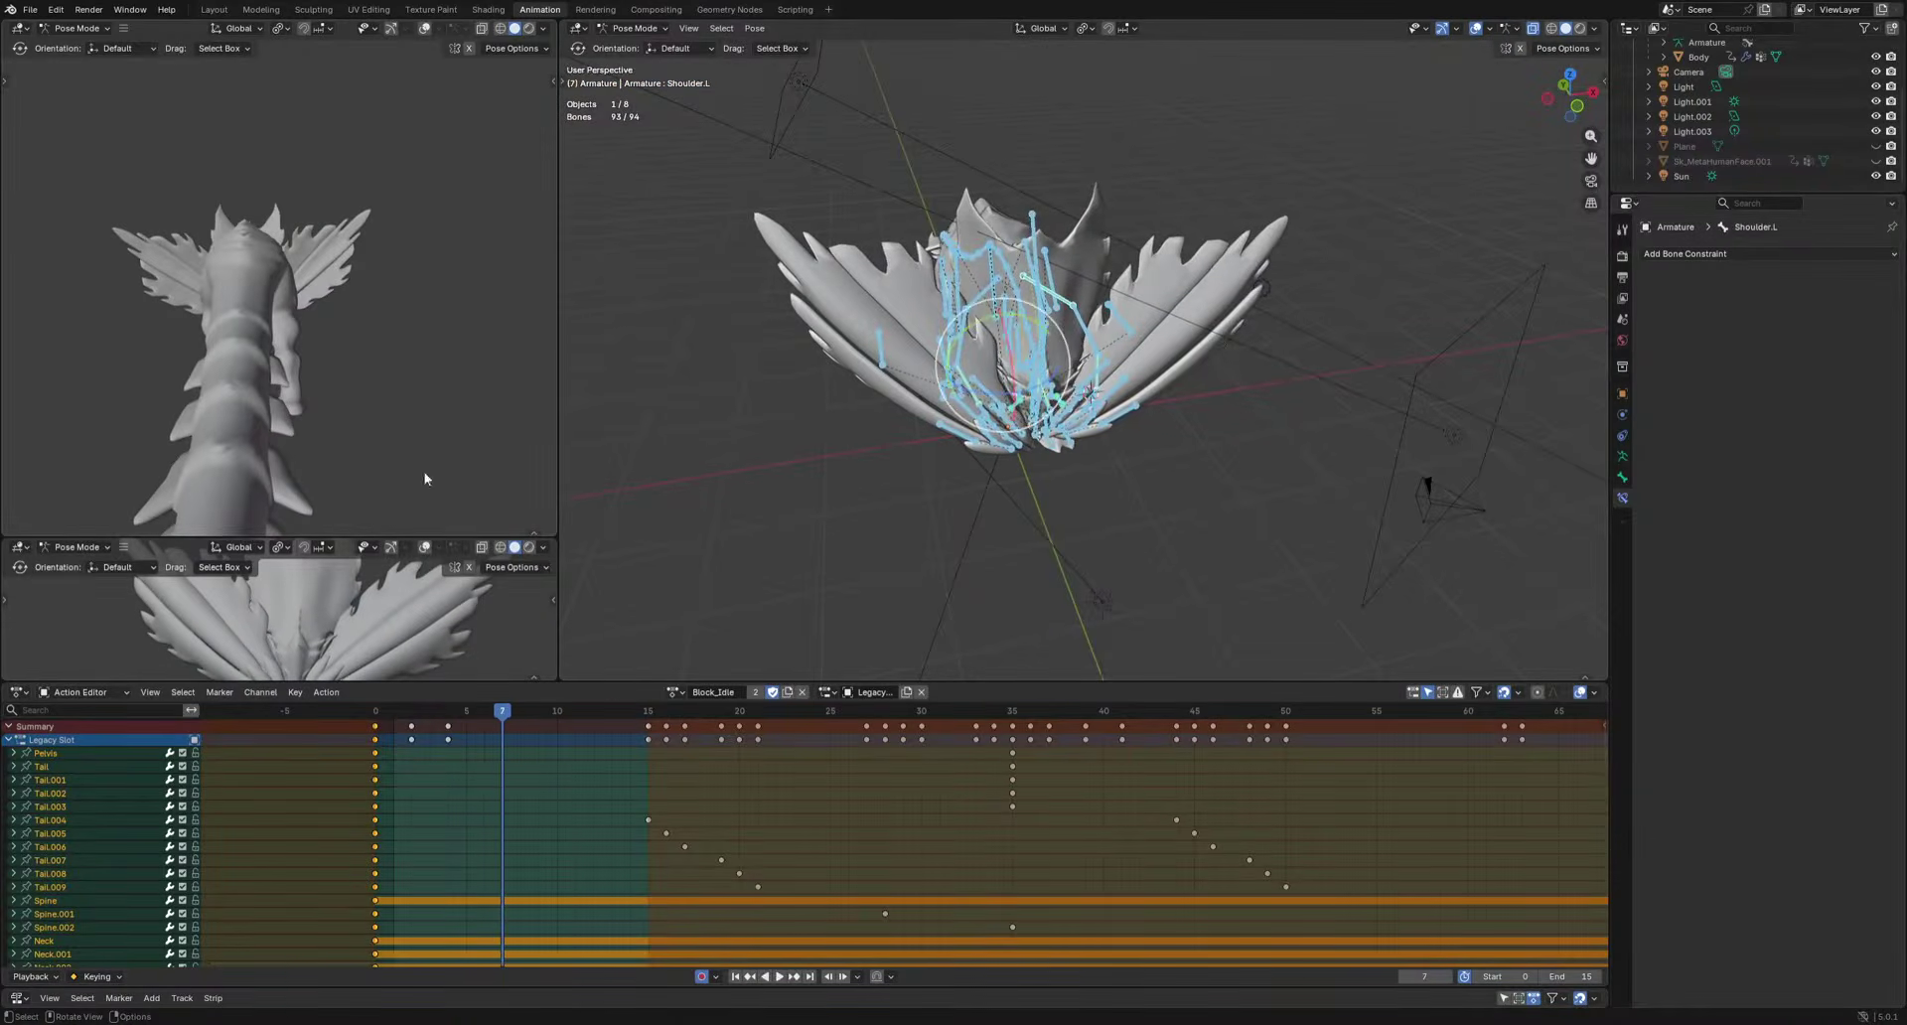
pyautogui.moveTo(755, 475); pyautogui.dragTo(930, 455, button='middle')
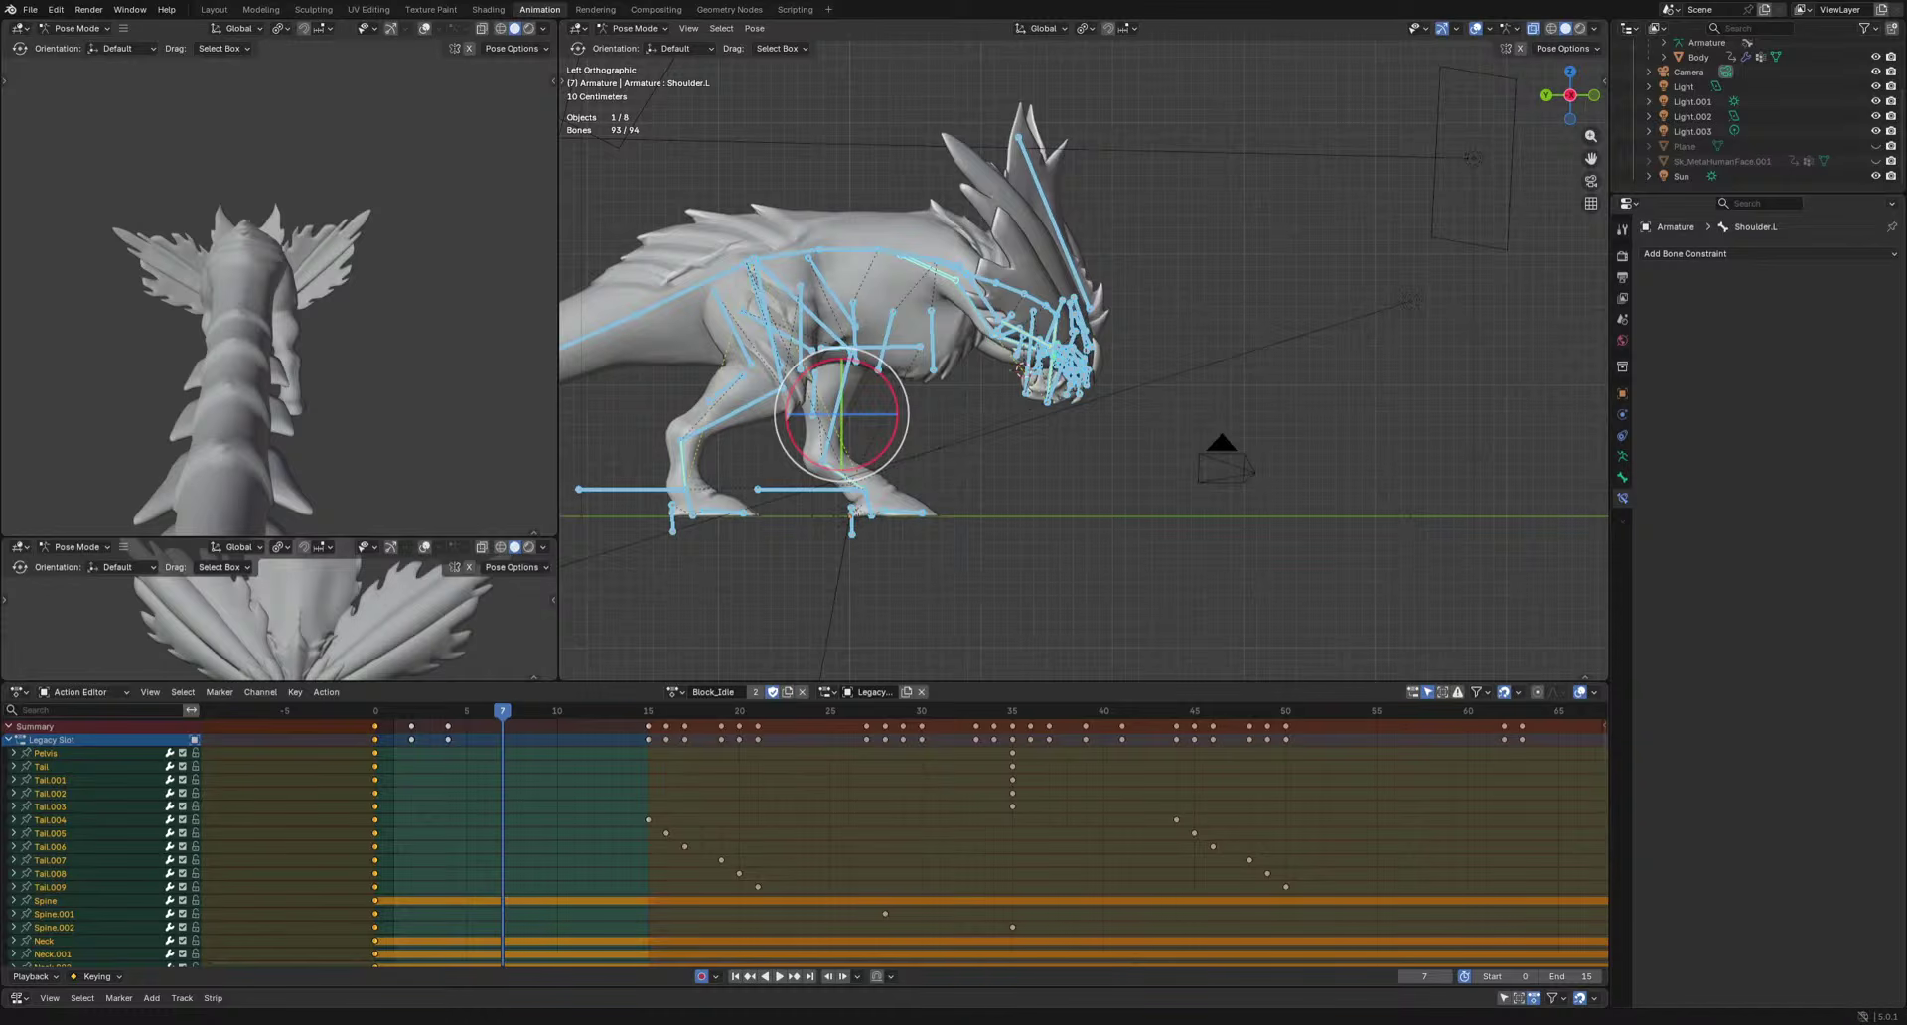
pyautogui.scroll(3, 1290, 557)
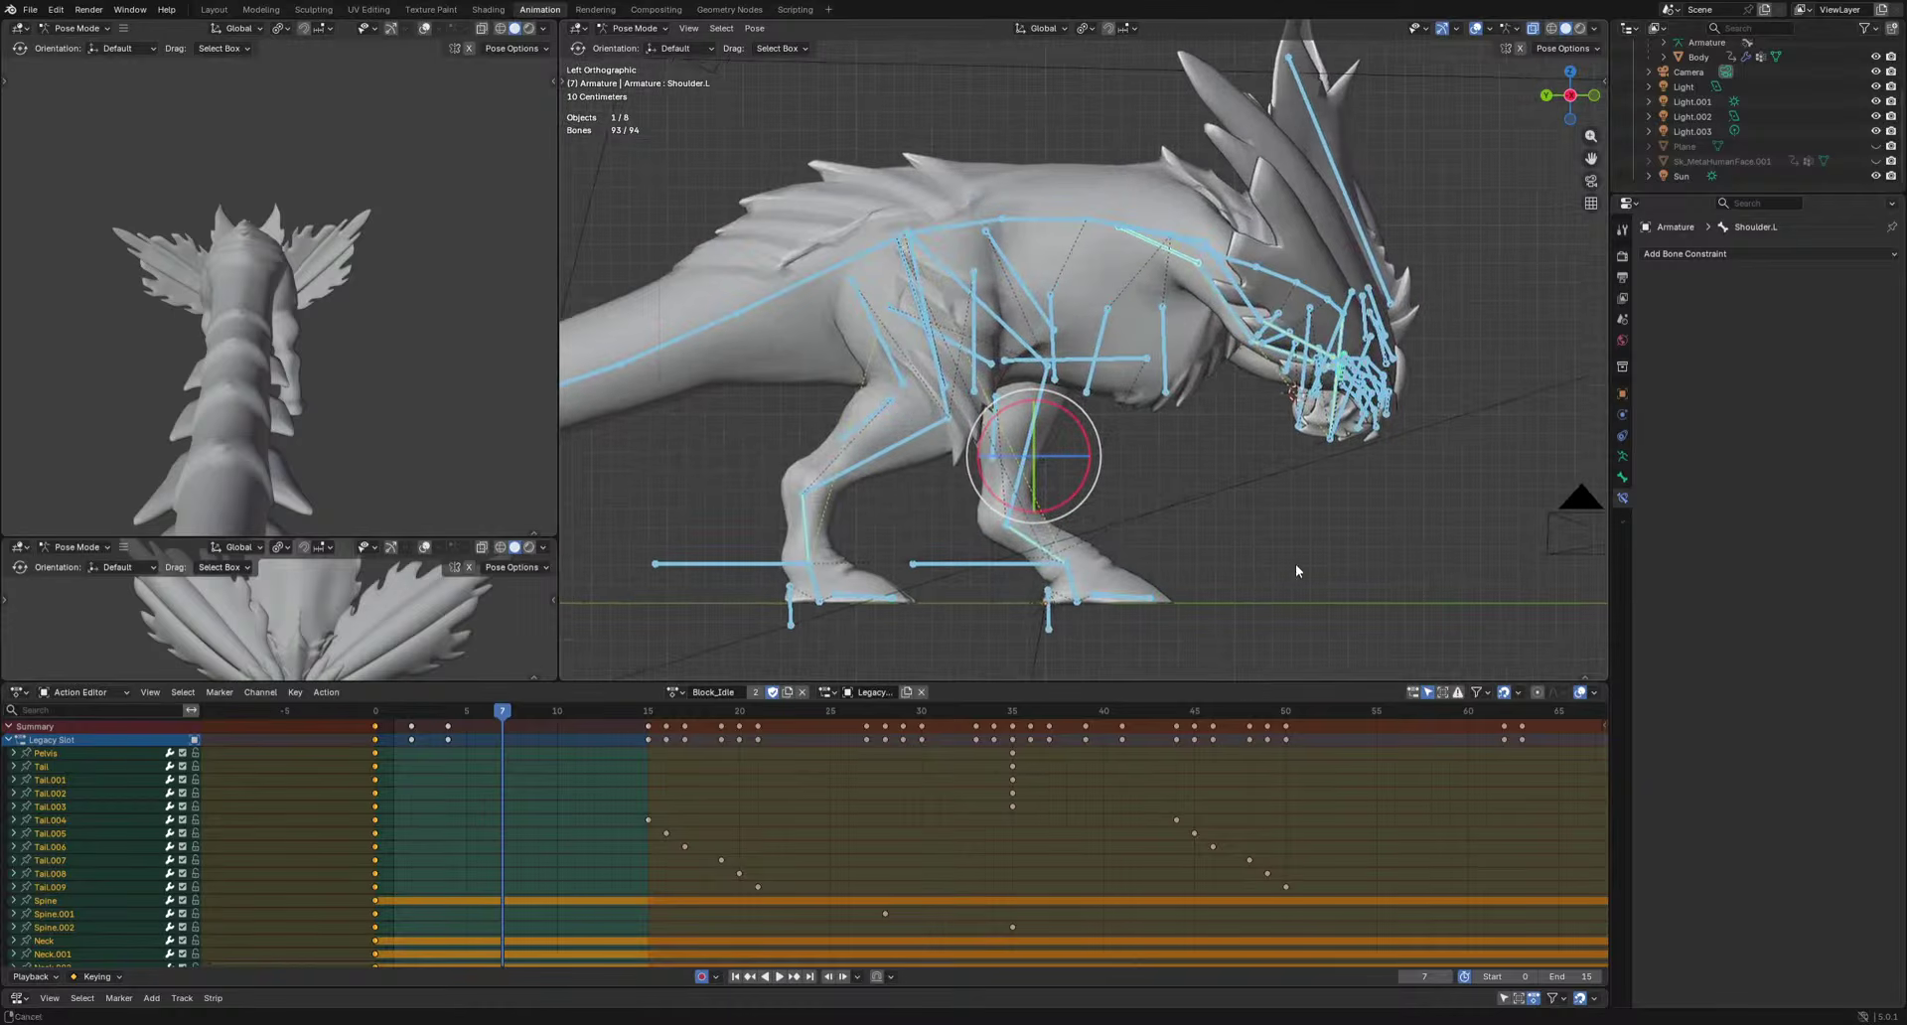
# Search the action list for "att" and try to load an action named Dustrius_ATT_Tail_1-1.
pyautogui.click(672, 692)
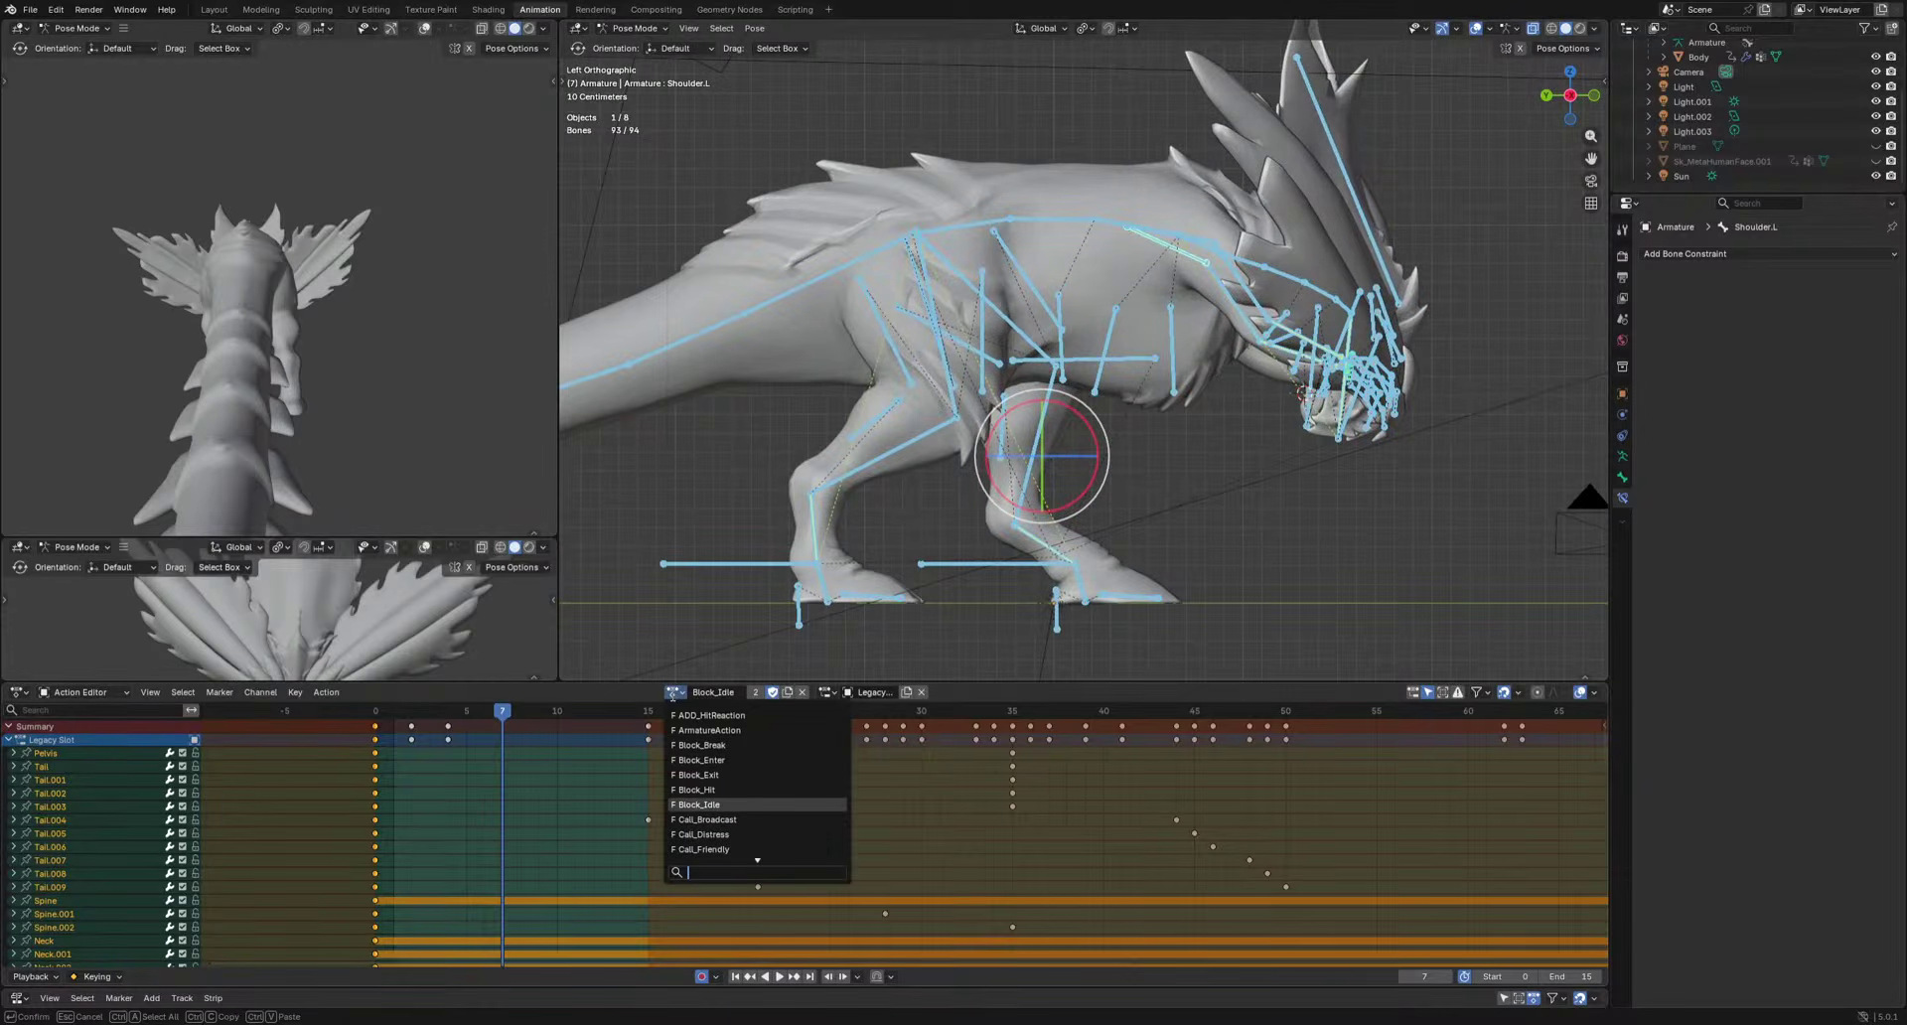
pyautogui.write('att')
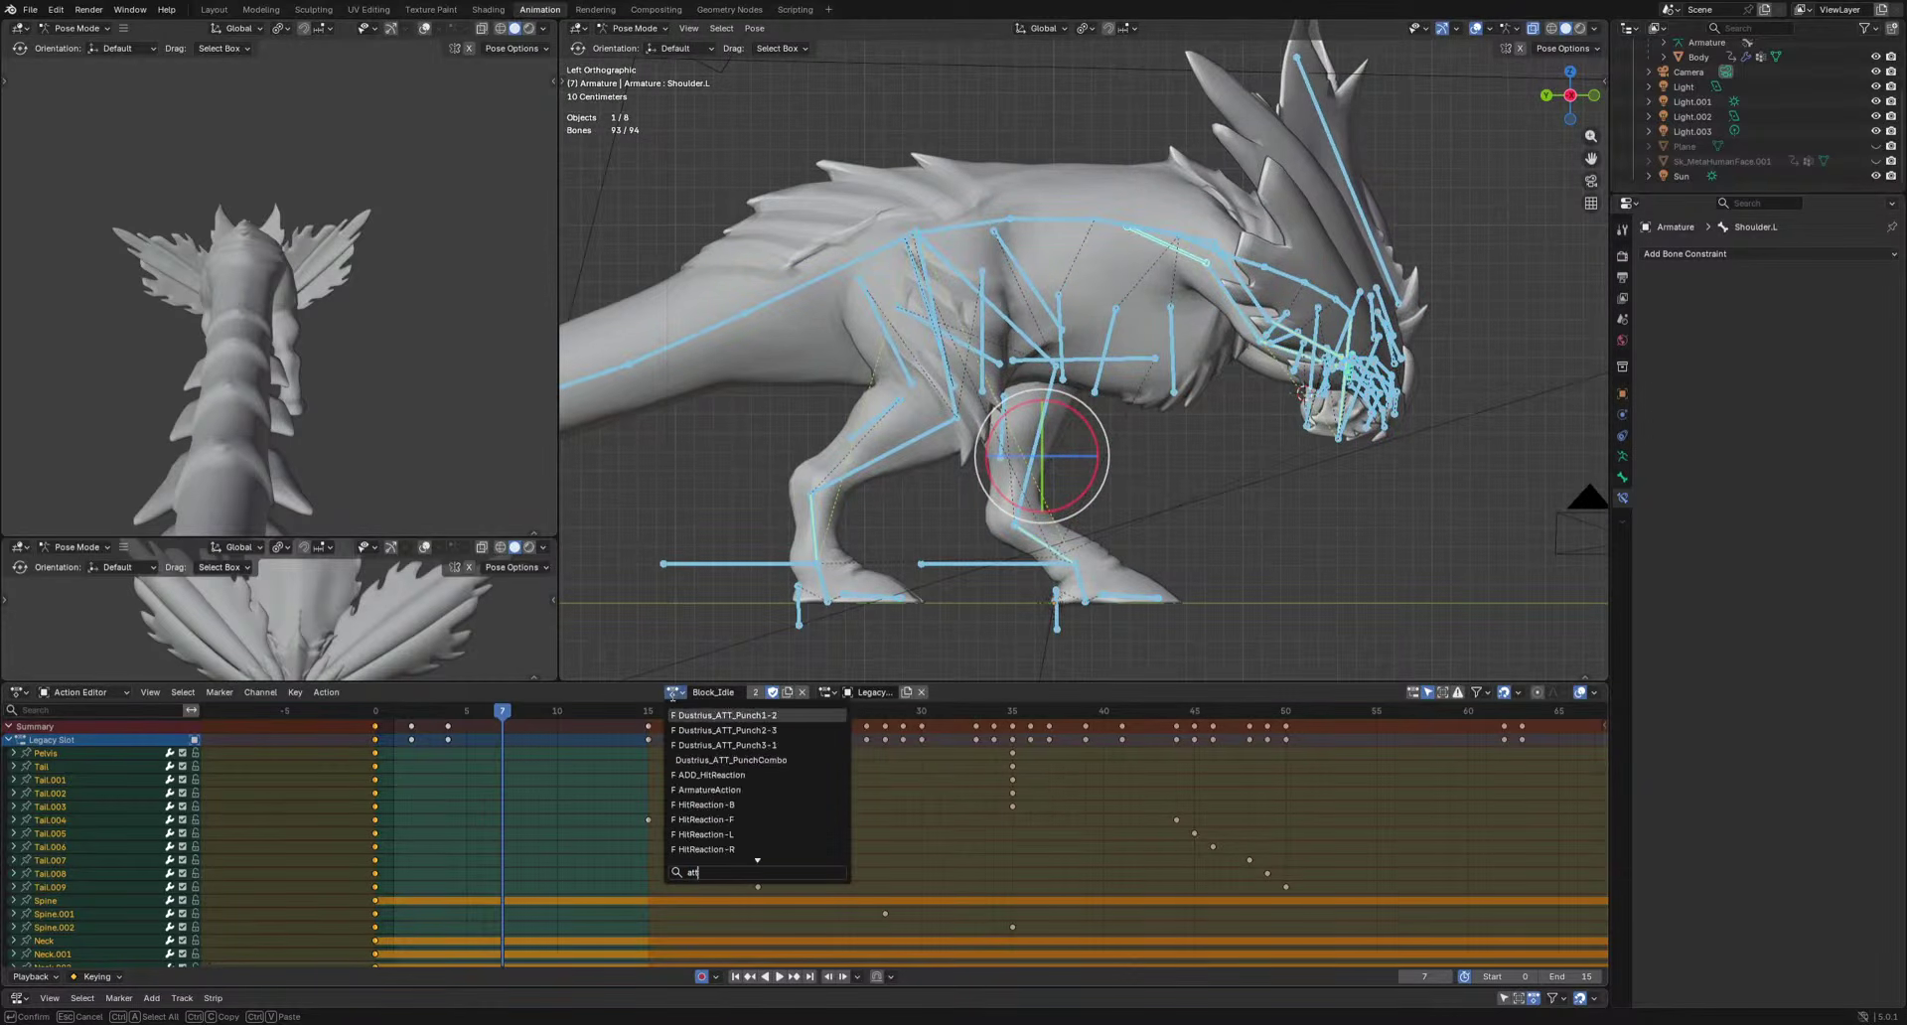
pyautogui.press('BackSpace')
pyautogui.press('BackSpace')
pyautogui.press('BackSpace')
pyautogui.write('Dus')
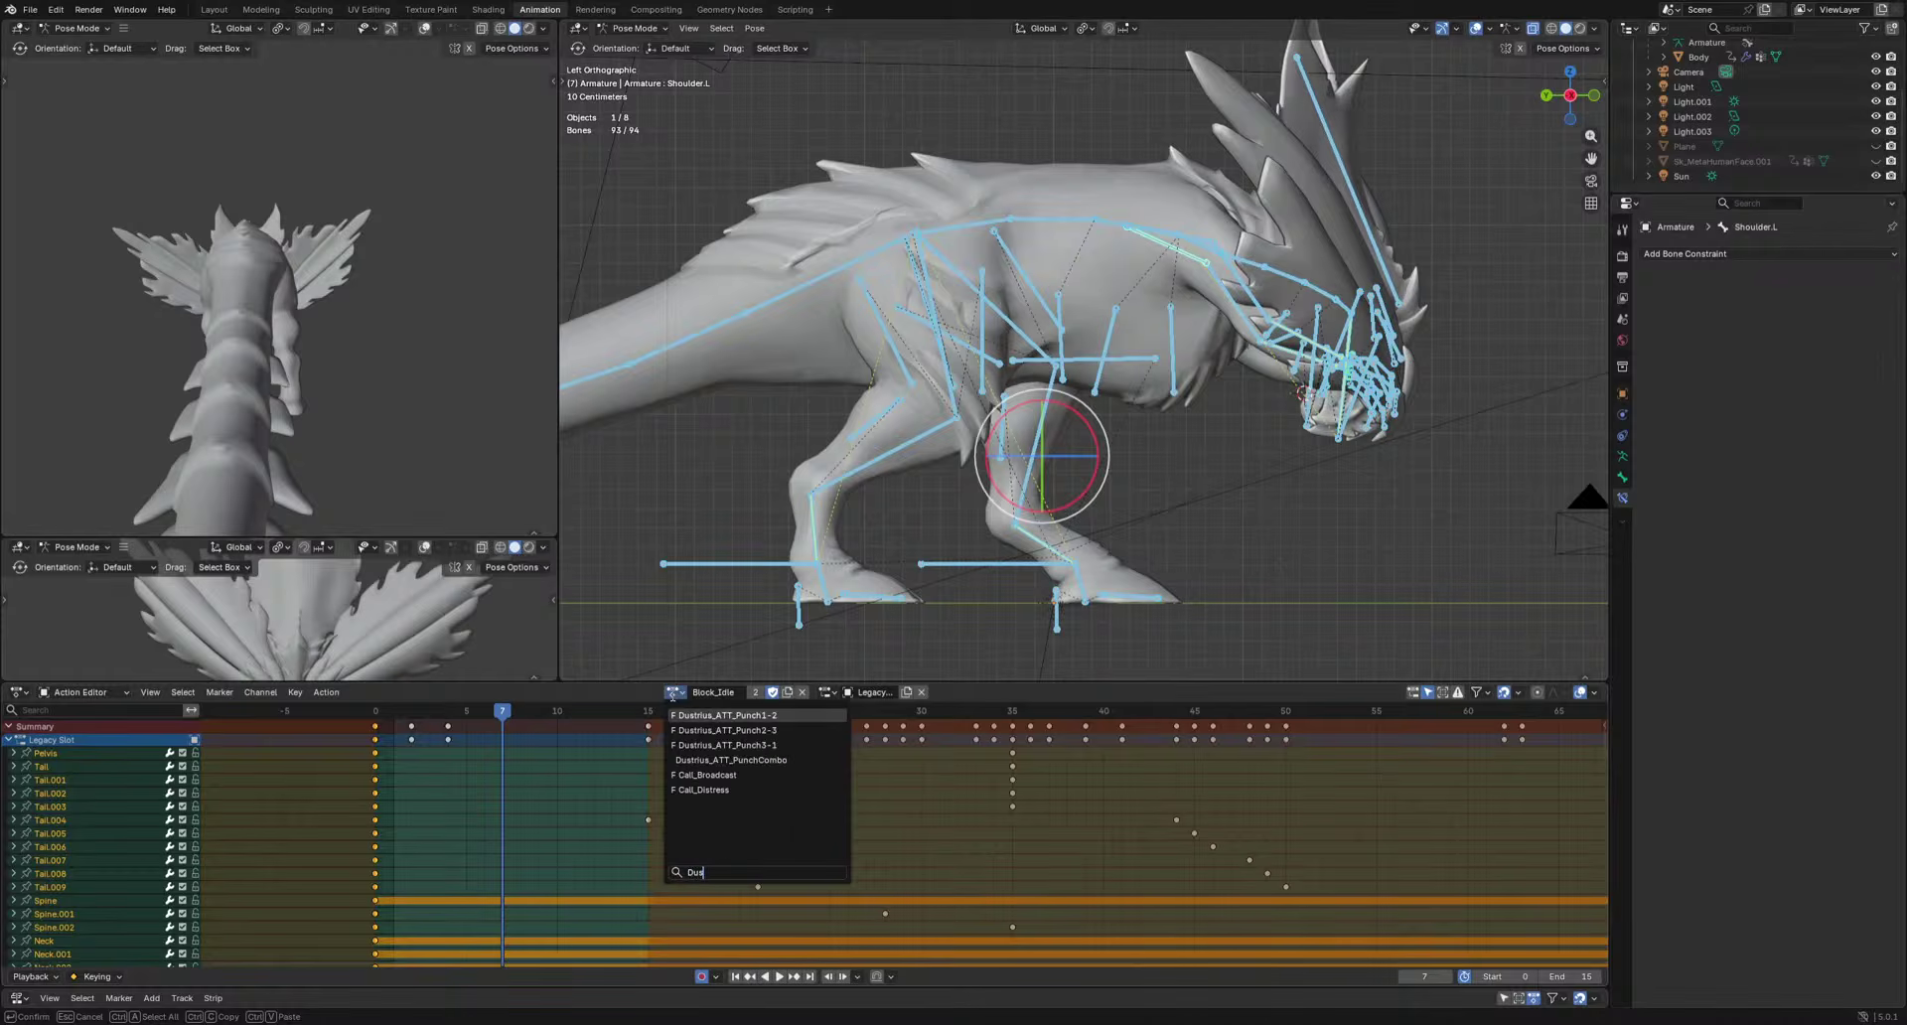
pyautogui.write('trius_ATT_T')
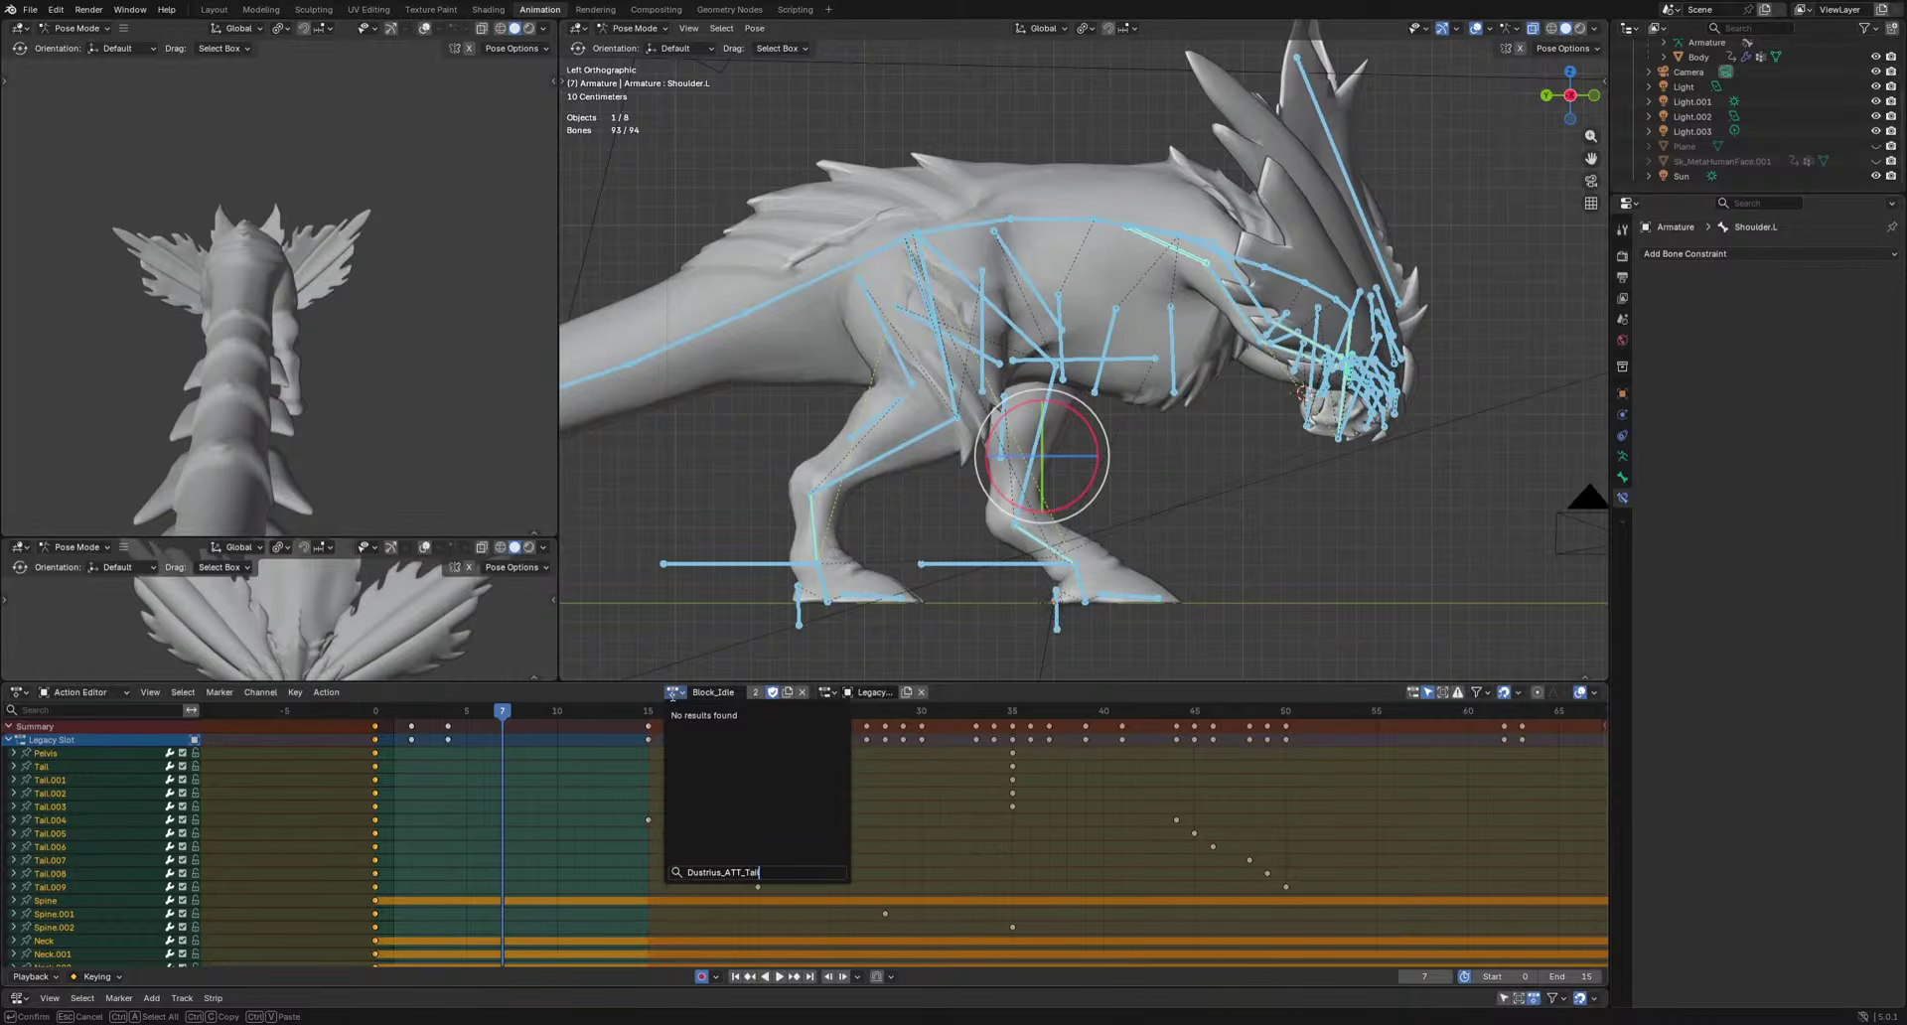
pyautogui.write('ail1')
pyautogui.press('BackSpace')
pyautogui.write('_1-1')
pyautogui.press('Return')
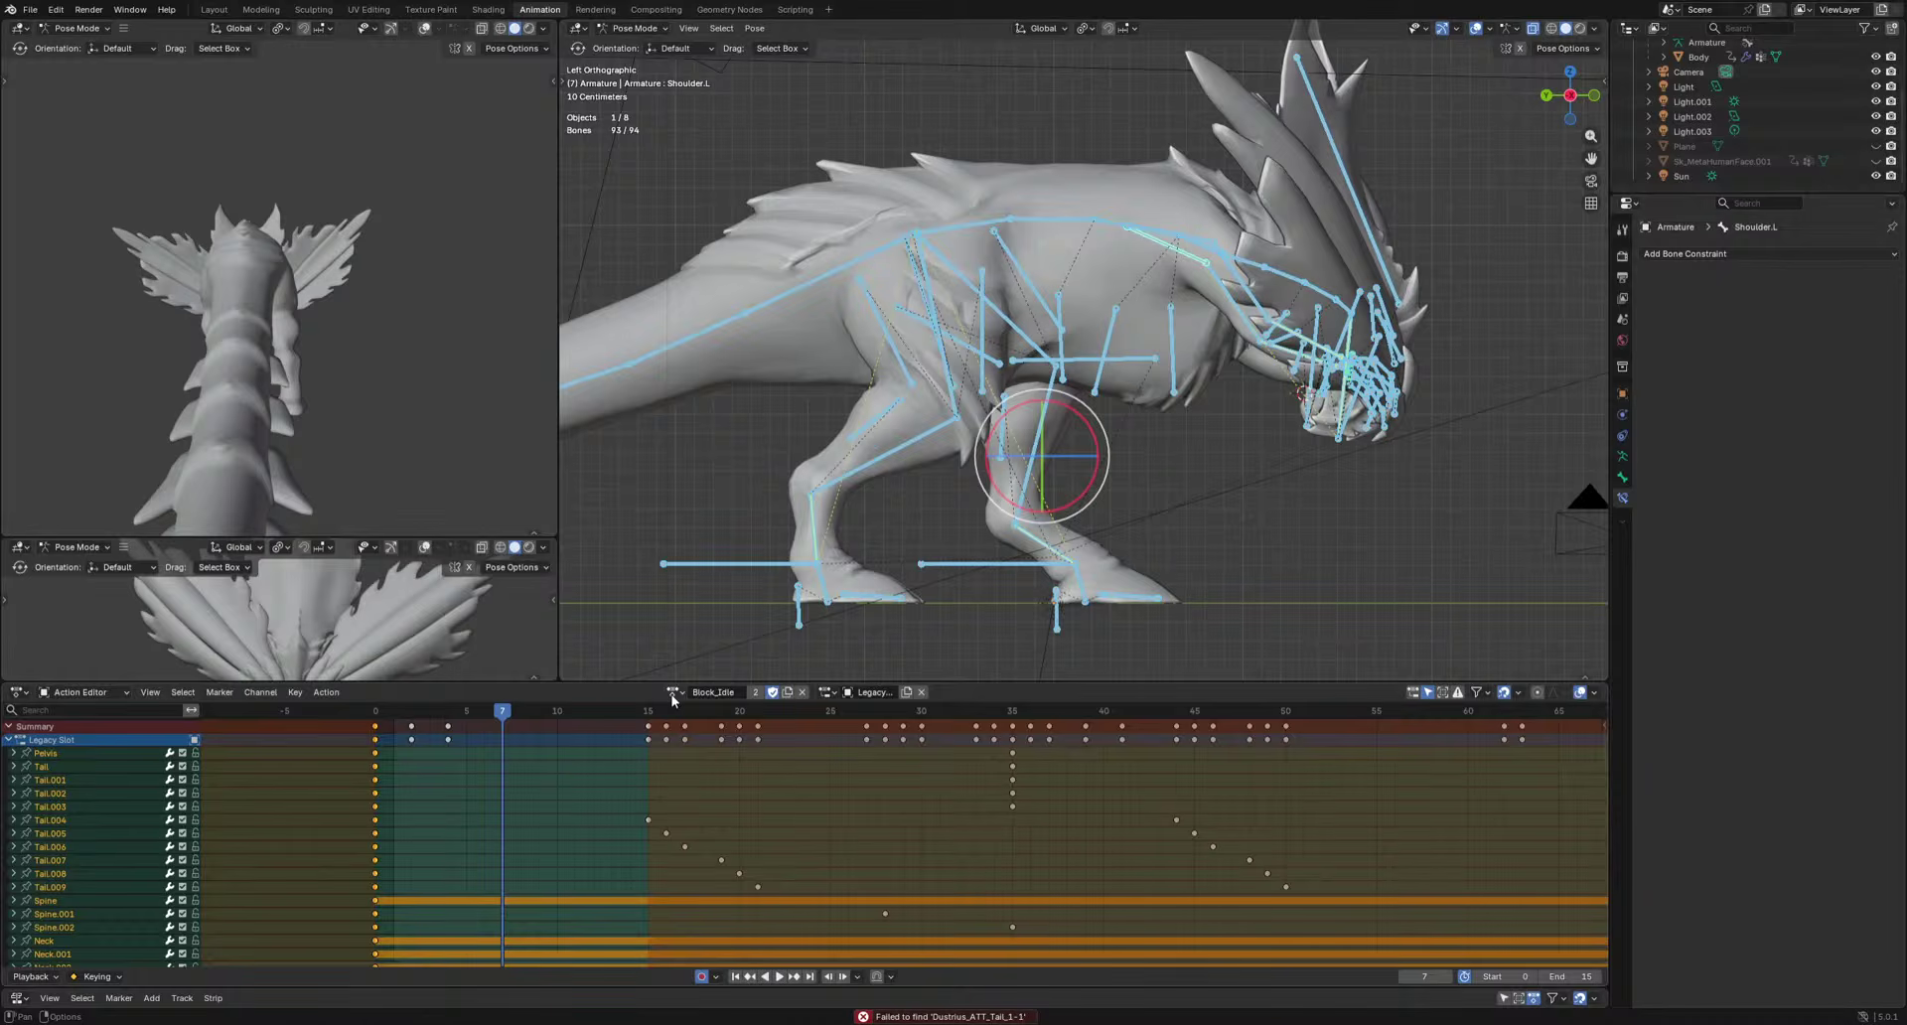
pyautogui.click(672, 692)
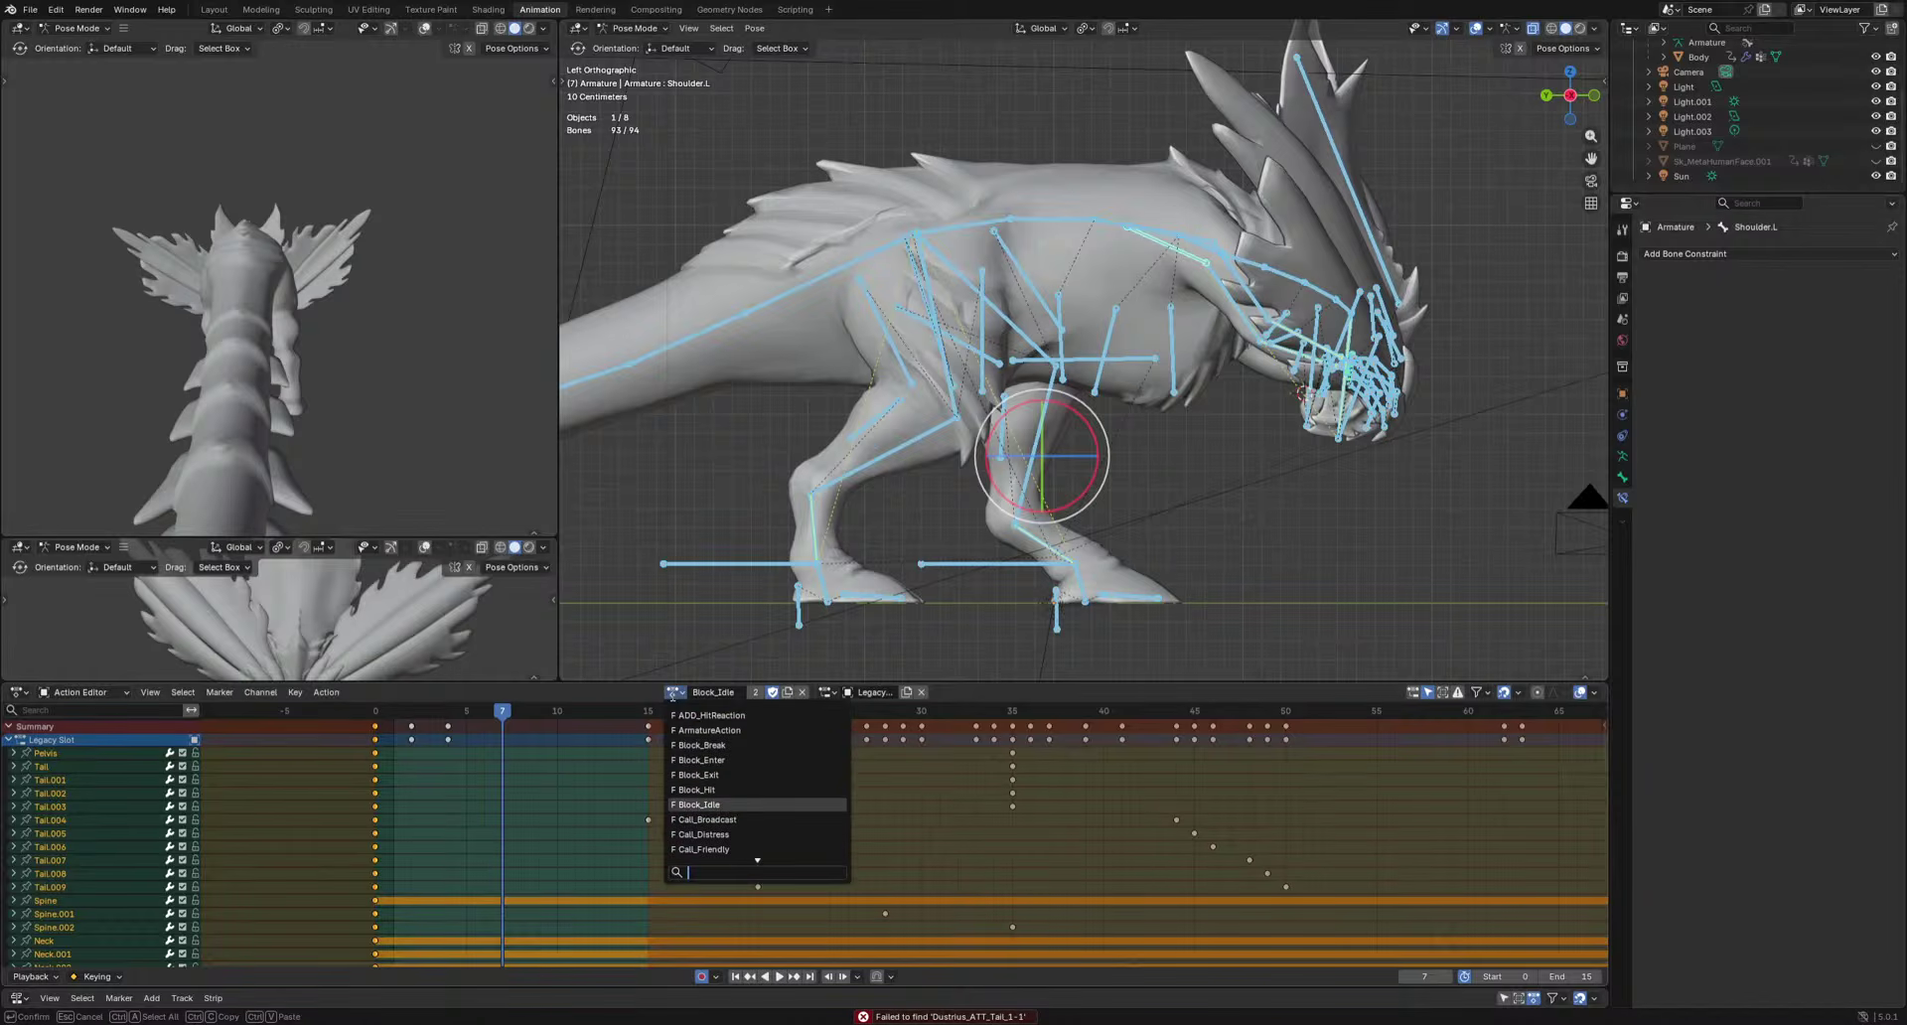
pyautogui.write('att')
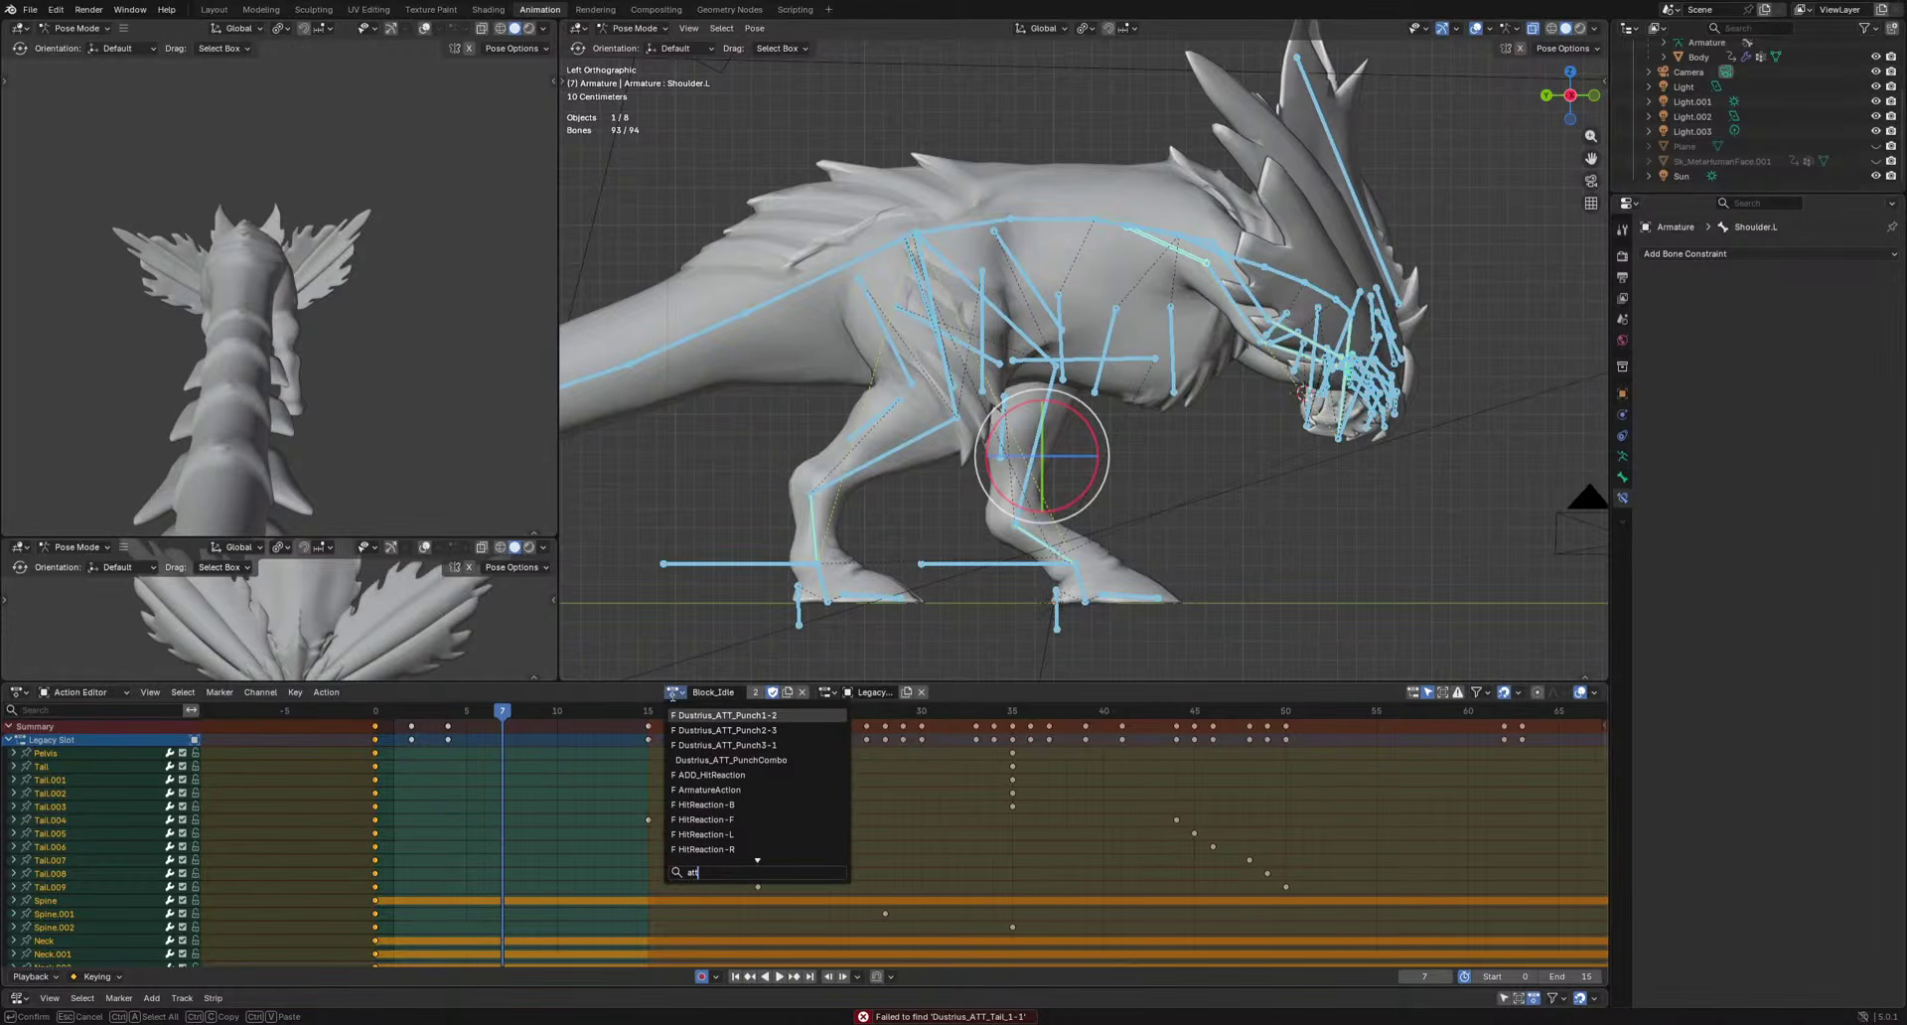
pyautogui.click(908, 768)
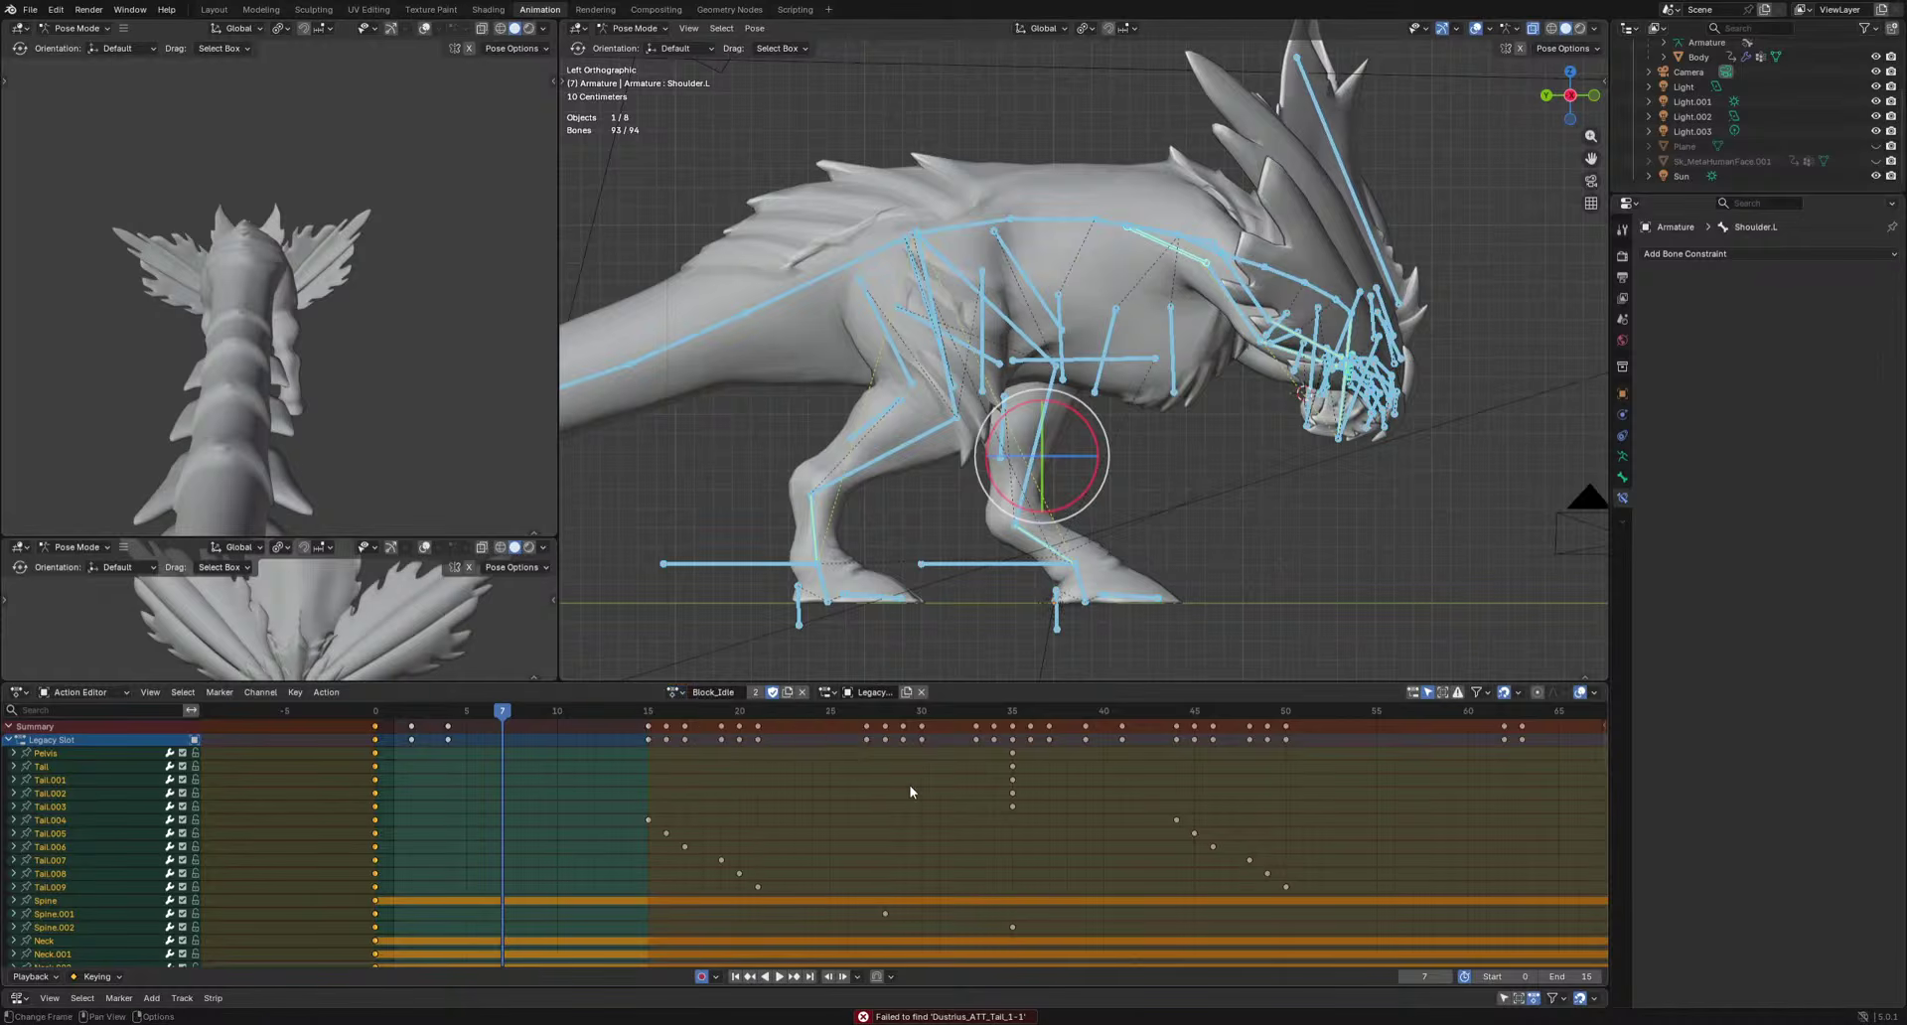
pyautogui.click(789, 692)
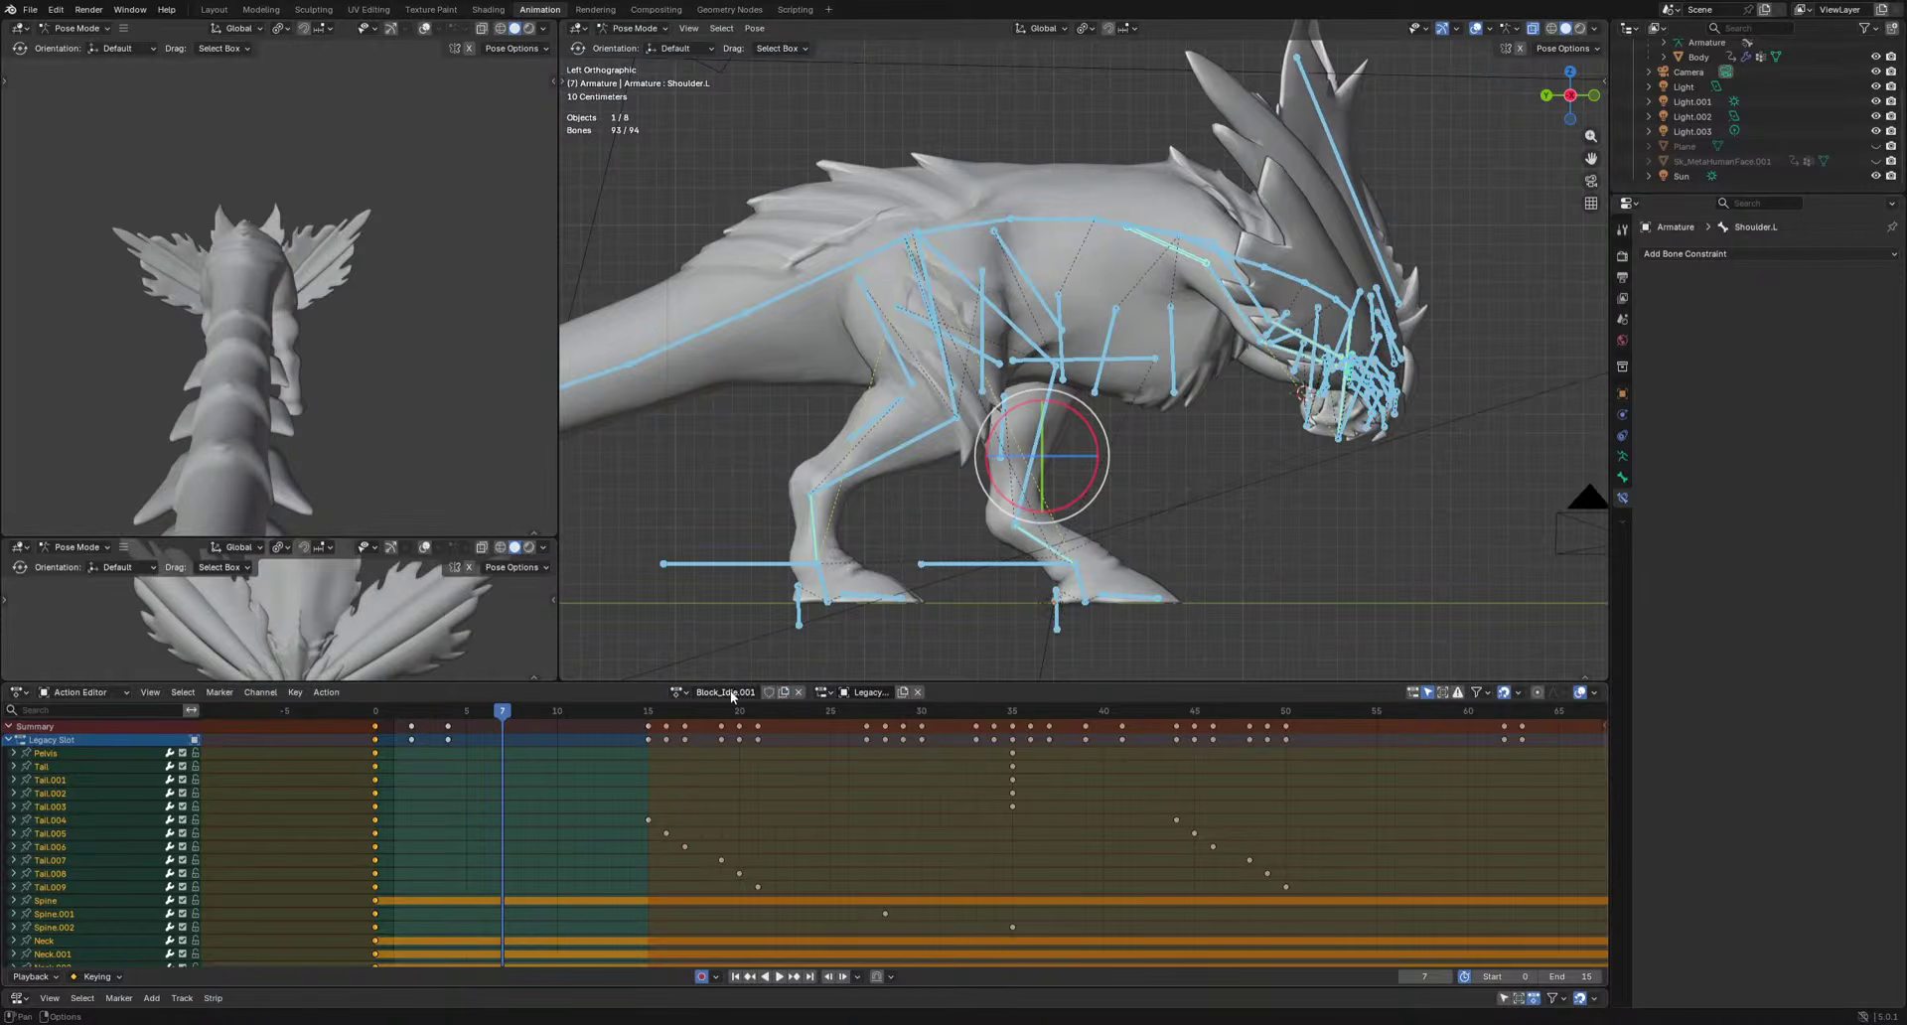
pyautogui.click(692, 692)
pyautogui.click(753, 693)
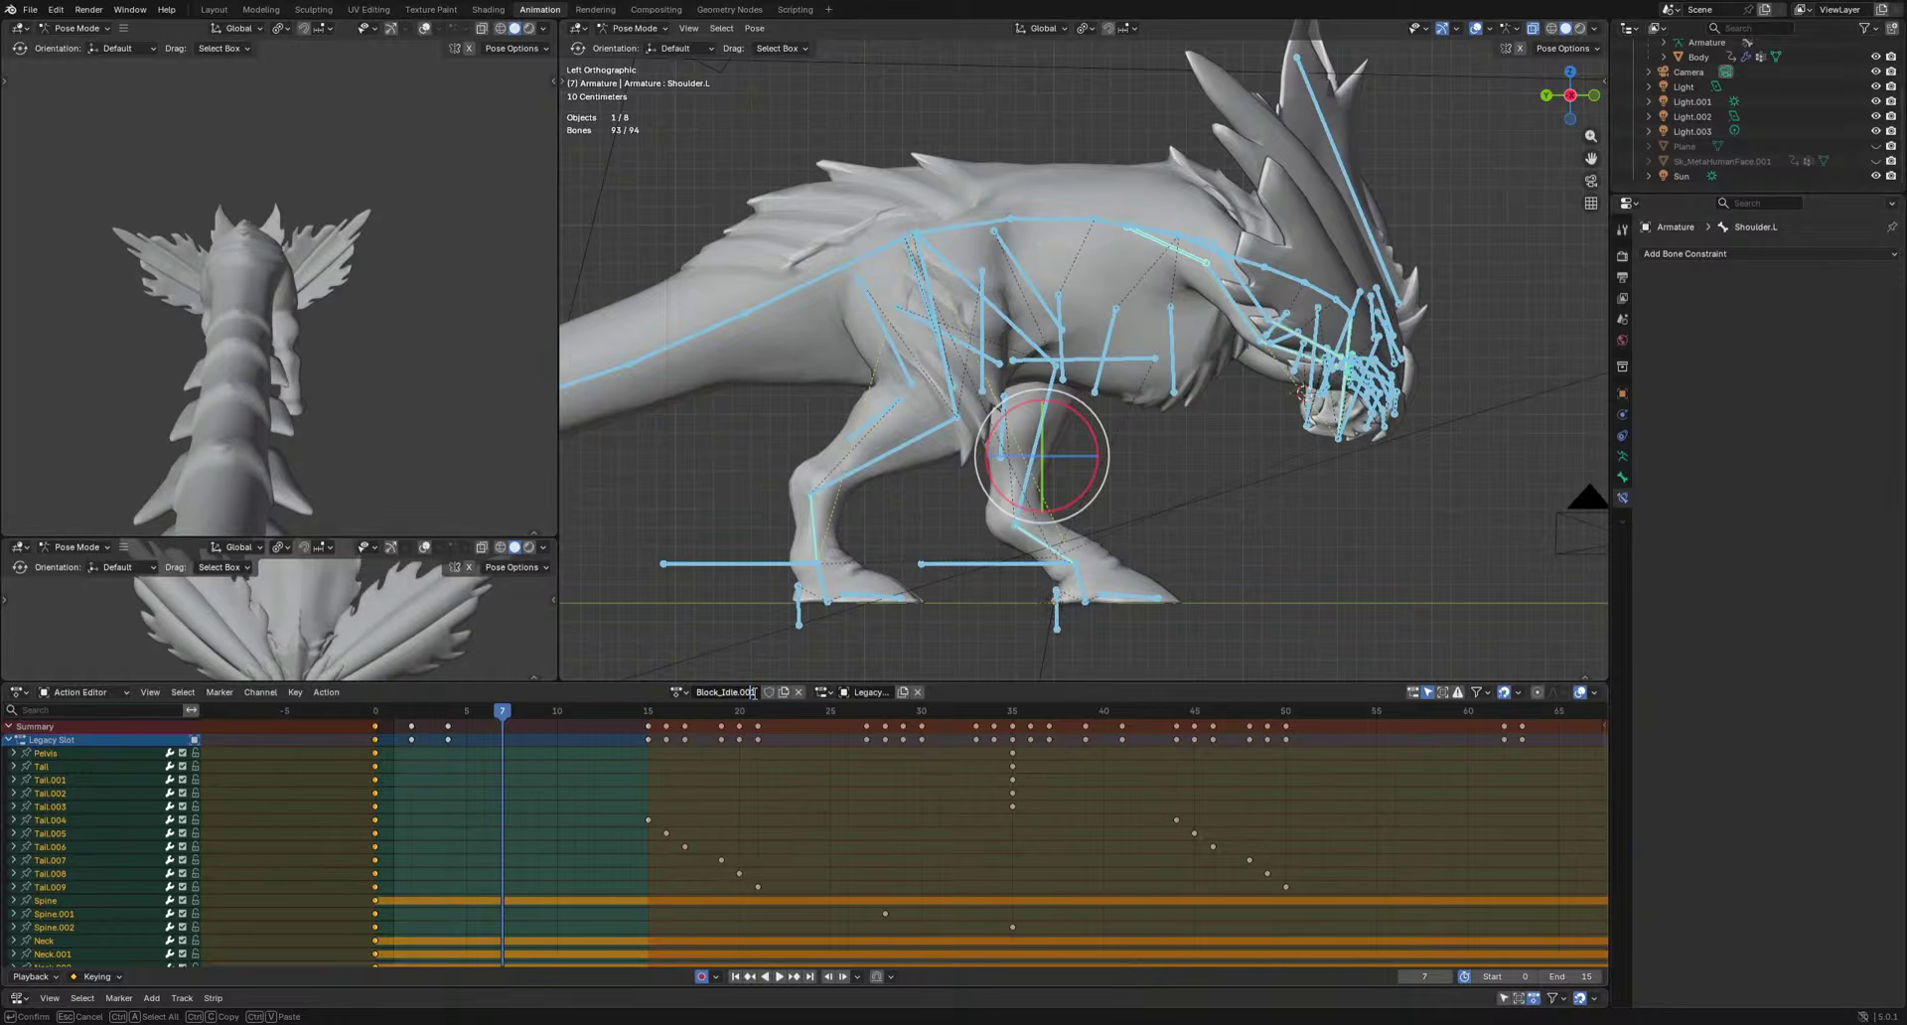
pyautogui.click(829, 785)
pyautogui.hotkey('ctrl', 'z')
# Duplicate the Idle action, name the copy Attack_Tail_1-2 and protect it with a fake user.
pyautogui.click(674, 691)
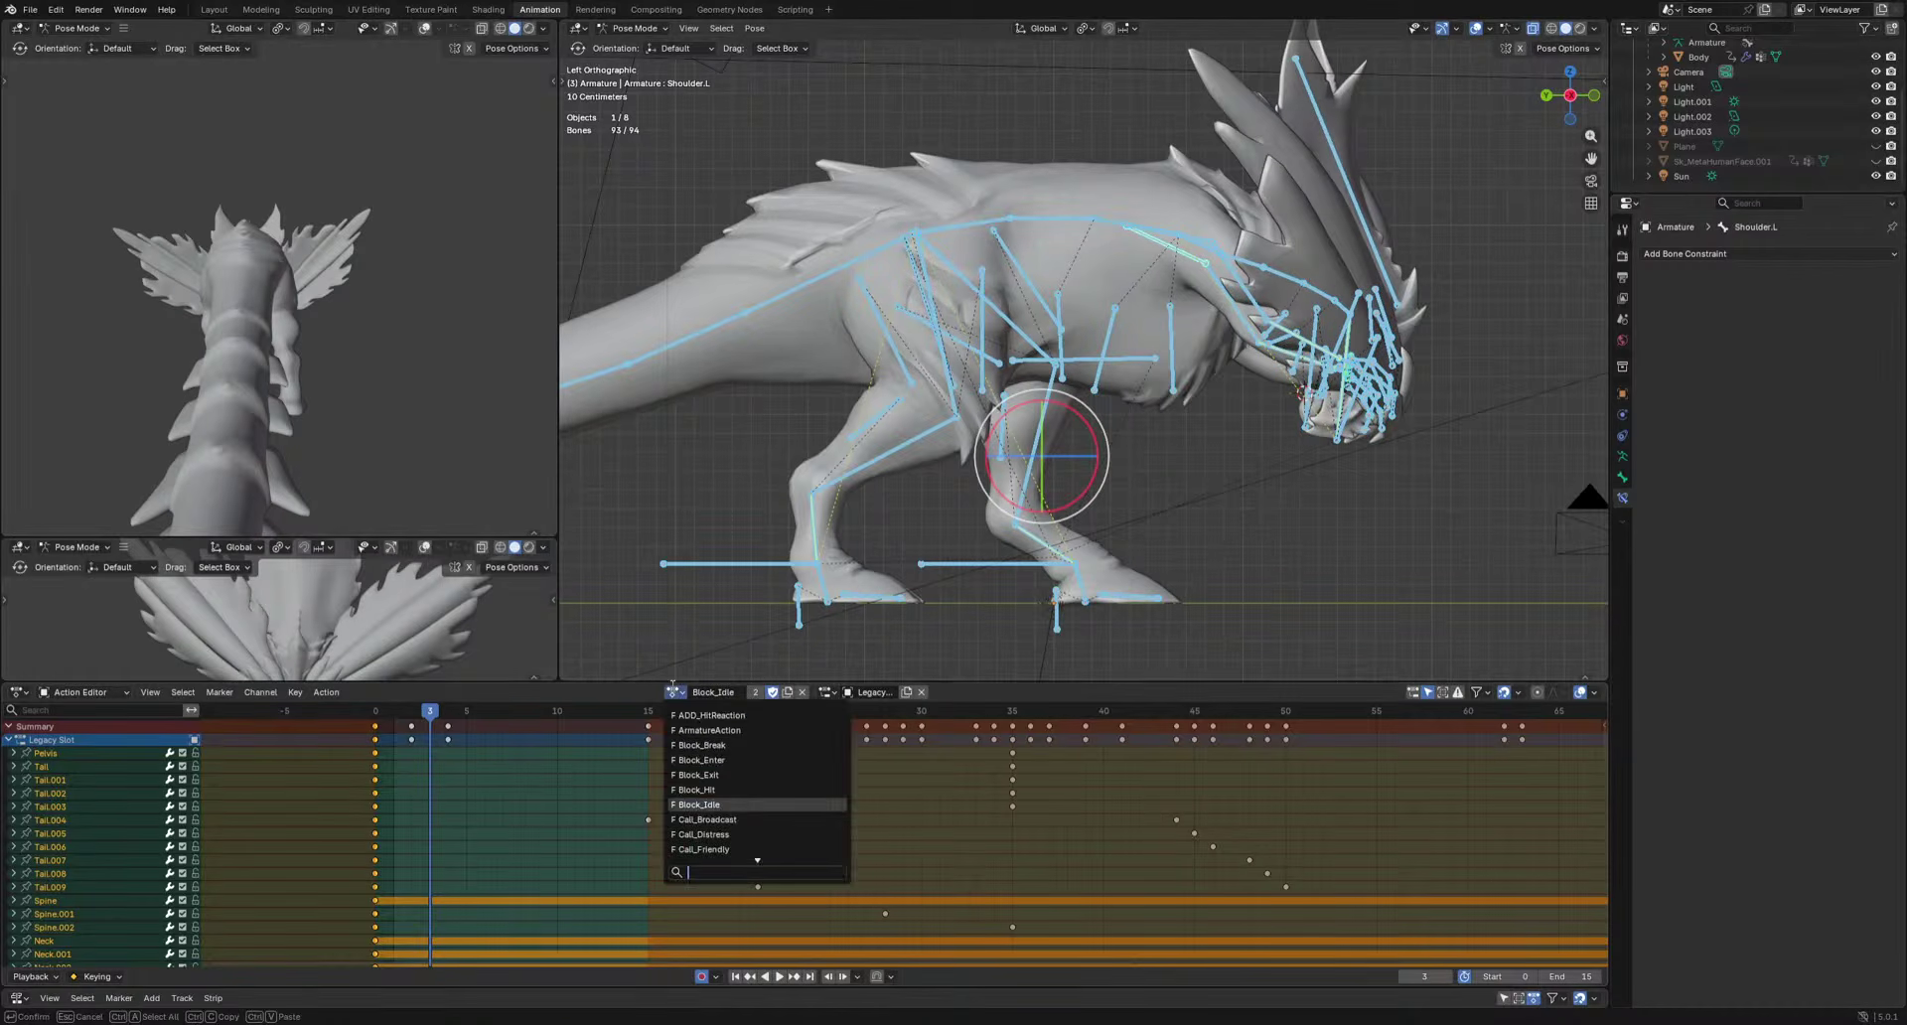
pyautogui.write('idle')
pyautogui.press('Return')
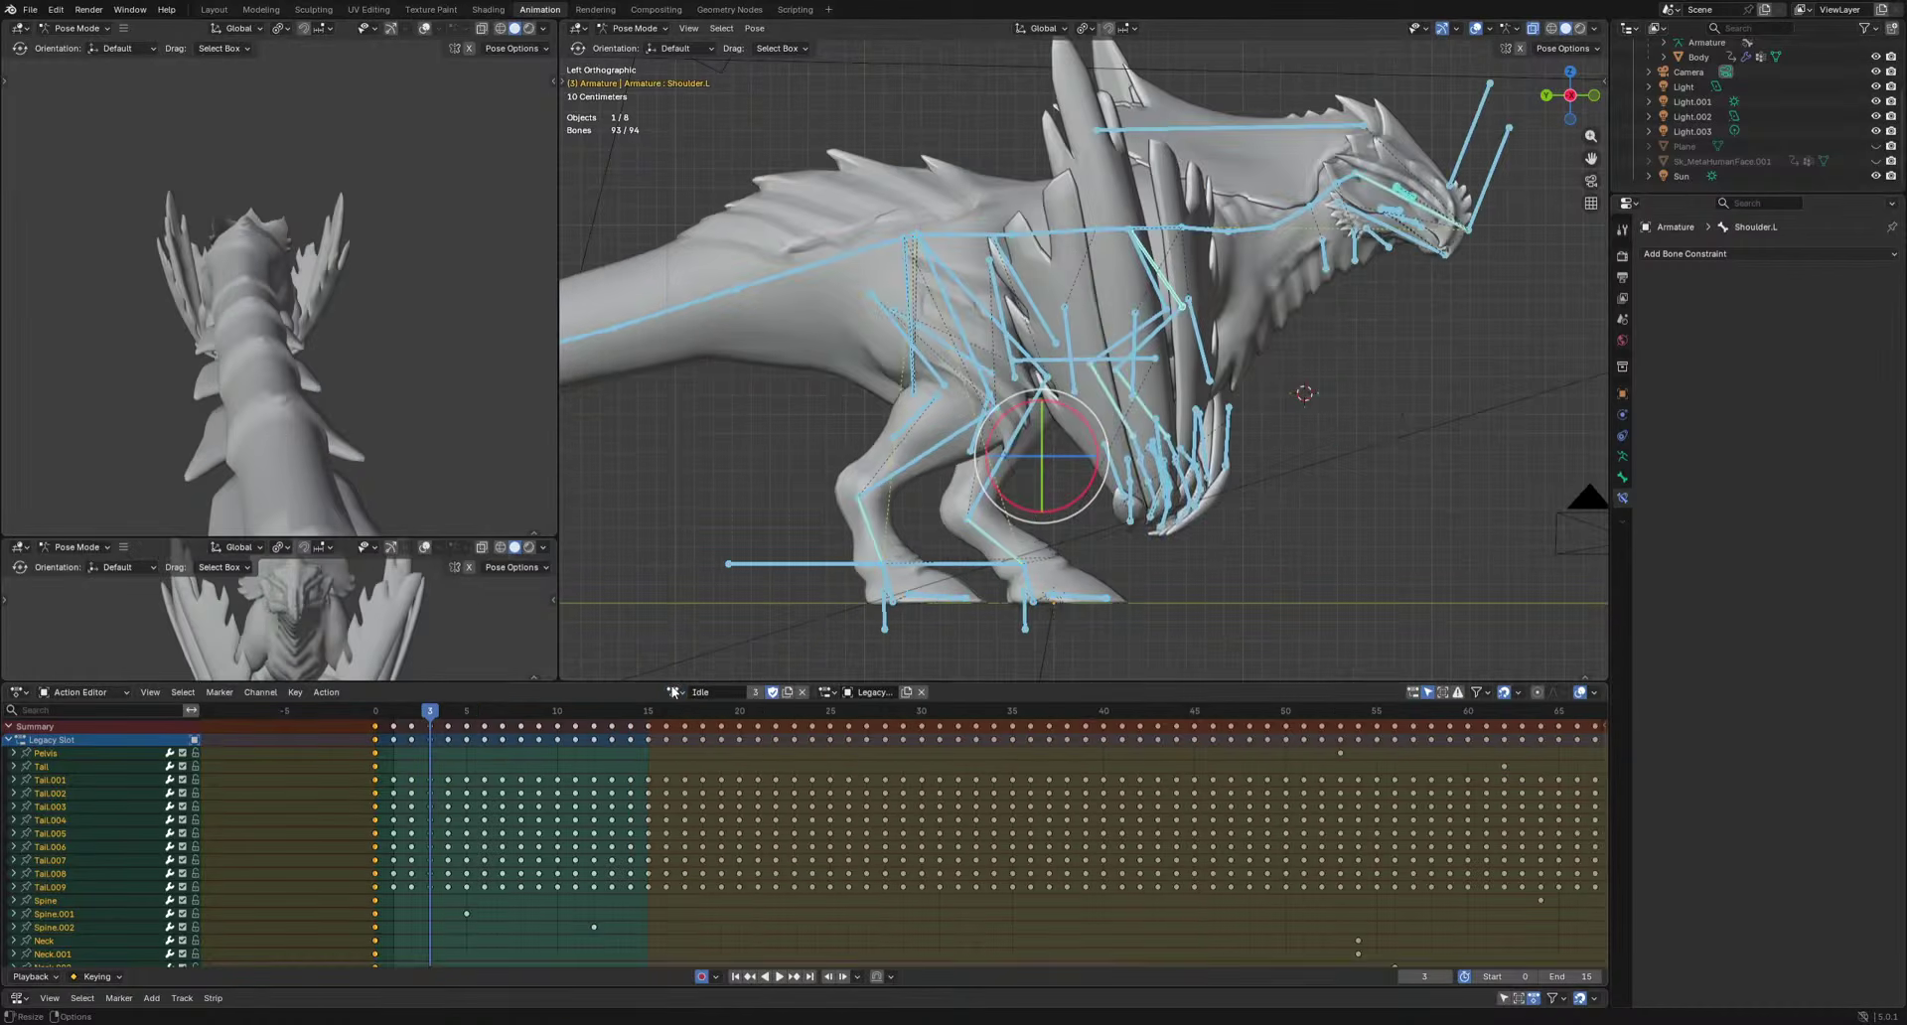
pyautogui.click(790, 691)
pyautogui.doubleClick(721, 692)
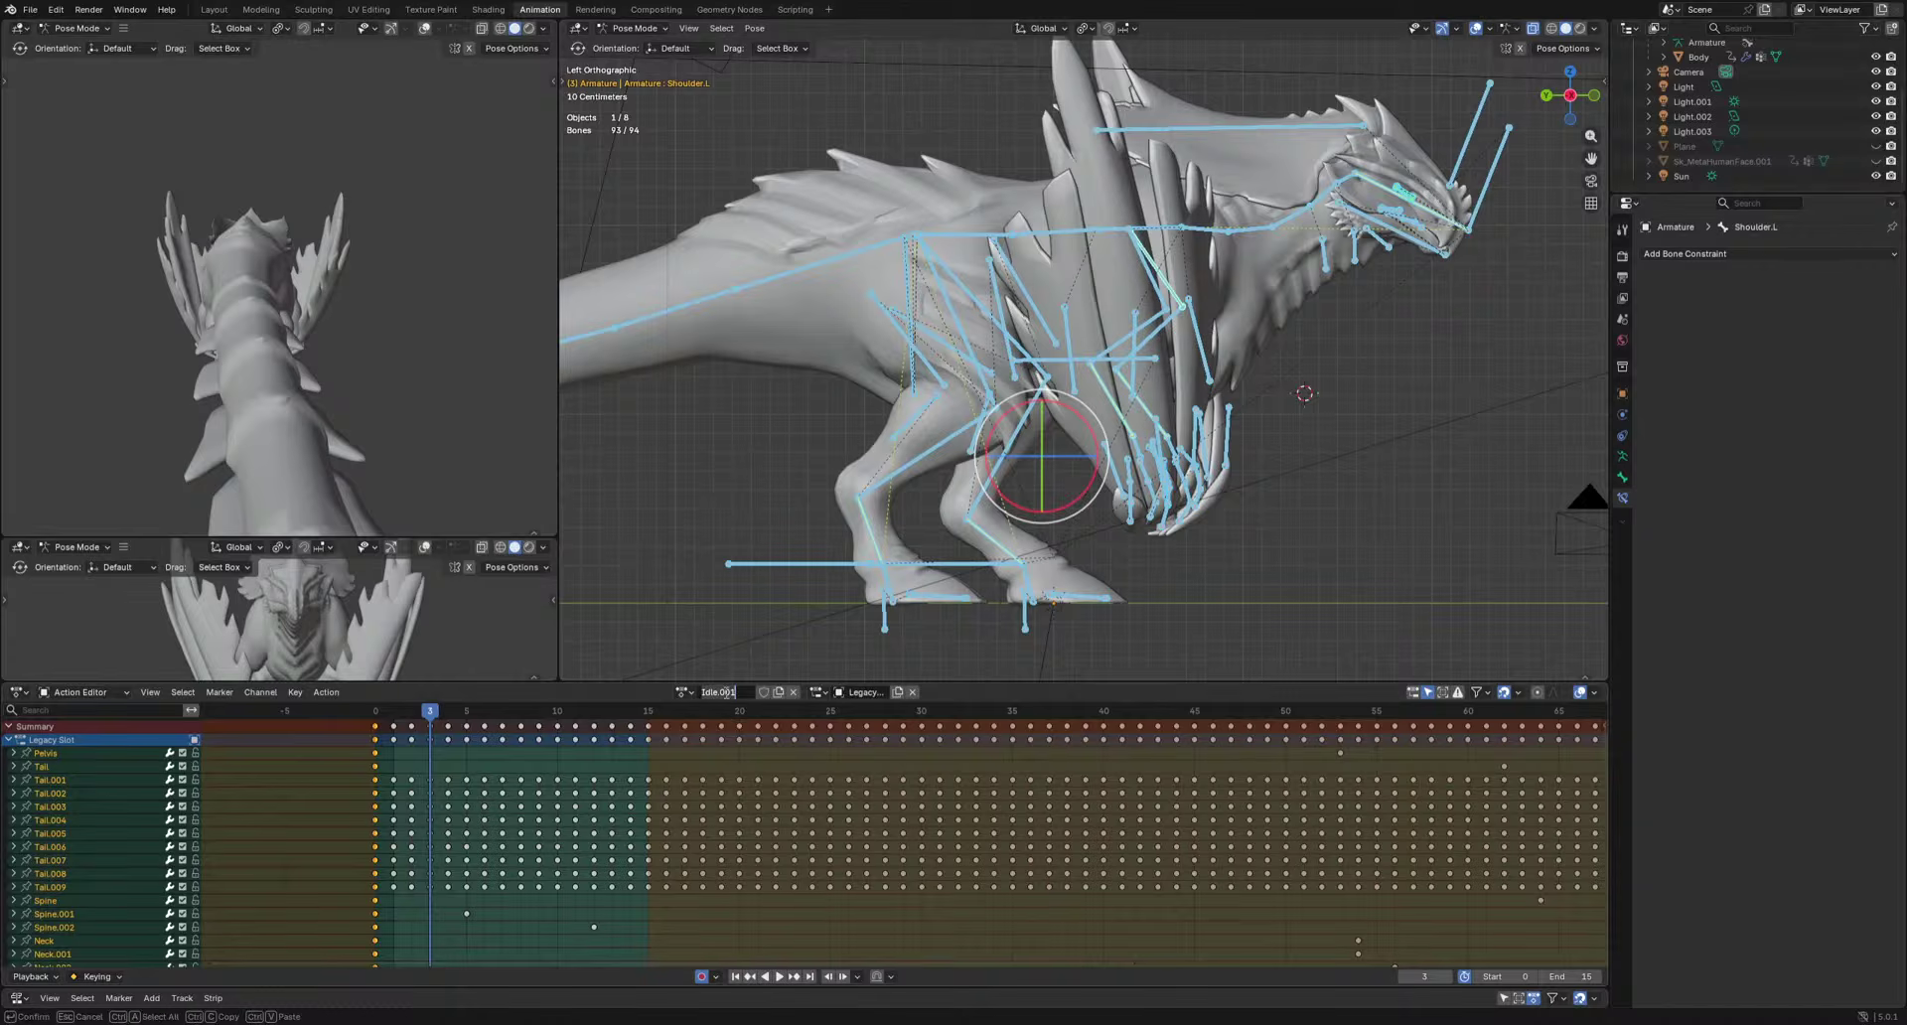
pyautogui.write('Attack')
pyautogui.write('_Tai')
pyautogui.write('l')
pyautogui.write('_1-2')
pyautogui.press('Return')
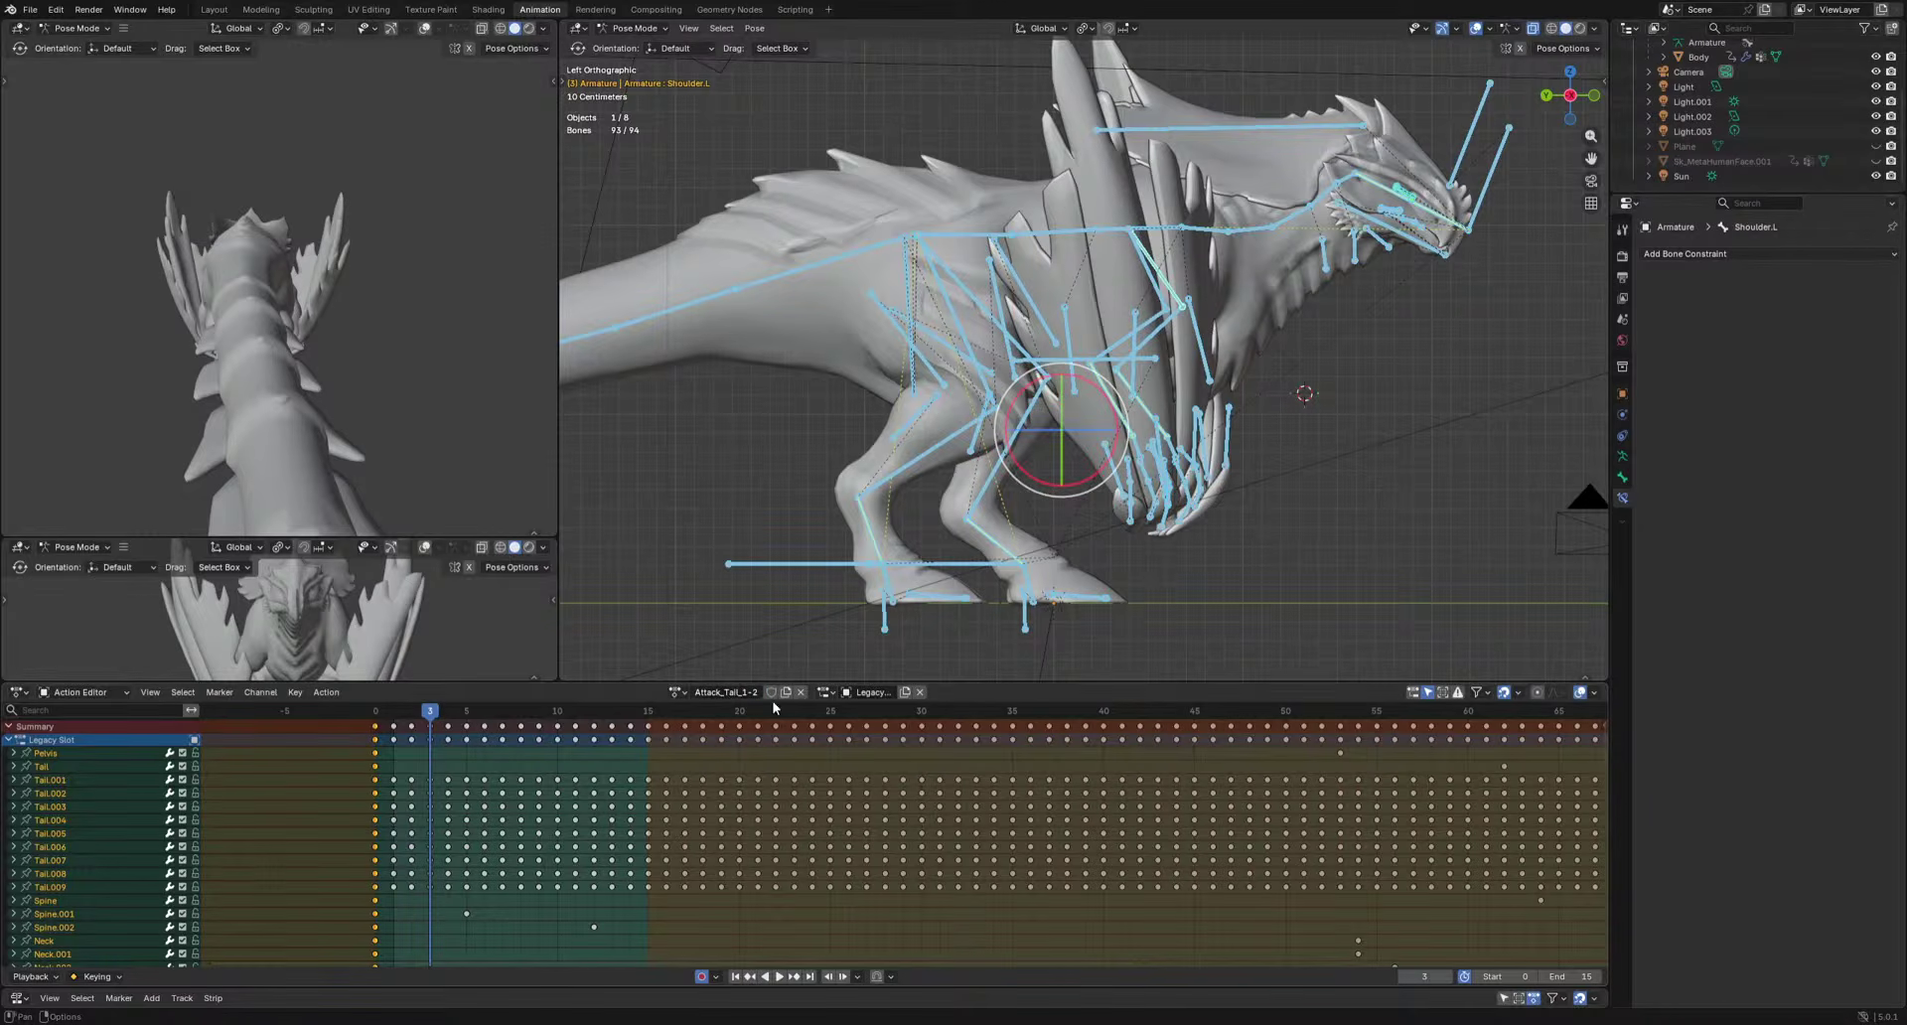
pyautogui.click(772, 693)
# Delete all keyframes of Attack_Tail_1-2 from frame 1 onward, keeping those at frame 0, and move to frame 20.
pyautogui.click(395, 714)
pyautogui.keyDown('ctrl'); pyautogui.click(425, 733); pyautogui.keyUp('ctrl')
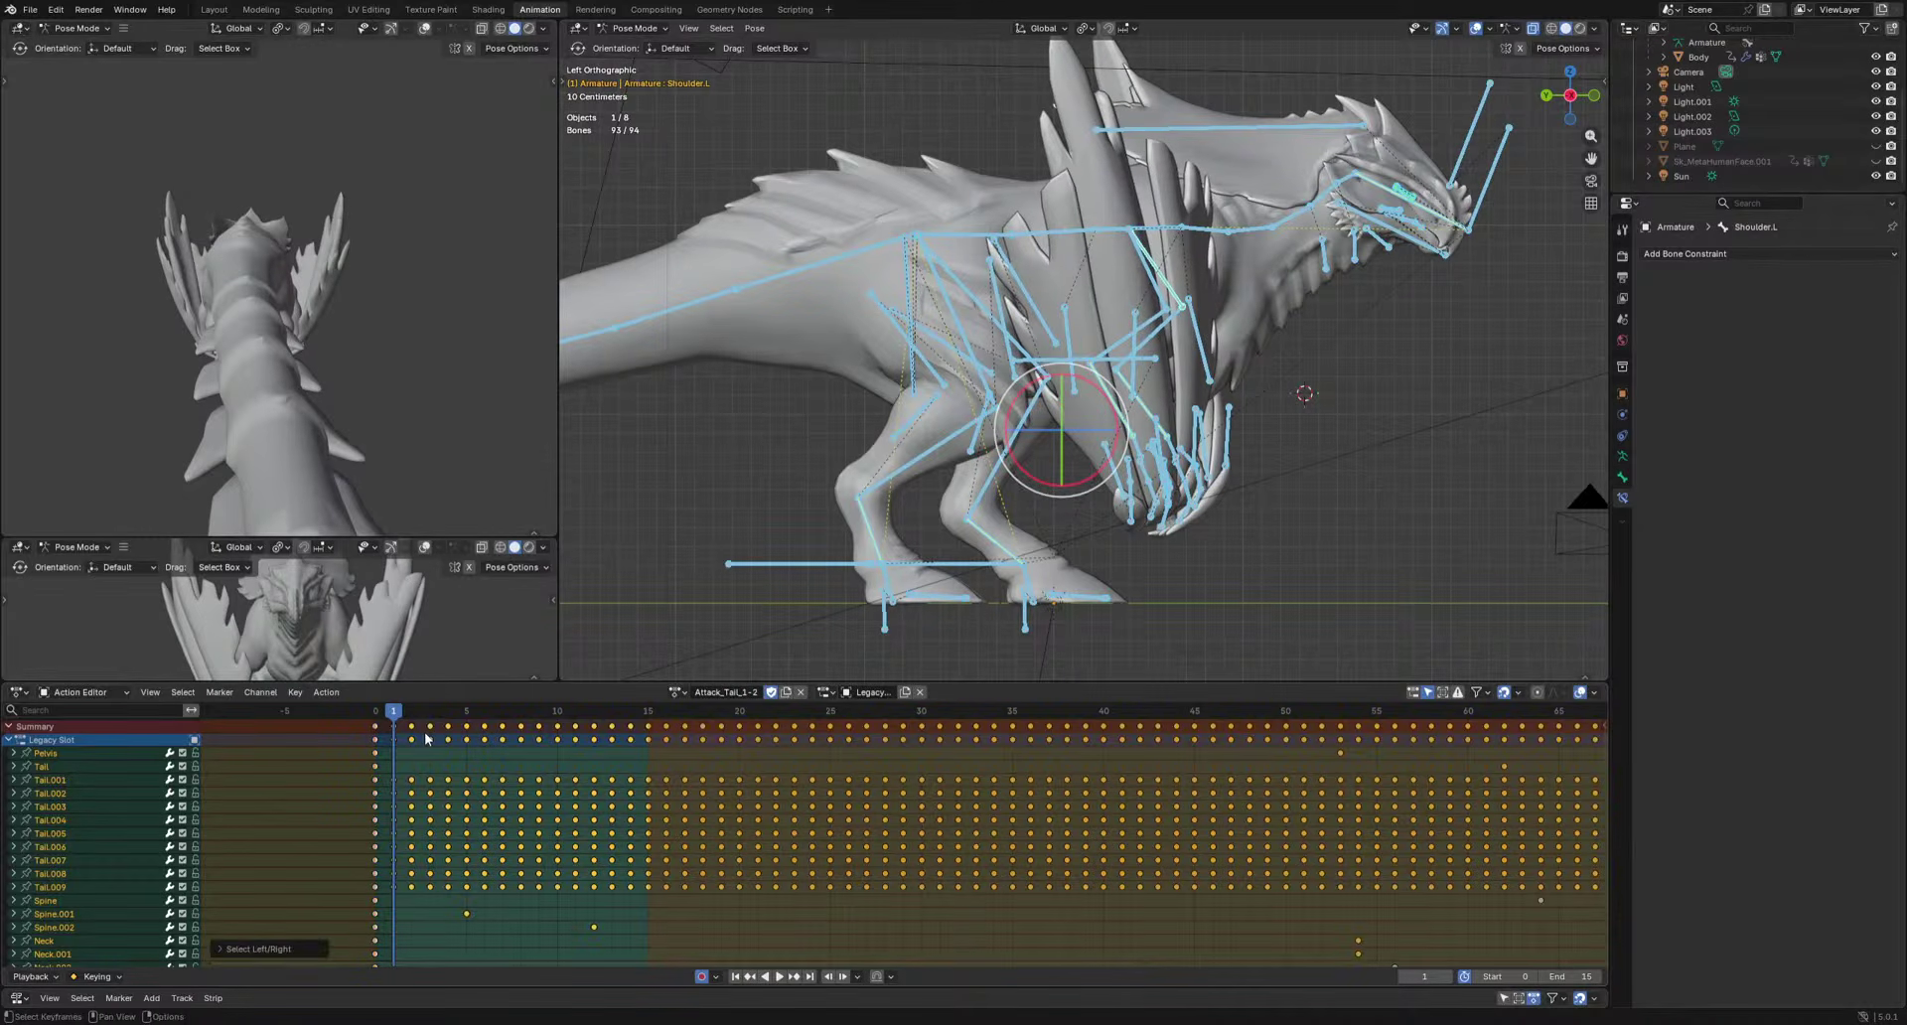
pyautogui.press('Delete')
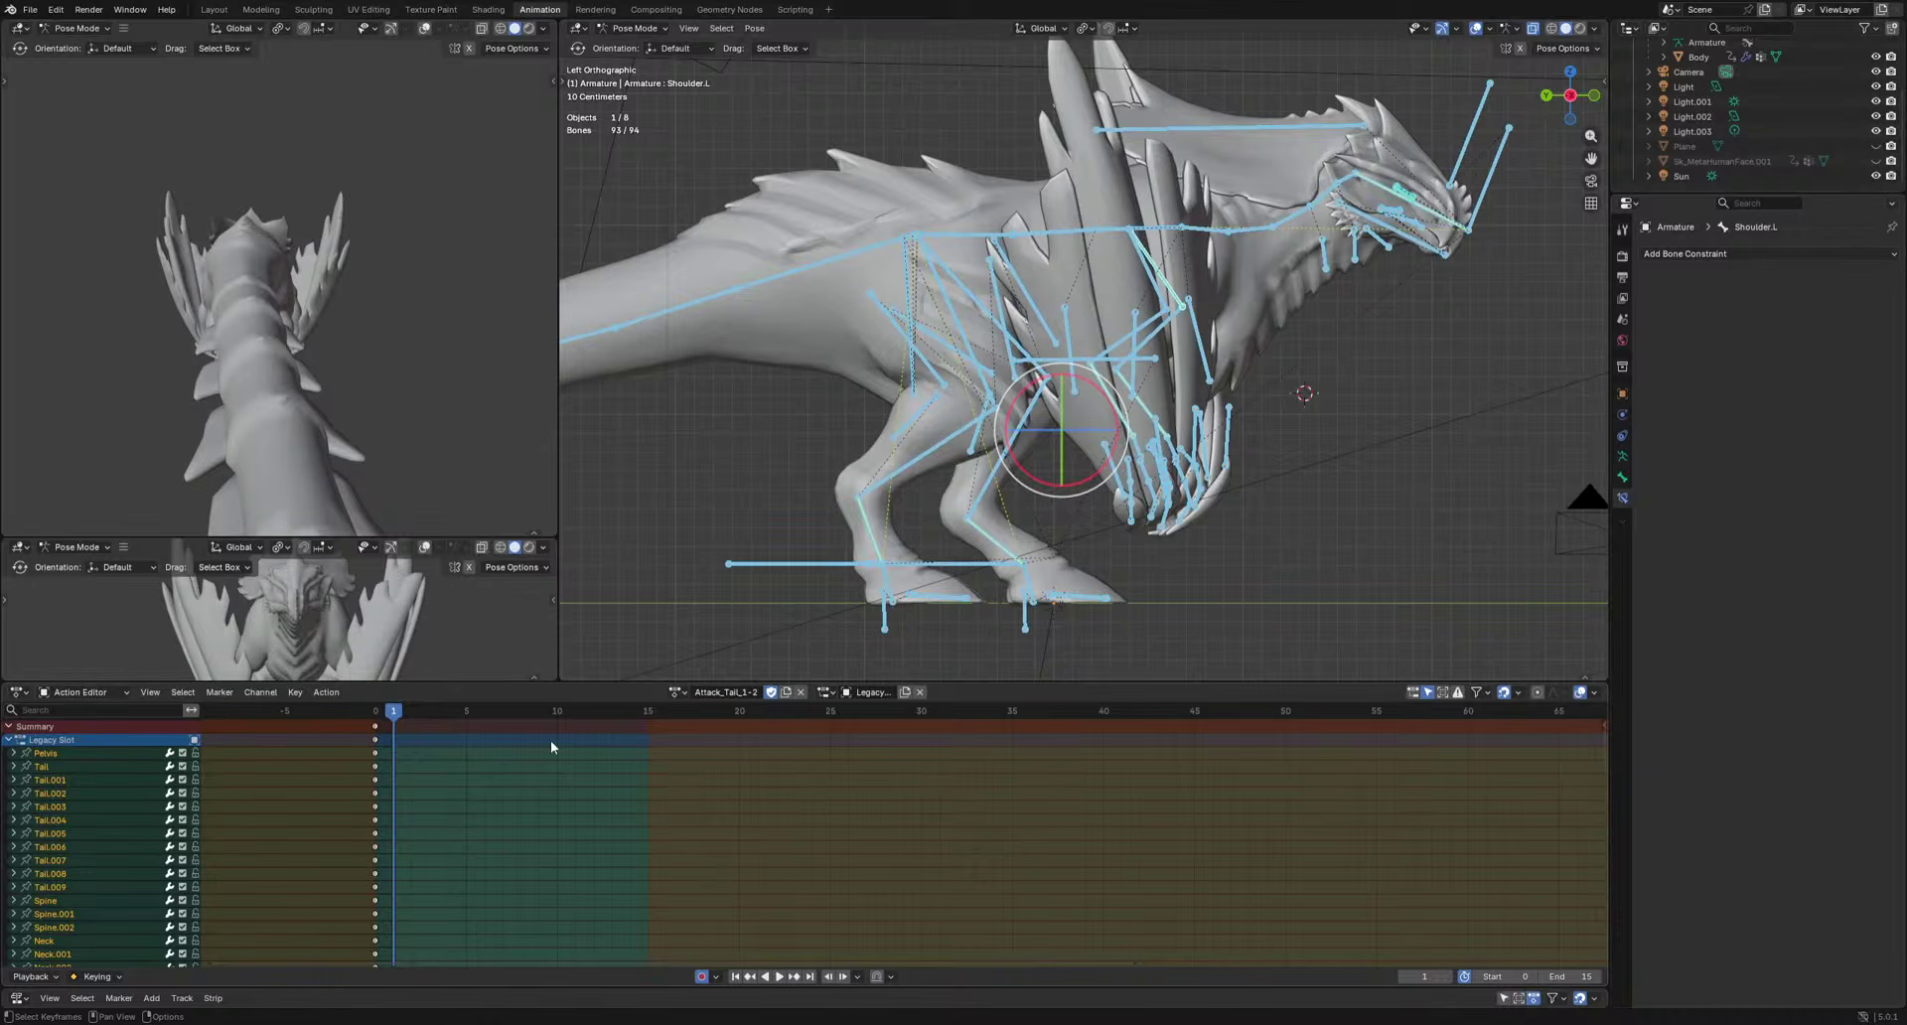
pyautogui.moveTo(616, 711); pyautogui.dragTo(739, 713)
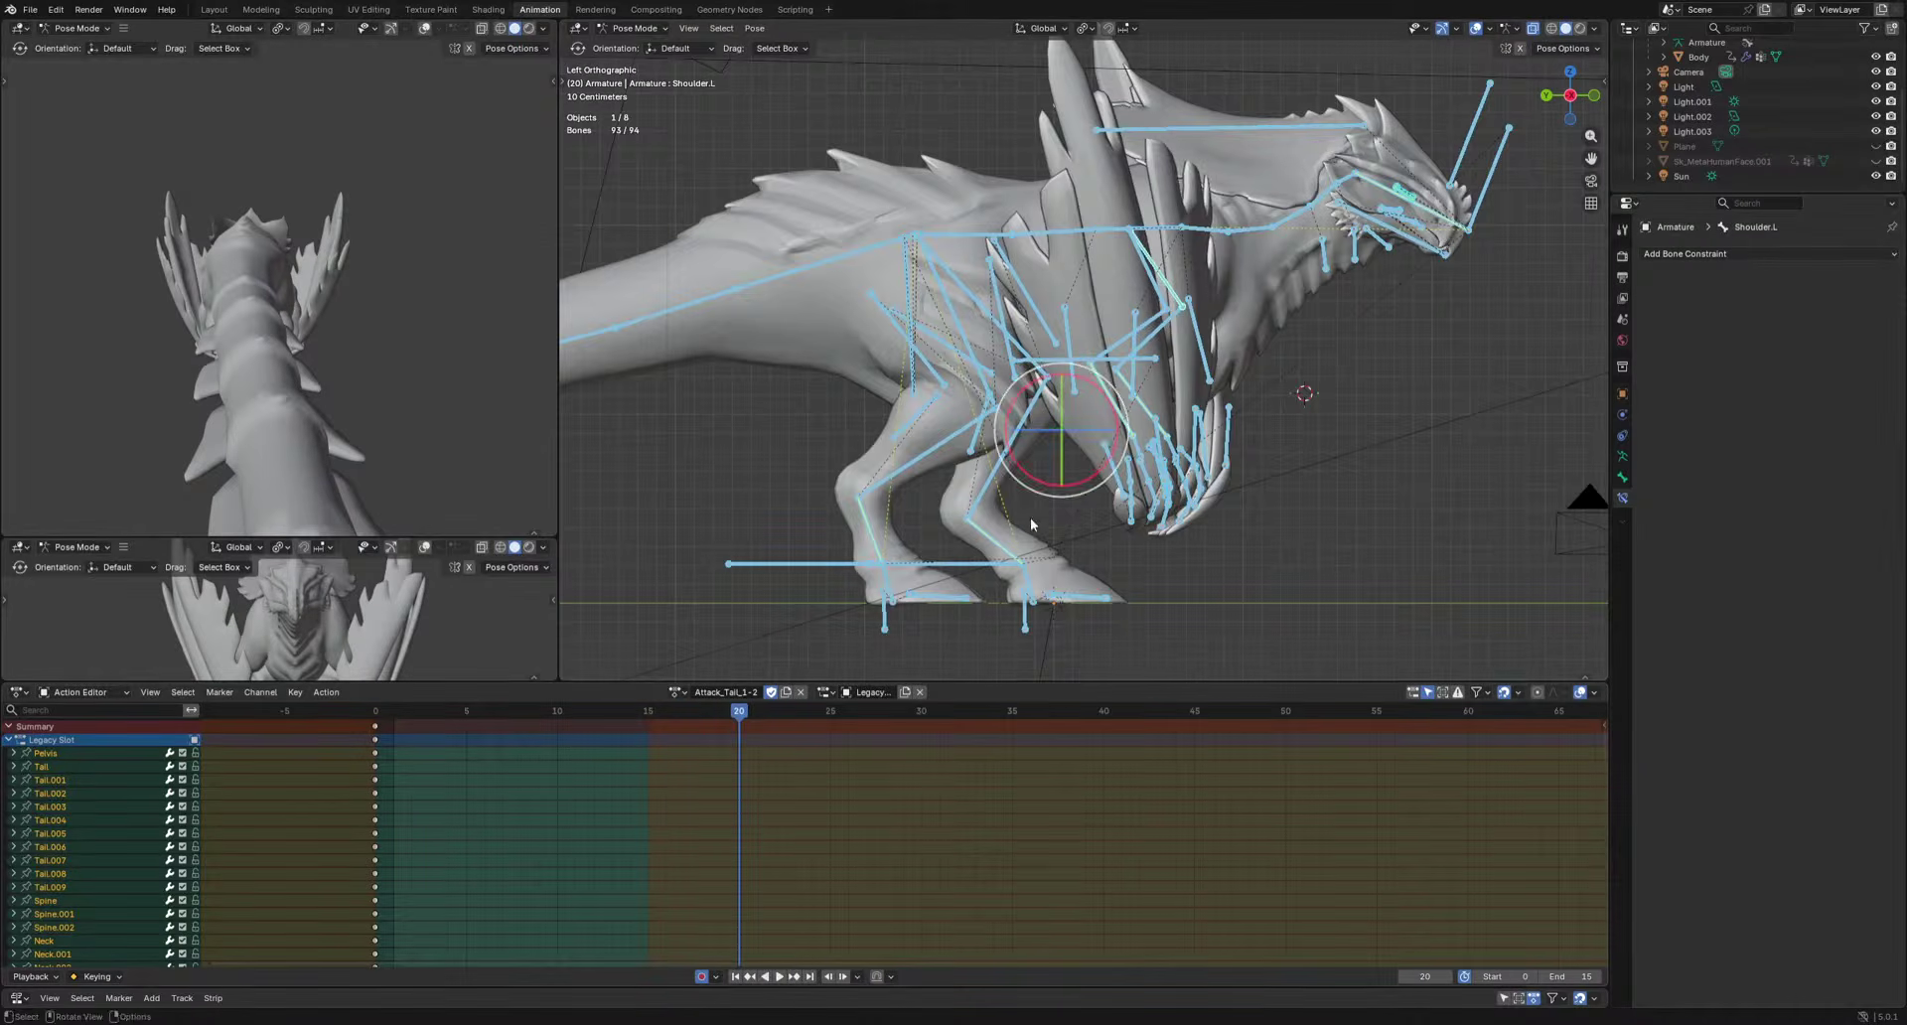
# Select the whole chain of tail bones and rotate them in top view to curl the tail to one side at frame 20.
pyautogui.scroll(-5, 1030, 525)
pyautogui.keyDown('shift'); pyautogui.moveTo(1030, 525); pyautogui.dragTo(1172, 493, button='middle'); pyautogui.keyUp('shift')
pyautogui.moveTo(724, 518); pyautogui.dragTo(1114, 373)
pyautogui.moveTo(1235, 364); pyautogui.dragTo(1313, 474, button='middle')
pyautogui.press('r')
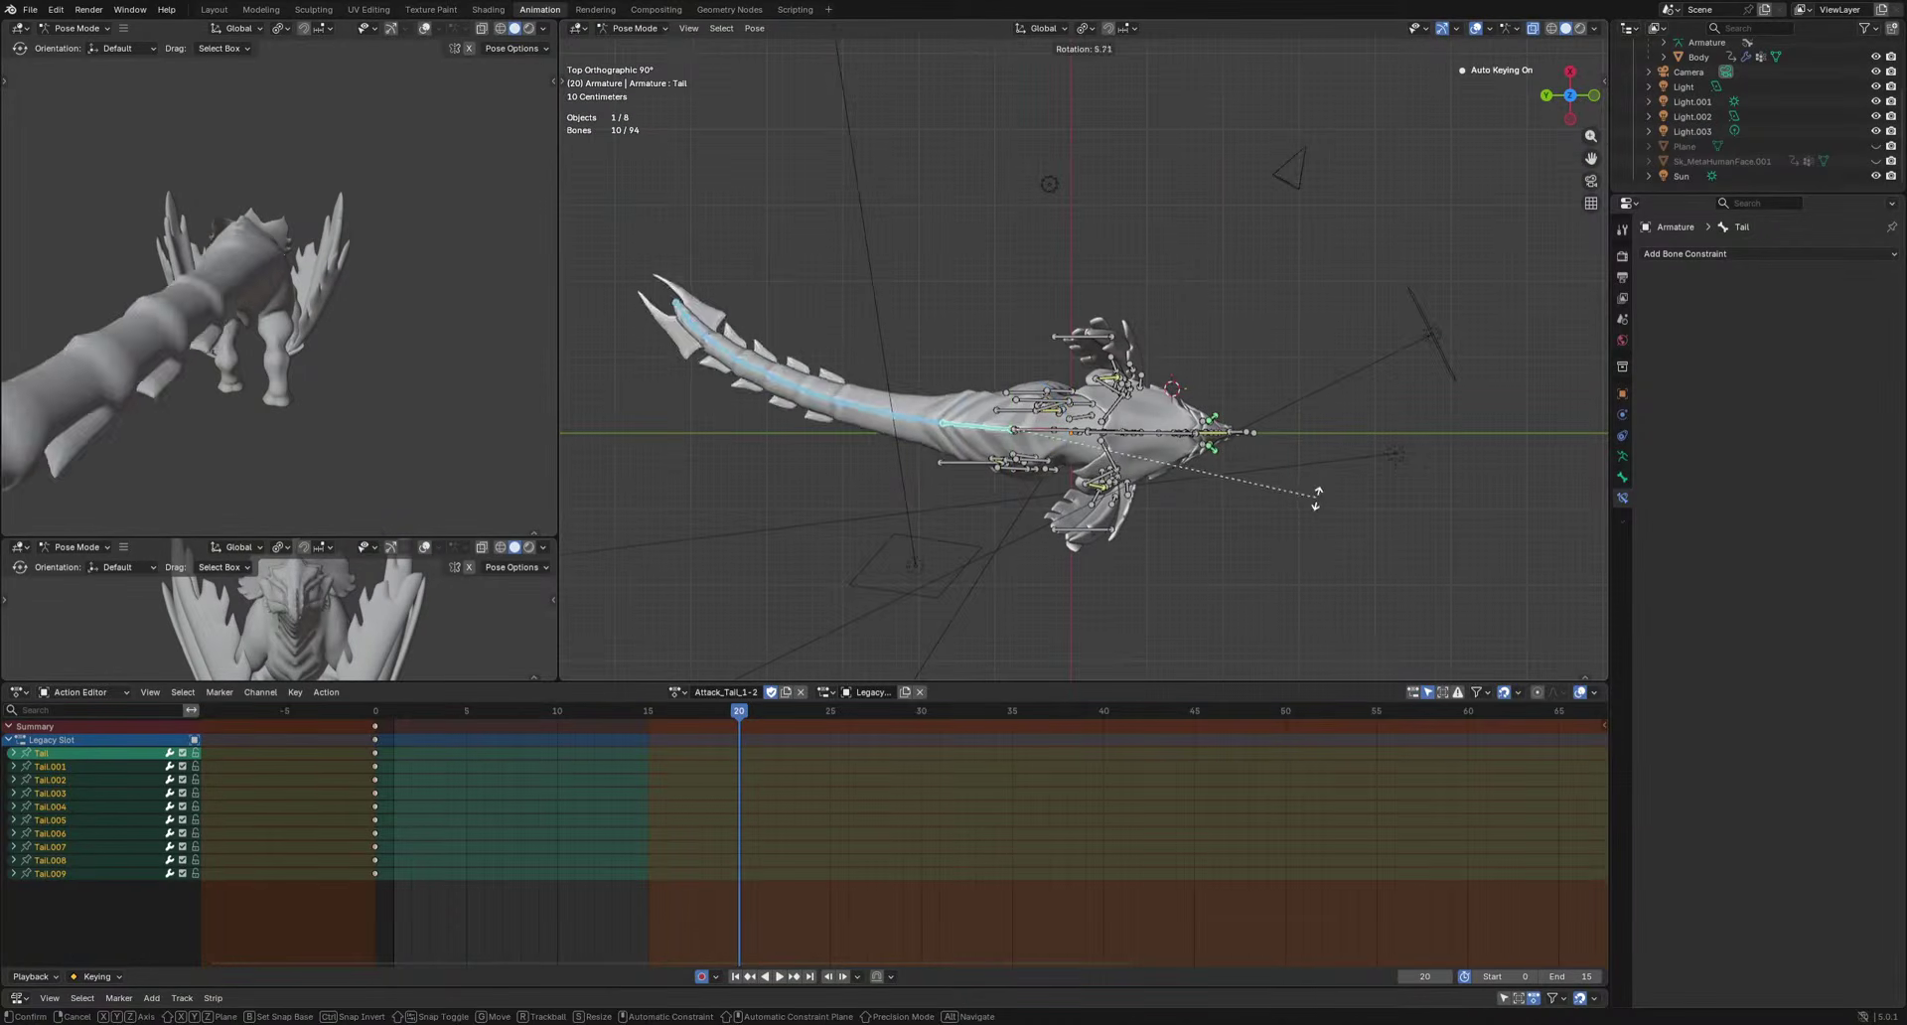
pyautogui.click(1264, 518)
# Rotate the Spine and Spine.002 bones in top view to bend the torso along with the tail swing.
pyautogui.click(1025, 429)
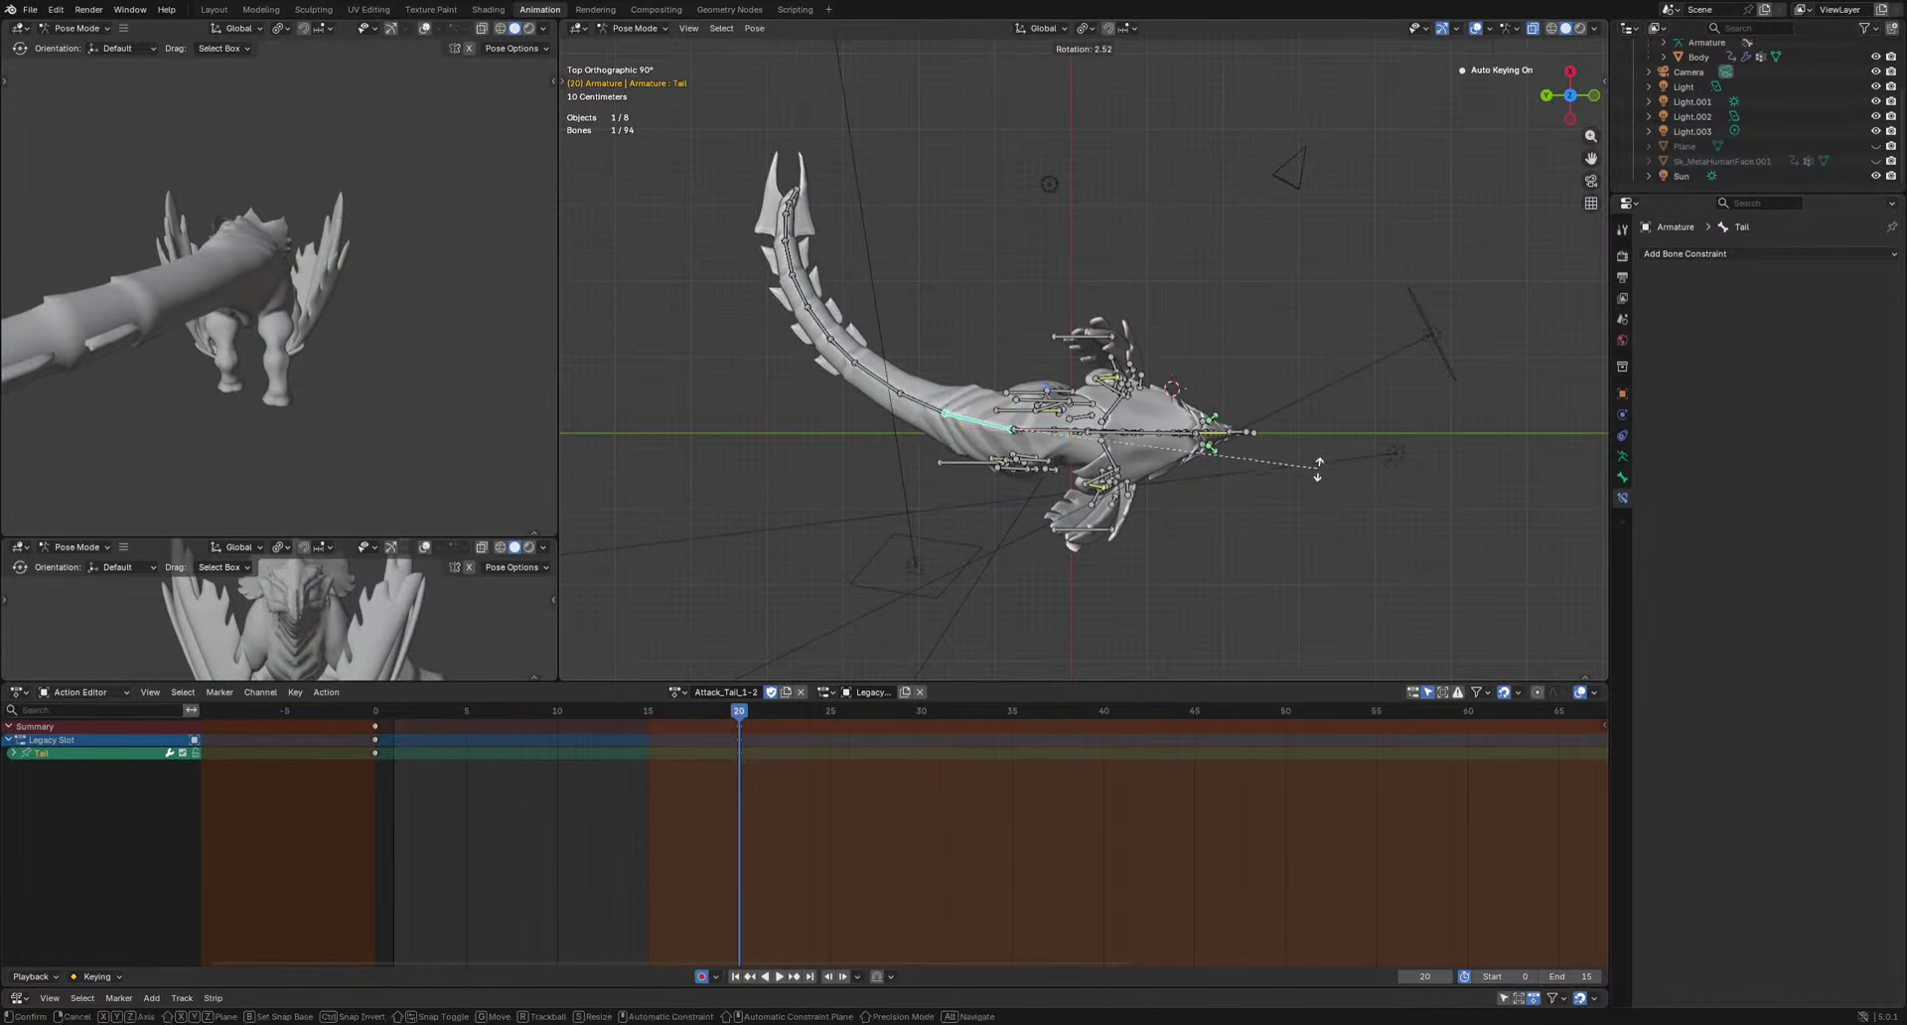
pyautogui.press('r')
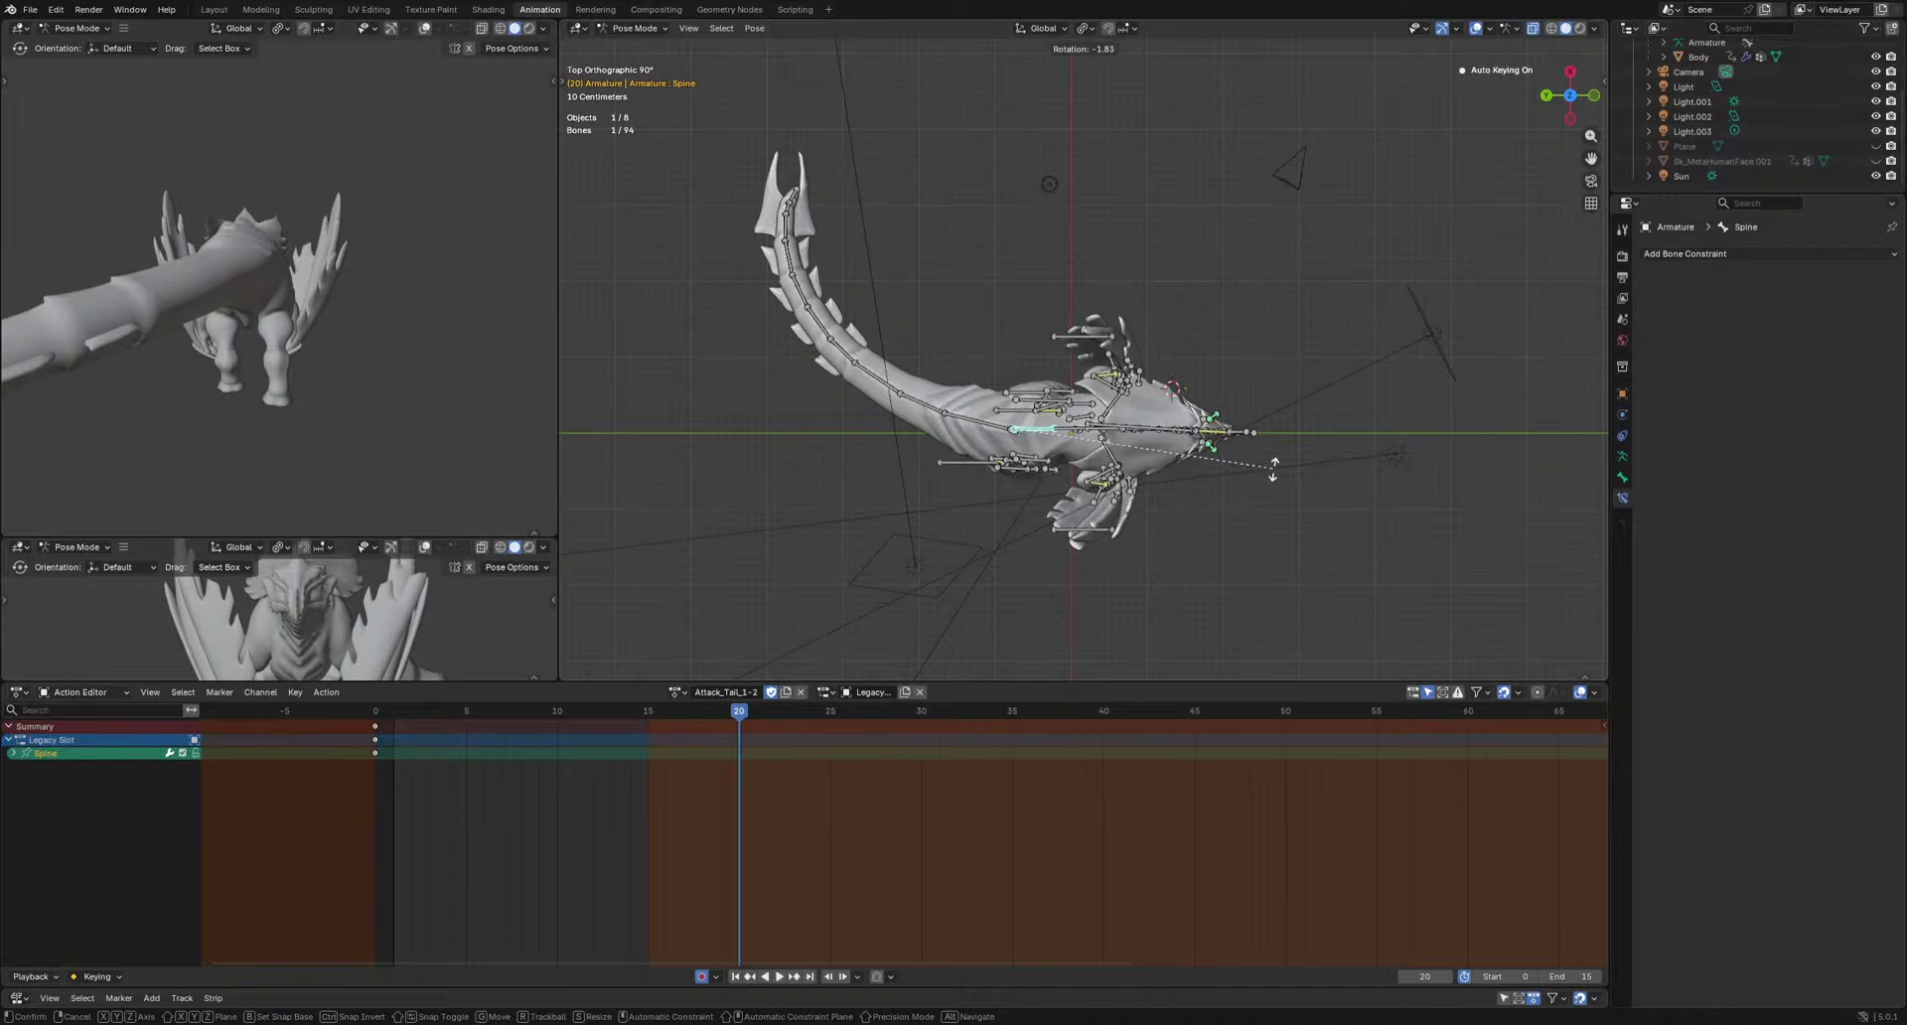
pyautogui.click(1273, 467)
pyautogui.scroll(3, 1253, 471)
pyautogui.click(1134, 485)
pyautogui.press('r')
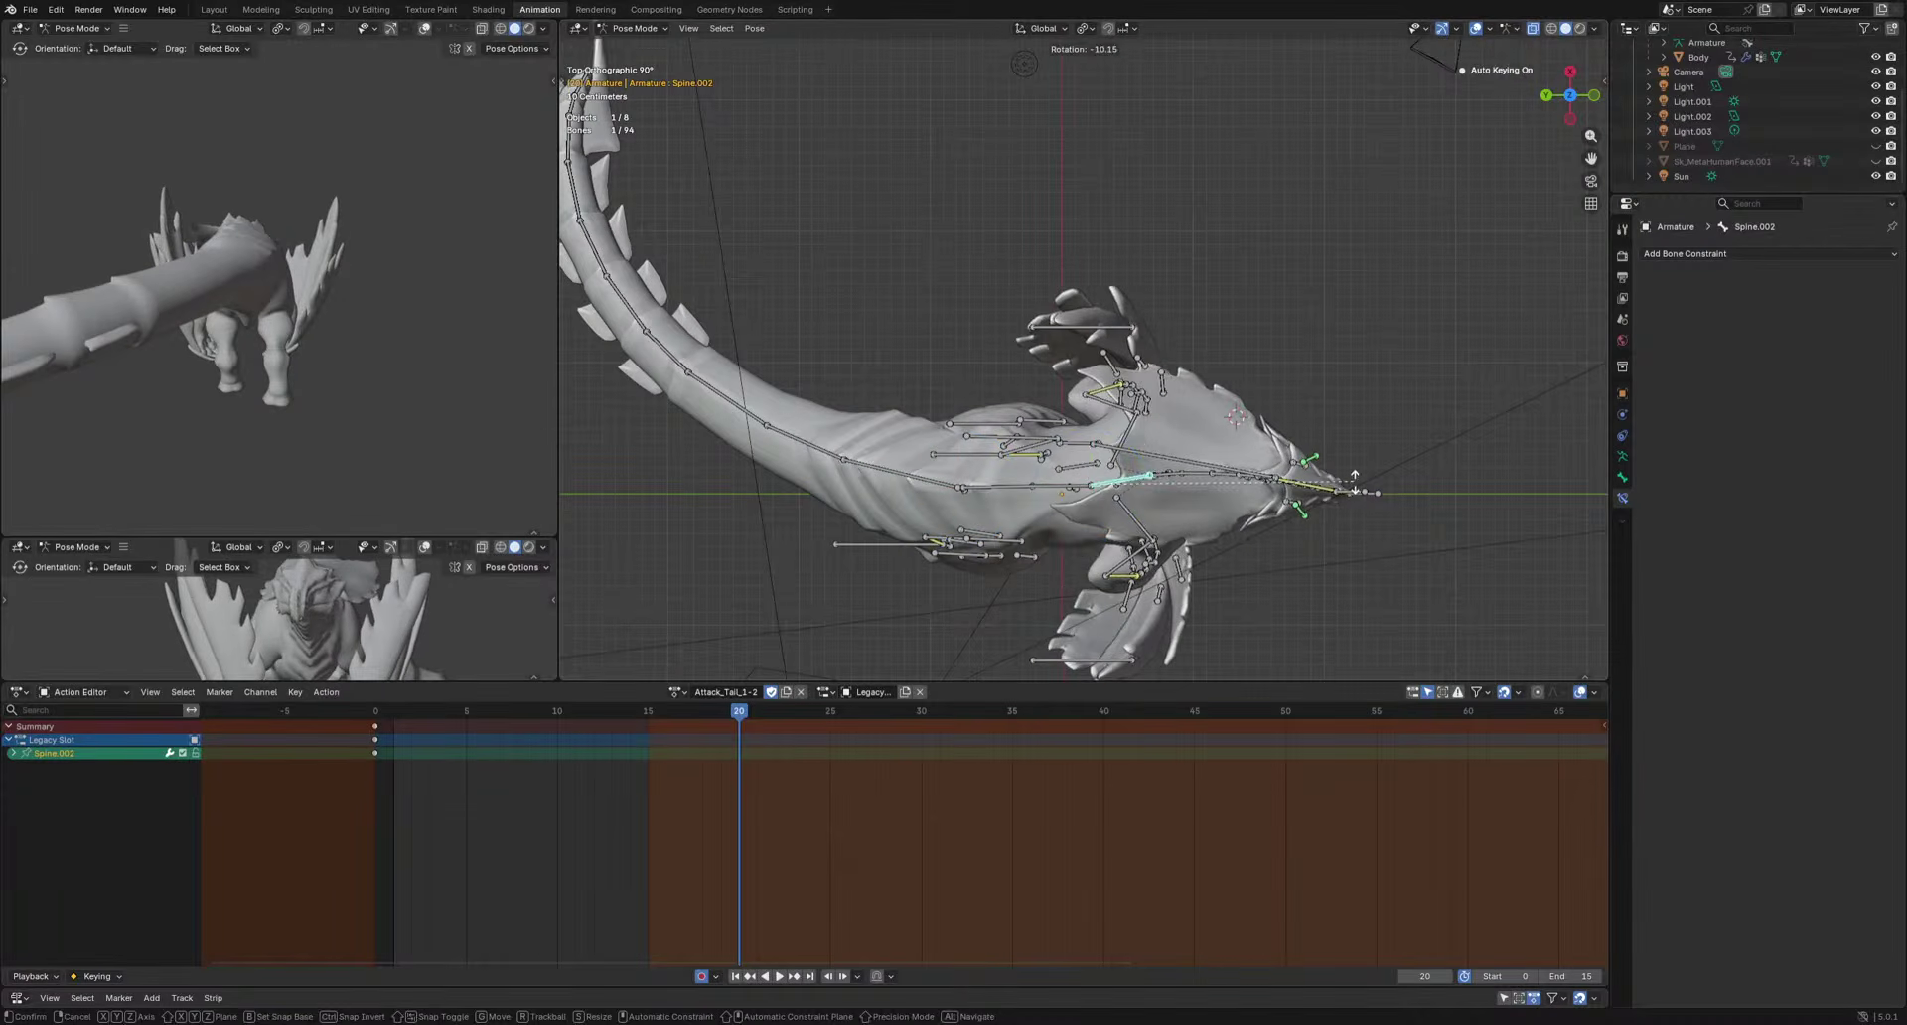
pyautogui.click(1331, 532)
# Rotate the Pelvis bone to turn the whole body in top view, and move the HeadIK control to re-aim the head.
pyautogui.click(993, 486)
pyautogui.press('r')
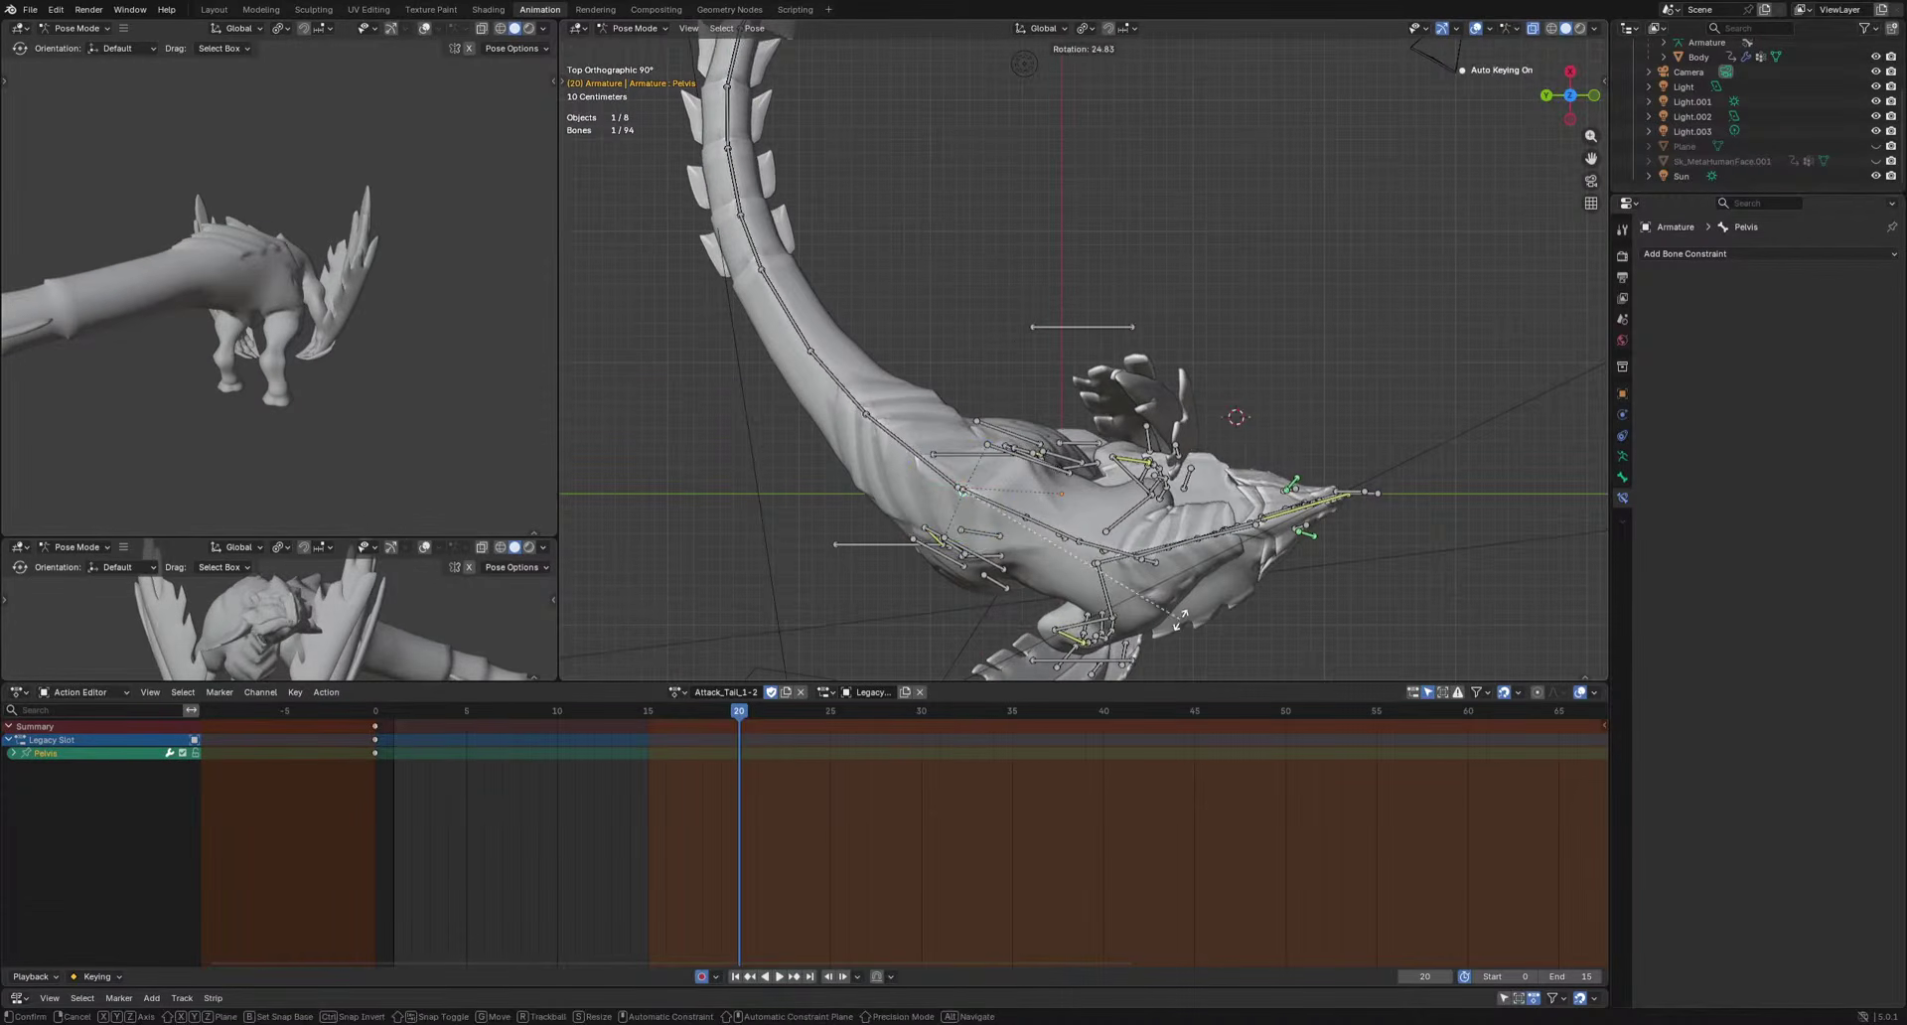
pyautogui.click(1272, 576)
pyautogui.click(1362, 496)
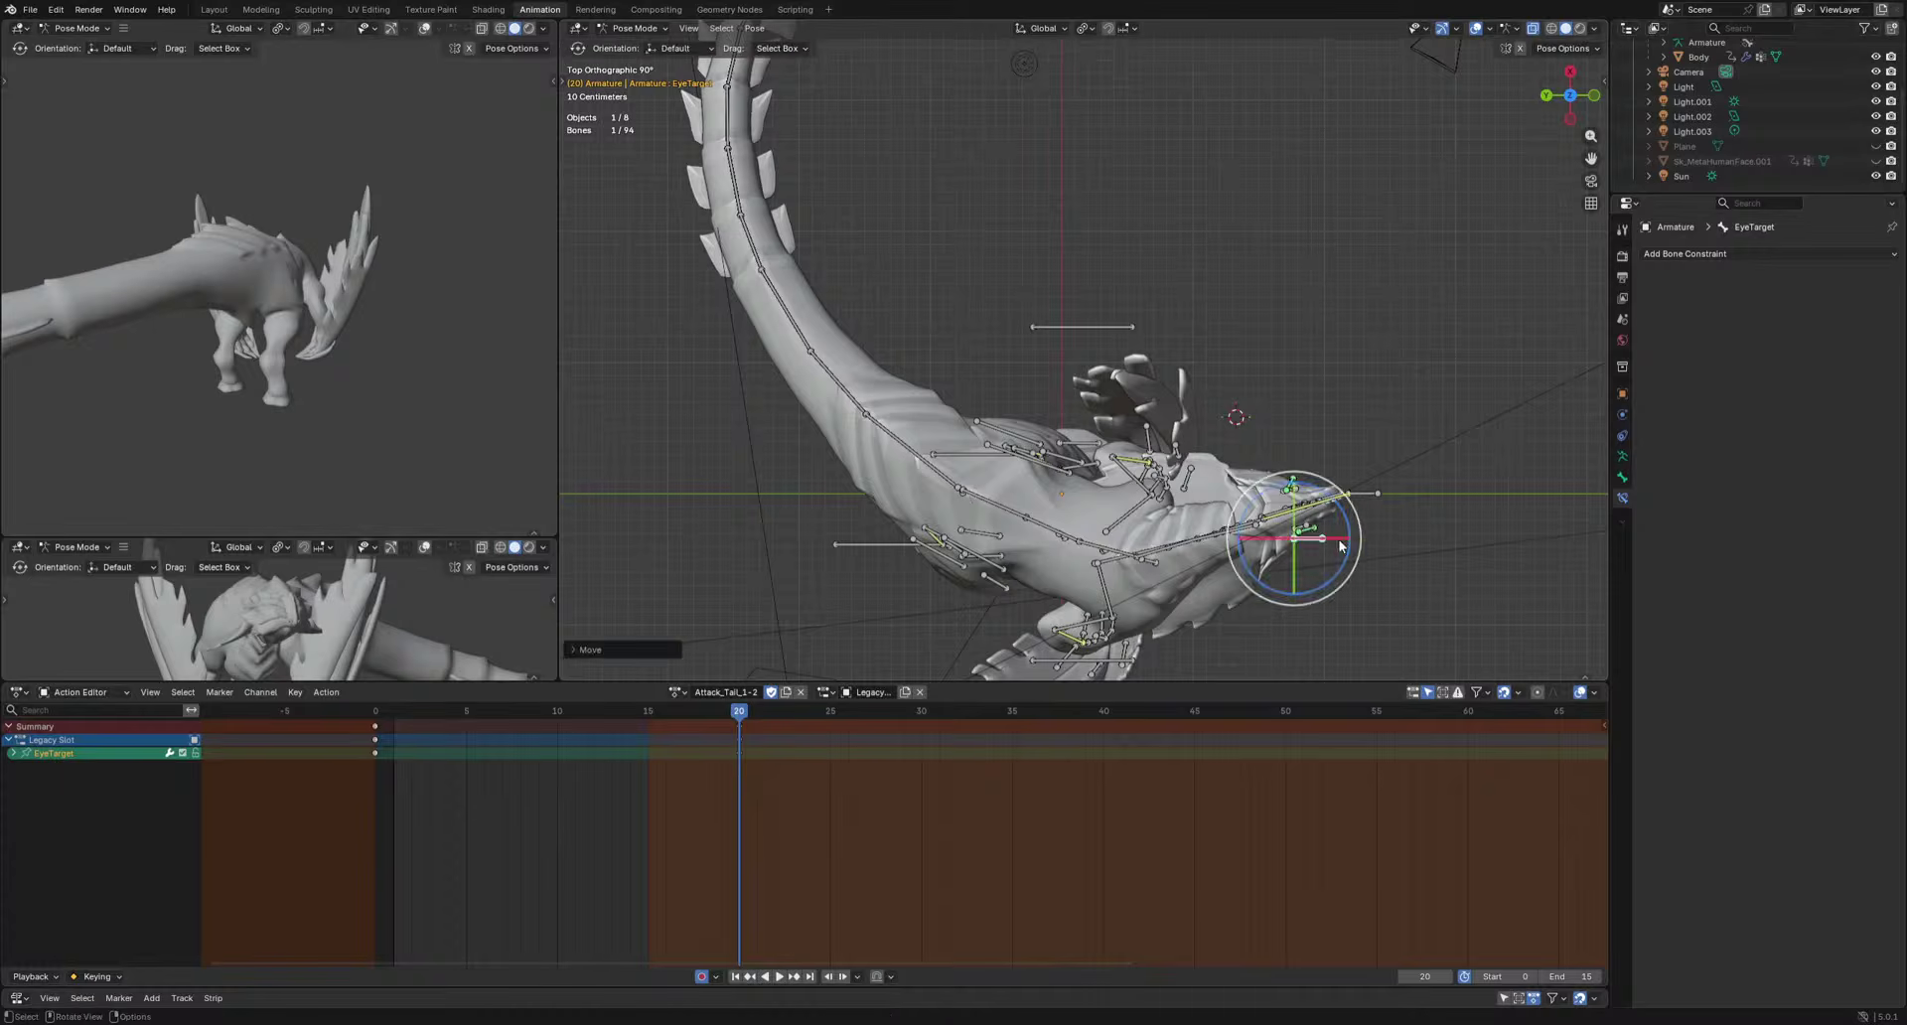
pyautogui.press('g')
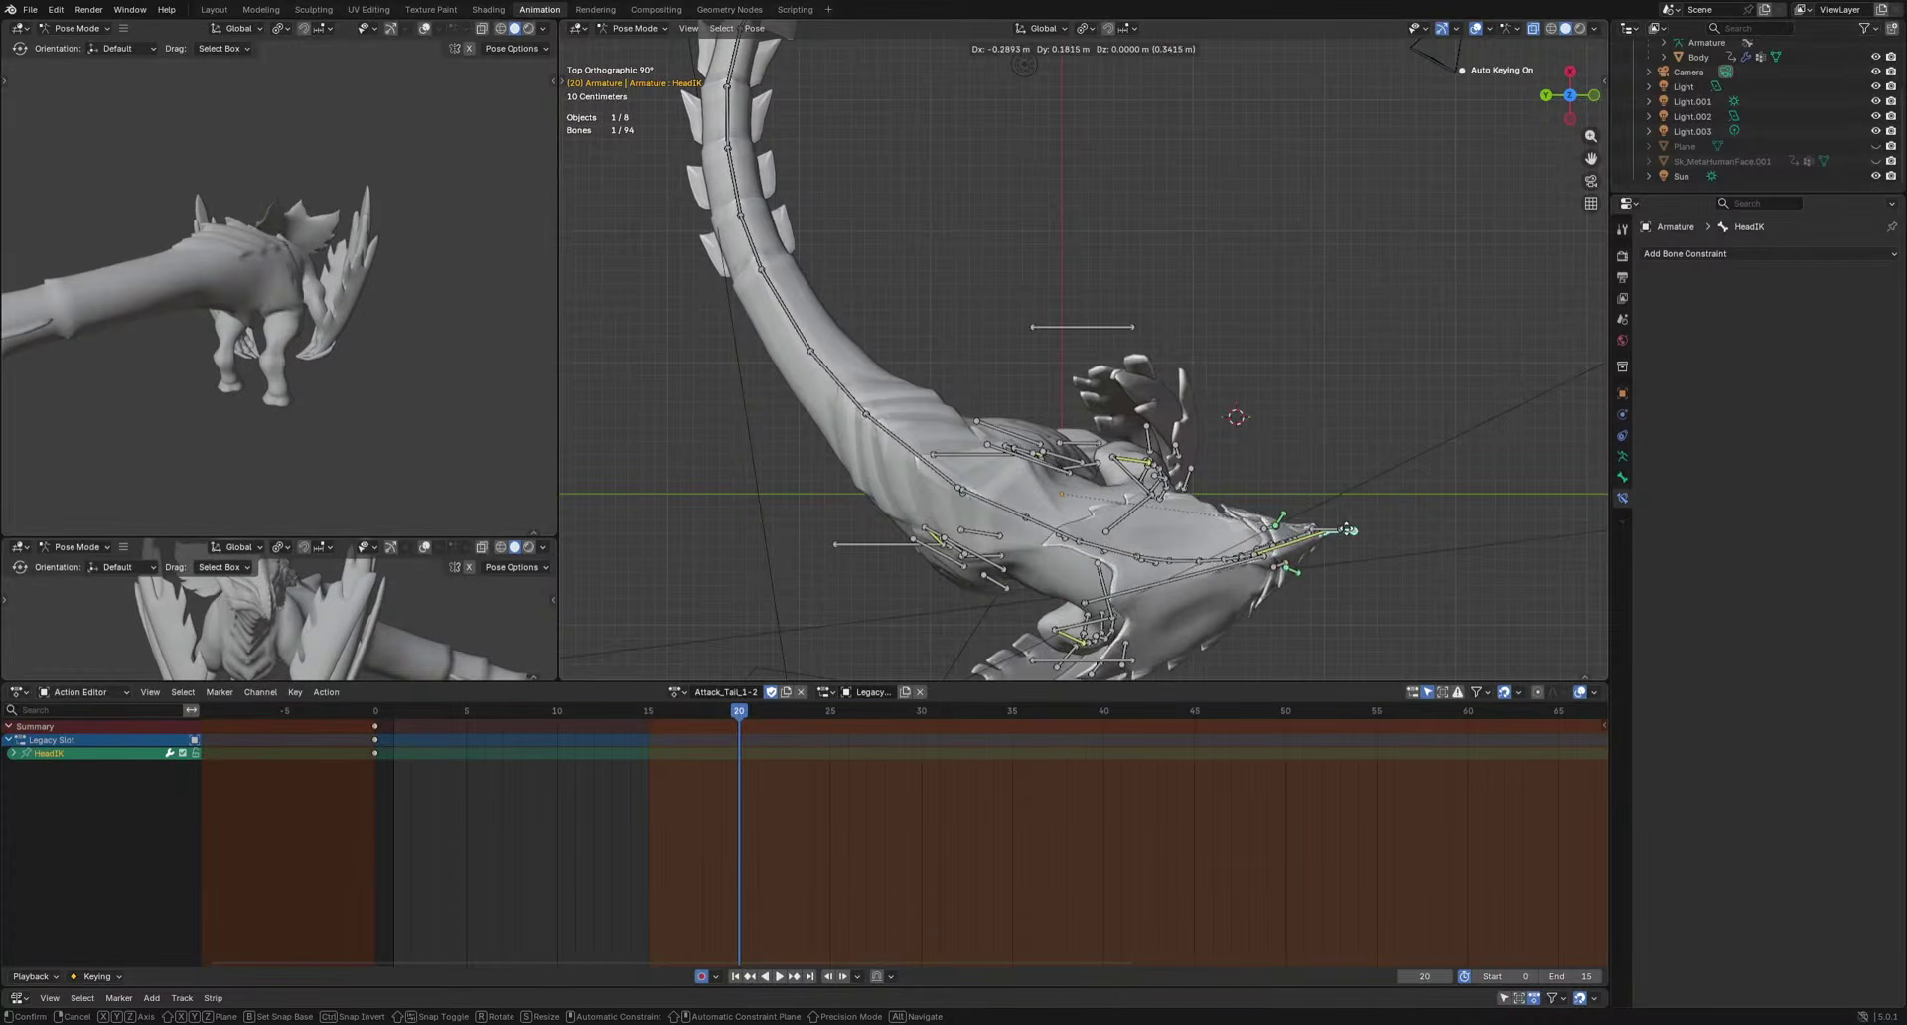
pyautogui.click(1352, 524)
pyautogui.click(1147, 442)
pyautogui.press('g')
pyautogui.click(1106, 400)
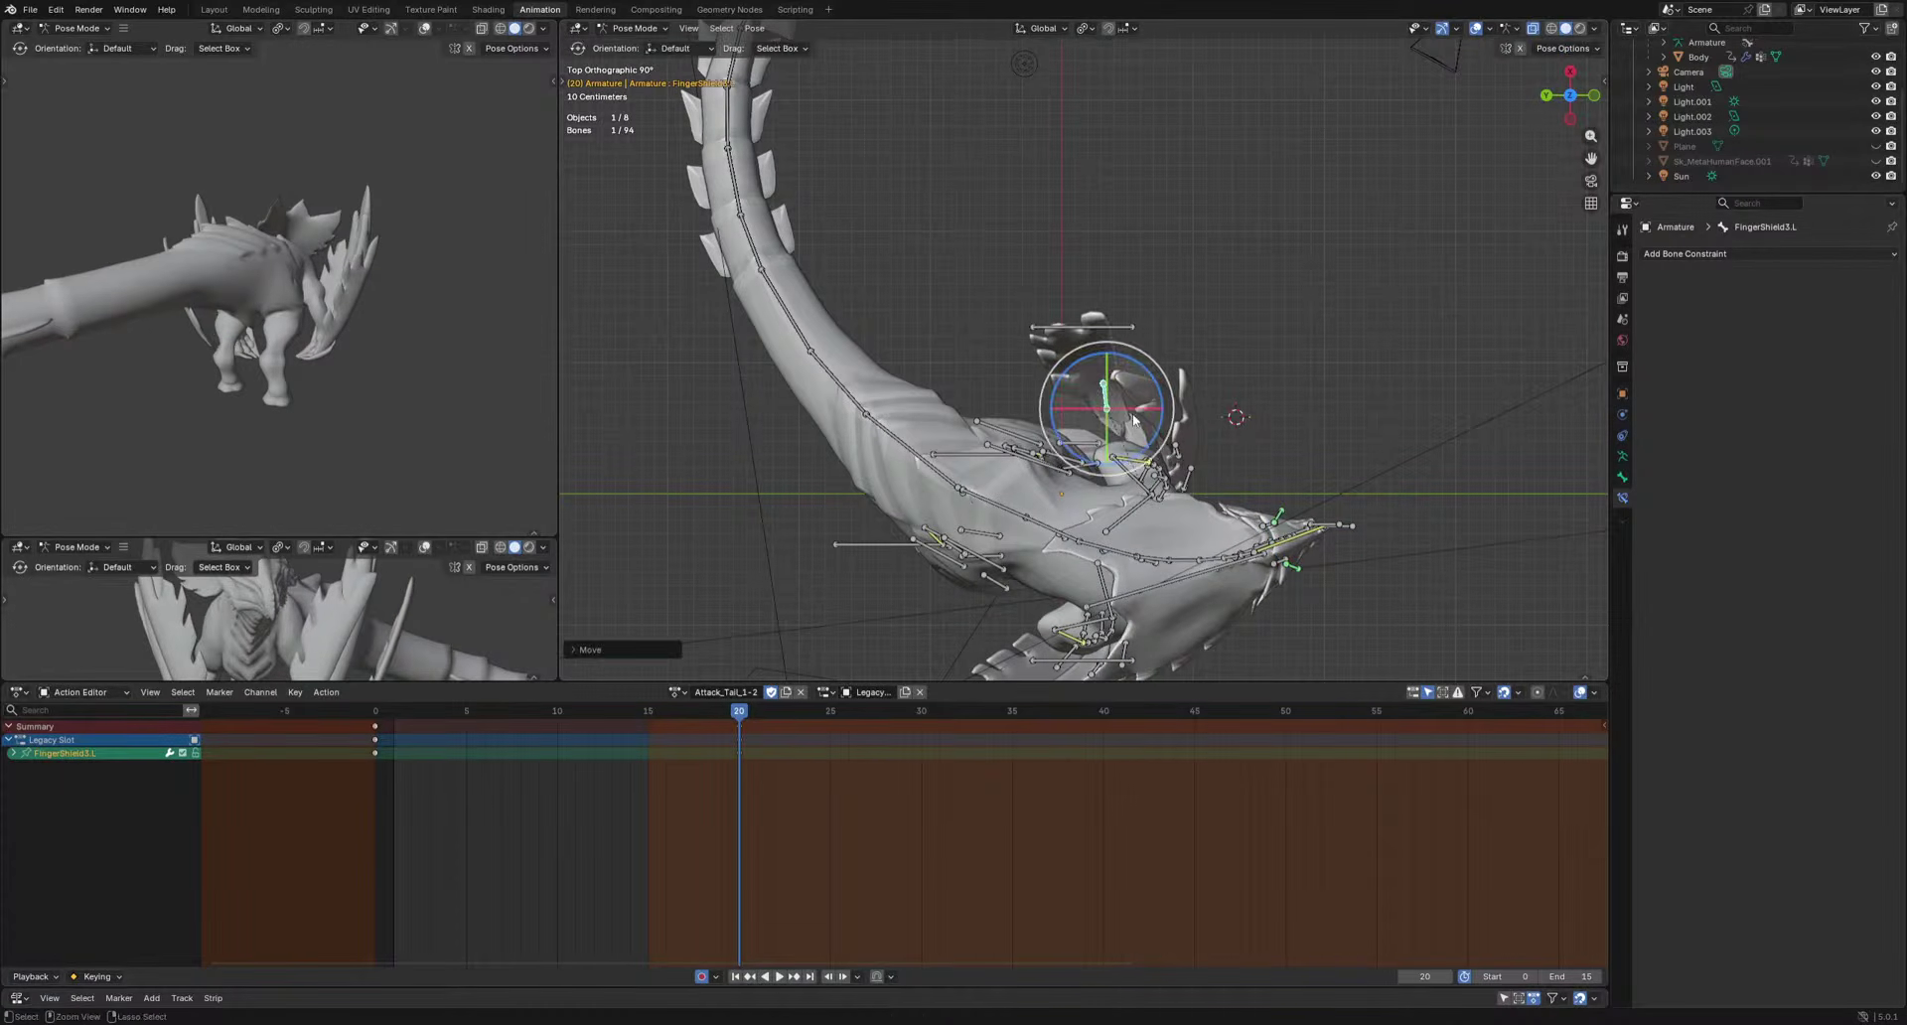
pyautogui.hotkey('ctrl', 'z')
pyautogui.click(1110, 328)
# Rotate the UpperArm.L and Shoulder.L bones to swing the left wing arm back toward the body.
pyautogui.click(1124, 477)
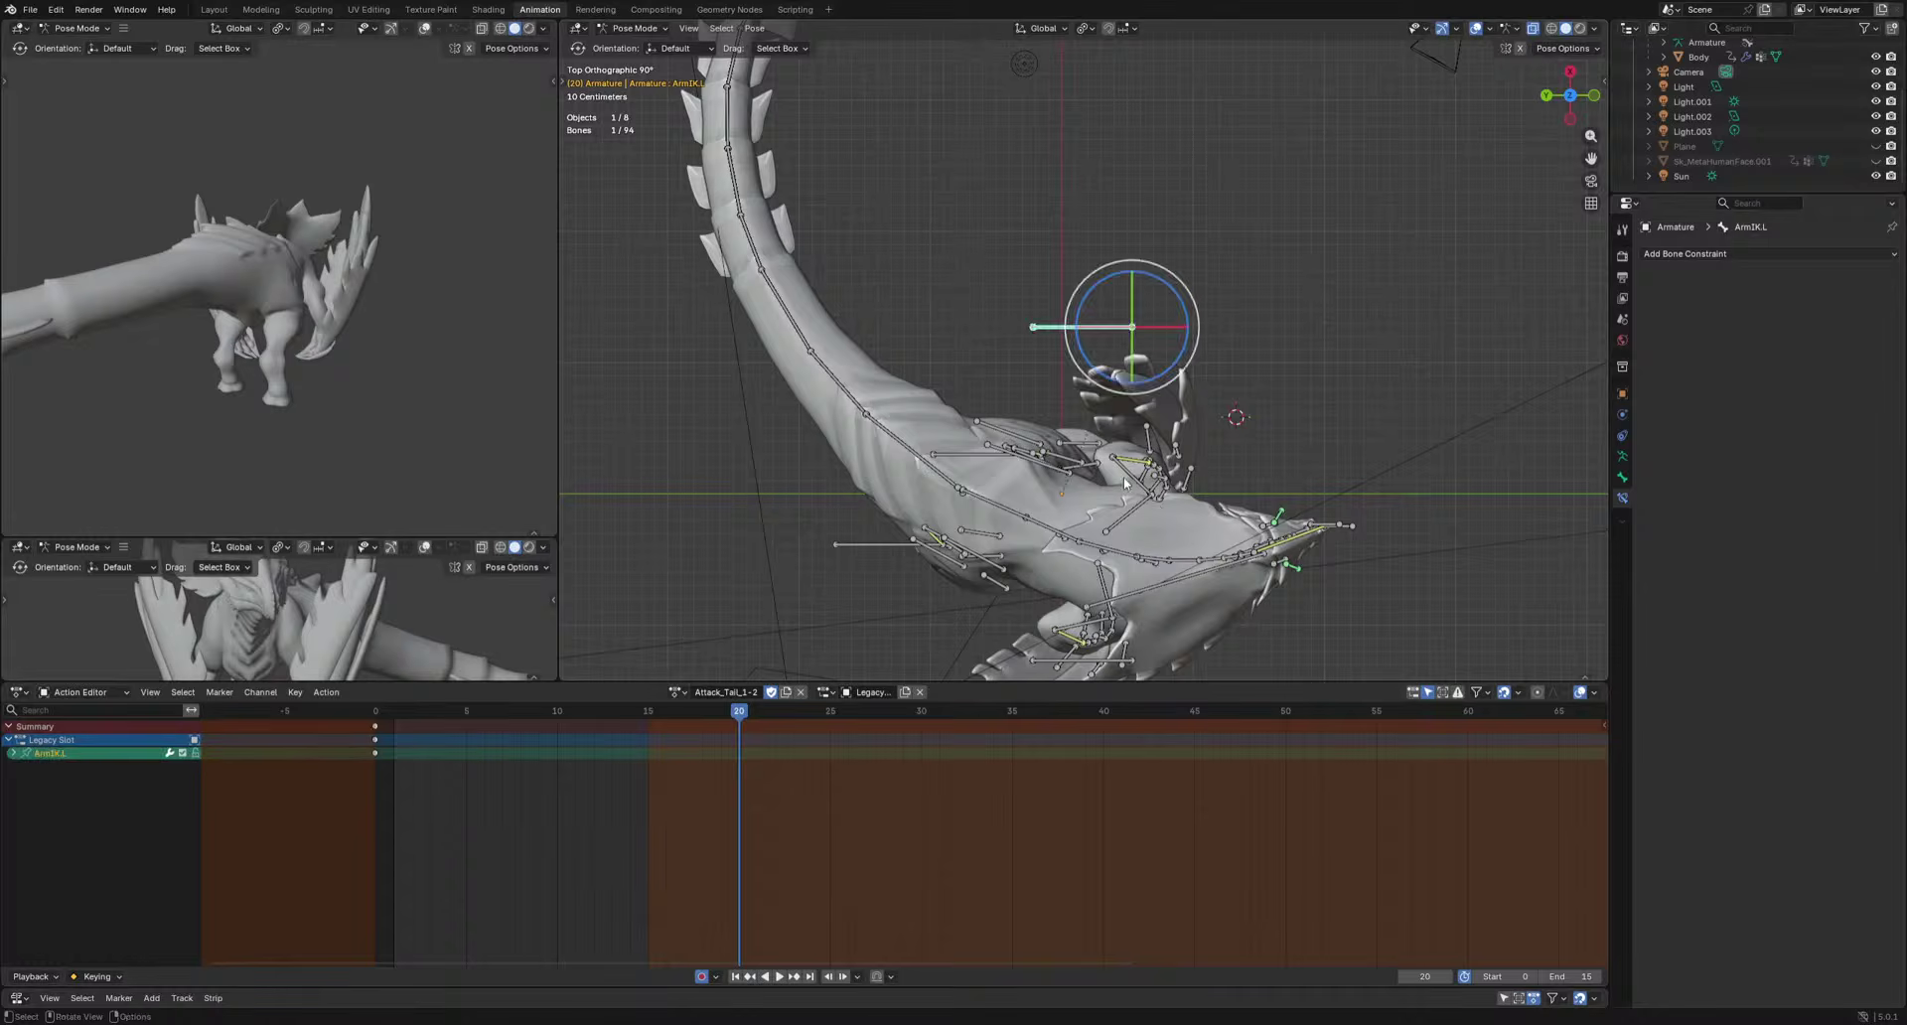
pyautogui.press('r')
pyautogui.press('r')
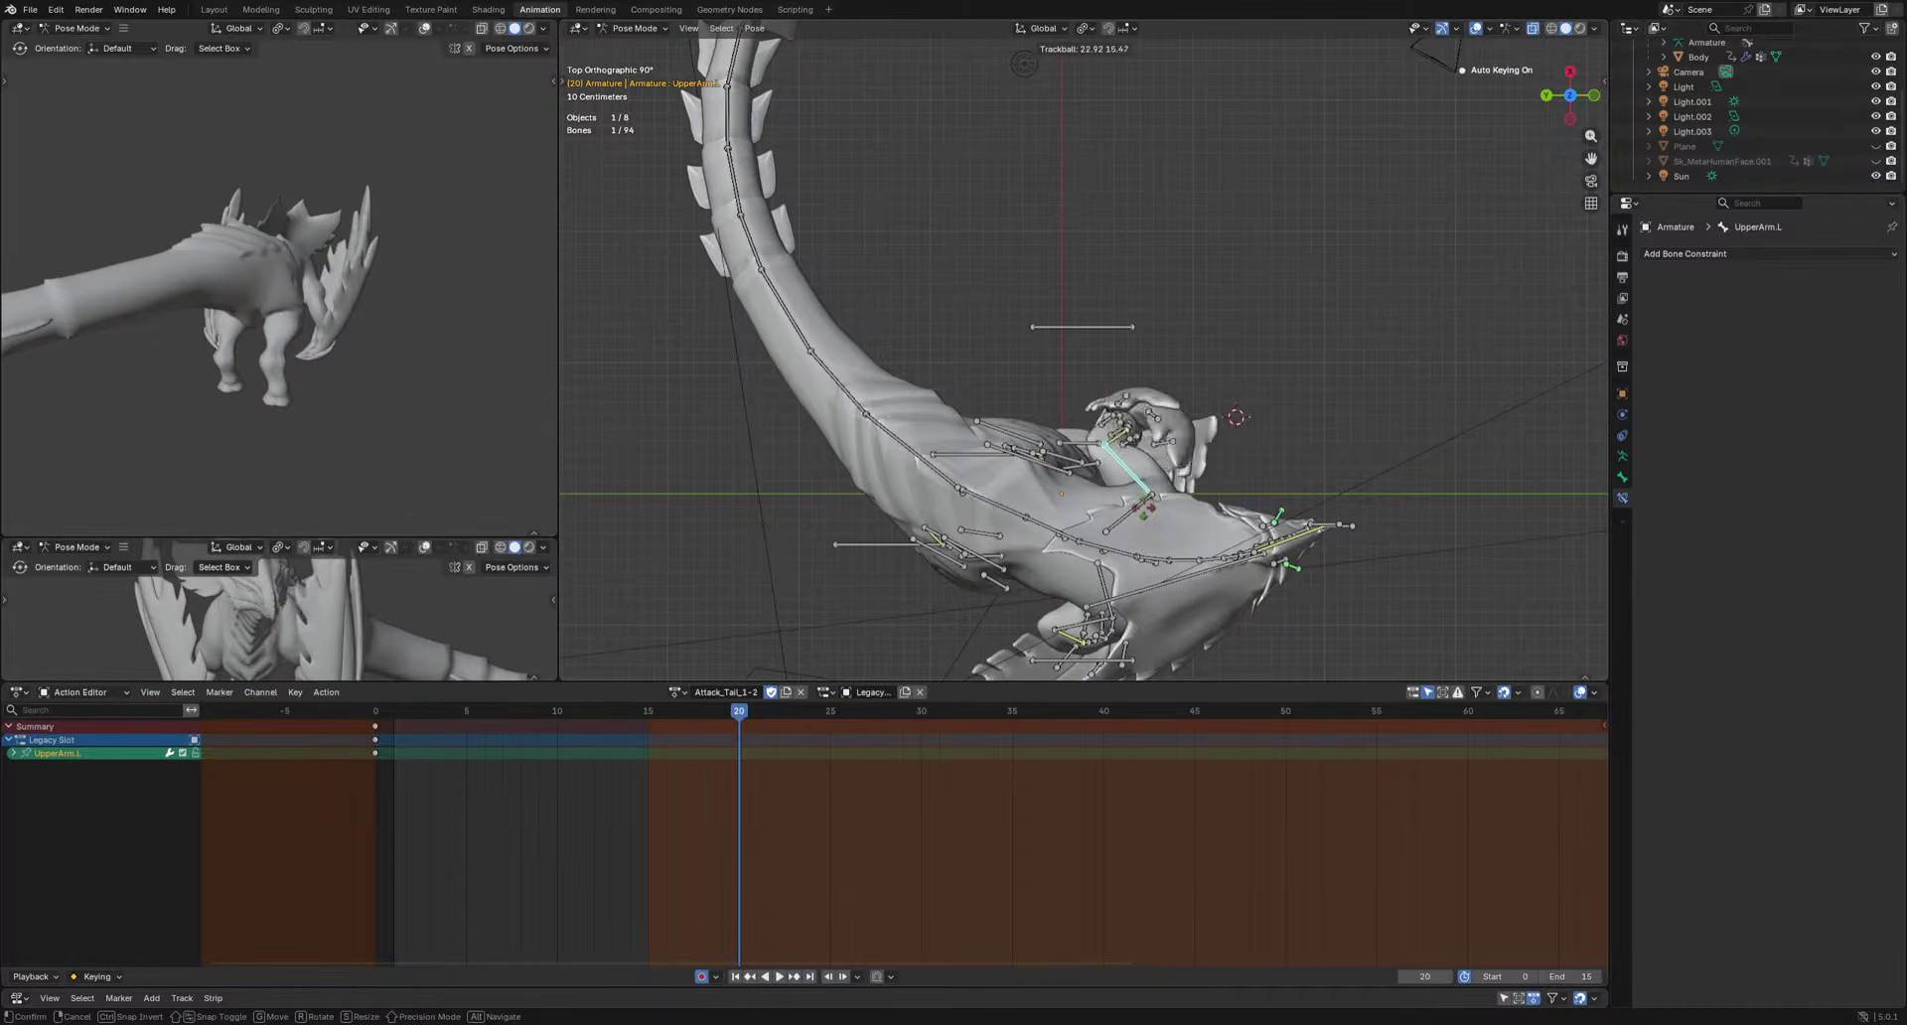
pyautogui.click(1133, 519)
pyautogui.click(1133, 516)
pyautogui.press('r')
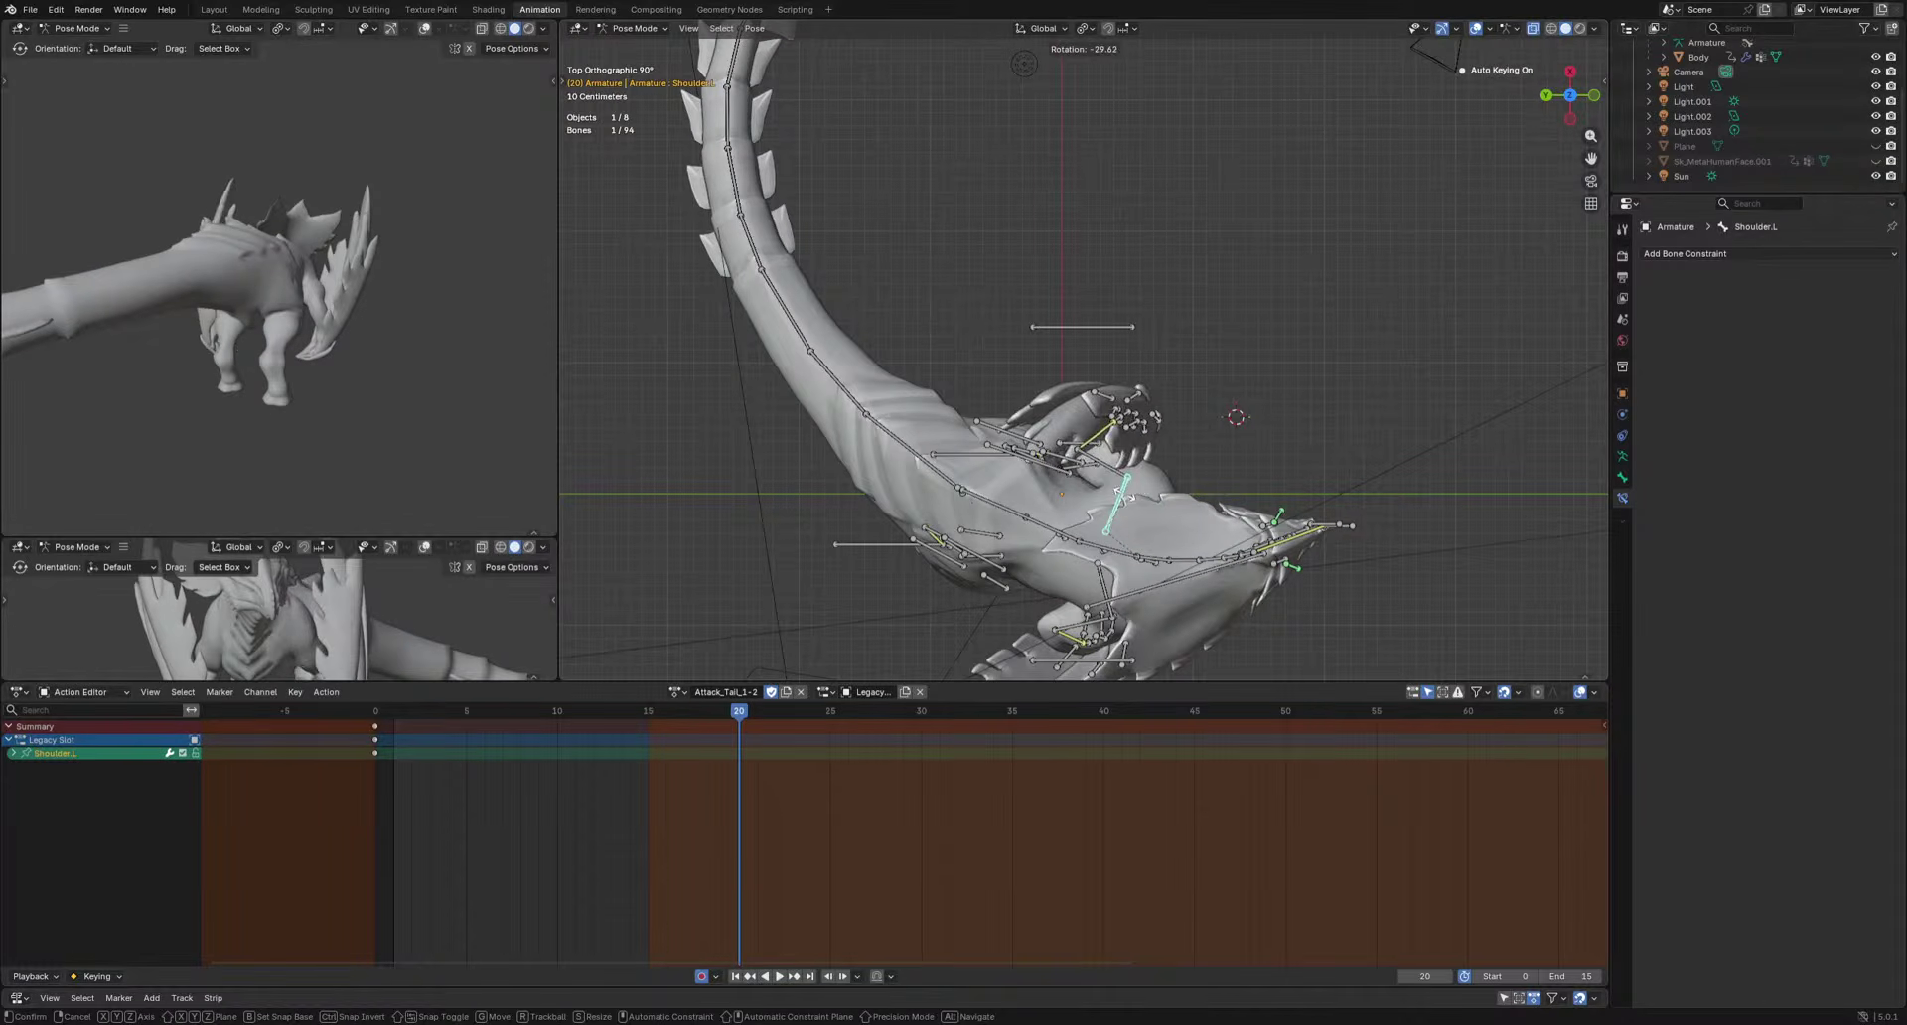
pyautogui.click(1123, 494)
# Rotate the Shoulder.R bone with trackball and plain rotation to fold the right wing arm back beside the turned body.
pyautogui.keyDown('shift'); pyautogui.moveTo(1248, 572); pyautogui.dragTo(1236, 392, button='middle'); pyautogui.keyUp('shift')
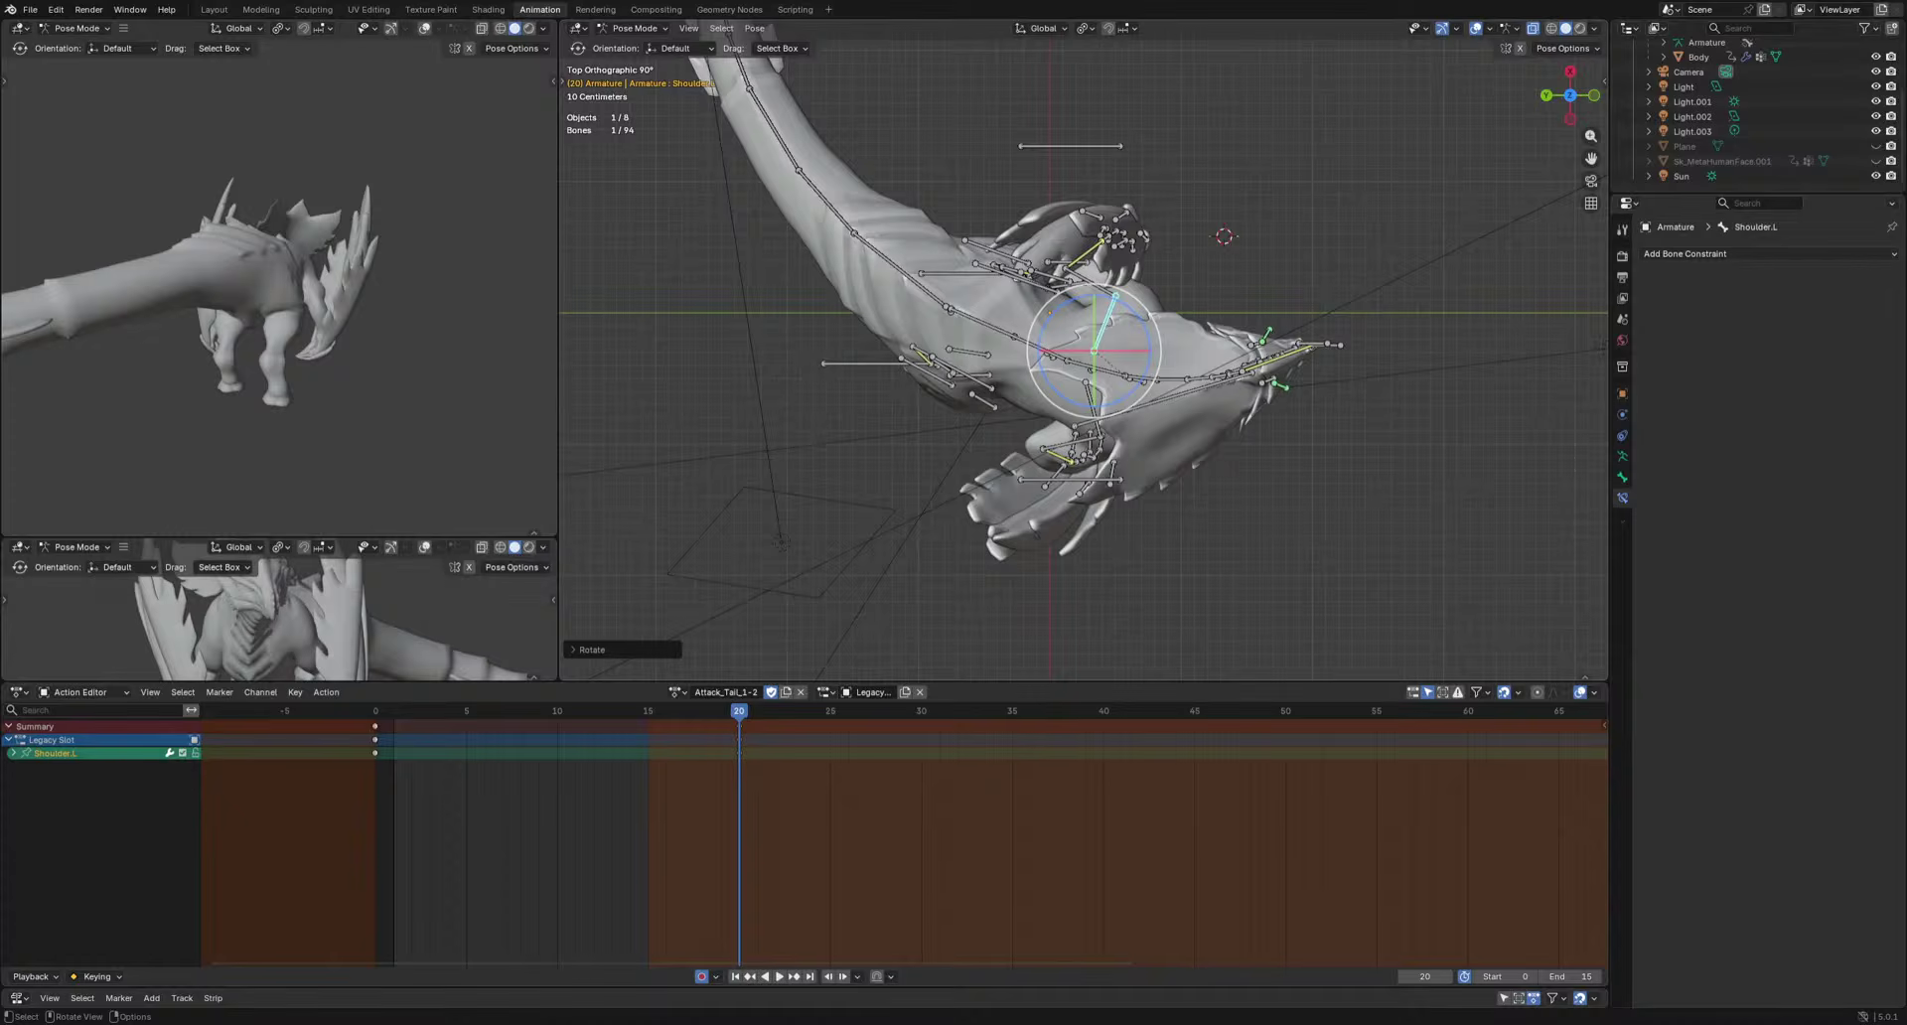
pyautogui.click(1093, 425)
pyautogui.press('r')
pyautogui.press('r')
pyautogui.click(1346, 546)
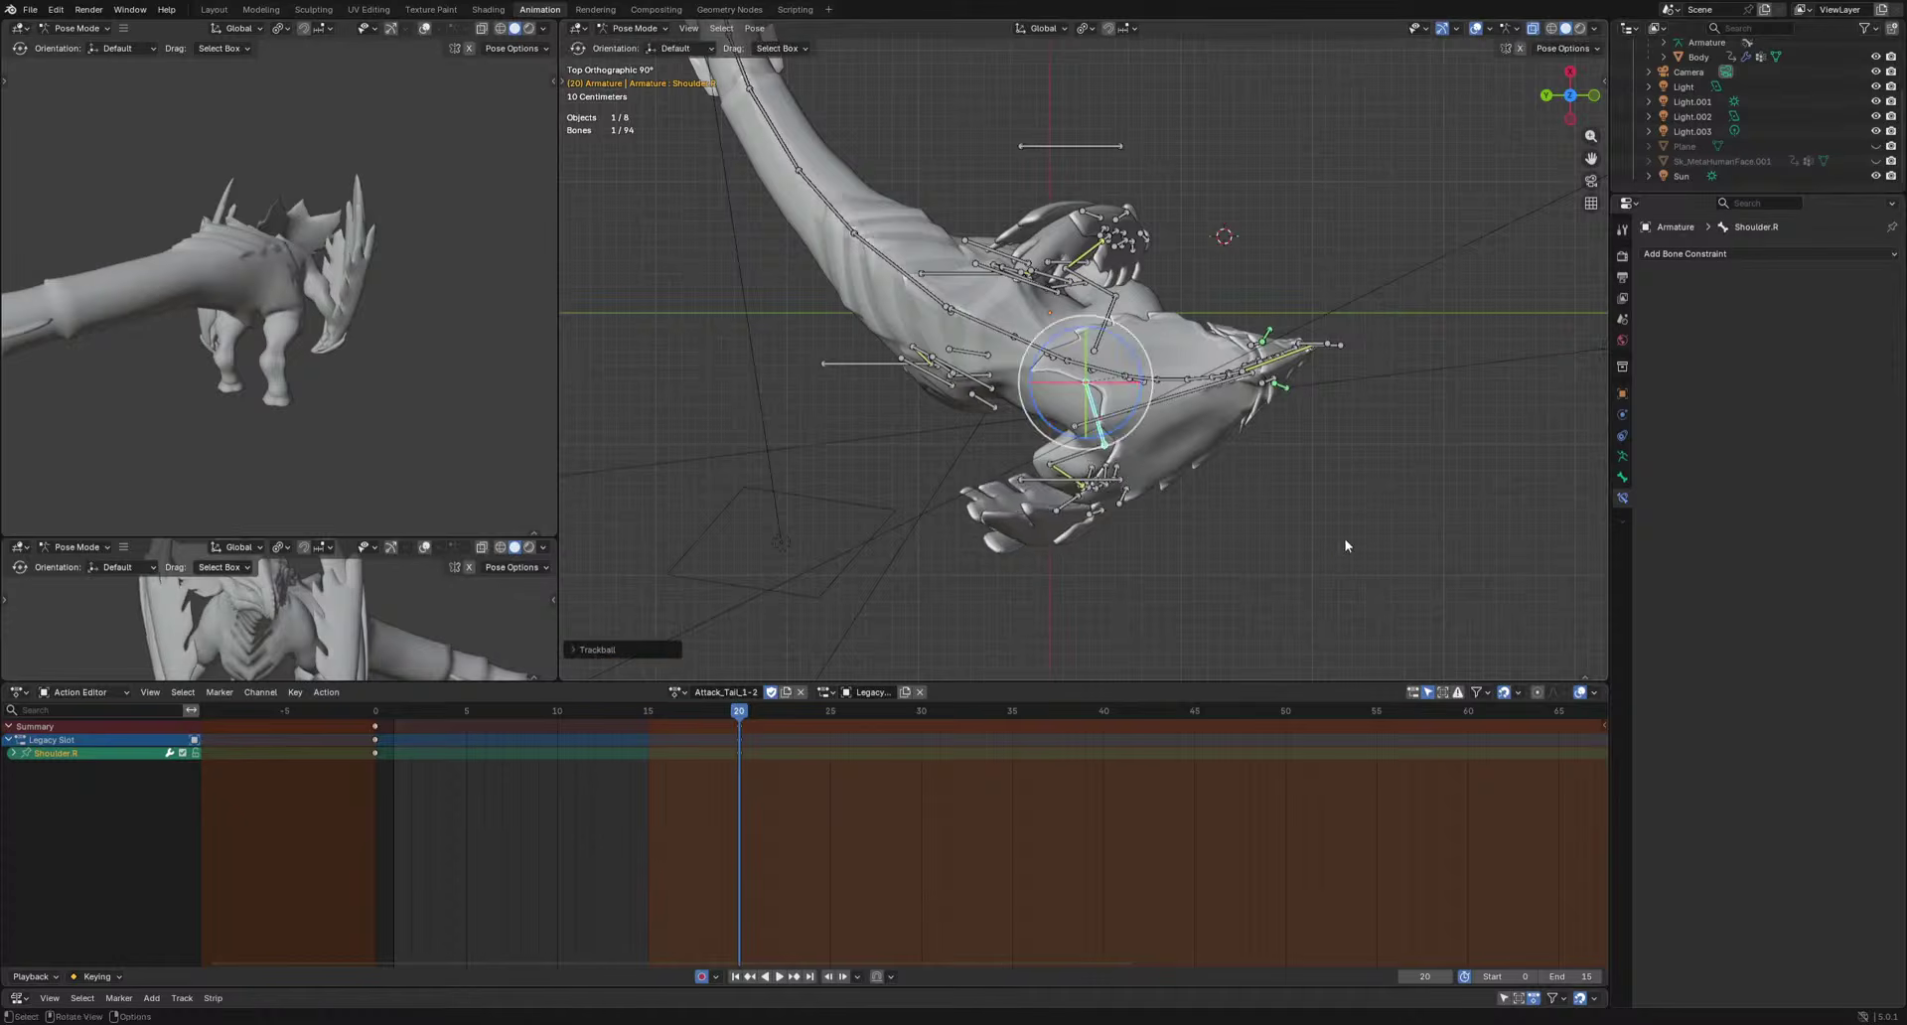
pyautogui.press('r')
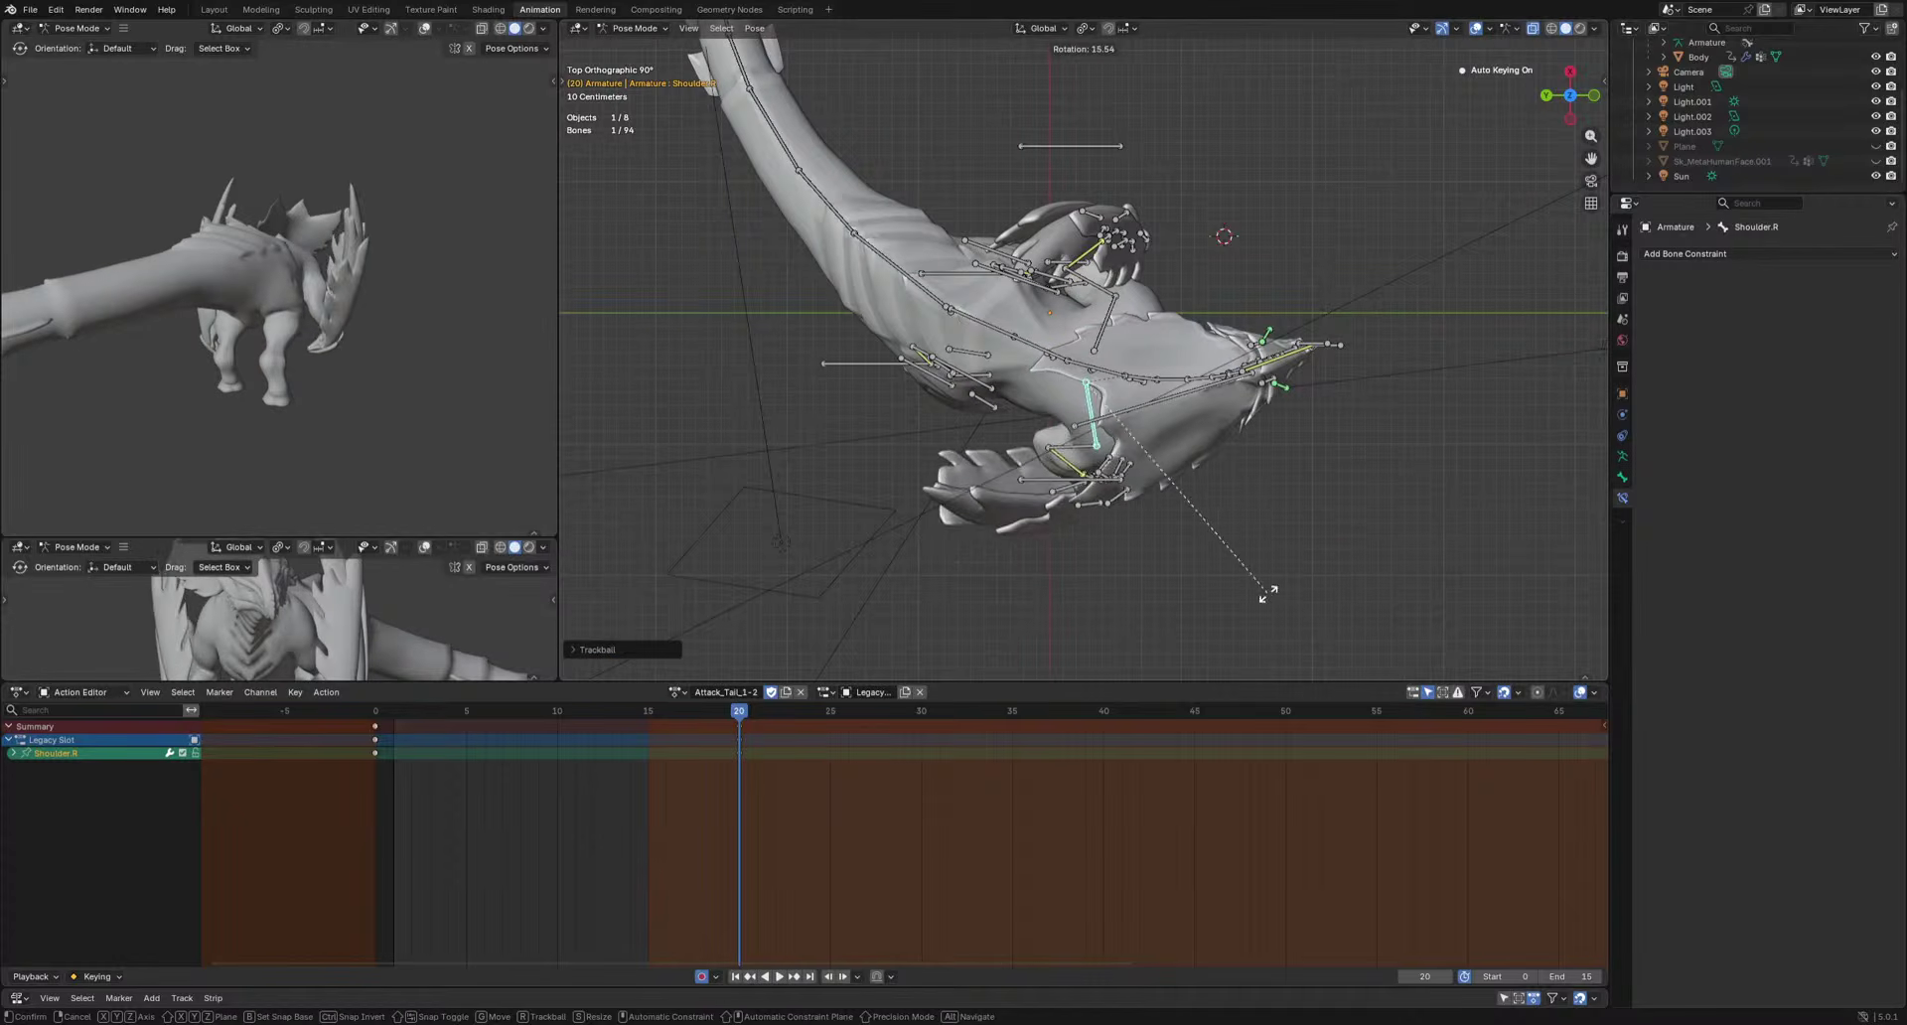
pyautogui.click(1210, 612)
# From the bottom view, reposition the FootIK.R and FootIK.L controls and rotate both feet to suit the turned body.
pyautogui.moveTo(1209, 612); pyautogui.dragTo(1056, 486, button='middle')
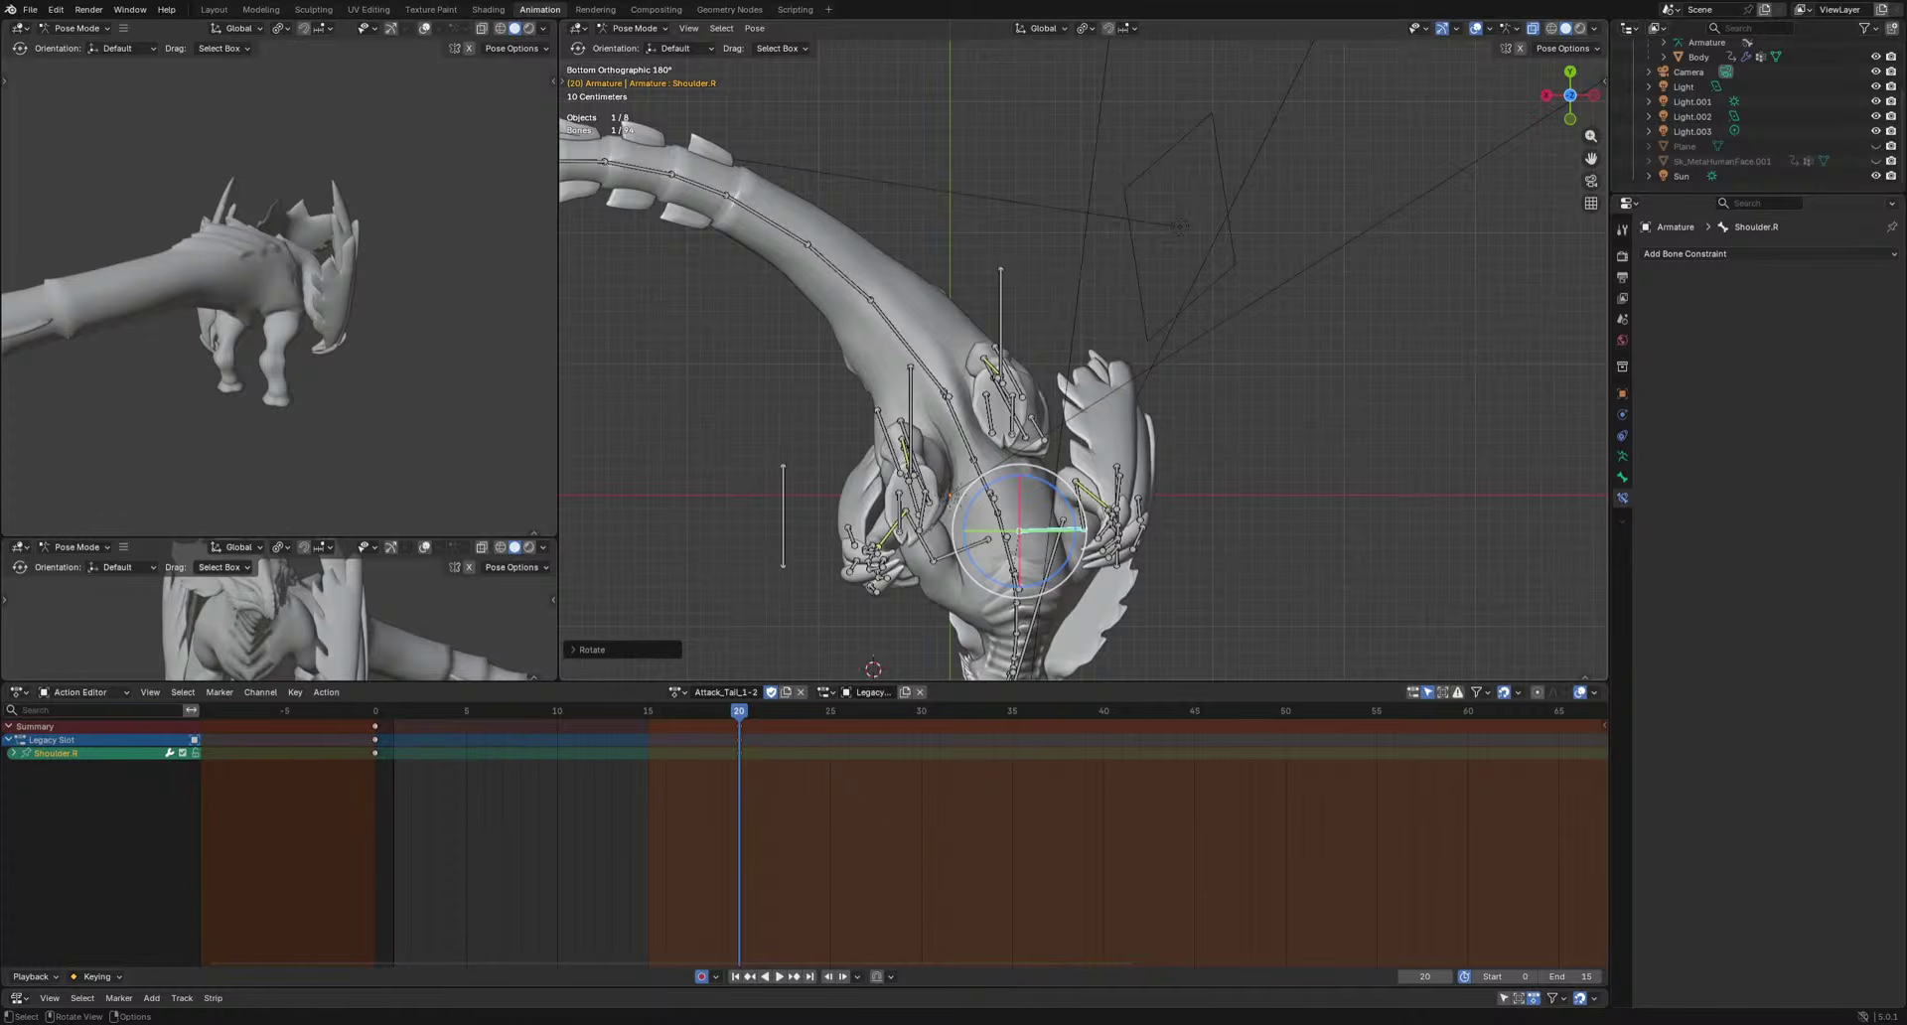
pyautogui.scroll(-4, 890, 345)
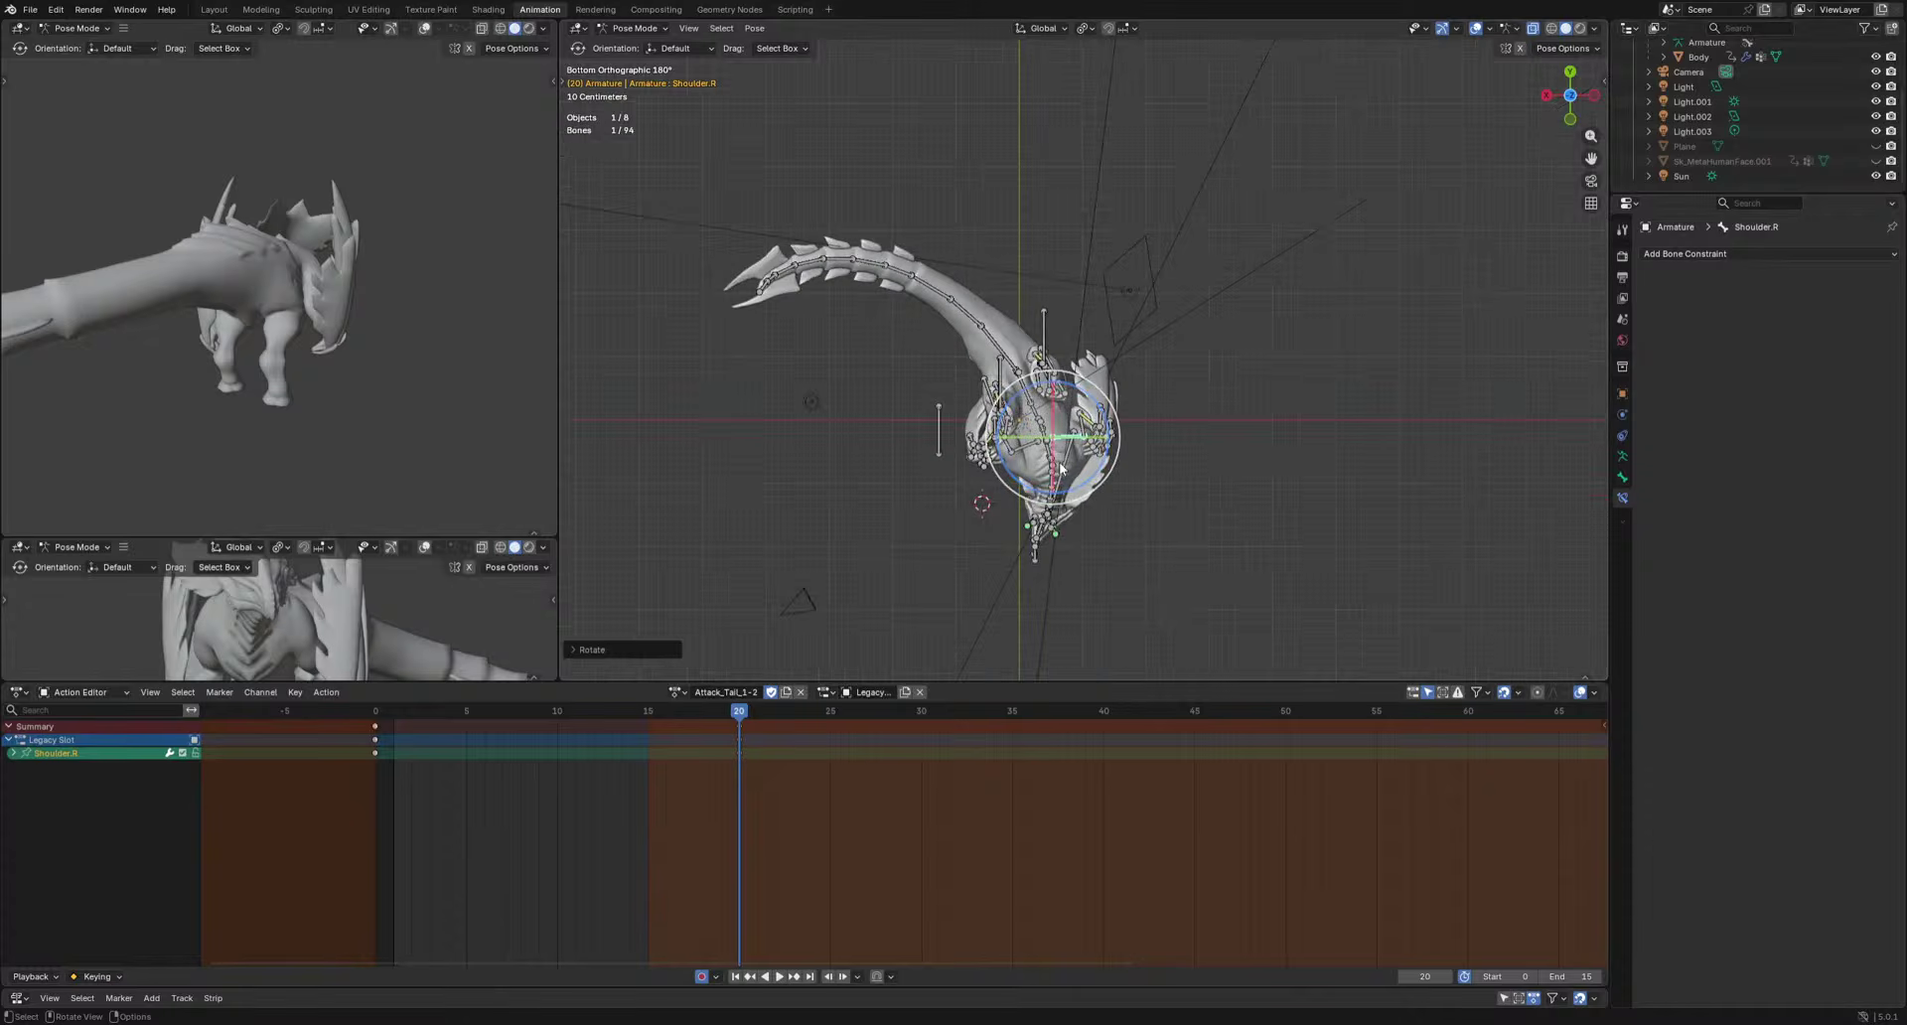
pyautogui.scroll(4, 1036, 354)
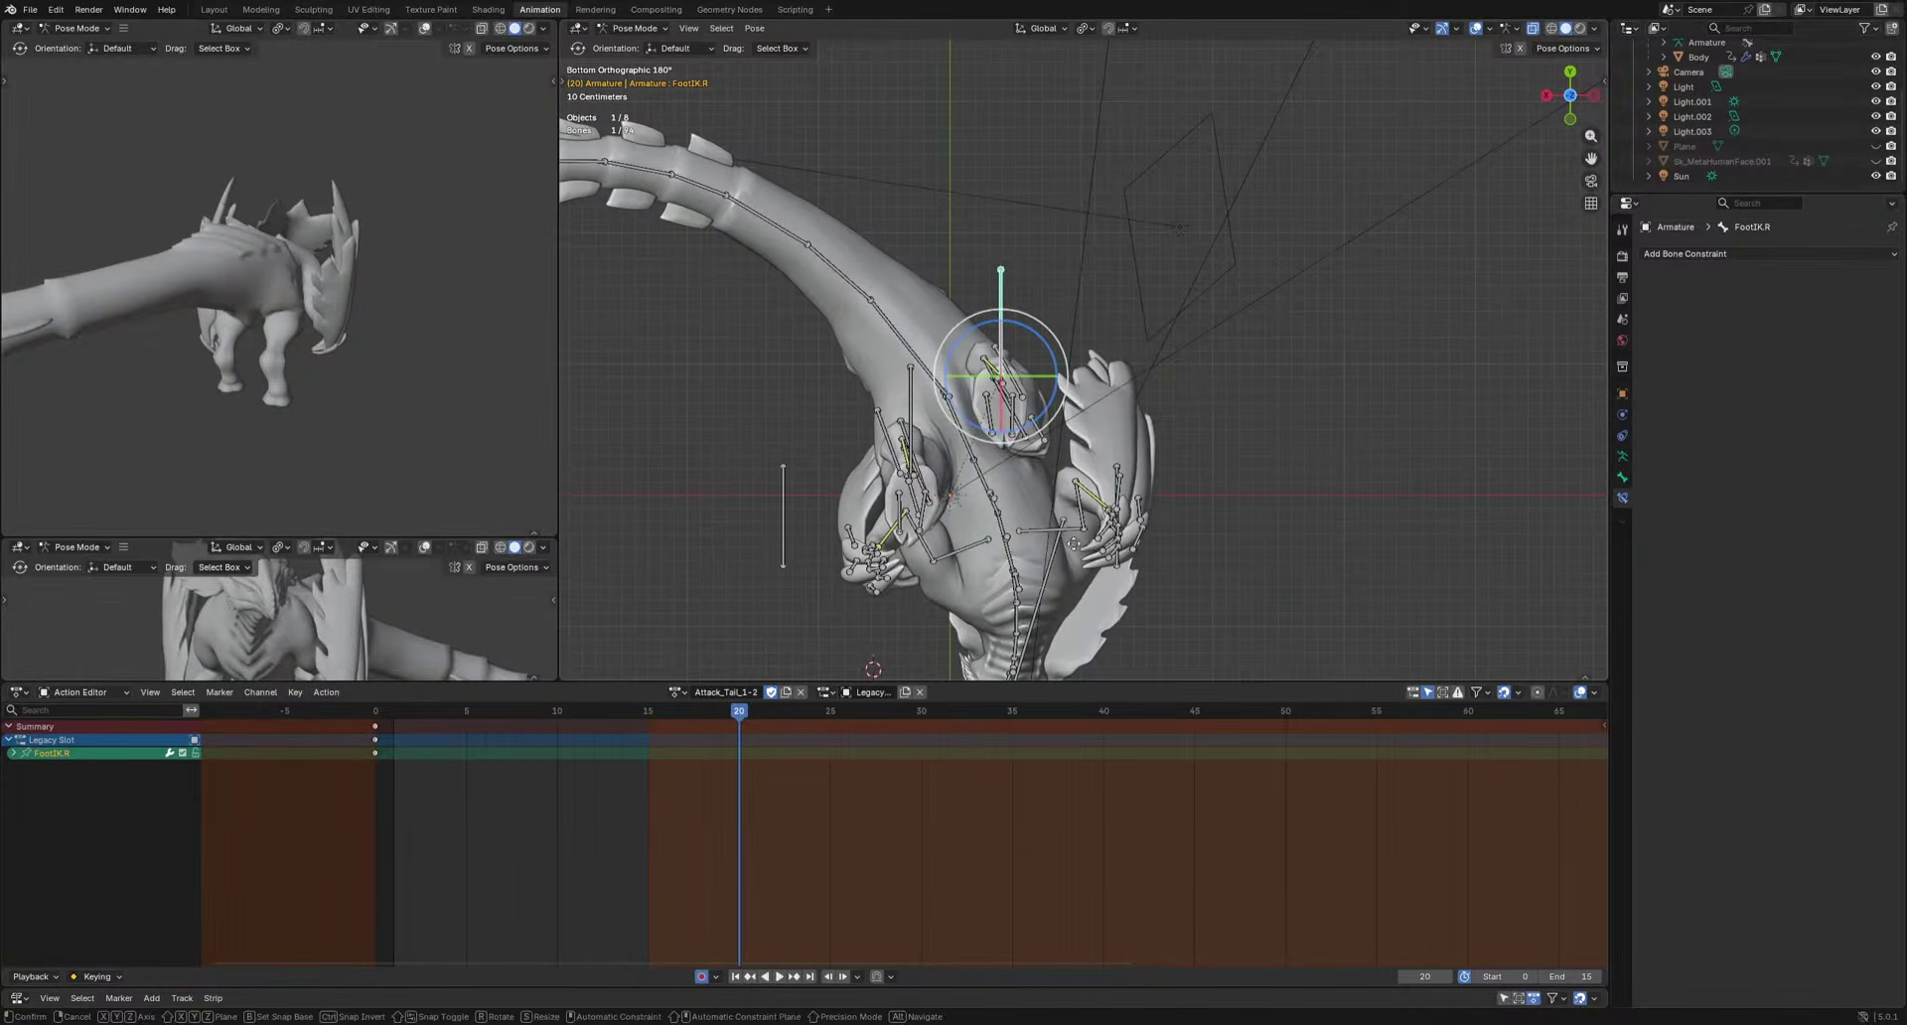
pyautogui.moveTo(1001, 375); pyautogui.dragTo(1052, 365)
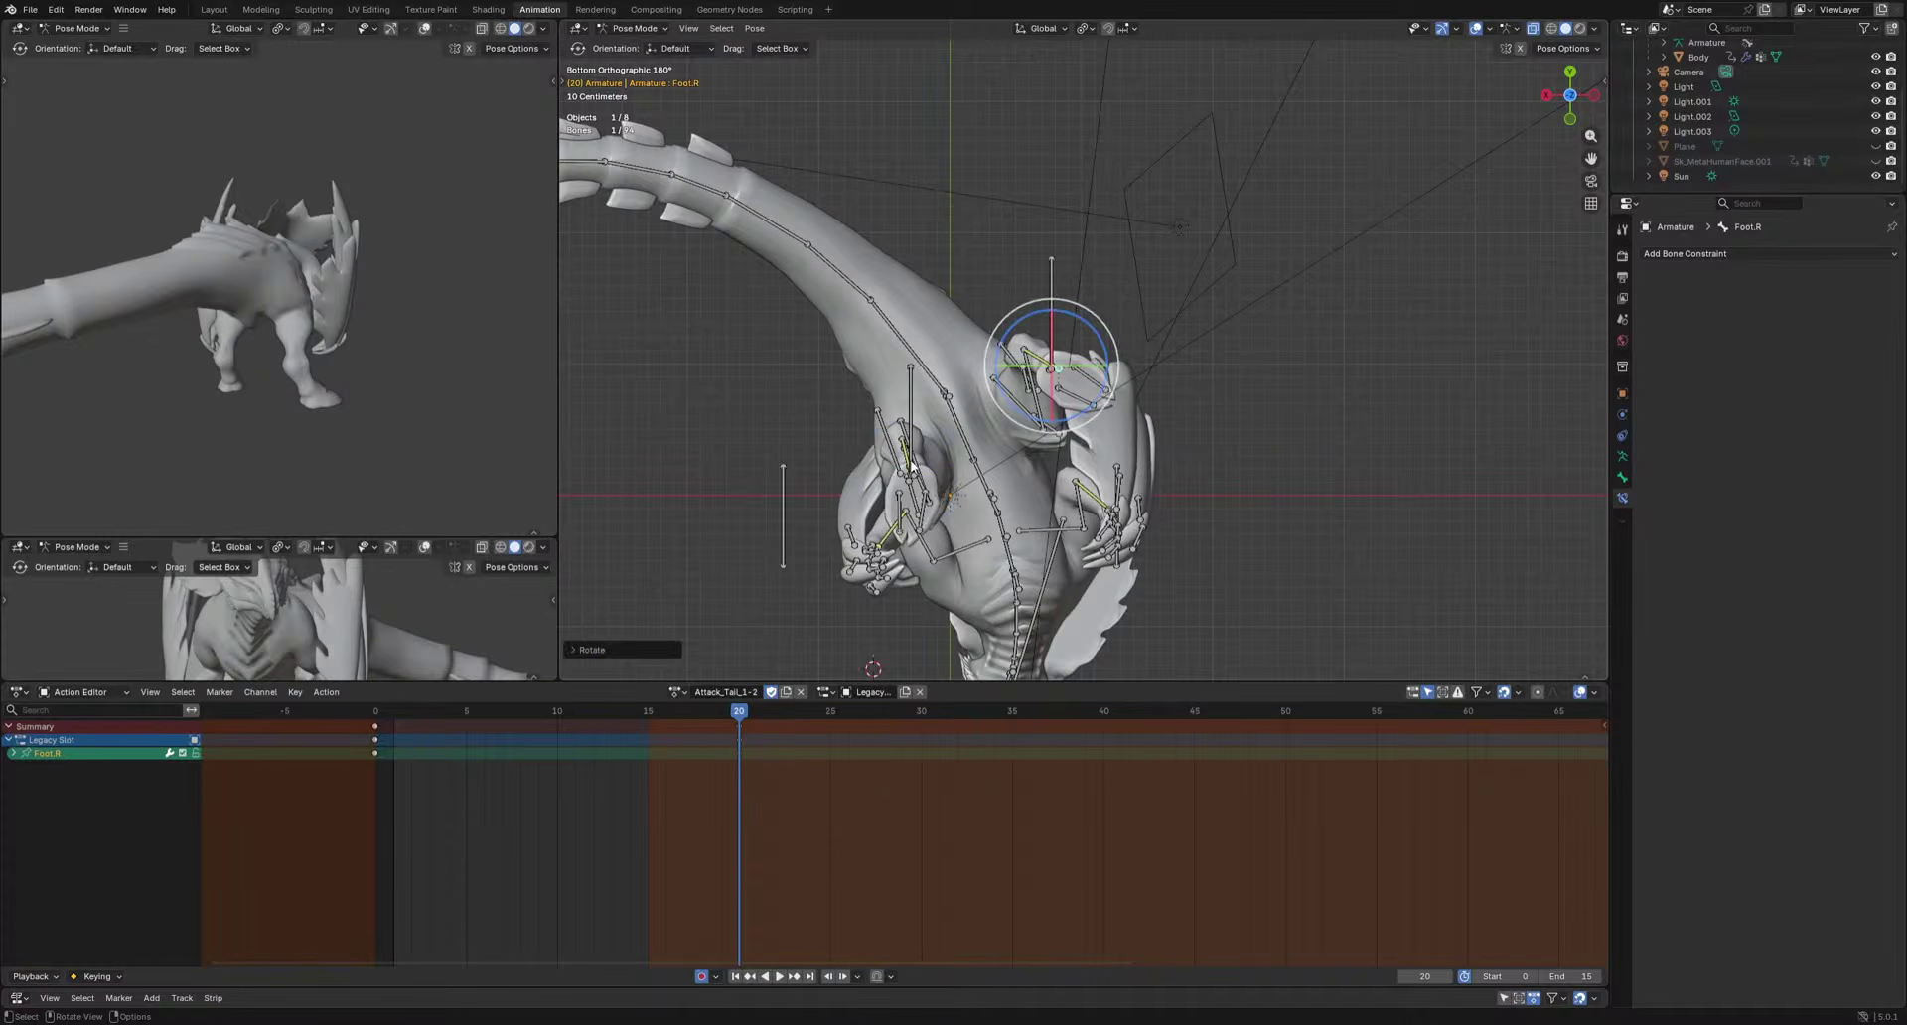
pyautogui.moveTo(911, 465); pyautogui.dragTo(902, 474)
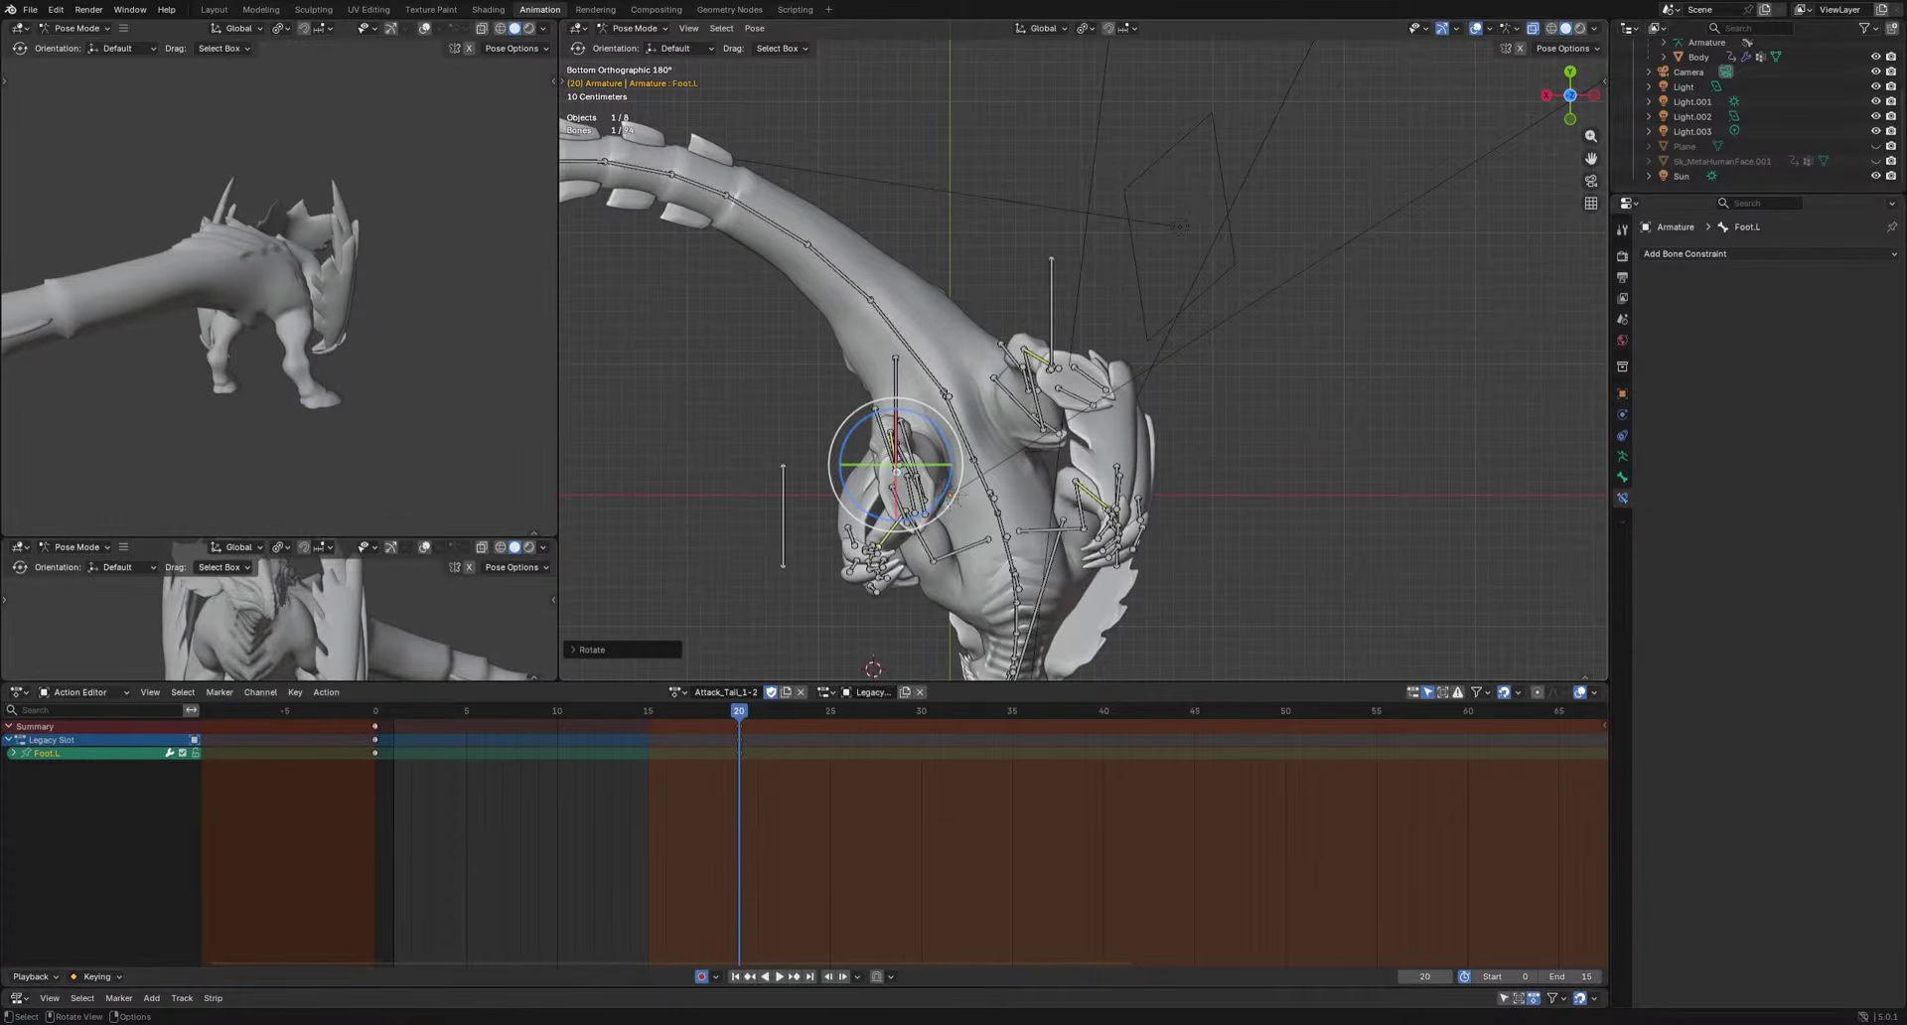
# Select all bones, play back the tail swing, and extend the animation's end frame to 20.
pyautogui.scroll(-4, 1075, 454)
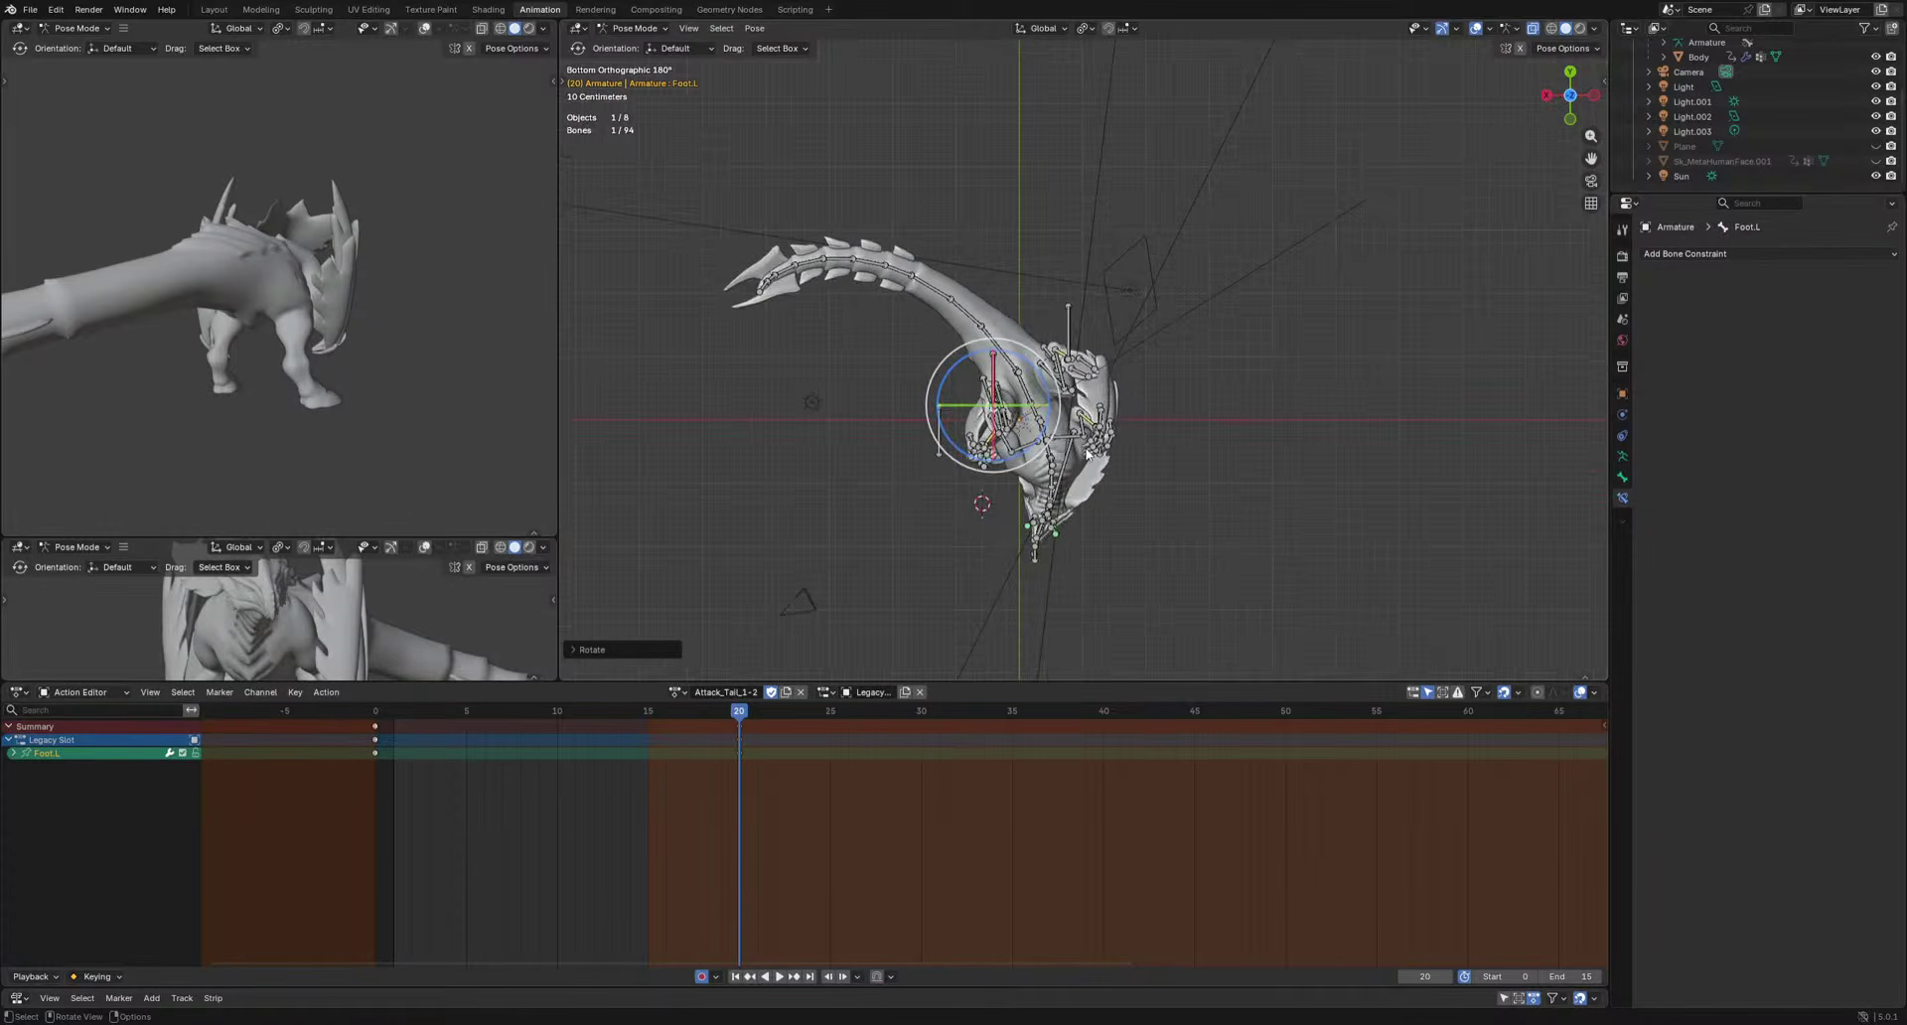
pyautogui.scroll(3, 1086, 454)
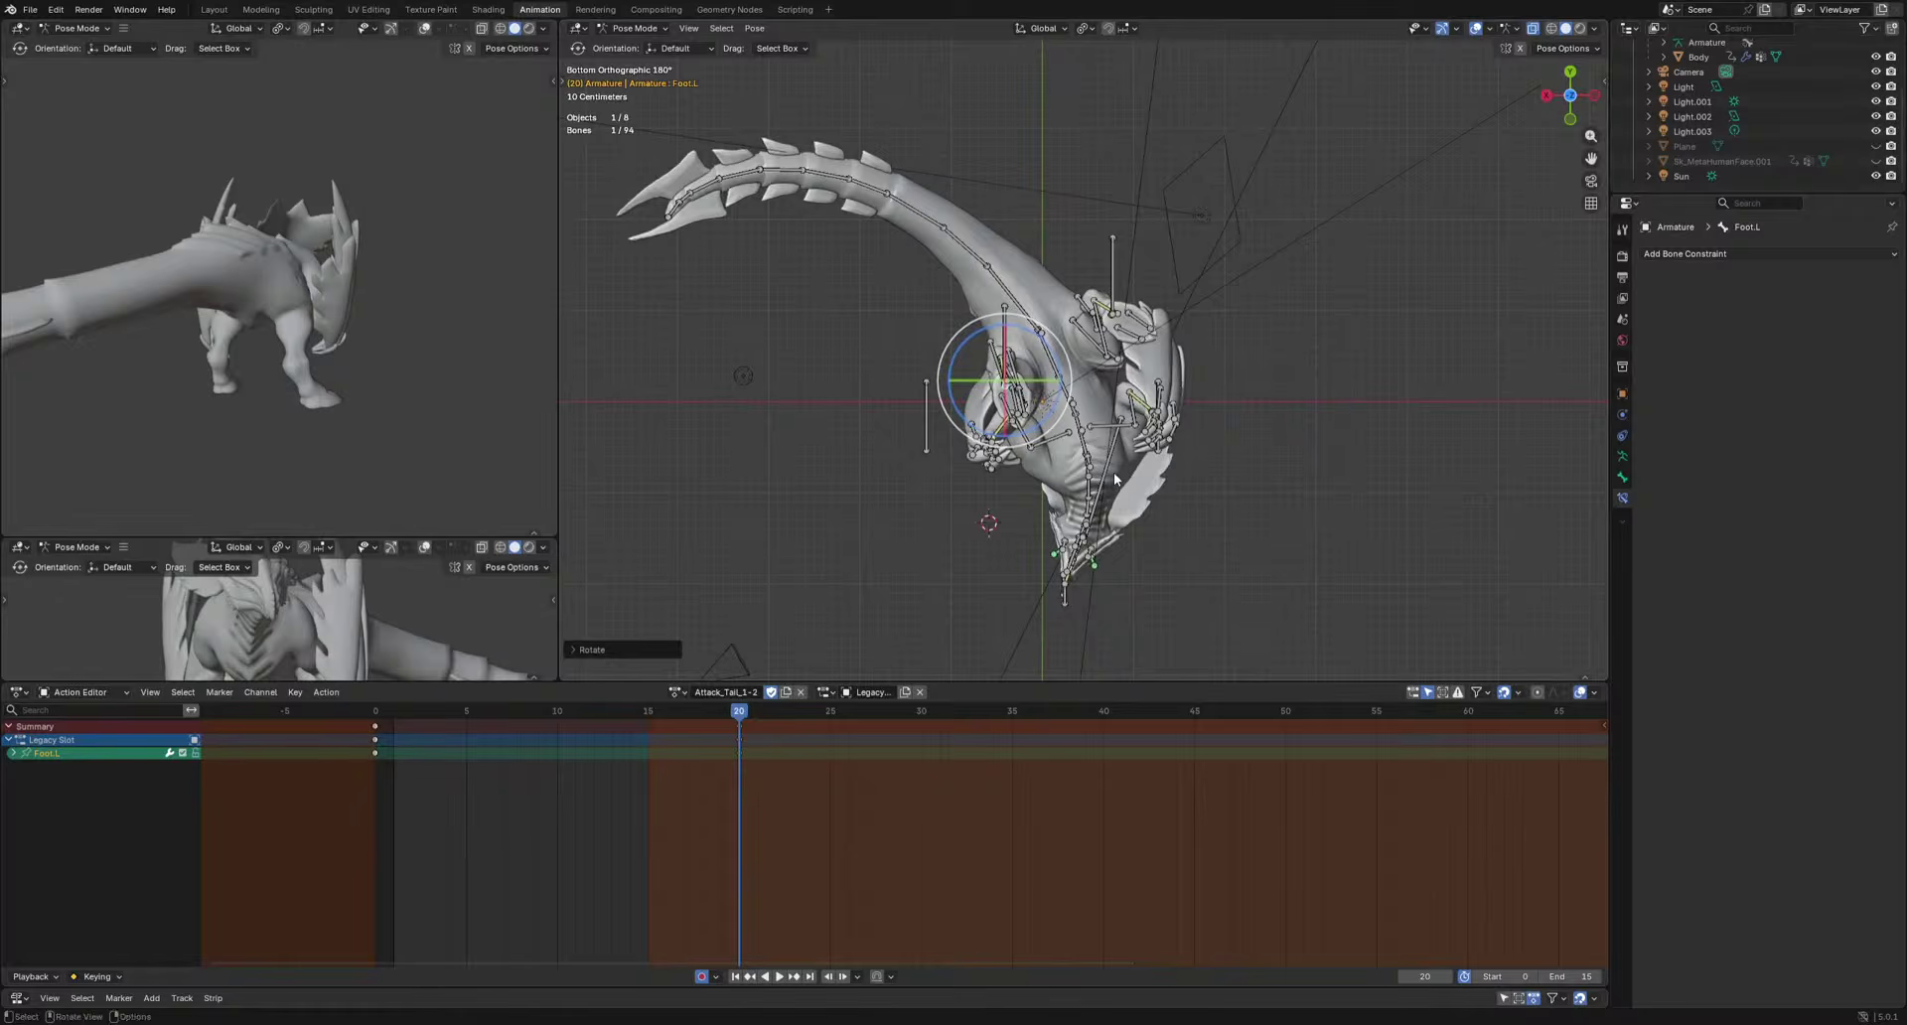
pyautogui.moveTo(1112, 472); pyautogui.dragTo(1315, 226, button='middle')
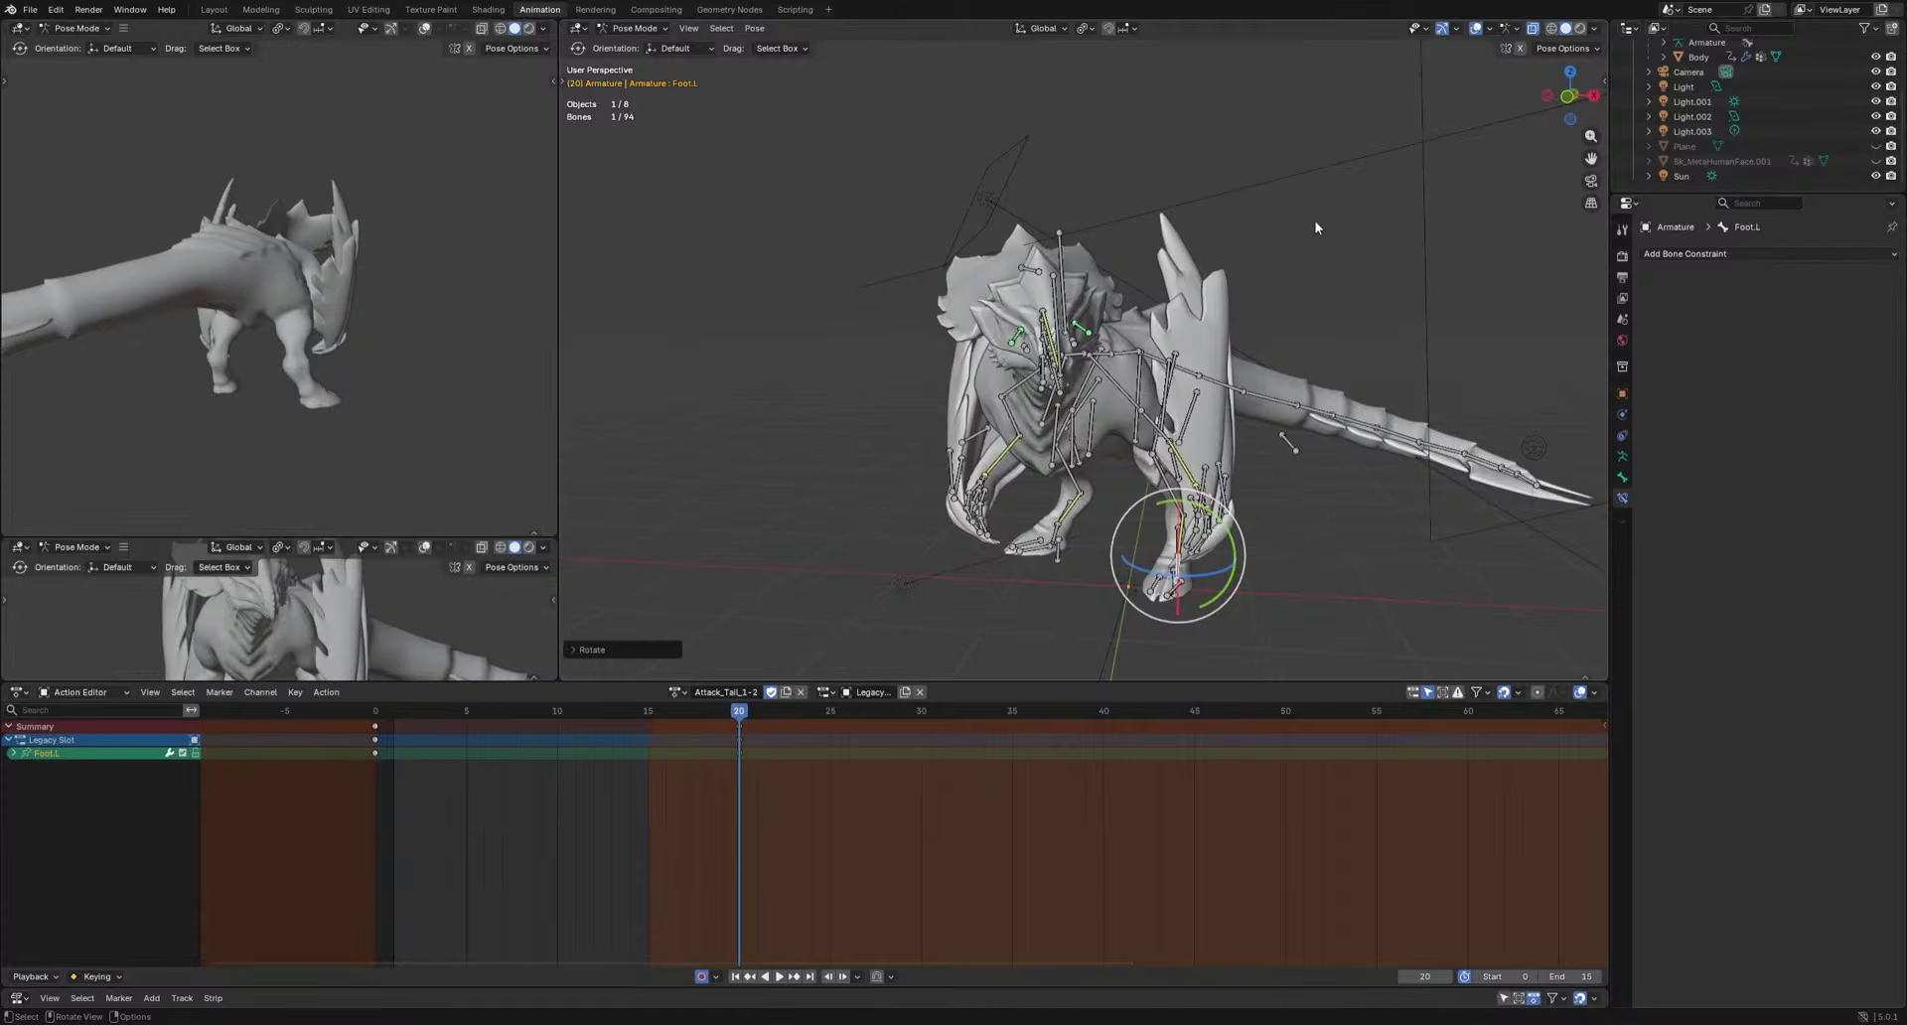
pyautogui.press('a')
pyautogui.press('space')
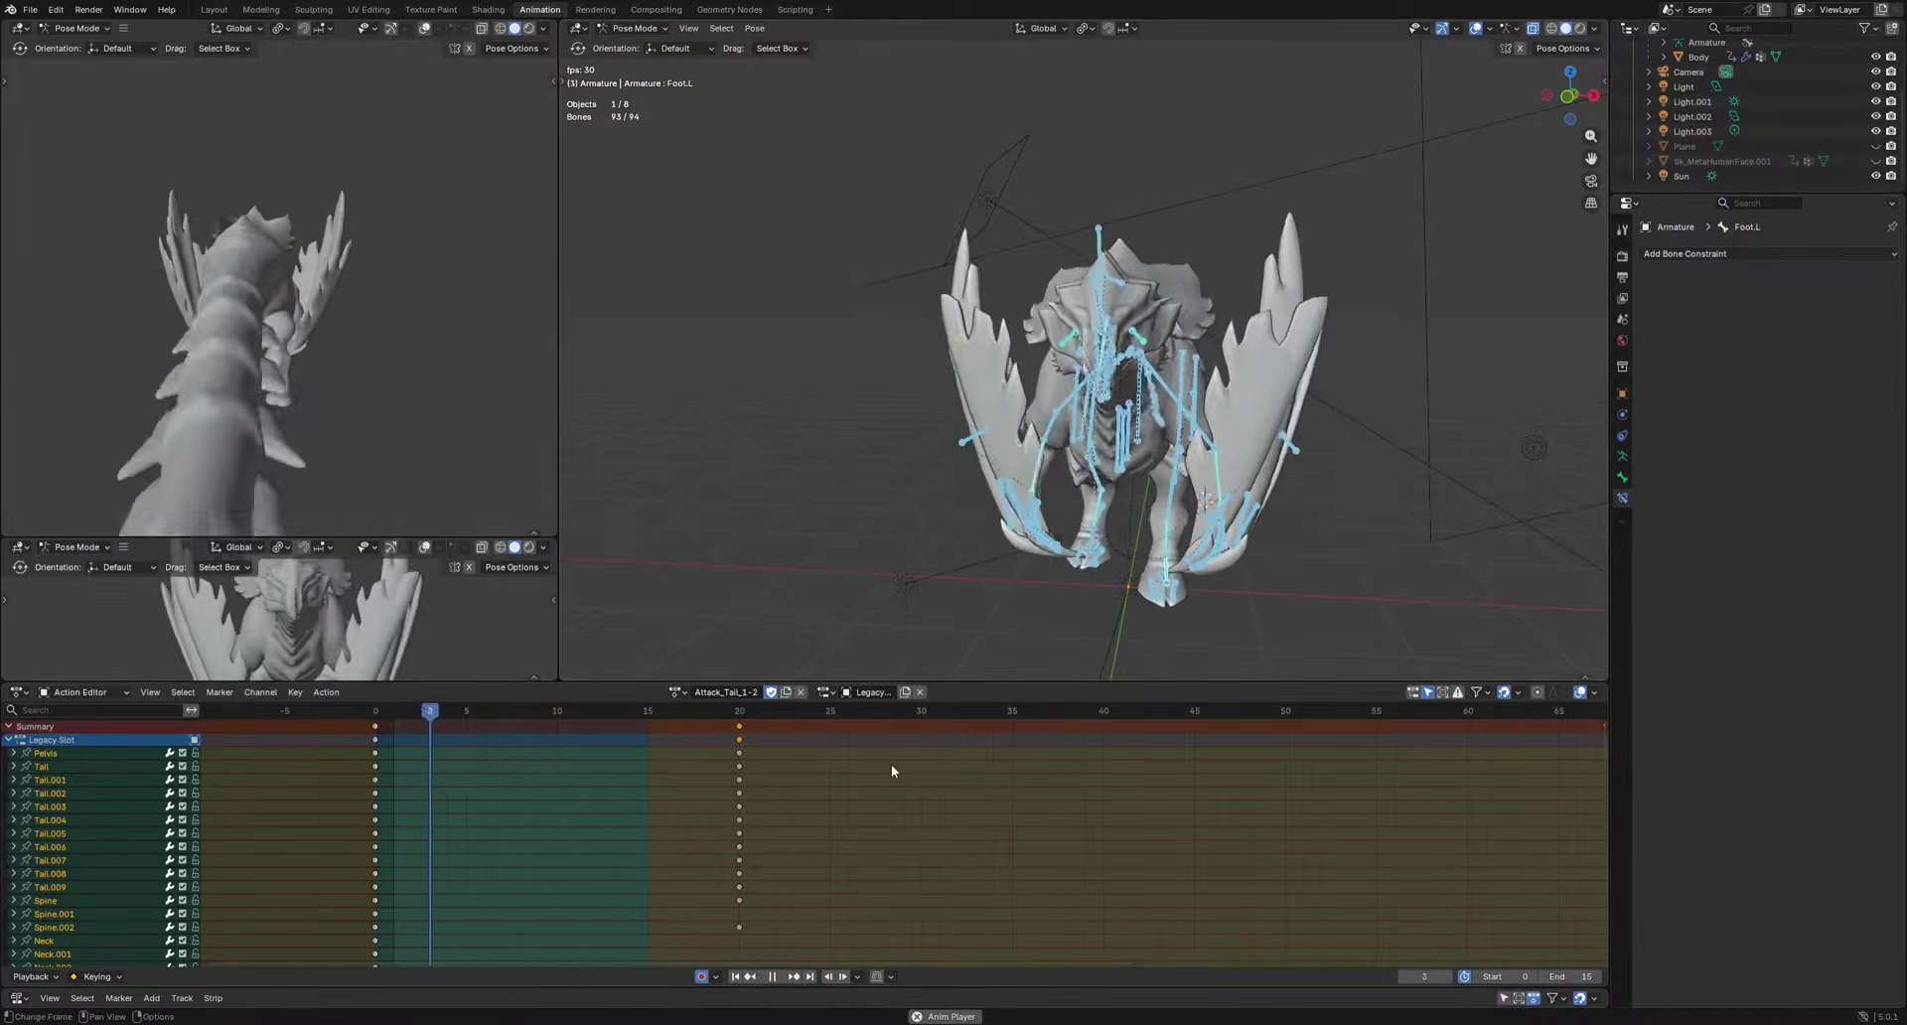
pyautogui.press('space')
pyautogui.press('b')
pyautogui.moveTo(736, 726); pyautogui.dragTo(430, 751)
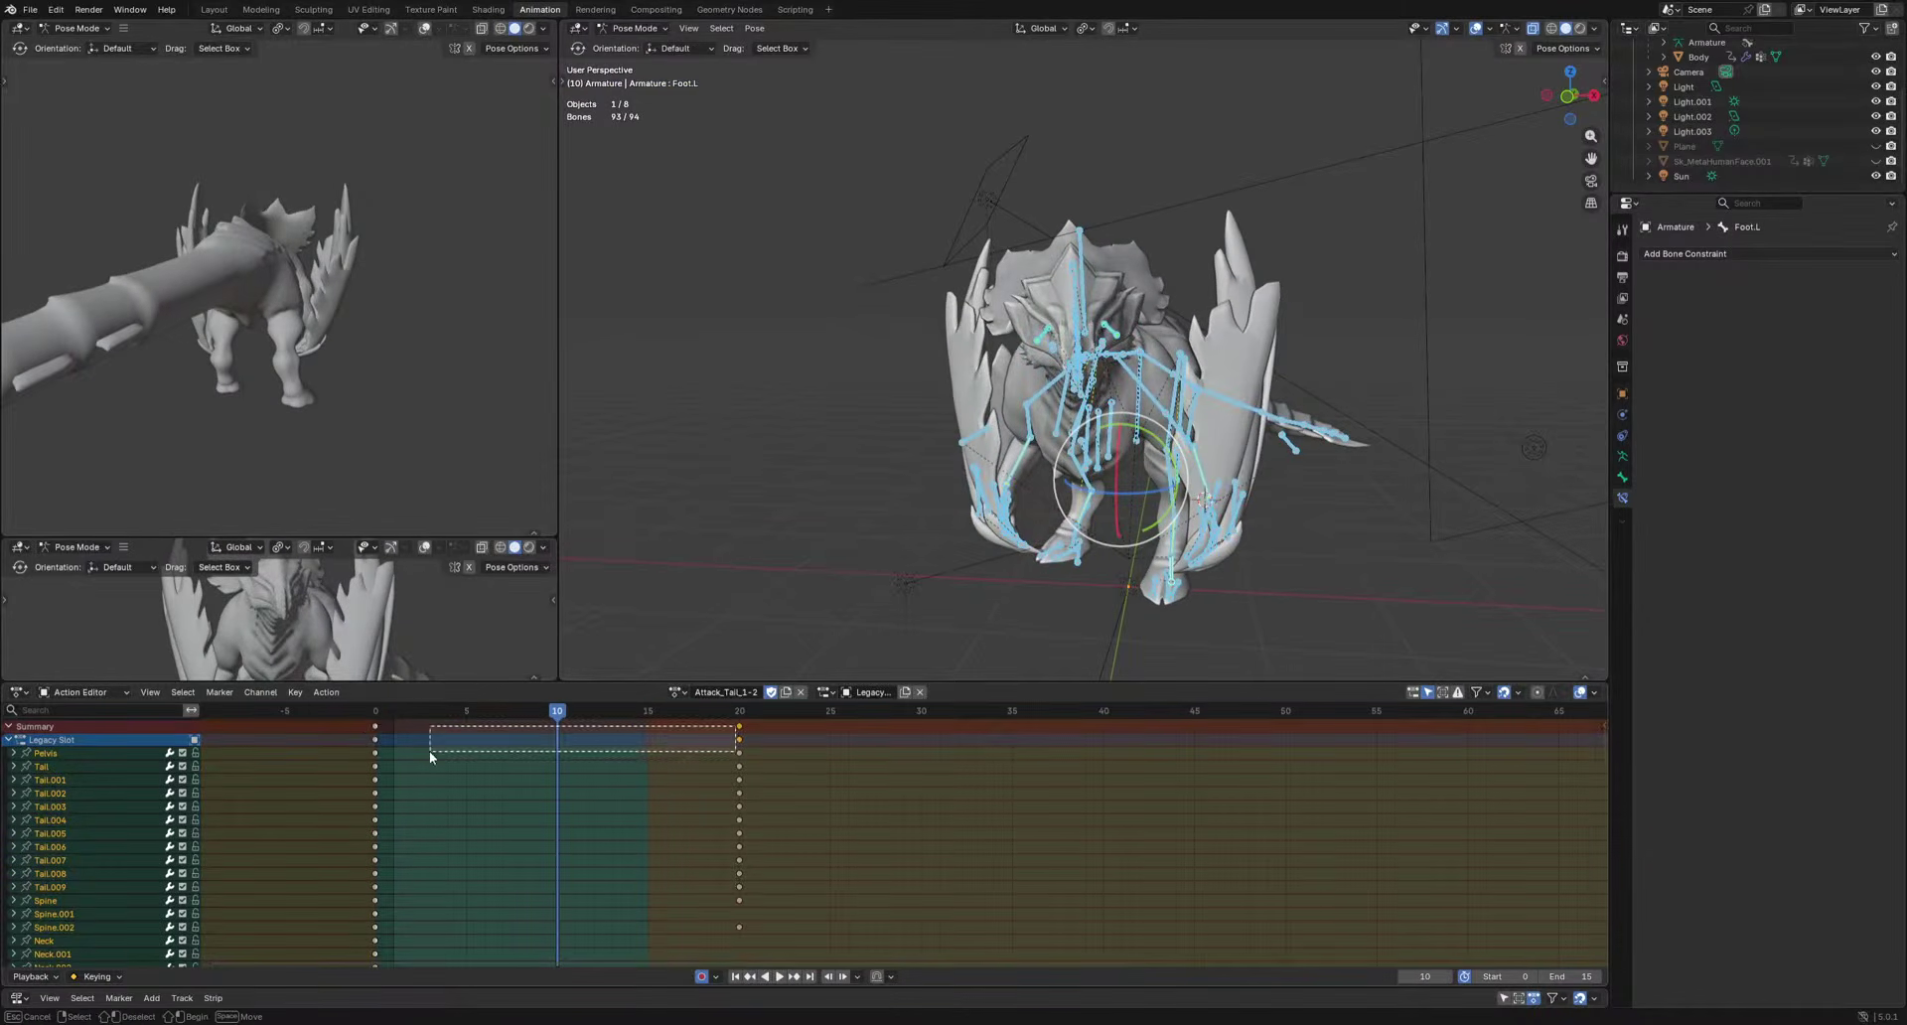
pyautogui.click(738, 711)
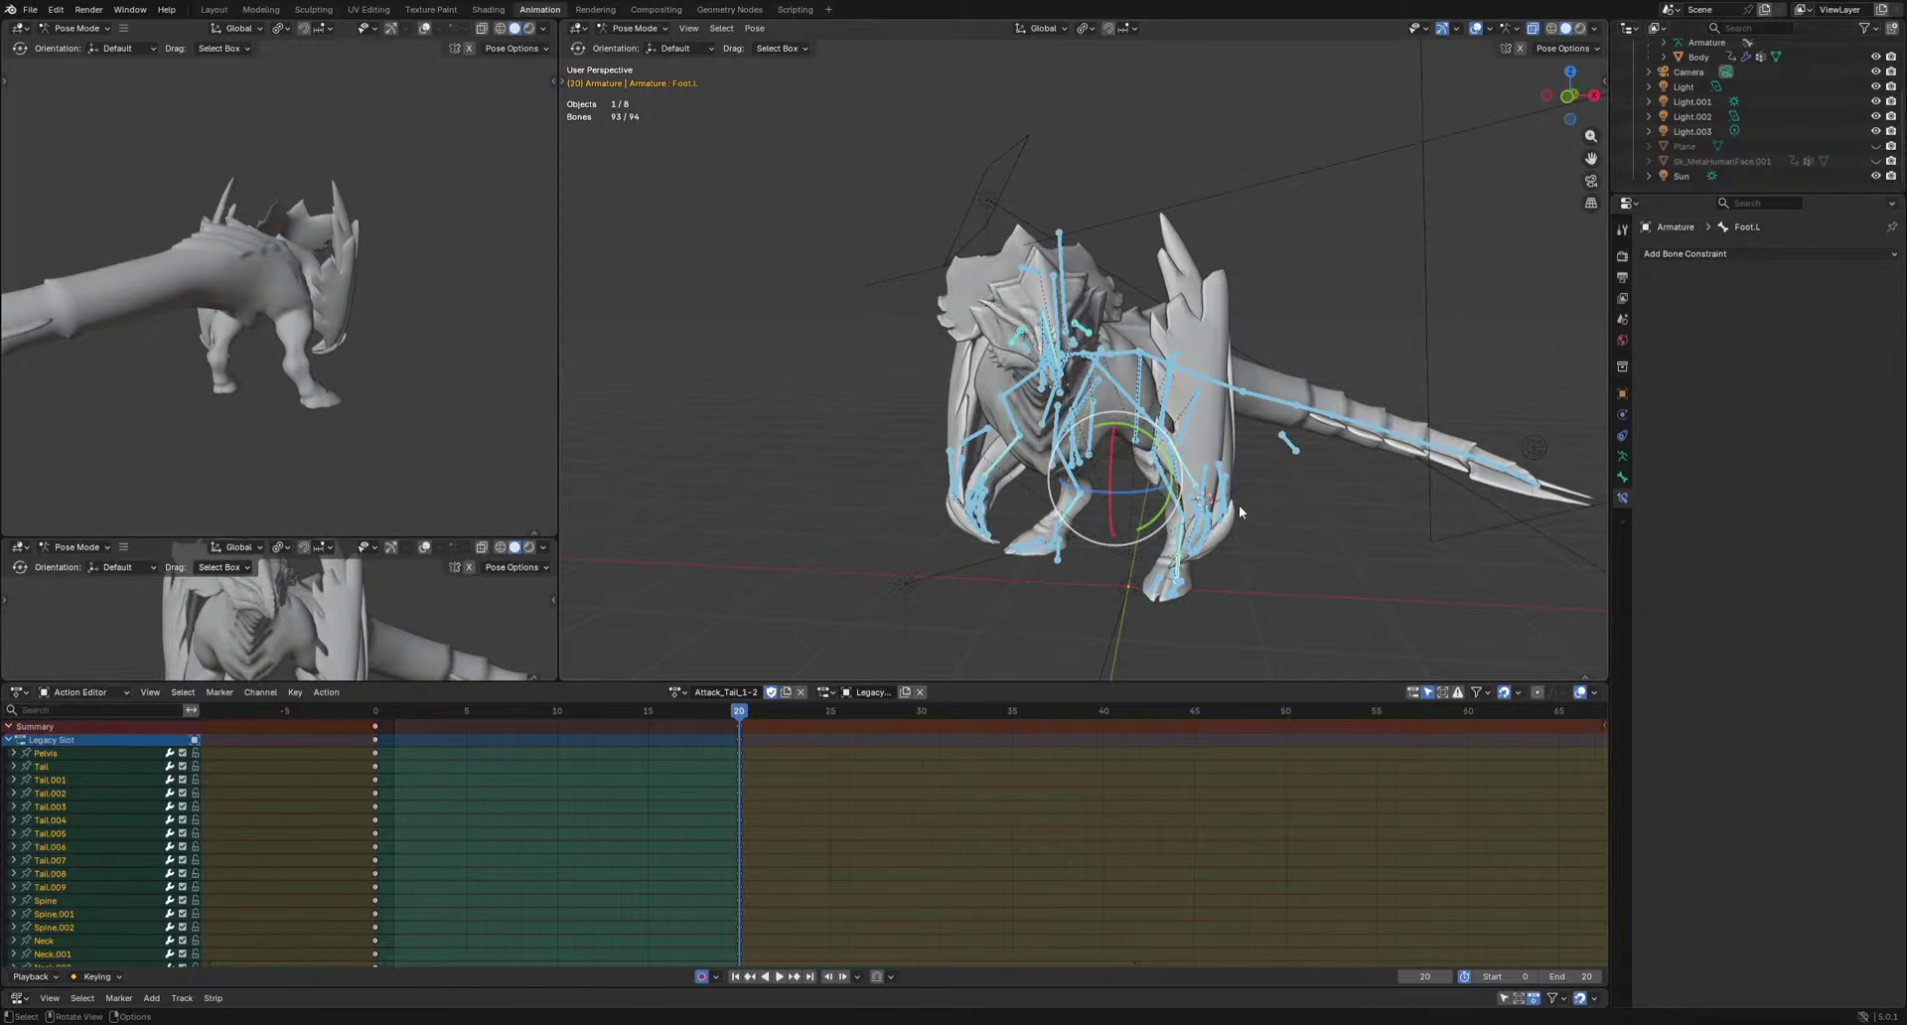
# Select the Pelvis bone and, in back view, move and rotate it at frame 5 to add an in-between pose.
pyautogui.moveTo(1271, 575); pyautogui.dragTo(993, 542, button='middle')
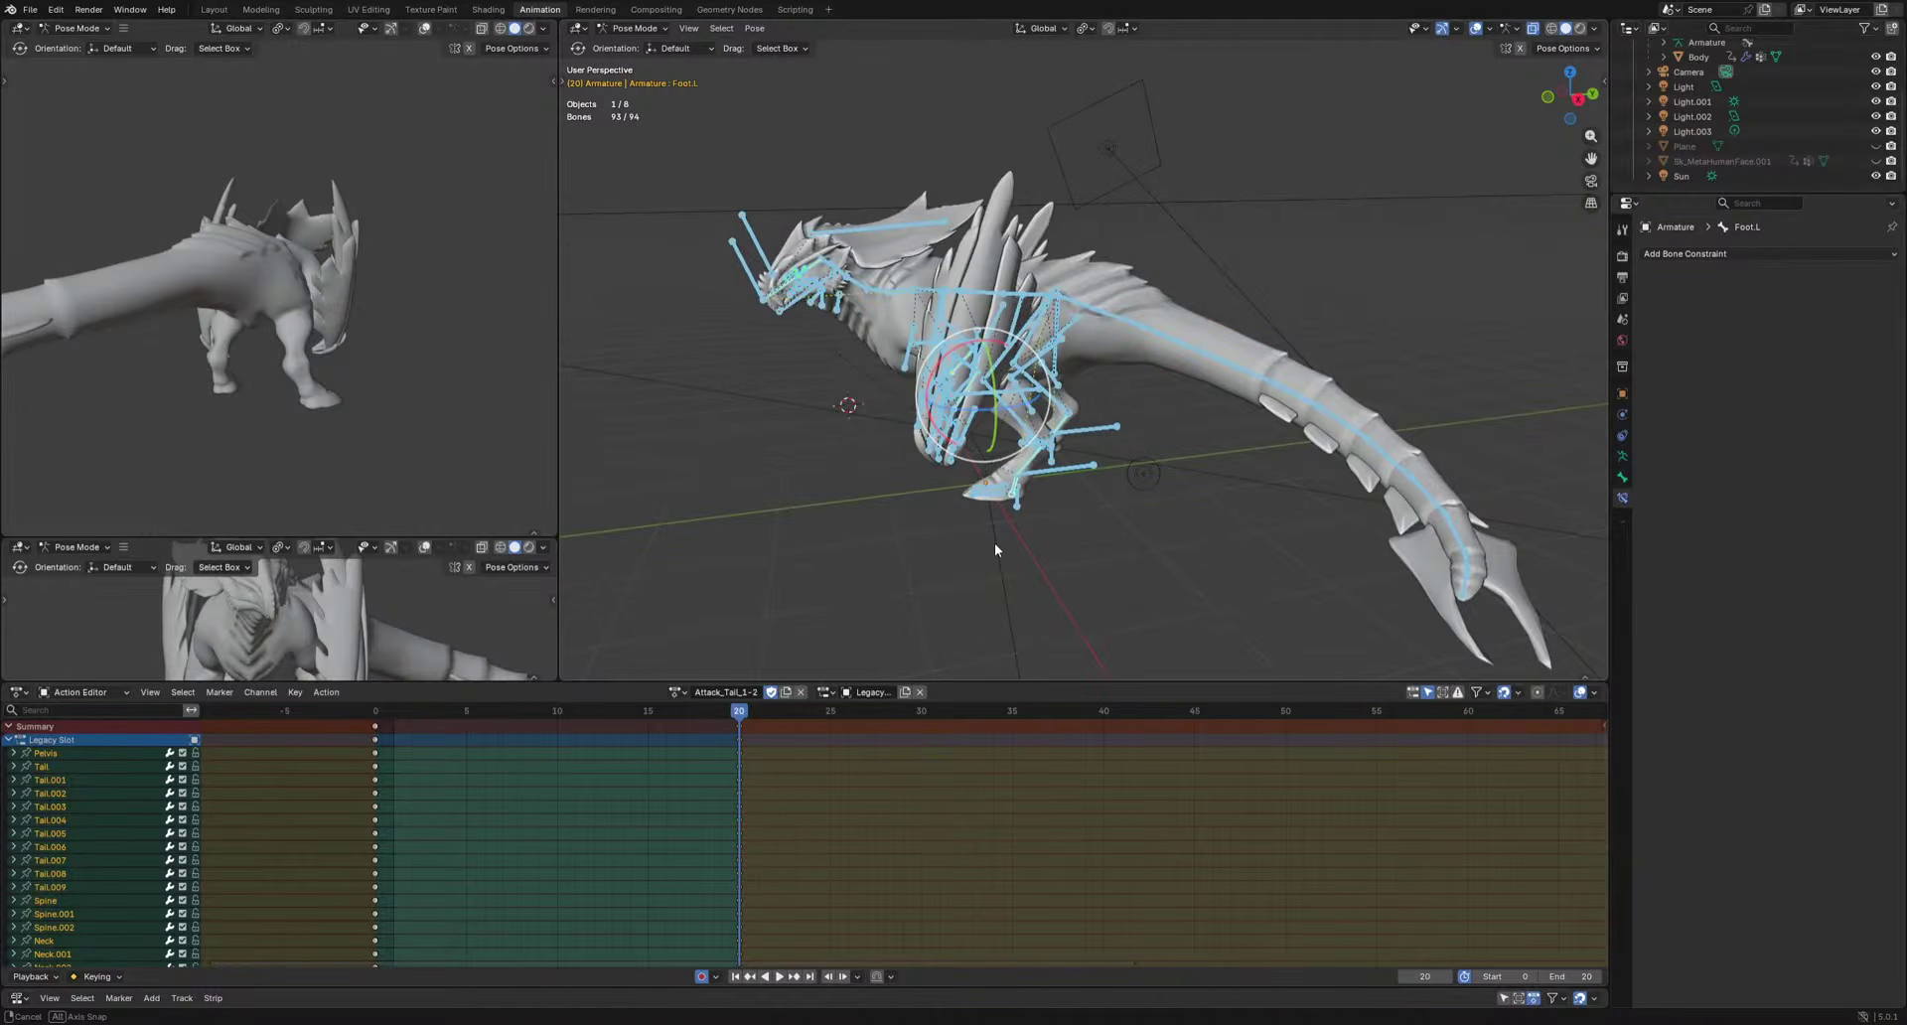
pyautogui.click(1062, 333)
pyautogui.moveTo(1206, 406); pyautogui.dragTo(1020, 388, button='middle')
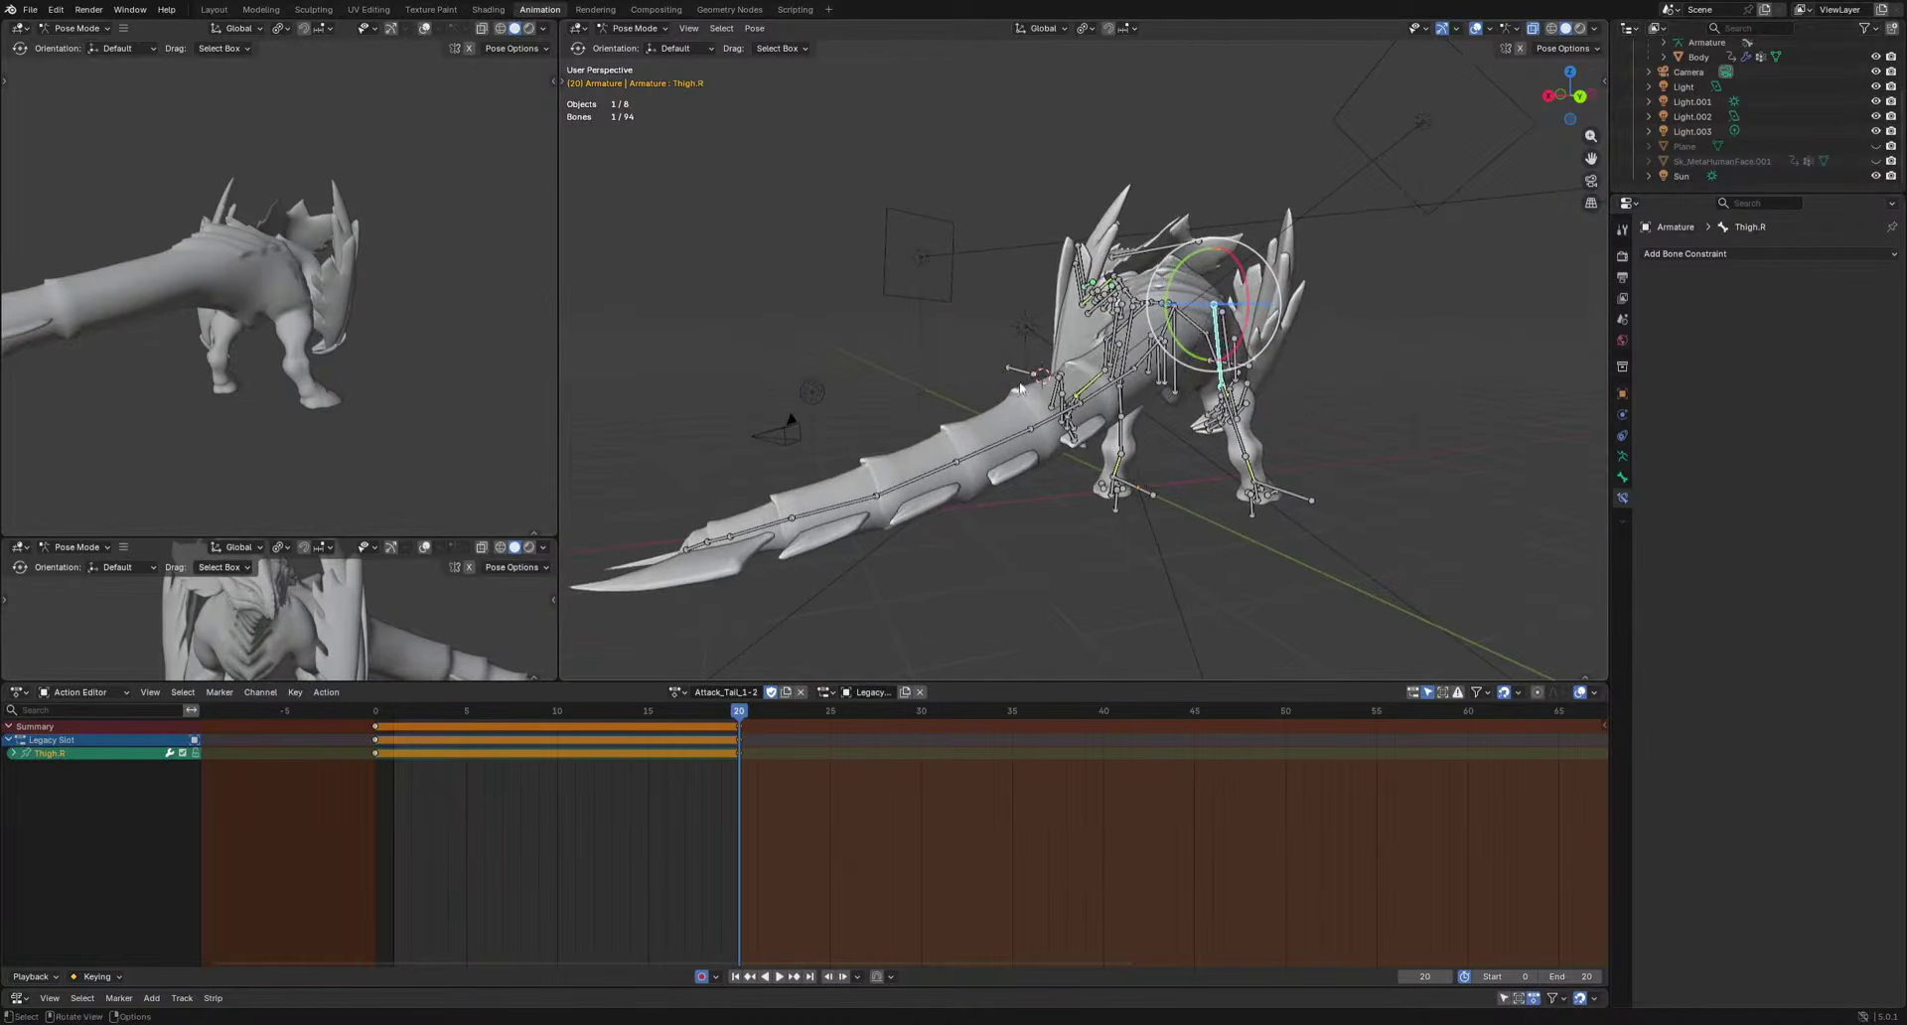
pyautogui.keyDown('alt'); pyautogui.moveTo(1326, 479); pyautogui.dragTo(1234, 515, button='middle'); pyautogui.keyUp('alt')
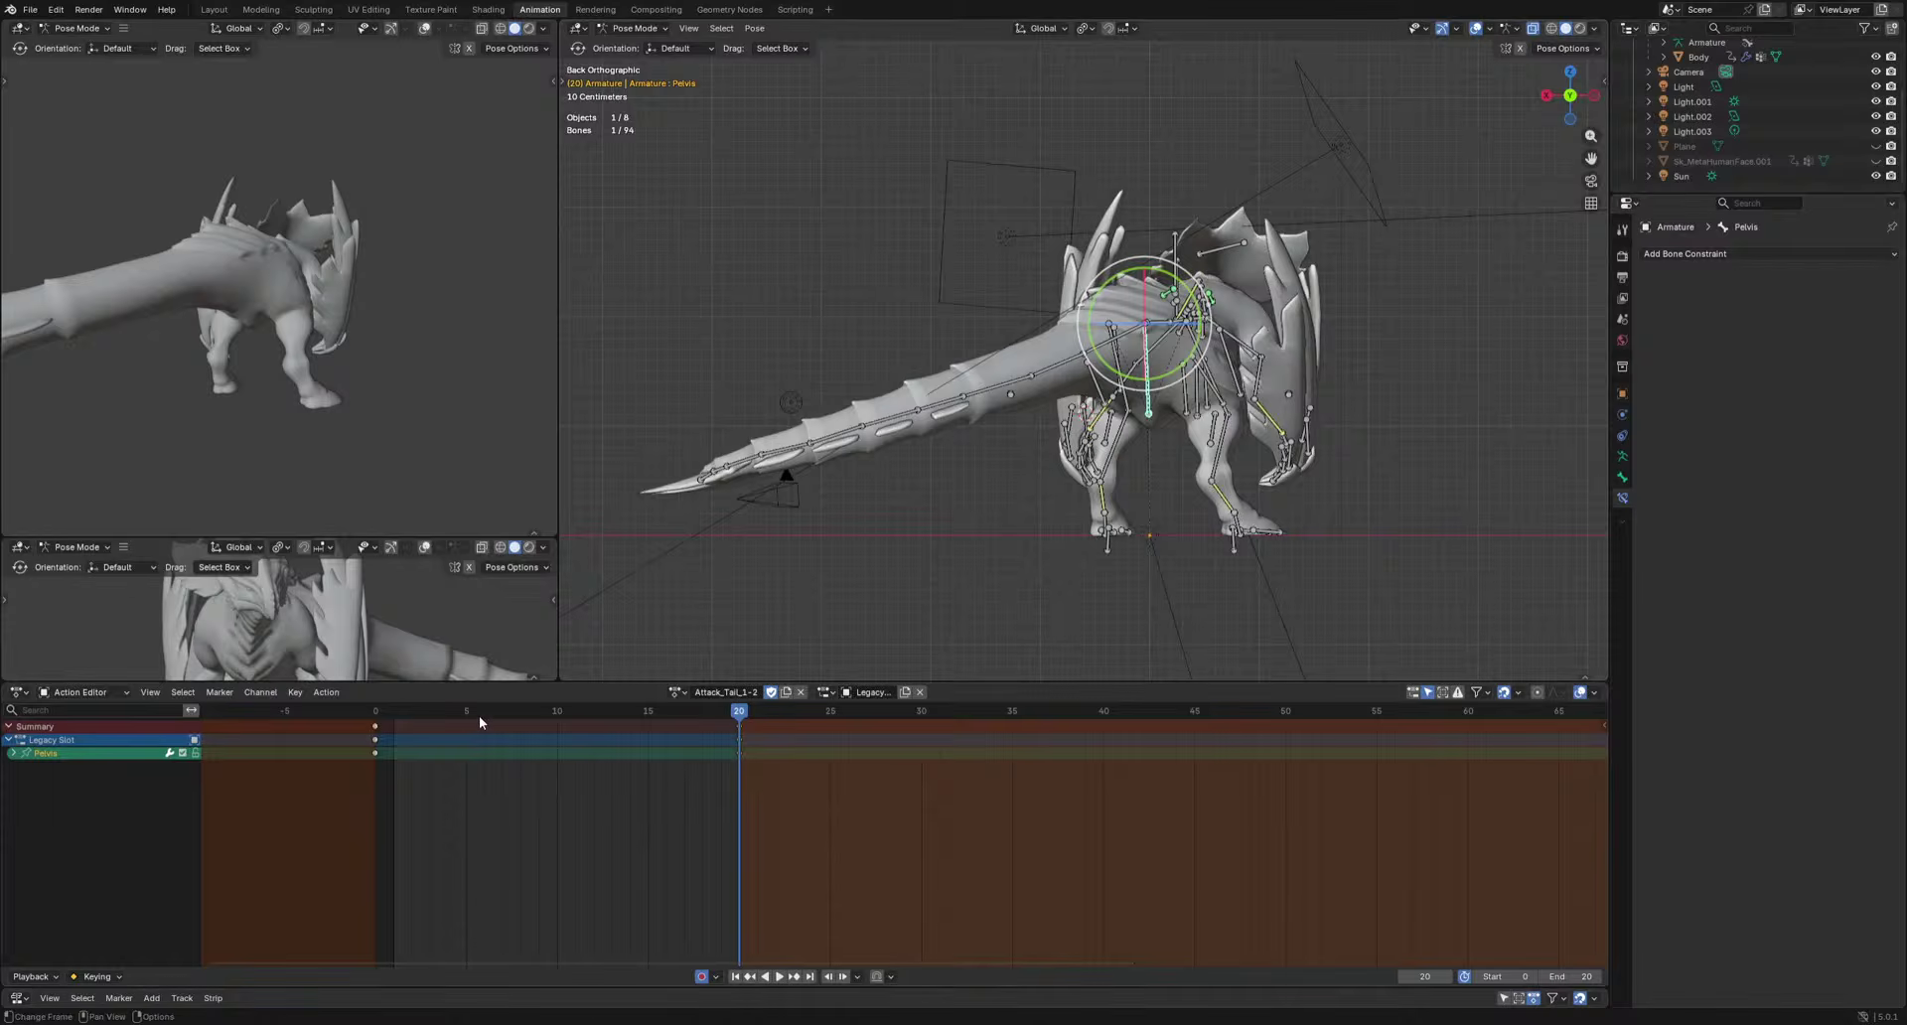
pyautogui.press('i')
pyautogui.press('space')
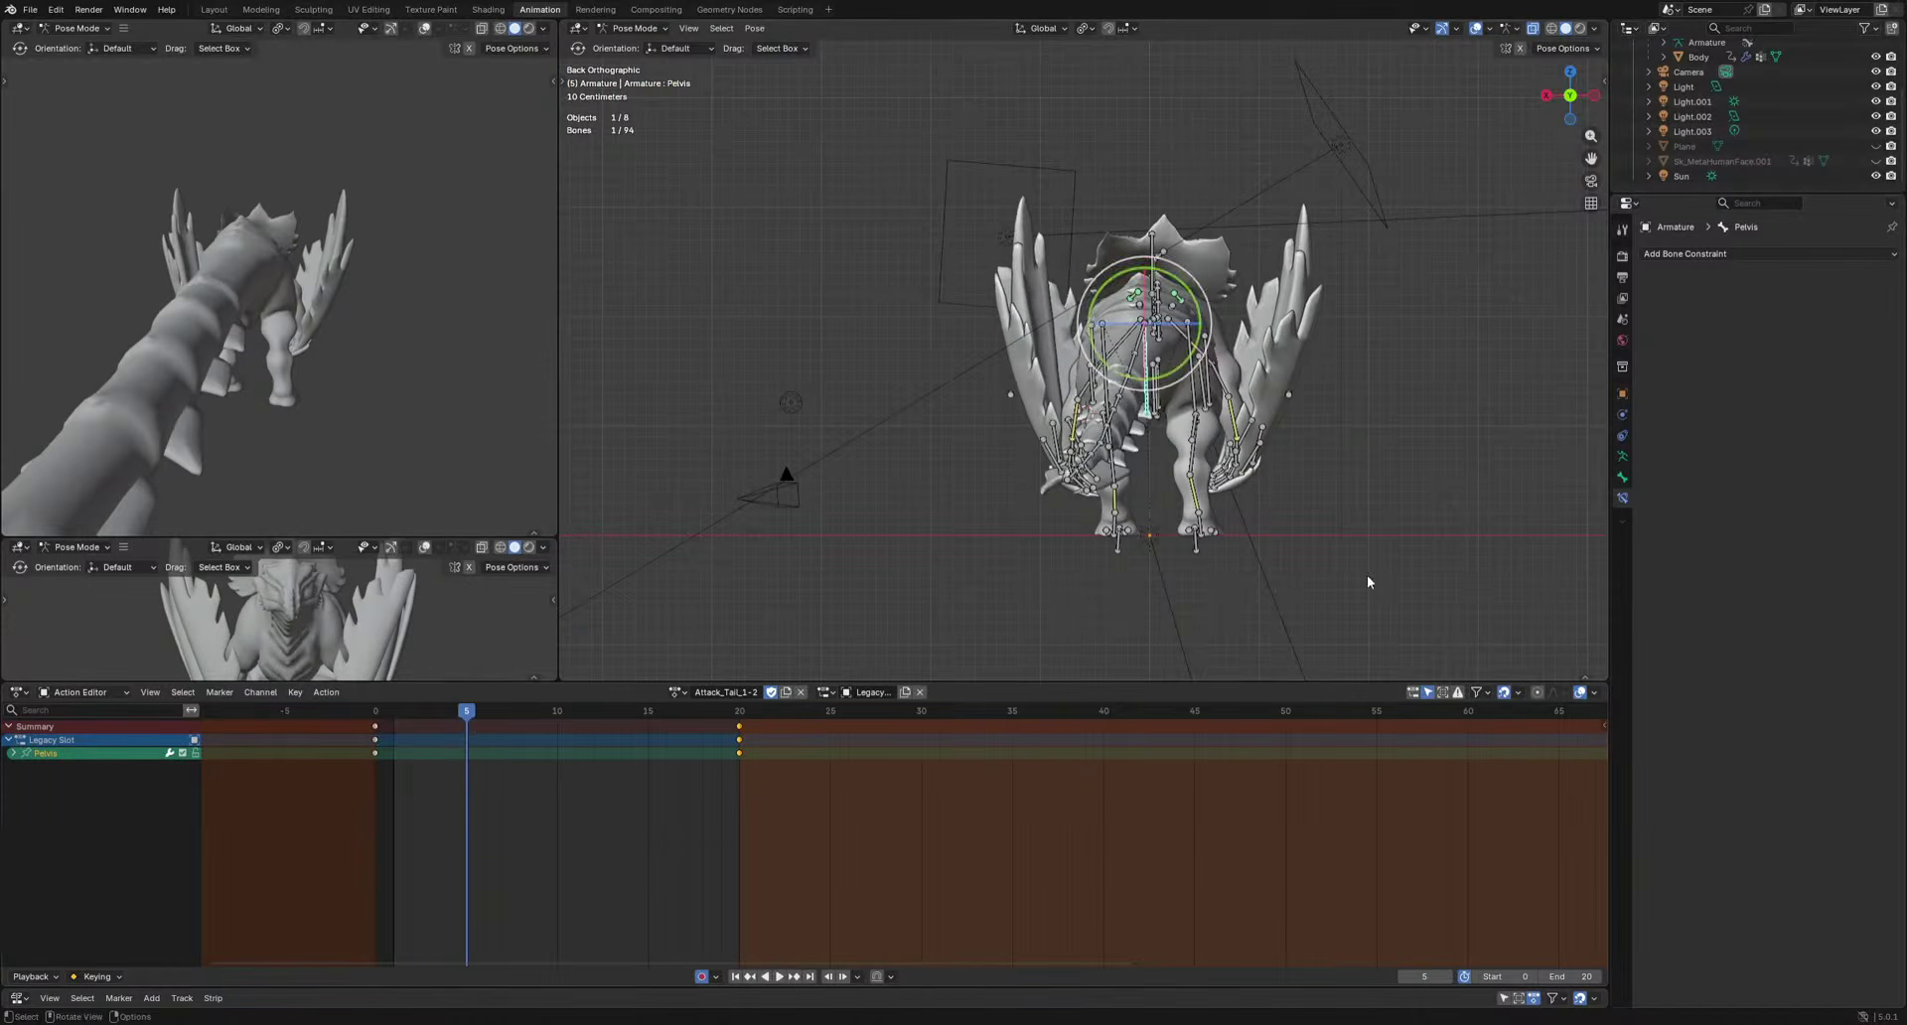
pyautogui.press('g')
pyautogui.click(1380, 580)
pyautogui.press('r')
pyautogui.click(1408, 504)
# Scrub through the swing and rotate the Pelvis bone at frame 16 to add another keyed pose.
pyautogui.moveTo(617, 713); pyautogui.dragTo(588, 715)
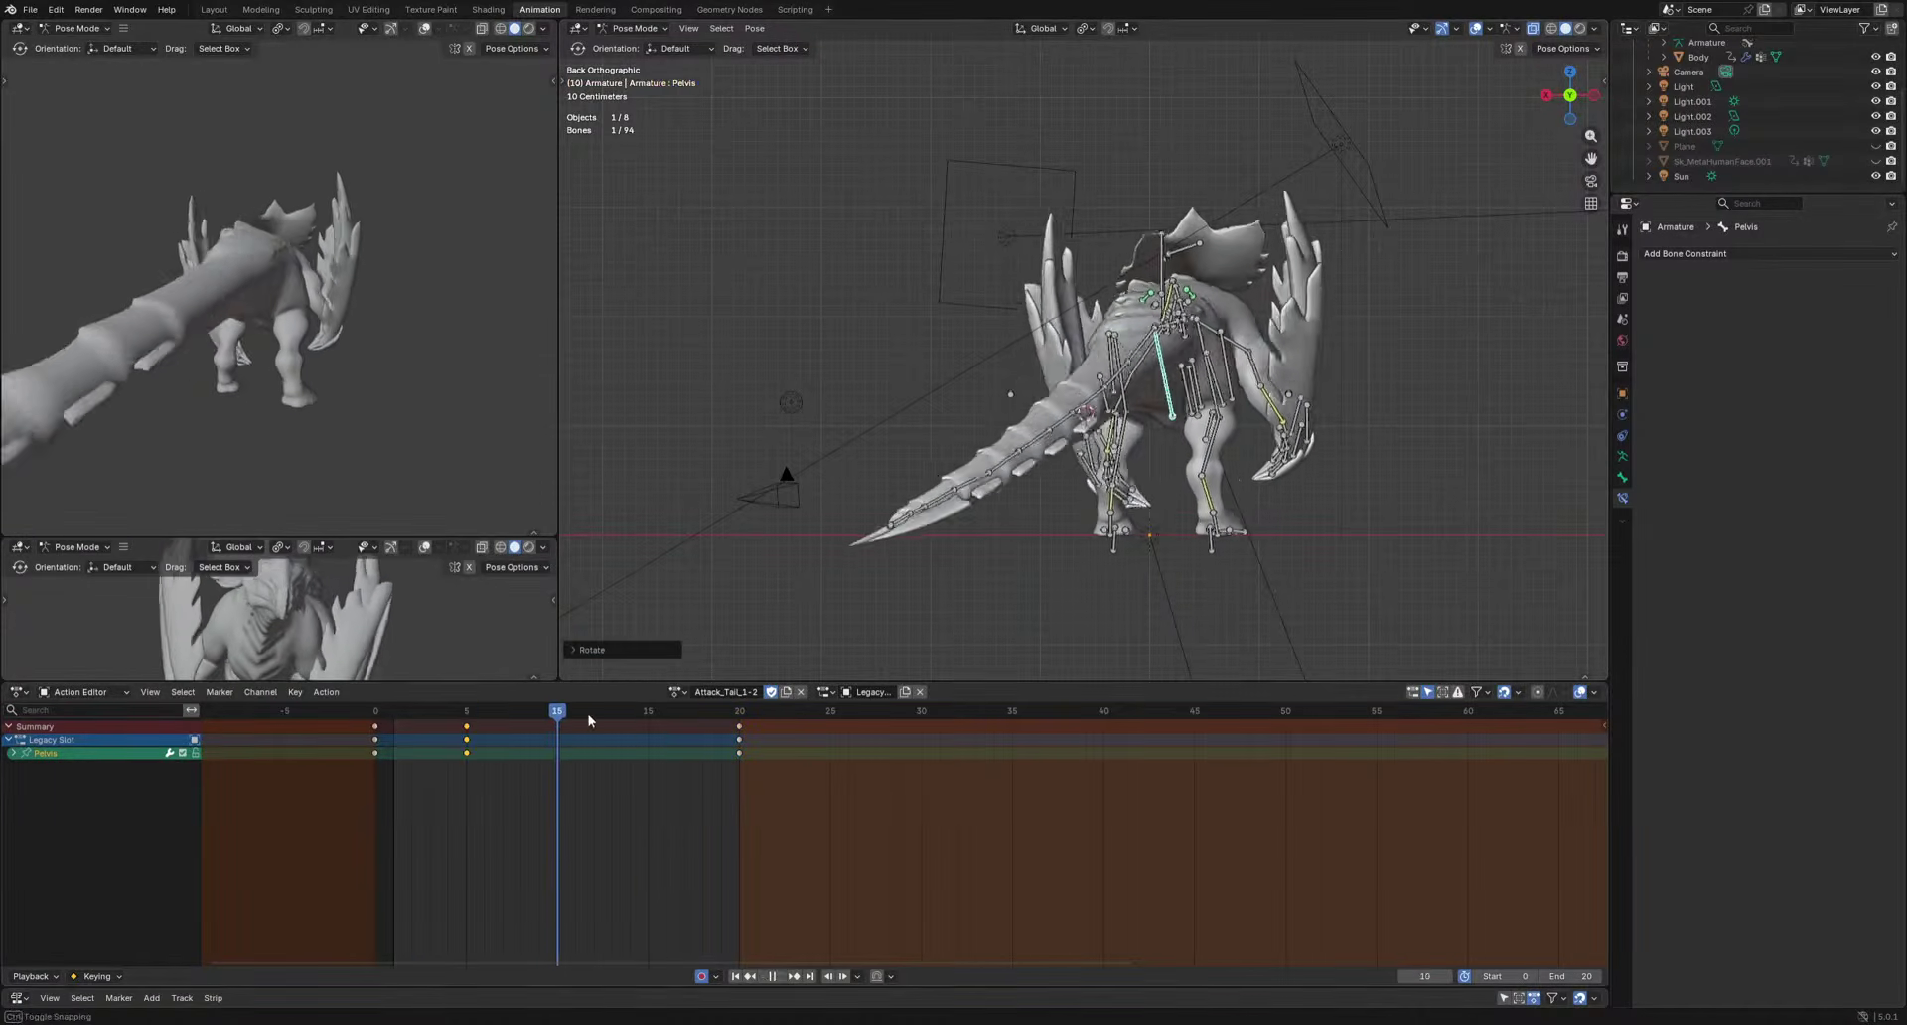
pyautogui.press('space')
pyautogui.moveTo(1033, 516); pyautogui.dragTo(1139, 573, button='middle')
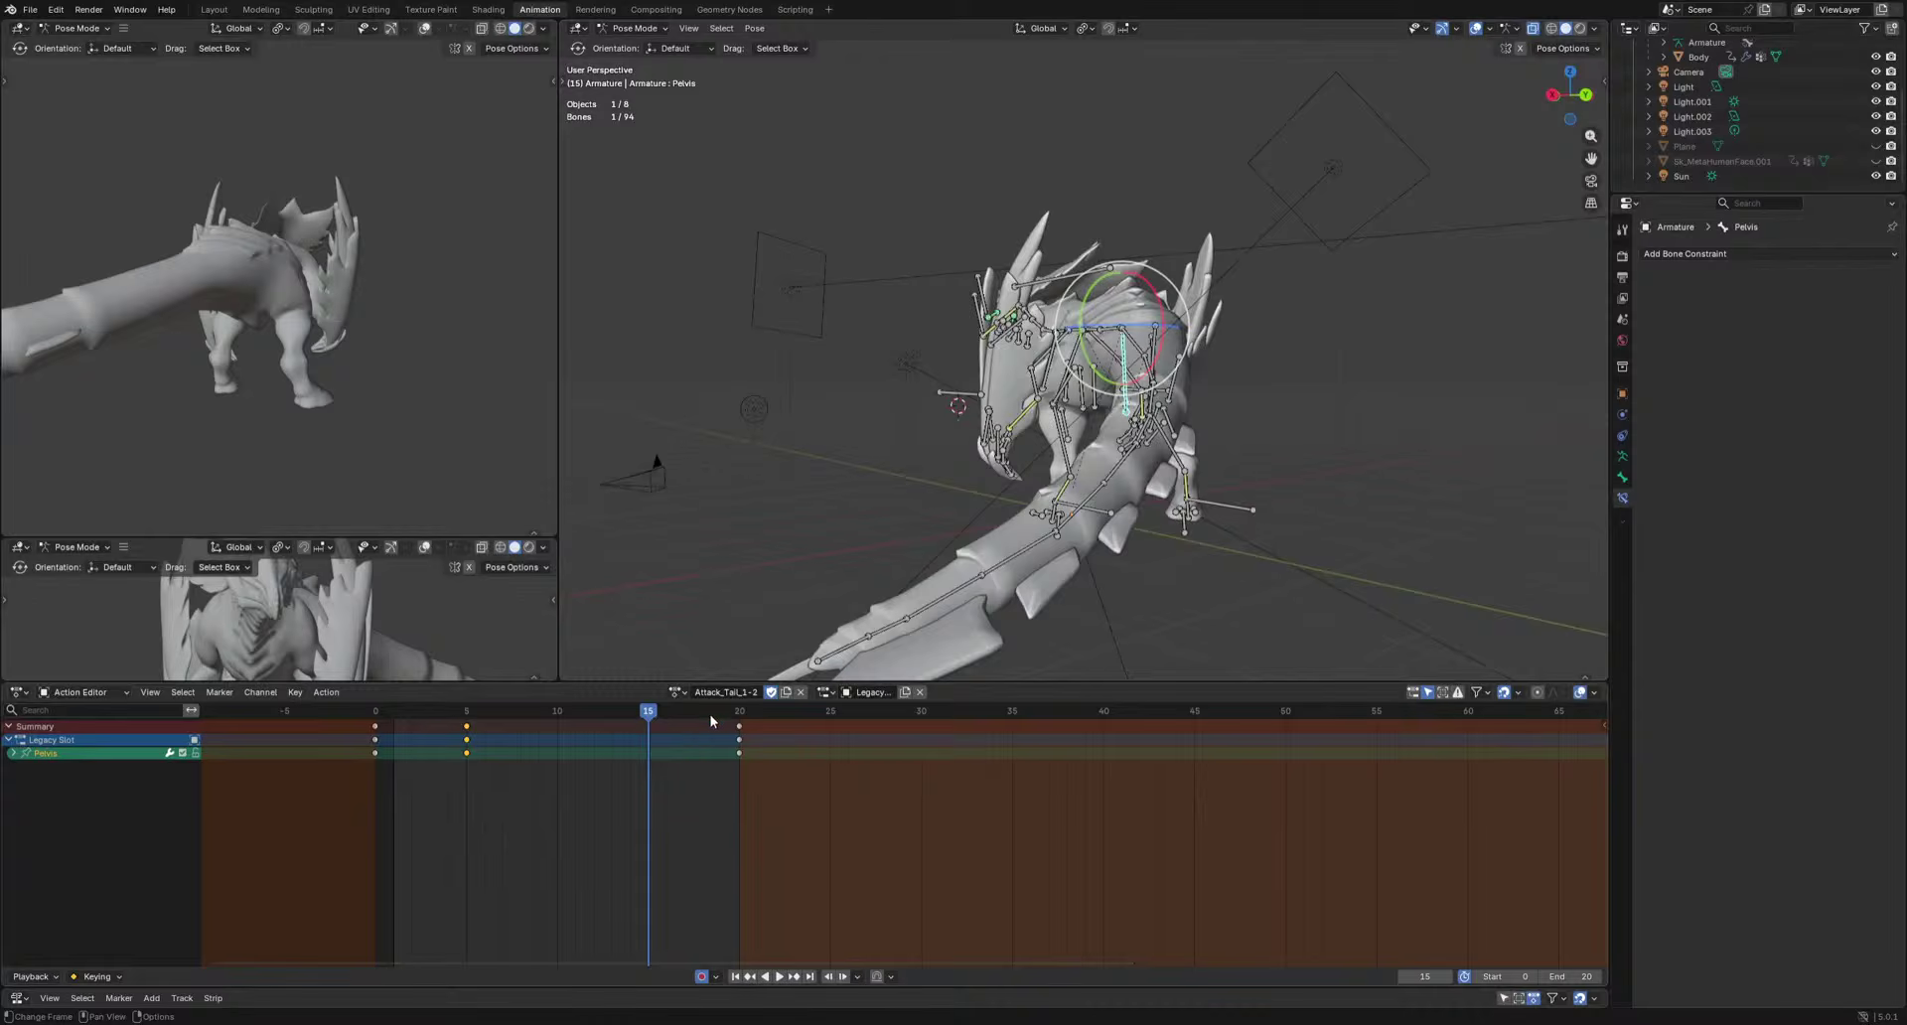
pyautogui.moveTo(711, 721); pyautogui.dragTo(675, 707)
pyautogui.moveTo(1279, 550); pyautogui.dragTo(1316, 556, button='middle')
pyautogui.moveTo(722, 716); pyautogui.dragTo(728, 699)
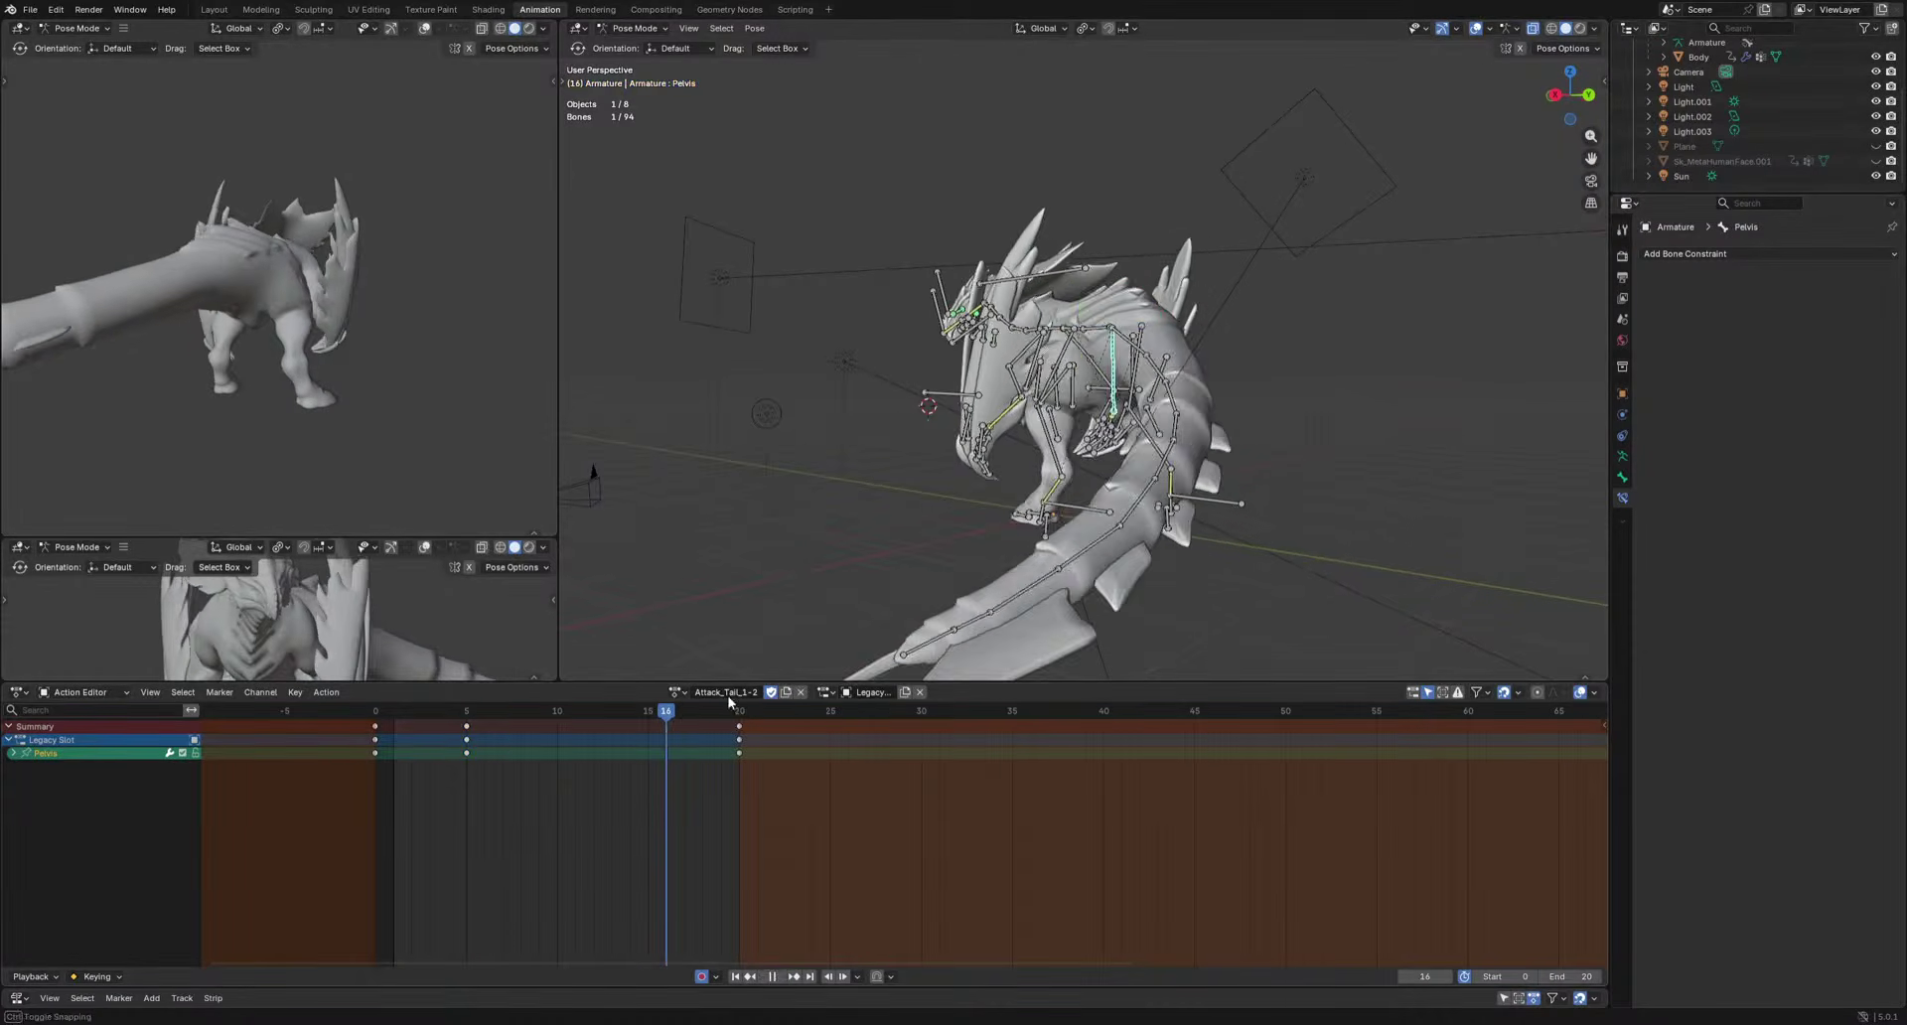
pyautogui.press('r')
pyautogui.click(1219, 617)
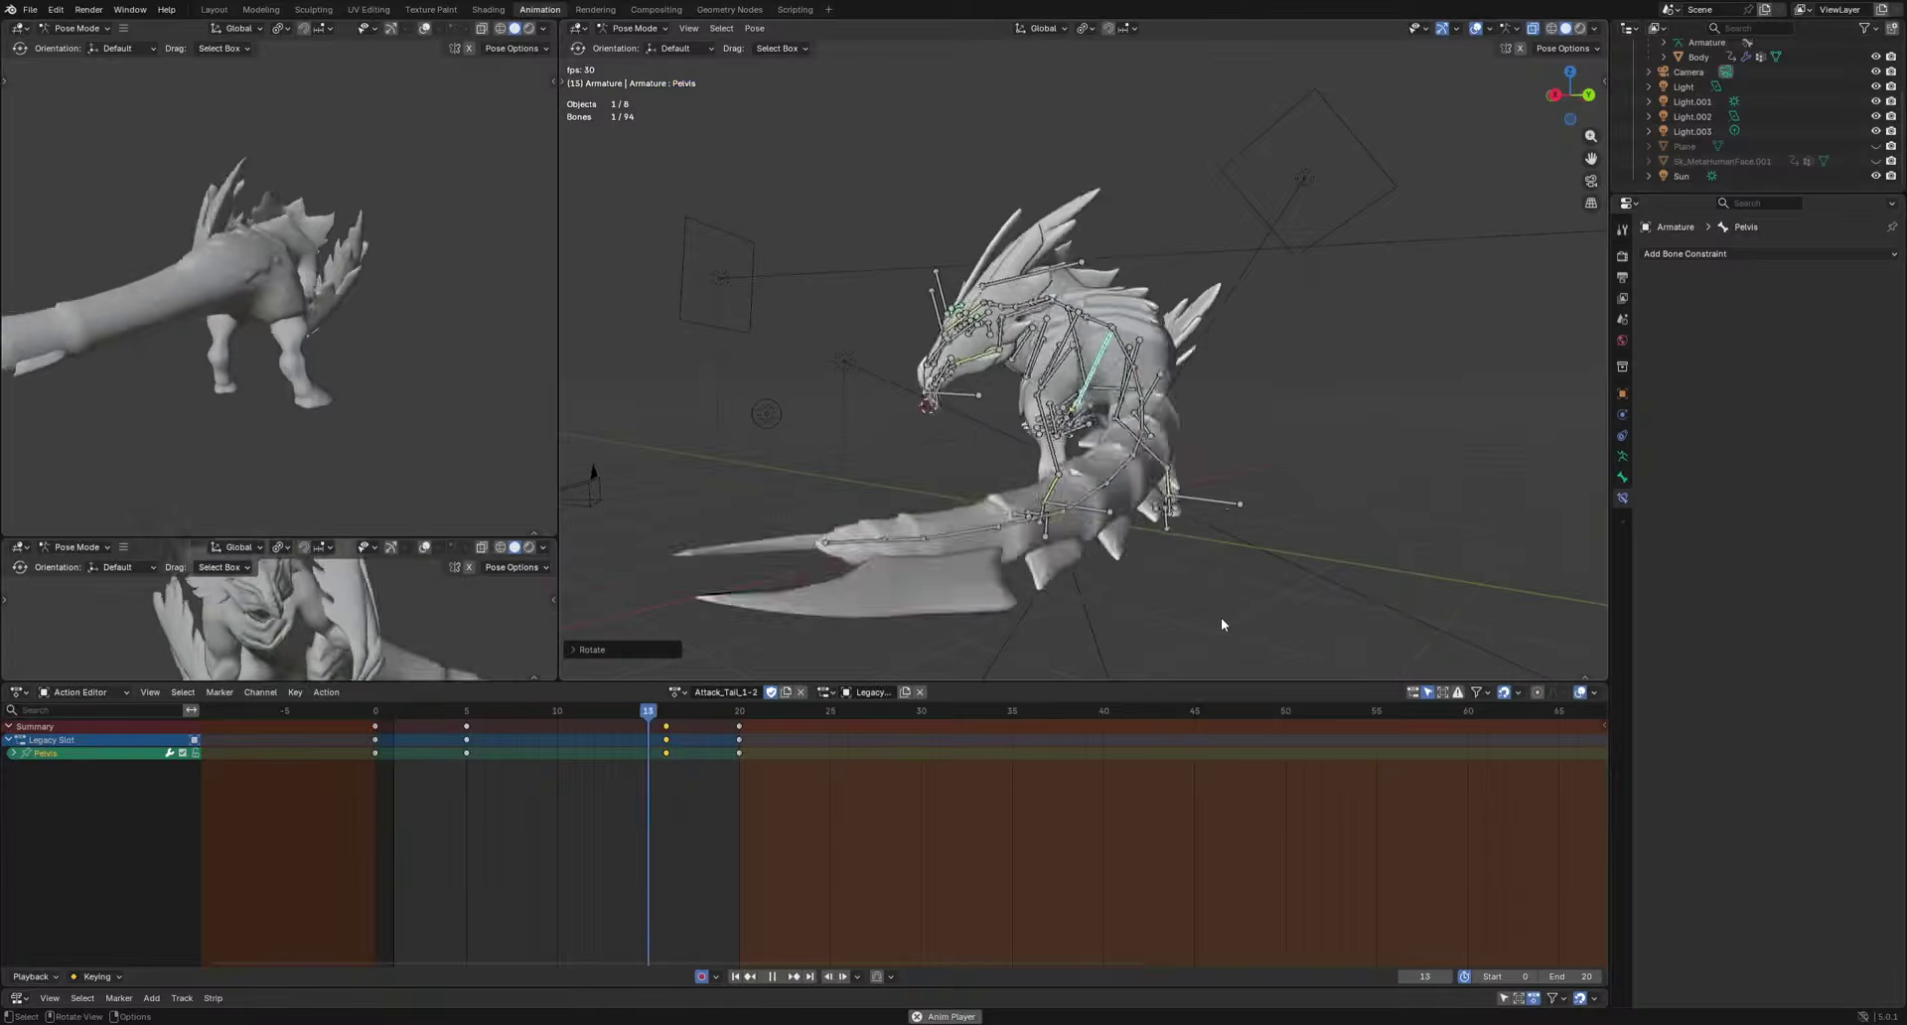
# Scrub the swing to frame 12 and select the whole tail chain from Tail to Tail.009.
pyautogui.press('space')
pyautogui.moveTo(435, 716); pyautogui.dragTo(434, 716)
pyautogui.moveTo(550, 715); pyautogui.dragTo(557, 717)
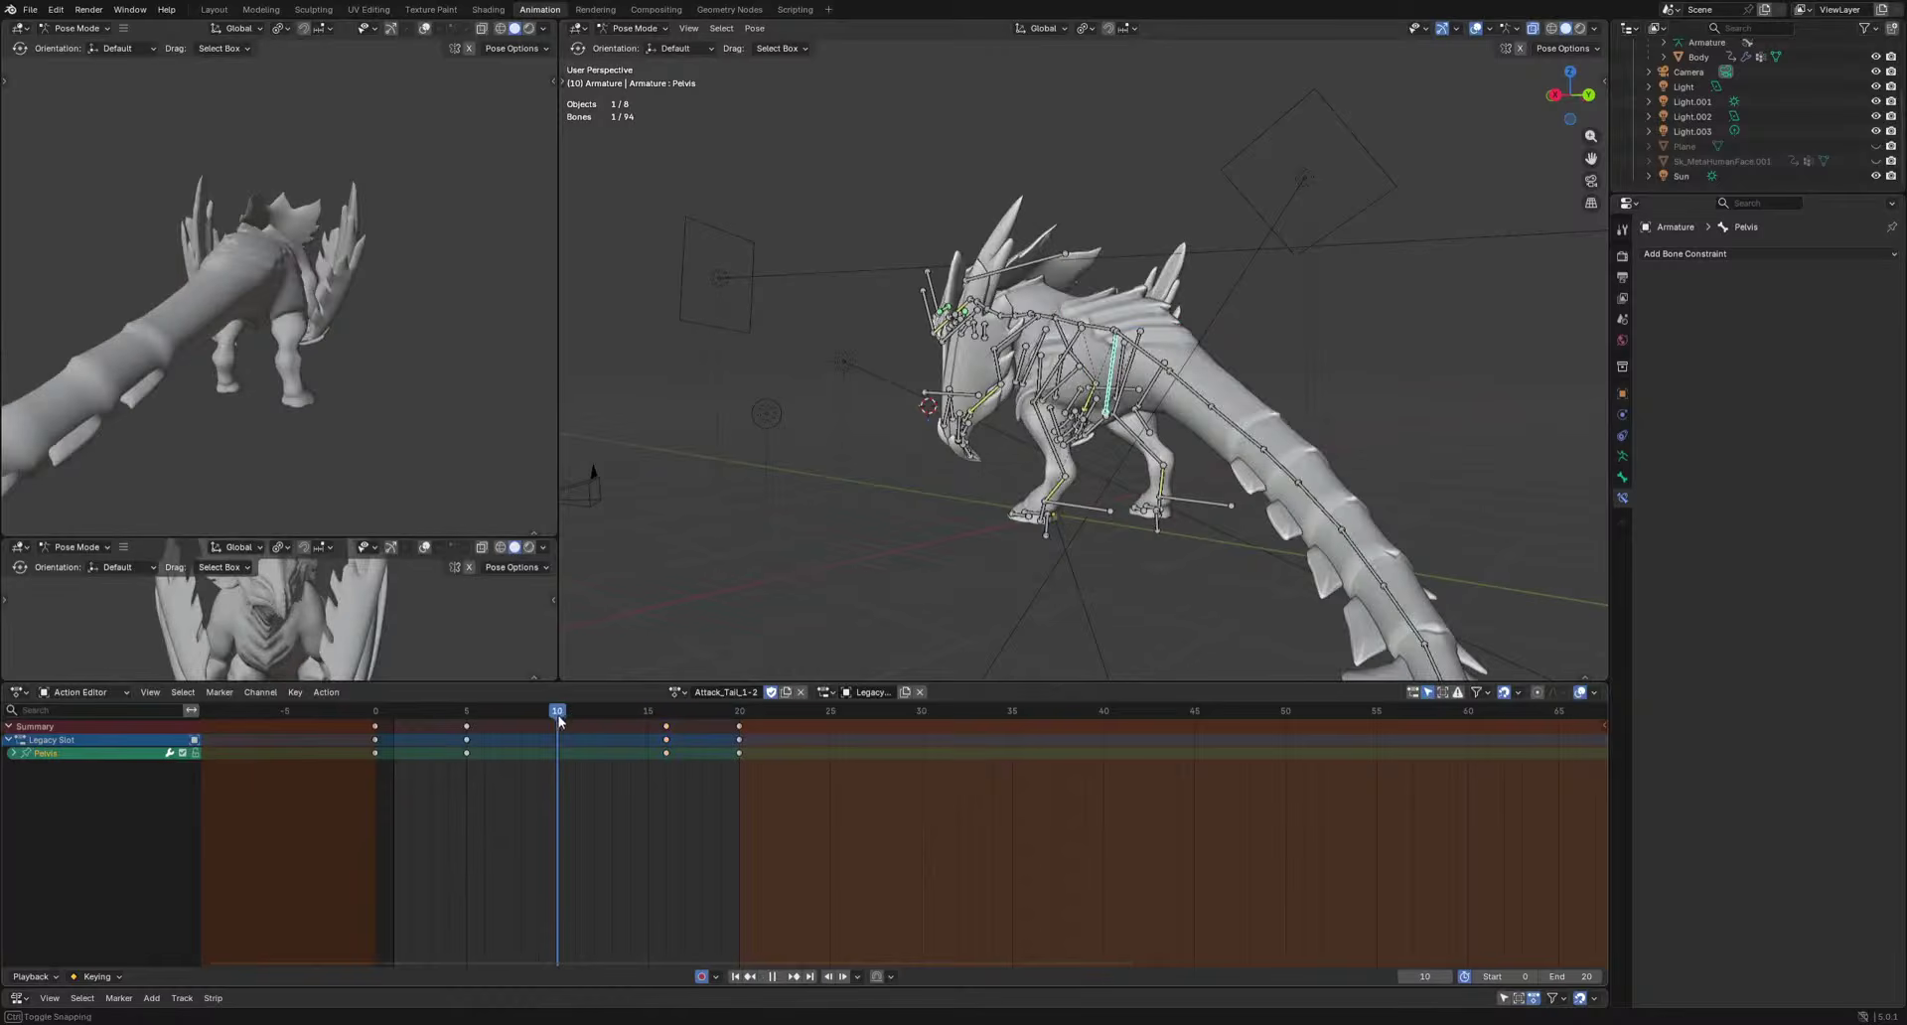
pyautogui.click(599, 707)
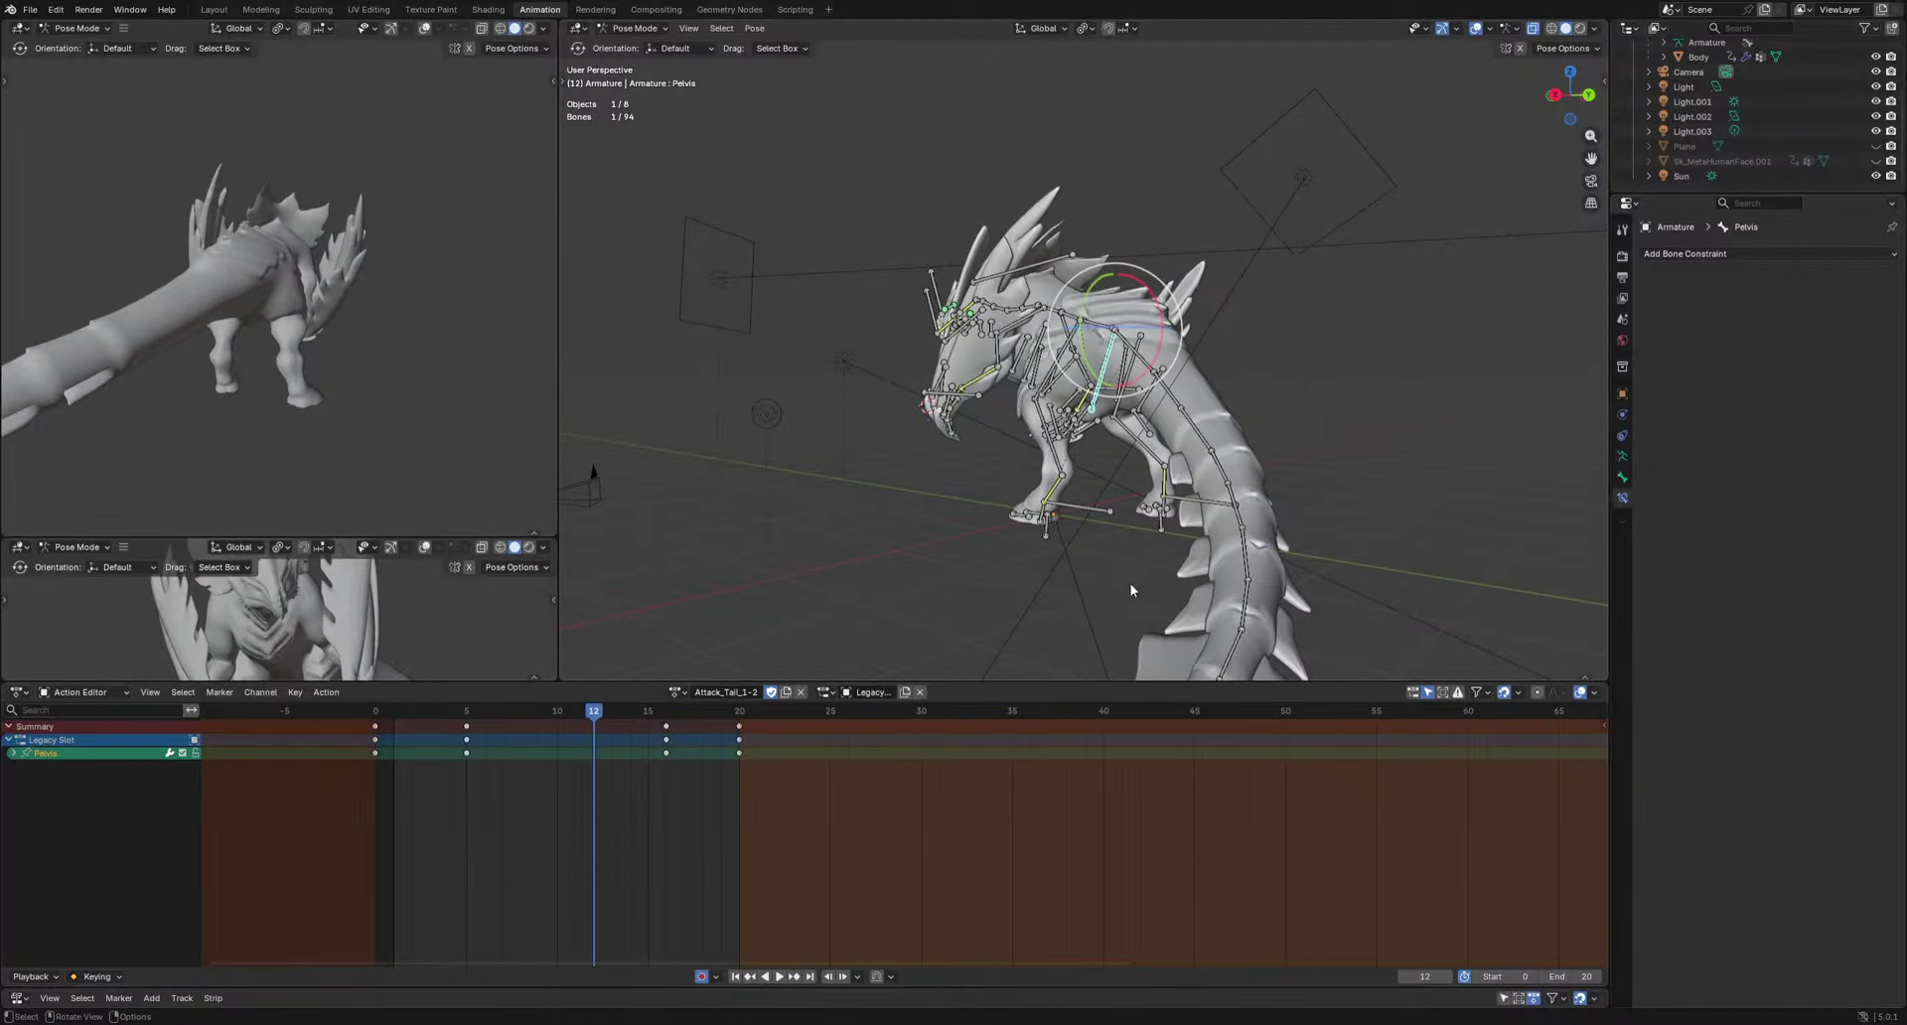
pyautogui.hotkey('shift', ']')
pyautogui.hotkey('shift', ']')
pyautogui.hotkey('shift', ']')
pyautogui.hotkey('shift', ']')
pyautogui.hotkey('shift', ']')
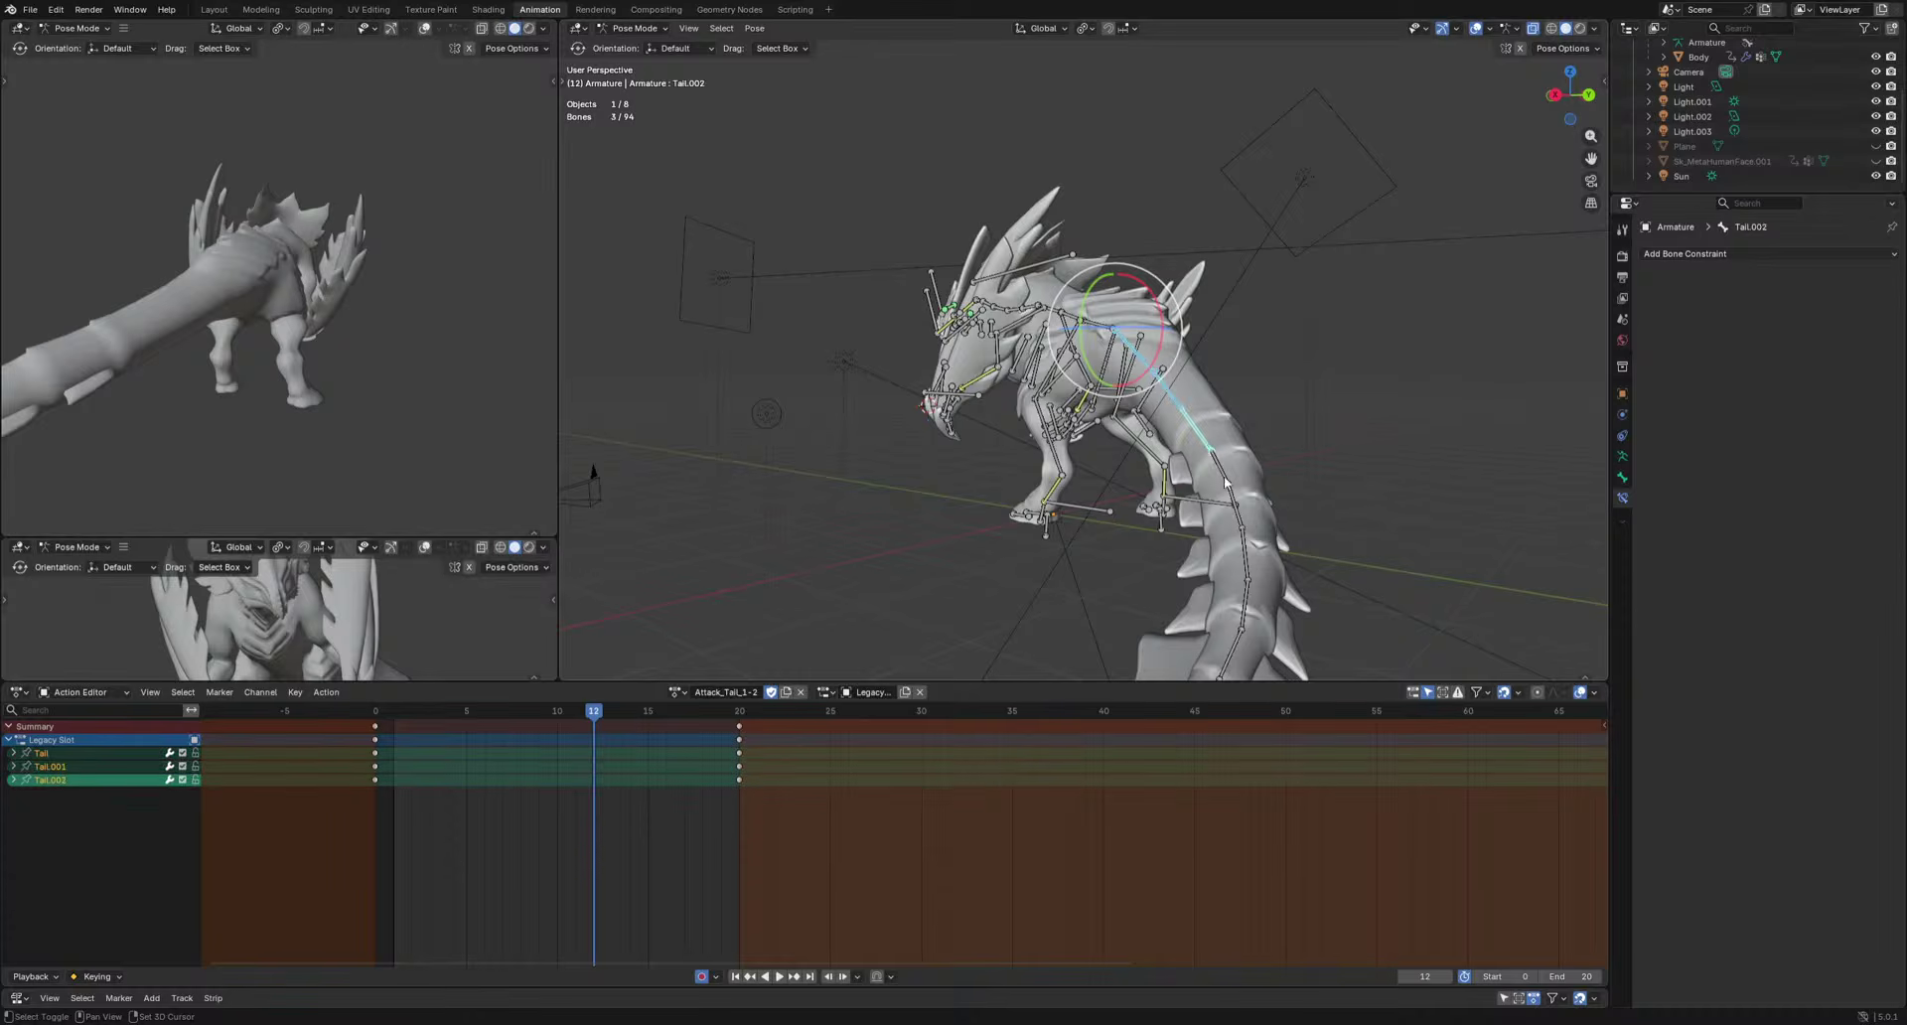
pyautogui.scroll(-3, 1096, 571)
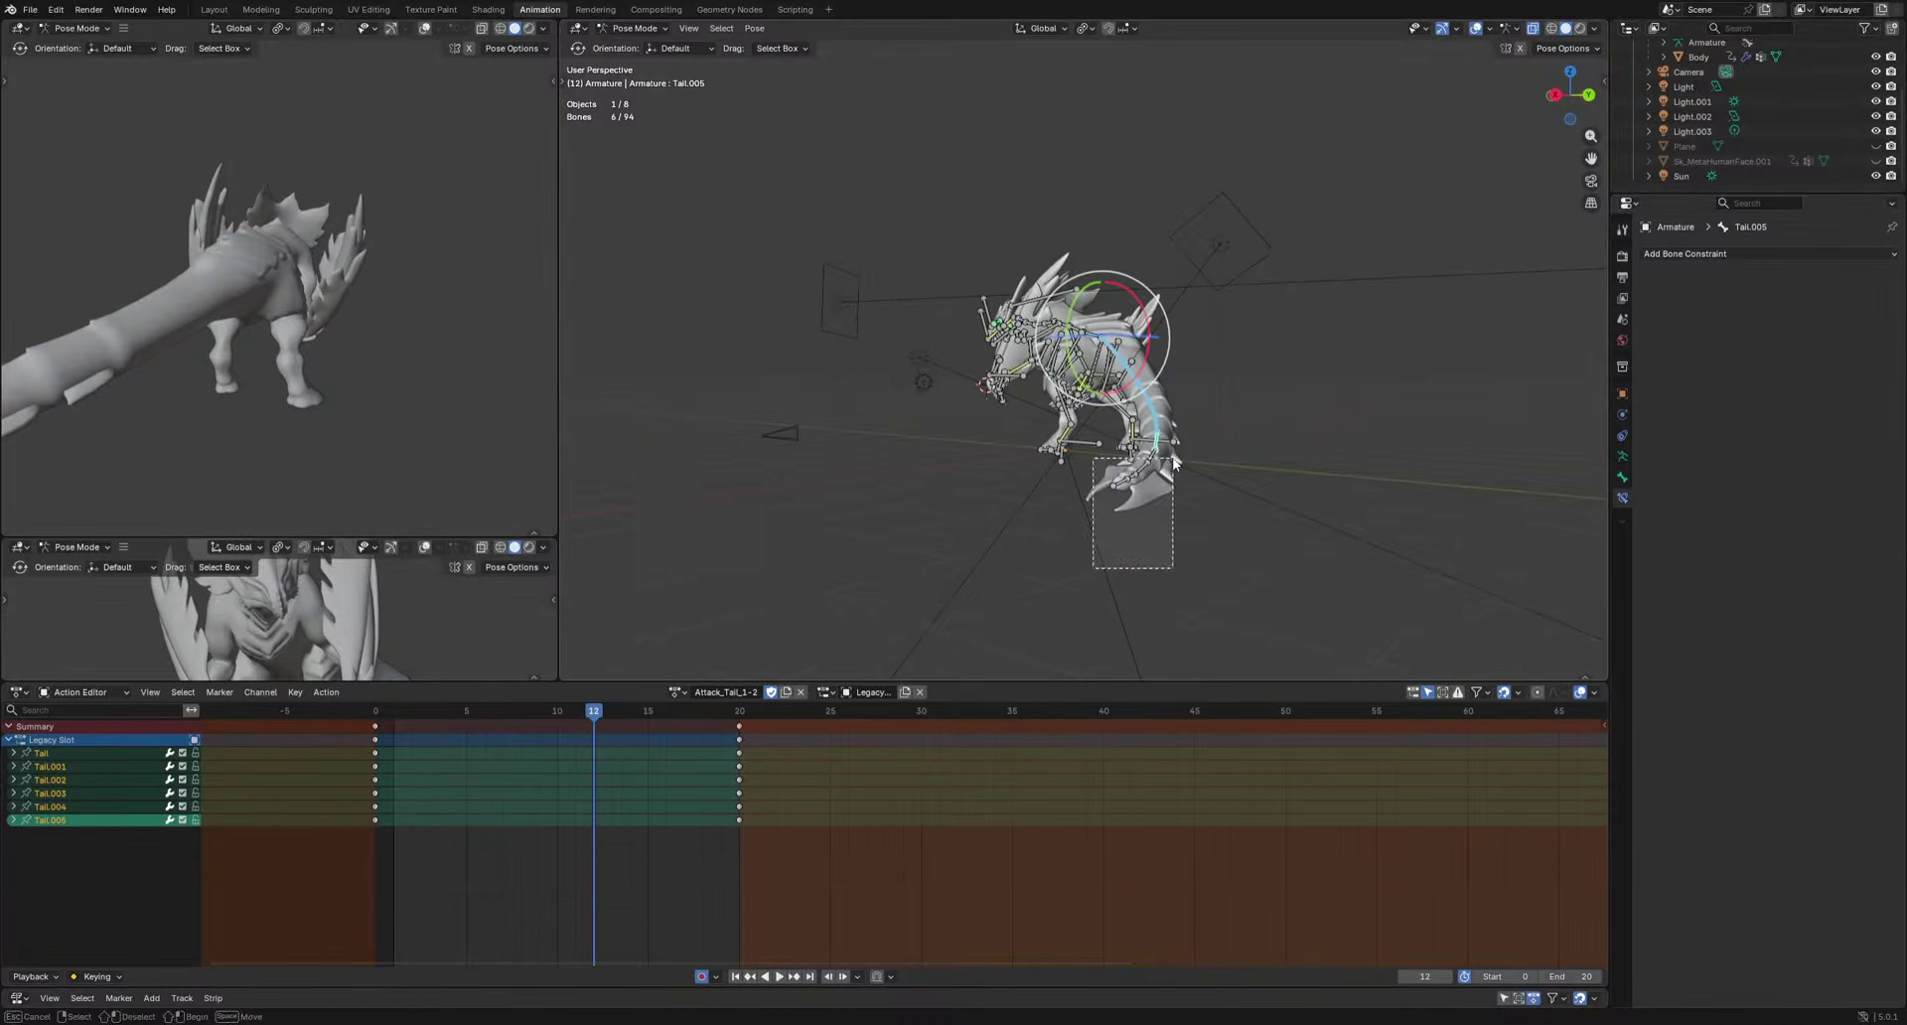
pyautogui.keyDown('shift'); pyautogui.moveTo(1174, 461); pyautogui.dragTo(1174, 462); pyautogui.keyUp('shift')
pyautogui.moveTo(1174, 461); pyautogui.dragTo(1153, 544, button='middle')
pyautogui.keyDown('ctrl'); pyautogui.moveTo(1167, 421); pyautogui.dragTo(1169, 421); pyautogui.keyUp('ctrl')
pyautogui.moveTo(1217, 456); pyautogui.dragTo(1140, 558, button='middle')
# Try stronger easing interpolation on all the tail keyframes, ending with Exponential, and play back the swing.
pyautogui.press('a')
pyautogui.rightClick(581, 753)
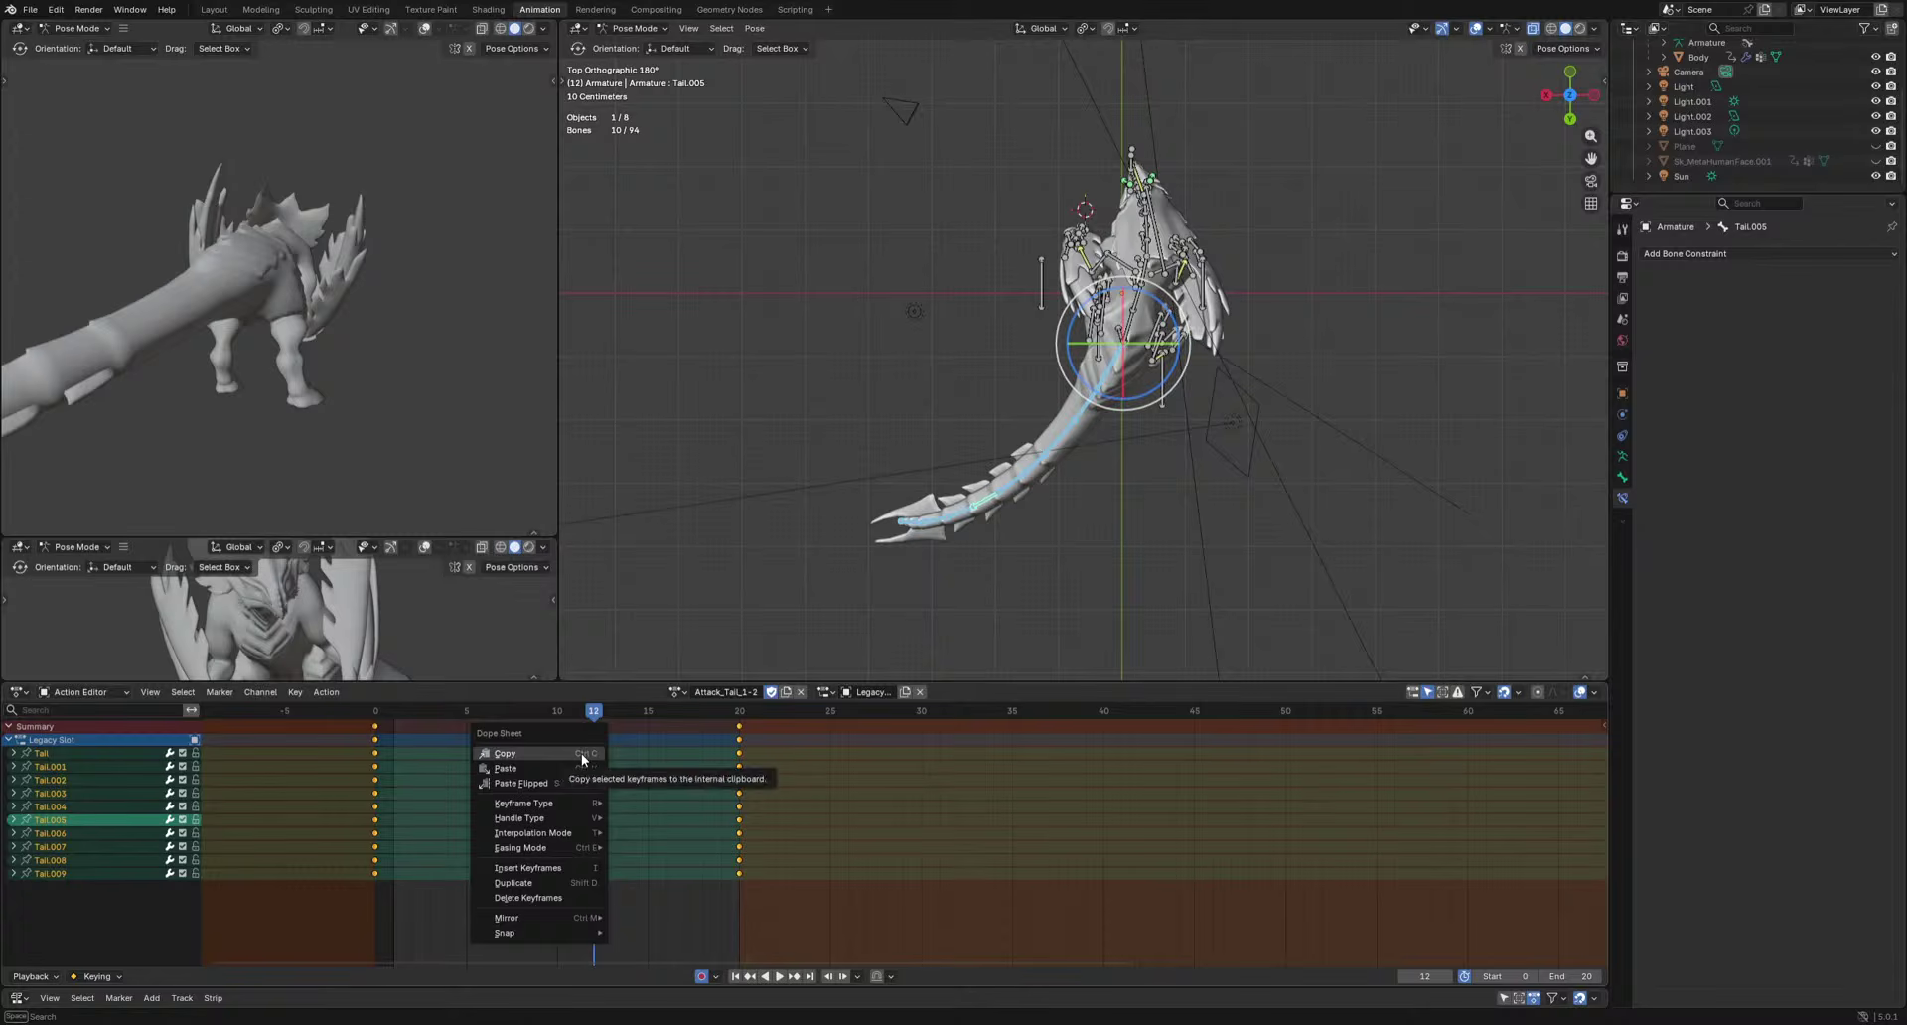
pyautogui.moveTo(577, 838)
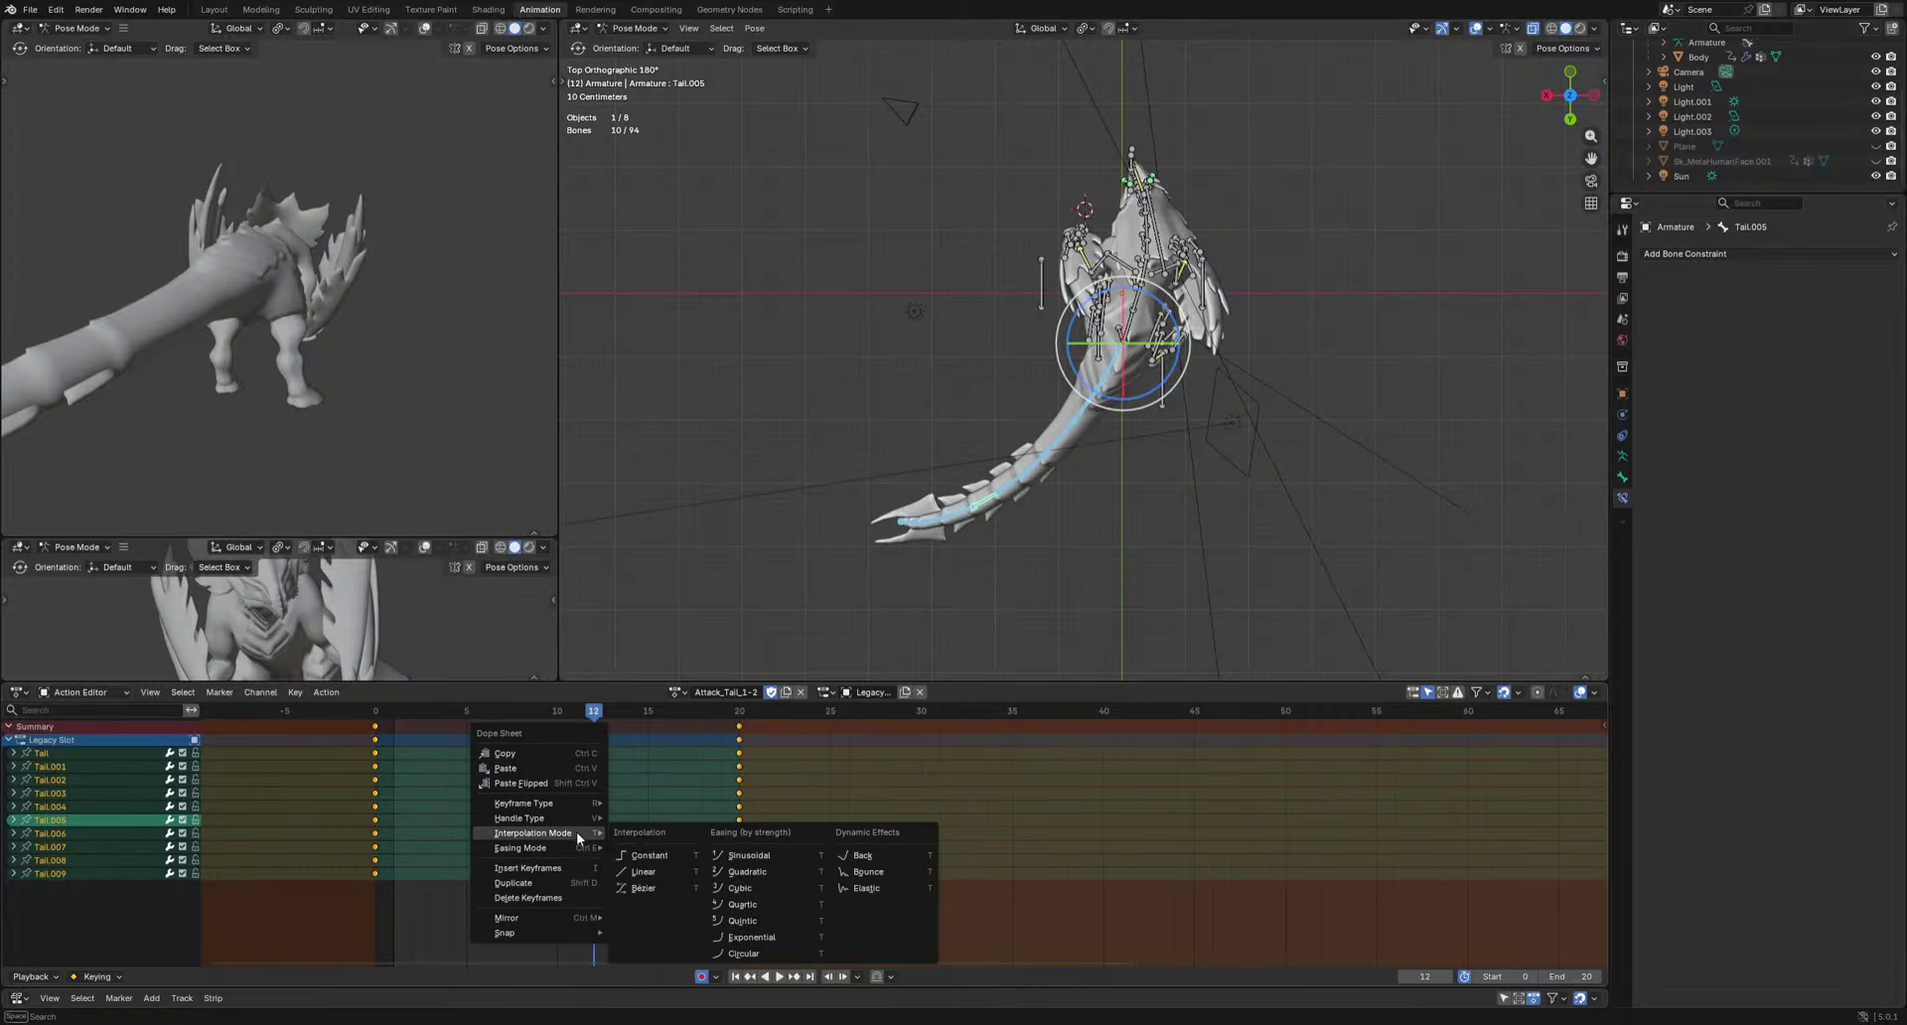
pyautogui.click(741, 896)
pyautogui.press('space')
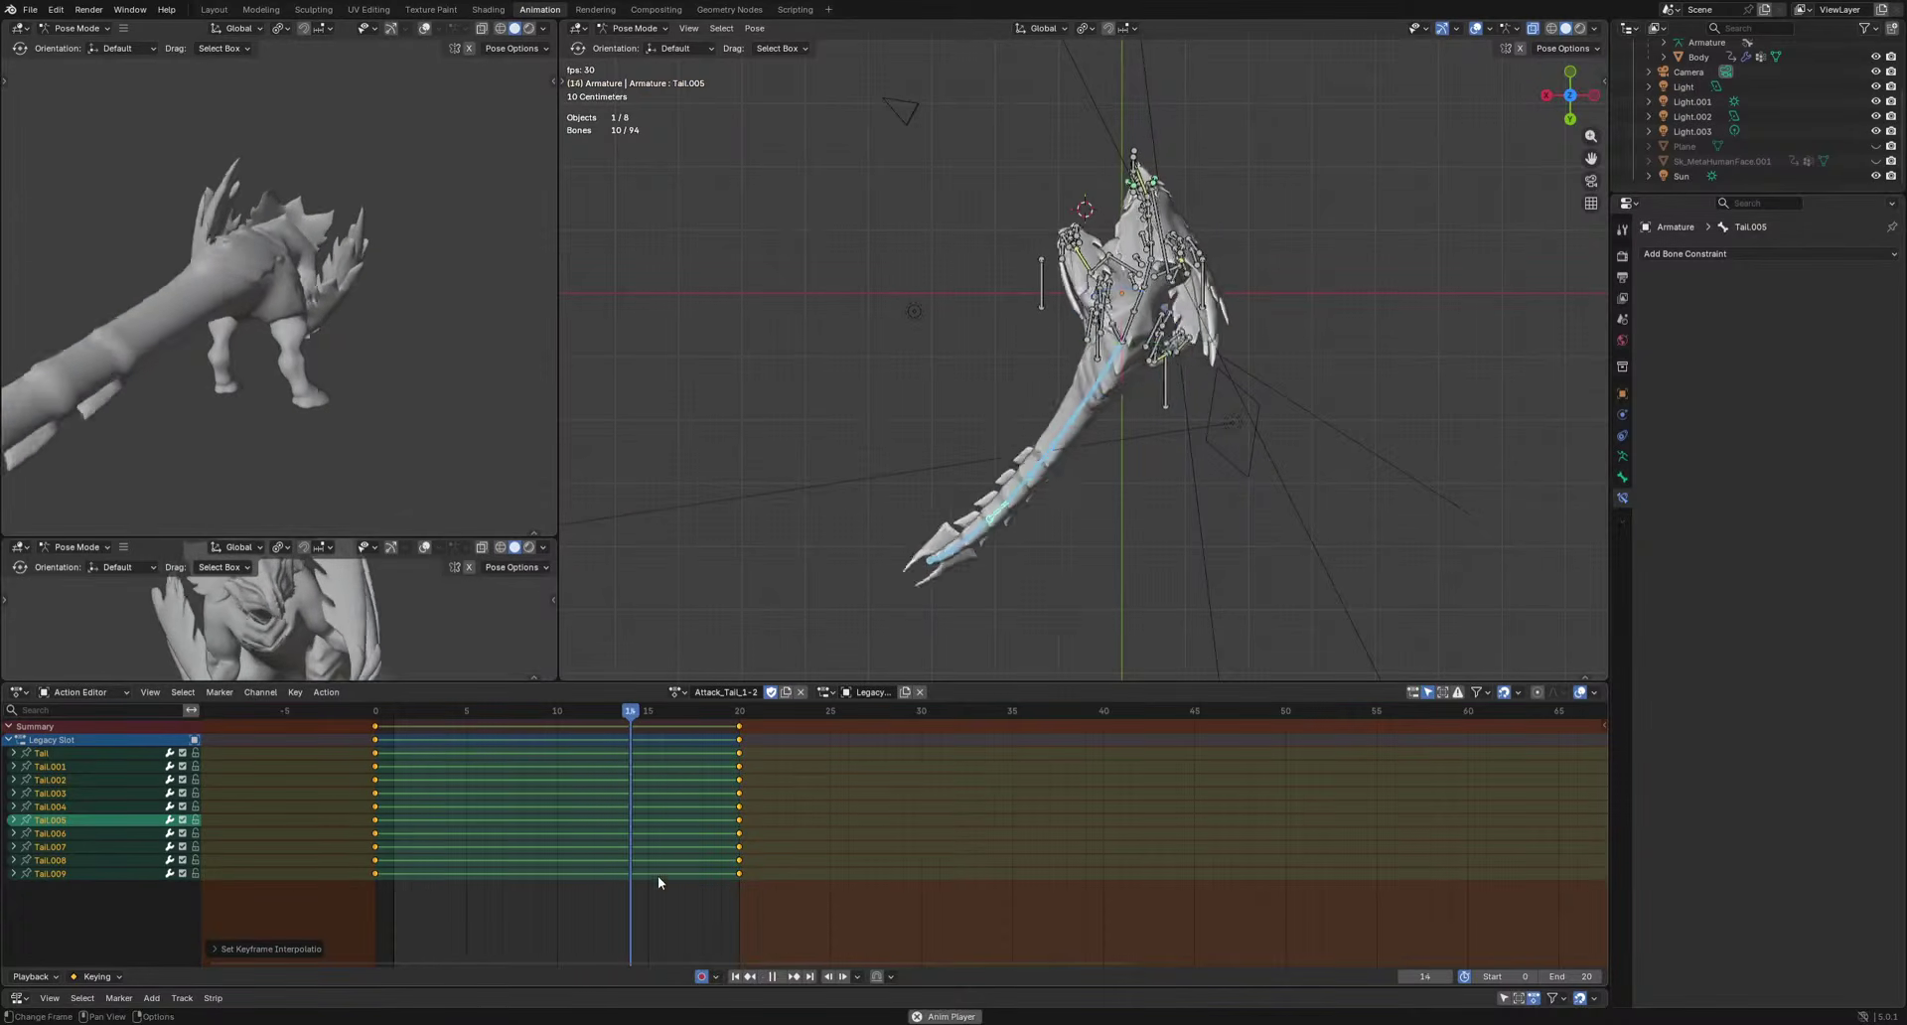
pyautogui.press('space')
pyautogui.rightClick(637, 866)
pyautogui.moveTo(638, 866)
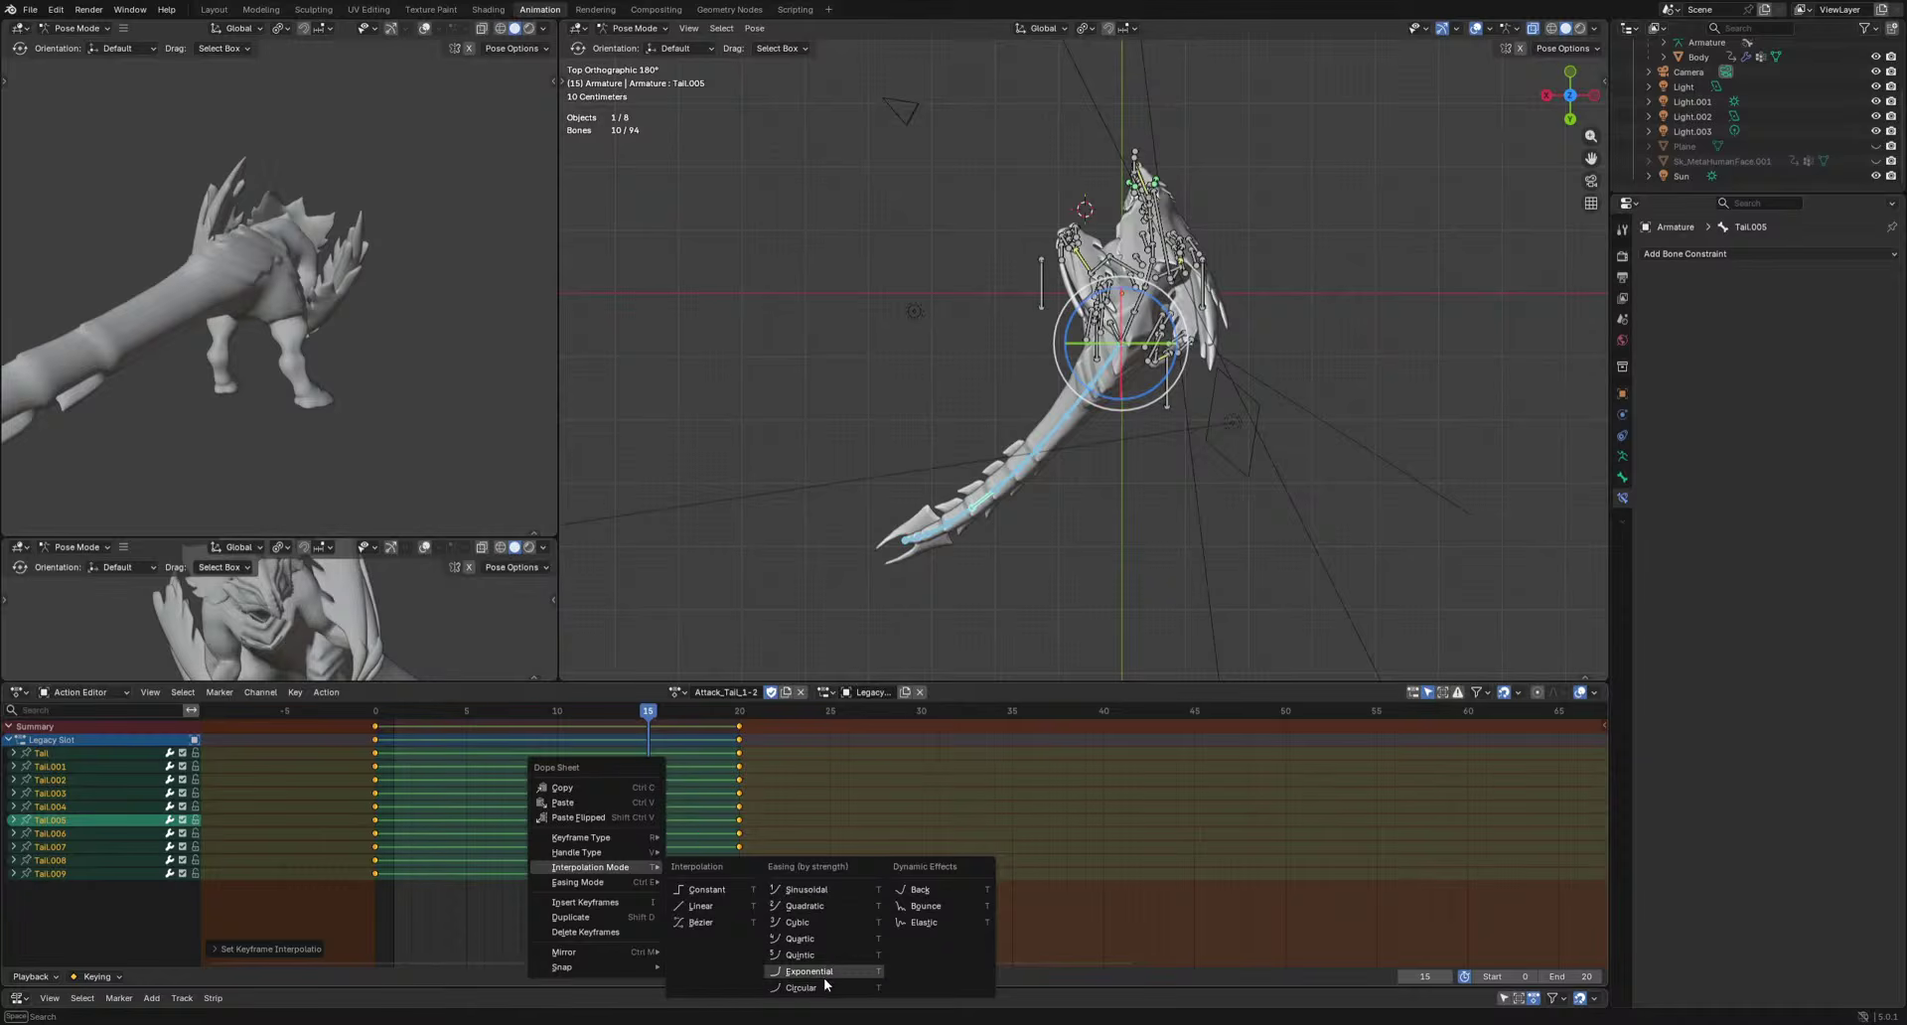
pyautogui.click(824, 972)
pyautogui.press('space')
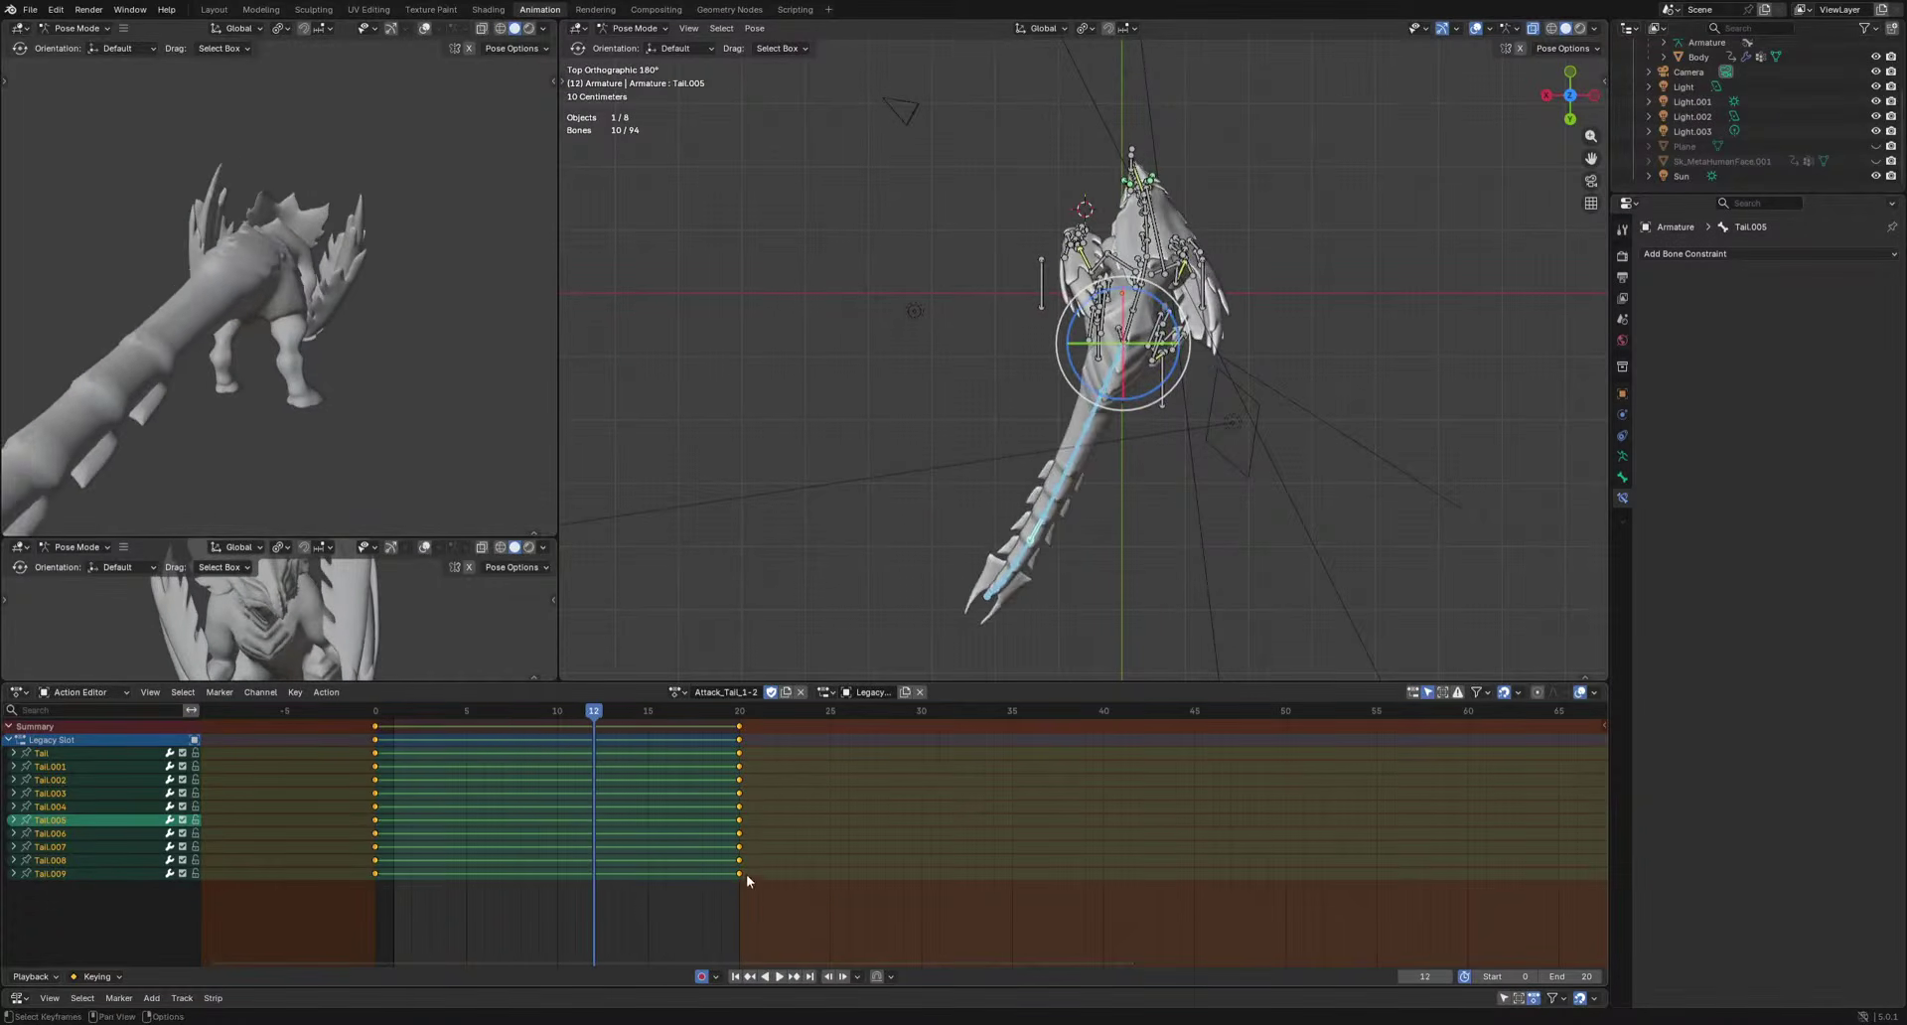
pyautogui.press('space')
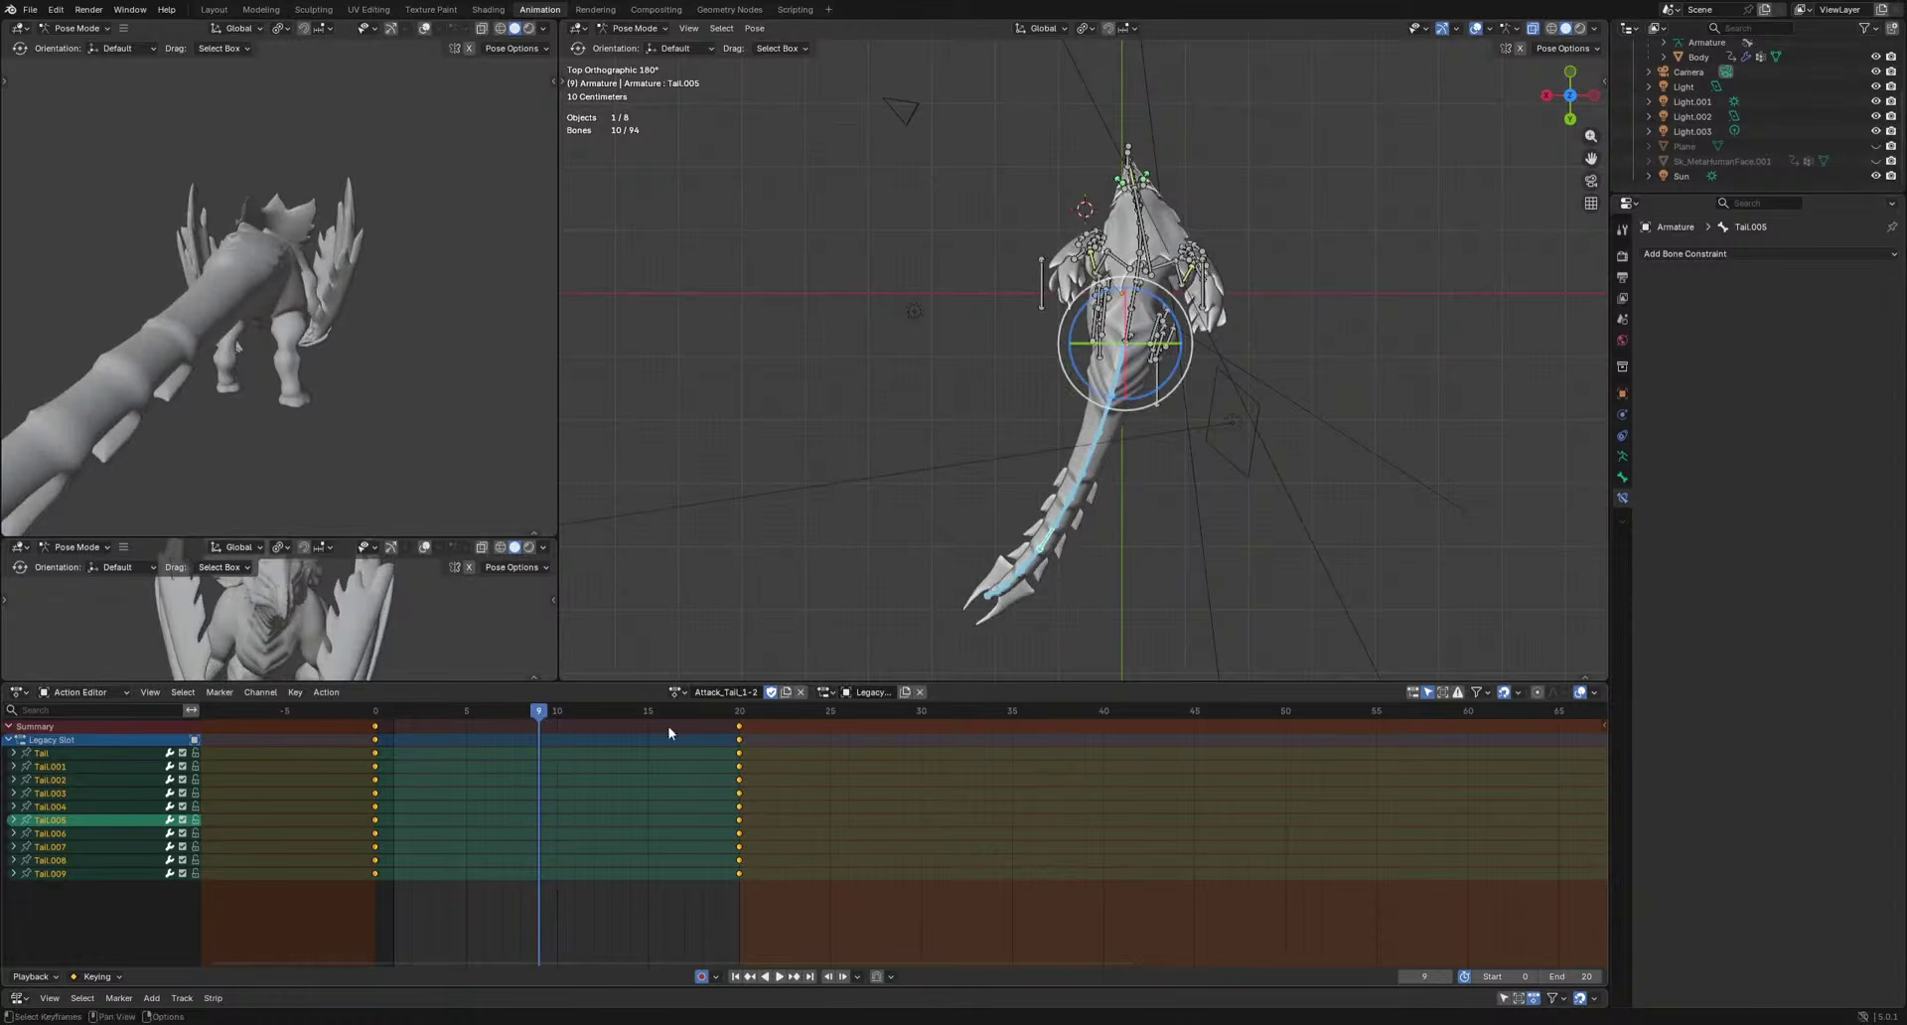
# Deselect the two tail root bones, then rotate Tail.002 to Tail.009 at frame 9 and key the pose.
pyautogui.moveTo(1086, 480); pyautogui.dragTo(1096, 461)
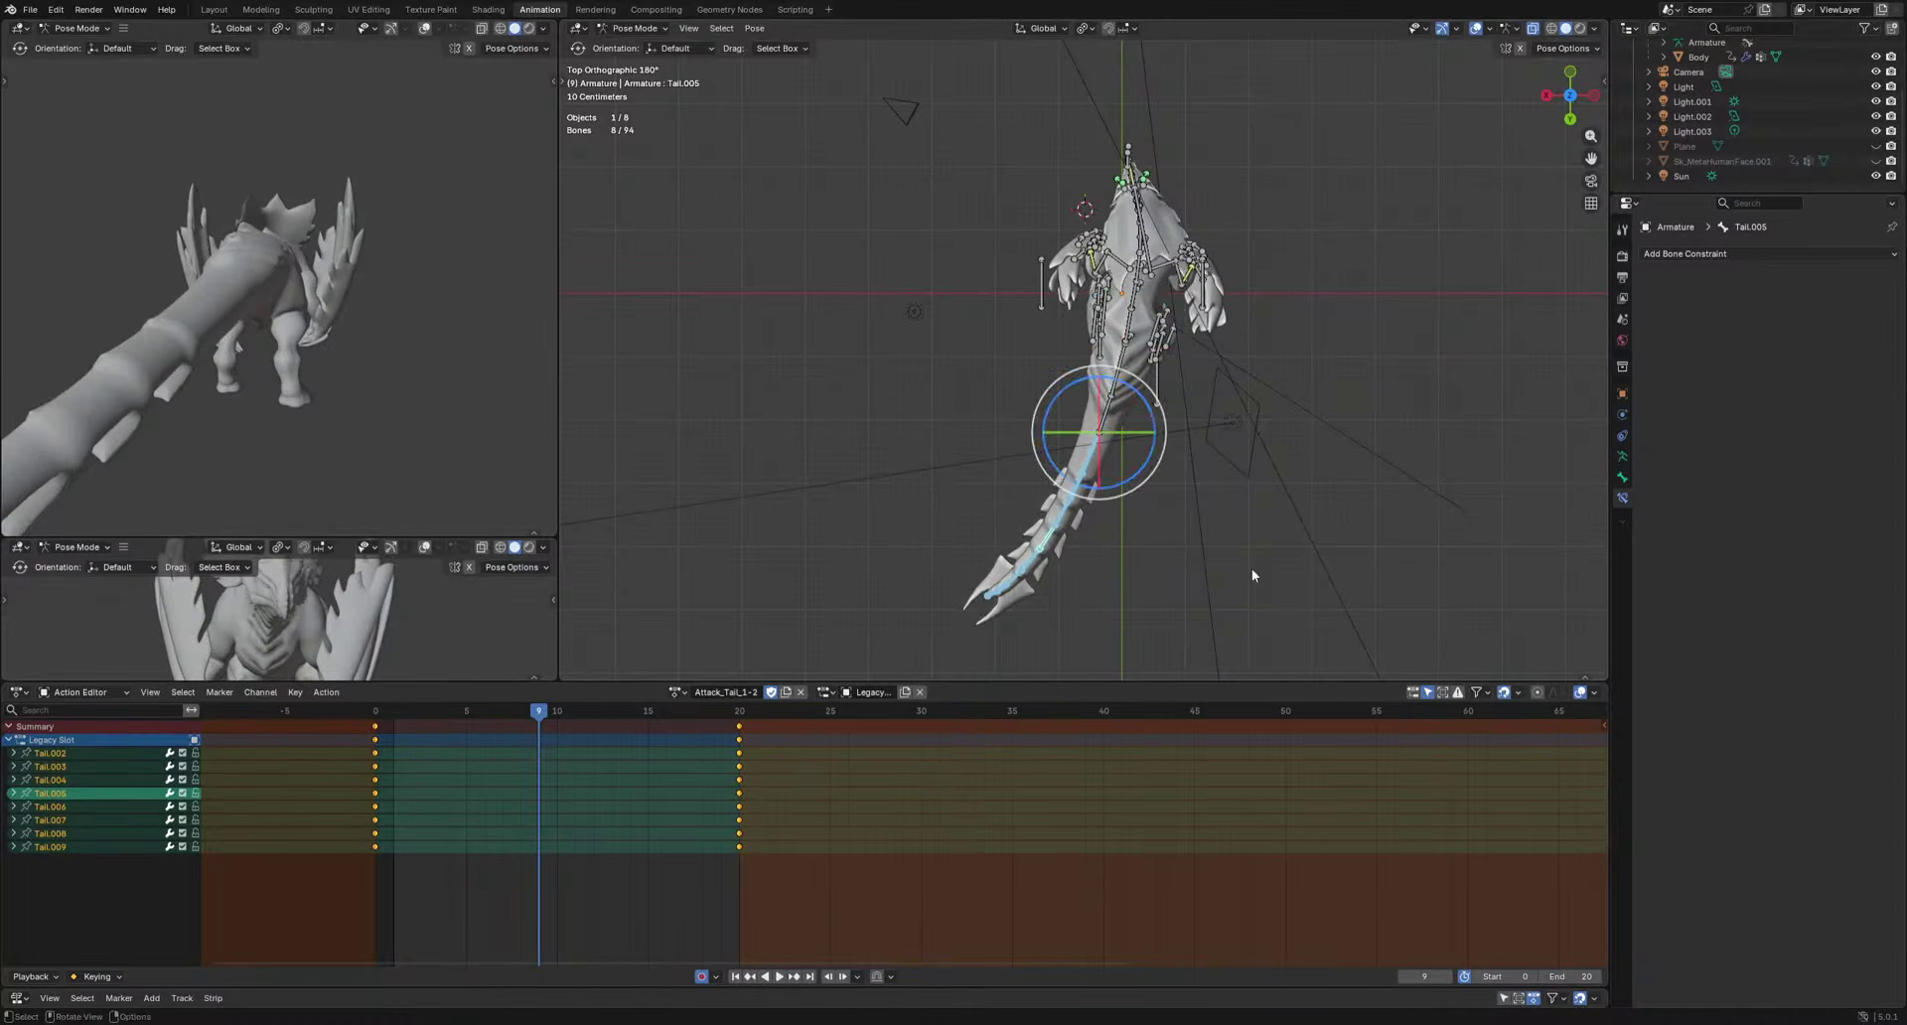
pyautogui.press('r')
pyautogui.click(1320, 511)
pyautogui.moveTo(1319, 512); pyautogui.dragTo(1416, 455, button='middle')
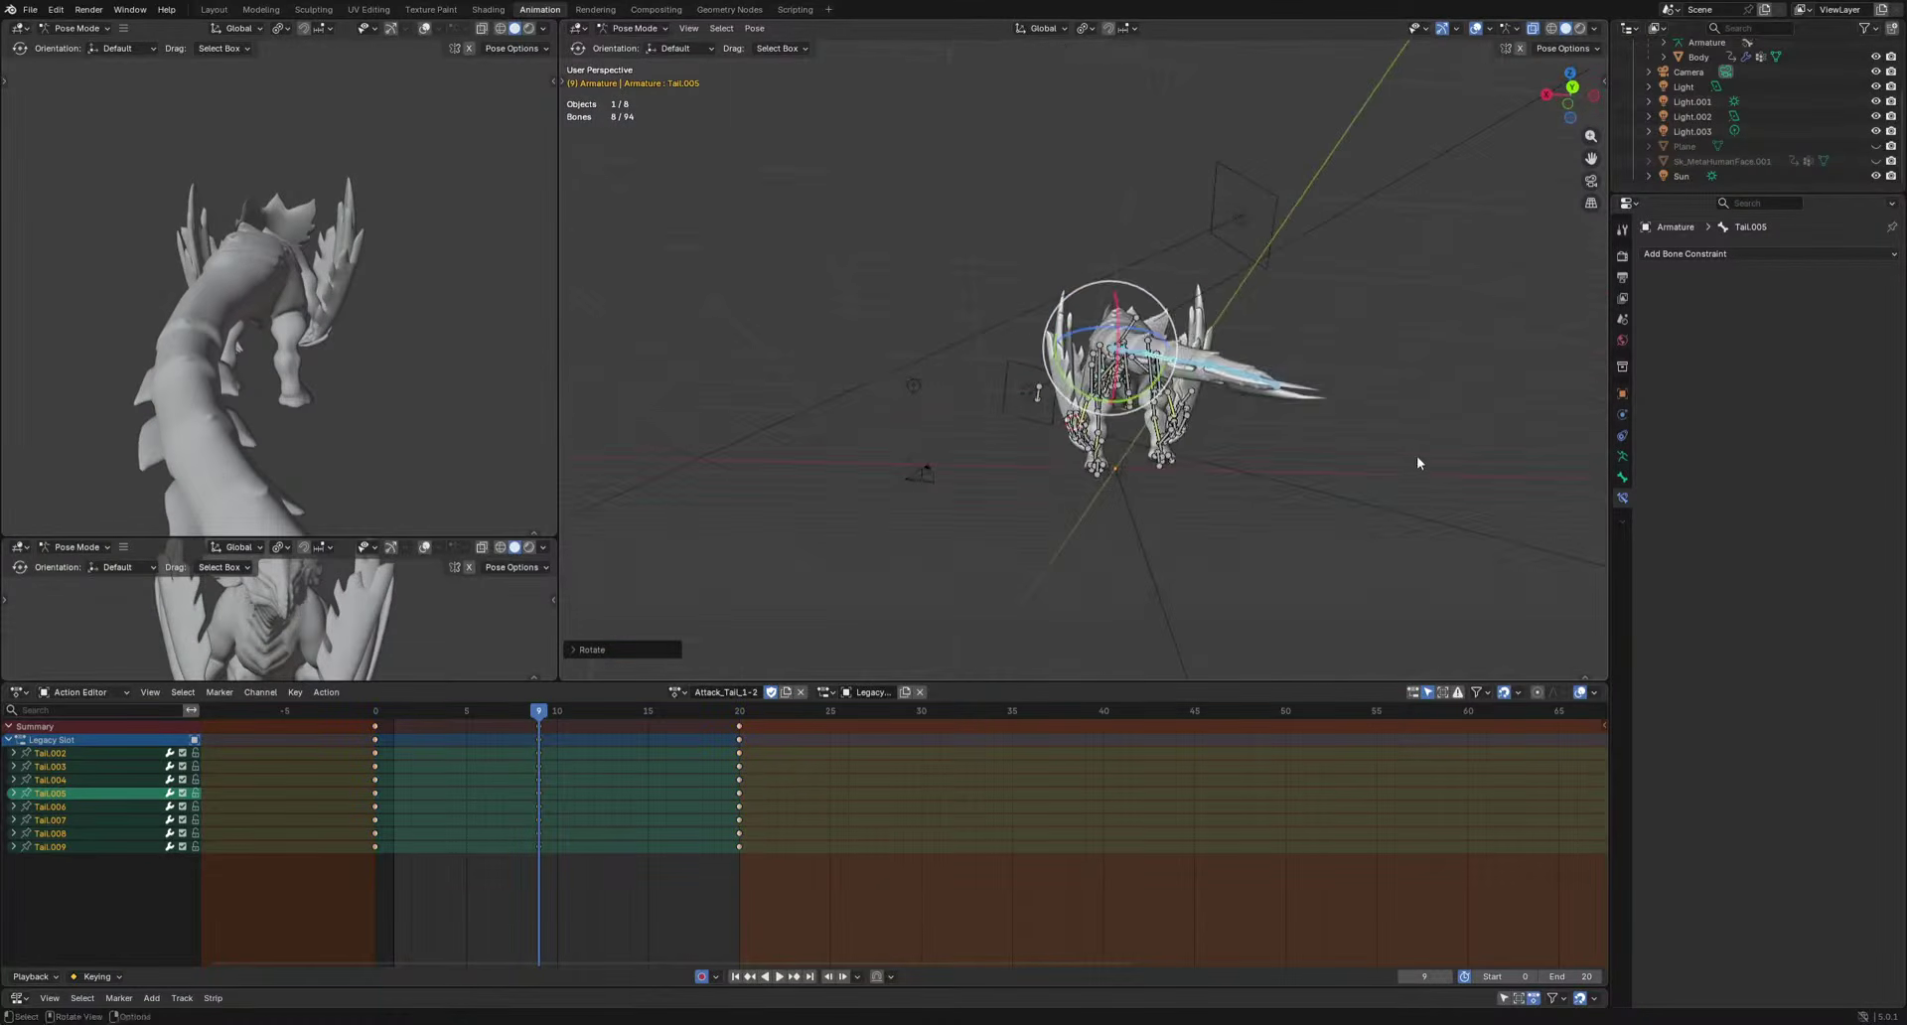
pyautogui.press('i')
# Rotate Tail.002 to Tail.009 freely at frame 18, key the pose and review the swing.
pyautogui.press('space')
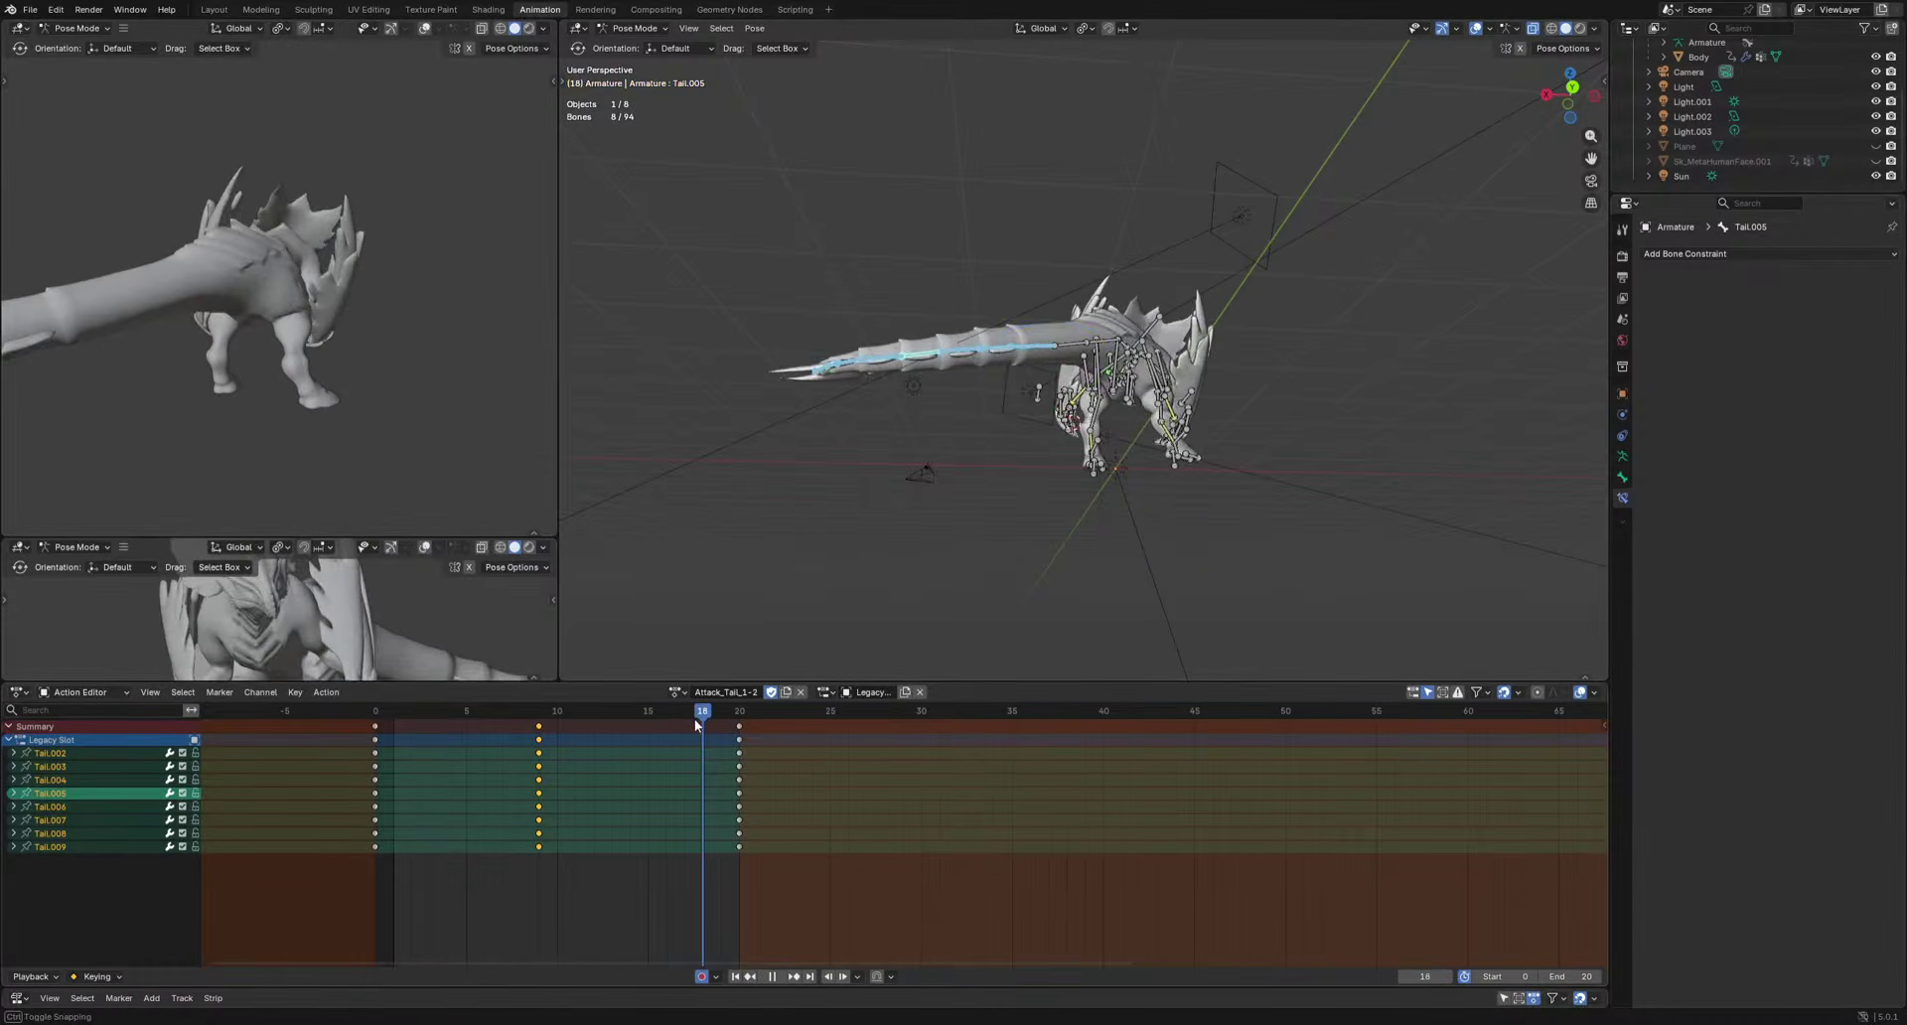
pyautogui.press('r')
pyautogui.press('r')
pyautogui.press('i')
pyautogui.press('space')
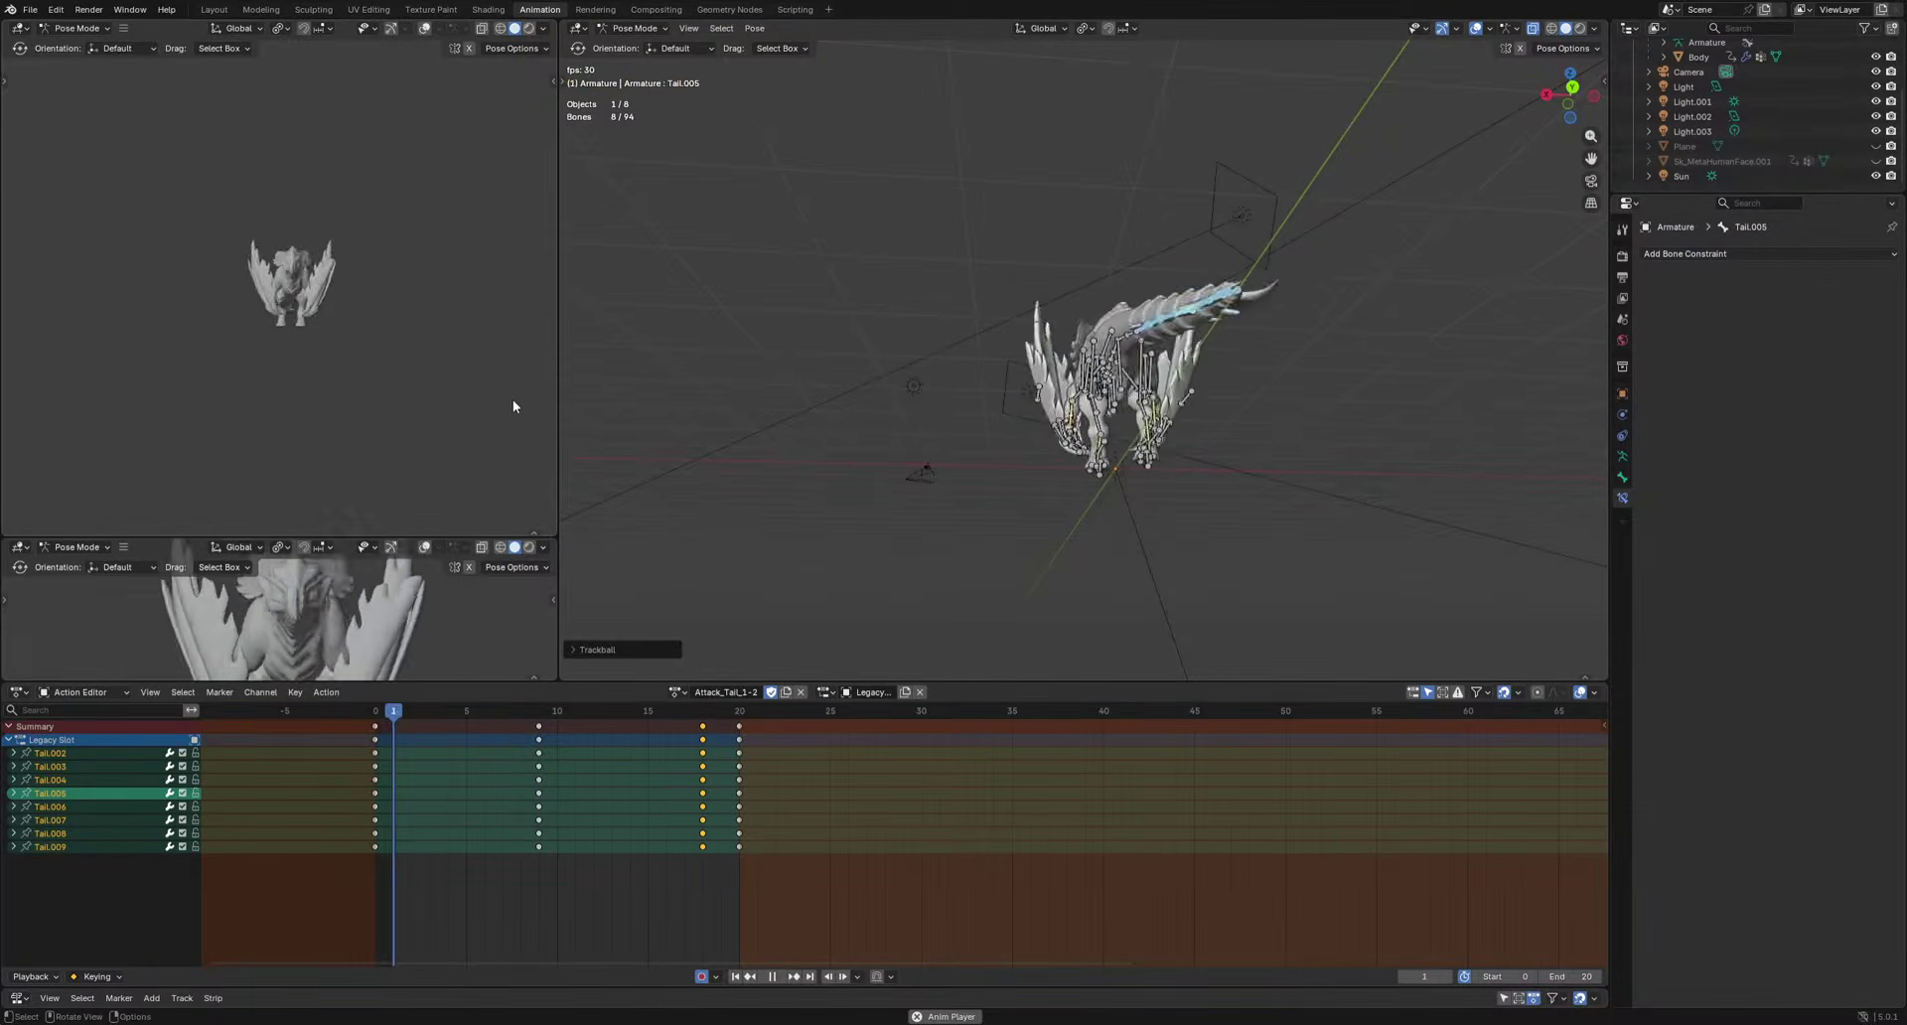
pyautogui.moveTo(513, 399); pyautogui.dragTo(250, 439, button='middle')
pyautogui.press('space')
# From the top view, select Tail and Tail.001 and rotate them at frames 10 and 16 to bend the tail base.
pyautogui.moveTo(1128, 405); pyautogui.dragTo(1134, 449, button='middle')
pyautogui.press('KP_7')
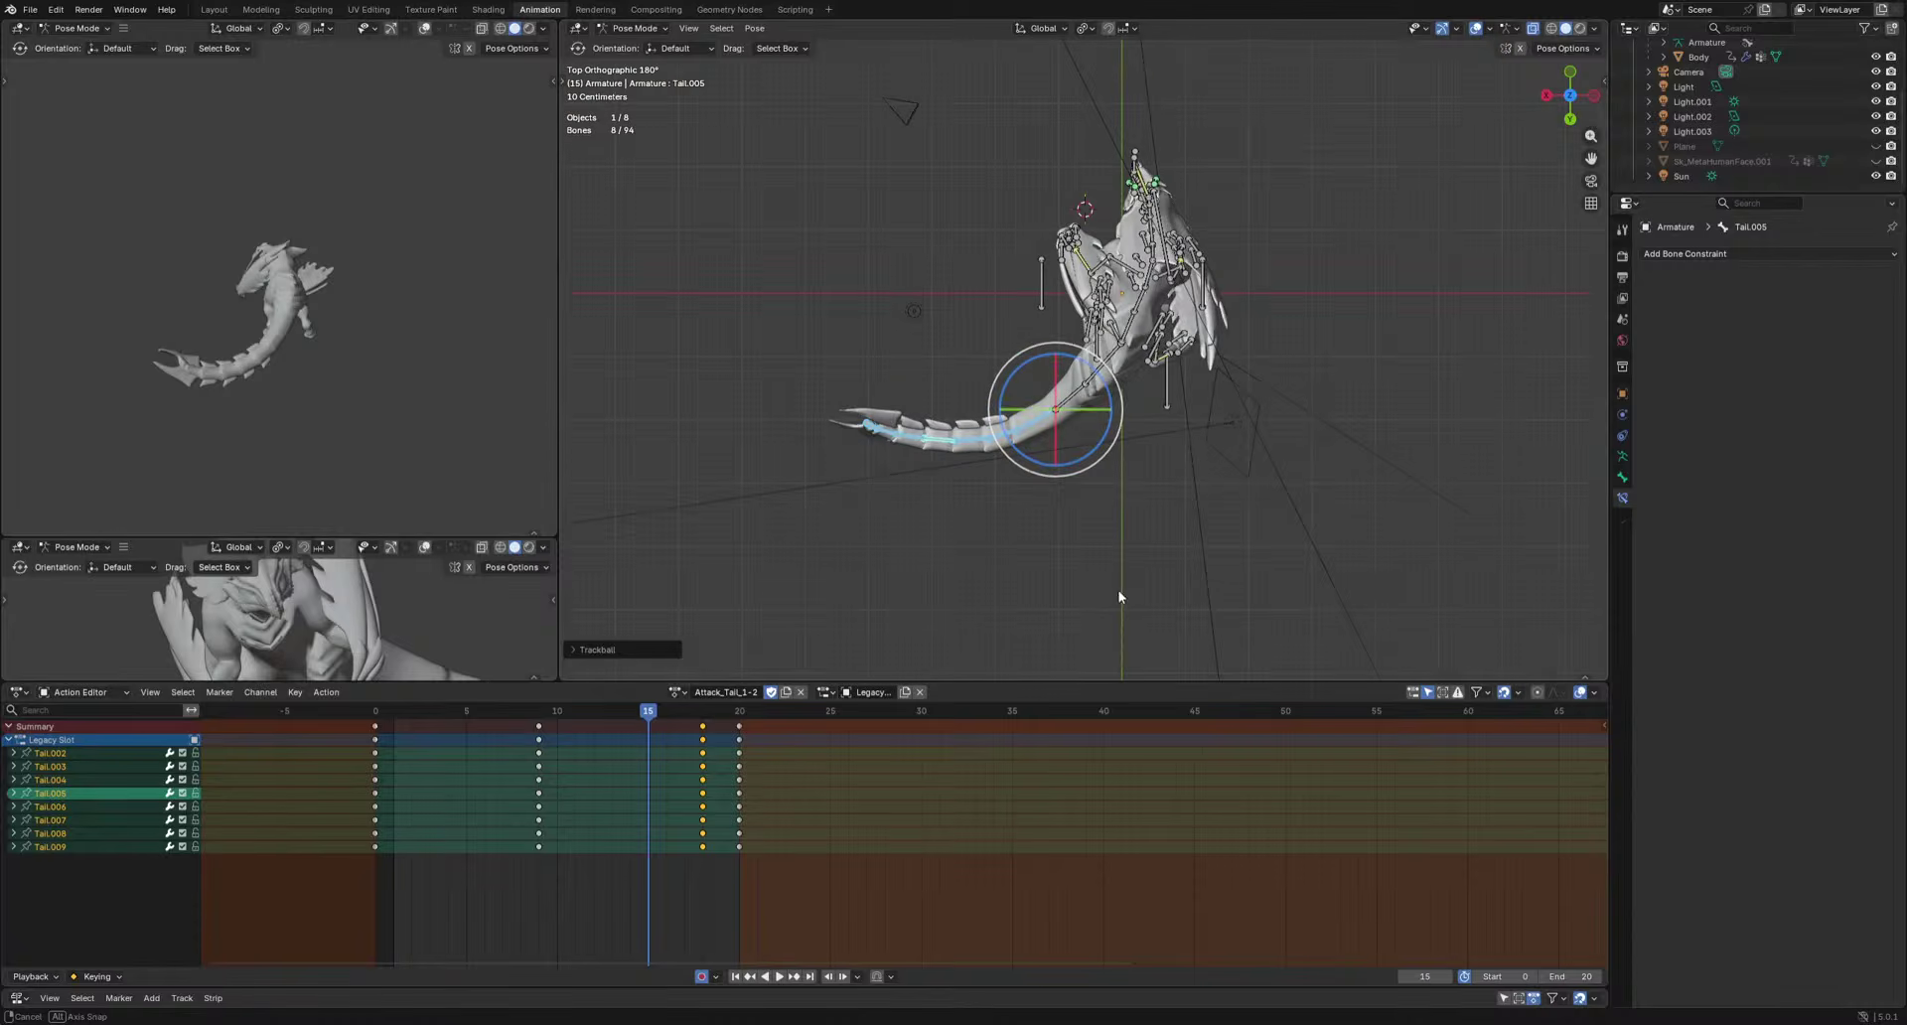
pyautogui.click(1073, 395)
pyautogui.keyDown('shift'); pyautogui.click(1103, 365); pyautogui.keyUp('shift')
pyautogui.keyDown('shift'); pyautogui.moveTo(1103, 372); pyautogui.dragTo(1044, 445, button='middle'); pyautogui.keyUp('shift')
pyautogui.moveTo(632, 711)
pyautogui.mouseDown()
pyautogui.moveTo(517, 731)
pyautogui.moveTo(666, 712)
pyautogui.mouseUp()
pyautogui.press('r')
pyautogui.press('r')
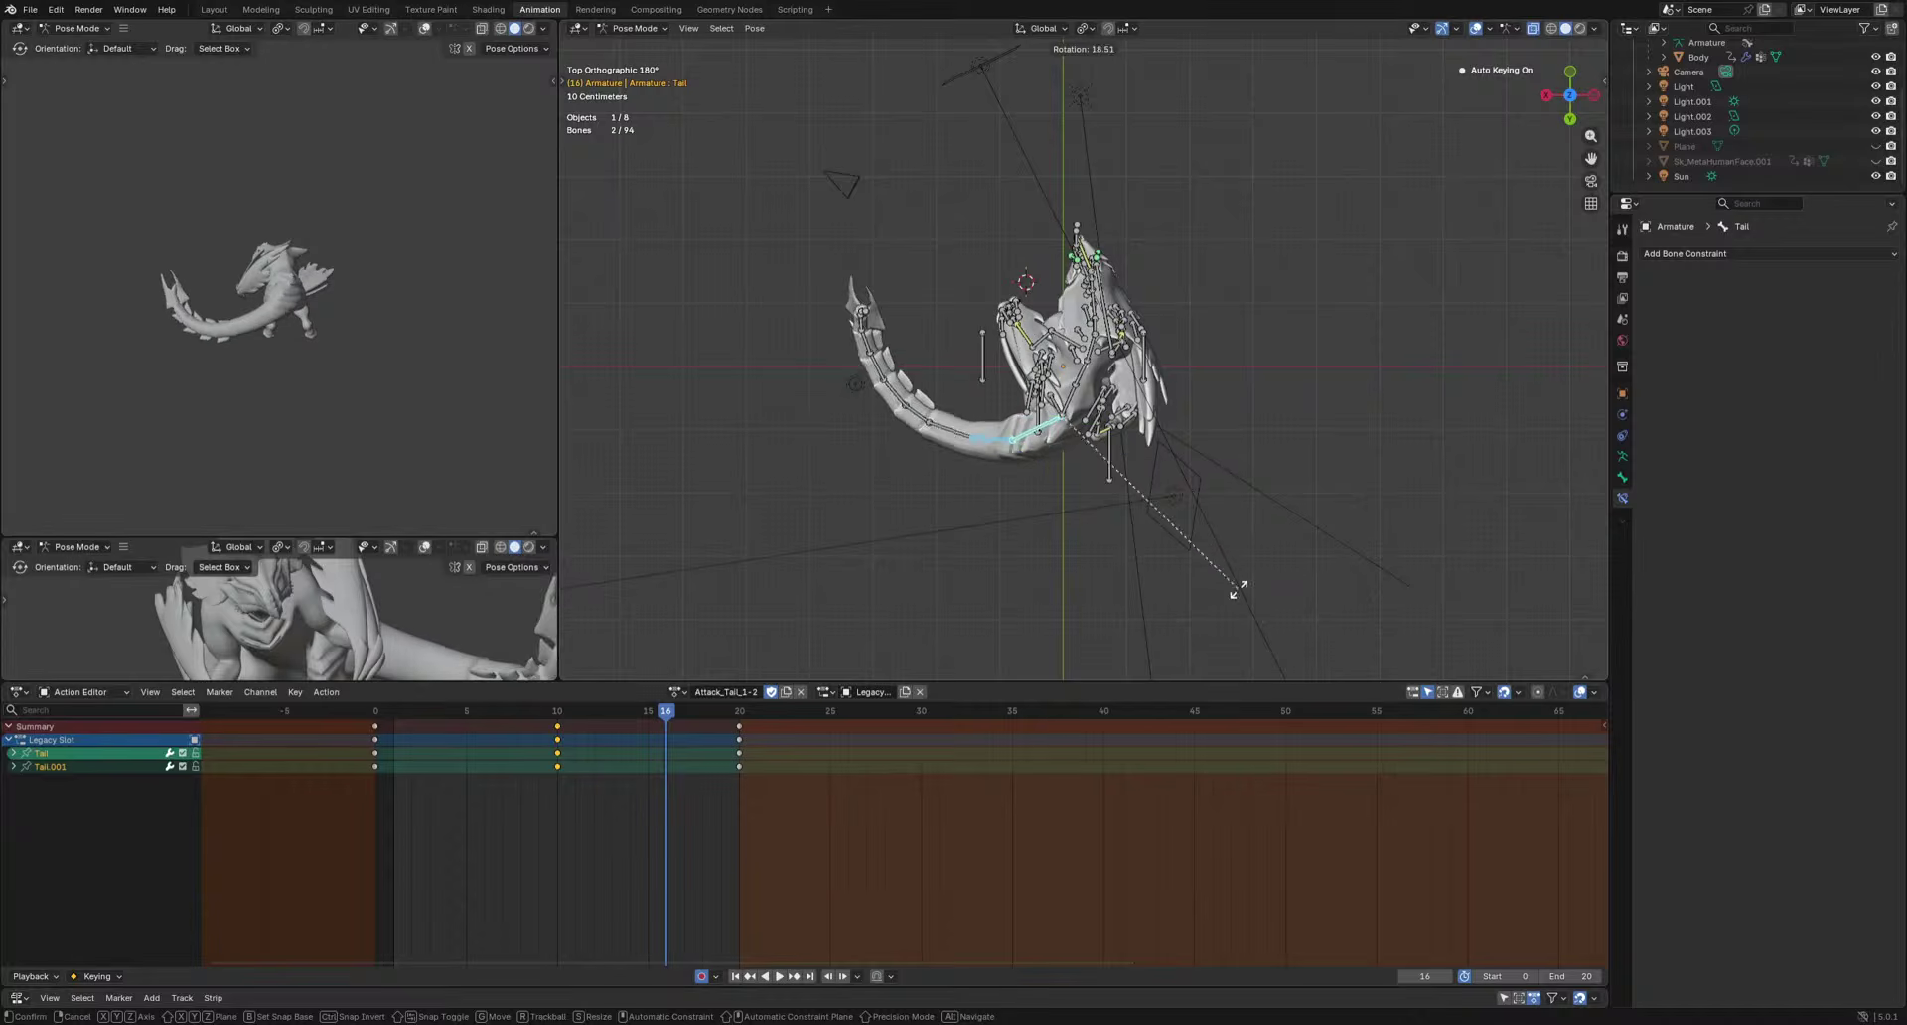
pyautogui.moveTo(1226, 592); pyautogui.dragTo(1248, 468, button='middle')
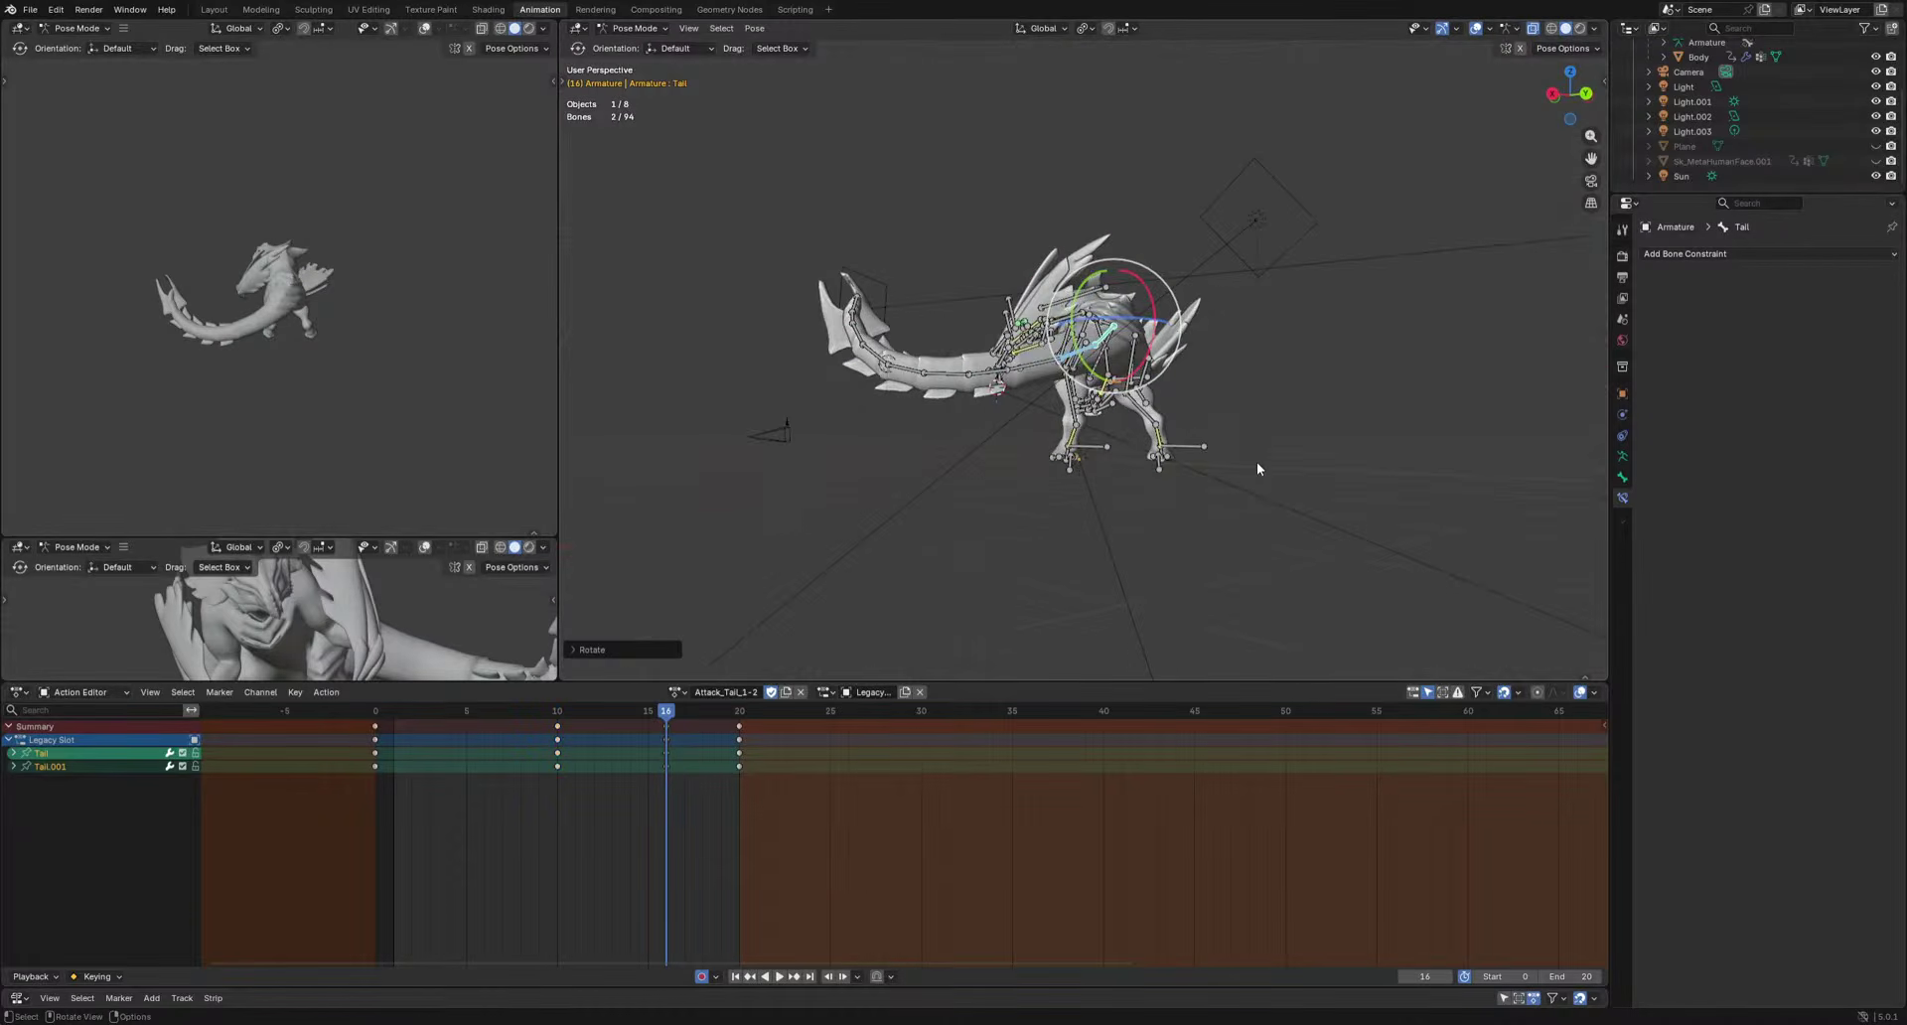
# Play back the swing and extend the selection to the tail bones from Tail to Tail.008.
pyautogui.press('space')
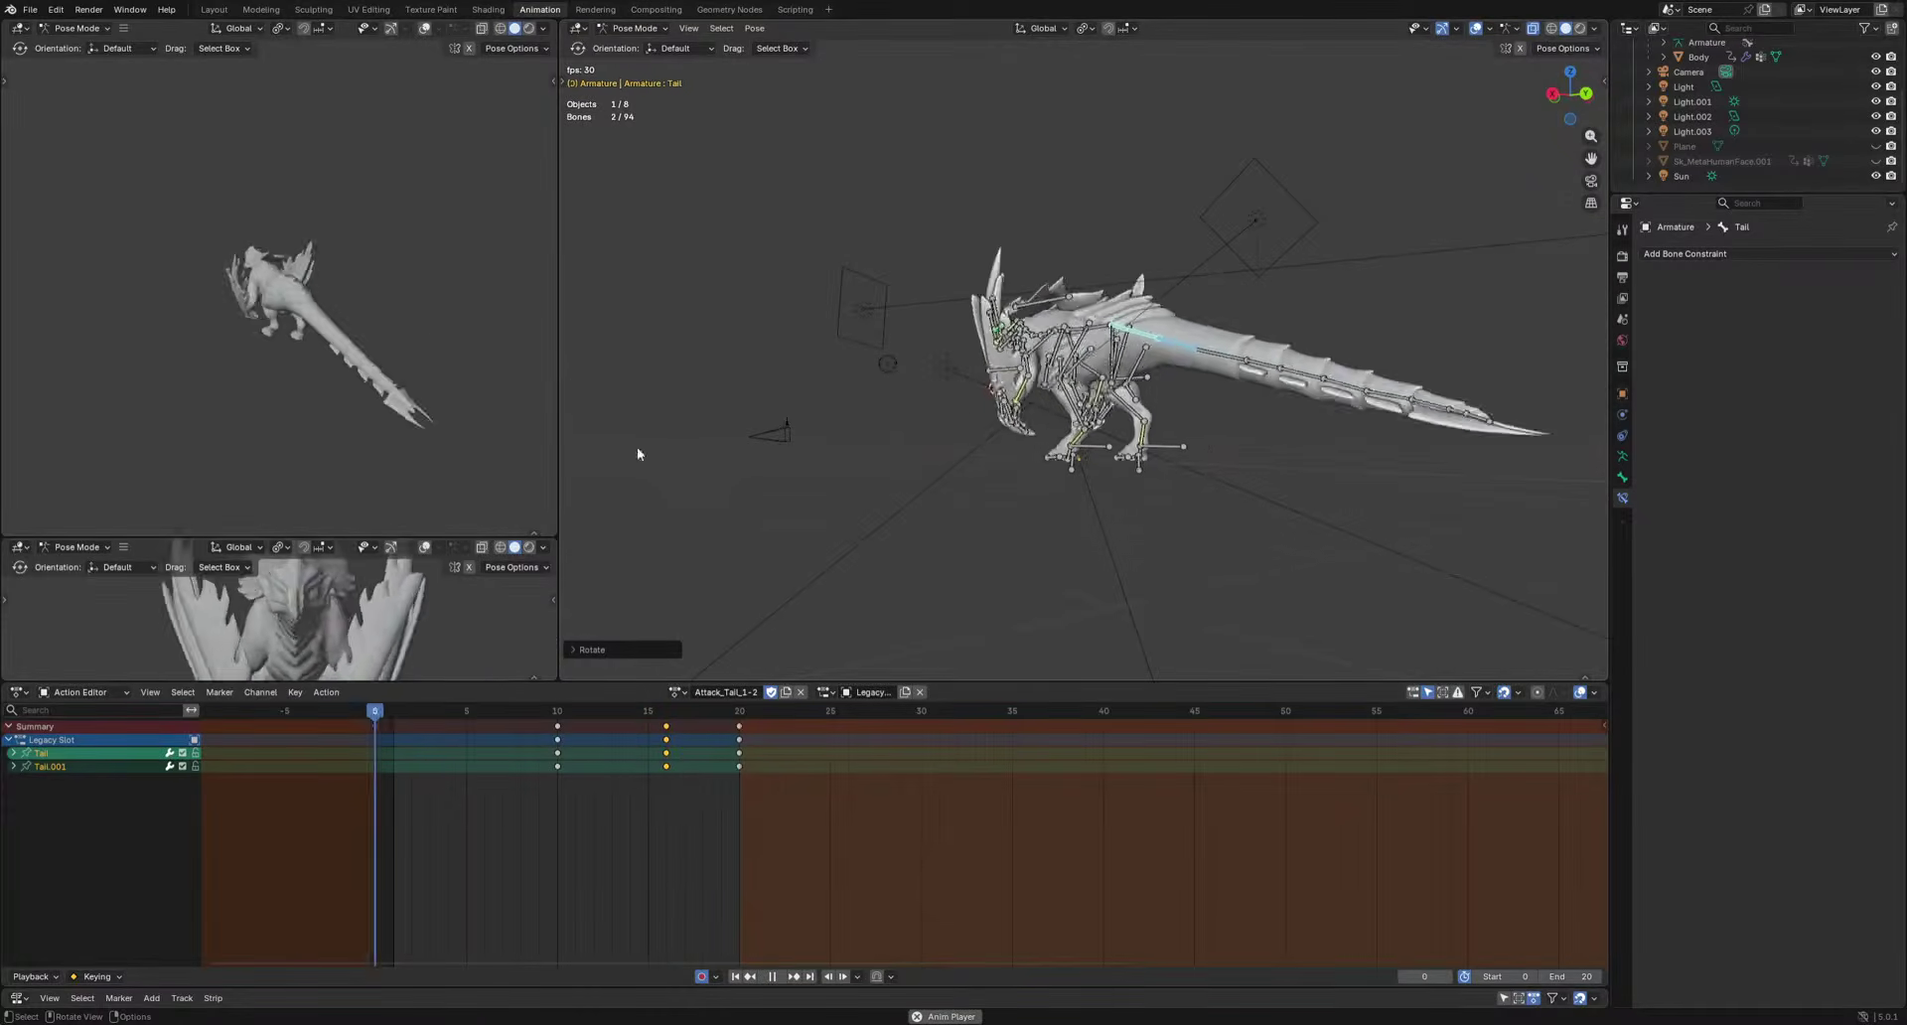
pyautogui.moveTo(1010, 439); pyautogui.dragTo(957, 586, button='middle')
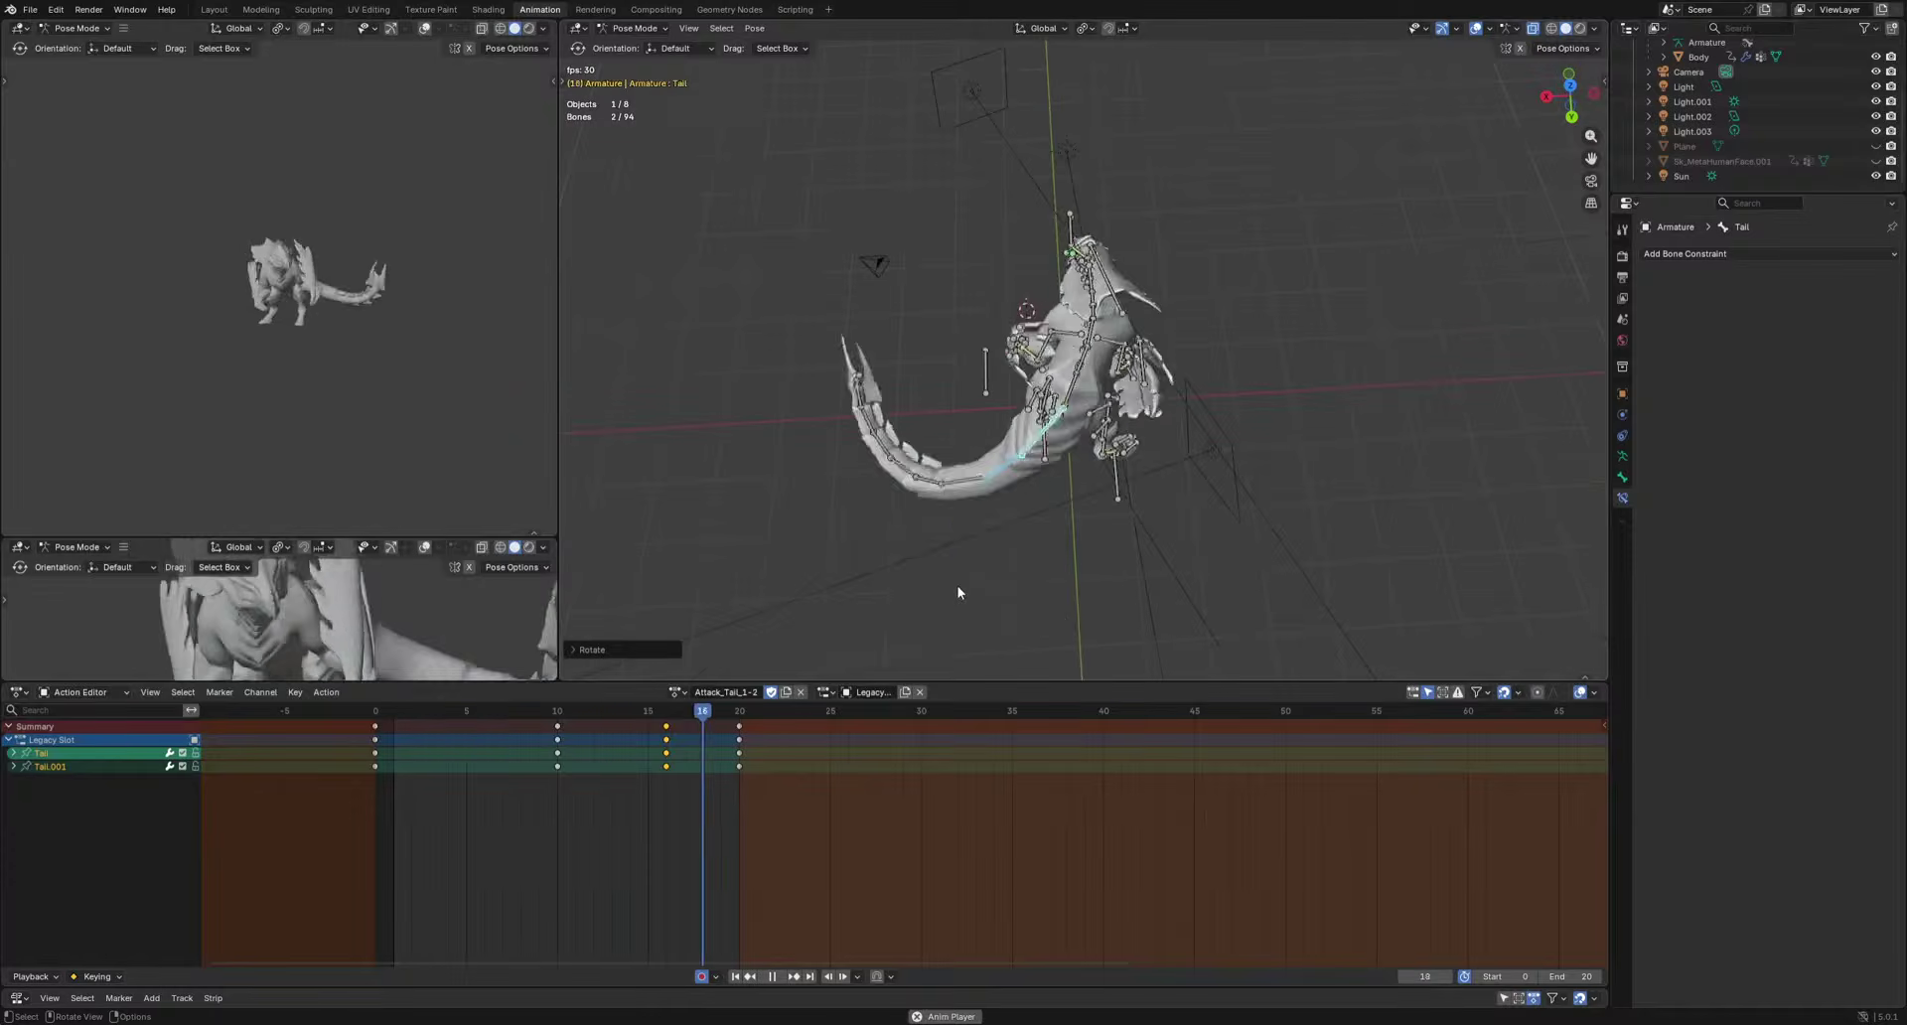
pyautogui.press('space')
pyautogui.keyDown('shift'); pyautogui.moveTo(793, 509); pyautogui.dragTo(983, 362); pyautogui.keyUp('shift')
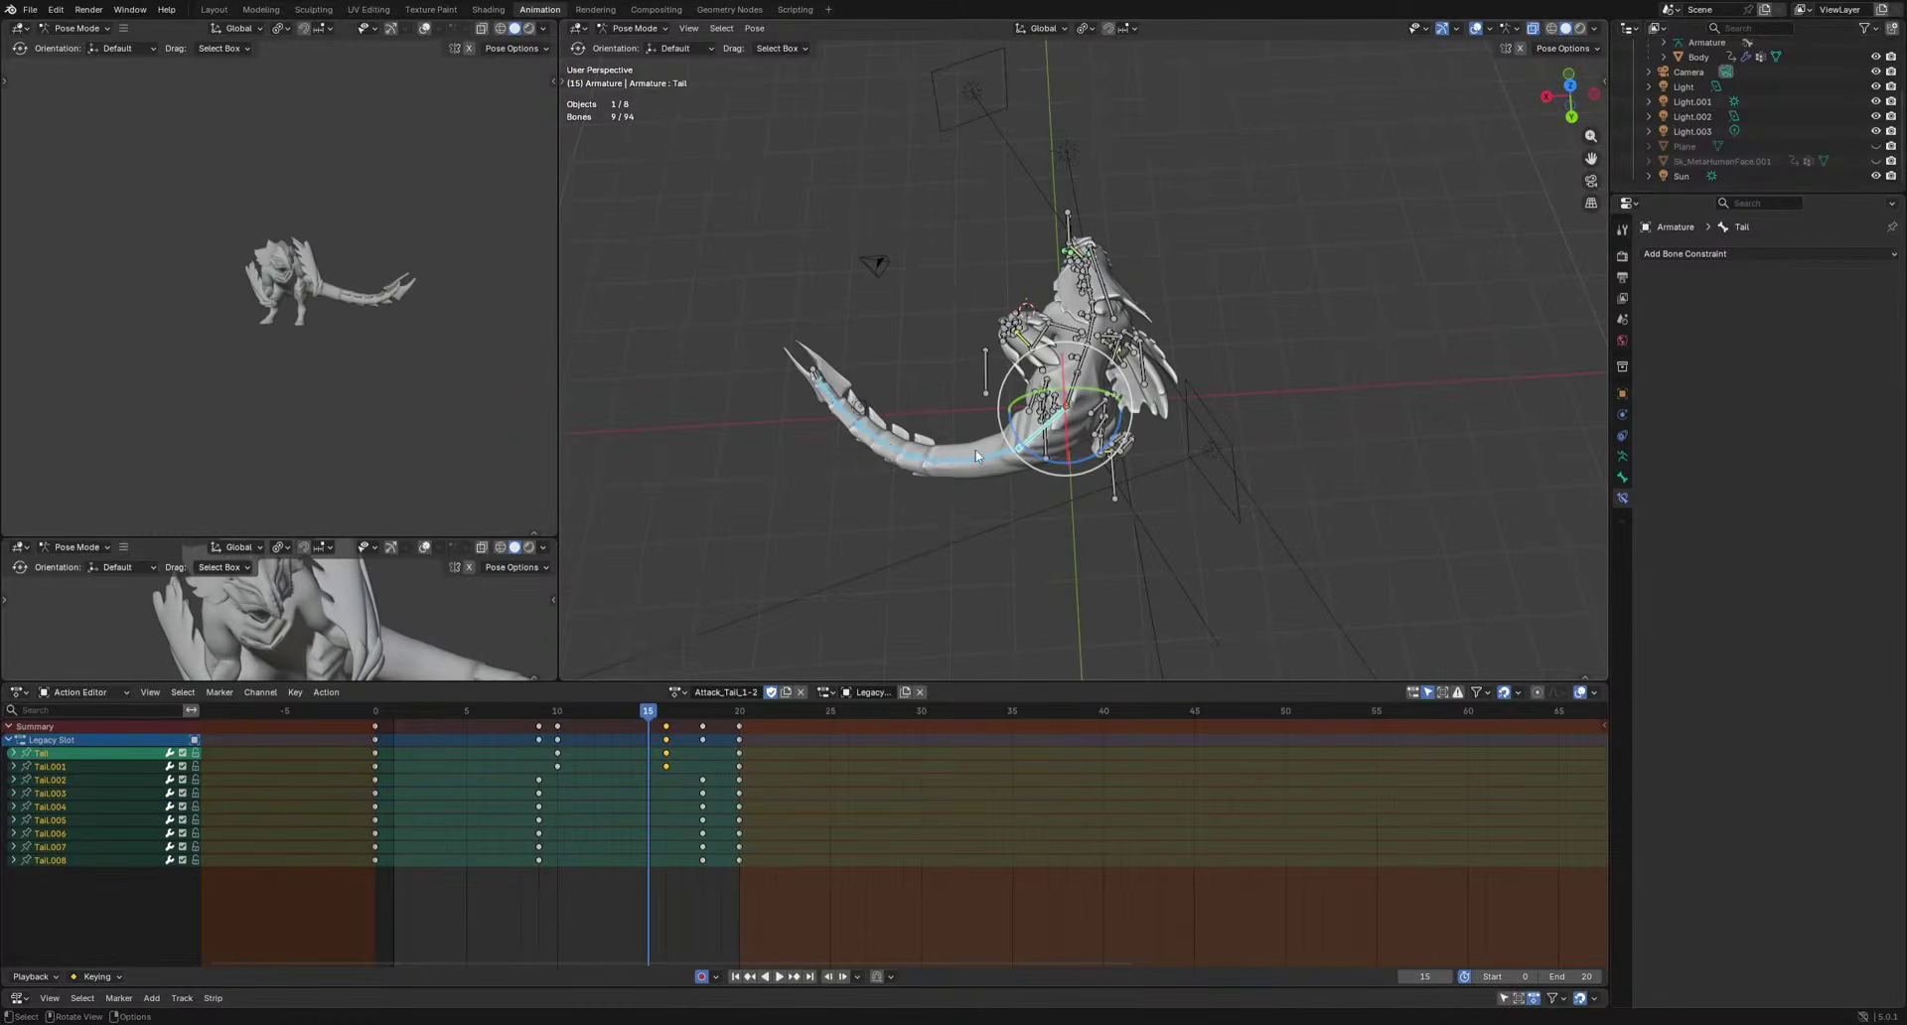
pyautogui.keyDown('alt'); pyautogui.moveTo(943, 481); pyautogui.dragTo(934, 554, button='middle'); pyautogui.keyUp('alt')
# Try shifting the tail keyframes at frames 9 and 10 to different frames while playing the swing.
pyautogui.moveTo(449, 778); pyautogui.dragTo(600, 718)
pyautogui.press('g')
pyautogui.click(526, 724)
pyautogui.moveTo(477, 716); pyautogui.dragTo(341, 718)
pyautogui.press('space')
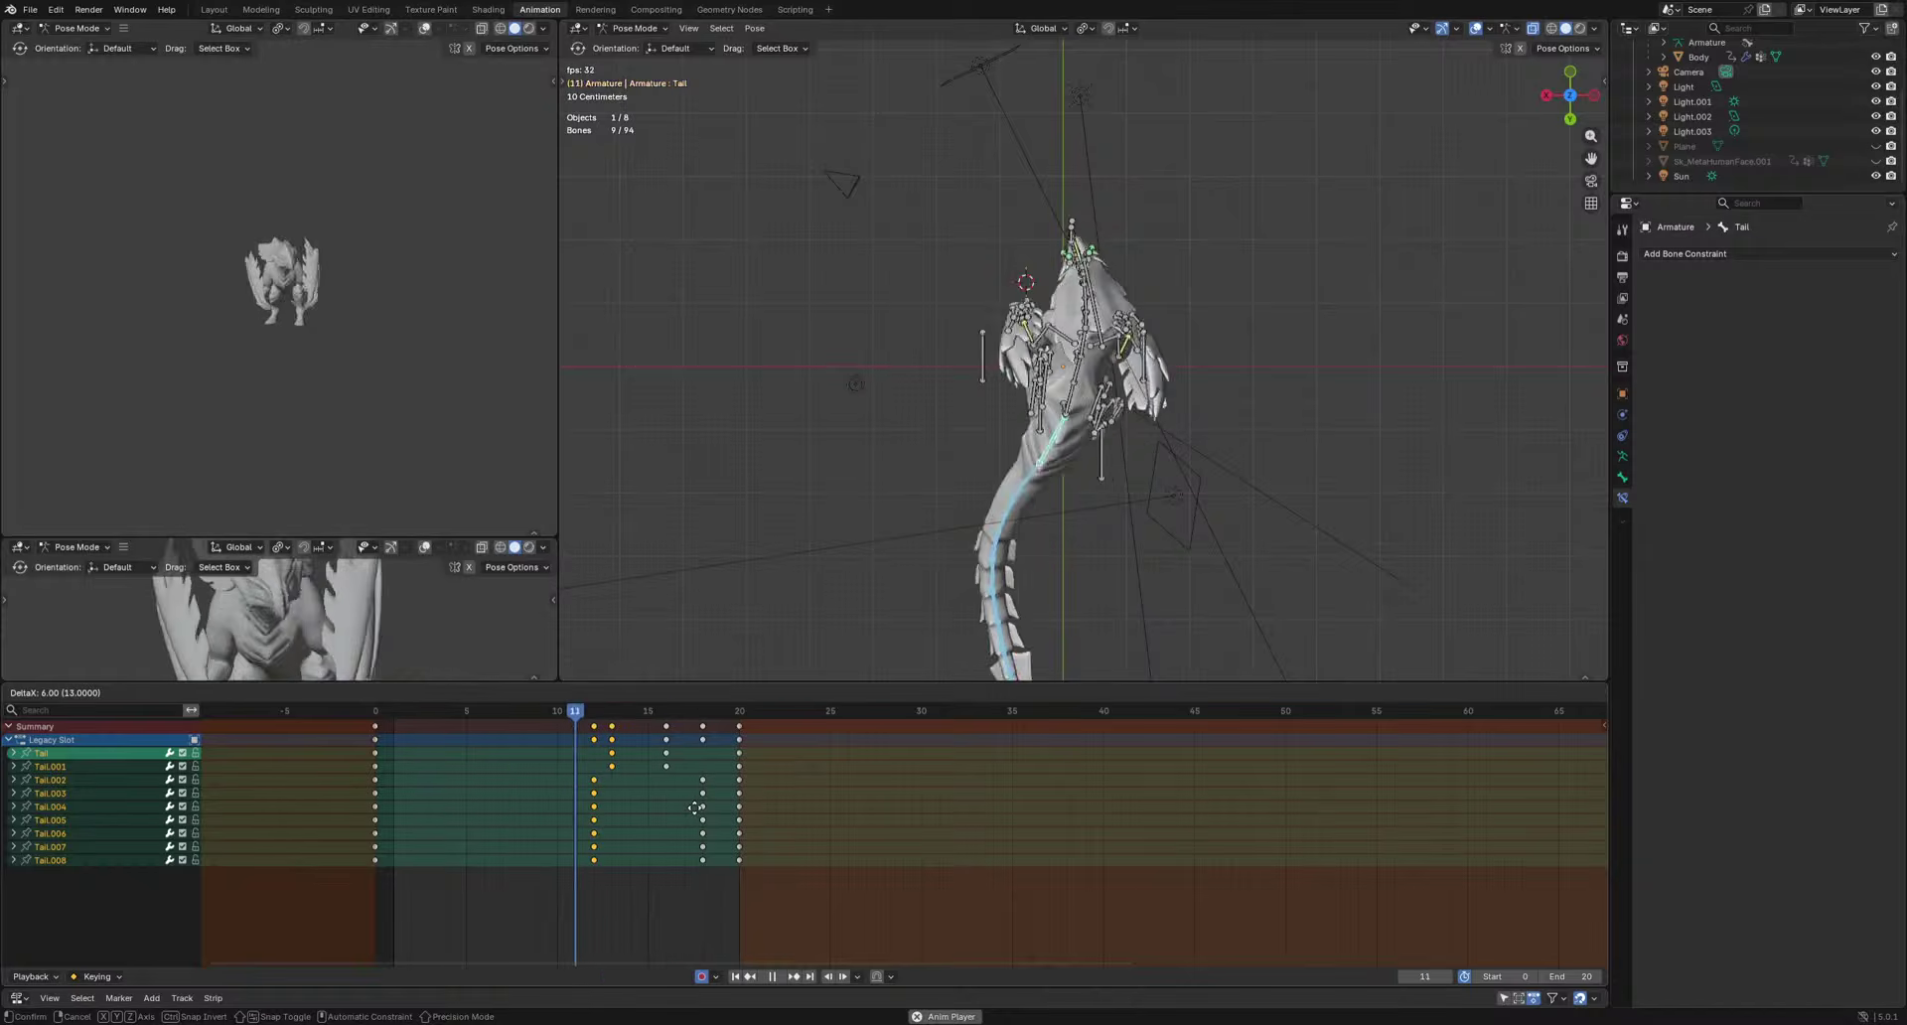
pyautogui.press('g')
pyautogui.click(649, 807)
# Move the later in-between tail keyframes three frames earlier, to frames 13 and 15.
pyautogui.moveTo(612, 828); pyautogui.dragTo(724, 721)
pyautogui.press('g')
pyautogui.click(670, 735)
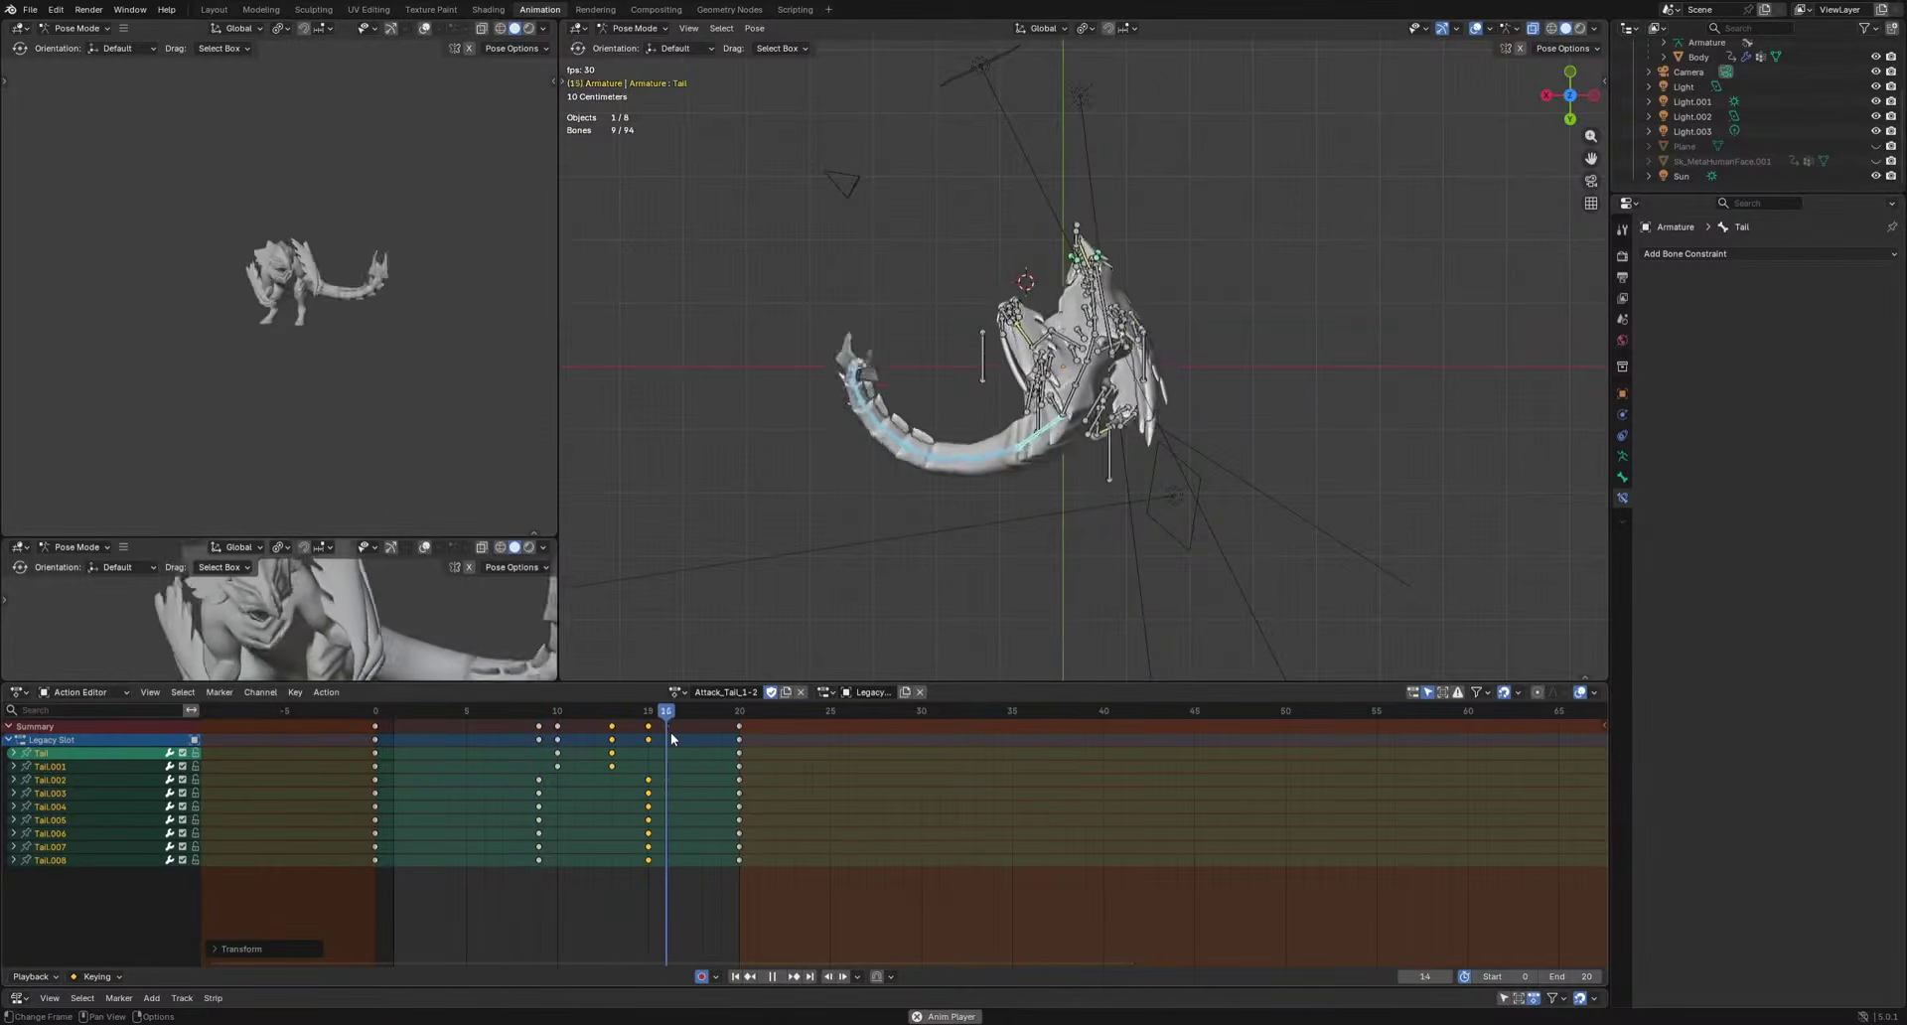
# Retime the middle tail keyframes to frames 8 and 9 while checking the swing in playback.
pyautogui.moveTo(458, 814); pyautogui.dragTo(575, 722)
pyautogui.press('g')
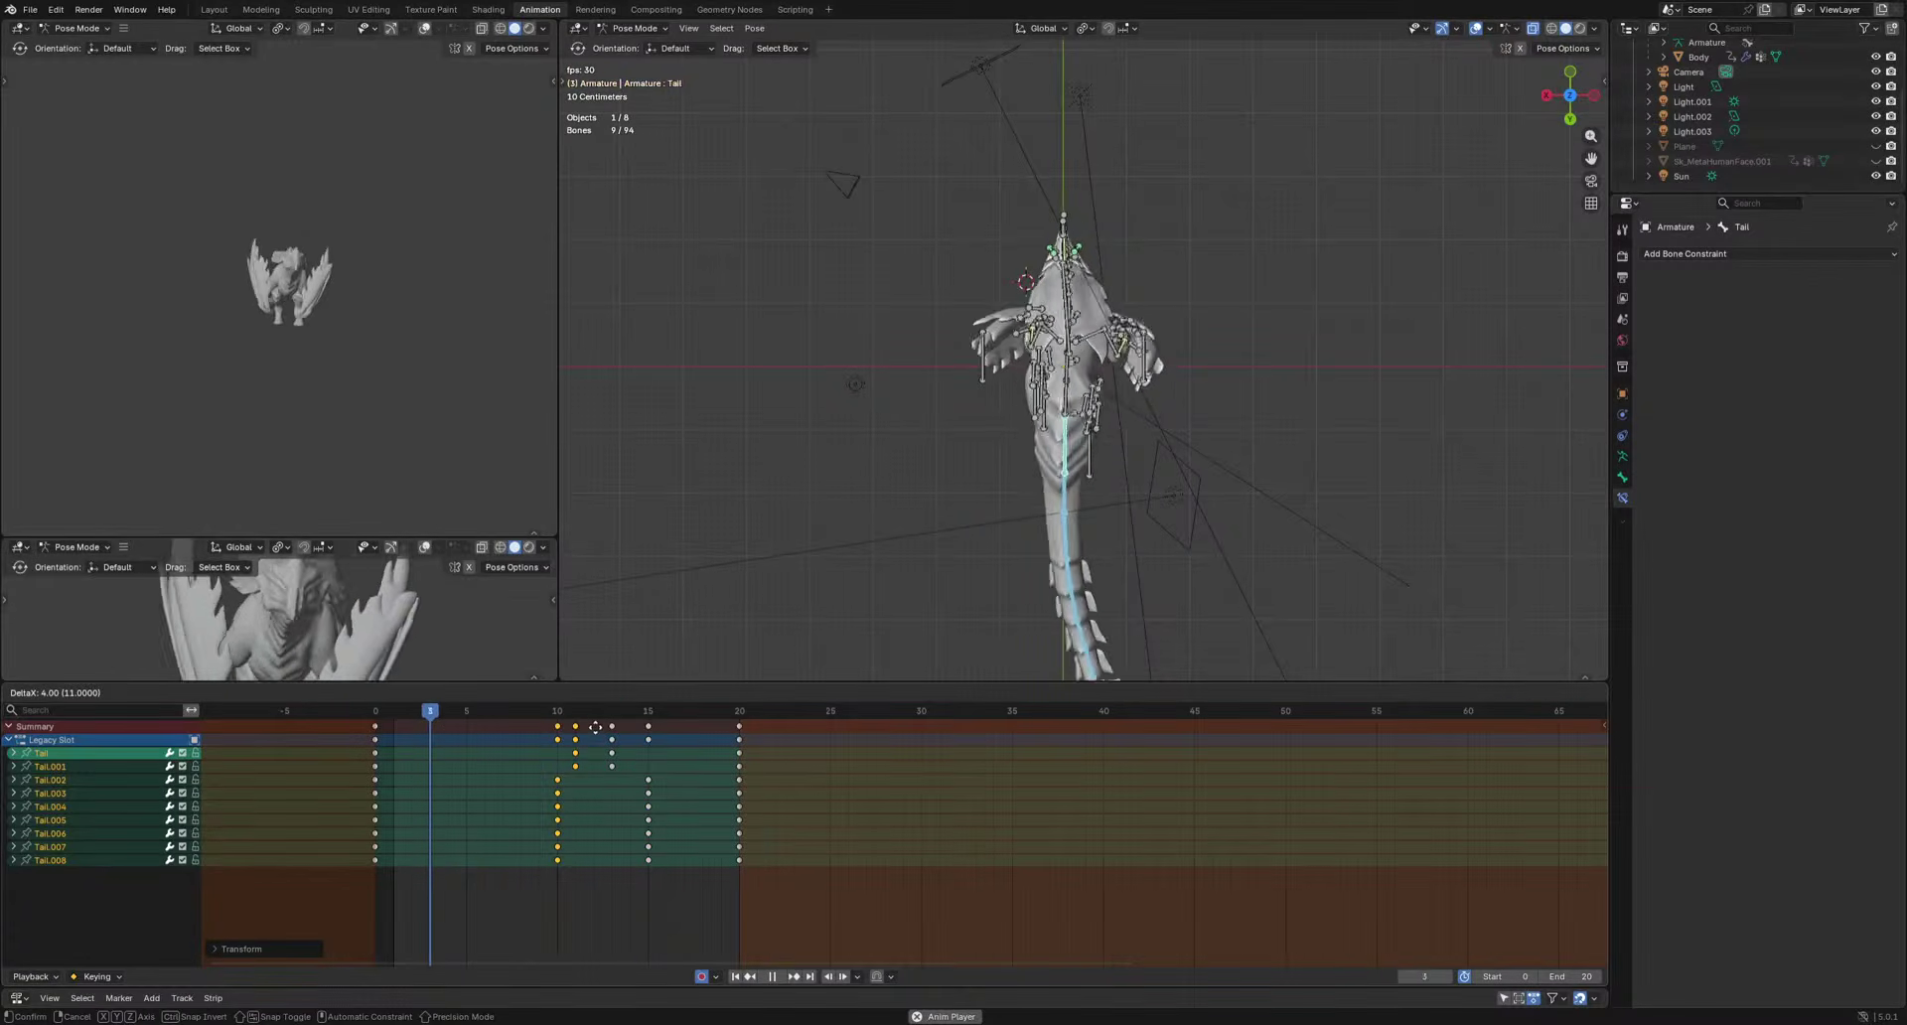
pyautogui.click(537, 677)
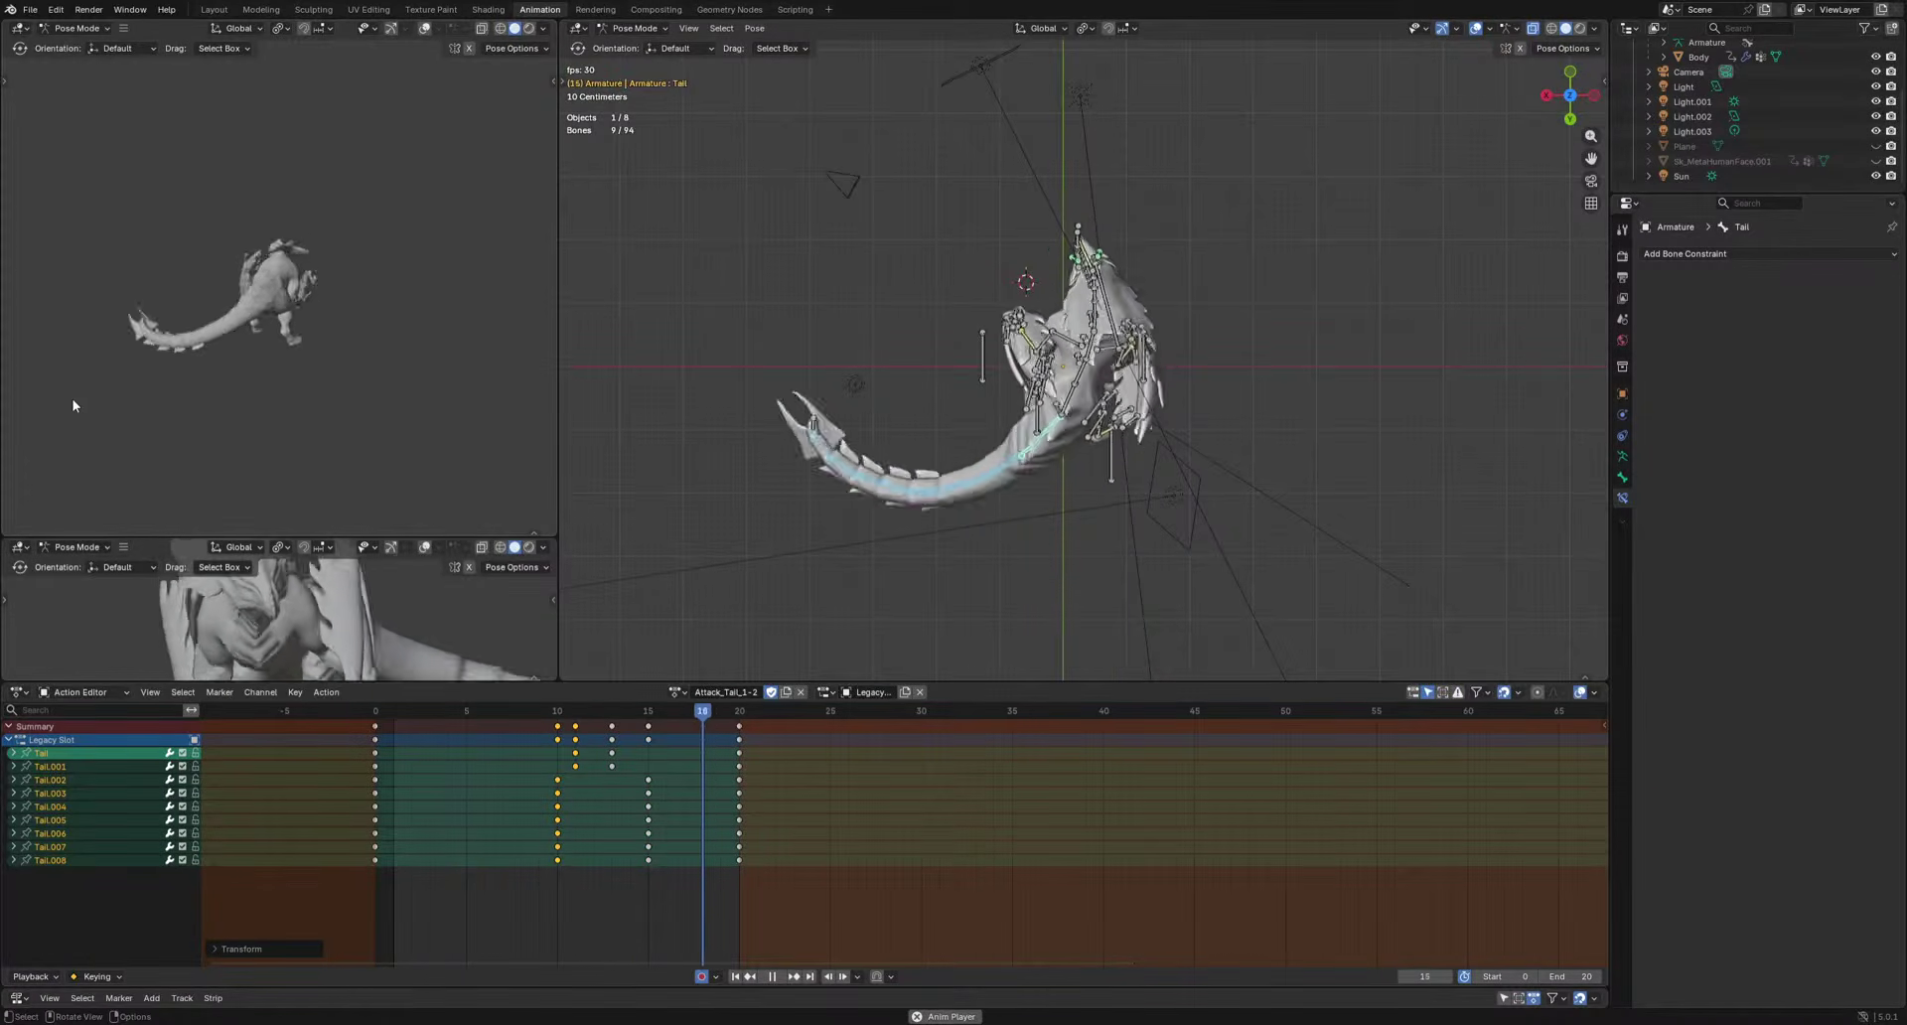
pyautogui.press('g')
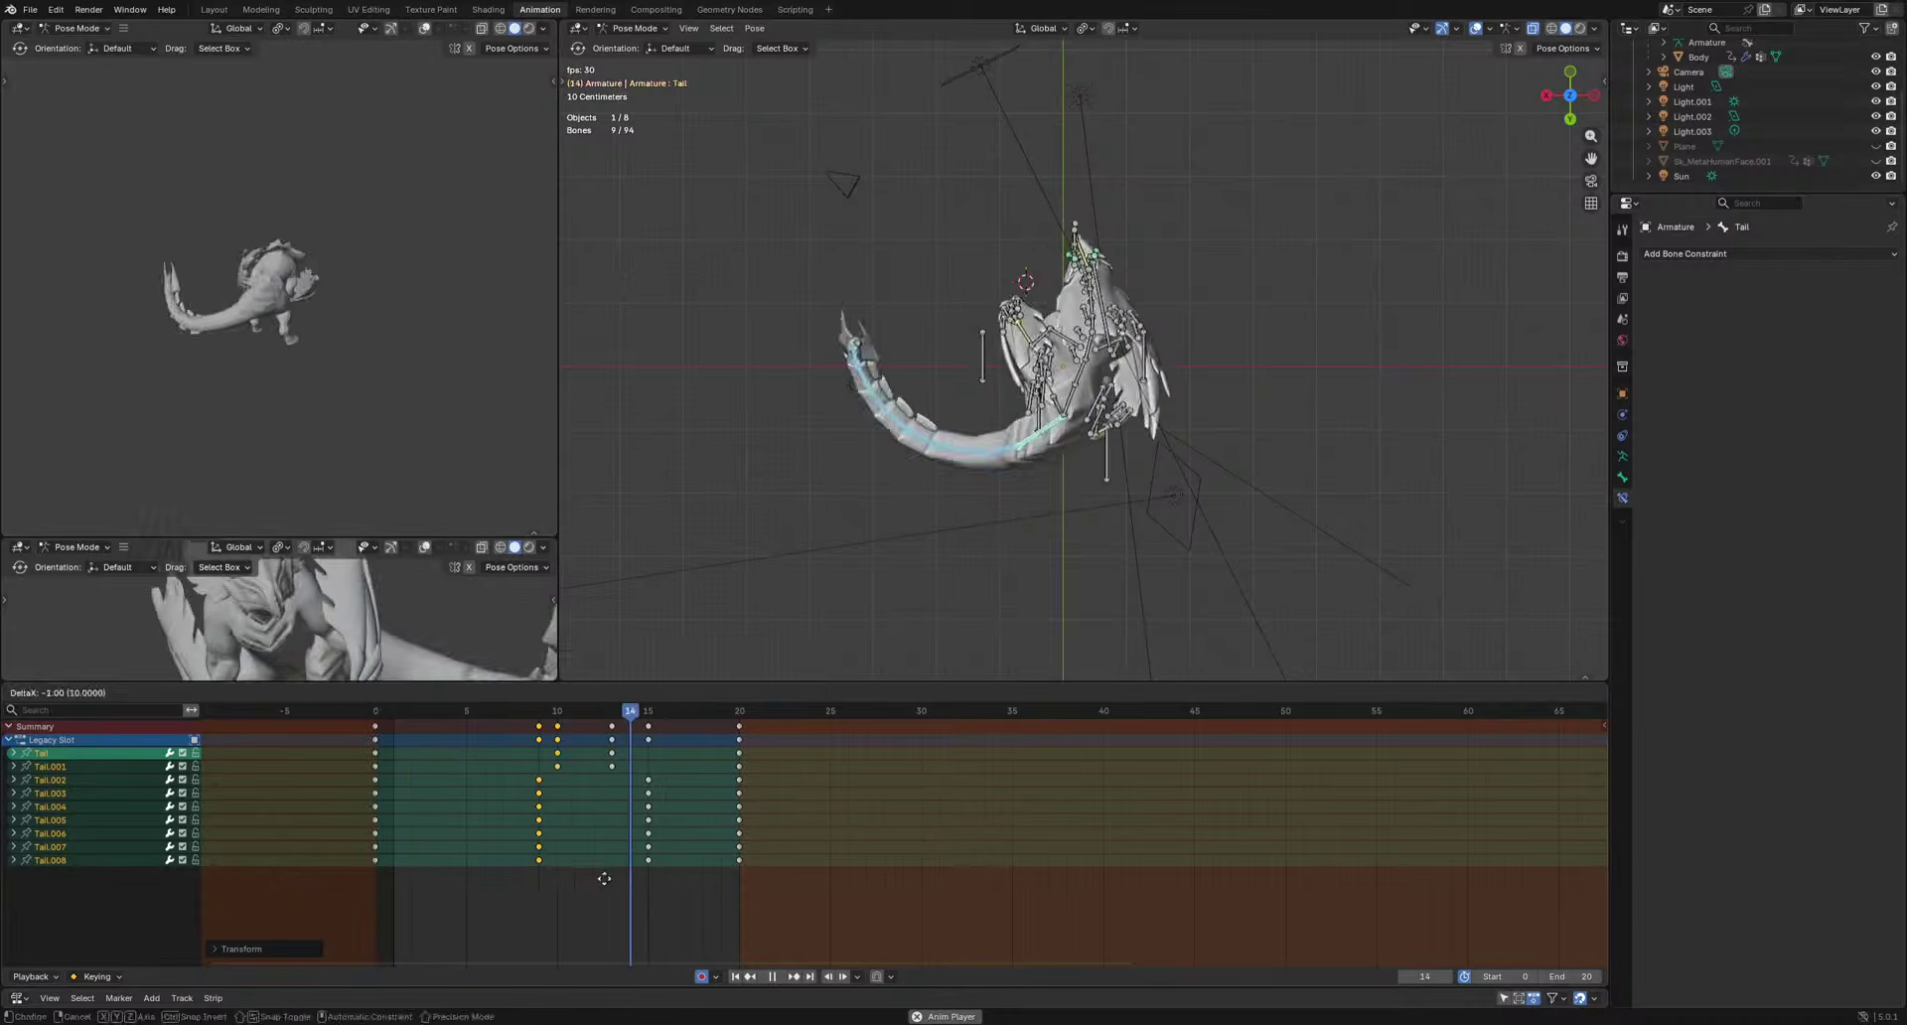
pyautogui.click(587, 811)
pyautogui.press('space')
# Limit the selection to Tail.002 to Tail.009 and delay their in-between keys, placing Tail.002 to Tail.008 at frames 10 and 17.
pyautogui.moveTo(916, 375); pyautogui.dragTo(919, 373)
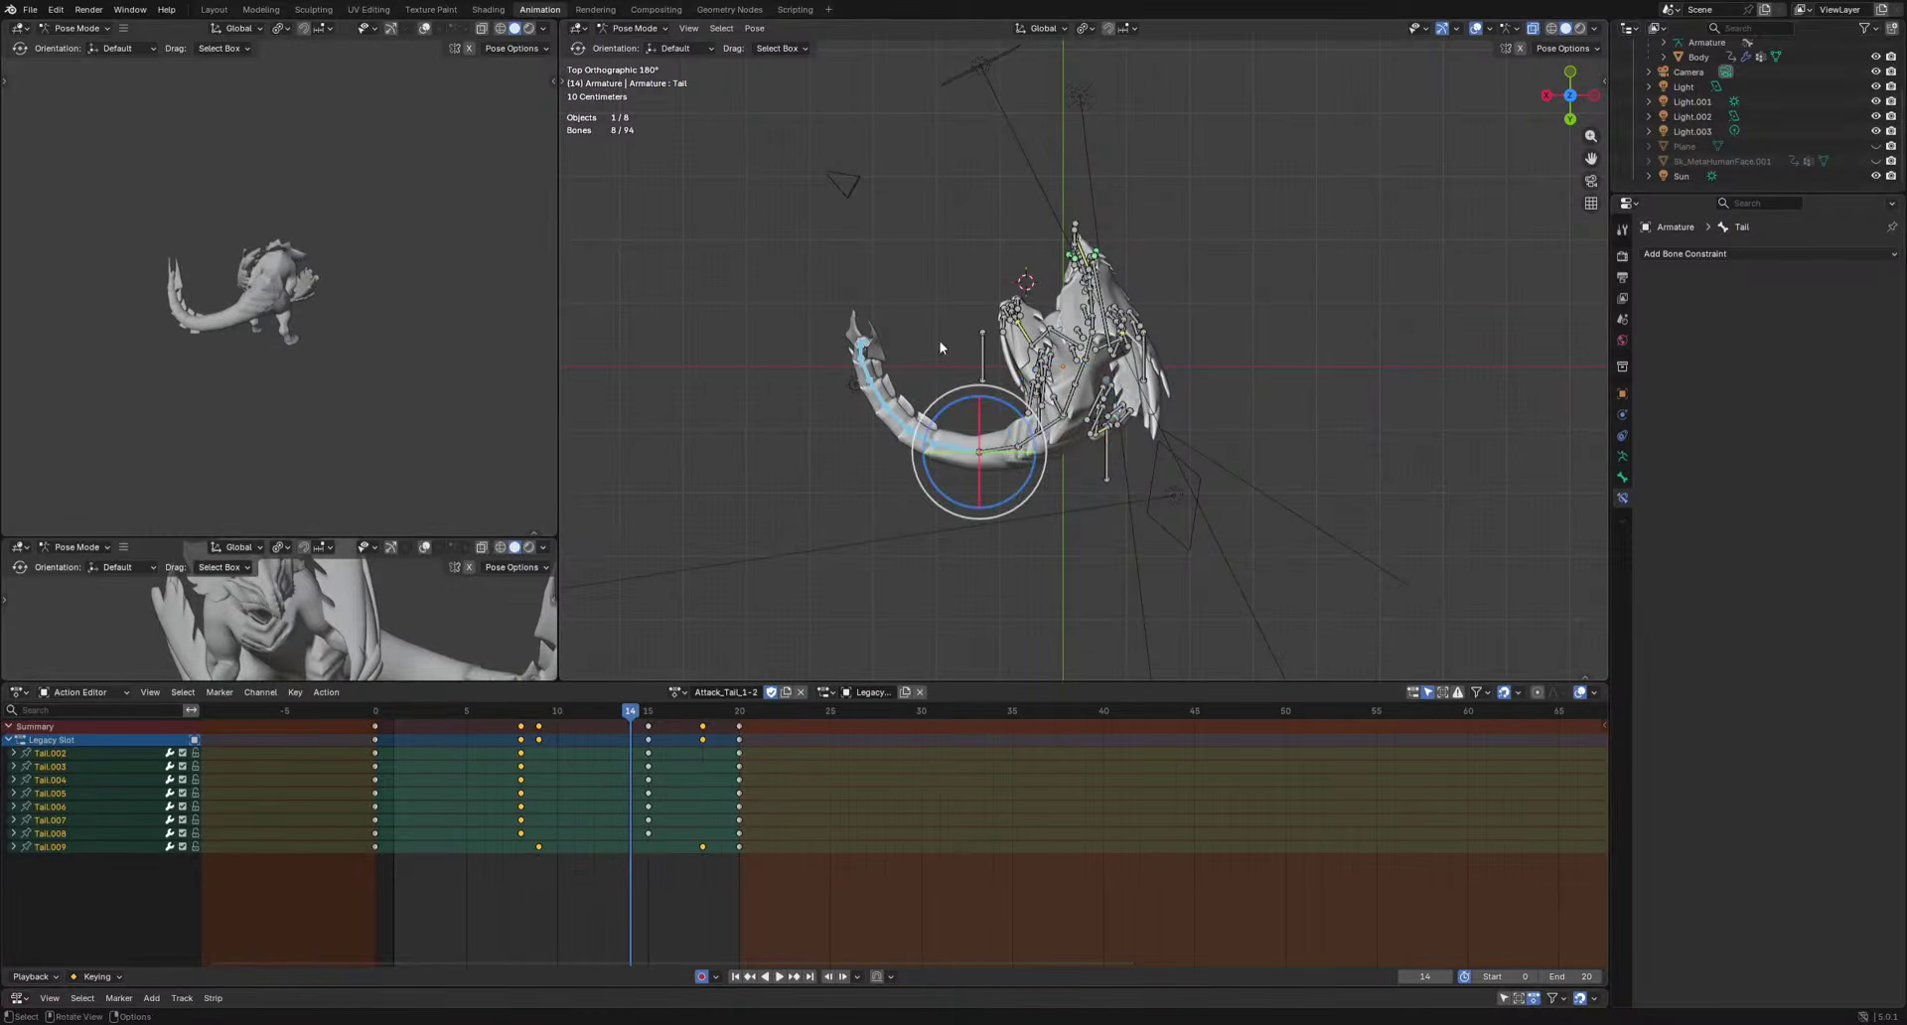
pyautogui.moveTo(465, 866); pyautogui.dragTo(682, 712)
pyautogui.press('g')
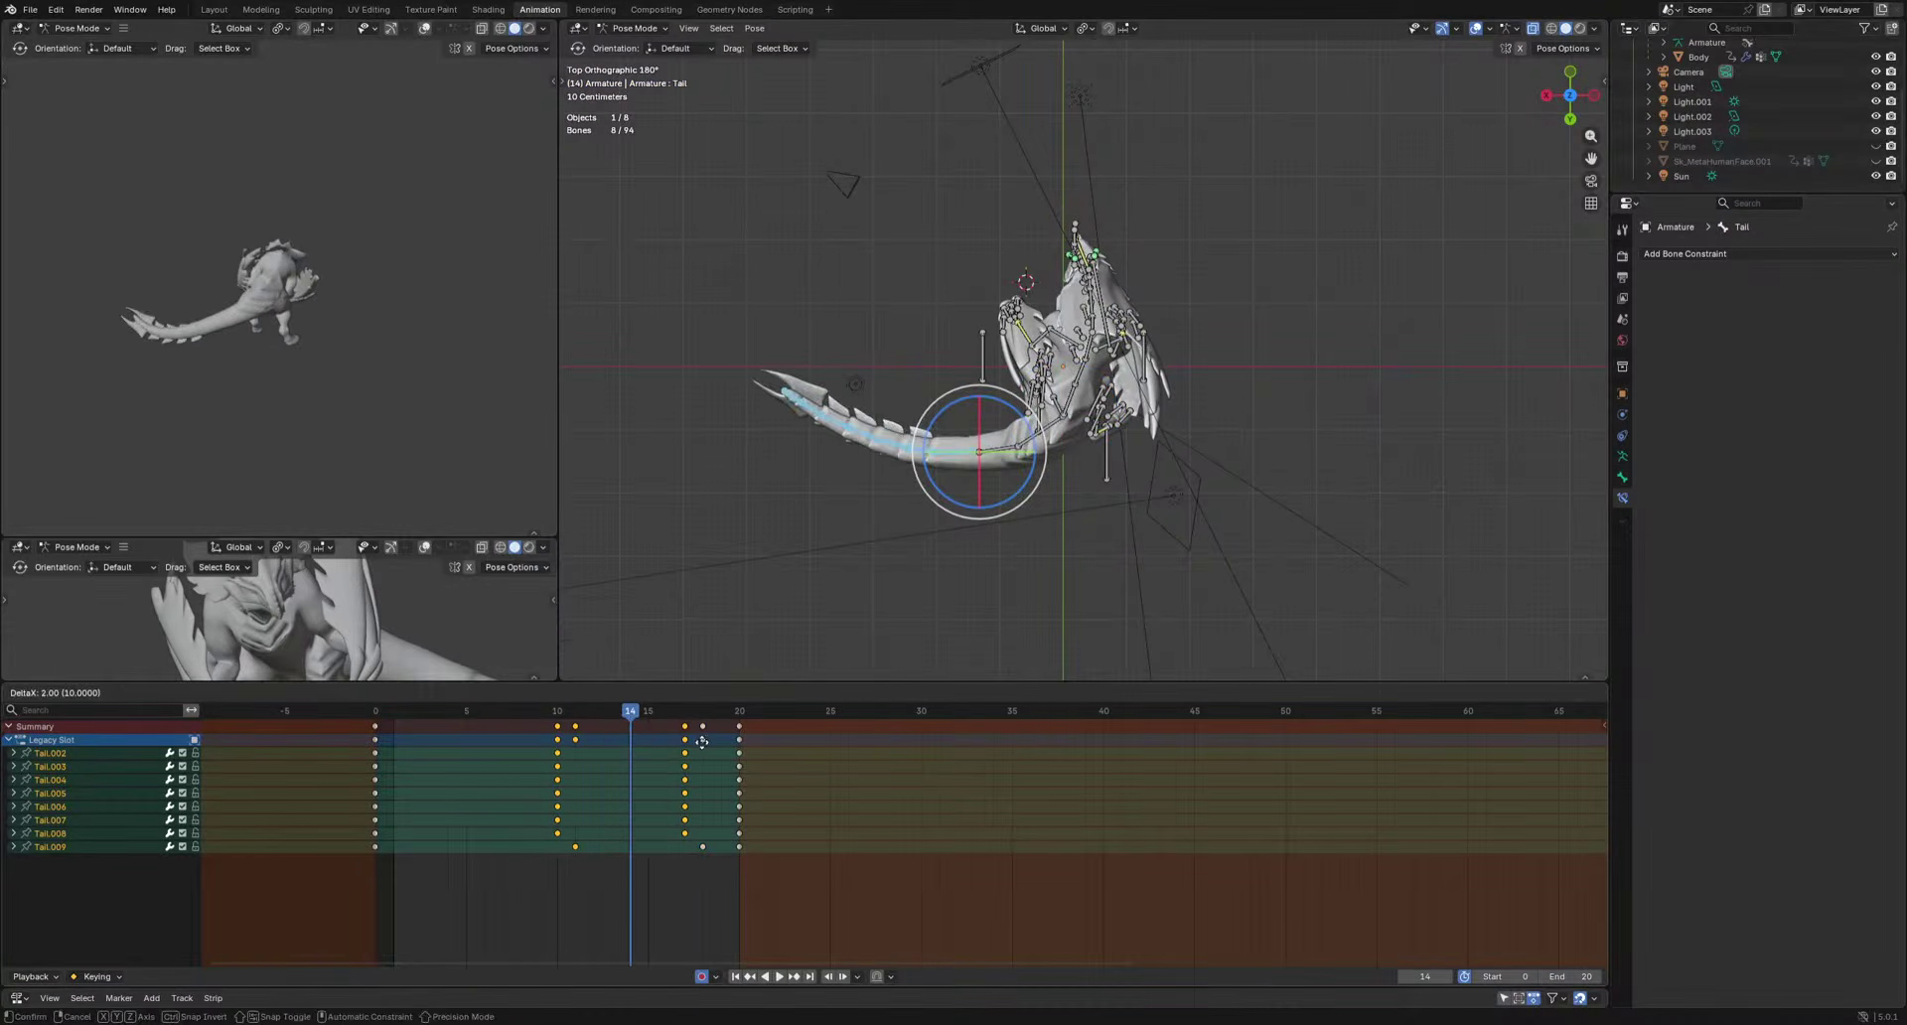
pyautogui.press('space')
pyautogui.press('space')
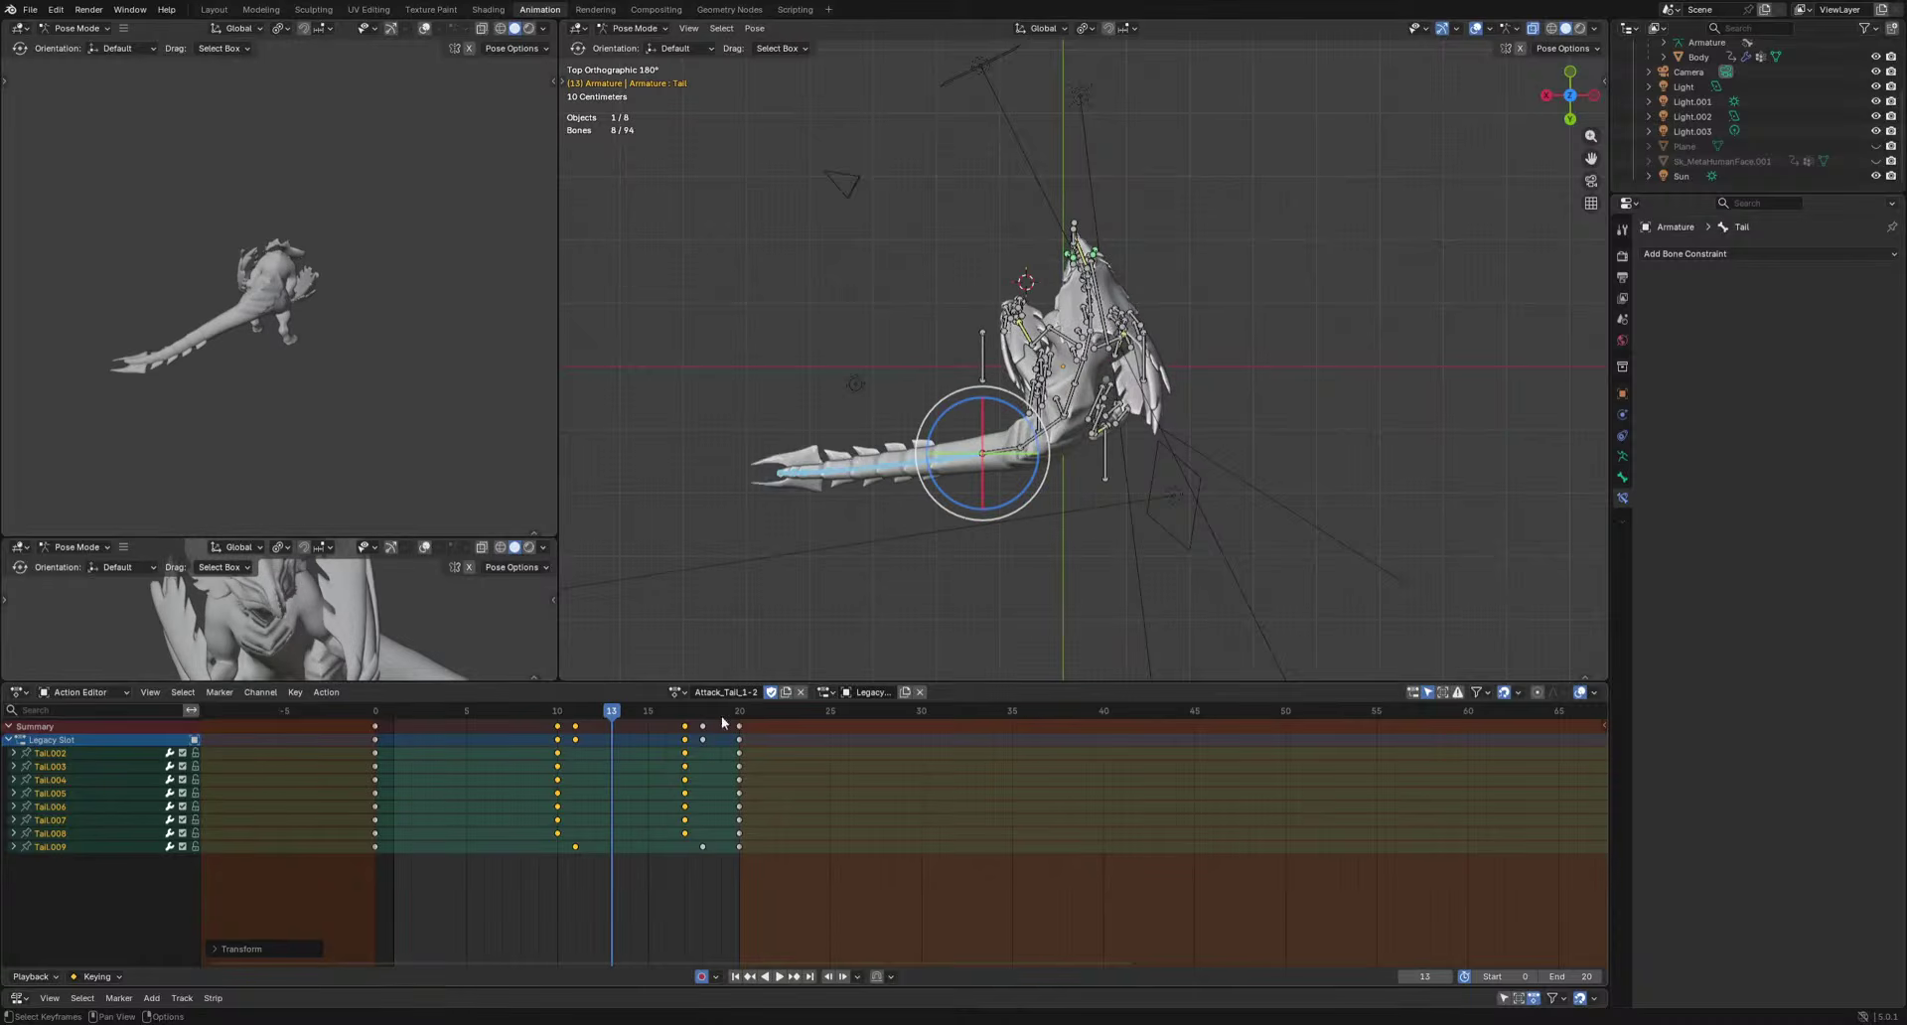
# Select Tail.005 to Tail.009 and delay their middle keys, to frame 12 for Tail.005 to Tail.008 and 13 for Tail.009.
pyautogui.moveTo(730, 573); pyautogui.dragTo(858, 464)
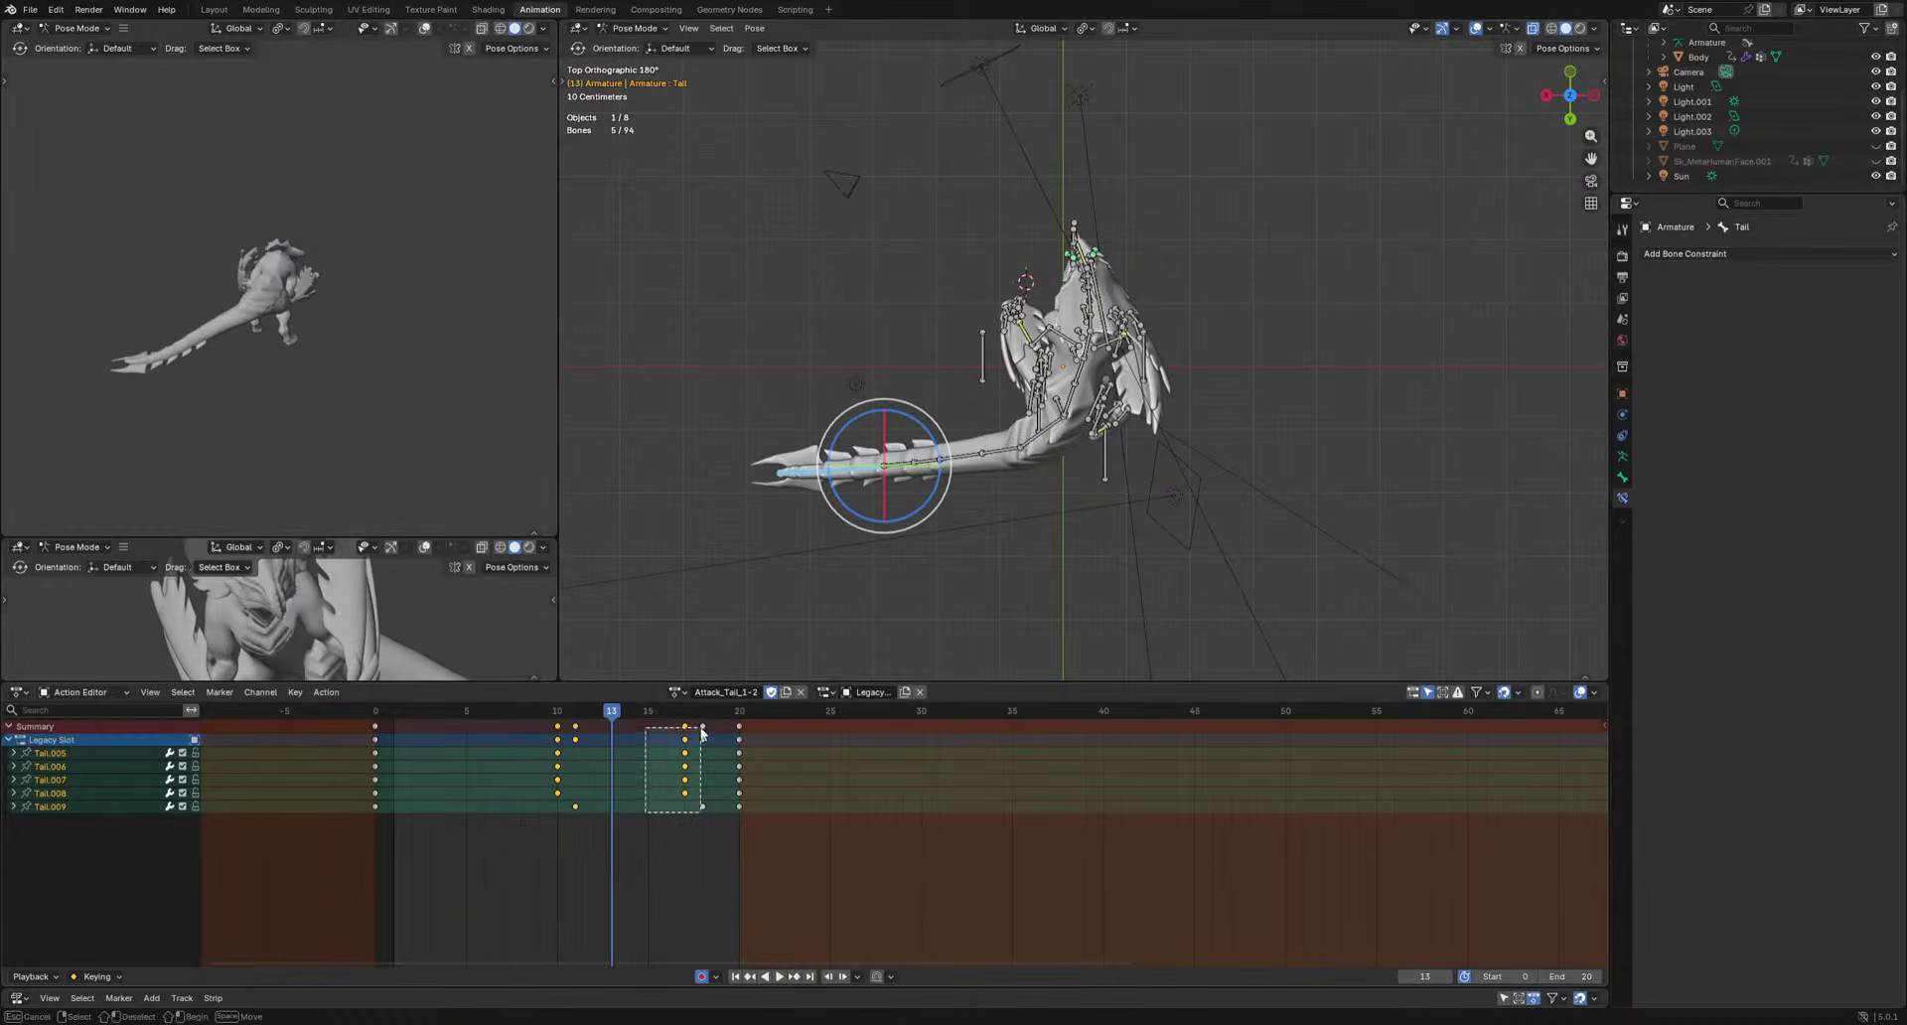
pyautogui.moveTo(607, 714); pyautogui.dragTo(607, 713)
pyautogui.press('g')
pyautogui.click(634, 712)
pyautogui.press('space')
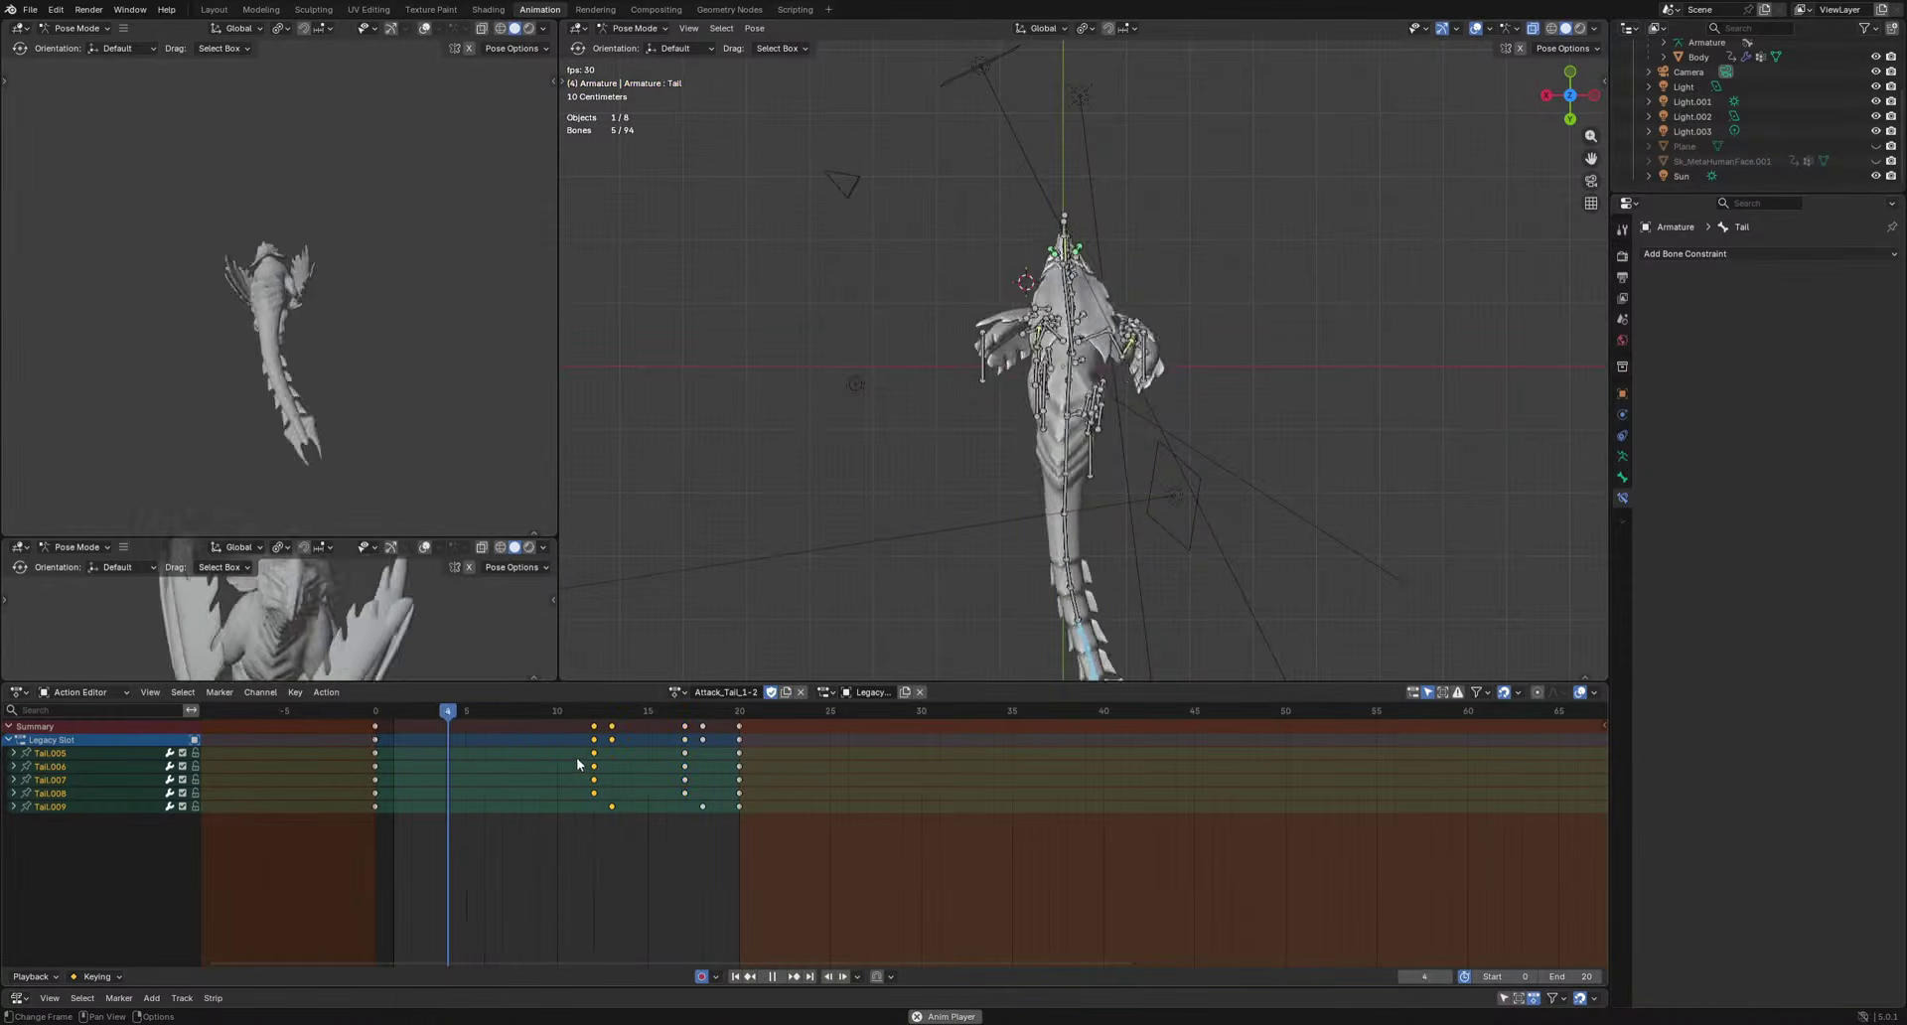
pyautogui.press('space')
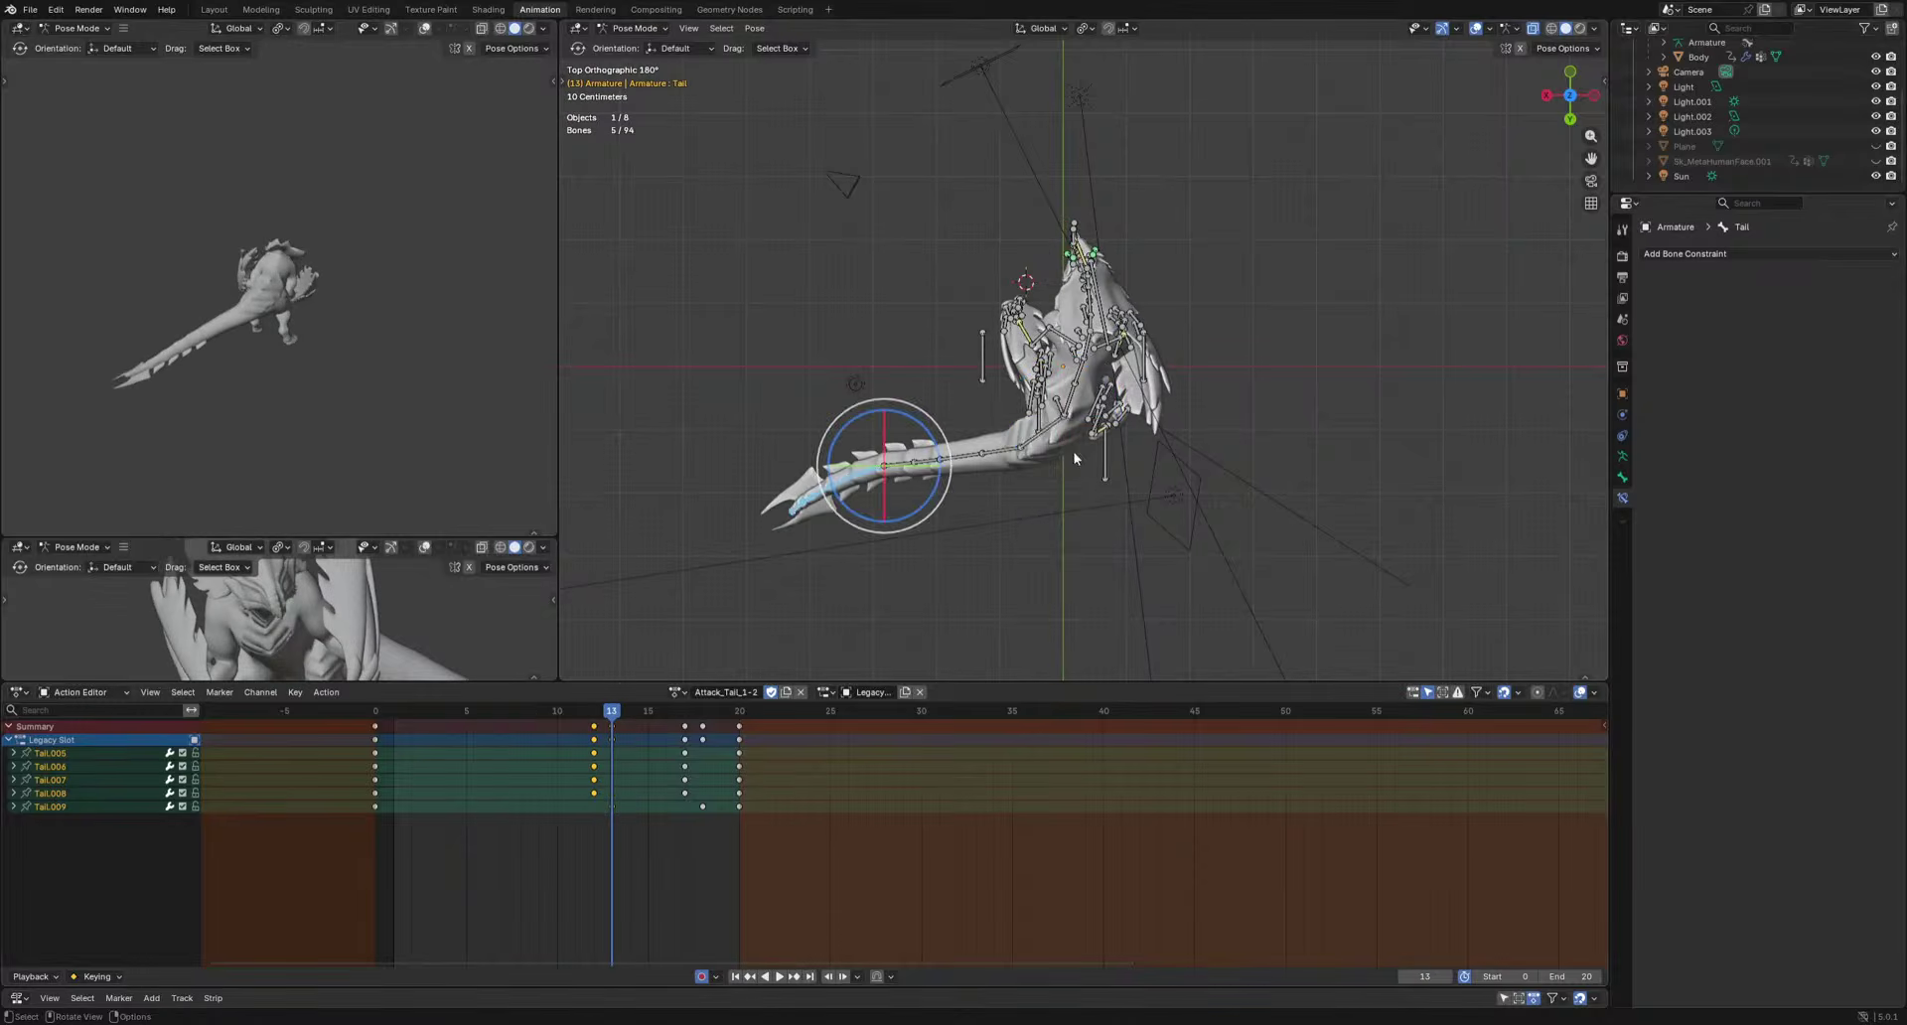
# Offset the Tail.001 in-between keyframes to frames 11 and 15 and play back the swing.
pyautogui.click(1026, 454)
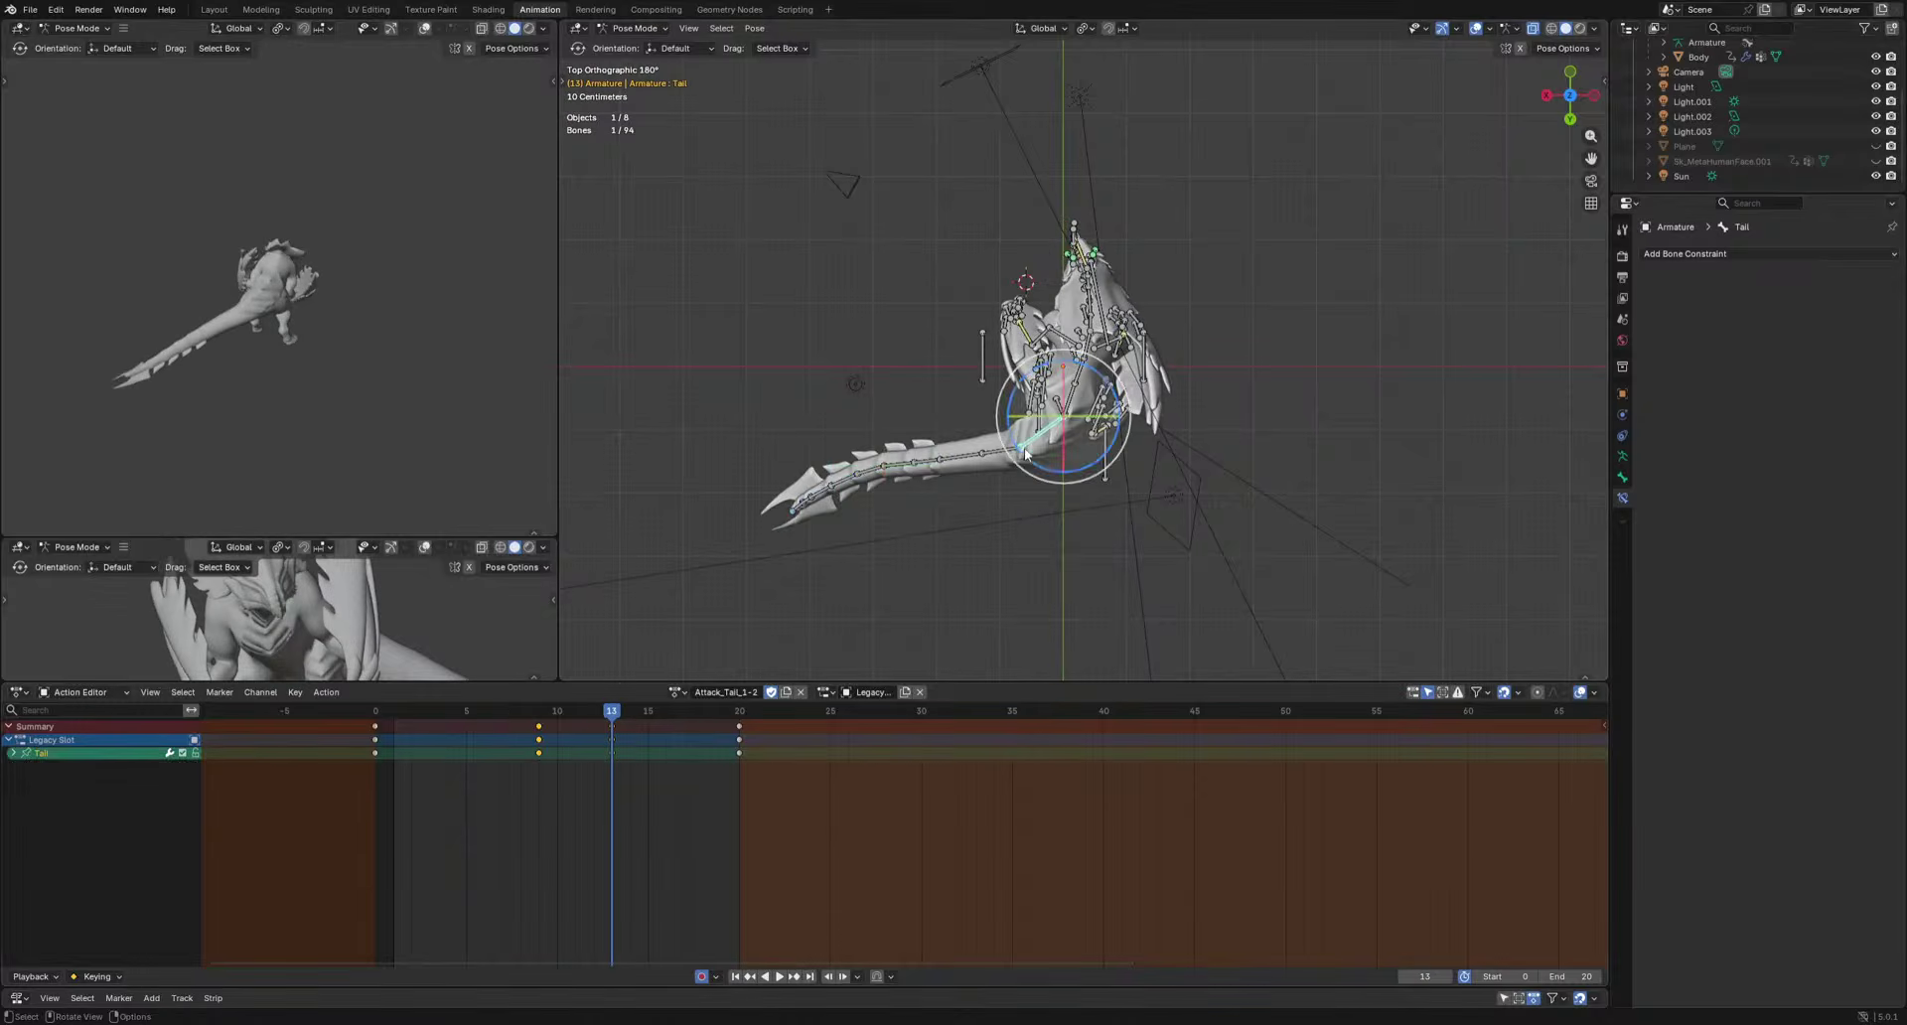
pyautogui.moveTo(639, 771); pyautogui.dragTo(639, 770)
pyautogui.press('g')
pyautogui.click(660, 768)
pyautogui.press('space')
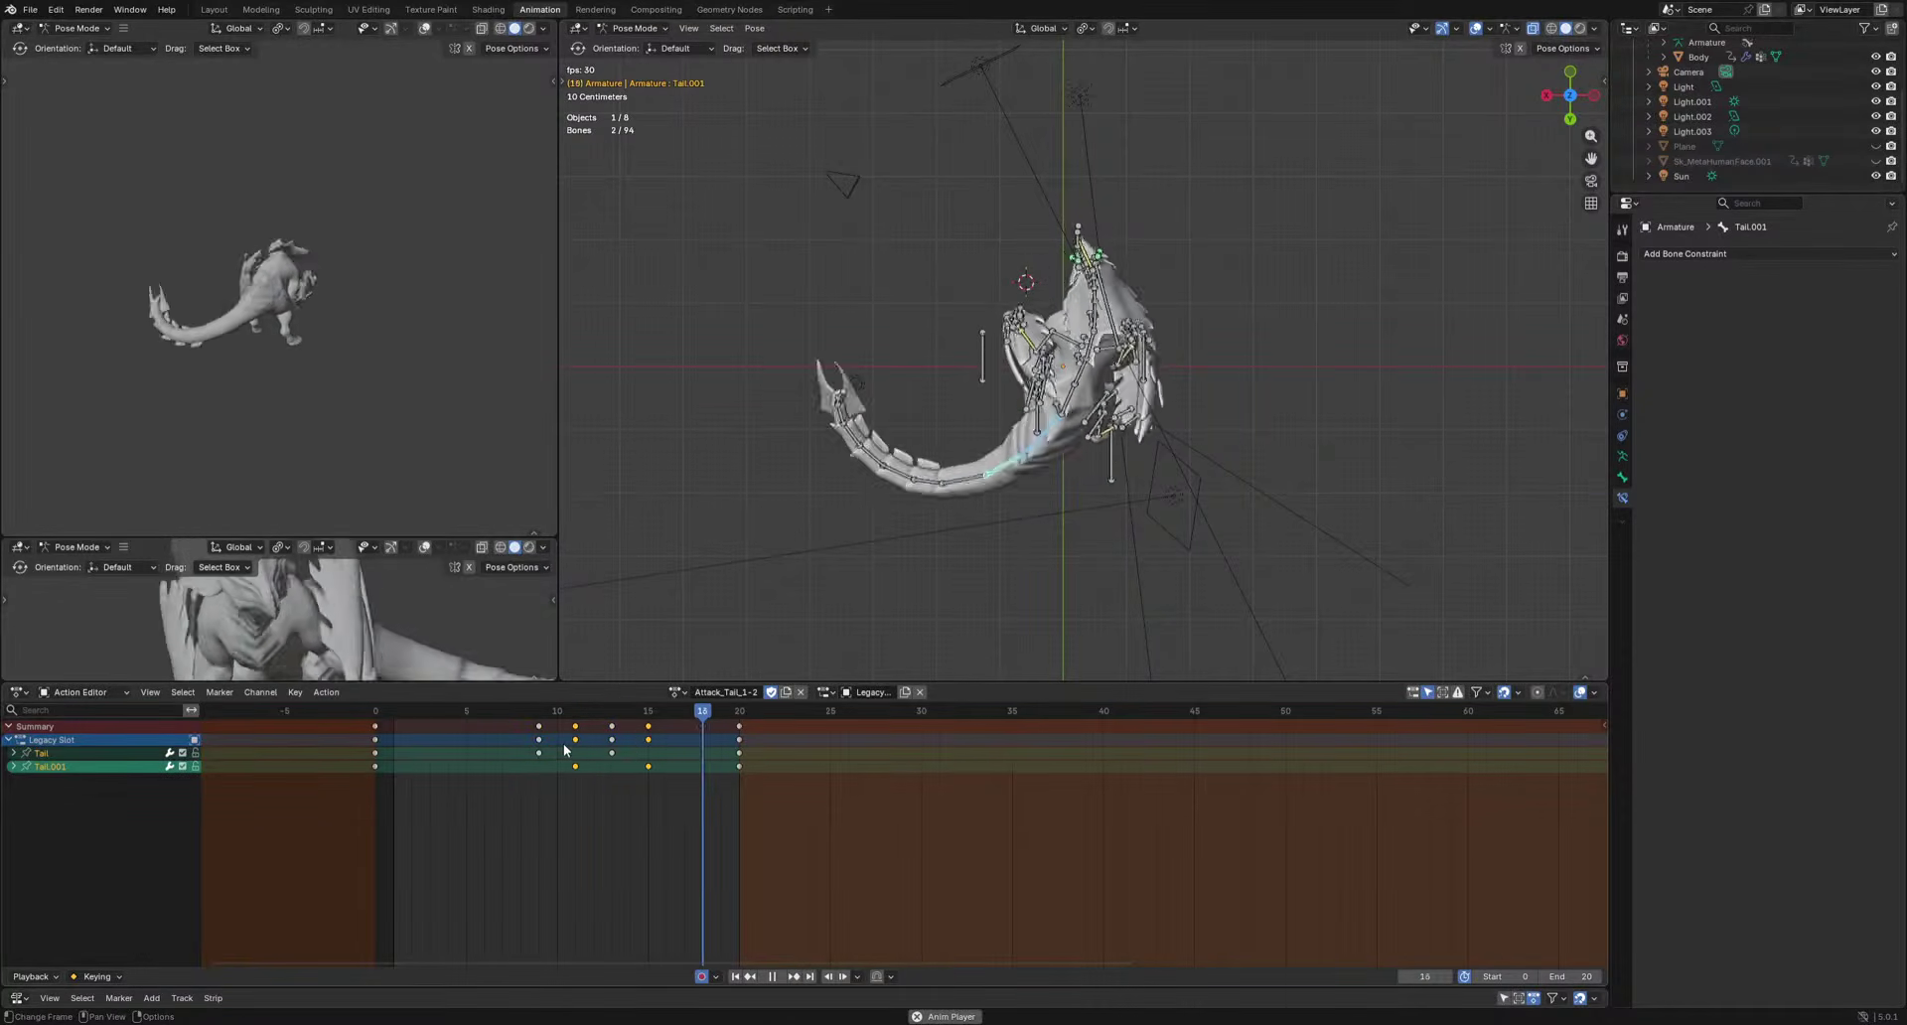
pyautogui.press('space')
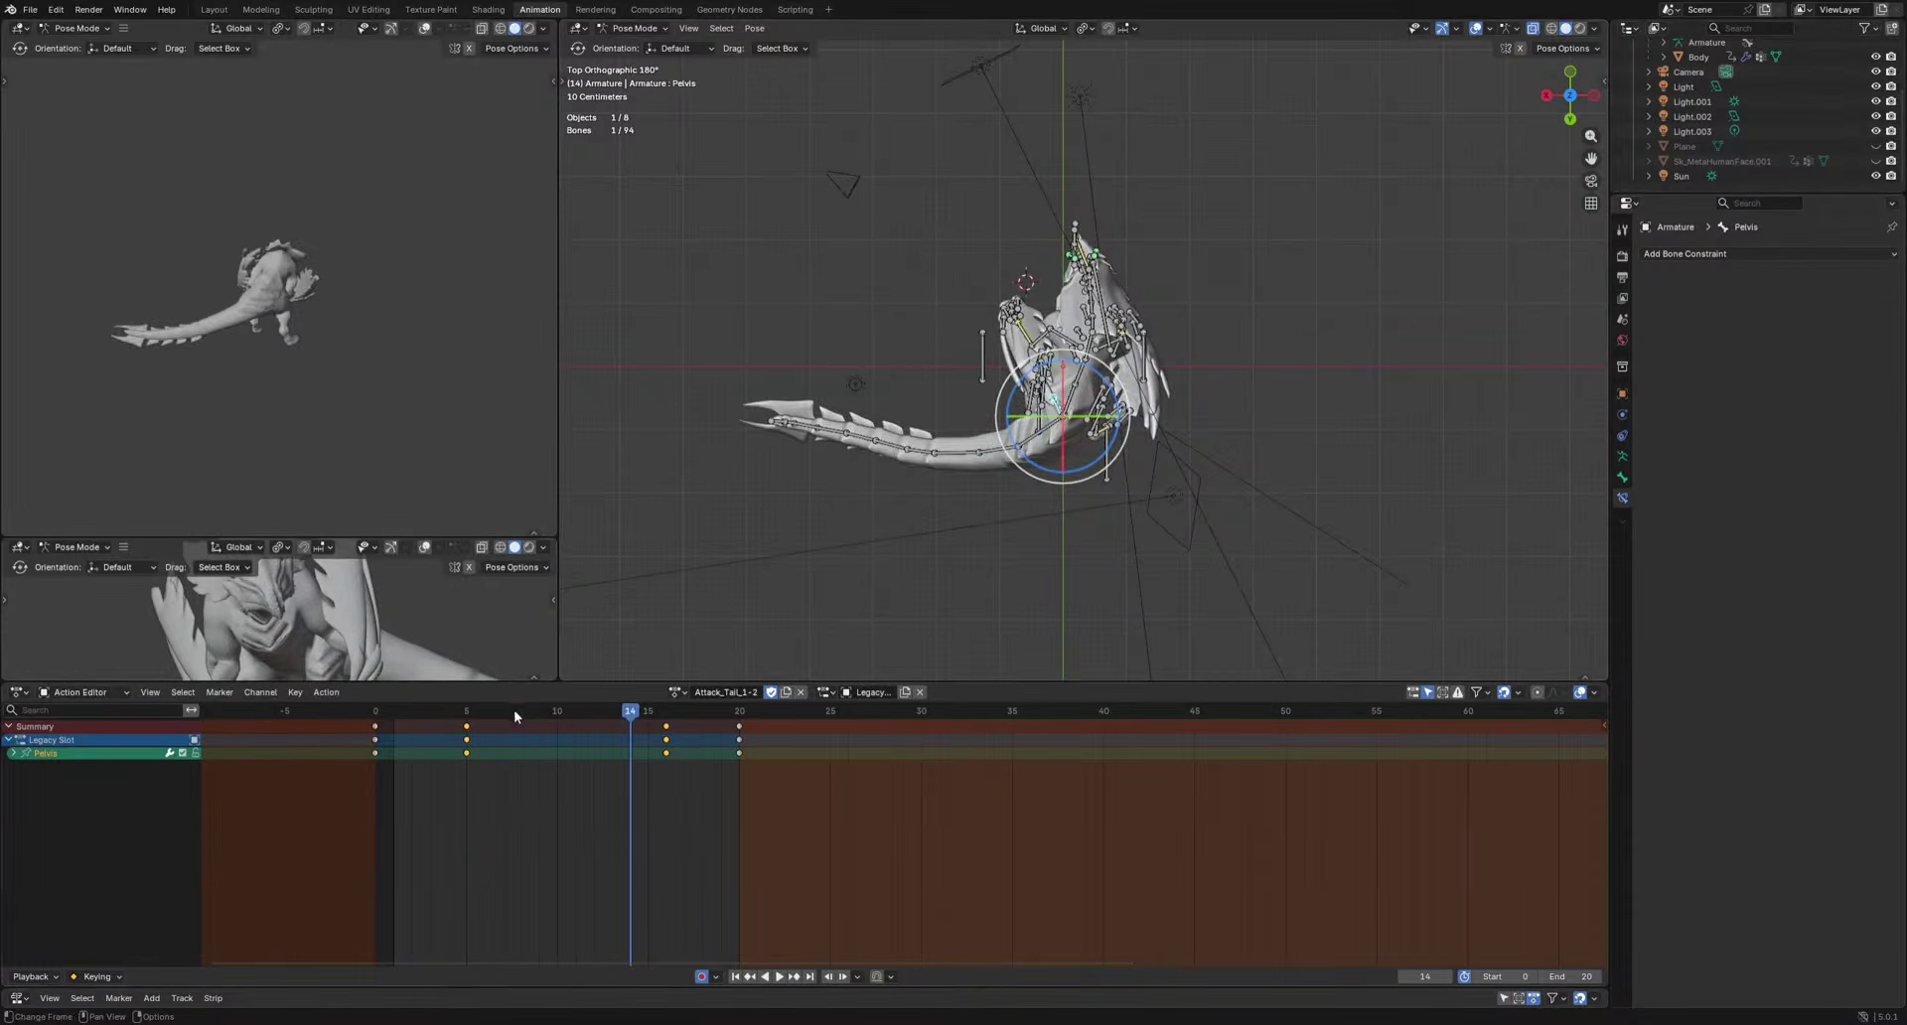
# Rotate the Pelvis bone at frame 11 and reposition it at frame 16, keying both poses.
pyautogui.moveTo(515, 709); pyautogui.dragTo(569, 753)
pyautogui.press('r')
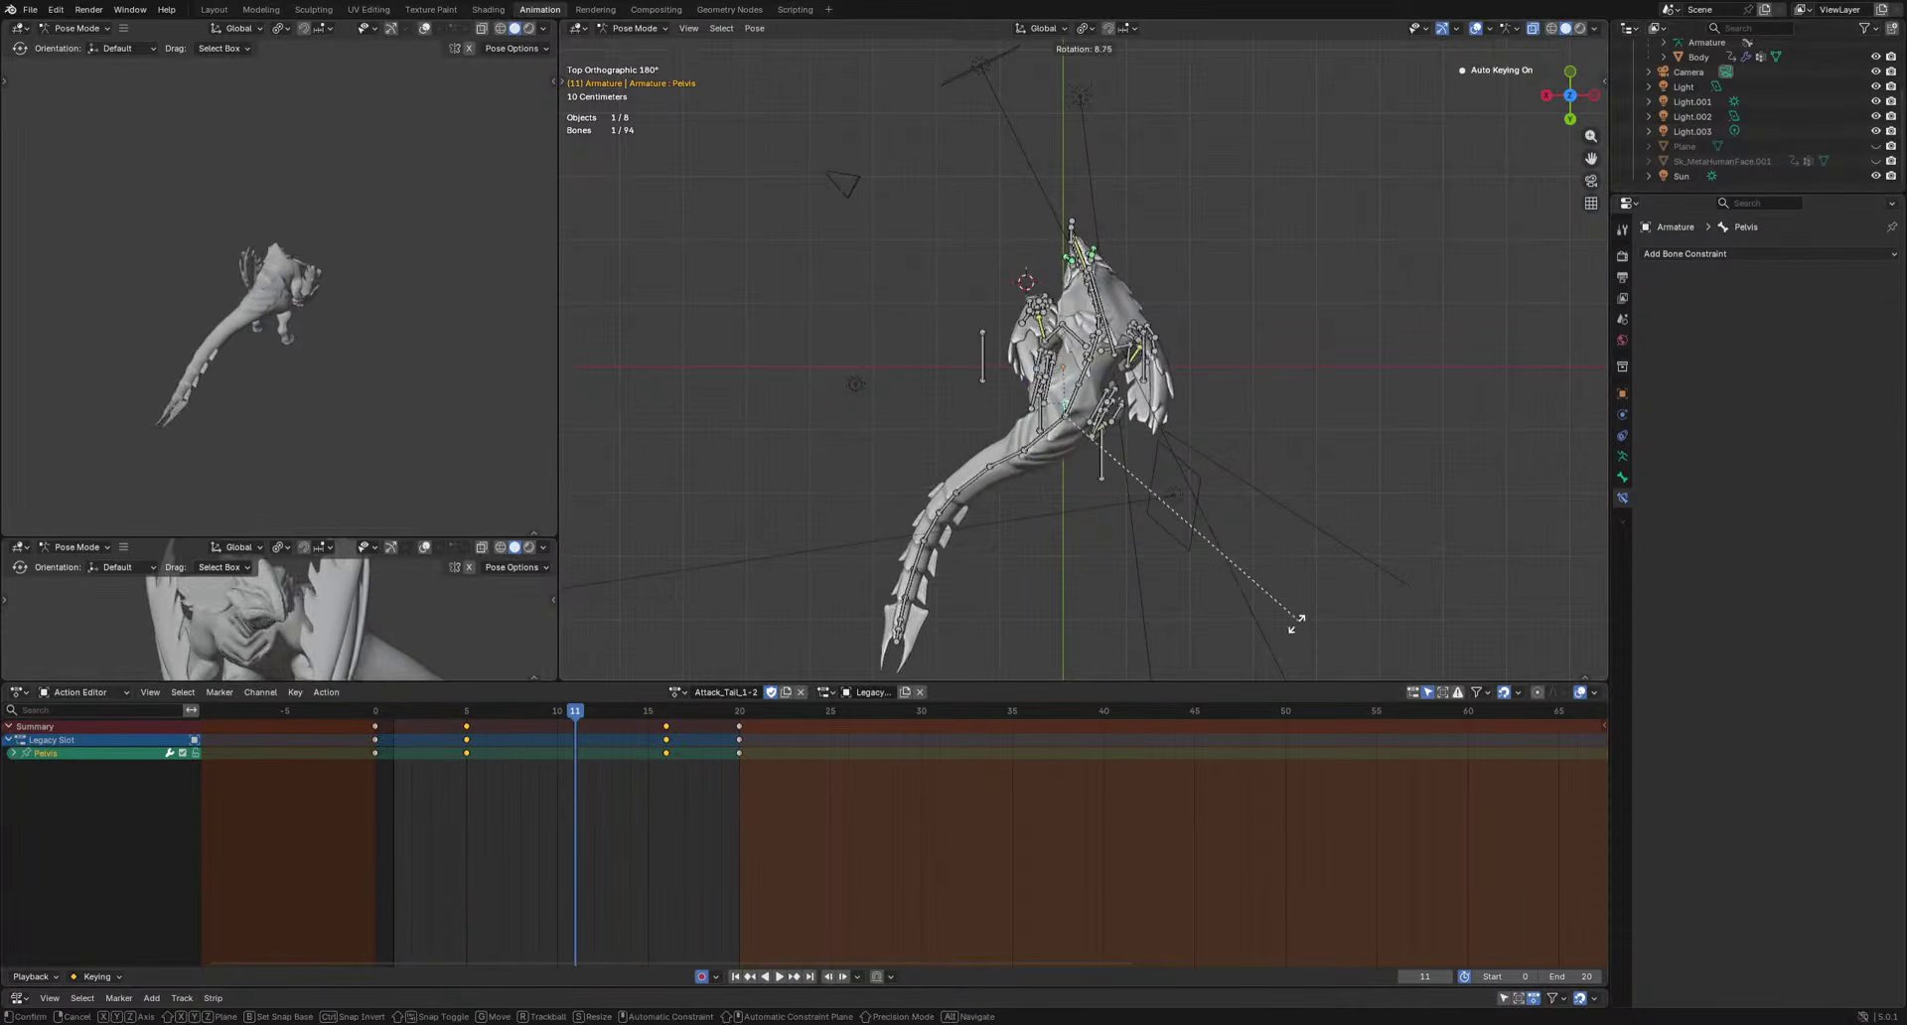
pyautogui.click(1268, 636)
pyautogui.moveTo(673, 711); pyautogui.dragTo(651, 712)
pyautogui.press('g')
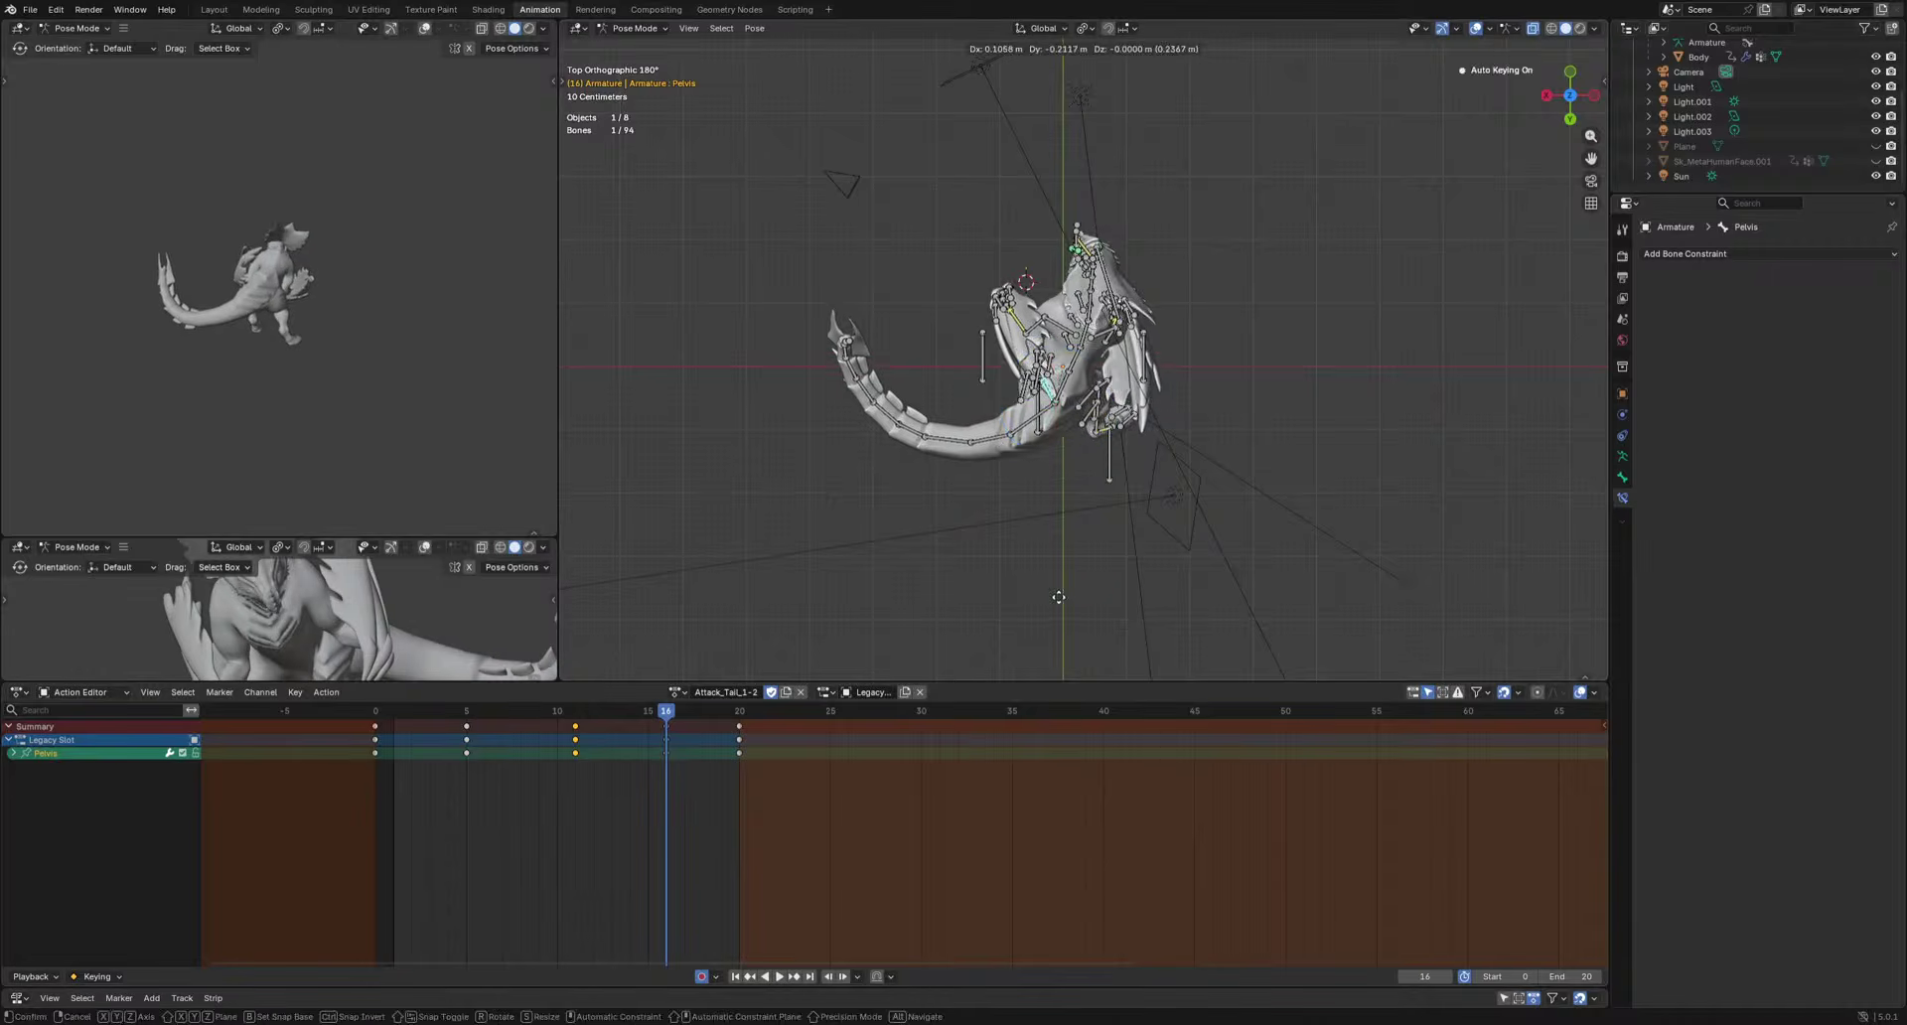
pyautogui.press('i')
pyautogui.press('space')
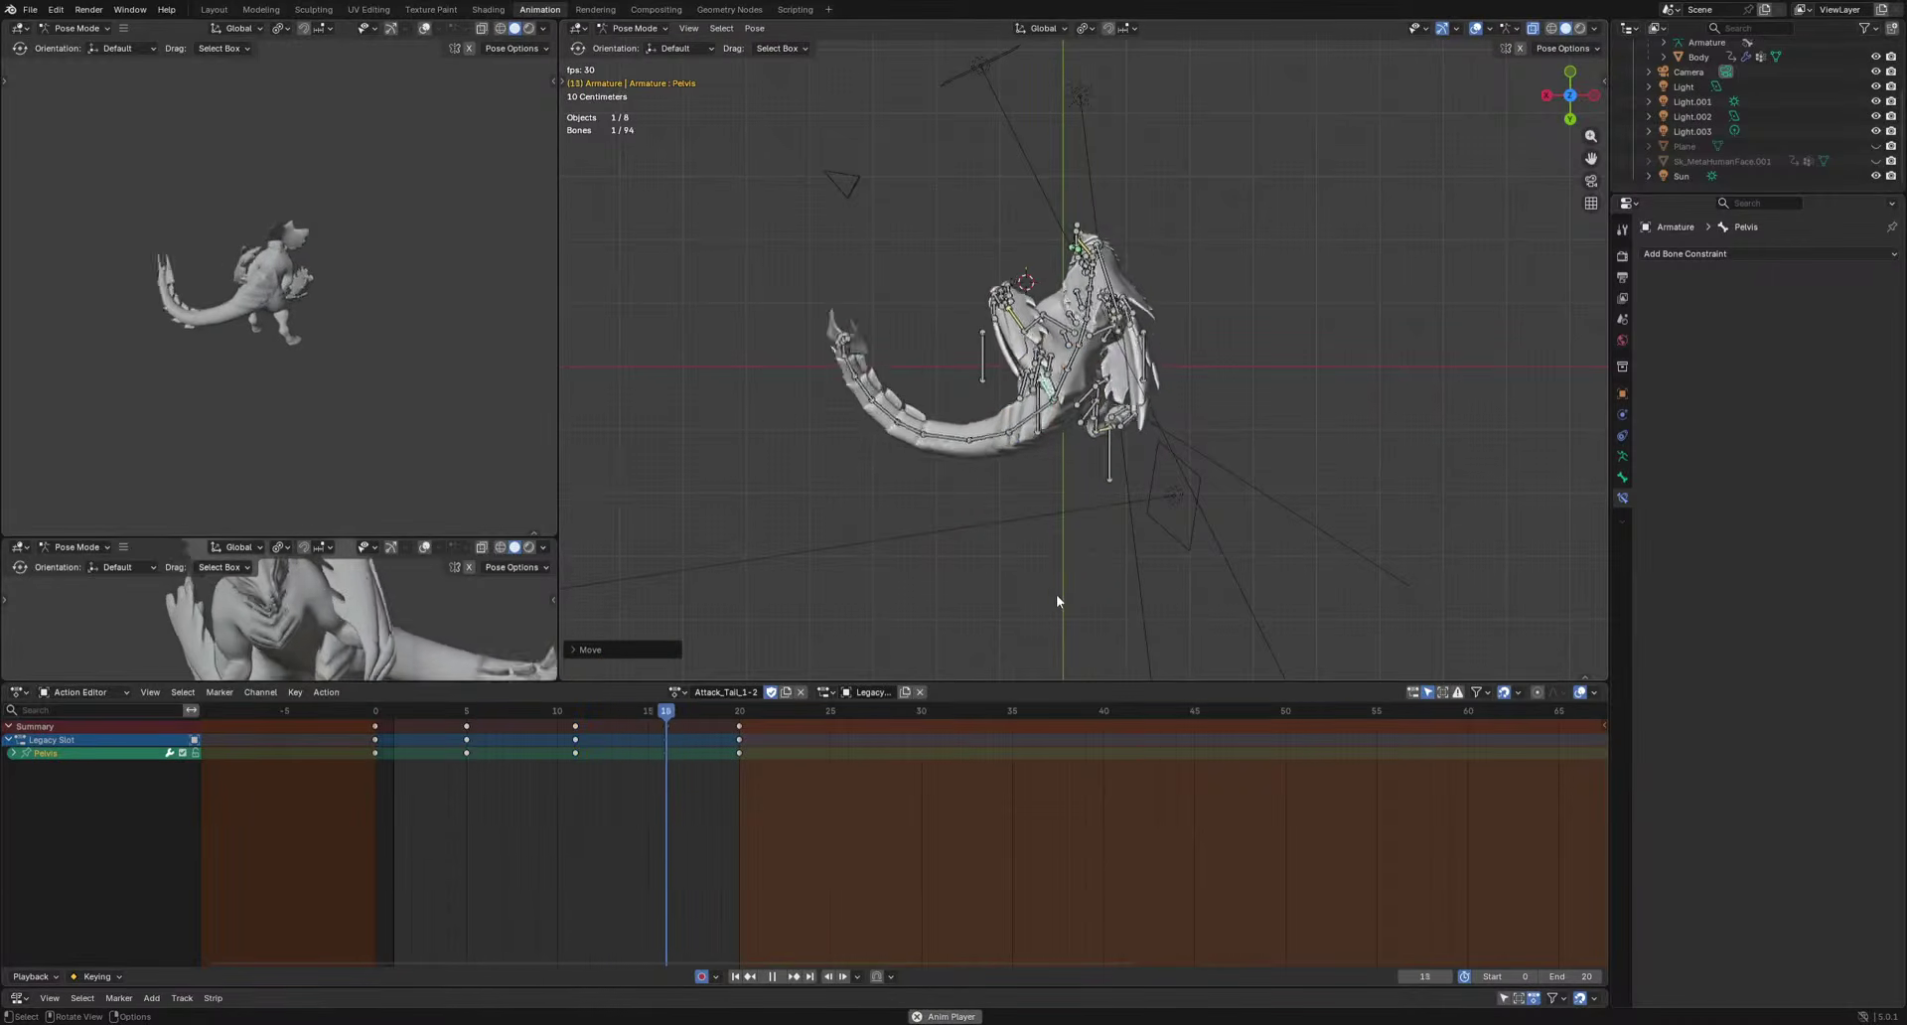
# Retime the Pelvis keyframe at frame 11 to frame 13 and review the motion in playback.
pyautogui.press('Escape')
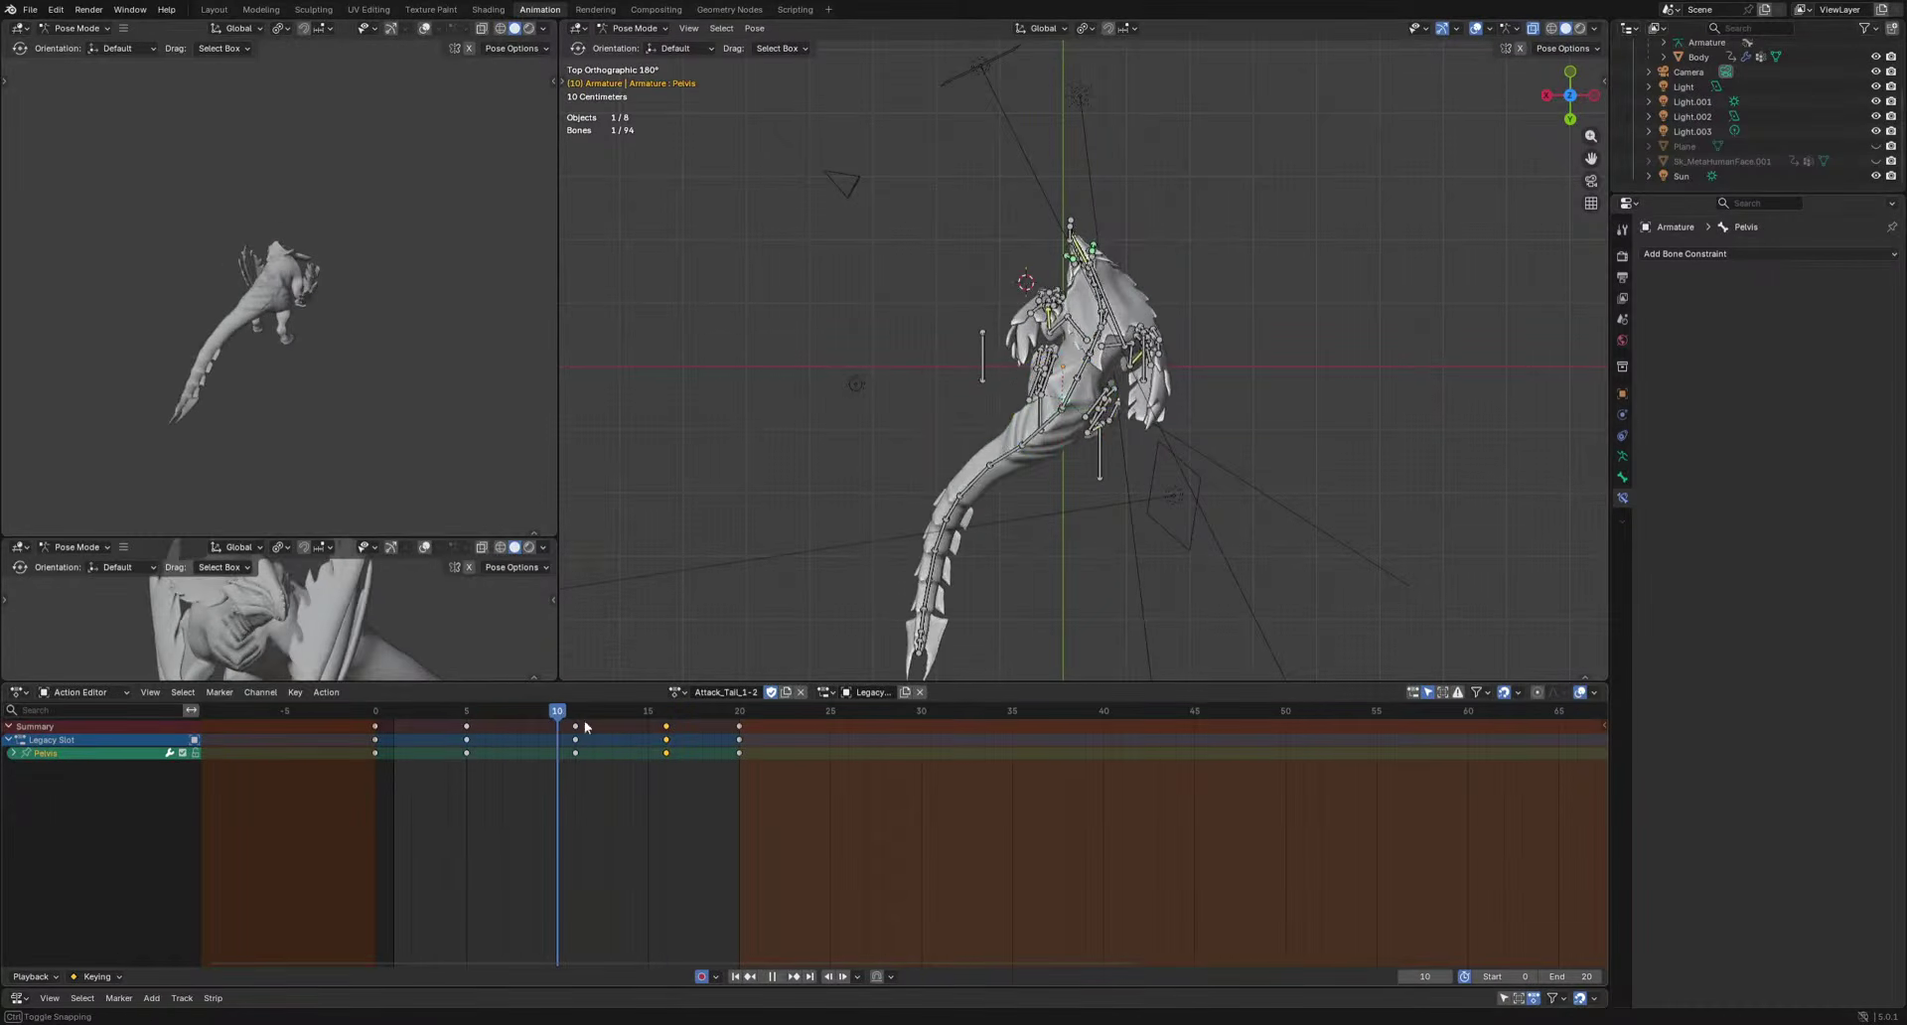
pyautogui.moveTo(576, 734); pyautogui.dragTo(613, 730)
pyautogui.press('space')
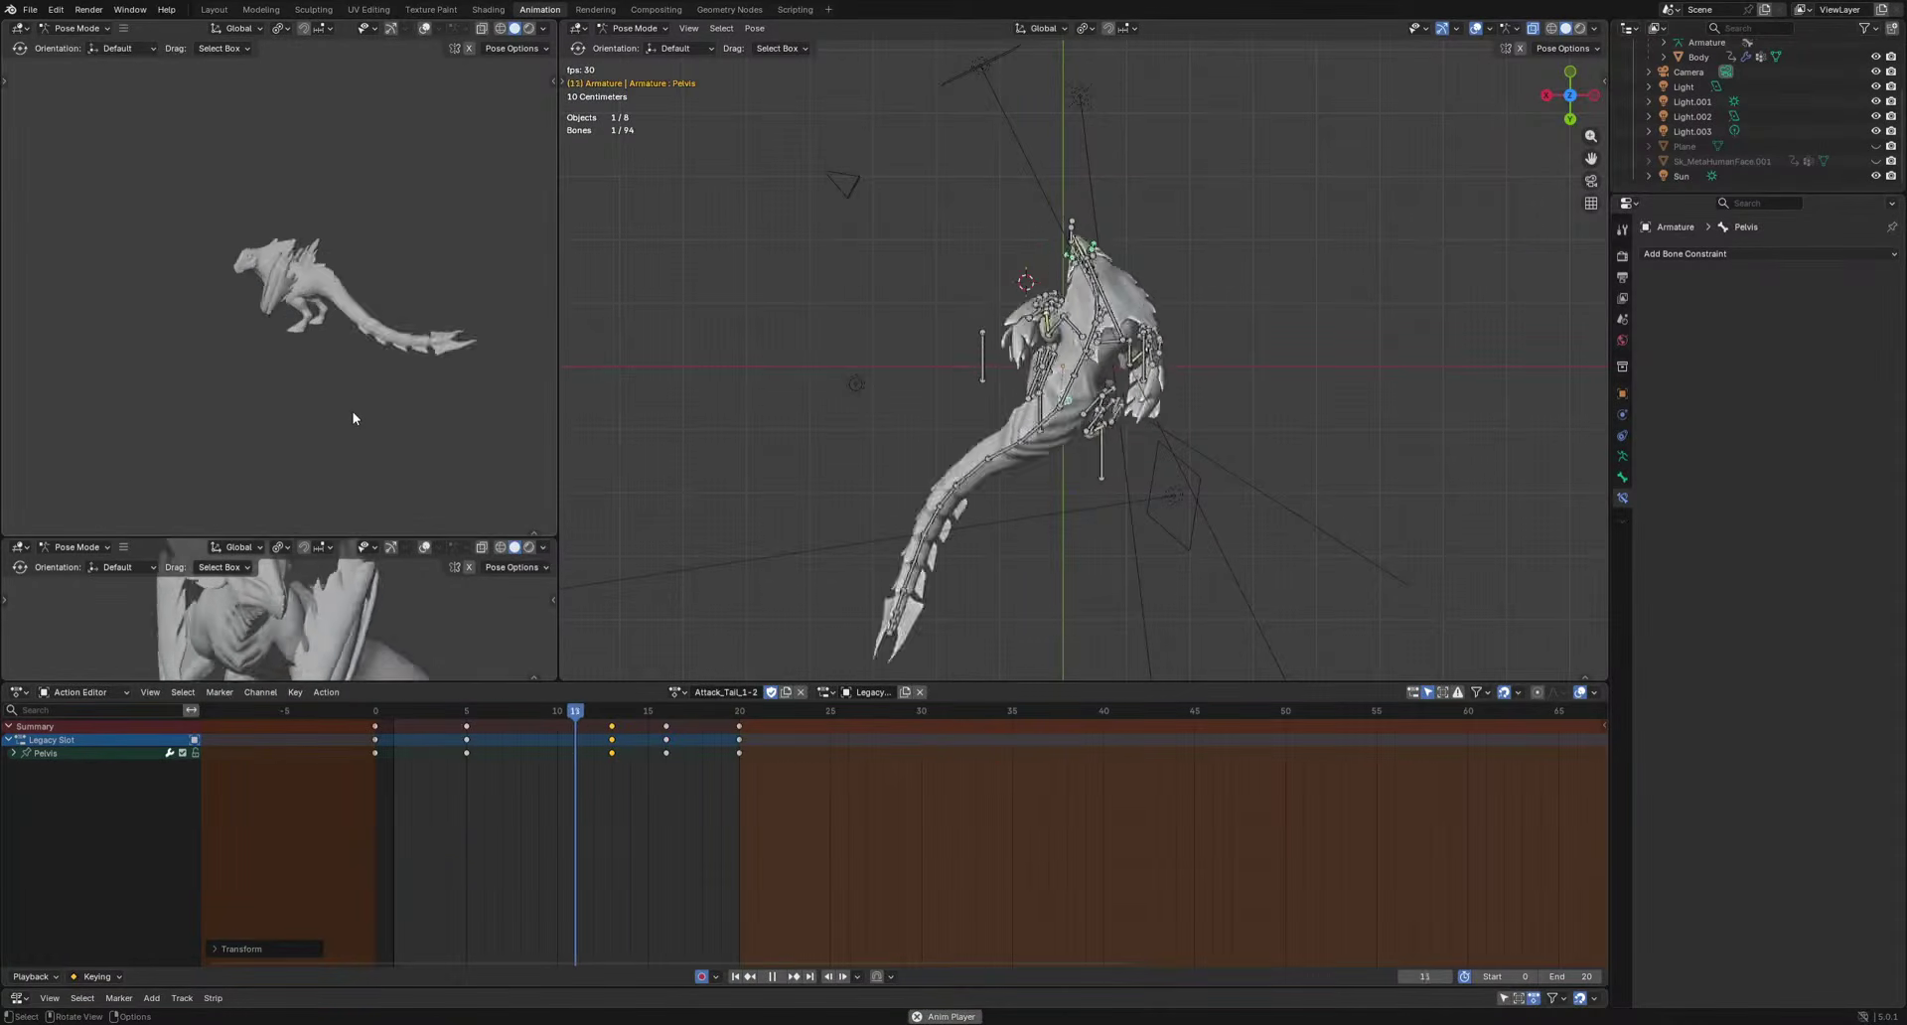
pyautogui.moveTo(353, 415); pyautogui.dragTo(181, 404, button='middle')
pyautogui.press('space')
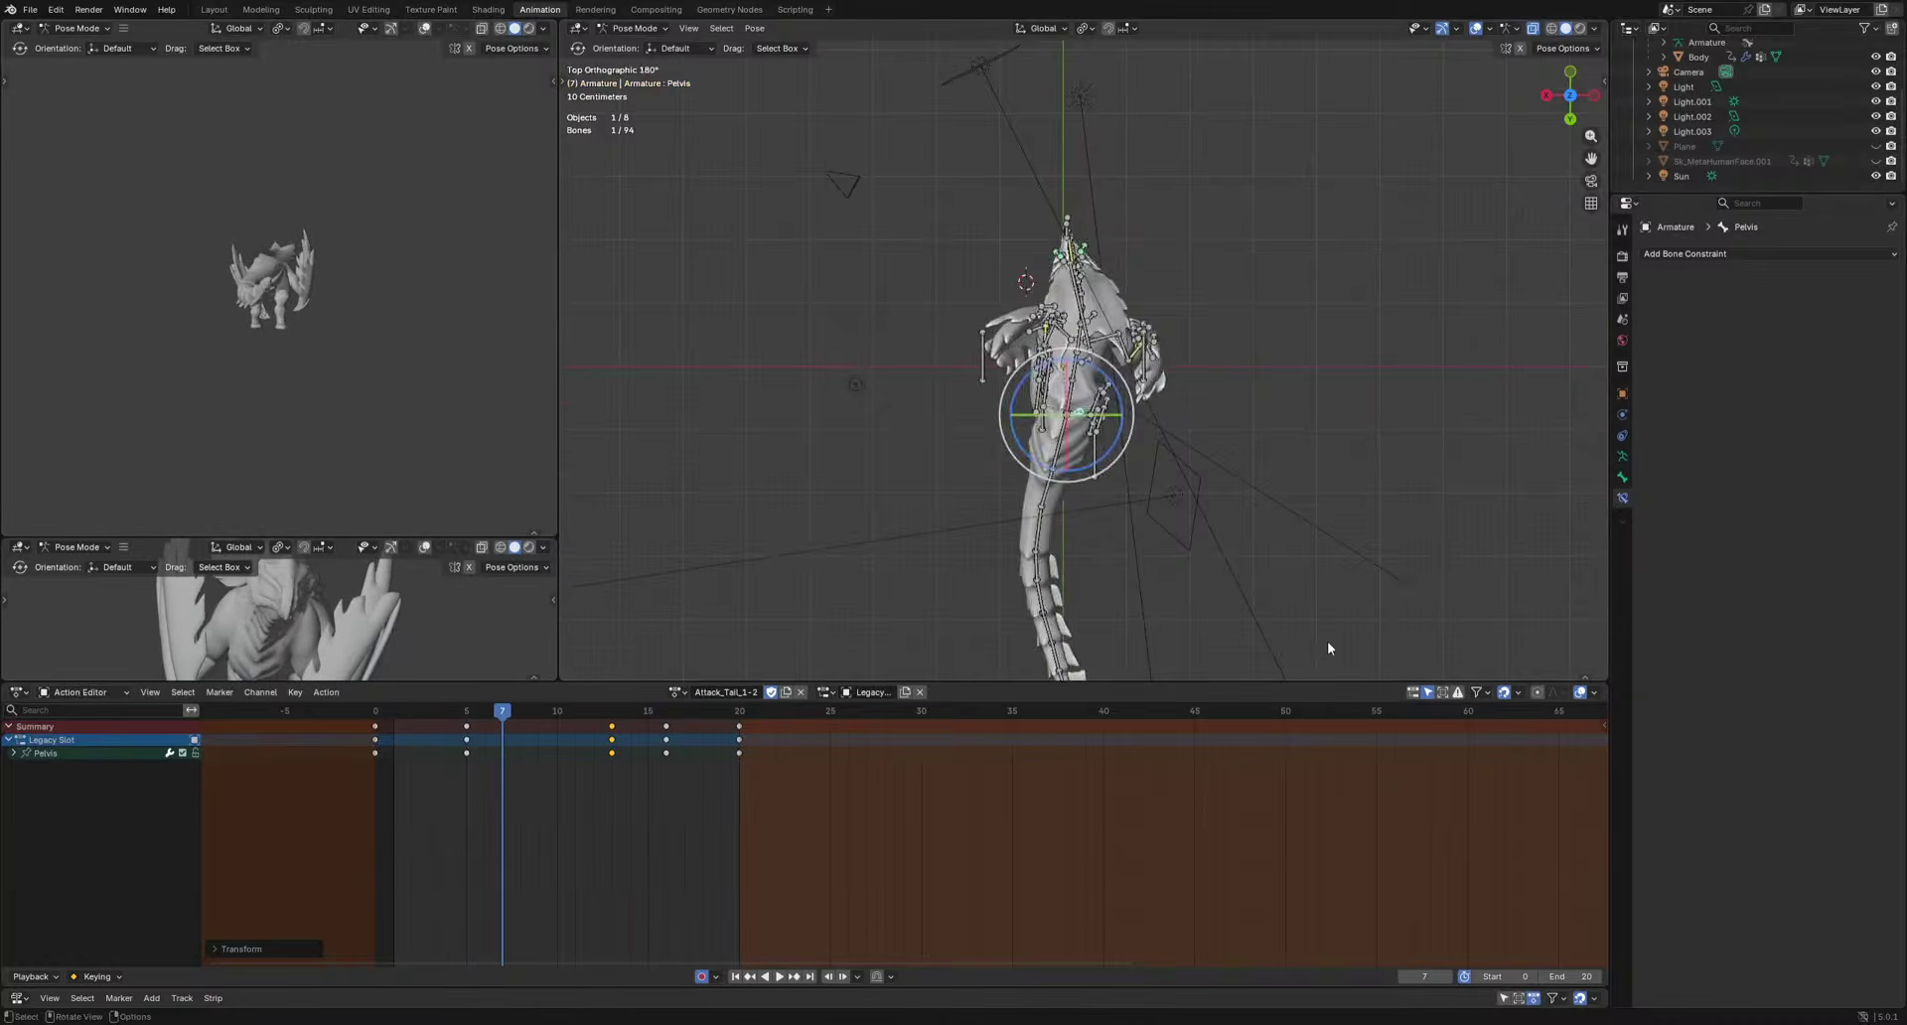
# Paste the end pose of FootIK.R at frame 7 and reposition the foot control at frame 4 for the mid-step.
pyautogui.keyDown('alt'); pyautogui.moveTo(1326, 644); pyautogui.dragTo(1331, 443, button='middle'); pyautogui.keyUp('alt')
pyautogui.scroll(3, 1218, 534)
pyautogui.click(1110, 521)
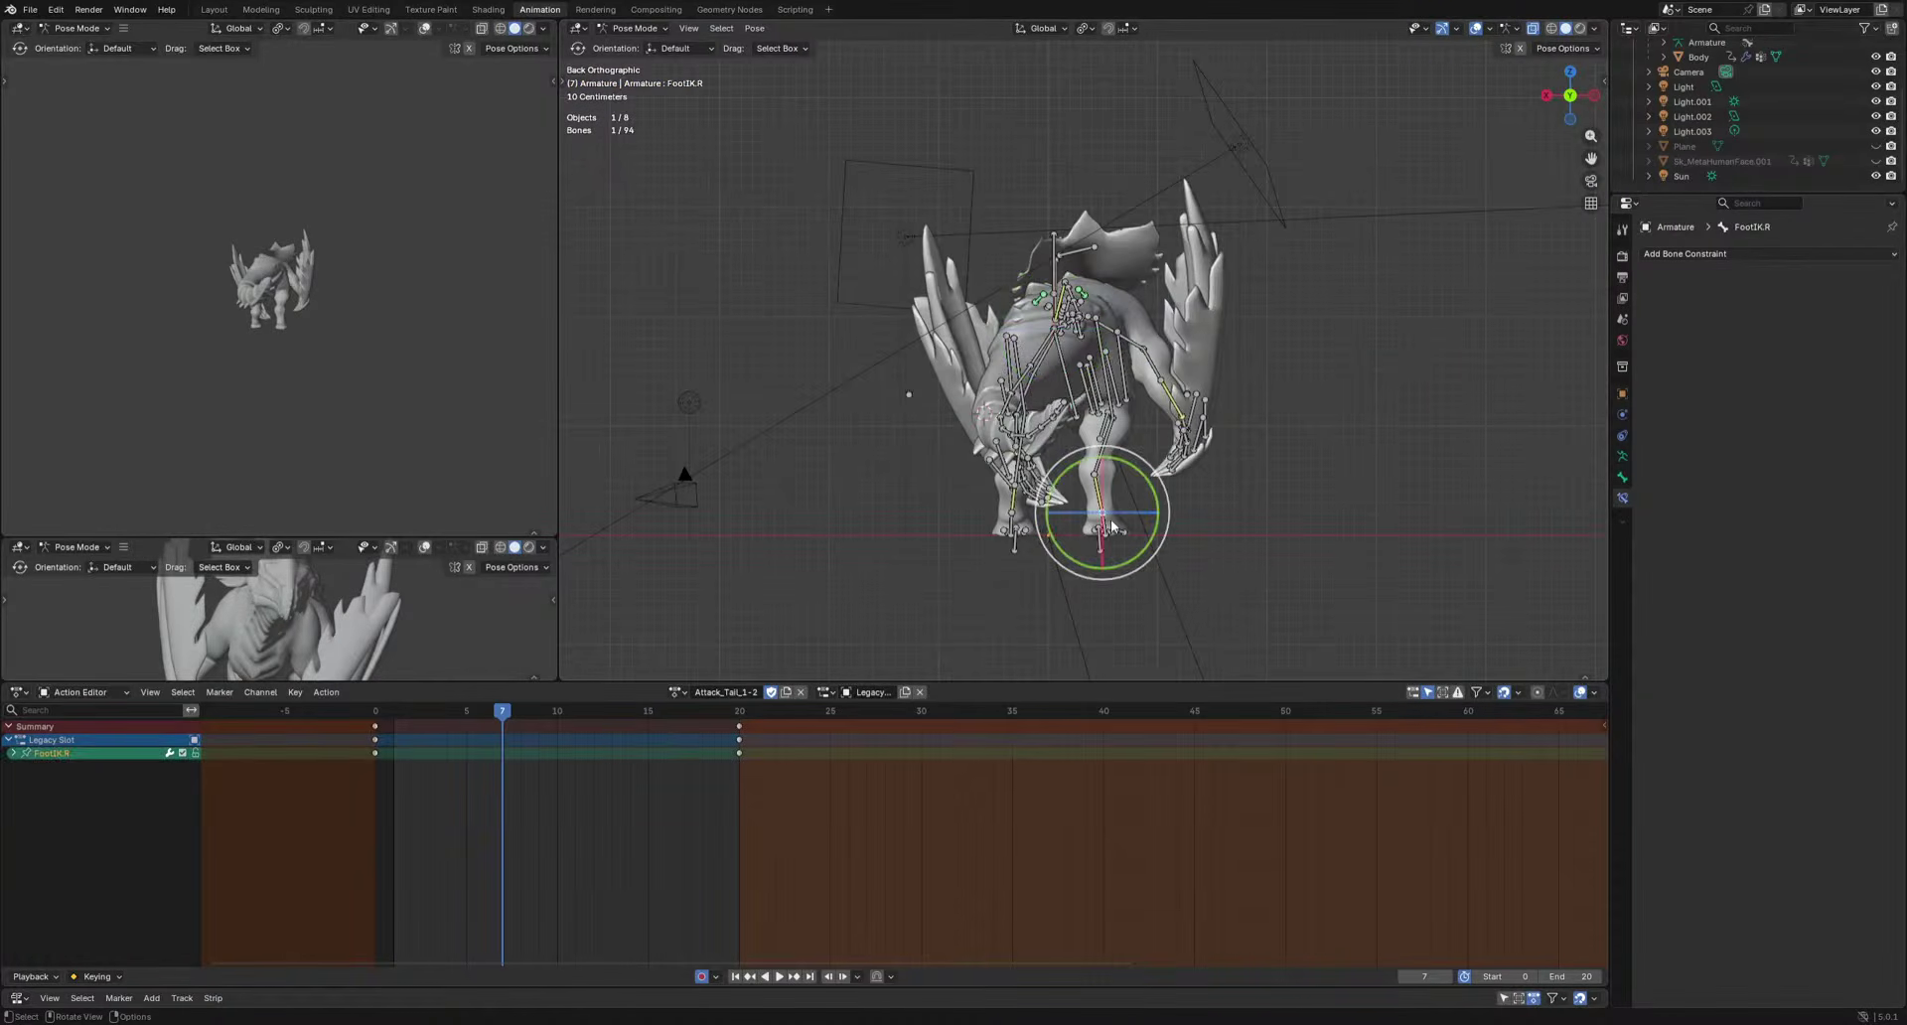
pyautogui.hotkey('ctrl', 'v')
pyautogui.moveTo(496, 712); pyautogui.dragTo(447, 728)
pyautogui.press('g')
pyautogui.click(1092, 606)
pyautogui.press('space')
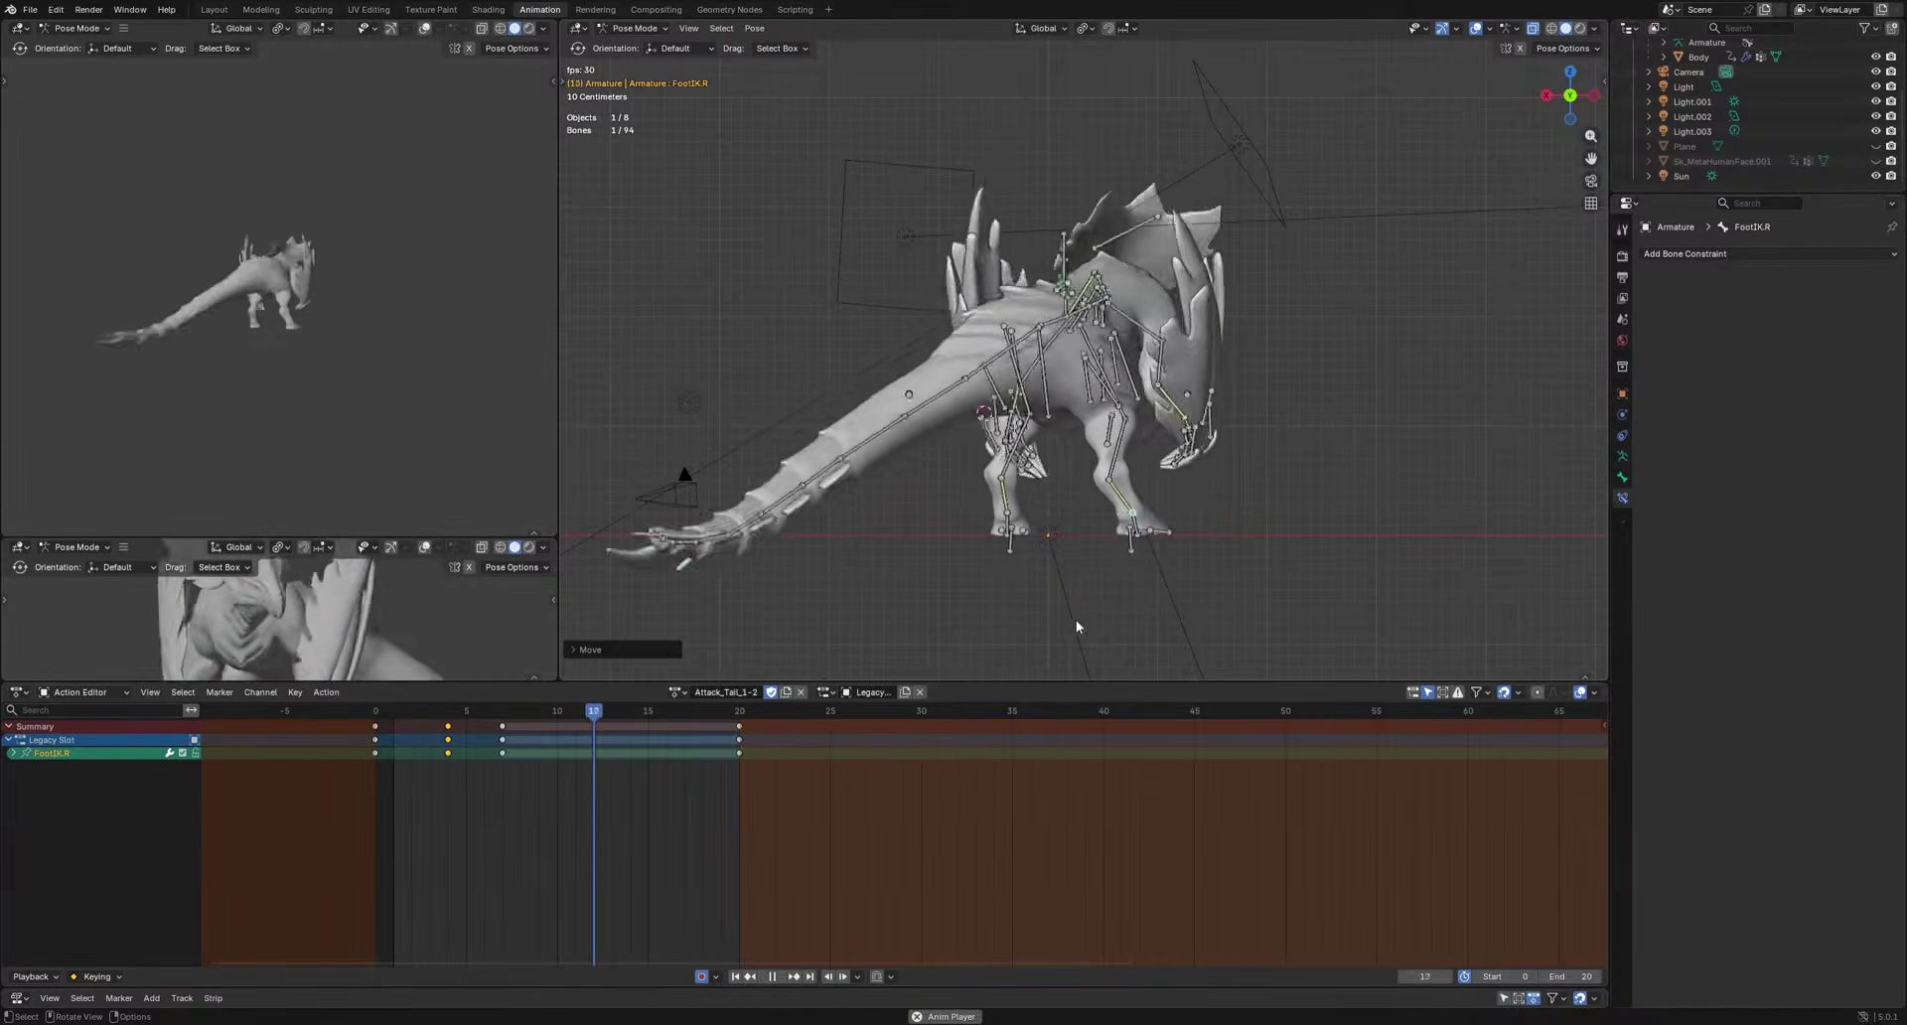
# Hold FootIK.L in place by pasting its starting pose at frame 6 and its end pose at frame 10.
pyautogui.press('space')
pyautogui.moveTo(1007, 553); pyautogui.dragTo(1085, 582, button='middle')
pyautogui.click(1117, 540)
pyautogui.moveTo(805, 718); pyautogui.dragTo(806, 717)
pyautogui.hotkey('ctrl', 'c')
pyautogui.moveTo(695, 713); pyautogui.dragTo(547, 731)
pyautogui.hotkey('ctrl', 'v')
pyautogui.press('g')
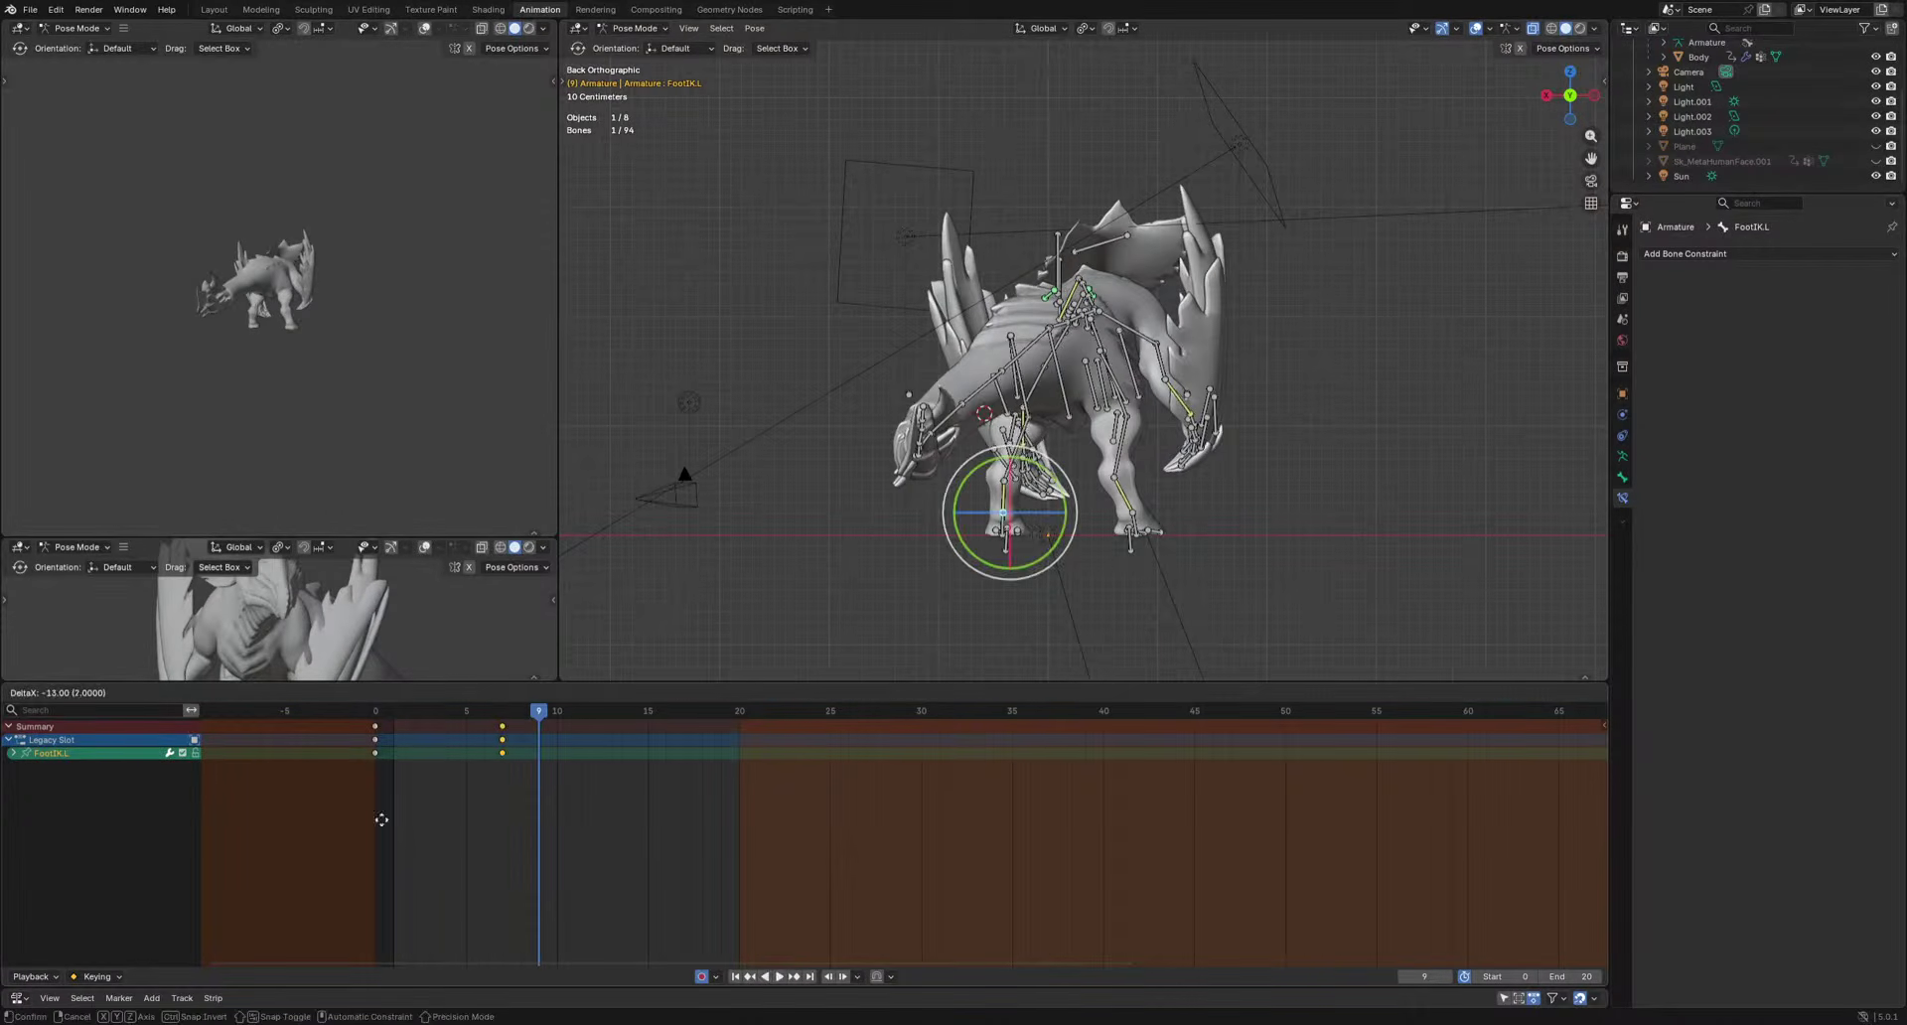
pyautogui.click(553, 715)
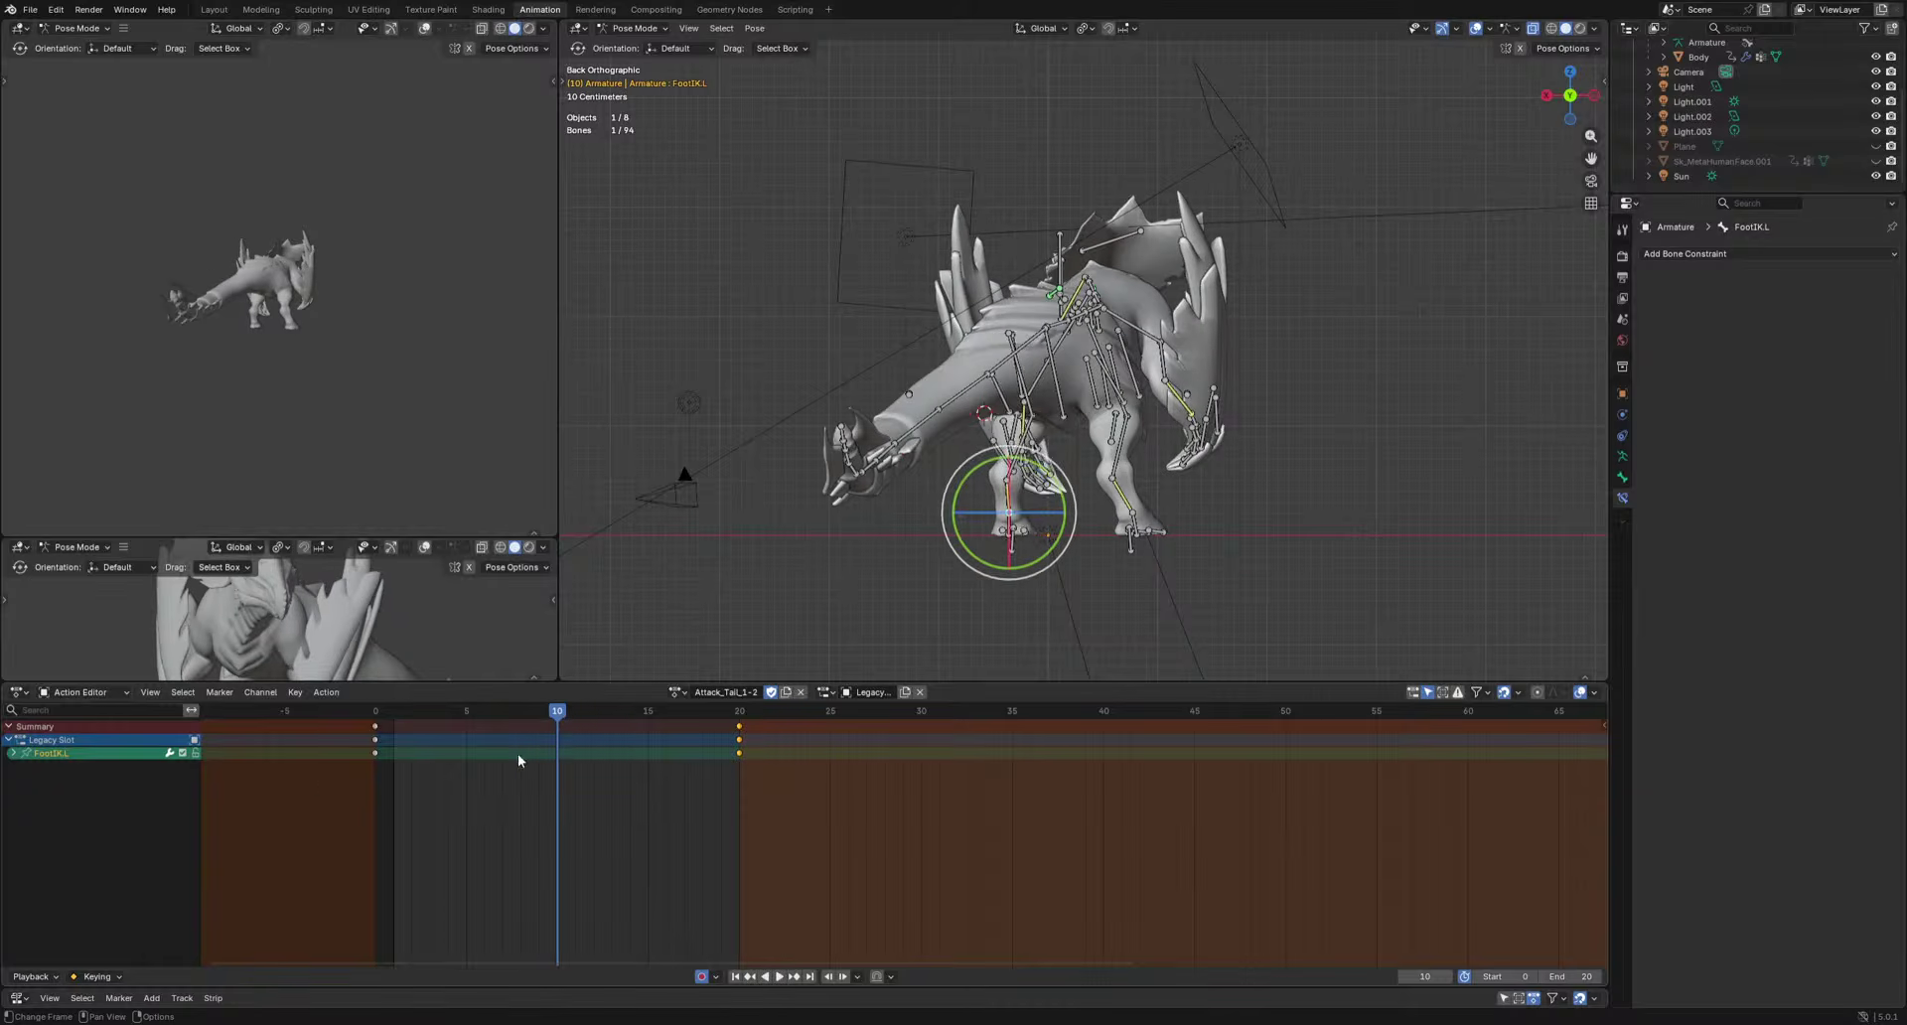
pyautogui.moveTo(463, 712); pyautogui.dragTo(463, 711)
pyautogui.moveTo(485, 711); pyautogui.dragTo(492, 715)
pyautogui.press('space')
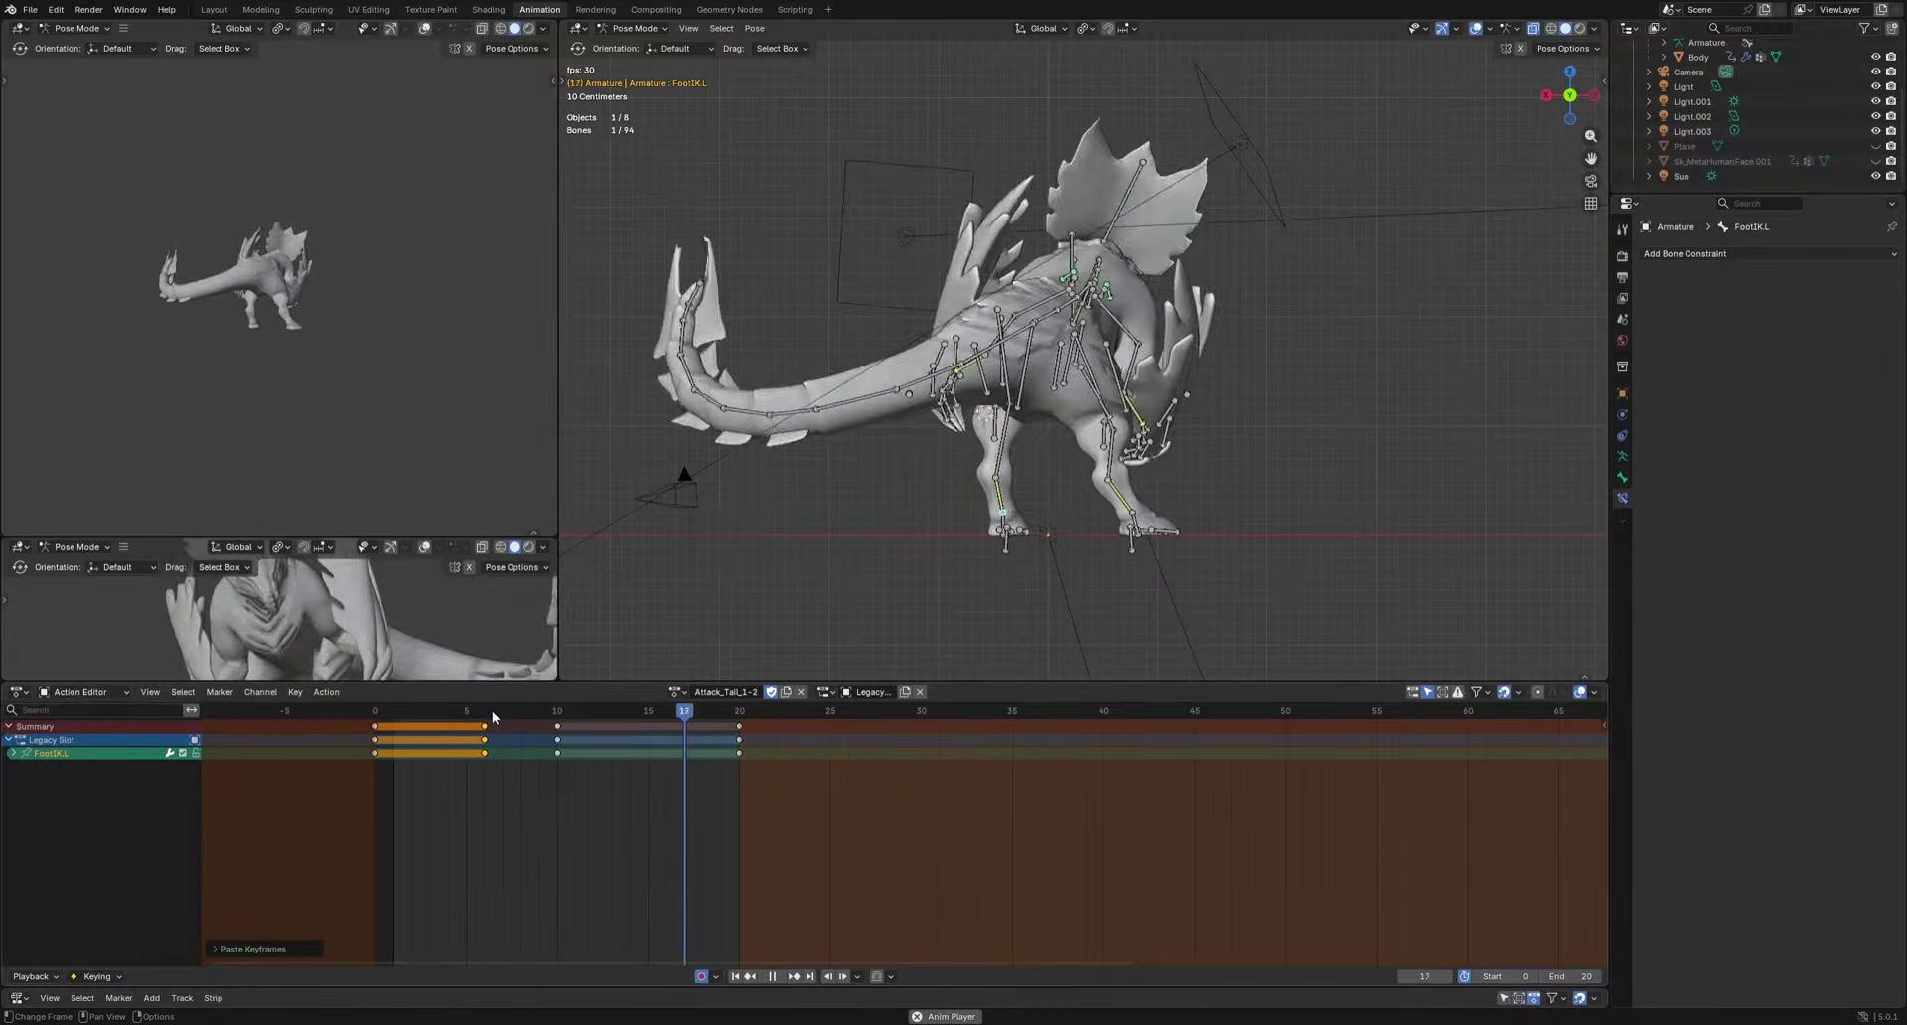
# Shift the FootIK.L in-between keyframes to frames 7 and 11 while checking playback.
pyautogui.moveTo(447, 790); pyautogui.dragTo(608, 717)
pyautogui.press('g')
pyautogui.click(629, 719)
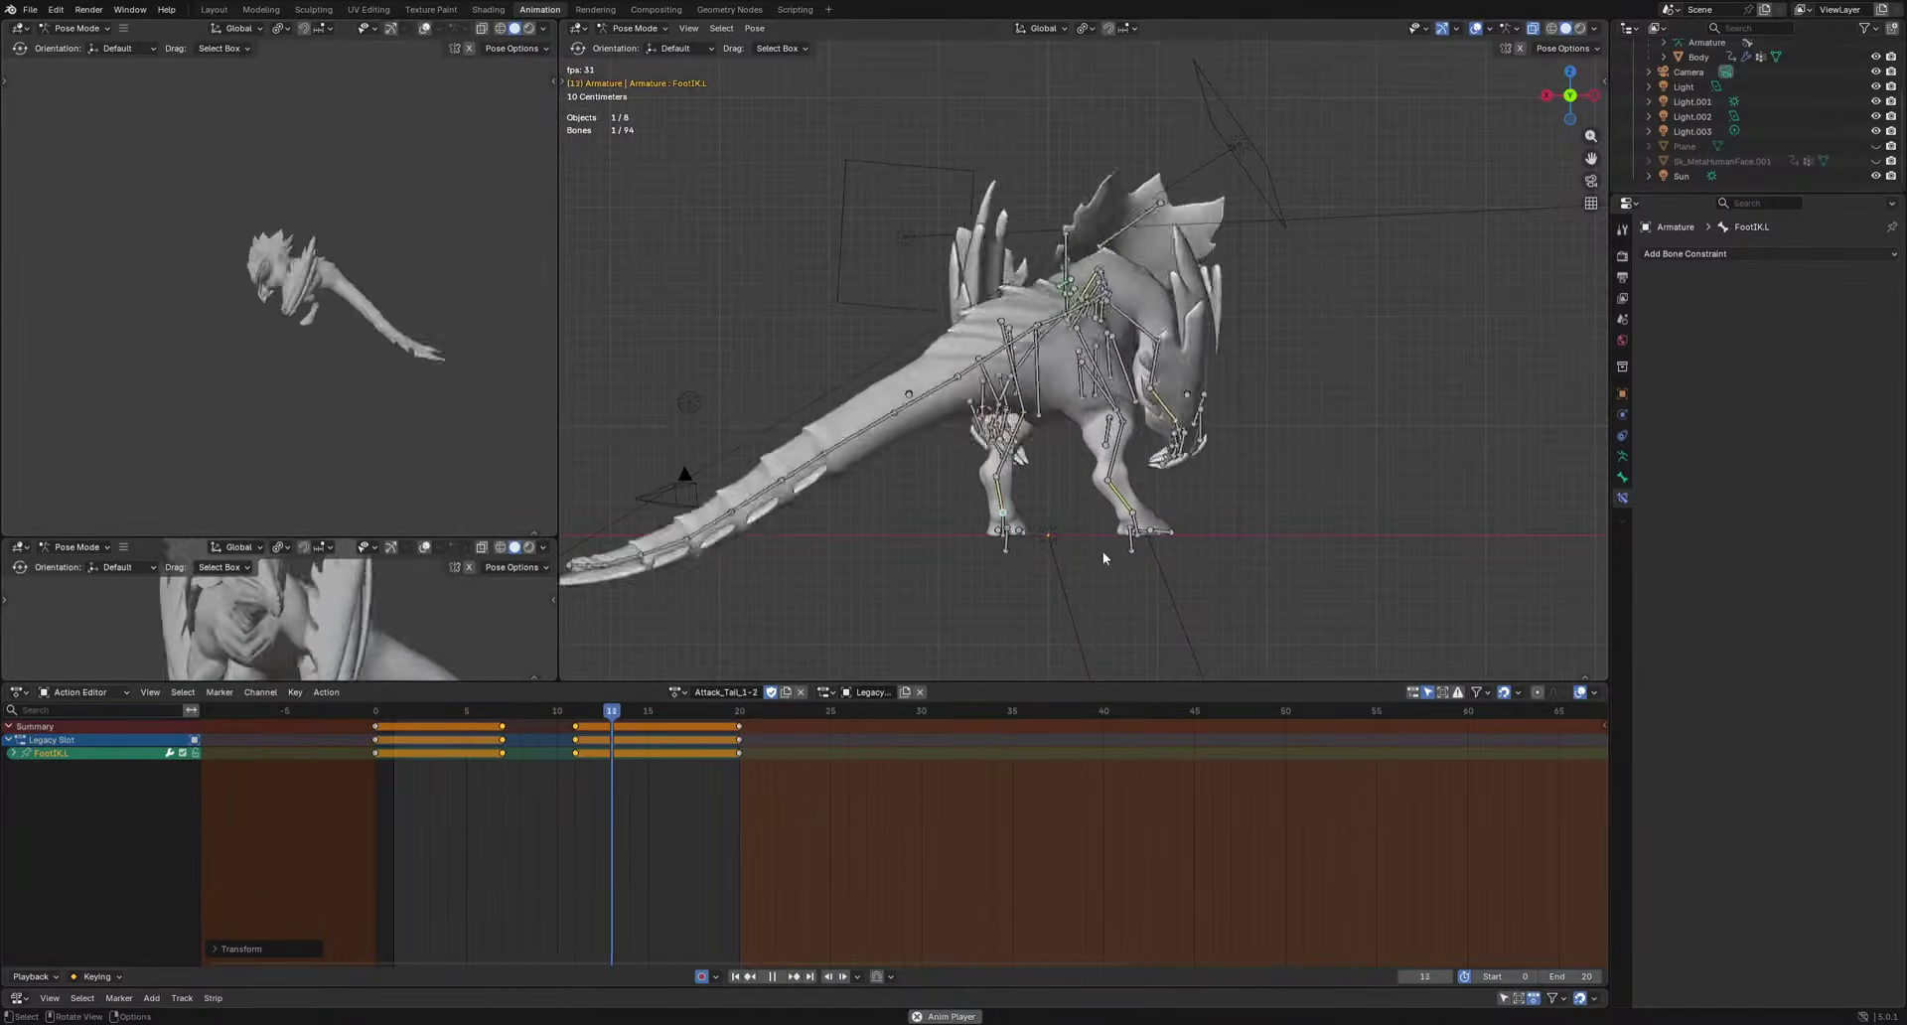
pyautogui.press('space')
# Select Tail.002 to Tail.009 and key adjusted tail rotations at frames 8 and 12.
pyautogui.moveTo(397, 707); pyautogui.dragTo(579, 745)
pyautogui.moveTo(767, 514); pyautogui.dragTo(744, 540)
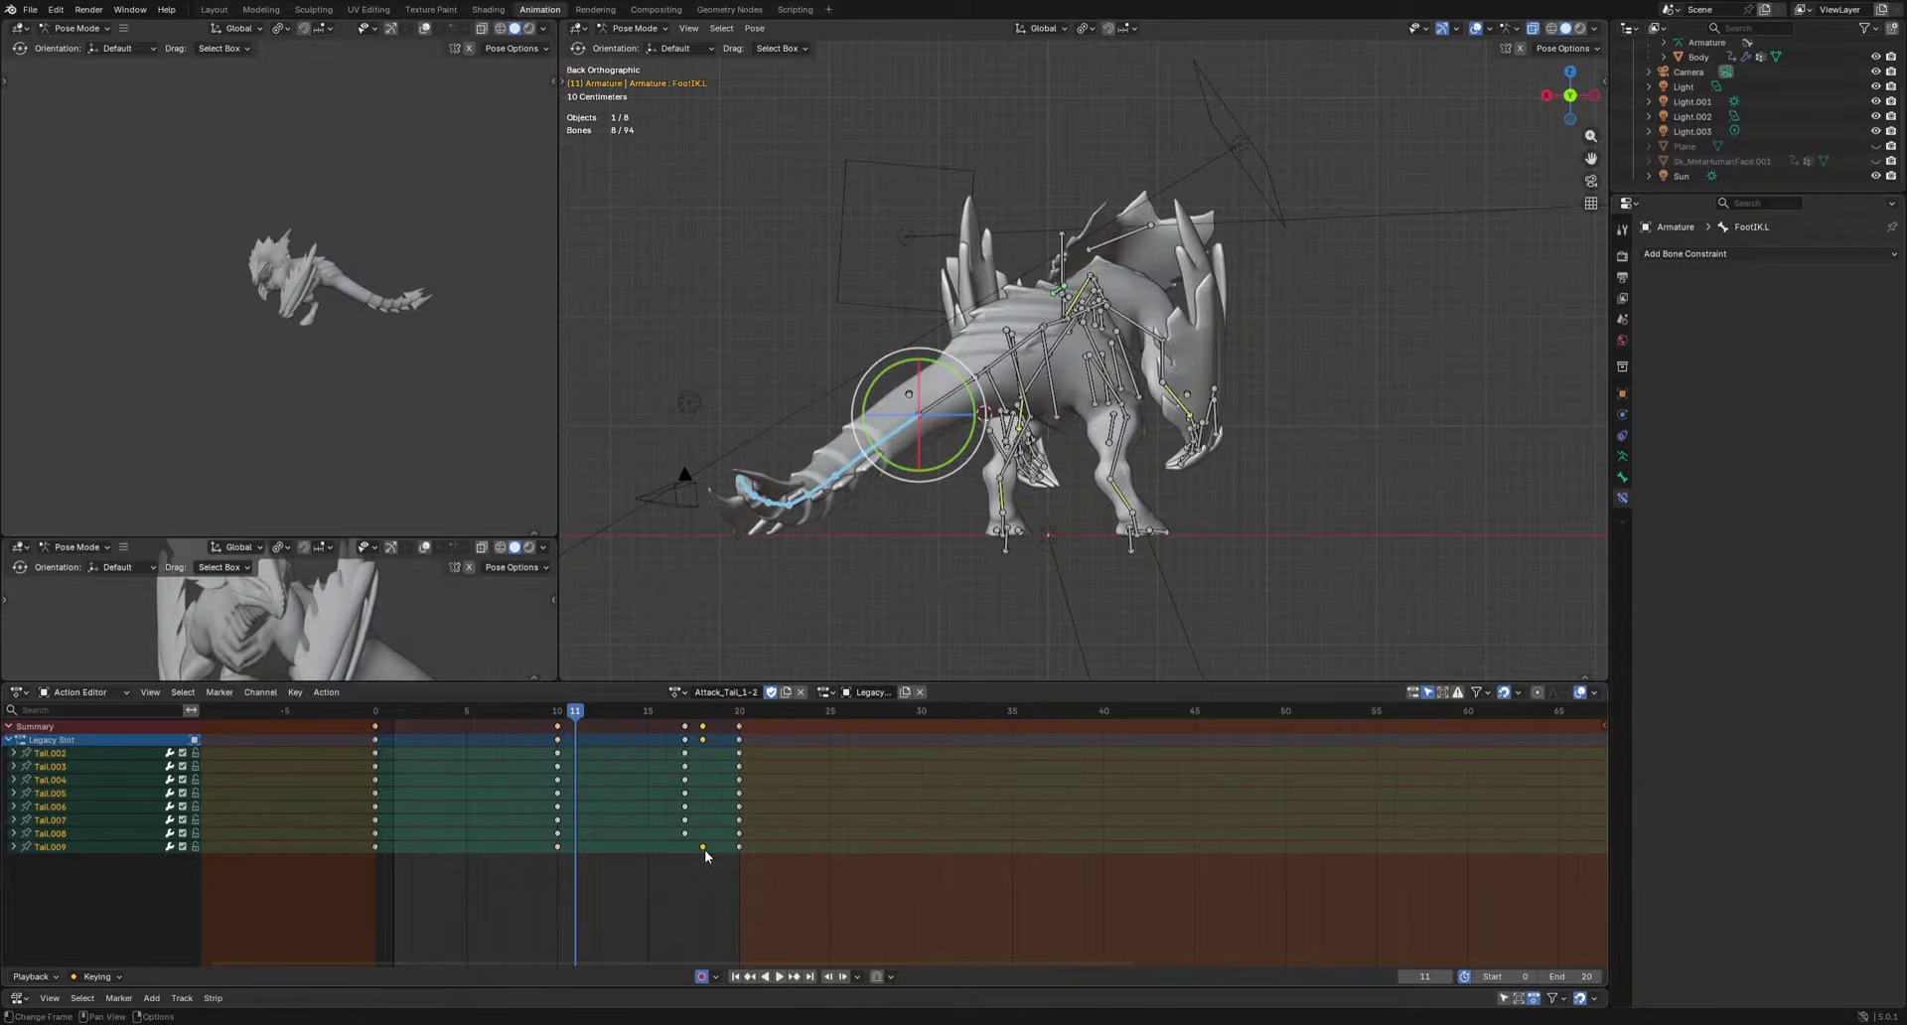
pyautogui.moveTo(399, 712); pyautogui.dragTo(521, 722)
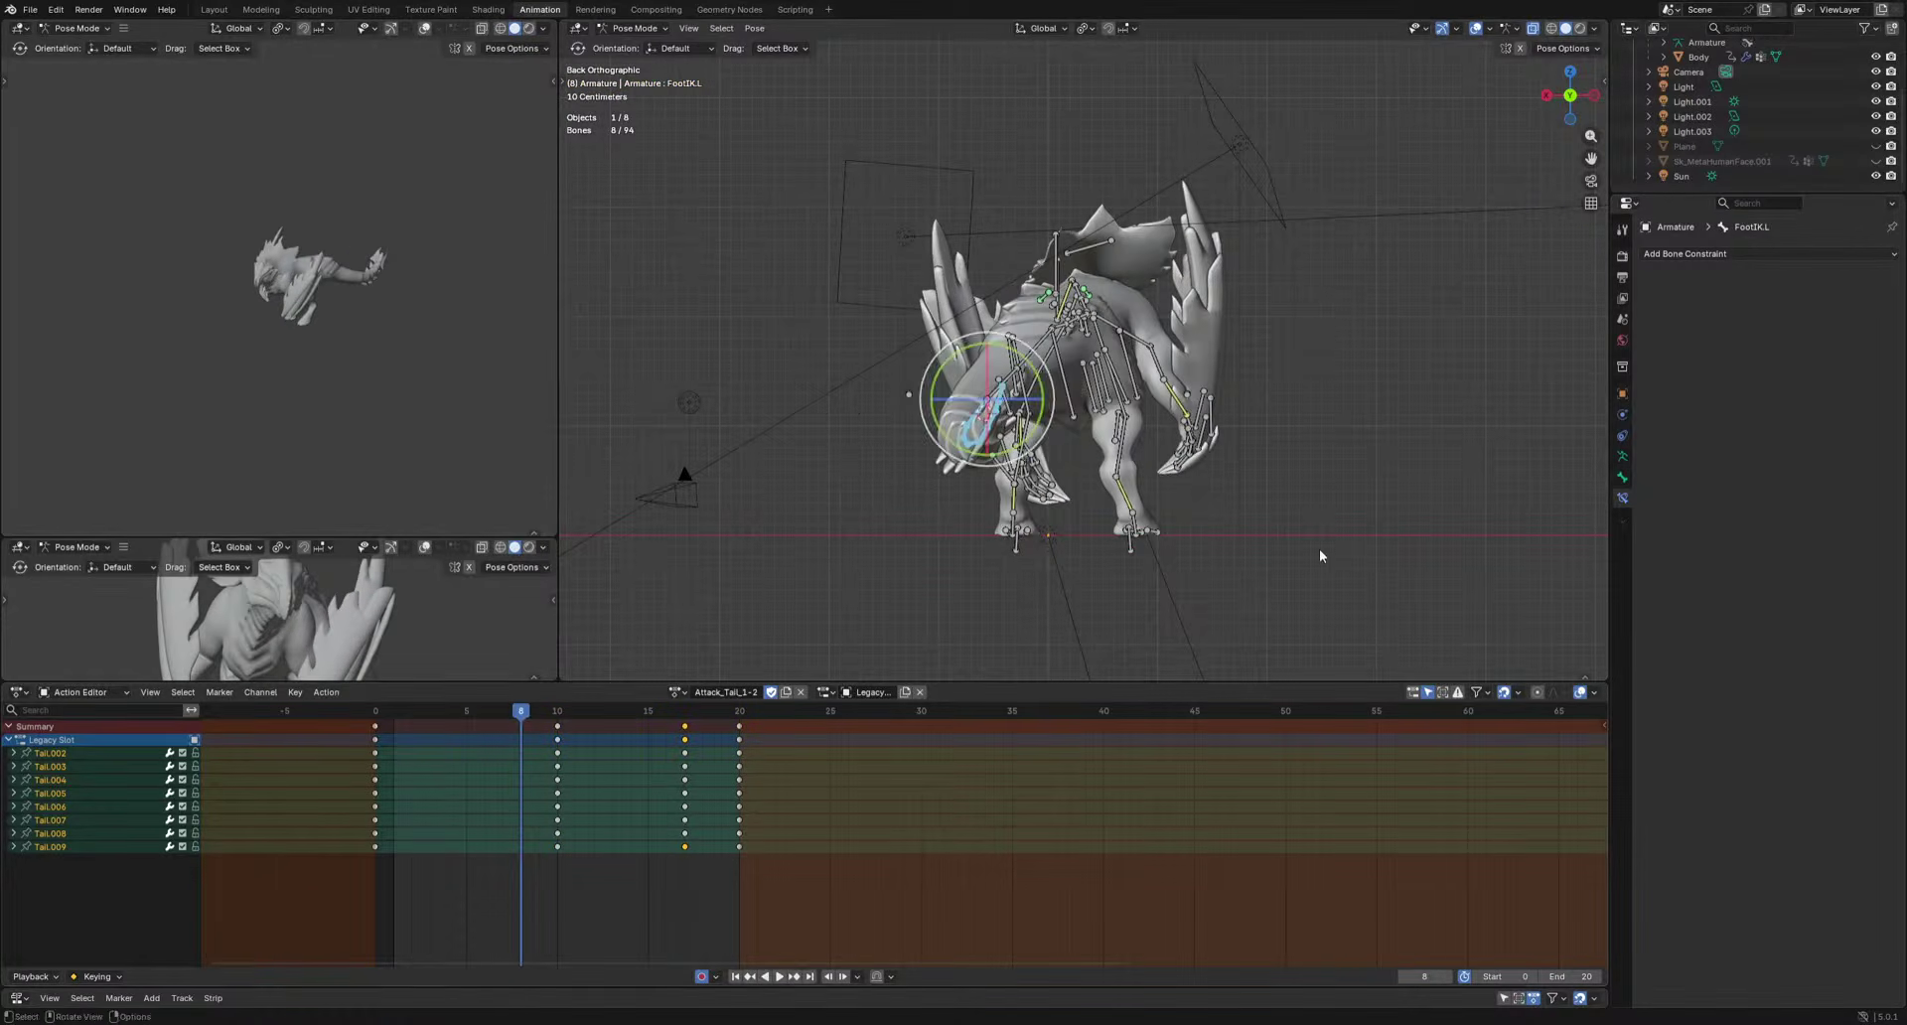
pyautogui.press('r')
pyautogui.click(1295, 586)
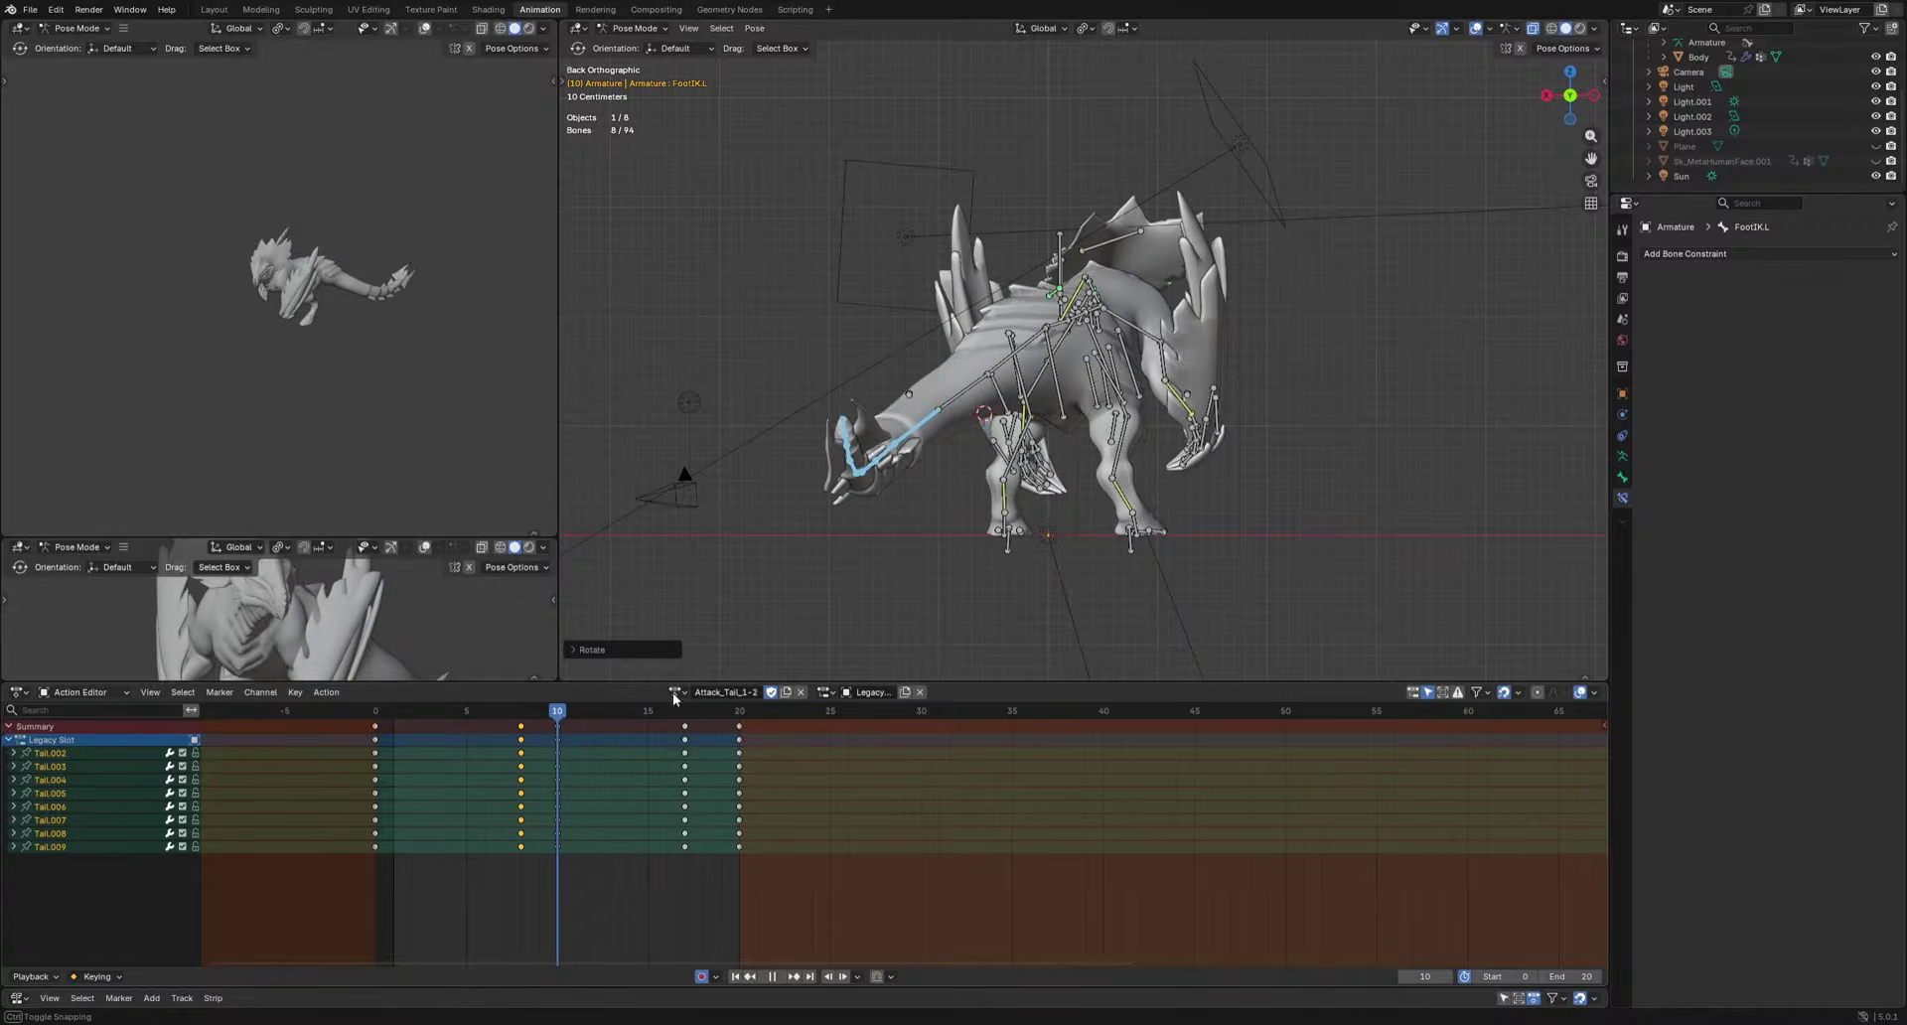
pyautogui.press('r')
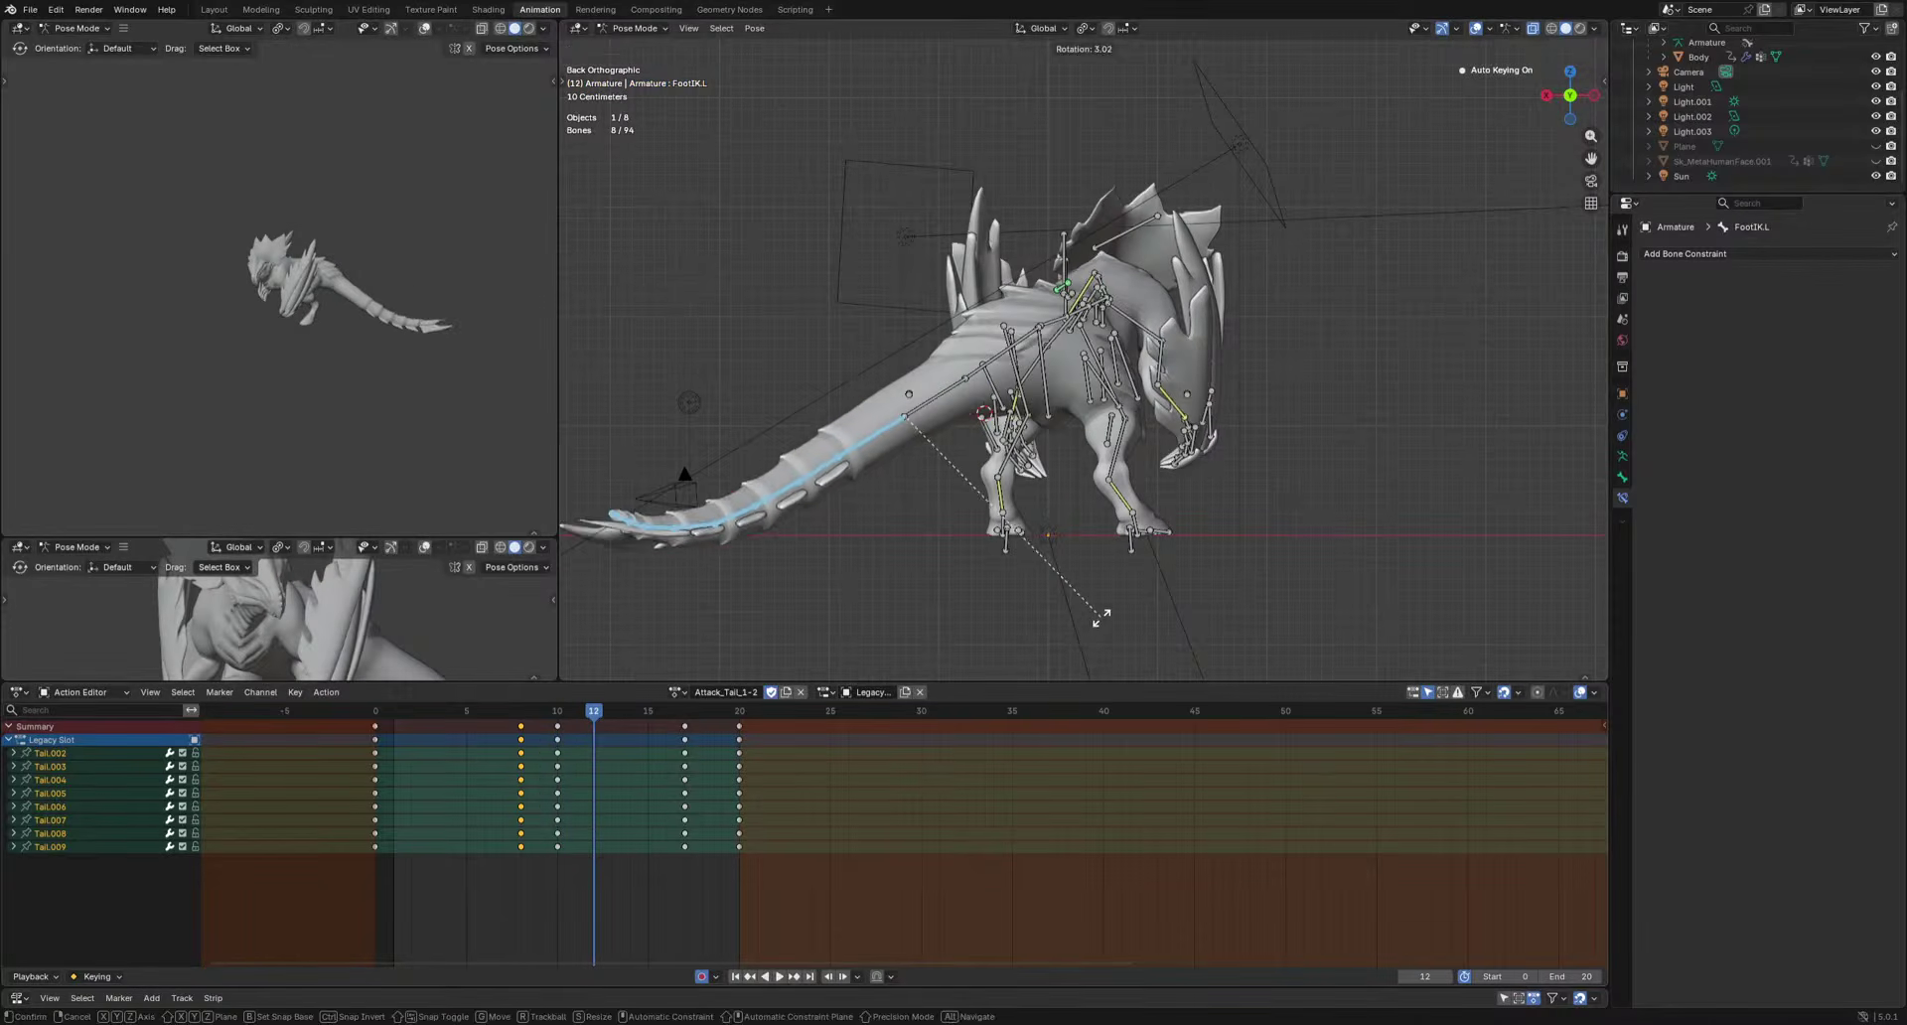
pyautogui.press('space')
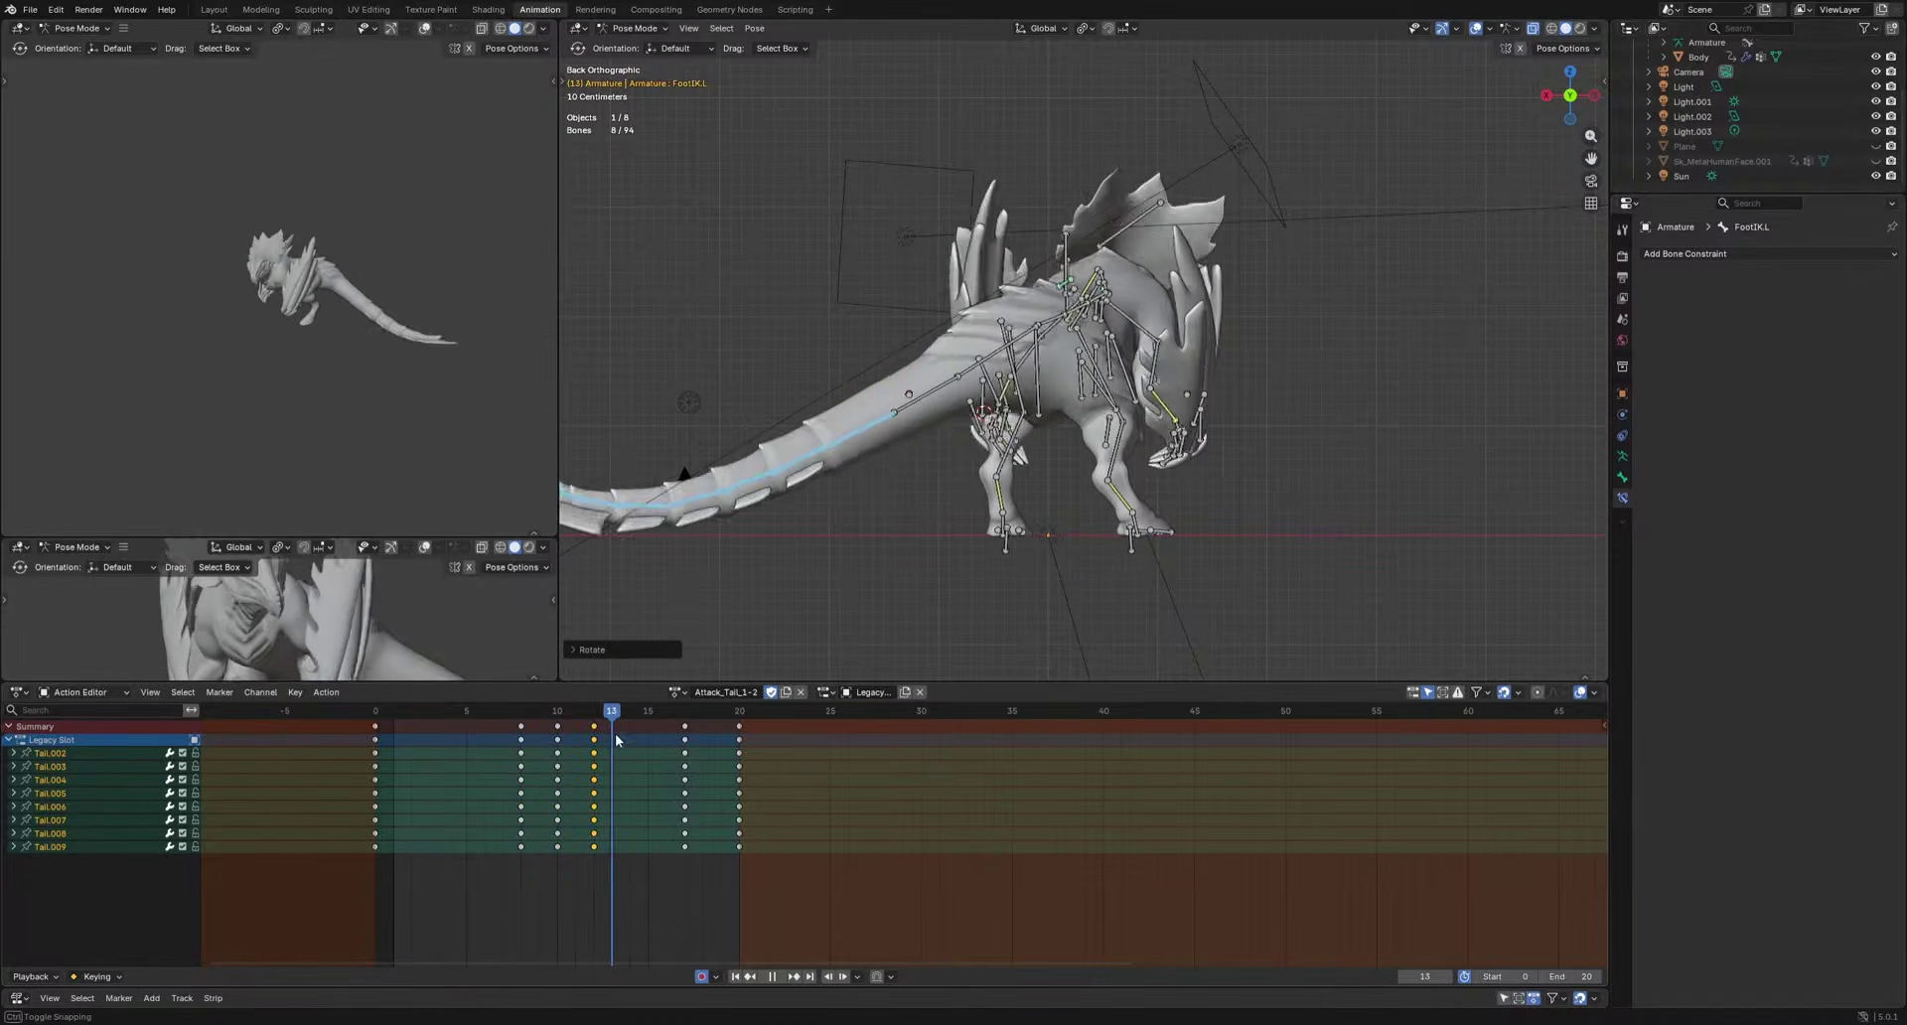
# Adjust the selected tail bones with a free rotation at frame 15 and key the pose.
pyautogui.press('space')
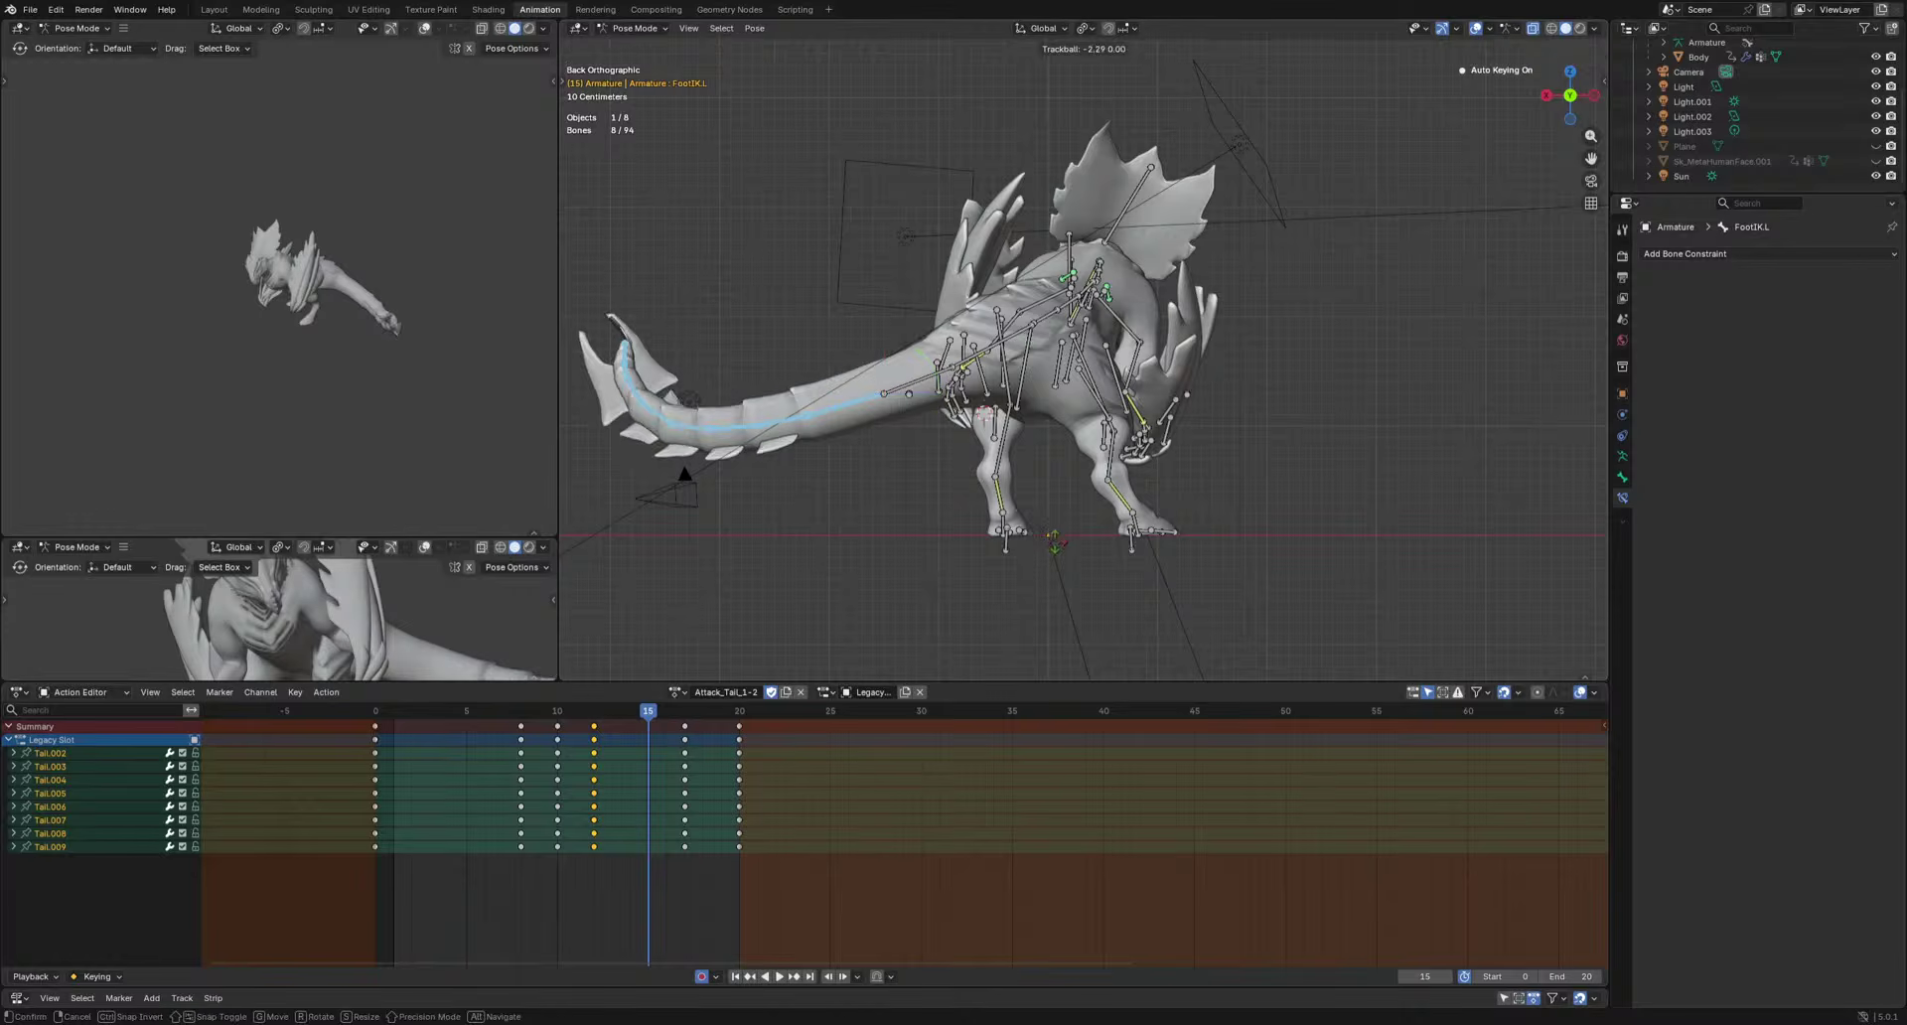
pyautogui.click(1056, 539)
pyautogui.press('r')
pyautogui.press('i')
pyautogui.press('space')
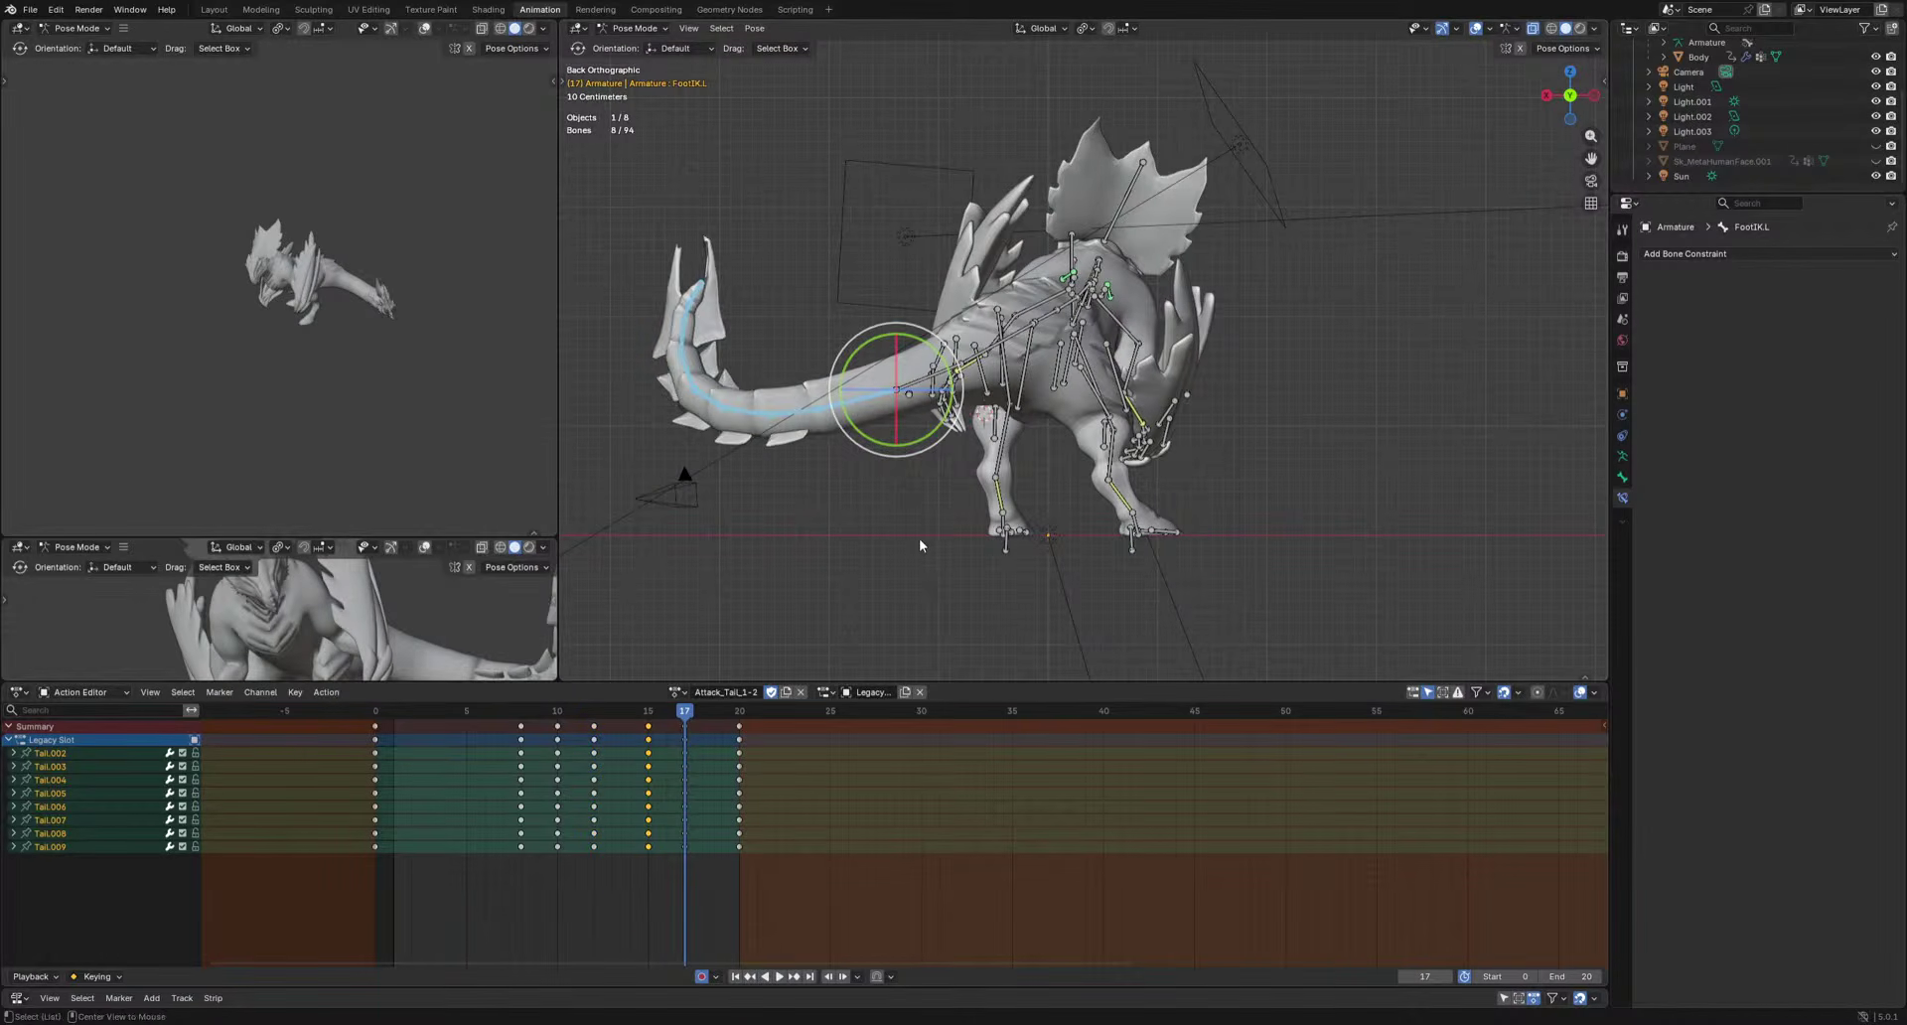
# Rework the curl of Tail.002 to Tail.009 at frame 17 with free rotation and play the result.
pyautogui.hotkey('alt', 'r')
pyautogui.press('r')
pyautogui.press('r')
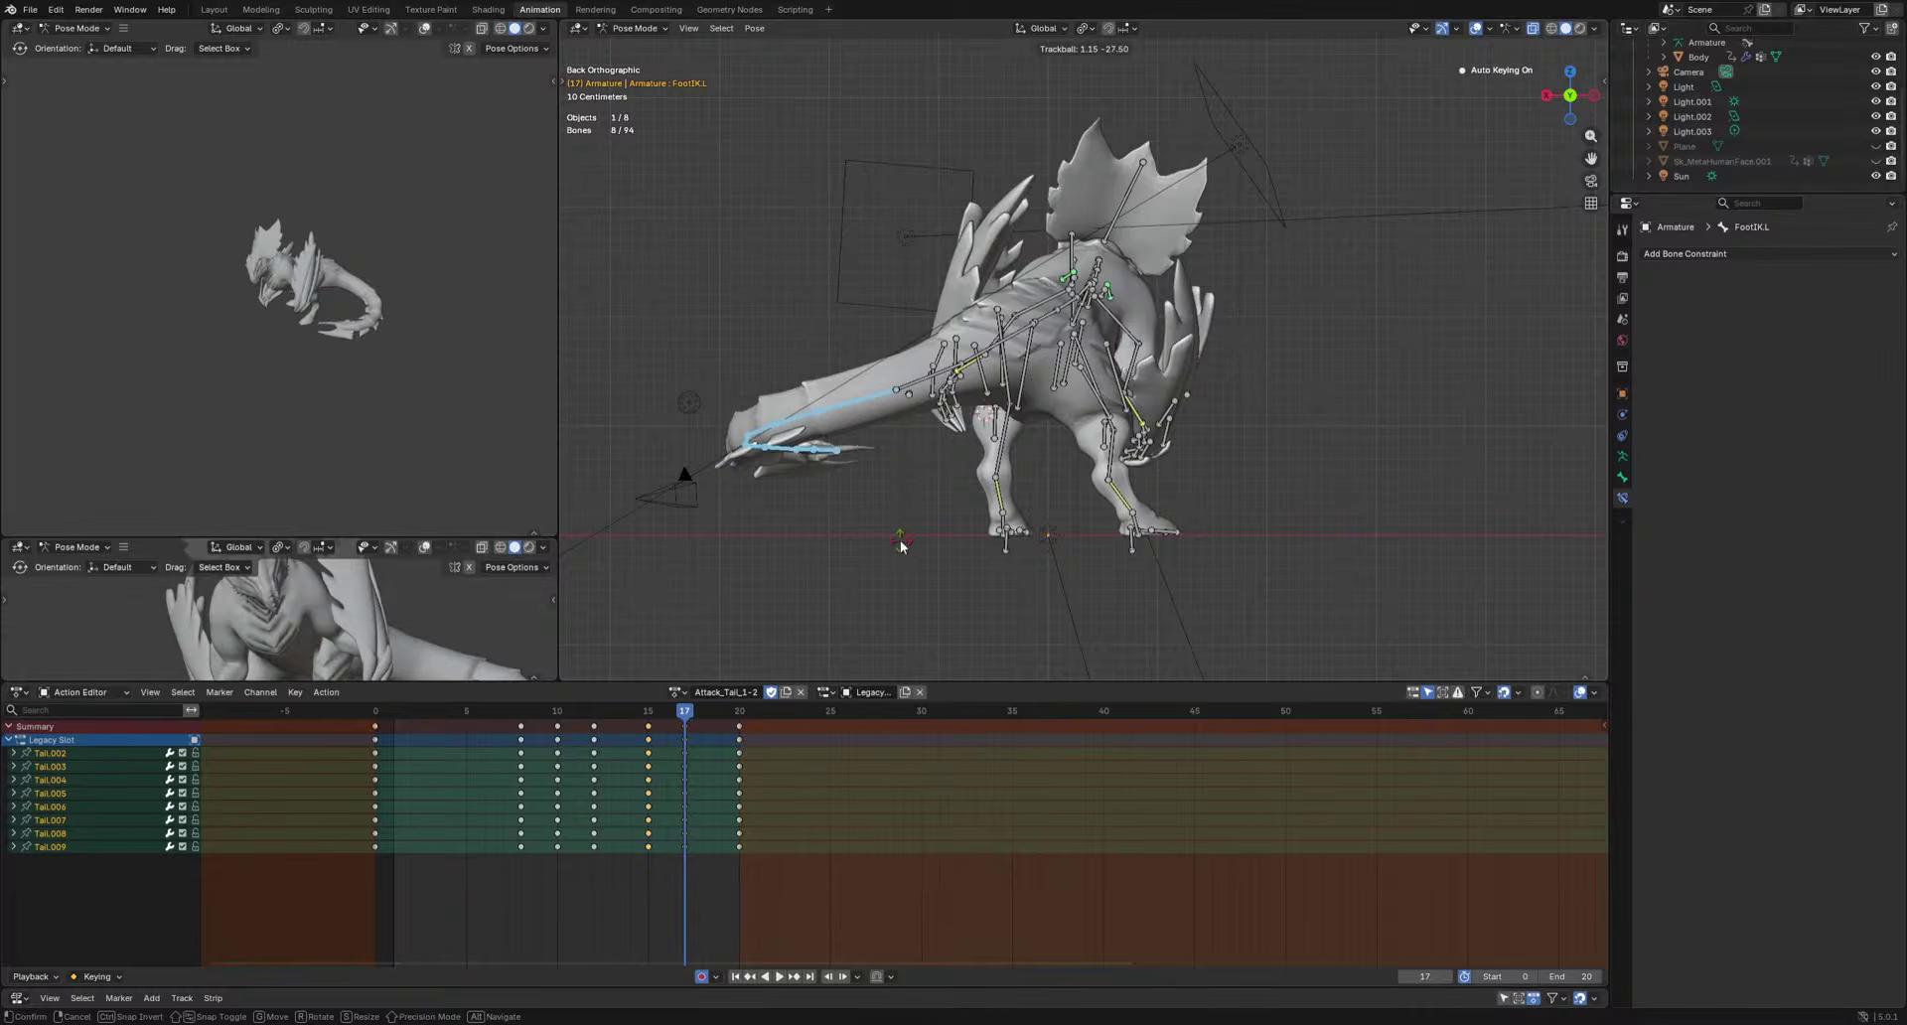
pyautogui.press('r')
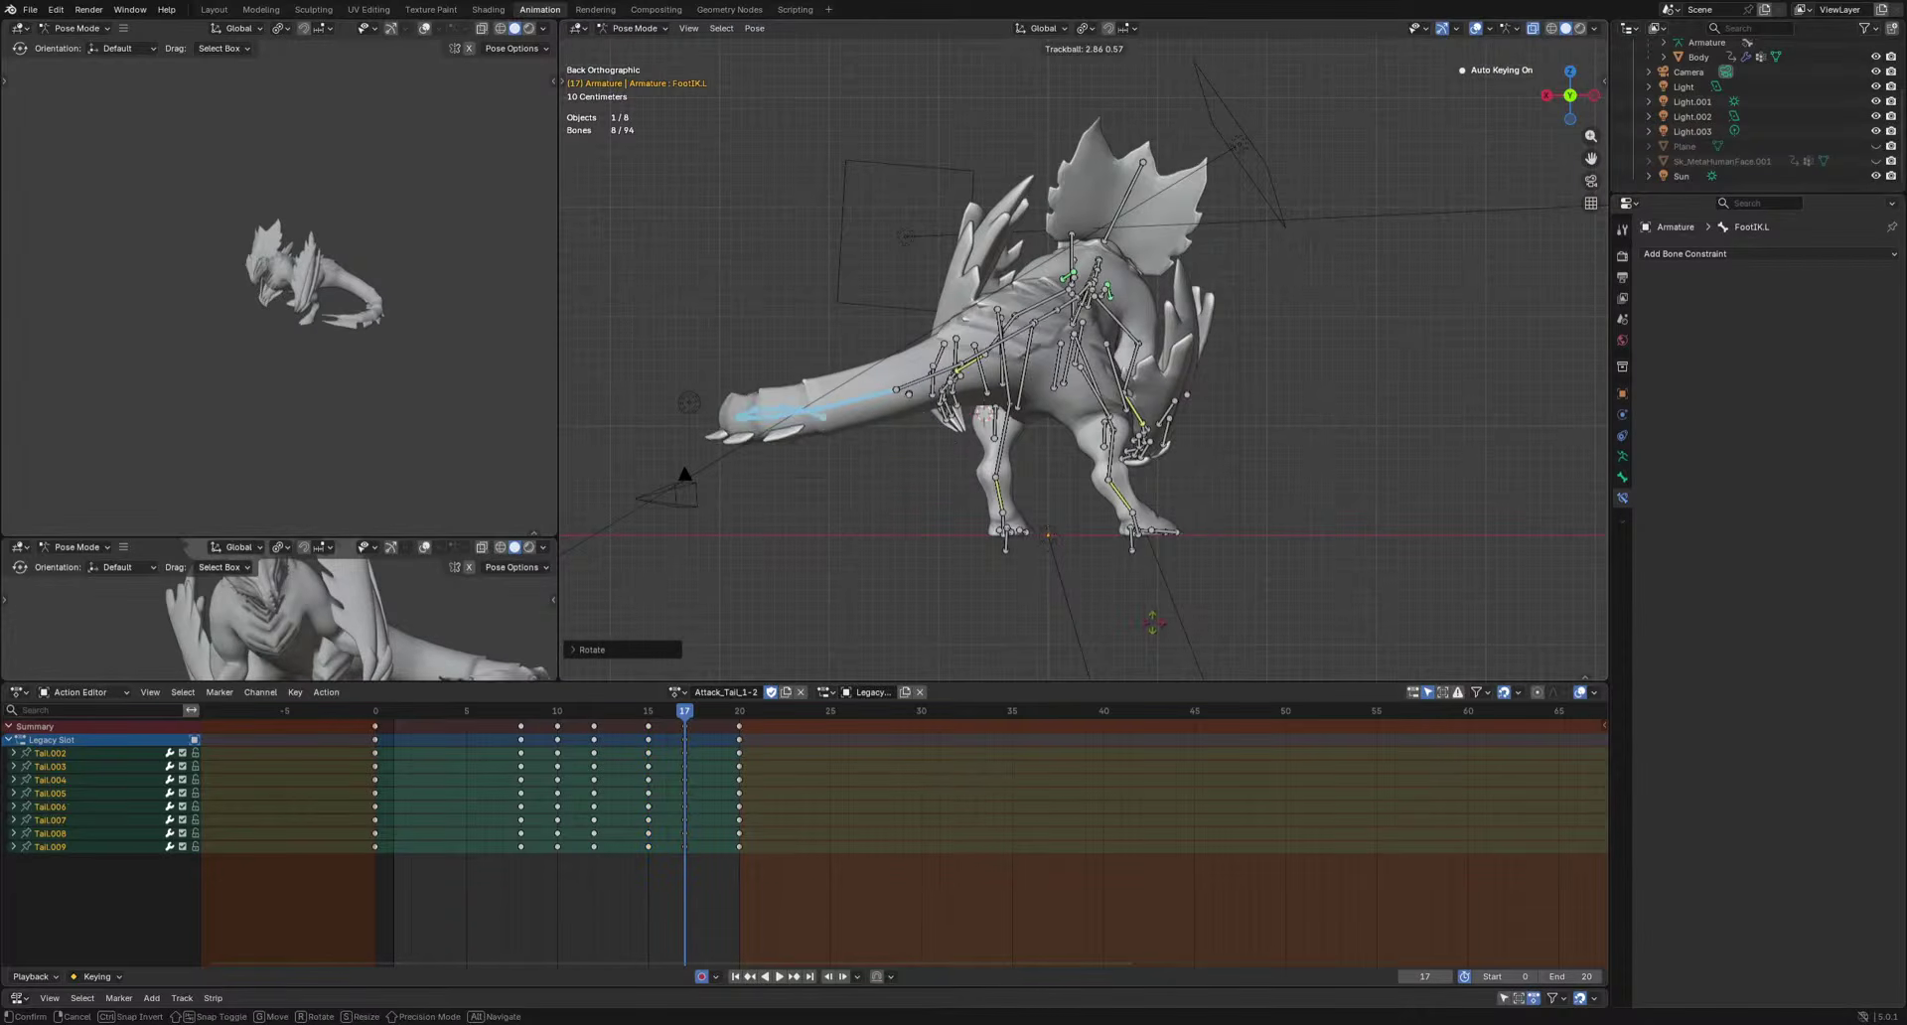
pyautogui.click(1152, 623)
pyautogui.press('space')
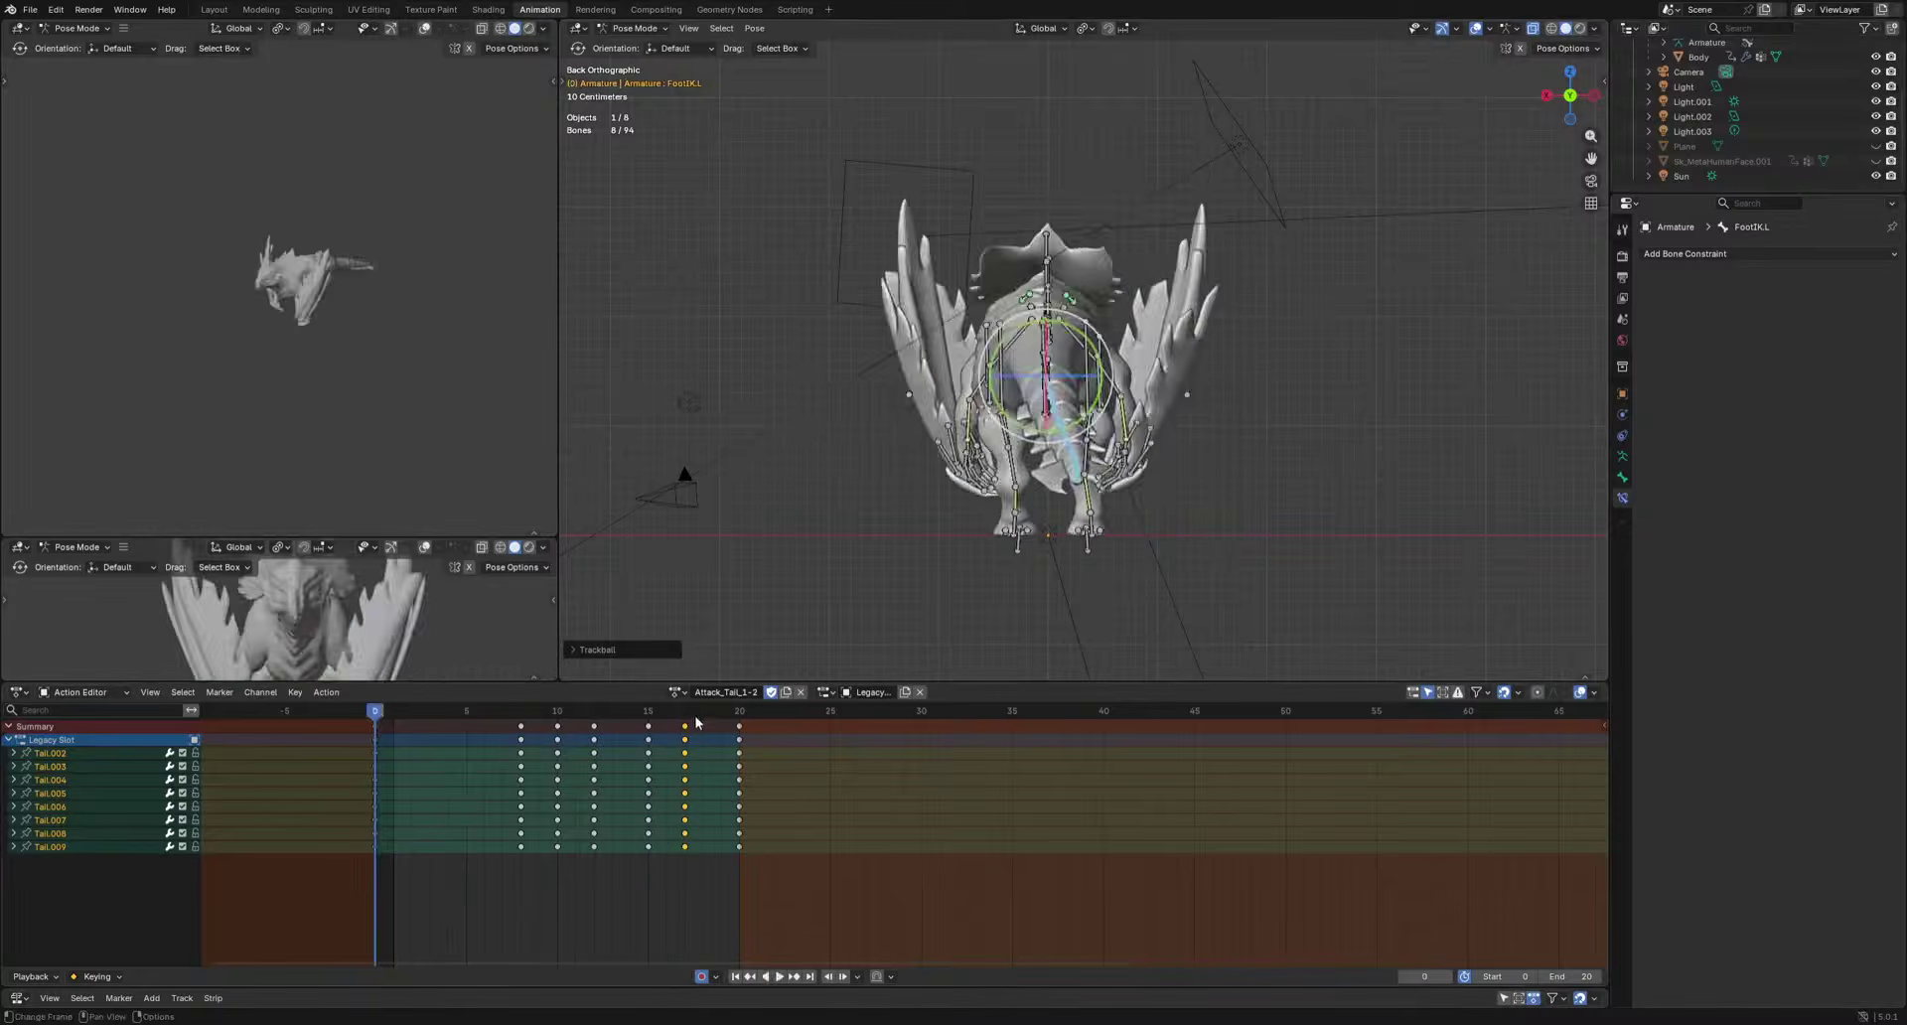
# Rotate Tail.002 to Tail.009 into a curl at frame 20 and review the swing from several angles.
pyautogui.moveTo(694, 715); pyautogui.dragTo(743, 740)
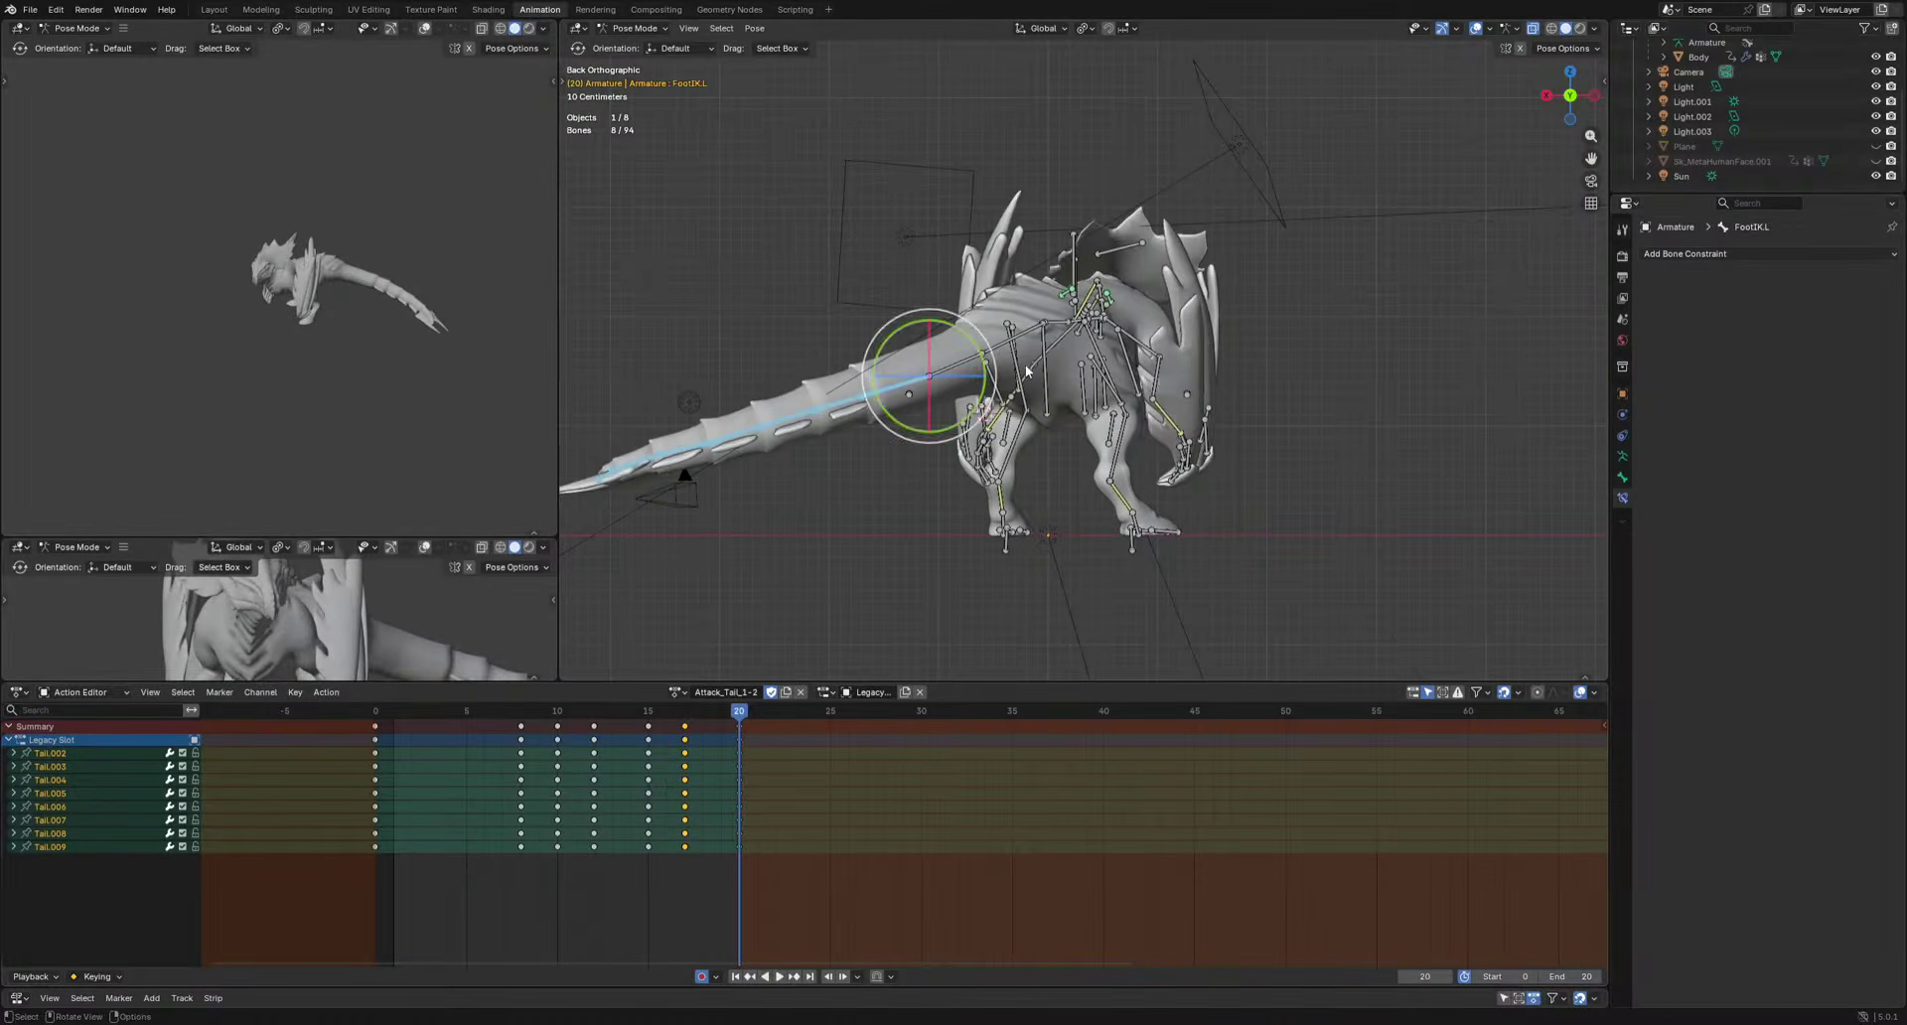
pyautogui.moveTo(1027, 372); pyautogui.dragTo(1307, 628, button='middle')
pyautogui.press('r')
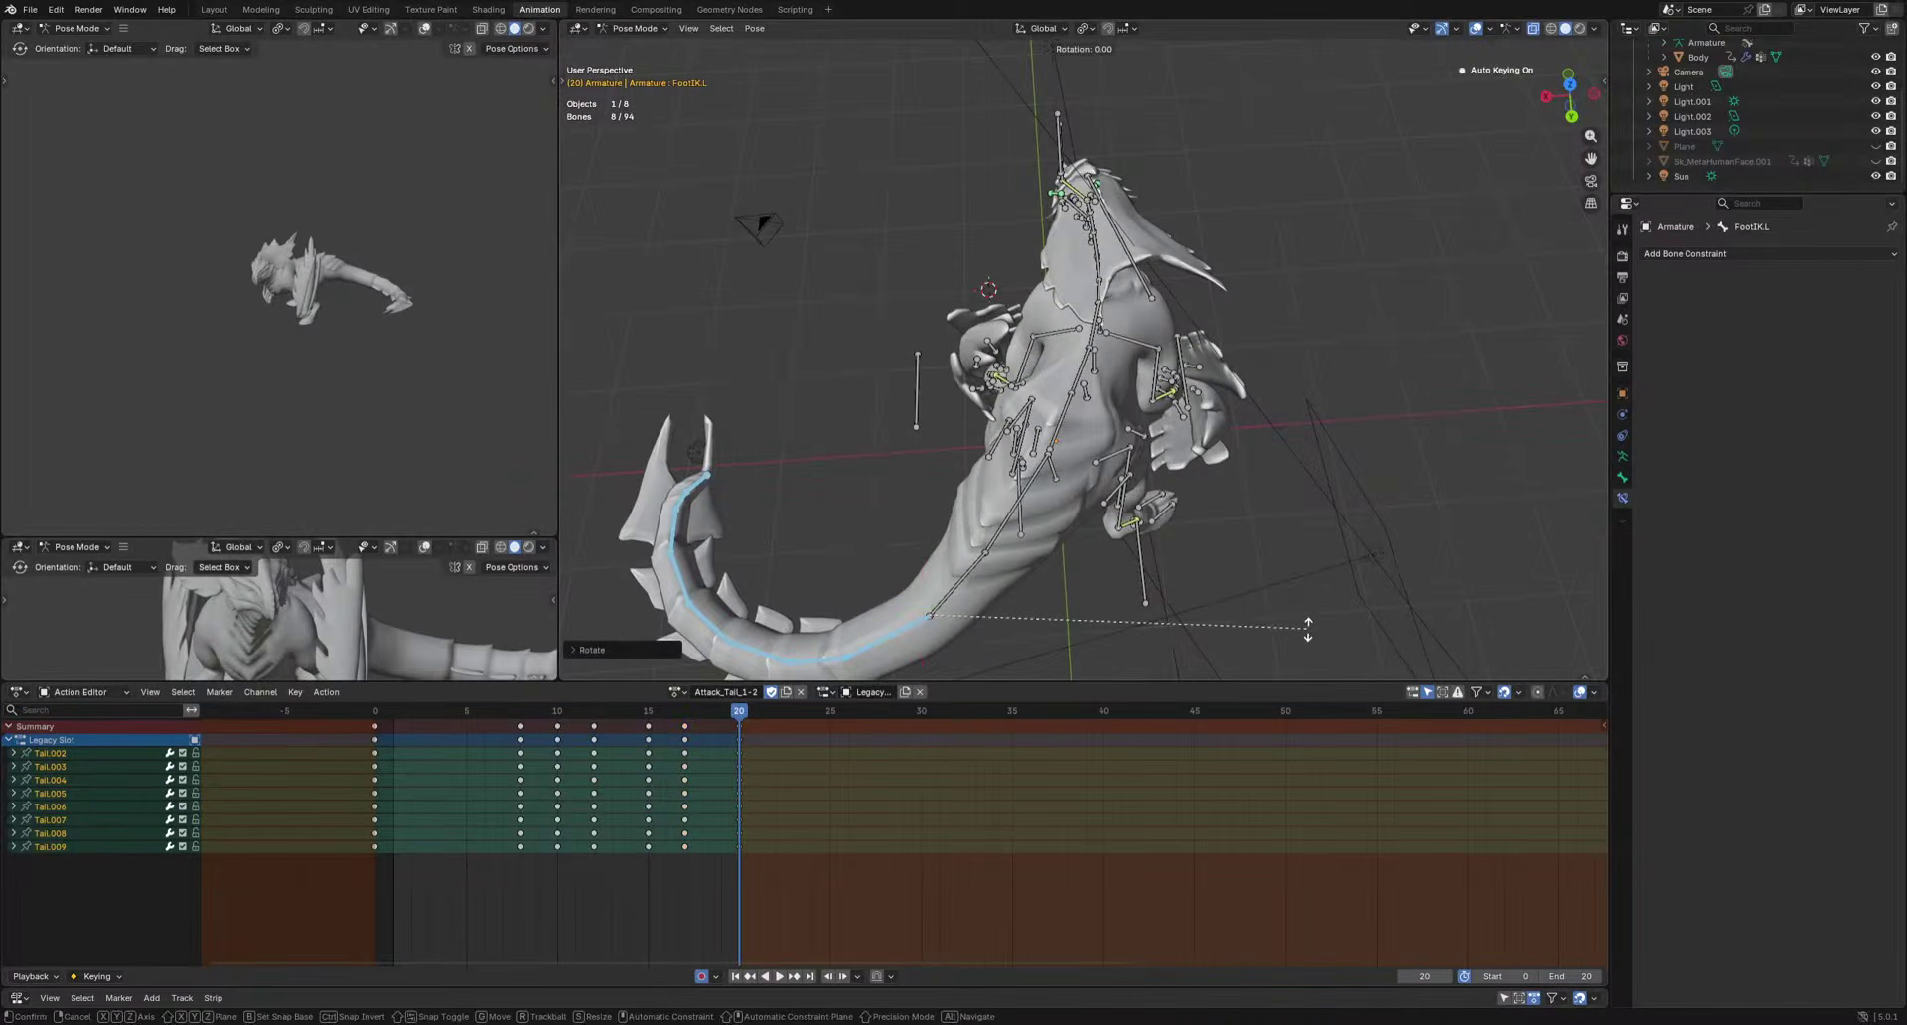
pyautogui.click(1307, 628)
pyautogui.press('space')
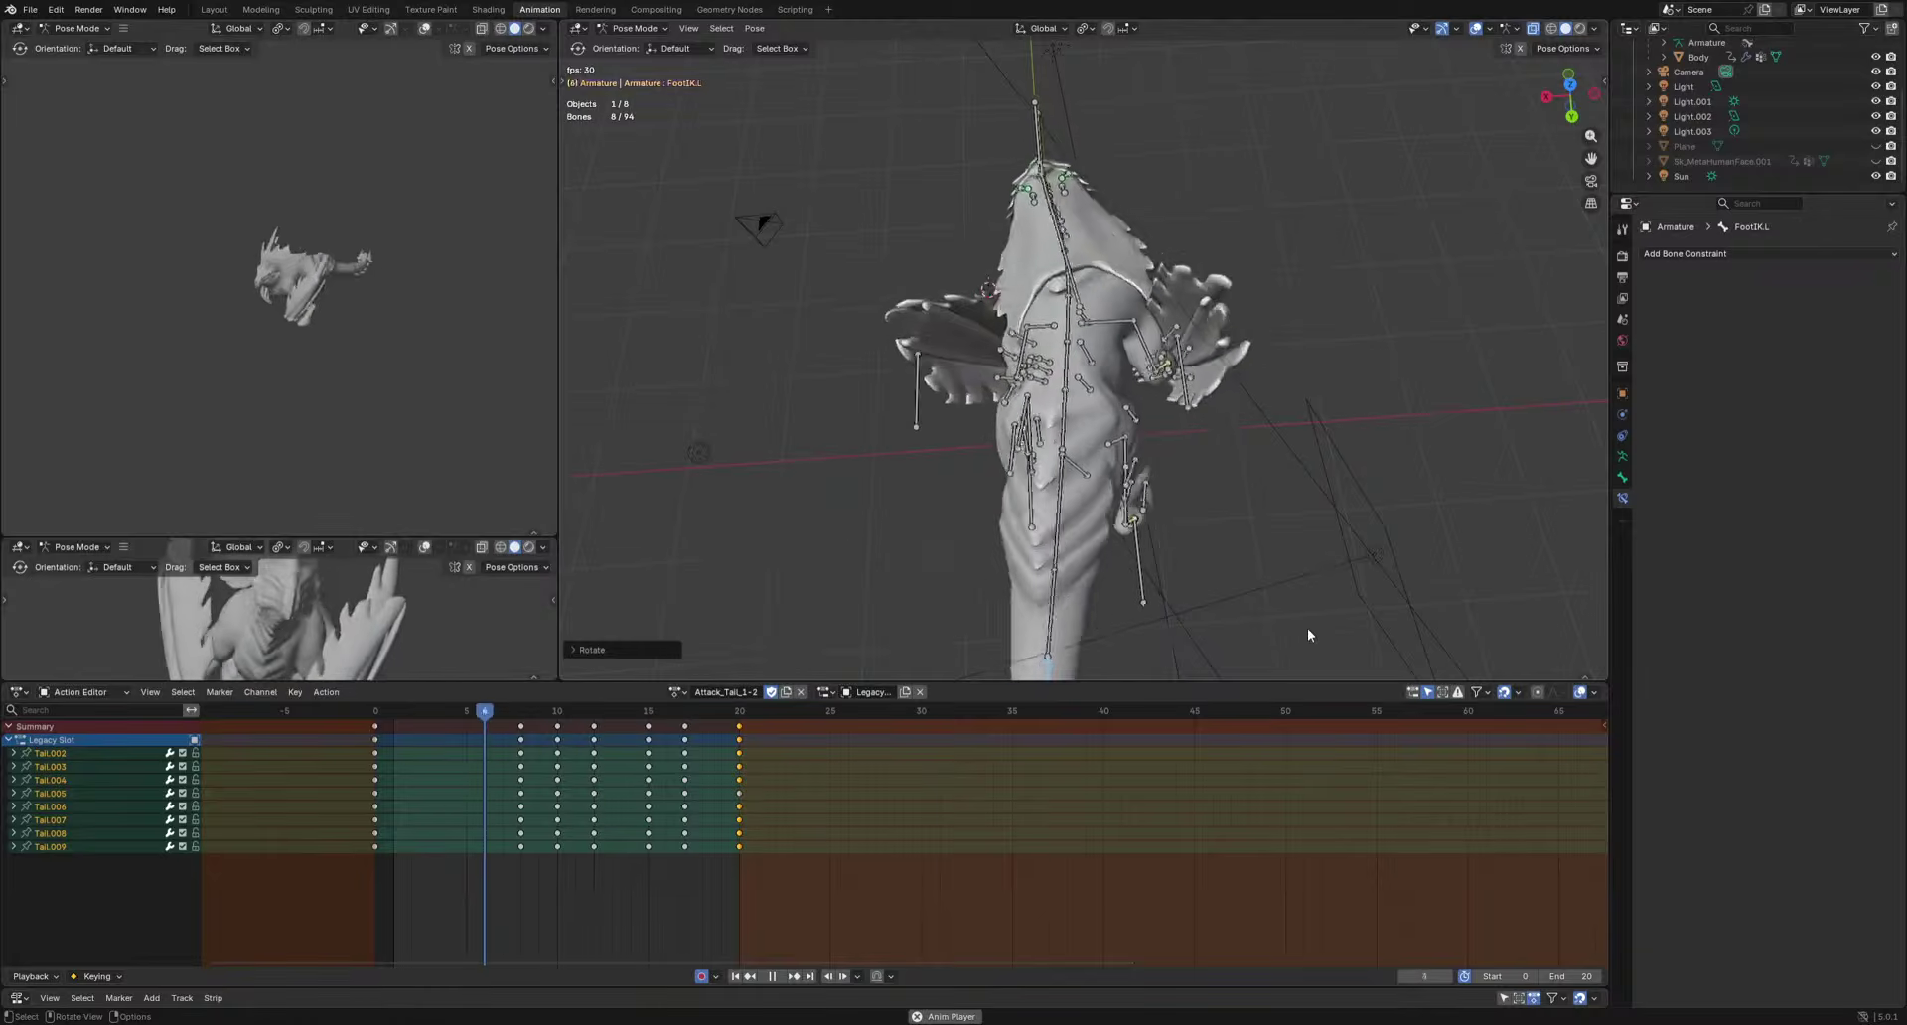
pyautogui.keyDown('alt'); pyautogui.moveTo(1272, 602); pyautogui.dragTo(1170, 605, button='middle'); pyautogui.keyUp('alt')
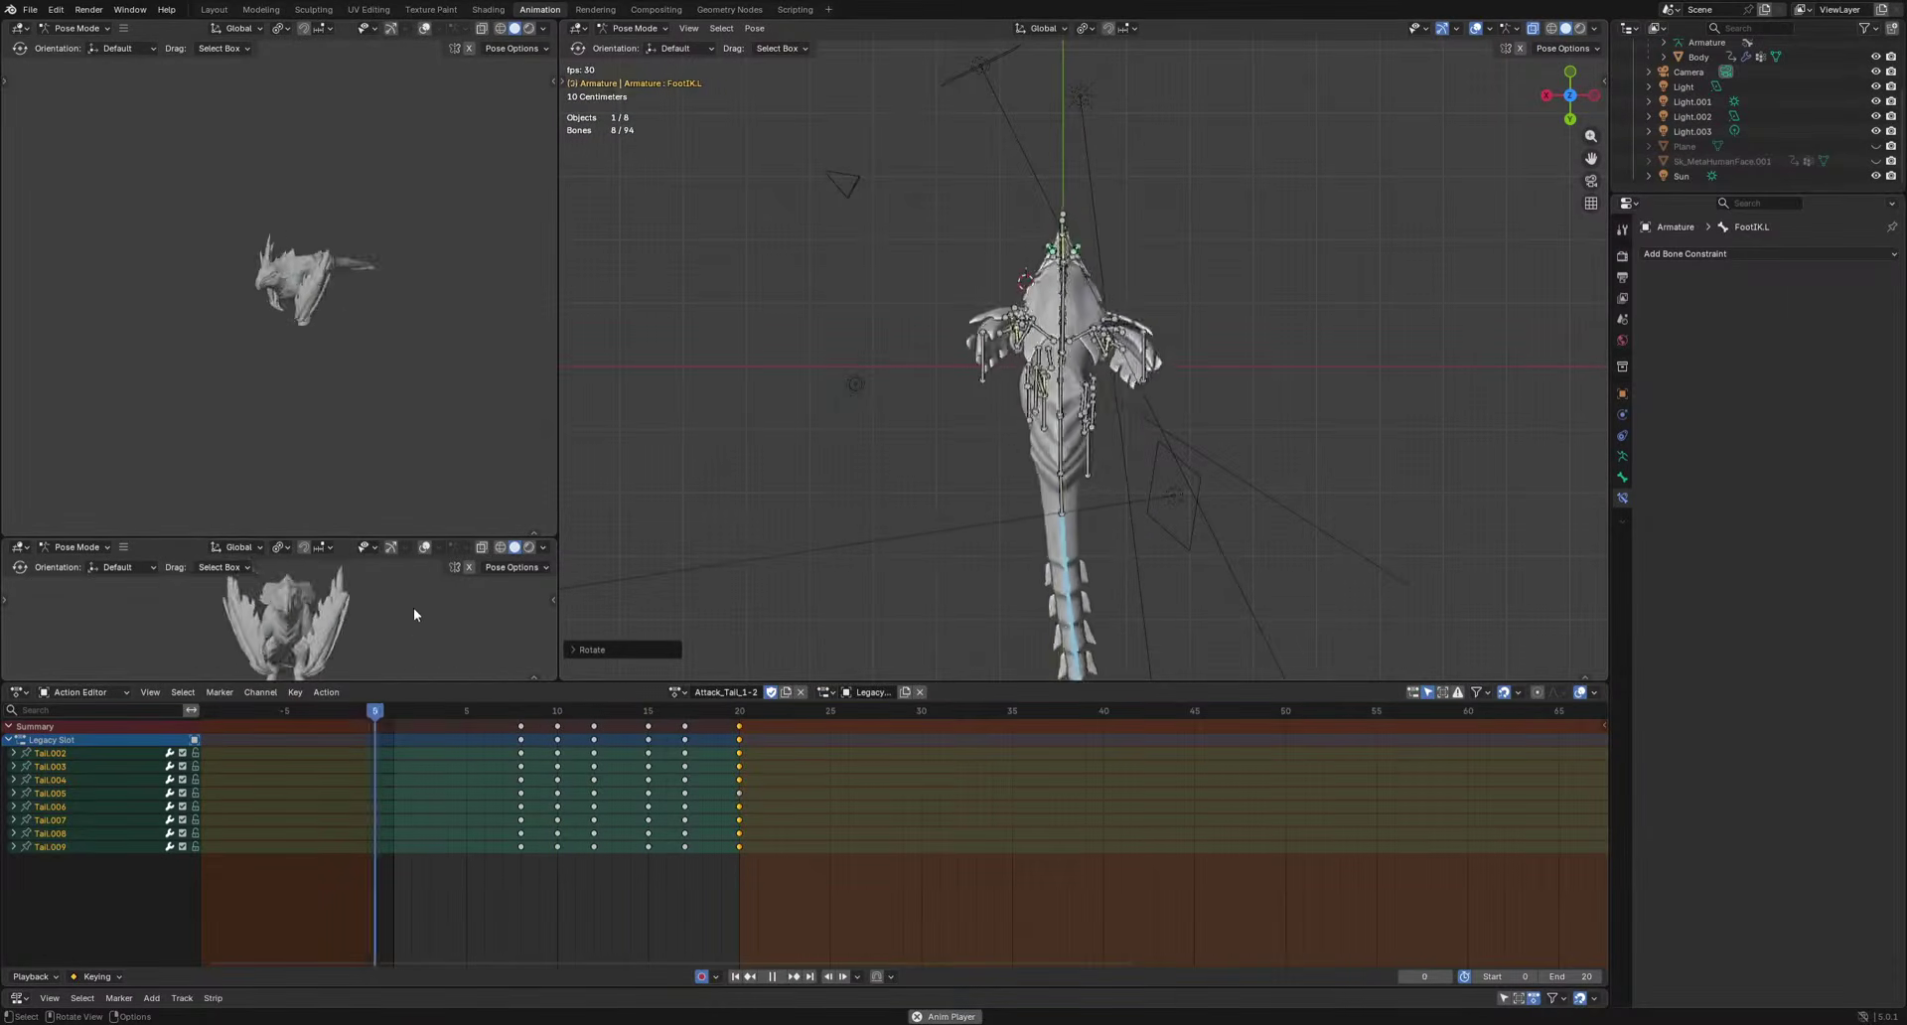
pyautogui.scroll(4, 354, 373)
pyautogui.keyDown('alt'); pyautogui.moveTo(354, 374); pyautogui.dragTo(307, 388, button='middle'); pyautogui.keyUp('alt')
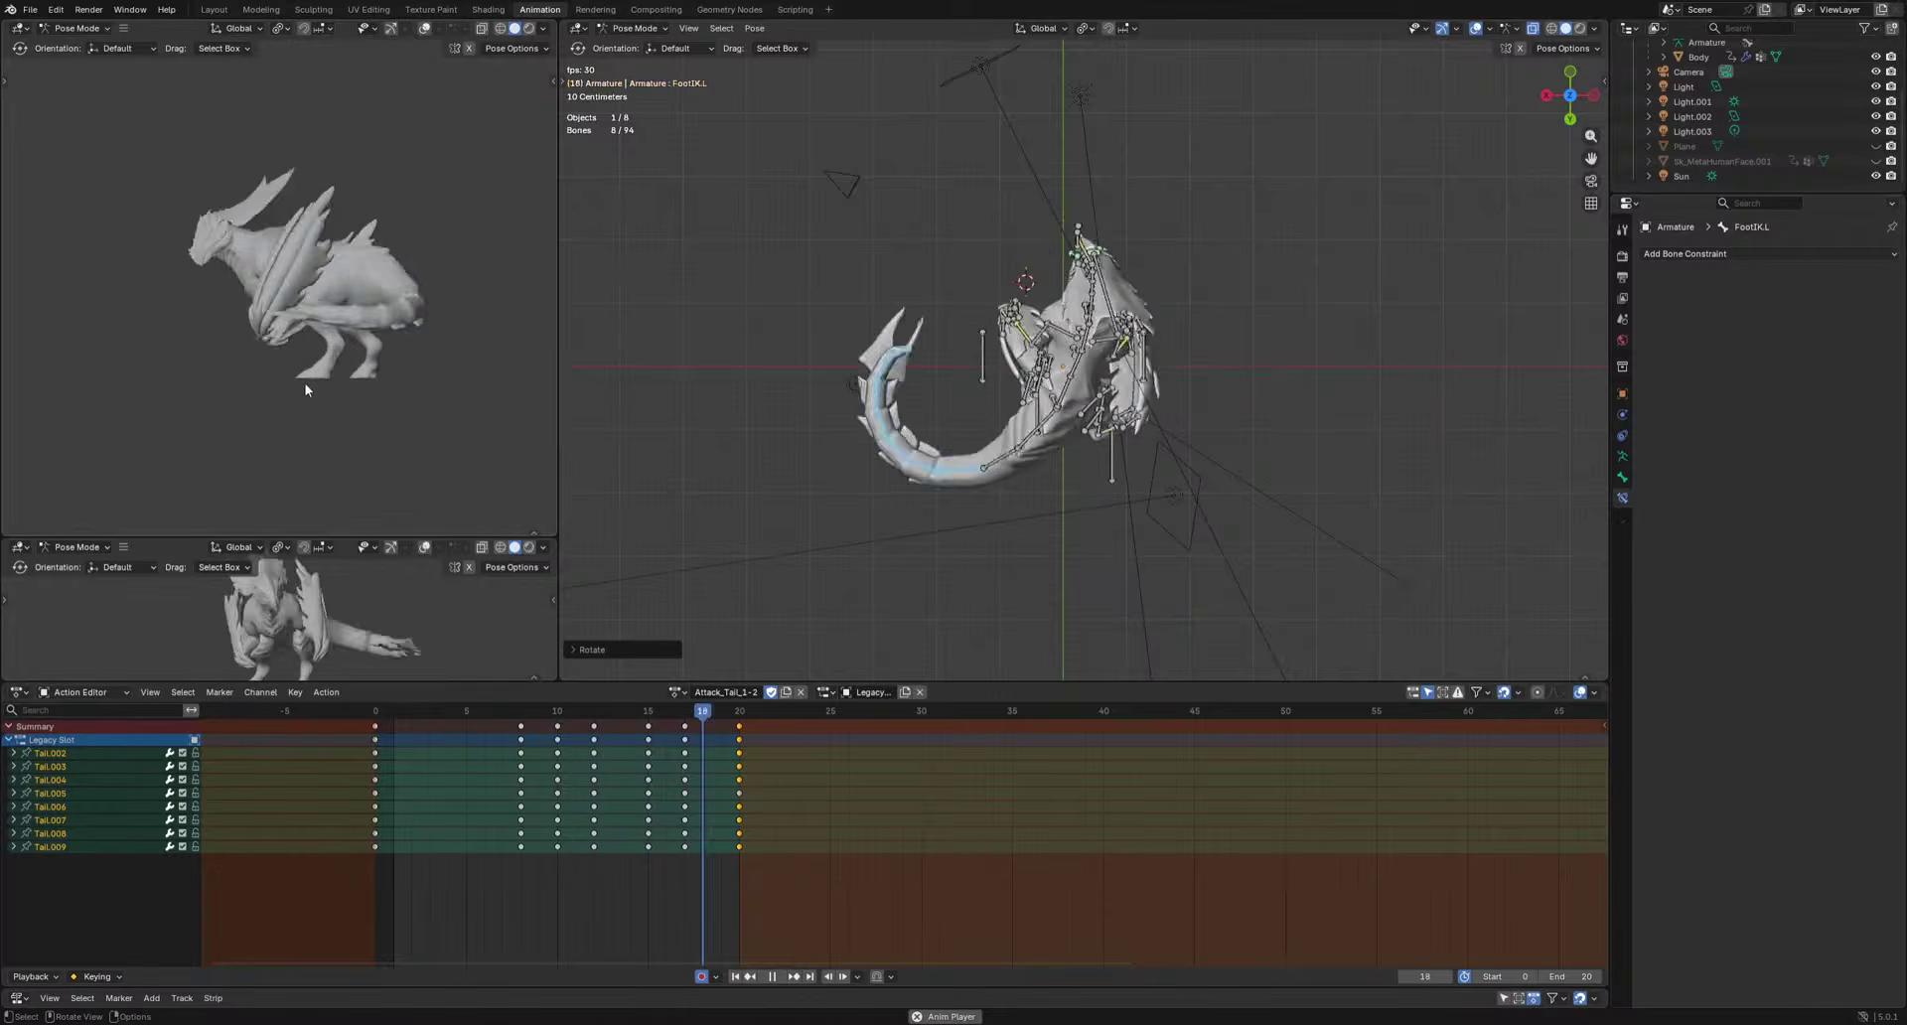
pyautogui.press('KP_3')
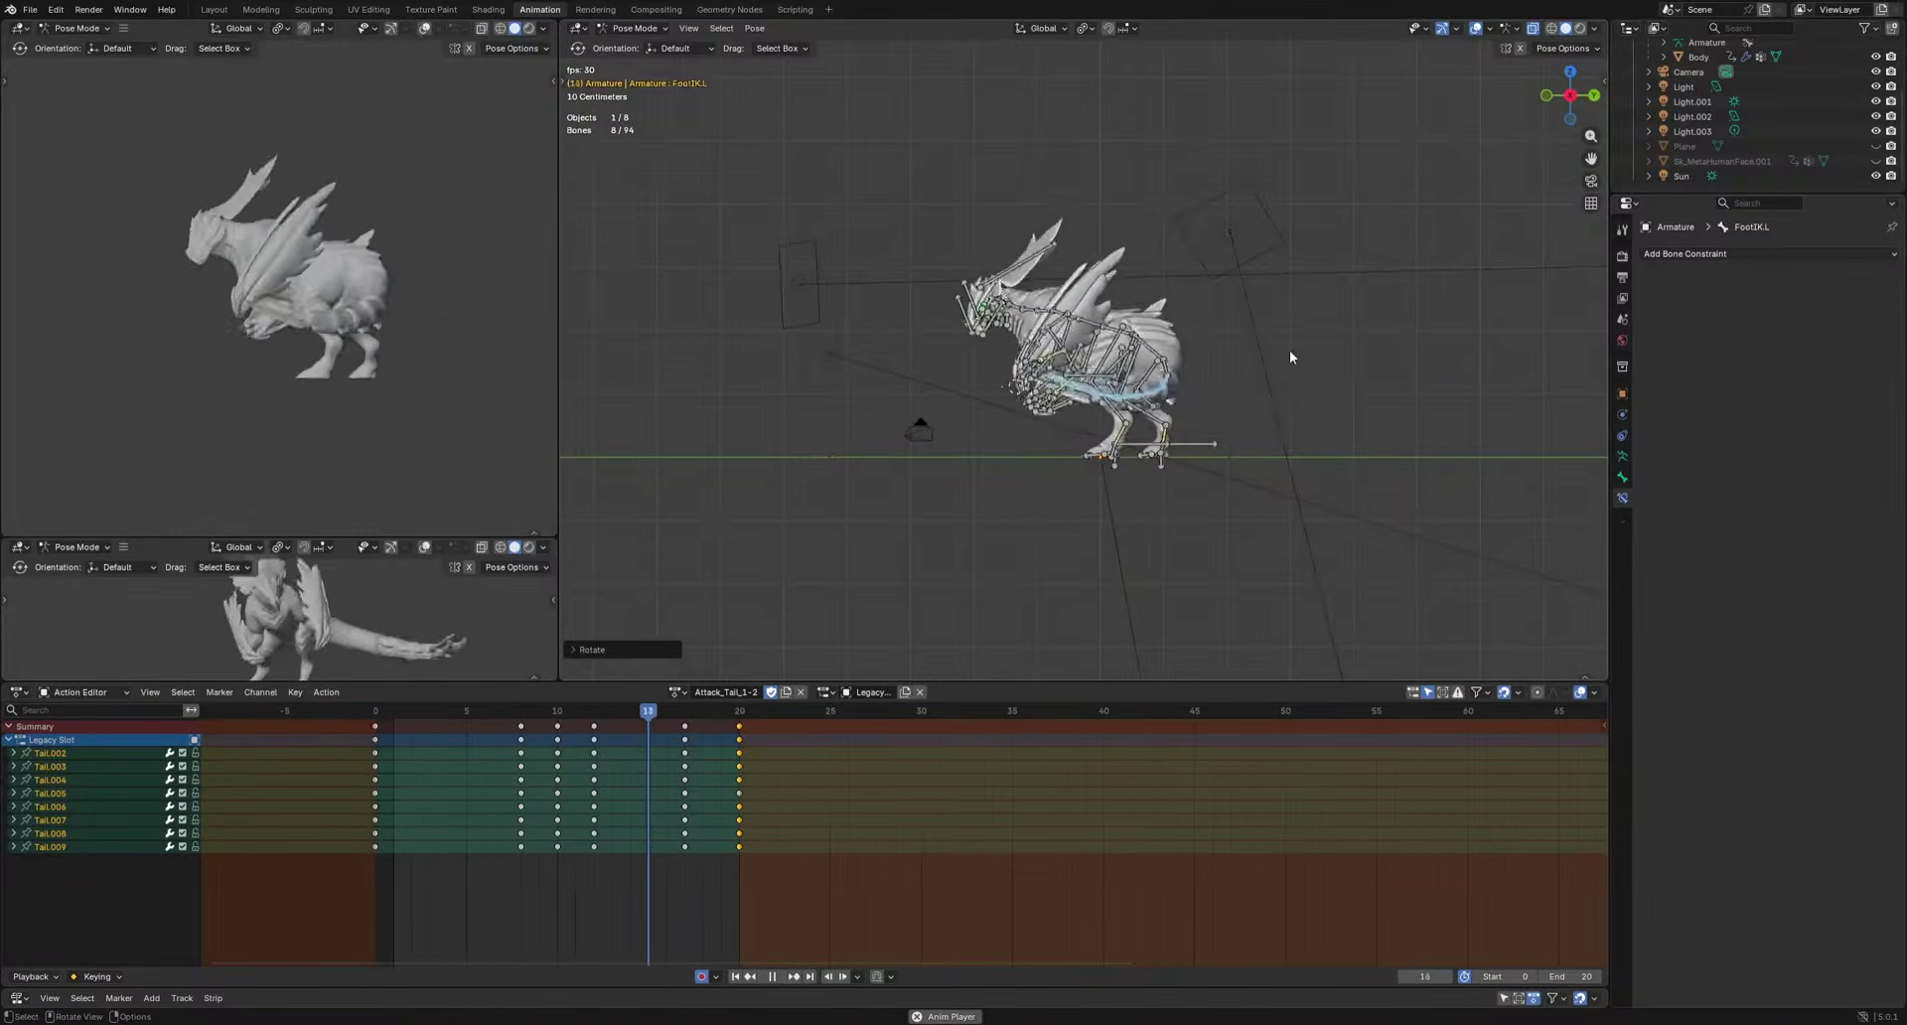
# Select FootIK.L and key a repositioned mid-step foot pose at frame 9.
pyautogui.press('space')
pyautogui.click(1141, 449)
pyautogui.scroll(4, 1141, 451)
pyautogui.keyDown('shift'); pyautogui.moveTo(1142, 452); pyautogui.dragTo(1020, 312, button='middle'); pyautogui.keyUp('shift')
pyautogui.moveTo(489, 711); pyautogui.dragTo(669, 729)
pyautogui.click(1049, 563)
pyautogui.hotkey('ctrl', 'c')
pyautogui.click(740, 712)
pyautogui.hotkey('ctrl', 'v')
pyautogui.press('space')
pyautogui.moveTo(526, 717); pyautogui.dragTo(545, 712)
pyautogui.click(1047, 571)
pyautogui.press('space')
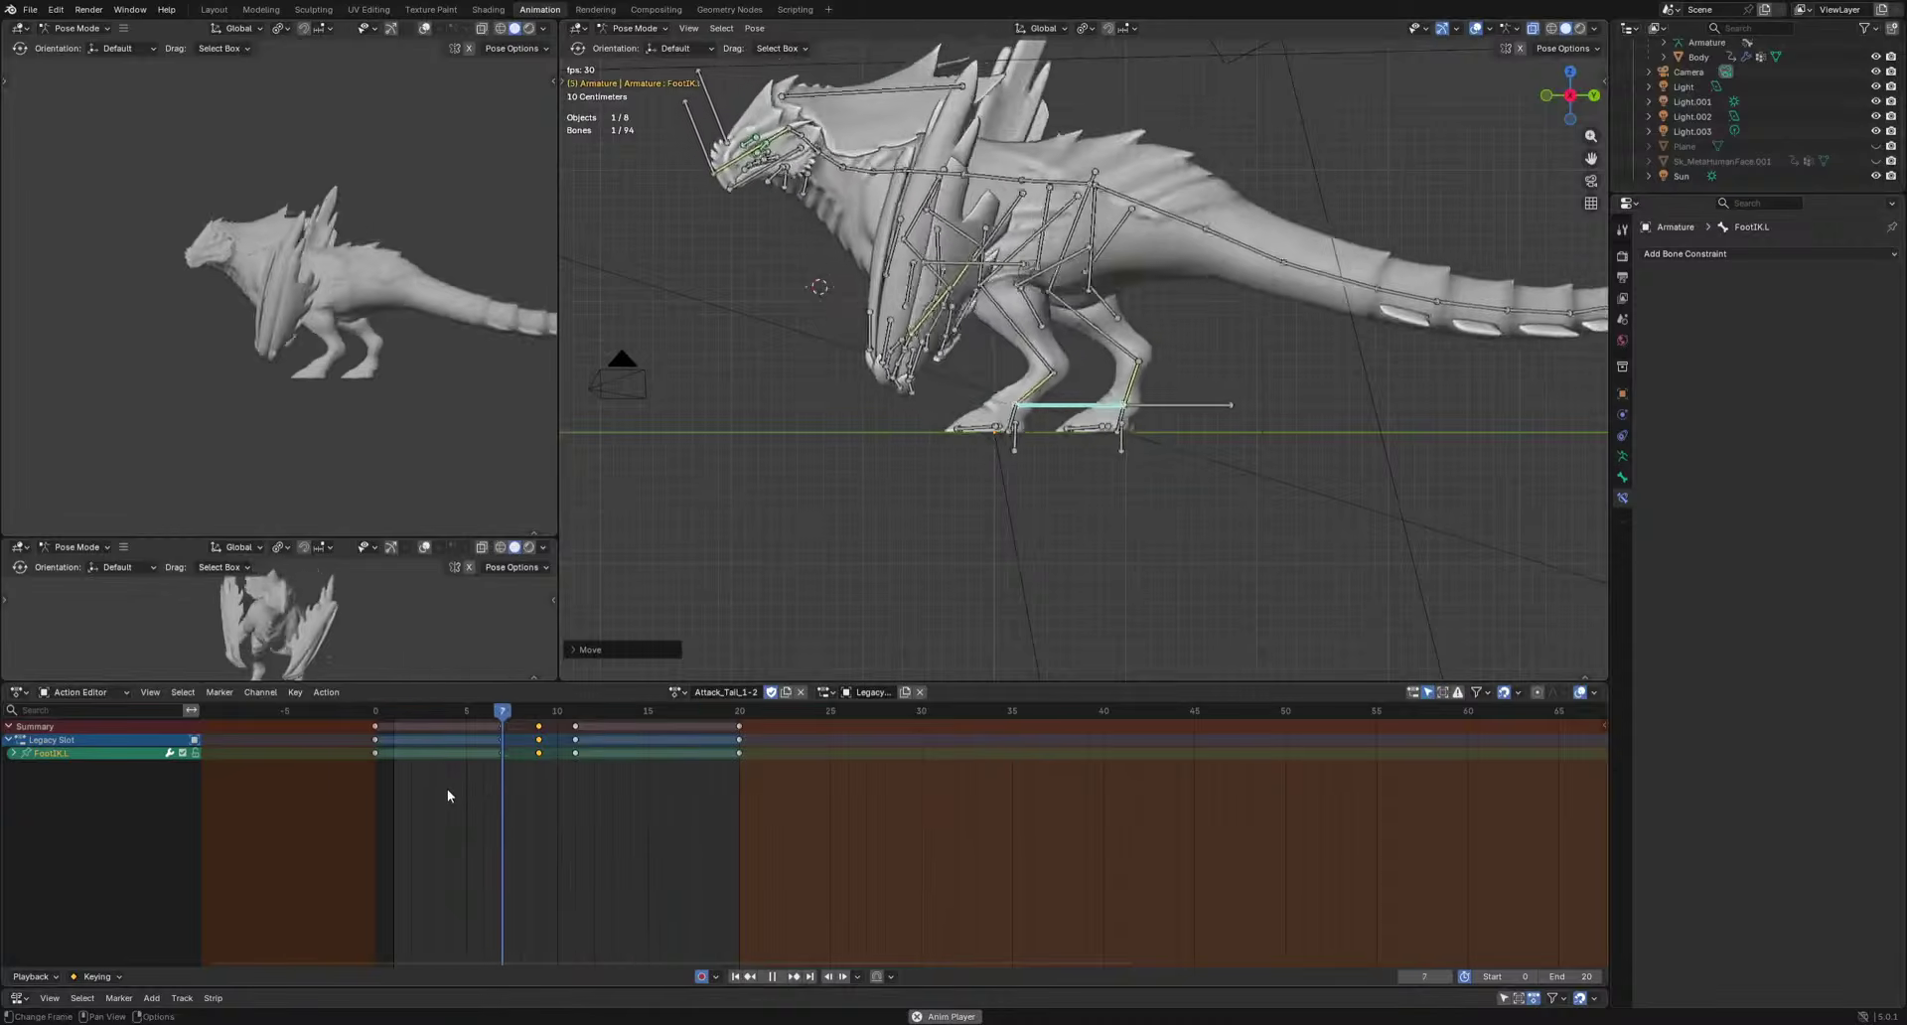
# Delay the three FootIK.L step keyframes to frames 11, 13 and 15 and check the footwork from behind.
pyautogui.moveTo(473, 383); pyautogui.dragTo(314, 414, button='middle')
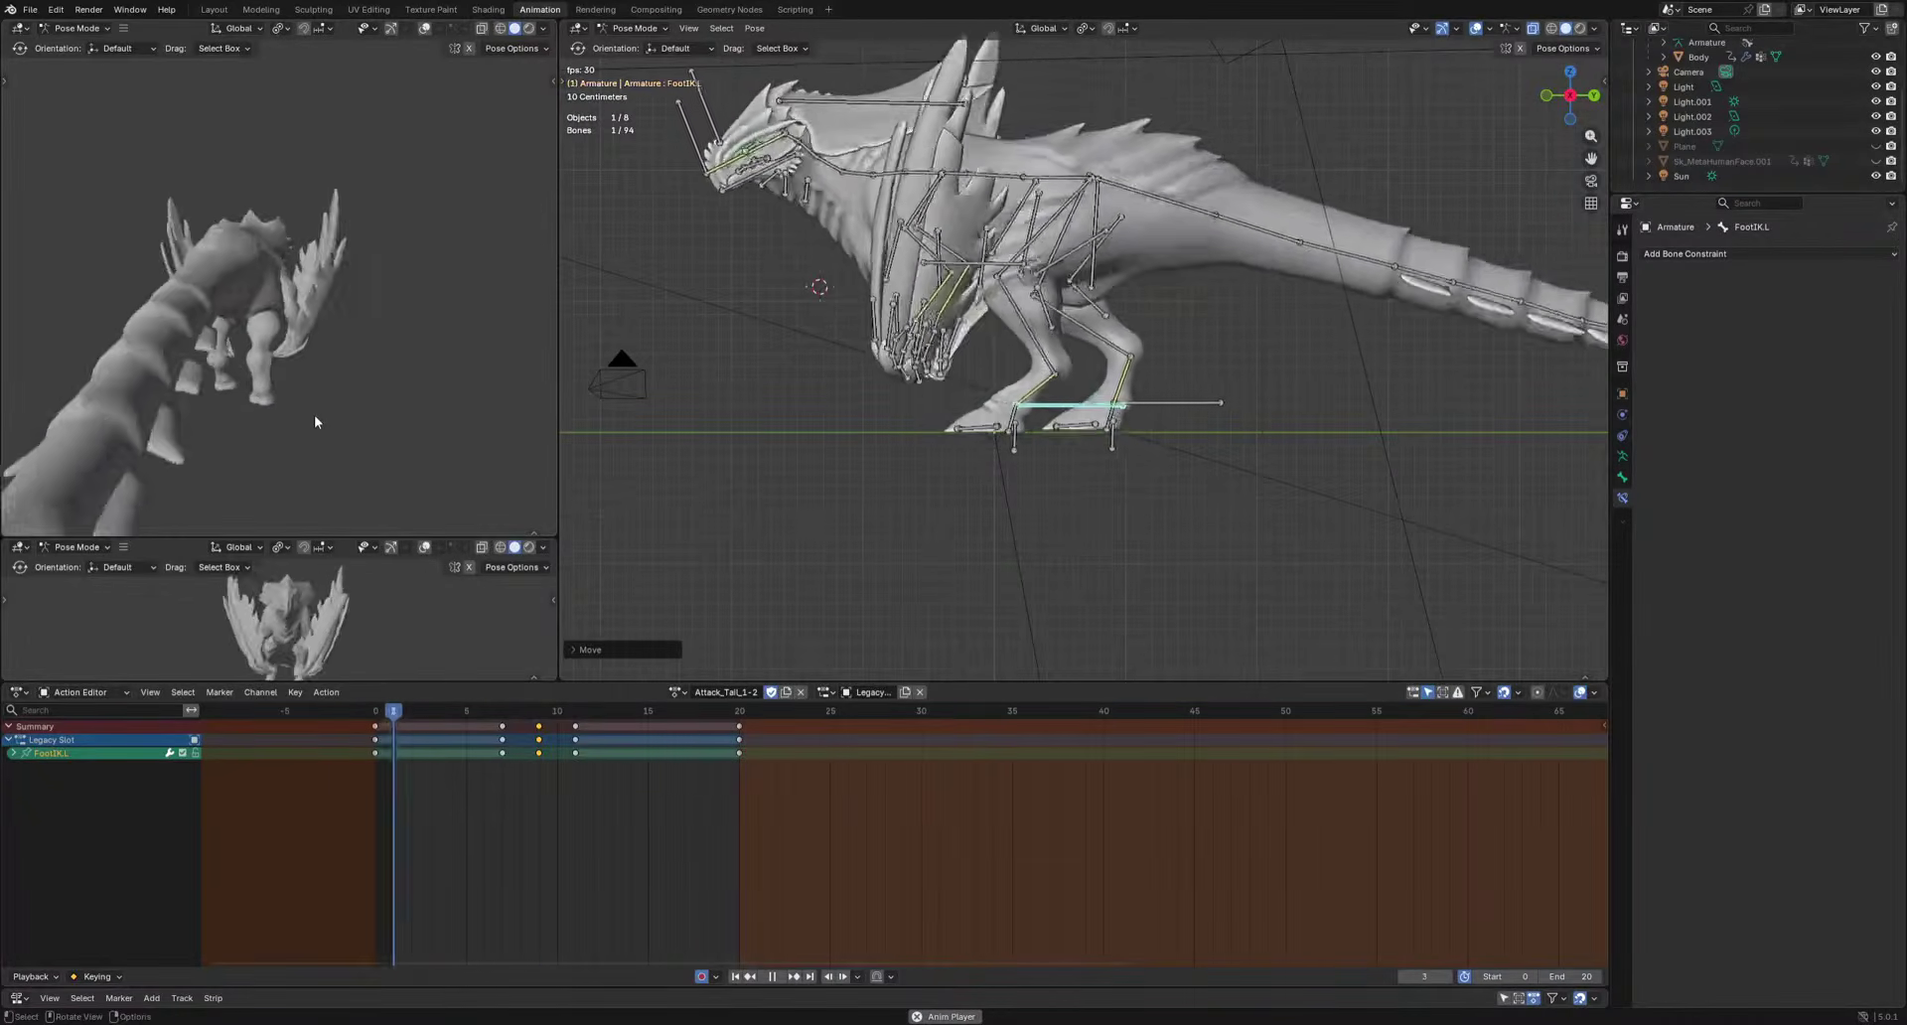
pyautogui.press('space')
pyautogui.moveTo(491, 713); pyautogui.dragTo(612, 751)
pyautogui.press('g')
pyautogui.press('i')
pyautogui.press('space')
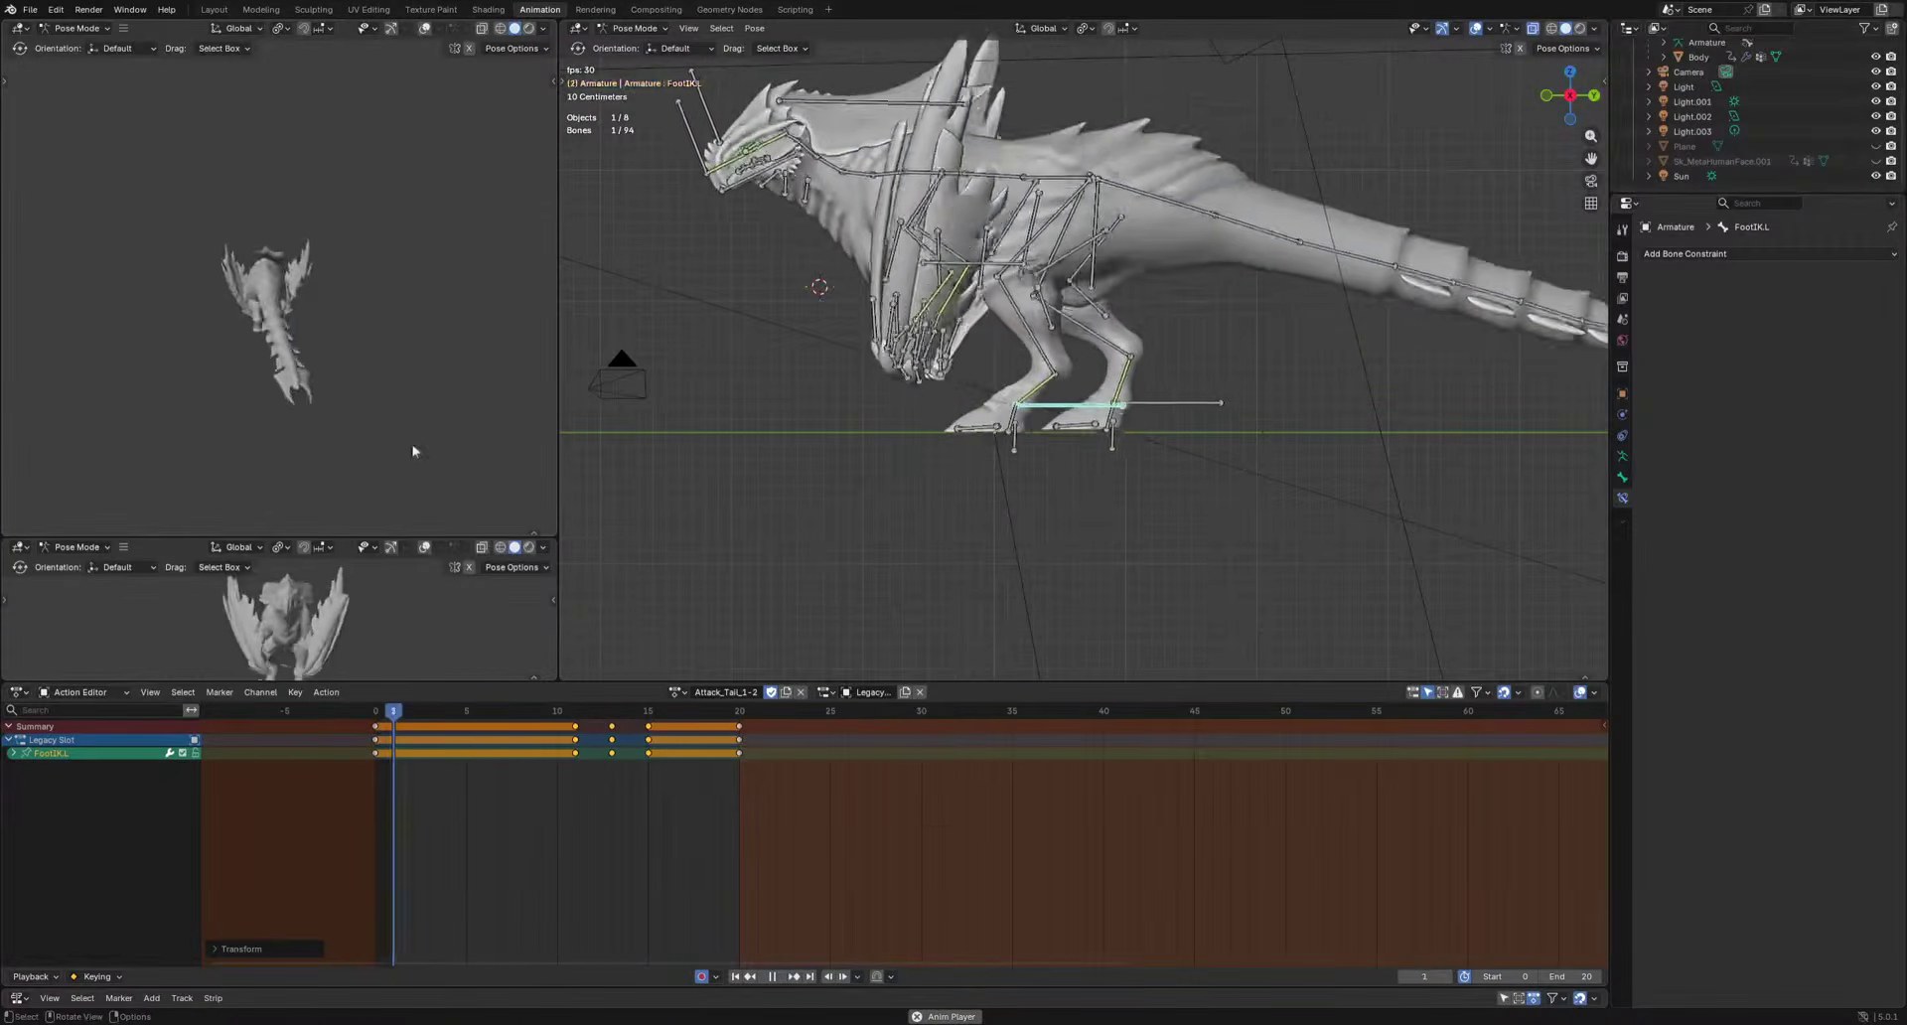
pyautogui.press('space')
pyautogui.keyDown('alt'); pyautogui.moveTo(1017, 594); pyautogui.dragTo(896, 583, button='middle'); pyautogui.keyUp('alt')
pyautogui.press('space')
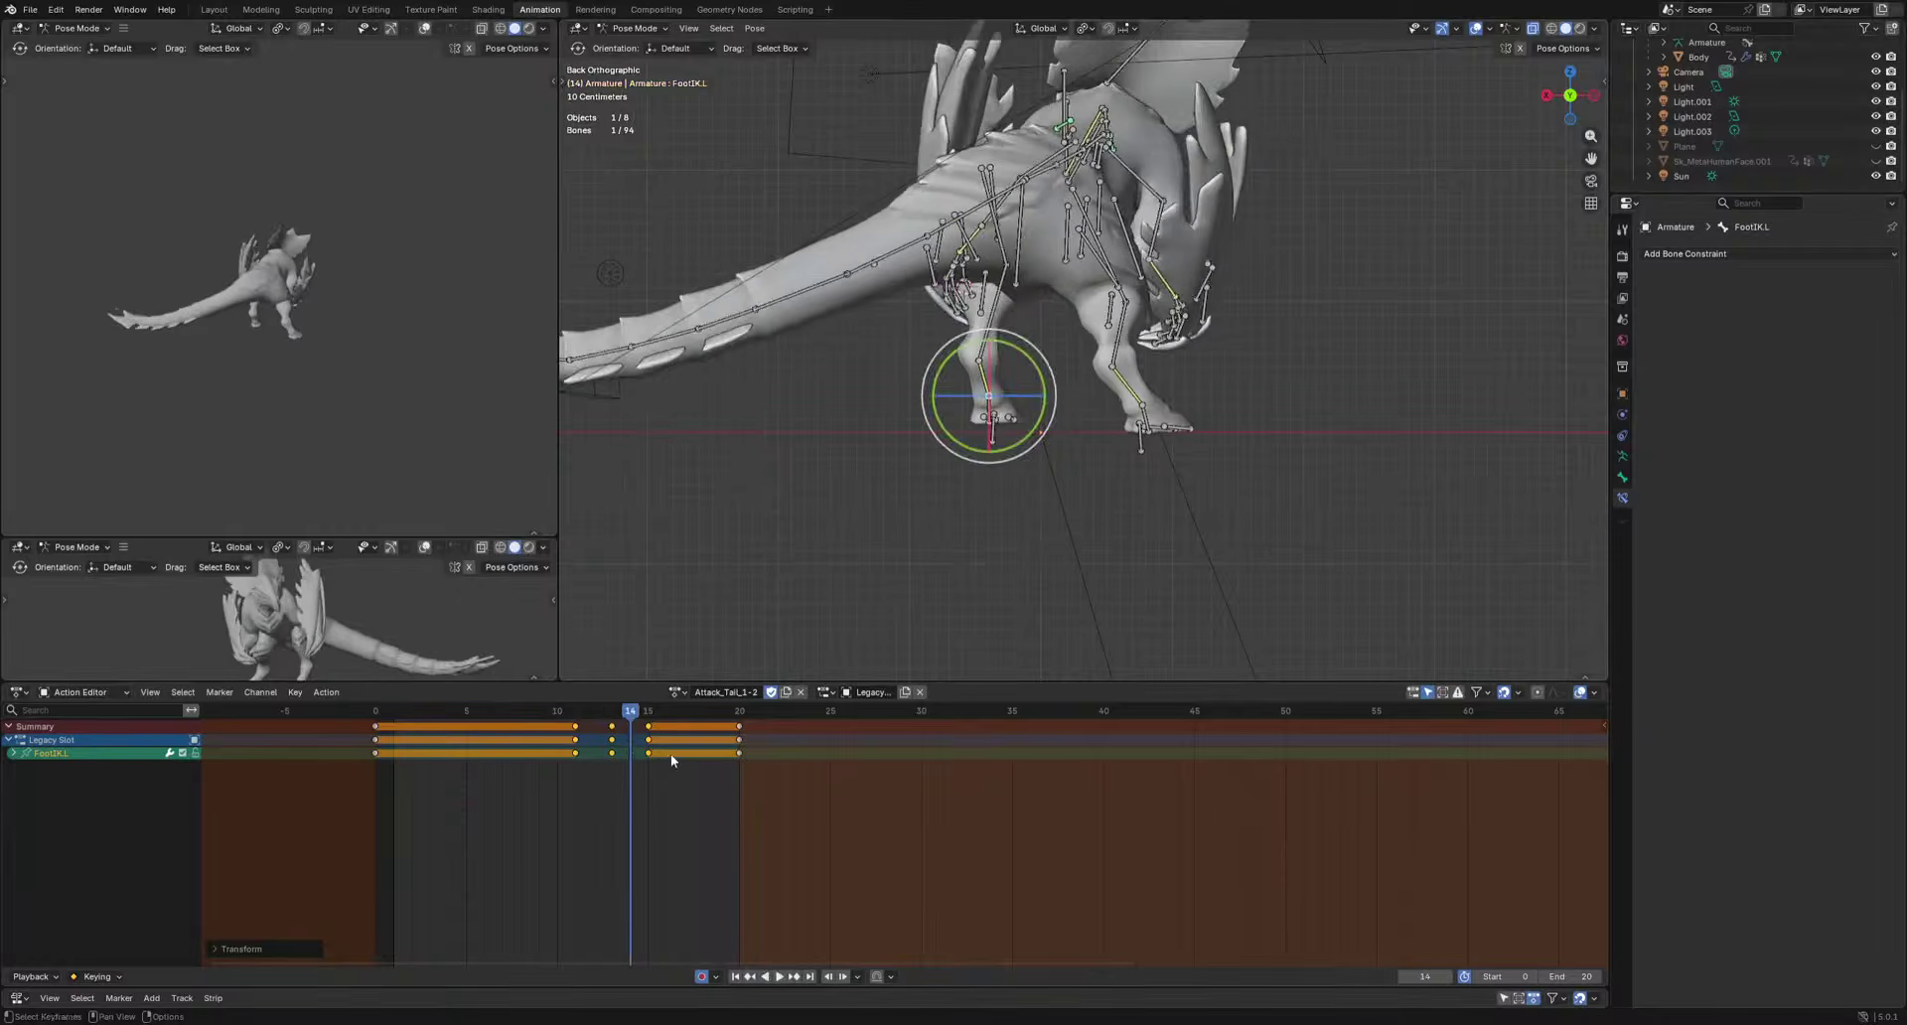
# Select the Pelvis bone and rotate it at frame 15 to adjust the hip pose.
pyautogui.moveTo(648, 711); pyautogui.dragTo(671, 717)
pyautogui.press('space')
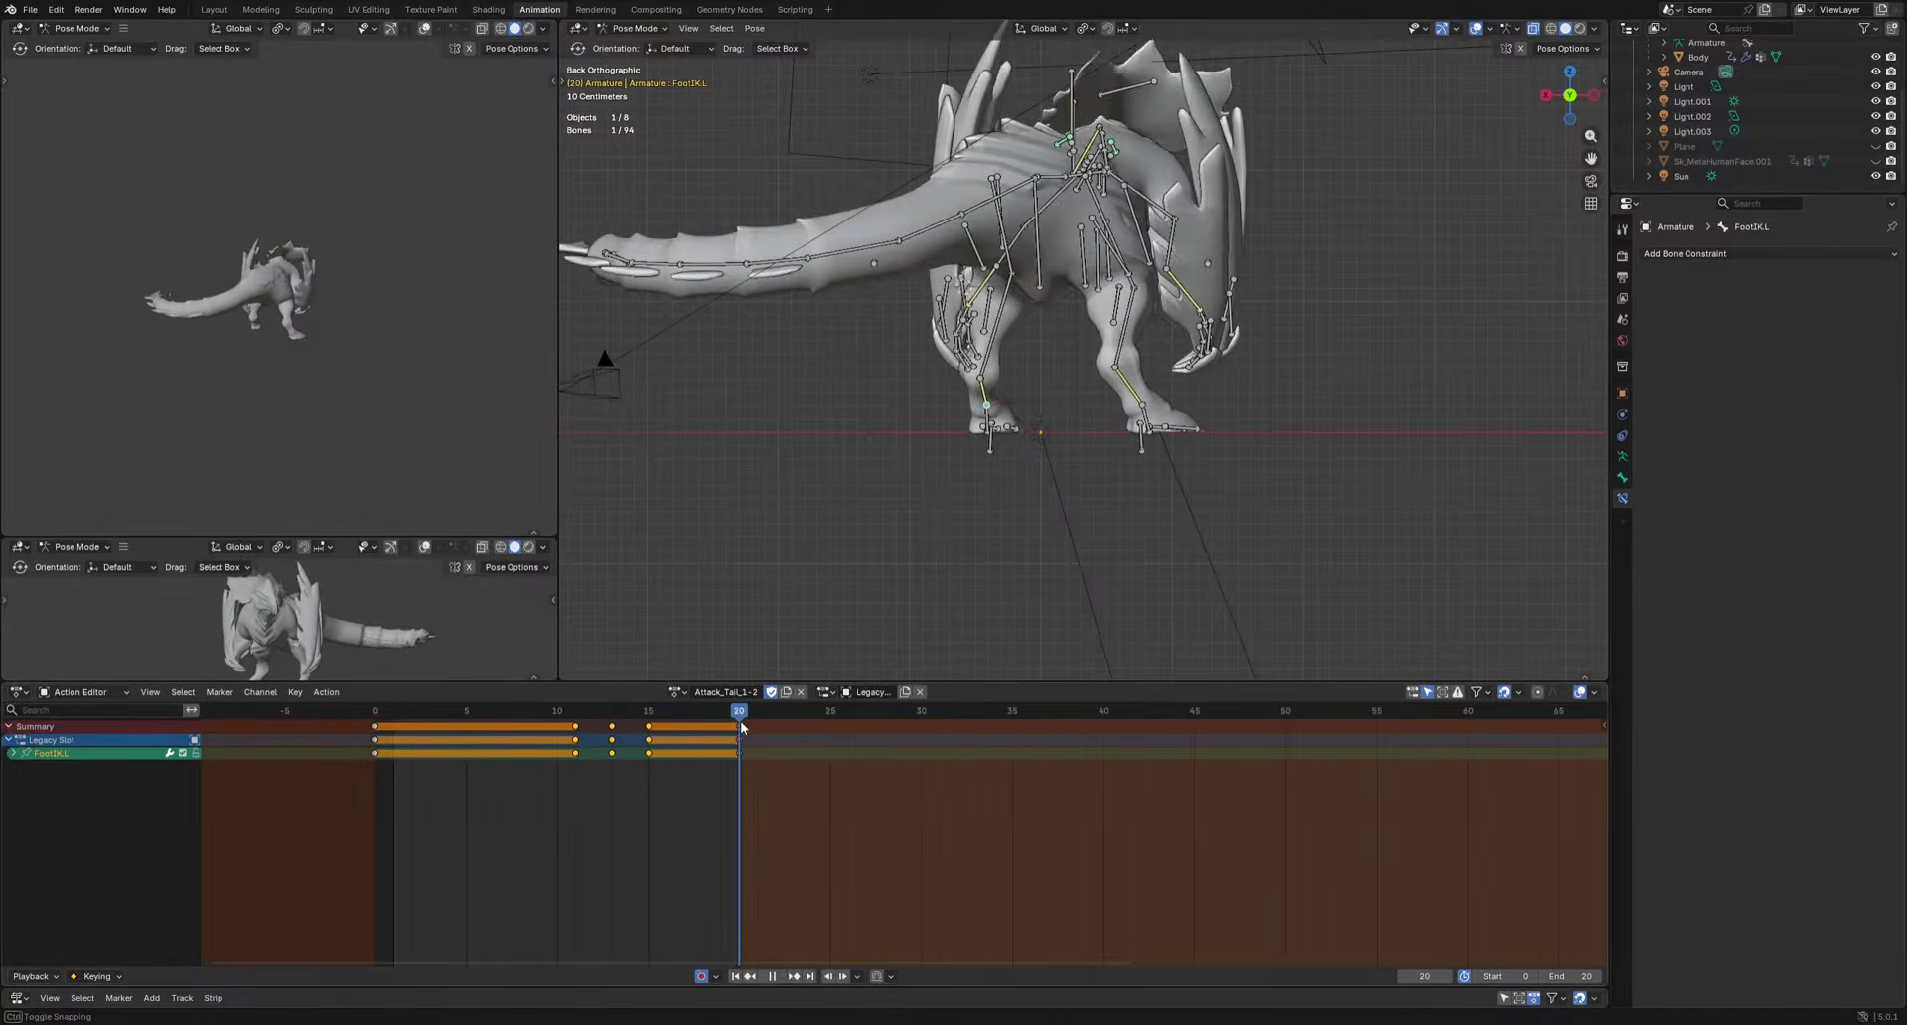
pyautogui.press('space')
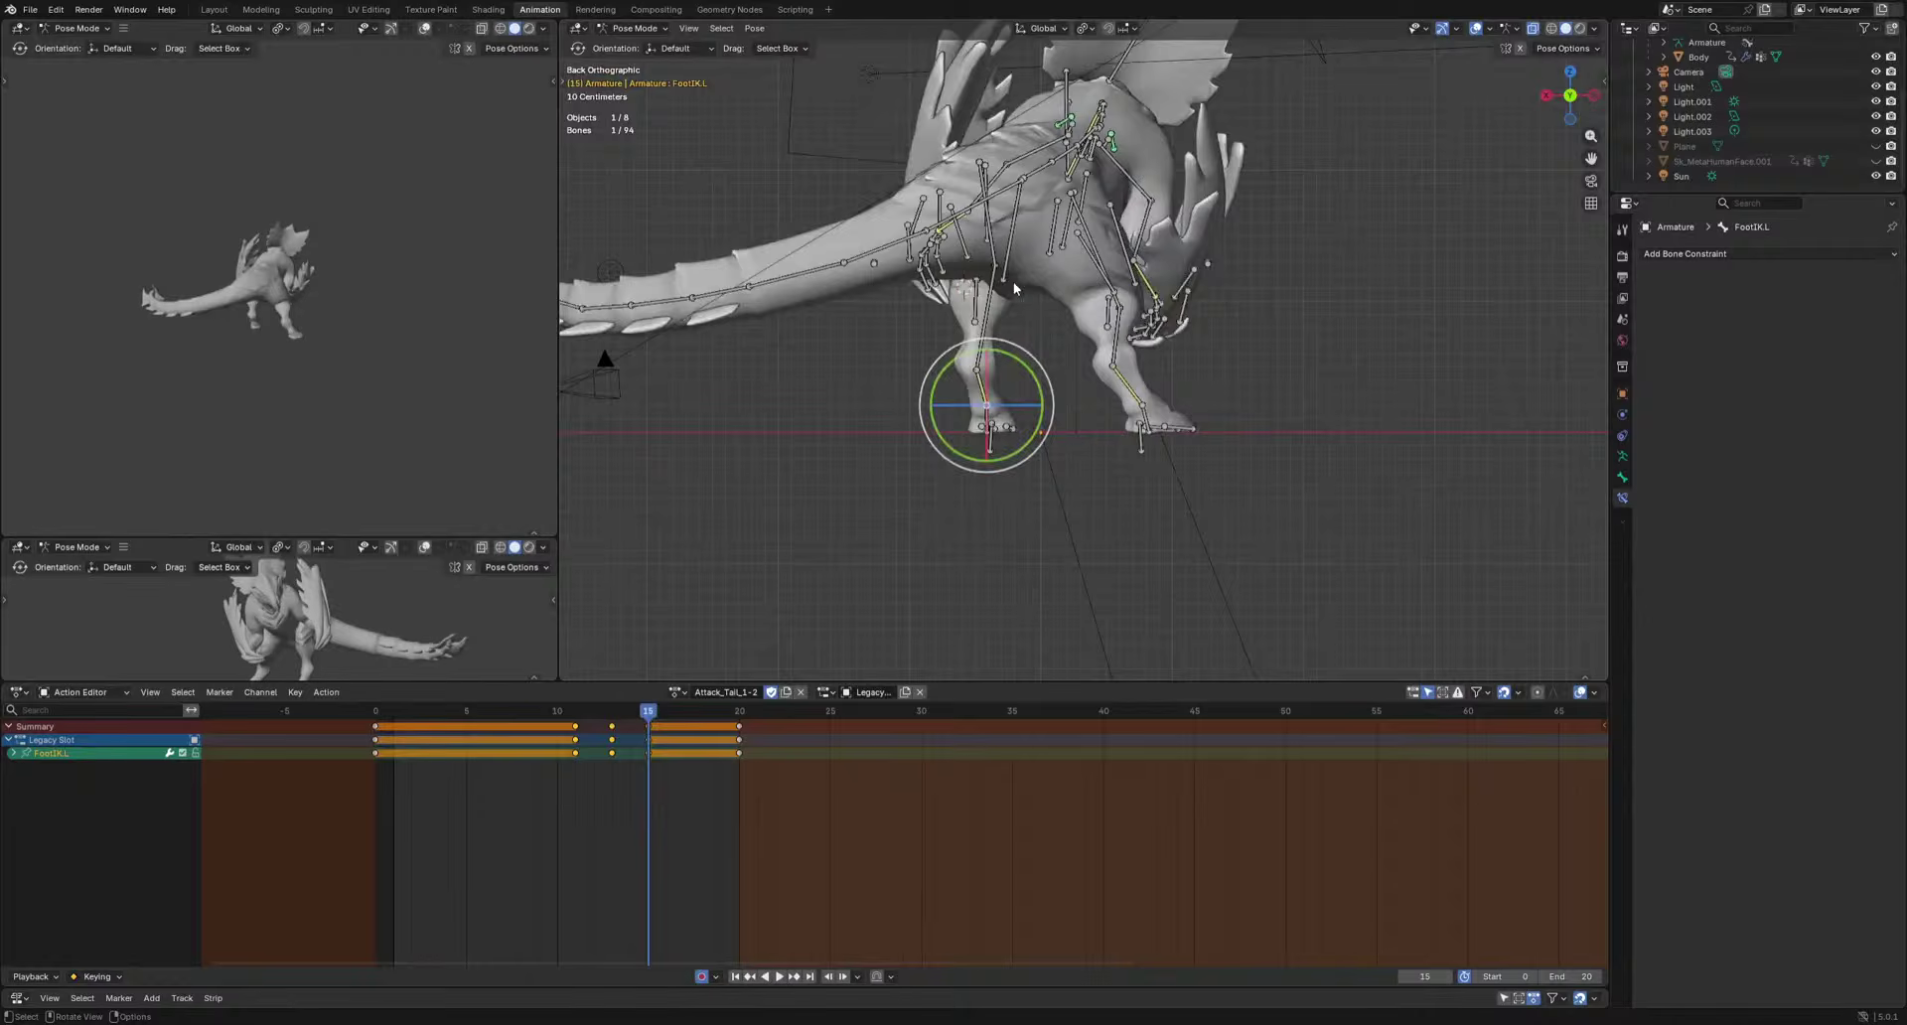
pyautogui.click(1013, 282)
pyautogui.moveTo(1165, 596); pyautogui.dragTo(1213, 583, button='middle')
pyautogui.press('r')
pyautogui.click(1351, 459)
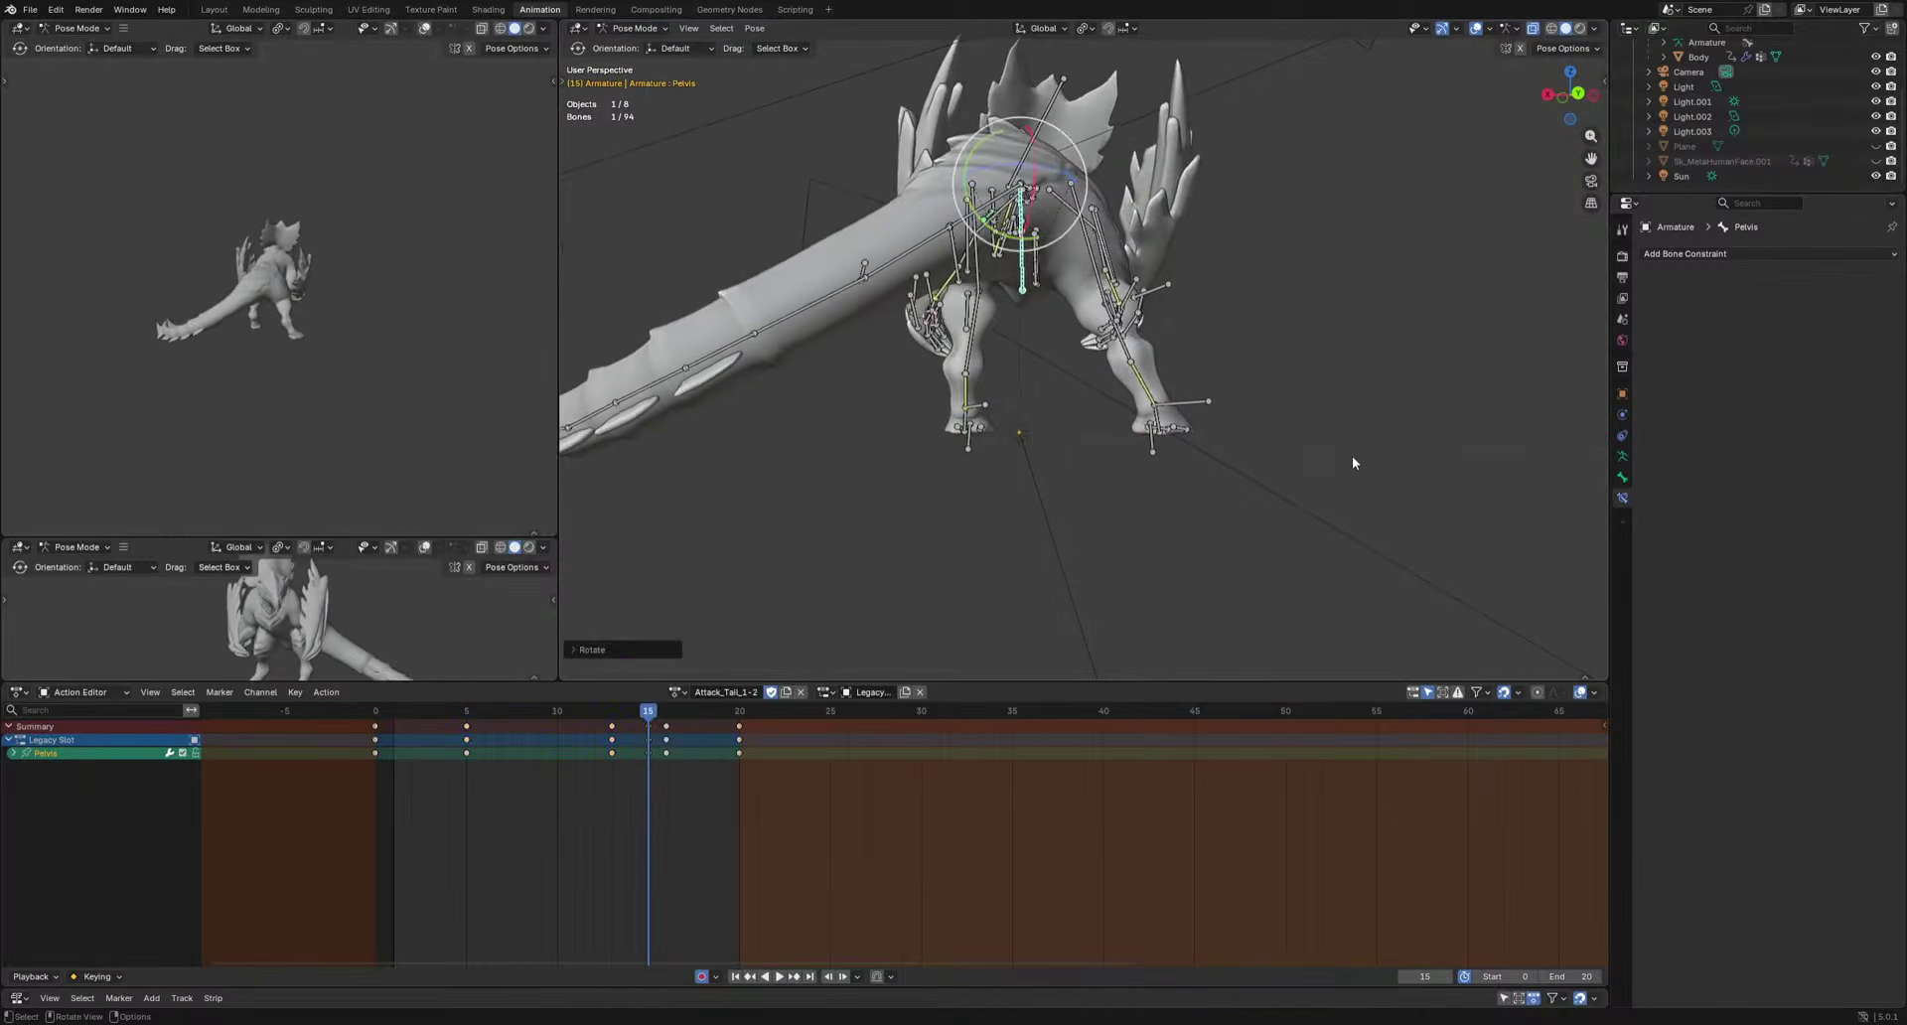
# Try delaying the Pelvis keyframe at frame 16 to frame 17 and play back the swing.
pyautogui.press('space')
pyautogui.press('space')
pyautogui.moveTo(666, 727); pyautogui.dragTo(691, 727)
pyautogui.press('space')
pyautogui.press('Escape')
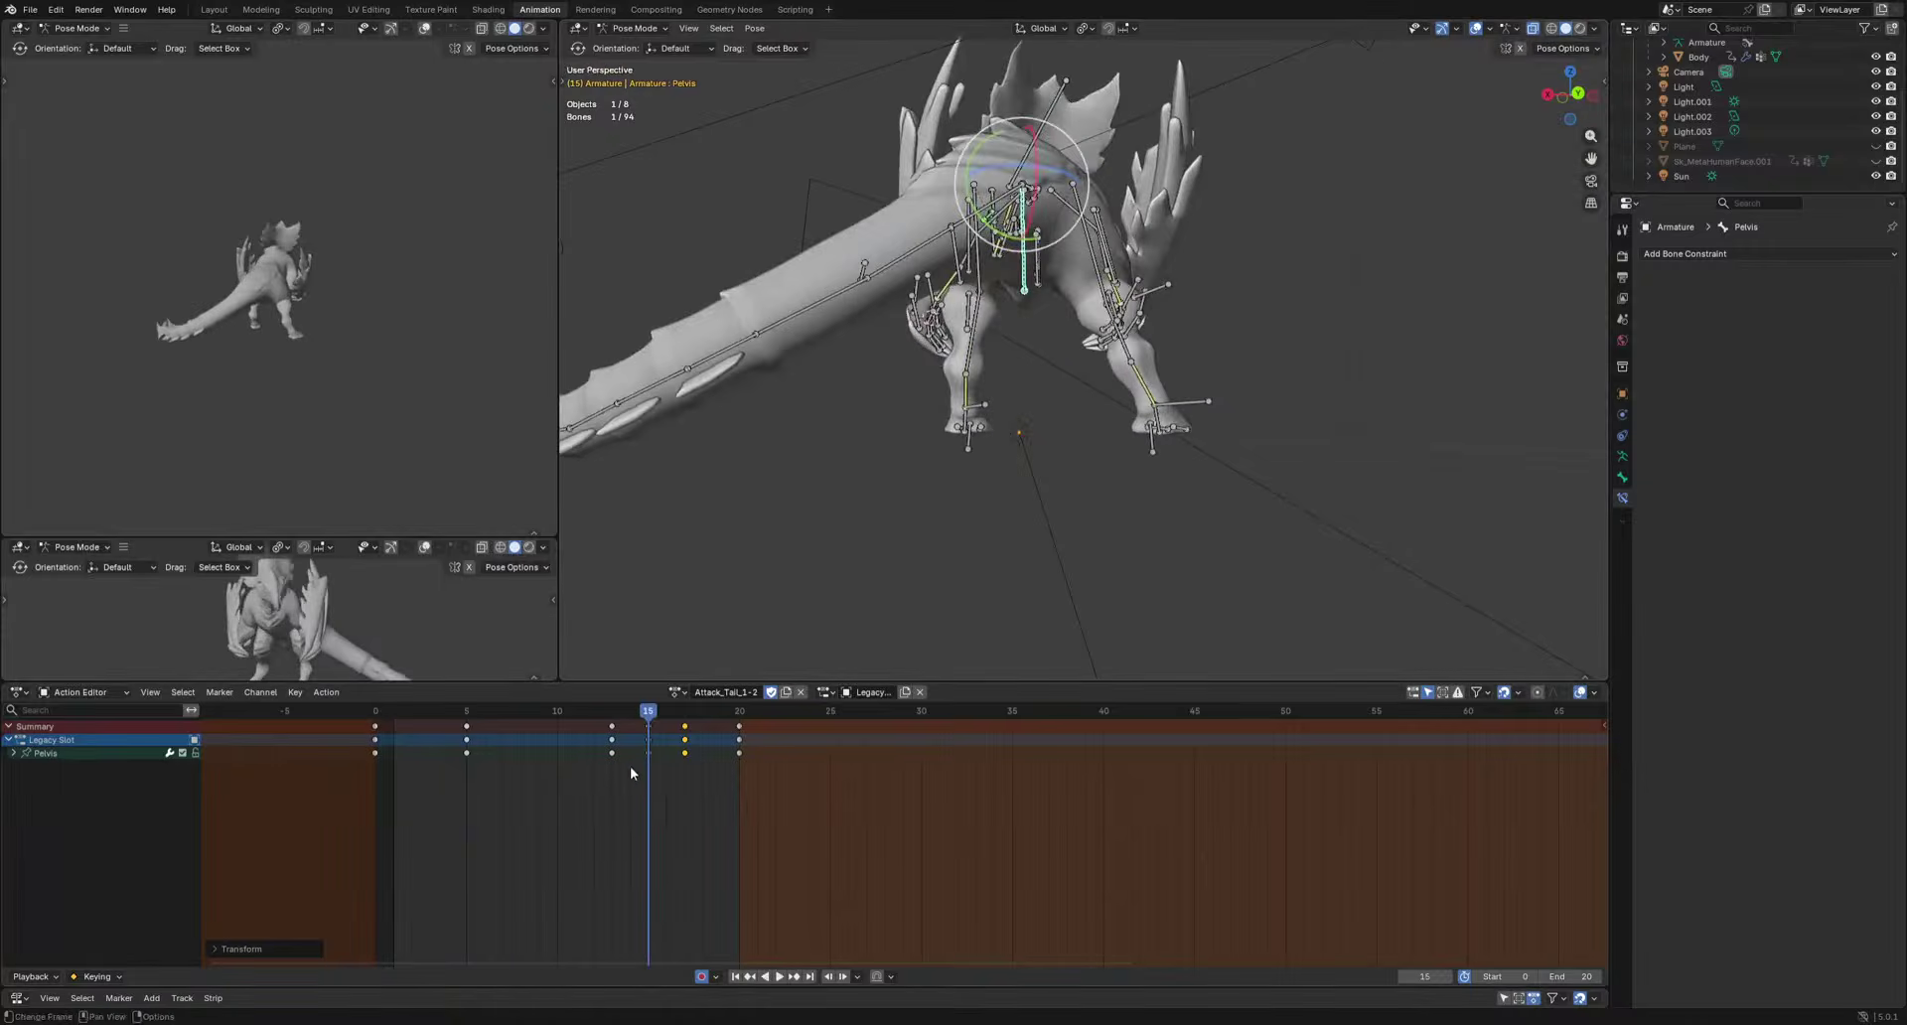
# Undo the Pelvis keyframe shift and the Pelvis rotation, and replay the animation.
pyautogui.hotkey('ctrl', 'z')
pyautogui.hotkey('ctrl', 'z')
pyautogui.hotkey('ctrl', 'z')
pyautogui.hotkey('ctrl', 'z')
pyautogui.press('space')
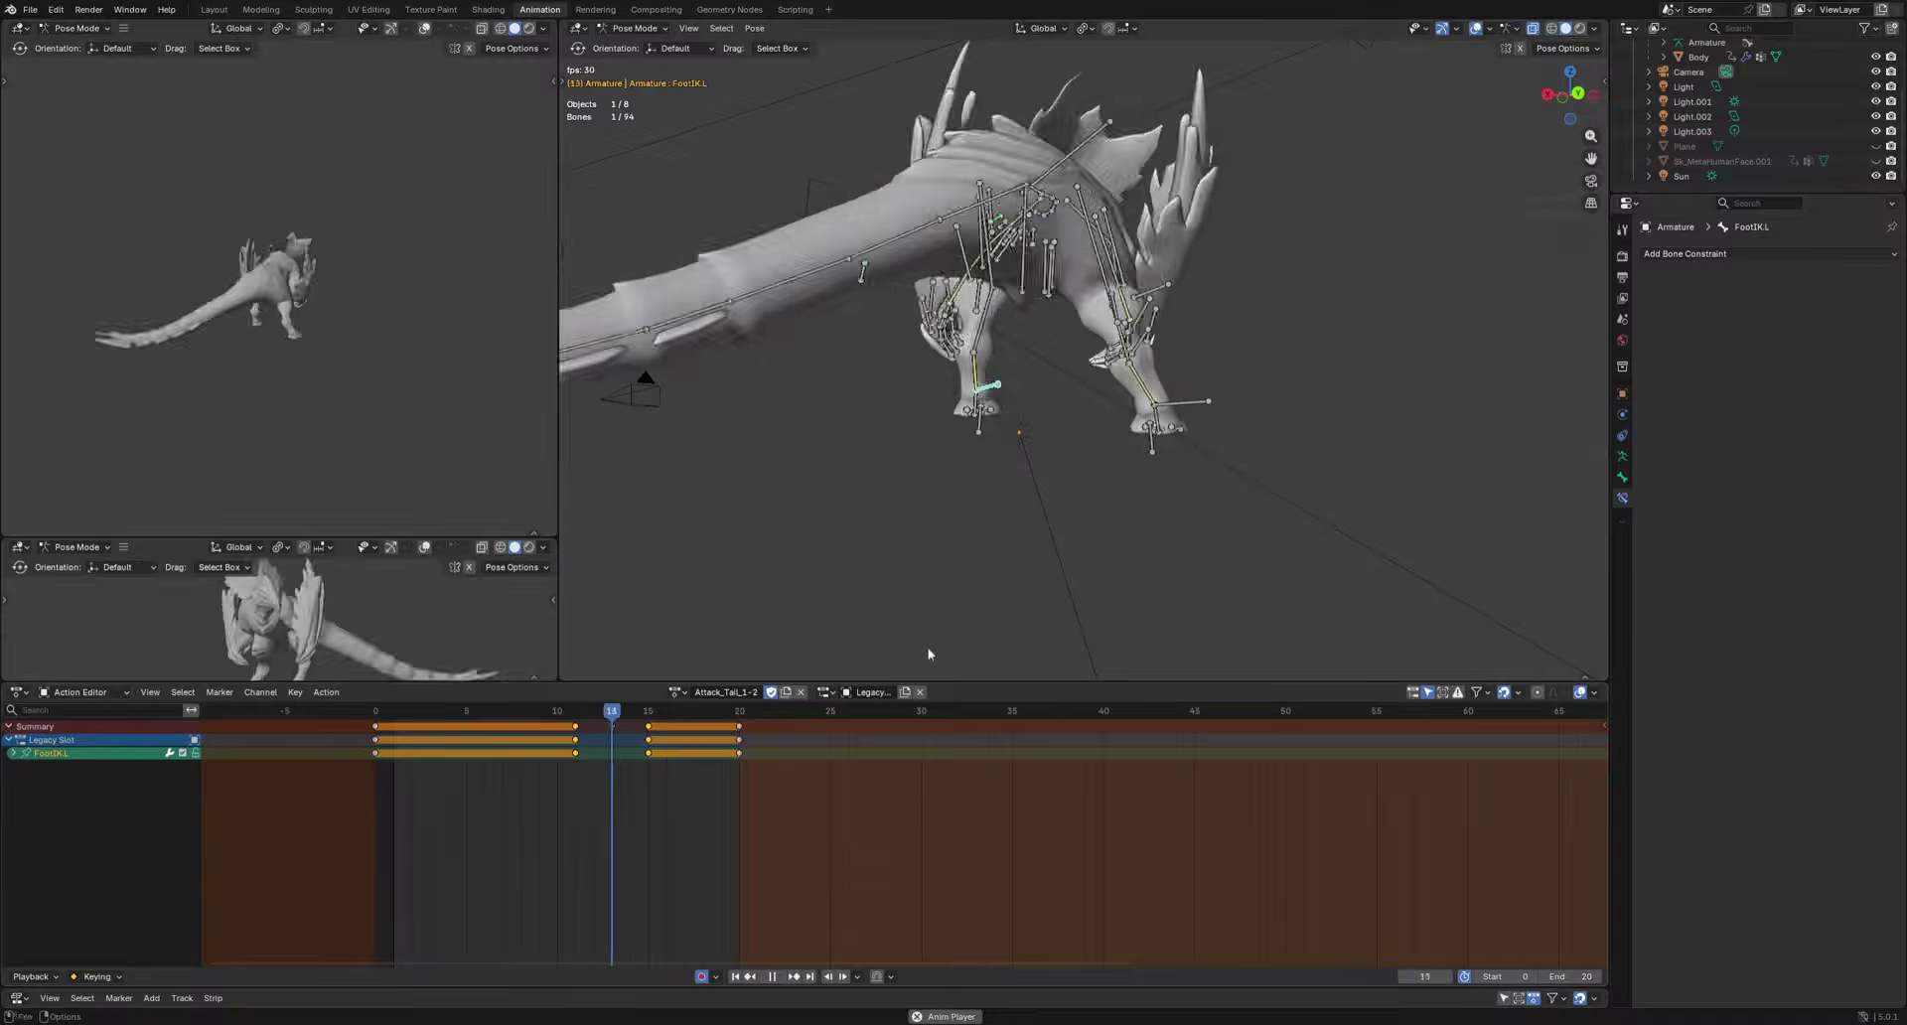
pyautogui.press('space')
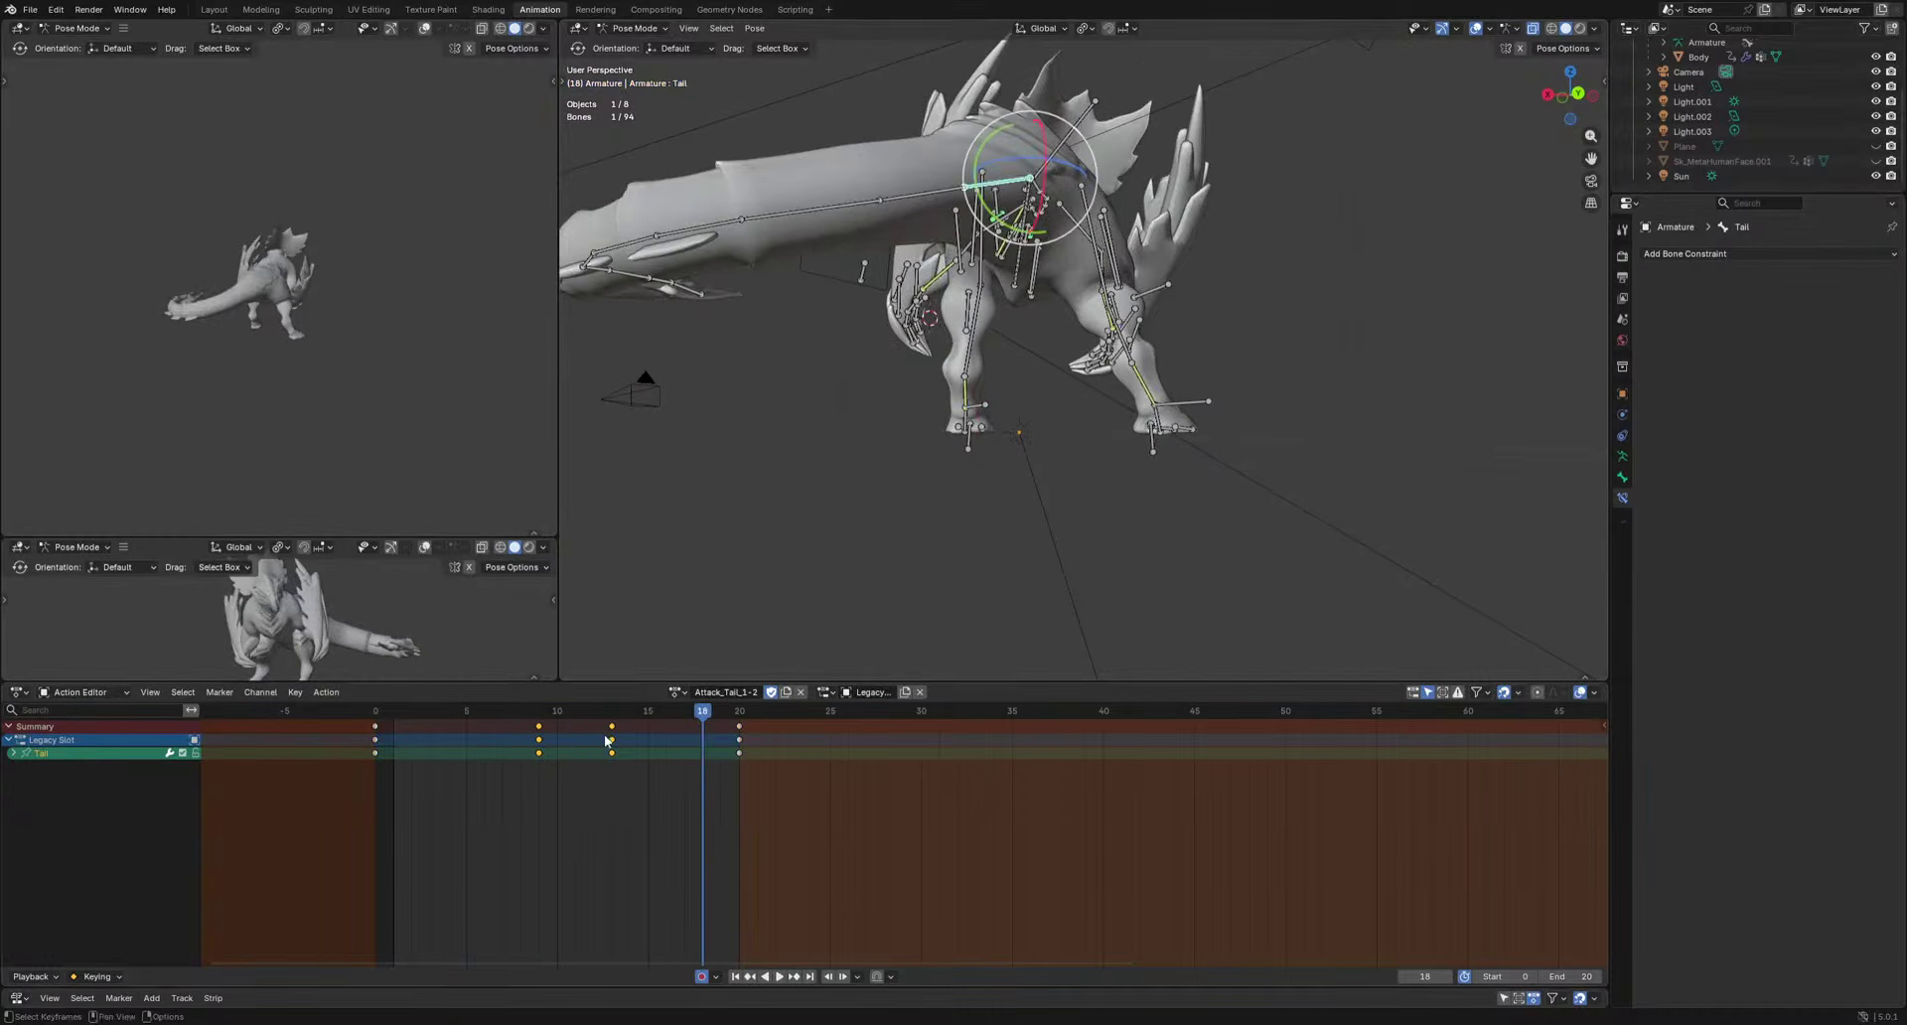
# Try a free rotation of the Tail bone at frame 16, play it back and undo it.
pyautogui.press('space')
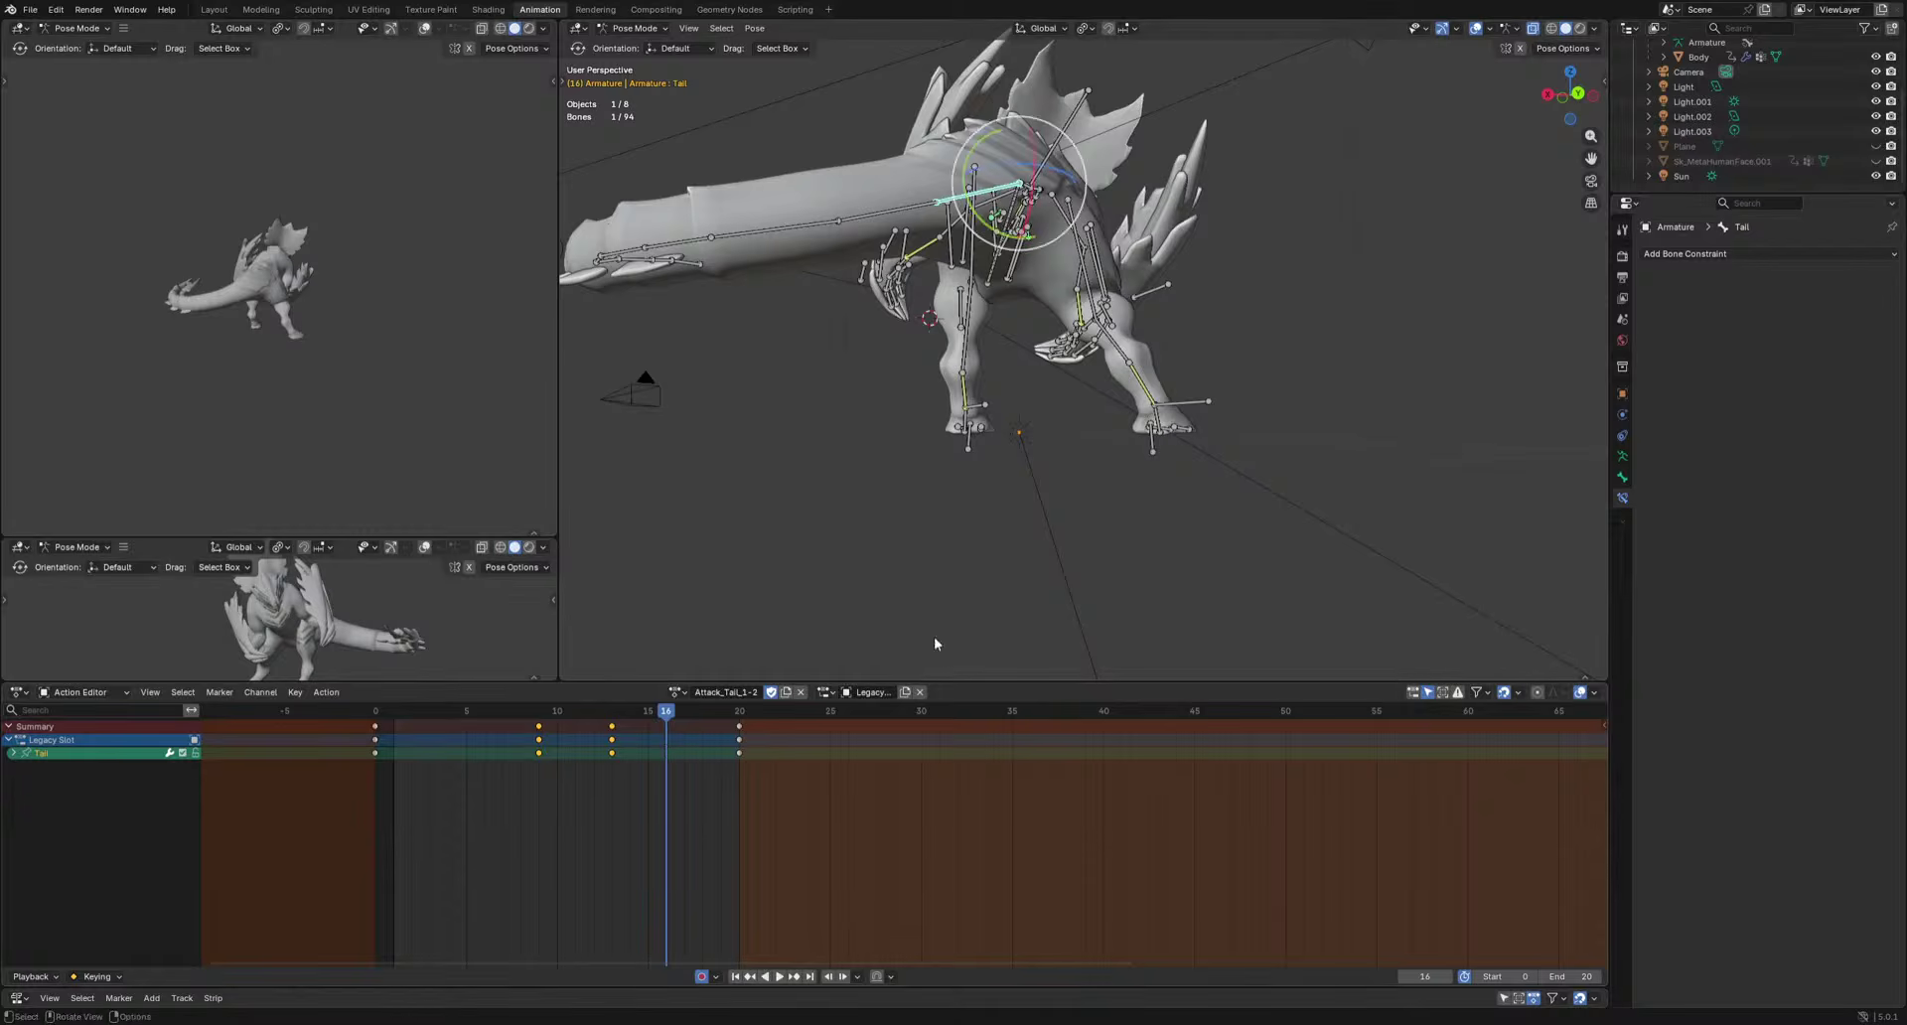
pyautogui.click(1370, 538)
pyautogui.press('space')
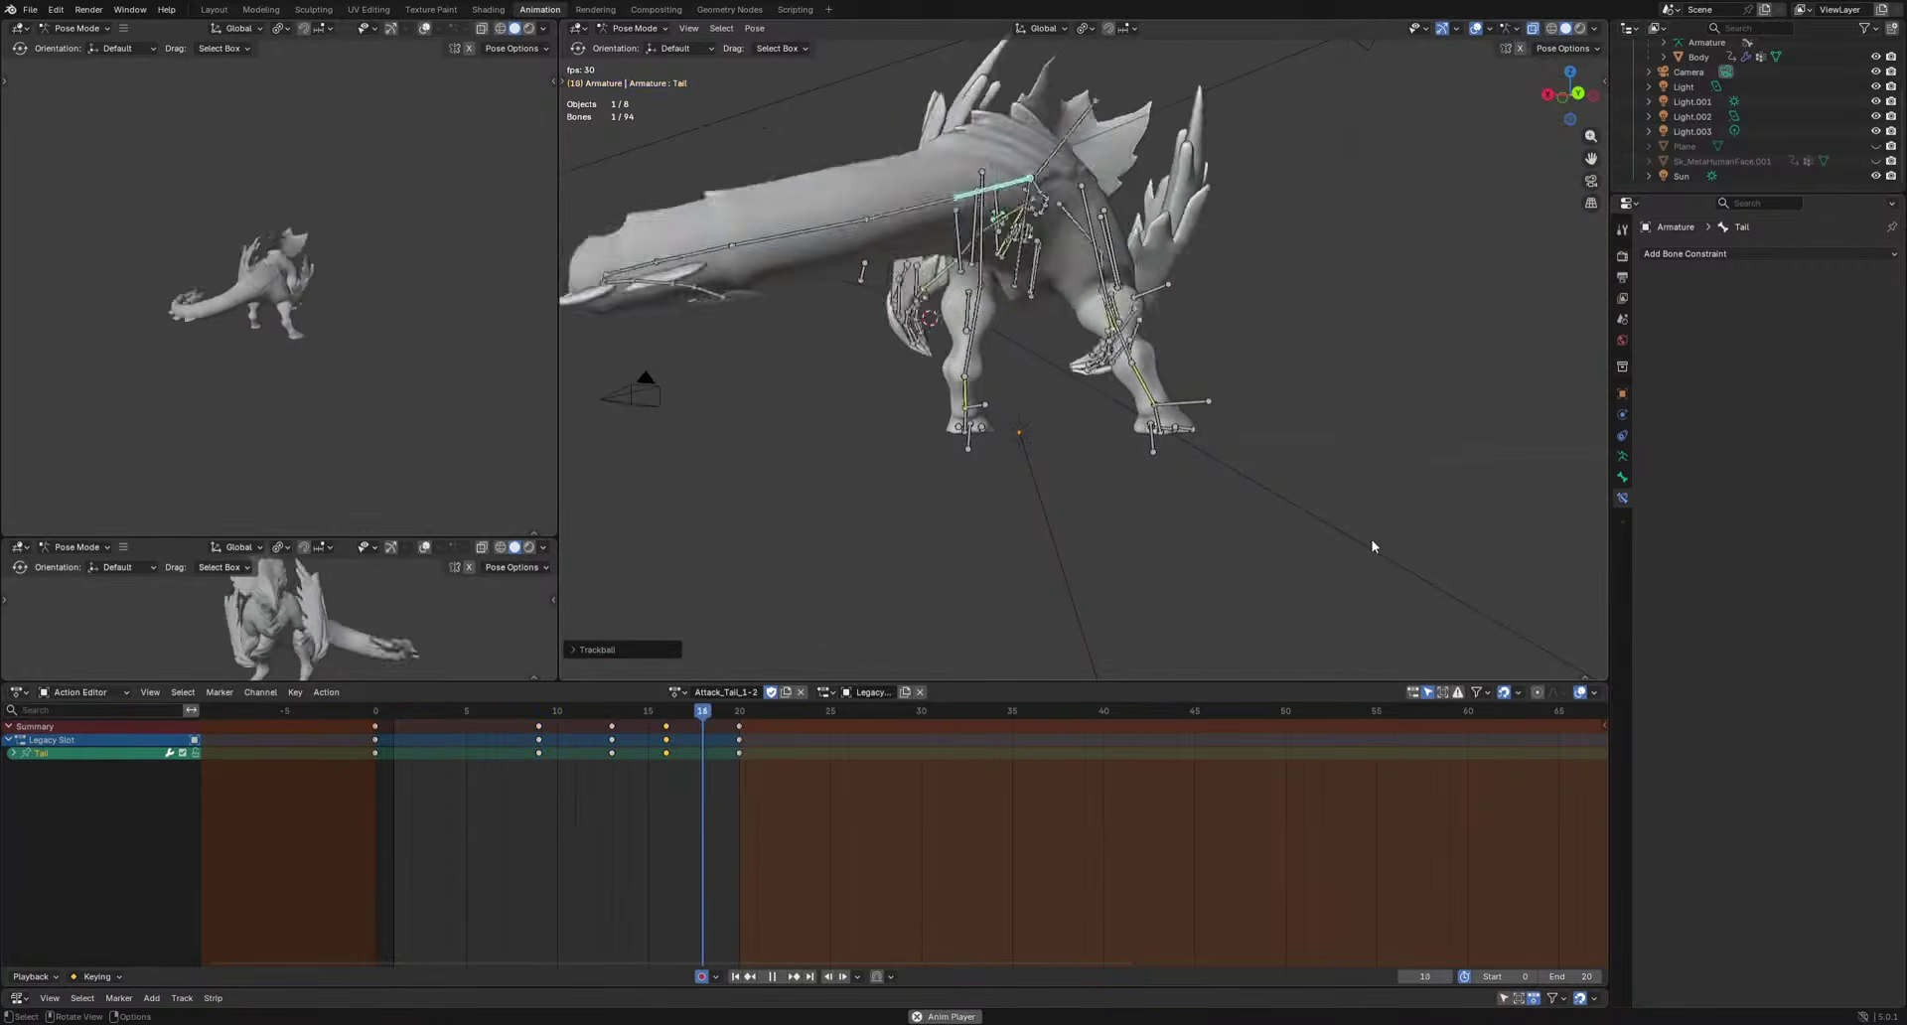
pyautogui.press('space')
pyautogui.hotkey('ctrl', 'z')
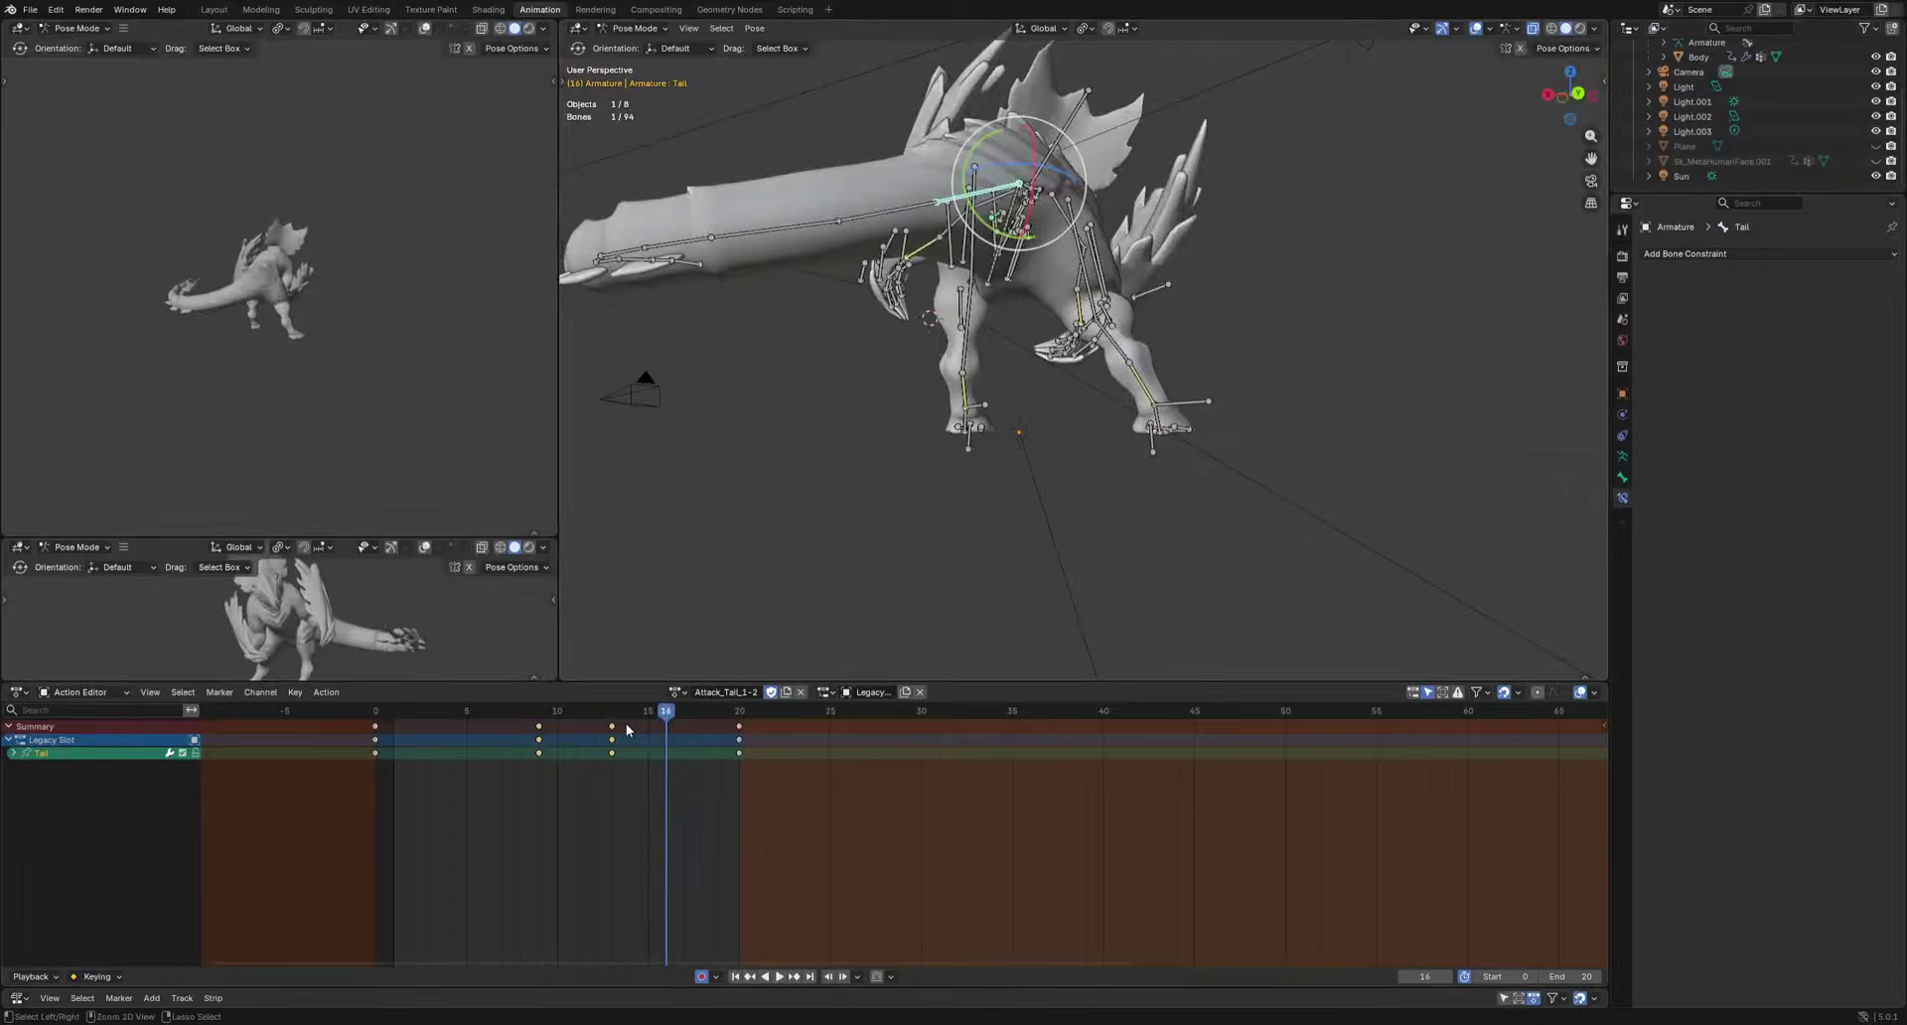
# Rotate the Tail bone at frame 8 and shift that keyframe to frame 9.
pyautogui.moveTo(580, 714); pyautogui.dragTo(555, 718)
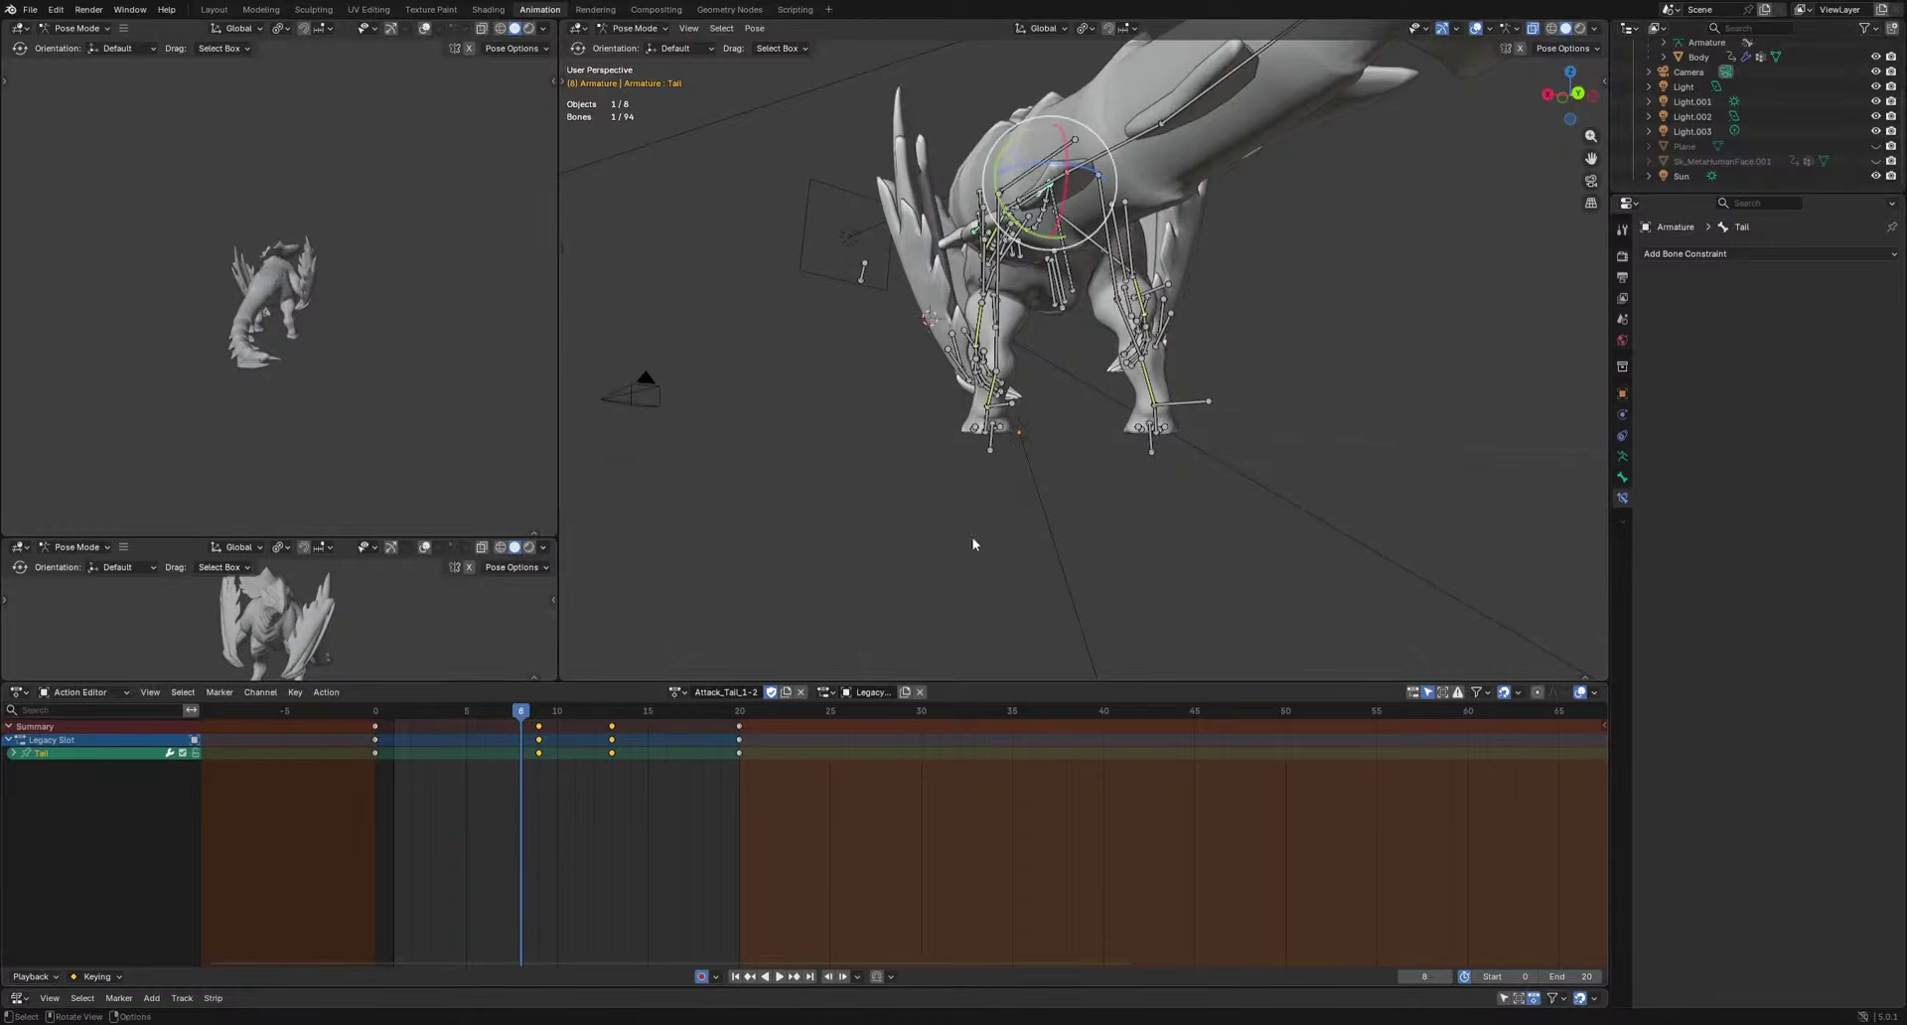
pyautogui.moveTo(973, 543); pyautogui.dragTo(1353, 452, button='middle')
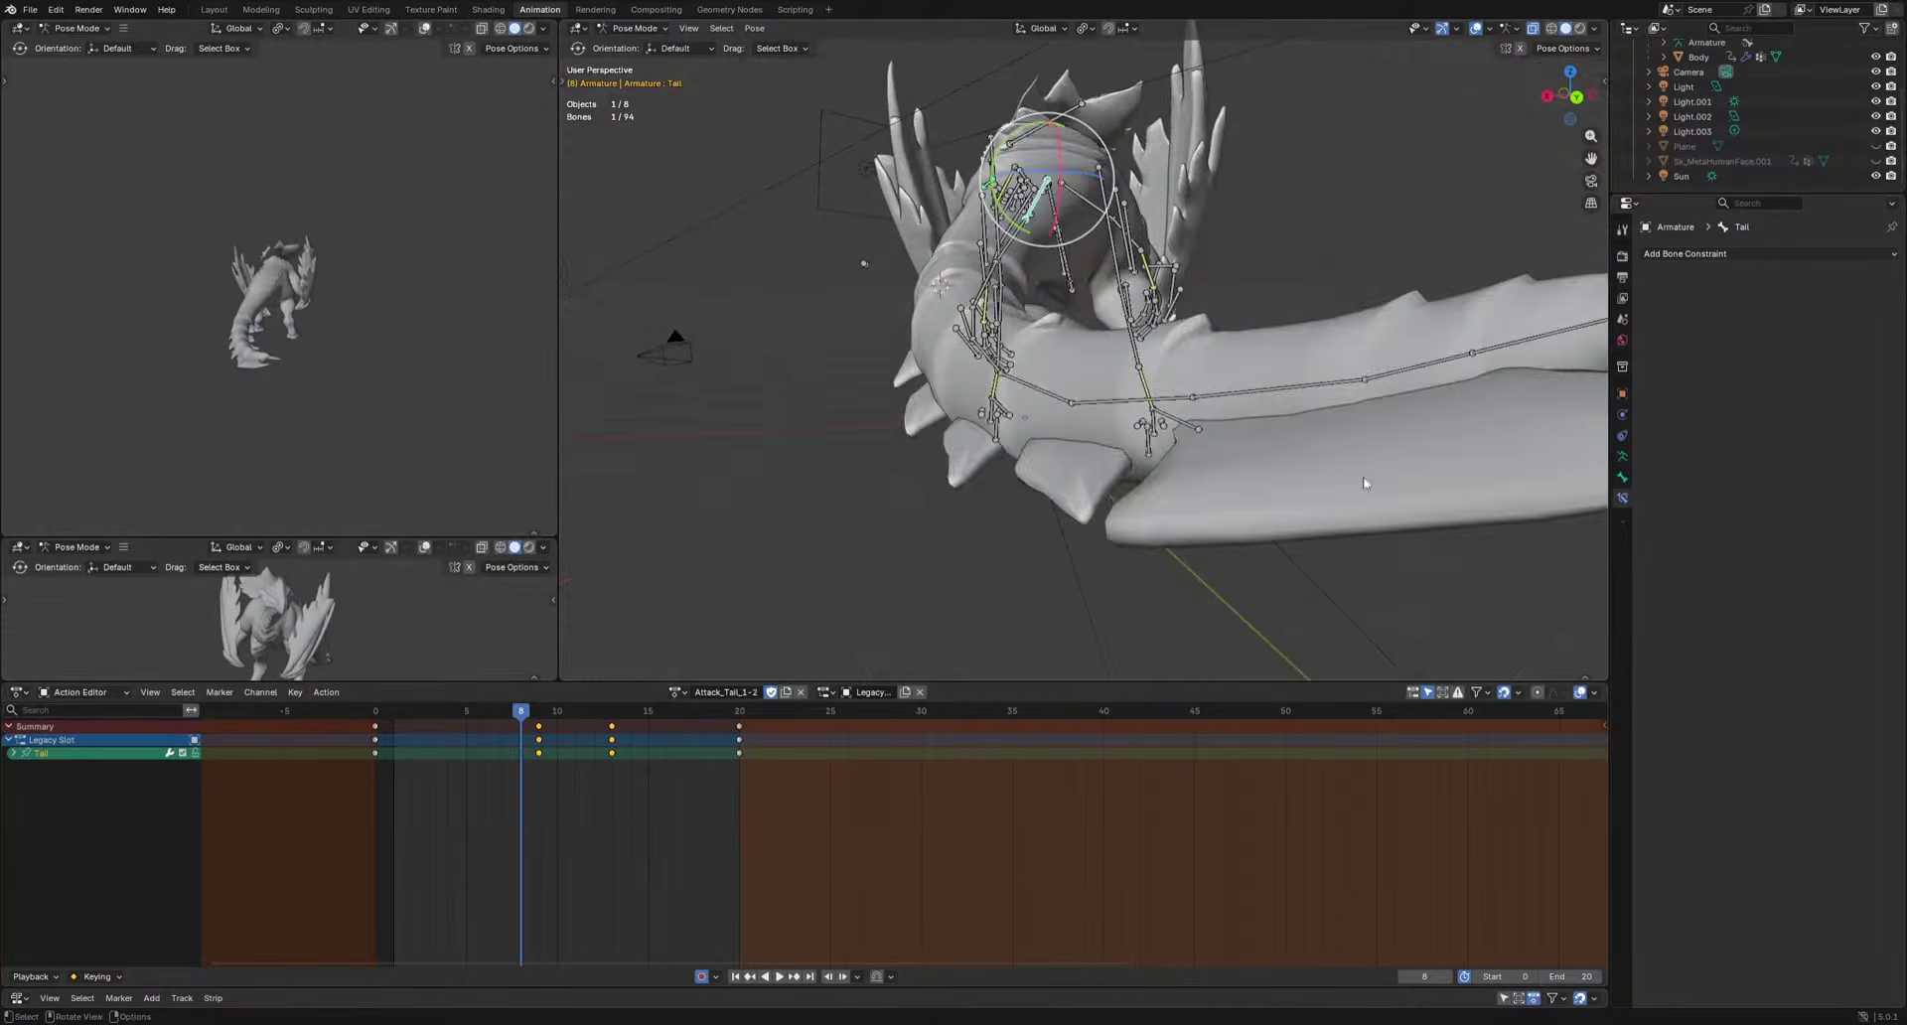
pyautogui.press('r')
pyautogui.click(875, 637)
pyautogui.moveTo(521, 729); pyautogui.dragTo(540, 720)
pyautogui.moveTo(497, 711)
pyautogui.mouseDown()
pyautogui.moveTo(336, 710)
pyautogui.moveTo(475, 740)
pyautogui.mouseUp()
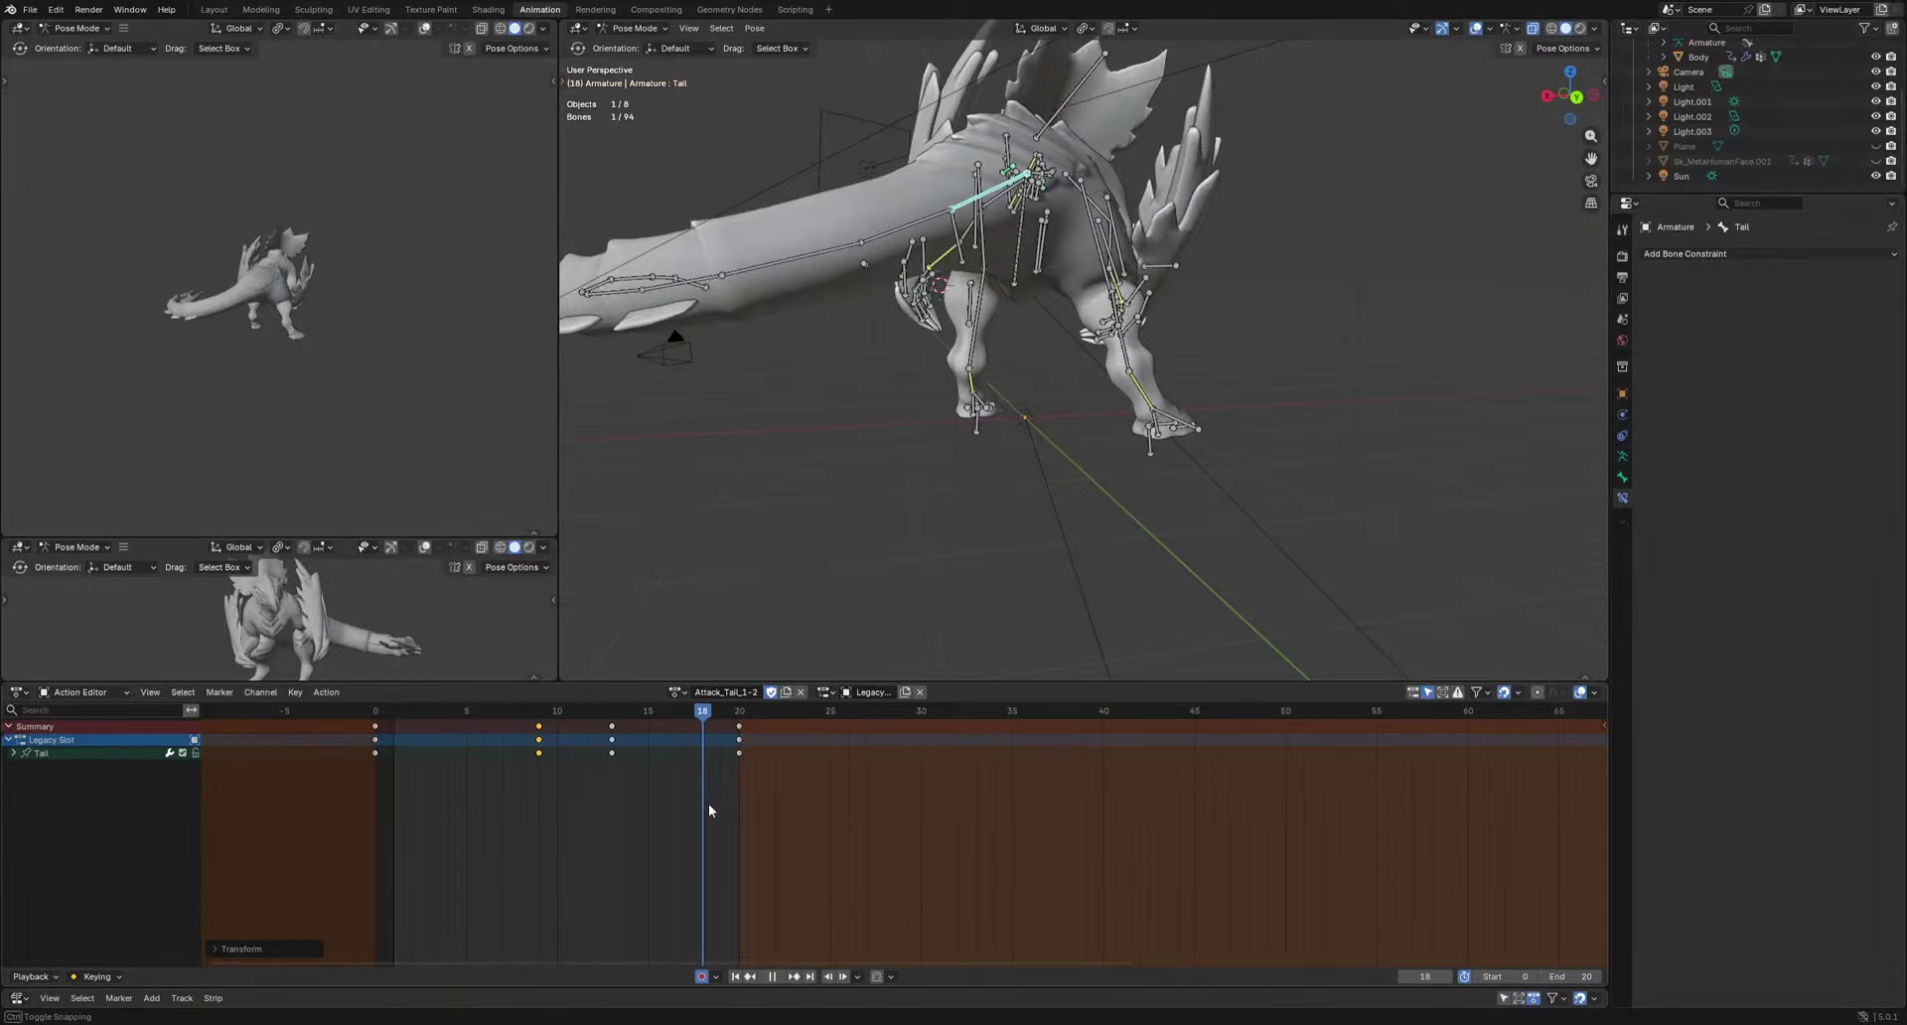
# Rotate the Tail bone at the final frame 20 and play back the swing.
pyautogui.moveTo(718, 804); pyautogui.dragTo(740, 803)
pyautogui.moveTo(1072, 629); pyautogui.dragTo(1372, 544, button='middle')
pyautogui.press('r')
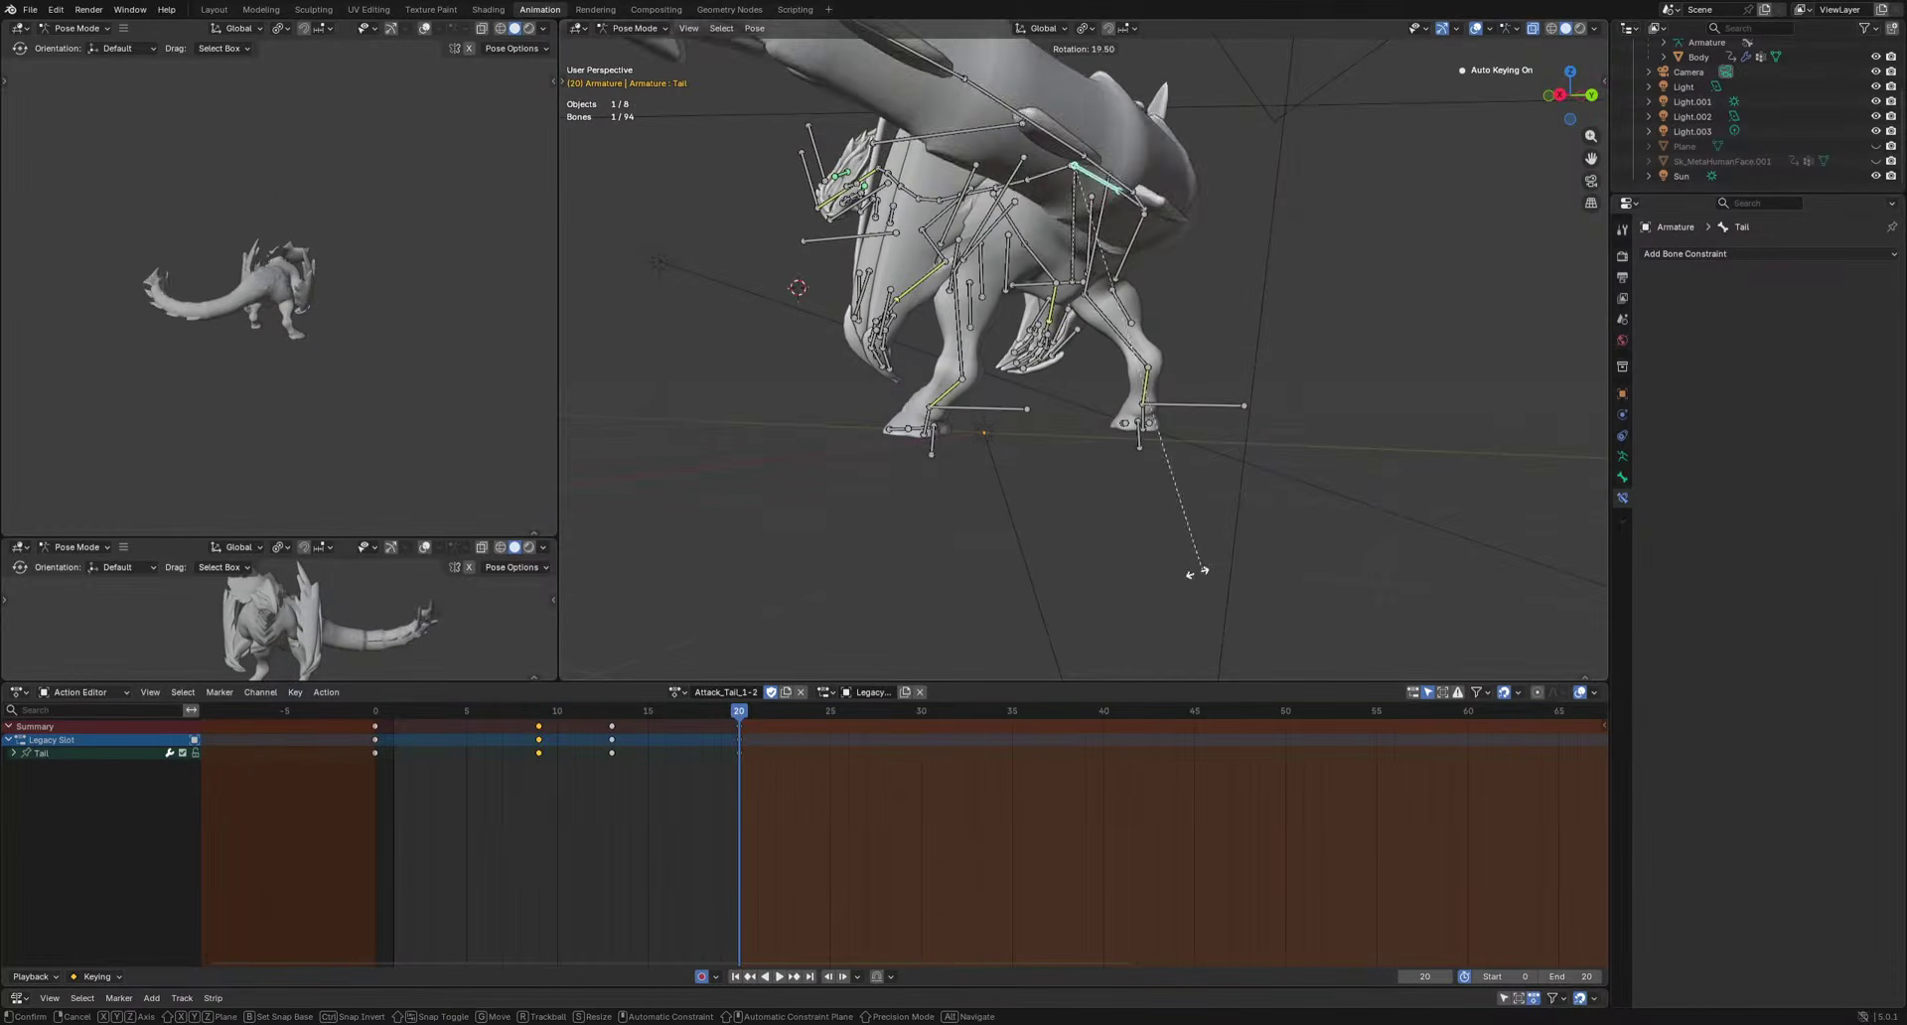
pyautogui.click(1052, 569)
pyautogui.press('space')
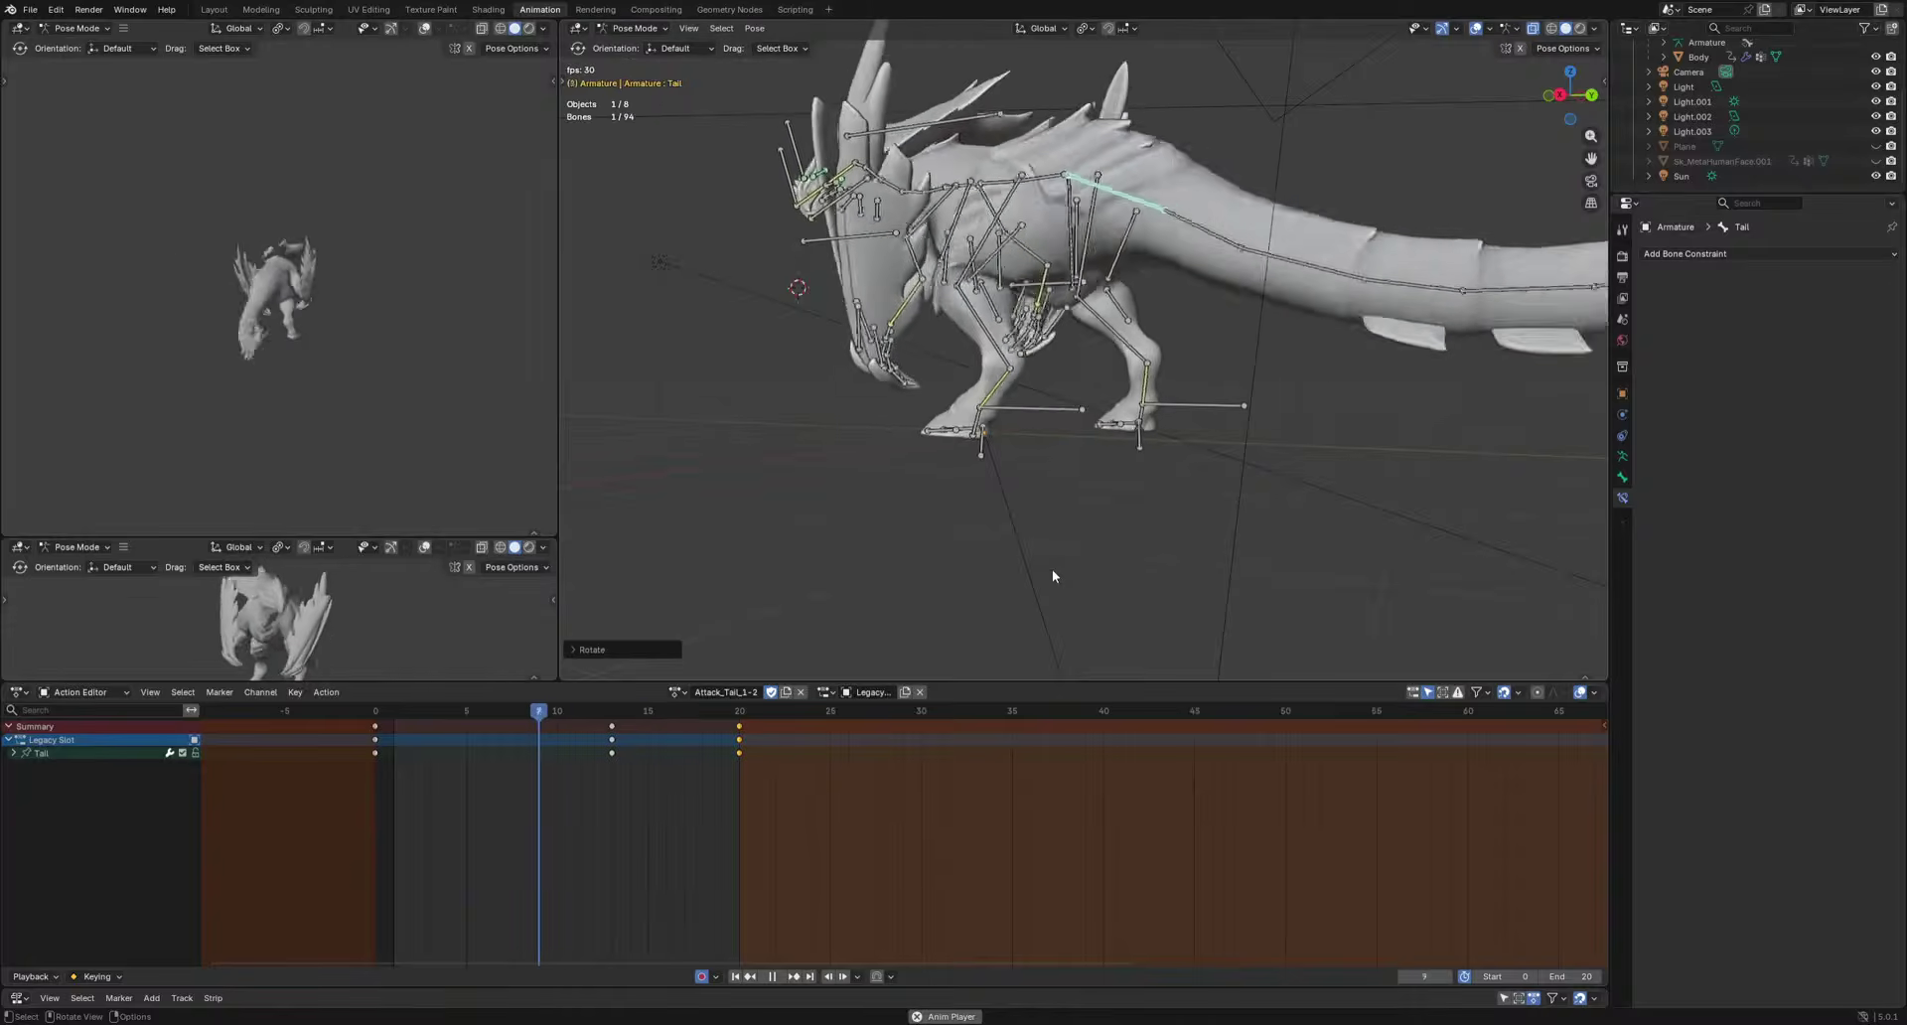
pyautogui.press('space')
# Key rotated Pelvis poses at frames 4 and 11 from the back view and play back the result.
pyautogui.moveTo(644, 713); pyautogui.dragTo(613, 746)
pyautogui.moveTo(710, 537); pyautogui.dragTo(1081, 535, button='middle')
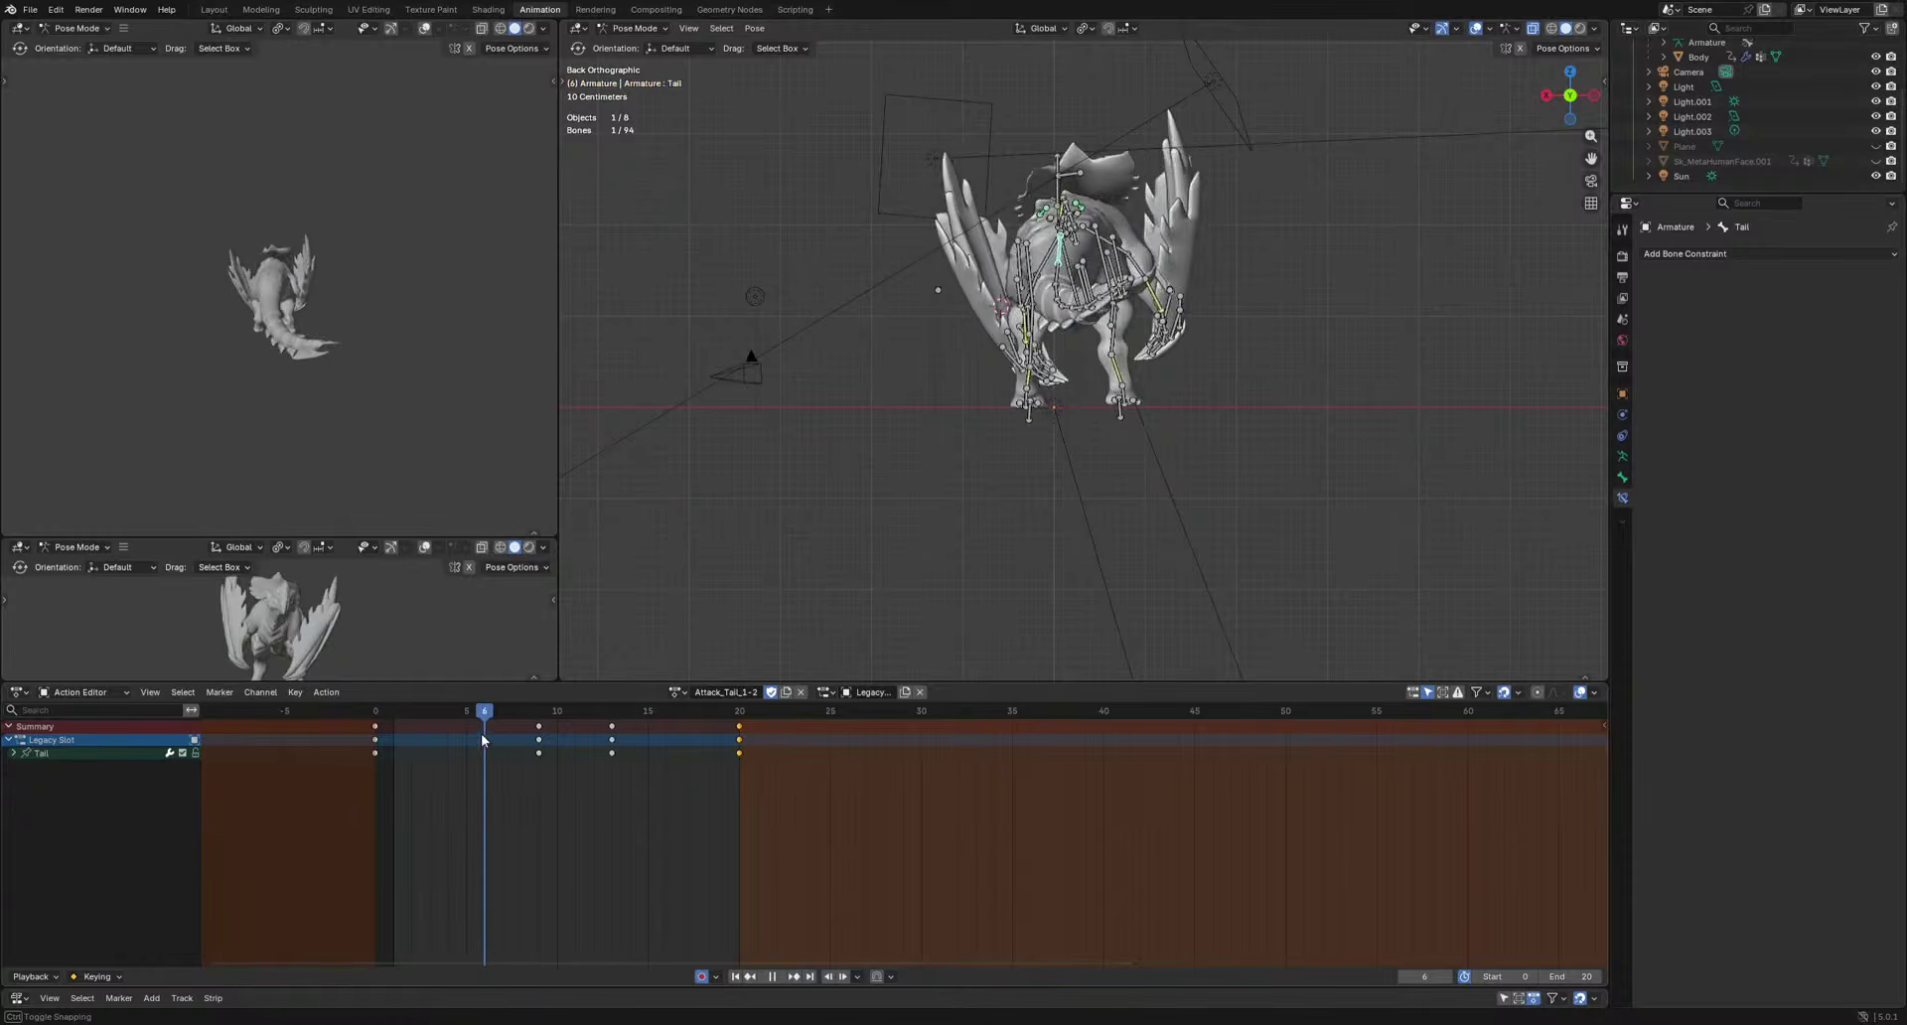
pyautogui.moveTo(601, 779); pyautogui.dragTo(638, 790)
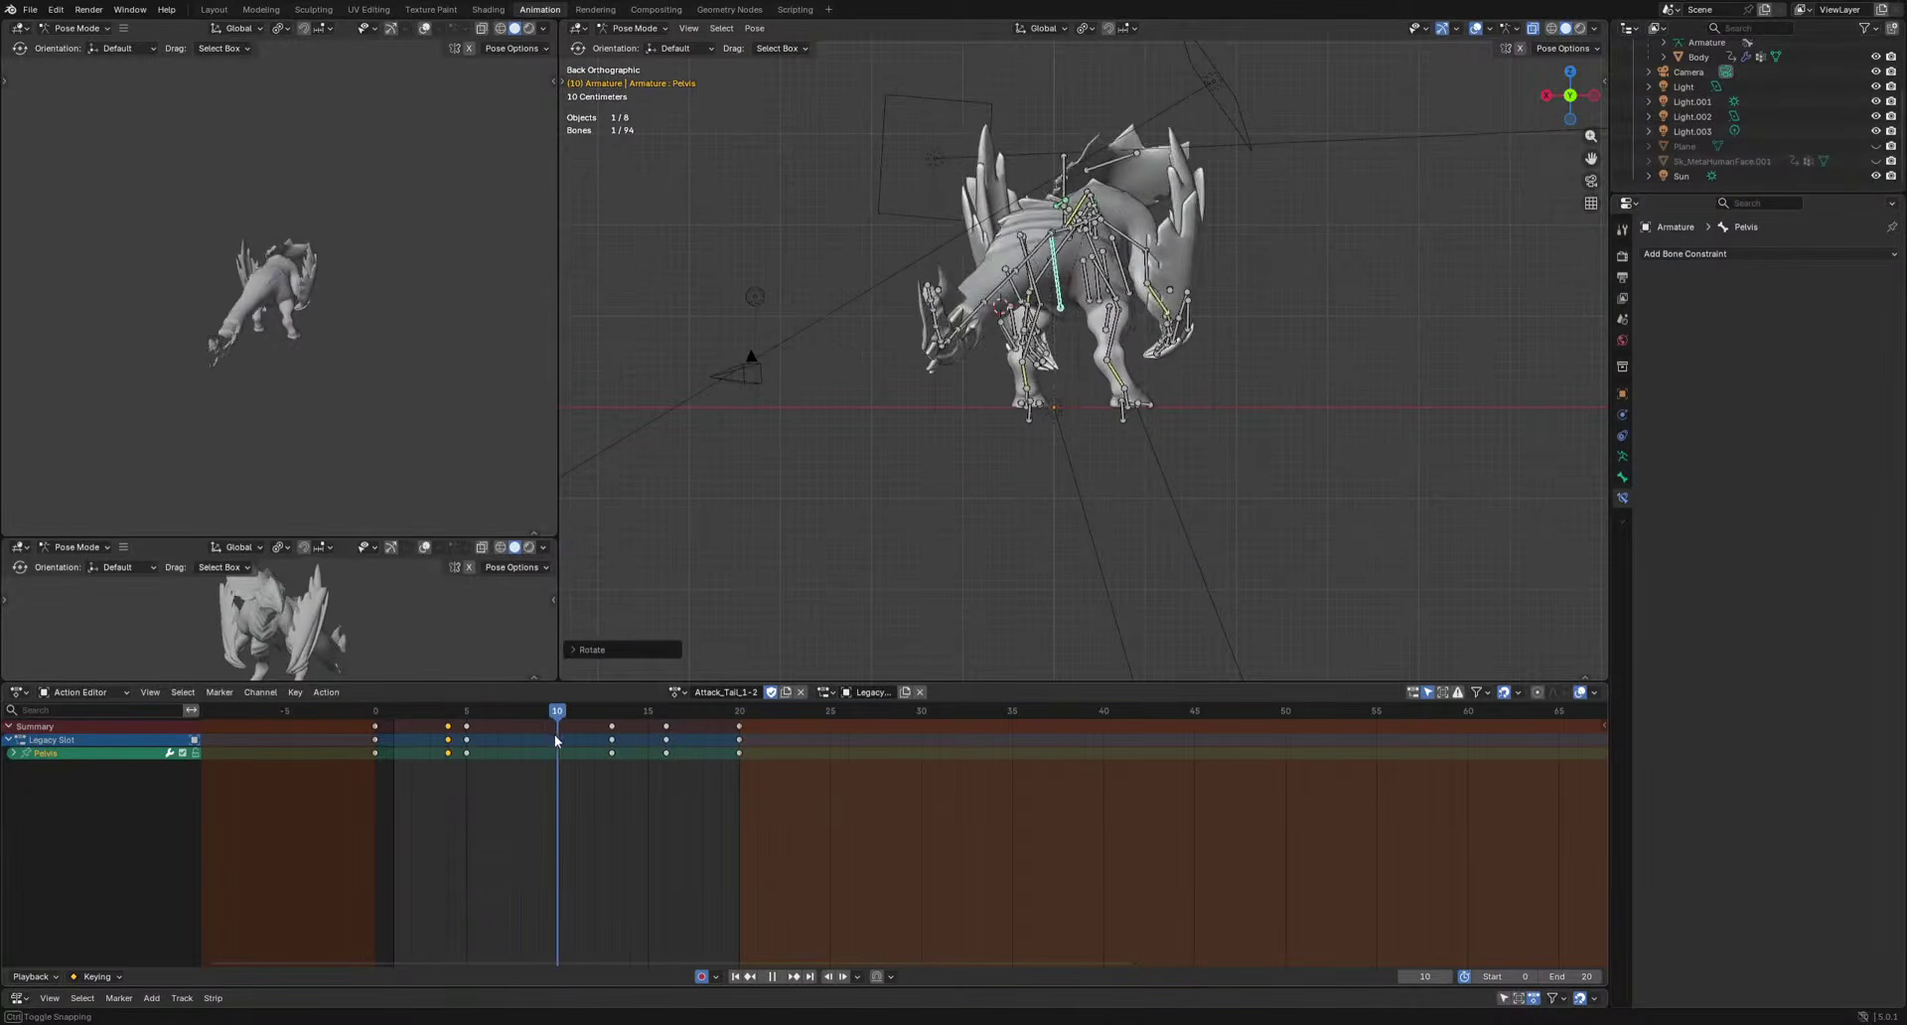
pyautogui.click(1354, 659)
pyautogui.press('space')
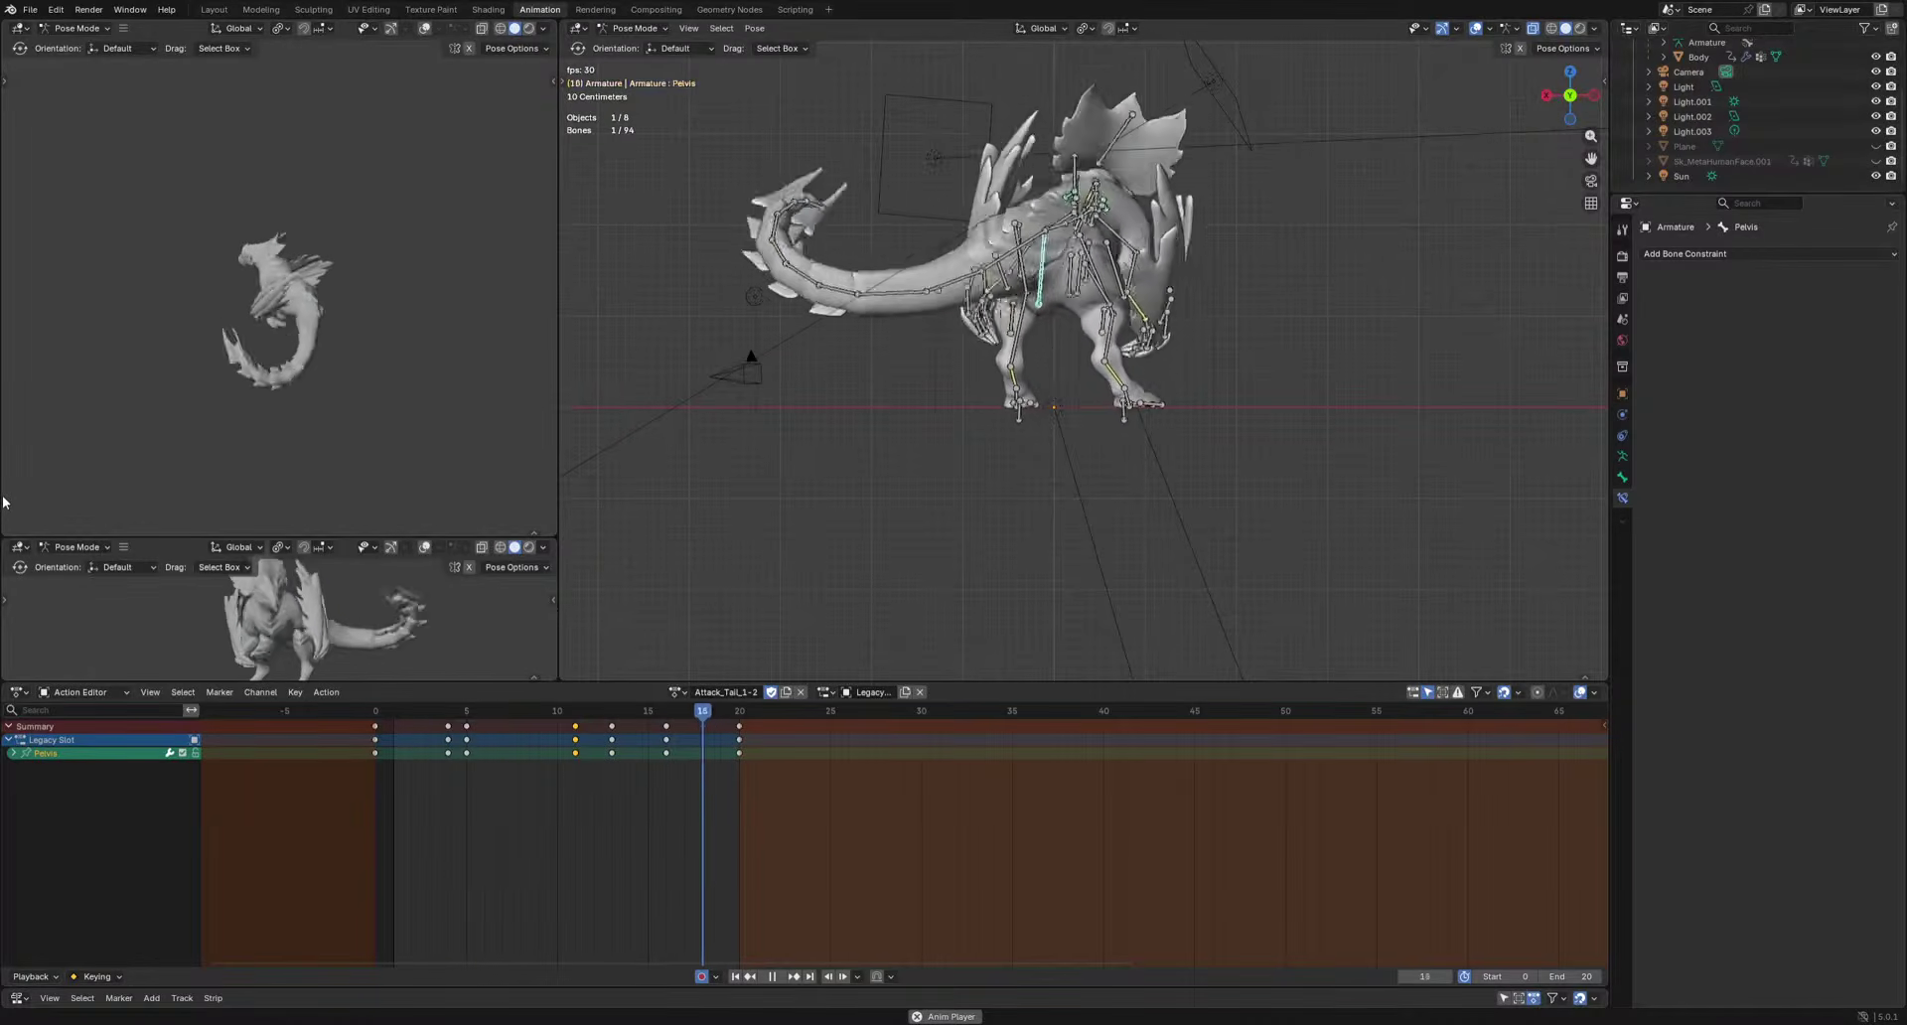
pyautogui.press('space')
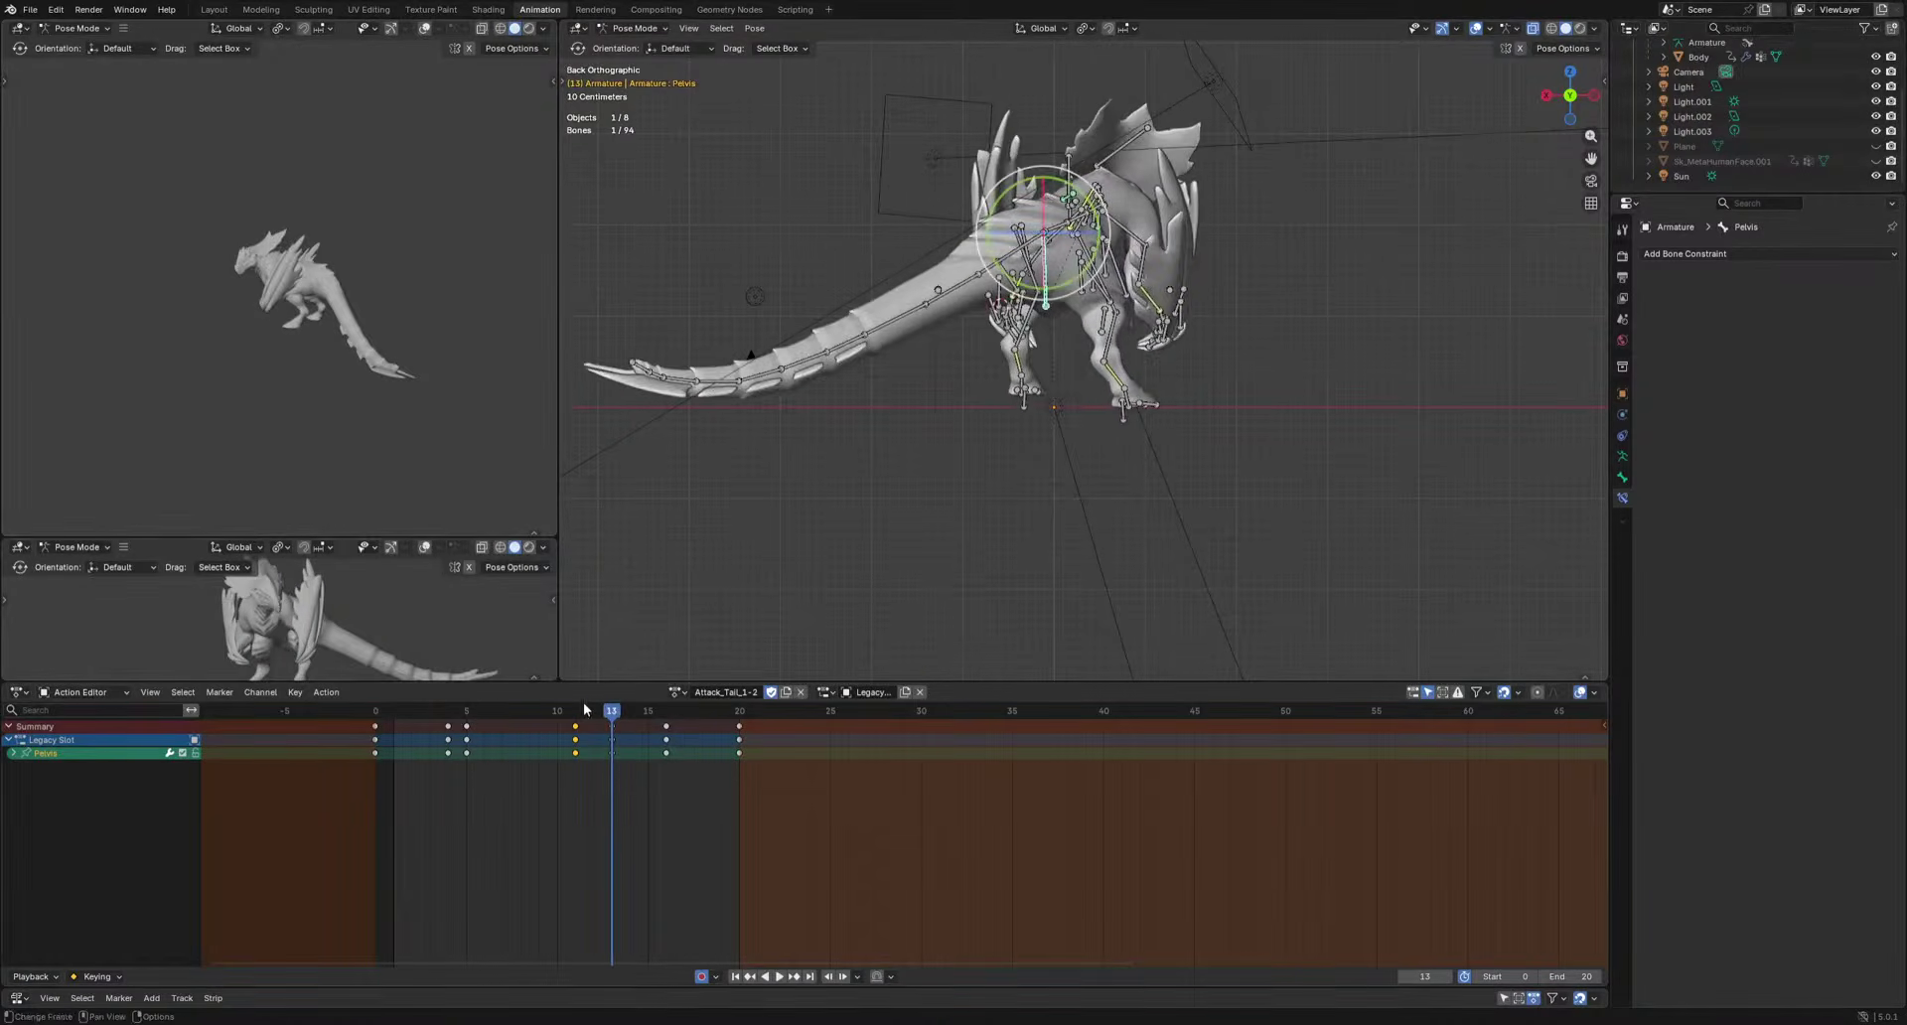
# Select Spine, Spine.001 and Spine.002 and rotate them together at frame 16 from the front view.
pyautogui.moveTo(635, 724); pyautogui.dragTo(680, 734)
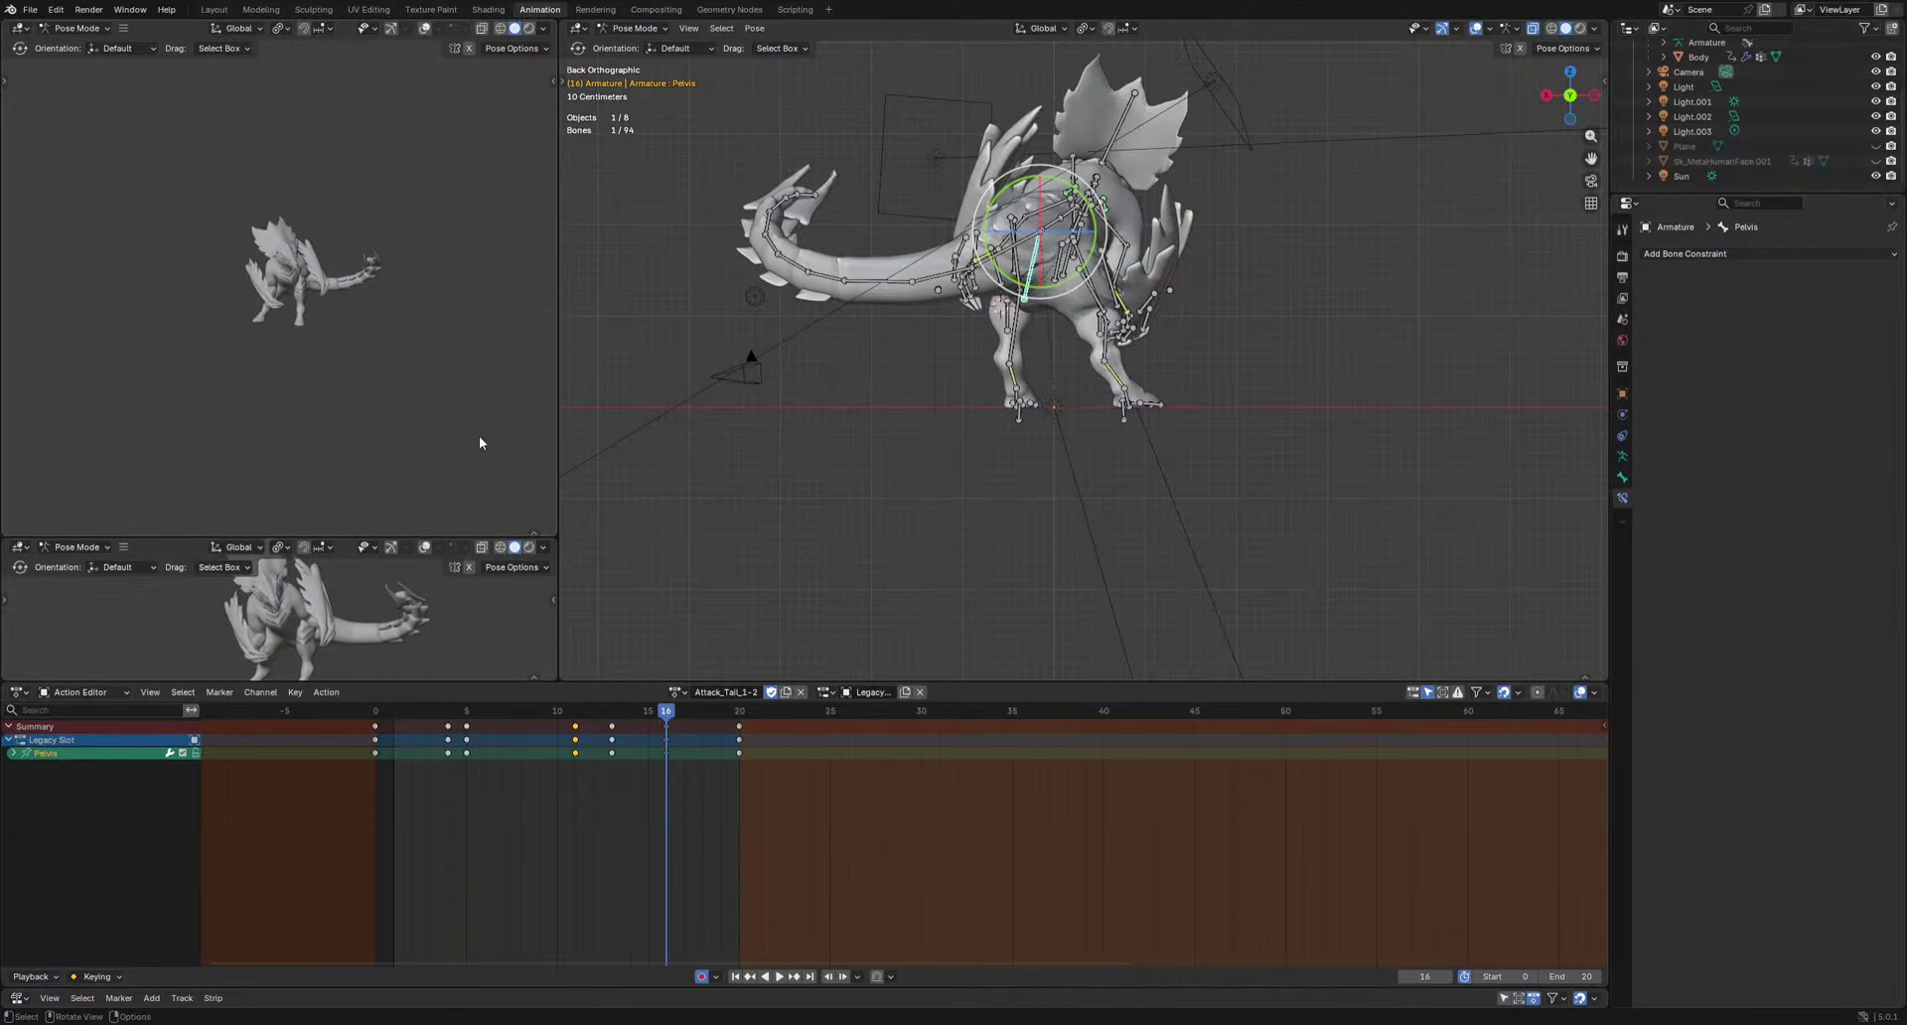
pyautogui.moveTo(913, 463); pyautogui.dragTo(1220, 261, button='middle')
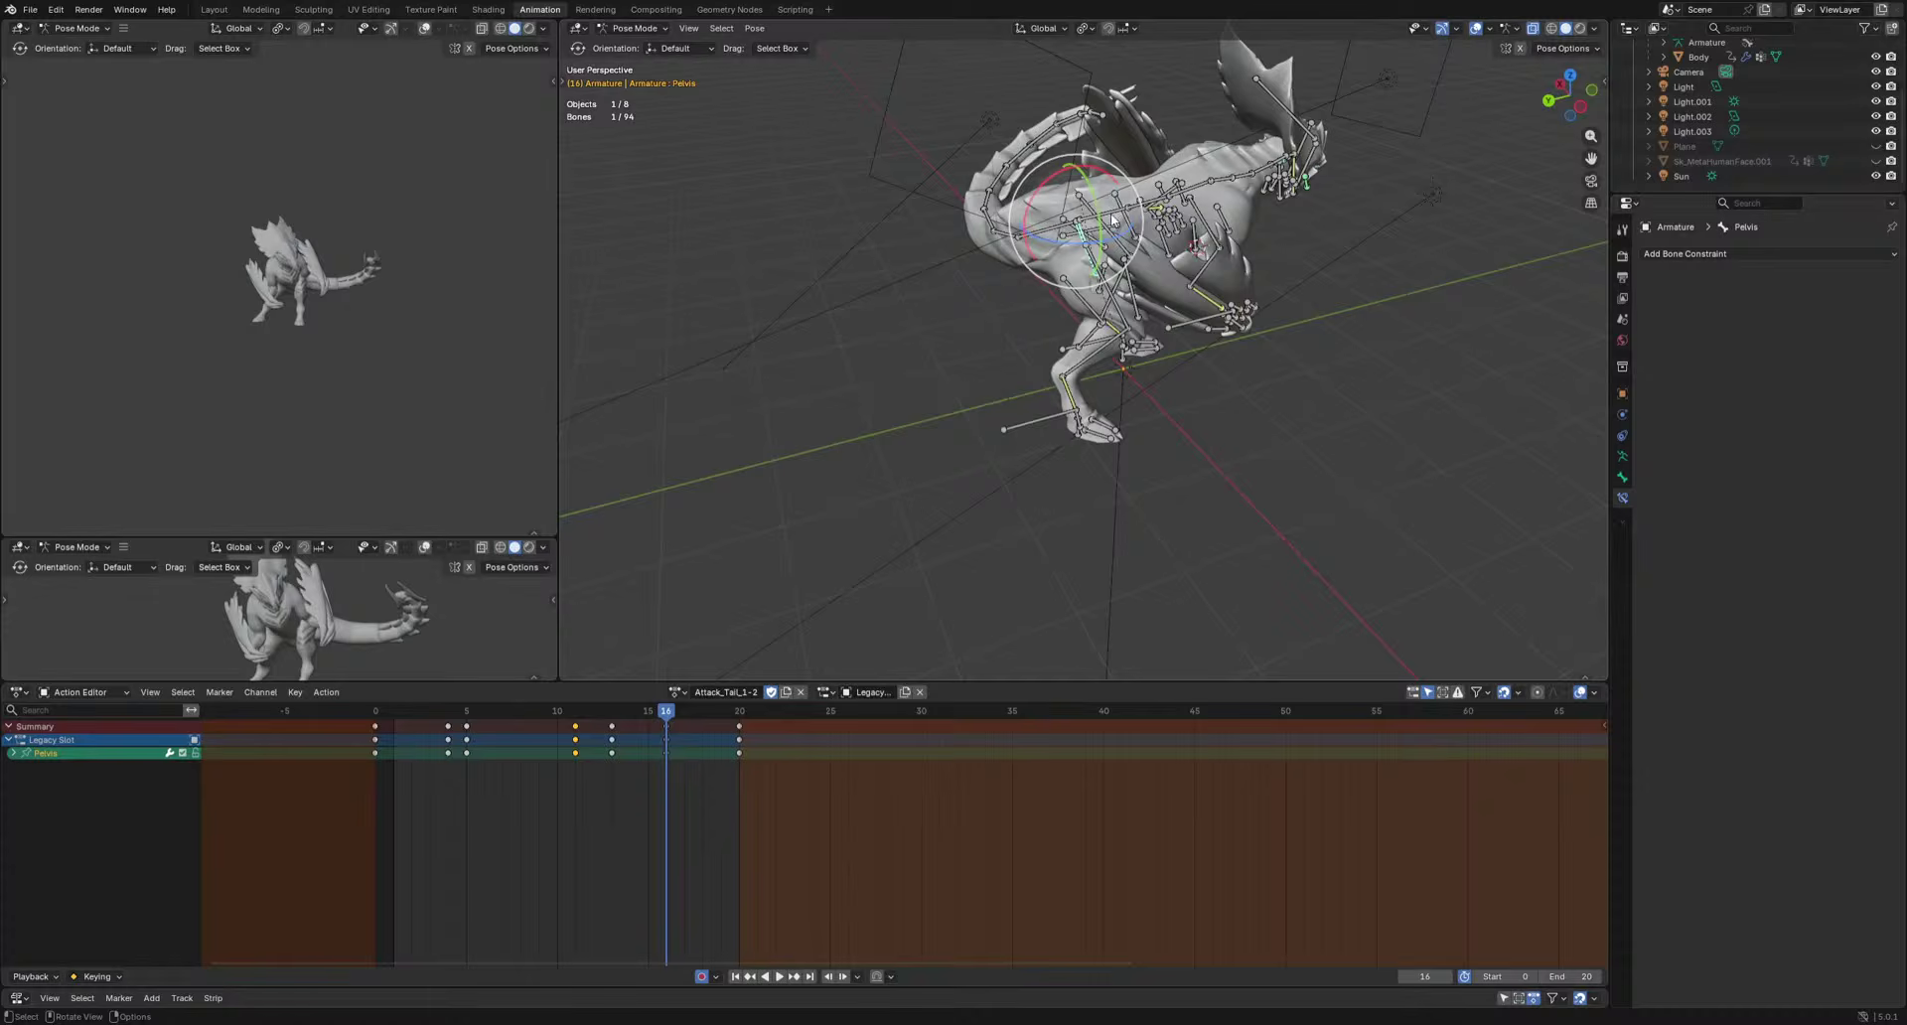
pyautogui.keyDown('shift'); pyautogui.click(1191, 192); pyautogui.keyUp('shift')
pyautogui.moveTo(1390, 323); pyautogui.dragTo(1291, 371, button='middle')
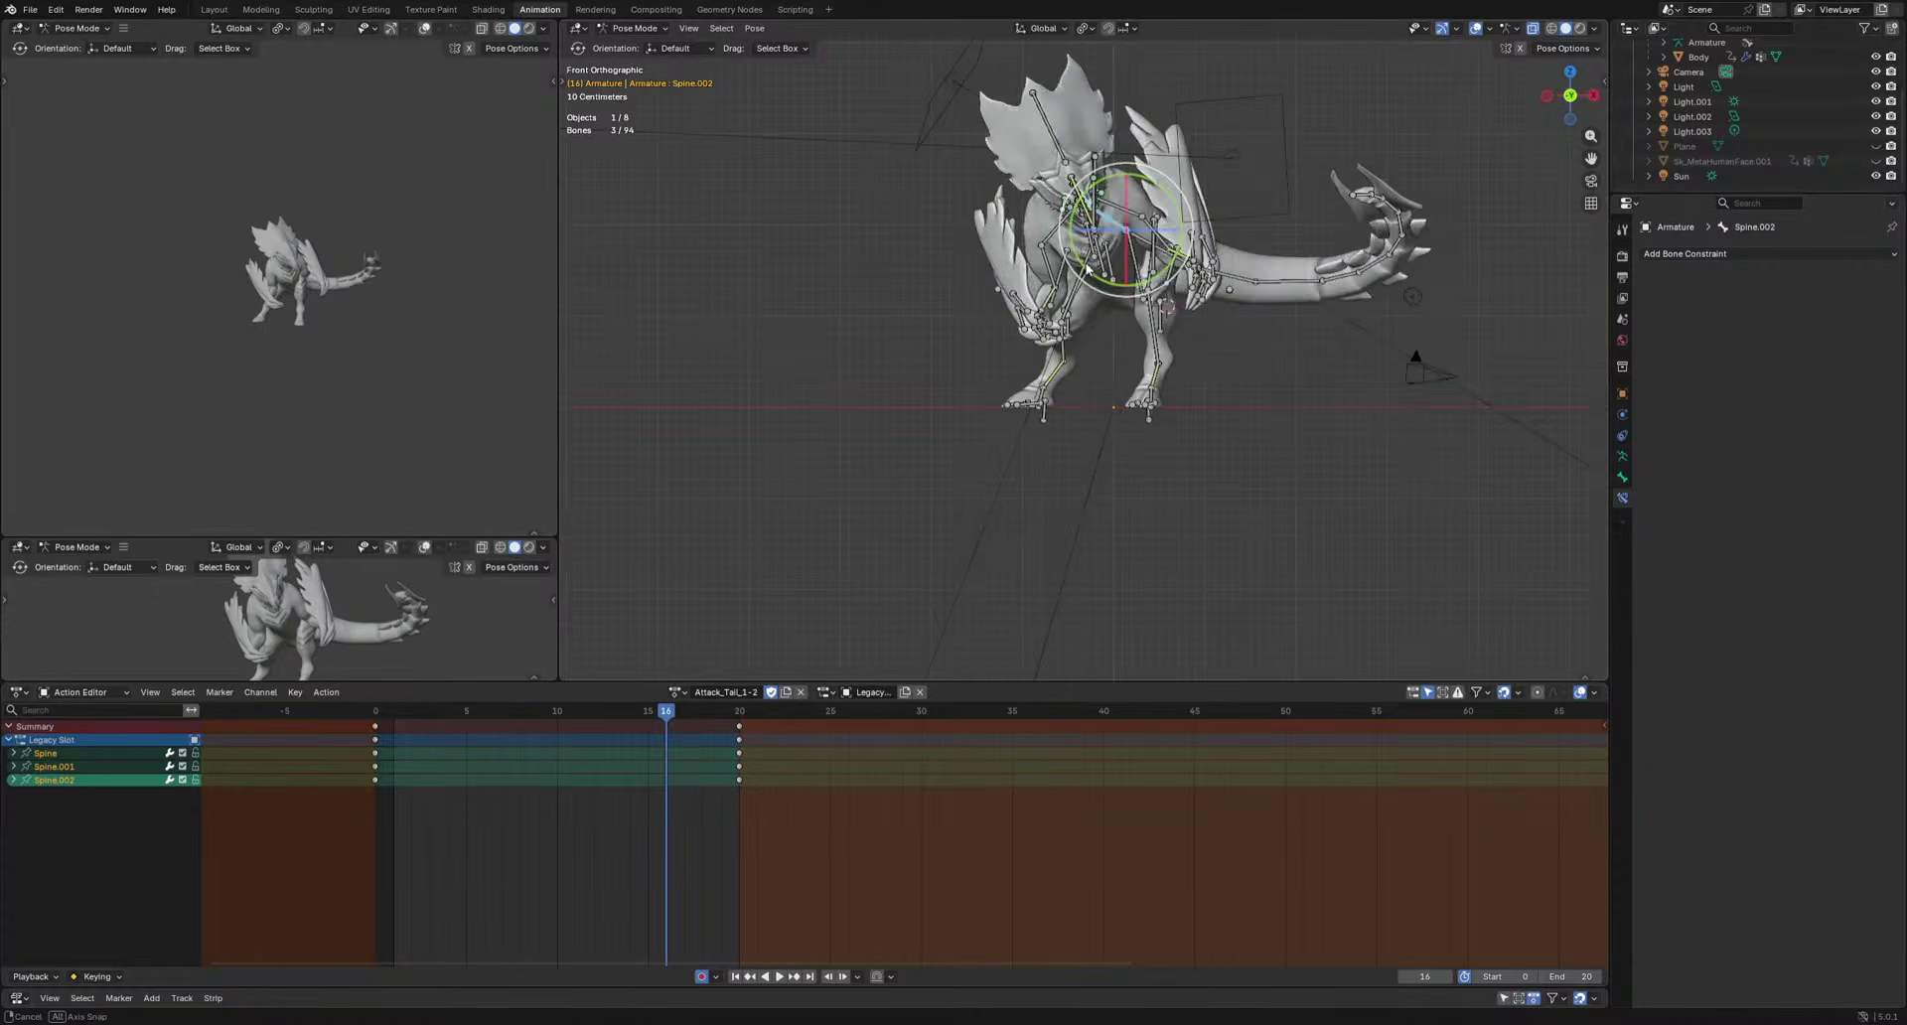
pyautogui.press('r')
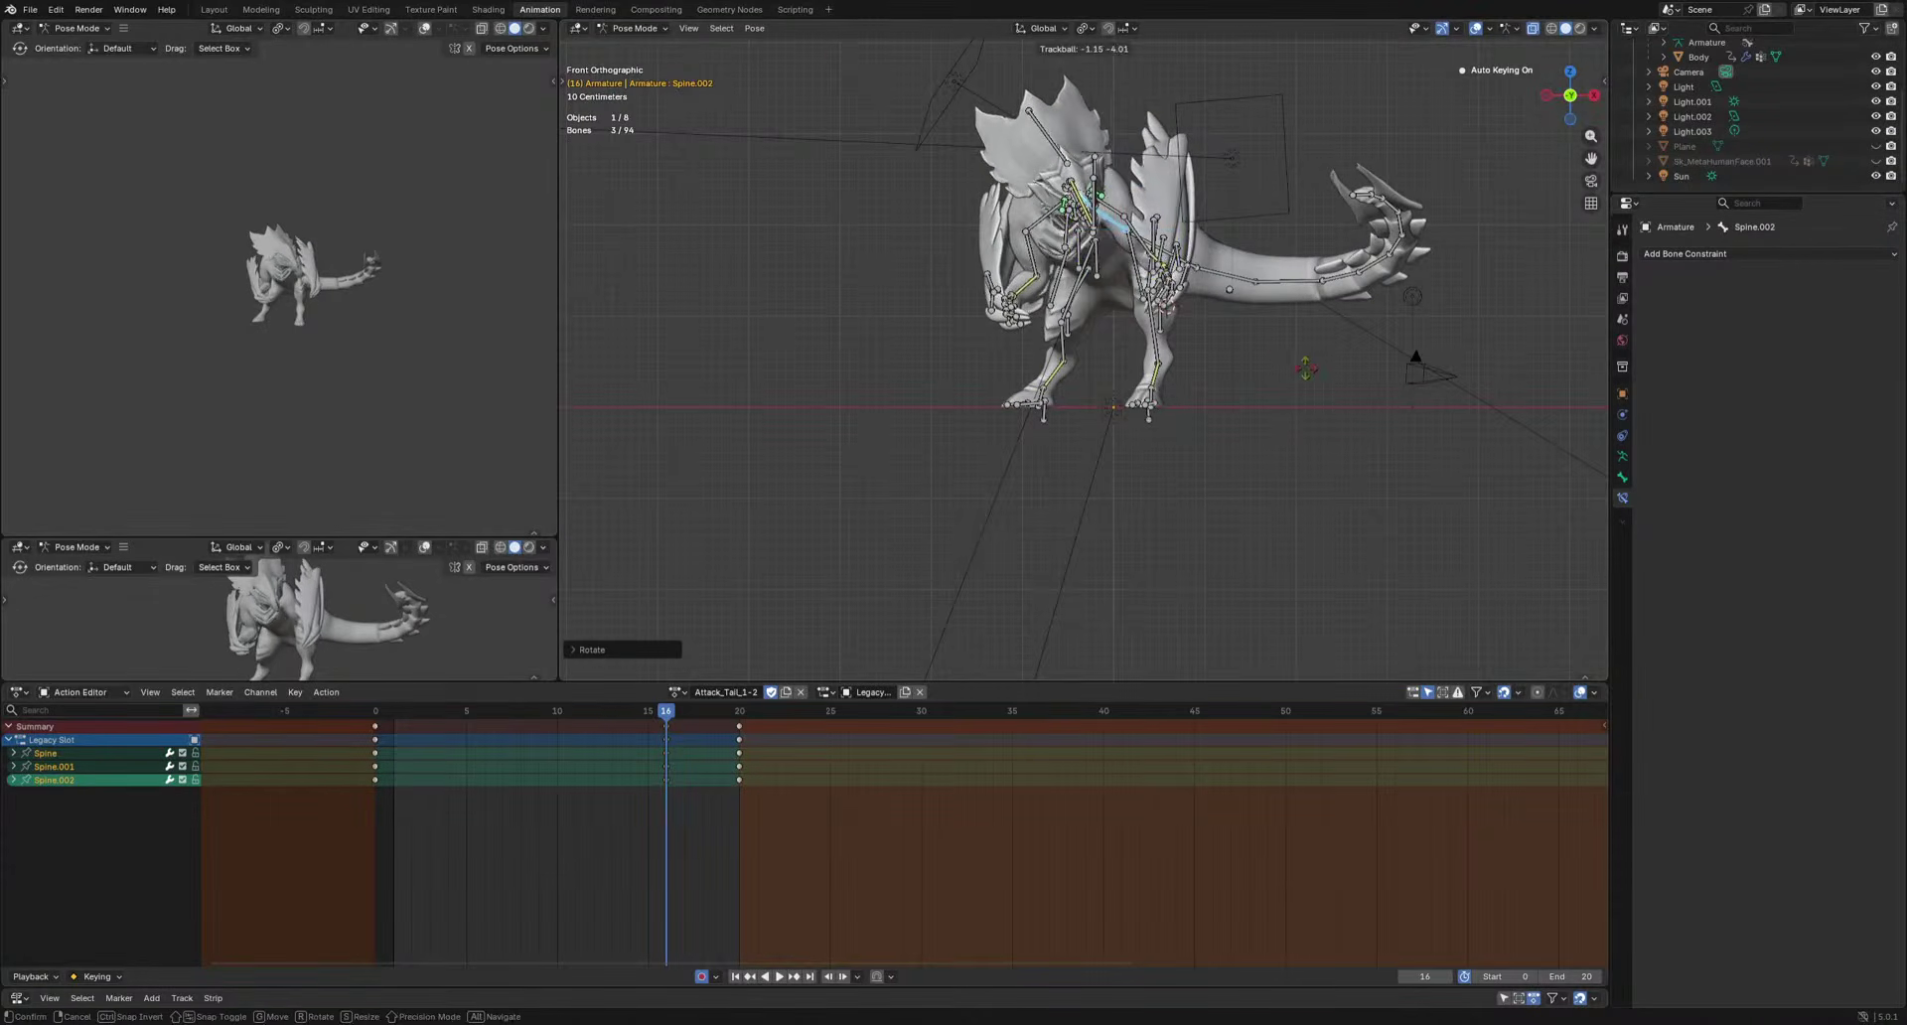
# Rotate the three spine bones at frame 5 and review the motion.
pyautogui.moveTo(583, 701); pyautogui.dragTo(499, 728)
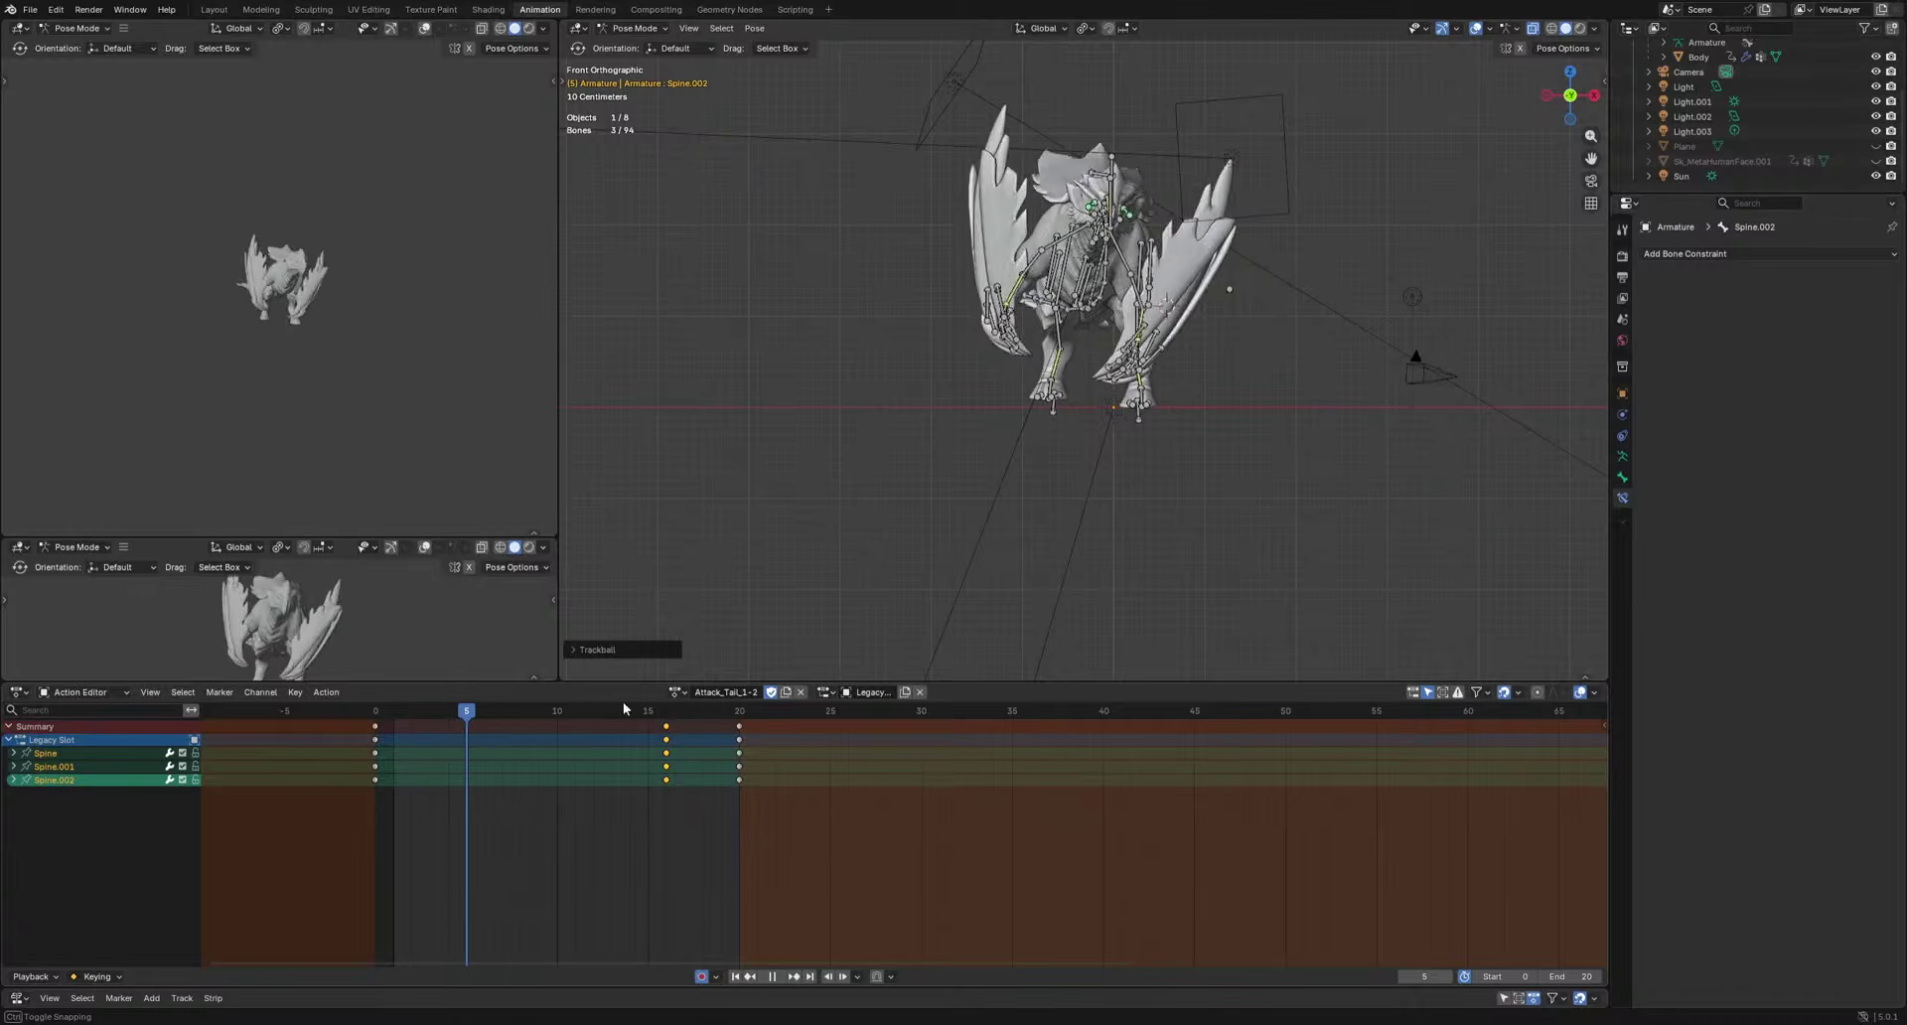
pyautogui.press('r')
pyautogui.click(1393, 485)
pyautogui.keyDown('alt'); pyautogui.scroll(-6, 1392, 486); pyautogui.keyUp('alt')
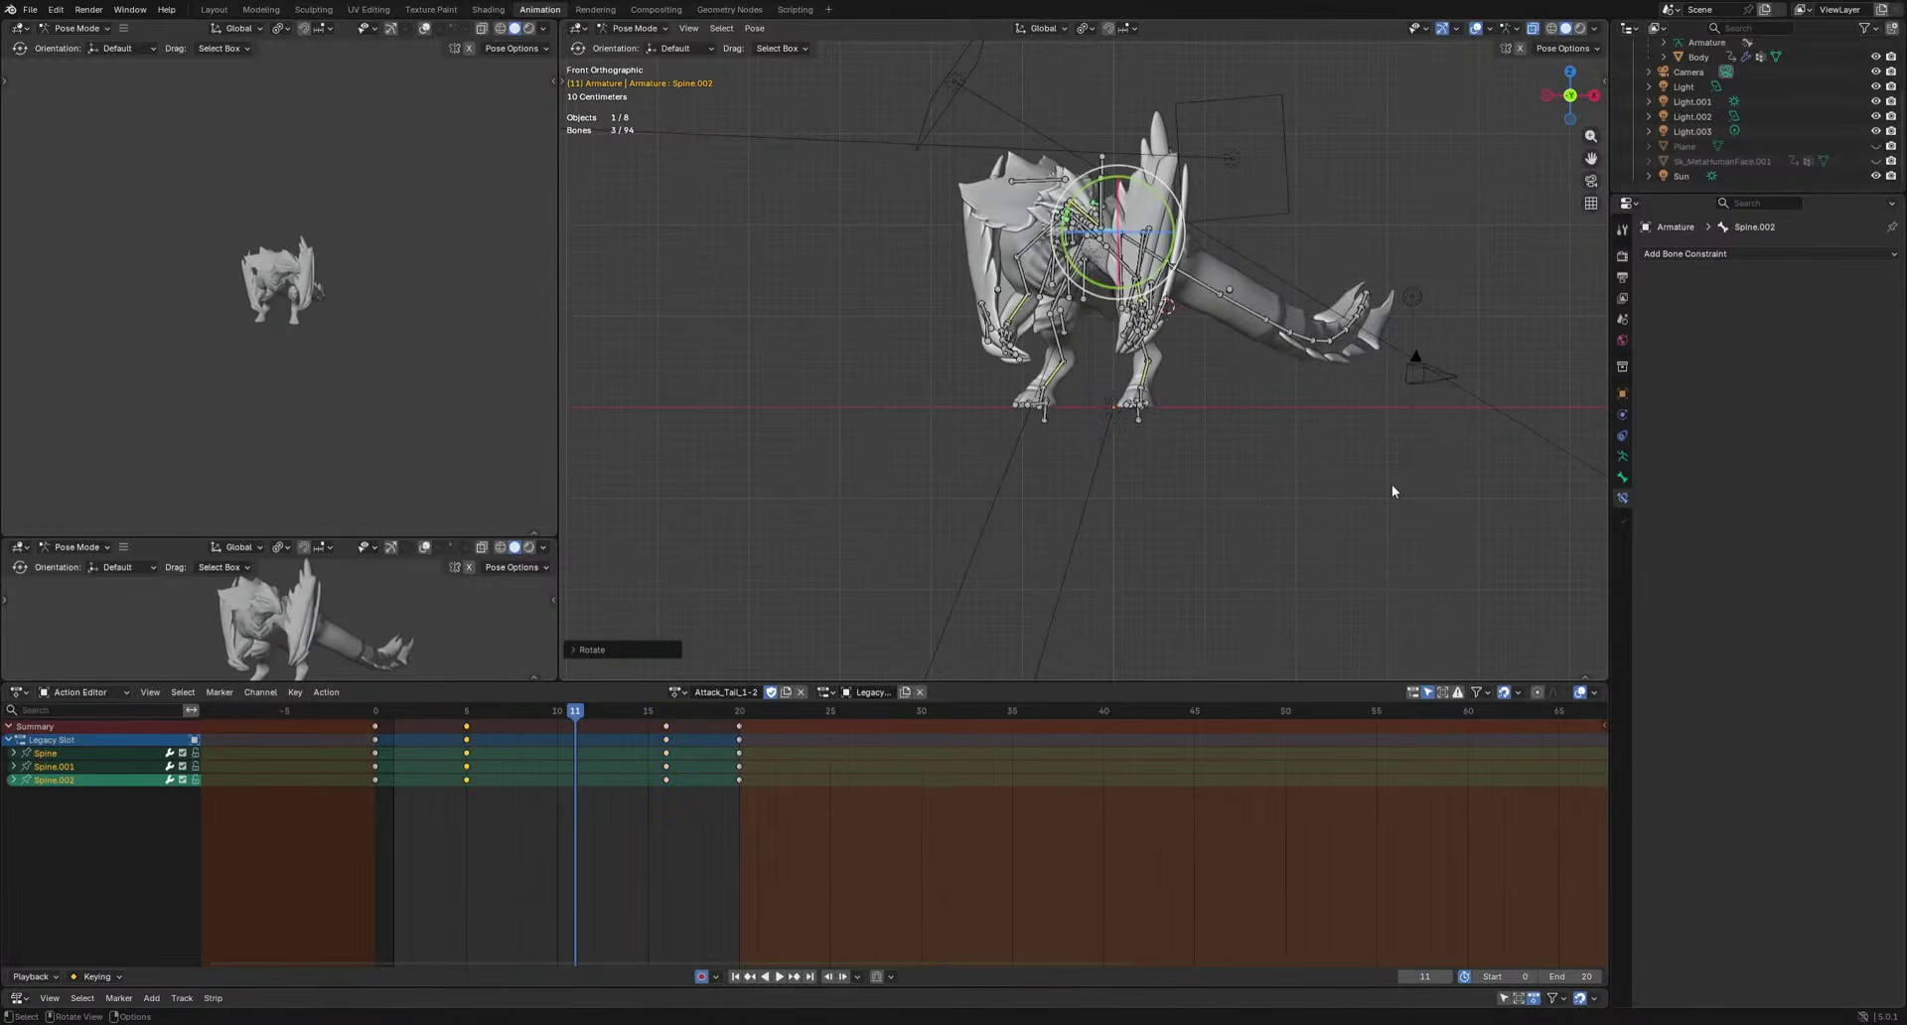
pyautogui.click(1391, 485)
pyautogui.press('space')
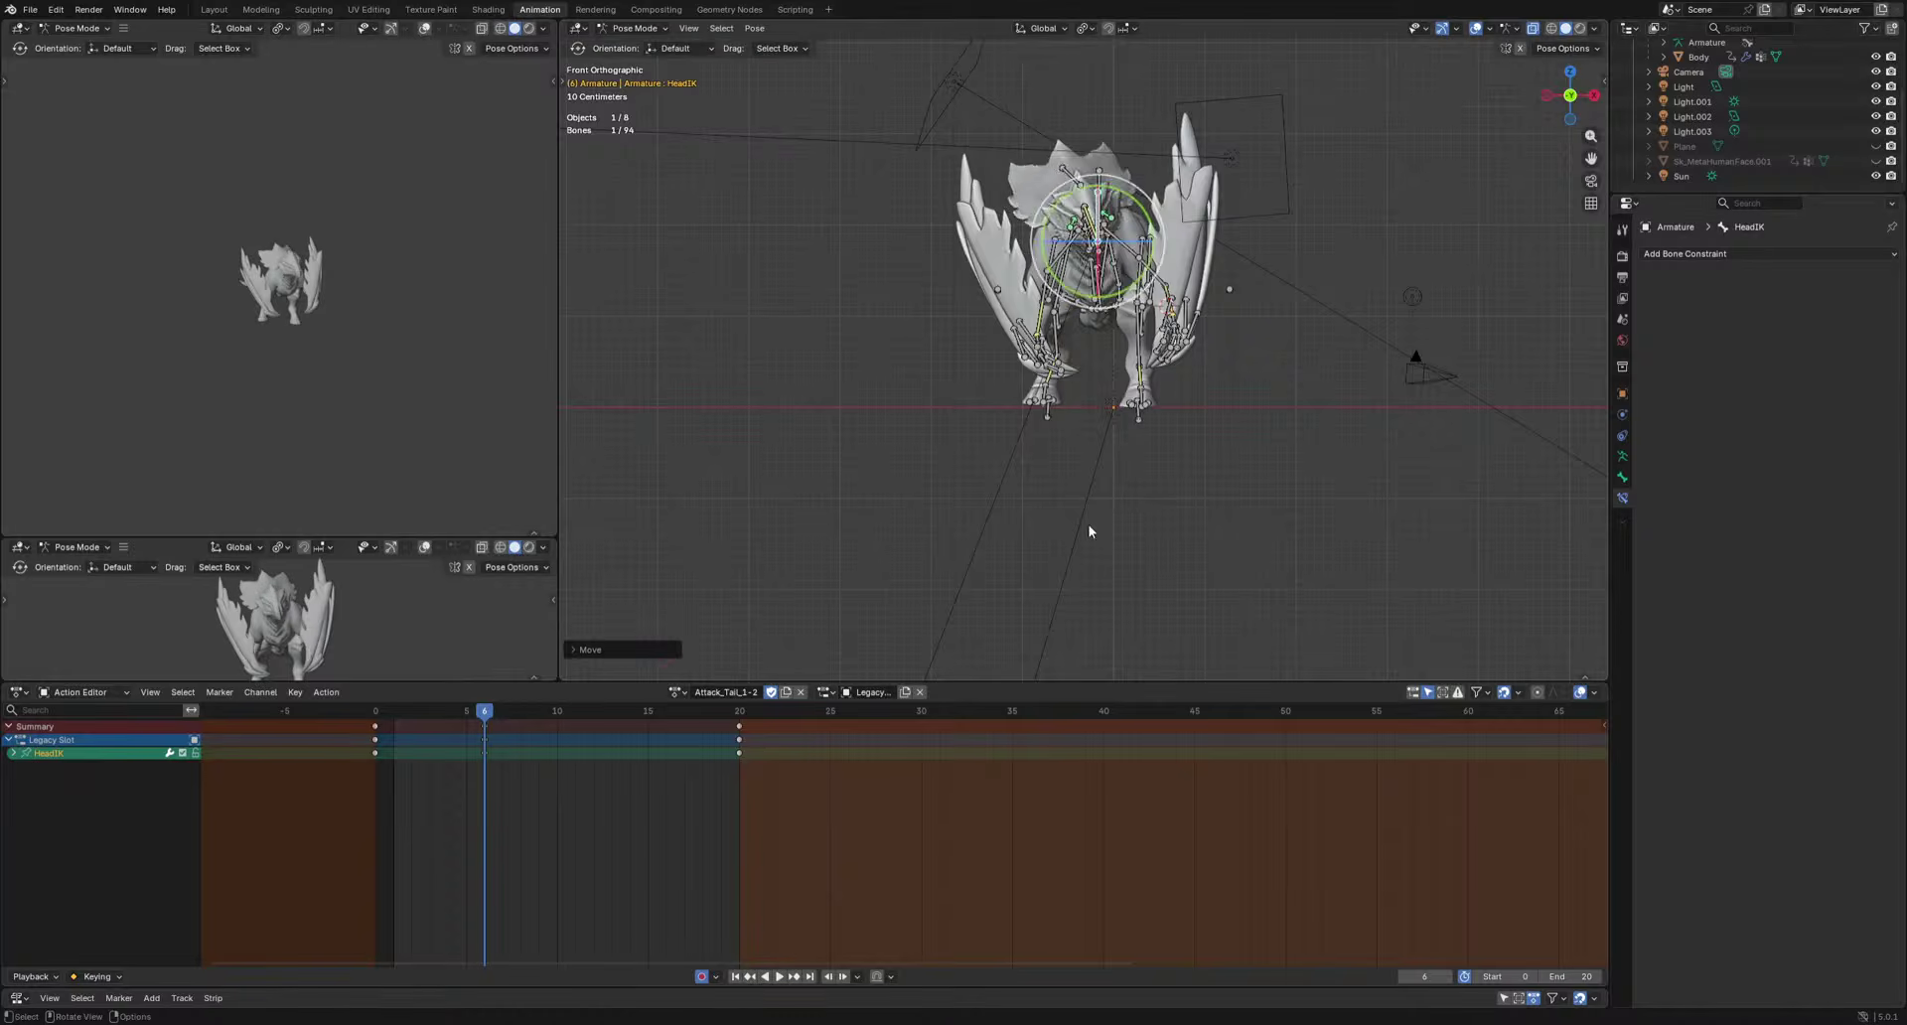
# Move the HeadIK bone at frame 6 to reposition the head and play back the motion.
pyautogui.moveTo(1088, 532); pyautogui.dragTo(1172, 511, button='middle')
pyautogui.press('g')
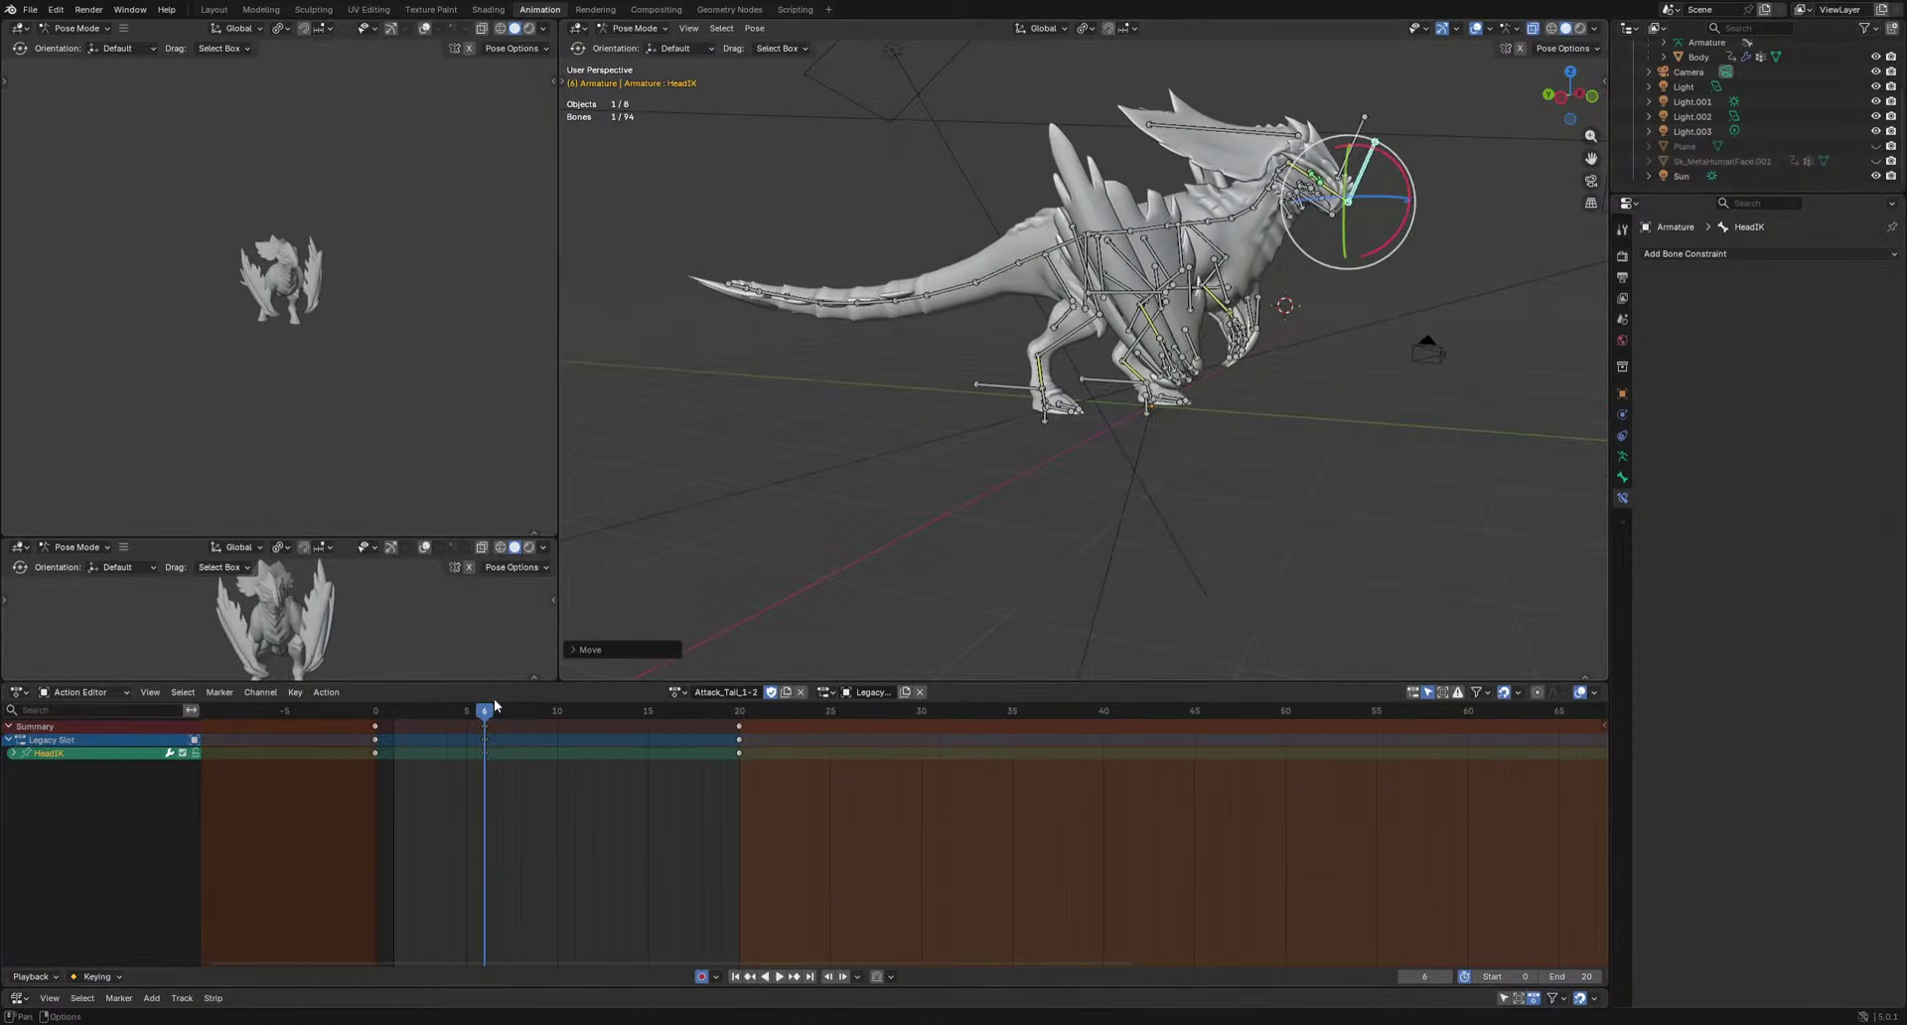
pyautogui.press('space')
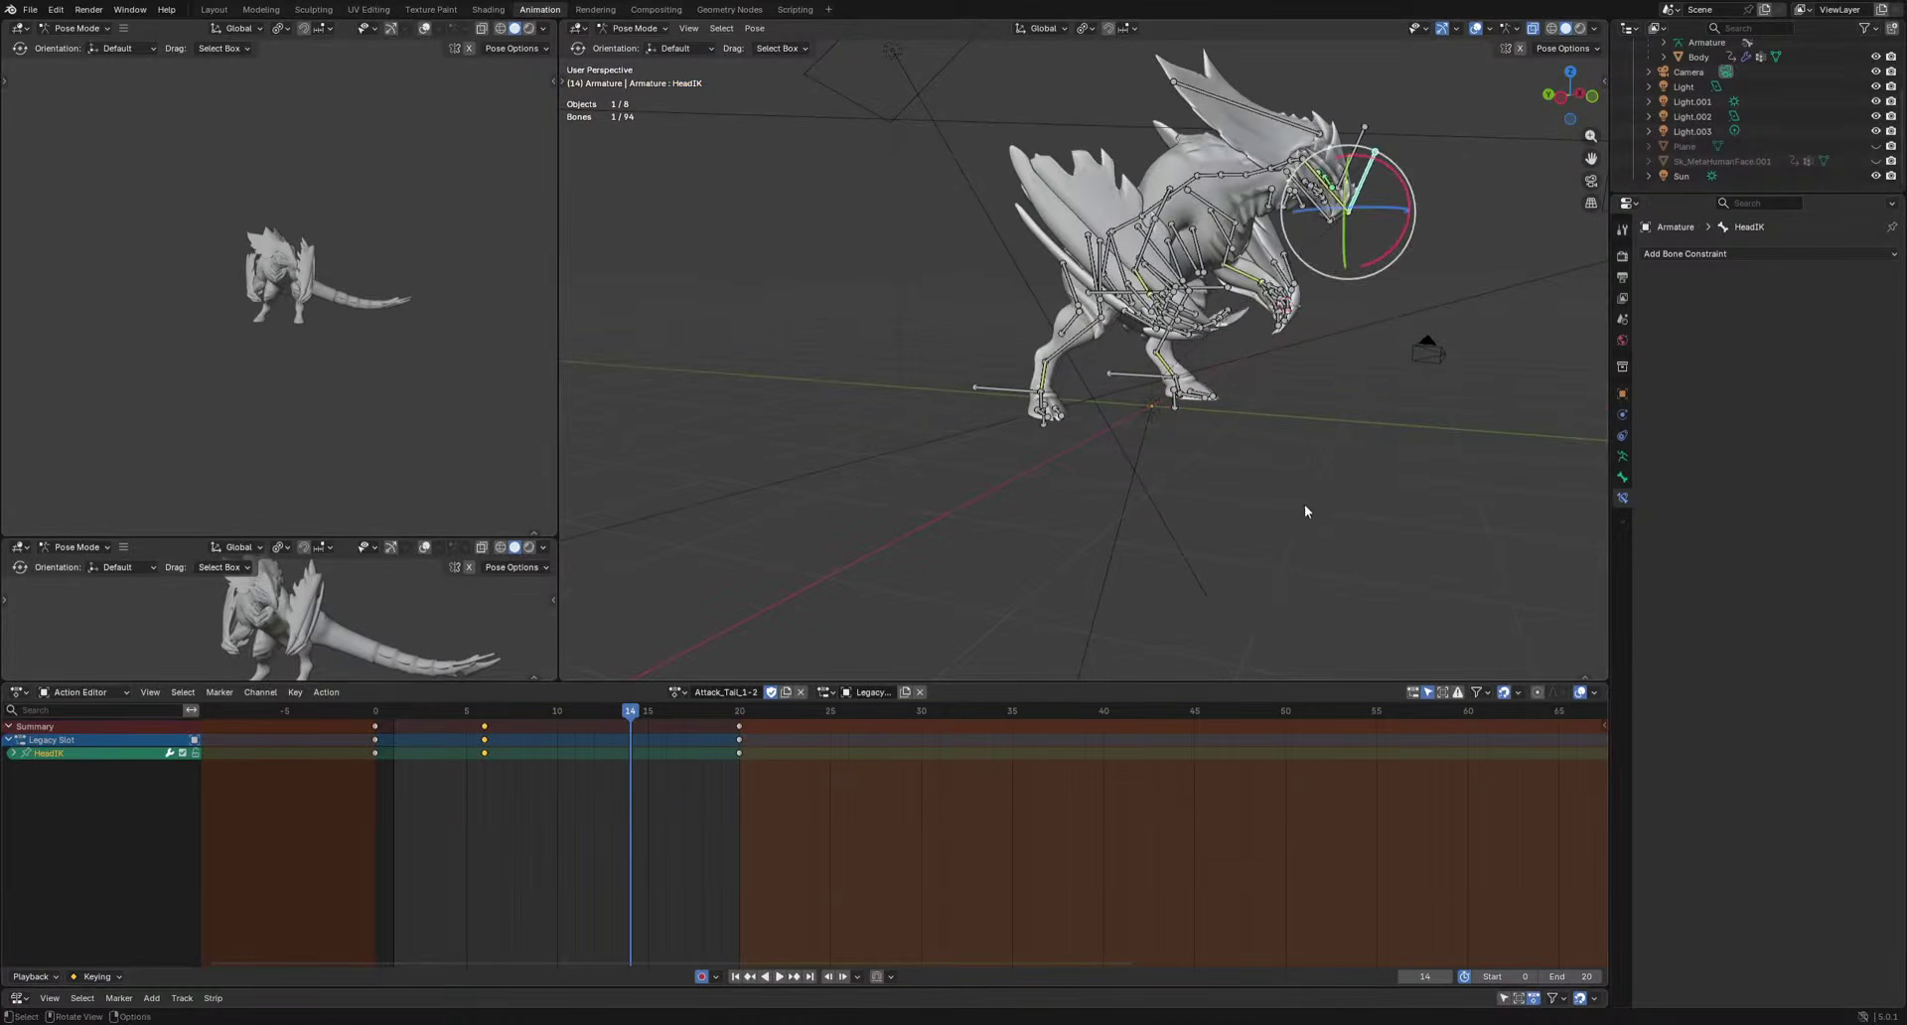
pyautogui.press('space')
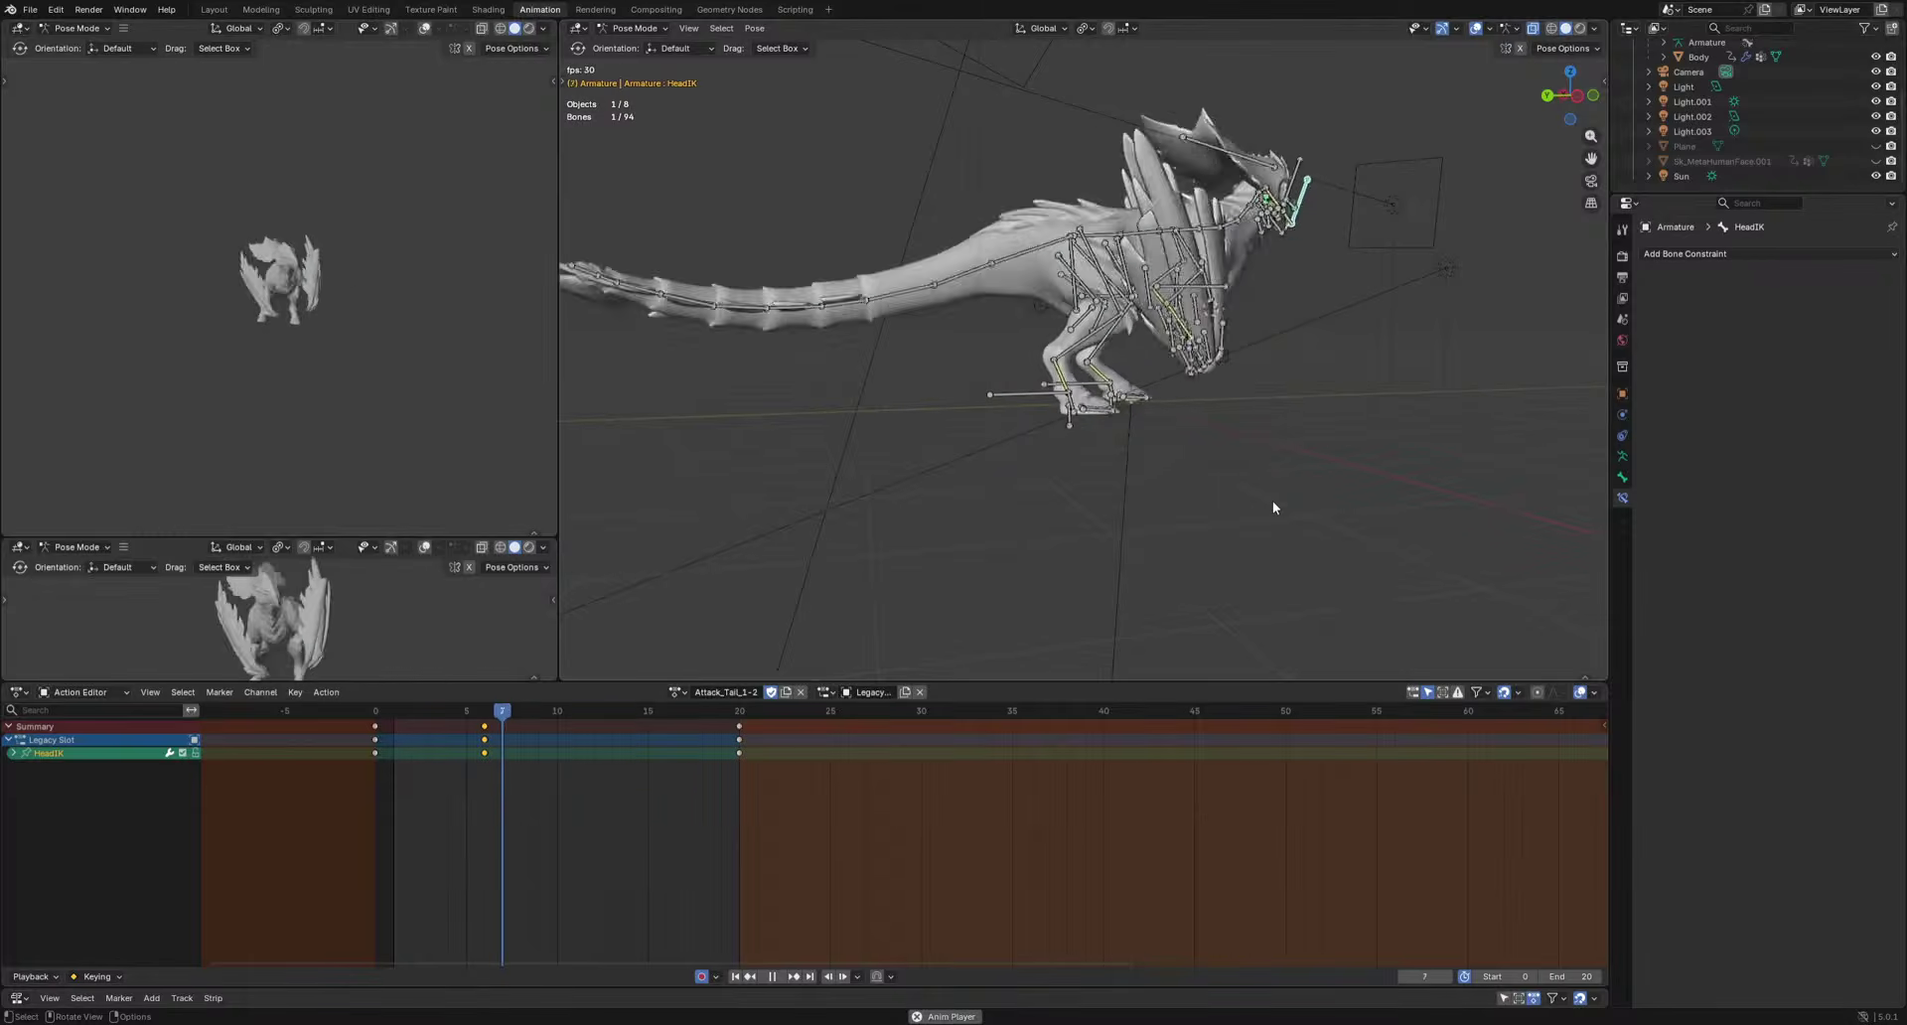
pyautogui.press('space')
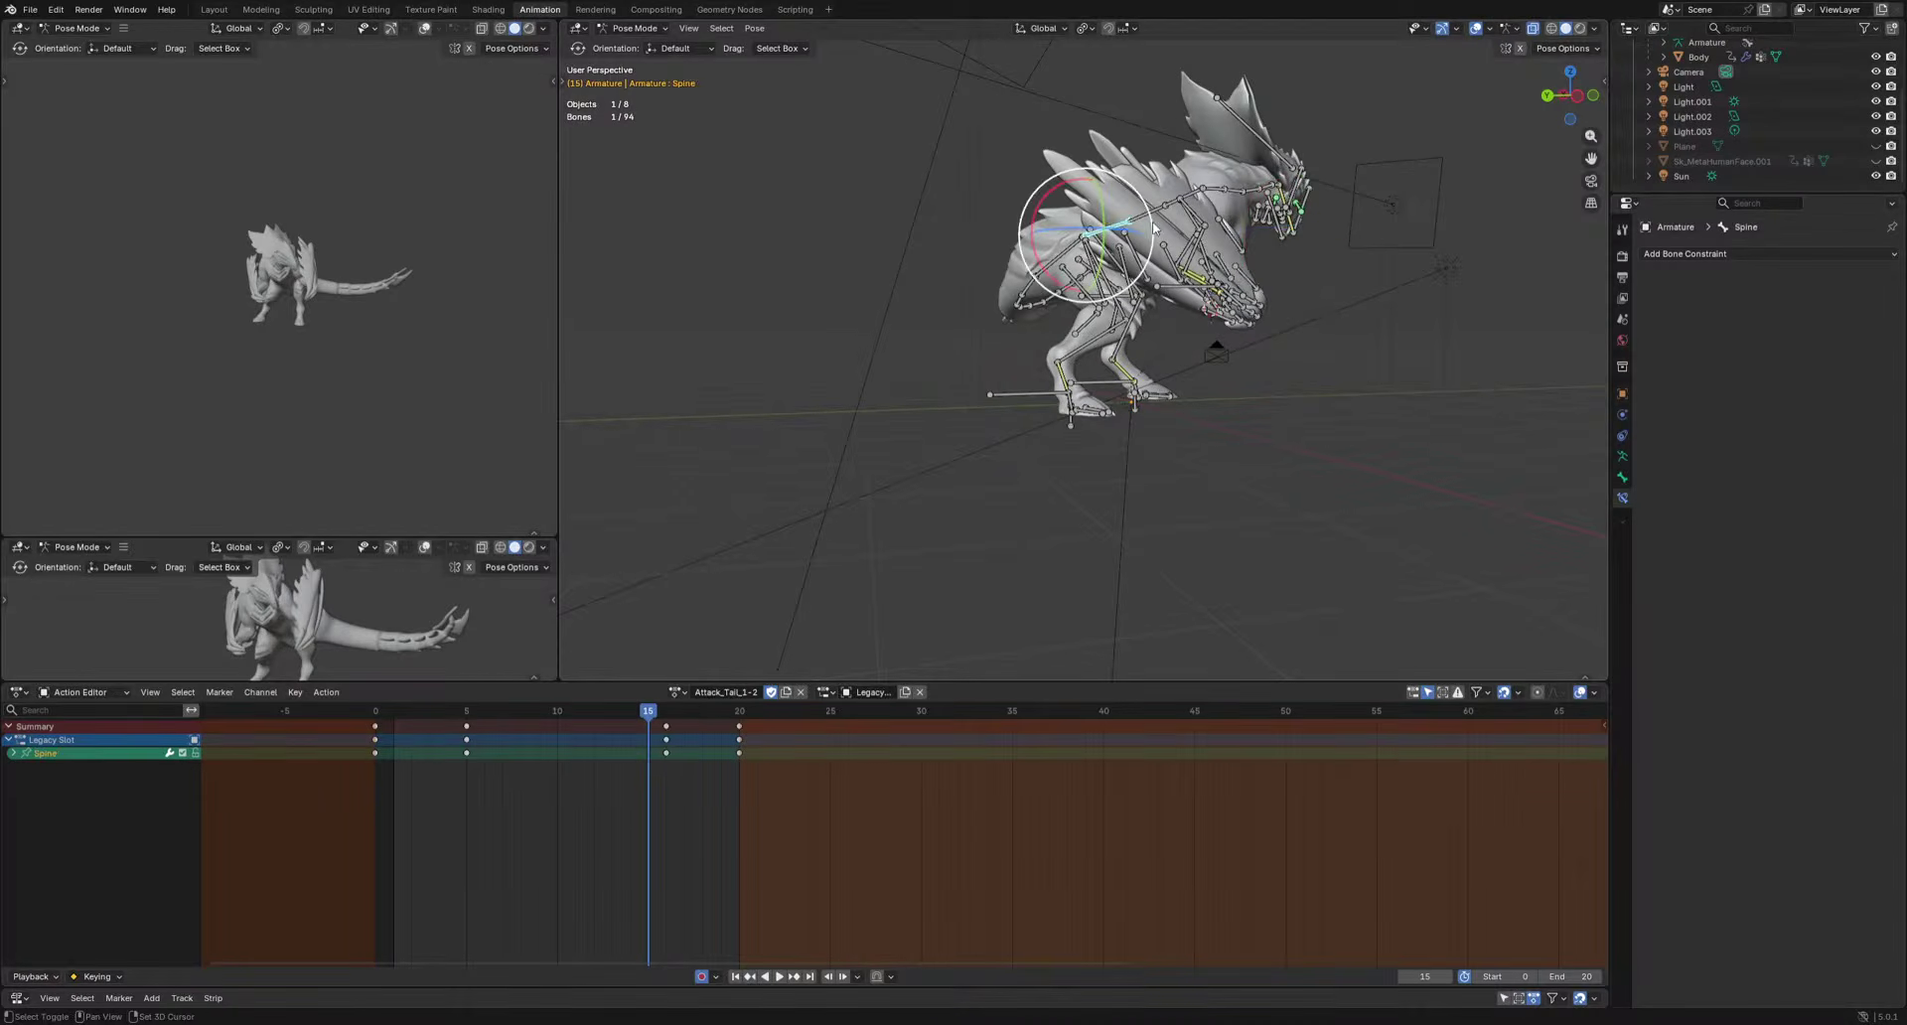
# Rotate Spine, Spine.001 and Spine.002 again at frame 16 and play back the change.
pyautogui.moveTo(655, 704); pyautogui.dragTo(679, 736)
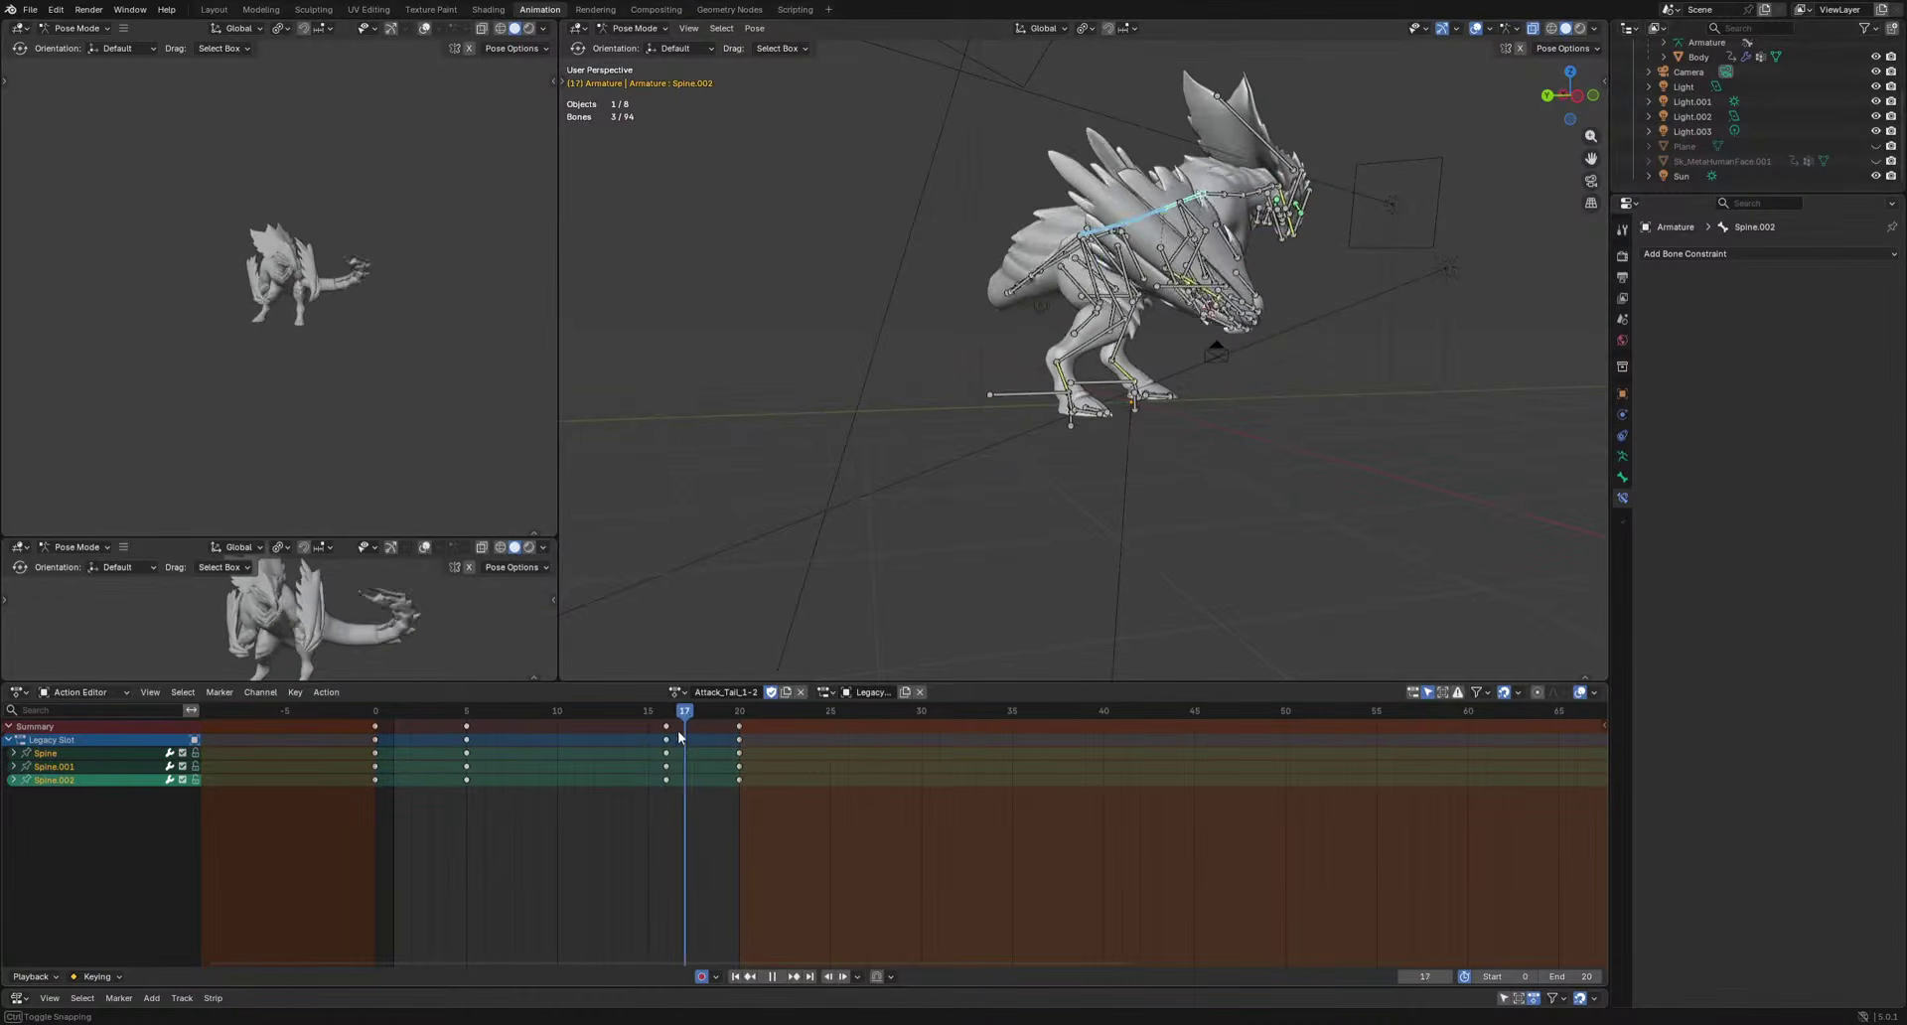
pyautogui.press('r')
pyautogui.click(1444, 522)
pyautogui.press('space')
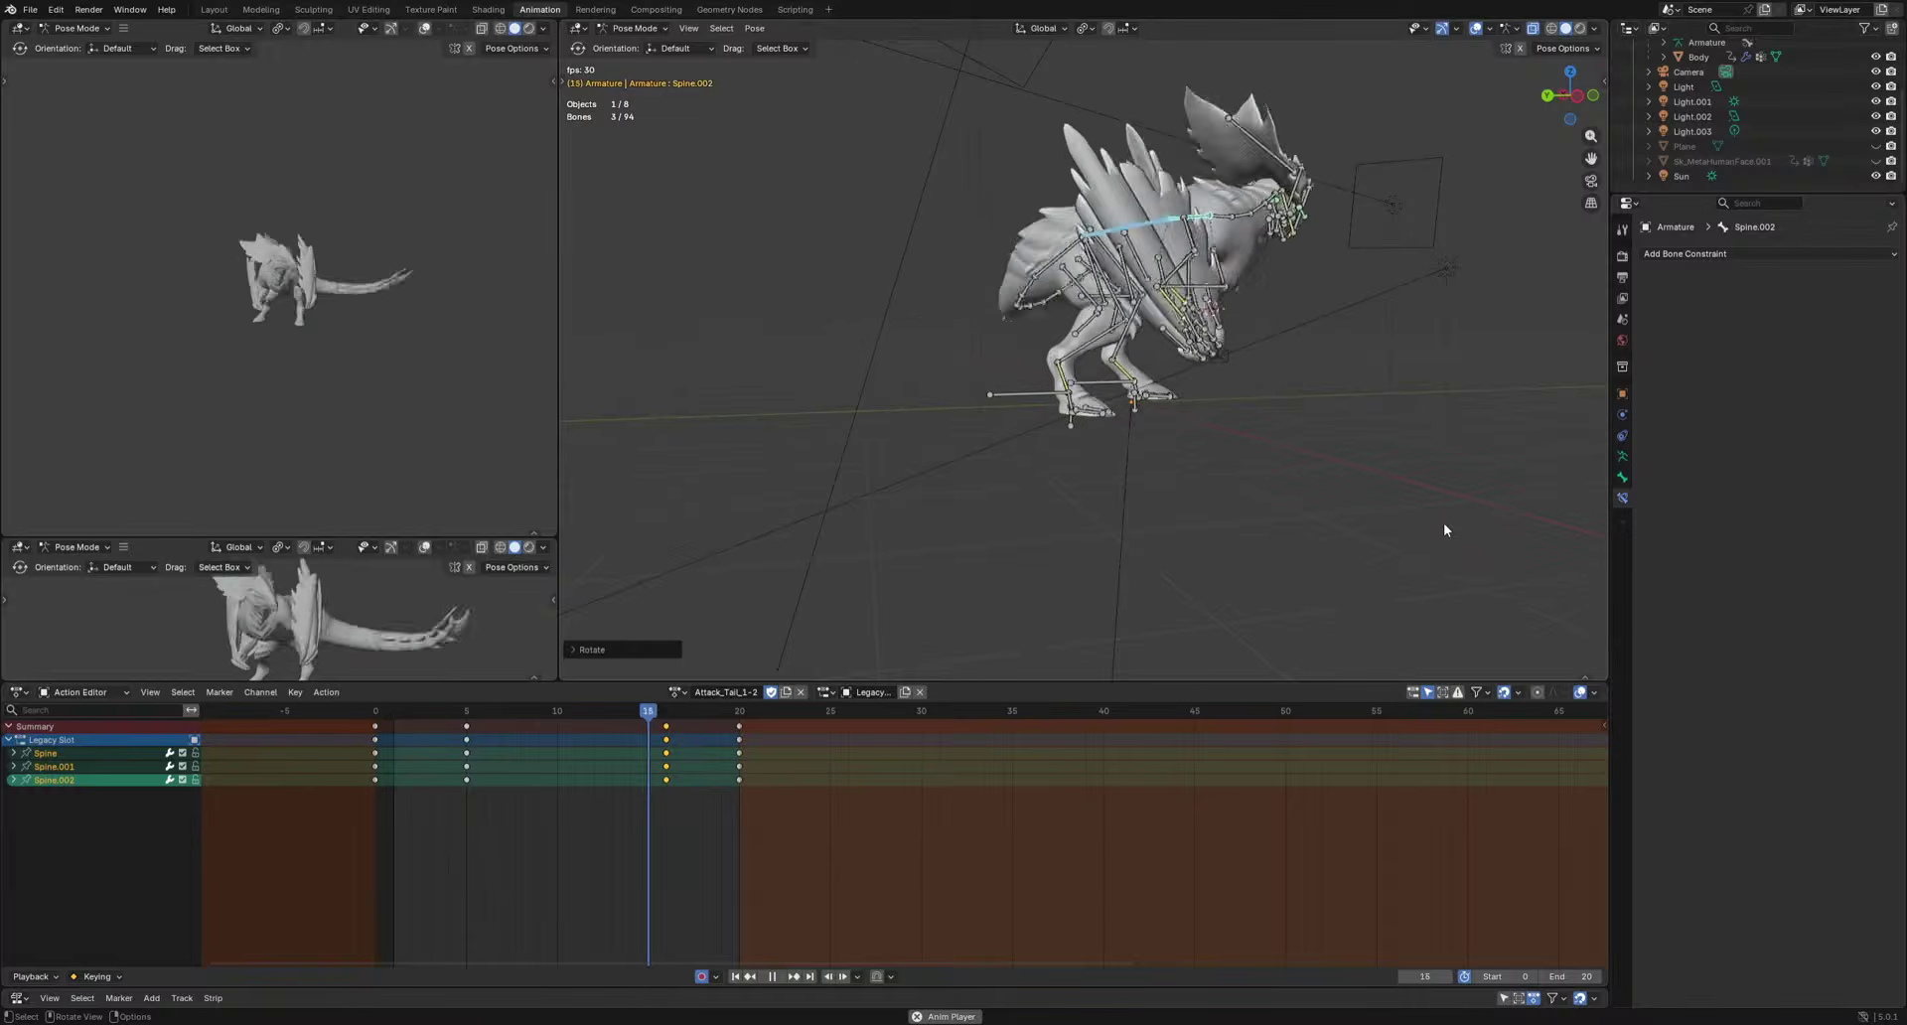
pyautogui.press('space')
# Select the HeadIK bone, inspect its pose at frame 20 and go to frame 13.
pyautogui.click(1316, 204)
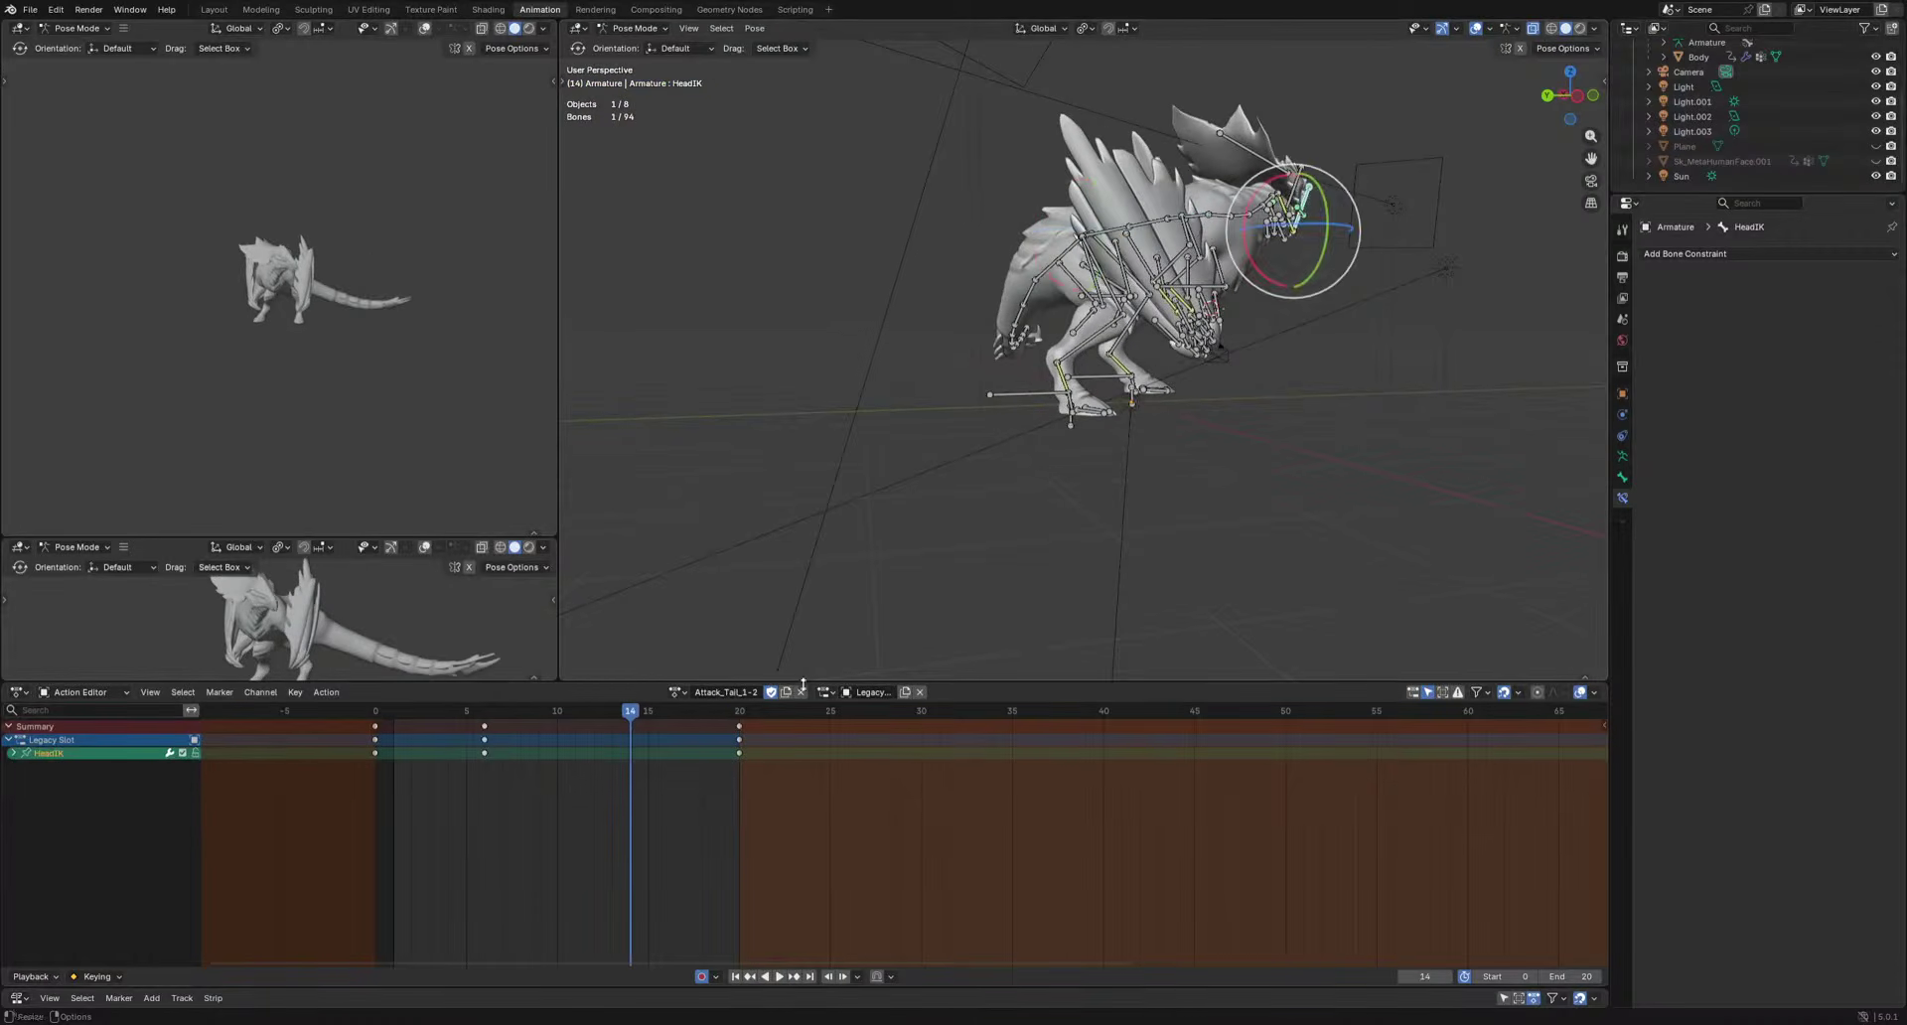
pyautogui.click(739, 714)
pyautogui.moveTo(1305, 288); pyautogui.dragTo(1331, 464, button='middle')
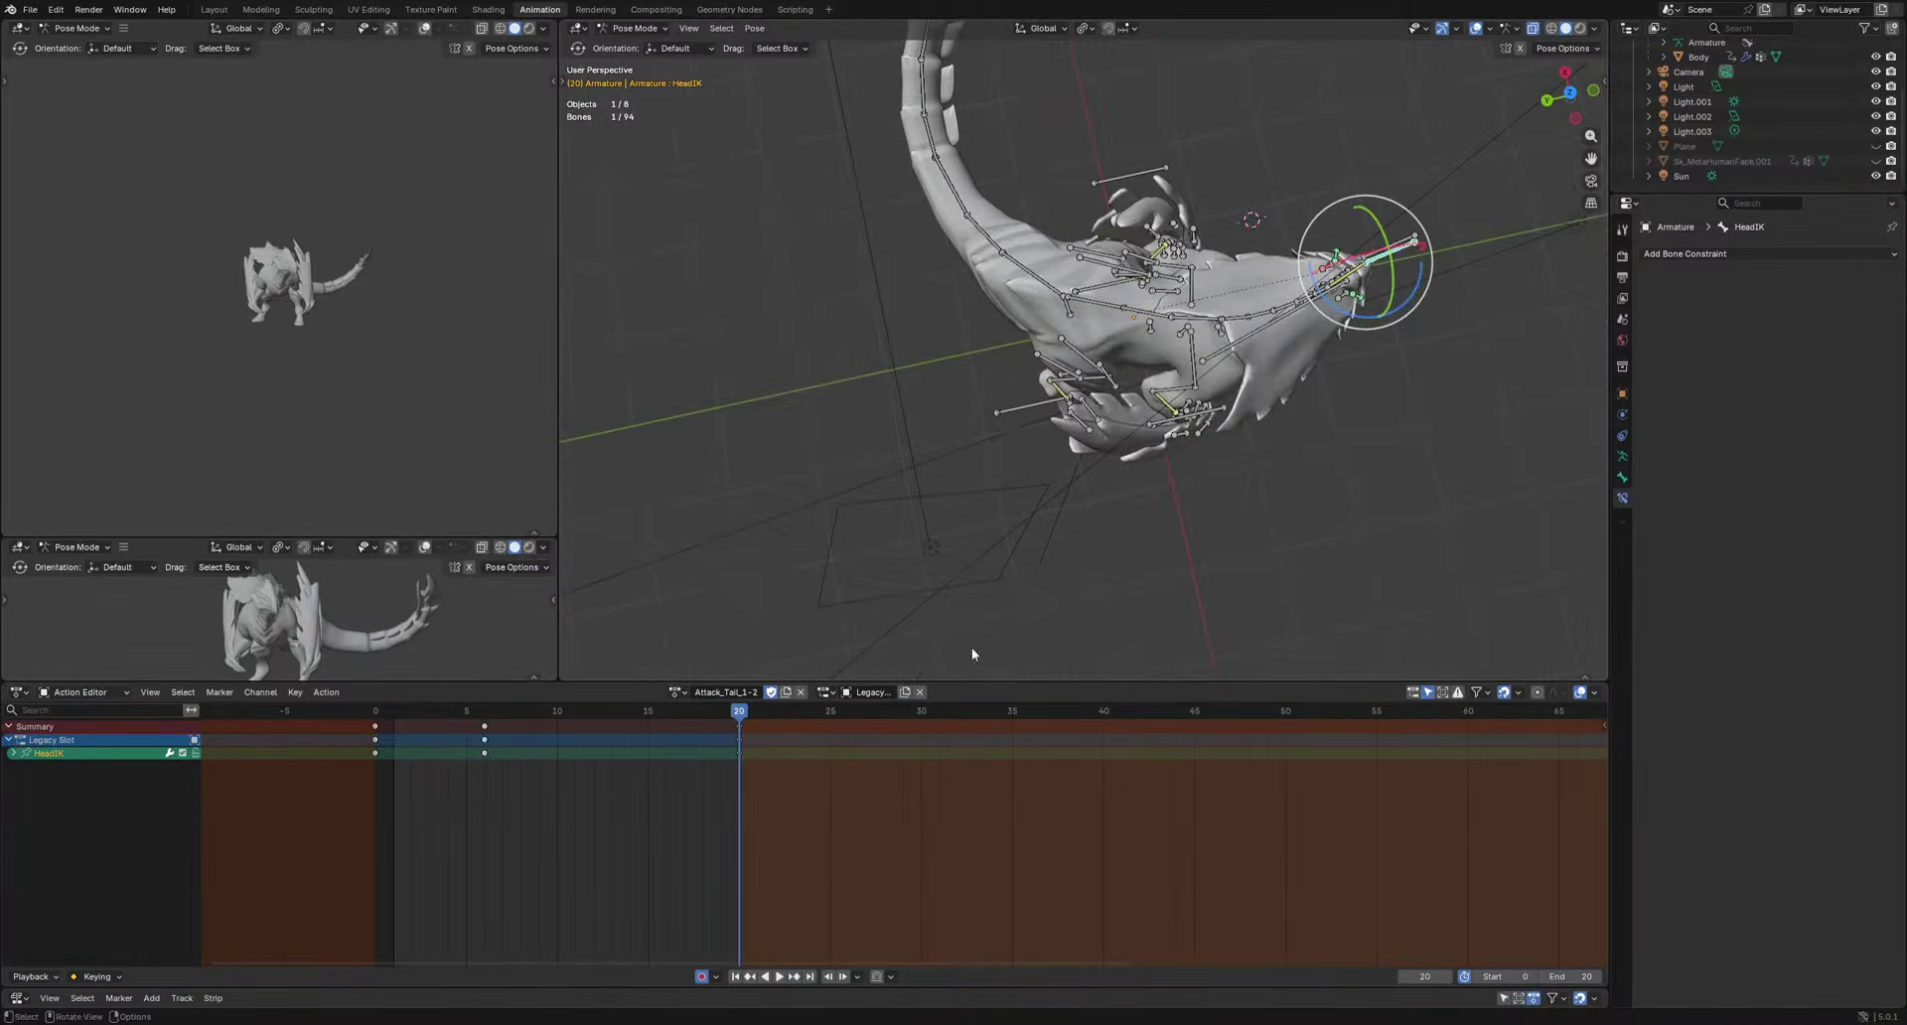
pyautogui.moveTo(735, 713); pyautogui.dragTo(615, 717)
# Try moving HeadIK at frame 13 from an overhead angle and undo the move.
pyautogui.press('g')
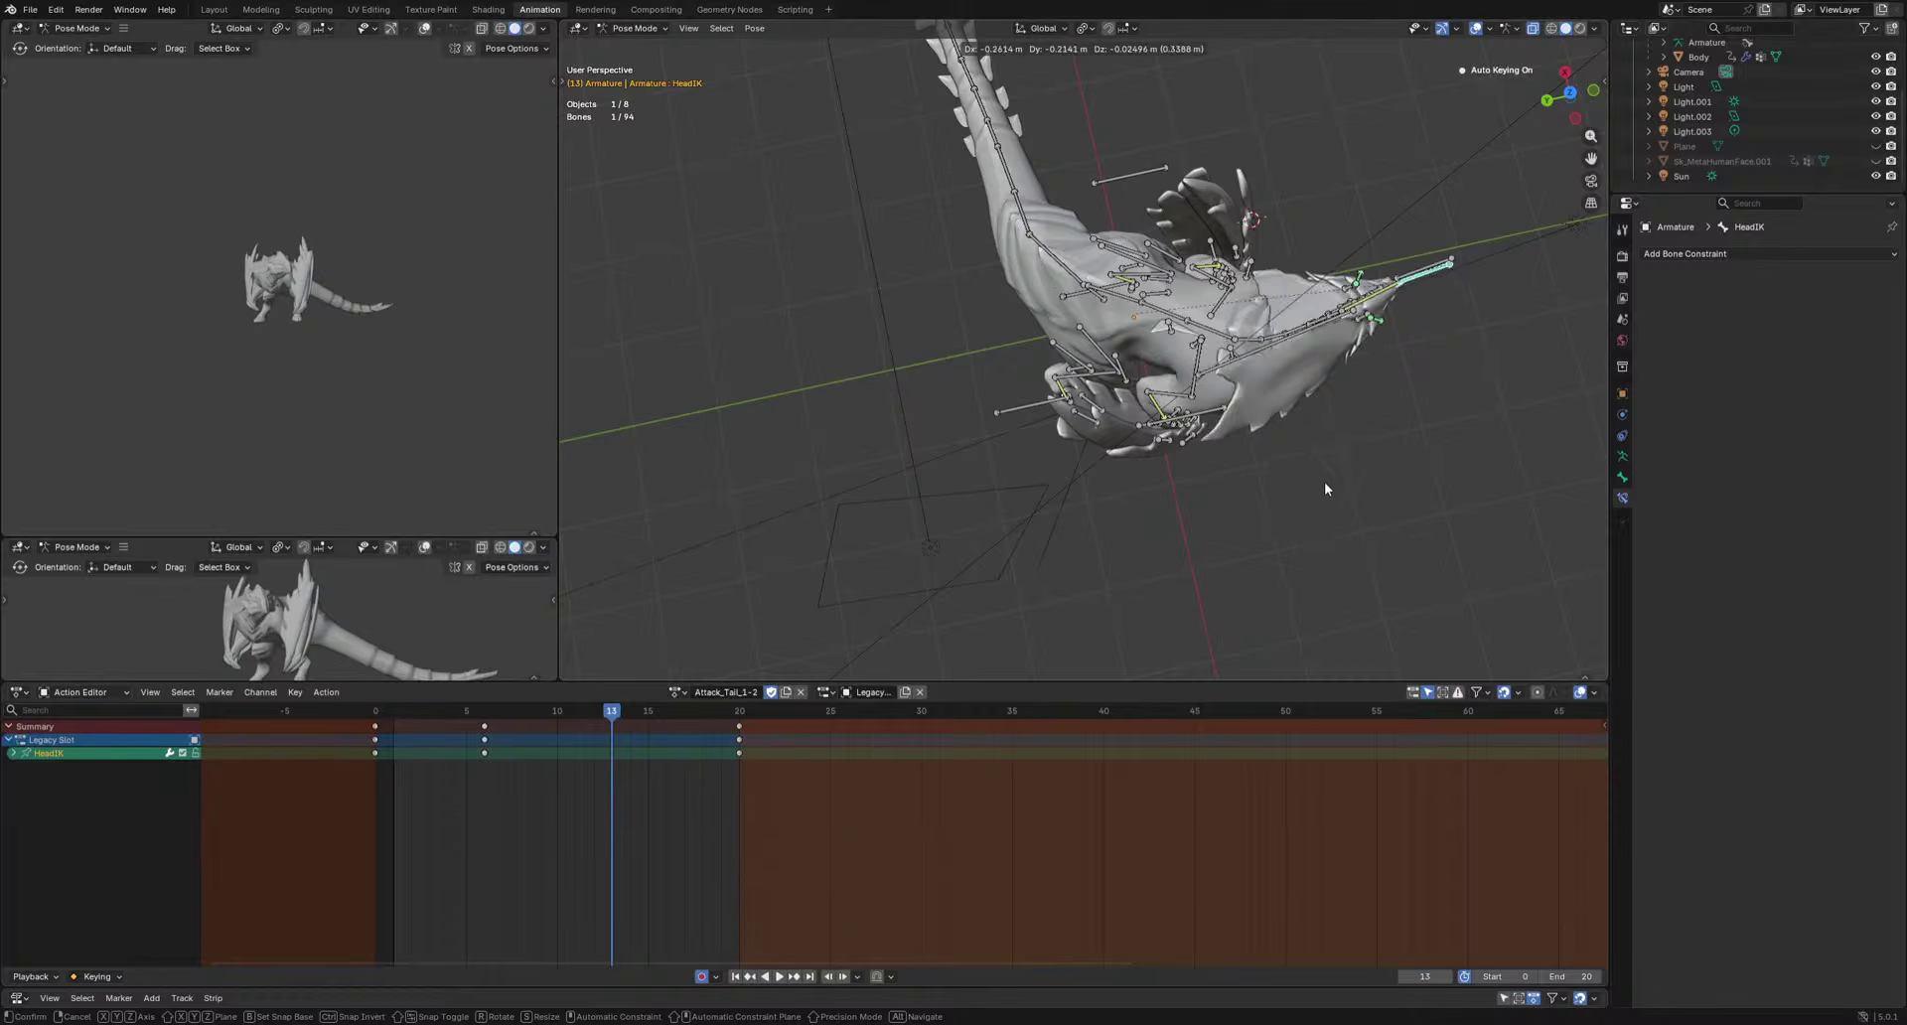
pyautogui.click(1325, 483)
pyautogui.moveTo(1324, 483); pyautogui.dragTo(1337, 435, button='middle')
pyautogui.hotkey('ctrl', 'z')
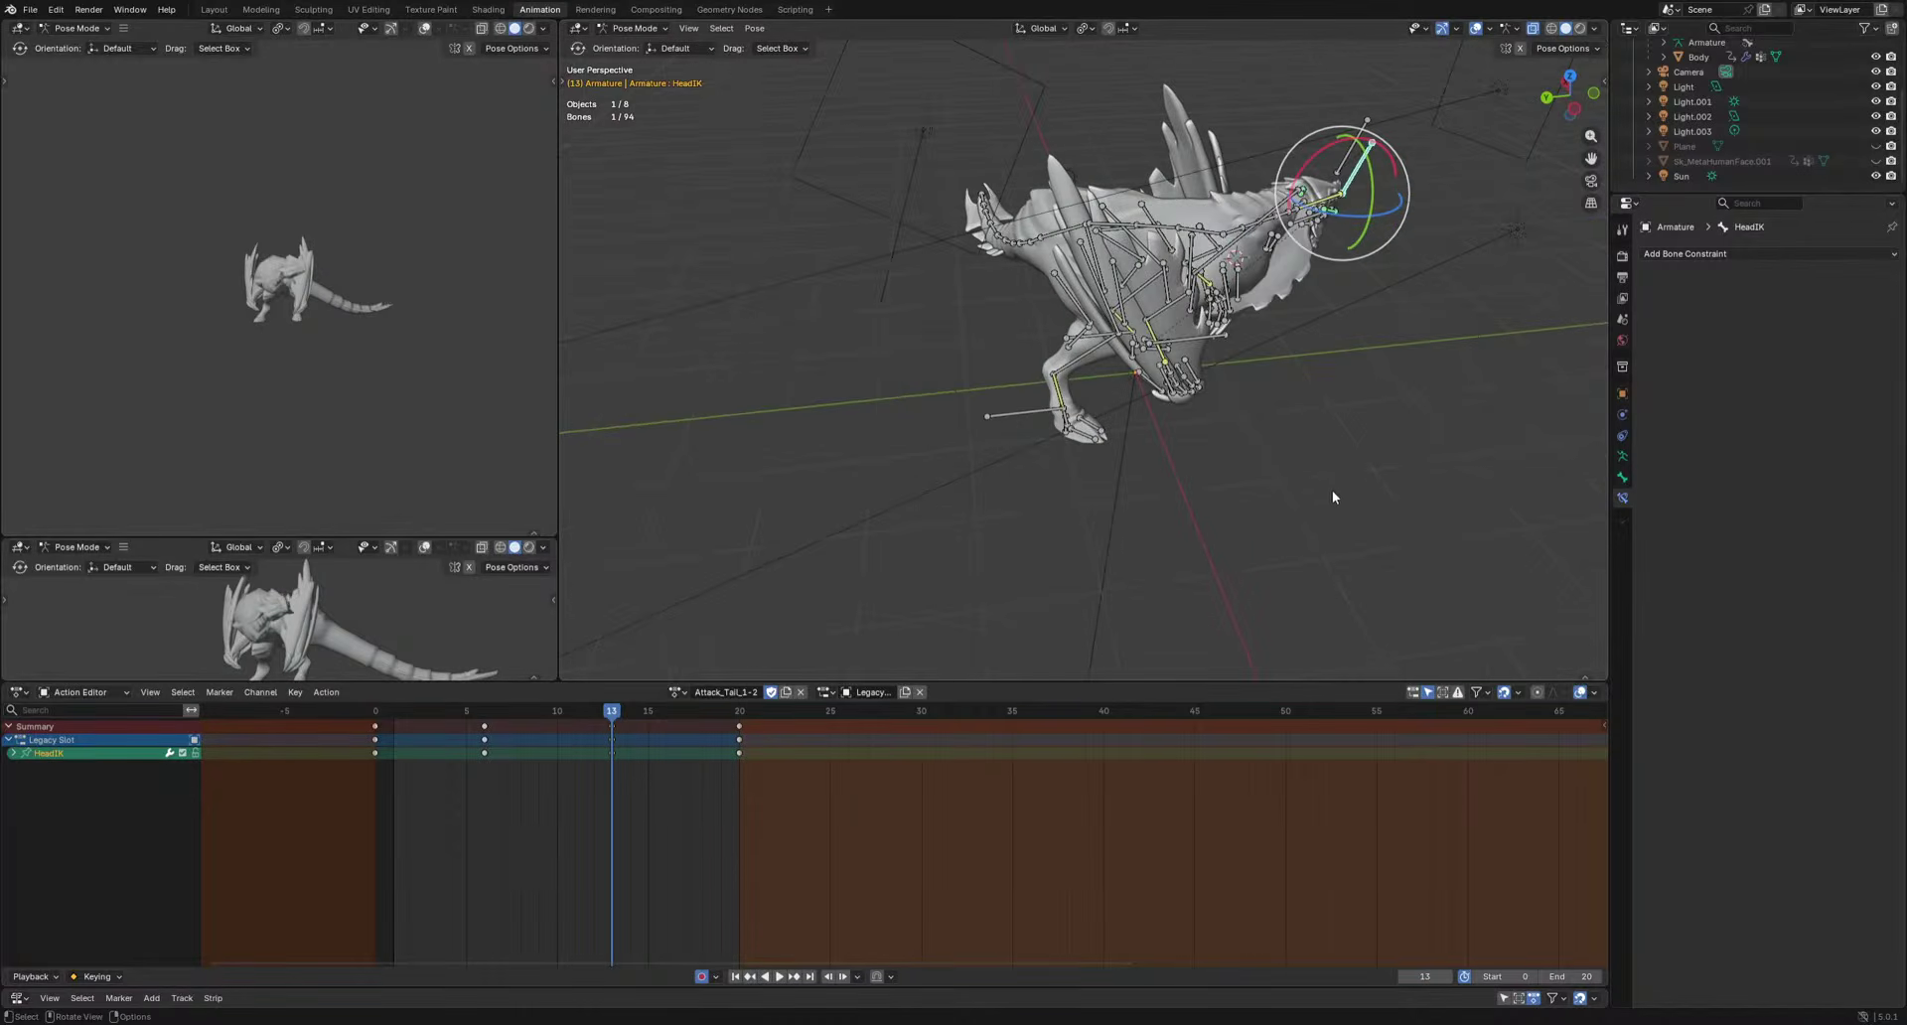
# Key a repositioned HeadIK pose at frame 13, adjusting it from the side and front, and play it back.
pyautogui.press('ctrl+KP_3')
pyautogui.press('g')
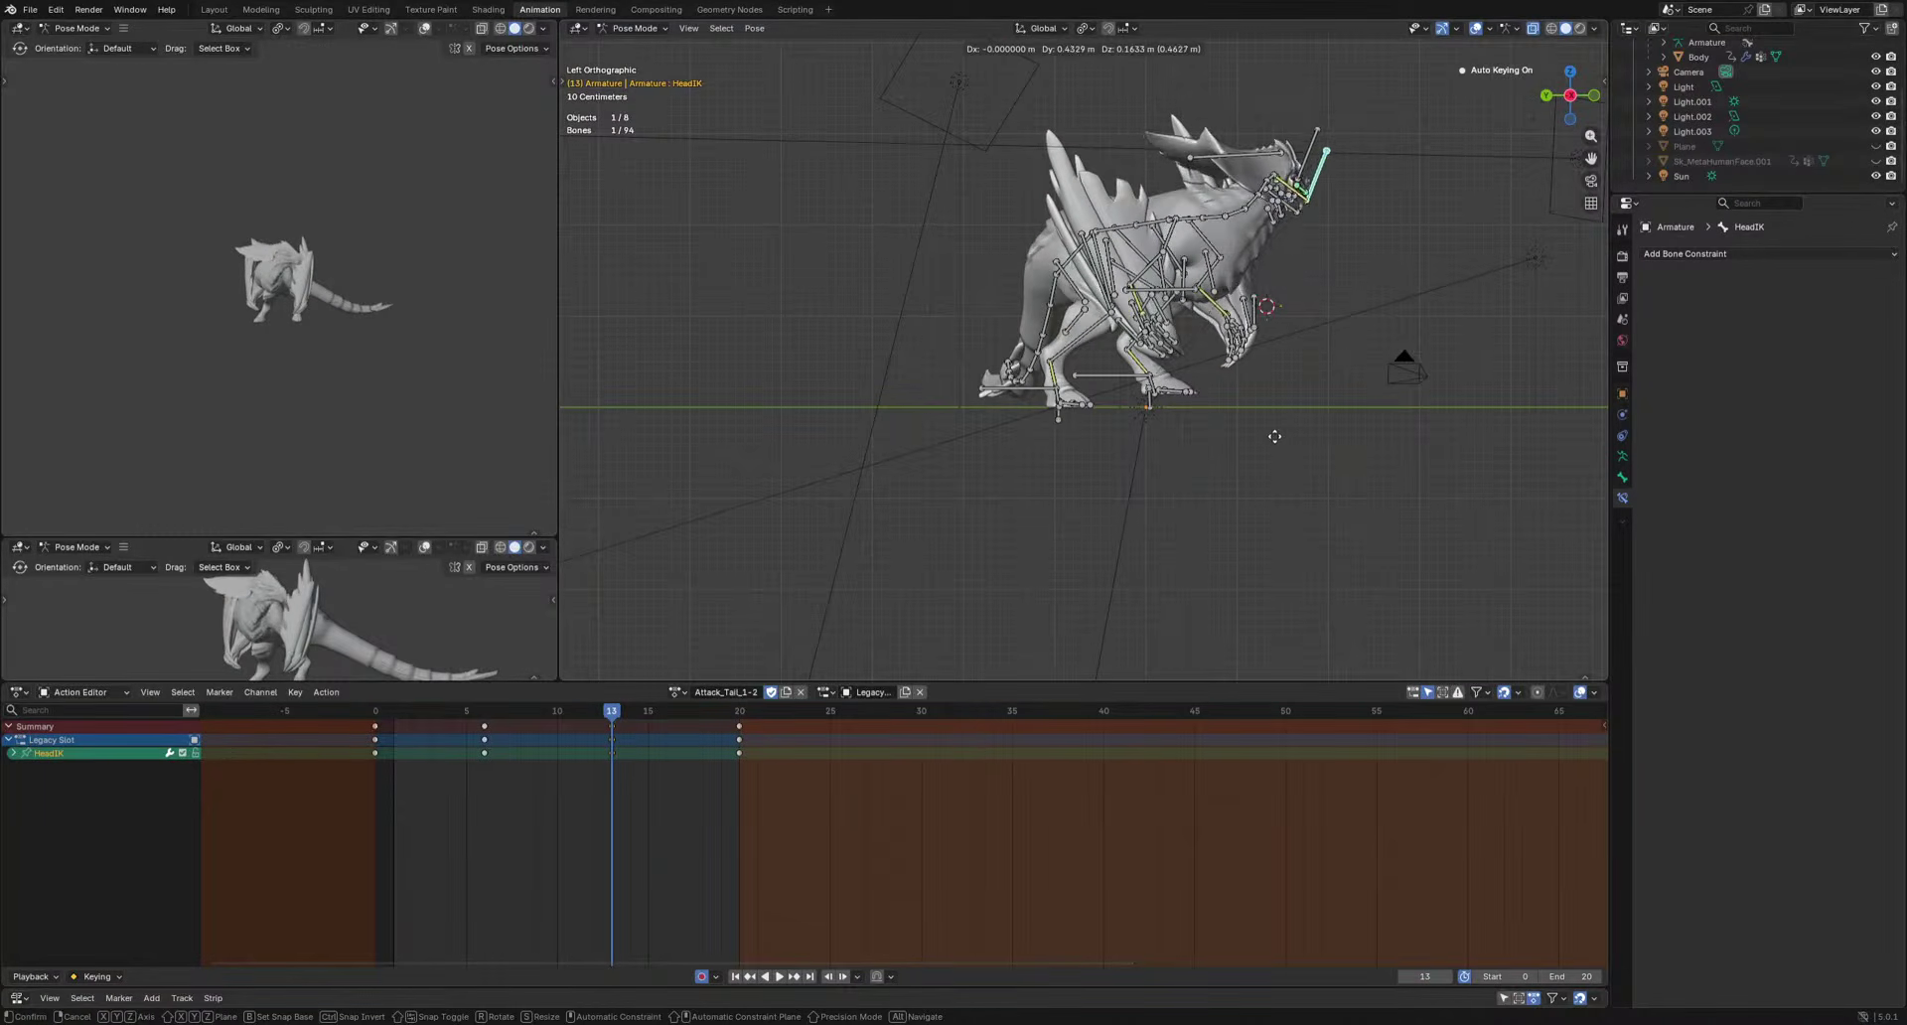
pyautogui.moveTo(1344, 469); pyautogui.dragTo(1131, 470, button='middle')
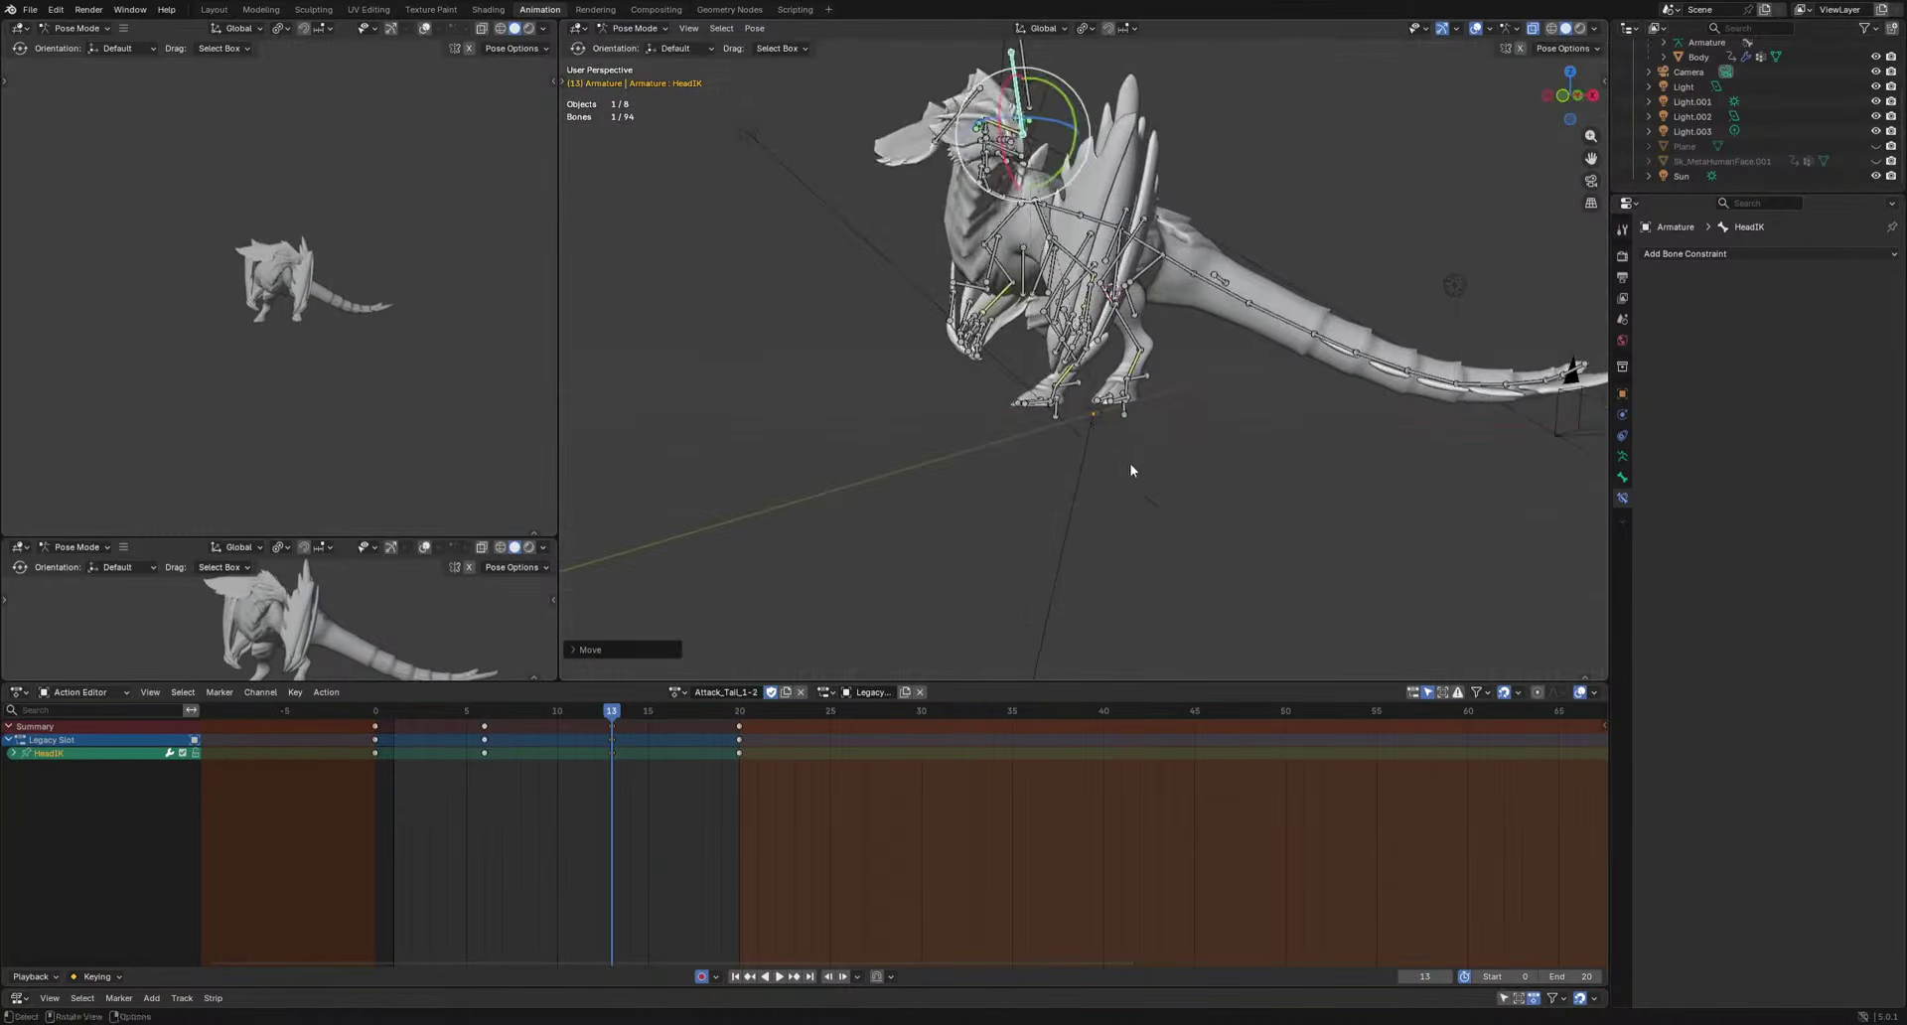
pyautogui.click(1035, 441)
pyautogui.press('space')
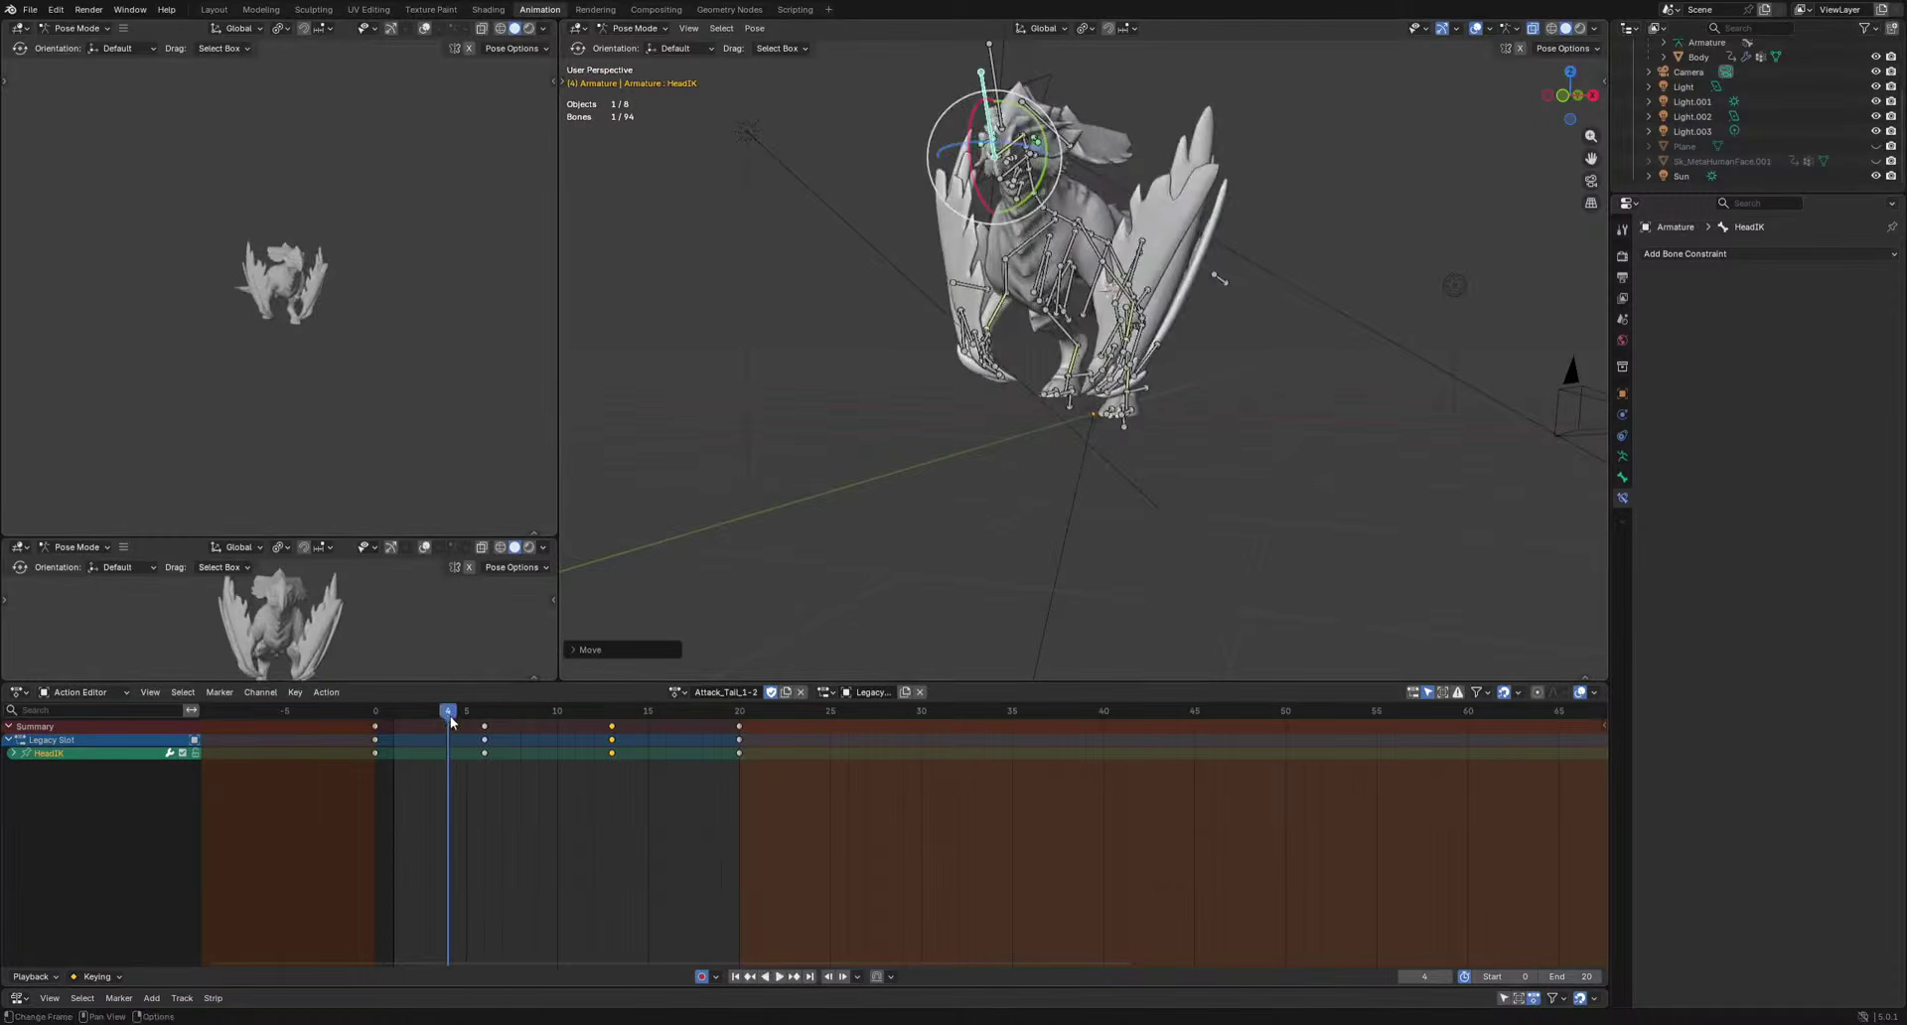
# Readjust the HeadIK position at frame 6 and play back the head motion.
pyautogui.press('space')
pyautogui.click(992, 474)
pyautogui.press('space')
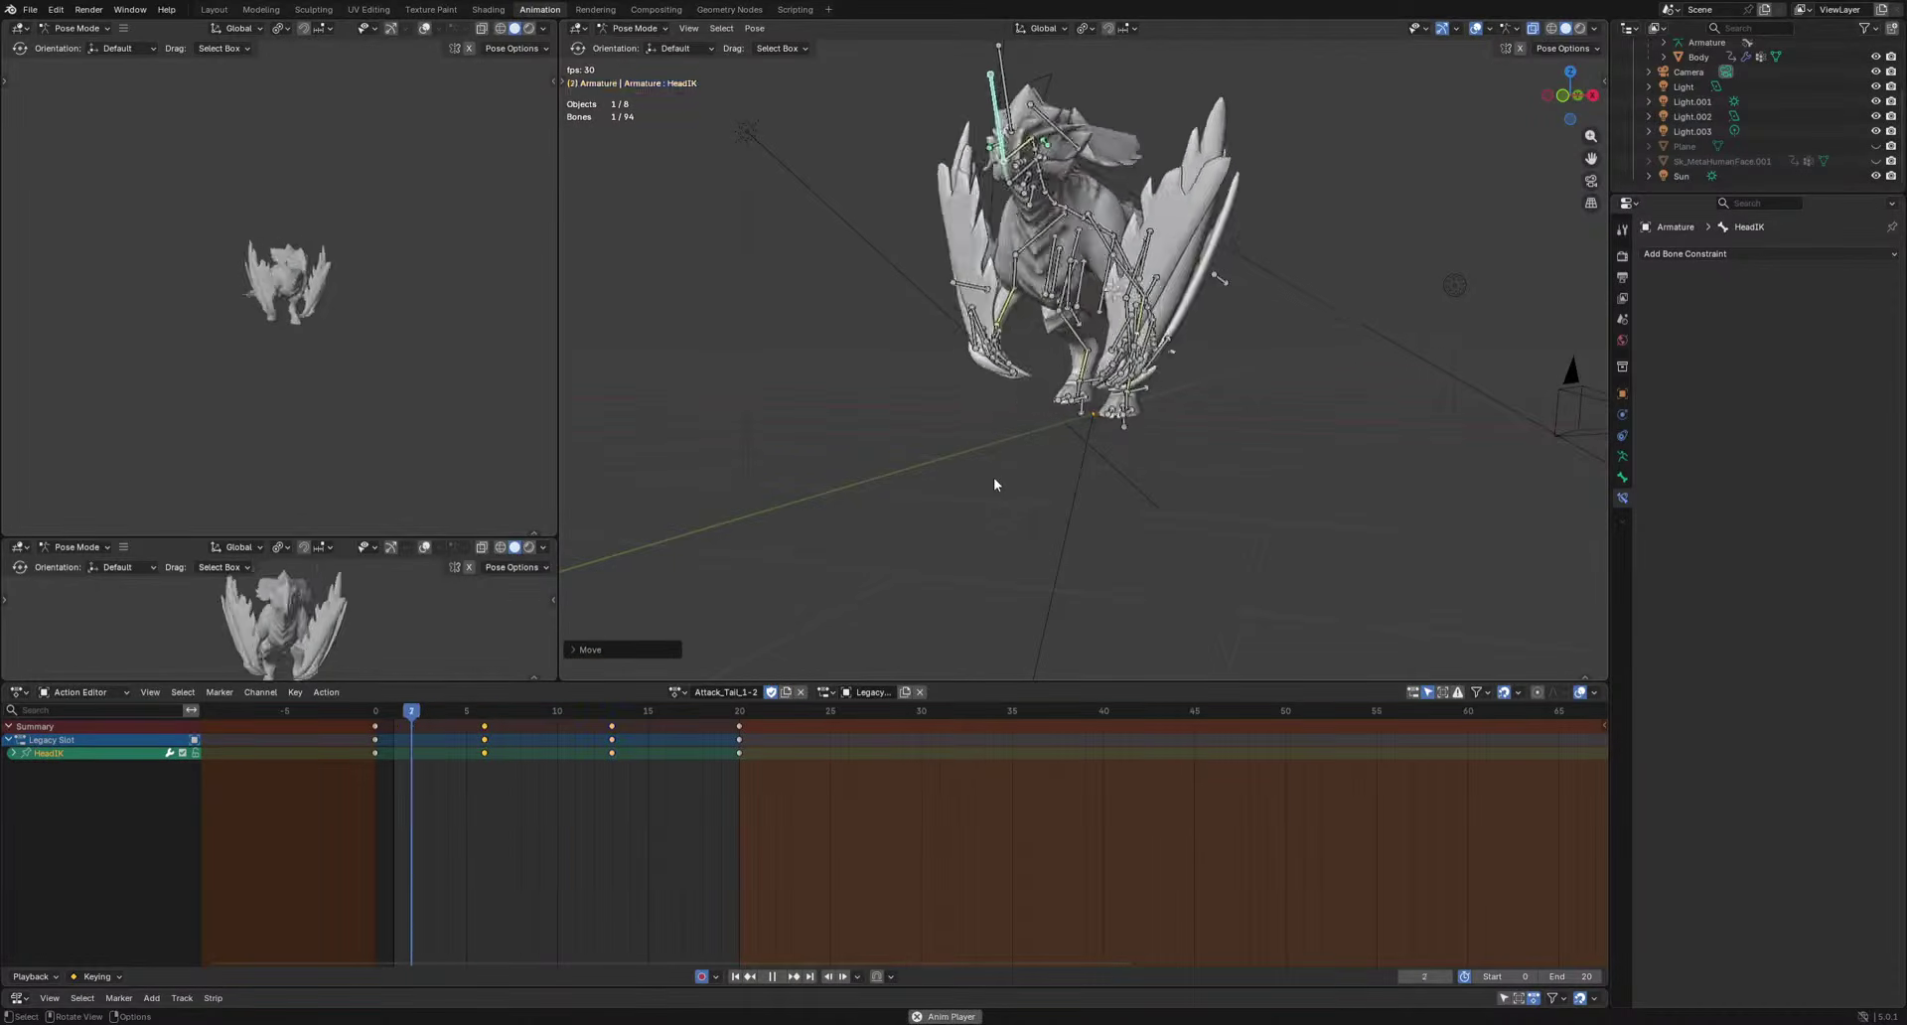
pyautogui.click(484, 715)
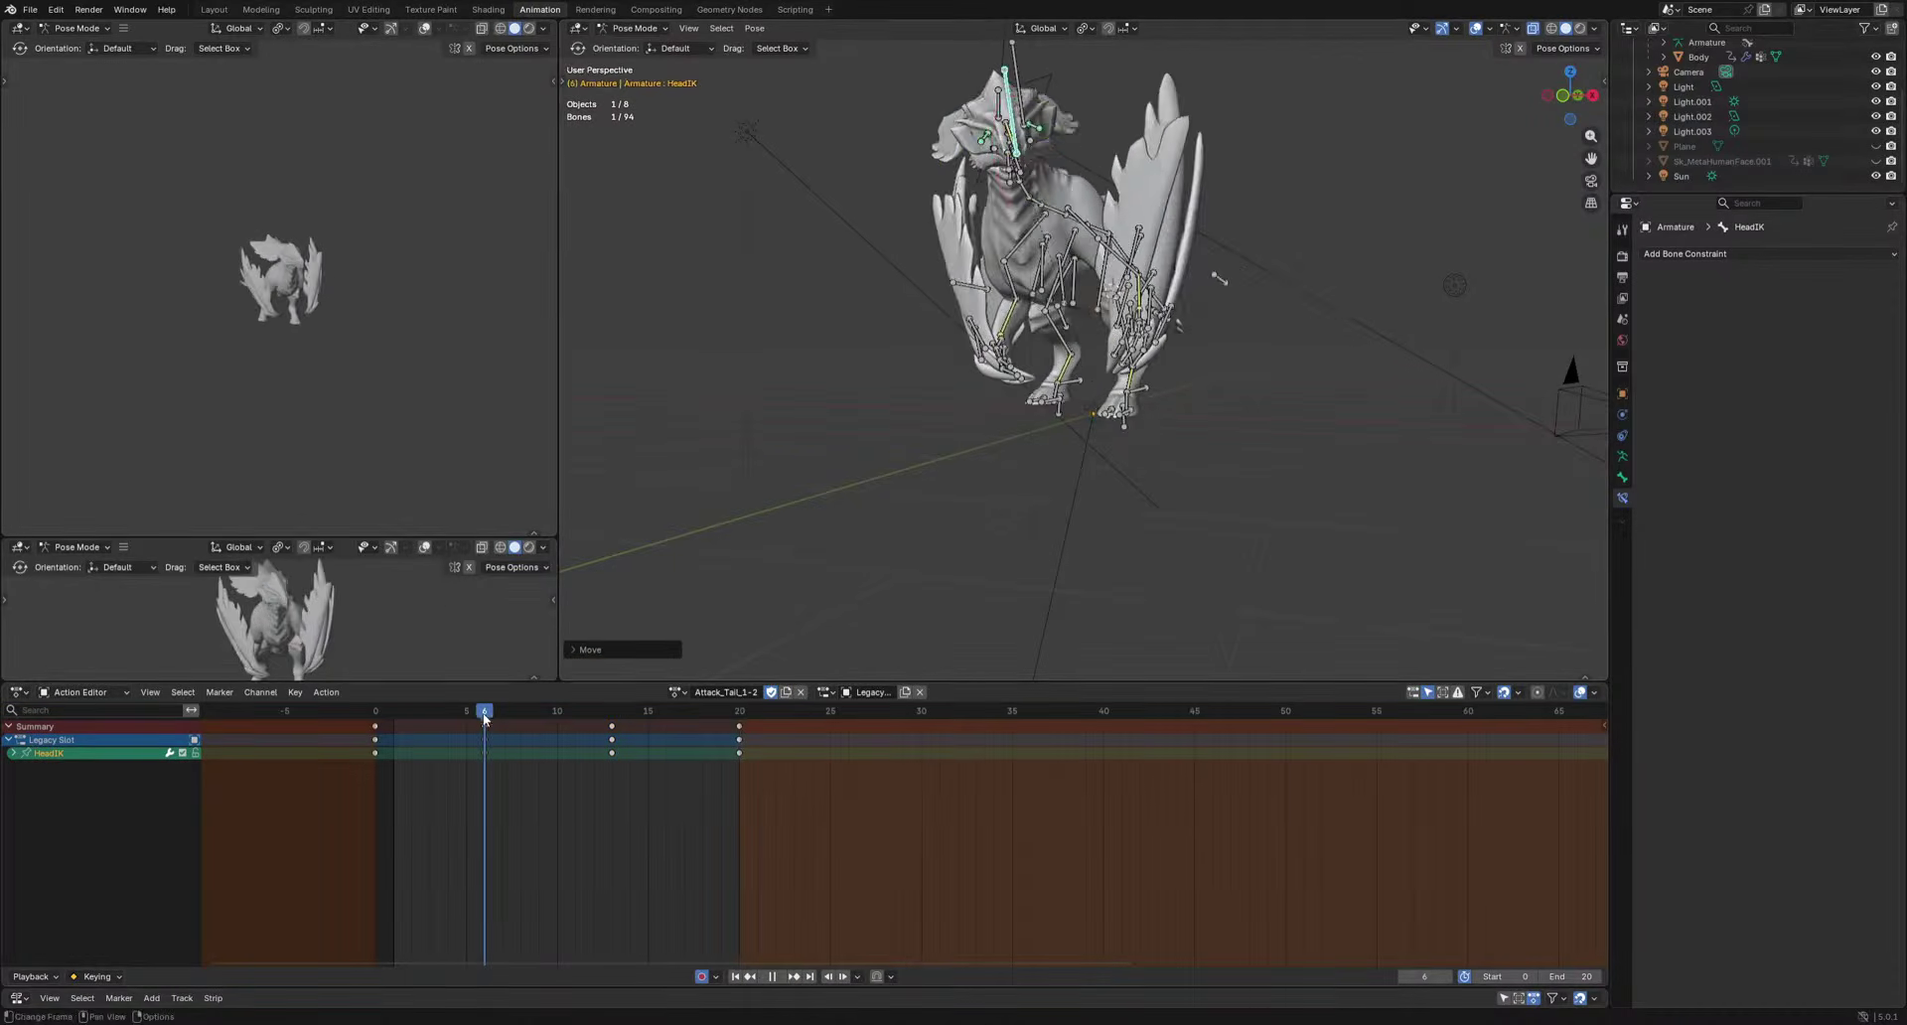
pyautogui.click(871, 504)
pyautogui.press('space')
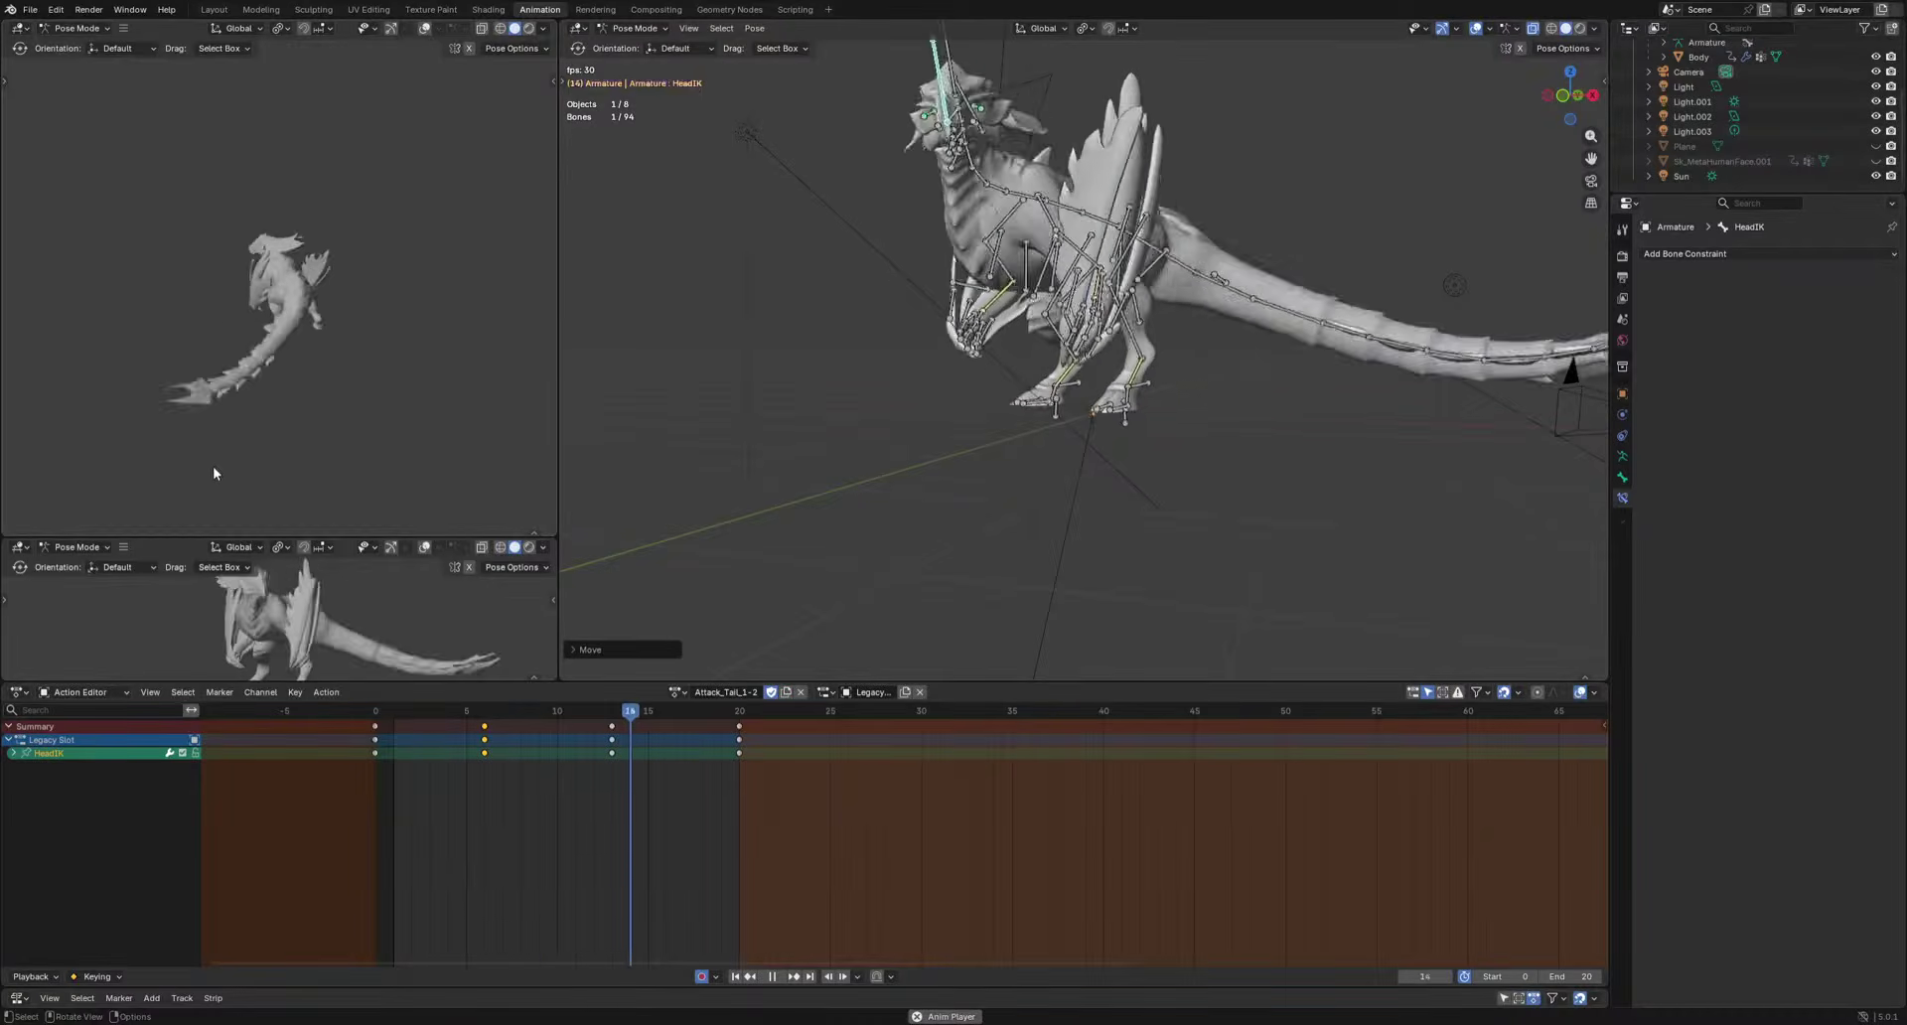
pyautogui.press('space')
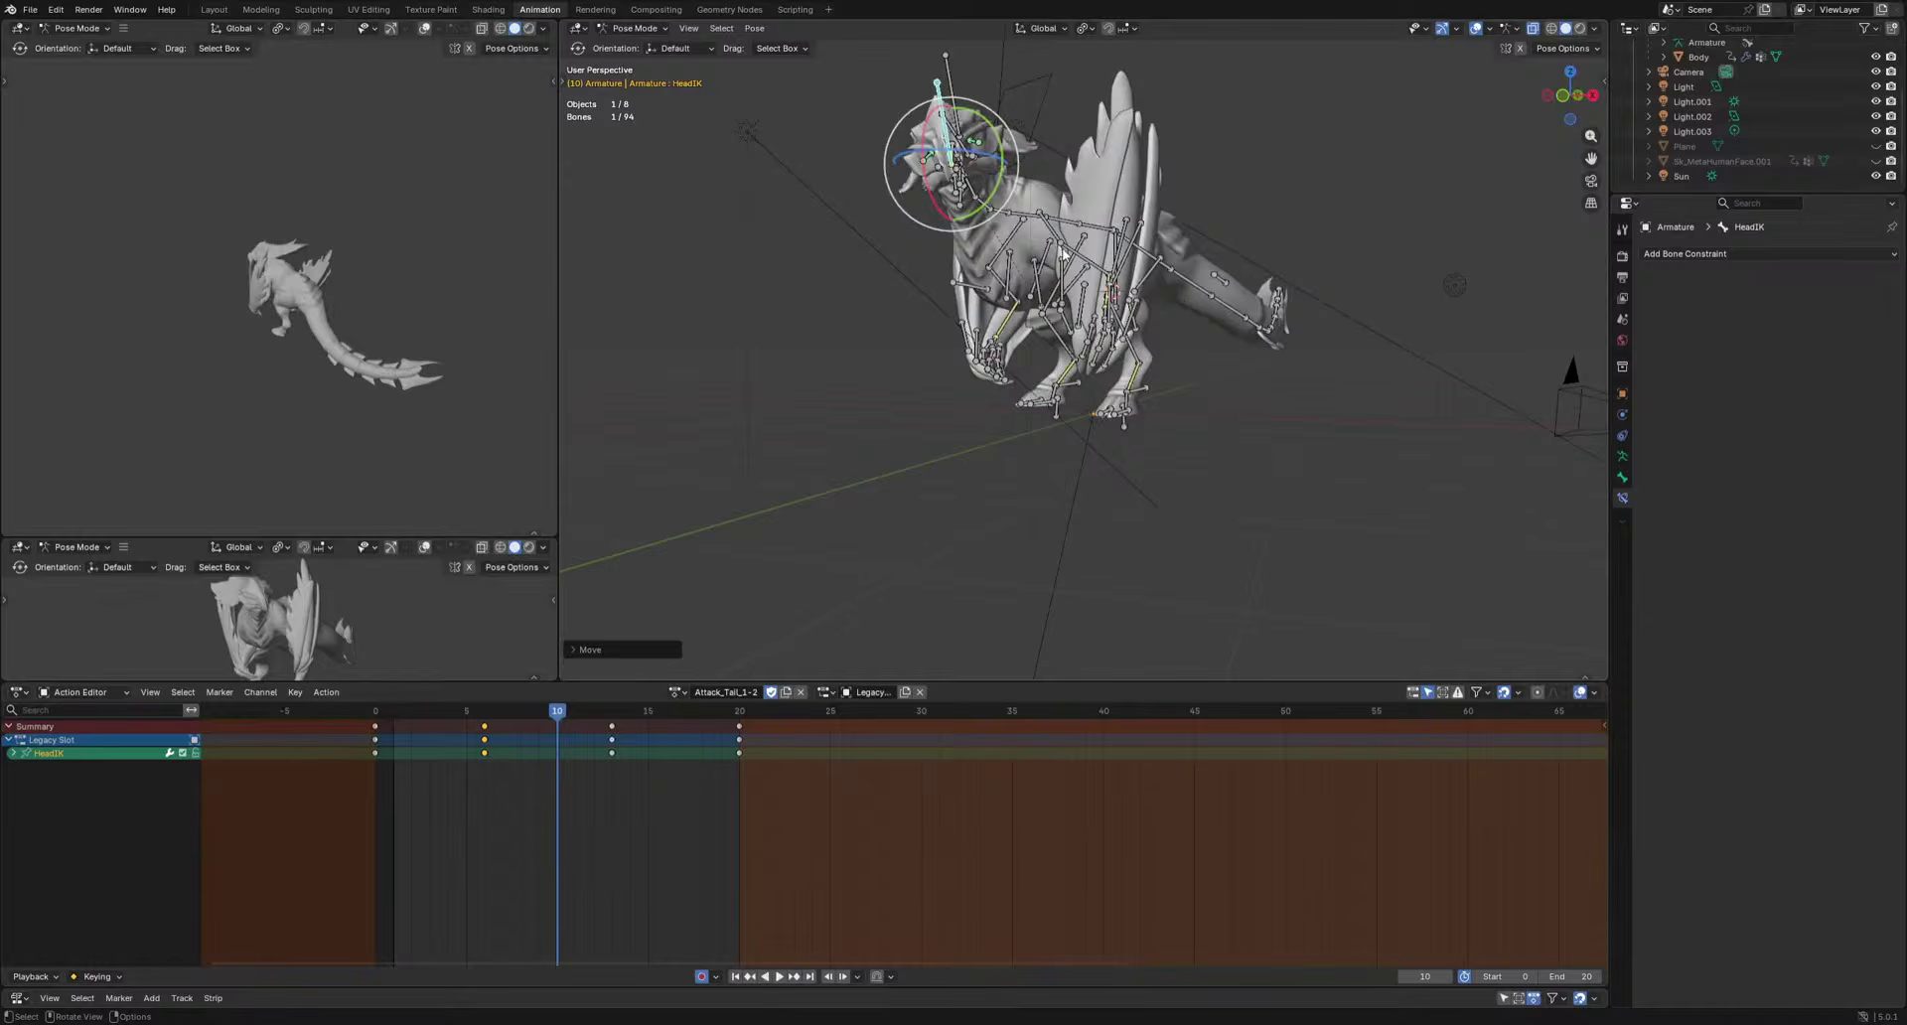
# Rotate the Shoulder.L and UpperArm.L bones at frame 10 and review the left arm's motion through frame 20.
pyautogui.keyDown('shift'); pyautogui.click(1089, 290); pyautogui.keyUp('shift')
pyautogui.moveTo(1089, 289); pyautogui.dragTo(1200, 403, button='middle')
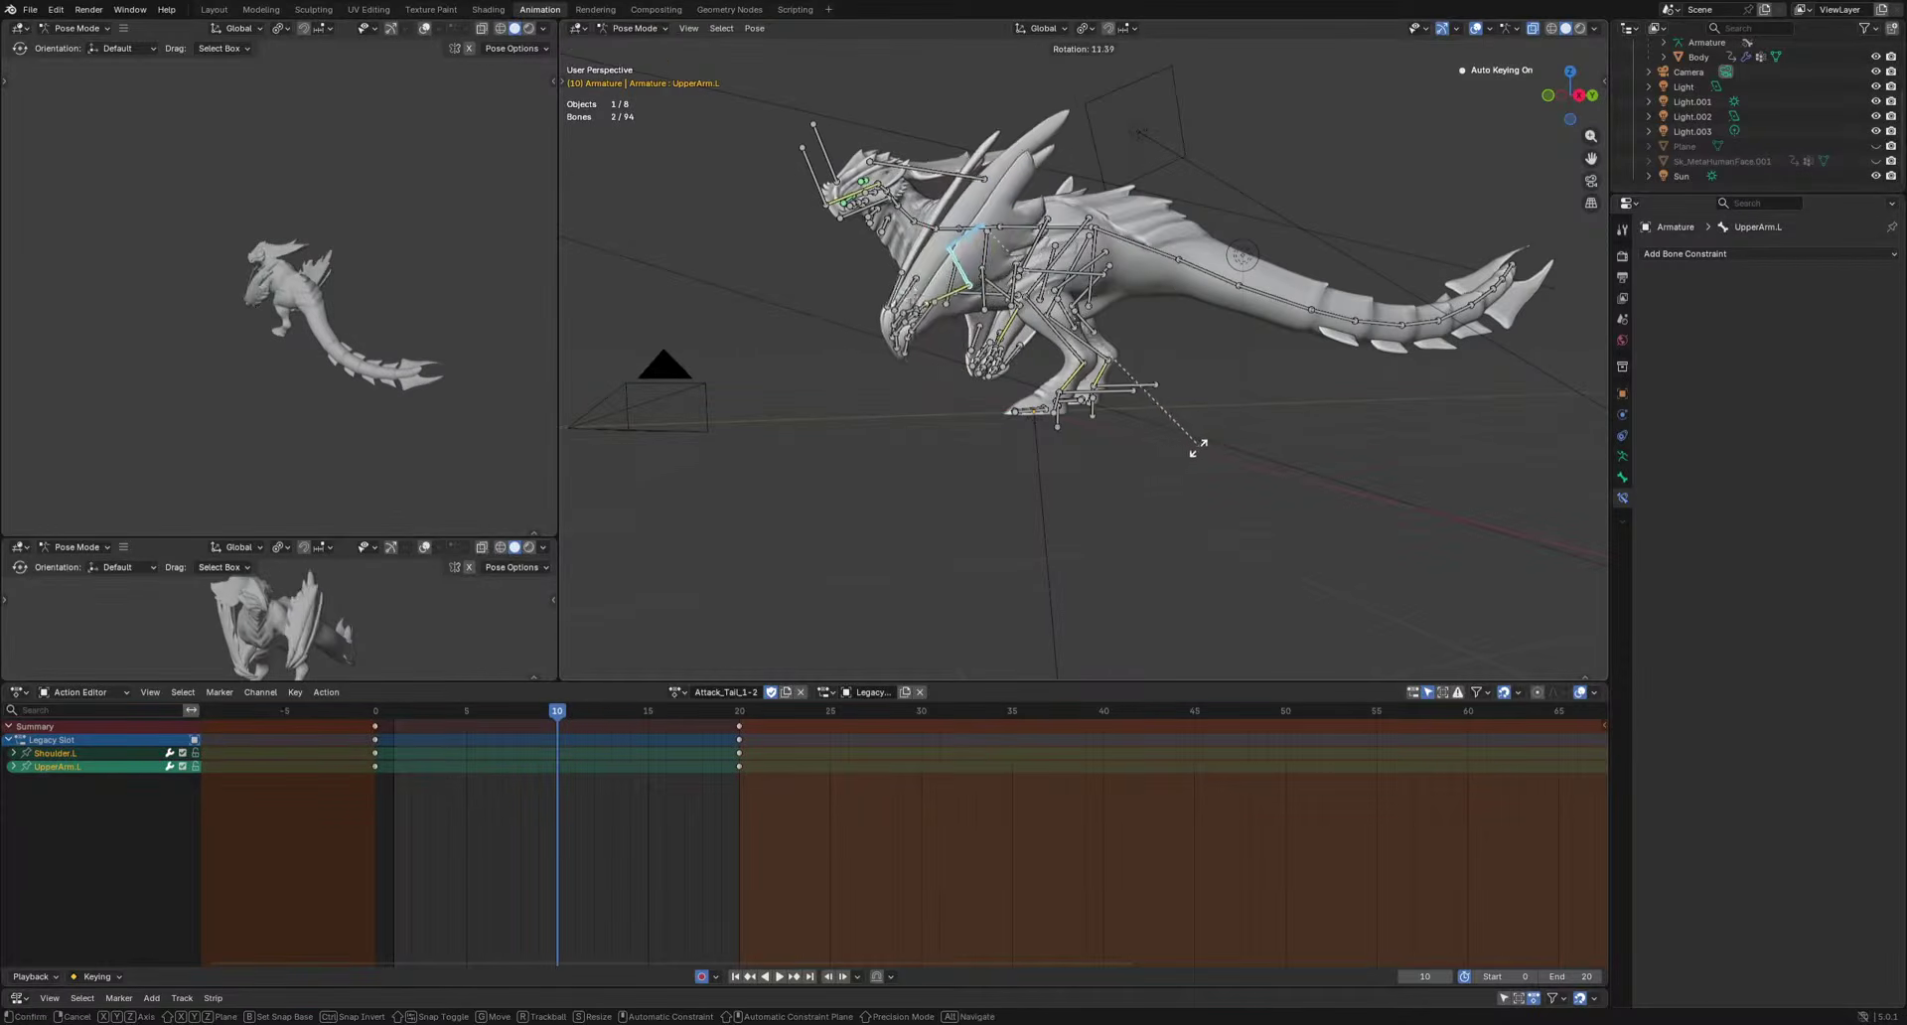
pyautogui.press('space')
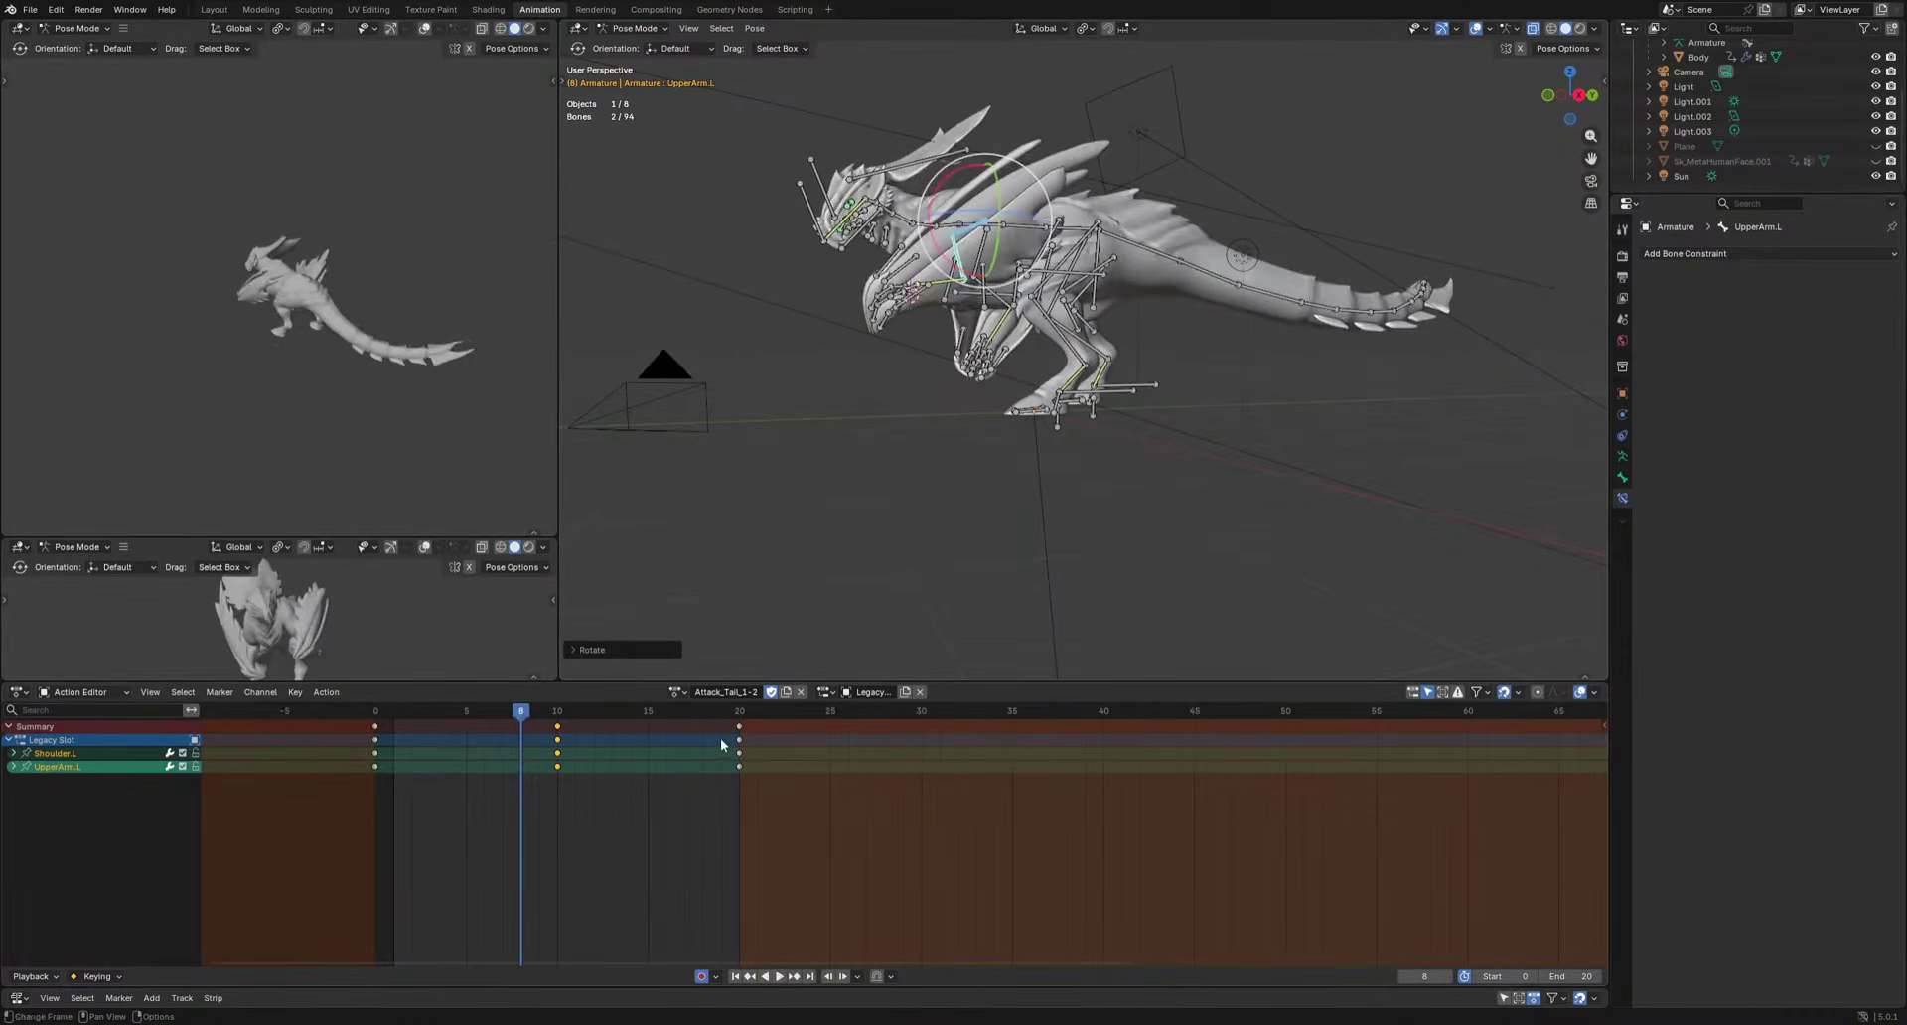
pyautogui.moveTo(539, 717); pyautogui.dragTo(743, 771)
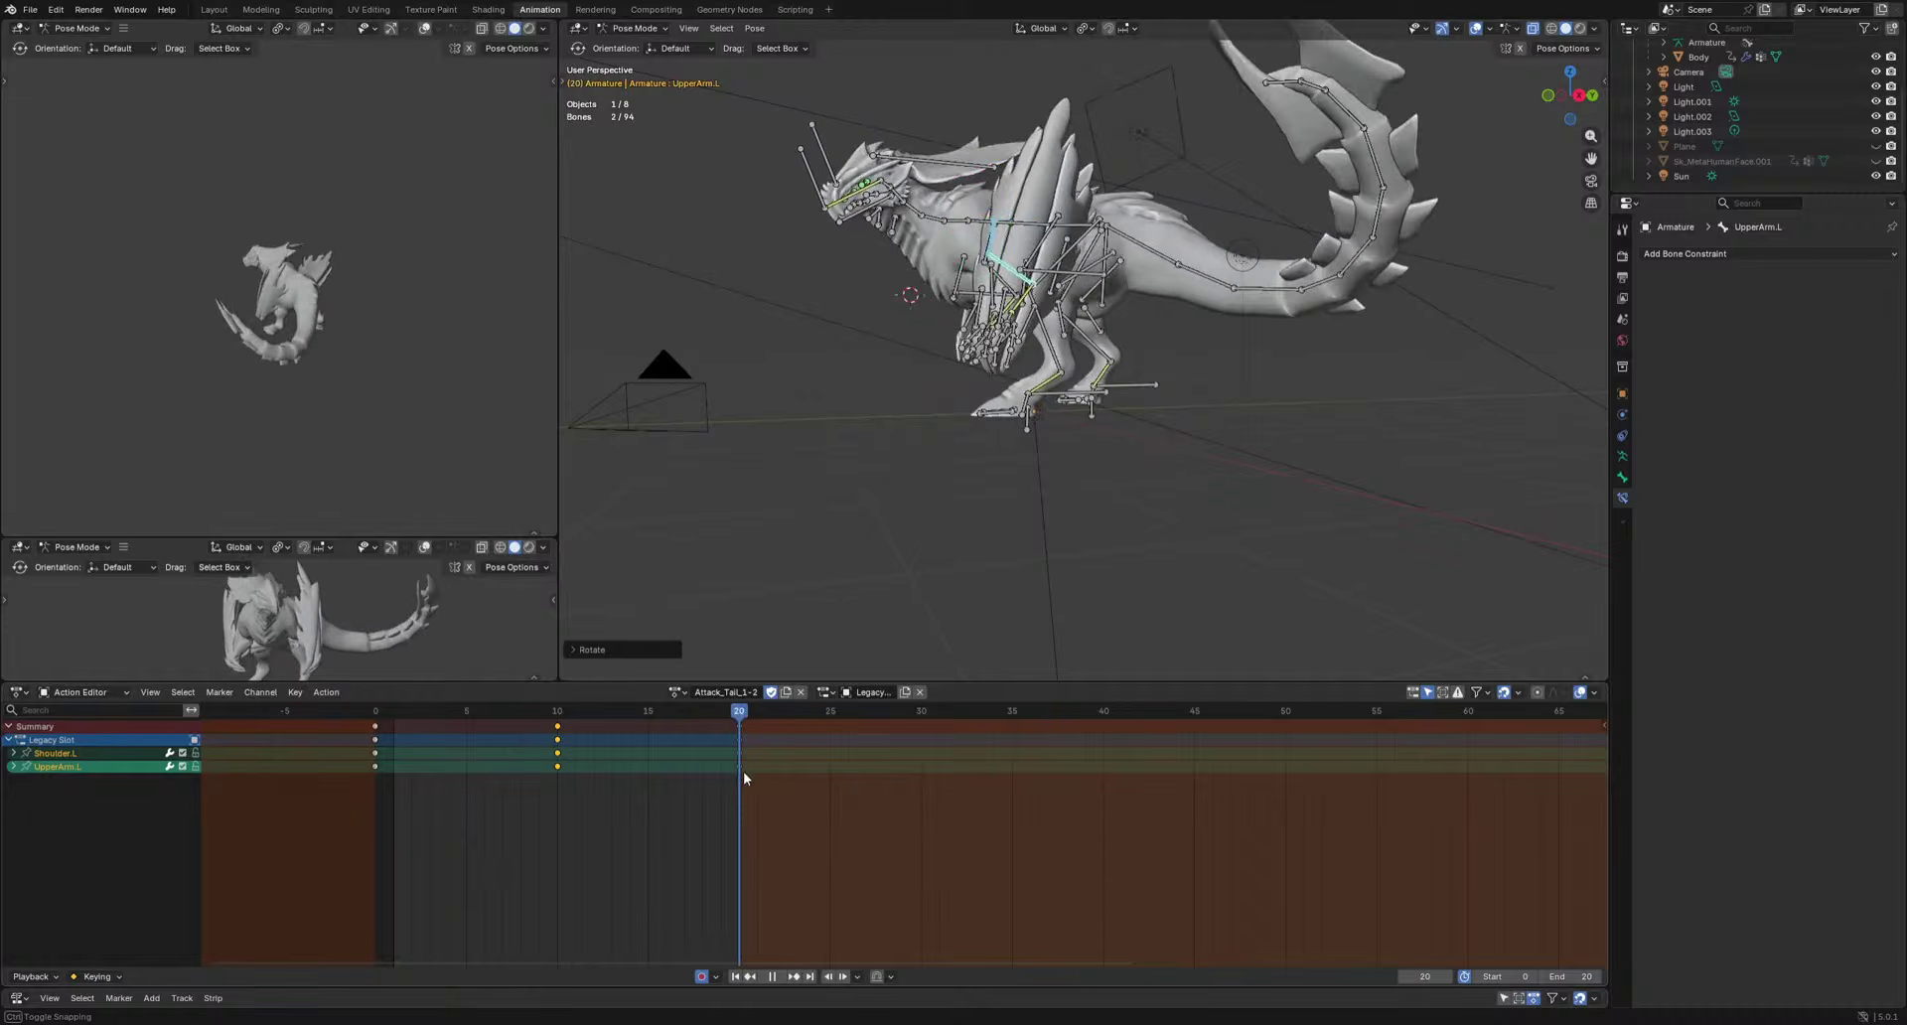
pyautogui.click(1255, 520)
pyautogui.press('space')
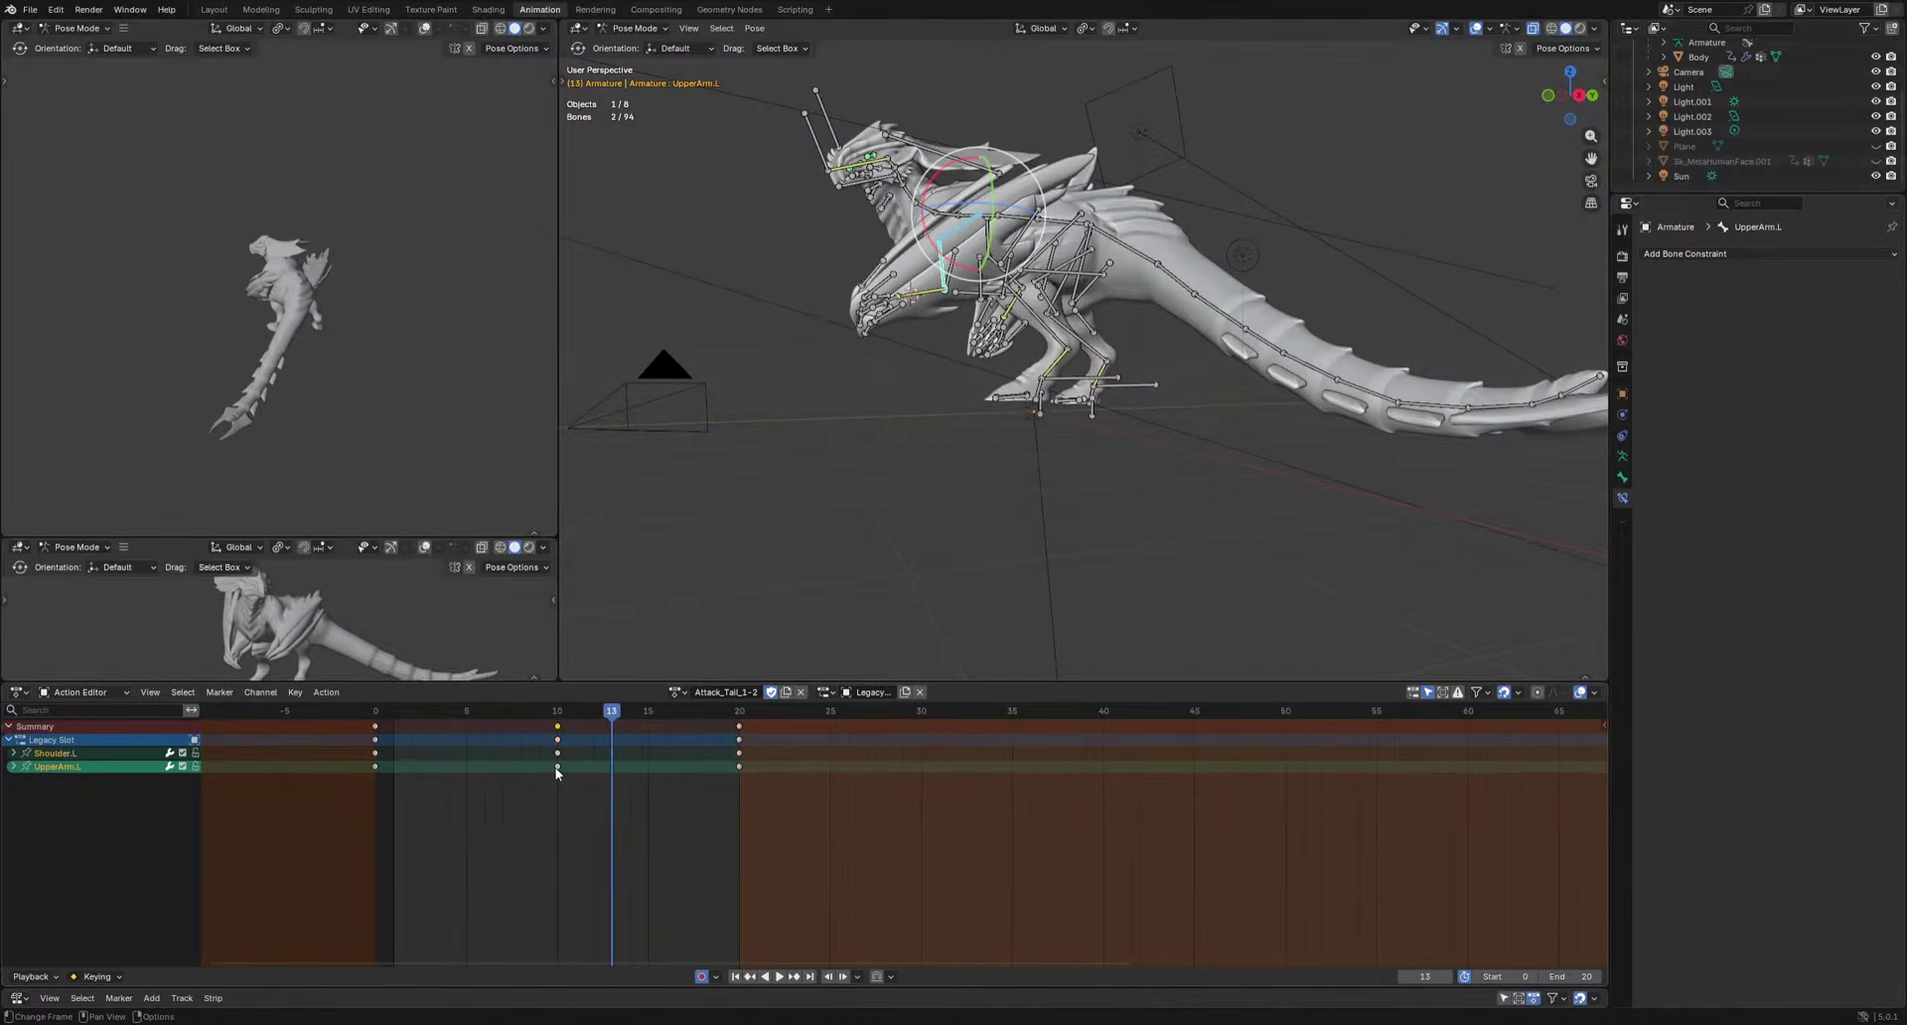
pyautogui.click(638, 765)
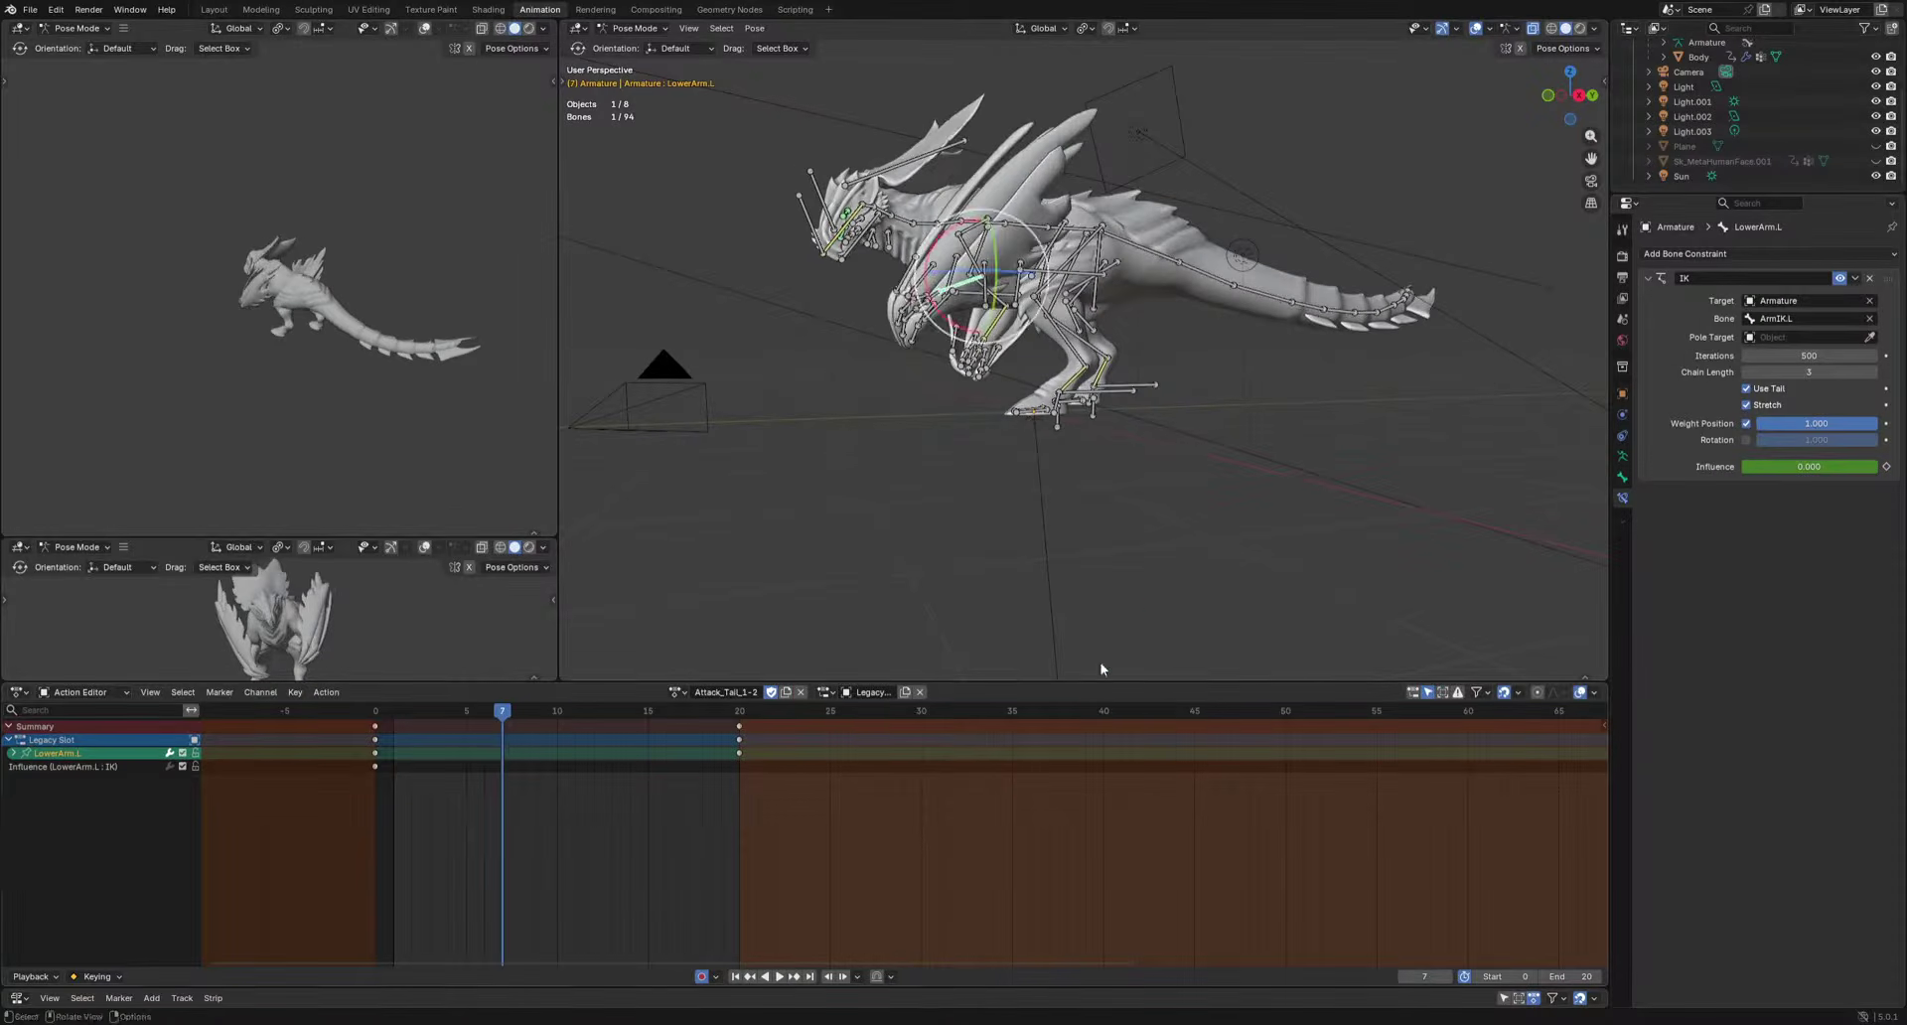
# Key a LowerArm.L rotation at frame 7 and play it back.
pyautogui.click(1253, 459)
pyautogui.press('space')
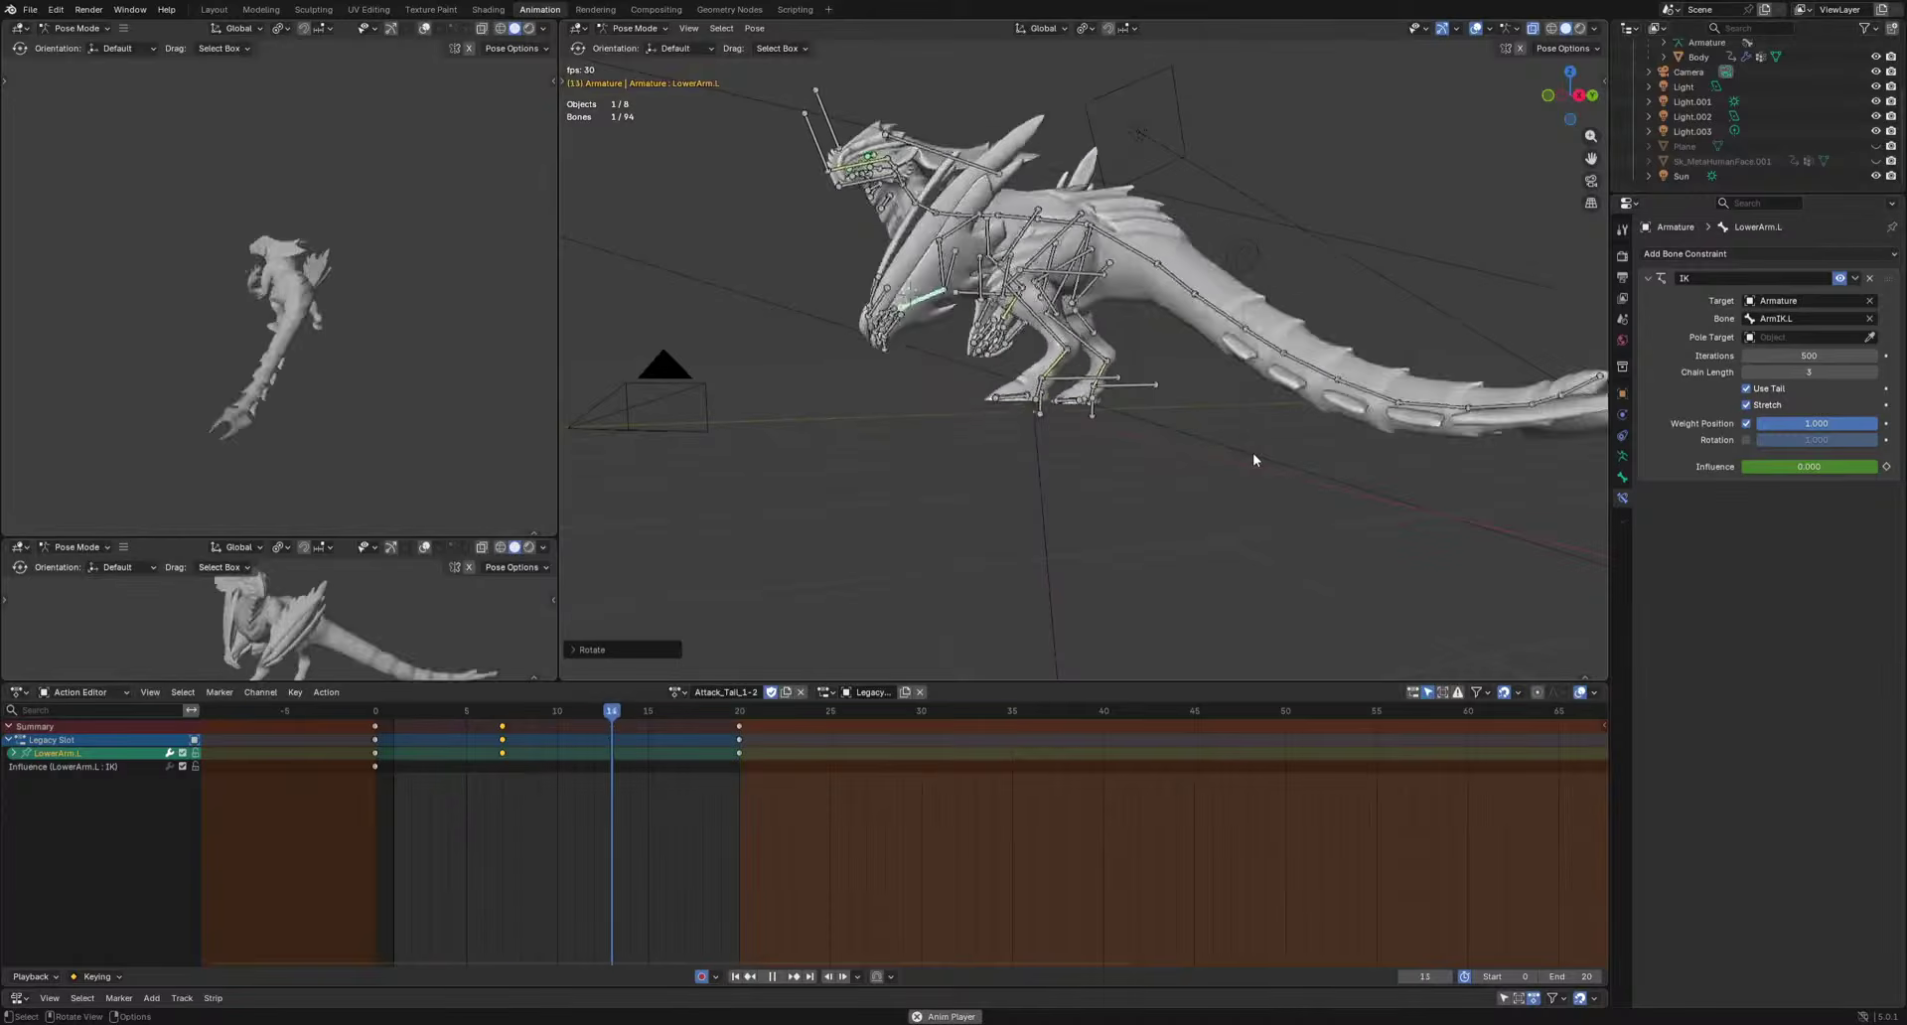
pyautogui.press('space')
# Select Shoulder.R and UpperArm.R, rotate them at frame 7 and play back the right arm's motion.
pyautogui.moveTo(1273, 465); pyautogui.dragTo(1266, 336, button='middle')
pyautogui.moveTo(1266, 337); pyautogui.dragTo(1266, 337)
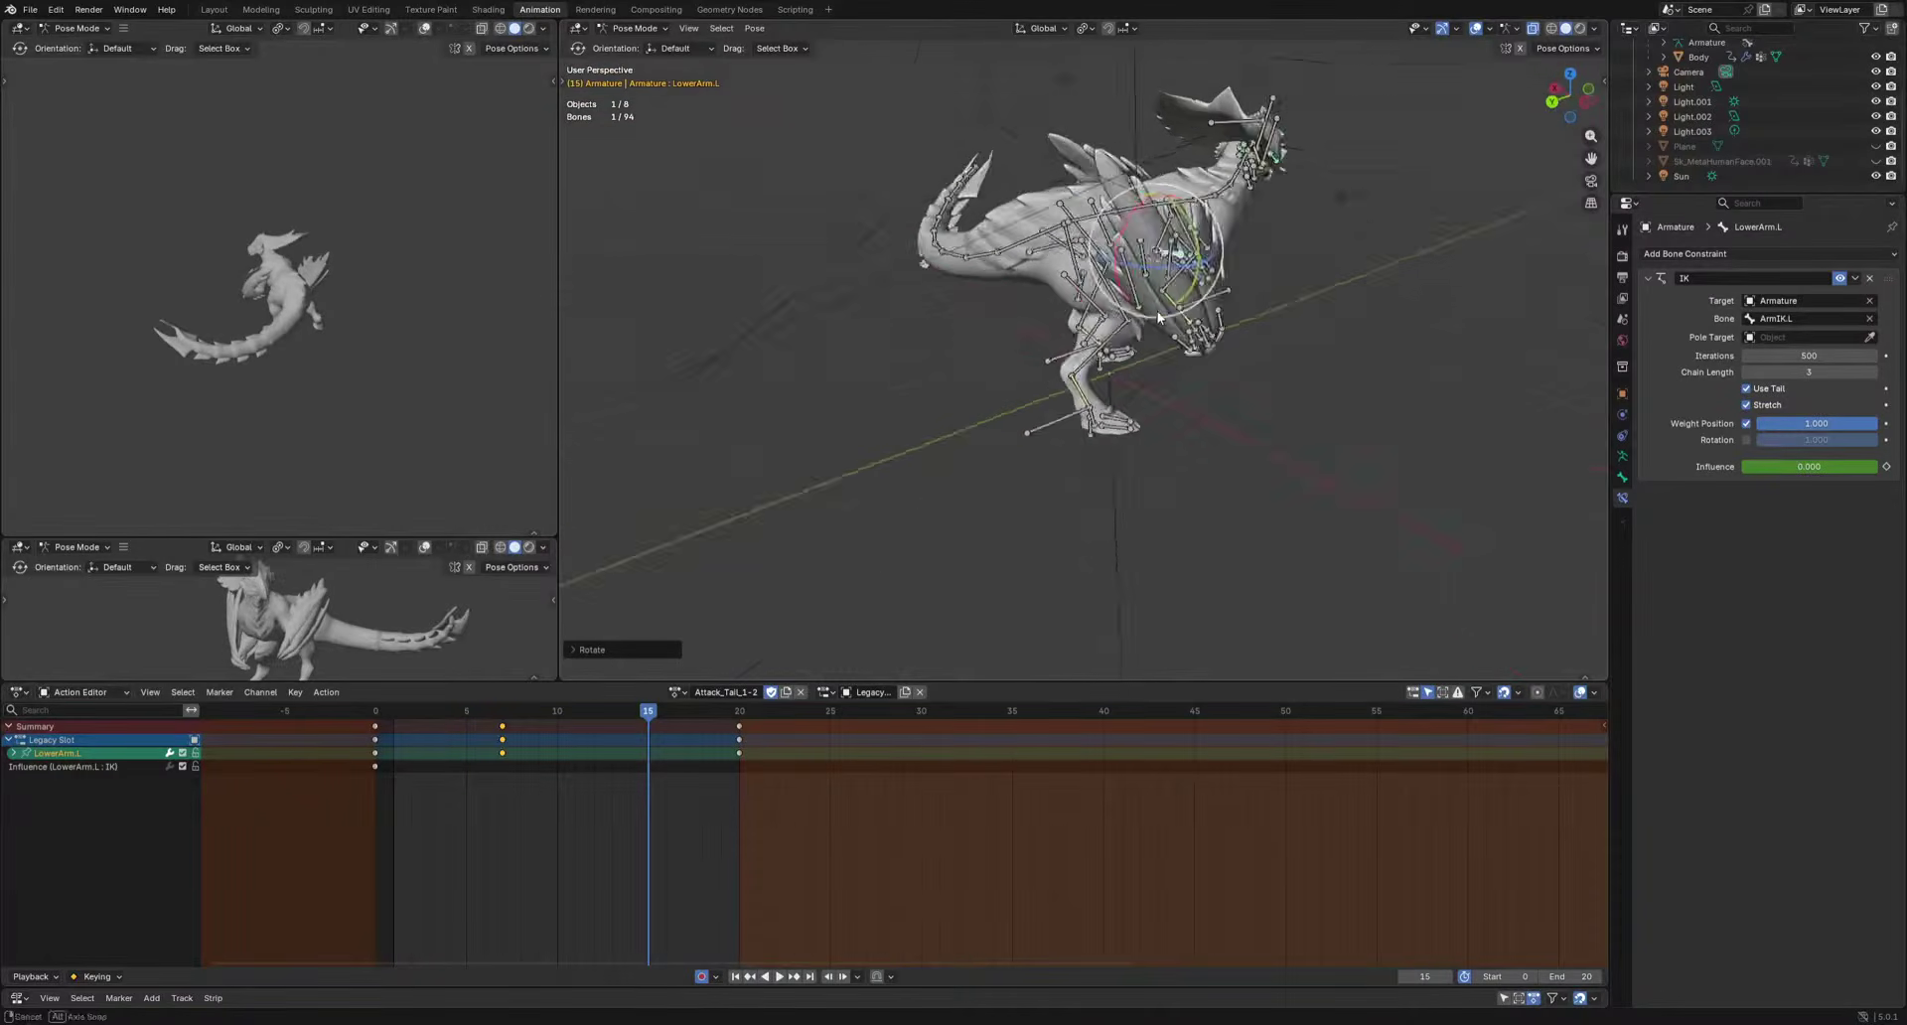
pyautogui.moveTo(1117, 348); pyautogui.dragTo(594, 652, button='middle')
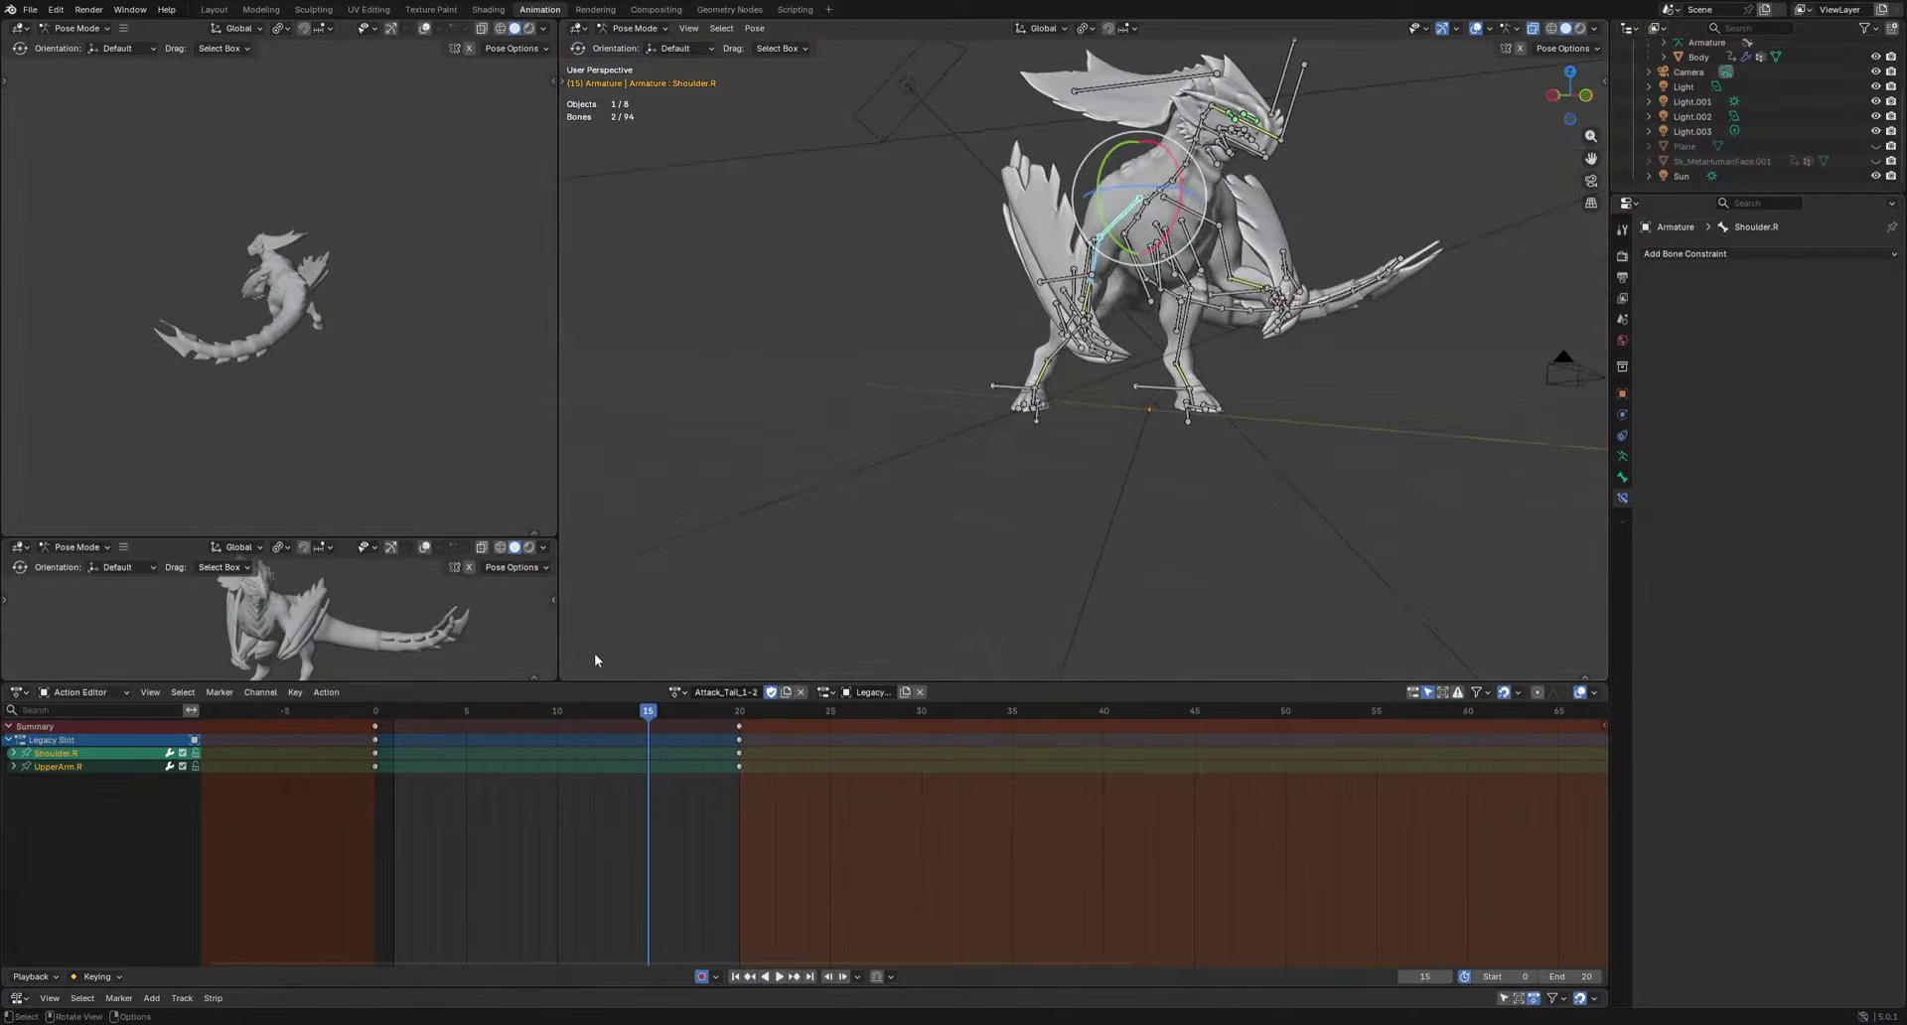
pyautogui.press('space')
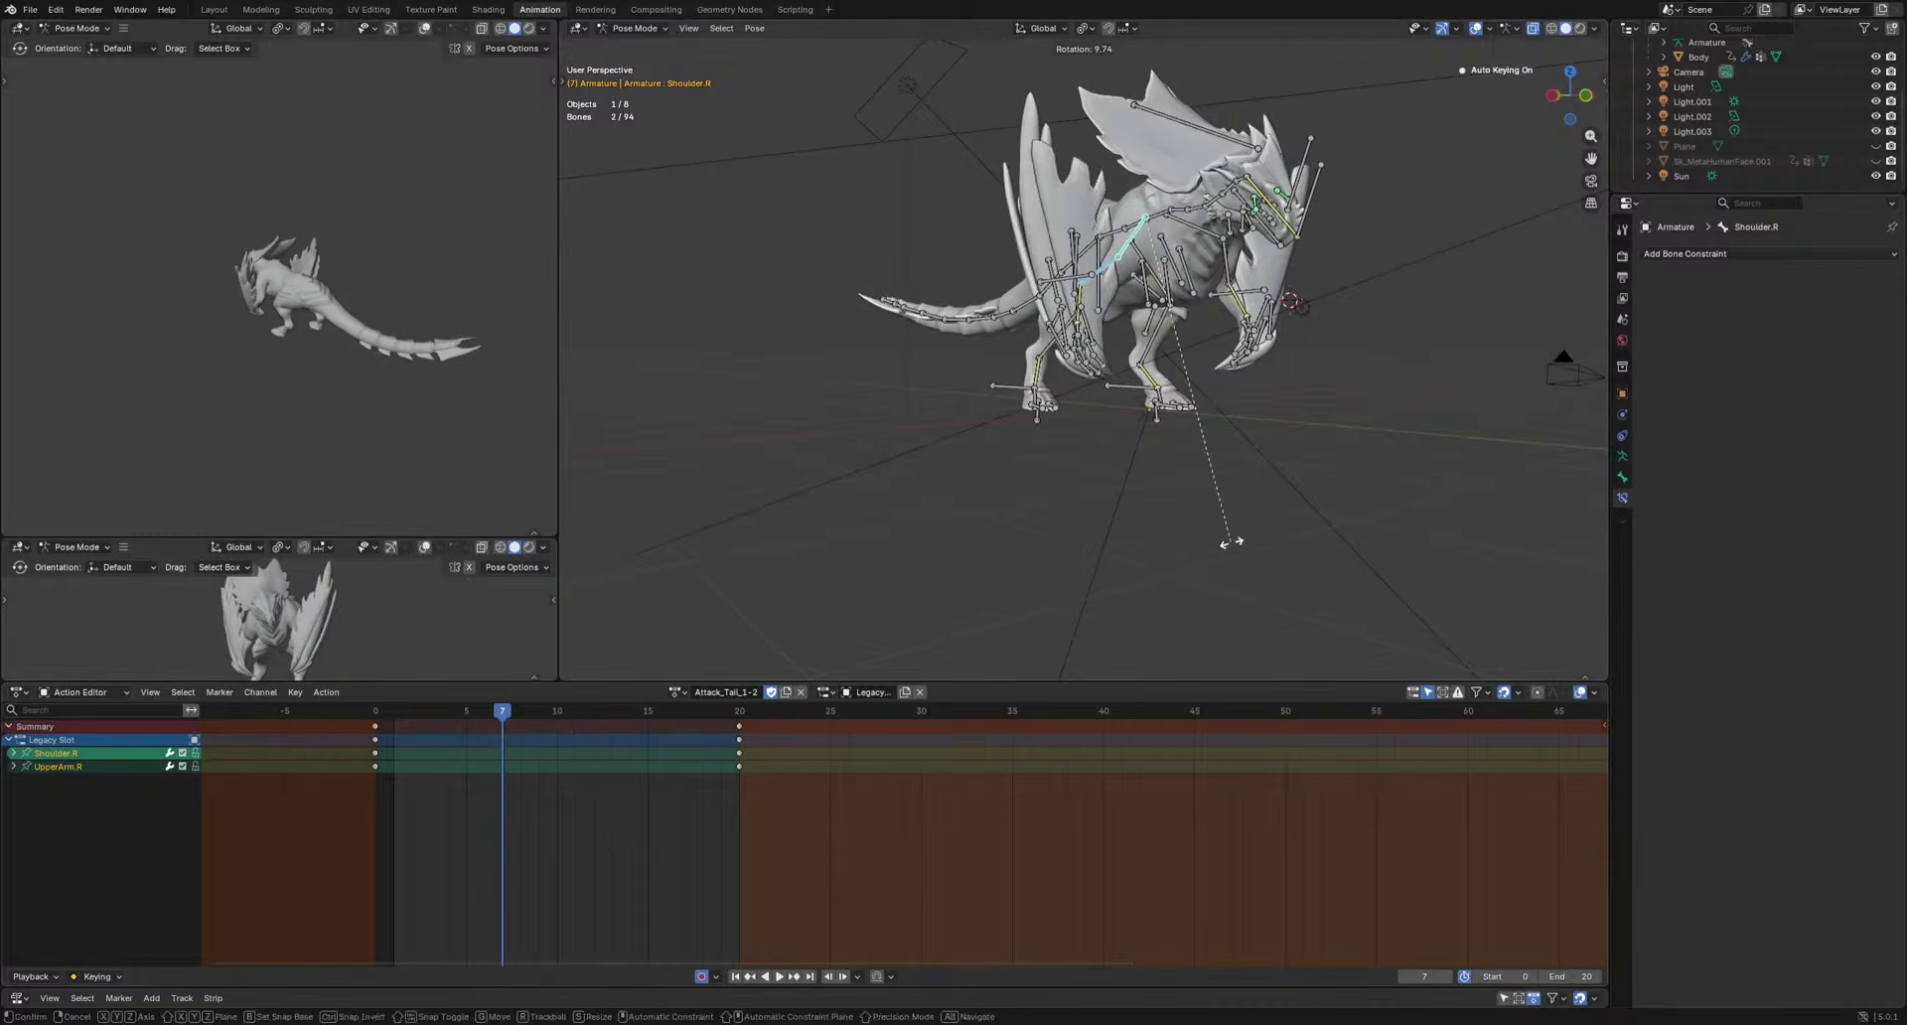
pyautogui.press('space')
pyautogui.press('space')
# Trackball-rotate Shoulder.R and UpperArm.R at frame 14, key the pose and play it back.
pyautogui.moveTo(996, 602); pyautogui.dragTo(1070, 607, button='middle')
pyautogui.press('r')
pyautogui.press('r')
pyautogui.click(1237, 558)
pyautogui.press('i')
pyautogui.press('space')
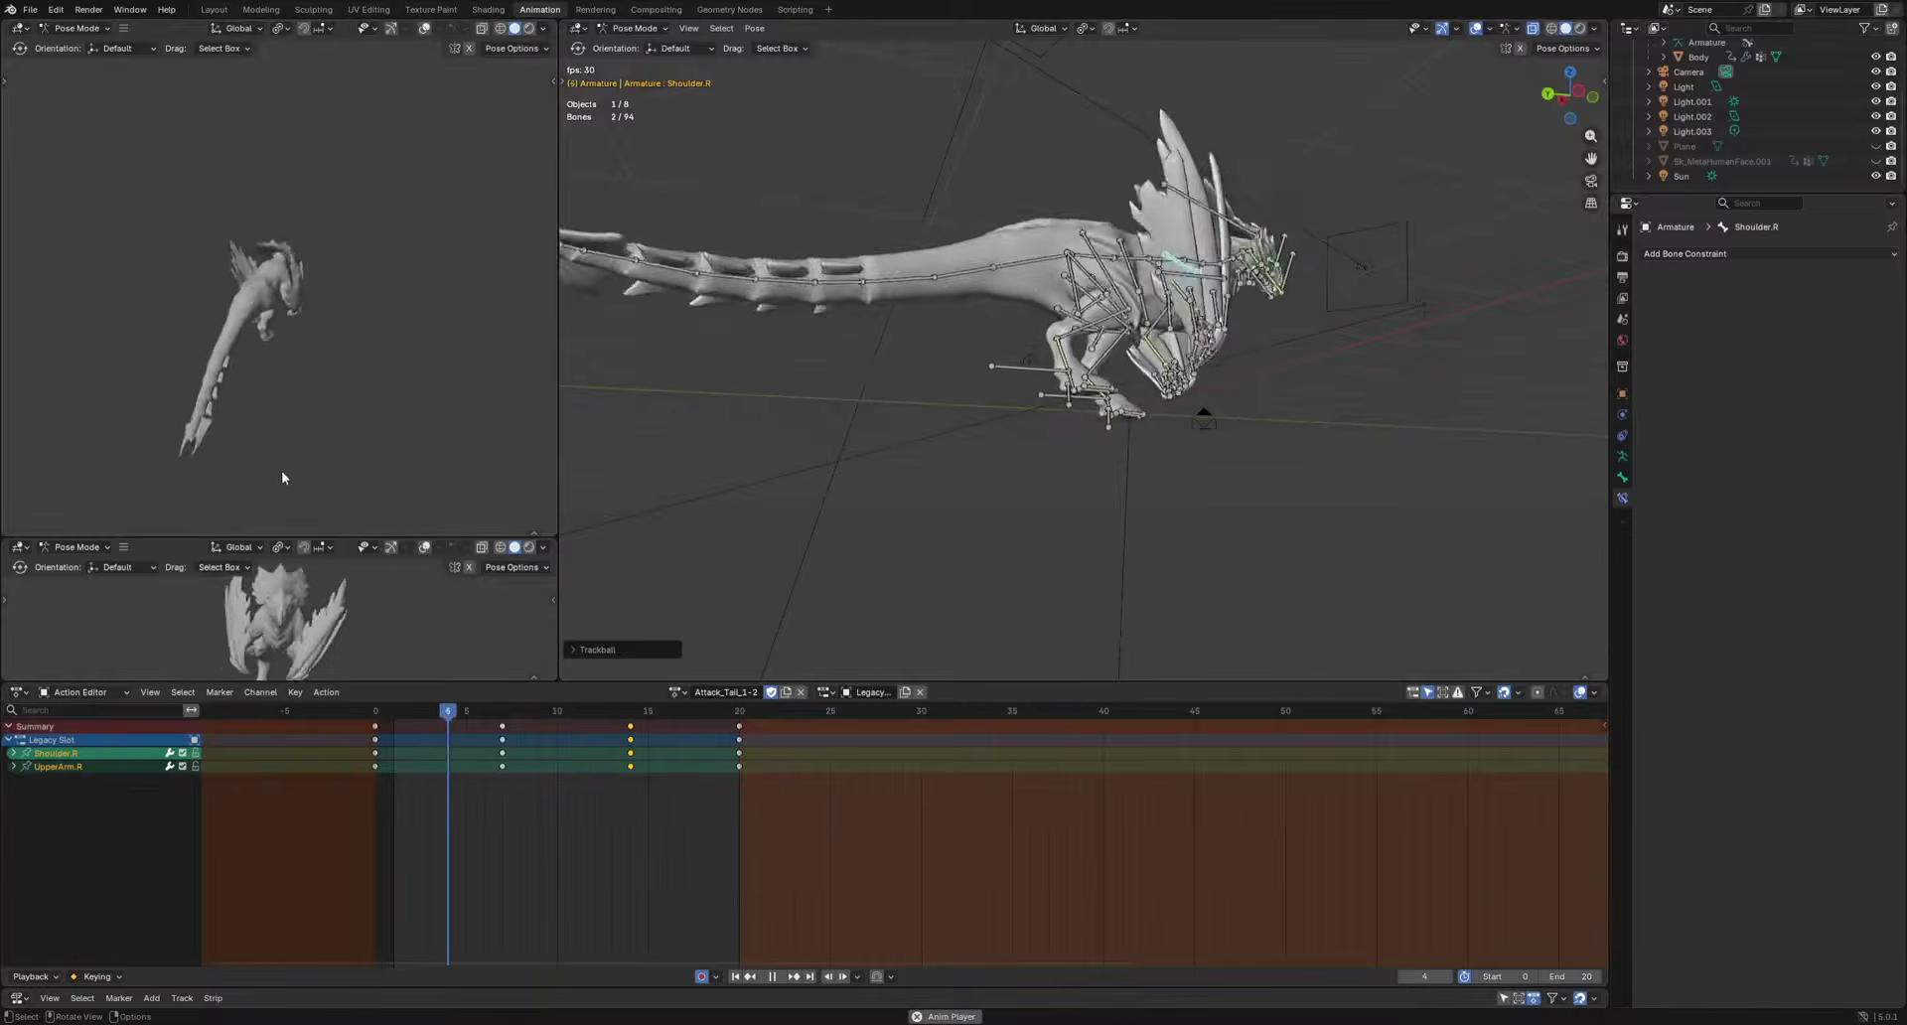
pyautogui.press('i')
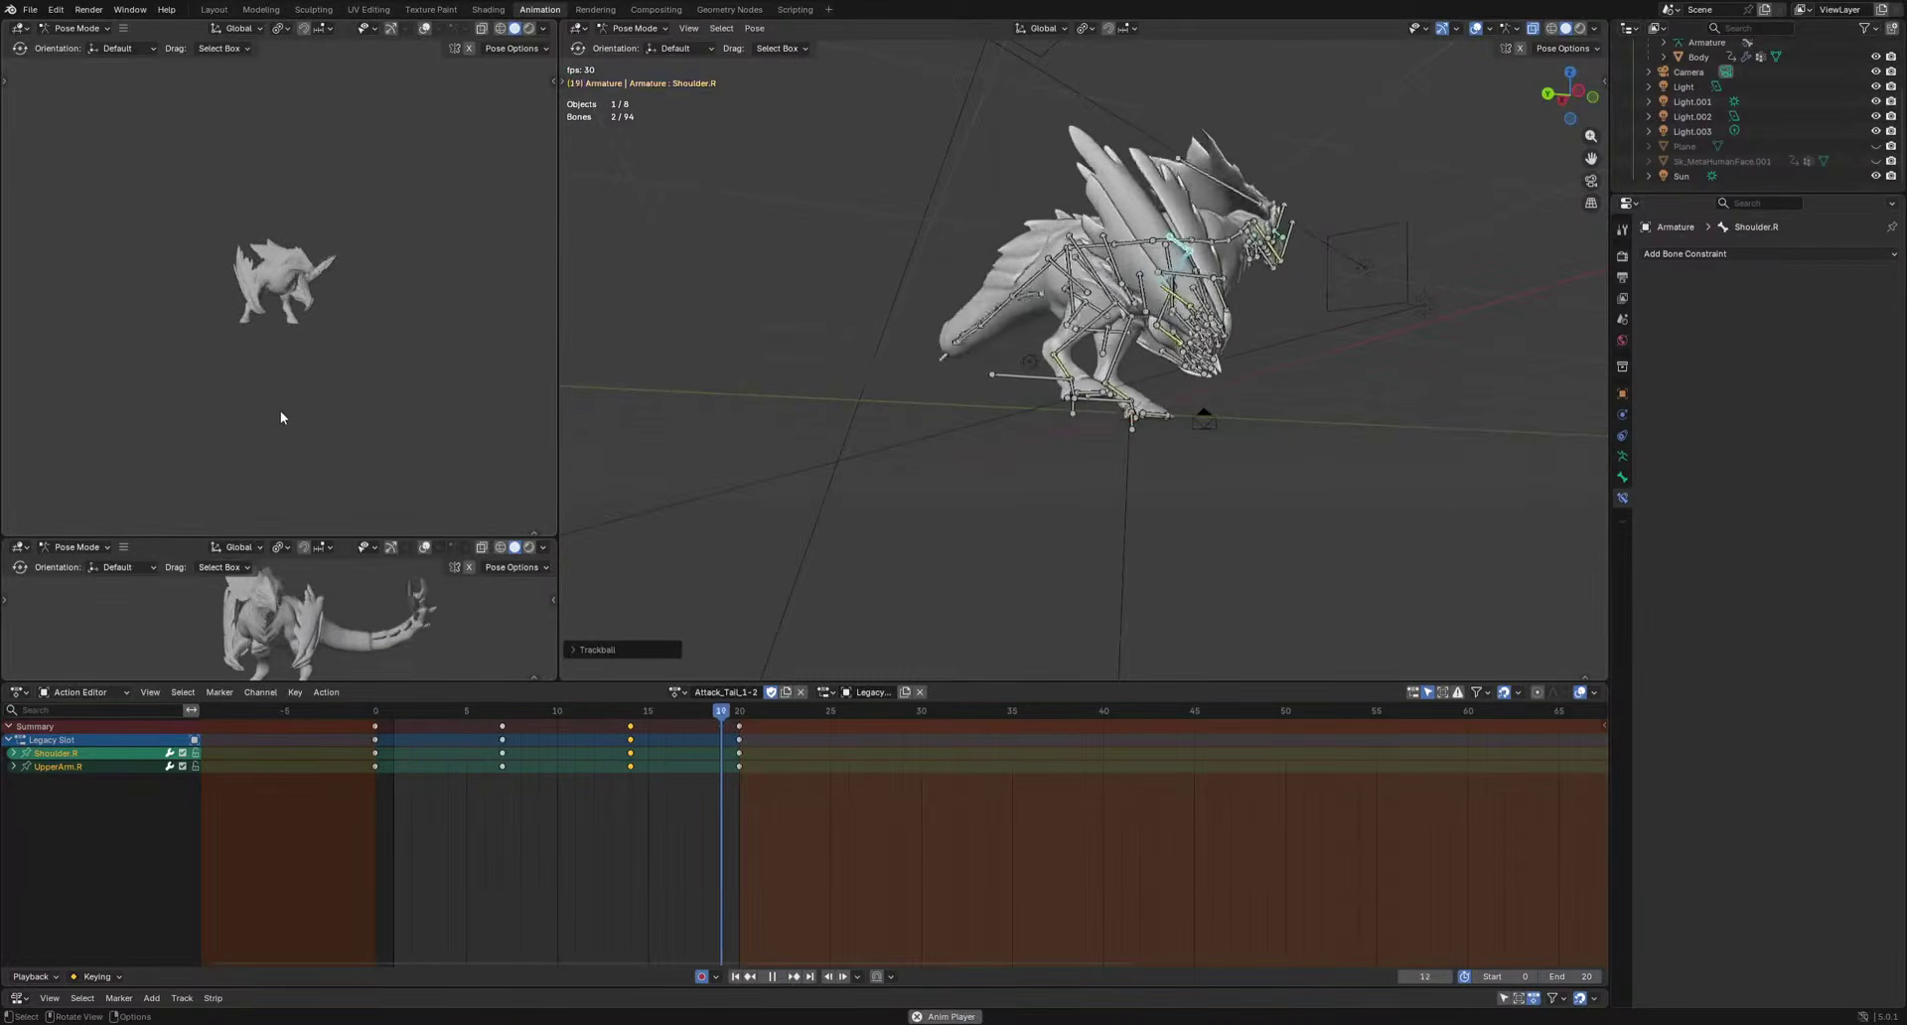
pyautogui.press('space')
# Key a trackball rotation of the Crest bone at frame 11 and play it back.
pyautogui.click(1238, 181)
pyautogui.press('r')
pyautogui.press('r')
pyautogui.click(1473, 359)
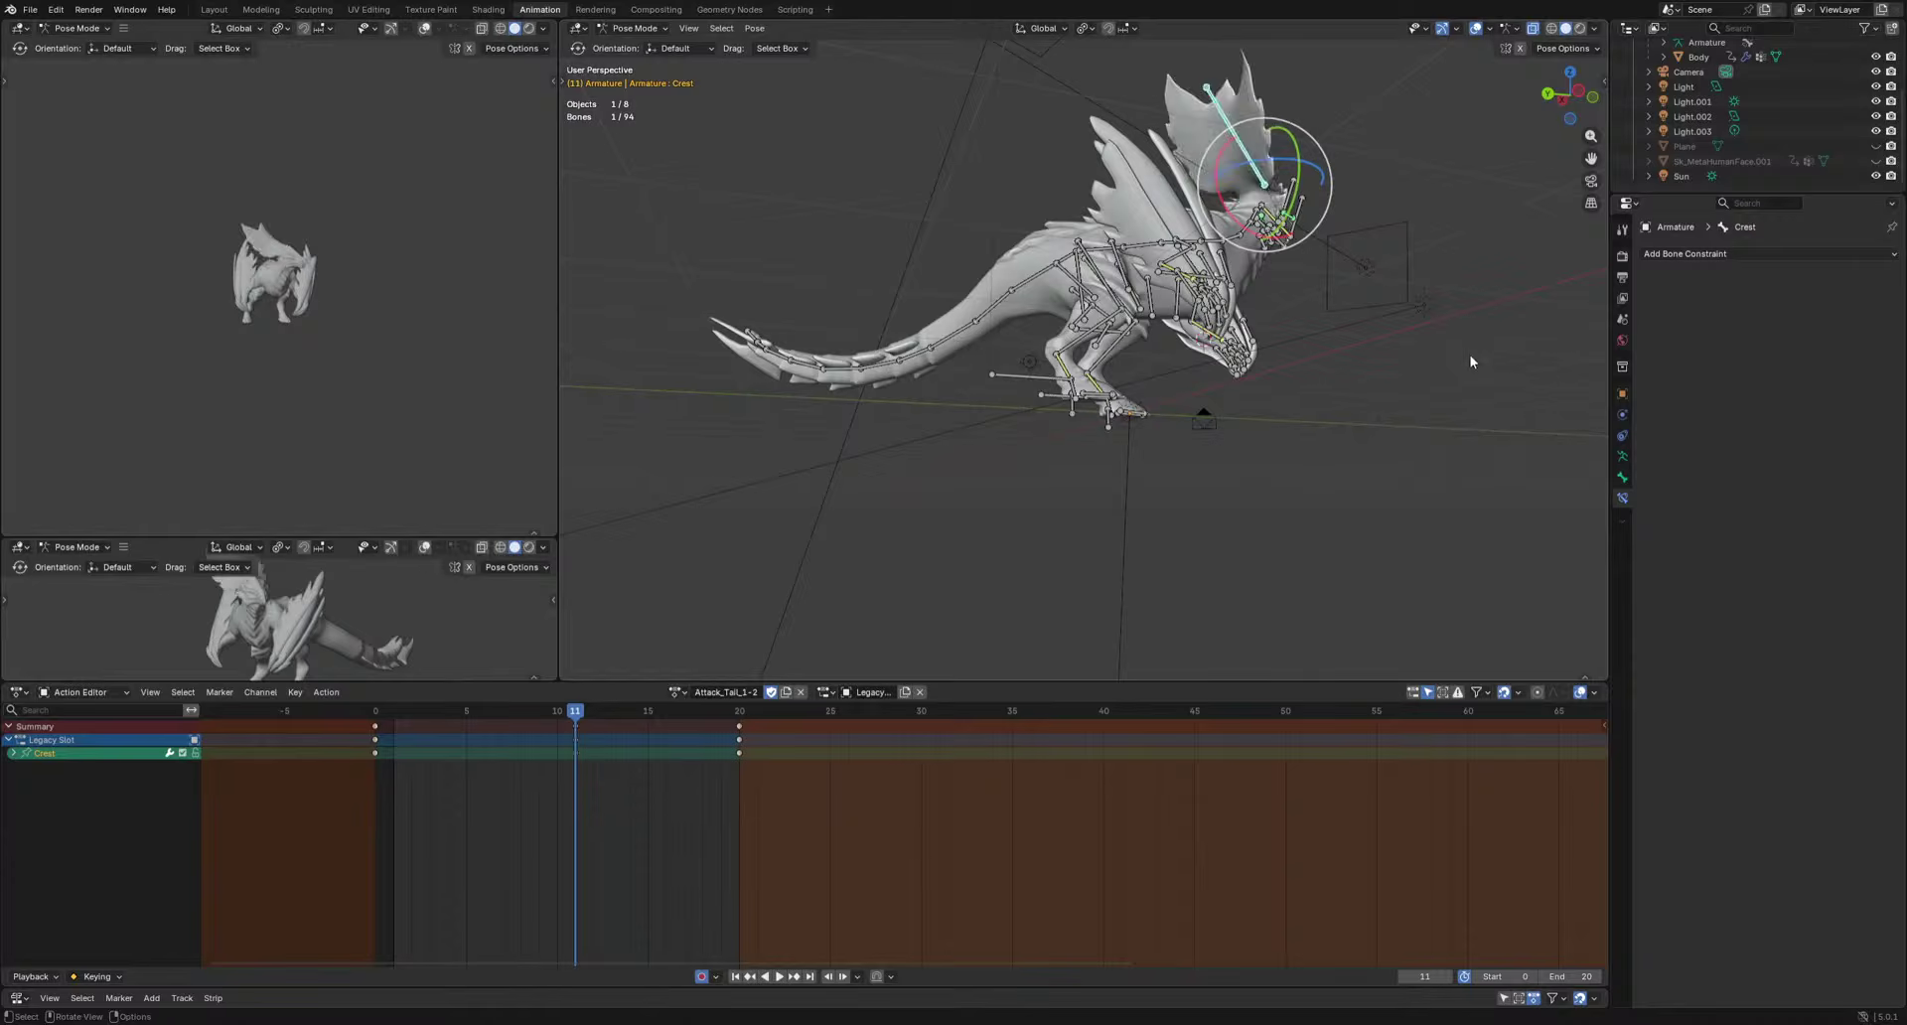
pyautogui.press('space')
pyautogui.press('space')
# Paste the Crest bone's frame 11 key at frame 20 and play back the result.
pyautogui.click(740, 711)
pyautogui.hotkey('ctrl', 'v')
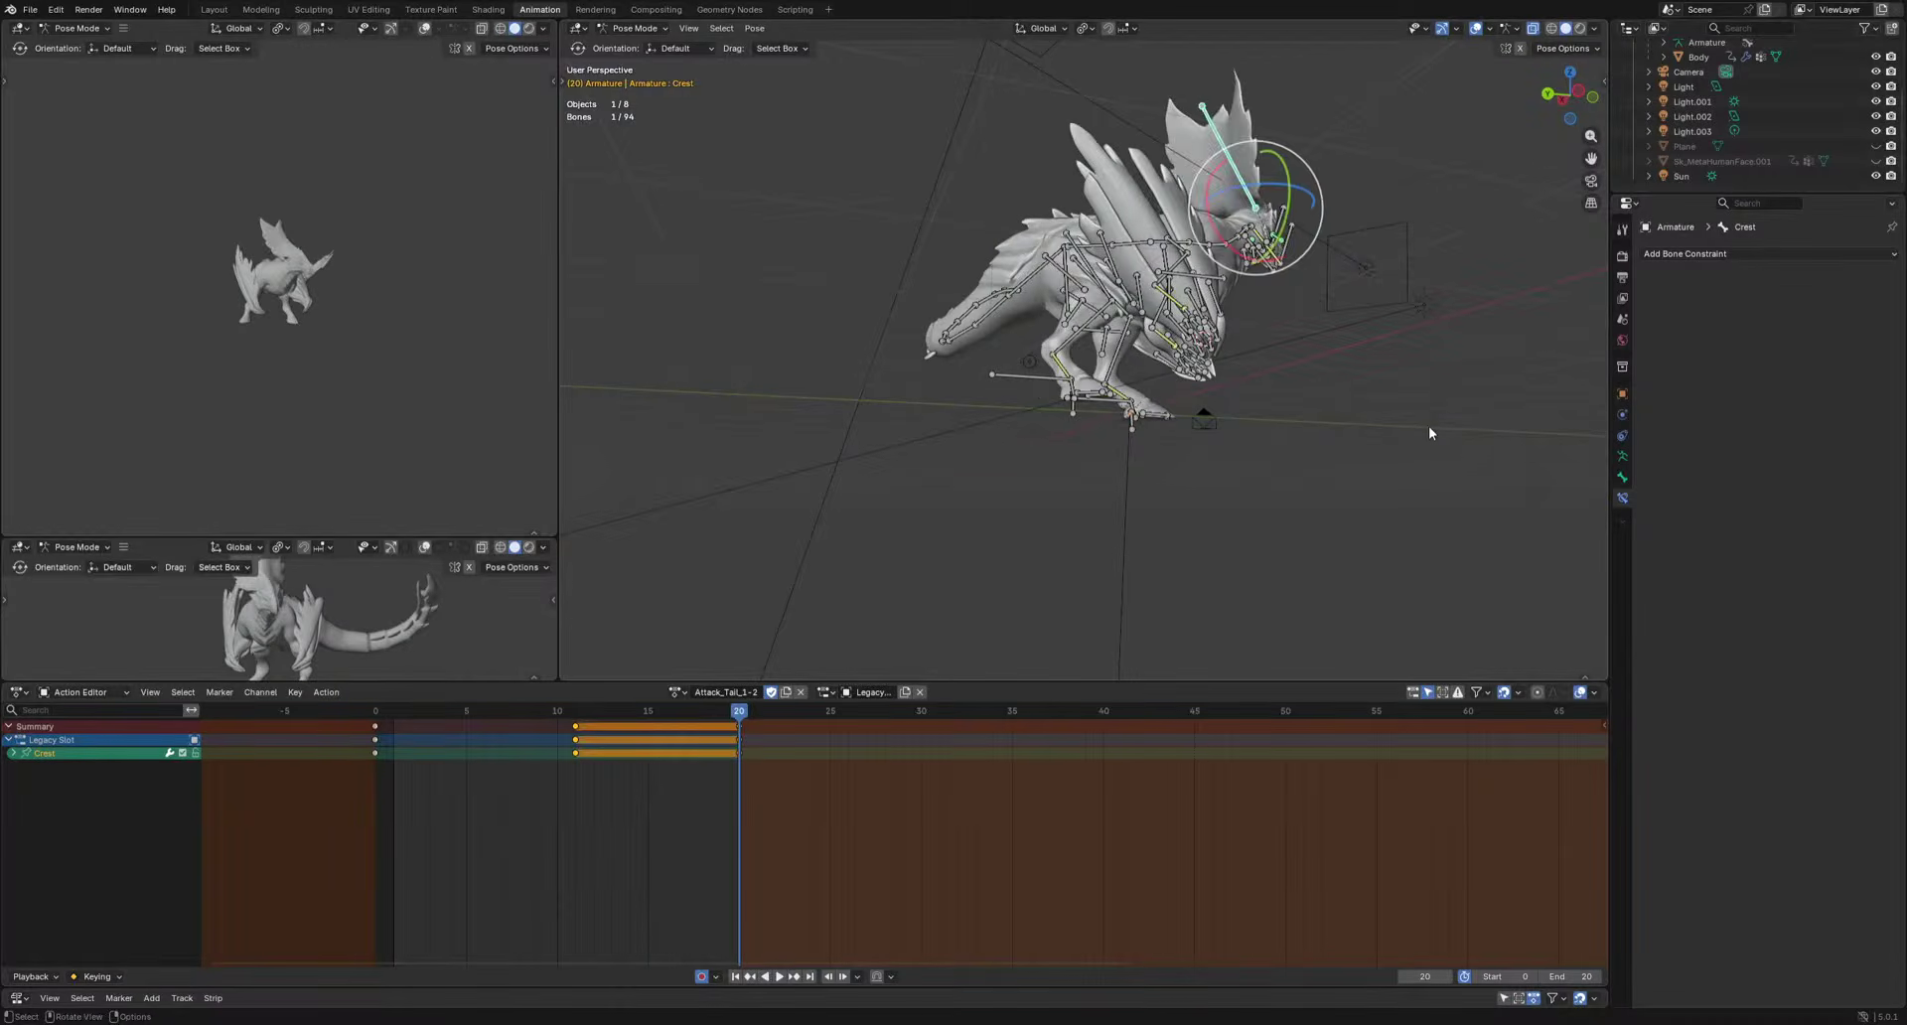
pyautogui.press('space')
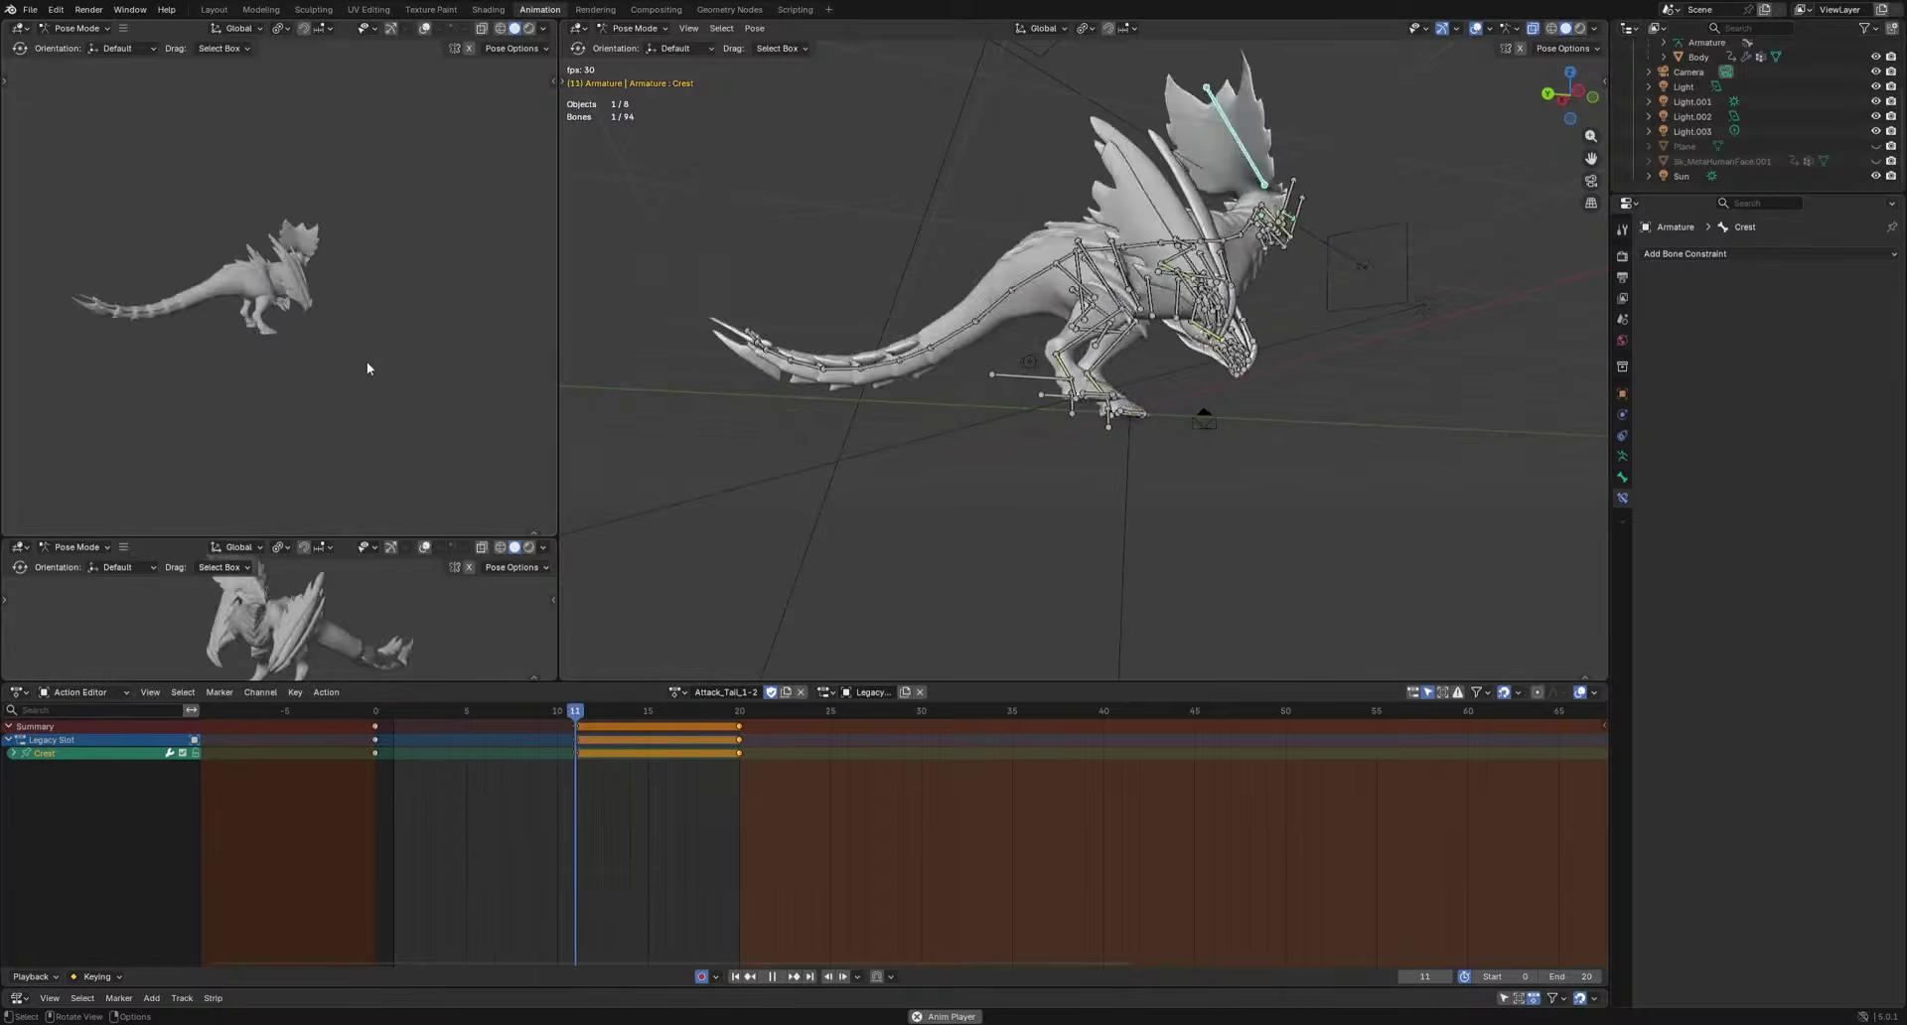
pyautogui.press('space')
# Copy the frame 20 keys of all bones and set up a new action named Attack_Tail_2-3.
pyautogui.press('a')
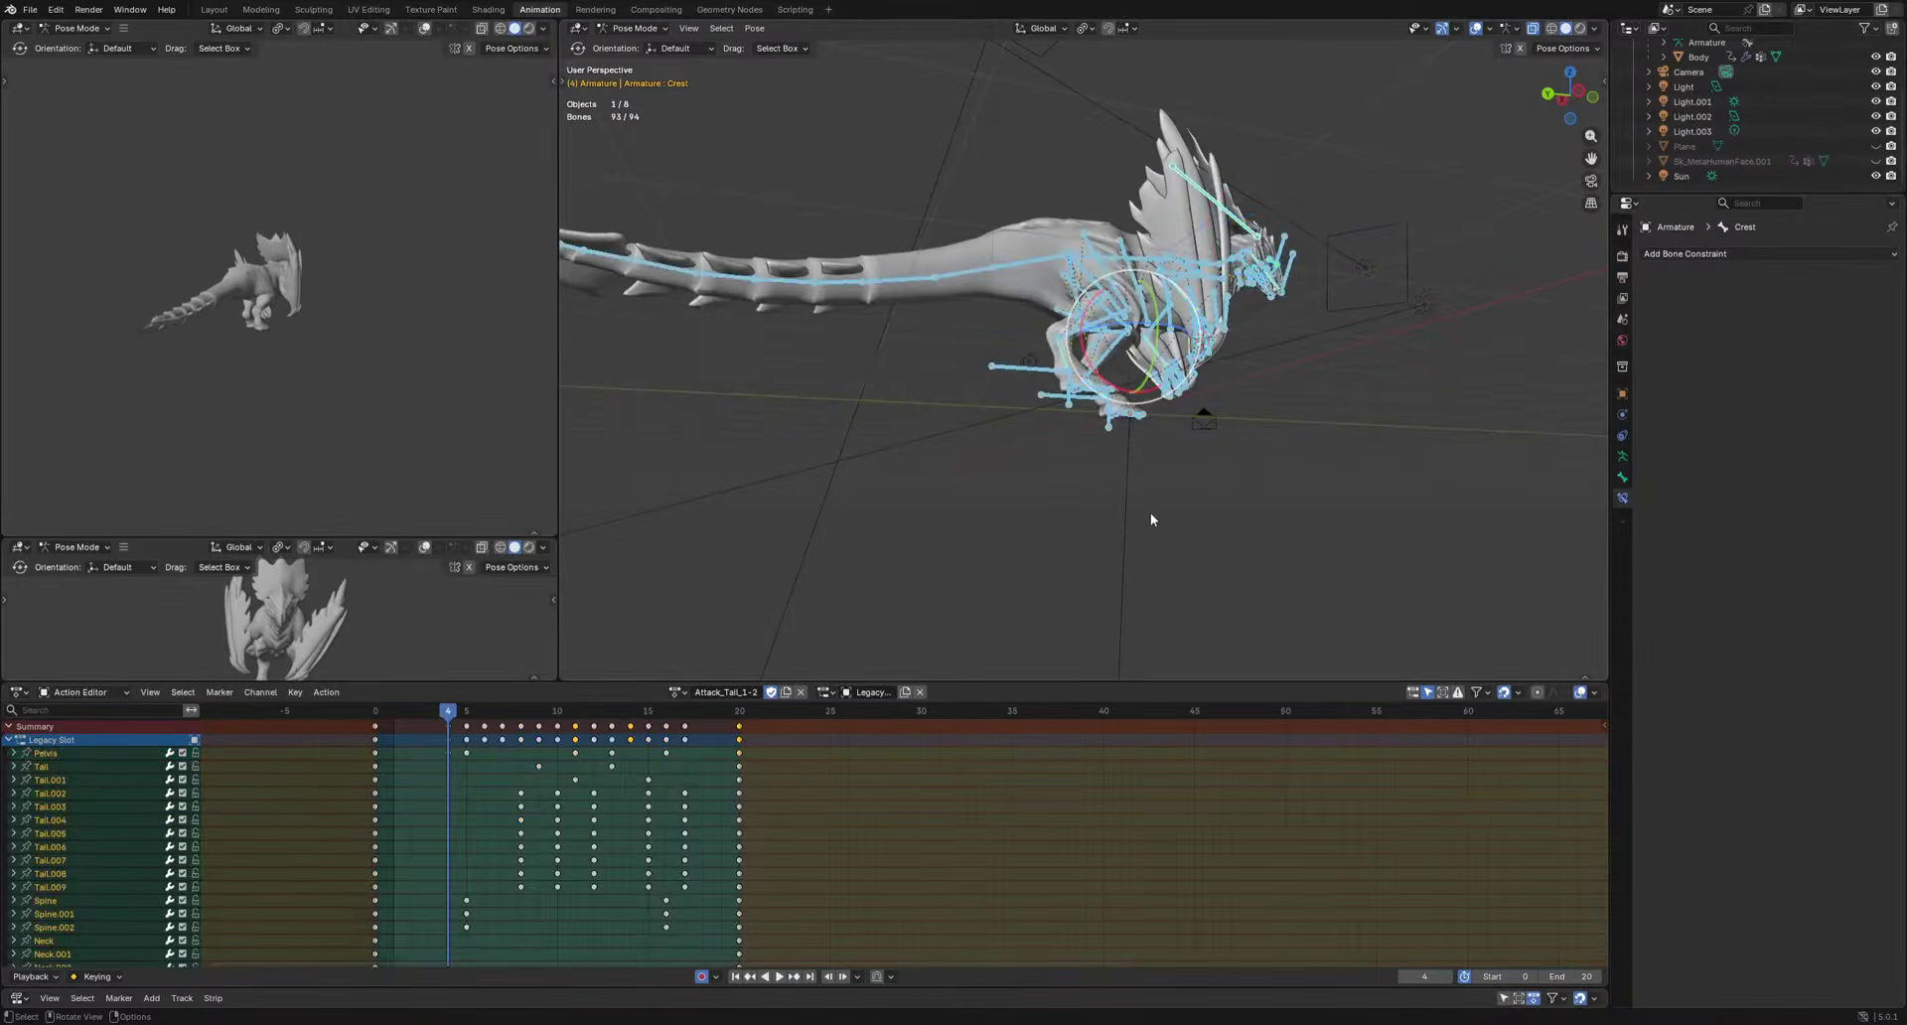
pyautogui.press('a')
pyautogui.moveTo(740, 715); pyautogui.dragTo(755, 717)
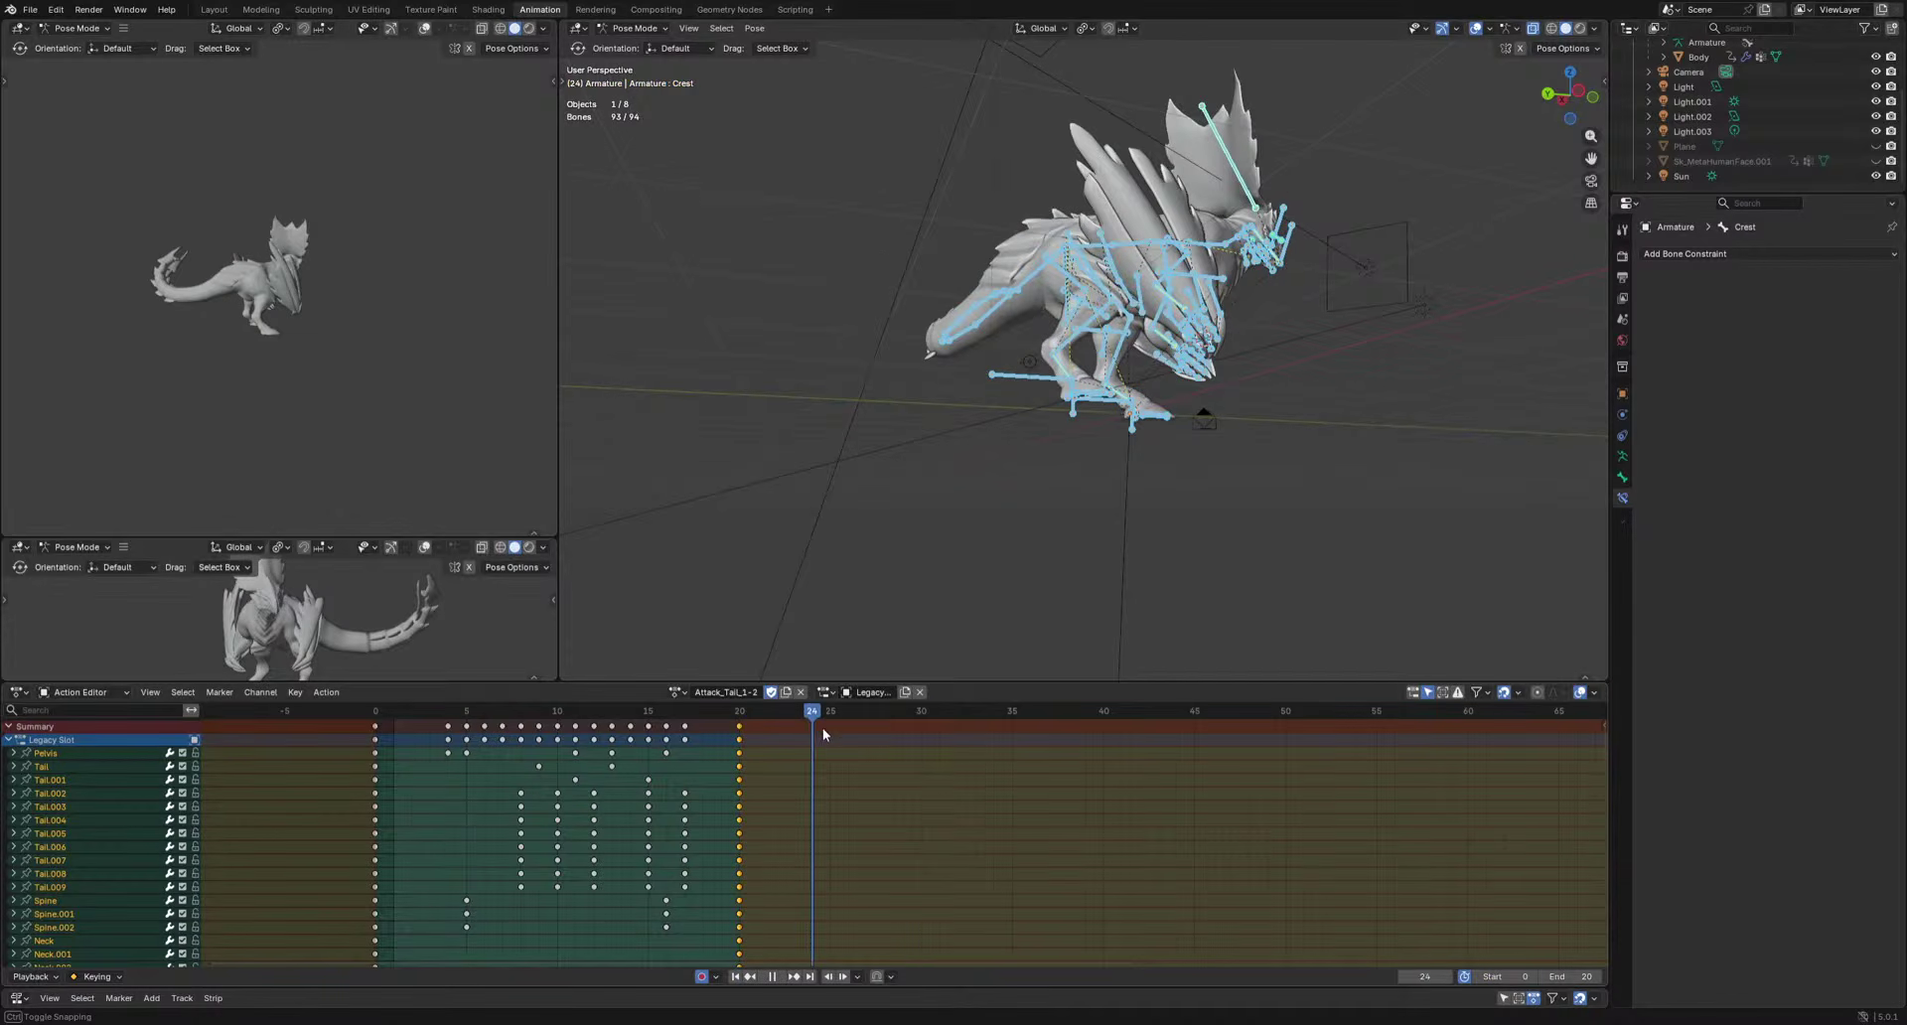
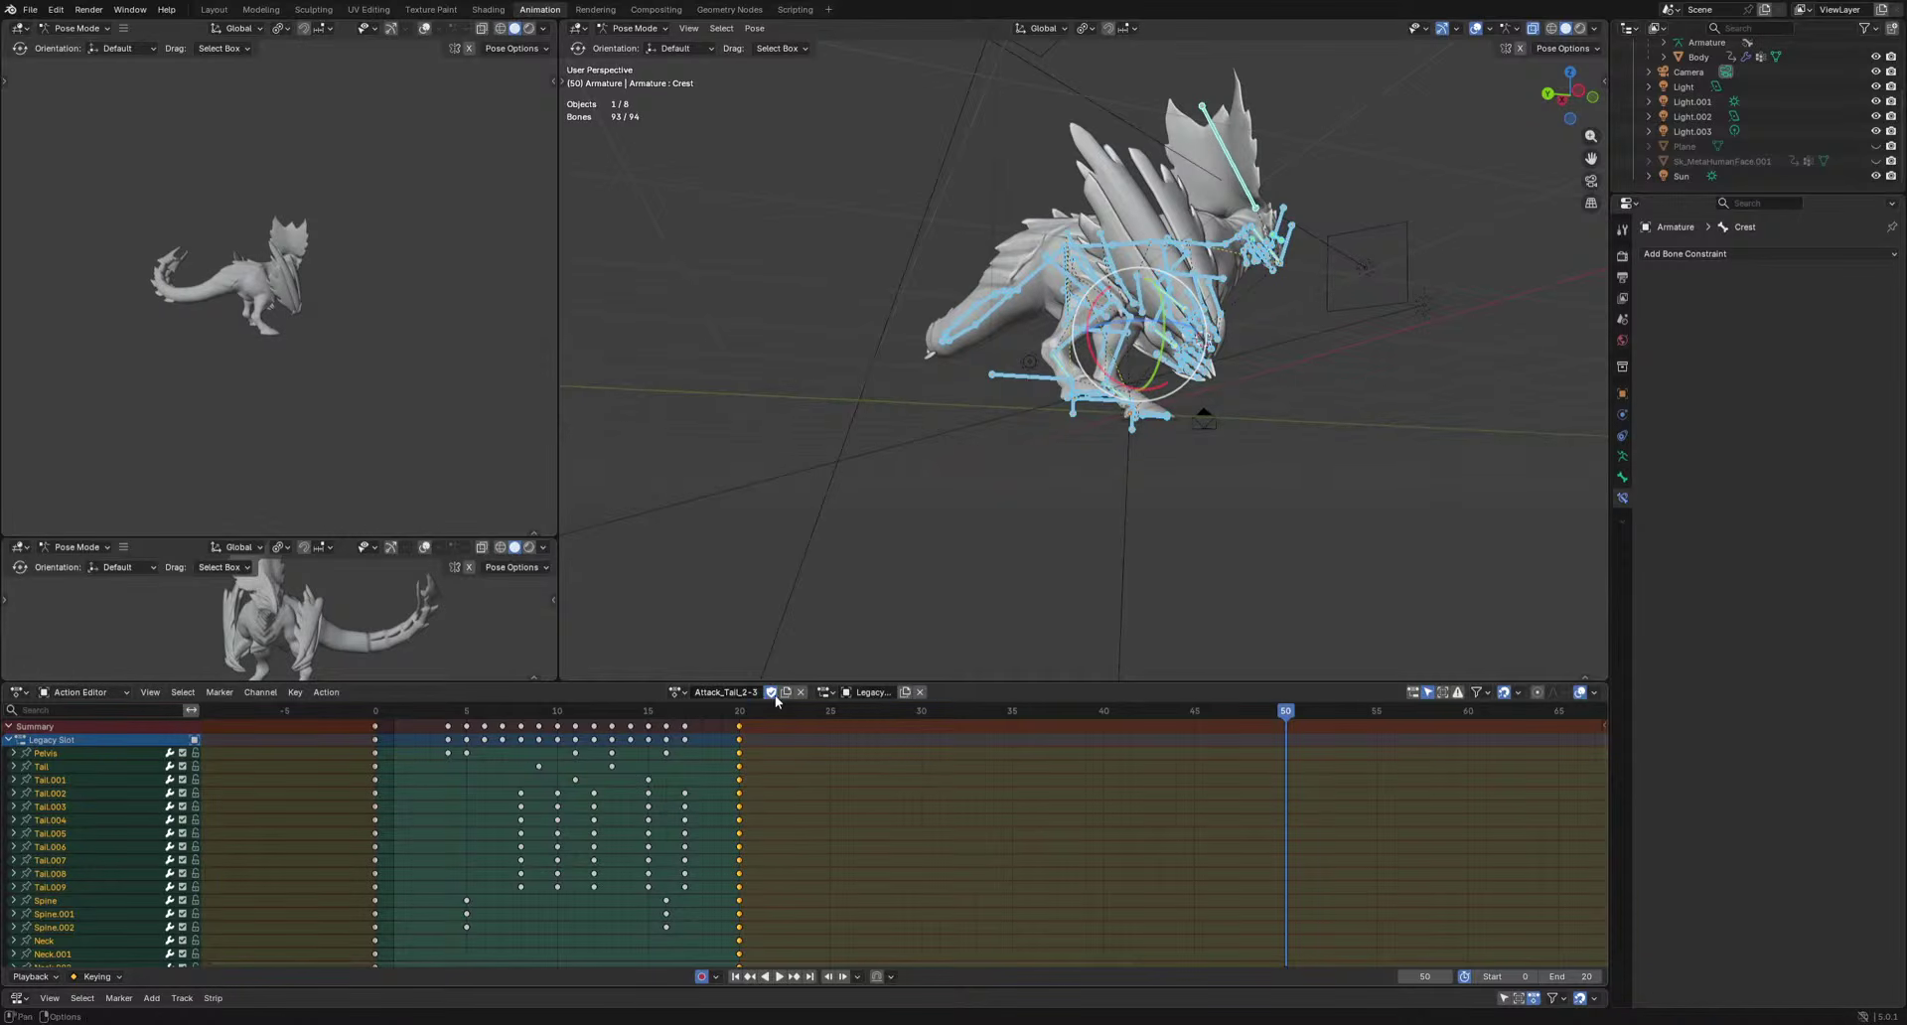
# Delete the existing keys from Attack_Tail_2-3 and paste the copied end pose at frame 0.
pyautogui.moveTo(721, 733); pyautogui.dragTo(365, 726)
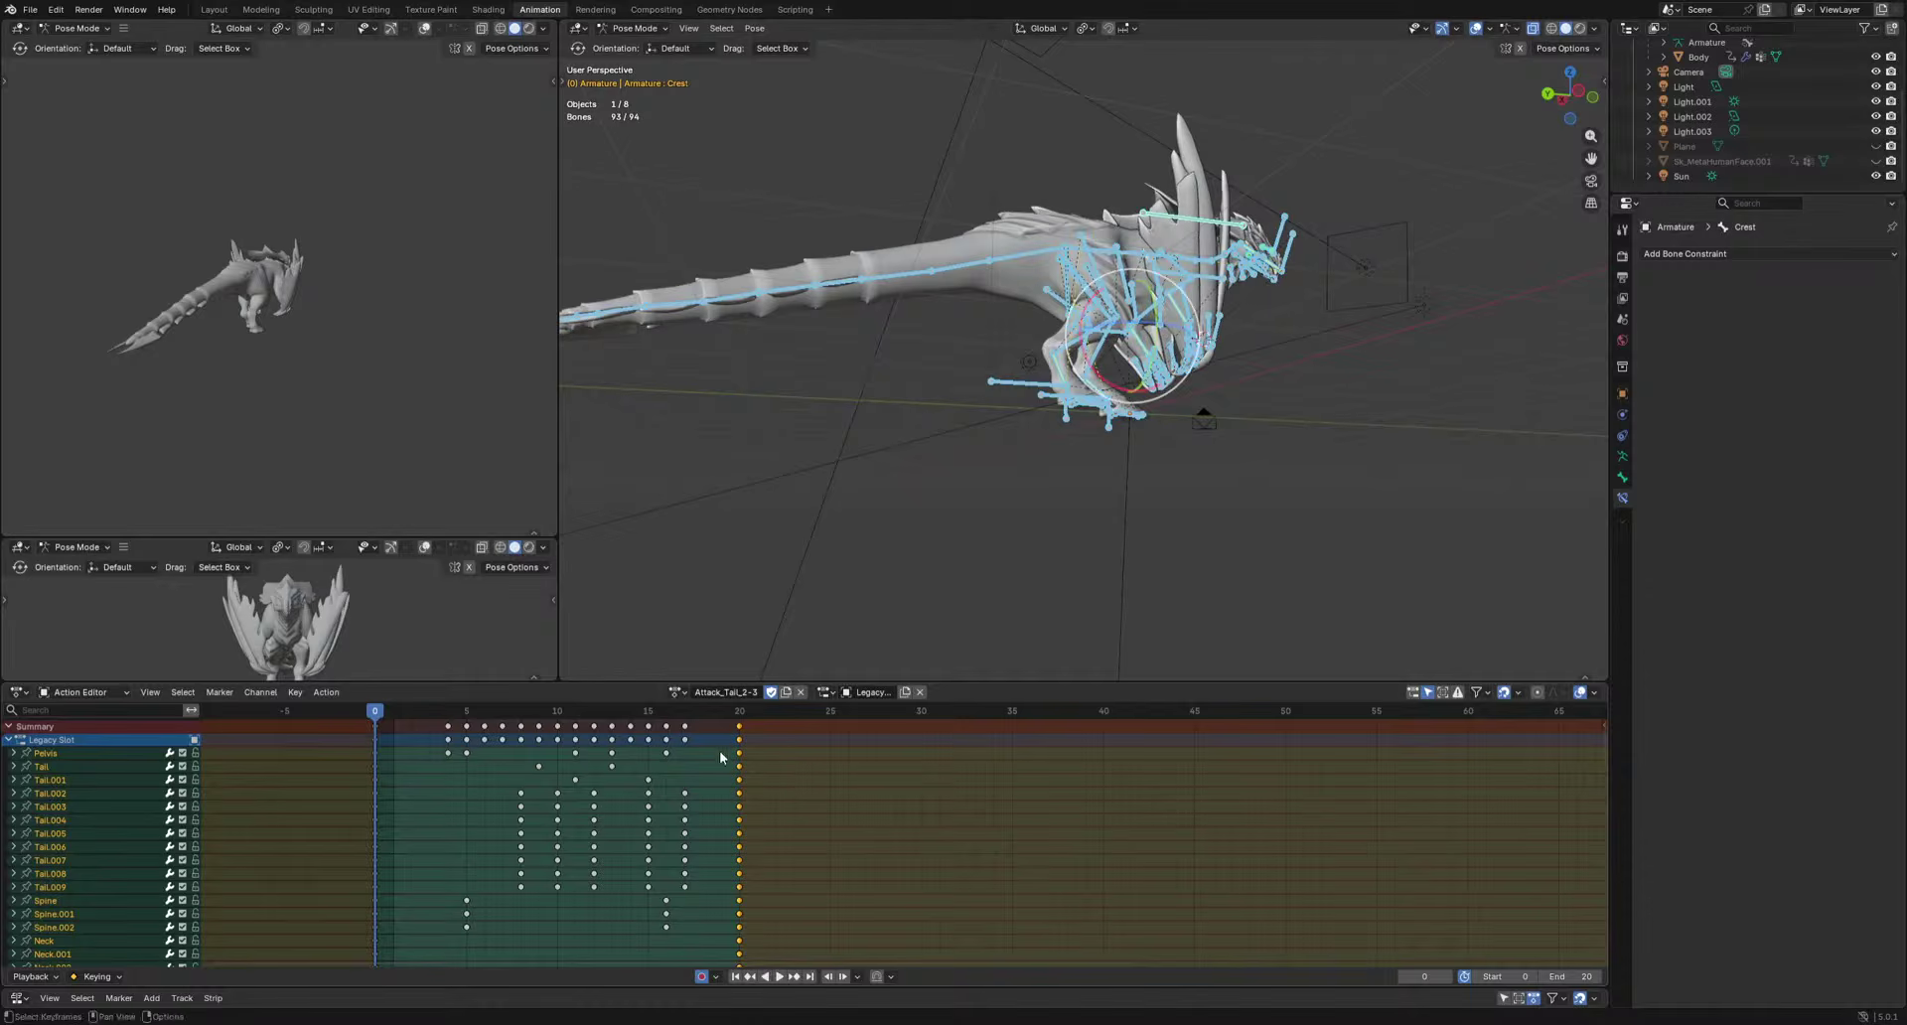
pyautogui.moveTo(939, 775); pyautogui.dragTo(435, 721)
pyautogui.press('Delete')
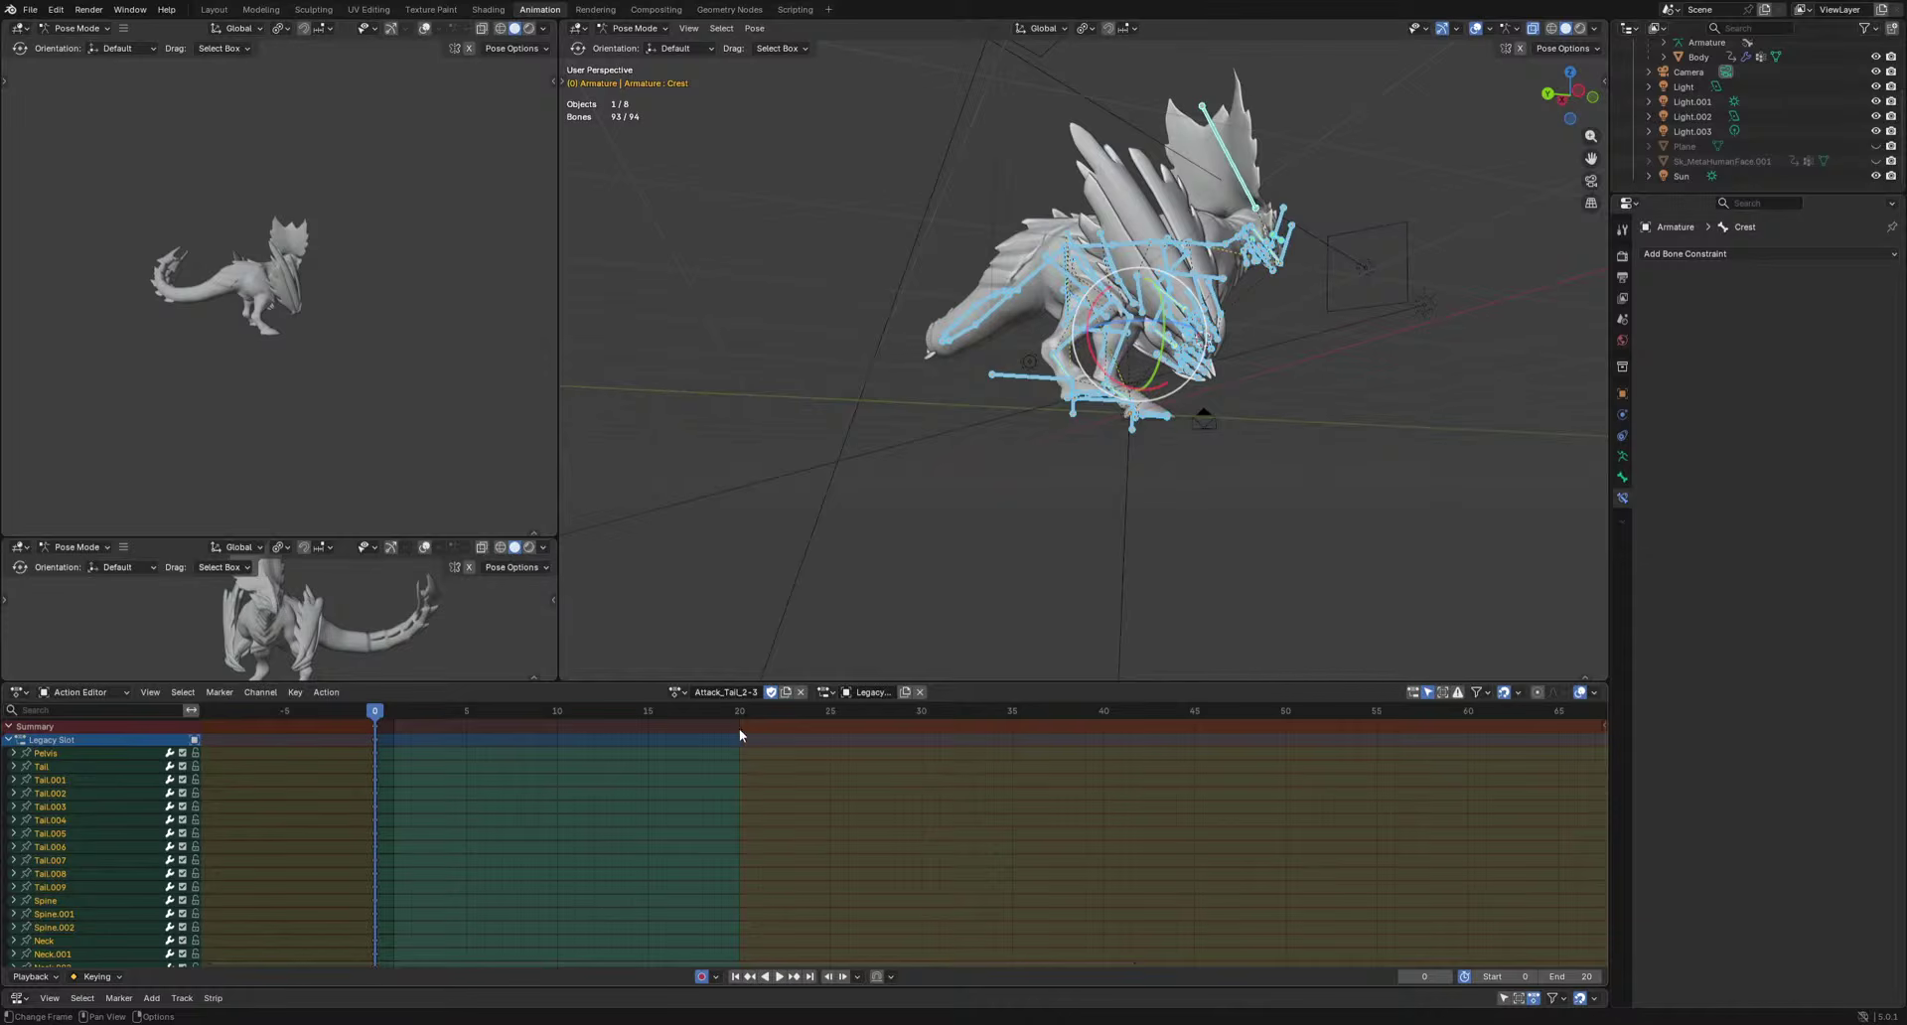
# Paste the frame 0 keys of Spine, Spine.001 and Spine.002 mirrored at frame 20.
pyautogui.moveTo(736, 711); pyautogui.dragTo(739, 713)
pyautogui.moveTo(1119, 336); pyautogui.dragTo(1238, 529, button='middle')
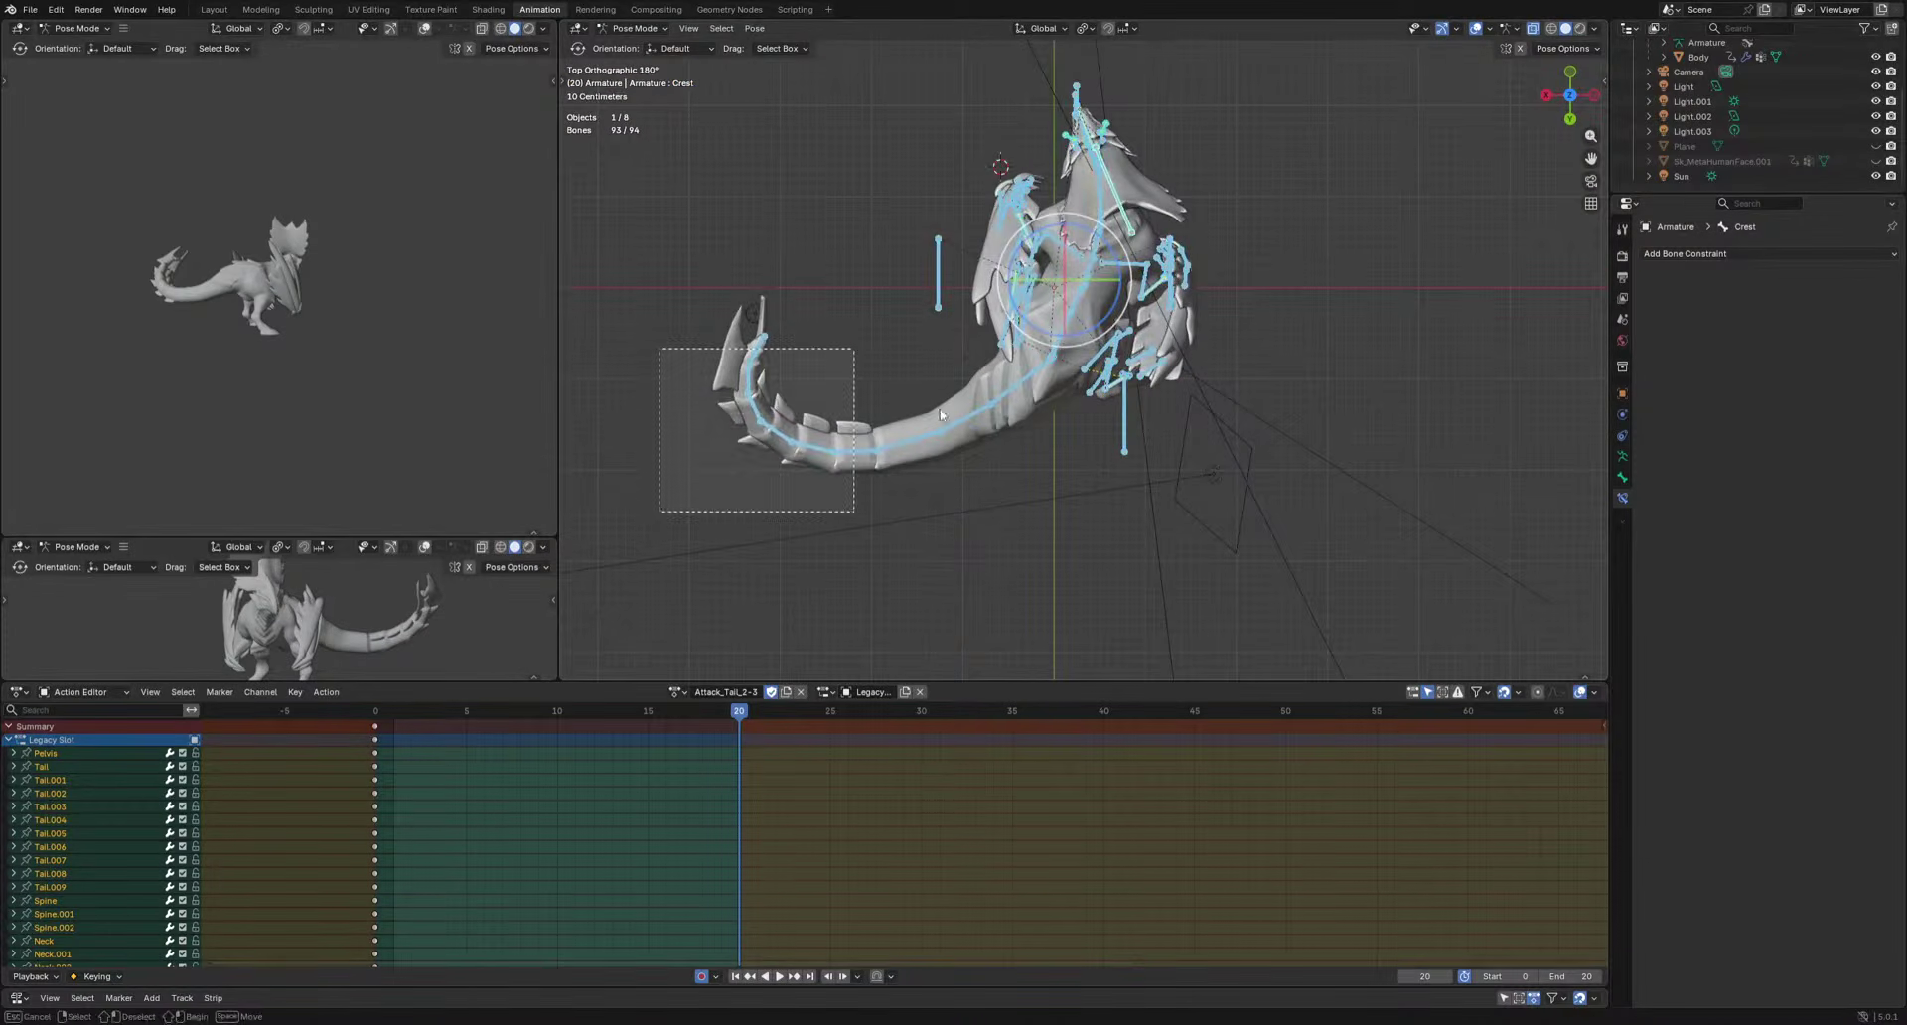
pyautogui.moveTo(941, 415); pyautogui.dragTo(853, 512)
pyautogui.click(1062, 334)
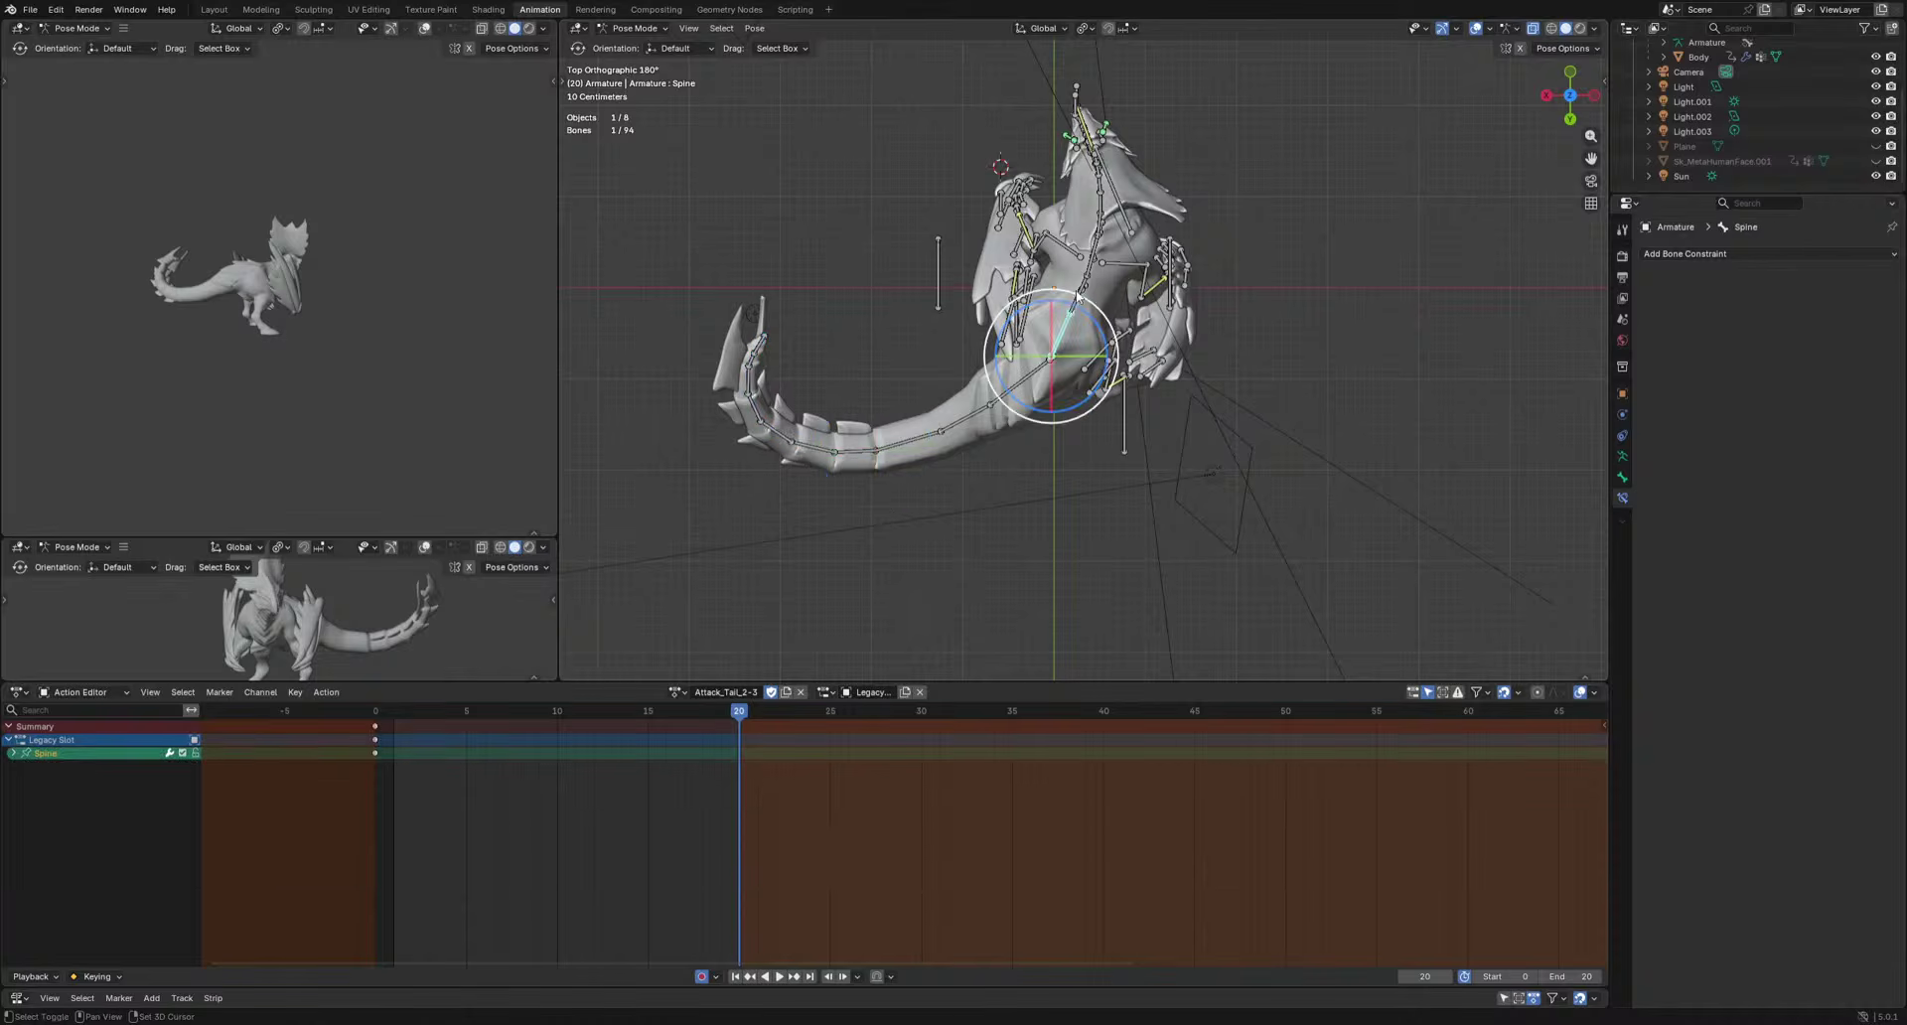
pyautogui.keyDown('shift'); pyautogui.click(1078, 300); pyautogui.keyUp('shift')
pyautogui.keyDown('shift'); pyautogui.click(1091, 266); pyautogui.keyUp('shift')
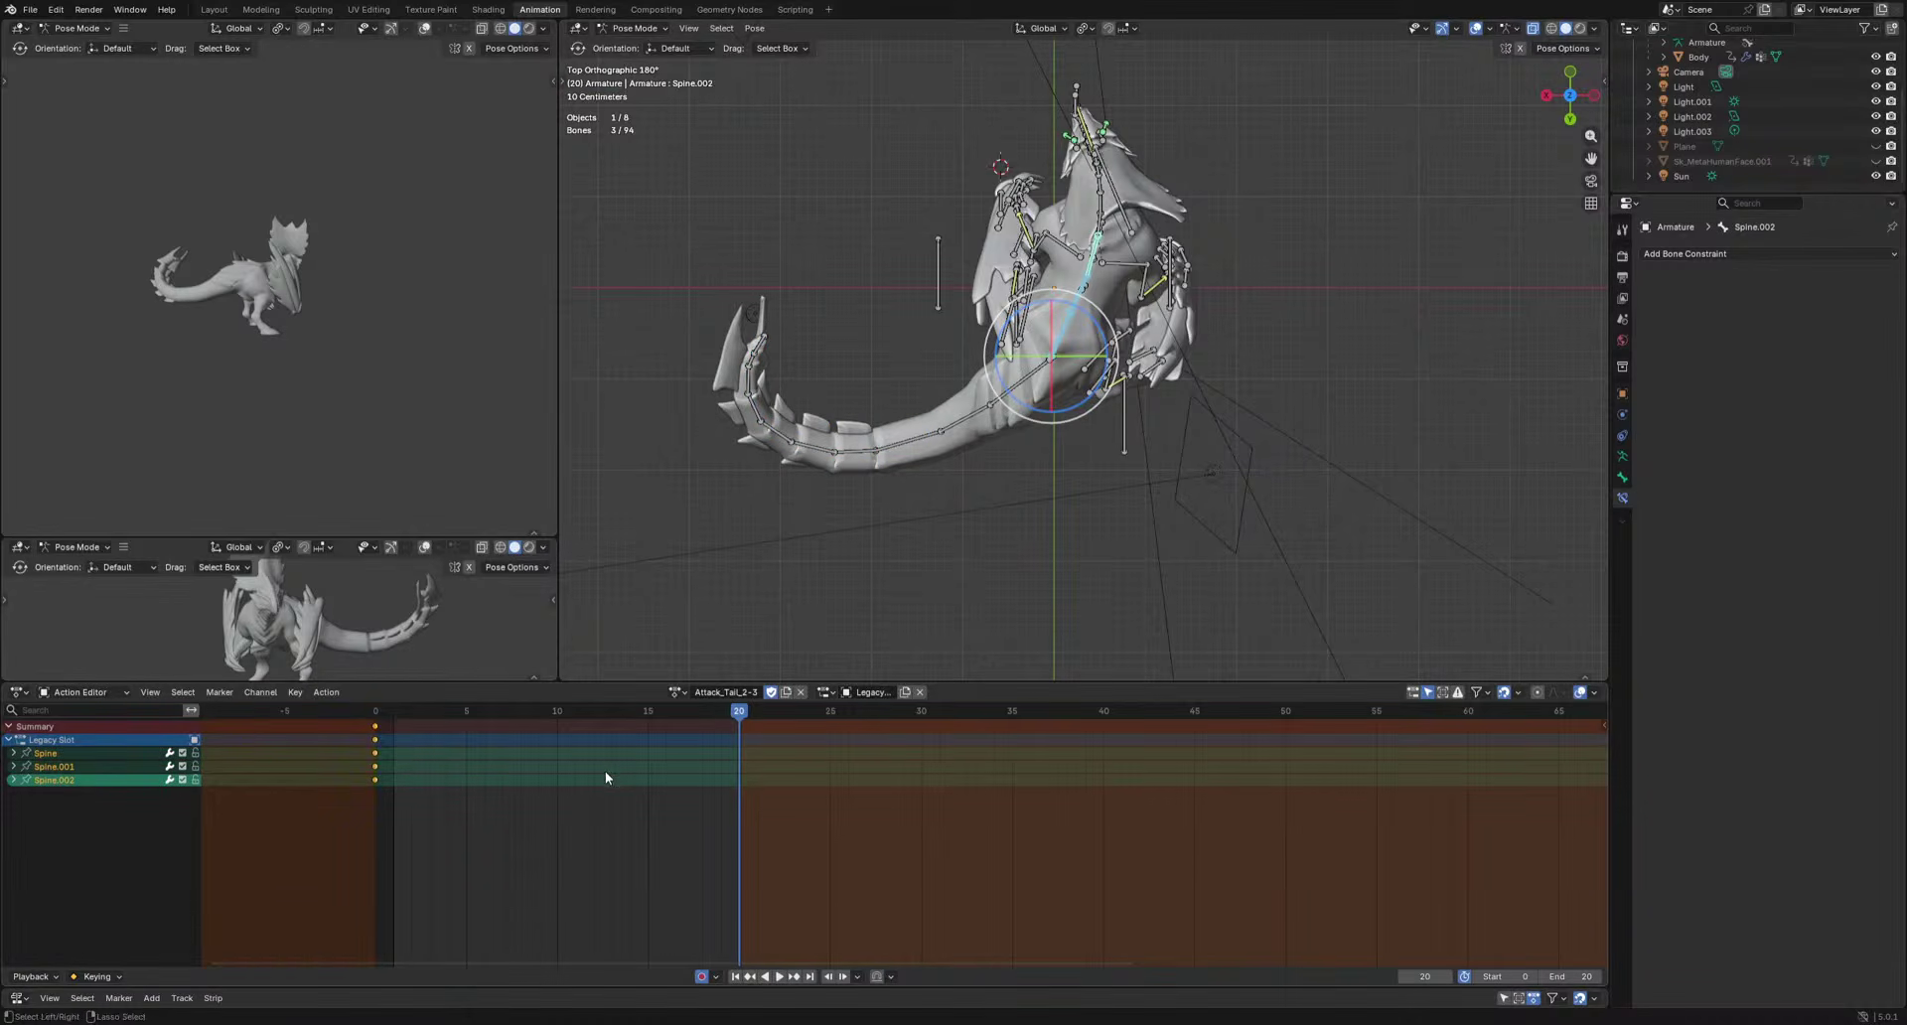
pyautogui.hotkey('ctrl', 'shift', 'v')
# Paste the Pelvis, Spine and all tail bones' frame 0 keys mirrored at frame 20 and play back the swing.
pyautogui.moveTo(643, 510); pyautogui.dragTo(814, 354)
pyautogui.keyDown('shift'); pyautogui.moveTo(756, 539); pyautogui.dragTo(1063, 363); pyautogui.keyUp('shift')
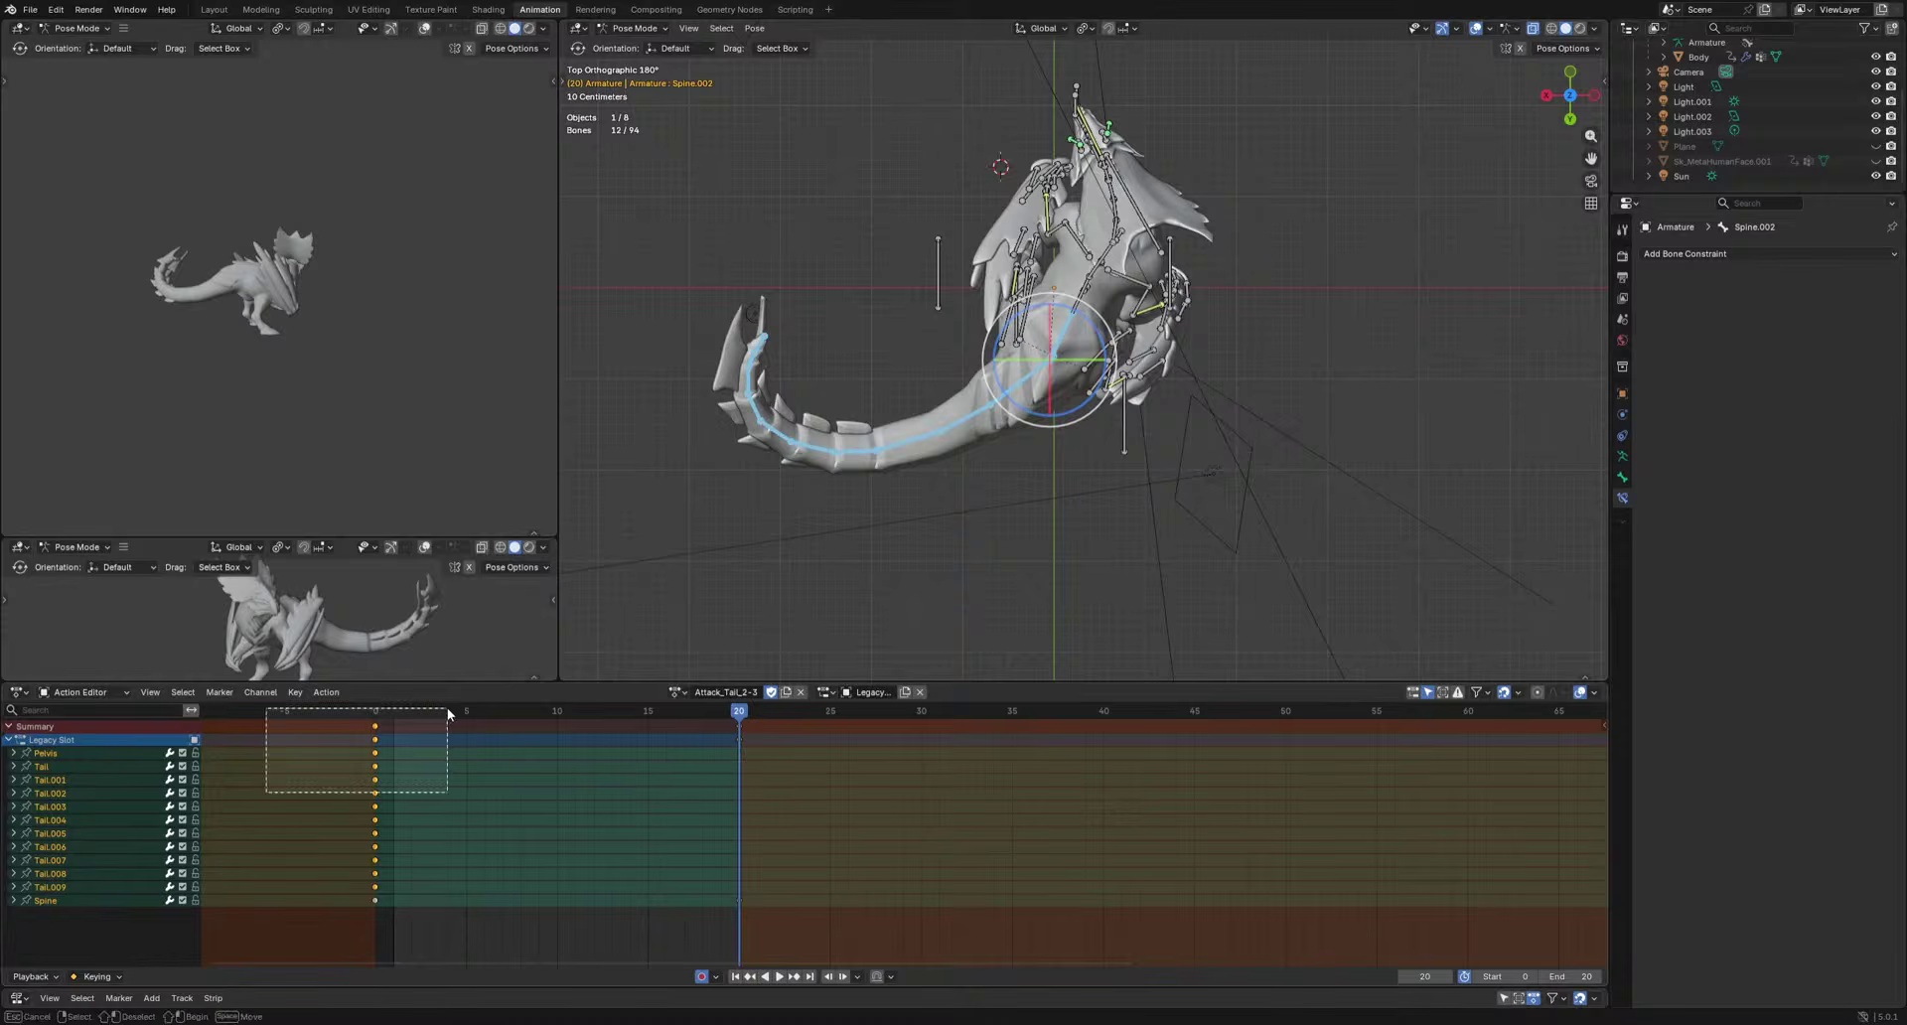
pyautogui.hotkey('ctrl', 'v')
pyautogui.press('space')
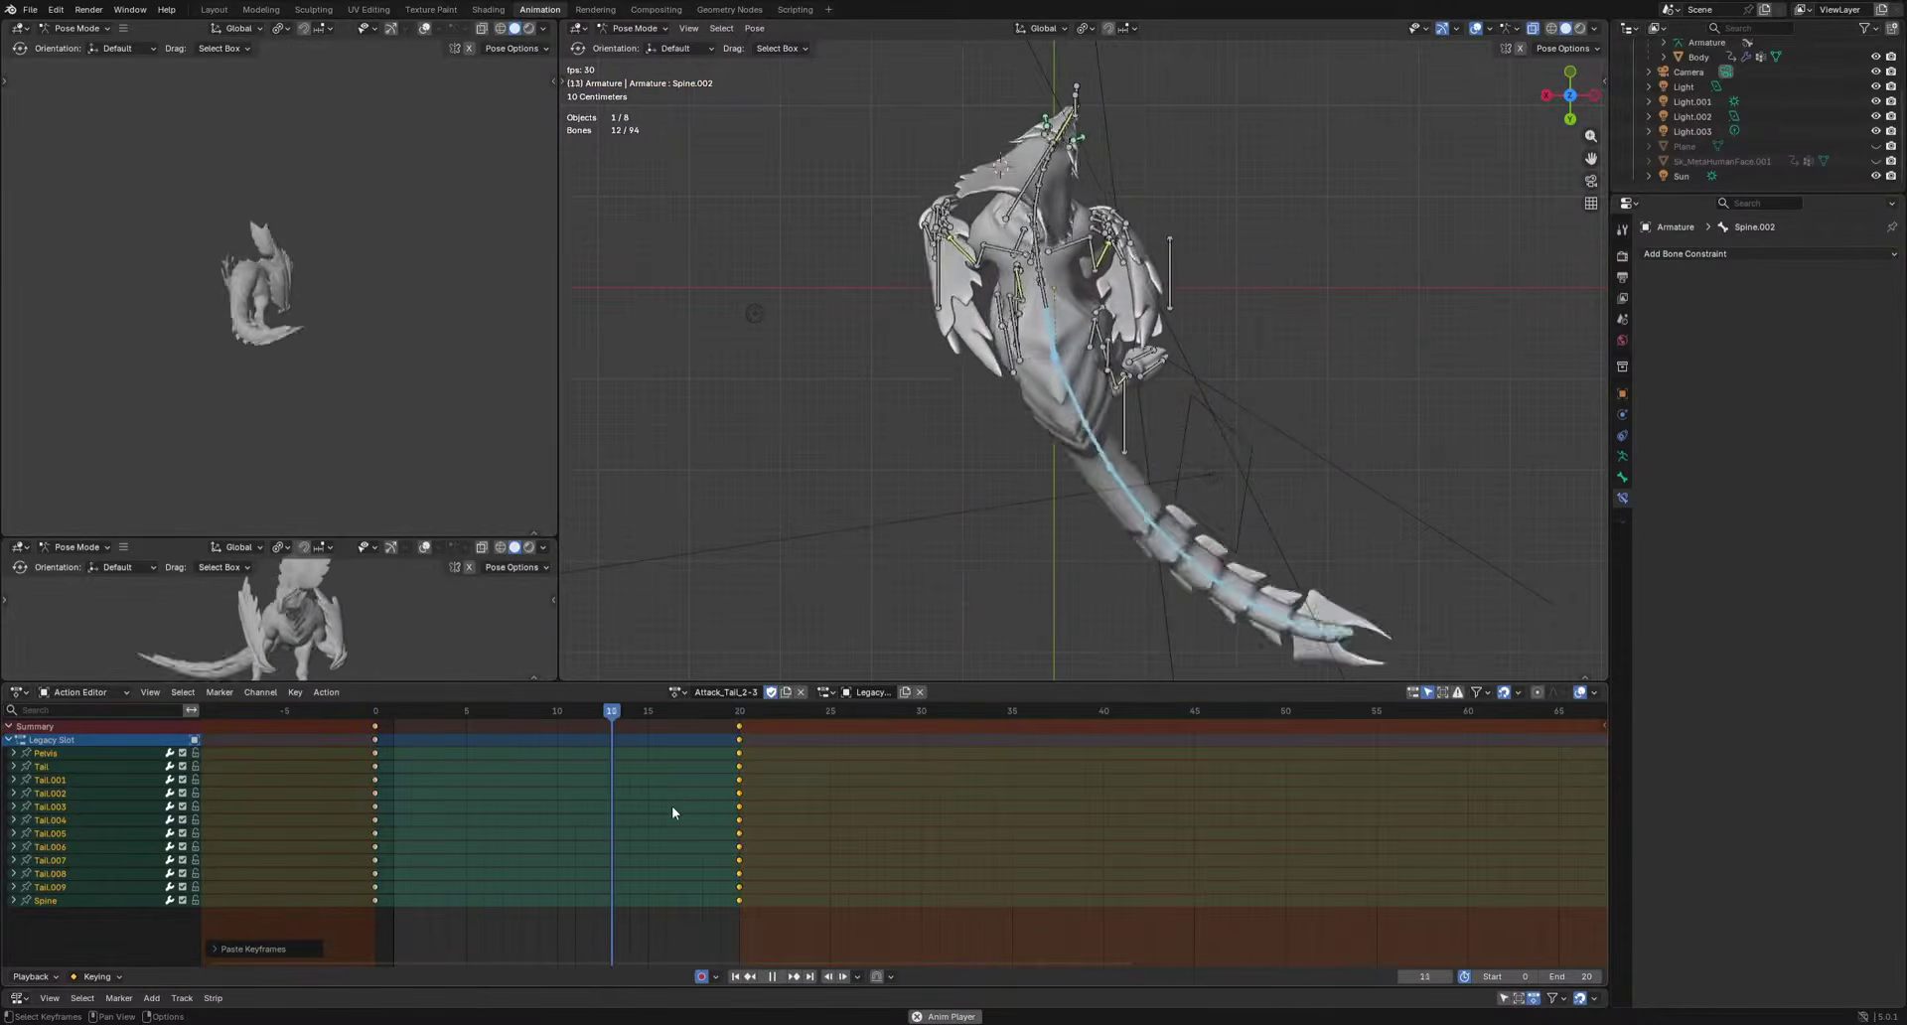
pyautogui.press('space')
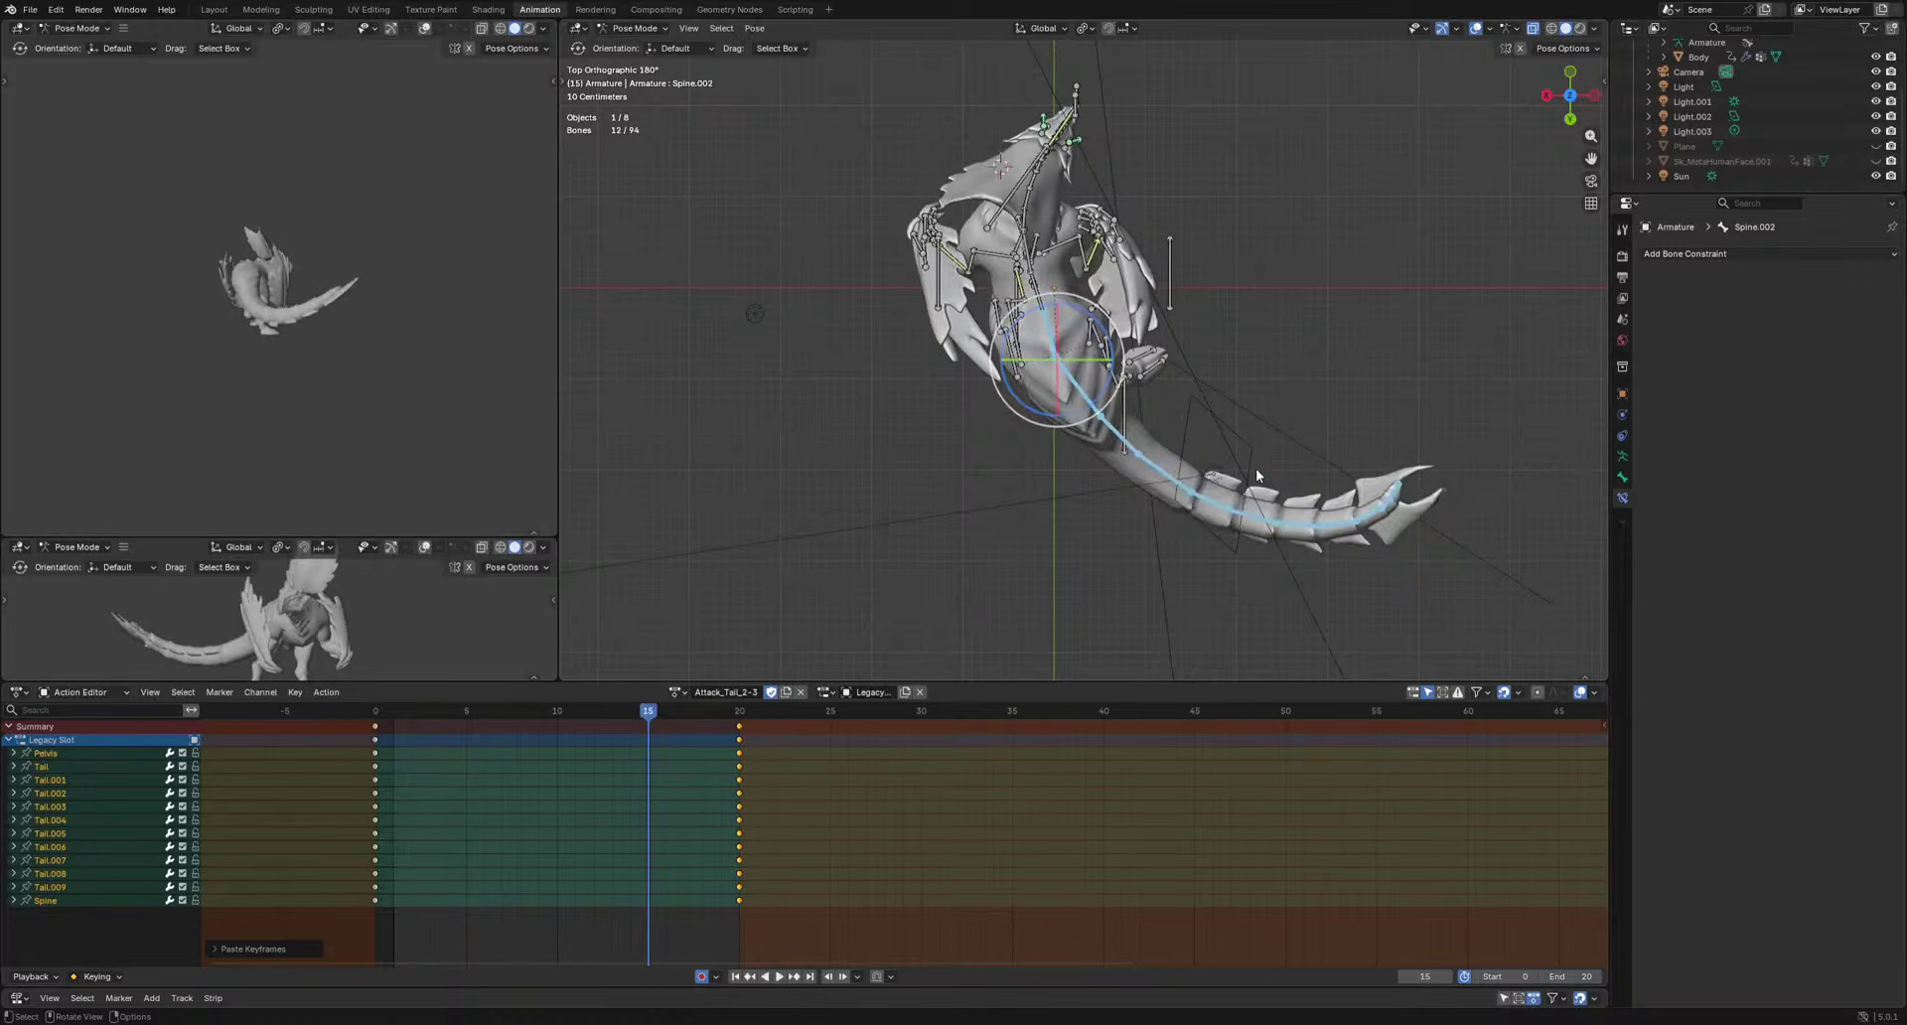
# Limit the selection to Tail.001 through Tail.009 and trackball-rotate them at frame 20.
pyautogui.moveTo(722, 712); pyautogui.dragTo(739, 712)
pyautogui.moveTo(959, 596); pyautogui.dragTo(961, 421, button='middle')
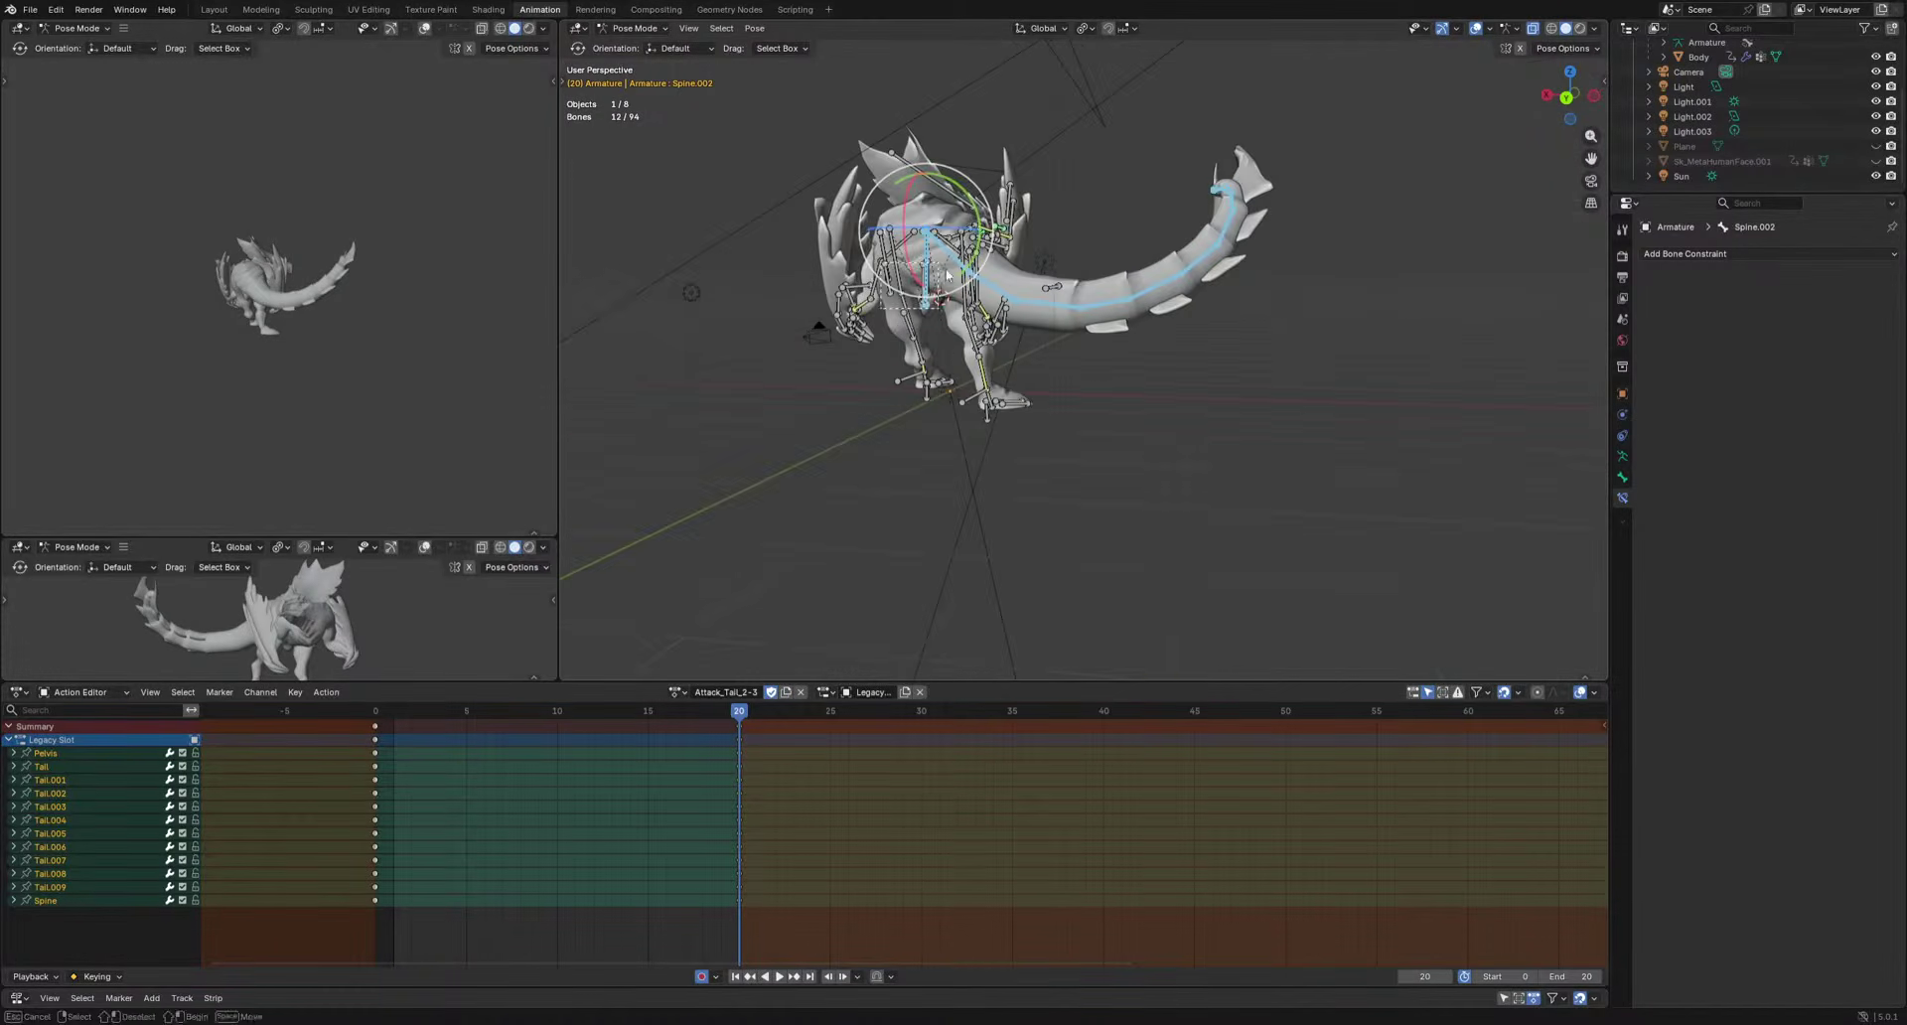
pyautogui.keyDown('ctrl'); pyautogui.moveTo(946, 275); pyautogui.dragTo(950, 268); pyautogui.keyUp('ctrl')
pyautogui.moveTo(955, 273); pyautogui.dragTo(1094, 338, button='middle')
pyautogui.keyDown('ctrl'); pyautogui.moveTo(862, 305); pyautogui.dragTo(921, 224); pyautogui.keyUp('ctrl')
pyautogui.moveTo(924, 268); pyautogui.dragTo(1123, 461, button='middle')
pyautogui.press('r')
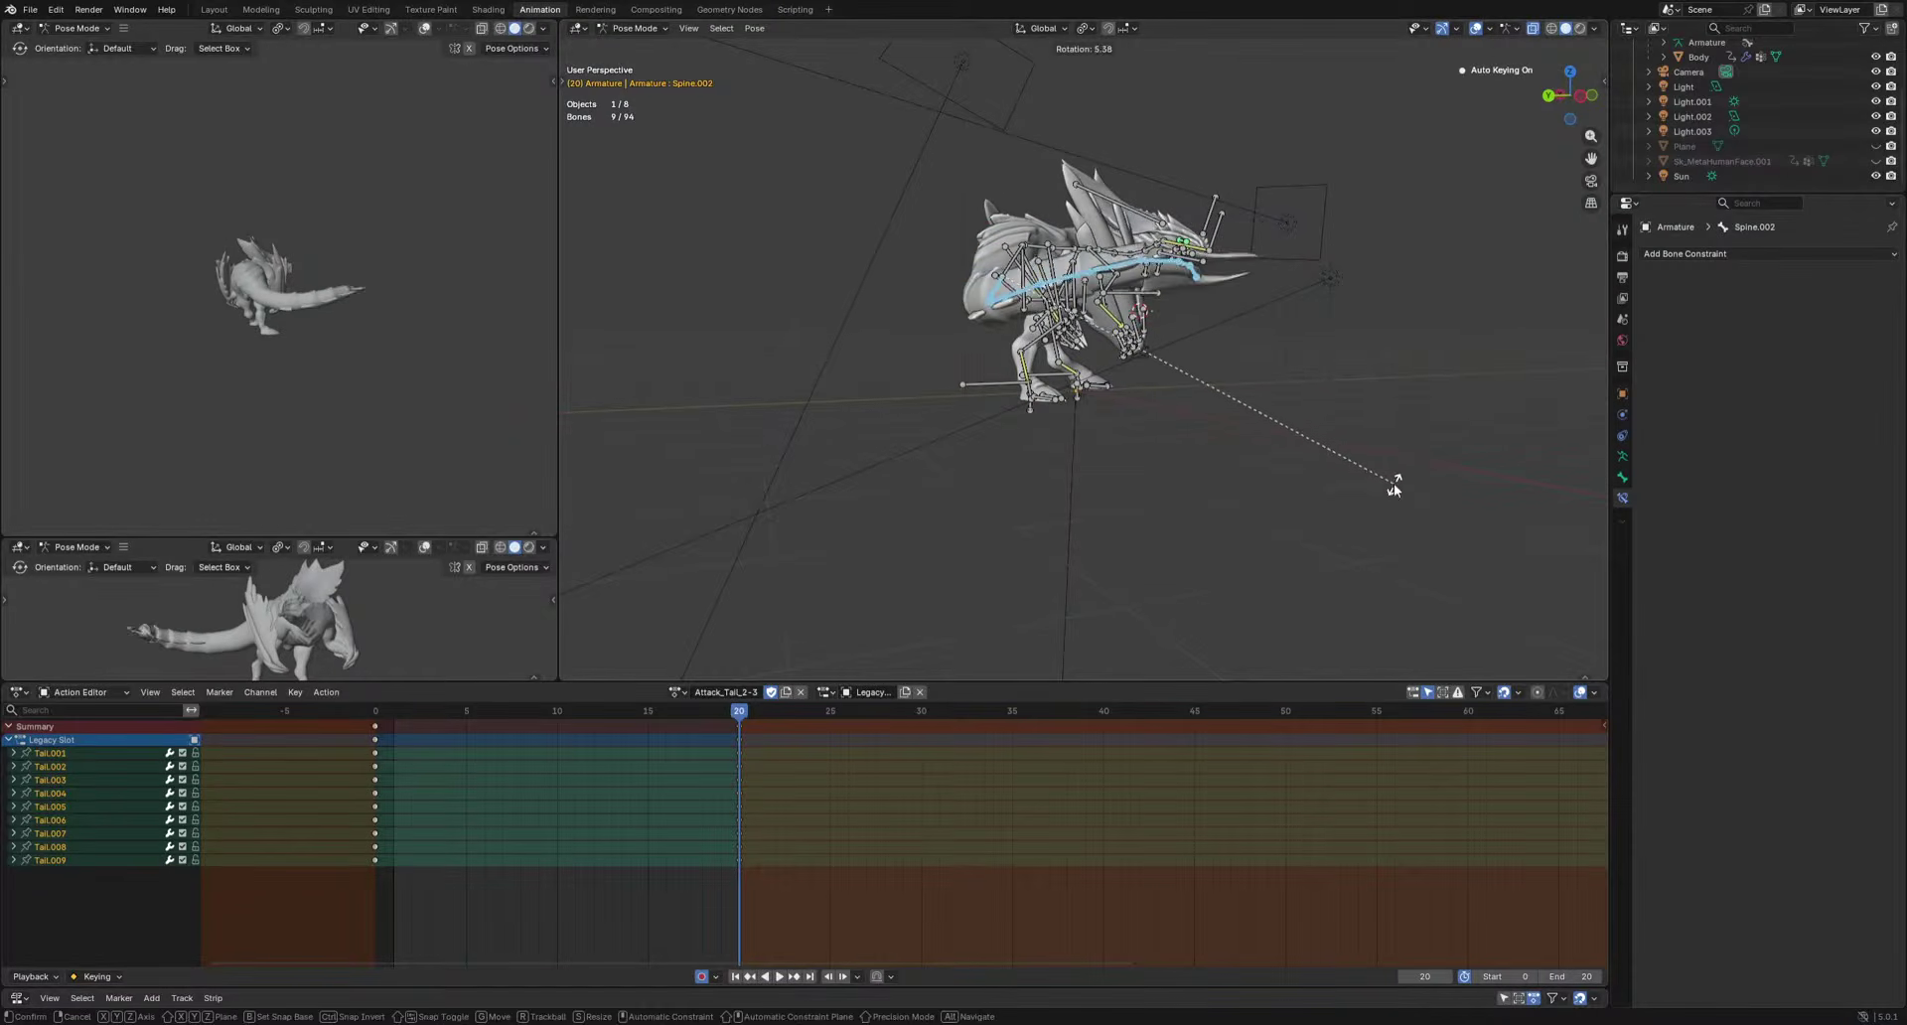
pyautogui.press('r')
pyautogui.click(1402, 479)
# Rotate the tail tip bones Tail.007, Tail.008 and Tail.009 at frame 20 from an overhead angle.
pyautogui.moveTo(1167, 343); pyautogui.dragTo(1280, 507, button='middle')
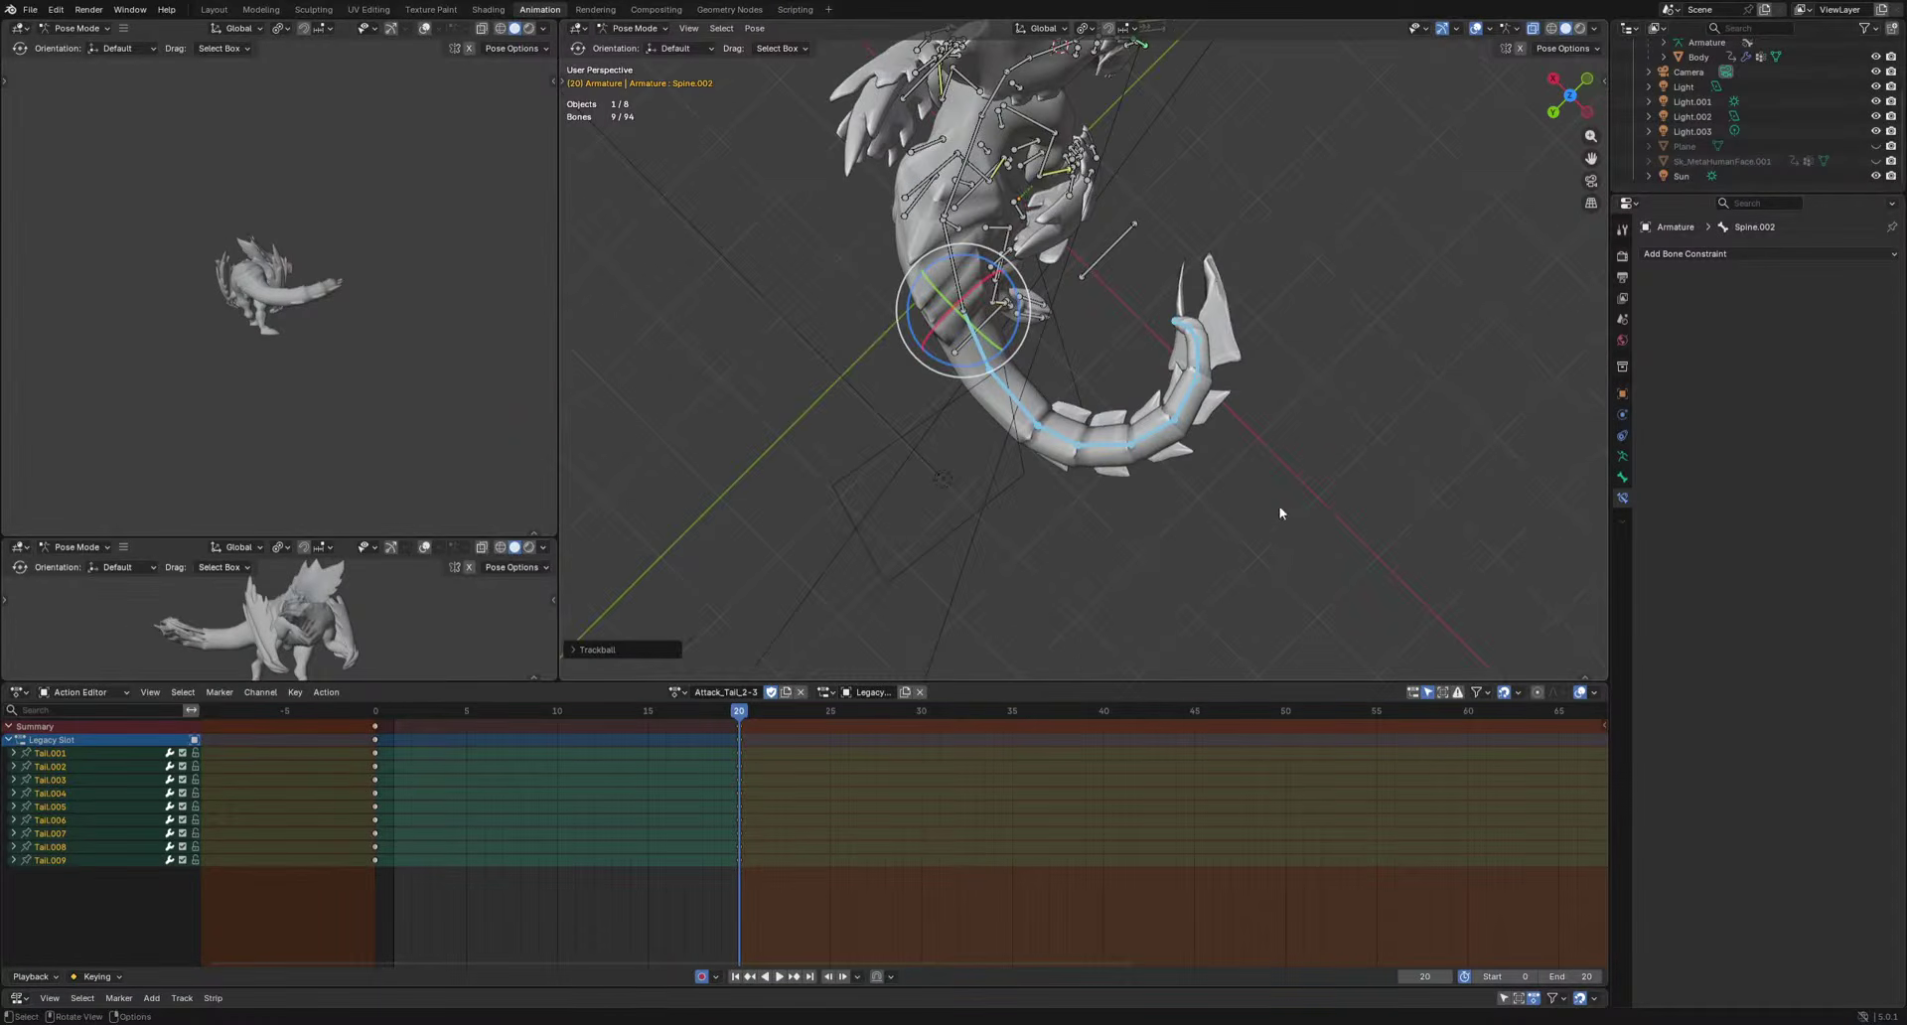
pyautogui.moveTo(1178, 343); pyautogui.dragTo(1173, 354)
pyautogui.press('r')
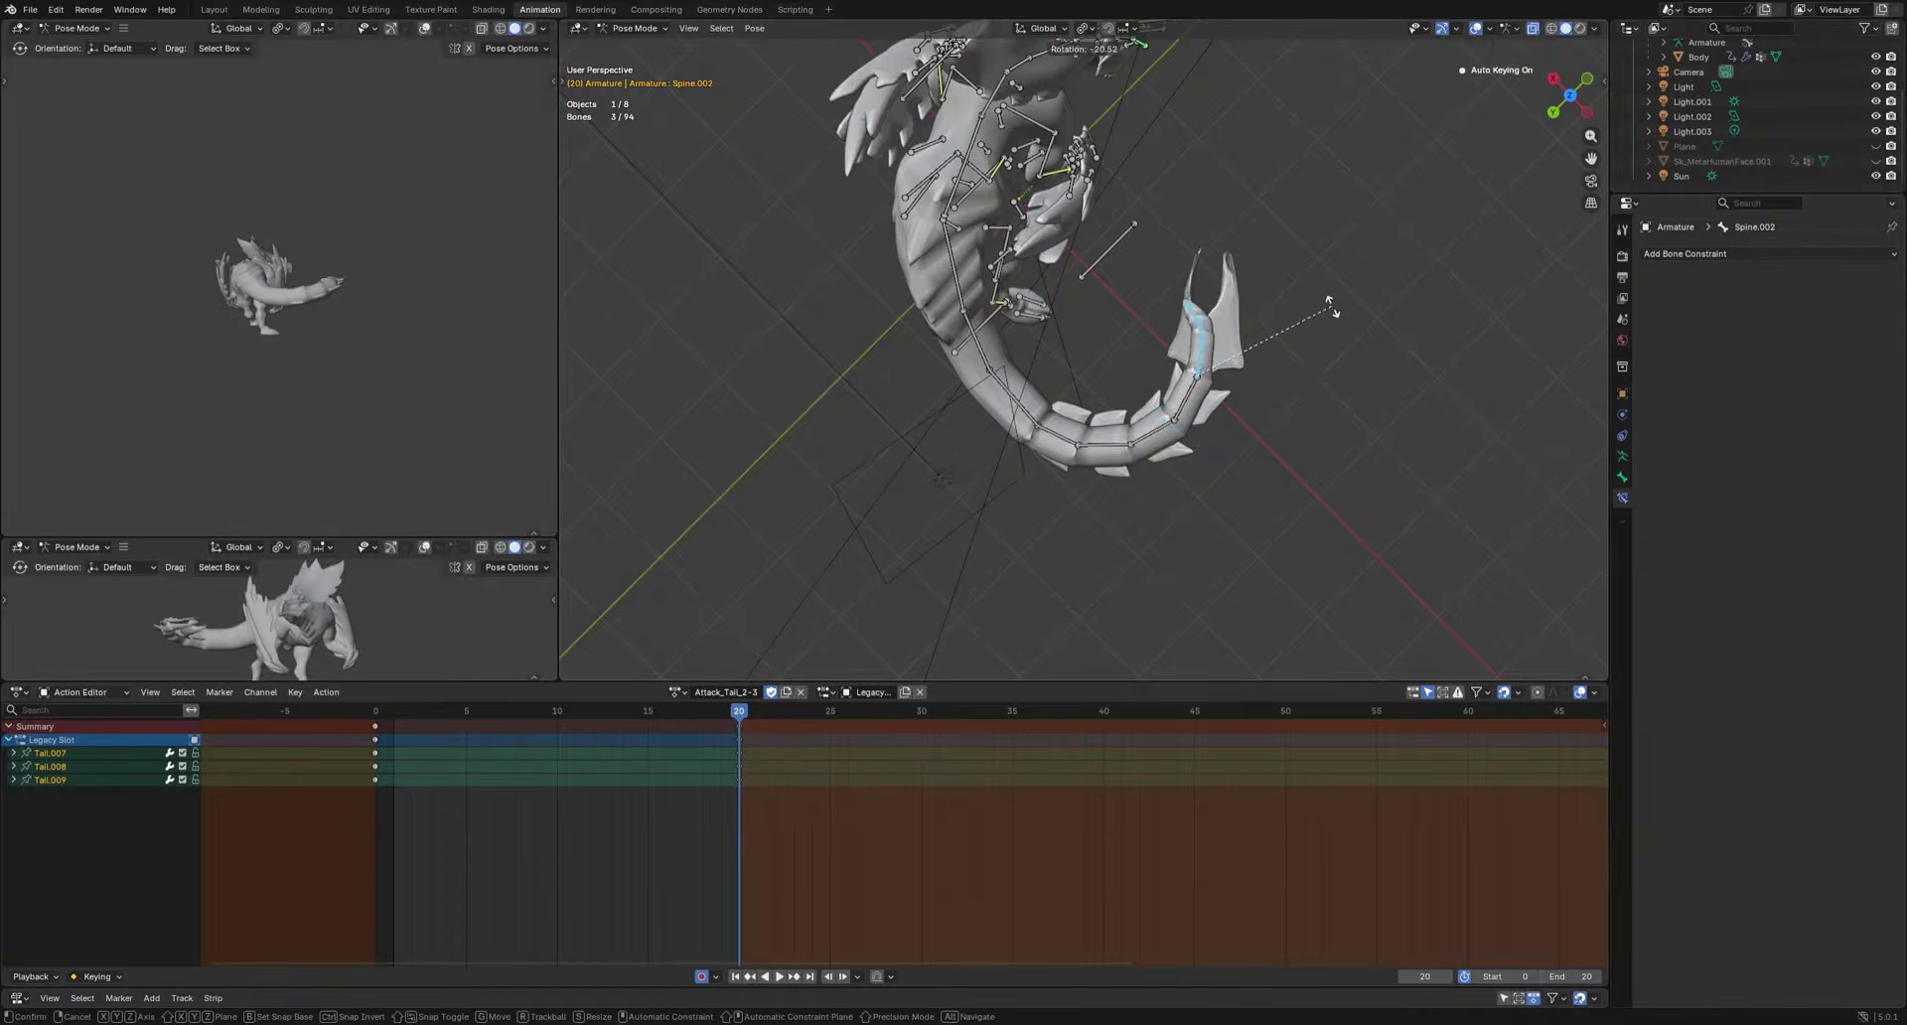
pyautogui.click(1326, 339)
# Select the bones Tail through Tail.007, pose them at frame 7, and play back the swing.
pyautogui.moveTo(946, 507); pyautogui.dragTo(1230, 374)
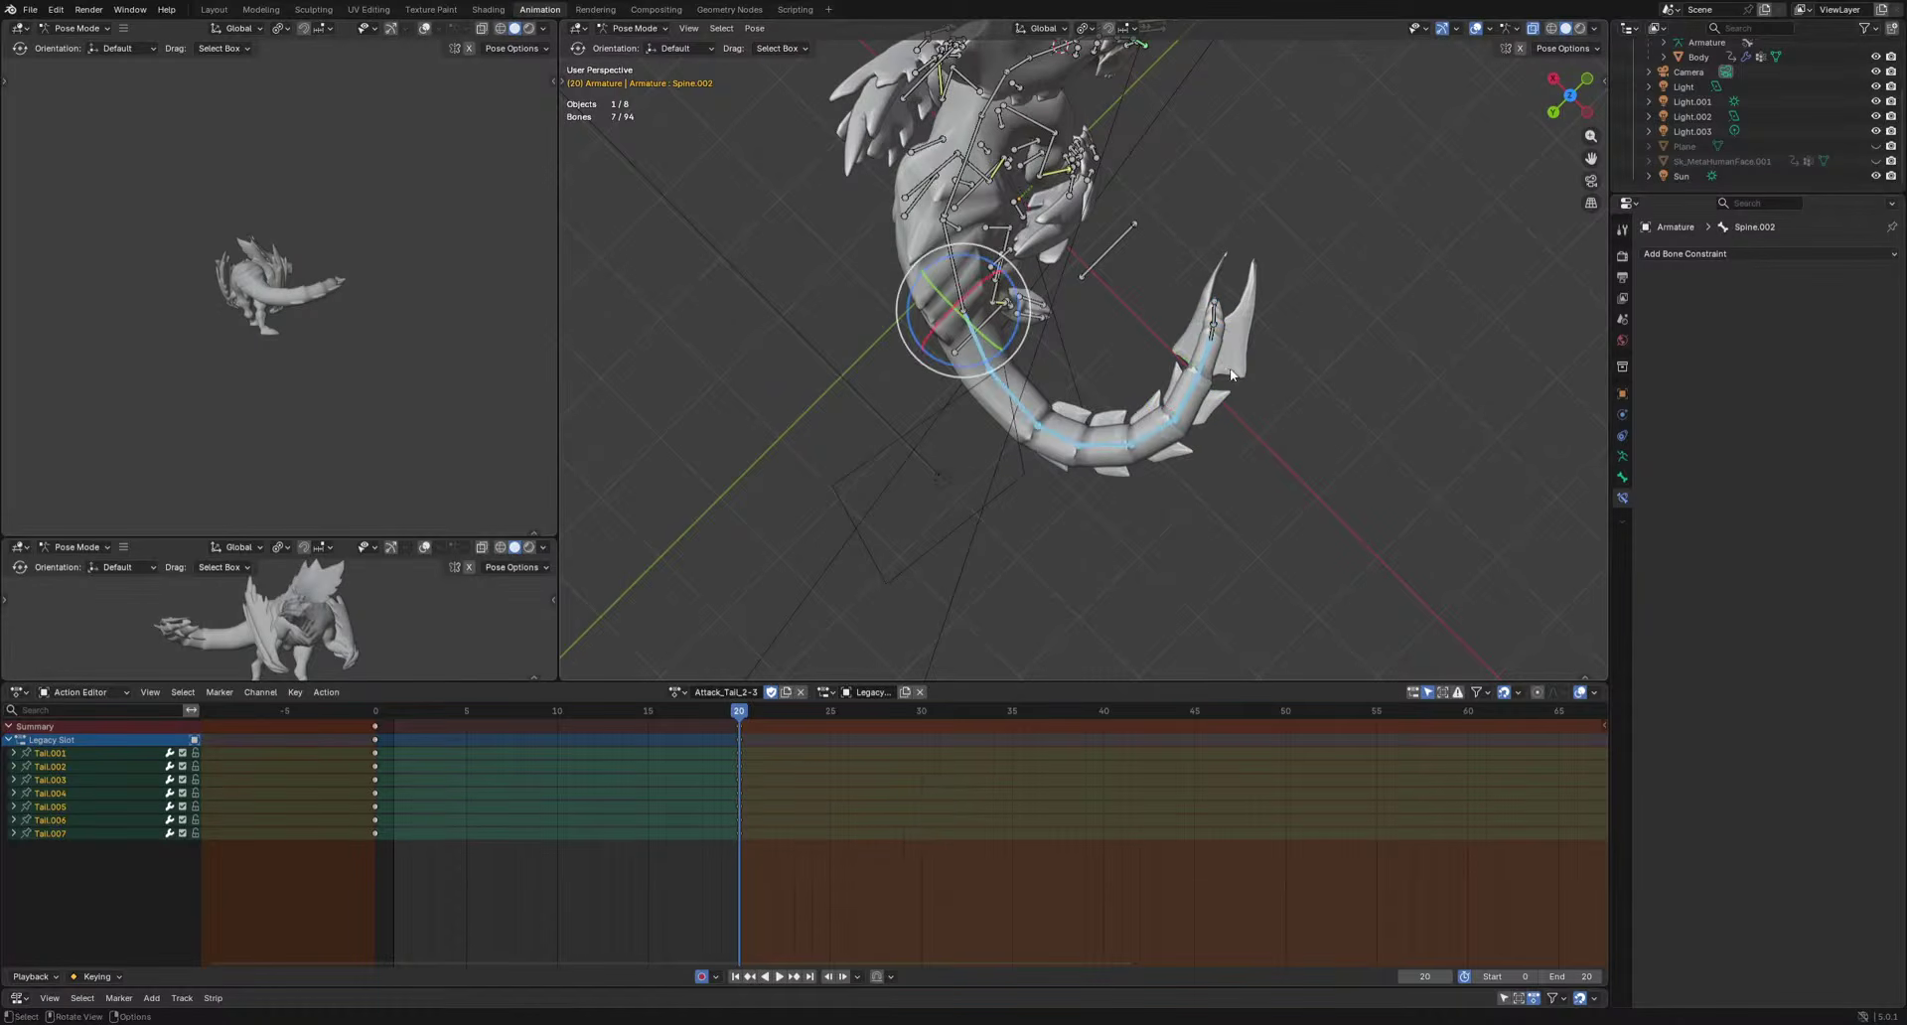
pyautogui.keyDown('shift'); pyautogui.click(963, 303); pyautogui.keyUp('shift')
pyautogui.press('ctrl+KP_1')
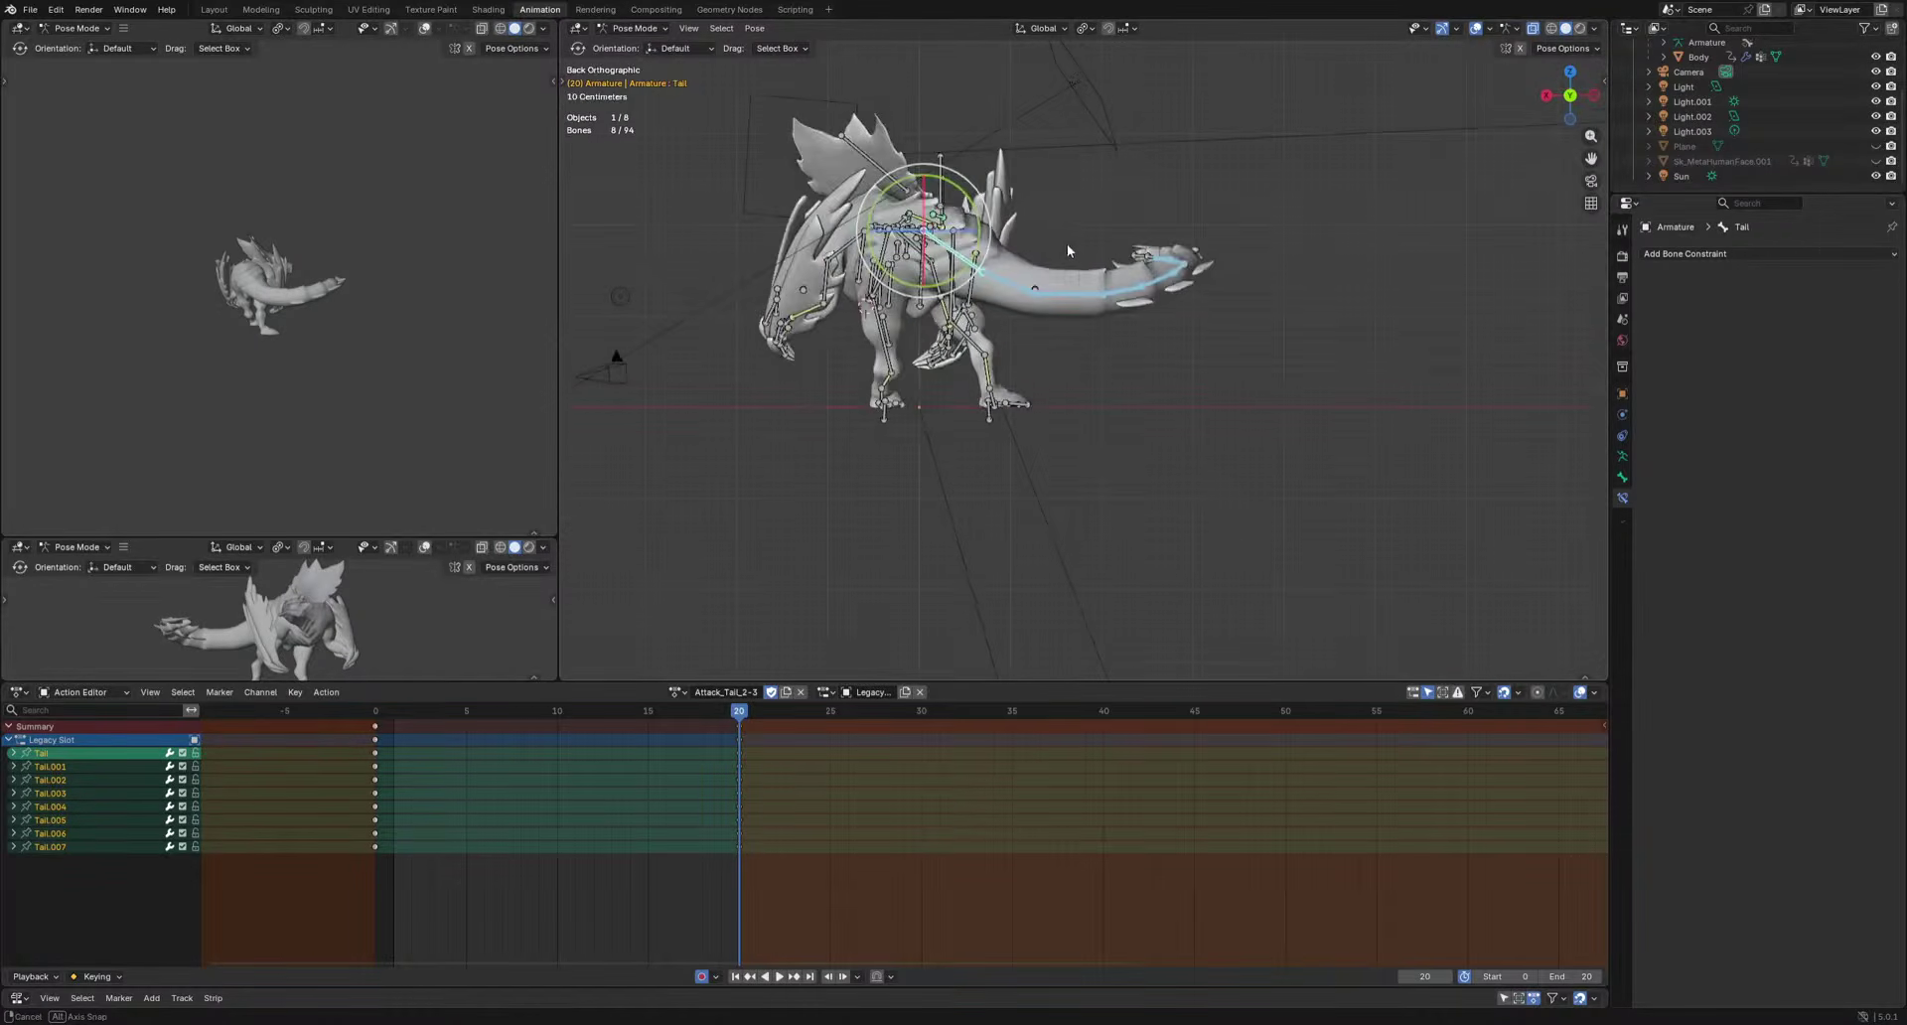
pyautogui.press('space')
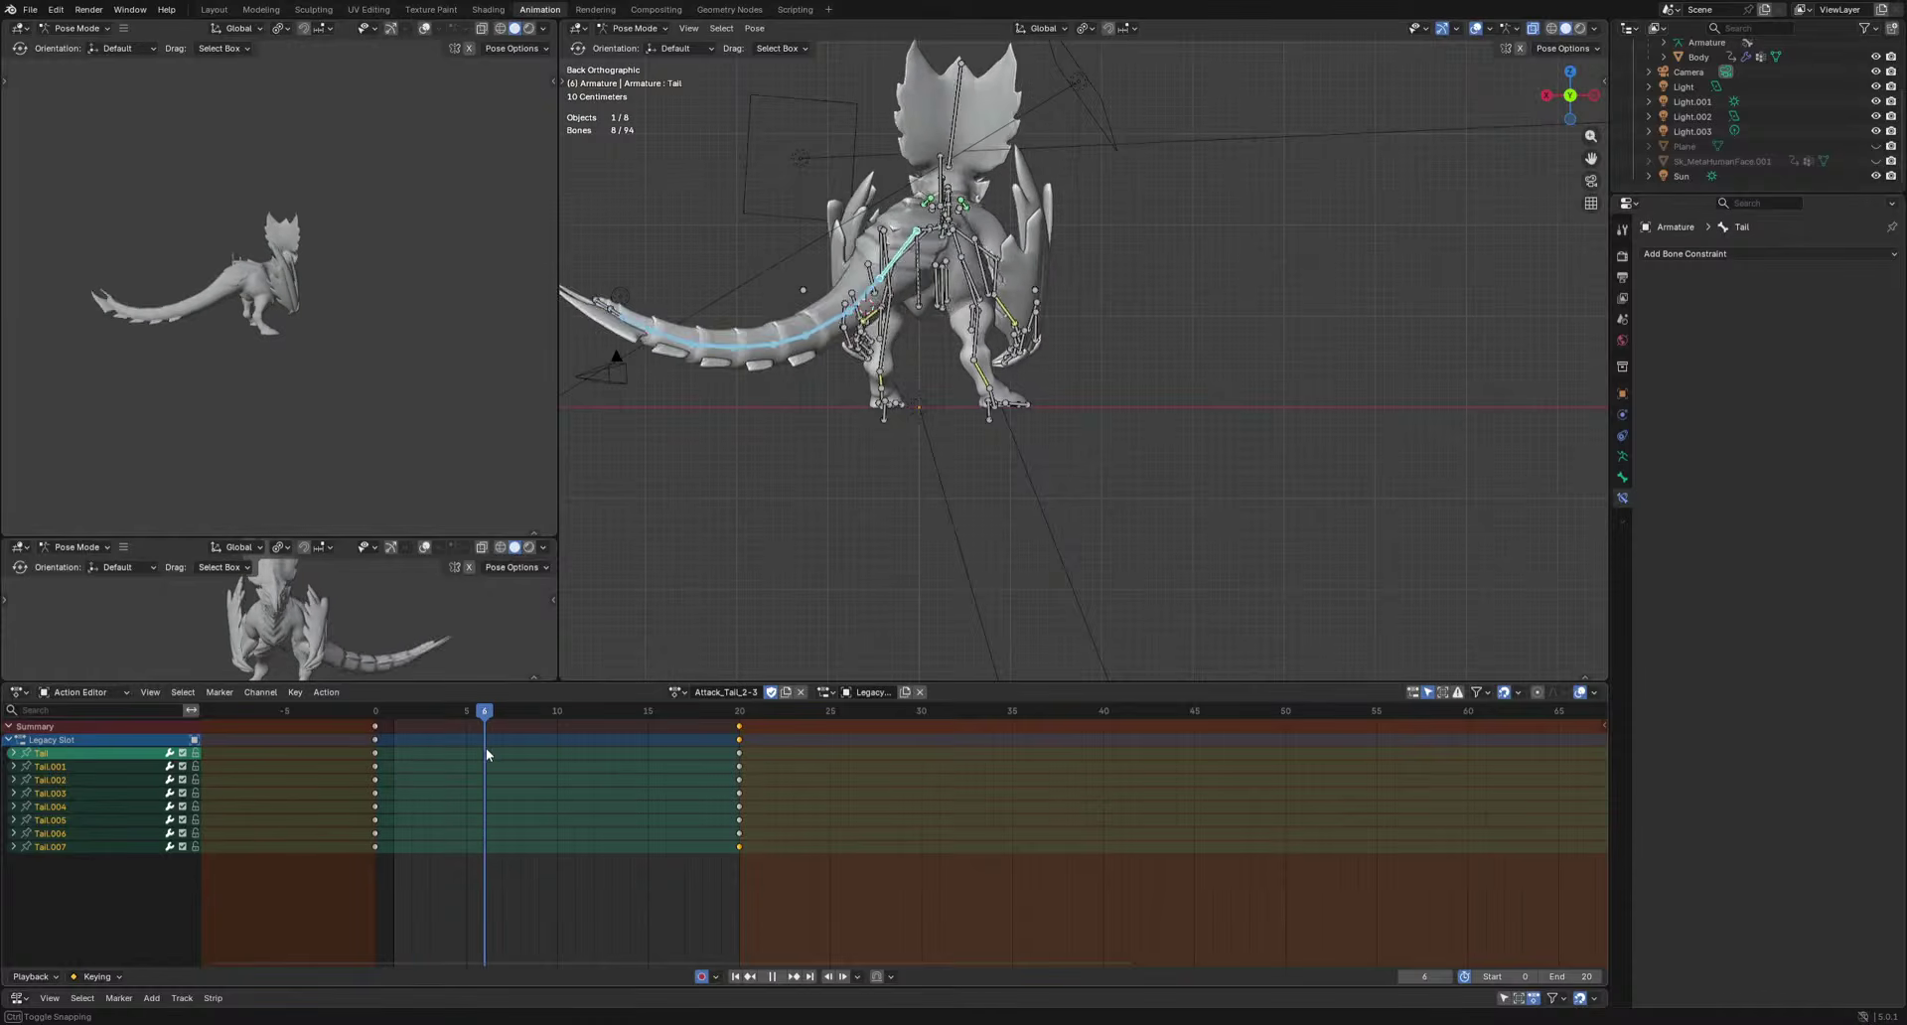
pyautogui.press('ctrl+KP_3')
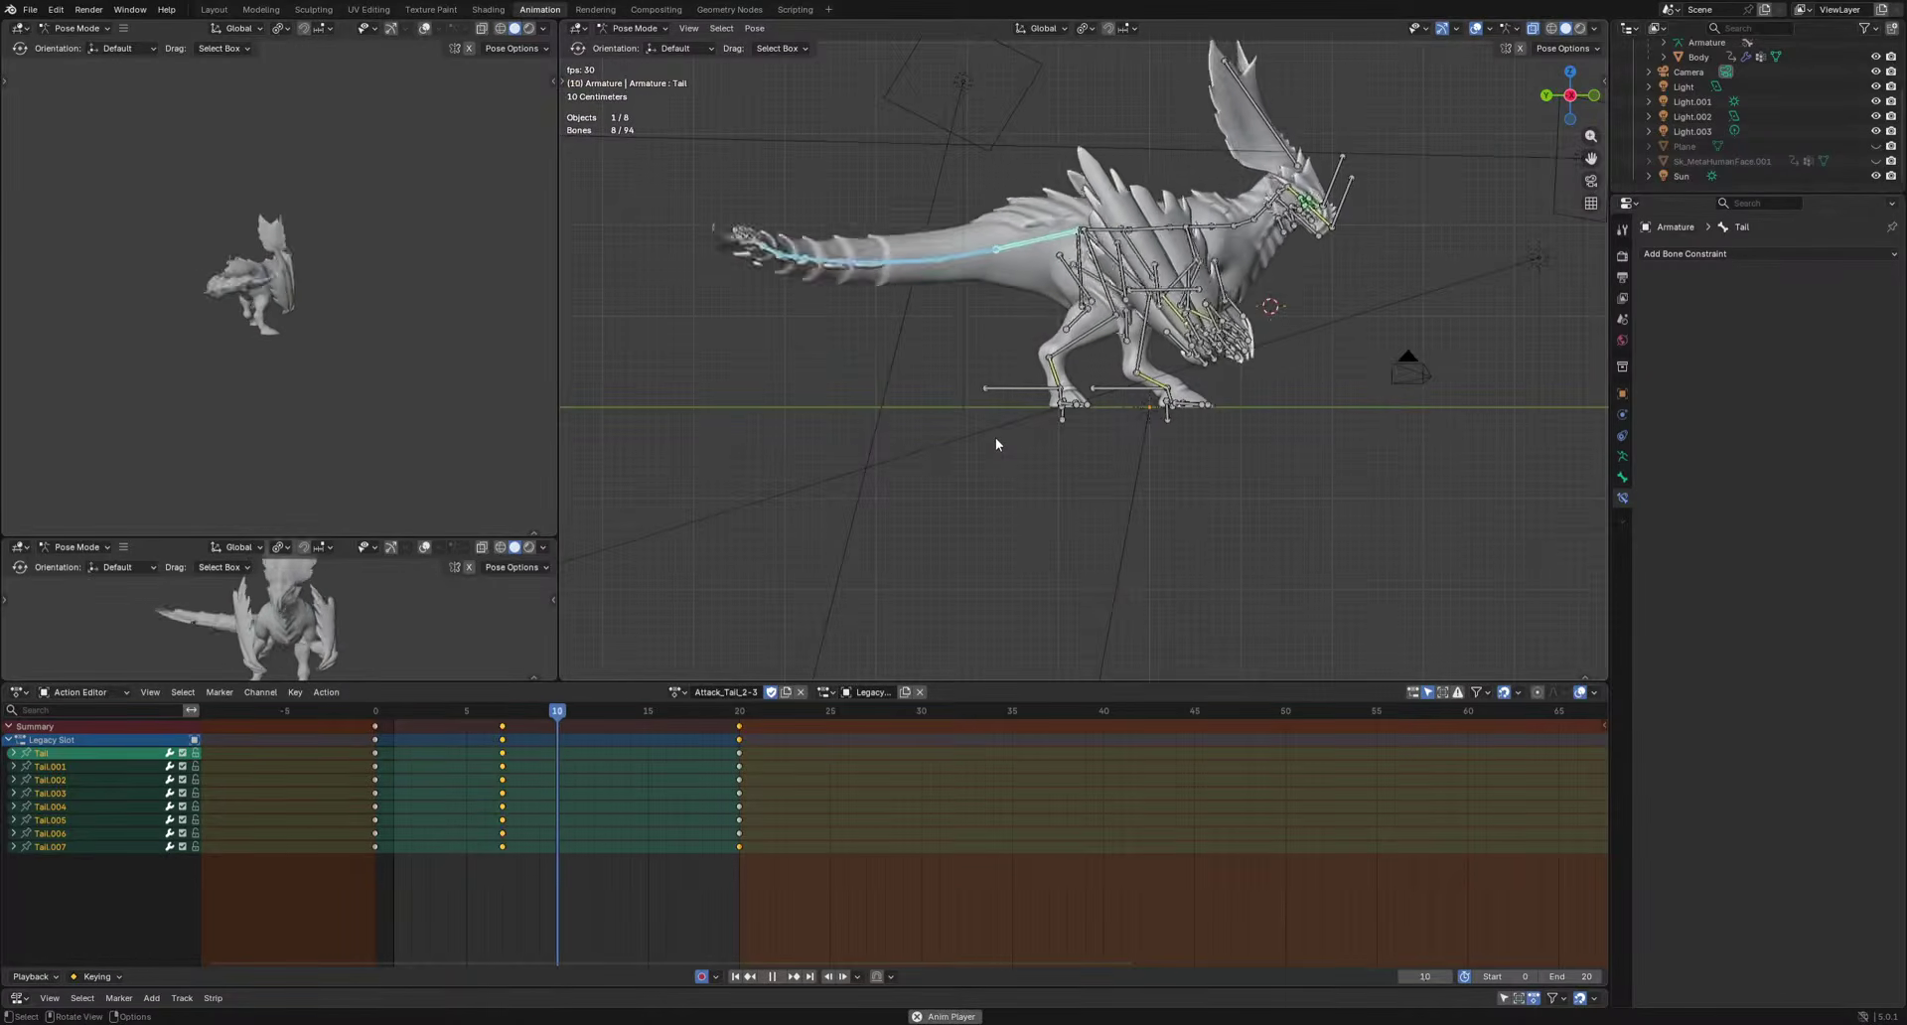
pyautogui.moveTo(995, 437); pyautogui.dragTo(1009, 592, button='middle')
pyautogui.press('space')
pyautogui.press('space')
# Trackball-rotate Tail through Tail.007 at frame 2 and again at frame 7 from an overhead angle.
pyautogui.moveTo(378, 711); pyautogui.dragTo(420, 715)
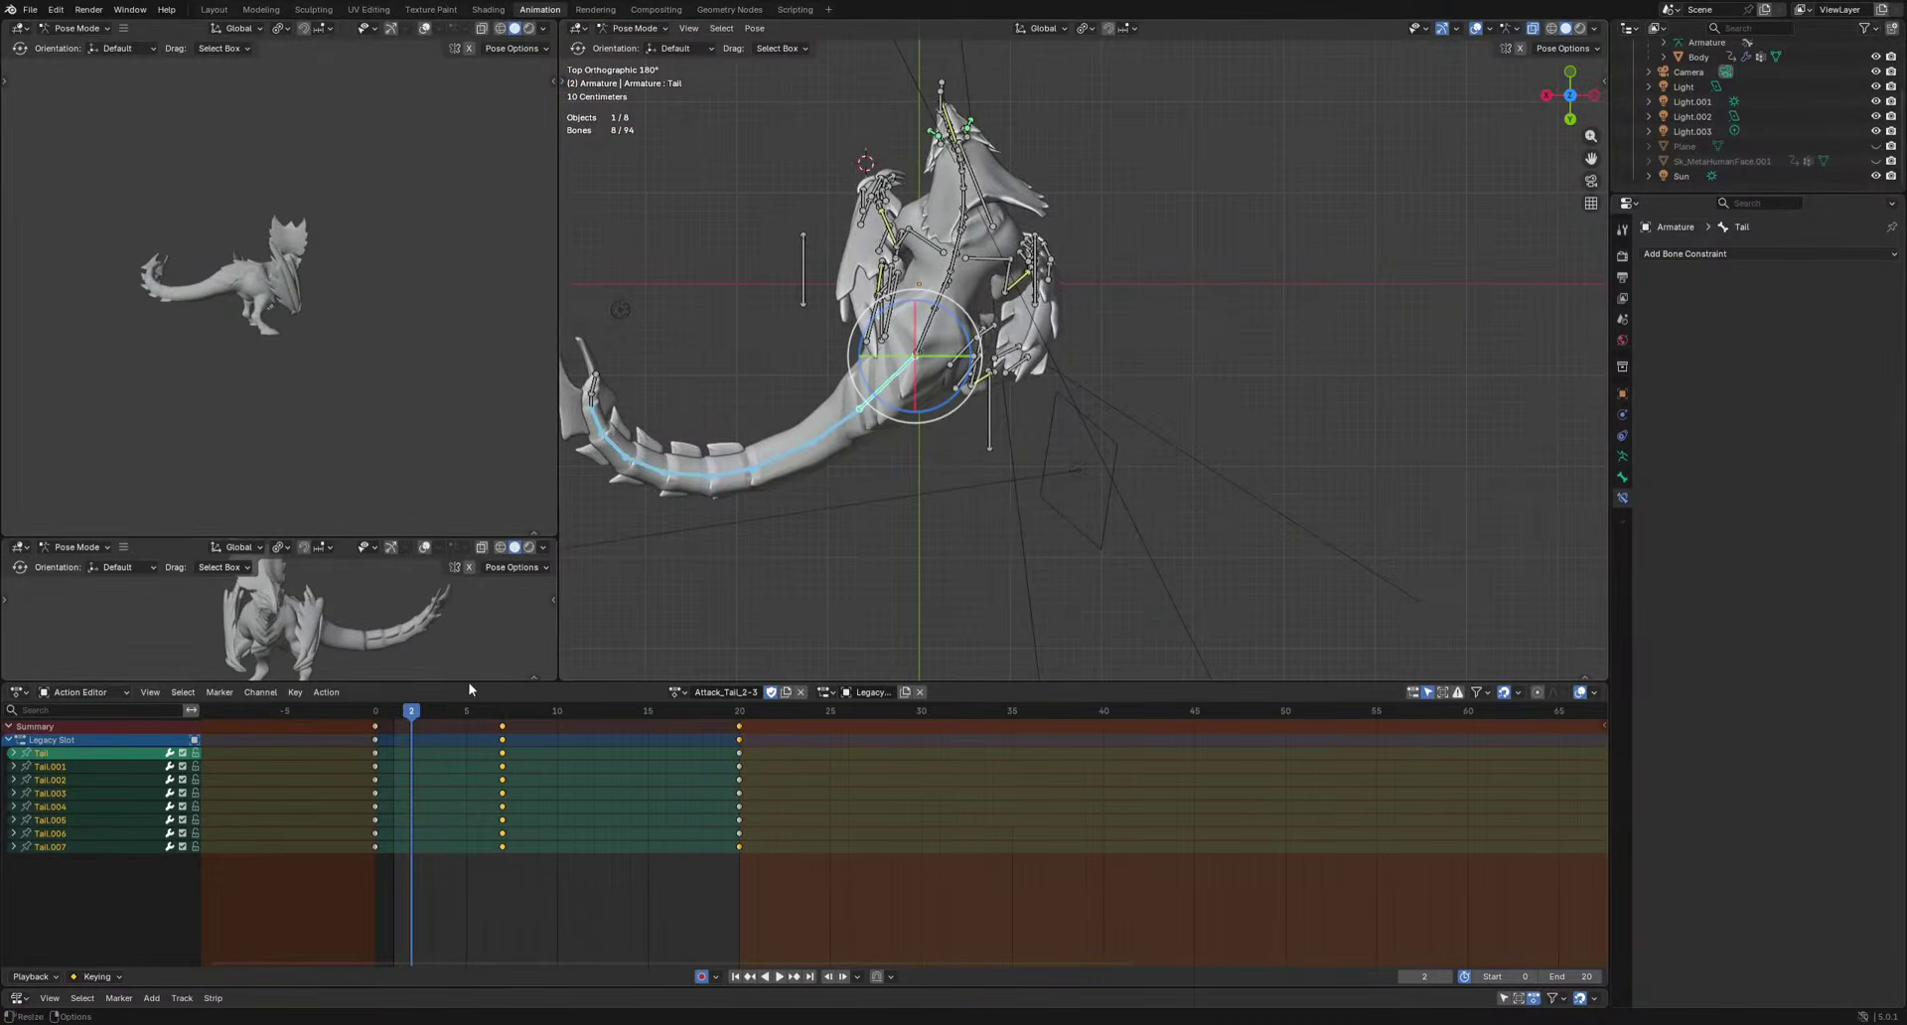
pyautogui.press('r')
pyautogui.press('r')
pyautogui.click(750, 494)
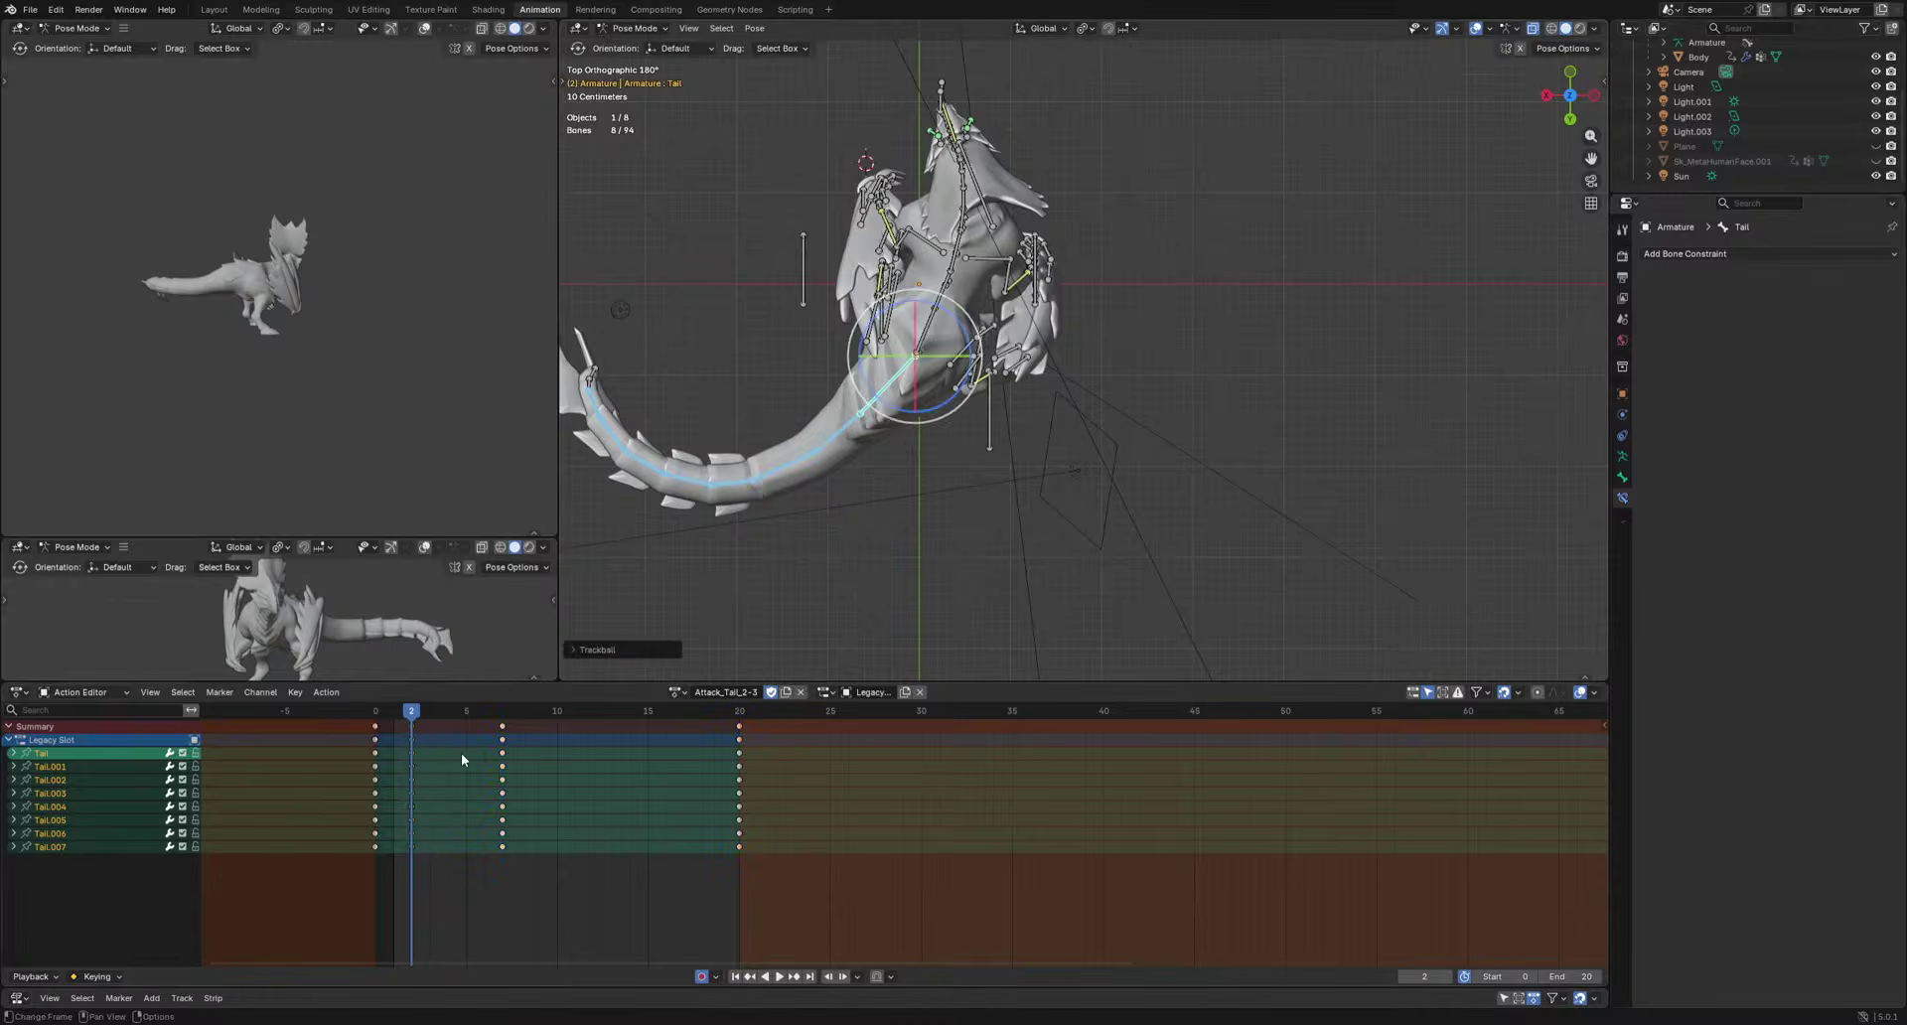
pyautogui.moveTo(405, 715); pyautogui.dragTo(507, 731)
pyautogui.scroll(-2, 1132, 552)
pyautogui.press('r')
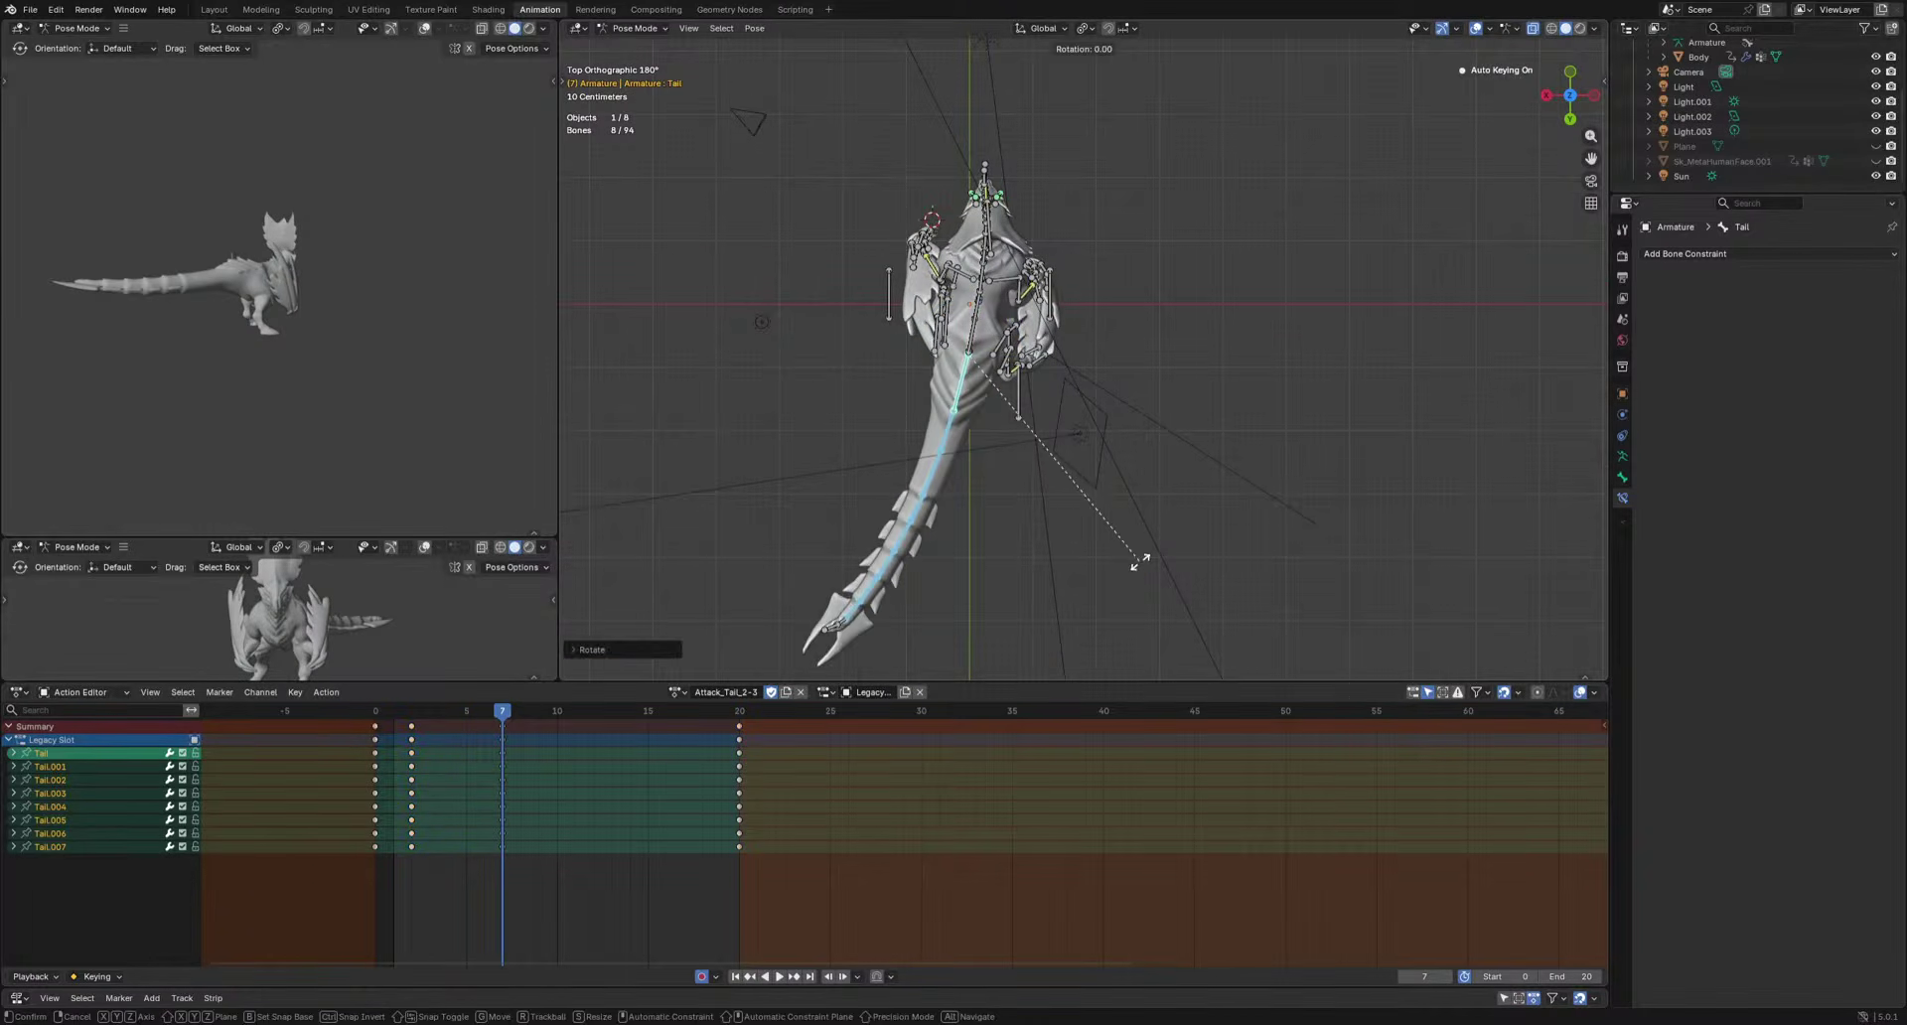
pyautogui.press('r')
# Rotate Tail.003 through Tail.009 at frame 11 so the tail's end lags behind the swing.
pyautogui.moveTo(501, 711); pyautogui.dragTo(580, 727)
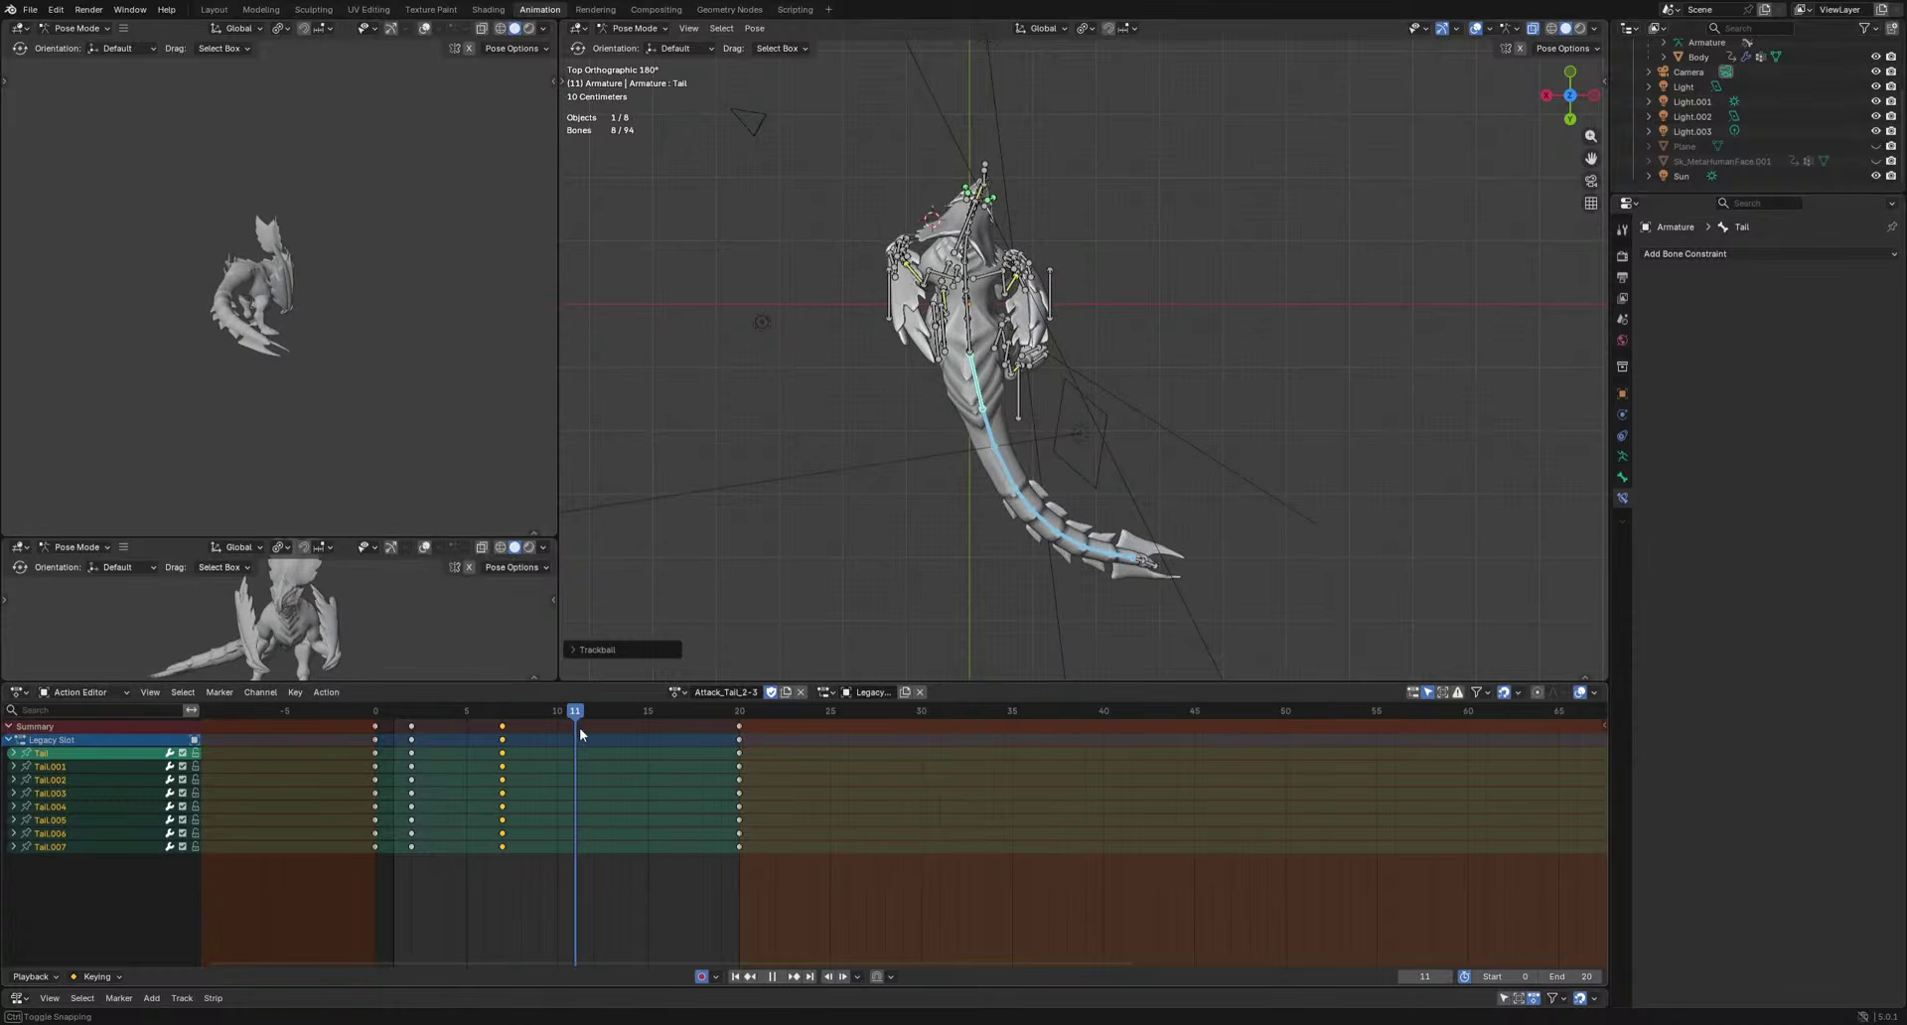
pyautogui.moveTo(943, 607); pyautogui.dragTo(1229, 522)
pyautogui.press('r')
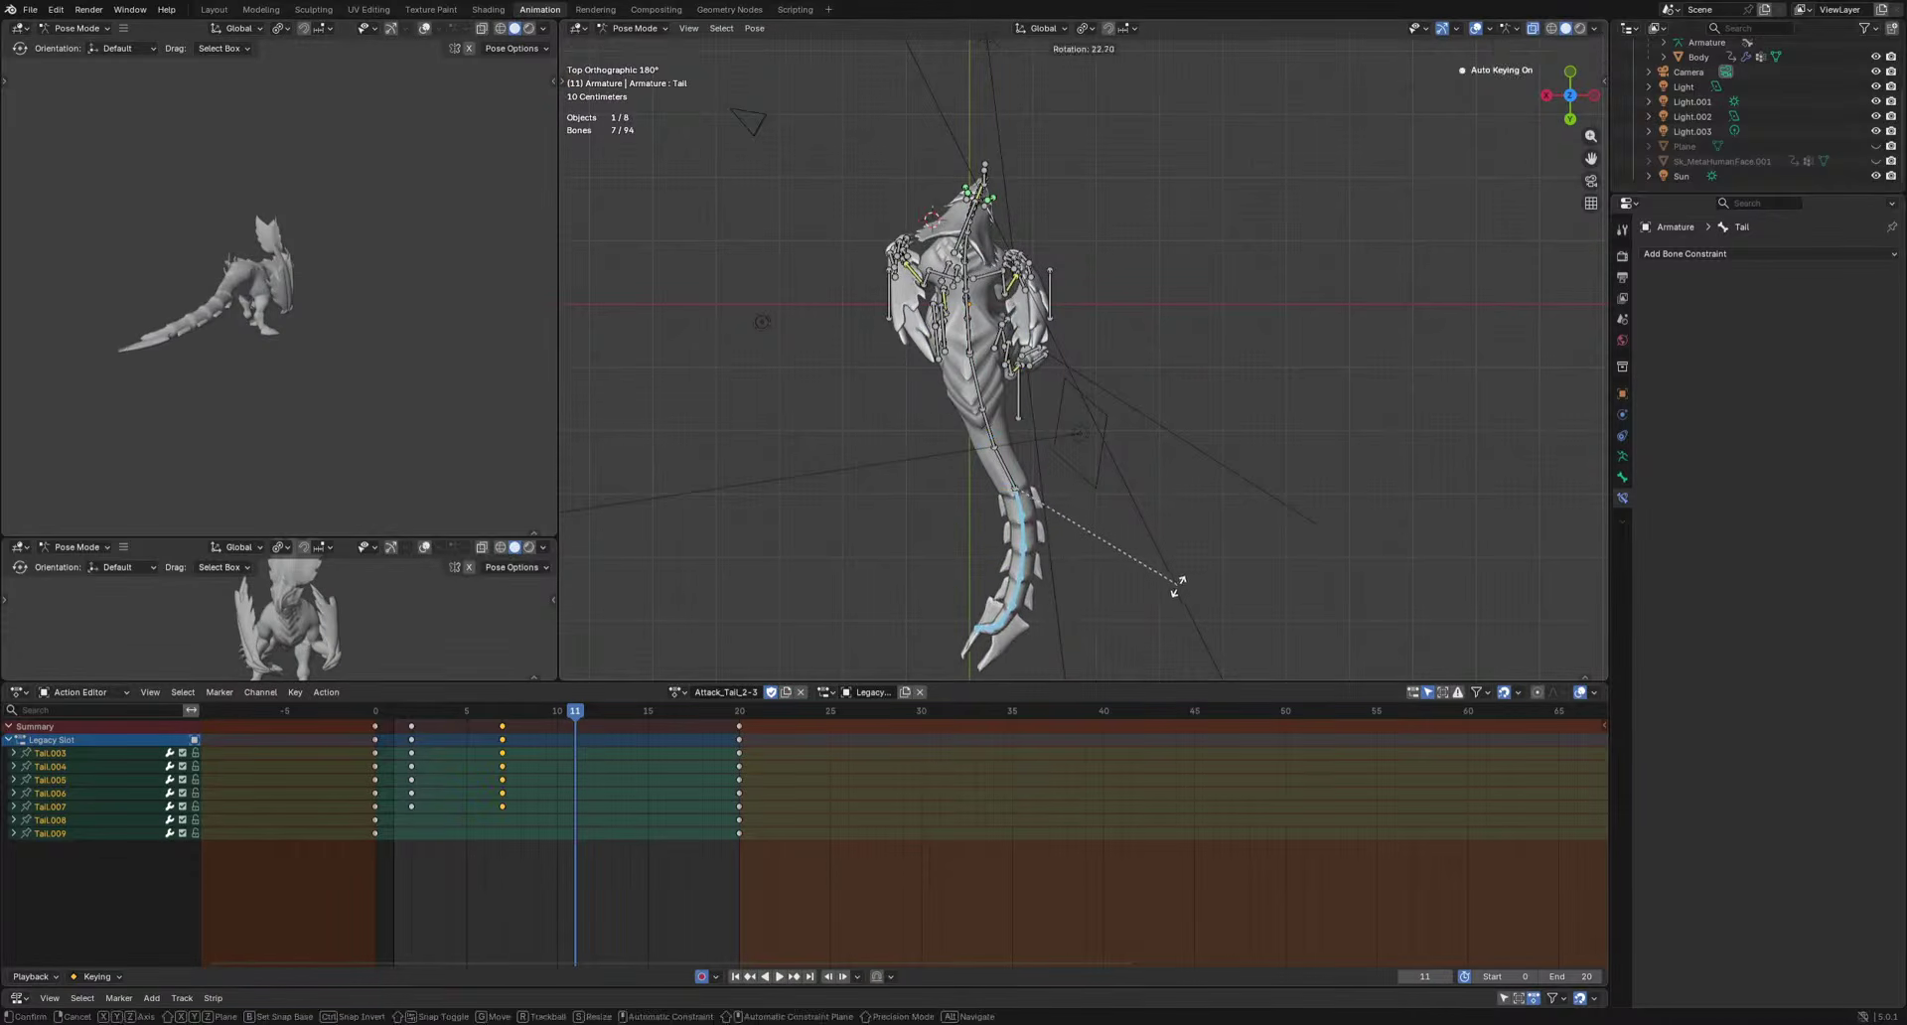
pyautogui.click(1178, 588)
# Select only Tail, Tail.001 and Tail.002 and rotate them at frame 12.
pyautogui.moveTo(577, 717); pyautogui.dragTo(677, 719)
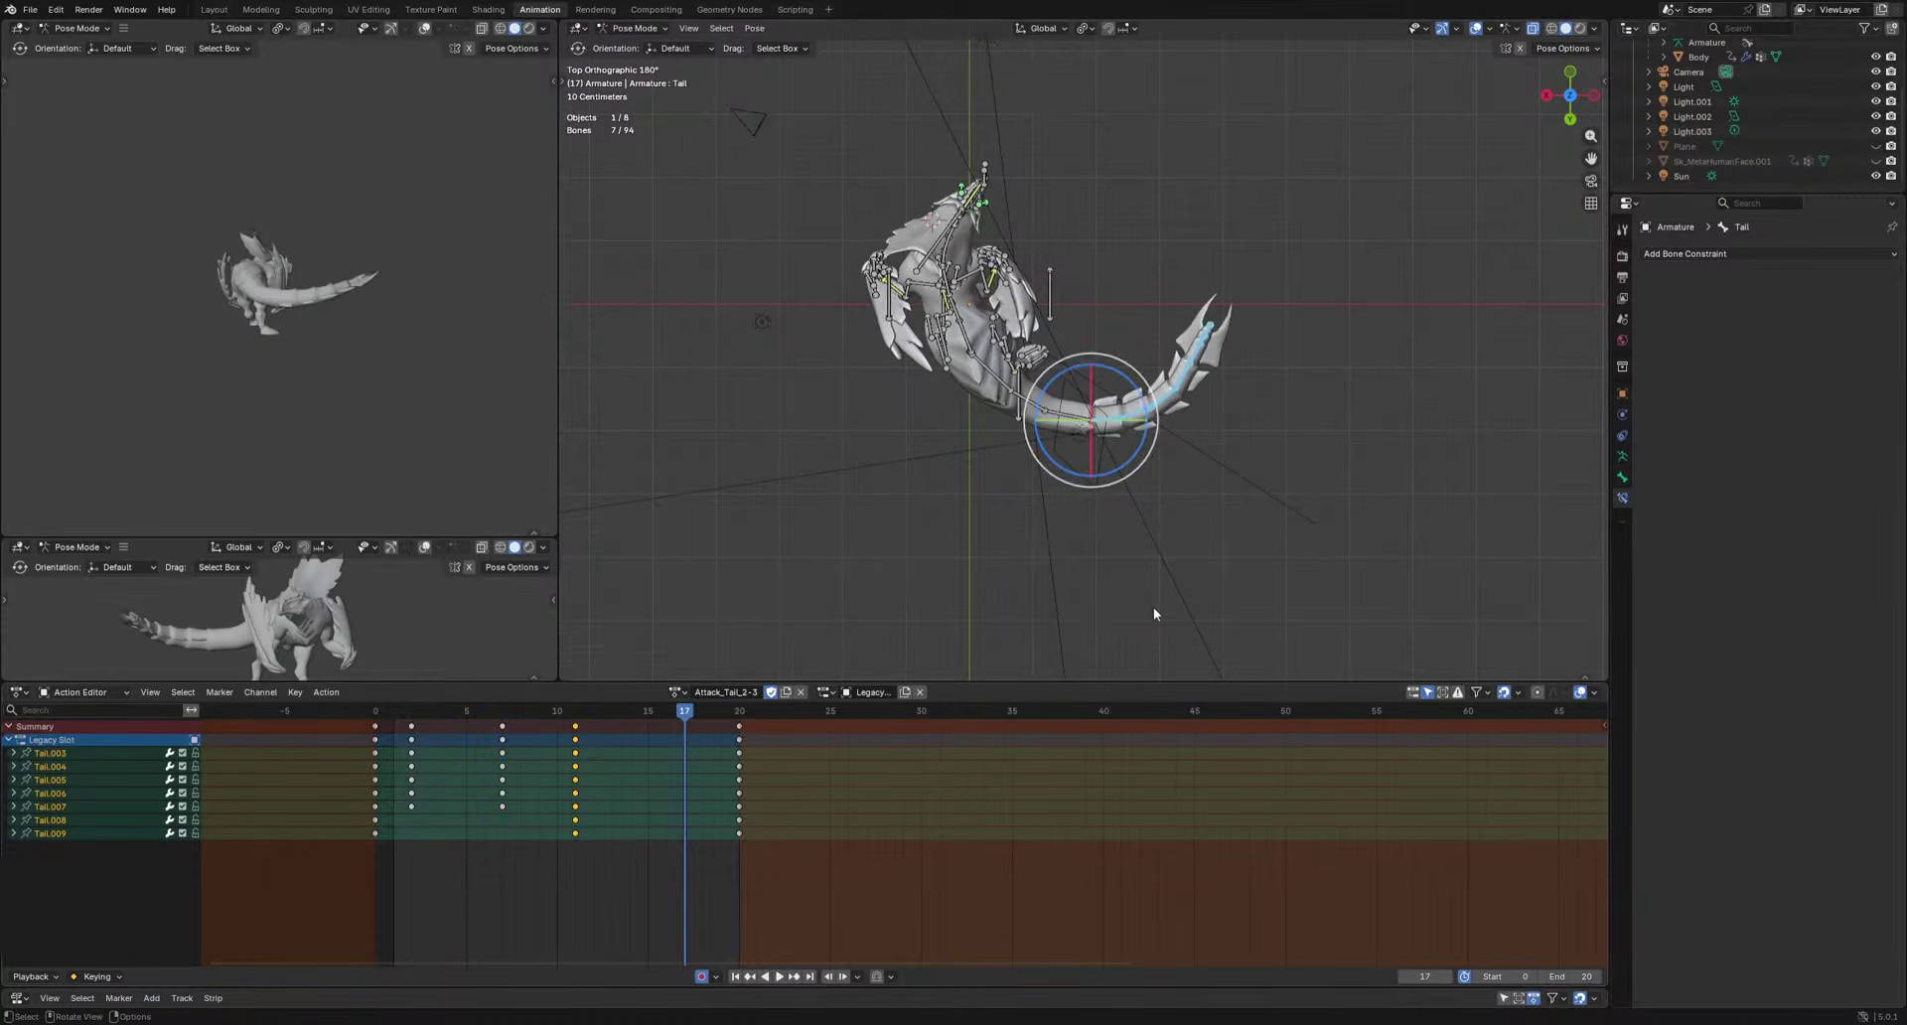
pyautogui.click(1055, 415)
pyautogui.keyDown('shift'); pyautogui.click(1033, 406); pyautogui.keyUp('shift')
pyautogui.keyDown('shift'); pyautogui.click(995, 378); pyautogui.keyUp('shift')
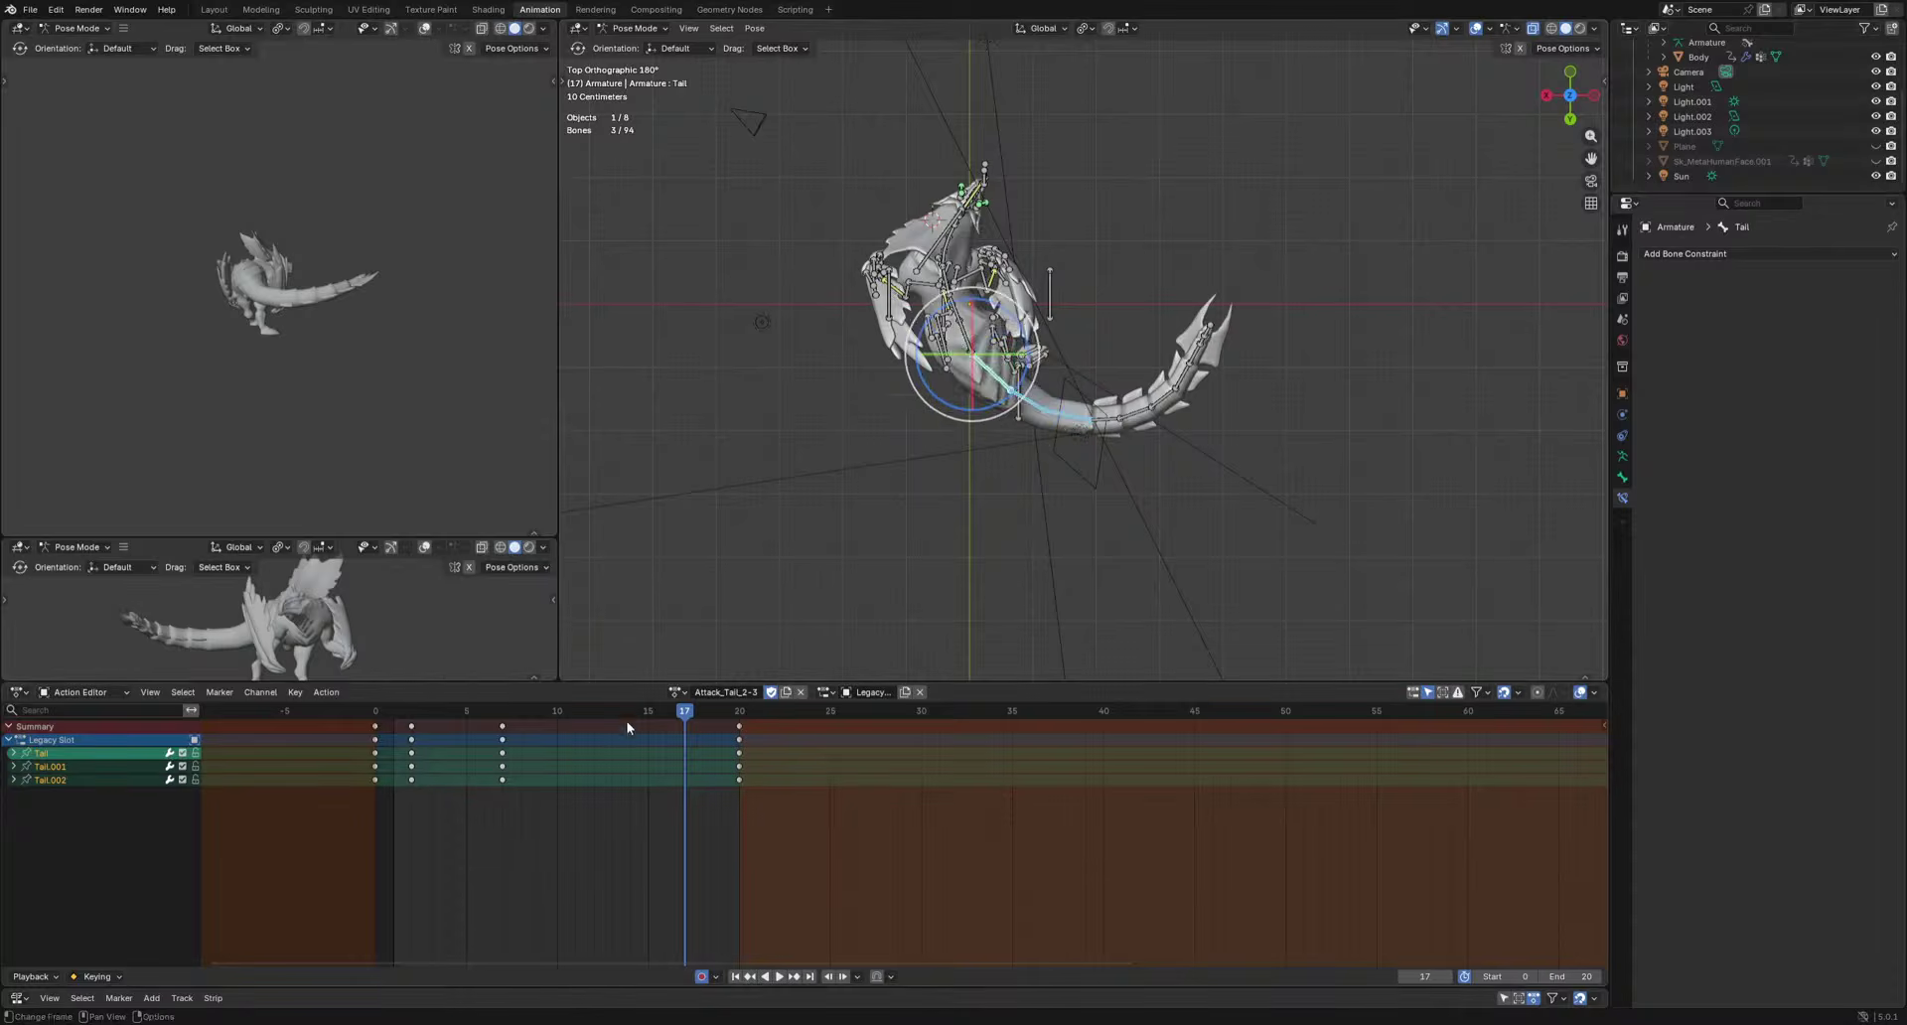
pyautogui.moveTo(617, 717); pyautogui.dragTo(577, 722)
pyautogui.moveTo(1218, 552); pyautogui.dragTo(1184, 359, button='middle')
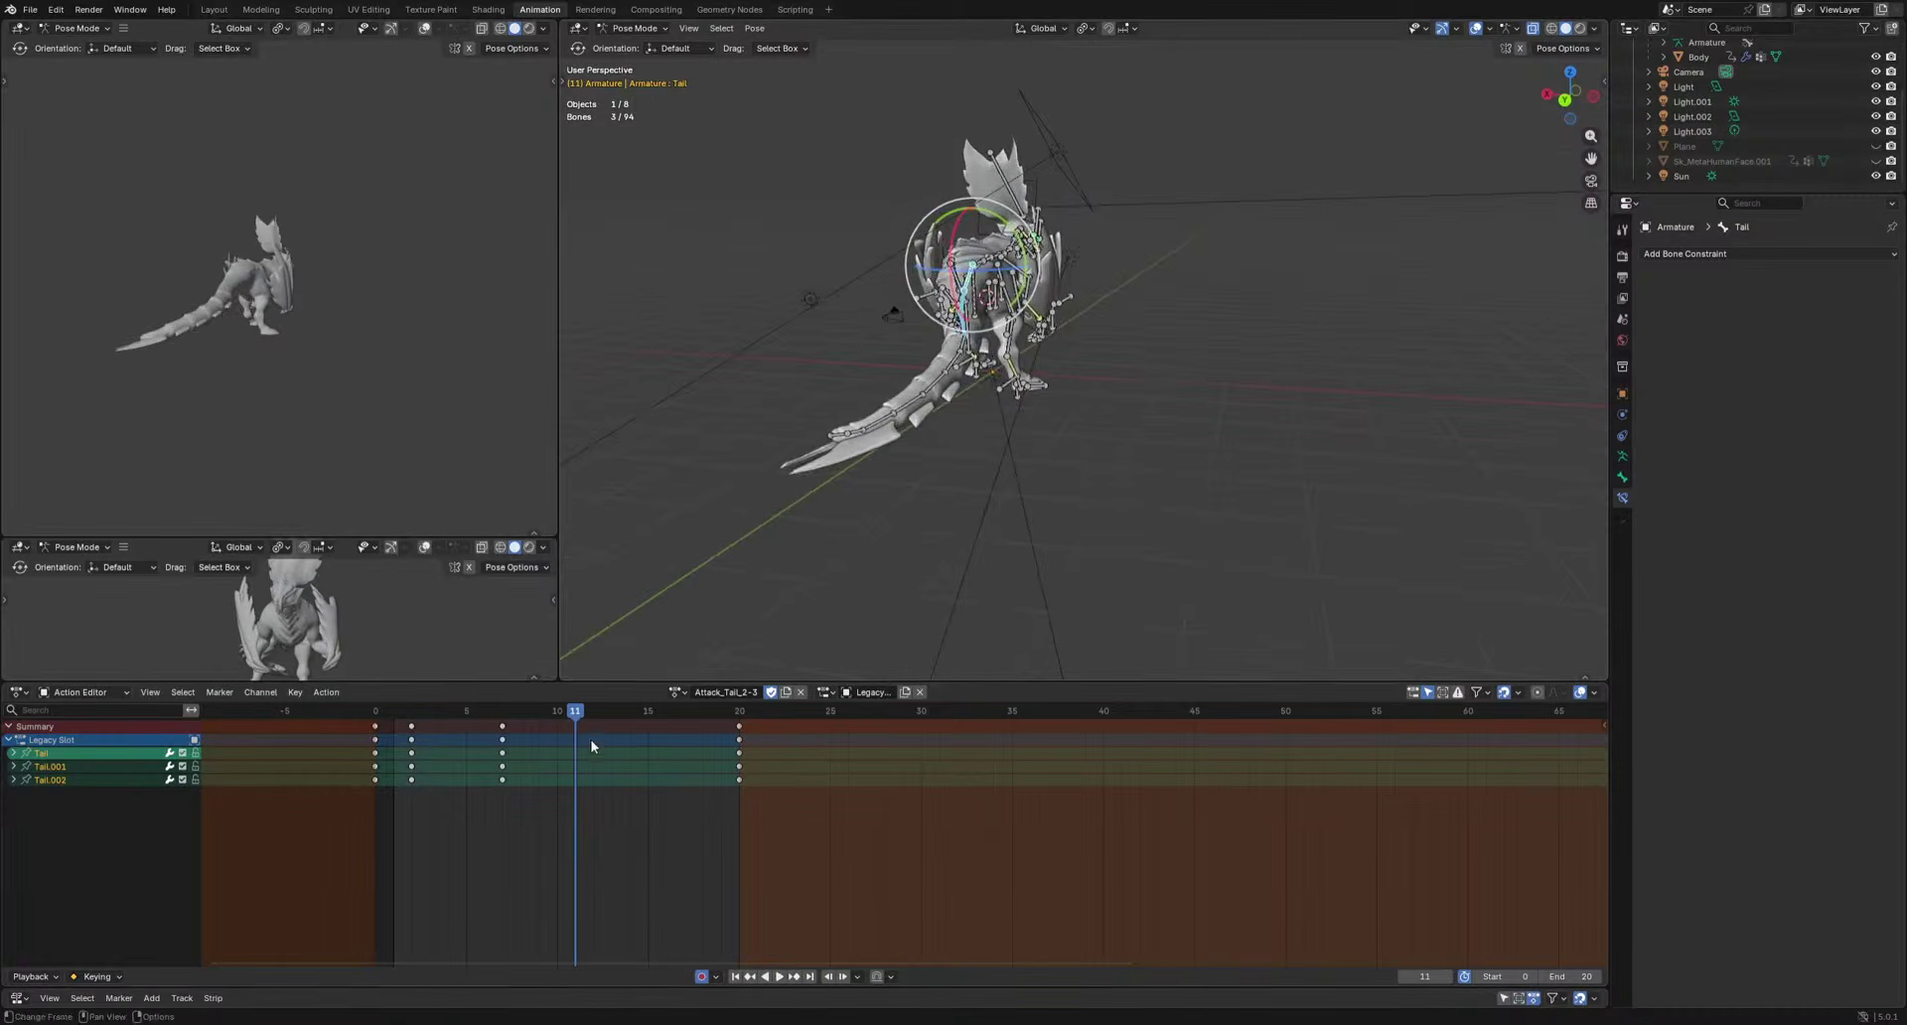
pyautogui.moveTo(580, 718); pyautogui.dragTo(596, 718)
pyautogui.press('r')
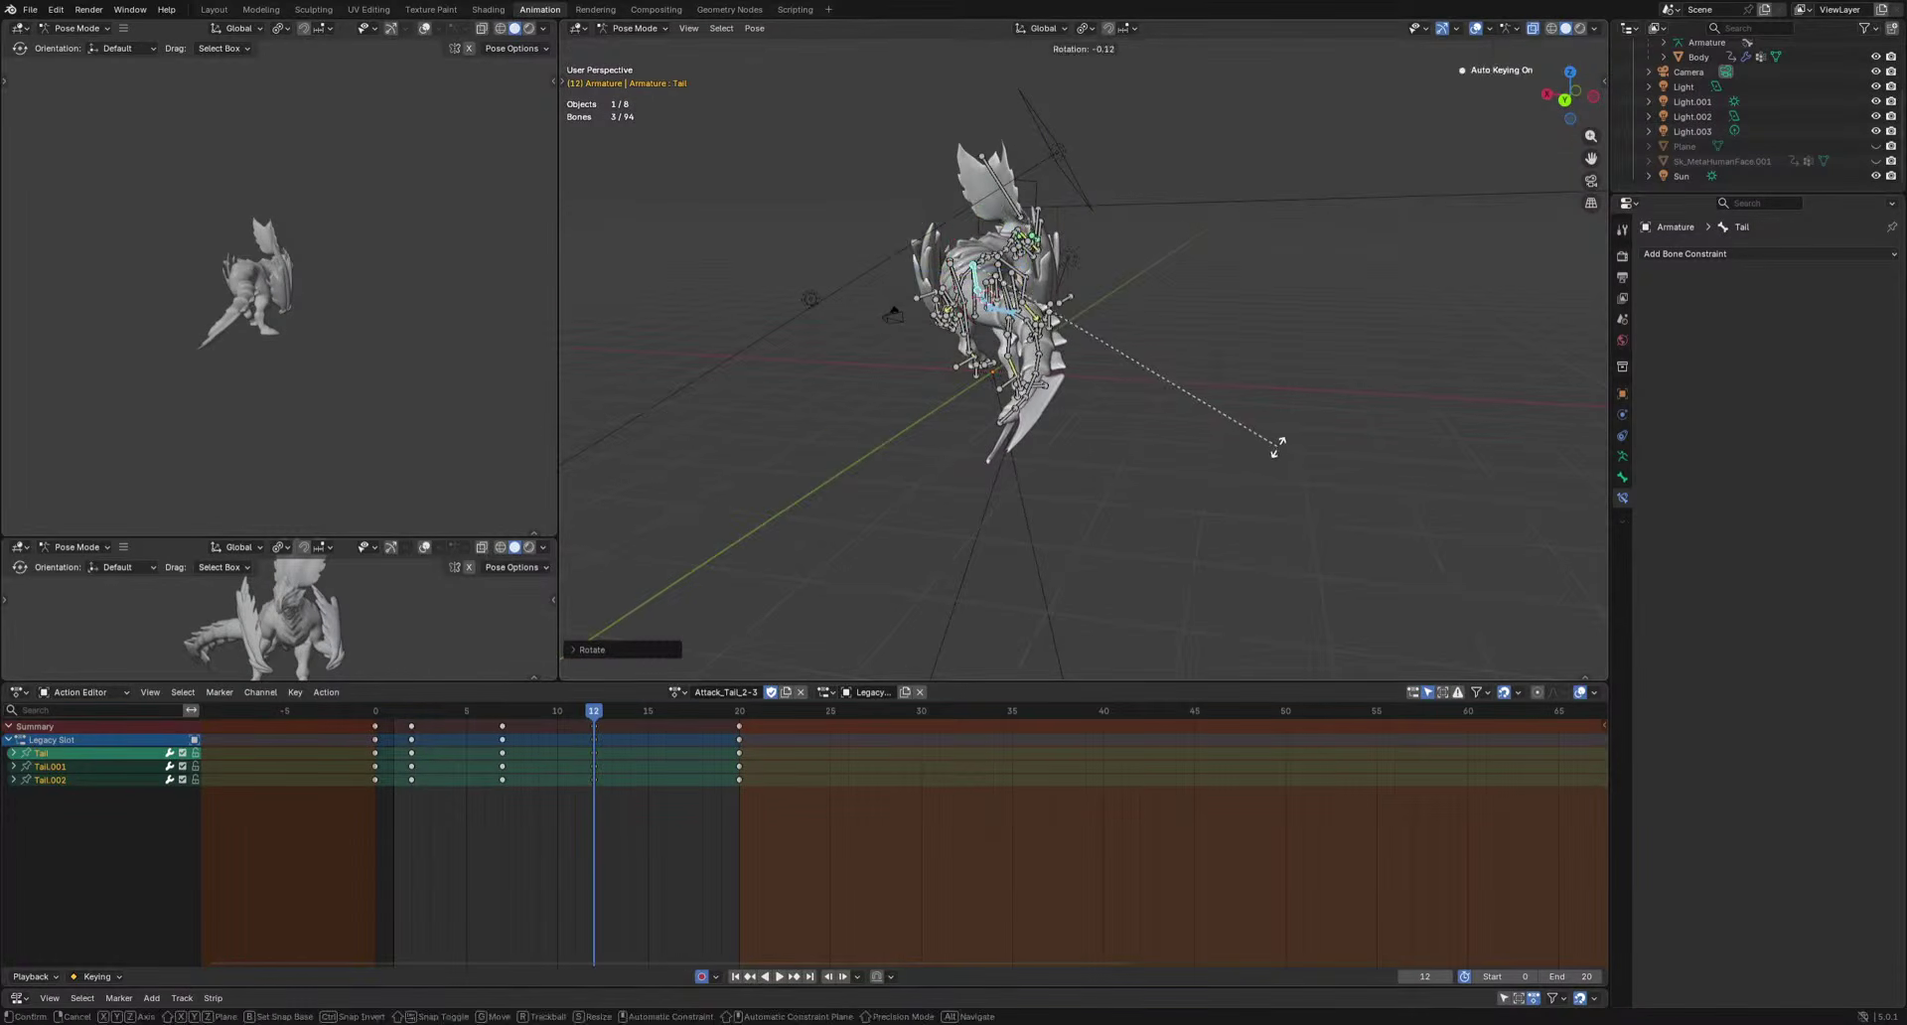
pyautogui.click(1278, 447)
# Trackball-rotate Tail, Tail.001 and Tail.002 at frame 17 and play back the swing to check it.
pyautogui.press('space')
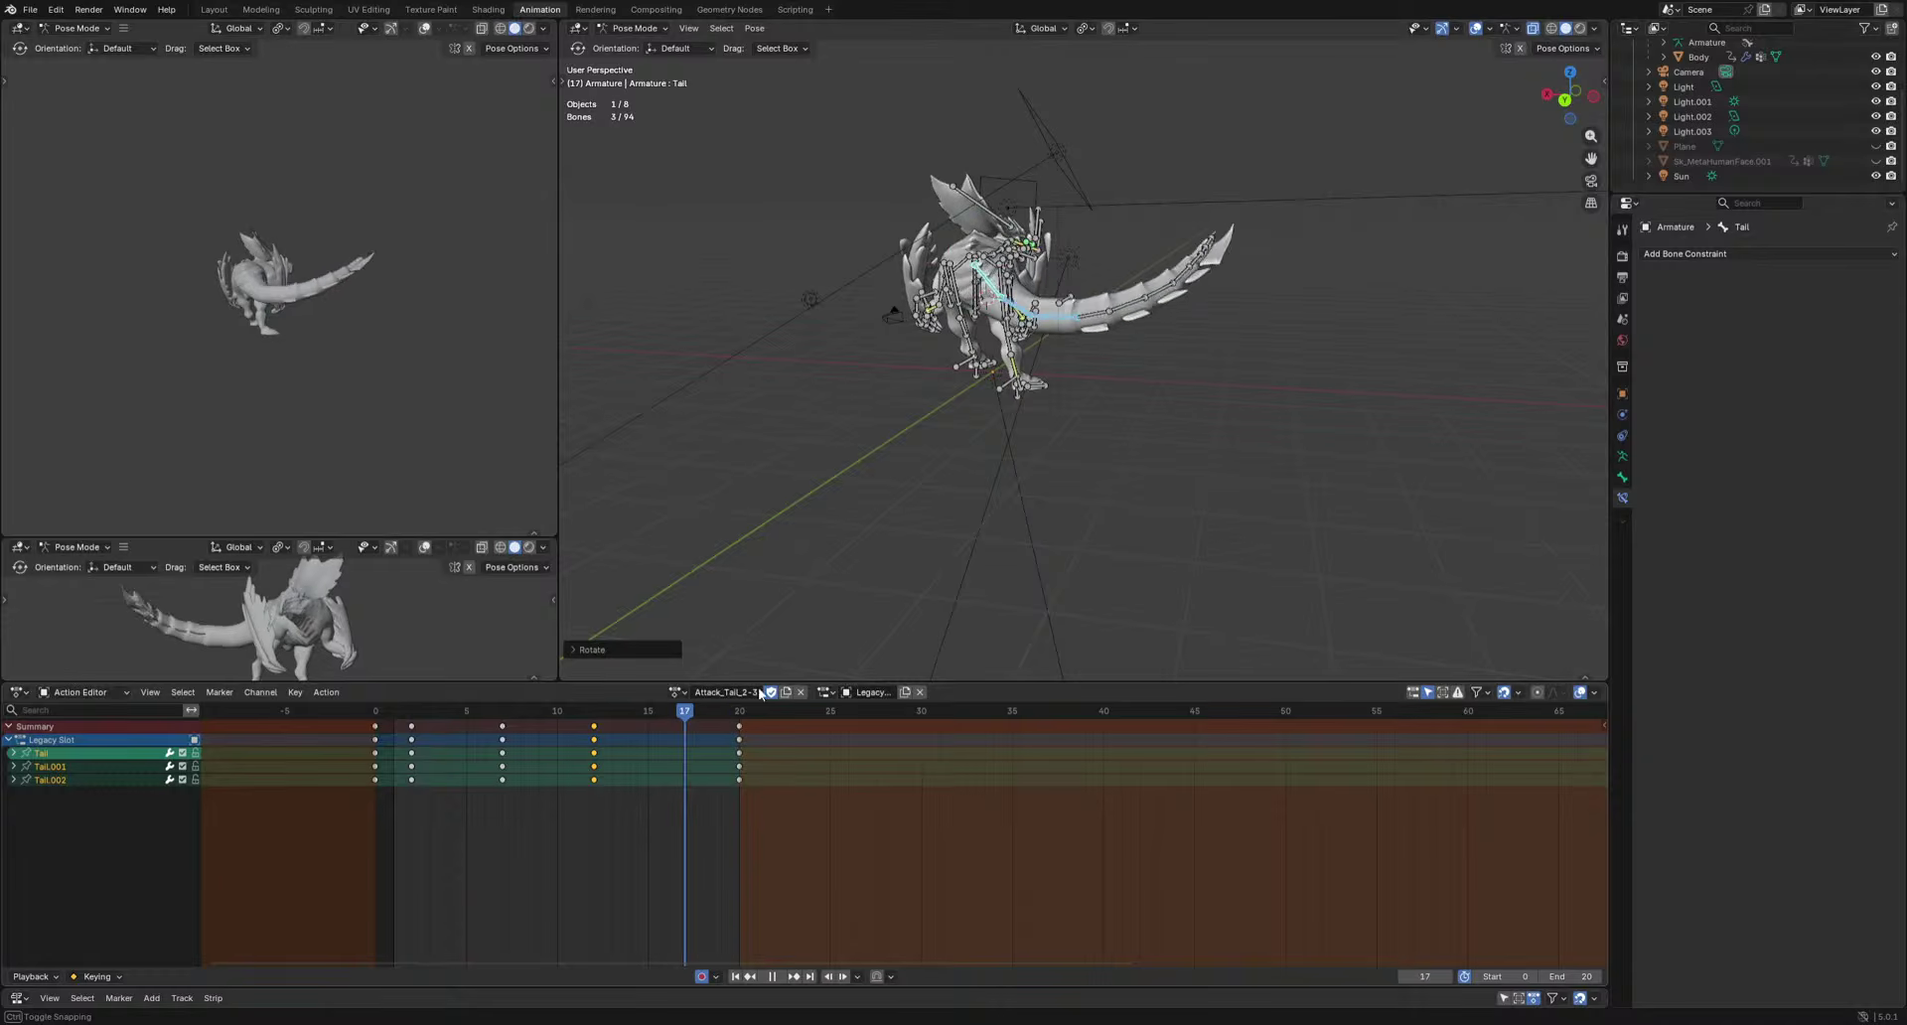
pyautogui.press('space')
pyautogui.press('r')
pyautogui.press('r')
pyautogui.click(1058, 587)
pyautogui.press('space')
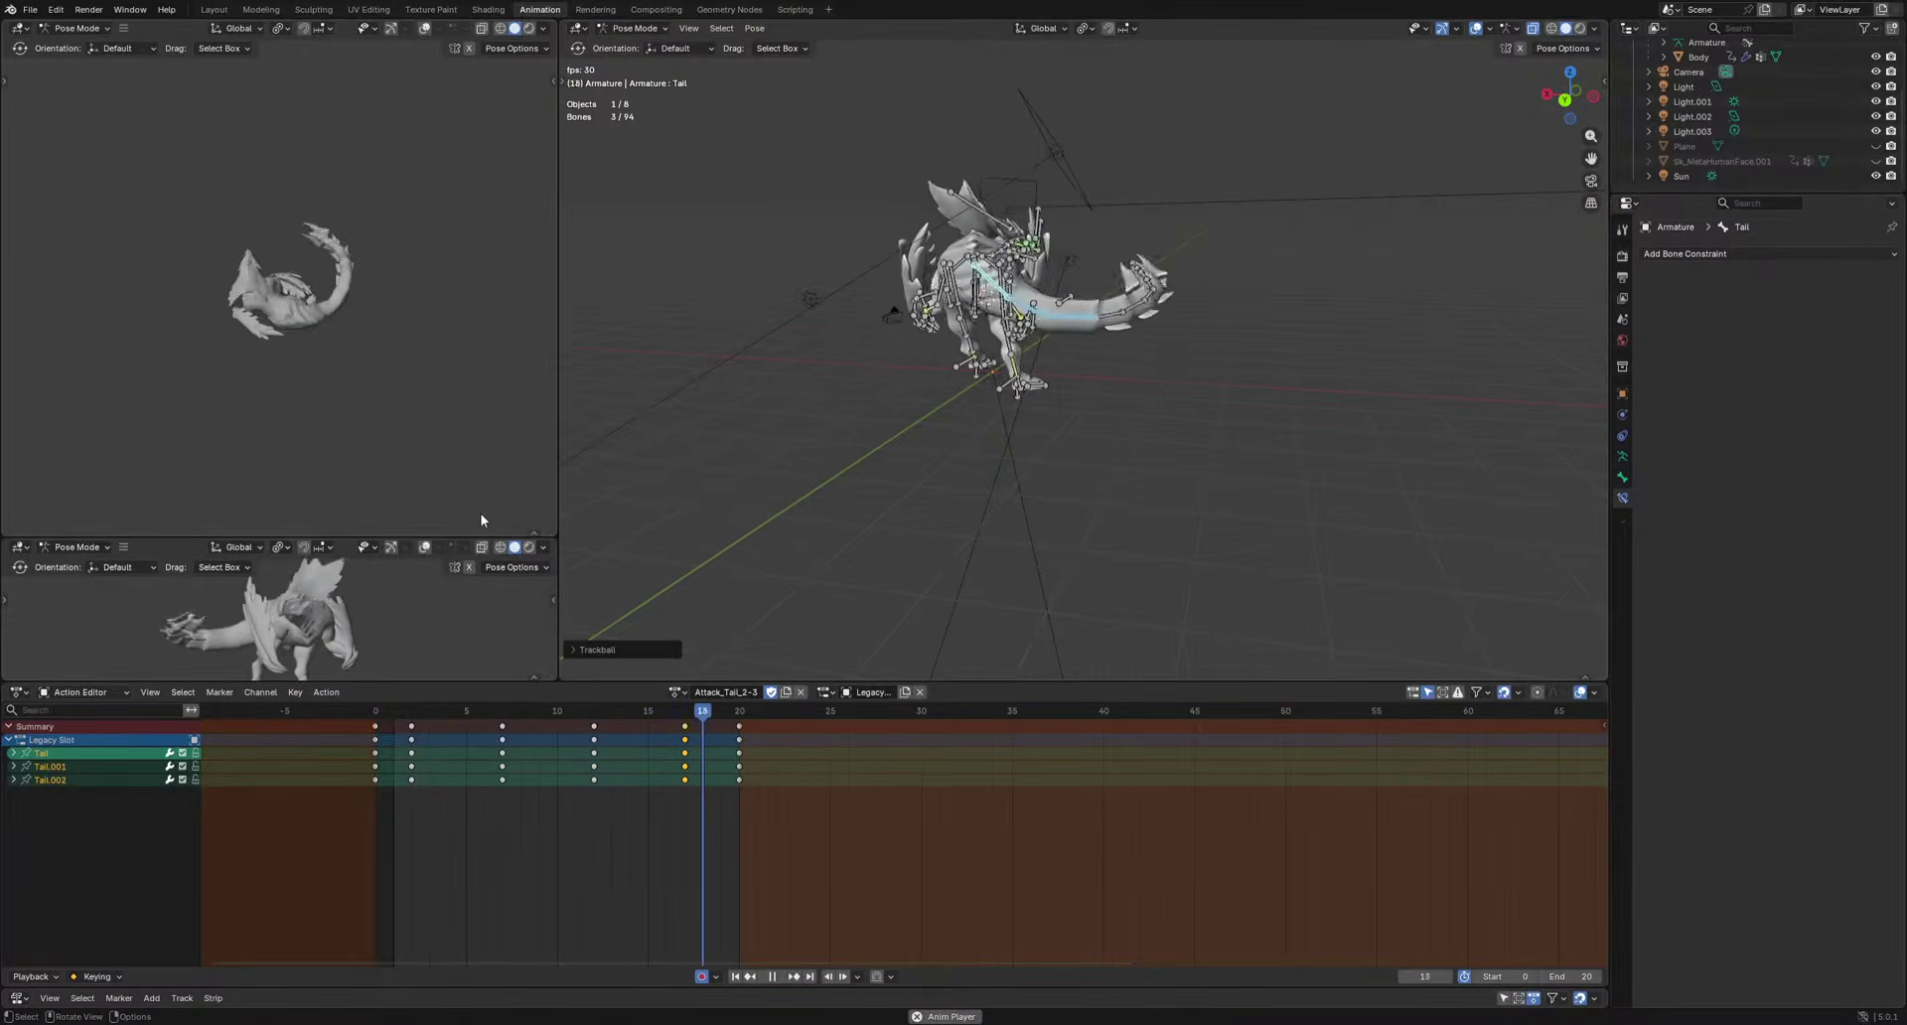
pyautogui.press('space')
pyautogui.press('r')
pyautogui.press('r')
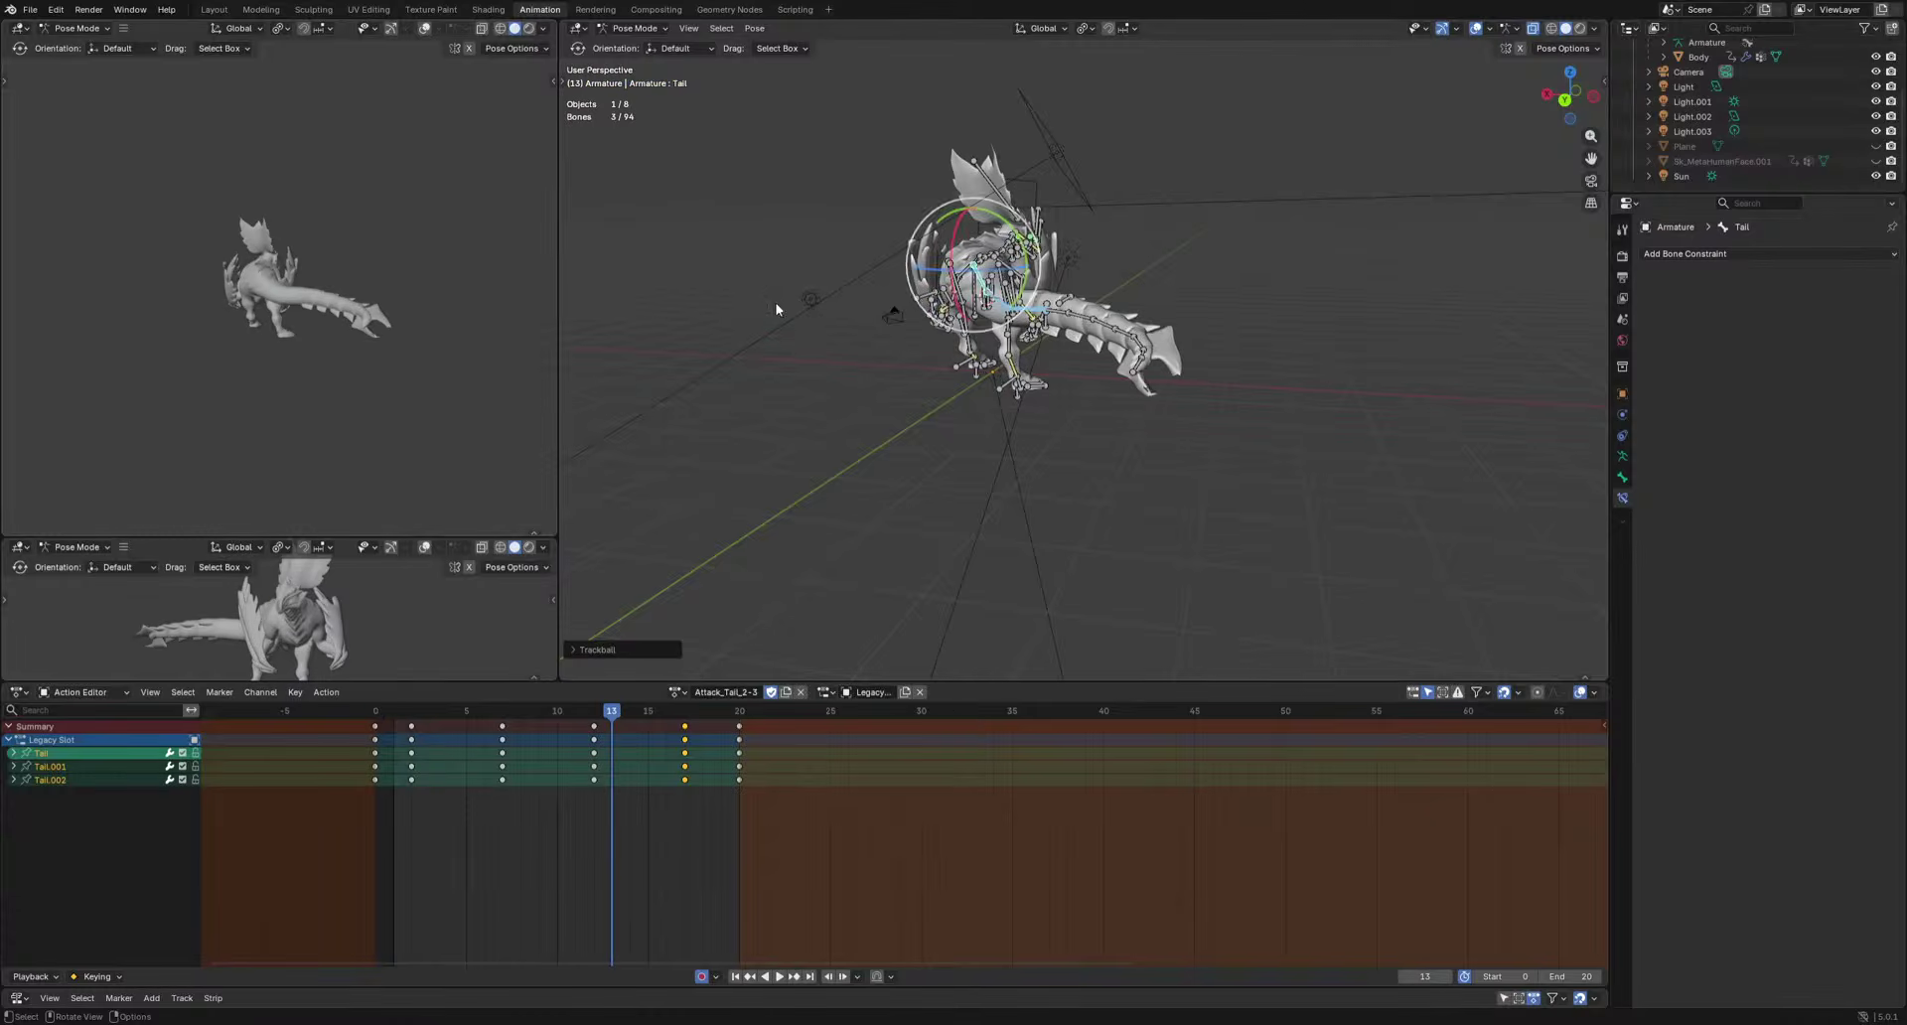
# Select the Pelvis bone, then lower and rotate it at frame 6 in the back view.
pyautogui.moveTo(1111, 397); pyautogui.dragTo(1119, 389, button='middle')
pyautogui.click(1138, 370)
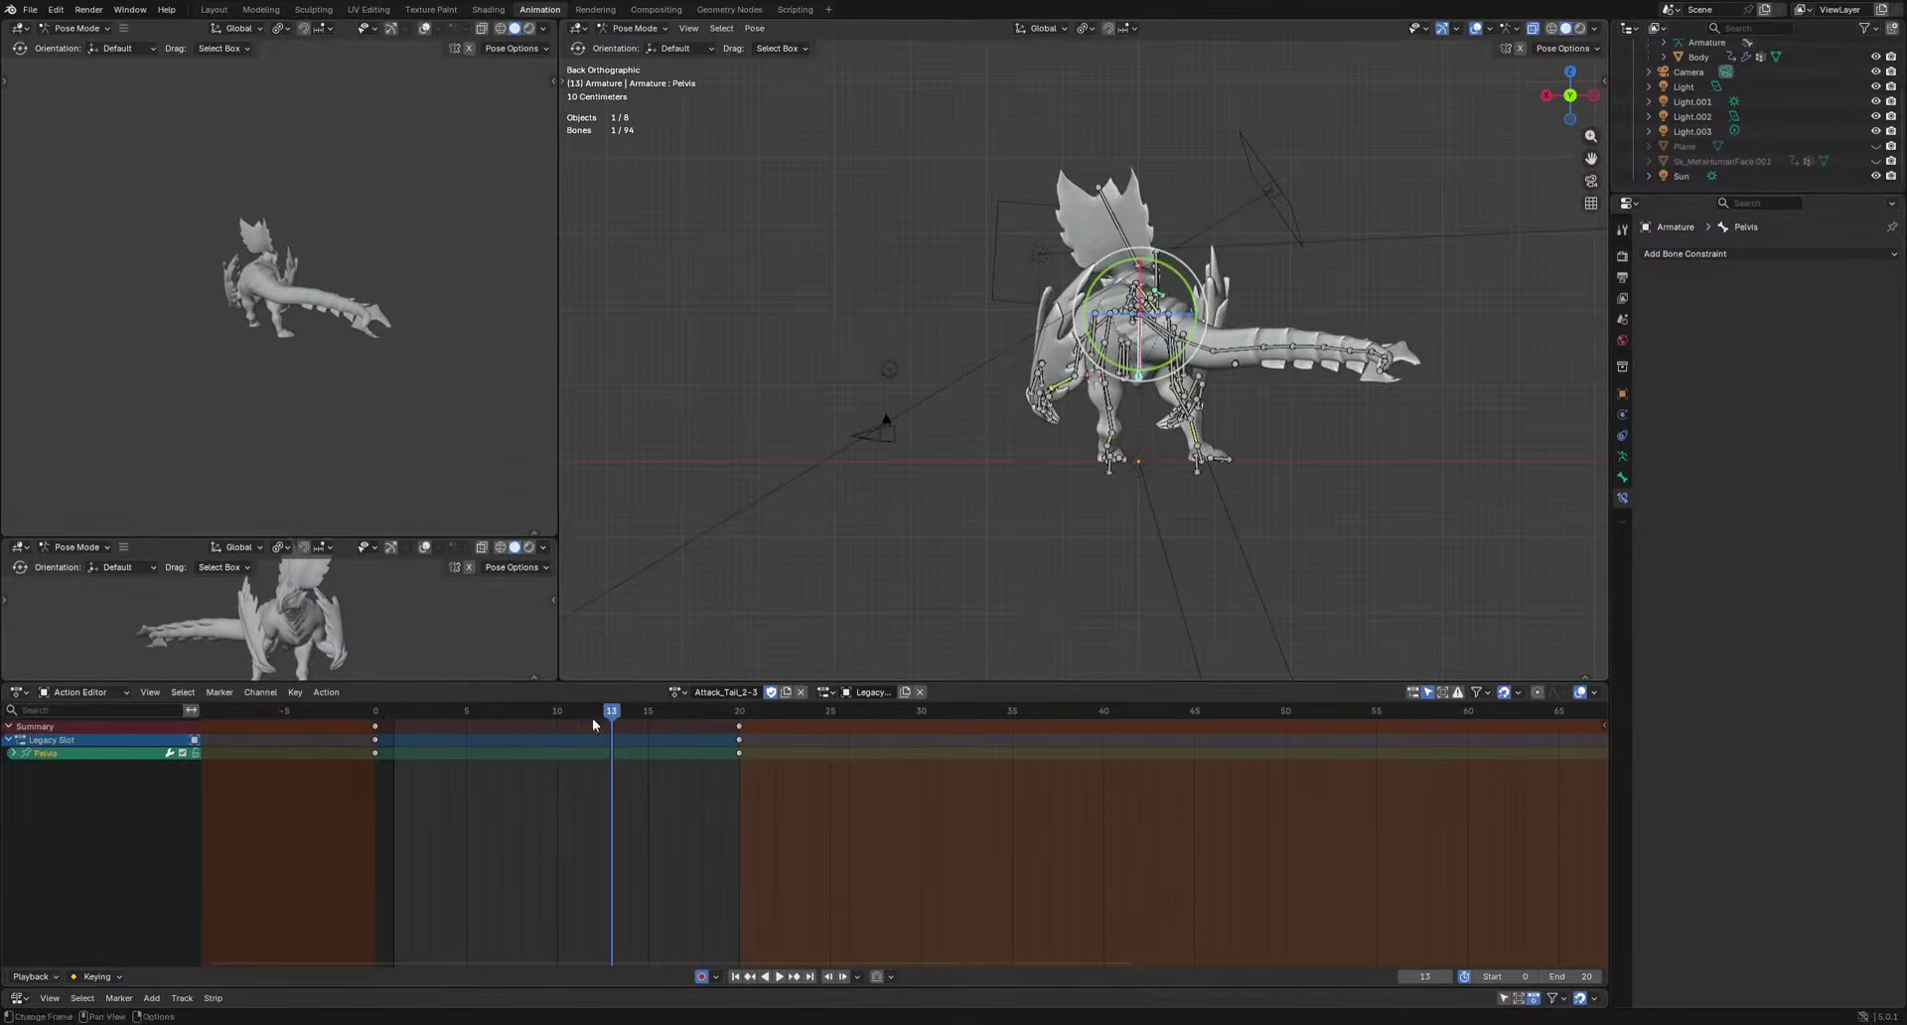
pyautogui.moveTo(382, 715); pyautogui.dragTo(484, 717)
pyautogui.press('r')
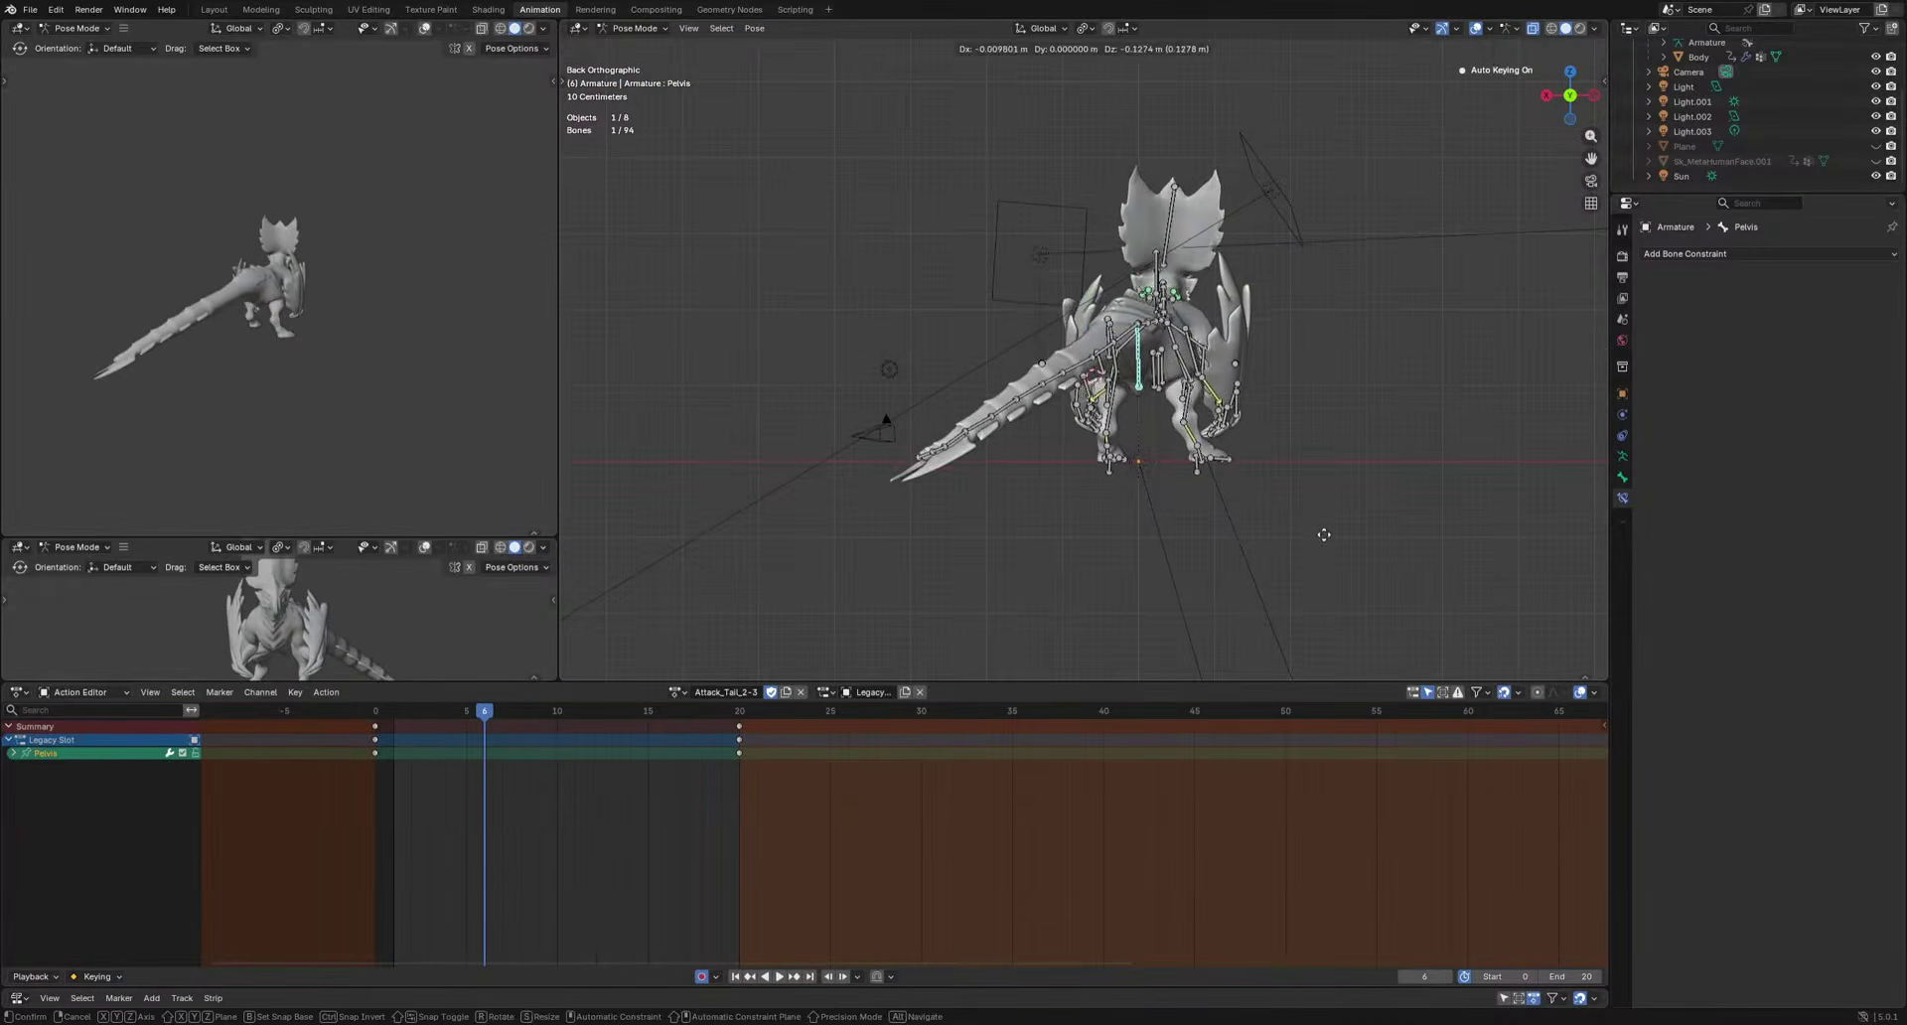
pyautogui.click(1269, 587)
# Trackball-rotate the Pelvis at frame 12.
pyautogui.press('space')
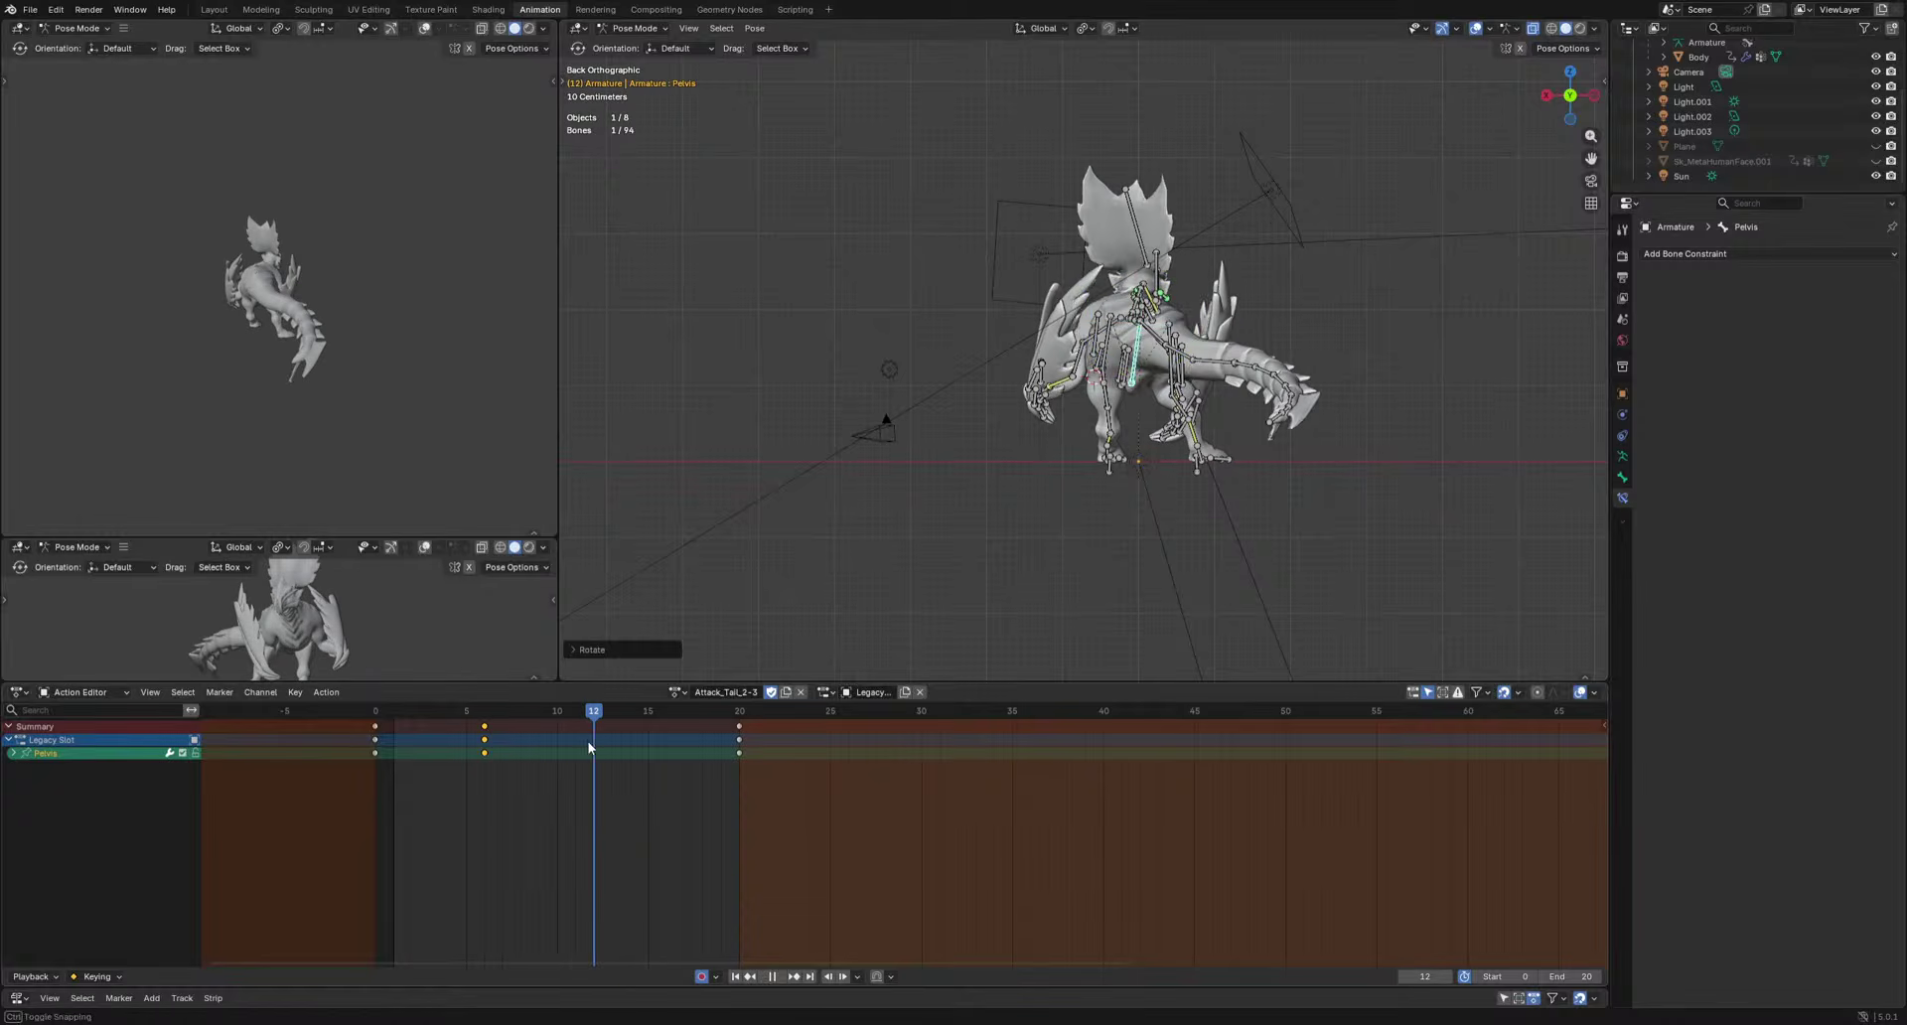
pyautogui.press('r')
pyautogui.press('r')
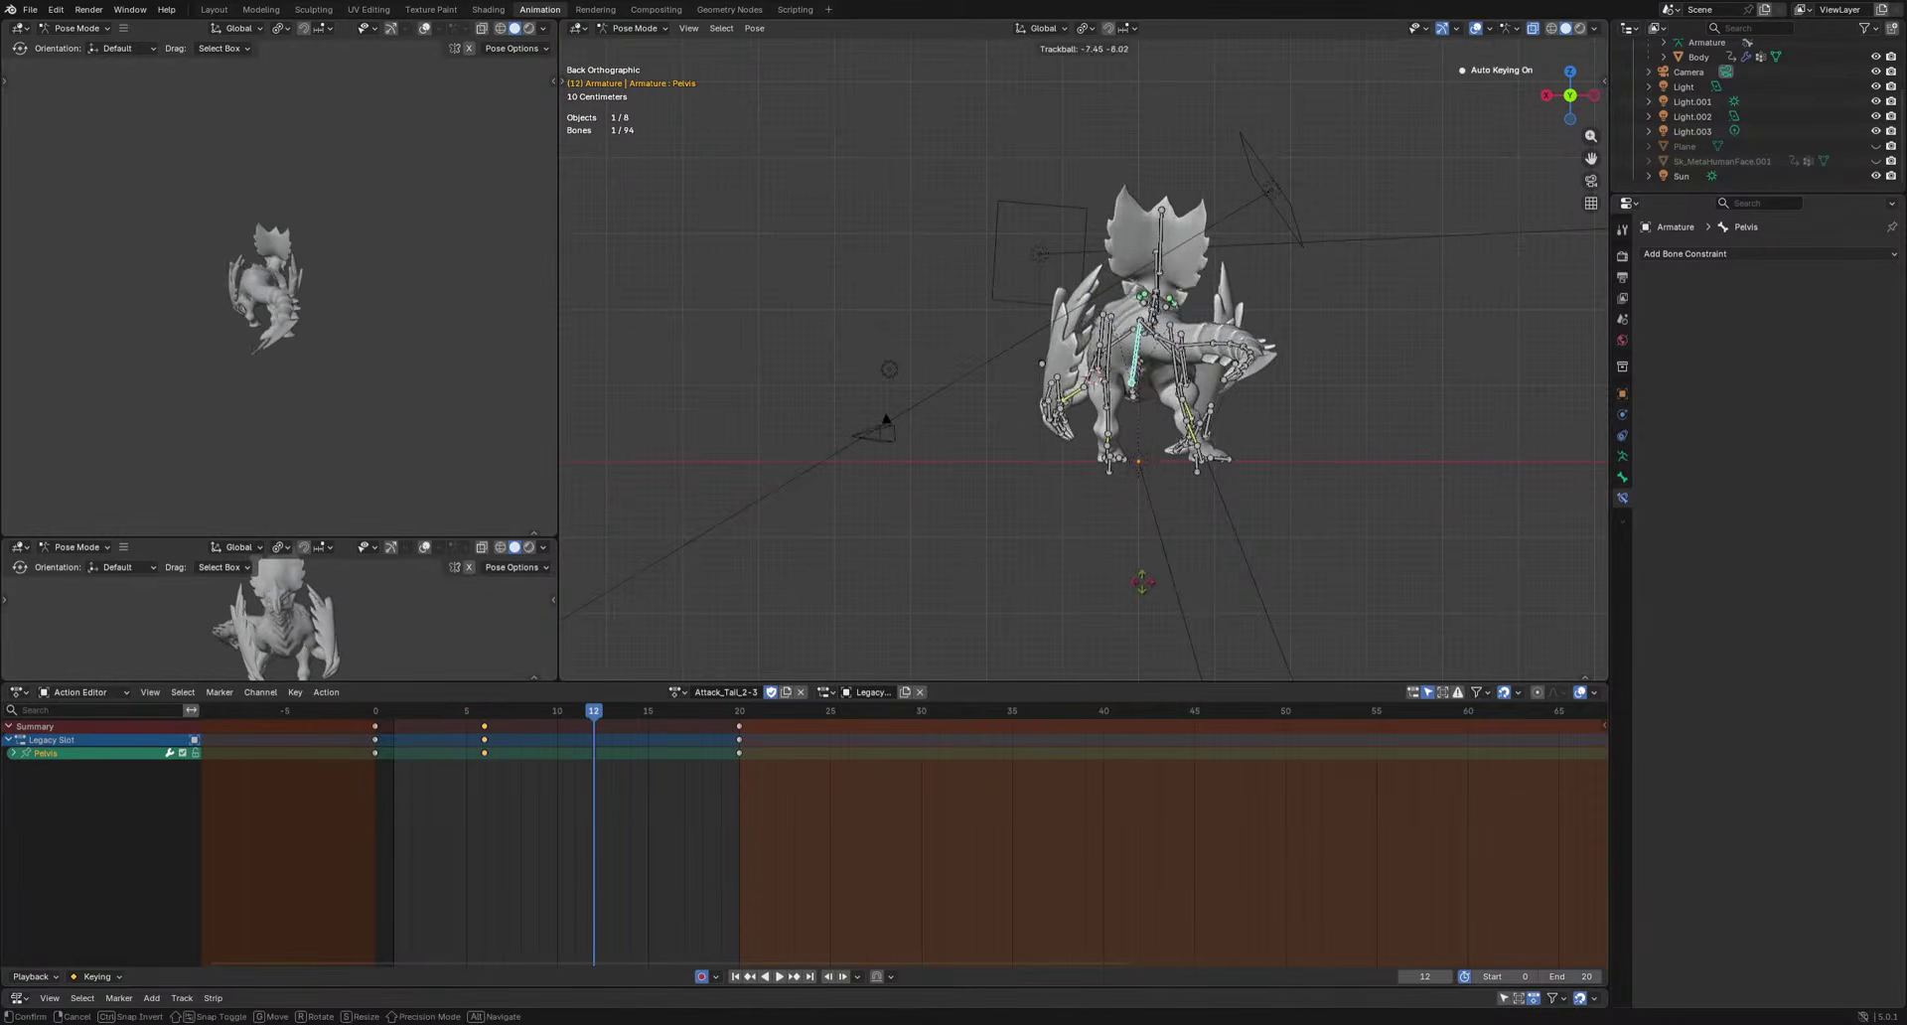
pyautogui.click(1142, 582)
# Rotate the Pelvis at frame 16 from an angled view and play back the swing.
pyautogui.moveTo(592, 715); pyautogui.dragTo(671, 728)
pyautogui.moveTo(1110, 556); pyautogui.dragTo(968, 626, button='middle')
pyautogui.press('r')
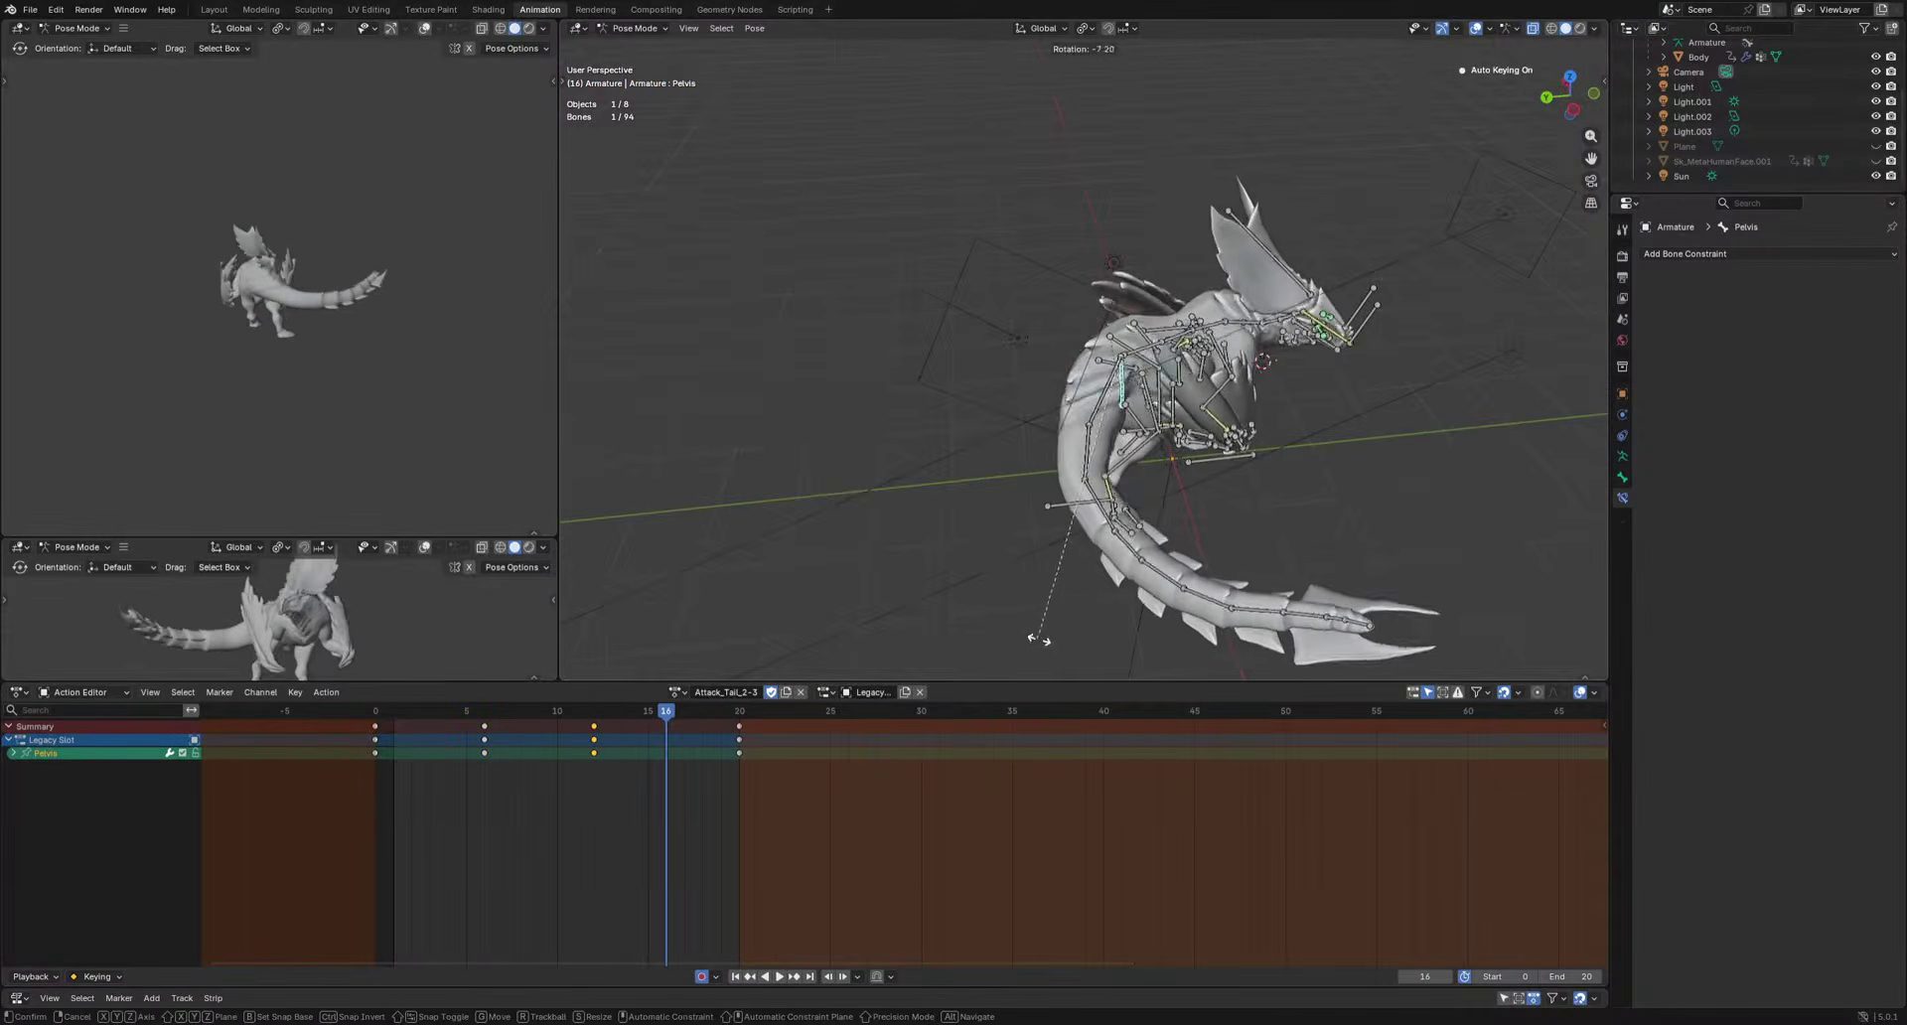
pyautogui.click(1083, 631)
pyautogui.press('space')
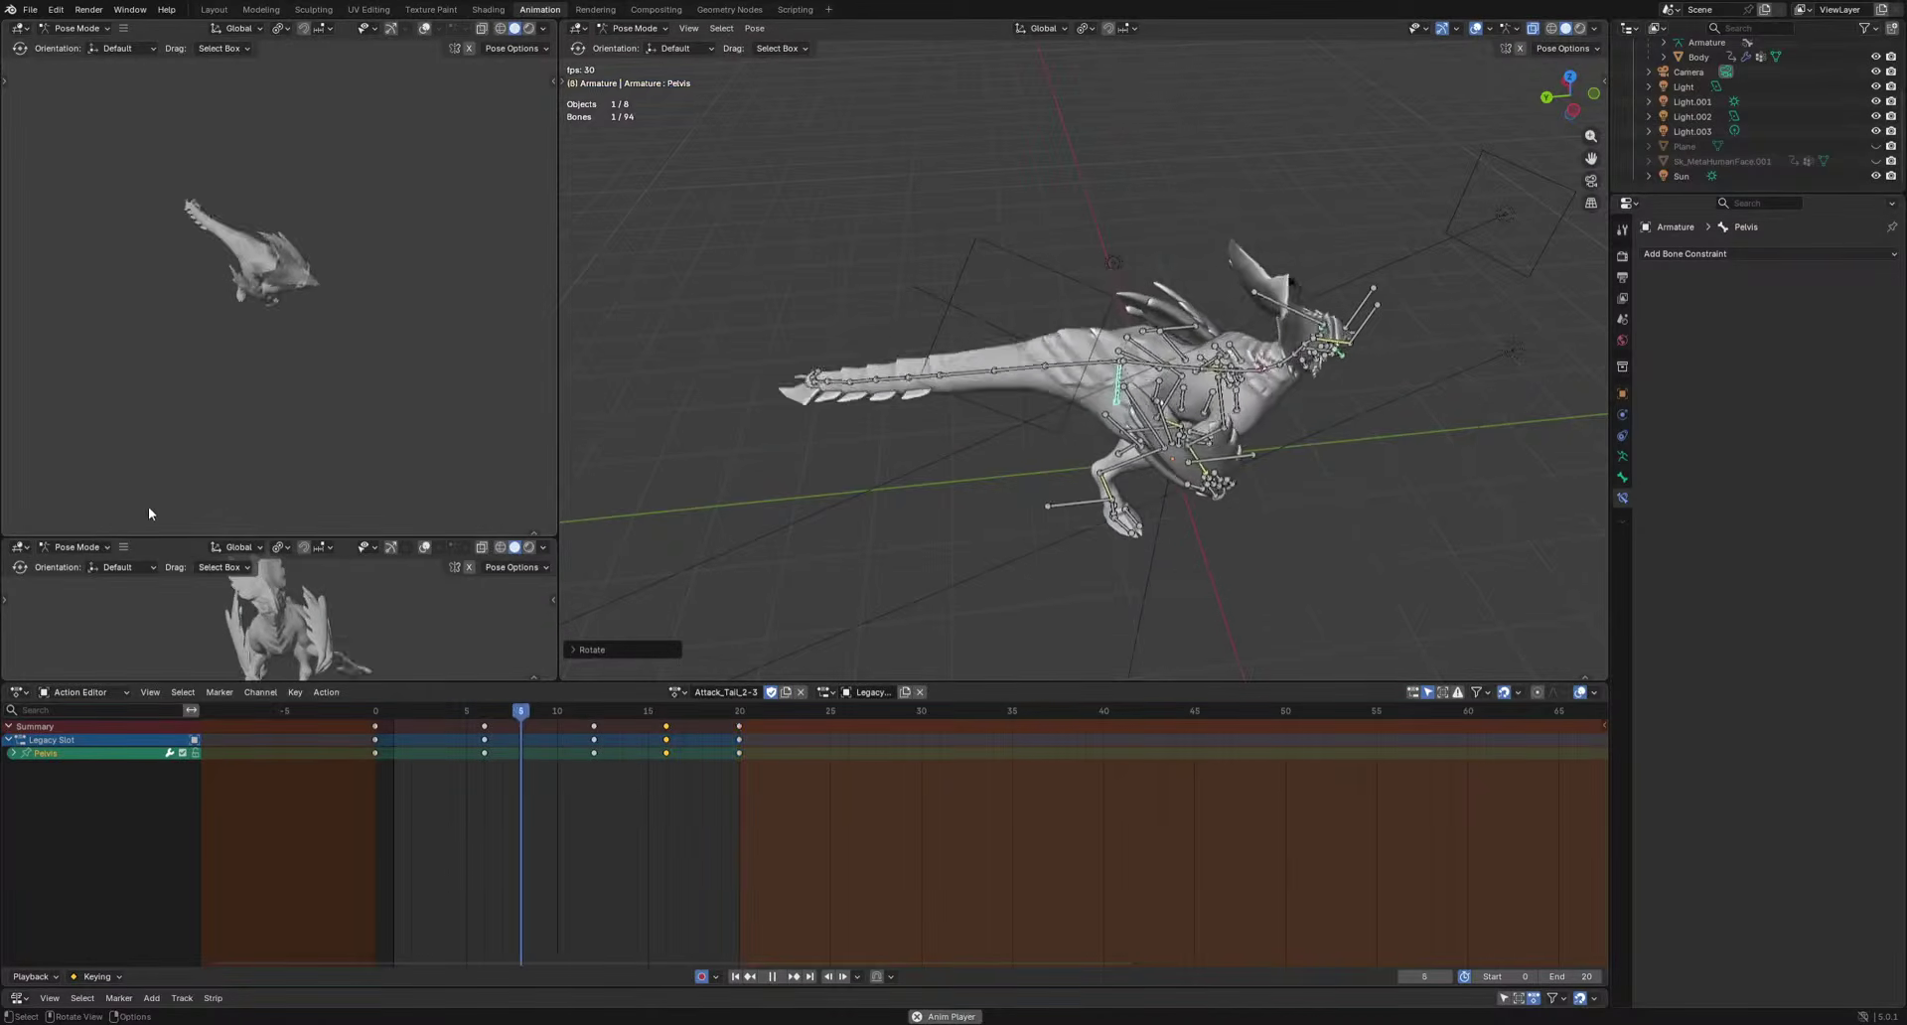
# Delete the Pelvis key at frame 6 and play back the swing from above.
pyautogui.keyDown('alt'); pyautogui.moveTo(1207, 556); pyautogui.dragTo(1228, 636, button='middle'); pyautogui.keyUp('alt')
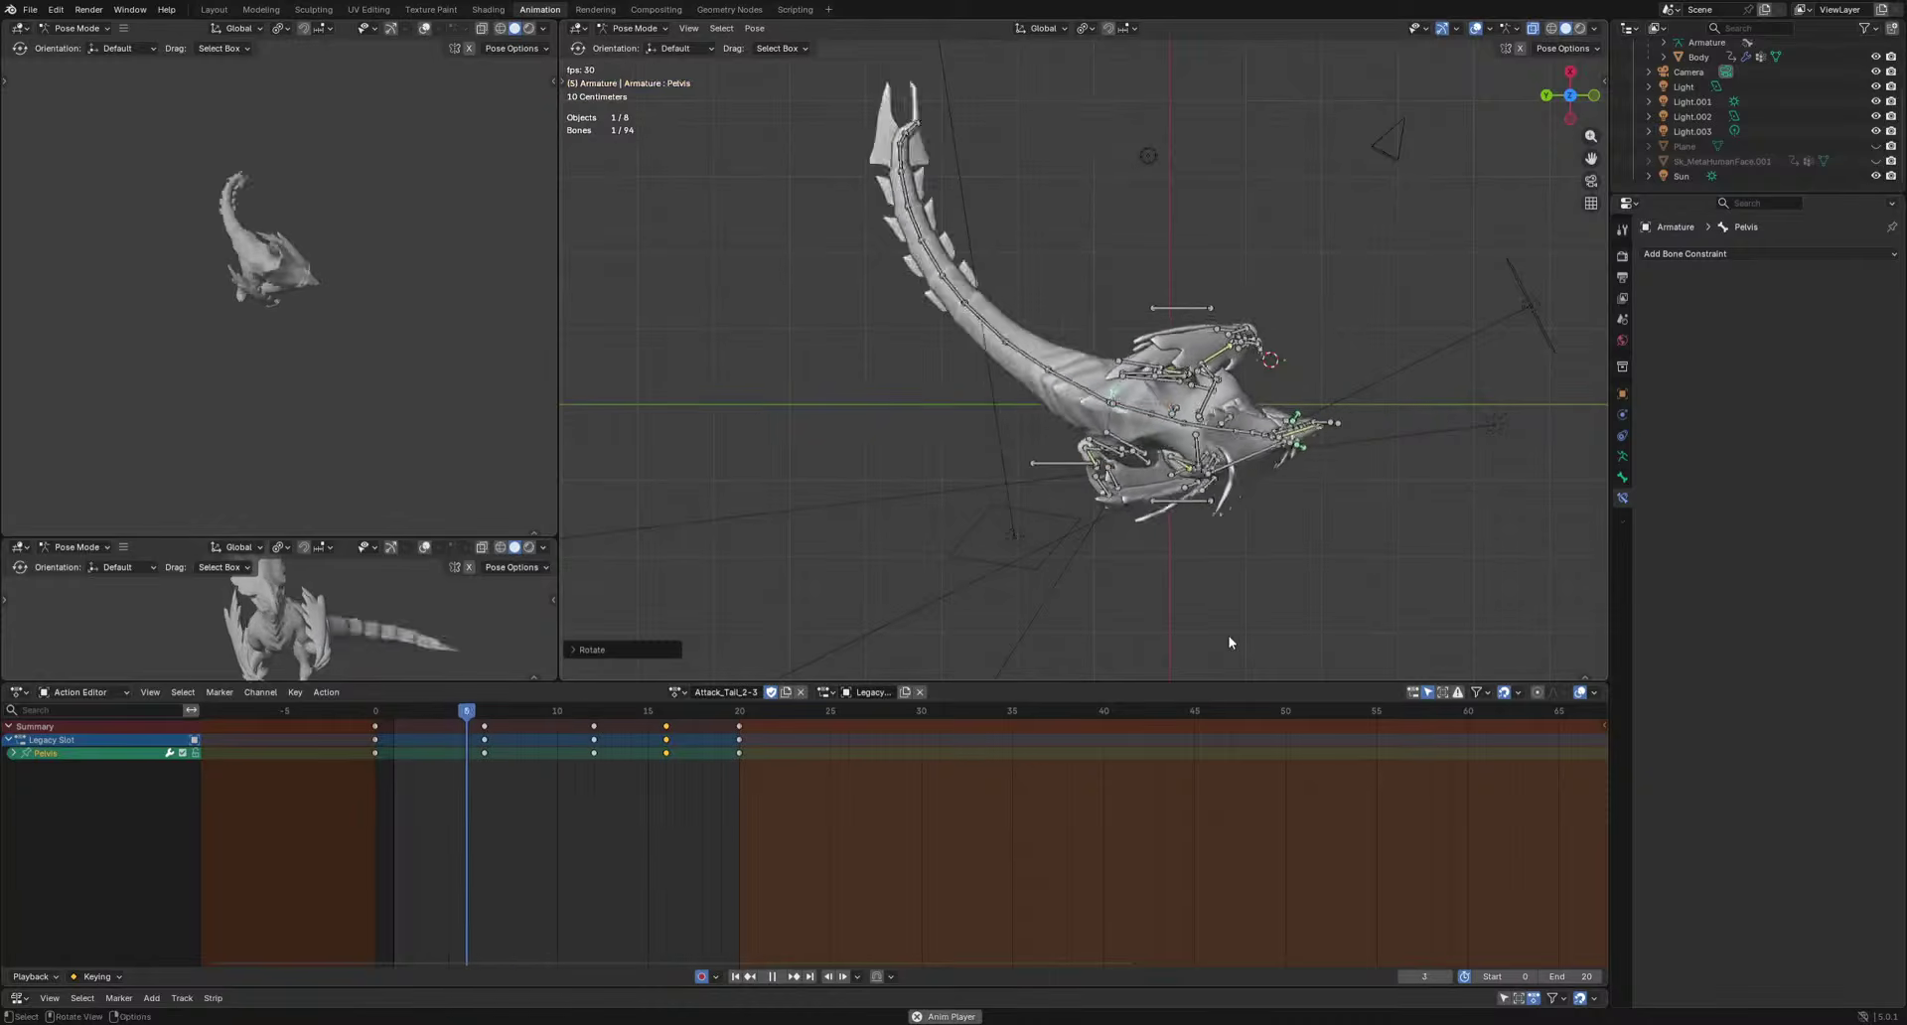
pyautogui.moveTo(586, 766)
pyautogui.mouseDown()
pyautogui.moveTo(362, 701)
pyautogui.moveTo(451, 744)
pyautogui.moveTo(603, 770)
pyautogui.mouseUp()
pyautogui.click(485, 726)
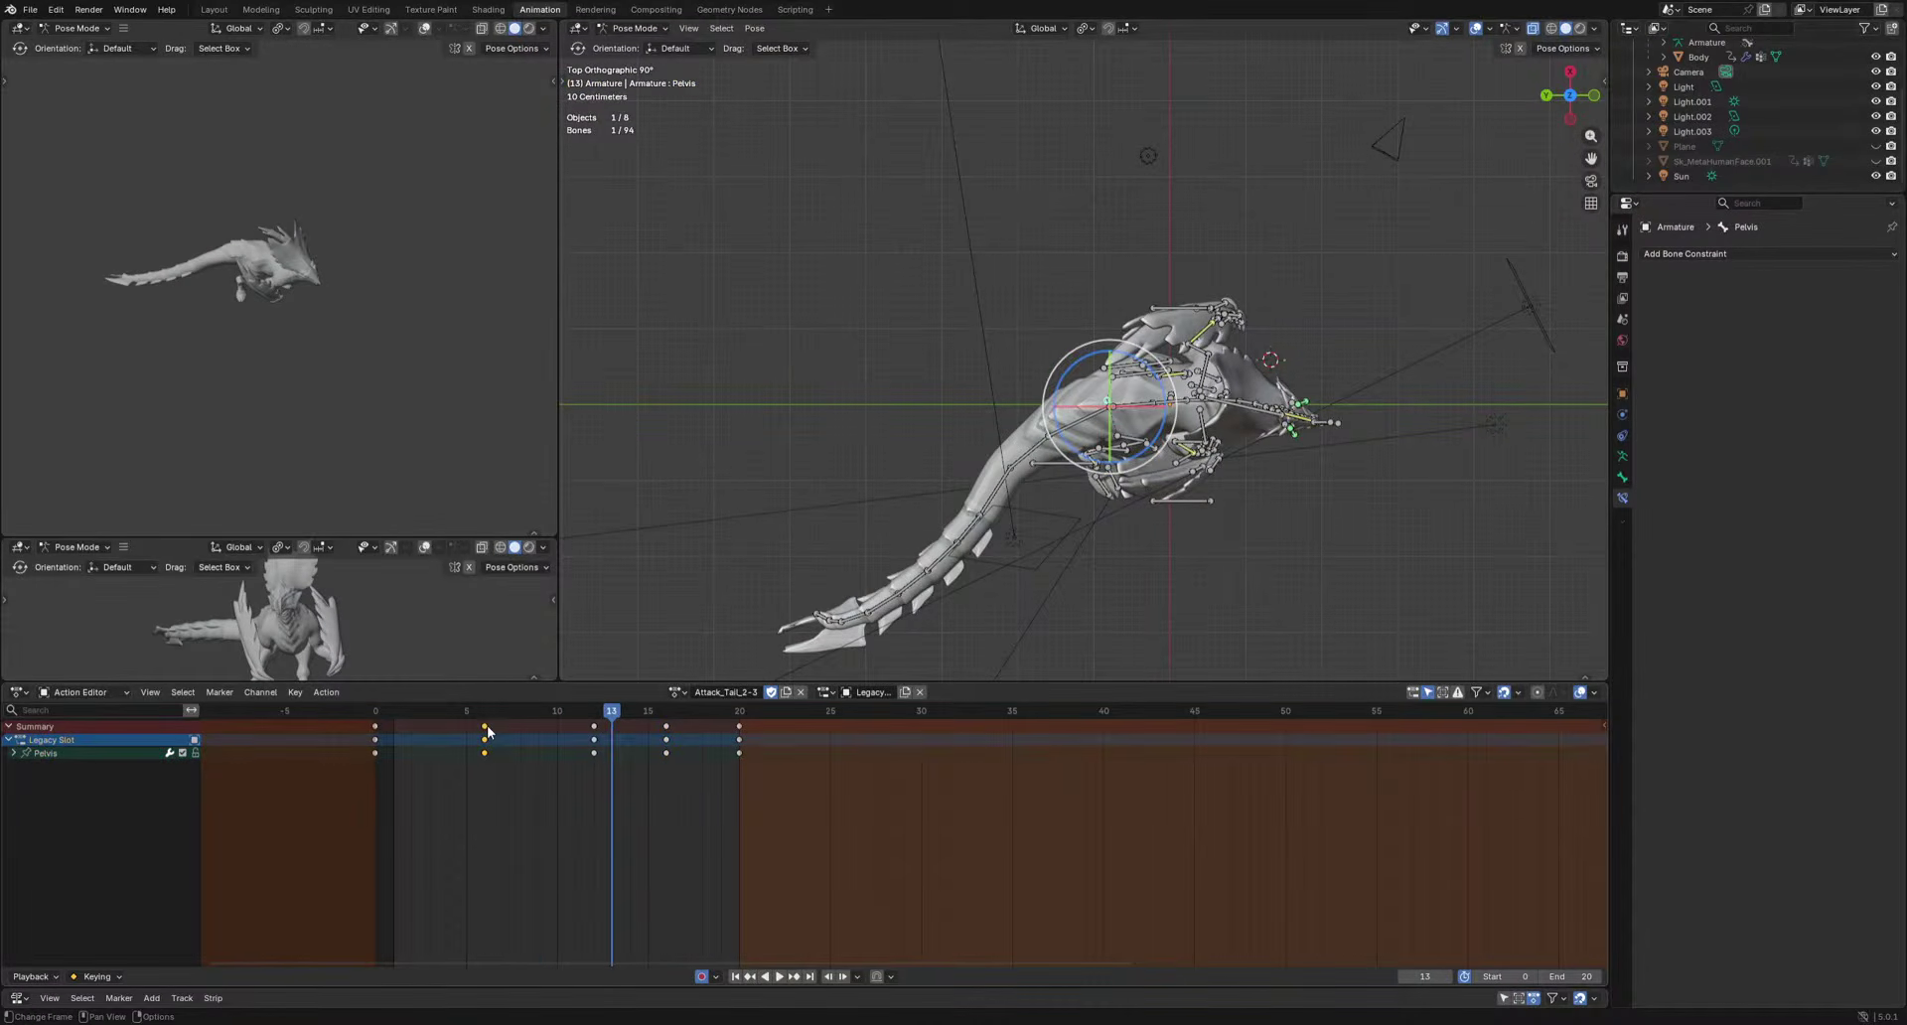
pyautogui.press('Delete')
pyautogui.press('space')
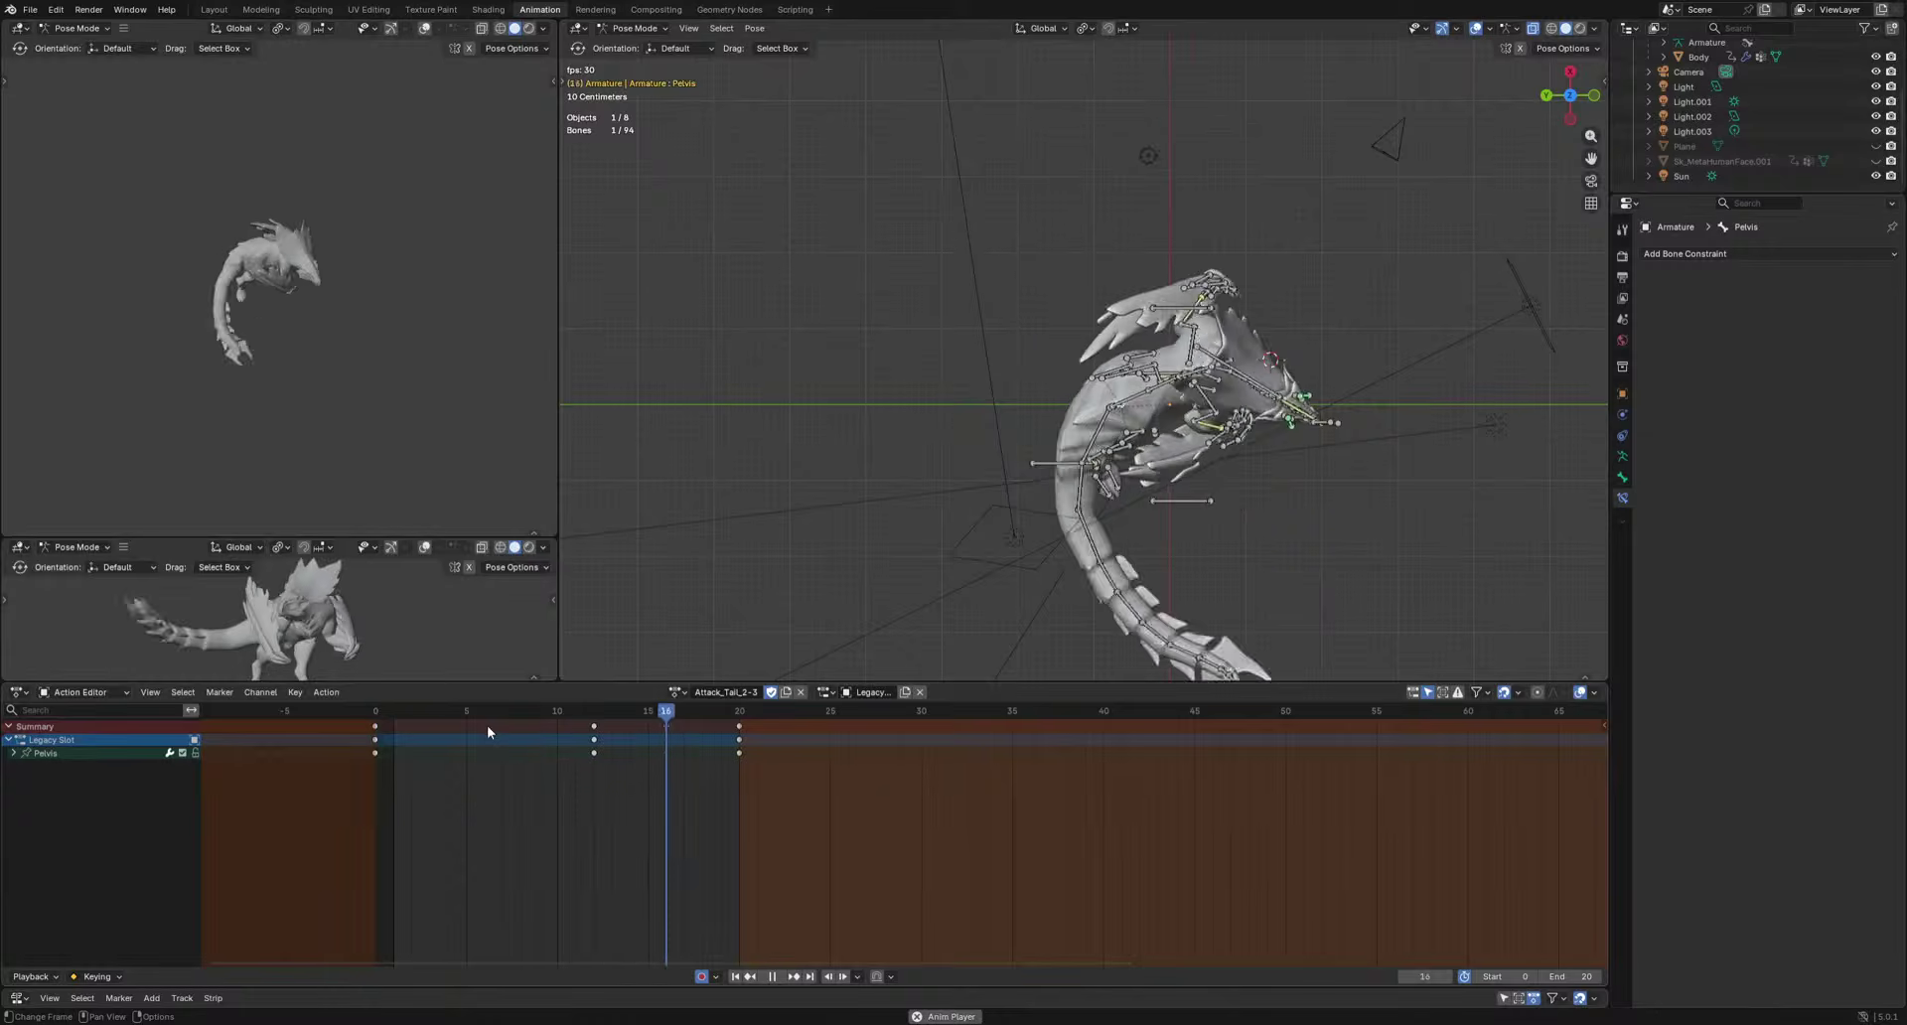
pyautogui.press('space')
# Move the Pelvis about 0.29 m backwards and away from the tail's side at frame 5, and replay the motion.
pyautogui.moveTo(449, 711); pyautogui.dragTo(467, 733)
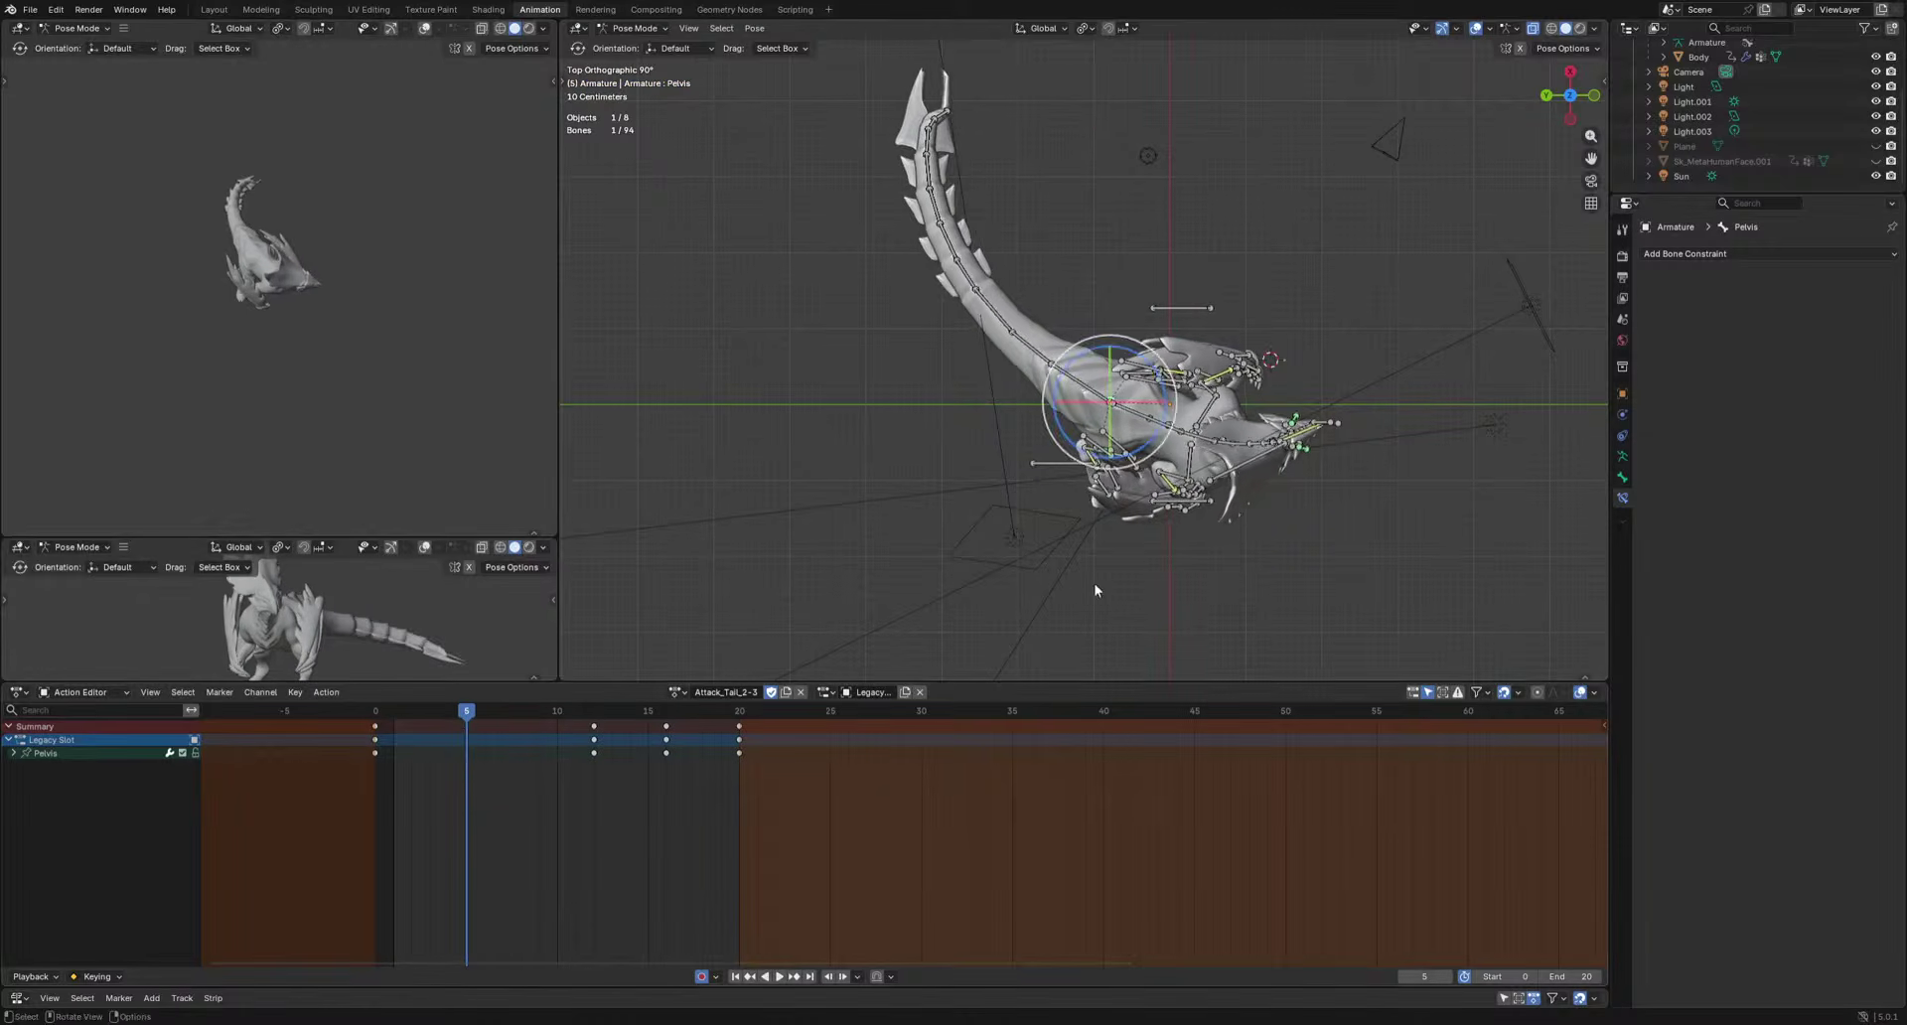
pyautogui.press('g')
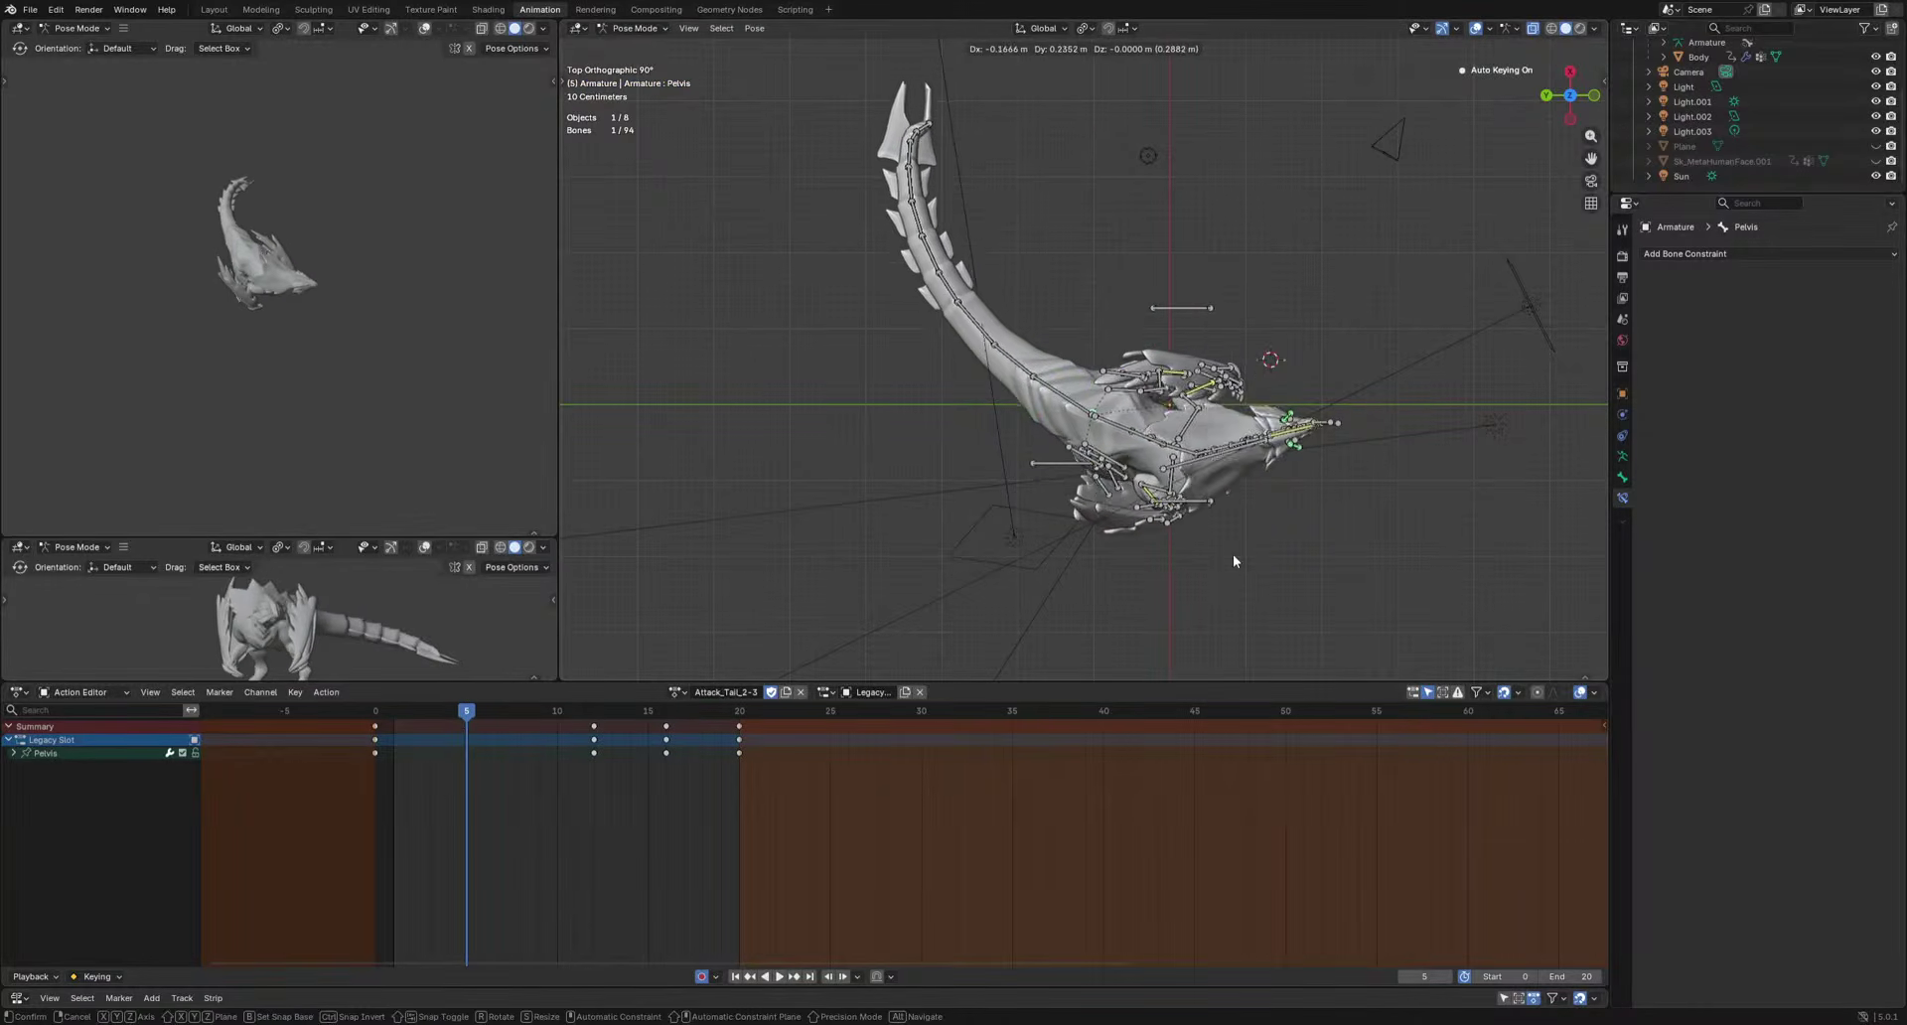
pyautogui.click(1234, 556)
pyautogui.press('space')
pyautogui.press('space')
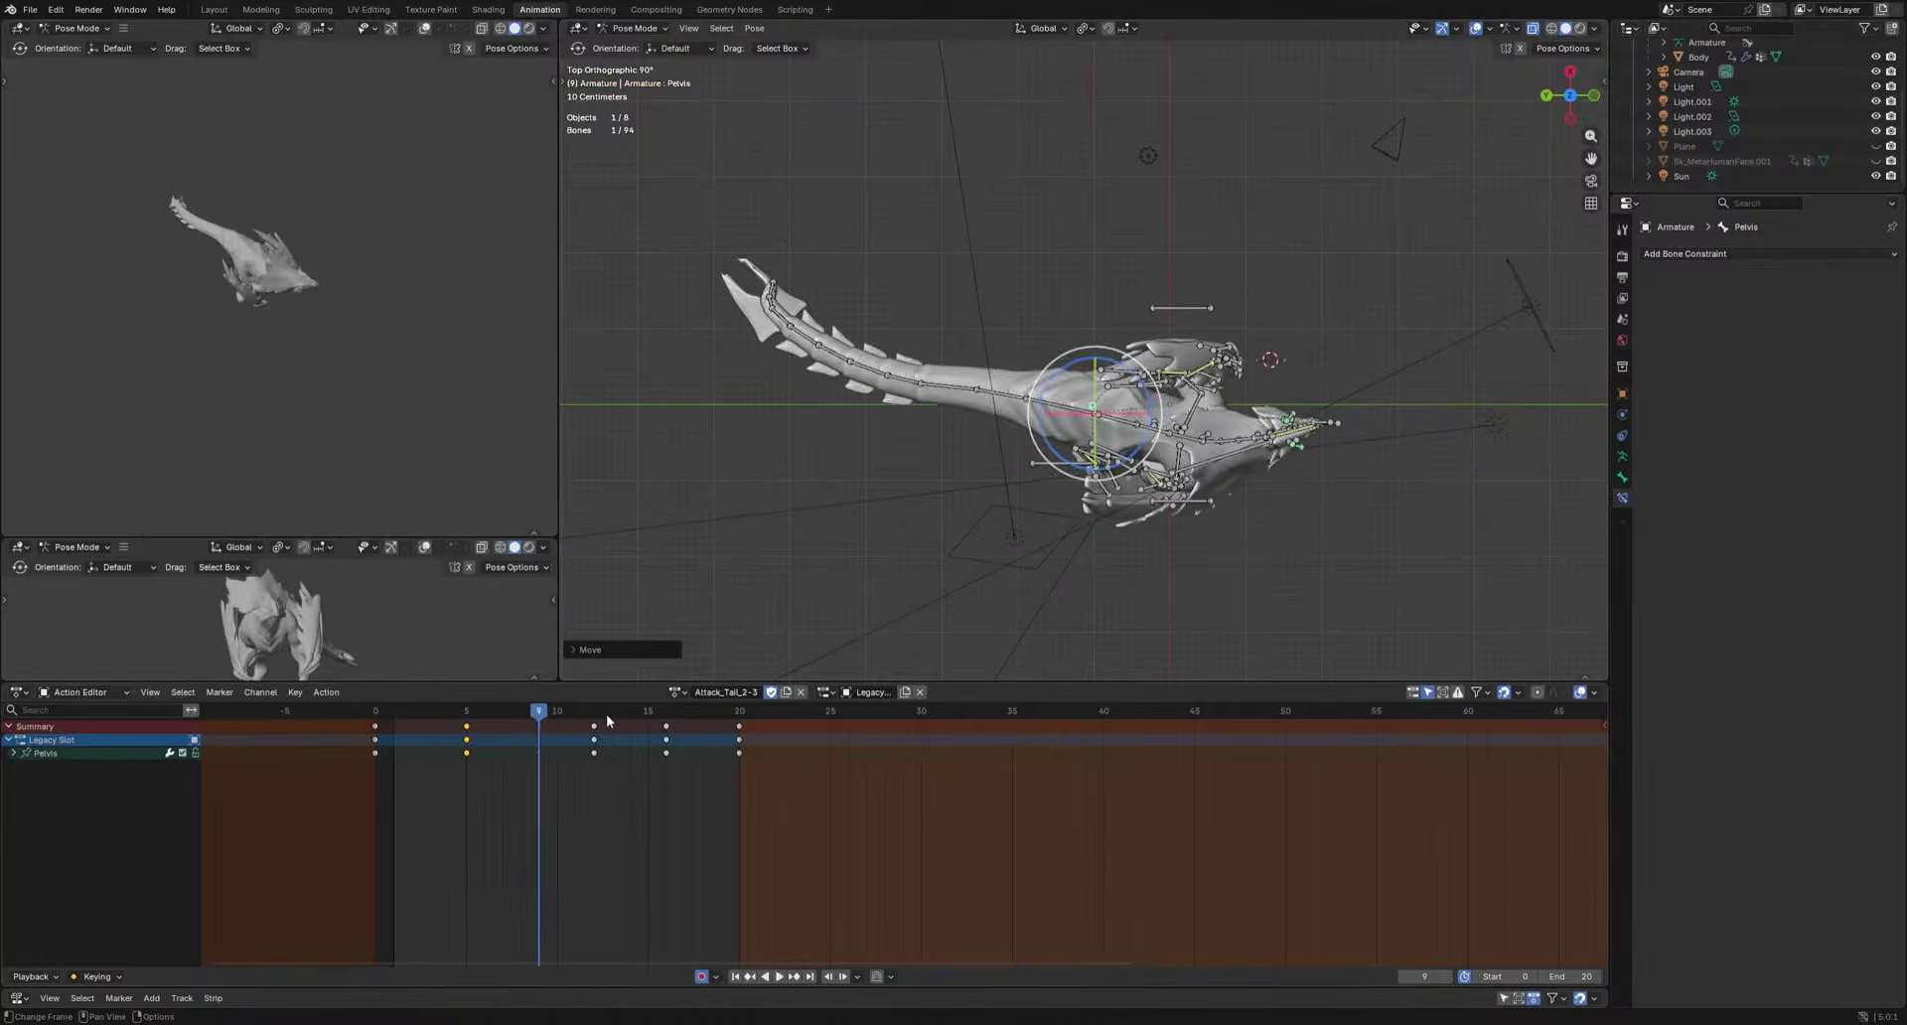
# Move the Pelvis slightly at frame 12 in the top view and replay the swing.
pyautogui.click(598, 714)
pyautogui.press('g')
pyautogui.click(1053, 551)
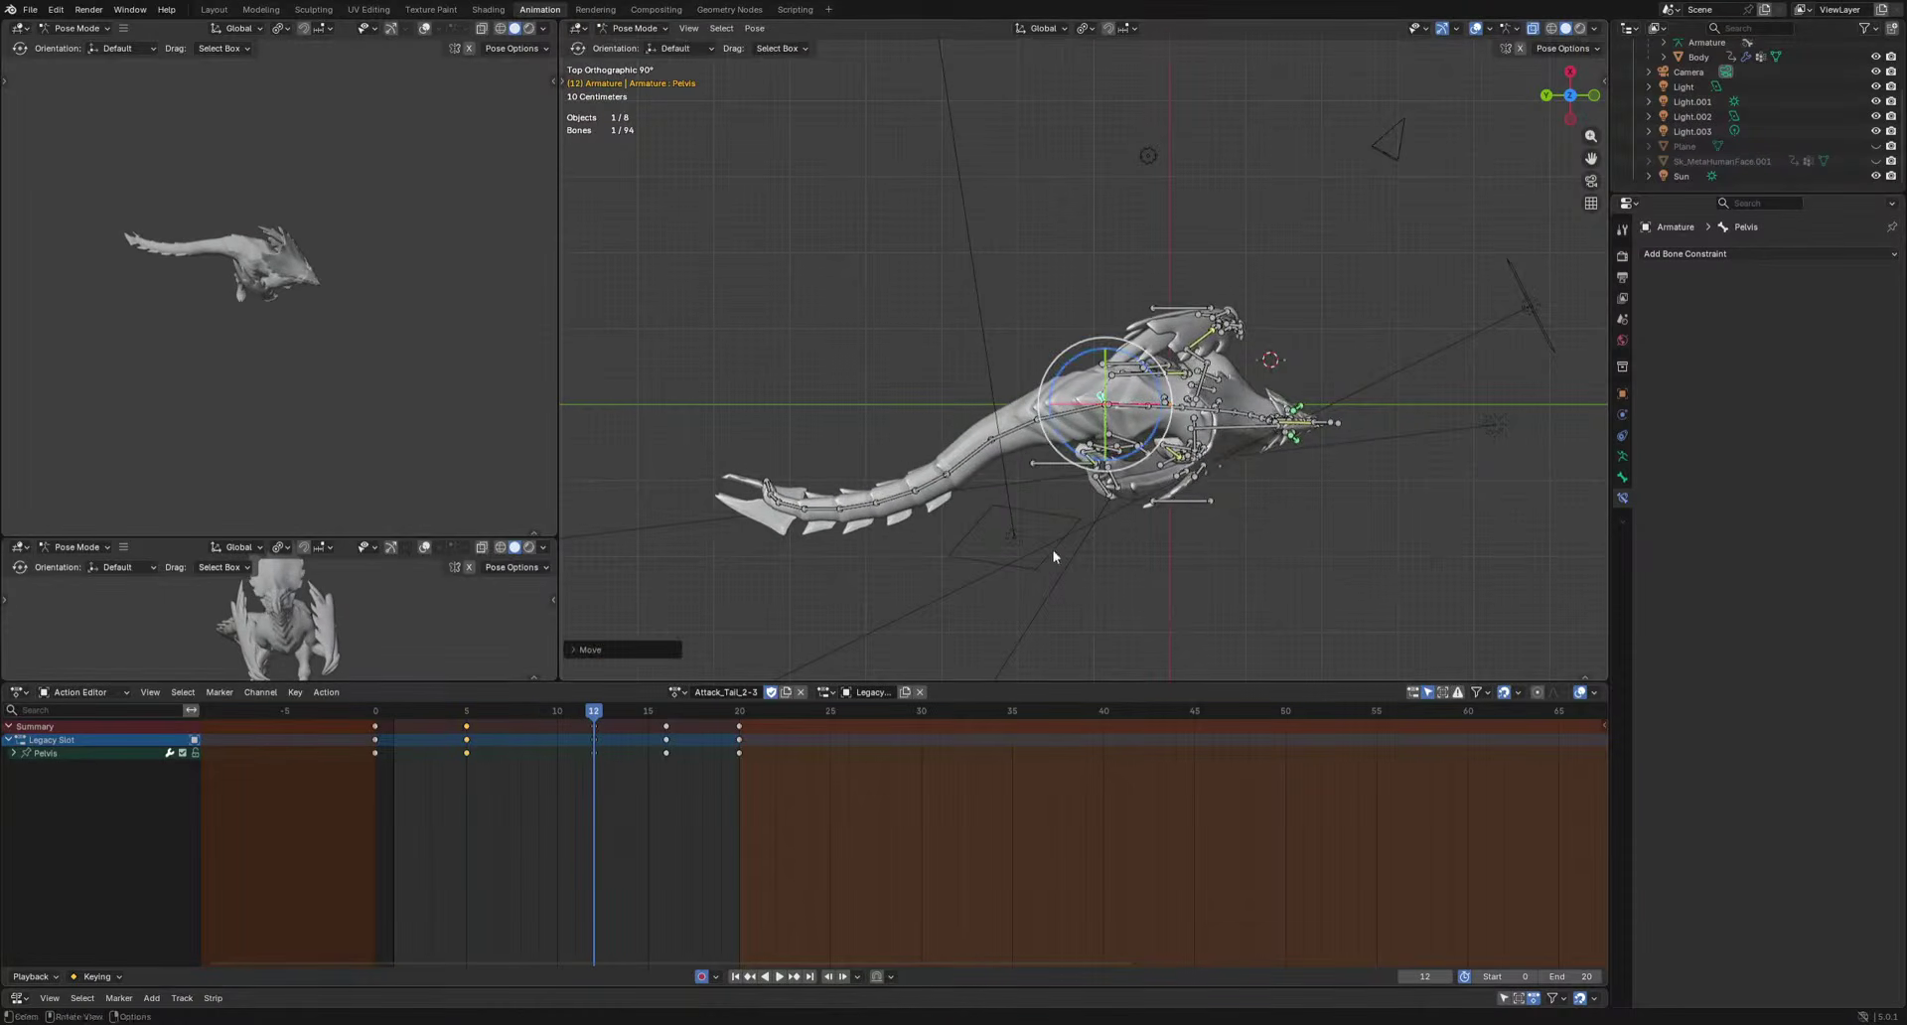
pyautogui.press('space')
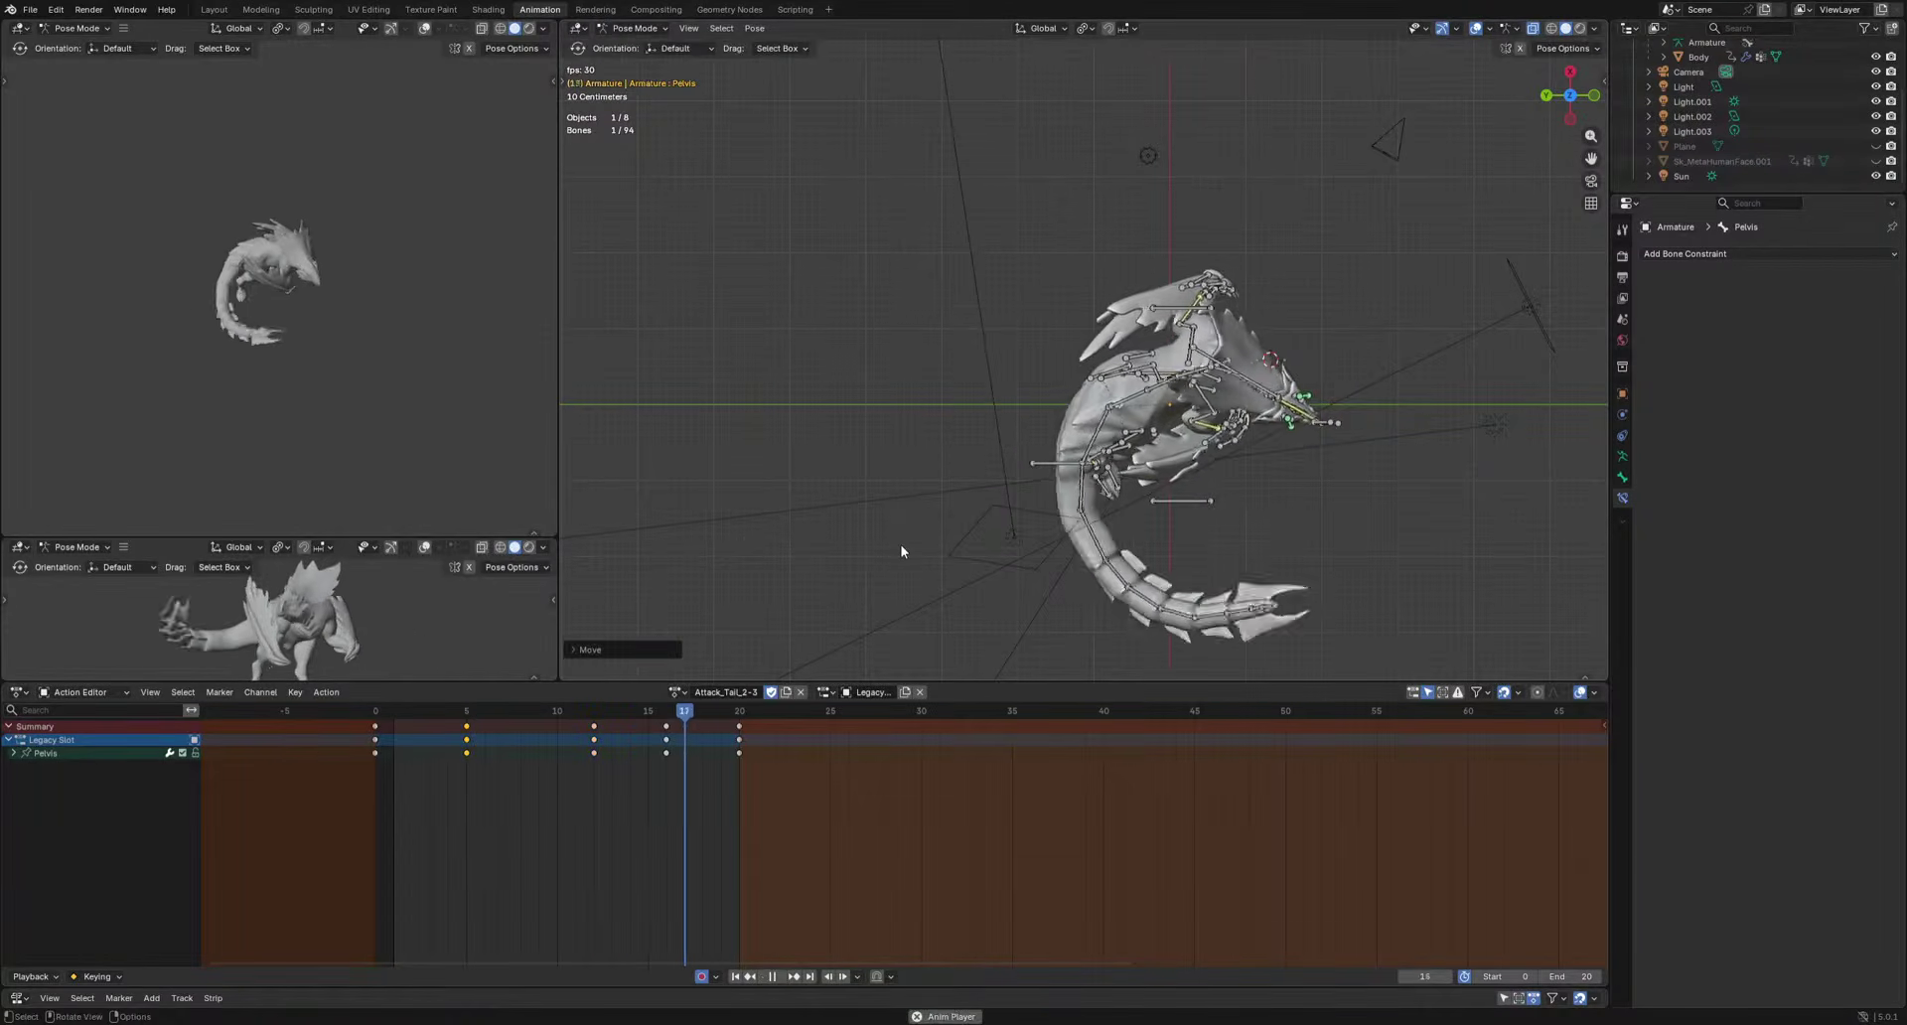
pyautogui.press('space')
# Move the Pelvis about 0.34 m toward the tail's side at frame 16 and play back the result.
pyautogui.press('g')
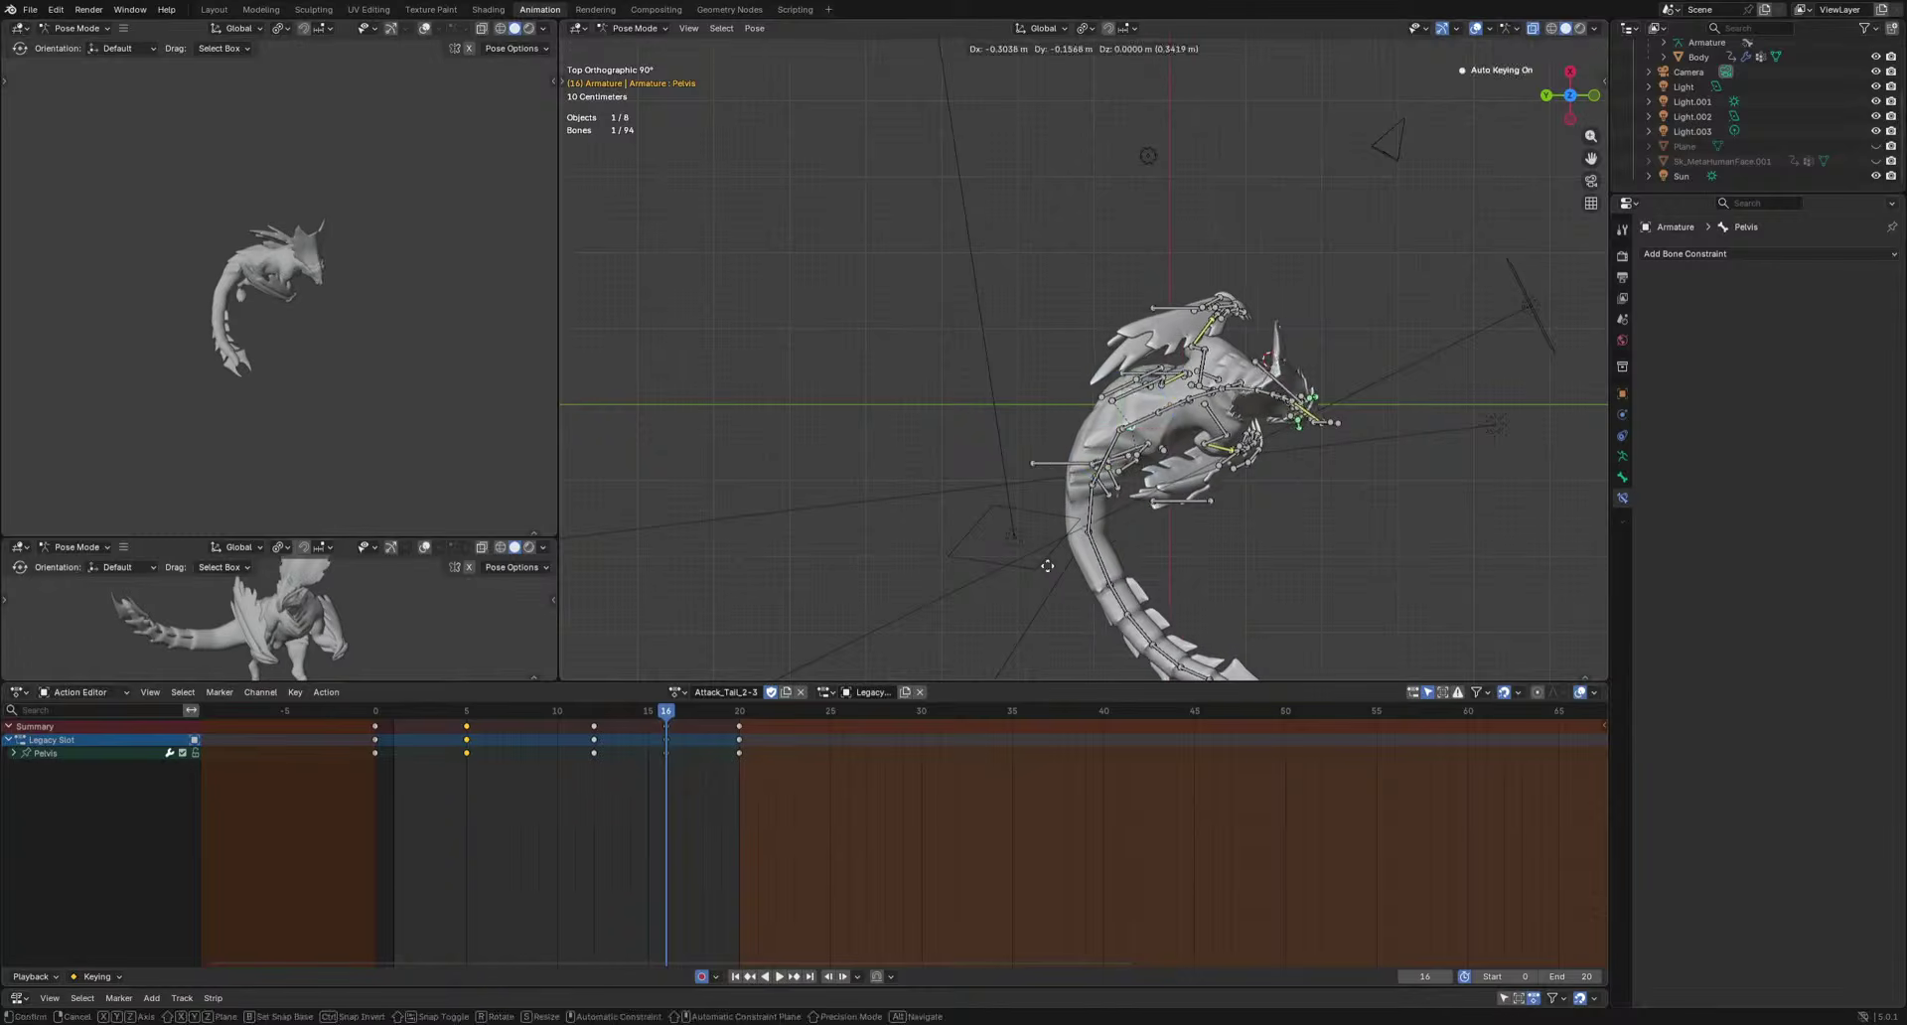
pyautogui.click(1047, 566)
pyautogui.press('space')
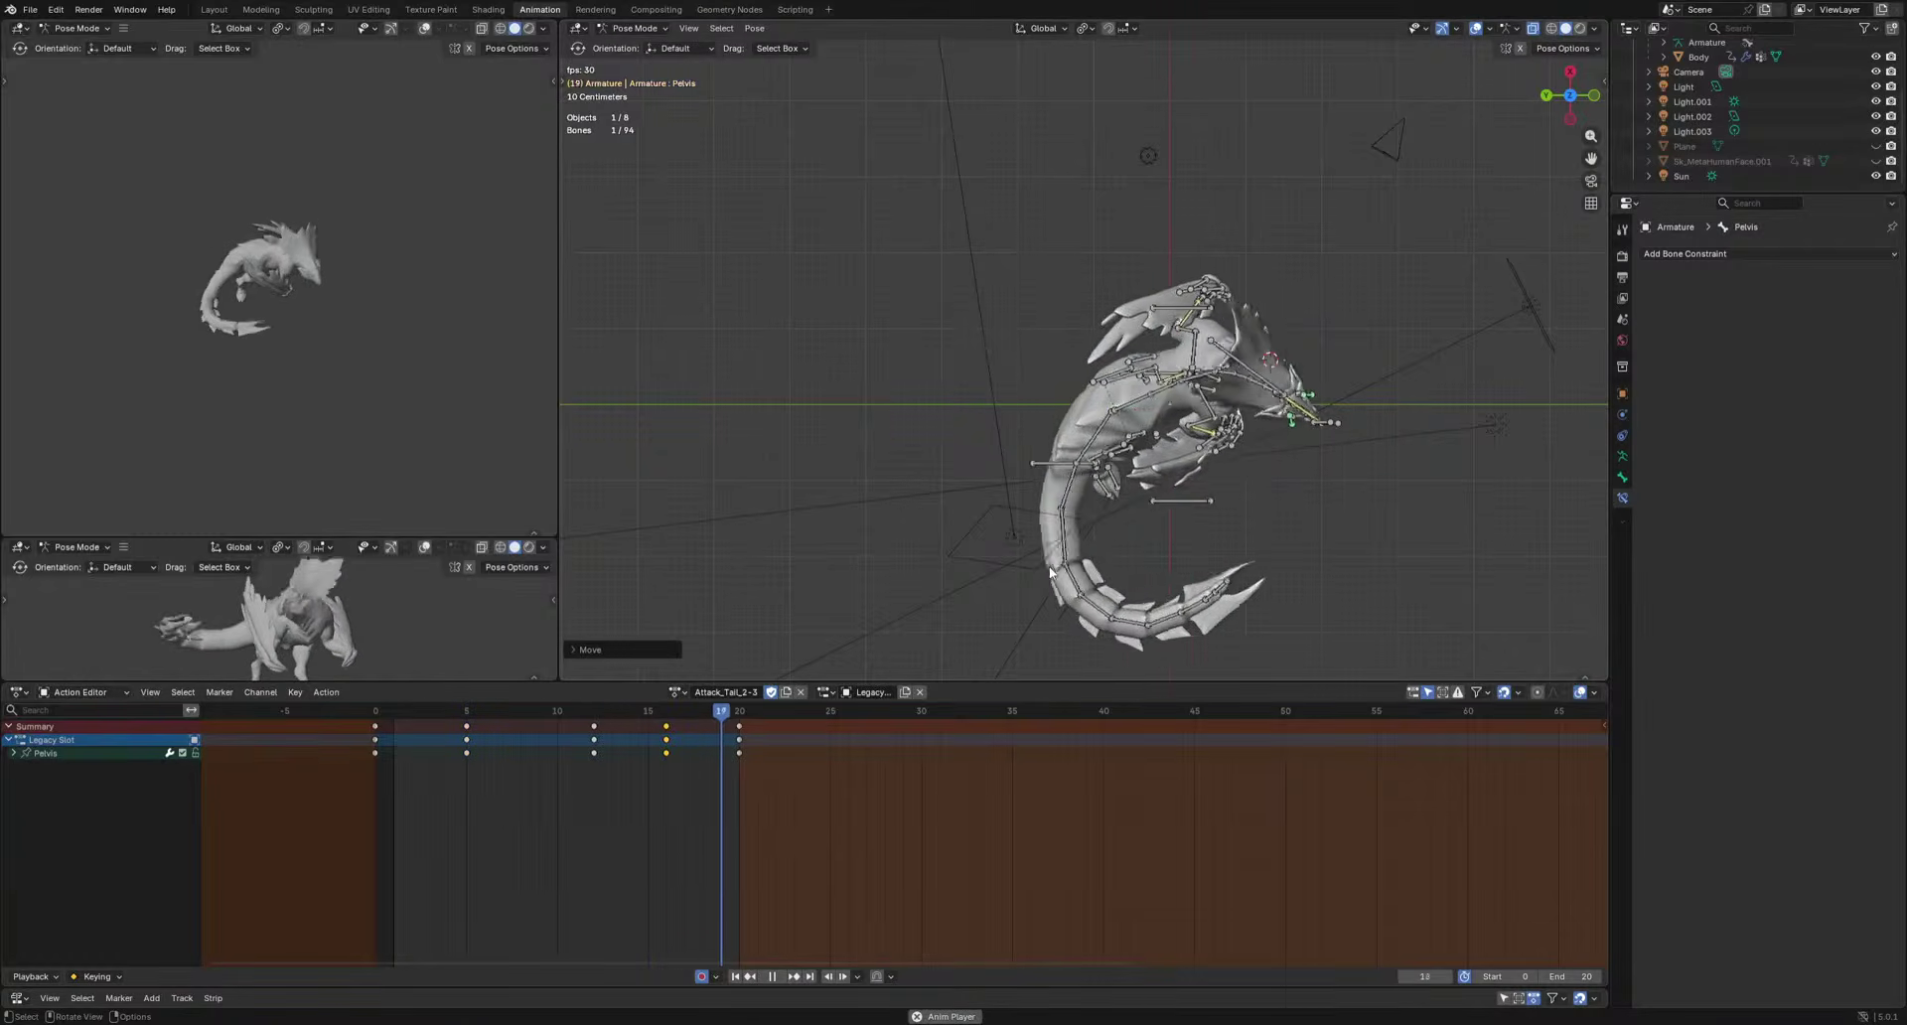
pyautogui.press('space')
# Switch to the Attack_Tail_1-2 action and delete its Pelvis key near frame 4.
pyautogui.click(678, 692)
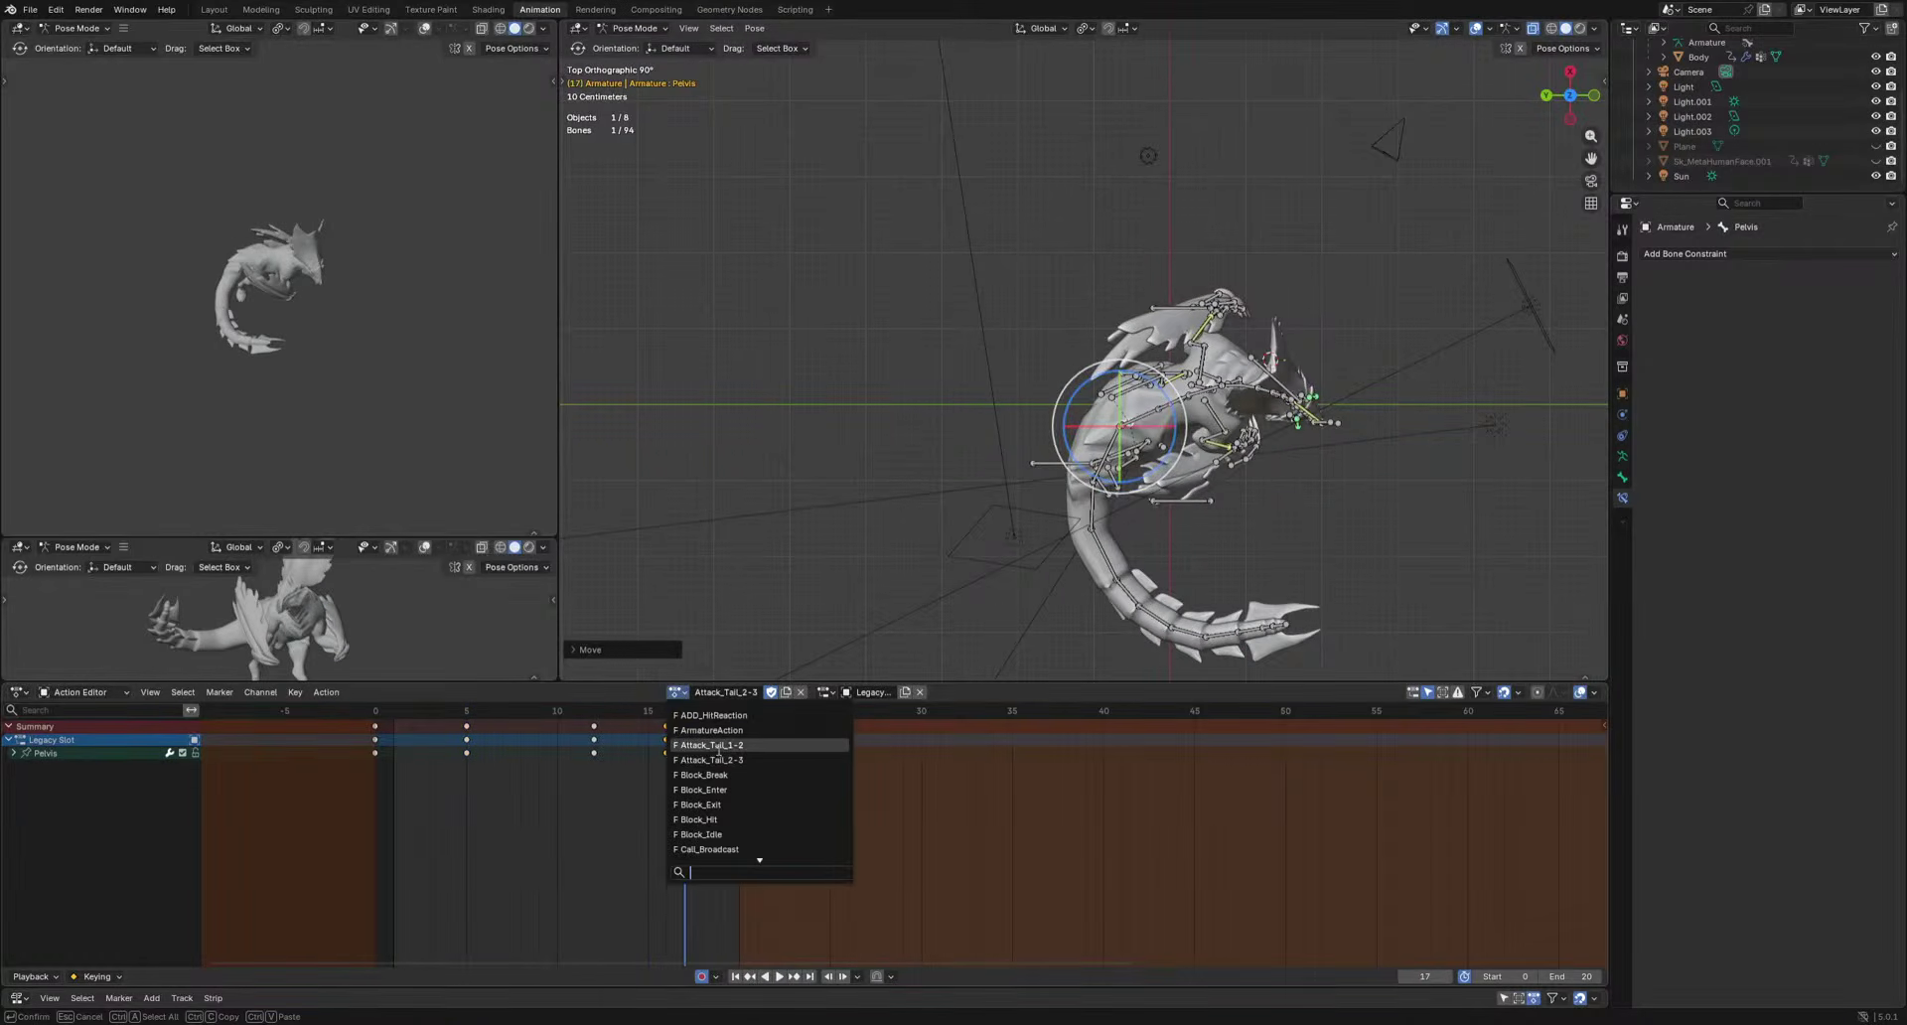
pyautogui.click(717, 747)
pyautogui.moveTo(447, 713); pyautogui.dragTo(676, 713)
pyautogui.click(448, 728)
pyautogui.press('Delete')
# Move the Pelvis to refine its path through the swing, ending with frame 16, and check the motion up to frame 20.
pyautogui.press('g')
pyautogui.click(648, 605)
pyautogui.press('g')
pyautogui.click(1172, 546)
pyautogui.press('space')
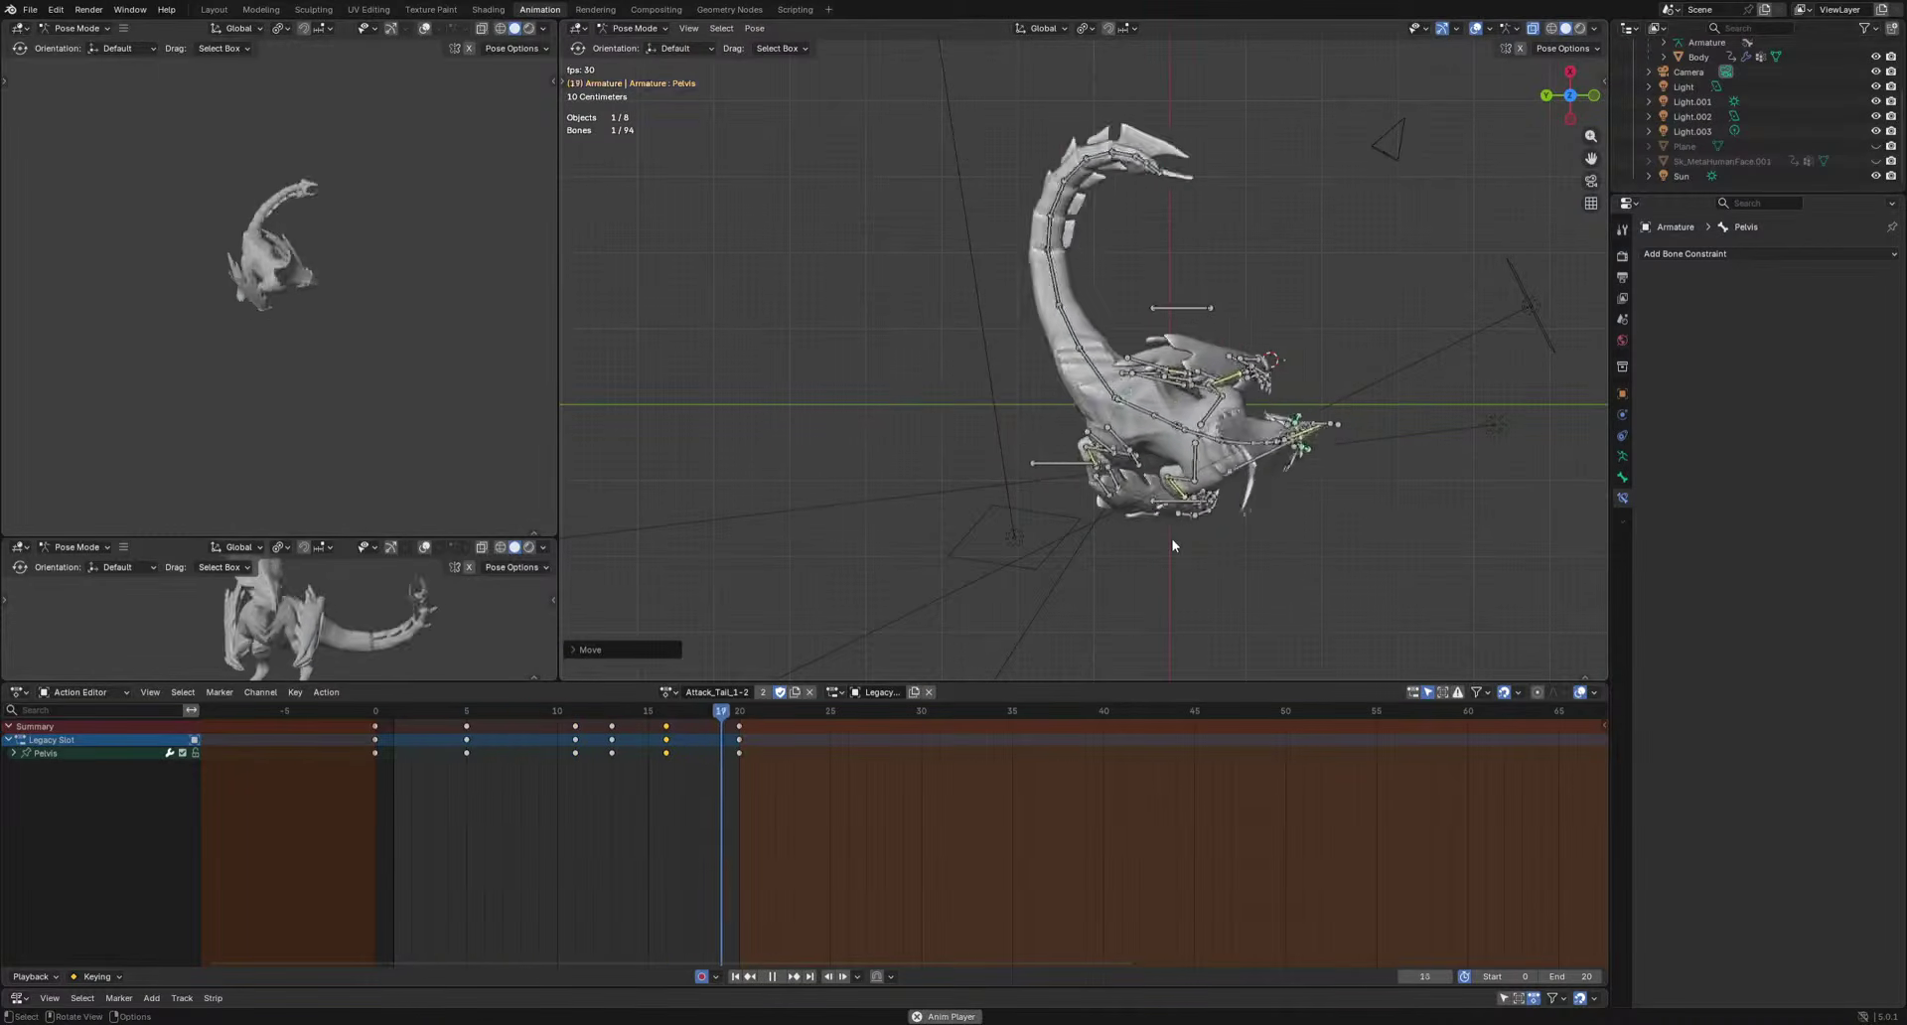
pyautogui.press('space')
pyautogui.moveTo(723, 713); pyautogui.dragTo(743, 708)
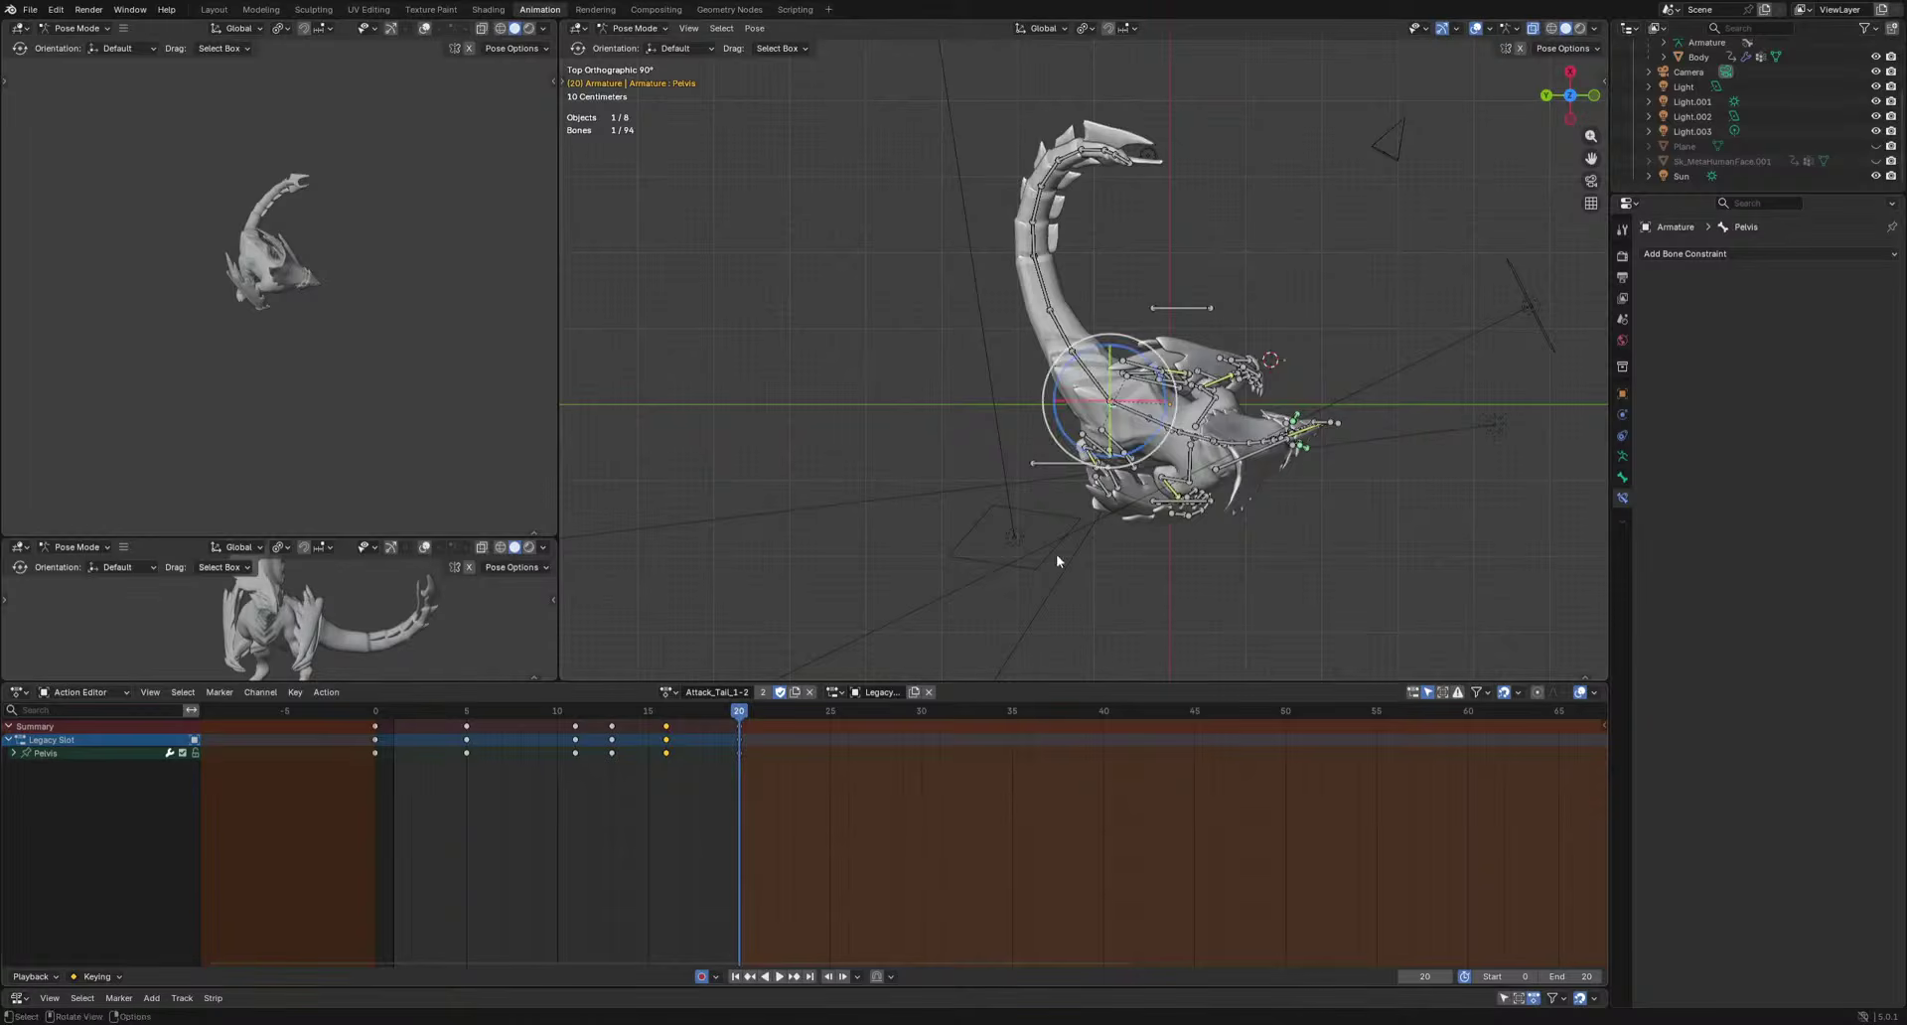
# Move the Pelvis at frame 20 in the top view and play back the swing.
pyautogui.press('g')
pyautogui.click(1104, 540)
pyautogui.press('space')
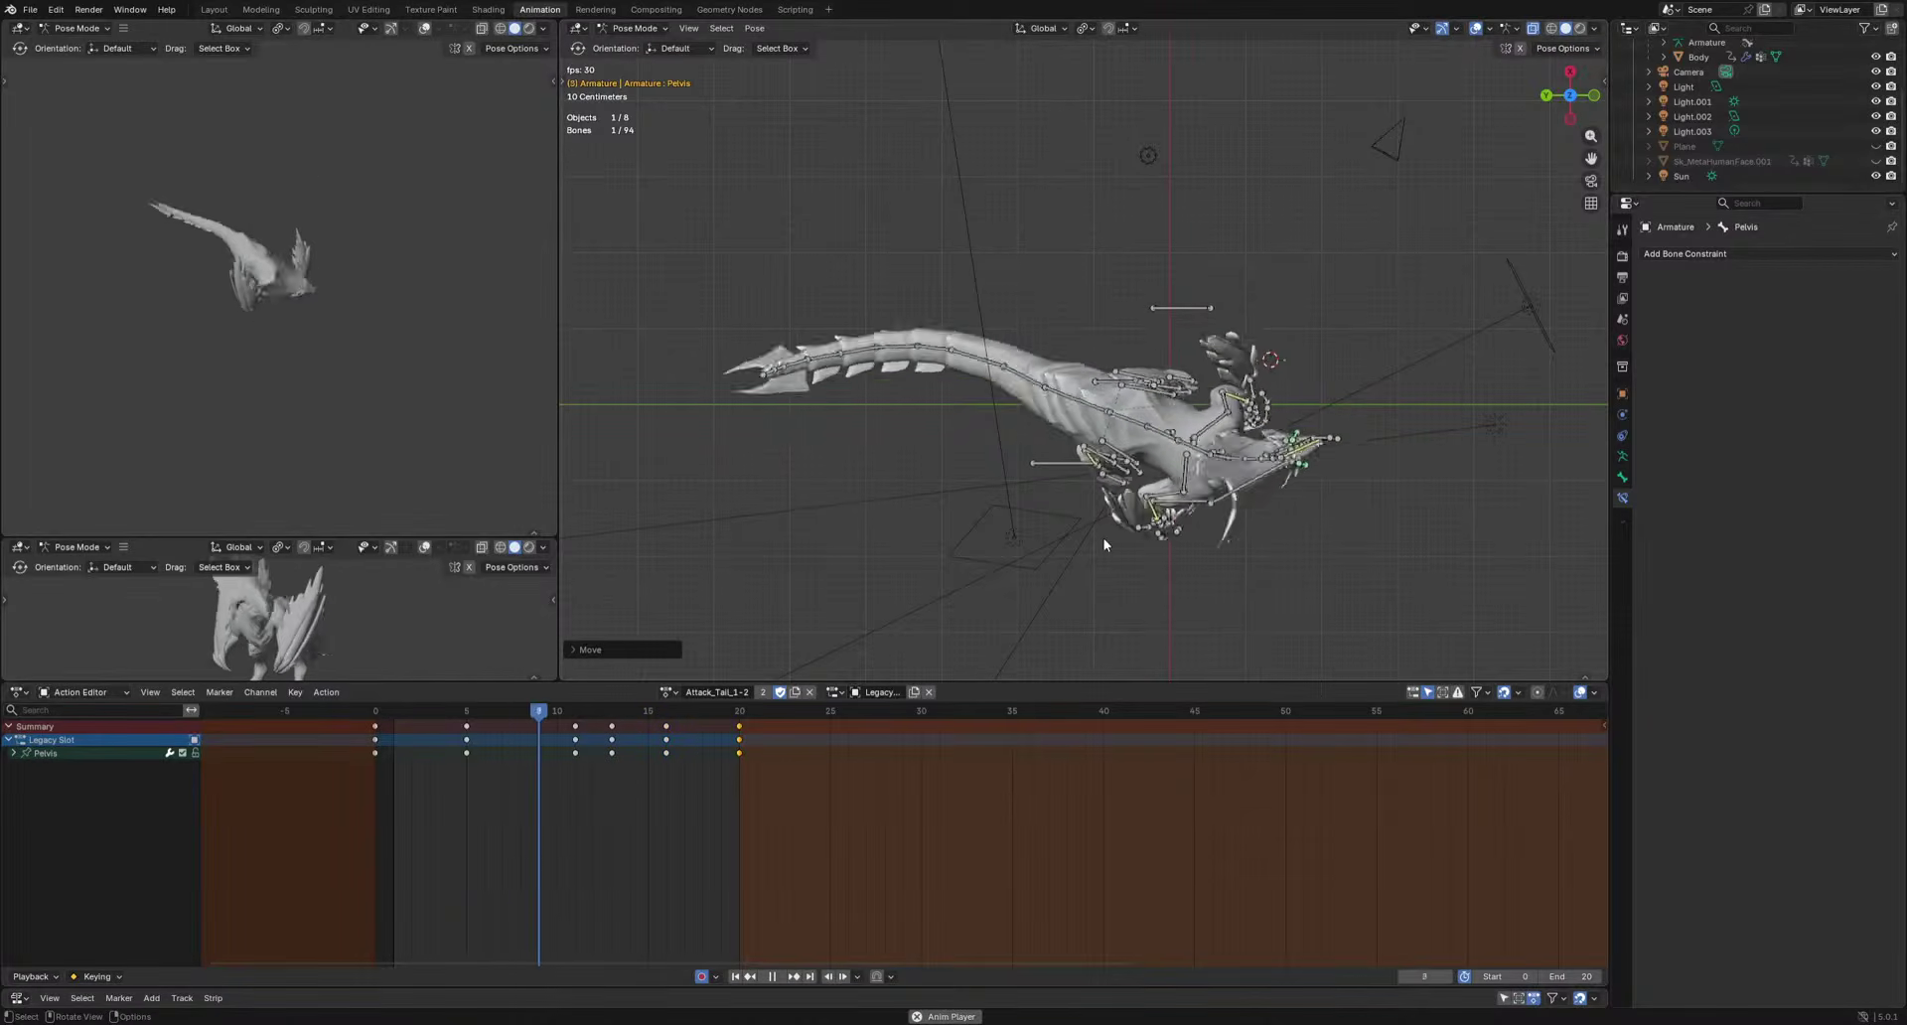
pyautogui.moveTo(427, 366); pyautogui.dragTo(308, 326, button='middle')
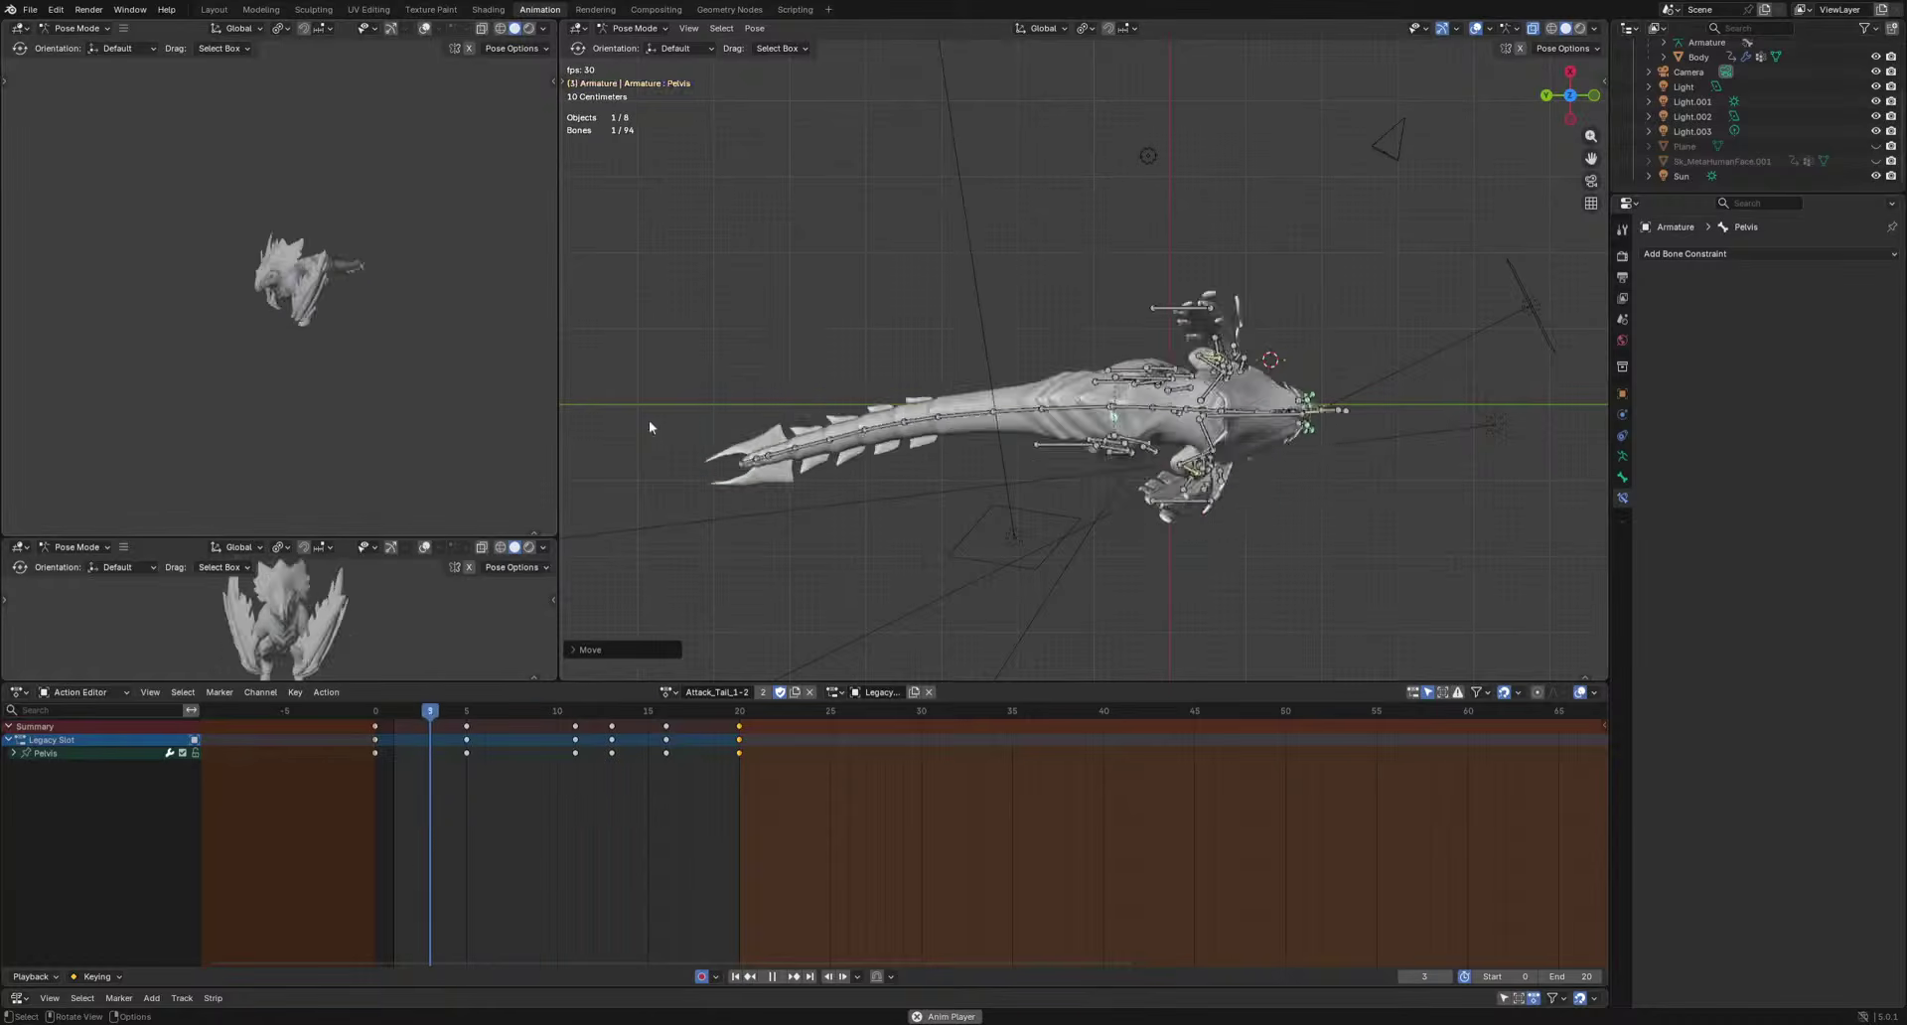
pyautogui.press('space')
# Move the HeadIK bone at frames 13 and 20 and replay the action.
pyautogui.click(1335, 450)
pyautogui.moveTo(1335, 450); pyautogui.dragTo(1295, 380, button='middle')
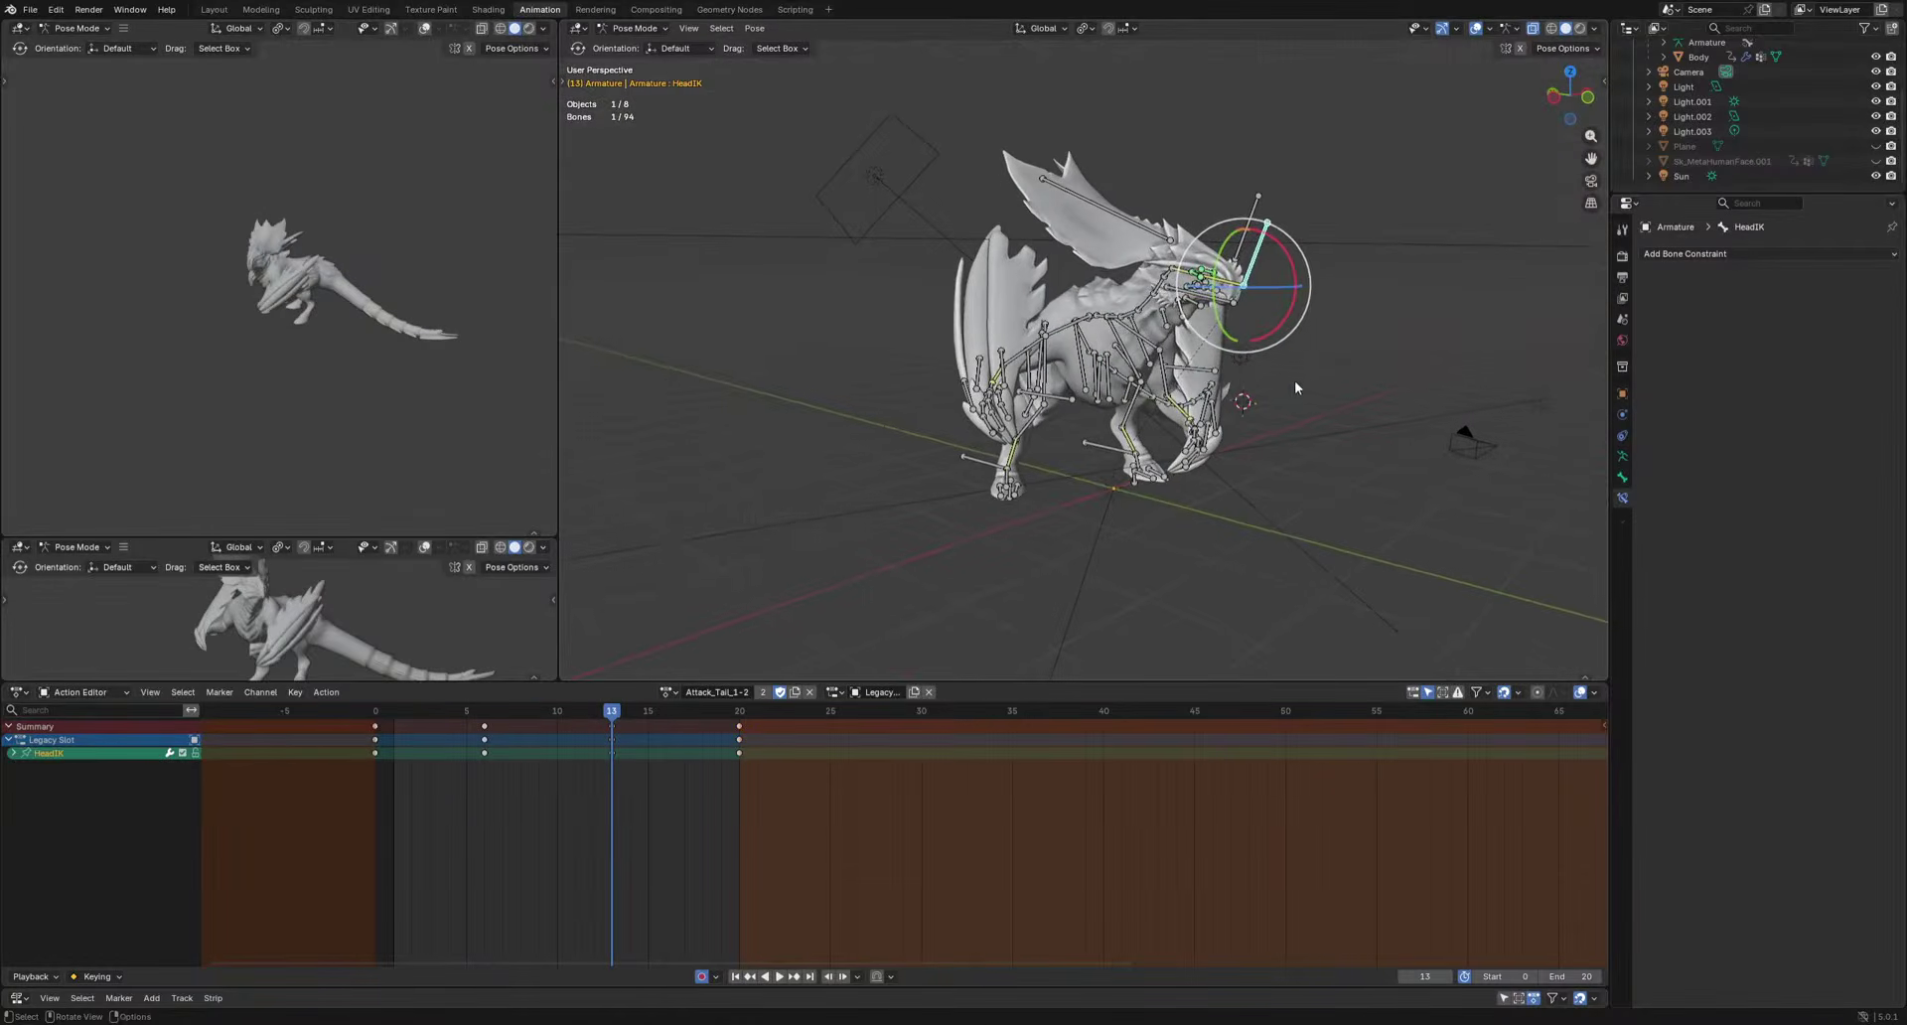
pyautogui.moveTo(1142, 541); pyautogui.dragTo(1229, 547, button='middle')
pyautogui.press('g')
pyautogui.click(1128, 563)
pyautogui.press('g')
pyautogui.click(1224, 571)
pyautogui.press('space')
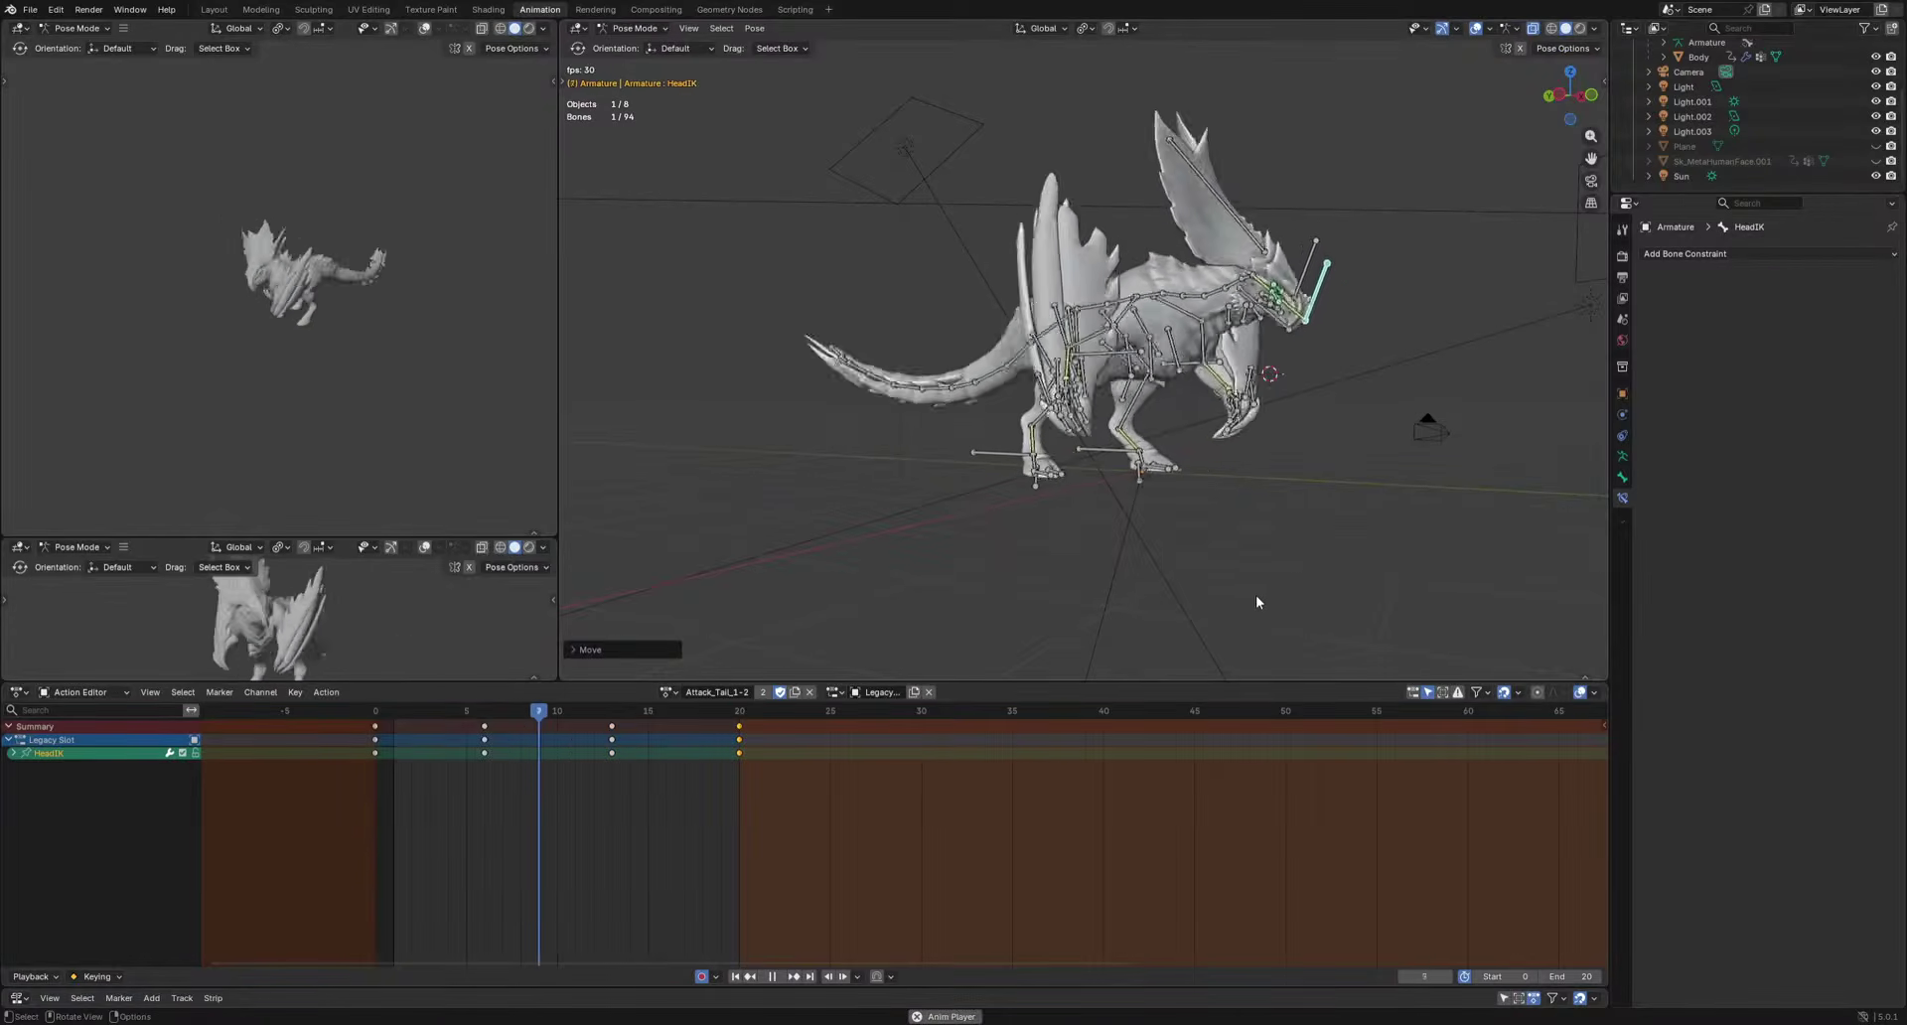
# Move the HeadIK bone at frame 16 and play back the head motion.
pyautogui.moveTo(656, 713); pyautogui.dragTo(666, 715)
pyautogui.press('g')
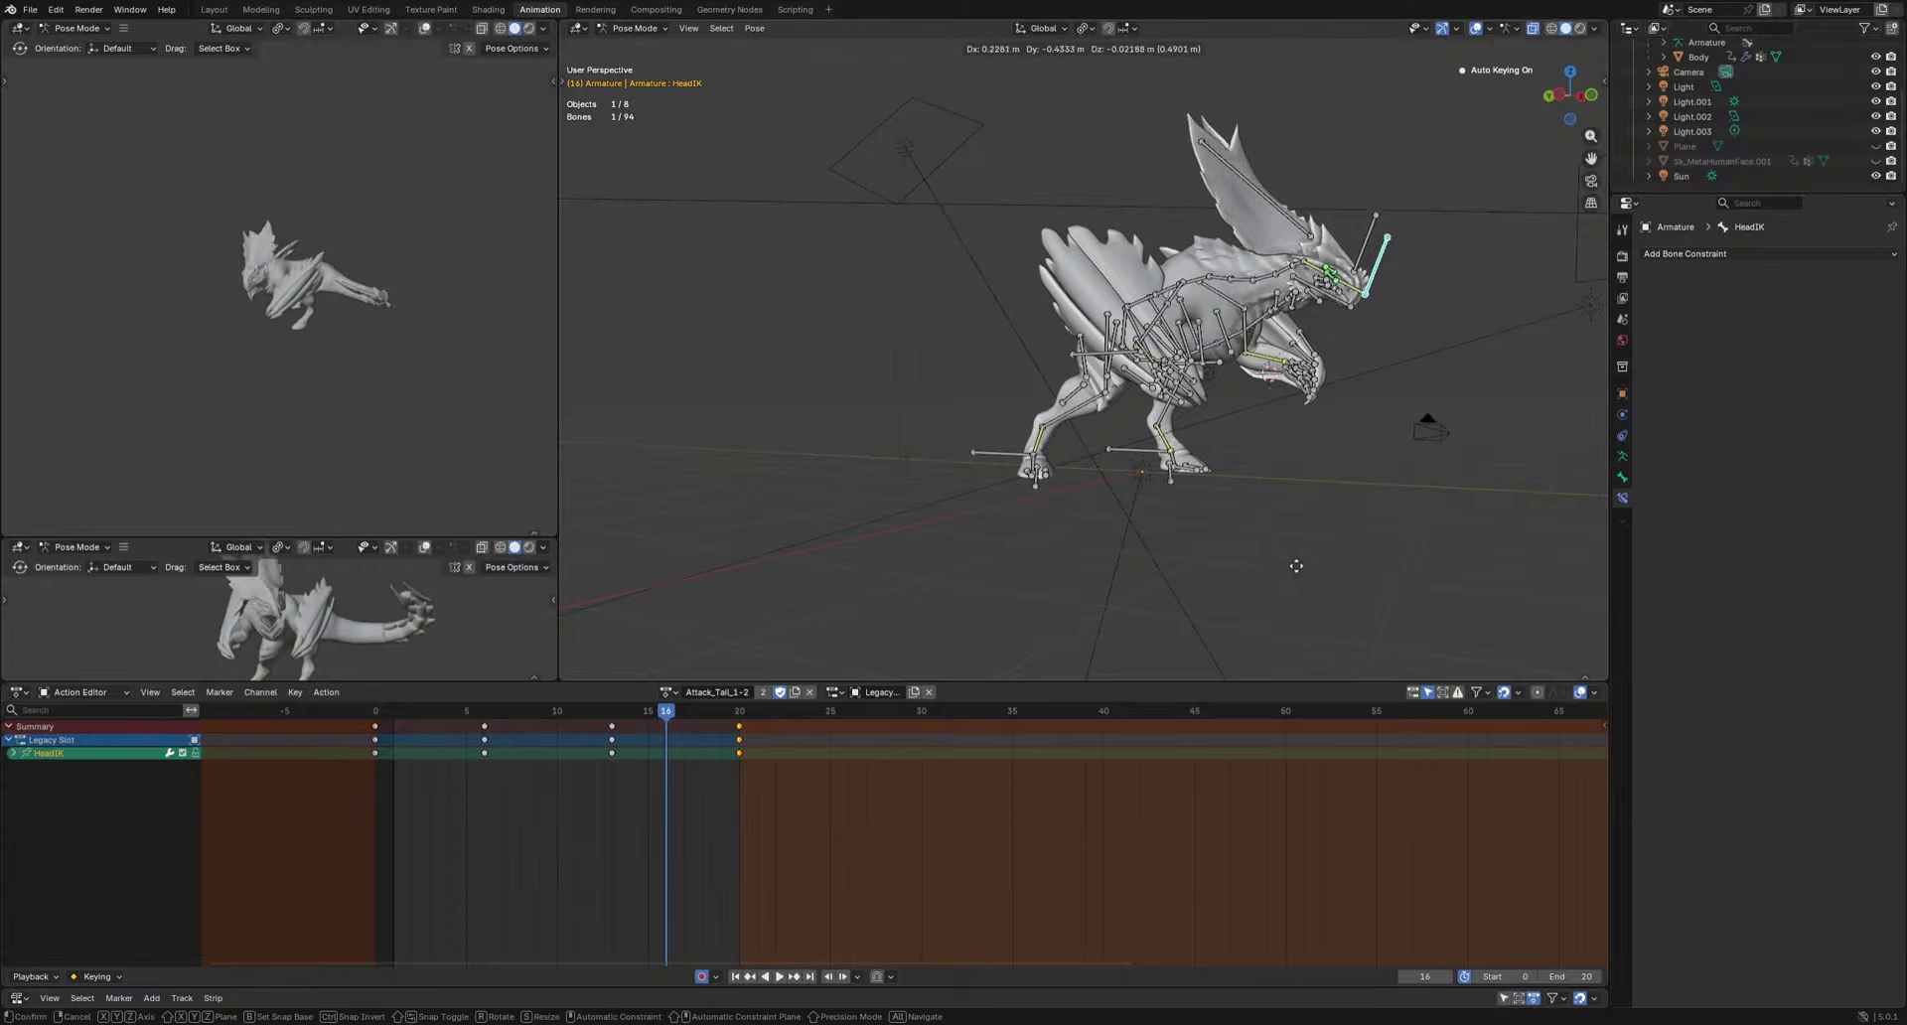
pyautogui.click(1285, 540)
pyautogui.press('space')
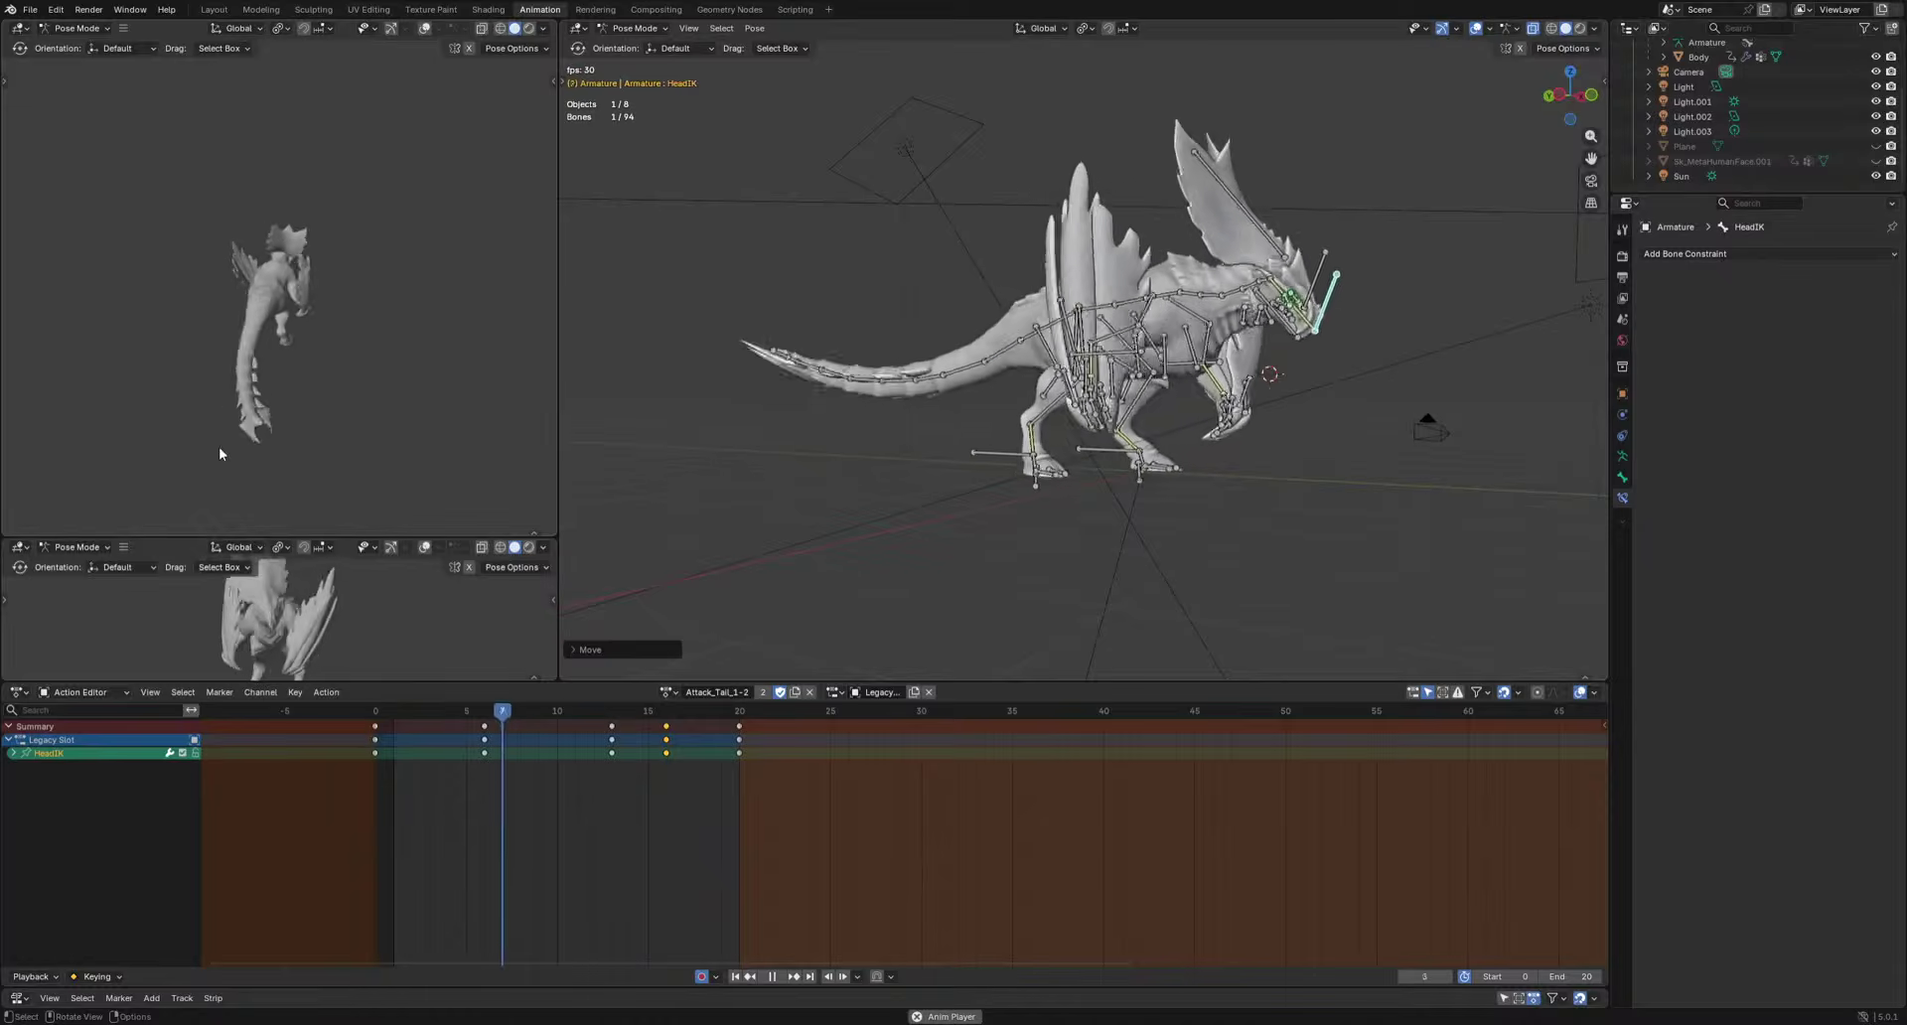
# Rotate the Tail and Tail.001 bones together at frame 4 in the top view and replay the swing.
pyautogui.moveTo(407, 711); pyautogui.dragTo(483, 740)
pyautogui.moveTo(898, 428); pyautogui.dragTo(1023, 584, button='middle')
pyautogui.keyDown('shift'); pyautogui.click(1042, 423); pyautogui.keyUp('shift')
pyautogui.moveTo(407, 717); pyautogui.dragTo(446, 726)
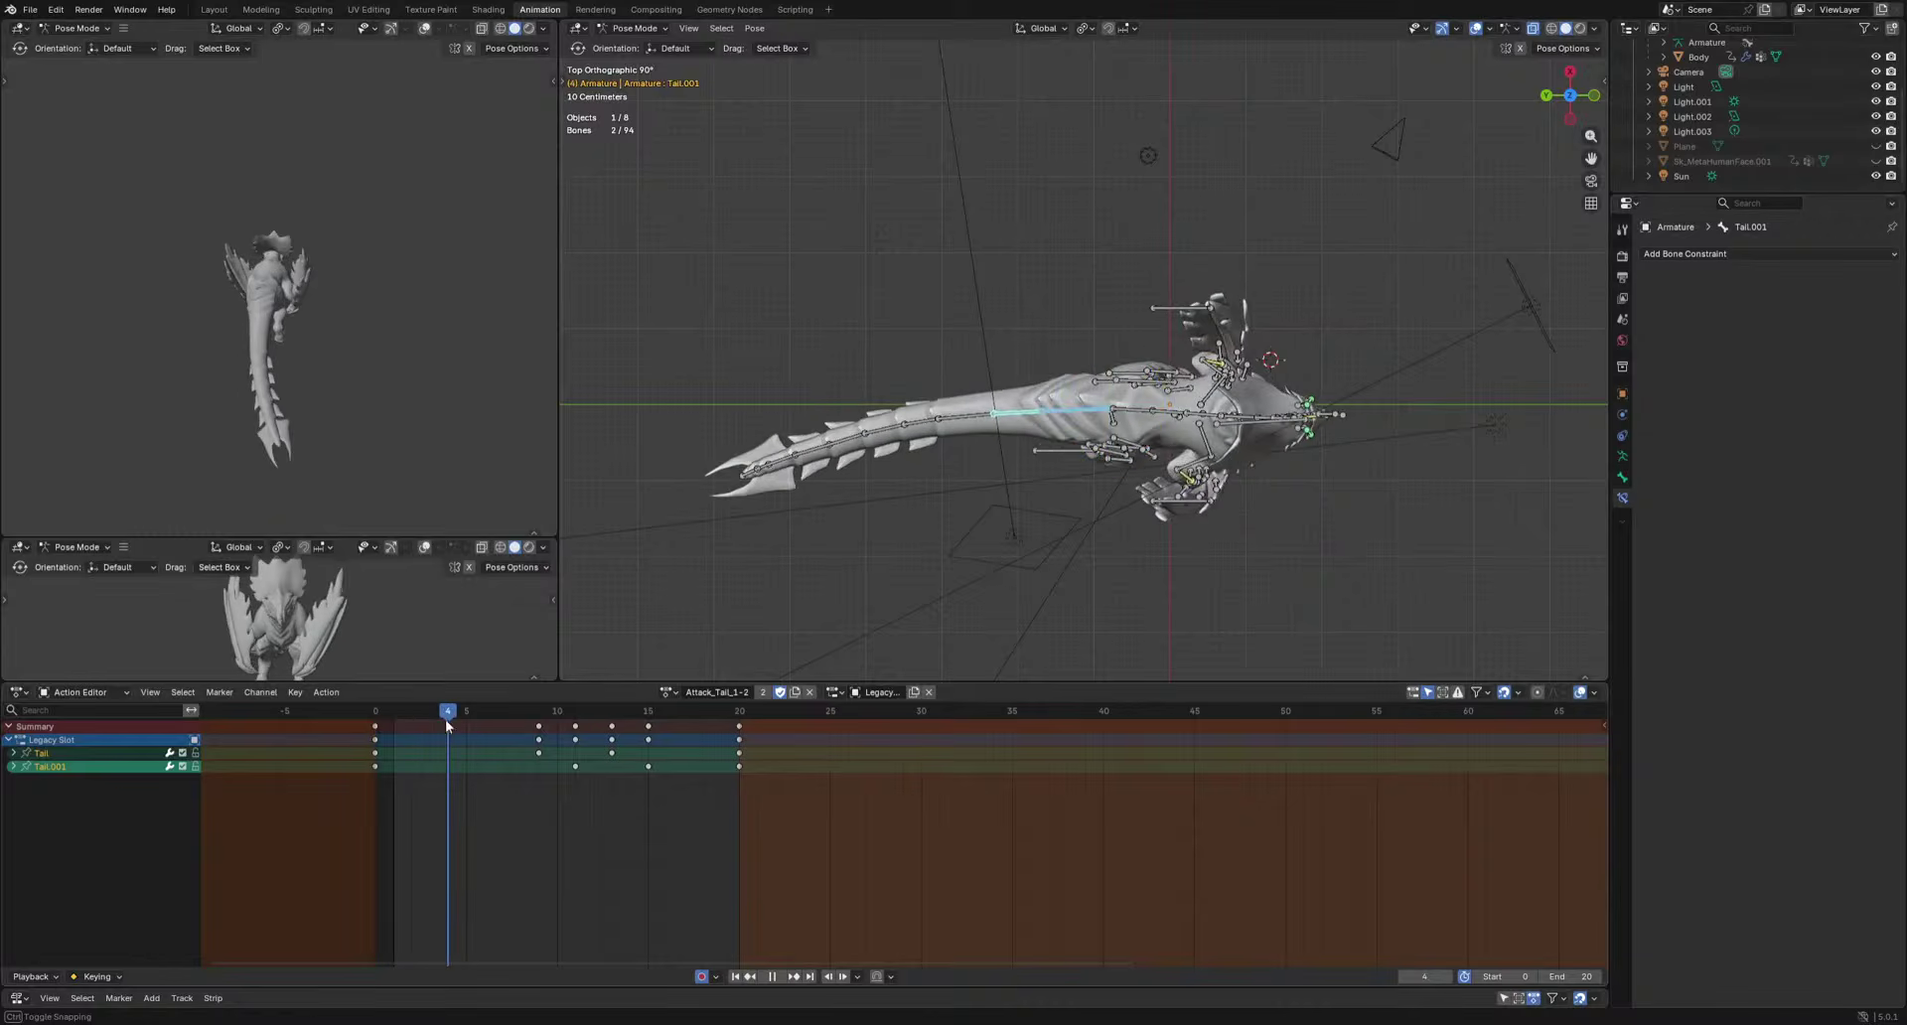
pyautogui.press('r')
pyautogui.click(1277, 536)
pyautogui.press('space')
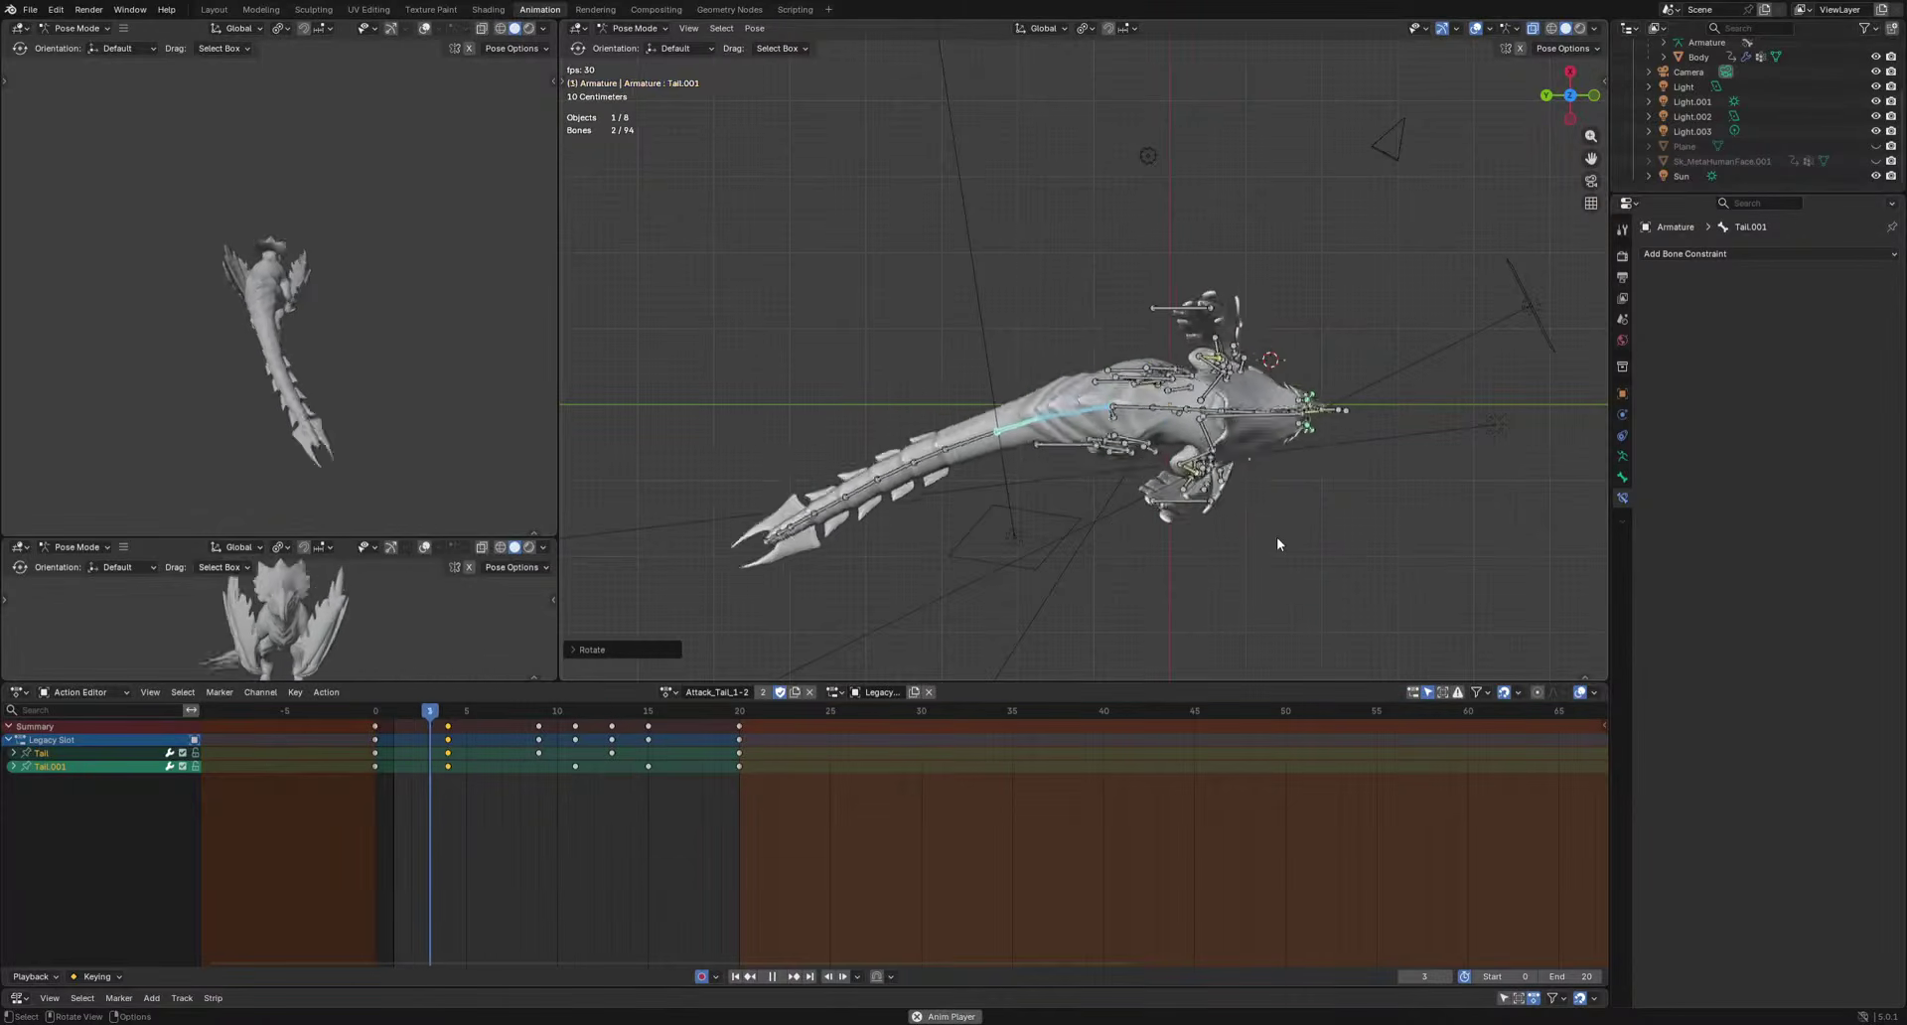
# Try to rotate the Tail and Tail.001 bones at frame 15 and review the playback.
pyautogui.moveTo(542, 711); pyautogui.dragTo(642, 719)
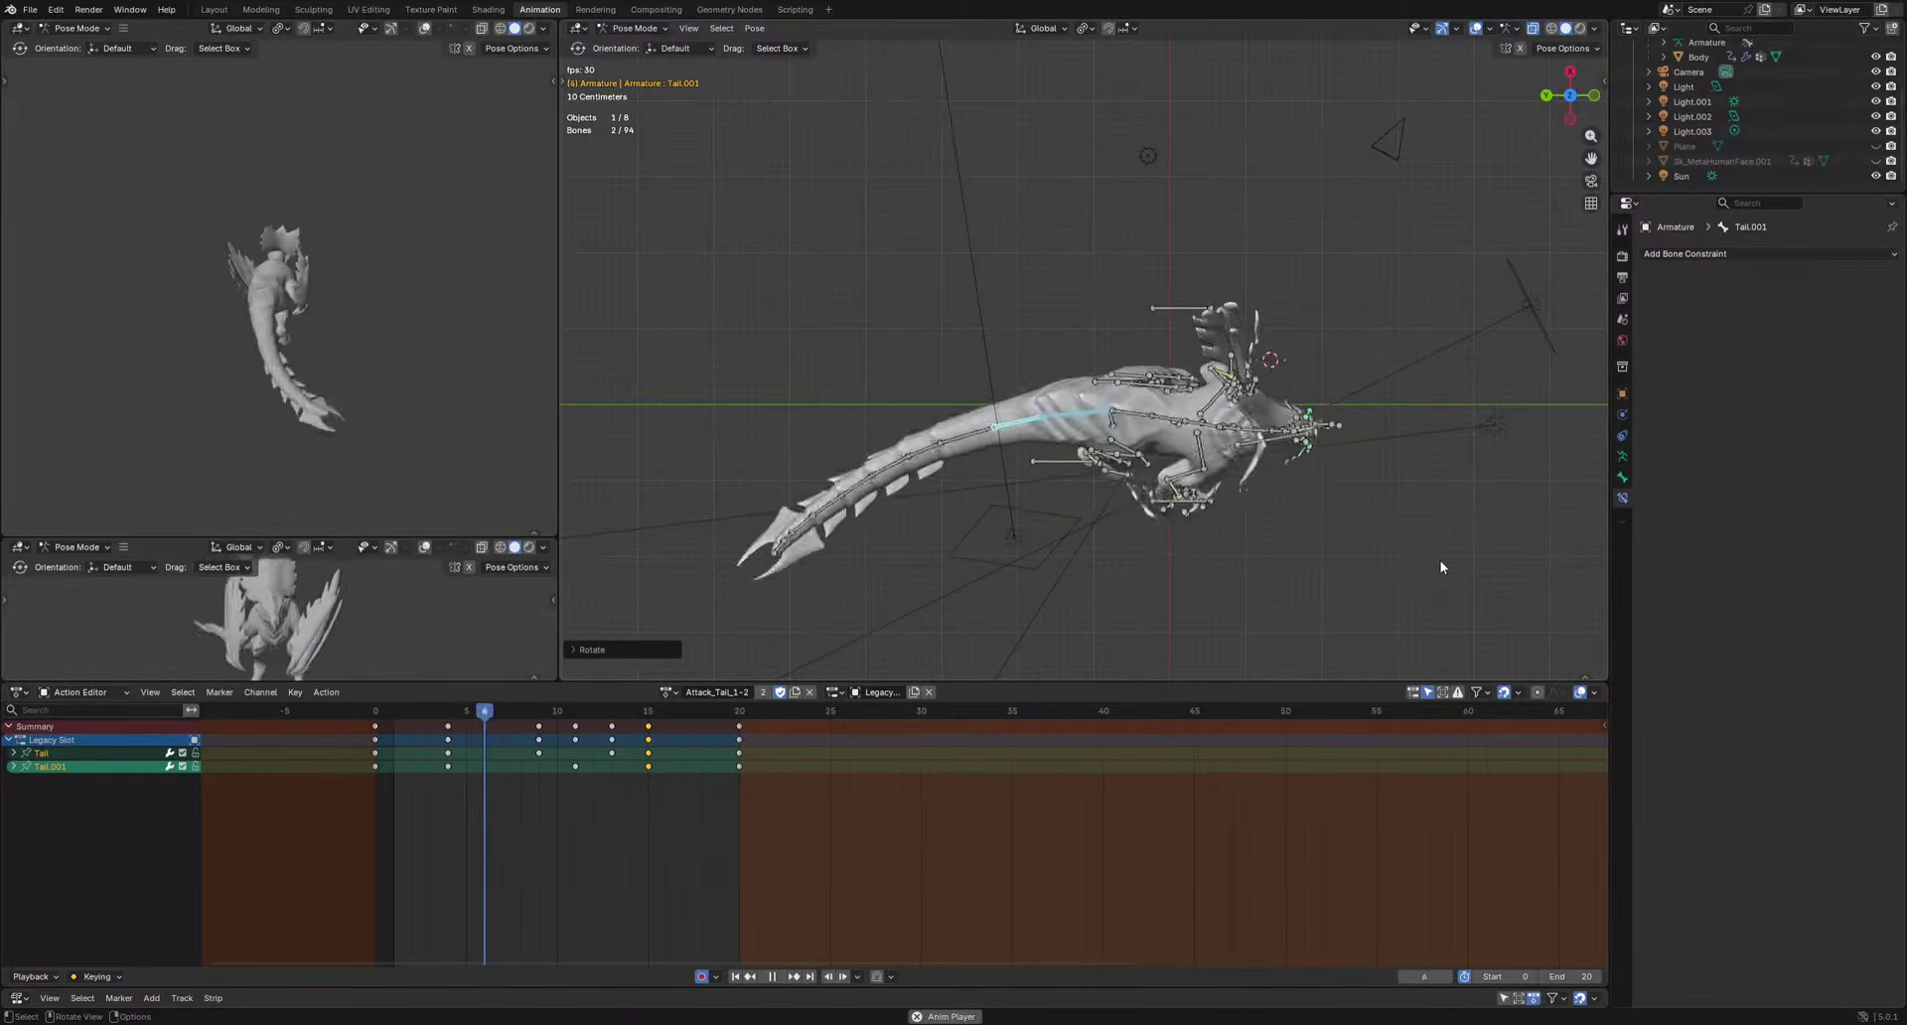
pyautogui.press('space')
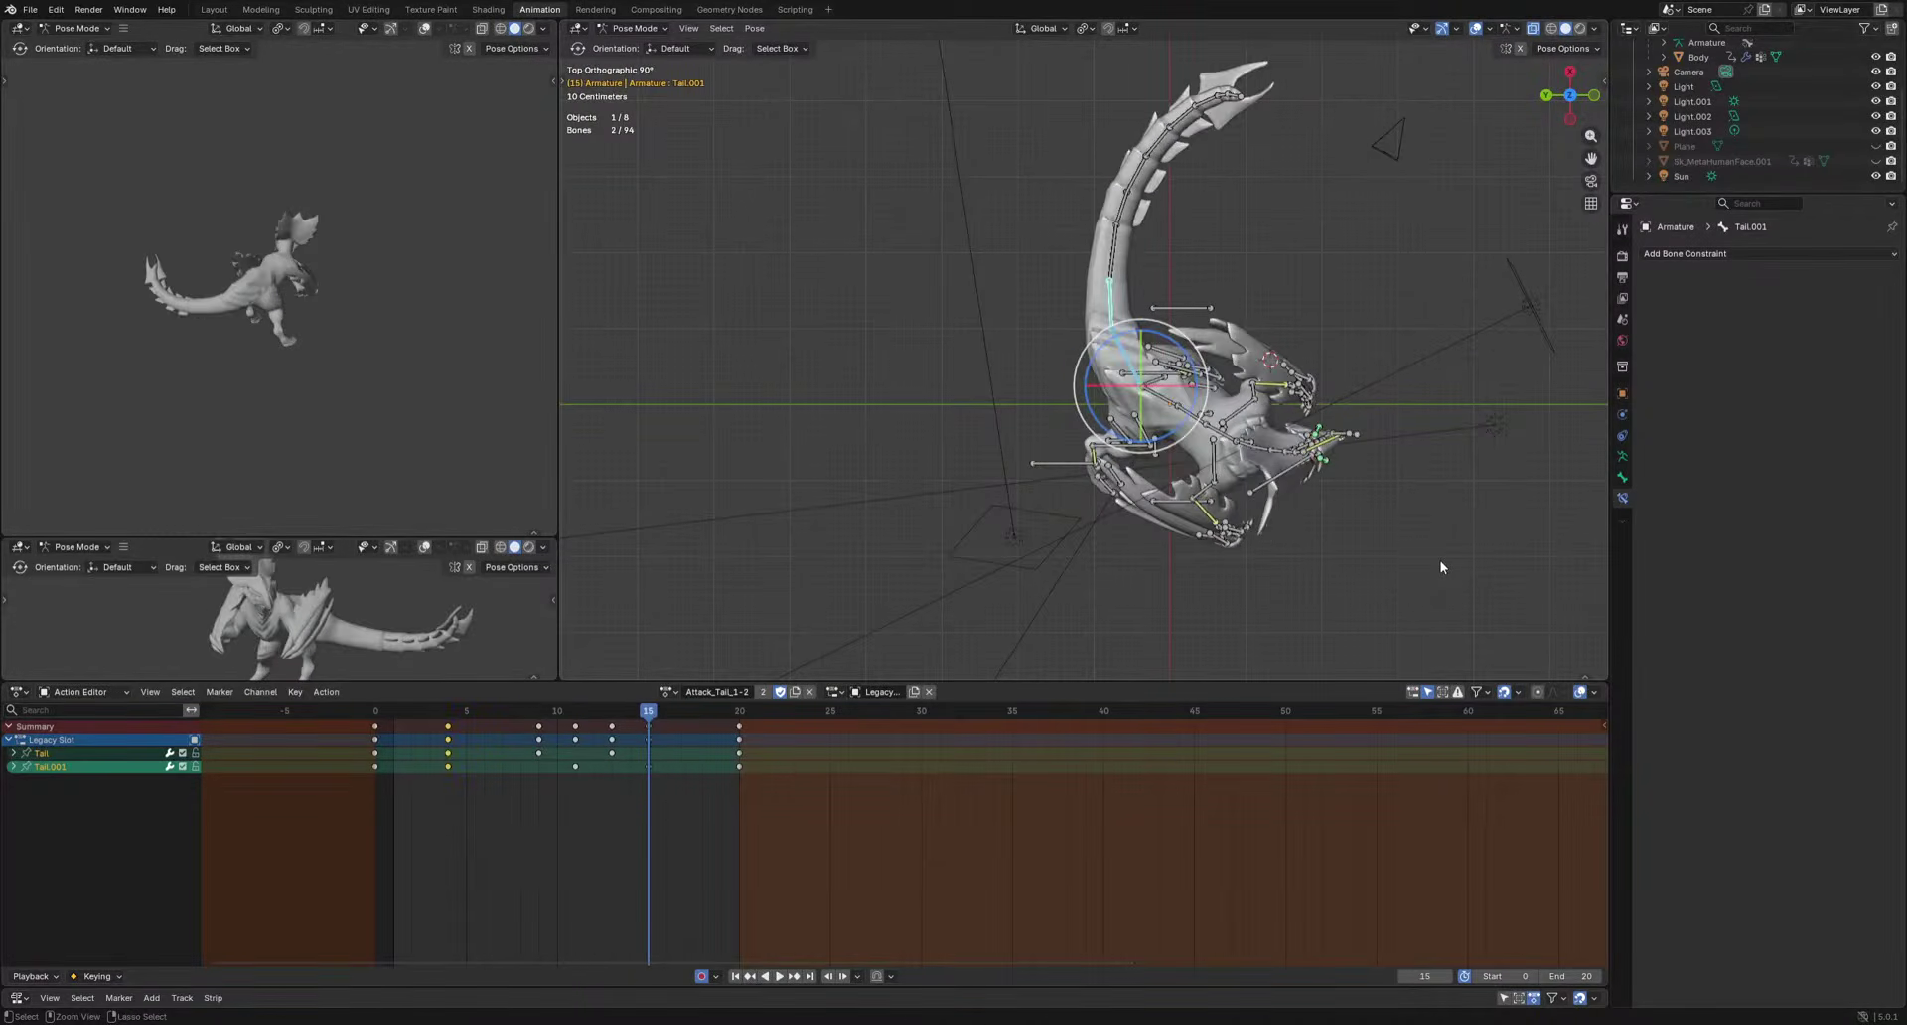
pyautogui.press('space')
pyautogui.press('space')
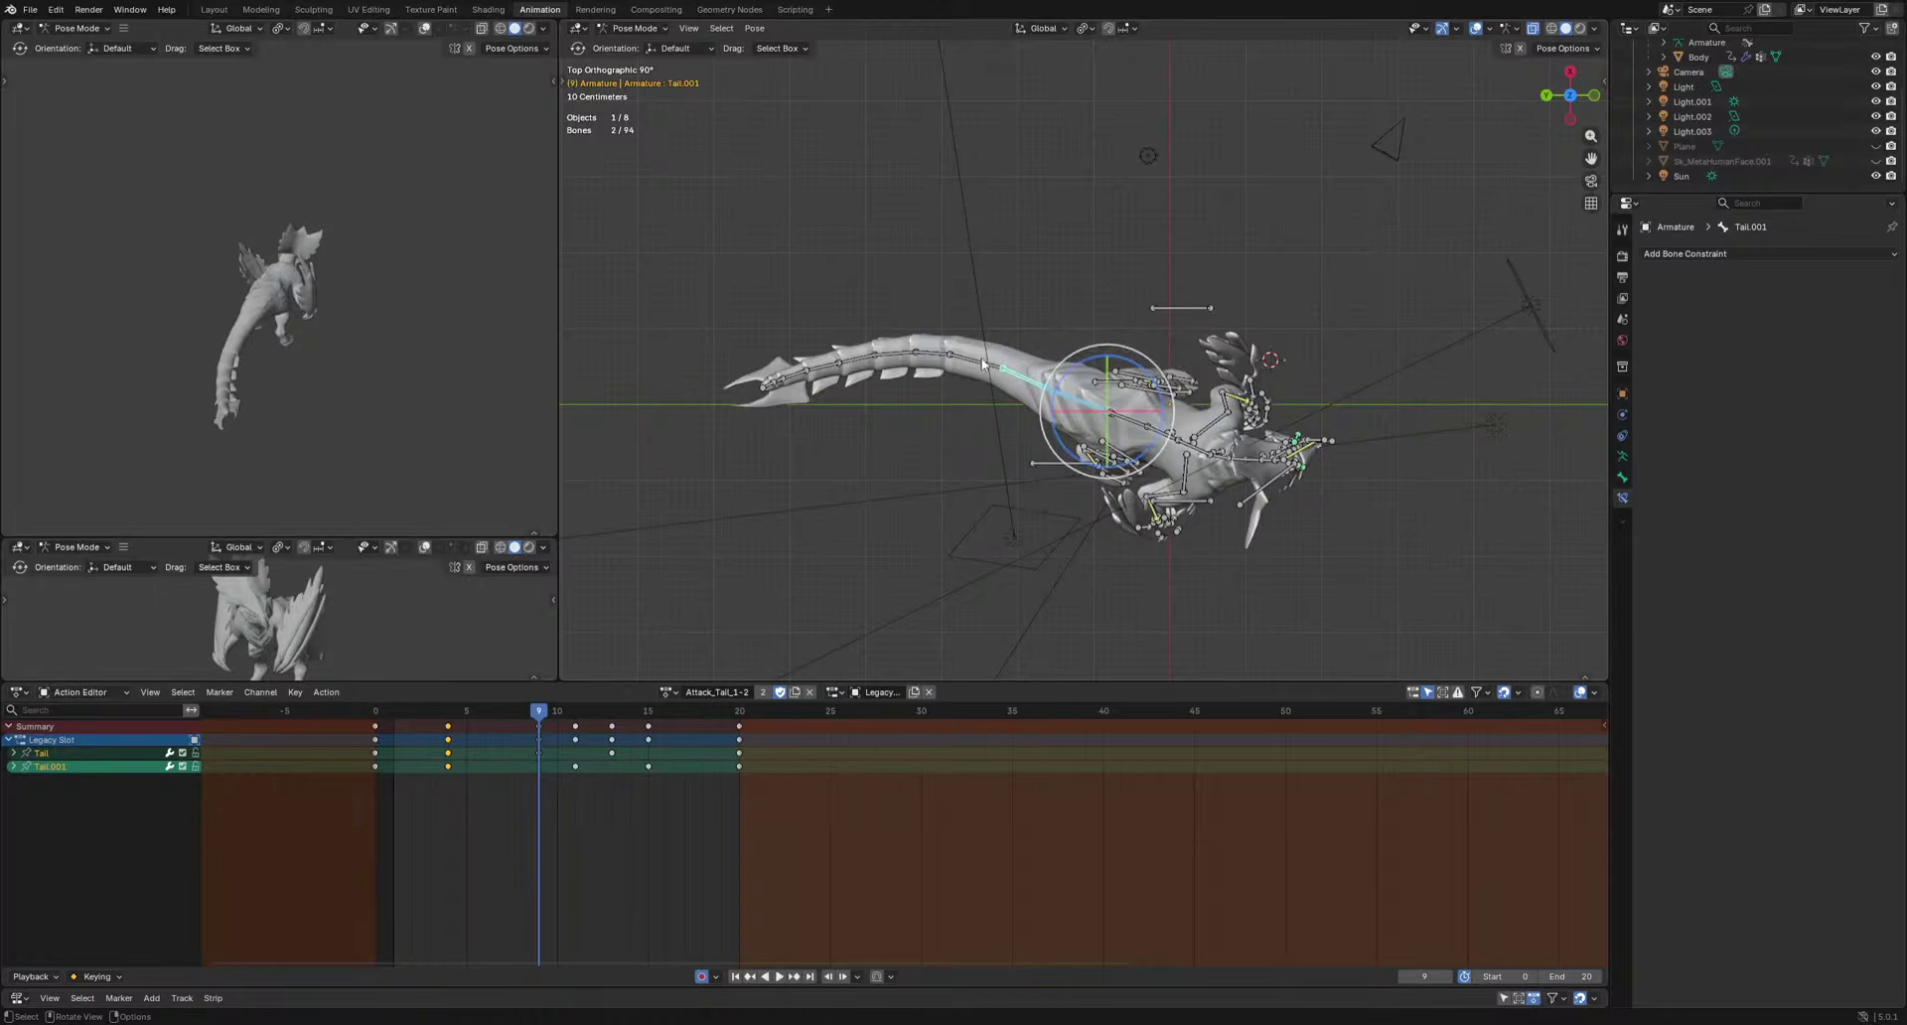
# Shift the Tail.002 bone's key from frame 8 to frame 5 and check the motion.
pyautogui.click(983, 363)
pyautogui.press('space')
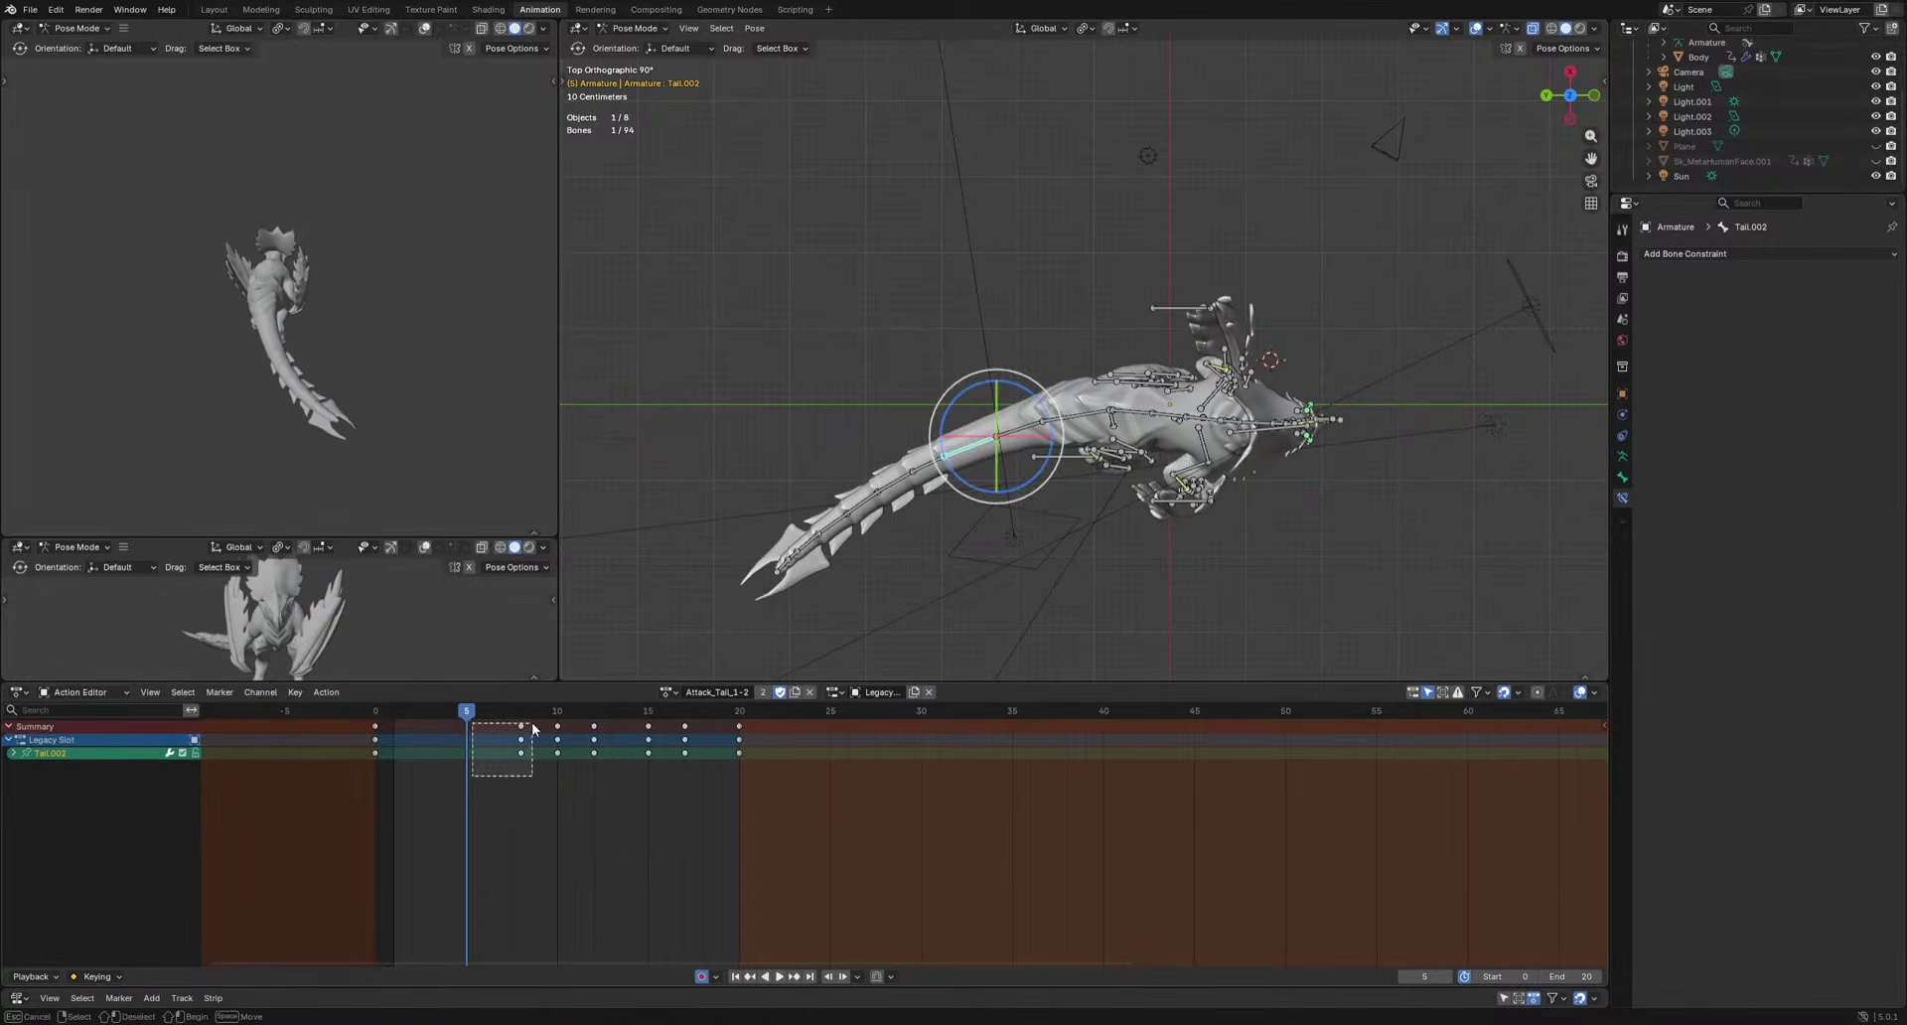
pyautogui.press('g')
pyautogui.click(478, 731)
pyautogui.moveTo(532, 724); pyautogui.dragTo(553, 719)
pyautogui.press('space')
pyautogui.press('space')
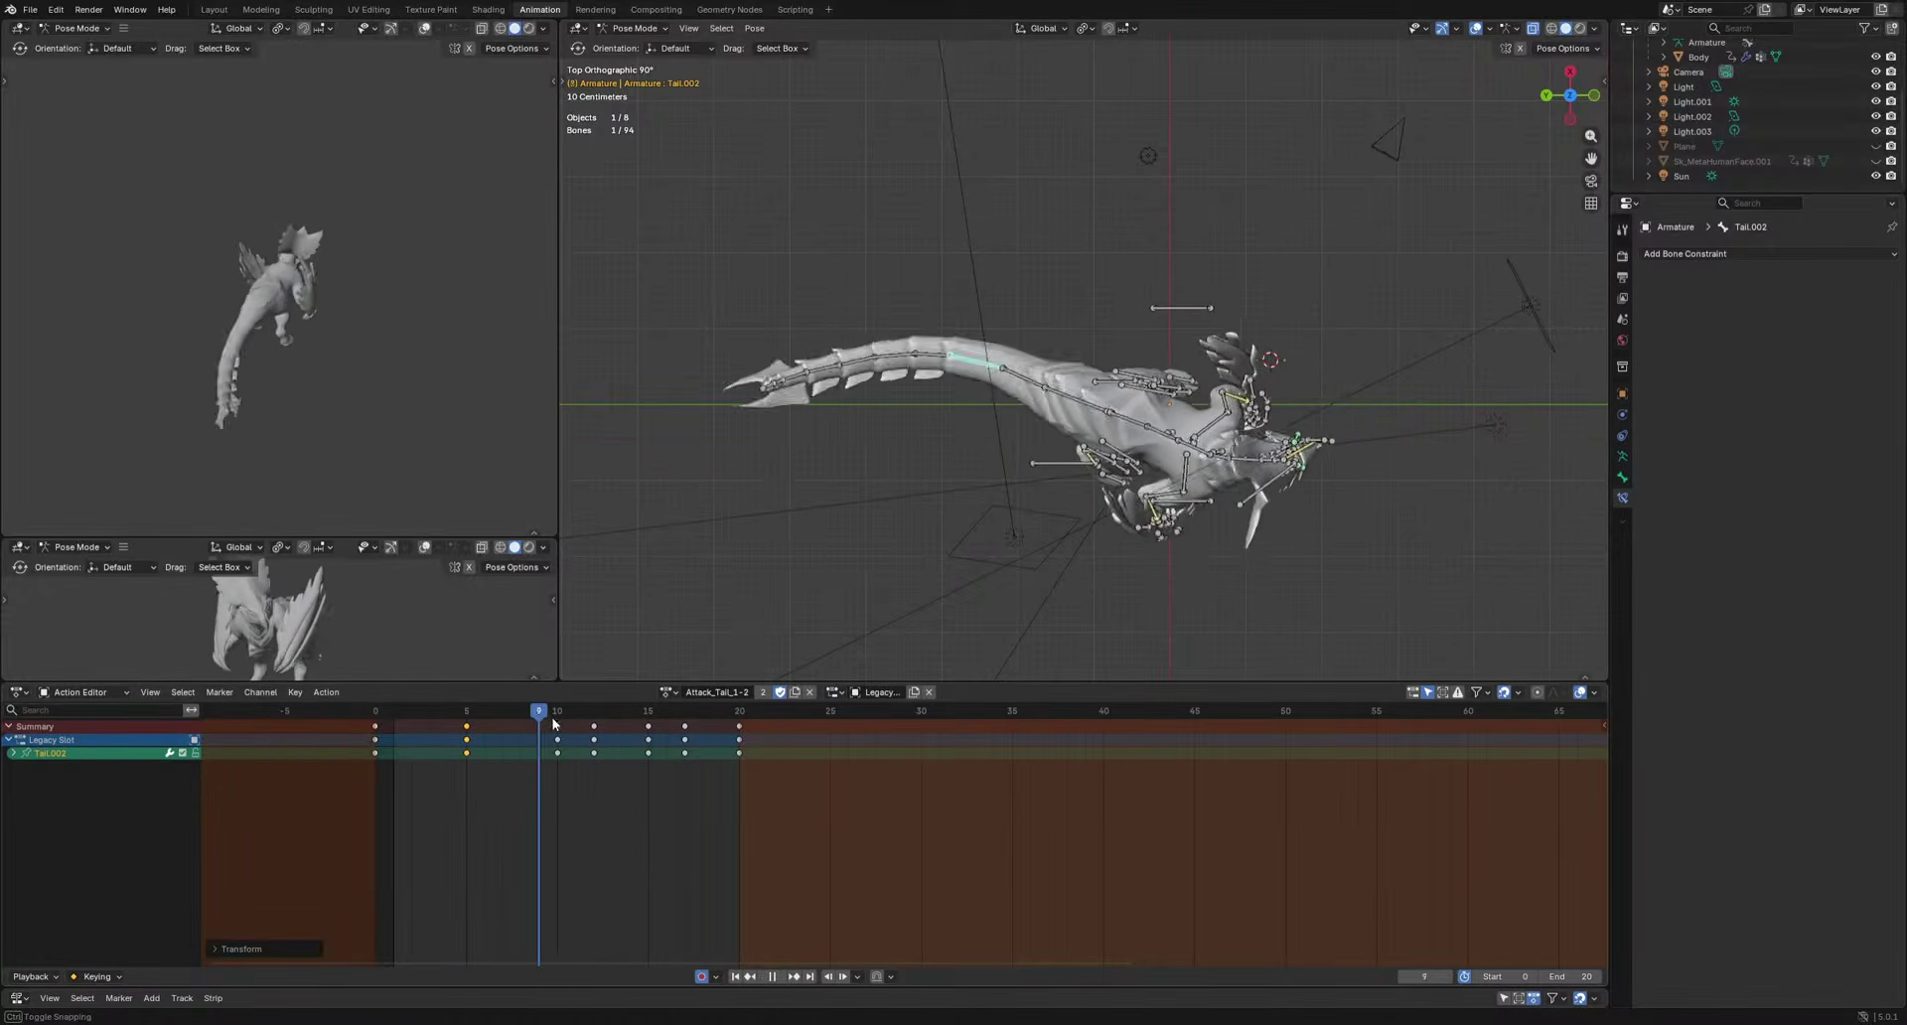
# Rotate Tail.002 at frame 15 to curl the tail further around and play back the result.
pyautogui.press('r')
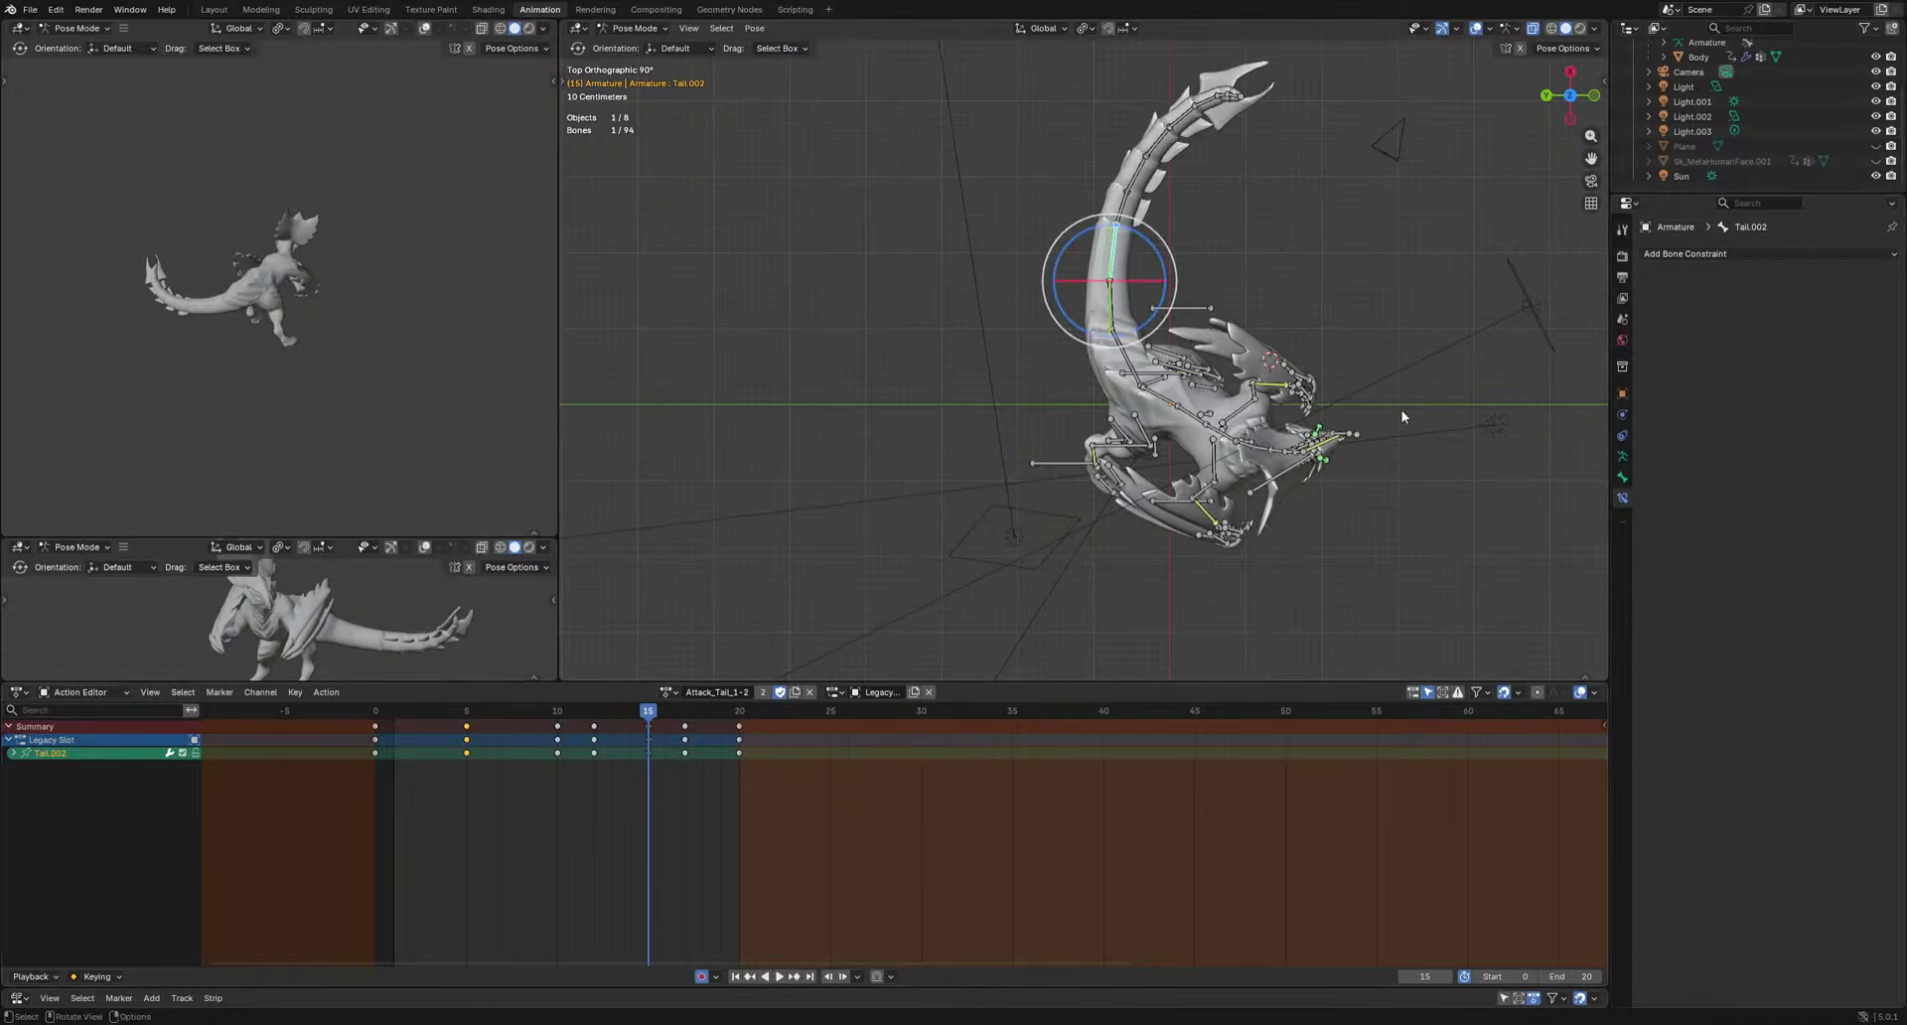
pyautogui.click(1384, 503)
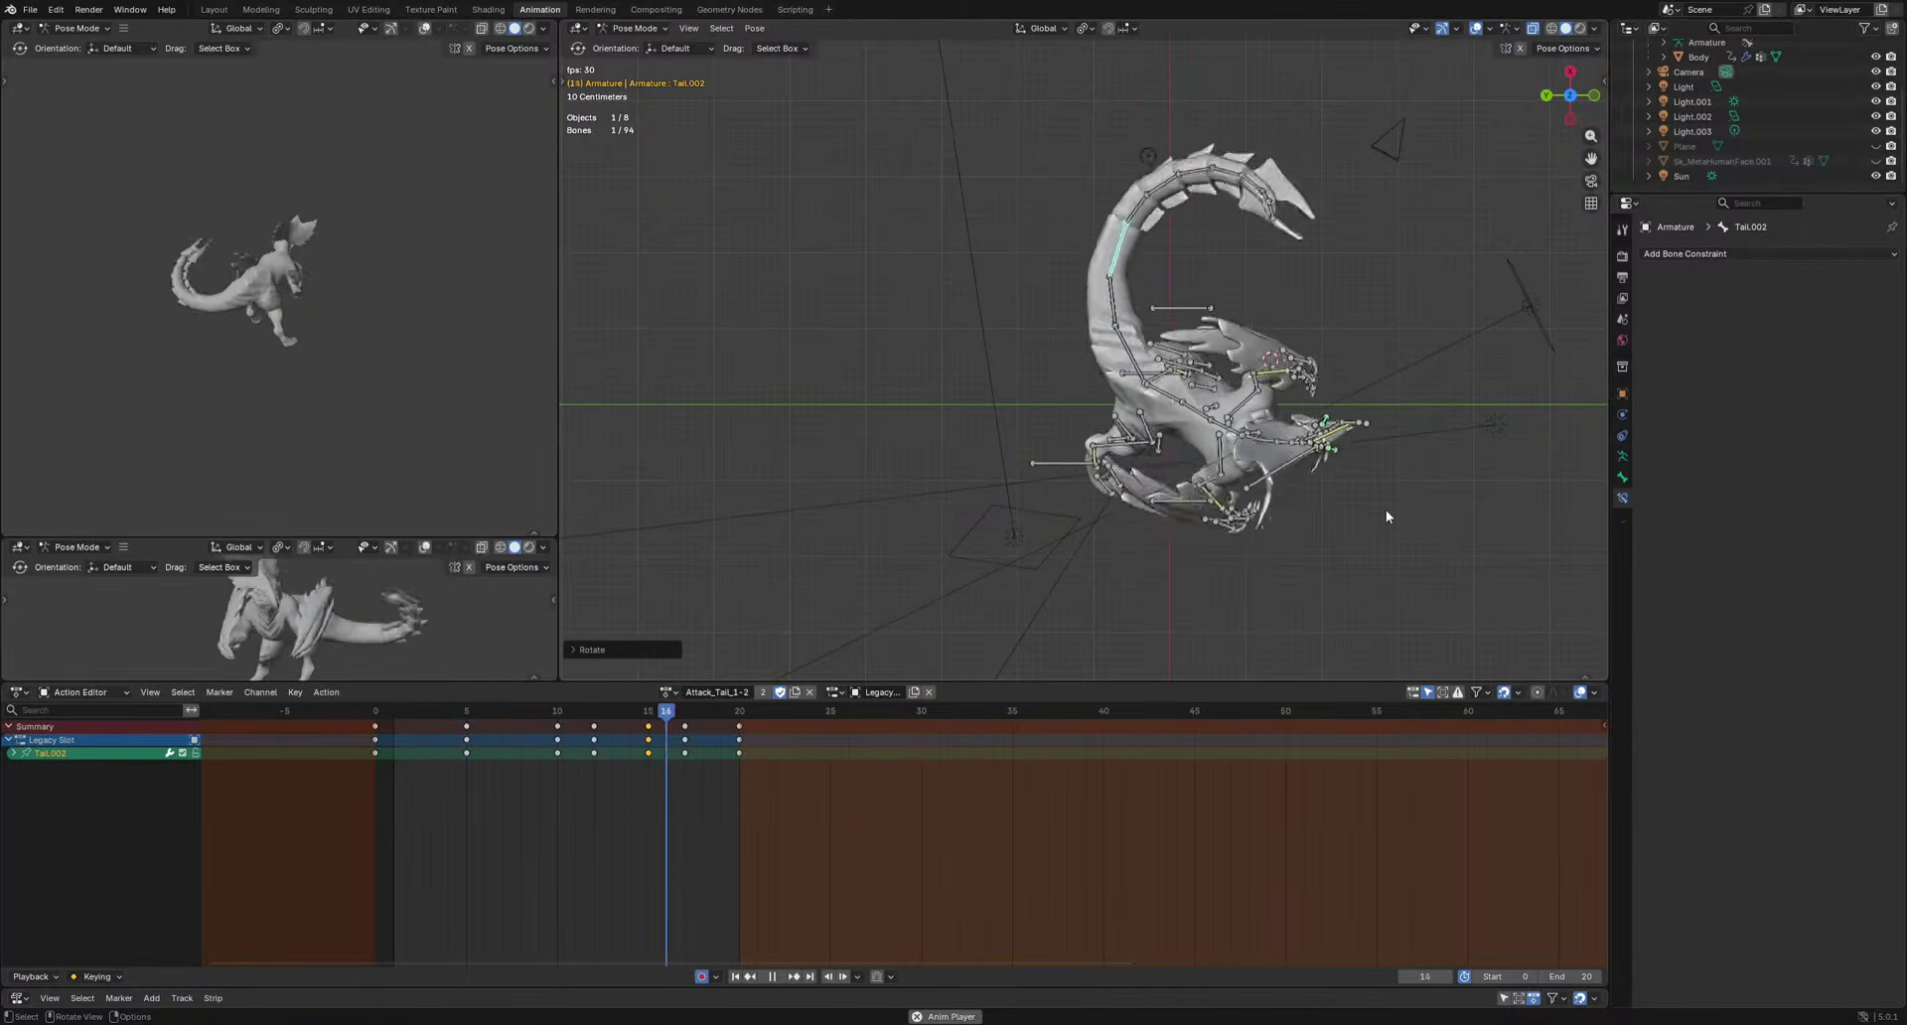
pyautogui.press('space')
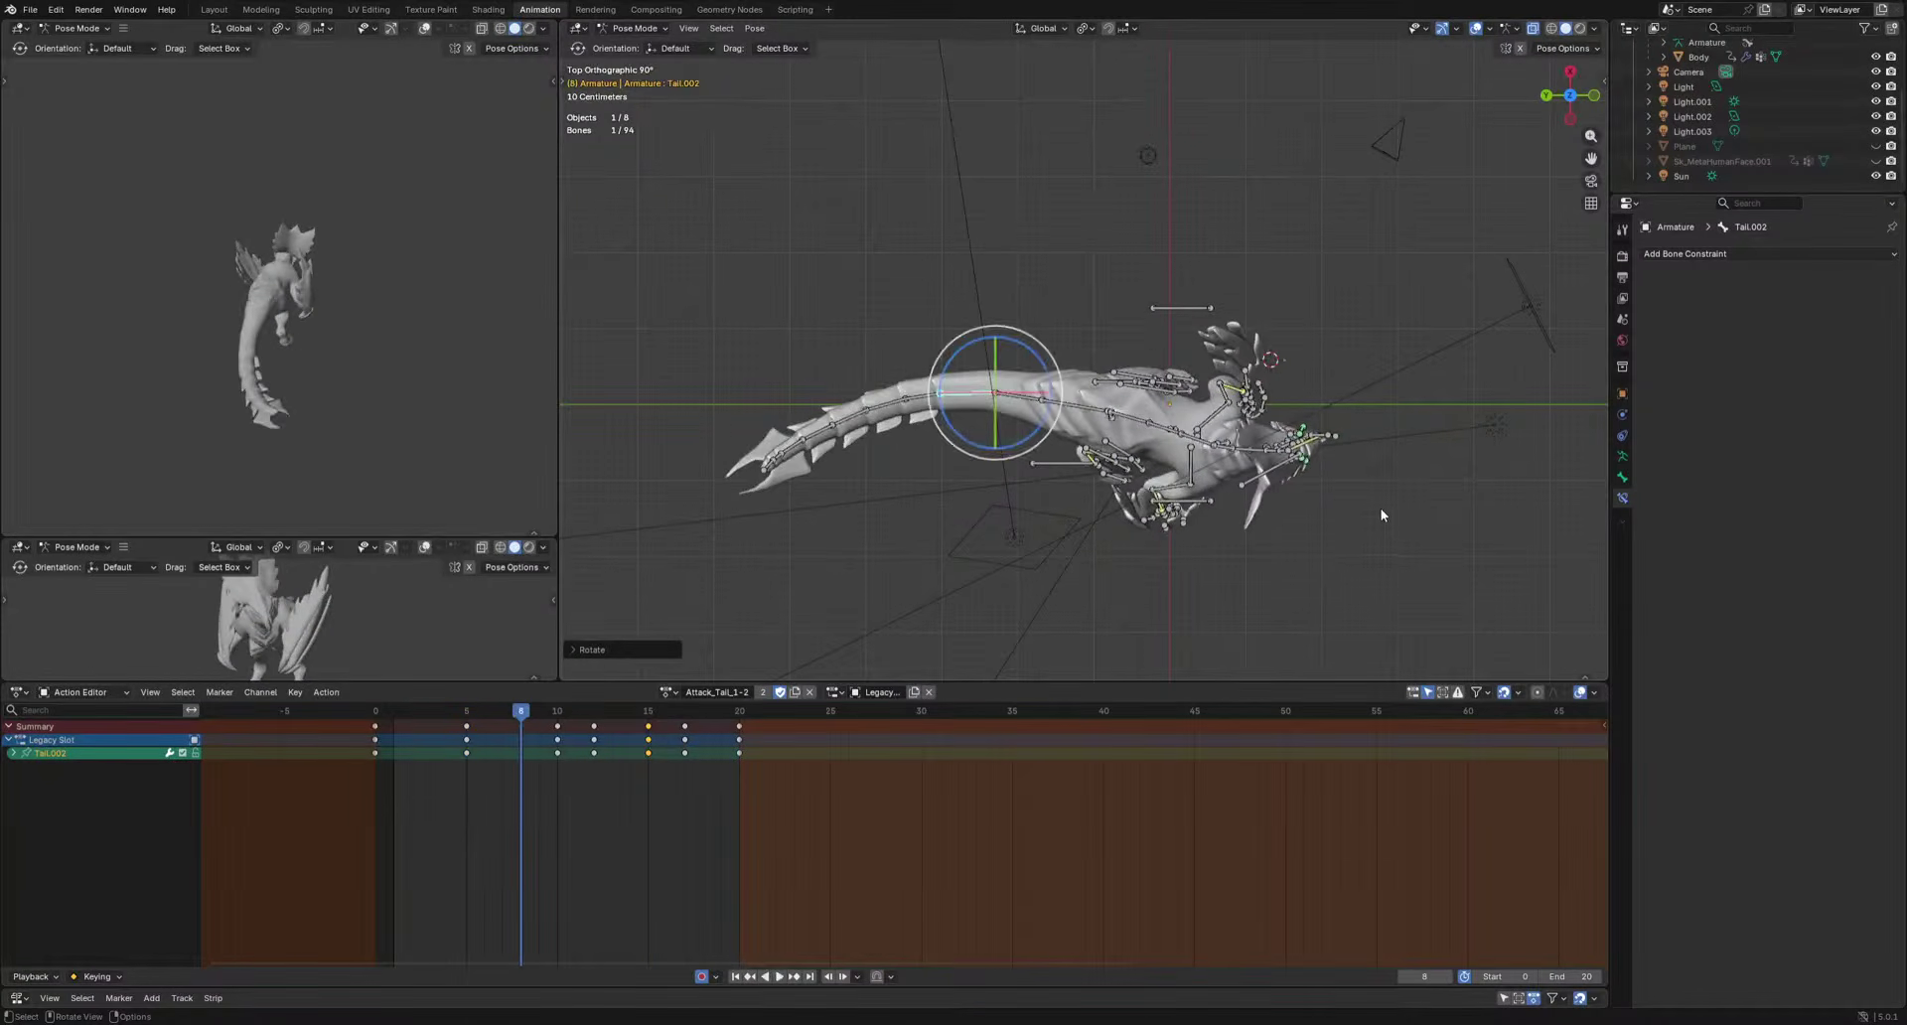
# Select the tail-end bones Tail.005 to Tail.009, rotate them at frame 3, and replay the swing.
pyautogui.moveTo(783, 456); pyautogui.dragTo(807, 421)
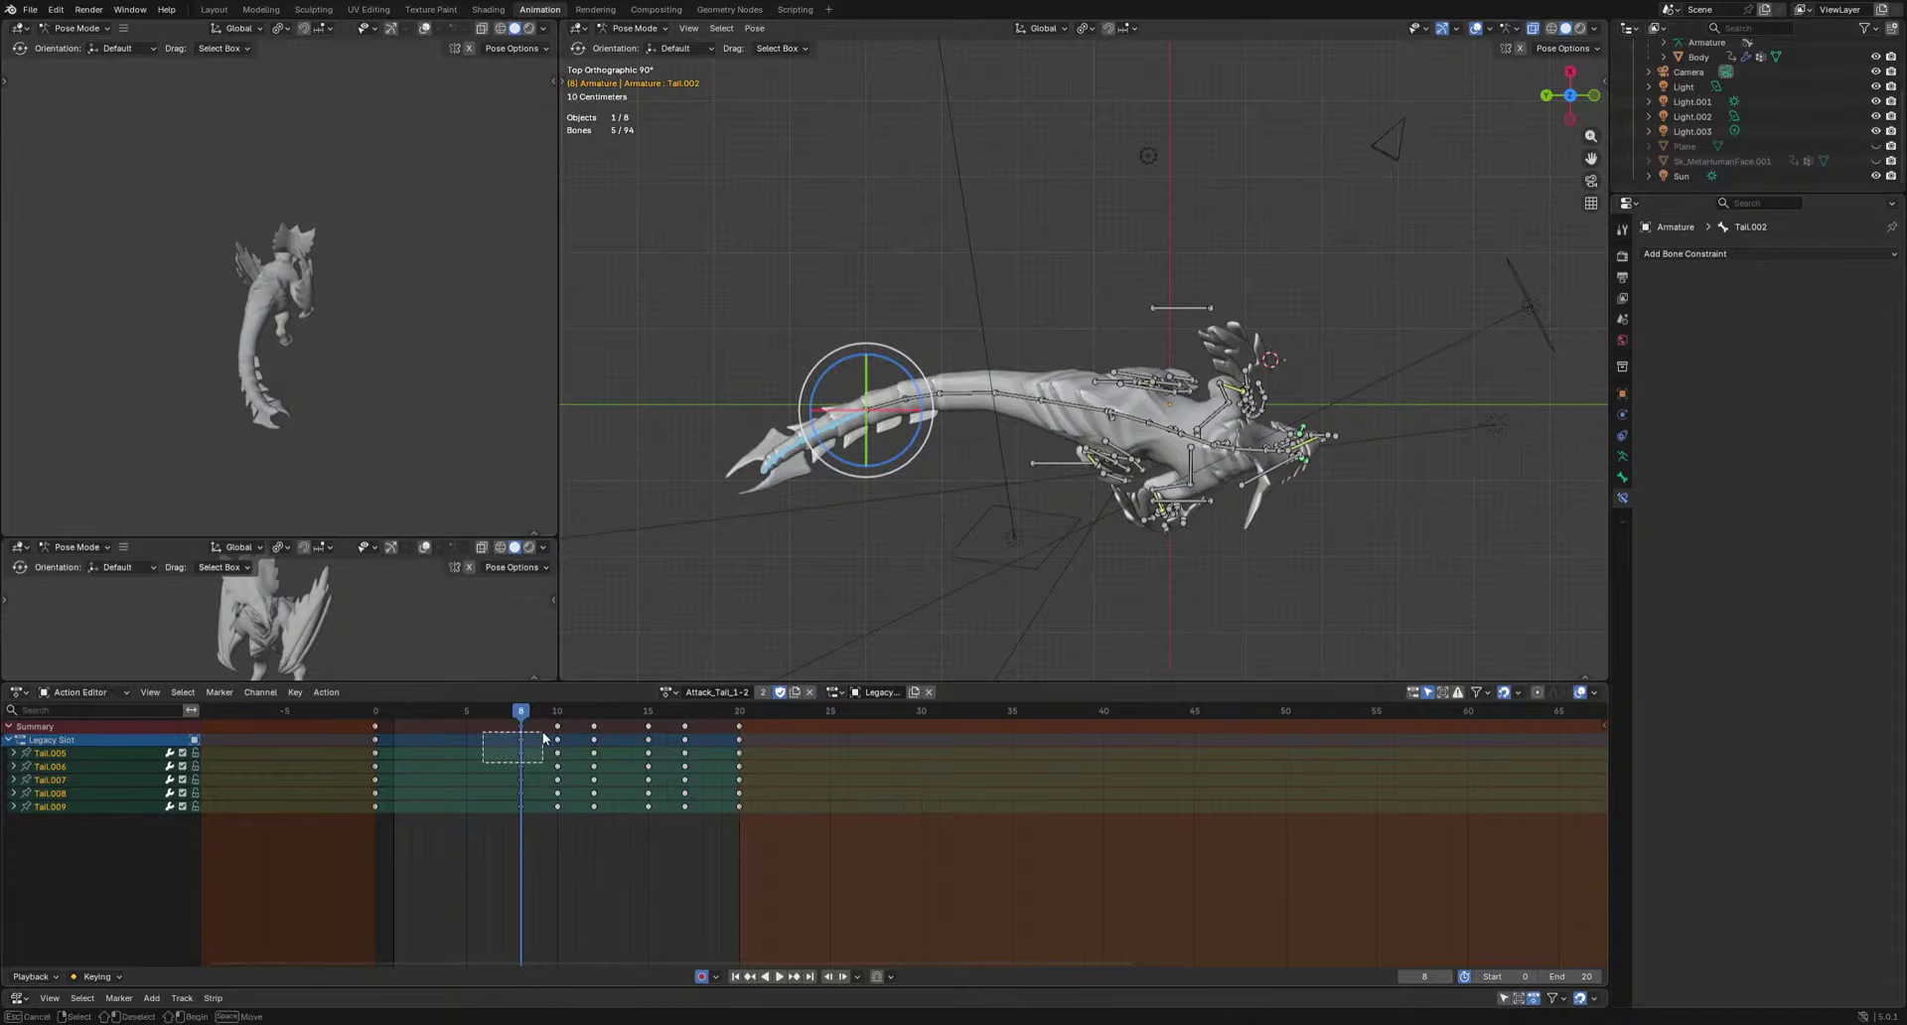
pyautogui.moveTo(522, 715); pyautogui.dragTo(433, 737)
pyautogui.press('r')
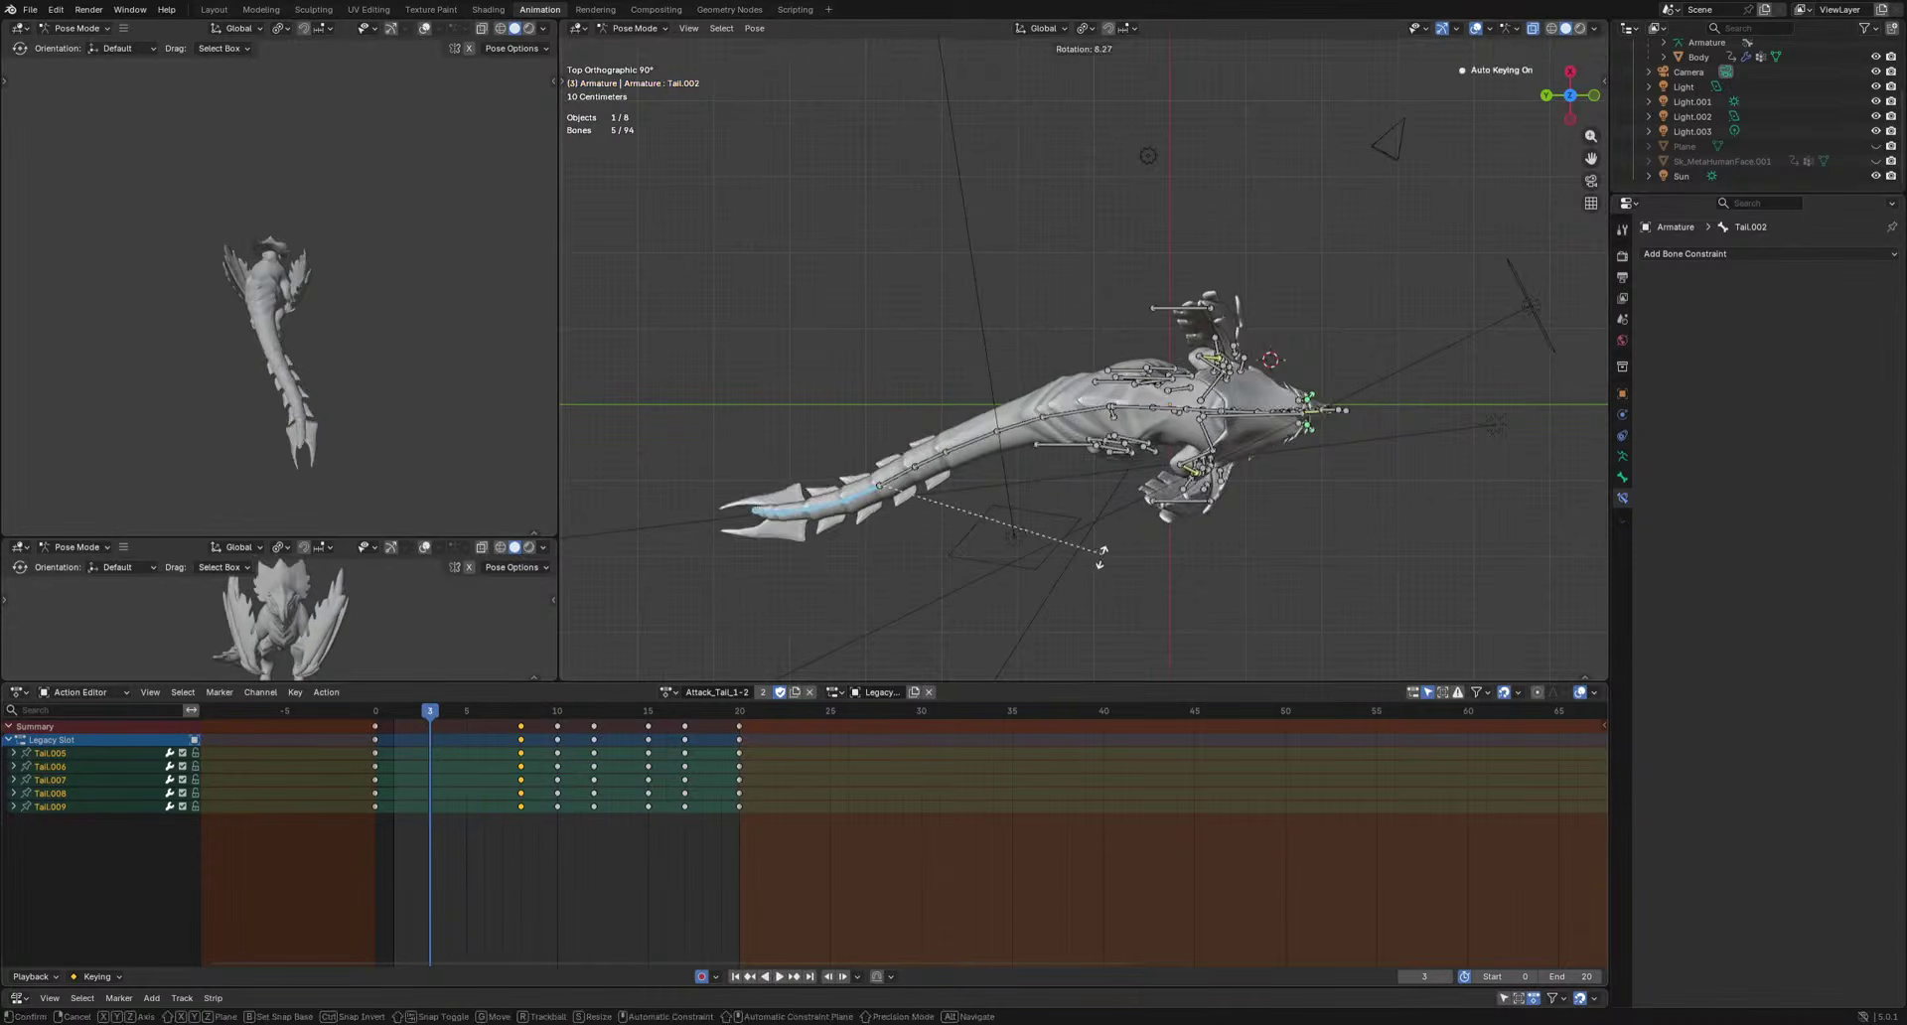
pyautogui.click(1087, 577)
pyautogui.press('space')
pyautogui.press('space')
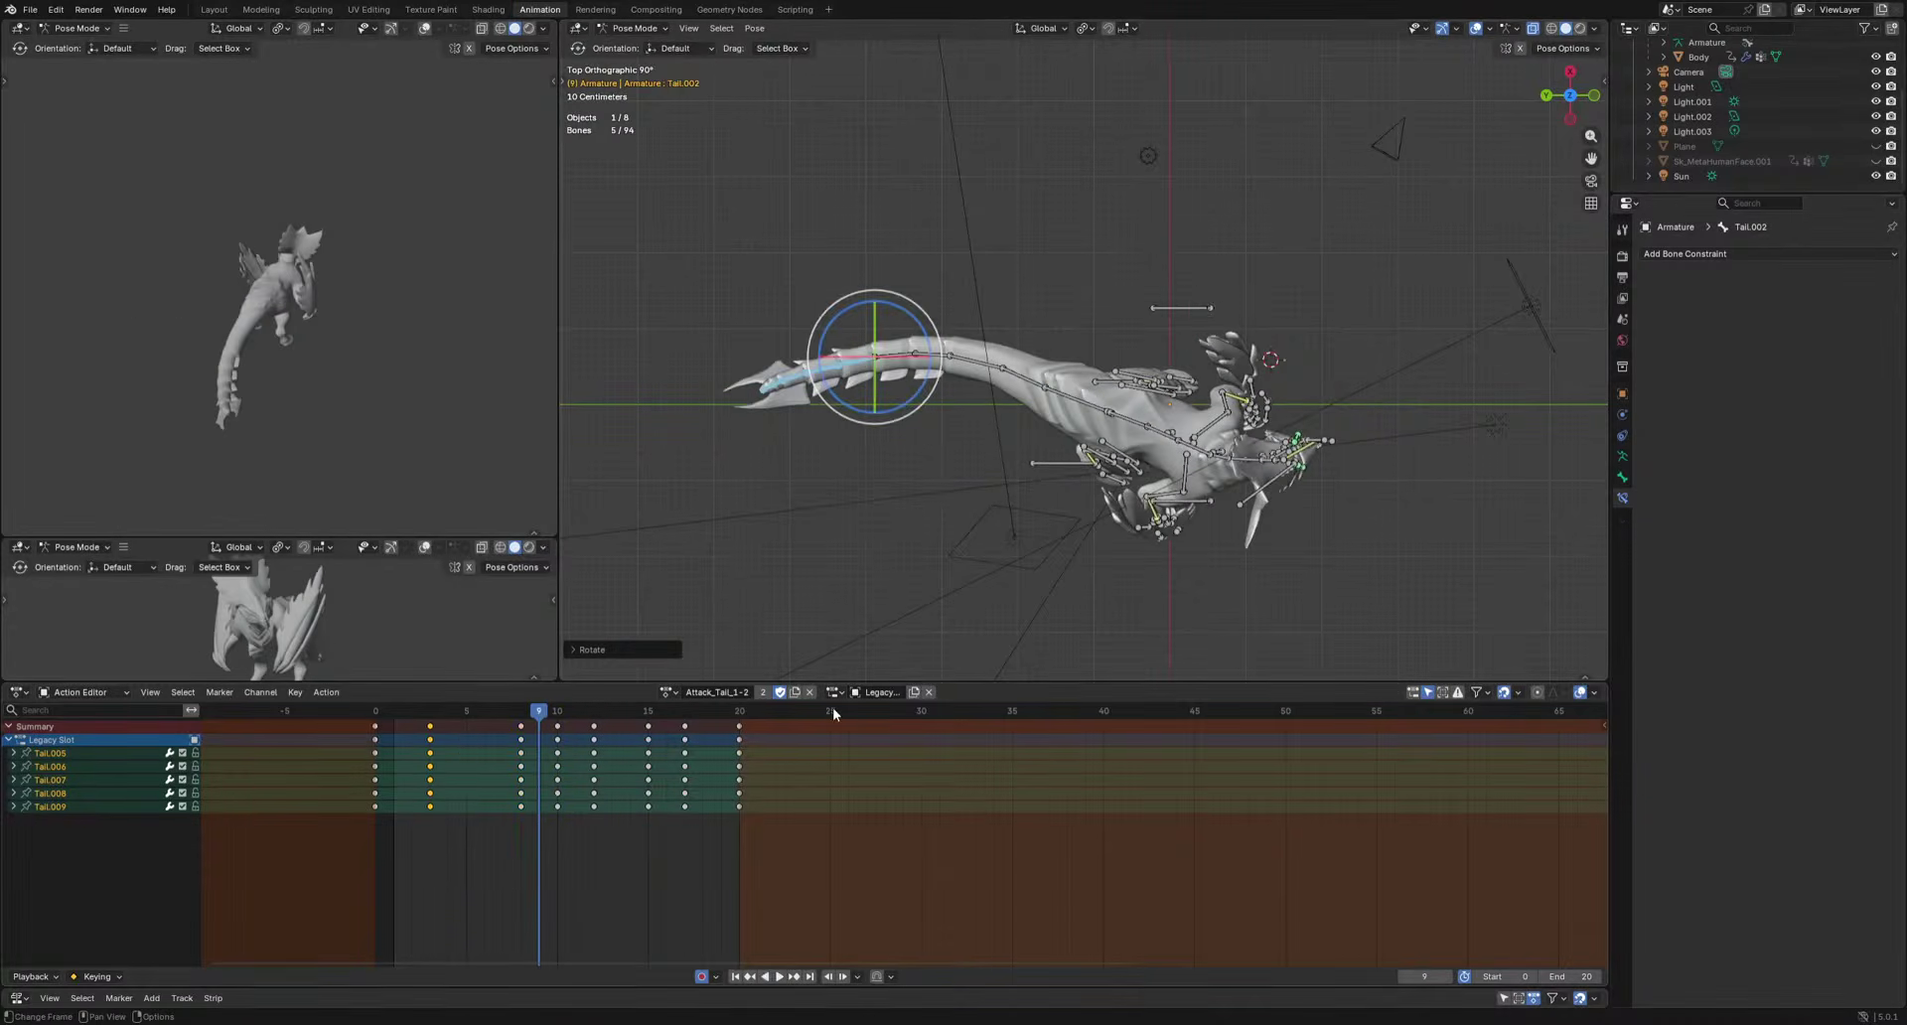
# Delete the tail-end bones' keys at frame 8 and move their frame 10 keys to frame 8.
pyautogui.click(520, 727)
pyautogui.press('Delete')
pyautogui.press('space')
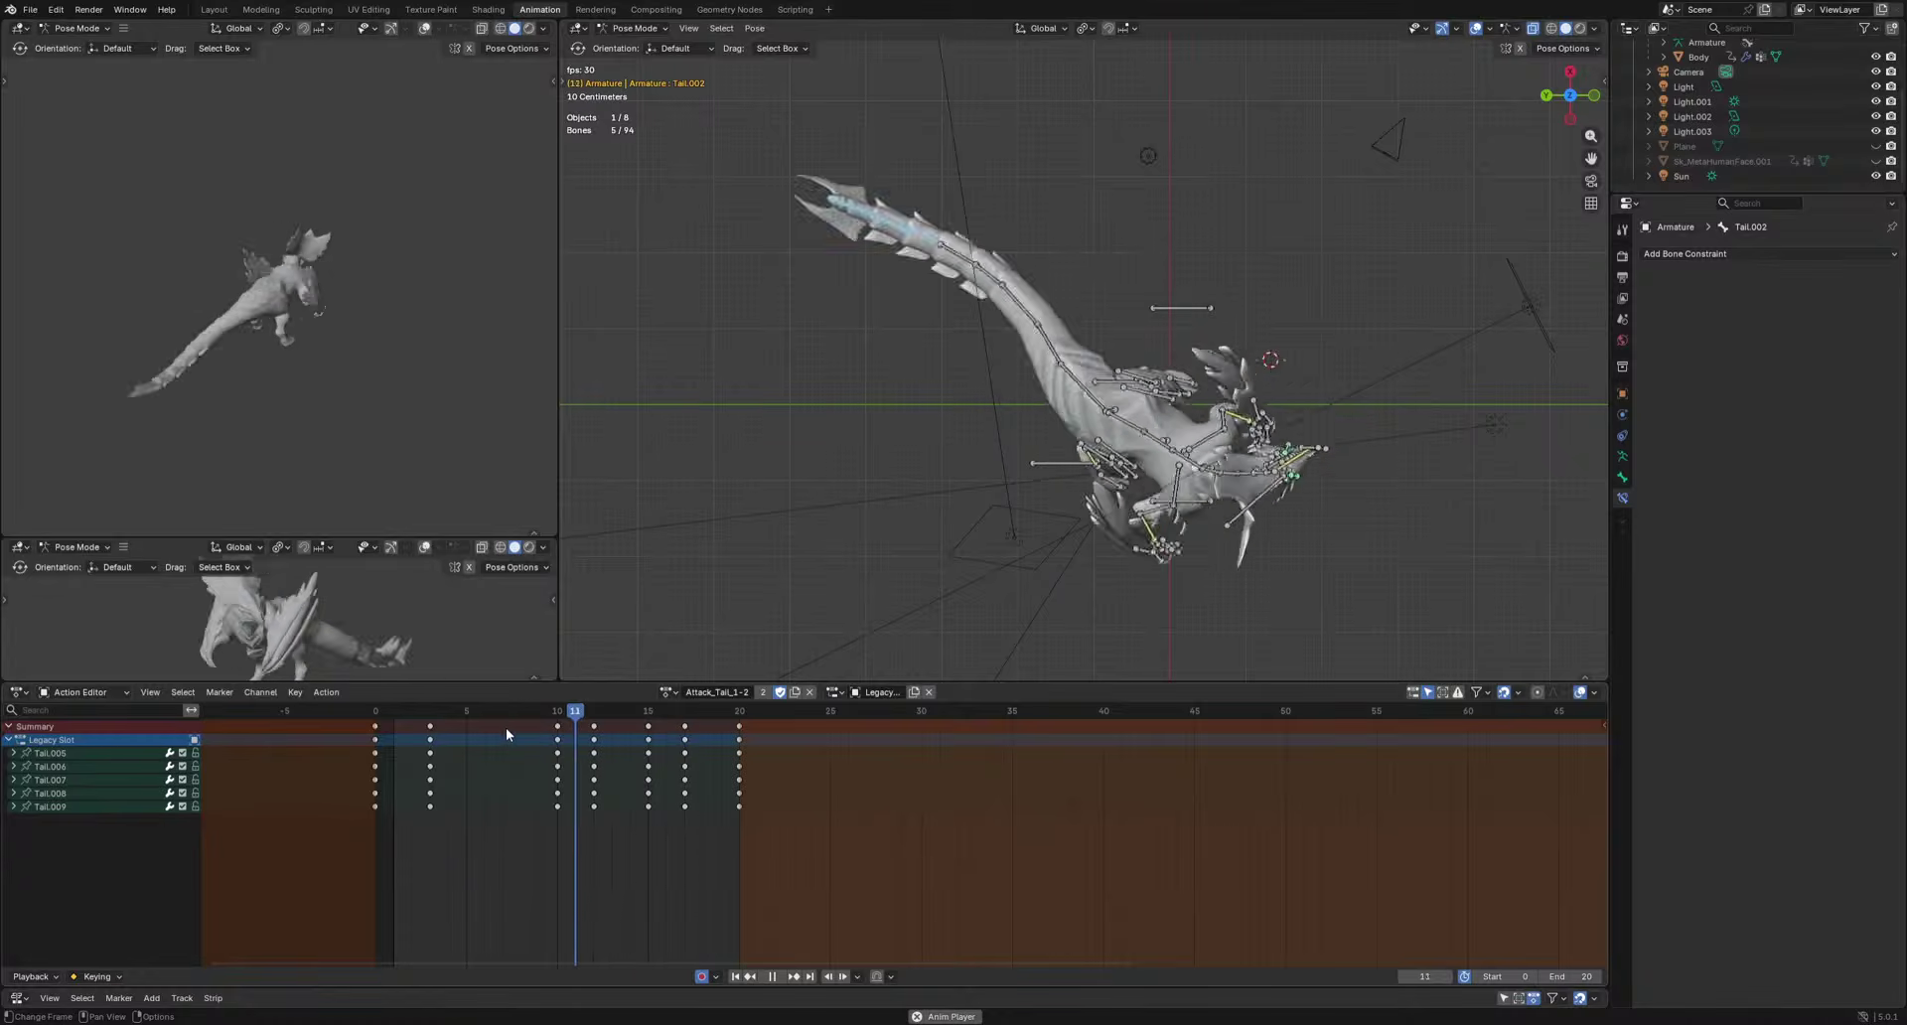
pyautogui.press('space')
pyautogui.press('space')
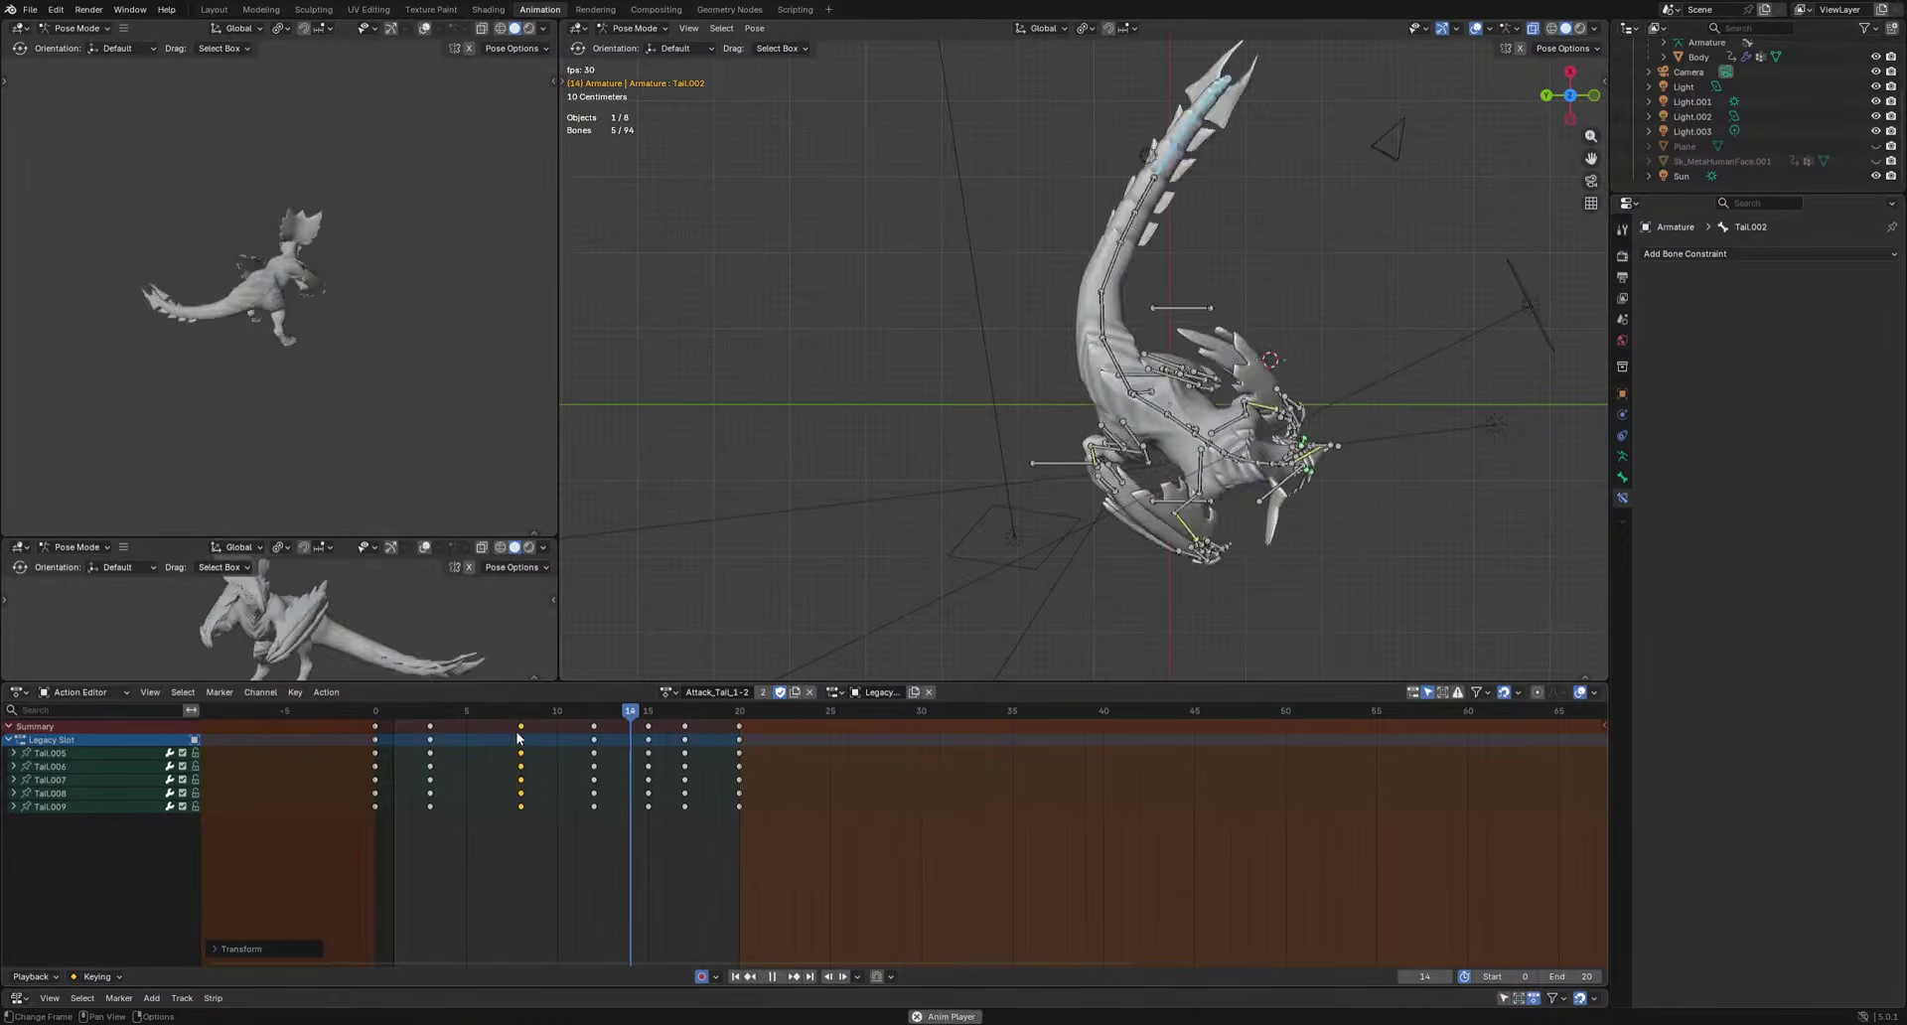
# Rotate the tail-end bones at frames 8 and 12 so the tip drags behind the swing, checking the playback.
pyautogui.click(517, 711)
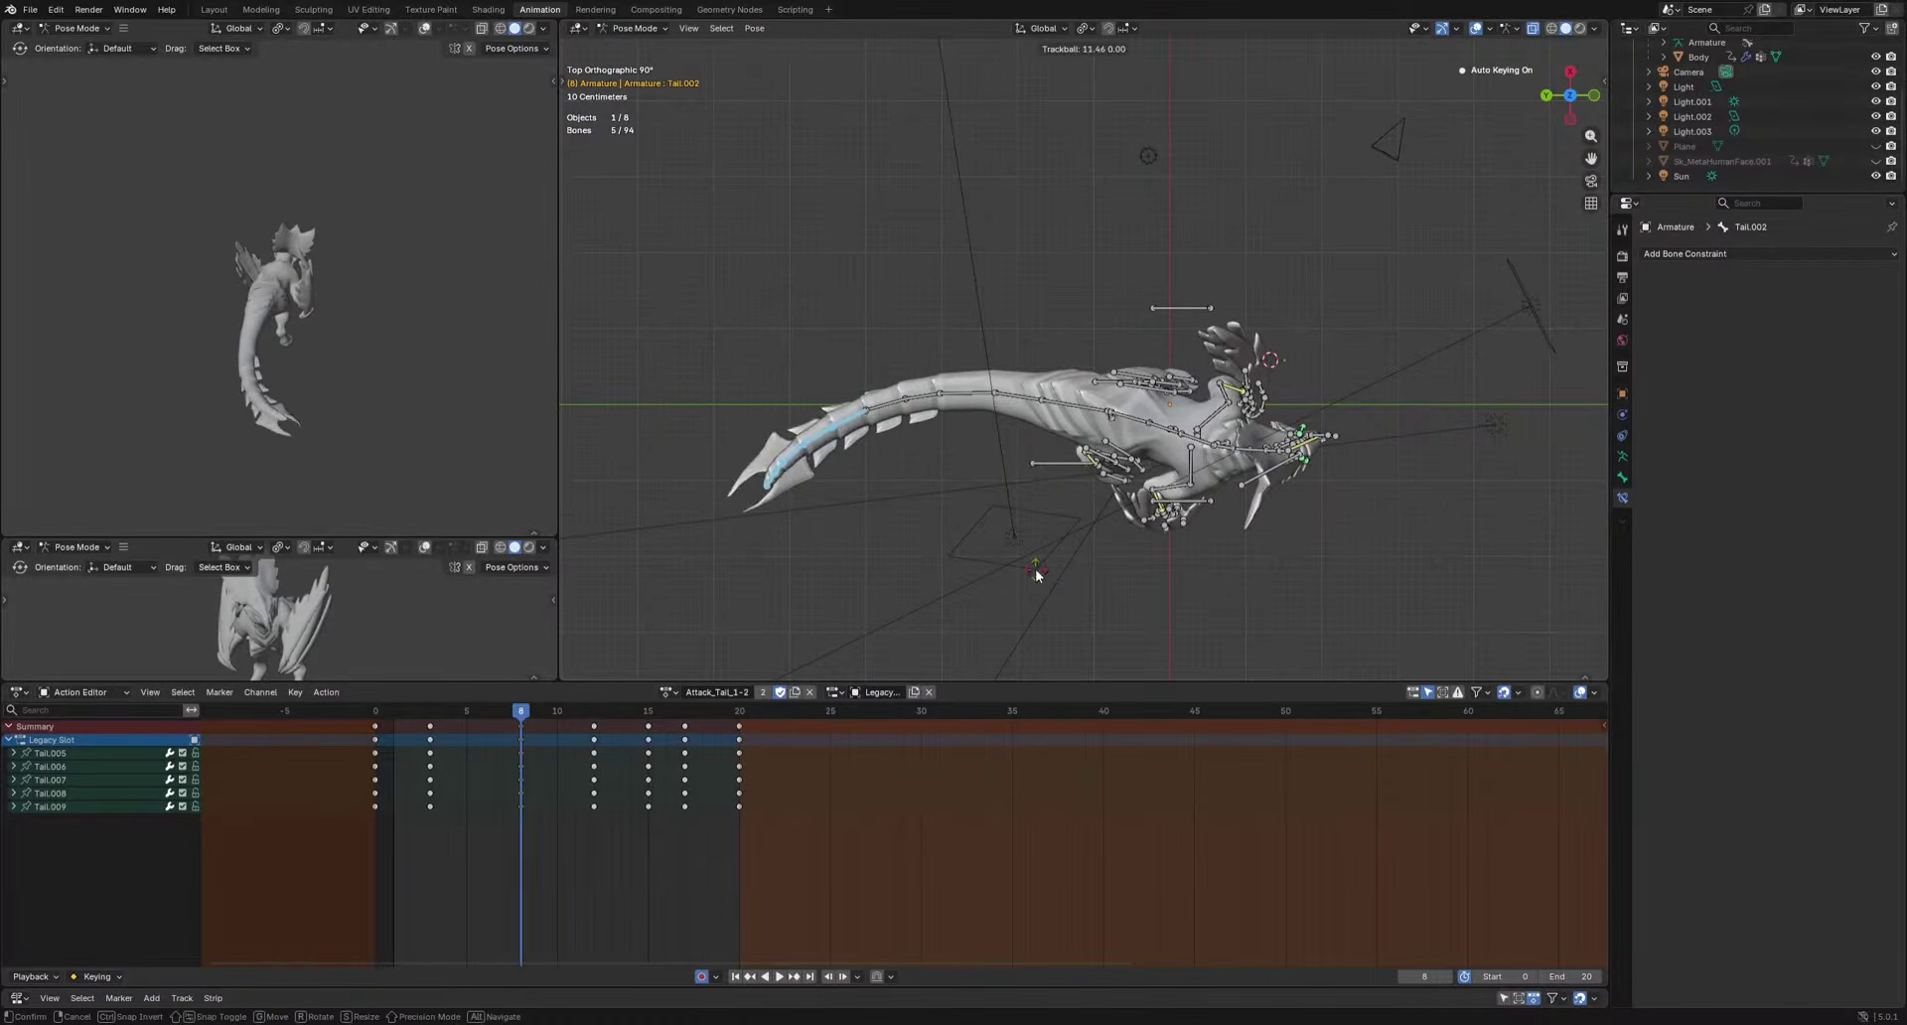
pyautogui.click(1160, 566)
pyautogui.press('space')
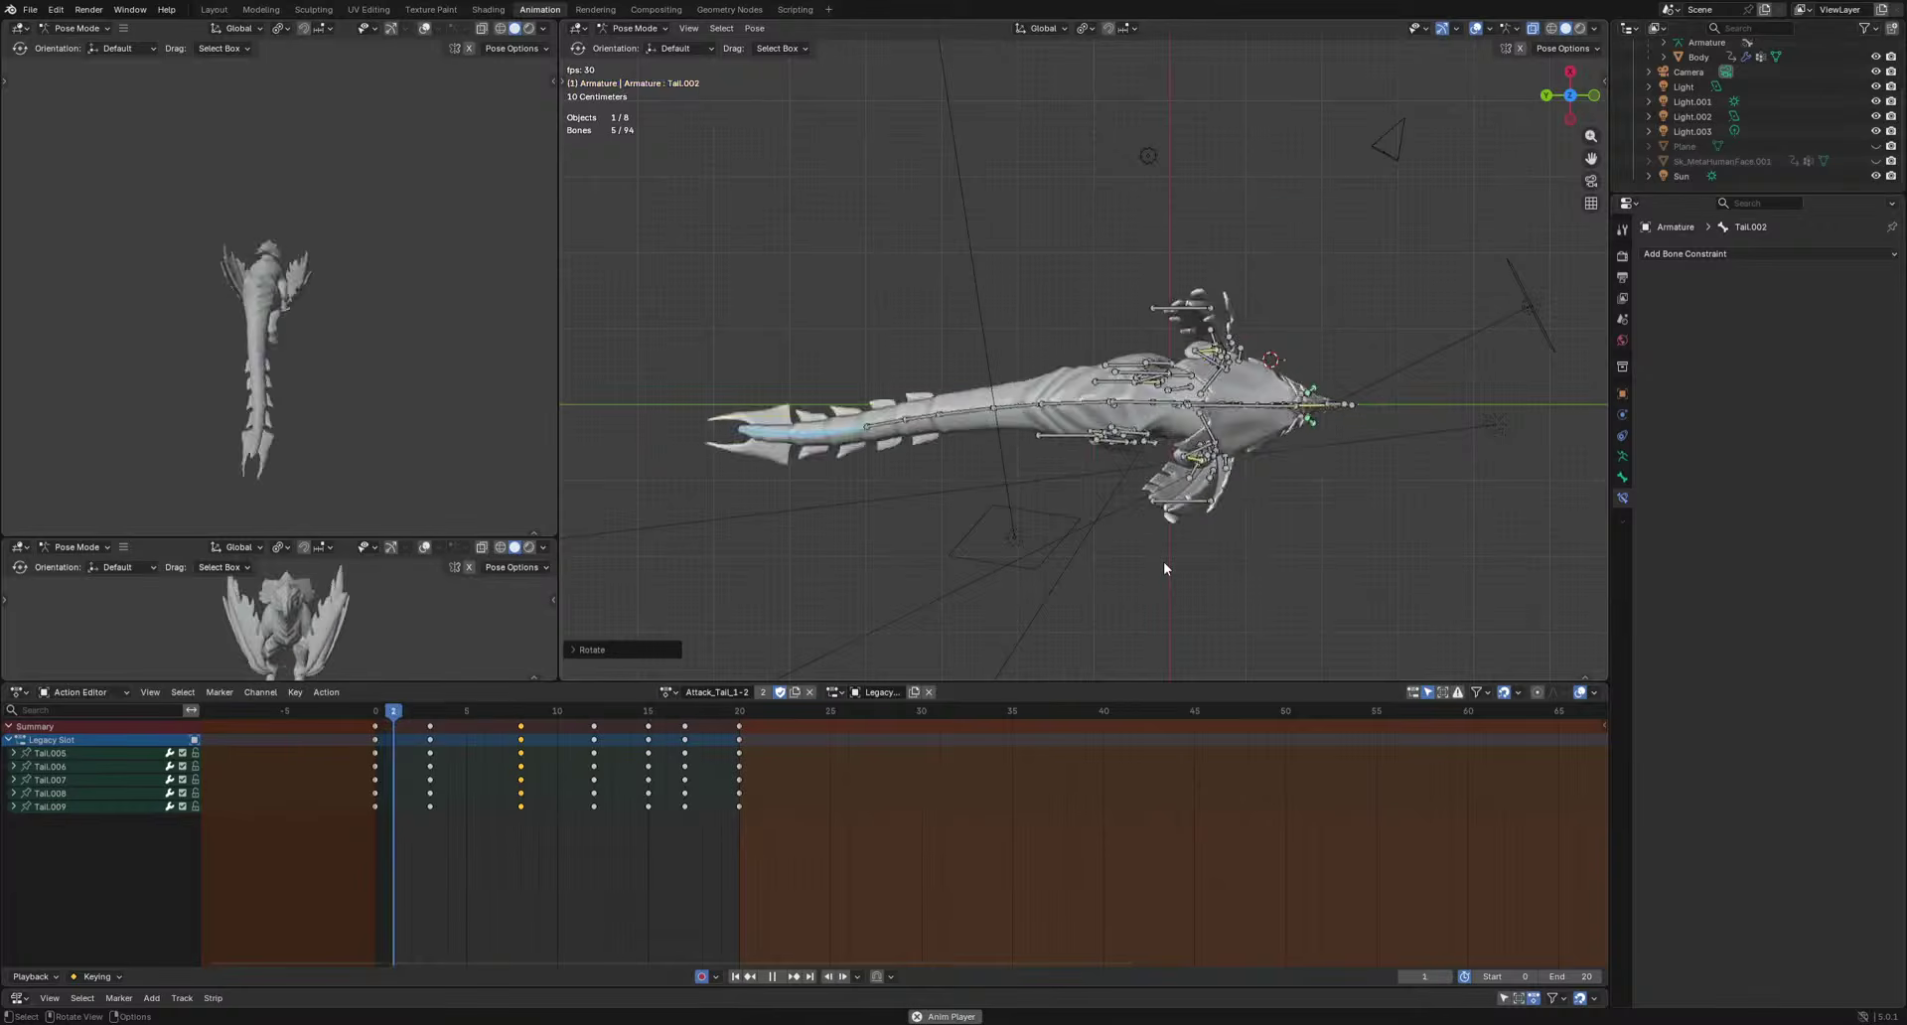
pyautogui.moveTo(610, 711); pyautogui.dragTo(593, 720)
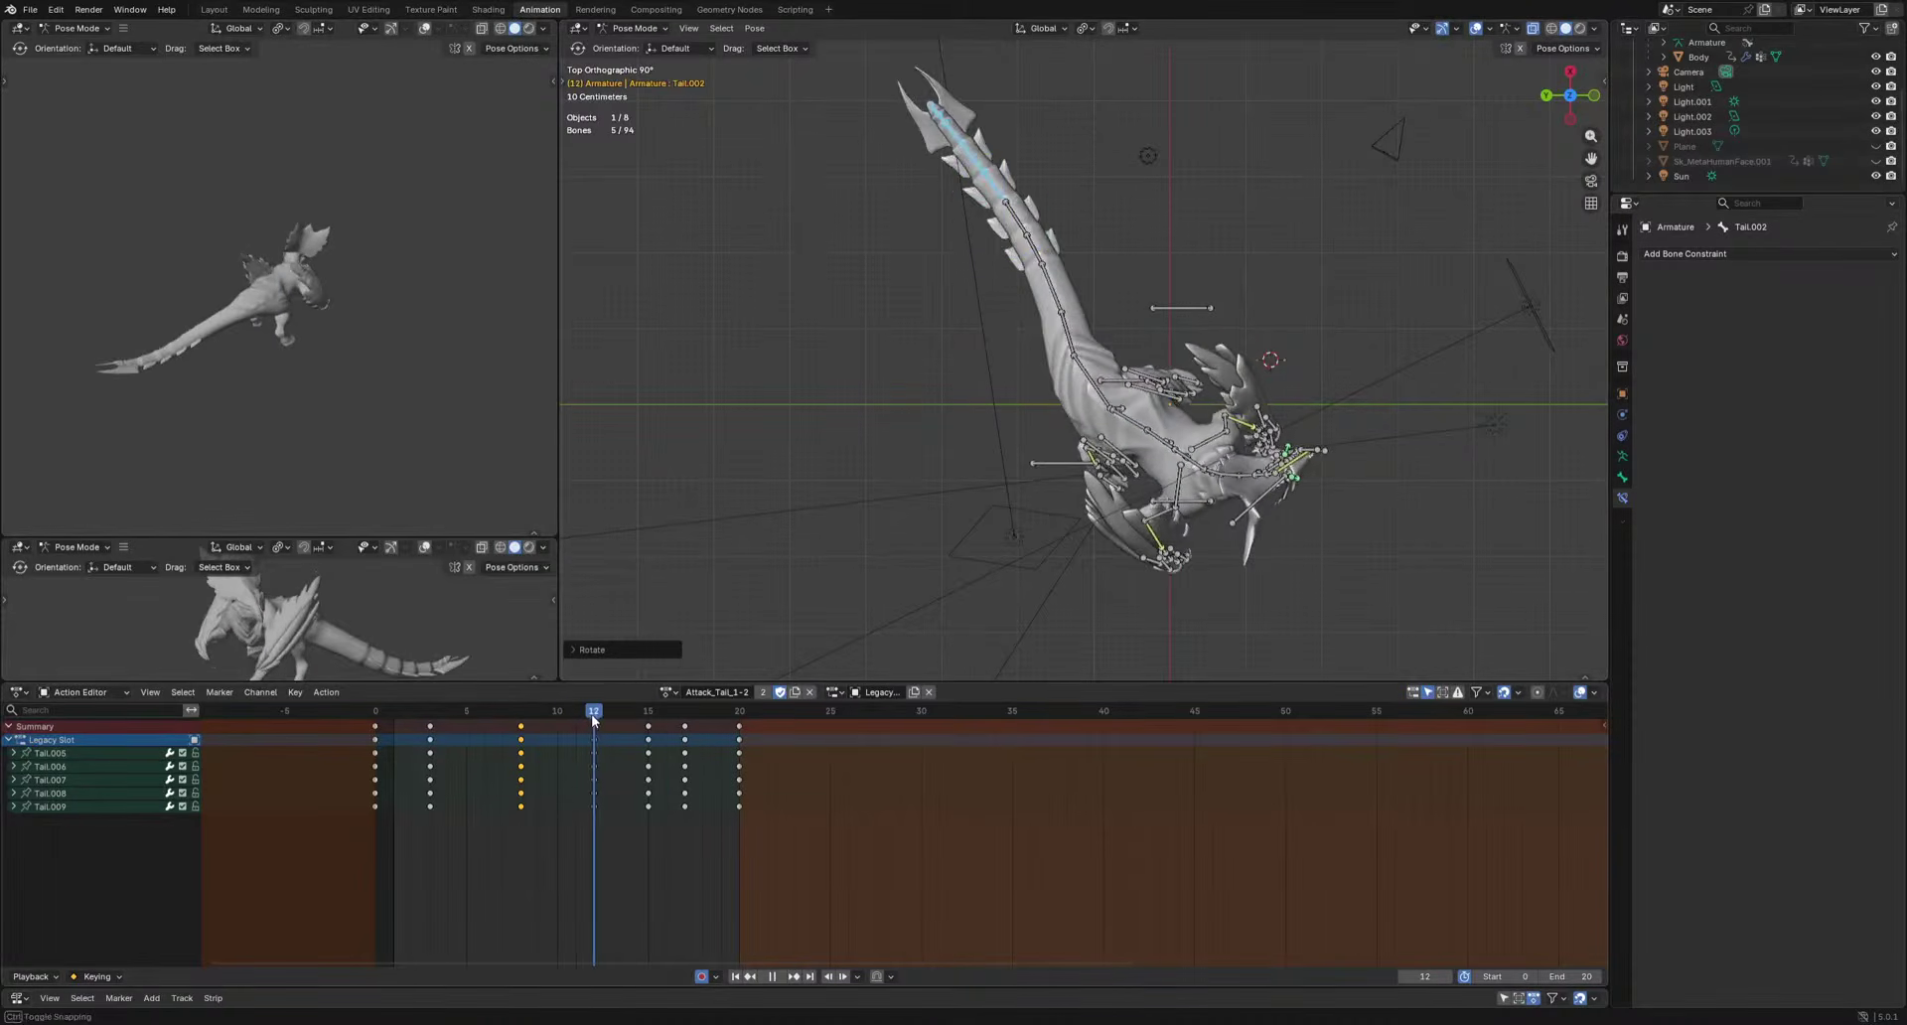
pyautogui.press('r')
pyautogui.click(1421, 335)
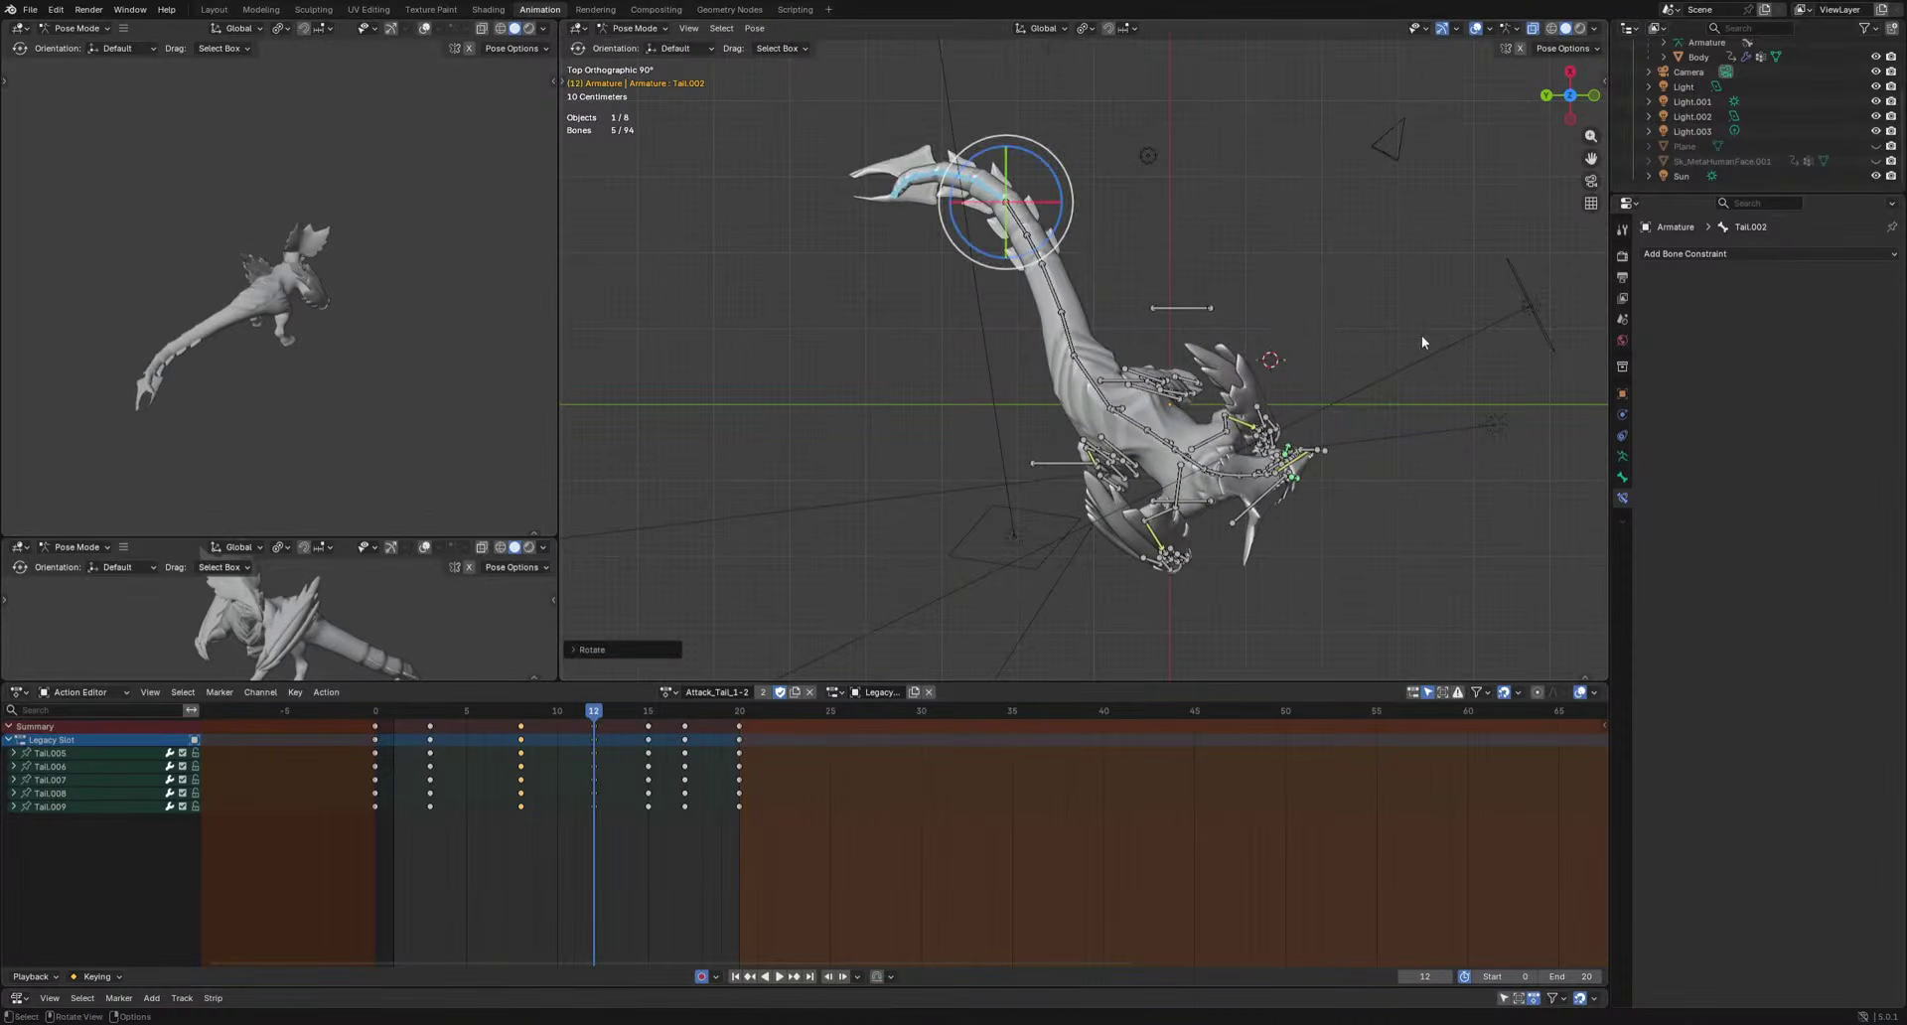
pyautogui.press('space')
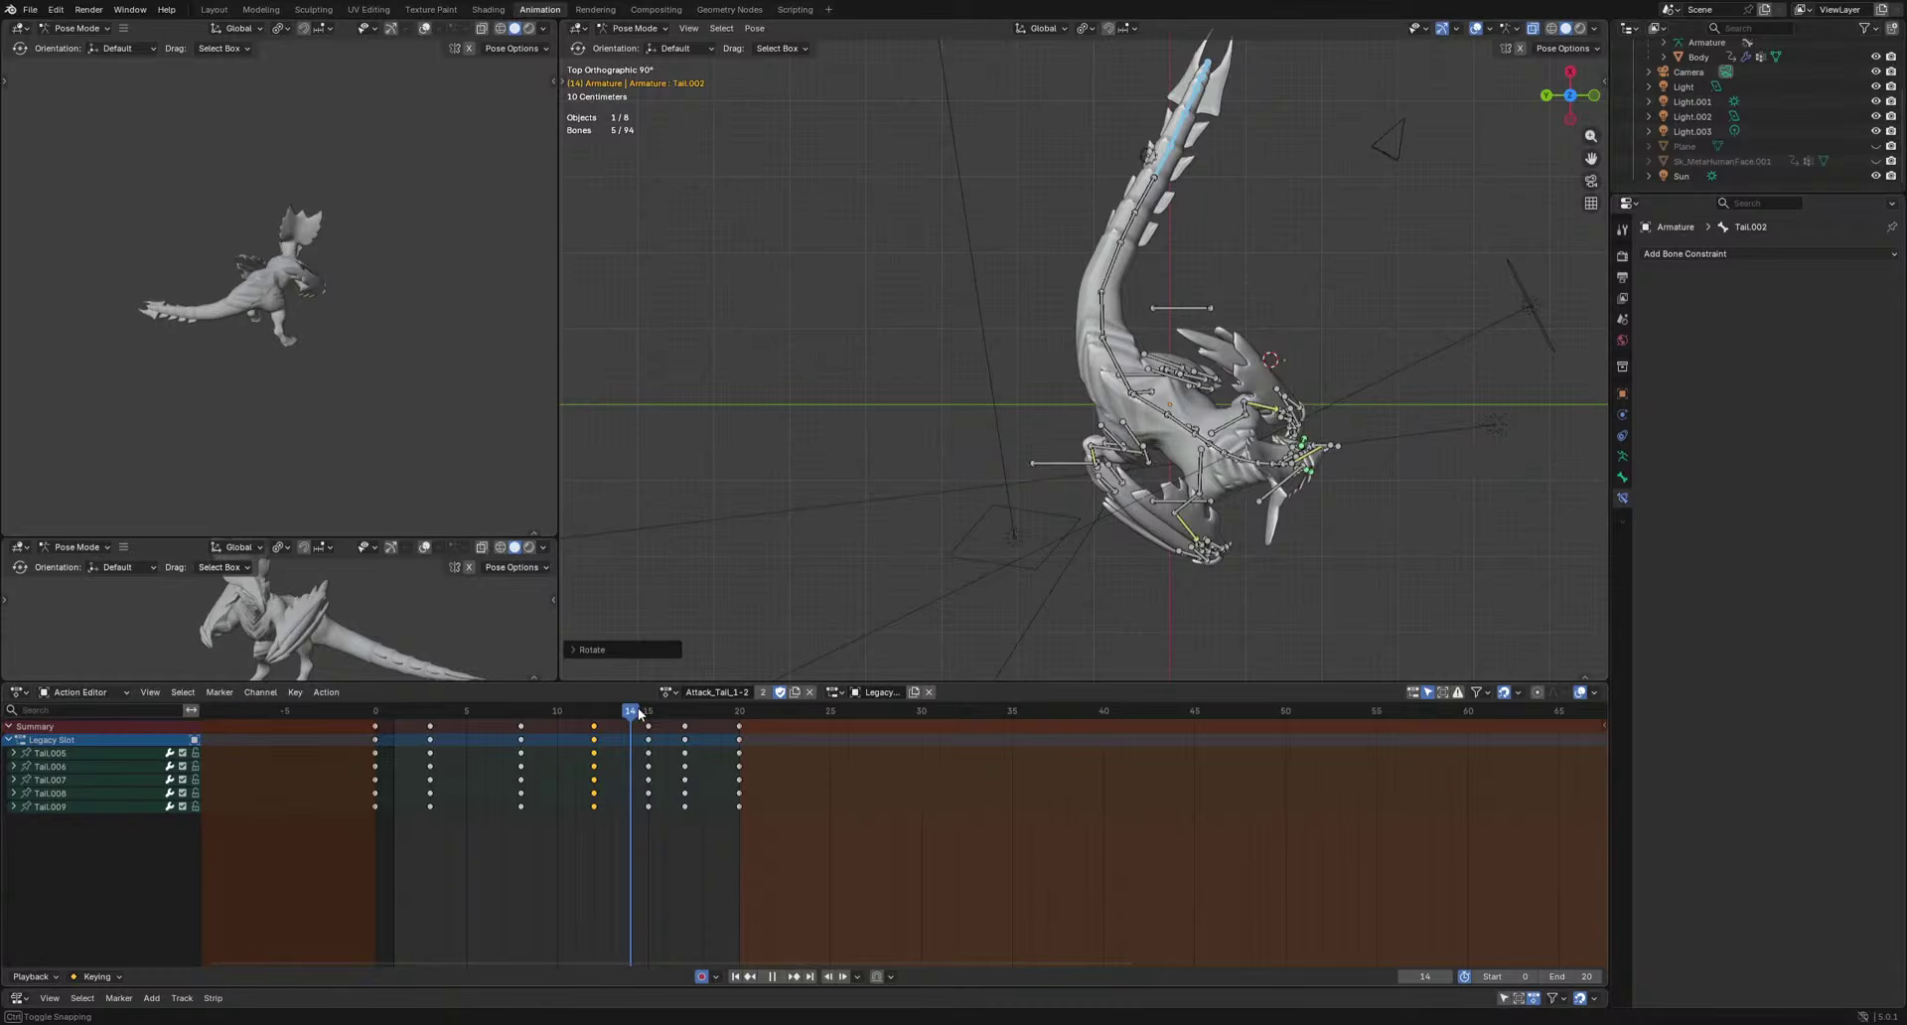
# Delete the tail-end bones' keys at frame 15 and play back the swing.
pyautogui.moveTo(639, 713); pyautogui.dragTo(695, 728)
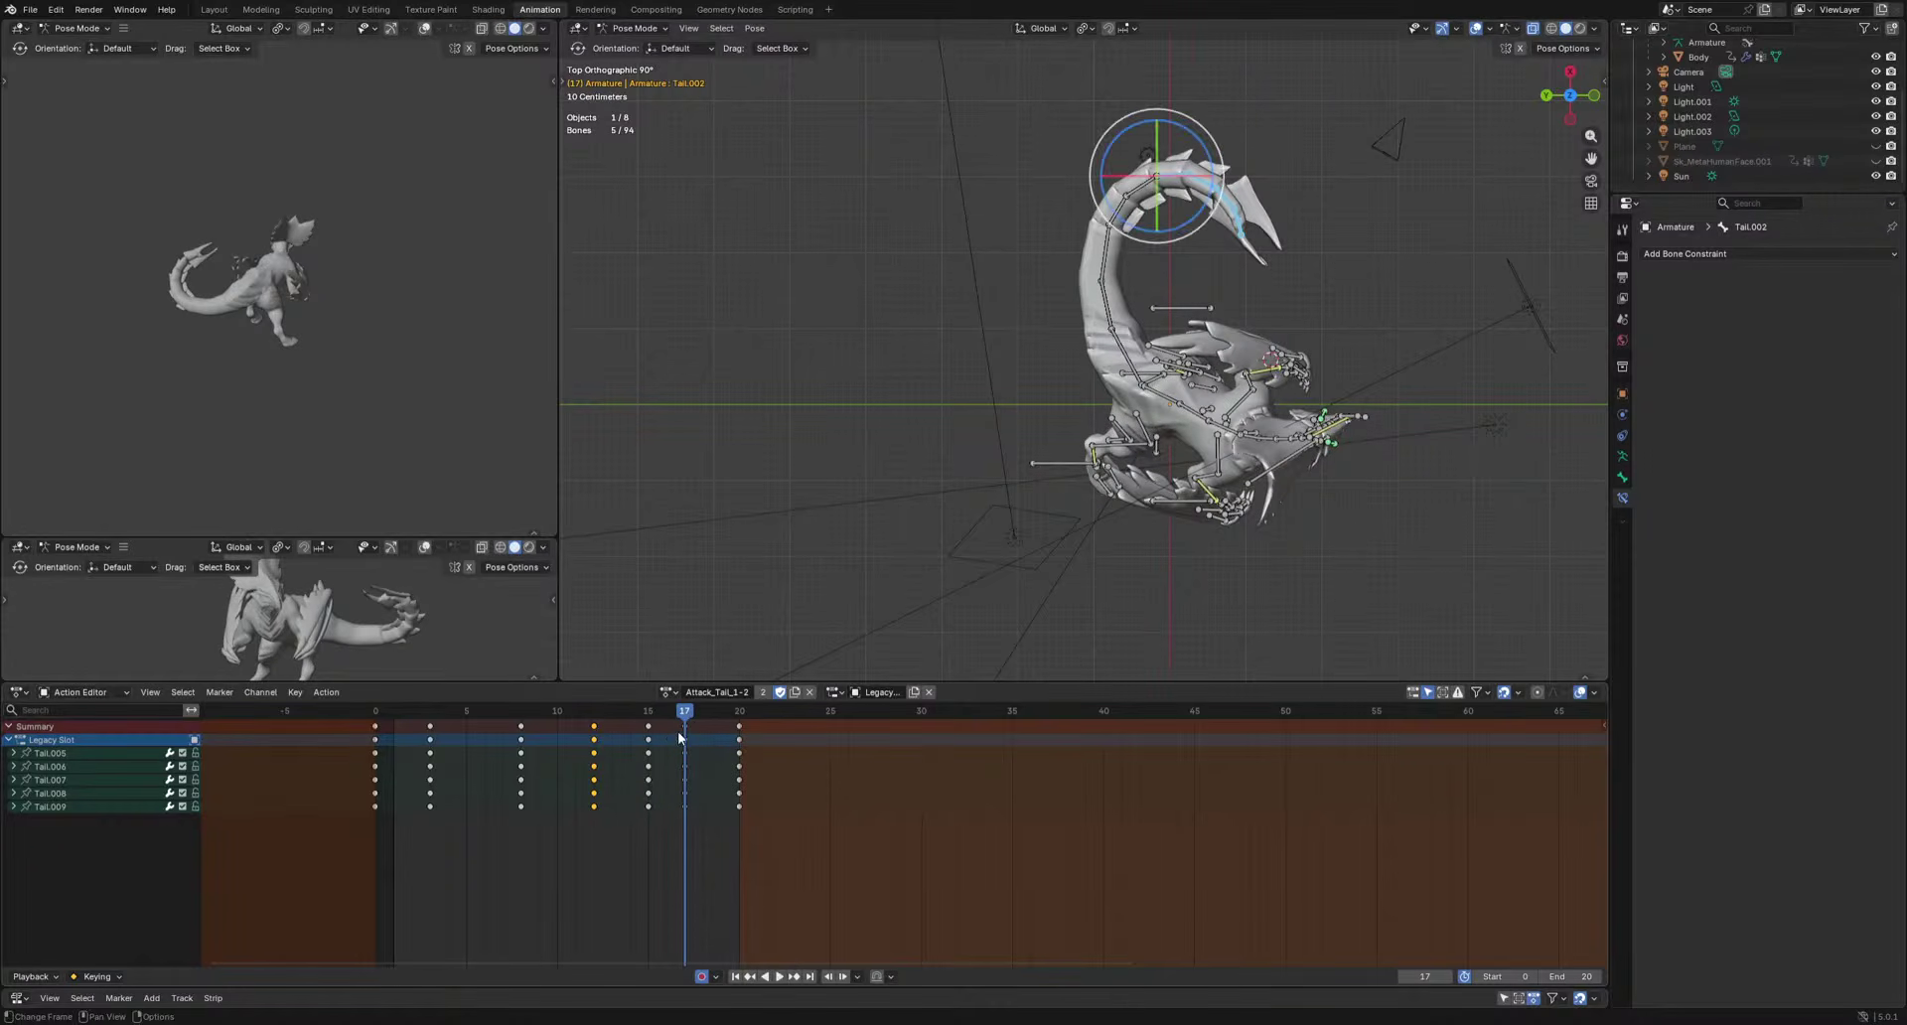
pyautogui.press('Delete')
pyautogui.press('space')
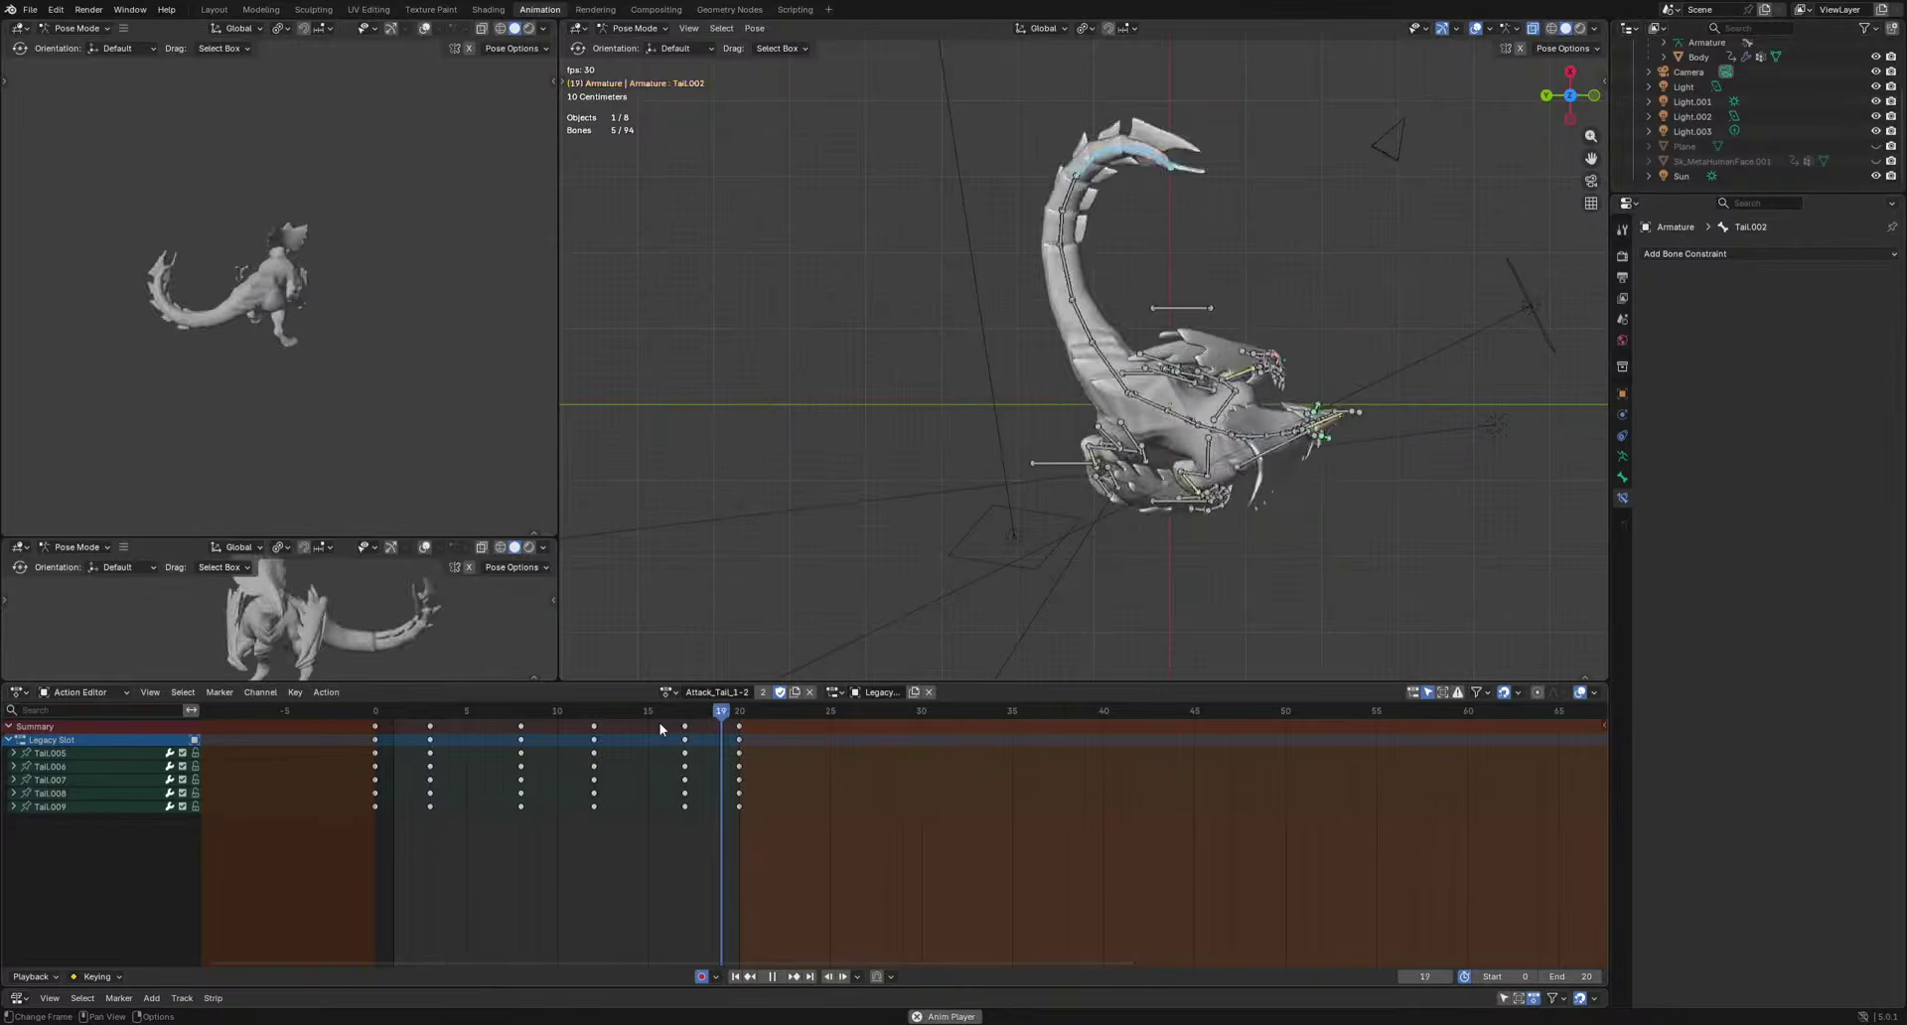
# Rotate Tail.002 and Tail.003 upward at frame 12 in the back view and play back the result.
pyautogui.moveTo(924, 556); pyautogui.dragTo(1125, 392, button='middle')
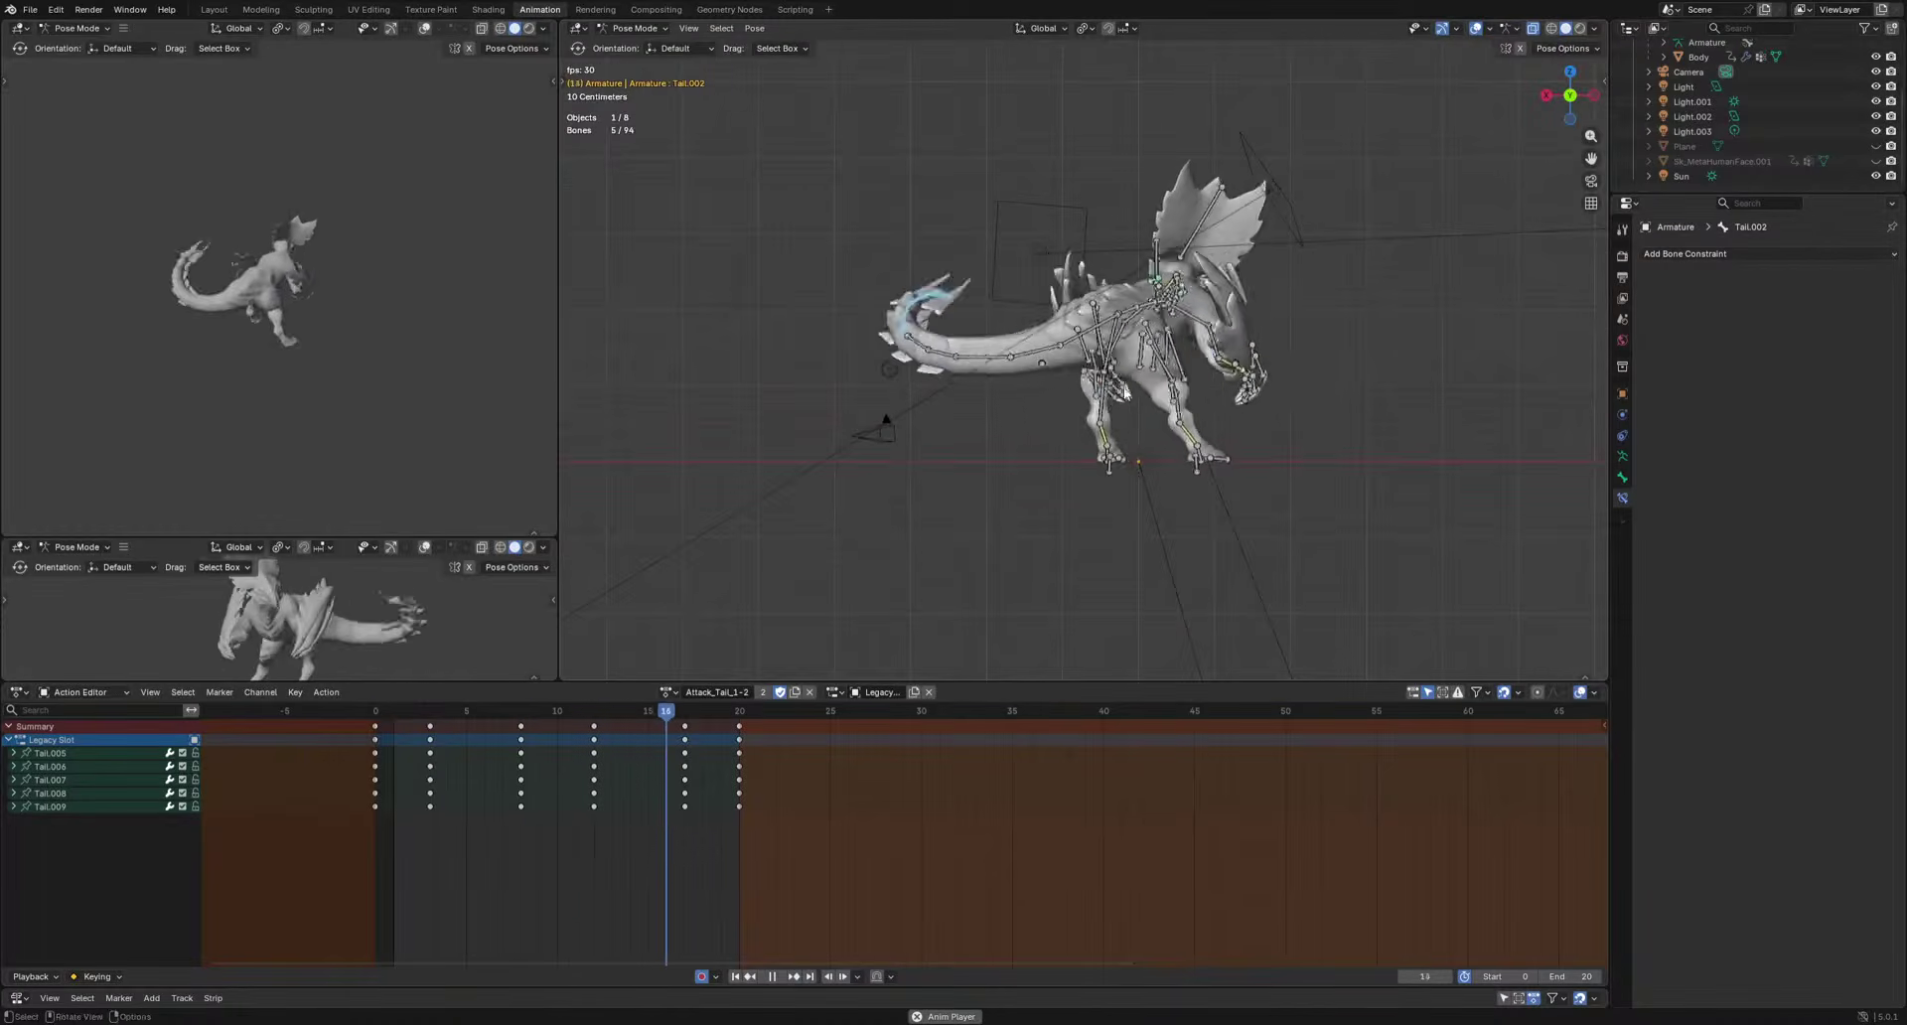
pyautogui.moveTo(586, 711); pyautogui.dragTo(619, 719)
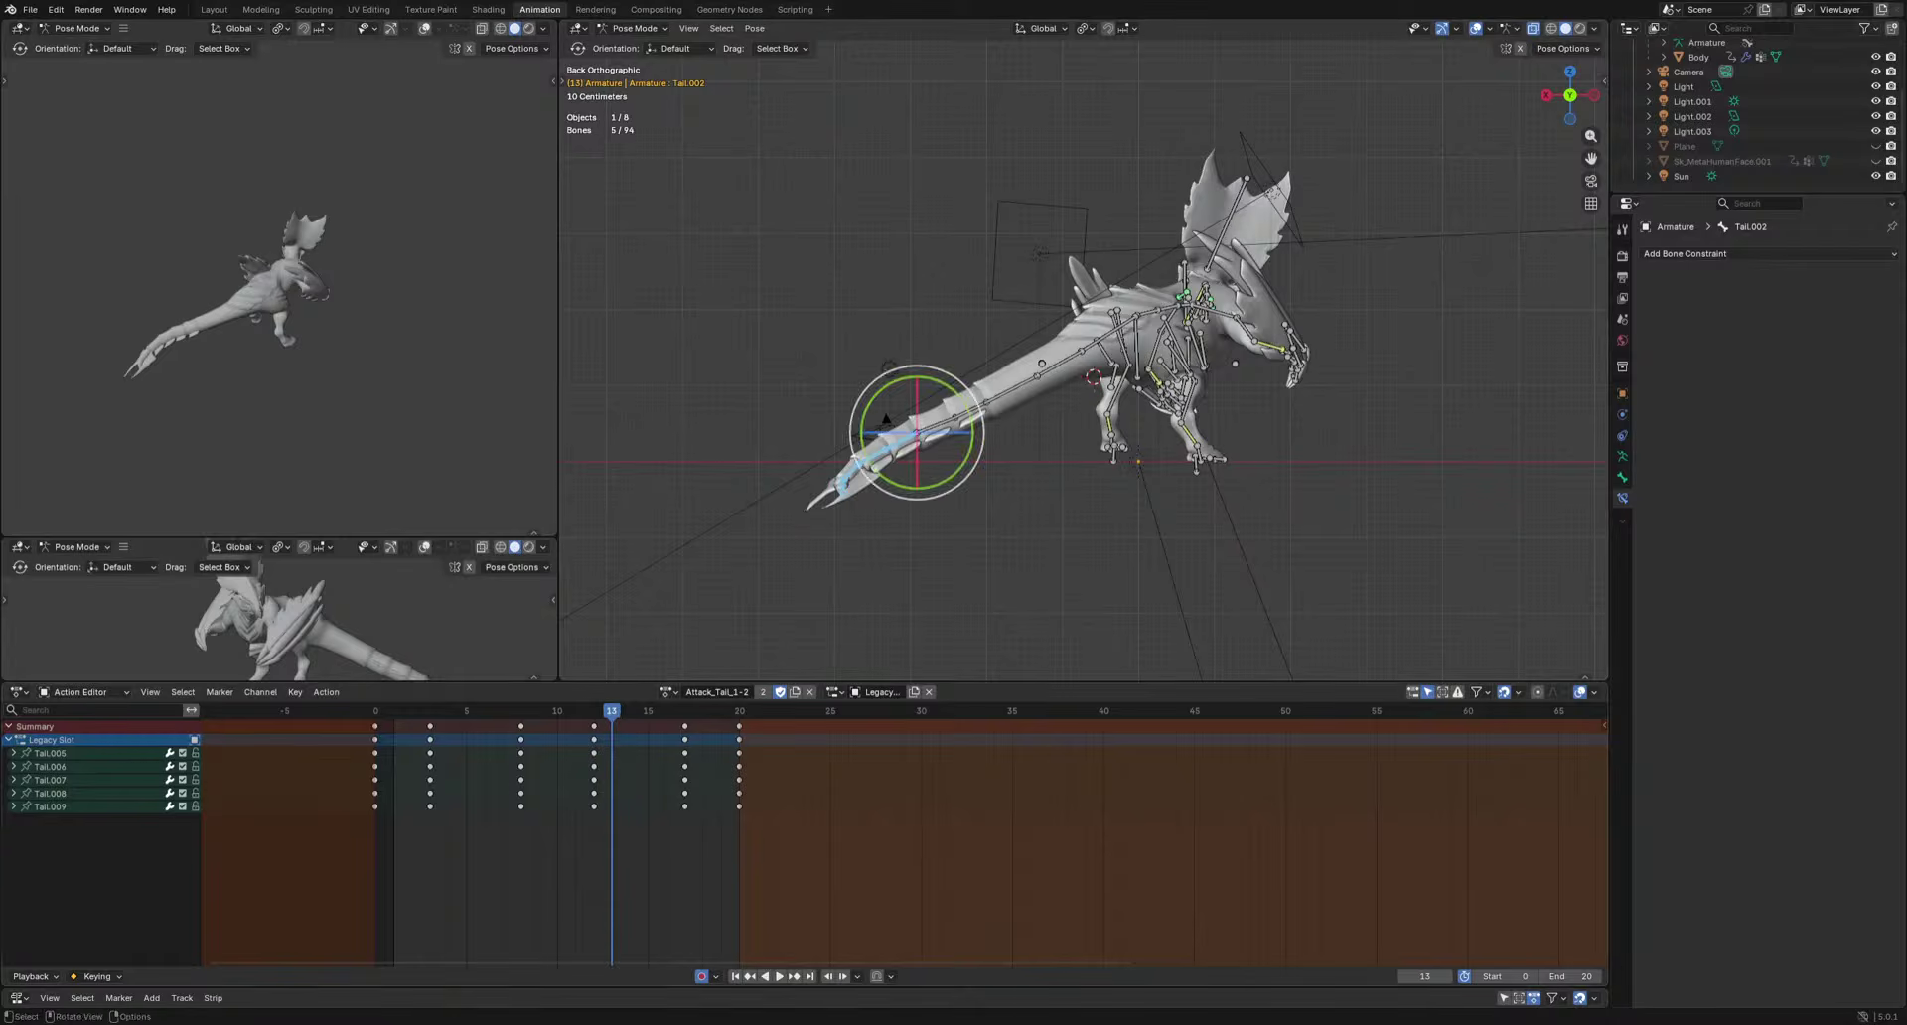
pyautogui.click(1015, 391)
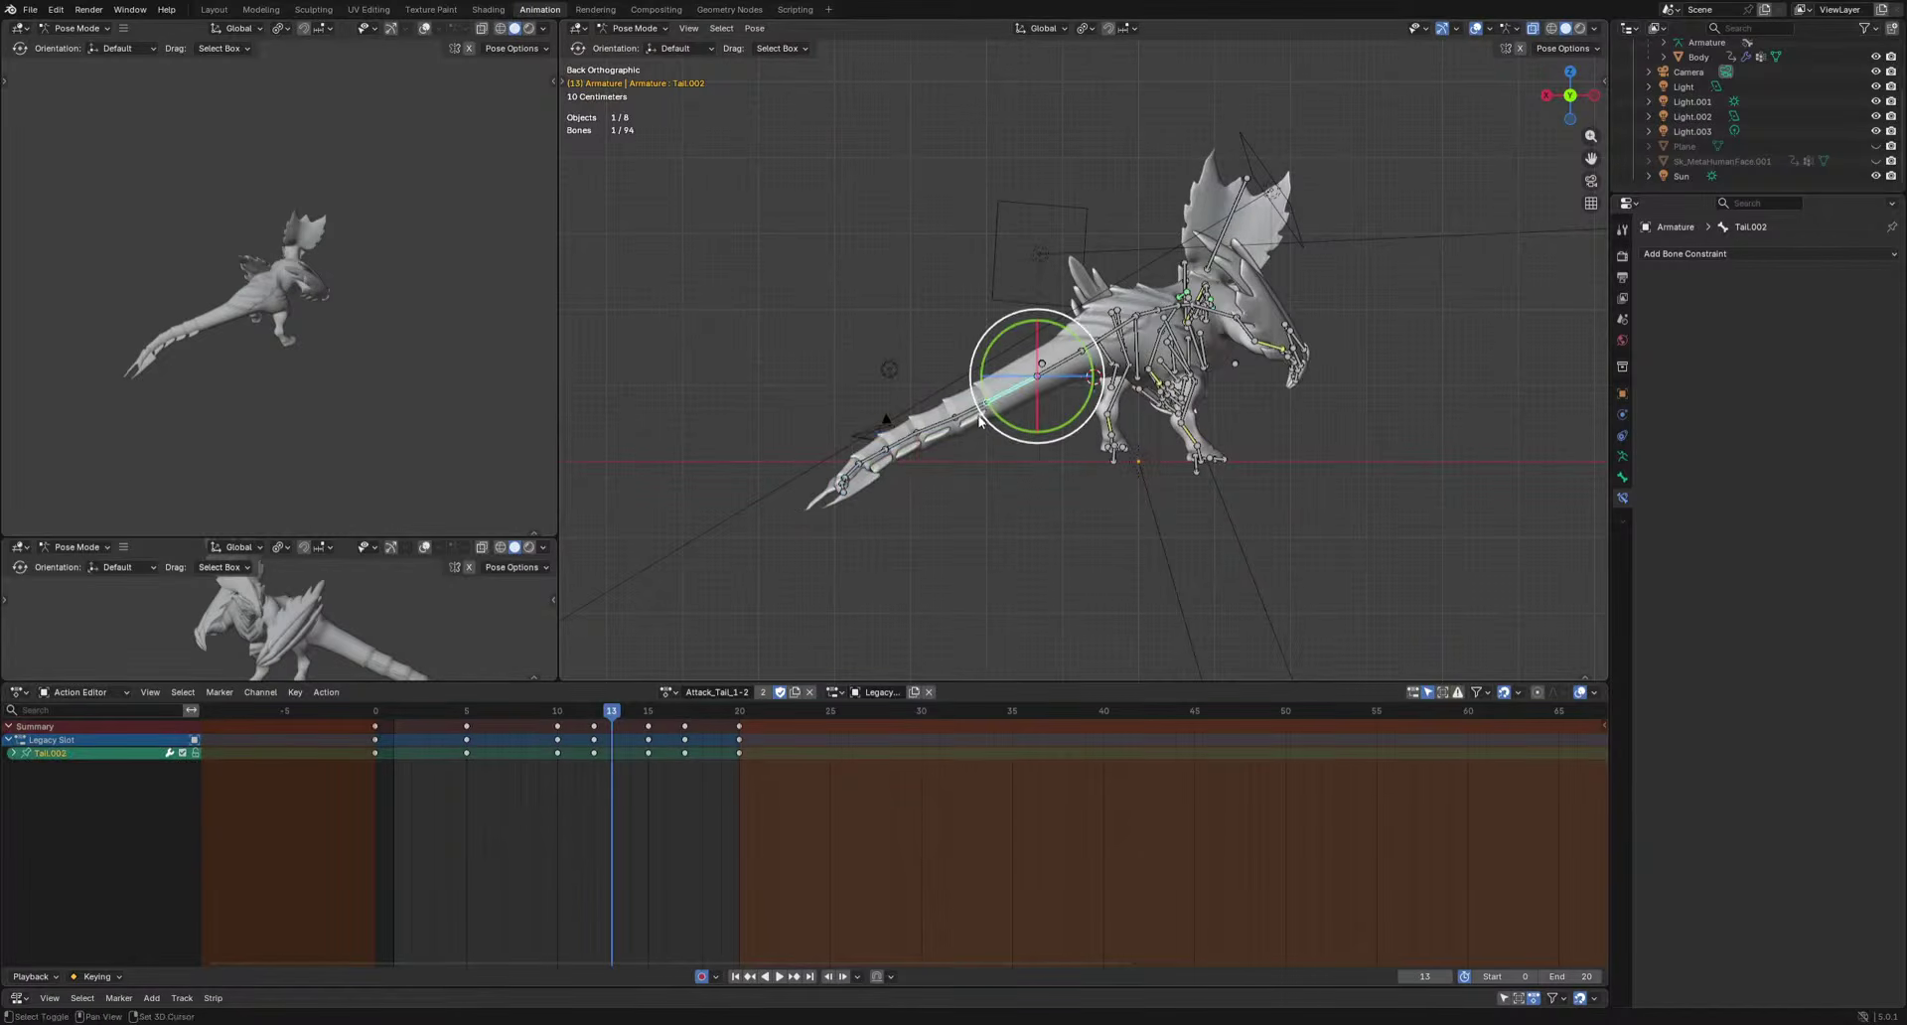
pyautogui.keyDown('shift'); pyautogui.click(979, 422); pyautogui.keyUp('shift')
pyautogui.press('Left')
pyautogui.press('r')
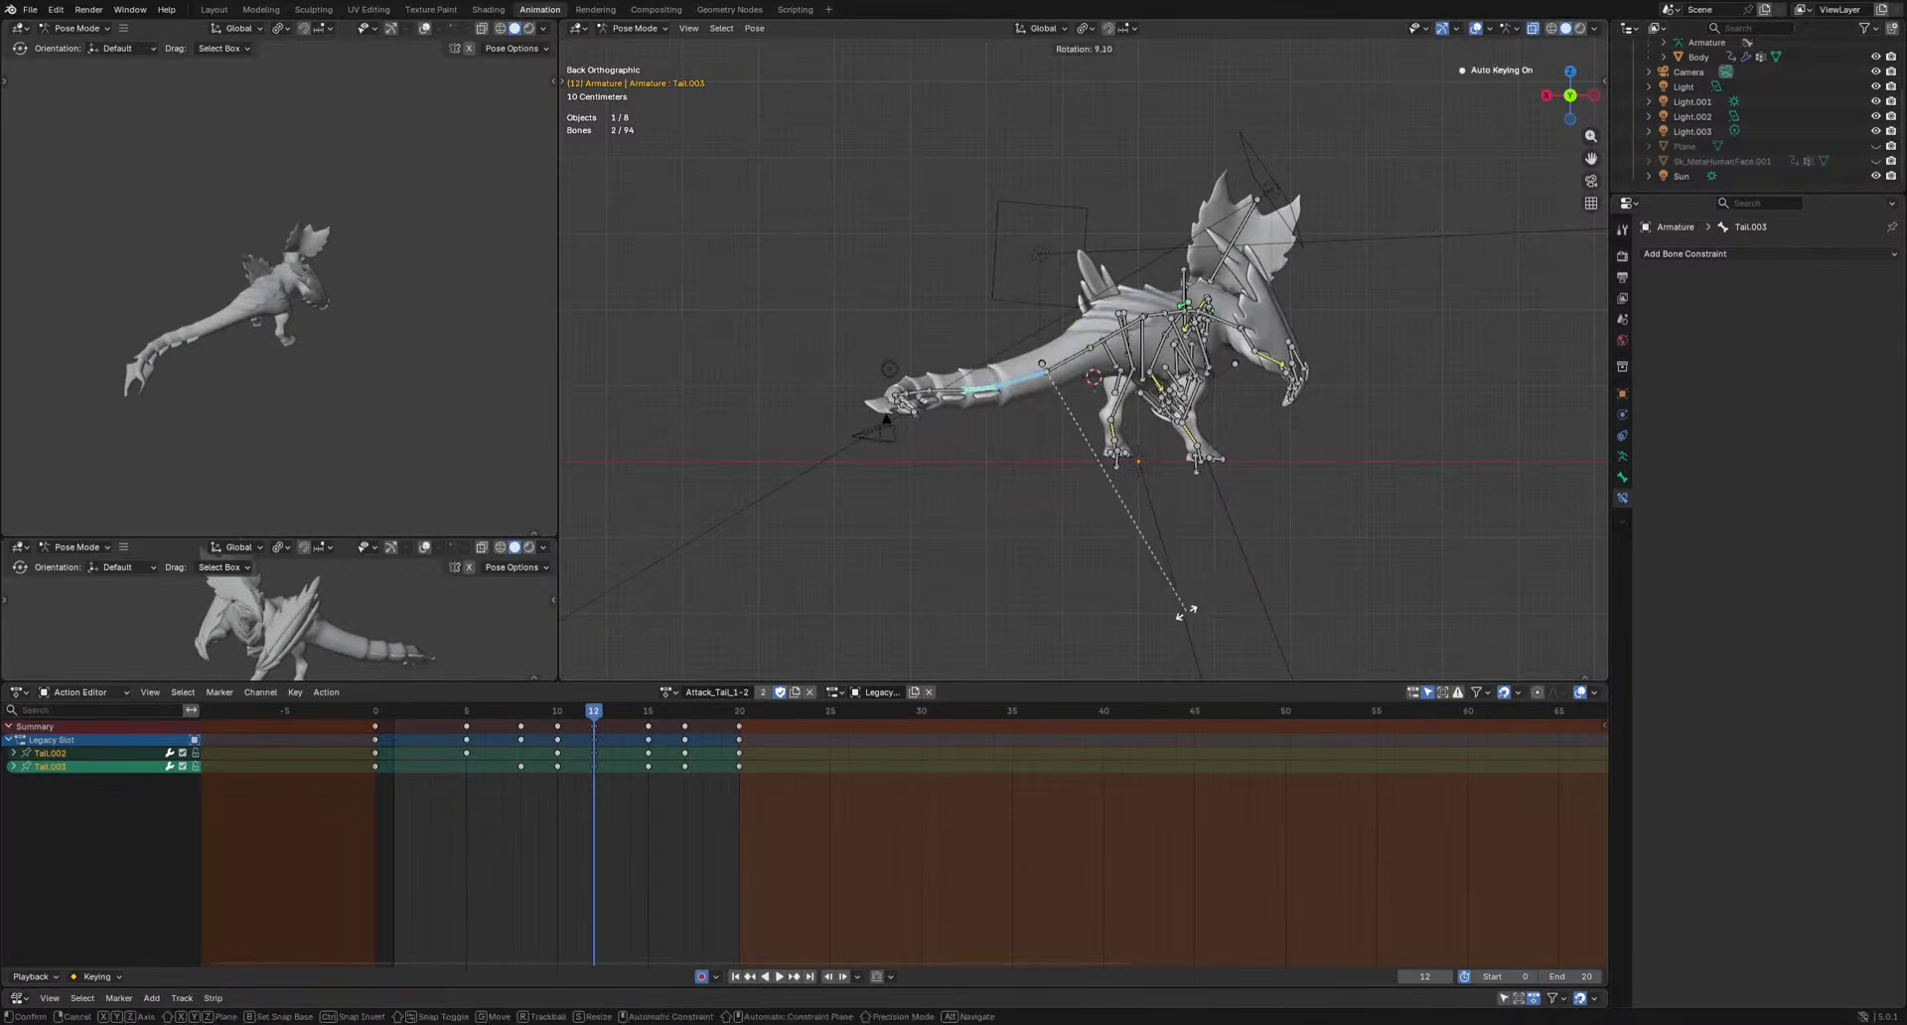
pyautogui.click(1186, 612)
pyautogui.press('space')
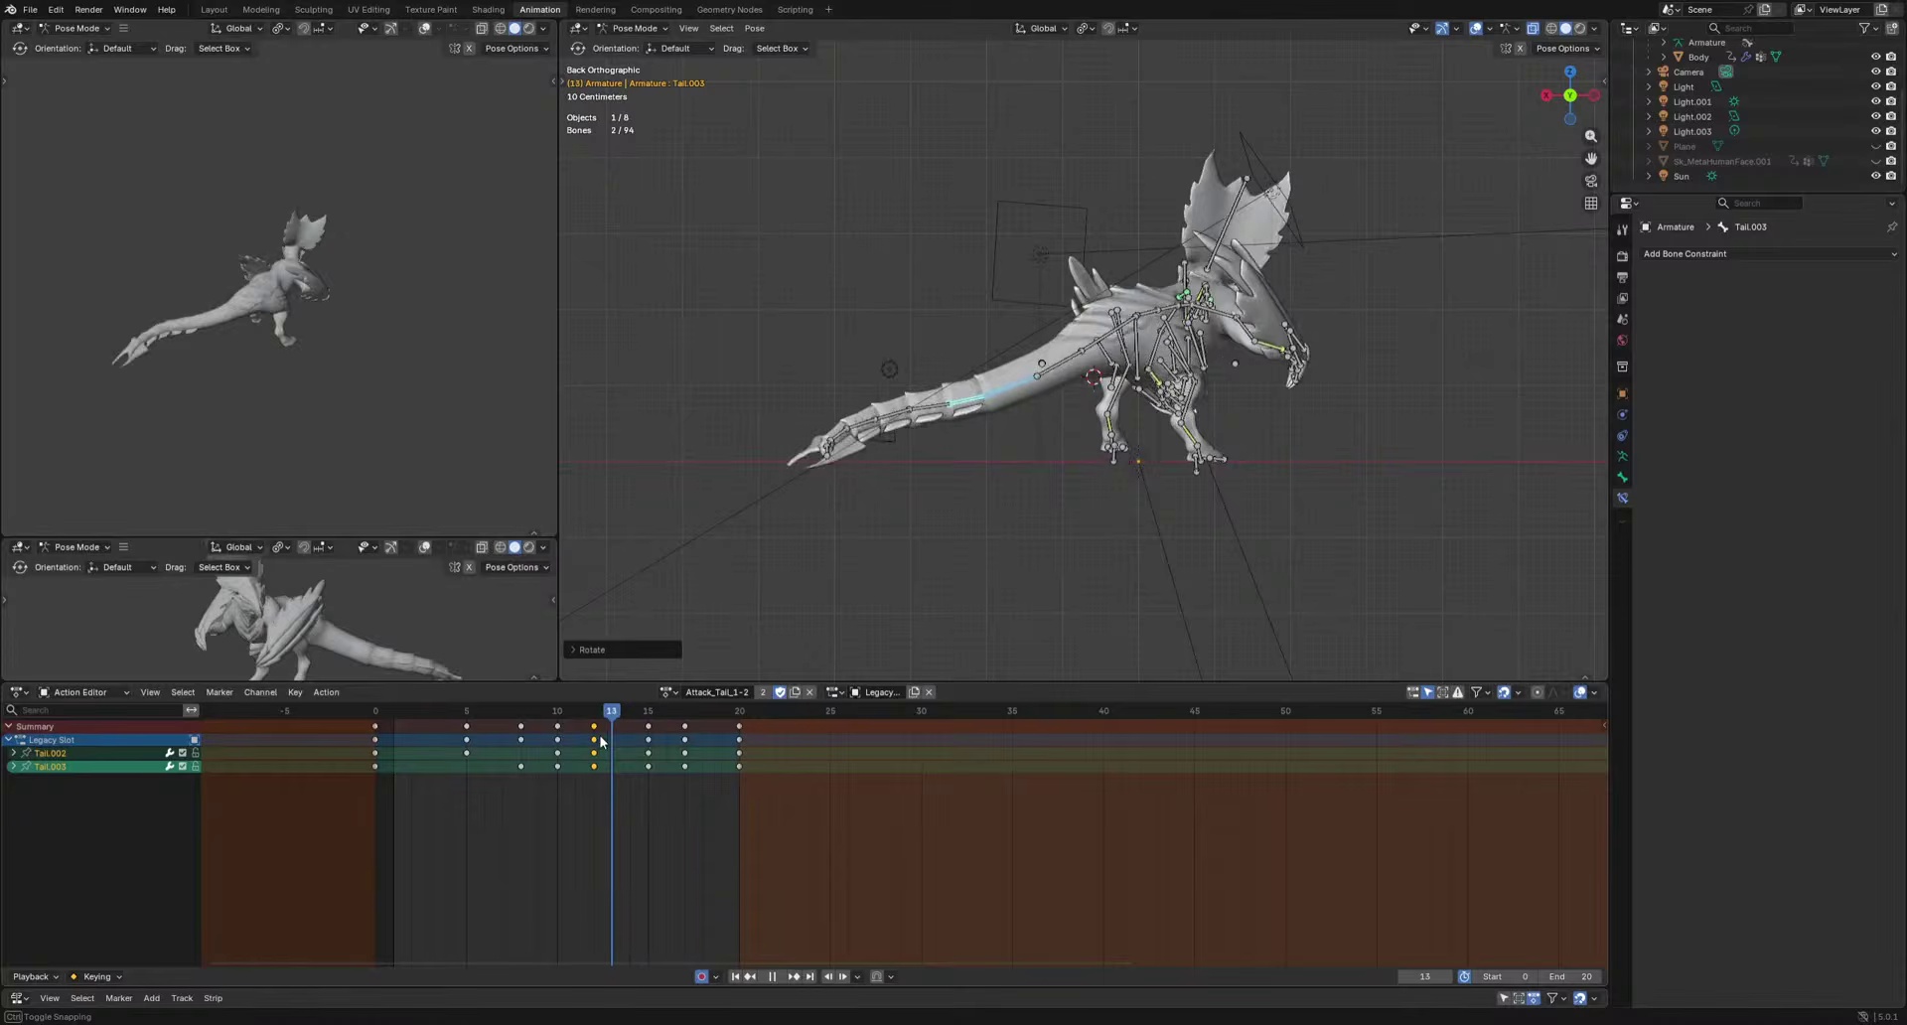
# Rotate Tail.002 and Tail.003 at frames 10 and 15 in the back view and replay the swing.
pyautogui.moveTo(600, 742); pyautogui.dragTo(558, 739)
pyautogui.press('r')
pyautogui.press('space')
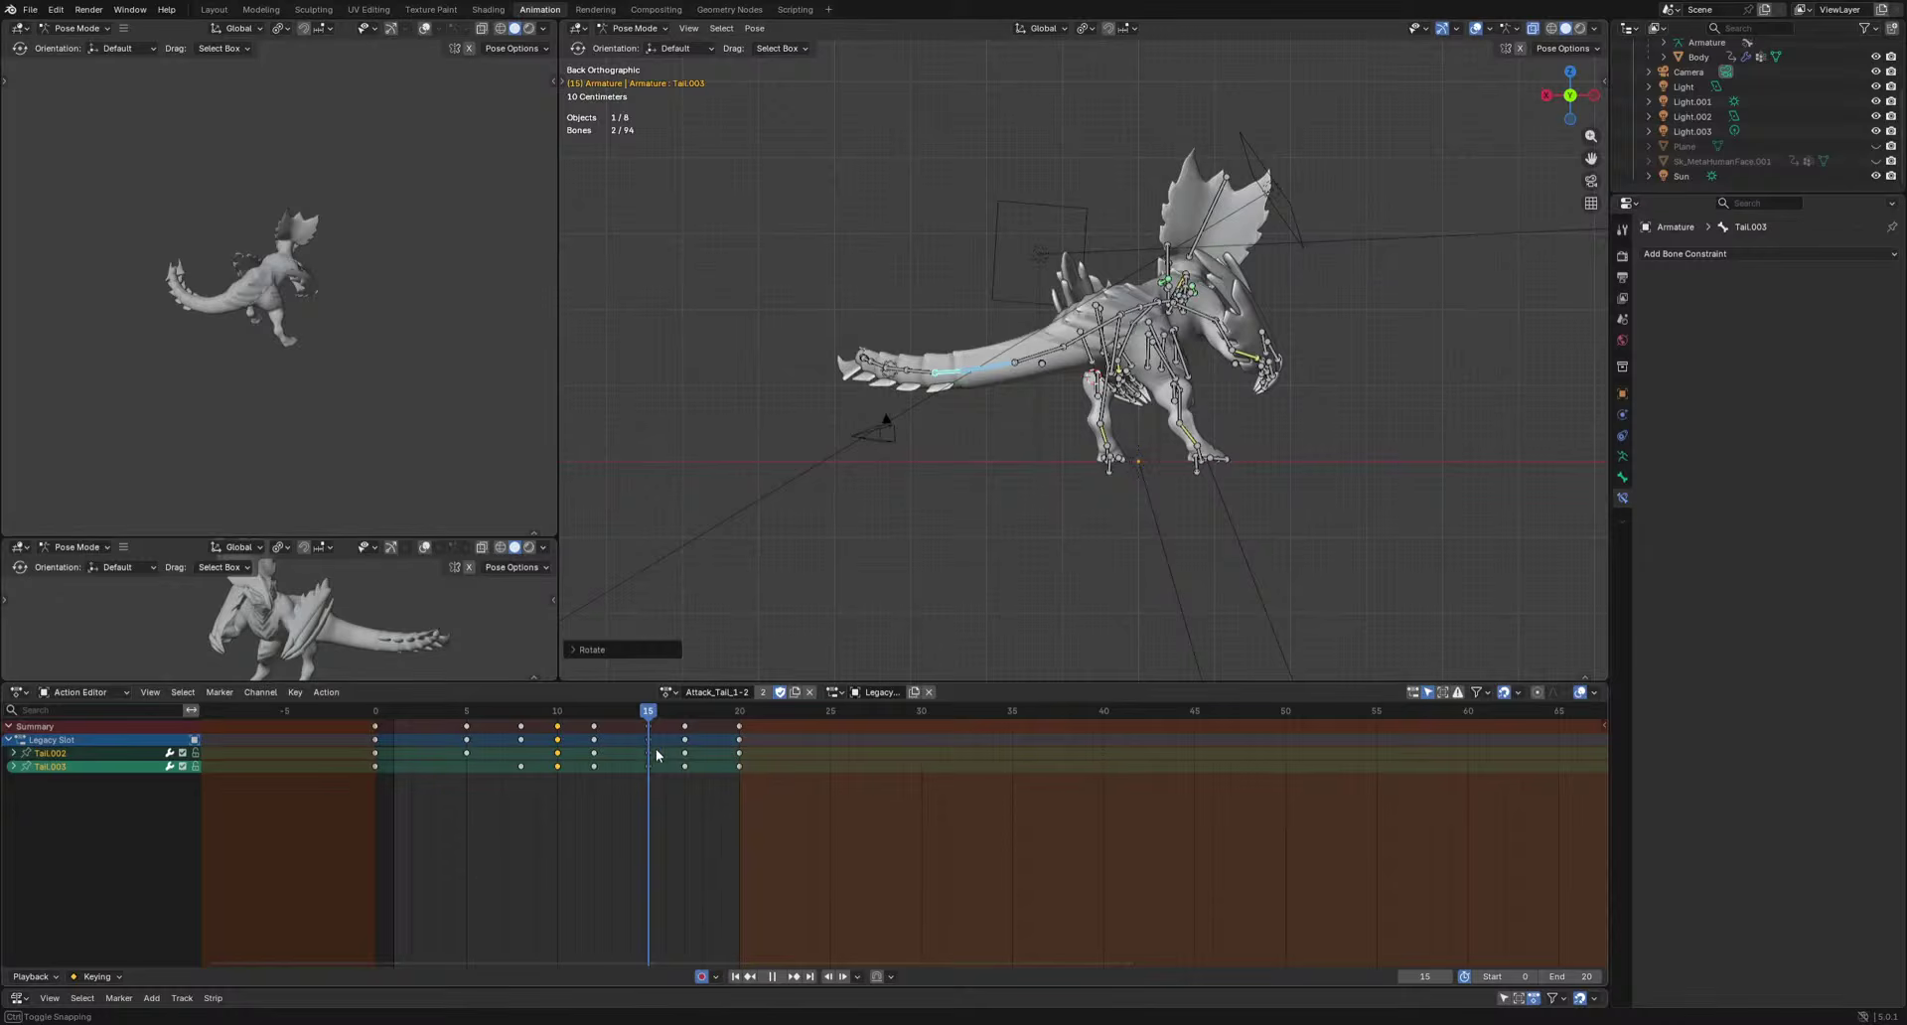
pyautogui.press('space')
pyautogui.press('r')
pyautogui.click(1168, 602)
pyautogui.press('space')
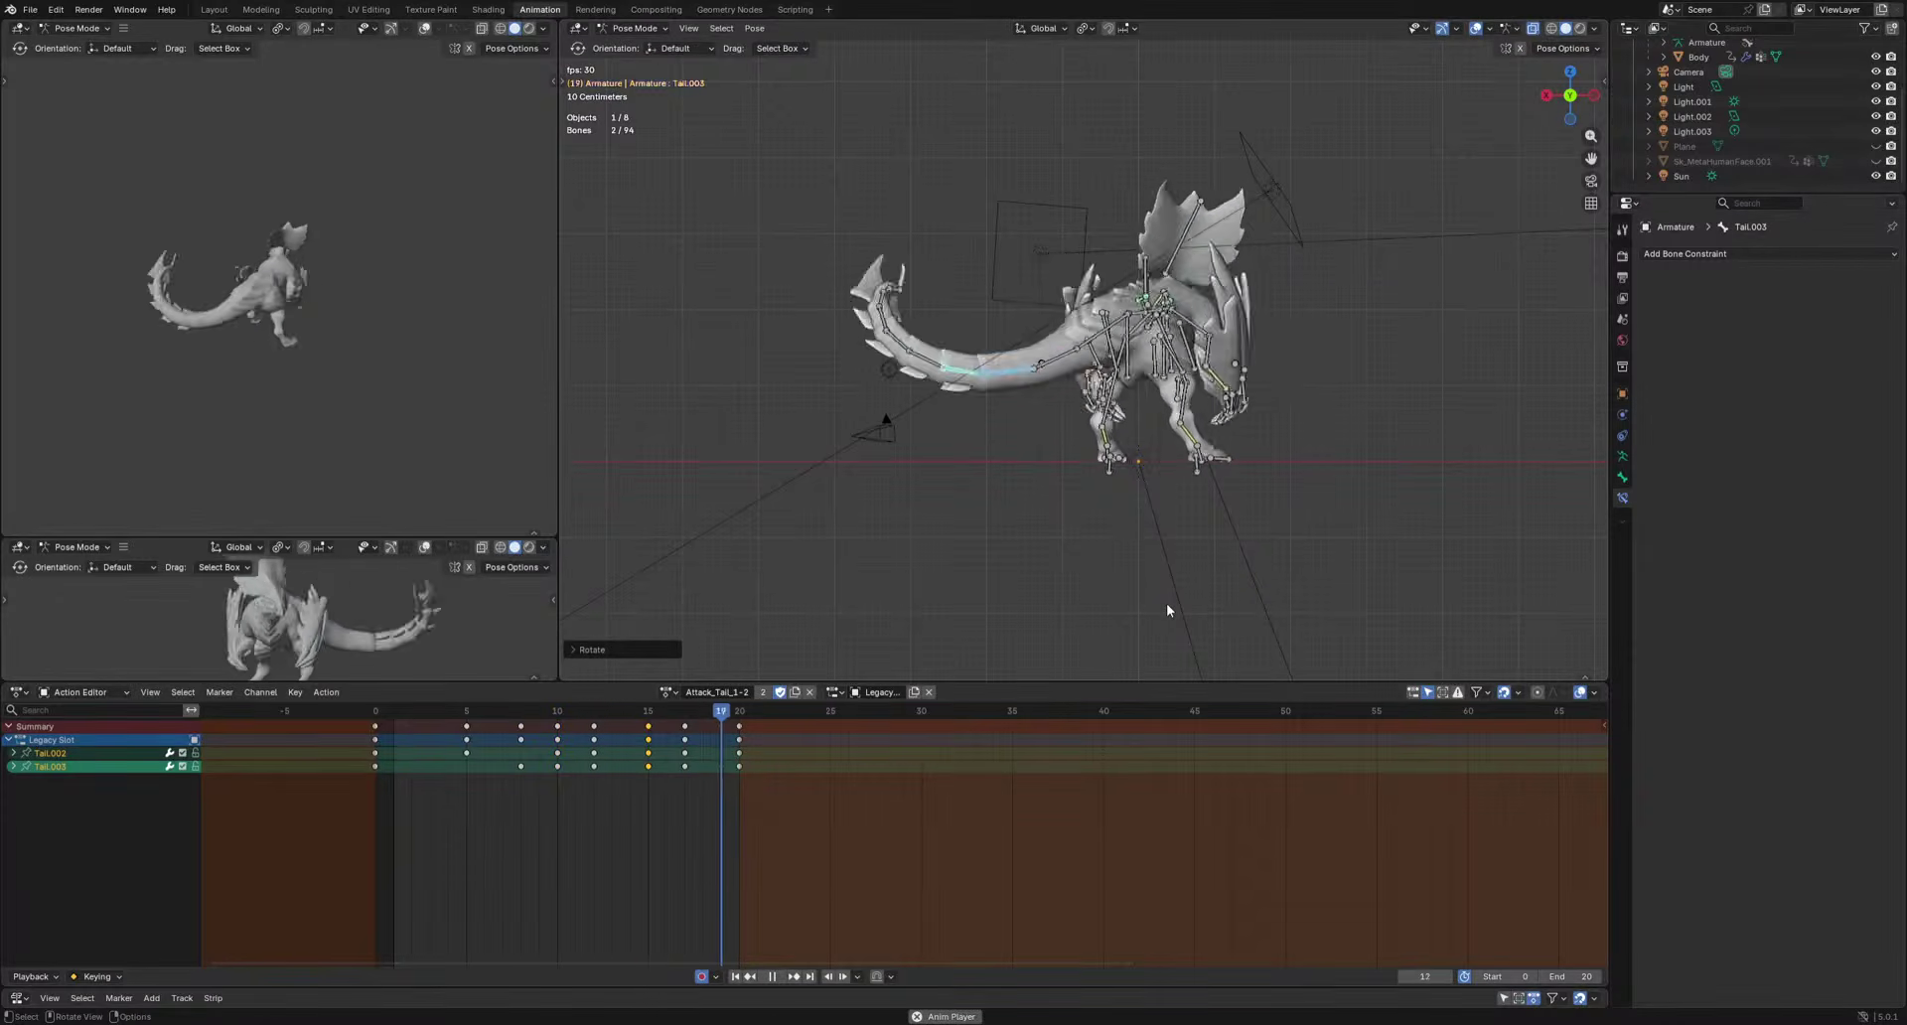
# Trackball-rotate the selected Tail.002 and Tail.003 bones at frame 17 and play back the swing.
pyautogui.press('space')
pyautogui.press('r')
pyautogui.press('r')
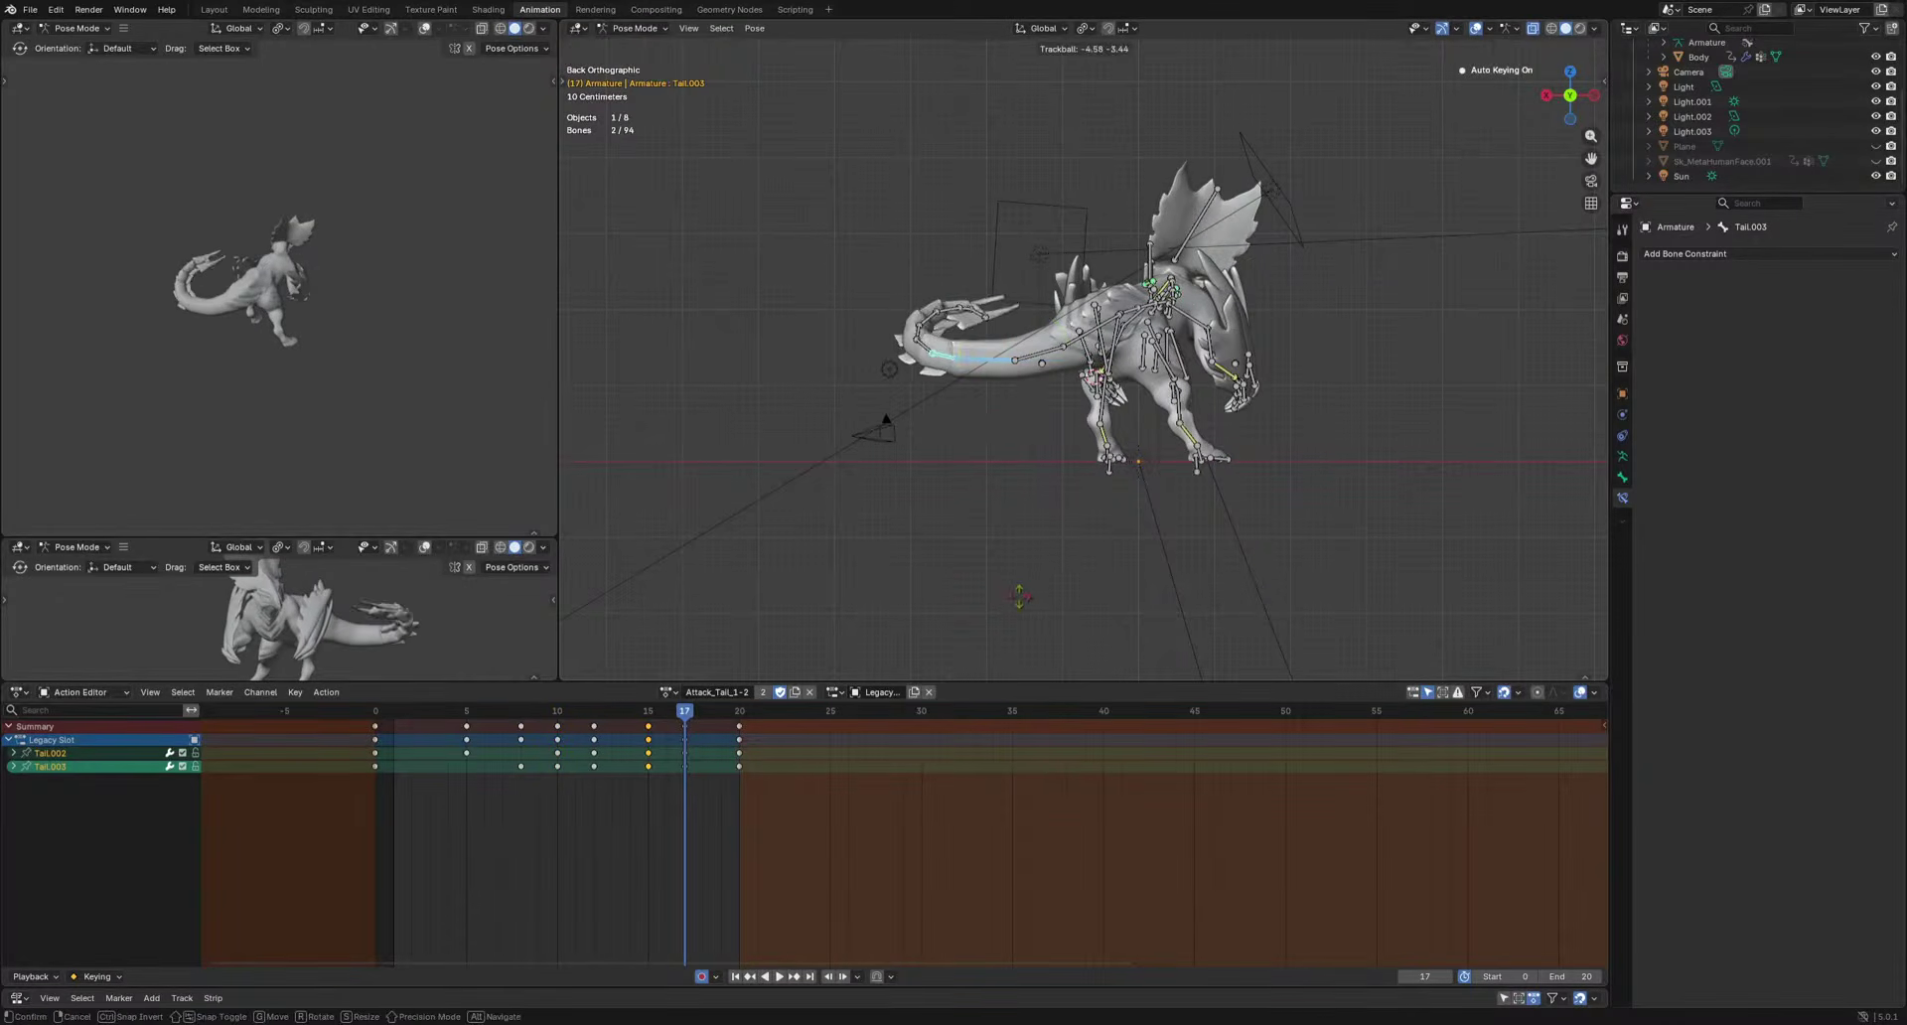
pyautogui.click(1021, 587)
pyautogui.press('space')
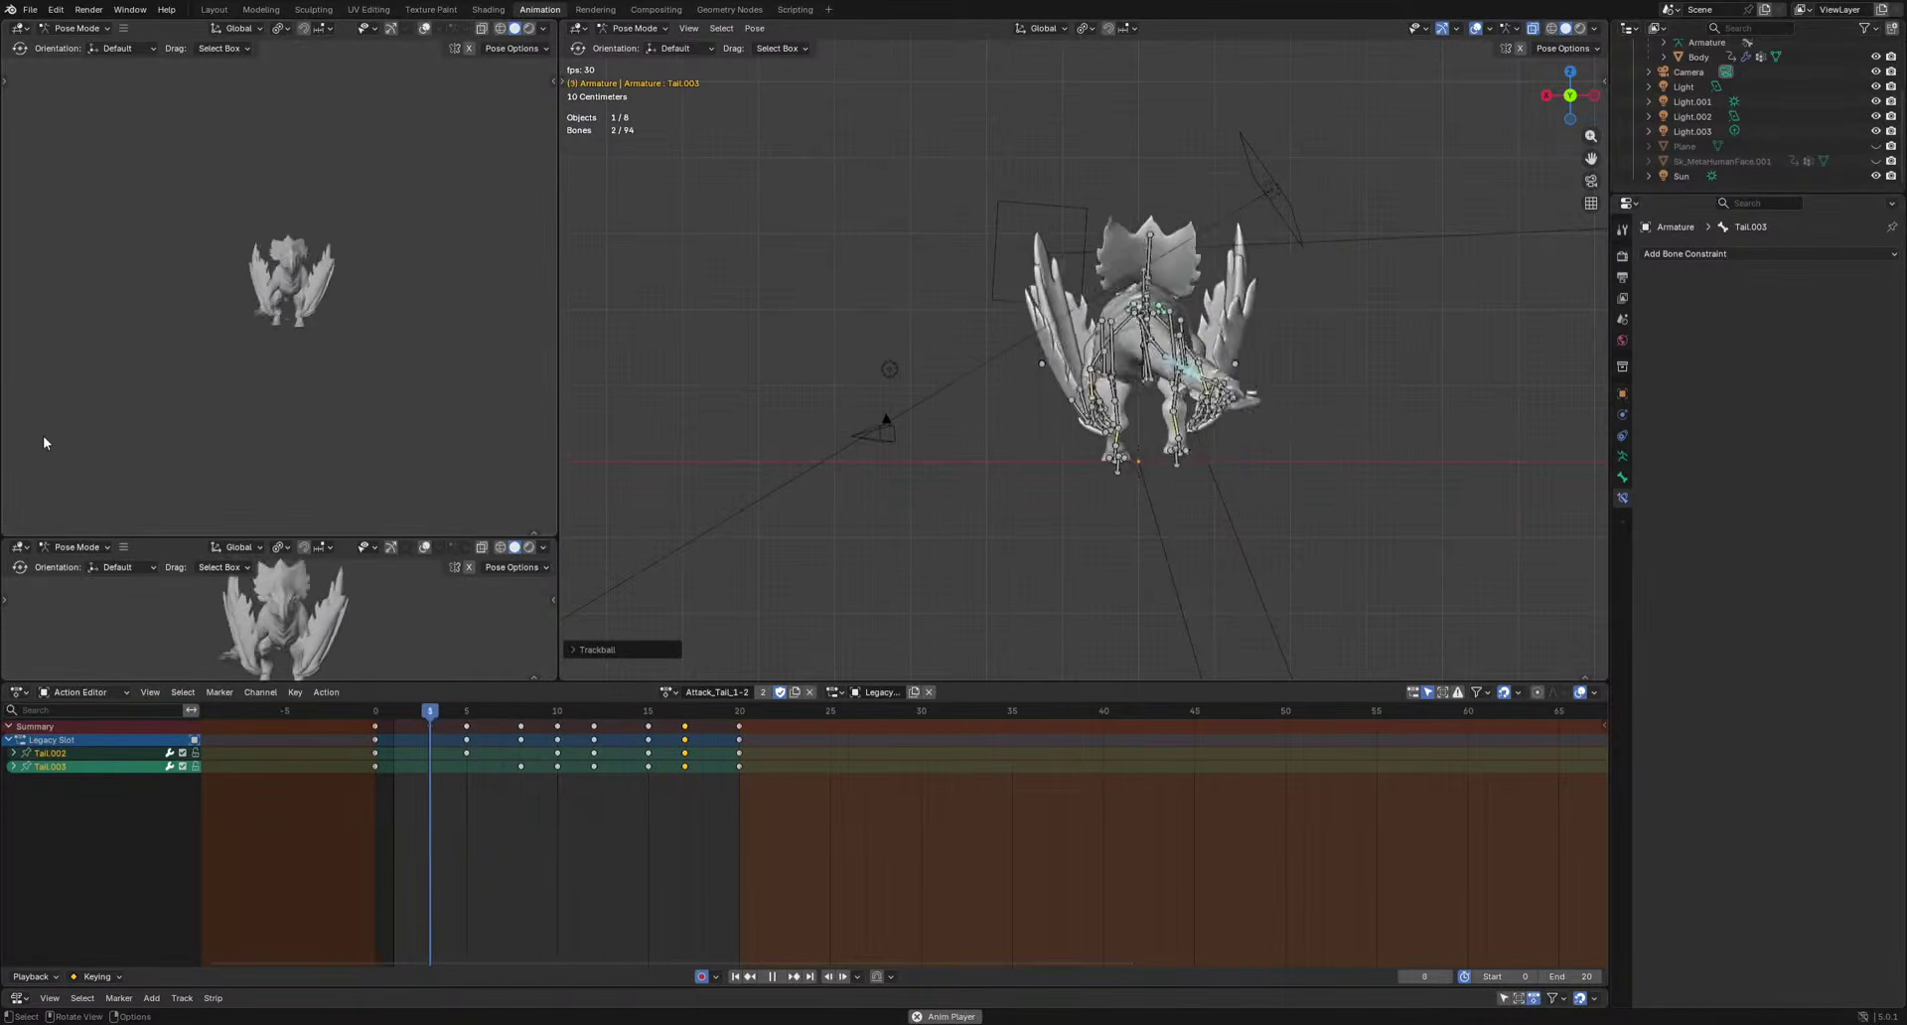
# Trackball-rotate the same two tail bones at frame 20 and check the swing in playback.
pyautogui.moveTo(645, 711); pyautogui.dragTo(735, 730)
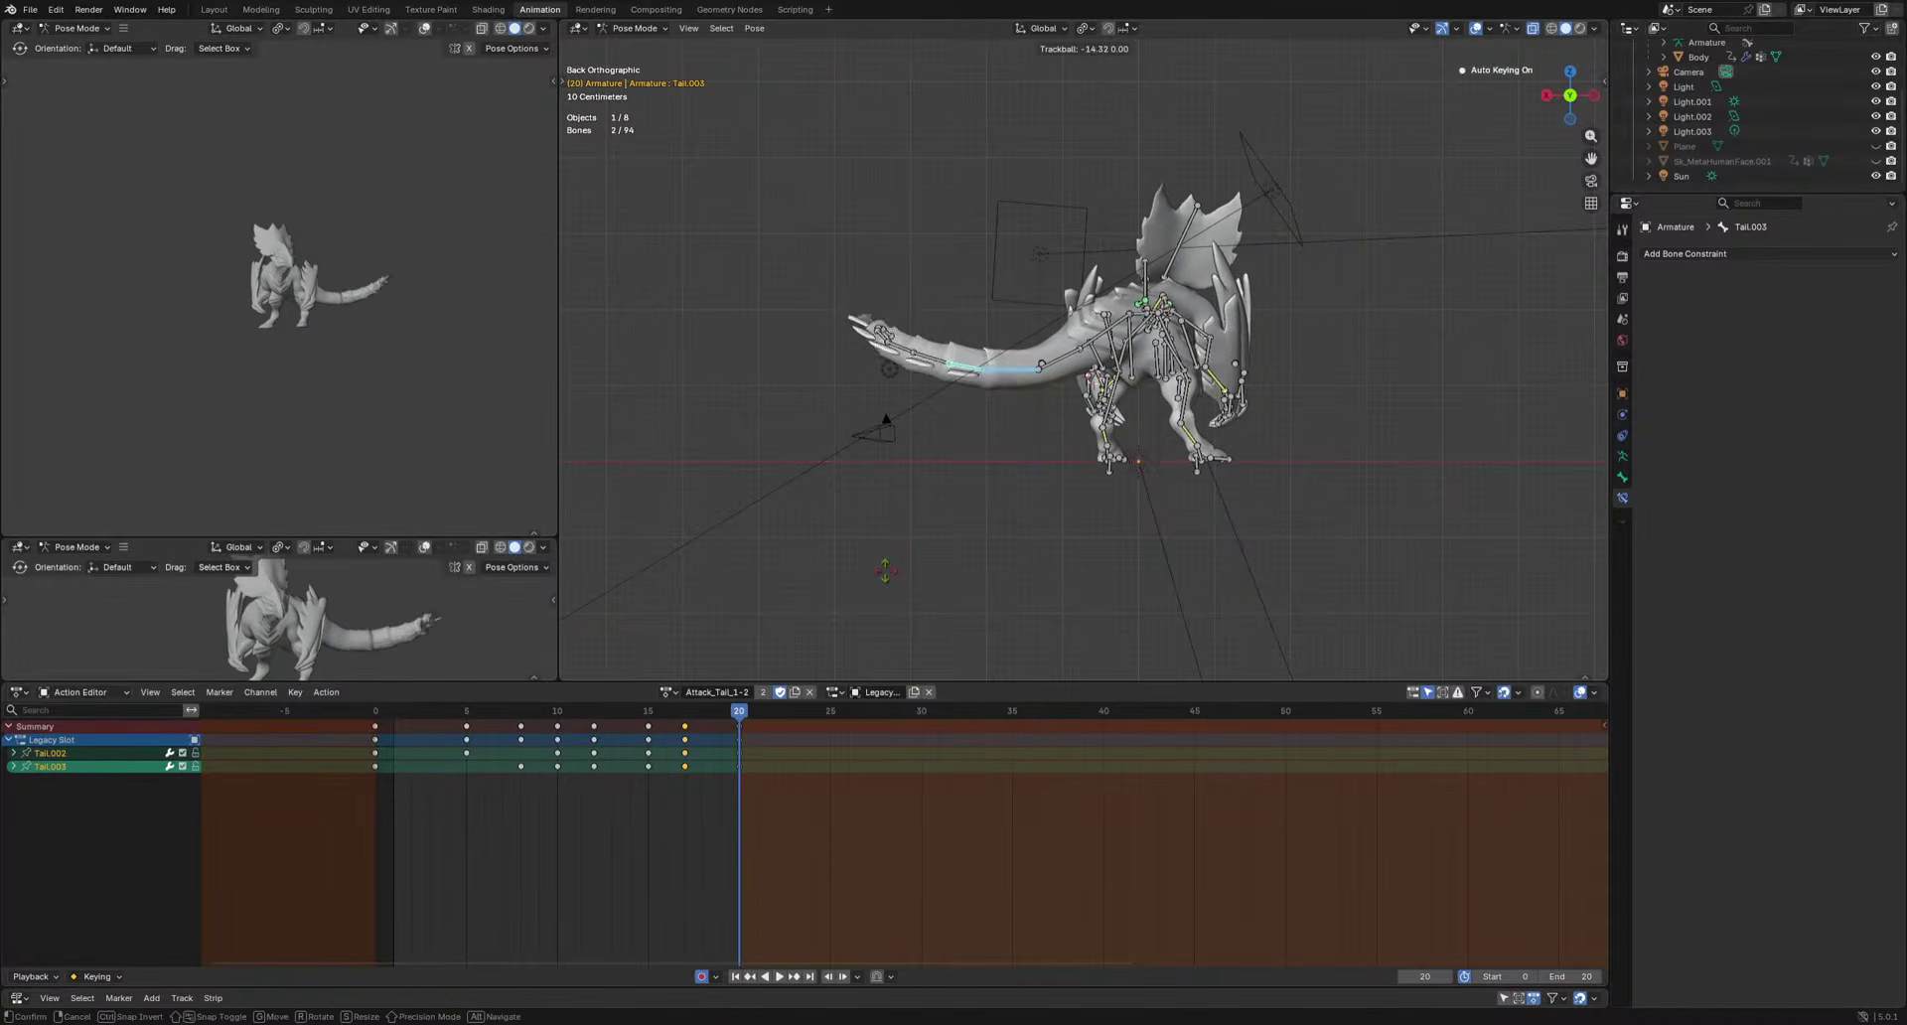
pyautogui.click(885, 571)
pyautogui.press('space')
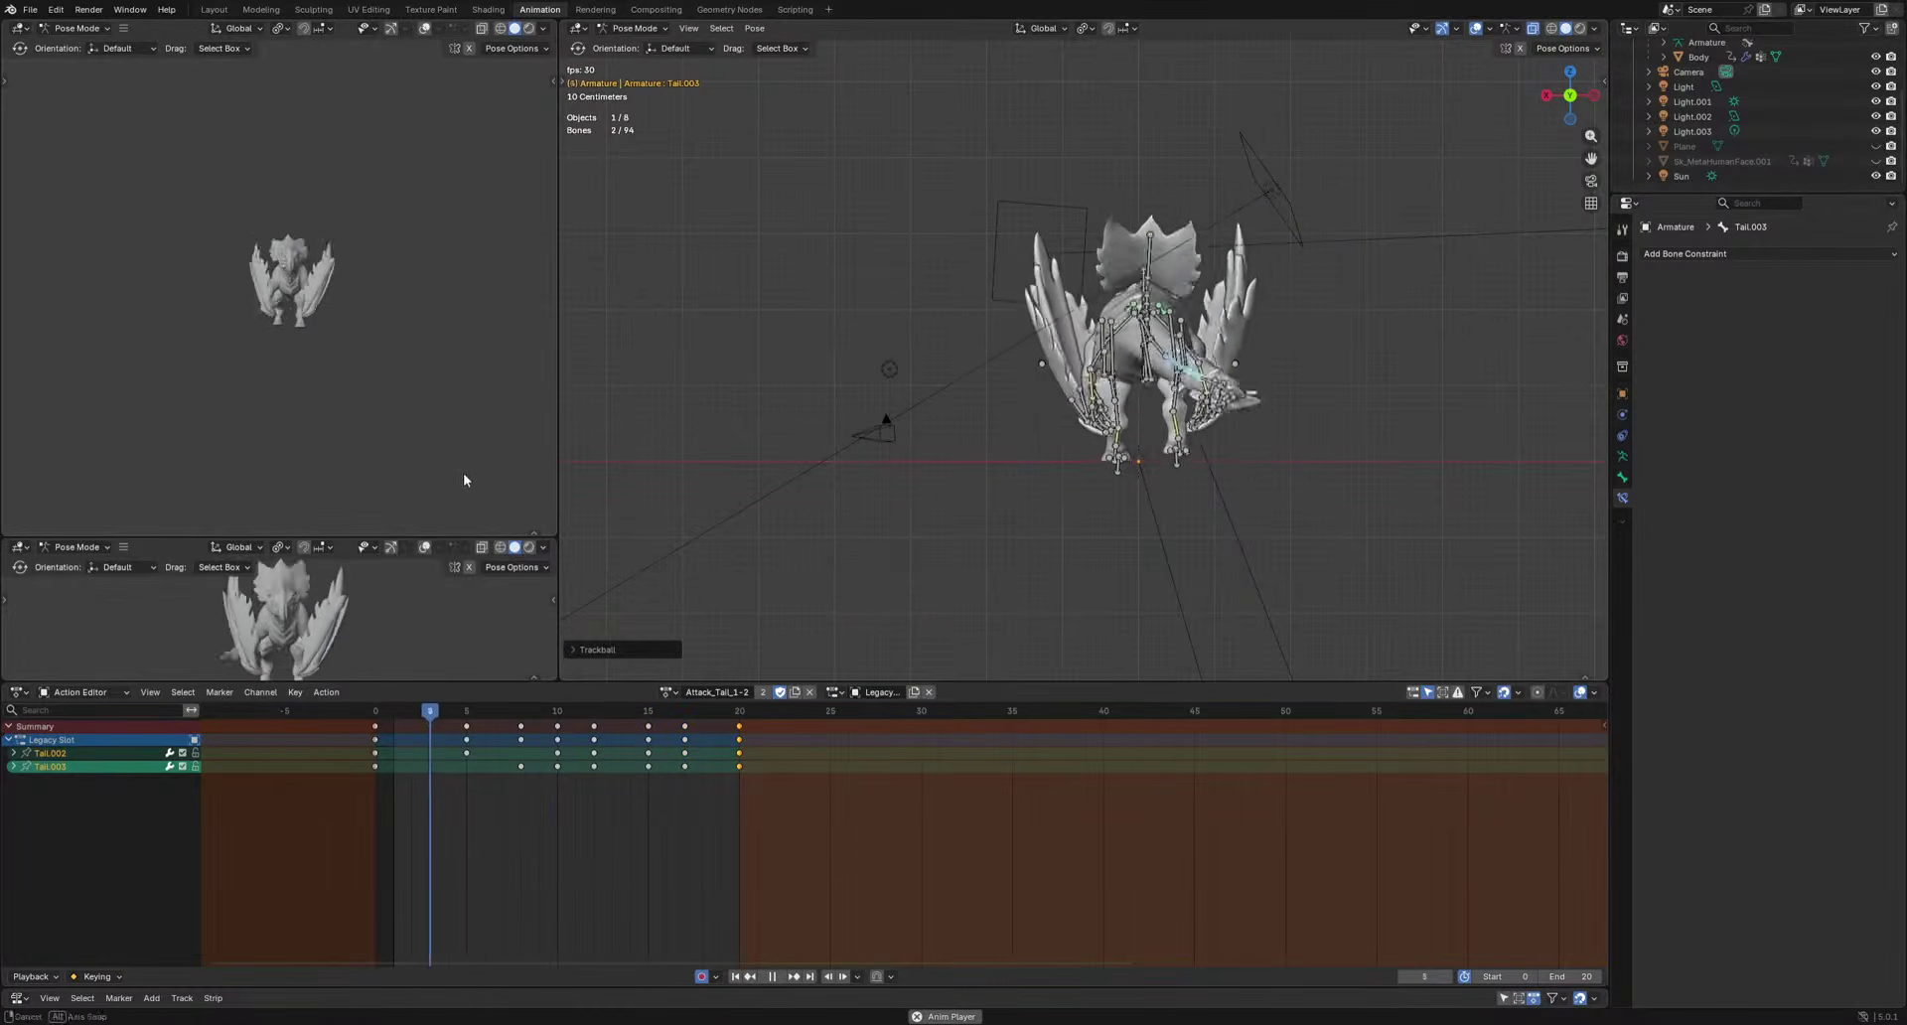
pyautogui.press('space')
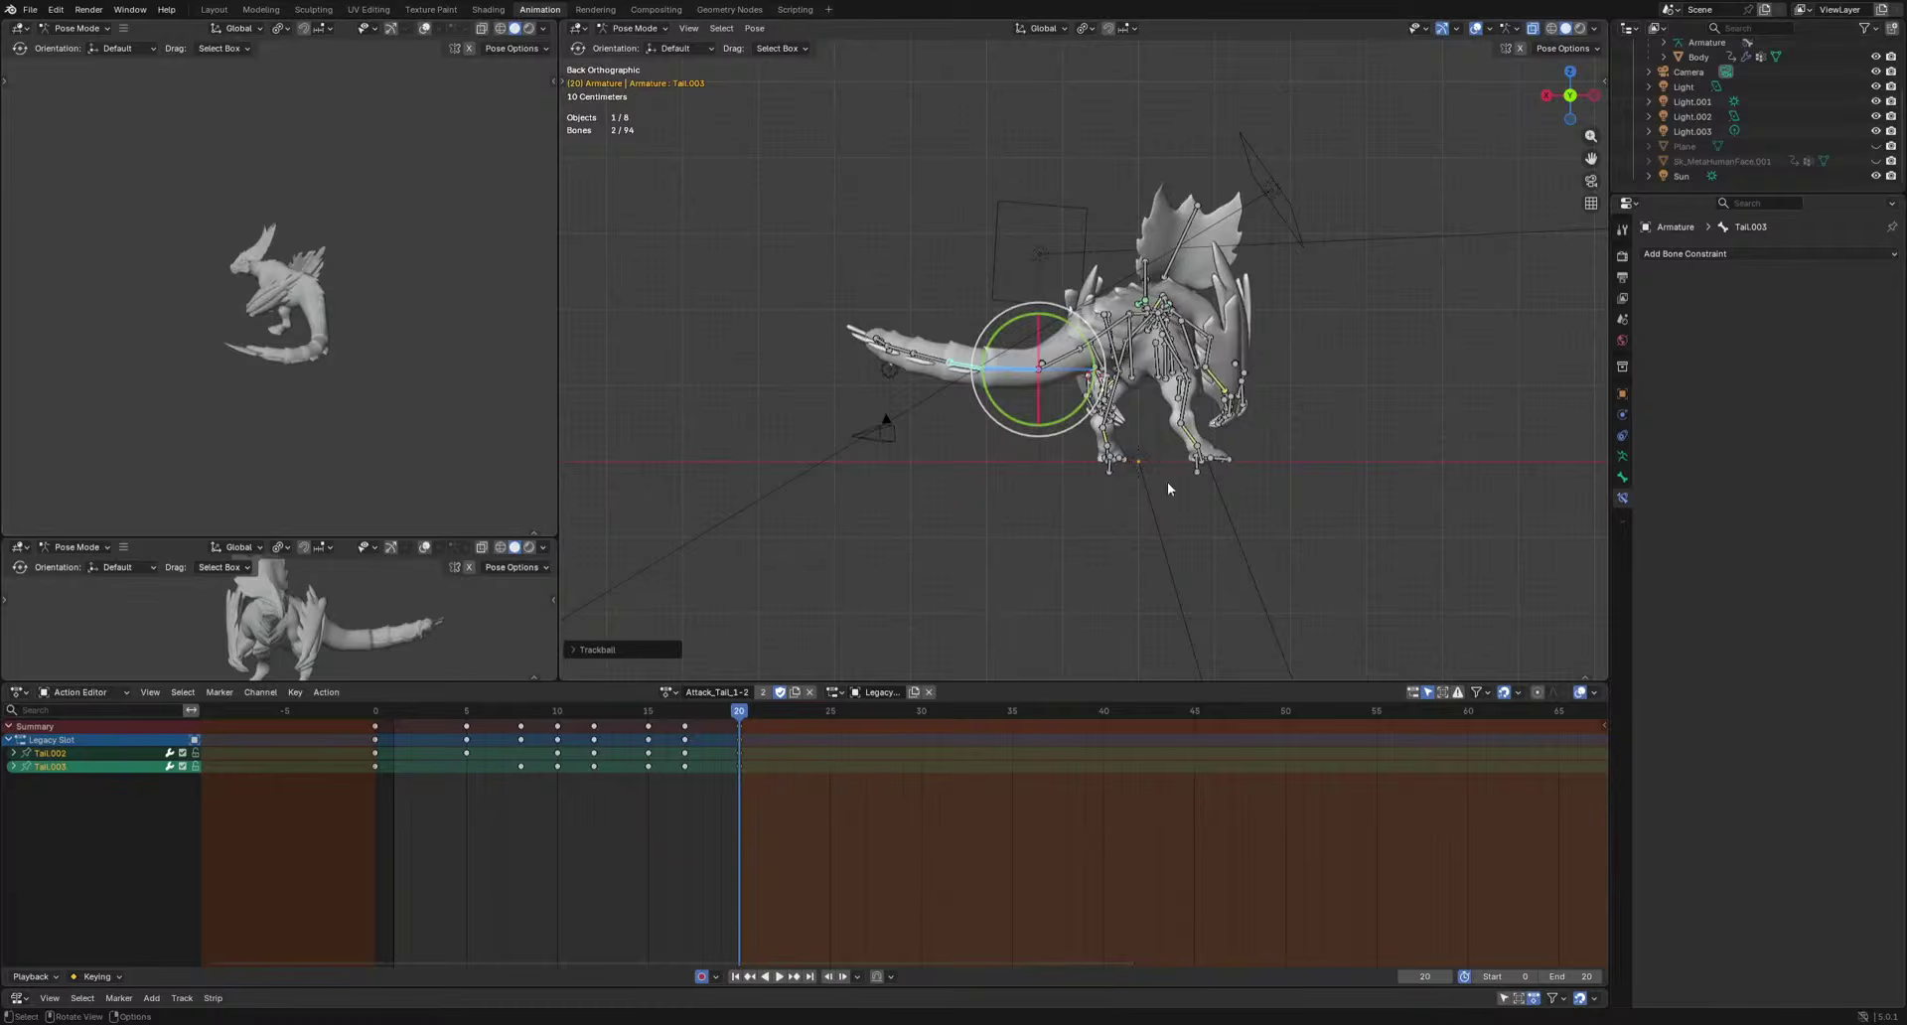
# Copy all bones' keys from frame 20, paste them at frame 0 of the Attack_Tail_2-3 action and play it back.
pyautogui.press('a')
pyautogui.click(663, 691)
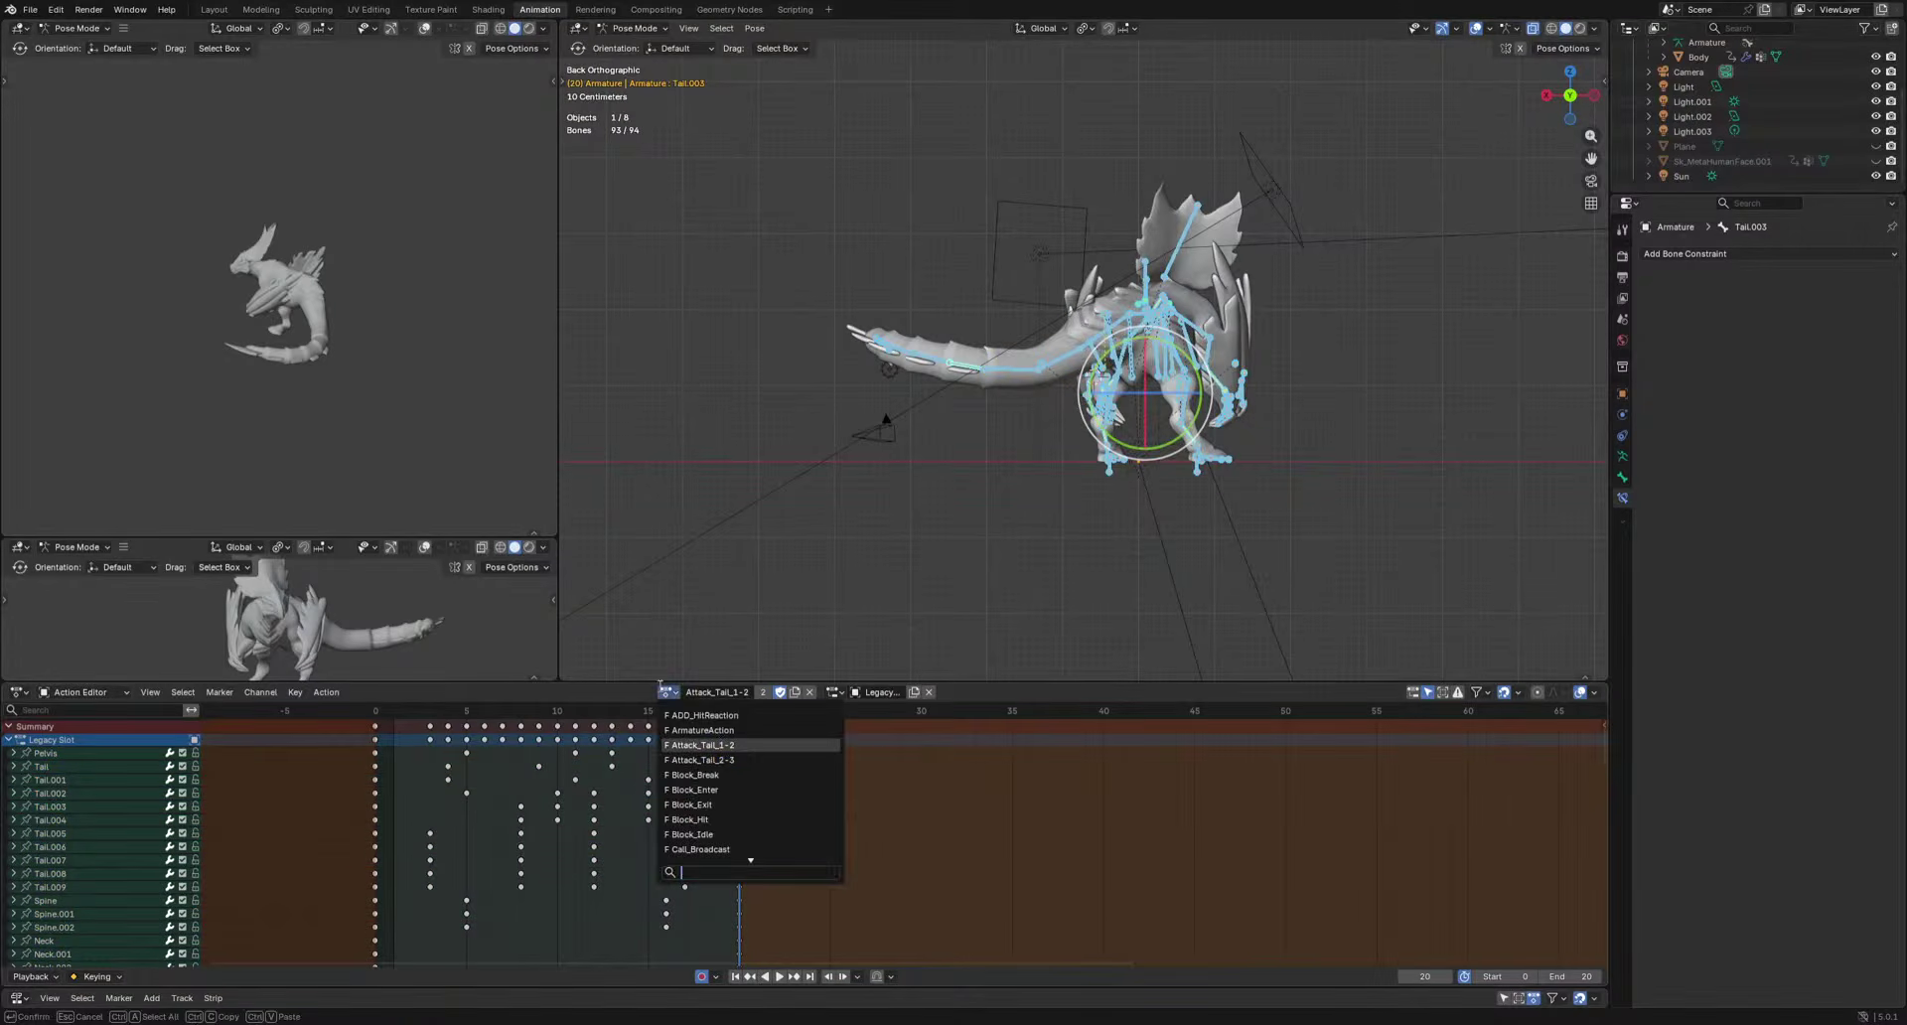
pyautogui.click(728, 759)
pyautogui.press('space')
pyautogui.hotkey('ctrl', 'v')
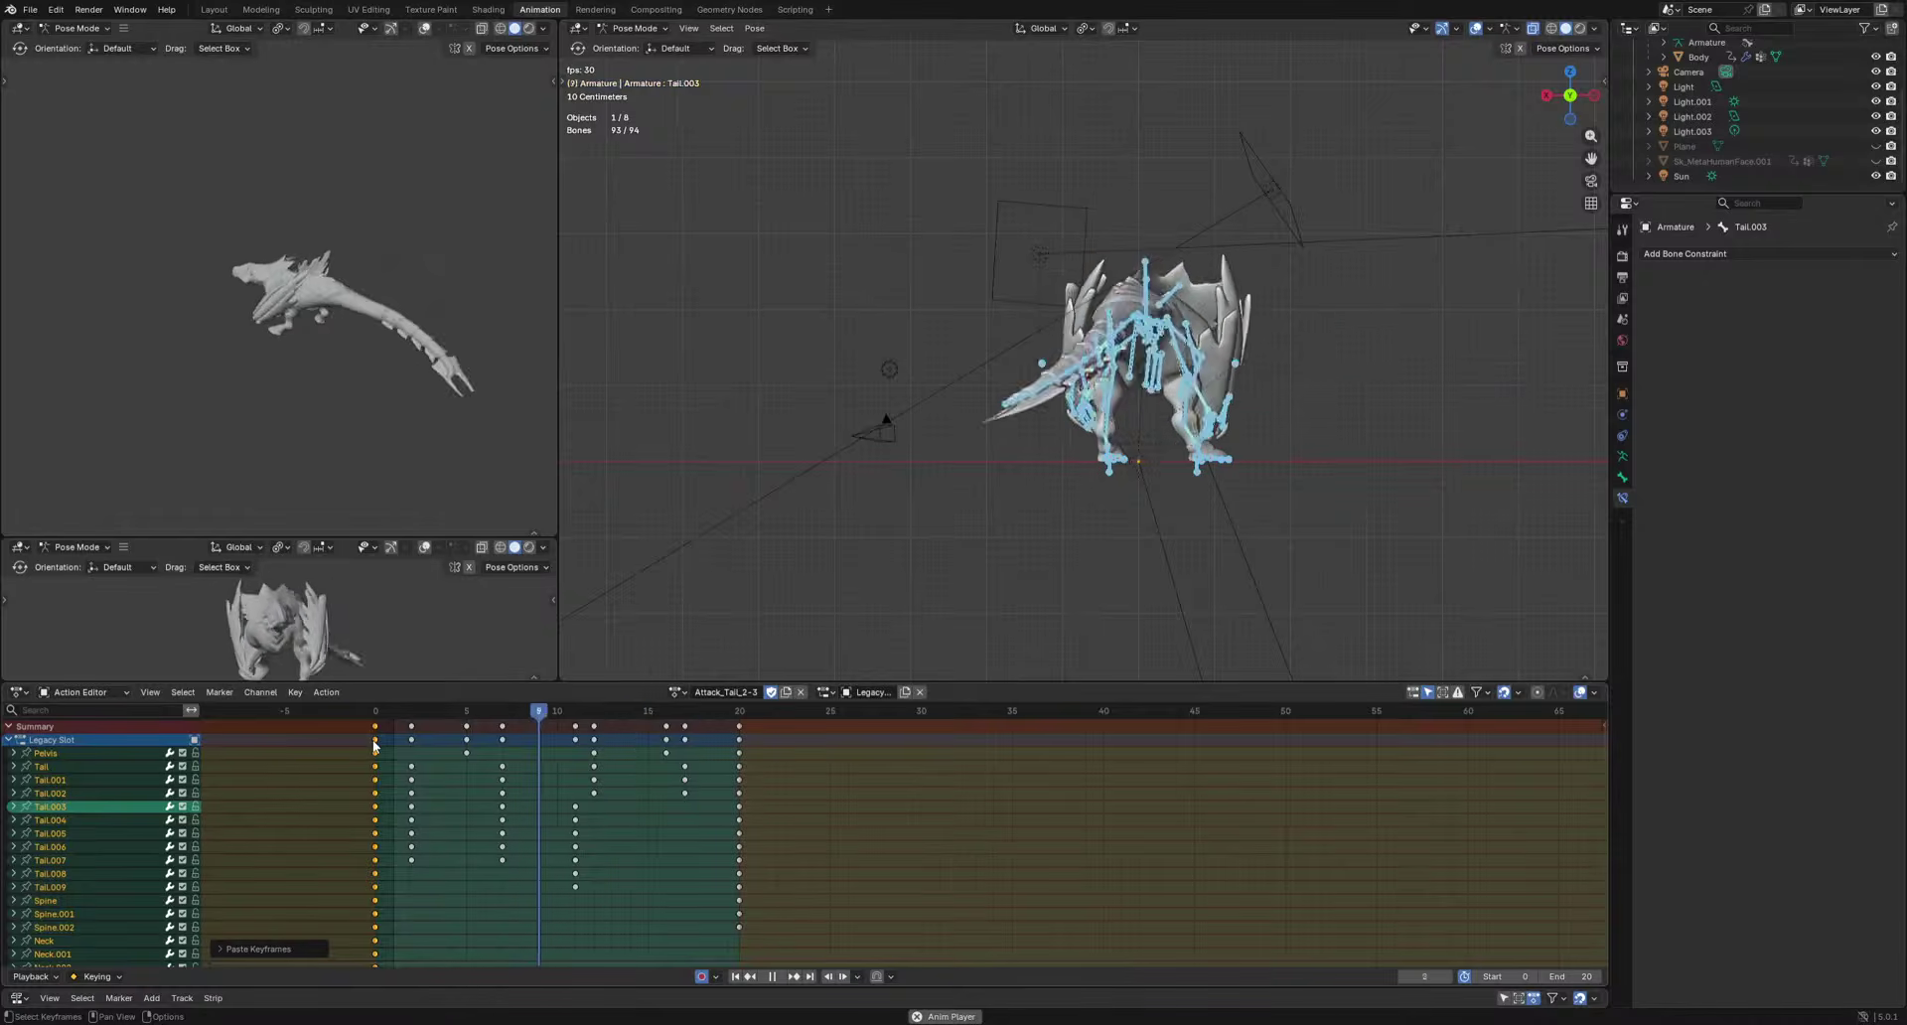
pyautogui.press('space')
# Rotate UpperArm.R and Shoulder.R at frame 20 of Attack_Tail_2-3 in the top view.
pyautogui.keyDown('alt'); pyautogui.moveTo(1325, 375); pyautogui.dragTo(1231, 603, button='middle'); pyautogui.keyUp('alt')
pyautogui.moveTo(721, 712); pyautogui.dragTo(740, 713)
pyautogui.keyDown('shift'); pyautogui.moveTo(1234, 426); pyautogui.dragTo(1166, 528, button='middle'); pyautogui.keyUp('shift')
pyautogui.scroll(3, 1182, 521)
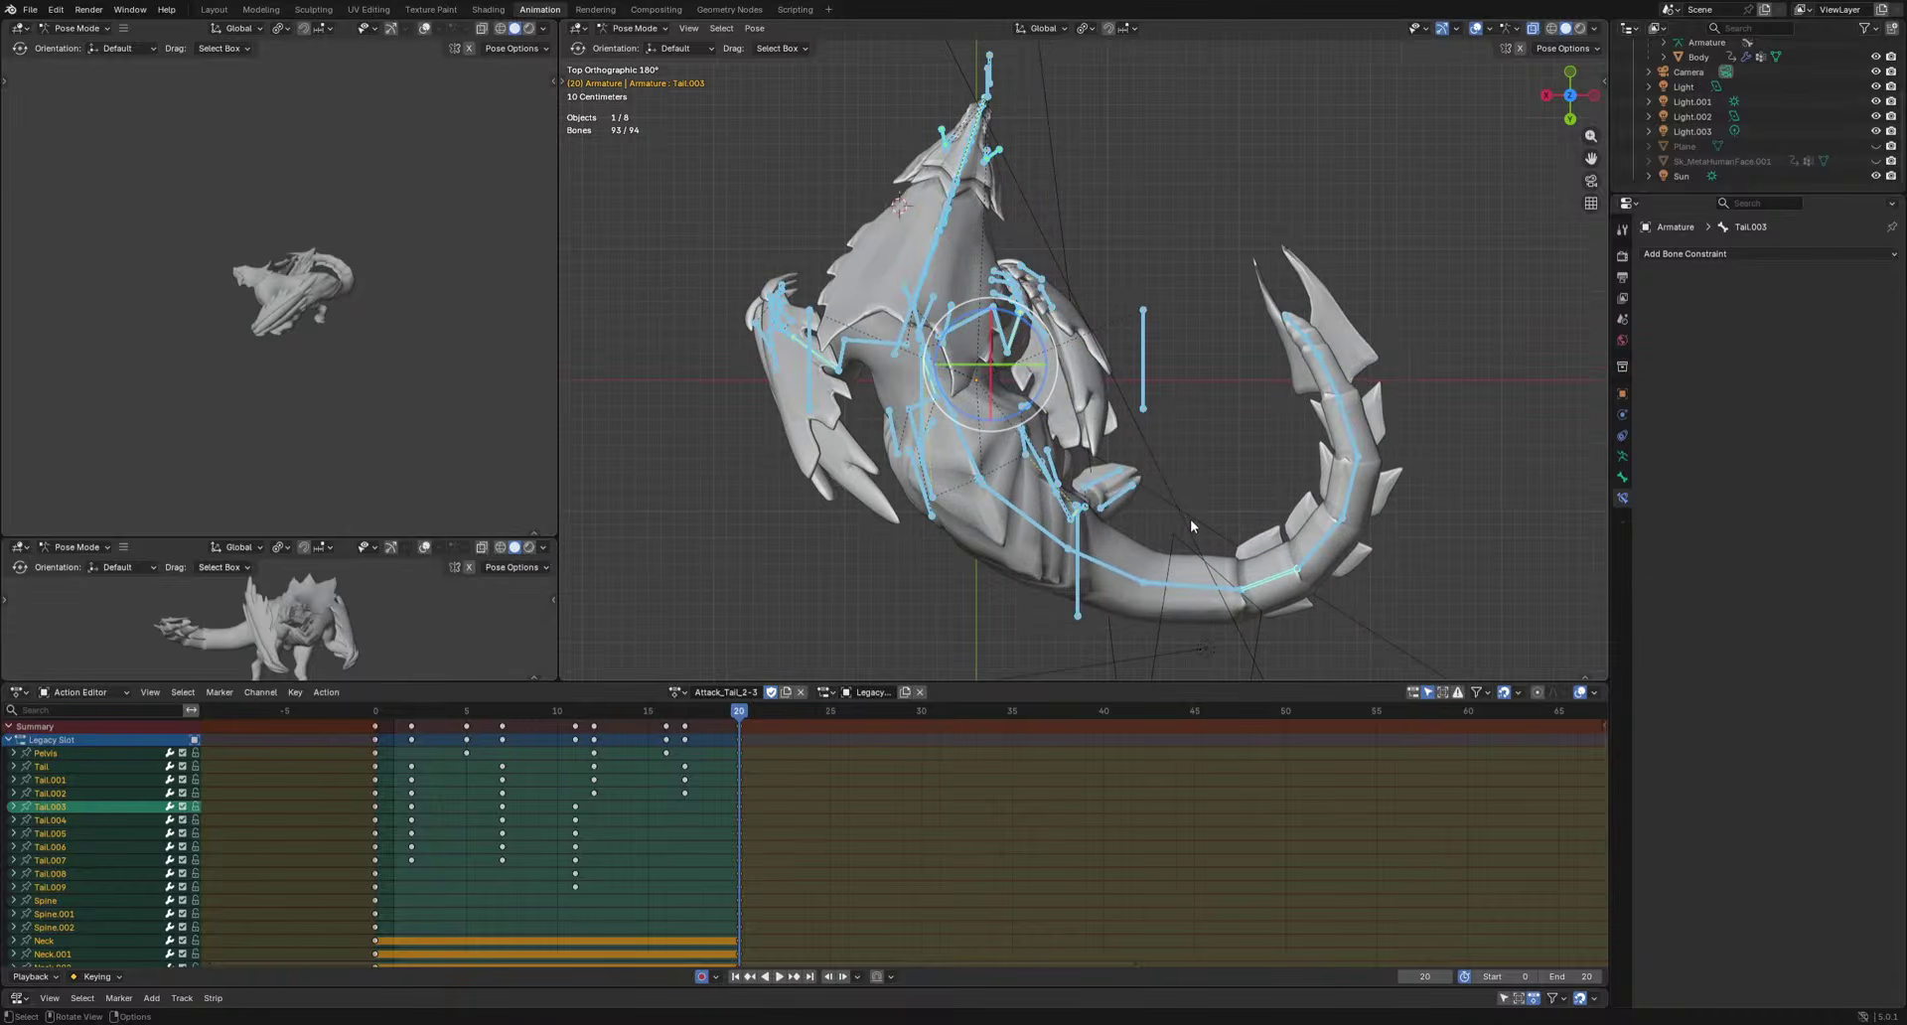
pyautogui.click(1143, 367)
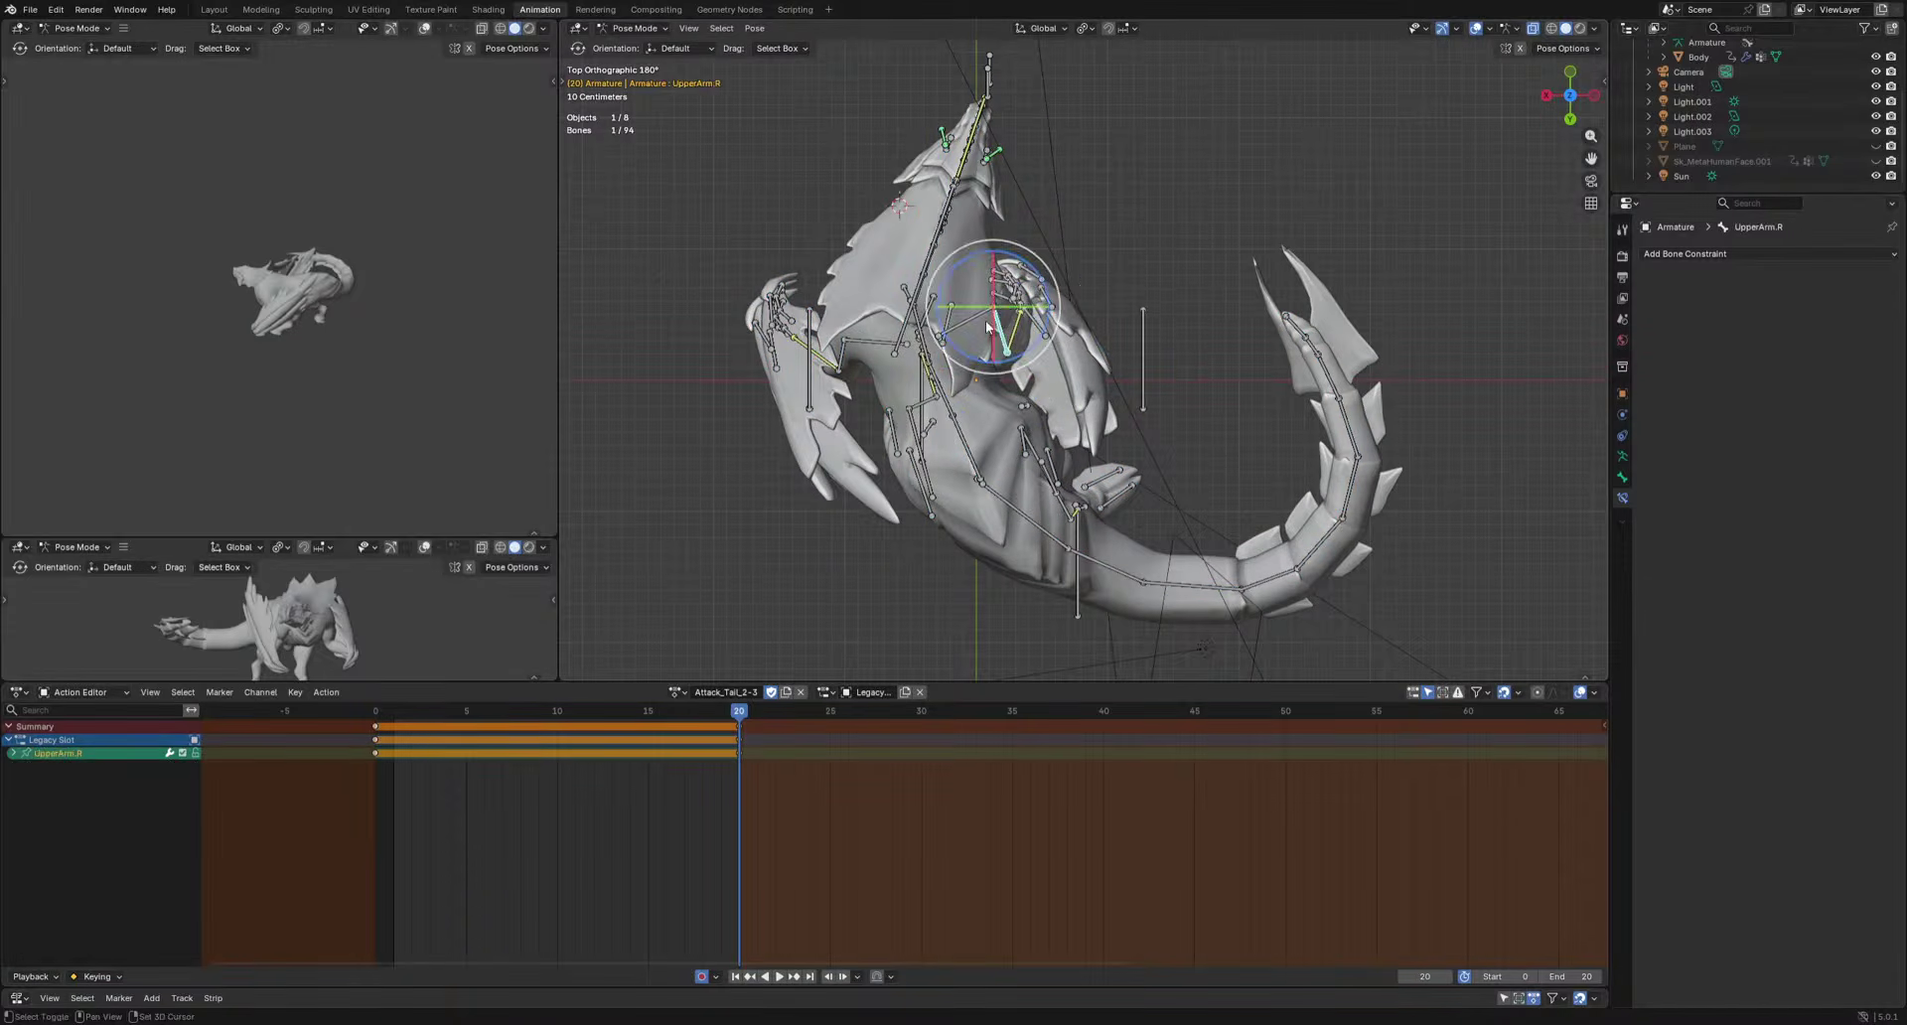
pyautogui.press('r')
pyautogui.click(1253, 379)
pyautogui.press('r')
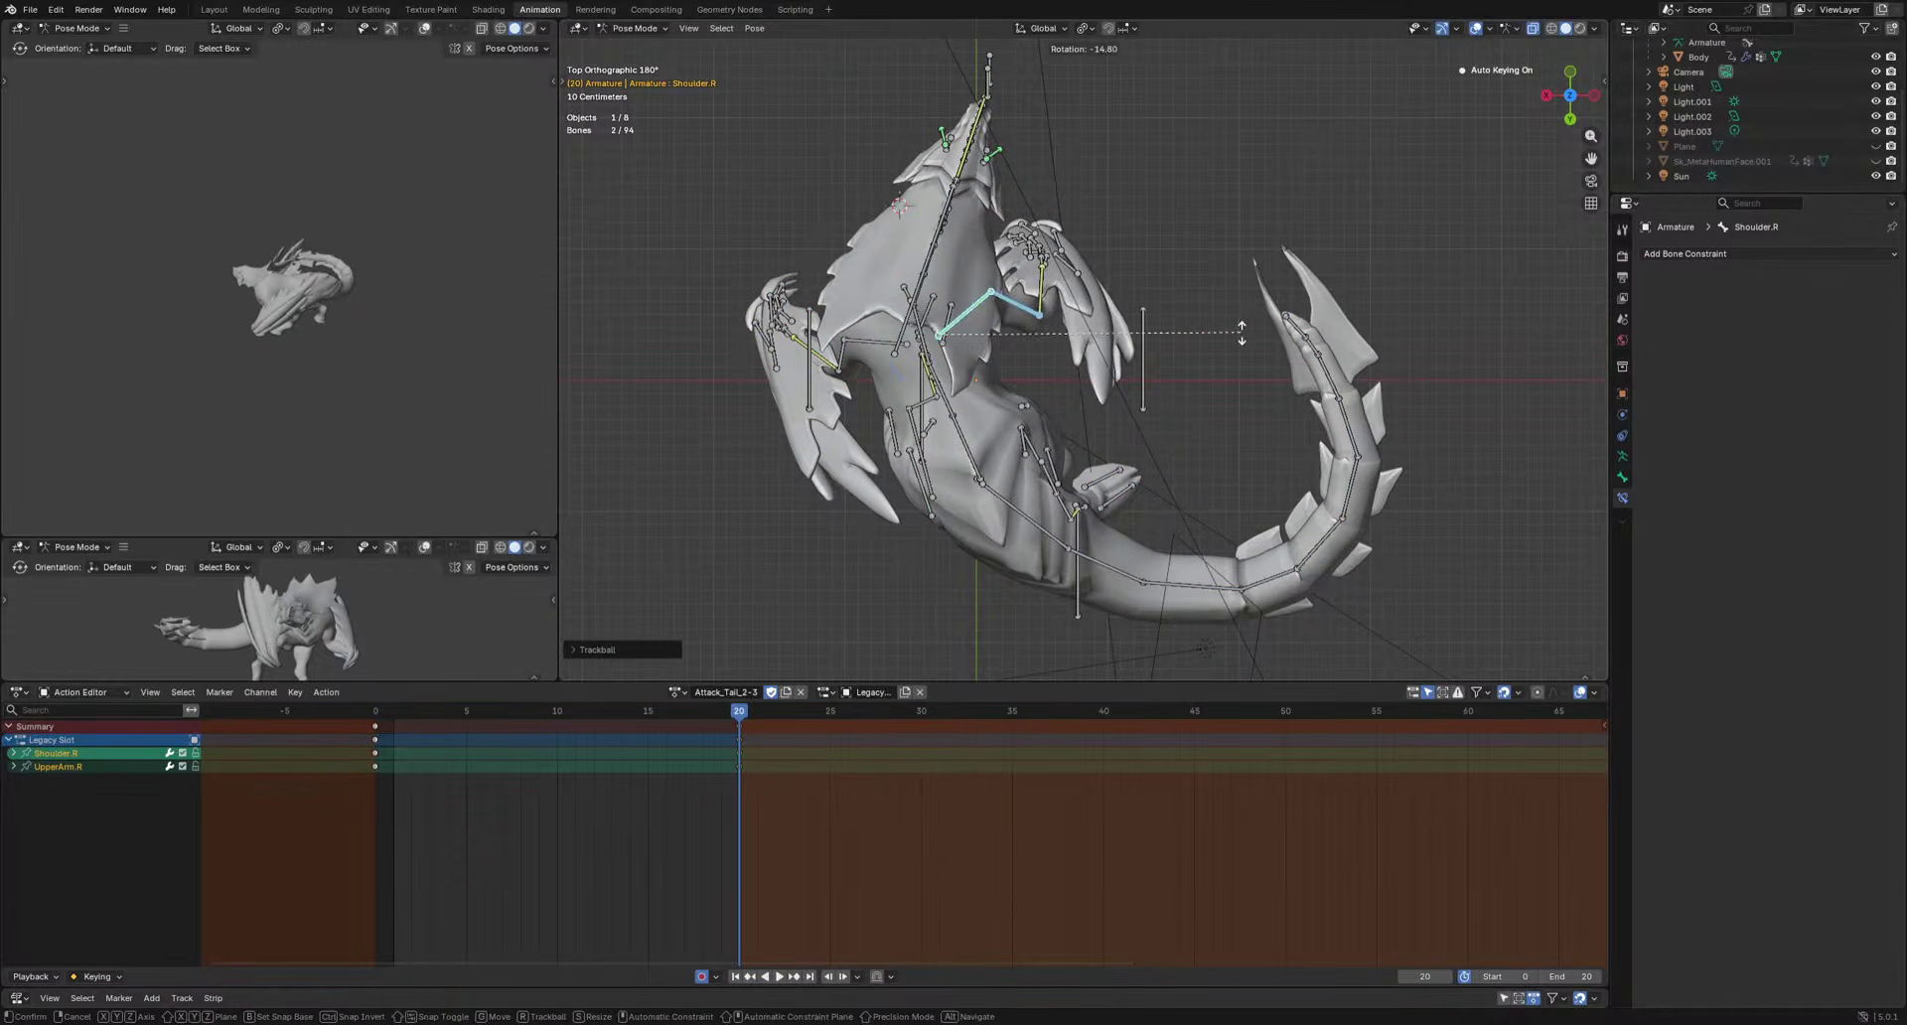
# Trackball-rotate Shoulder.L at frame 20 in the top view and play back the action.
pyautogui.click(867, 350)
pyautogui.press('r')
pyautogui.press('r')
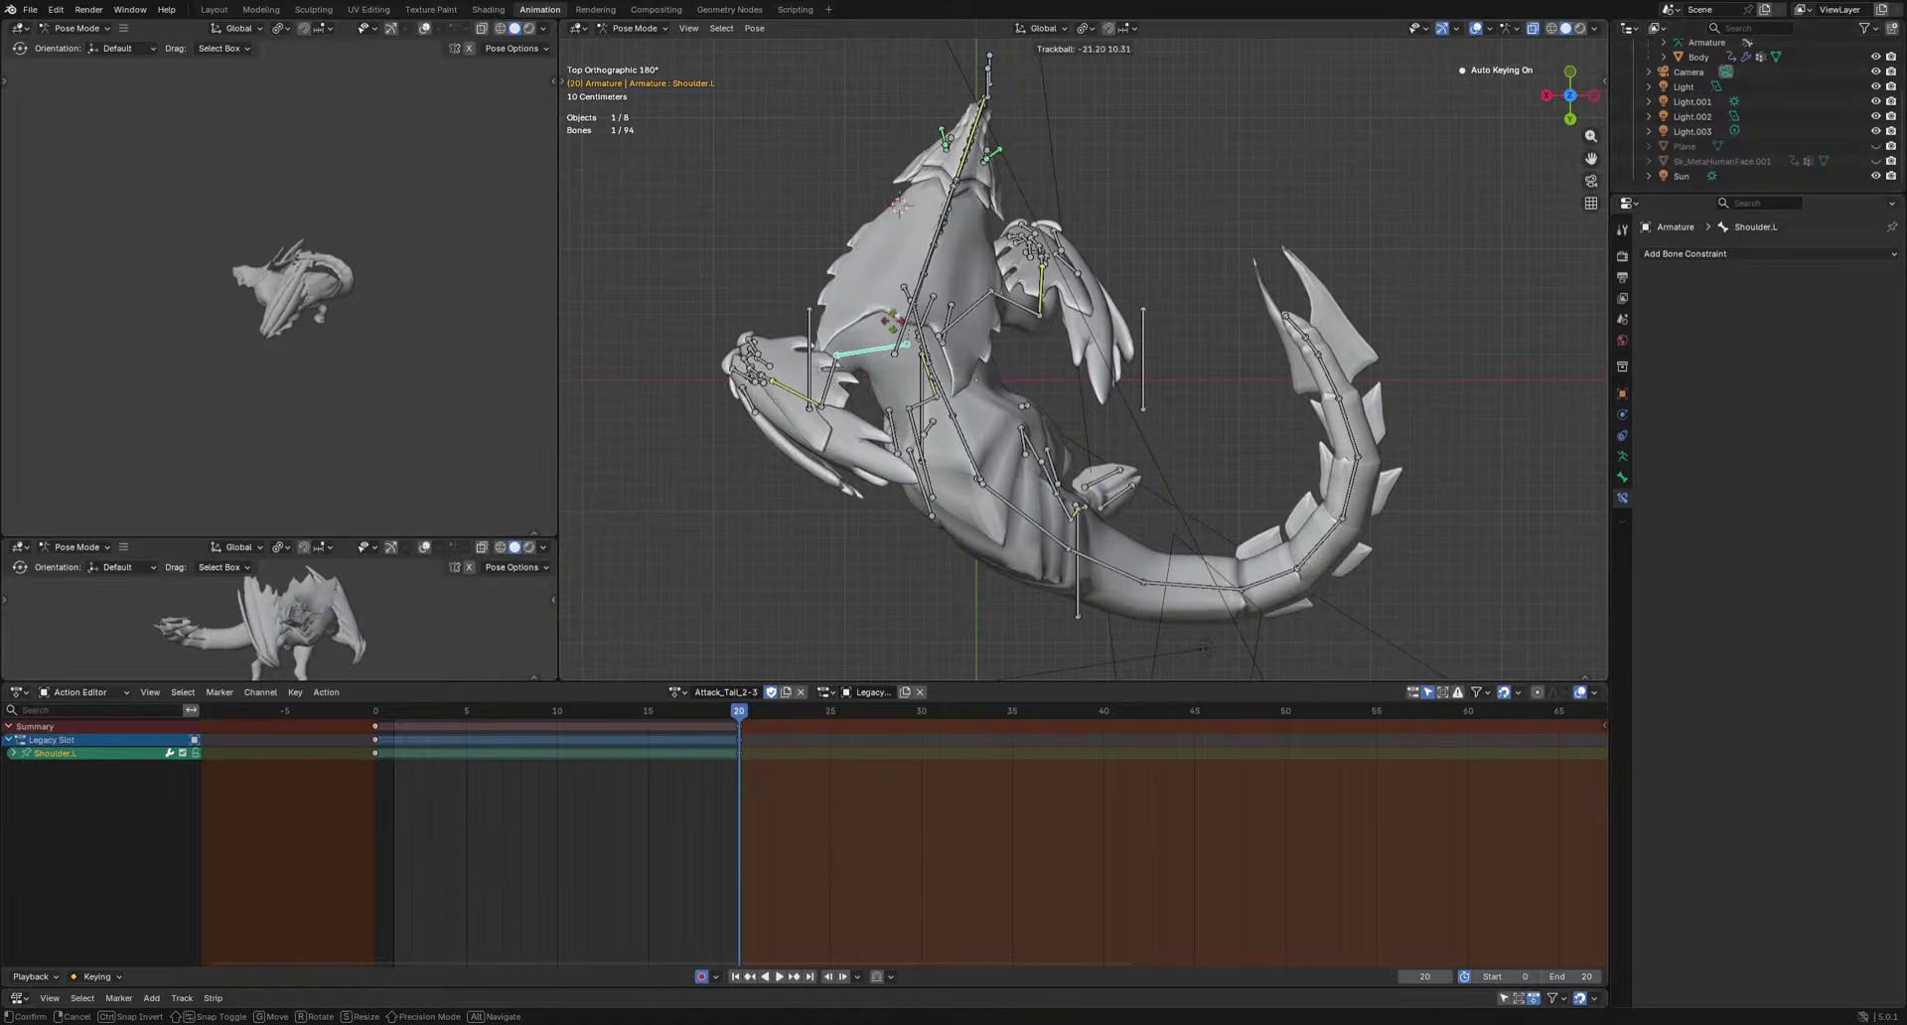
pyautogui.click(899, 316)
pyautogui.press('space')
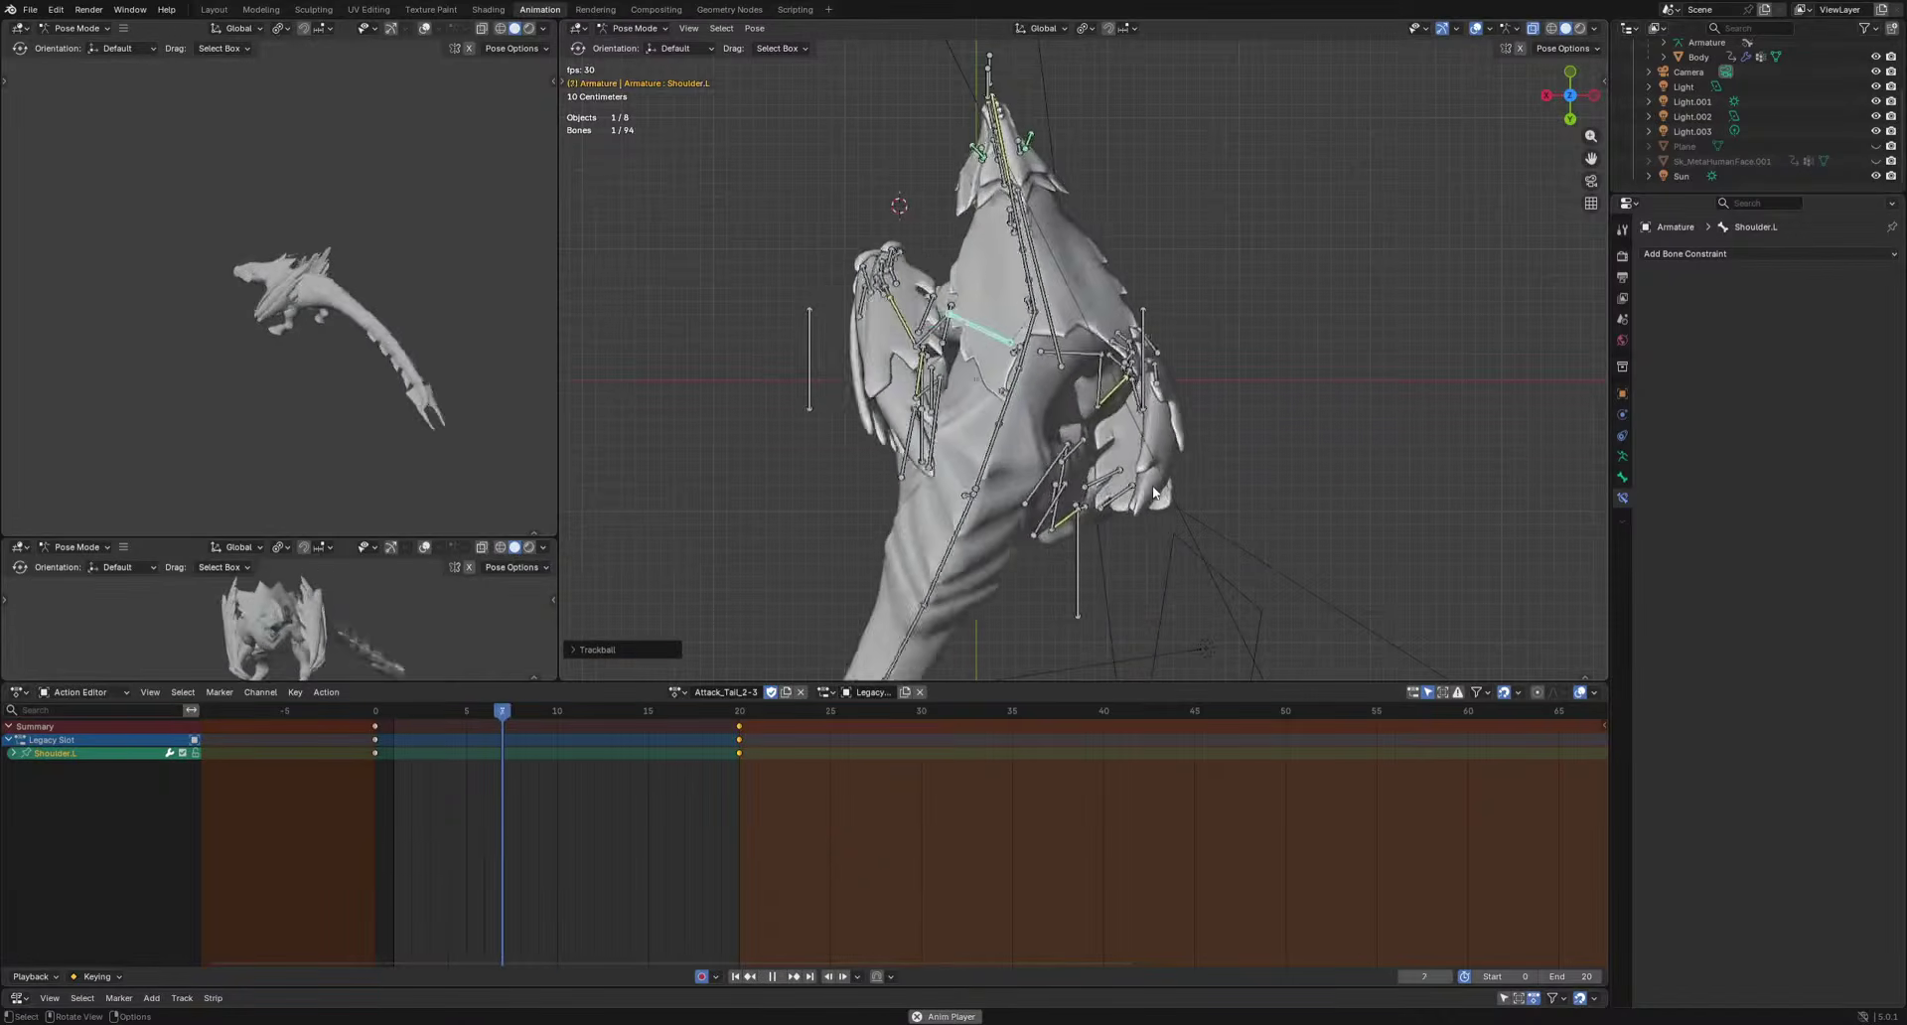
pyautogui.press('space')
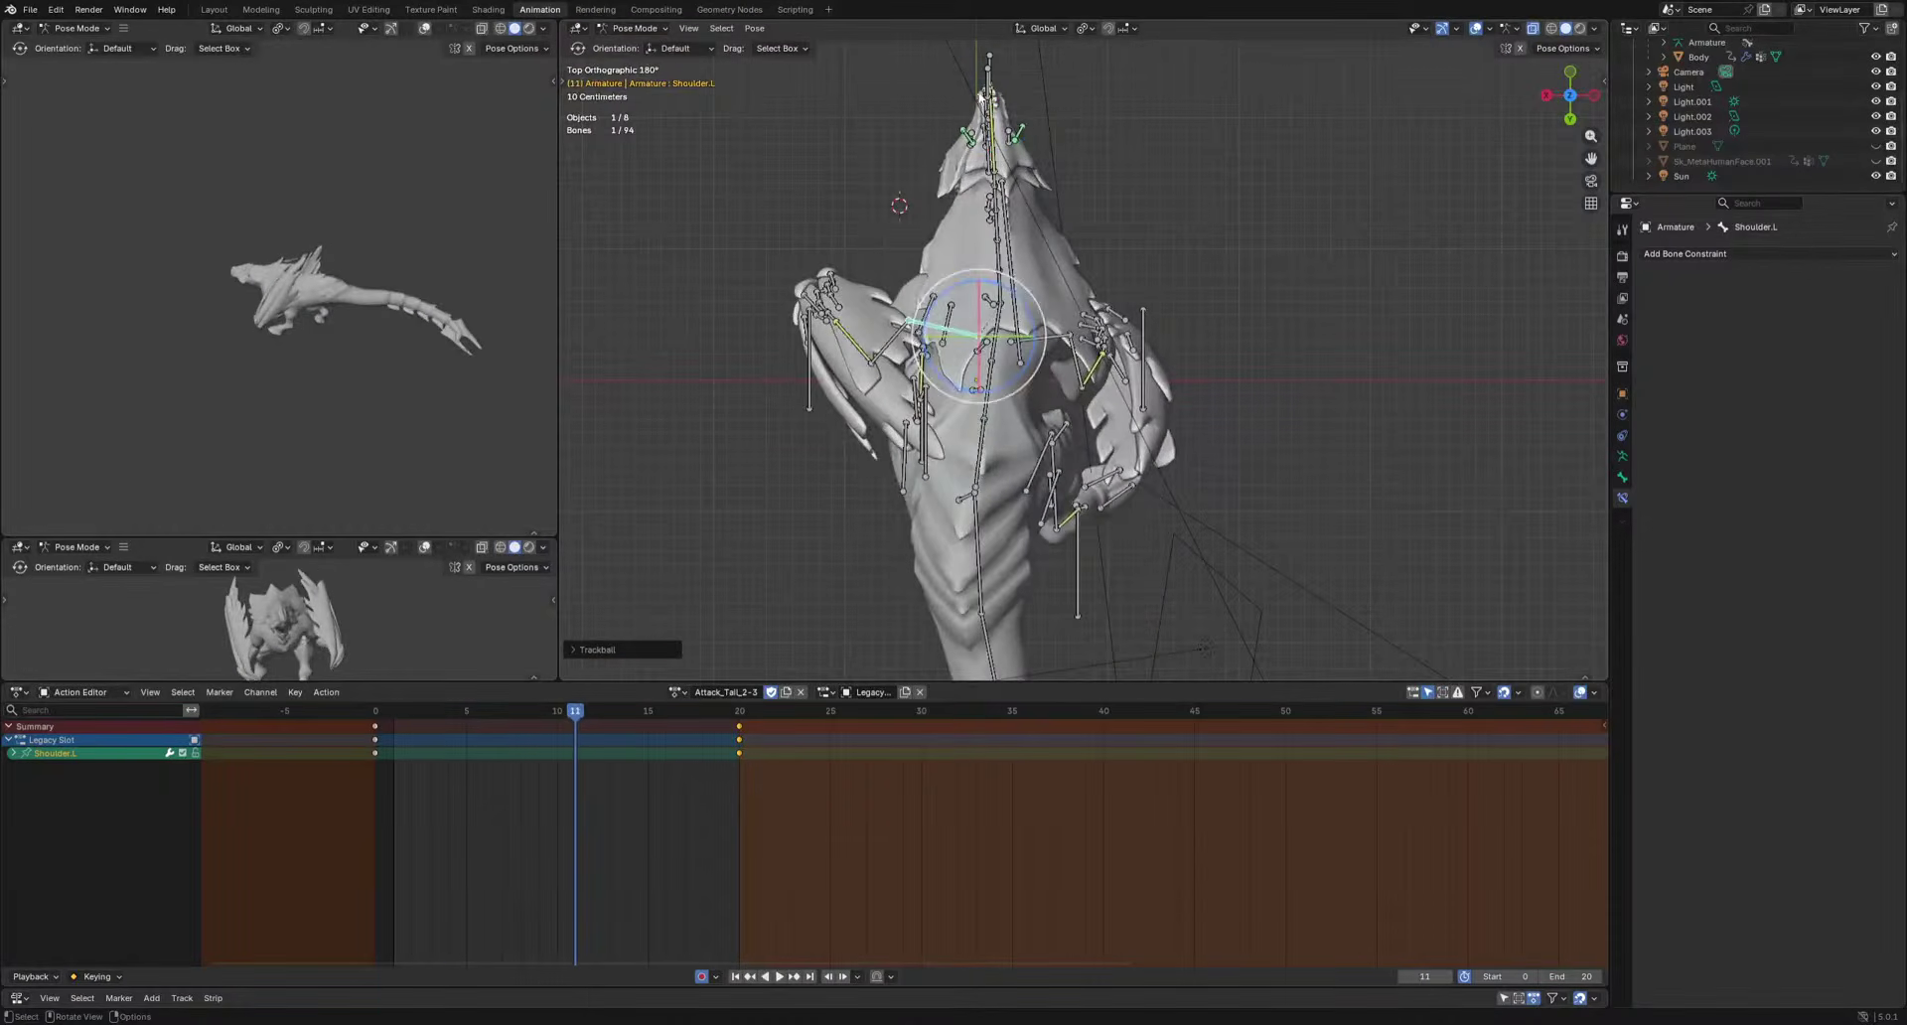
# Move the HeadIK bone at frames 11 and 20 in the top view to turn the head, and start playback.
pyautogui.press('g')
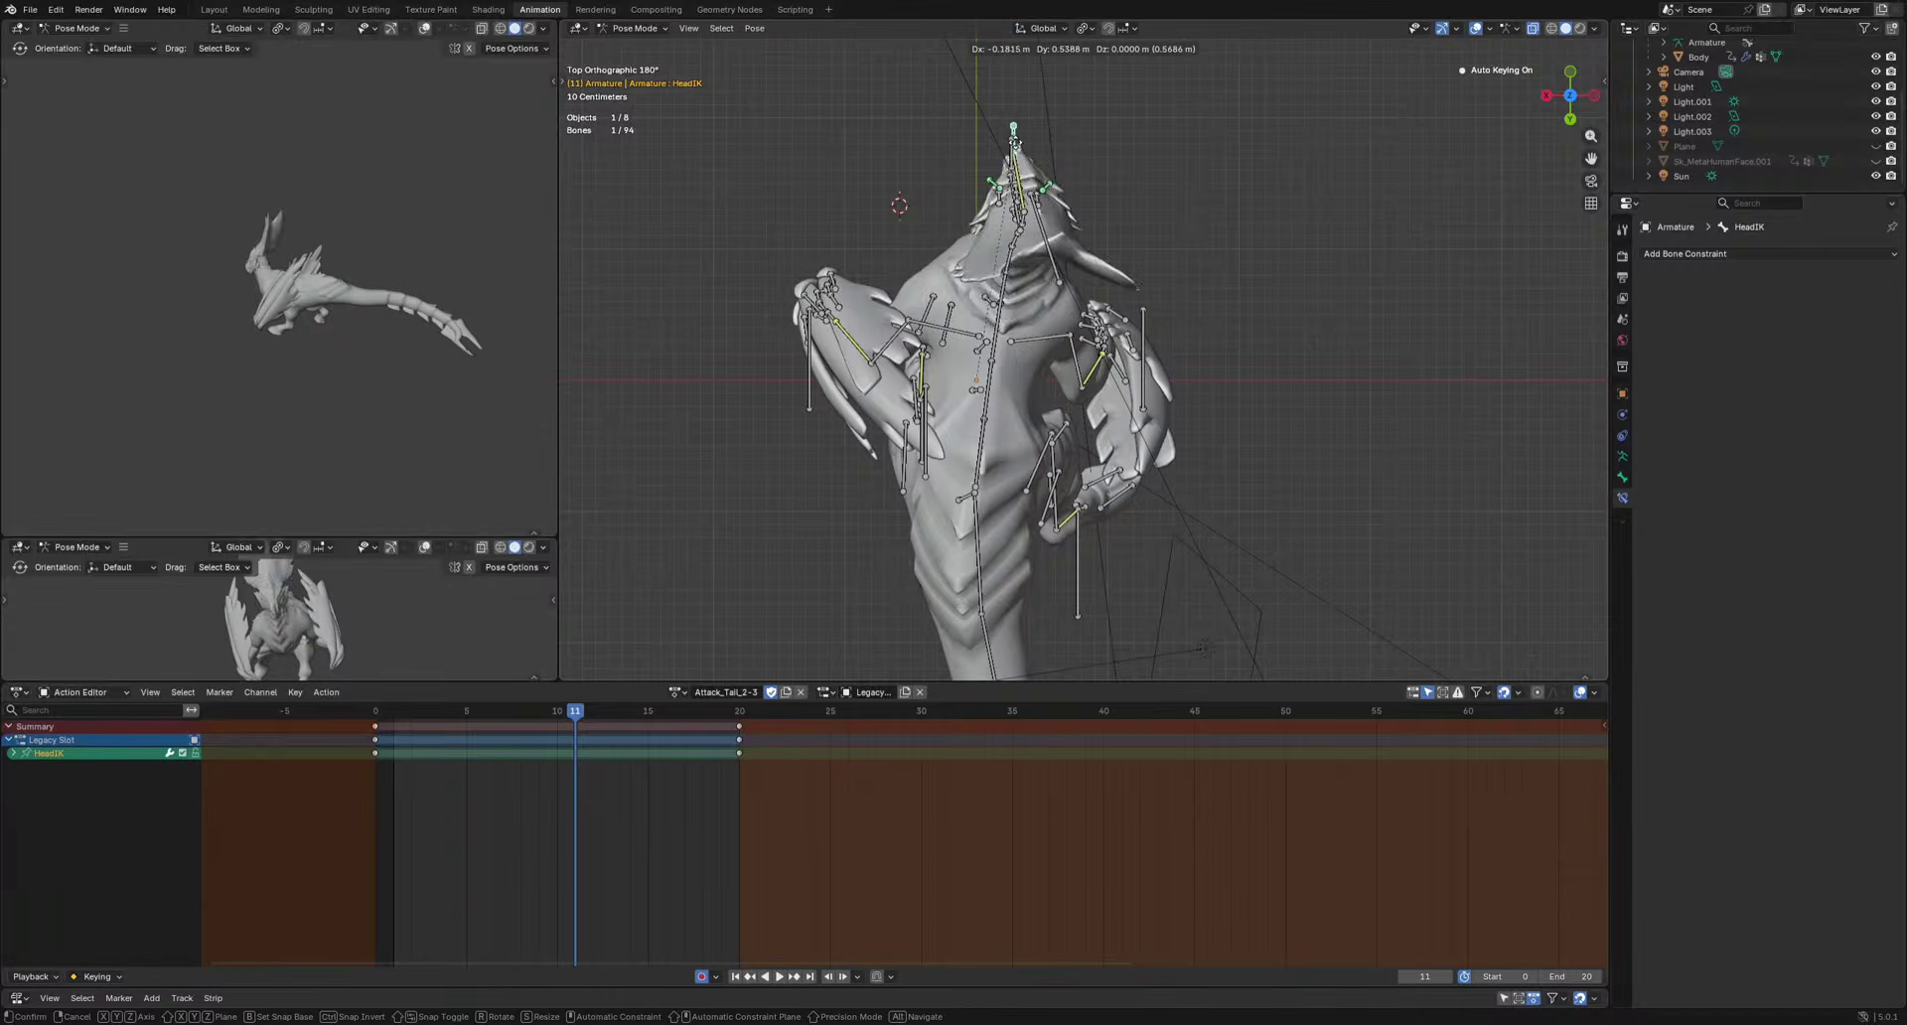
pyautogui.click(1104, 154)
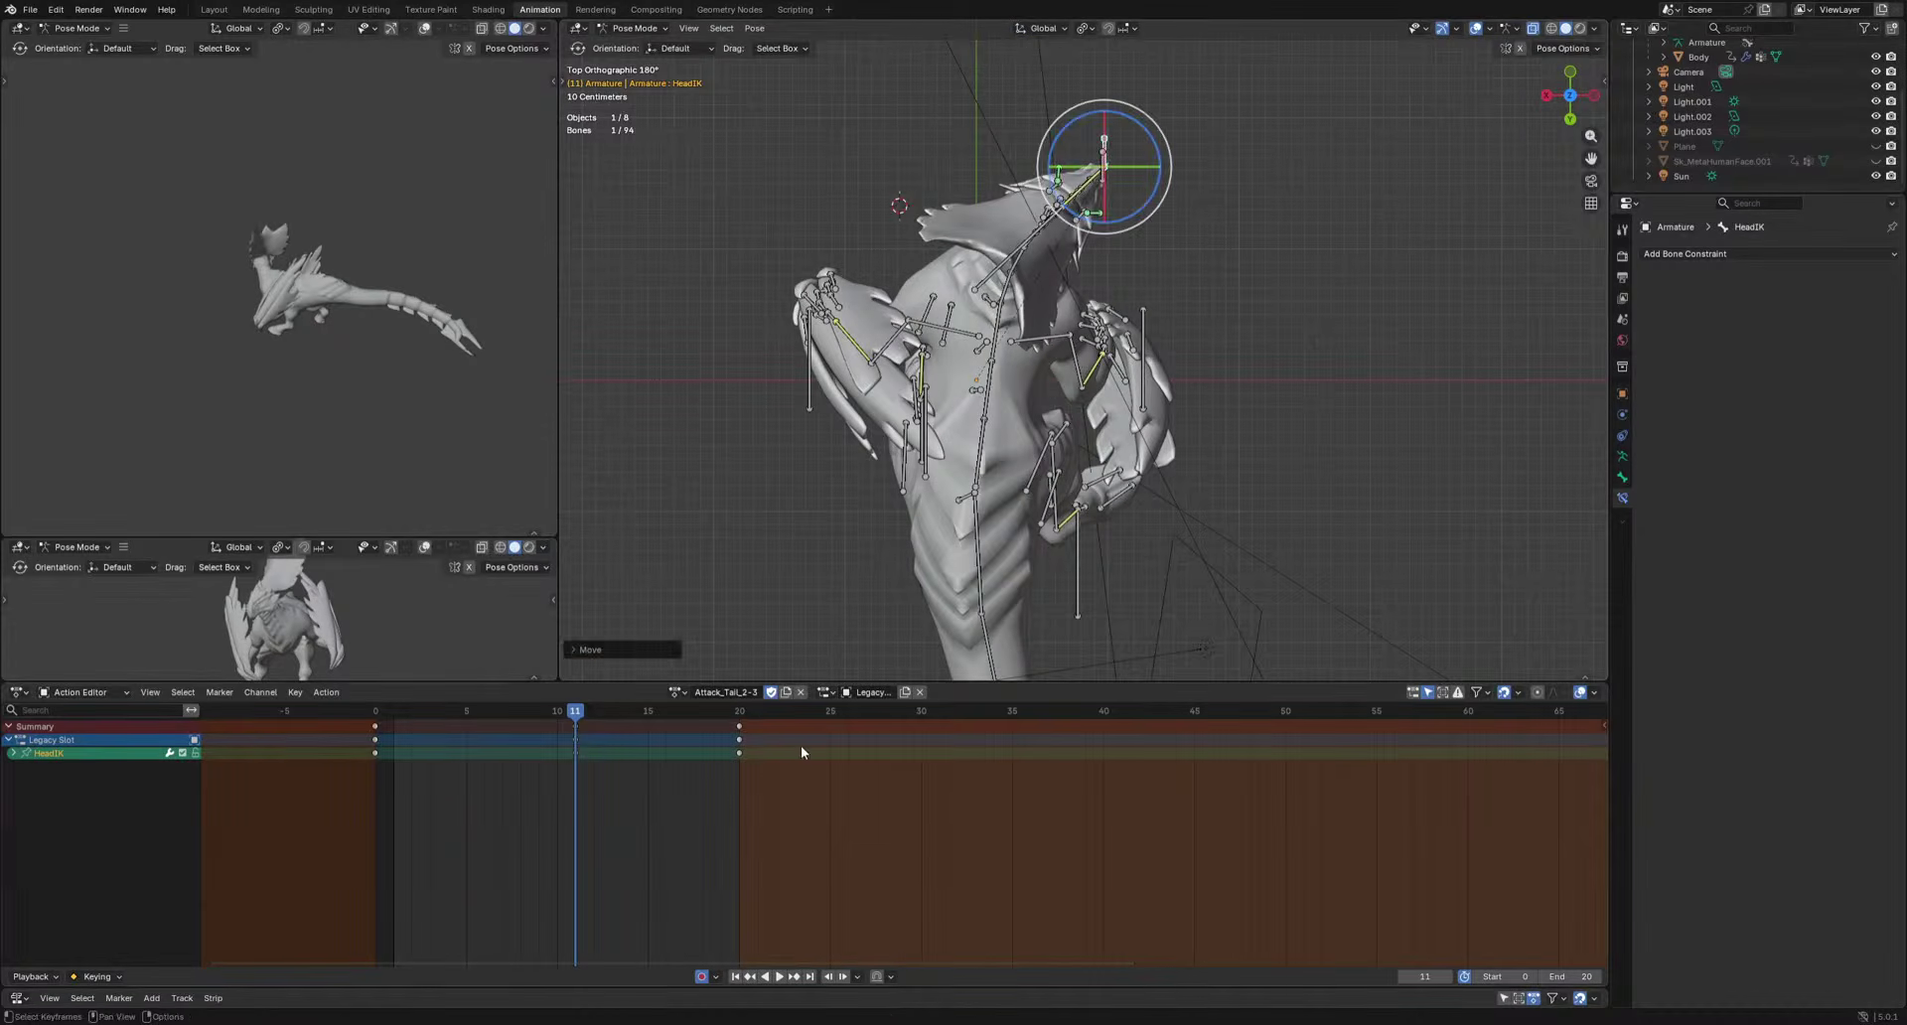
pyautogui.click(740, 713)
pyautogui.press('g')
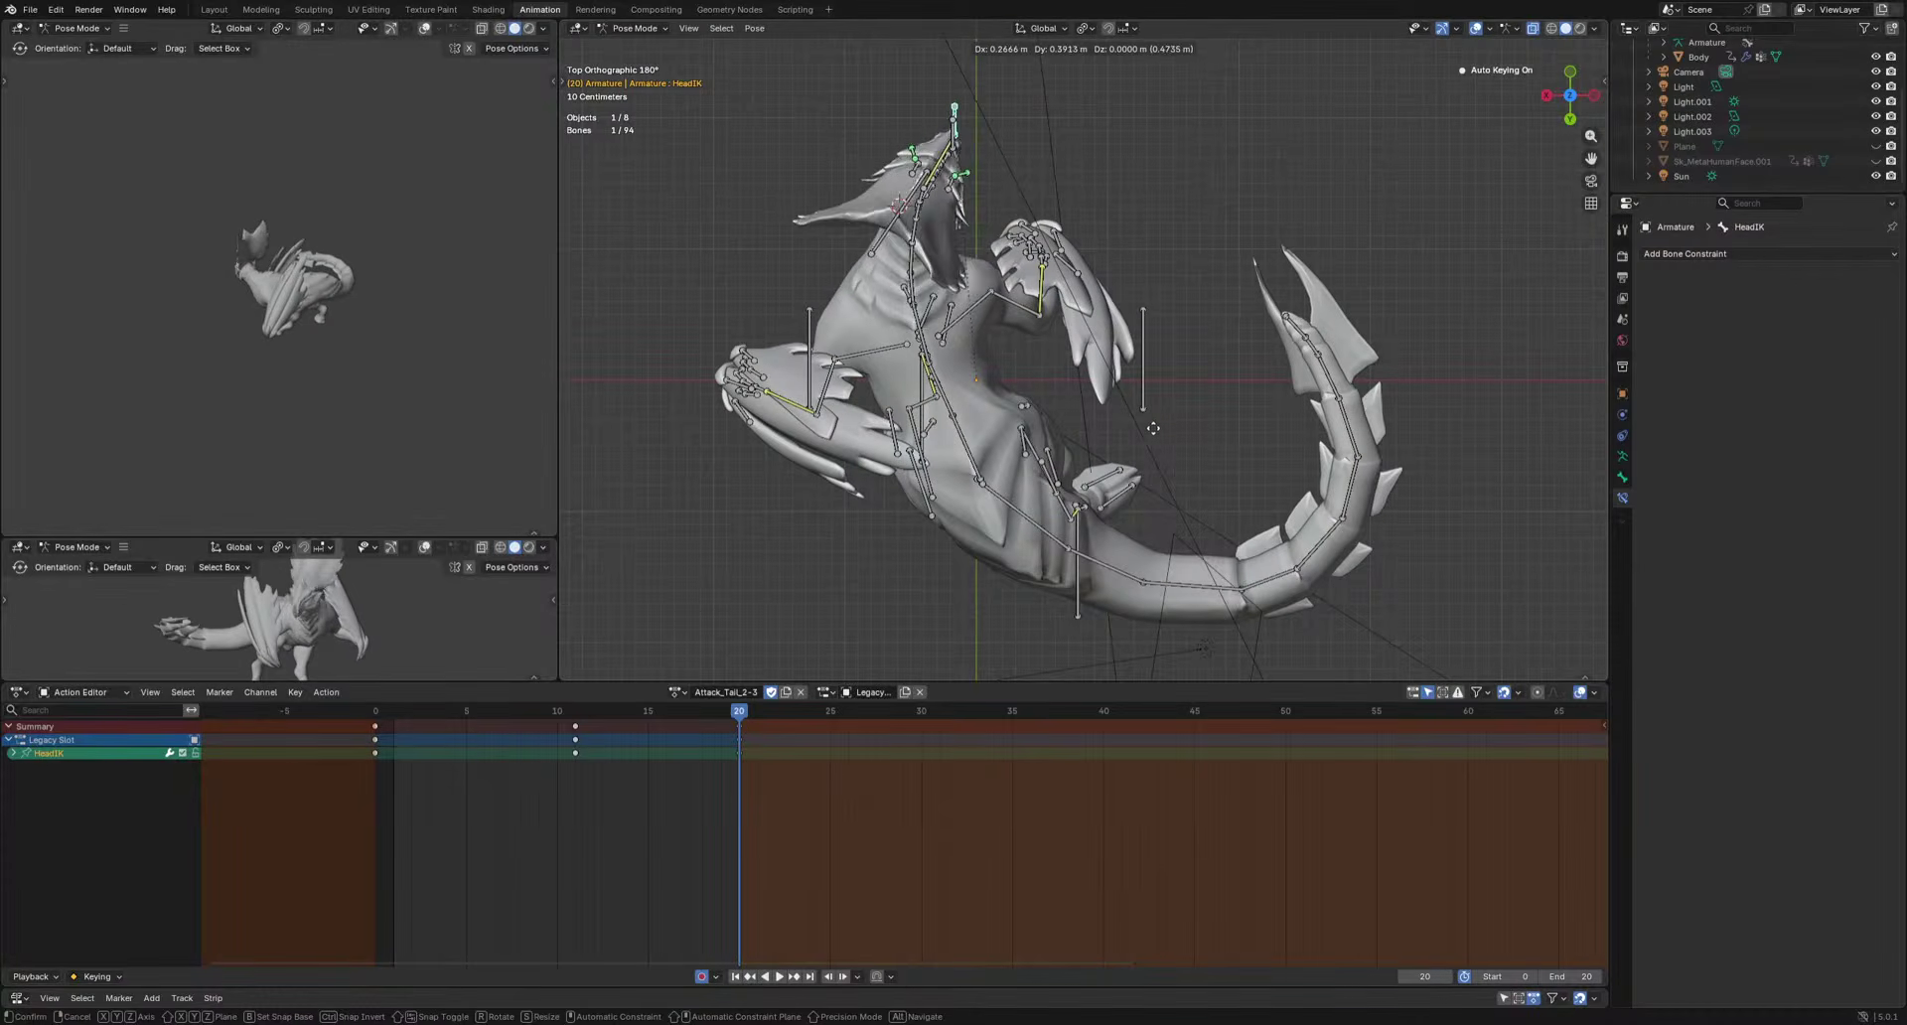
pyautogui.press('space')
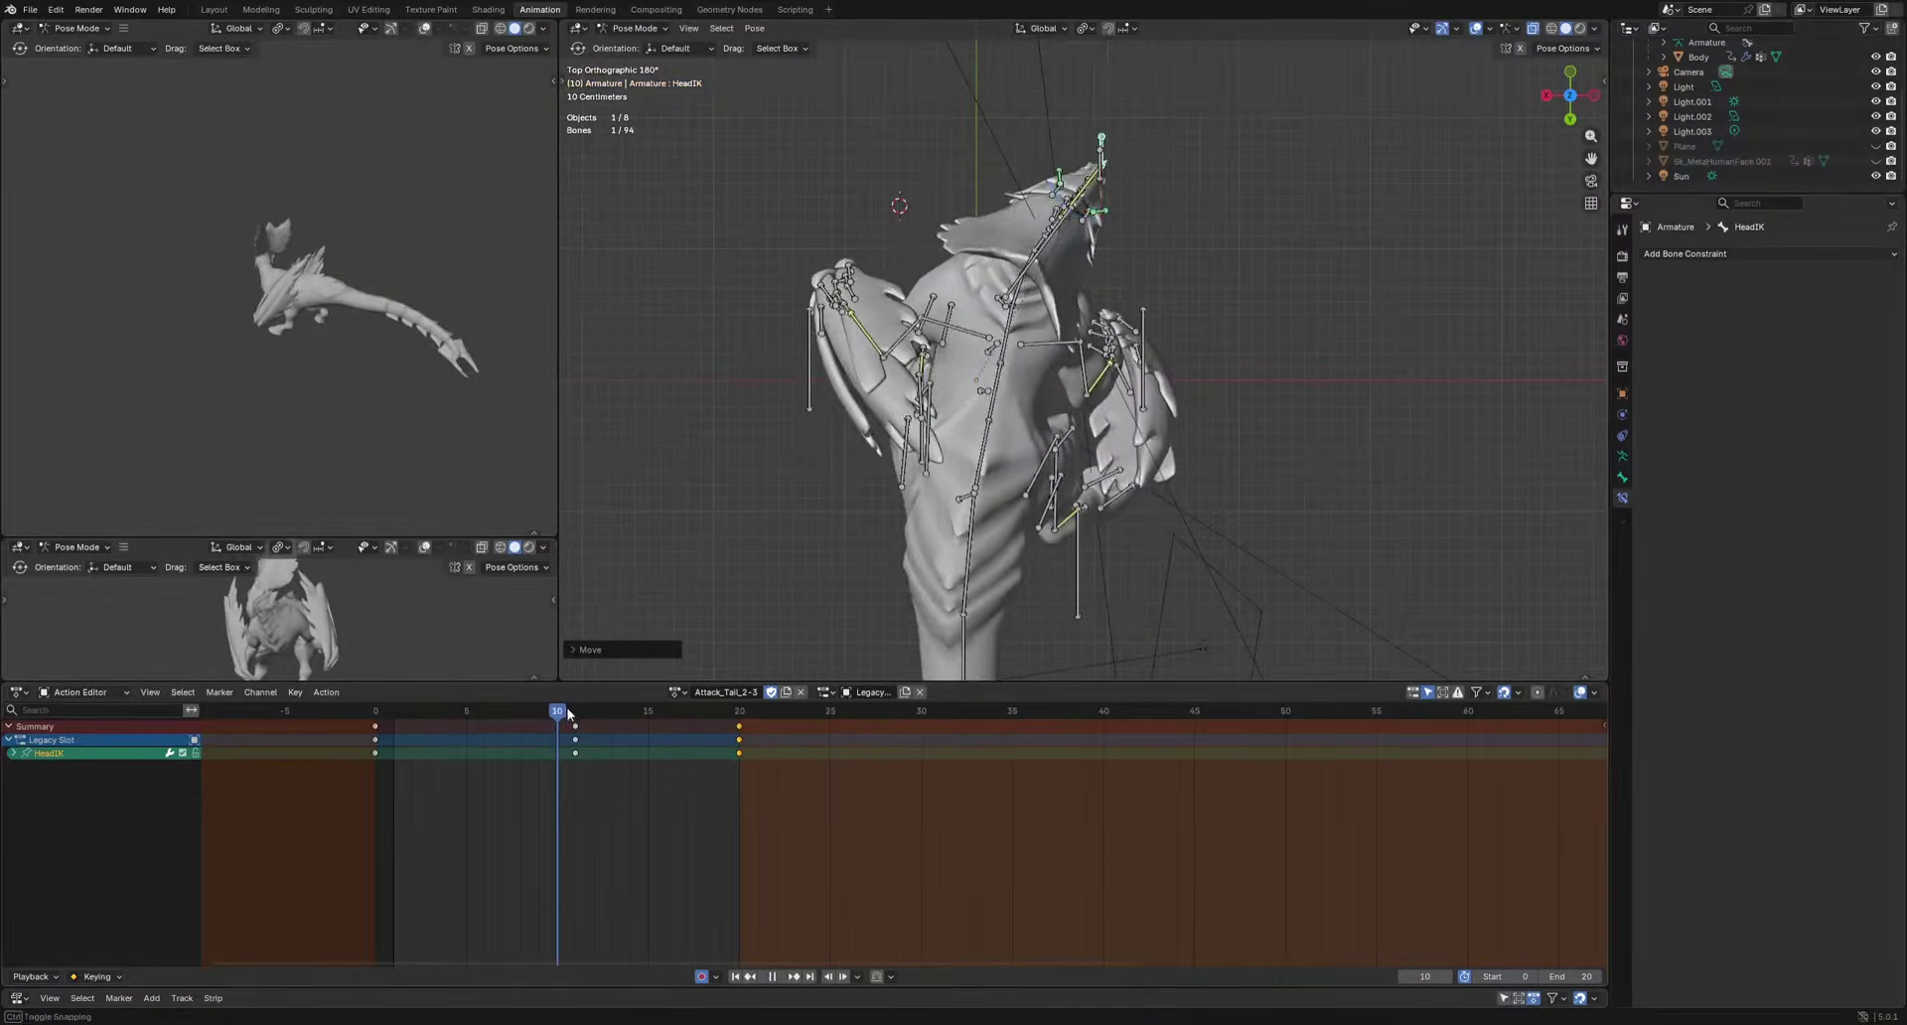
# Reposition HeadIK at frame 11 in a front perspective view and play back the head motion.
pyautogui.moveTo(567, 714); pyautogui.dragTo(575, 713)
pyautogui.moveTo(762, 595); pyautogui.dragTo(1100, 437, button='middle')
pyautogui.press('g')
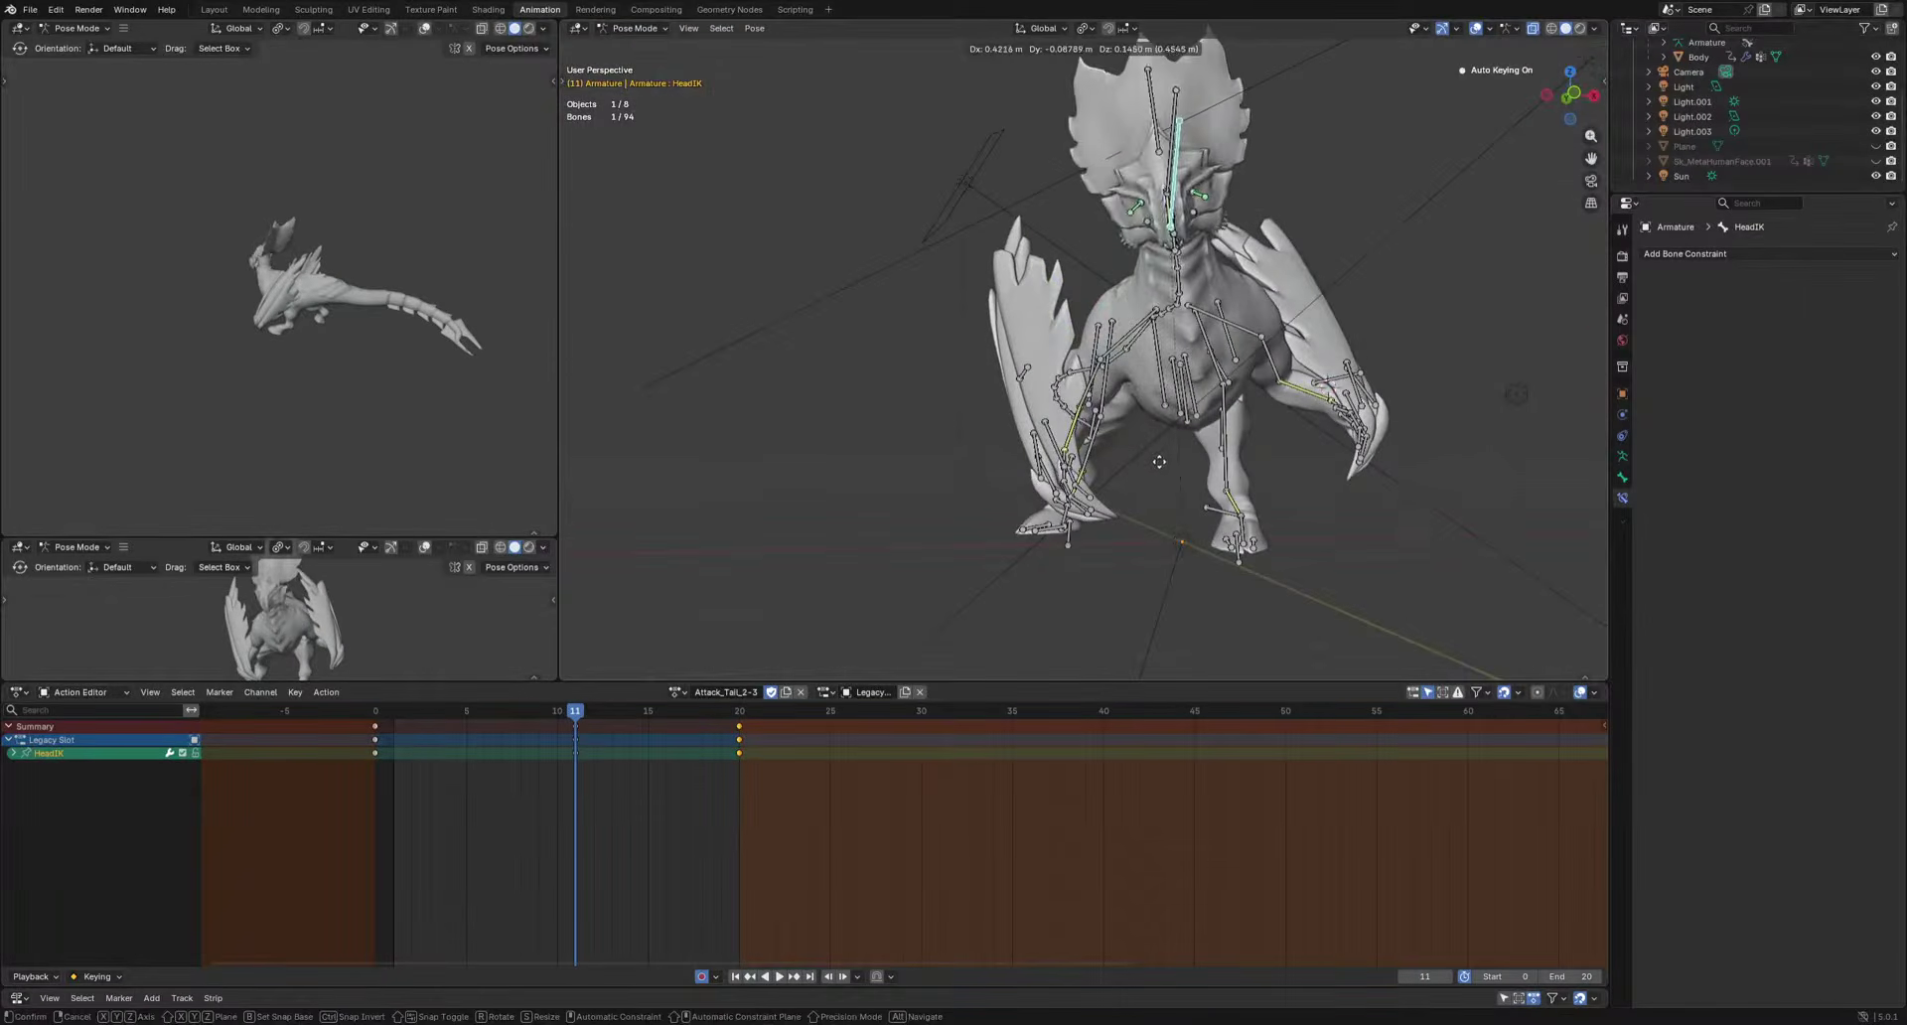
pyautogui.click(1128, 458)
pyautogui.press('space')
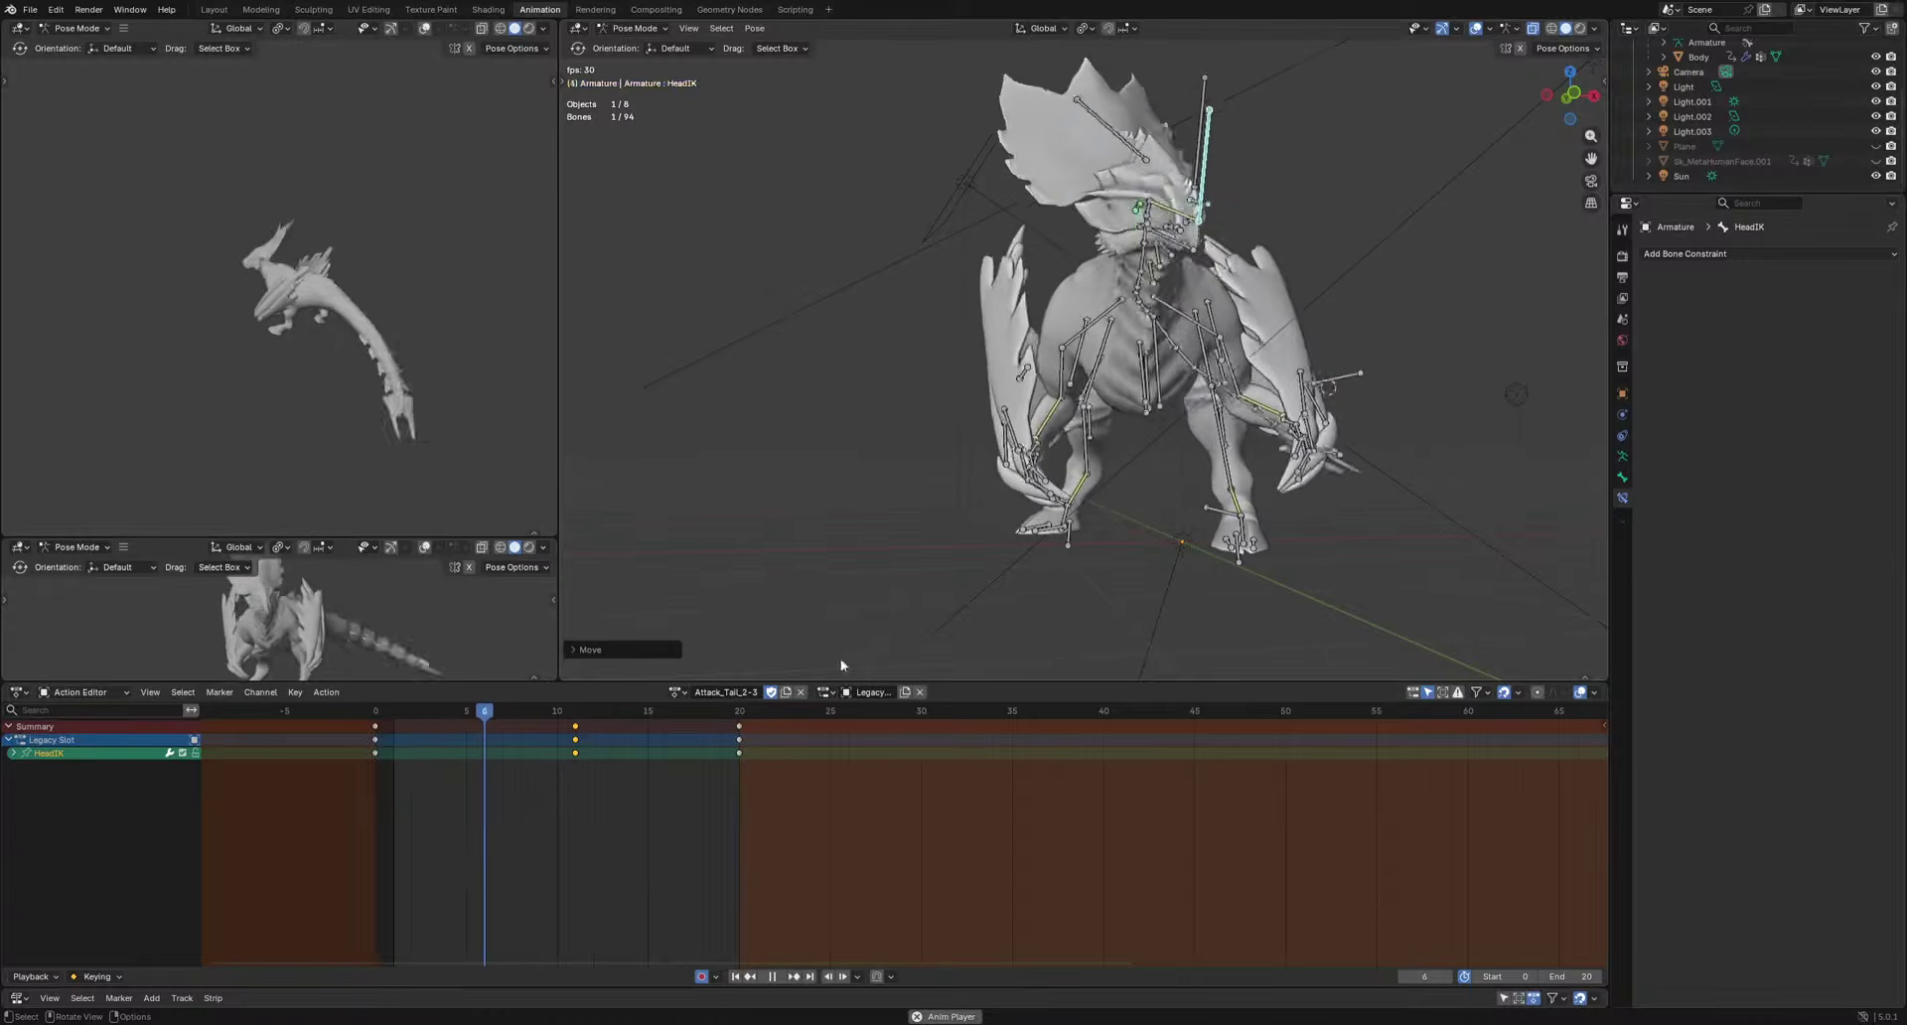
pyautogui.press('space')
# Move HeadIK at frame 11 using the front and right orthographic views and replay the action.
pyautogui.moveTo(470, 720); pyautogui.dragTo(566, 765)
pyautogui.press('KP_1')
pyautogui.press('g')
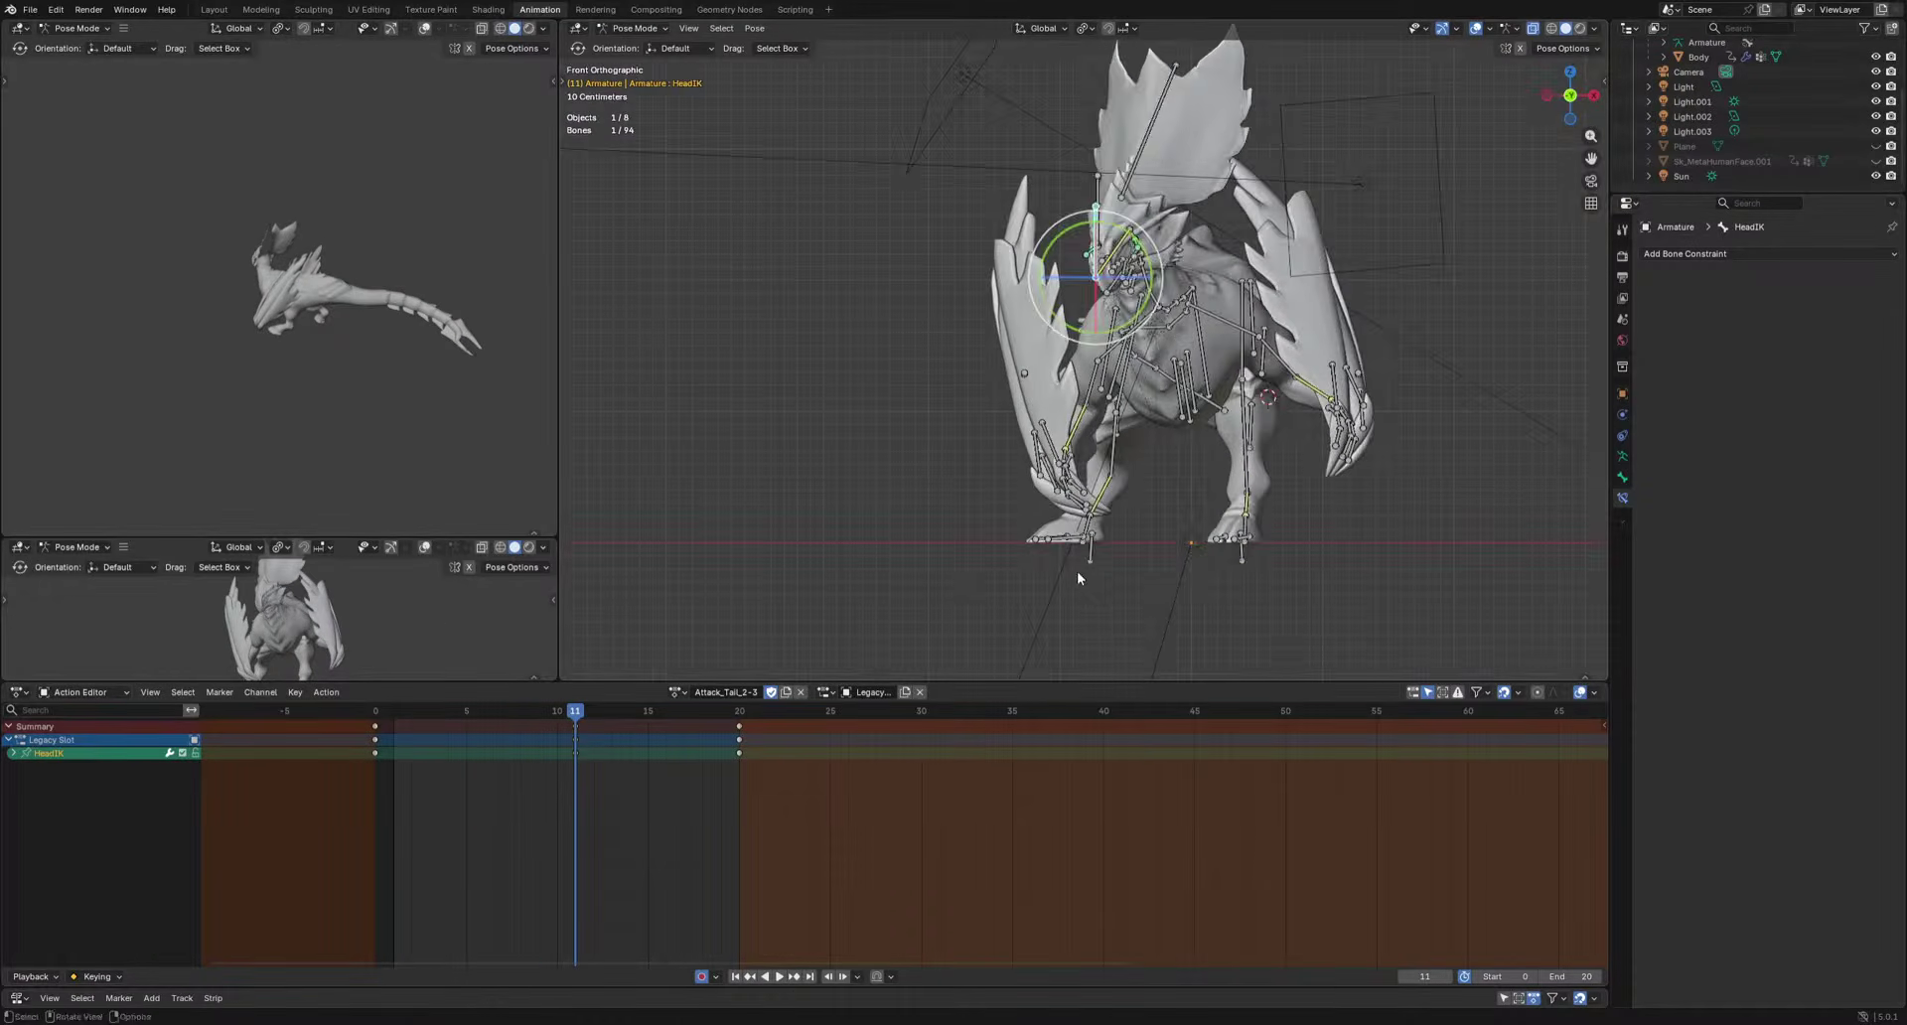
pyautogui.keyDown('alt'); pyautogui.moveTo(1195, 561); pyautogui.dragTo(1044, 573, button='middle'); pyautogui.keyUp('alt')
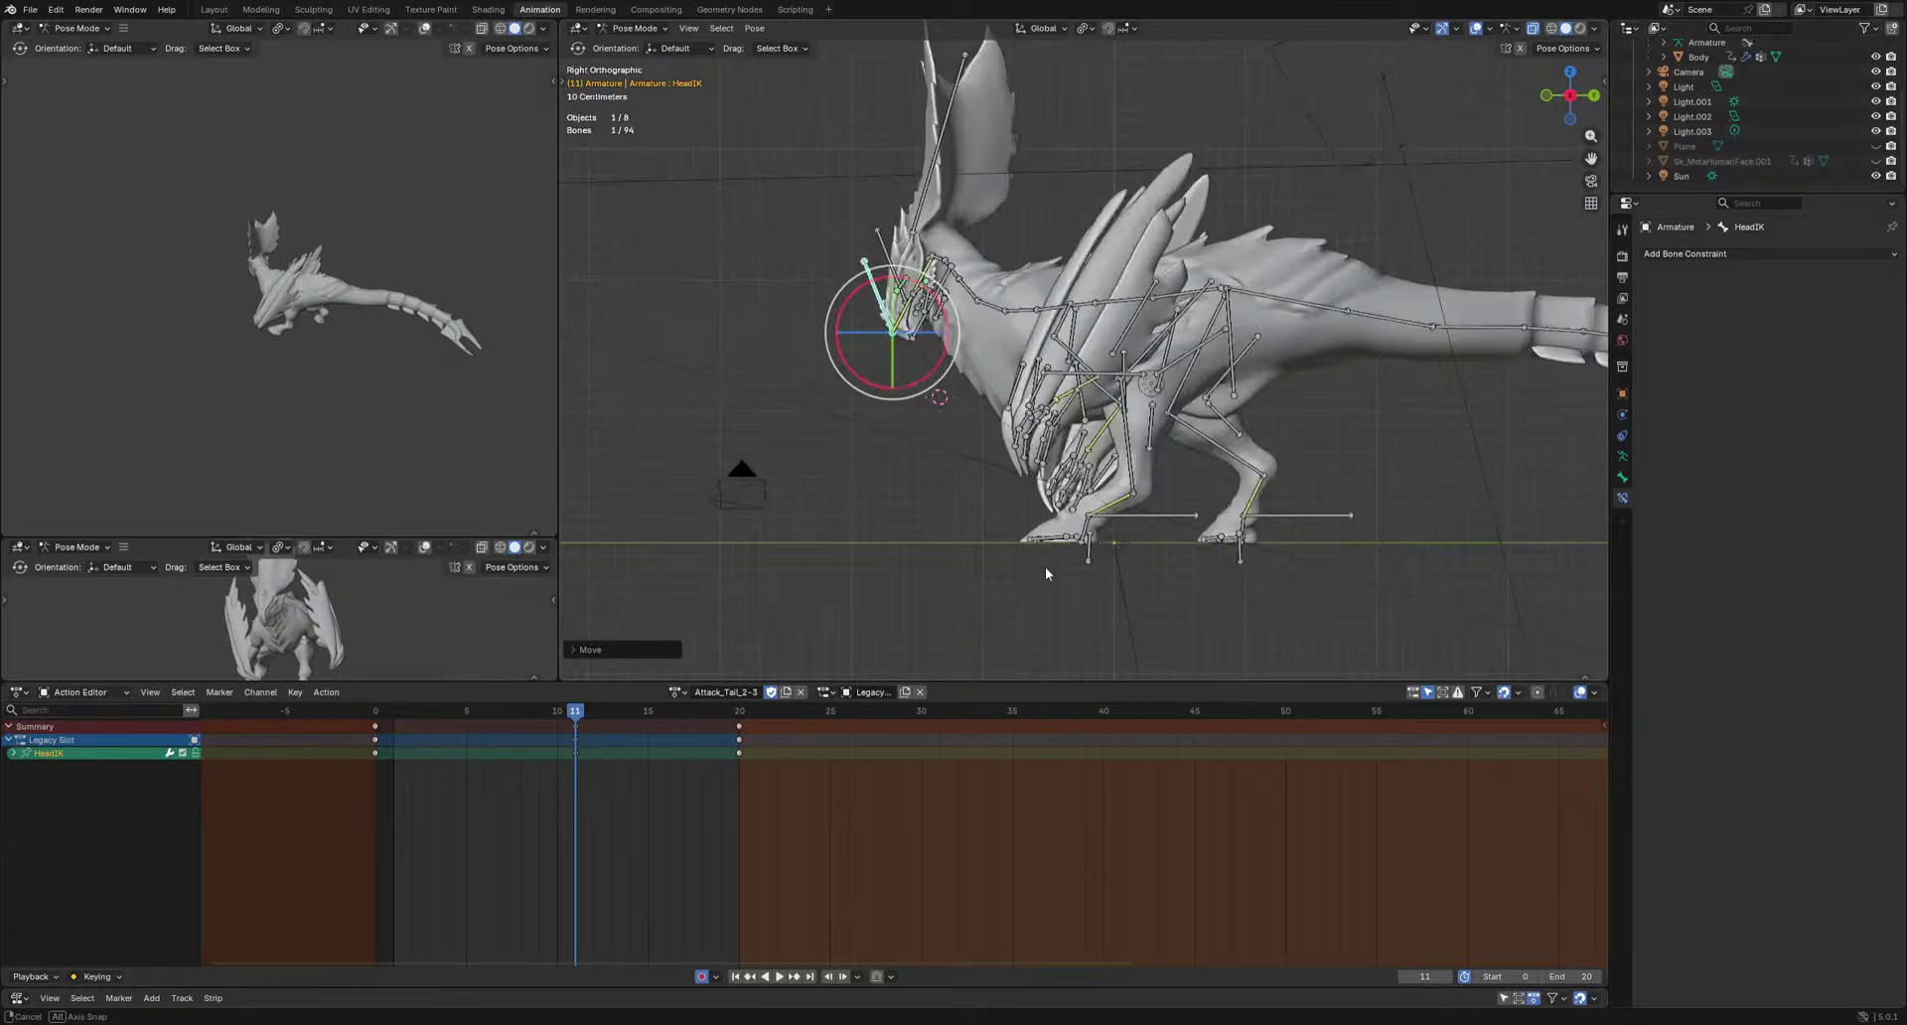
pyautogui.click(918, 586)
pyautogui.press('space')
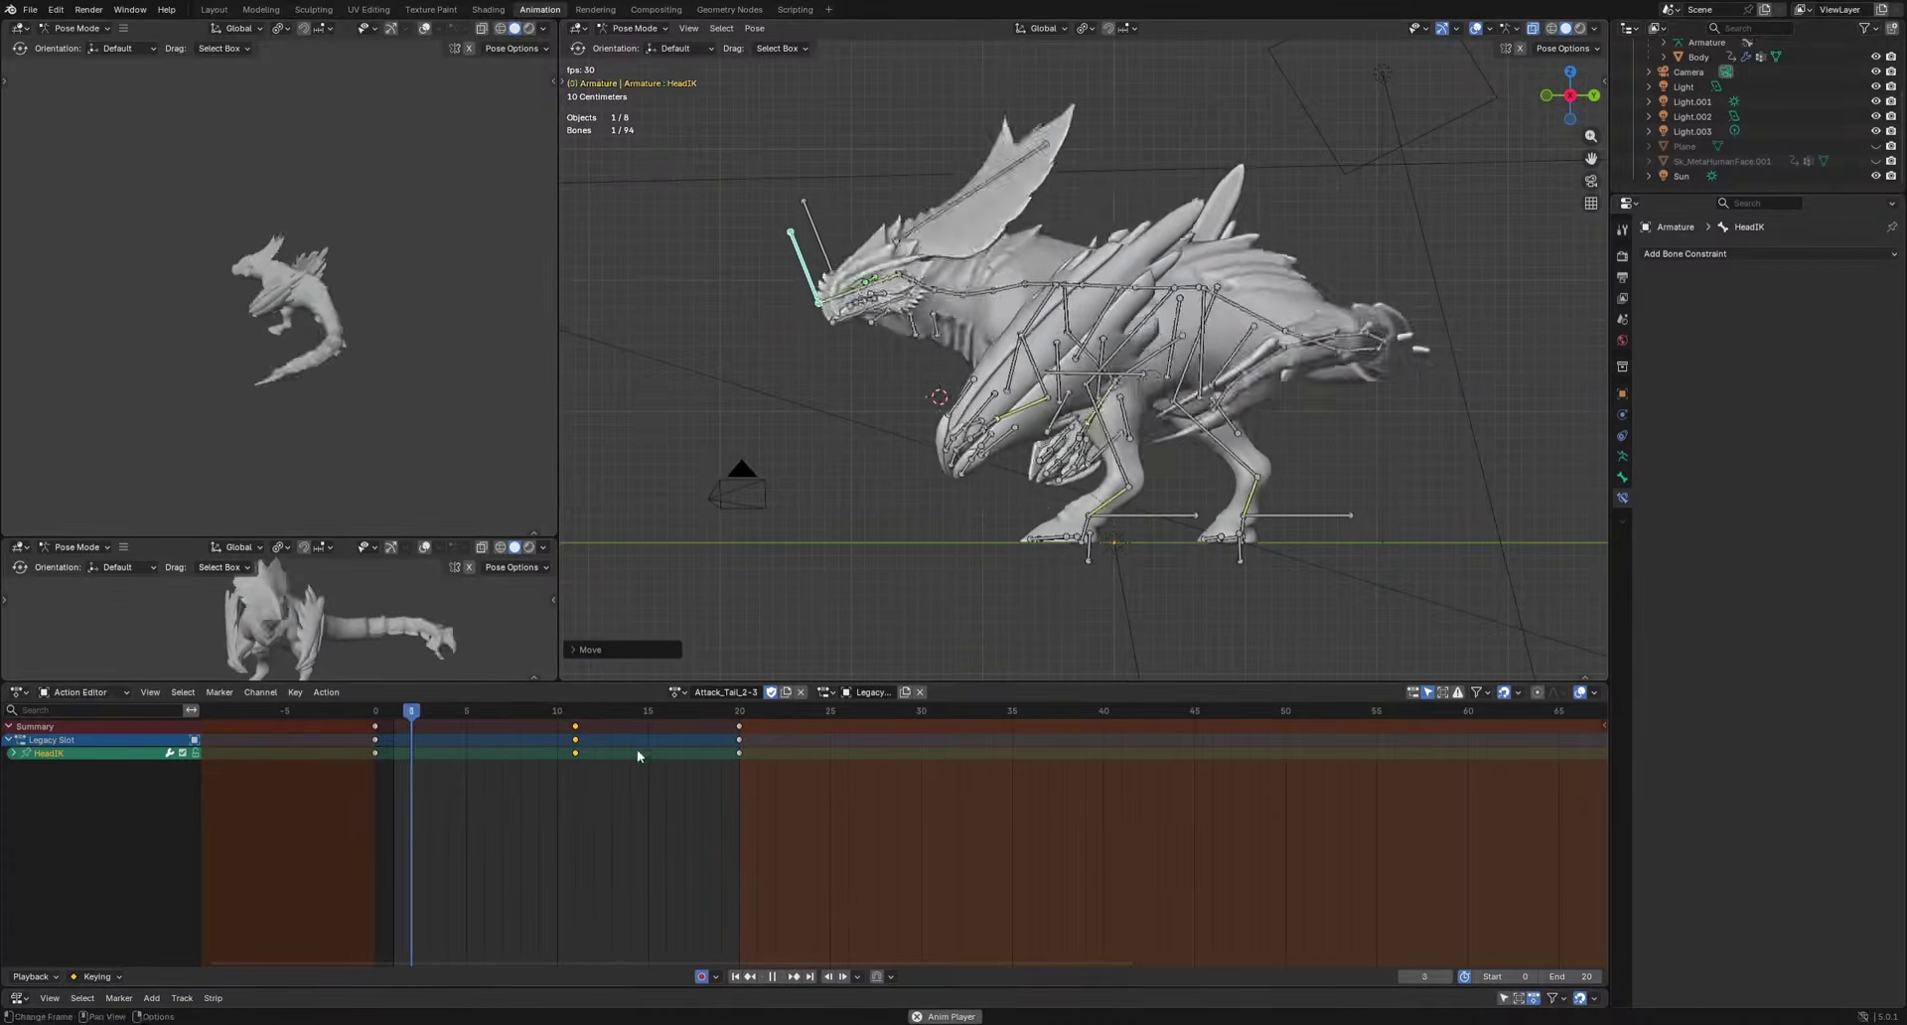
# Move HeadIK back and down at frame 4 in the right view and play back the result.
pyautogui.moveTo(466, 719)
pyautogui.mouseDown()
pyautogui.moveTo(429, 719)
pyautogui.moveTo(448, 719)
pyautogui.mouseUp()
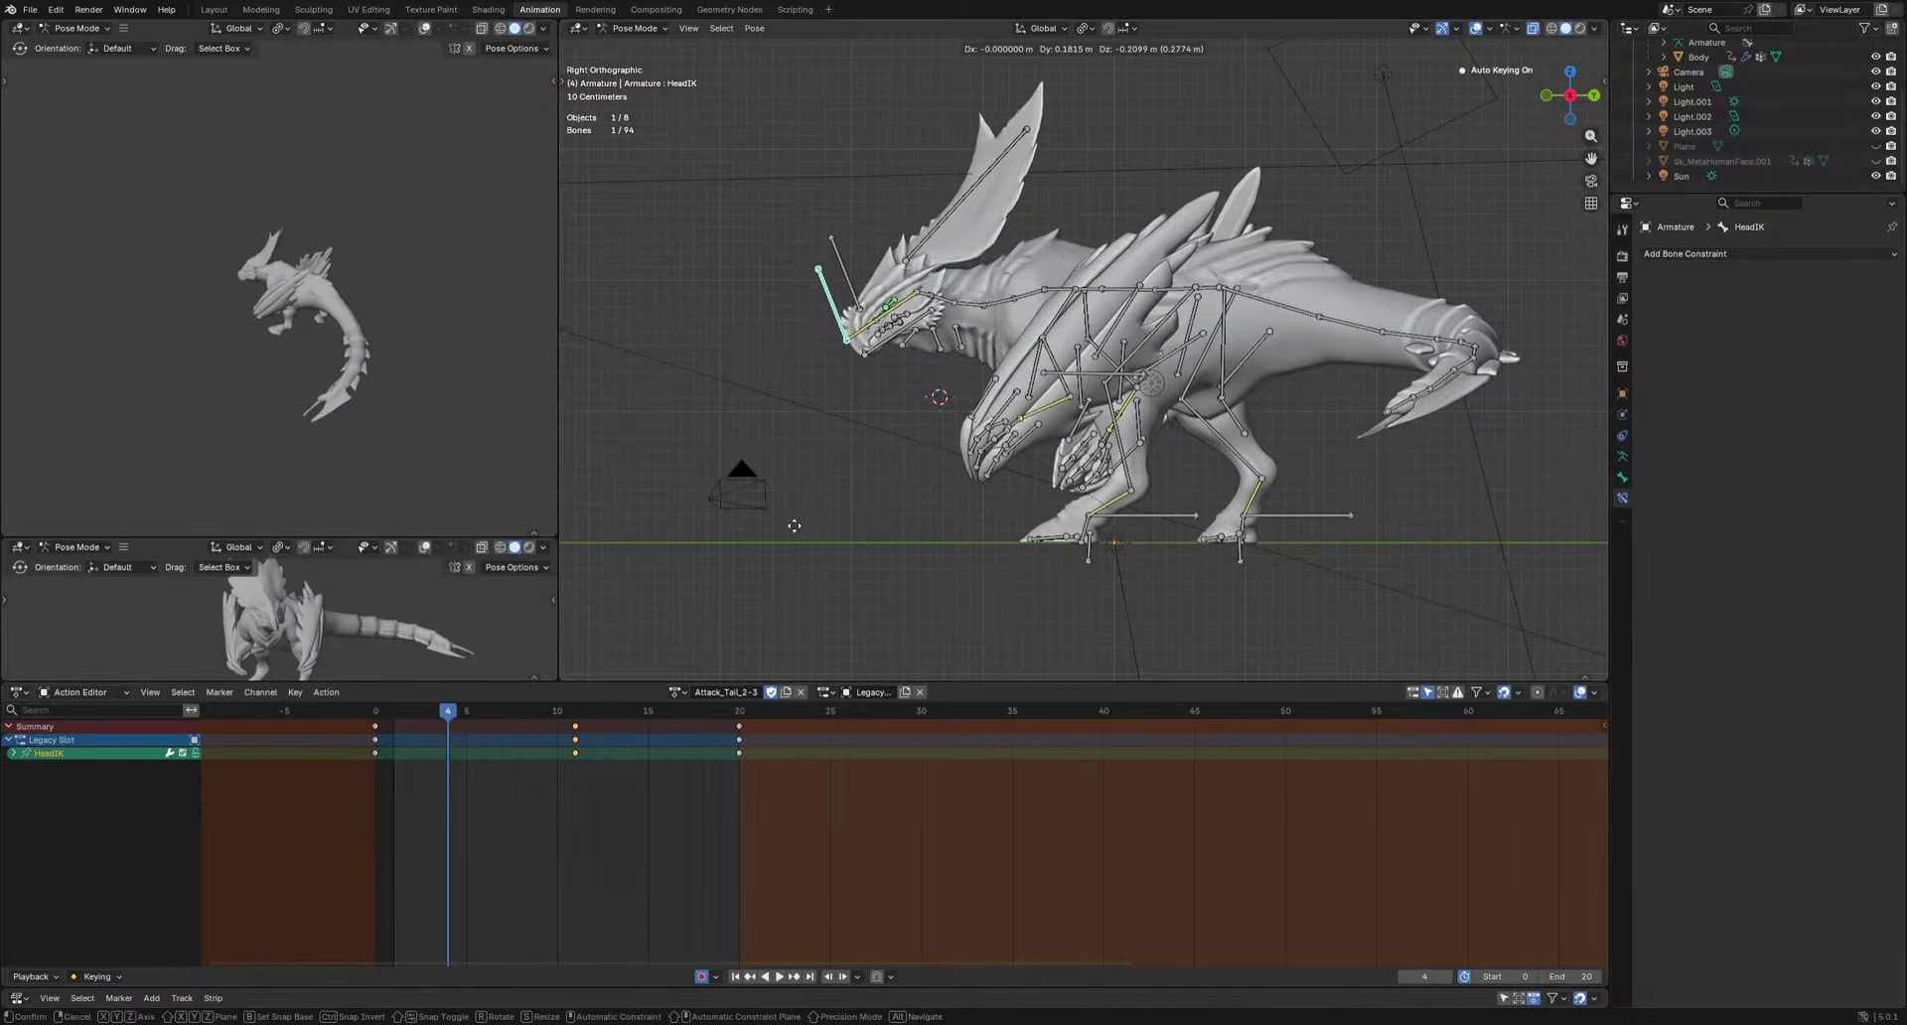
pyautogui.click(795, 526)
pyautogui.press('space')
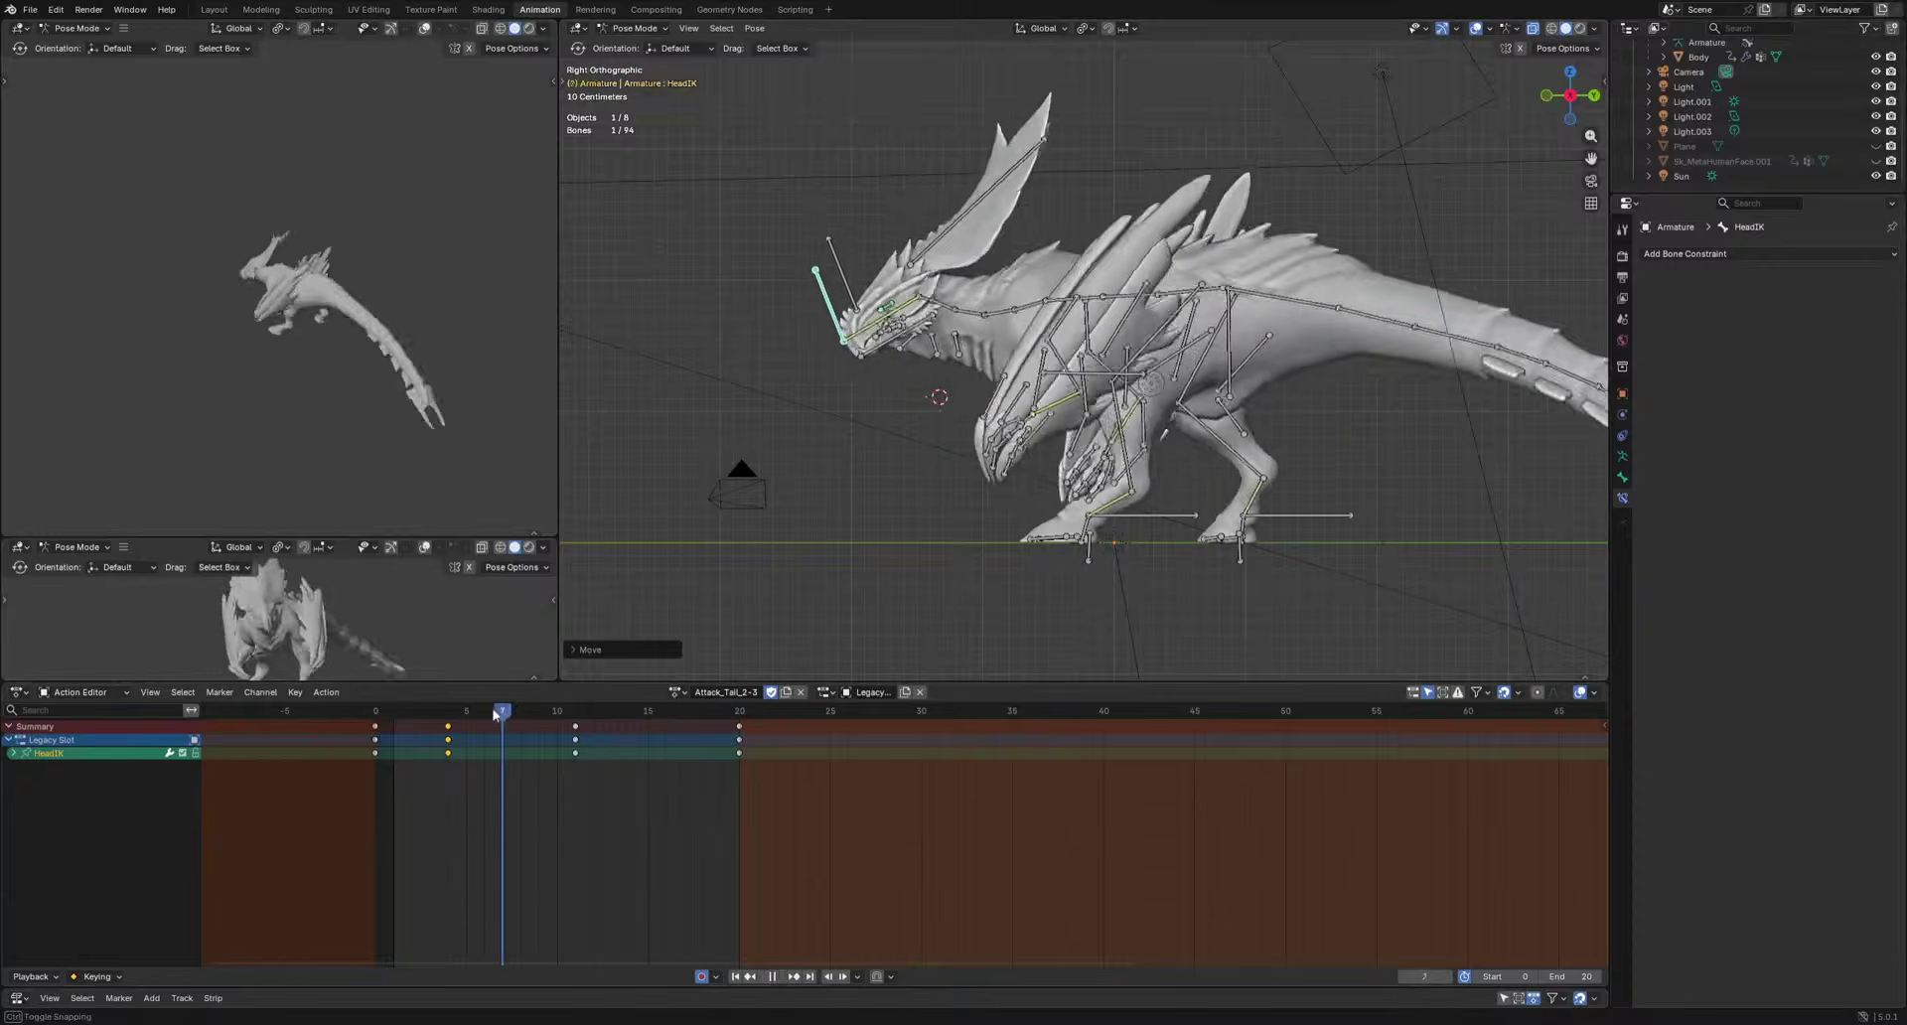
# Insert a HeadIK keyframe at frame 11 and review the head motion in playback.
pyautogui.moveTo(494, 713); pyautogui.dragTo(572, 763)
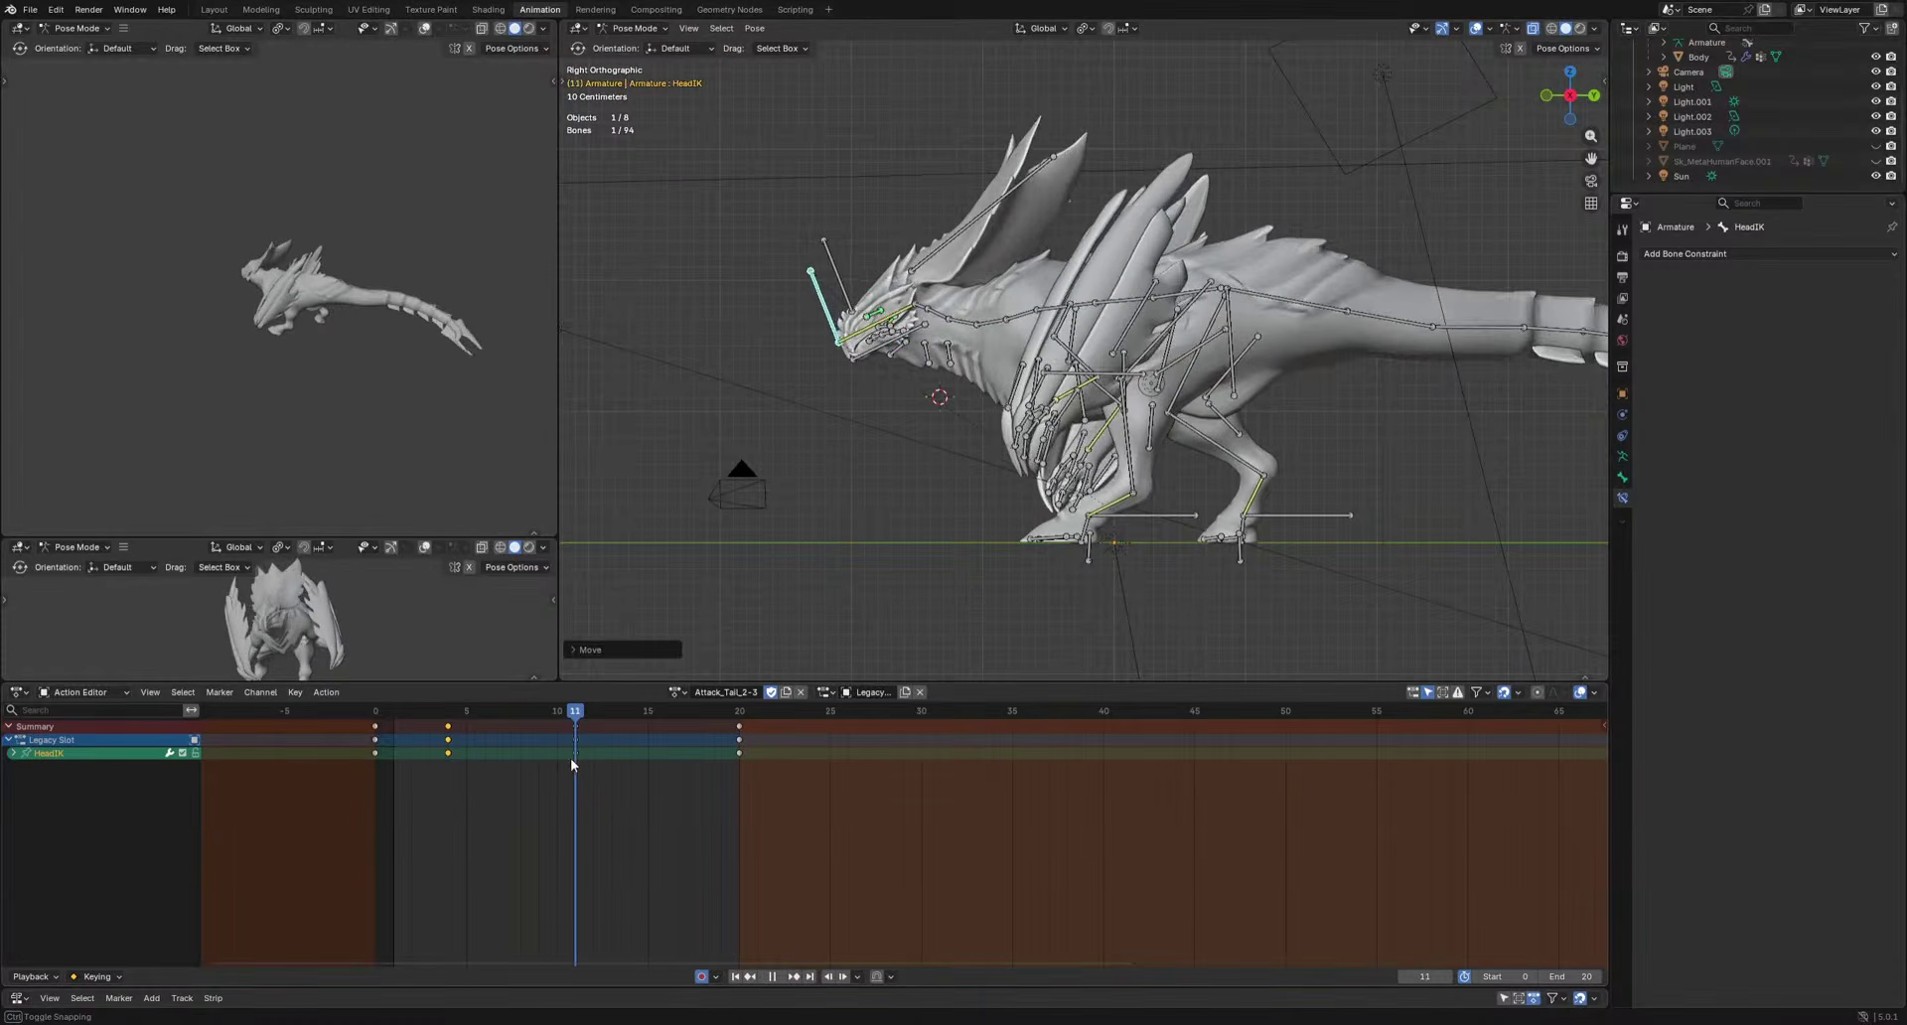
pyautogui.press('i')
pyautogui.press('space')
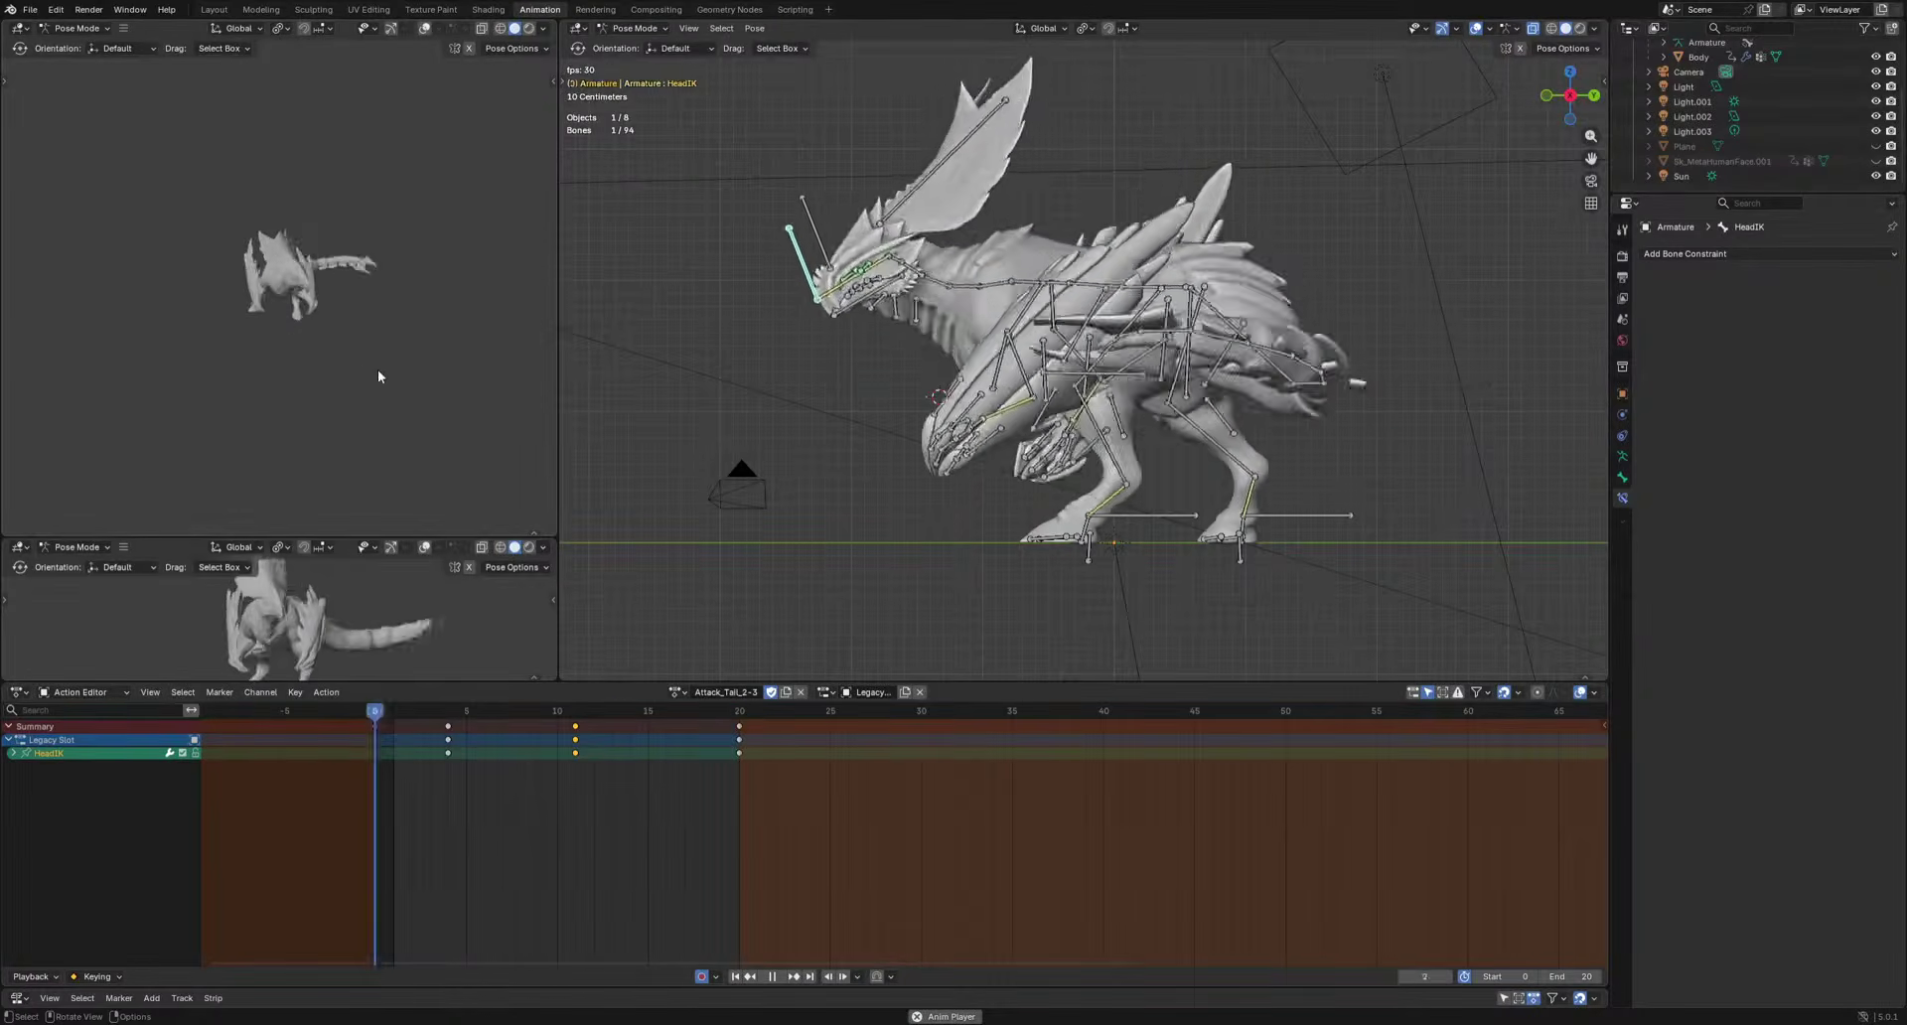
pyautogui.press('space')
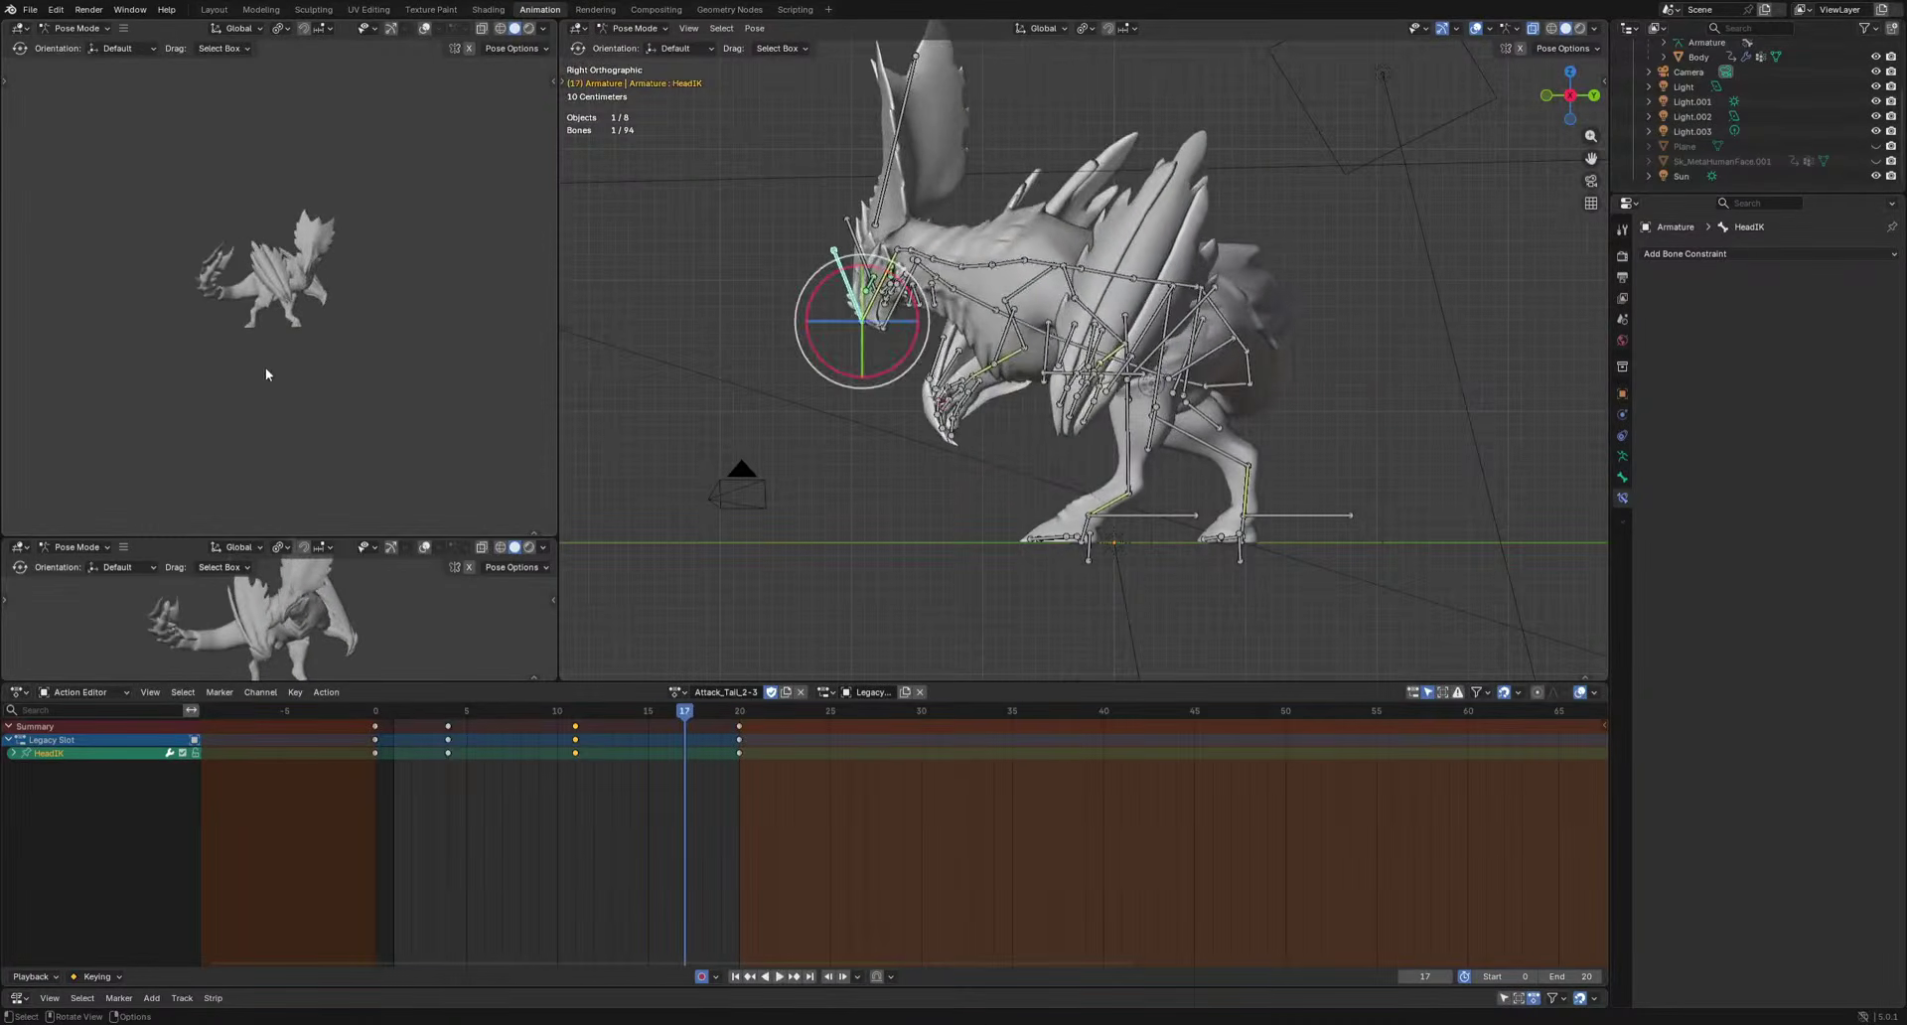
# Rotate the Foot.L bone at frame 20 in the bottom view.
pyautogui.moveTo(1254, 556); pyautogui.dragTo(1283, 518, button='middle')
pyautogui.click(1266, 554)
pyautogui.press('KP_1')
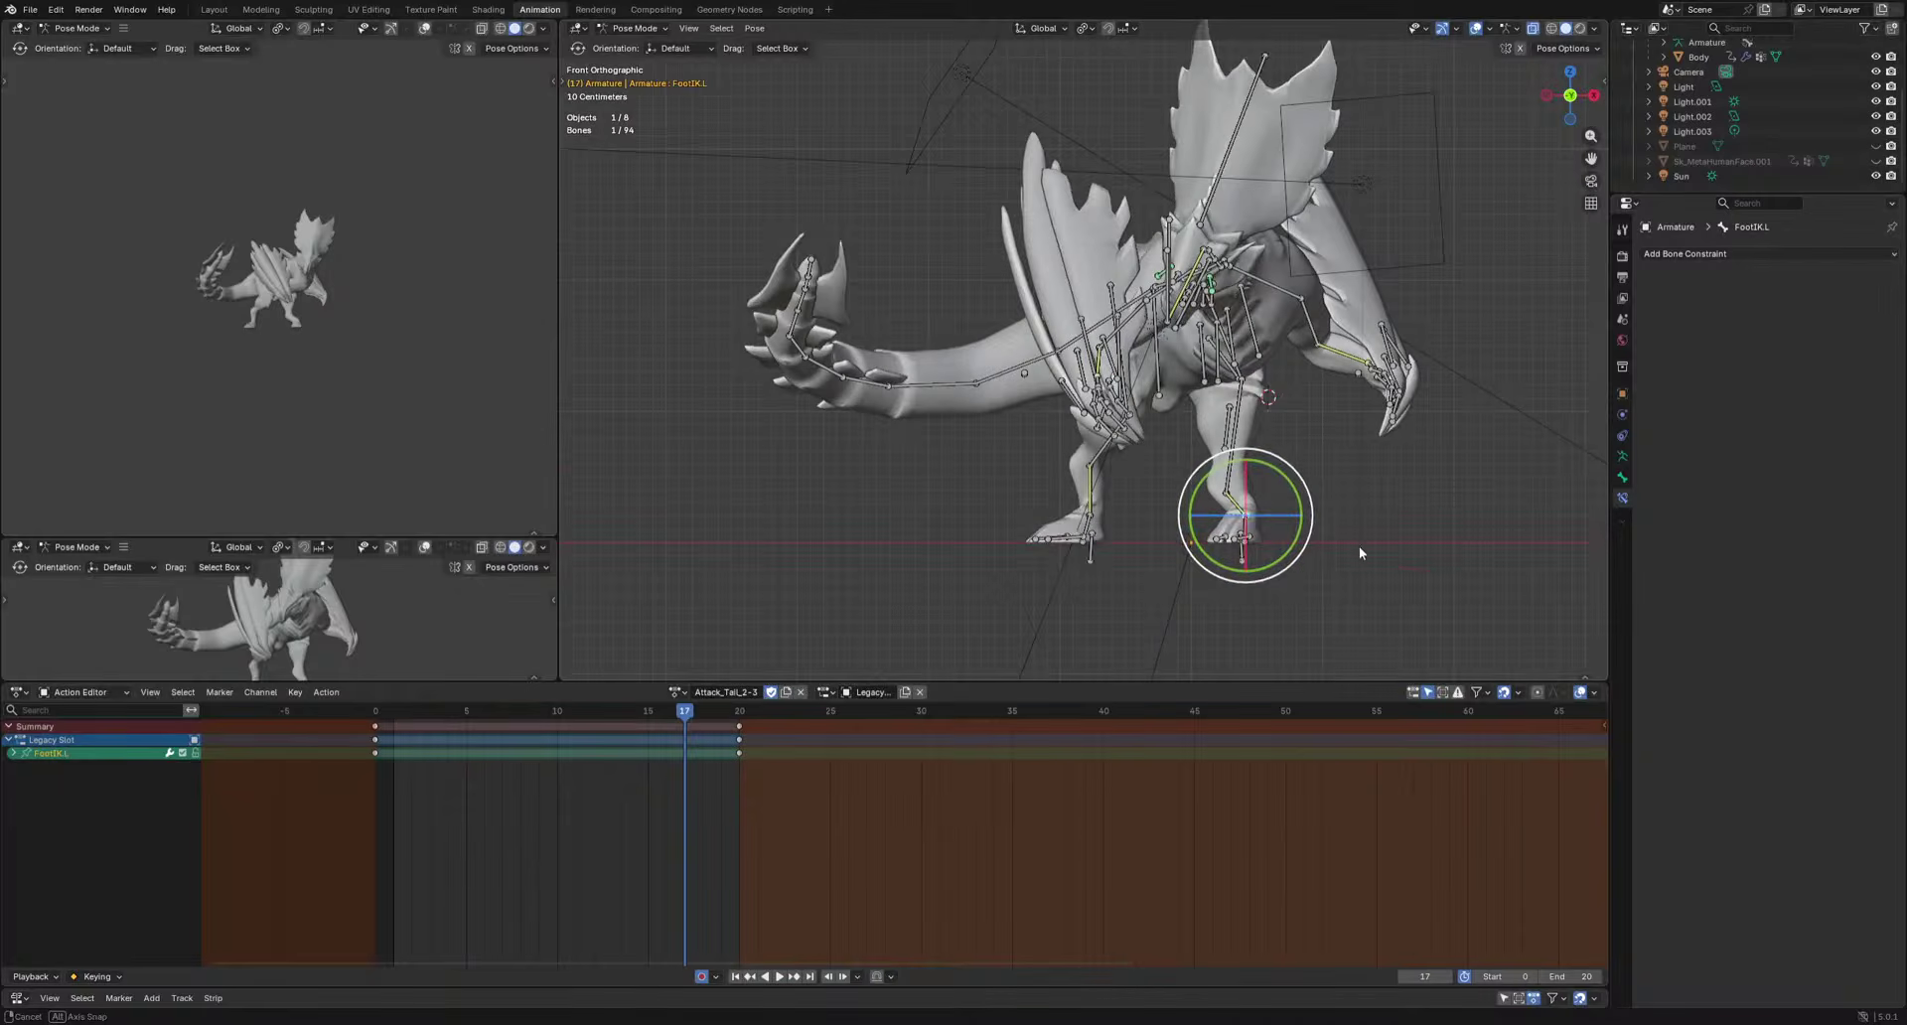
pyautogui.moveTo(1327, 584); pyautogui.dragTo(1199, 369, button='middle')
pyautogui.scroll(2, 1199, 369)
pyautogui.click(1267, 494)
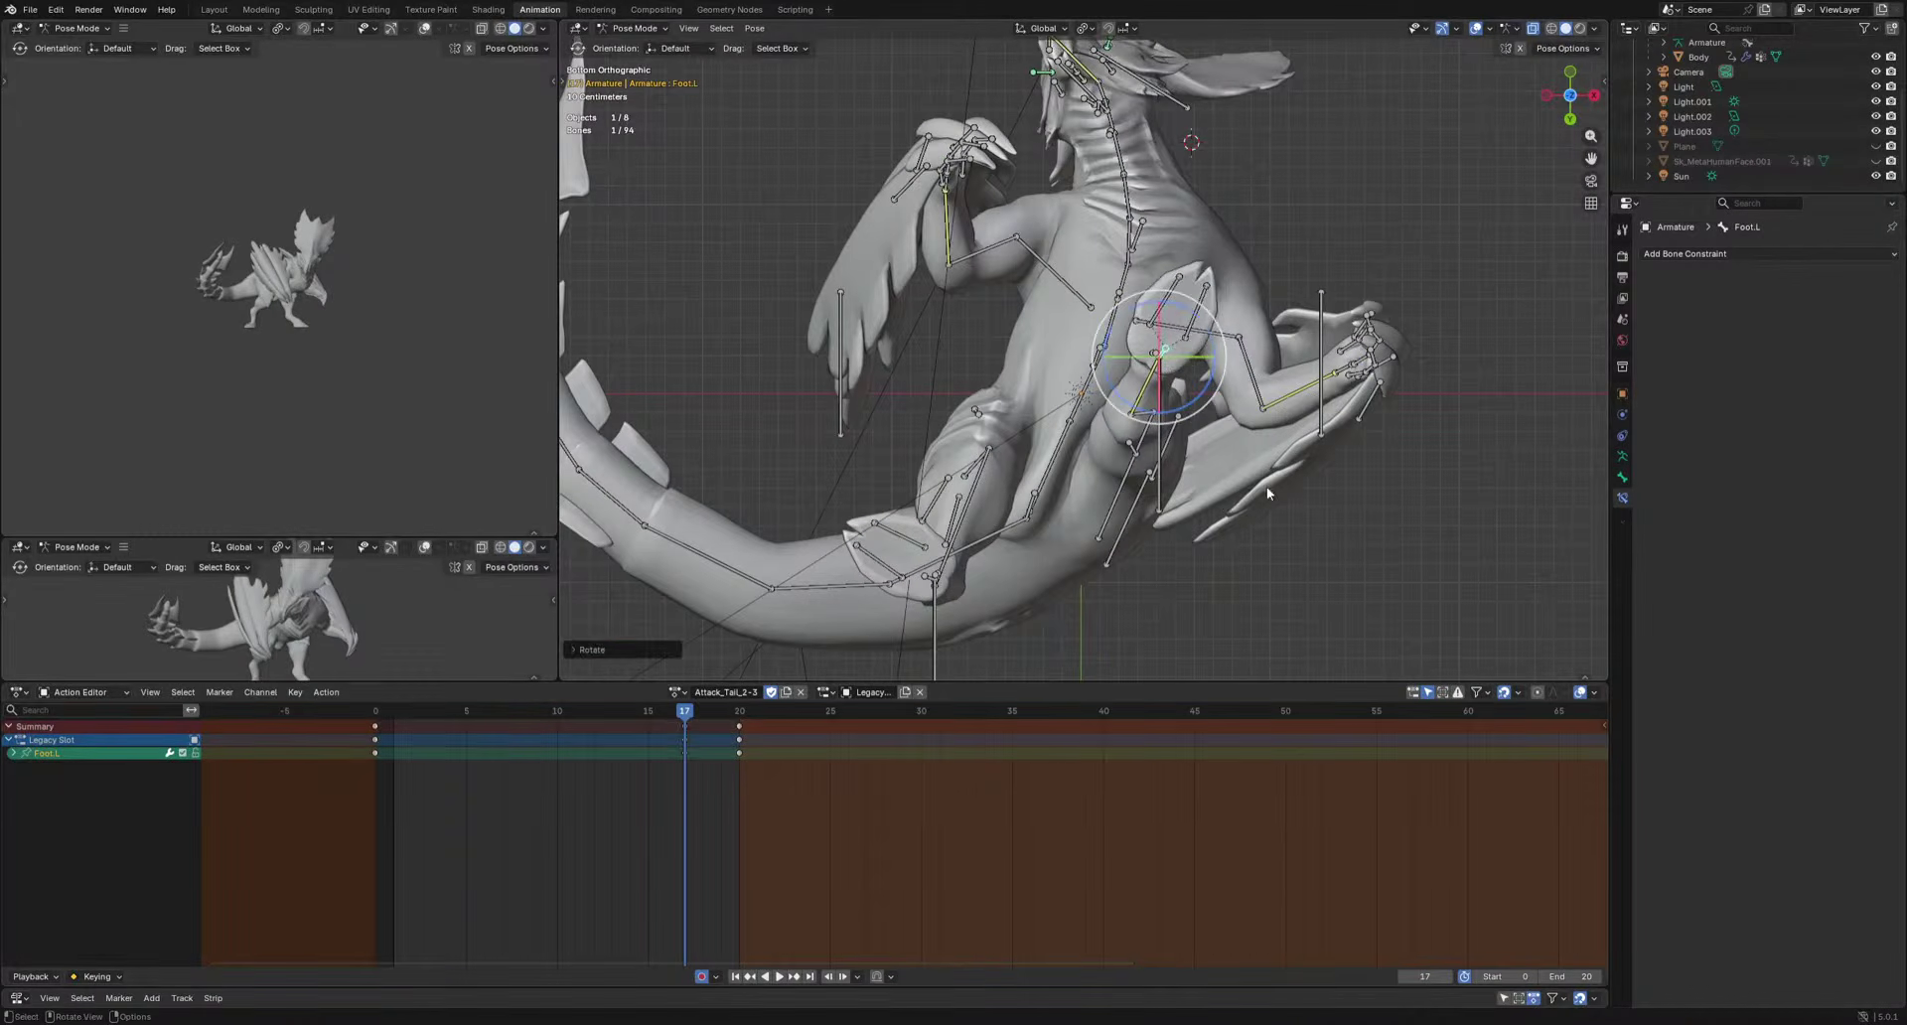
pyautogui.press('space')
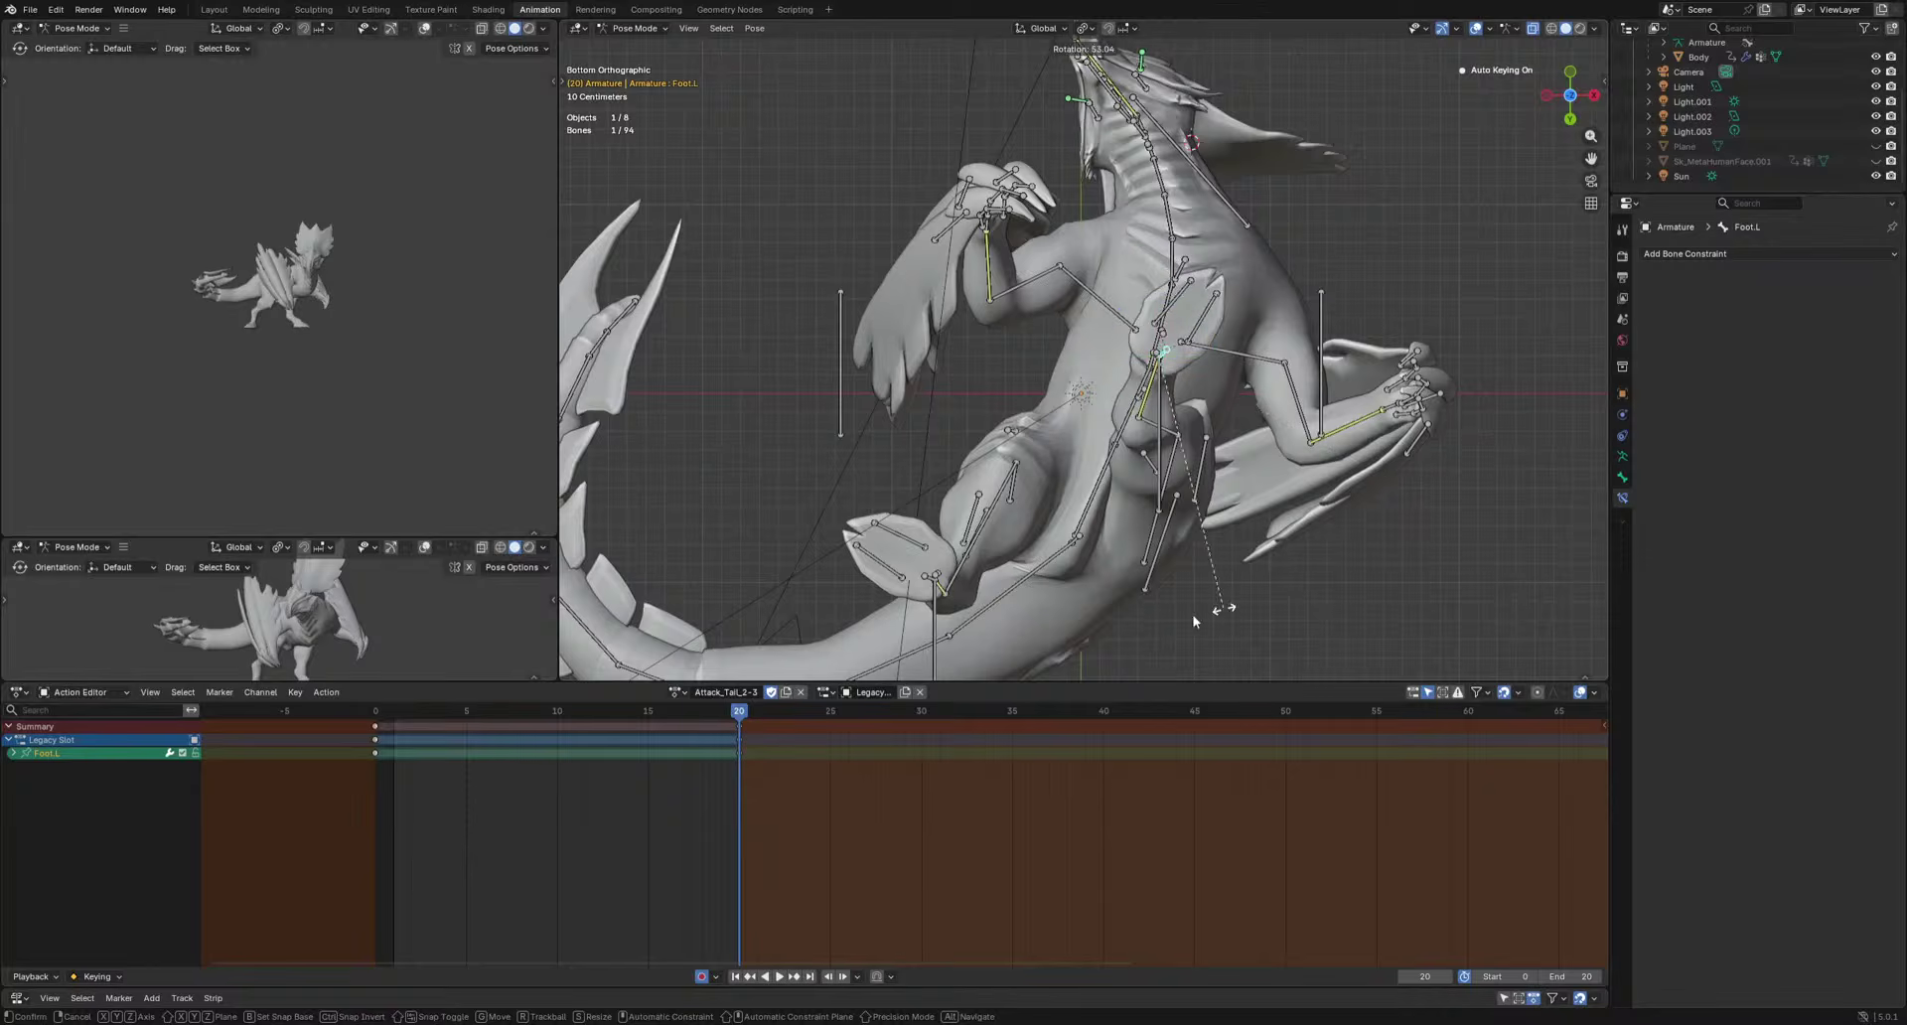
pyautogui.click(1195, 620)
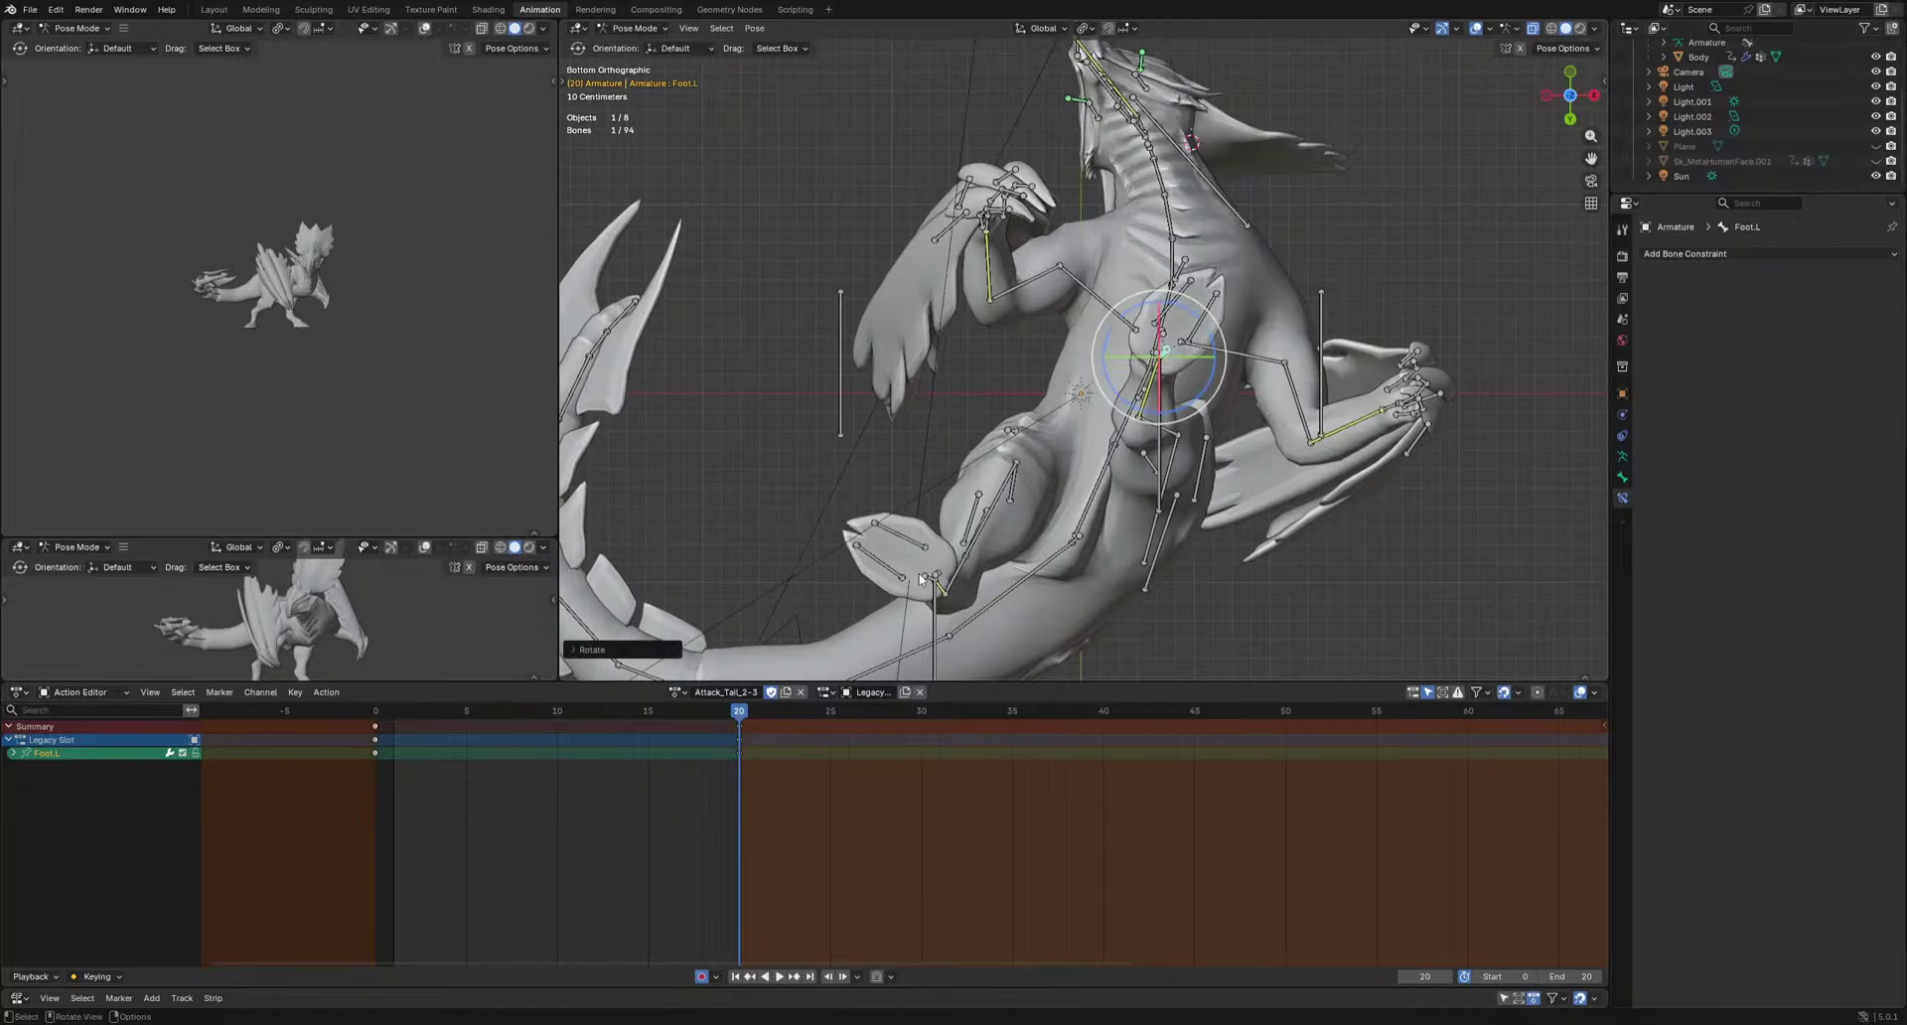
# Rotate the Foot.R bone at frame 20 in the bottom view and check the feet by scrubbing and playing back.
pyautogui.click(1005, 661)
pyautogui.press('space')
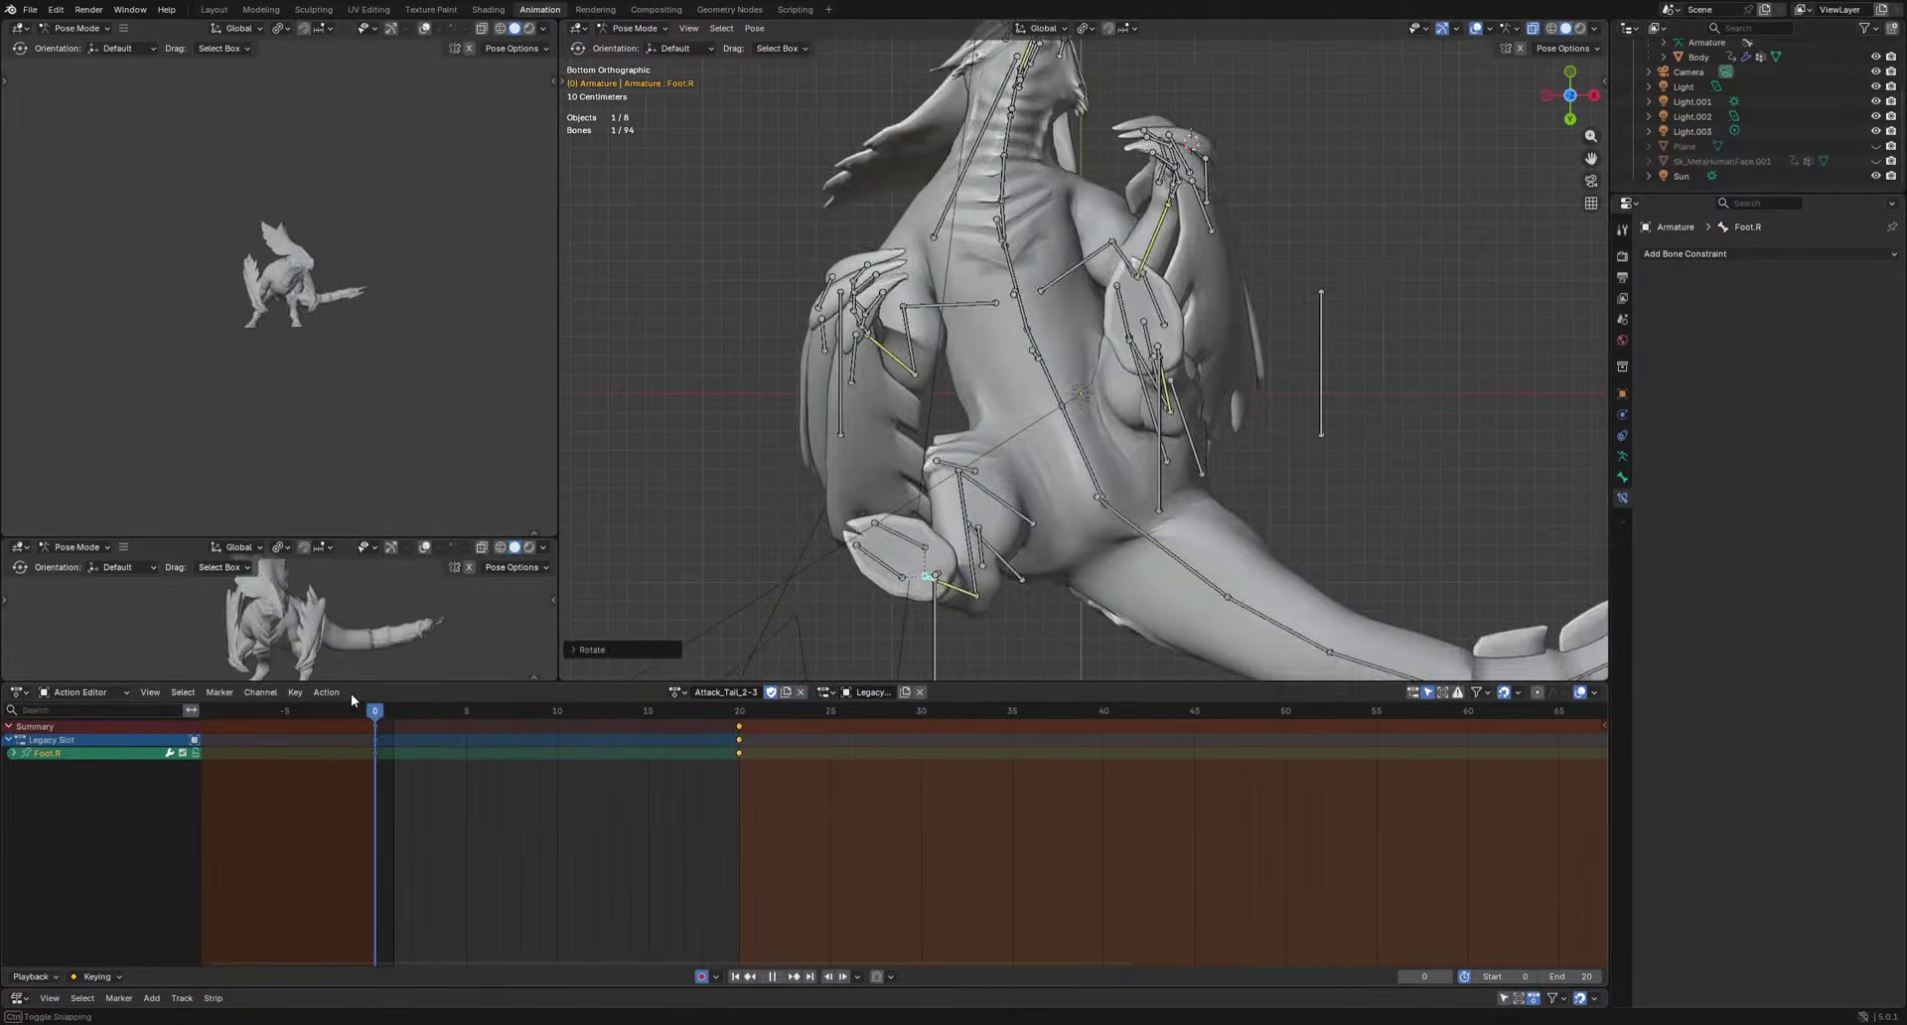
pyautogui.moveTo(745, 727); pyautogui.dragTo(375, 726)
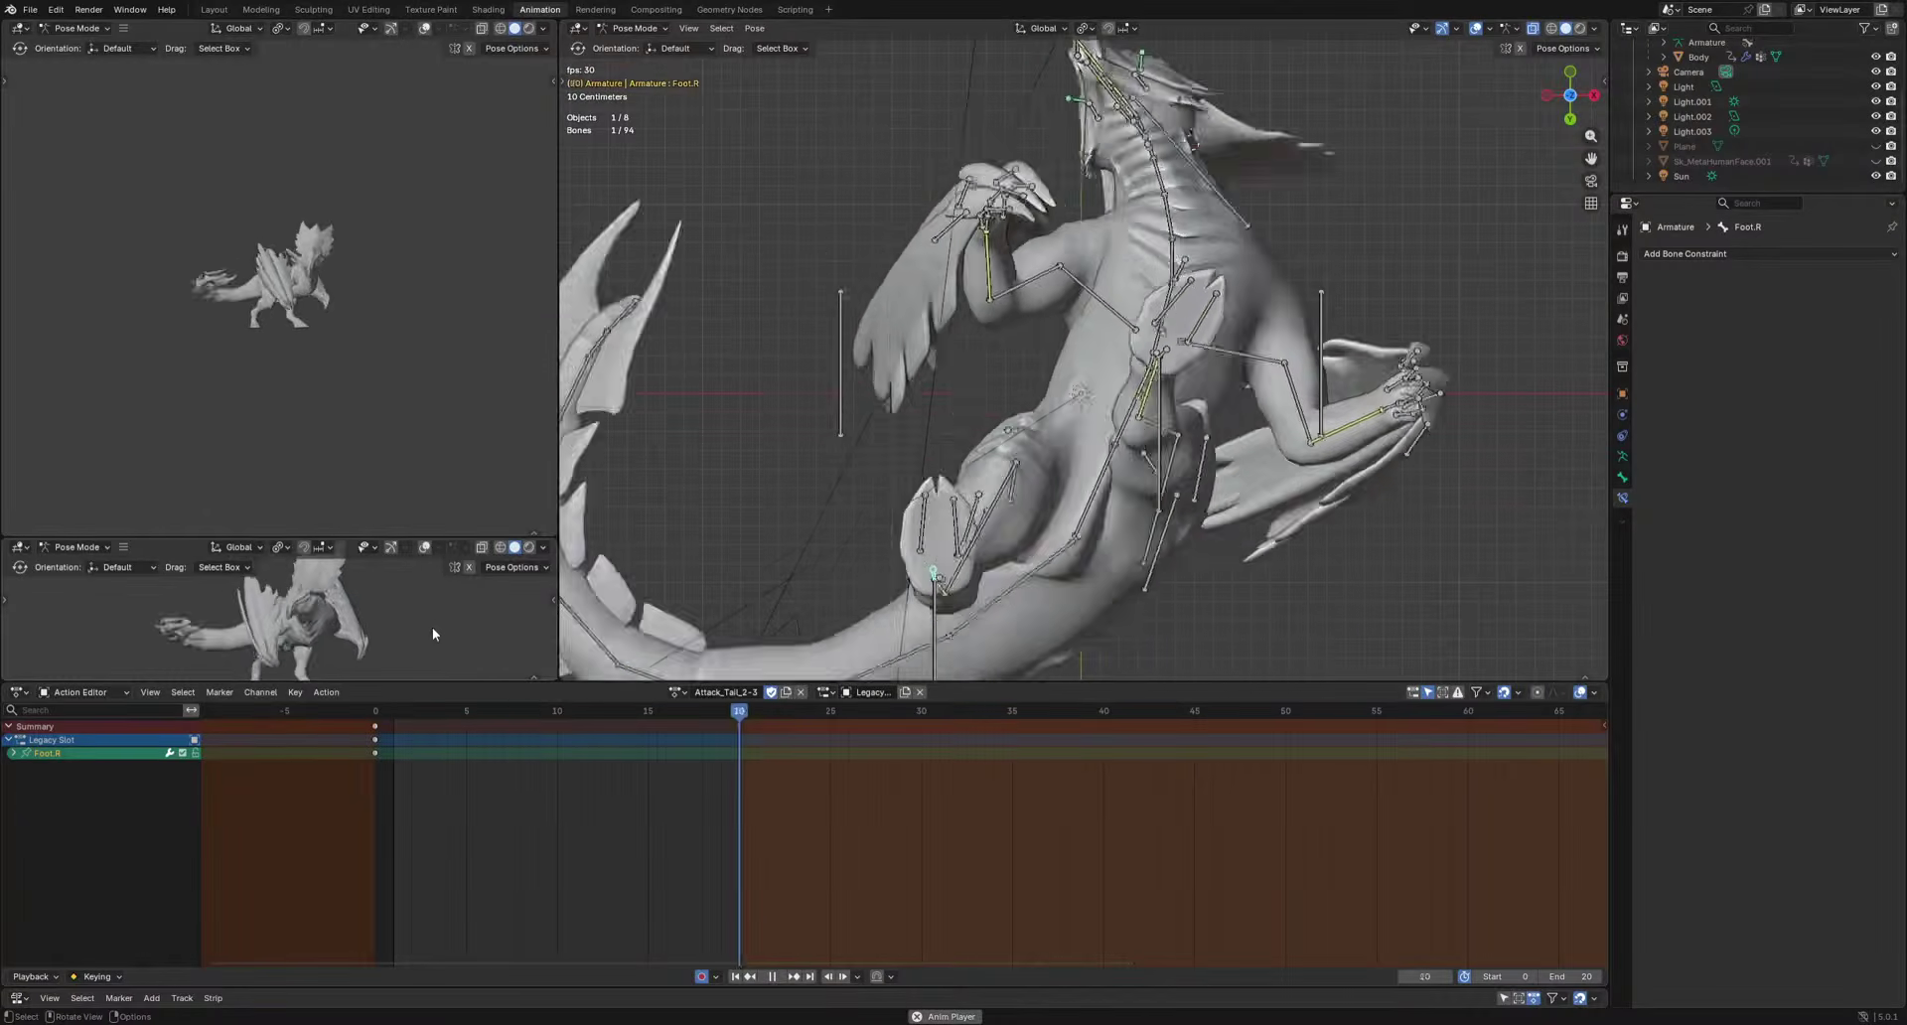
pyautogui.press('space')
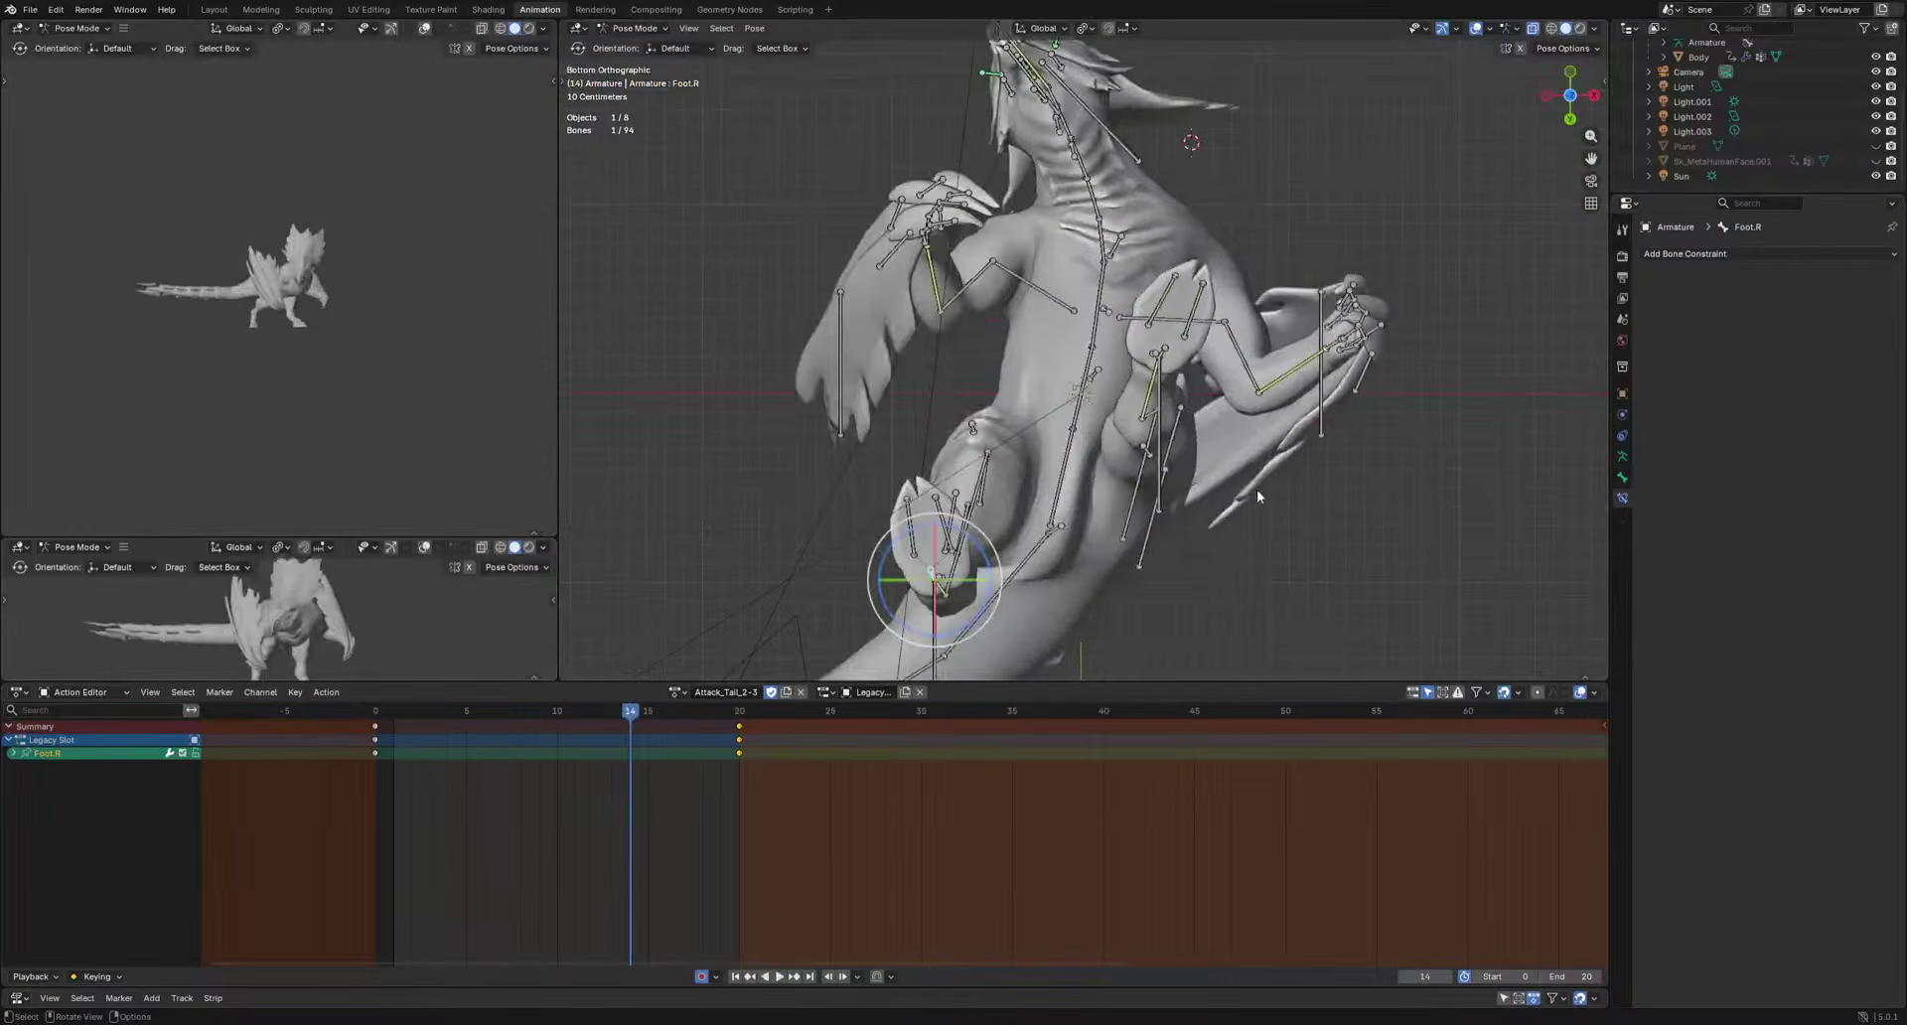
pyautogui.press('space')
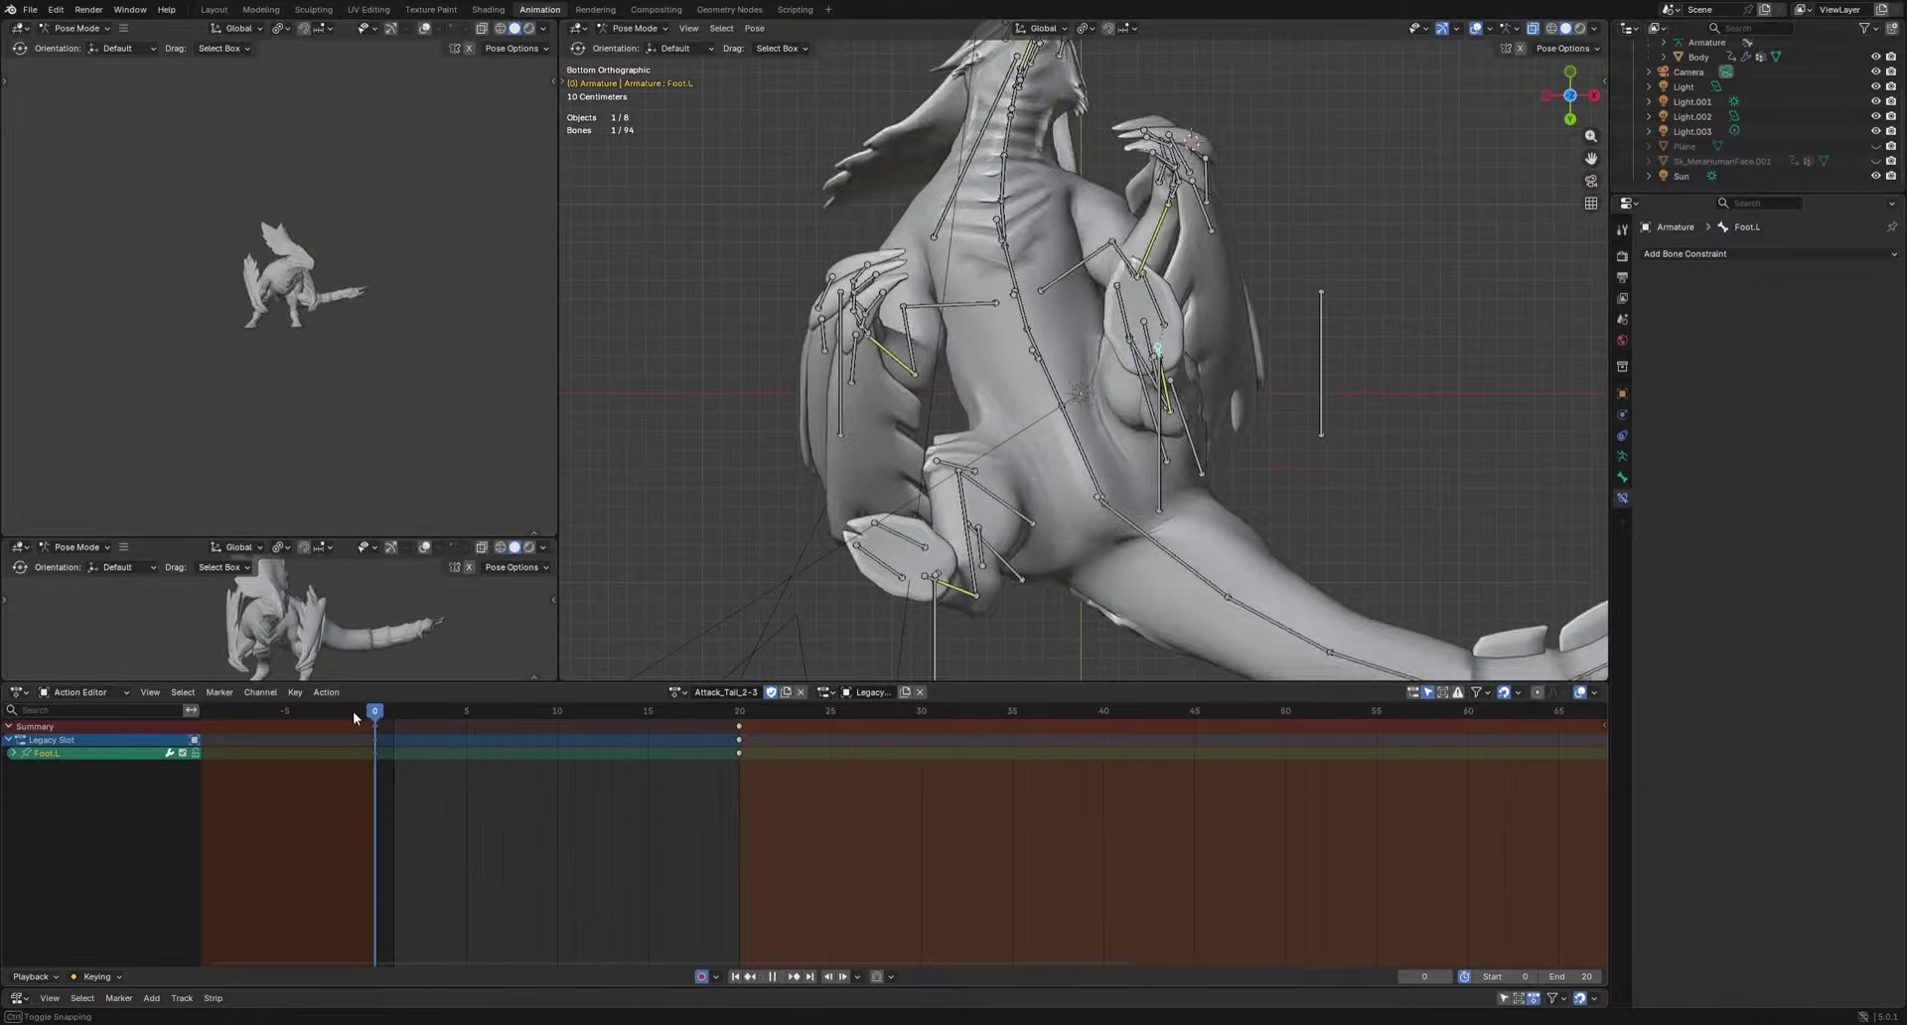
# Move the FootIK.L bone outward at frame 20 in the bottom view, about 0.47 m from its position.
pyautogui.moveTo(656, 753); pyautogui.dragTo(741, 755)
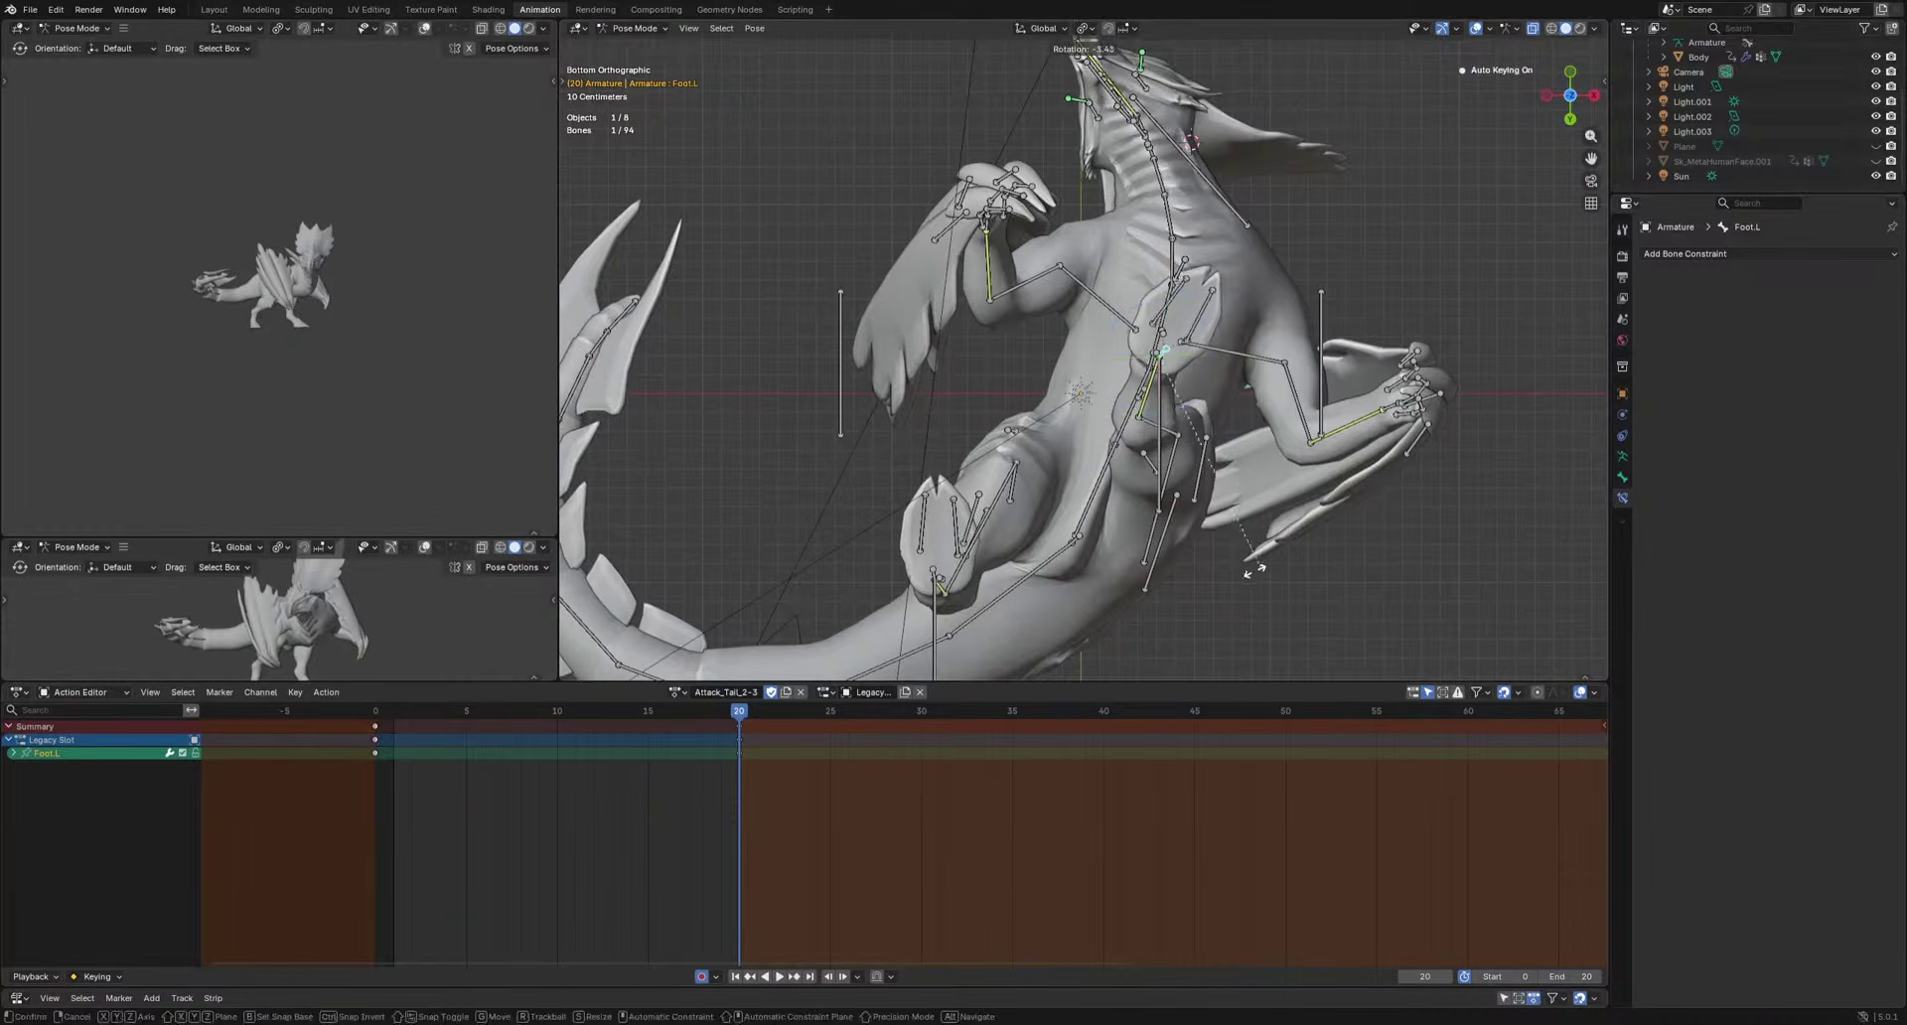
pyautogui.moveTo(1166, 352); pyautogui.dragTo(1068, 623, button='middle')
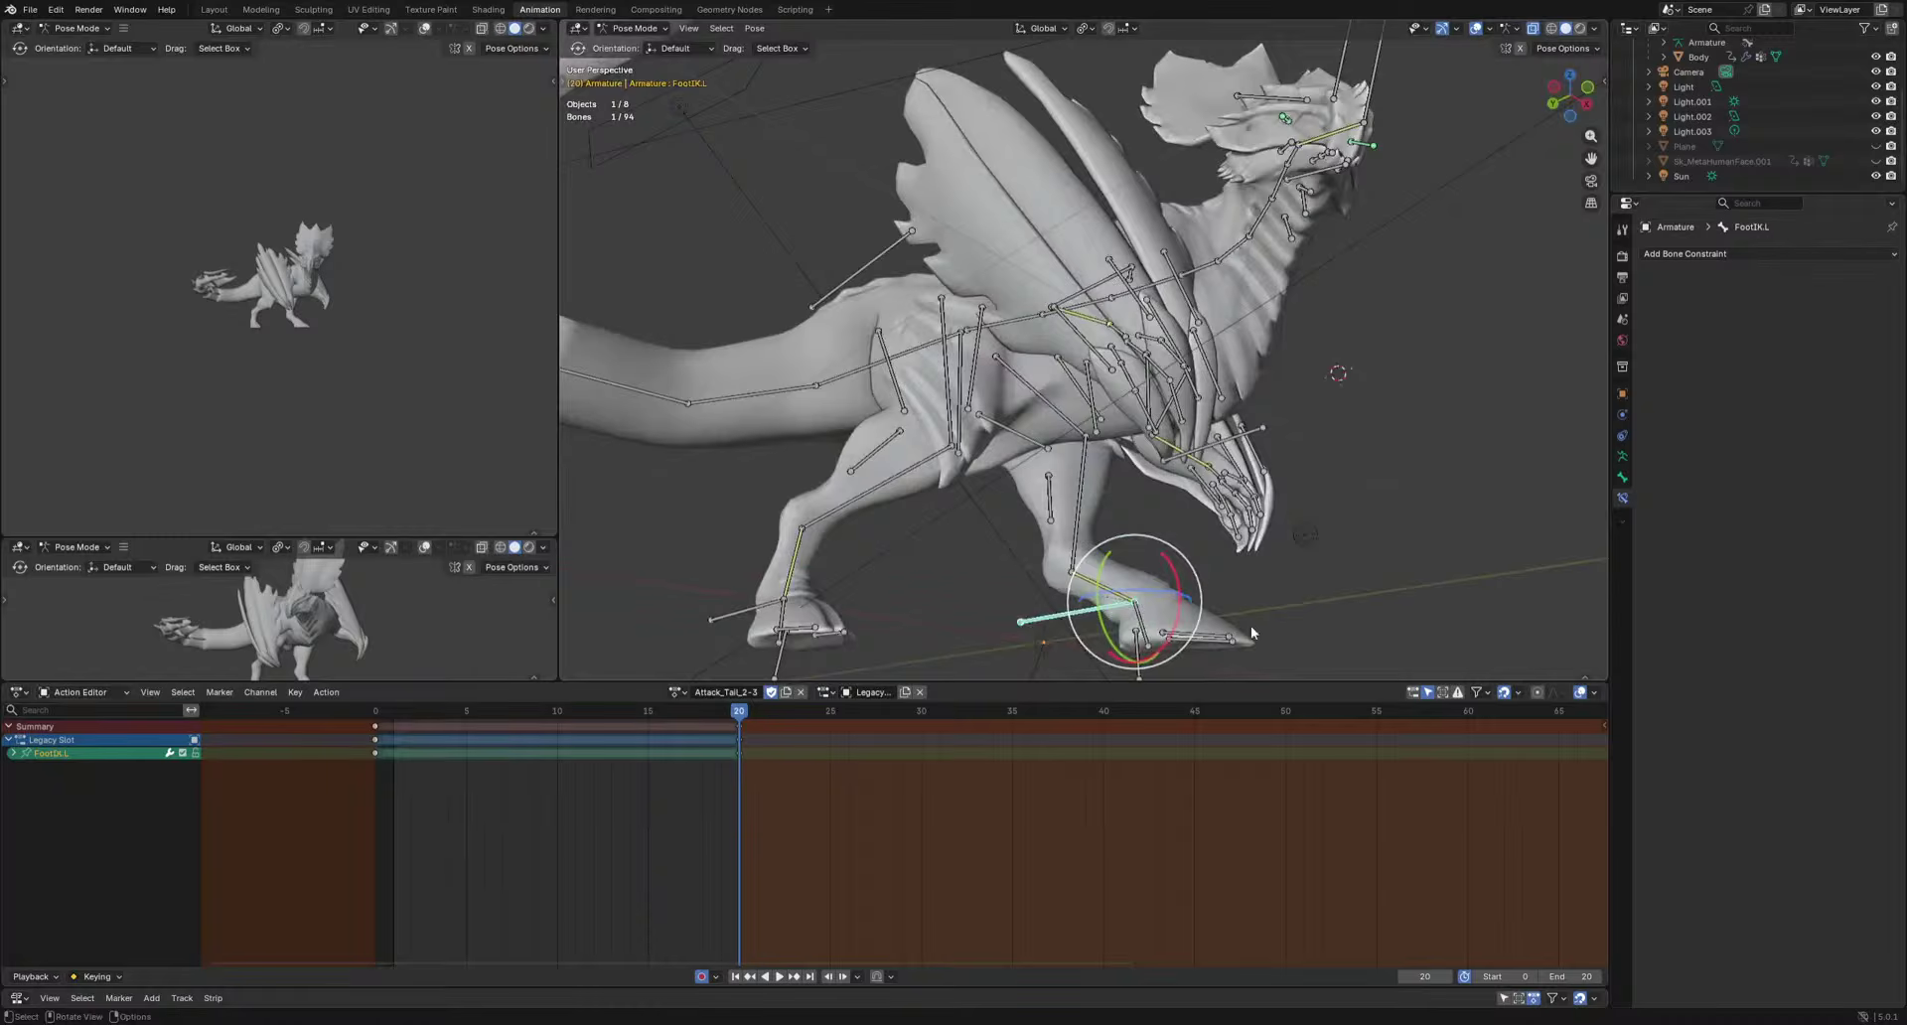
pyautogui.press('ctrl+KP_7')
pyautogui.press('g')
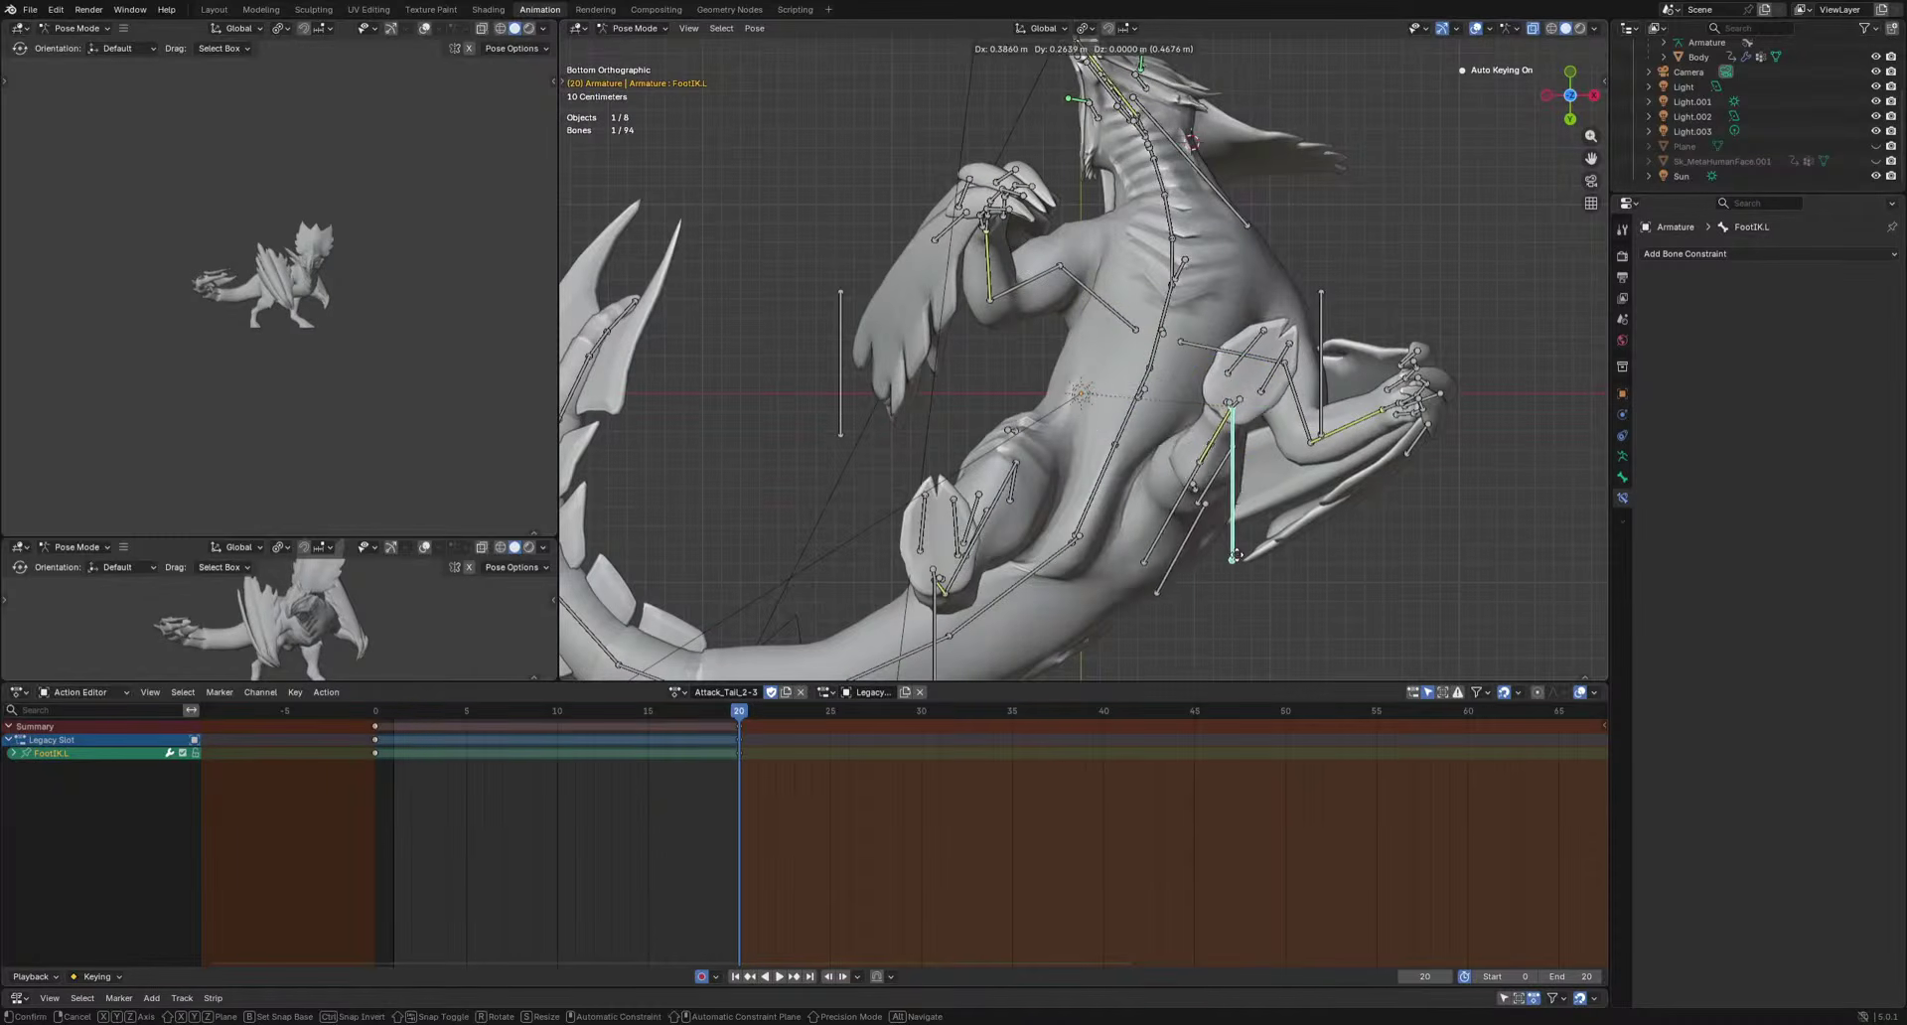
pyautogui.click(1236, 554)
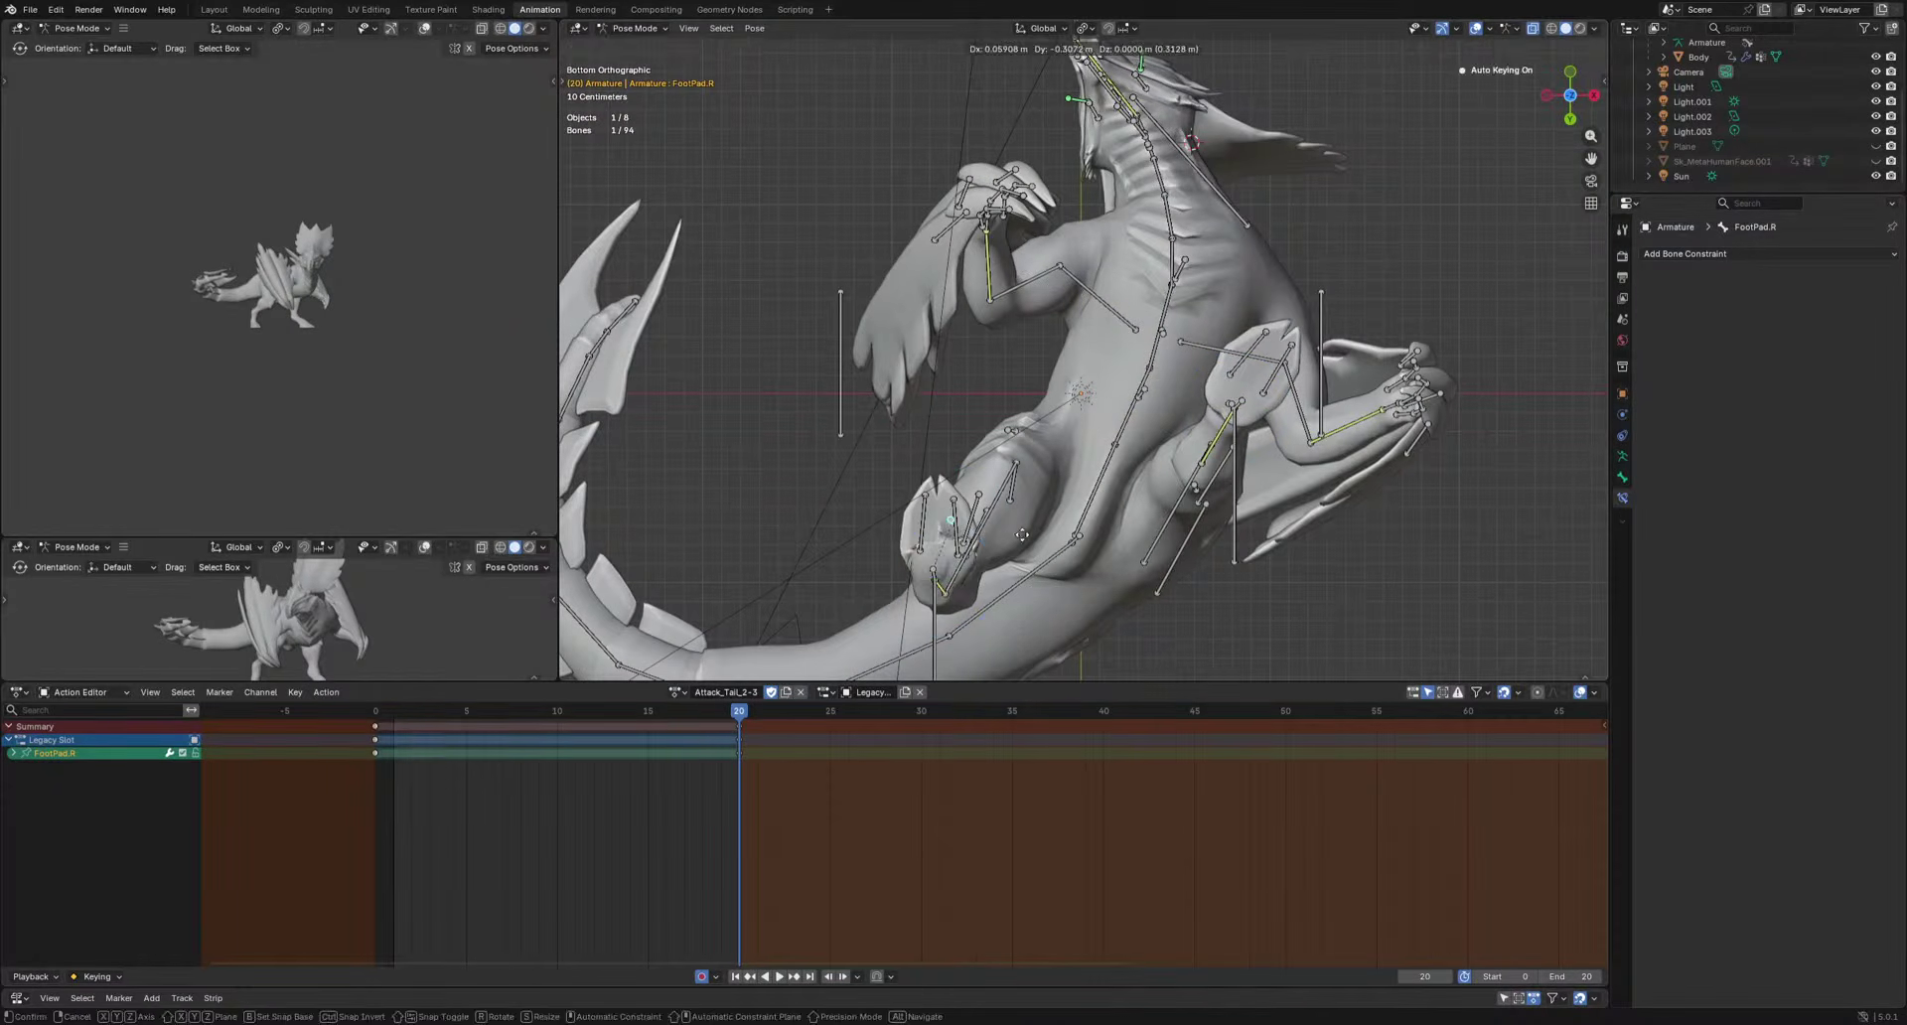
# Move the FootIK.R bone forward at frame 20 in the bottom view.
pyautogui.click(1022, 535)
pyautogui.click(934, 618)
pyautogui.press('g')
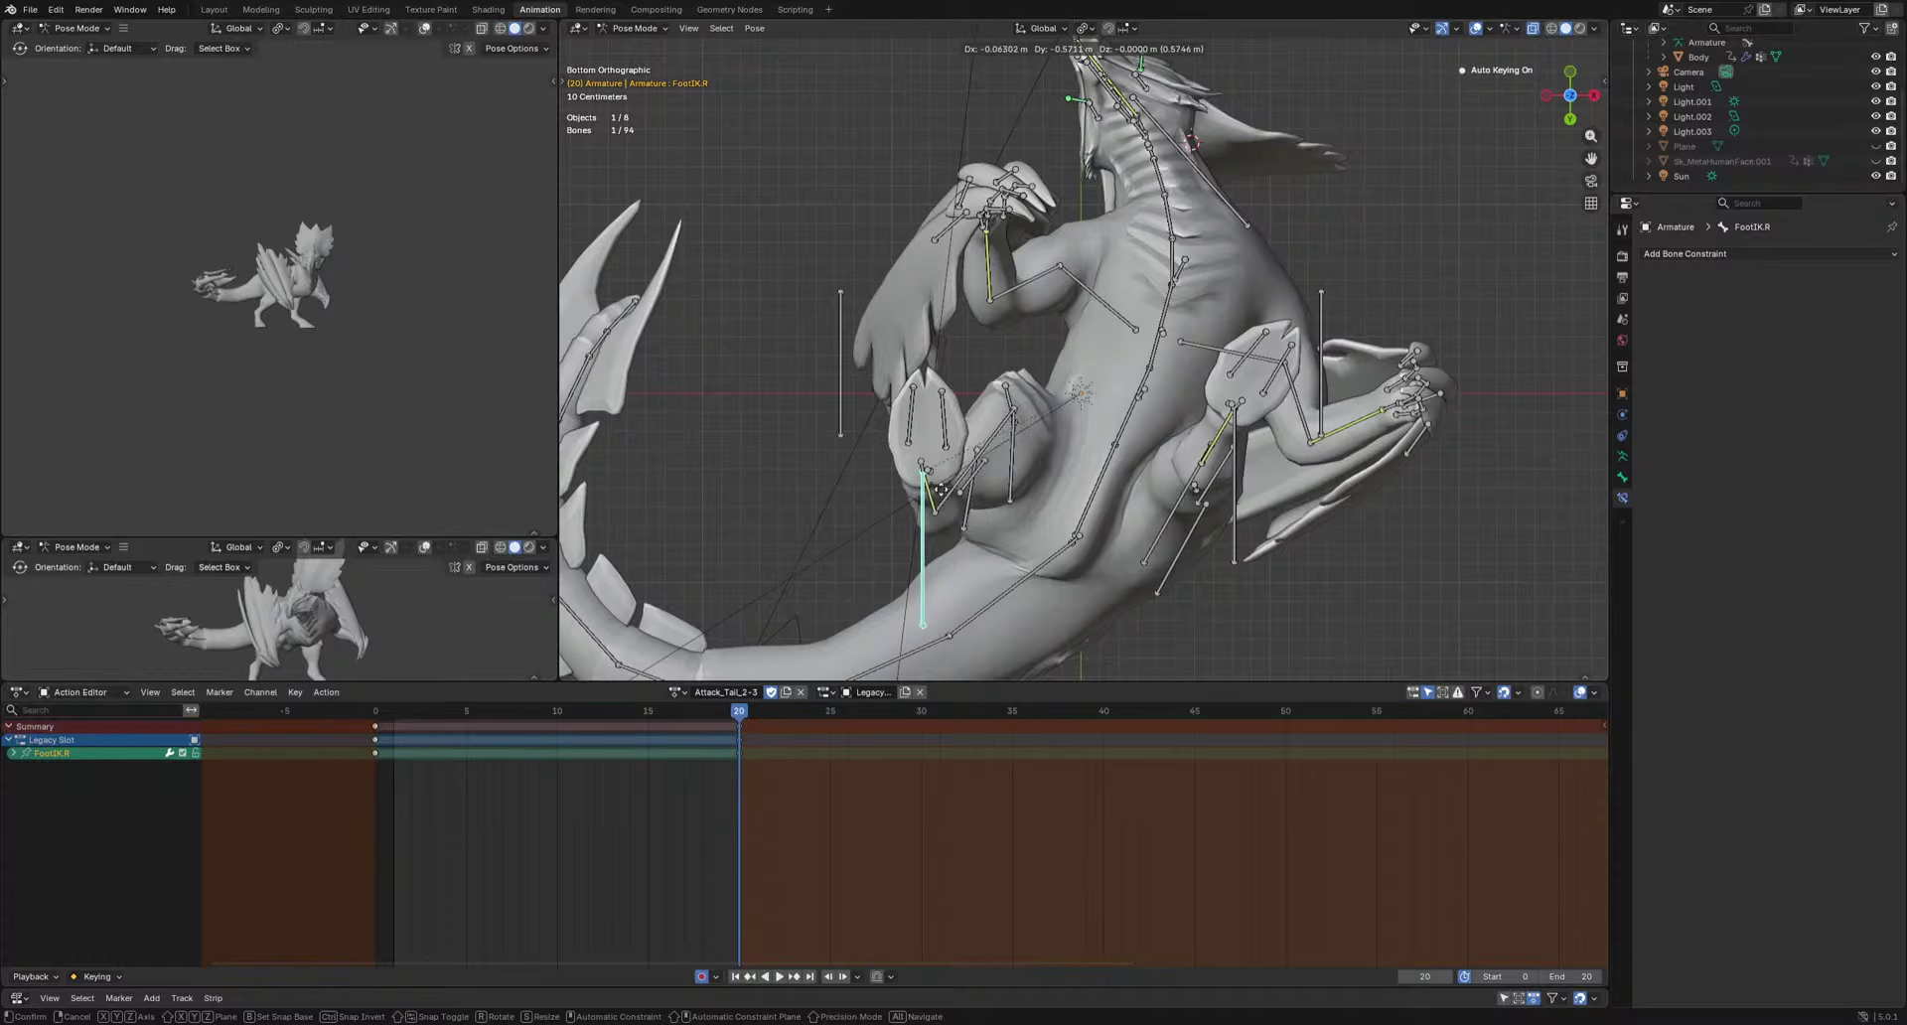
pyautogui.click(950, 511)
pyautogui.moveTo(174, 379); pyautogui.dragTo(265, 380, button='middle')
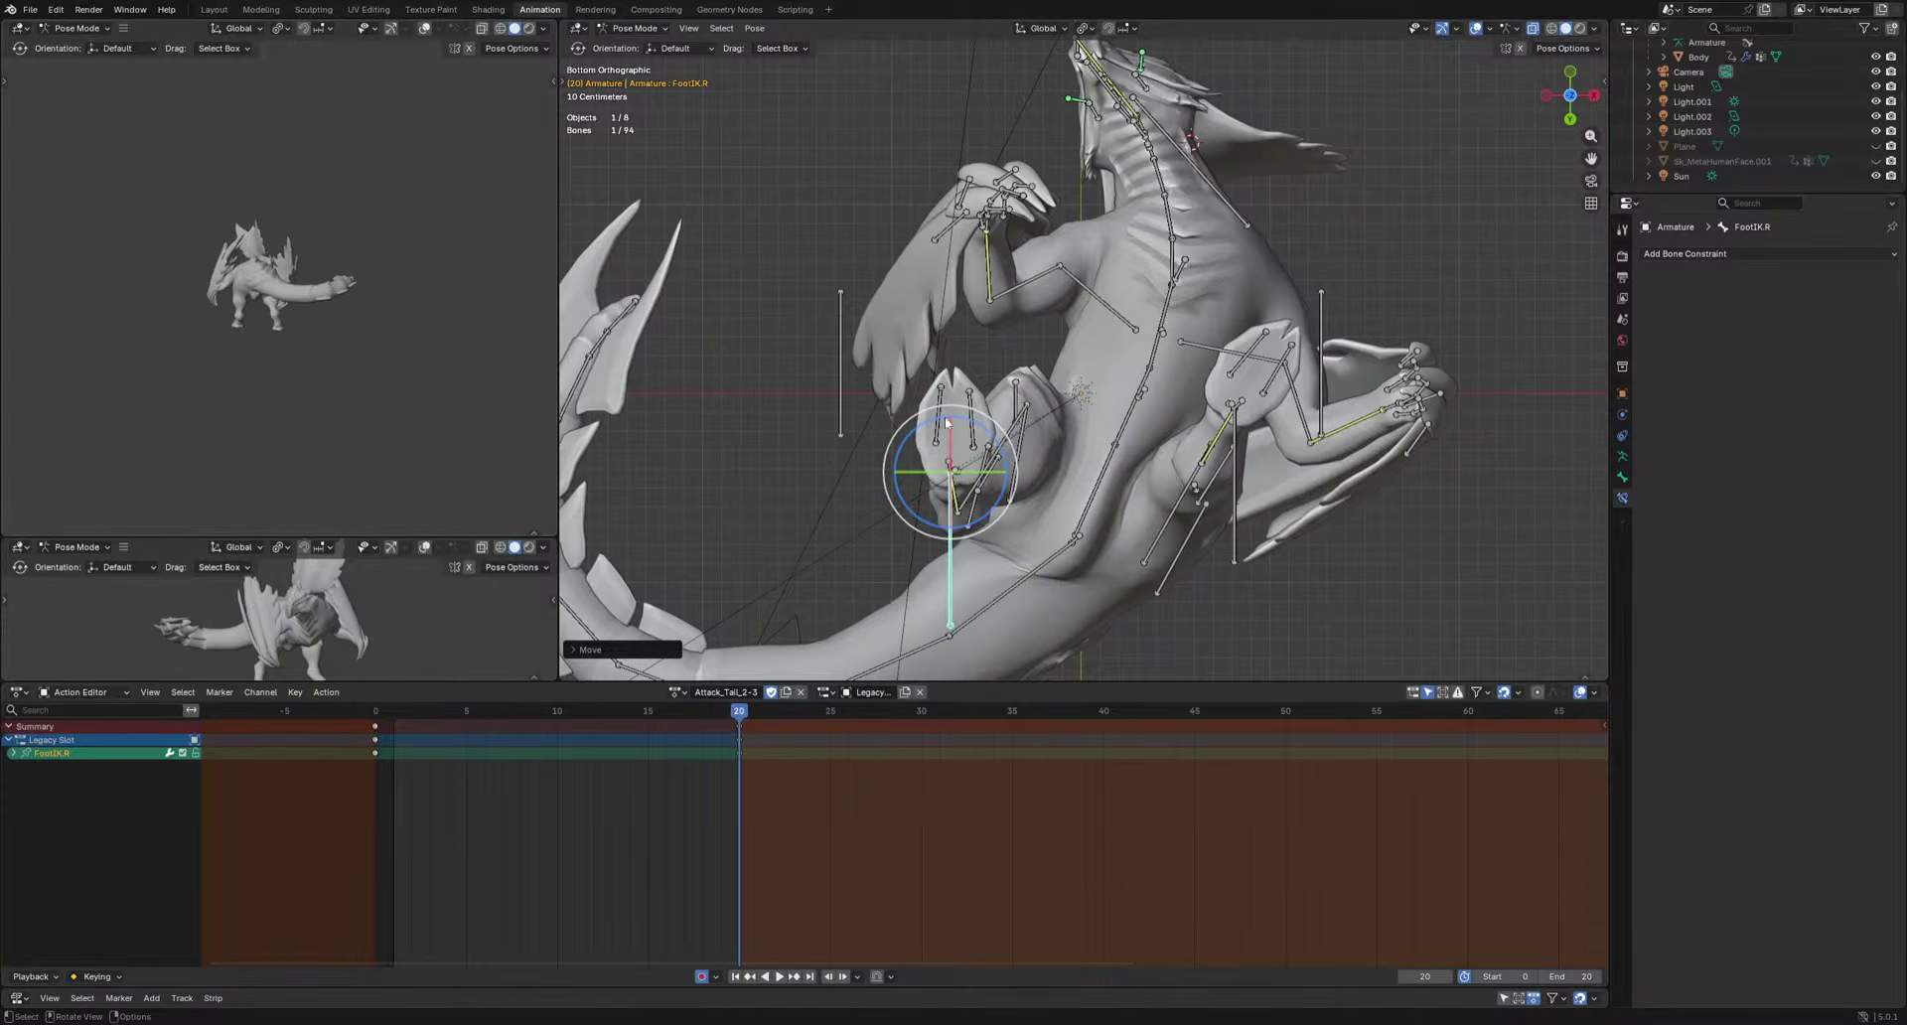
# Fine-tune the sideways position of FootIK.R at frame 20 in the back view and check it from below.
pyautogui.moveTo(946, 423); pyautogui.dragTo(1475, 541, button='middle')
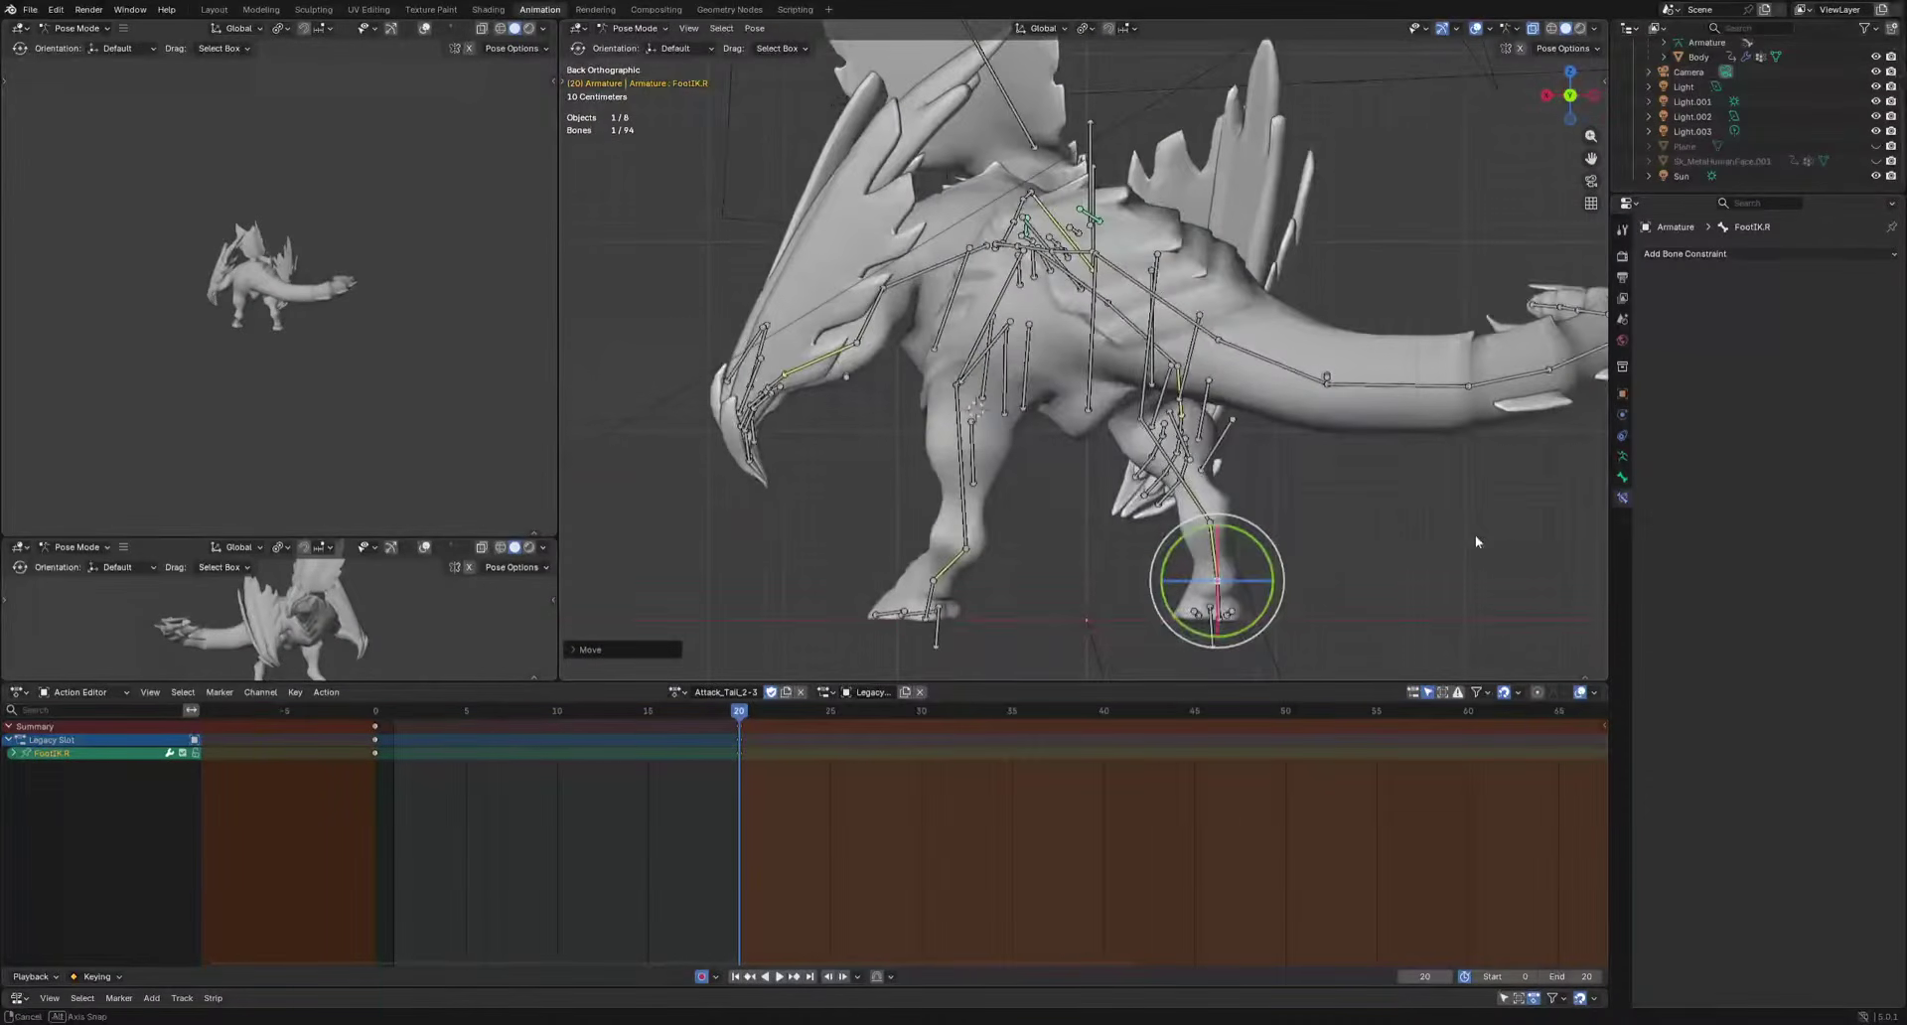
pyautogui.press('g')
pyautogui.click(1169, 584)
pyautogui.moveTo(1170, 584); pyautogui.dragTo(814, 437, button='middle')
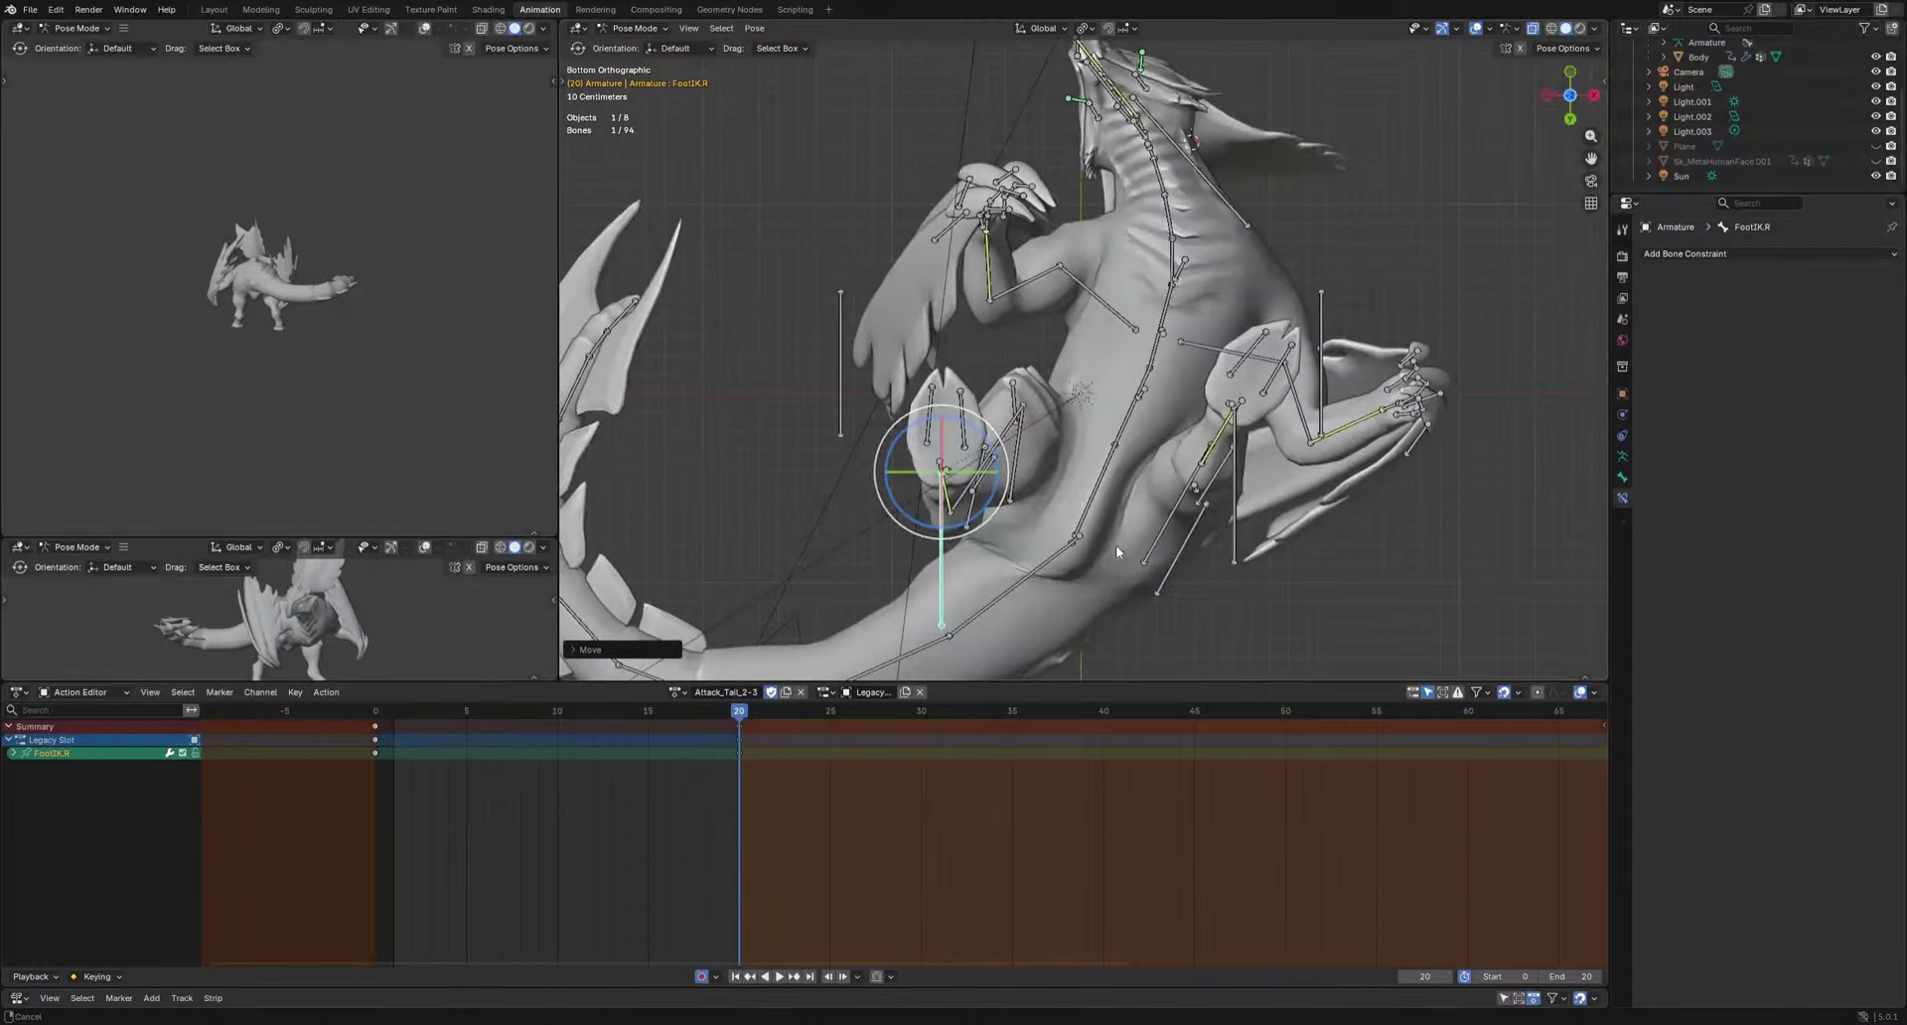
pyautogui.keyDown('alt'); pyautogui.moveTo(1117, 545); pyautogui.dragTo(1103, 556, button='middle'); pyautogui.keyUp('alt')
# Paste the final FootIK.R keyframe at frame 8, lift the foot at frame 4 in the left view and play back.
pyautogui.click(524, 713)
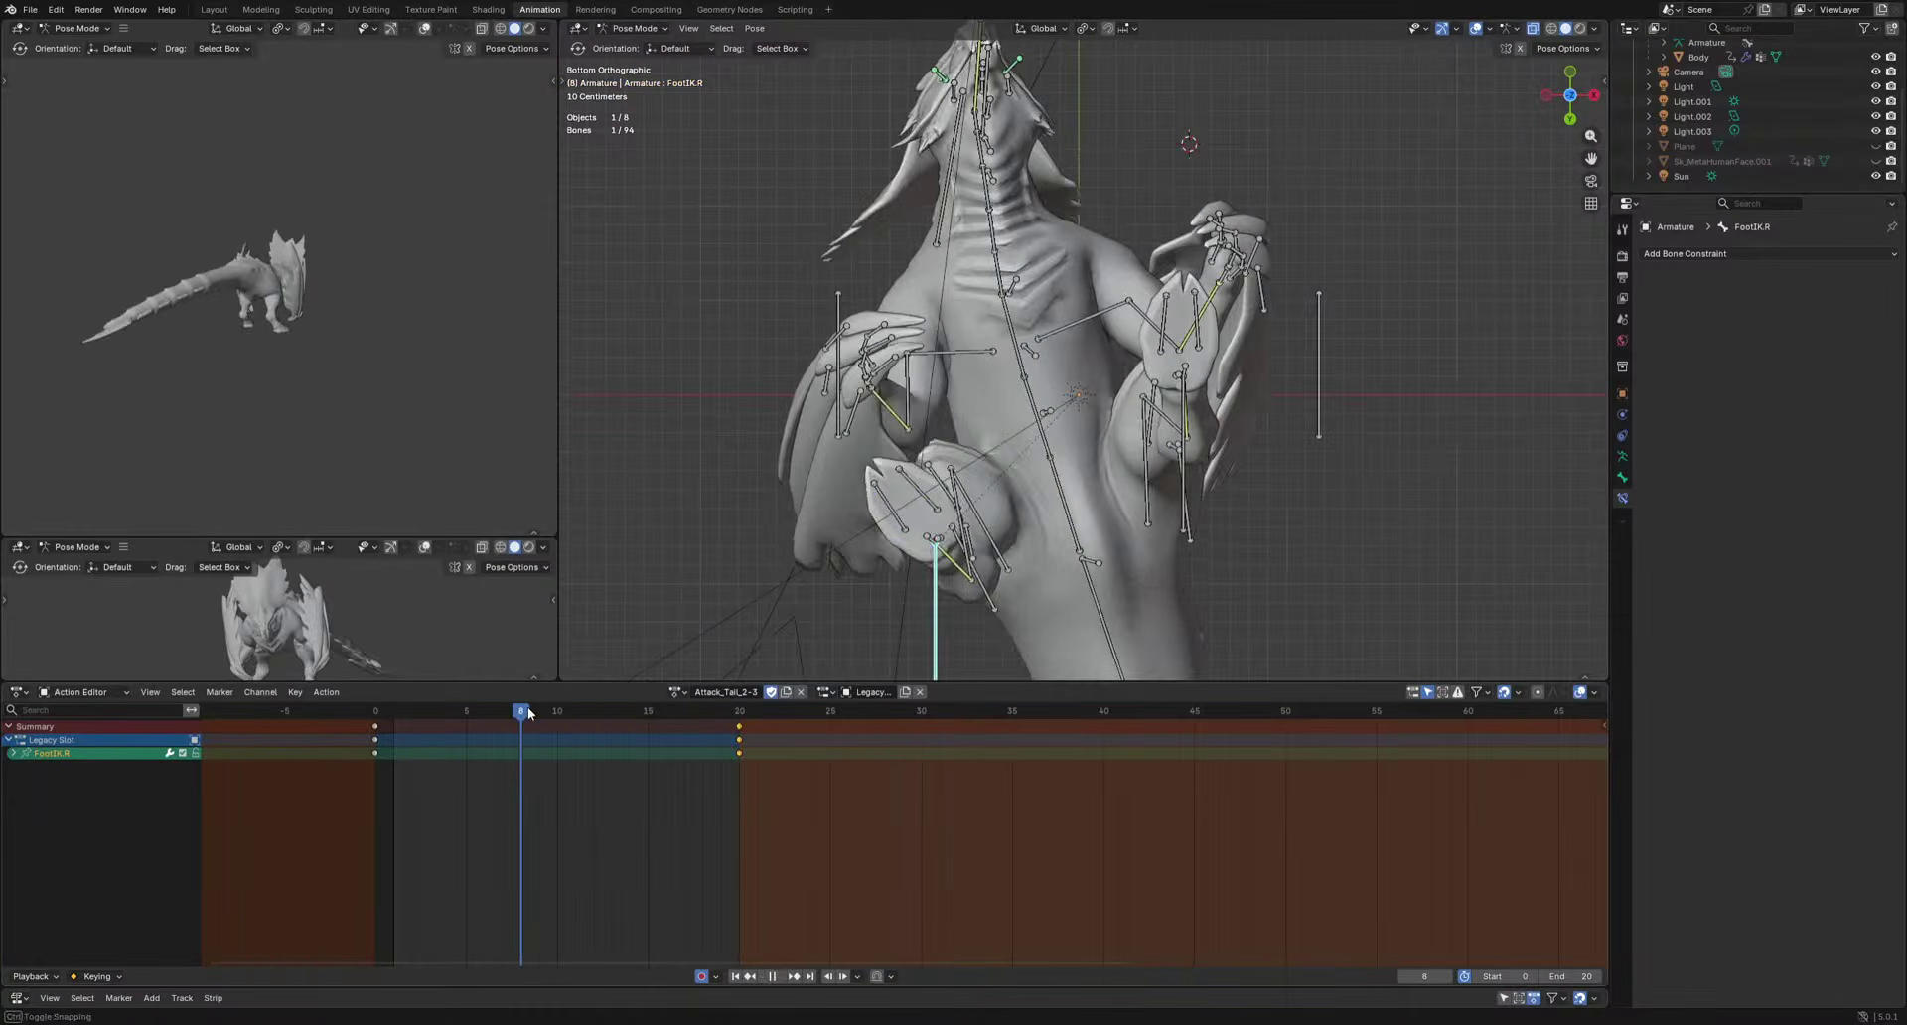
pyautogui.hotkey('ctrl', 'v')
pyautogui.click(447, 717)
pyautogui.moveTo(825, 437); pyautogui.dragTo(1004, 604, button='middle')
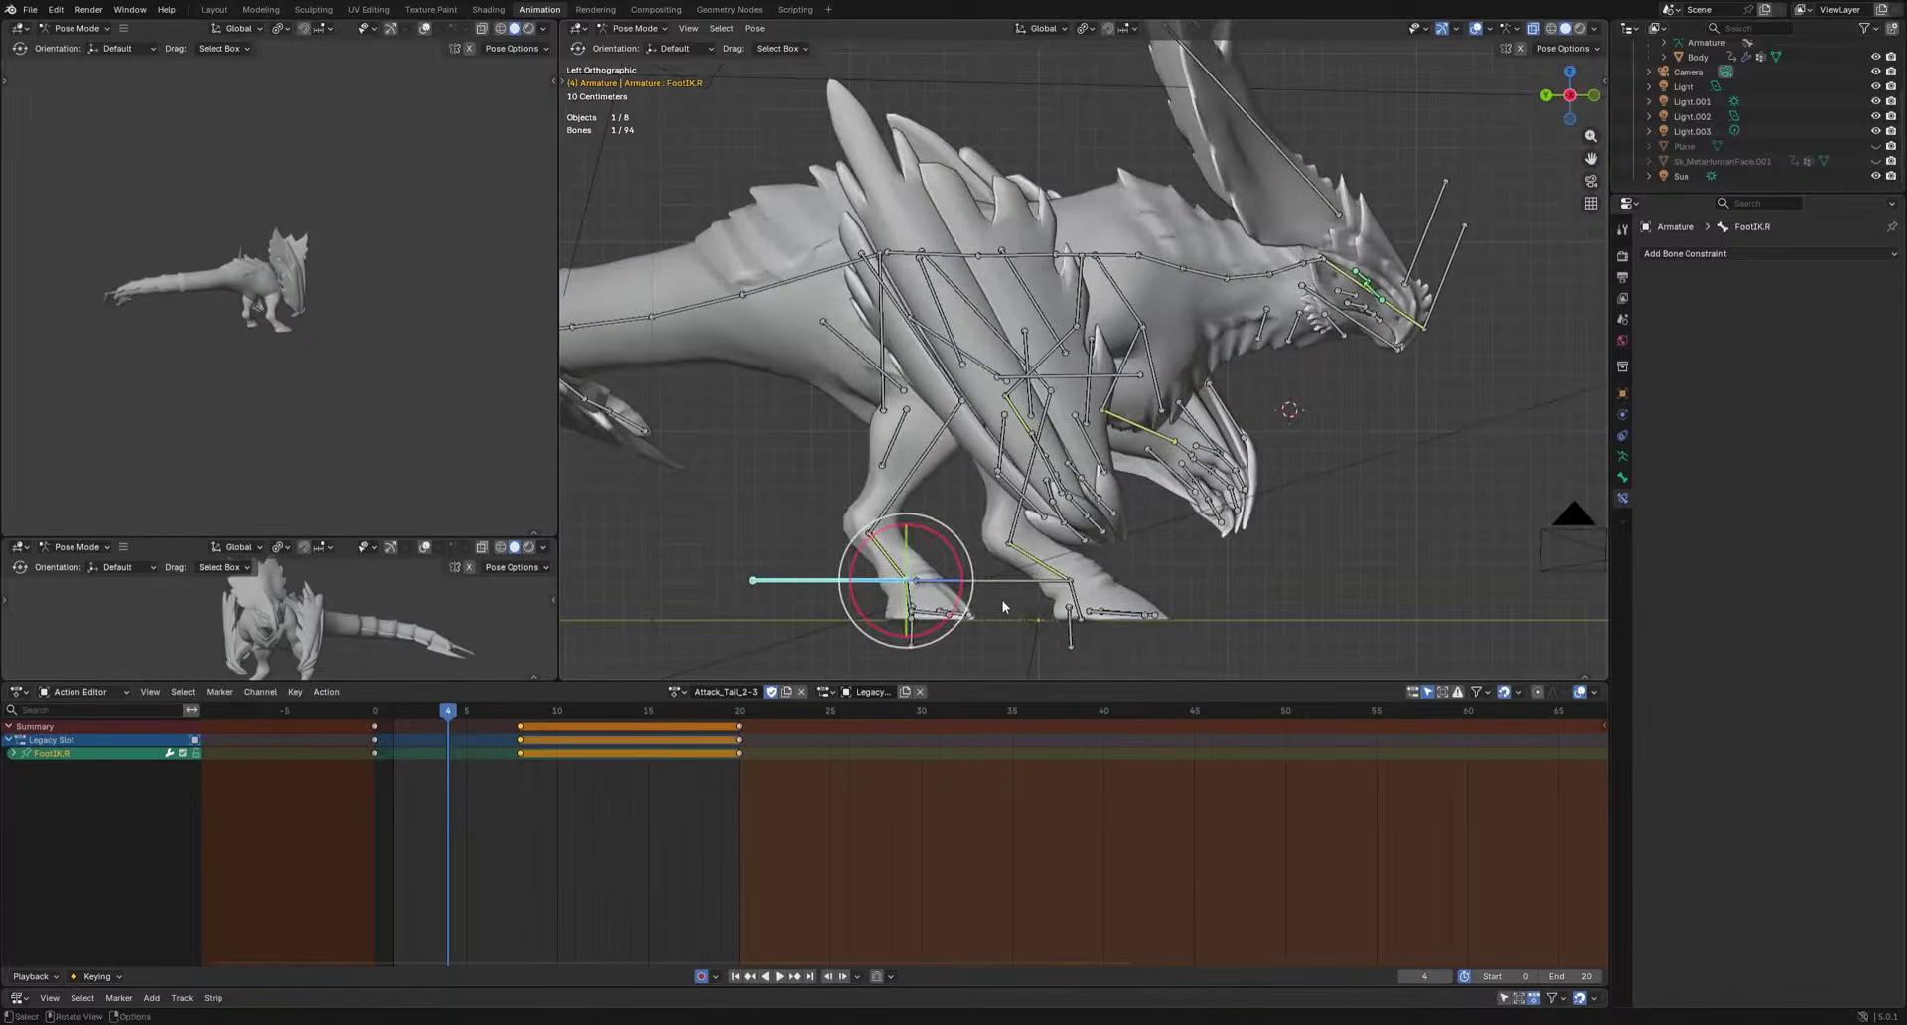
pyautogui.press('g')
pyautogui.click(1000, 574)
pyautogui.press('space')
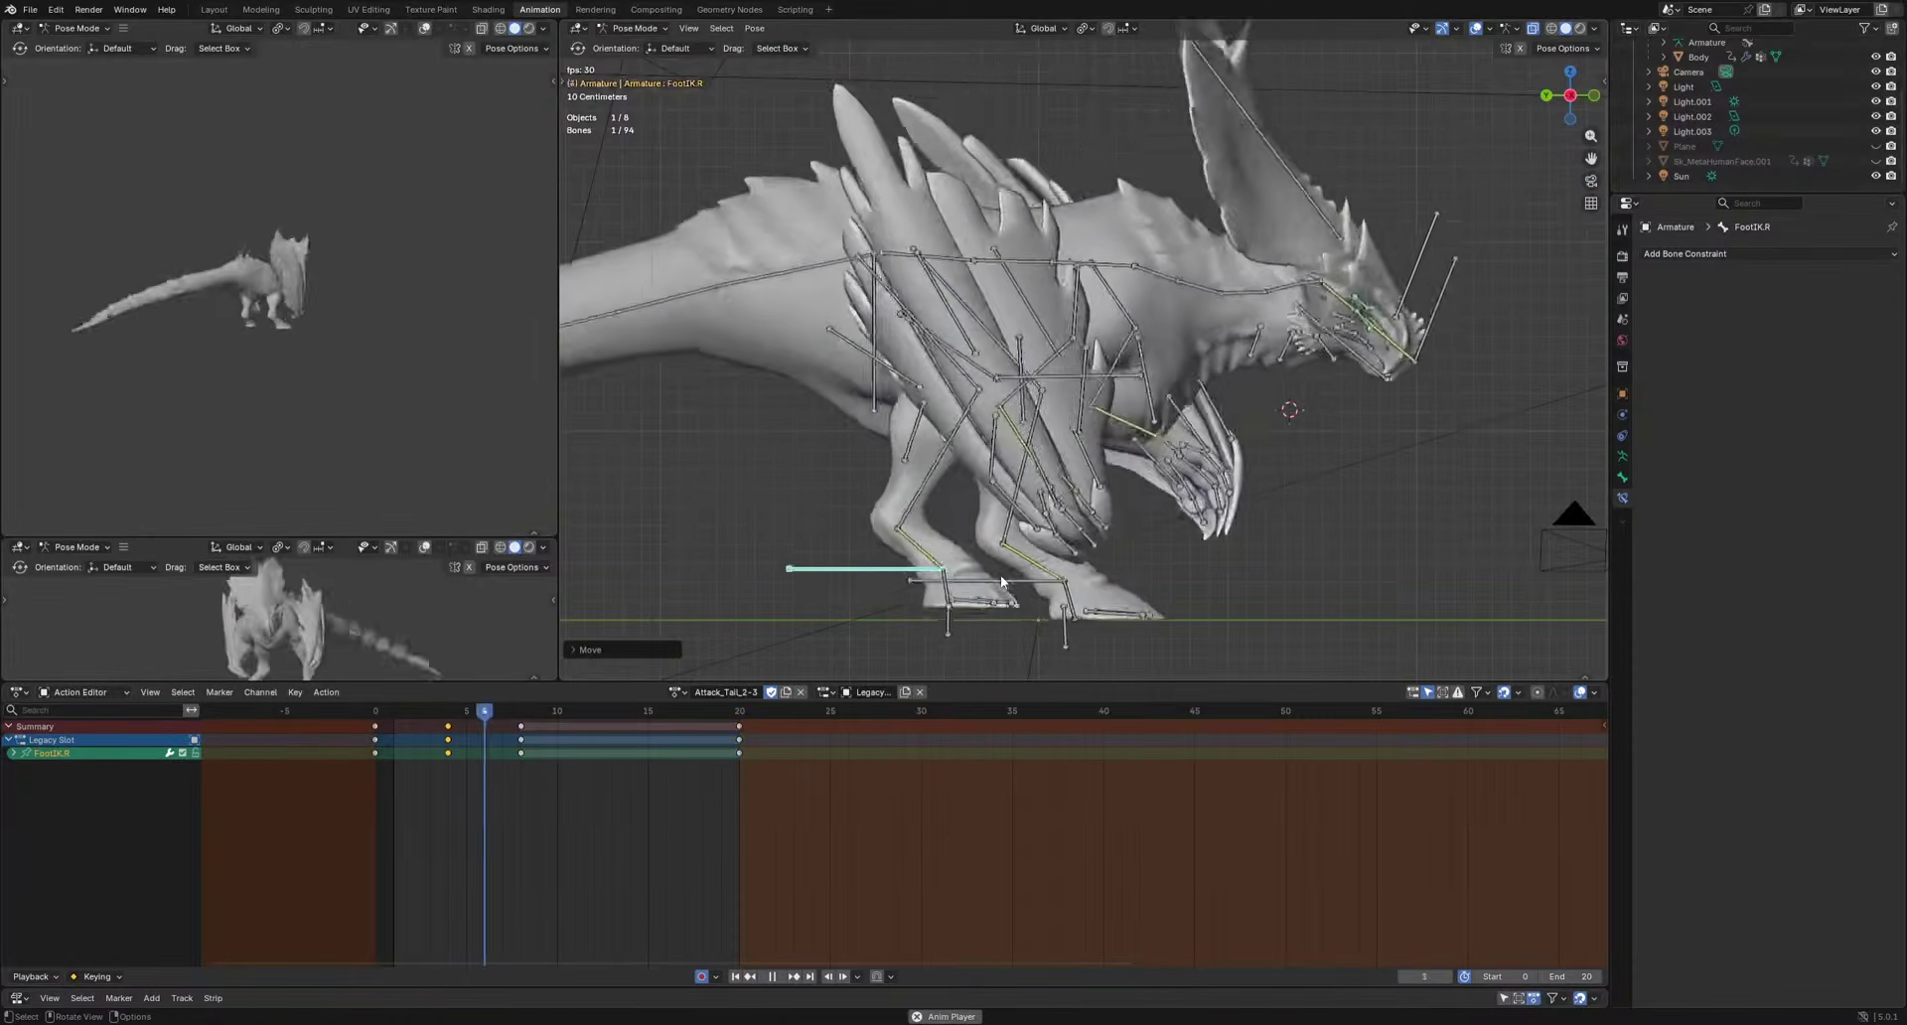
pyautogui.press('space')
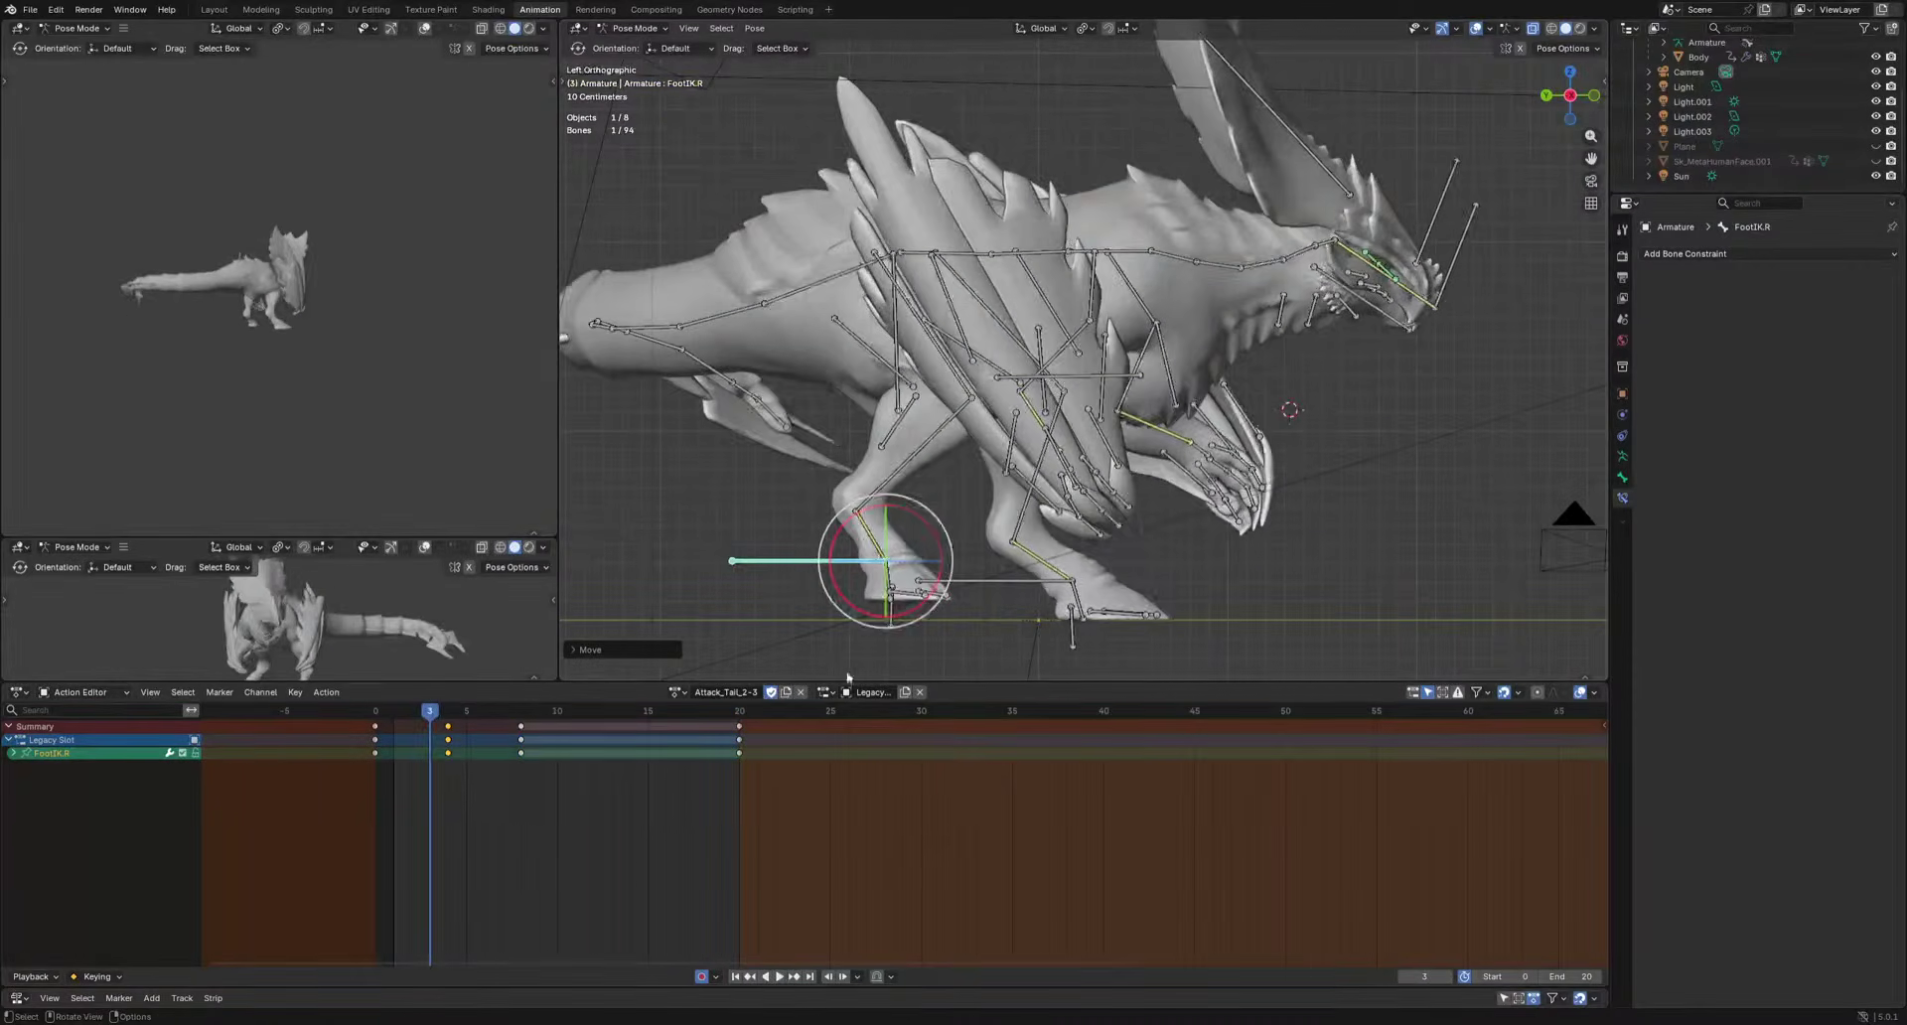
# Adjust the lifted FootIK.R pose and retime its step keyframes to frames 3 and 6, then play back.
pyautogui.press('g')
pyautogui.press('g')
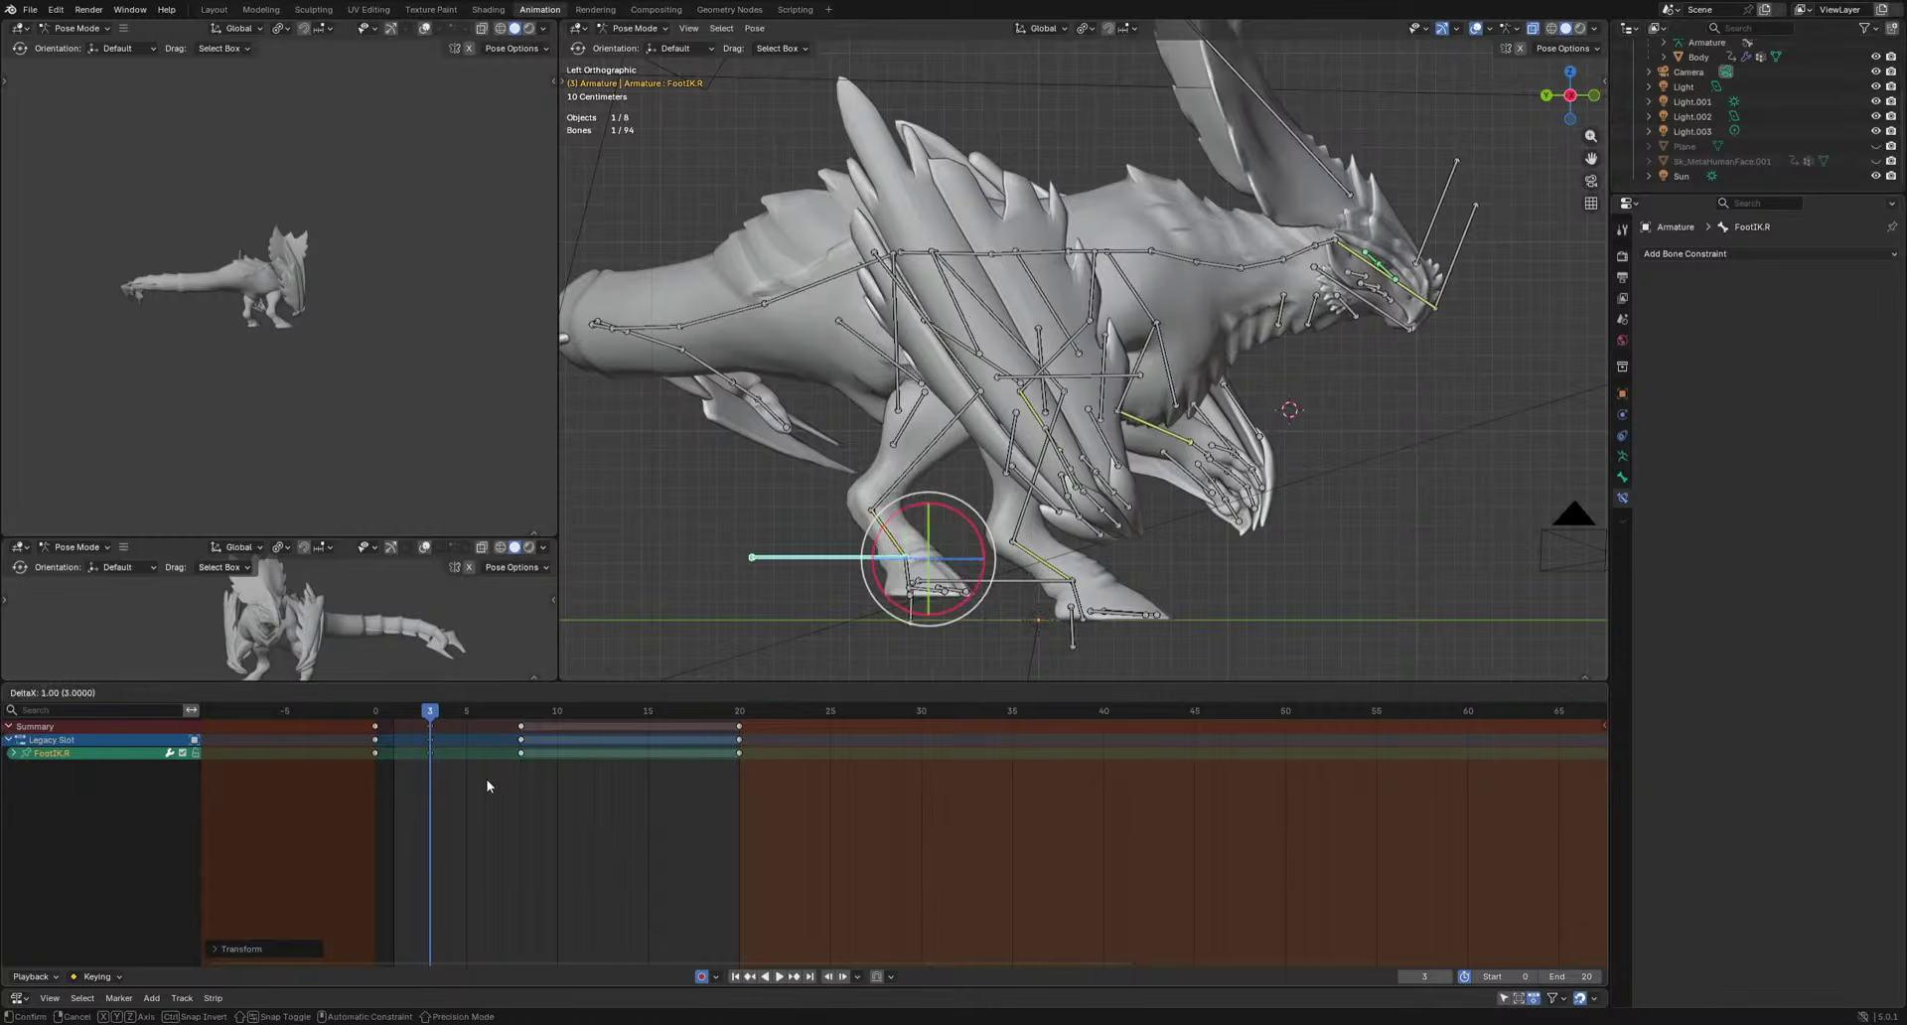
pyautogui.click(490, 783)
pyautogui.moveTo(496, 779); pyautogui.dragTo(546, 737)
pyautogui.press('g')
pyautogui.click(514, 741)
pyautogui.press('space')
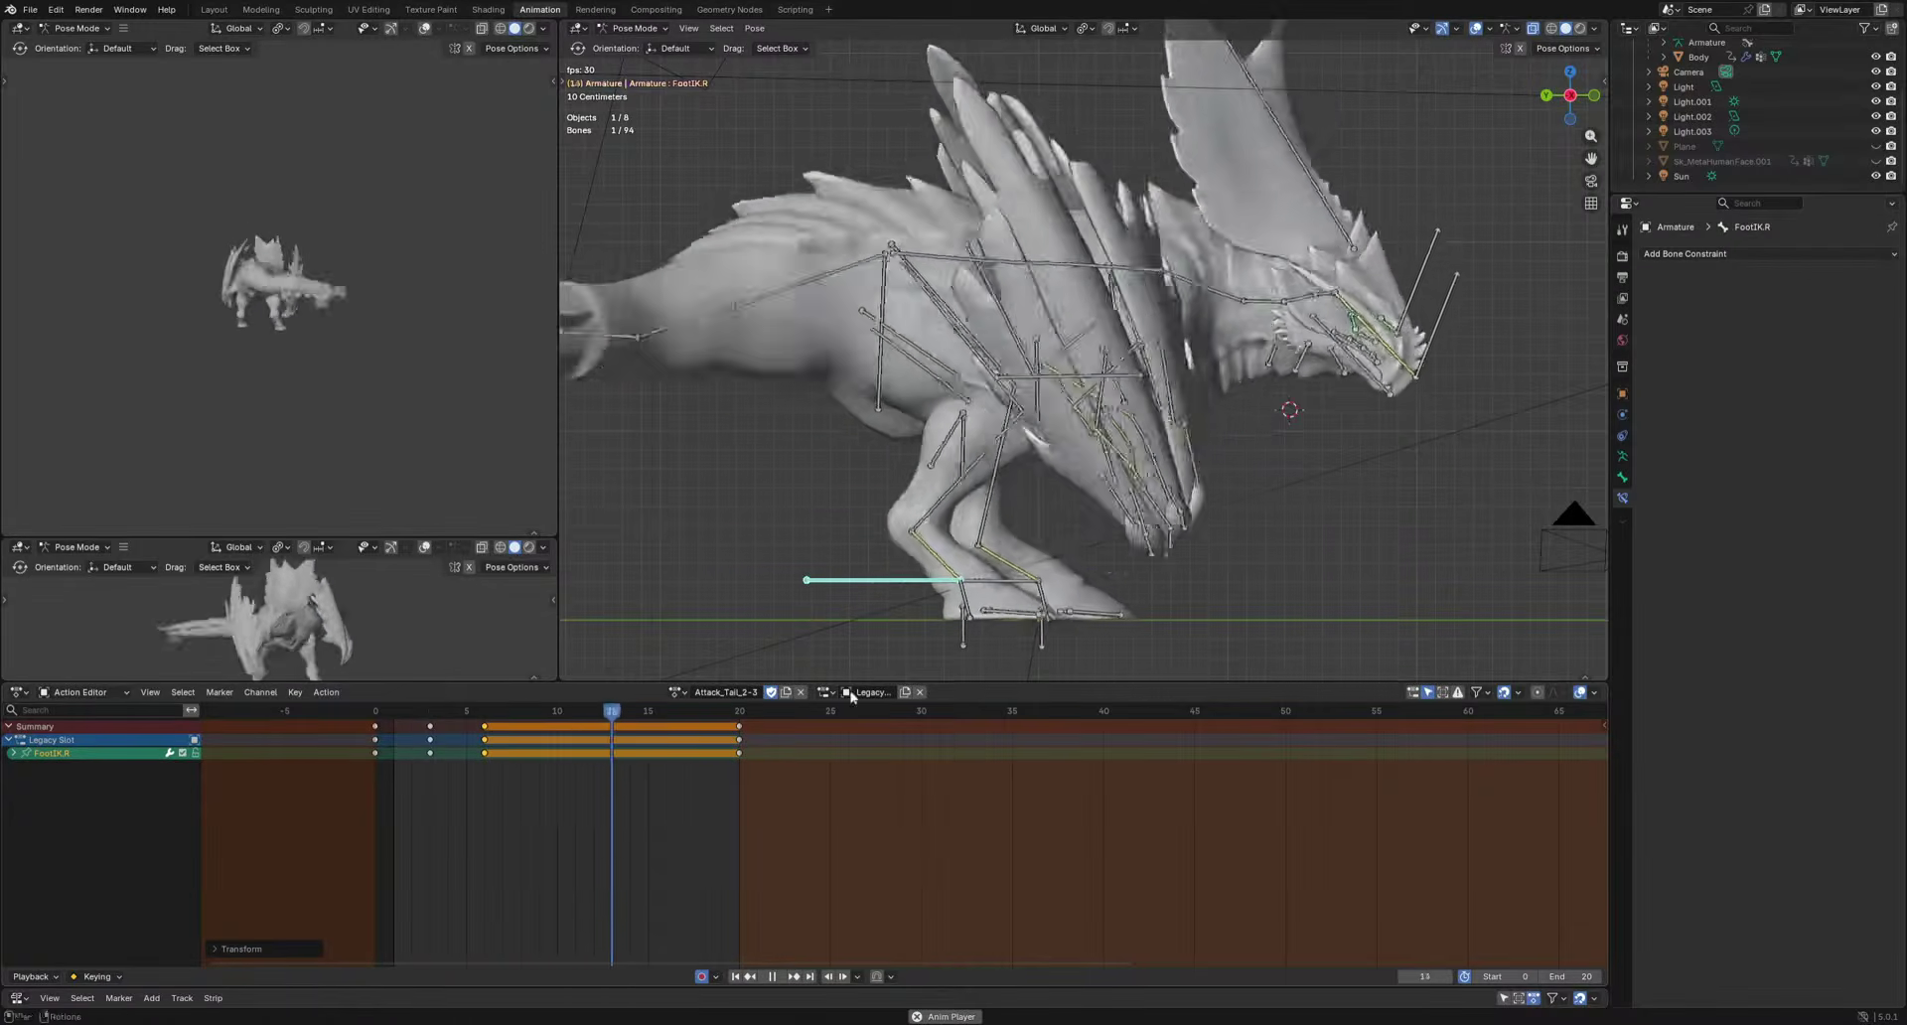
pyautogui.press('space')
# Hold FootIK.L in its starting pose until frame 13, lift the foot at frame 16 and play back.
pyautogui.click(1005, 581)
pyautogui.moveTo(1291, 631); pyautogui.dragTo(951, 617, button='middle')
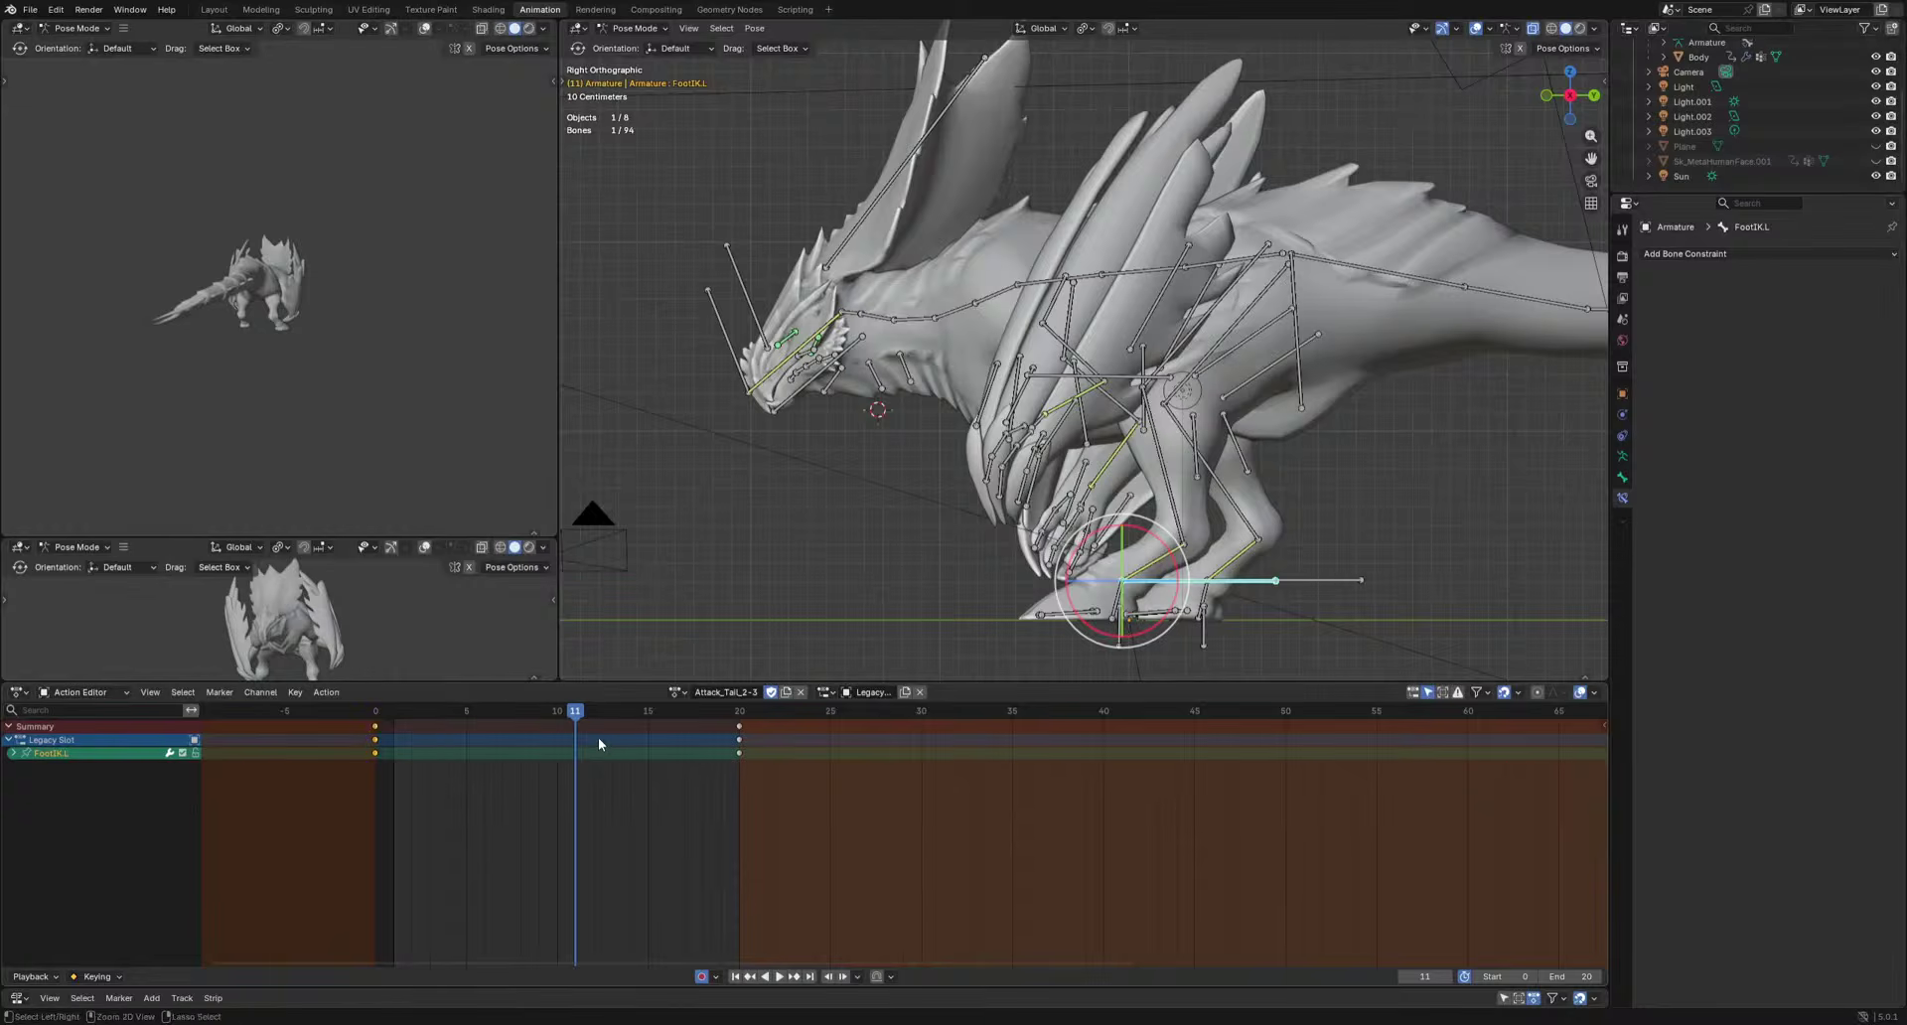
pyautogui.hotkey('ctrl', 'v')
pyautogui.moveTo(594, 715); pyautogui.dragTo(665, 715)
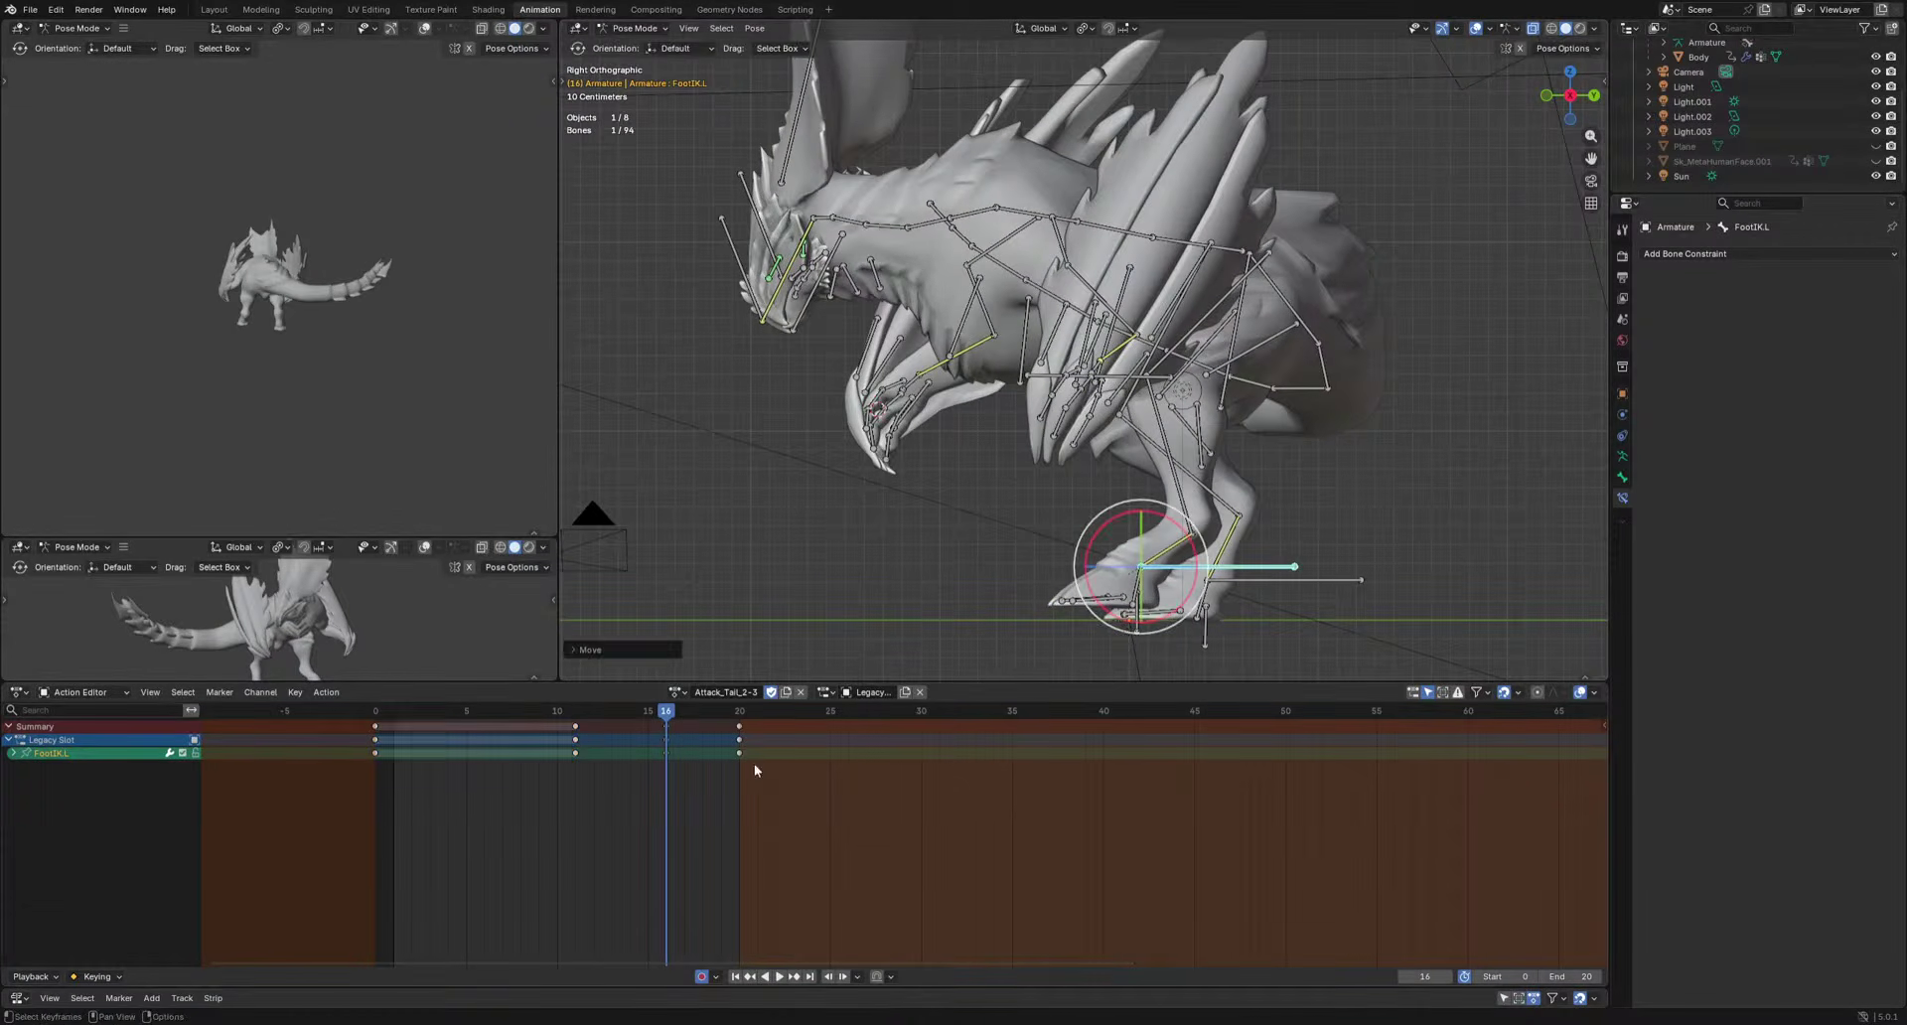
pyautogui.press('g')
pyautogui.click(661, 713)
pyautogui.press('space')
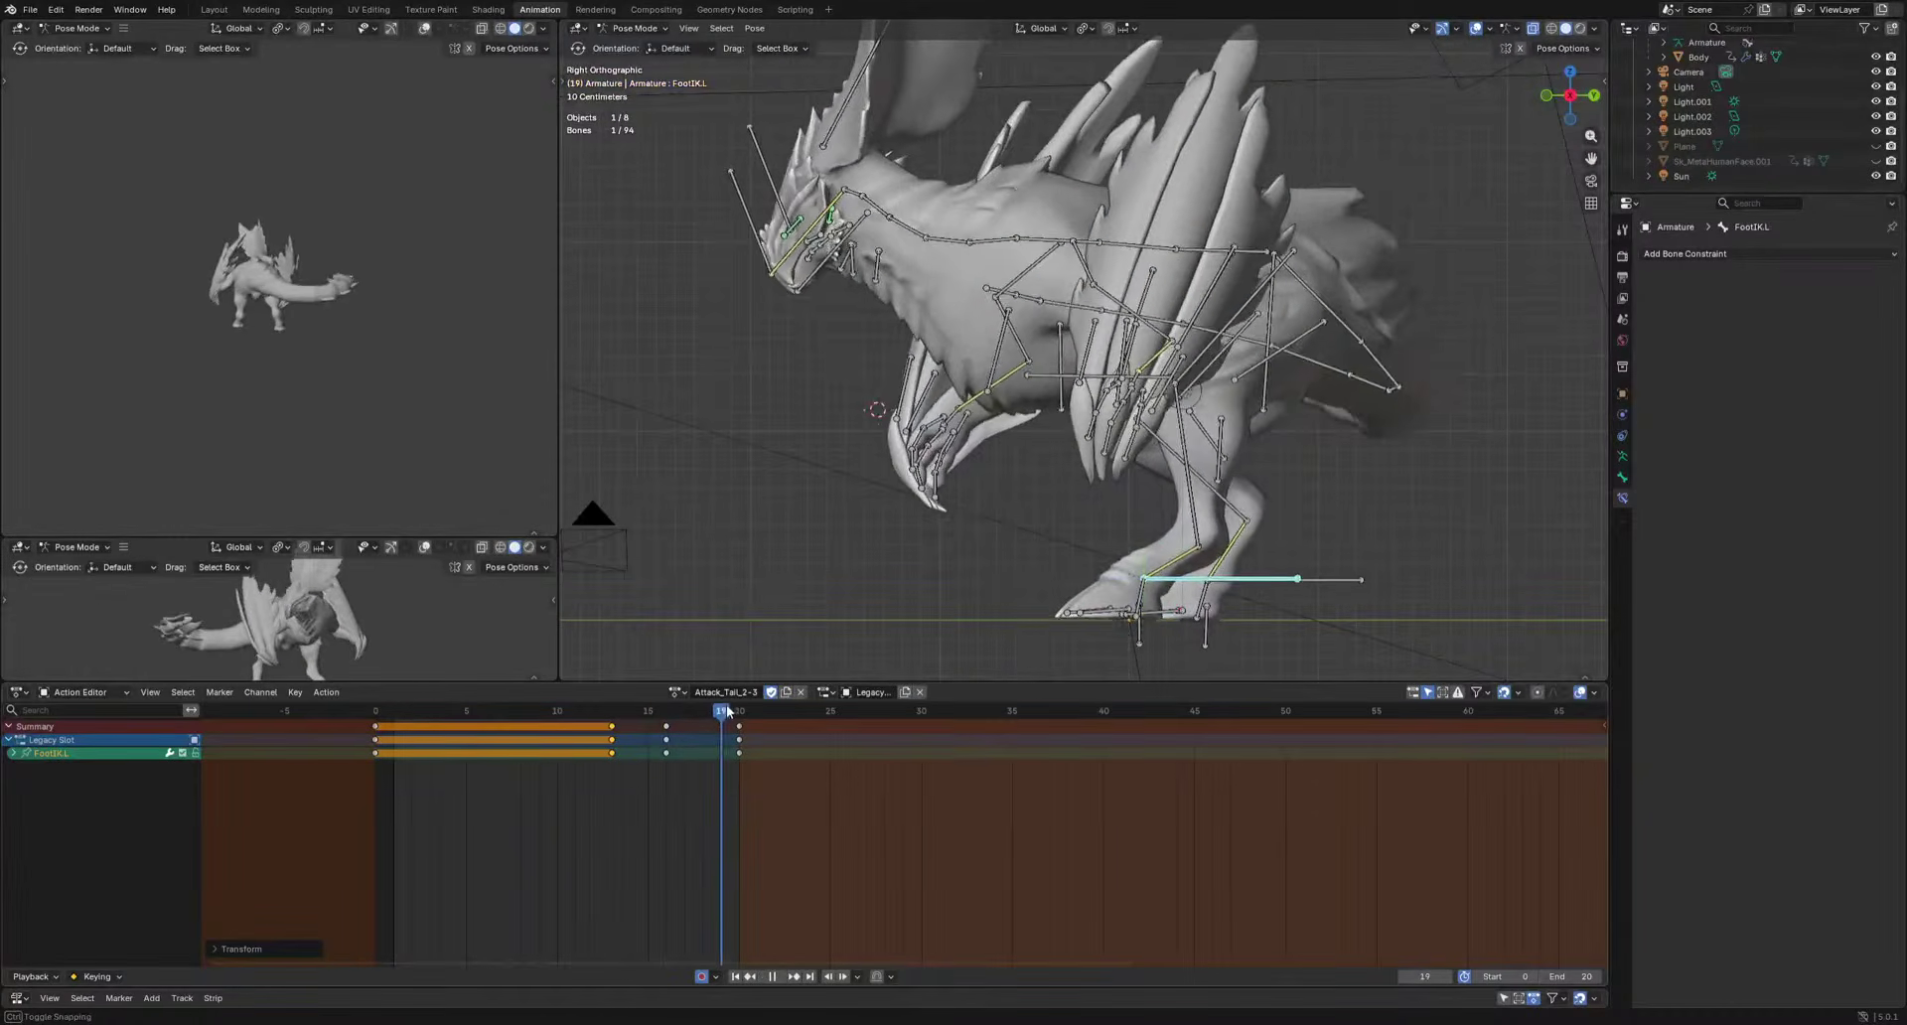
pyautogui.press('space')
# Move FootIK.L back about 0.47 m at frame 20 in the right view and play back the action.
pyautogui.press('g')
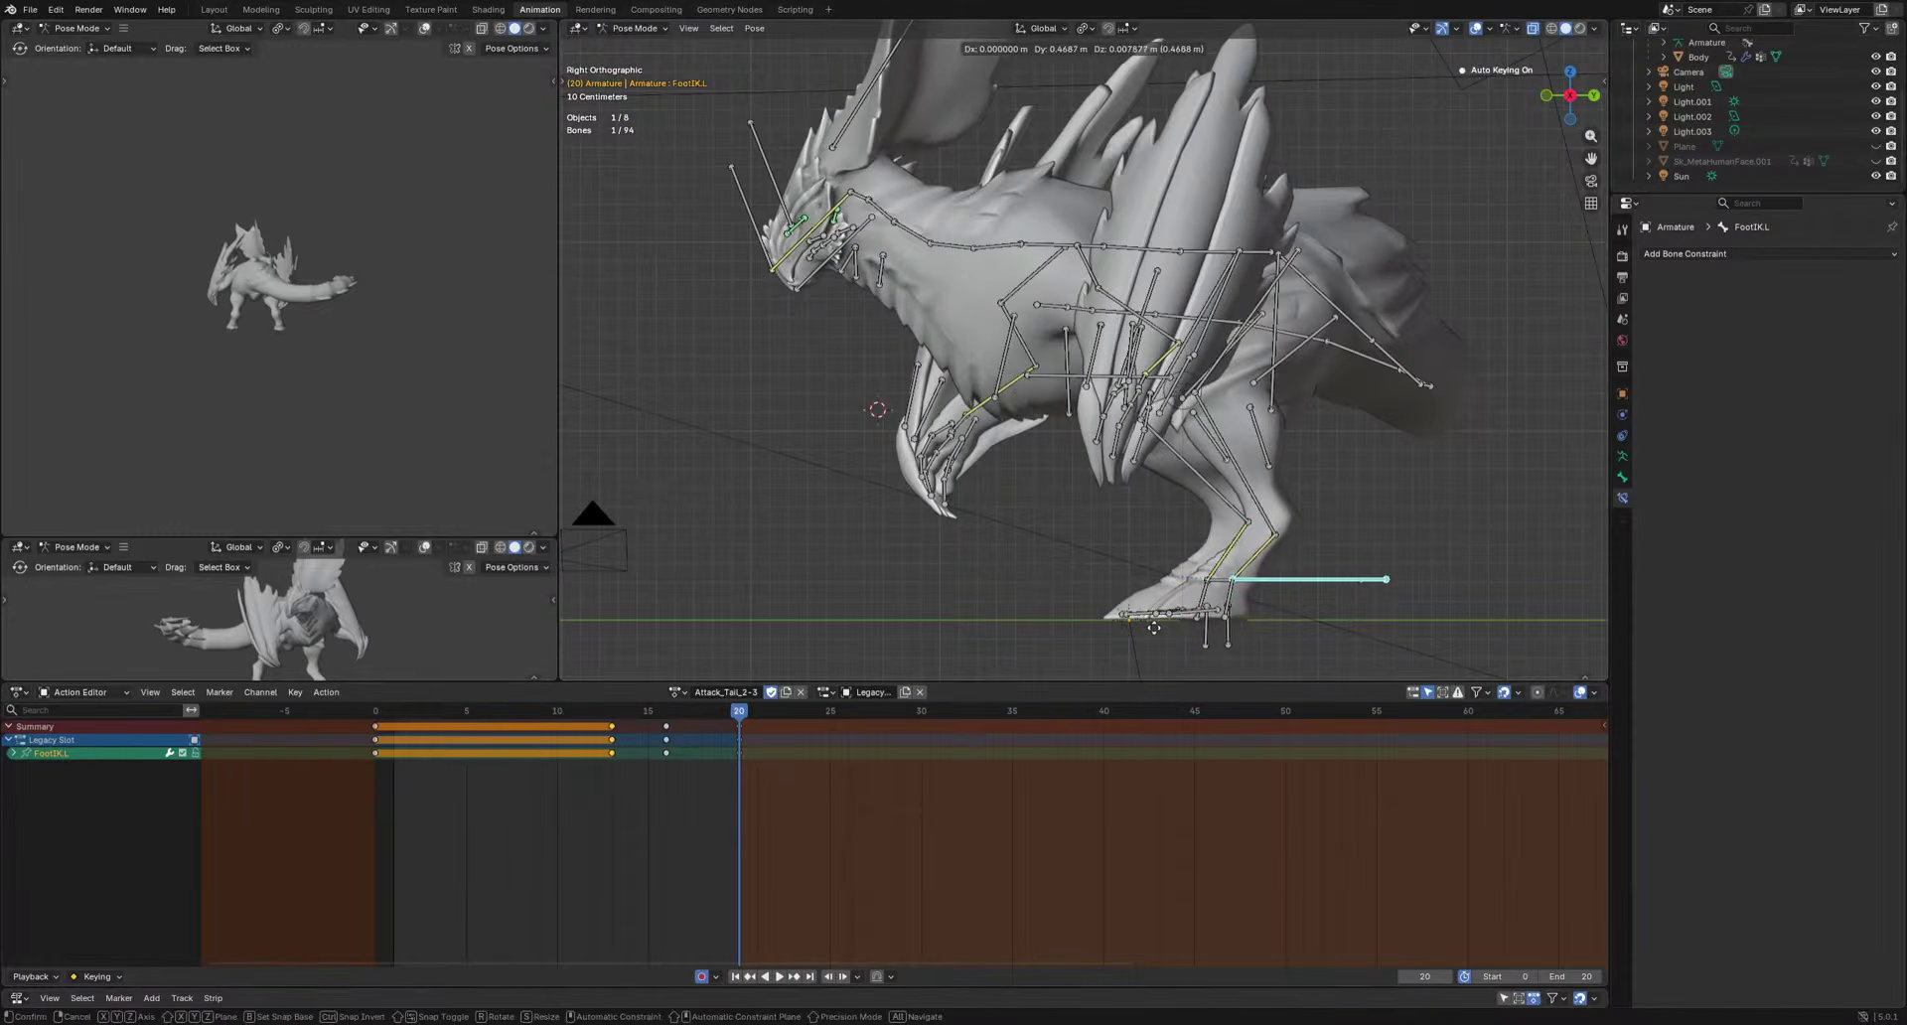
pyautogui.click(1130, 626)
pyautogui.press('space')
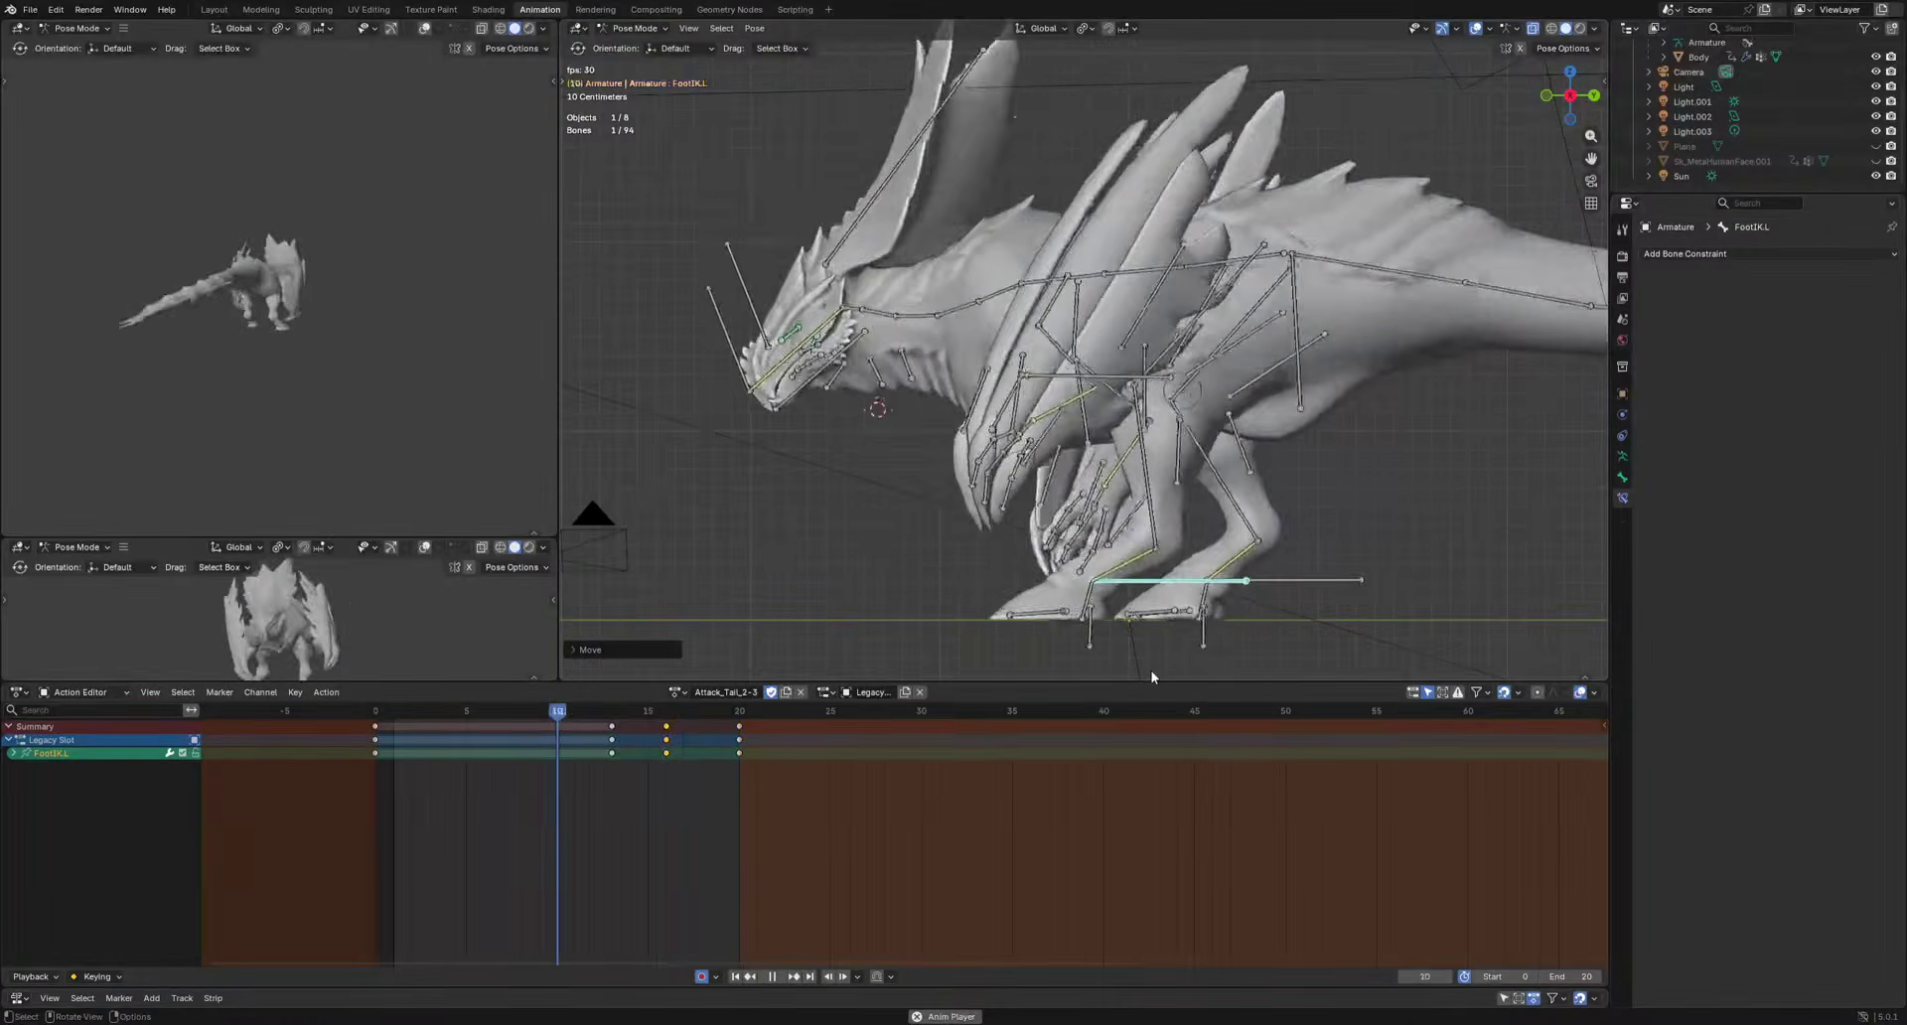
pyautogui.press('space')
# Retime the FootIK.L step keyframes to frames 6 and 9, hold its final pose from frame 12 and play back.
pyautogui.moveTo(553, 802); pyautogui.dragTo(701, 723)
pyautogui.press('g')
pyautogui.click(574, 763)
pyautogui.moveTo(801, 788); pyautogui.dragTo(660, 722)
pyautogui.press('i')
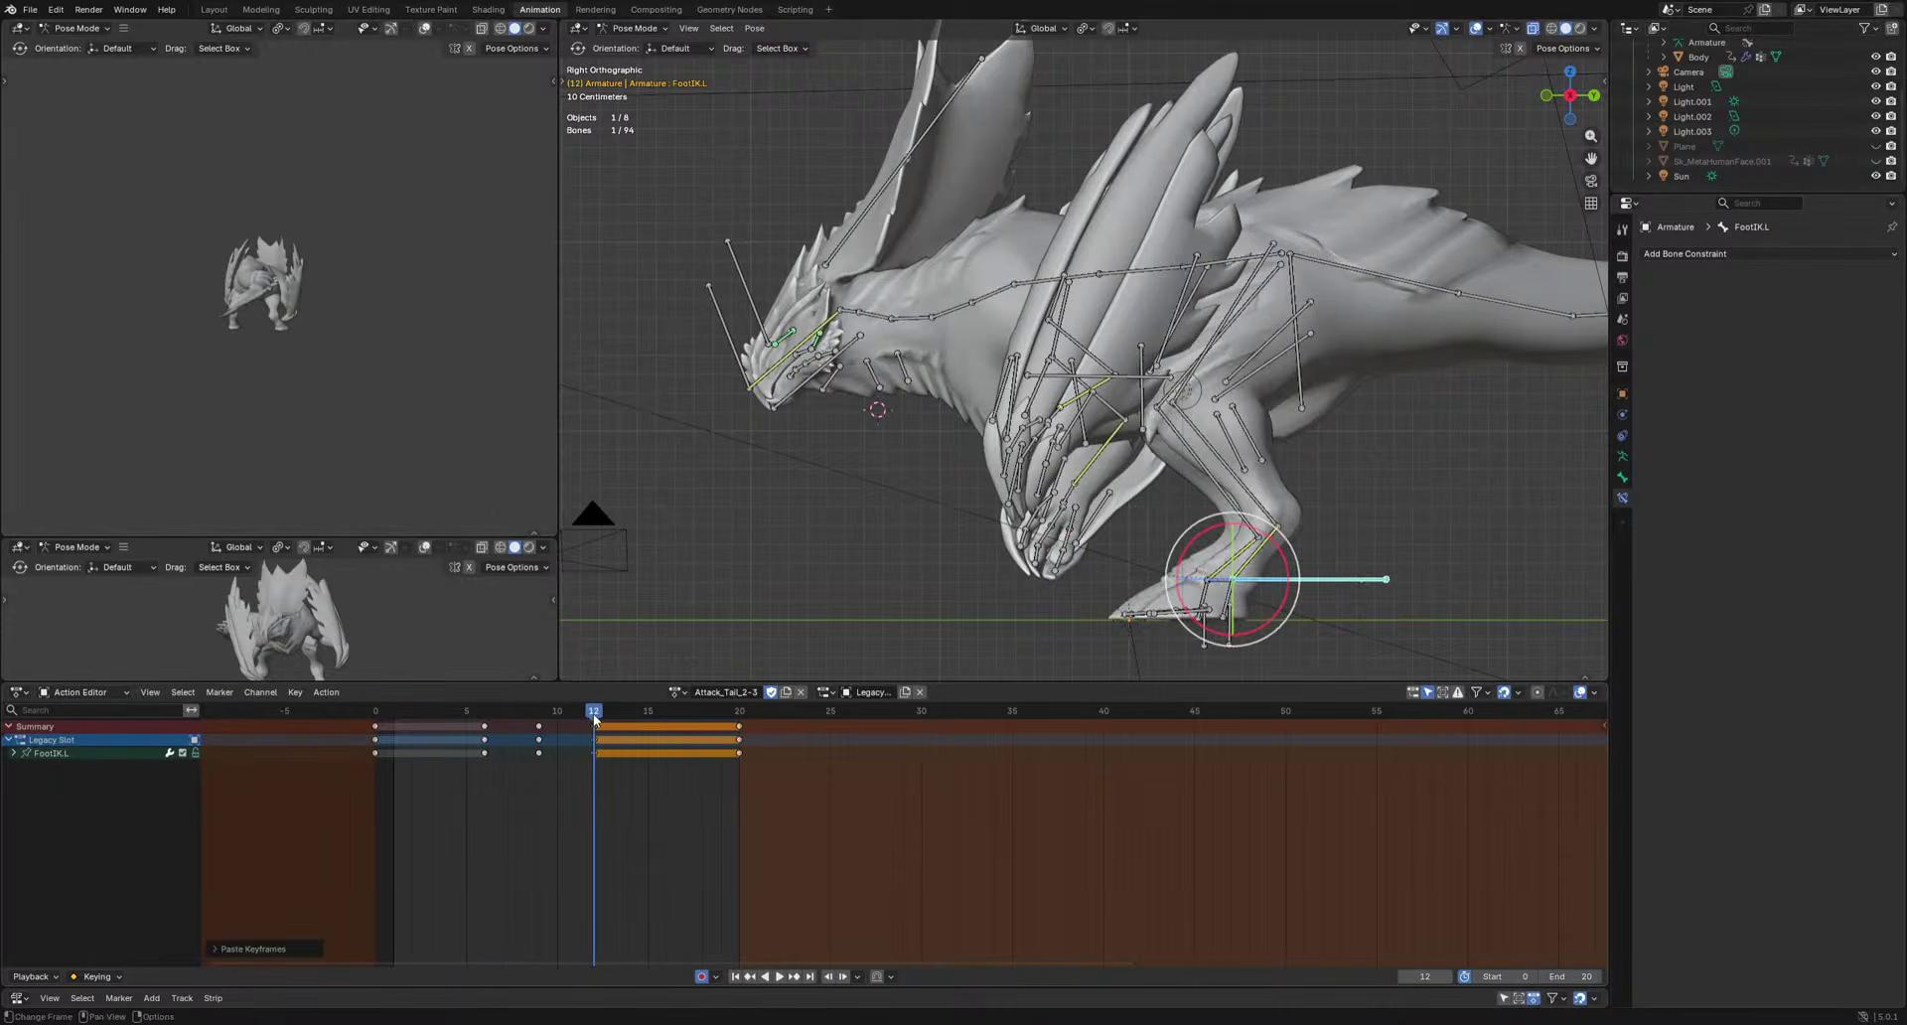
pyautogui.press('space')
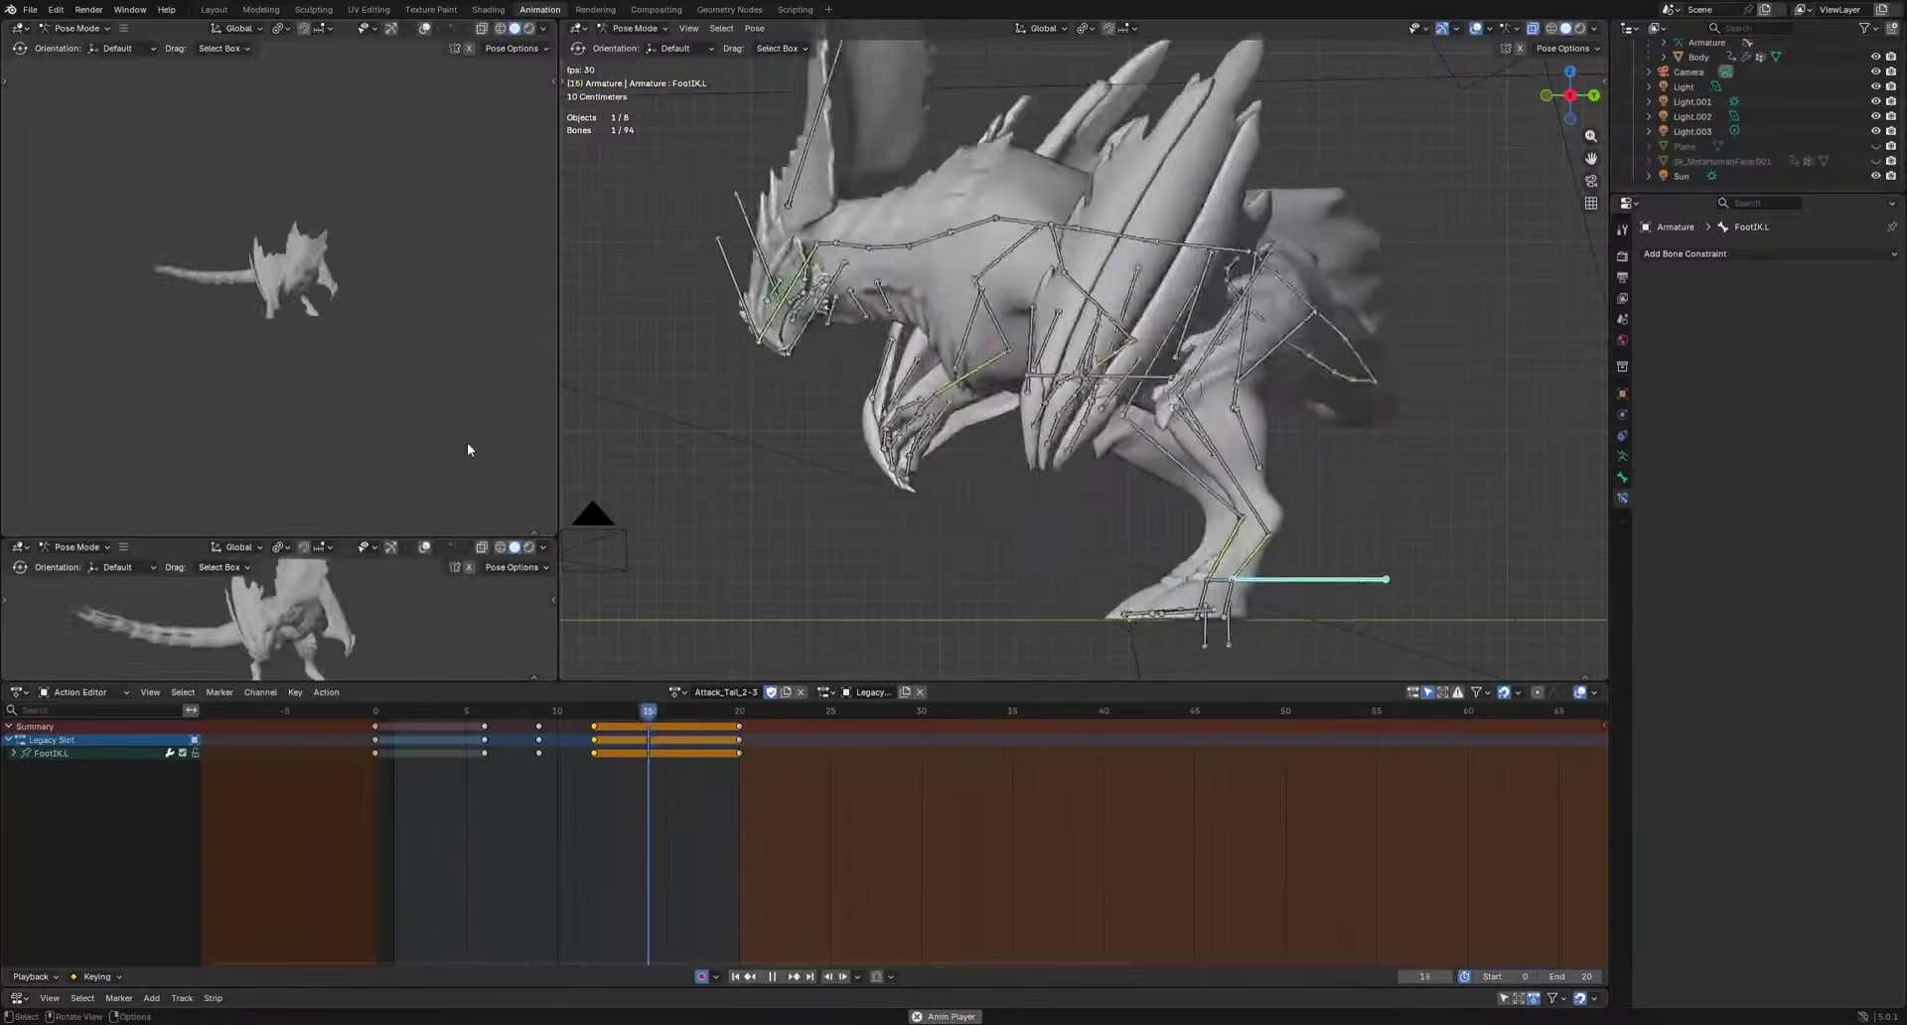
pyautogui.press('space')
# Shift the FootIK.R step keyframes to frames 14 and 17, hold its starting pose until frame 12 and play back.
pyautogui.moveTo(1404, 636); pyautogui.dragTo(1329, 620, button='middle')
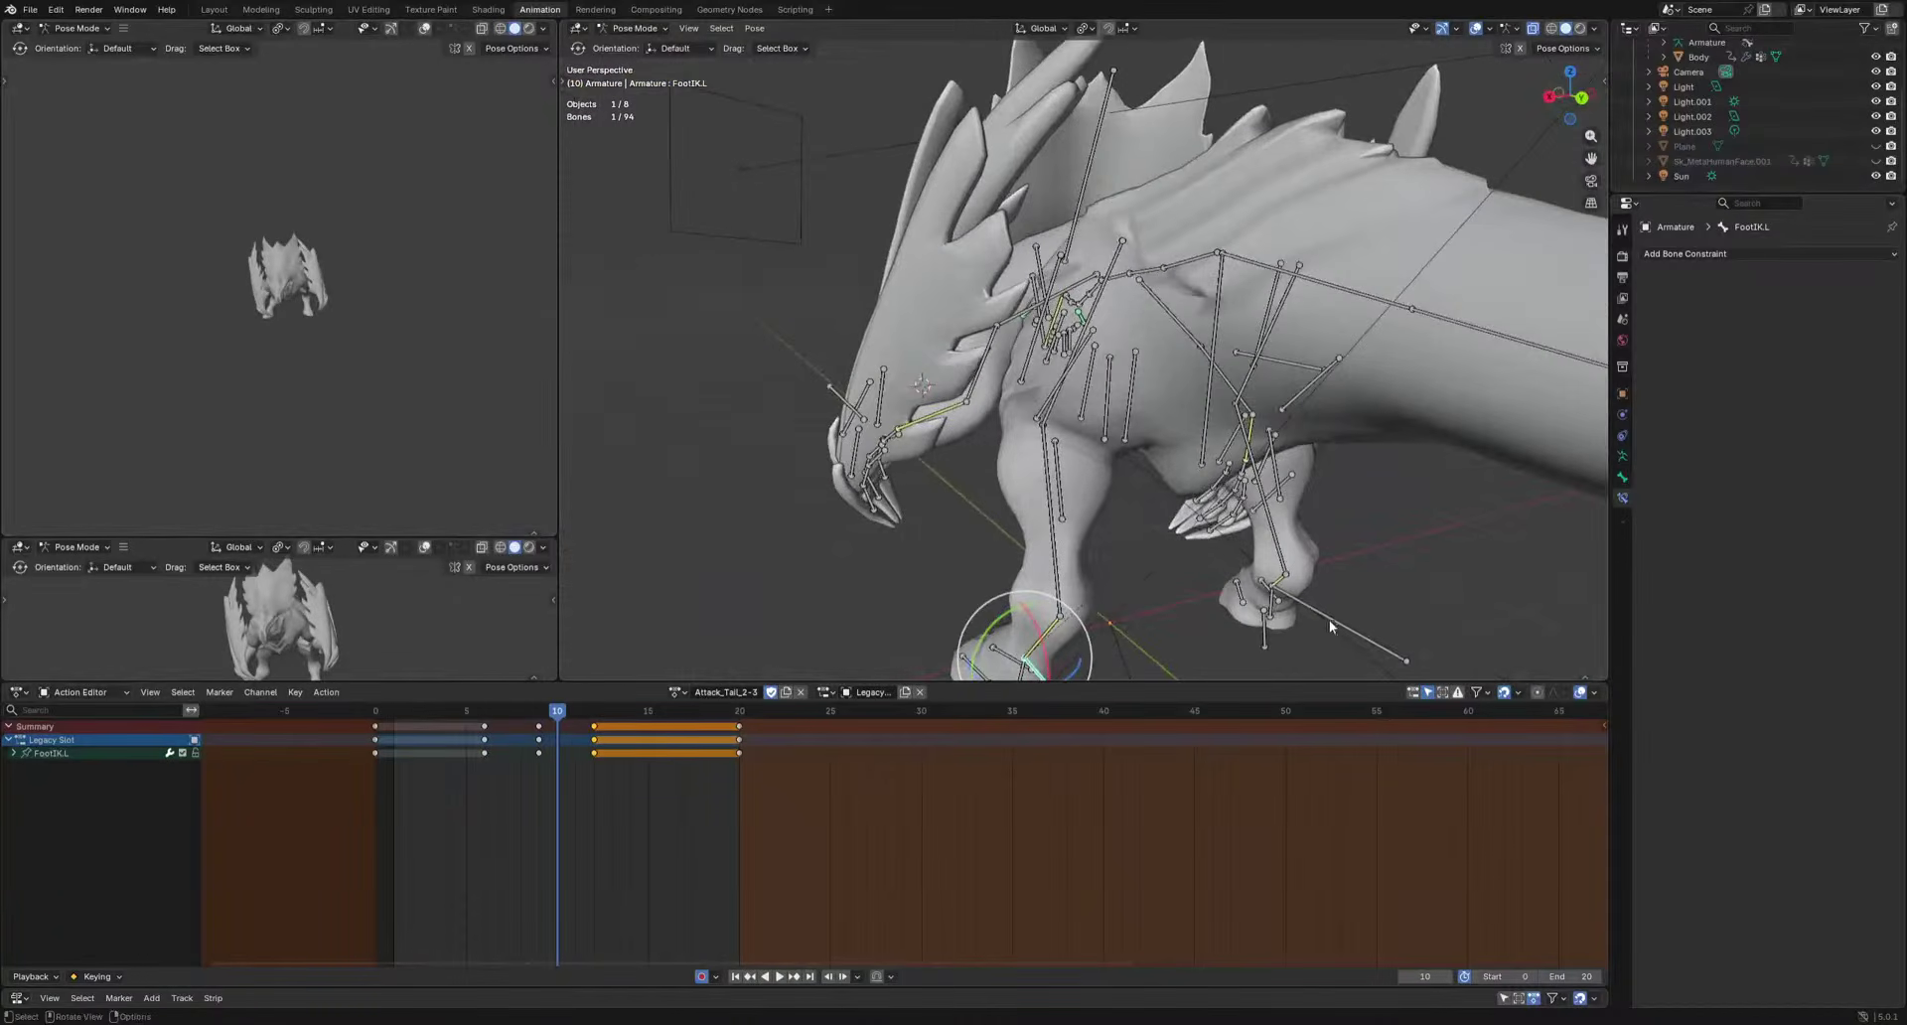
pyautogui.click(1343, 629)
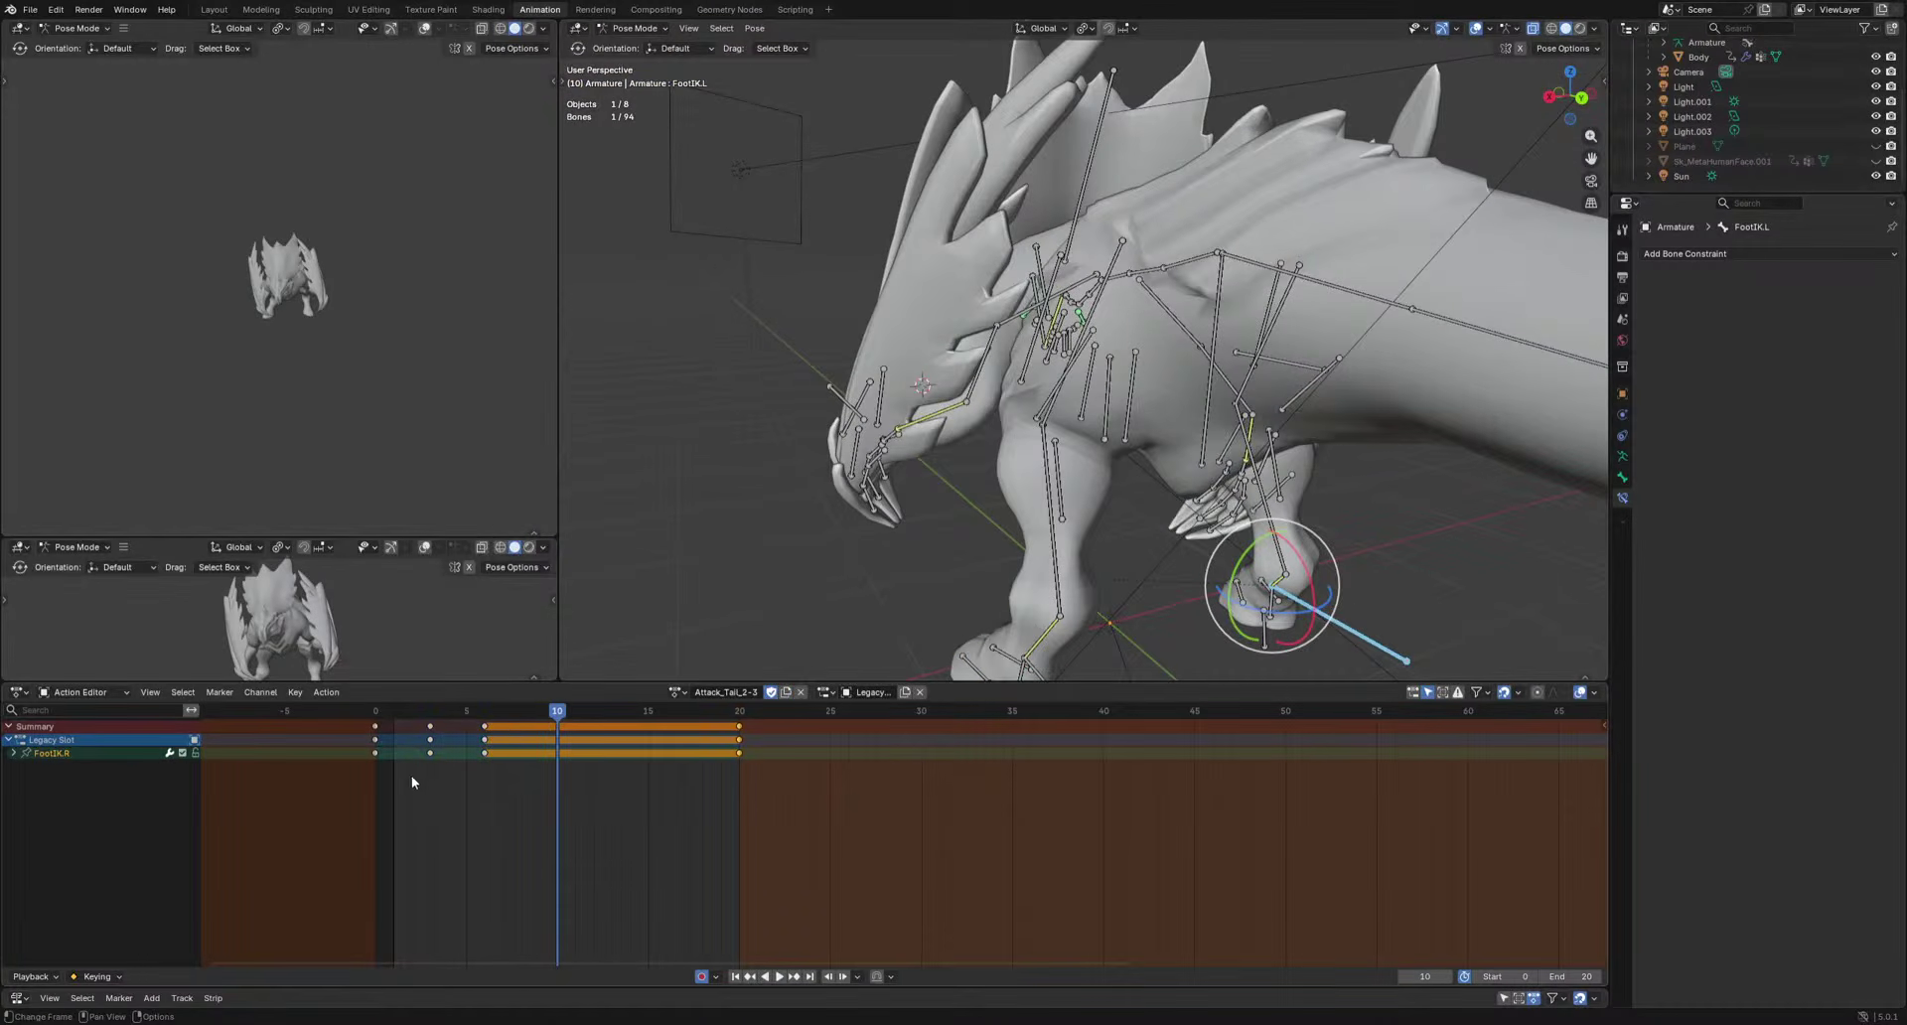
pyautogui.moveTo(411, 777); pyautogui.dragTo(504, 721)
pyautogui.press('g')
pyautogui.click(687, 736)
pyautogui.click(375, 740)
pyautogui.hotkey('ctrl', 'c')
pyautogui.hotkey('ctrl', 'v')
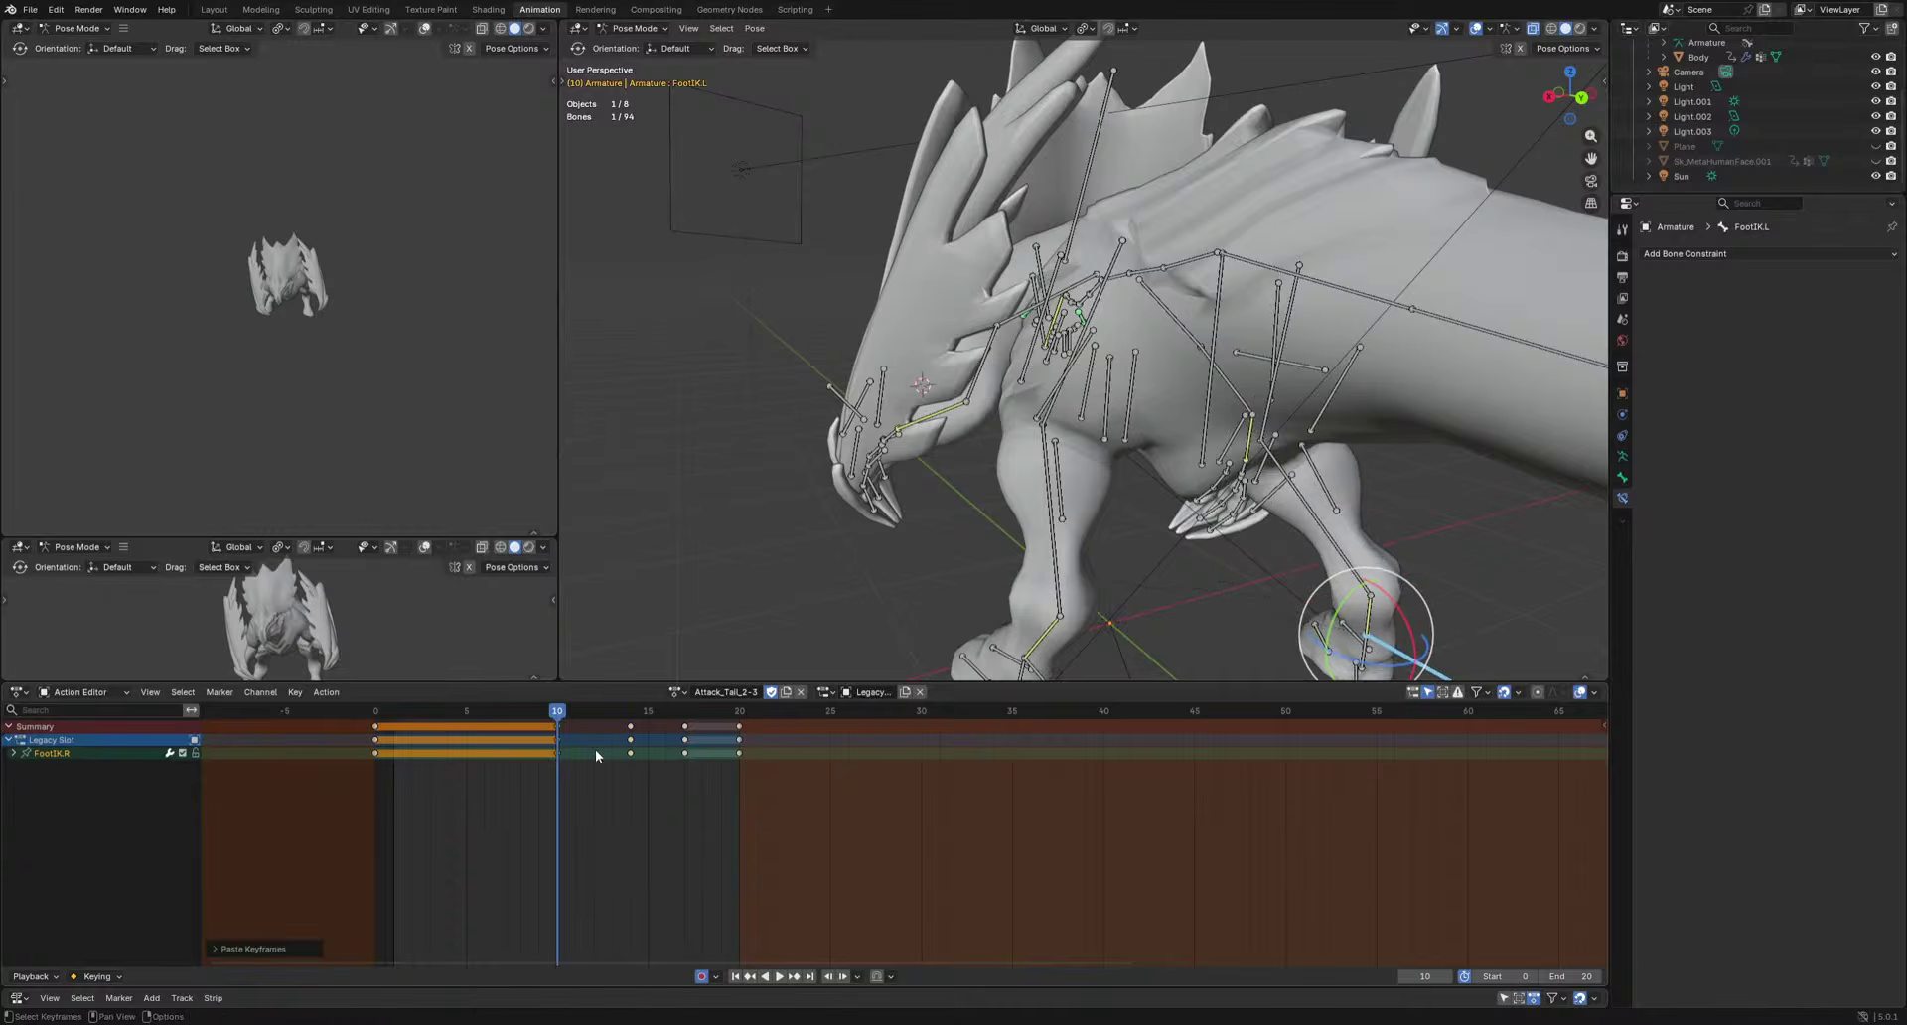
pyautogui.press('g')
pyautogui.click(640, 752)
pyautogui.press('space')
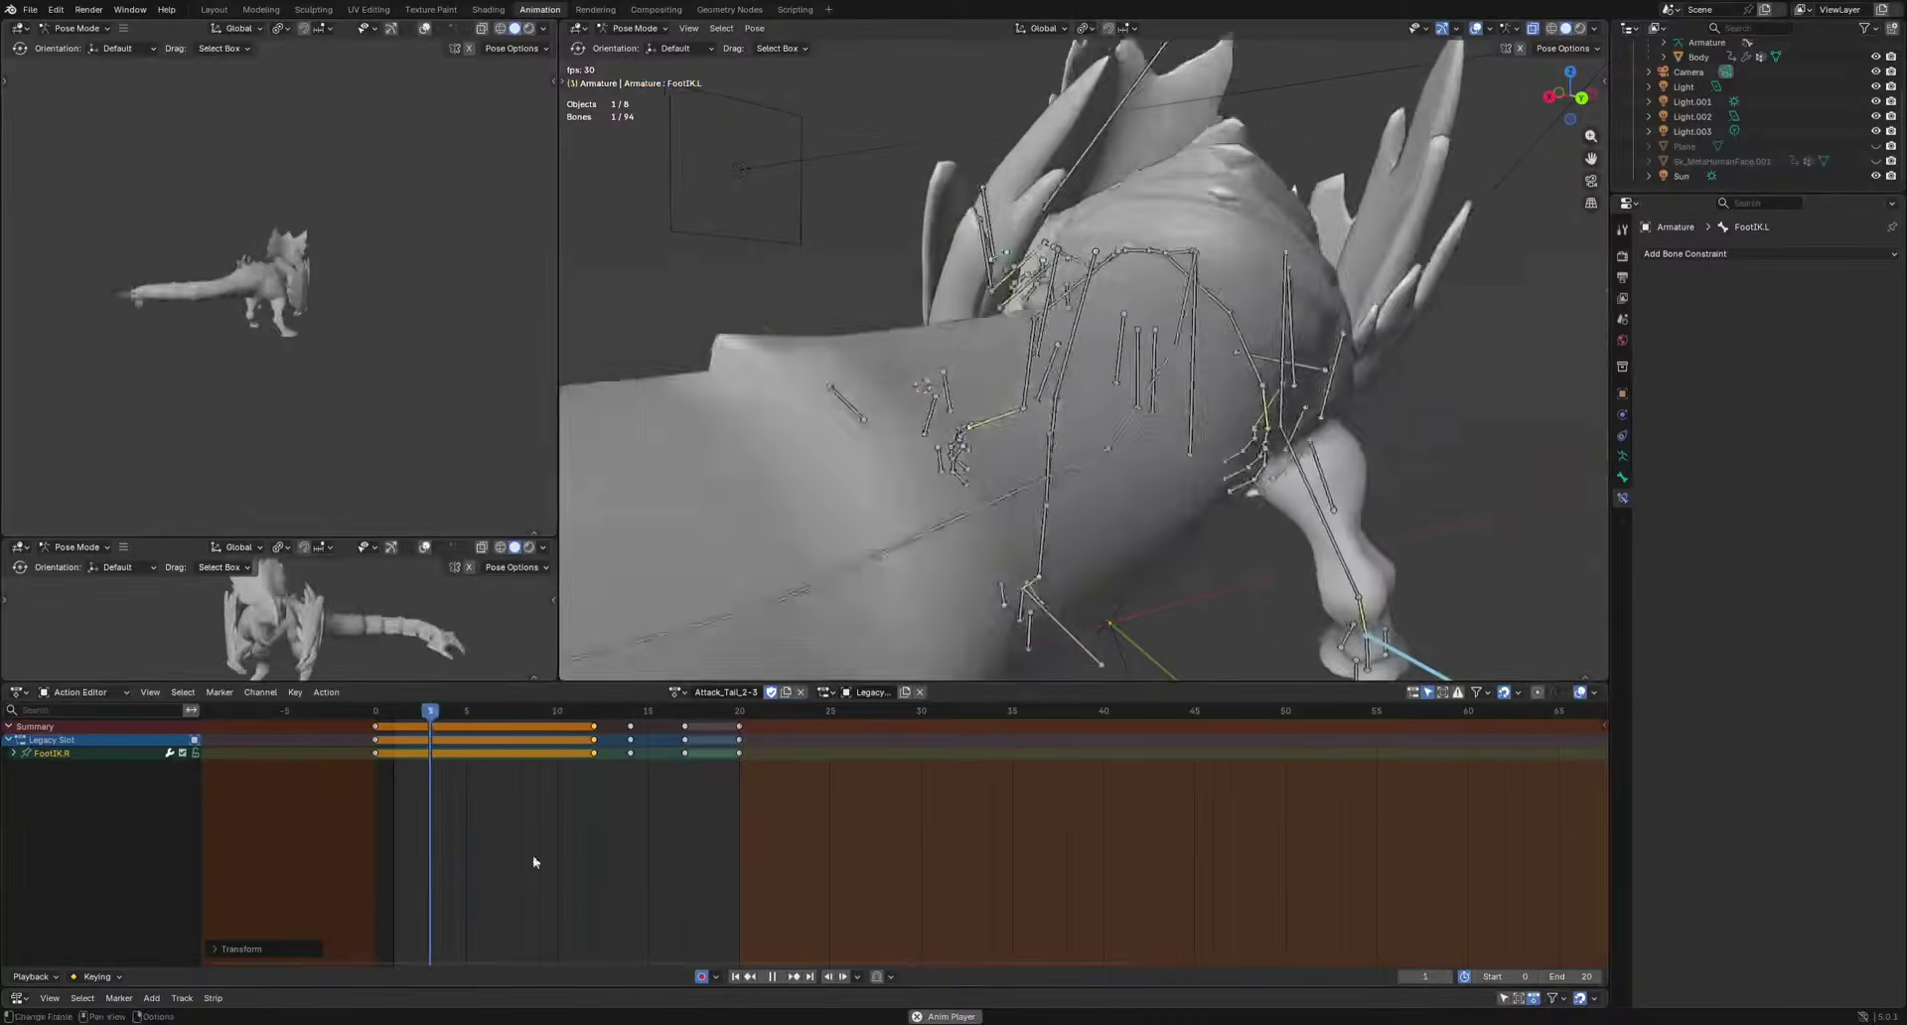
# Retime the FootIK.R keyframes to frames 13, 15 and 18 while reviewing the playback.
pyautogui.moveTo(519, 797); pyautogui.dragTo(715, 714)
pyautogui.press('g')
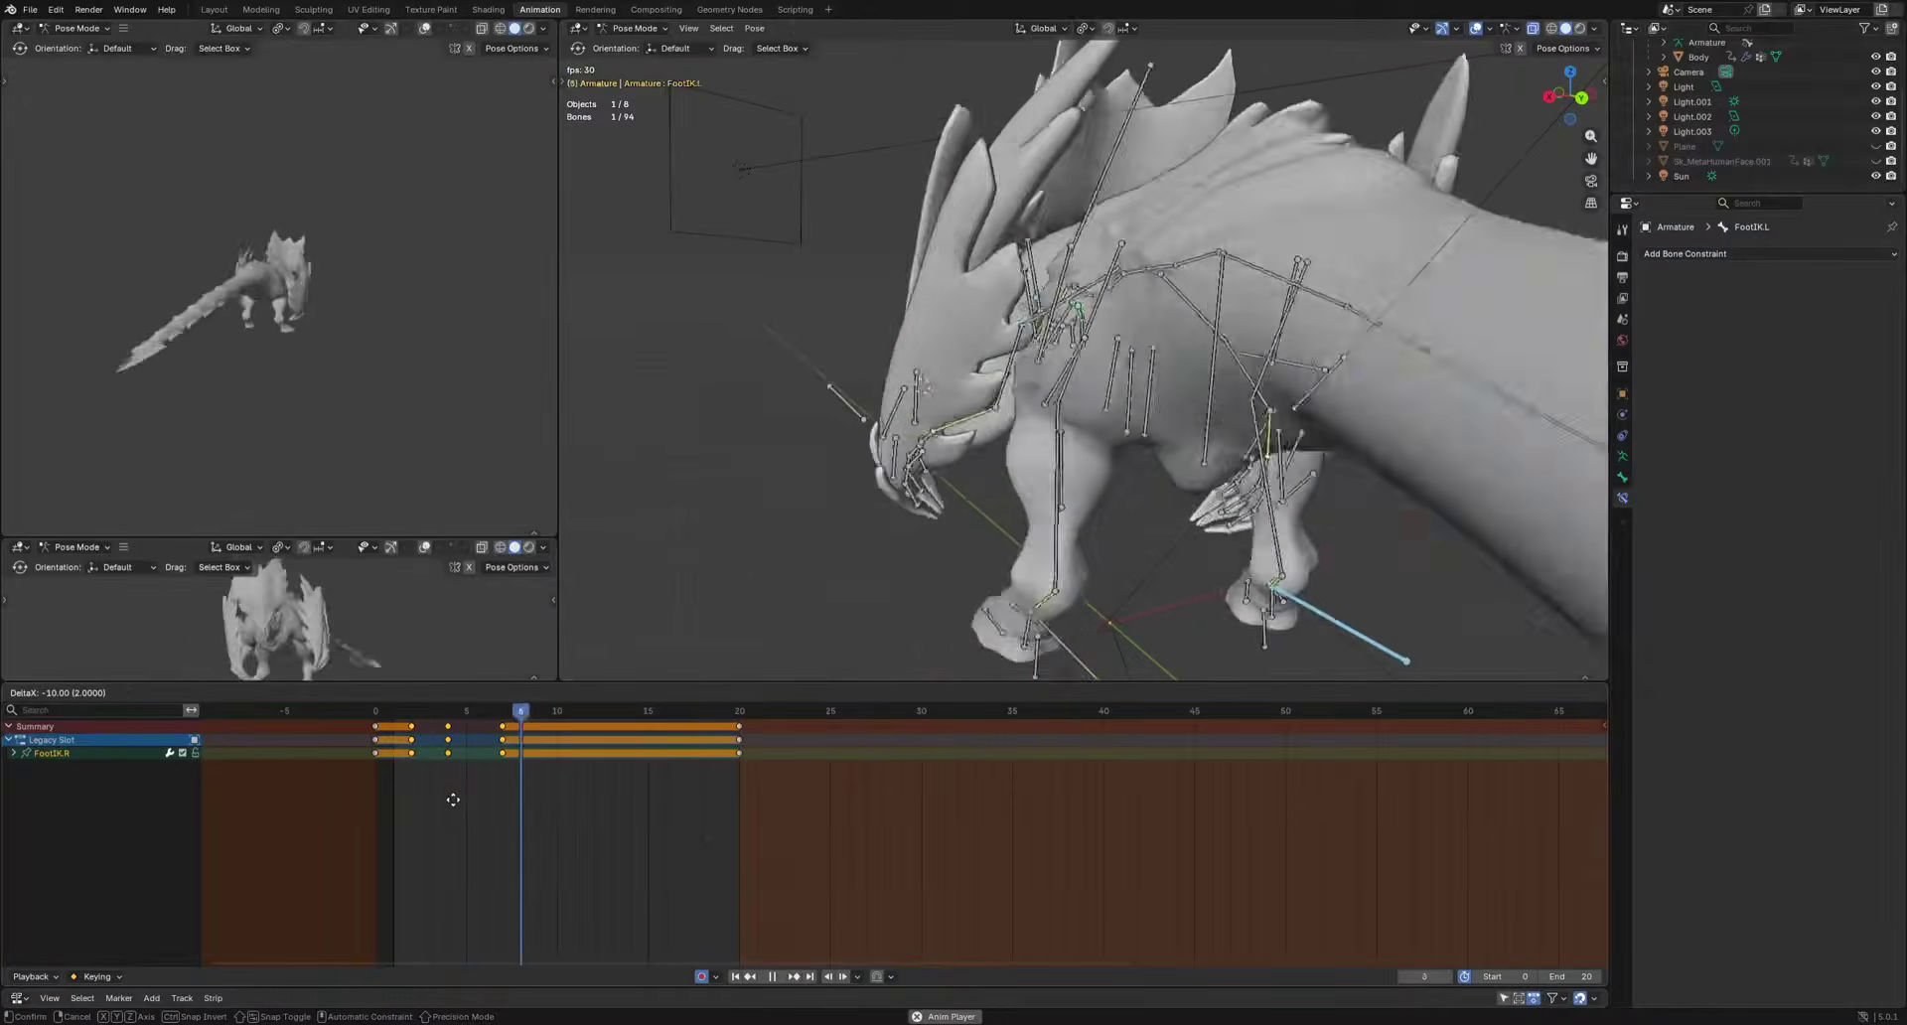
pyautogui.click(644, 798)
pyautogui.press('space')
pyautogui.press('g')
pyautogui.click(715, 765)
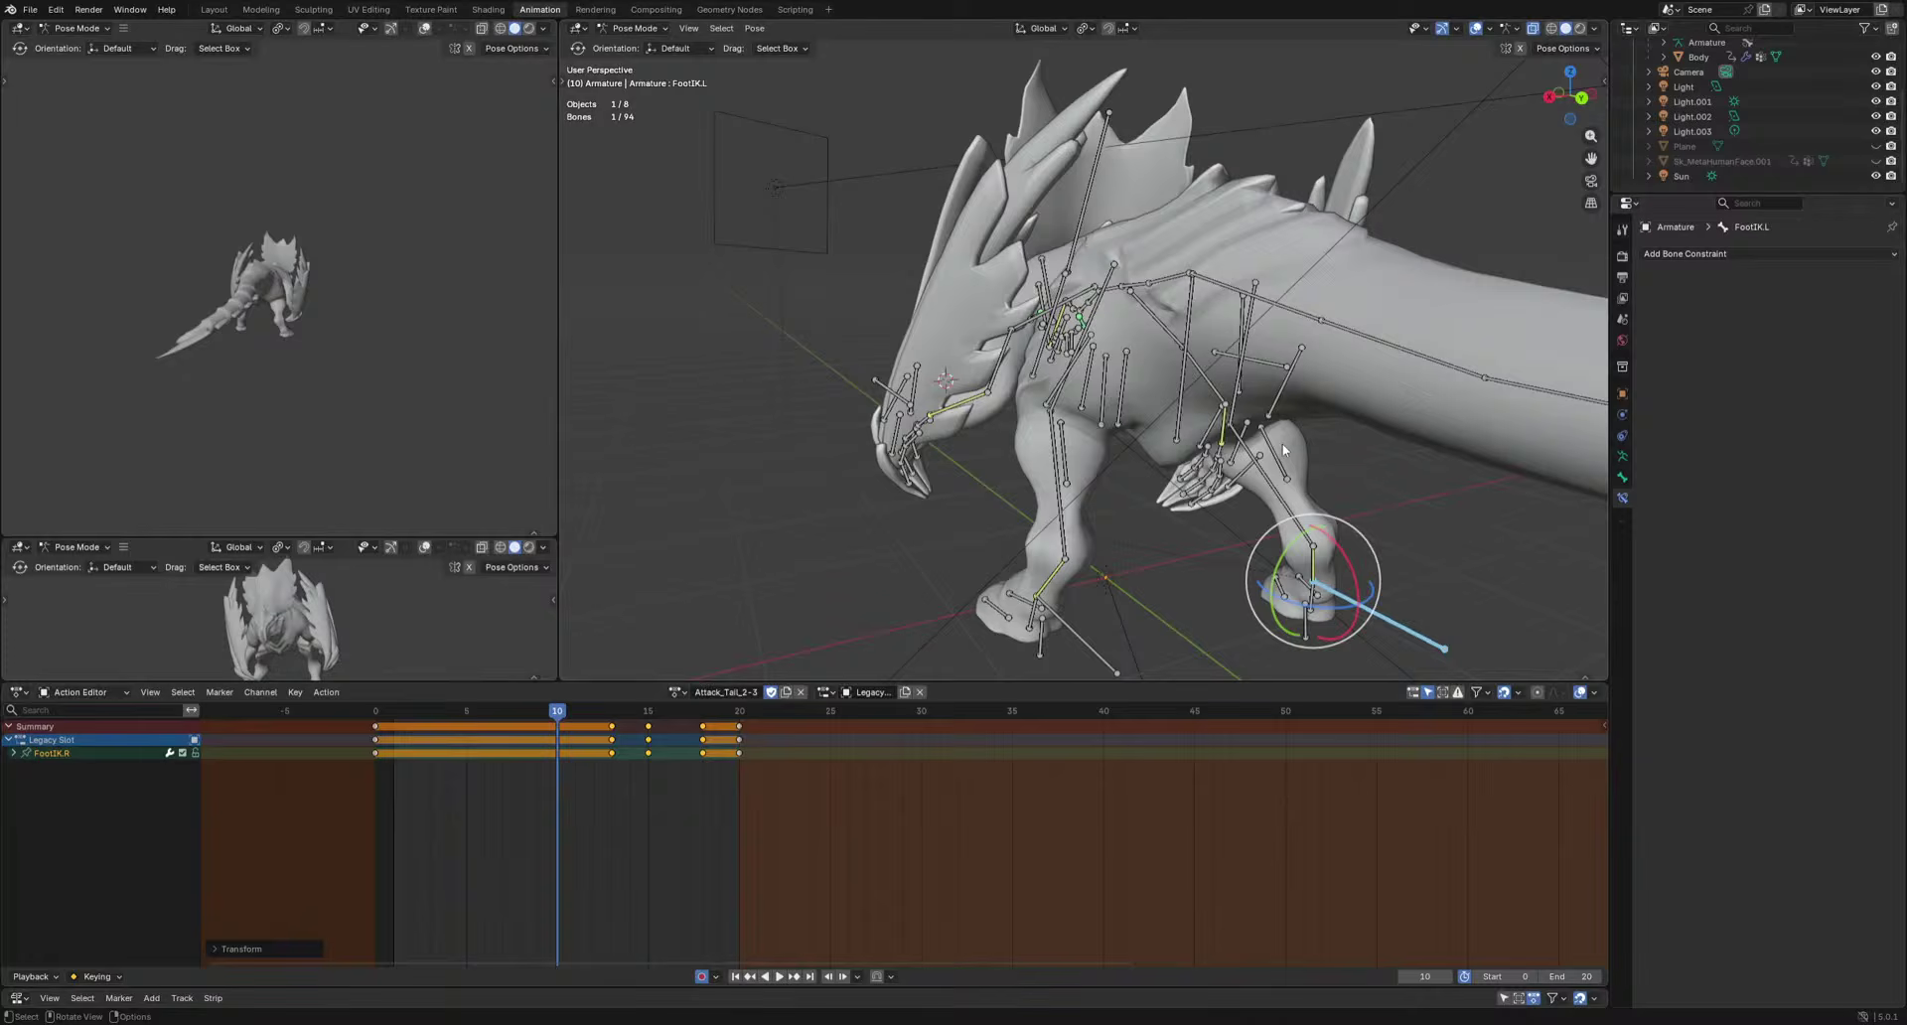
# Select the Pelvis bone and reposition it at frame 9 in the back view.
pyautogui.click(1160, 415)
pyautogui.click(1178, 425)
pyautogui.press('ctrl+KP_1')
pyautogui.press('b')
pyautogui.moveTo(494, 703); pyautogui.dragTo(378, 717)
pyautogui.press('space')
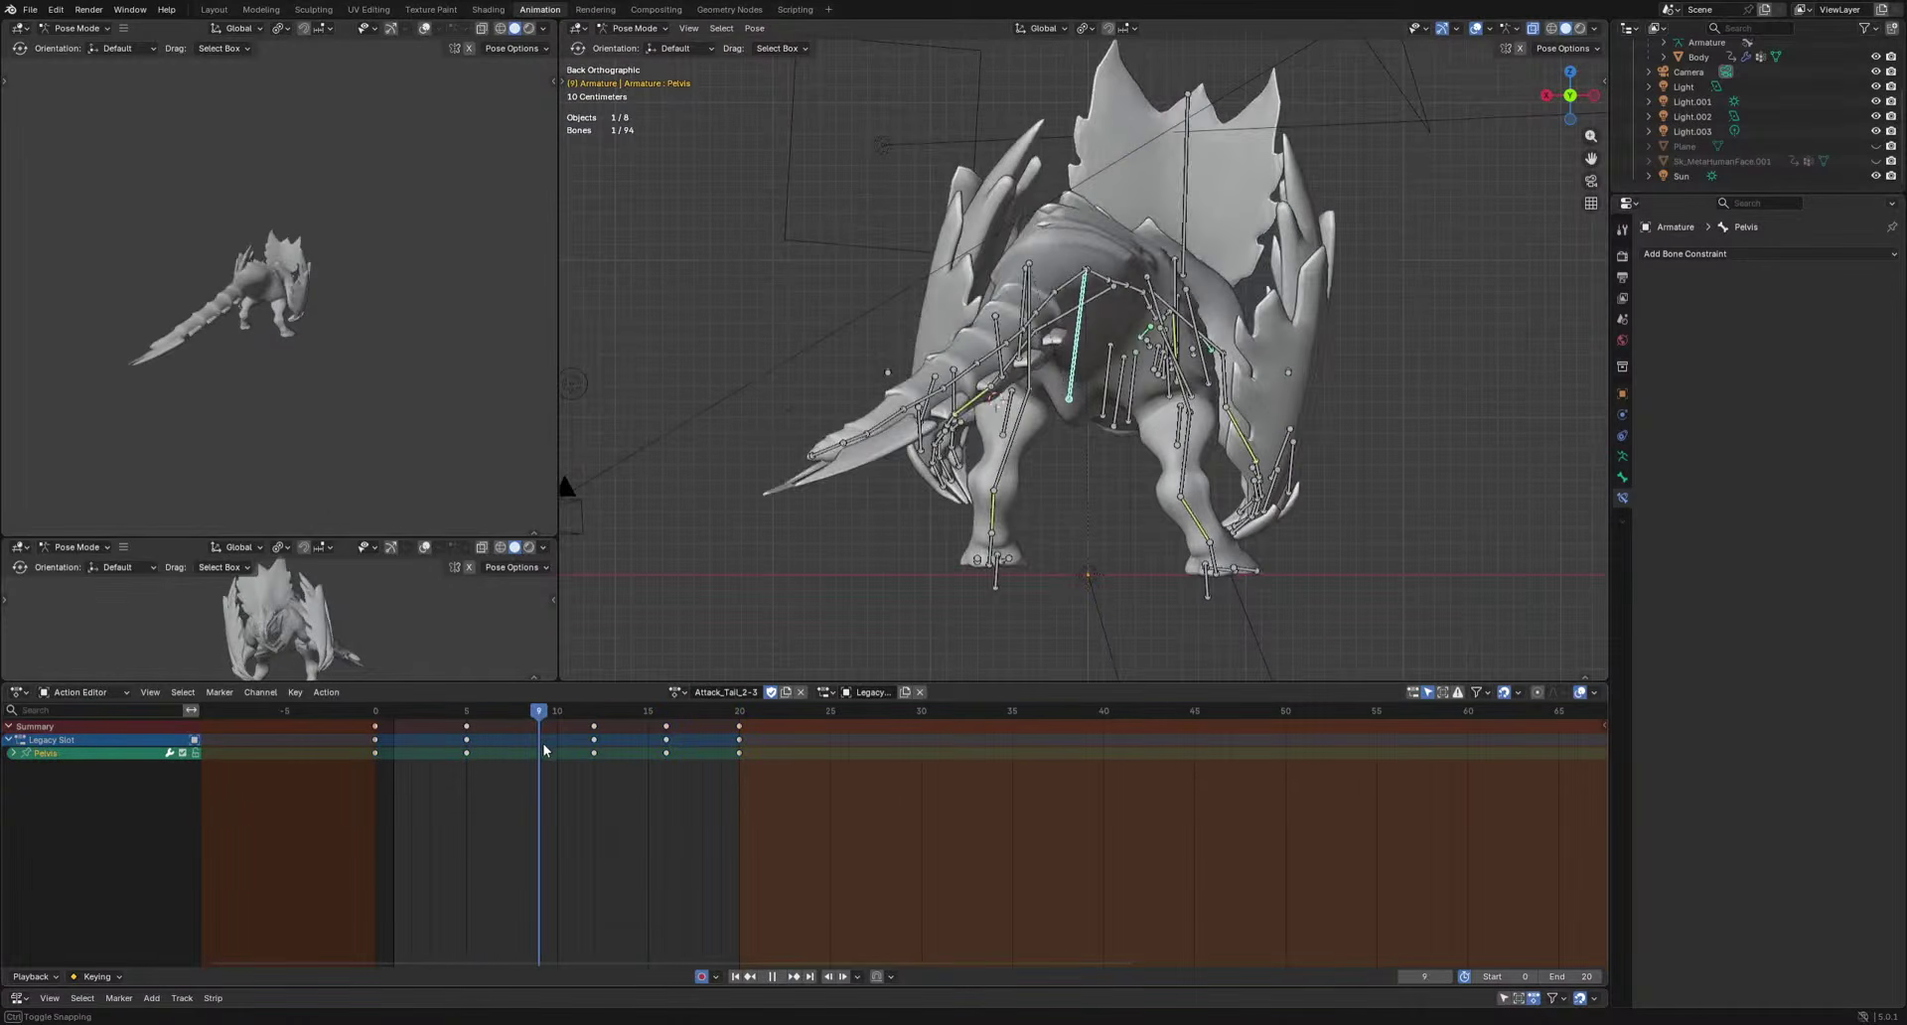
pyautogui.moveTo(544, 751); pyautogui.dragTo(666, 719)
pyautogui.press('g')
pyautogui.click(1196, 613)
# Lower the Pelvis slightly at frame 16 in the back view and play back the action.
pyautogui.press('g')
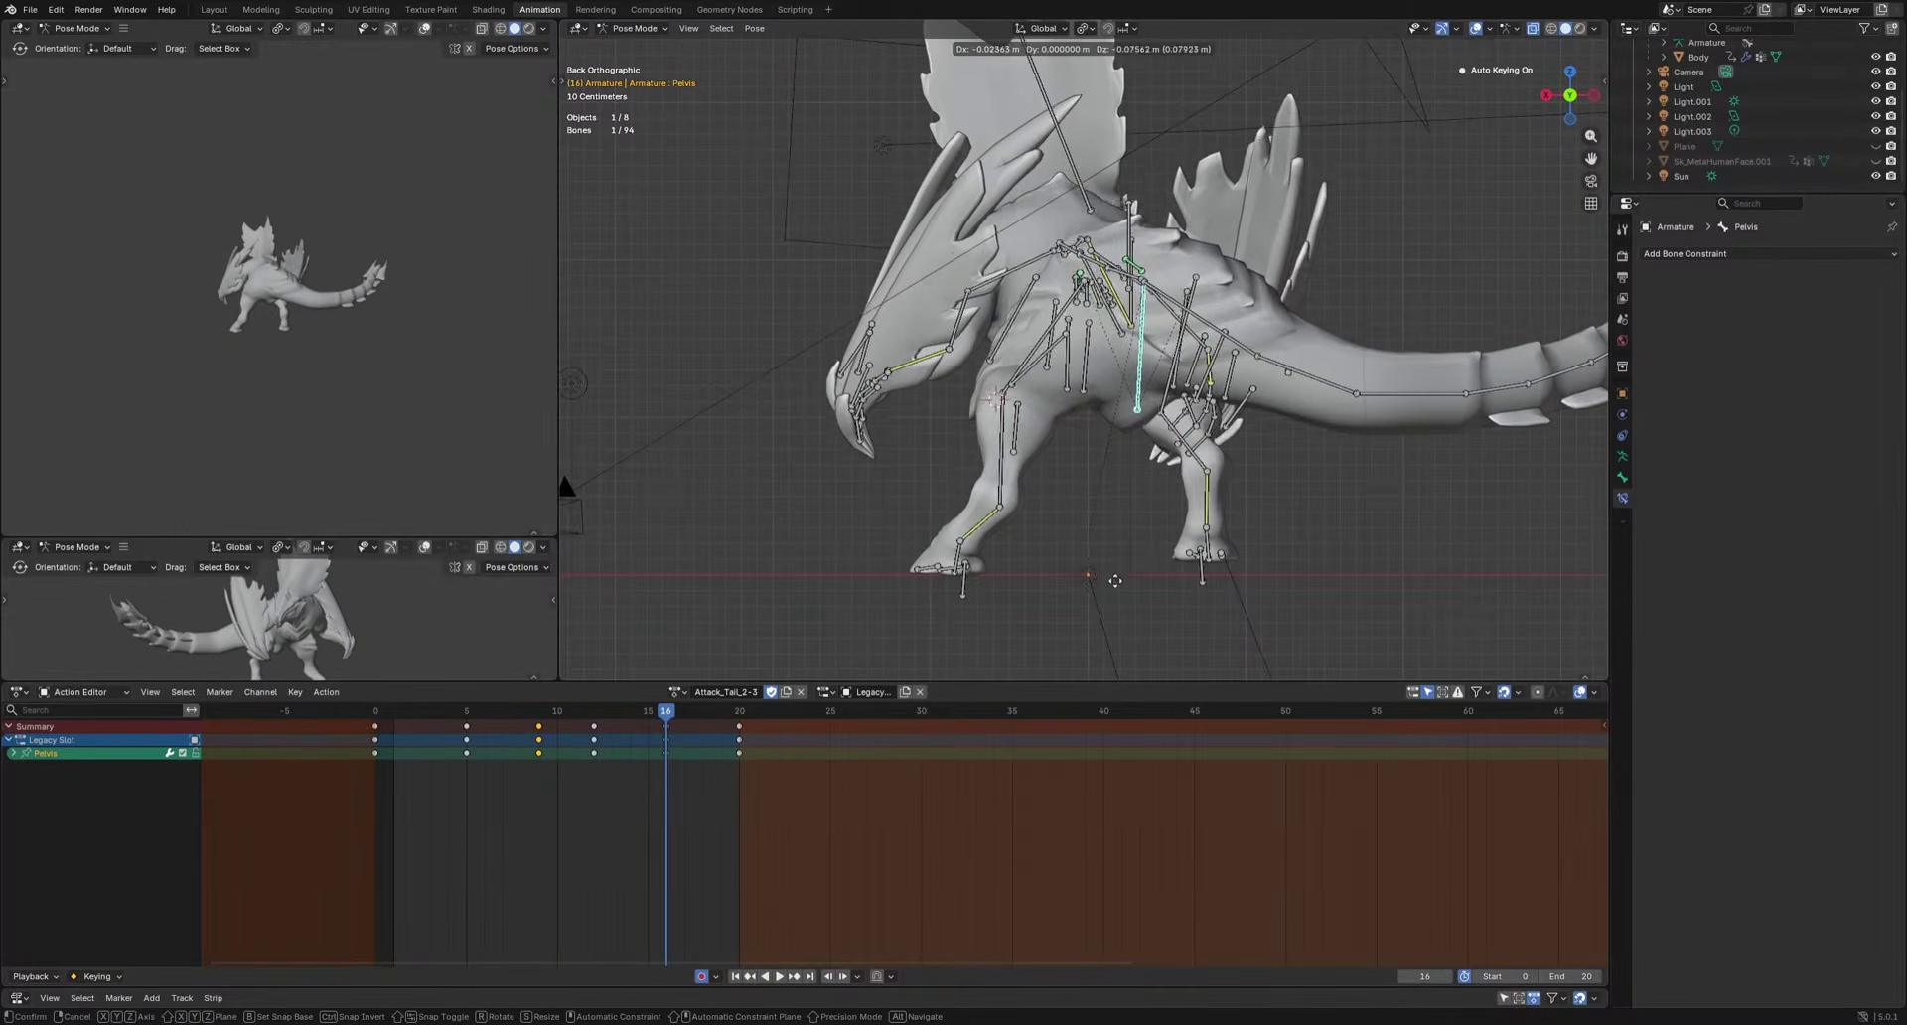
pyautogui.press('Return')
pyautogui.press('space')
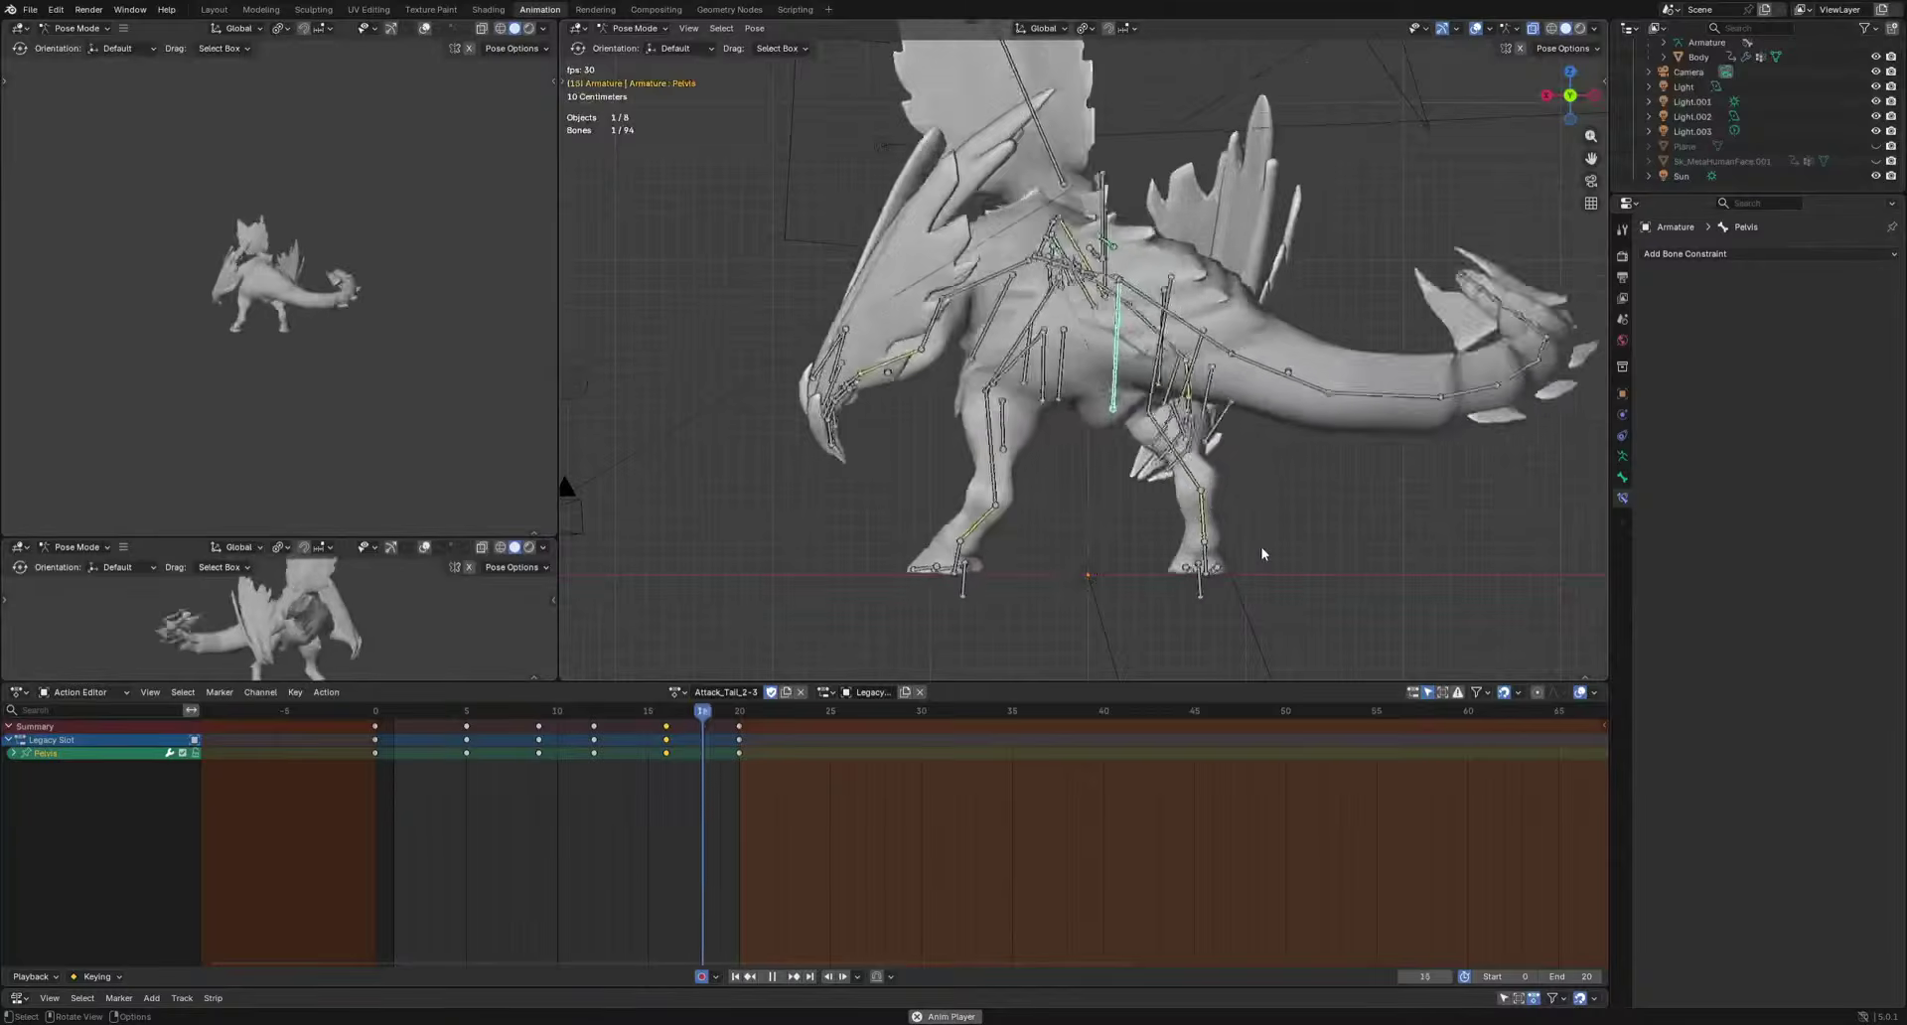
pyautogui.press('space')
# Copy the Foot.R keyframe from frame 0 to frame 11 to hold its starting rotation and play back.
pyautogui.click(1212, 556)
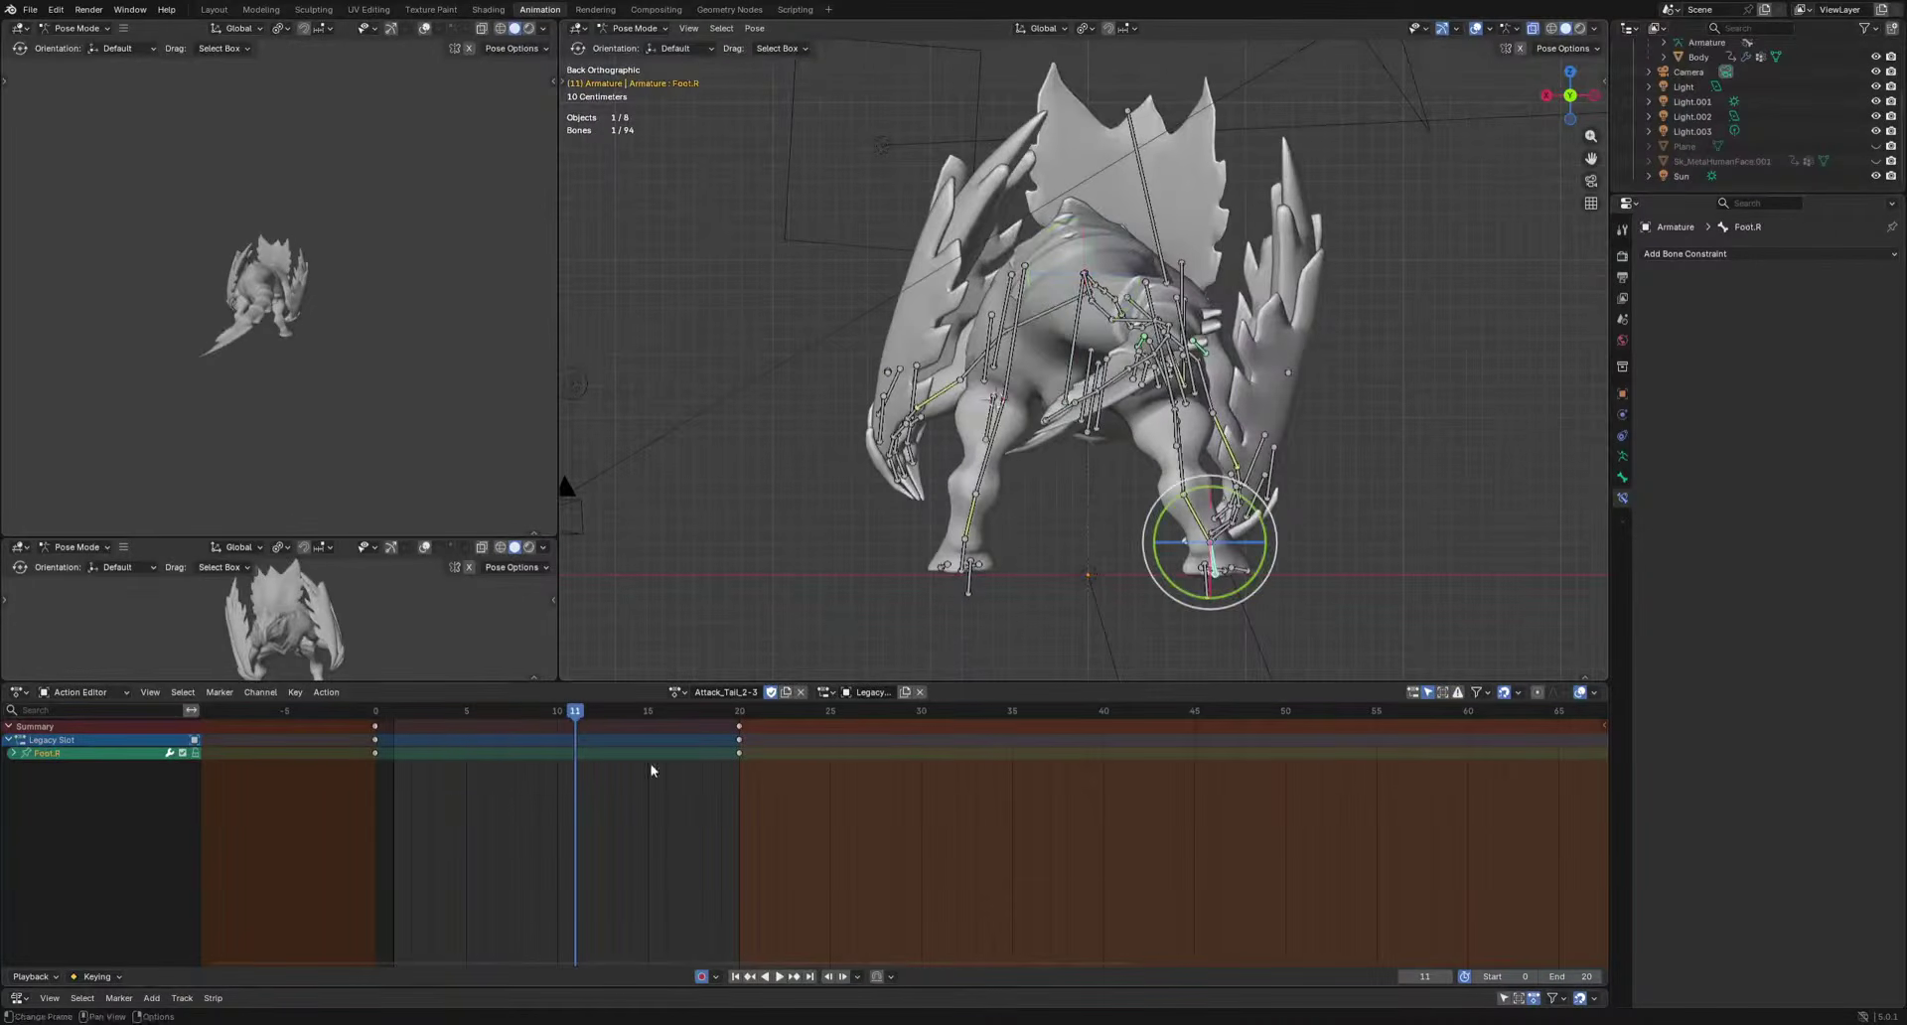
pyautogui.moveTo(332, 792)
pyautogui.mouseDown()
pyautogui.moveTo(498, 739)
pyautogui.moveTo(434, 715)
pyautogui.mouseUp()
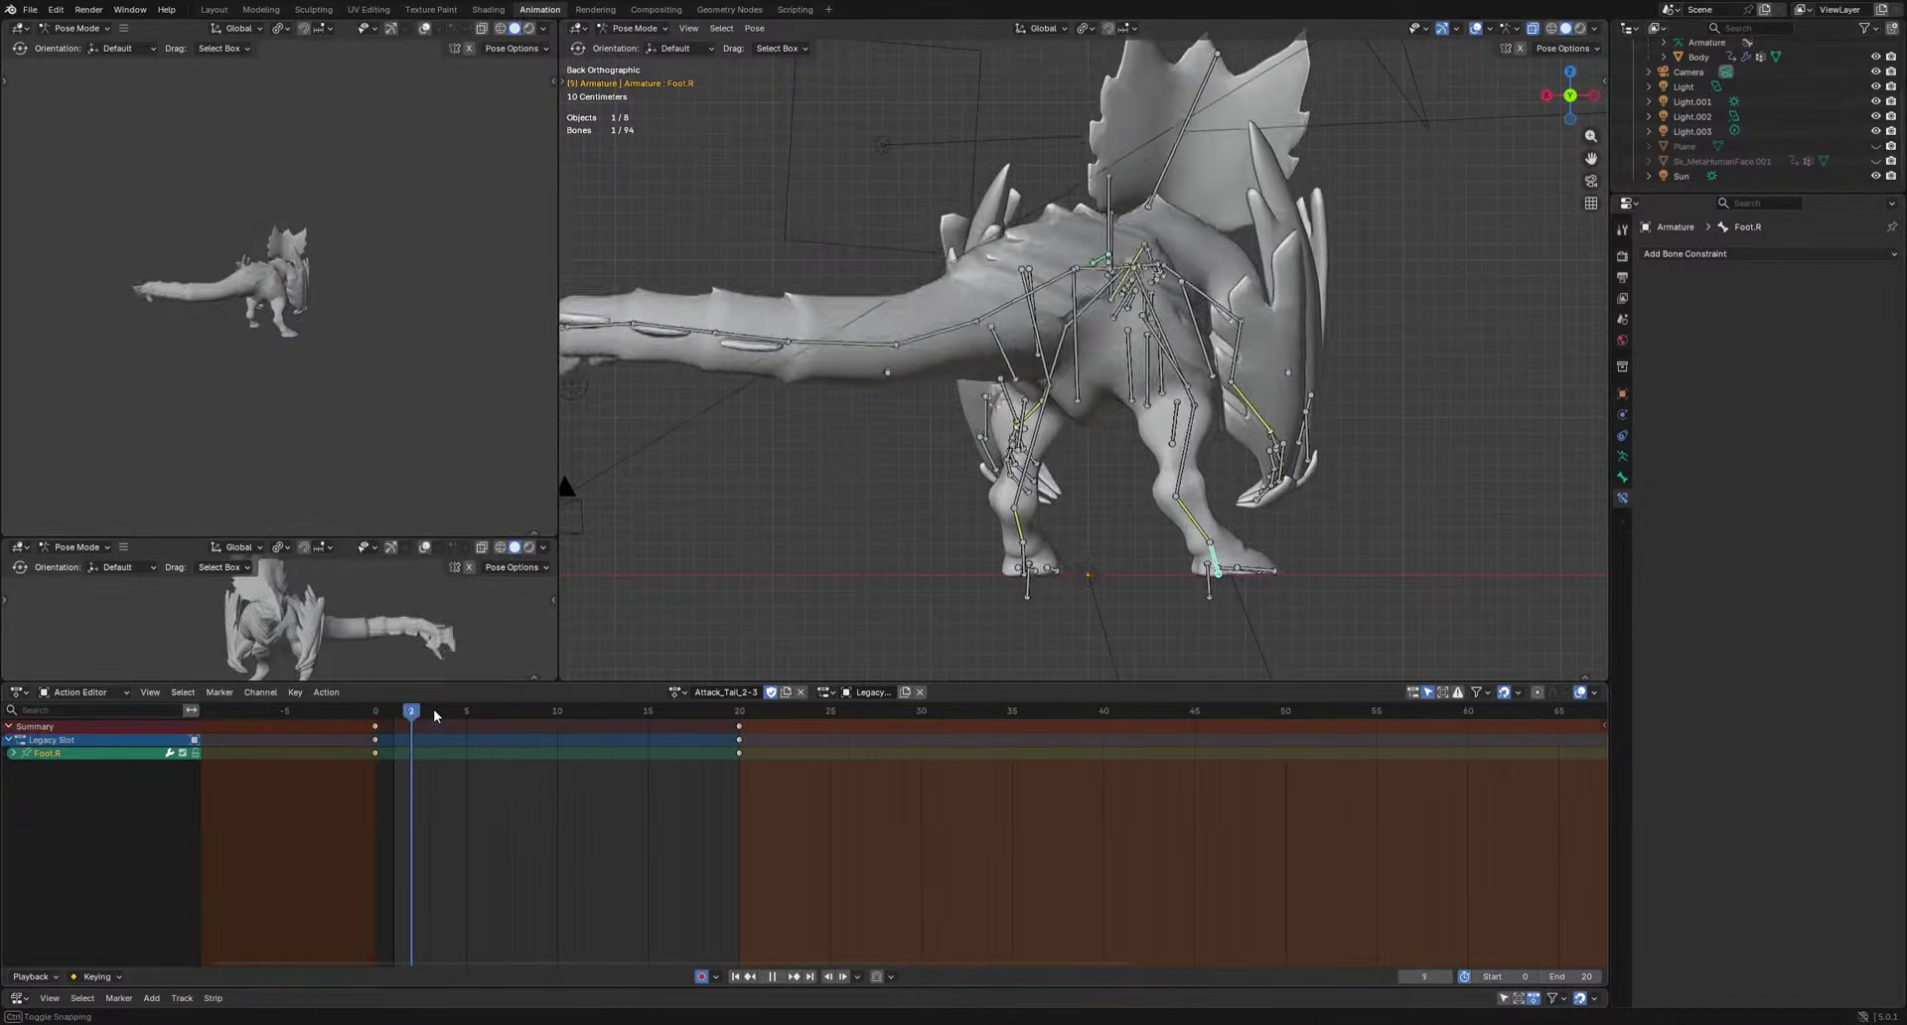
pyautogui.press('Escape')
pyautogui.hotkey('ctrl', 'v')
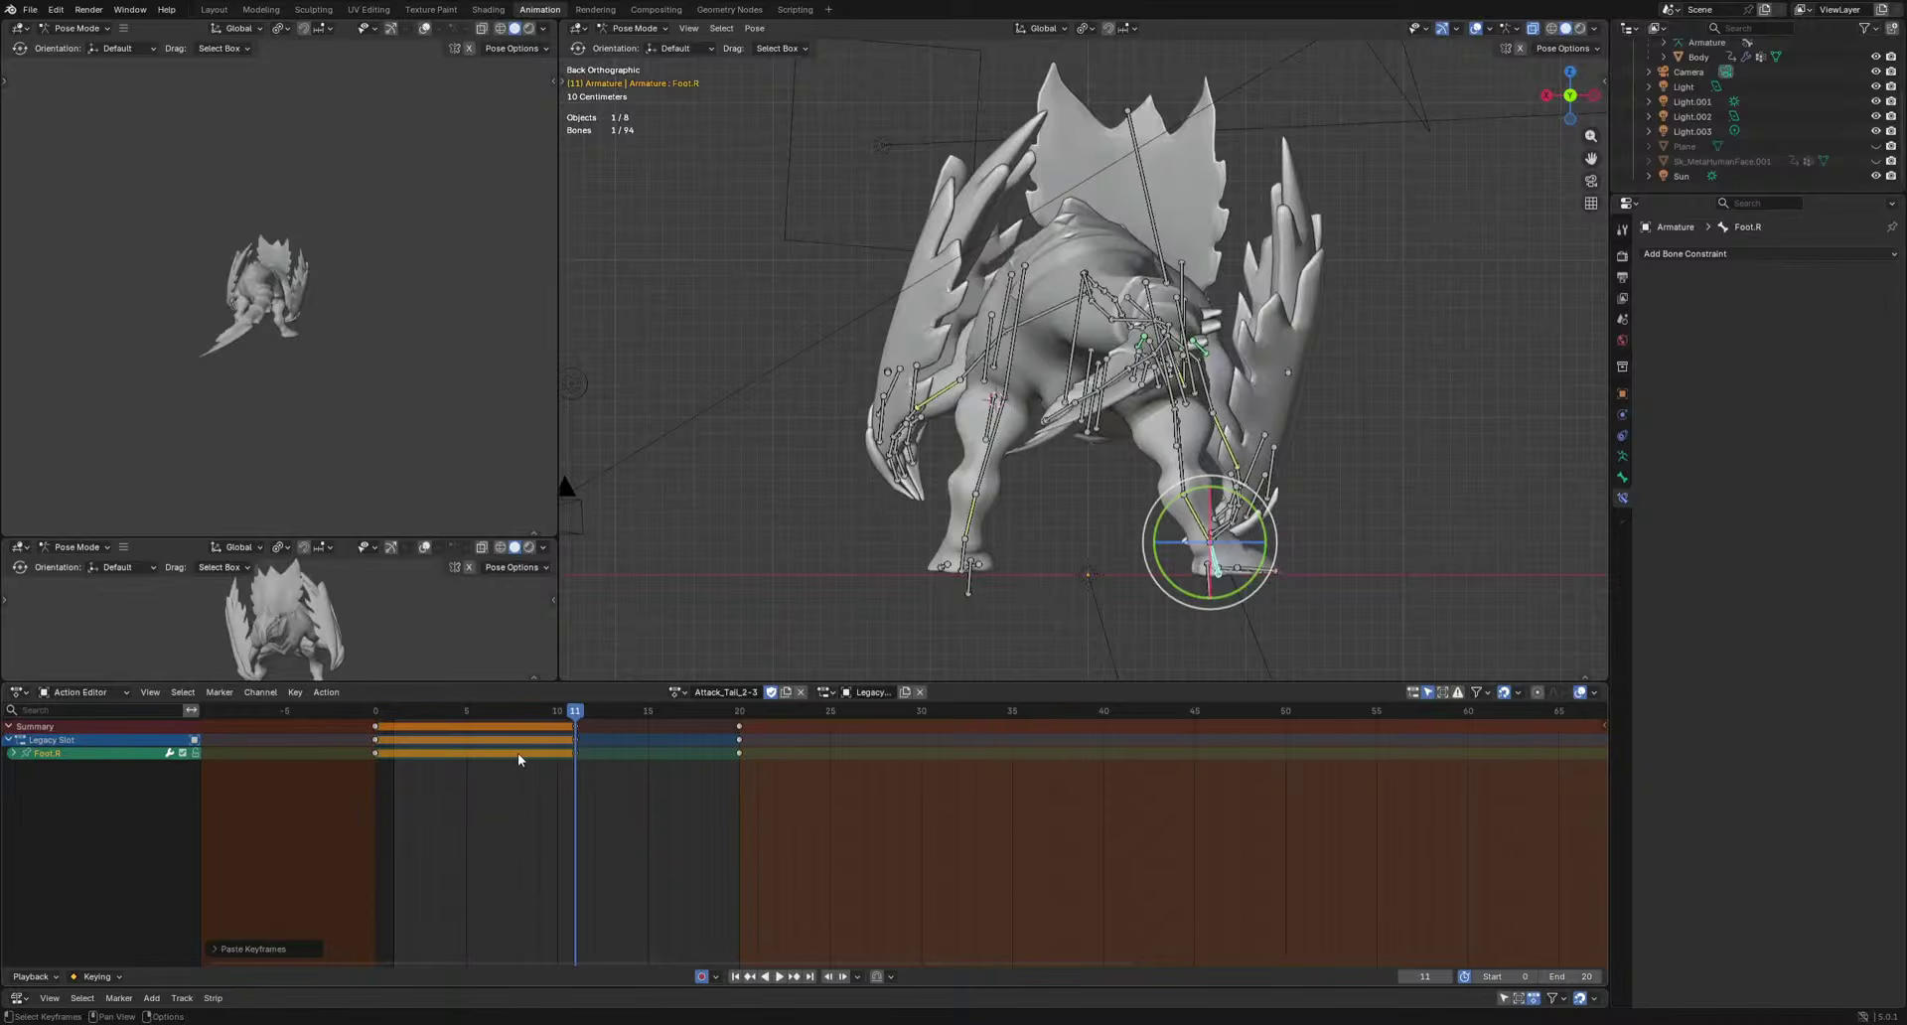
pyautogui.press('space')
pyautogui.press('space')
# Rotate the Foot.R bone at frames 15 and 19 in the back view and play back the action.
pyautogui.moveTo(677, 784); pyautogui.dragTo(749, 740)
pyautogui.press('space')
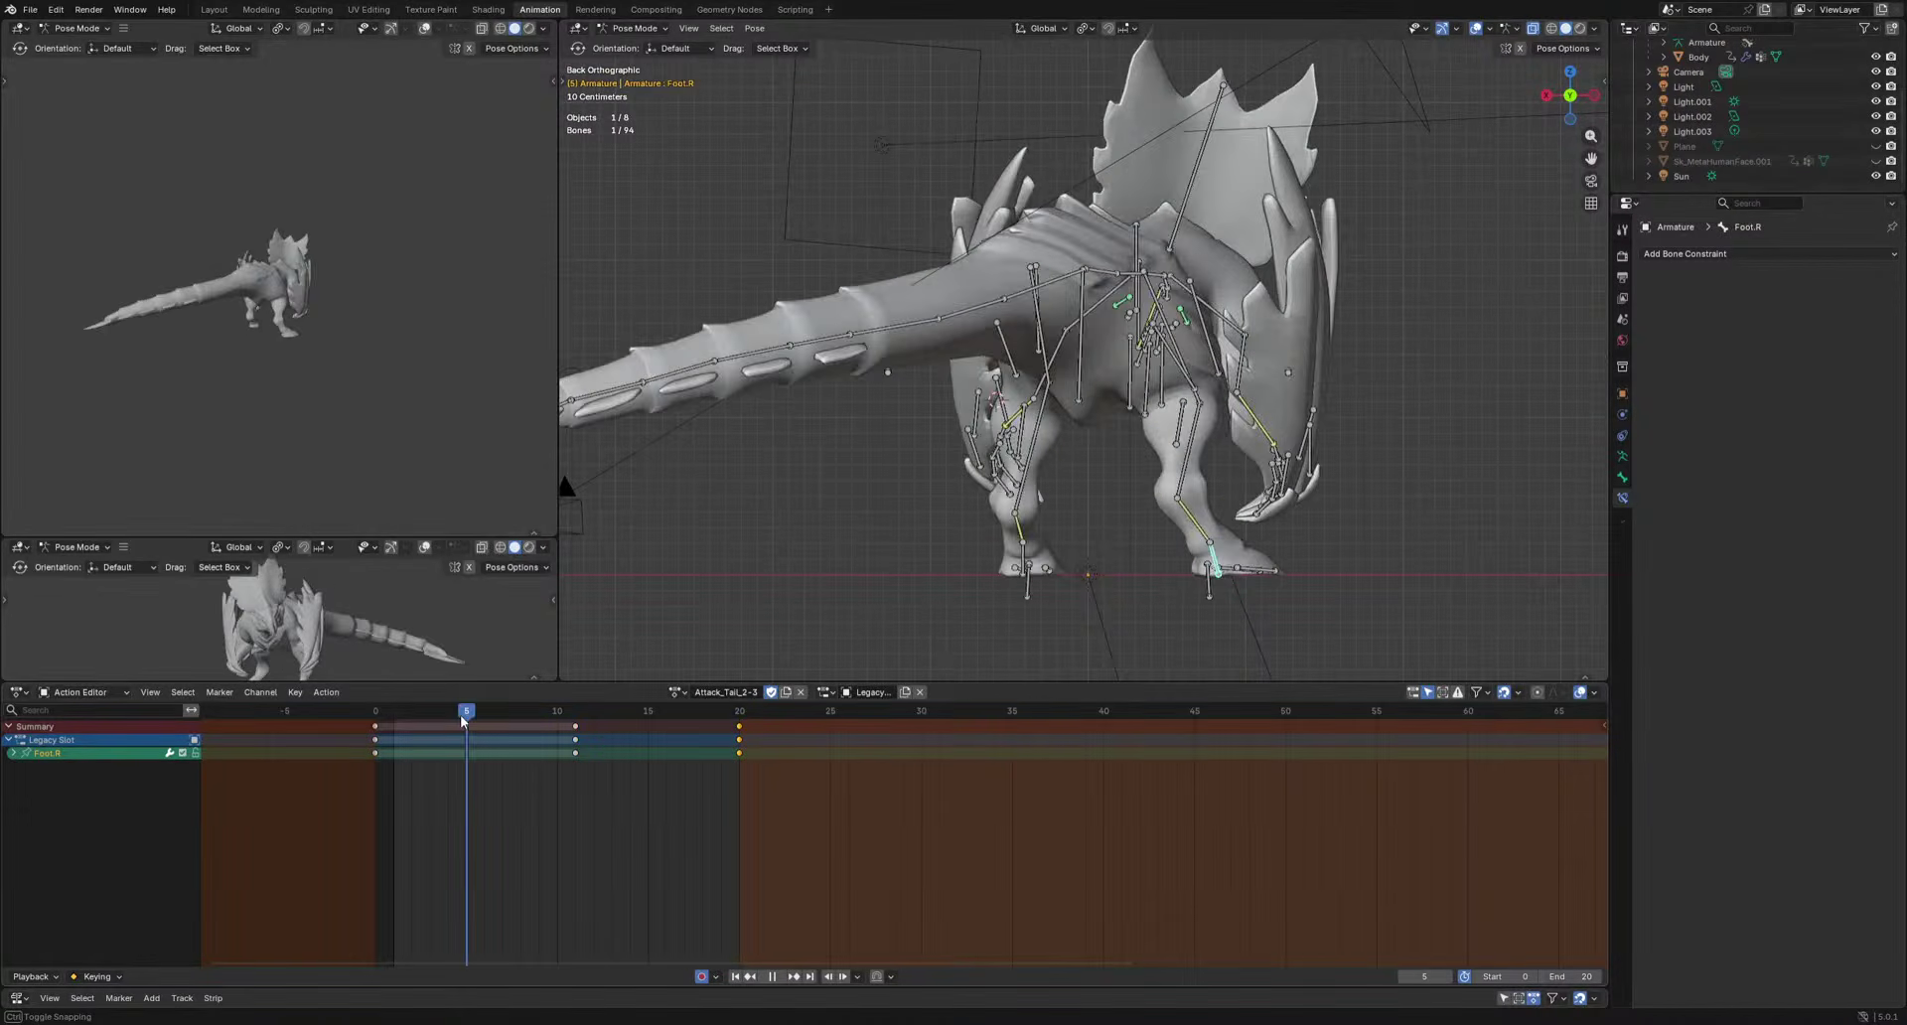
pyautogui.moveTo(692, 758); pyautogui.dragTo(722, 733)
pyautogui.press('r')
pyautogui.press('r')
pyautogui.click(1266, 584)
pyautogui.press('r')
pyautogui.click(1370, 584)
pyautogui.press('r')
pyautogui.click(1352, 644)
pyautogui.press('space')
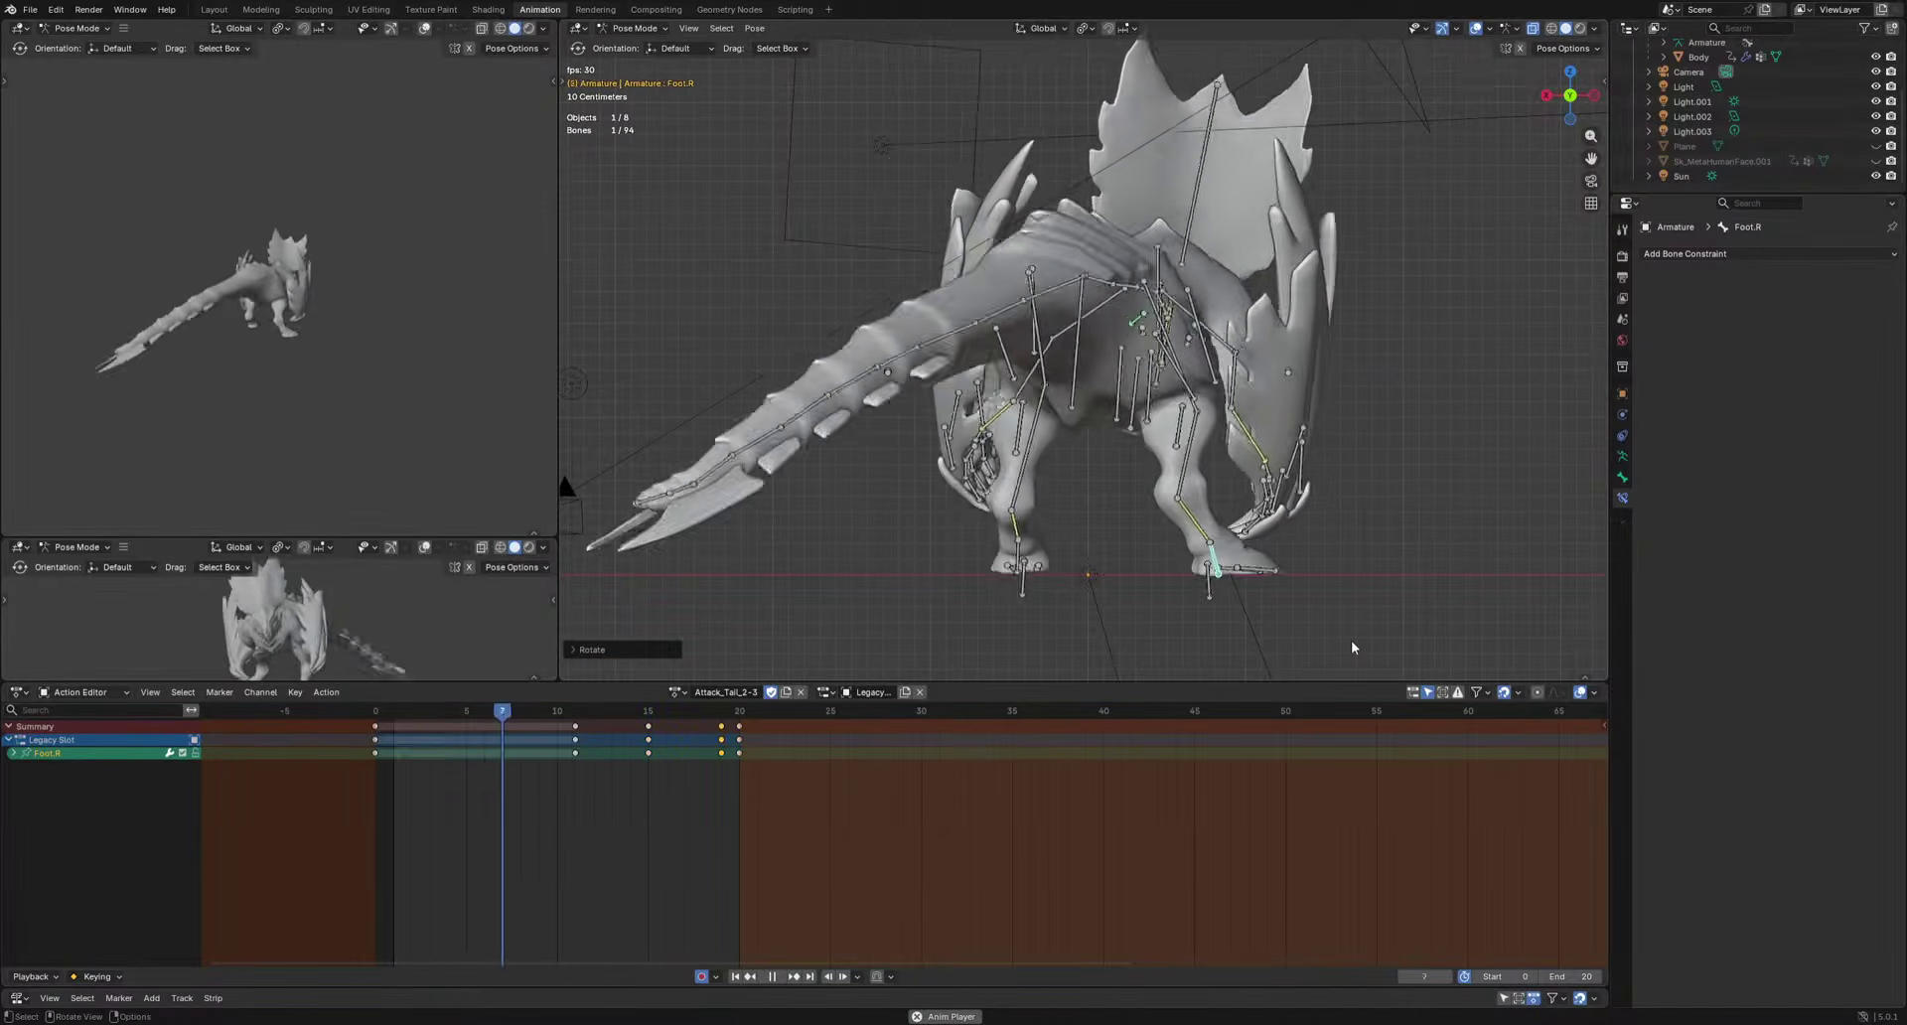
# Copy the Foot.L bone's frame 0 keyframe to frame 7 and its frame 20 keyframe to frame 12.
pyautogui.press('space')
pyautogui.press('ctrl+KP_1')
pyautogui.click(1030, 554)
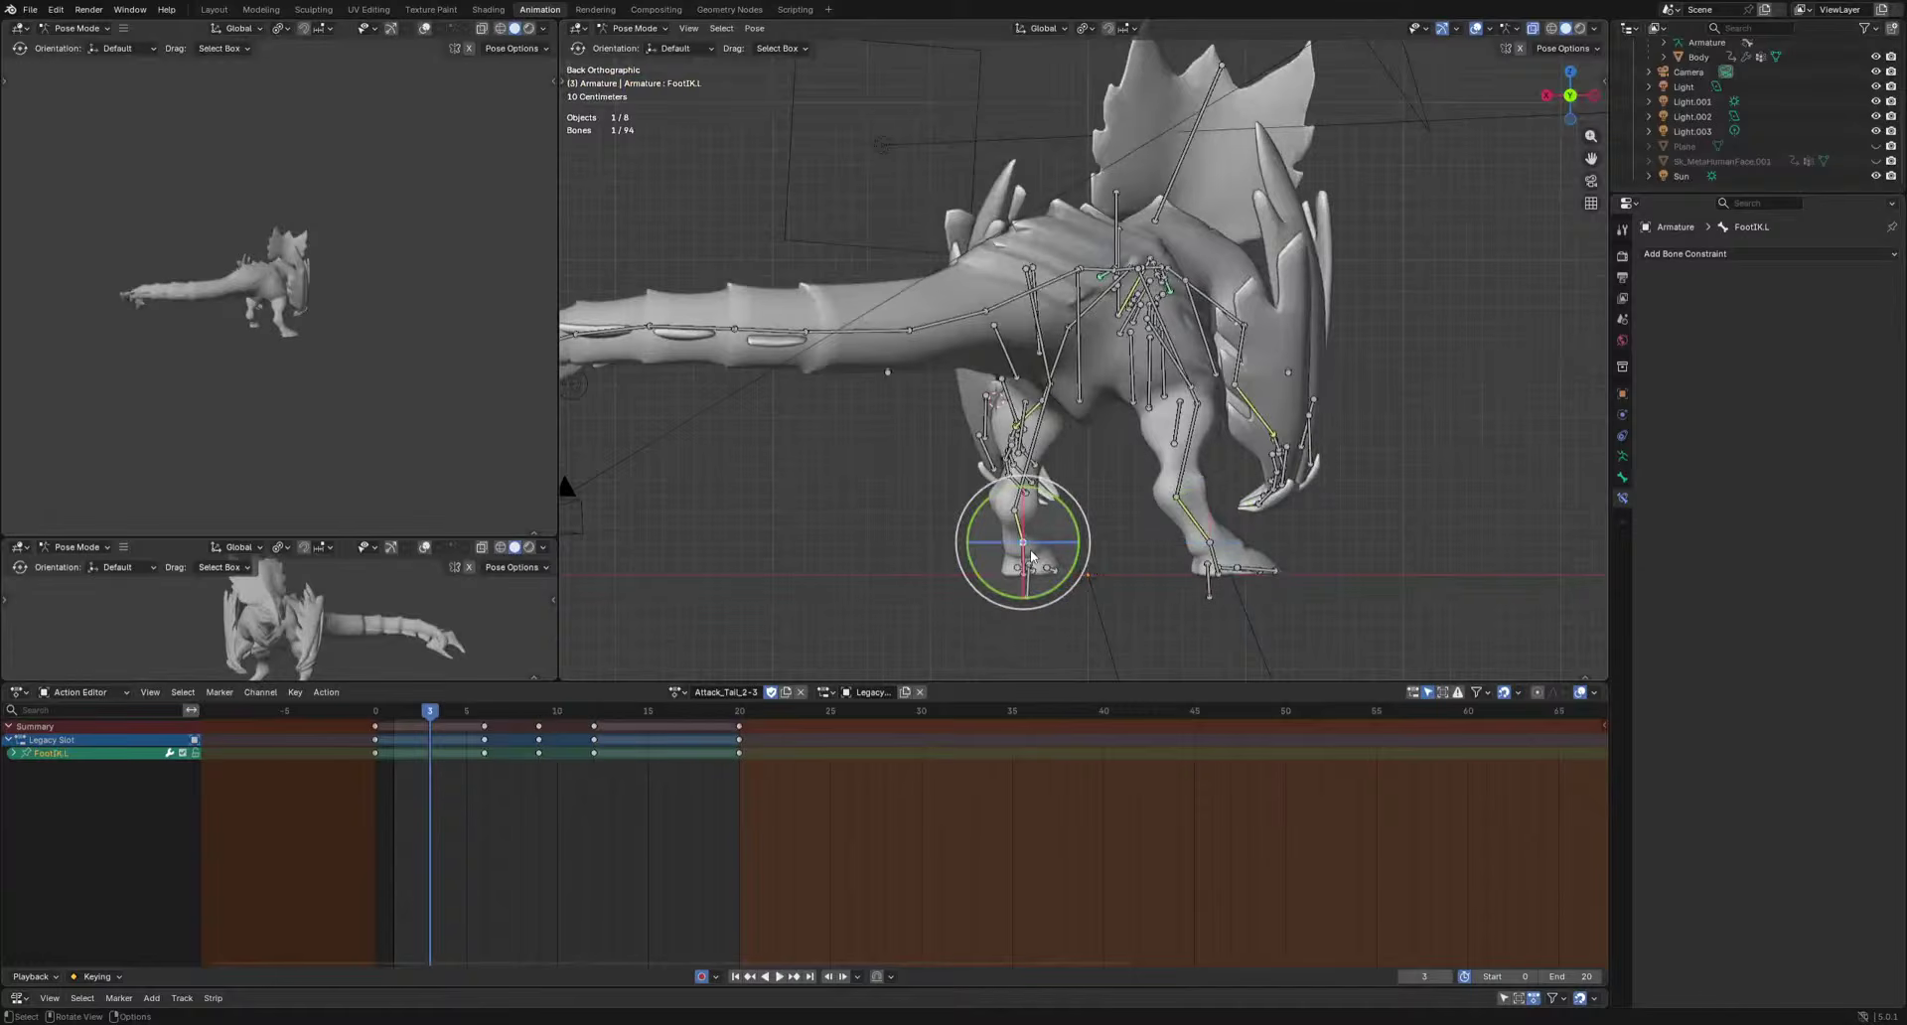
pyautogui.click(1030, 554)
pyautogui.click(1028, 556)
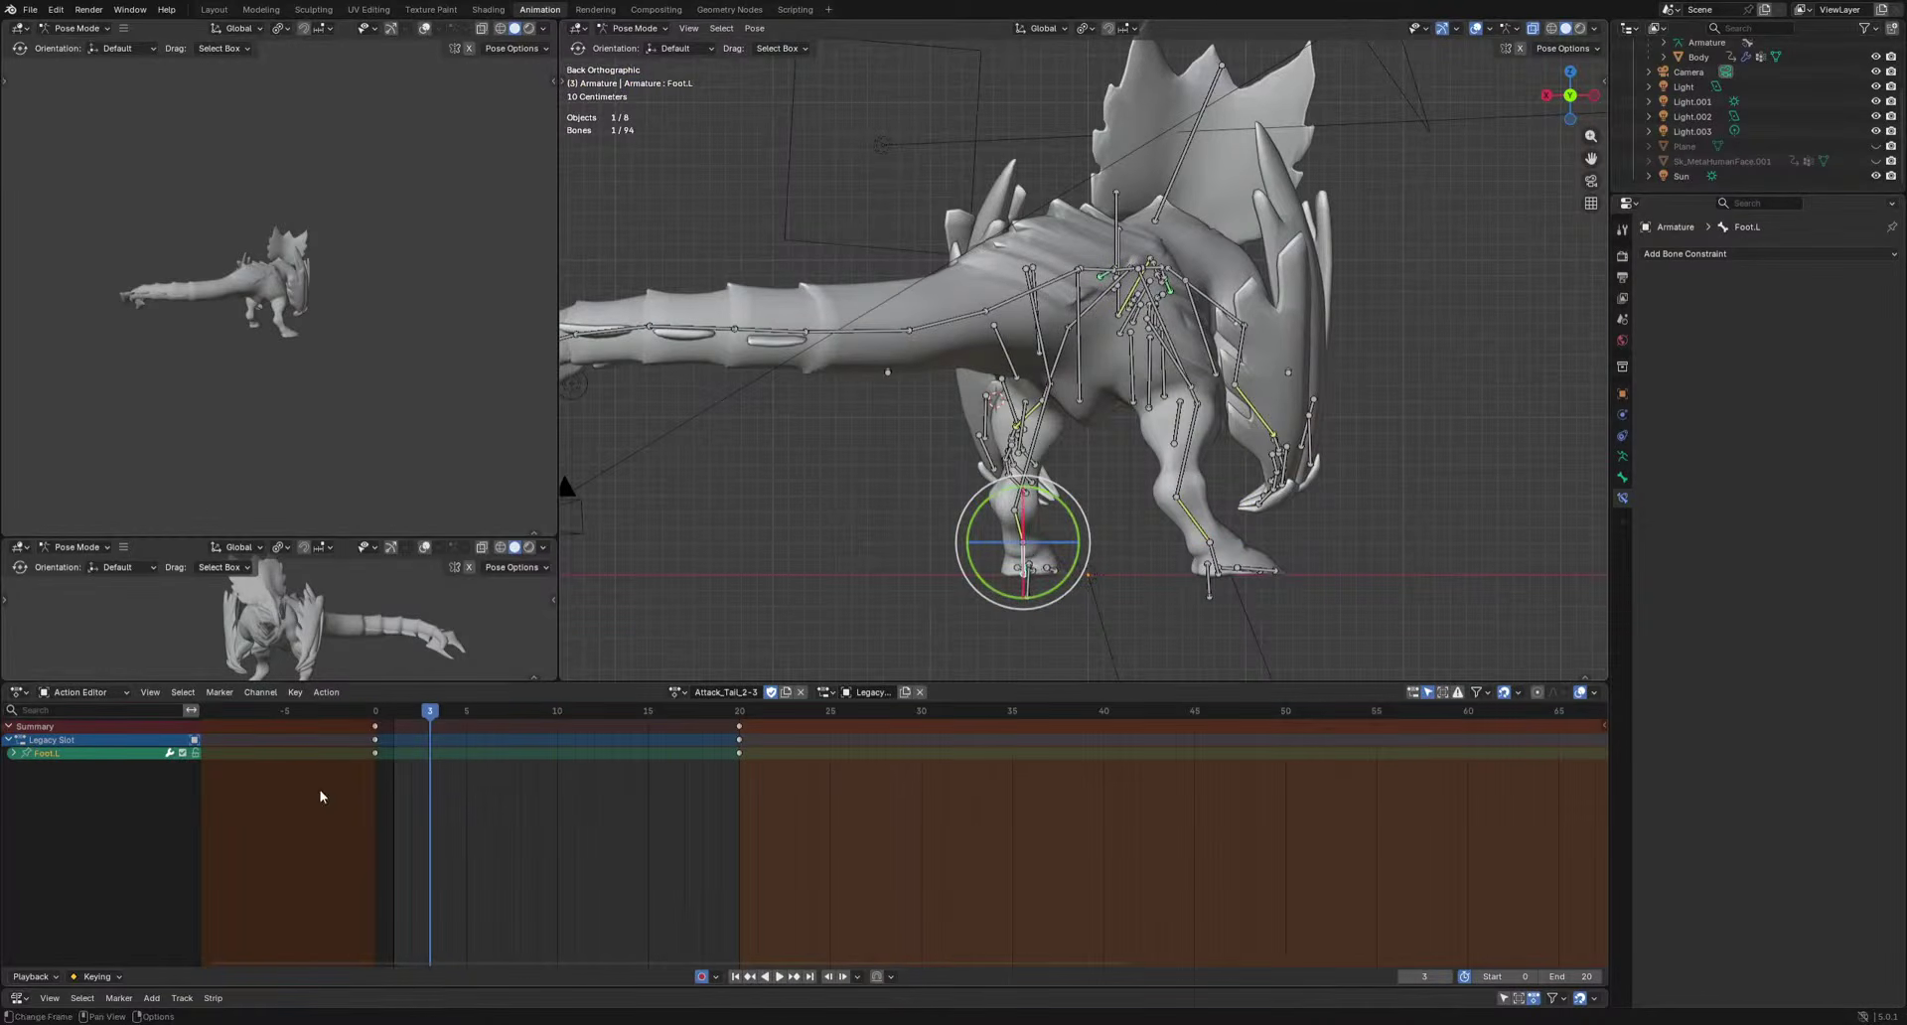
pyautogui.press('space')
pyautogui.press('space')
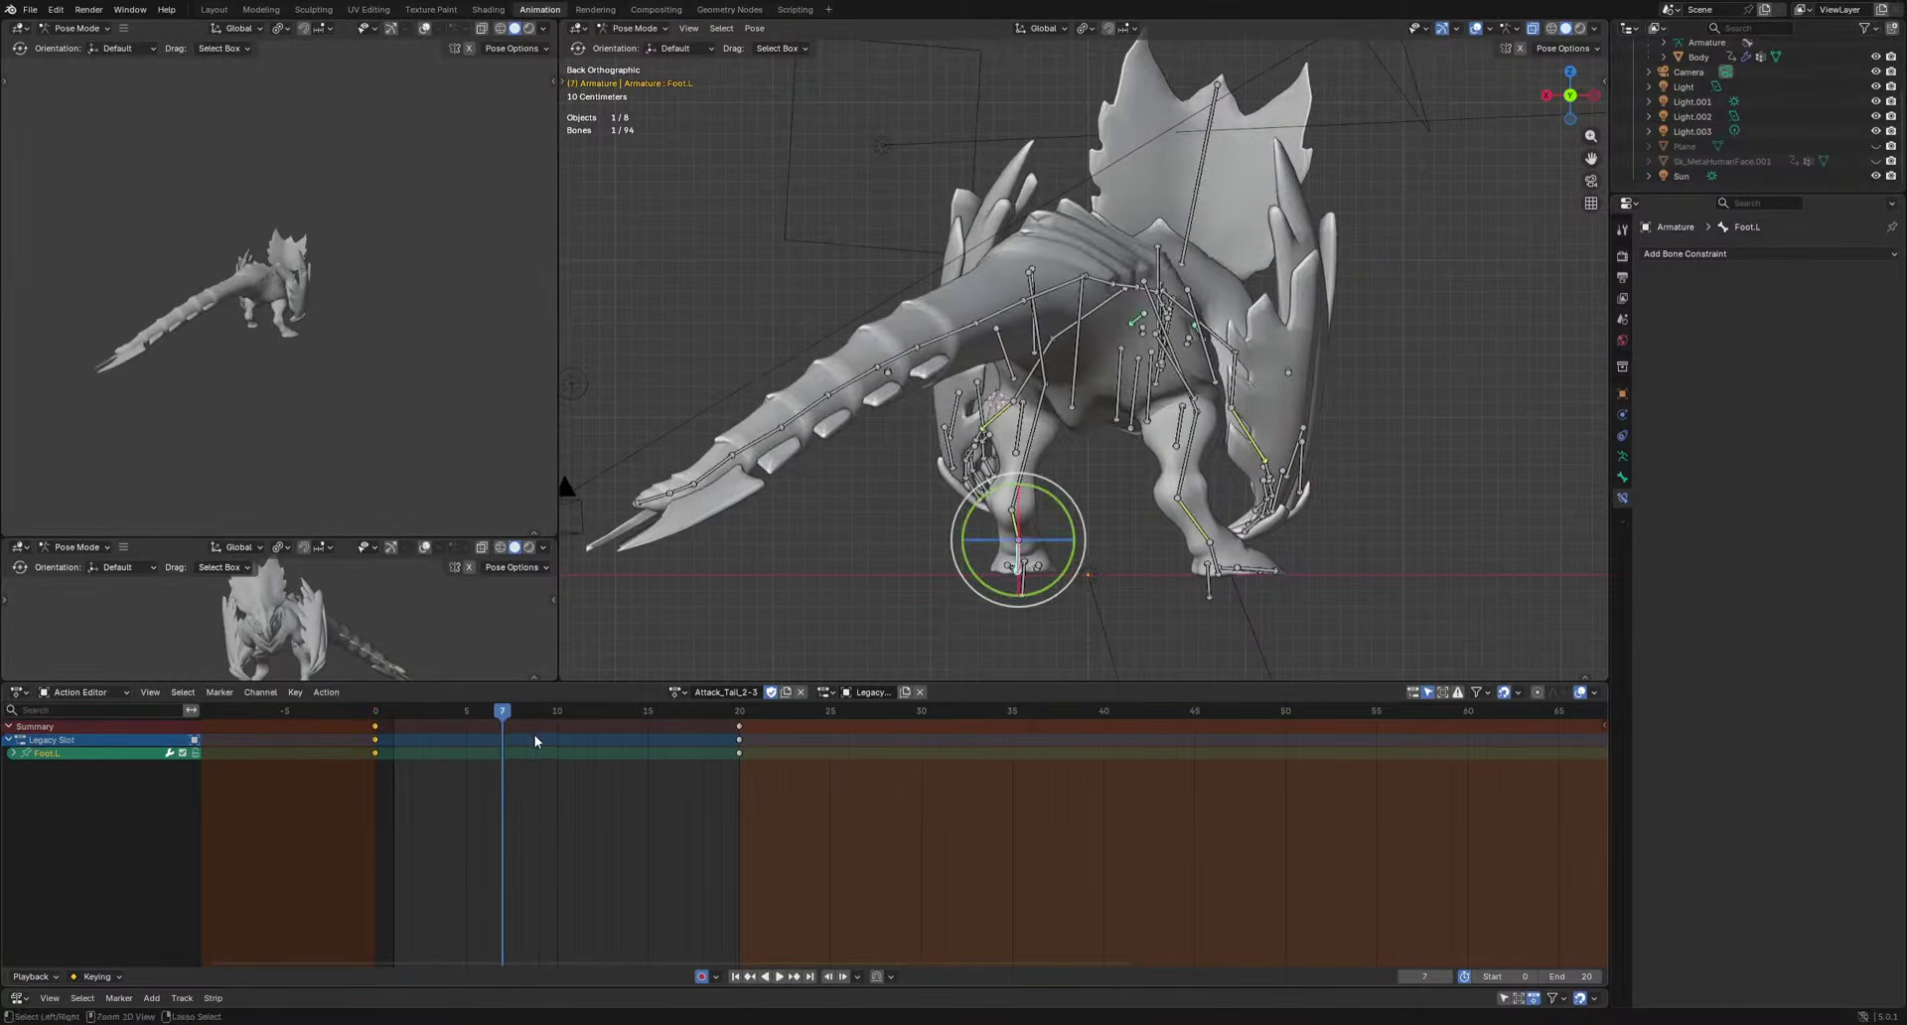
pyautogui.hotkey('ctrl', 'v')
pyautogui.press('space')
pyautogui.hotkey('ctrl', 'v')
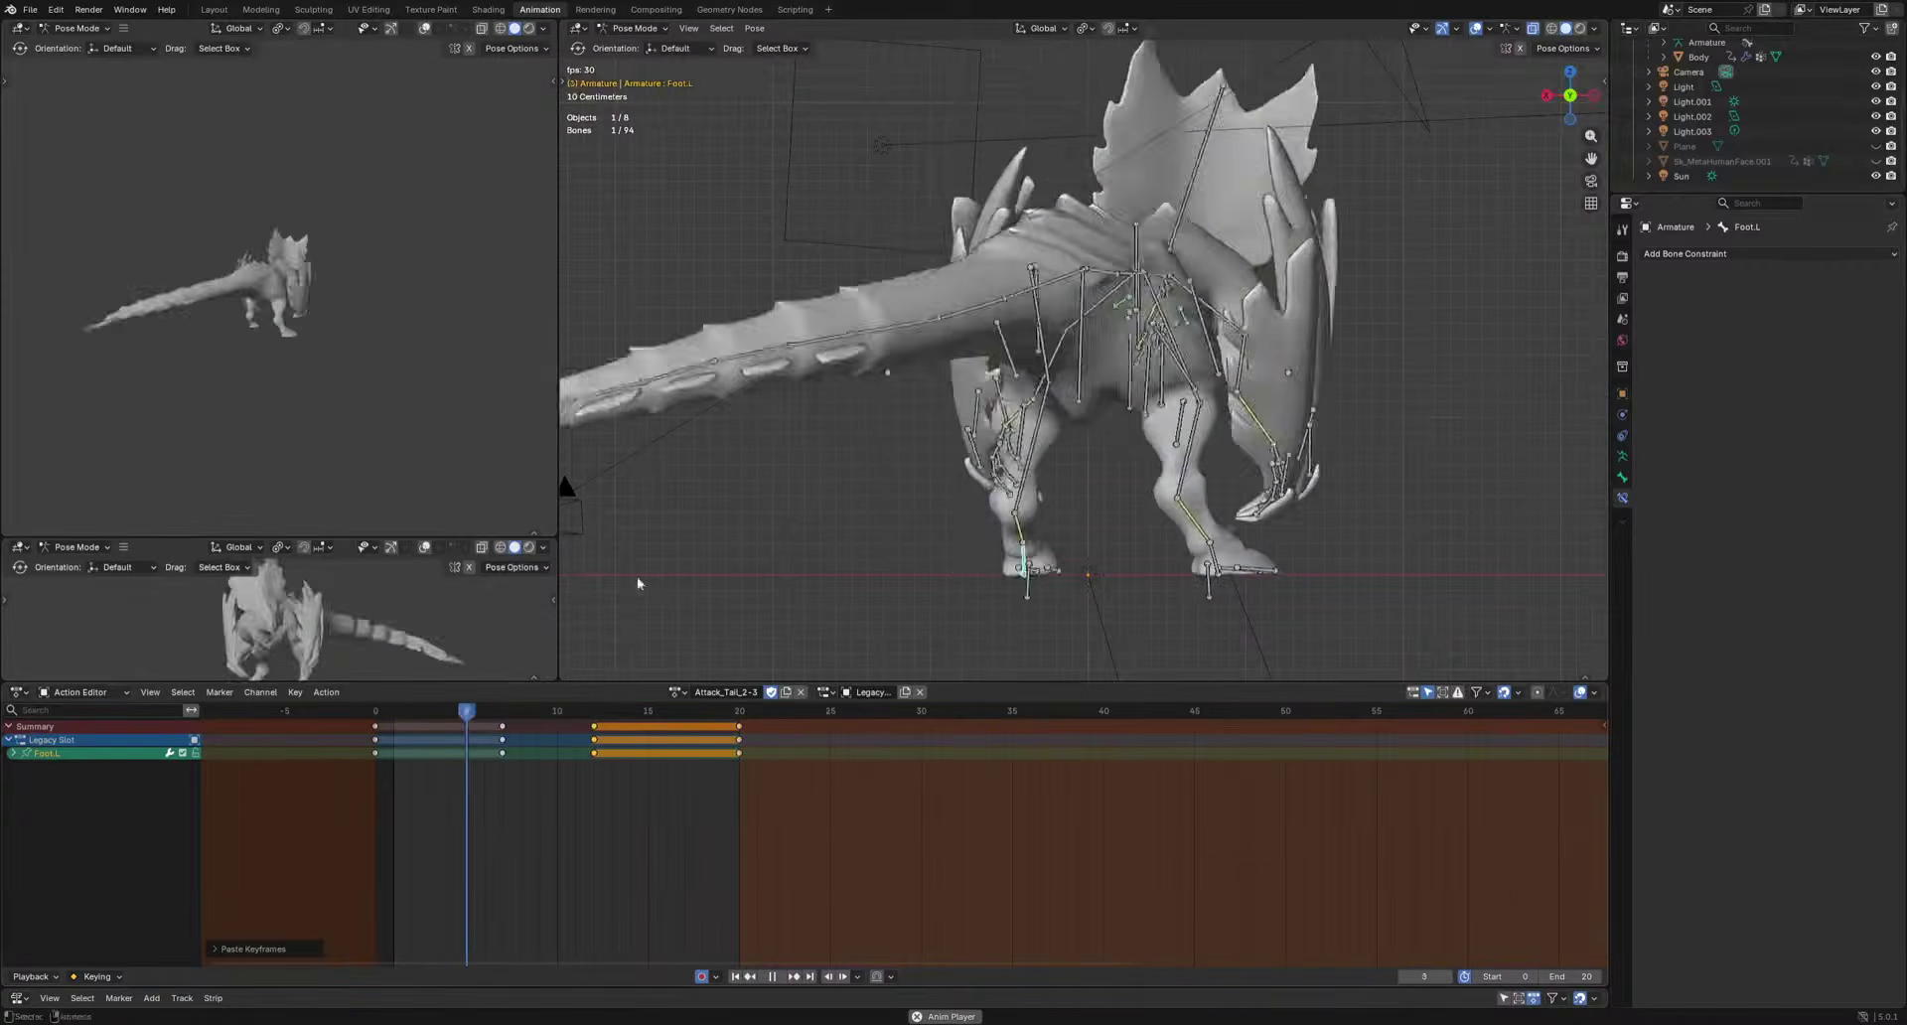
# Play back the tail attack in the left view with all bones selected and save the file.
pyautogui.moveTo(234, 369); pyautogui.dragTo(374, 396, button='middle')
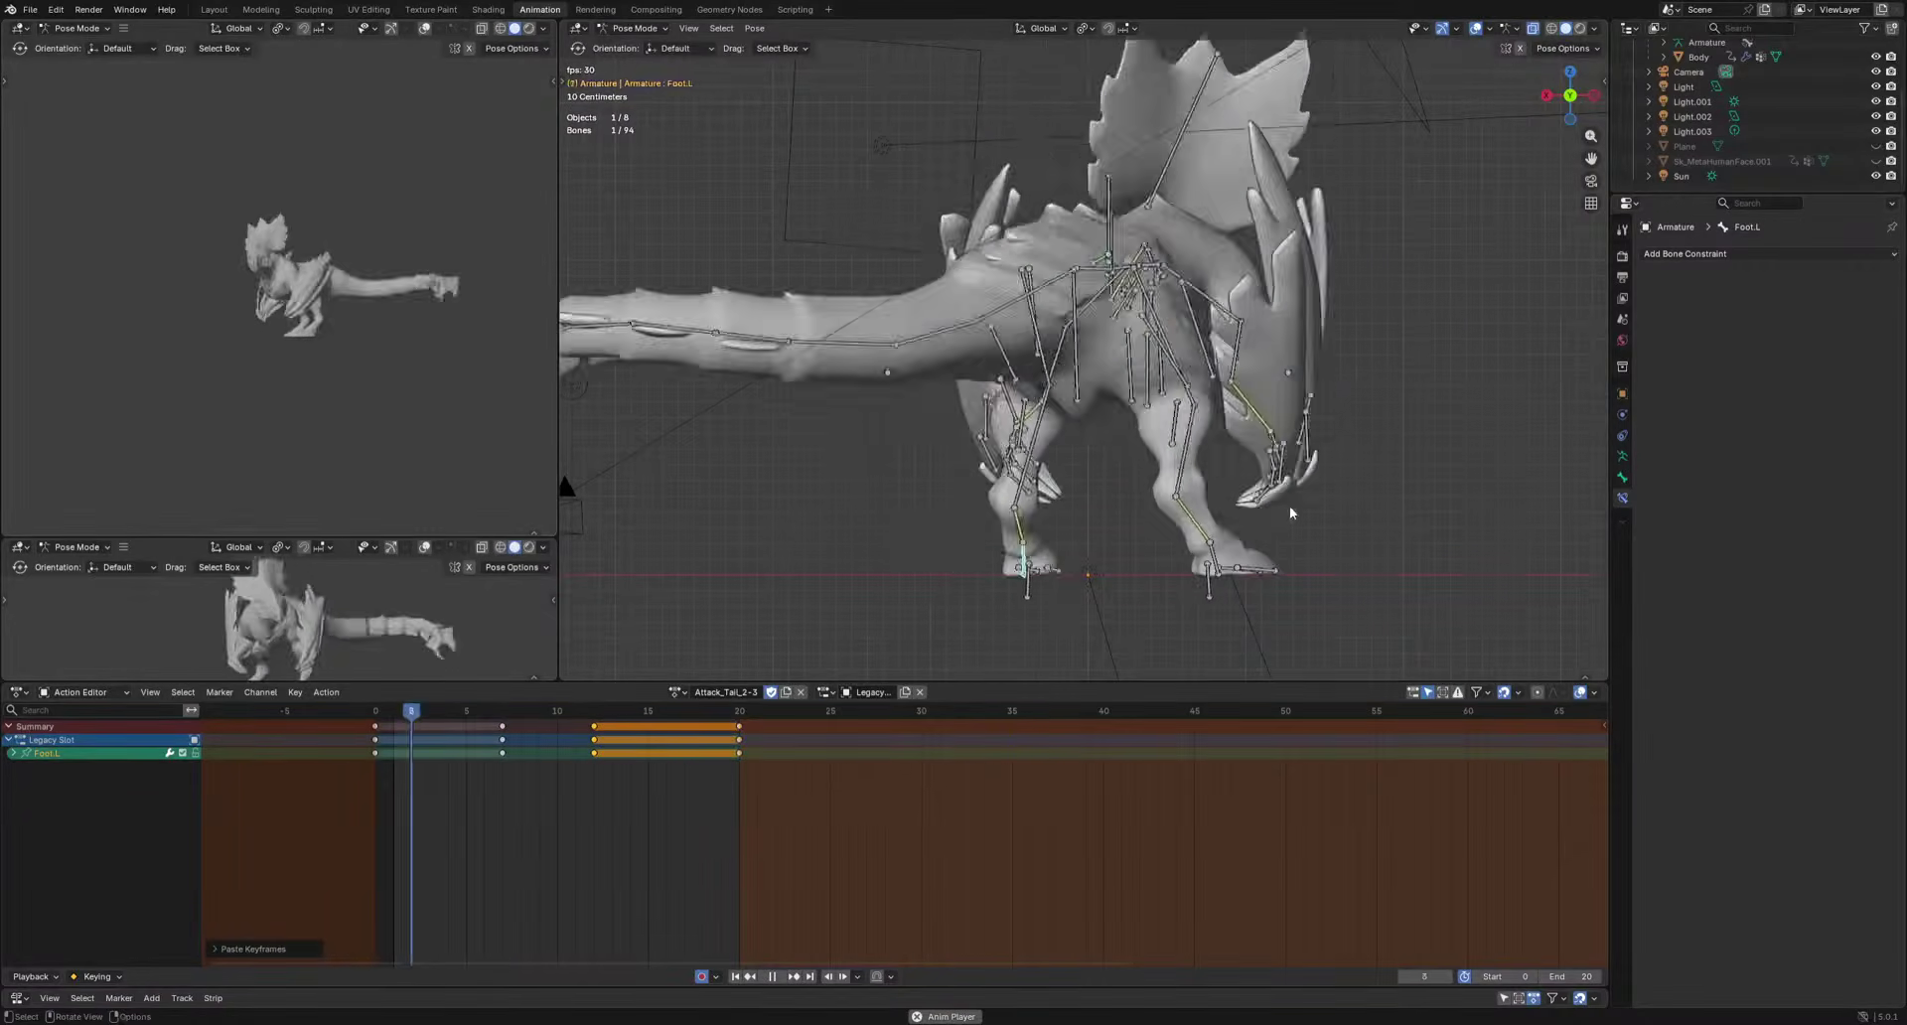
pyautogui.keyDown('alt'); pyautogui.moveTo(1294, 510); pyautogui.dragTo(1176, 517, button='middle'); pyautogui.keyUp('alt')
pyautogui.scroll(-4, 1197, 505)
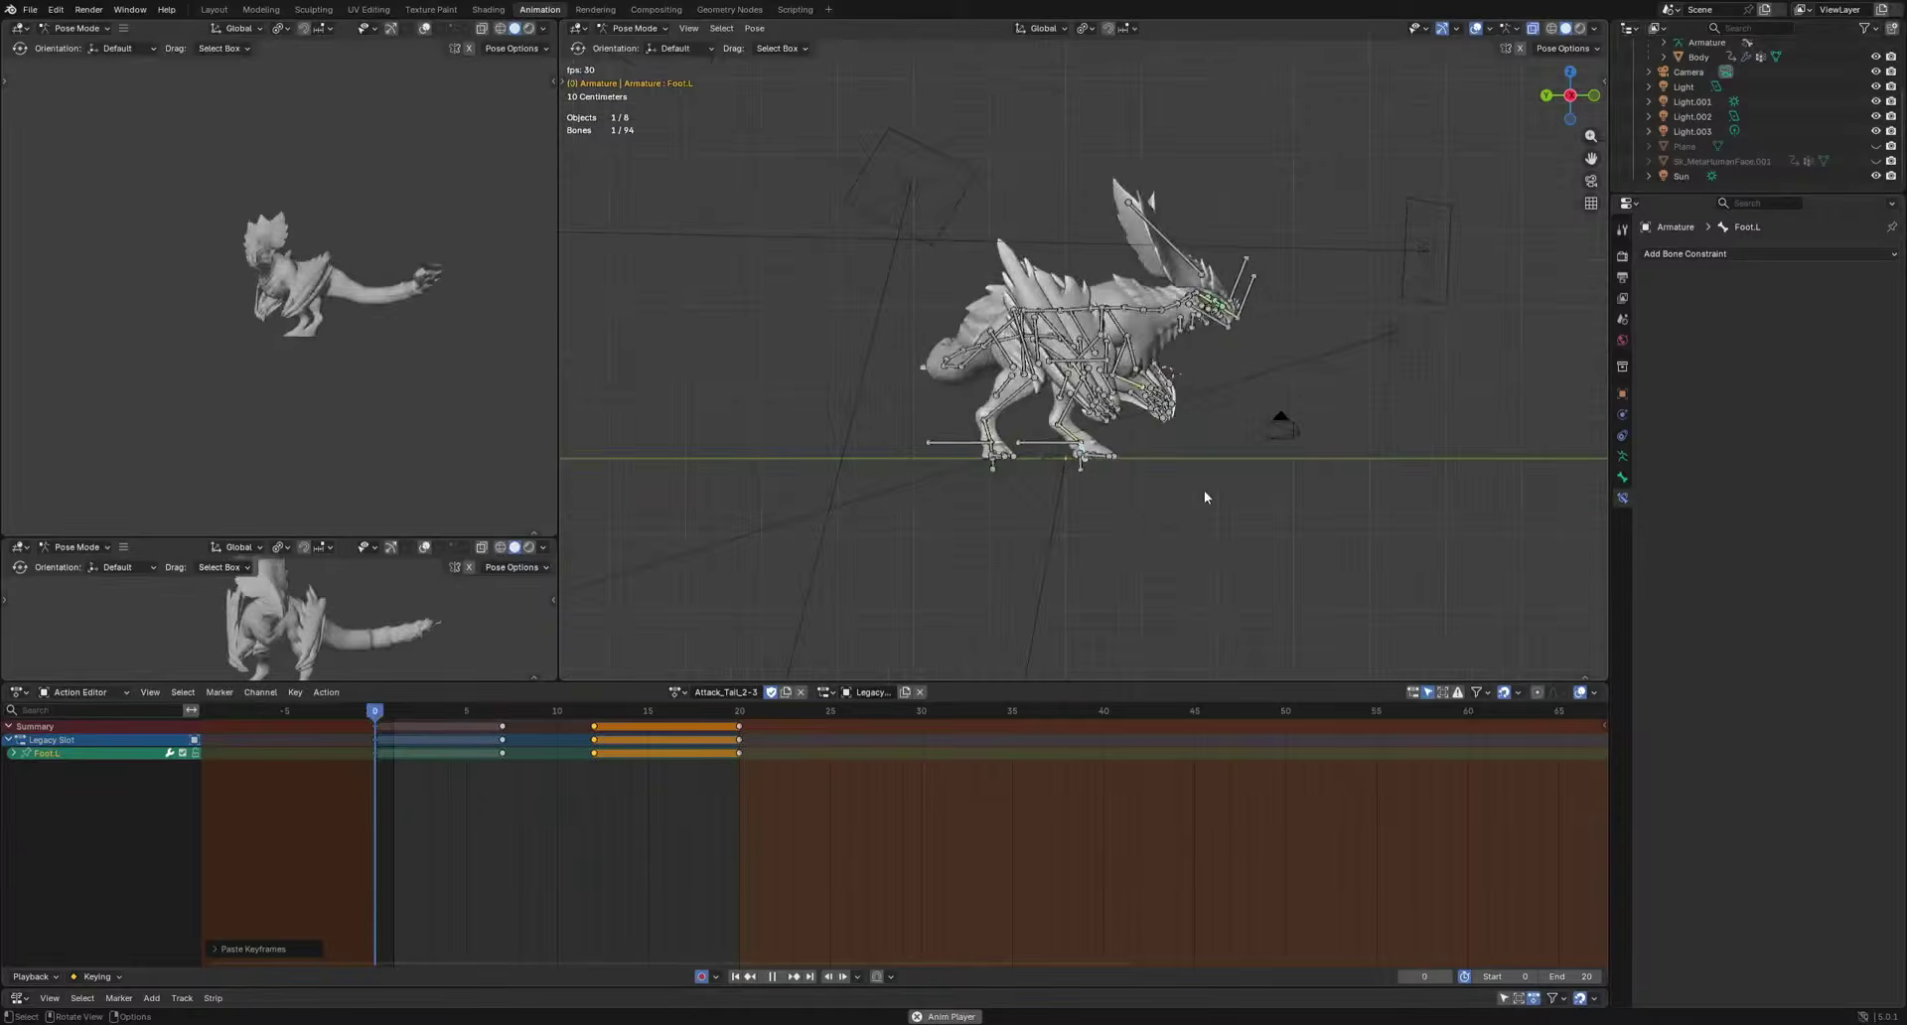
pyautogui.press('space')
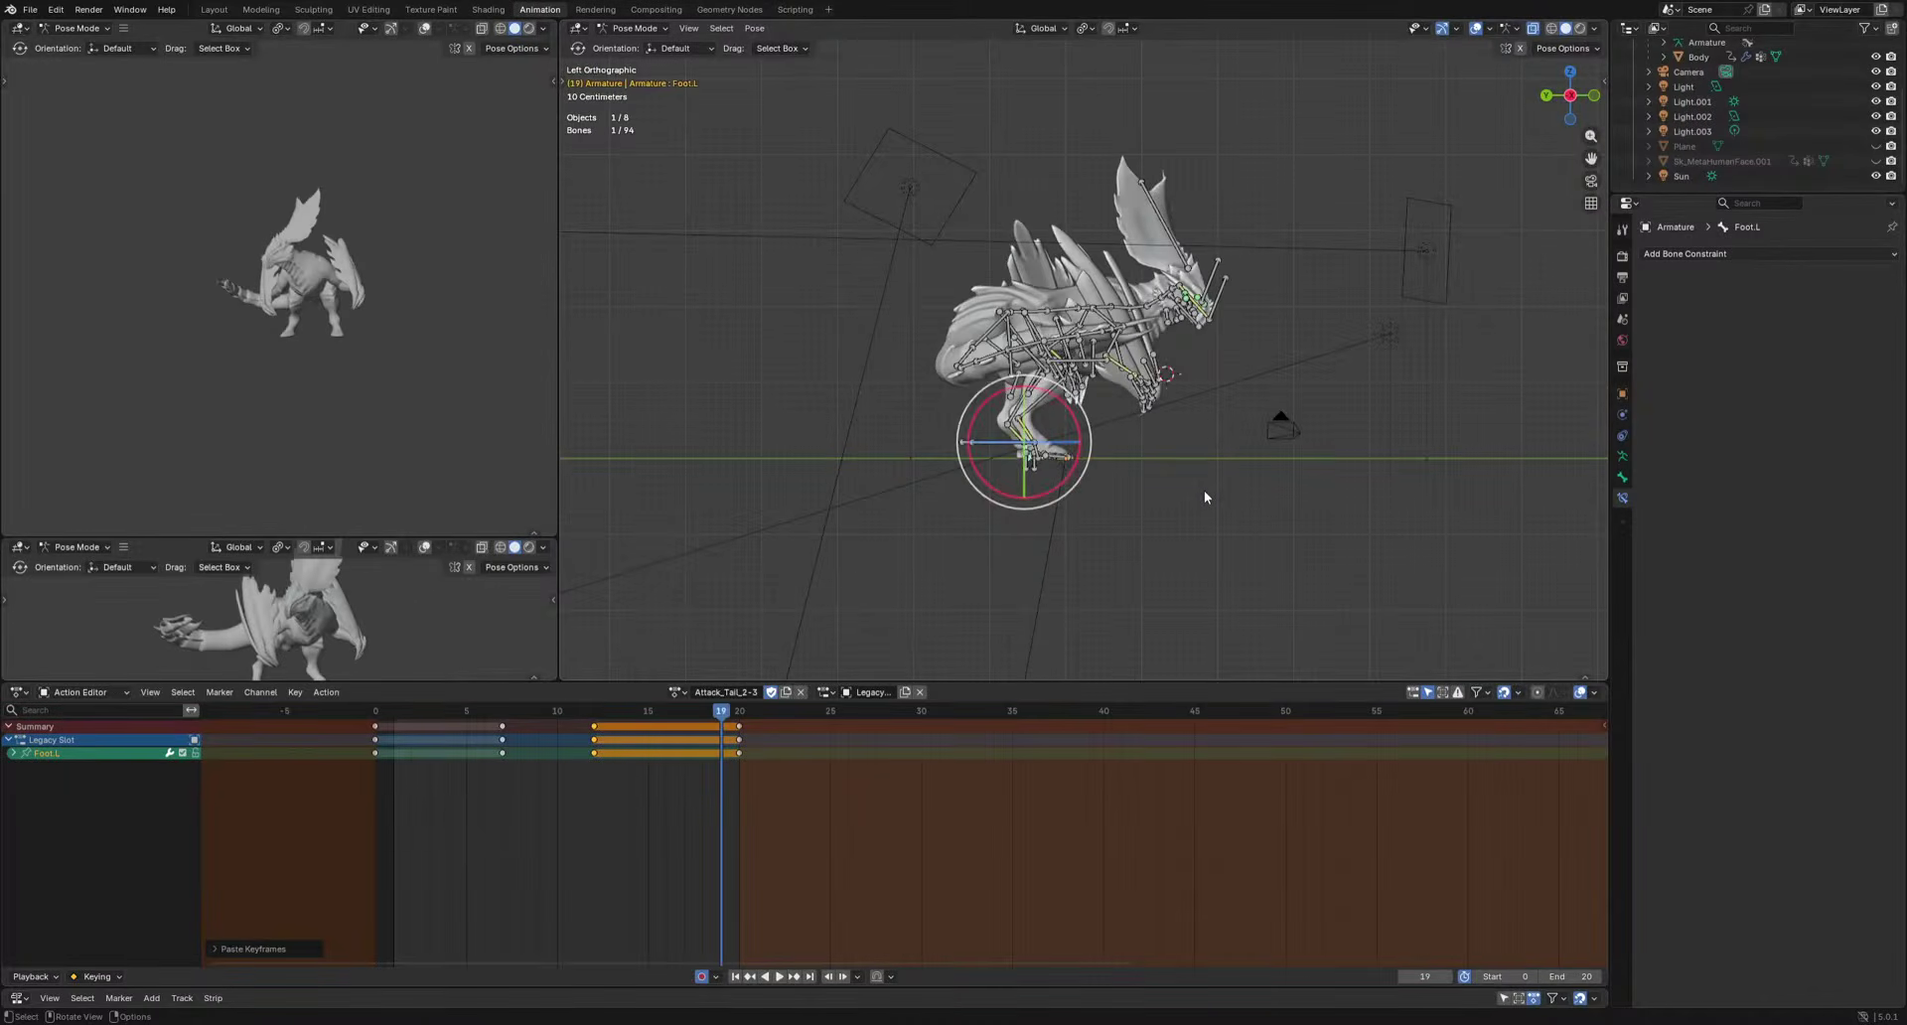
pyautogui.press('a')
pyautogui.press('space')
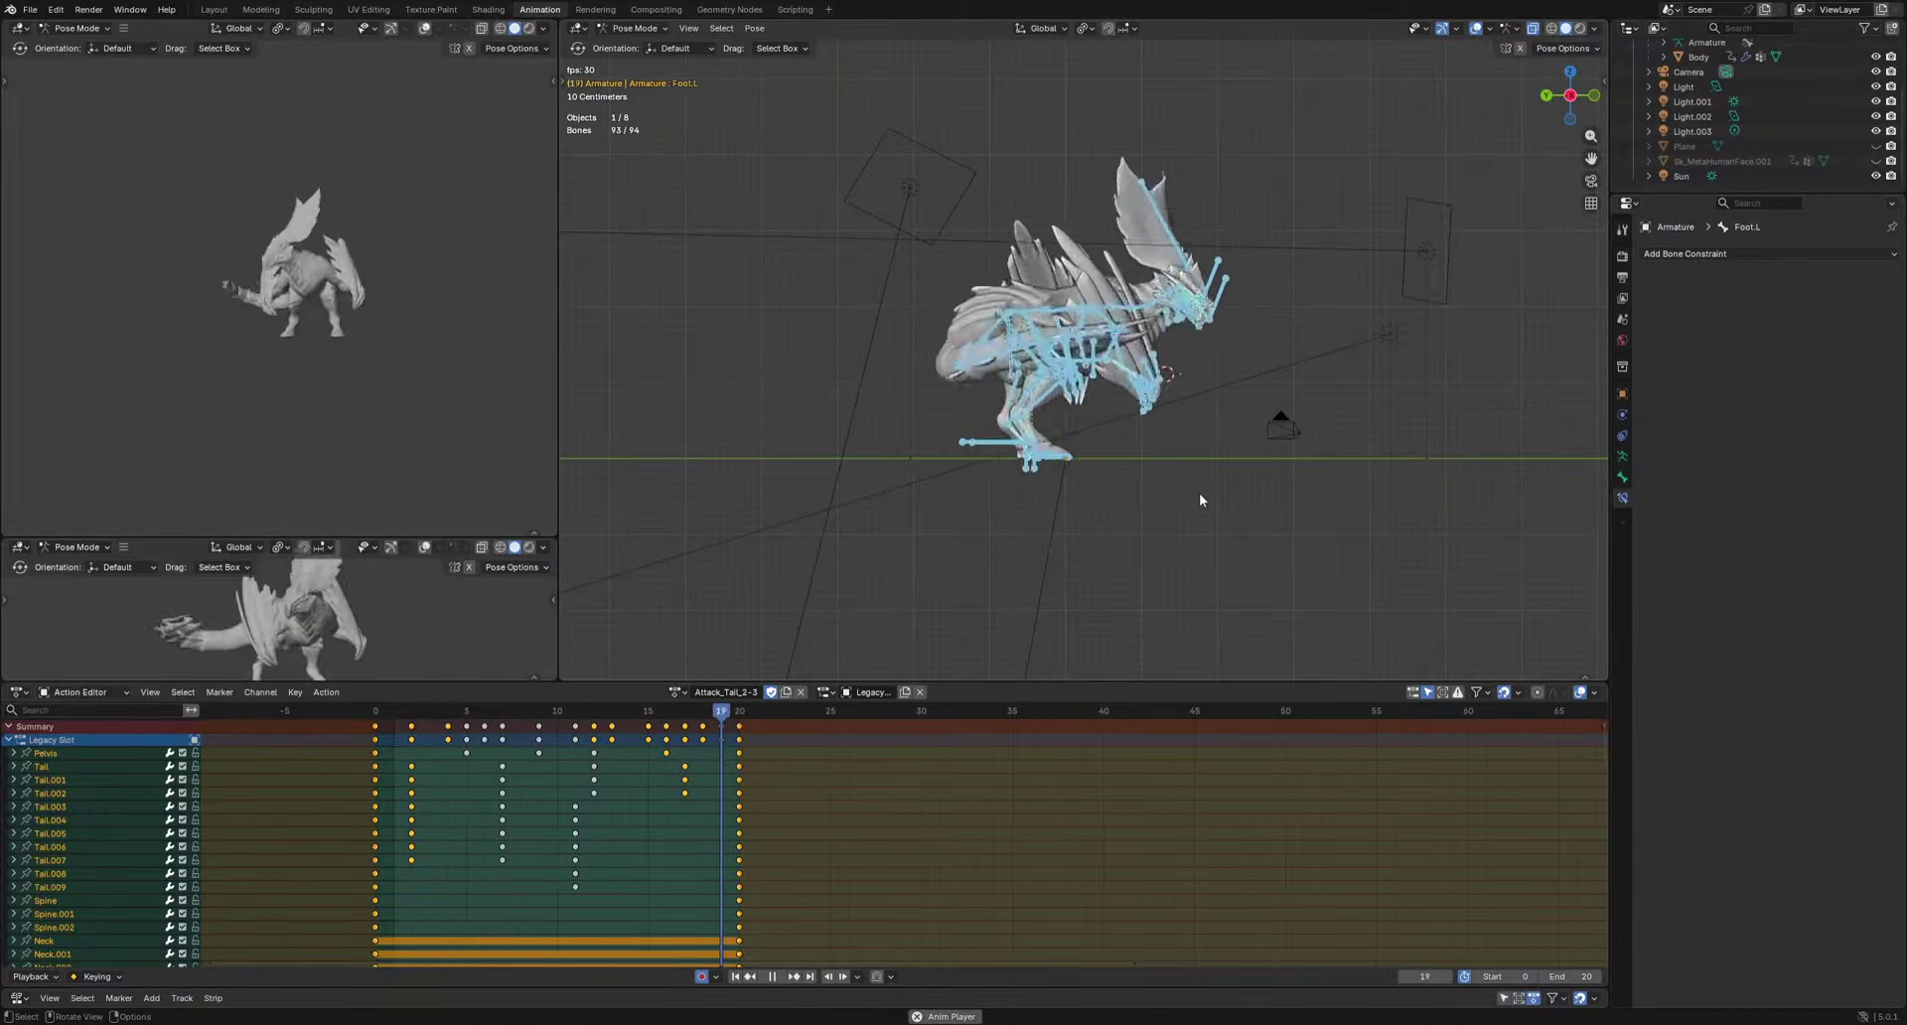
pyautogui.press('space')
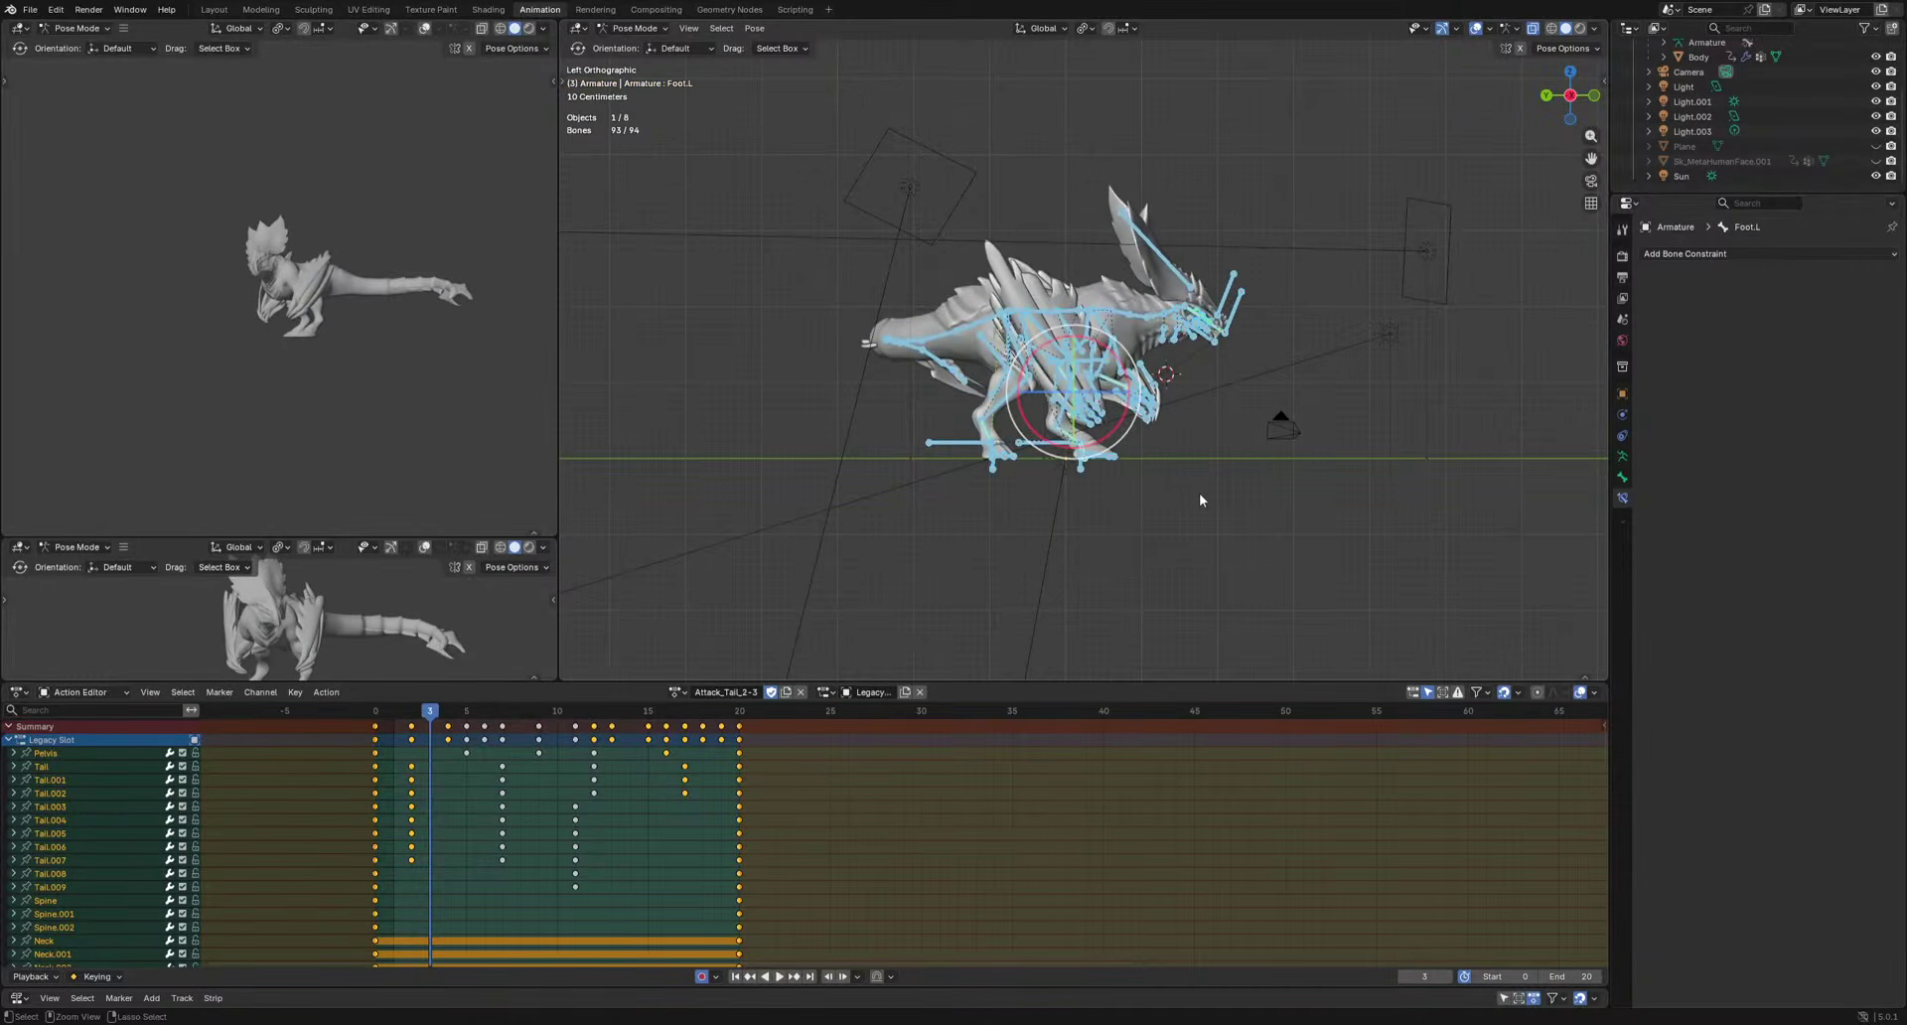
pyautogui.hotkey('ctrl', 's')
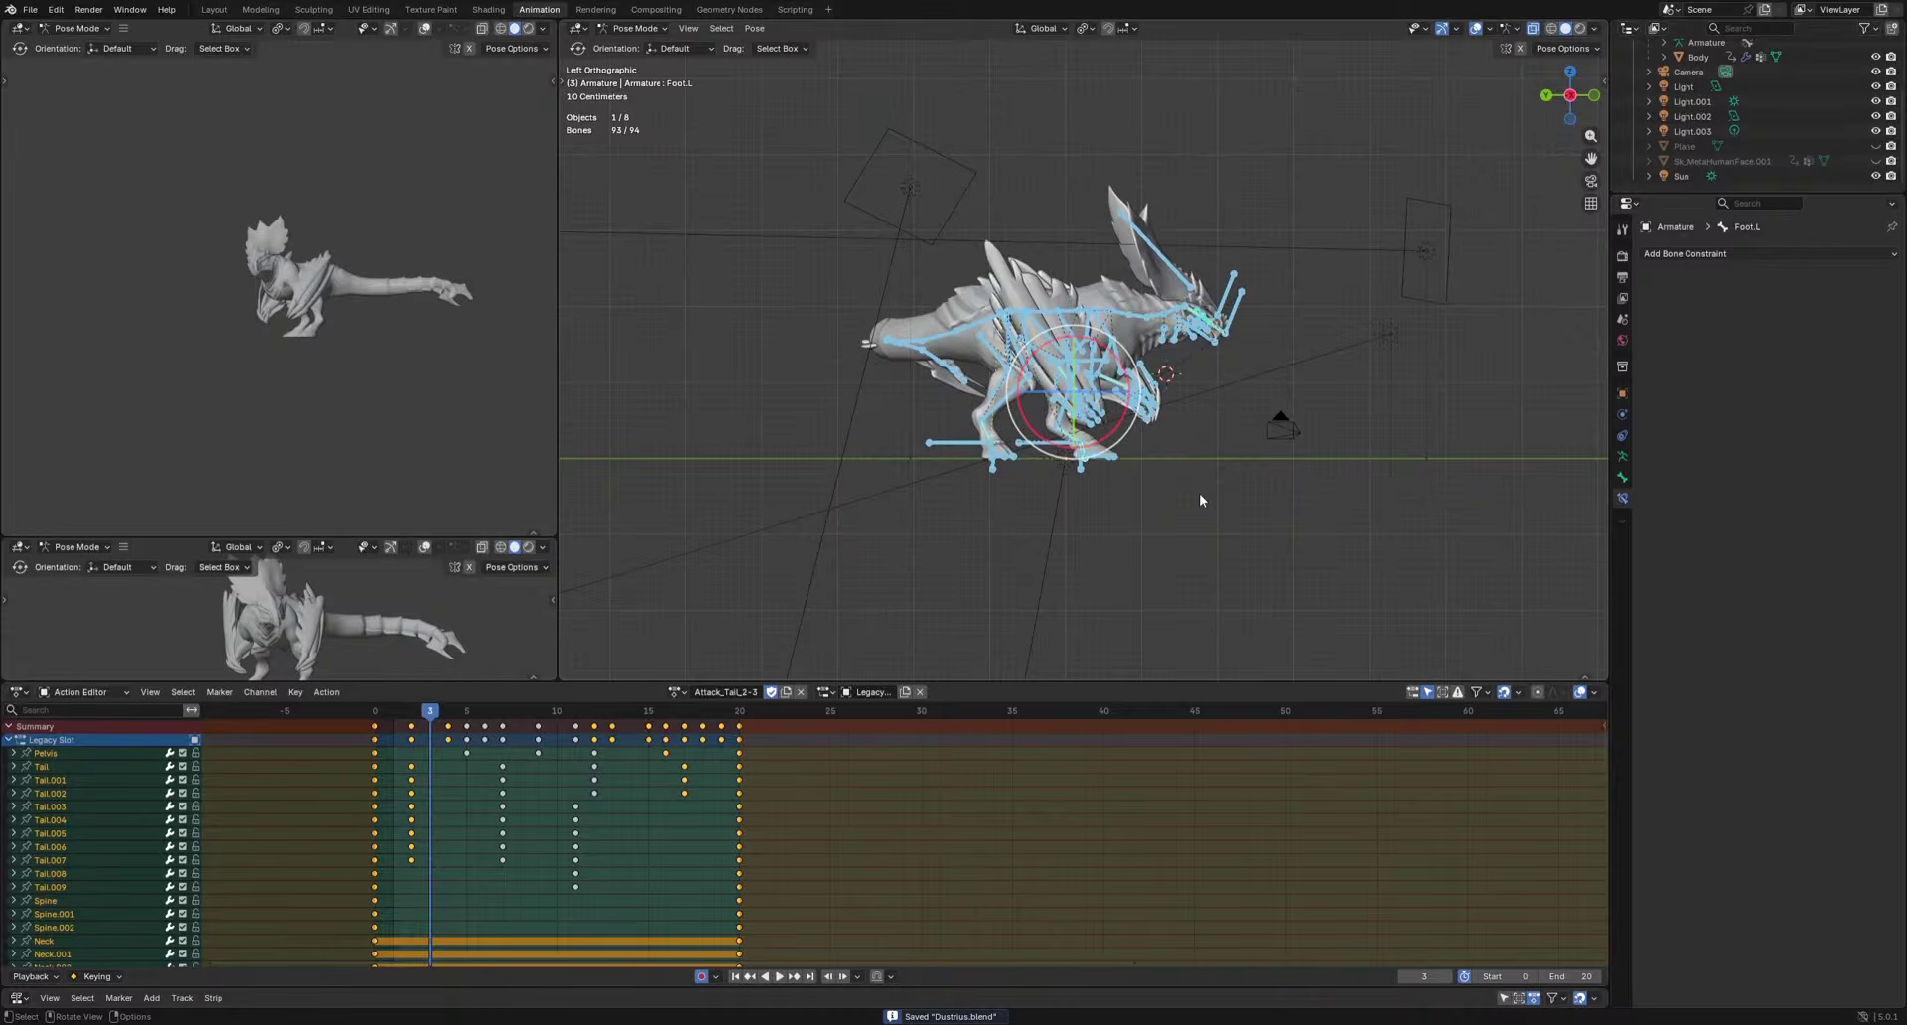
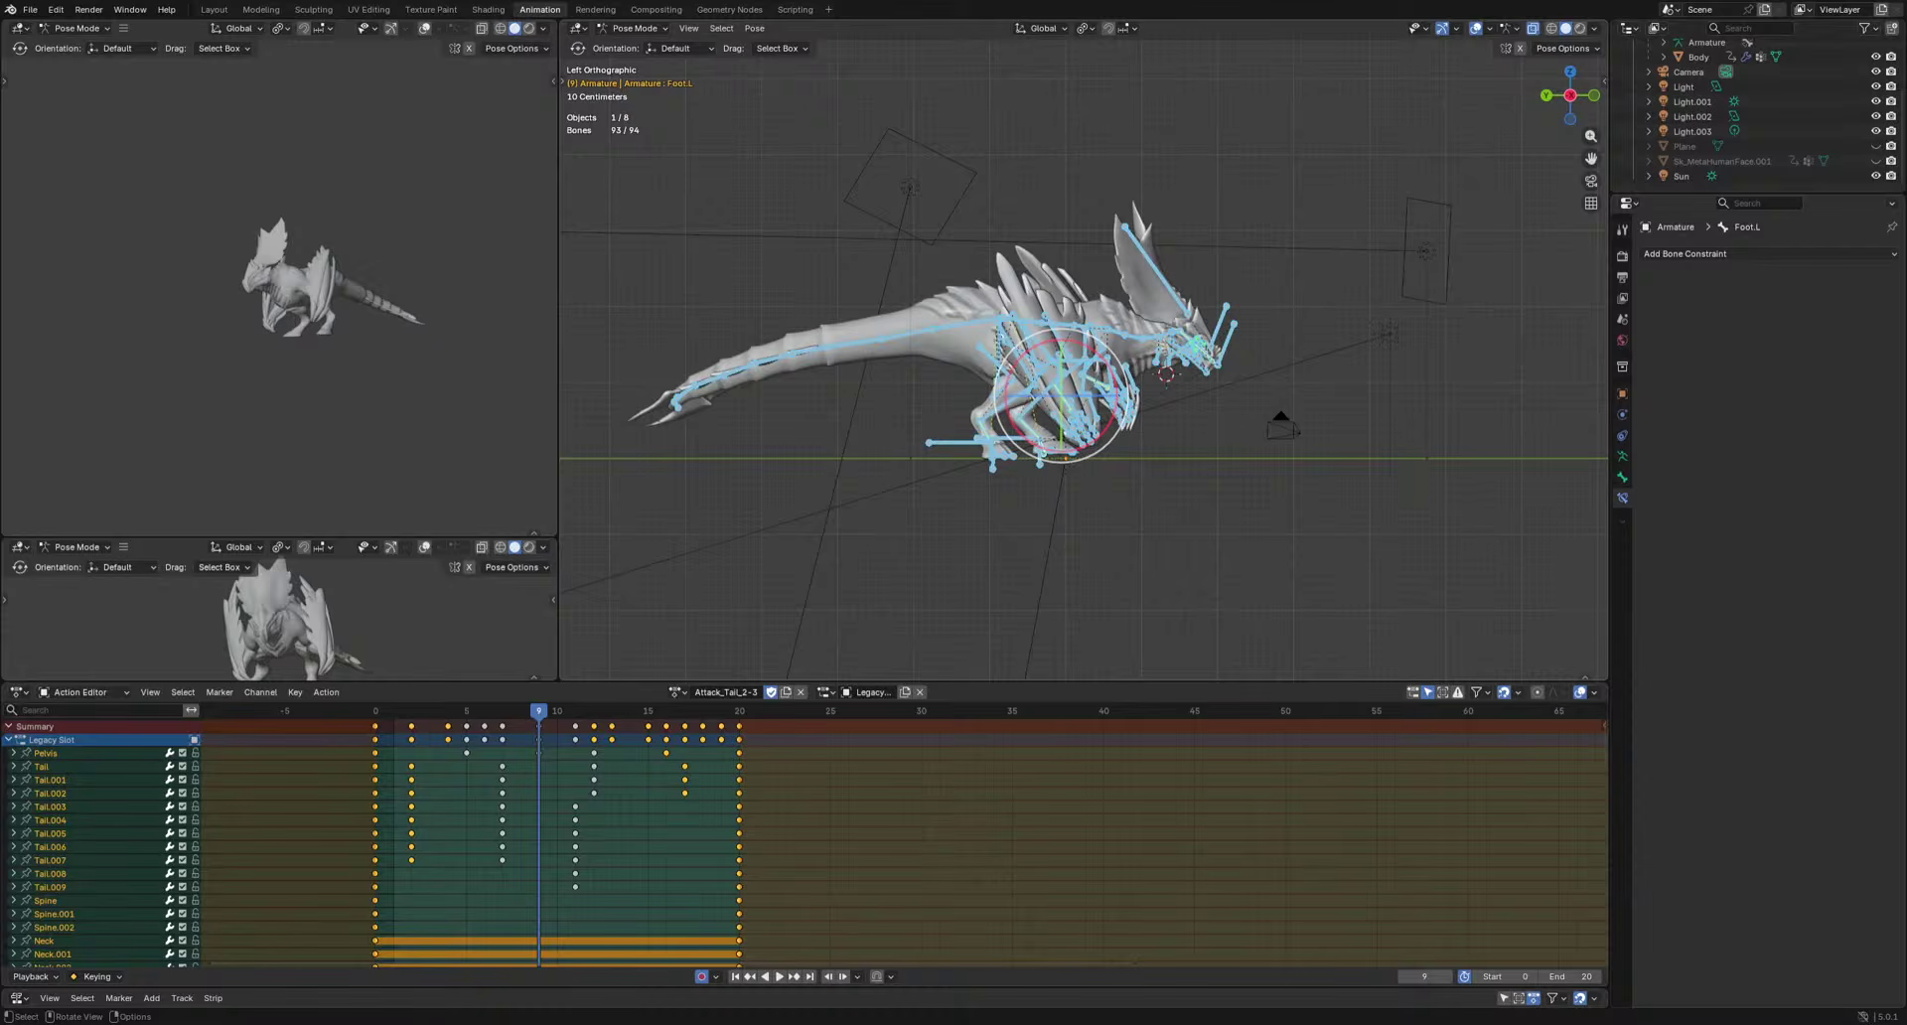
pyautogui.press('space')
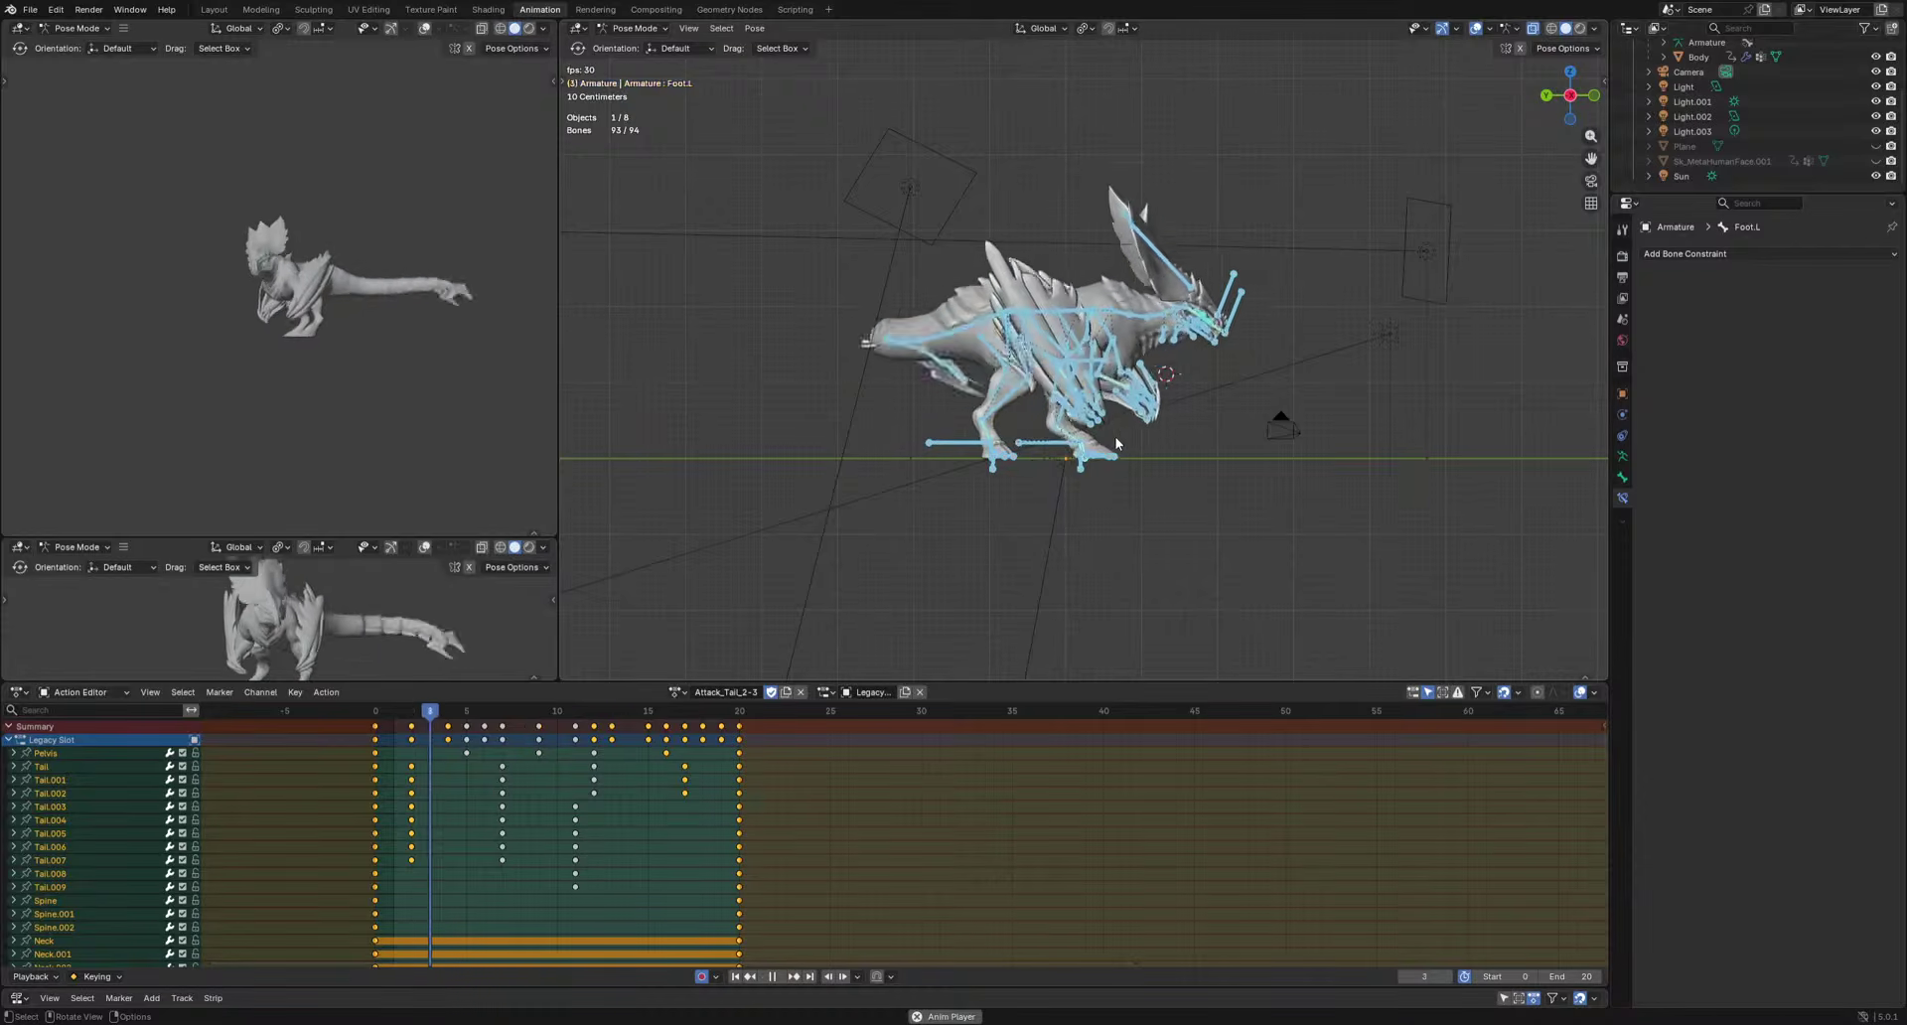
pyautogui.press('space')
pyautogui.scroll(2, 1106, 441)
pyautogui.keyDown('shift'); pyautogui.moveTo(1039, 581); pyautogui.dragTo(1171, 529, button='middle'); pyautogui.keyUp('shift')
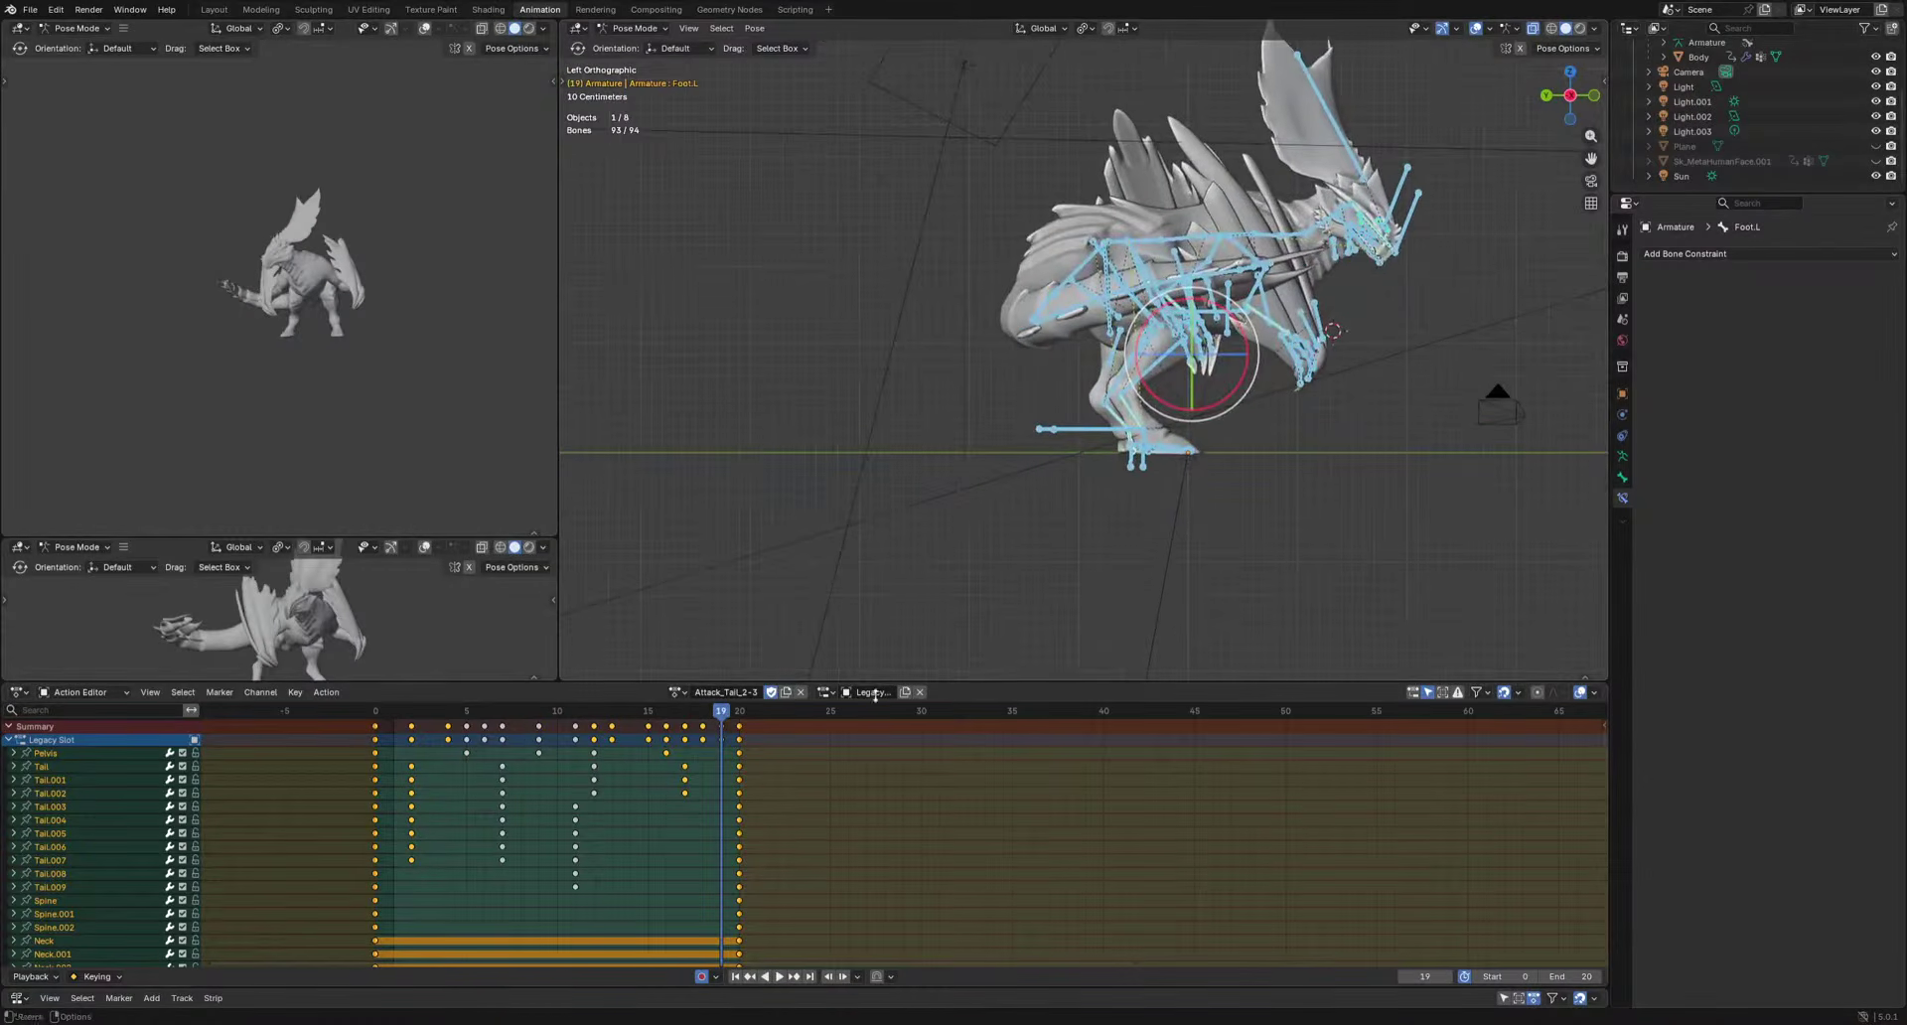
# Duplicate the Attack_Tail_2-3 action and name the copy Attack_Tail_3-1.
pyautogui.click(785, 693)
pyautogui.click(745, 693)
pyautogui.click(767, 692)
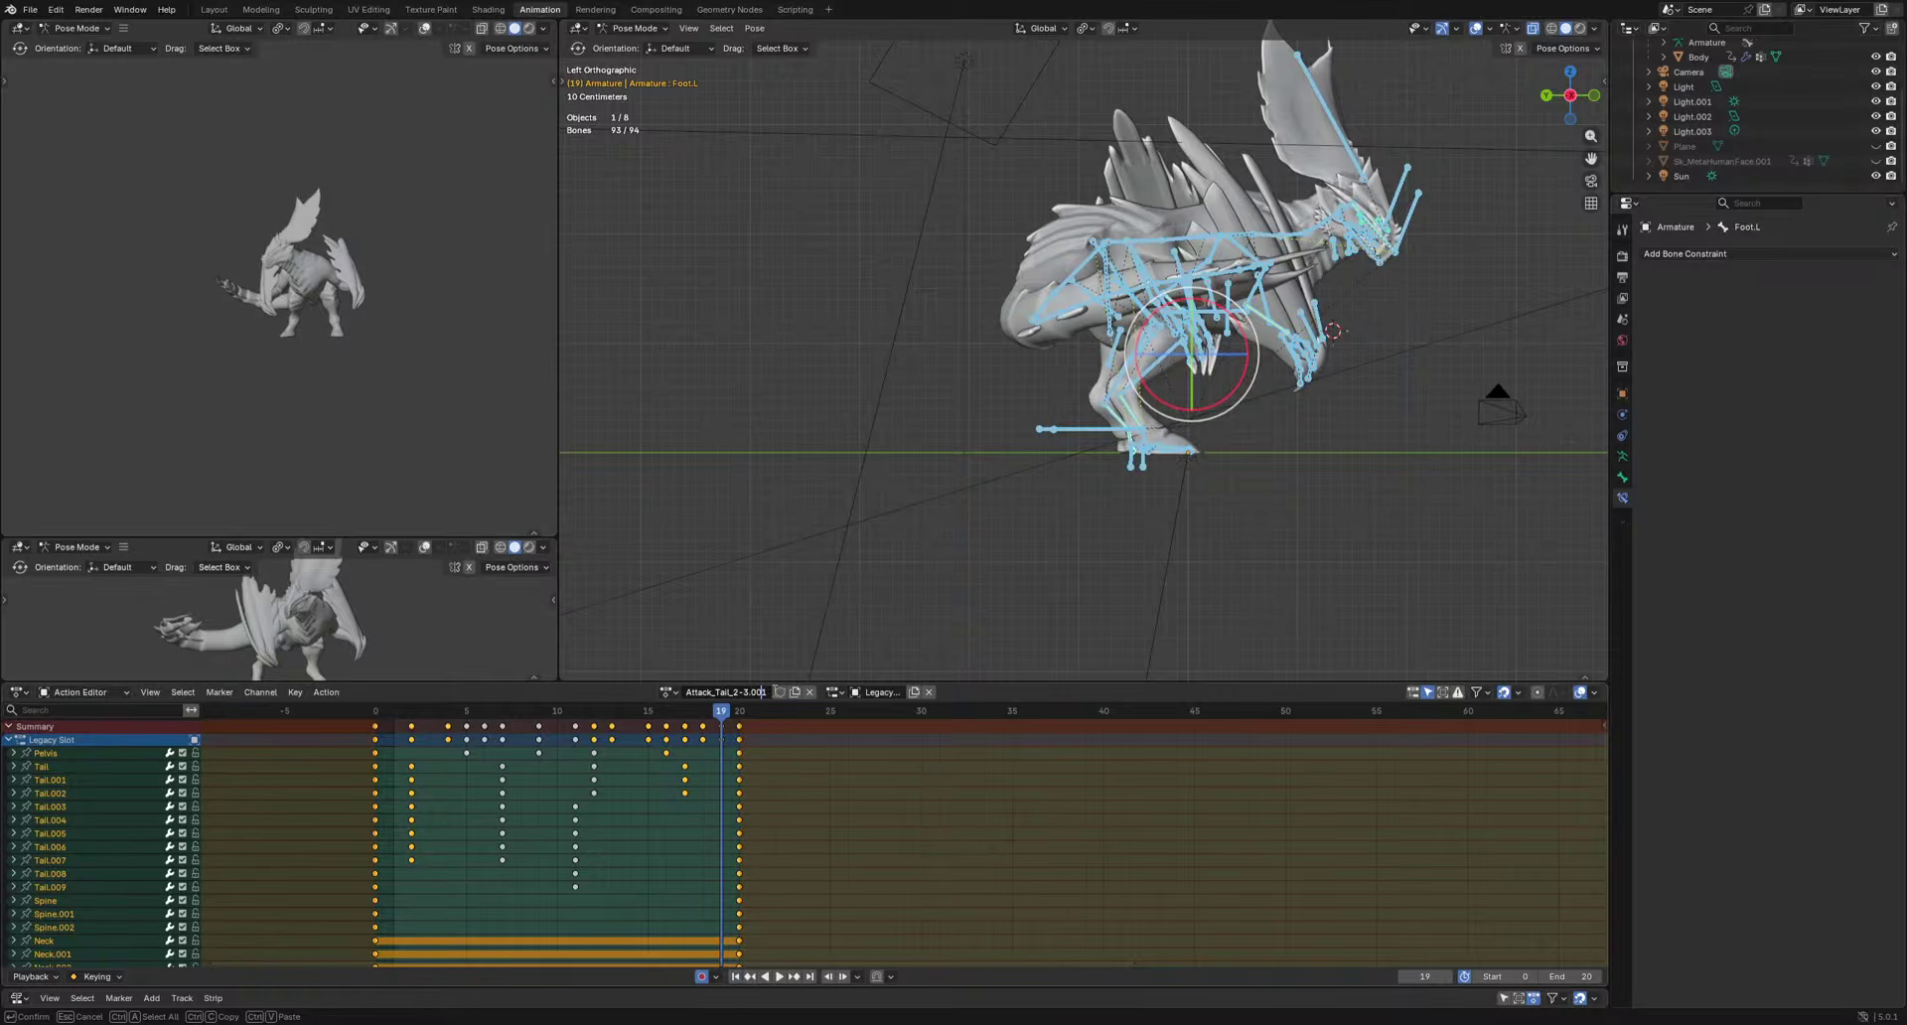
pyautogui.doubleClick(779, 692)
pyautogui.doubleClick(765, 693)
pyautogui.press('BackSpace')
pyautogui.press('BackSpace')
pyautogui.press('BackSpace')
pyautogui.press('BackSpace')
pyautogui.press('BackSpace')
pyautogui.press('BackSpace')
pyautogui.press('BackSpace')
pyautogui.write('3-1')
pyautogui.press('Return')
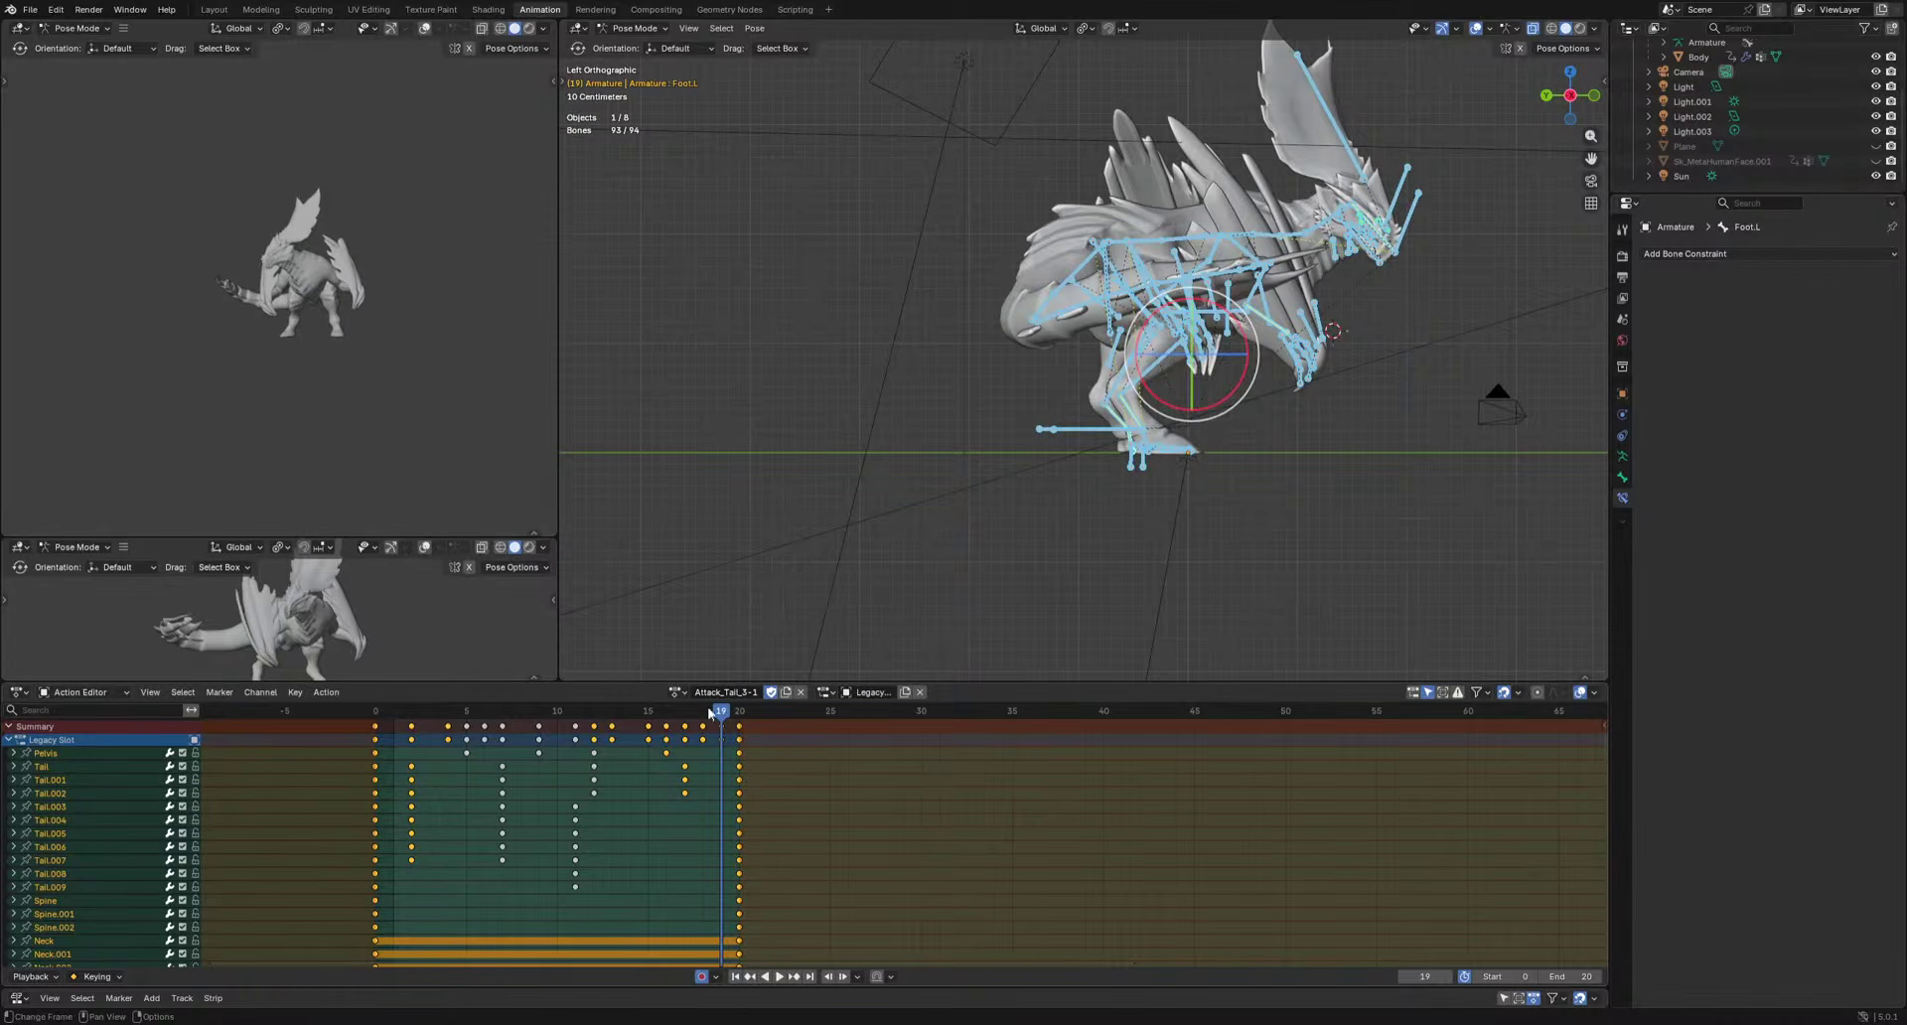
# Delete all keyframes before frame 20 and copy the frame 20 pose keyframes to frame 0.
pyautogui.hotkey('shift', 'Left')
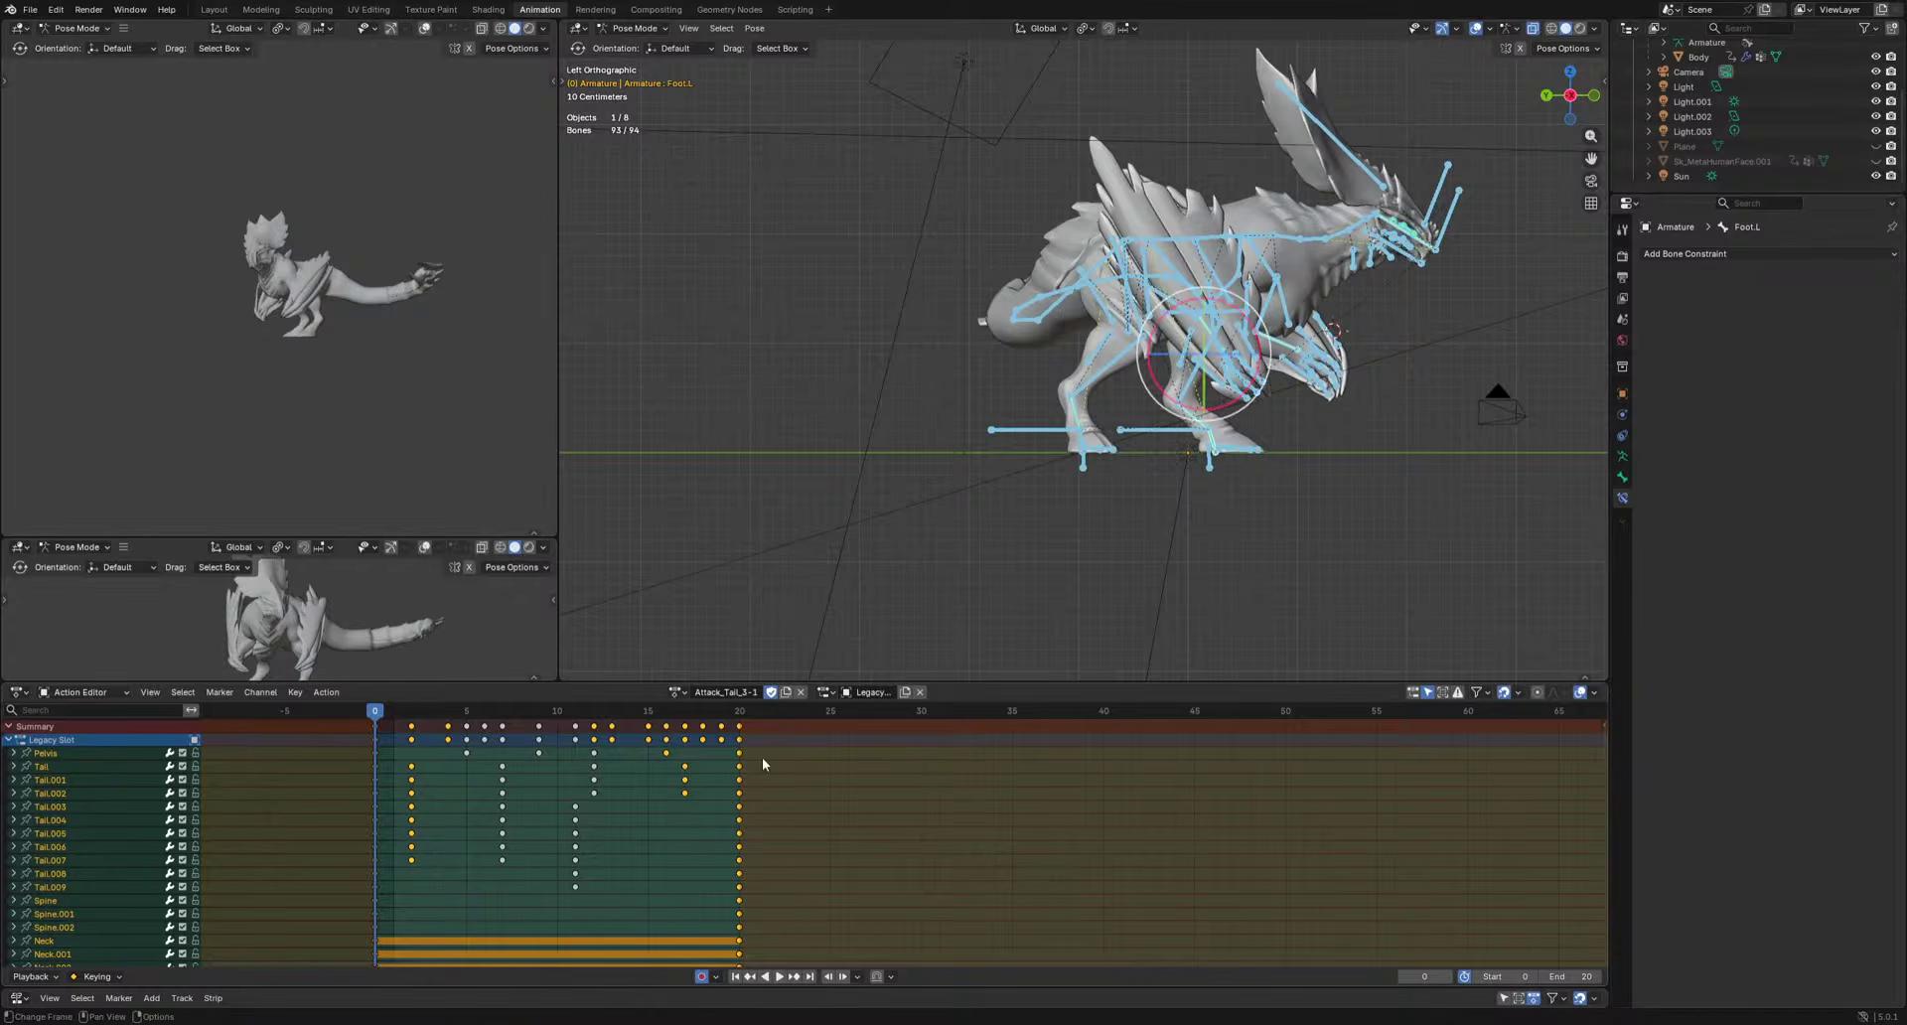
pyautogui.moveTo(298, 816); pyautogui.dragTo(724, 726)
pyautogui.press('Delete')
pyautogui.moveTo(616, 794); pyautogui.dragTo(769, 719)
pyautogui.hotkey('ctrl', 'c')
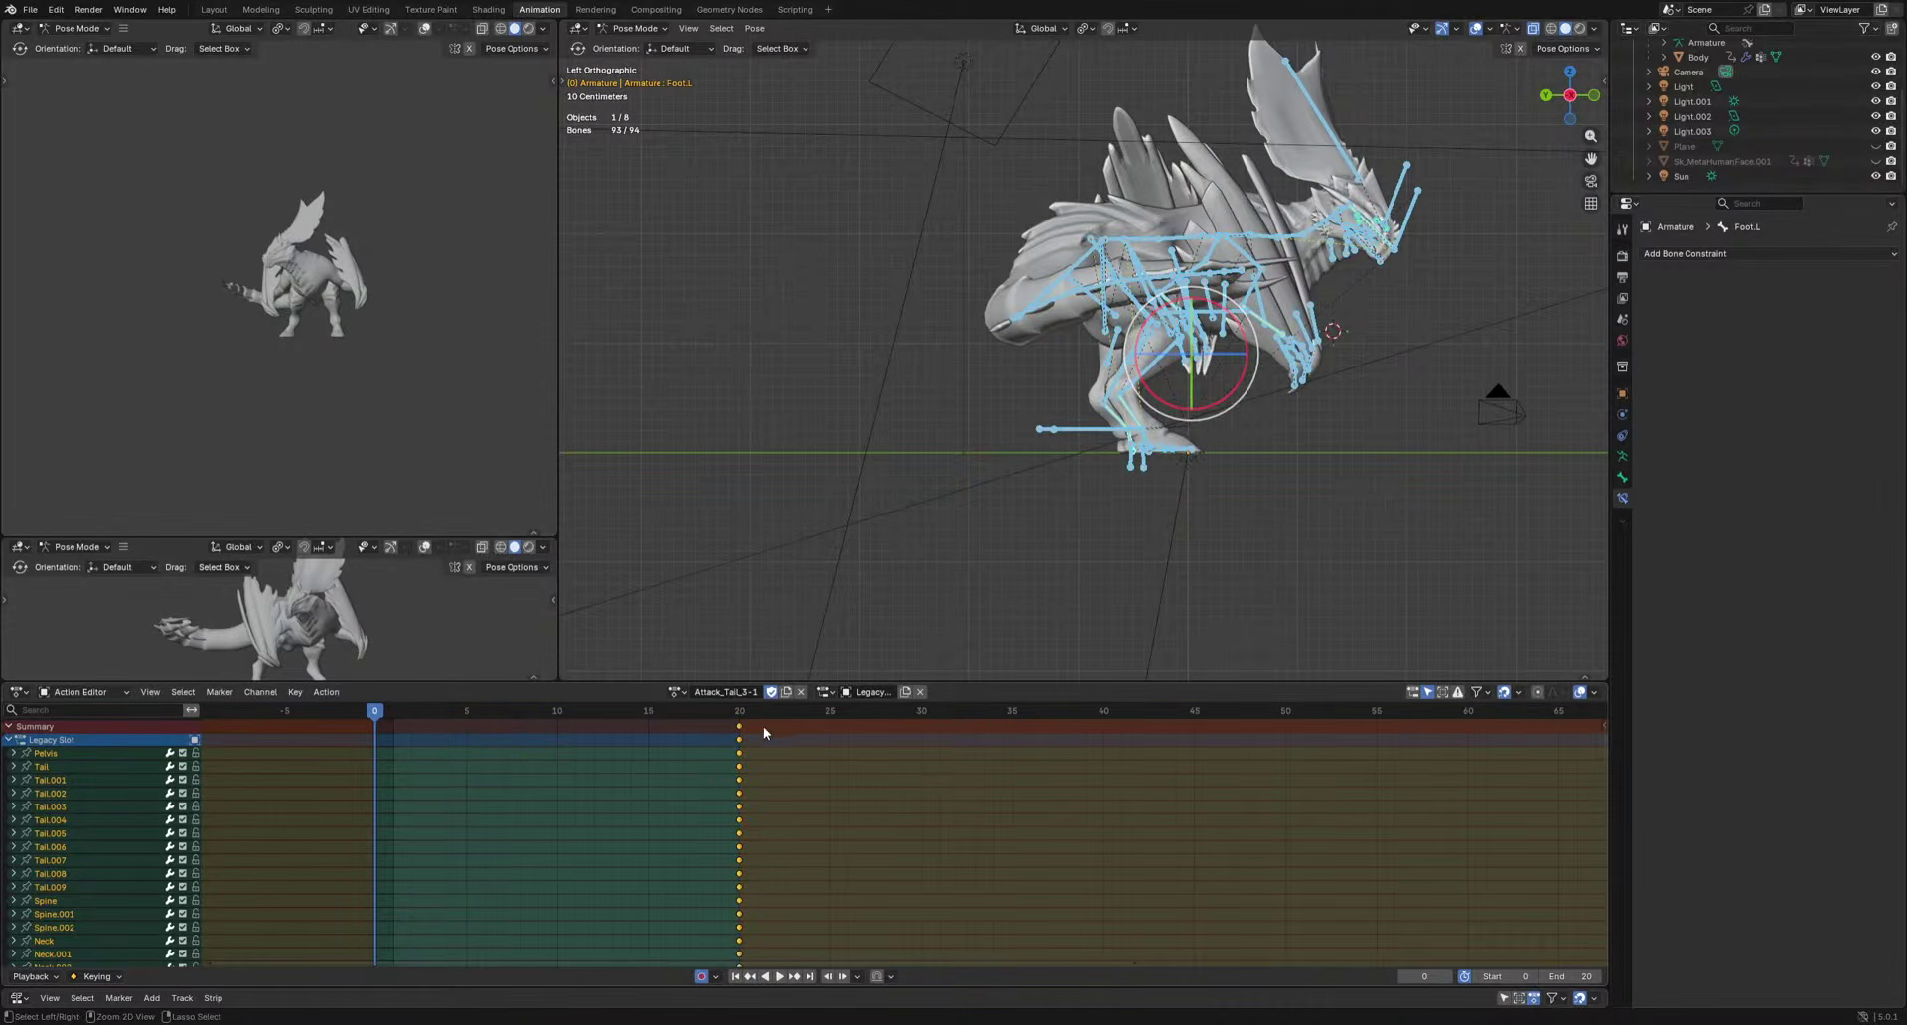
pyautogui.hotkey('ctrl', 'v')
pyautogui.click(738, 712)
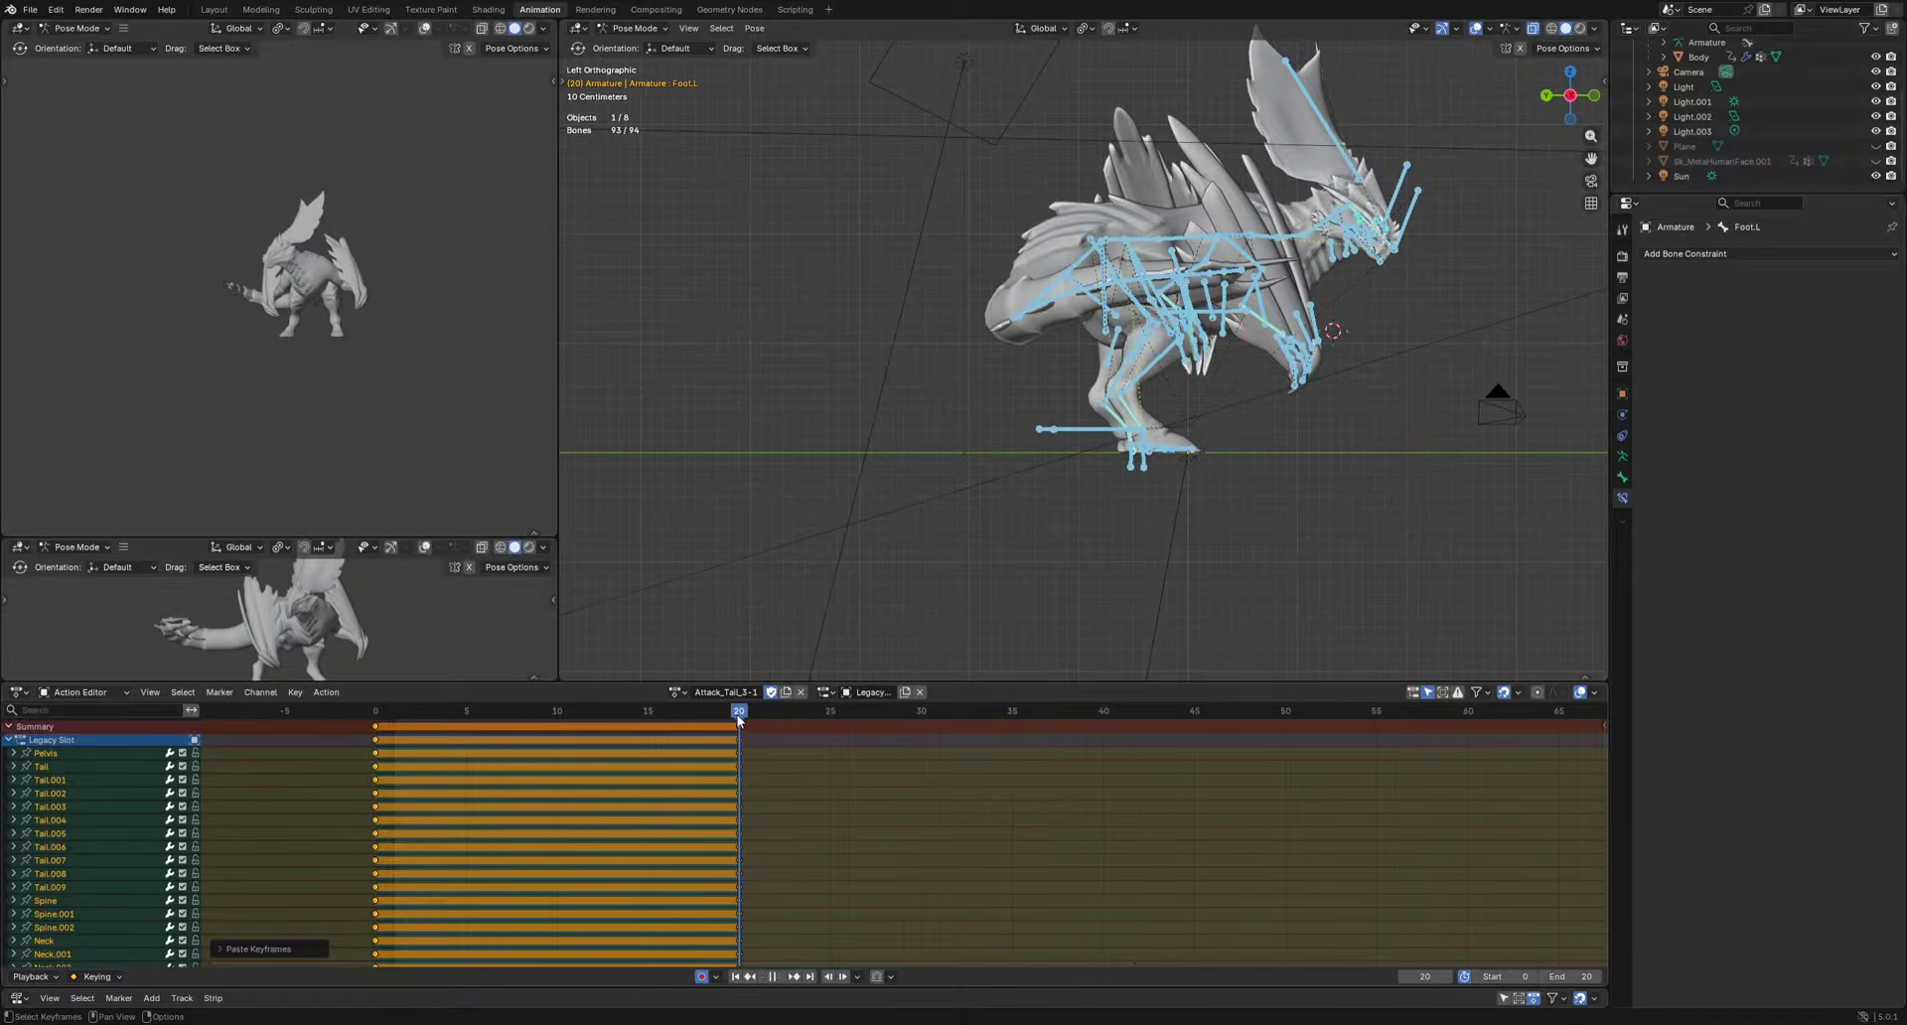
# Copy the frame 0 pose keyframes from the Idle action and paste them at frame 20 of Attack_Tail_3-1.
pyautogui.click(675, 693)
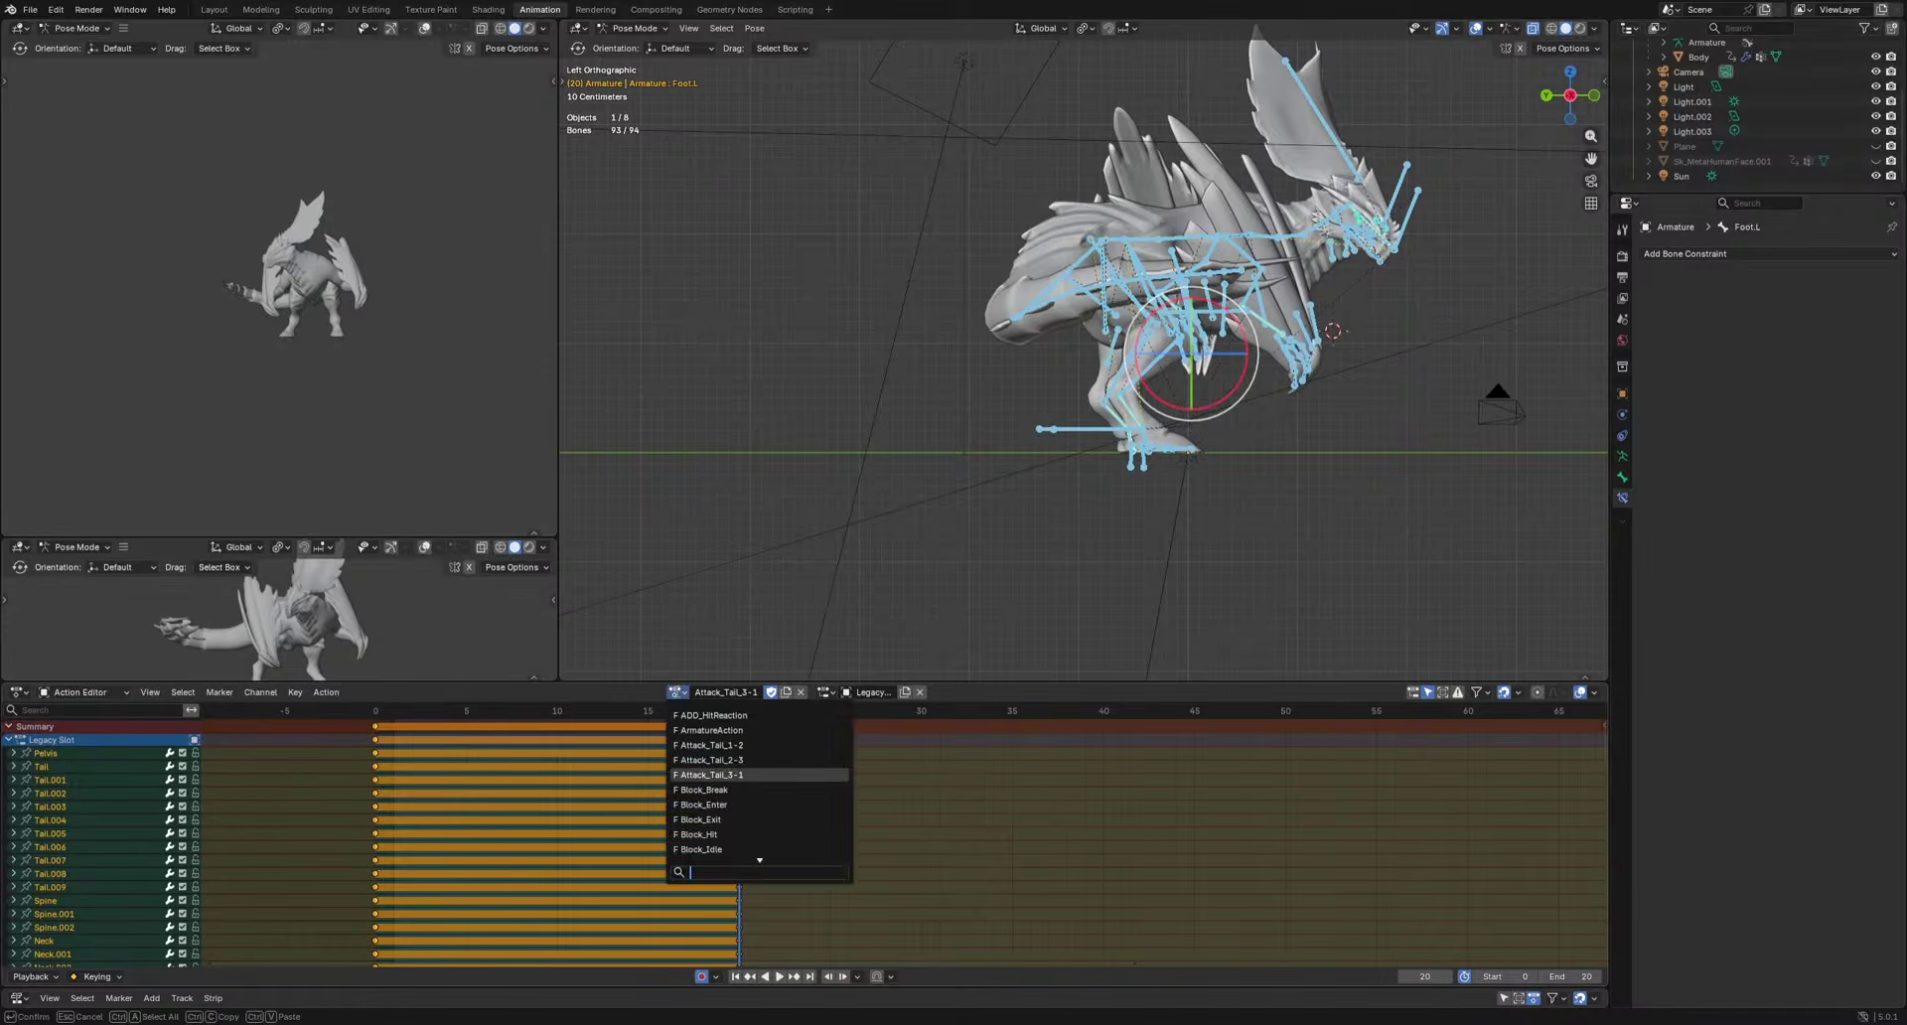
pyautogui.write('idle')
pyautogui.press('Return')
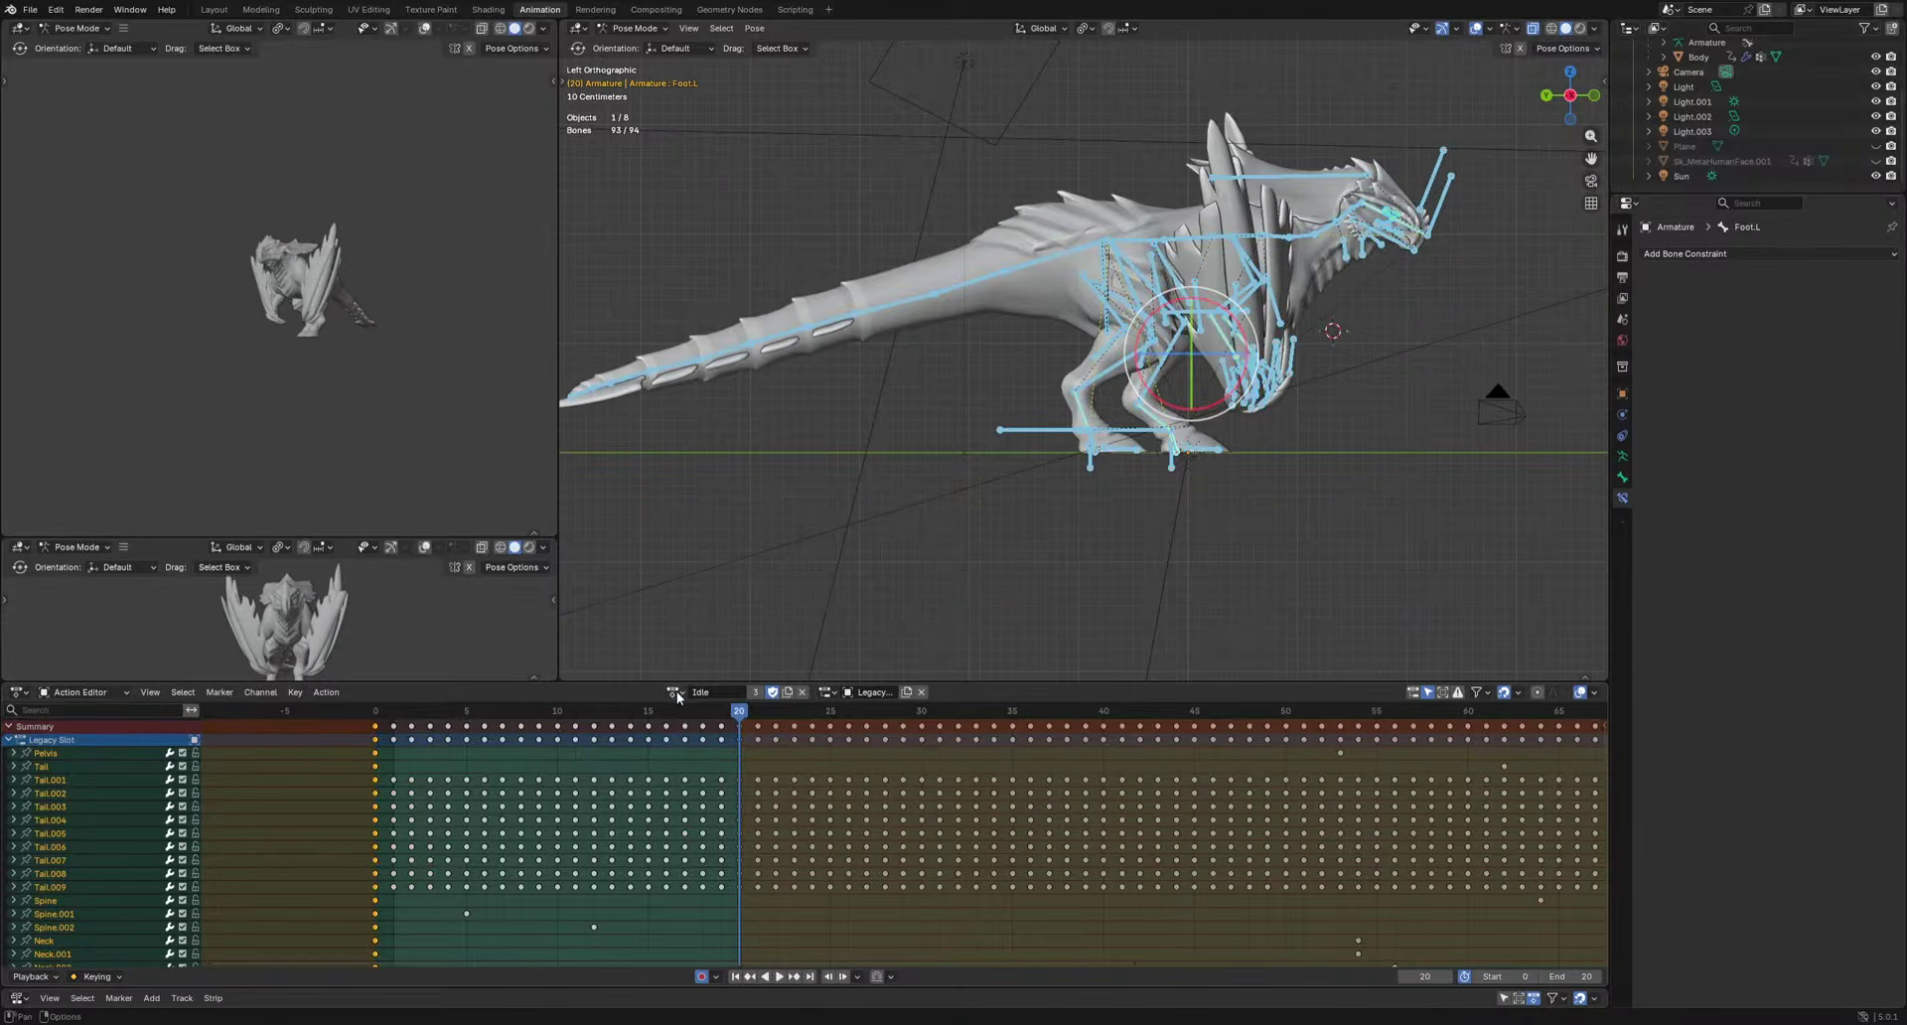
pyautogui.hotkey('shift', 'Left')
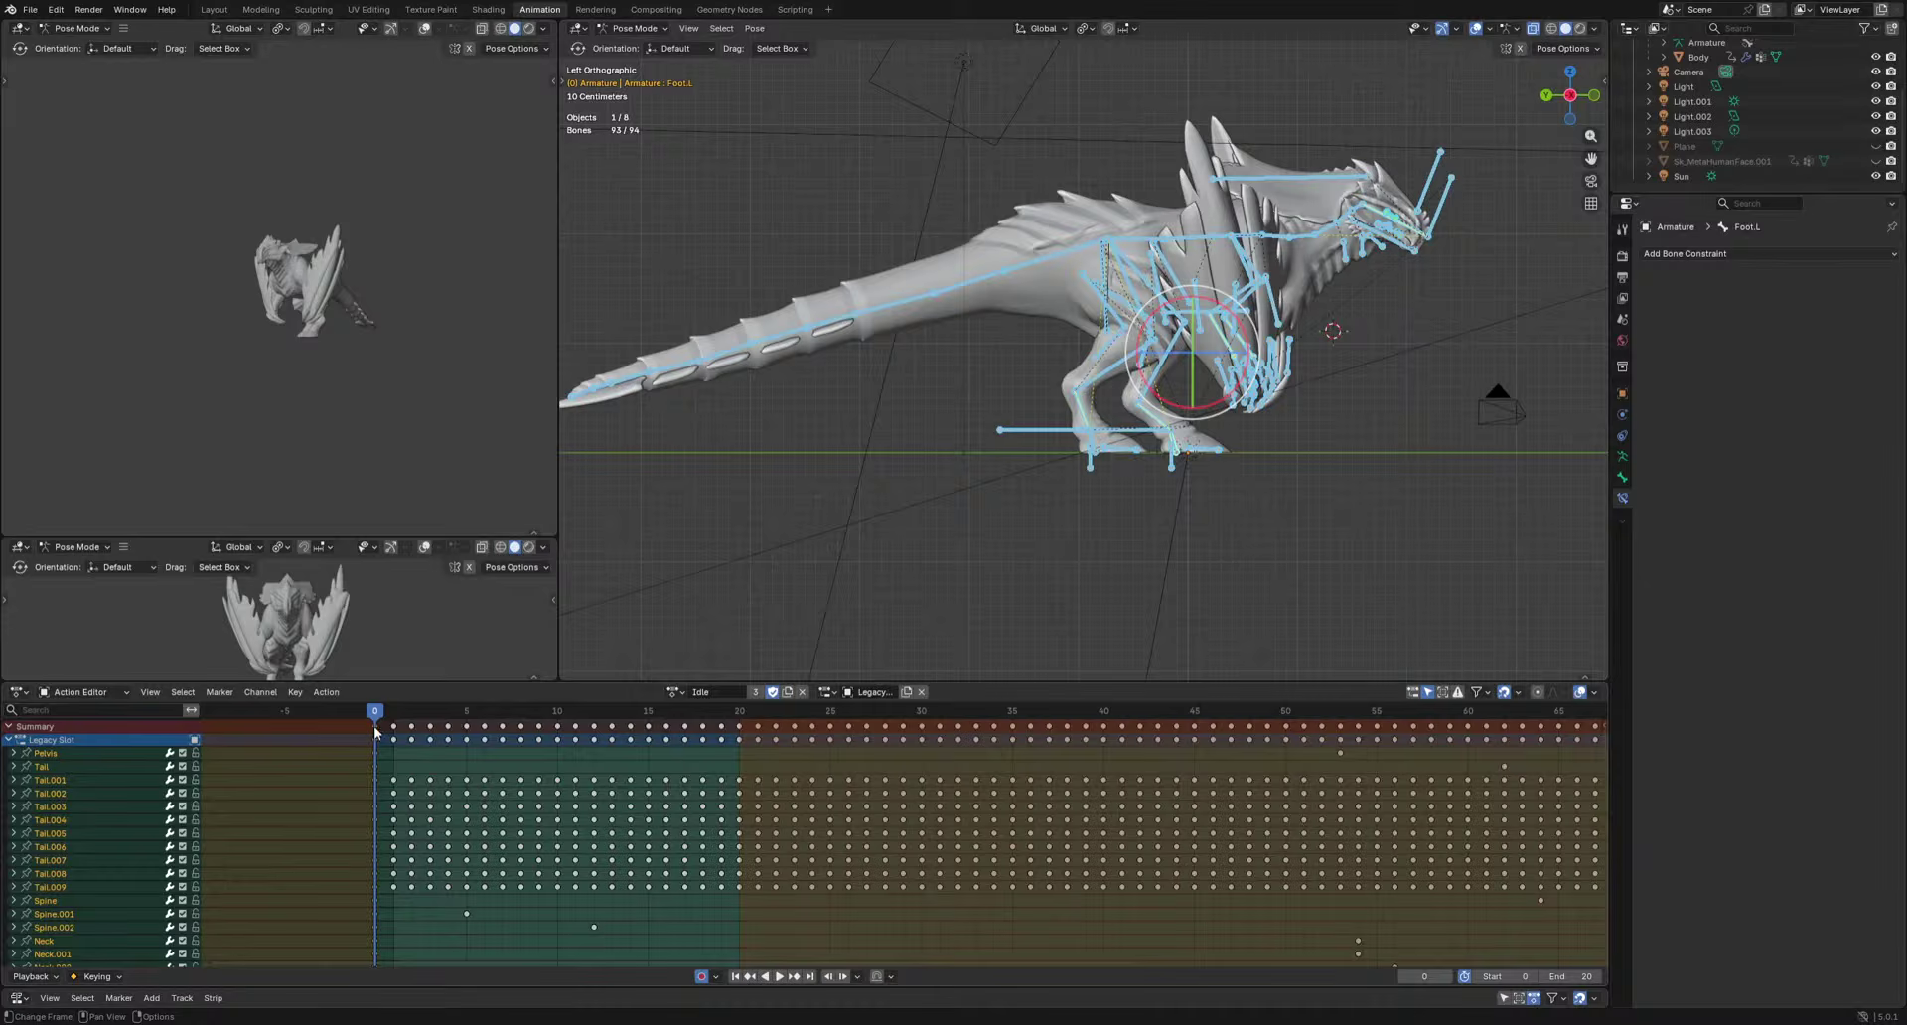
pyautogui.click(675, 692)
pyautogui.click(675, 692)
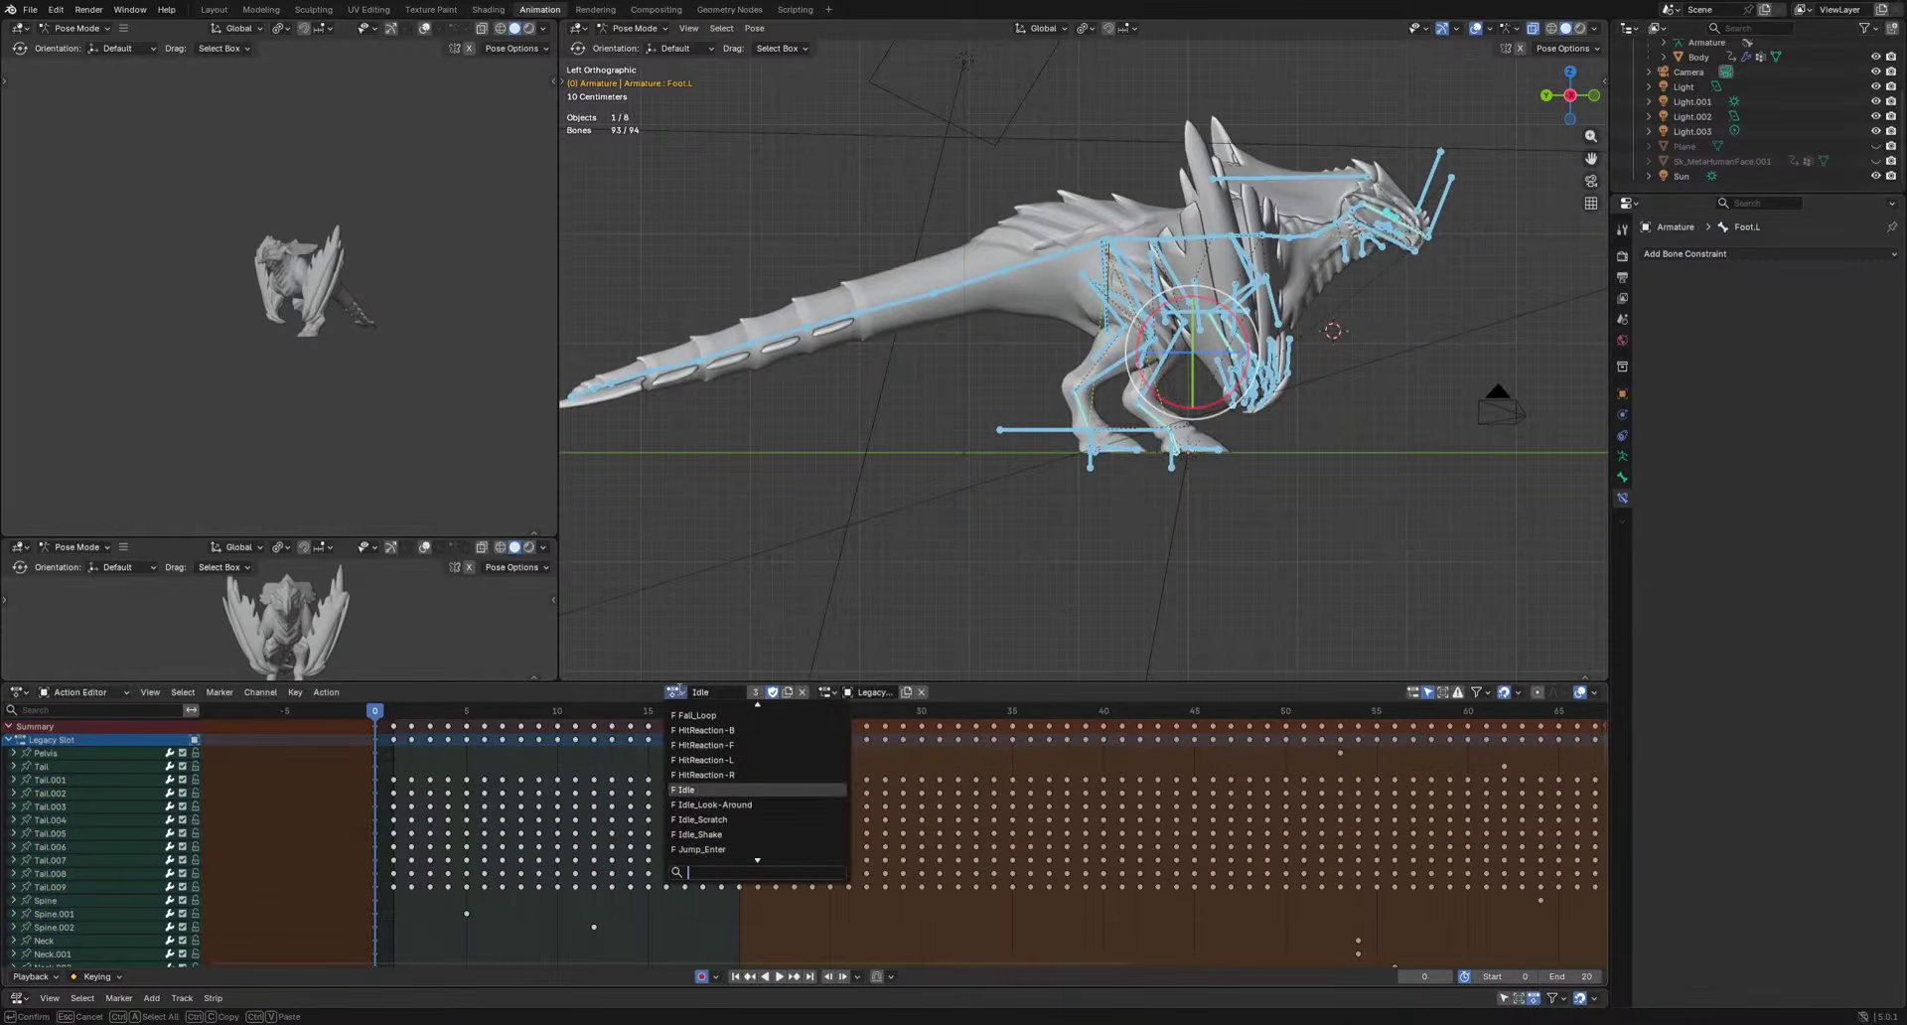
pyautogui.write('att')
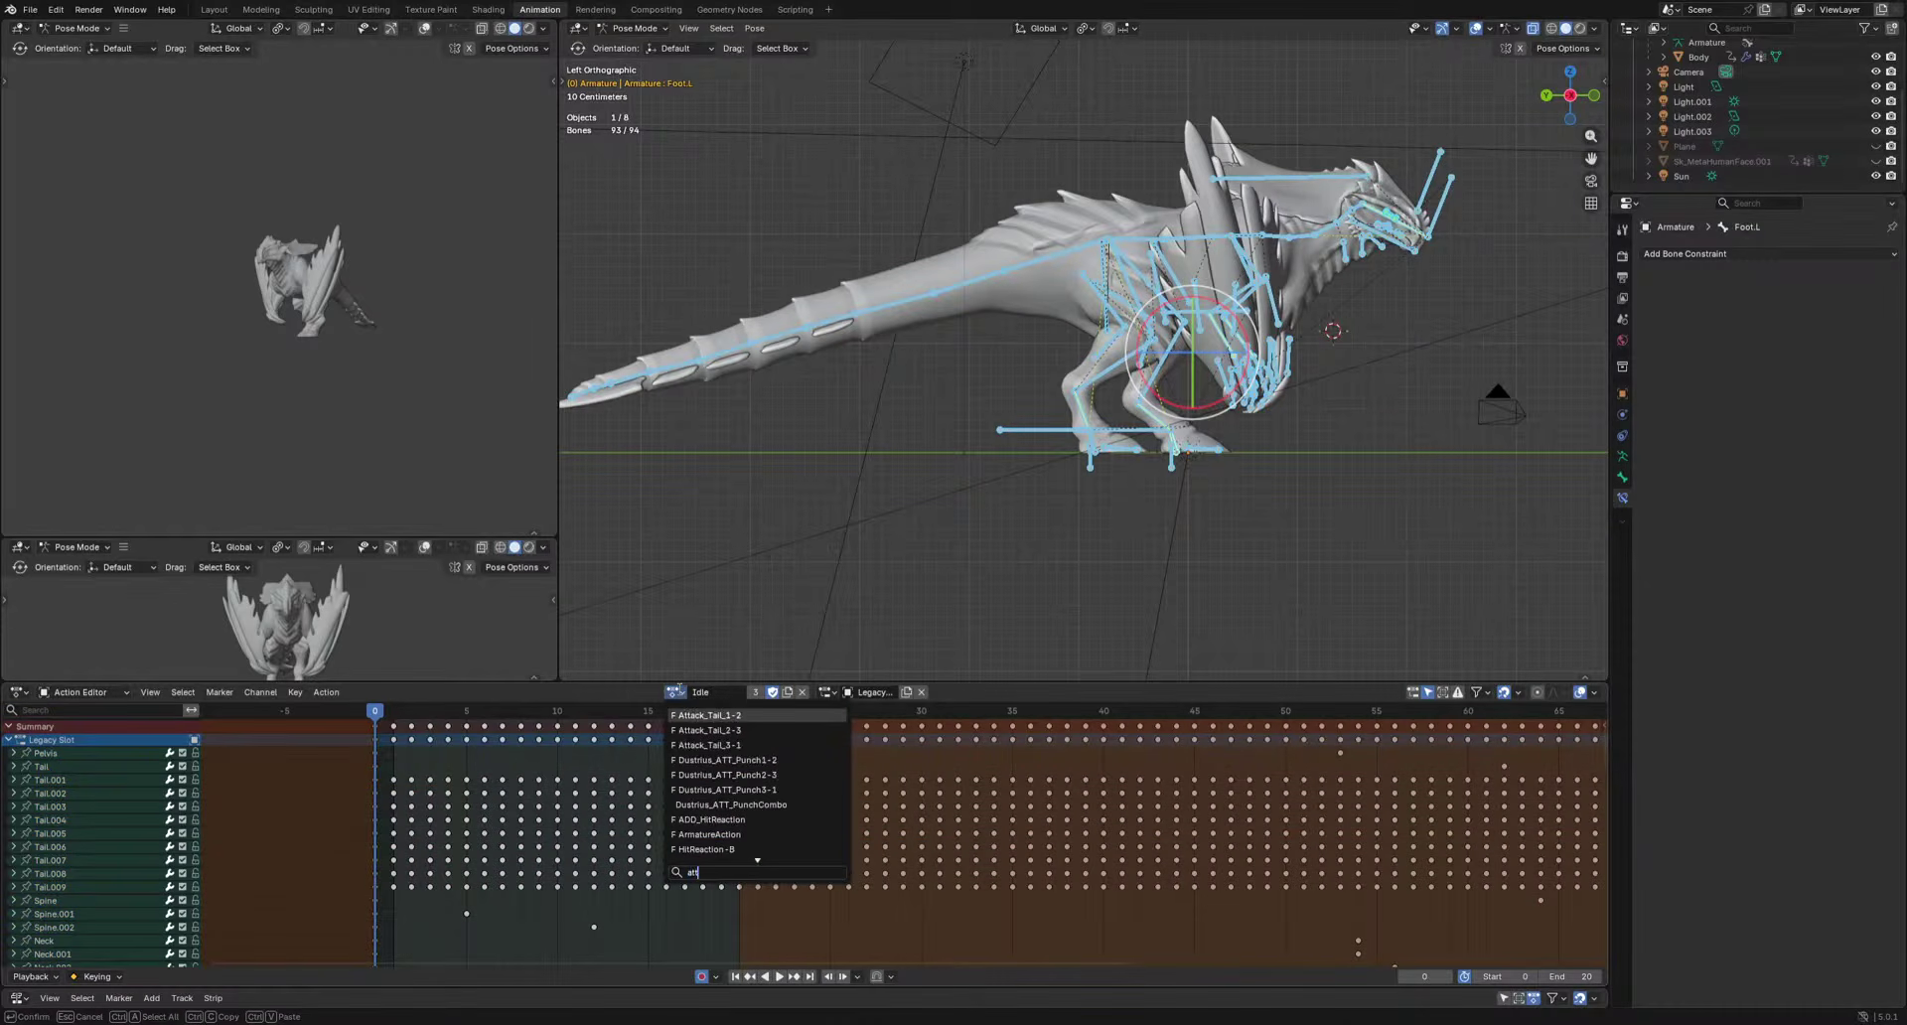
pyautogui.press('Down')
pyautogui.press('Down')
pyautogui.press('Return')
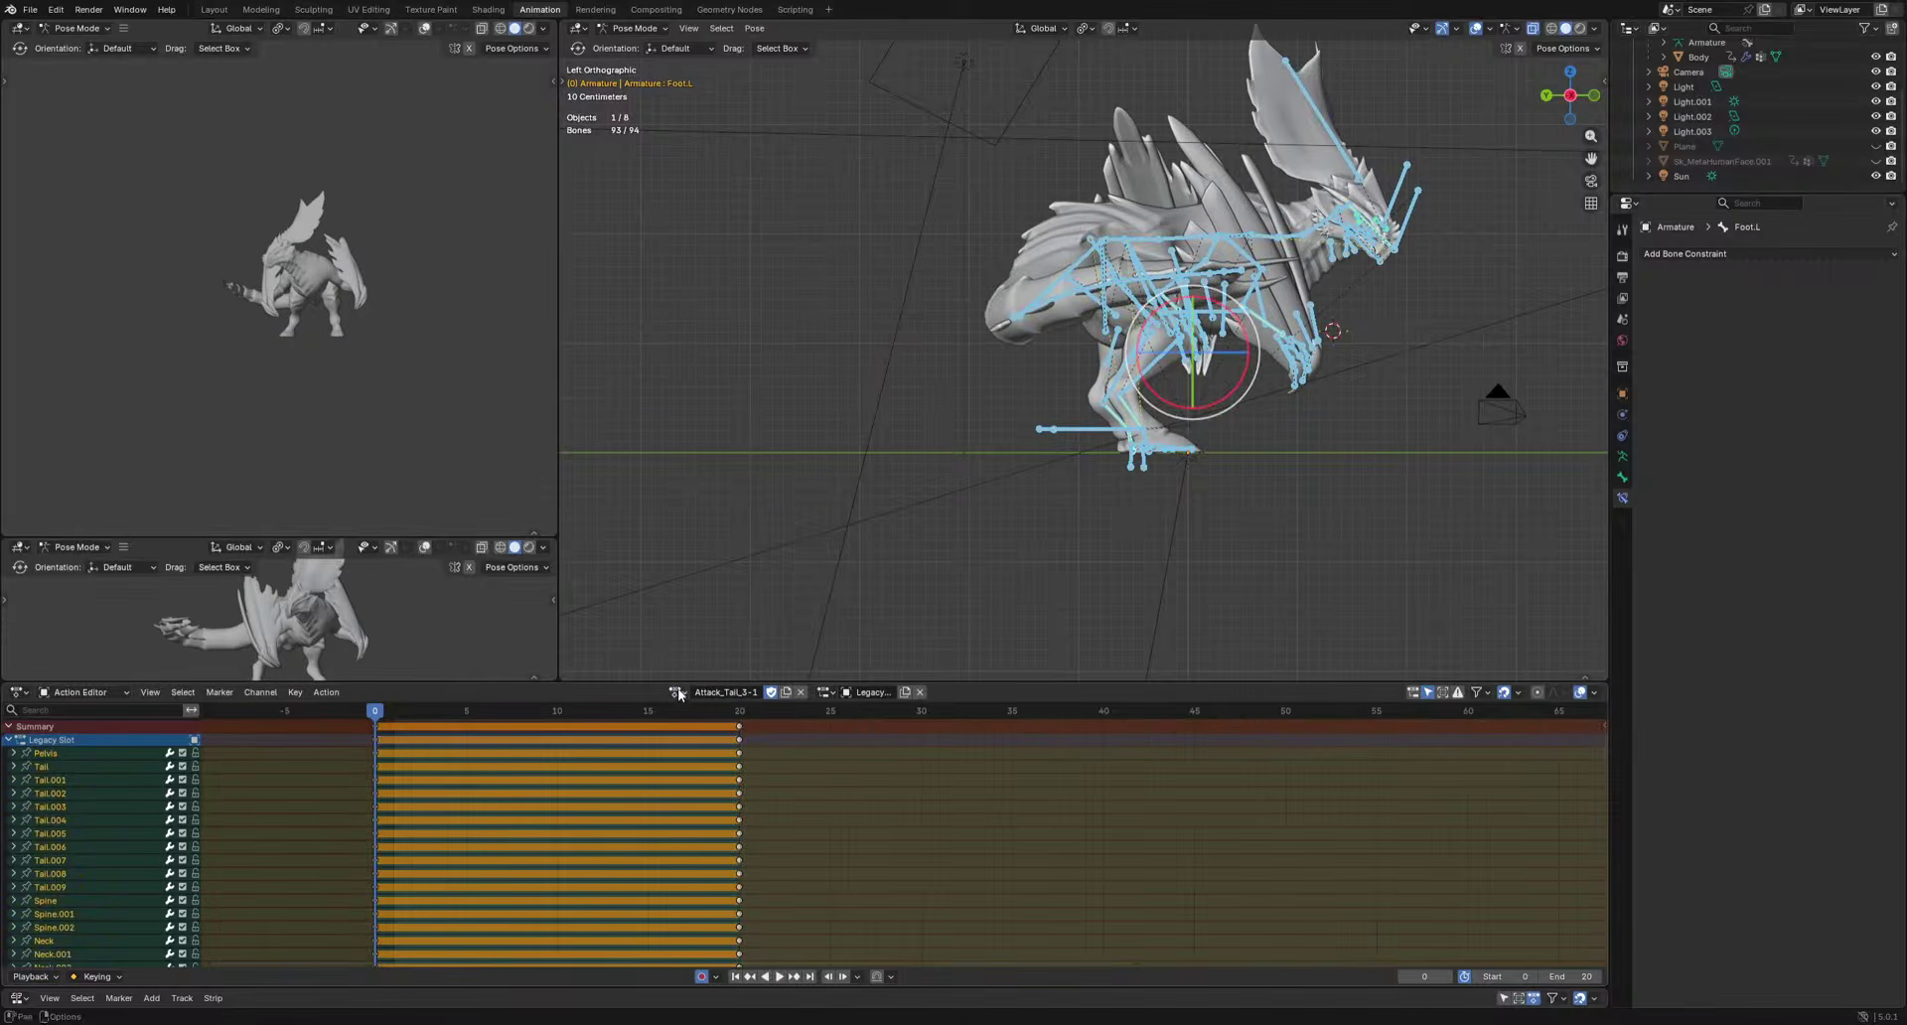
pyautogui.moveTo(722, 710); pyautogui.dragTo(740, 737)
pyautogui.hotkey('ctrl', 'v')
# Move the pasted idle pose keyframes to frame 45 and set the playback range to 0–45.
pyautogui.press('g')
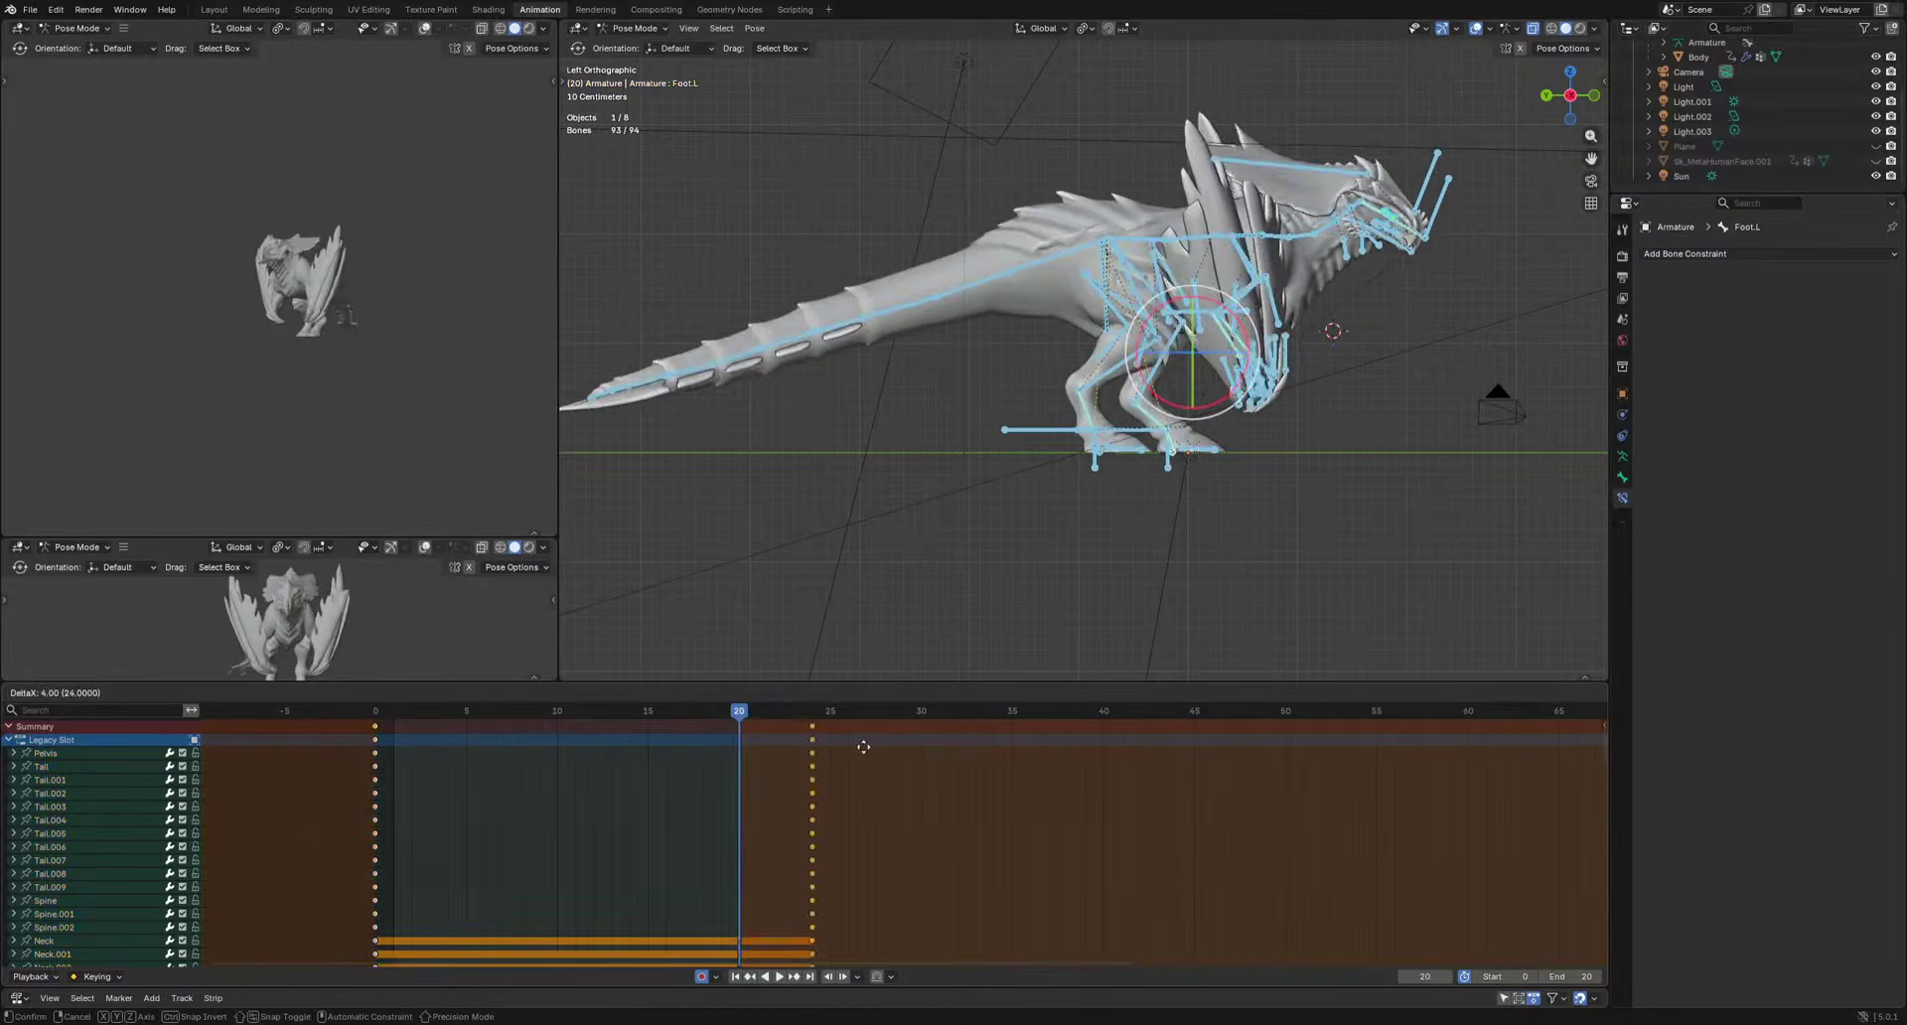
pyautogui.moveTo(1189, 776); pyautogui.dragTo(1192, 783)
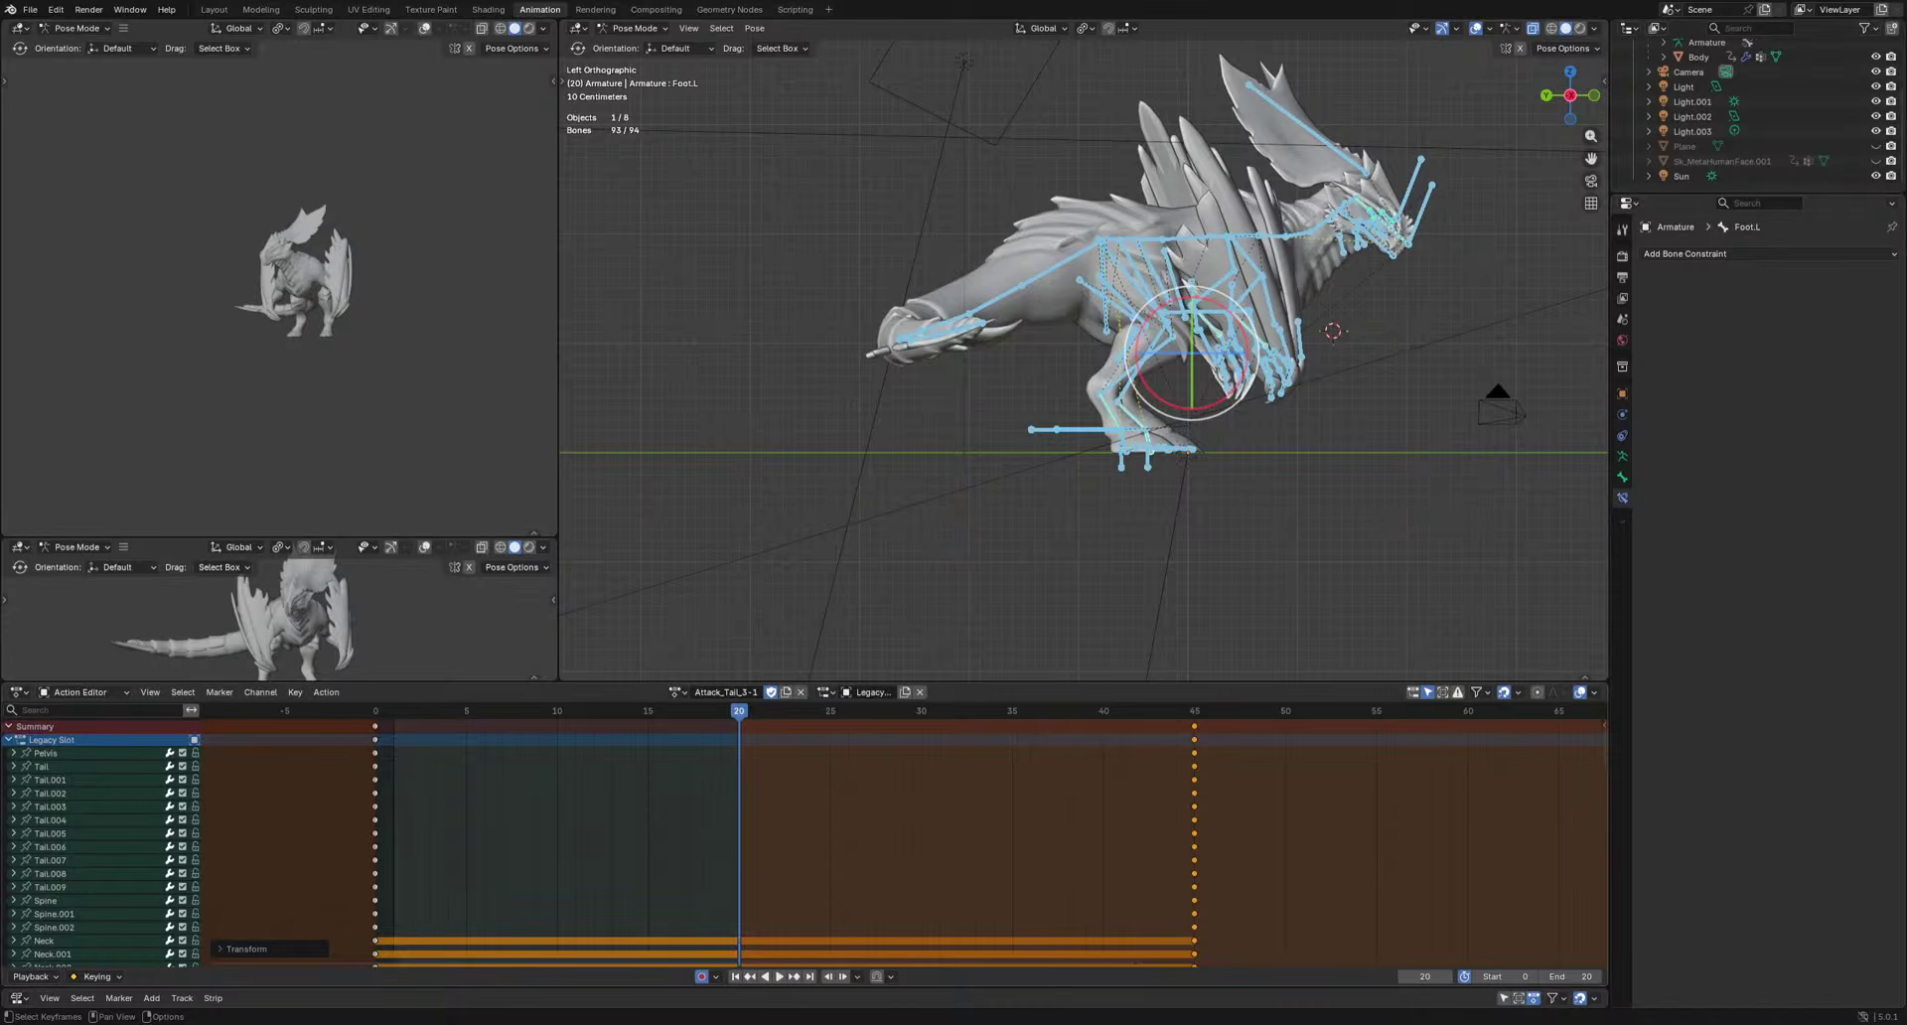
pyautogui.scroll(2, 1059, 500)
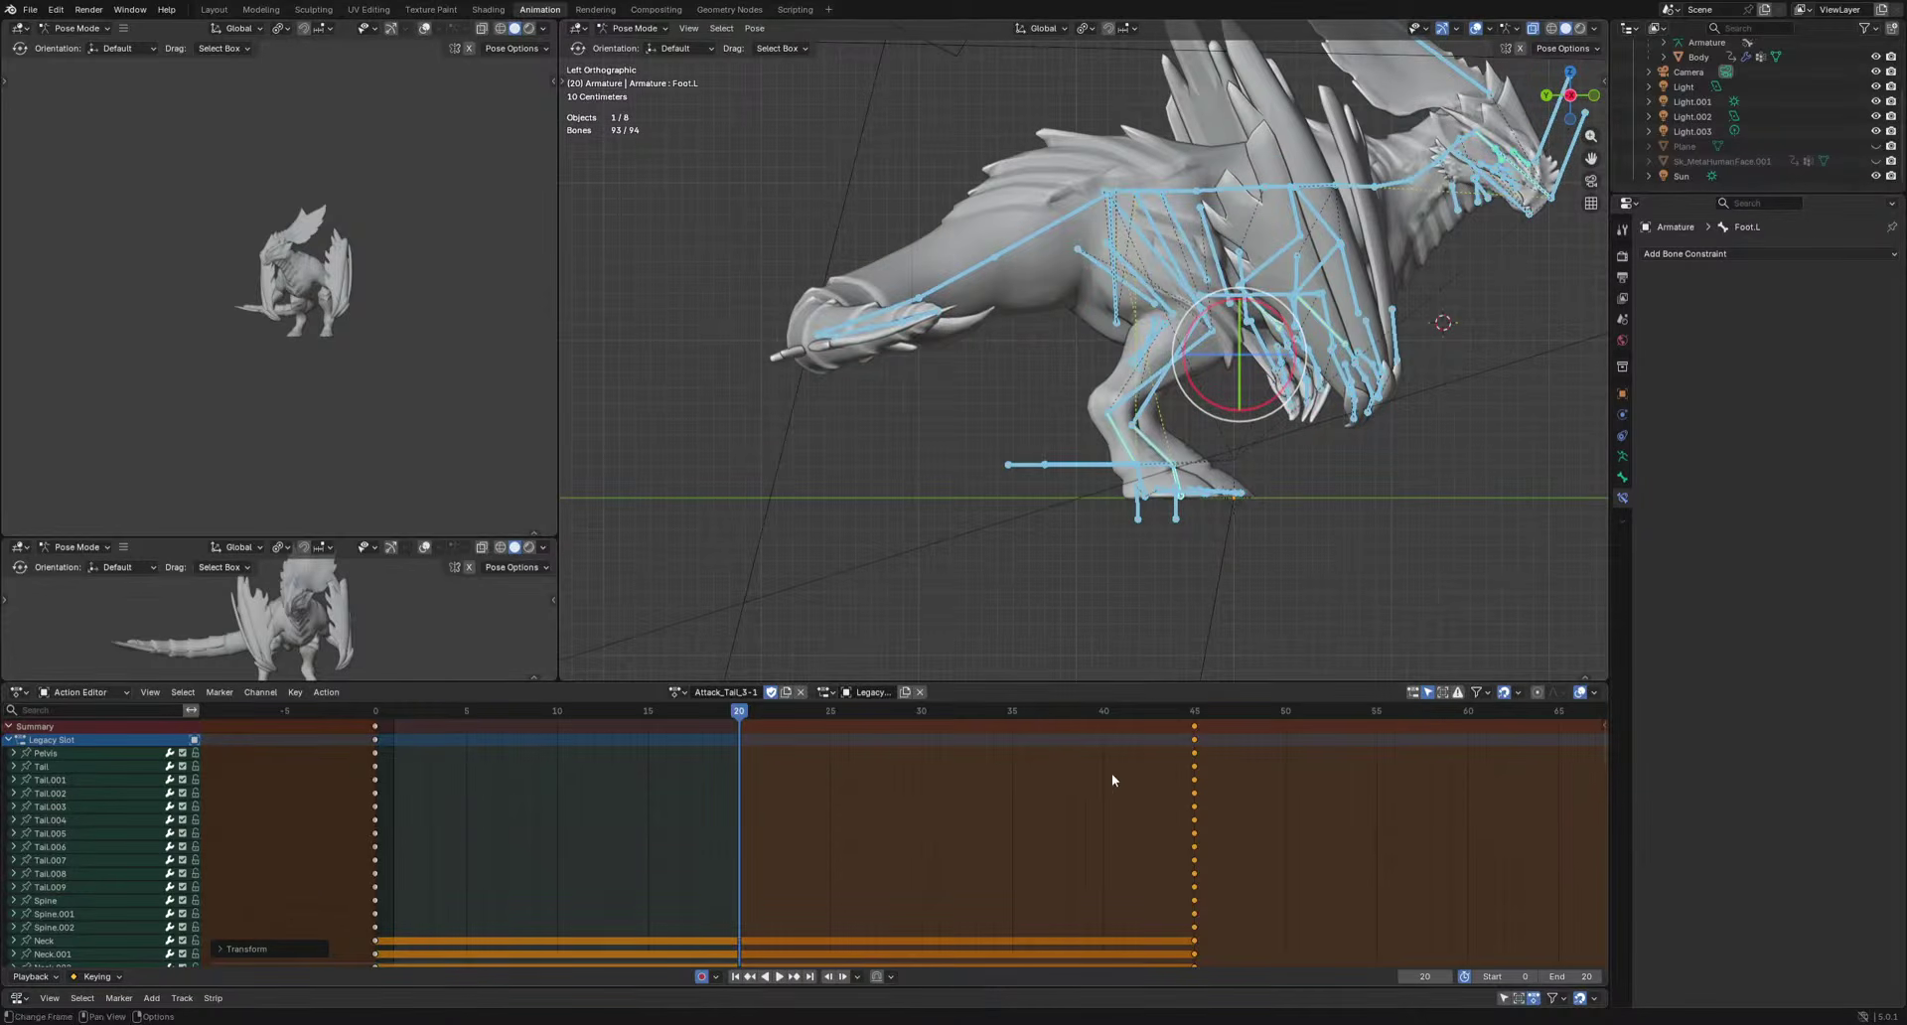
pyautogui.press('b')
pyautogui.moveTo(1195, 733); pyautogui.dragTo(377, 792)
pyautogui.hotkey('ctrl', 'alt', 'p')
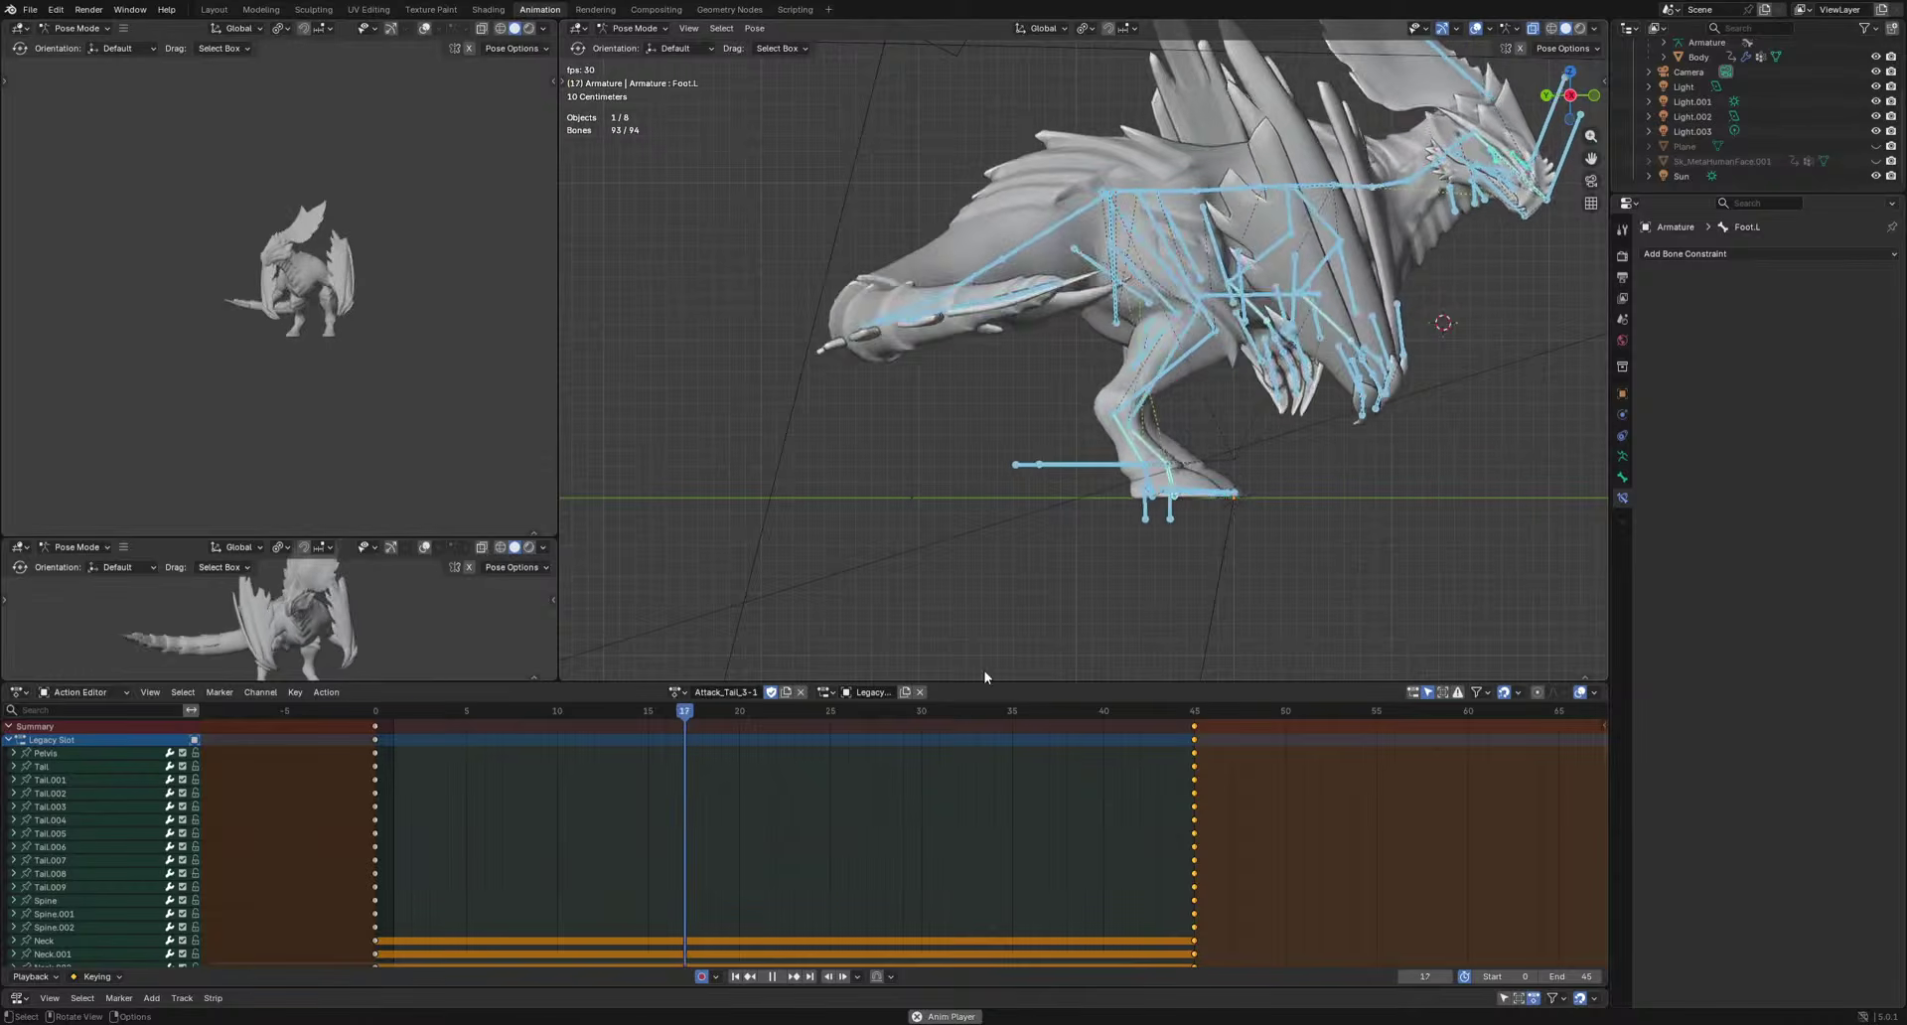
# Select the ten tail bones and clear their rotation at frame 22.
pyautogui.moveTo(947, 822); pyautogui.dragTo(1222, 721)
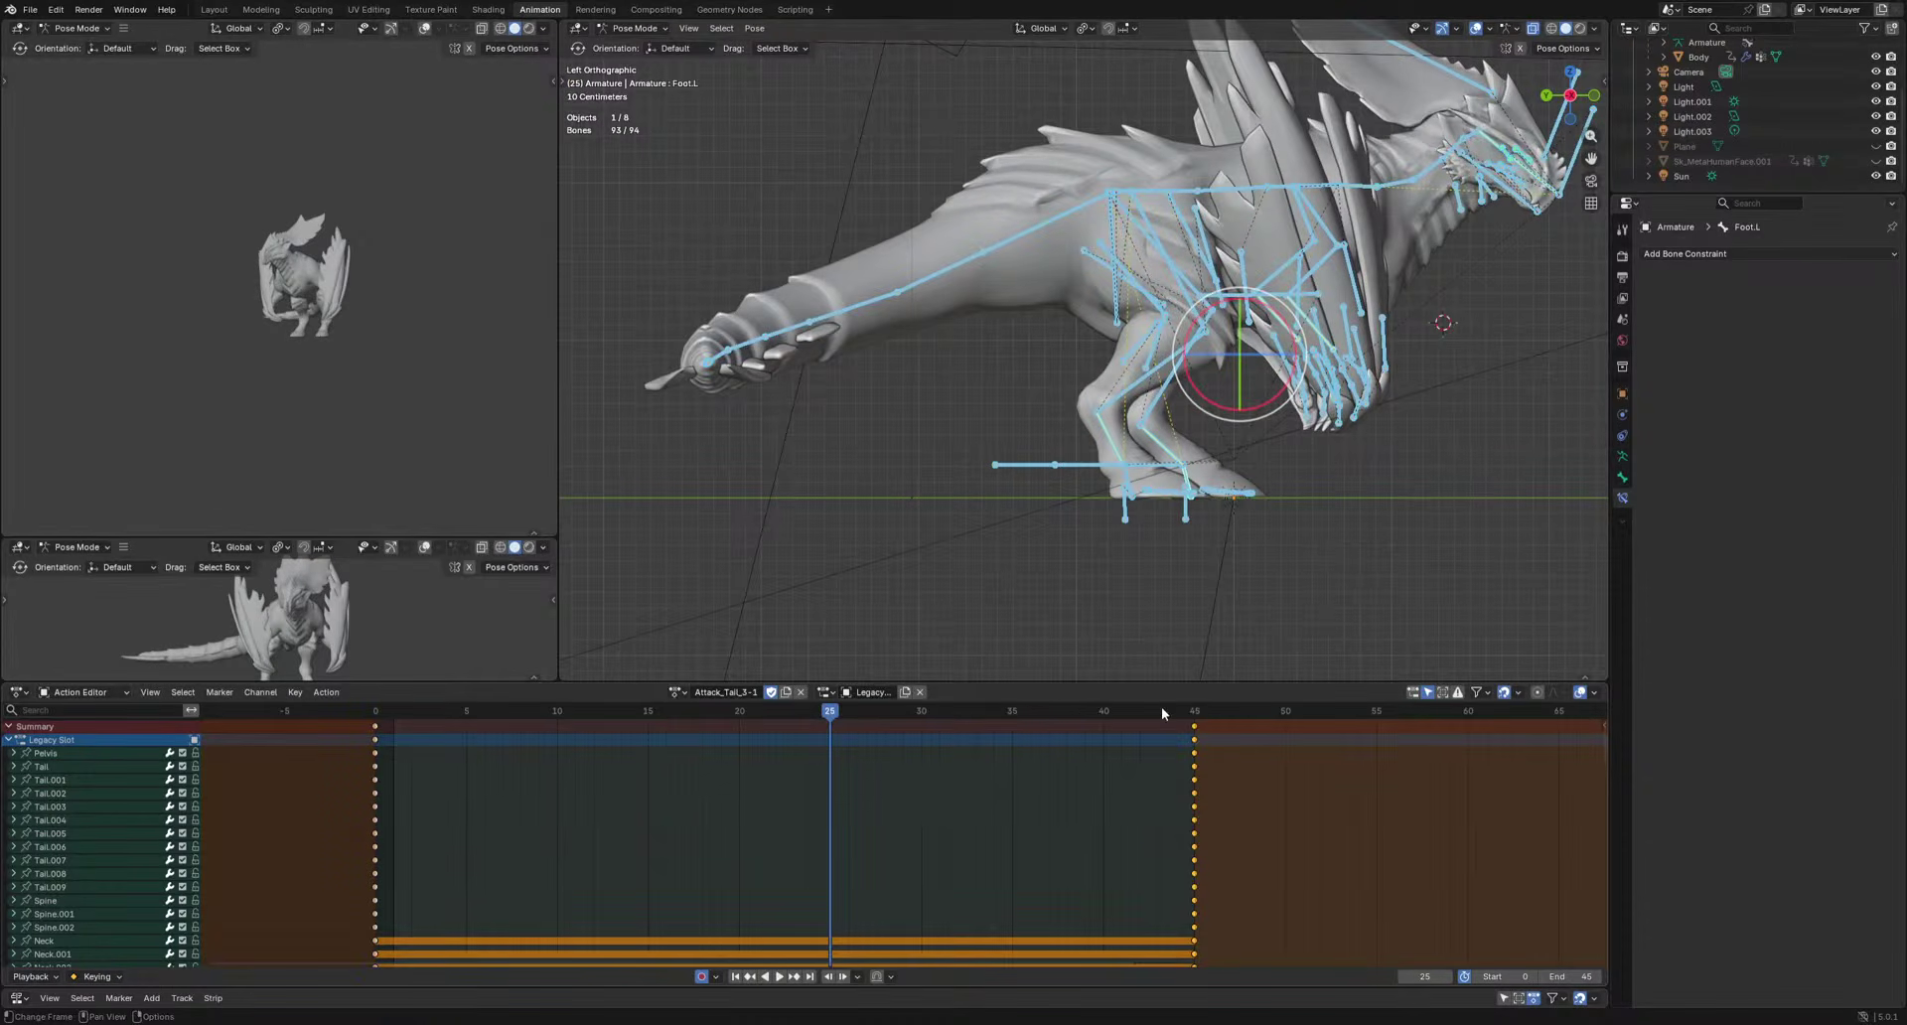
pyautogui.click(1112, 312)
pyautogui.moveTo(646, 434); pyautogui.dragTo(933, 243)
pyautogui.press('space')
pyautogui.hotkey('alt', 'r')
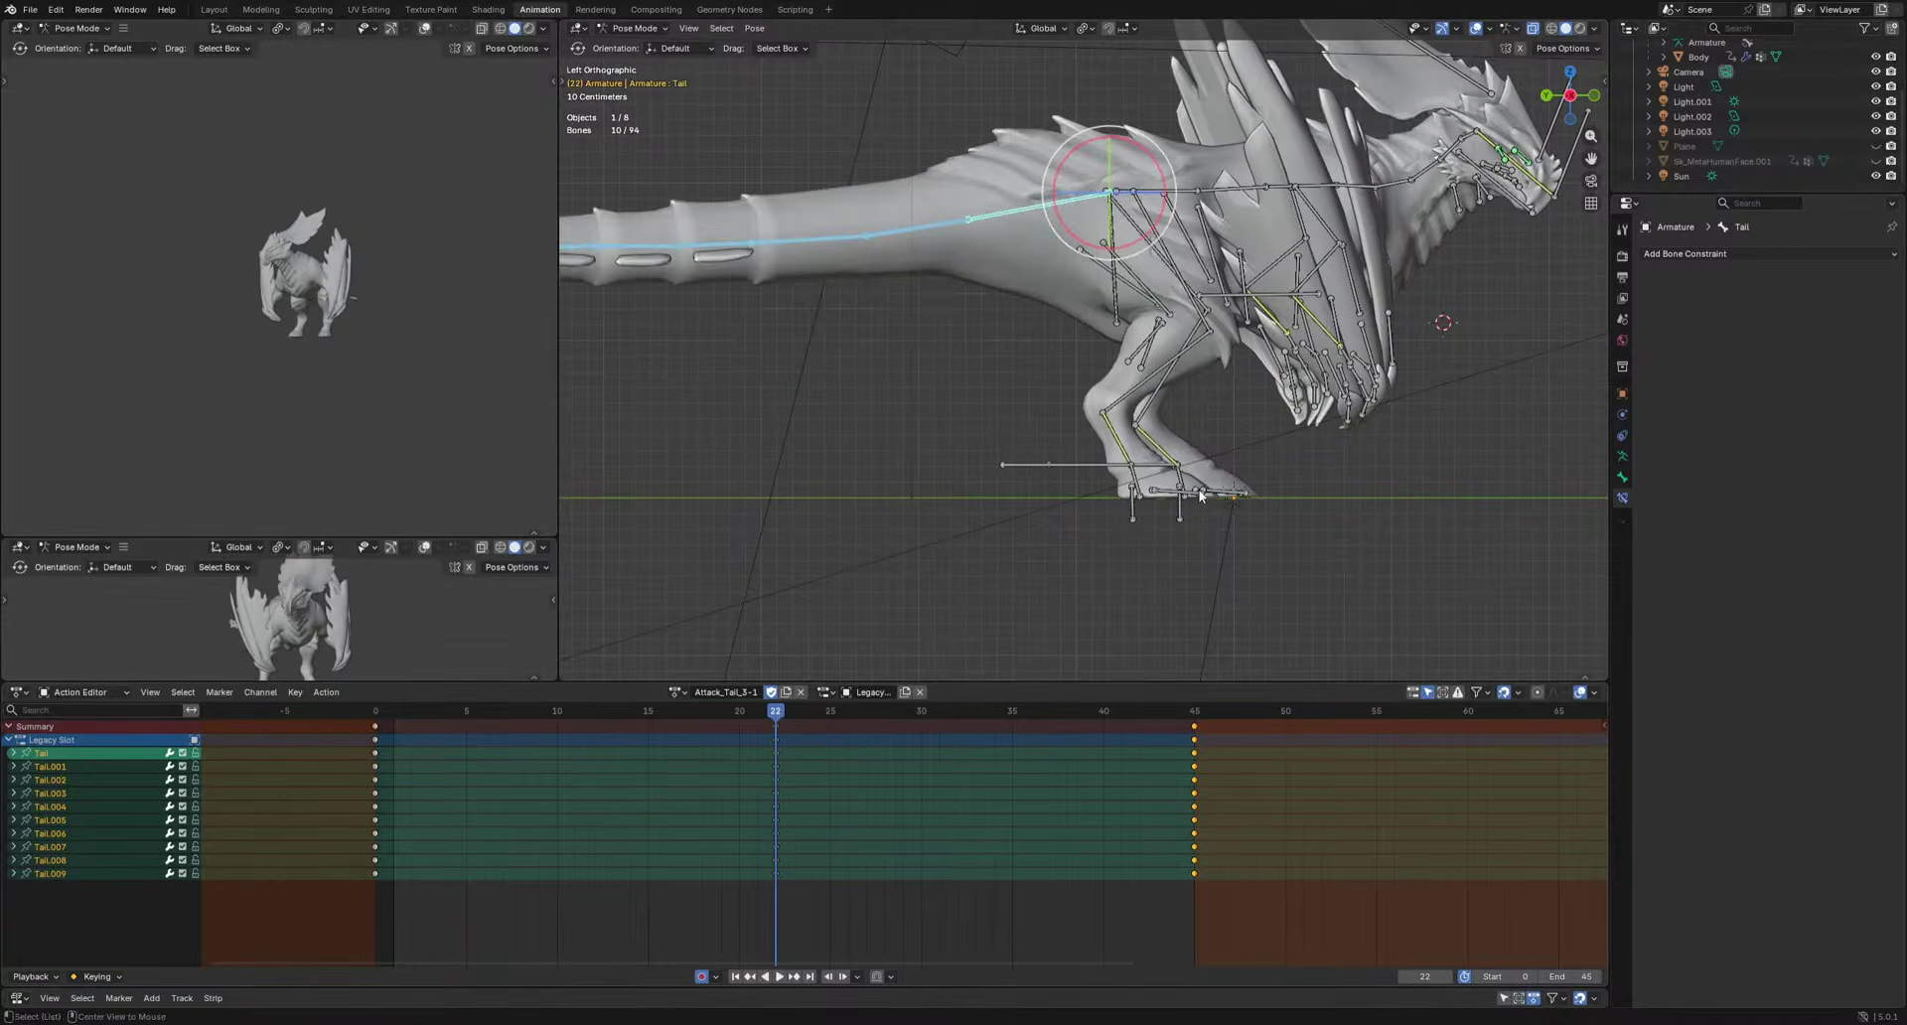
# Move the tail bones' cleared-rotation keyframes to frame 9 and play back the action.
pyautogui.moveTo(380, 713); pyautogui.dragTo(575, 735)
pyautogui.press('space')
pyautogui.press('space')
pyautogui.click(503, 722)
pyautogui.moveTo(776, 727); pyautogui.dragTo(541, 727)
pyautogui.moveTo(398, 714); pyautogui.dragTo(374, 717)
pyautogui.press('space')
pyautogui.press('space')
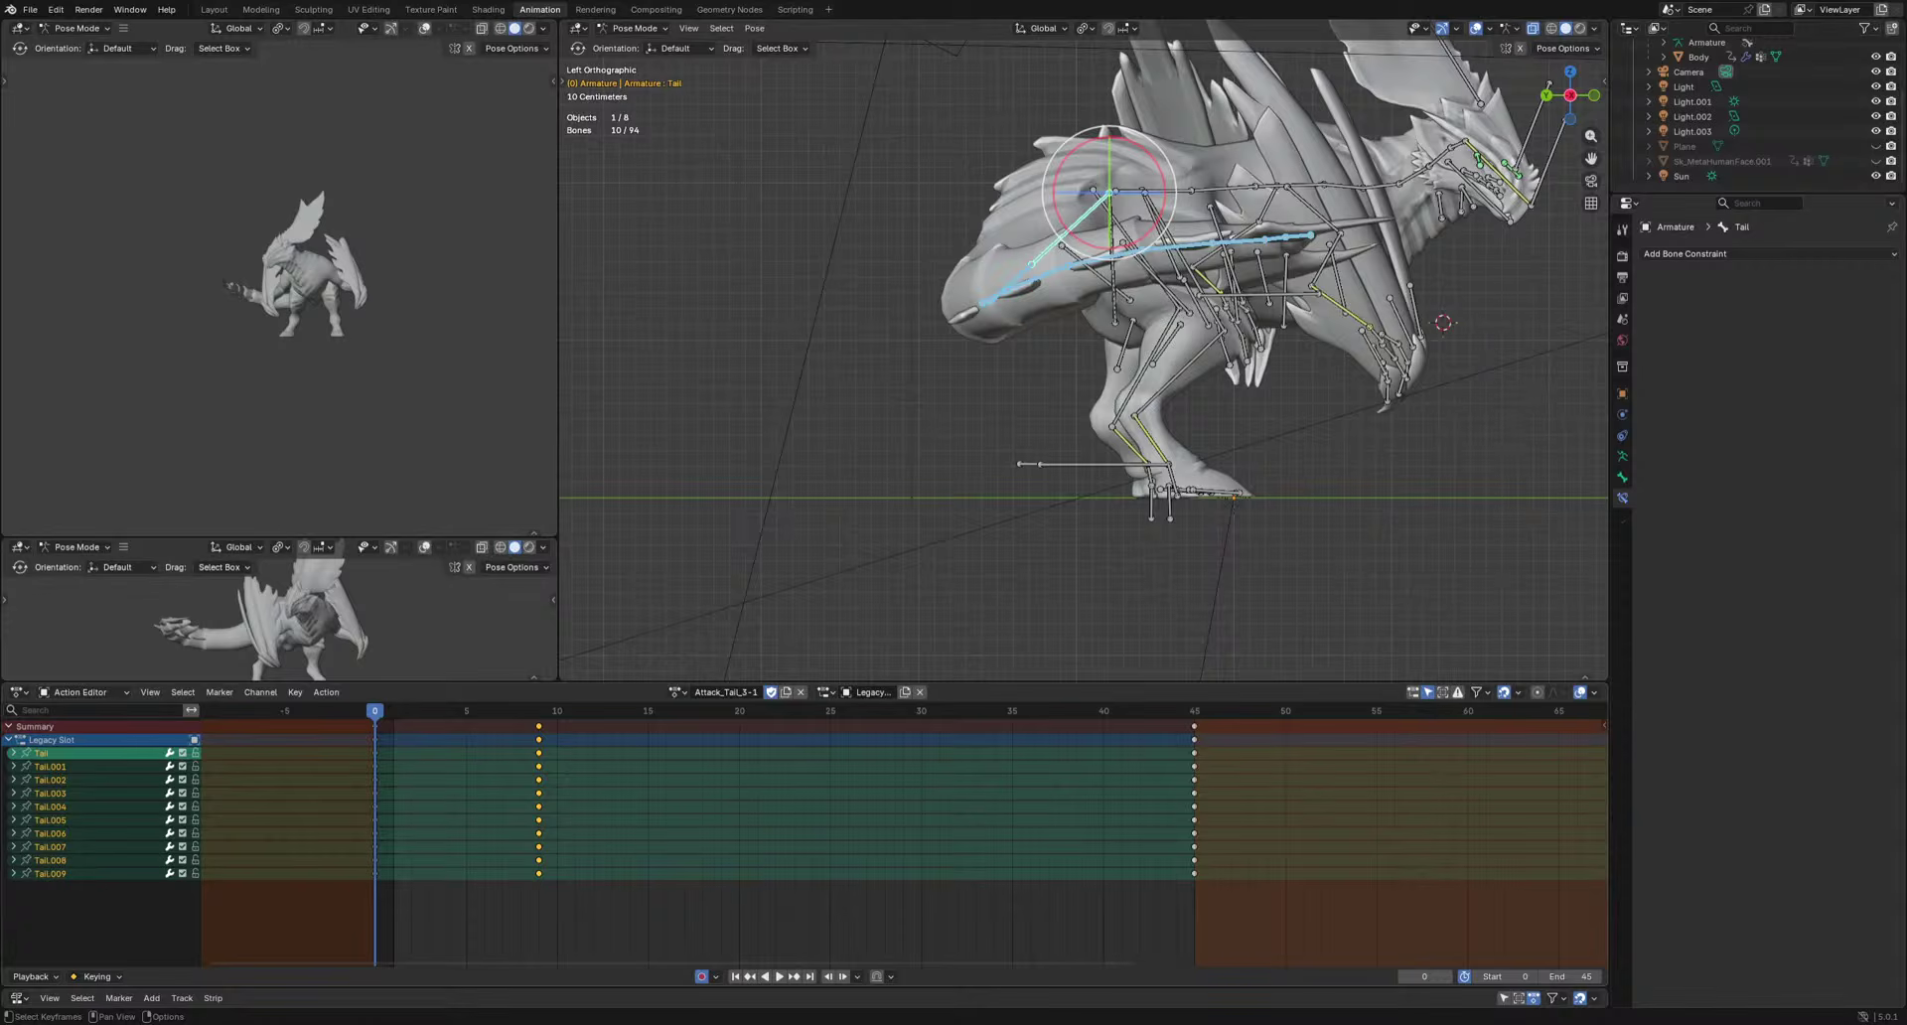
# Rotate the tail bones at frame 15 in the left view to curl the tail upward, and go to frame 20.
pyautogui.scroll(-2, 580, 752)
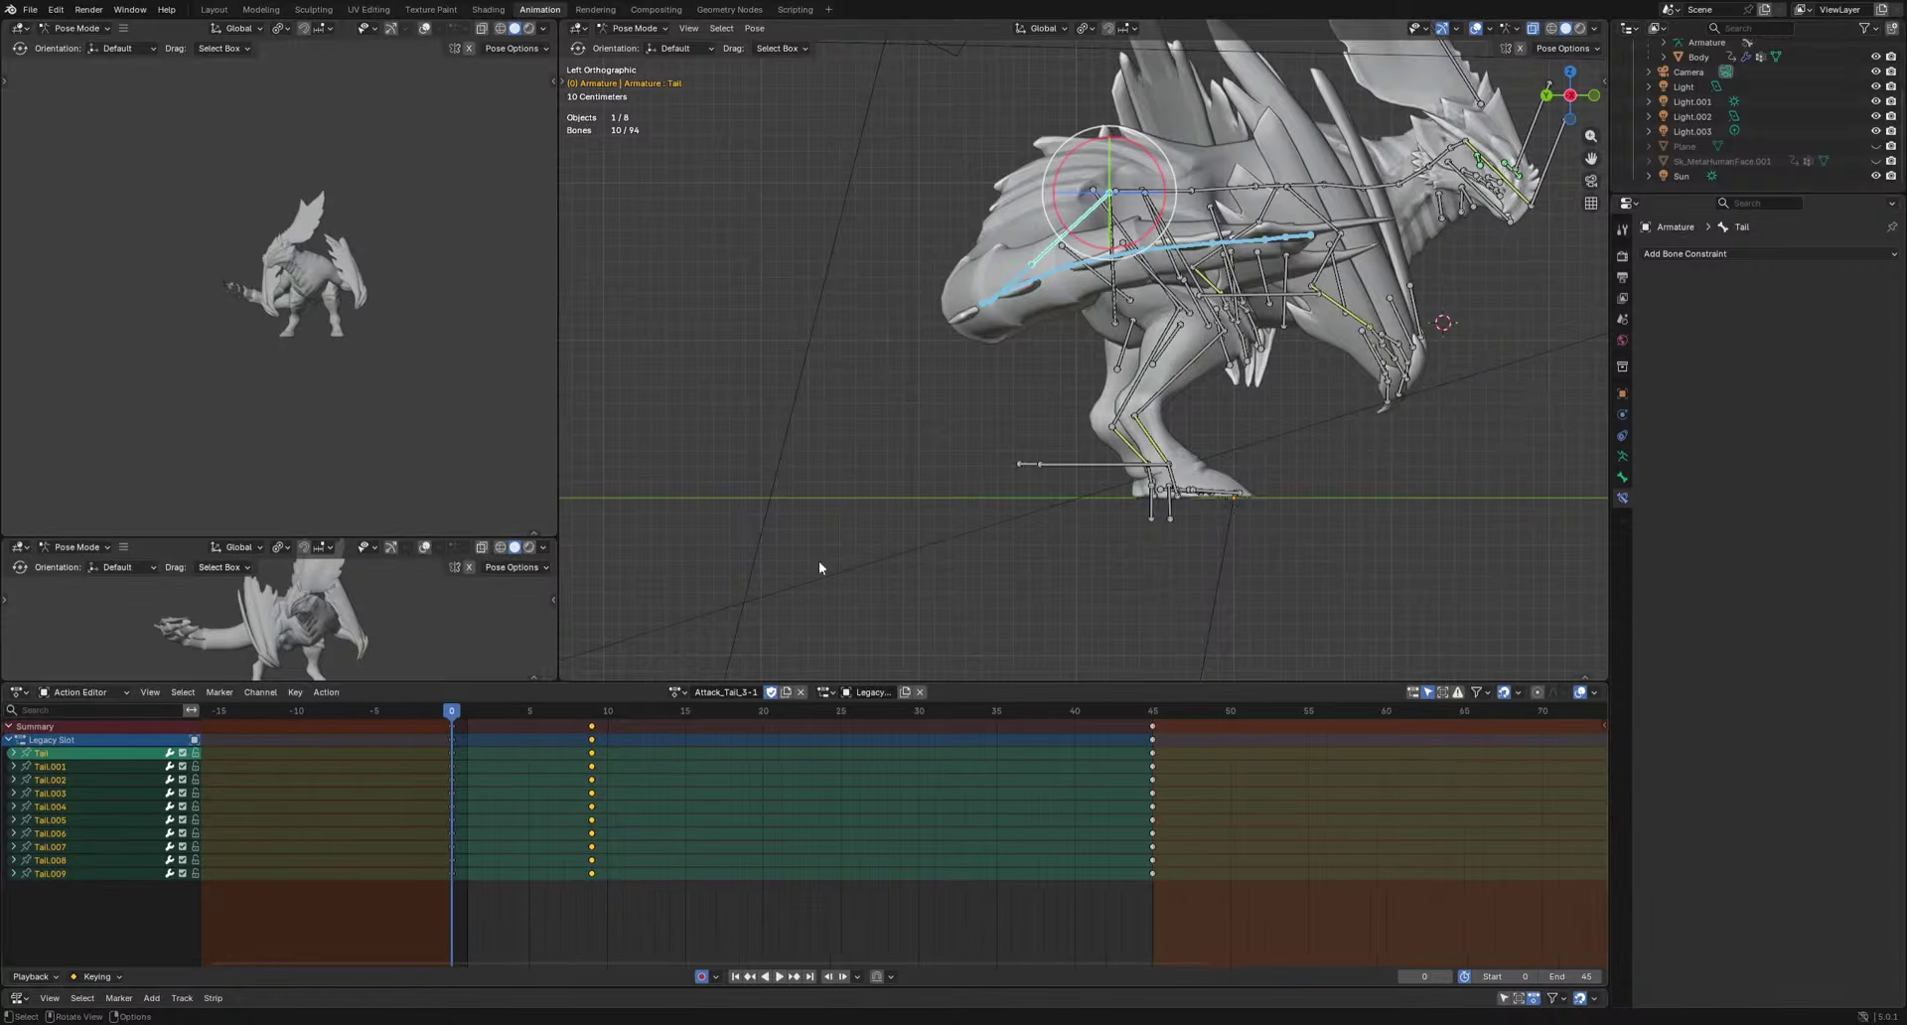
pyautogui.scroll(-2, 894, 515)
pyautogui.keyDown('shift'); pyautogui.moveTo(1001, 455); pyautogui.dragTo(1006, 531, button='middle'); pyautogui.keyUp('shift')
pyautogui.moveTo(478, 716); pyautogui.dragTo(592, 722)
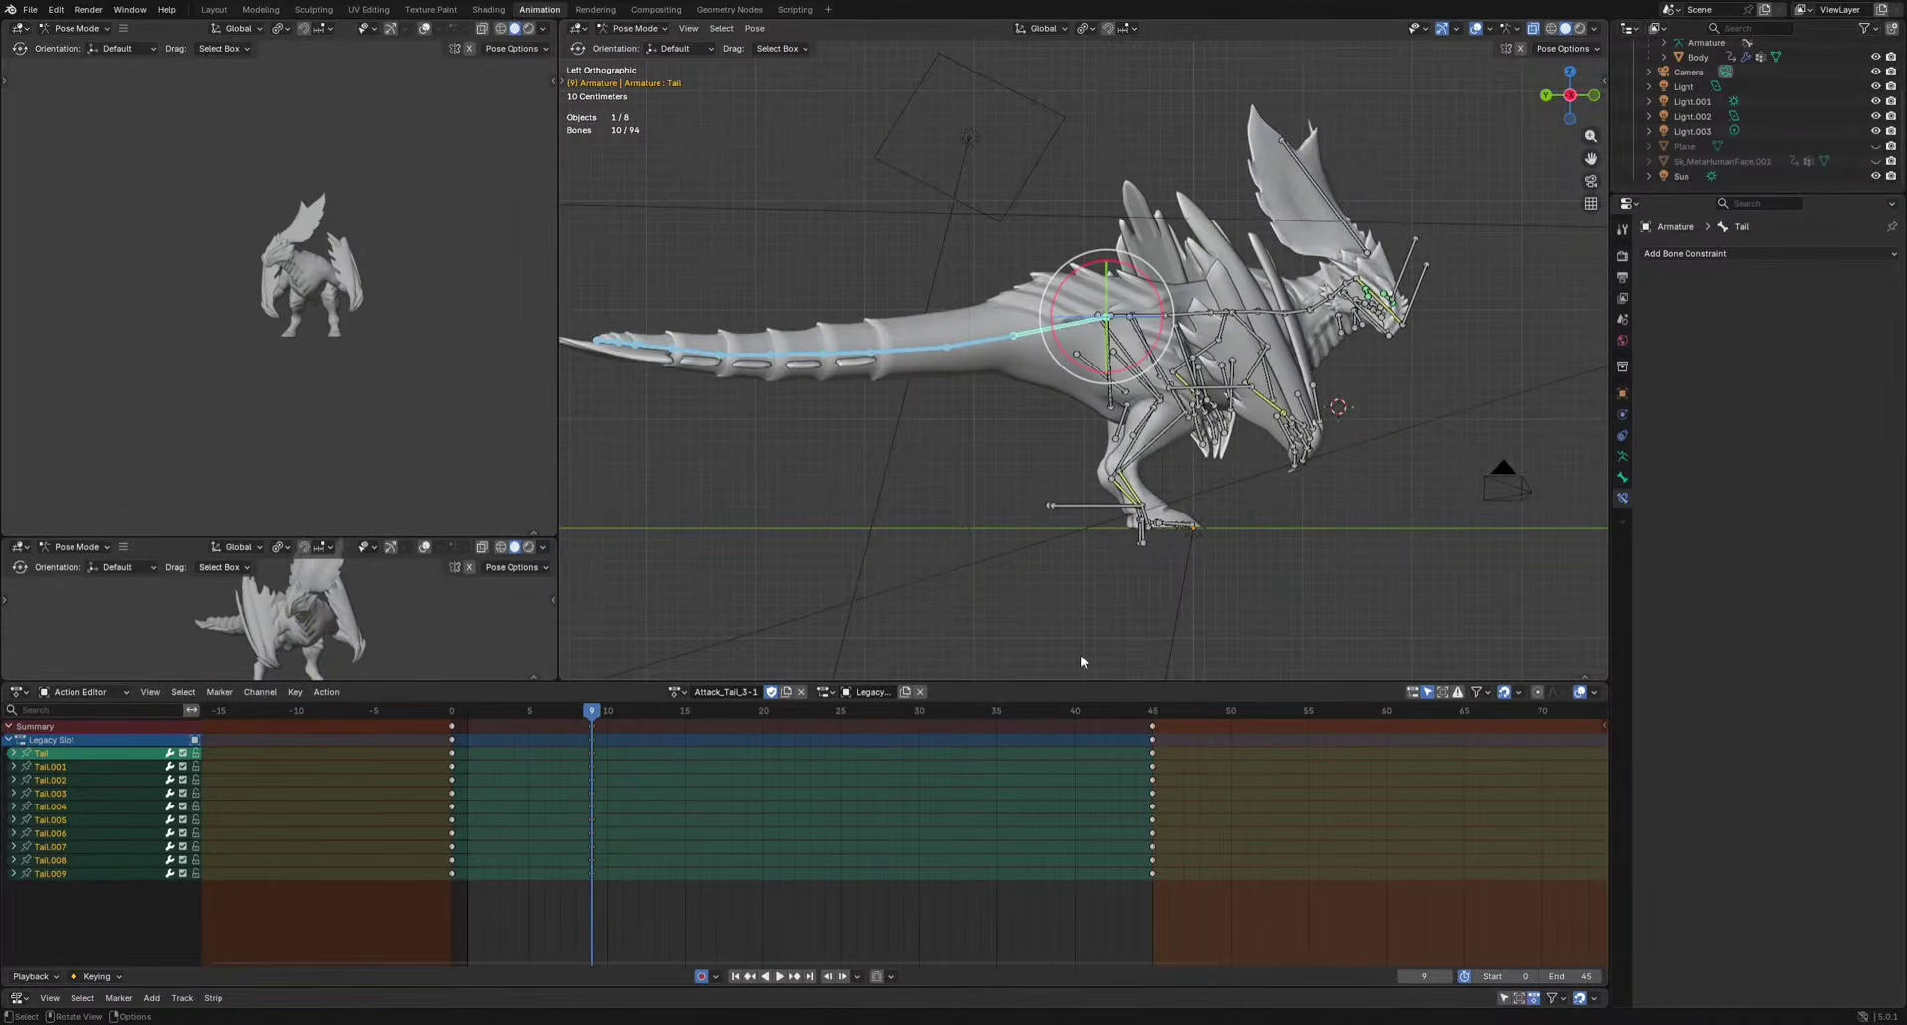
pyautogui.click(686, 719)
pyautogui.press('r')
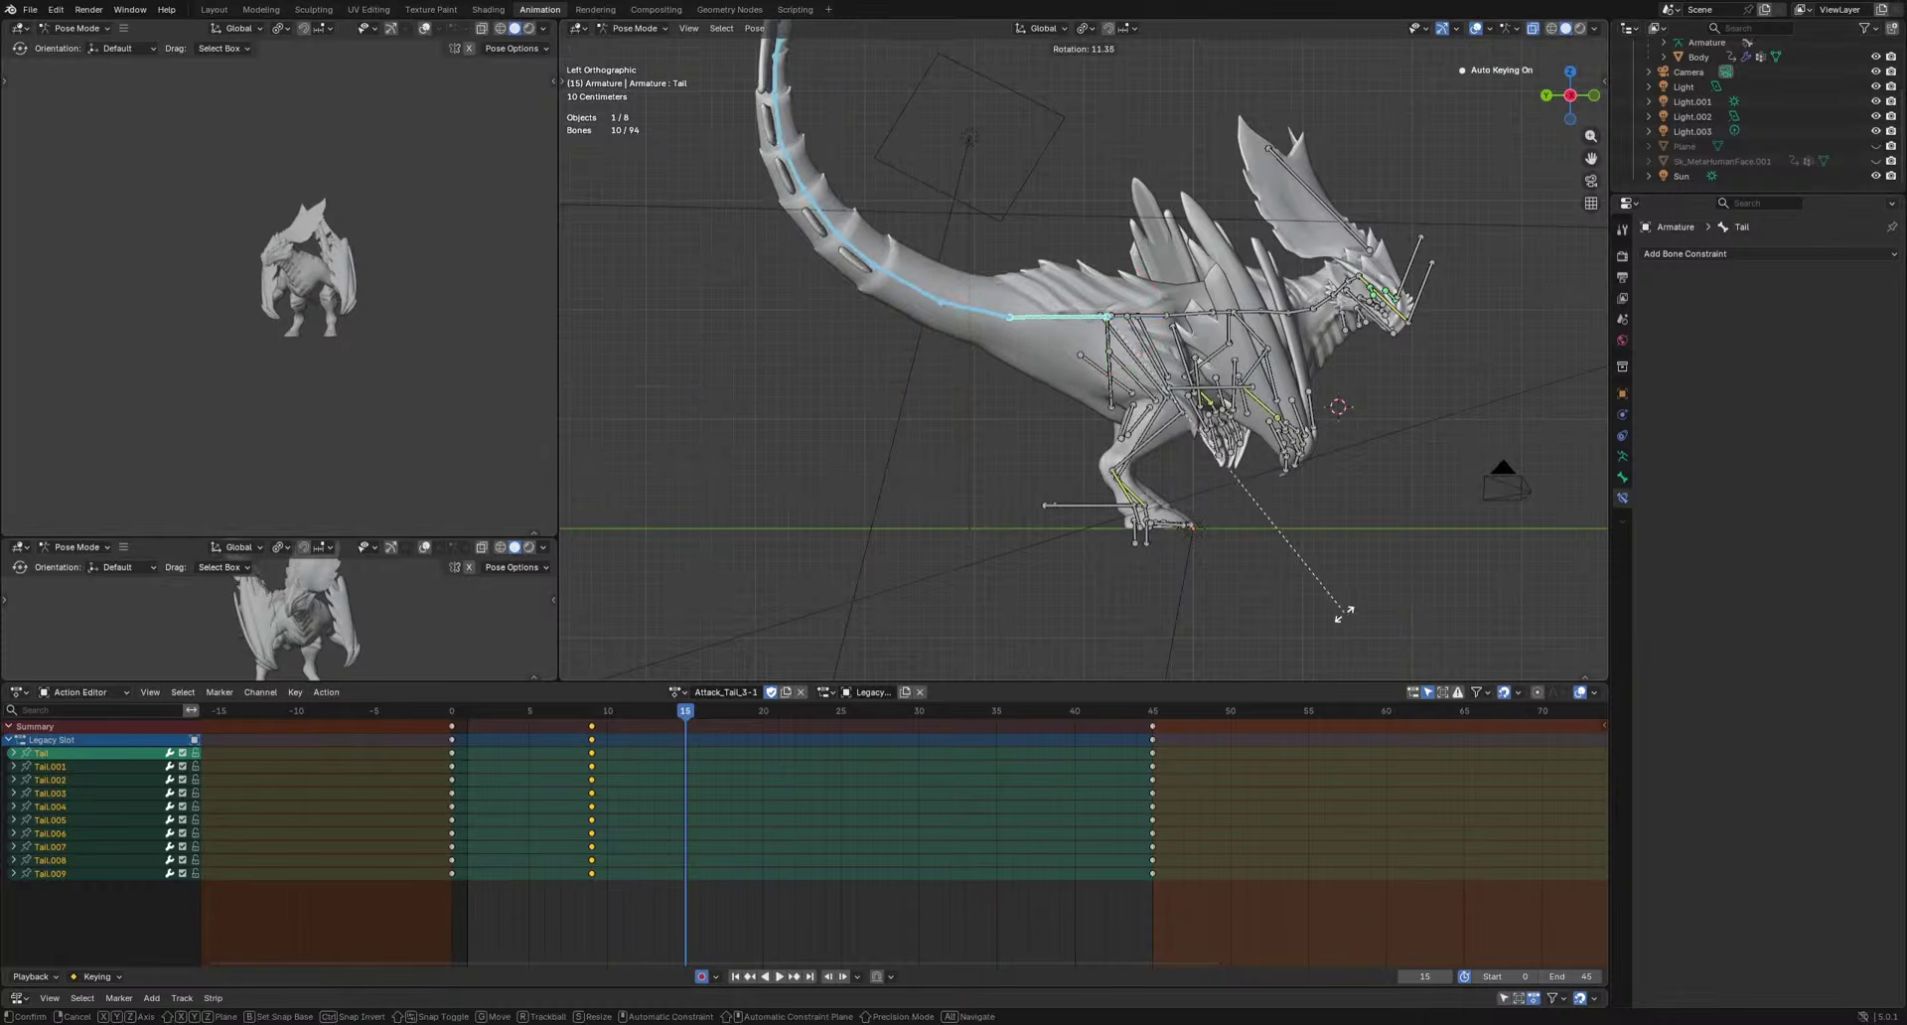
pyautogui.click(1332, 630)
pyautogui.moveTo(740, 723); pyautogui.dragTo(765, 722)
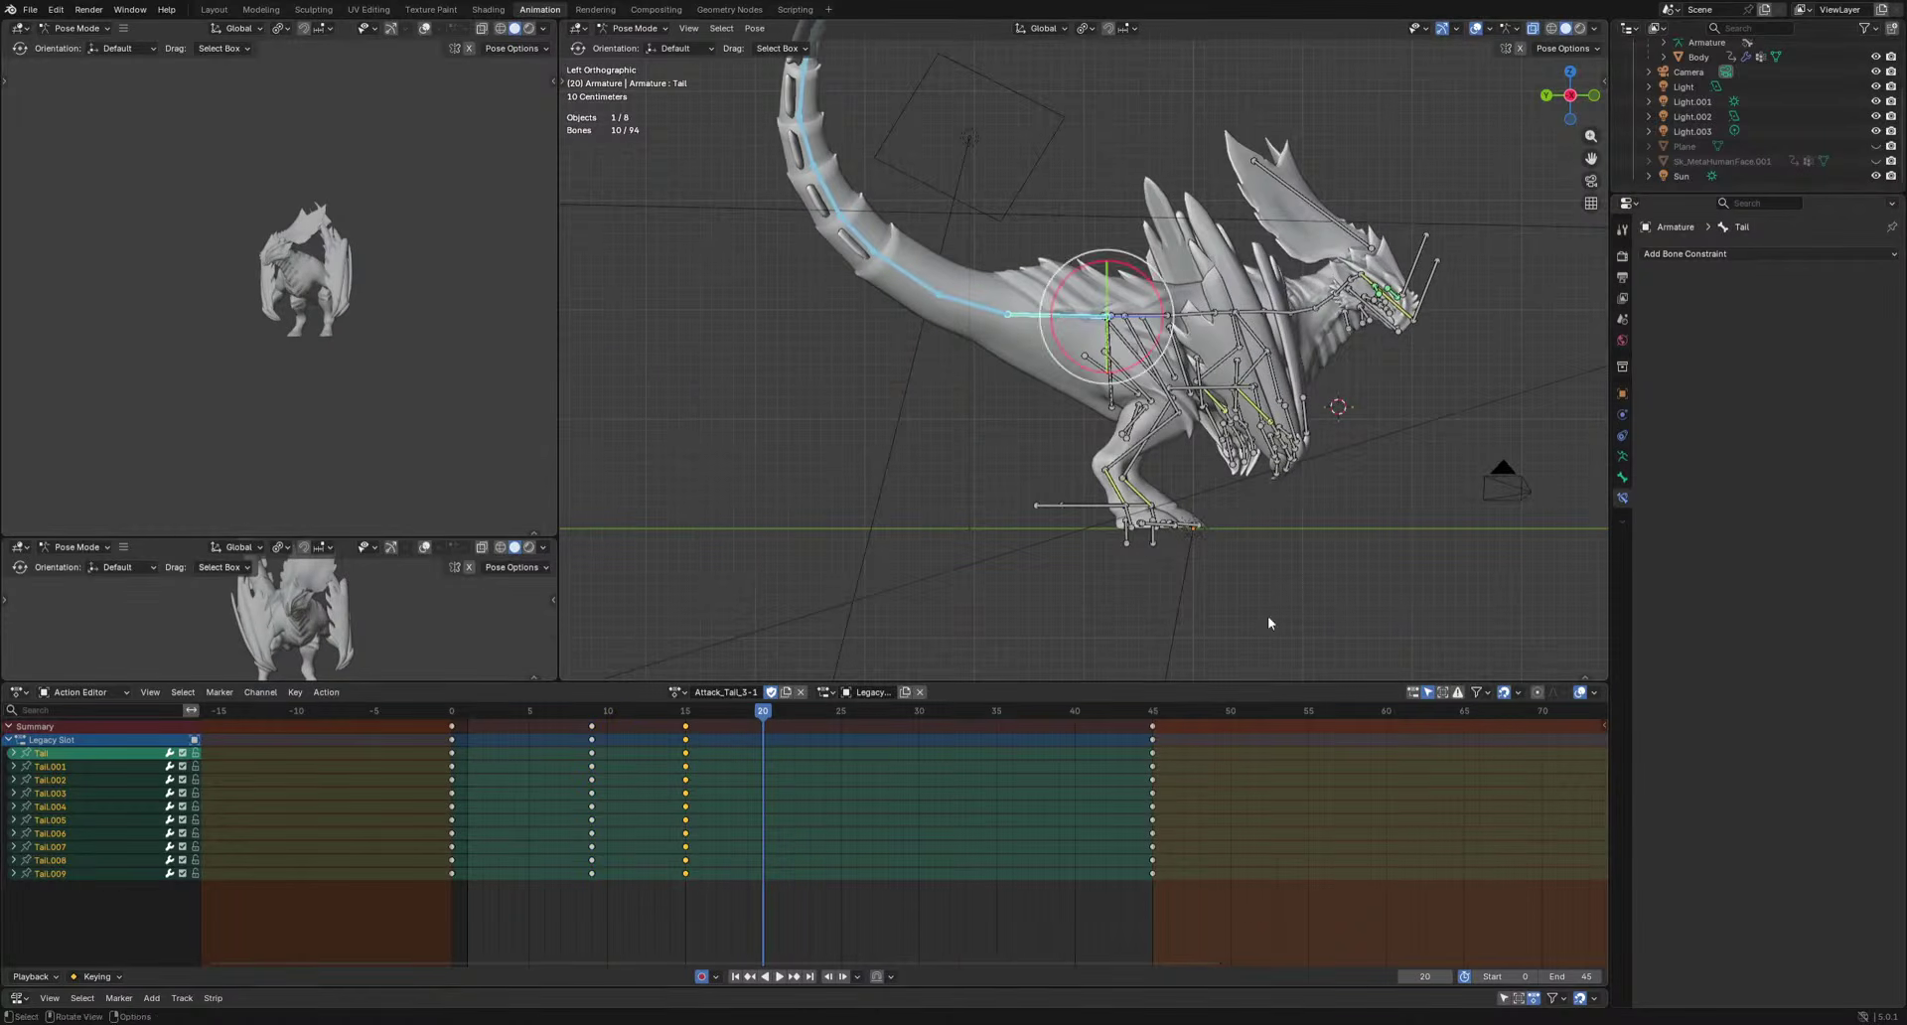
# At frame 20, rotate the tail bones downward, curl the five end bones back up, and play back the action.
pyautogui.press('r')
pyautogui.click(1319, 459)
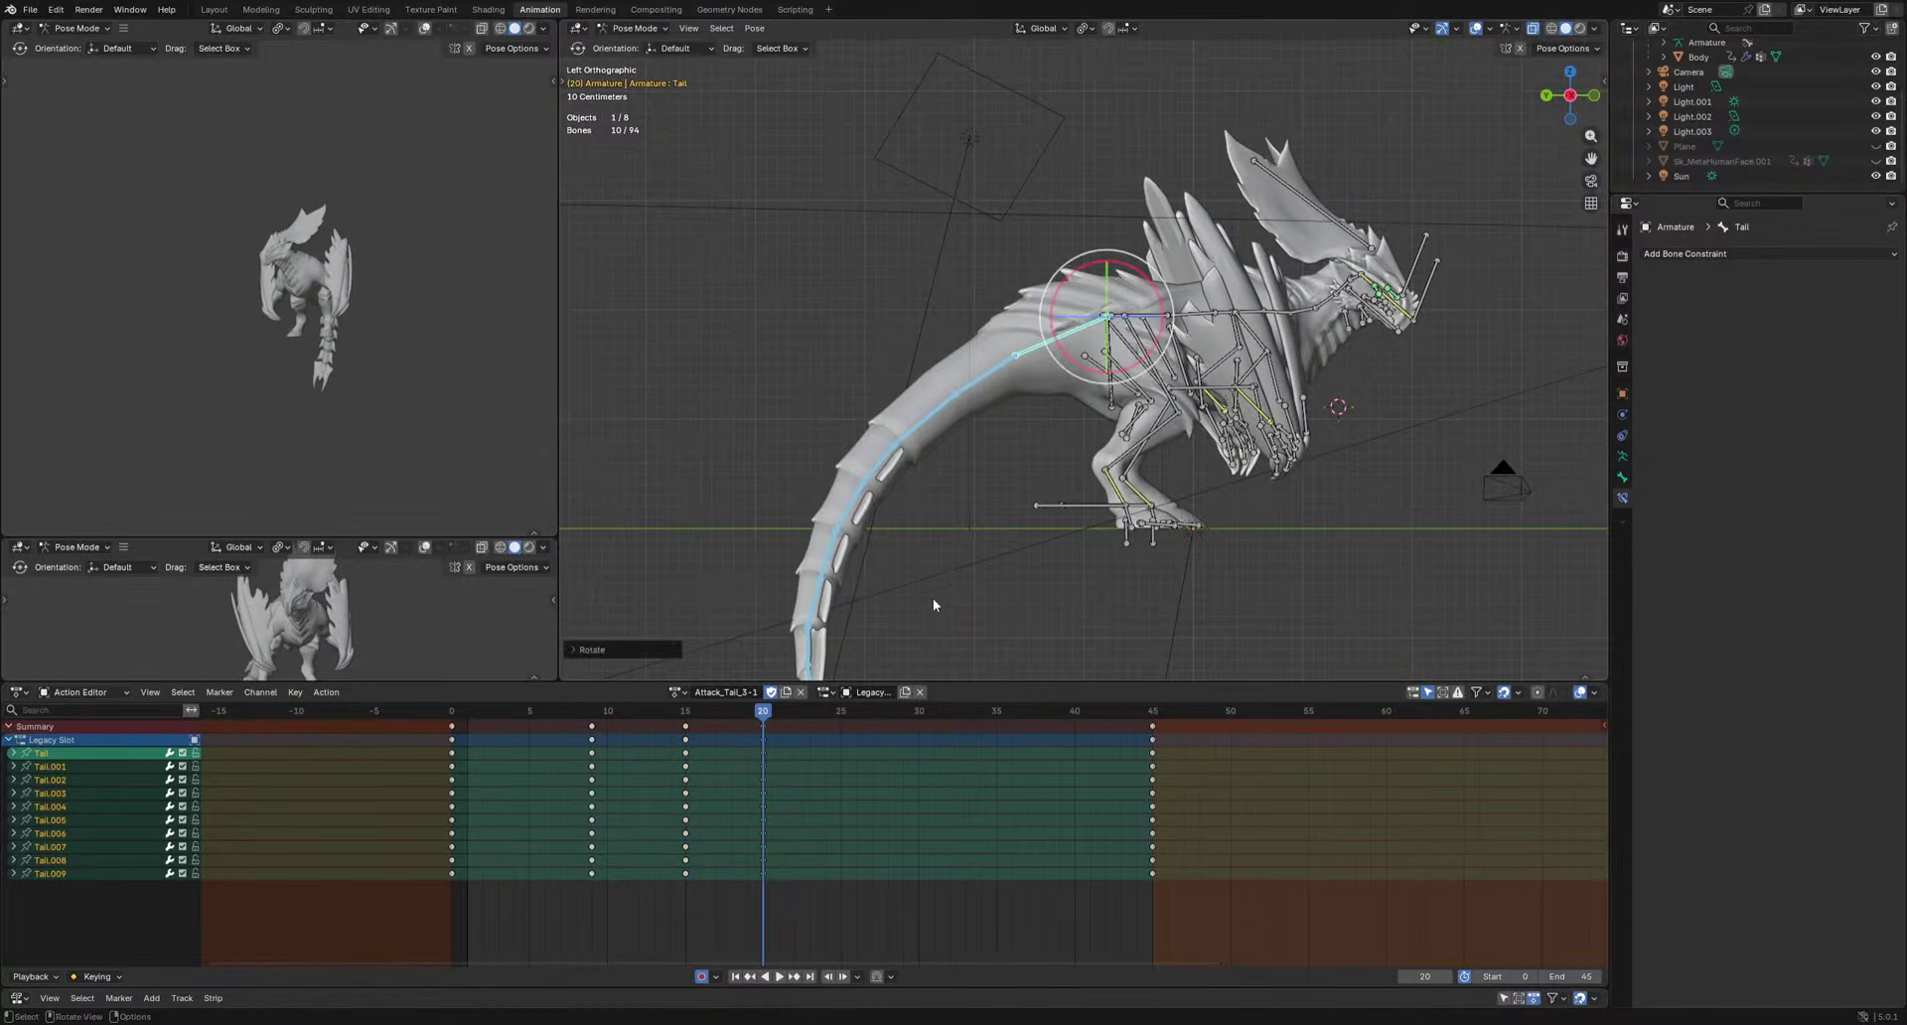
pyautogui.moveTo(969, 545); pyautogui.dragTo(637, 680)
pyautogui.press('r')
pyautogui.click(830, 541)
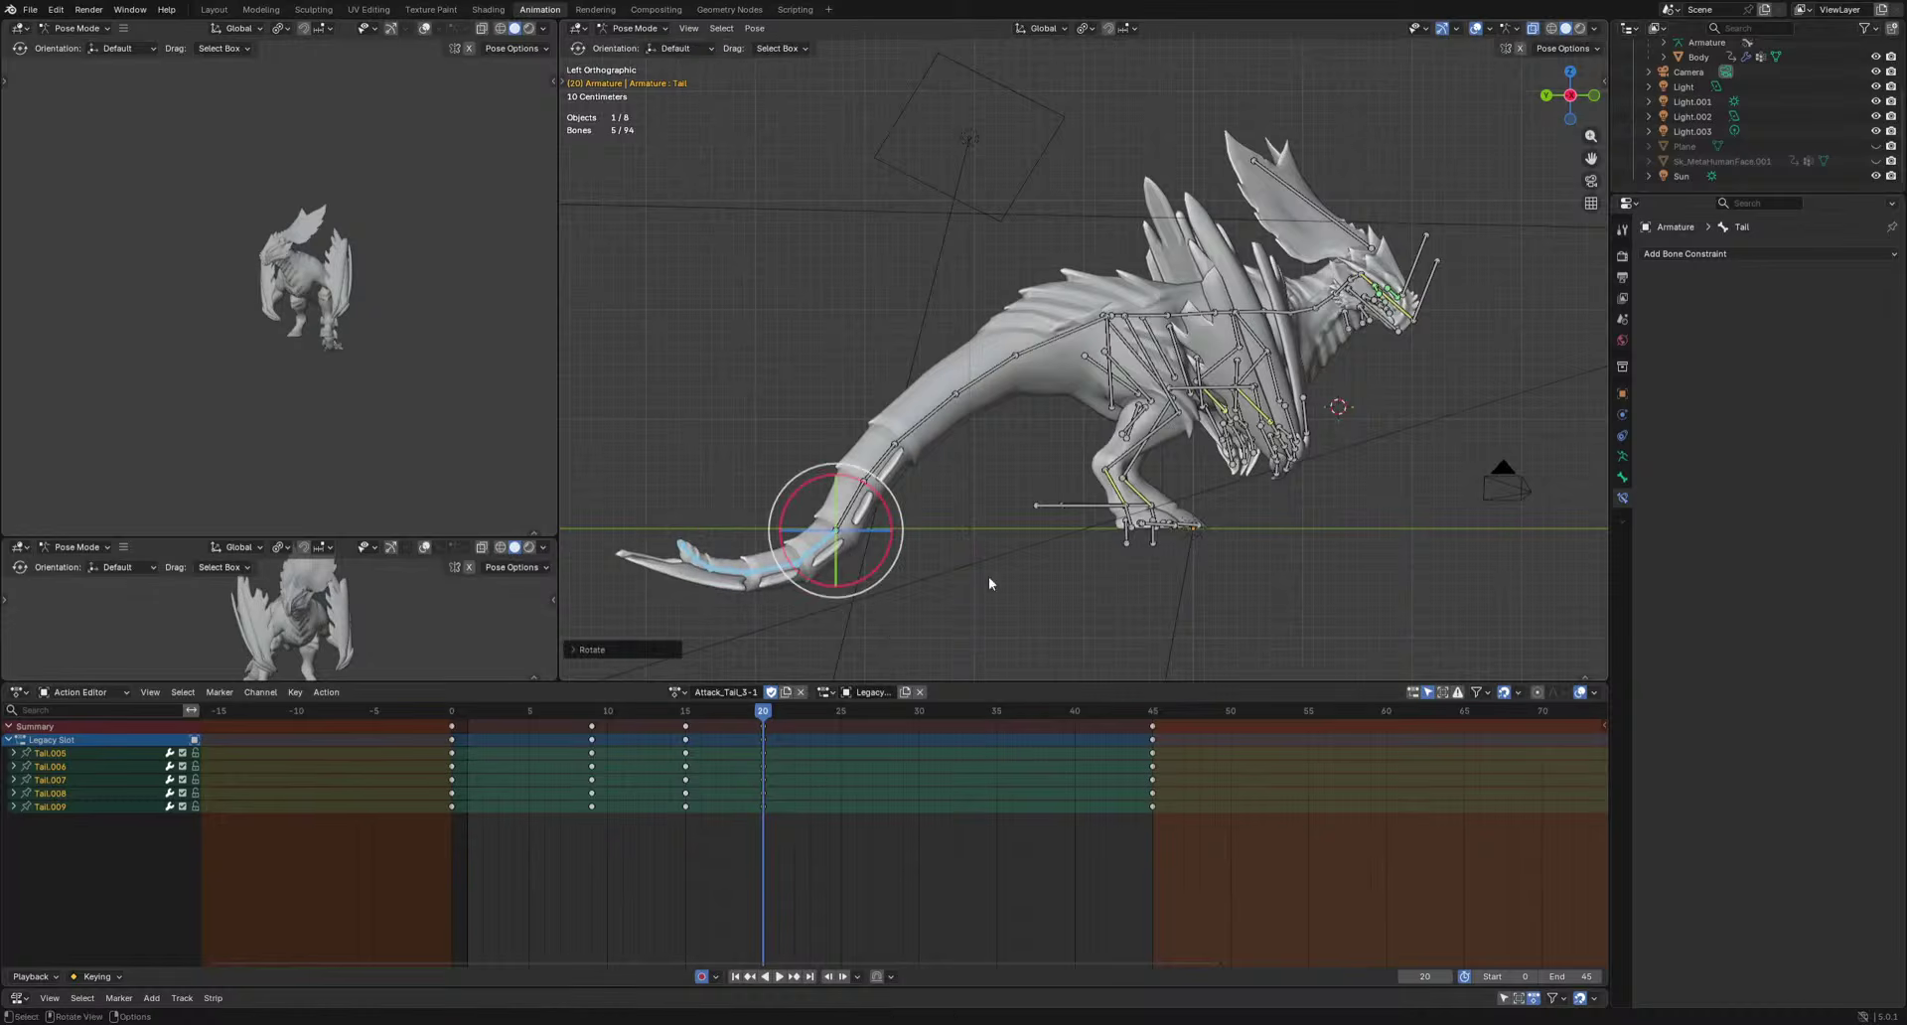
pyautogui.hotkey('shift', 'Left')
pyautogui.press('space')
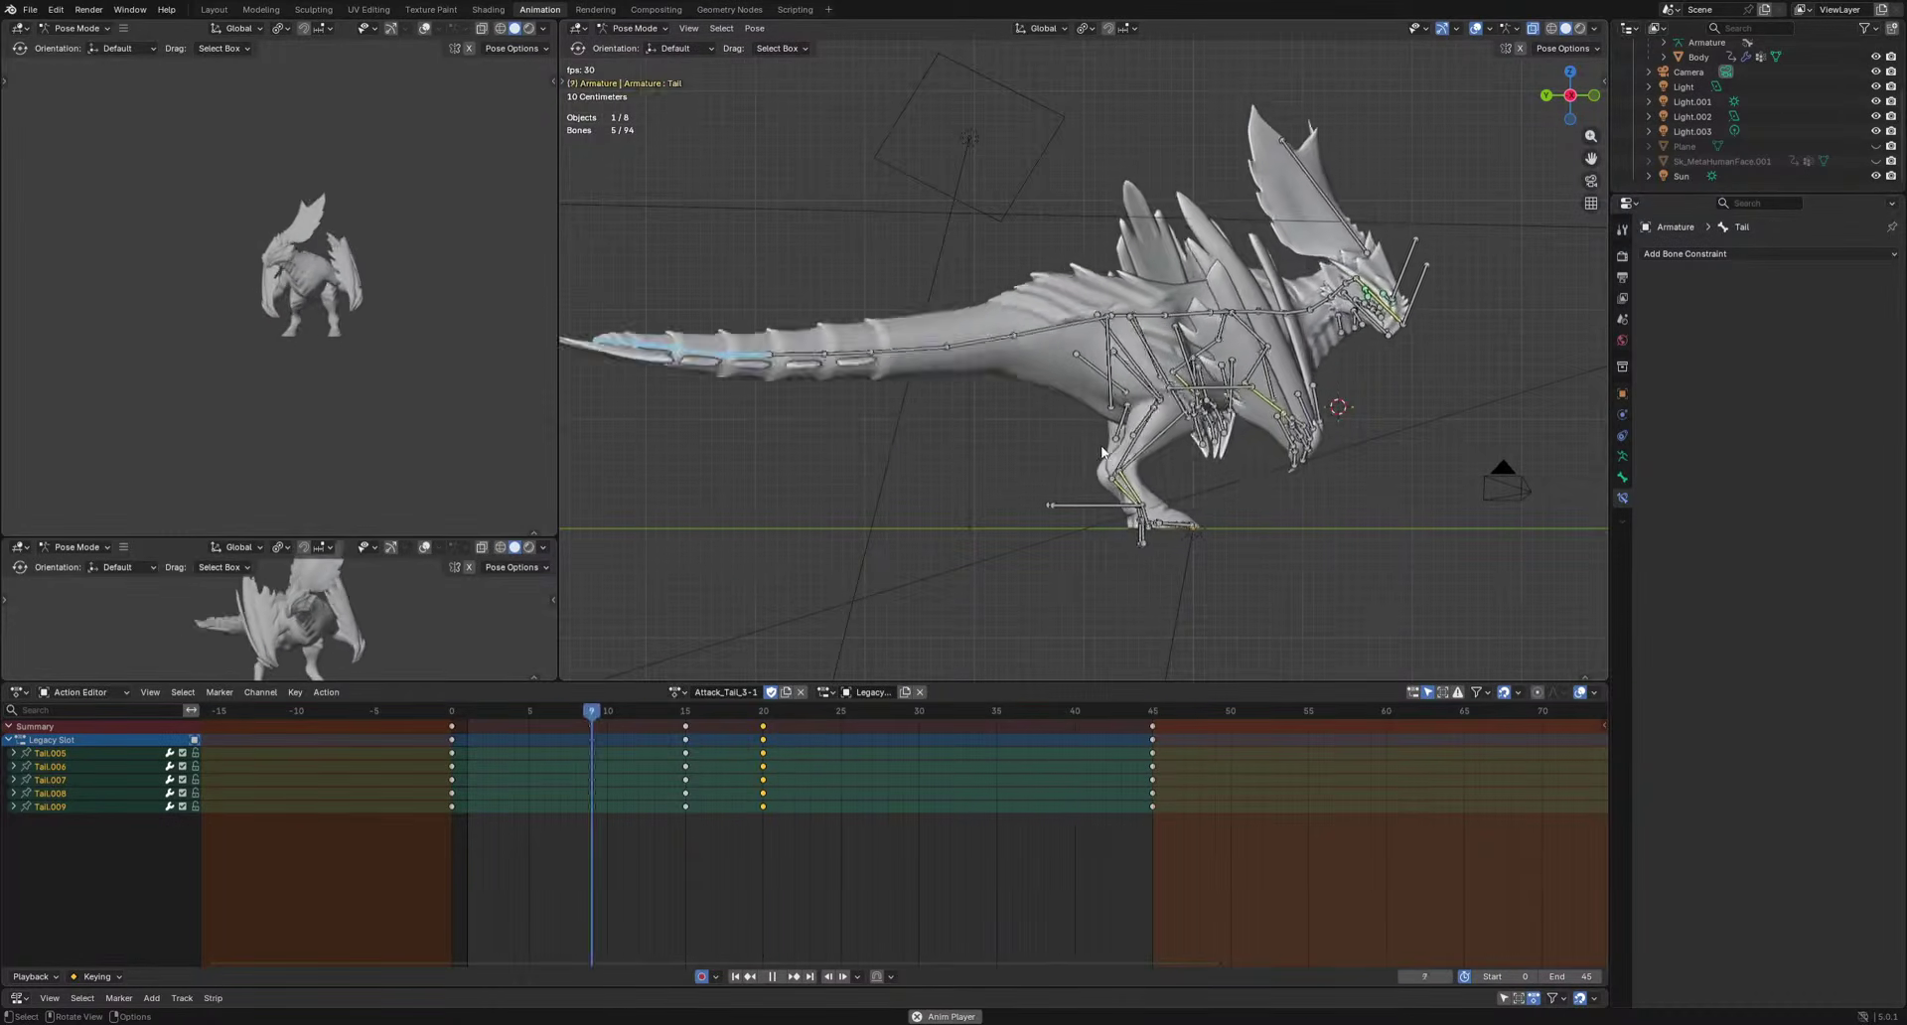
pyautogui.press('space')
# Select the Pelvis bone and rotate it freely at frame 9 to swing the hips and tail.
pyautogui.click(1109, 363)
pyautogui.moveTo(473, 710); pyautogui.dragTo(593, 737)
pyautogui.moveTo(970, 584); pyautogui.dragTo(1171, 578, button='middle')
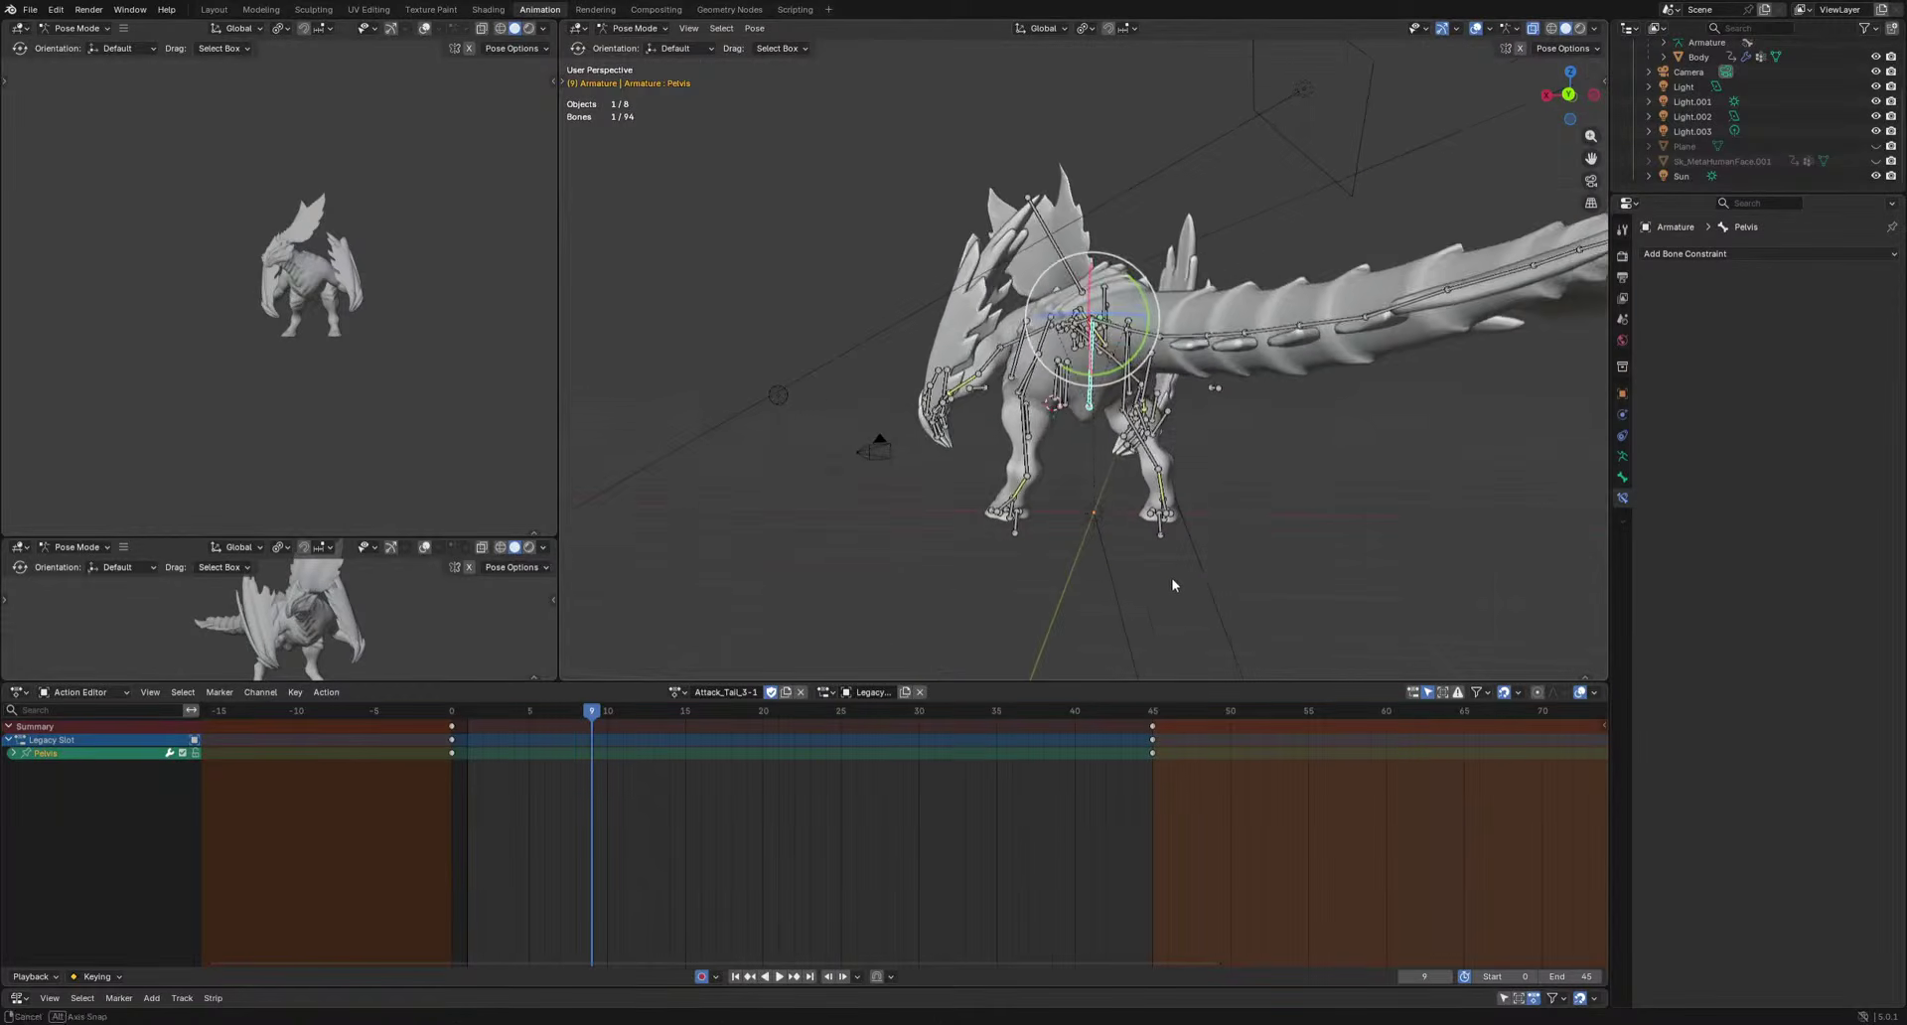
pyautogui.press('r')
pyautogui.click(1256, 544)
pyautogui.press('r')
pyautogui.press('r')
pyautogui.click(1239, 548)
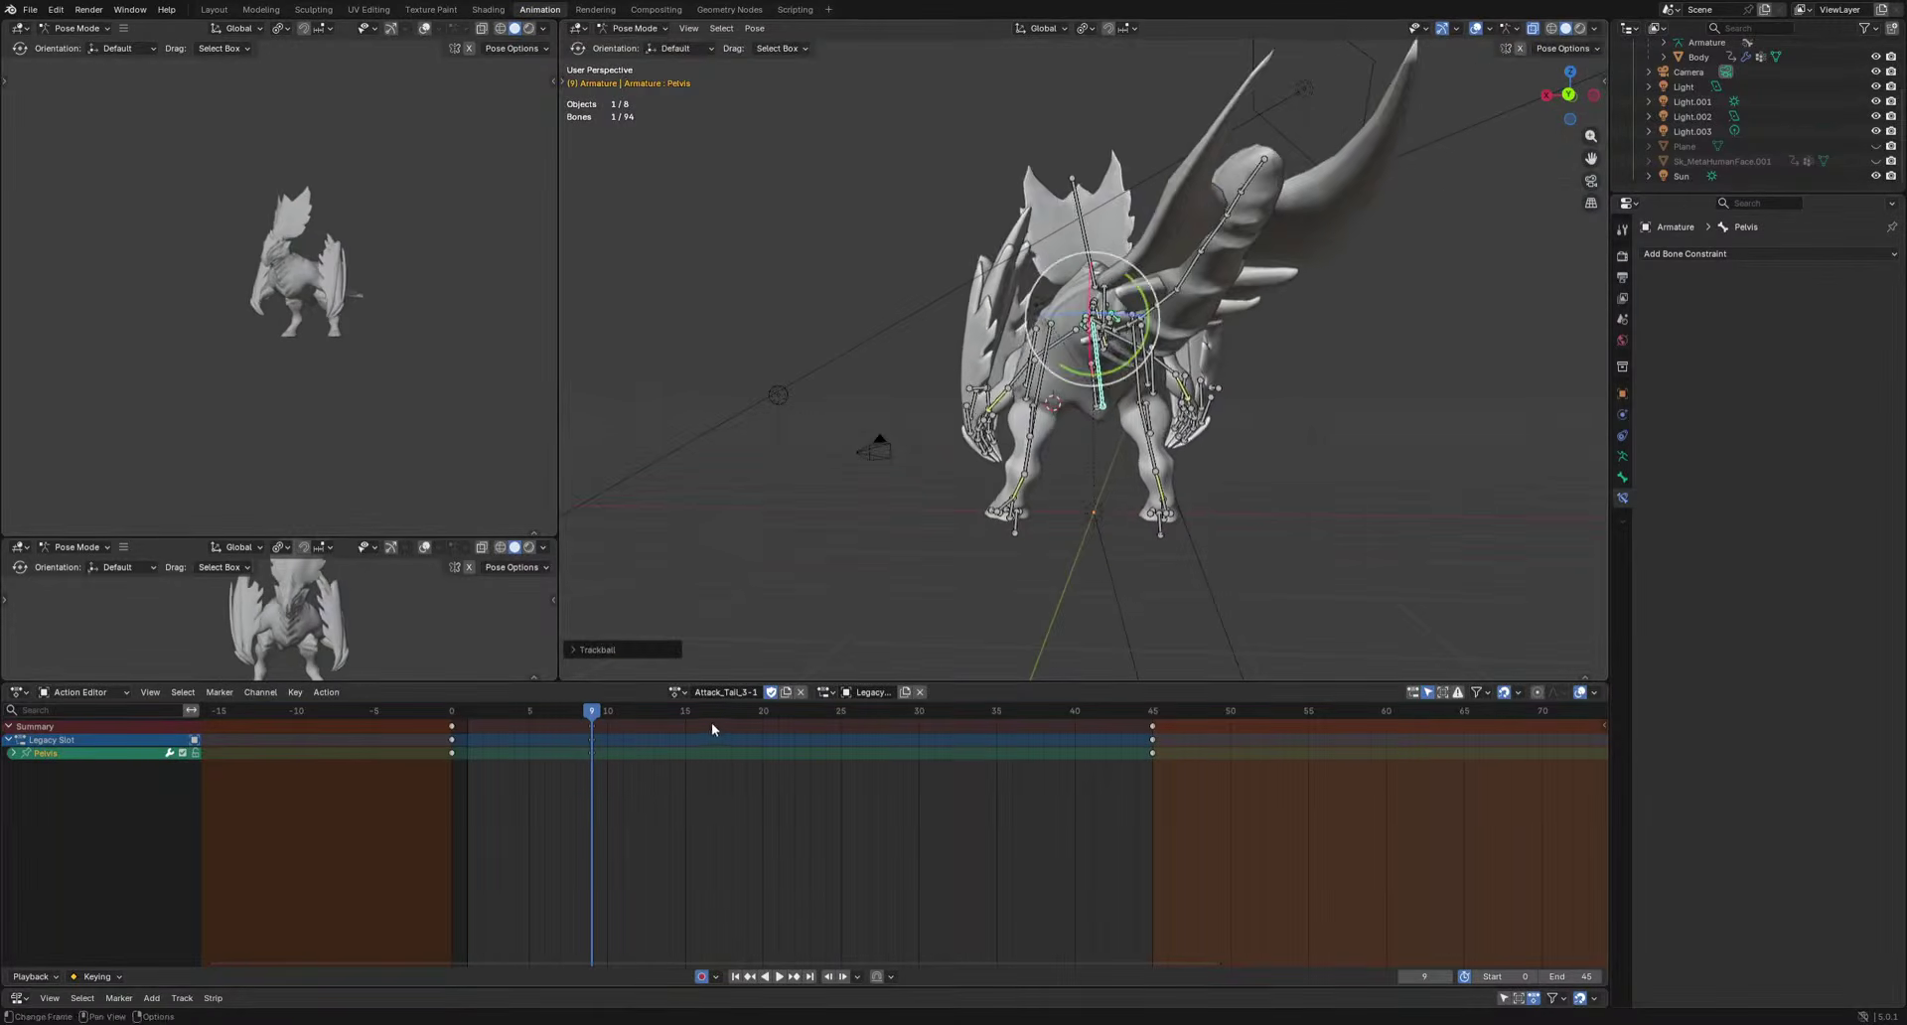
# At frame 18, undo hiding the Pelvis bone, clear its rotation and tilt it in the left view.
pyautogui.moveTo(699, 715); pyautogui.dragTo(733, 712)
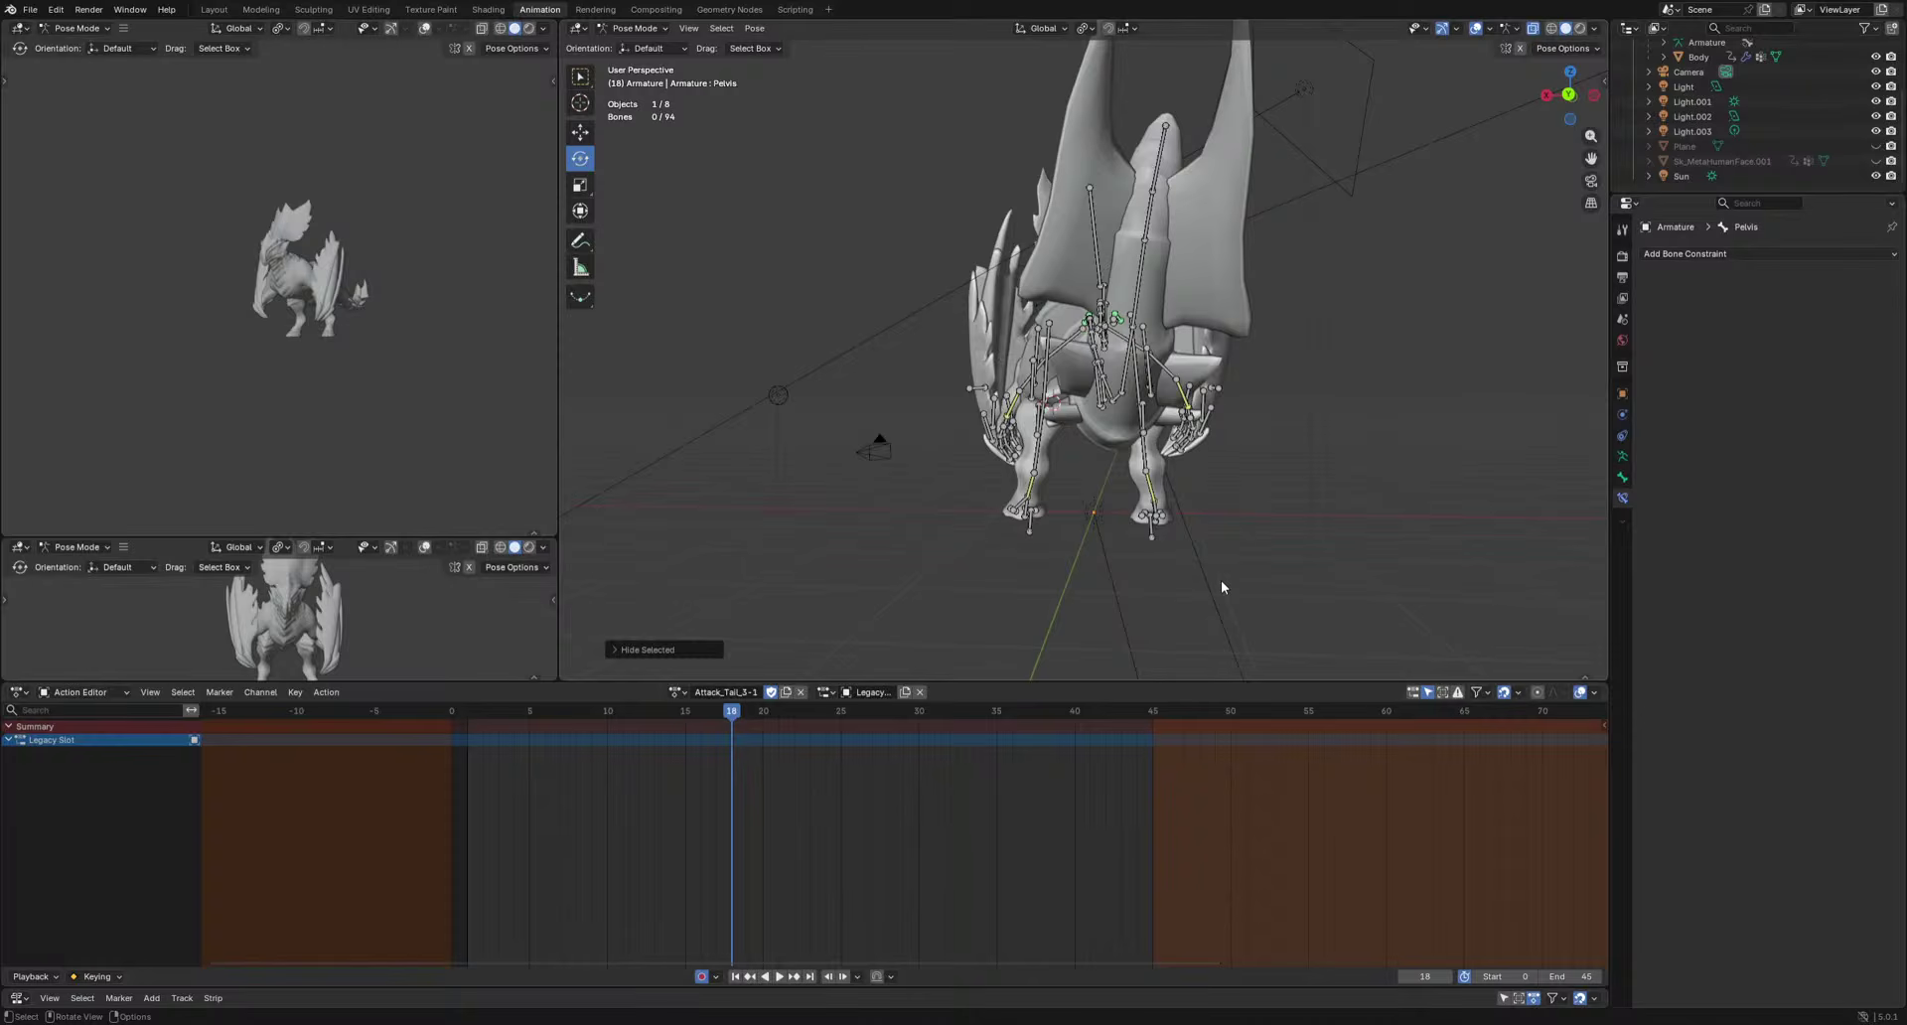
pyautogui.hotkey('ctrl', 'z')
pyautogui.hotkey('alt', 'r')
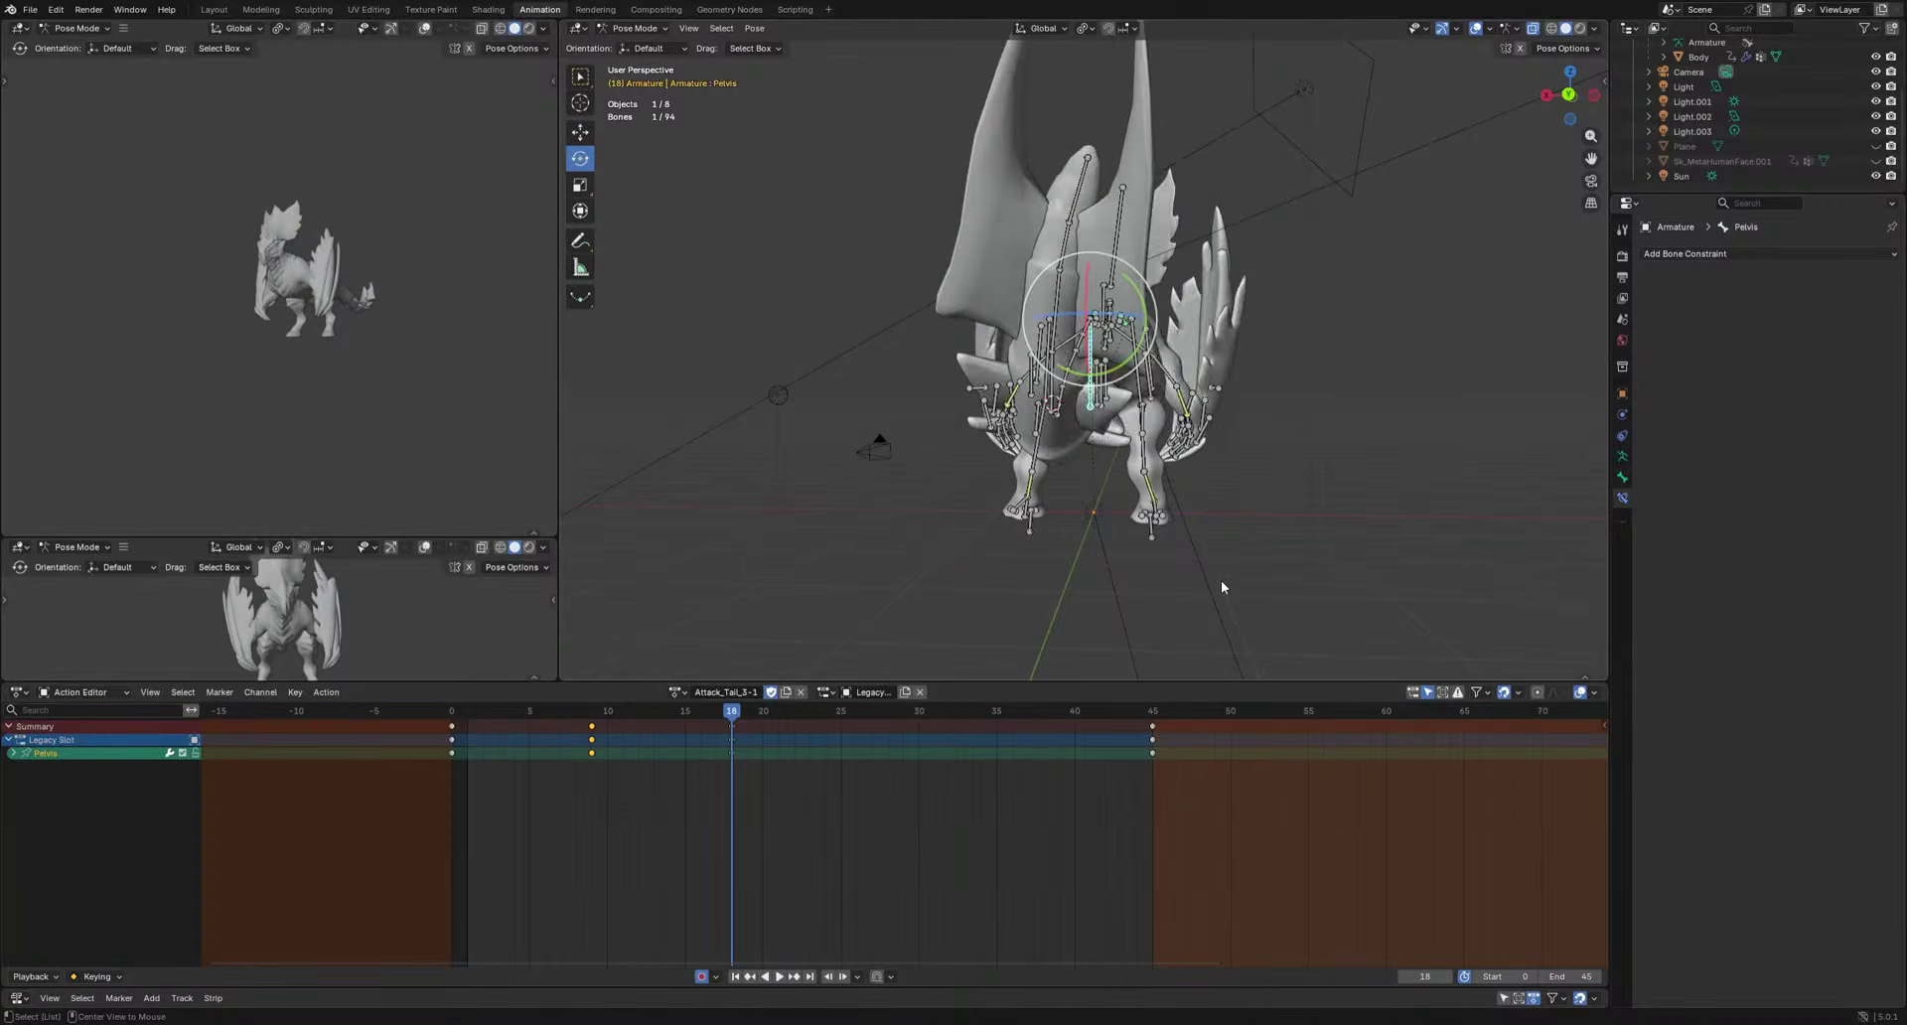
pyautogui.keyDown('alt'); pyautogui.moveTo(1220, 580); pyautogui.dragTo(1172, 587, button='middle'); pyautogui.keyUp('alt')
pyautogui.press('r')
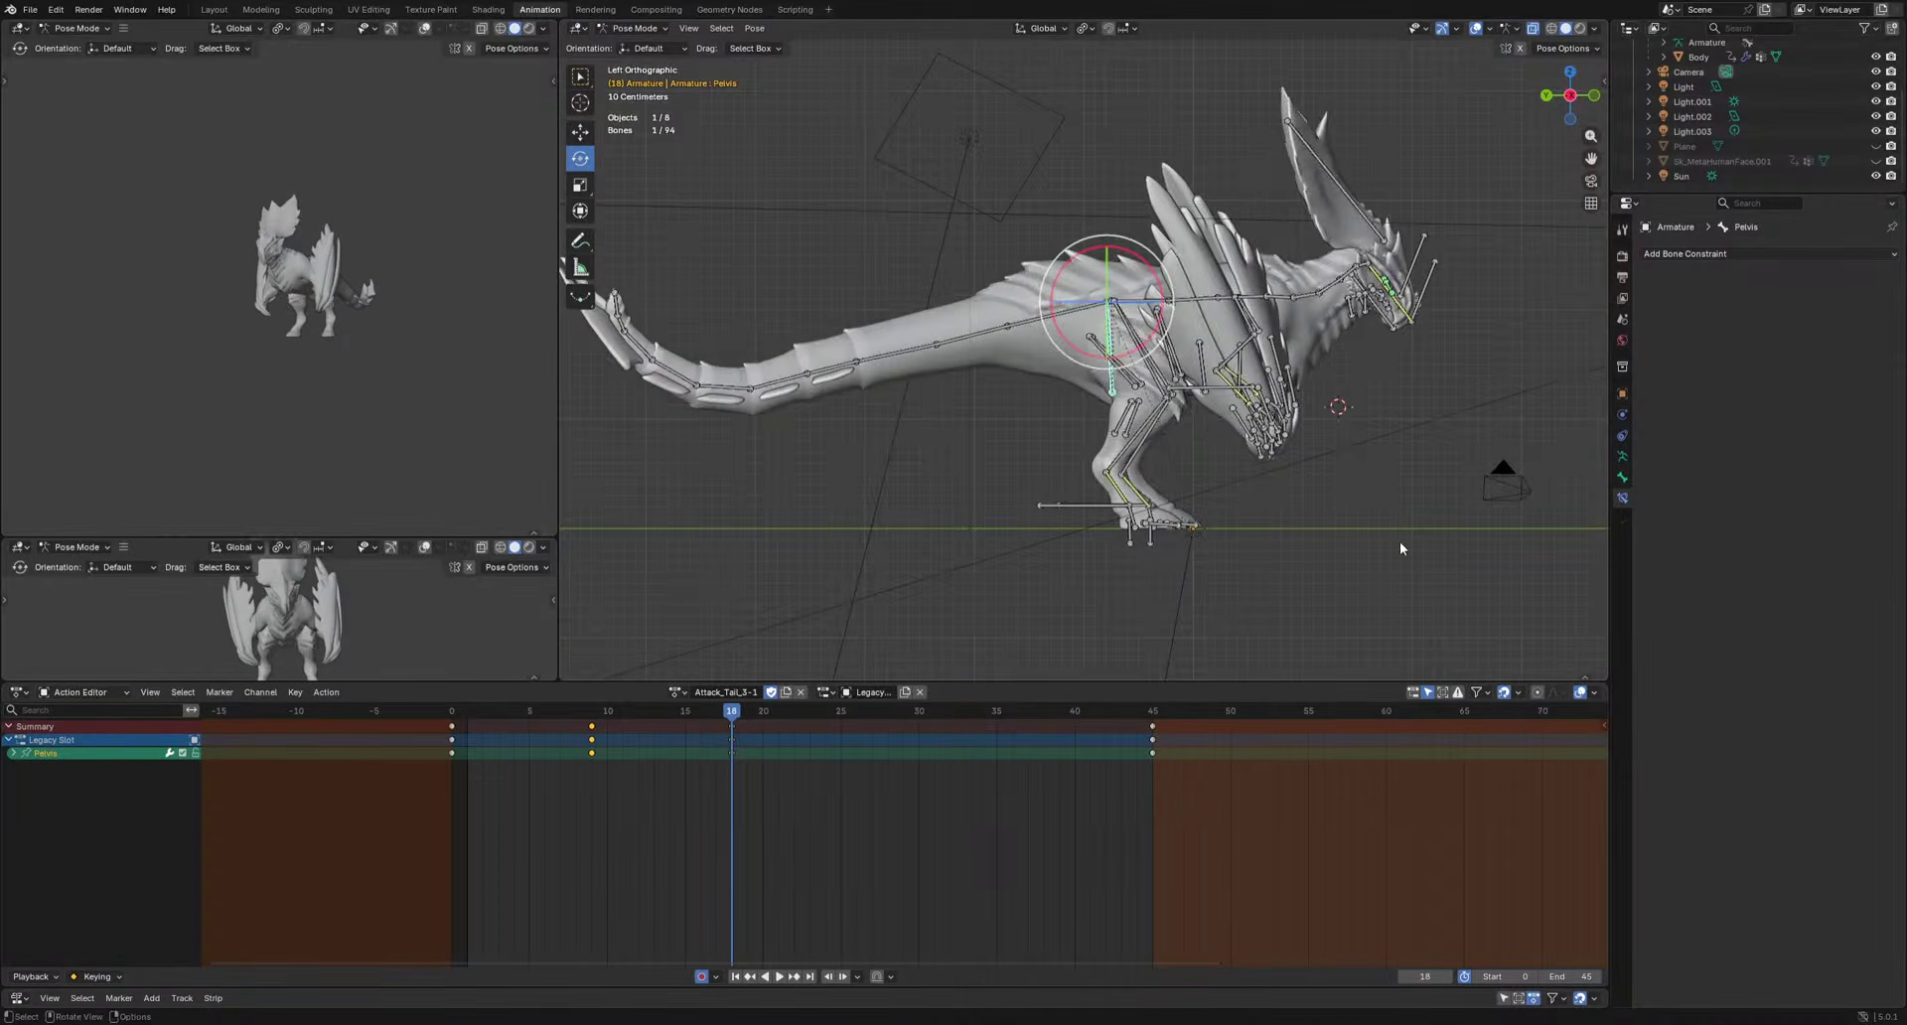
# At frame 22, lower the Pelvis bone and adjust its tilt in the left view.
pyautogui.click(793, 710)
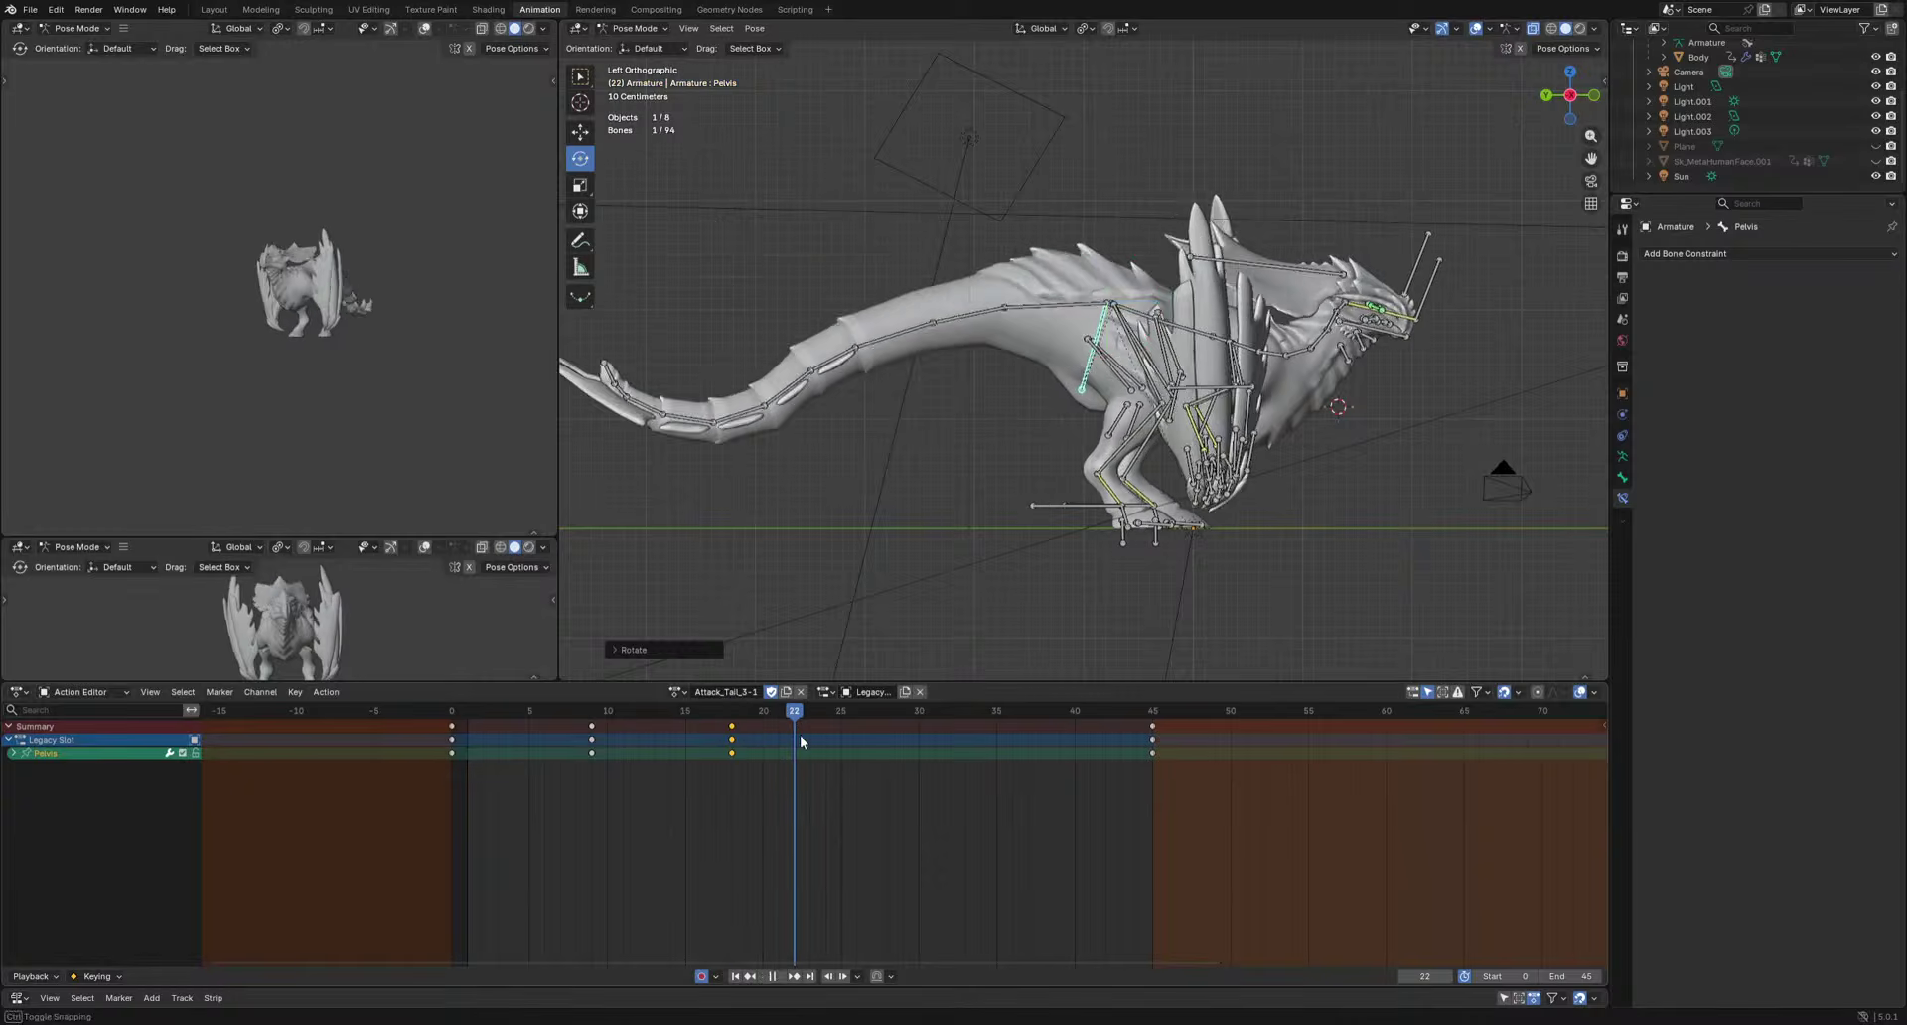
pyautogui.press('r')
pyautogui.click(1308, 497)
pyautogui.press('g')
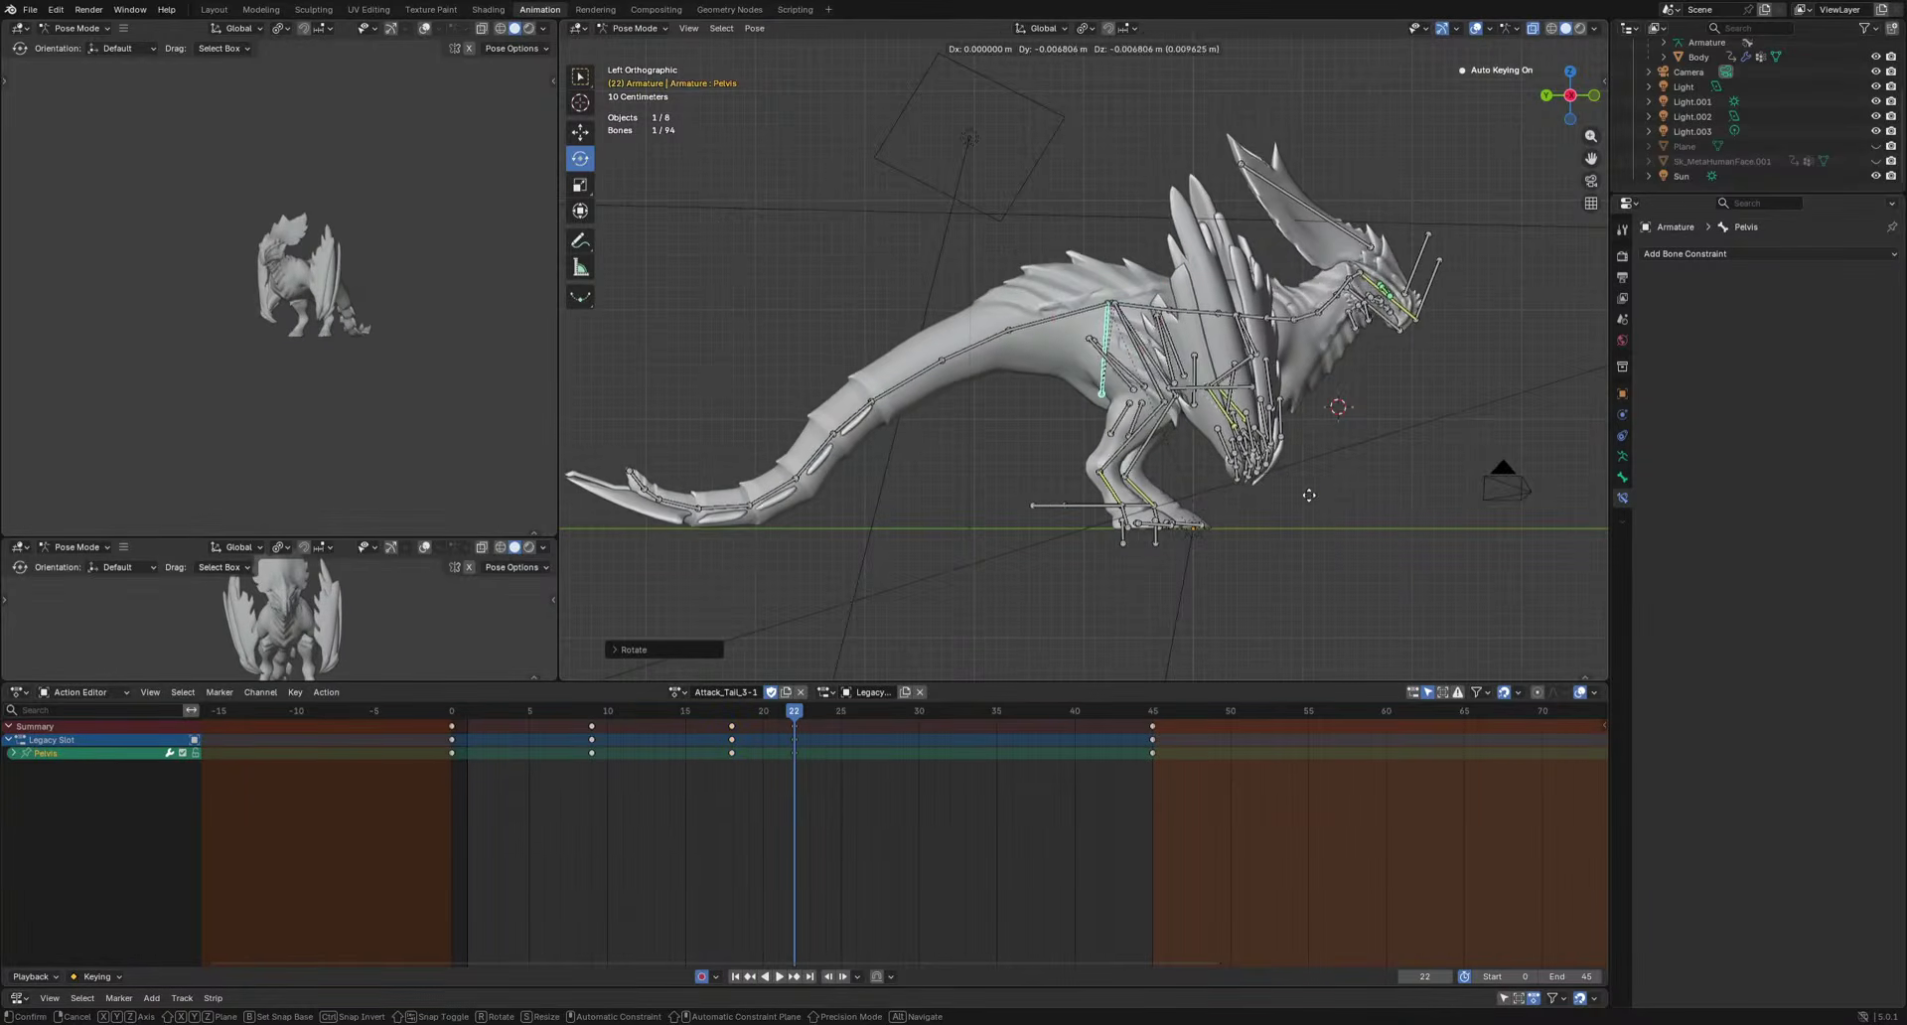
pyautogui.click(1310, 533)
pyautogui.press('r')
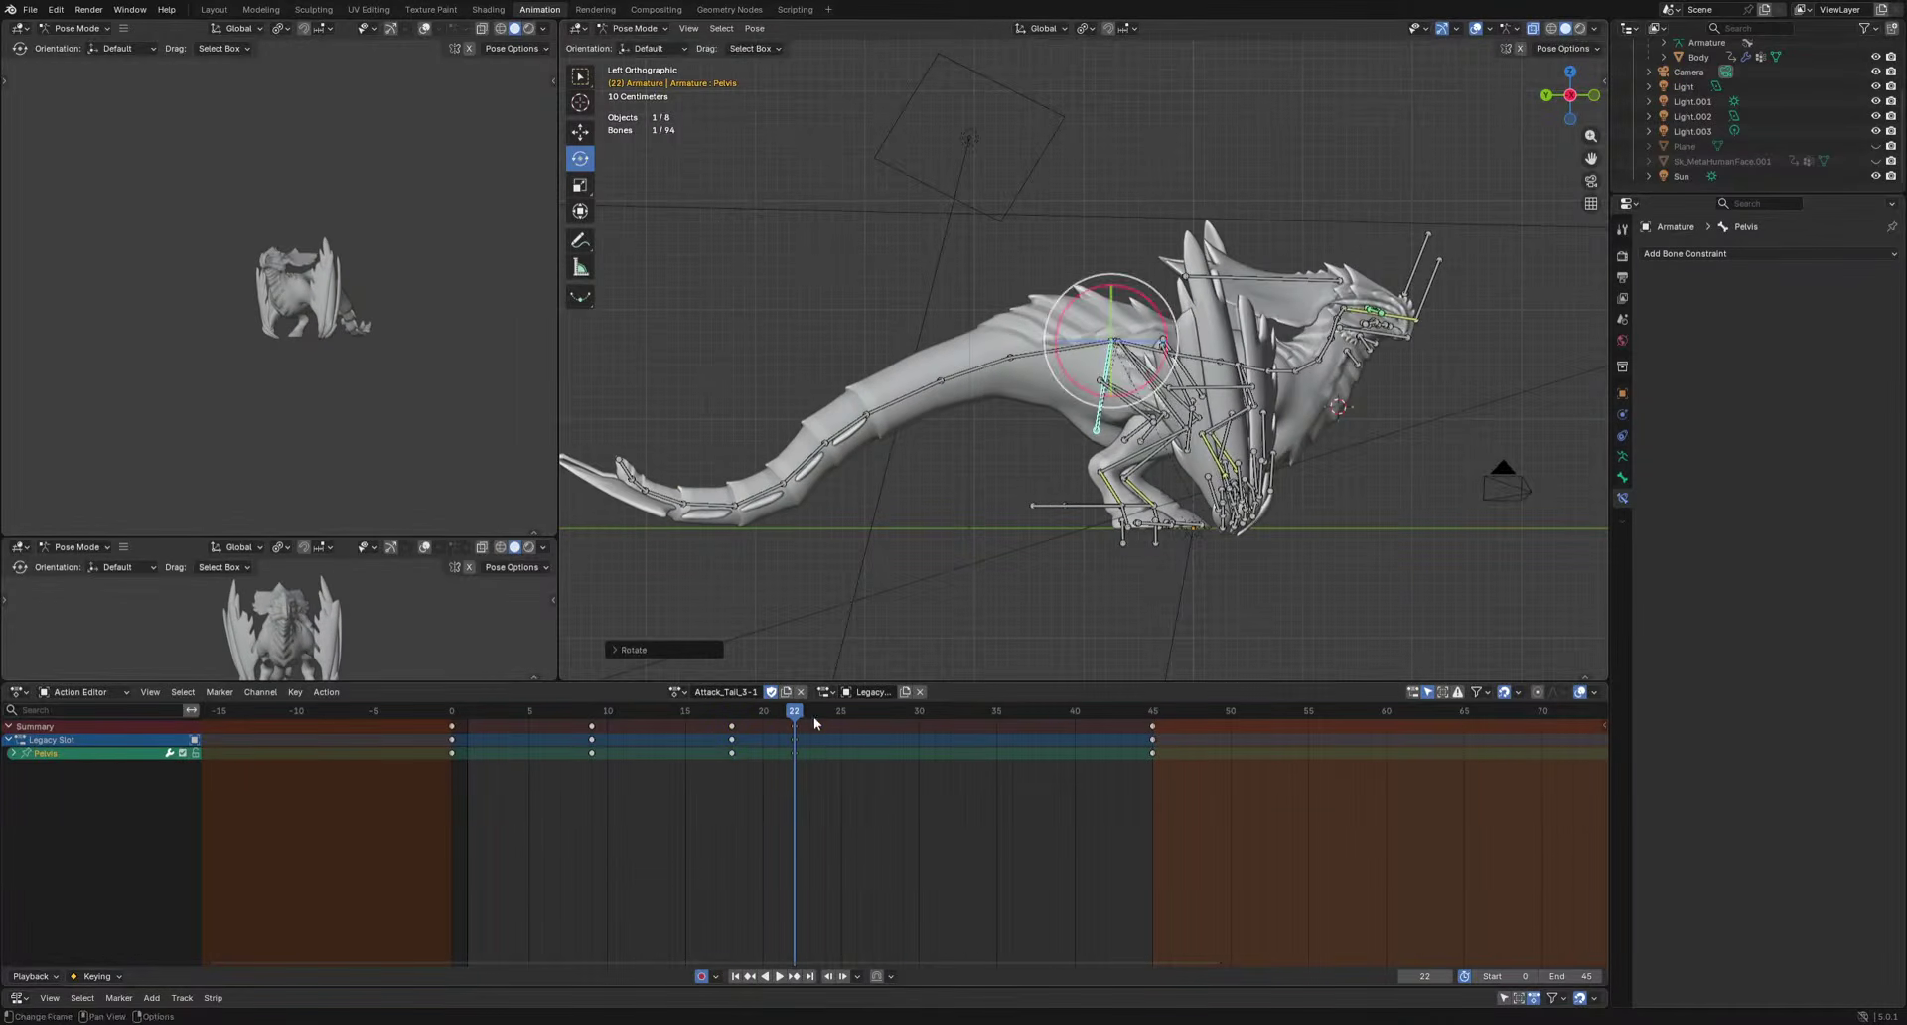
# Raise the Pelvis bone at frame 28 and play back the action.
pyautogui.click(887, 711)
pyautogui.press('g')
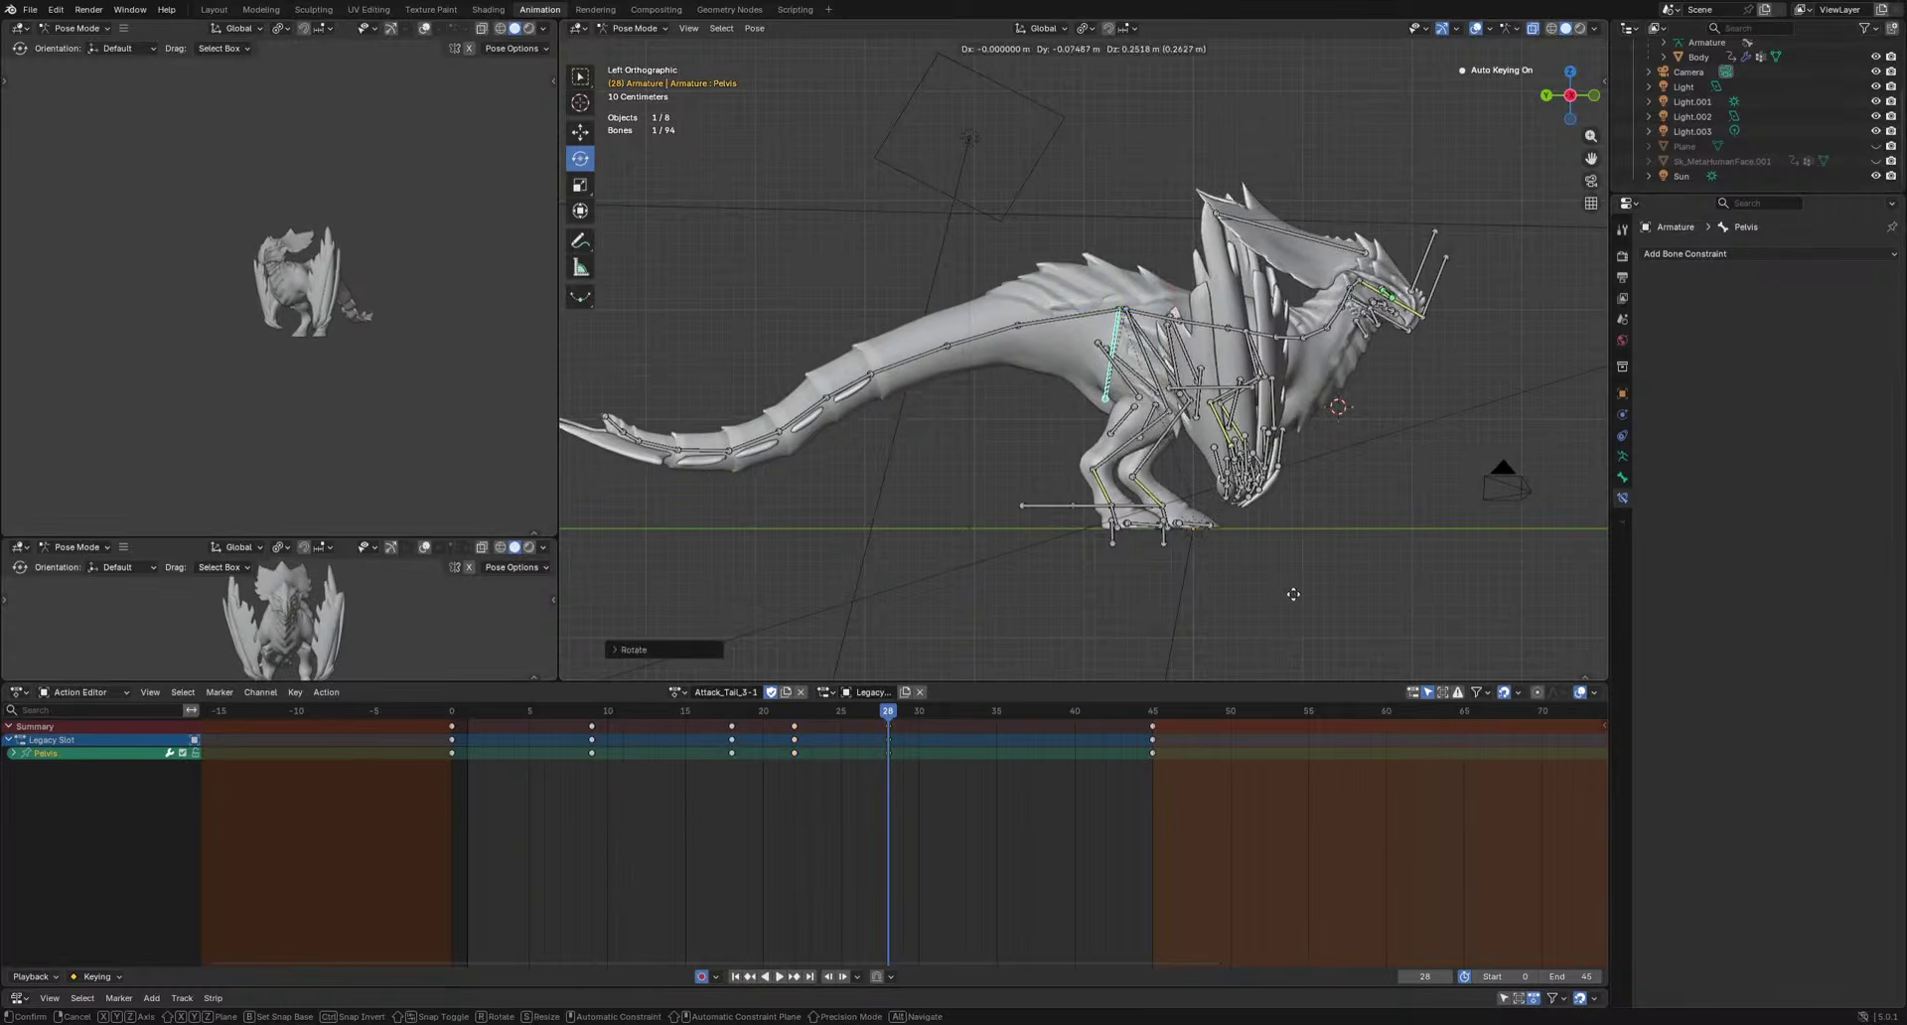
pyautogui.click(1293, 594)
pyautogui.press('space')
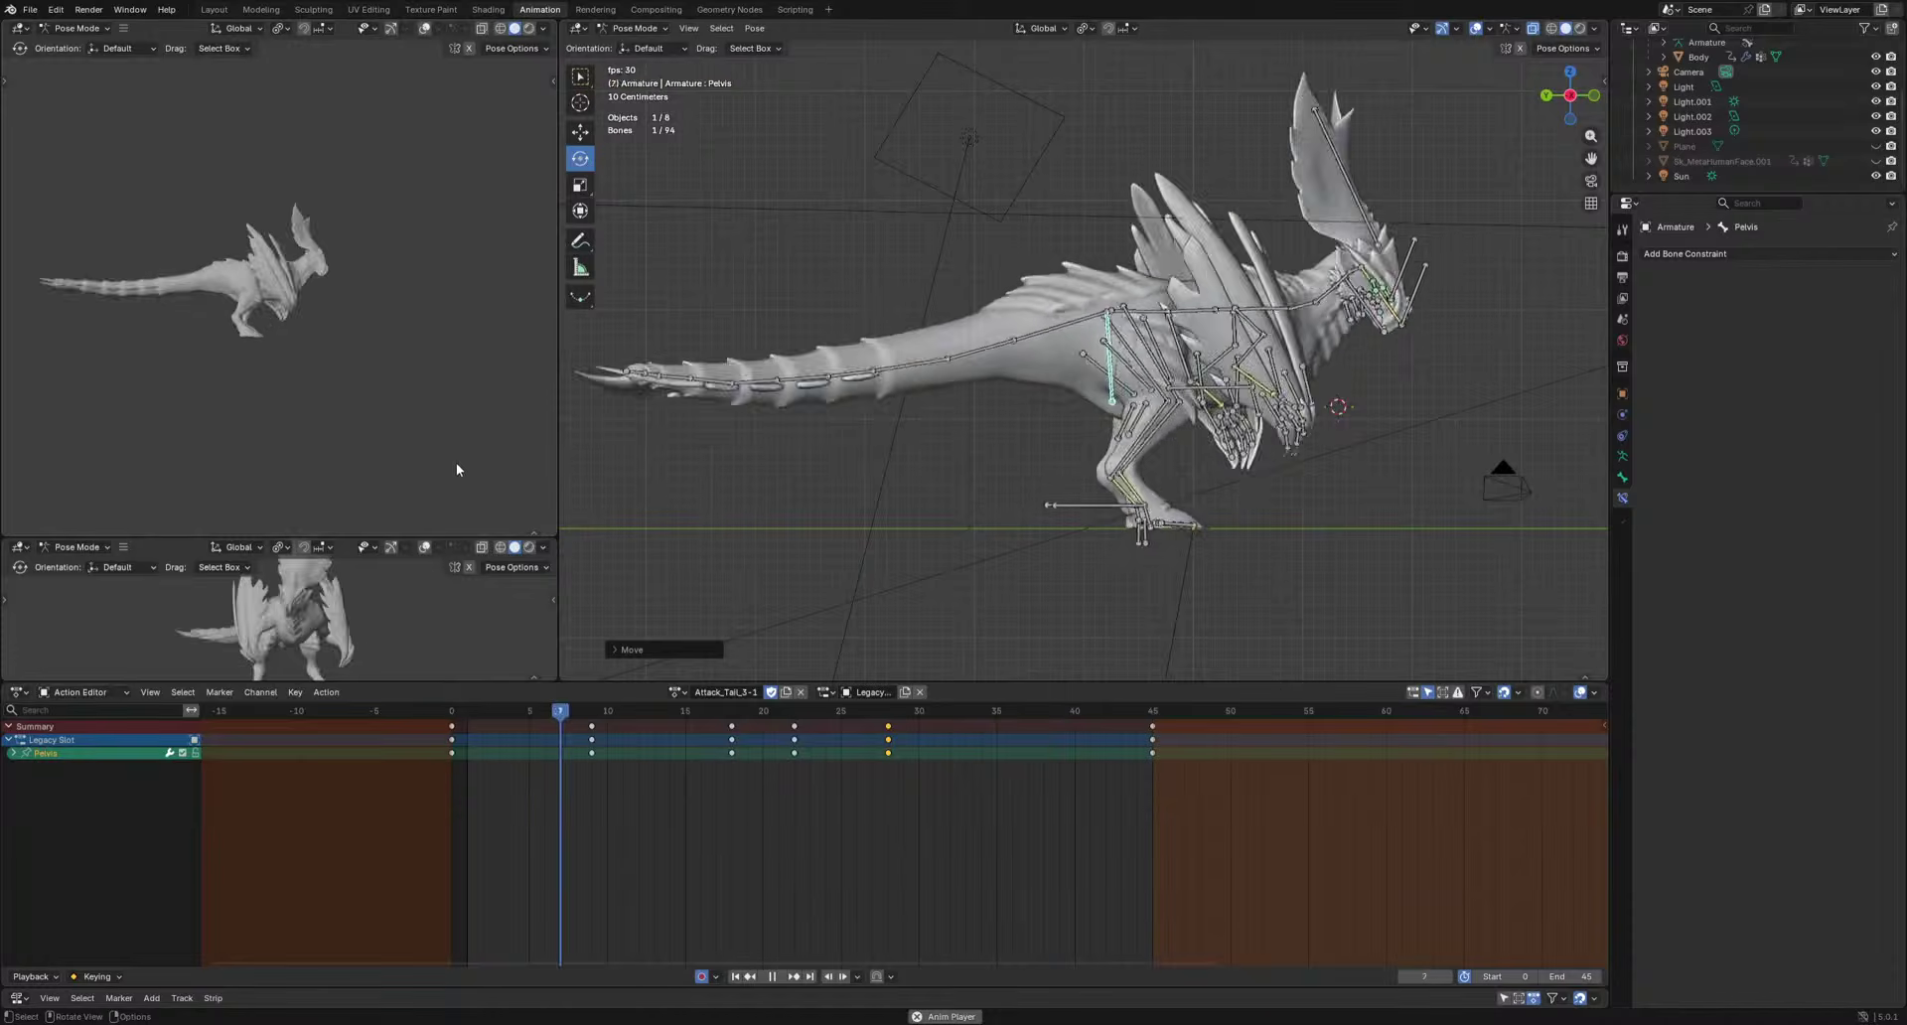
pyautogui.press('space')
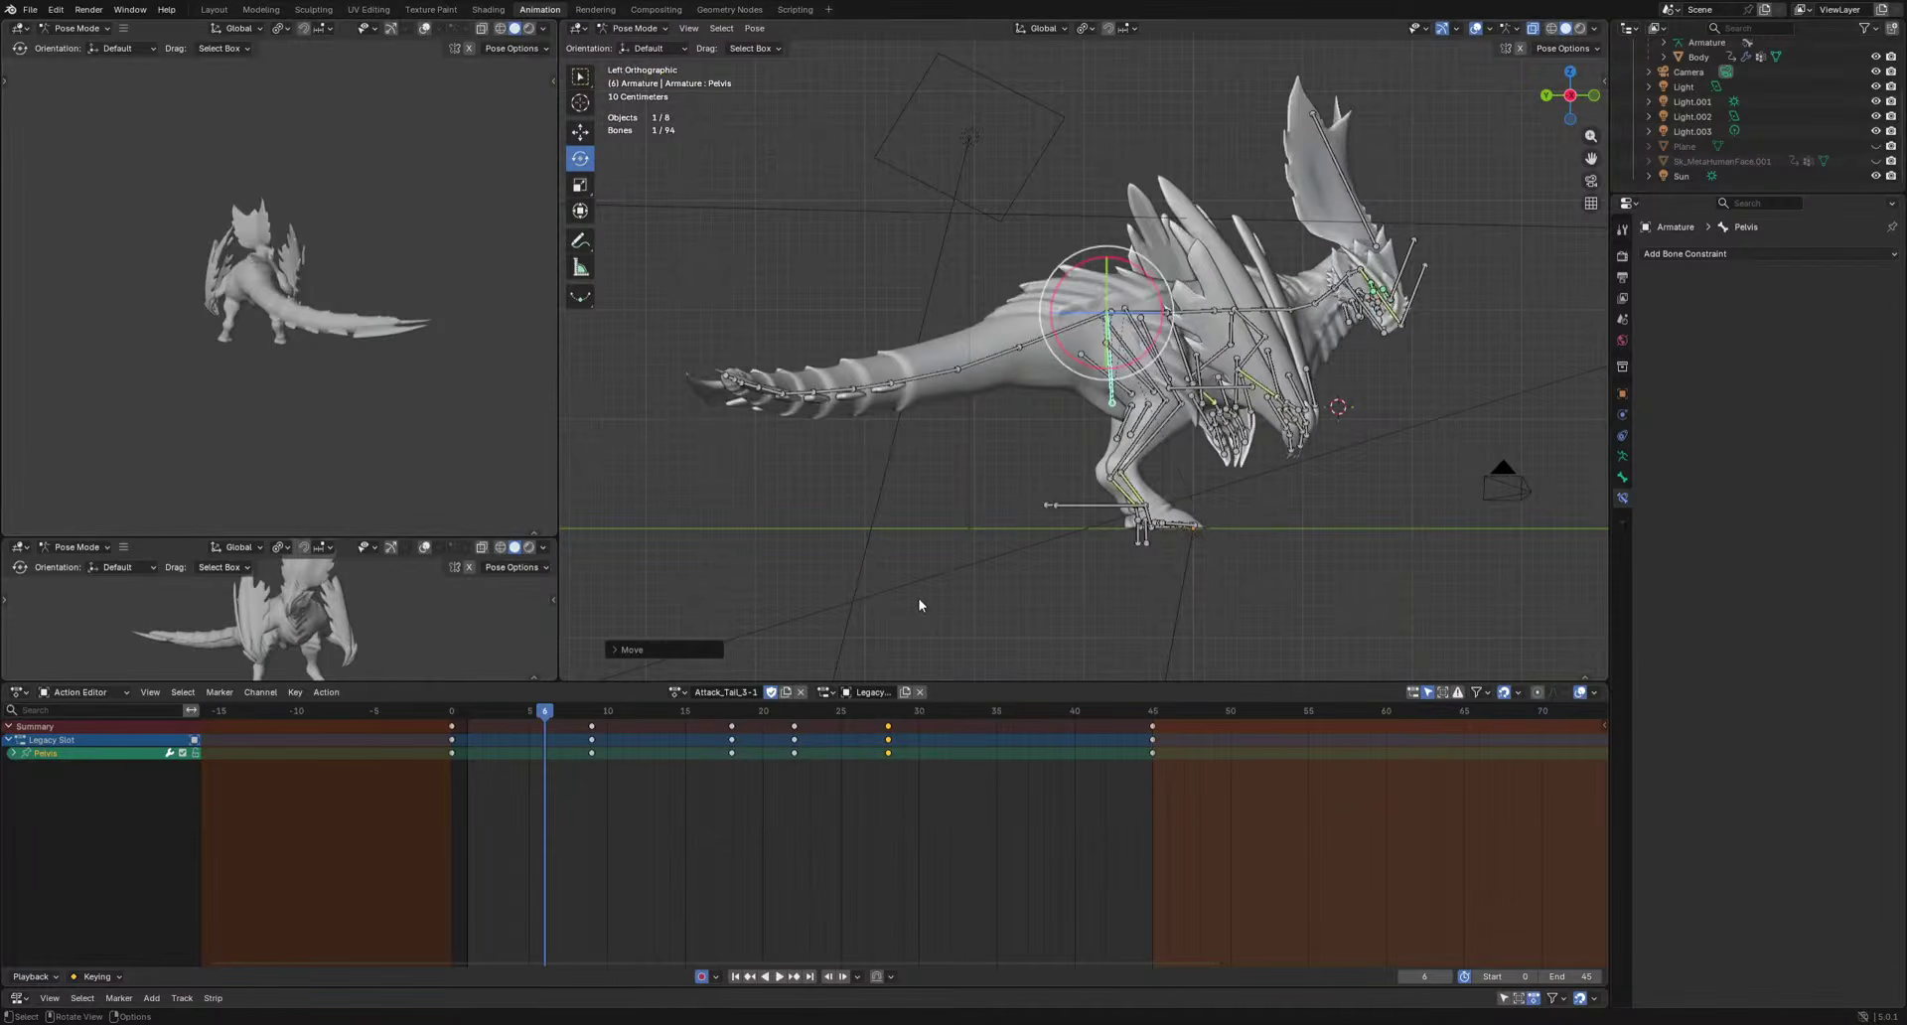
# Select tail bones Tail.002 to Tail.008 and rotate them sideways at frame 9 in the top view, keying the pose.
pyautogui.moveTo(823, 397); pyautogui.dragTo(825, 401)
pyautogui.press('space')
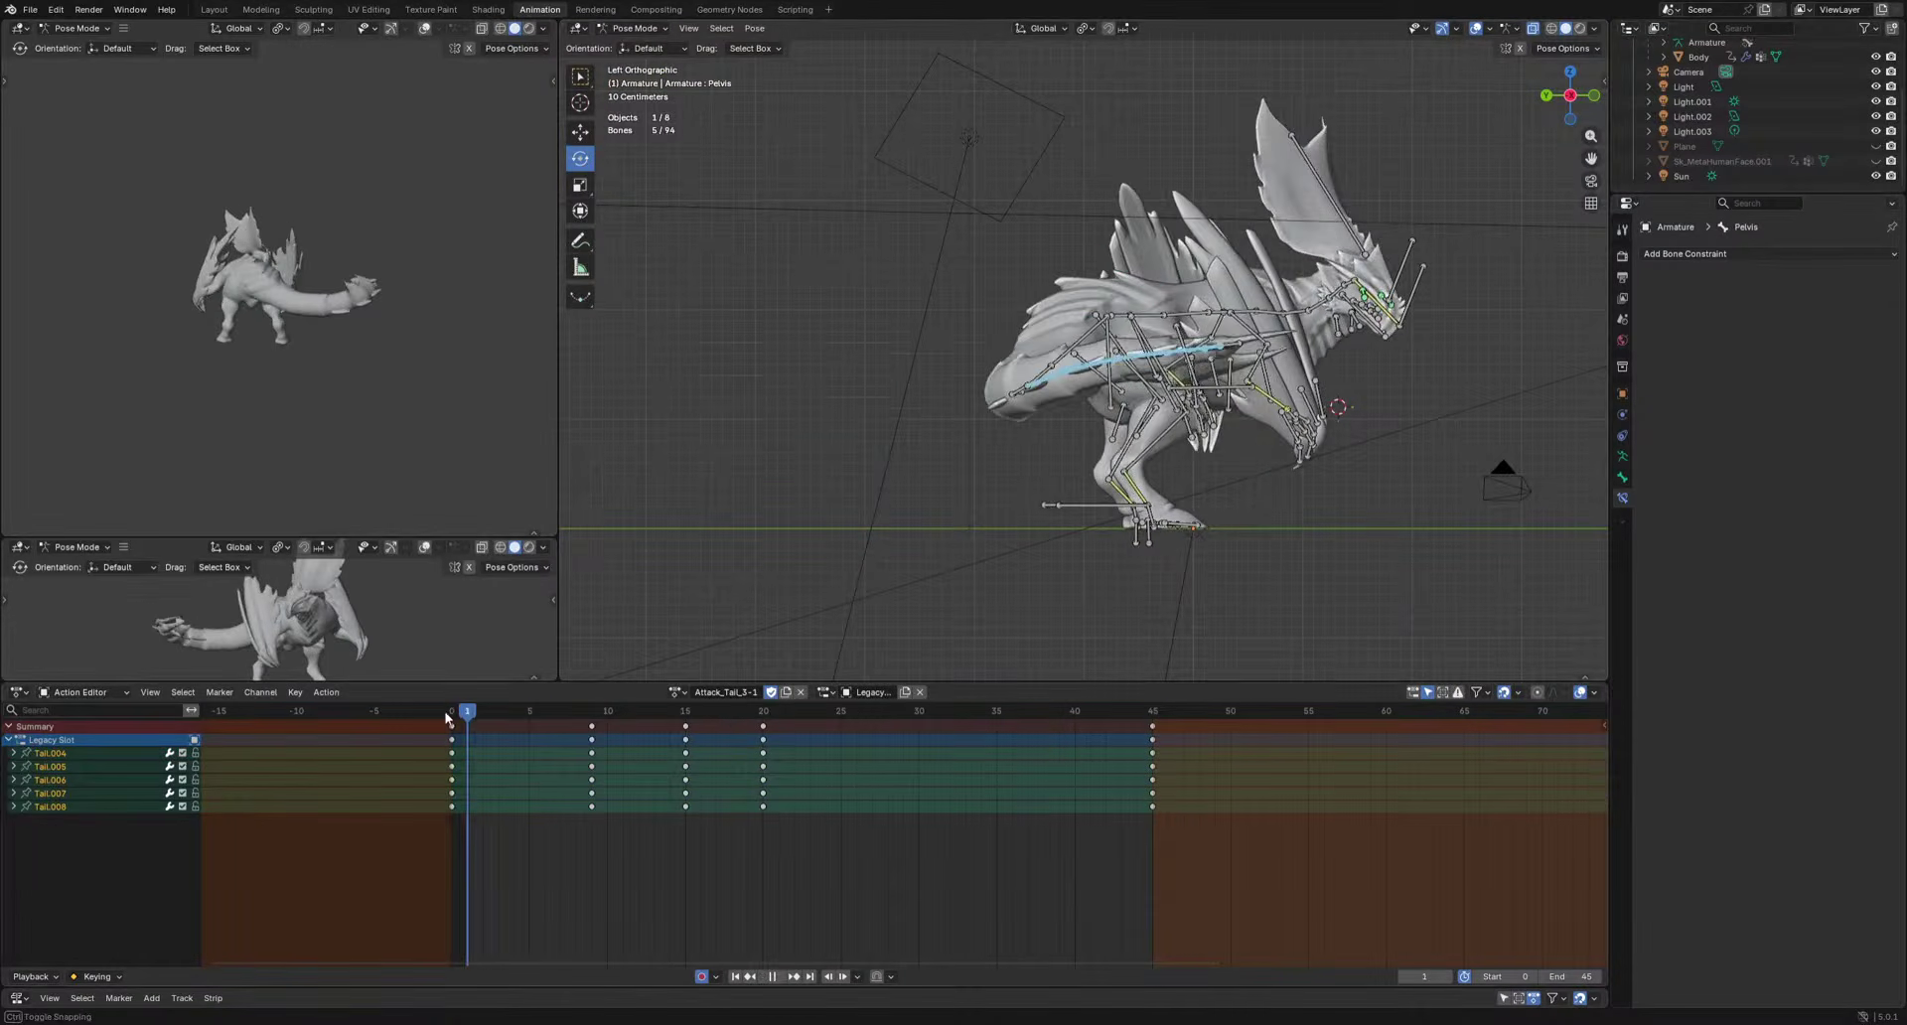
pyautogui.press('space')
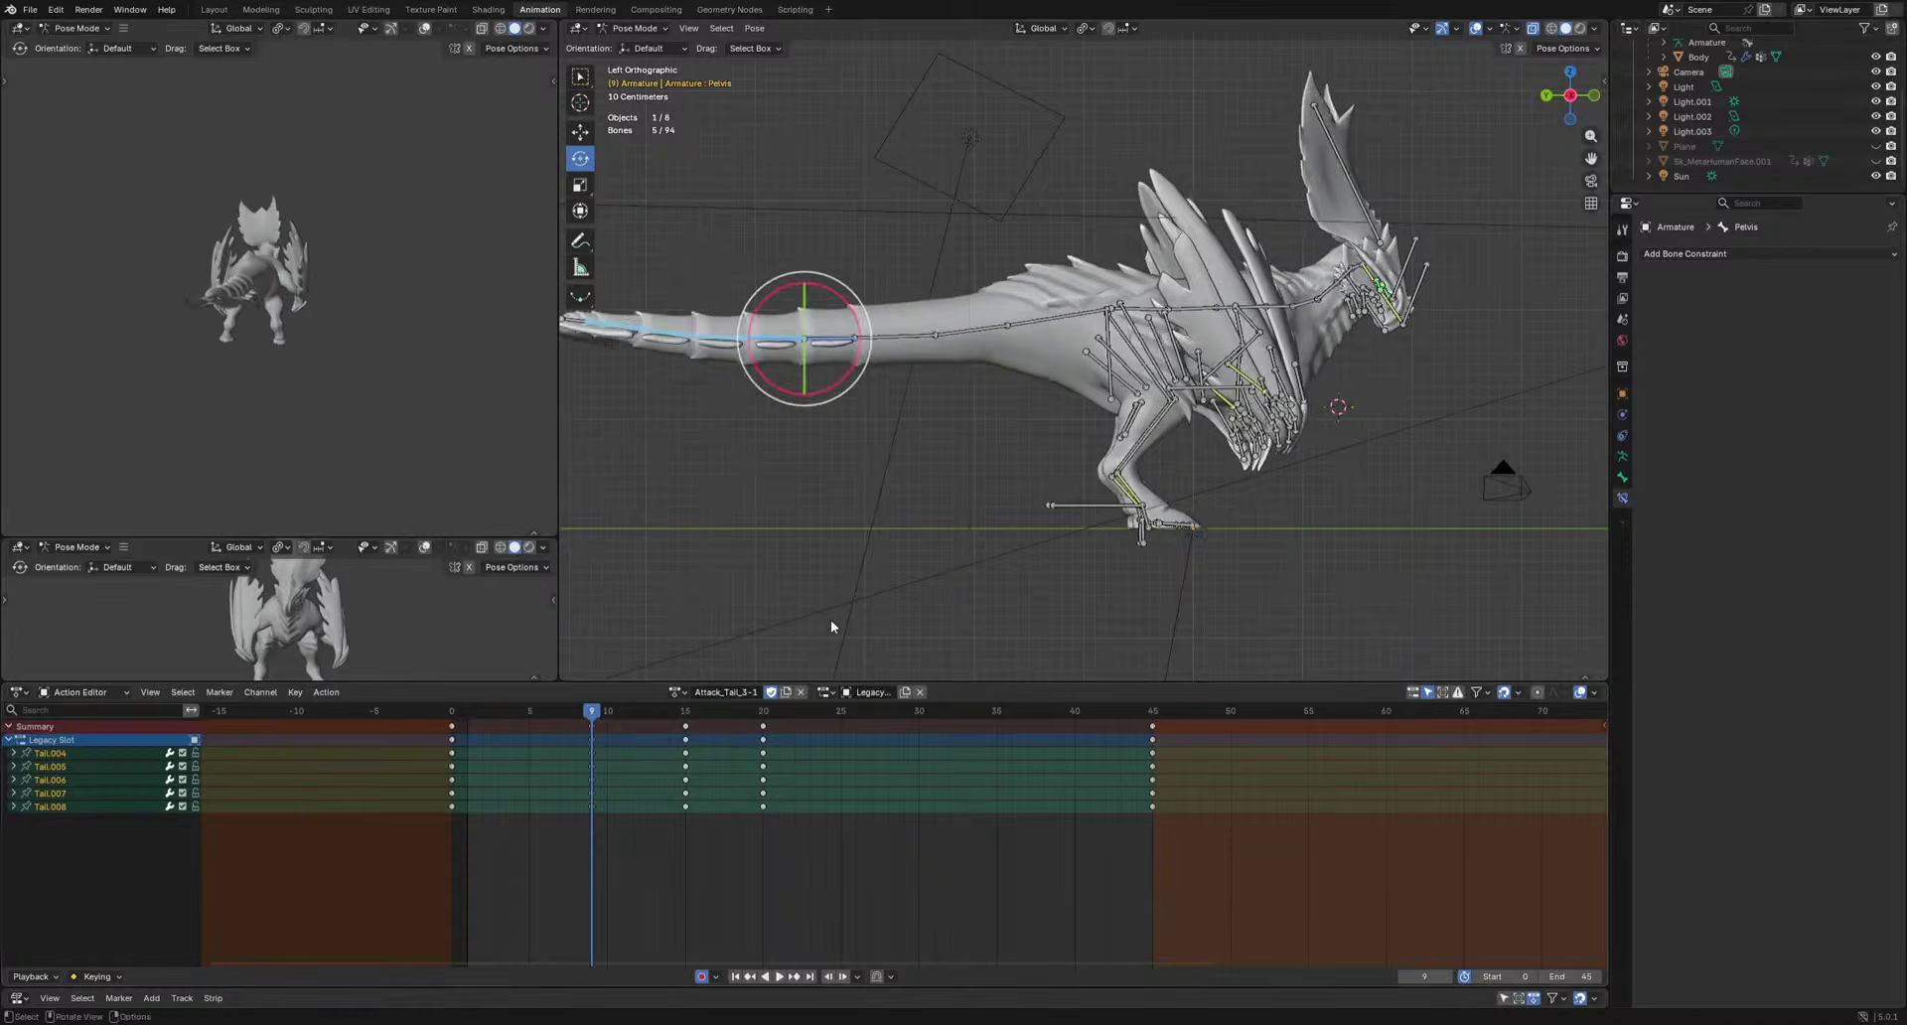
pyautogui.moveTo(830, 619); pyautogui.dragTo(951, 137, button='middle')
pyautogui.press('r')
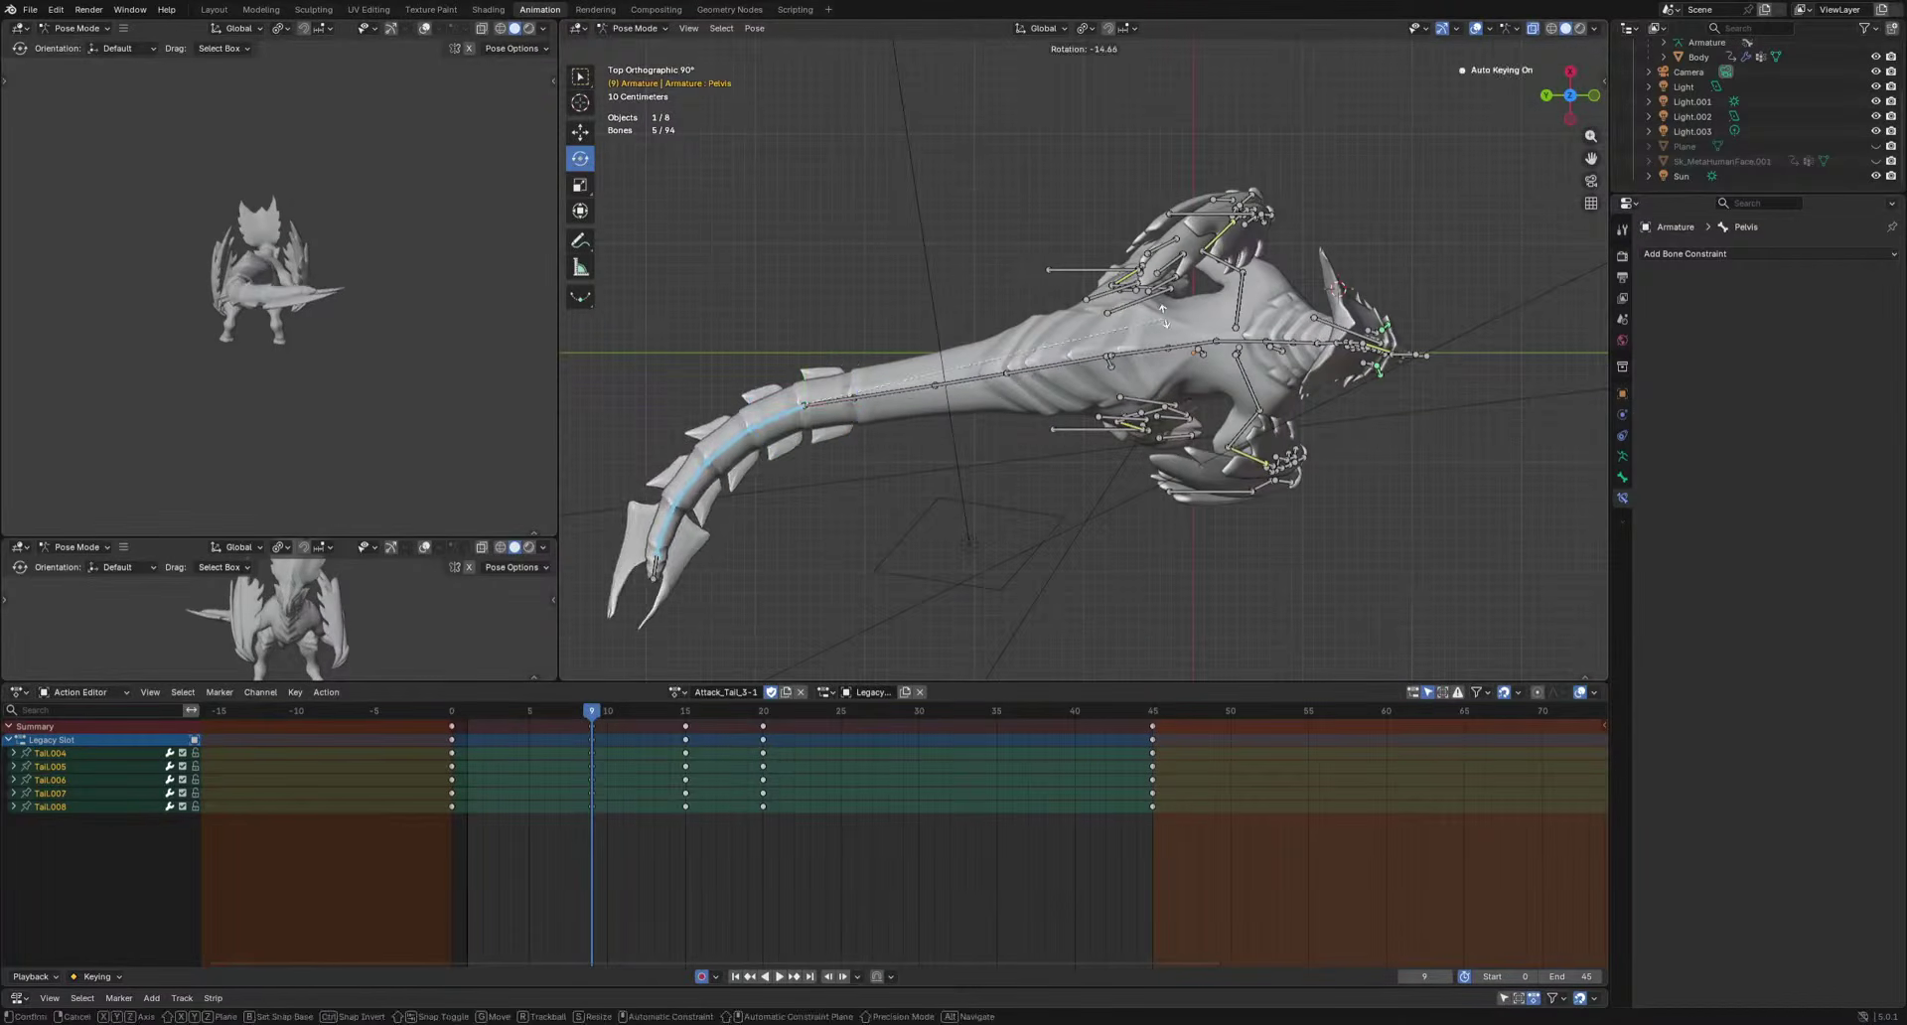
pyautogui.hotkey('ctrl', 'z')
pyautogui.keyDown('shift'); pyautogui.click(845, 407); pyautogui.keyUp('shift')
pyautogui.keyDown('shift'); pyautogui.click(897, 398); pyautogui.keyUp('shift')
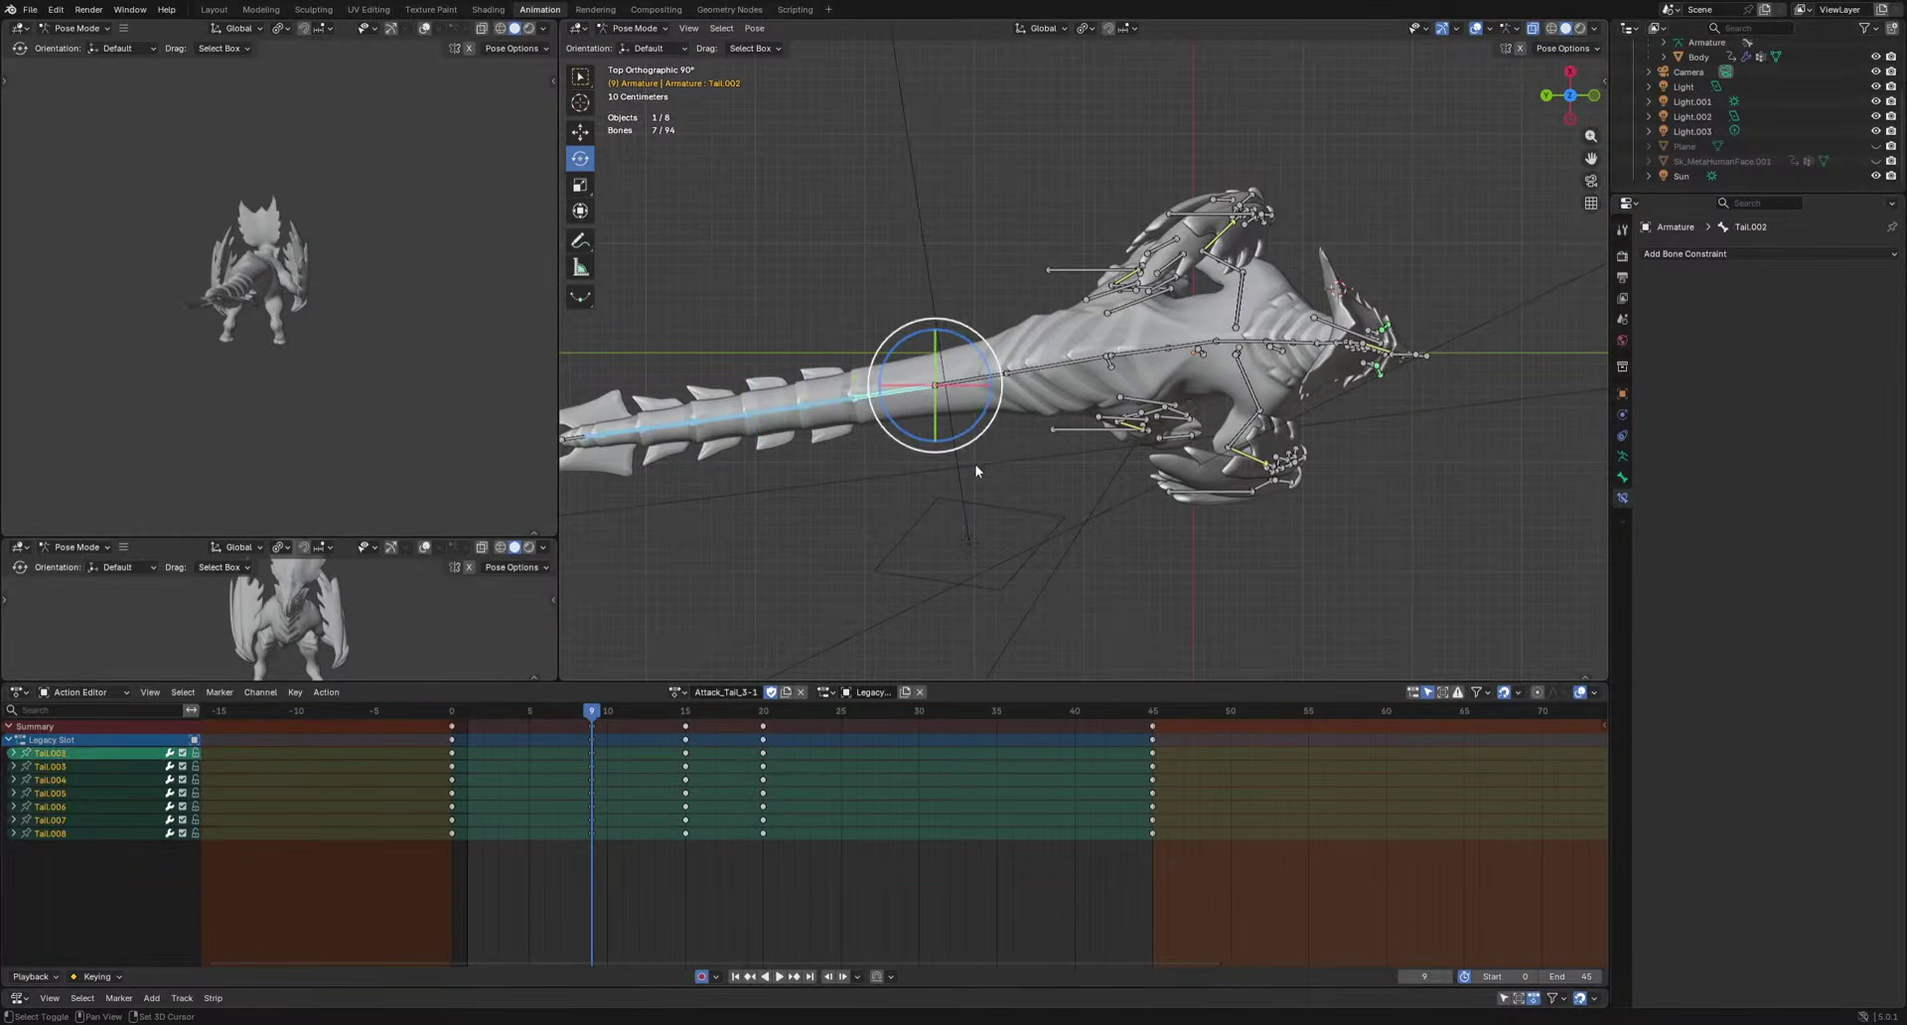
pyautogui.moveTo(601, 720)
pyautogui.mouseDown()
pyautogui.moveTo(433, 711)
pyautogui.moveTo(590, 737)
pyautogui.mouseUp()
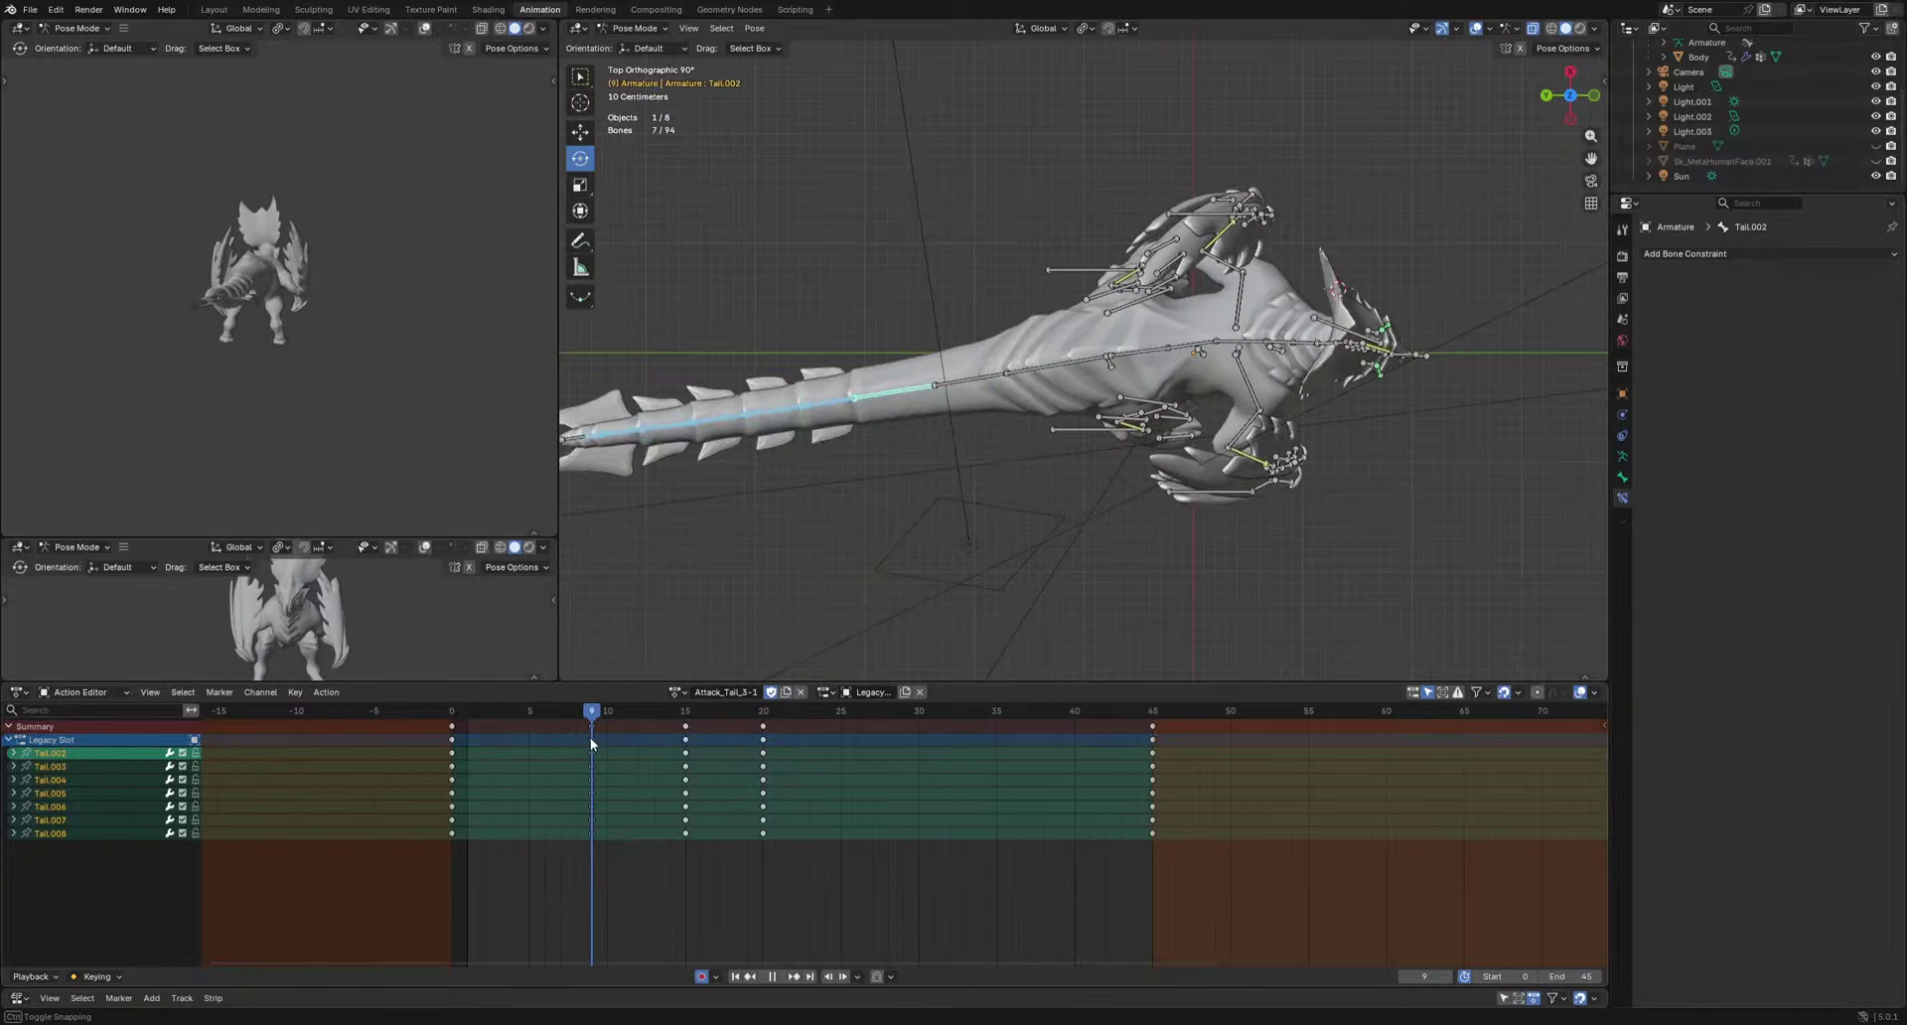
pyautogui.press('r')
pyautogui.click(1117, 558)
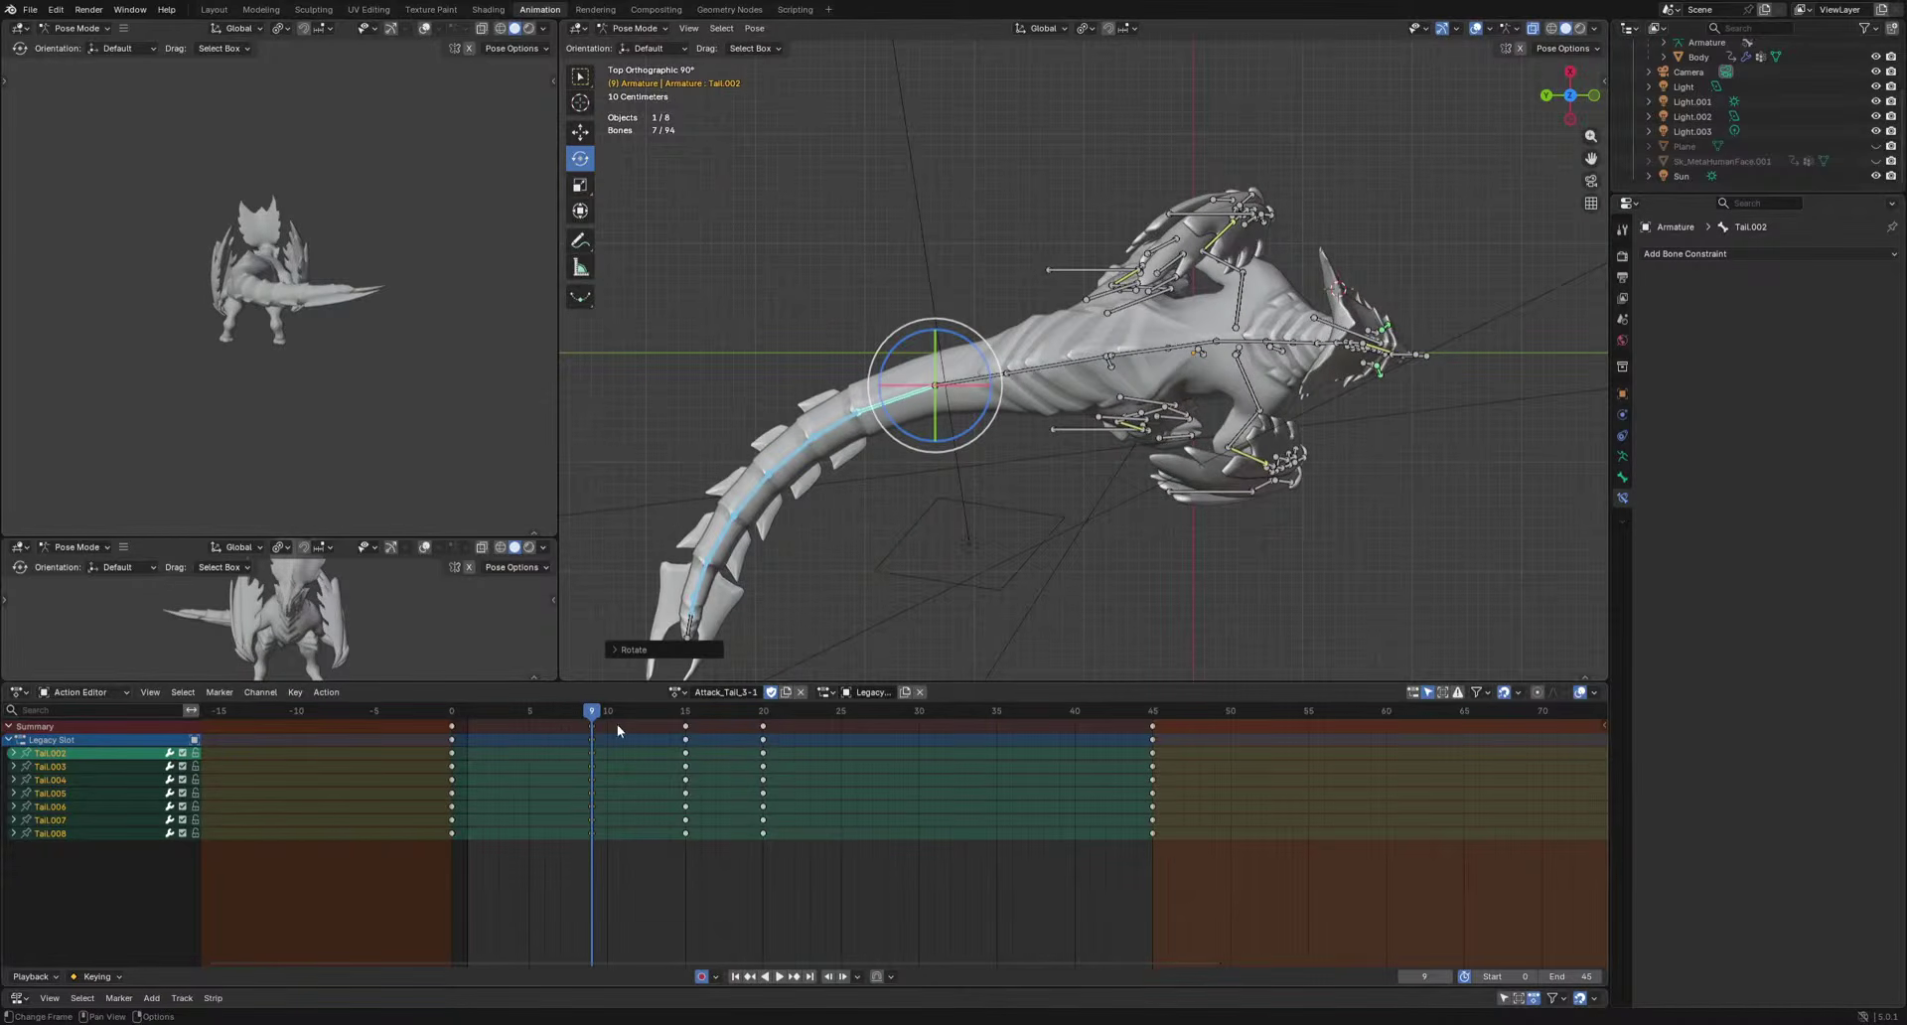
pyautogui.press('i')
# At frame 12, rotate bones Tail.005 to Tail.009 downward in the left view and adjust the rotation of Tail.004.
pyautogui.moveTo(593, 717); pyautogui.dragTo(637, 729)
pyautogui.moveTo(993, 516); pyautogui.dragTo(980, 394, button='middle')
pyautogui.keyDown('shift'); pyautogui.moveTo(798, 322); pyautogui.dragTo(854, 439, button='middle'); pyautogui.keyUp('shift')
pyautogui.moveTo(812, 171); pyautogui.dragTo(814, 171)
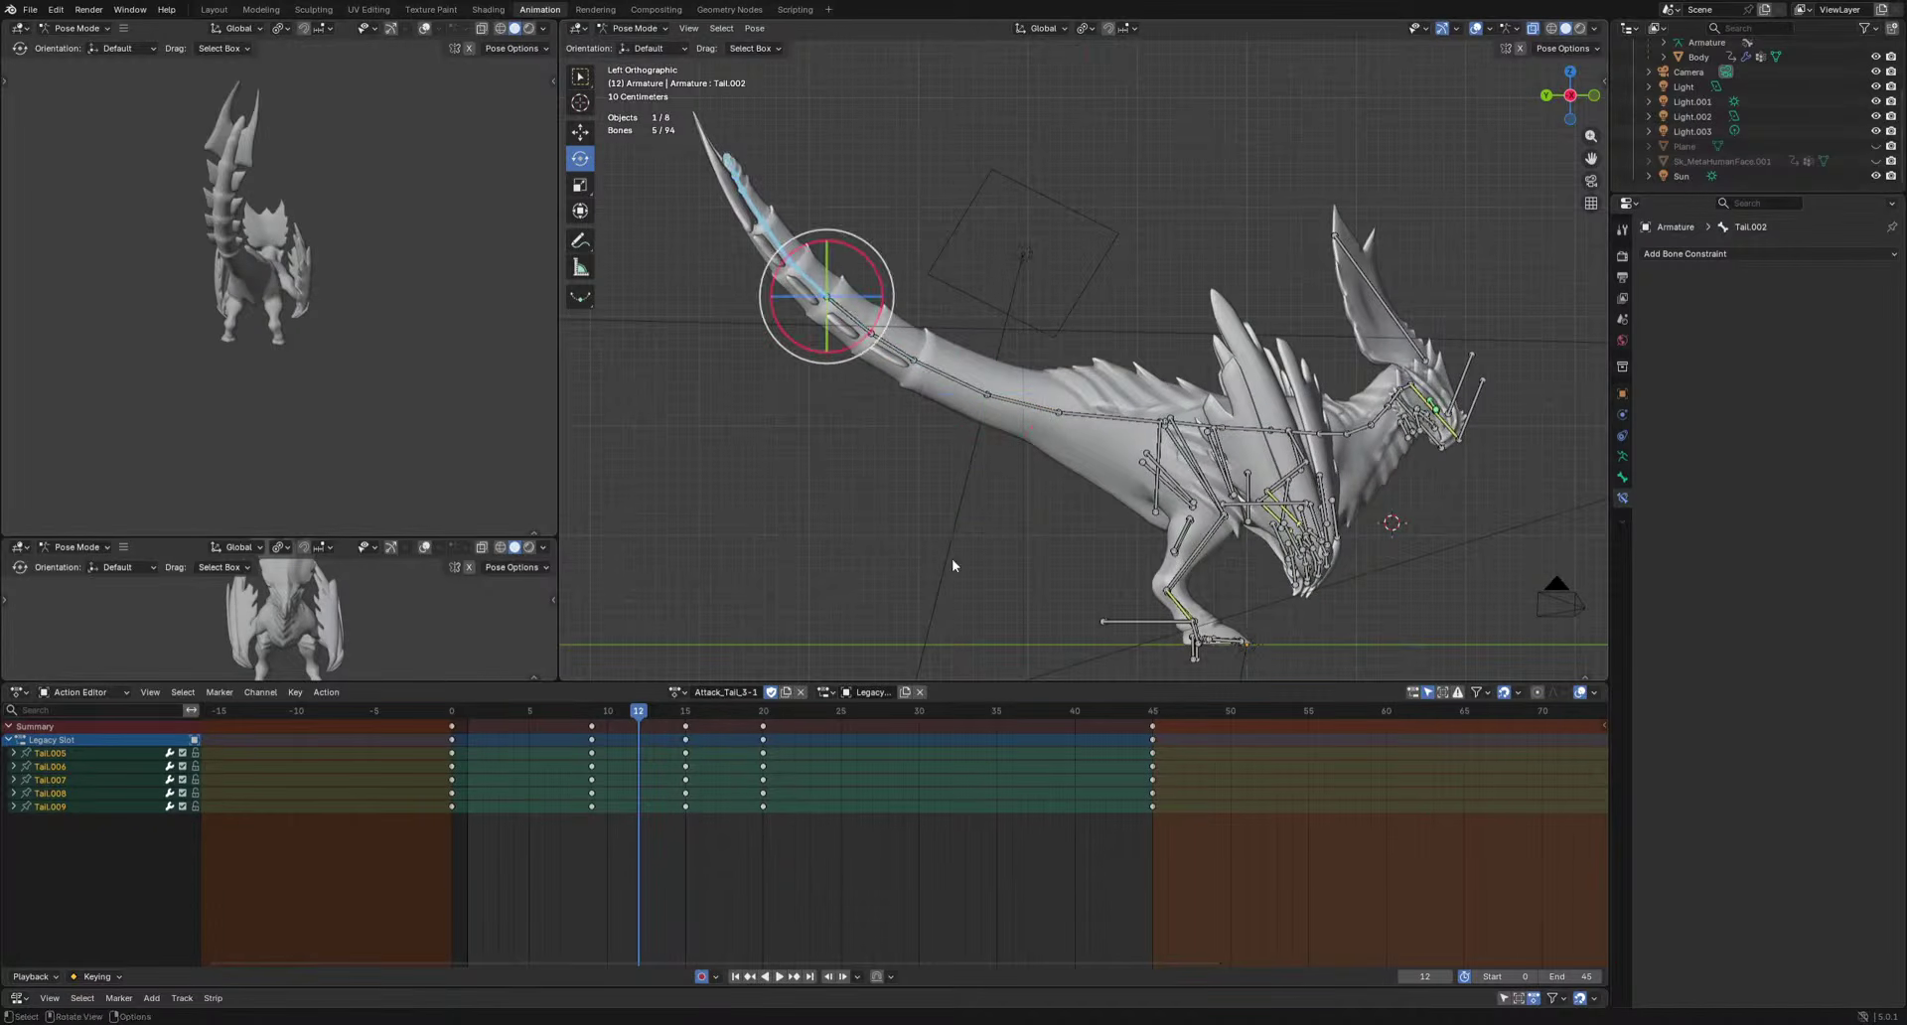
pyautogui.press('r')
pyautogui.click(1025, 437)
pyautogui.click(852, 323)
pyautogui.press('r')
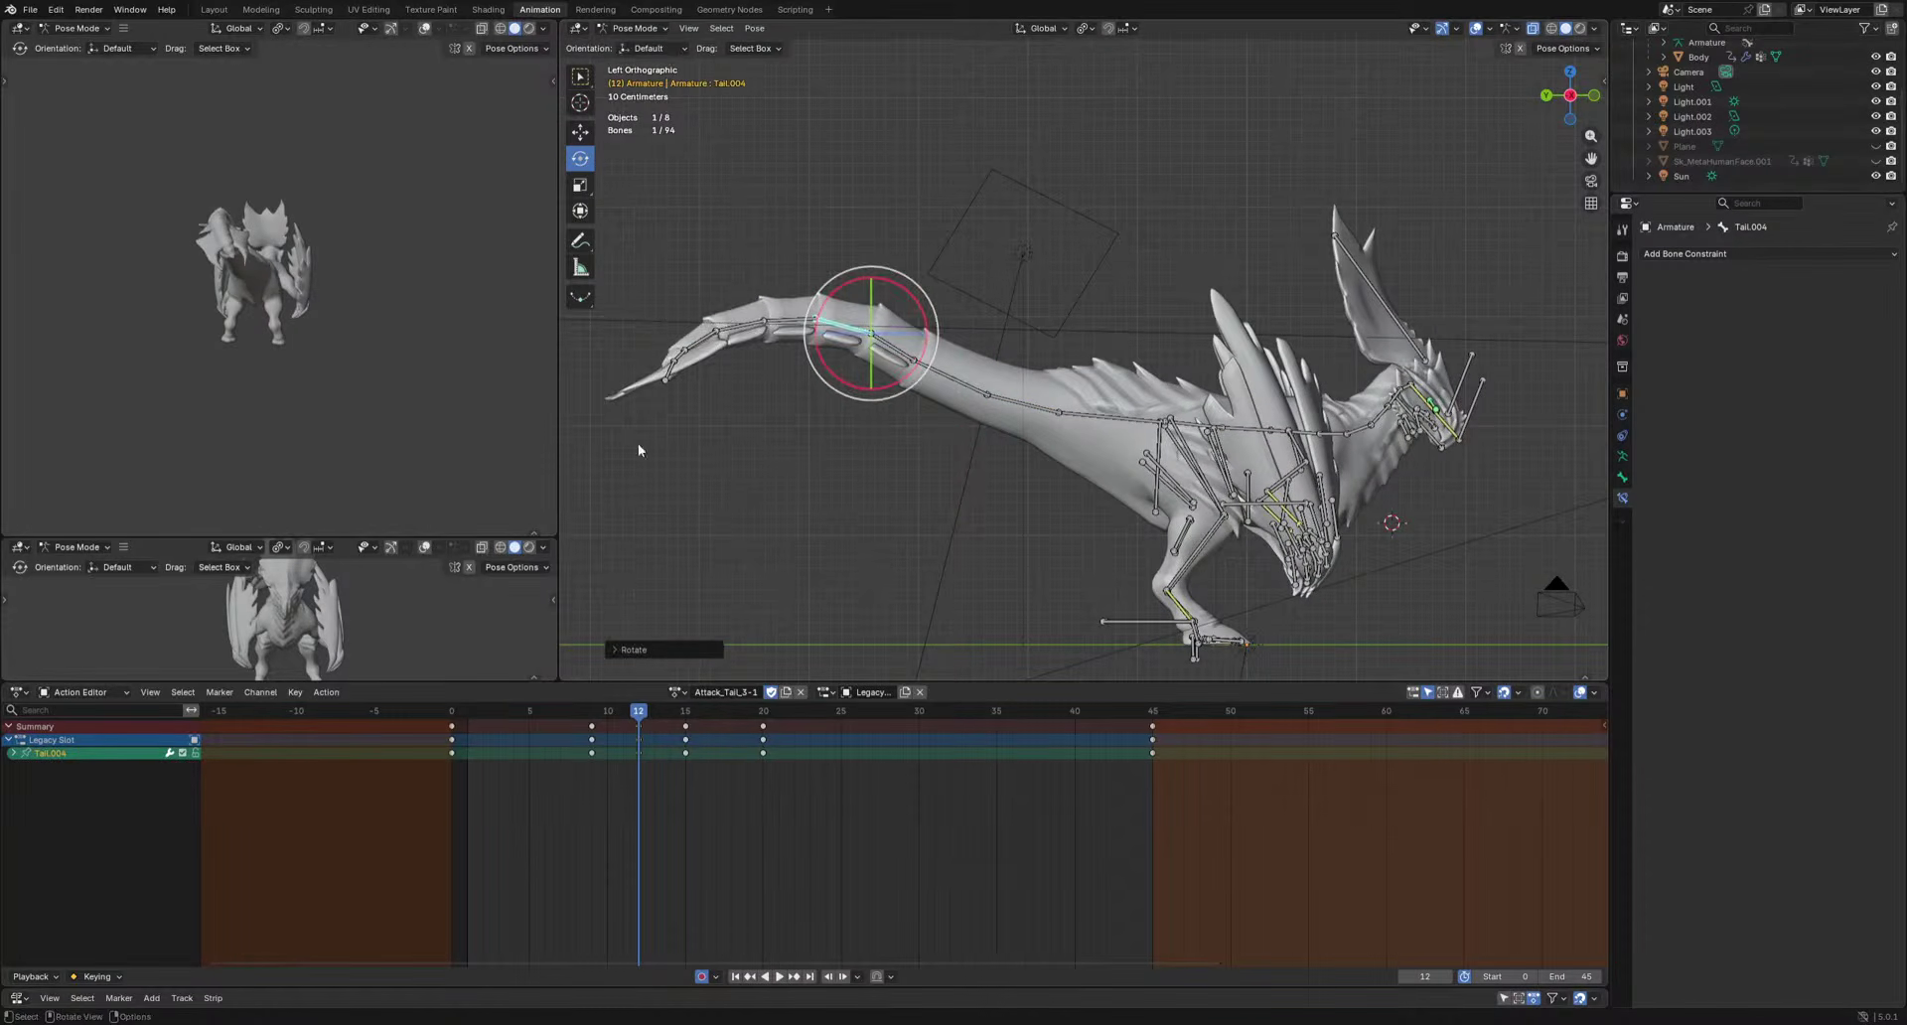
pyautogui.moveTo(938, 434); pyautogui.dragTo(937, 435)
# Undo the shift of the tail keyframes at frame 15 and add Tail.005 to the bone selection.
pyautogui.moveTo(640, 725); pyautogui.dragTo(687, 733)
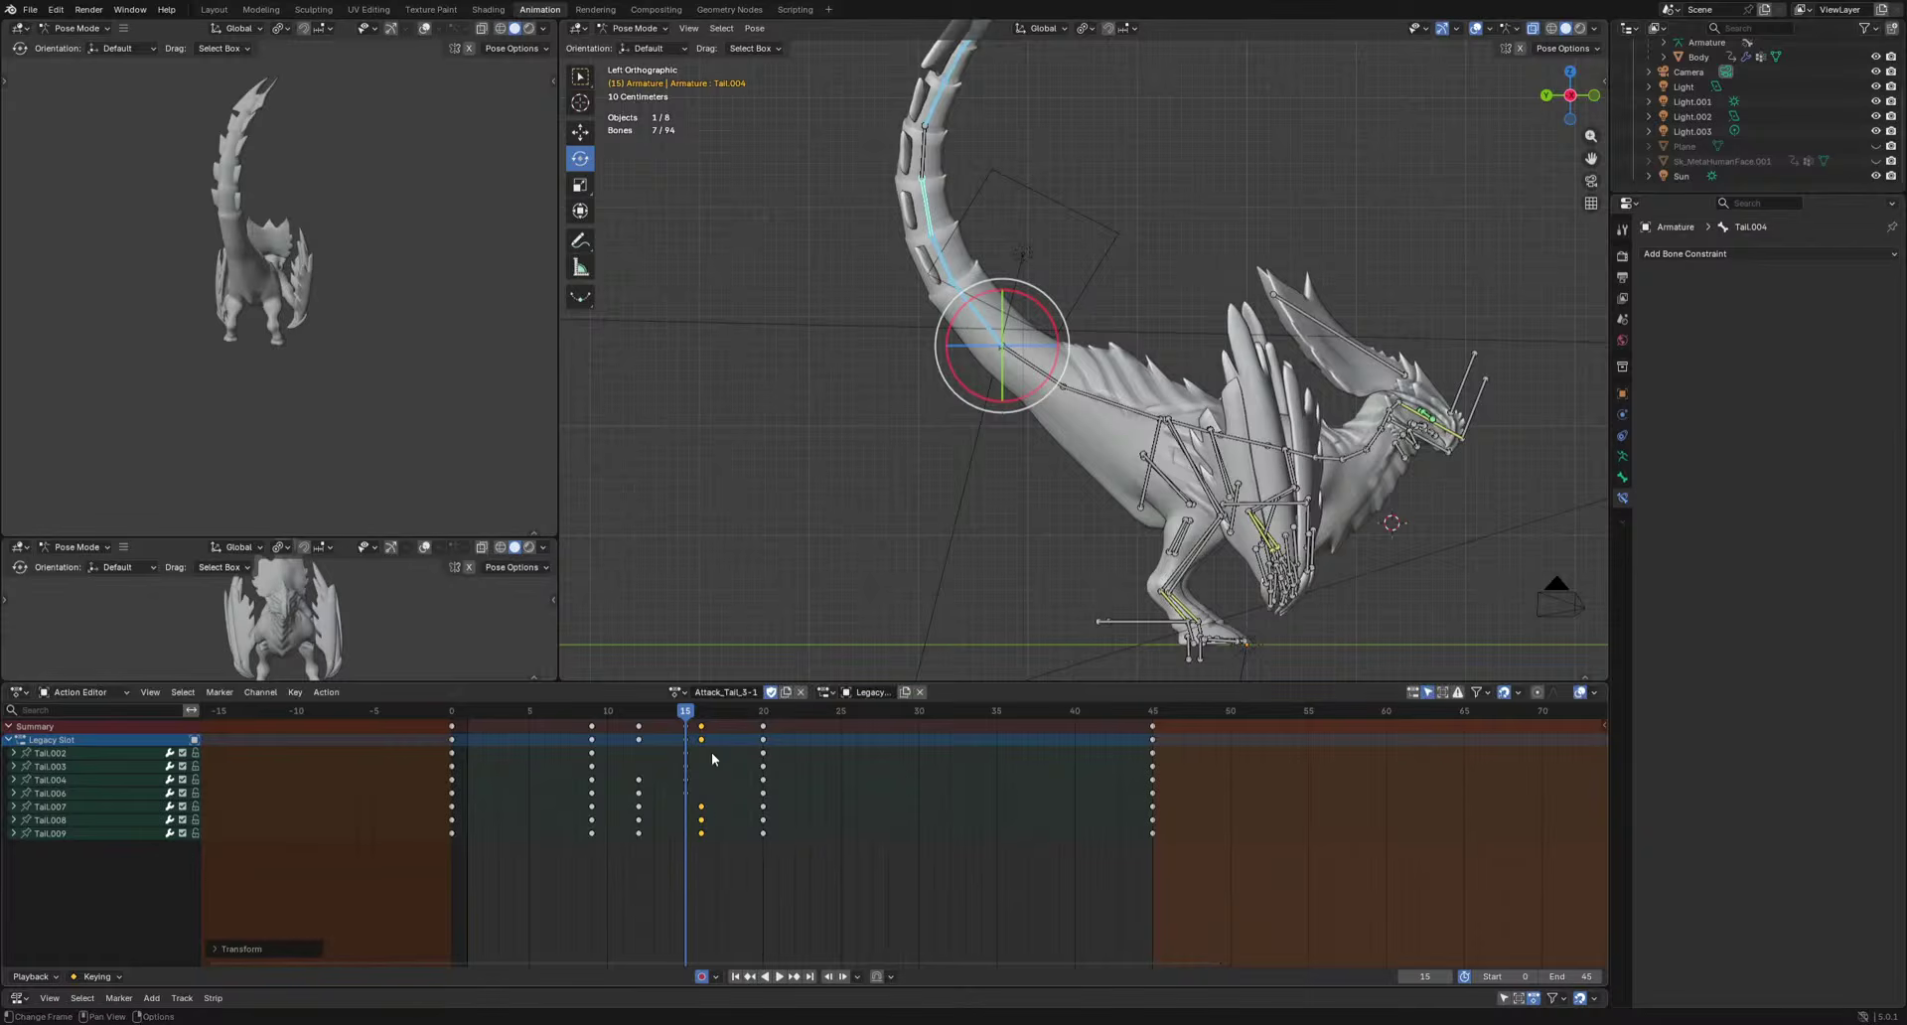
pyautogui.hotkey('ctrl', 'z')
pyautogui.keyDown('shift'); pyautogui.click(933, 169); pyautogui.keyUp('shift')
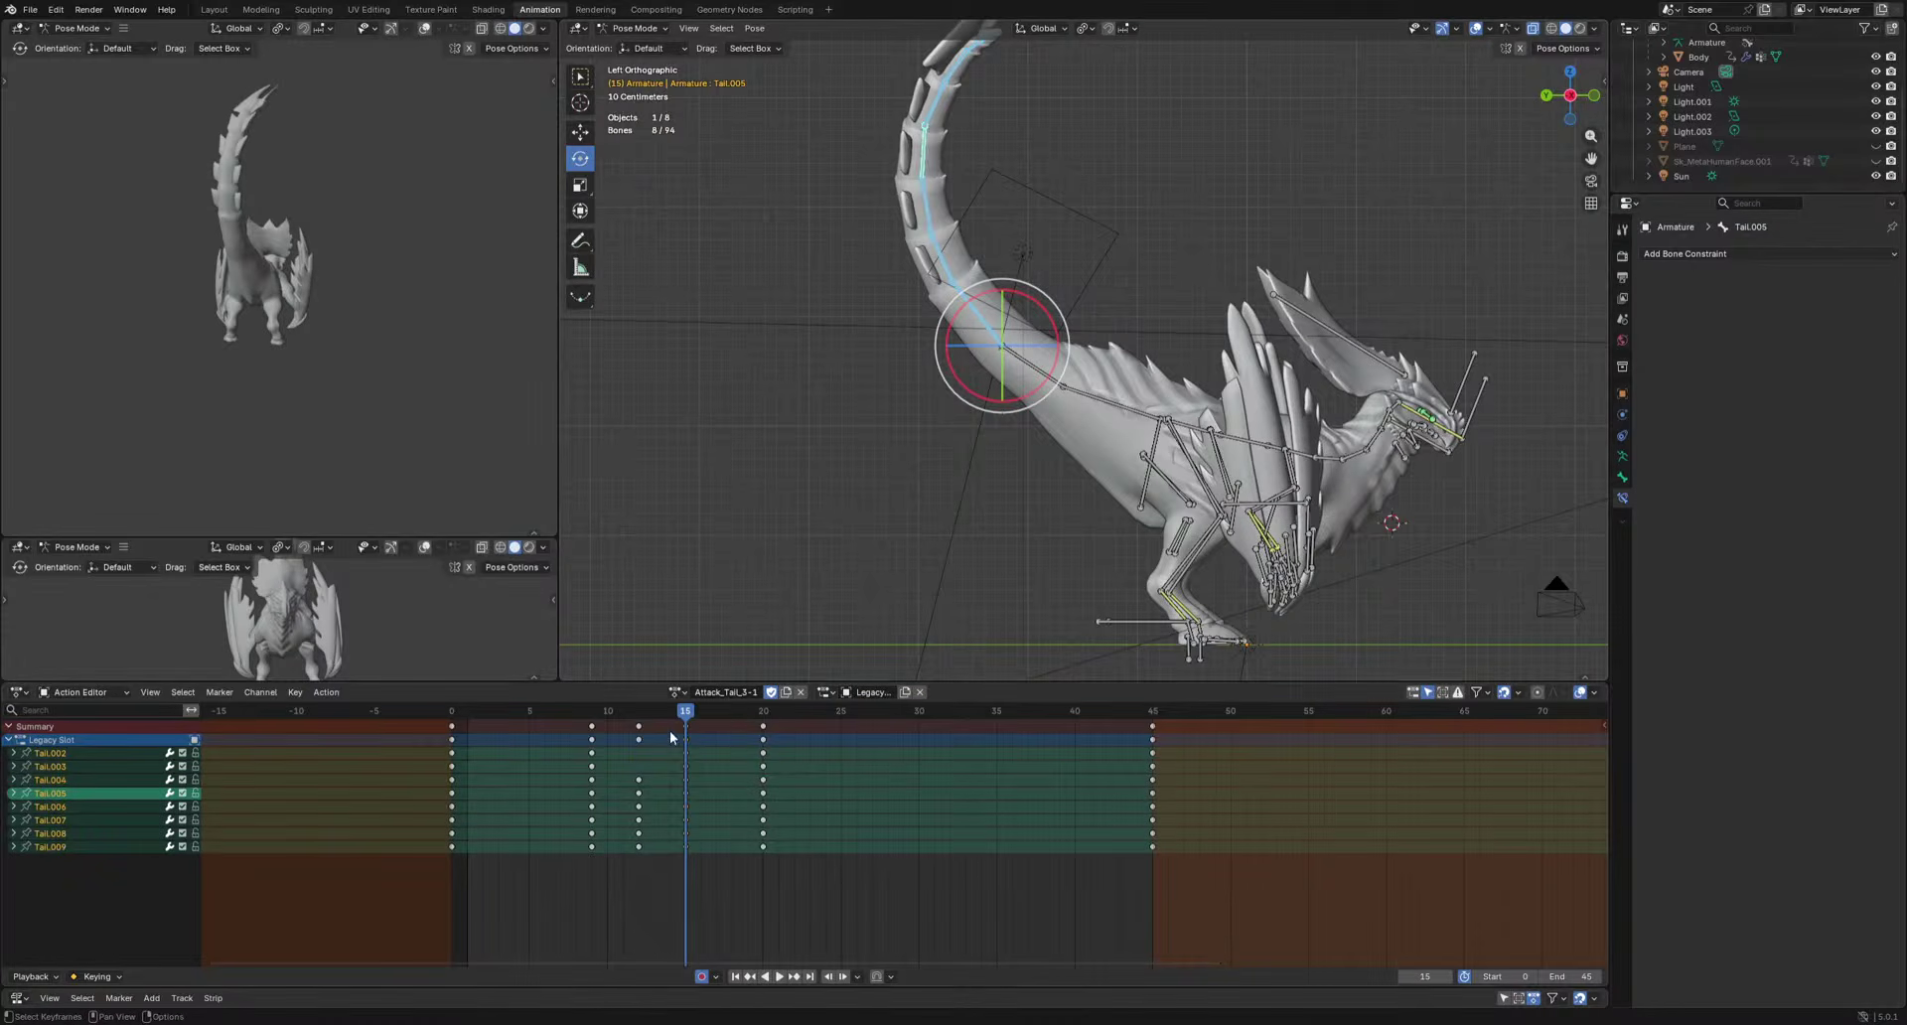
# Rotate the eight selected tail bones downward at frame 25, clear their rotation at frame 20, and play back the action.
pyautogui.moveTo(700, 739); pyautogui.dragTo(838, 745)
pyautogui.press('r')
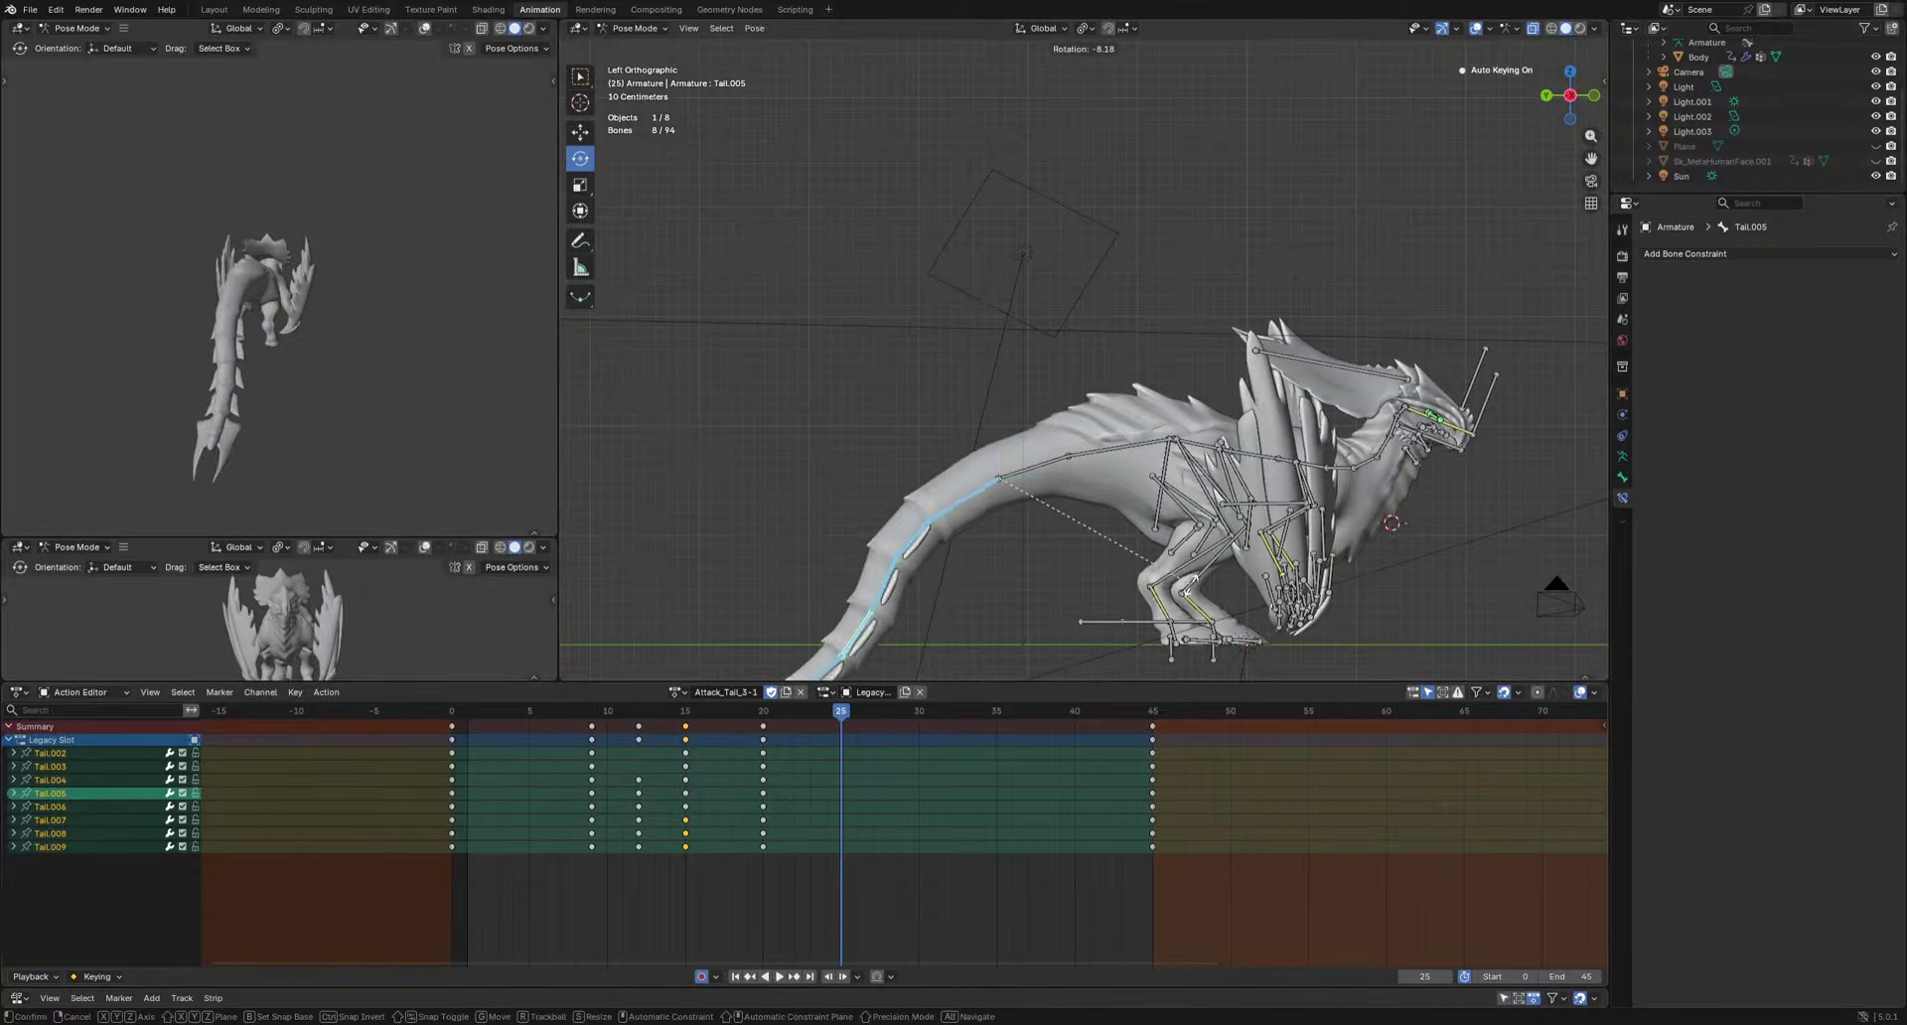
pyautogui.click(1070, 663)
pyautogui.click(759, 719)
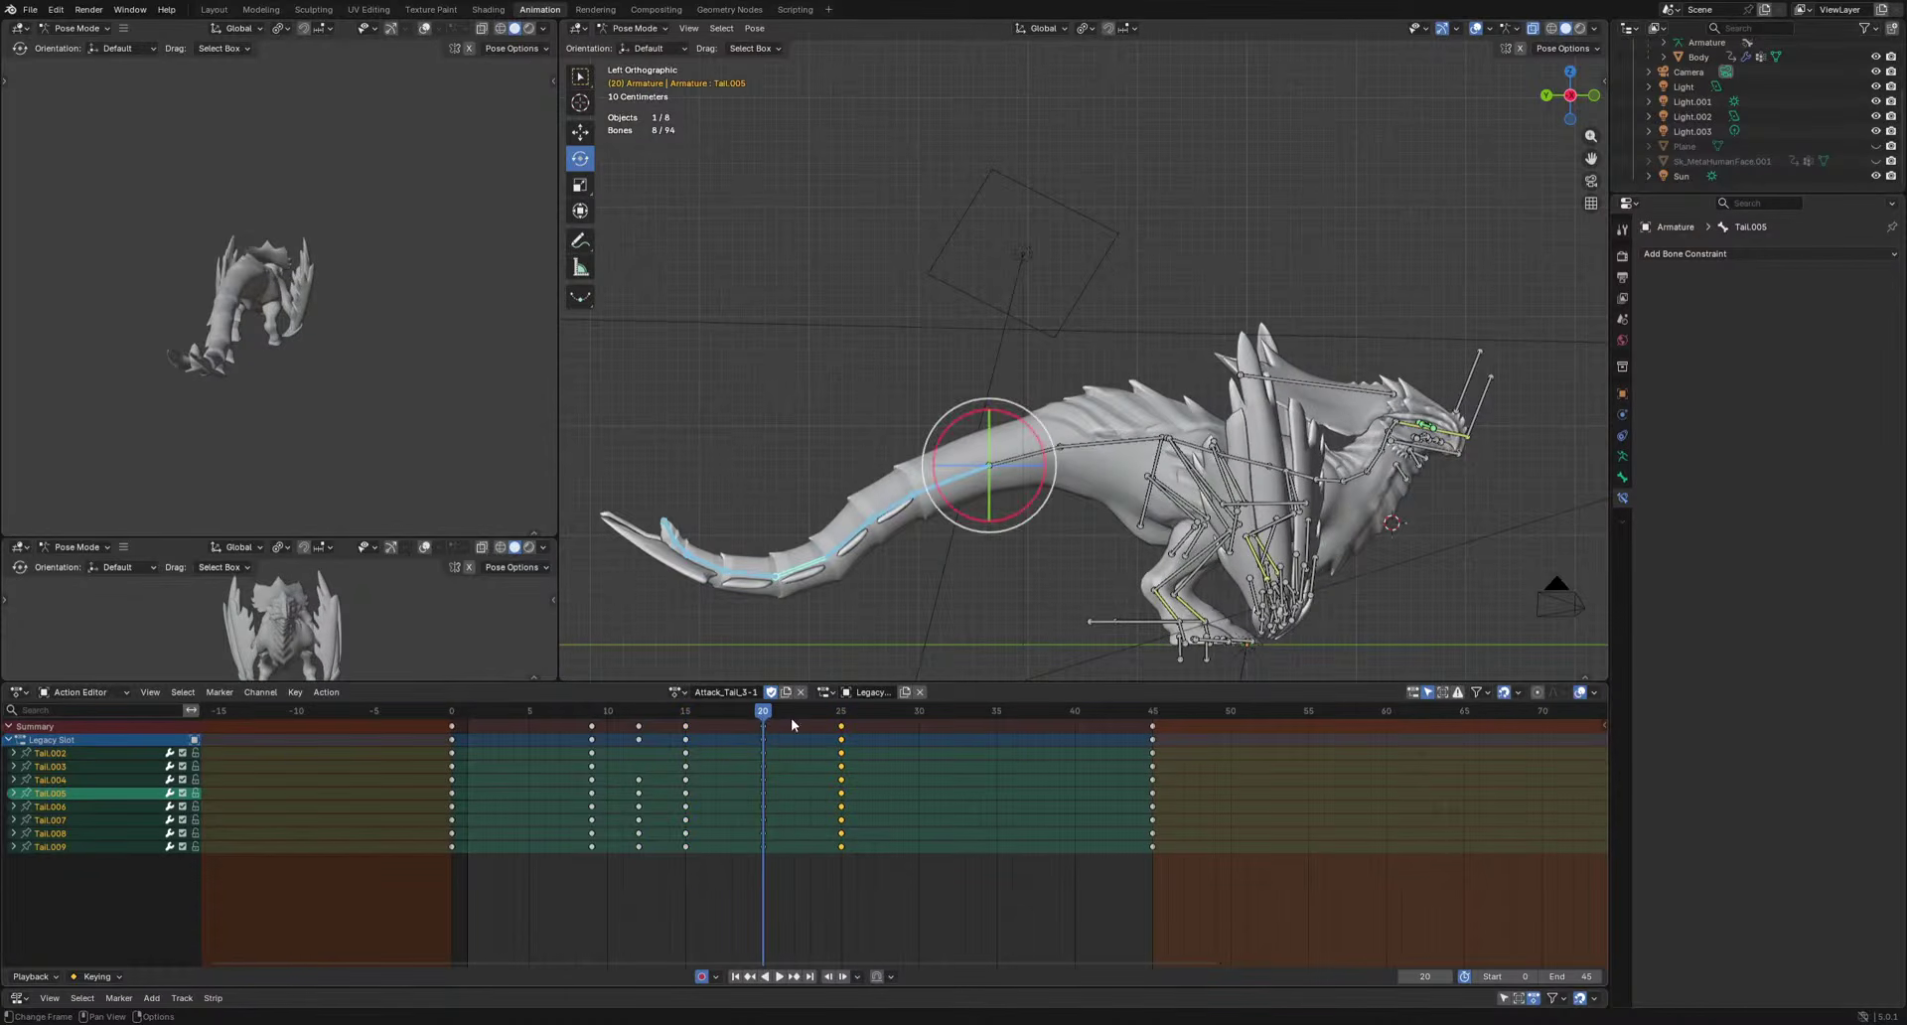
pyautogui.hotkey('alt', 'r')
pyautogui.press('space')
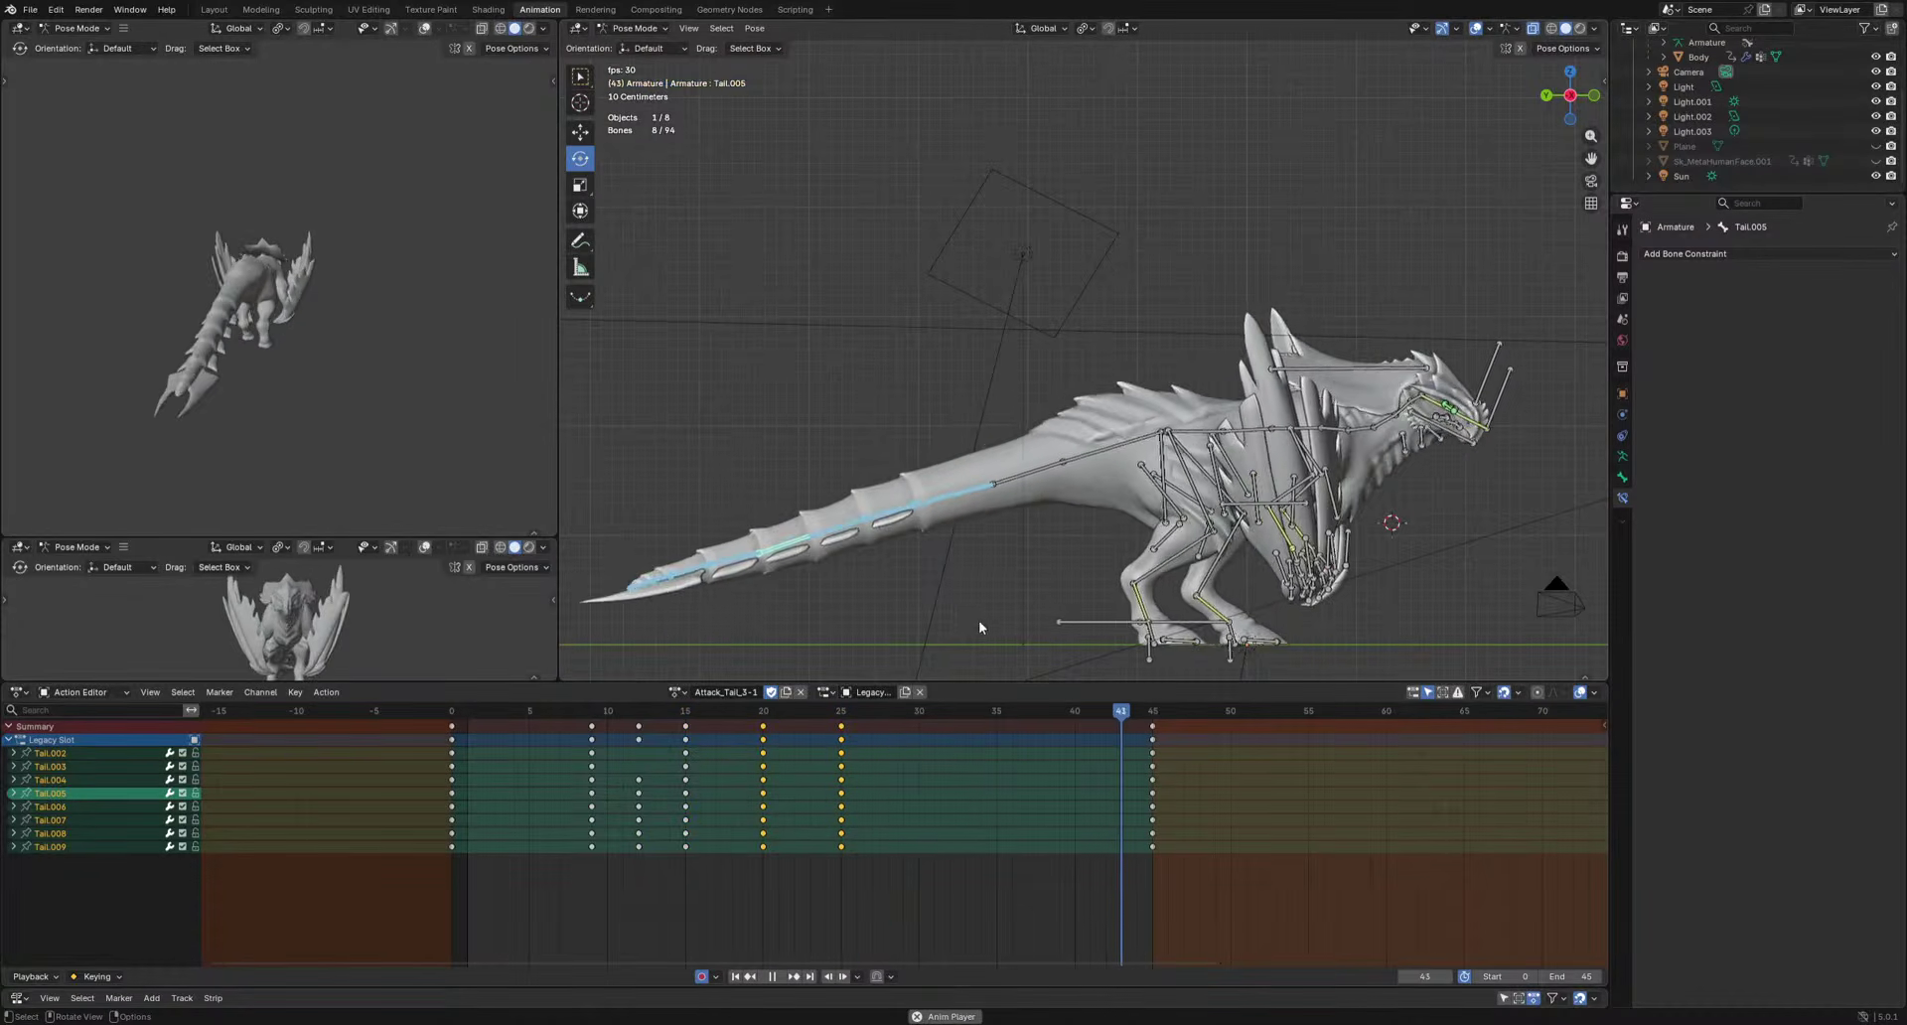
# At frame 25, rotate the eight selected tail bones and the base Tail bone downward.
pyautogui.moveTo(762, 728); pyautogui.dragTo(843, 730)
pyautogui.press('r')
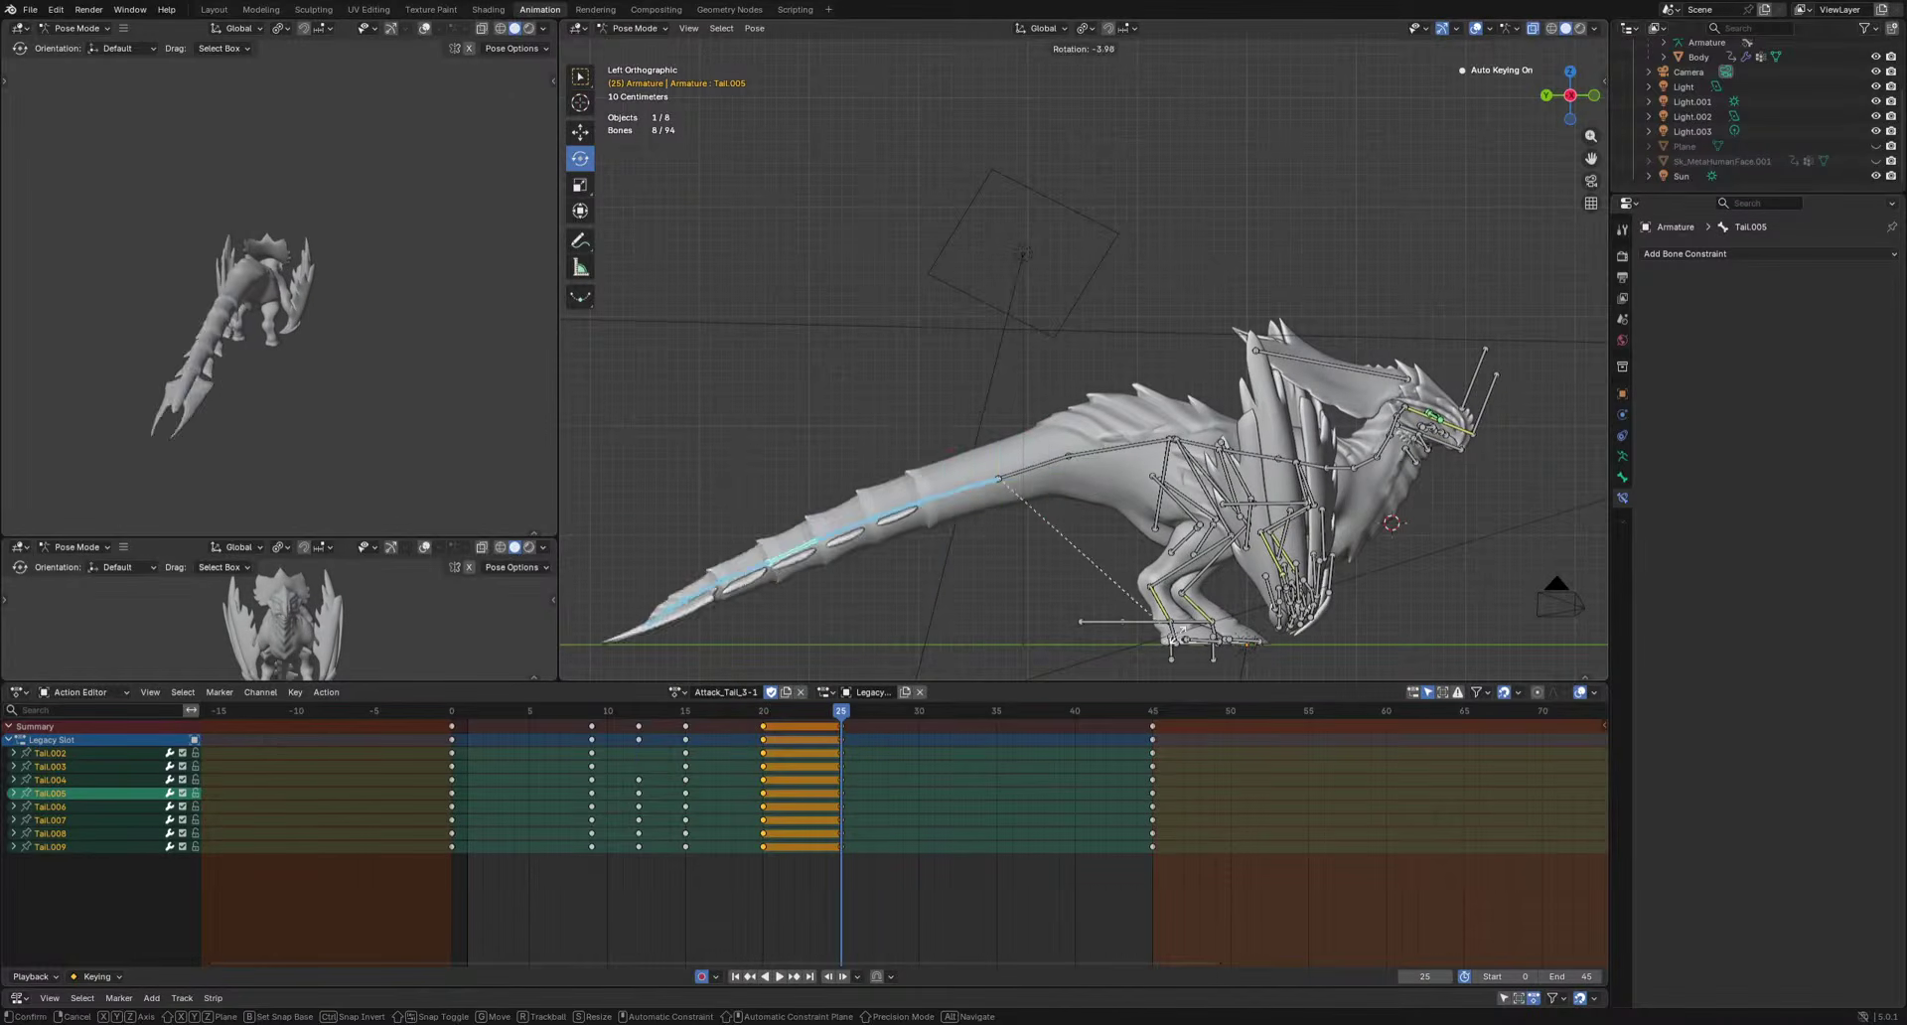
pyautogui.press('Return')
pyautogui.click(1130, 475)
pyautogui.press('r')
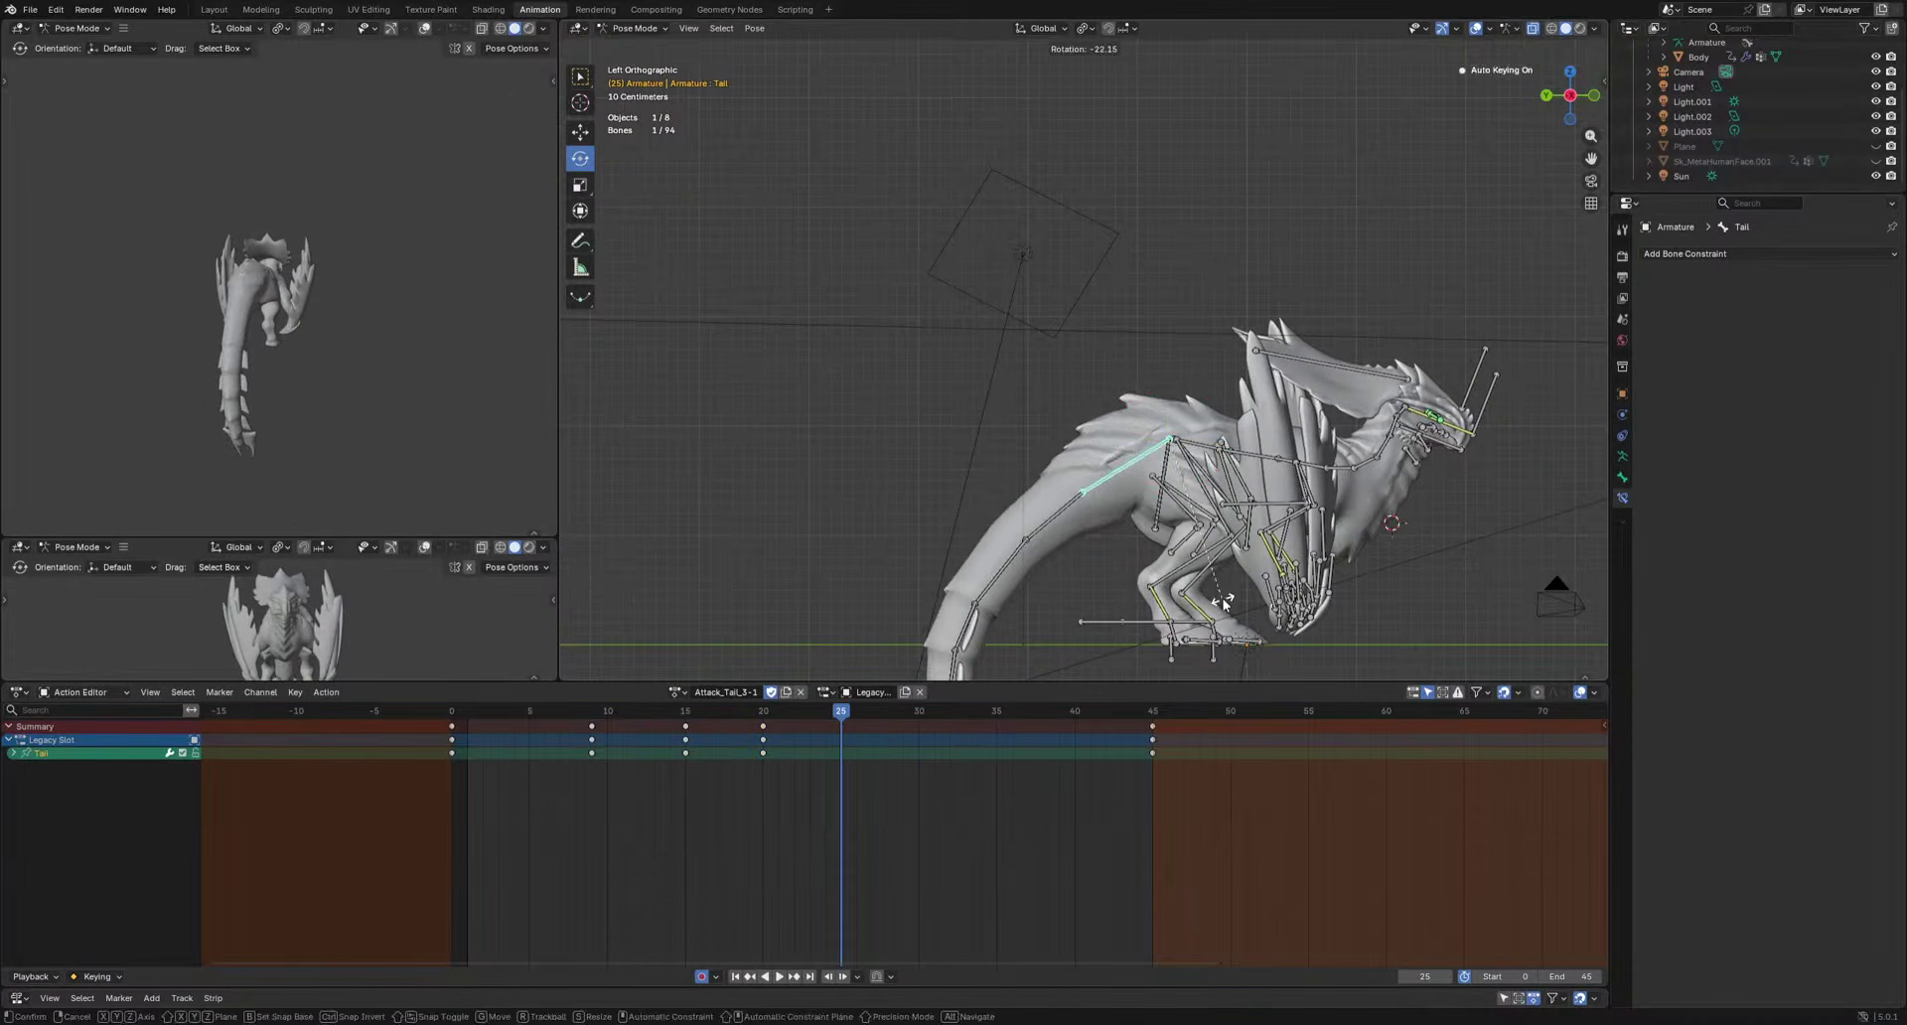
pyautogui.click(991, 592)
pyautogui.keyDown('shift'); pyautogui.moveTo(991, 592); pyautogui.dragTo(988, 467, button='middle'); pyautogui.keyUp('shift')
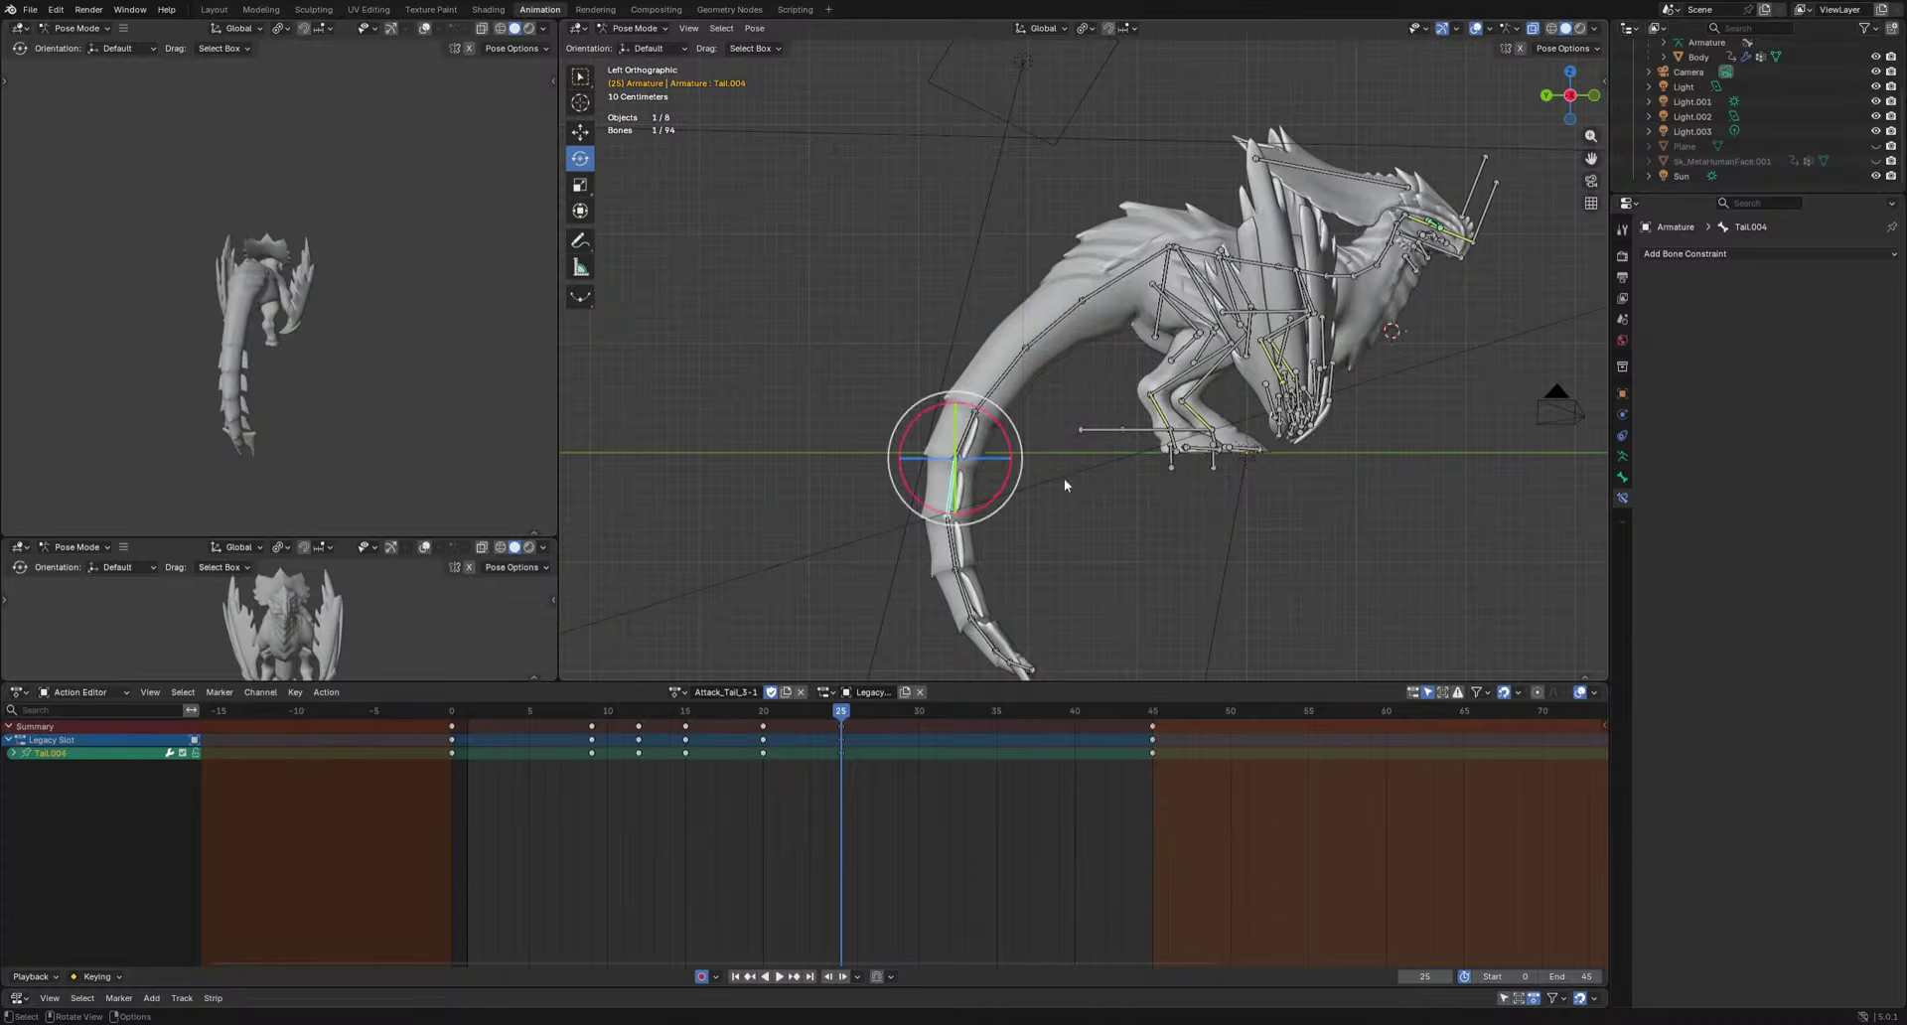
# At frame 25, rotate Tail.003 outward and curl bones Tail.004 to Tail.009 upward.
pyautogui.click(965, 434)
pyautogui.press('r')
pyautogui.click(1039, 536)
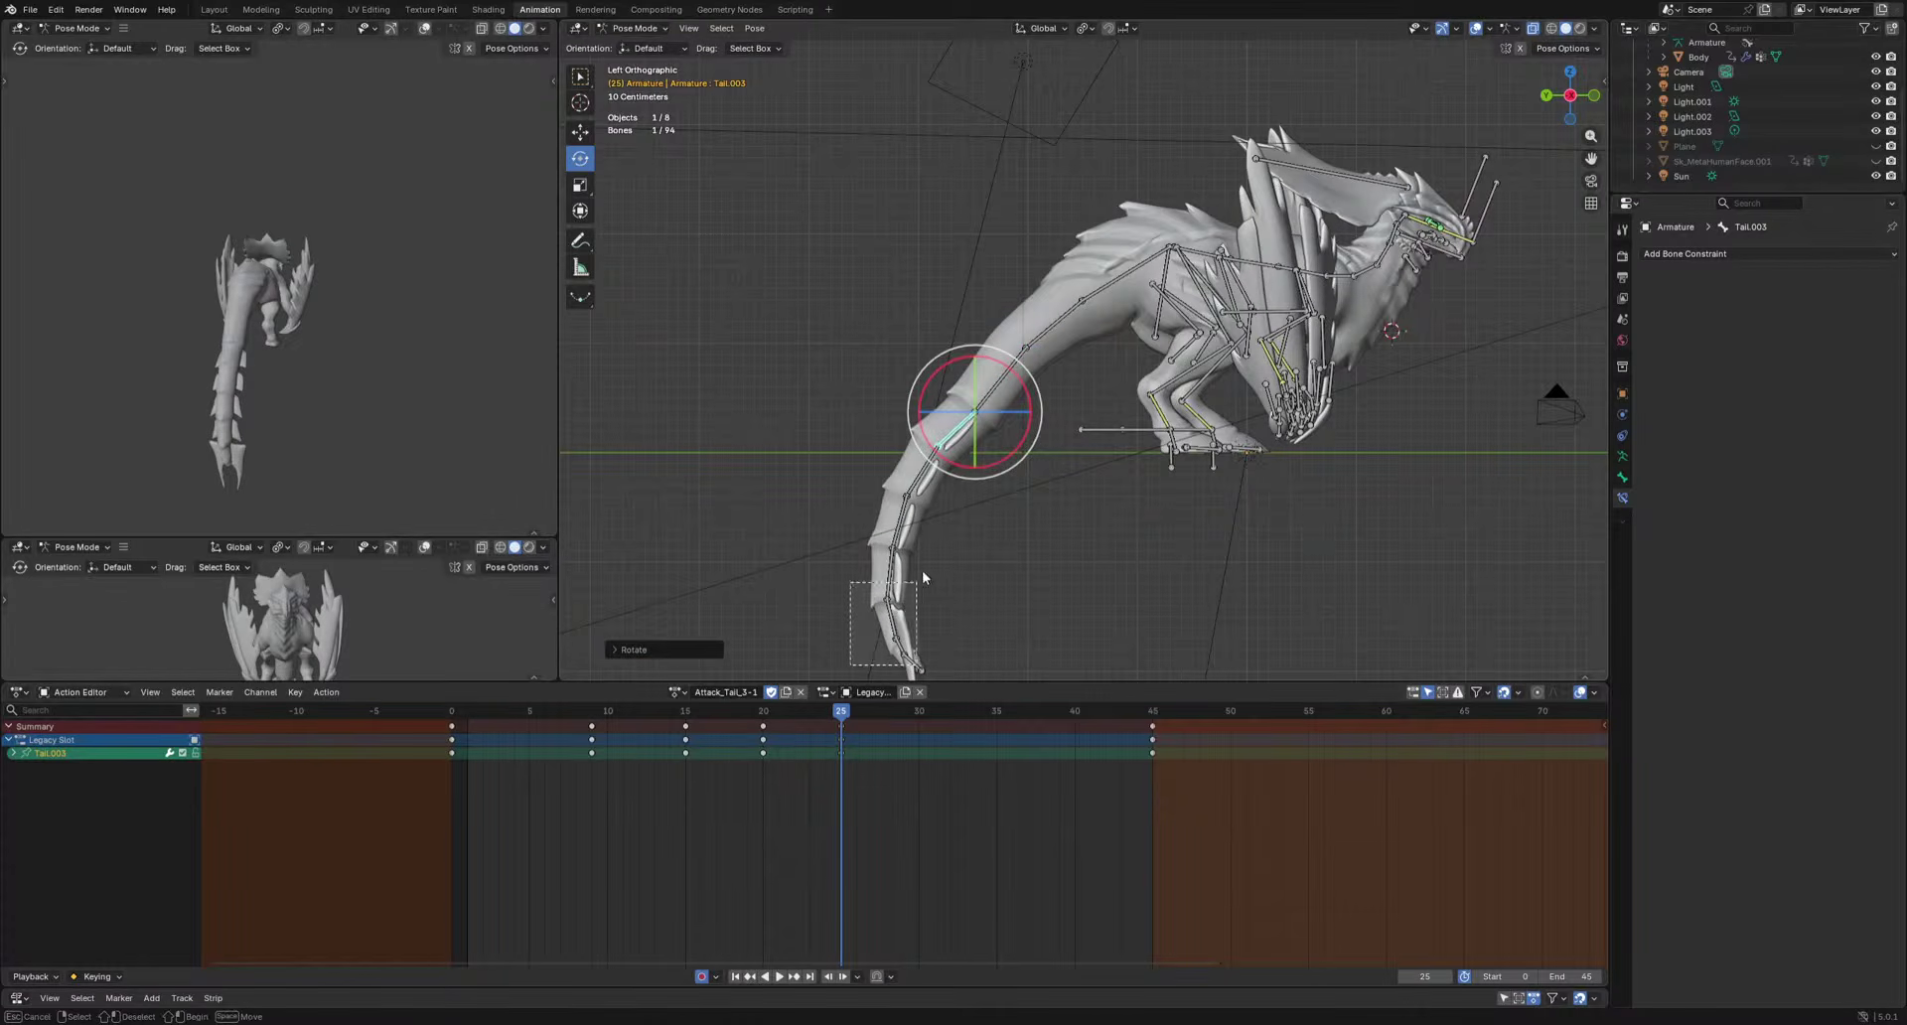
pyautogui.moveTo(923, 577); pyautogui.dragTo(921, 579)
pyautogui.press('r')
pyautogui.click(1112, 555)
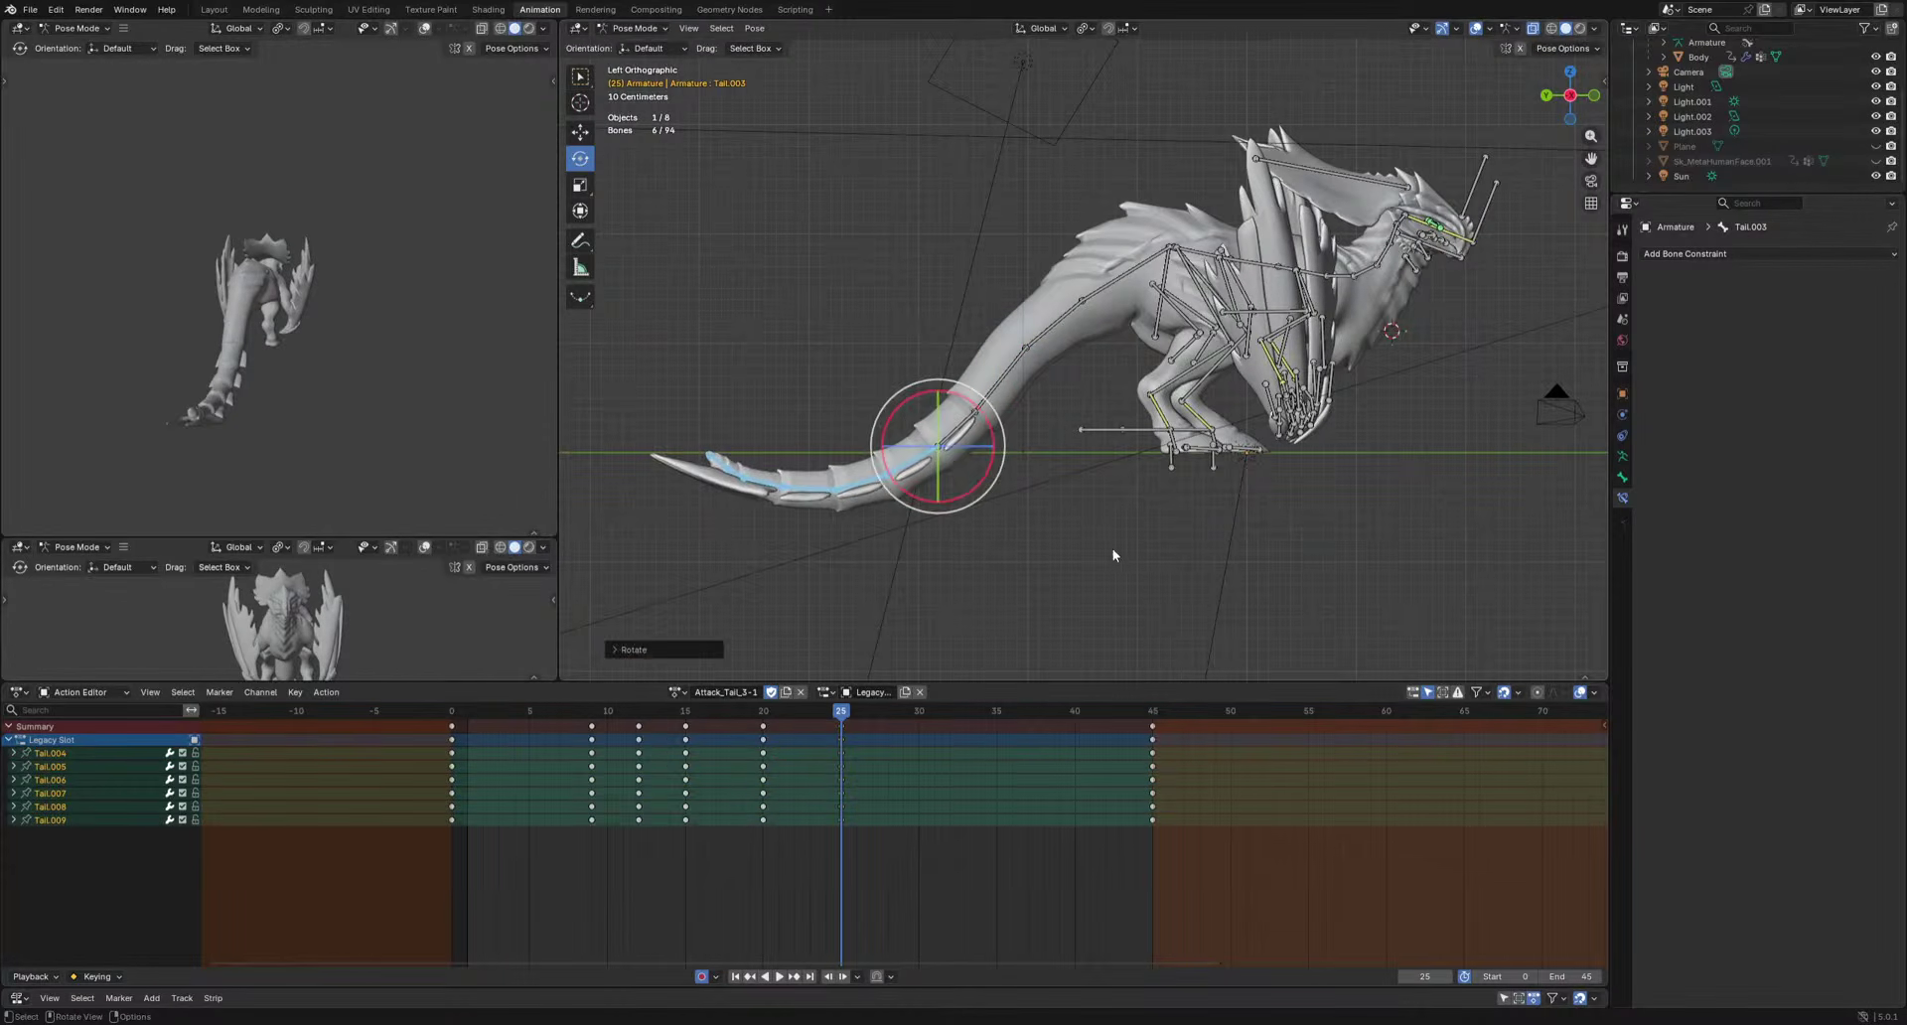
# Rotate Tail.003 further upward at frame 25 and flatten the tail end by rotating Tail.006 to Tail.008 downward.
pyautogui.click(947, 437)
pyautogui.press('r')
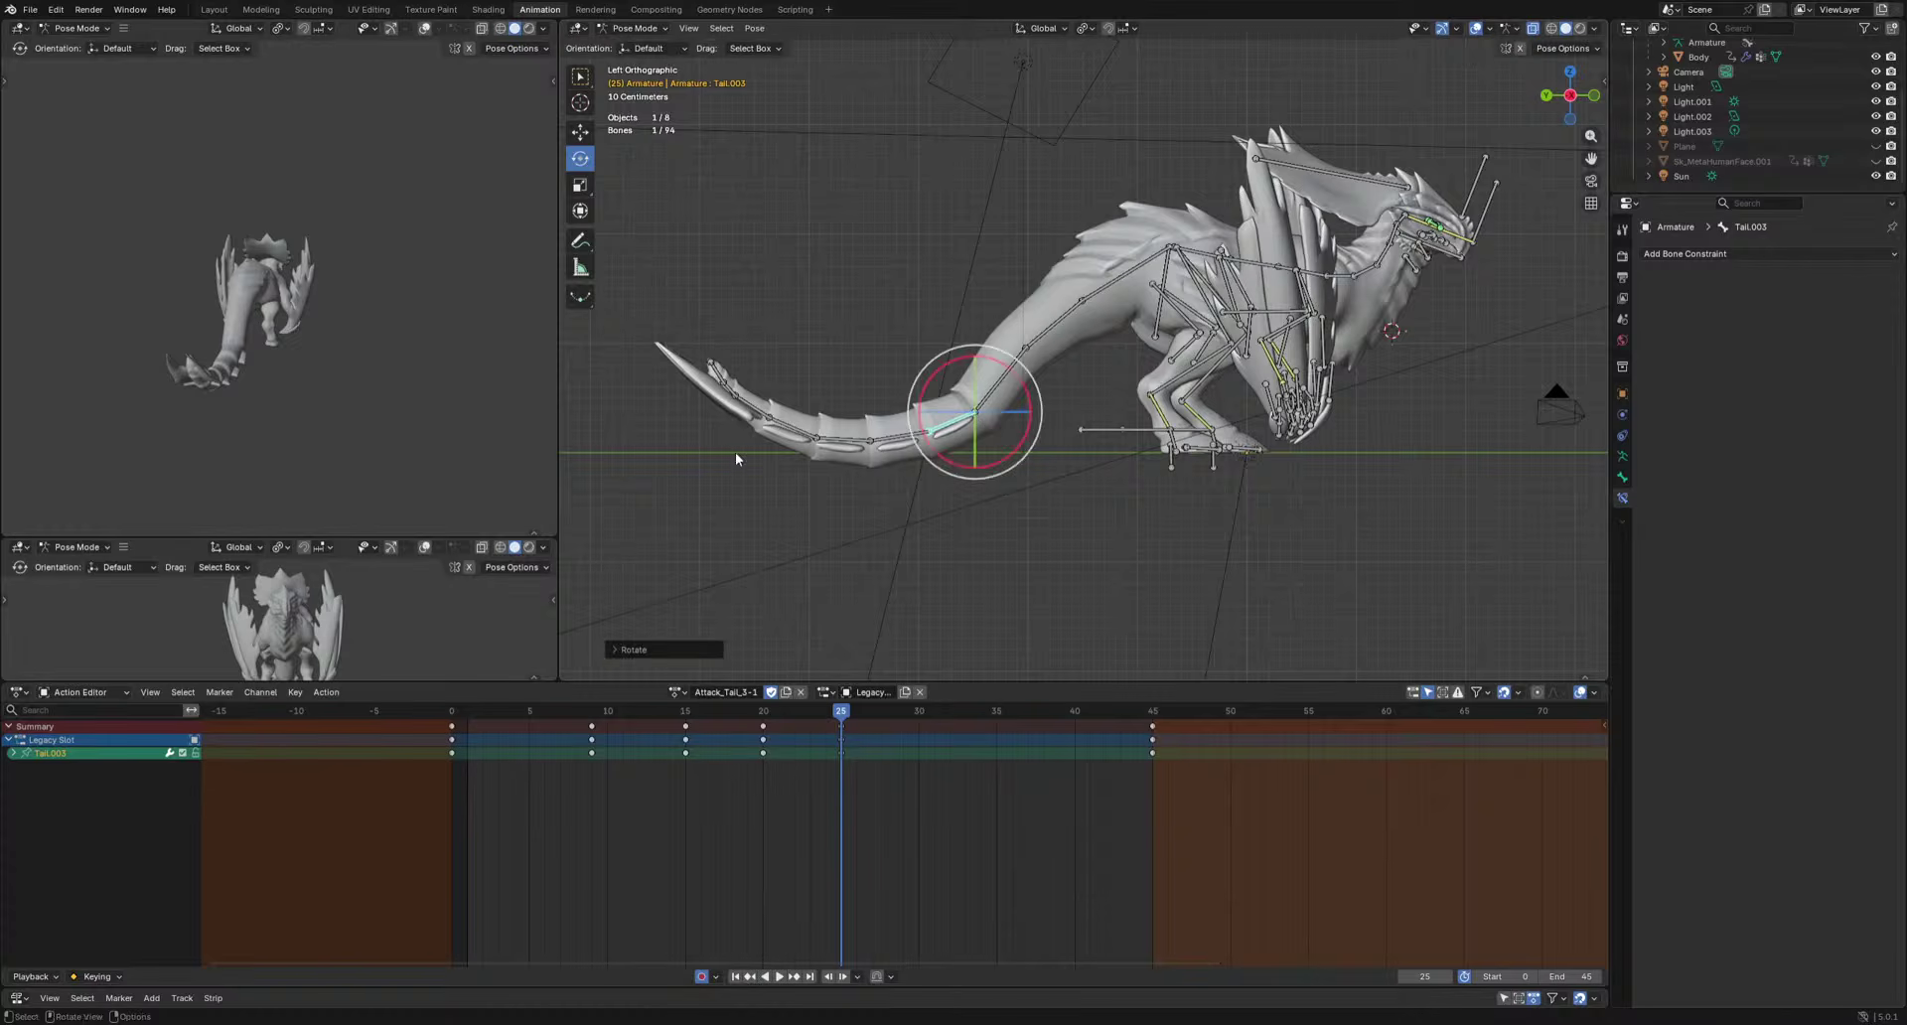
pyautogui.moveTo(802, 437); pyautogui.dragTo(803, 442)
pyautogui.press('r')
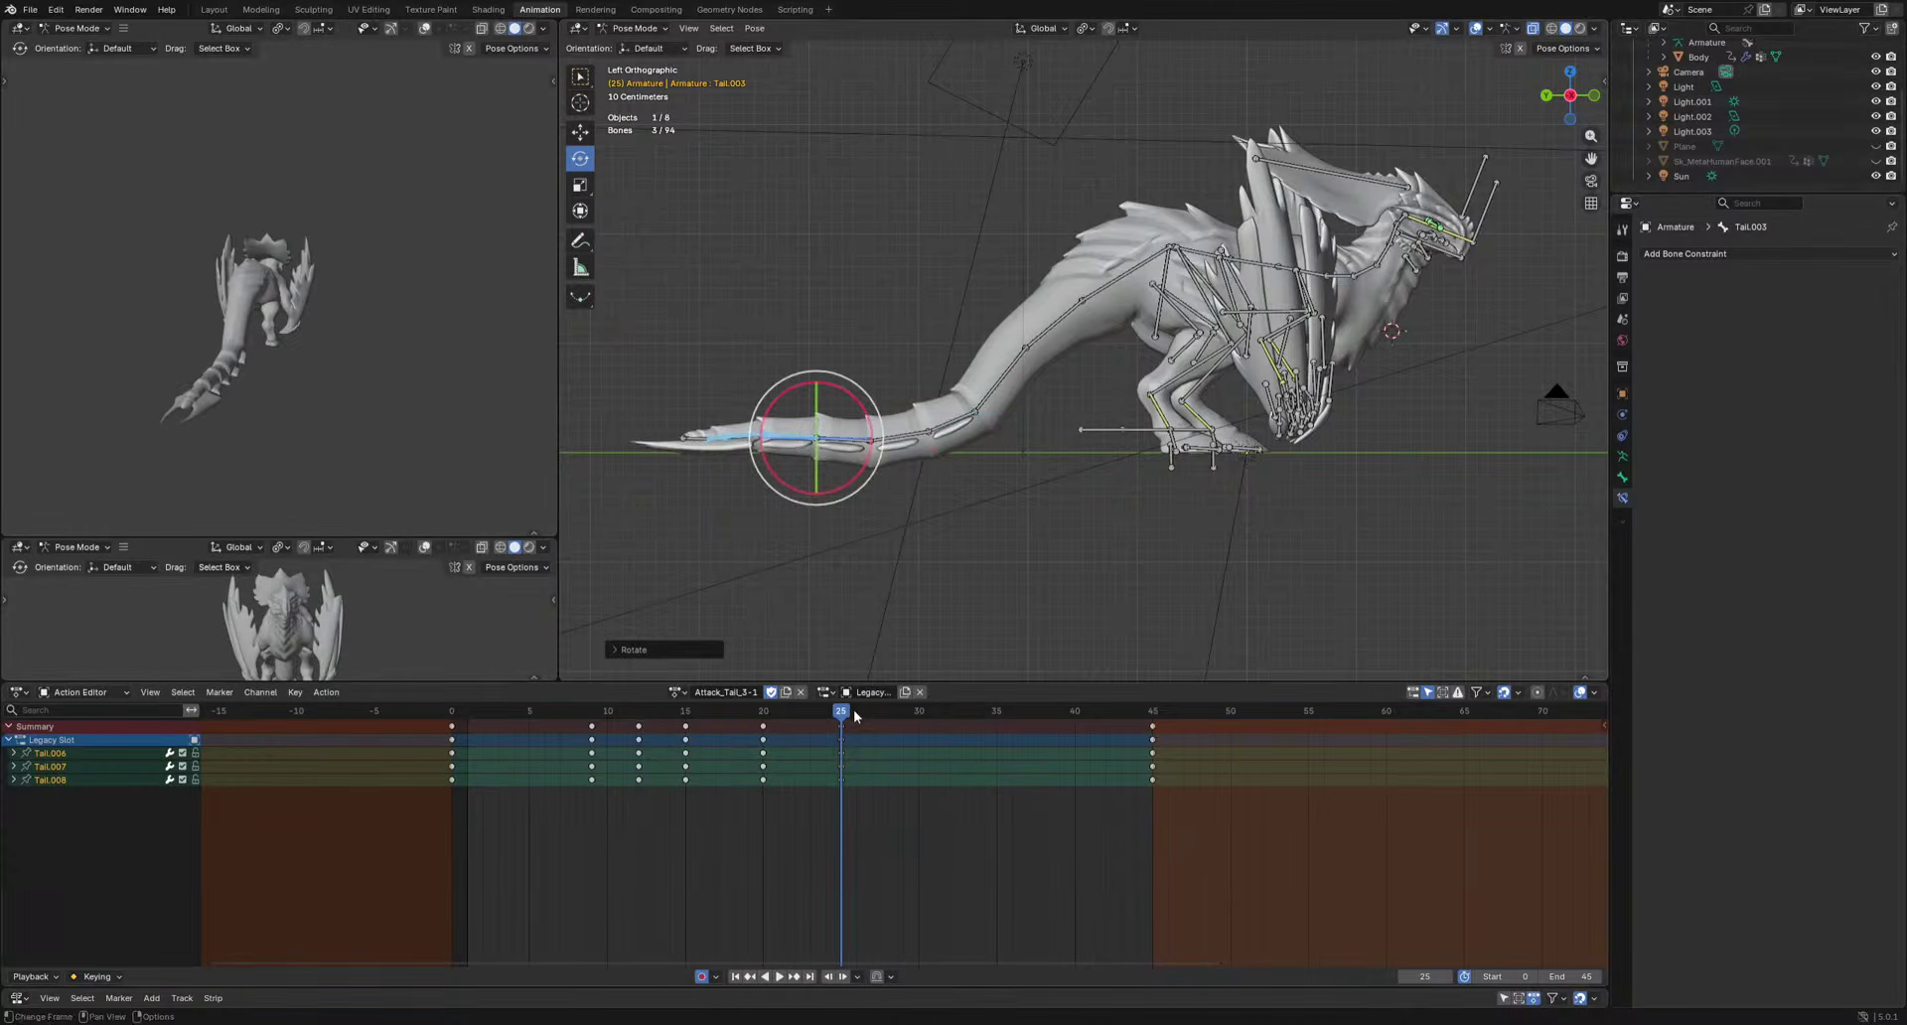
# Box-select all the tail bones at frame 31 and clear their rotation.
pyautogui.moveTo(854, 715); pyautogui.dragTo(942, 724)
pyautogui.moveTo(629, 485); pyautogui.dragTo(1082, 290)
pyautogui.hotkey('alt', 'r')
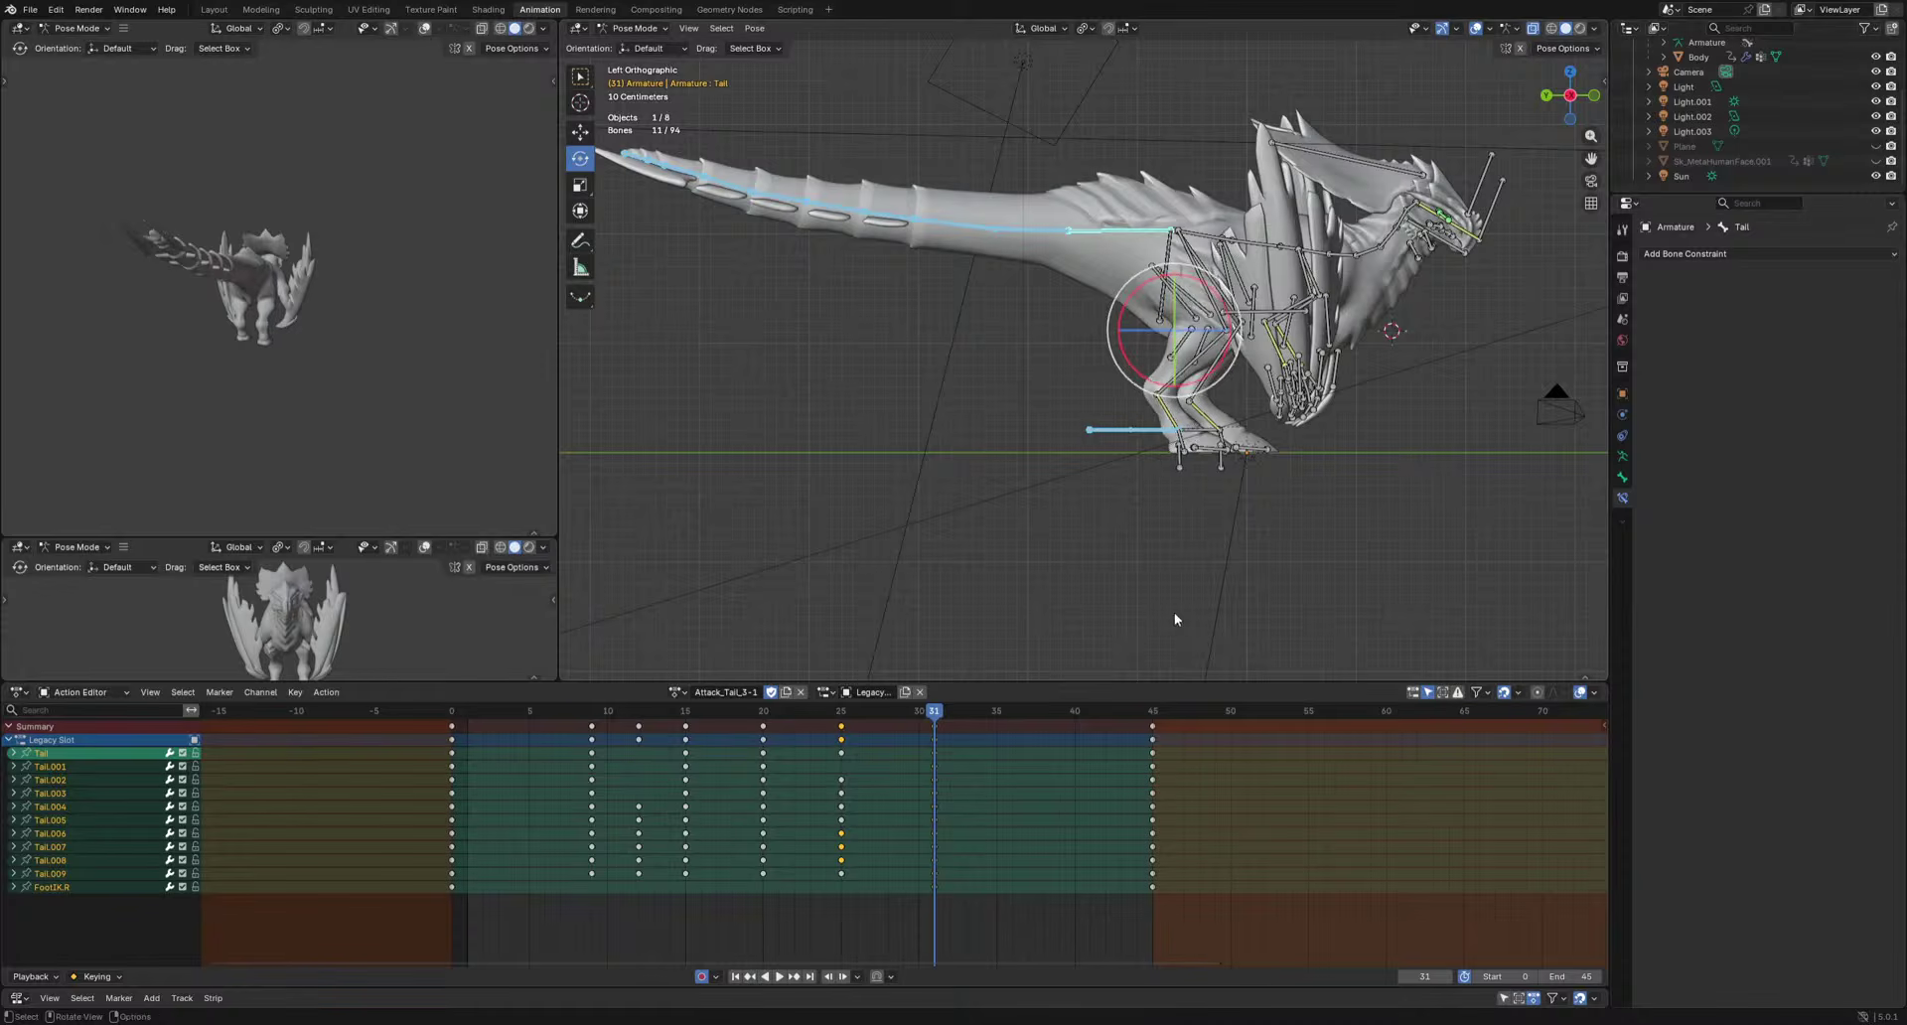
pyautogui.press('r')
pyautogui.click(1209, 604)
pyautogui.hotkey('ctrl', 'z')
# Remove the FootIK.R bone from the selection, rotate the ten tail bones slightly downward at frame 31, and play back the result.
pyautogui.keyDown('ctrl'); pyautogui.moveTo(1202, 512); pyautogui.dragTo(1096, 425); pyautogui.keyUp('ctrl')
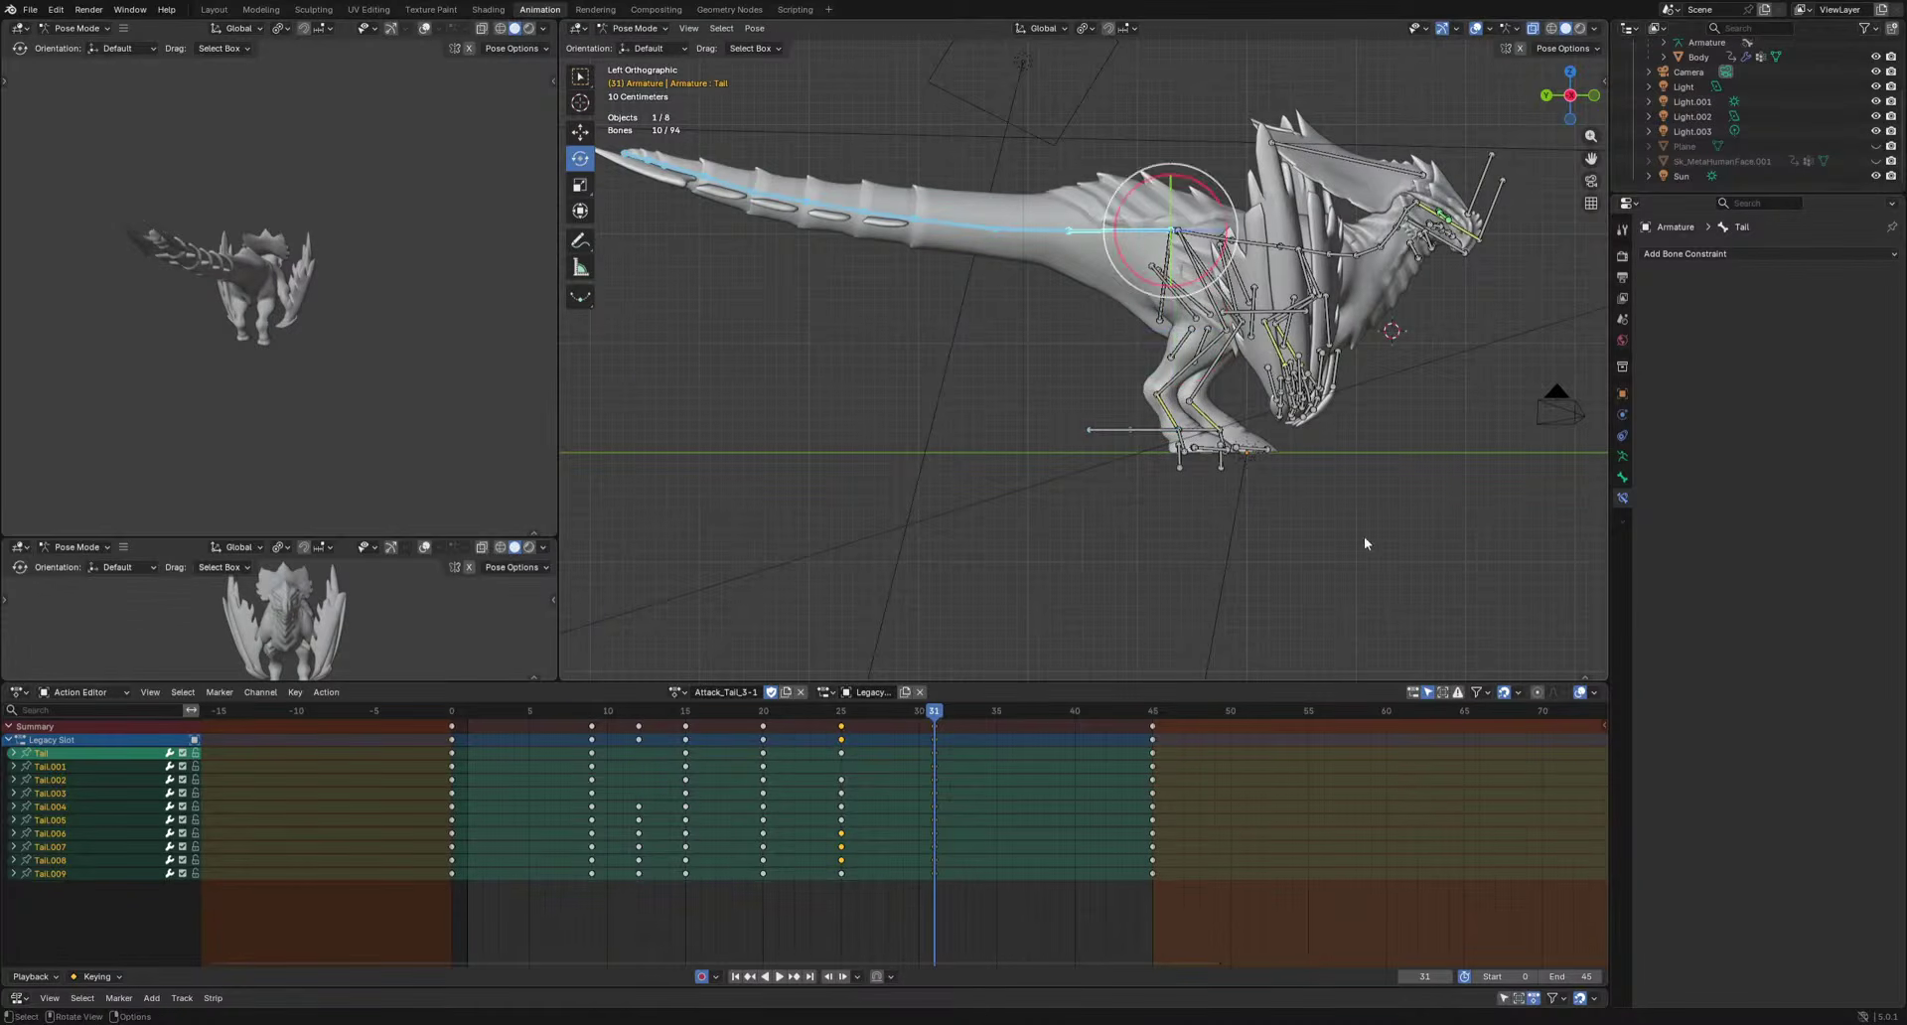
pyautogui.press('r')
pyautogui.click(1438, 509)
pyautogui.press('space')
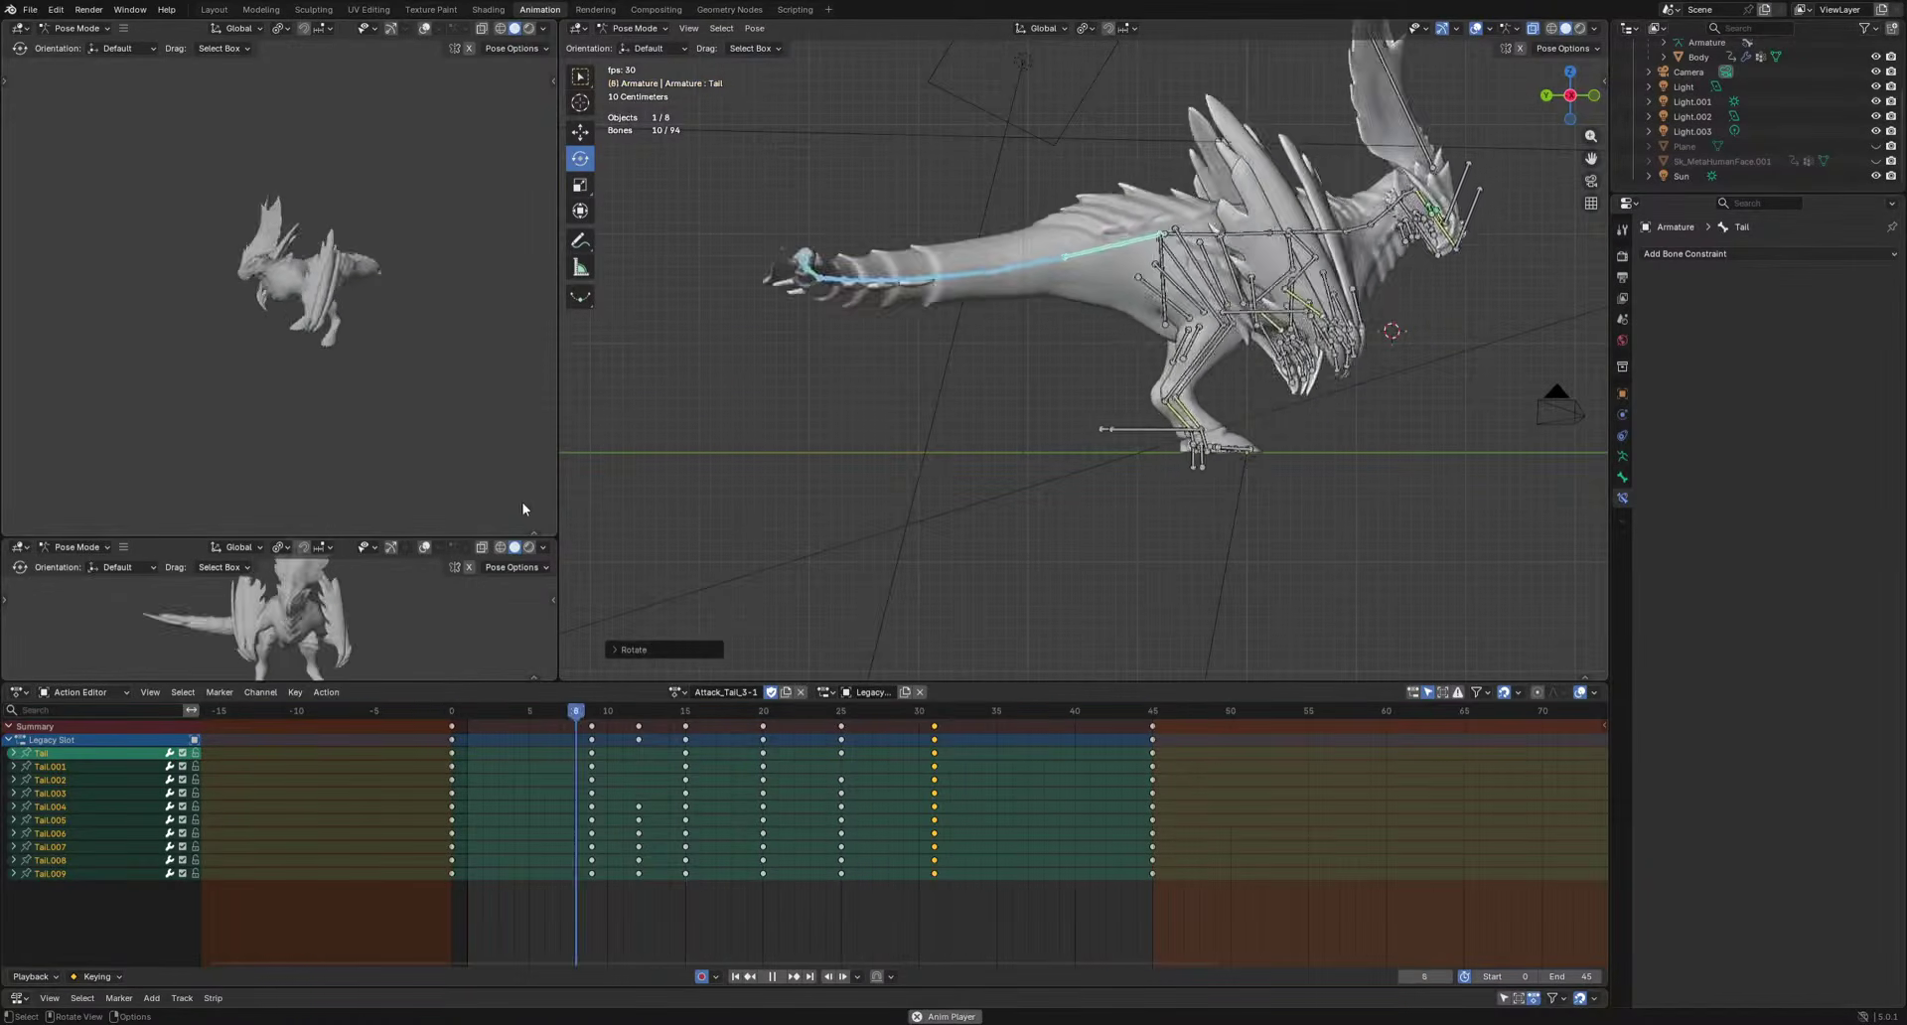
pyautogui.press('space')
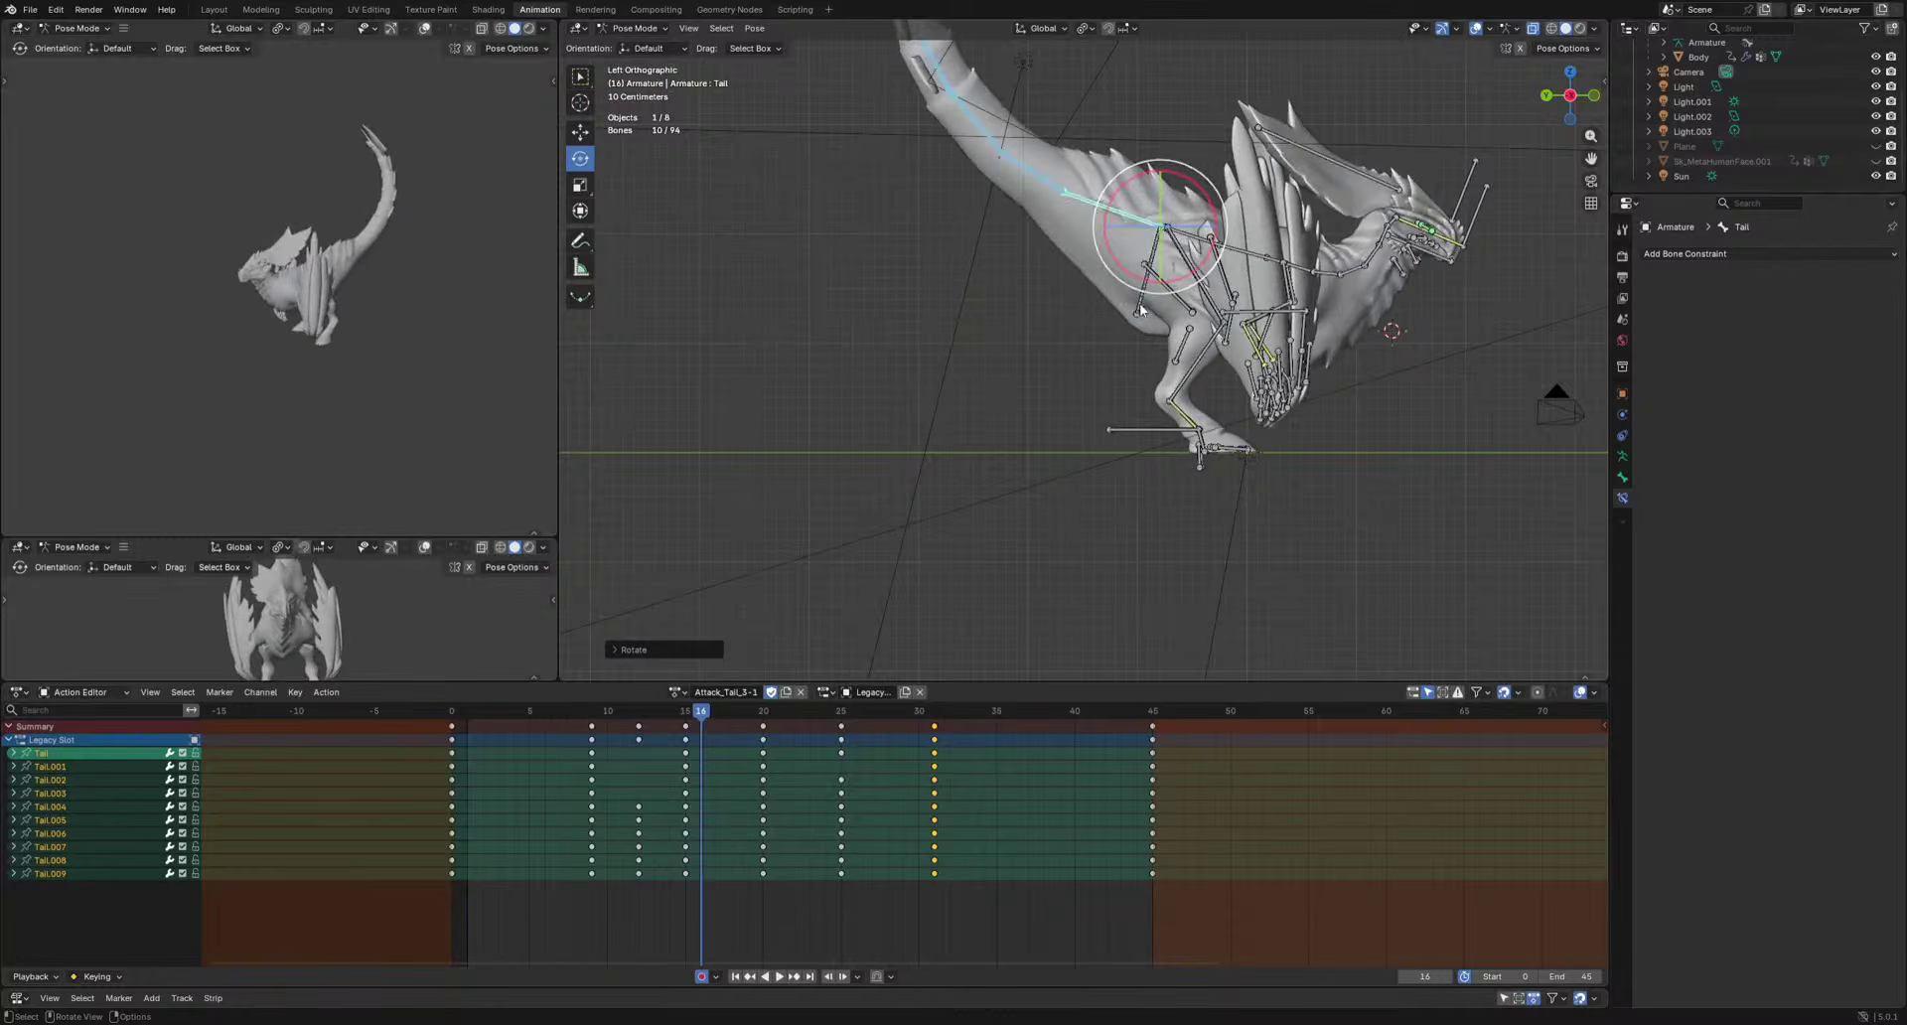
# At frame 12, rotate and lower the Pelvis bone, move its frame 9 keyframe to frame 6, and review the motion.
pyautogui.click(1140, 310)
pyautogui.moveTo(657, 729); pyautogui.dragTo(640, 747)
pyautogui.press('r')
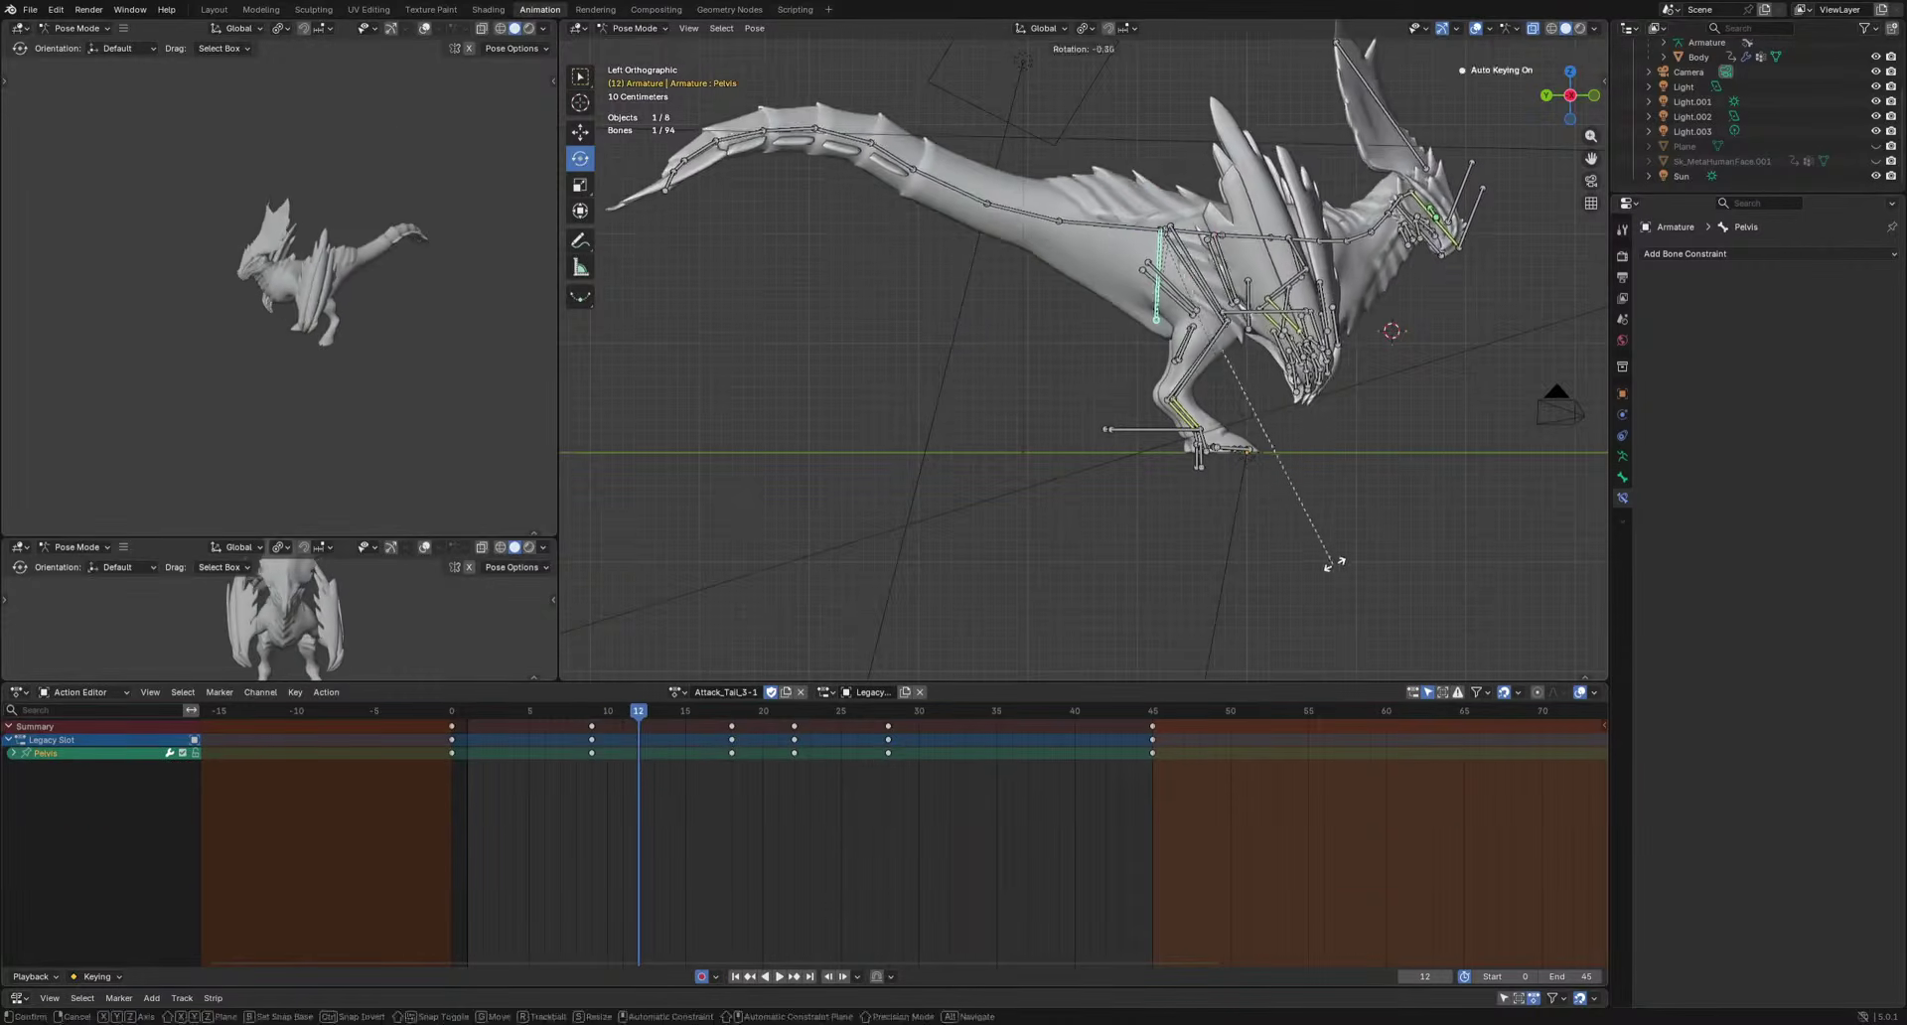
pyautogui.click(1364, 546)
pyautogui.press('g')
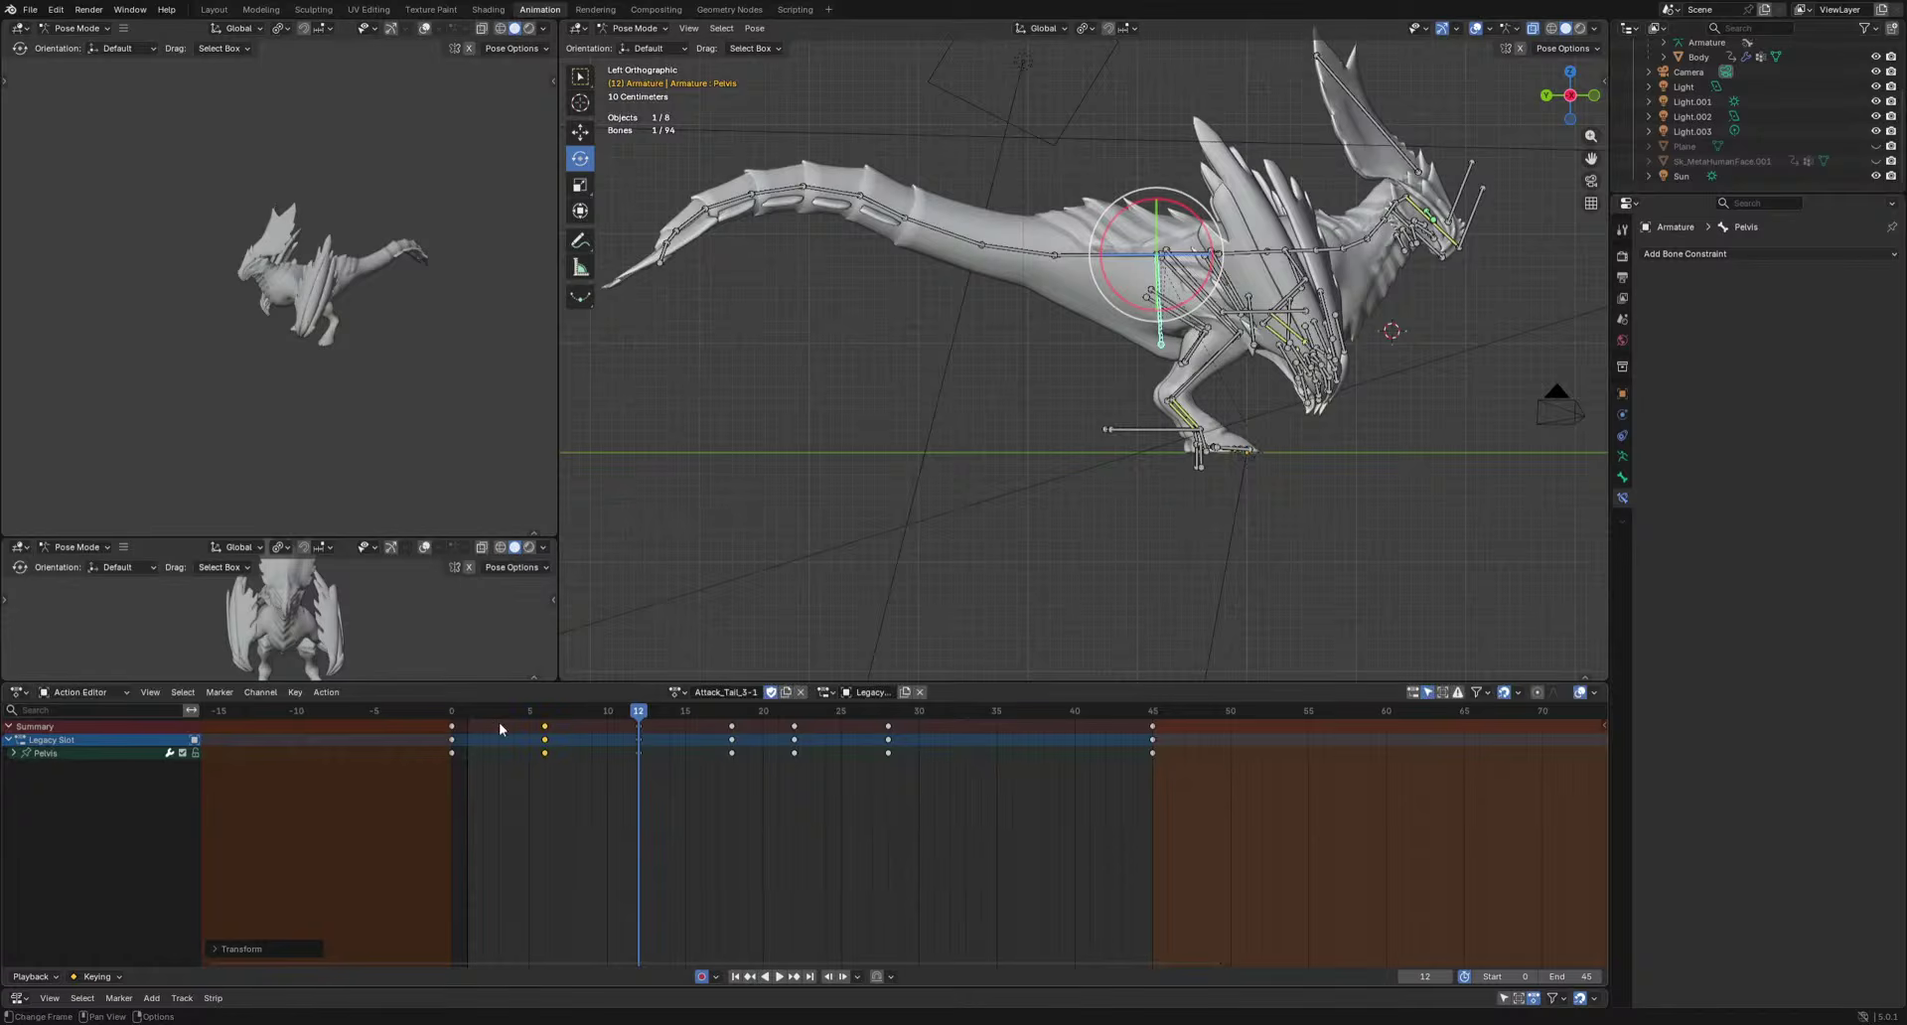
pyautogui.press('space')
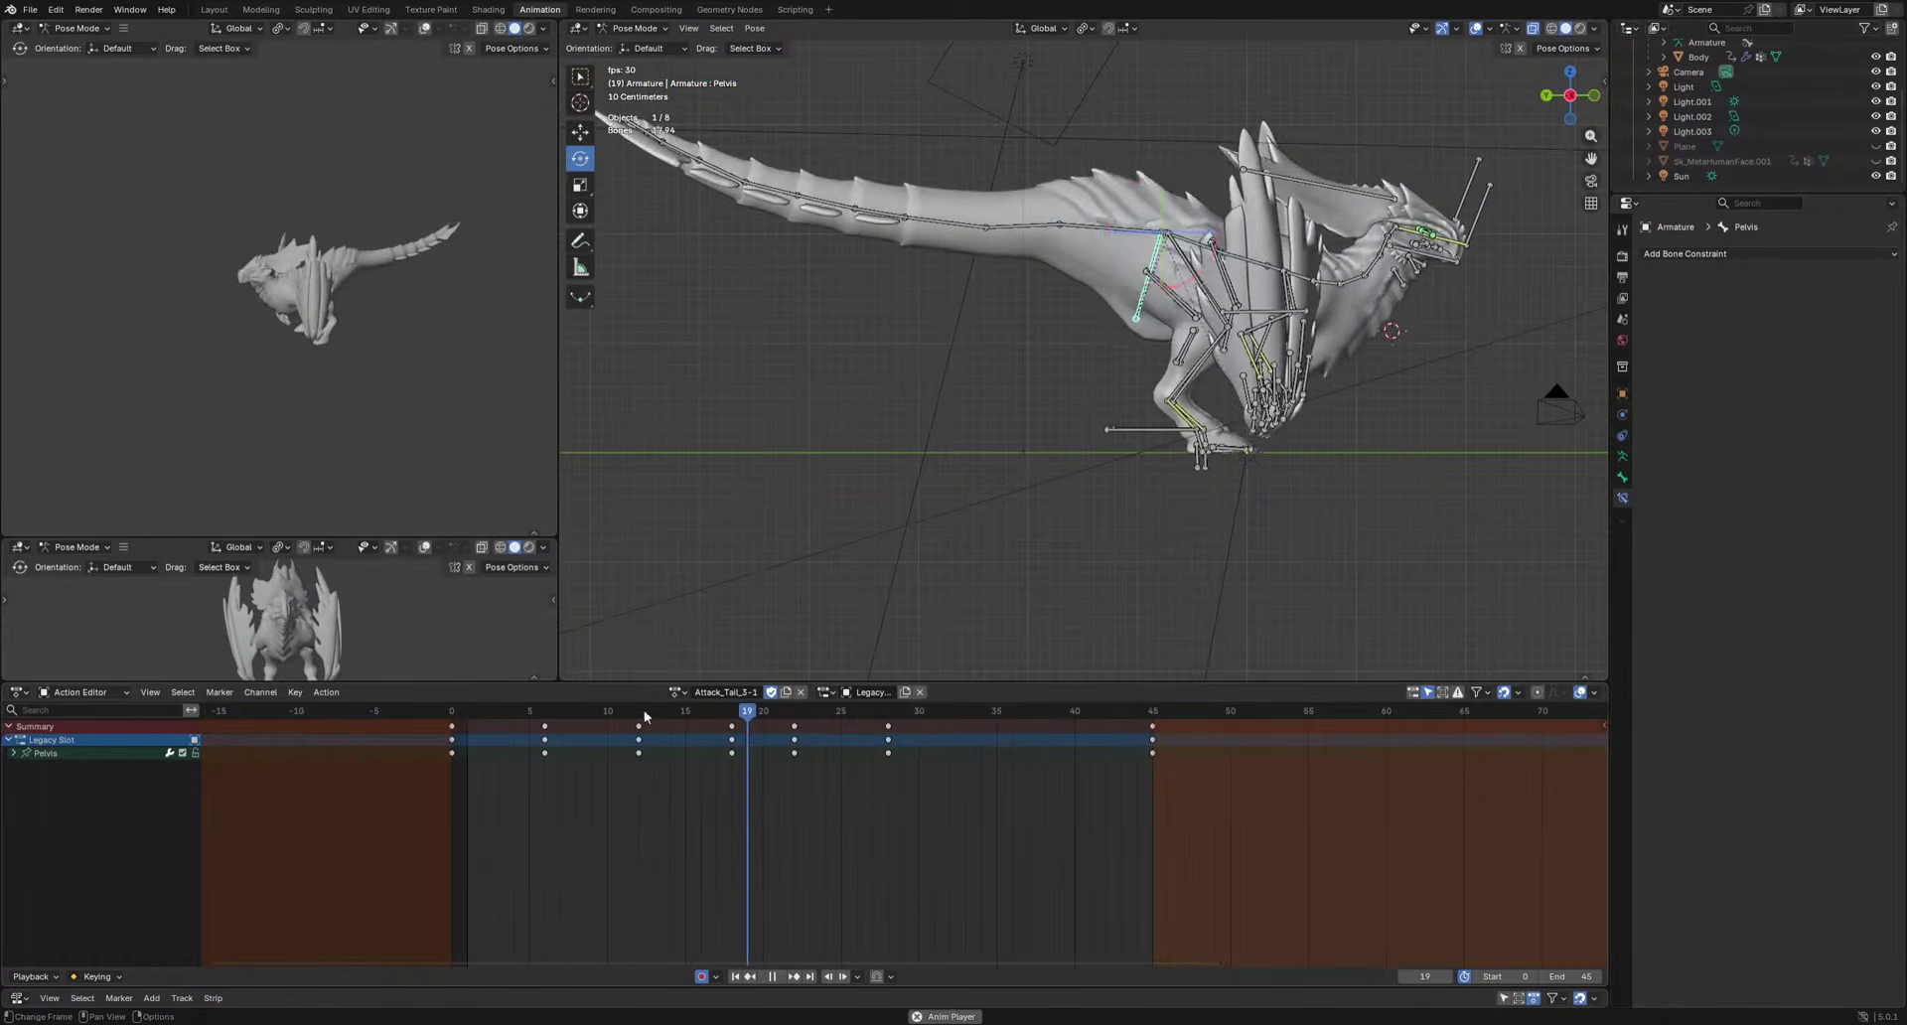
pyautogui.press('space')
pyautogui.moveTo(646, 713); pyautogui.dragTo(610, 710)
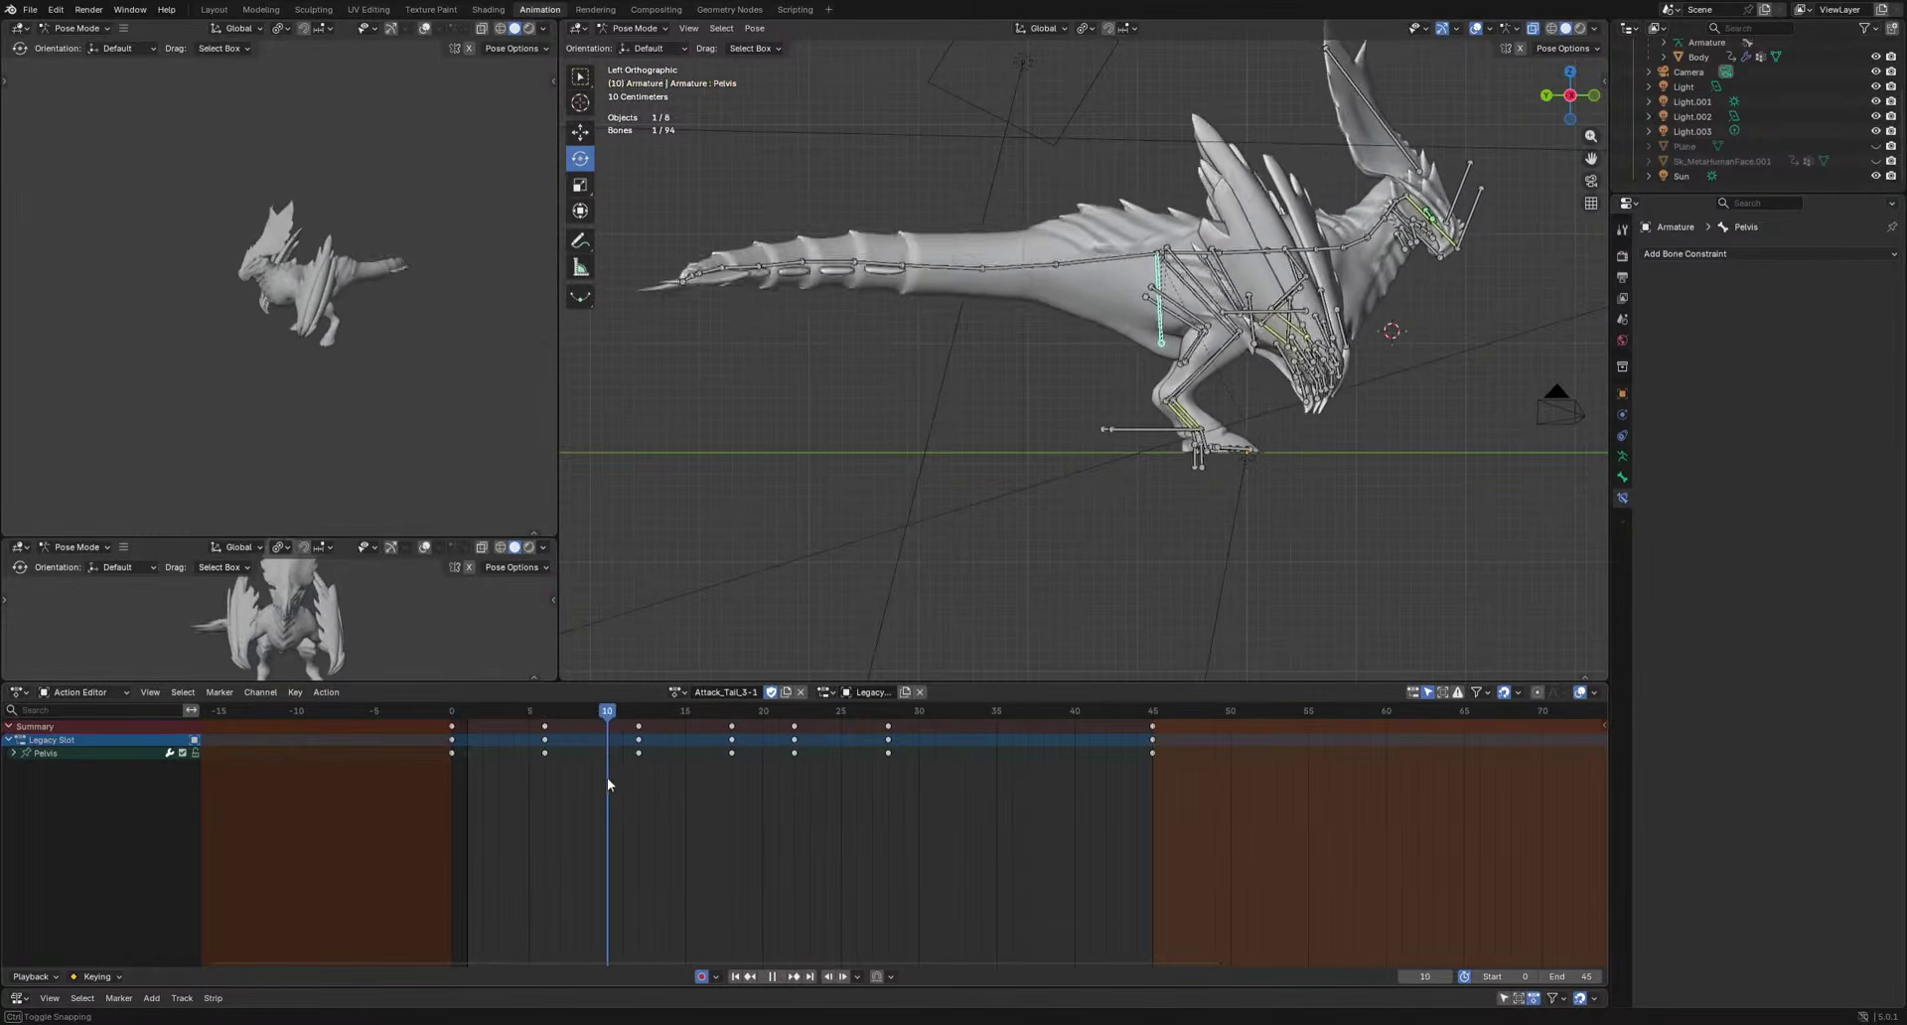
# Rotate the pelvis bone slightly at frame 26 to key a new pose, and play back the animation.
pyautogui.moveTo(608, 779); pyautogui.dragTo(860, 836)
pyautogui.press('r')
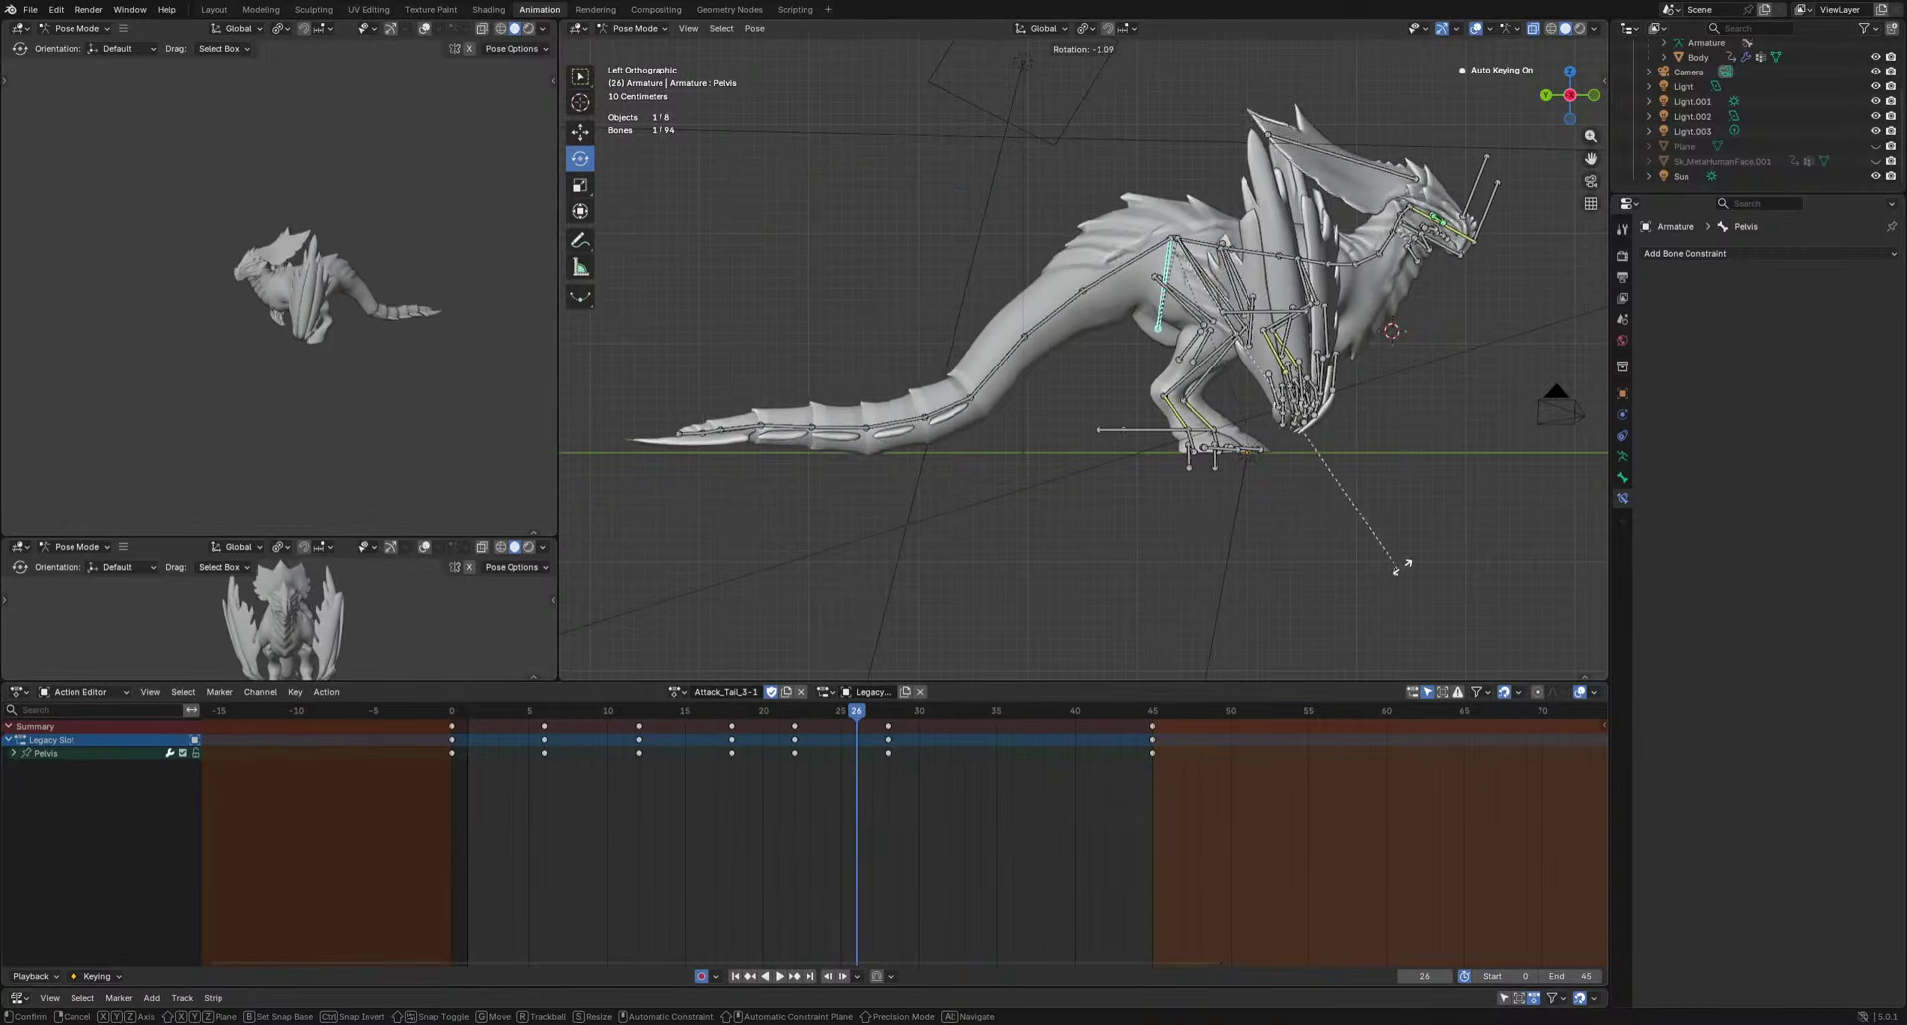
pyautogui.press('space')
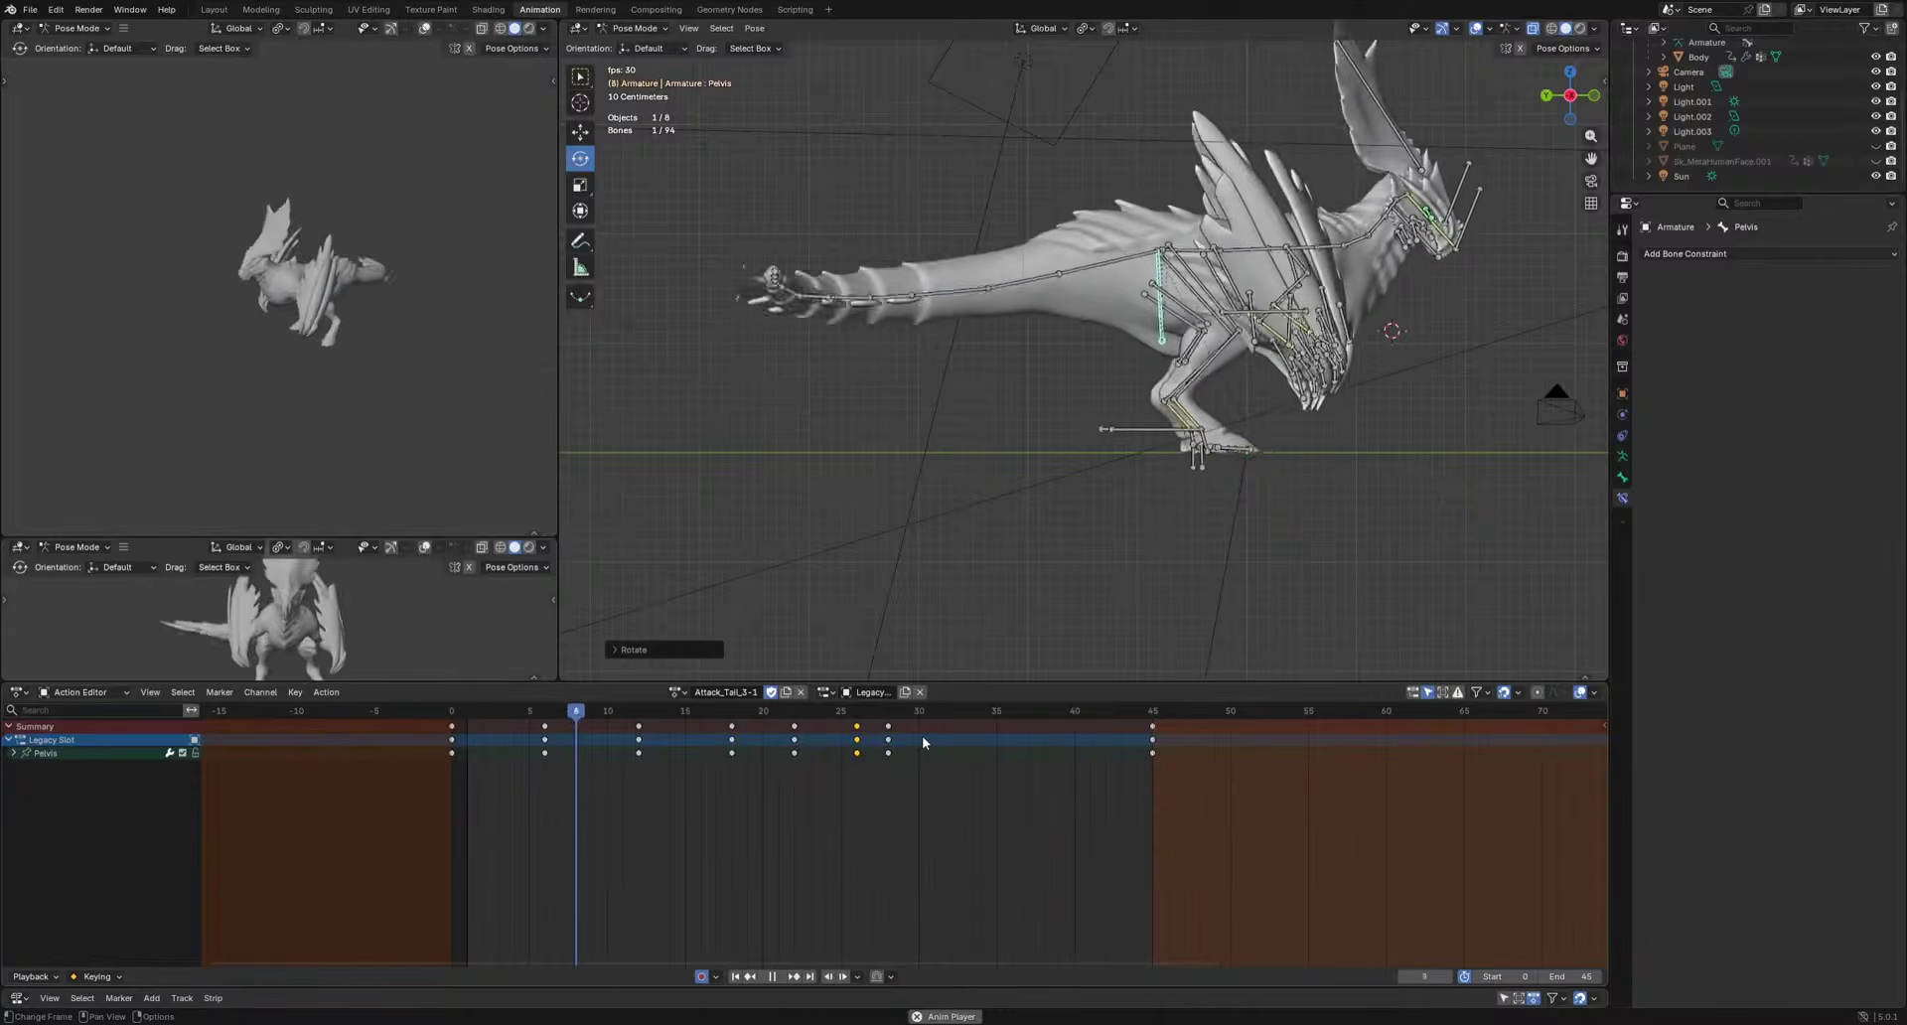
pyautogui.press('space')
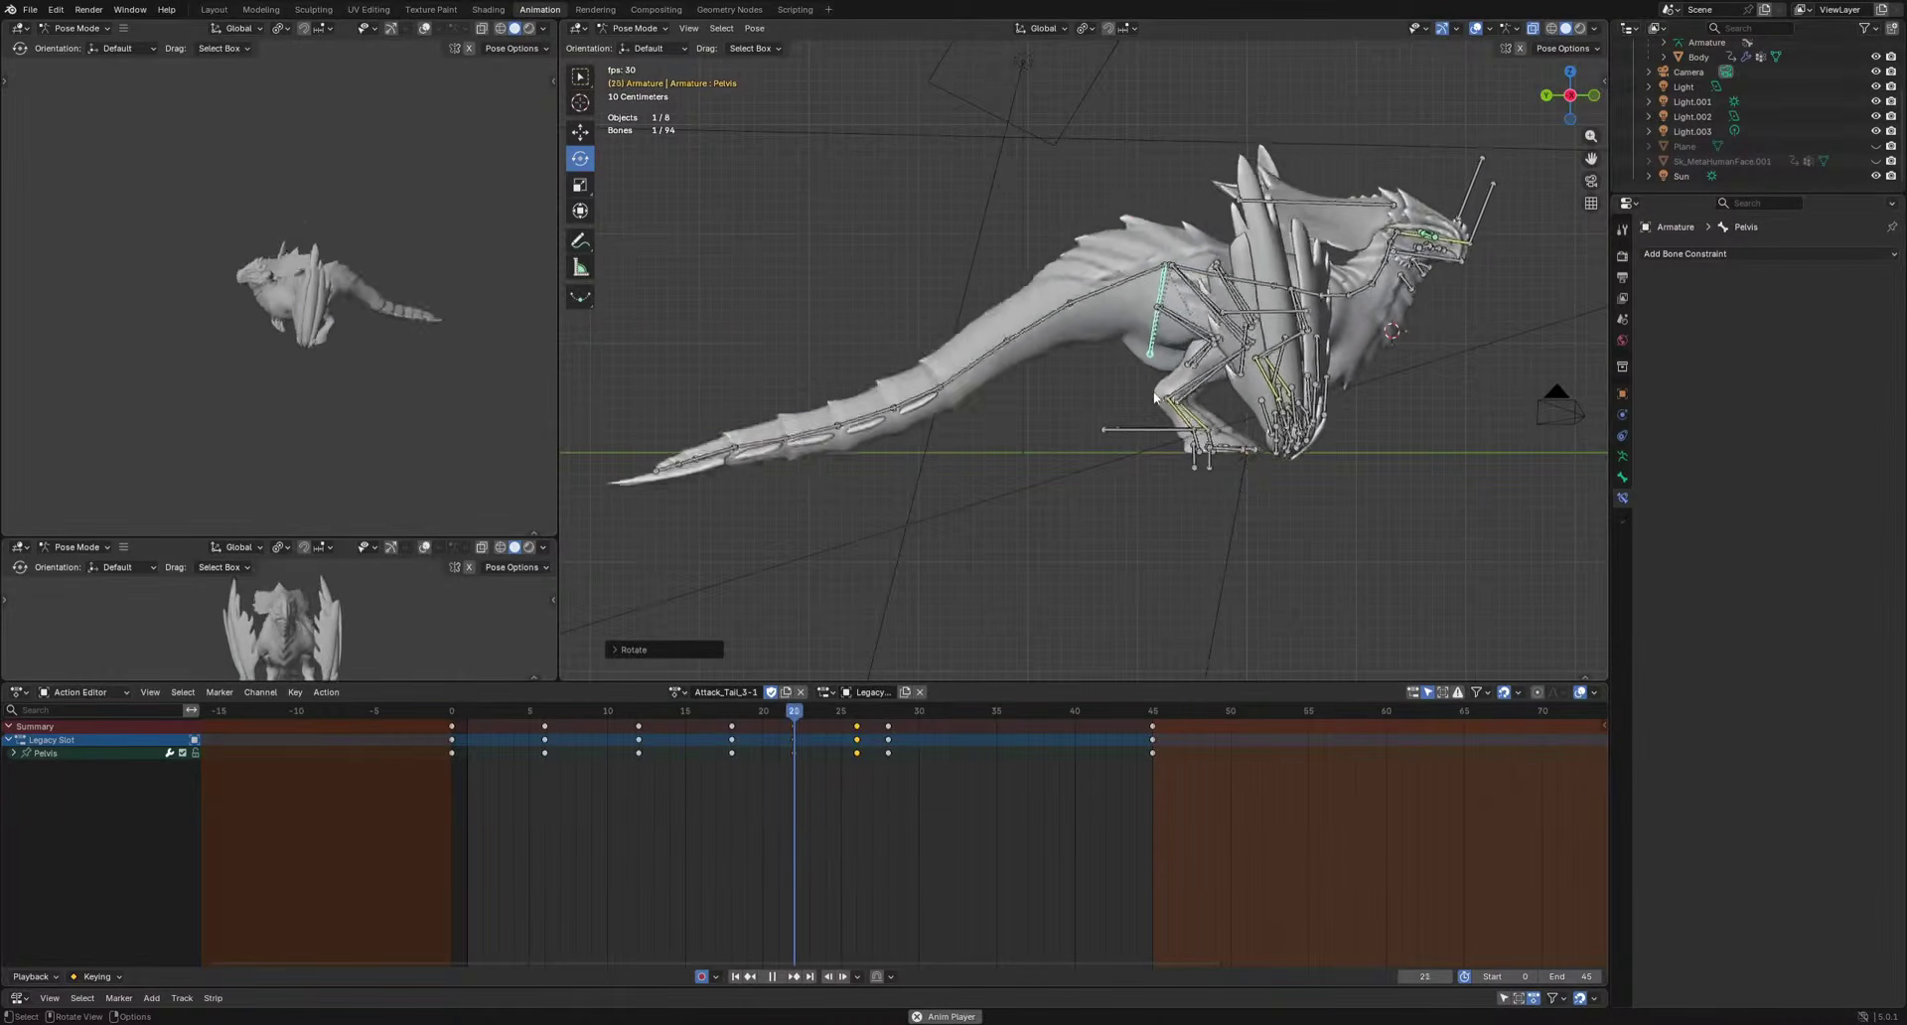
# Rotate the base Tail bone at frame 26 to key it, and play back the tail motion.
pyautogui.click(1127, 270)
pyautogui.press('r')
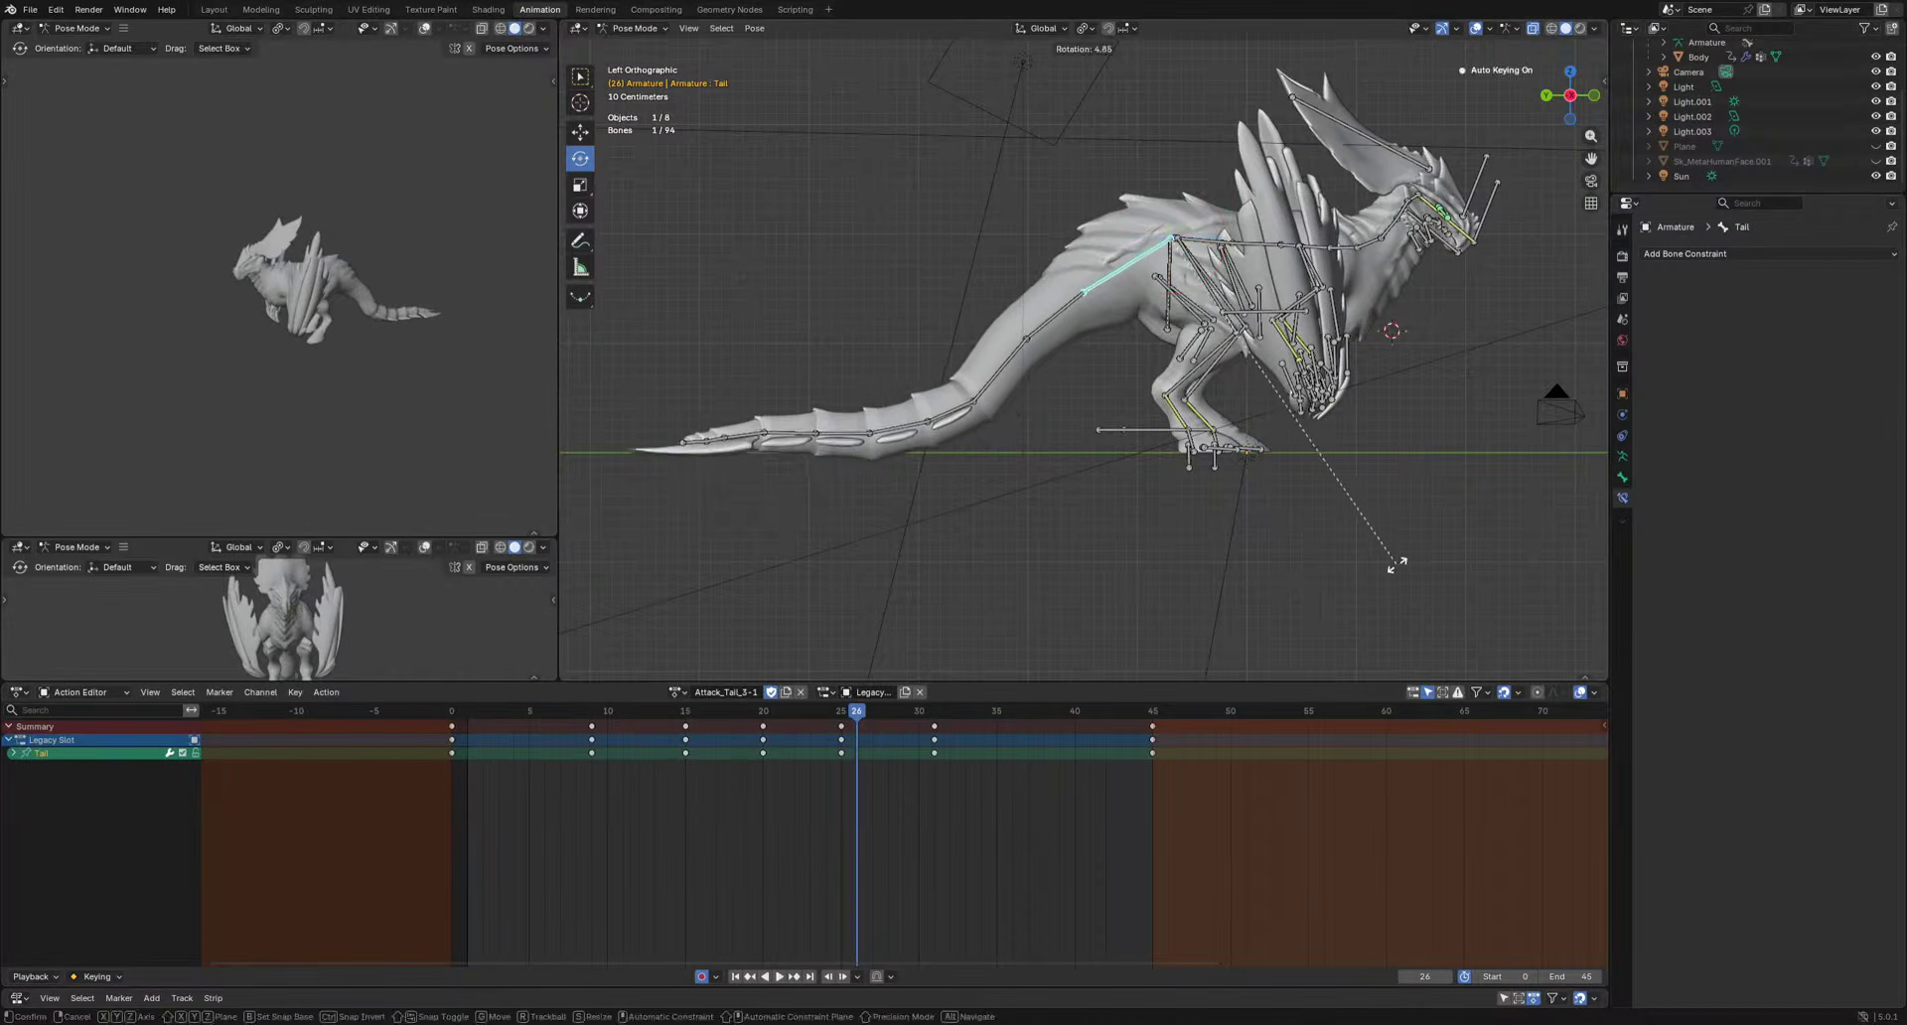
pyautogui.click(1378, 574)
pyautogui.press('space')
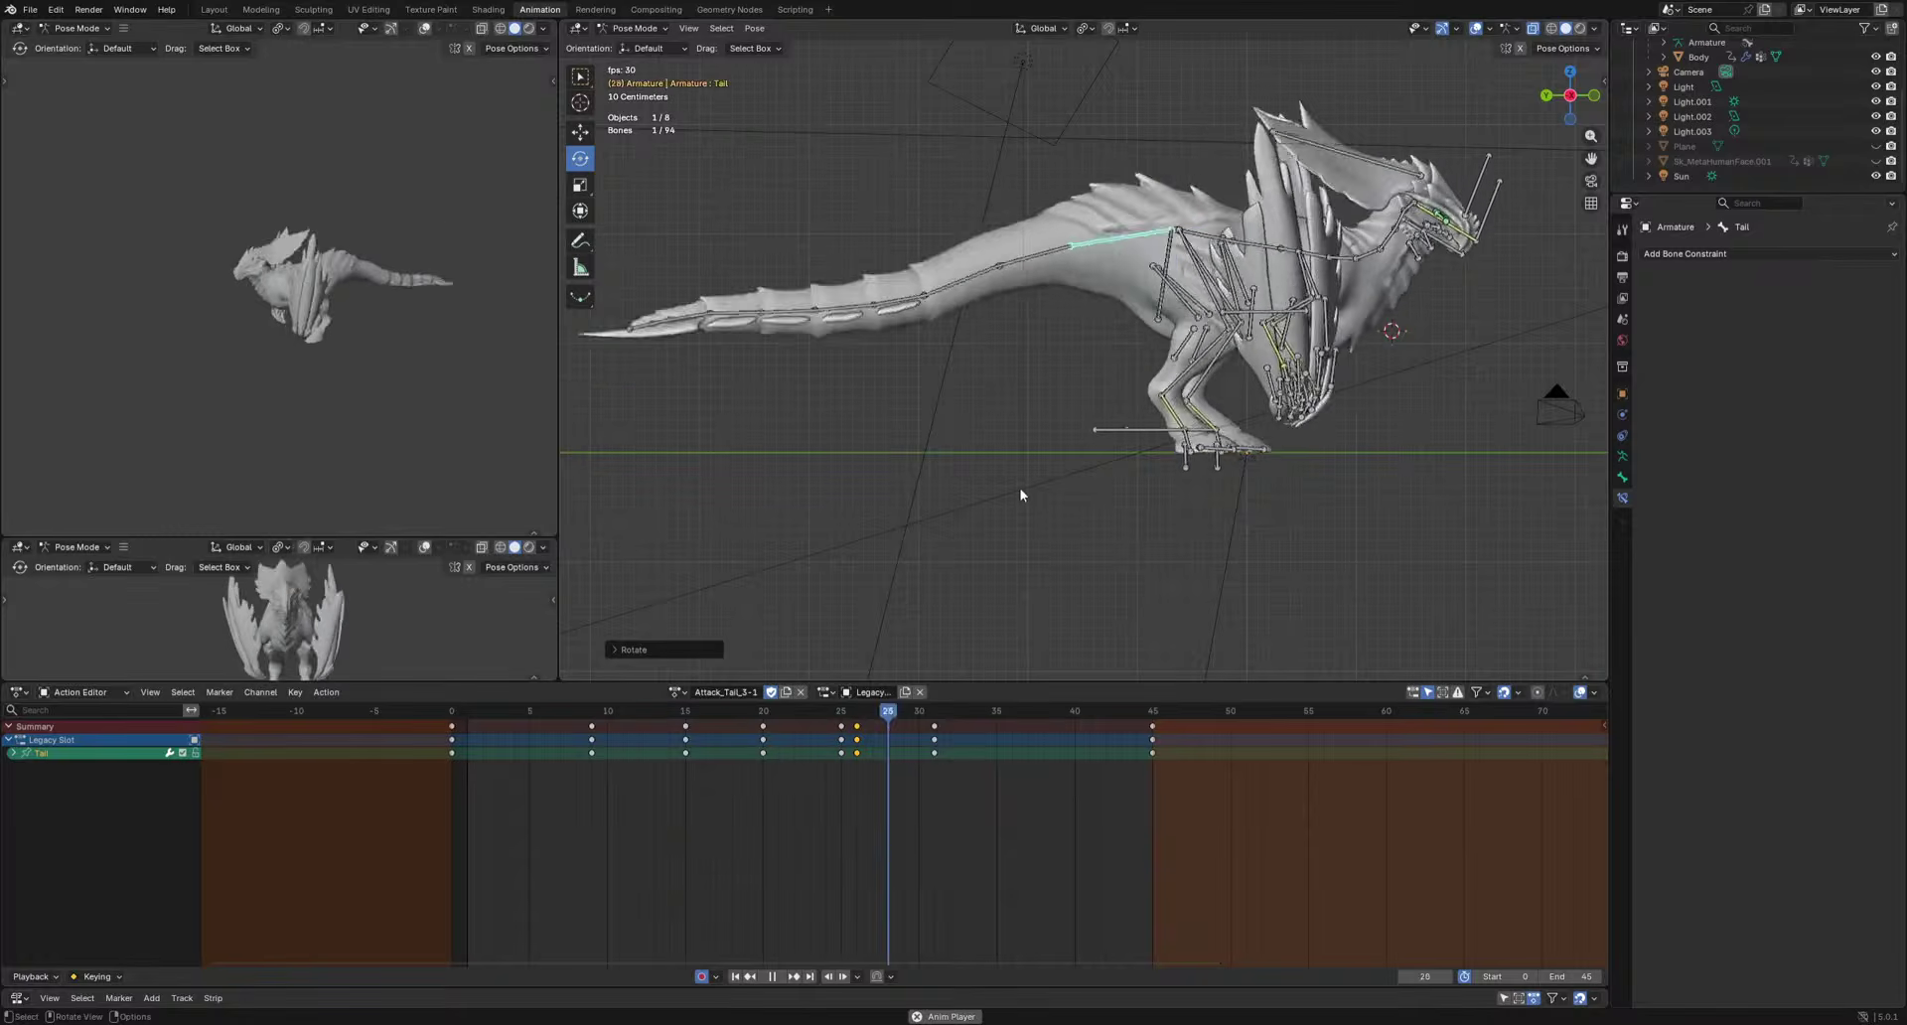
pyautogui.press('space')
# Move the frame 25 keyframes of Tail.001 to Tail.009 to frame 23, and rotate these bones into a new pose at frame 25.
pyautogui.moveTo(613, 432); pyautogui.dragTo(1008, 263)
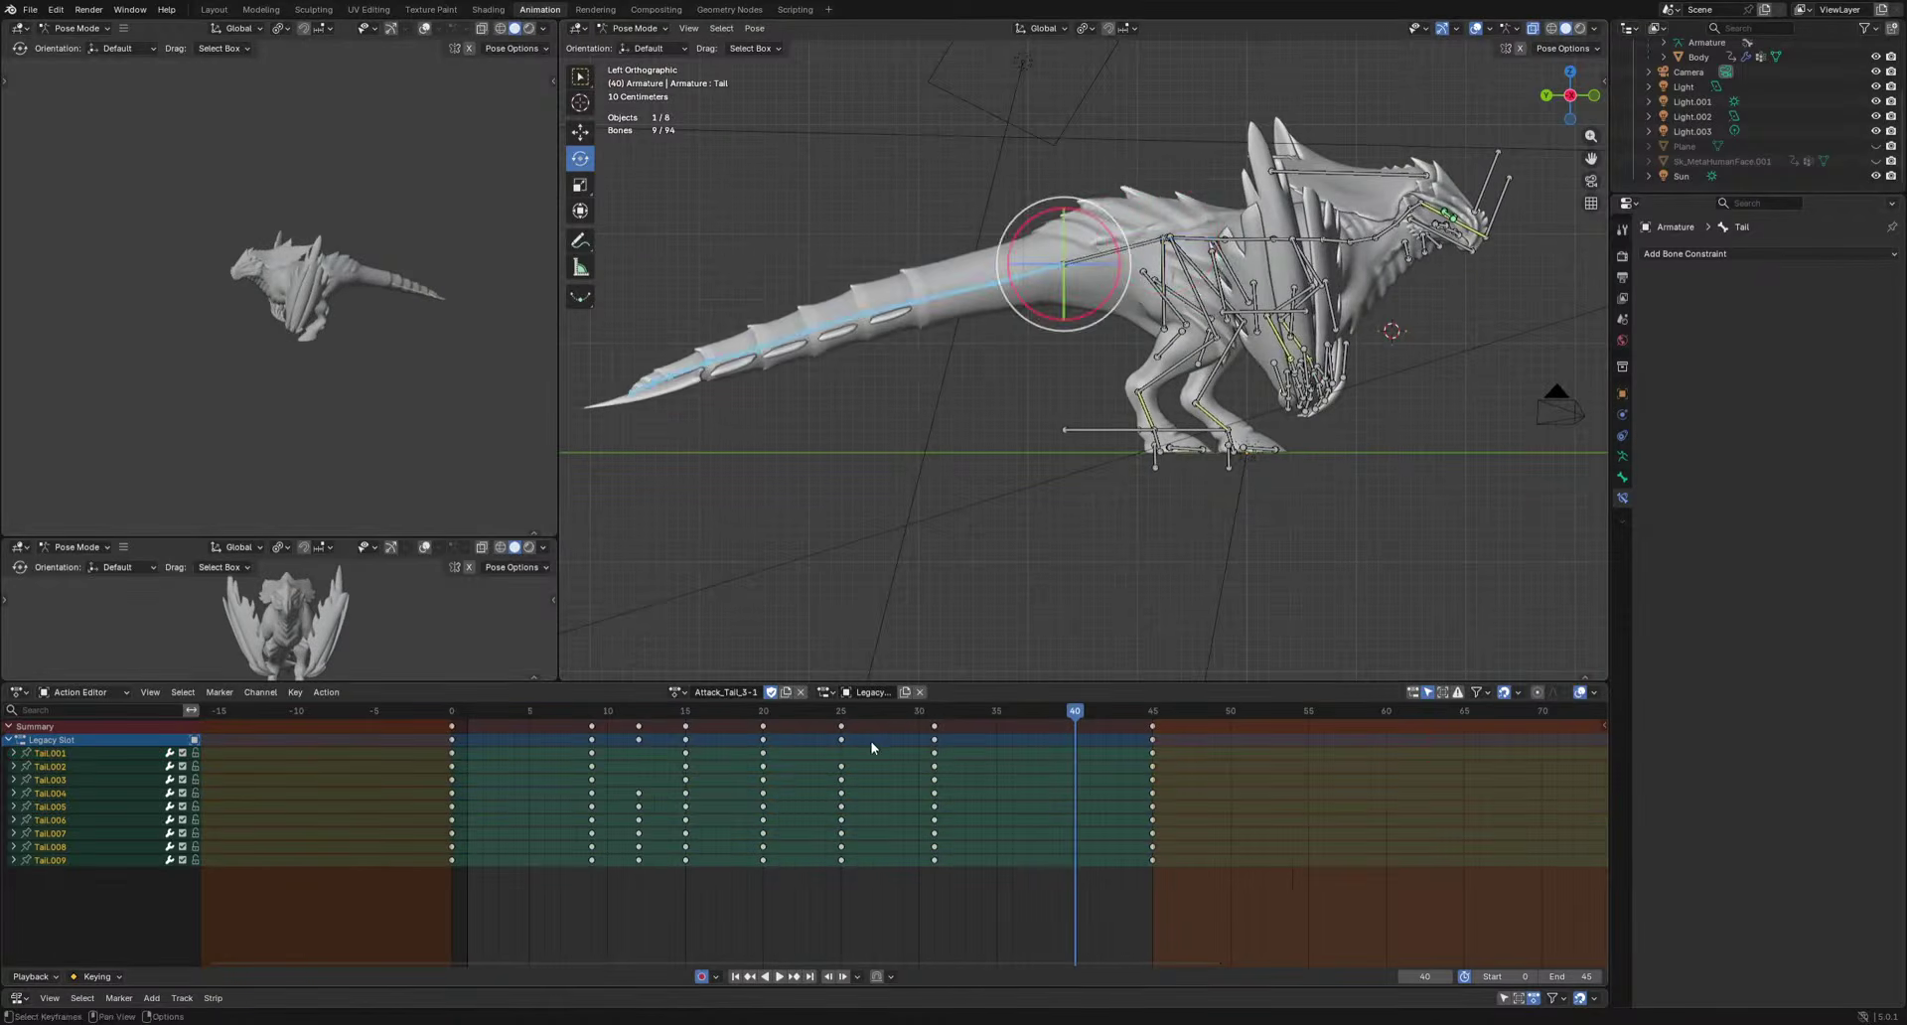
pyautogui.moveTo(779, 711); pyautogui.dragTo(845, 740)
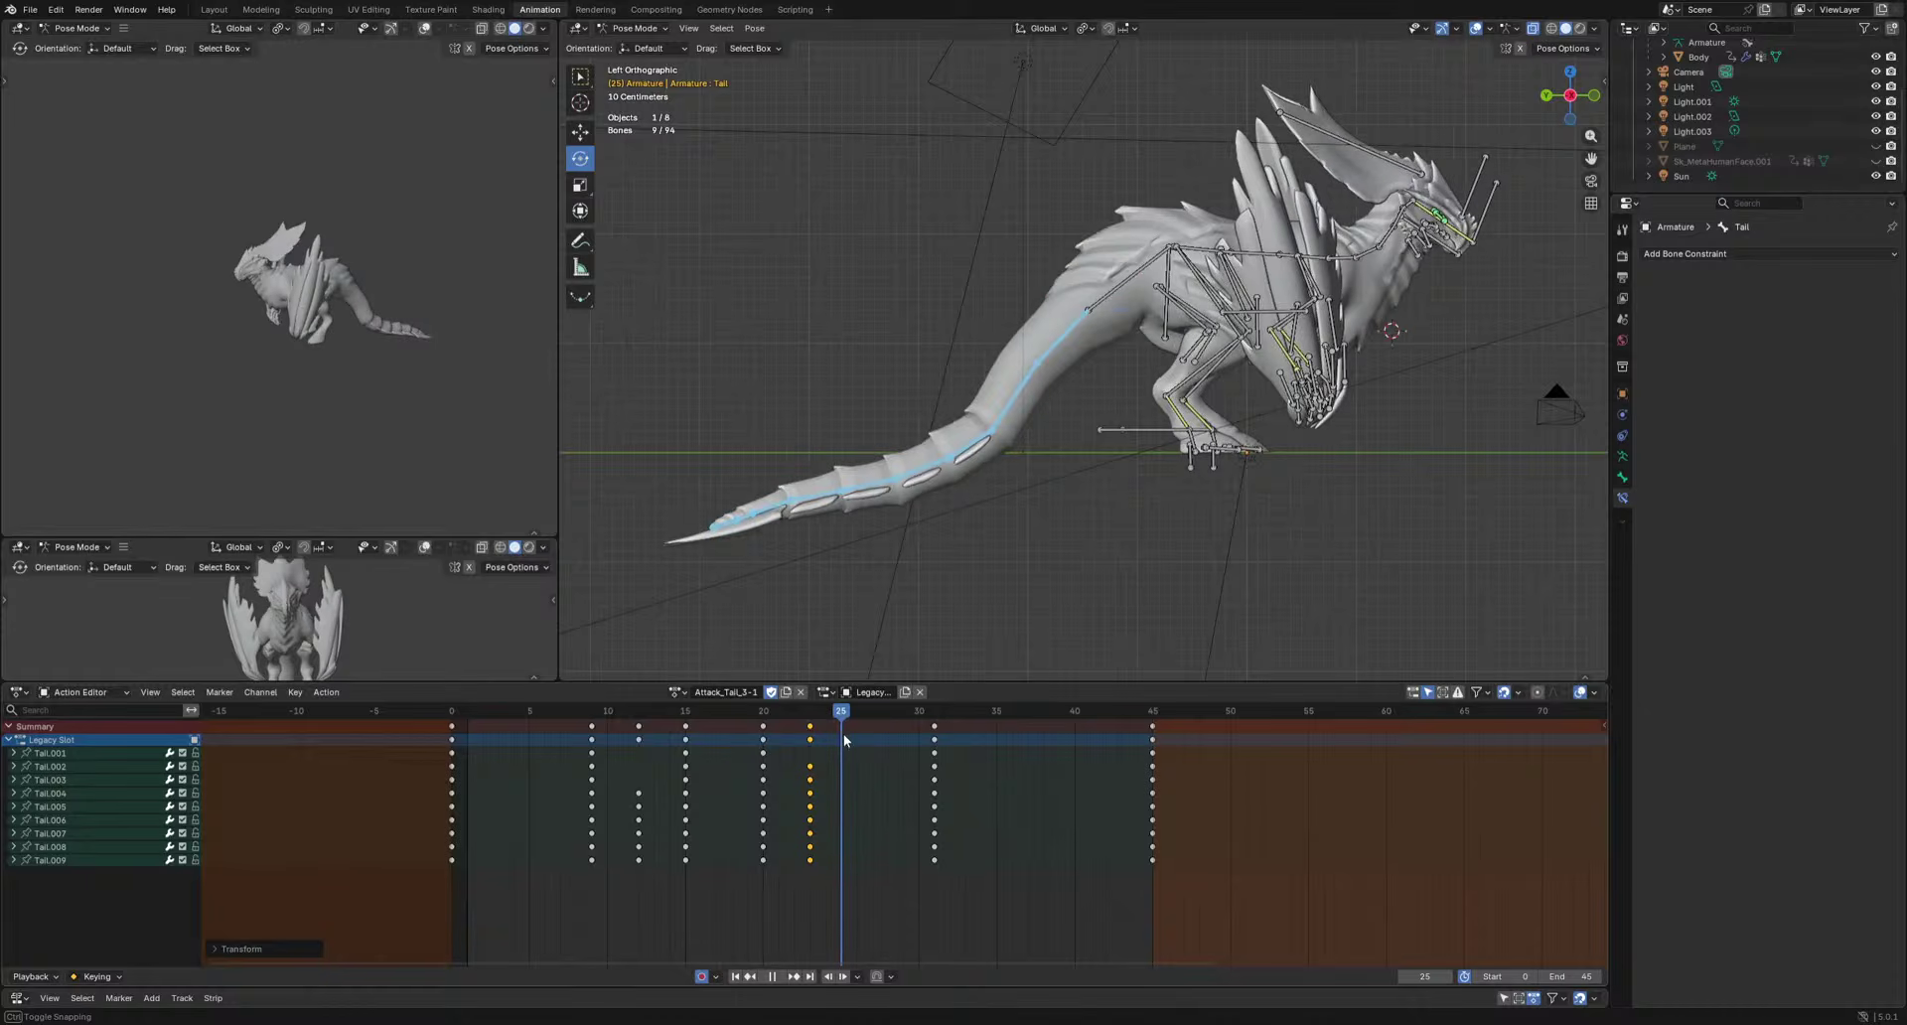
pyautogui.press('r')
pyautogui.click(1170, 633)
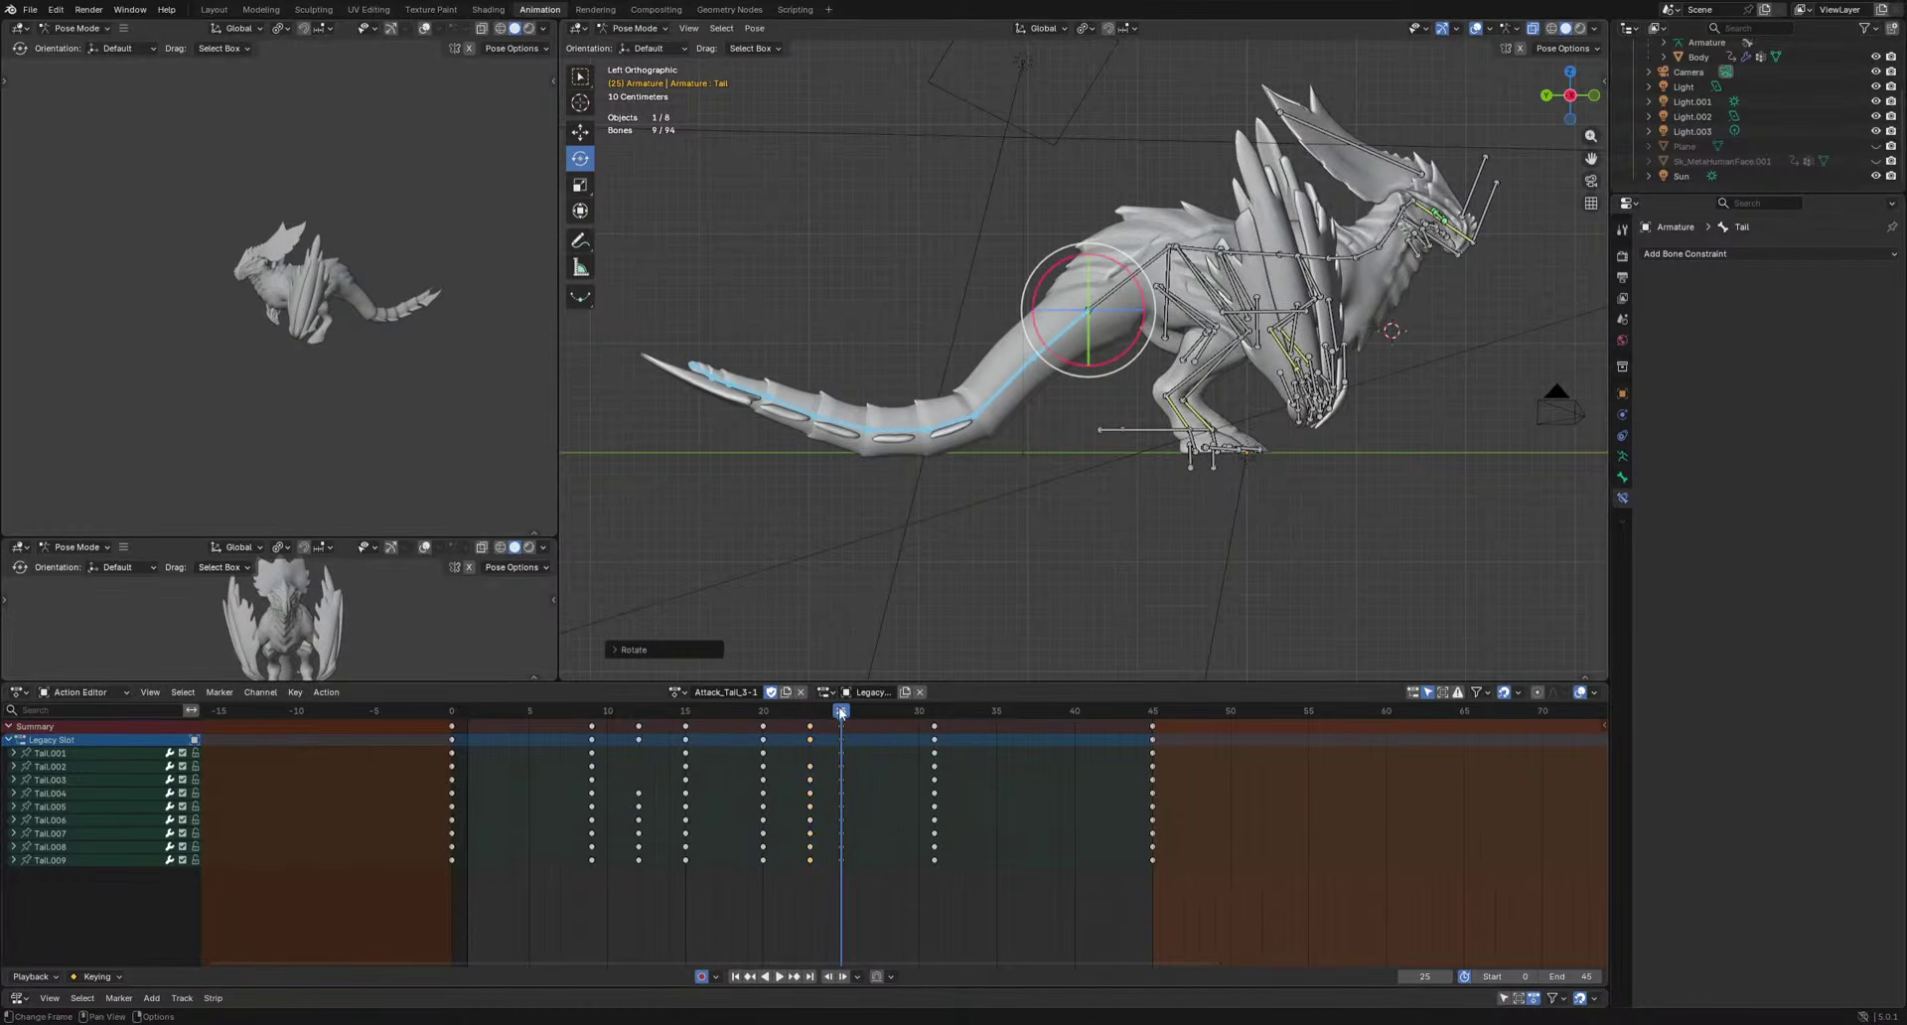
# Try to rotate the mid-tail bones at frame 23.
pyautogui.moveTo(840, 712)
pyautogui.mouseDown()
pyautogui.moveTo(771, 719)
pyautogui.moveTo(808, 725)
pyautogui.mouseUp()
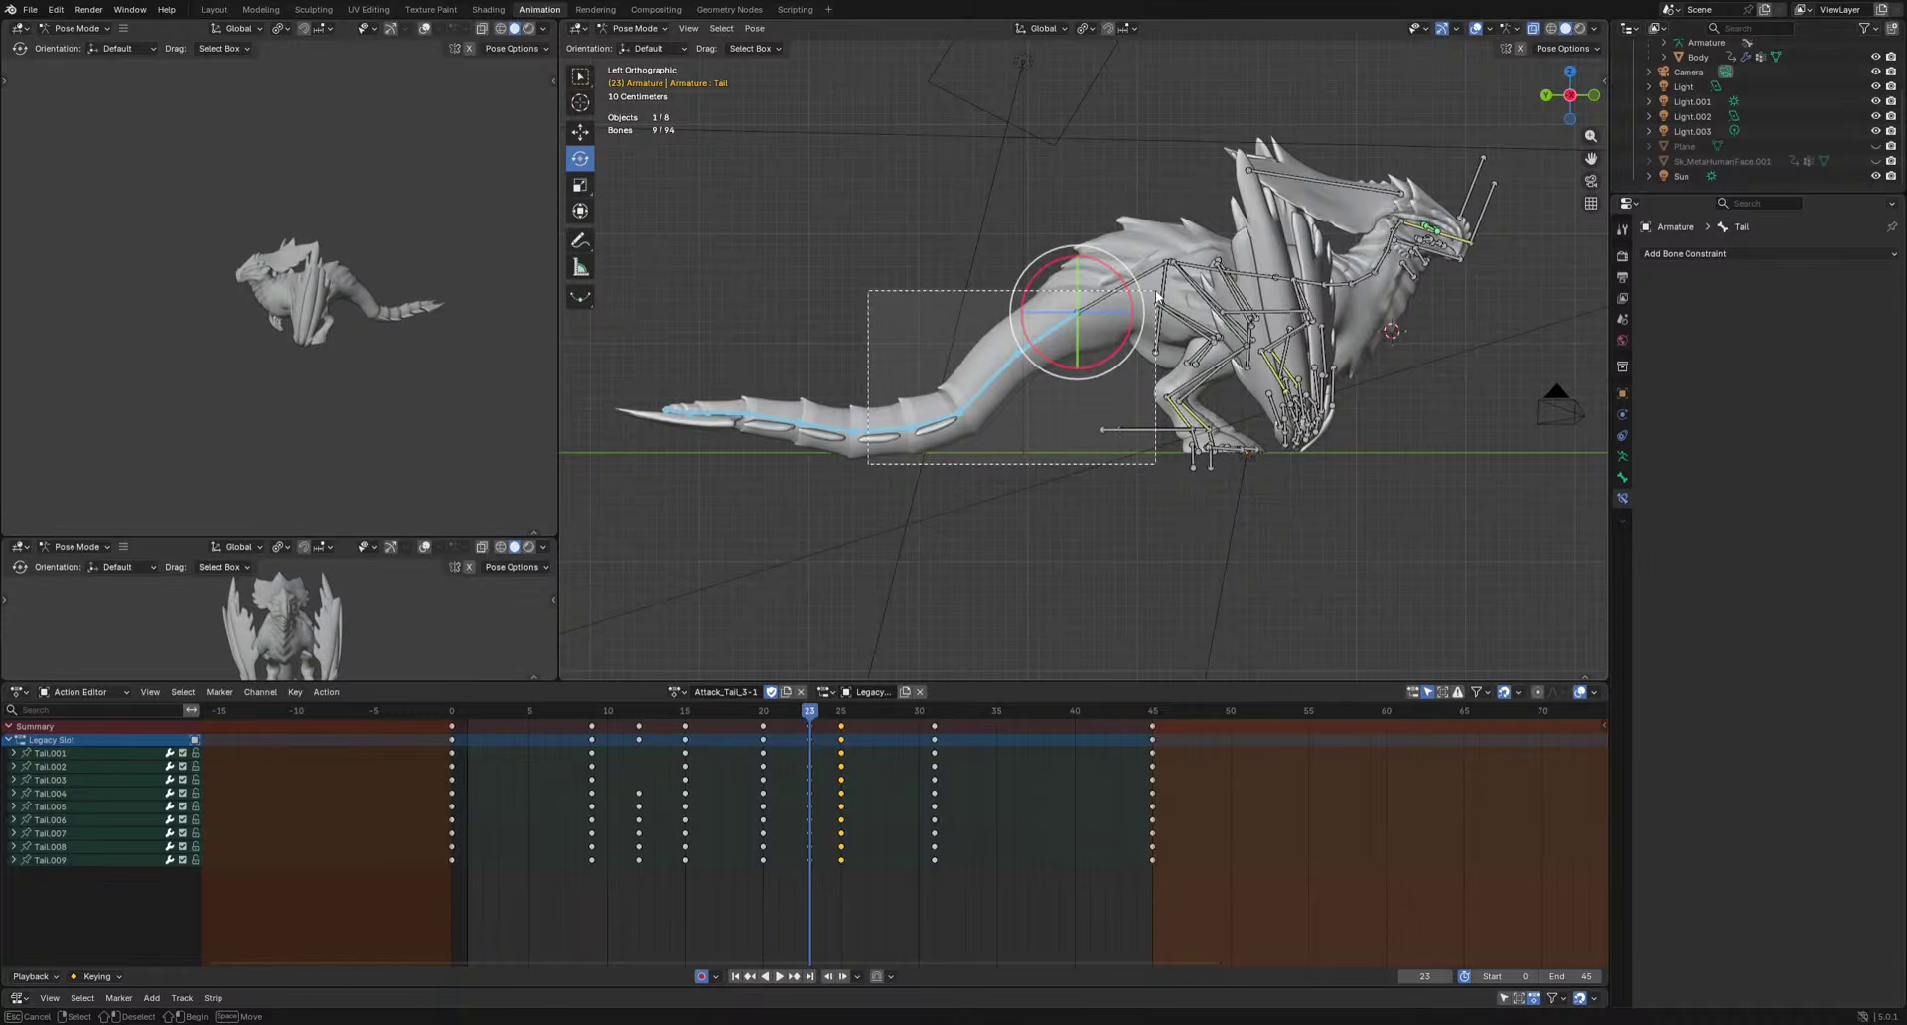
pyautogui.moveTo(1156, 293); pyautogui.dragTo(1161, 287)
pyautogui.press('r')
pyautogui.click(1281, 528)
pyautogui.hotkey('ctrl', 'z')
# Rotate the outer tail bones Tail.004 to Tail.009 at frames 23 and 25.
pyautogui.moveTo(1329, 191); pyautogui.dragTo(917, 478)
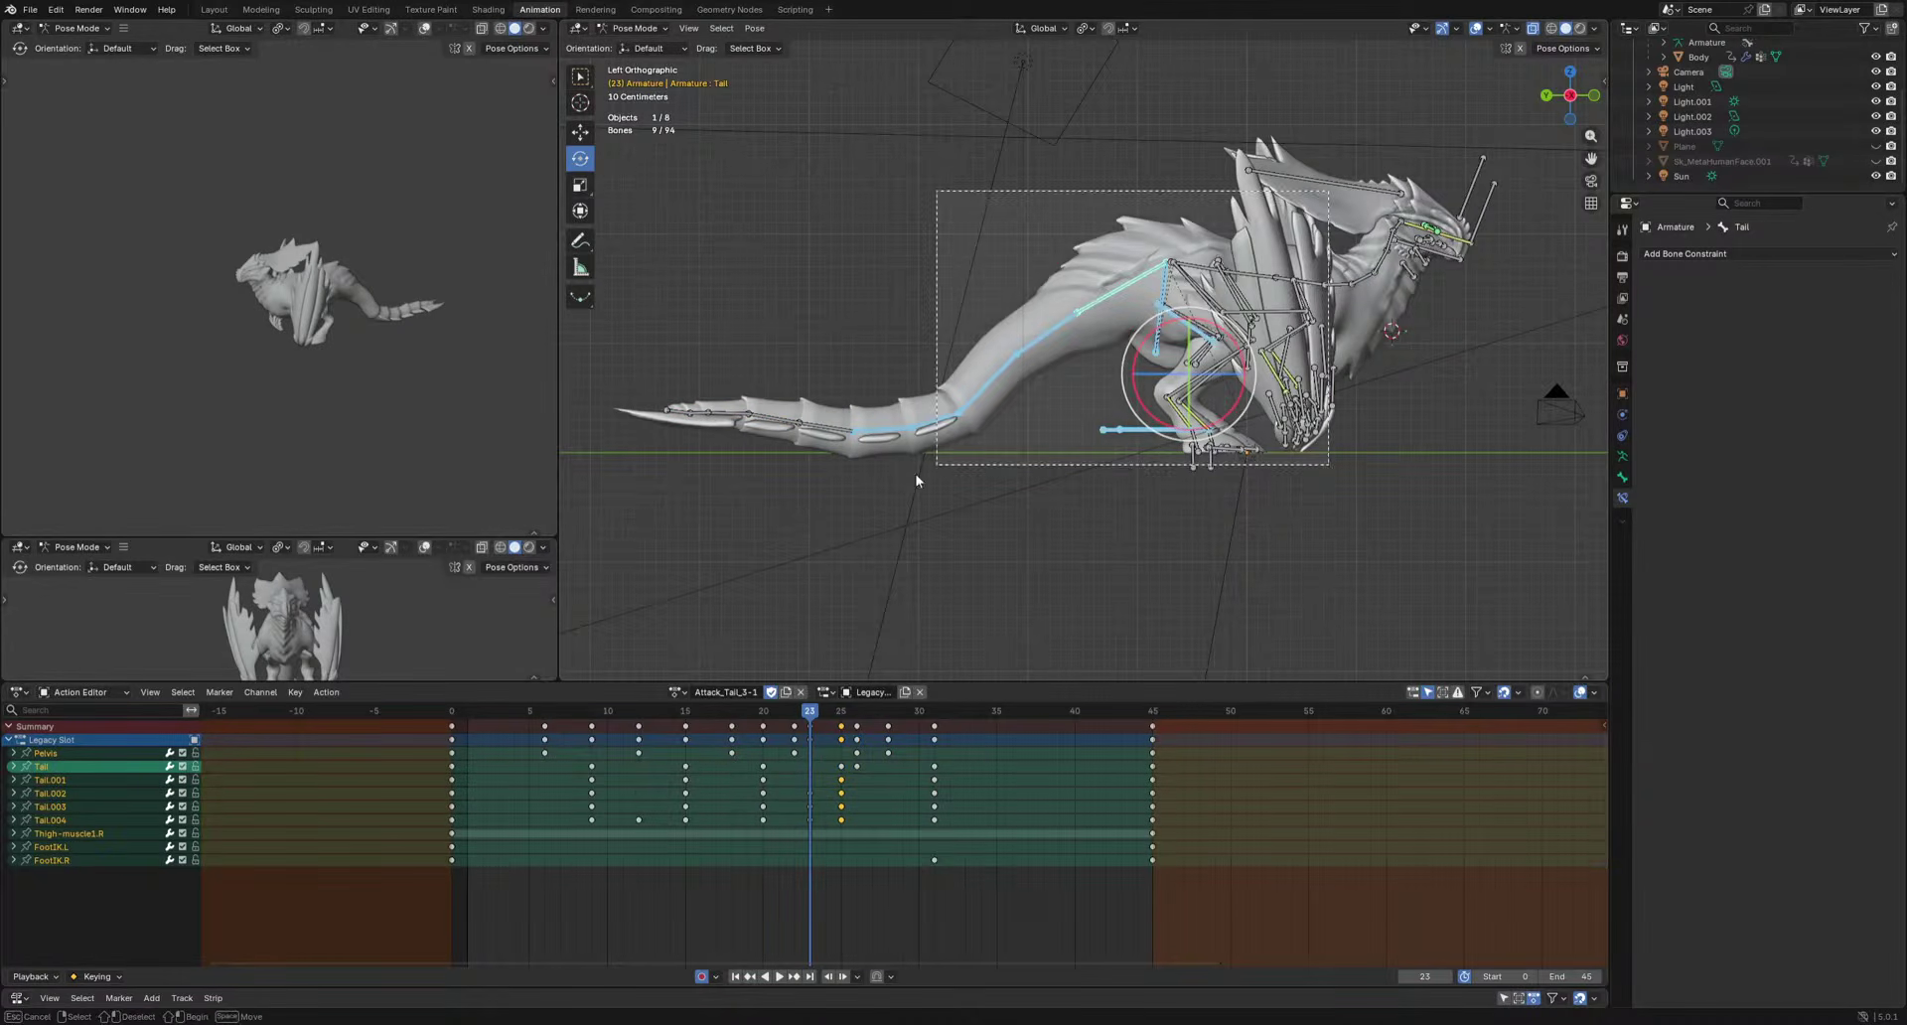
pyautogui.moveTo(628, 507); pyautogui.dragTo(856, 378)
pyautogui.press('r')
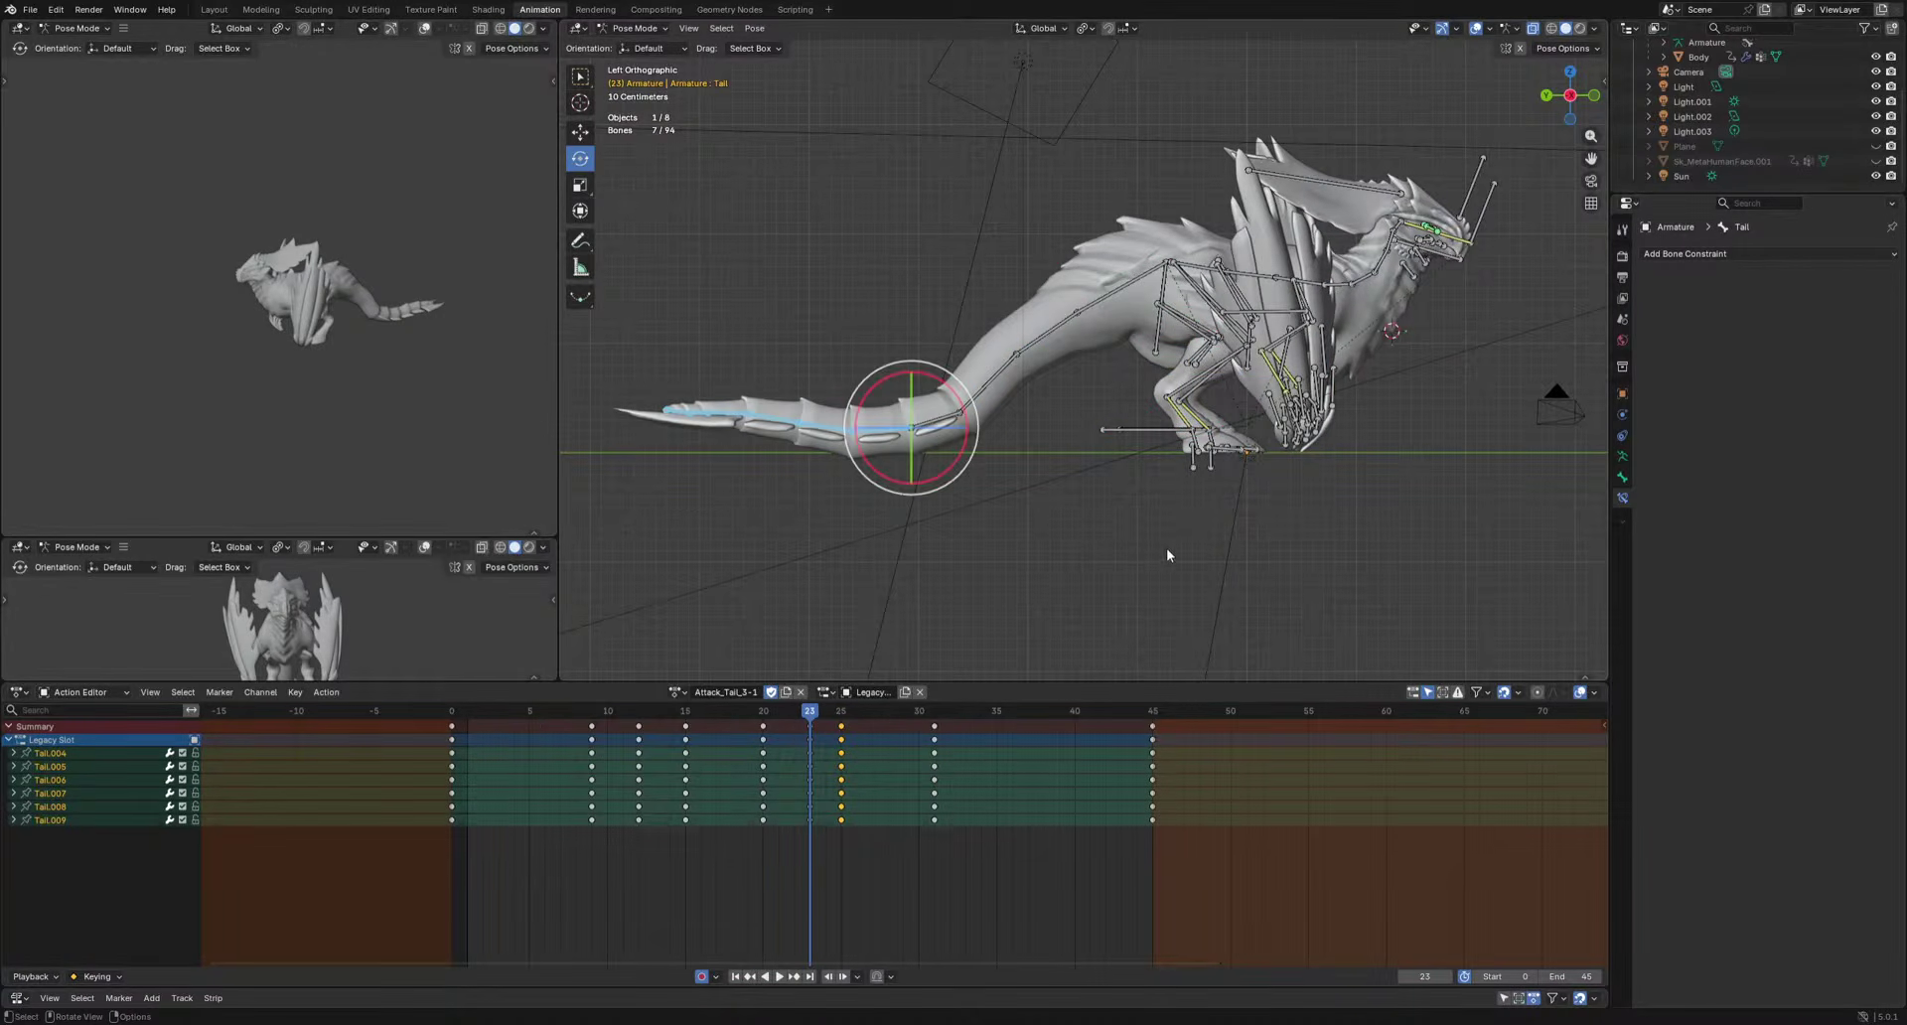
pyautogui.click(1126, 571)
pyautogui.moveTo(773, 715); pyautogui.dragTo(903, 743)
pyautogui.press('r')
pyautogui.click(1317, 574)
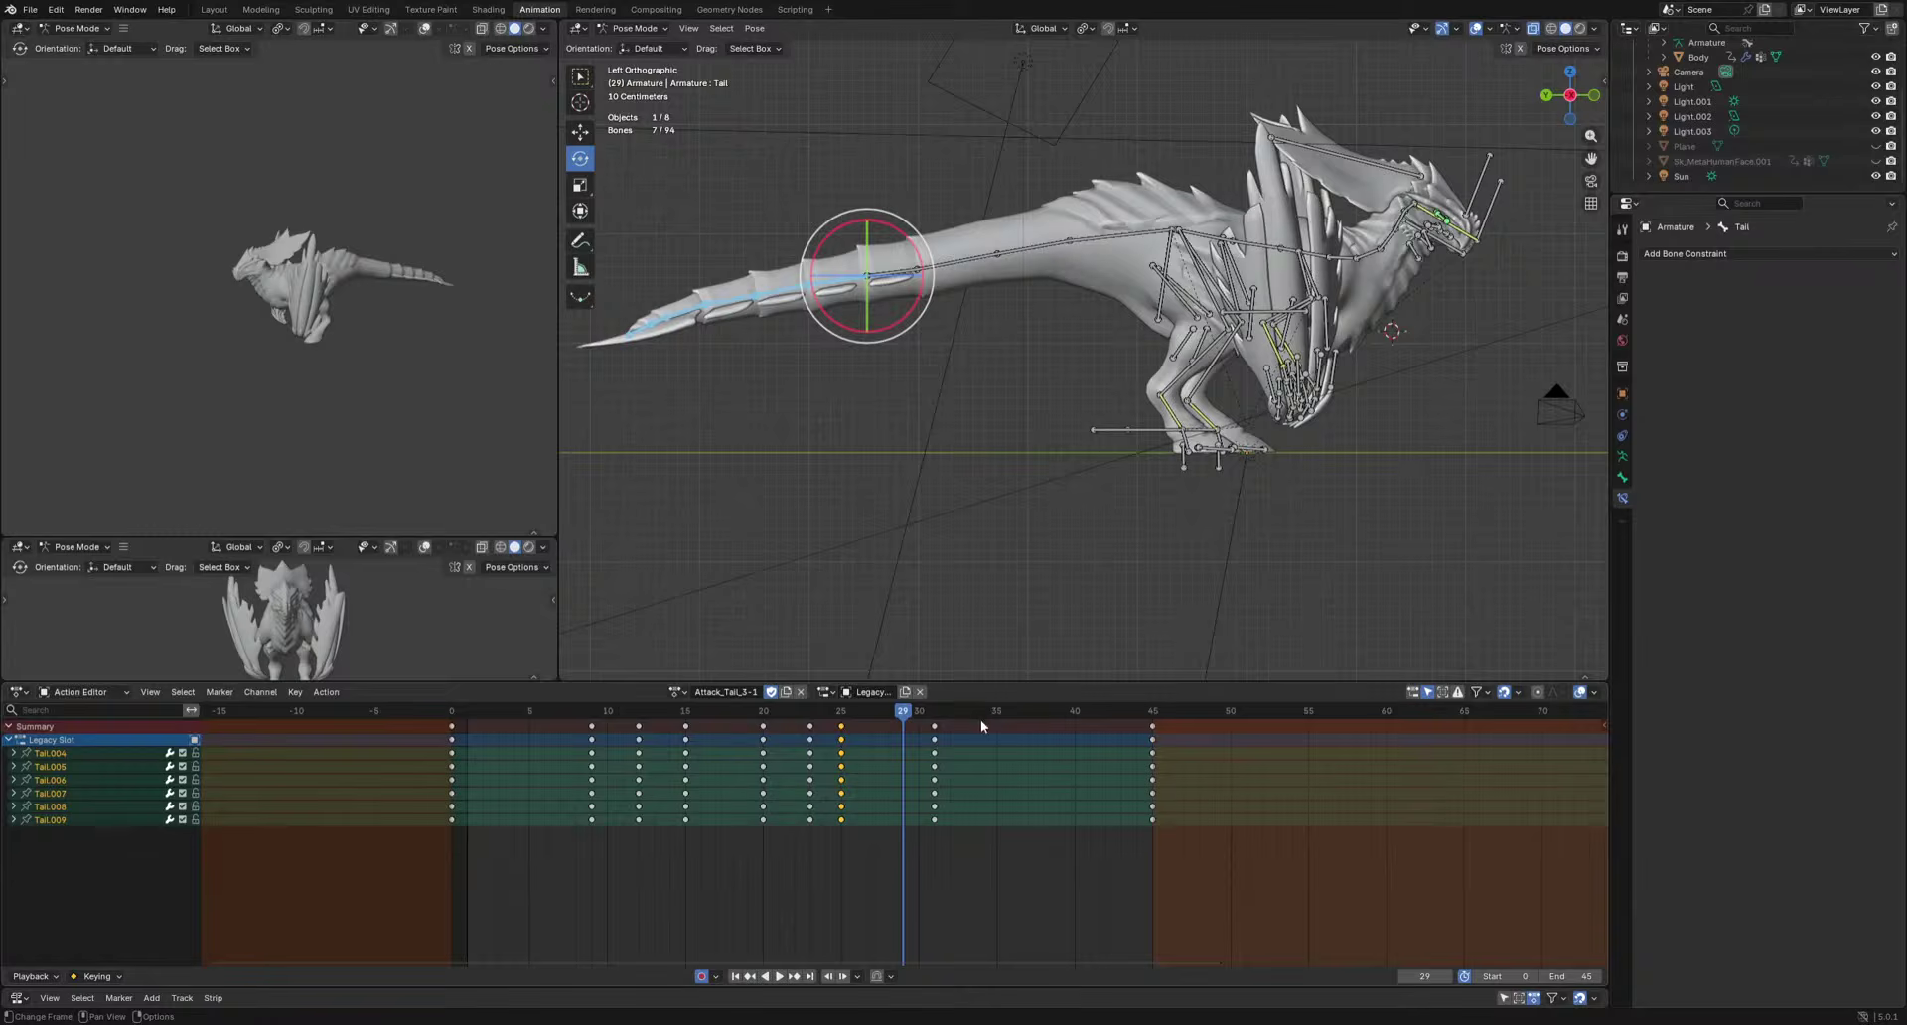
# Select the whole tail chain, delete its frame 31 keyframes, and play back the animation.
pyautogui.keyDown('shift'); pyautogui.click(897, 284); pyautogui.keyUp('shift')
pyautogui.keyDown('shift'); pyautogui.click(958, 266); pyautogui.keyUp('shift')
pyautogui.keyDown('shift'); pyautogui.click(1033, 252); pyautogui.keyUp('shift')
pyautogui.keyDown('shift'); pyautogui.click(1100, 242); pyautogui.keyUp('shift')
pyautogui.press('g')
pyautogui.click(1049, 723)
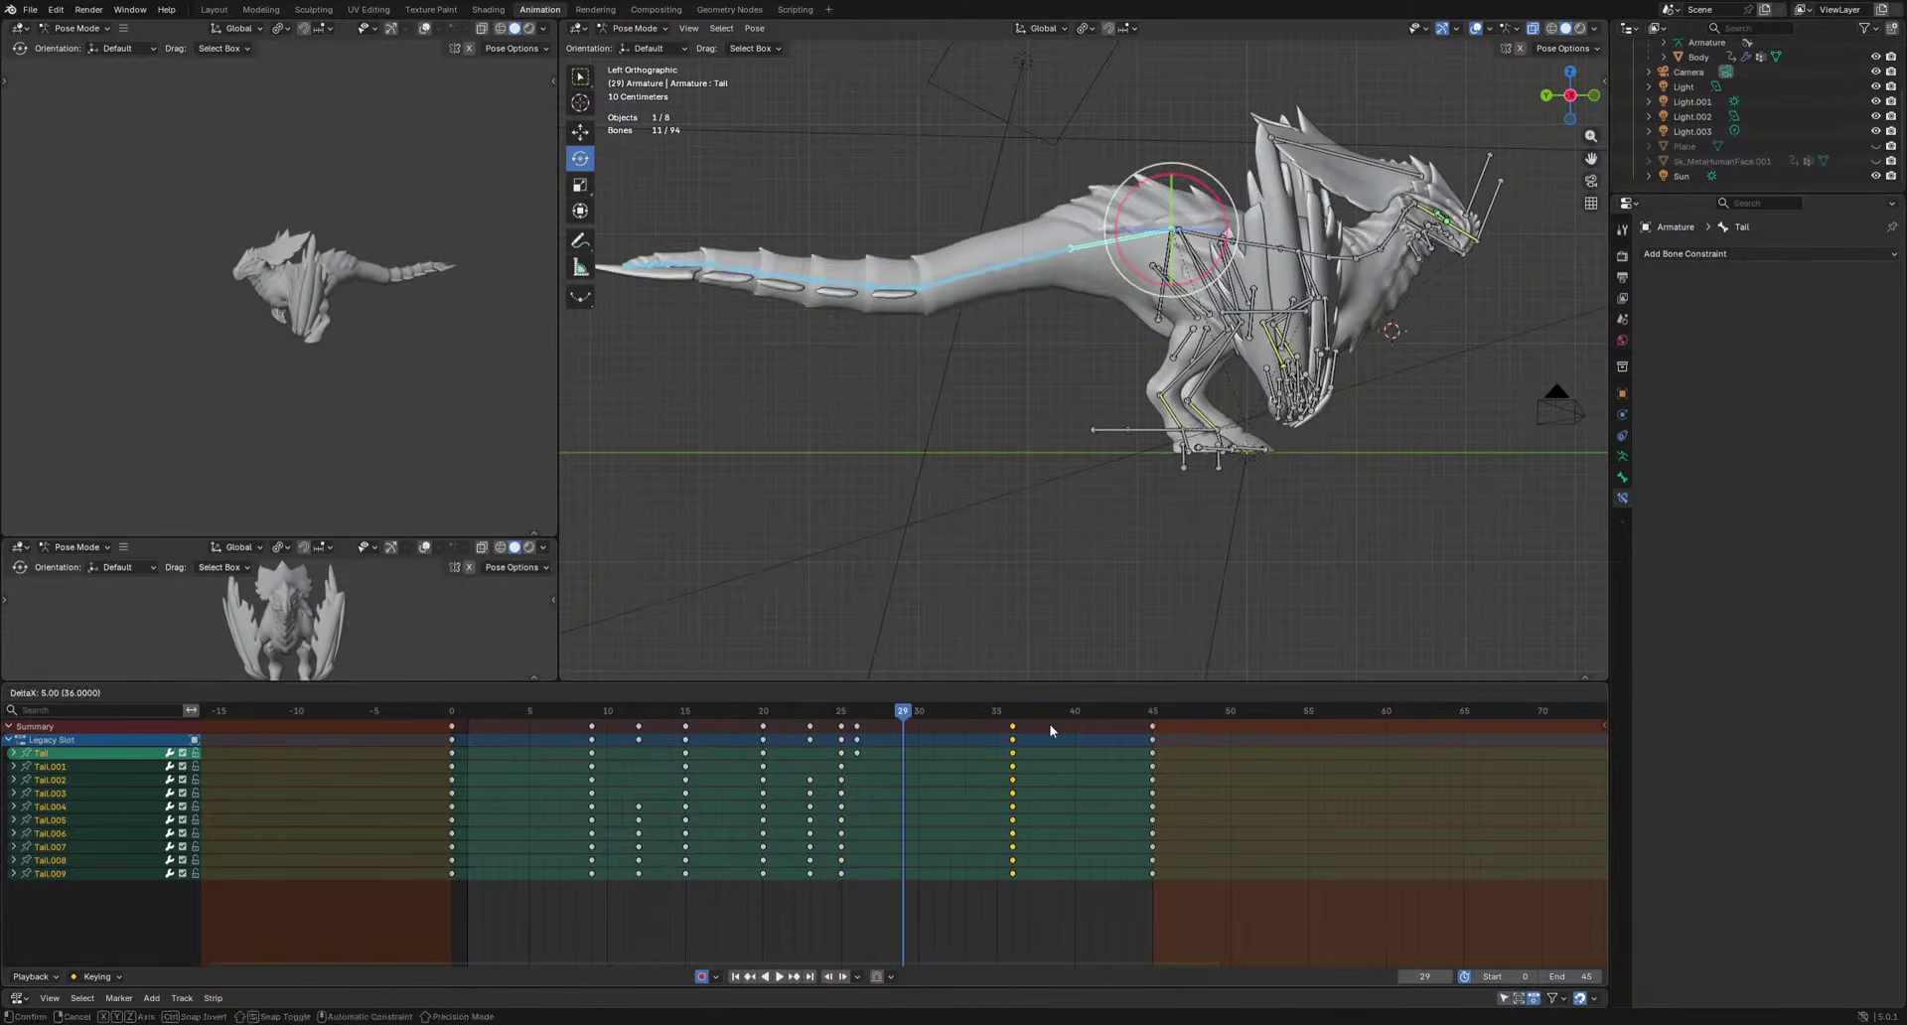
pyautogui.press('space')
pyautogui.press('Delete')
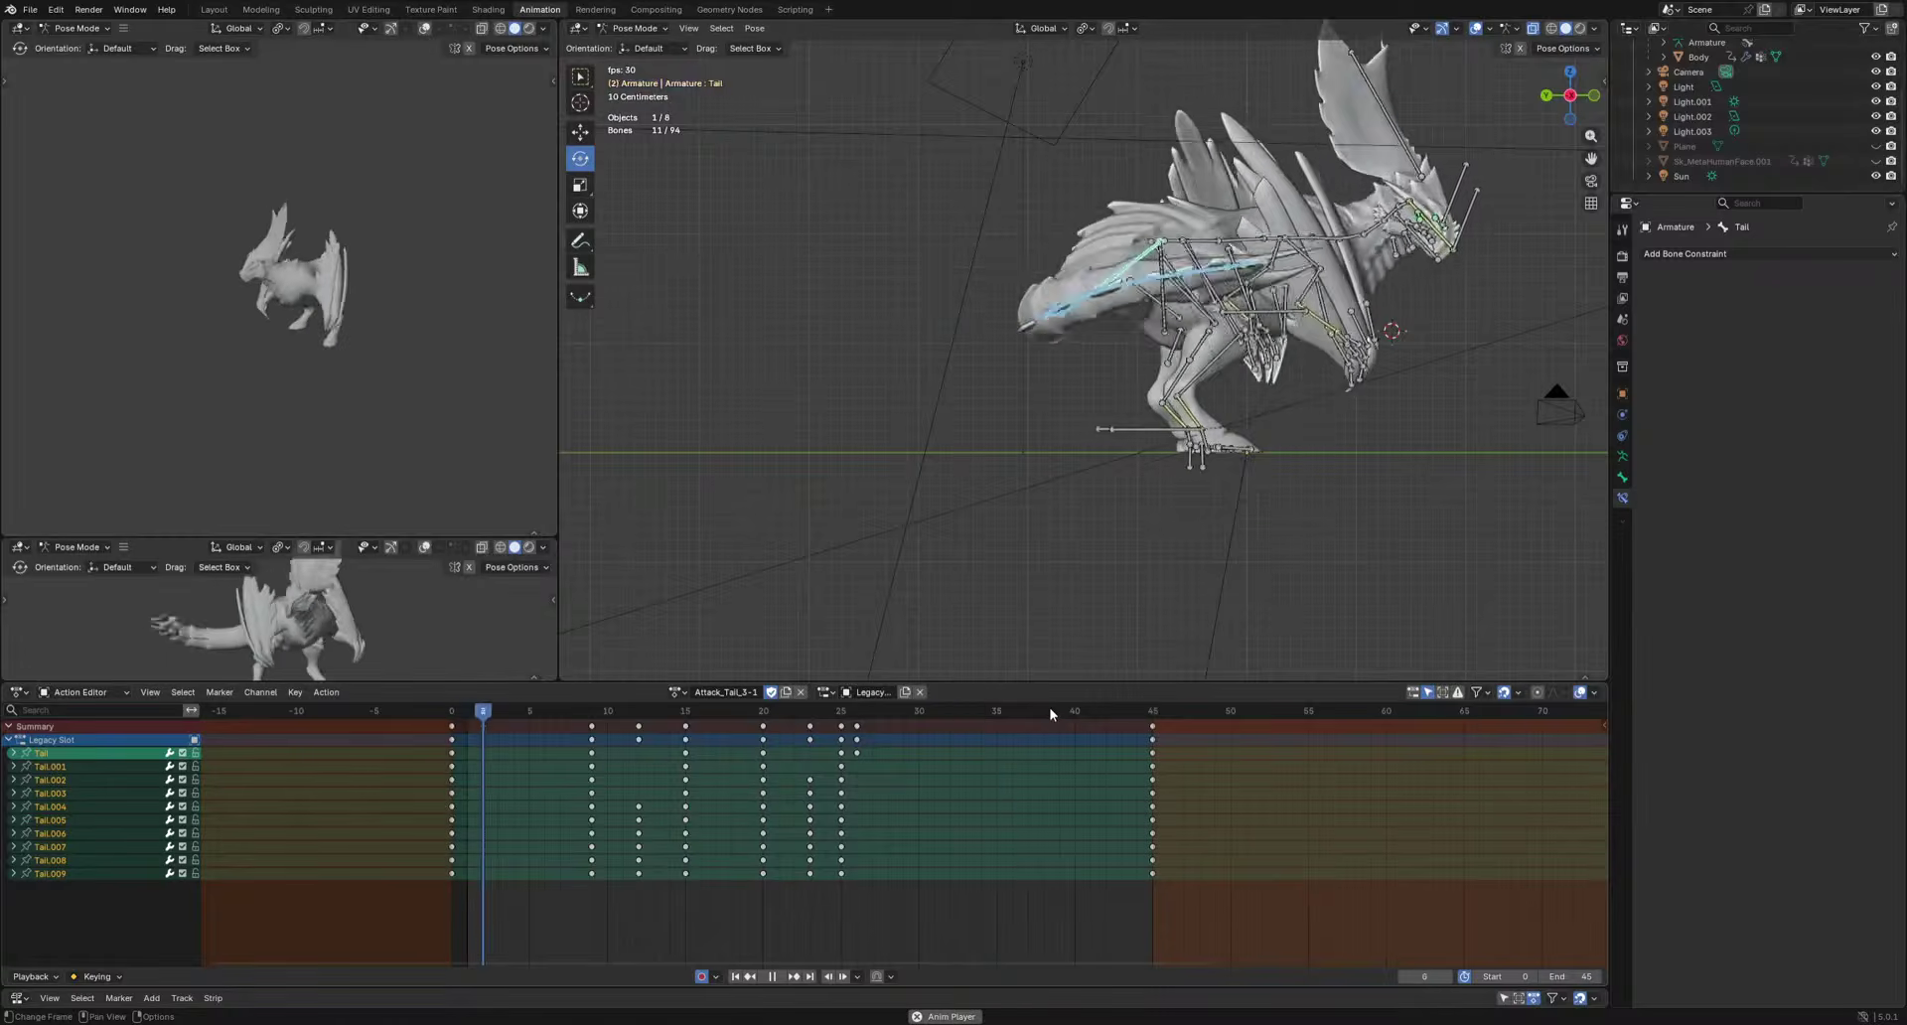
pyautogui.press('space')
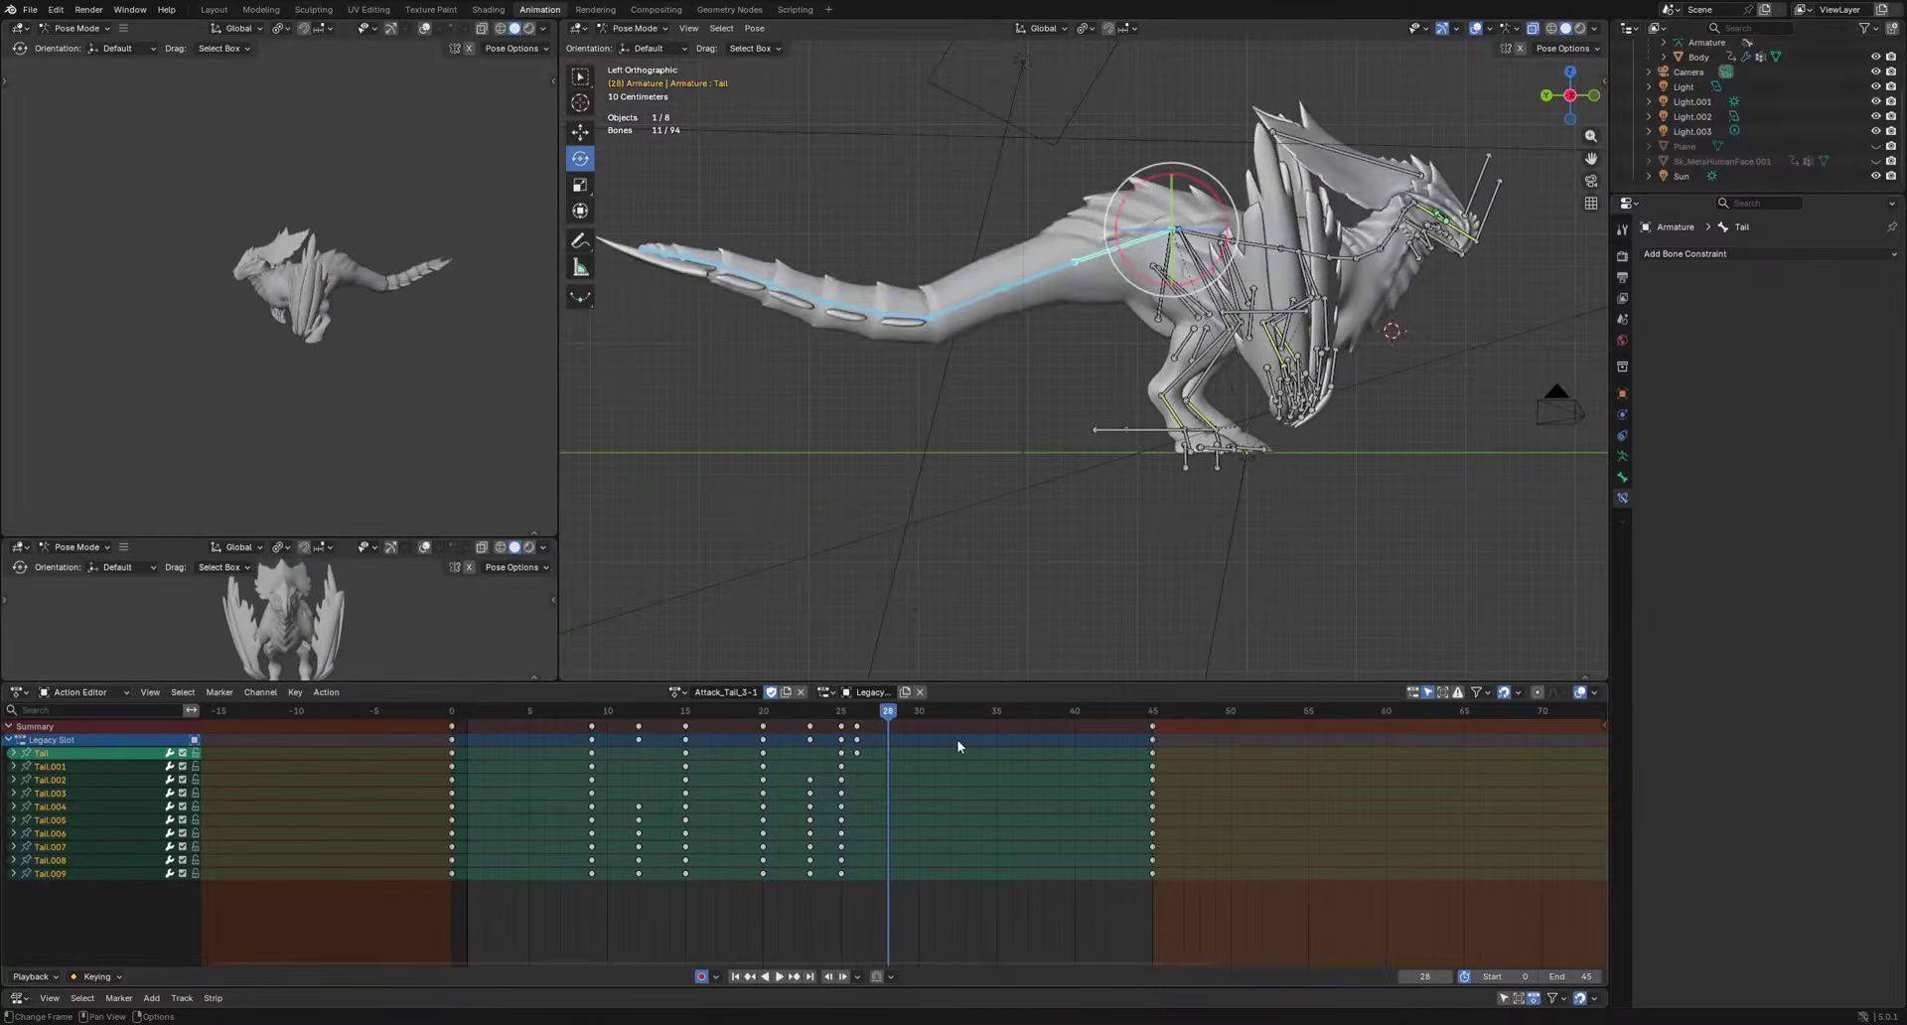
# Rotate Tail.002 and the bones beyond it to lower the outer tail at frame 28.
pyautogui.click(963, 314)
pyautogui.press('r')
pyautogui.click(1167, 447)
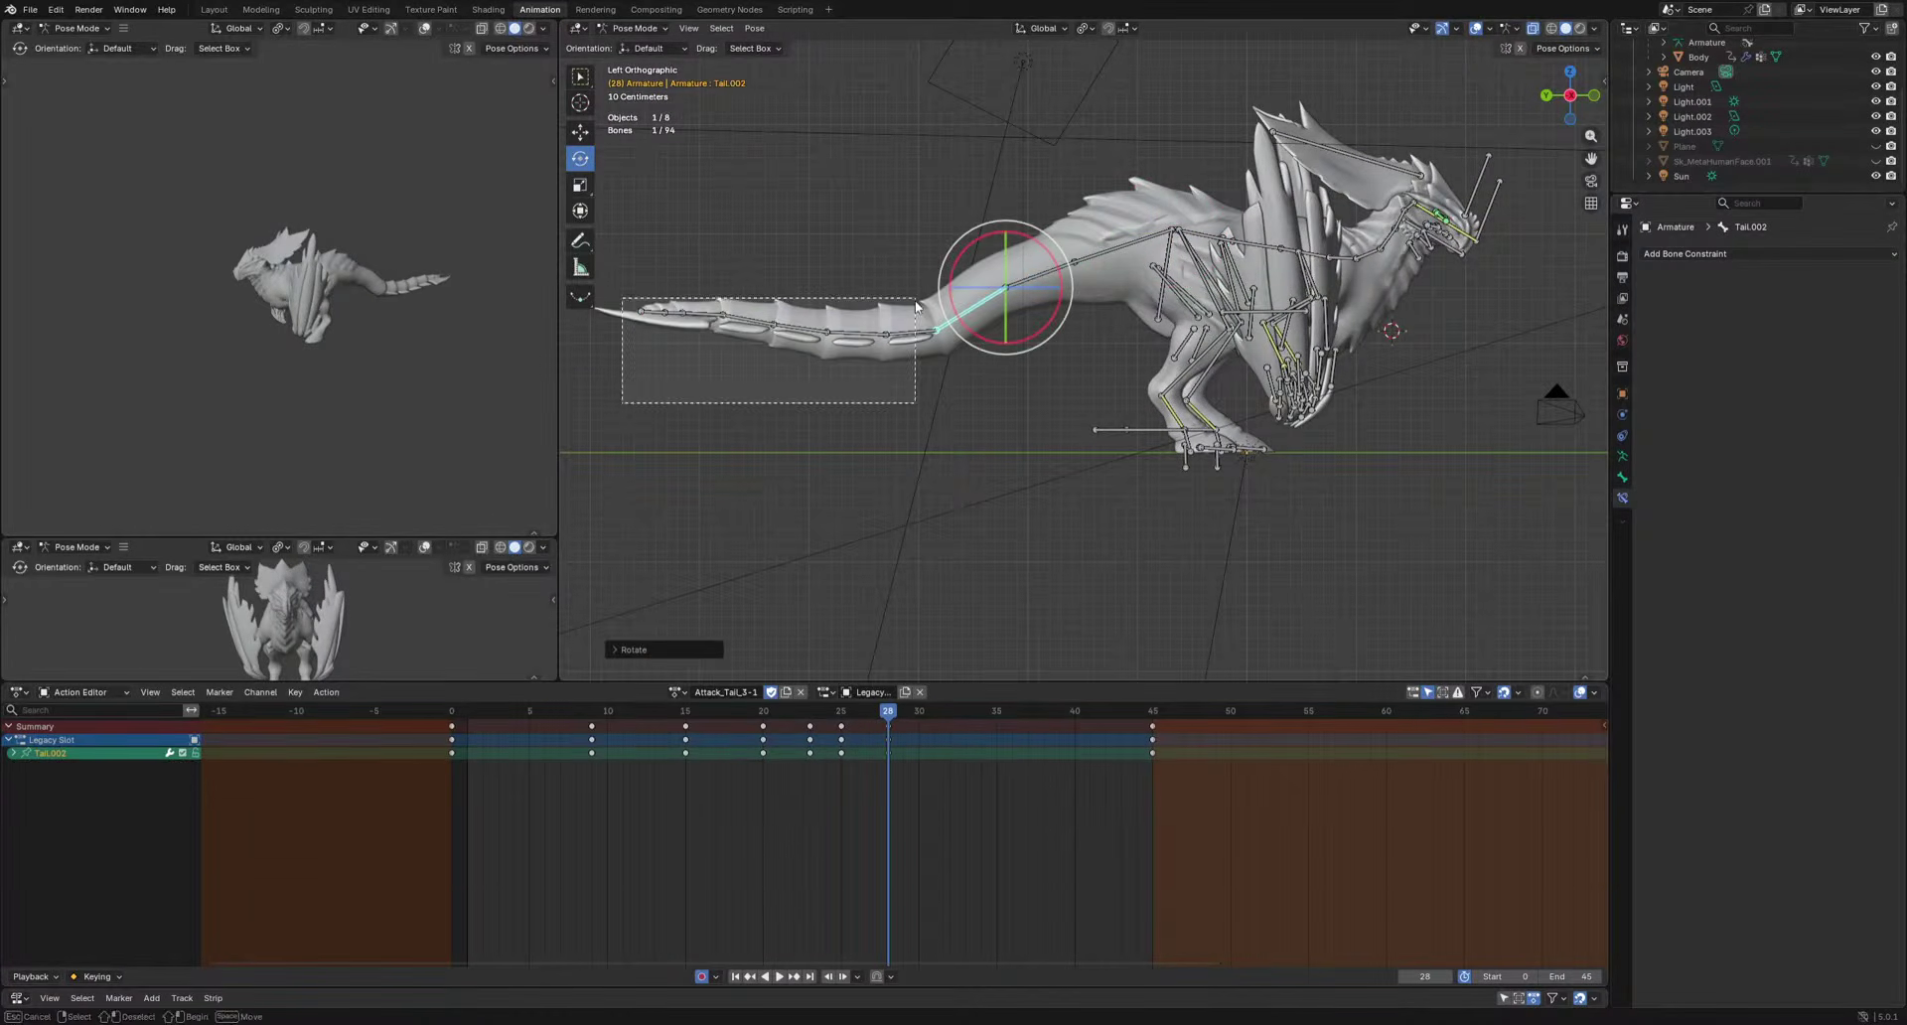
pyautogui.moveTo(916, 306); pyautogui.dragTo(915, 303)
pyautogui.press('r')
pyautogui.click(1187, 552)
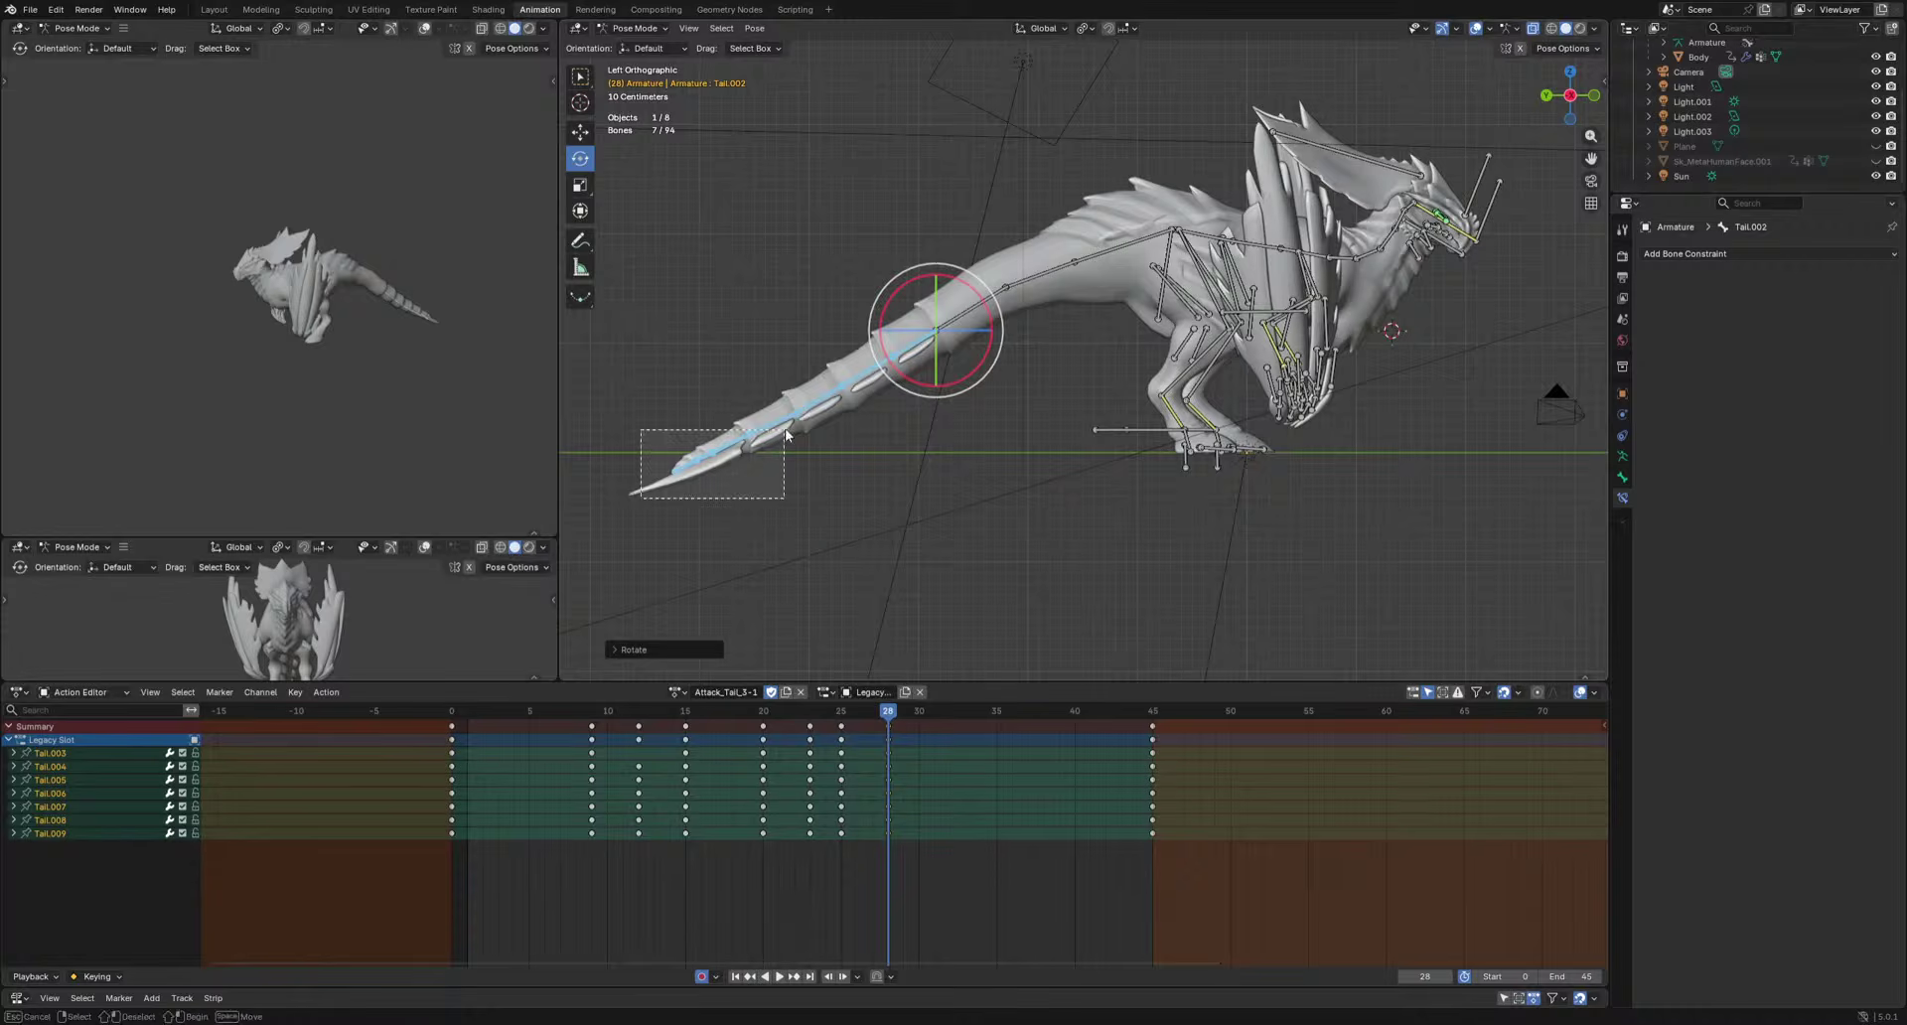
# Key the tail-tip bones Tail.006 to Tail.009 at frame 28 and rotate them into a new pose at frame 34.
pyautogui.moveTo(786, 434); pyautogui.dragTo(786, 434)
pyautogui.press('i')
pyautogui.press('space')
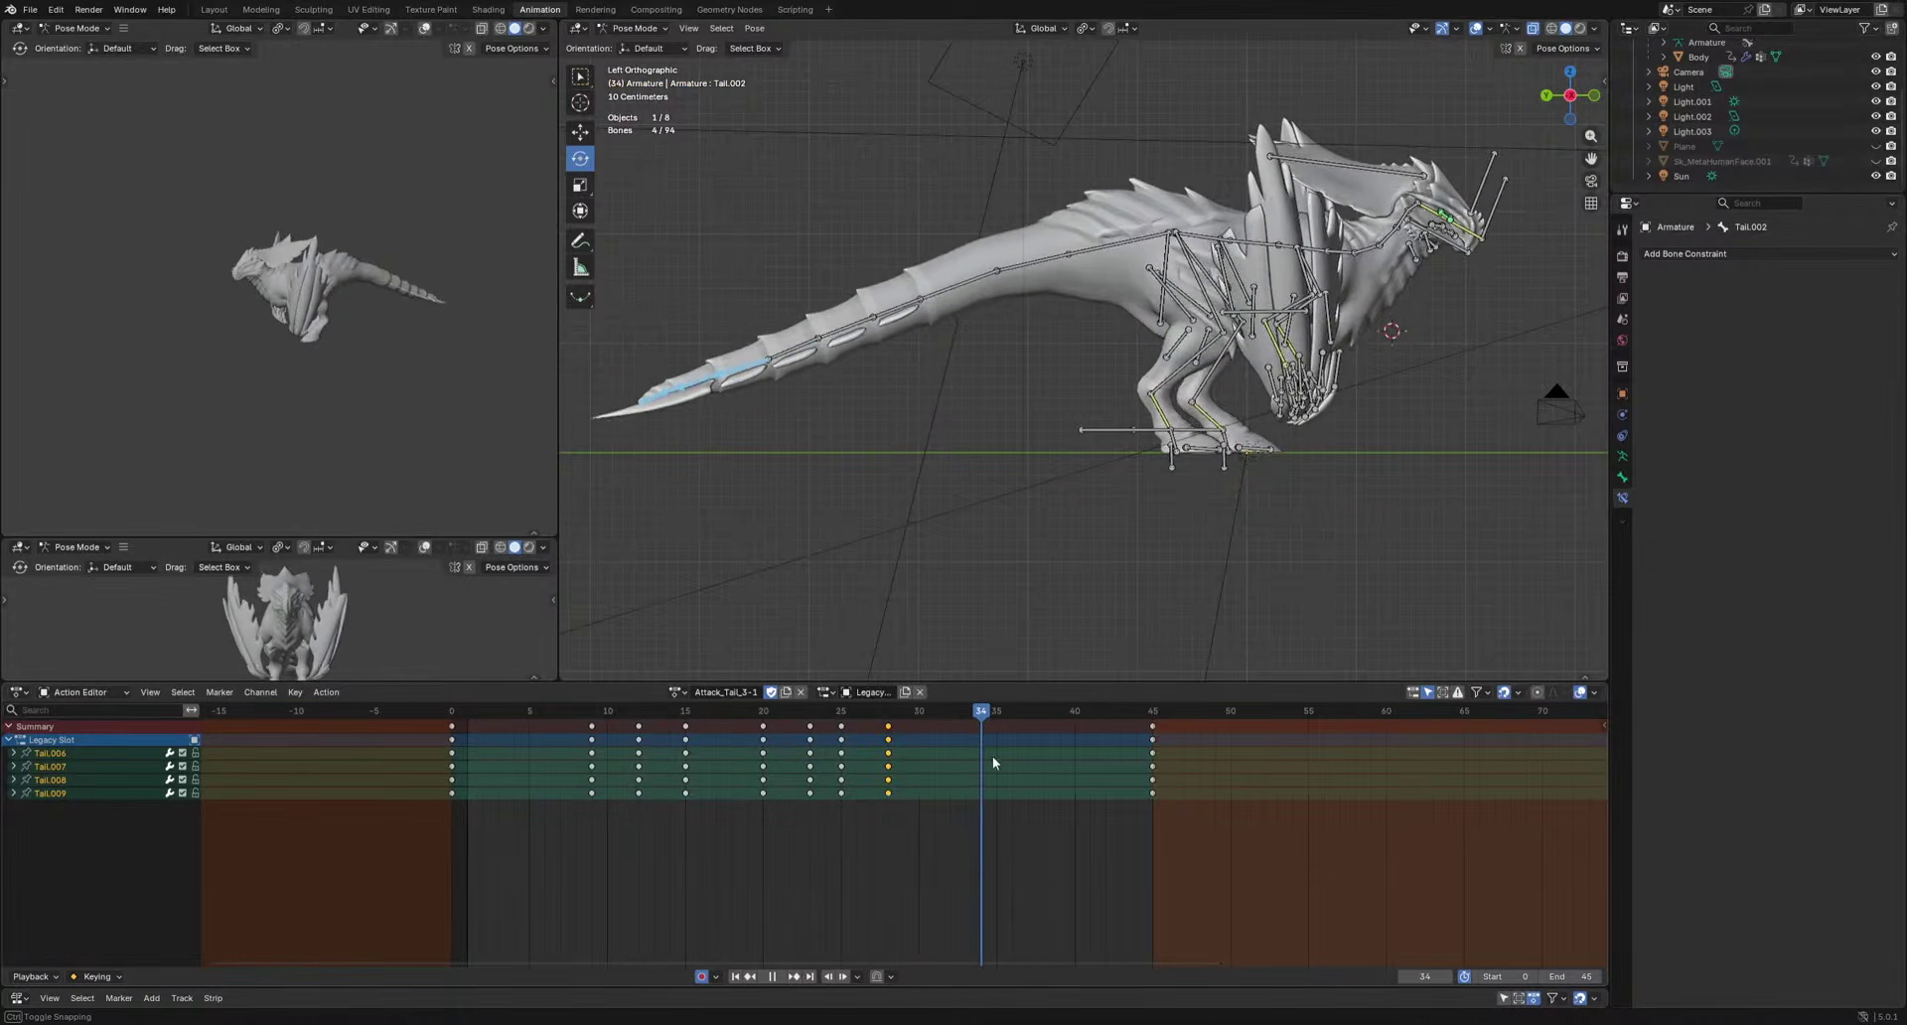
pyautogui.click(1231, 512)
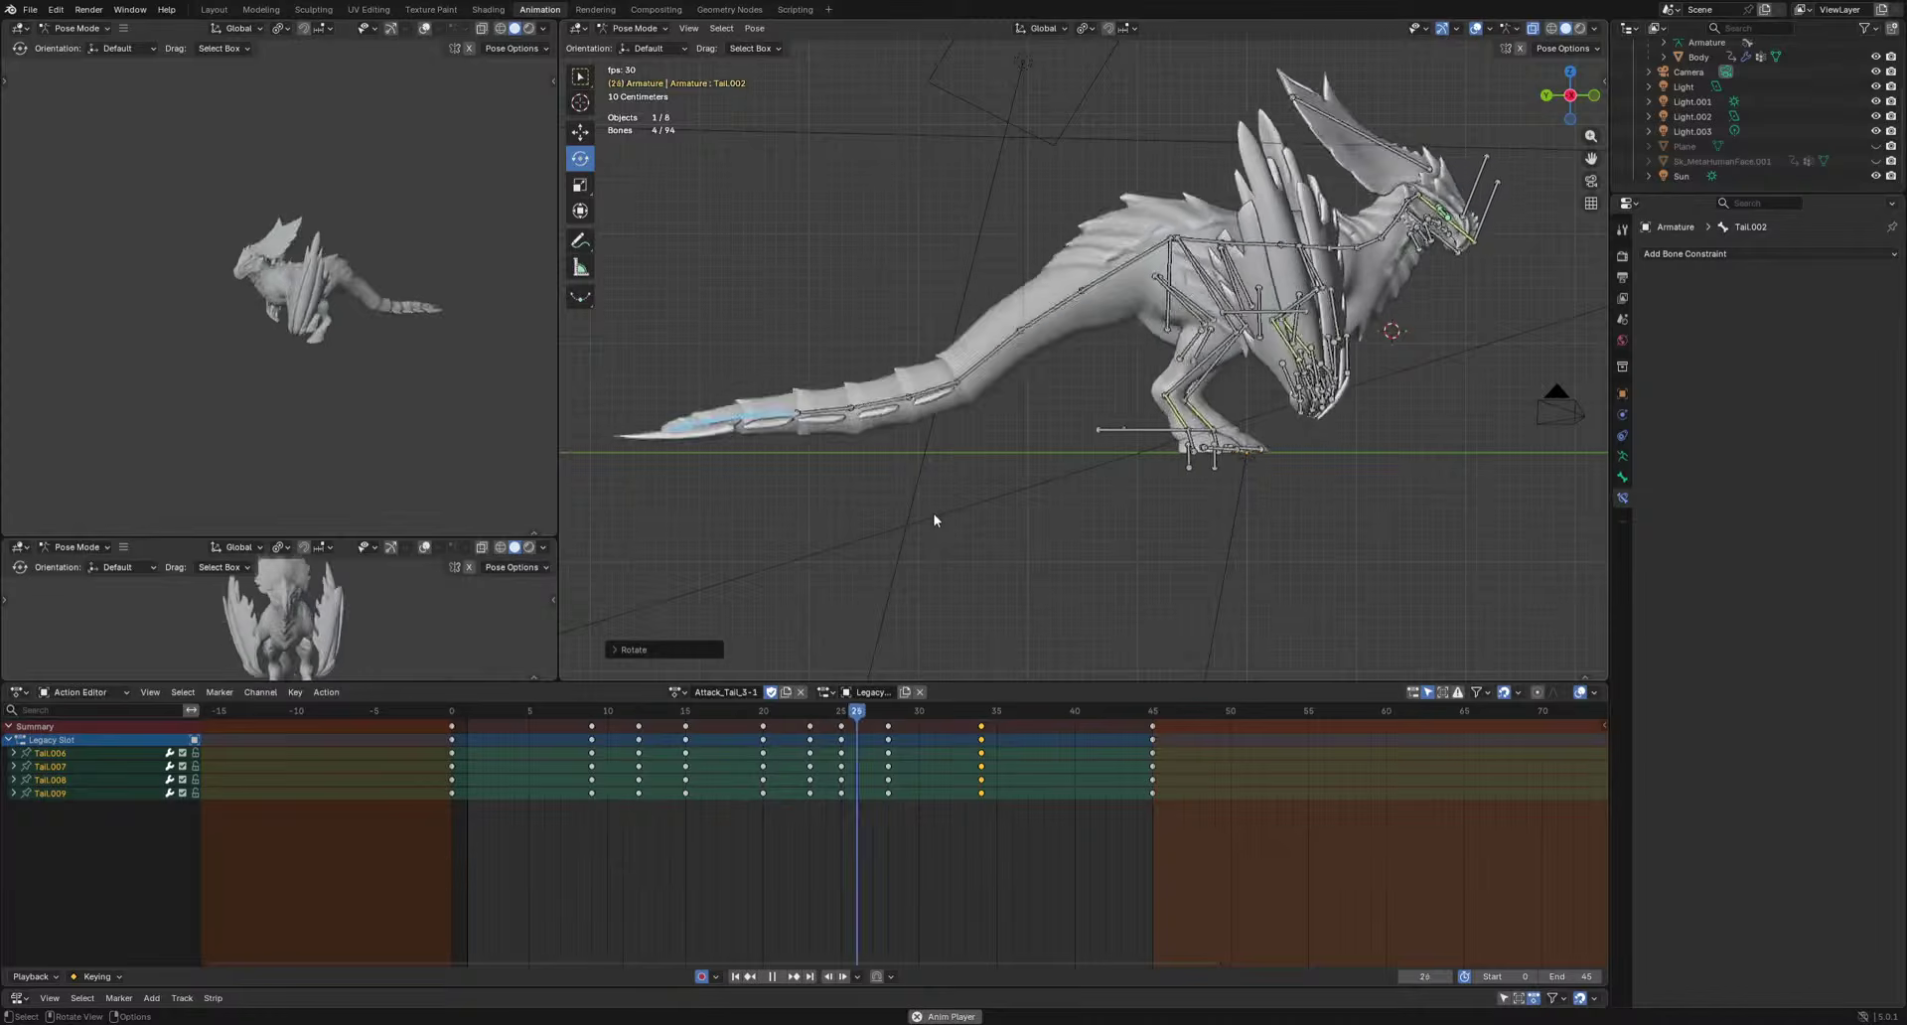
pyautogui.press('space')
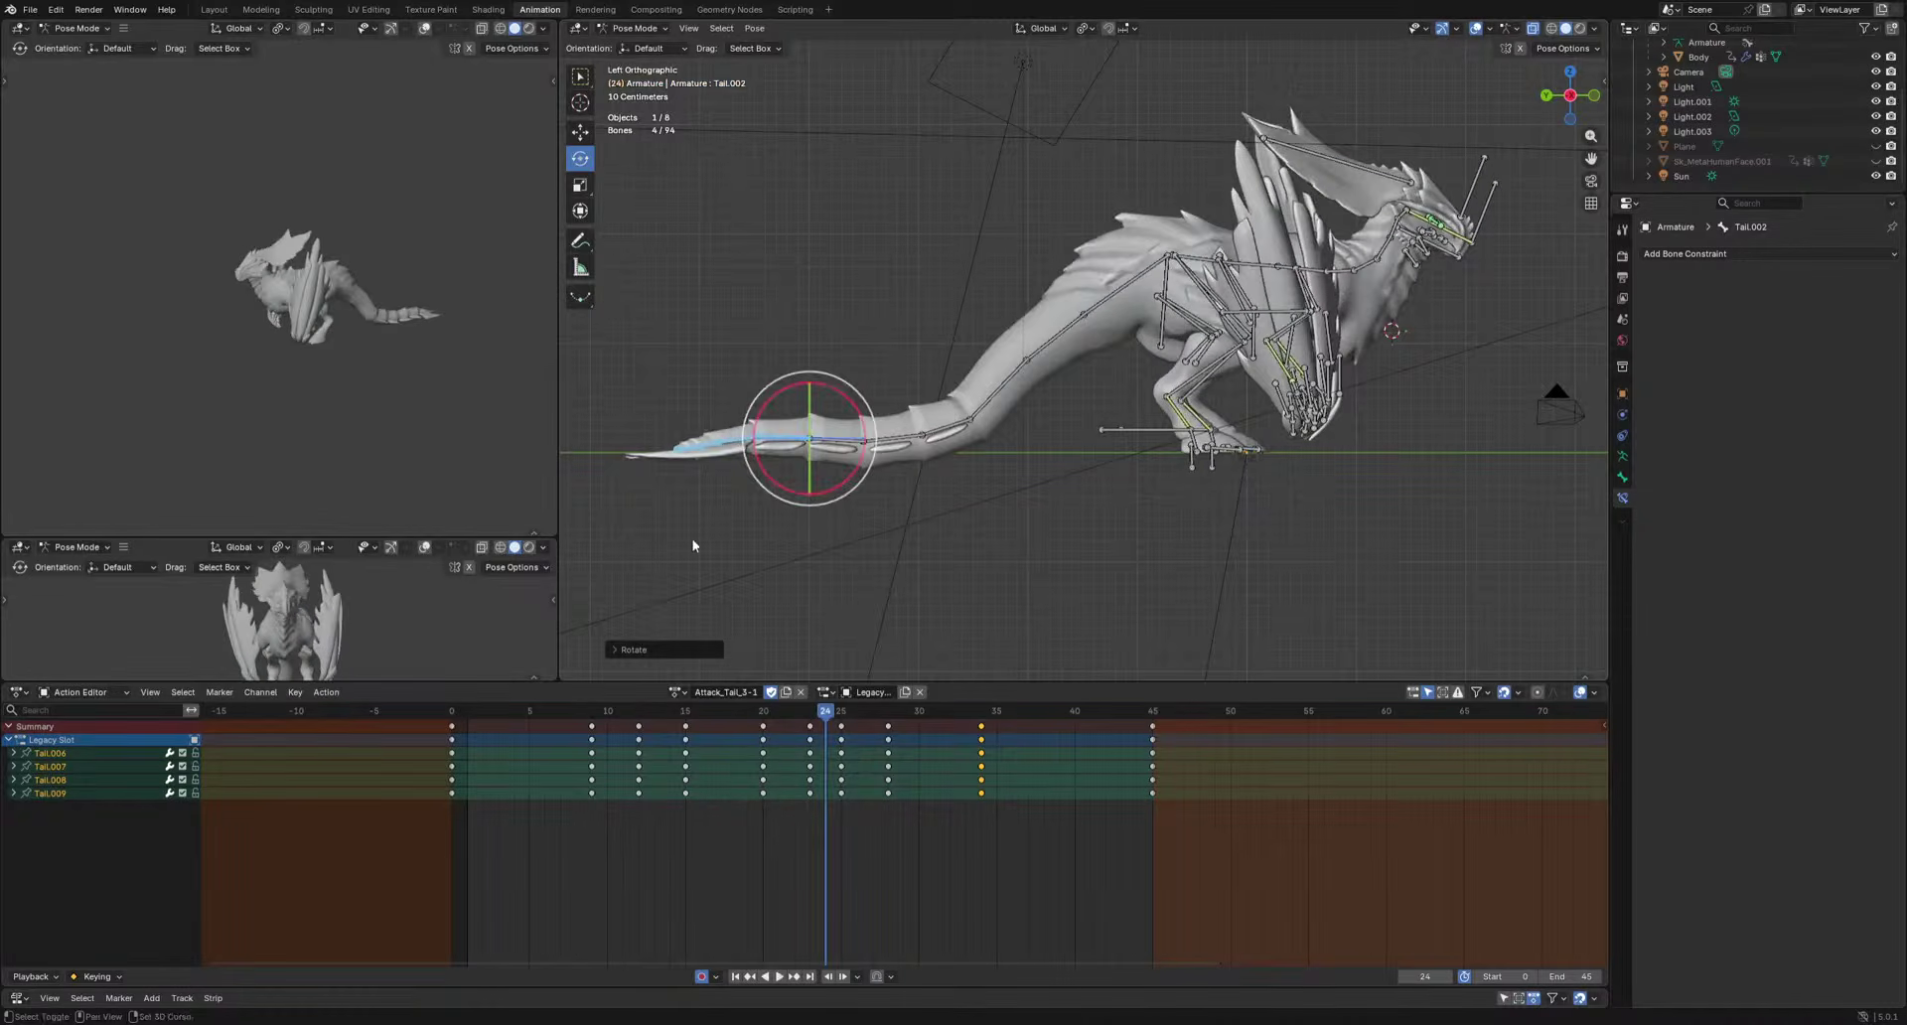
# Delete the frame 23, 25 and 28 keyframes of Tail.001 to Tail.009, and rotate these bones at frame 24.
pyautogui.moveTo(695, 529); pyautogui.dragTo(1027, 321)
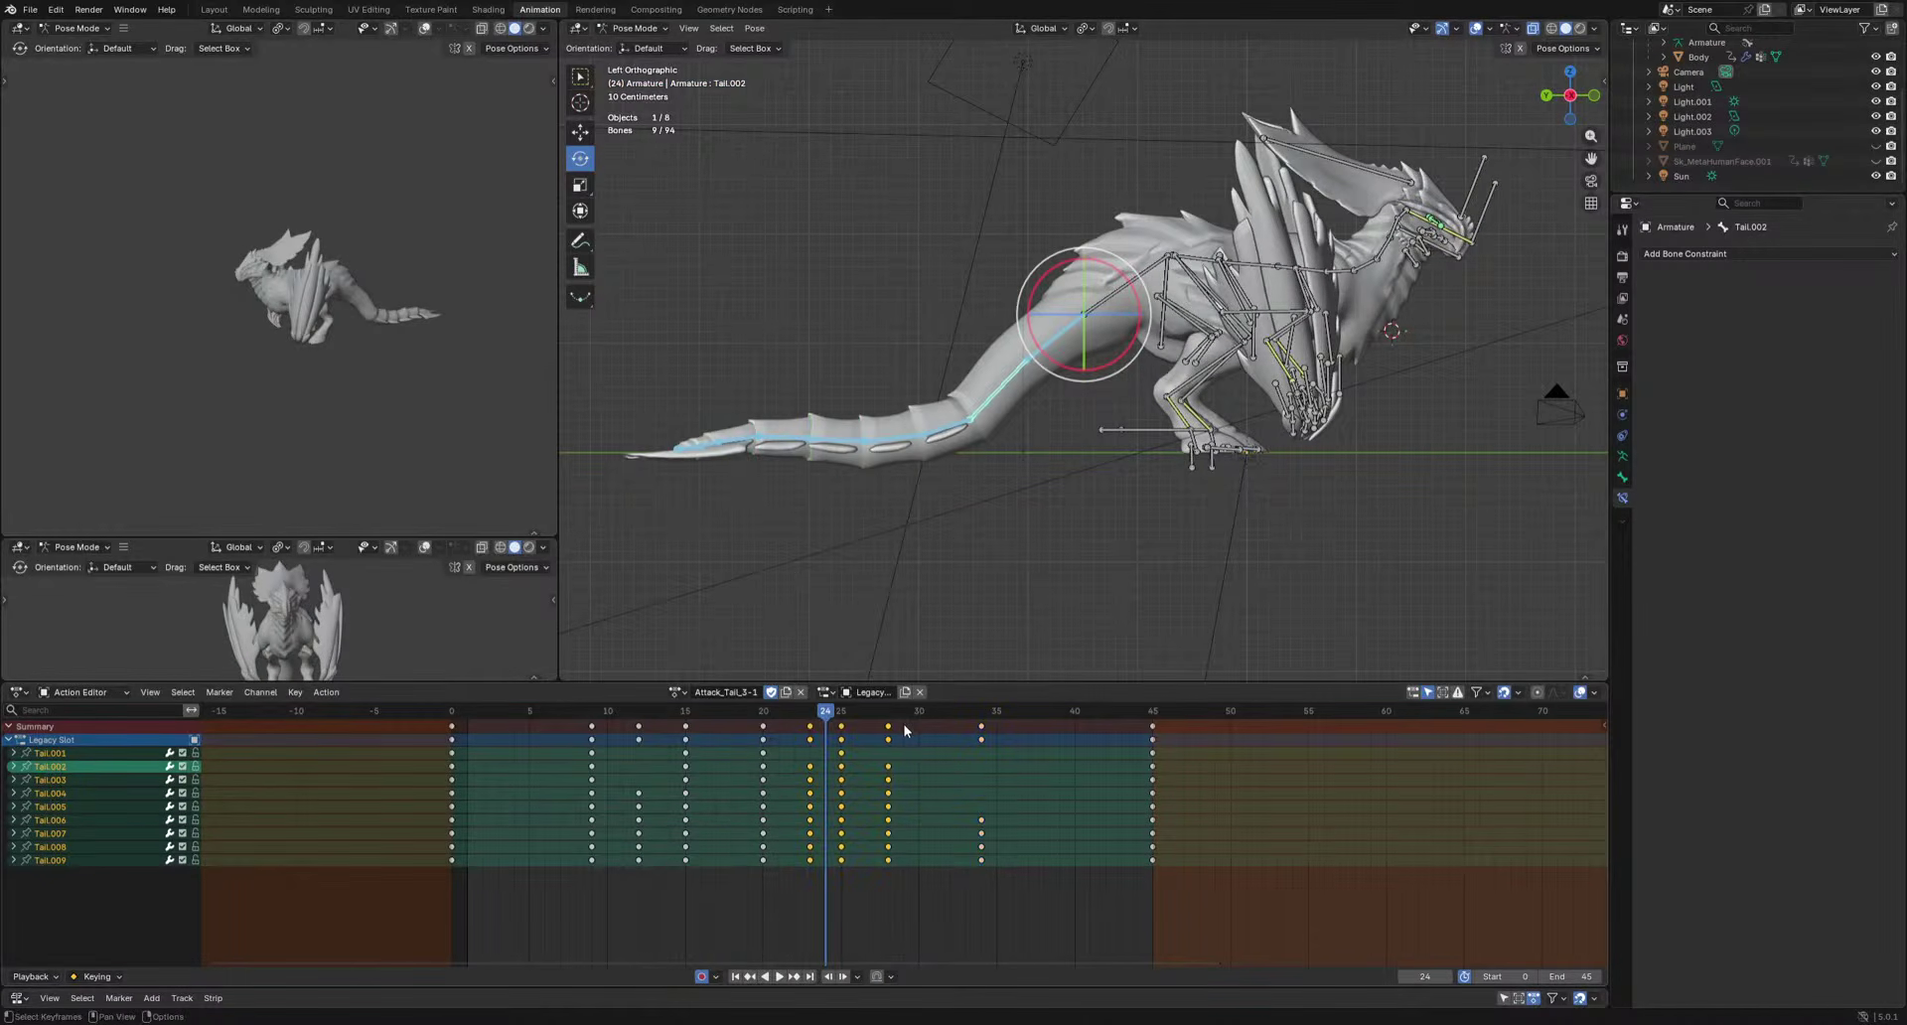
pyautogui.press('Delete')
pyautogui.press('r')
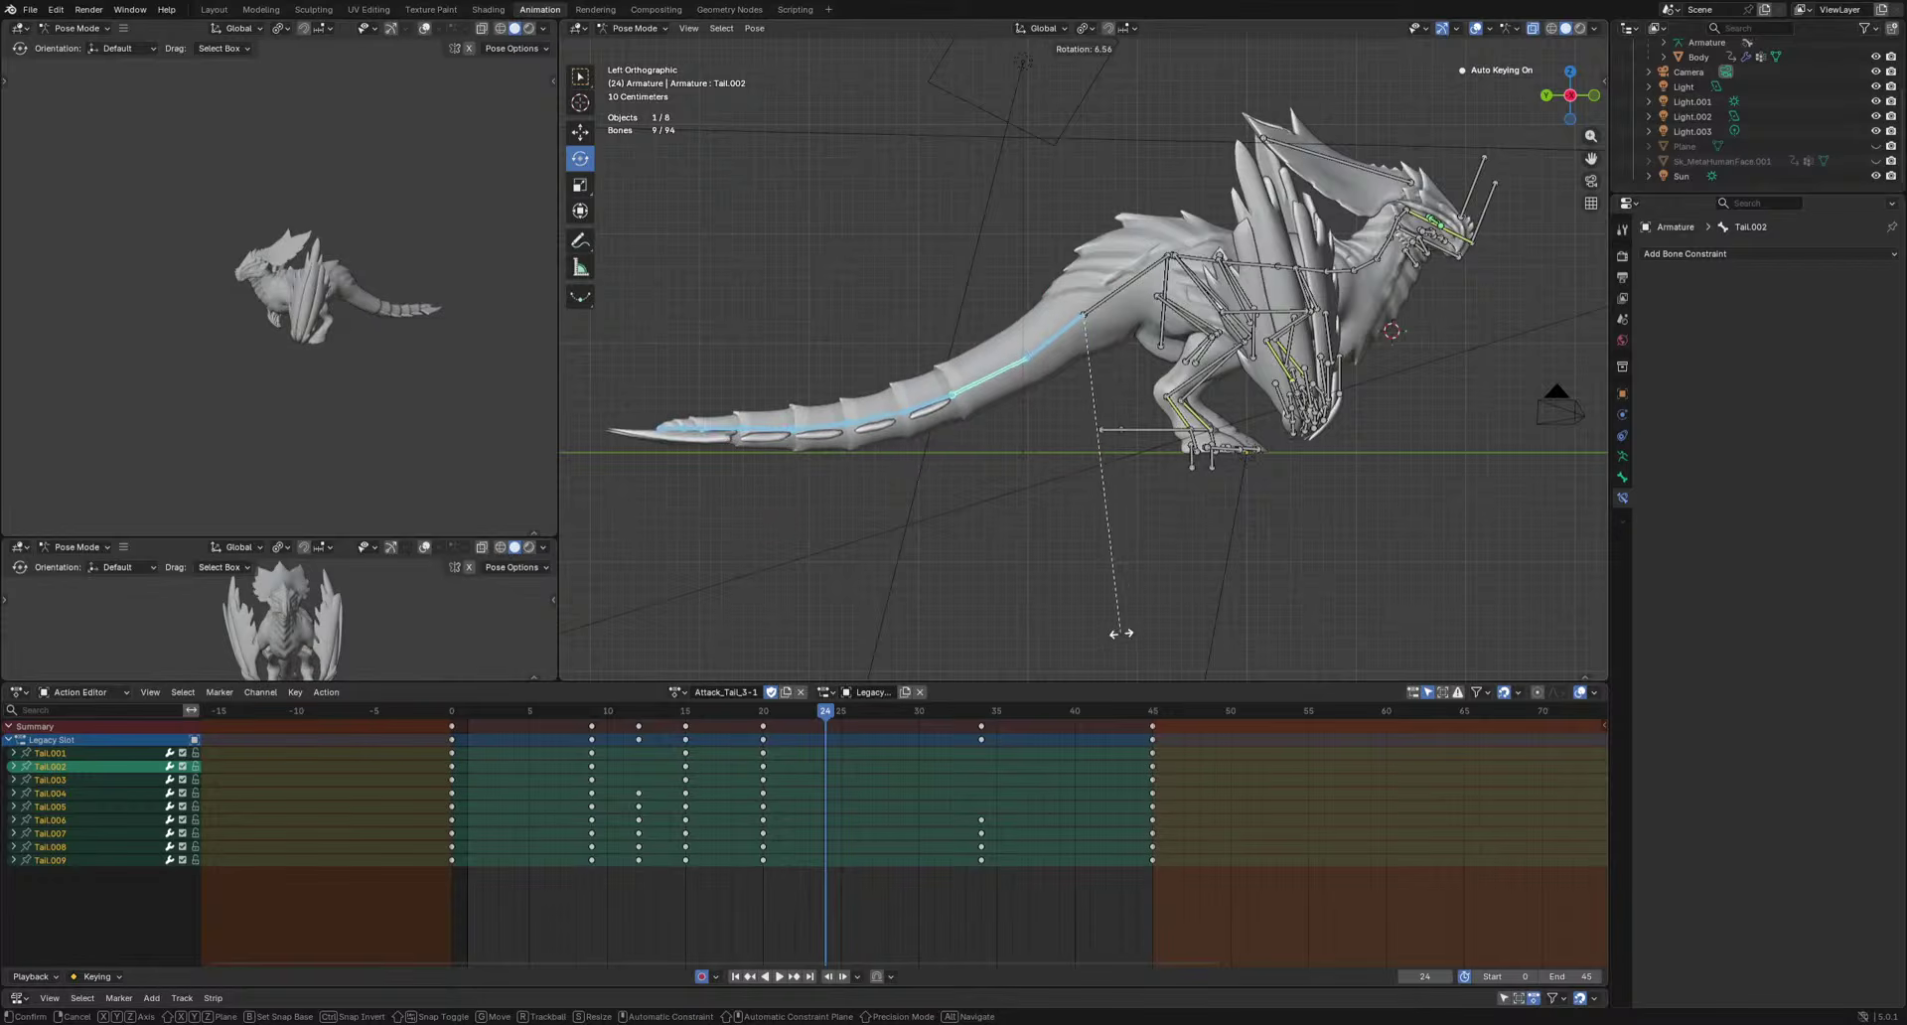
pyautogui.click(1119, 633)
# Curl the outer tail bones Tail.004 to Tail.009 upward at frame 20.
pyautogui.moveTo(794, 713); pyautogui.dragTo(748, 719)
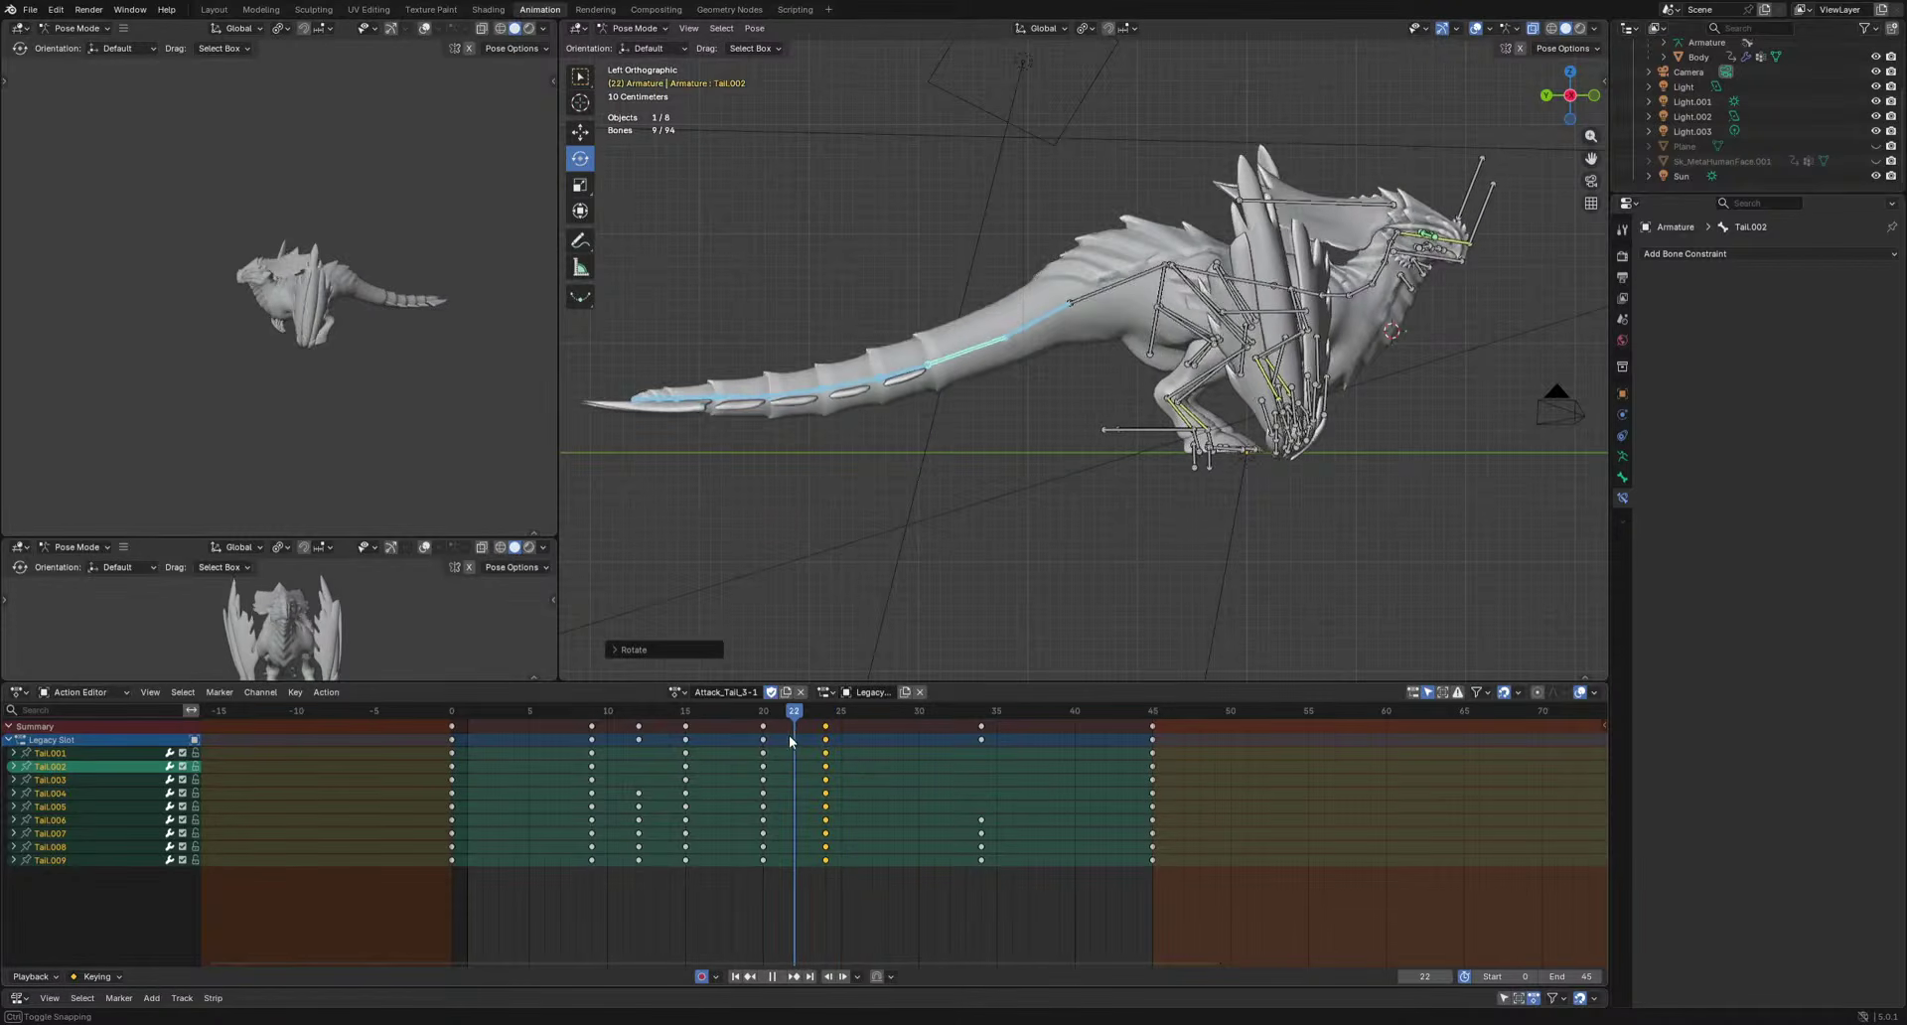
pyautogui.press('r')
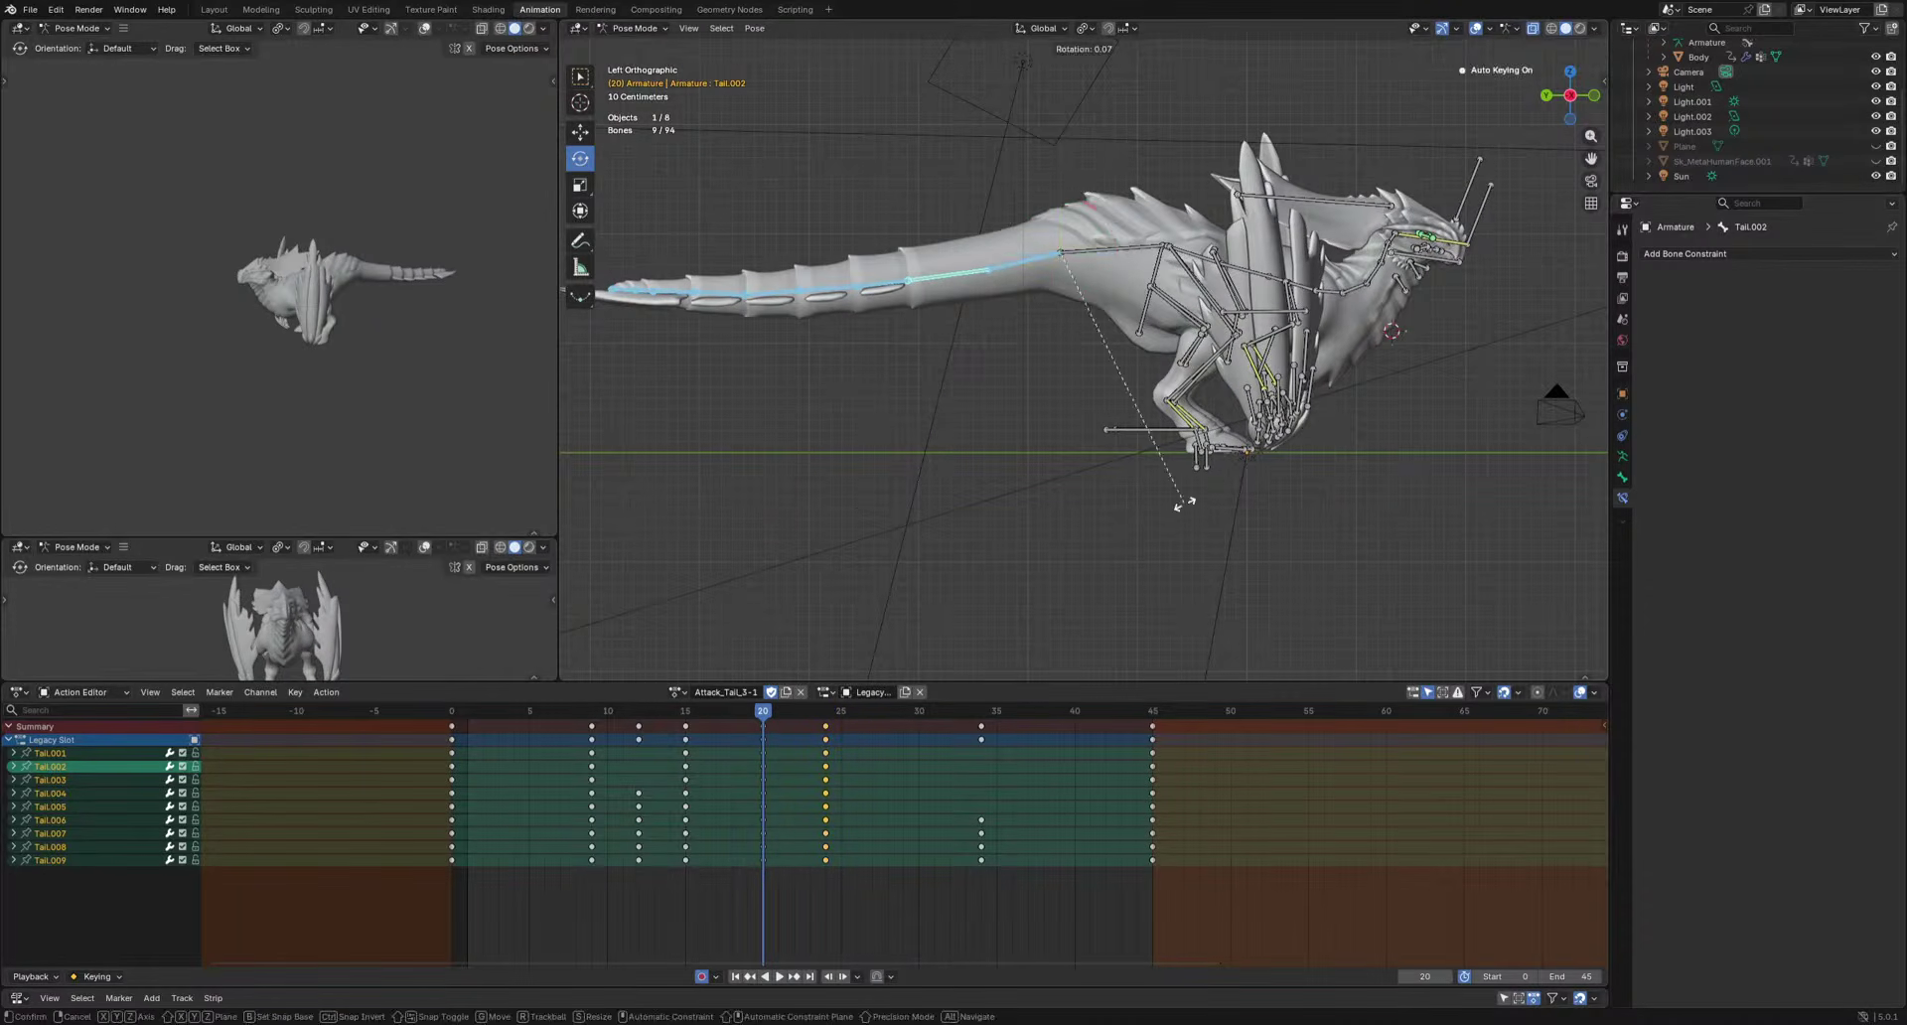
pyautogui.moveTo(598, 385); pyautogui.dragTo(832, 236)
pyautogui.press('r')
pyautogui.click(1015, 497)
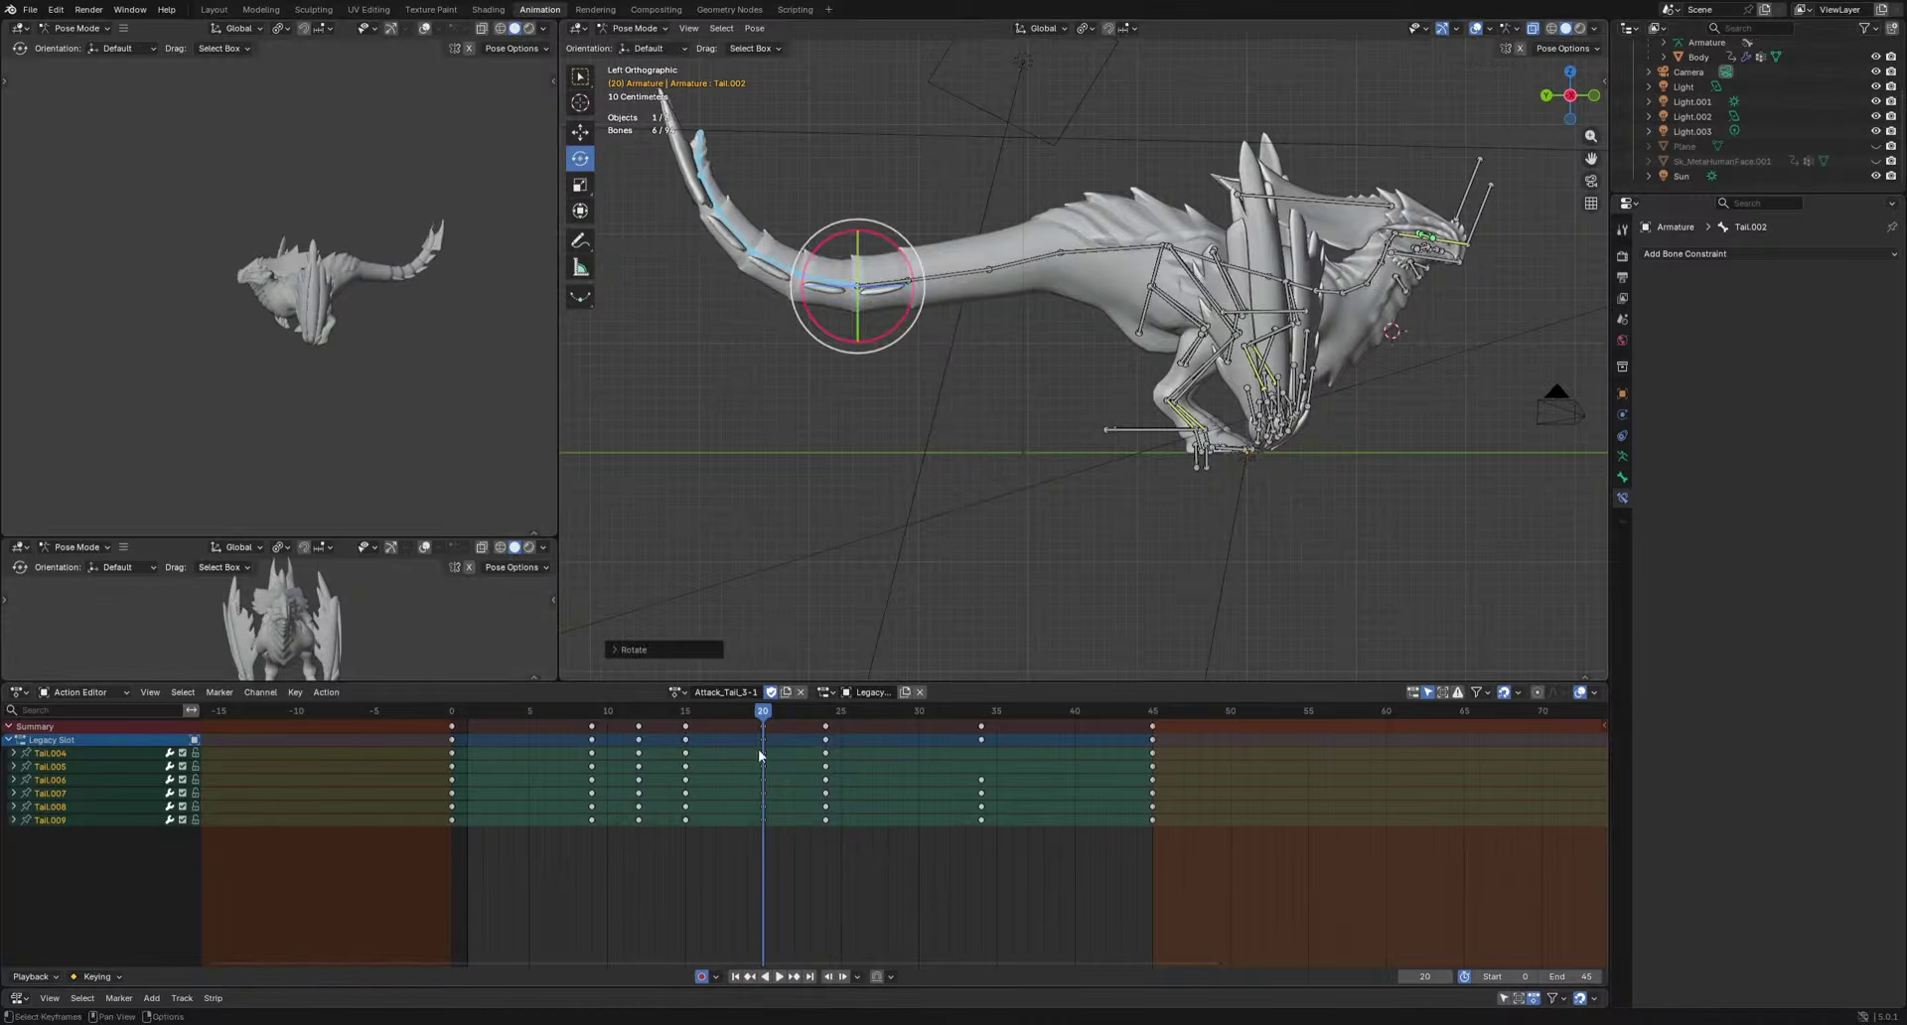
# Rotate the outer tail bones into an upward curl at frame 22 and check the pose at frame 24.
pyautogui.moveTo(769, 711); pyautogui.dragTo(801, 714)
pyautogui.press('Escape')
pyautogui.press('r')
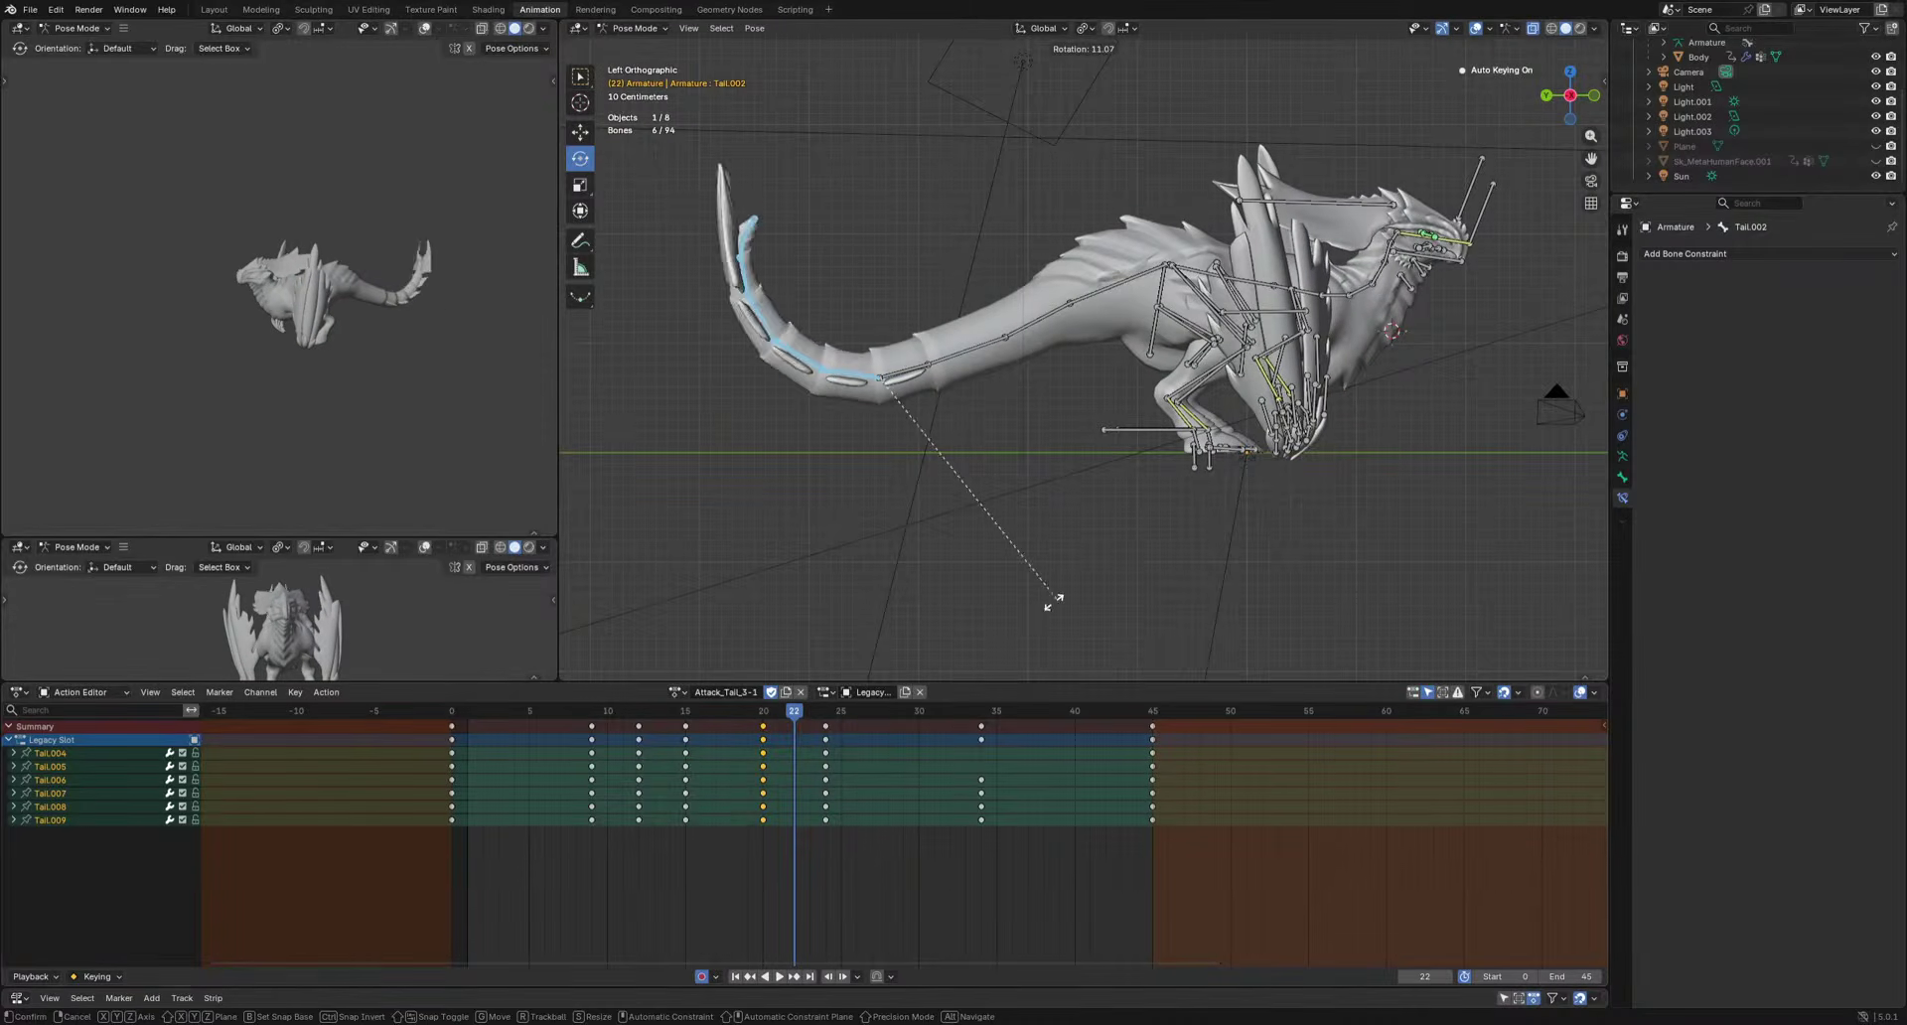
pyautogui.click(827, 723)
pyautogui.press('space')
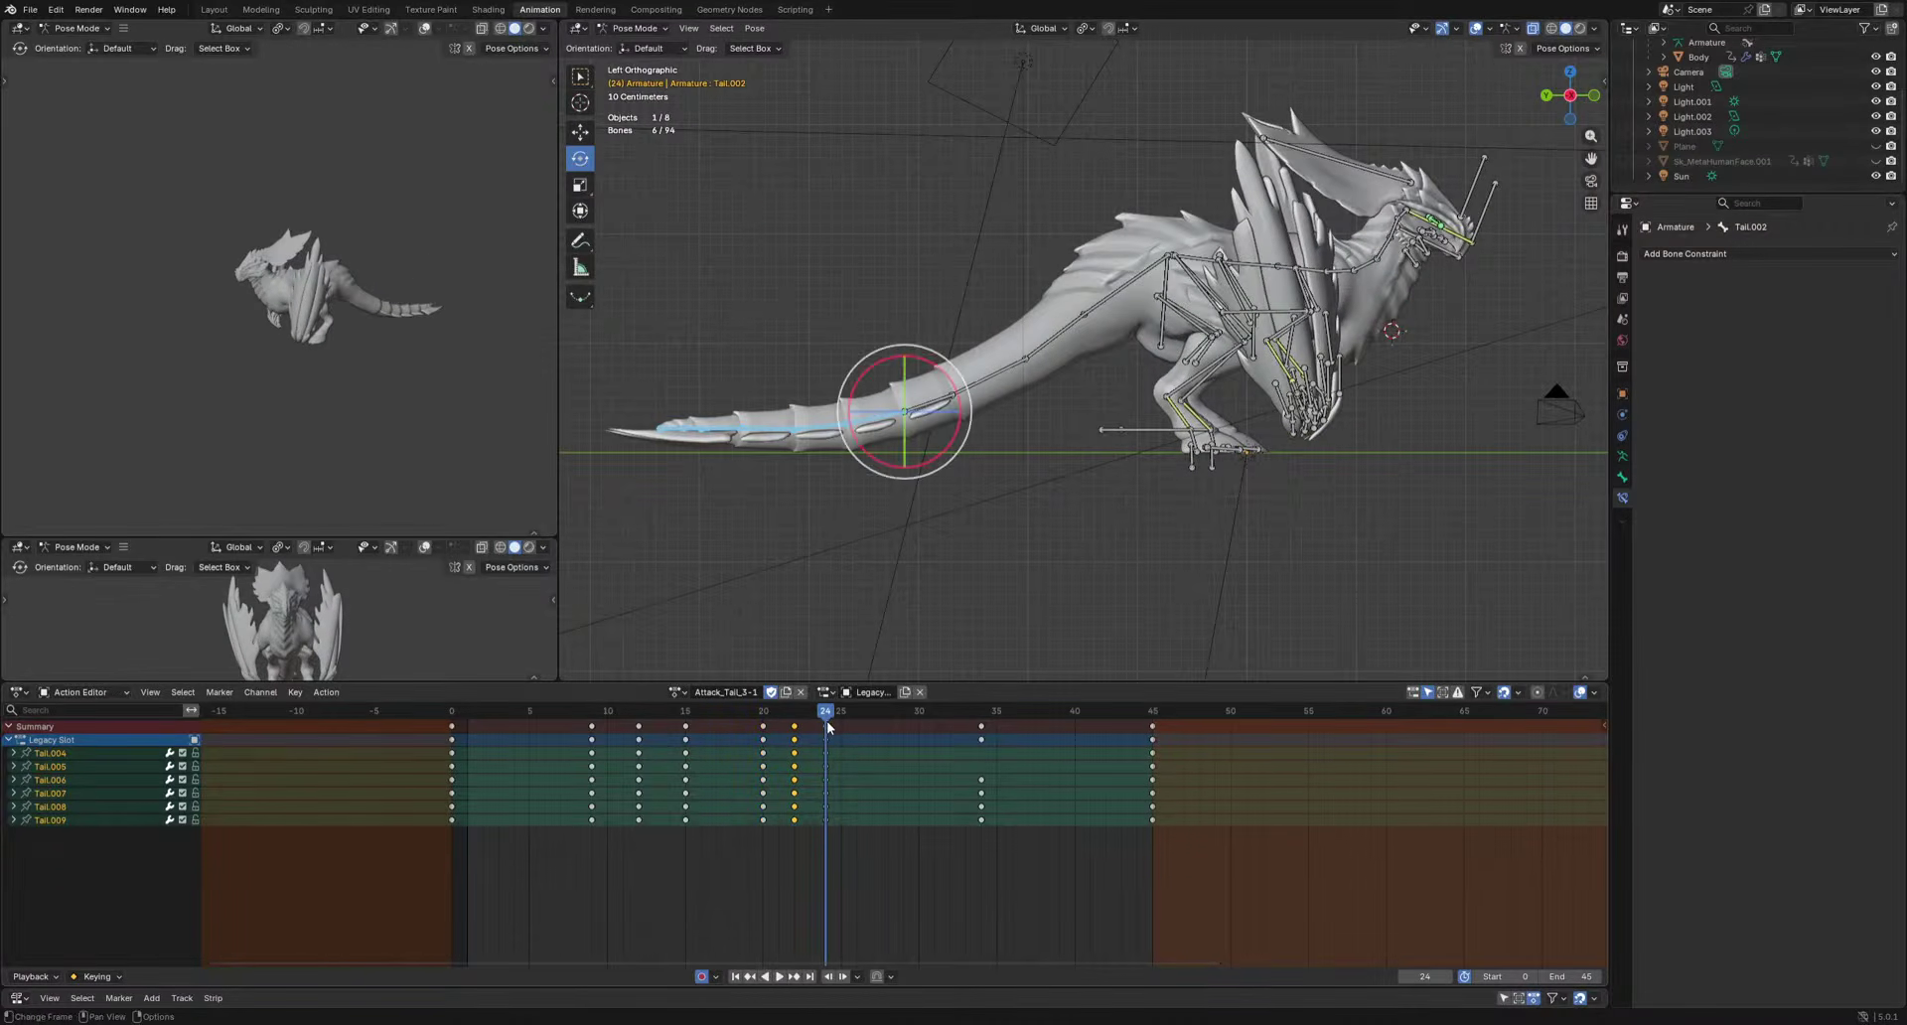
# Shift the outer tail bones' frame 22 and 24 keyframes to frames 23 and 25, and play back the motion.
pyautogui.moveTo(829, 732)
pyautogui.mouseDown()
pyautogui.moveTo(849, 732)
pyautogui.moveTo(778, 720)
pyautogui.moveTo(805, 726)
pyautogui.mouseUp()
pyautogui.click(683, 714)
pyautogui.press('space')
pyautogui.press('space')
# Try a different rotation of the outer tail bones at frame 23 and play back the animation.
pyautogui.press('r')
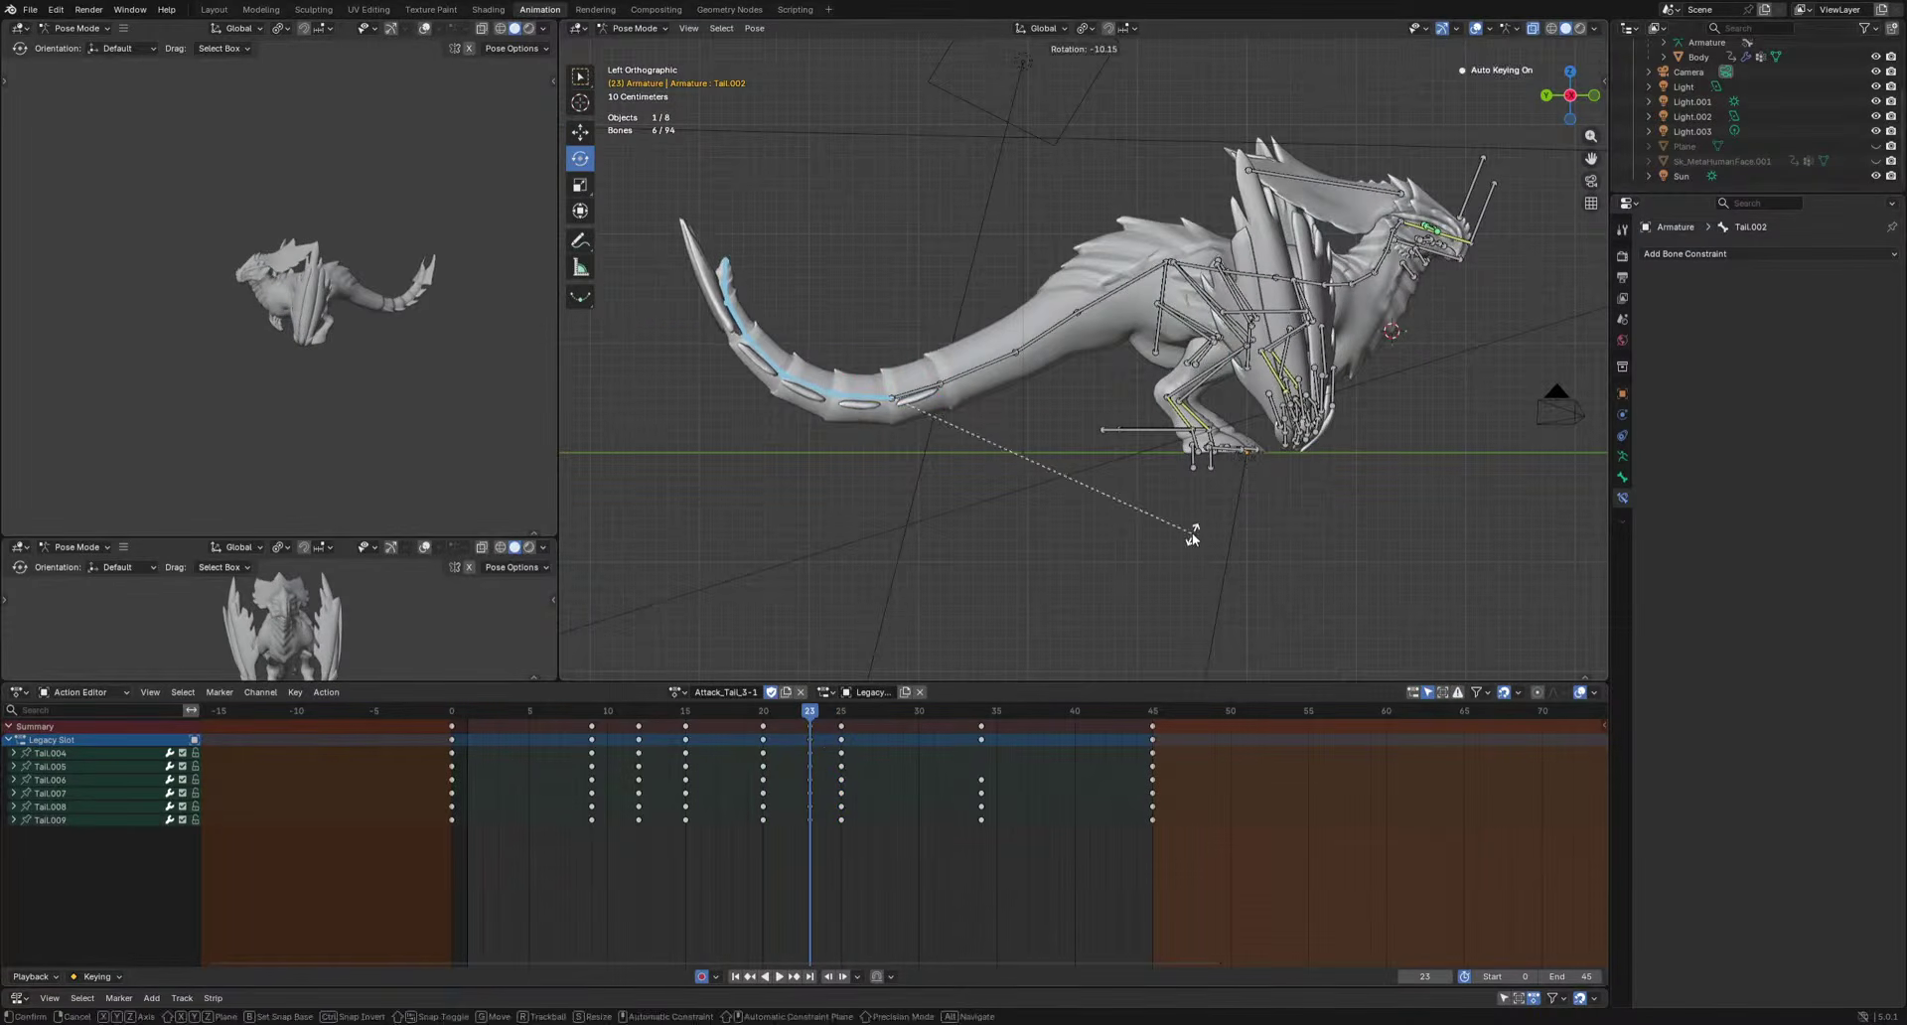
pyautogui.click(1192, 536)
pyautogui.press('space')
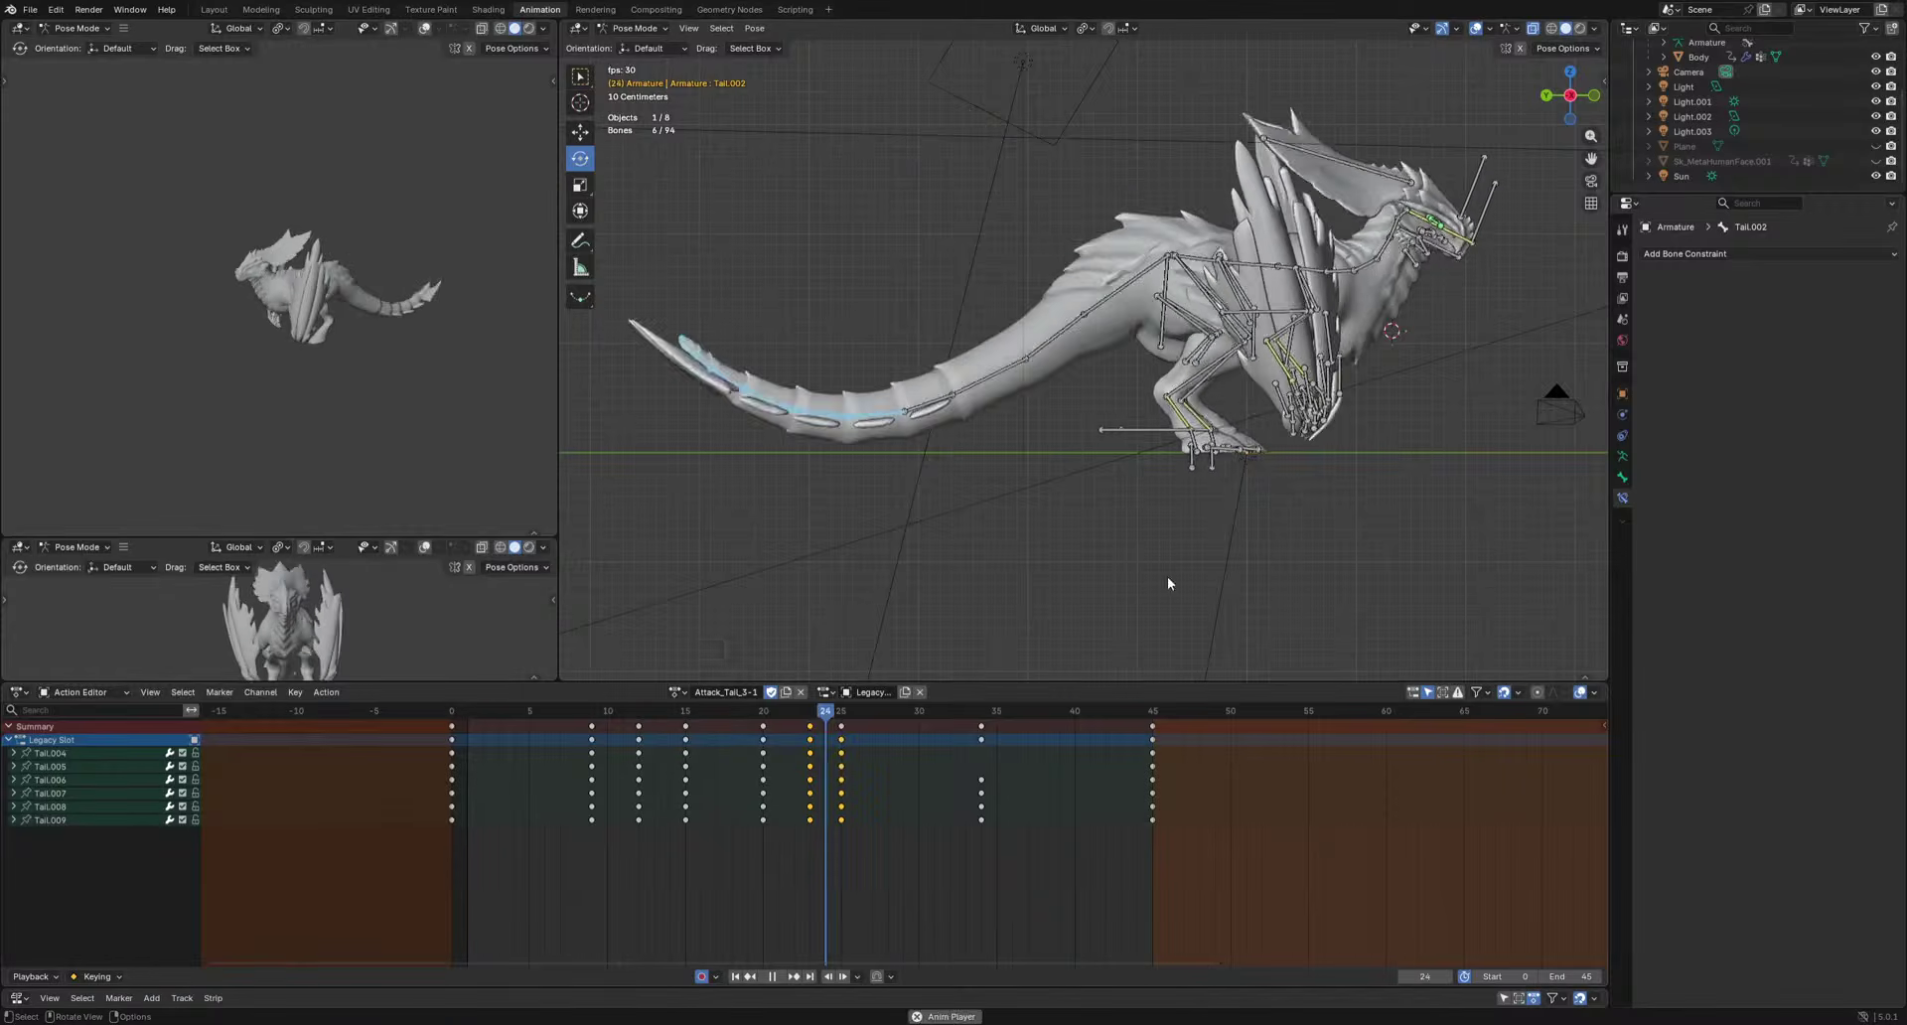
pyautogui.press('space')
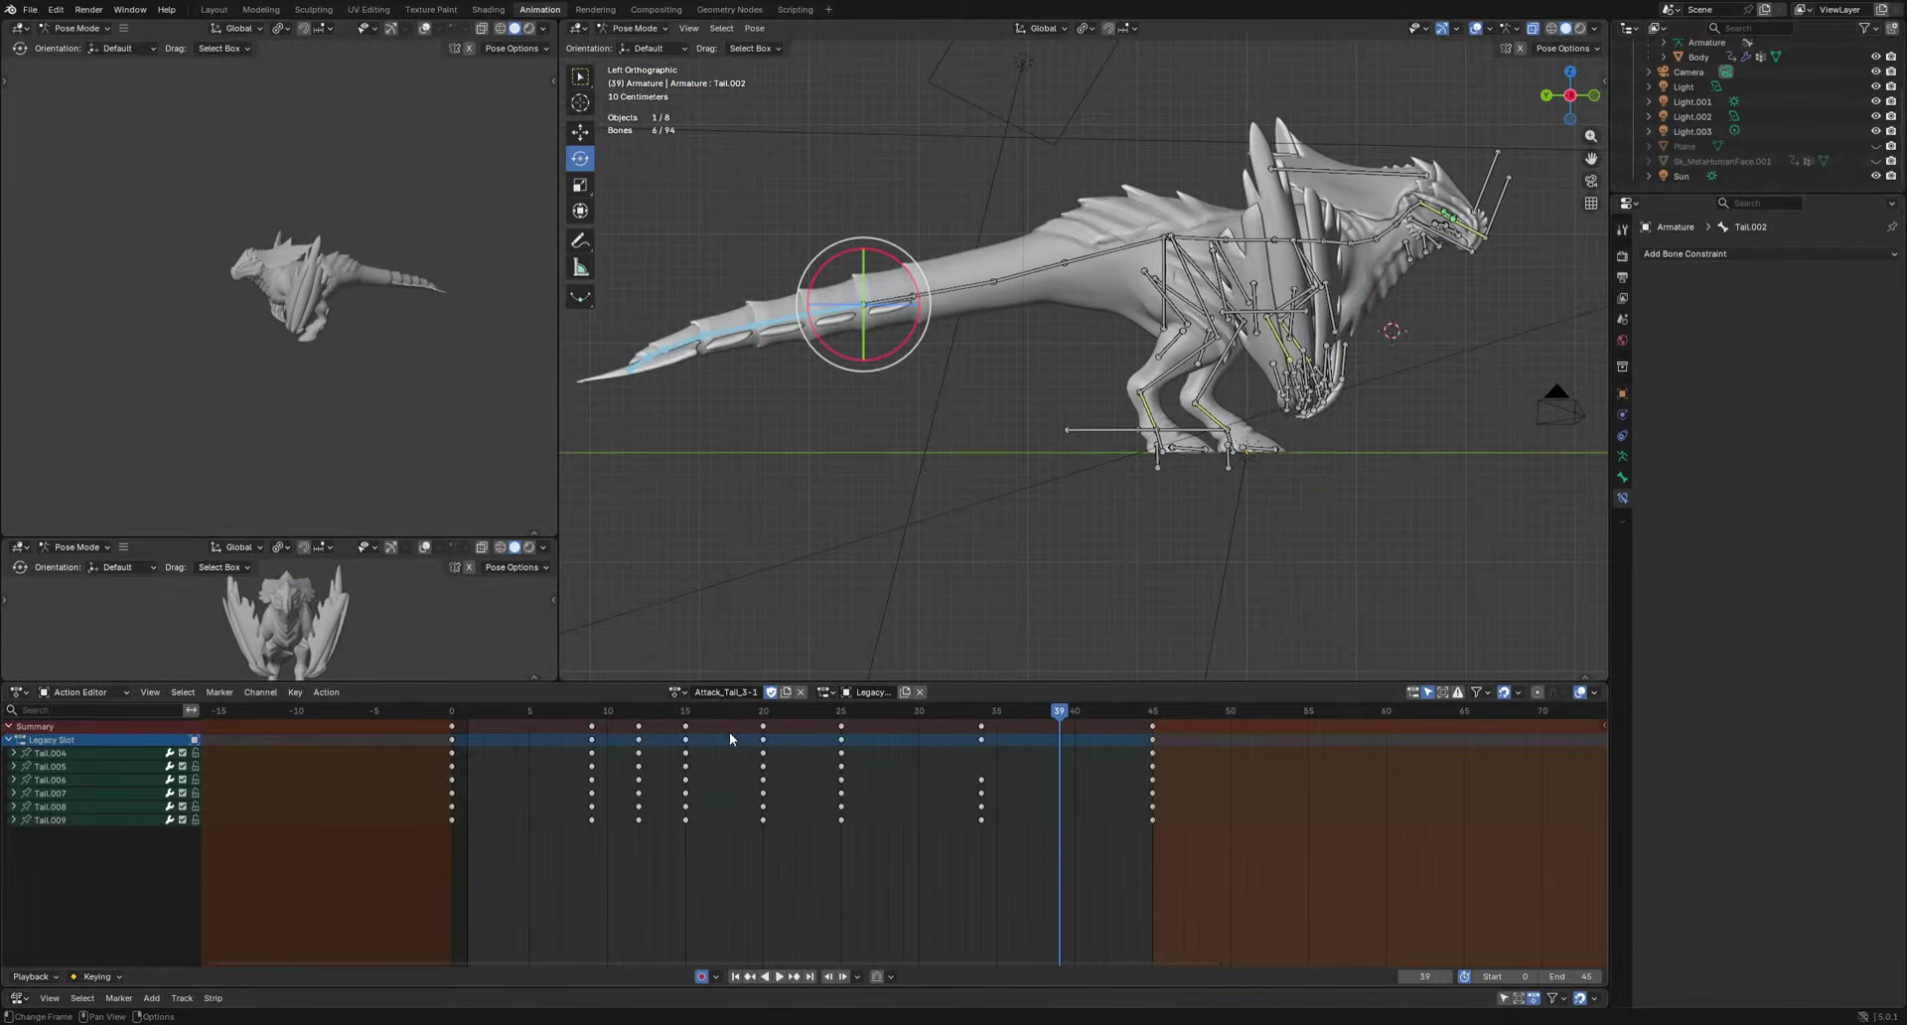
# Move the outer tail bones' frame 20 keyframes to frame 22 and review the tail swing.
pyautogui.moveTo(775, 730); pyautogui.dragTo(803, 730)
pyautogui.moveTo(810, 713); pyautogui.dragTo(703, 730)
pyautogui.press('space')
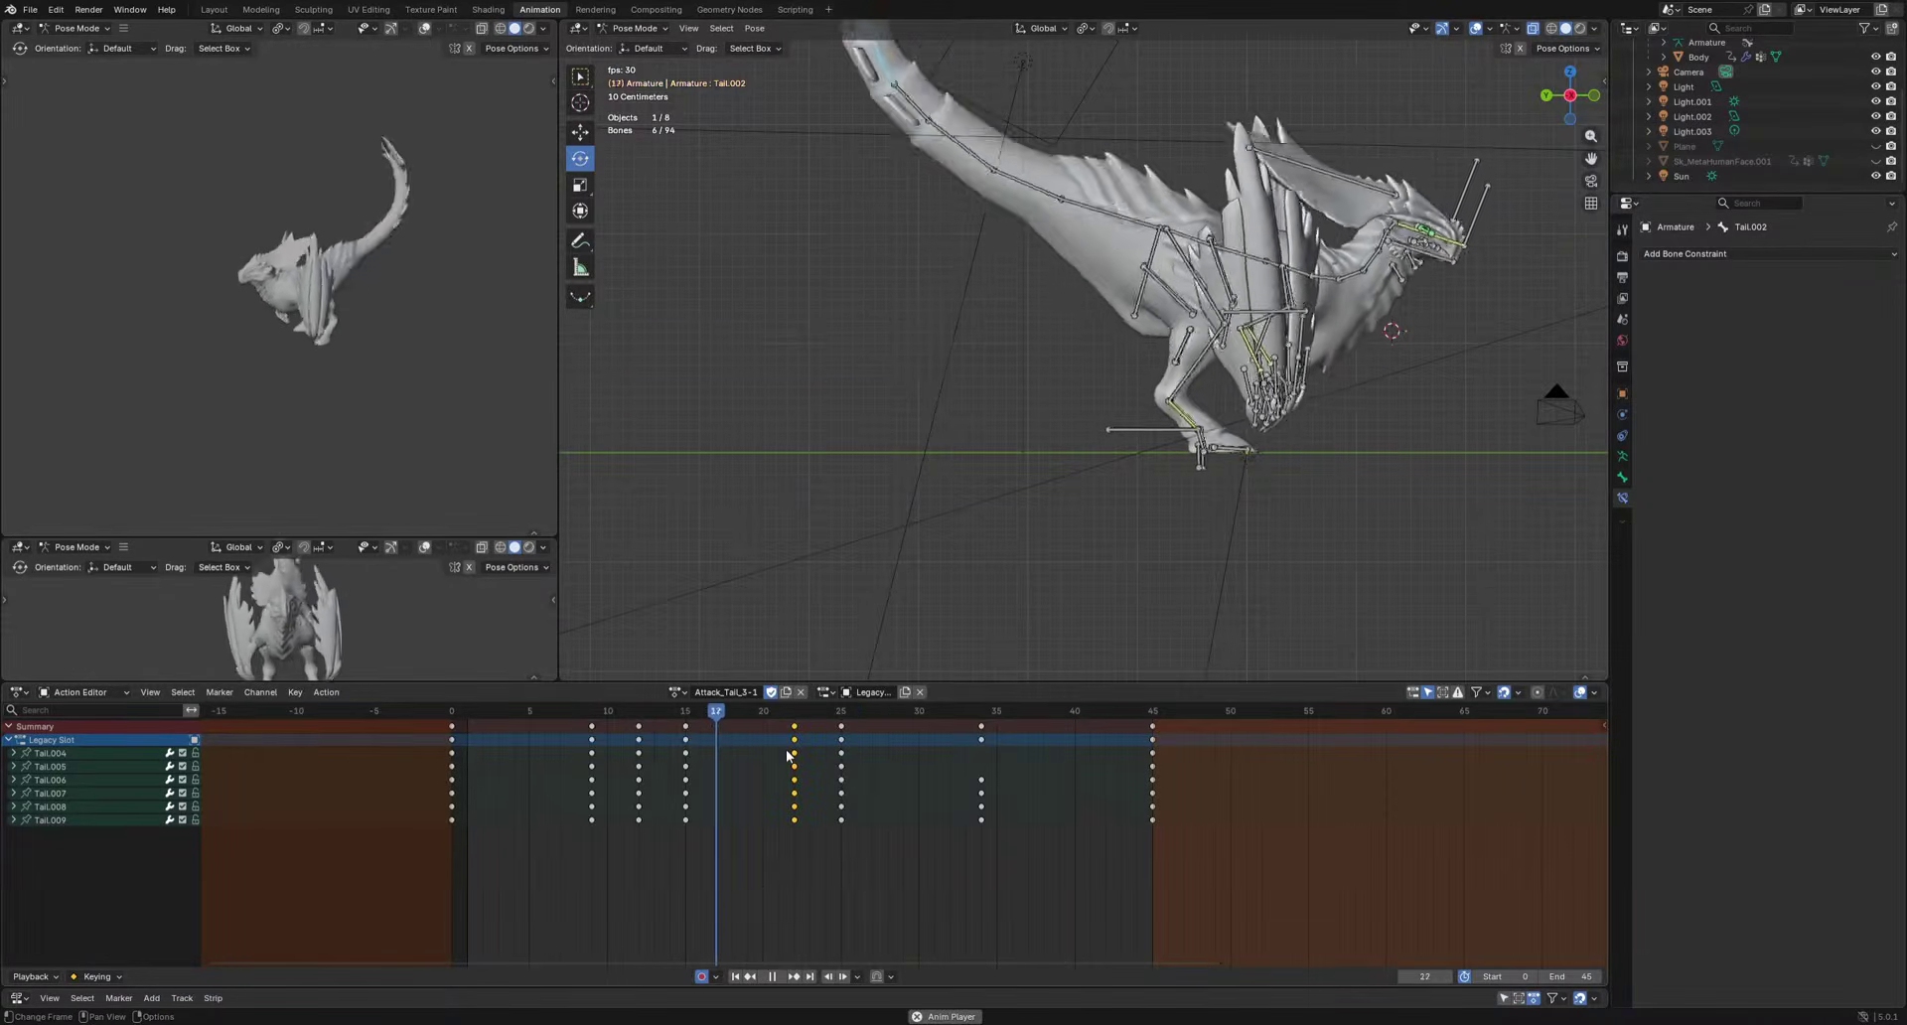
pyautogui.moveTo(843, 730); pyautogui.dragTo(856, 774)
pyautogui.press('space')
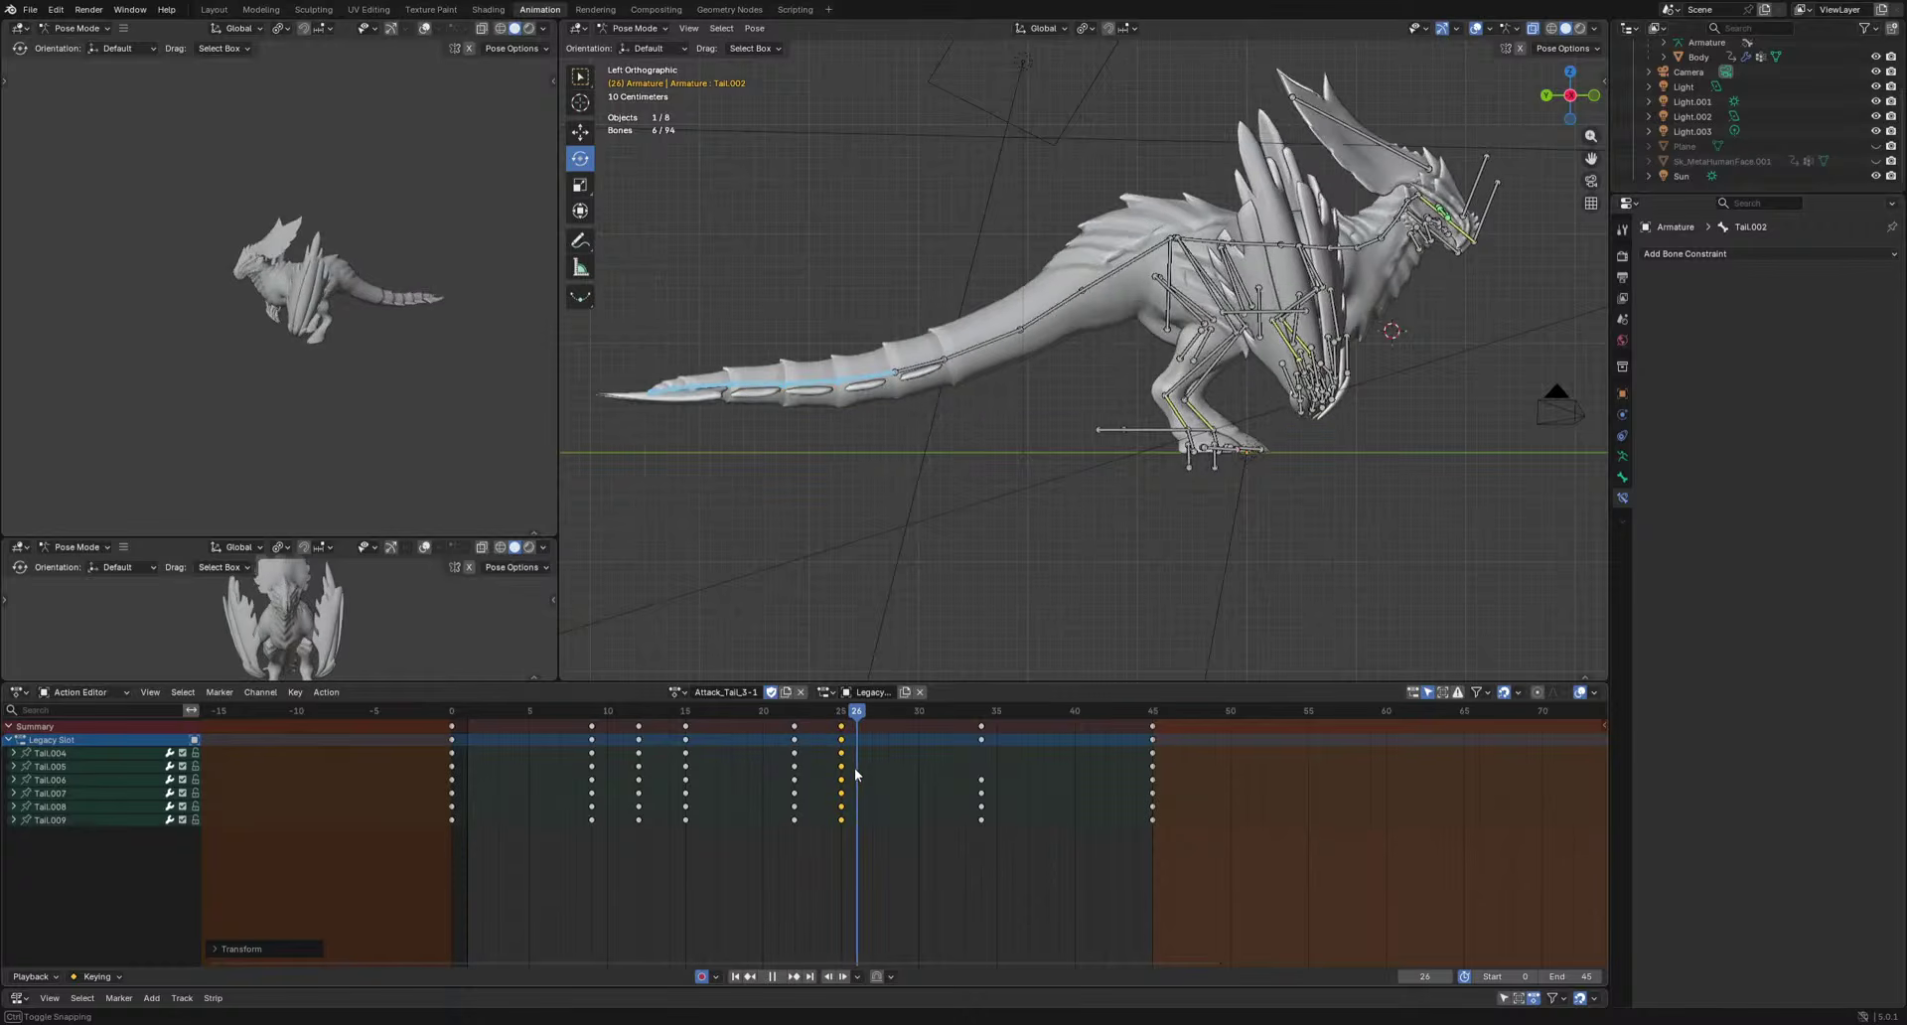
# Delete the base Tail bone's frame 26 keyframe, rotate the bone at frame 33 to key it, and step back to frame 28.
pyautogui.click(1100, 284)
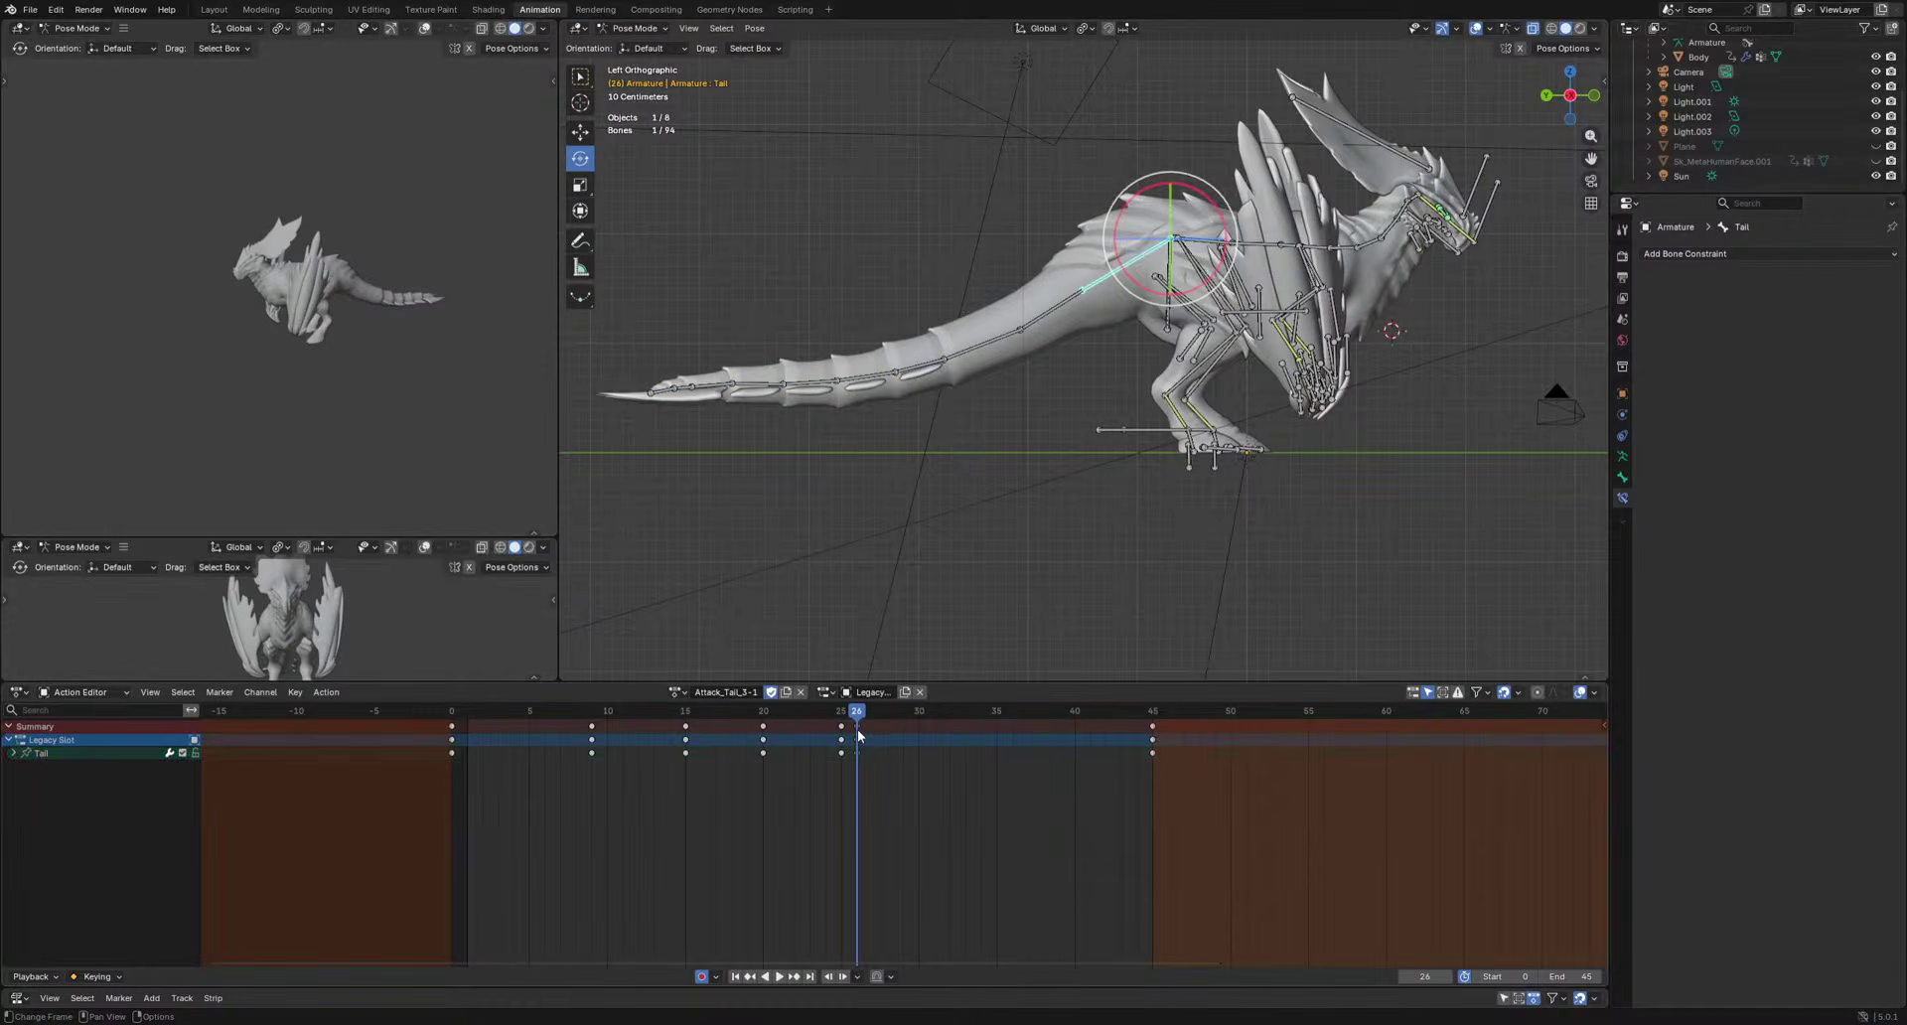
pyautogui.press('Delete')
pyautogui.moveTo(912, 713); pyautogui.dragTo(962, 740)
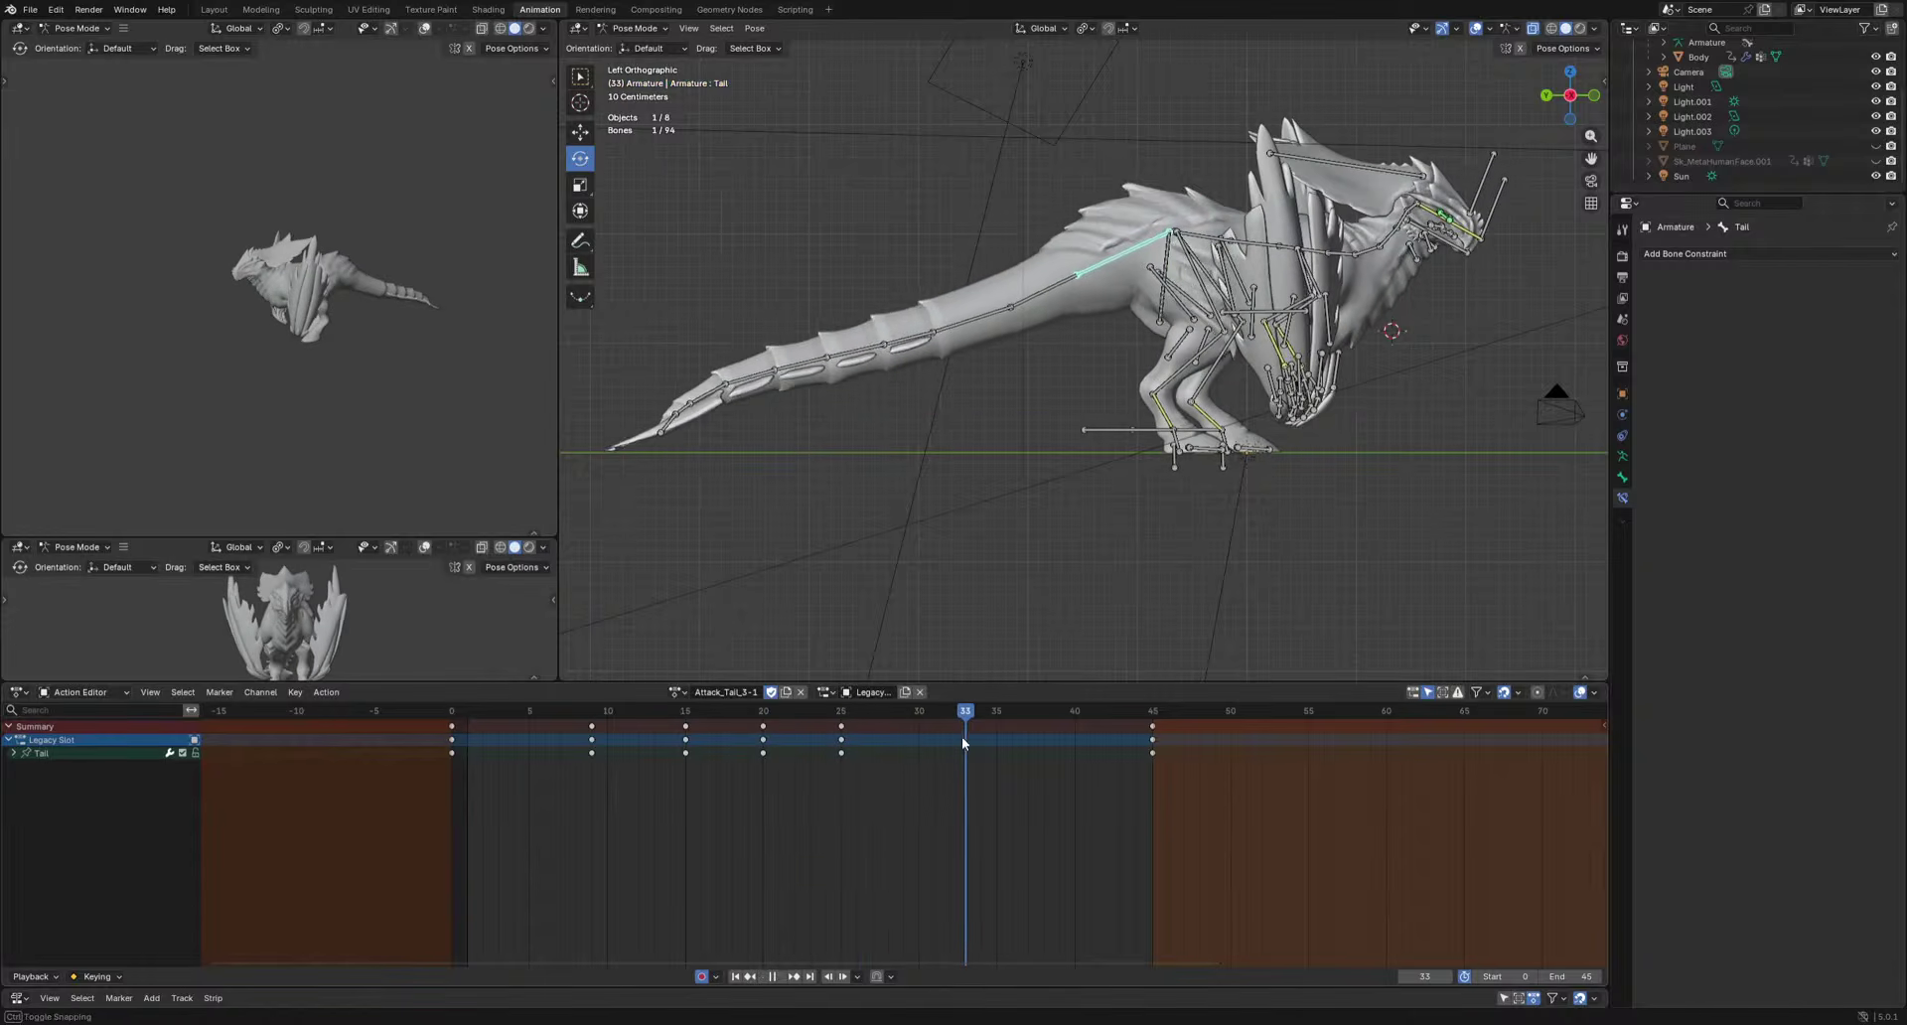
pyautogui.click(1268, 622)
pyautogui.press('Left')
pyautogui.press('Left')
pyautogui.press('Left')
pyautogui.press('Left')
pyautogui.press('Left')
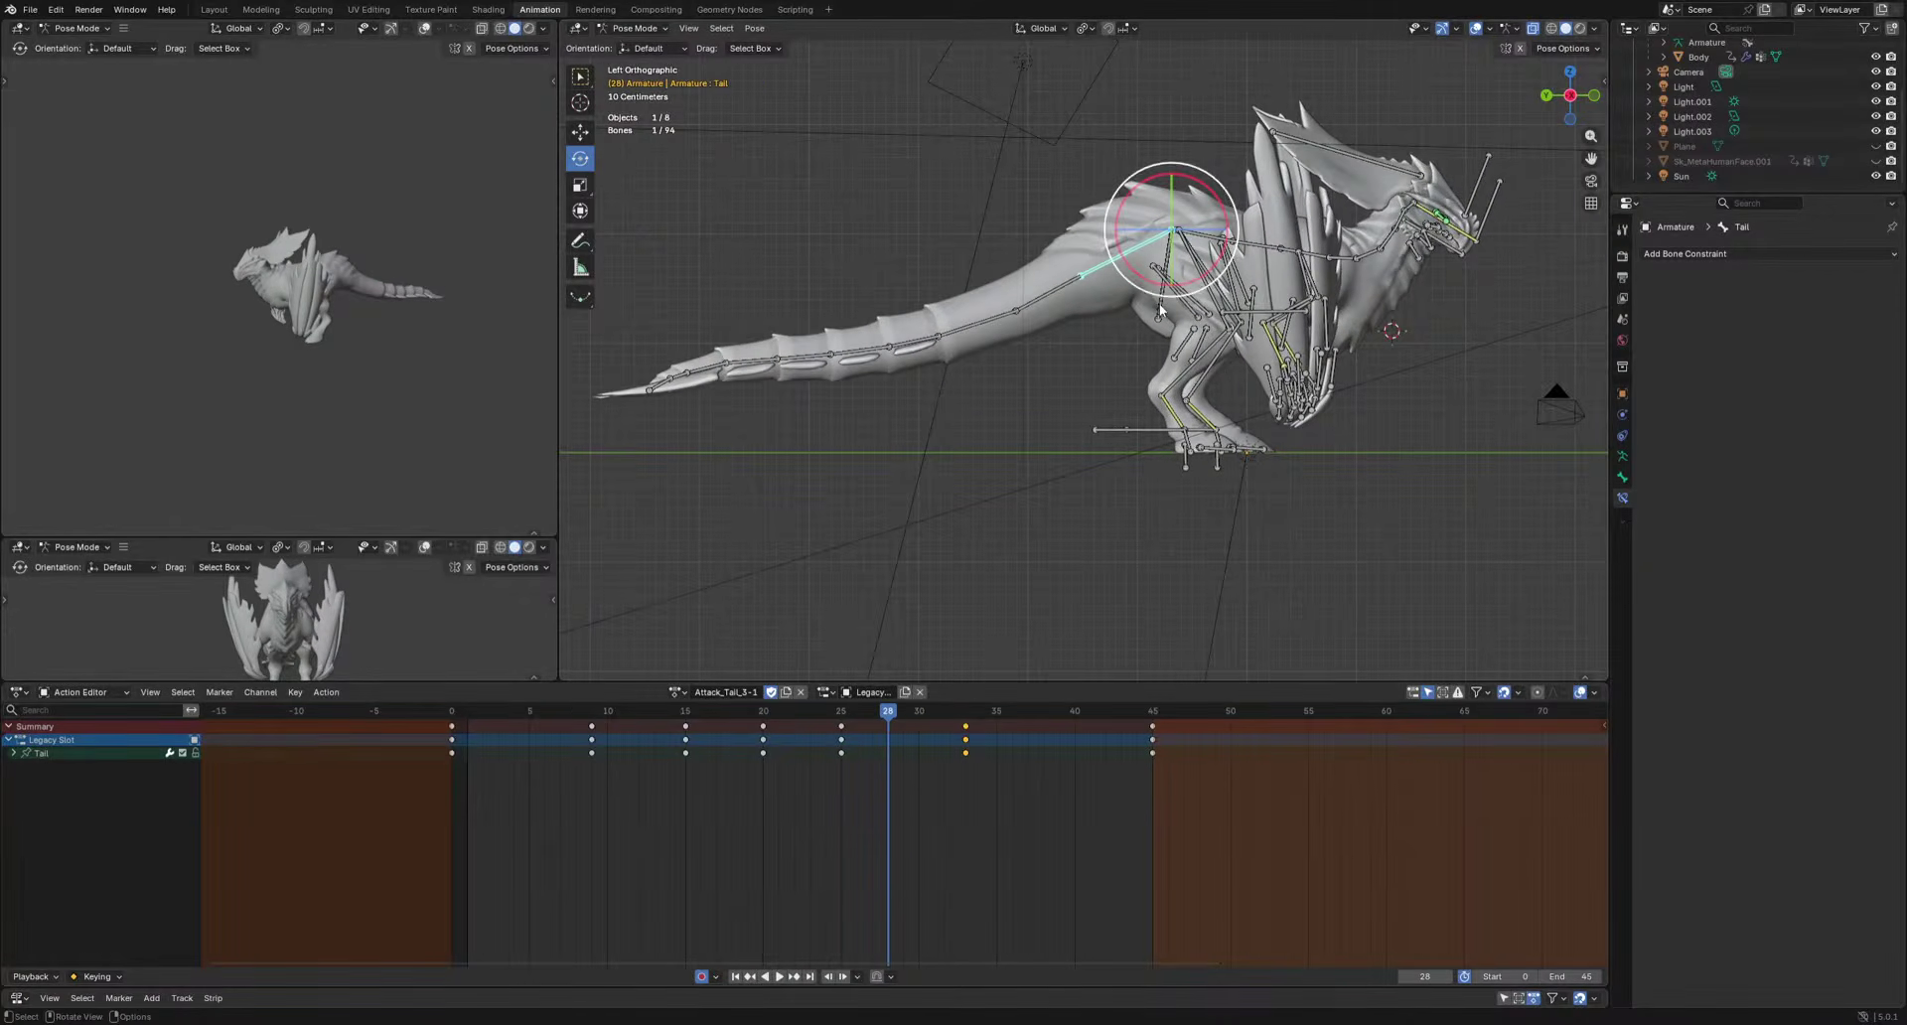
# Select the Pelvis bone, shift its keyframe following frame 26 to frame 33, and play back the motion.
pyautogui.click(1160, 310)
pyautogui.moveTo(887, 729); pyautogui.dragTo(971, 736)
pyautogui.moveTo(887, 712); pyautogui.dragTo(748, 715)
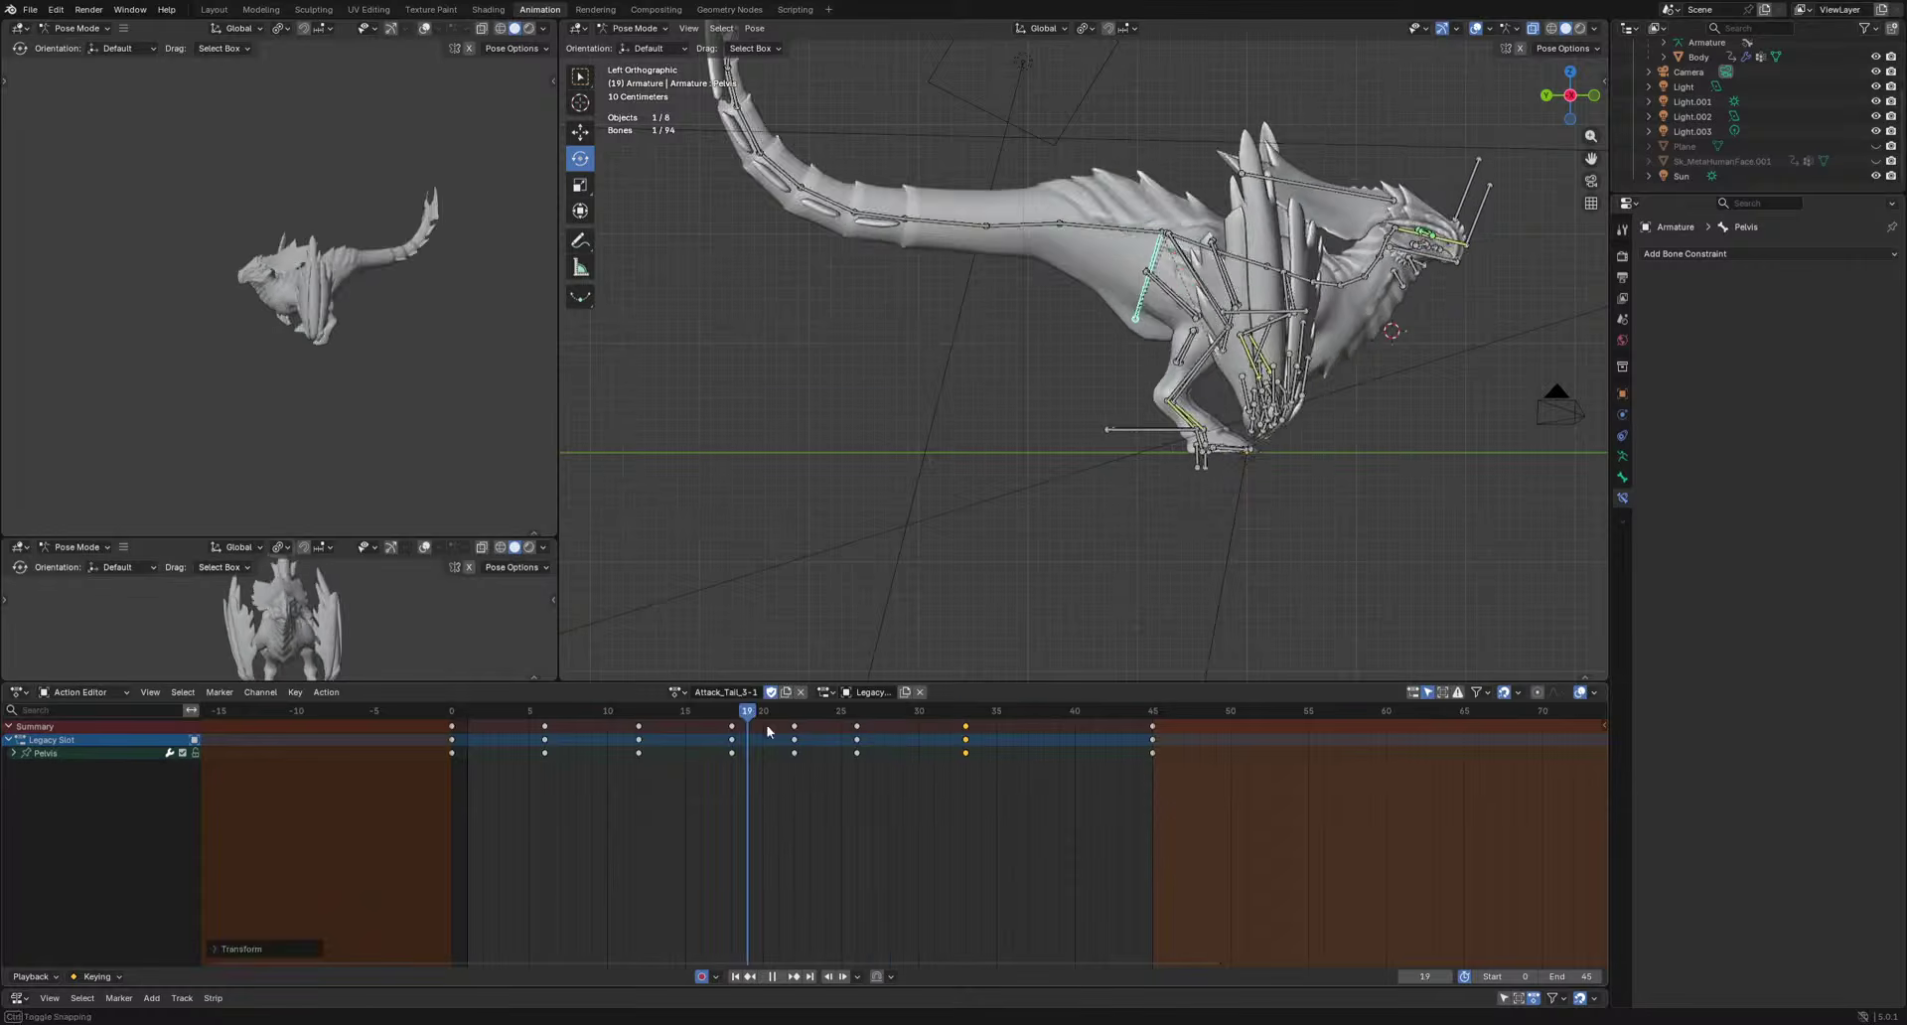
pyautogui.press('space')
pyautogui.press('space')
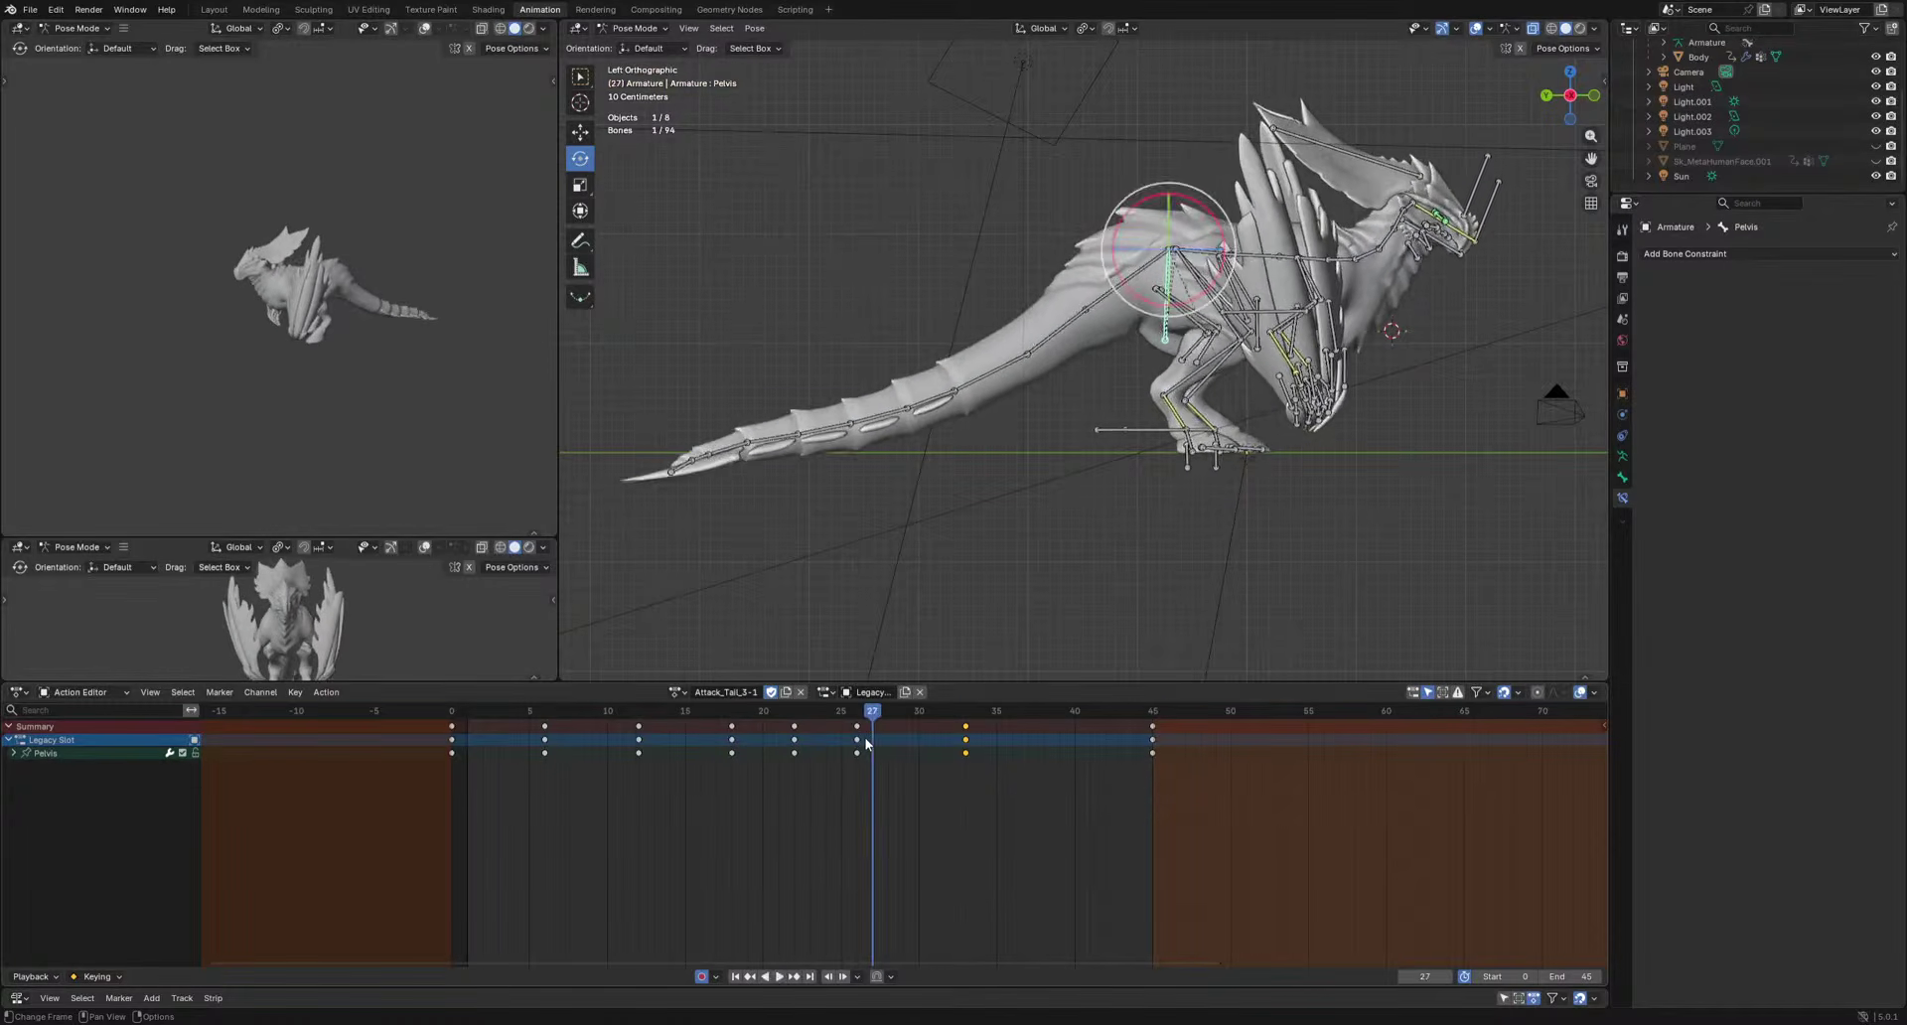
# Adjust the Pelvis bone's rotation at frame 26 in the side view and play back the animation.
pyautogui.press('Left')
pyautogui.press('r')
pyautogui.click(1293, 593)
pyautogui.press('space')
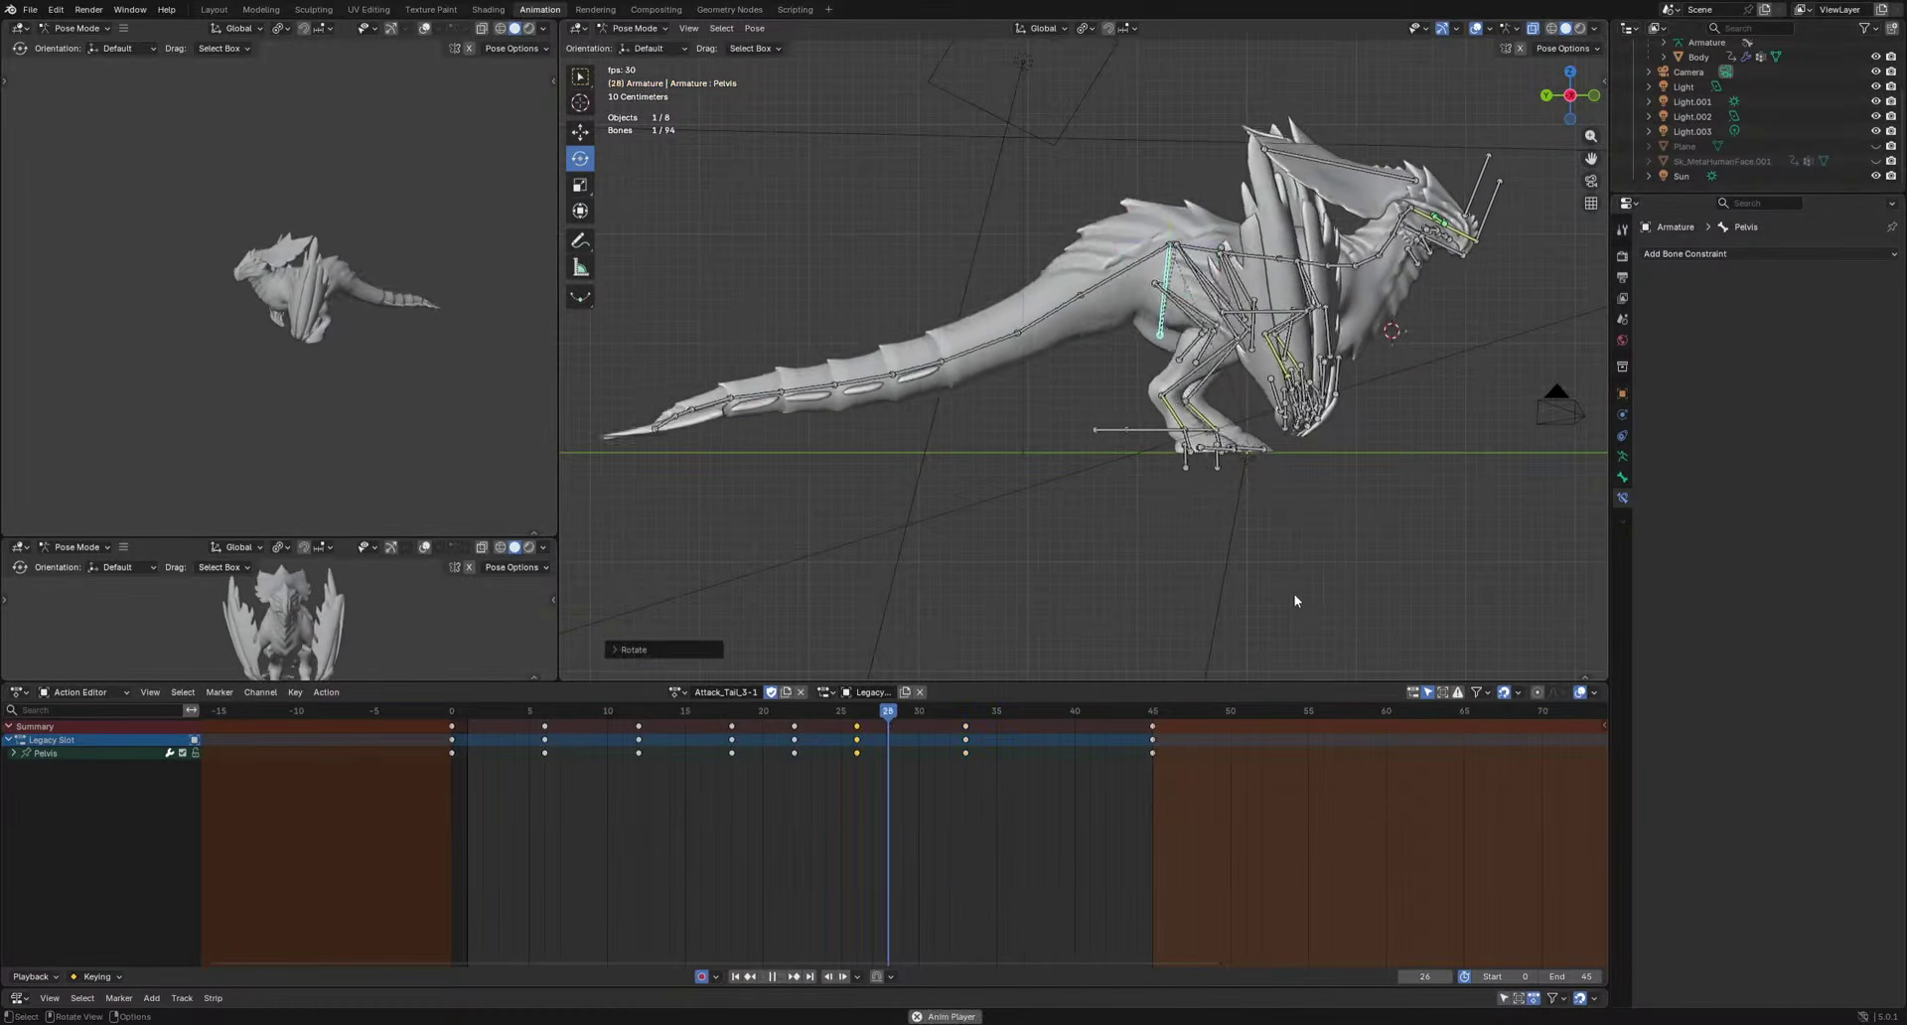
pyautogui.press('space')
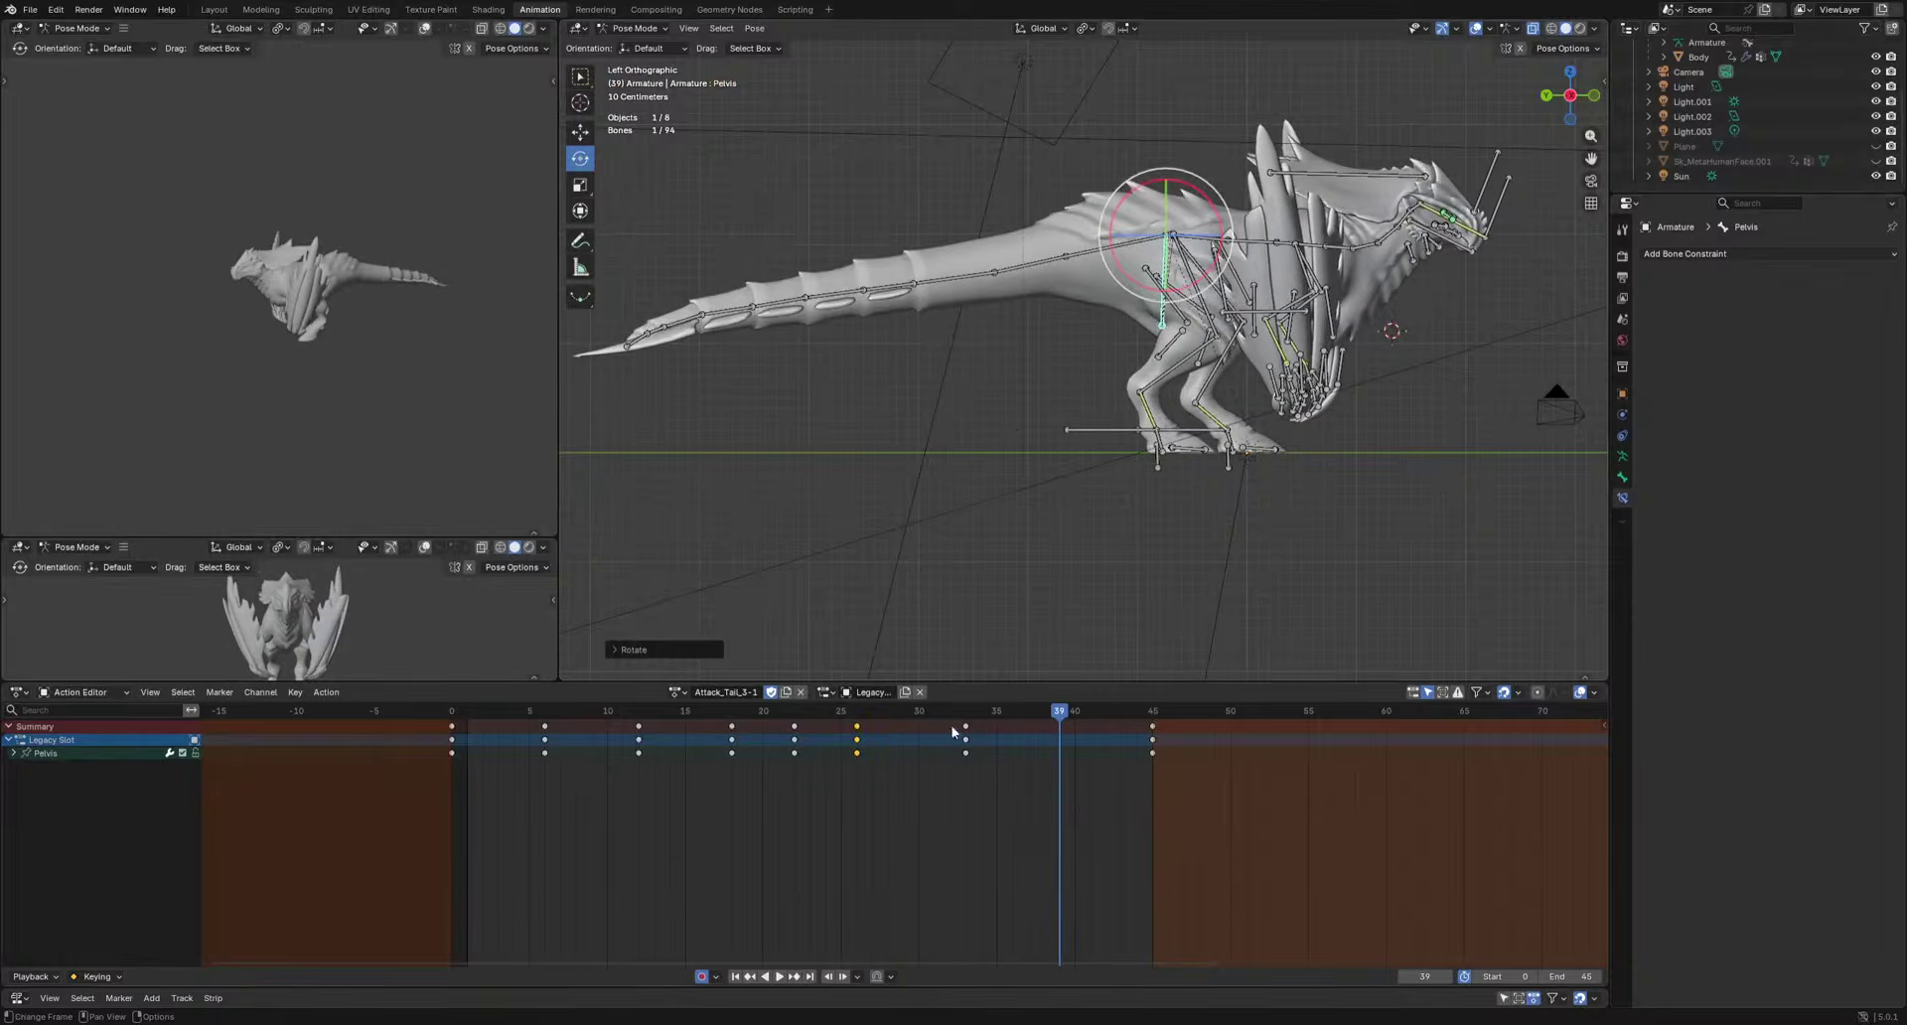
# Adjust the Pelvis bone's rotation at its frame 22 keyframe and play back the tail swing.
pyautogui.moveTo(807, 717); pyautogui.dragTo(740, 732)
pyautogui.press('Up')
pyautogui.press('r')
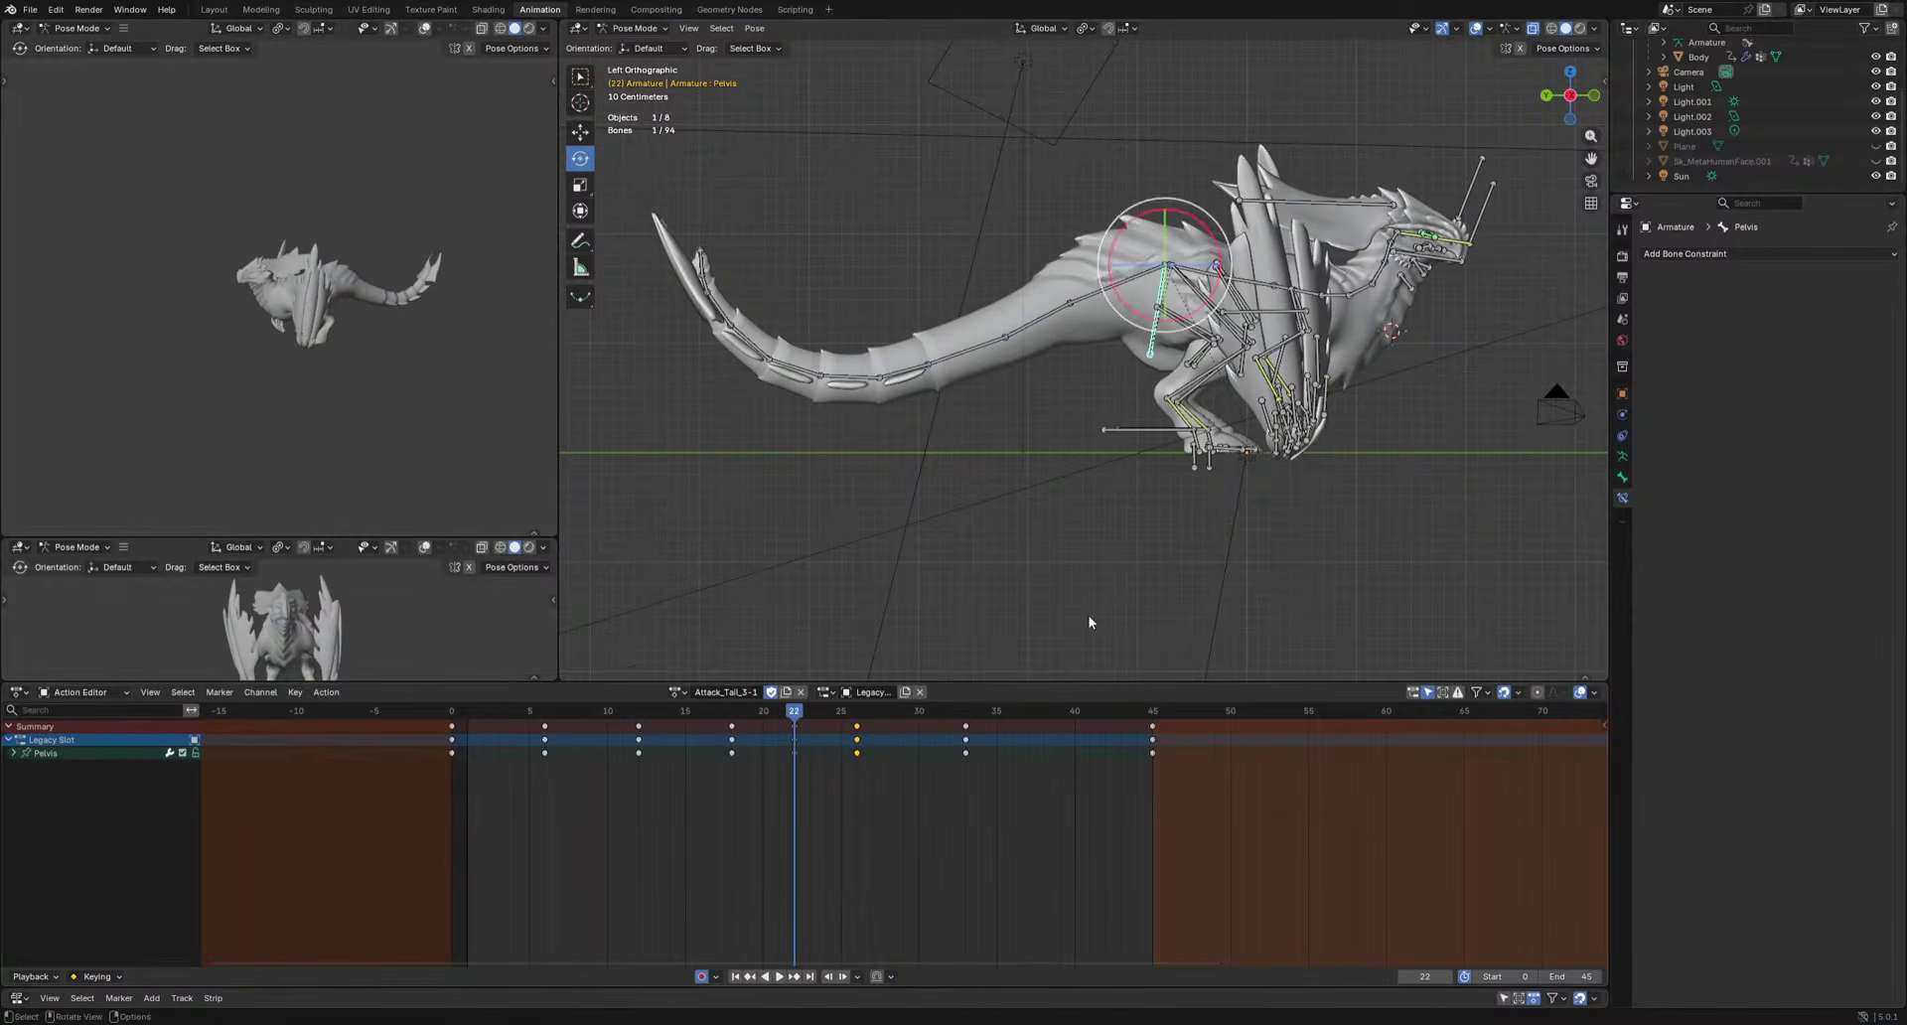
pyautogui.click(1175, 619)
pyautogui.press('space')
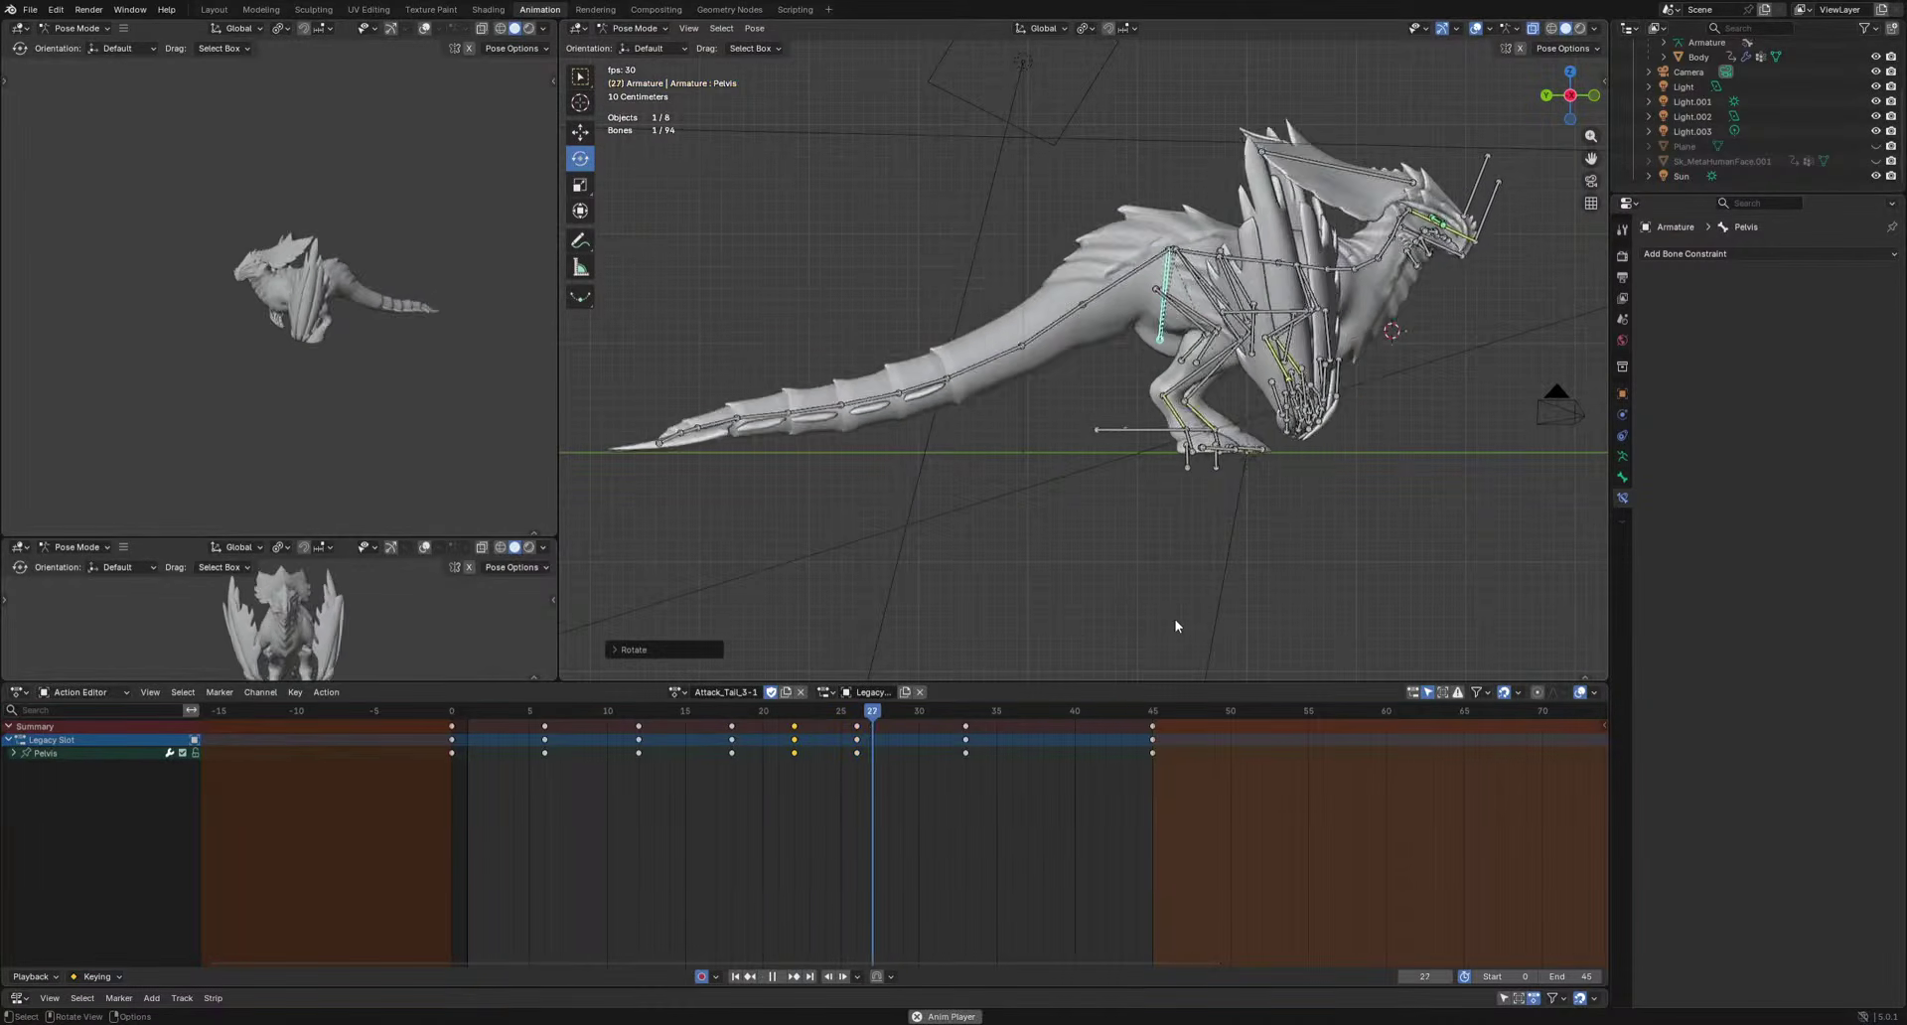
pyautogui.press('space')
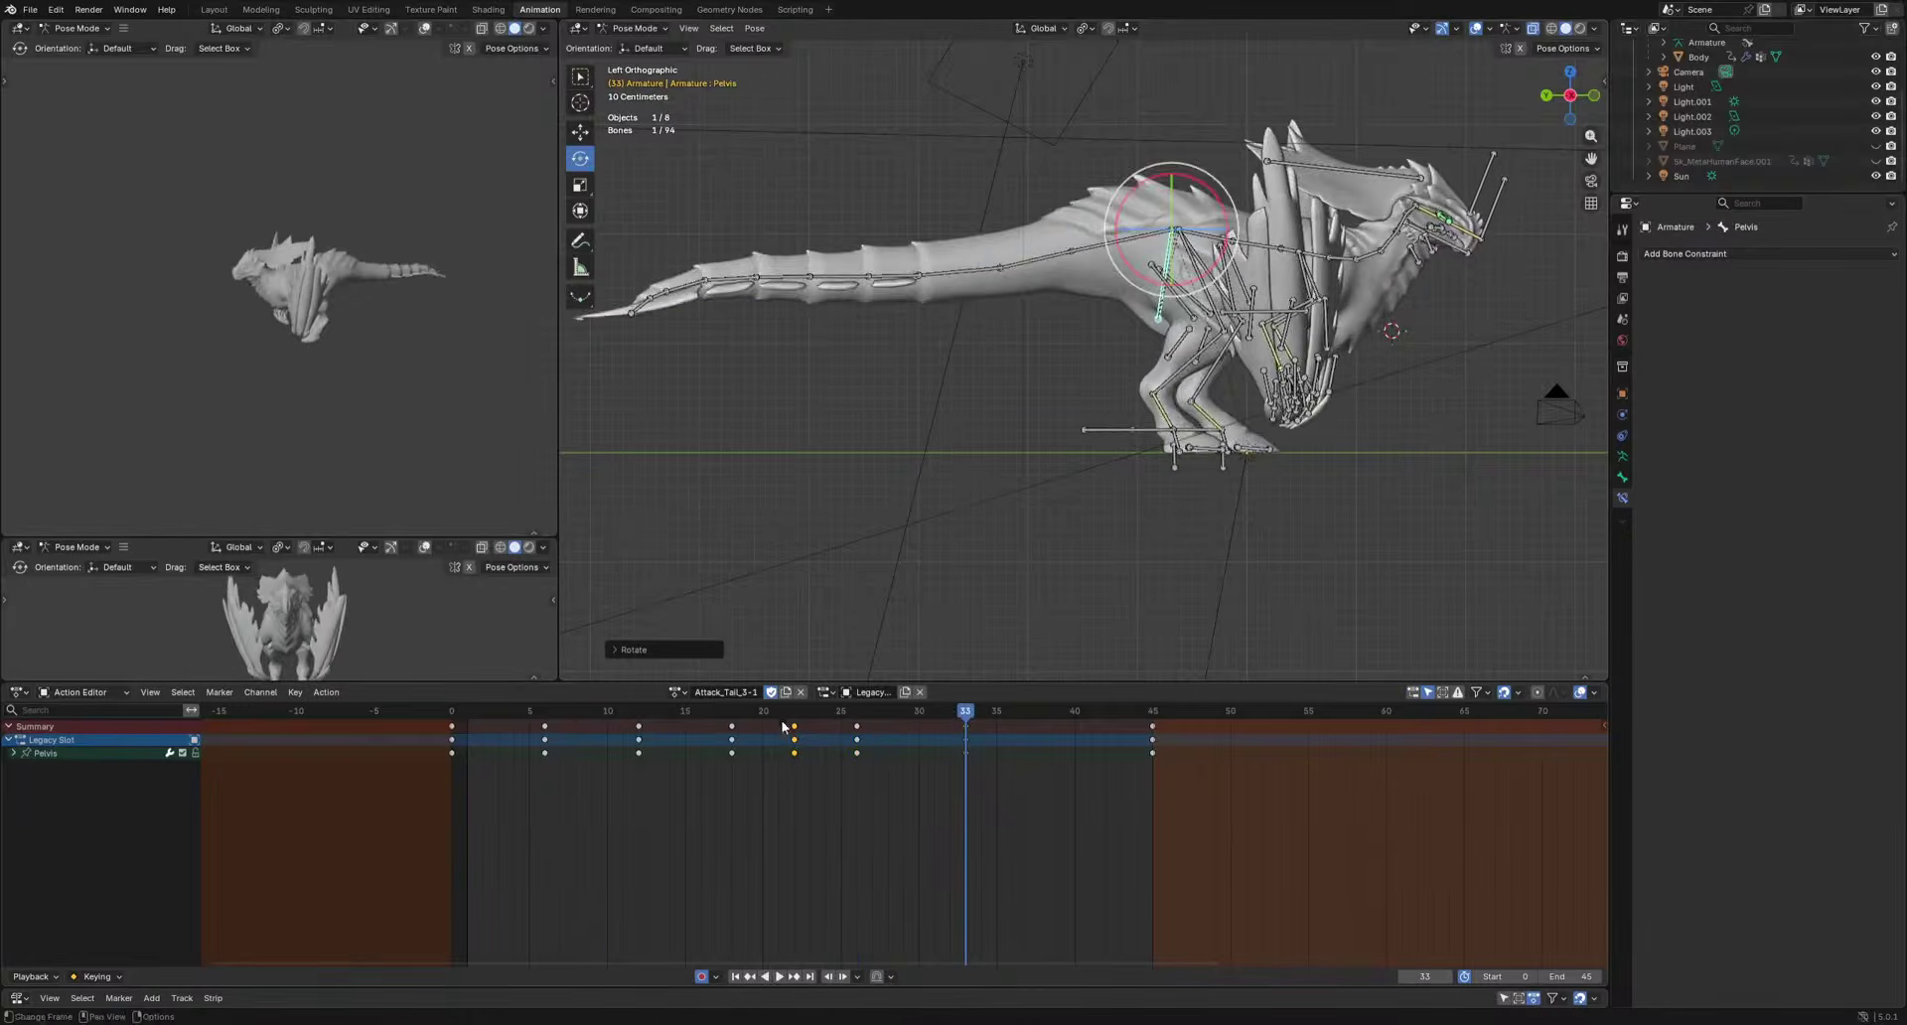
# Rotate the Tail and Tail.001 bones together at frame 20 and play back the attack.
pyautogui.moveTo(782, 717); pyautogui.dragTo(802, 775)
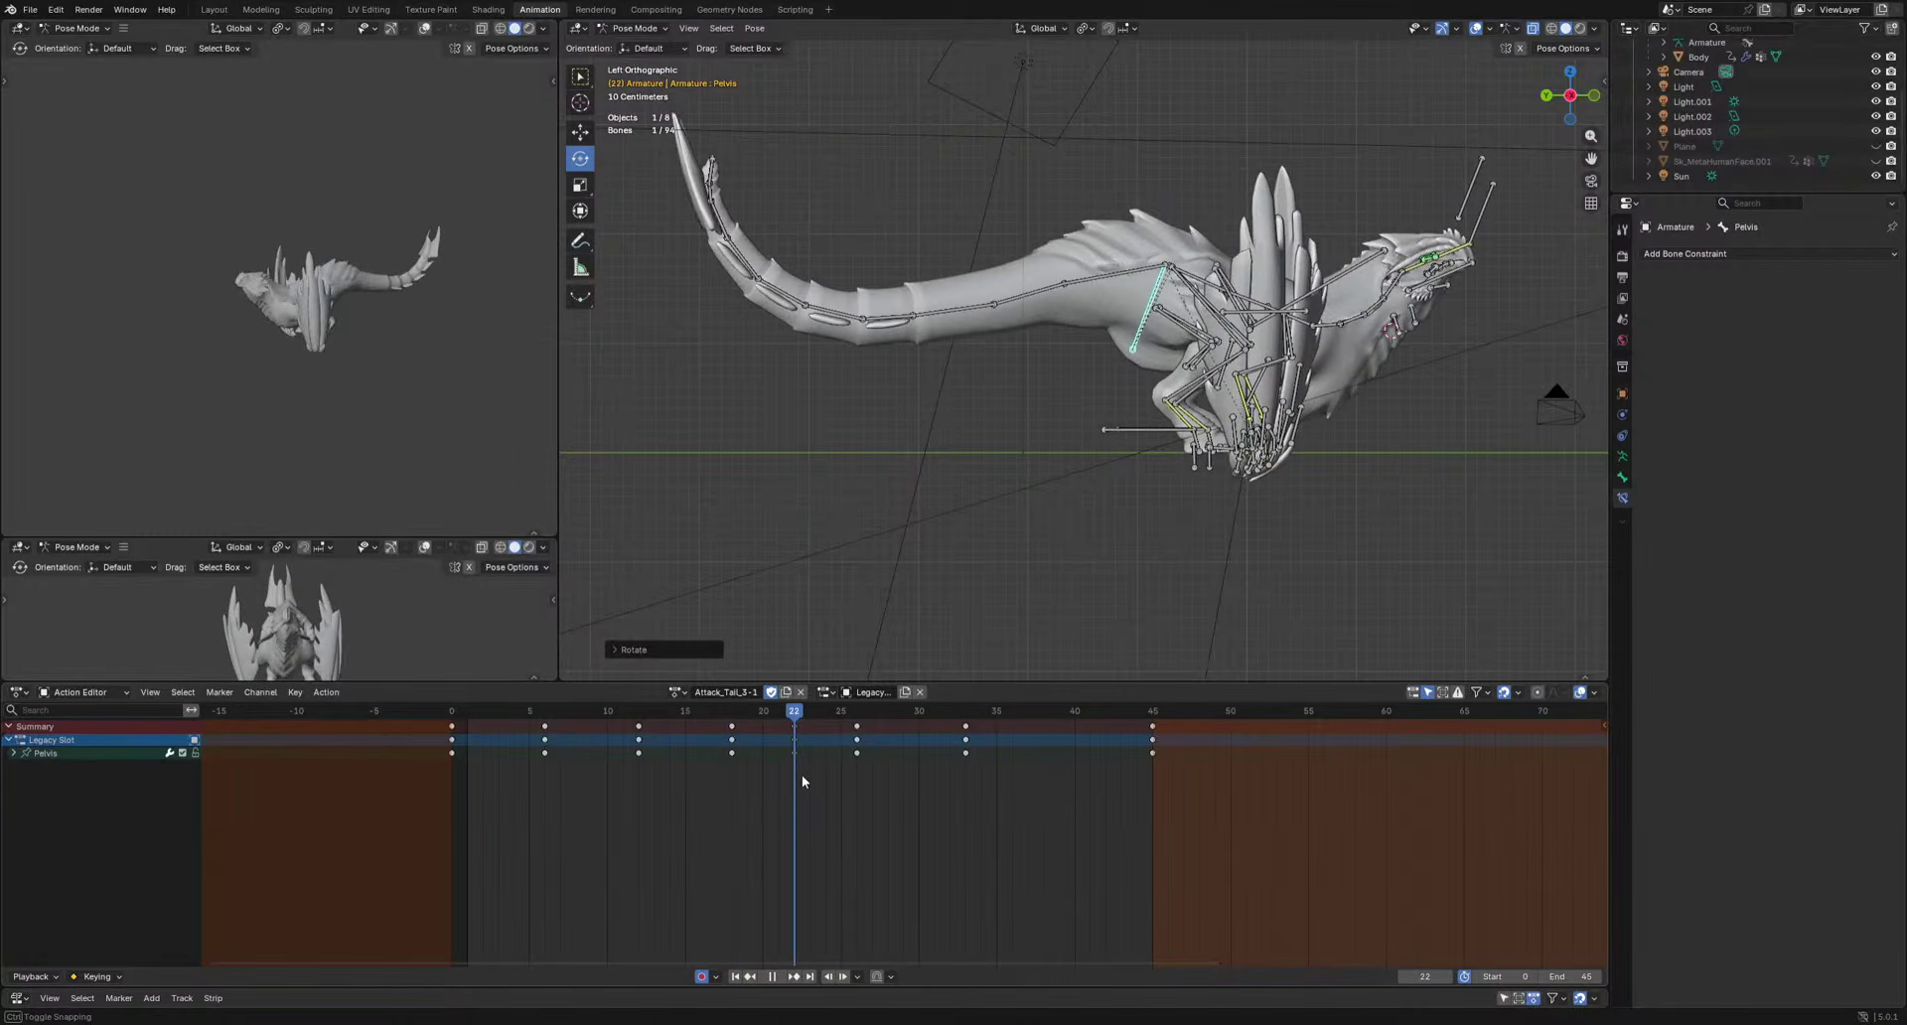
pyautogui.click(1092, 279)
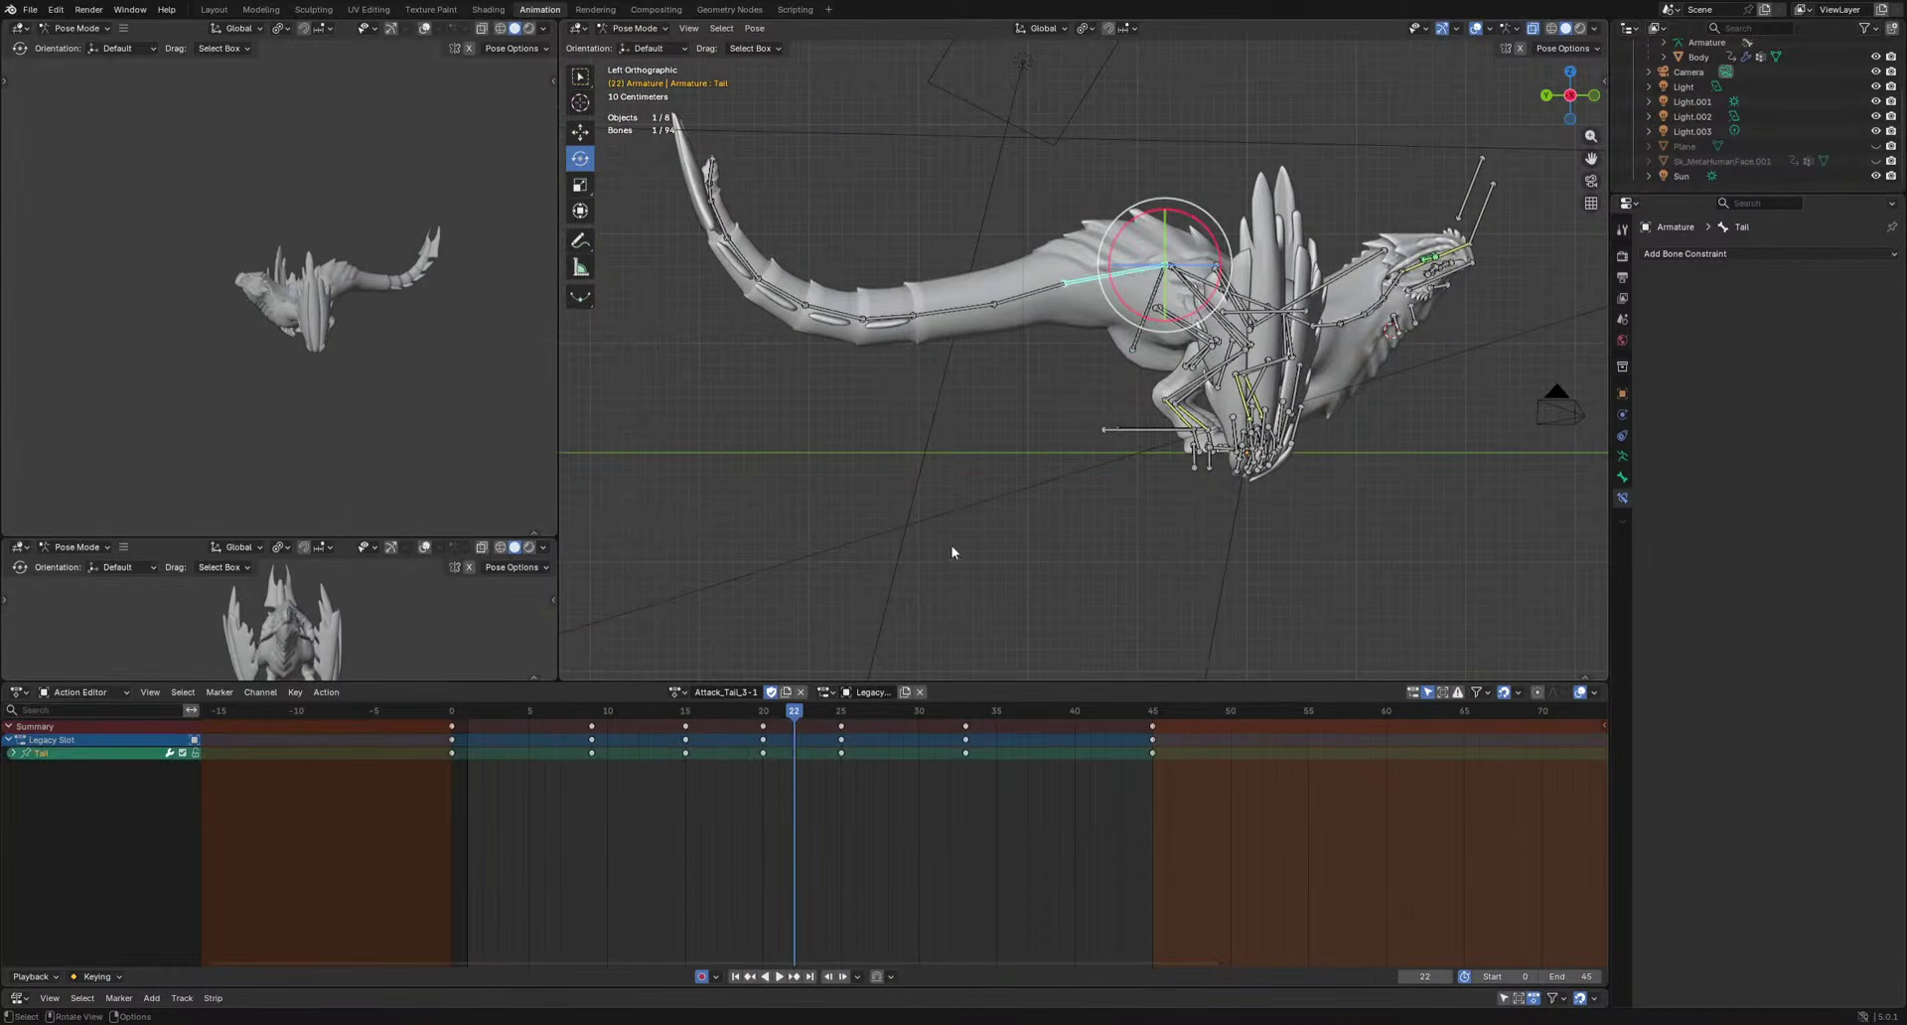
pyautogui.moveTo(782, 713); pyautogui.dragTo(770, 717)
pyautogui.press('r')
pyautogui.click(1291, 536)
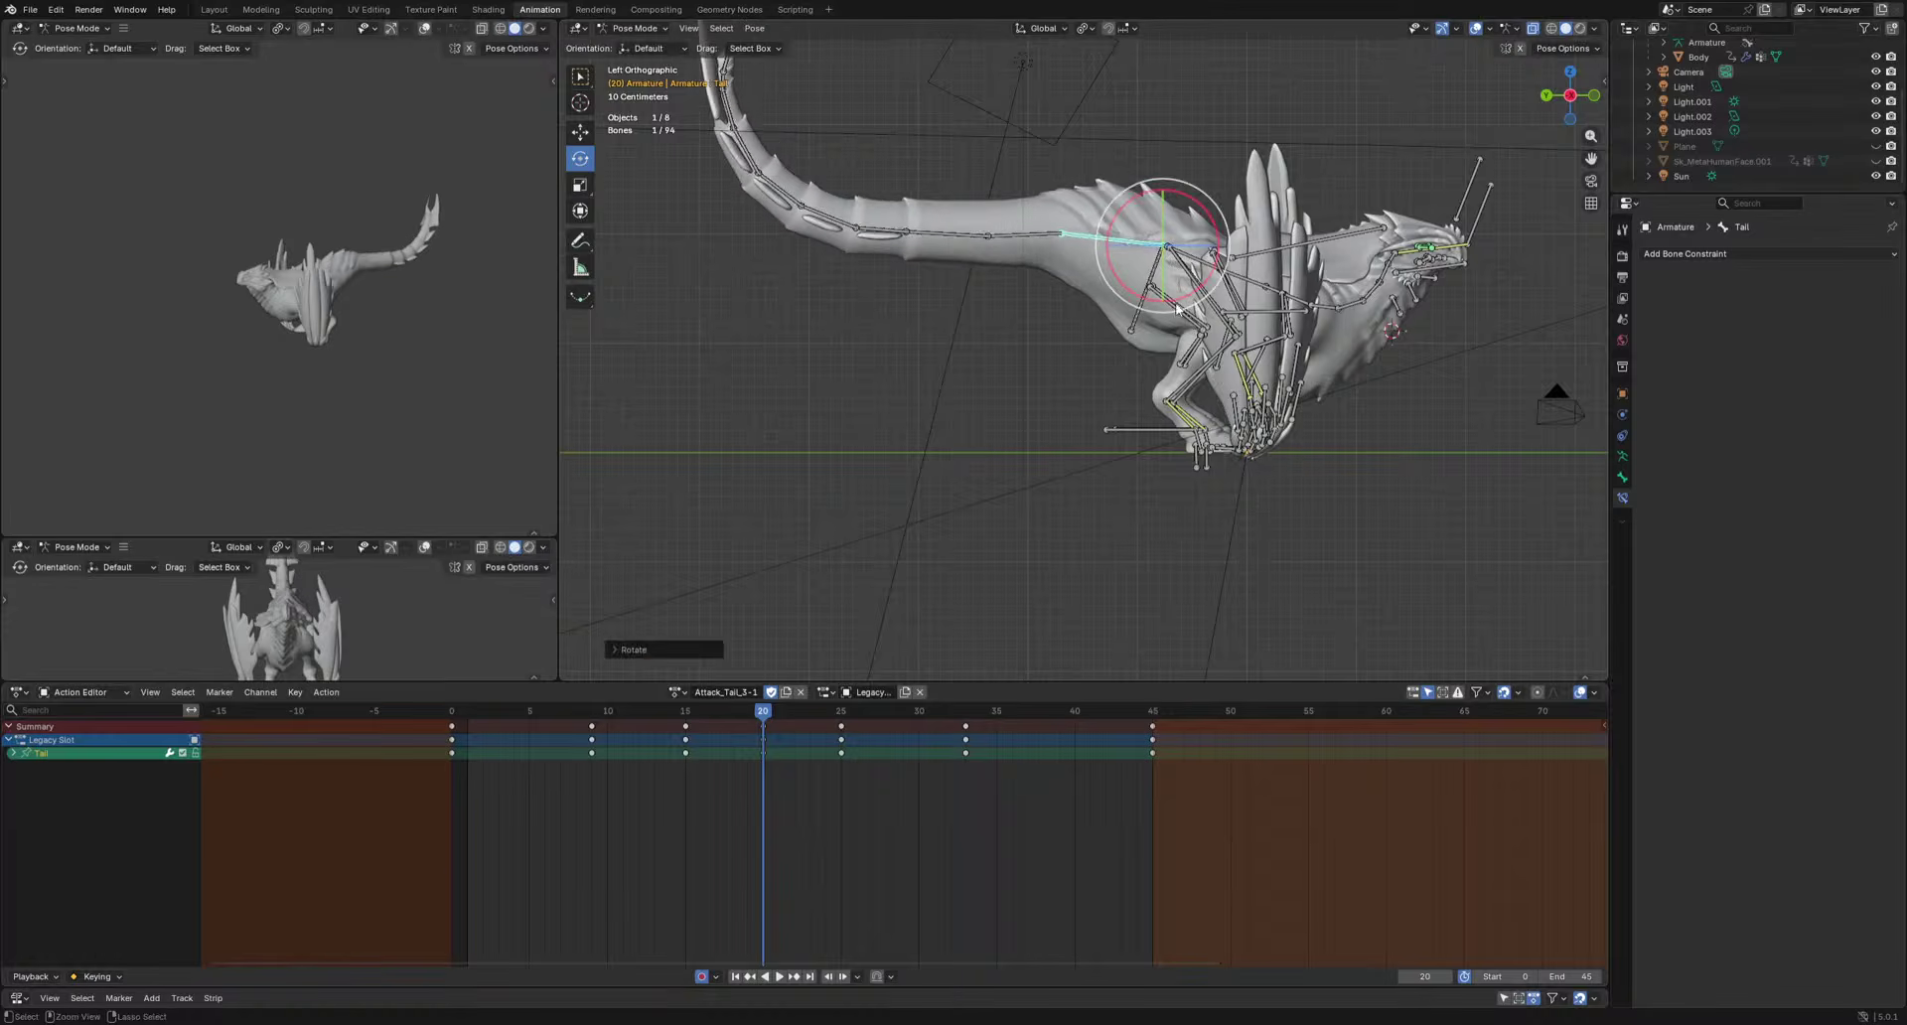
pyautogui.hotkey('ctrl', 'z')
pyautogui.keyDown('shift'); pyautogui.click(1028, 260); pyautogui.keyUp('shift')
pyautogui.press('r')
pyautogui.click(1252, 550)
pyautogui.press('space')
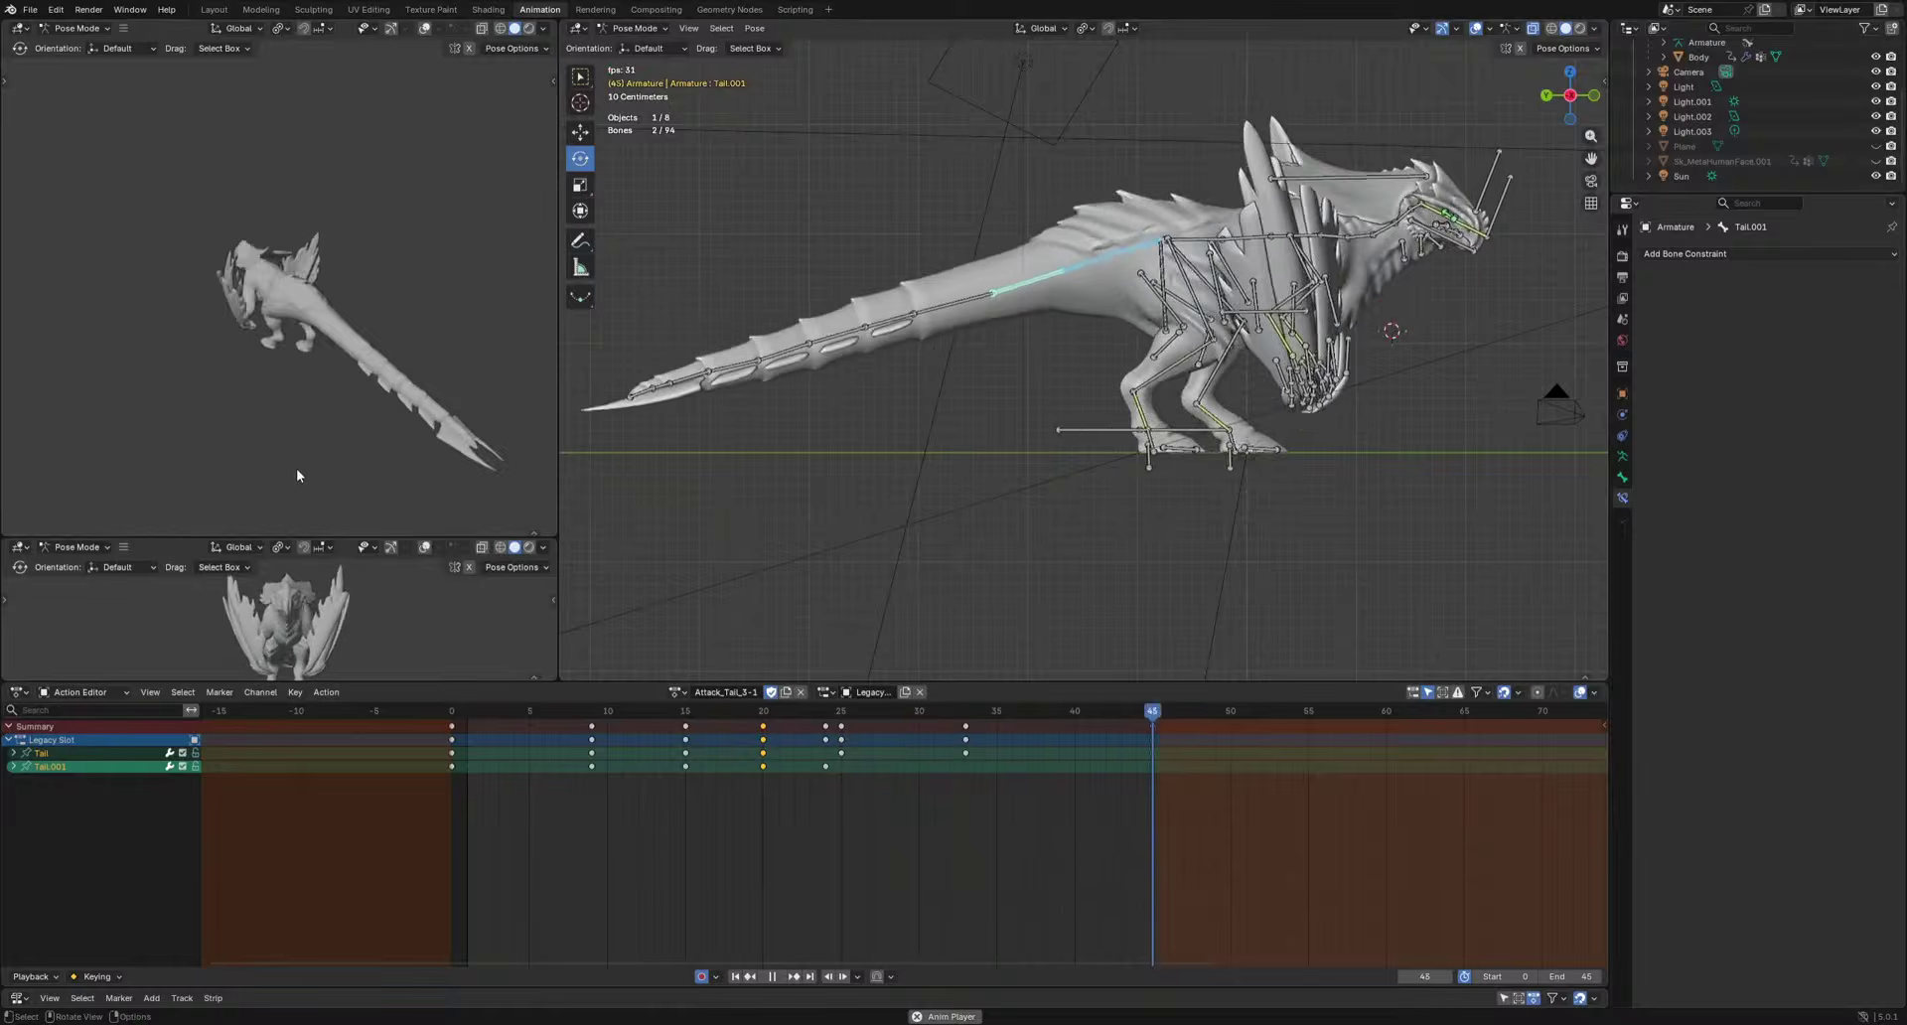
pyautogui.press('space')
# Select the outer tail bones Tail.004 to Tail.009, move their frame 9 keyframes to frame 7, and play back.
pyautogui.scroll(-3, 1117, 506)
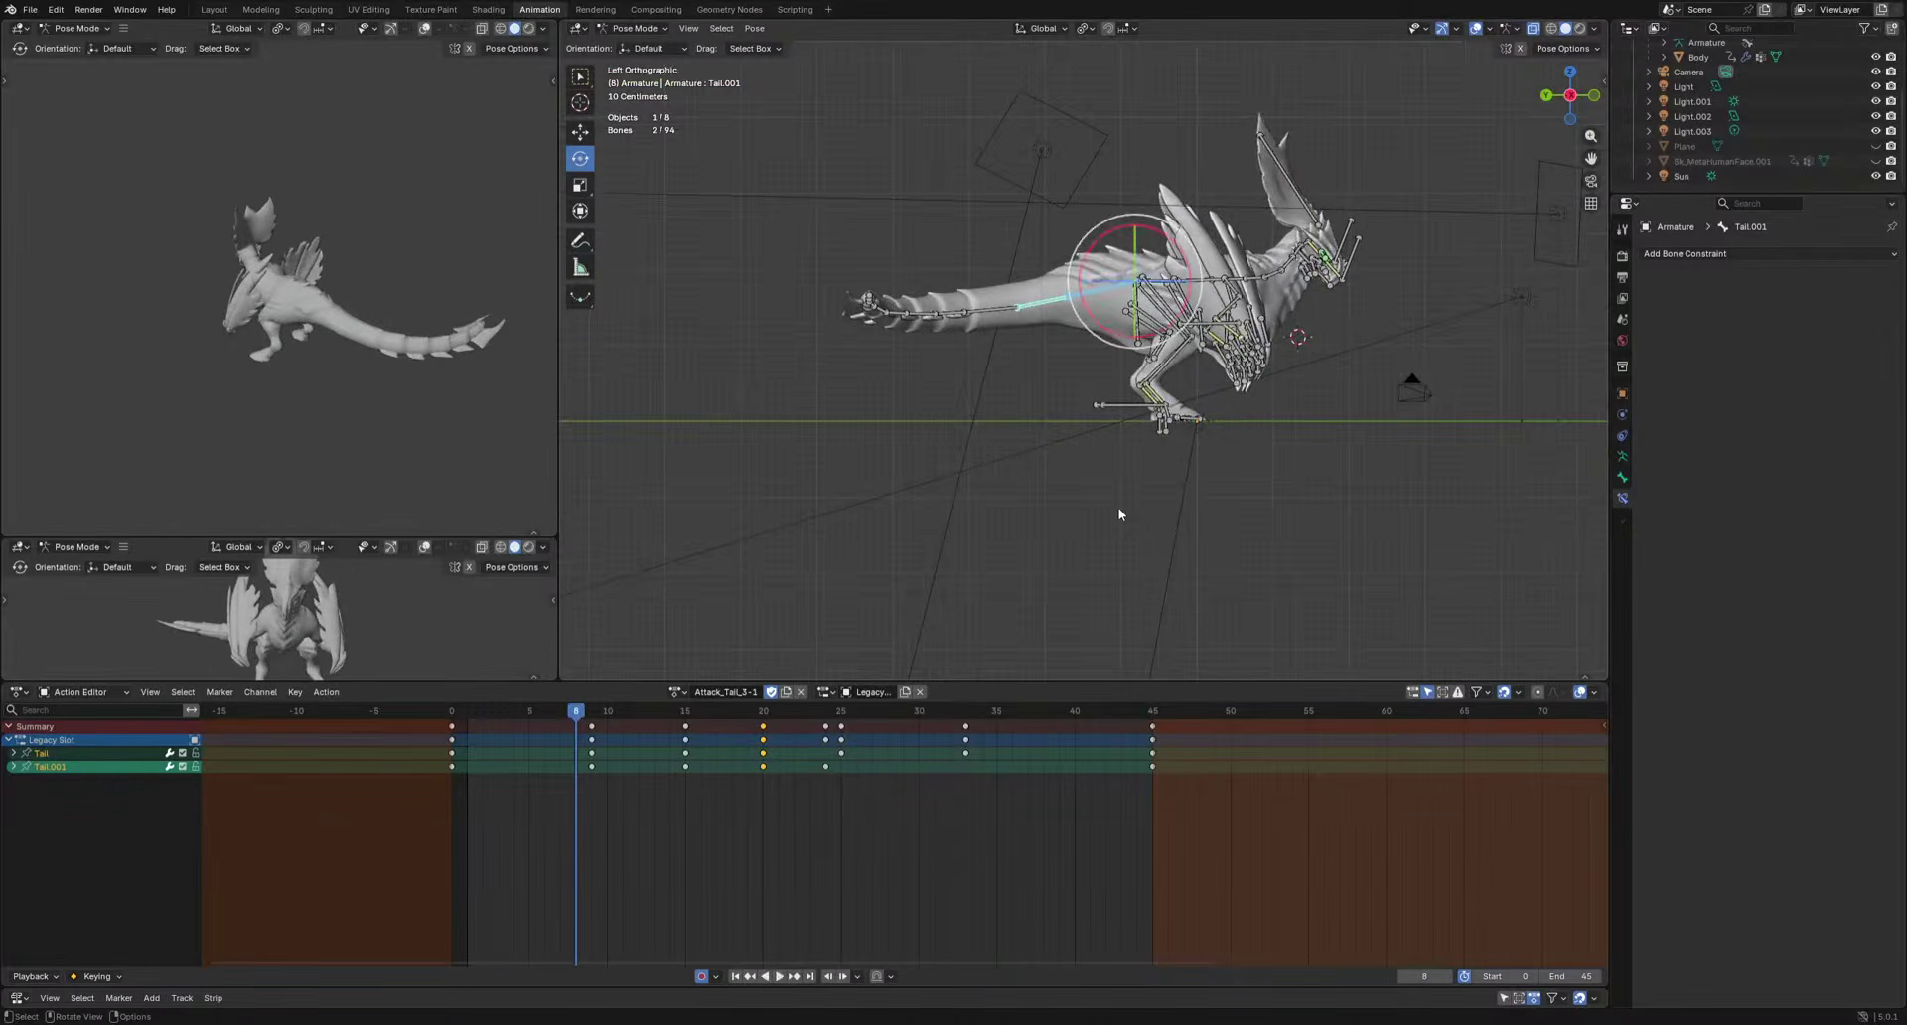
pyautogui.moveTo(746, 352); pyautogui.dragTo(902, 284)
pyautogui.press('space')
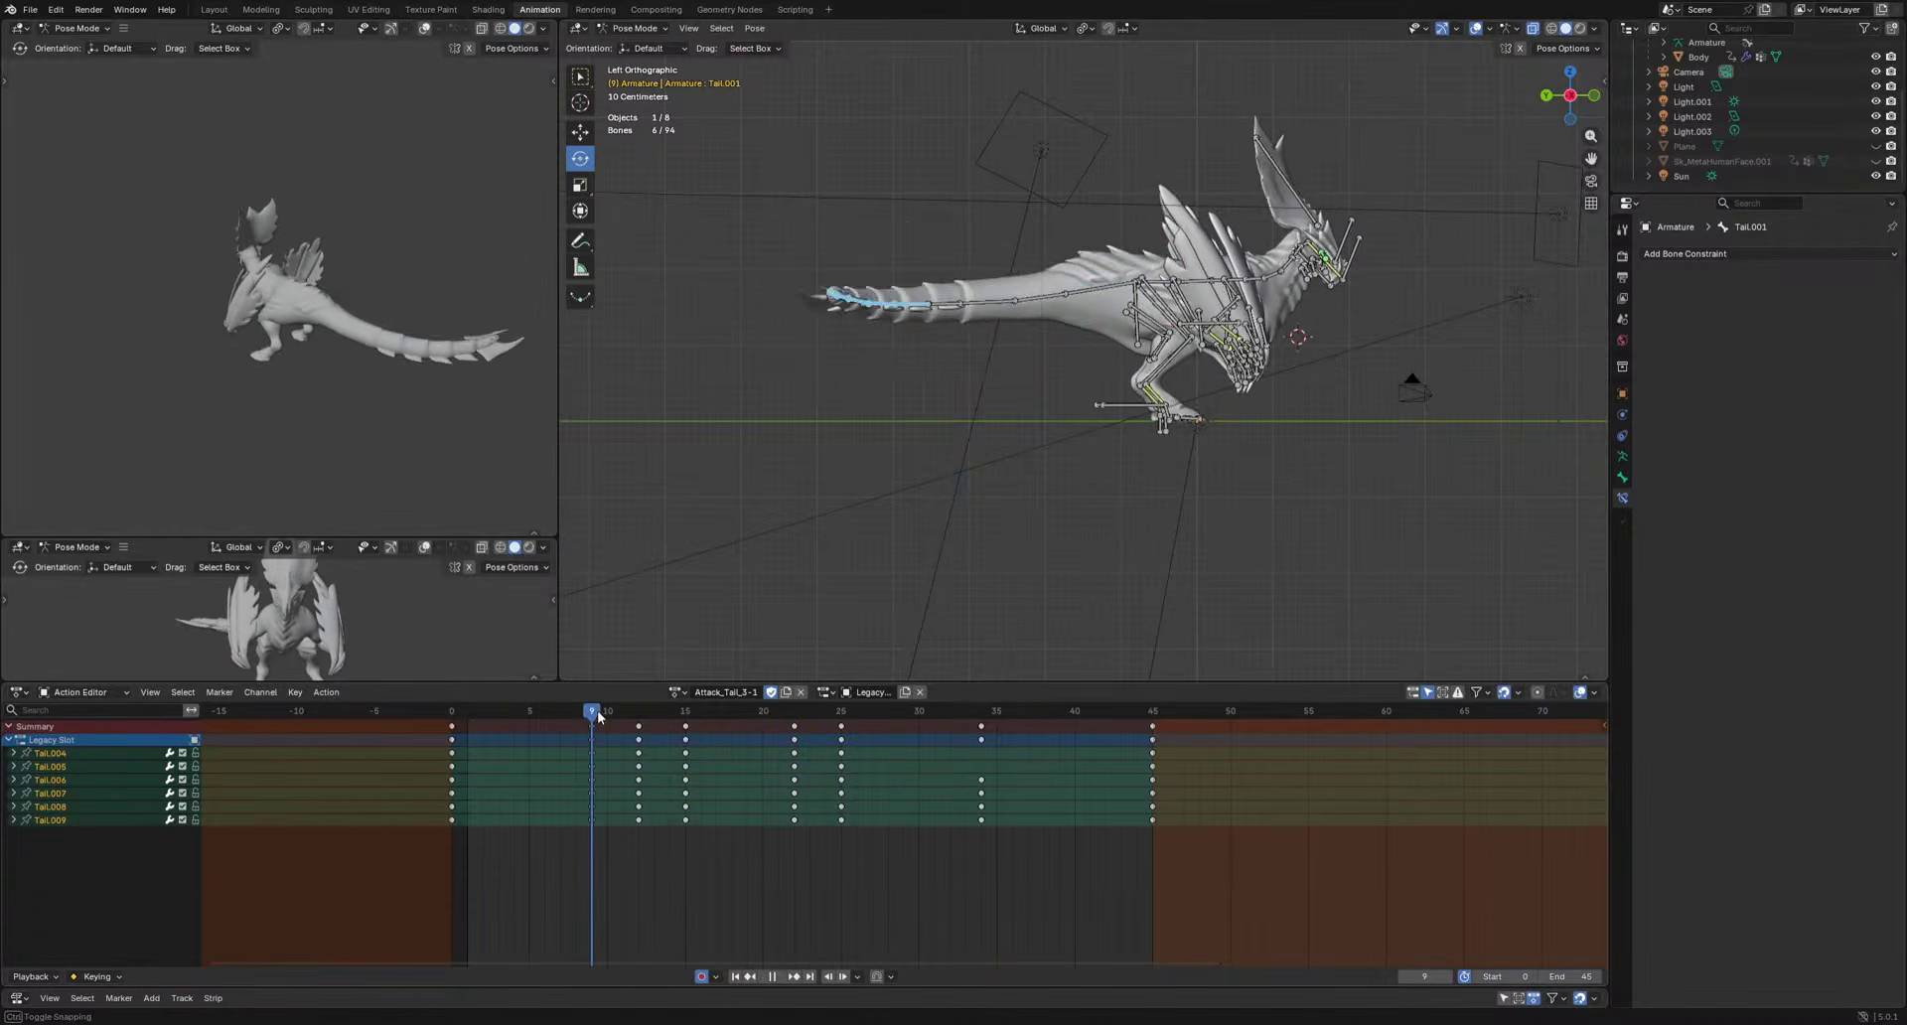
pyautogui.moveTo(641, 732); pyautogui.dragTo(610, 724)
pyautogui.press('g')
pyautogui.click(545, 733)
pyautogui.moveTo(447, 713); pyautogui.dragTo(400, 724)
pyautogui.press('space')
pyautogui.press('space')
# Move the outer tail bones' frame 15 keyframes to frame 17 and play back the result.
pyautogui.moveTo(642, 714); pyautogui.dragTo(655, 719)
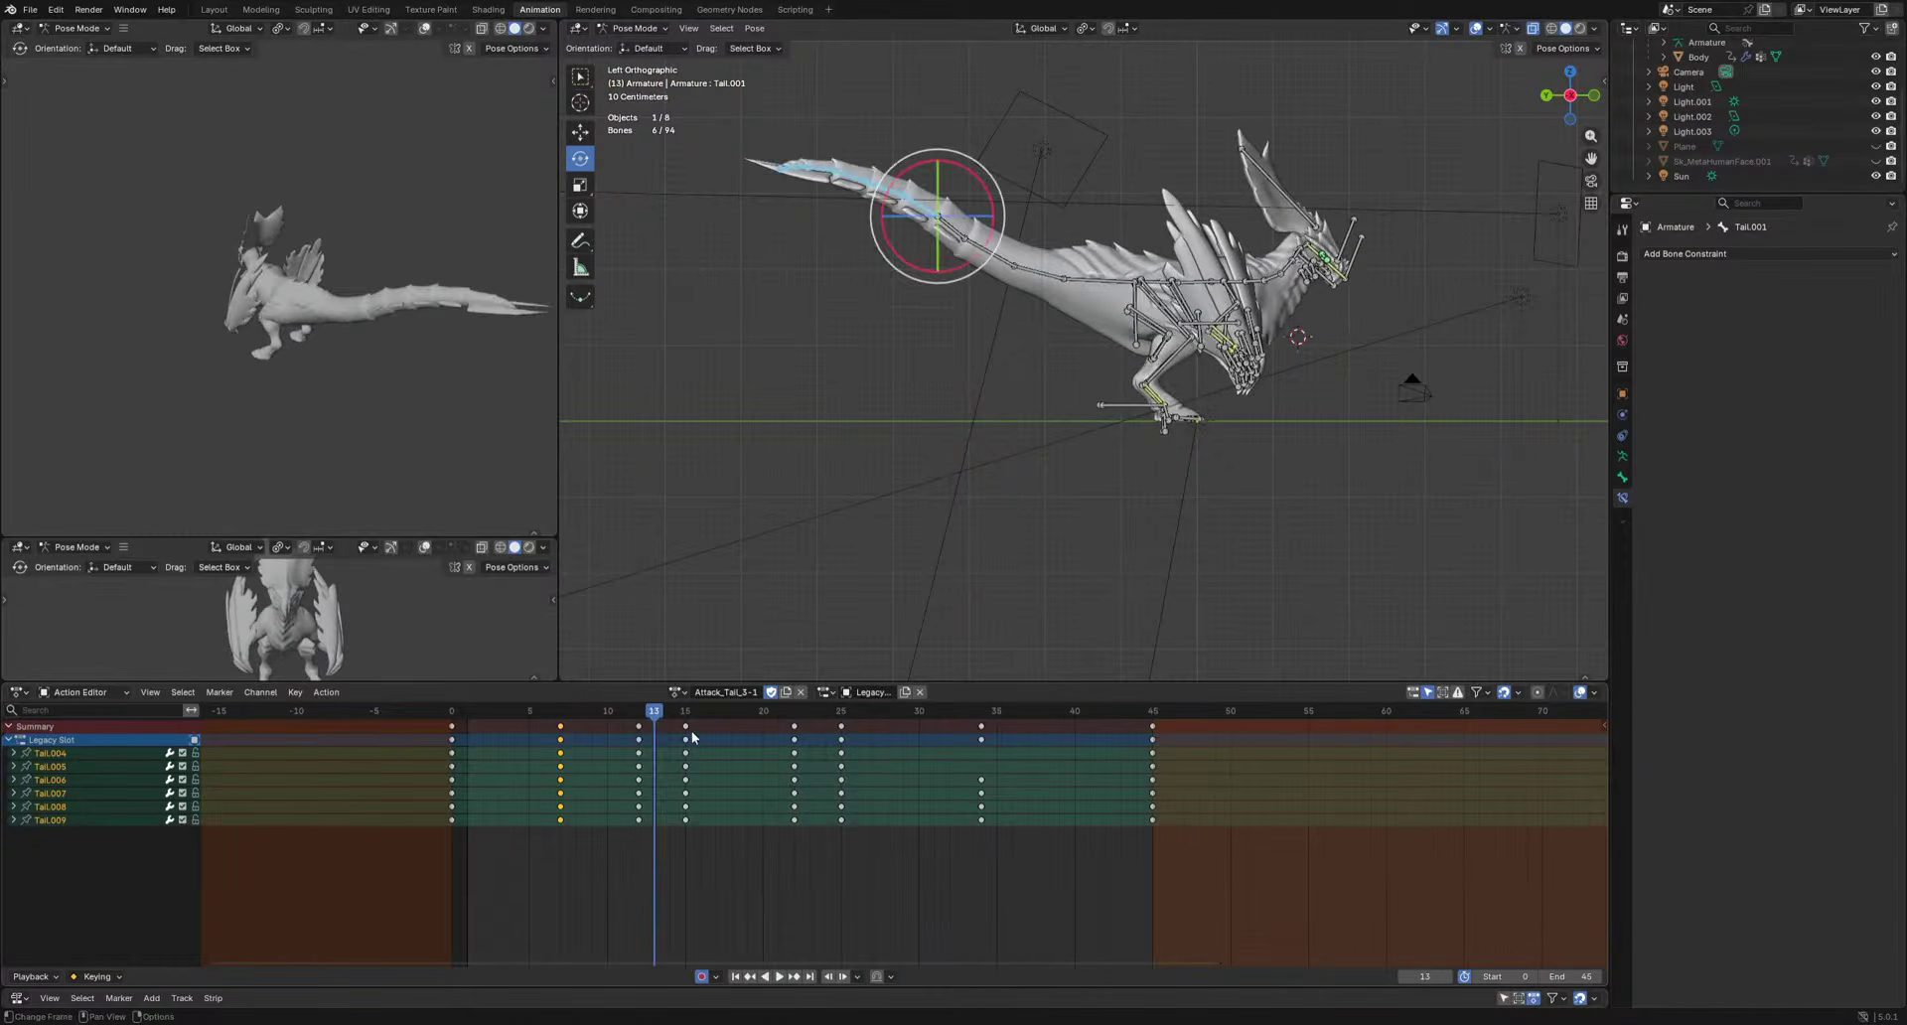
pyautogui.click(688, 728)
pyautogui.press('g')
pyautogui.click(722, 730)
pyautogui.press('space')
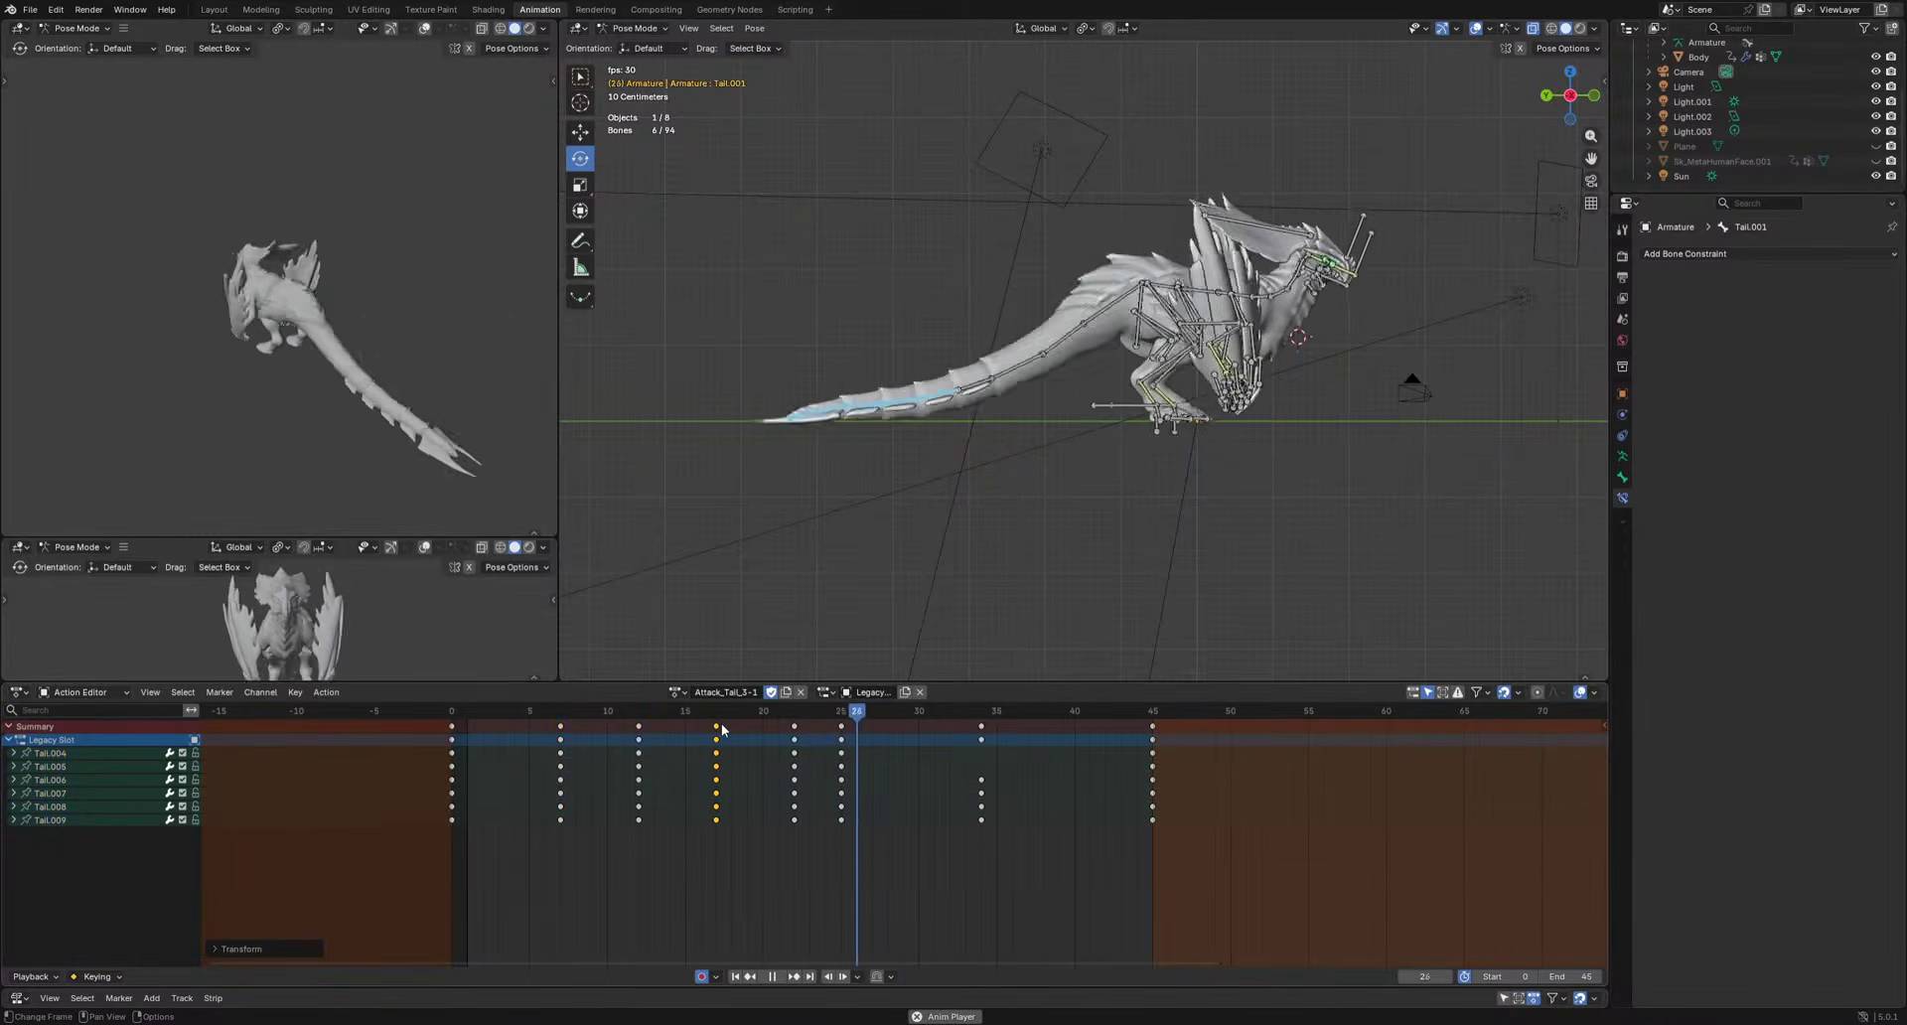
pyautogui.press('space')
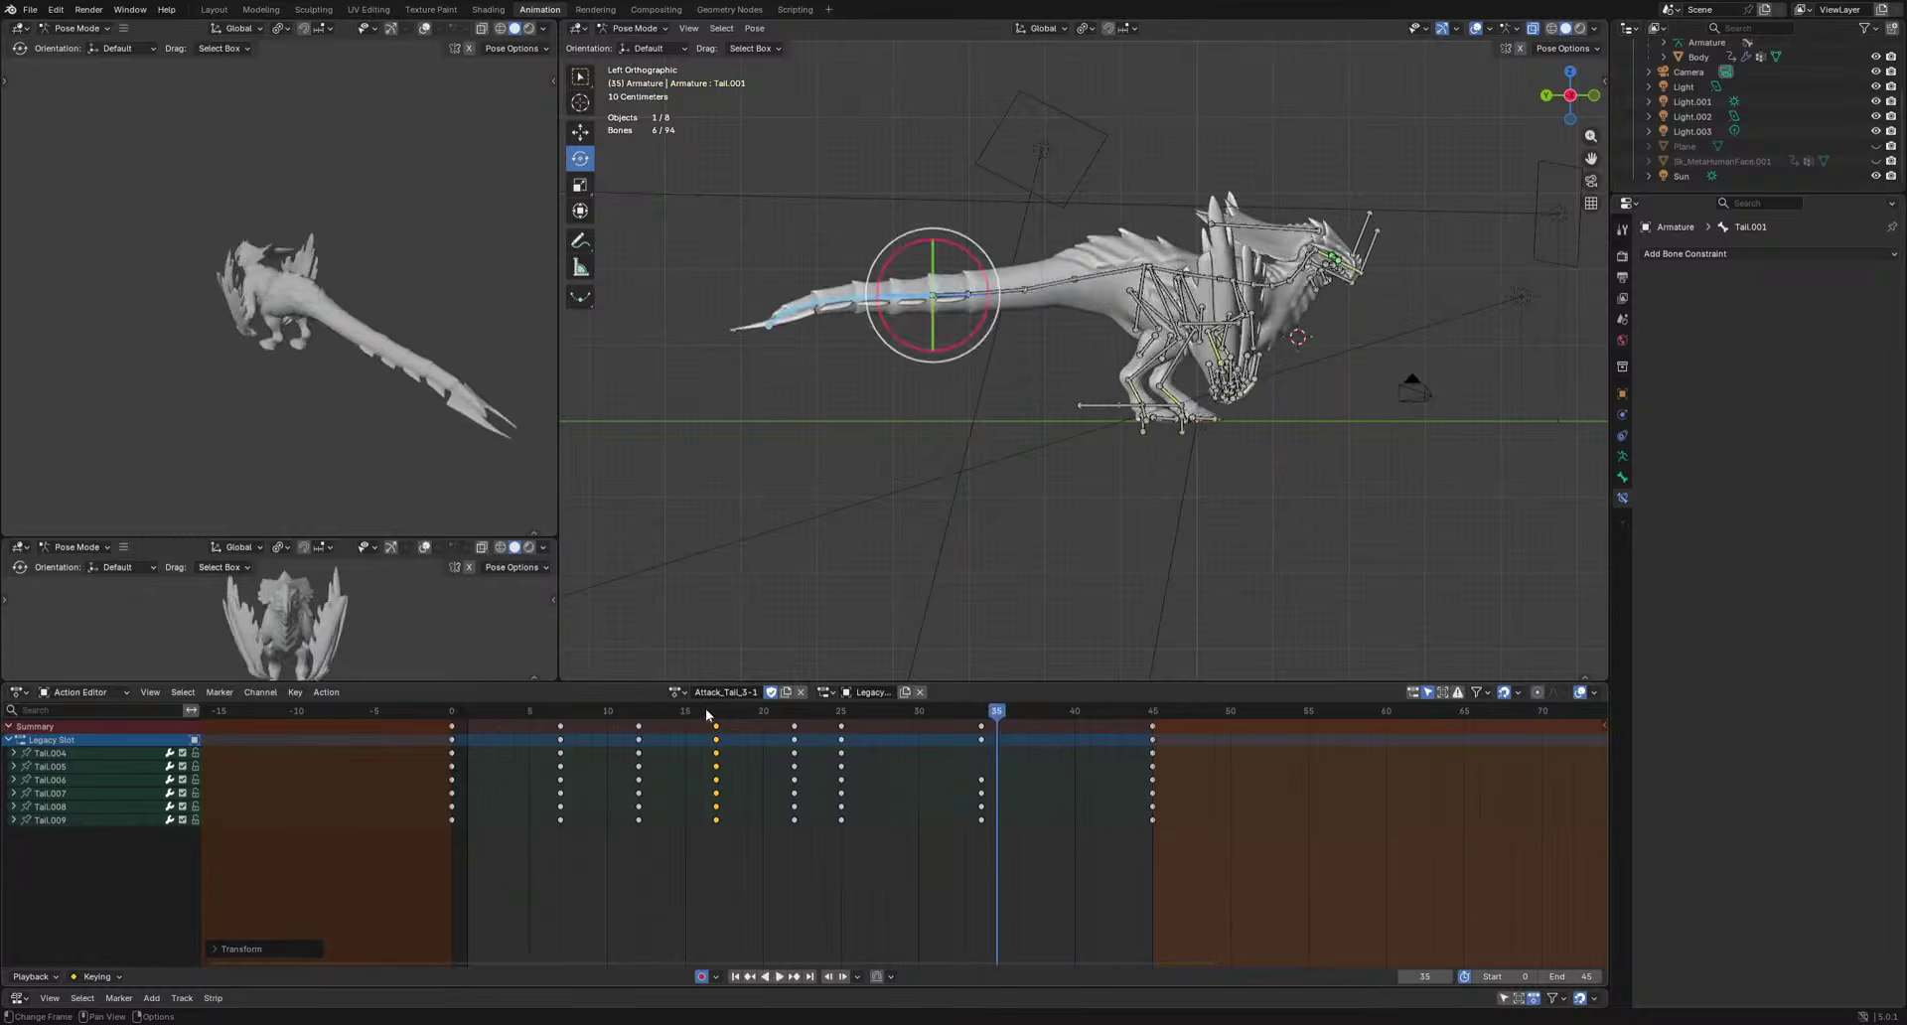
# Shift the outer tail bones' frame 12 and 17 keyframes to frames 13 and 18.
pyautogui.moveTo(657, 714); pyautogui.dragTo(889, 803)
pyautogui.press('g')
pyautogui.click(759, 726)
# Rotate the outer tail bones at frames 28 and 34 to key their settling motion, and review the playback.
pyautogui.press('r')
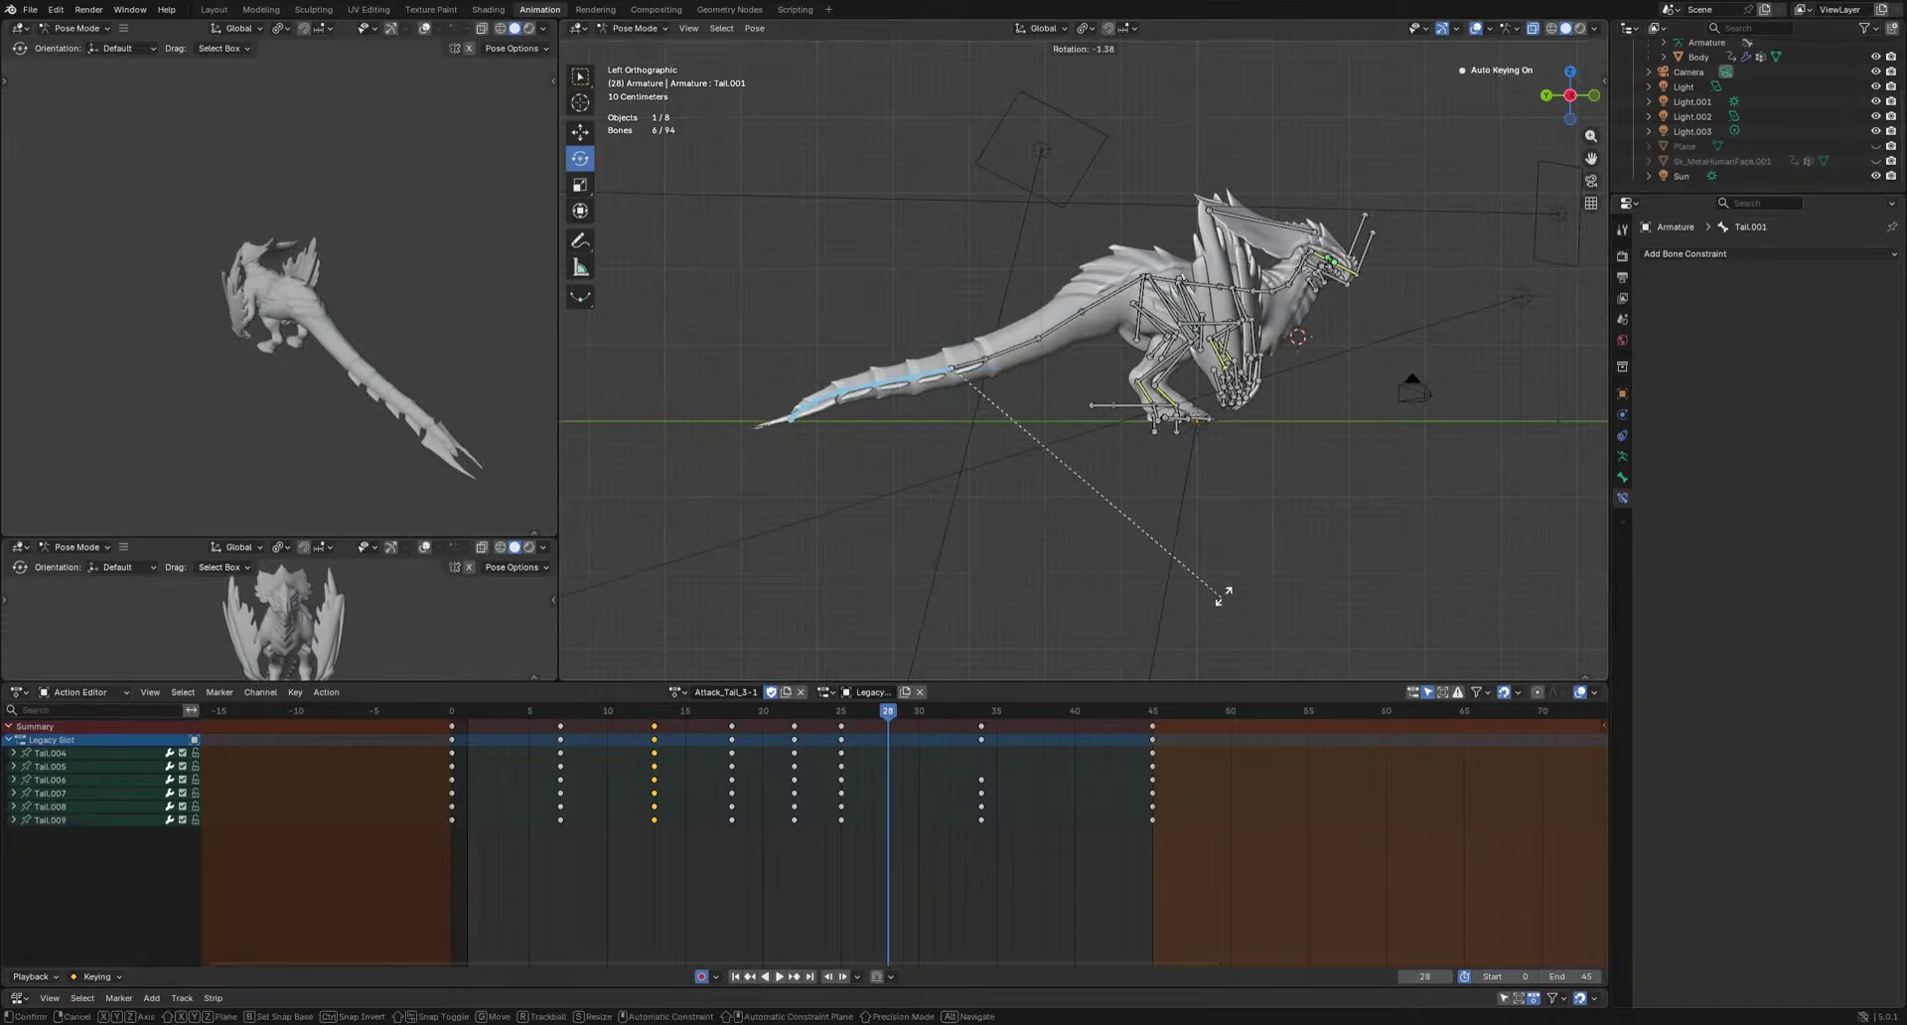
pyautogui.click(1222, 594)
pyautogui.moveTo(894, 716); pyautogui.dragTo(981, 769)
pyautogui.press('r')
pyautogui.click(1183, 606)
pyautogui.press('i')
pyautogui.press('space')
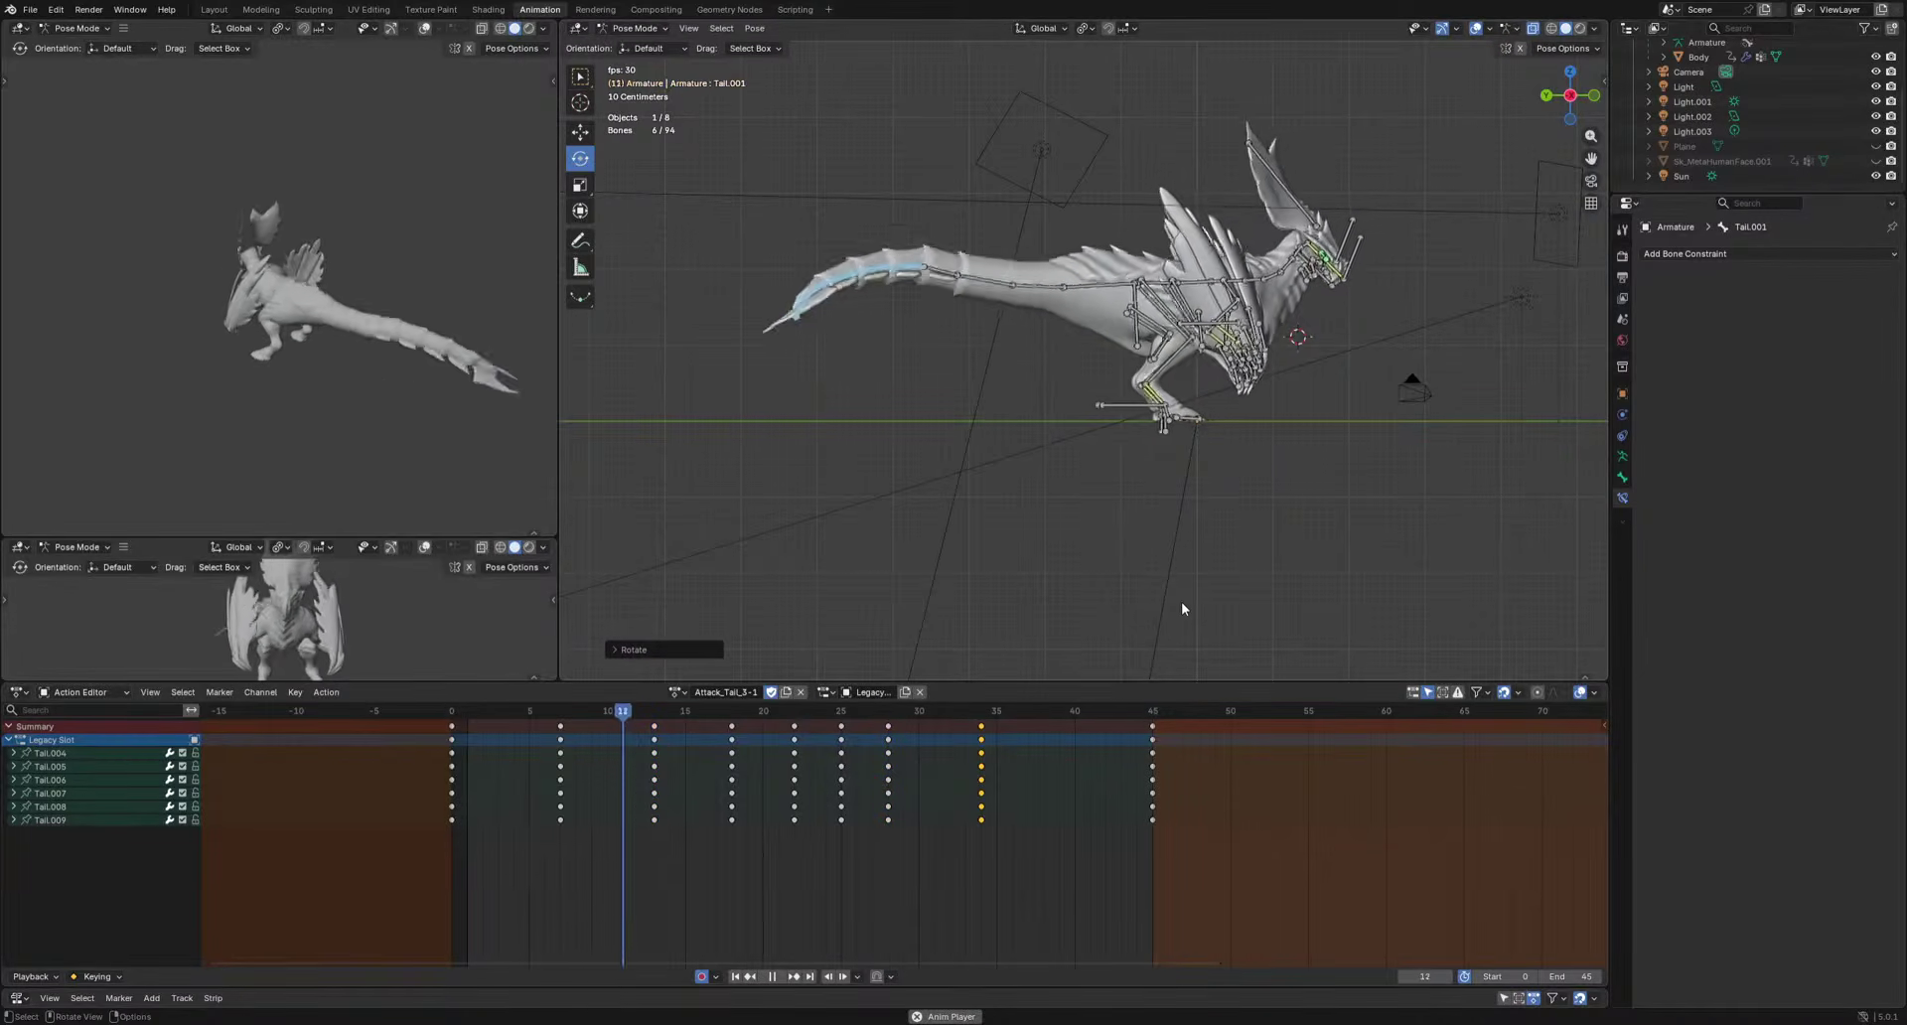
pyautogui.press('space')
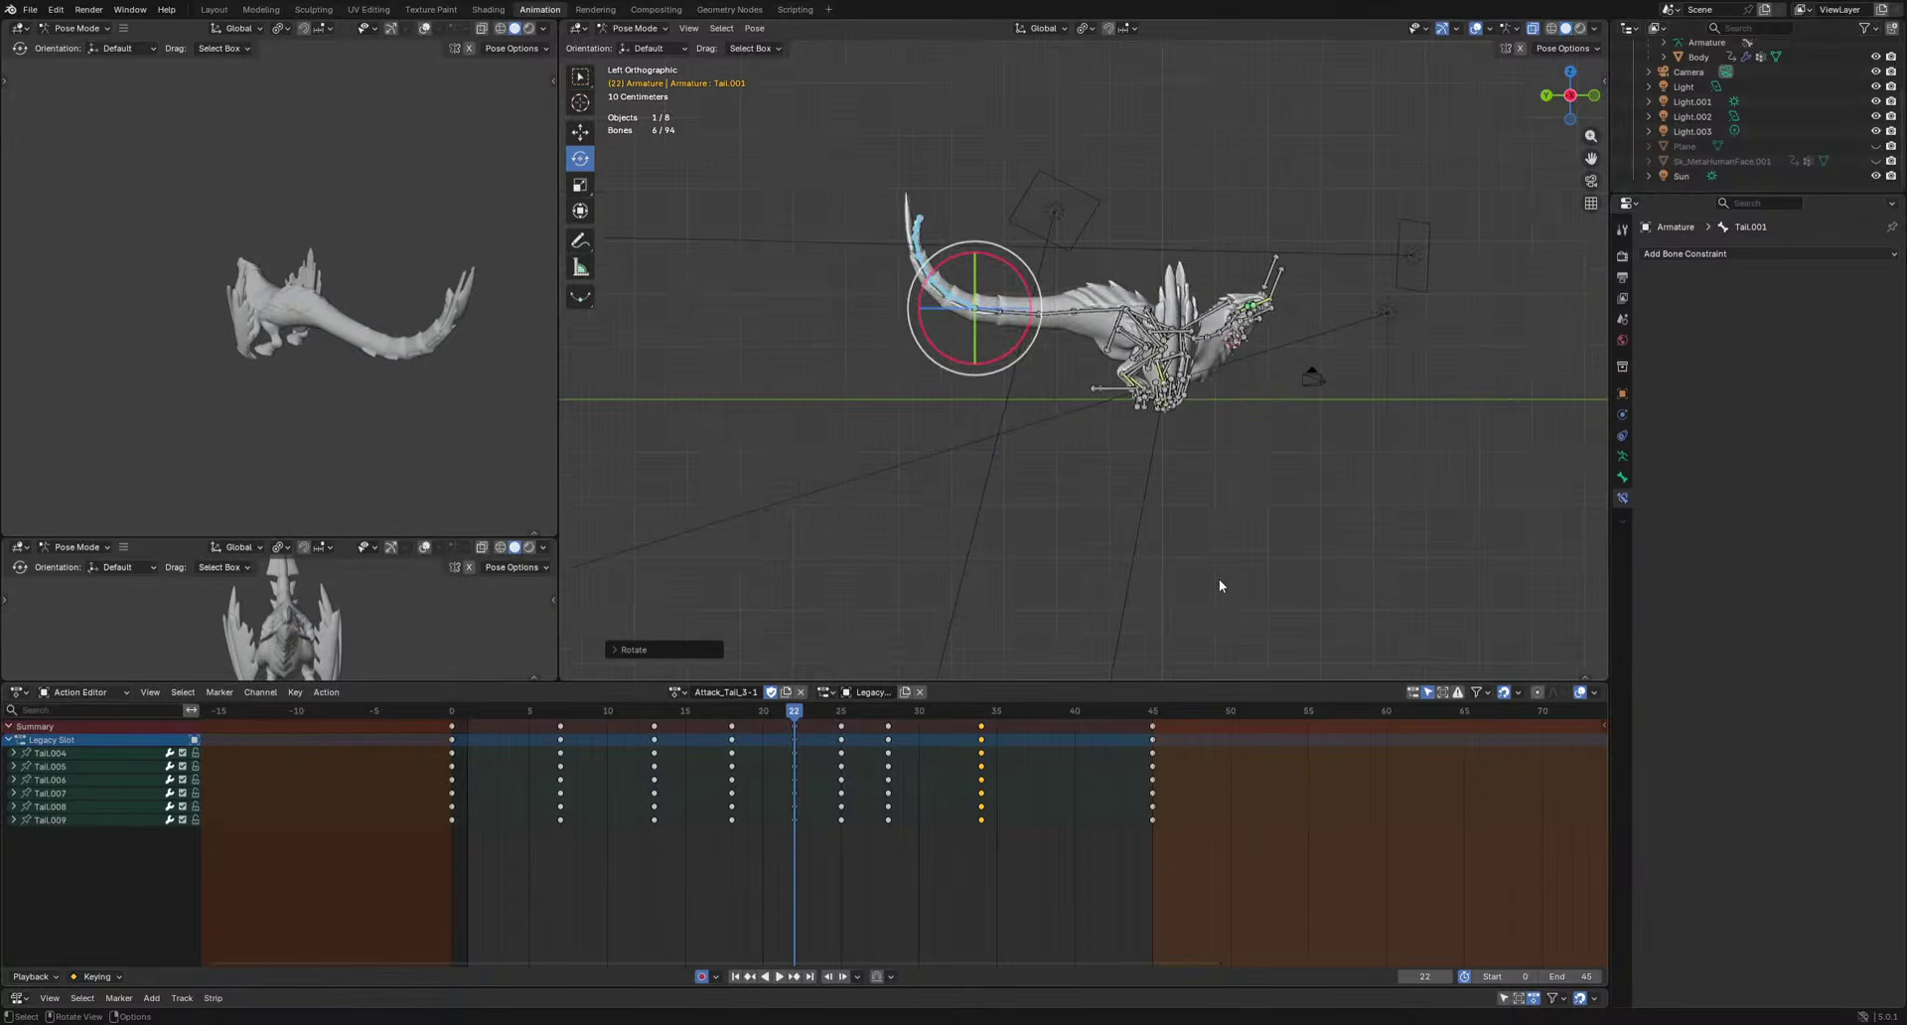
pyautogui.press('space')
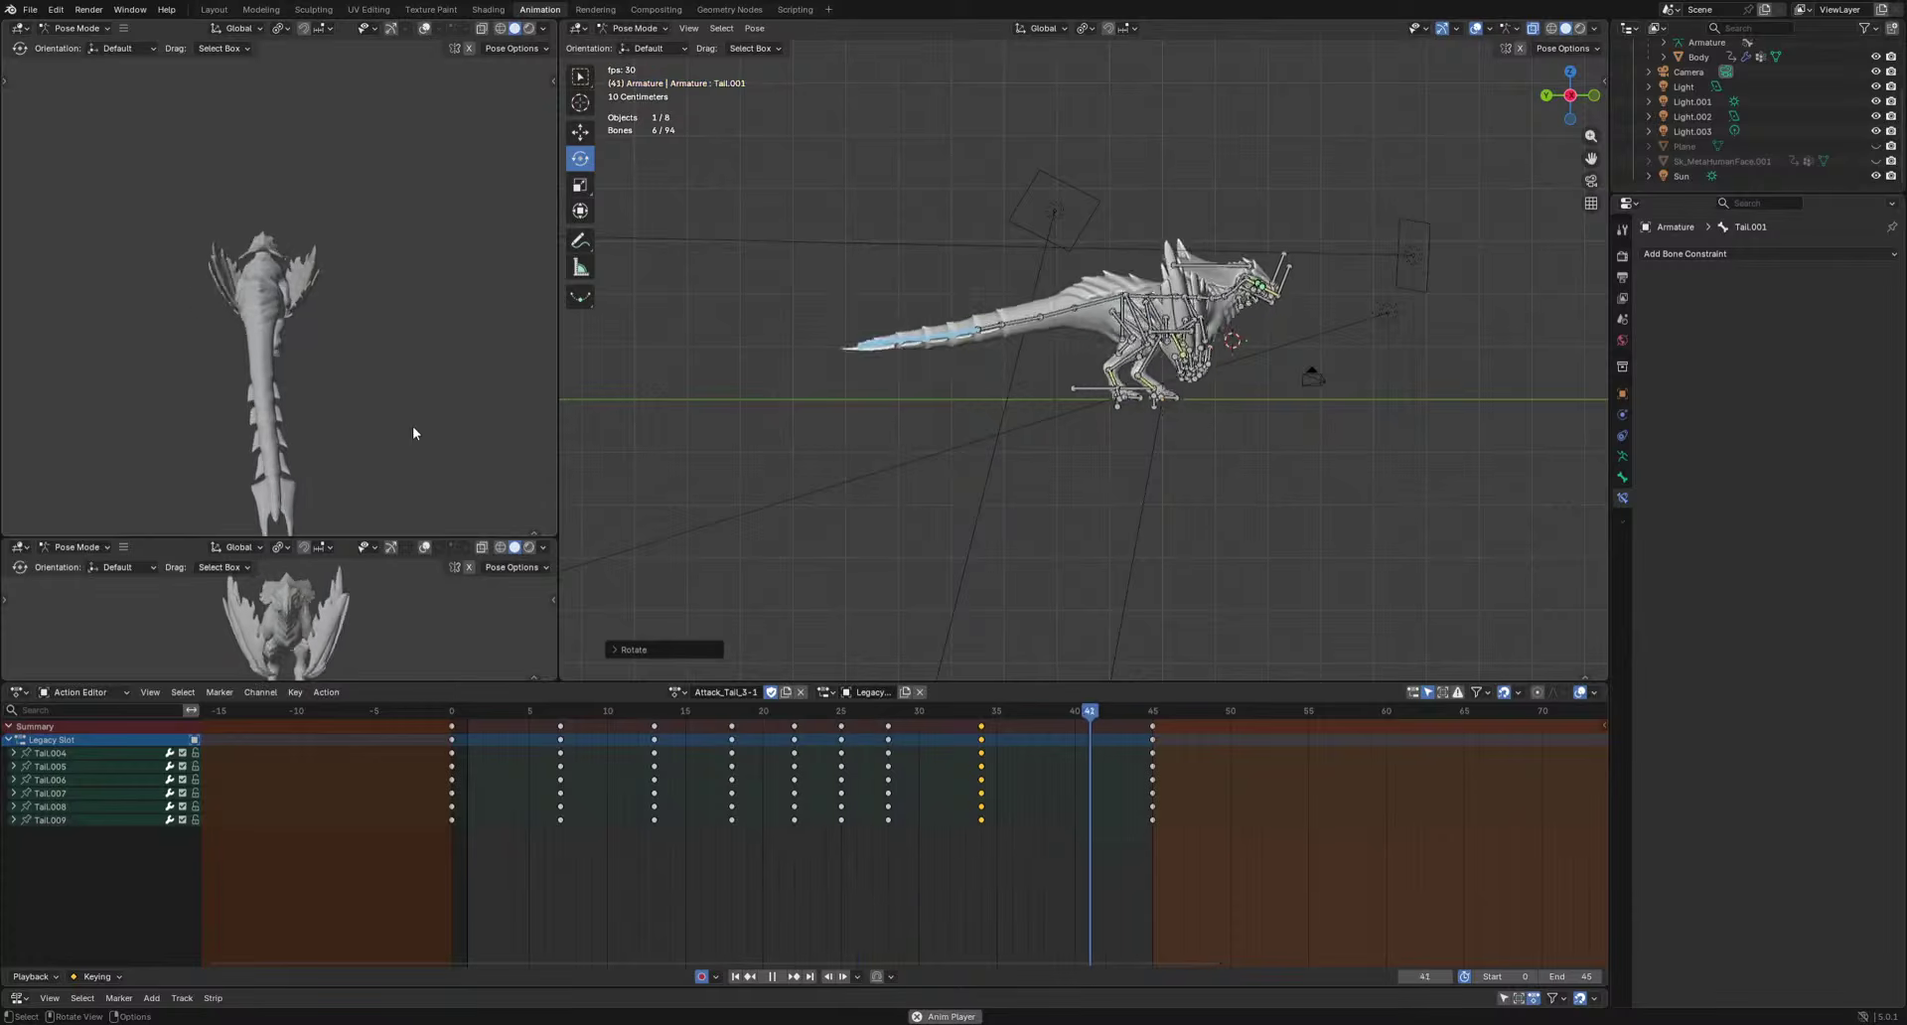
pyautogui.press('space')
# Tilt the Pelvis bone in the back view at frame 18 and shift it slightly sideways.
pyautogui.click(1103, 338)
pyautogui.keyDown('alt'); pyautogui.moveTo(1102, 337); pyautogui.dragTo(1277, 338, button='middle'); pyautogui.keyUp('alt')
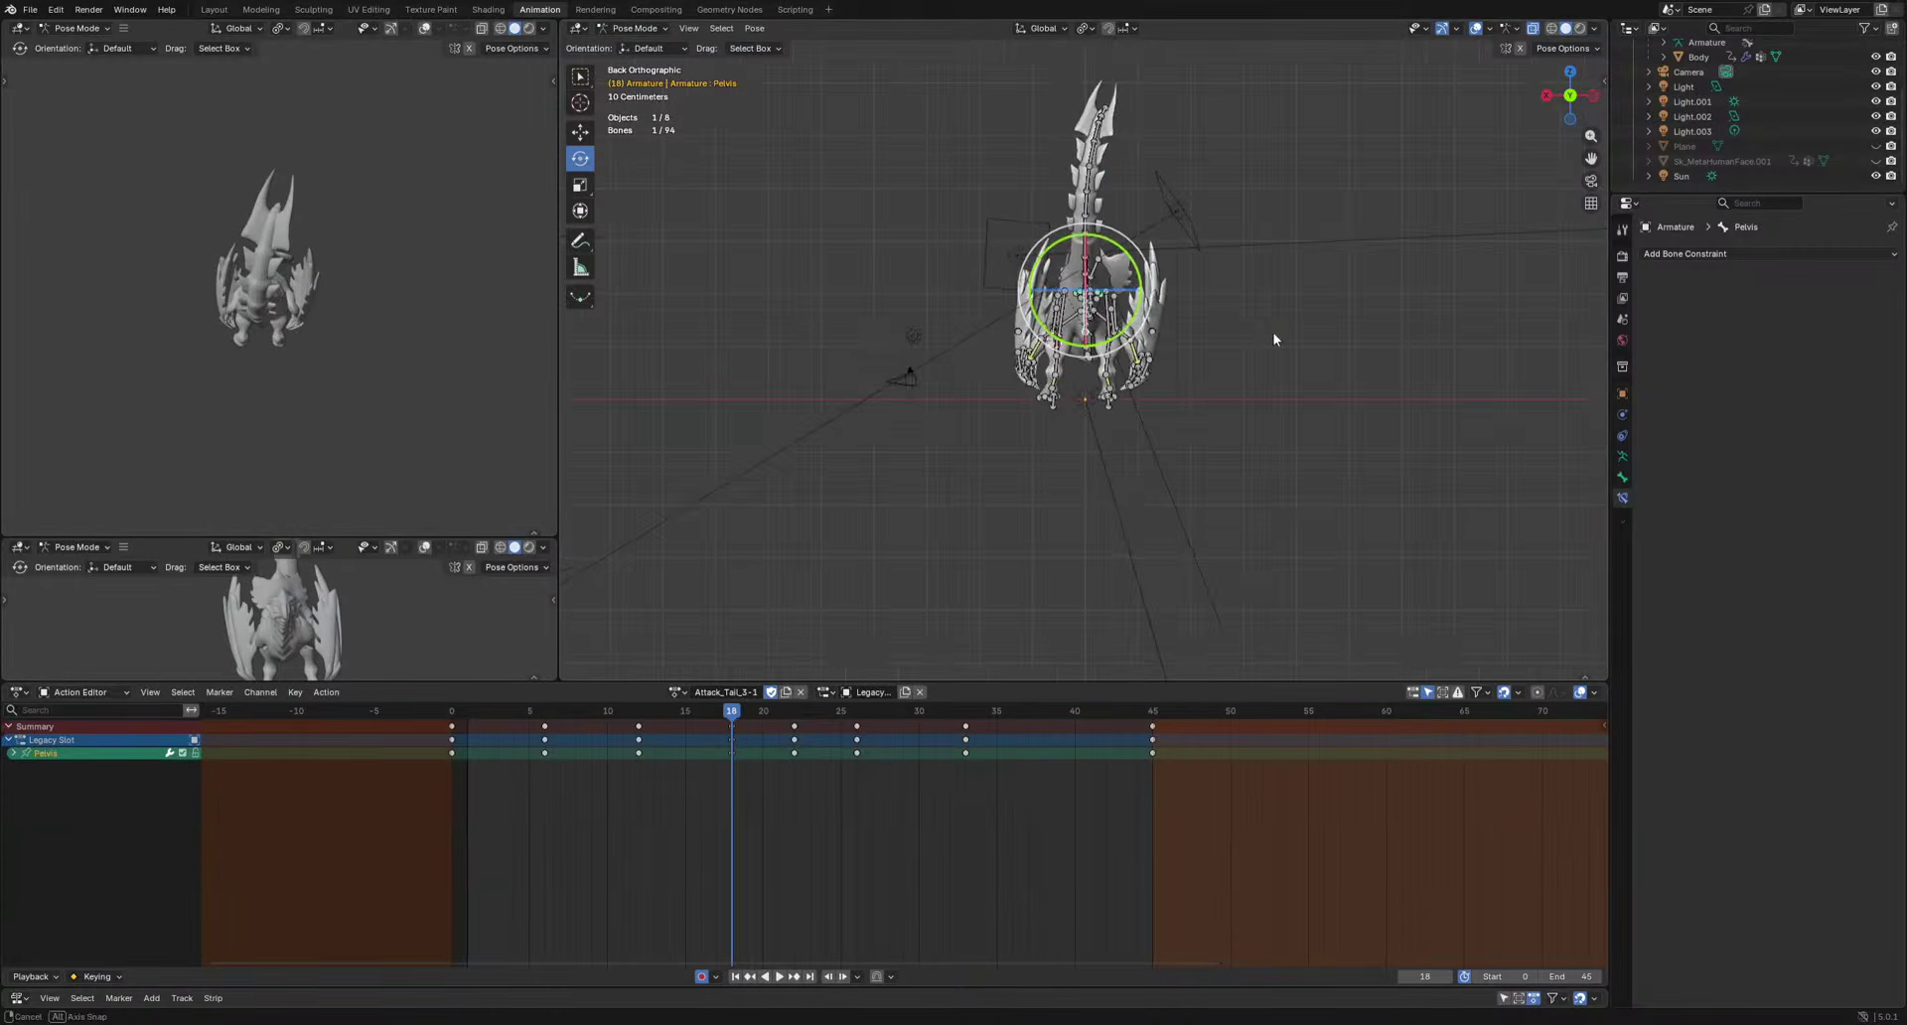
pyautogui.moveTo(711, 713)
pyautogui.mouseDown()
pyautogui.moveTo(595, 717)
pyautogui.moveTo(687, 732)
pyautogui.mouseUp()
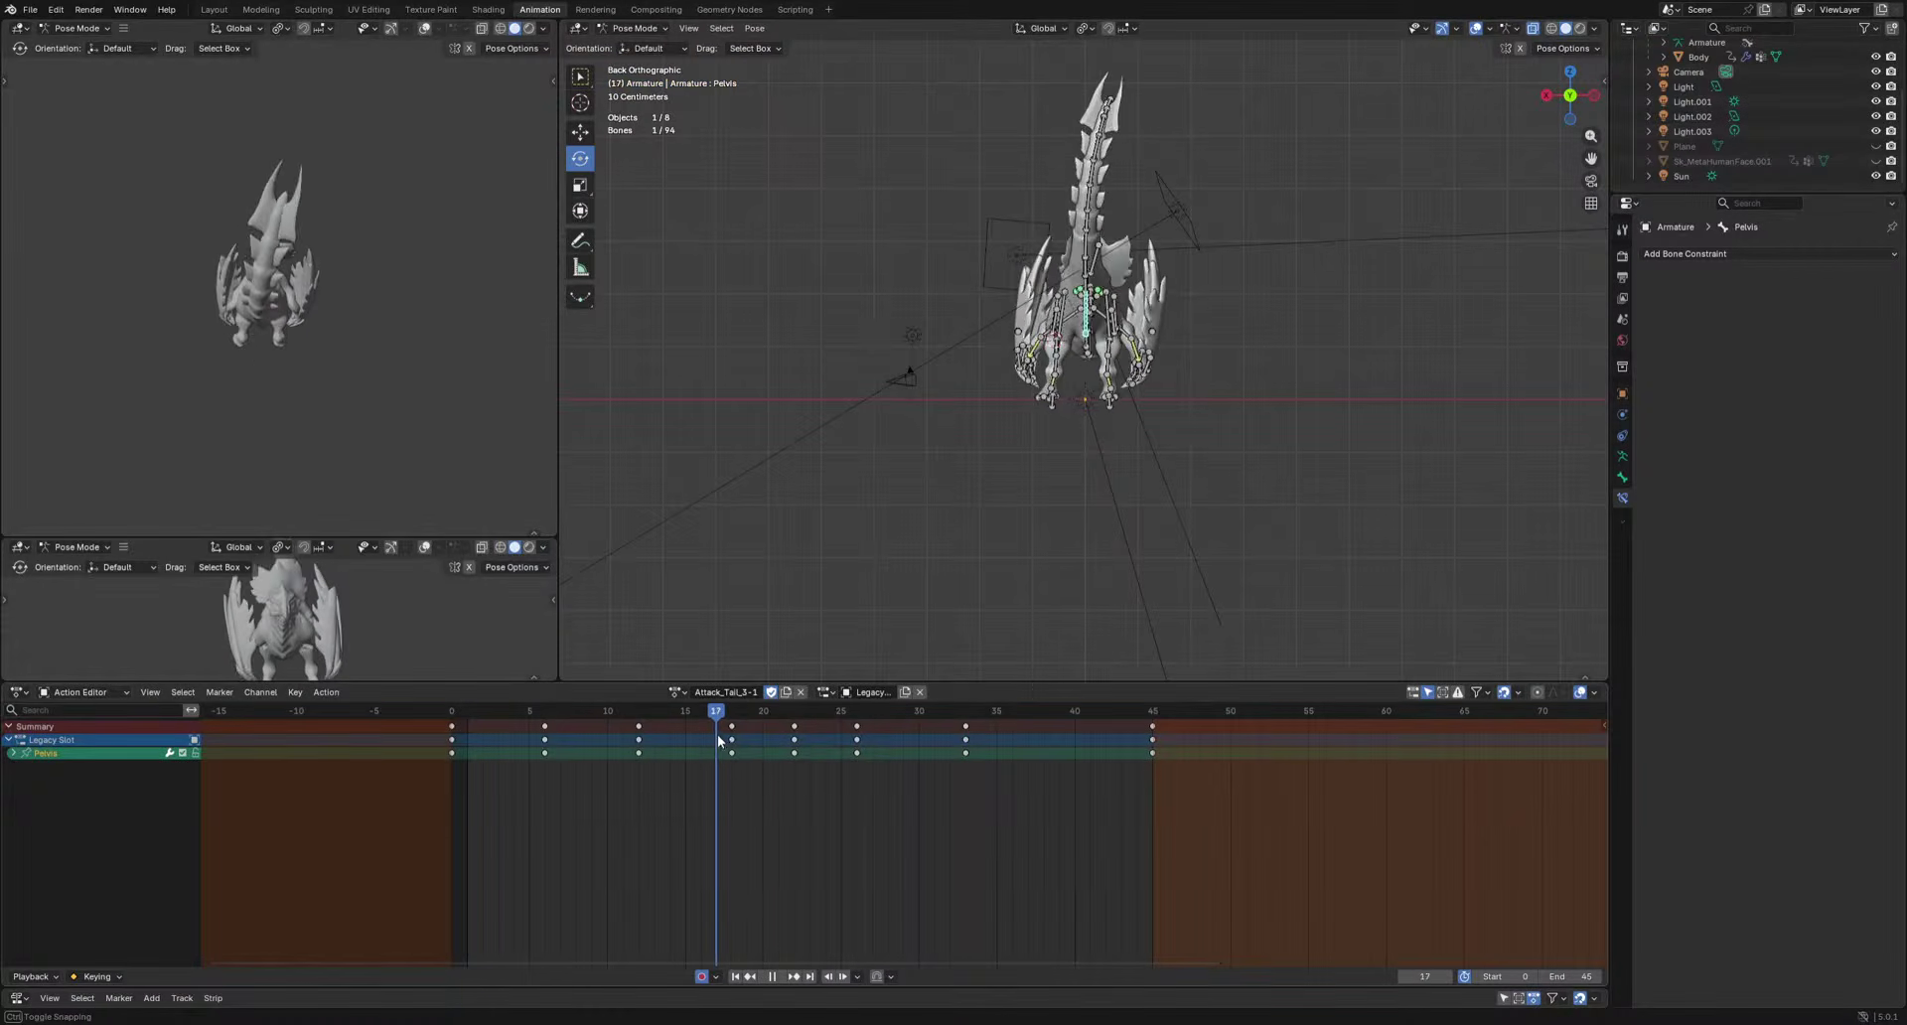
pyautogui.press('space')
pyautogui.press('r')
pyautogui.click(1319, 514)
pyautogui.press('space')
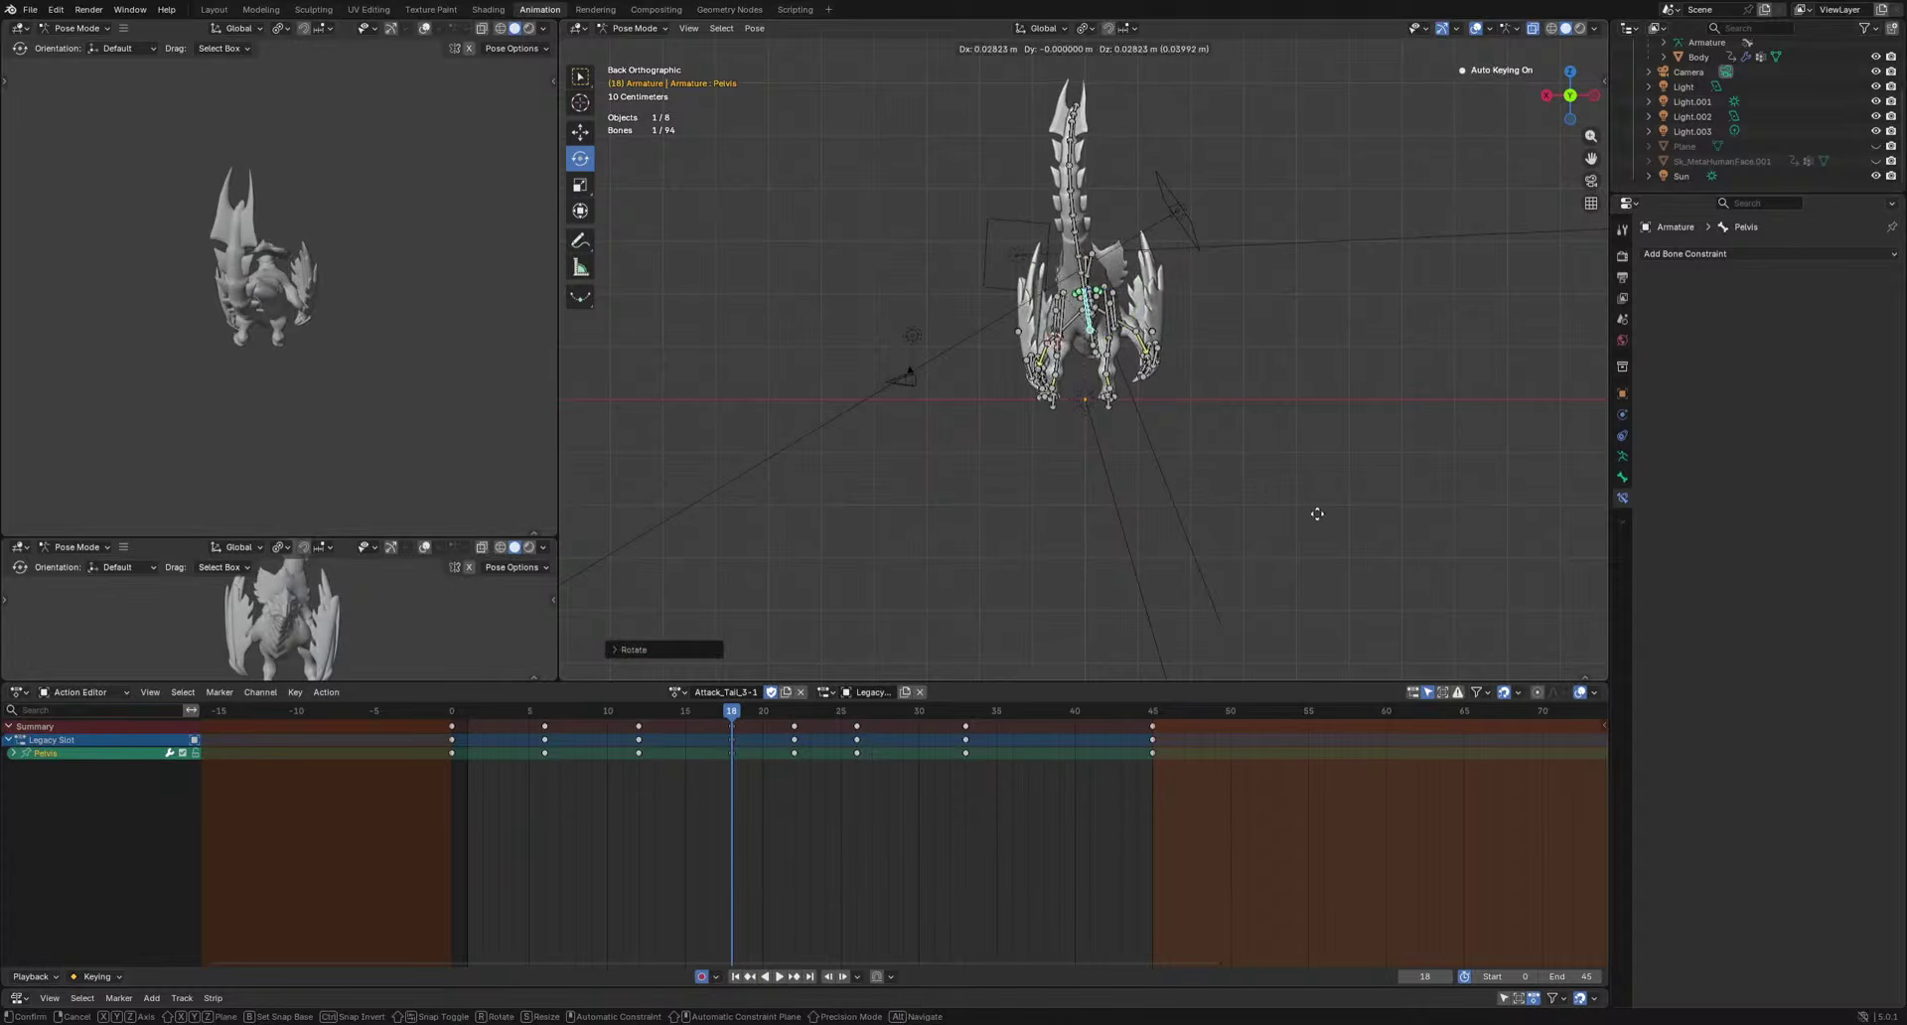
# Adjust the Pelvis bone's rotation at frame 33 in the back view and play back the animation.
pyautogui.moveTo(775, 730); pyautogui.dragTo(969, 747)
pyautogui.press('r')
pyautogui.click(1309, 540)
pyautogui.press('r')
pyautogui.click(1277, 552)
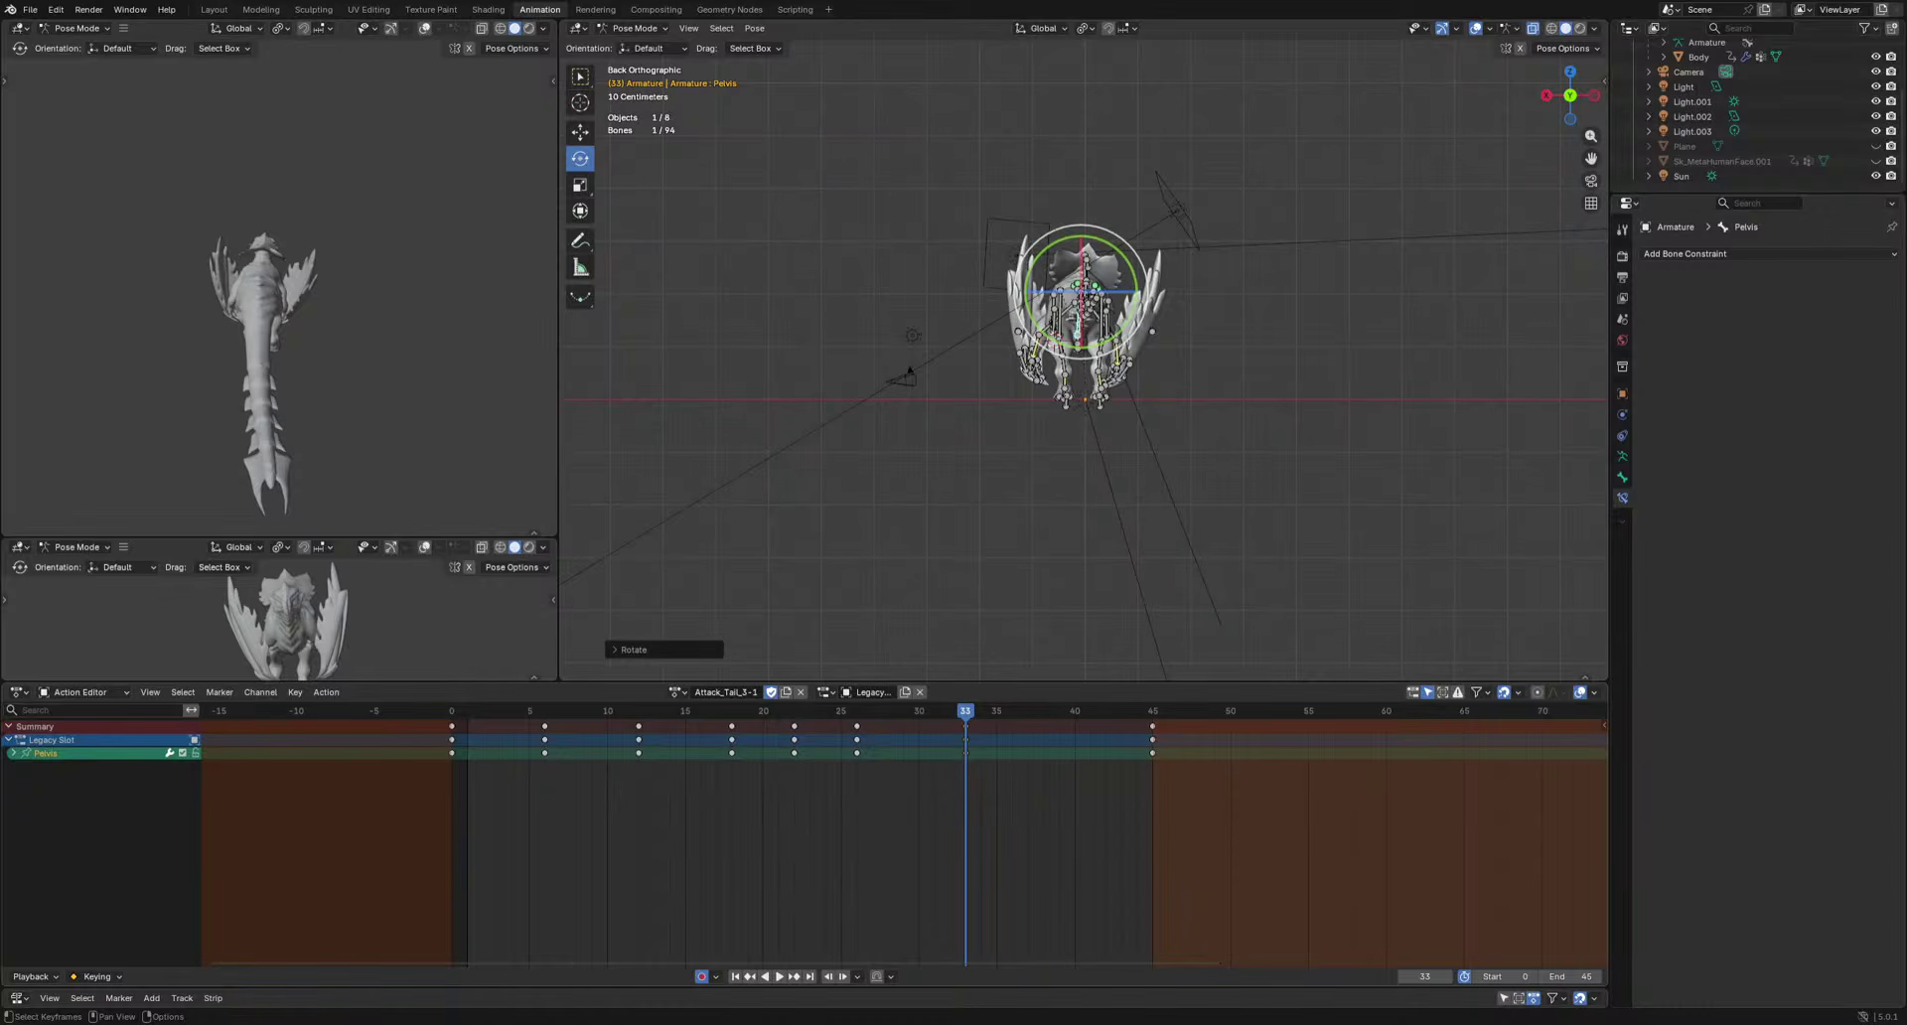
pyautogui.press('space')
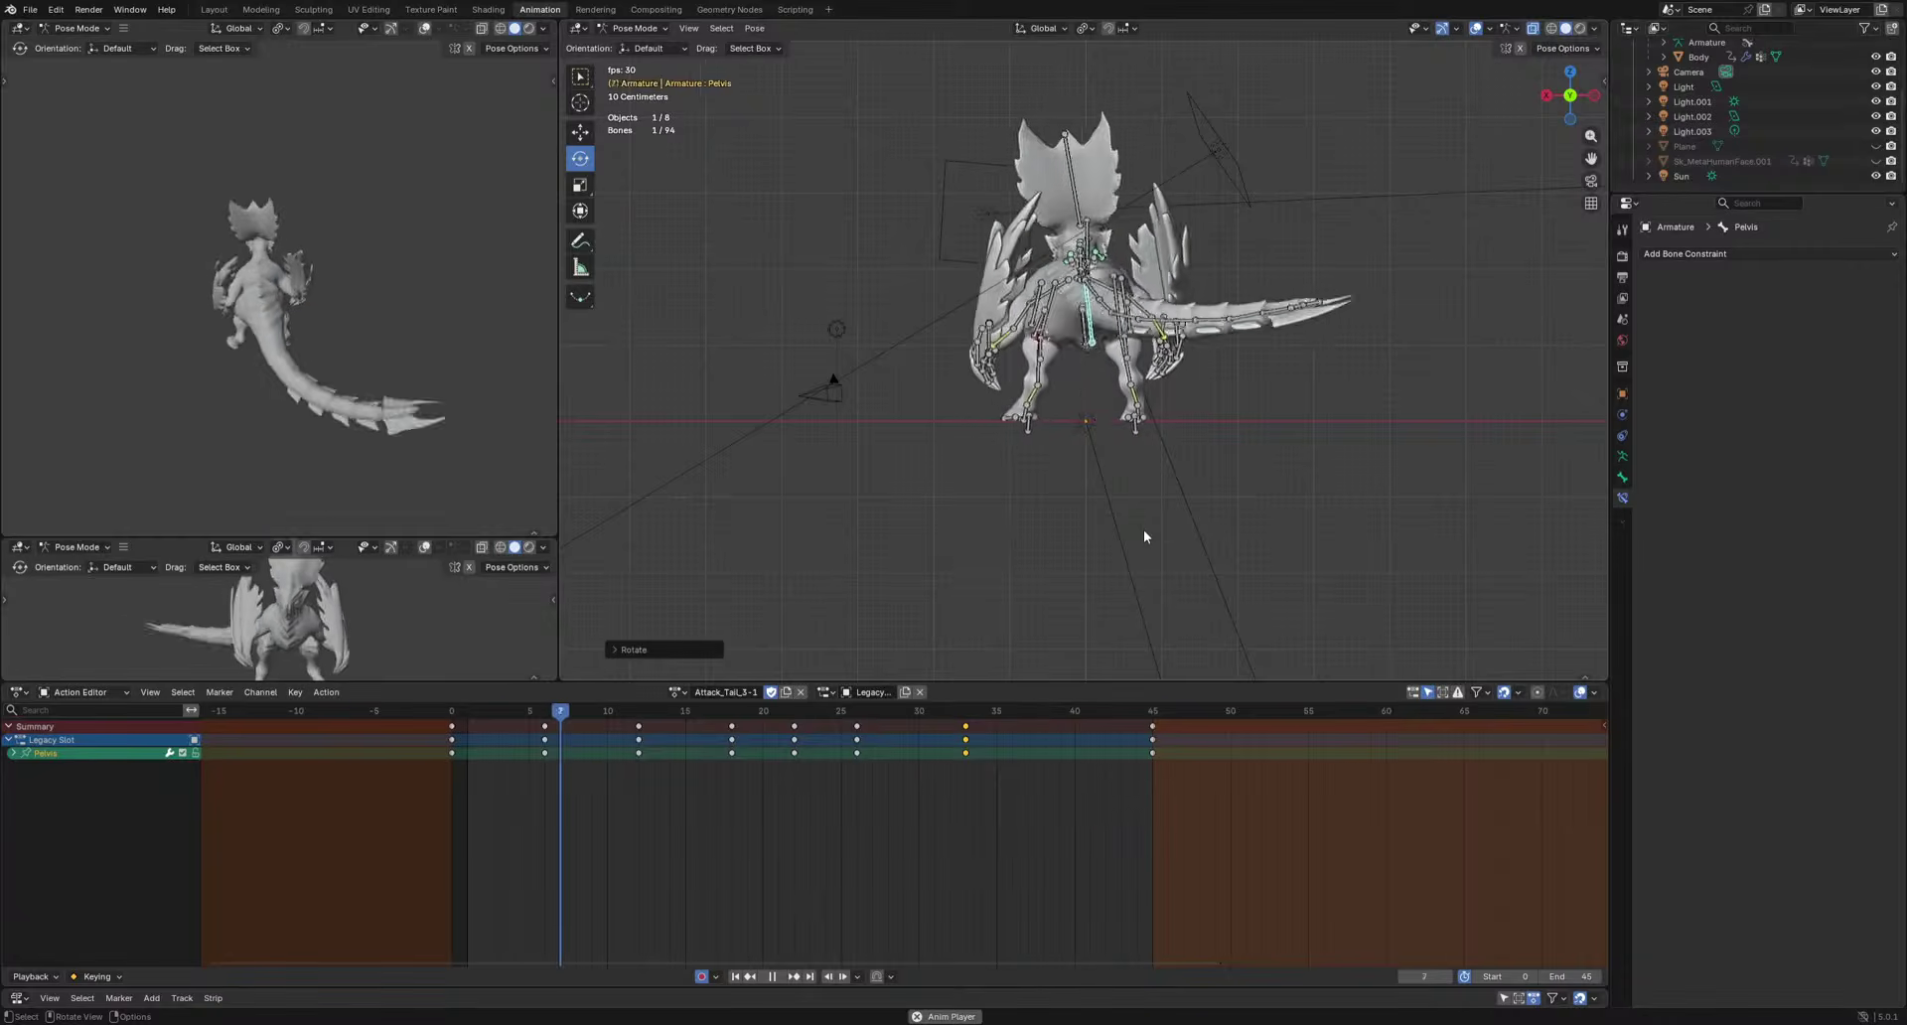
pyautogui.press('space')
# Select the FootPad.L bone and copy its frame 45 keyframe to frames 4 and 16.
pyautogui.click(1075, 441)
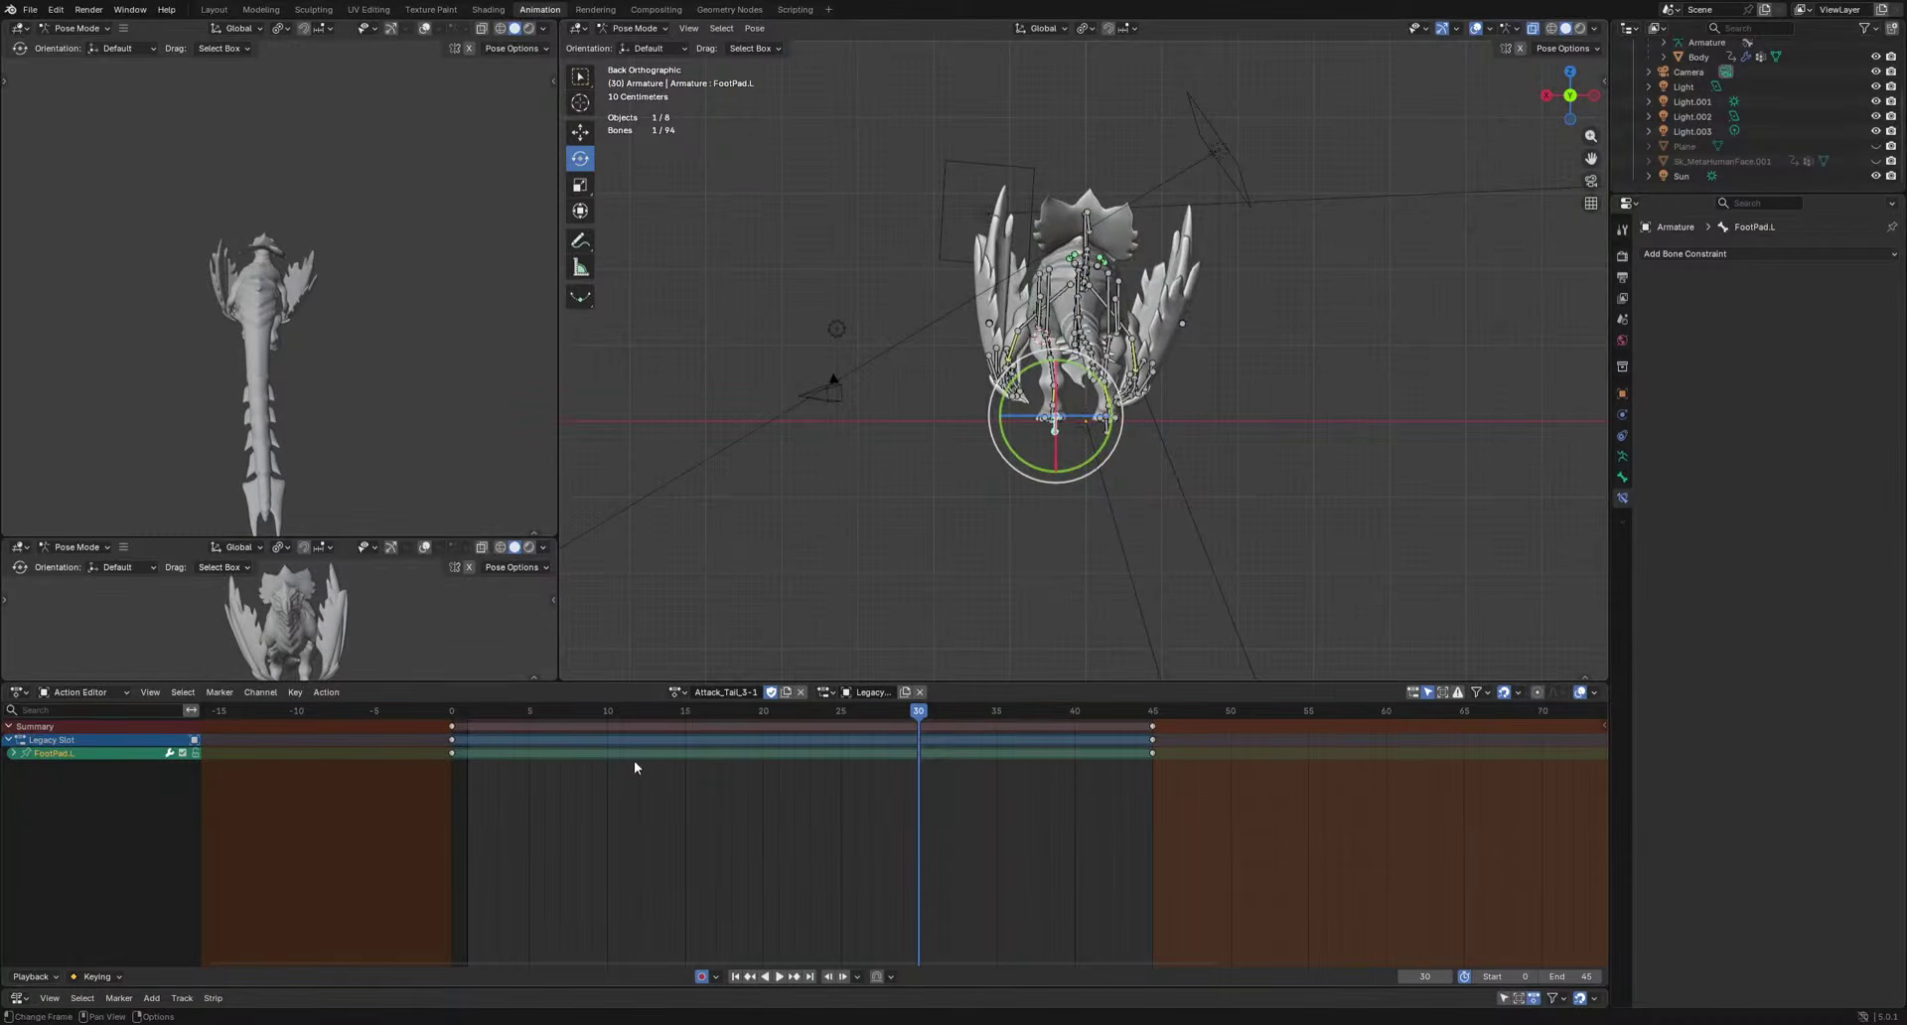
pyautogui.moveTo(766, 817); pyautogui.dragTo(1232, 728)
pyautogui.hotkey('ctrl', 'c')
pyautogui.click(697, 706)
pyautogui.hotkey('ctrl', 'v')
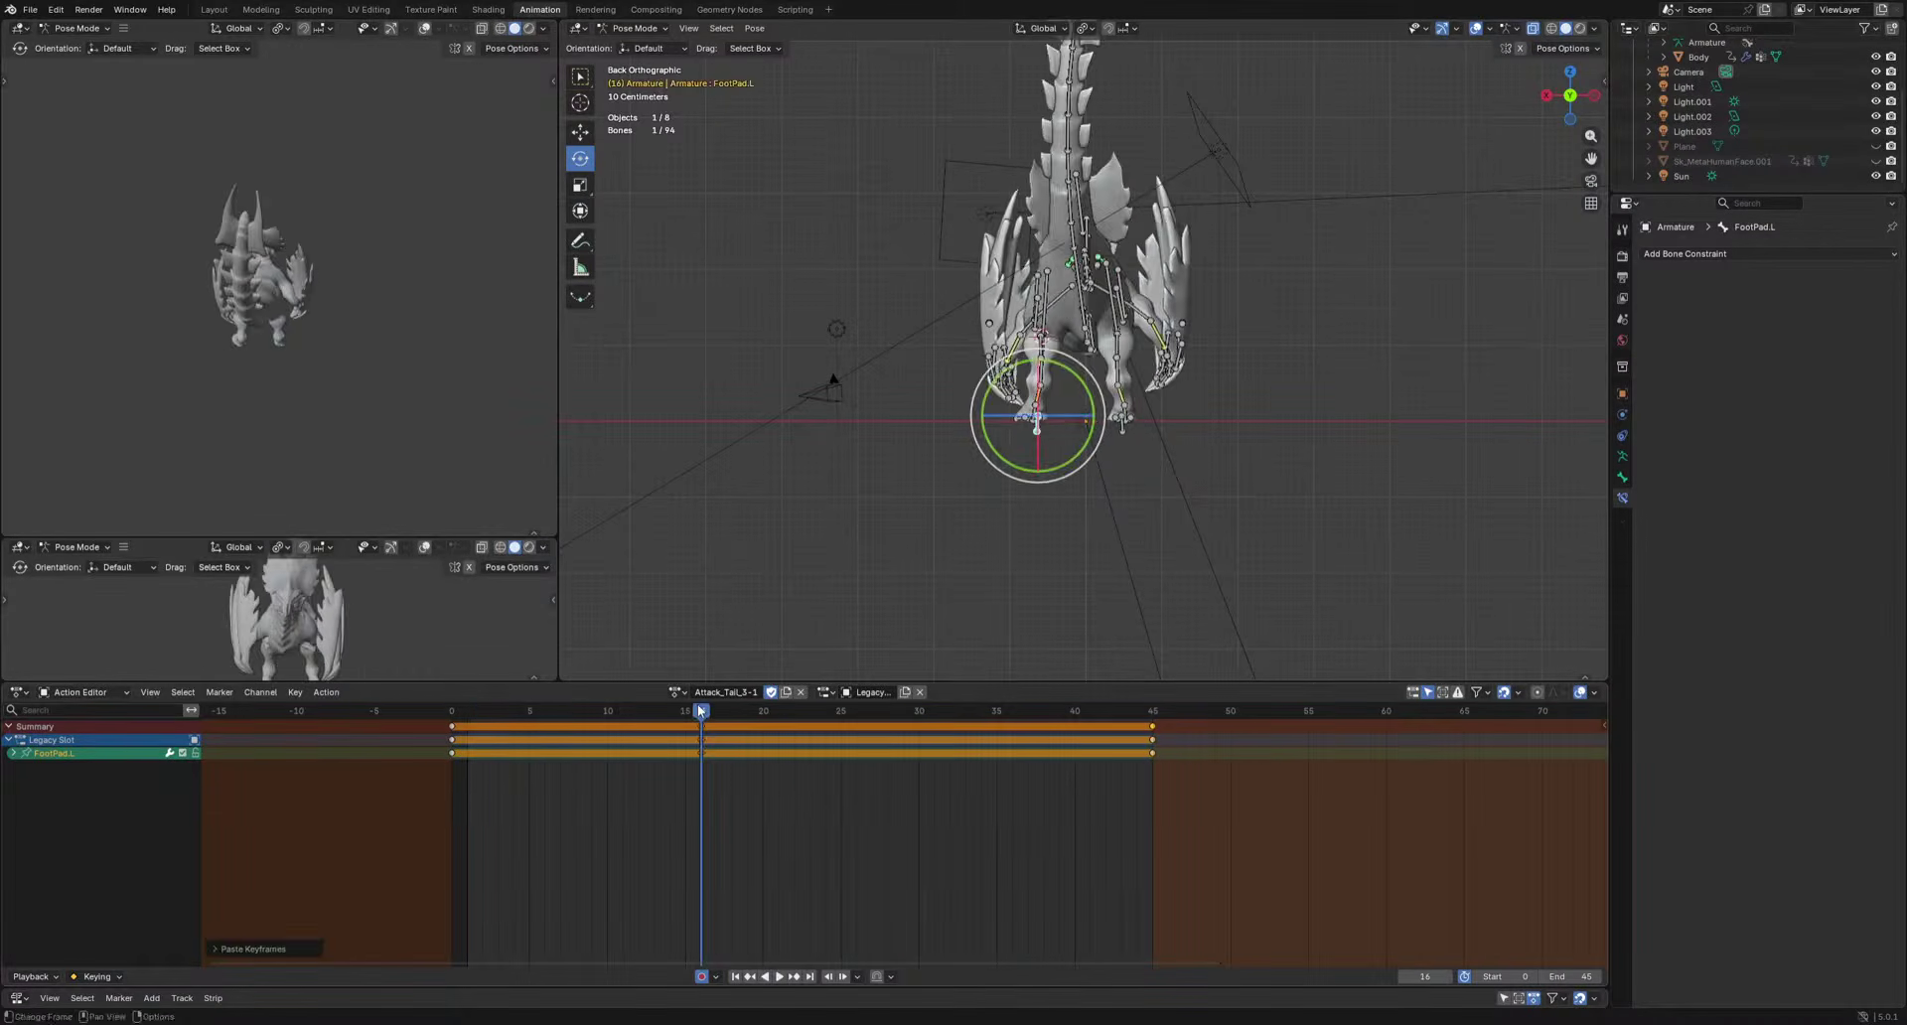
pyautogui.moveTo(697, 706); pyautogui.dragTo(408, 784)
pyautogui.press('space')
pyautogui.click(509, 709)
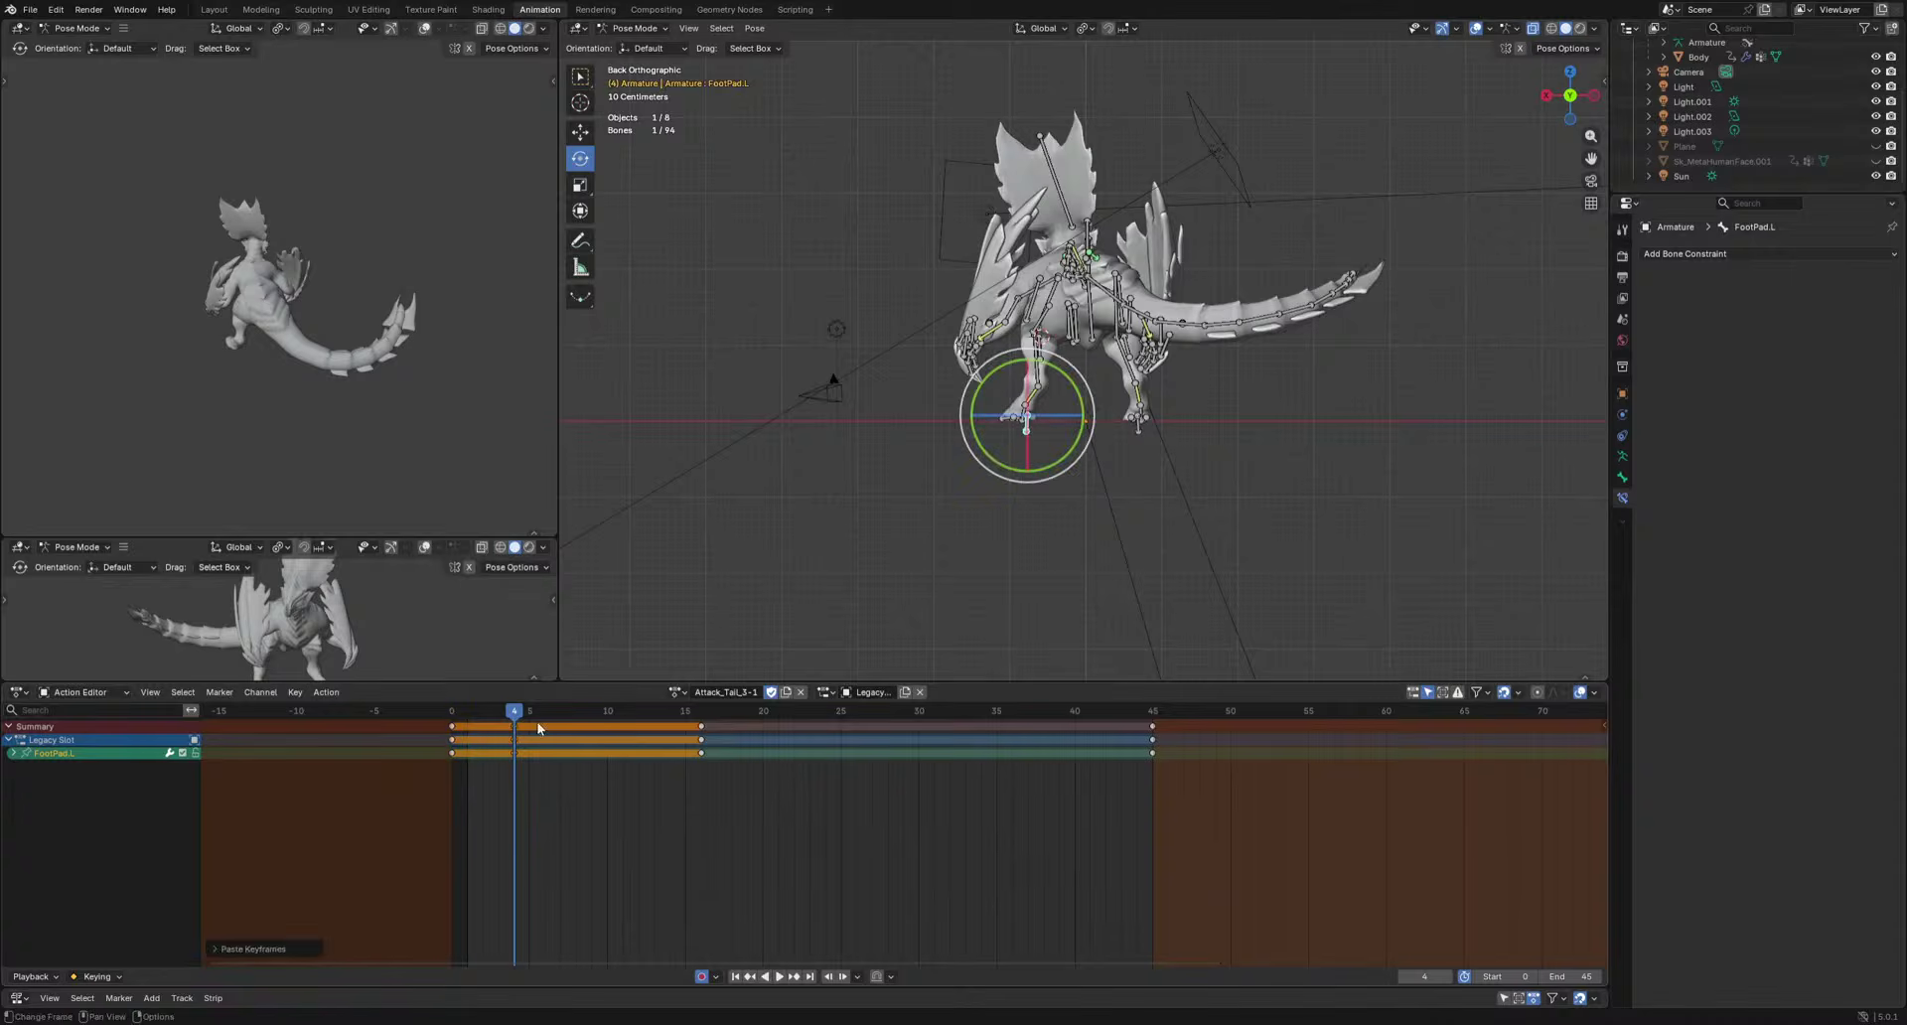
pyautogui.moveTo(1085, 814); pyautogui.dragTo(1214, 728)
pyautogui.hotkey('ctrl', 'c')
pyautogui.click(701, 715)
pyautogui.hotkey('ctrl', 'v')
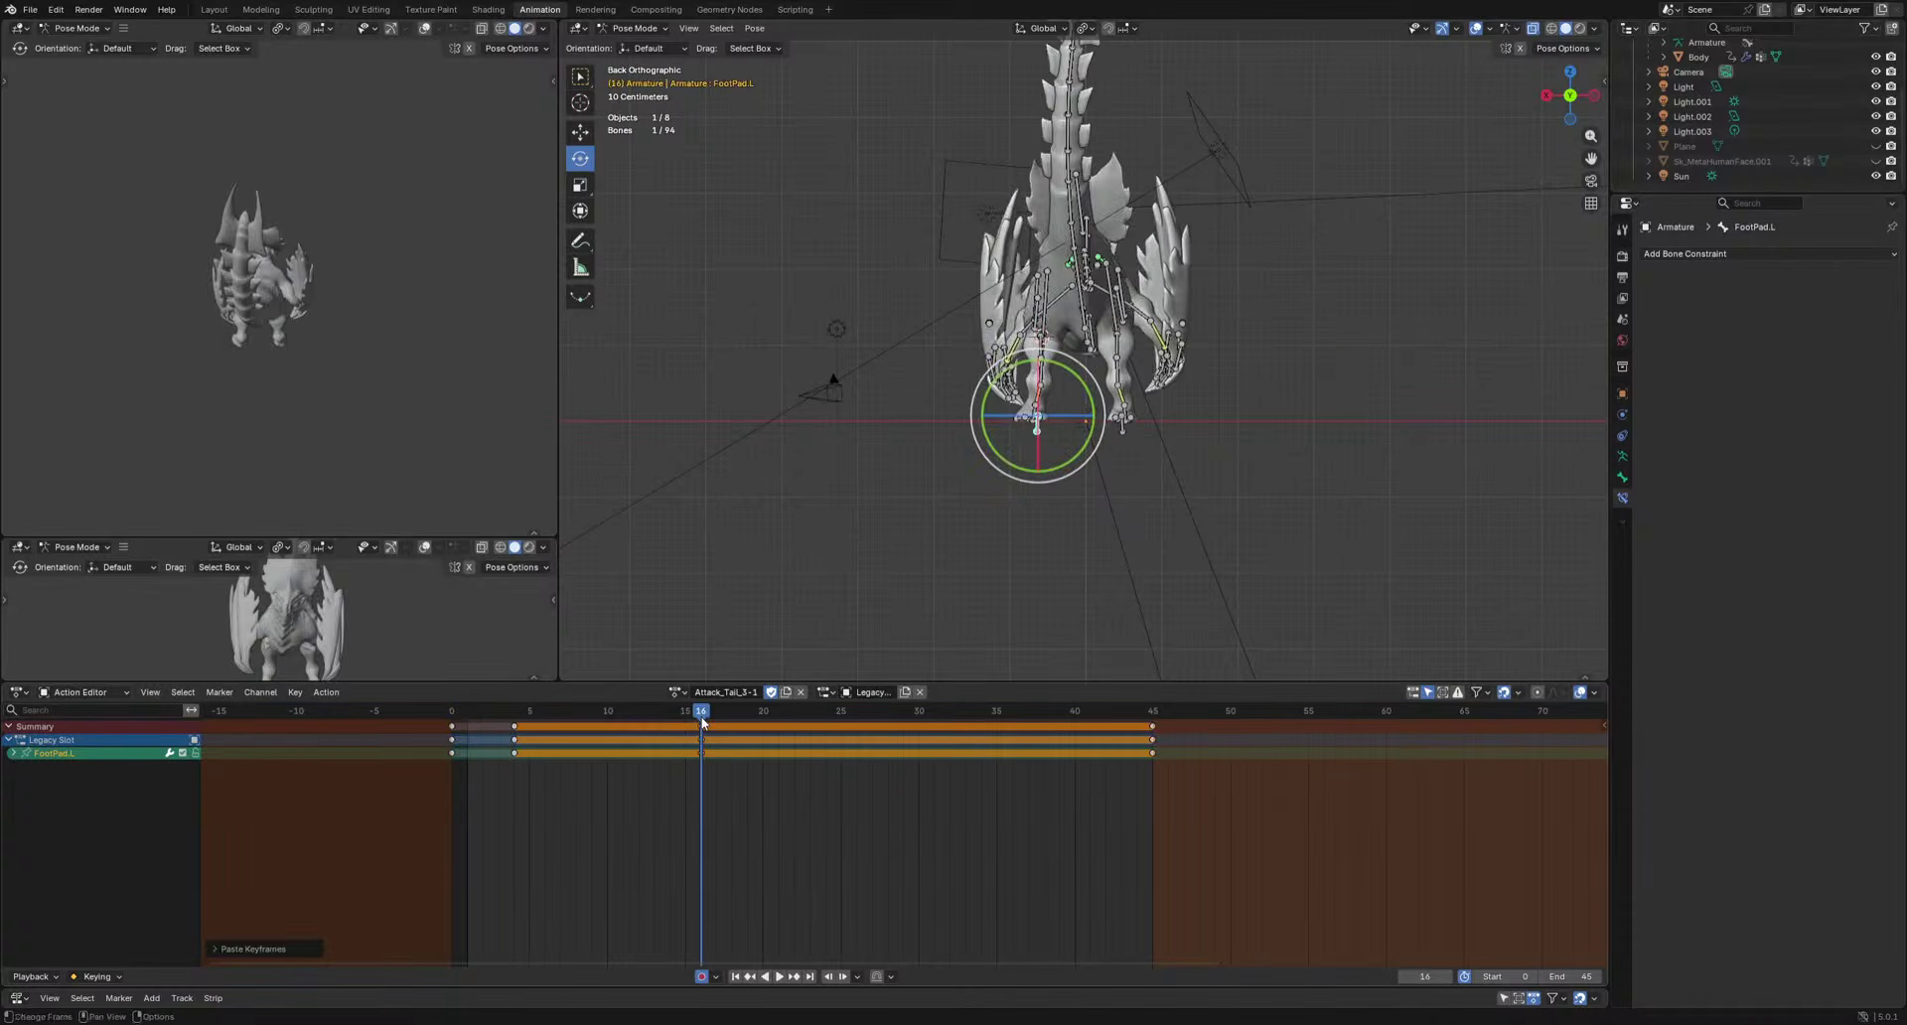
# Select the FootIK.L bone and copy its frame 45 keyframe to frame 11.
pyautogui.moveTo(701, 715); pyautogui.dragTo(624, 748)
pyautogui.scroll(3, 978, 556)
pyautogui.moveTo(978, 557); pyautogui.dragTo(1015, 531, button='middle')
pyautogui.click(968, 462)
pyautogui.moveTo(1051, 820); pyautogui.dragTo(1232, 720)
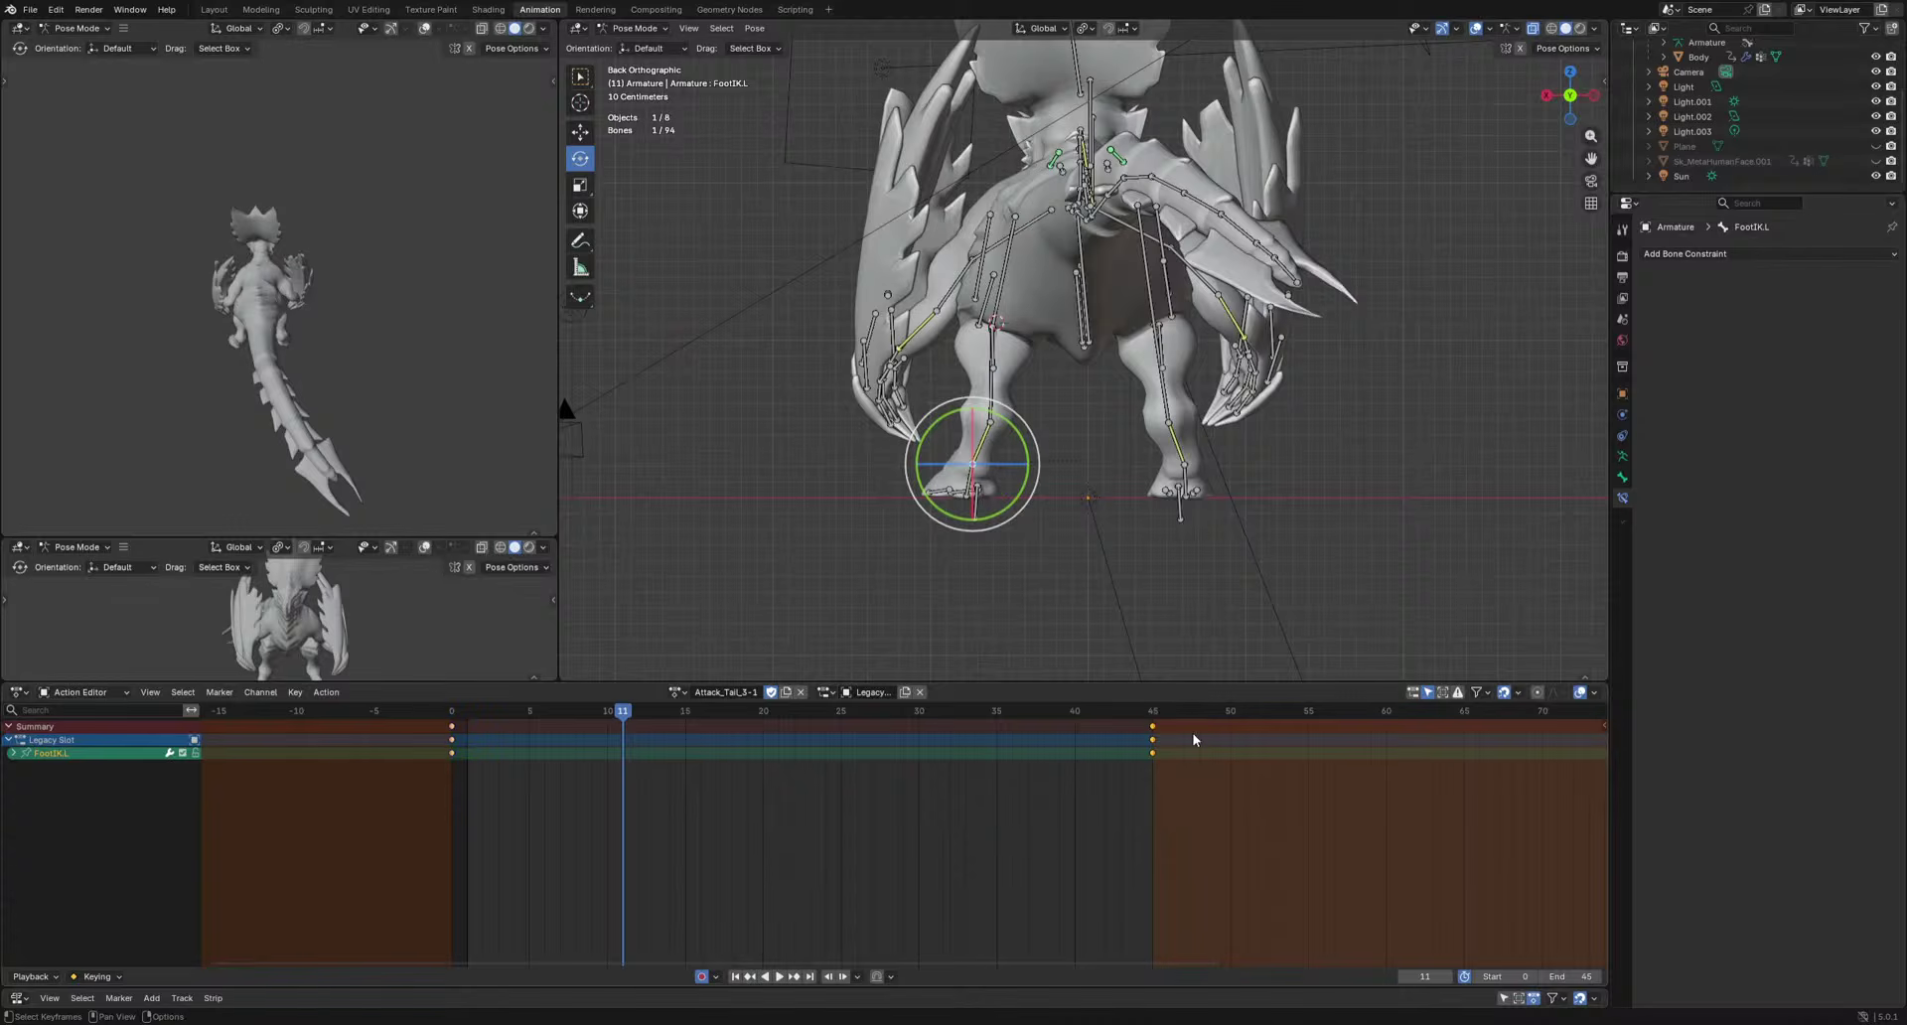
pyautogui.hotkey('ctrl', 'c')
pyautogui.hotkey('ctrl', 'v')
# Move the FootIK.L bone to a new position at frame 5 and play back the foot motion.
pyautogui.moveTo(623, 713); pyautogui.dragTo(536, 756)
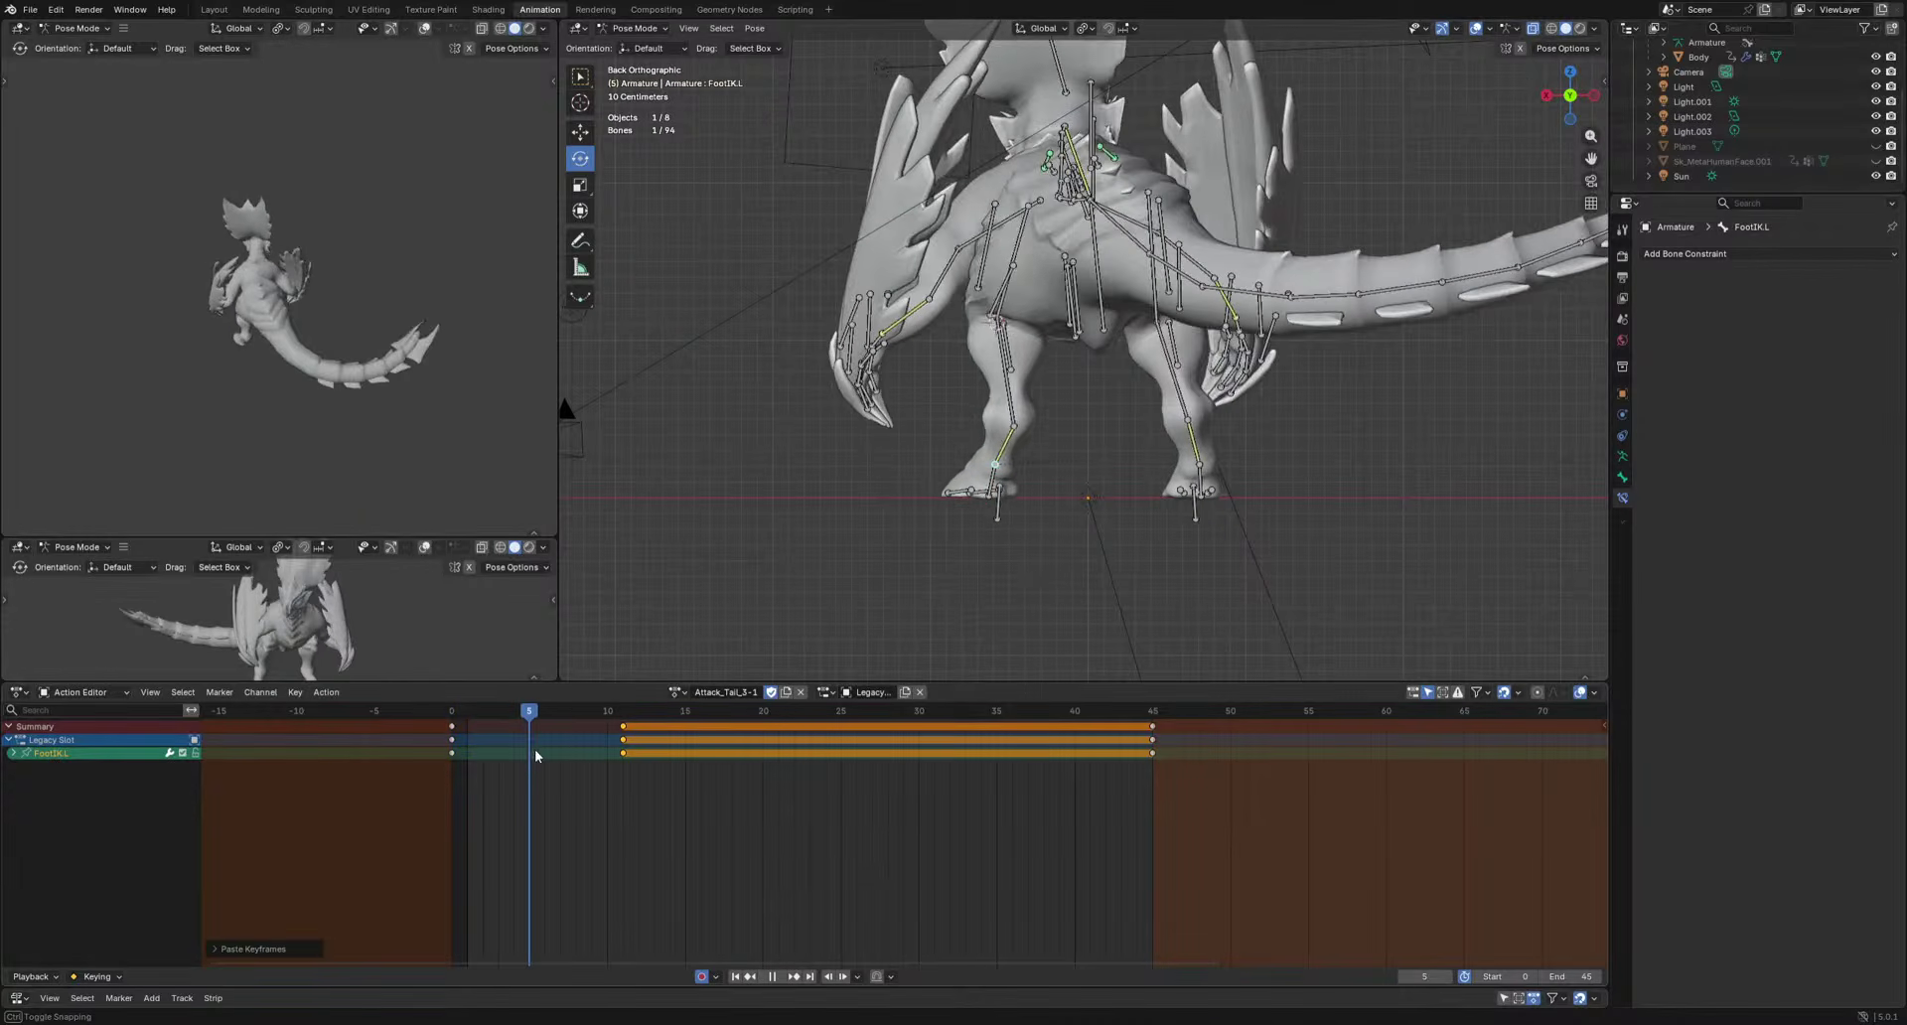
pyautogui.press('g')
pyautogui.click(897, 604)
pyautogui.press('space')
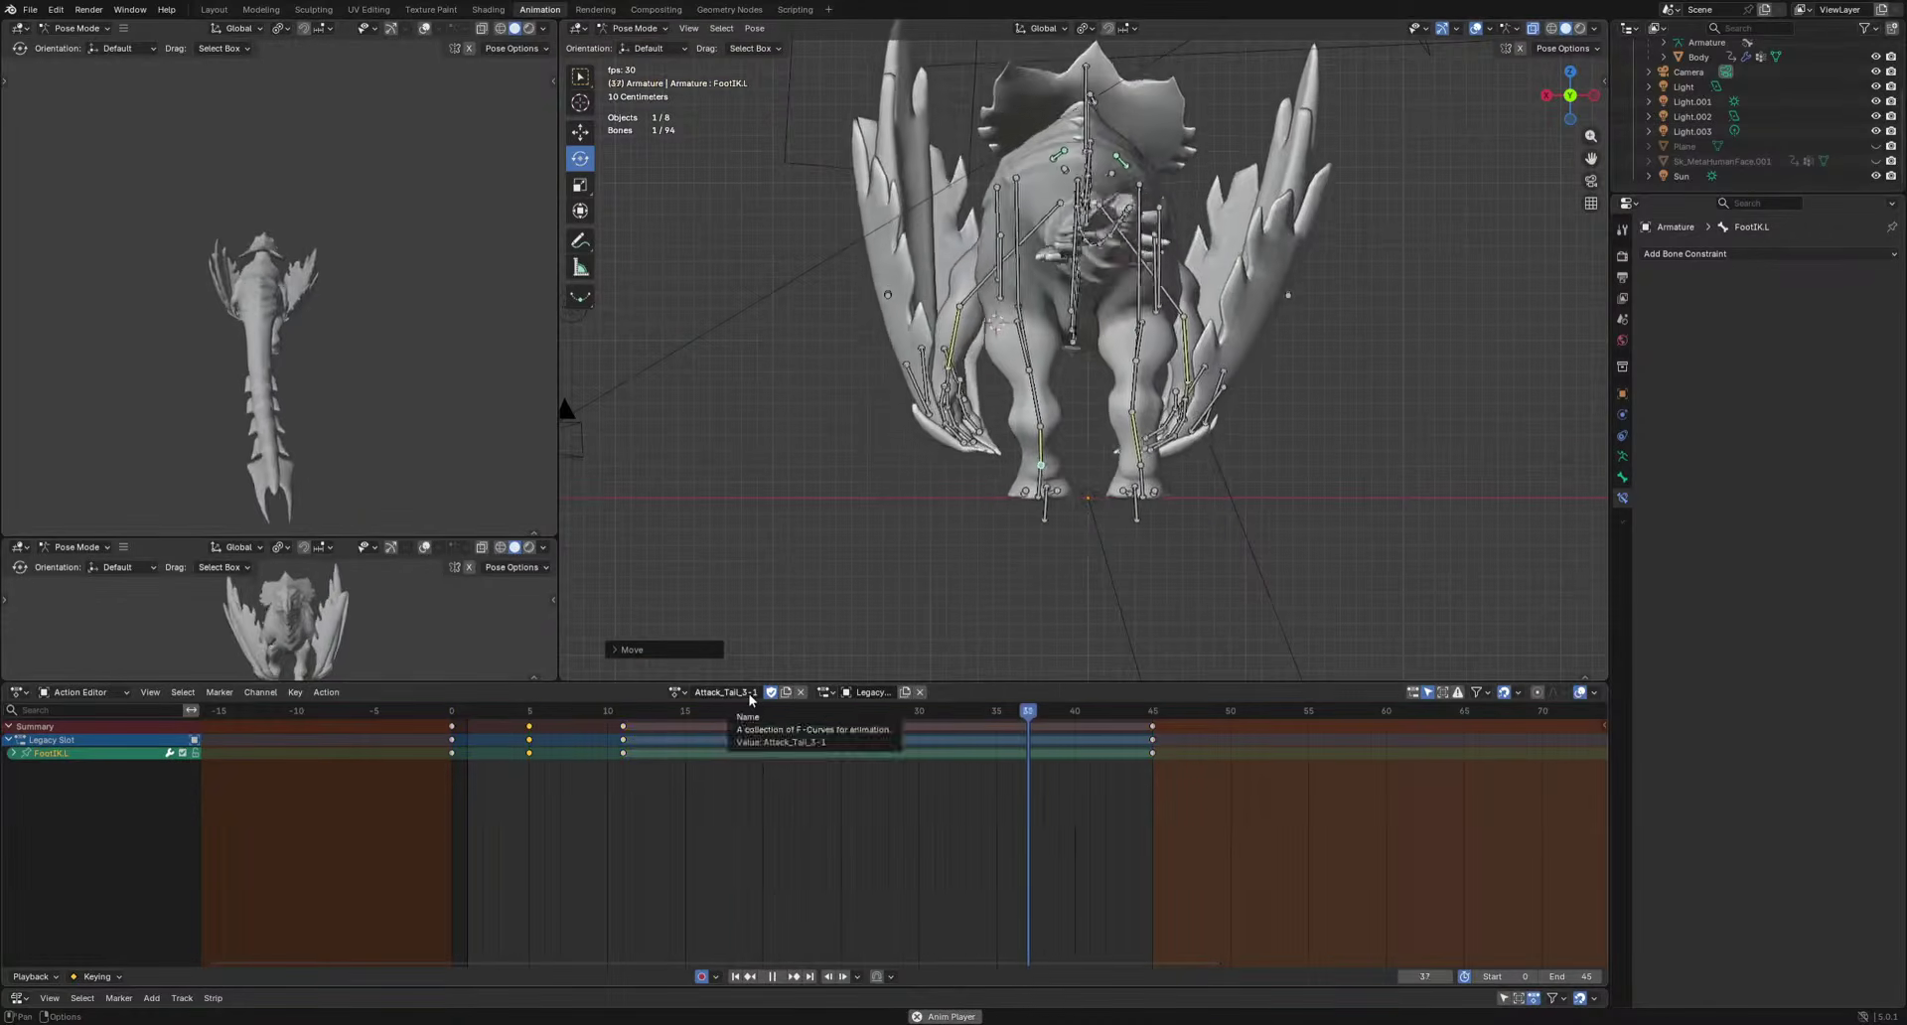
pyautogui.press('space')
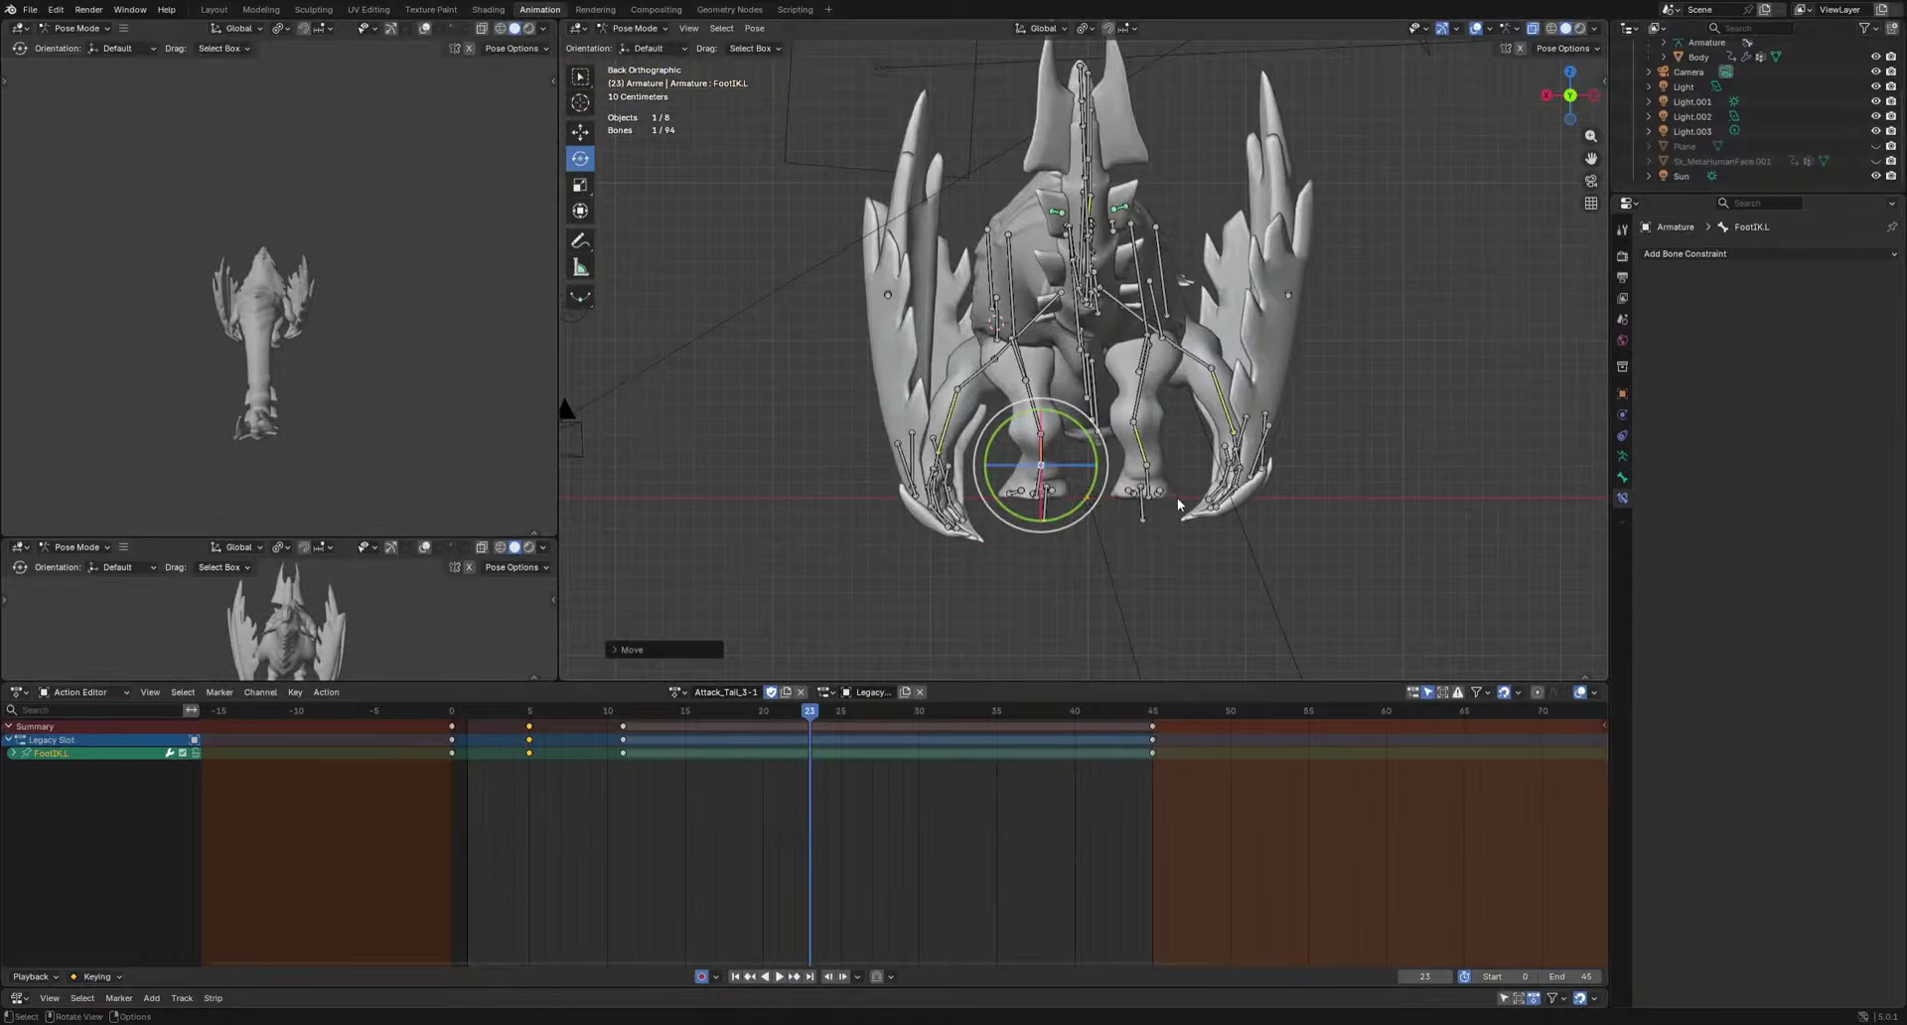
# Paste the FootIK.R bone's copied keyframe at frames 18 and 31, and reposition the bone at frame 23.
pyautogui.moveTo(1177, 498); pyautogui.dragTo(1177, 474, button='middle')
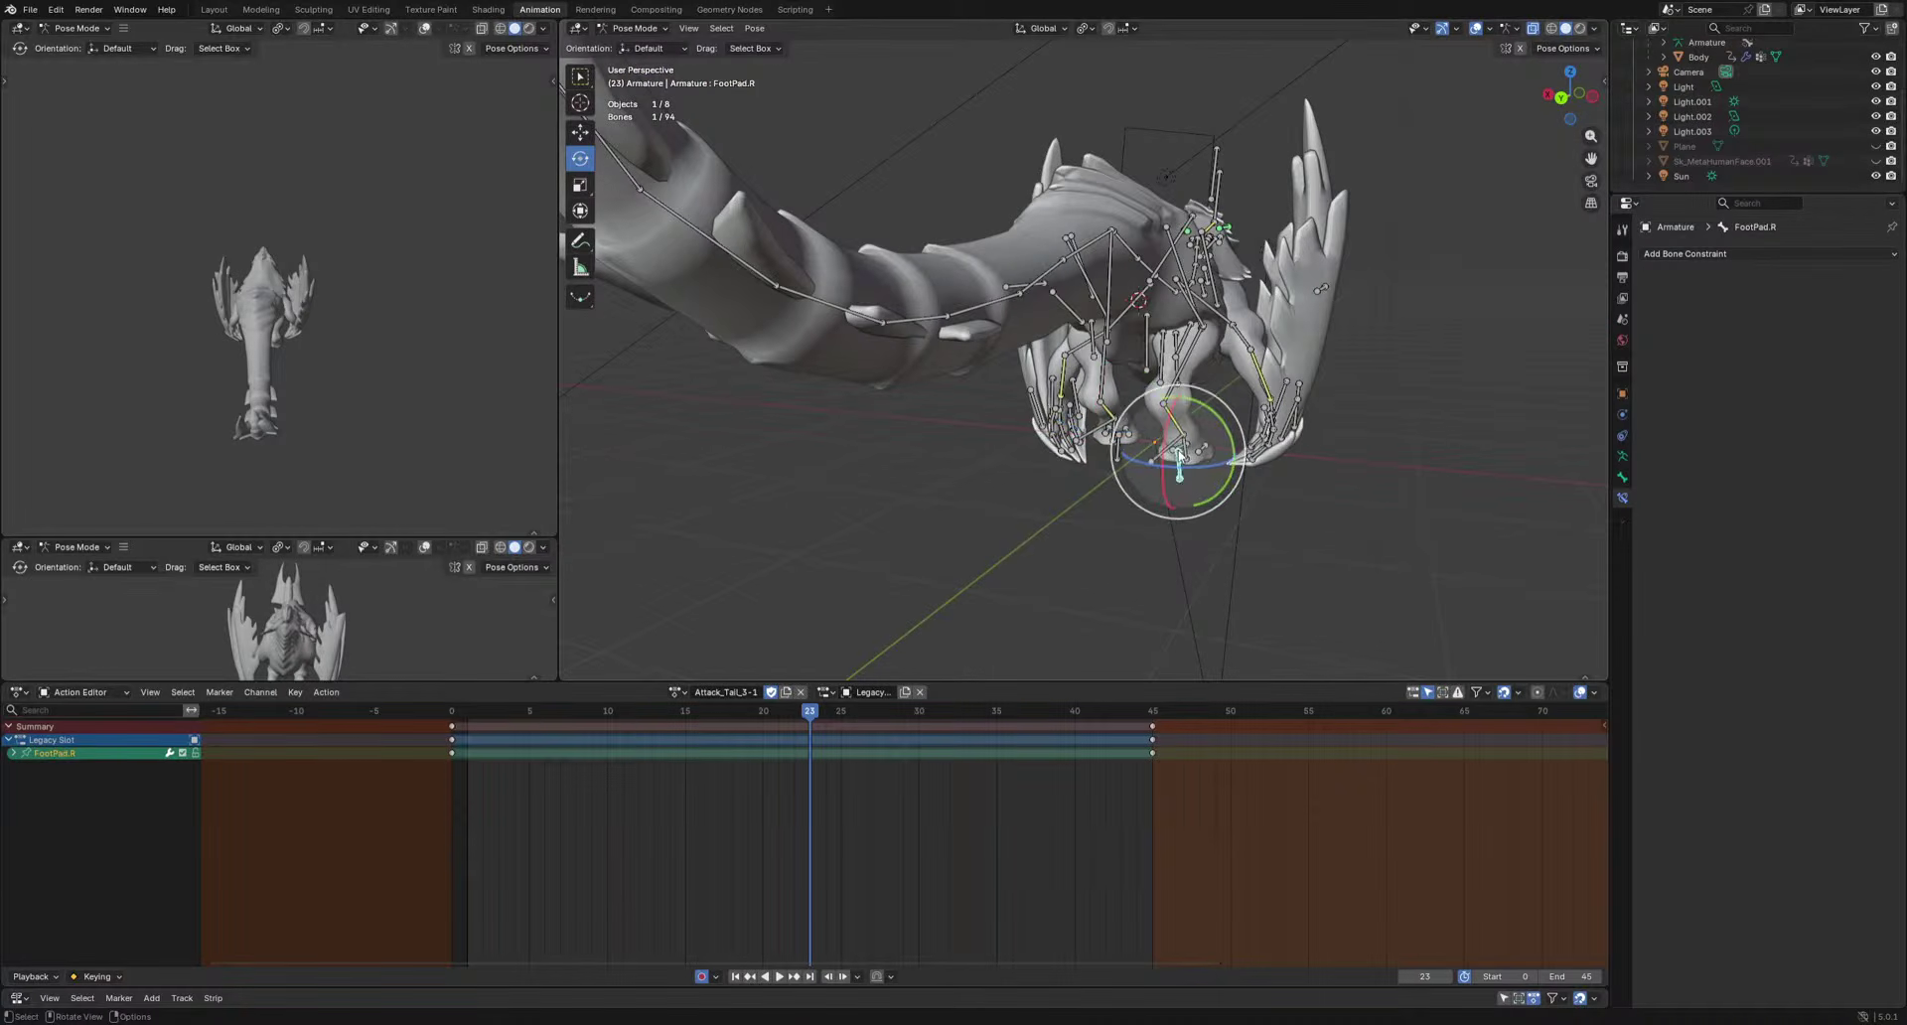
pyautogui.click(1112, 510)
pyautogui.keyDown('alt'); pyautogui.moveTo(1112, 509); pyautogui.dragTo(1115, 567, button='middle'); pyautogui.keyUp('alt')
pyautogui.scroll(2, 1182, 495)
pyautogui.moveTo(392, 782); pyautogui.dragTo(810, 711)
pyautogui.hotkey('ctrl', 'v')
pyautogui.press('g')
pyautogui.click(1112, 581)
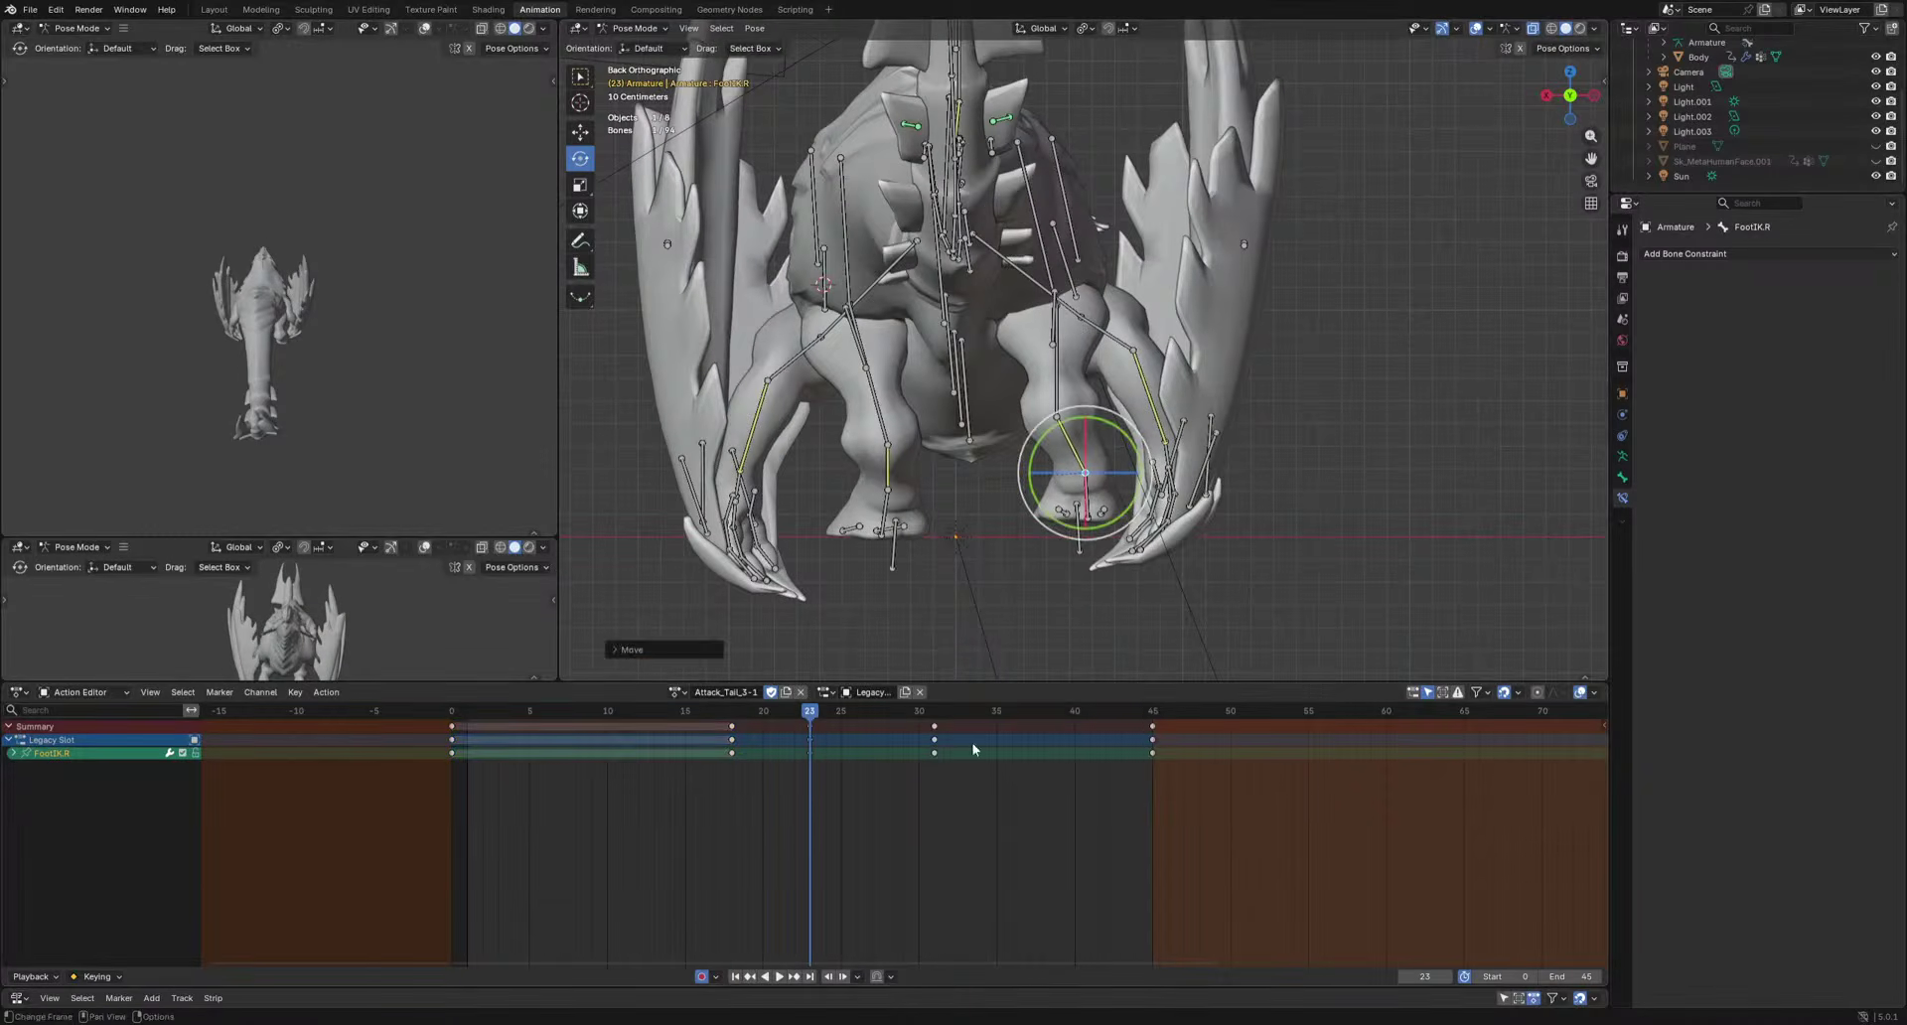
# Paste the copied FootIK.R keyframe at frame 31 and play back the animation.
pyautogui.click(938, 713)
pyautogui.hotkey('ctrl', 'v')
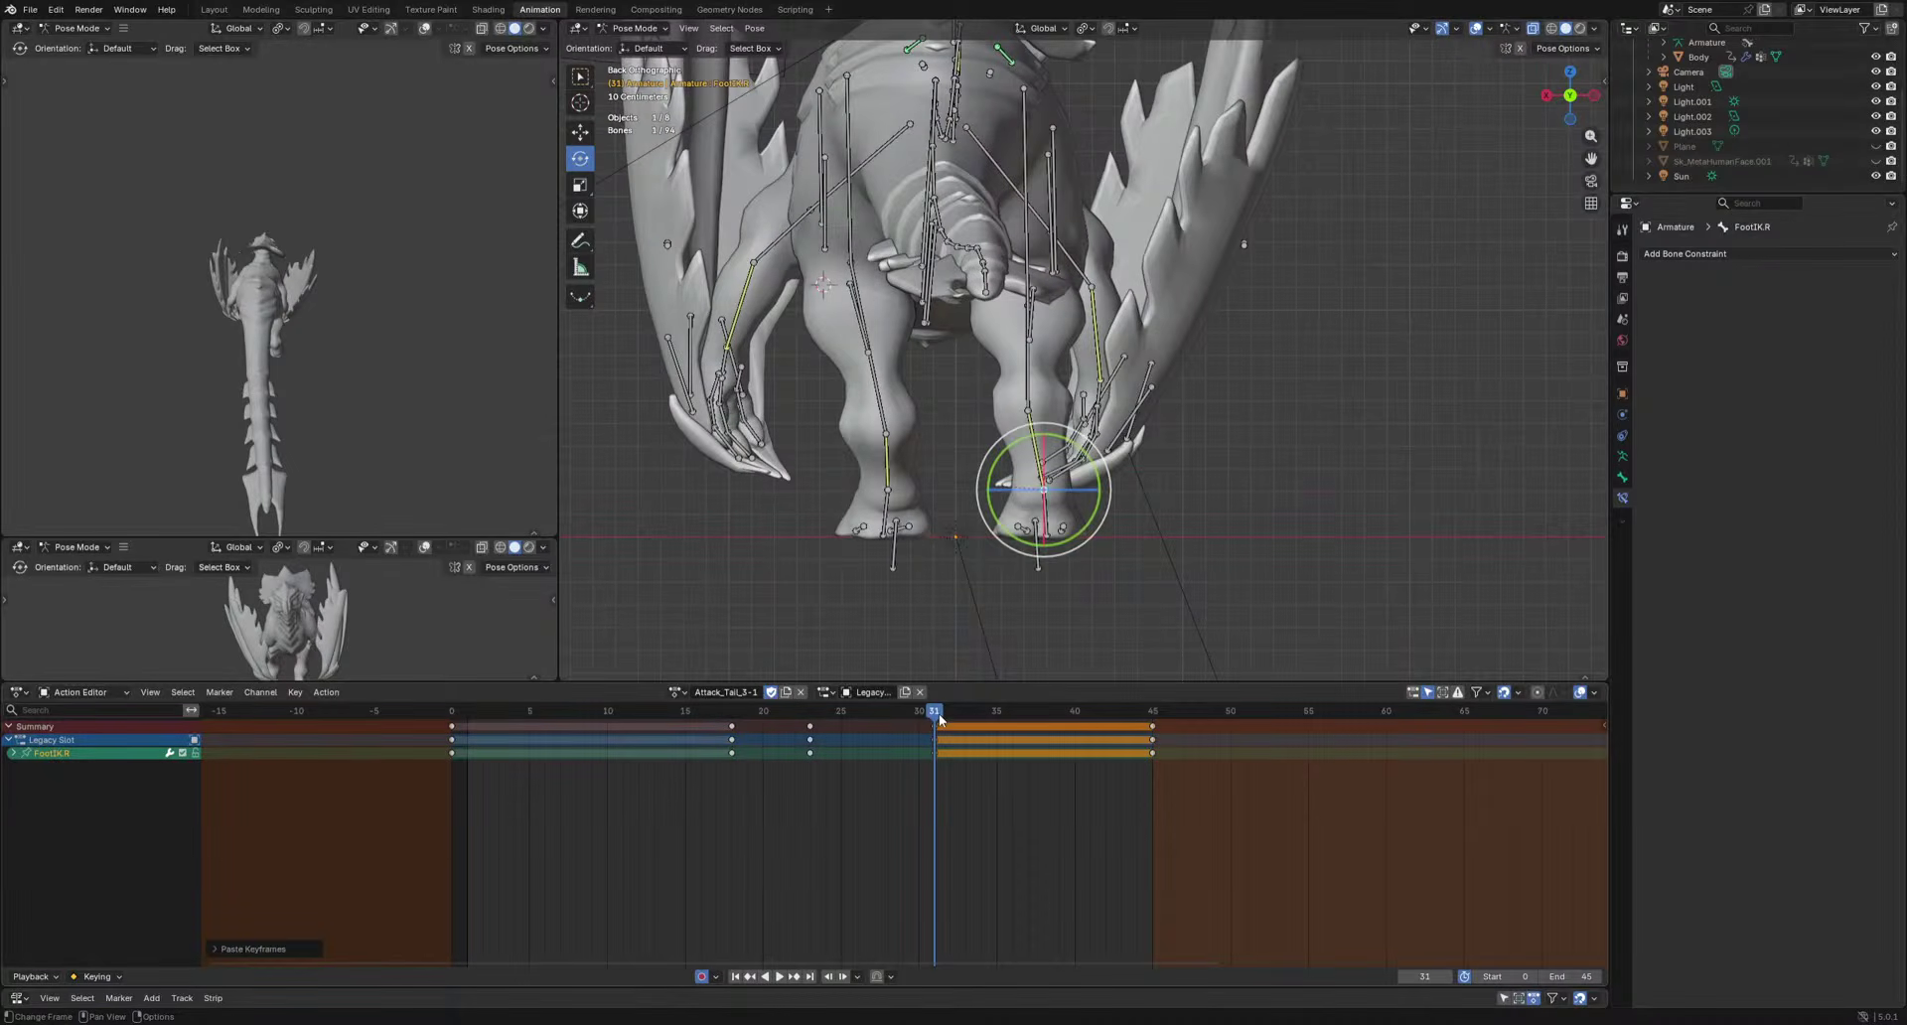
pyautogui.press('space')
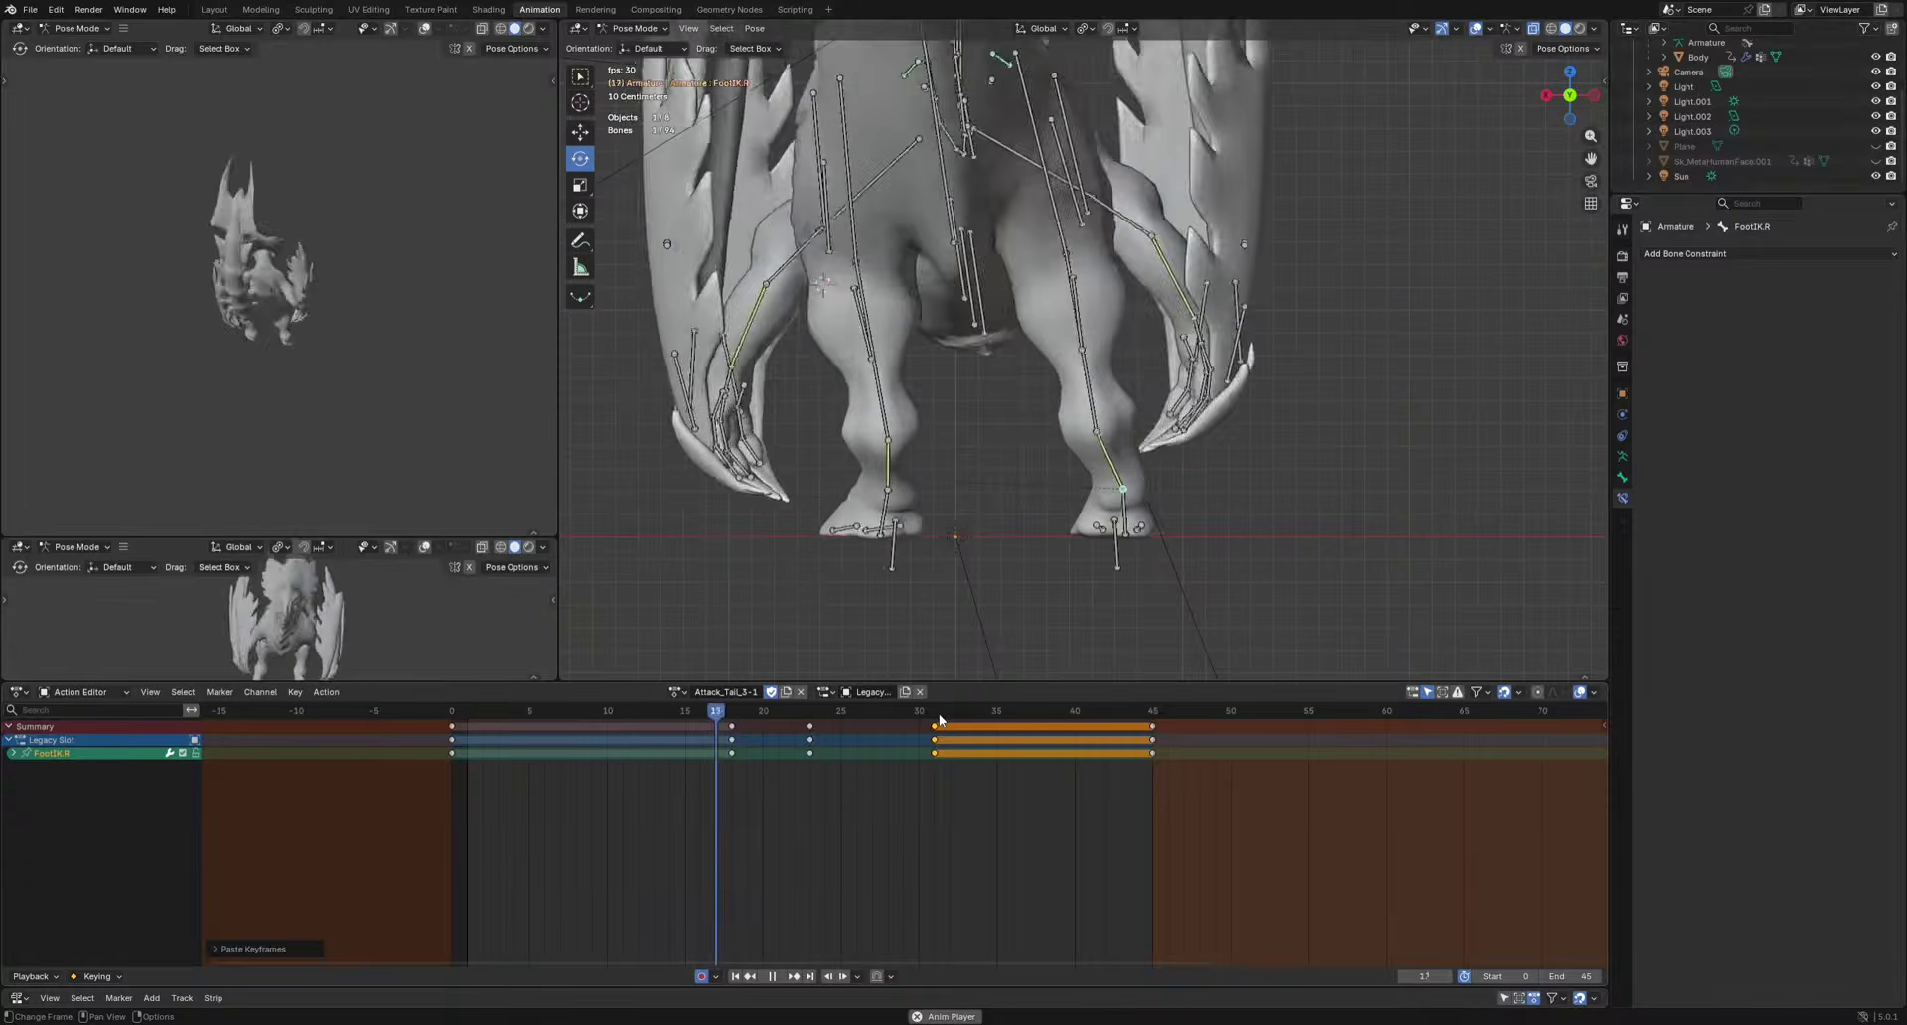
# Retime the FootIK.R bone's keyframes, moving the frame 31 key to frame 26 and the frame 23 key to frame 22.
pyautogui.press('g')
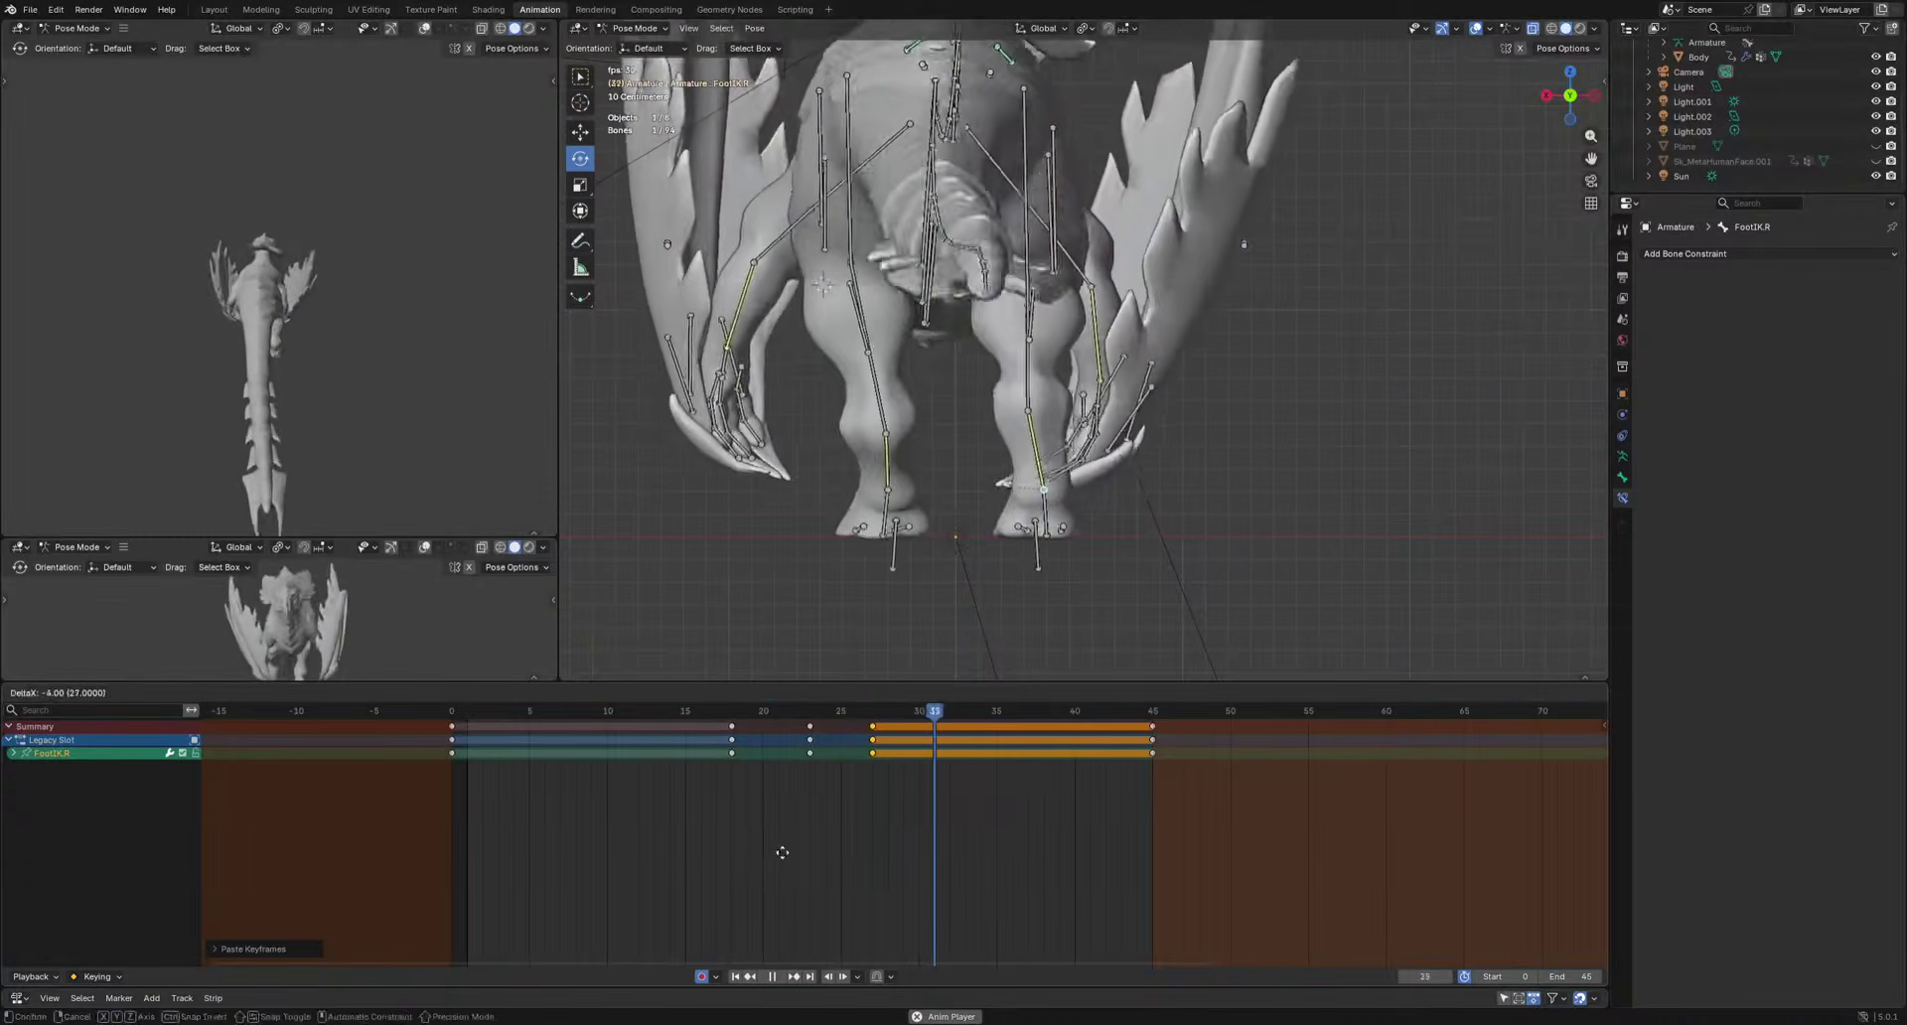
pyautogui.click(780, 851)
pyautogui.press('space')
pyautogui.hotkey('ctrl', 'z')
pyautogui.press('space')
pyautogui.click(762, 785)
pyautogui.press('space')
pyautogui.moveTo(882, 813); pyautogui.dragTo(977, 723)
pyautogui.press('g')
pyautogui.click(905, 733)
pyautogui.moveTo(782, 786); pyautogui.dragTo(941, 731)
pyautogui.press('g')
pyautogui.click(926, 732)
pyautogui.moveTo(844, 785); pyautogui.dragTo(908, 729)
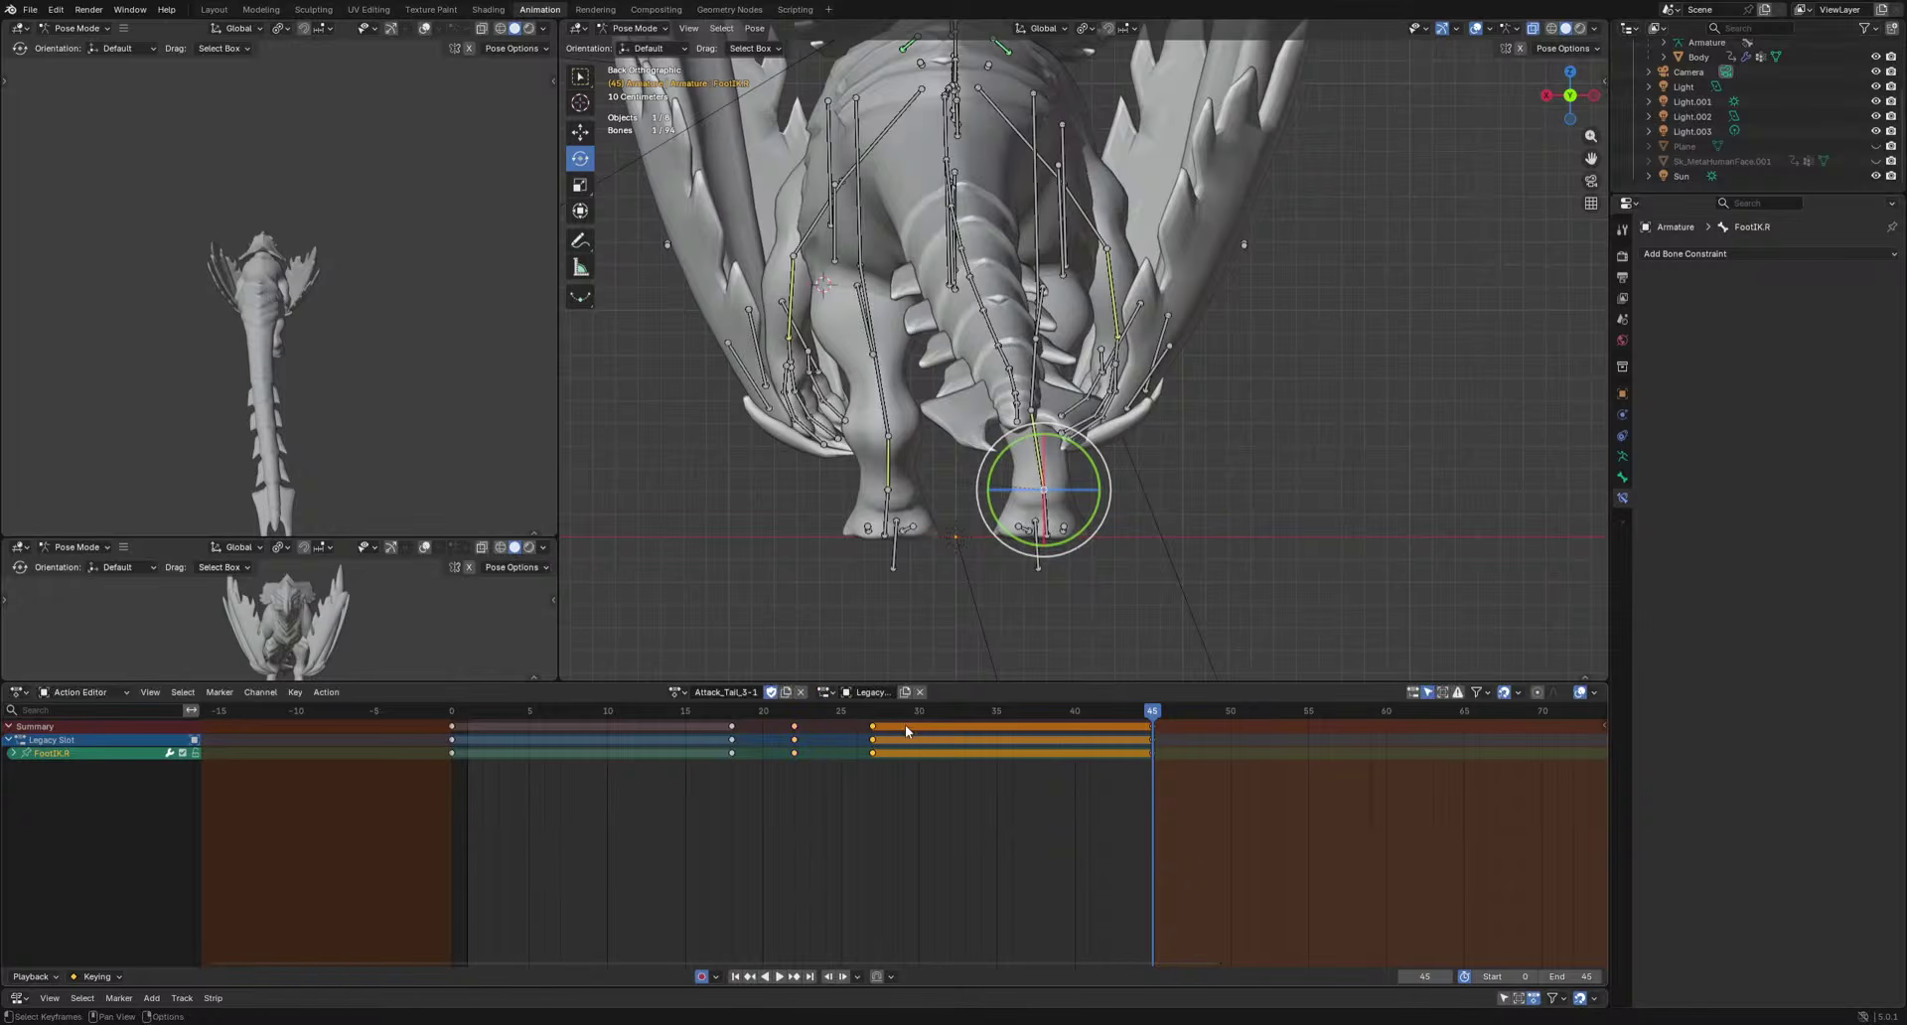
pyautogui.press('g')
pyautogui.click(879, 729)
# Shift the FootIK.R bone's middle keyframes 8 frames earlier, to frames 10, 14 and 18, and play back the motion.
pyautogui.press('a')
pyautogui.press('g')
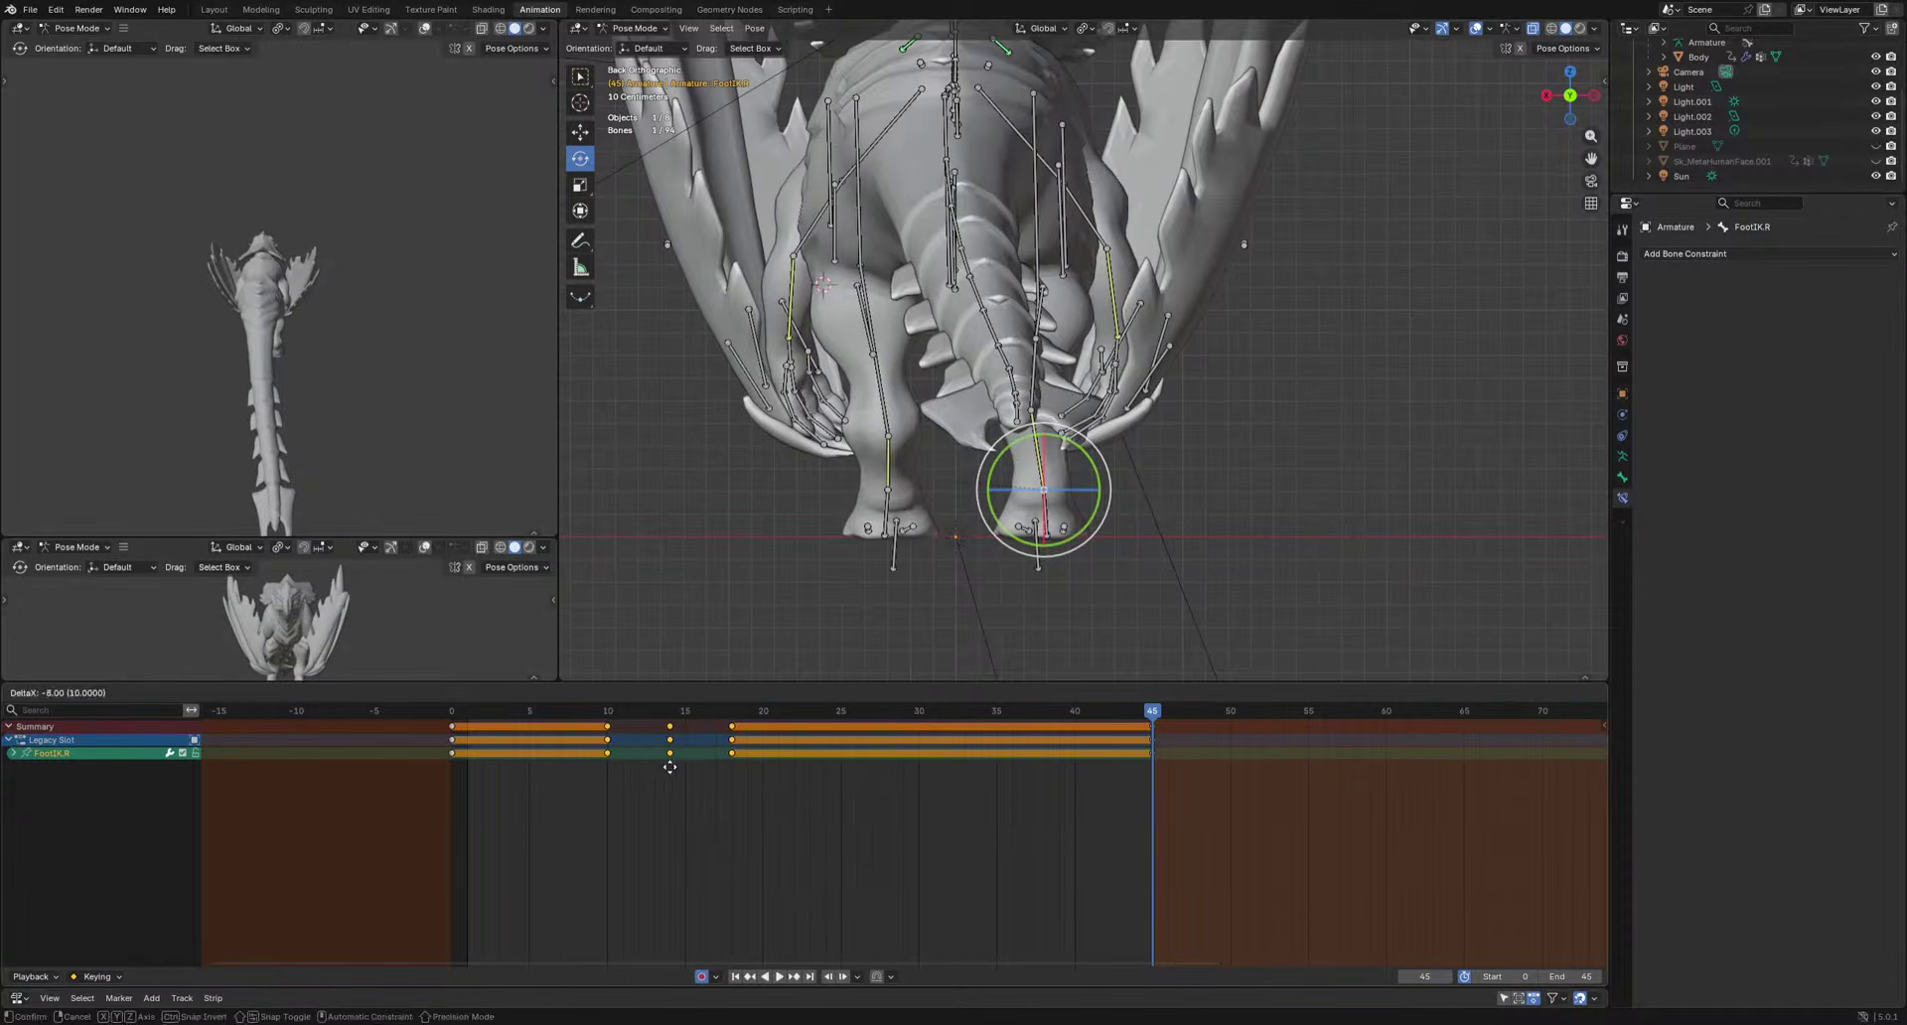
pyautogui.click(665, 770)
pyautogui.press('space')
pyautogui.press('space')
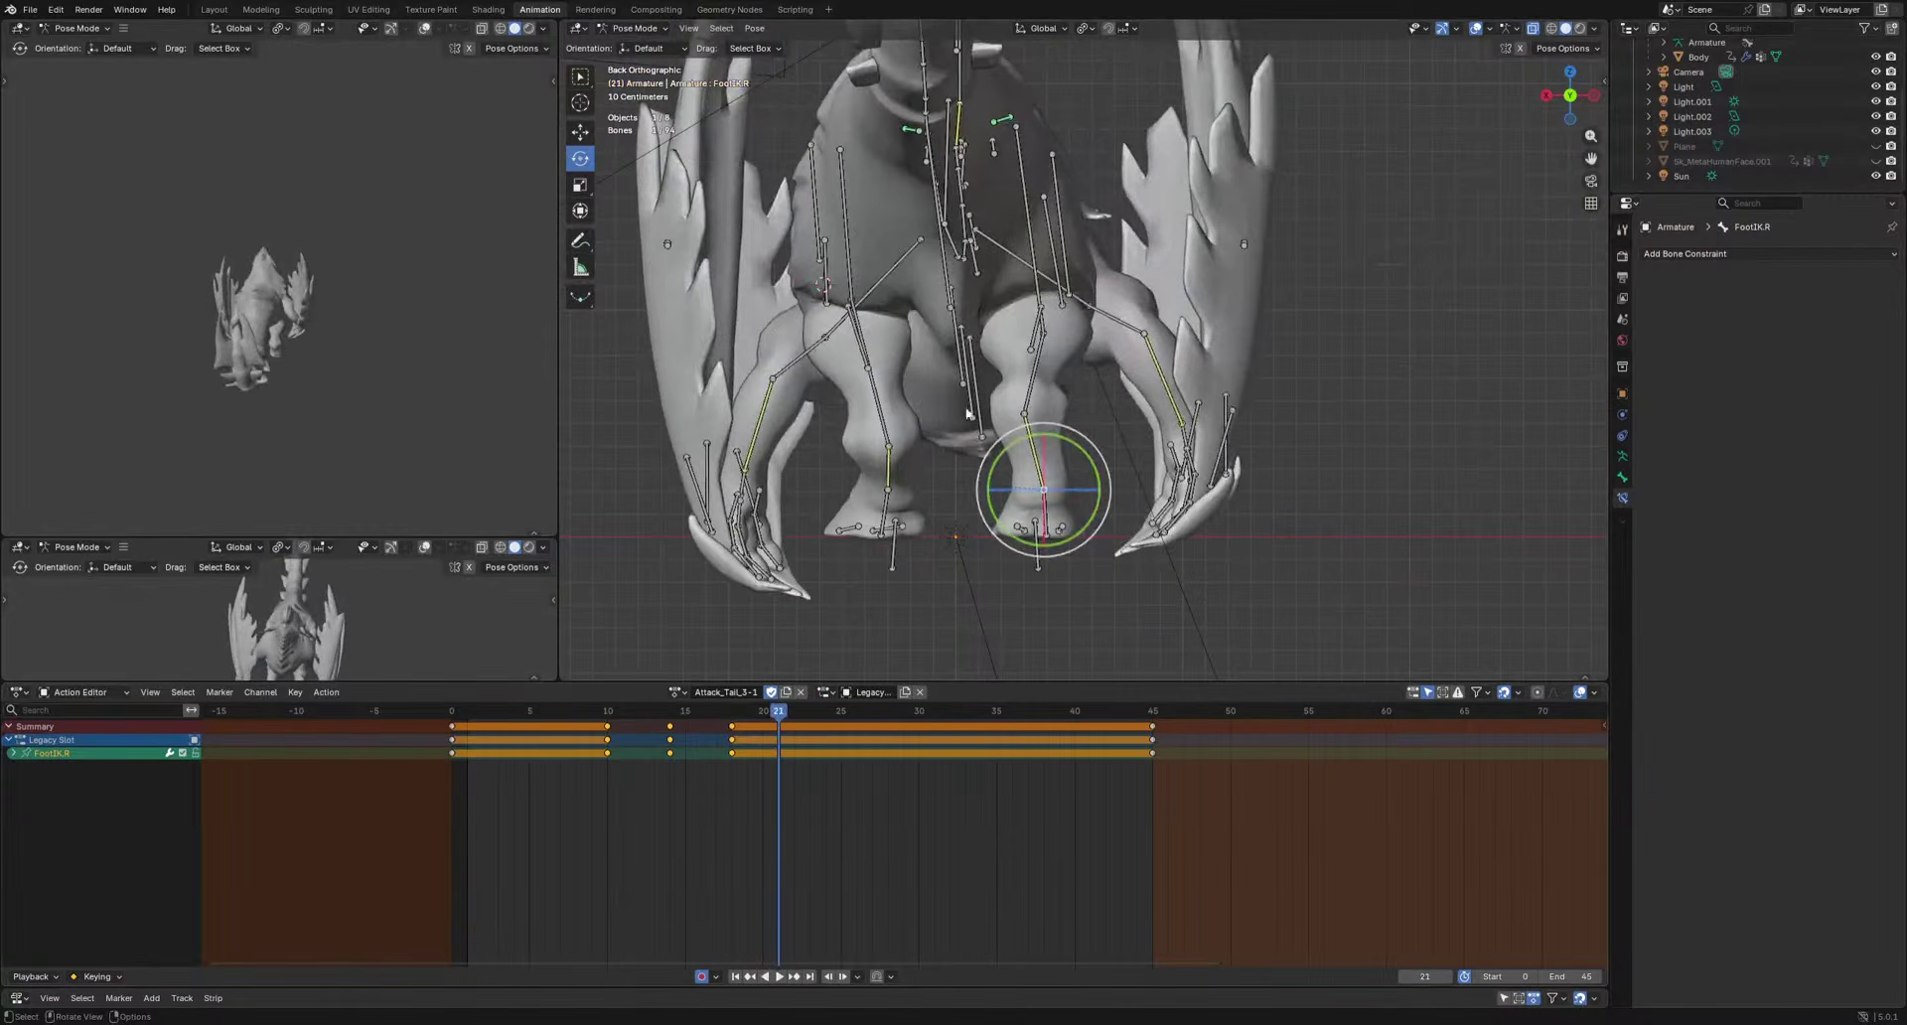
# Select the Pelvis bone and move its frame 6 keyframe to frame 5.
pyautogui.click(949, 302)
pyautogui.moveTo(455, 712); pyautogui.dragTo(526, 717)
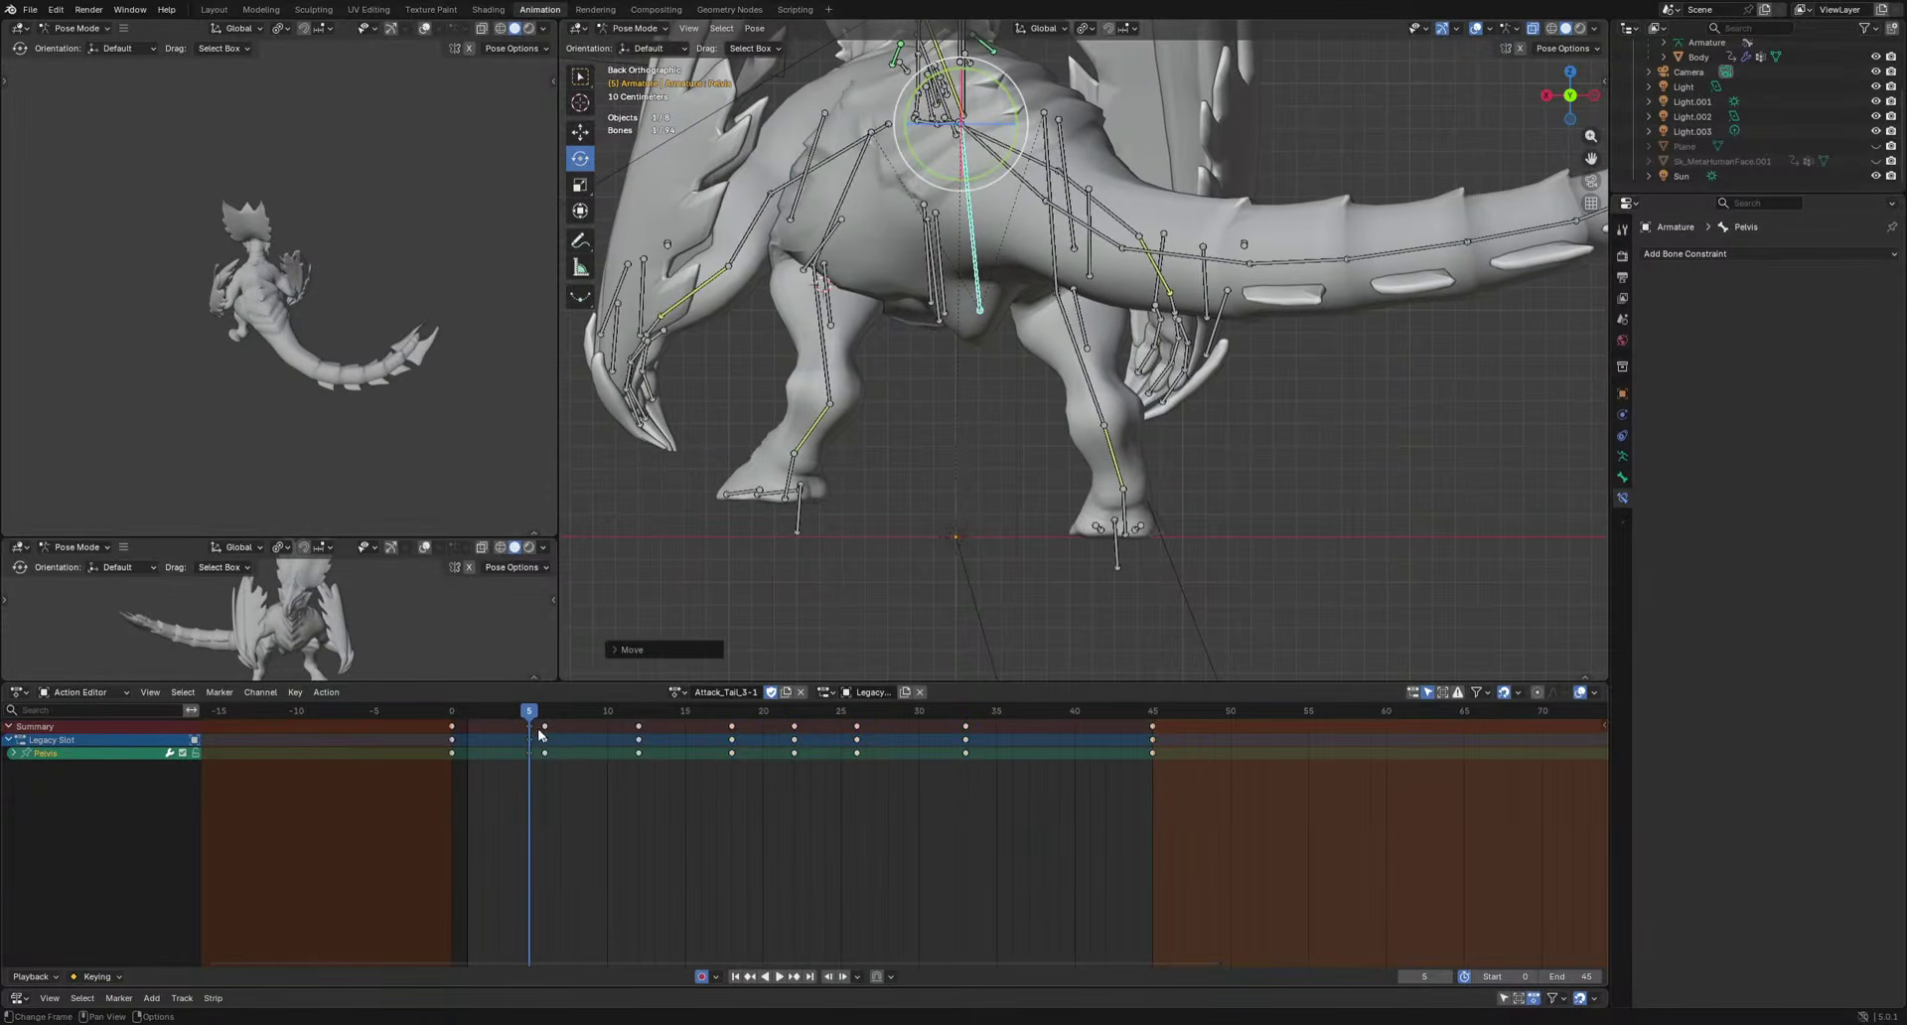
pyautogui.click(542, 726)
pyautogui.press('g')
pyautogui.click(531, 719)
pyautogui.press('g')
pyautogui.click(550, 732)
pyautogui.press('g')
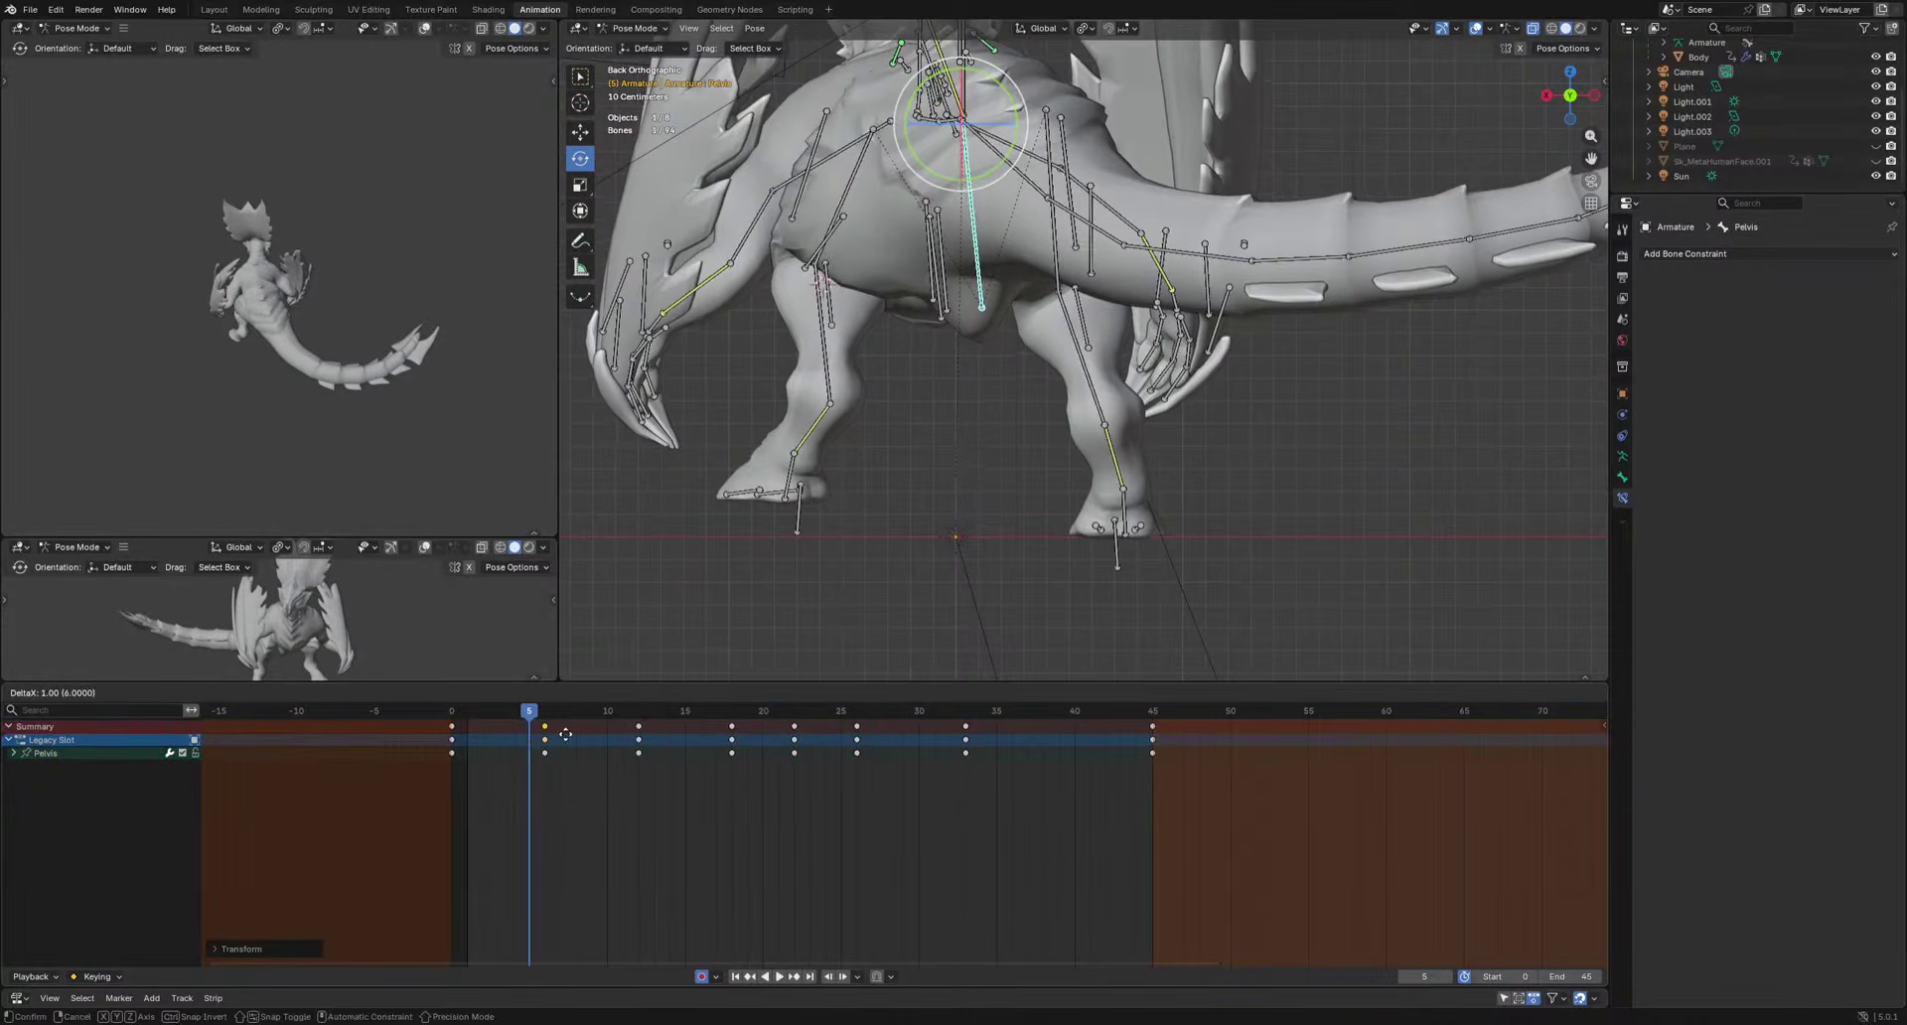
pyautogui.click(566, 742)
pyautogui.click(548, 729)
pyautogui.press('g')
pyautogui.click(527, 729)
# Reposition the Pelvis bone at frame 12 and play back the motion.
pyautogui.moveTo(509, 713); pyautogui.dragTo(627, 717)
pyautogui.press('g')
pyautogui.click(930, 622)
pyautogui.hotkey('ctrl', 'z')
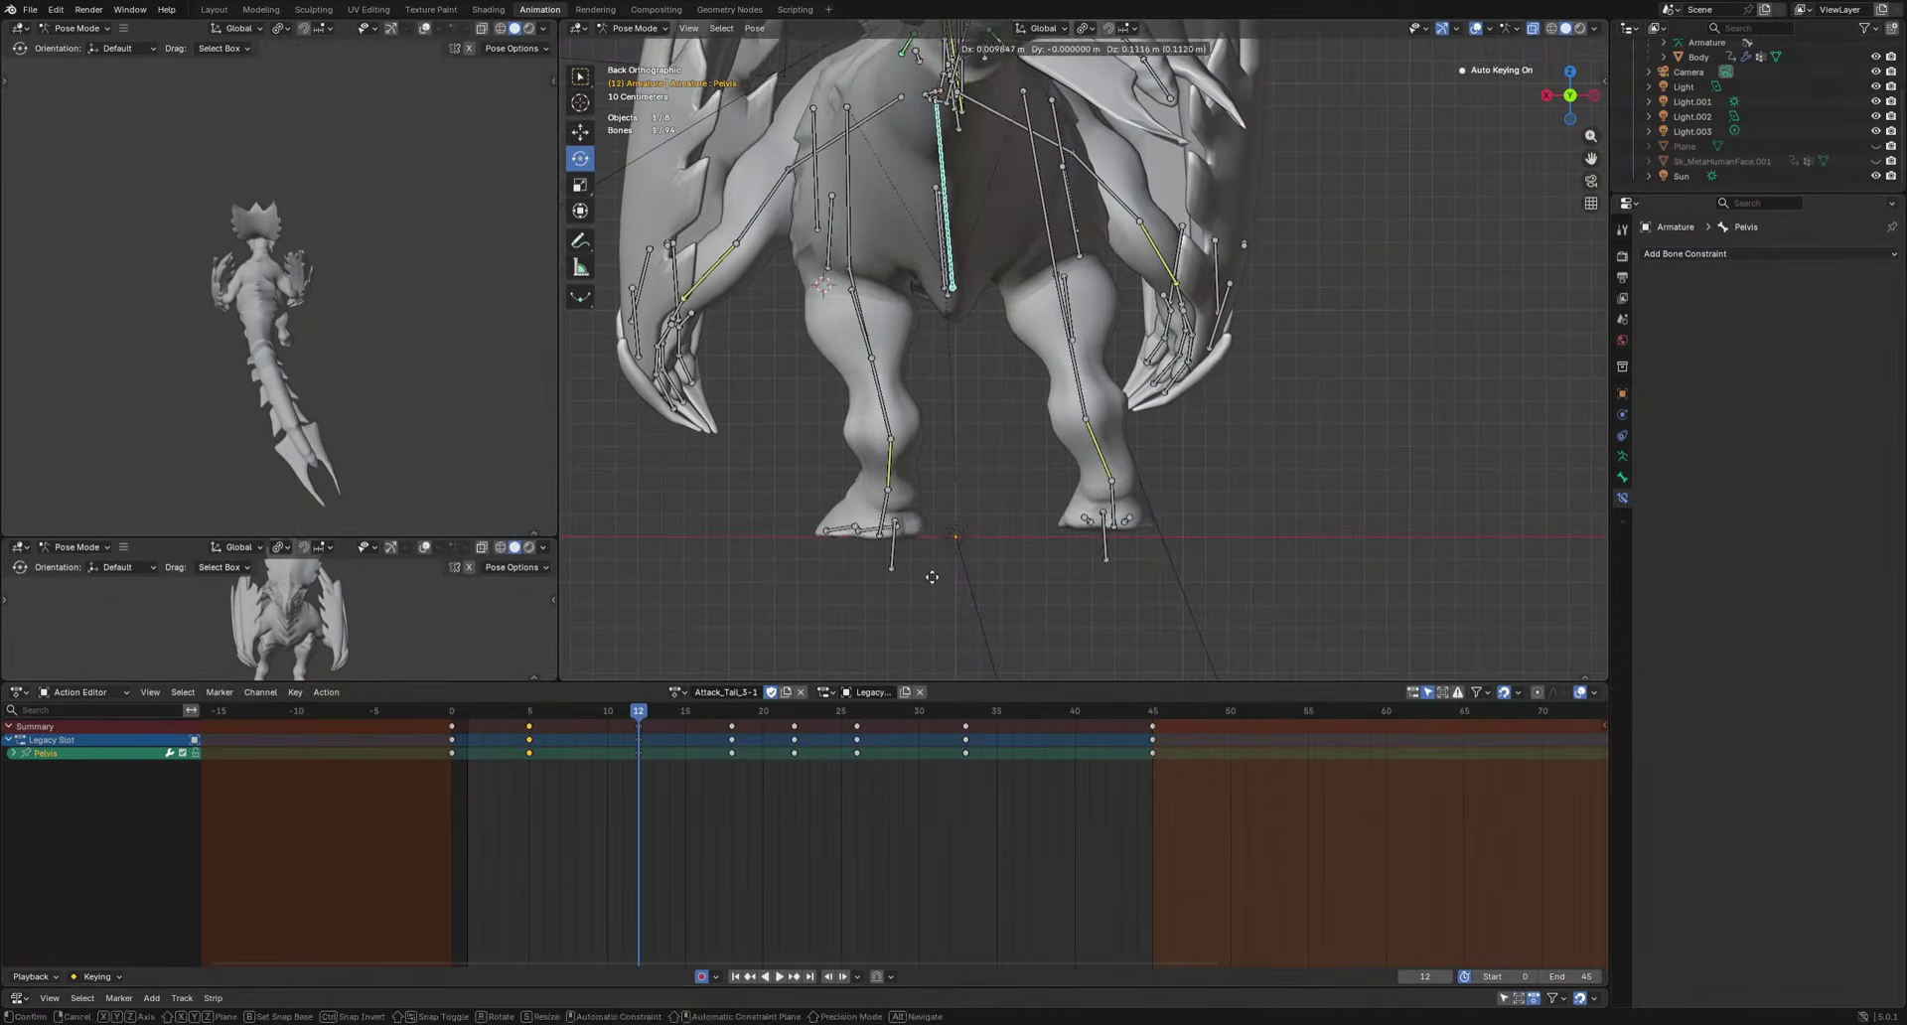
pyautogui.press('space')
pyautogui.press('i')
pyautogui.press('space')
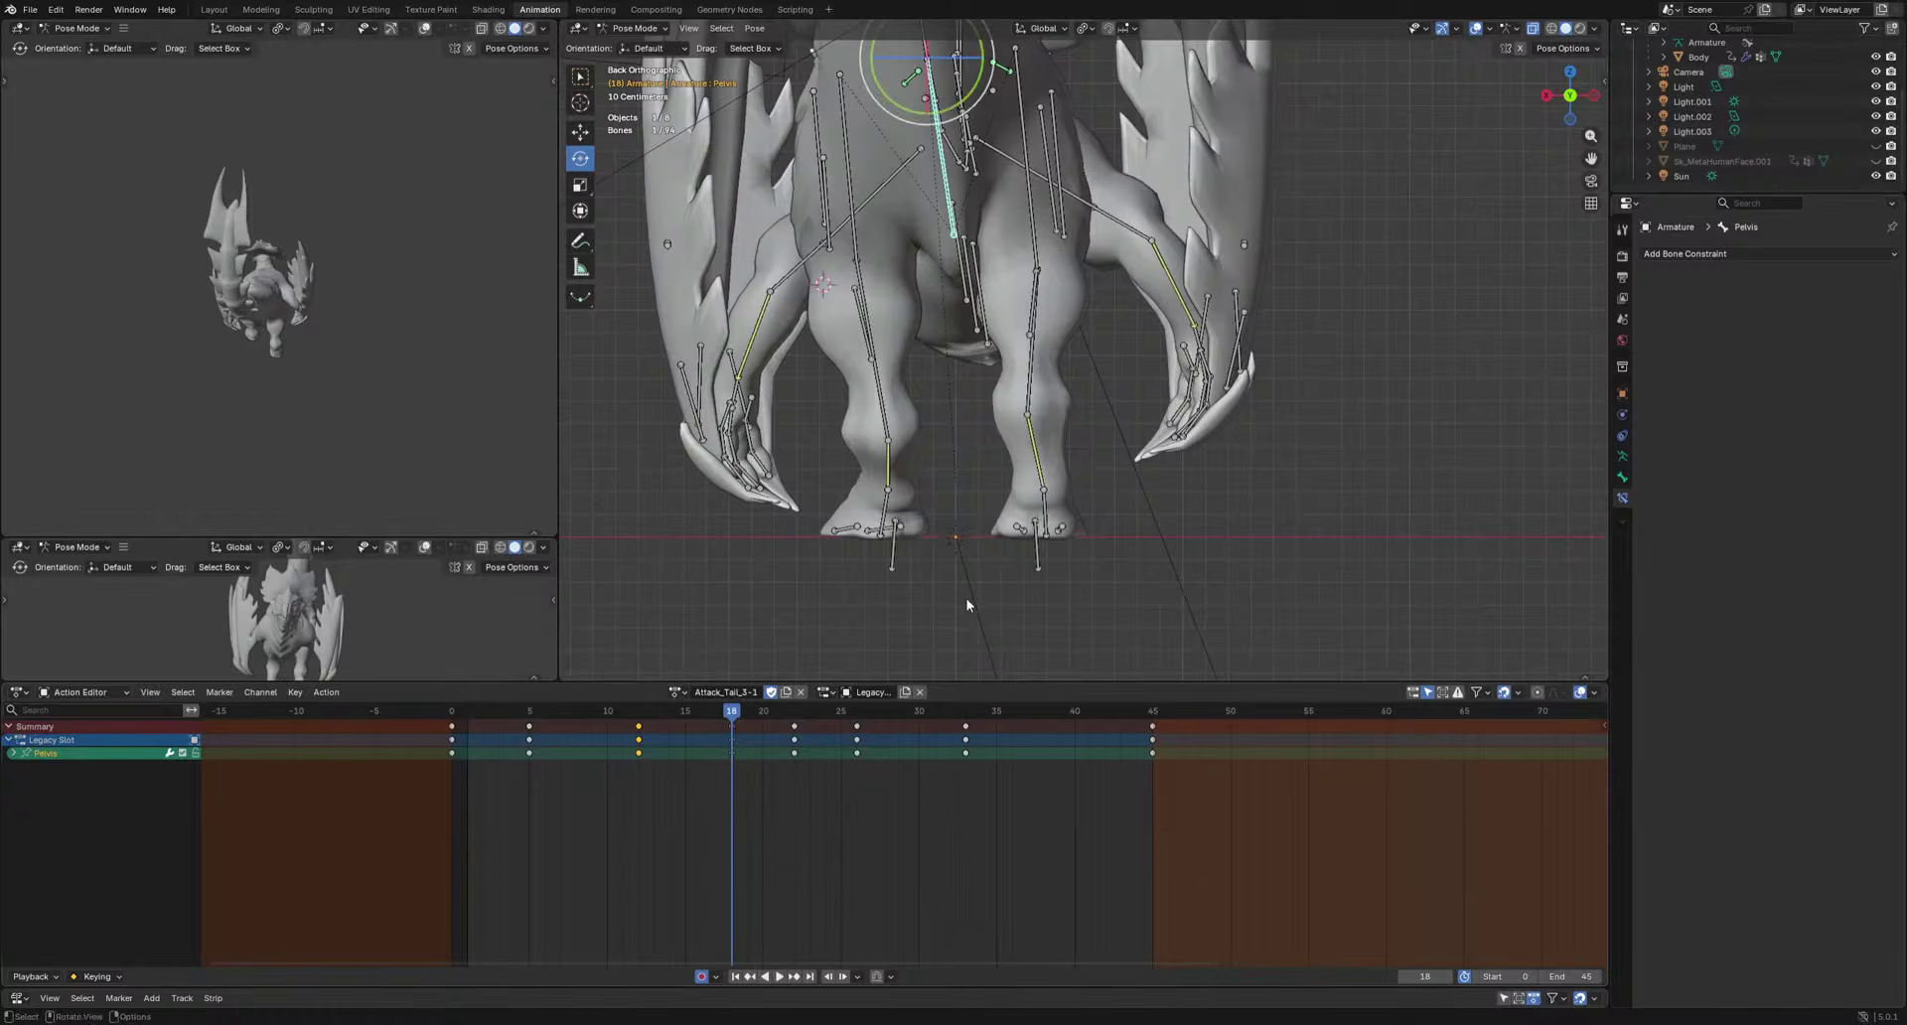
# Move the Pelvis bone at frame 15 to add a keyframe there, and play back the animation.
pyautogui.moveTo(712, 725); pyautogui.dragTo(687, 724)
pyautogui.press('g')
pyautogui.click(981, 599)
pyautogui.press('space')
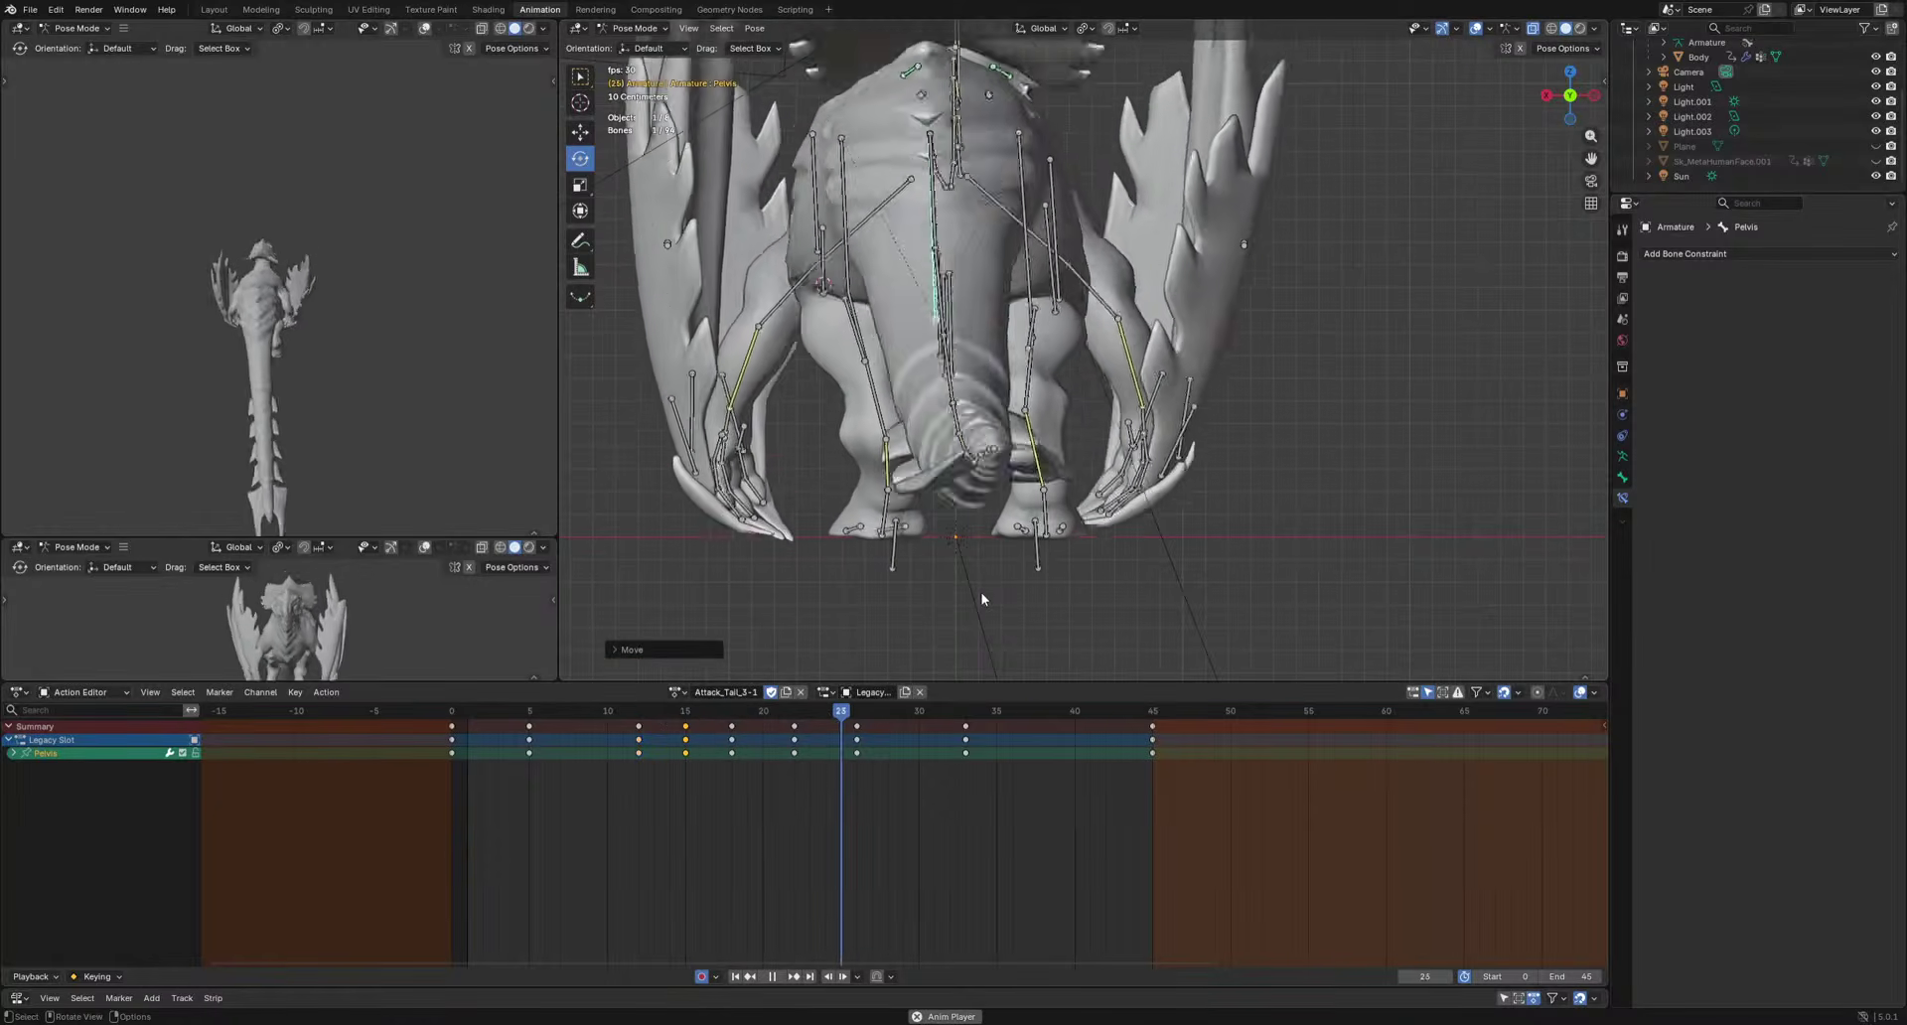
pyautogui.press('space')
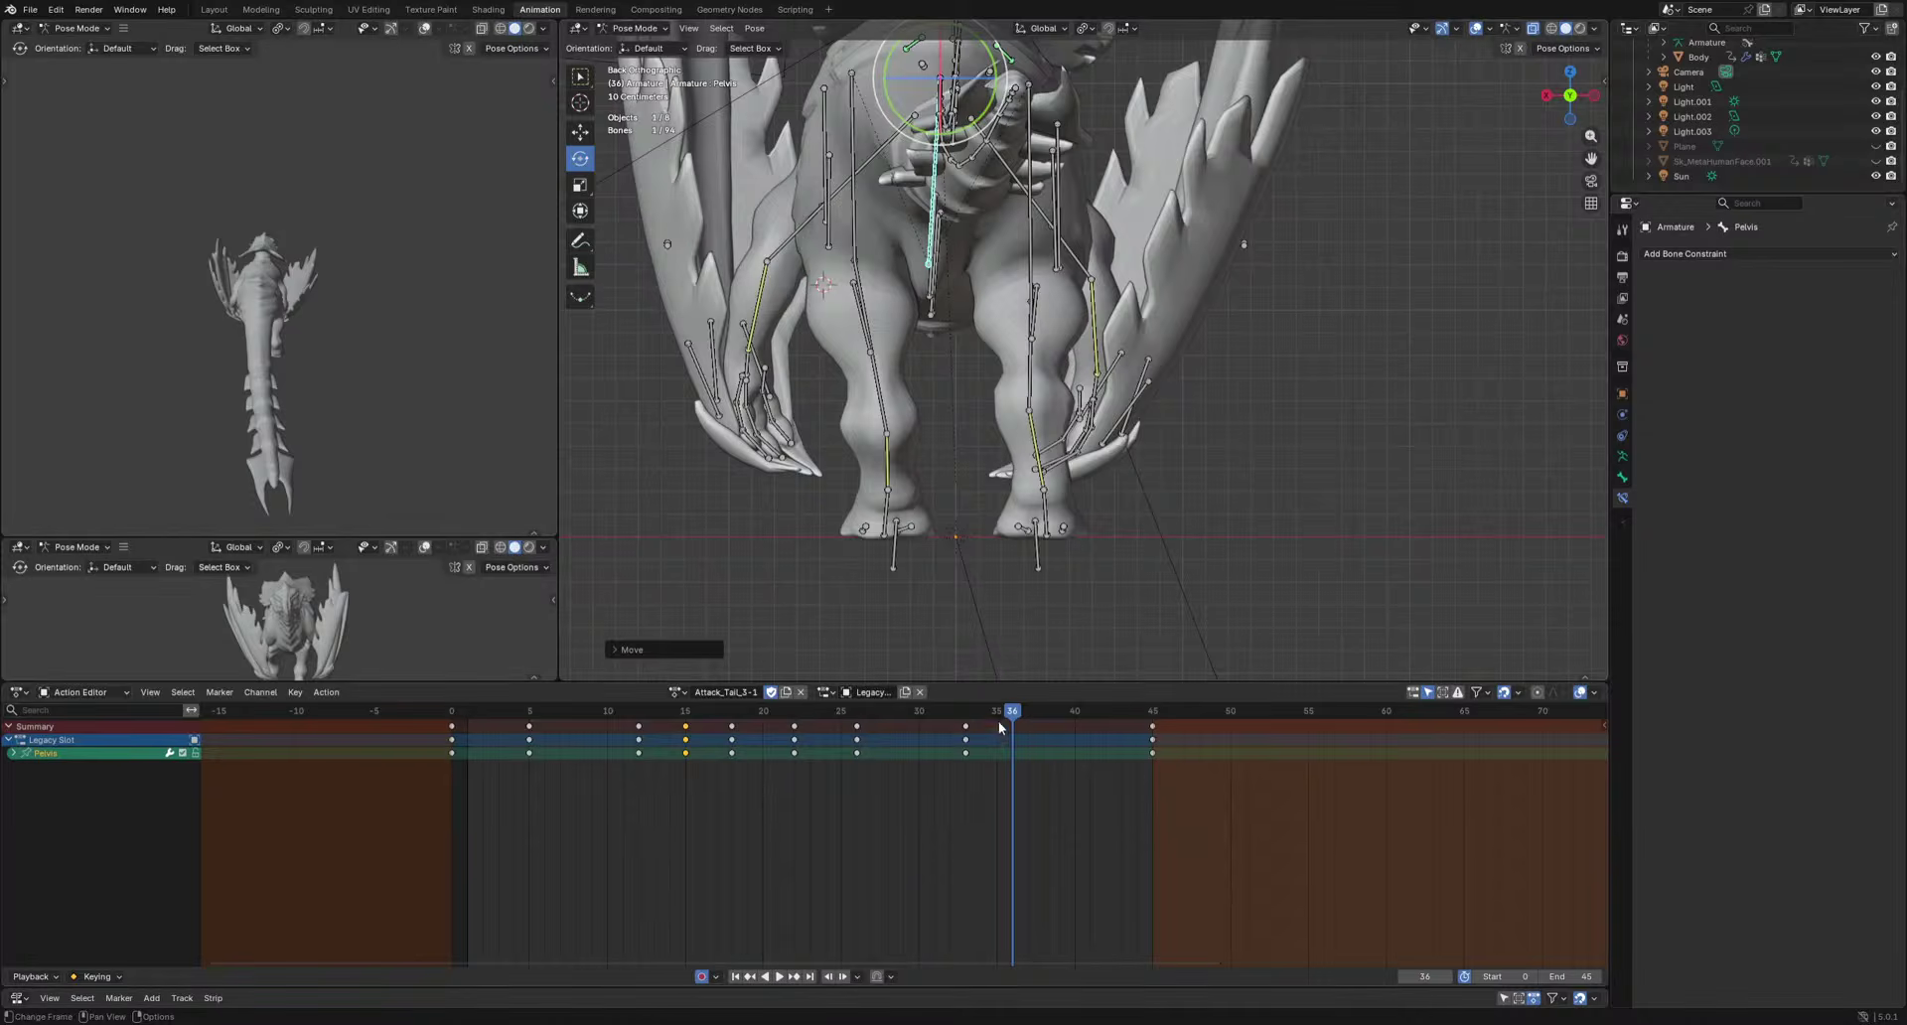
# Rotate the Pelvis bone at frames 28 and 26.
pyautogui.moveTo(1003, 714); pyautogui.dragTo(888, 718)
pyautogui.press('r')
pyautogui.click(1241, 540)
pyautogui.press('space')
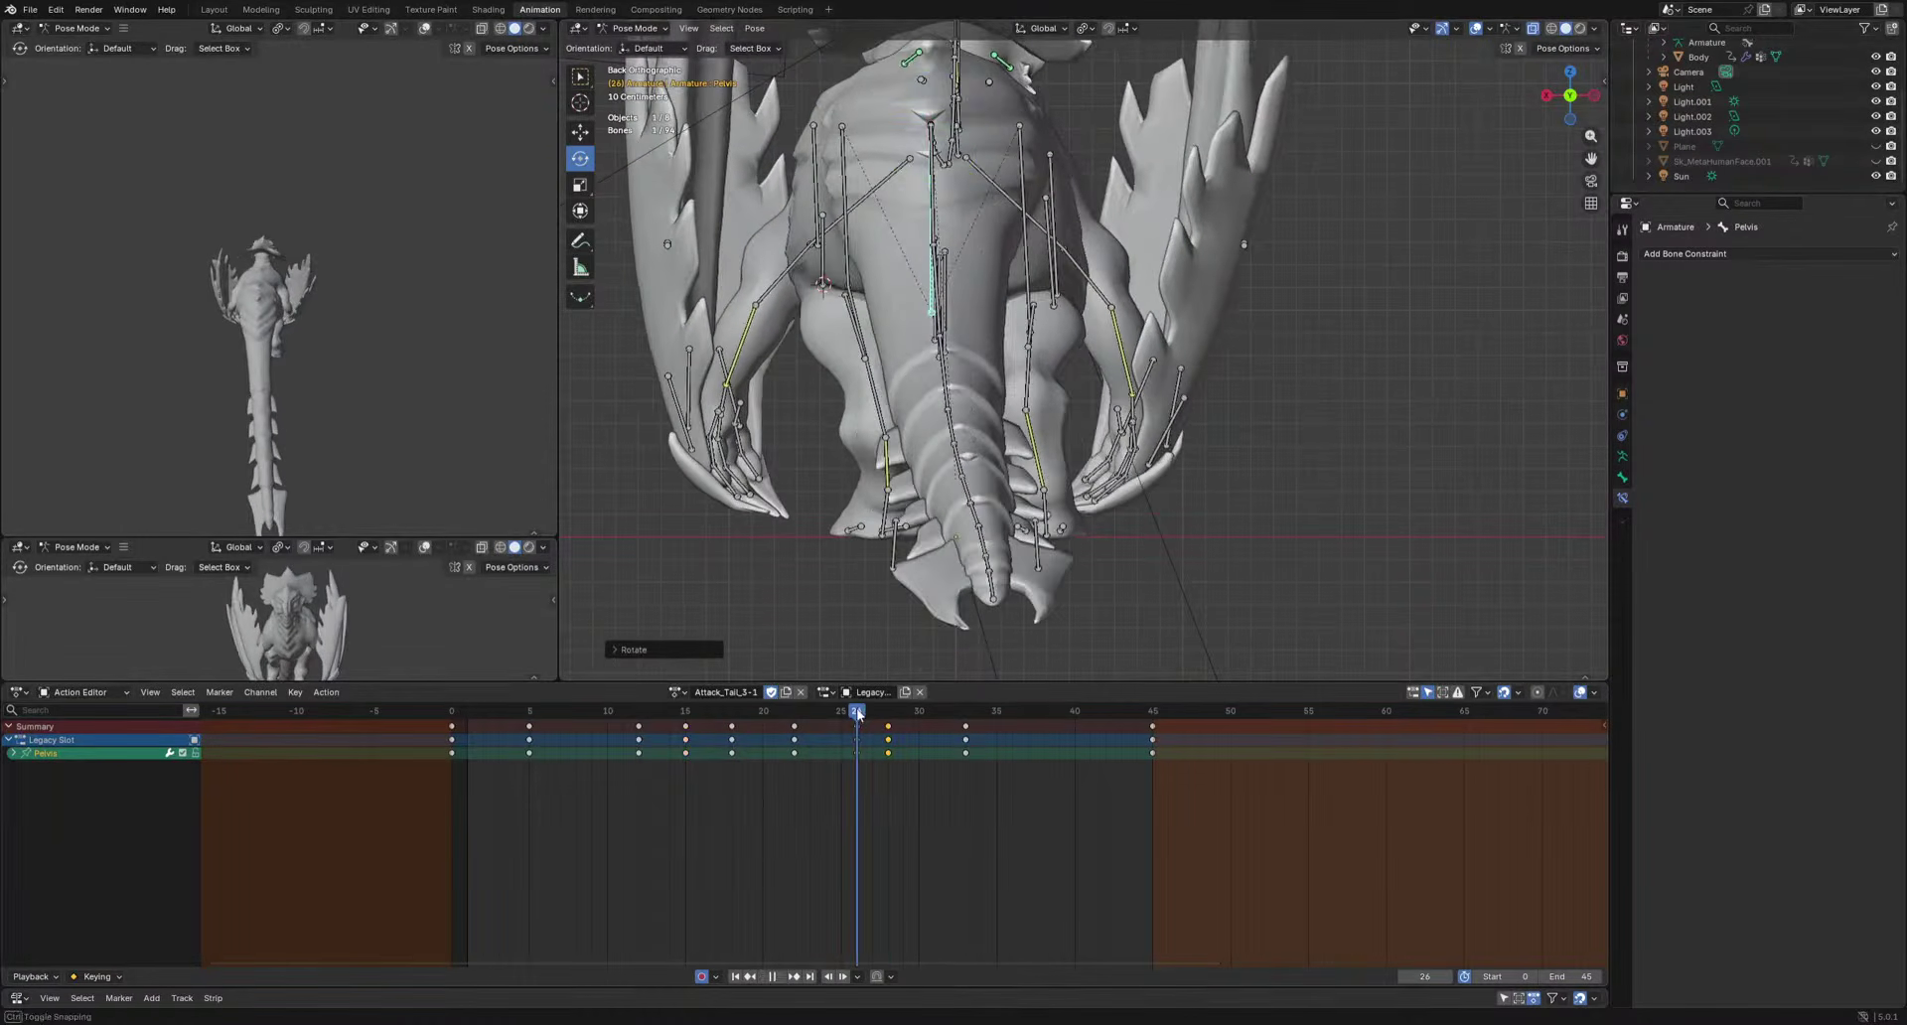
pyautogui.press('space')
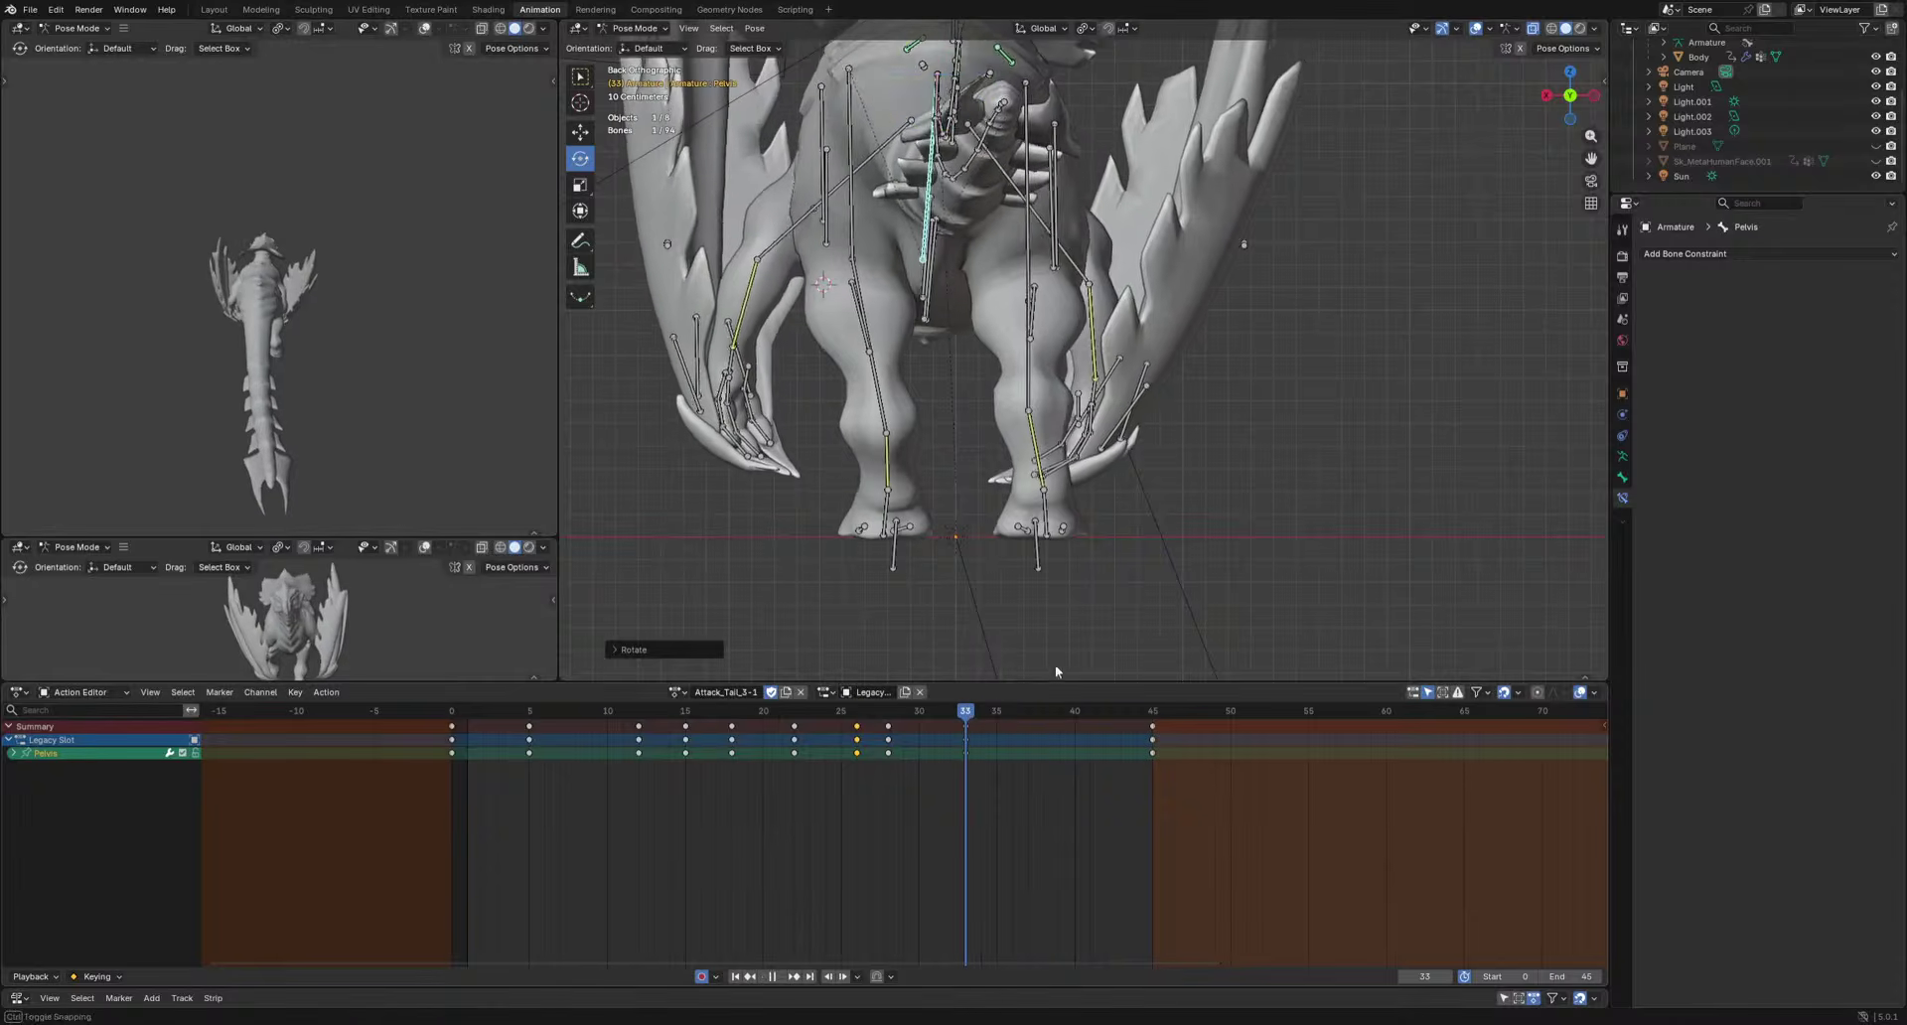
# Reposition the Pelvis bone at frame 33 and review the animation from the side.
pyautogui.press('g')
pyautogui.click(1301, 620)
pyautogui.press('space')
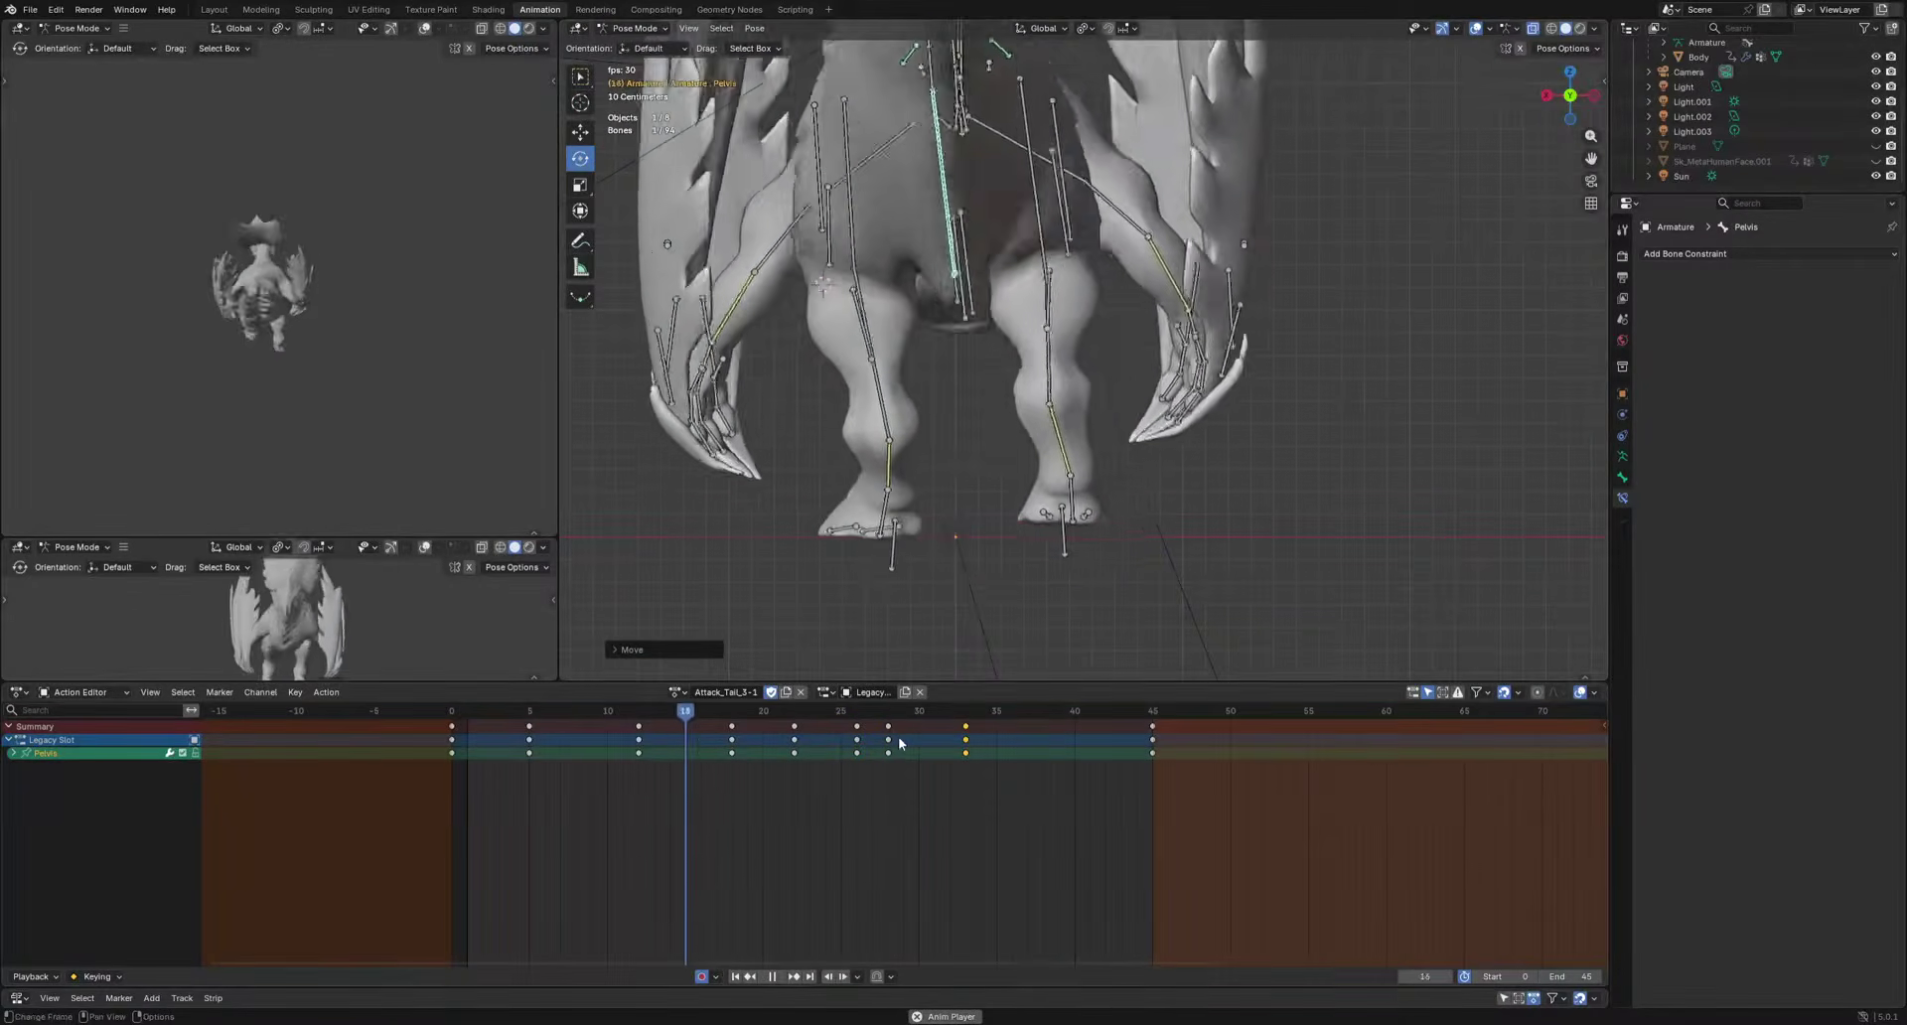
pyautogui.moveTo(1410, 328); pyautogui.dragTo(1239, 302, button='middle')
pyautogui.press('space')
# Select the Spine, Spine.001 and Spine.002 bones, add a keyframe at frame 45, and view them from the left.
pyautogui.click(1253, 150)
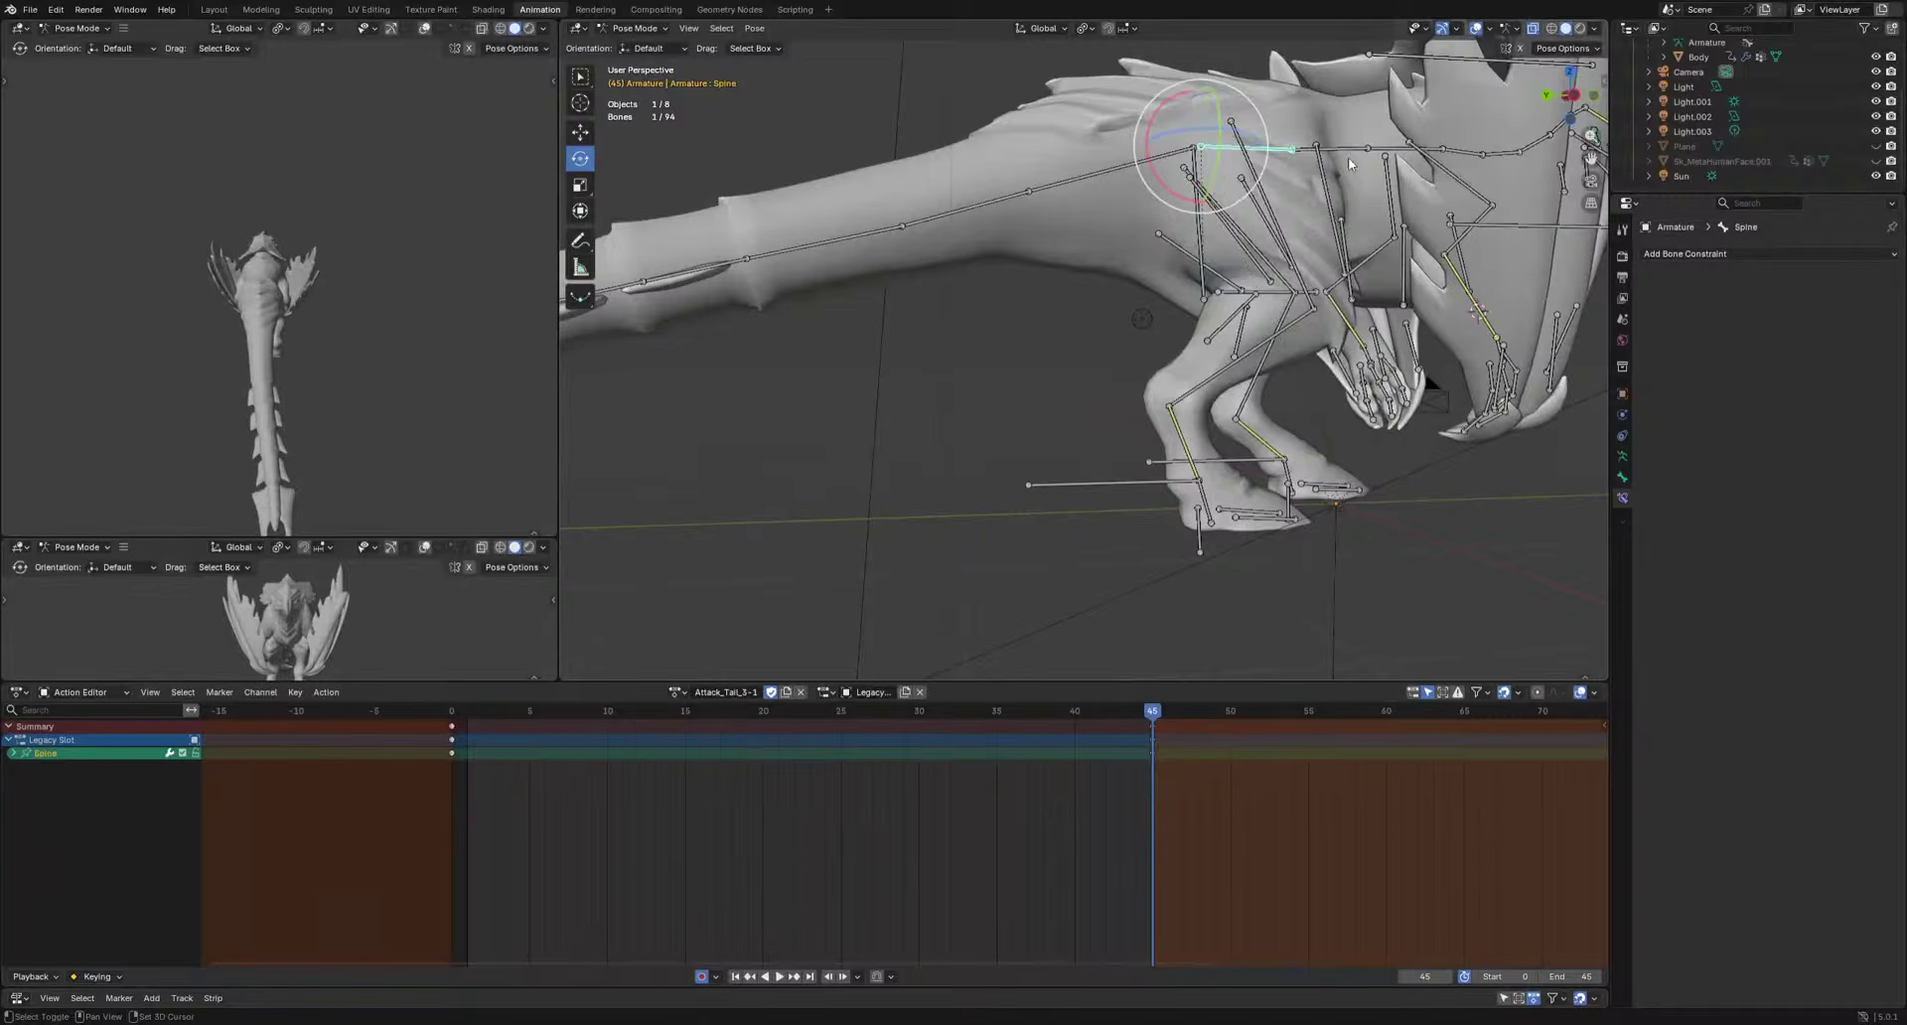
pyautogui.keyDown('shift'); pyautogui.click(1344, 151); pyautogui.keyUp('shift')
pyautogui.keyDown('shift'); pyautogui.click(1402, 152); pyautogui.keyUp('shift')
pyautogui.keyDown('alt'); pyautogui.moveTo(1410, 189); pyautogui.dragTo(1375, 233, button='middle'); pyautogui.keyUp('alt')
pyautogui.press('i')
pyautogui.scroll(-3, 1375, 233)
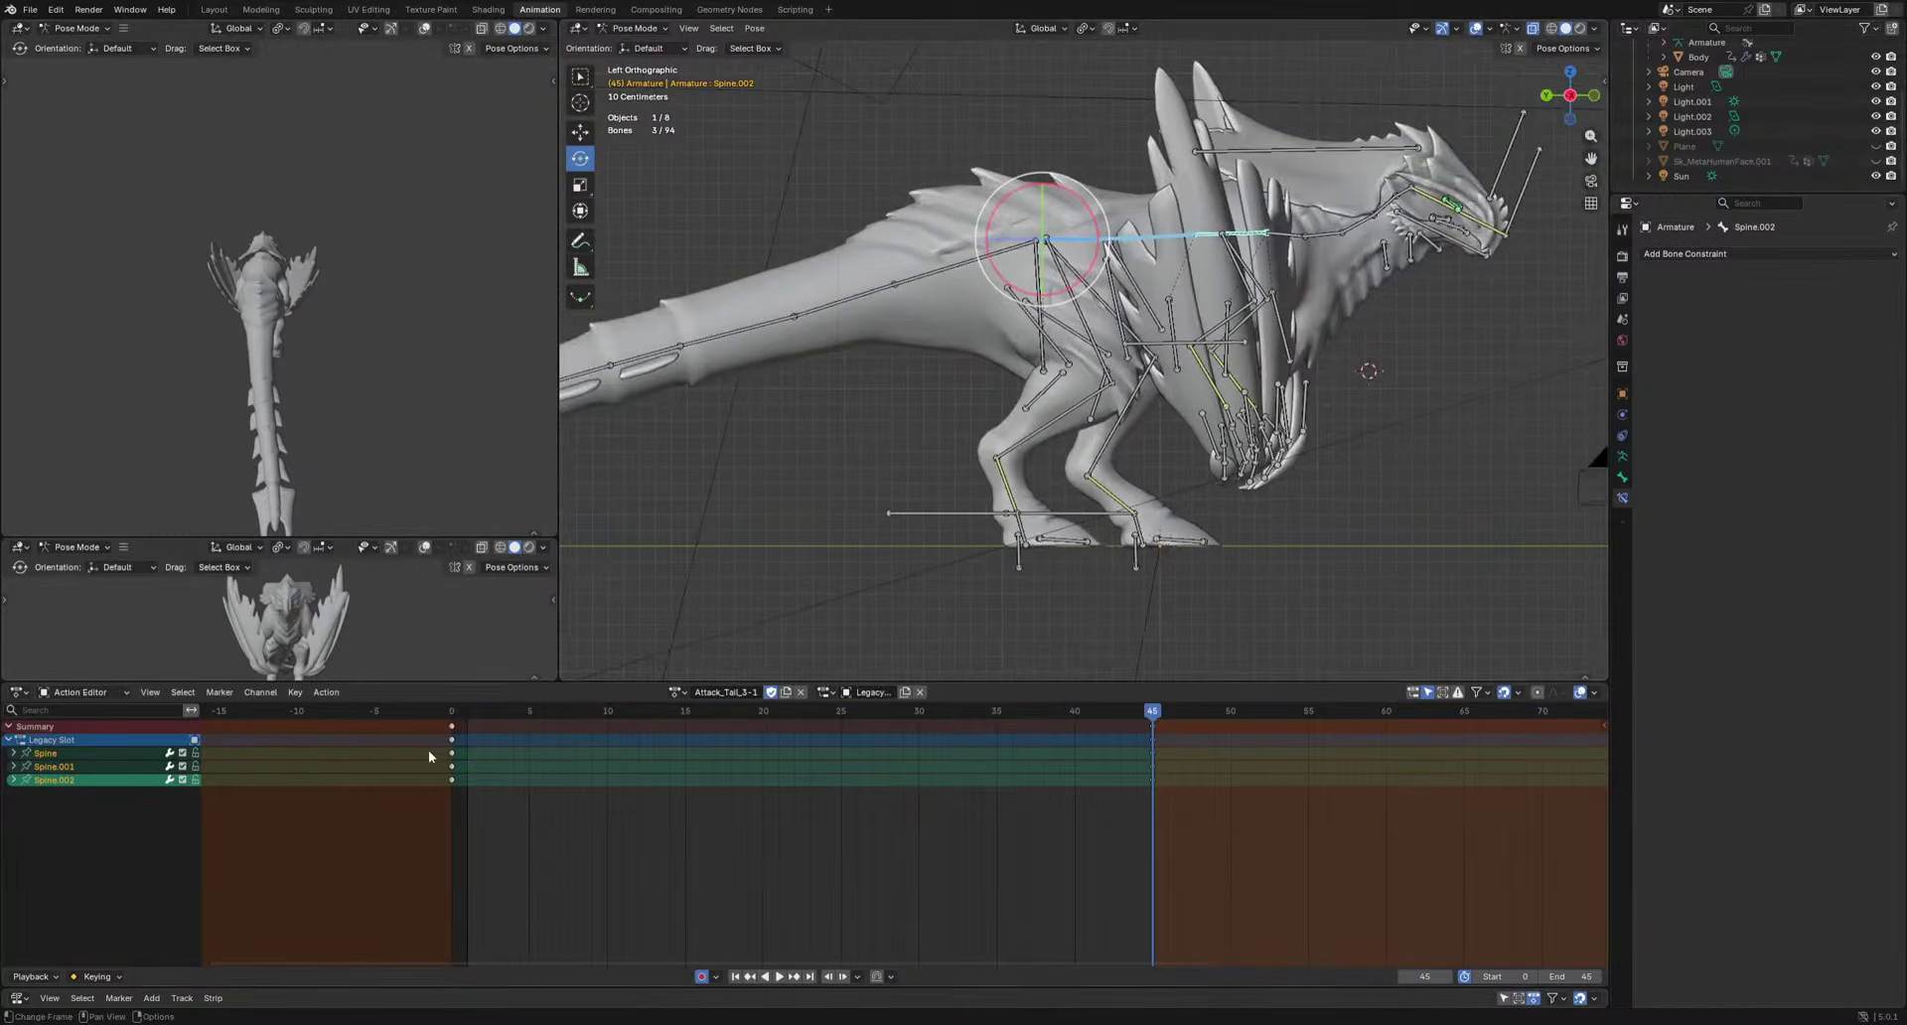
pyautogui.press('space')
pyautogui.press('space')
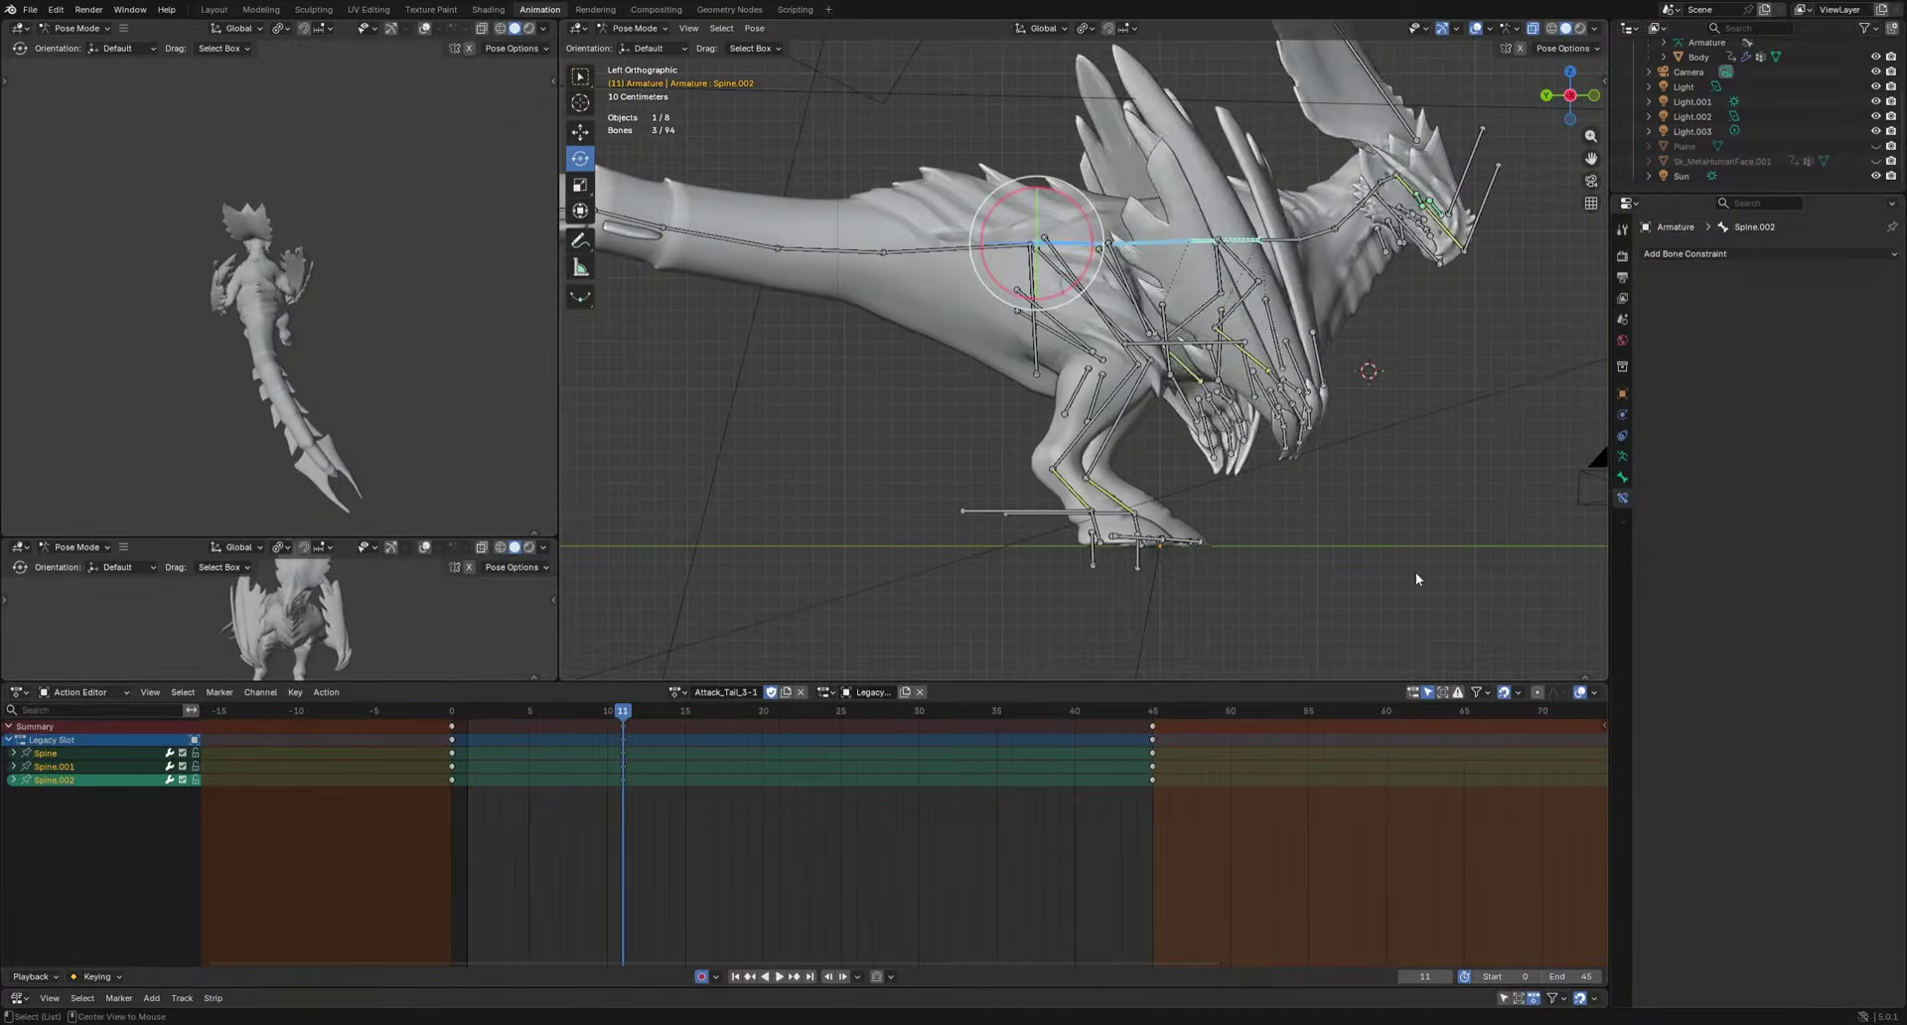
# Rotate the three selected spine bones at frames 11 and 19.
pyautogui.press('r')
pyautogui.click(1489, 534)
pyautogui.moveTo(622, 715); pyautogui.dragTo(749, 736)
pyautogui.press('r')
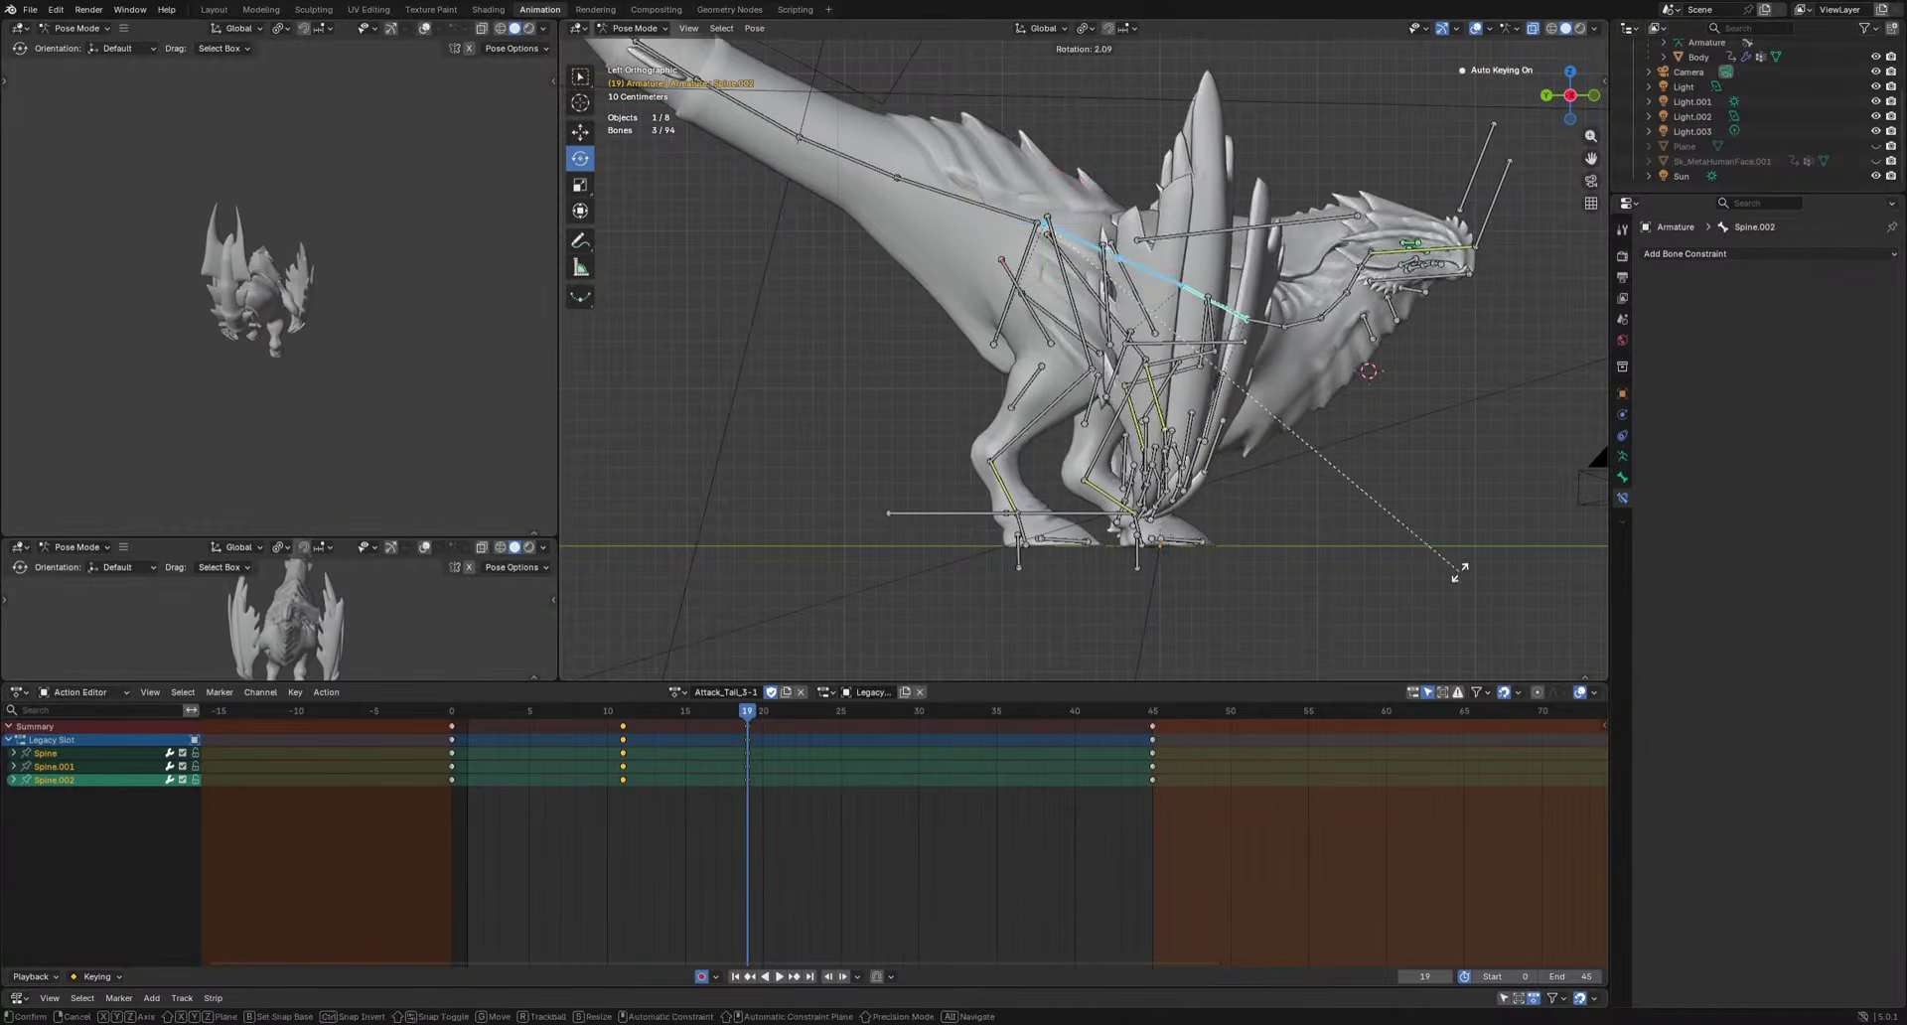
pyautogui.click(1328, 625)
# Rotate the three spine bones at frames 25 and 32, and play back the motion.
pyautogui.moveTo(759, 713); pyautogui.dragTo(949, 721)
pyautogui.press('r')
pyautogui.click(1404, 569)
pyautogui.press('r')
pyautogui.click(1344, 588)
pyautogui.press('space')
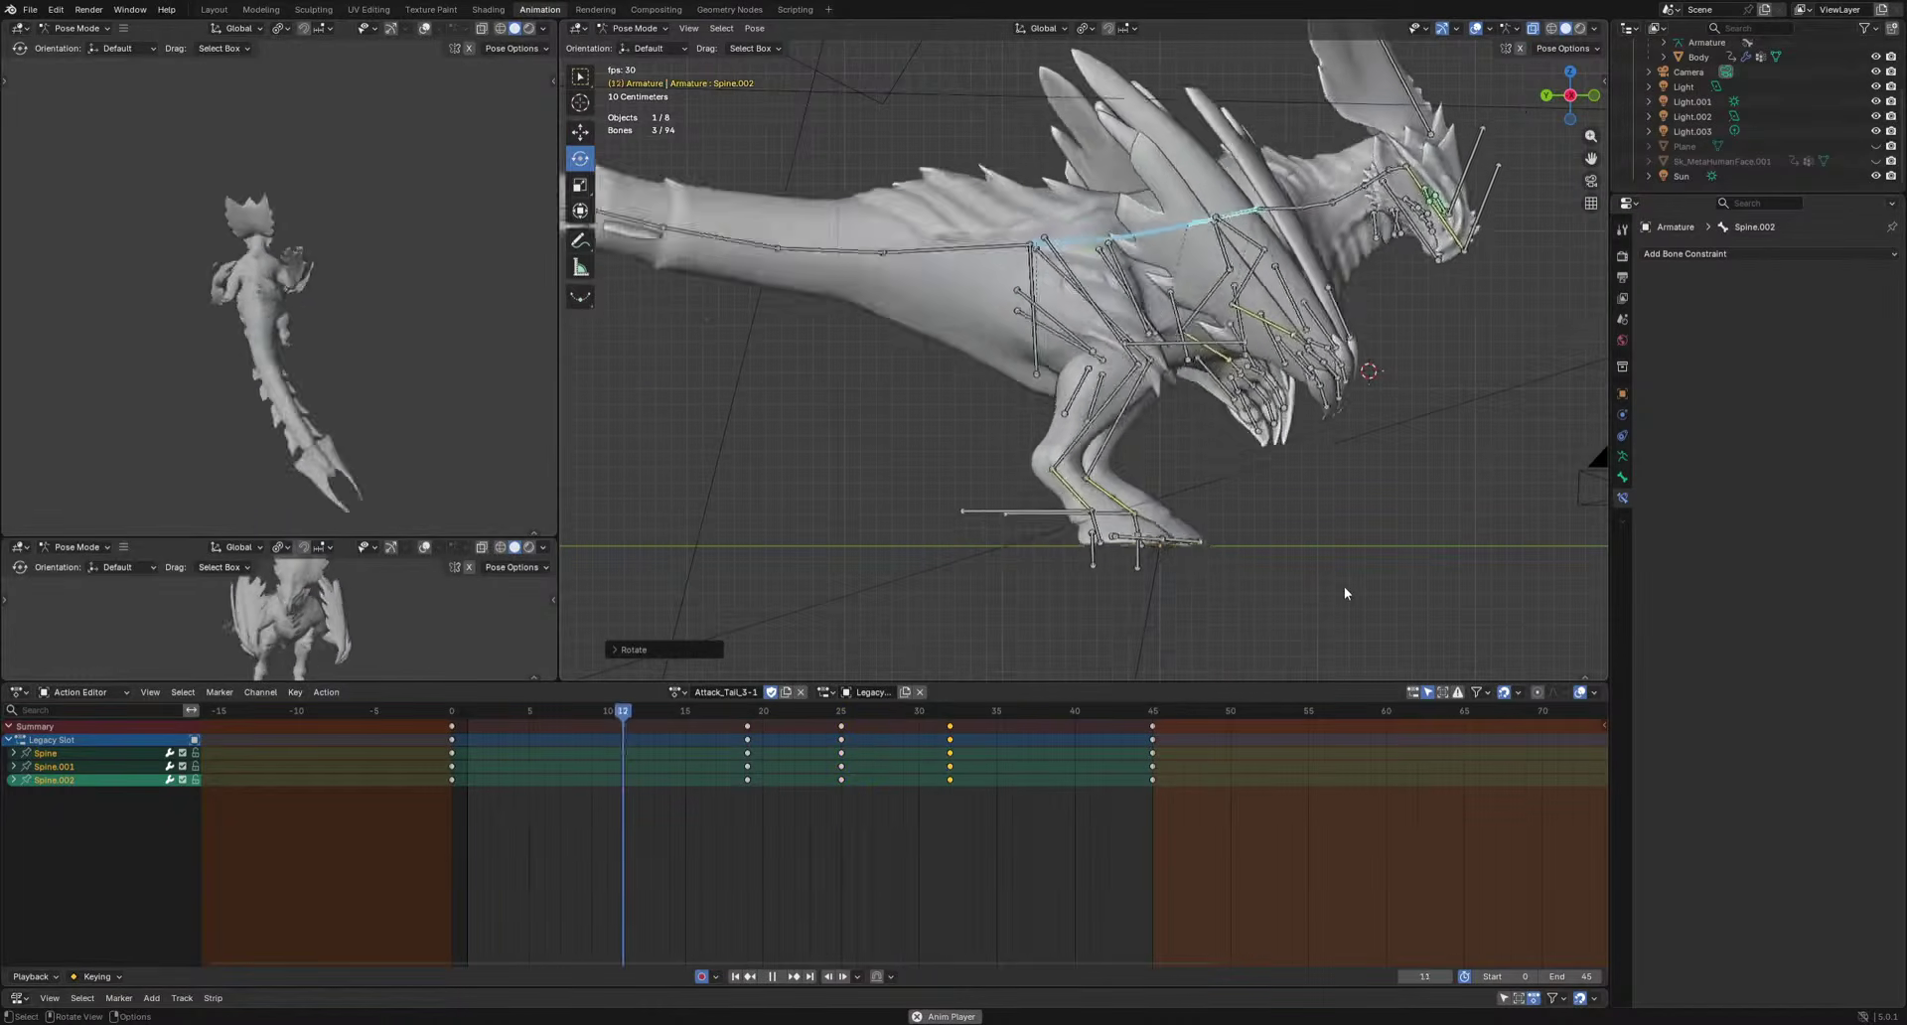
# Move the spine bones' frame 25 keyframes to frame 24 during playback.
pyautogui.moveTo(802, 821); pyautogui.dragTo(858, 737)
pyautogui.press('g')
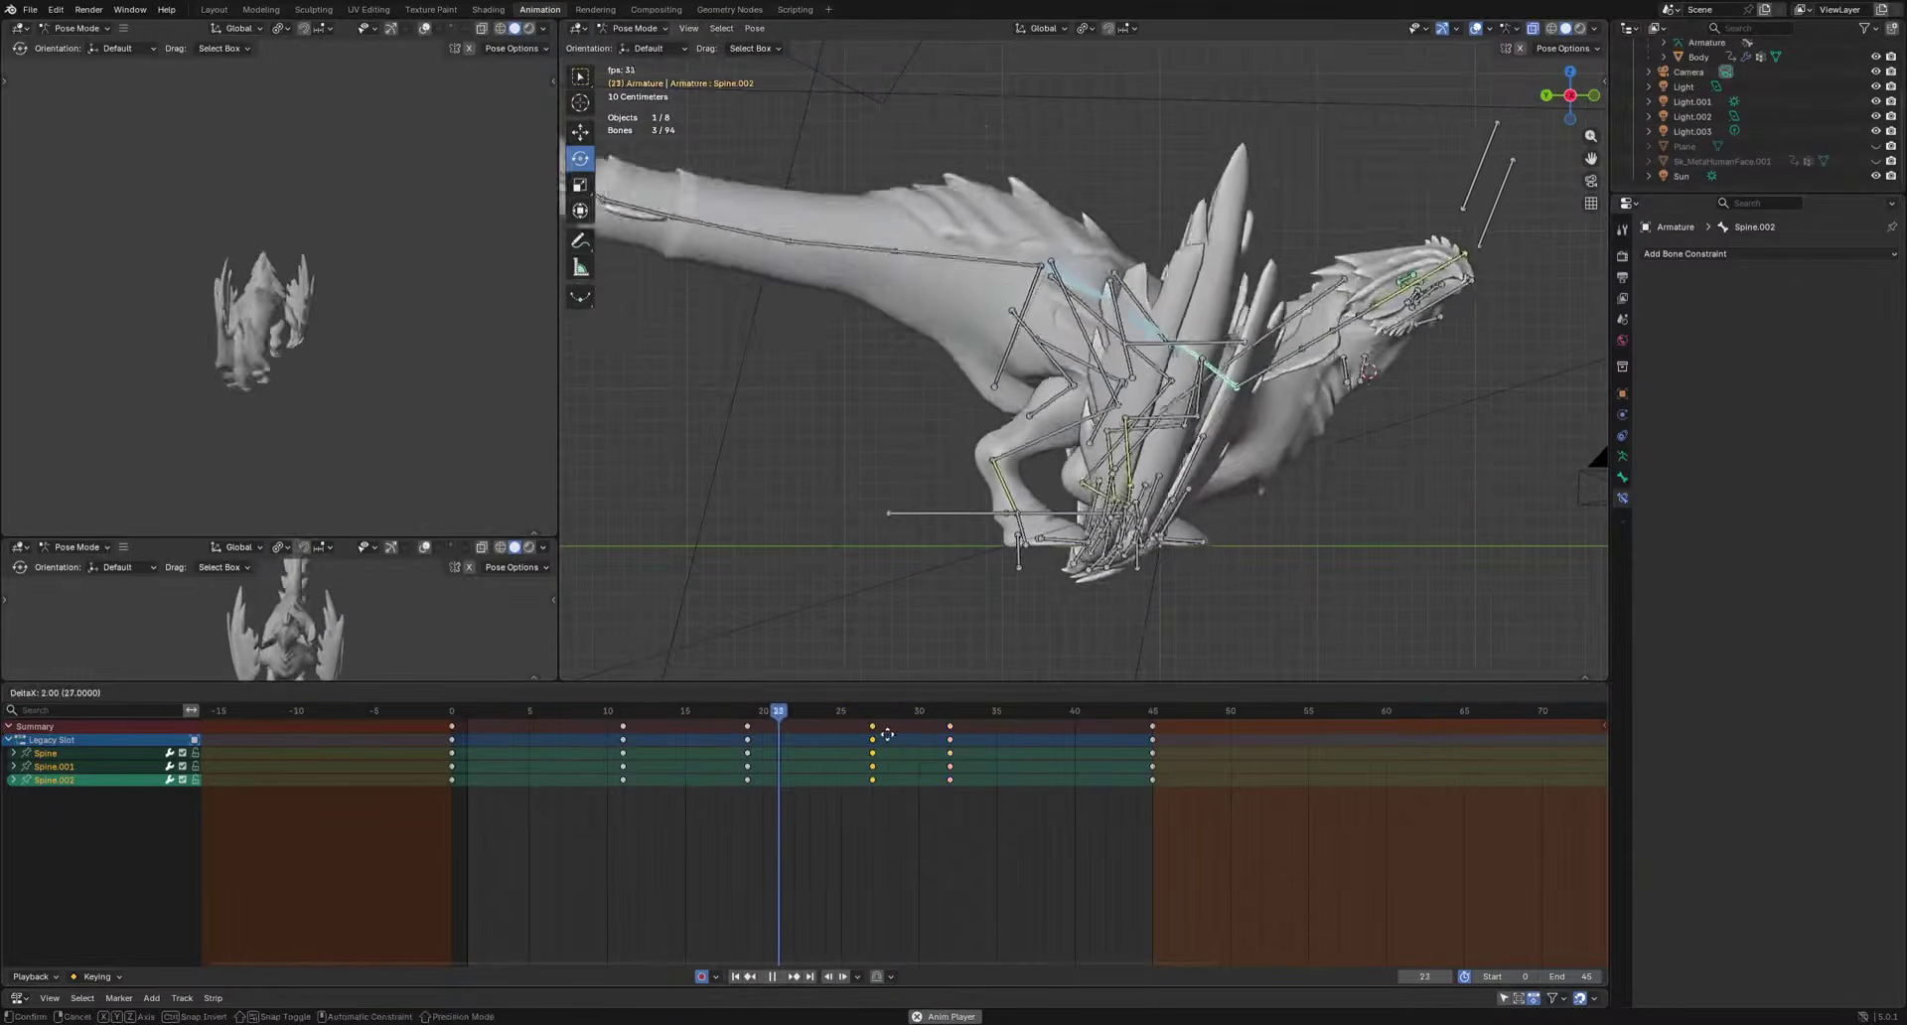
pyautogui.click(889, 740)
pyautogui.press('g')
pyautogui.click(843, 748)
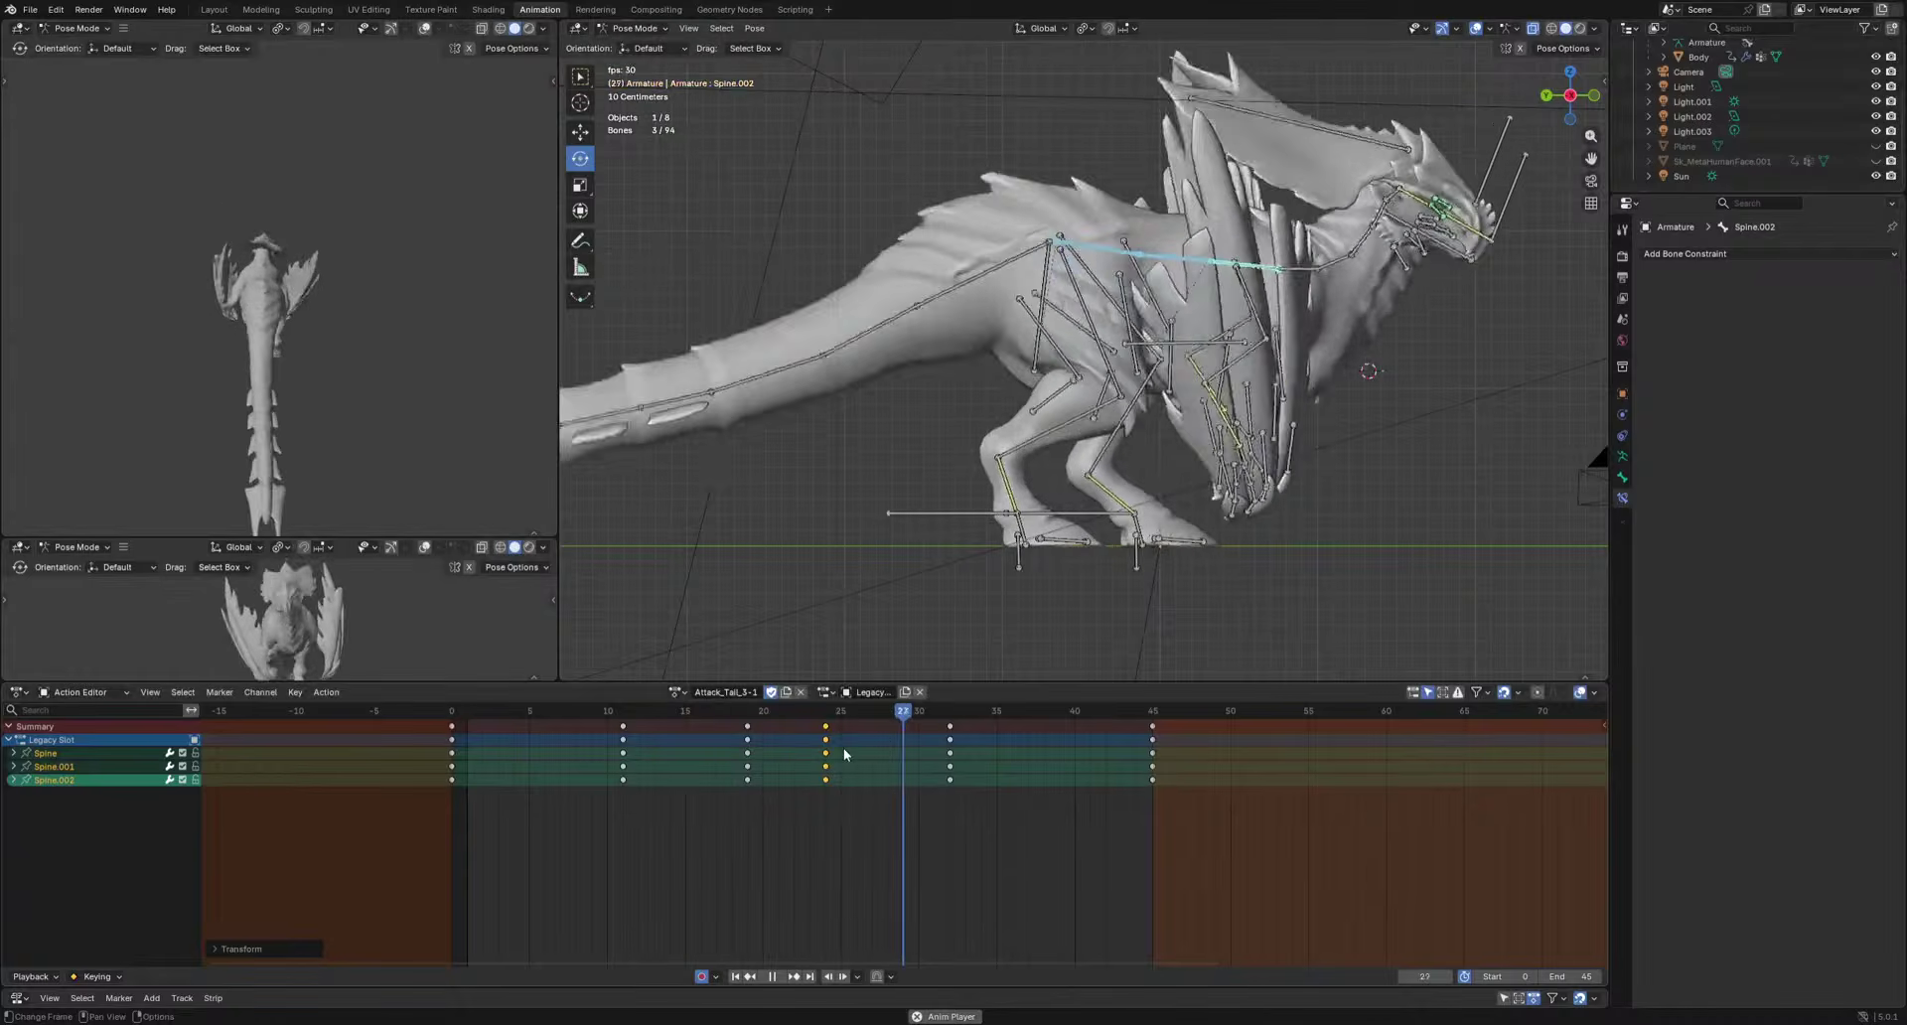
pyautogui.press('space')
# Move the spine bones' frame 32 keyframes to frame 27 and play back the animation.
pyautogui.moveTo(920, 834); pyautogui.dragTo(1001, 743)
pyautogui.press('g')
pyautogui.click(927, 745)
pyautogui.press('space')
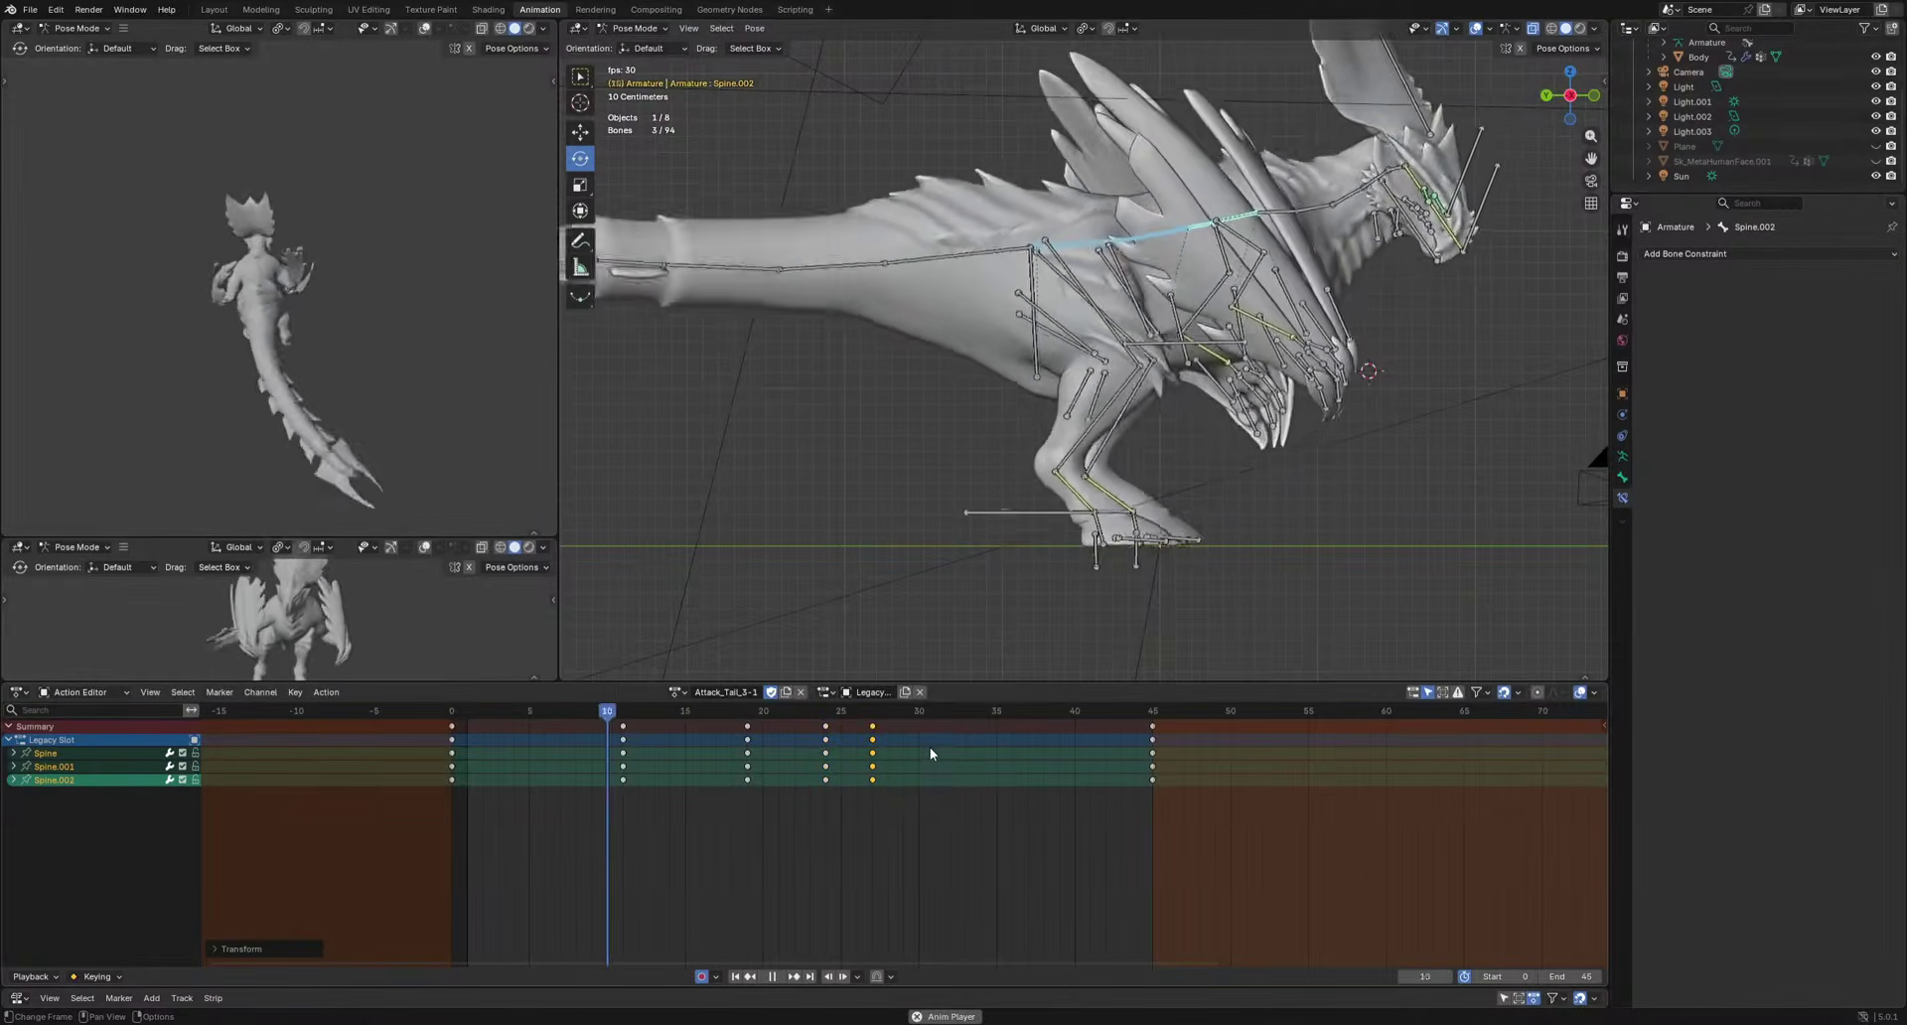
# Swap the order of two spine poses by moving the frame 24 keyframes to frame 34 and the frame 27 keyframes to frame 31.
pyautogui.moveTo(808, 804); pyautogui.dragTo(850, 720)
pyautogui.press('g')
pyautogui.click(1009, 718)
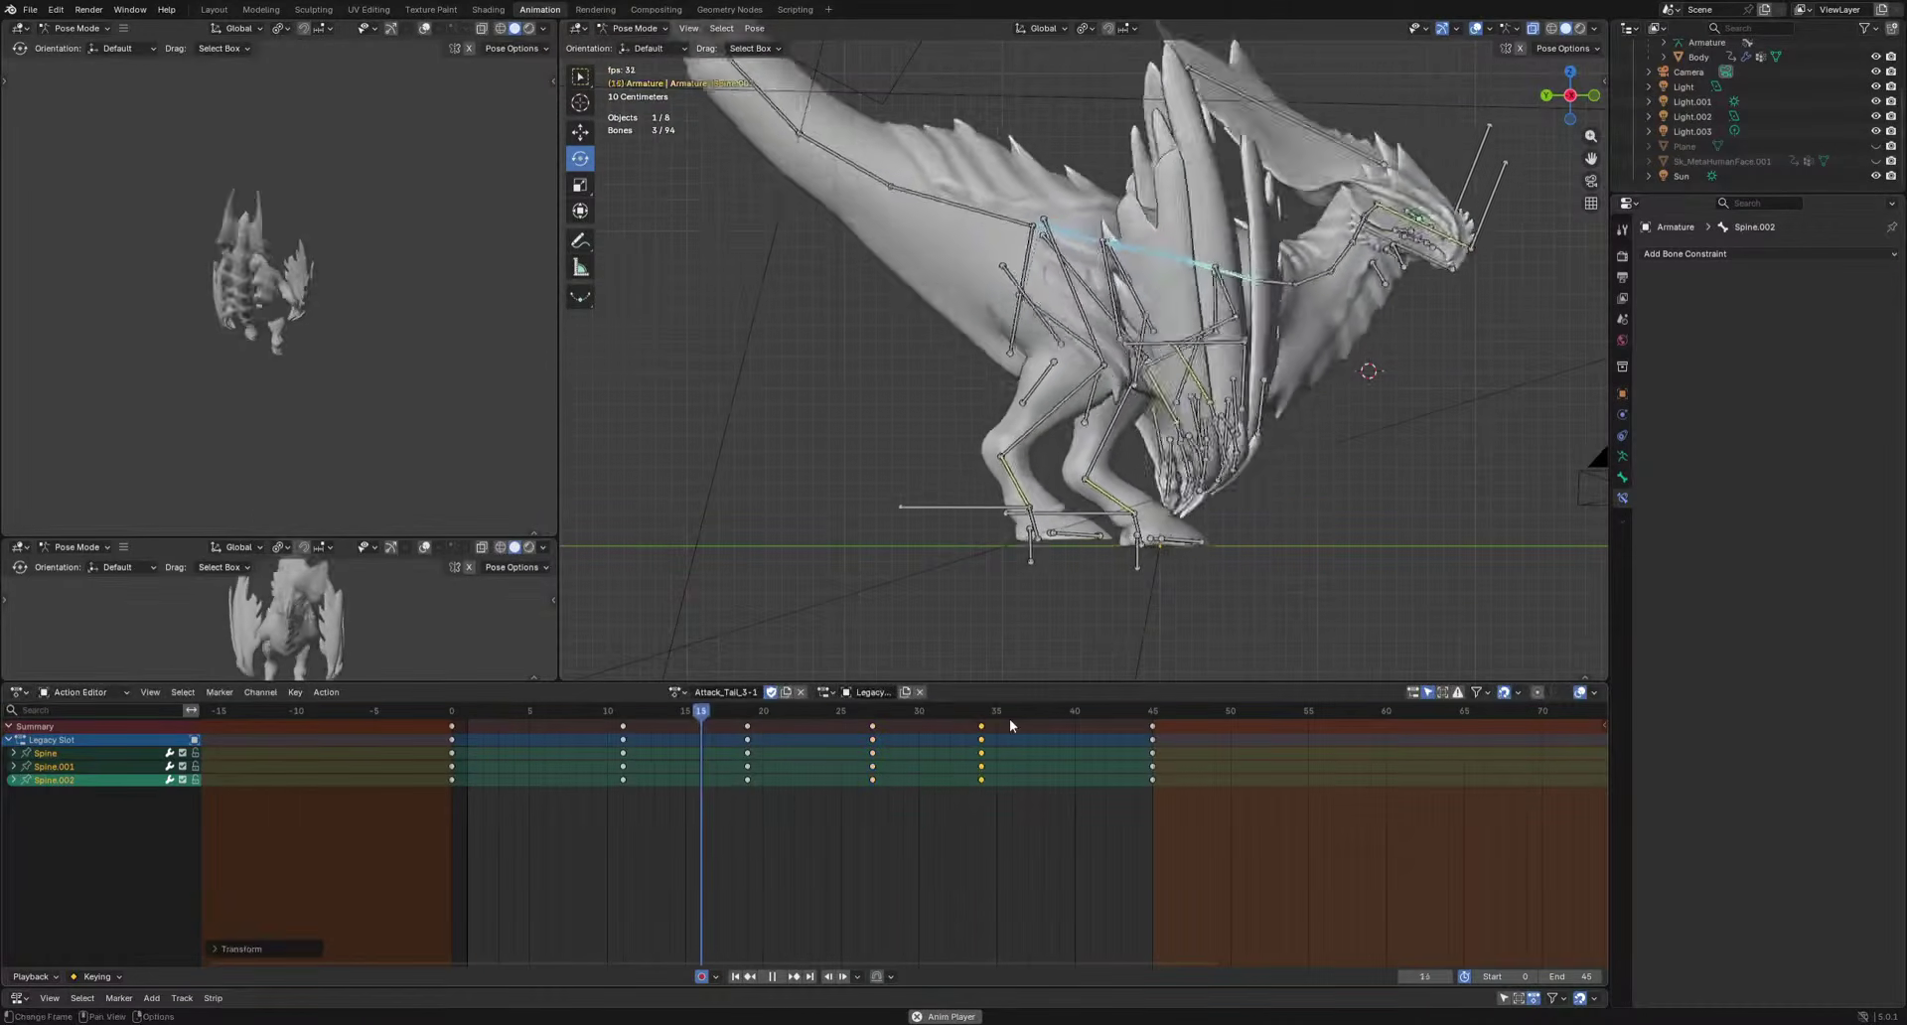
pyautogui.moveTo(846, 810); pyautogui.dragTo(914, 728)
pyautogui.press('g')
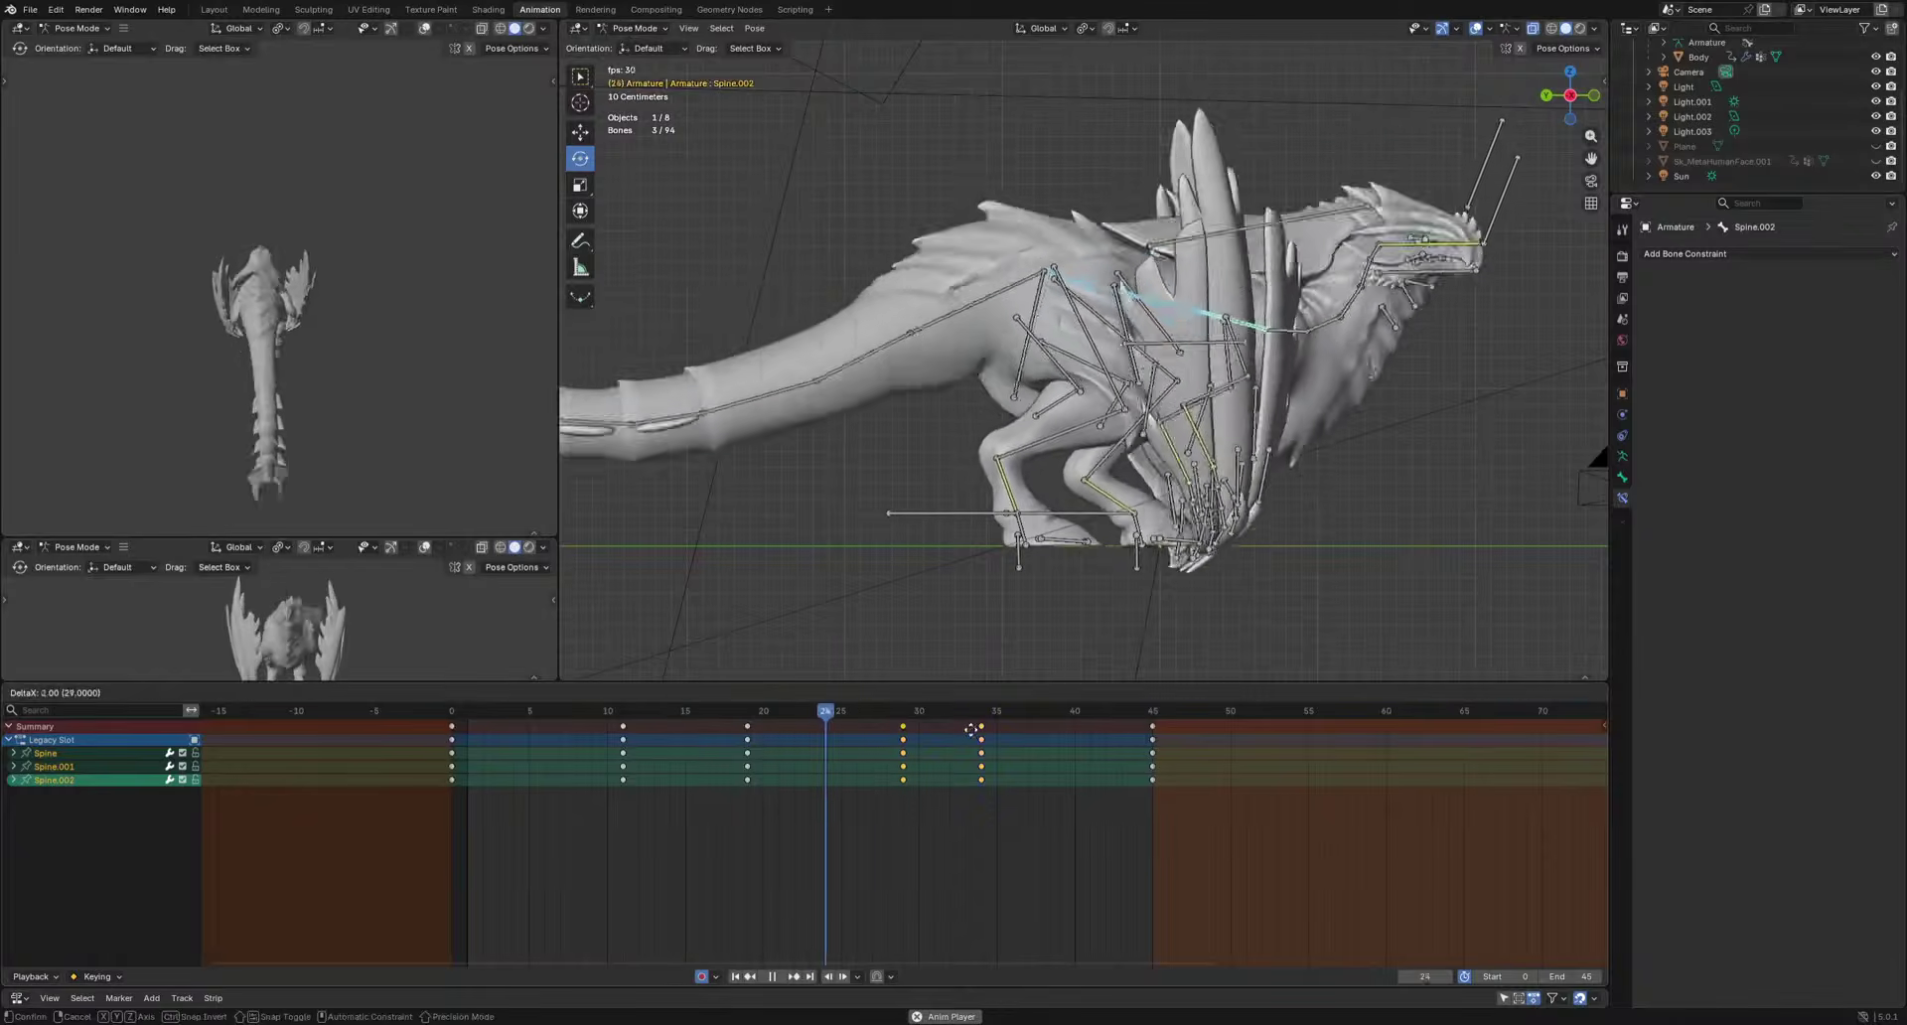
pyautogui.click(978, 736)
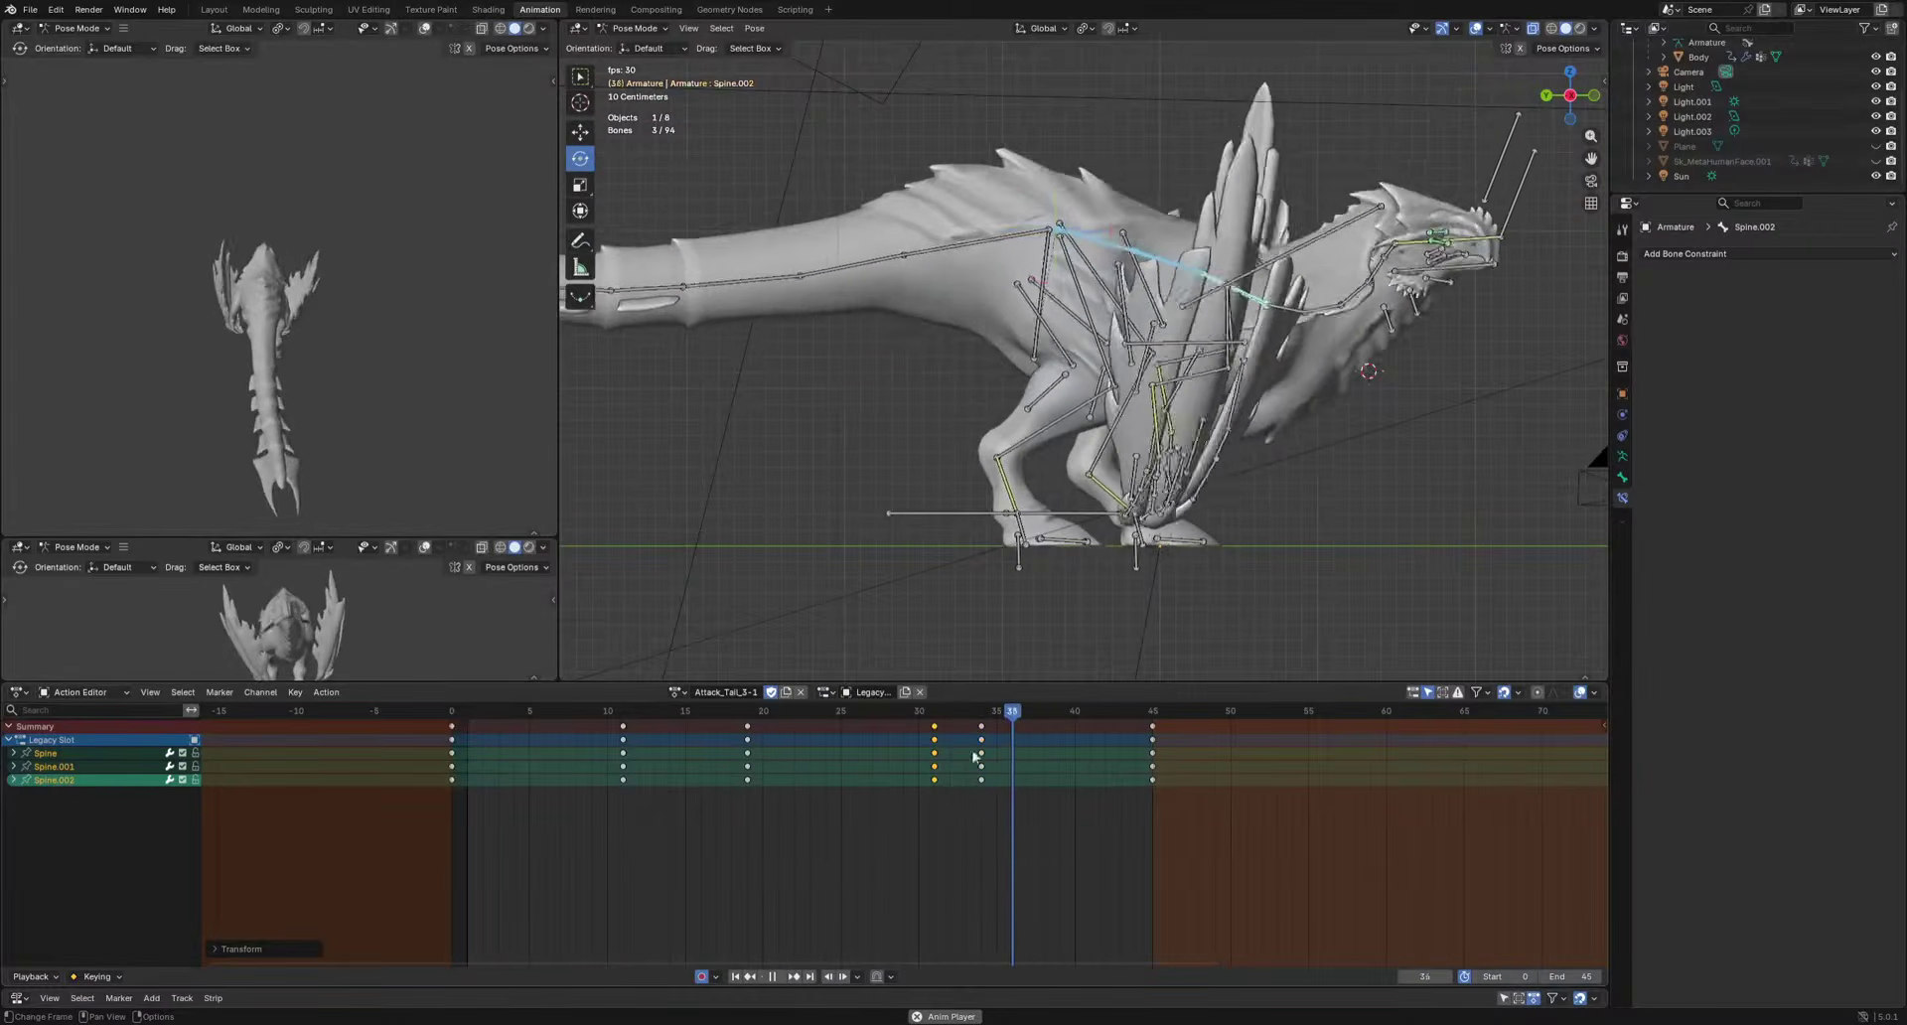
pyautogui.press('space')
# Shift the spine keyframes at frames 31 and 34 seven frames earlier, to frames 24 and 27, and play back.
pyautogui.moveTo(895, 826); pyautogui.dragTo(1042, 722)
pyautogui.press('g')
pyautogui.click(933, 724)
pyautogui.press('space')
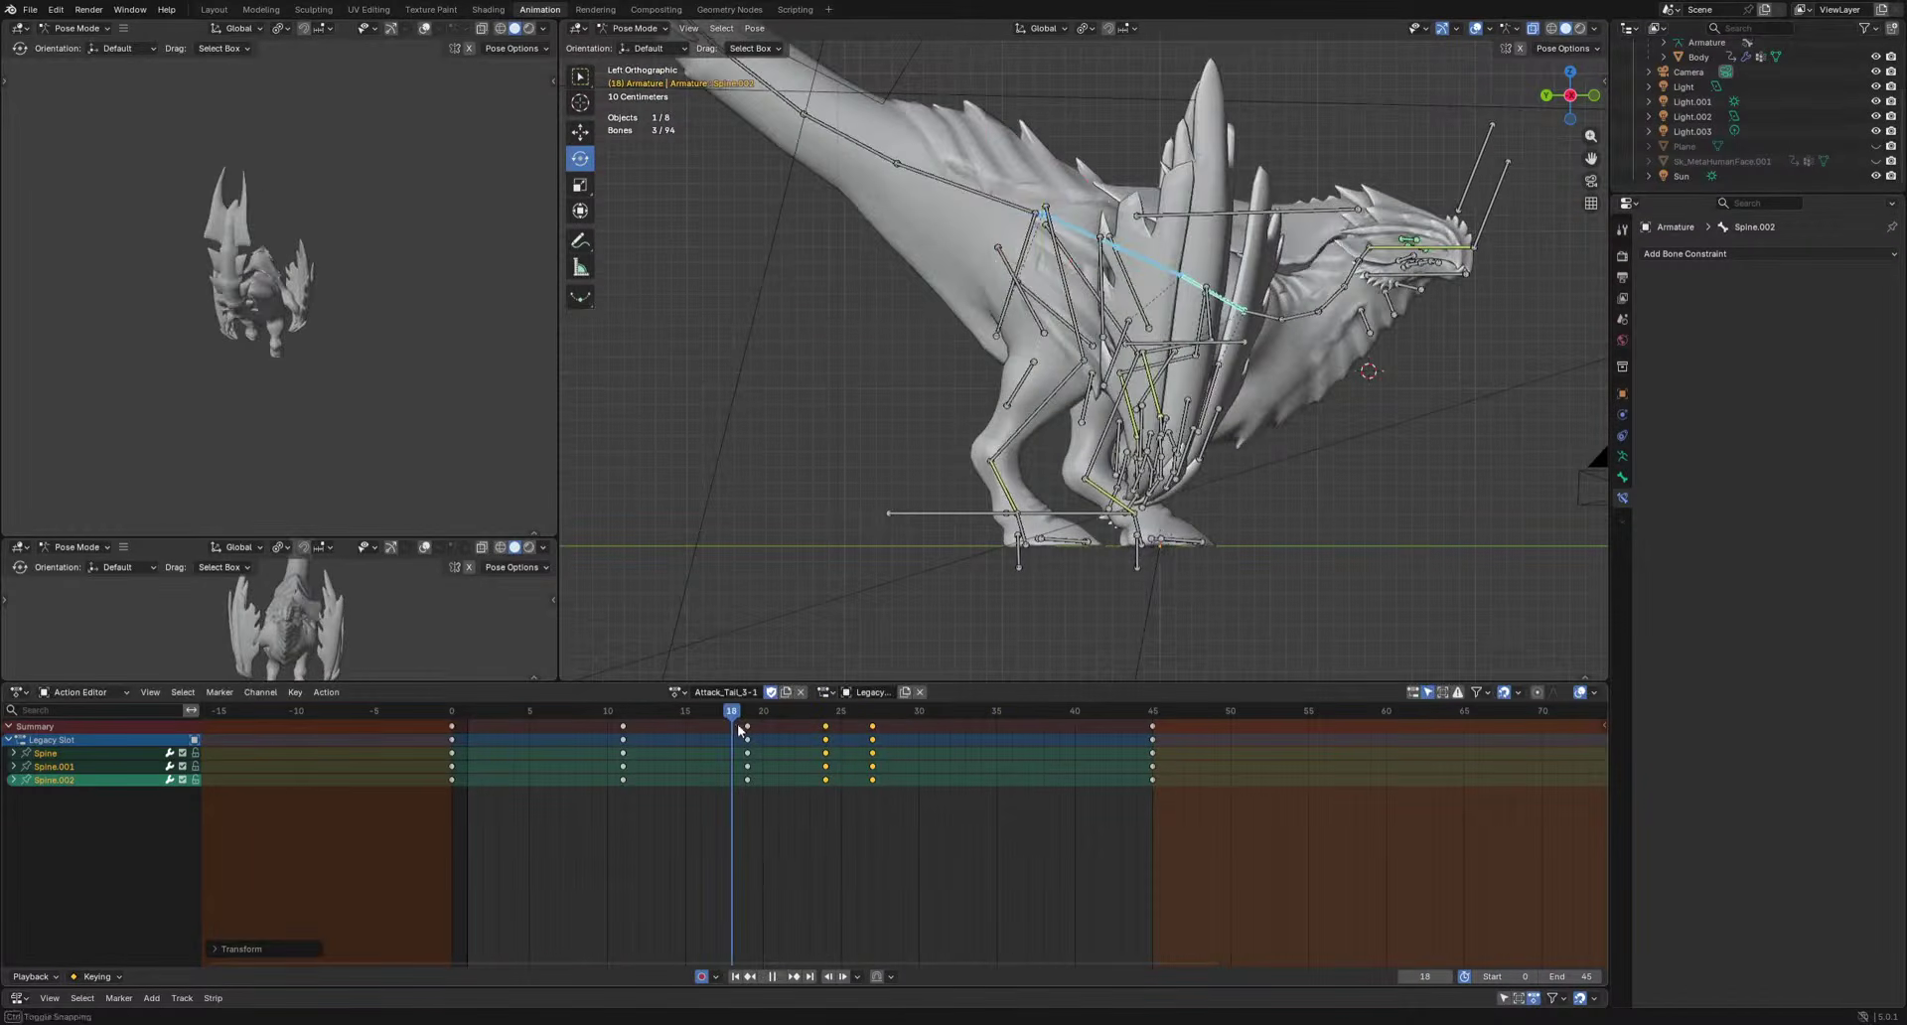
# Move the spine bones' frame 27 keyframes to frame 35.
pyautogui.click(871, 727)
pyautogui.press('g')
pyautogui.click(998, 736)
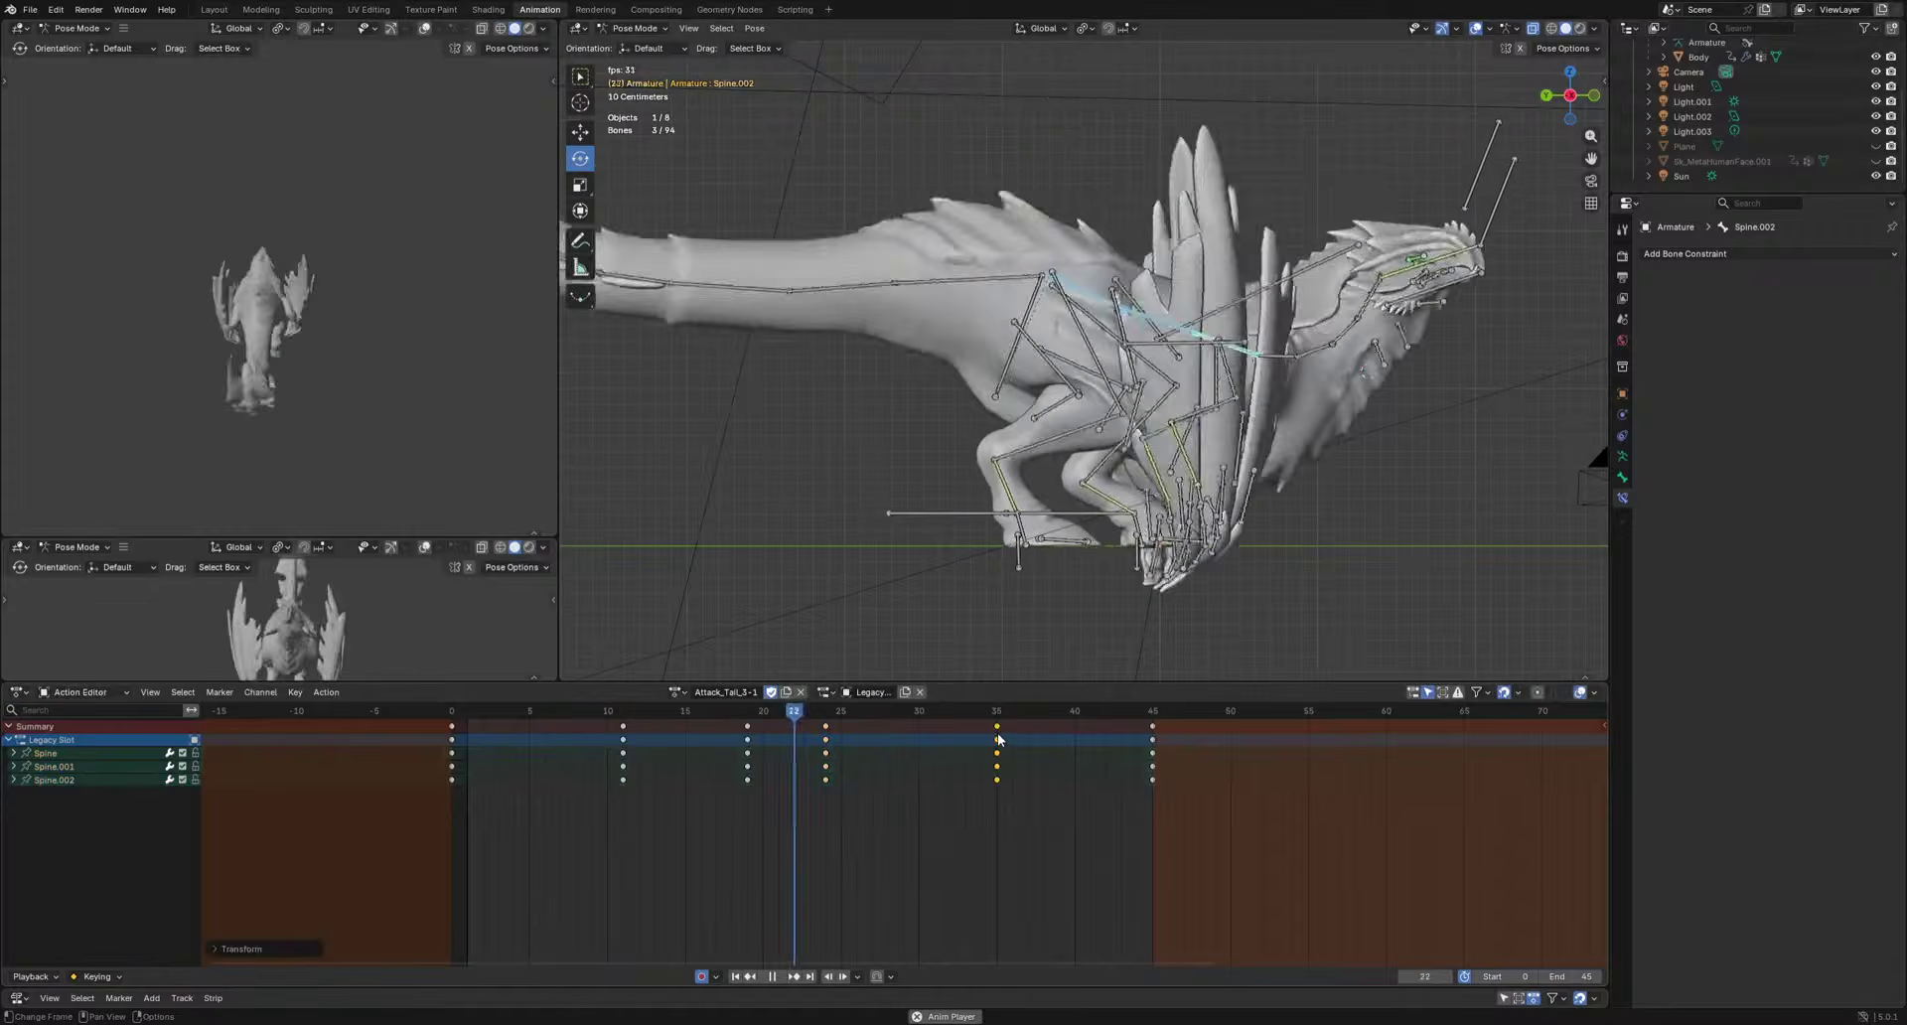
# Rotate only the Spine.002 bone upward by about 33° at frame 19.
pyautogui.moveTo(844, 711); pyautogui.dragTo(749, 720)
pyautogui.press('space')
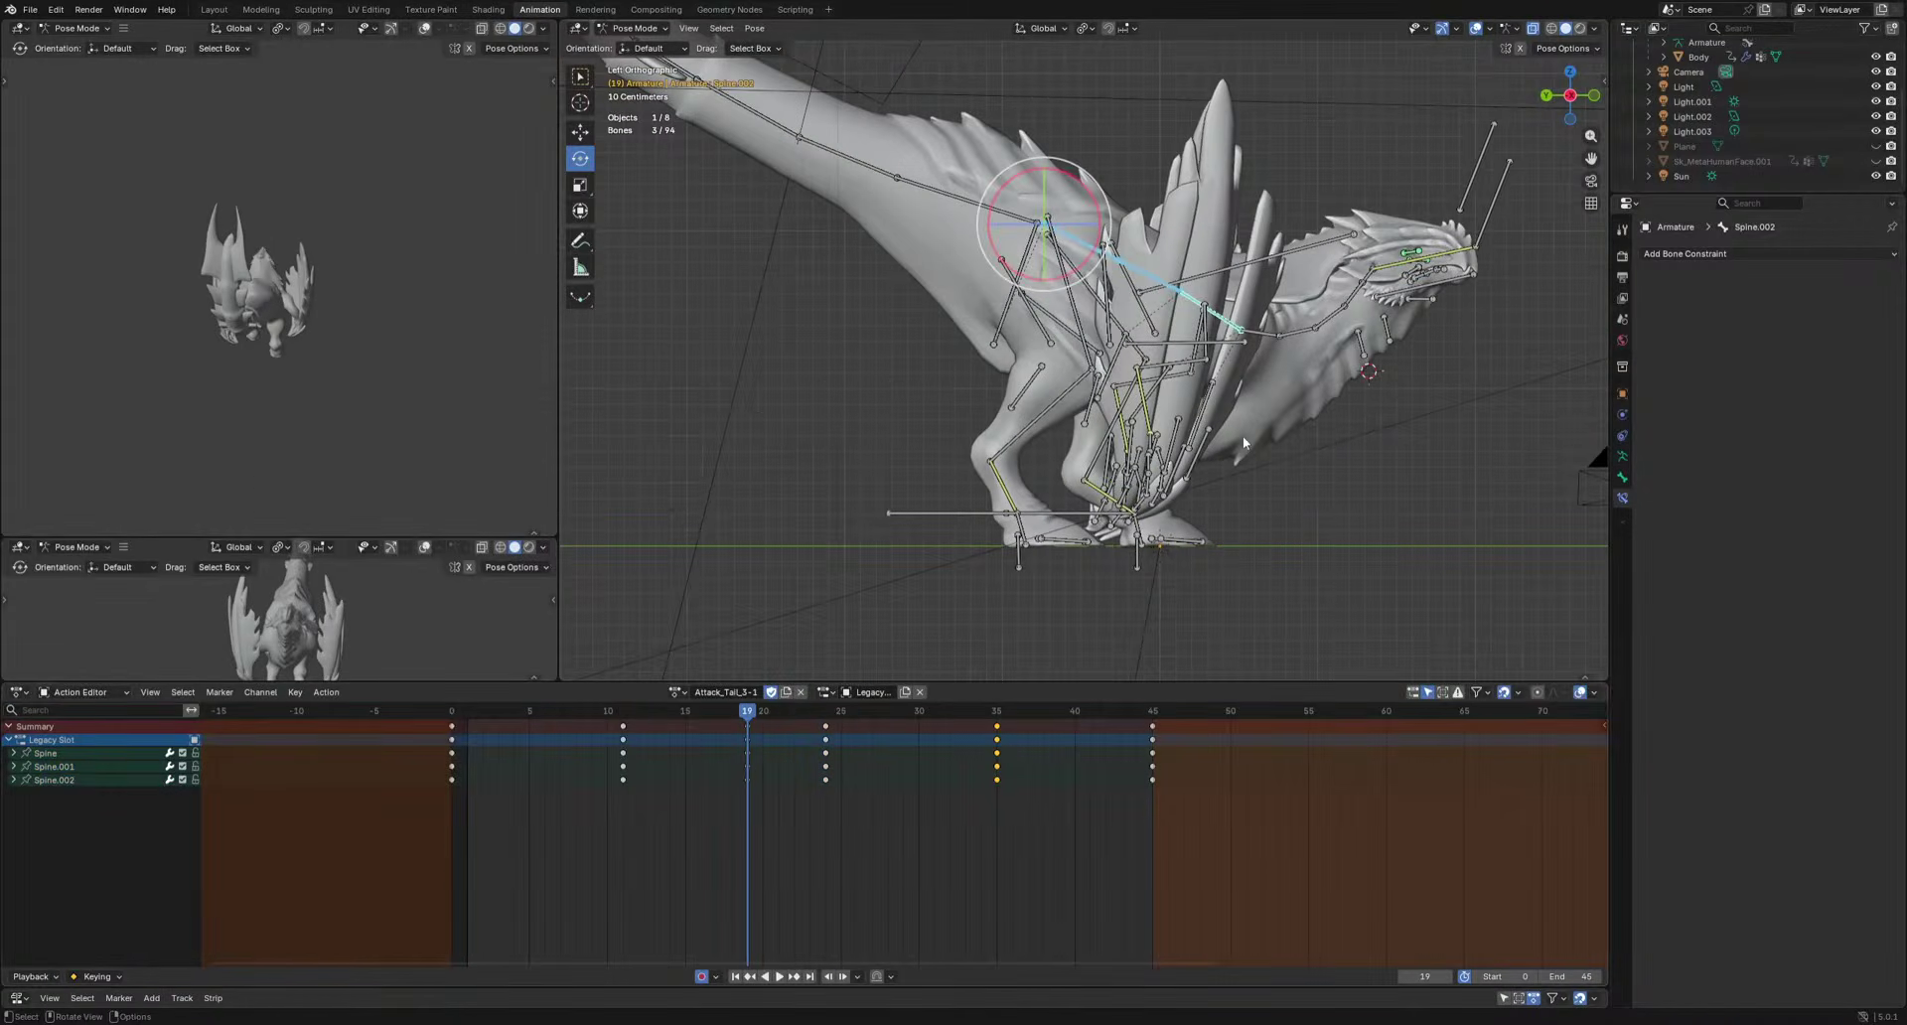
pyautogui.click(1242, 335)
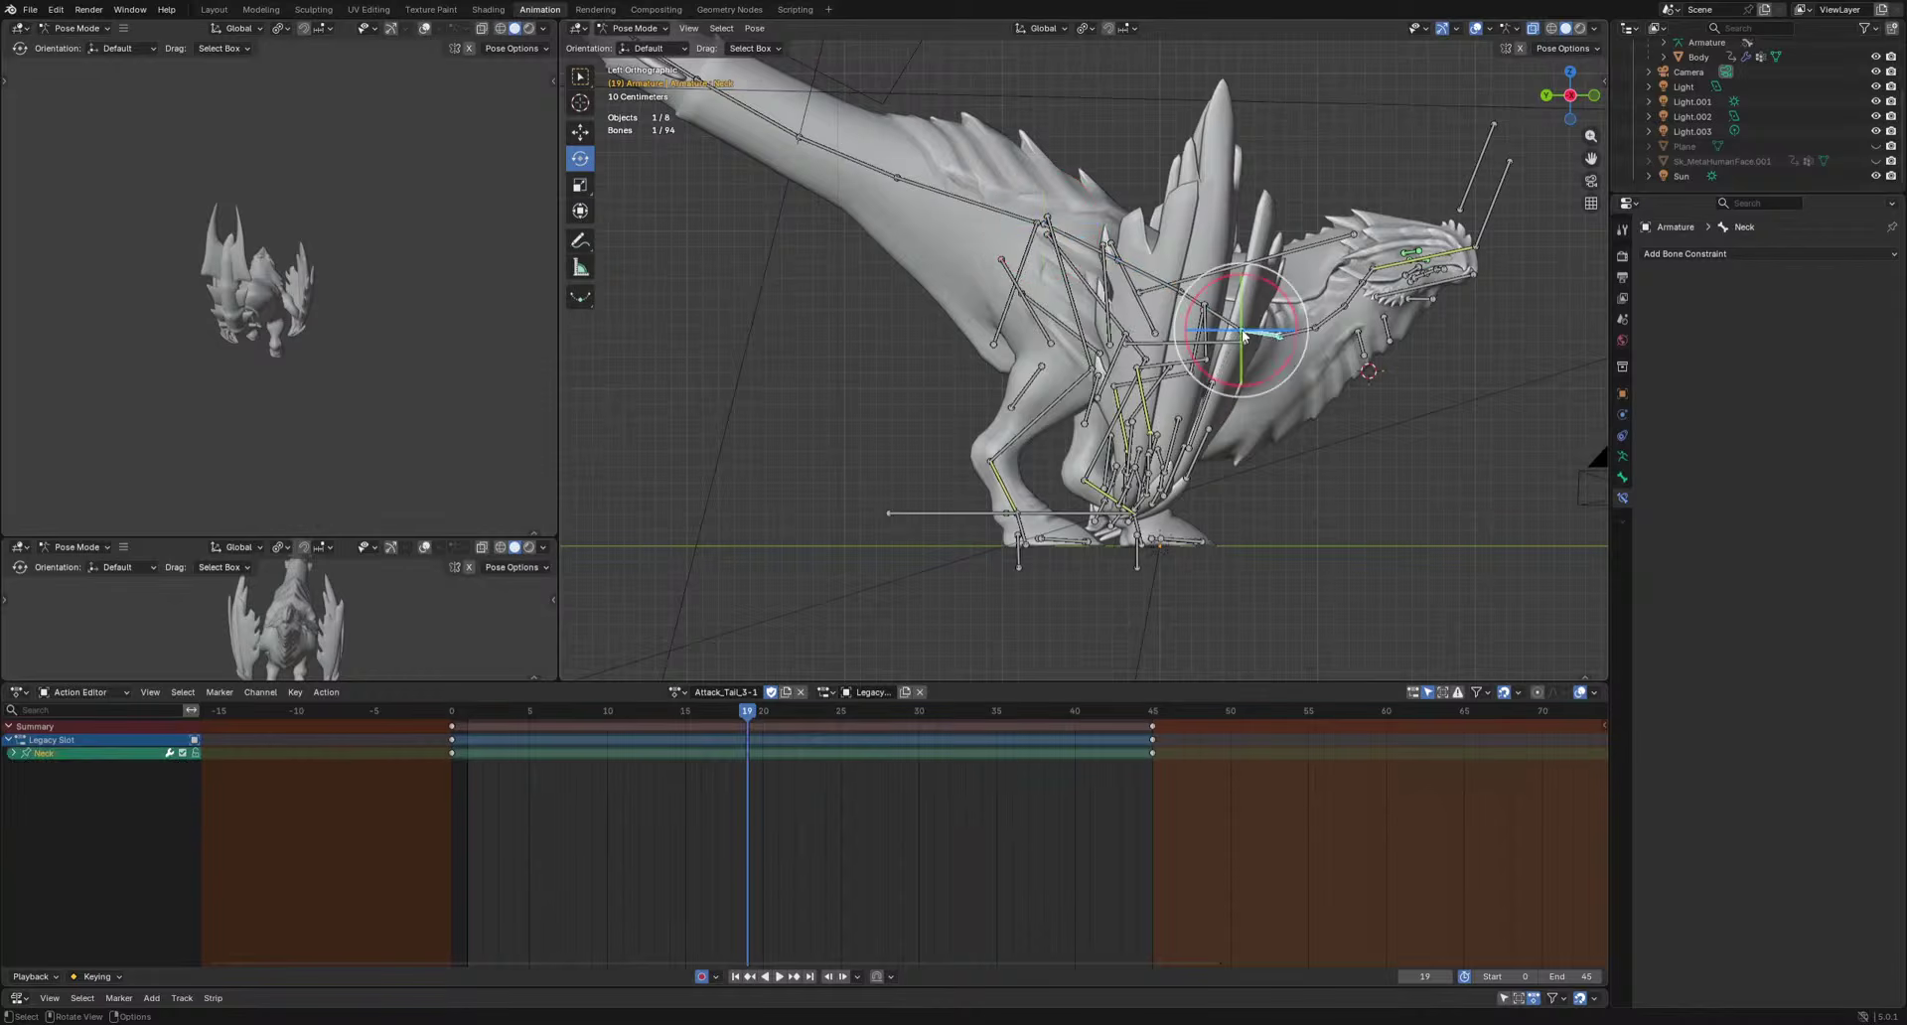
pyautogui.click(1237, 333)
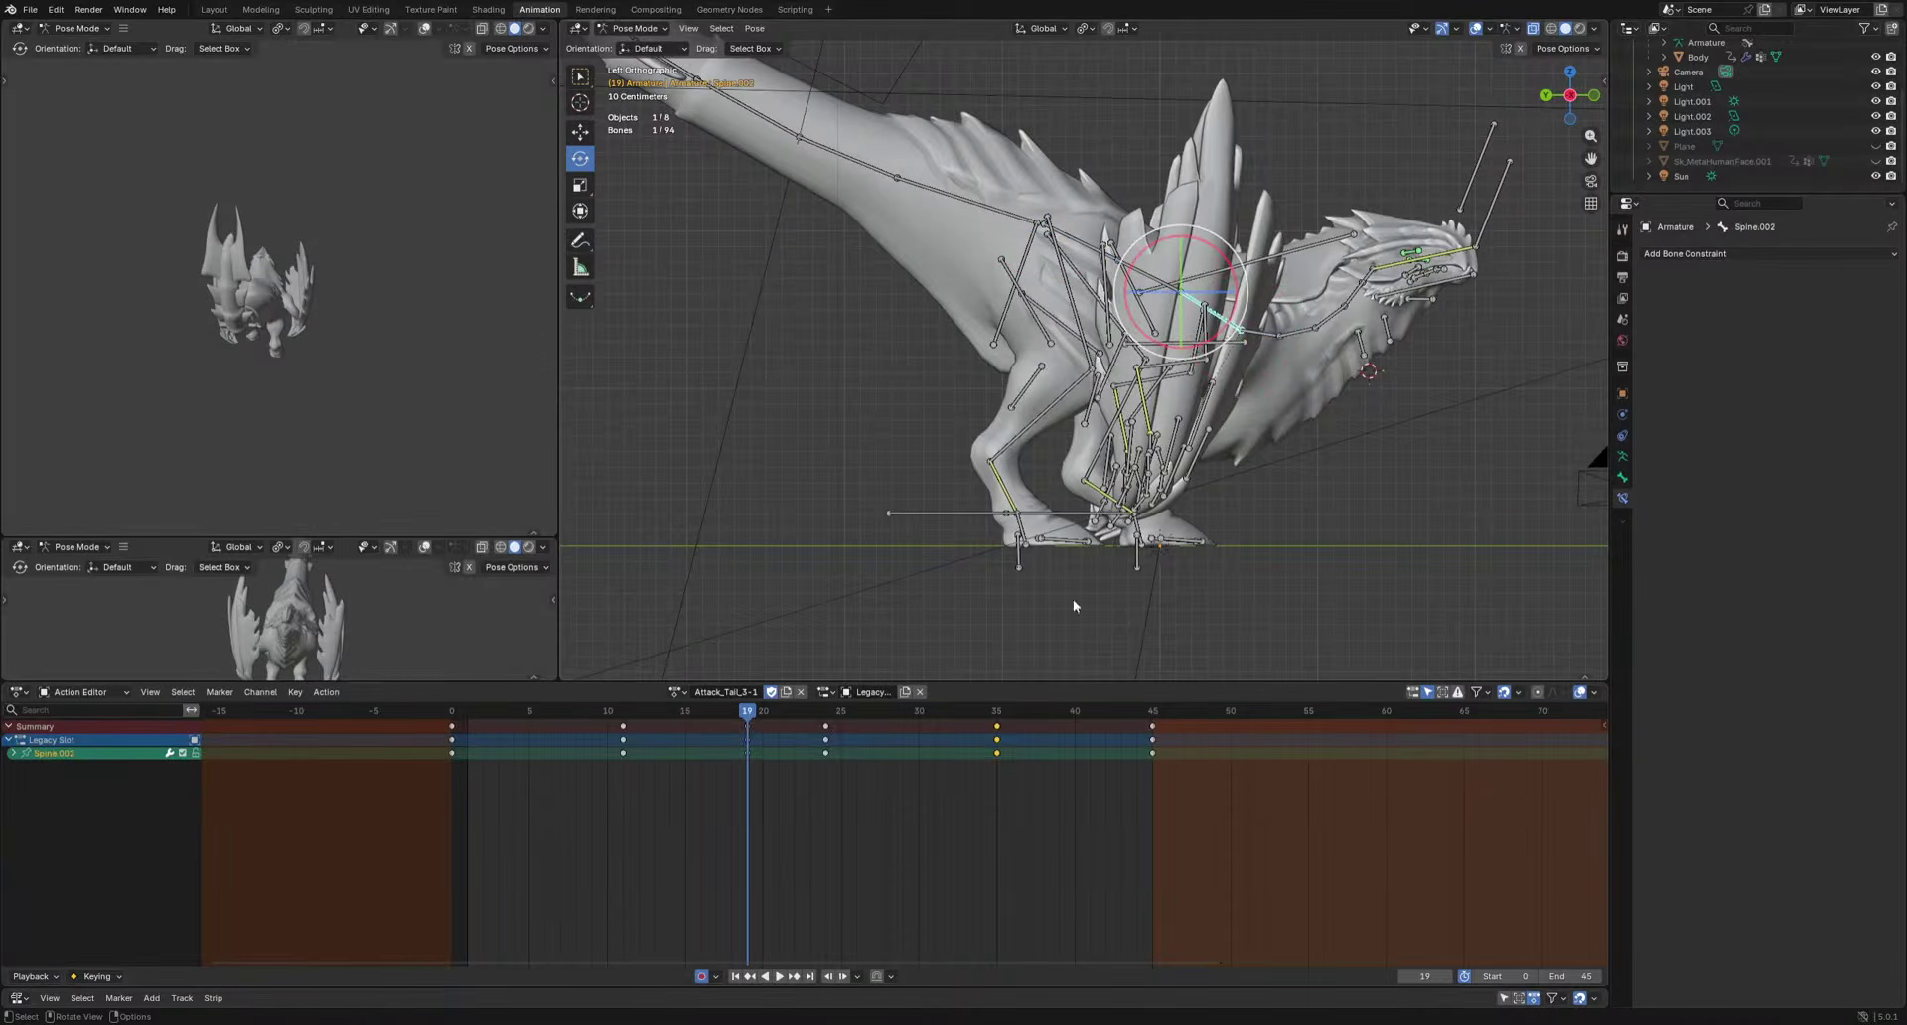
pyautogui.press('r')
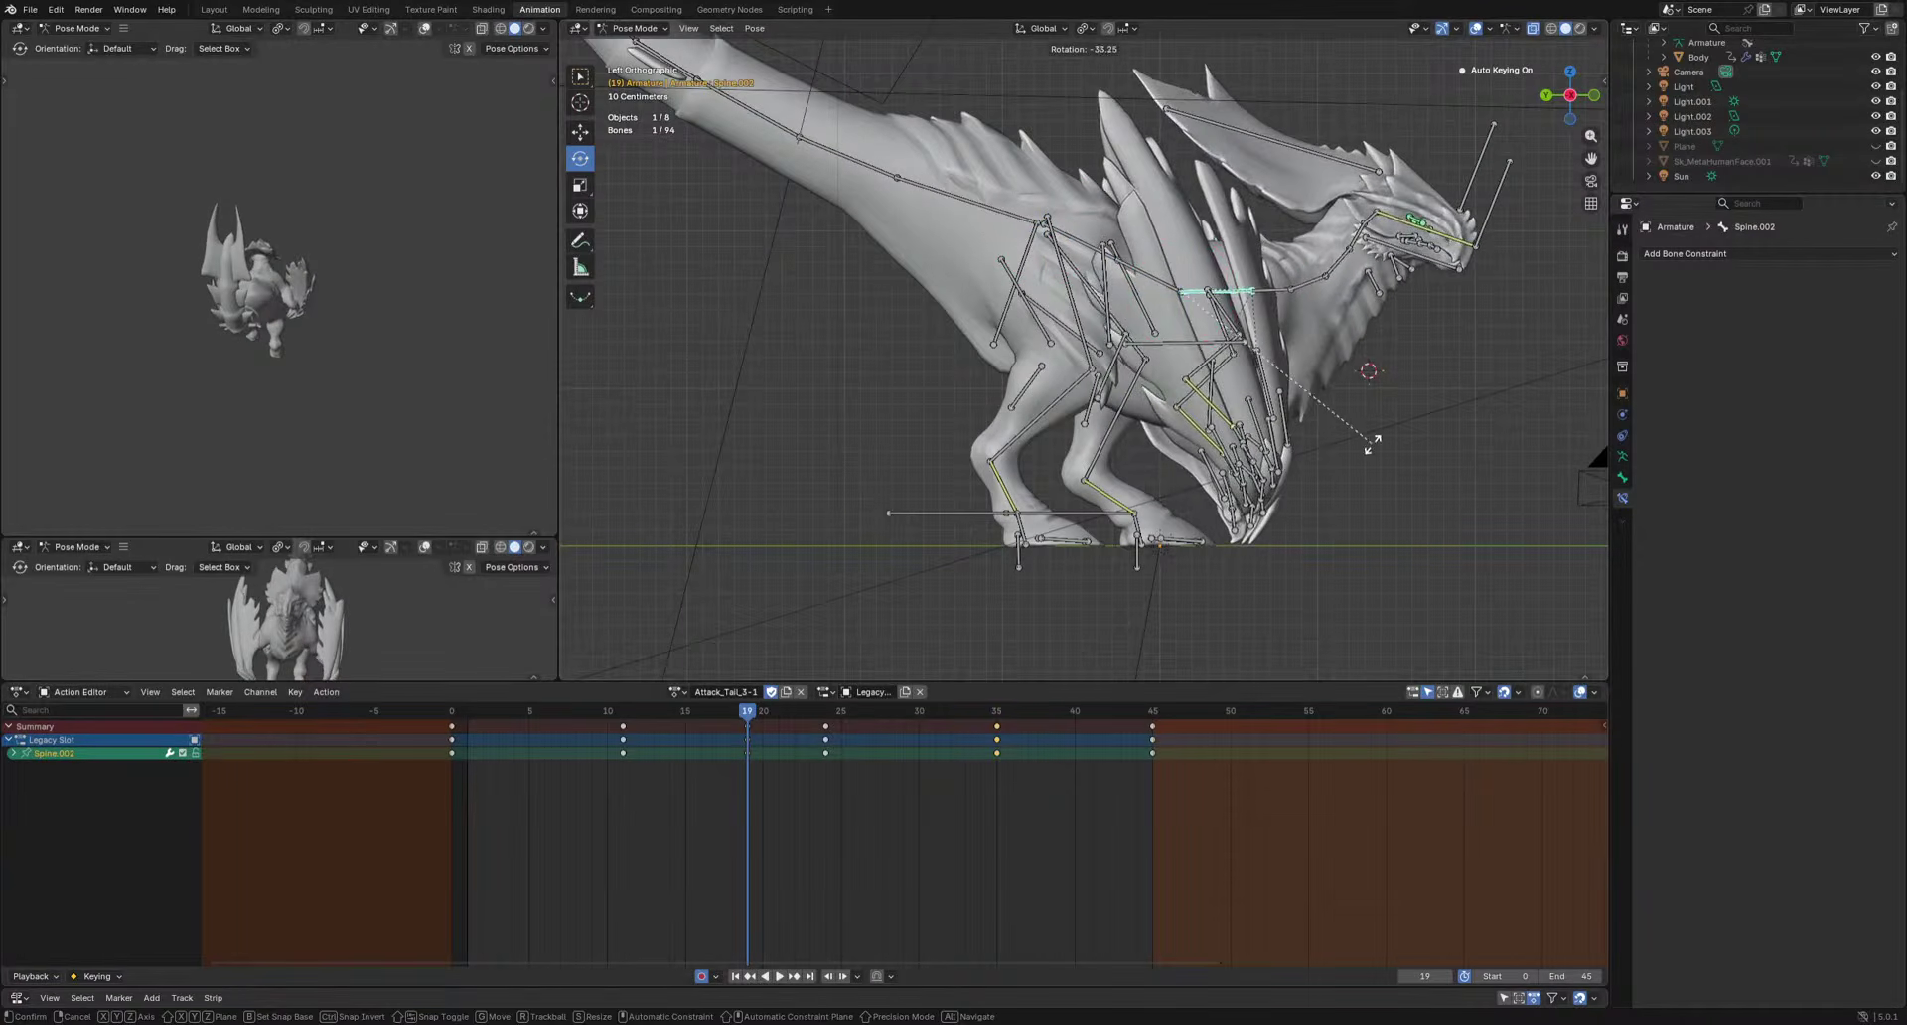
pyautogui.click(1365, 442)
# Rotate the Spine.002 bone upward at frame 35 and play back the motion.
pyautogui.moveTo(733, 715); pyautogui.dragTo(993, 742)
pyautogui.press('r')
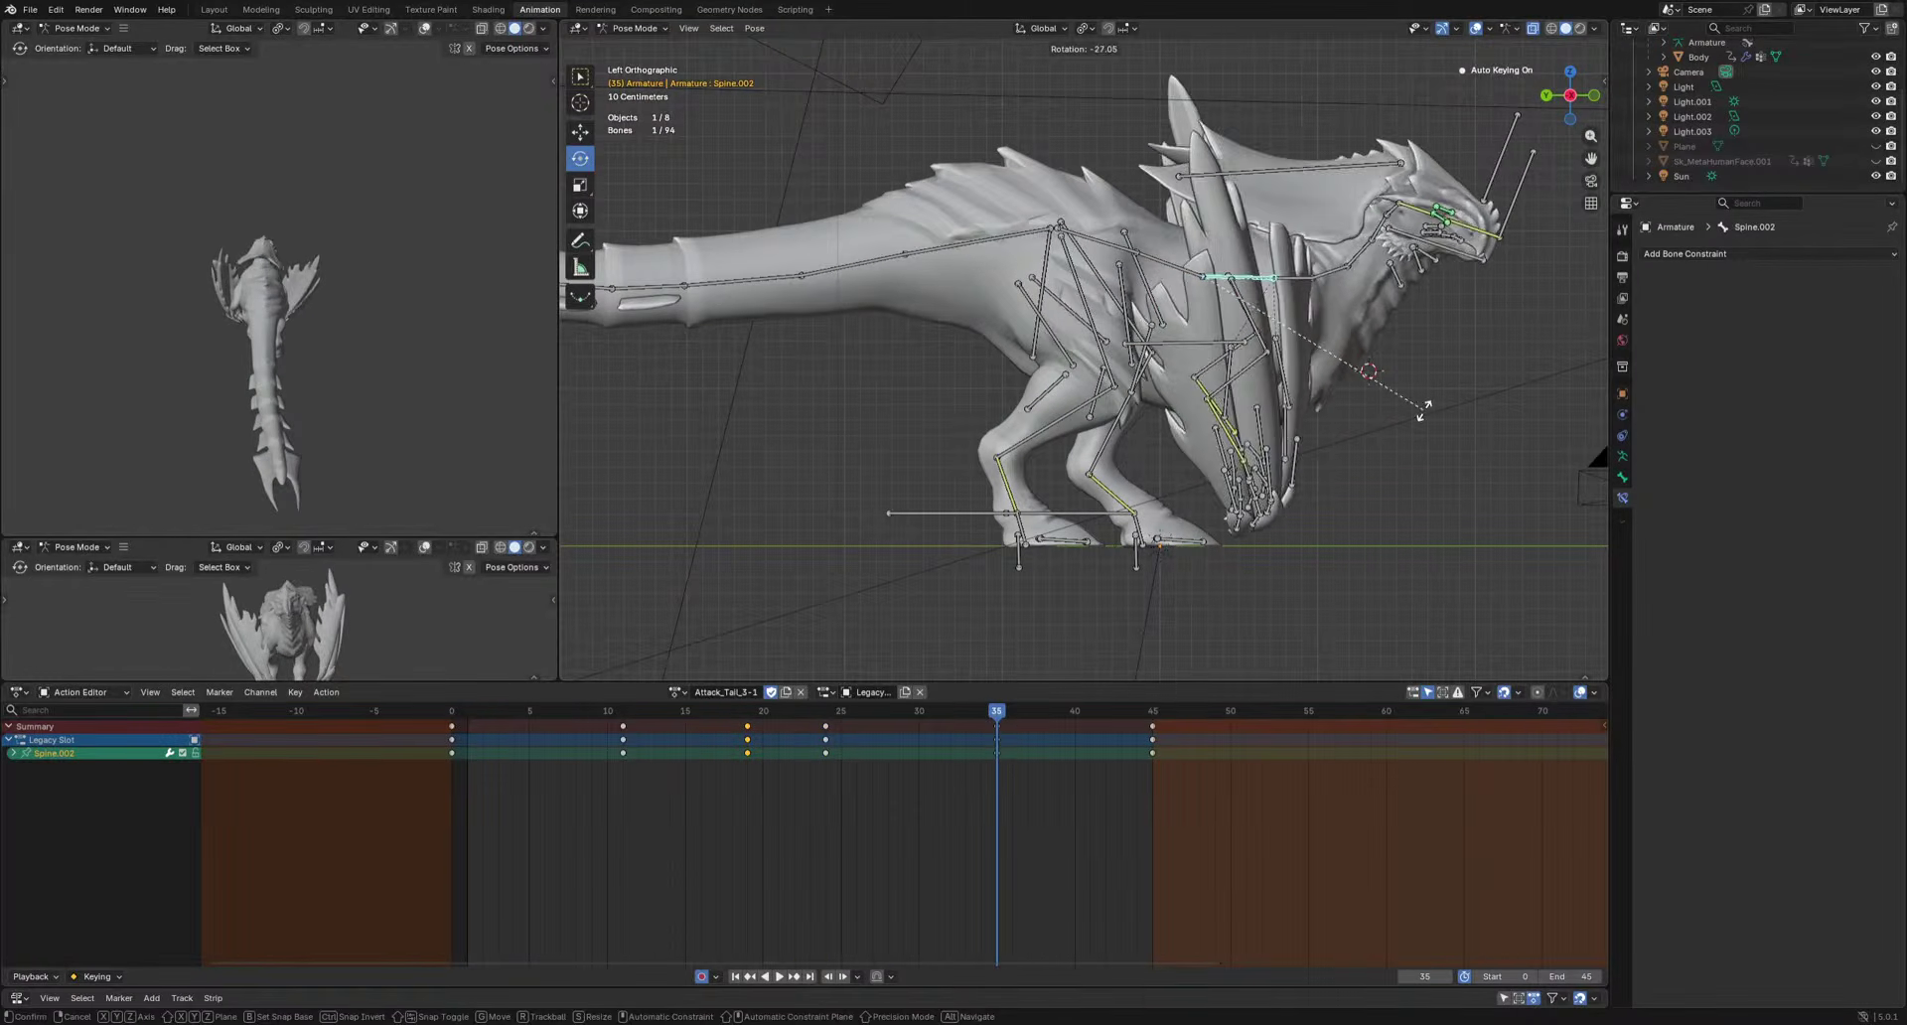
pyautogui.click(1412, 462)
pyautogui.press('space')
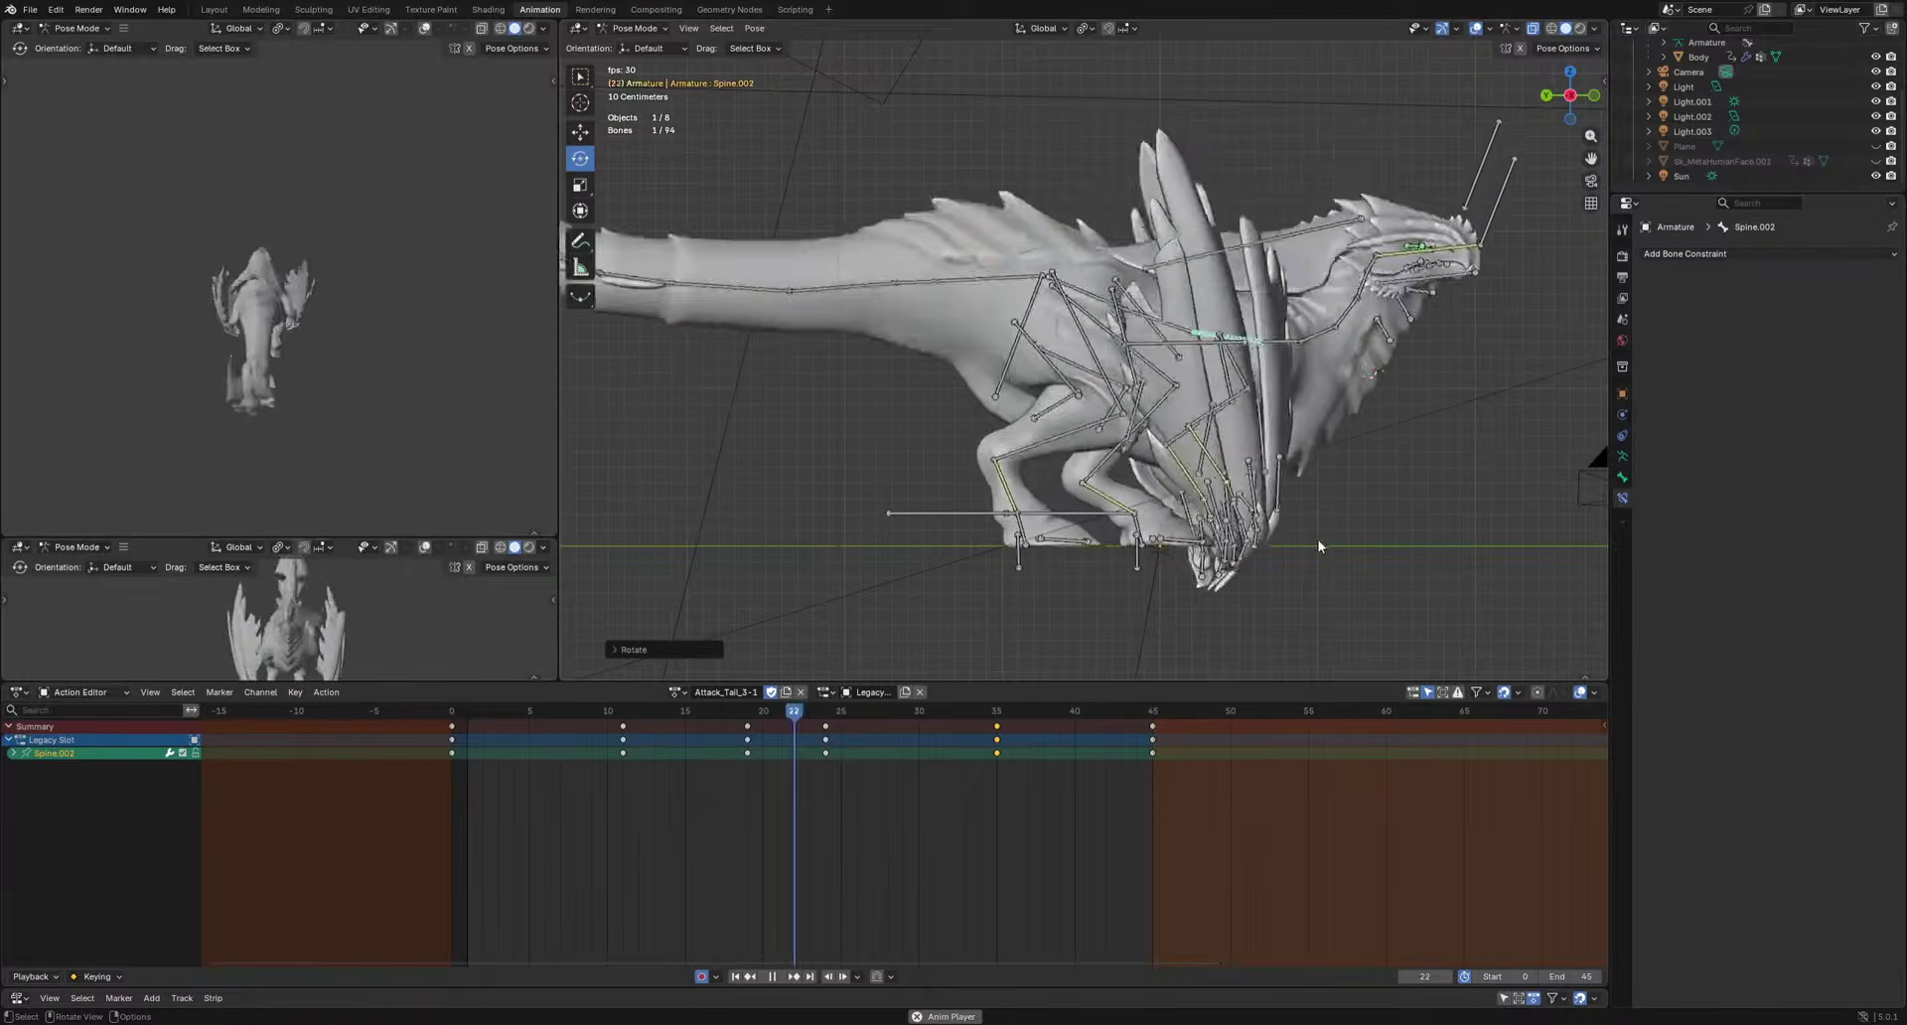
pyautogui.press('space')
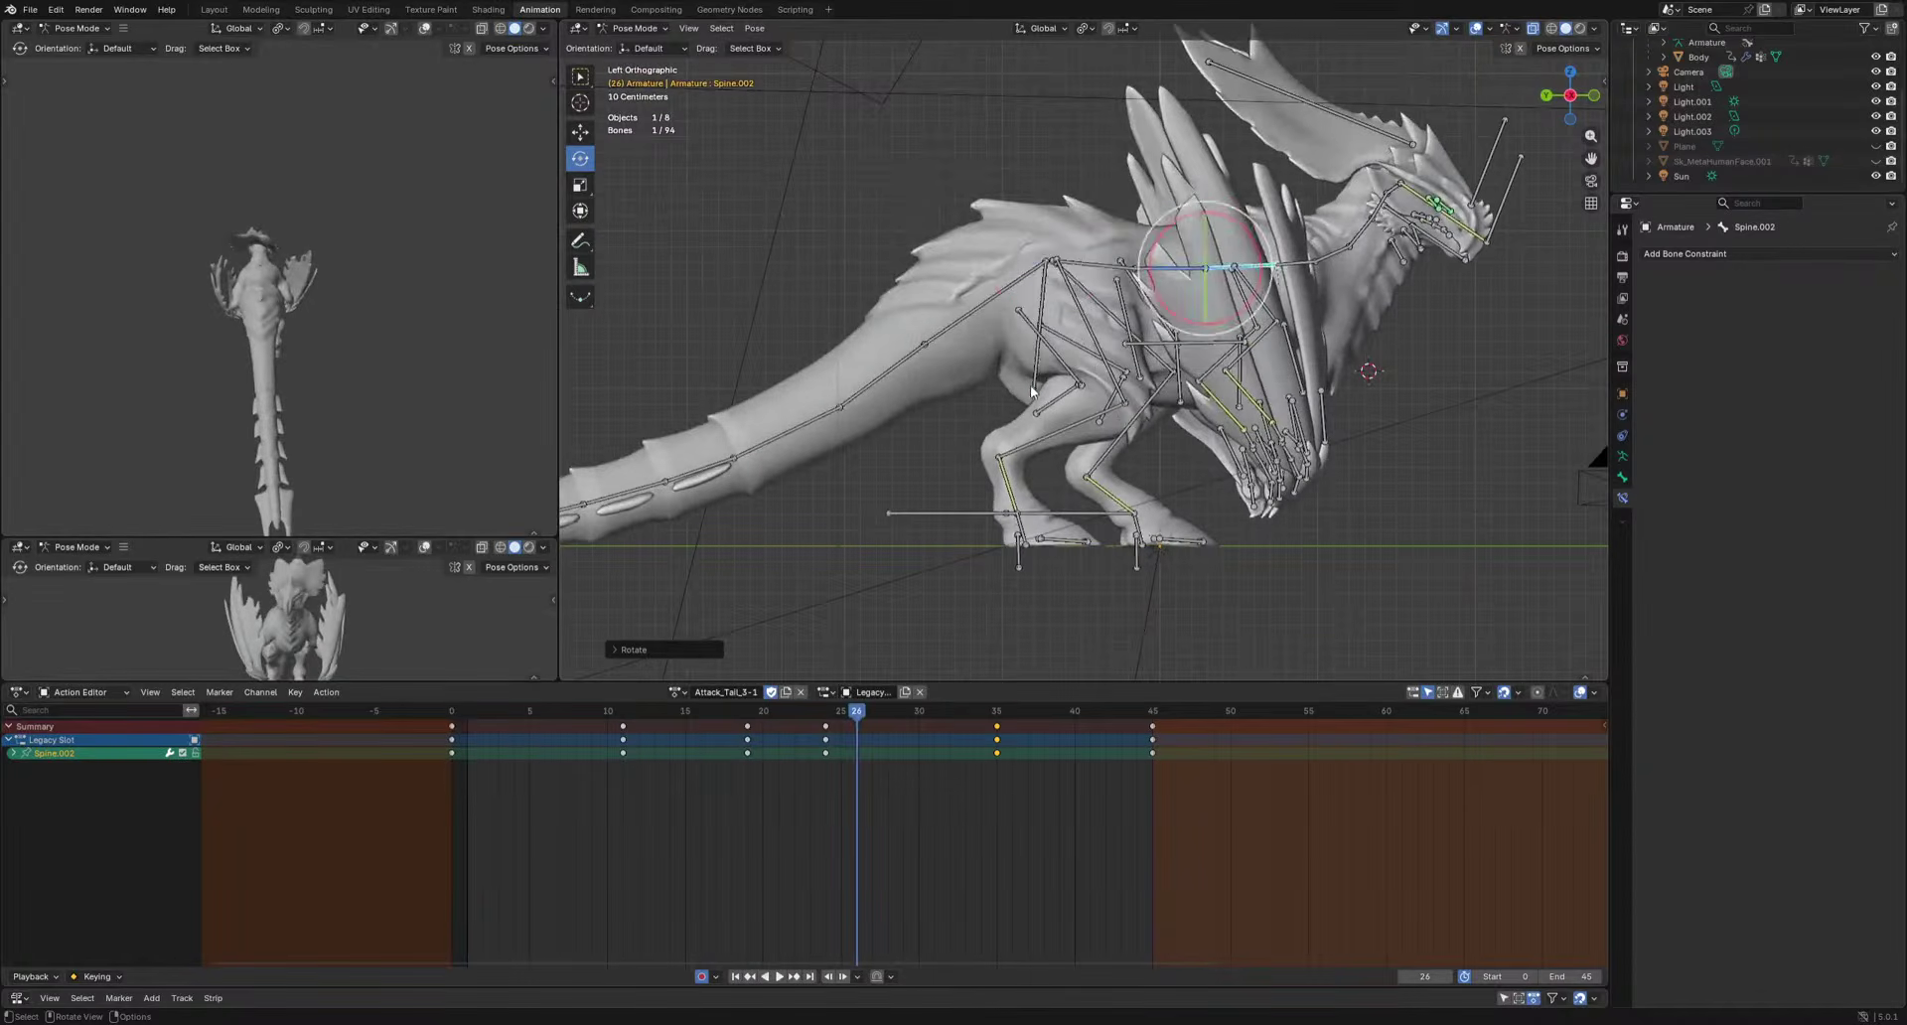
# Raise the Pelvis bone at frame 26 and adjust its position at frame 28.
pyautogui.click(1037, 385)
pyautogui.press('g')
pyautogui.click(1055, 565)
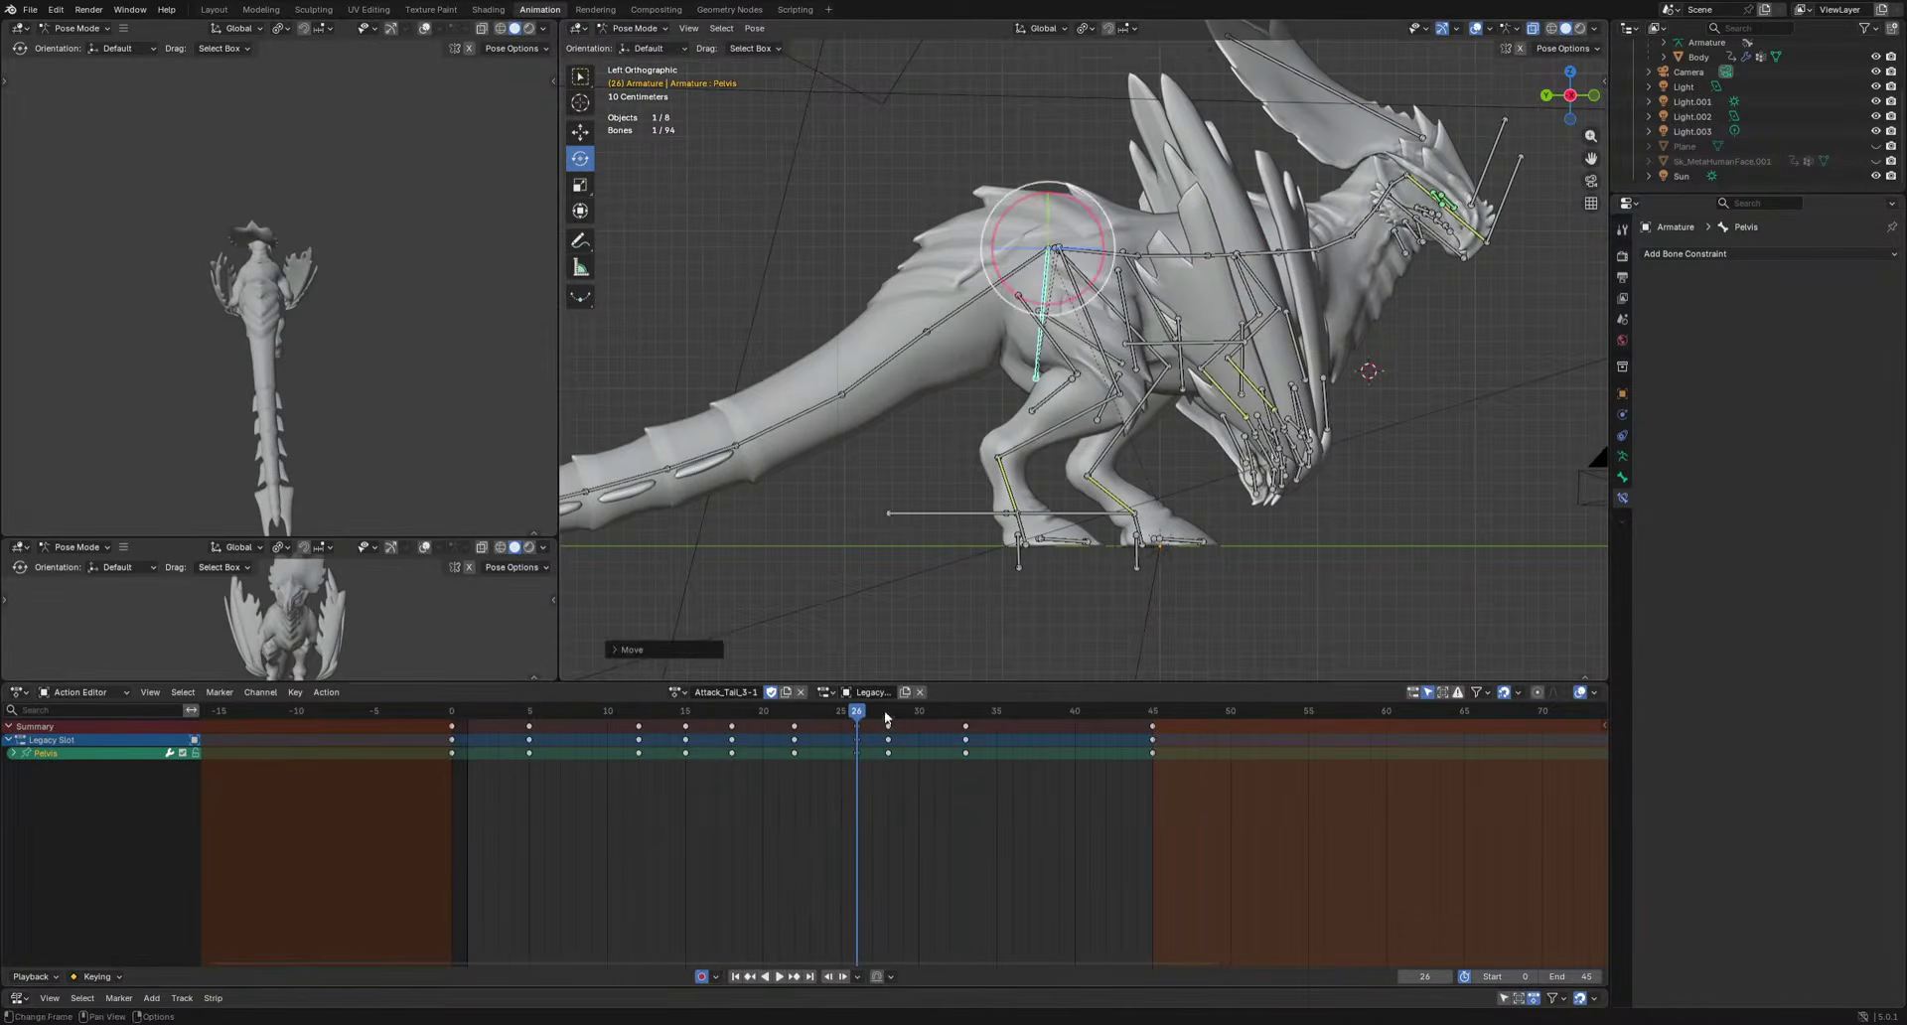
pyautogui.click(887, 717)
pyautogui.scroll(-3, 1113, 507)
pyautogui.click(1114, 515)
# Play back the attack from the side and examine how the pelvis, feet and tail move together.
pyautogui.press('space')
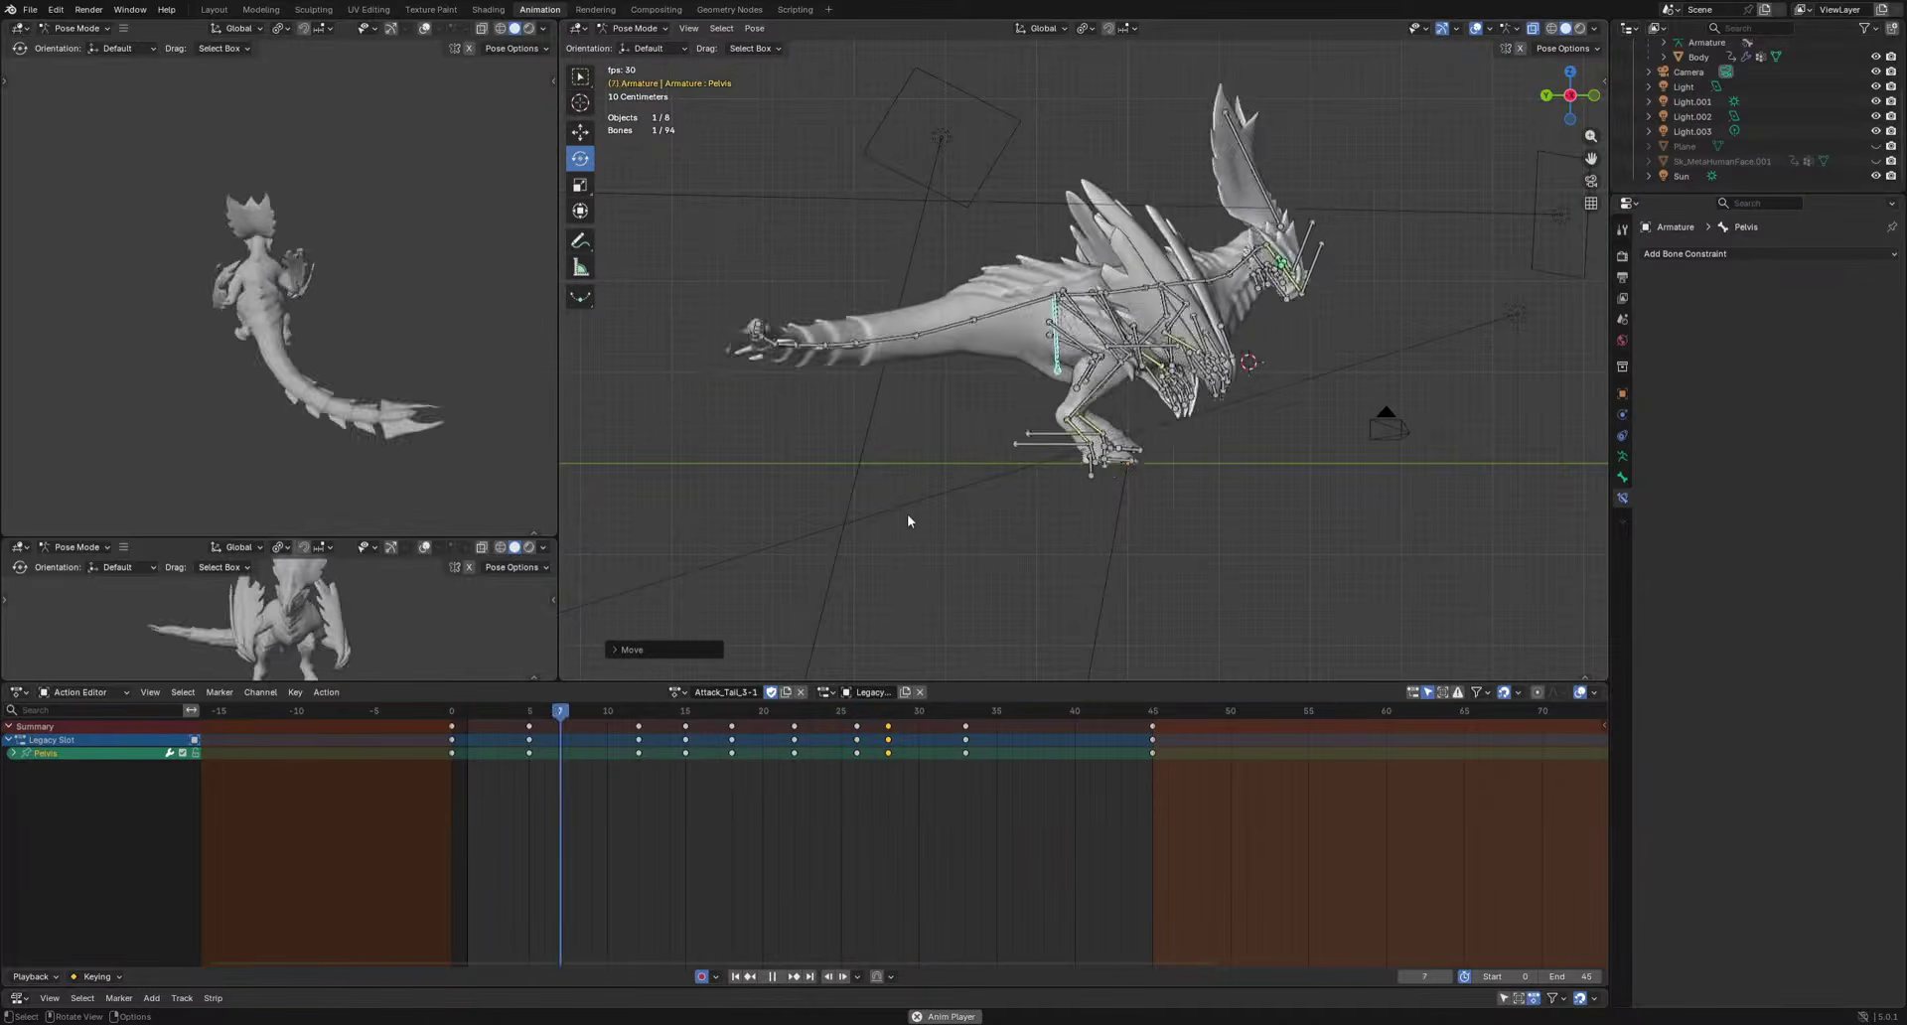
pyautogui.scroll(1, 924, 527)
pyautogui.keyDown('shift'); pyautogui.moveTo(824, 509); pyautogui.dragTo(1026, 503, button='middle'); pyautogui.keyUp('shift')
pyautogui.keyDown('shift'); pyautogui.moveTo(1009, 441); pyautogui.dragTo(1088, 483, button='middle'); pyautogui.keyUp('shift')
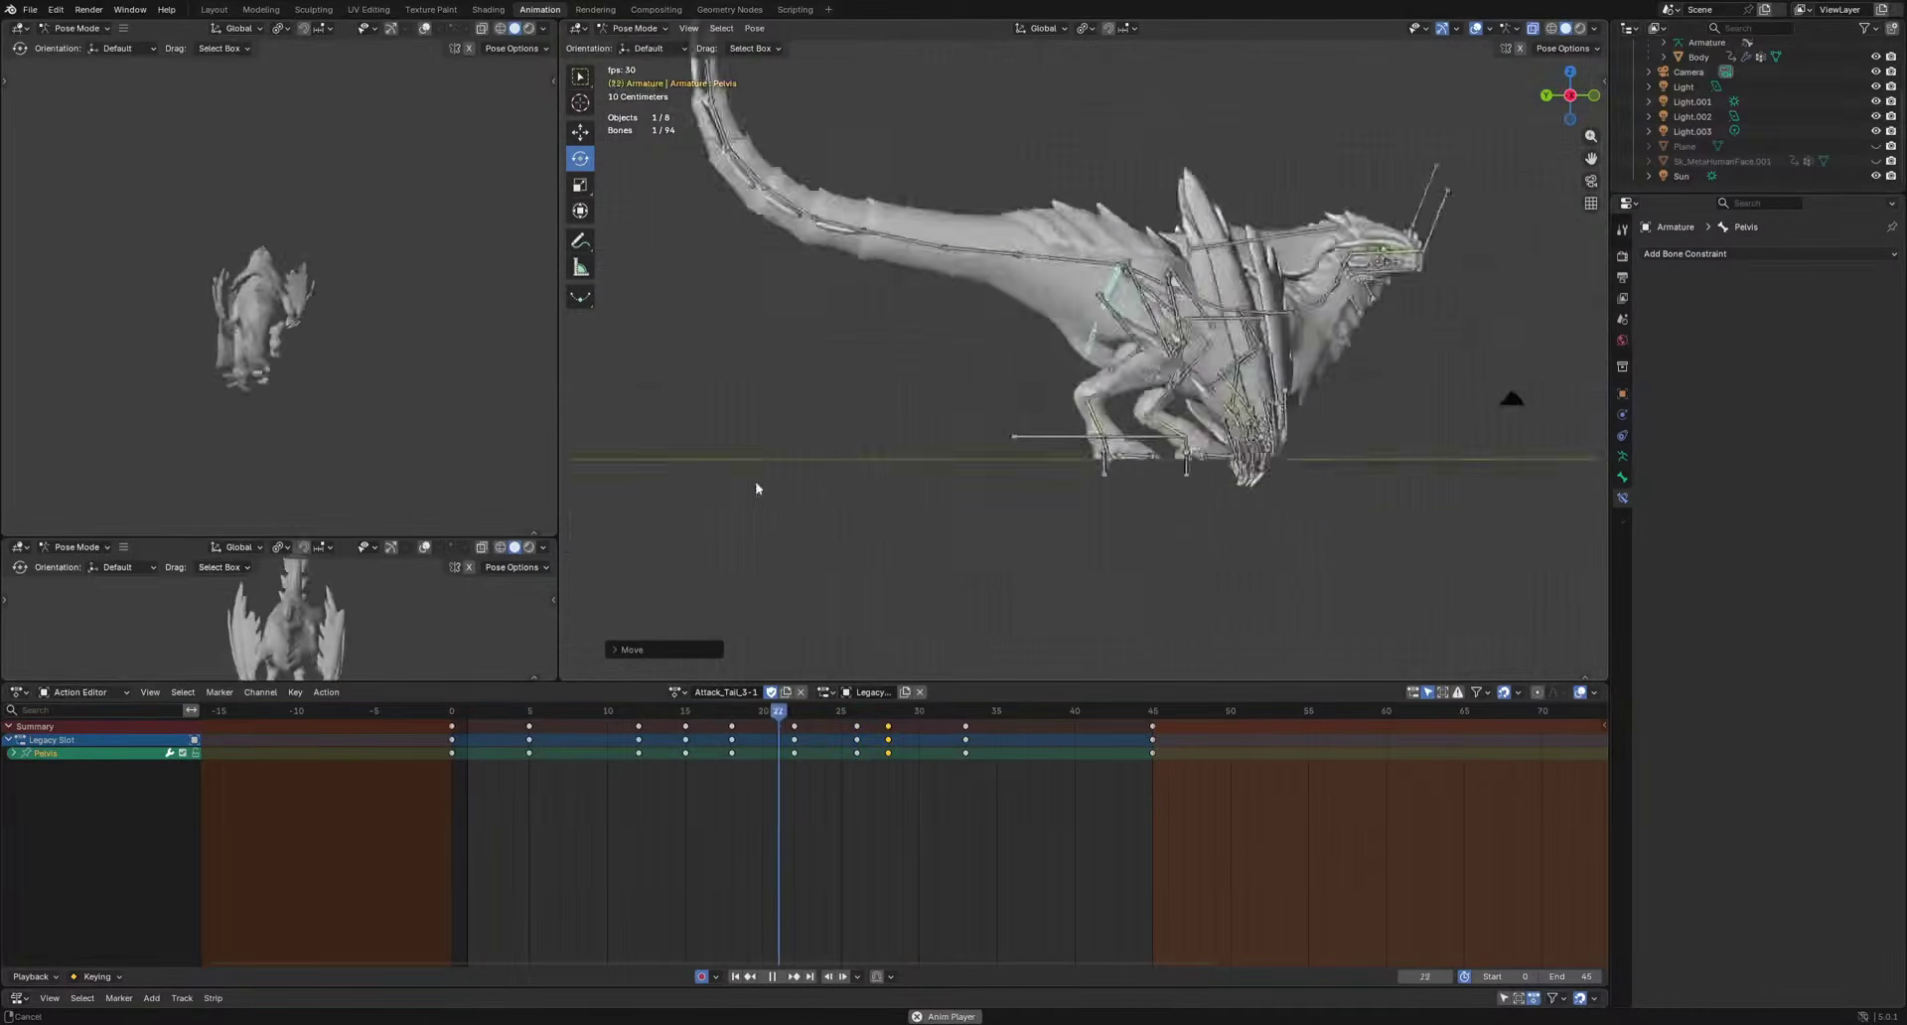
pyautogui.keyDown('shift'); pyautogui.moveTo(1447, 591); pyautogui.dragTo(1827, 582, button='middle'); pyautogui.keyUp('shift')
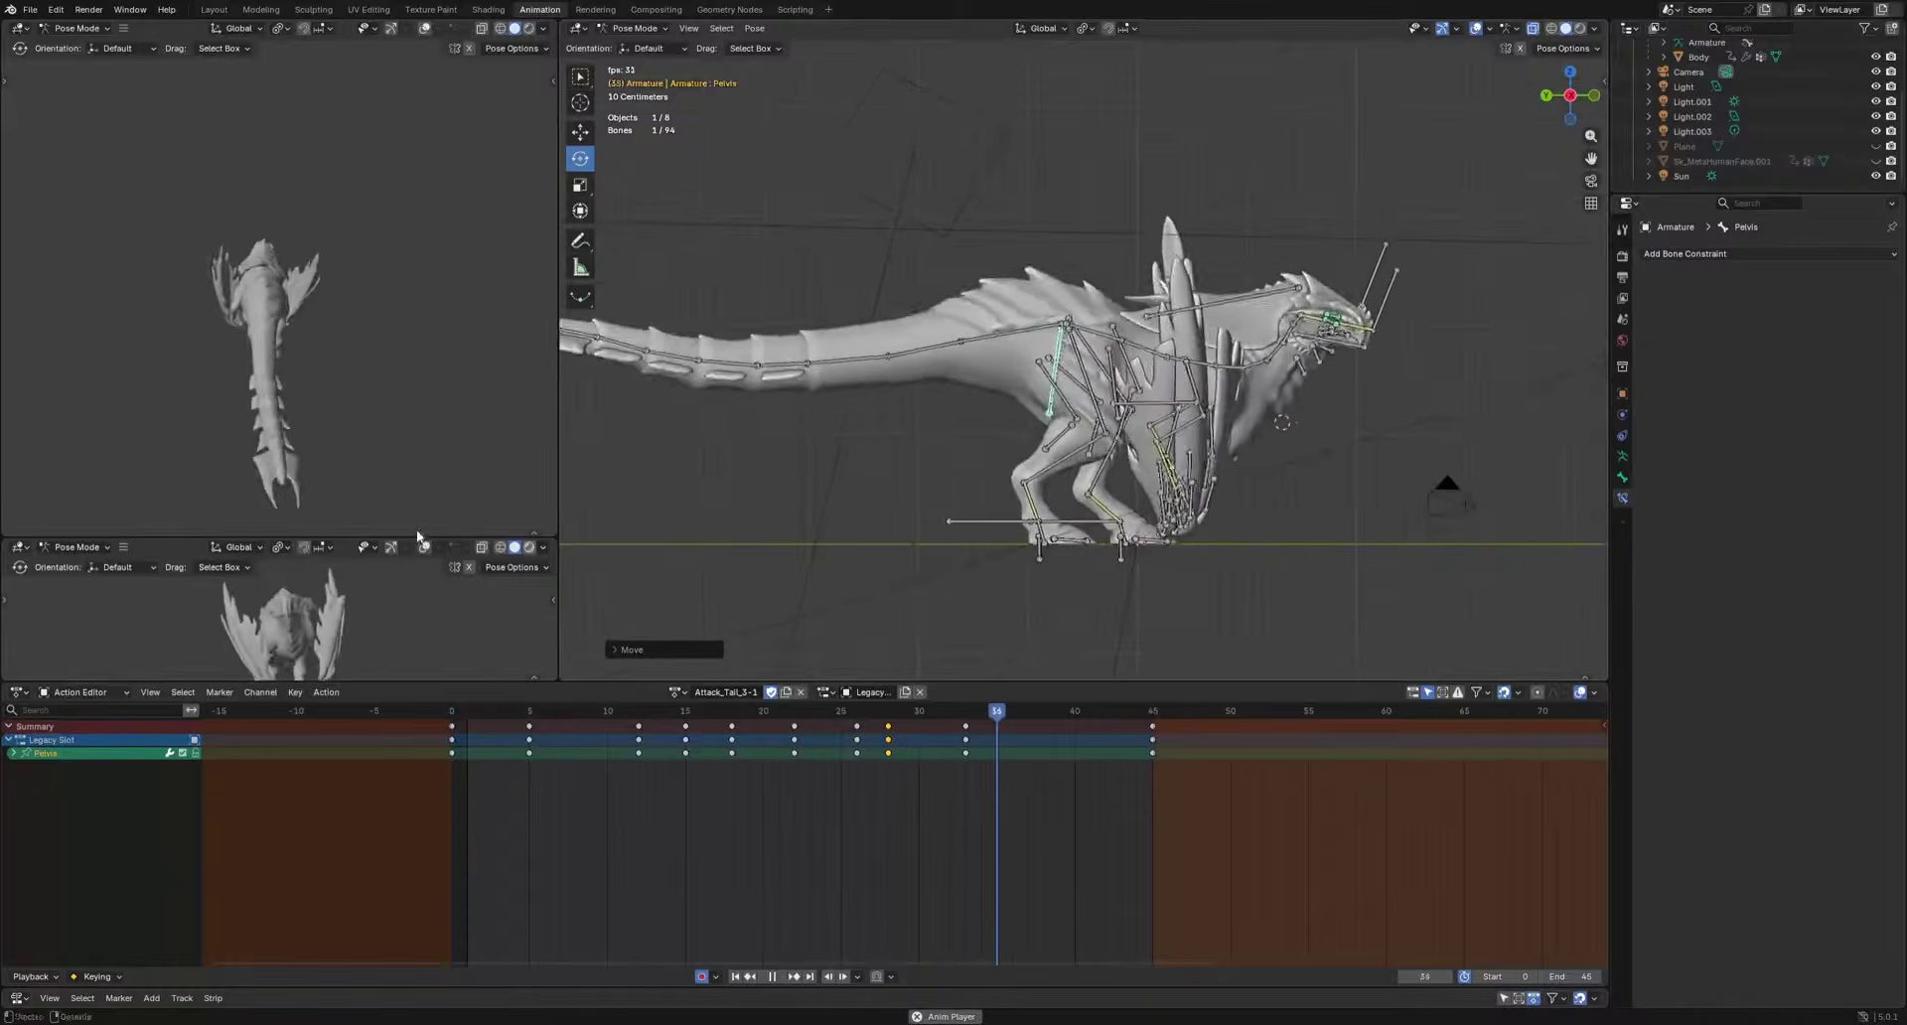
pyautogui.scroll(1, 1000, 549)
pyautogui.keyDown('shift'); pyautogui.moveTo(1000, 549); pyautogui.dragTo(1140, 469, button='middle'); pyautogui.keyUp('shift')
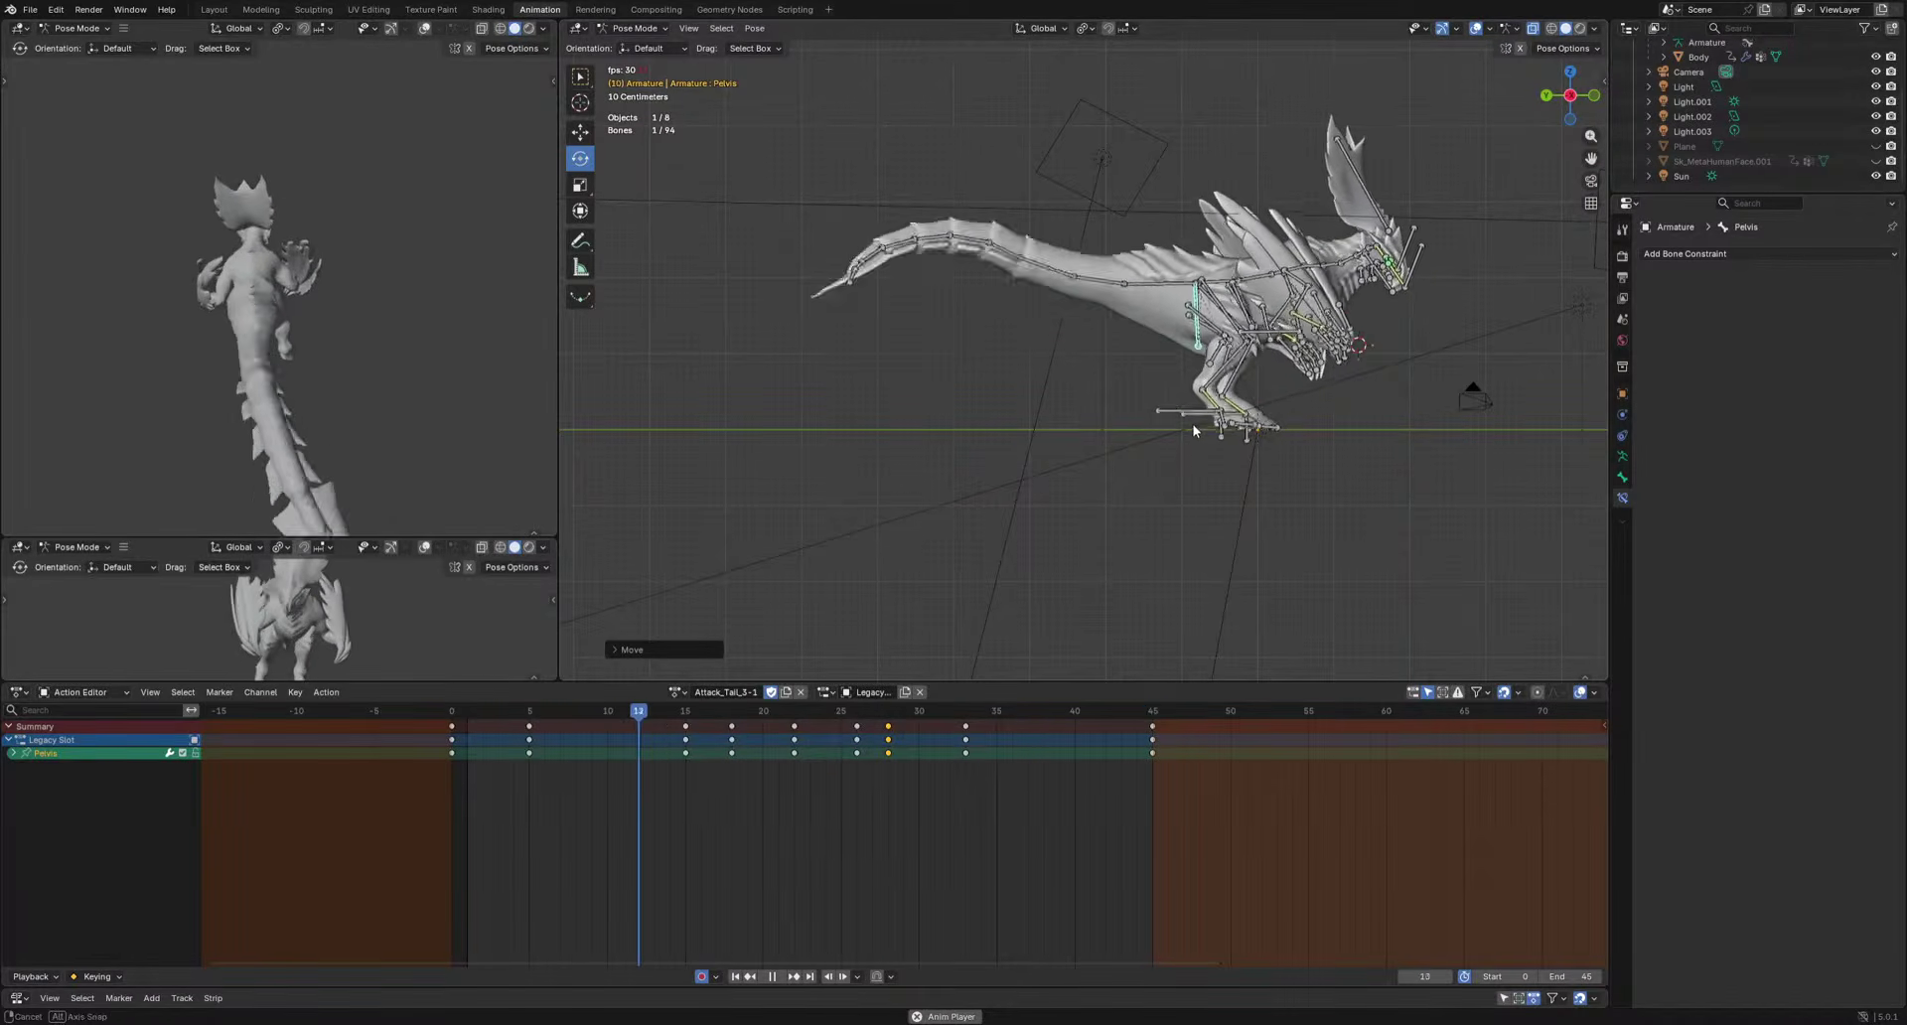
pyautogui.keyDown('shift'); pyautogui.moveTo(1356, 419); pyautogui.dragTo(1182, 461, button='middle'); pyautogui.keyUp('shift')
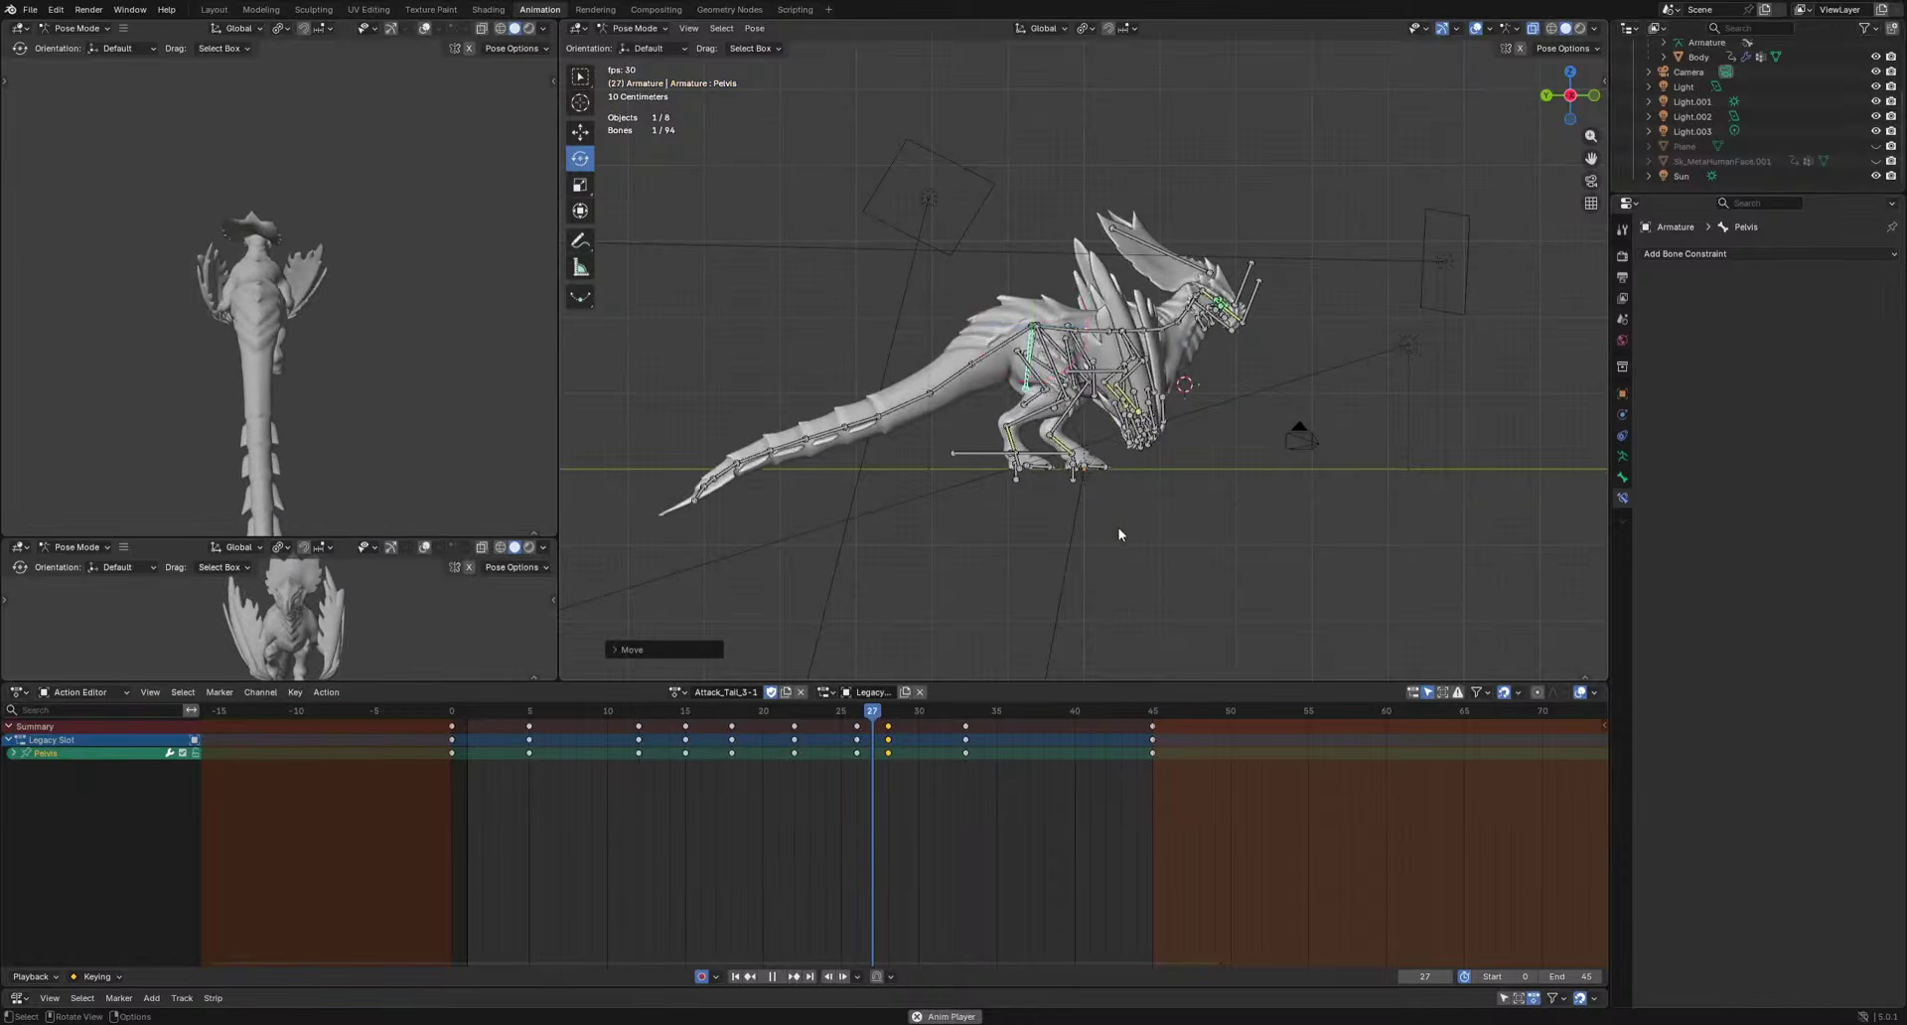
pyautogui.press('space')
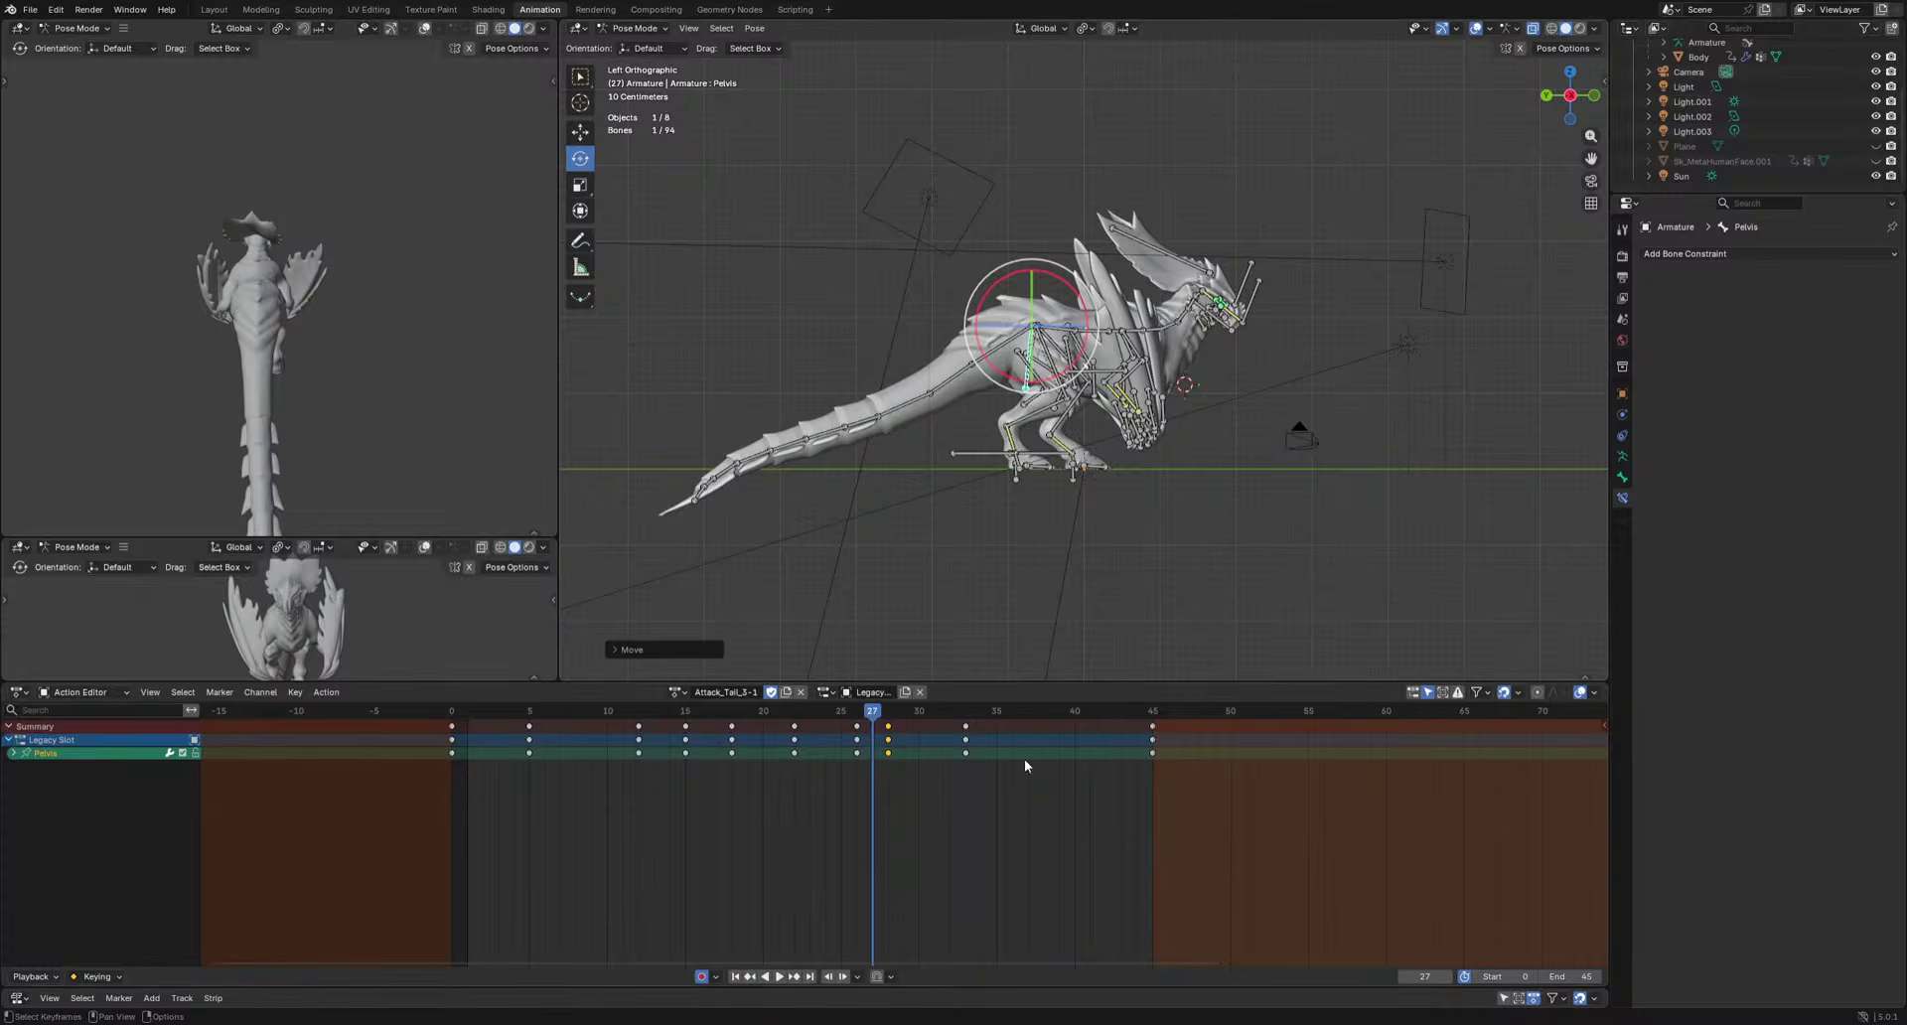
# Rotate the tail-tip bones Tail.006 to Tail.009 upward at frame 25 so the tip curls up.
pyautogui.scroll(2, 1157, 606)
pyautogui.keyDown('shift'); pyautogui.moveTo(1157, 580); pyautogui.dragTo(1549, 527, button='middle'); pyautogui.keyUp('shift')
pyautogui.moveTo(892, 575); pyautogui.dragTo(1014, 459)
pyautogui.moveTo(825, 711)
pyautogui.mouseDown()
pyautogui.moveTo(809, 711)
pyautogui.moveTo(843, 715)
pyautogui.mouseUp()
pyautogui.press('r')
pyautogui.click(1097, 608)
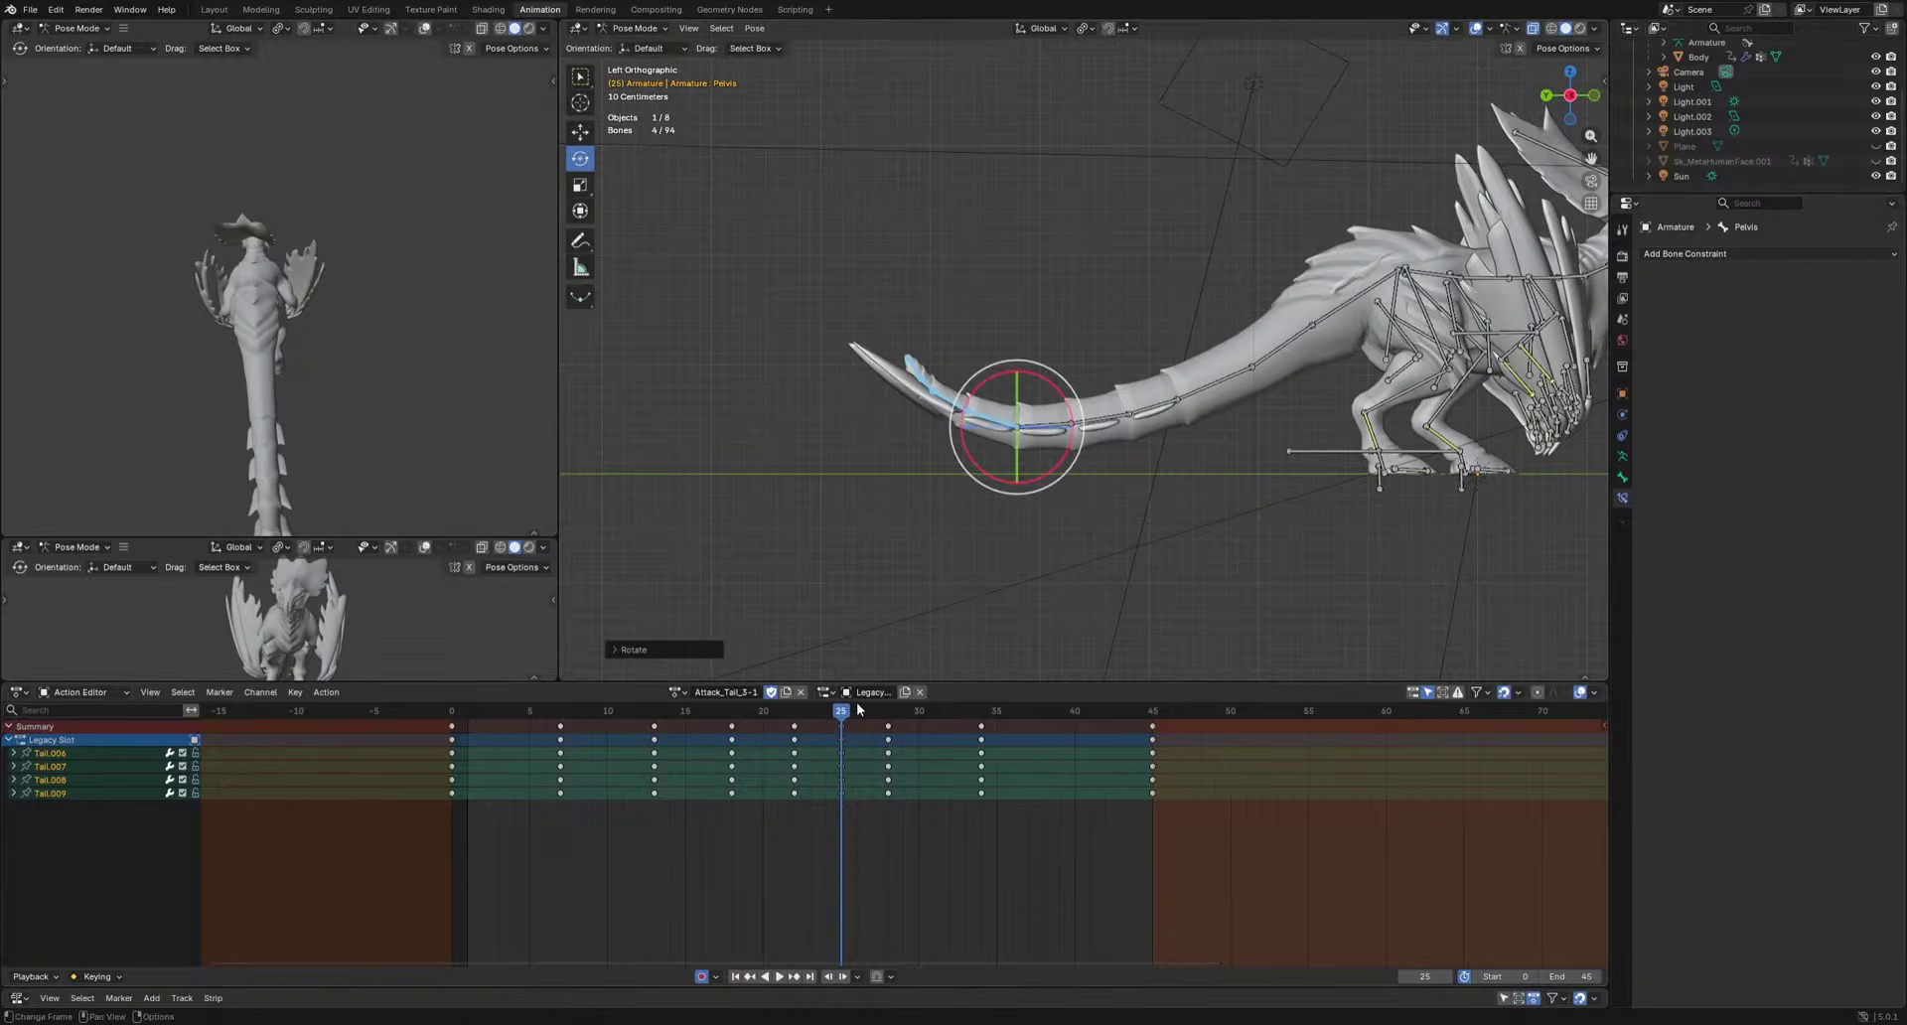
pyautogui.press('space')
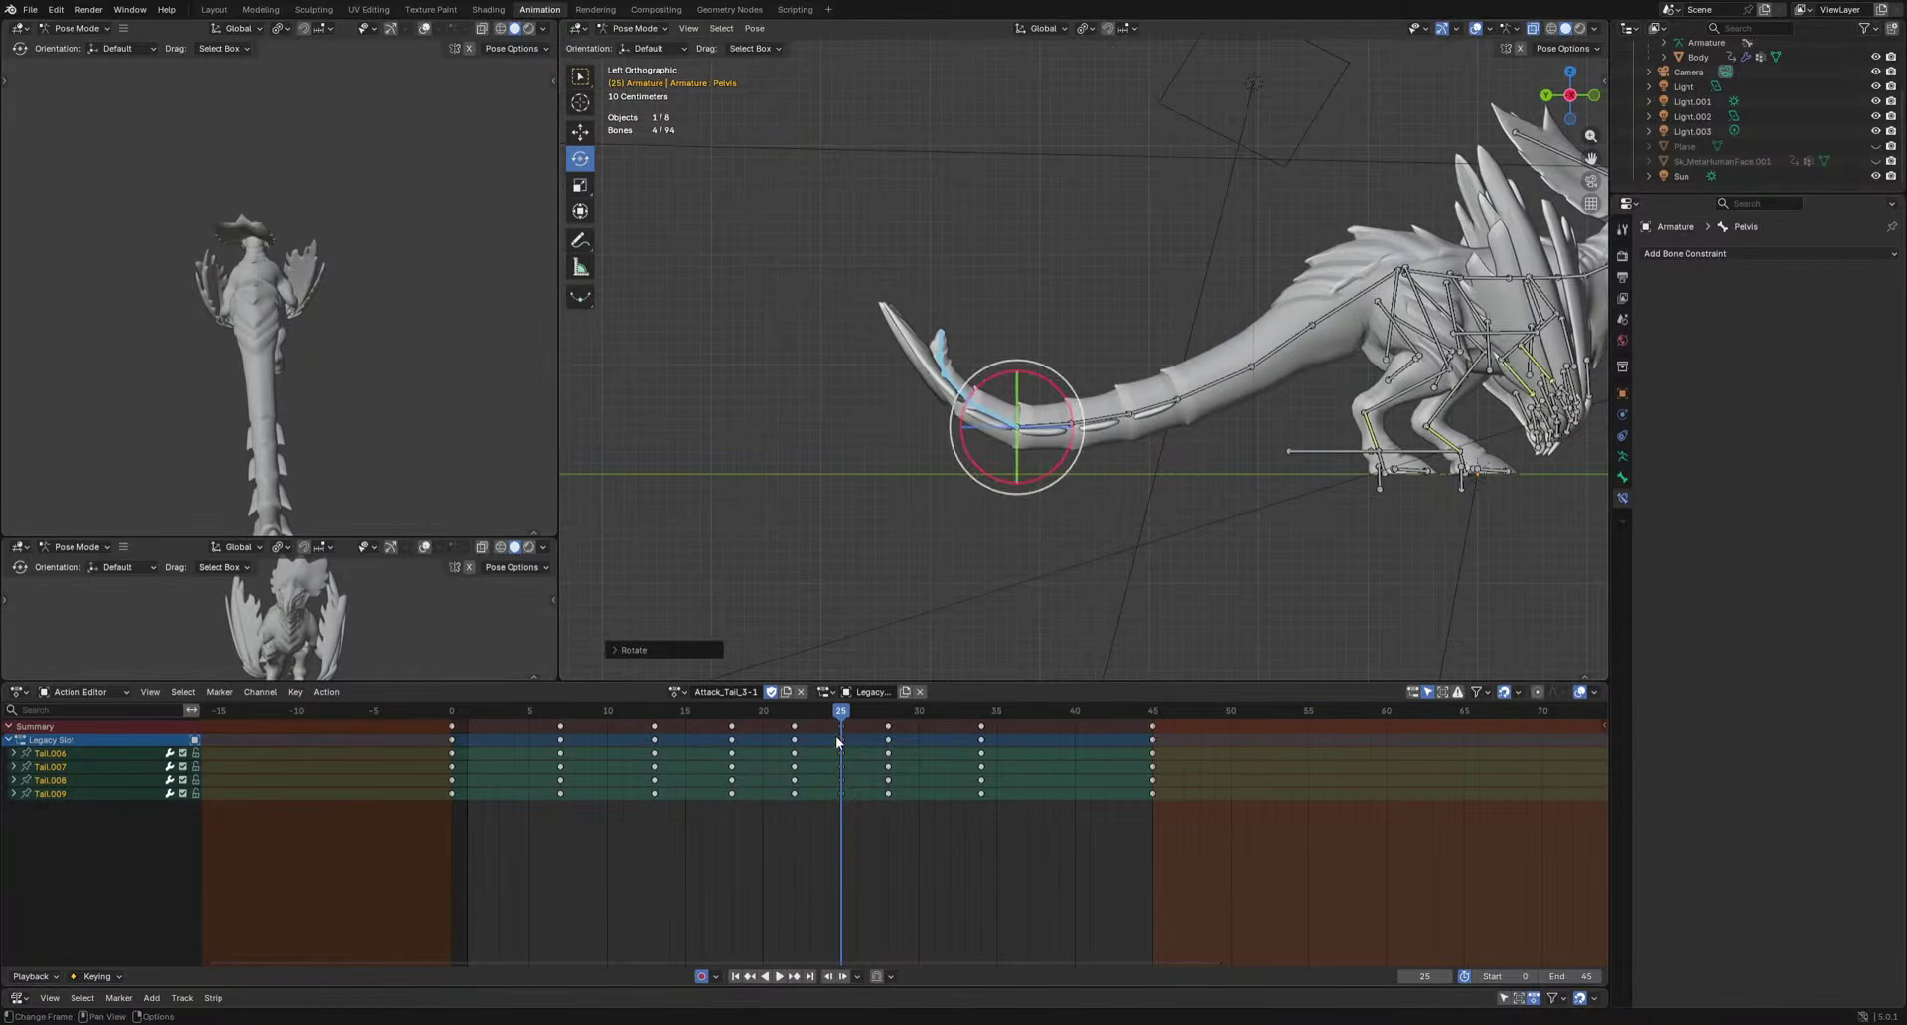
# Move the tail-tip bones' frame 28 keyframes to frame 29 and play back the motion.
pyautogui.moveTo(874, 722); pyautogui.dragTo(908, 724)
pyautogui.moveTo(884, 712); pyautogui.dragTo(891, 717)
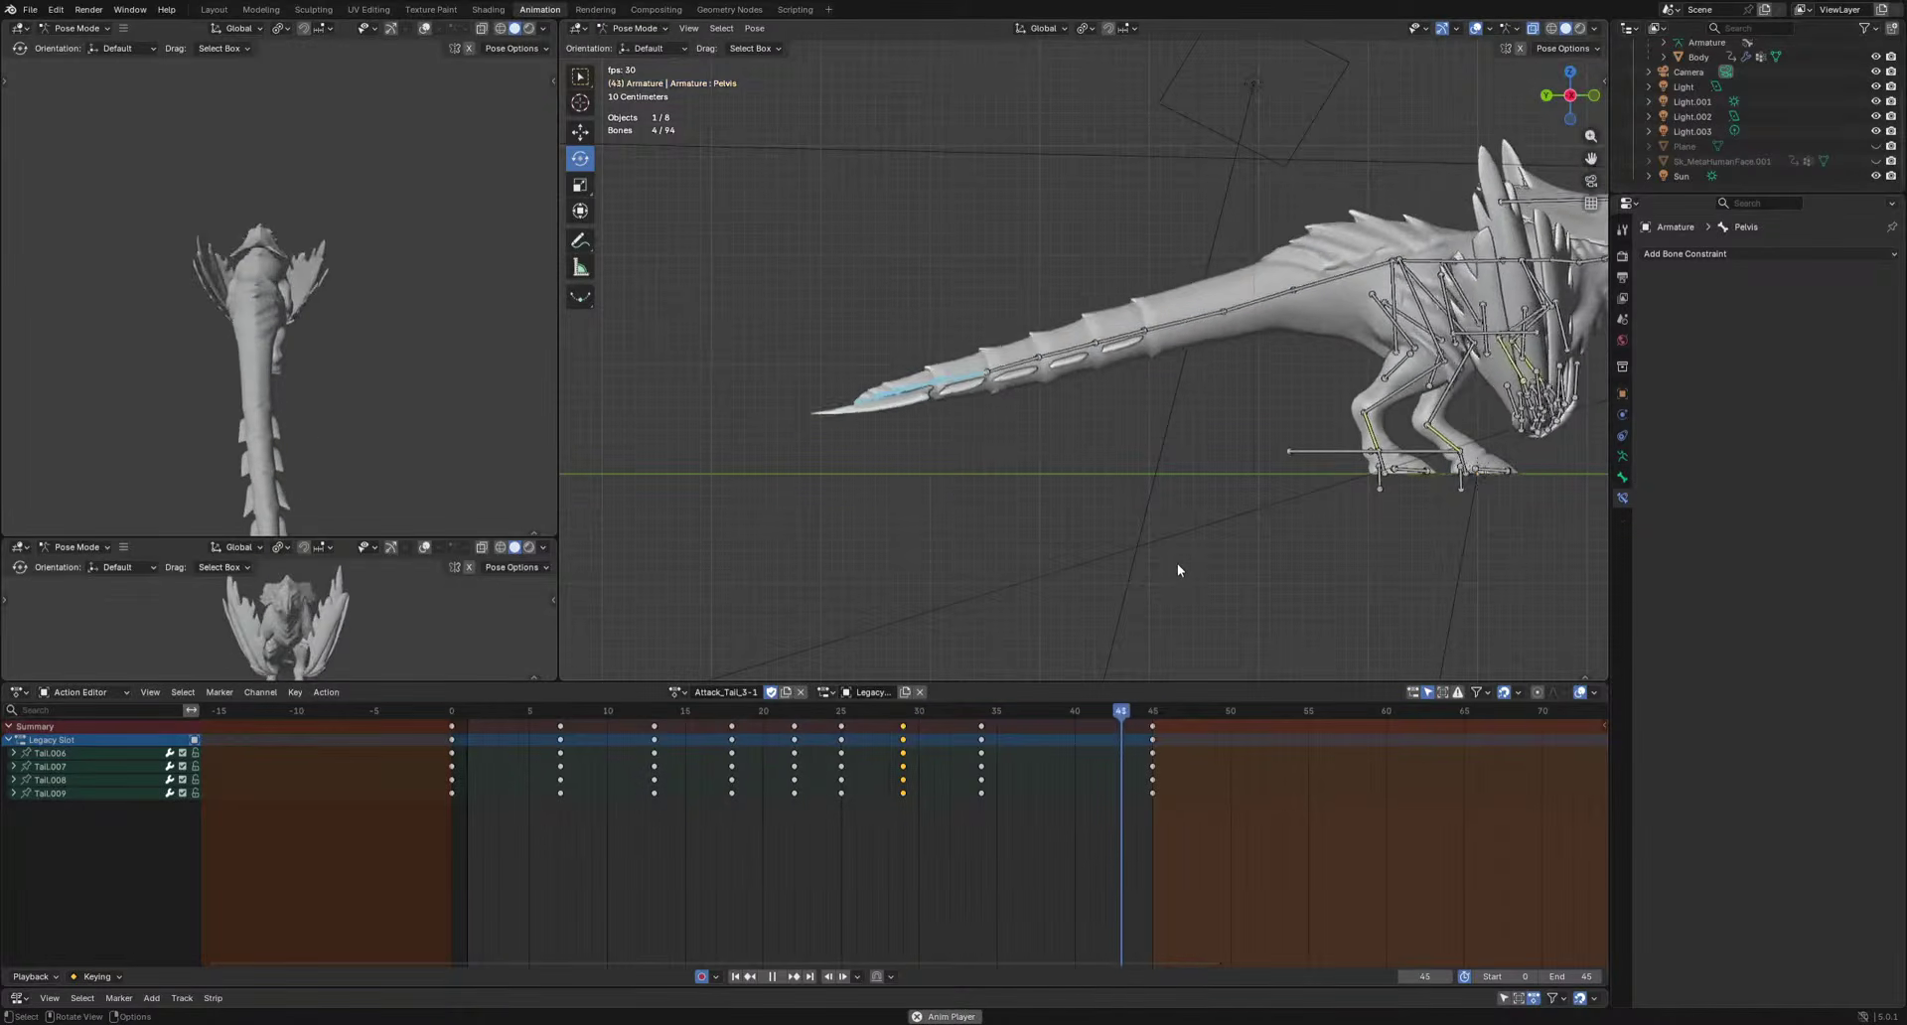
pyautogui.scroll(-2, 1178, 569)
pyautogui.keyDown('shift'); pyautogui.moveTo(1396, 556); pyautogui.dragTo(1150, 524, button='middle'); pyautogui.keyUp('shift')
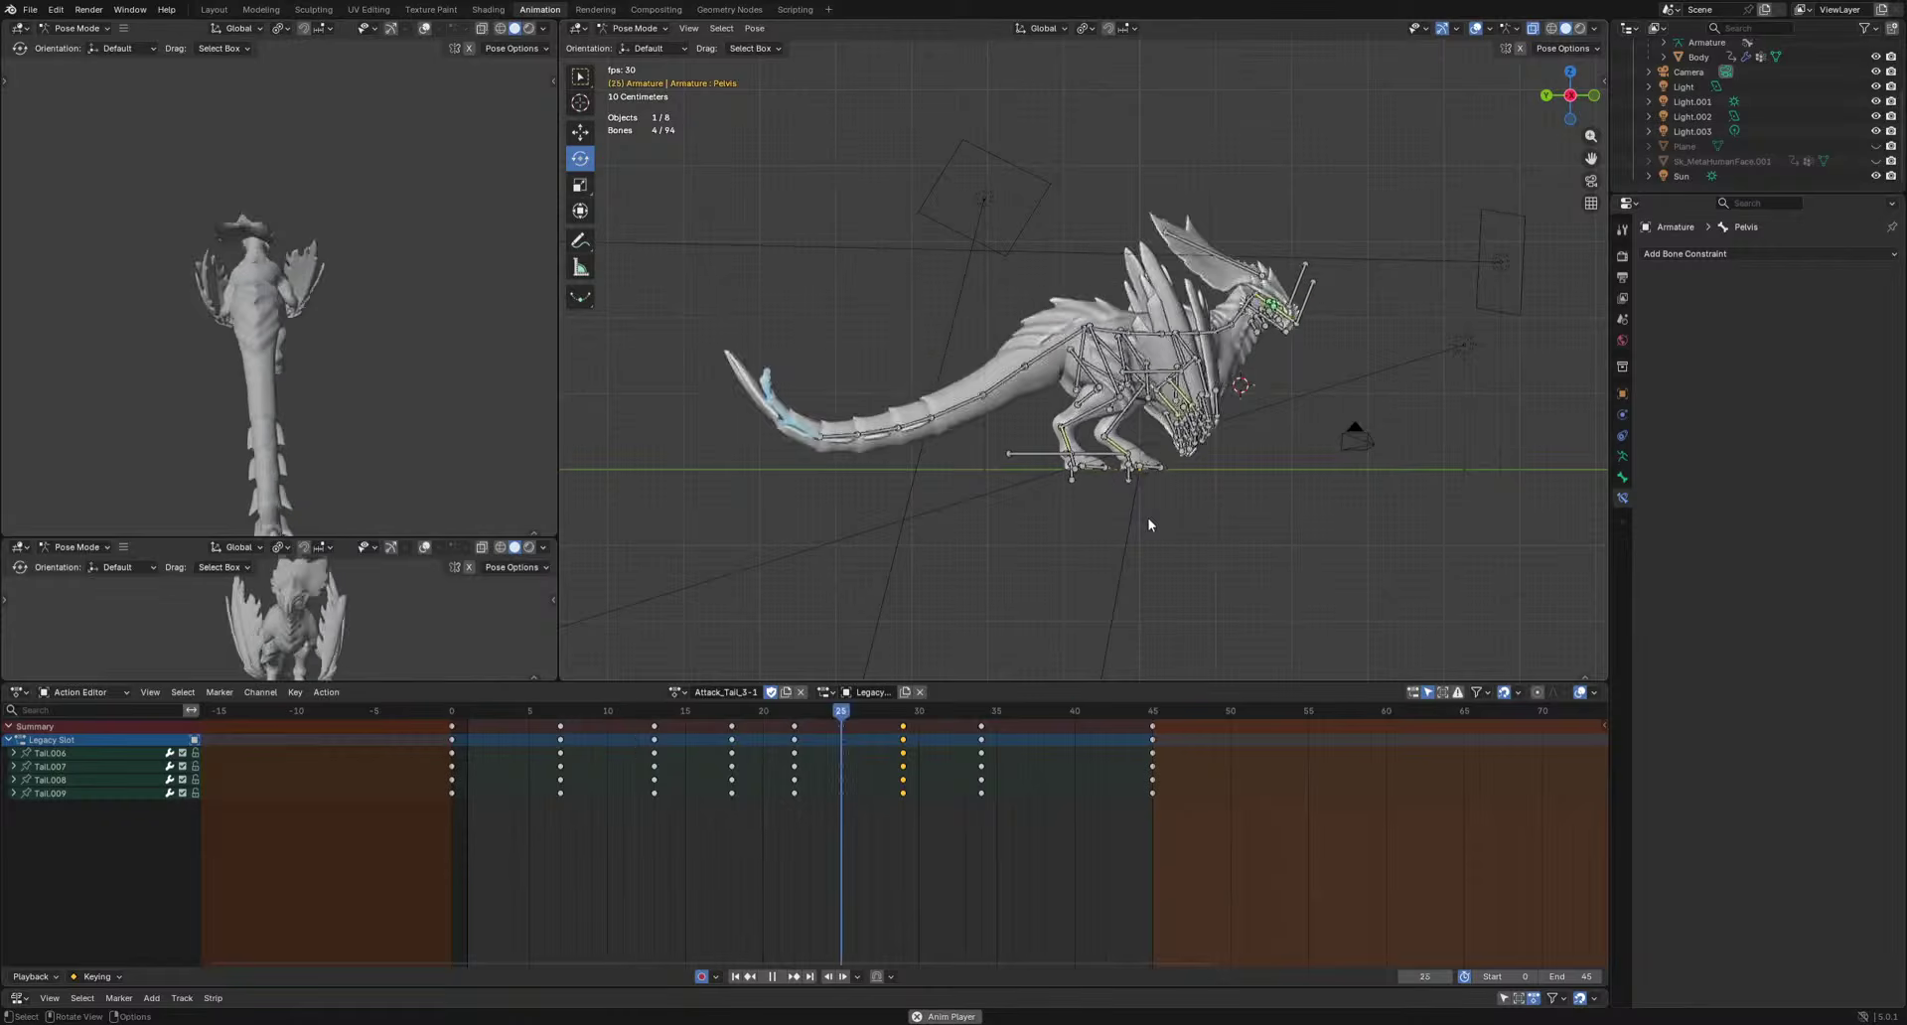
pyautogui.moveTo(213, 393); pyautogui.dragTo(384, 306, button='middle')
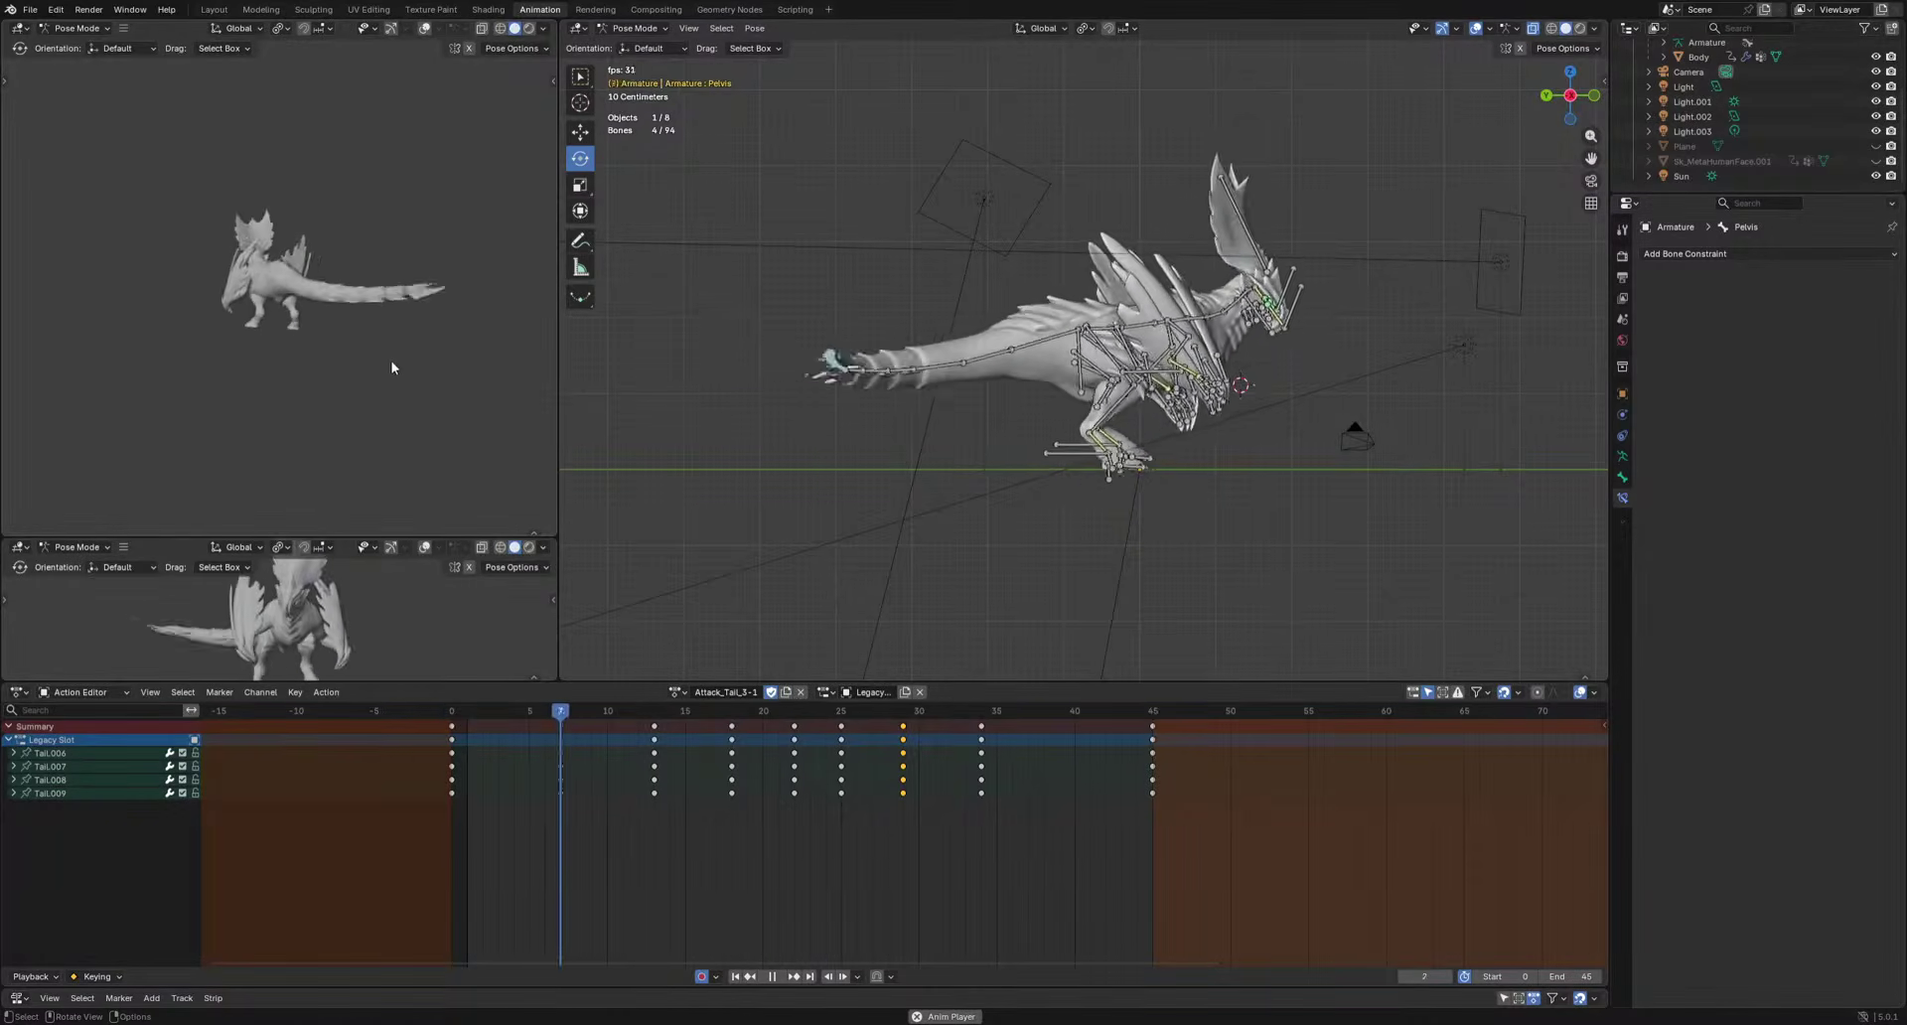
pyautogui.press('space')
# Select the four base tail bones, Tail through Tail.003, and view the dragon from behind.
pyautogui.click(1043, 327)
pyautogui.keyDown('shift'); pyautogui.click(993, 337); pyautogui.keyUp('shift')
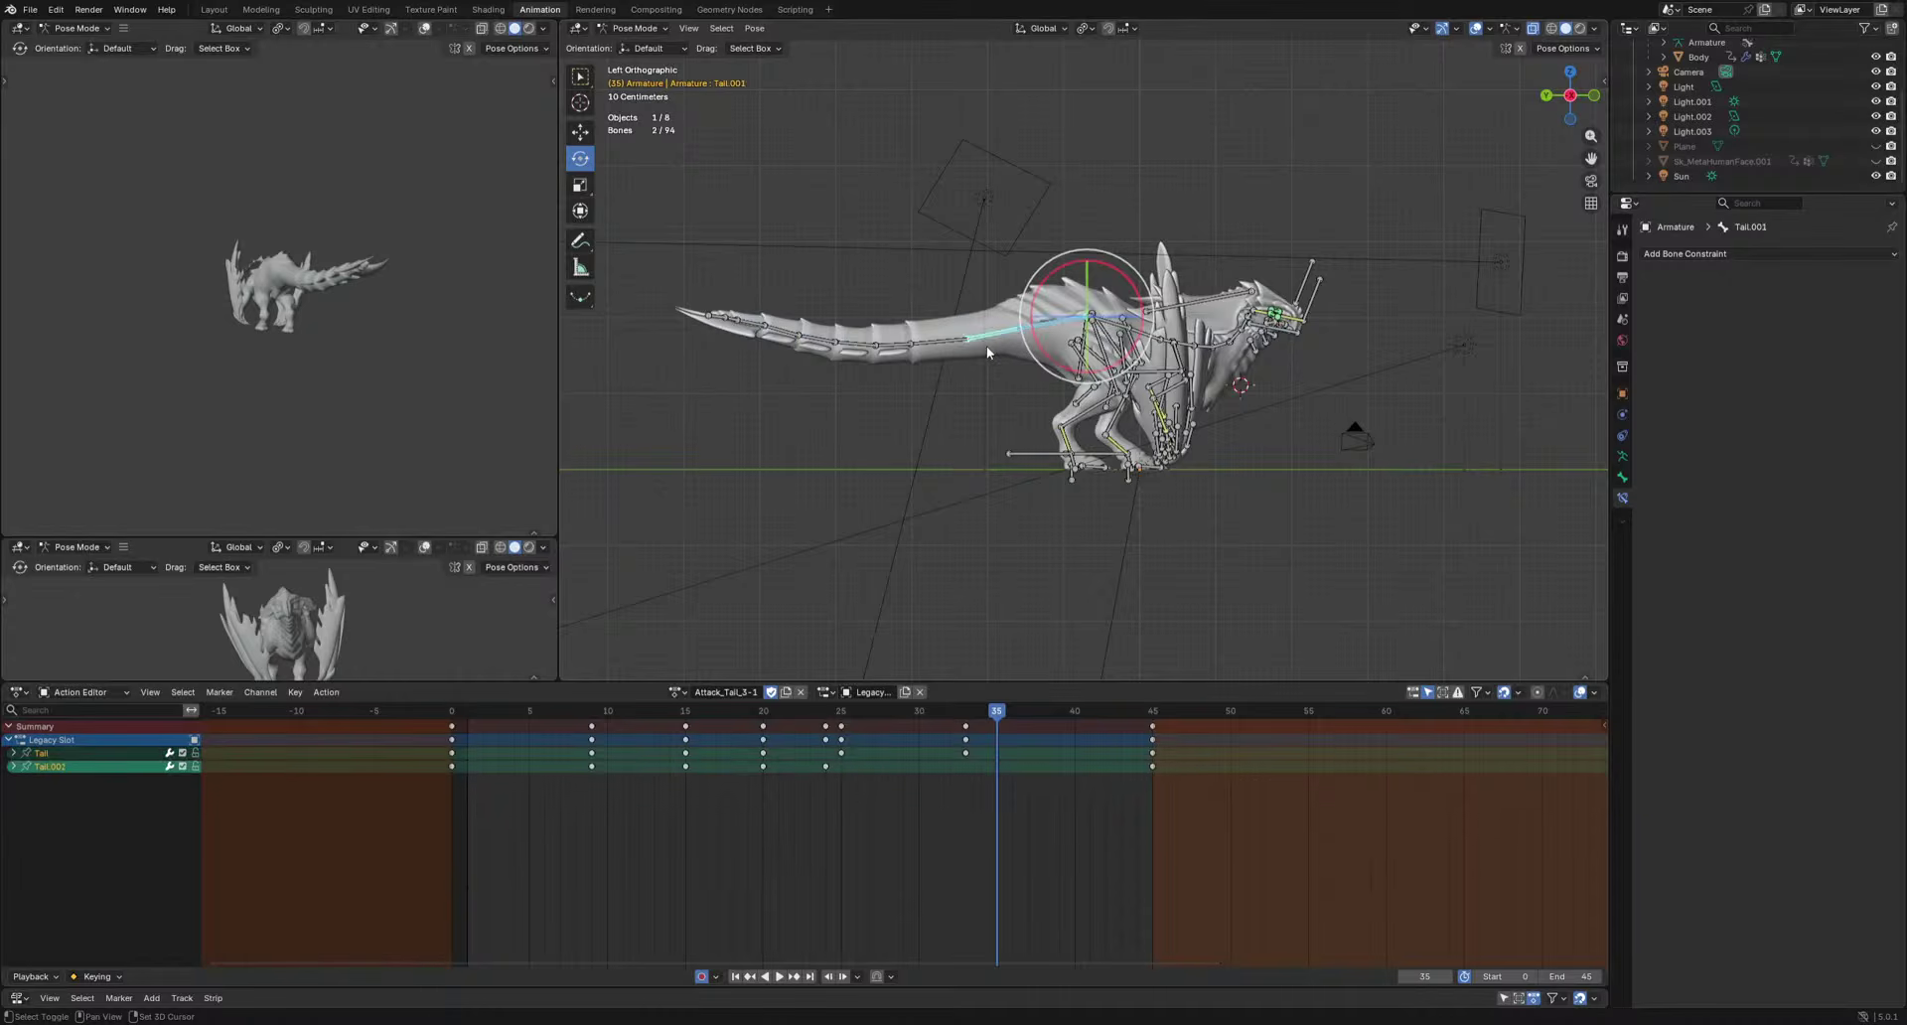
pyautogui.keyDown('shift'); pyautogui.click(940, 343); pyautogui.keyUp('shift')
pyautogui.keyDown('shift'); pyautogui.click(894, 346); pyautogui.keyUp('shift')
pyautogui.moveTo(1096, 456); pyautogui.dragTo(1249, 454, button='middle')
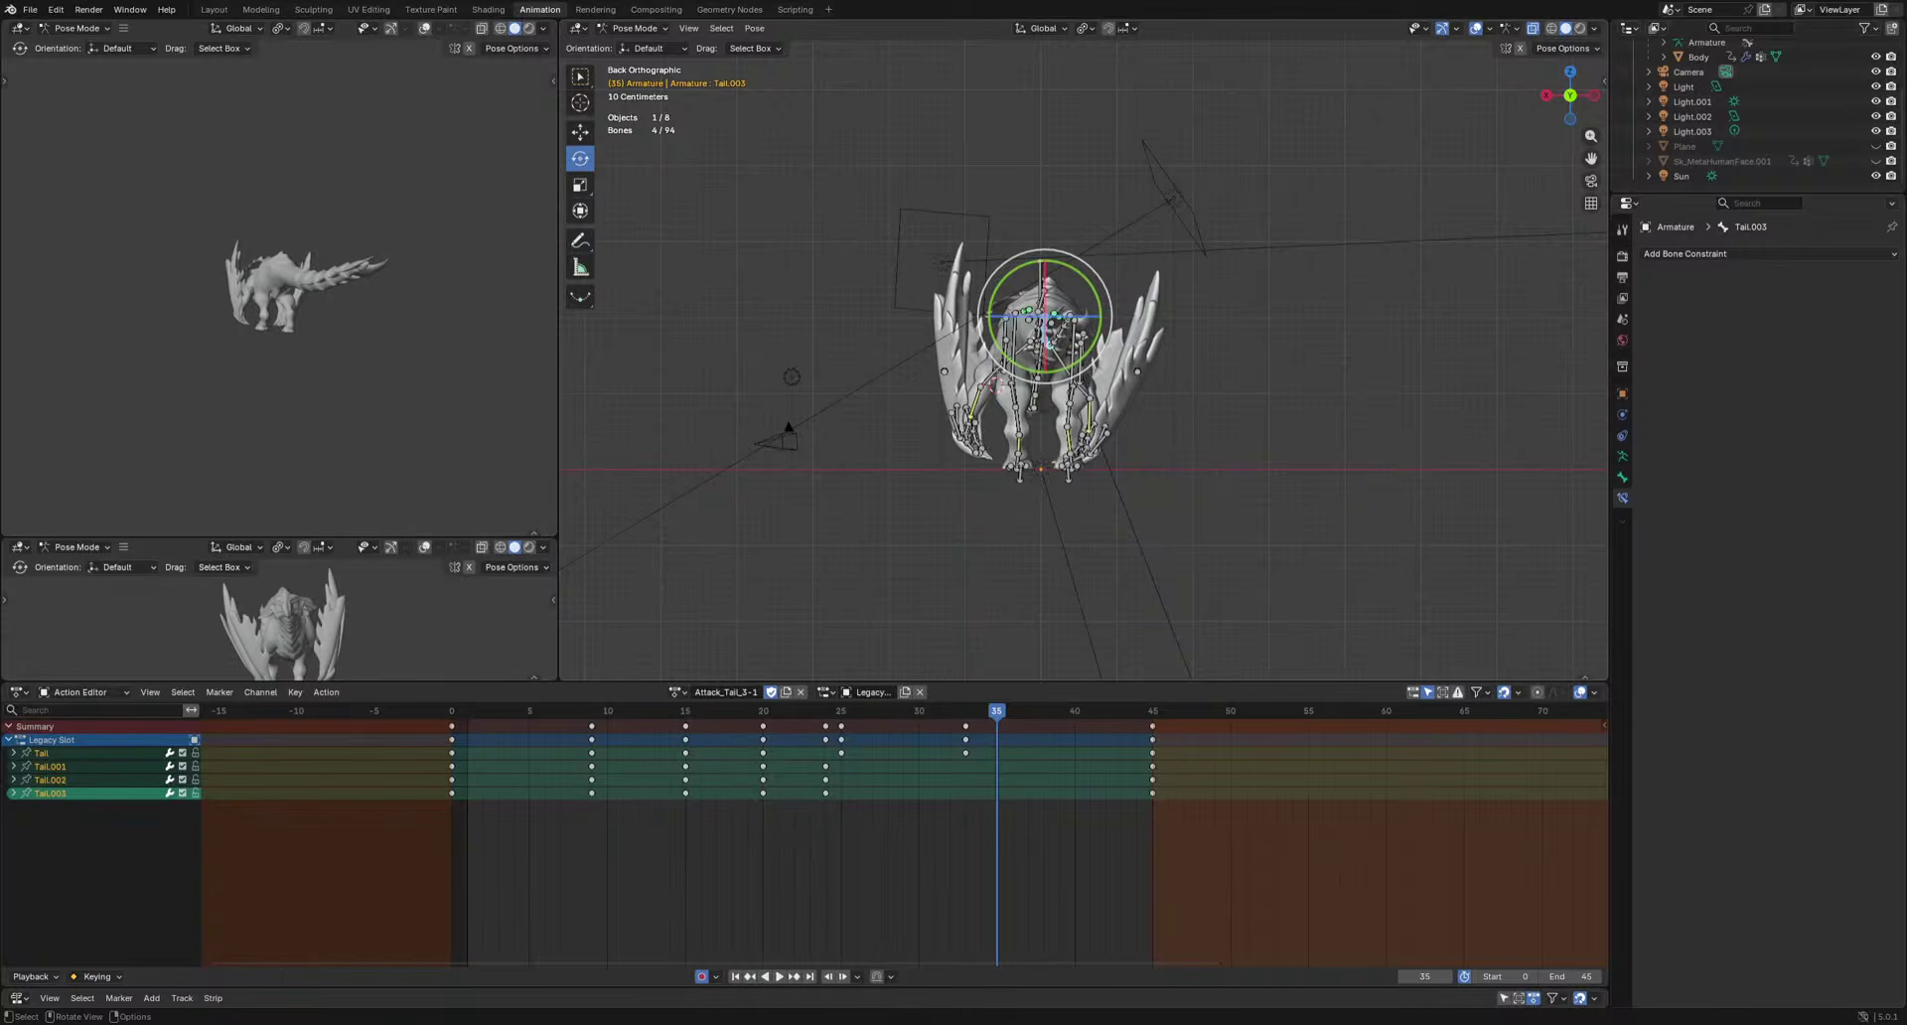
pyautogui.moveTo(1182, 363); pyautogui.dragTo(1093, 452, button='middle')
pyautogui.keyDown('shift'); pyautogui.moveTo(729, 478); pyautogui.dragTo(973, 636); pyautogui.keyUp('shift')
pyautogui.keyDown('alt'); pyautogui.moveTo(1028, 556); pyautogui.dragTo(1043, 495, button='middle'); pyautogui.keyUp('alt')
pyautogui.hotkey('ctrl', 'z')
pyautogui.keyDown('shift'); pyautogui.click(908, 451); pyautogui.keyUp('shift')
pyautogui.hotkey('ctrl', 'z')
pyautogui.moveTo(1149, 540); pyautogui.dragTo(1255, 502, button='middle')
# Rotate the four base tail bones at frames 9 and 15 in the back view.
pyautogui.press('space')
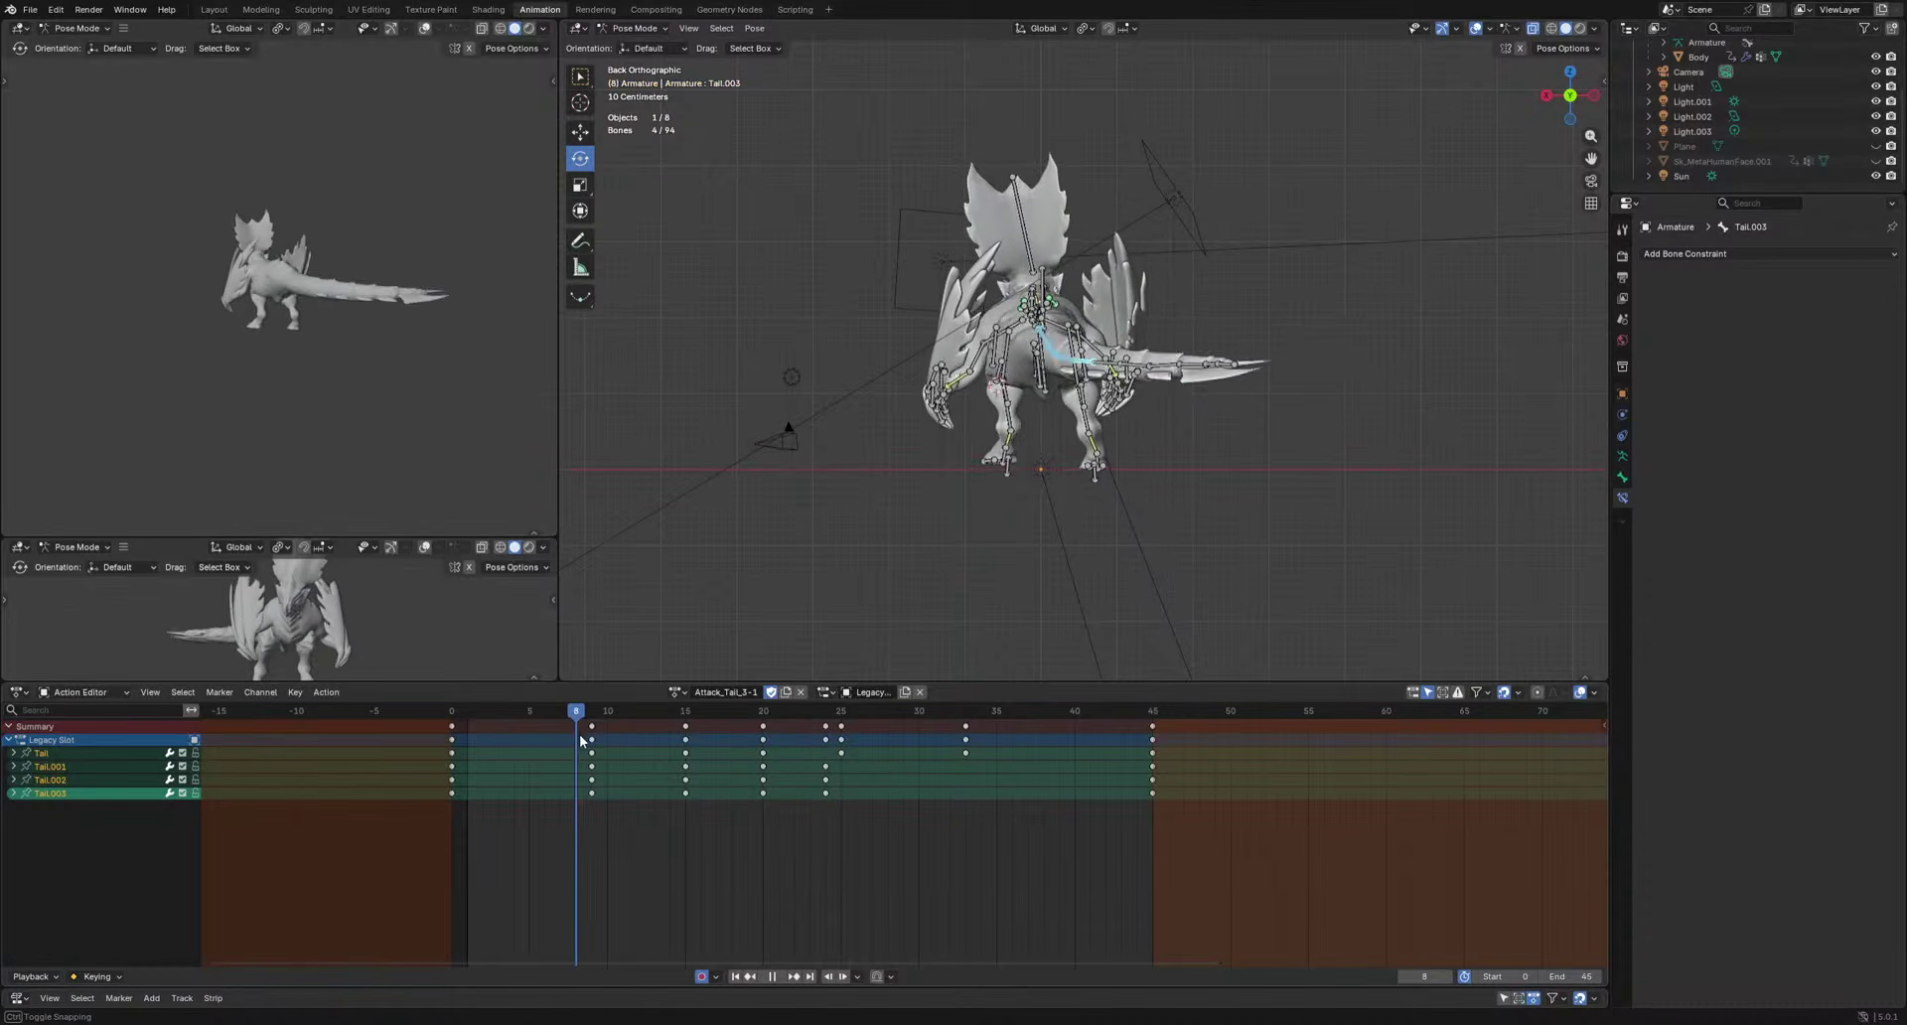
pyautogui.moveTo(612, 748)
pyautogui.mouseDown()
pyautogui.moveTo(594, 740)
pyautogui.moveTo(623, 726)
pyautogui.mouseUp()
pyautogui.press('r')
pyautogui.click(1261, 579)
pyautogui.press('space')
pyautogui.press('r')
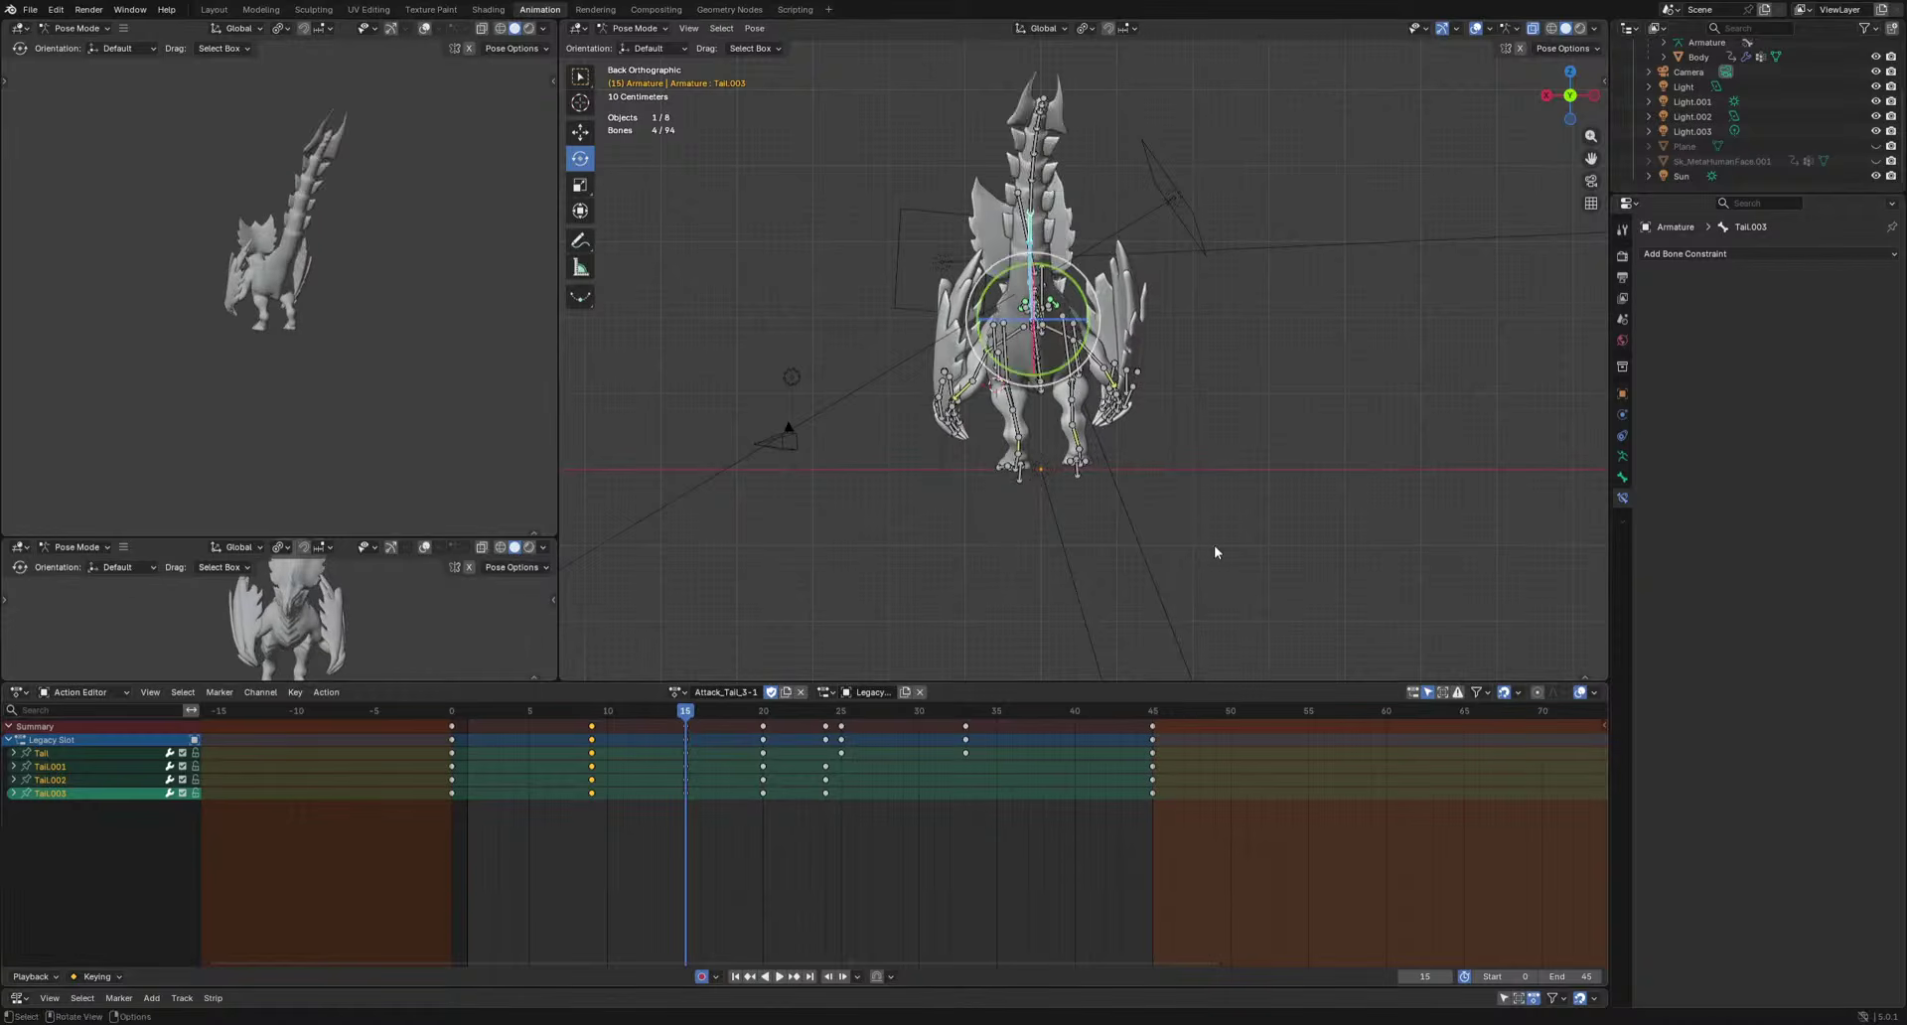
pyautogui.click(1192, 566)
# Rotate the four base tail bones at frame 20 from an angled rear view and check the following frames.
pyautogui.press('space')
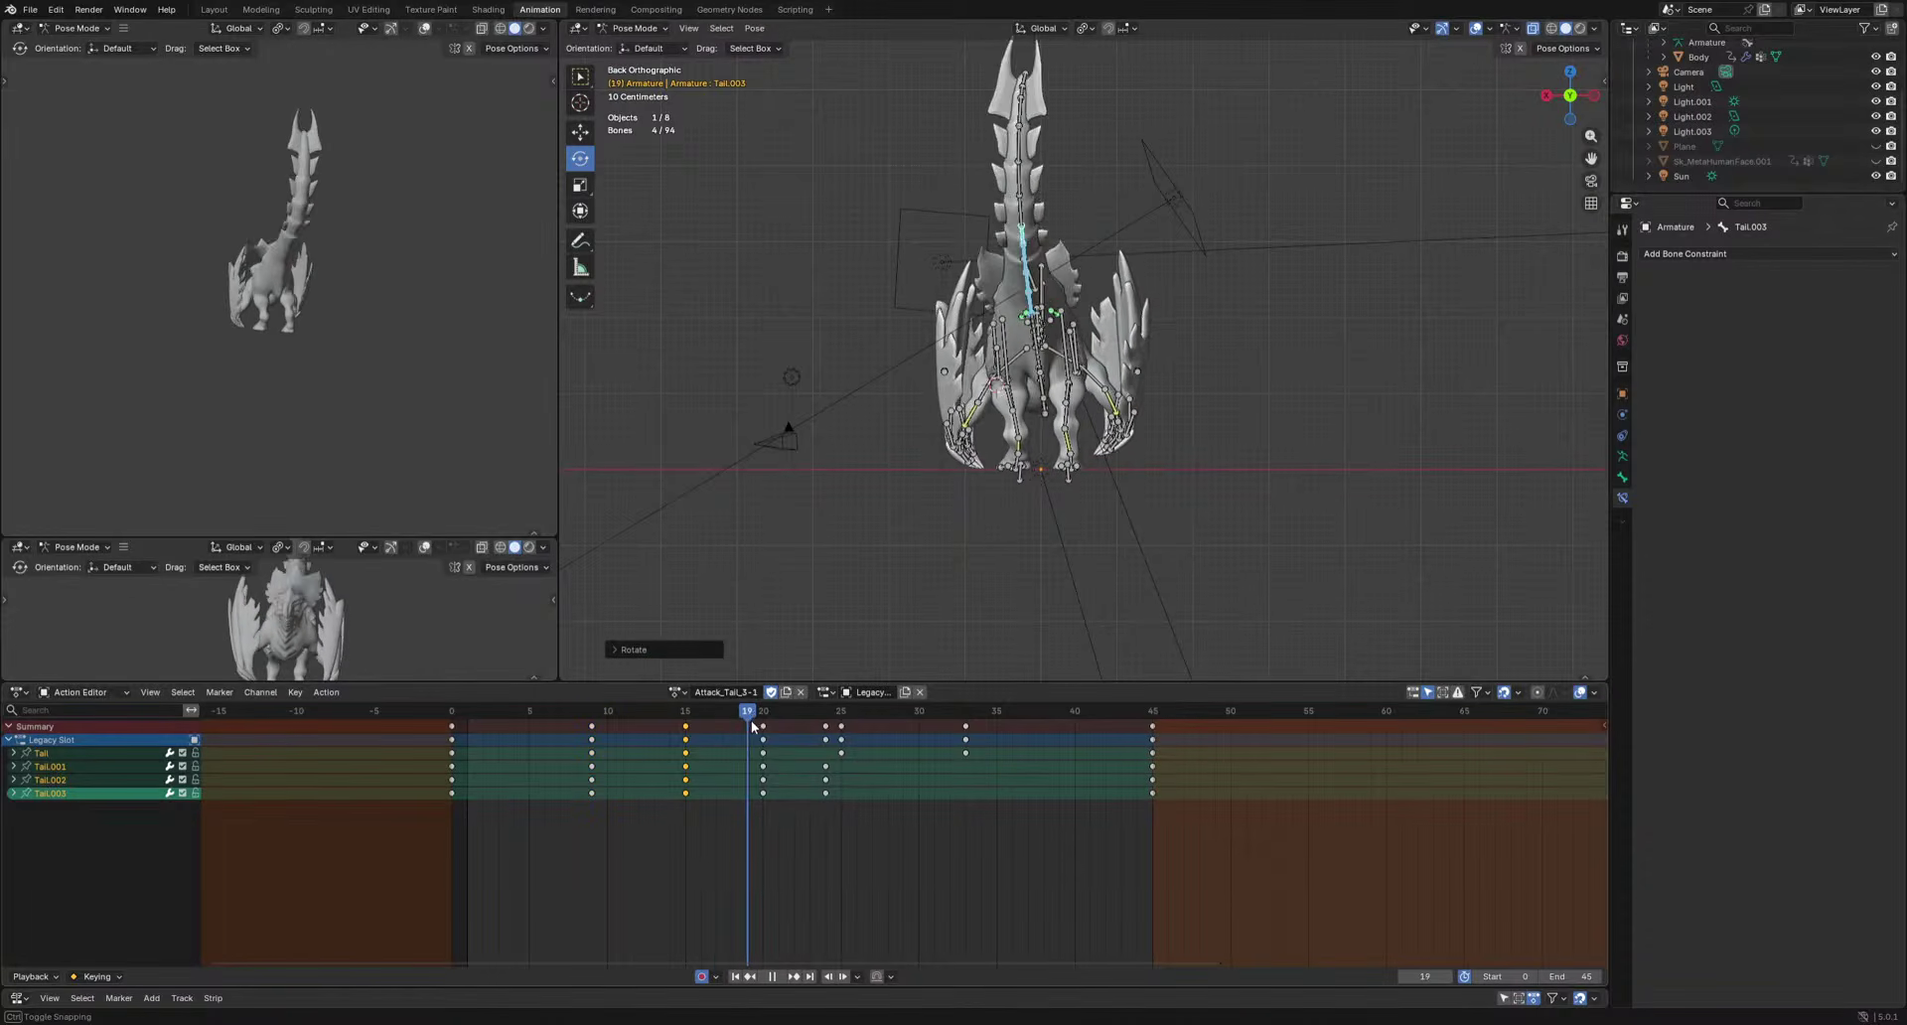
pyautogui.press('space')
pyautogui.moveTo(1223, 575); pyautogui.dragTo(1160, 564, button='middle')
pyautogui.press('r')
pyautogui.click(1175, 564)
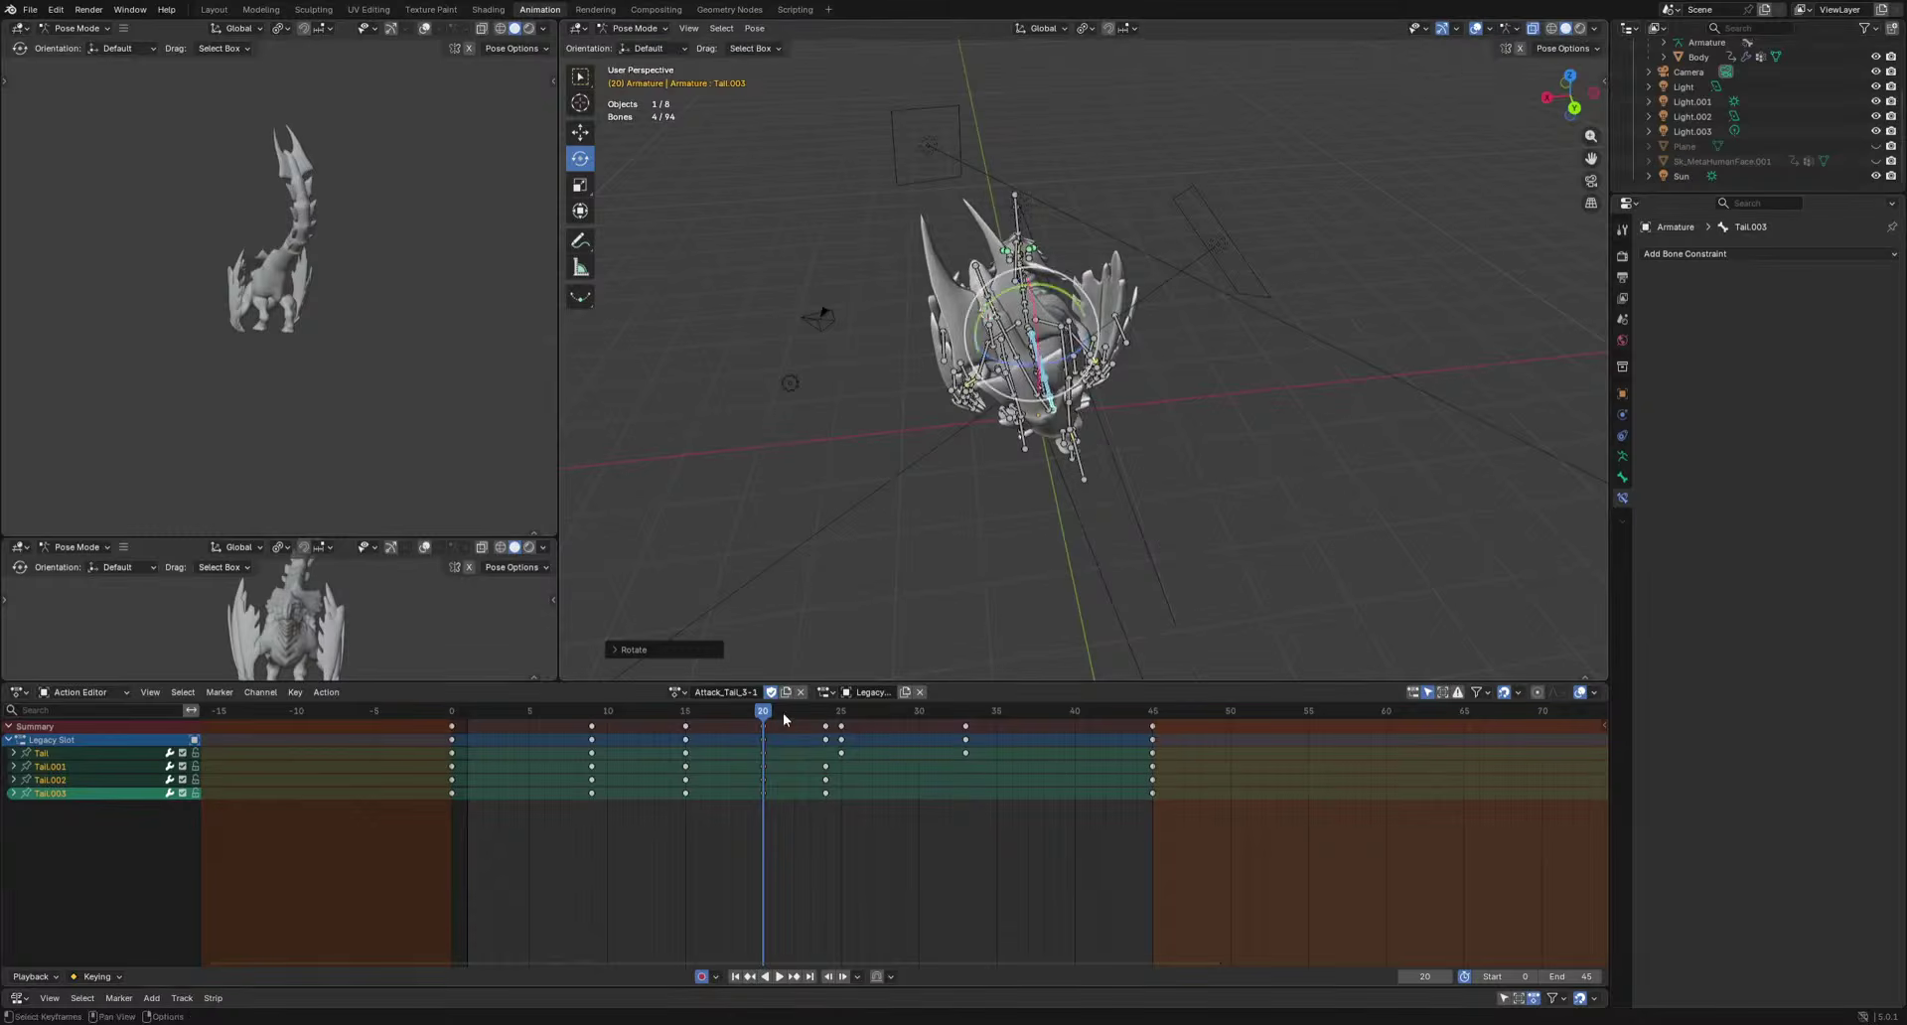
pyautogui.moveTo(785, 716); pyautogui.dragTo(788, 721)
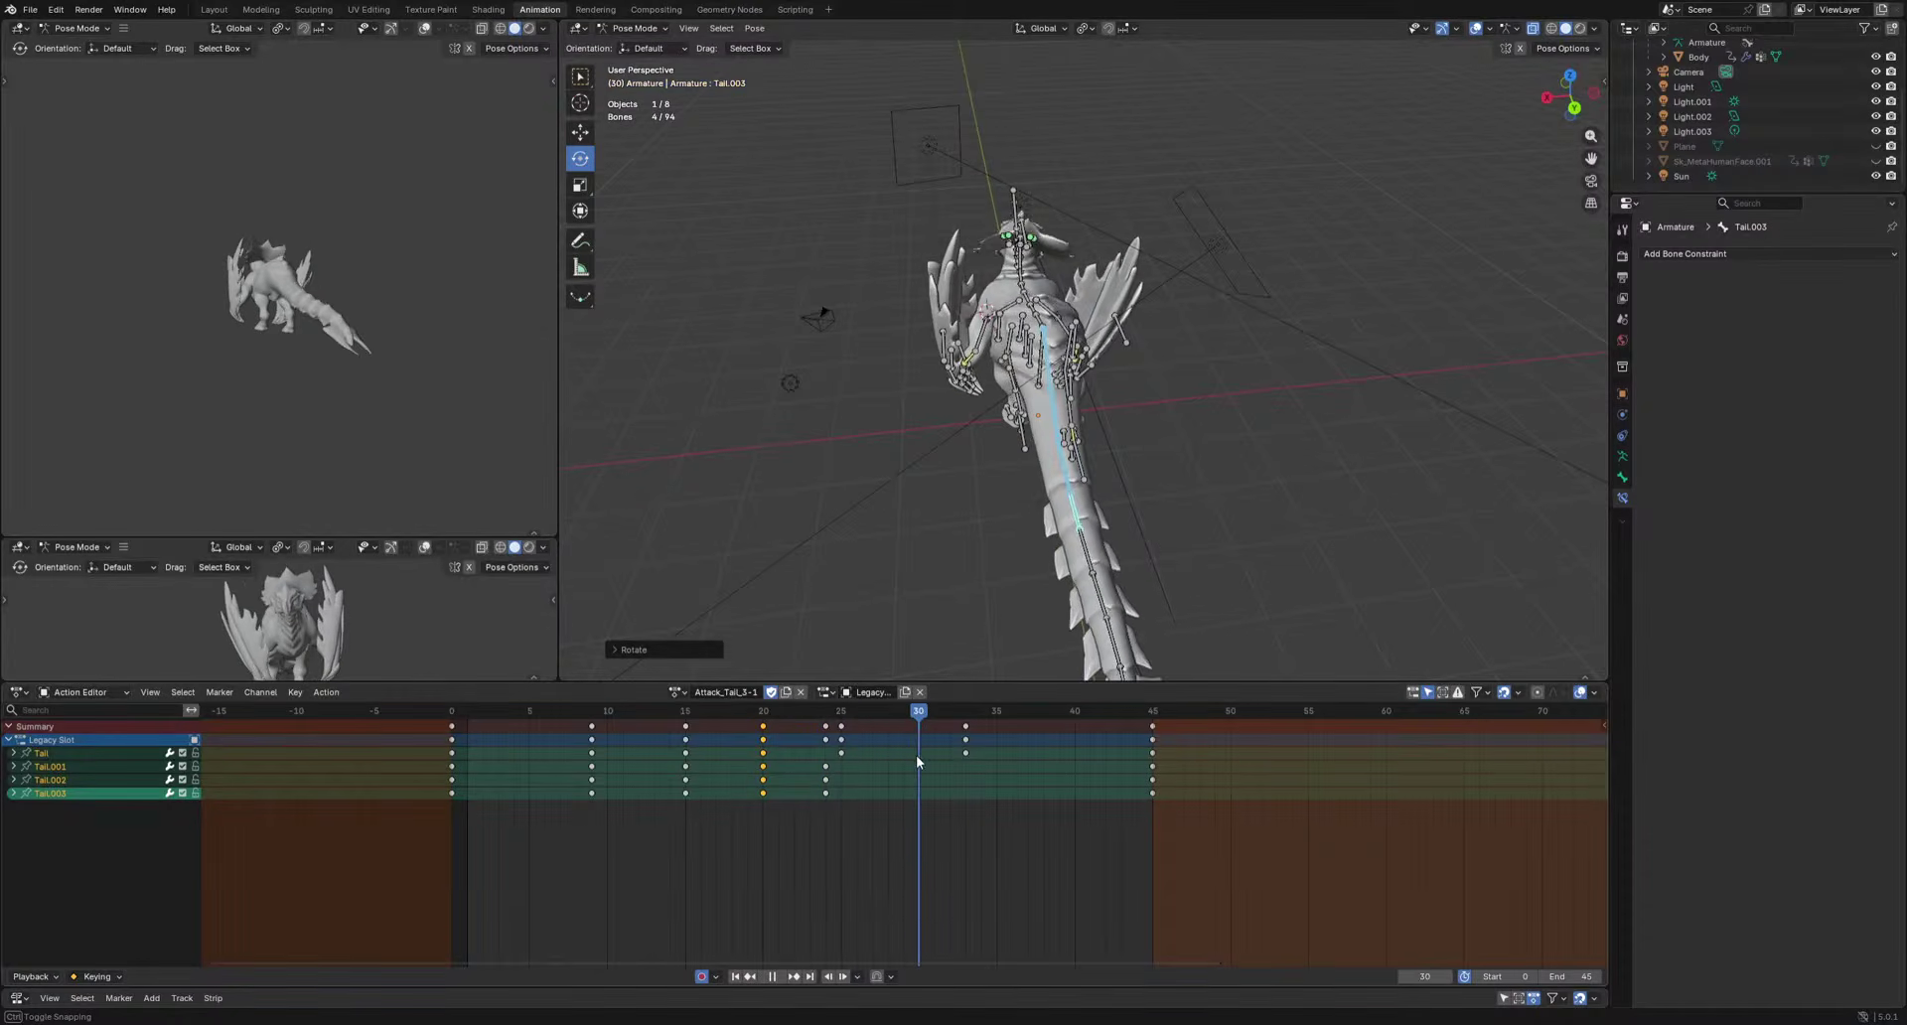
pyautogui.press('space')
# Select bones Tail.004 to Tail.009 from above and move their frame 29 keyframes to frame 28.
pyautogui.keyDown('alt'); pyautogui.moveTo(1102, 596); pyautogui.dragTo(1132, 584, button='middle'); pyautogui.keyUp('alt')
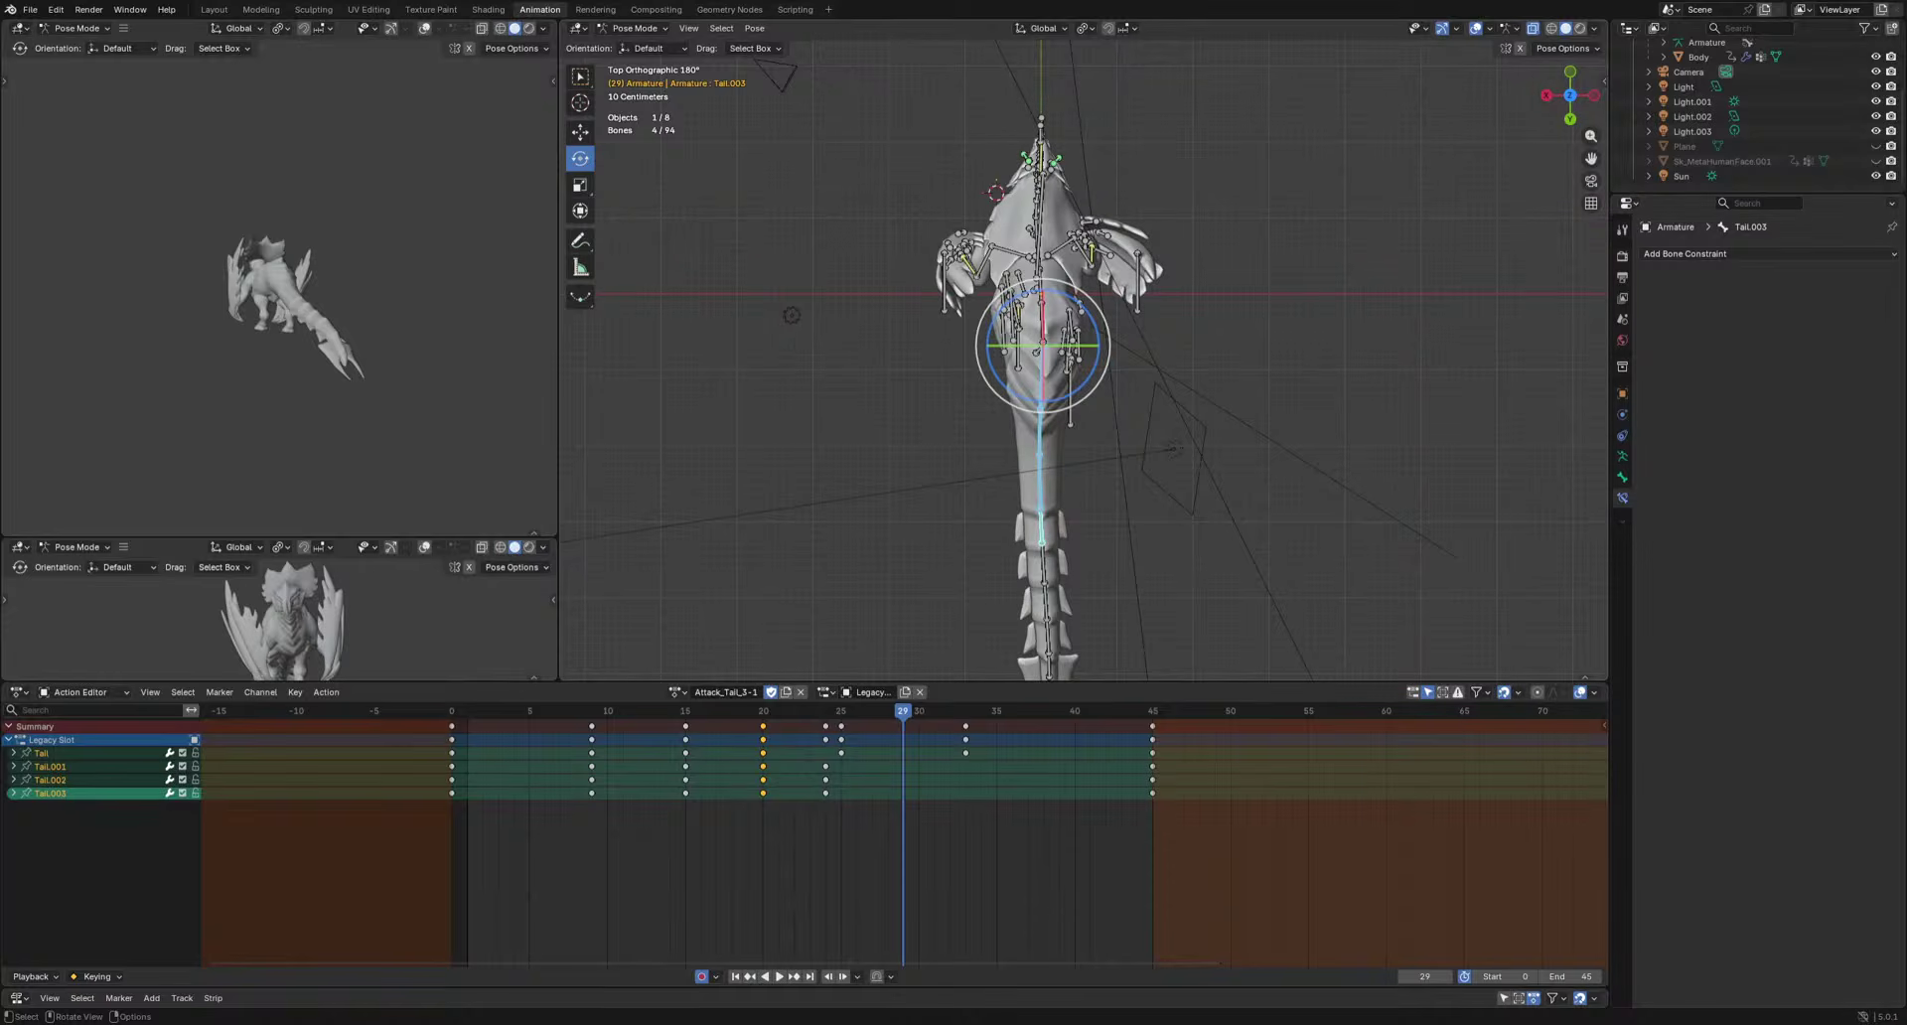
pyautogui.scroll(-2, 1132, 585)
pyautogui.keyDown('shift'); pyautogui.moveTo(1110, 423); pyautogui.dragTo(1077, 352, button='middle'); pyautogui.keyUp('shift')
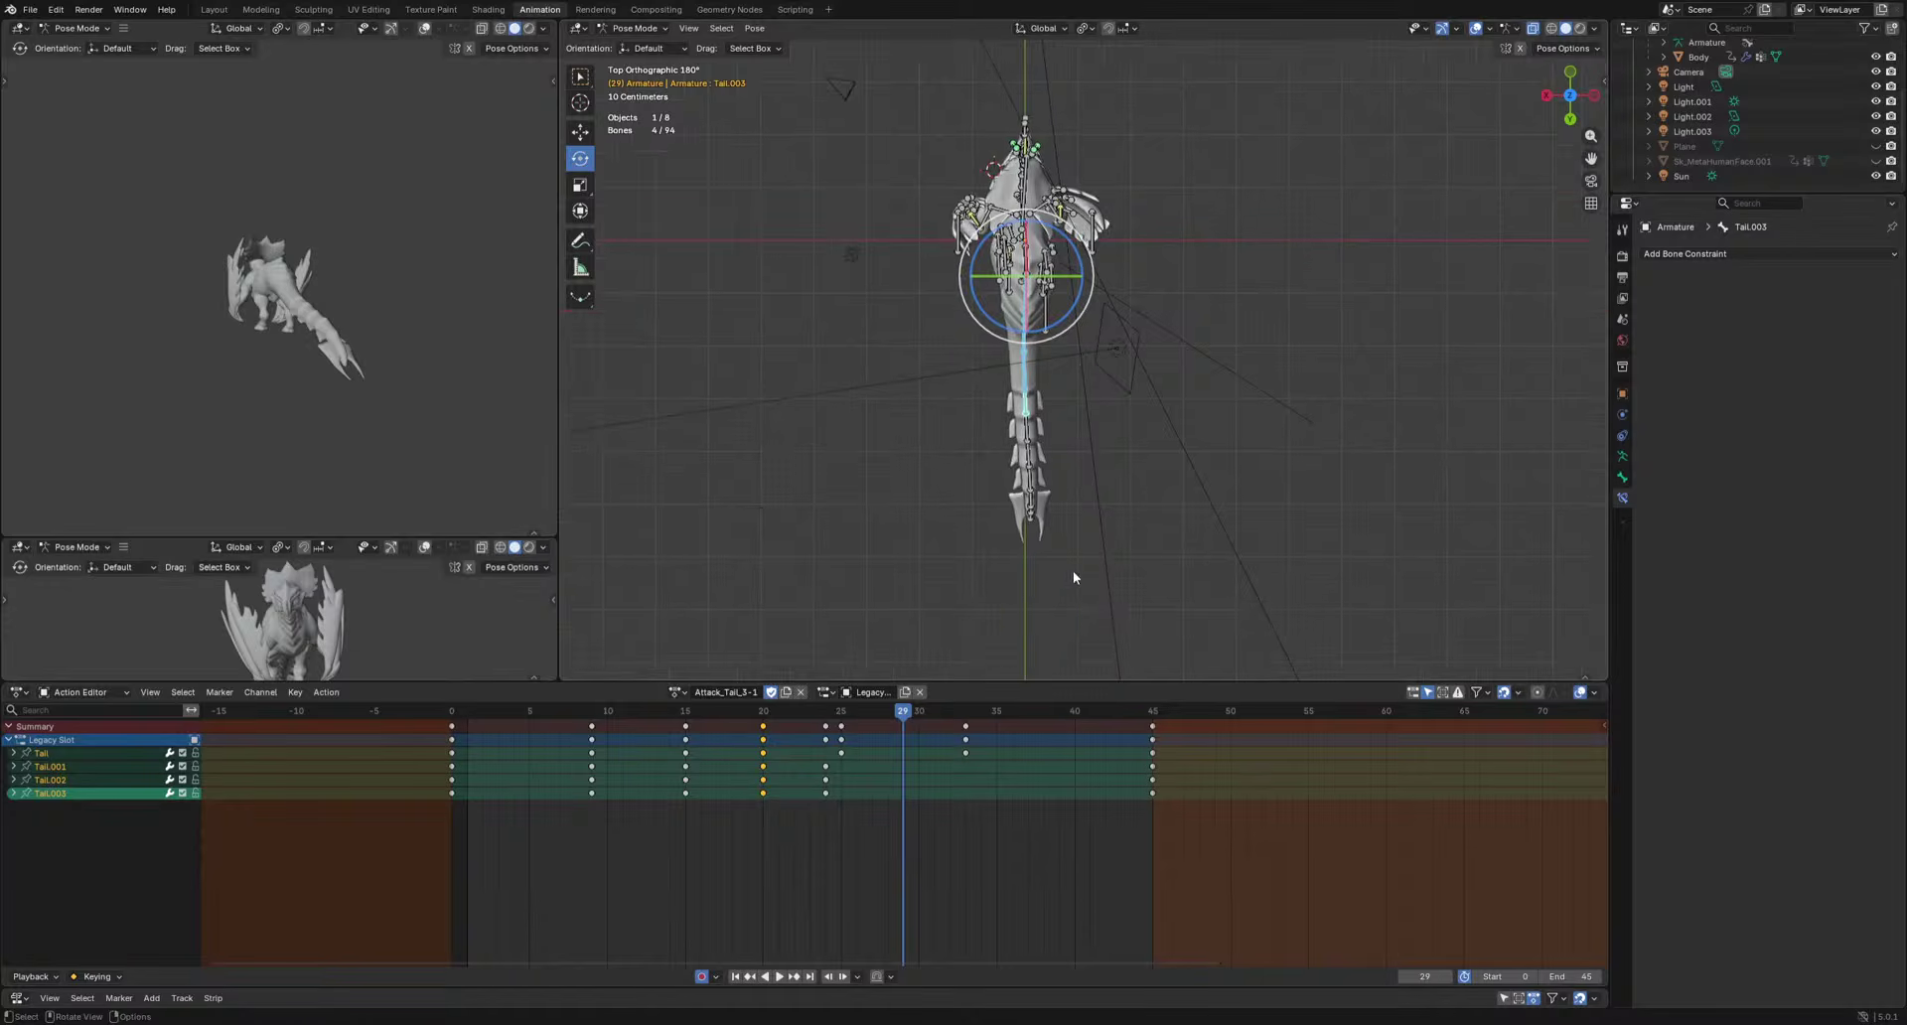
pyautogui.scroll(2, 1072, 570)
pyautogui.moveTo(956, 632); pyautogui.dragTo(1095, 460)
pyautogui.scroll(3, 1119, 576)
pyautogui.keyDown('shift'); pyautogui.moveTo(1119, 576); pyautogui.dragTo(1176, 375, button='middle'); pyautogui.keyUp('shift')
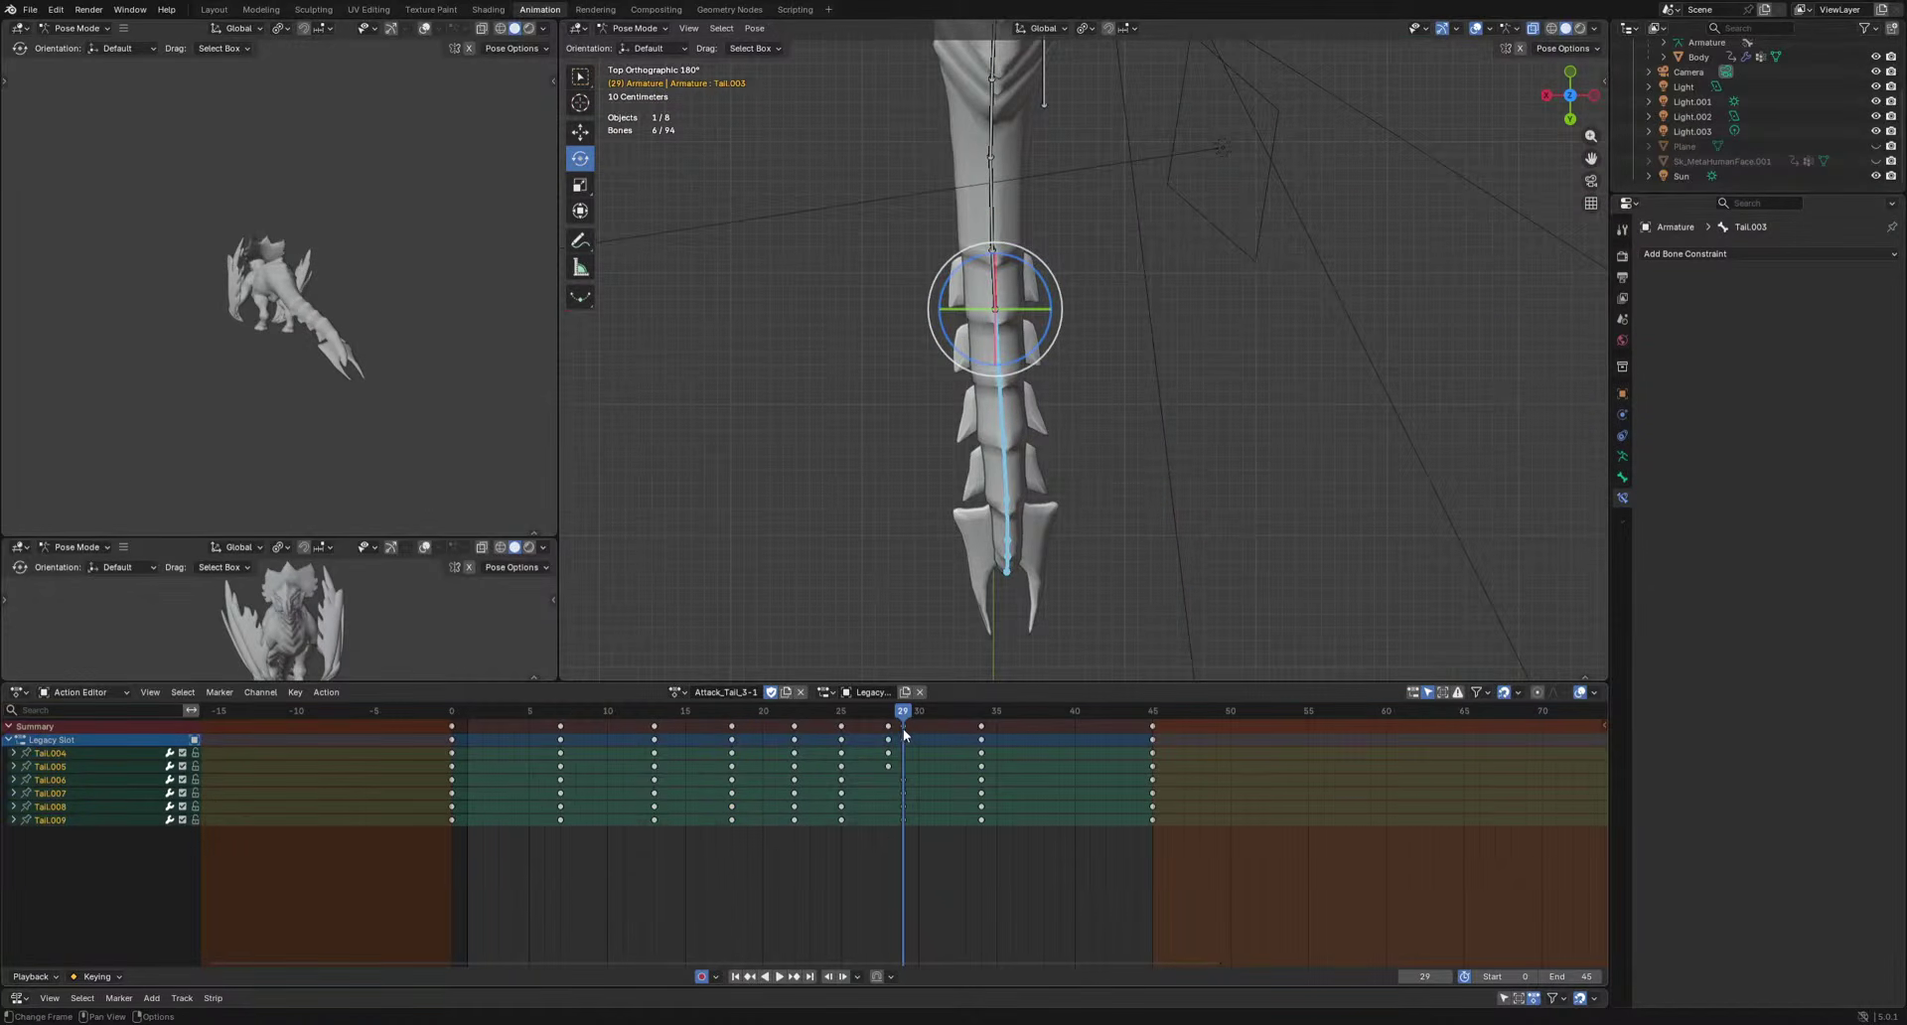
pyautogui.moveTo(904, 736); pyautogui.dragTo(893, 735)
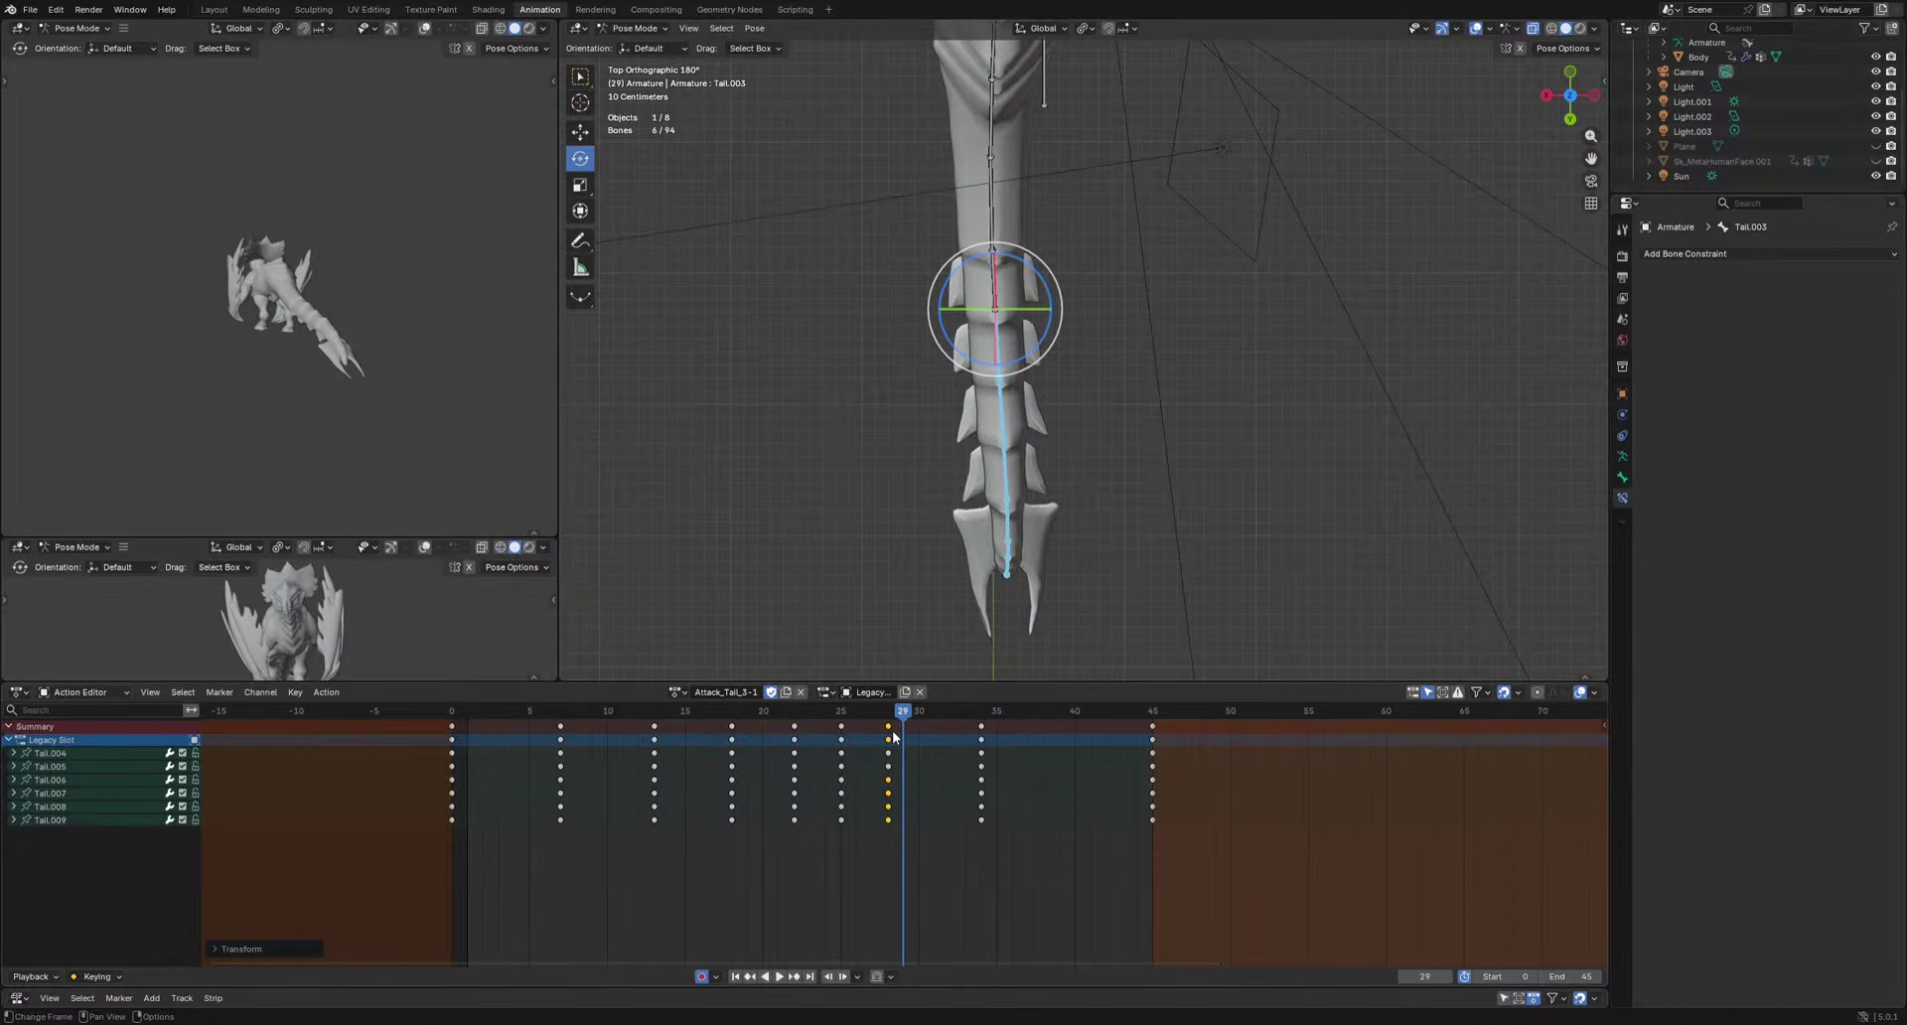
# Rotate bones Tail.004 to Tail.009 in the top view at frames 25 and 28.
pyautogui.press('space')
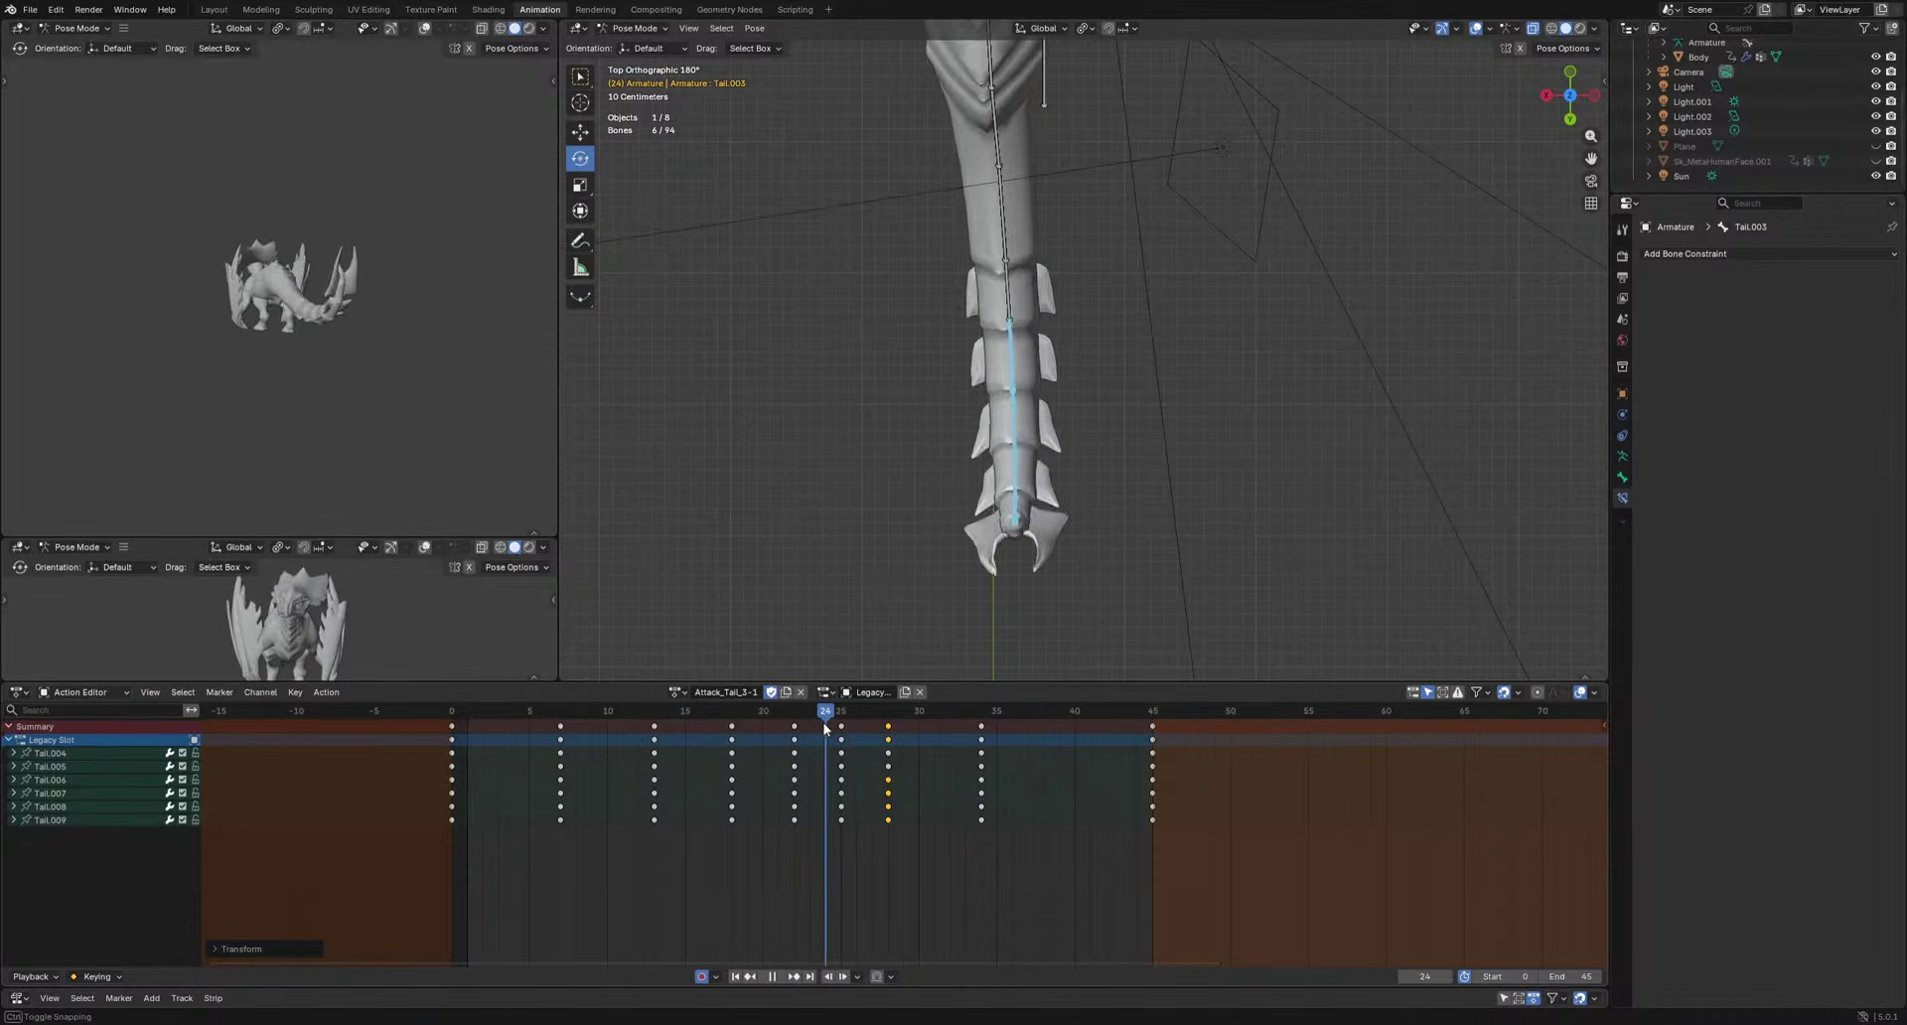
pyautogui.press('space')
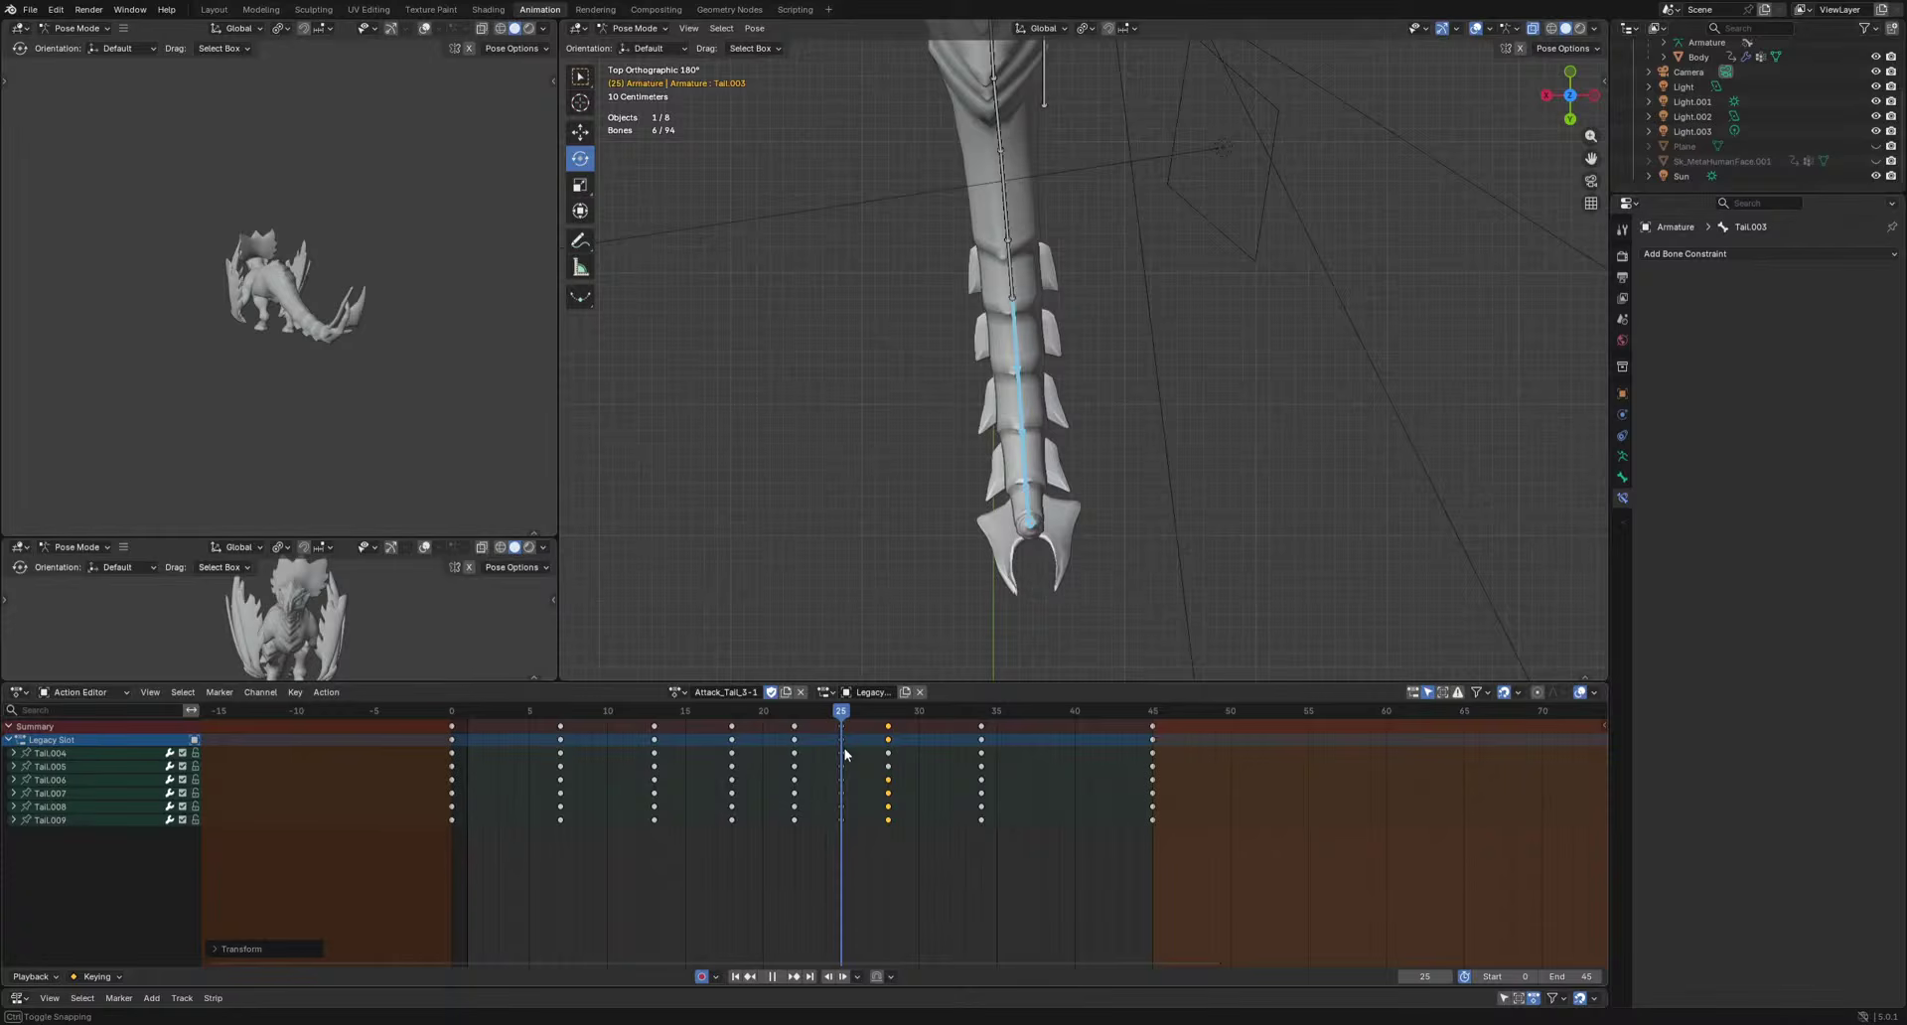
pyautogui.press('r')
pyautogui.click(1189, 625)
pyautogui.moveTo(844, 715); pyautogui.dragTo(889, 727)
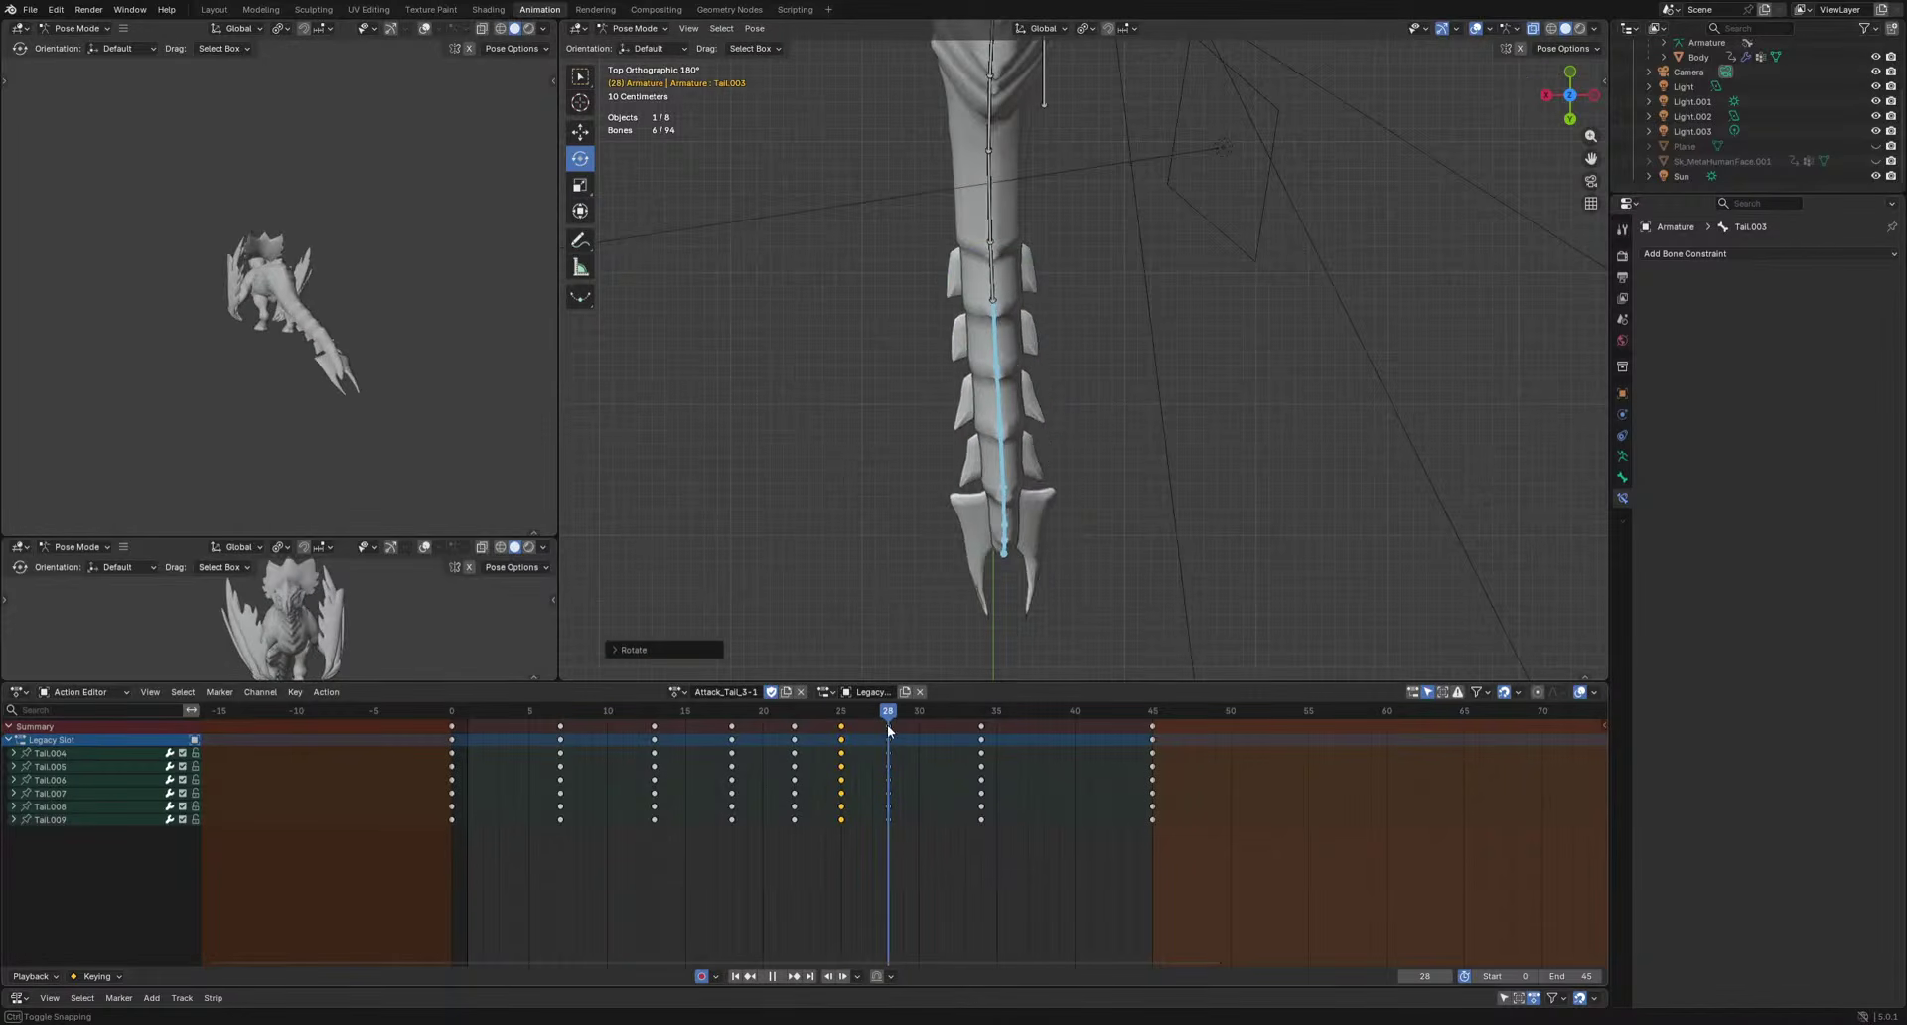
pyautogui.press('r')
pyautogui.click(1152, 648)
# Rotate bones Tail.004 to Tail.009 at frame 34 in the top view and play back the swing.
pyautogui.press('Right')
pyautogui.press('Right')
pyautogui.press('Right')
pyautogui.press('Right')
pyautogui.press('Right')
pyautogui.press('Right')
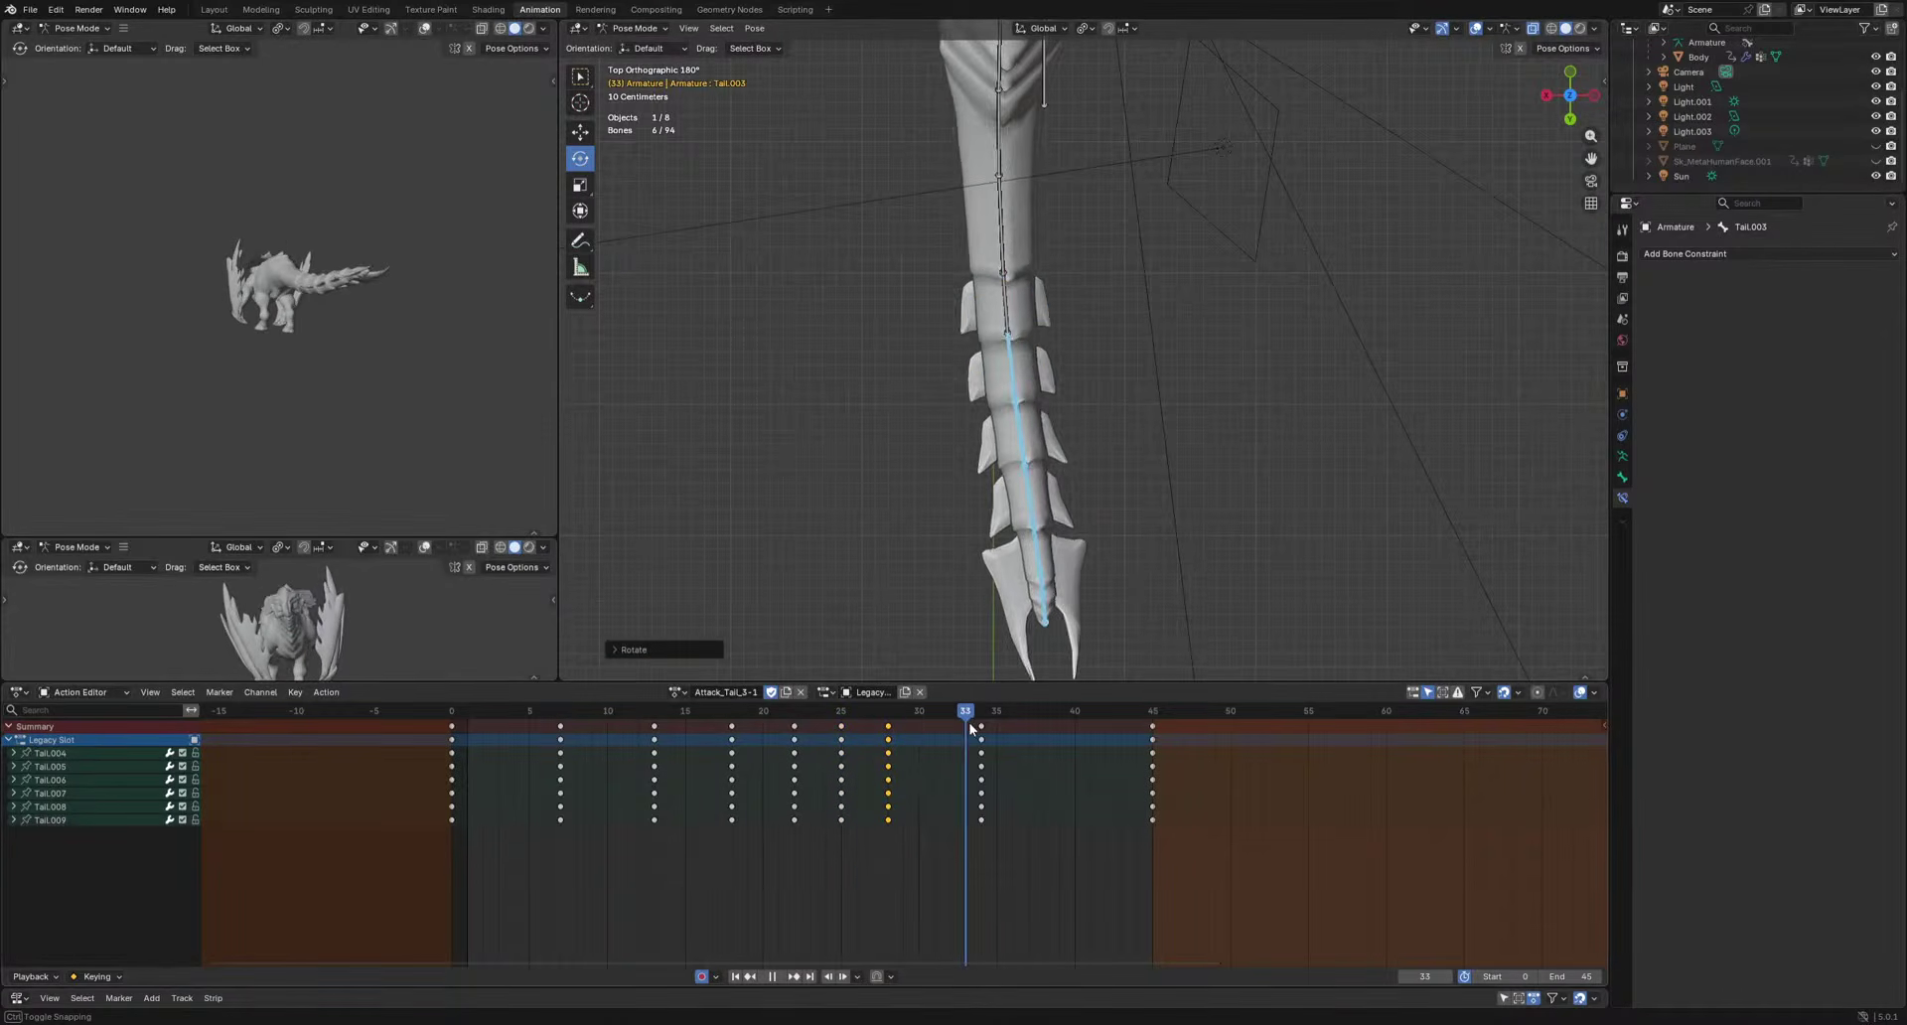
pyautogui.press('r')
pyautogui.click(1256, 596)
pyautogui.press('space')
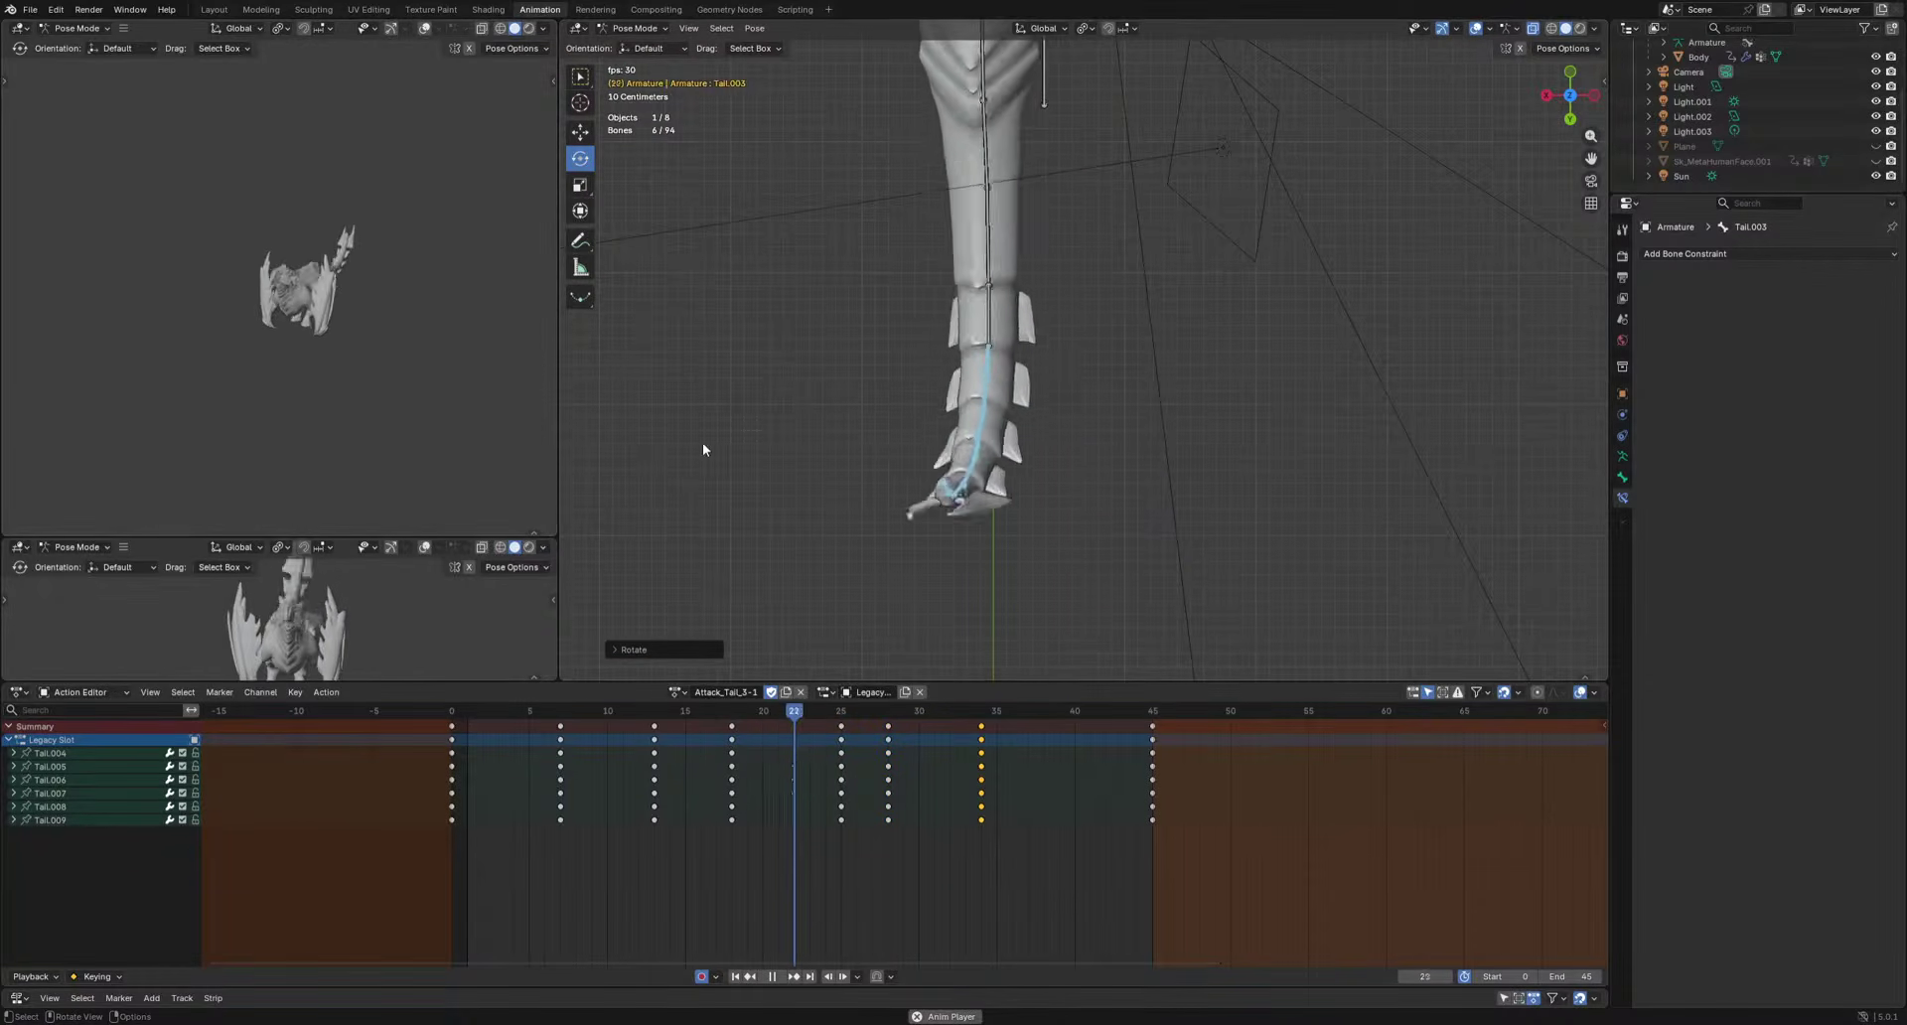
pyautogui.moveTo(702, 443); pyautogui.dragTo(1087, 328, button='middle')
pyautogui.press('space')
# Rotate only the Tail bone at frame 20 in the right side view and play back the motion.
pyautogui.keyDown('alt'); pyautogui.scroll(-6, 1029, 417); pyautogui.keyUp('alt')
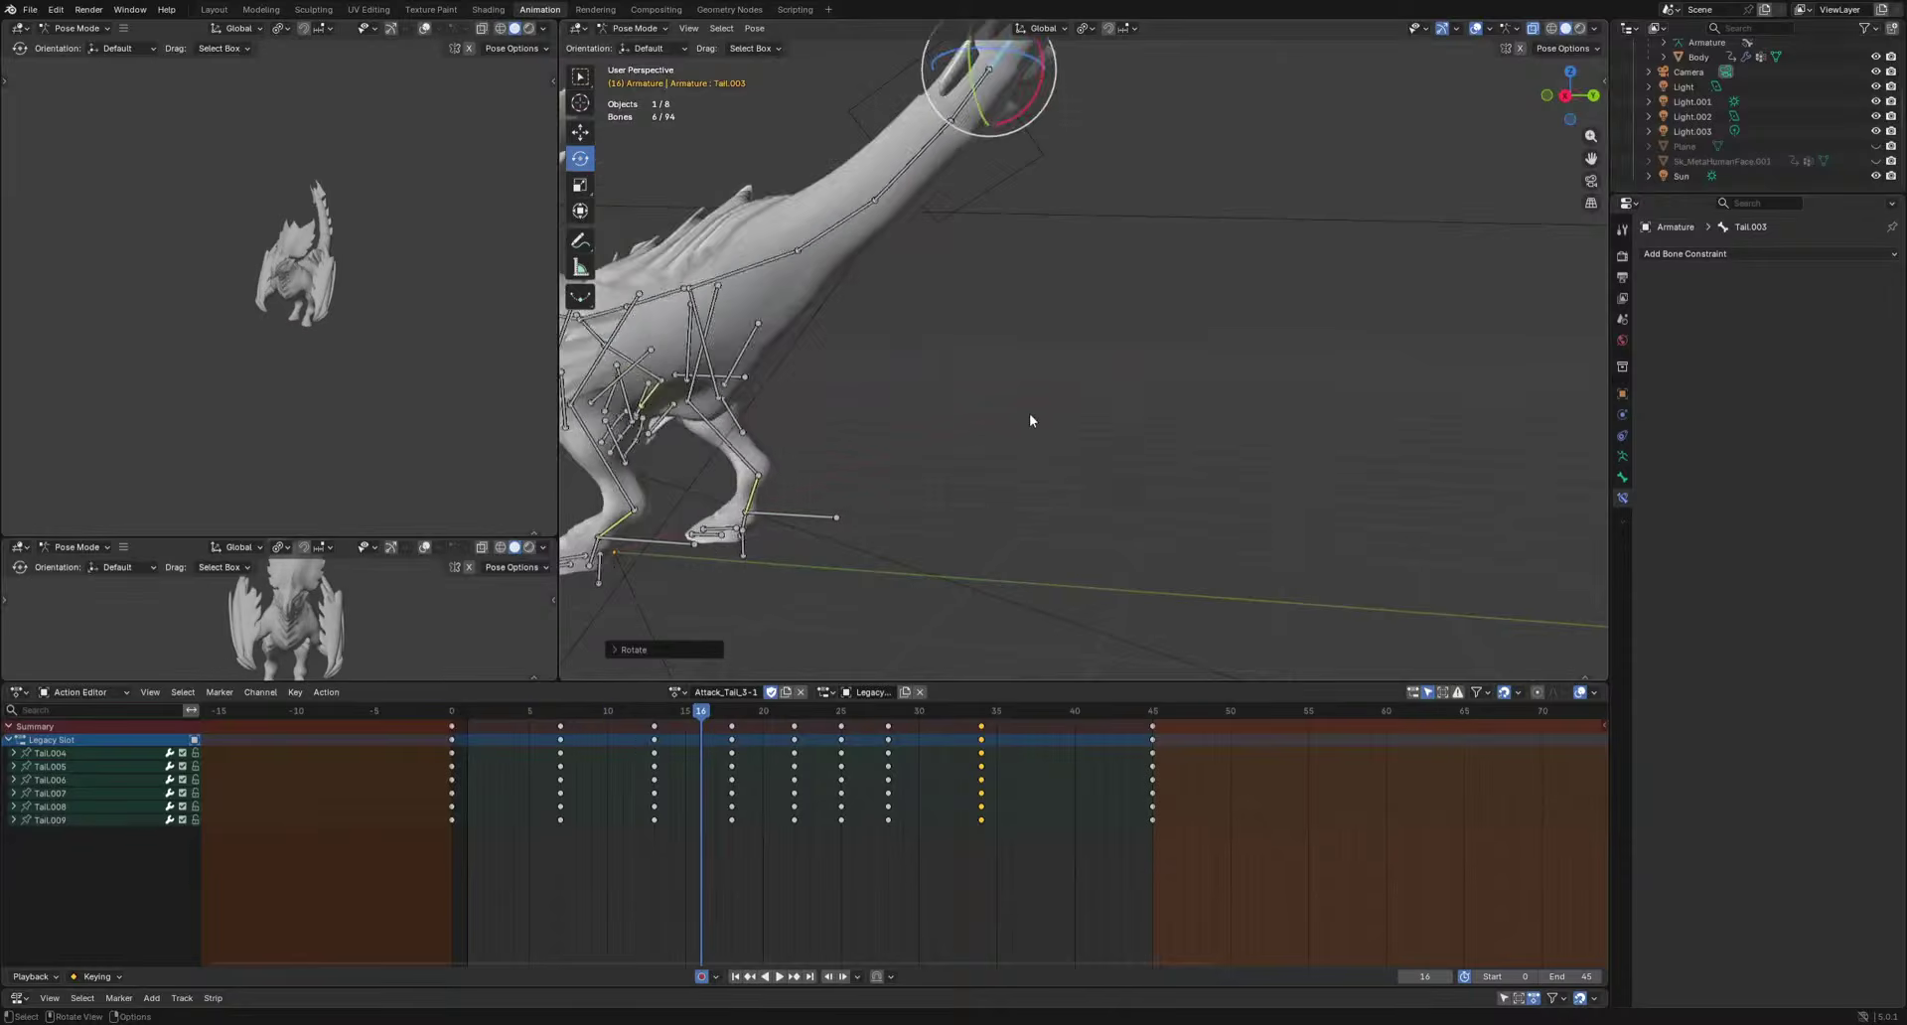
pyautogui.keyDown('alt'); pyautogui.moveTo(1029, 417); pyautogui.dragTo(1065, 406, button='middle'); pyautogui.keyUp('alt')
pyautogui.click(820, 264)
pyautogui.moveTo(704, 715); pyautogui.dragTo(762, 723)
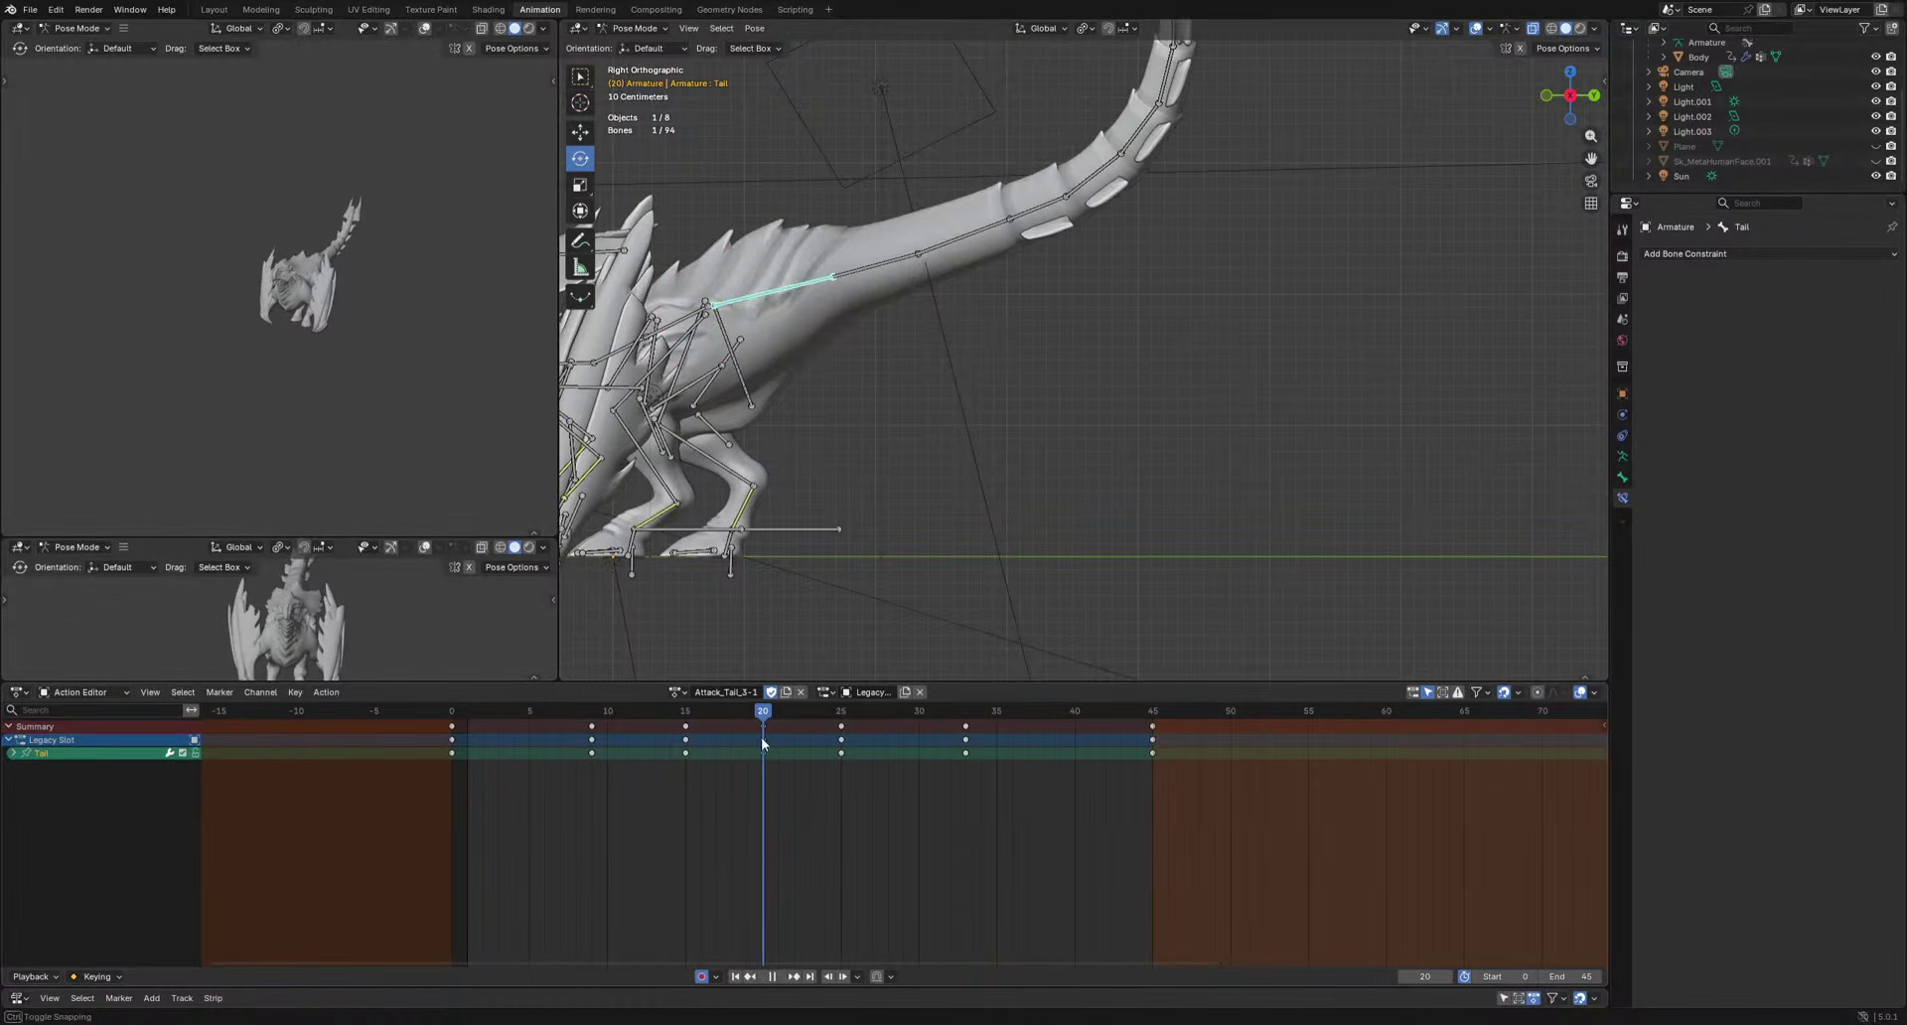
pyautogui.press('r')
pyautogui.click(1224, 416)
pyautogui.press('space')
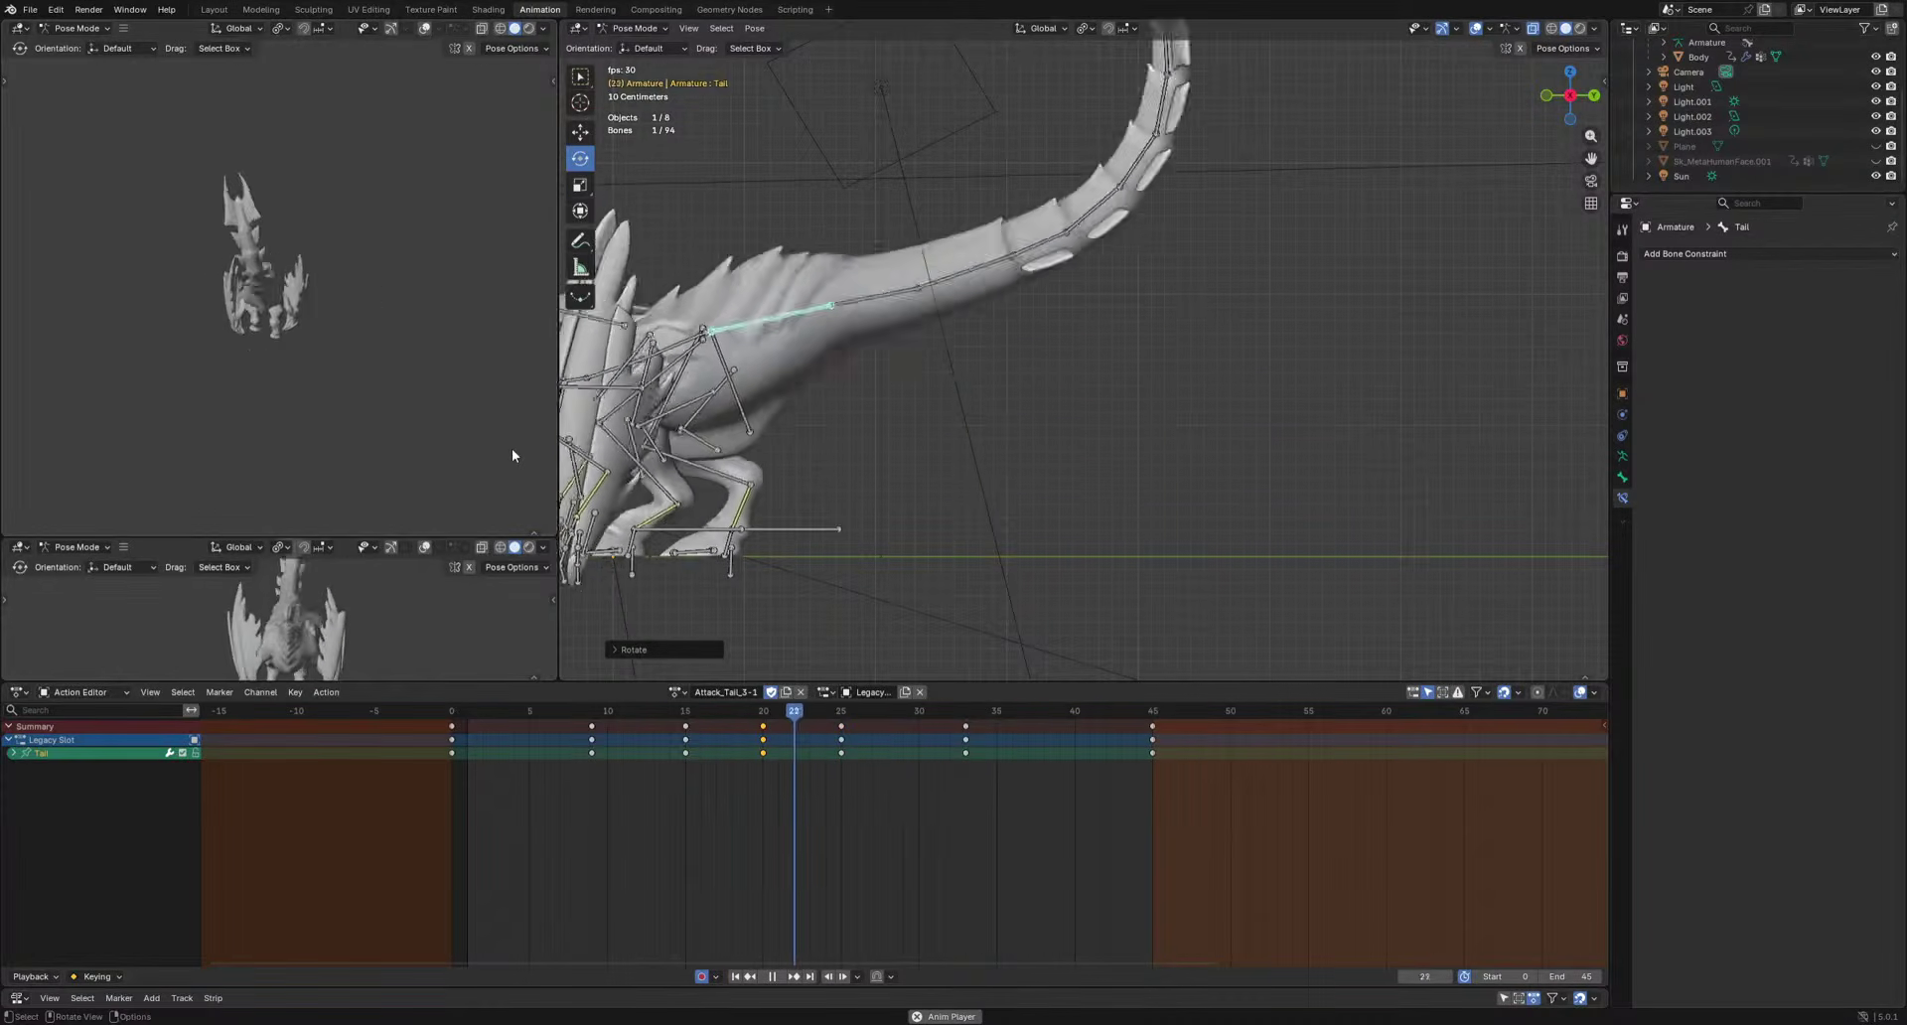
pyautogui.press('space')
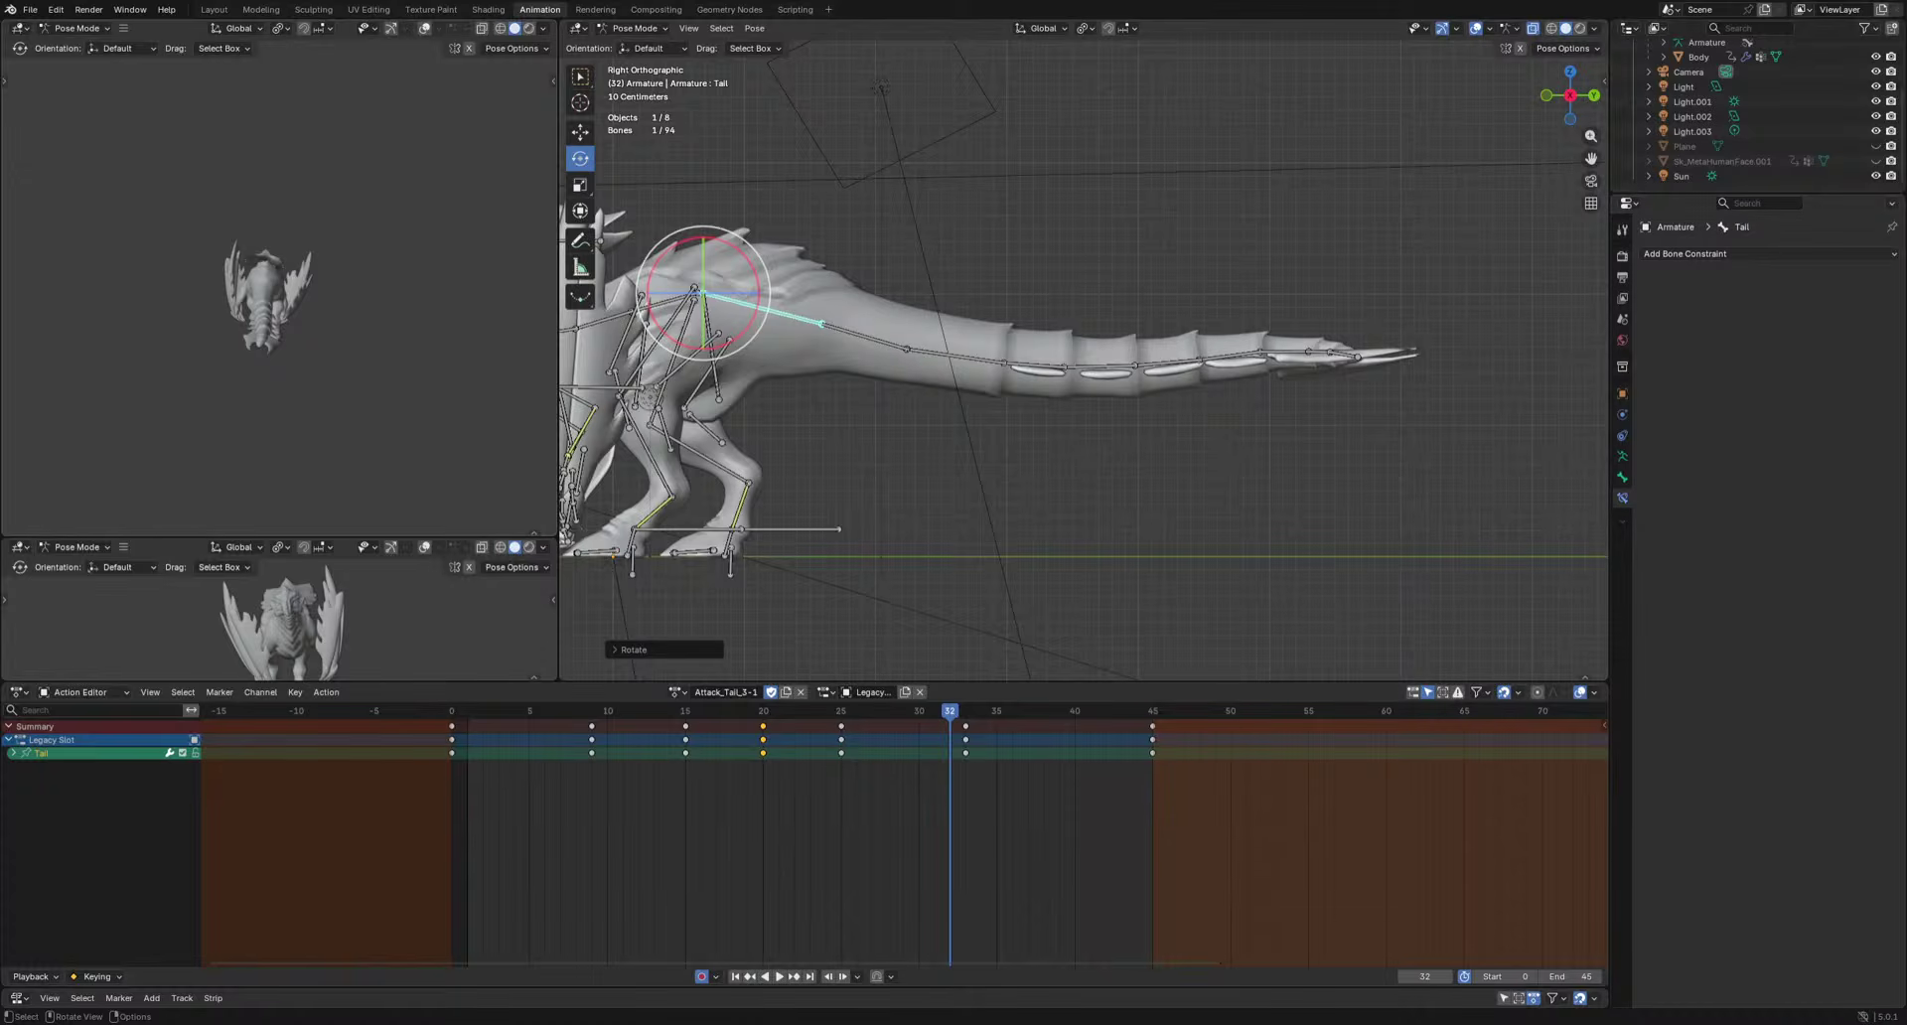
pyautogui.press('space')
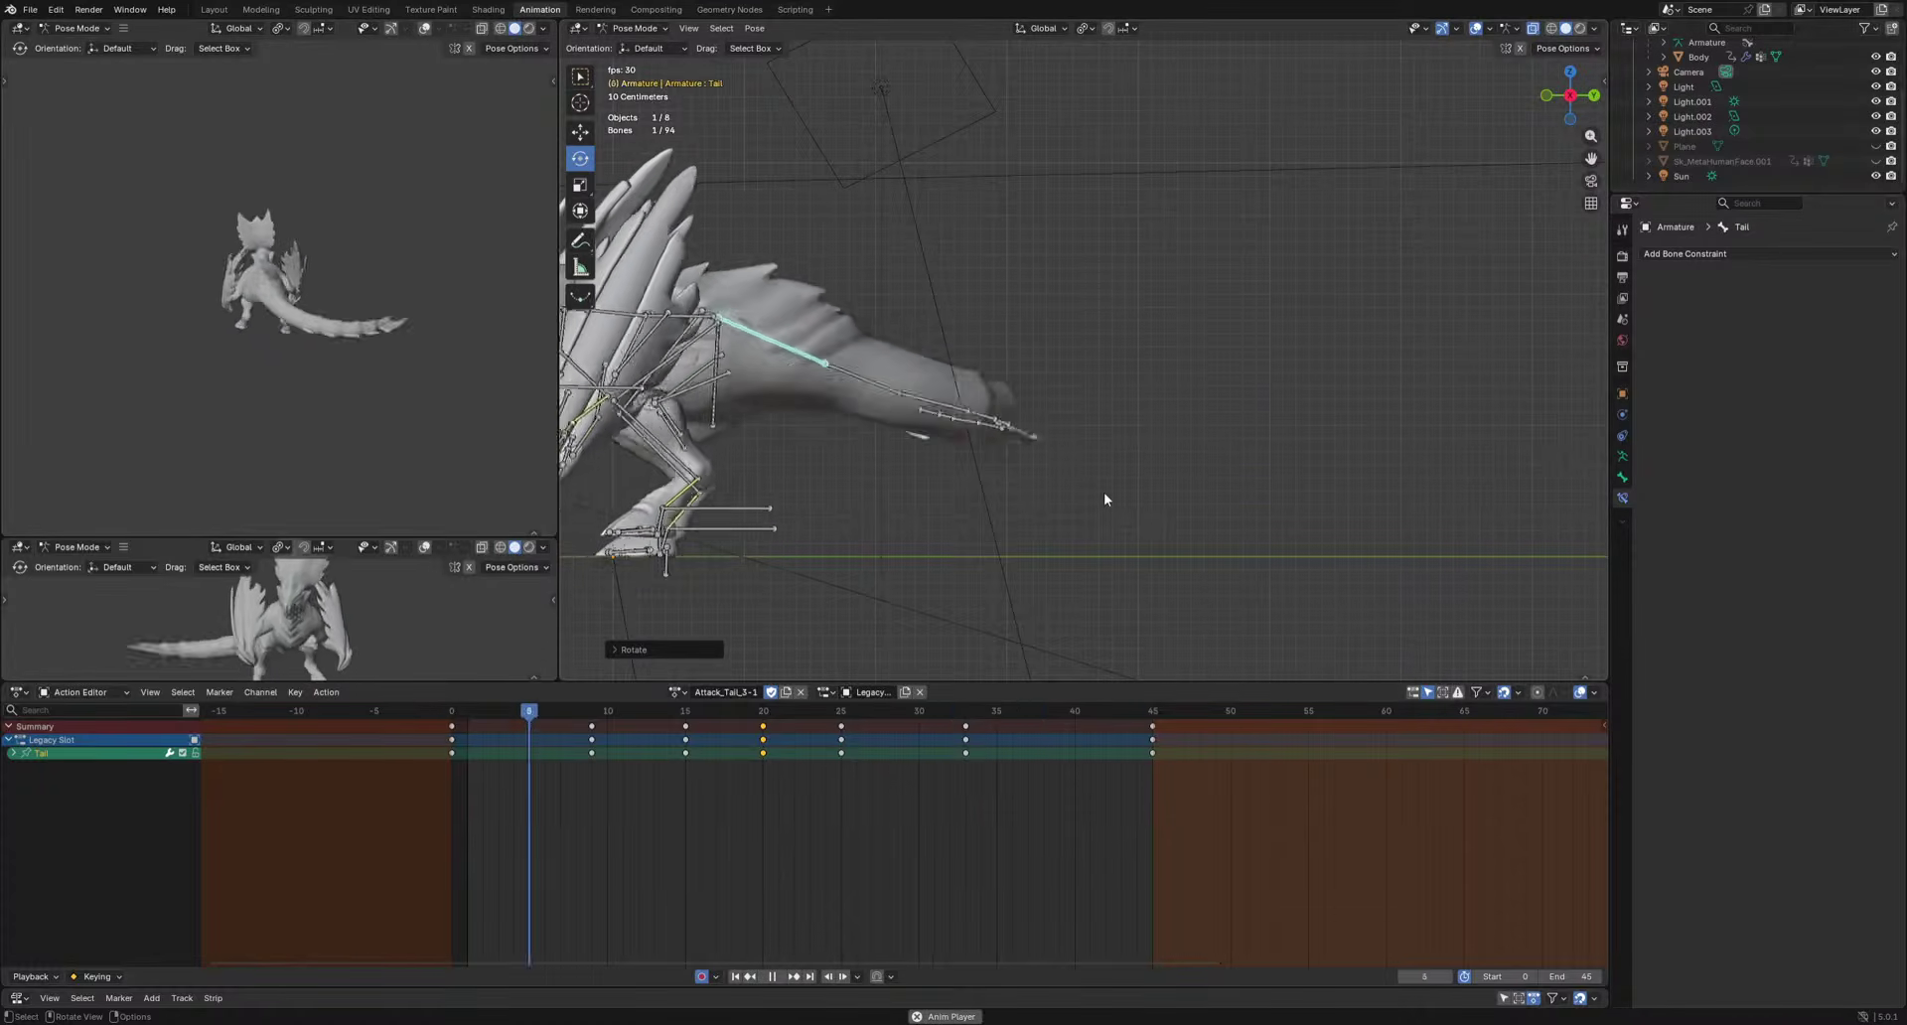
pyautogui.press('space')
# Rotate bone Tail.007 at frames 27 and 28, and bones Tail.007 to Tail.009 at frame 29, in the right side view.
pyautogui.moveTo(785, 743); pyautogui.dragTo(872, 742)
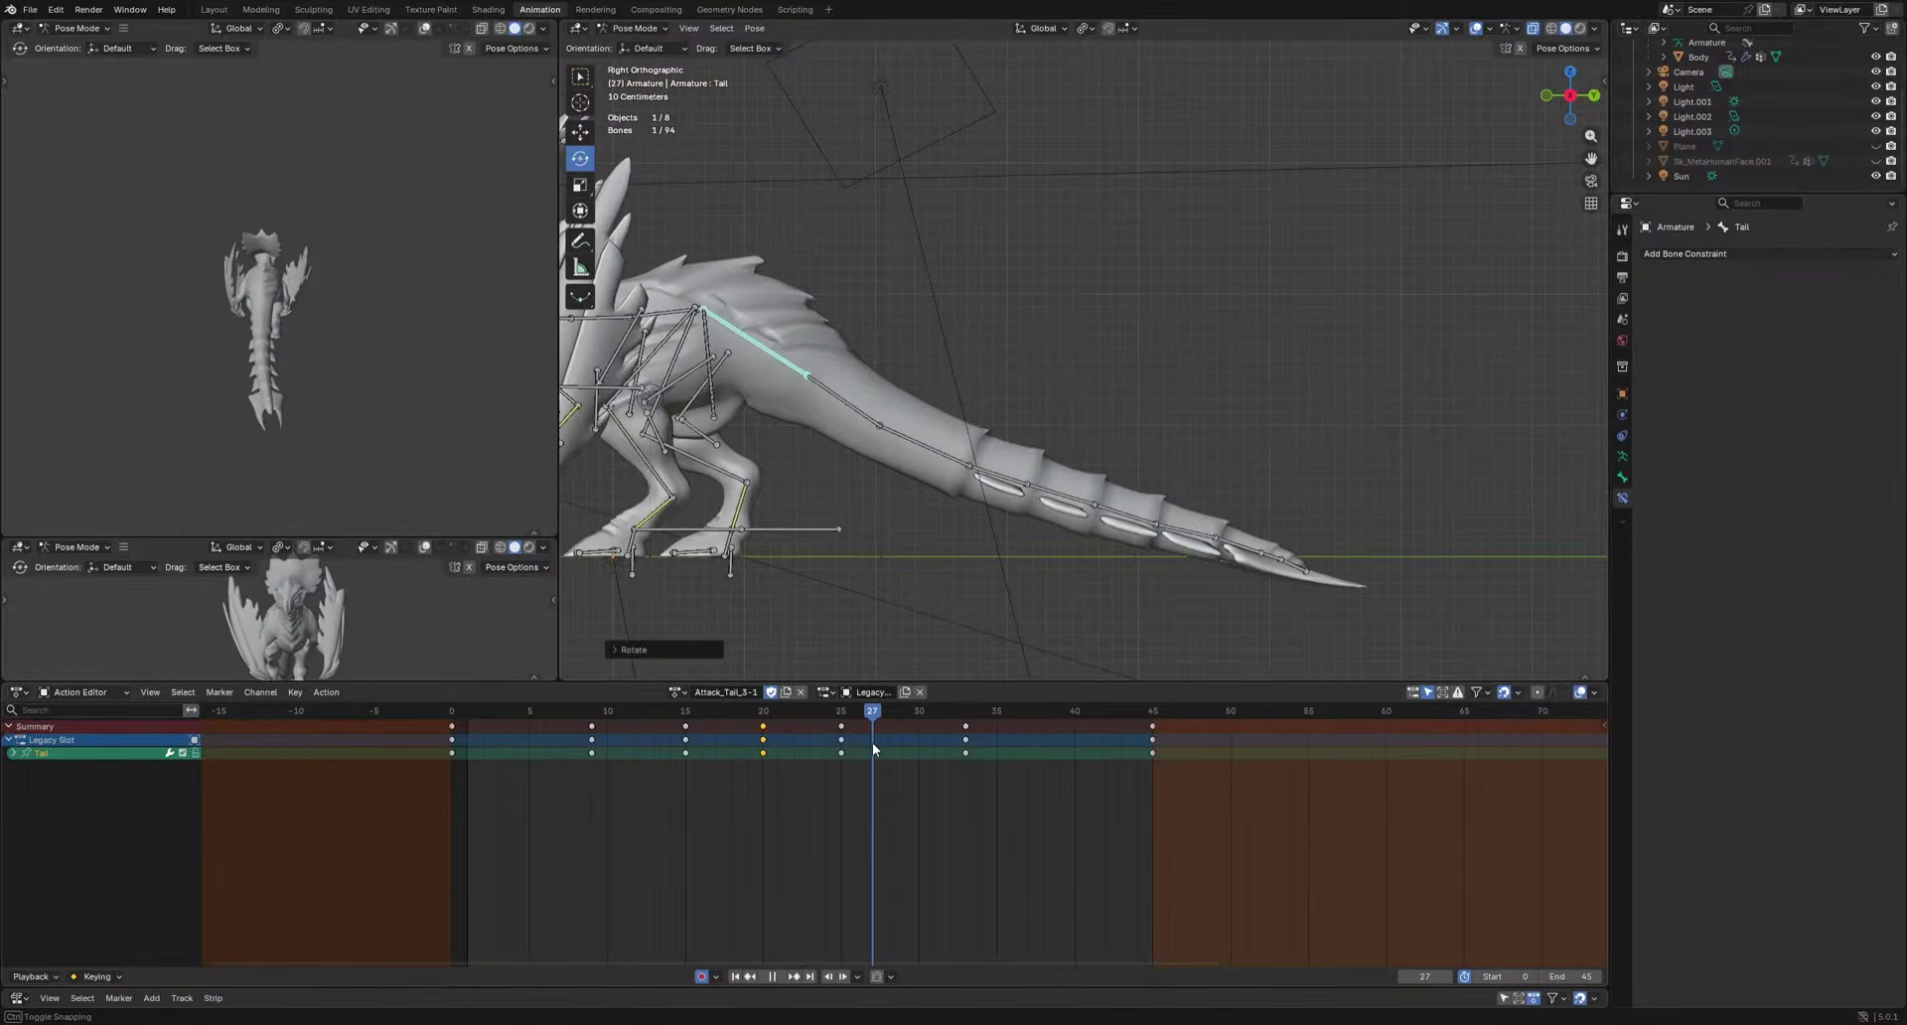
pyautogui.moveTo(1313, 539); pyautogui.dragTo(1250, 553)
pyautogui.click(1250, 553)
pyautogui.press('r')
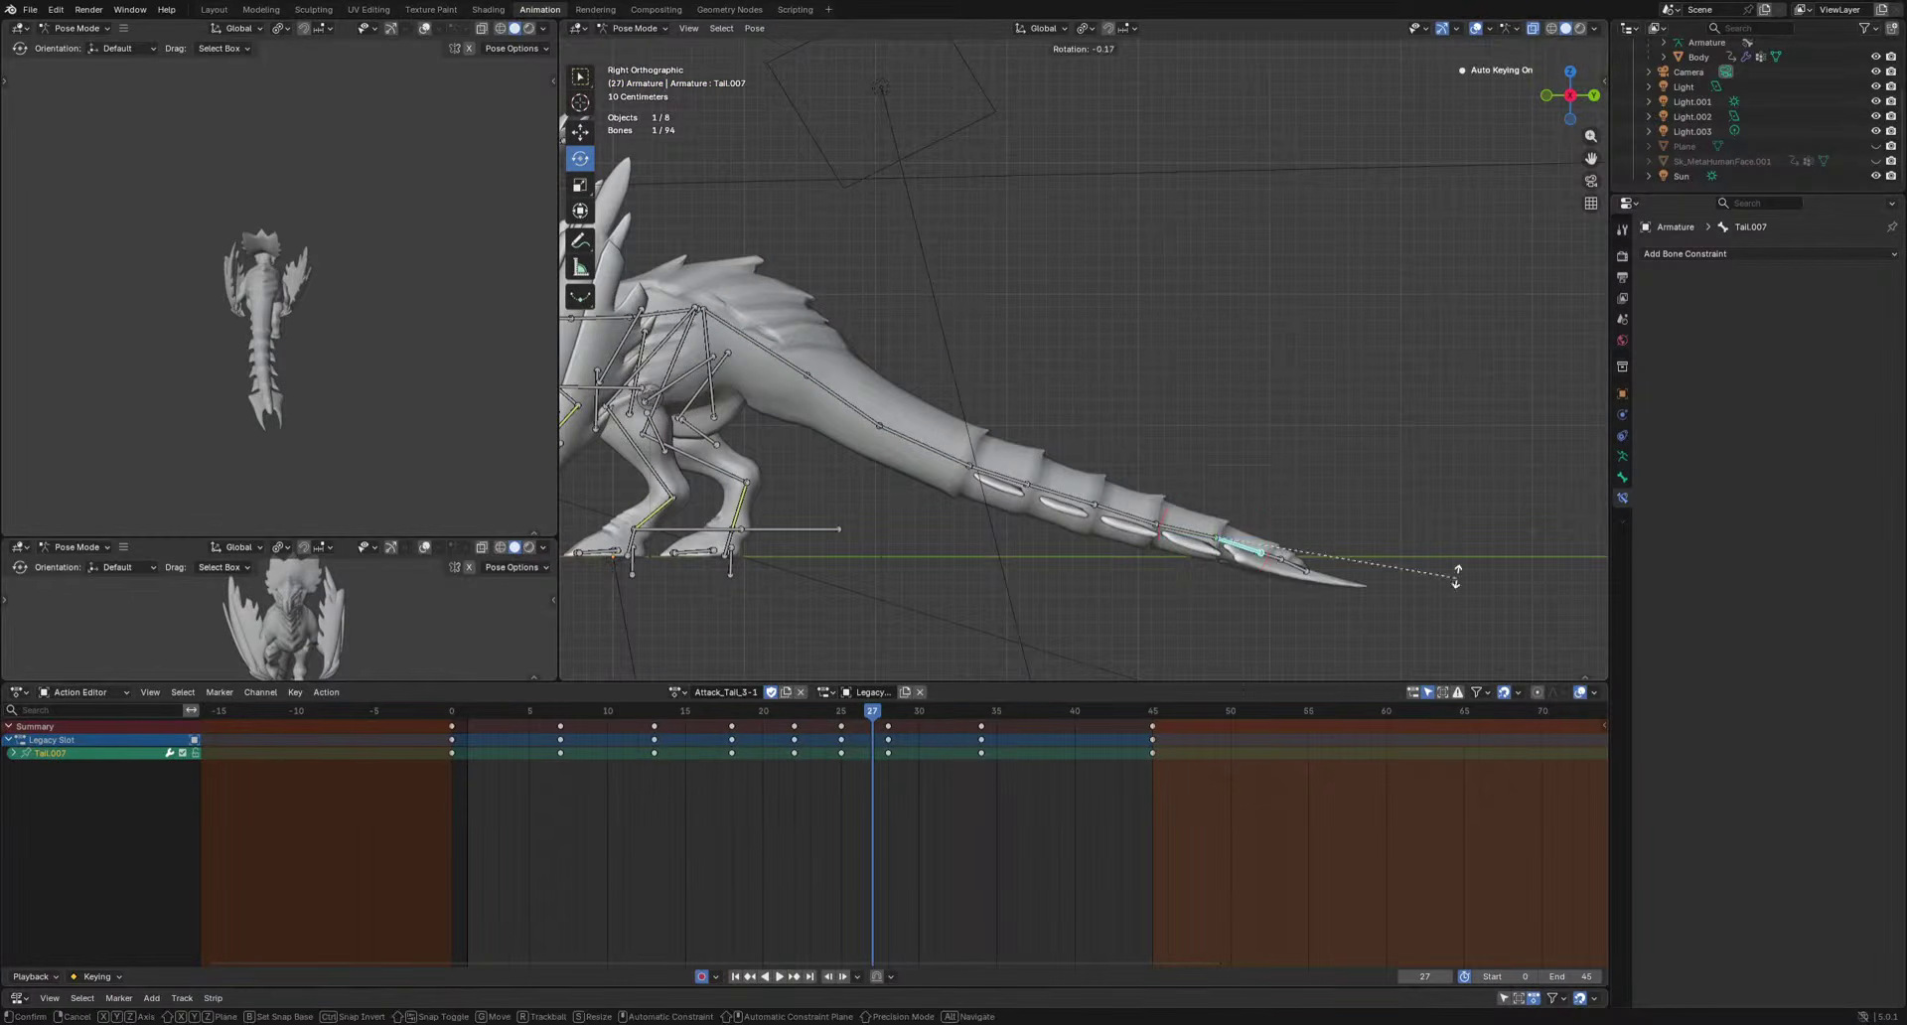
pyautogui.click(1451, 538)
pyautogui.moveTo(879, 719); pyautogui.dragTo(906, 713)
pyautogui.press('r')
pyautogui.click(1326, 598)
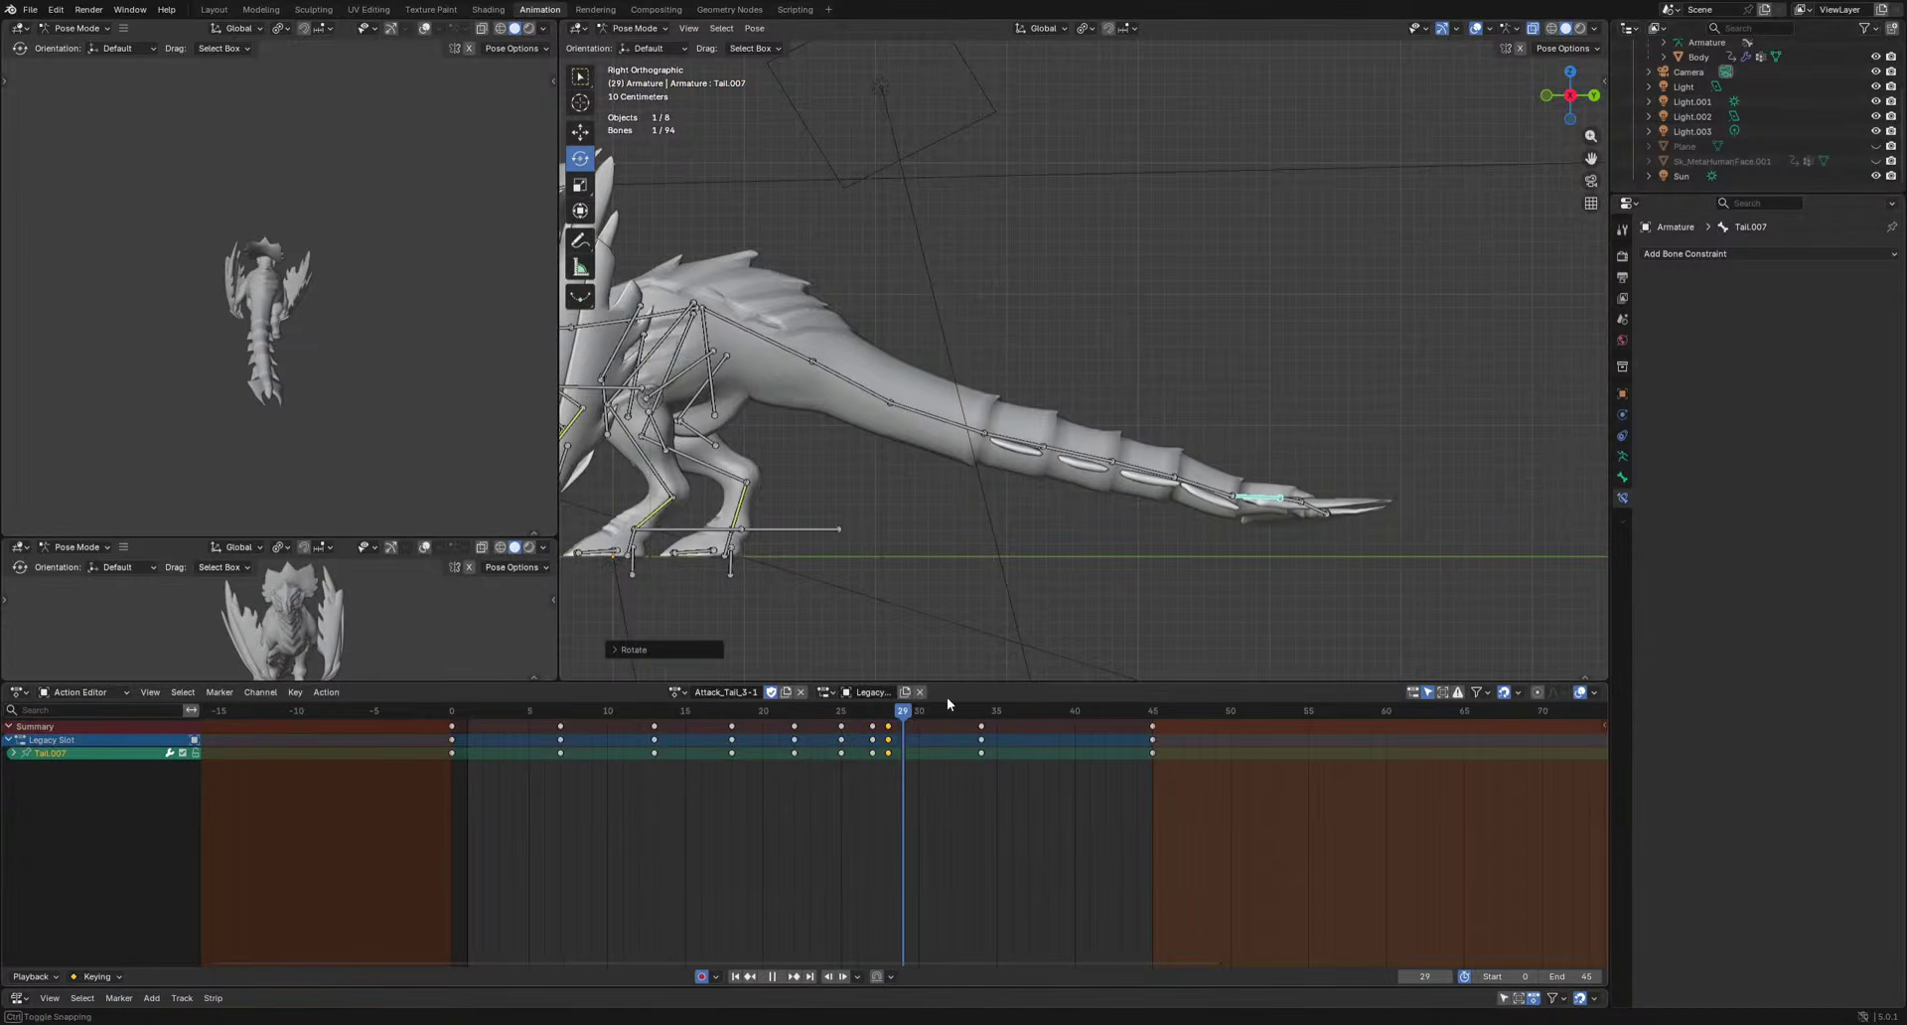
pyautogui.moveTo(1264, 458); pyautogui.dragTo(1425, 551)
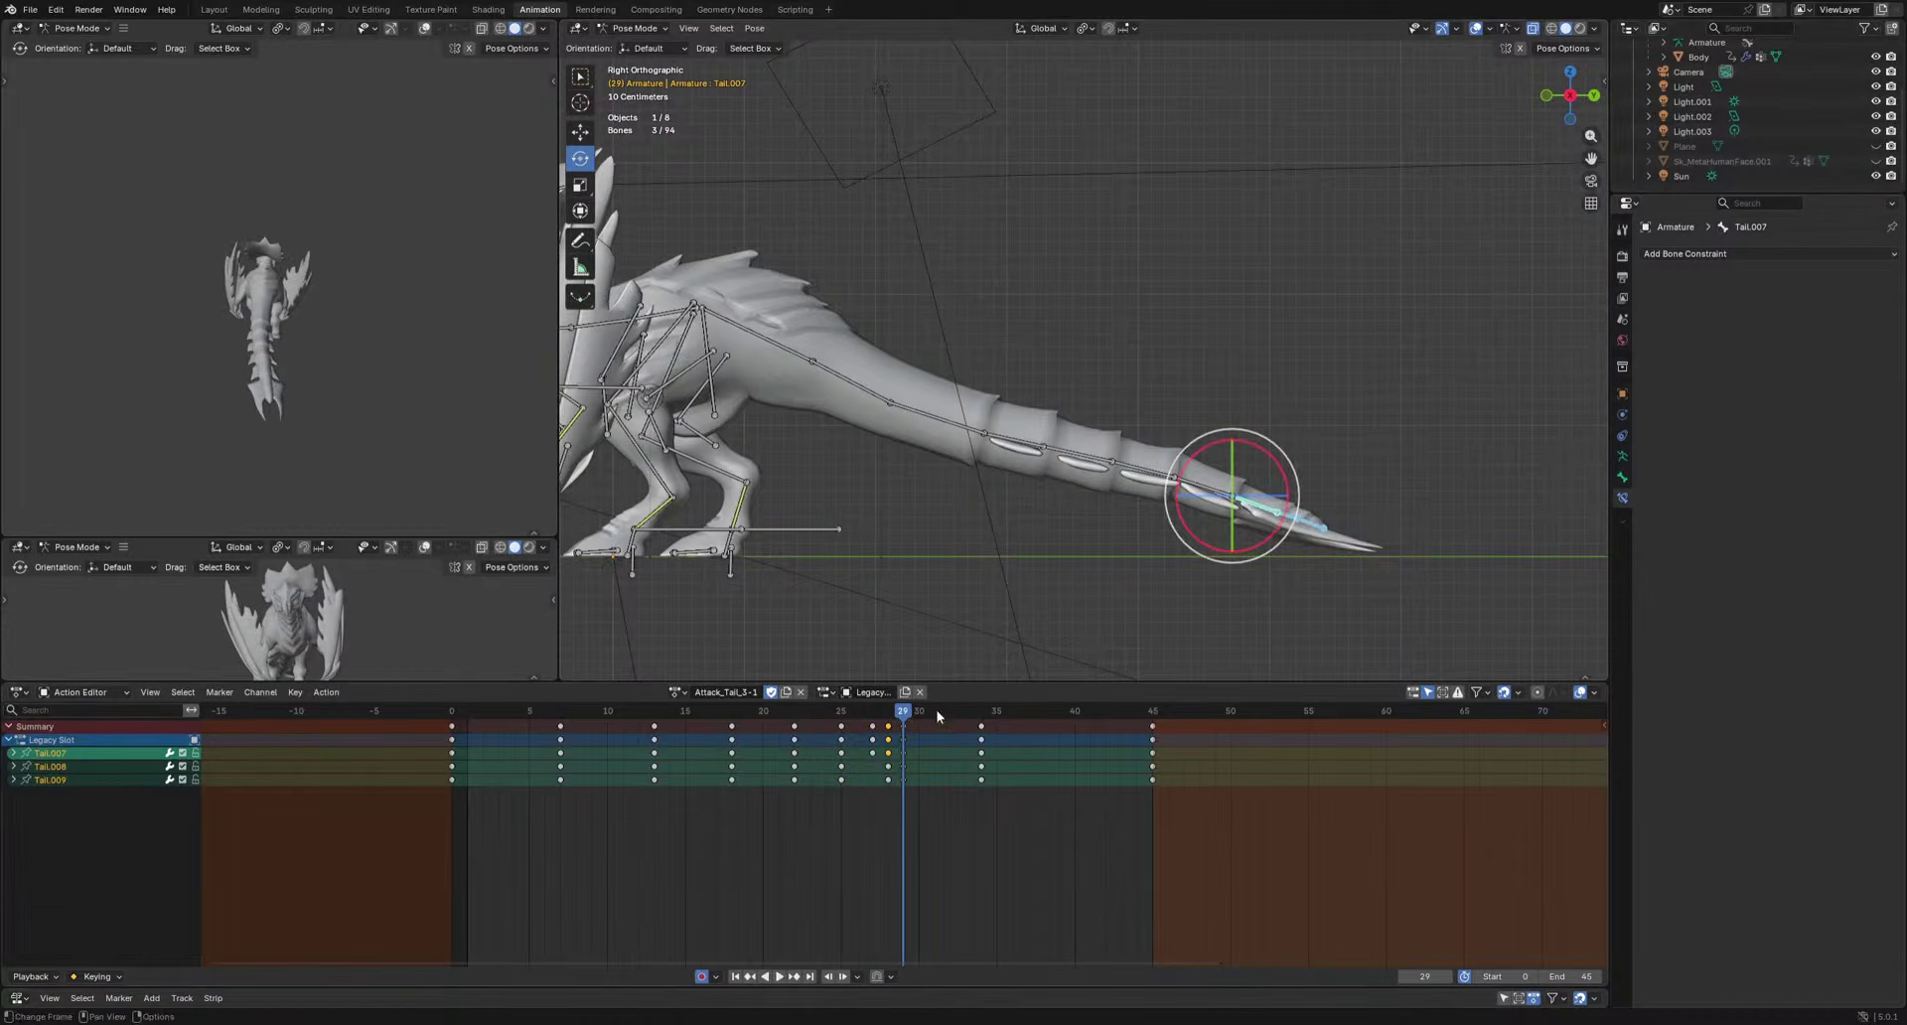
pyautogui.moveTo(900, 714)
pyautogui.mouseDown()
pyautogui.moveTo(873, 715)
pyautogui.moveTo(932, 717)
pyautogui.mouseUp()
# For bones Tail.004 to Tail.009, move the frame 34 keyframes to frame 37, rotate and key them at frame 32, and play back the swing.
pyautogui.moveTo(1418, 296); pyautogui.dragTo(1079, 448)
pyautogui.moveTo(981, 726); pyautogui.dragTo(1031, 756)
pyautogui.click(949, 715)
pyautogui.press('r')
pyautogui.click(1431, 571)
pyautogui.press('i')
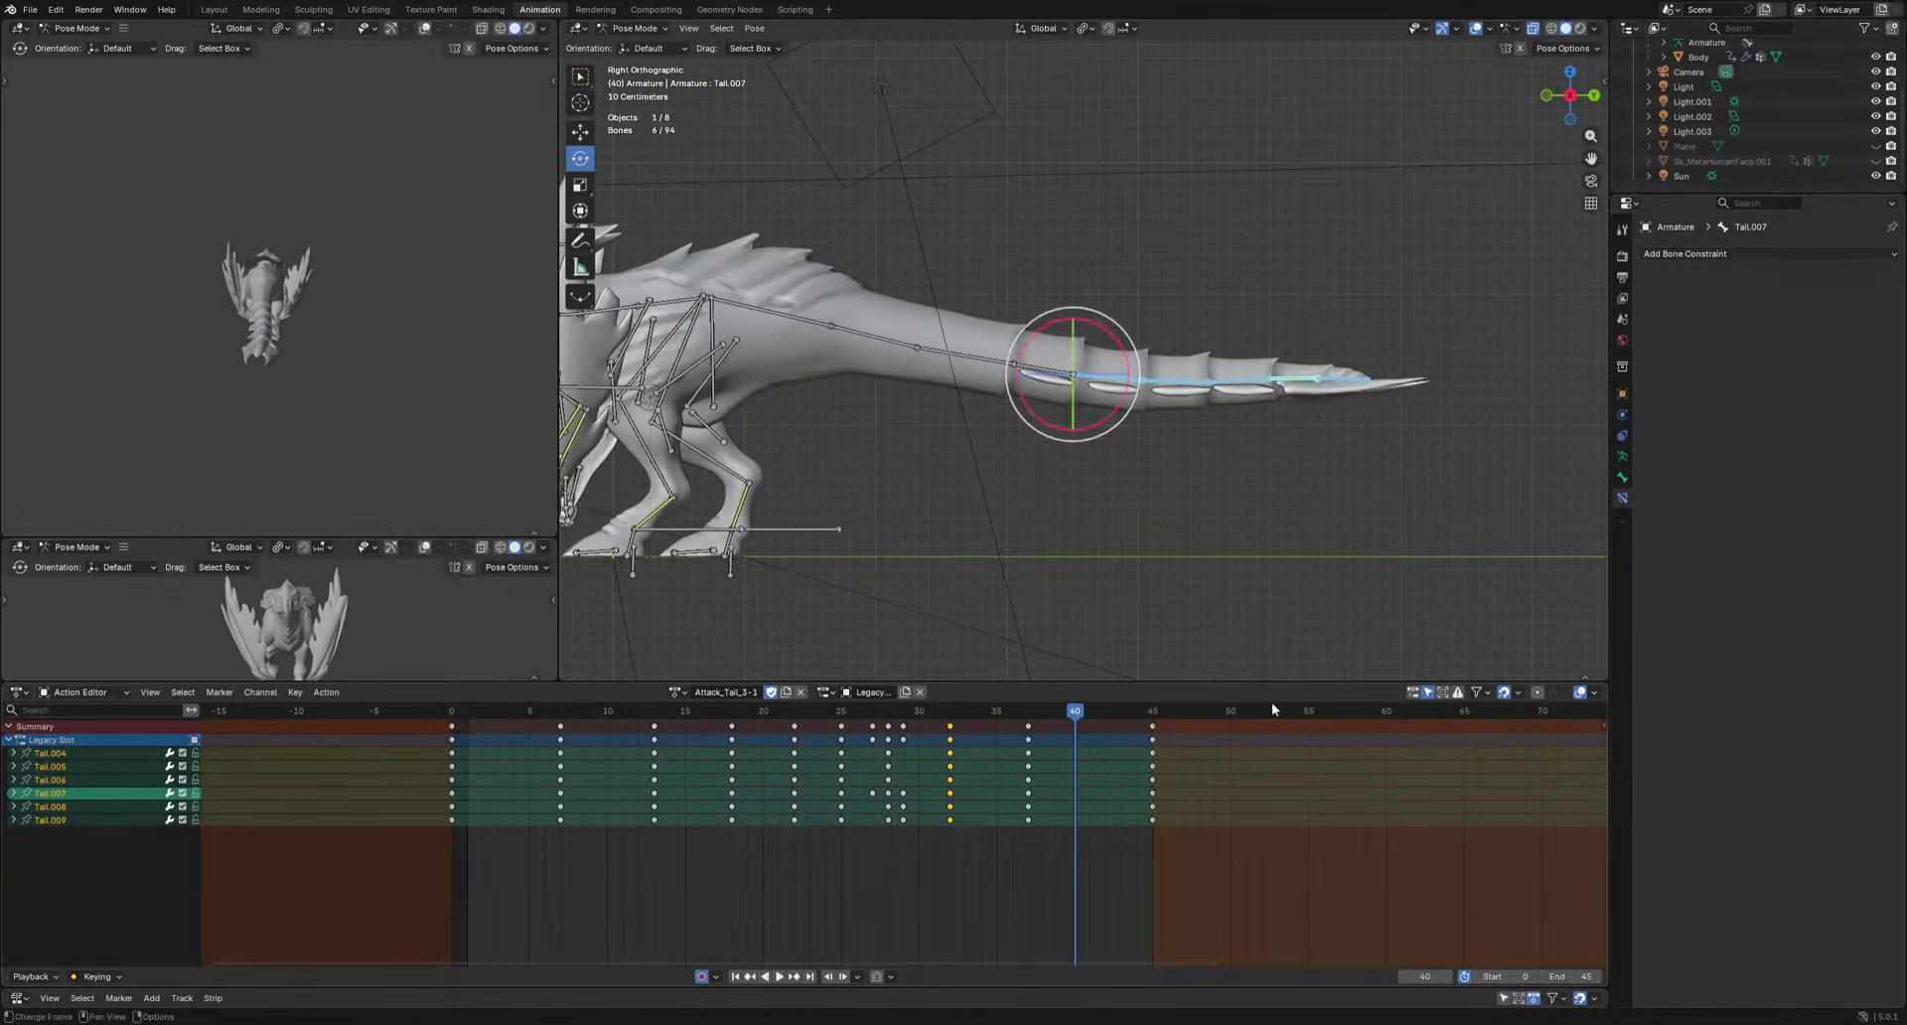
pyautogui.press('space')
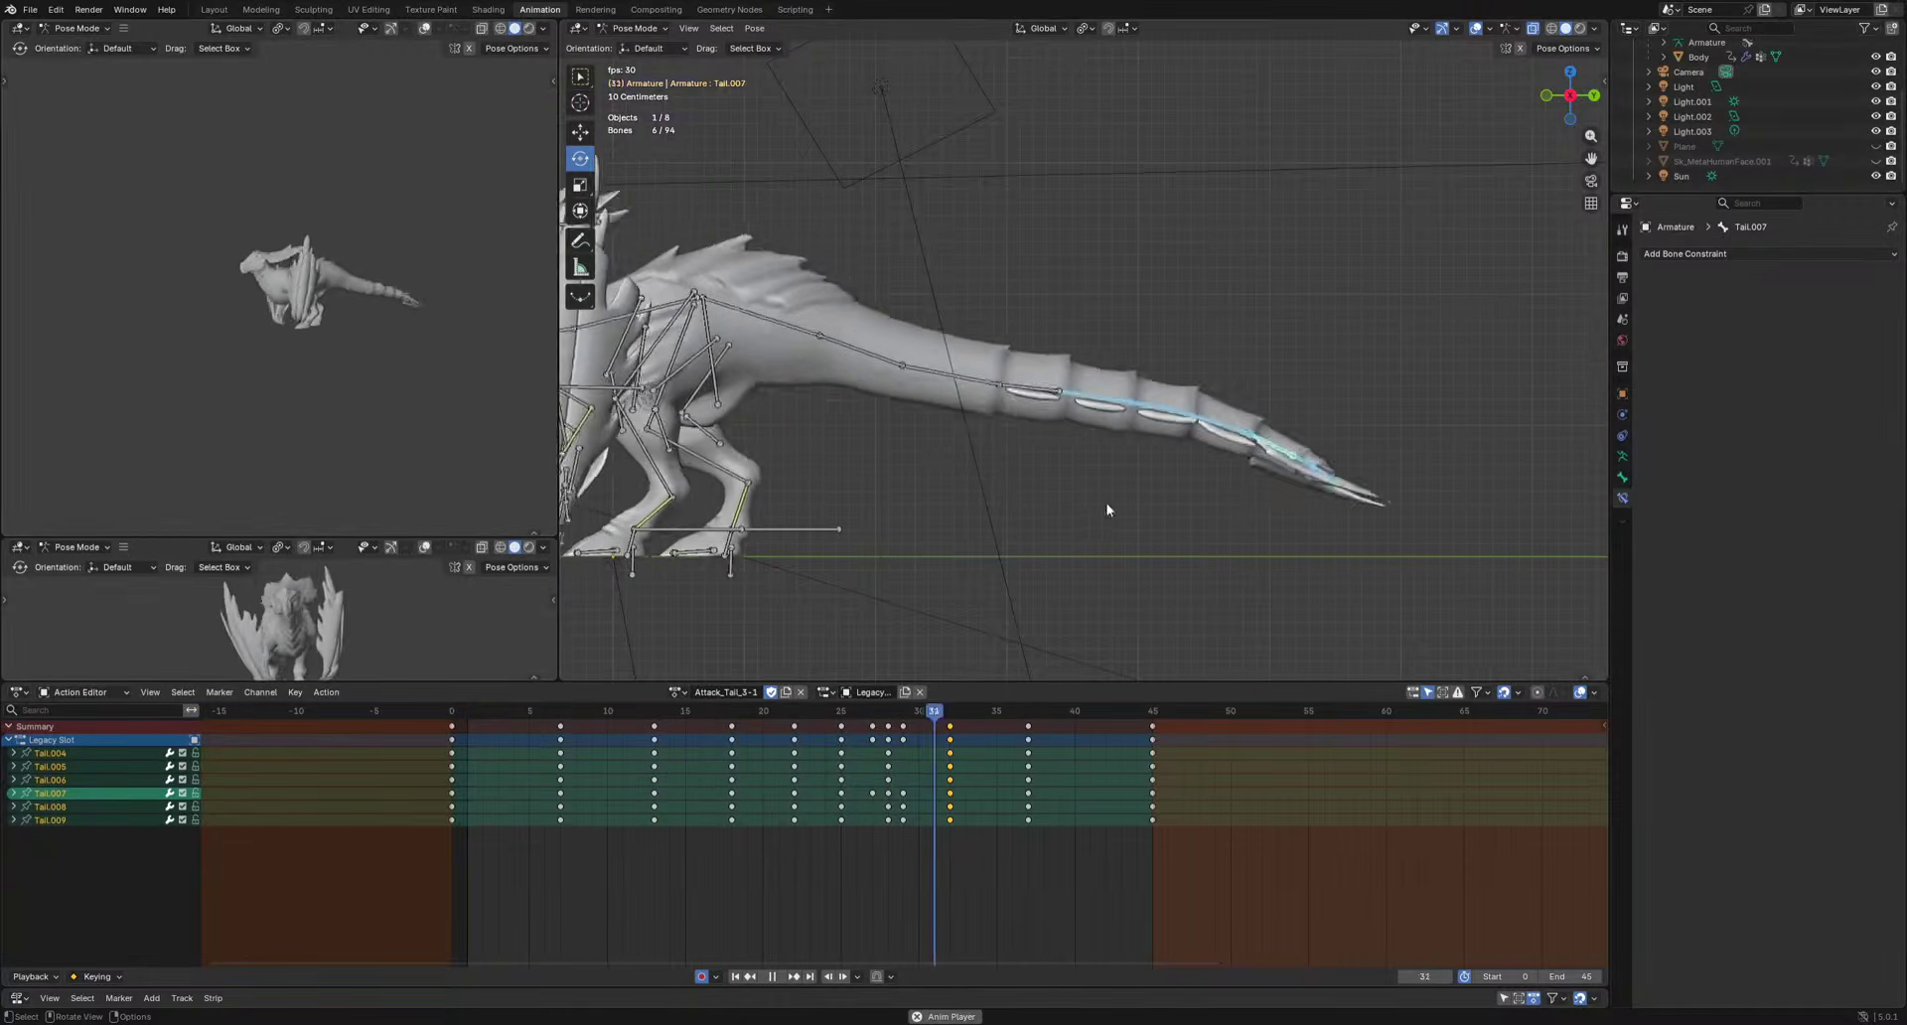
pyautogui.keyDown('shift'); pyautogui.moveTo(762, 445); pyautogui.dragTo(1247, 516, button='middle'); pyautogui.keyUp('shift')
pyautogui.press('space')
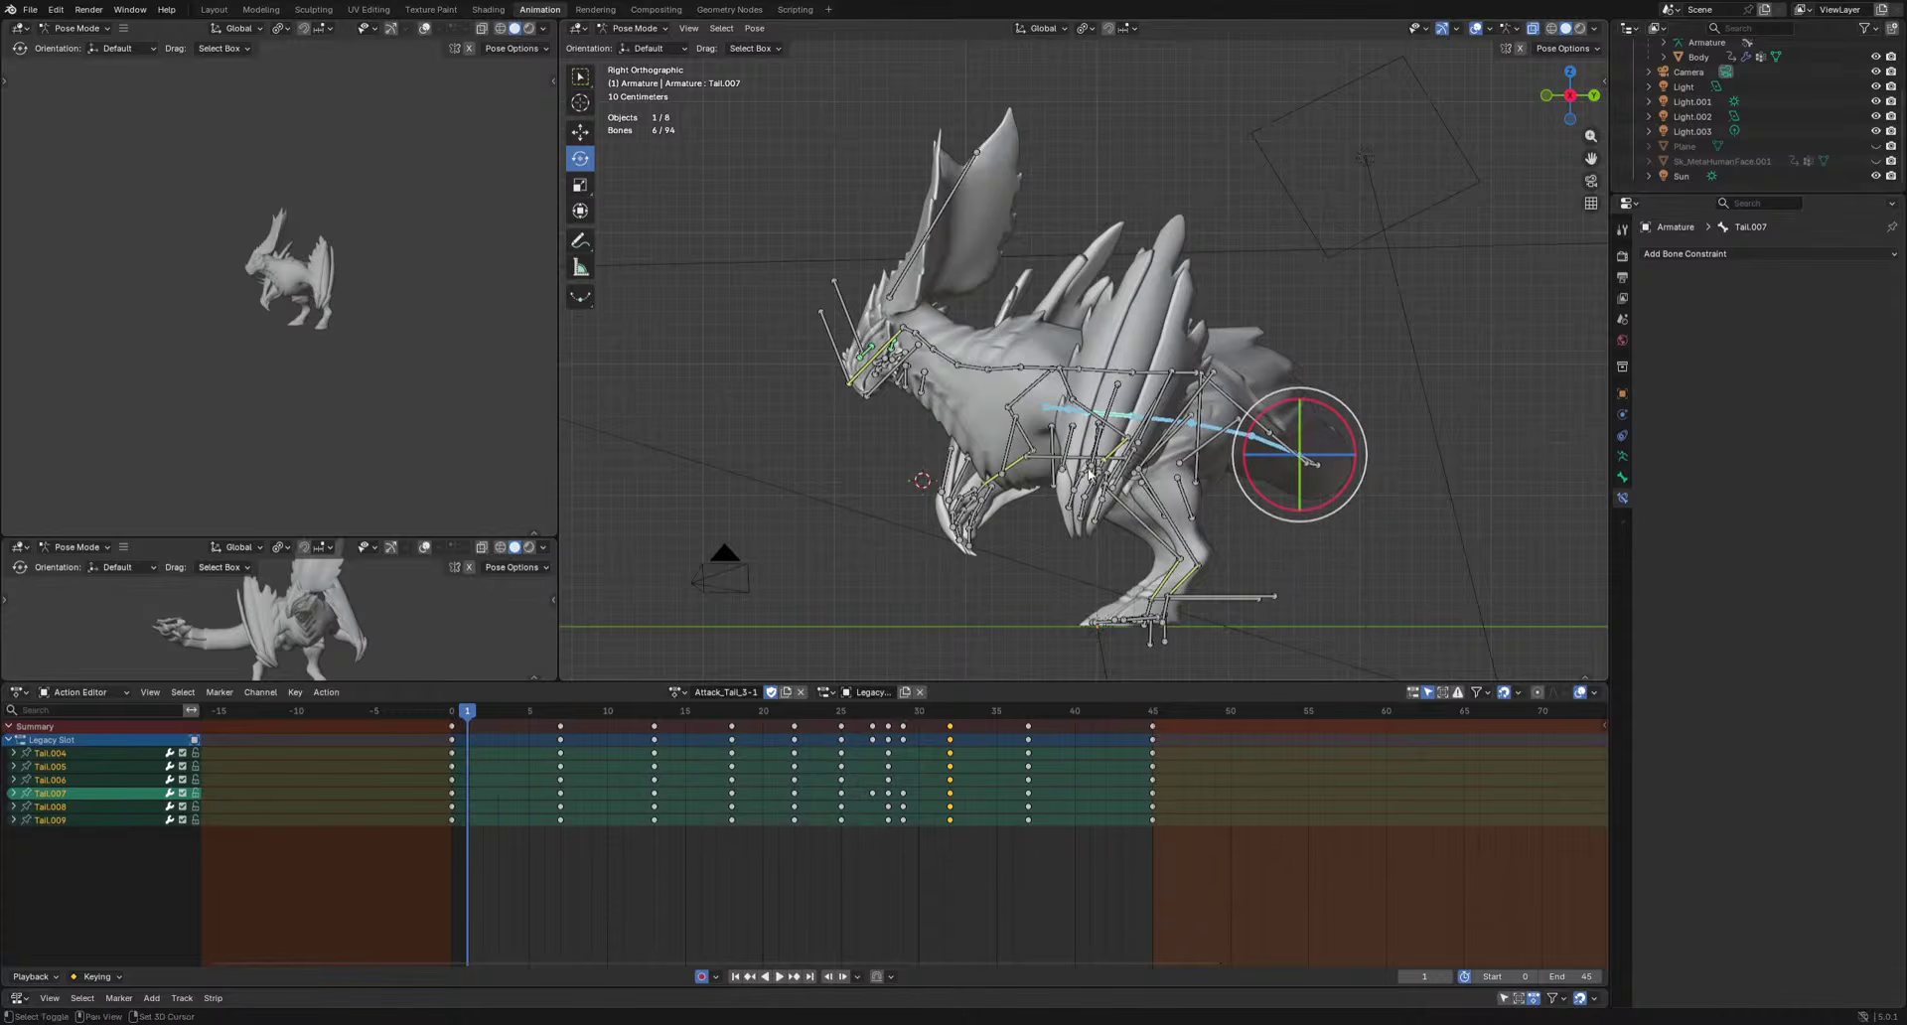
# Select the HeadIK bone and reposition it at frames 6 and 15 in the right side view.
pyautogui.keyDown('shift'); pyautogui.moveTo(1243, 511); pyautogui.dragTo(1376, 532, button='middle'); pyautogui.keyUp('shift')
pyautogui.click(969, 376)
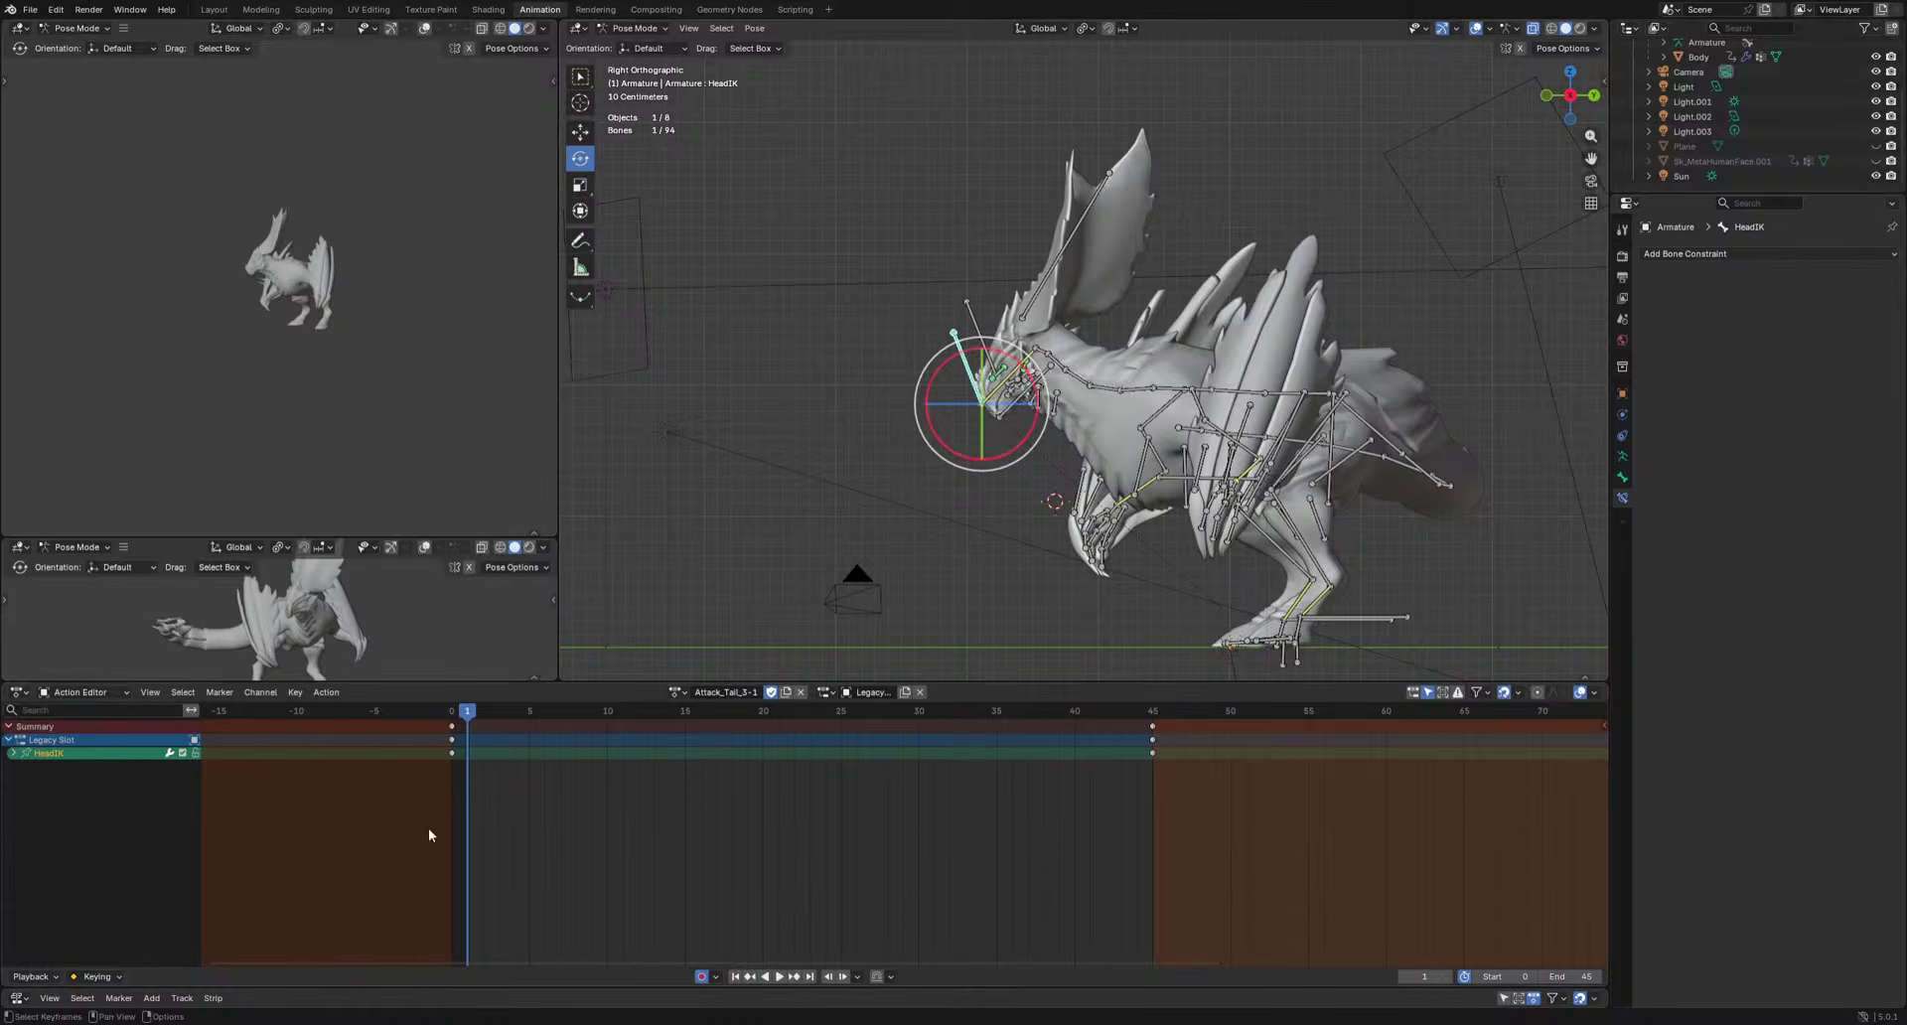
pyautogui.press('space')
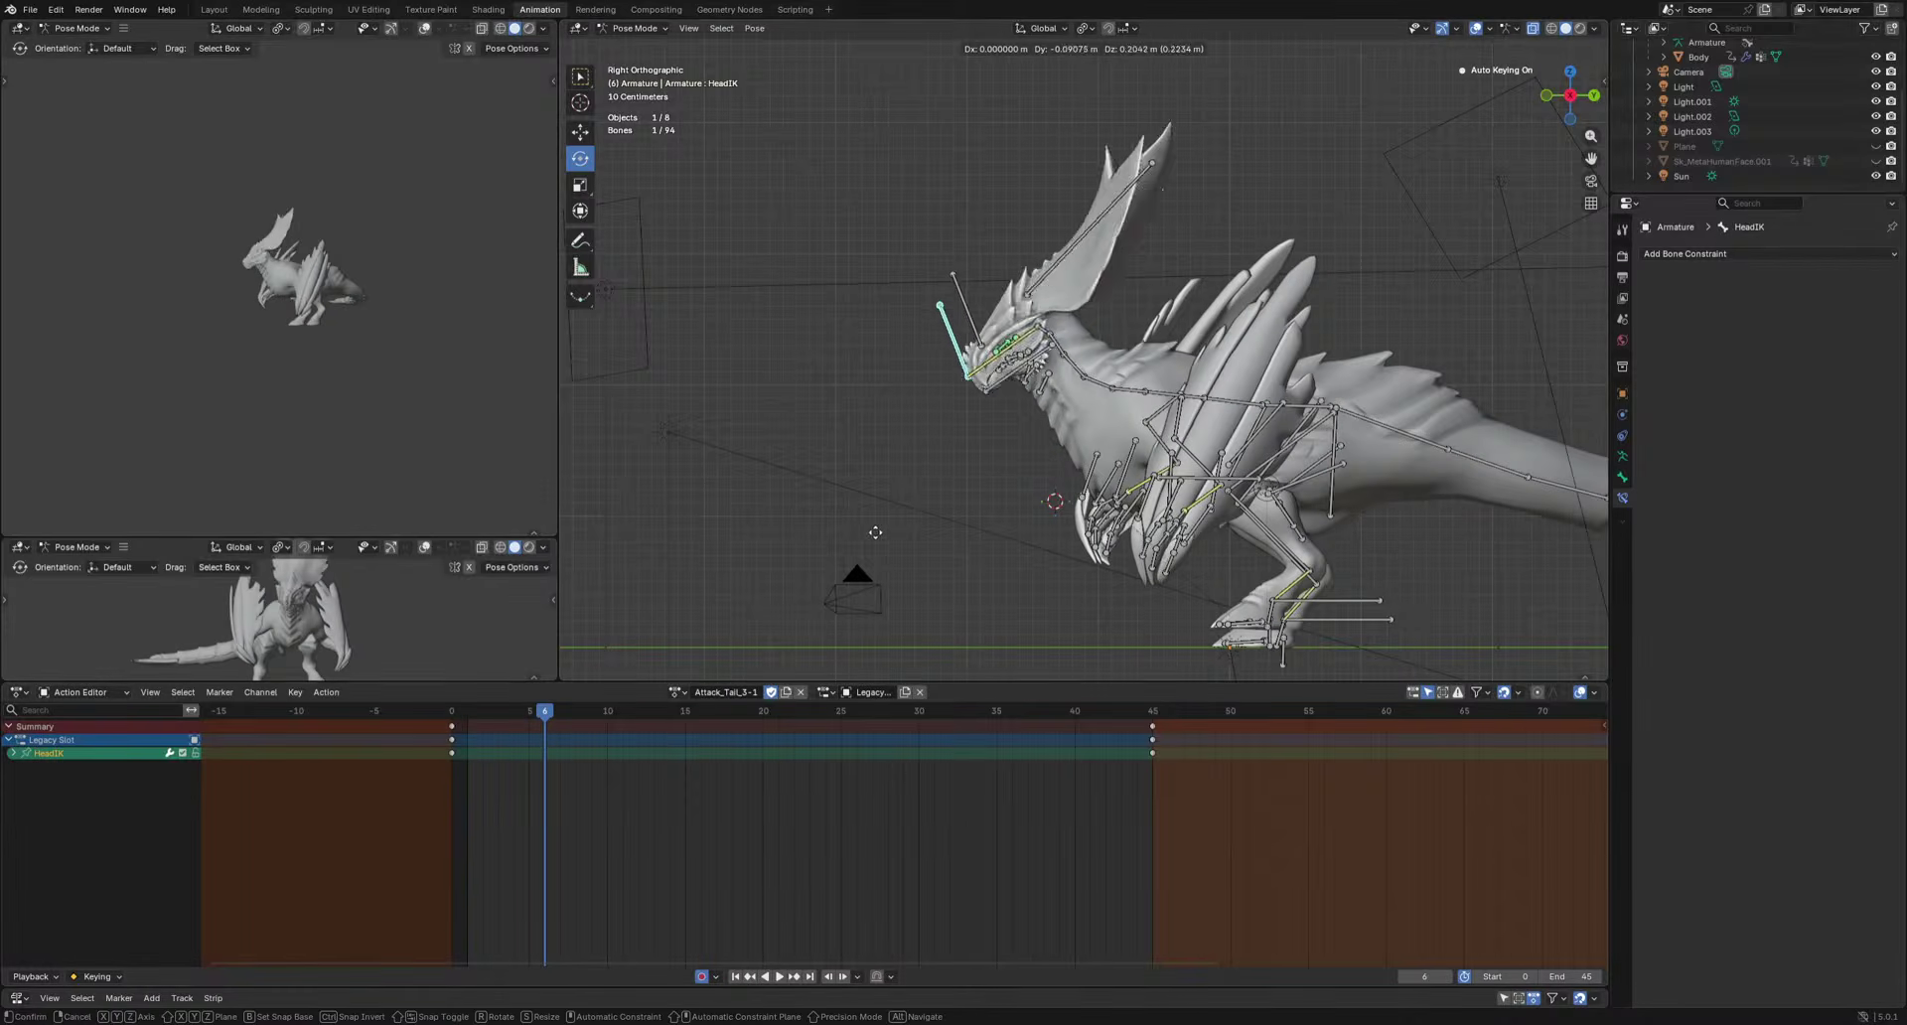
pyautogui.press('space')
pyautogui.moveTo(552, 712); pyautogui.dragTo(688, 732)
pyautogui.click(982, 555)
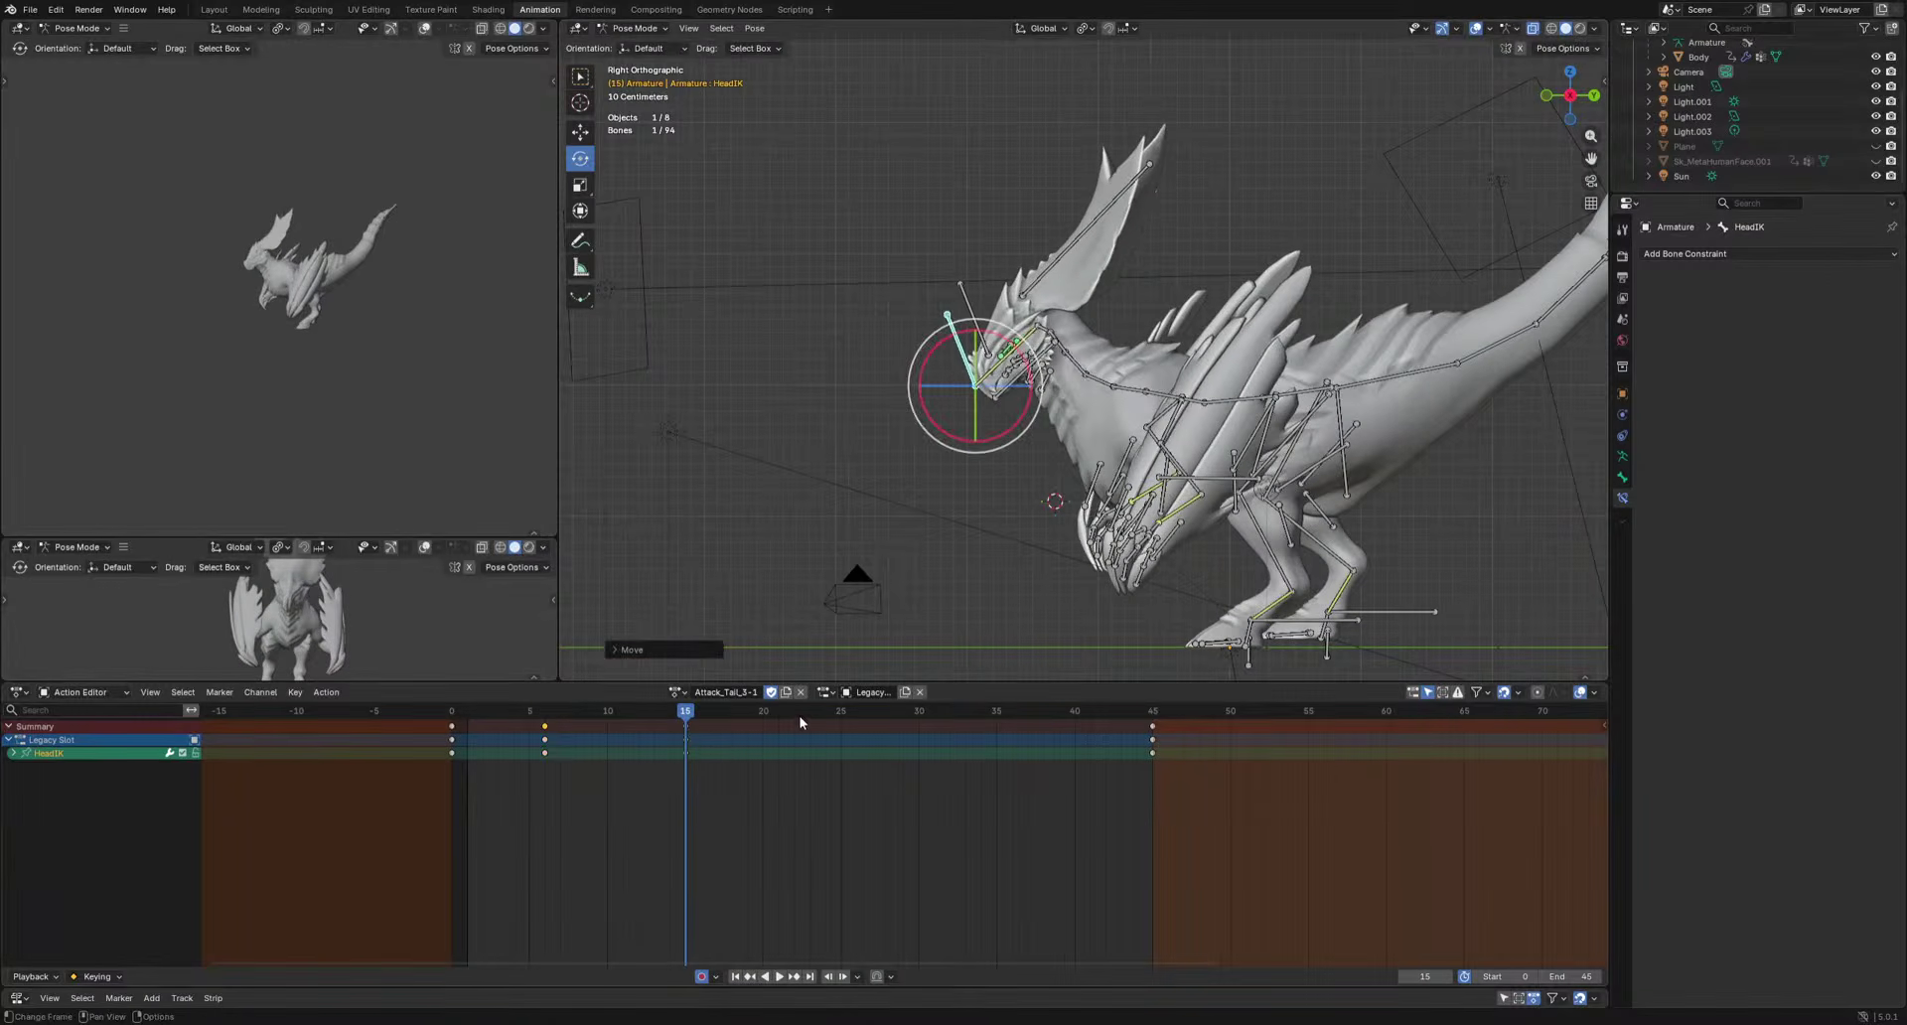
pyautogui.moveTo(802, 722); pyautogui.dragTo(796, 720)
pyautogui.press('g')
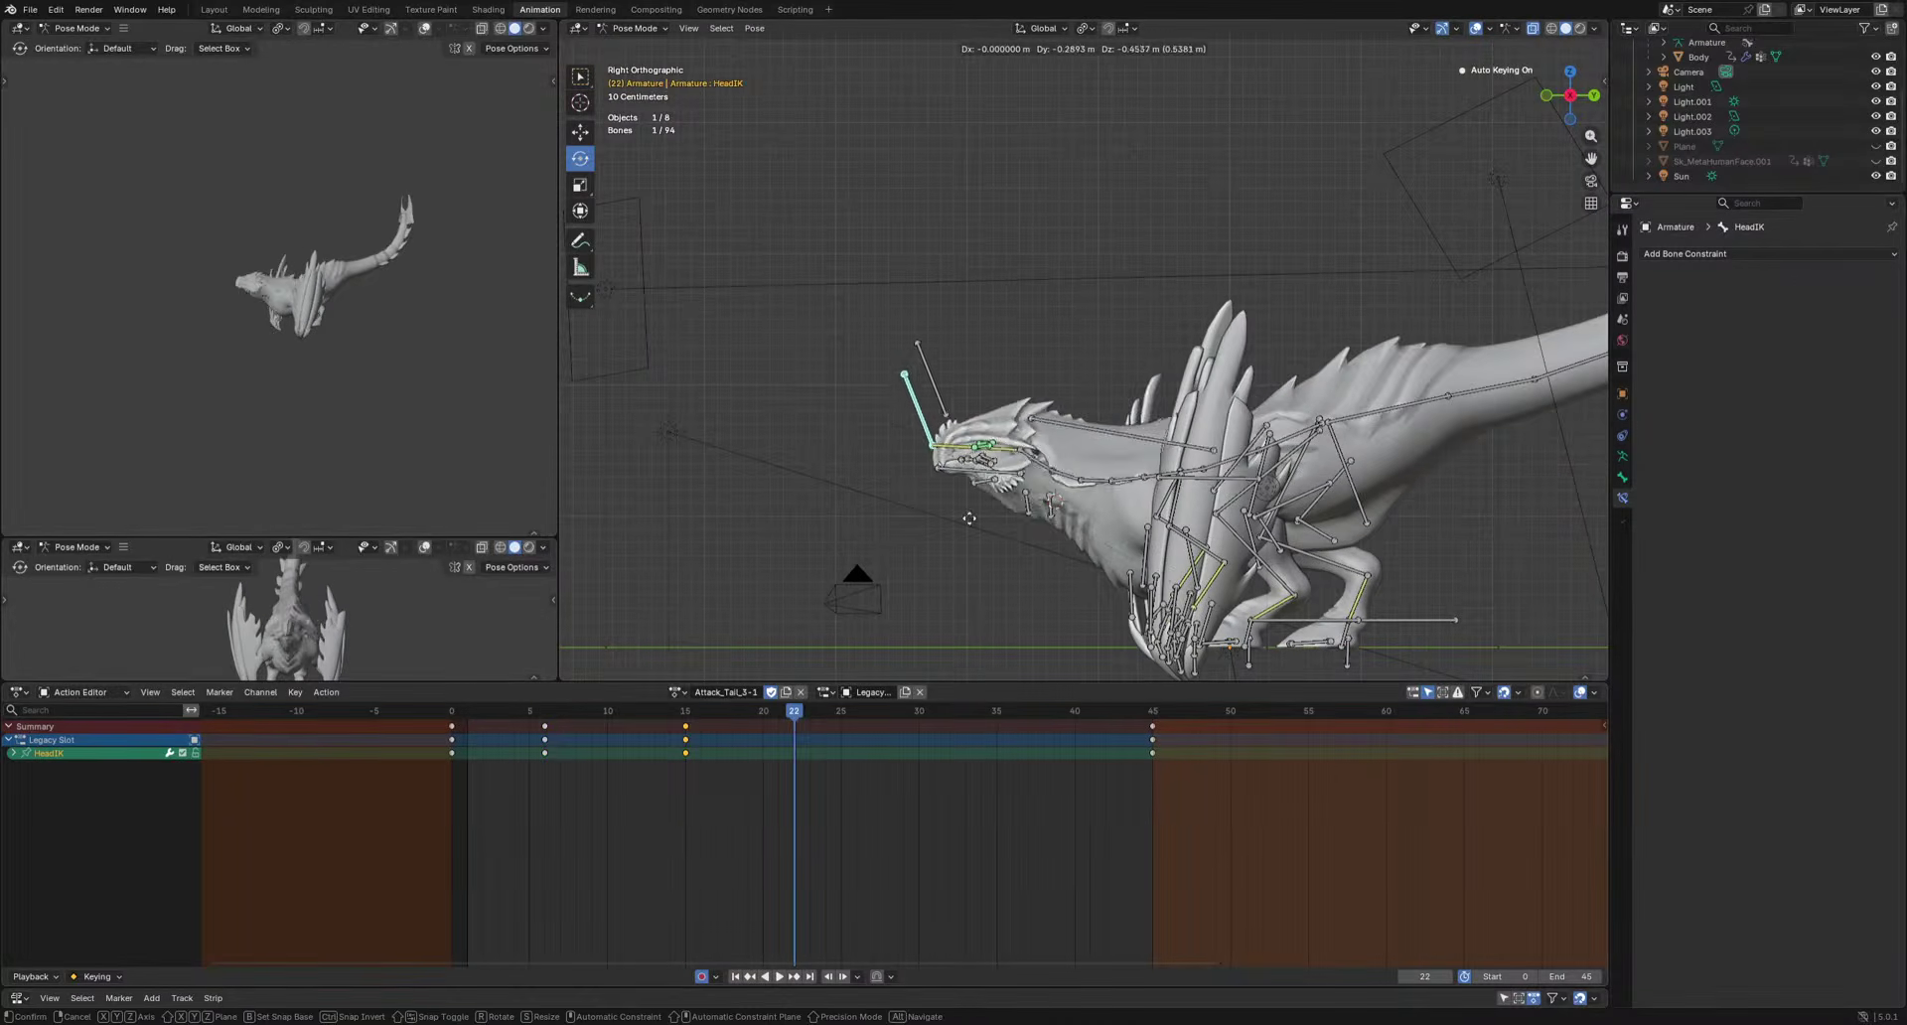
pyautogui.click(957, 587)
pyautogui.press('space')
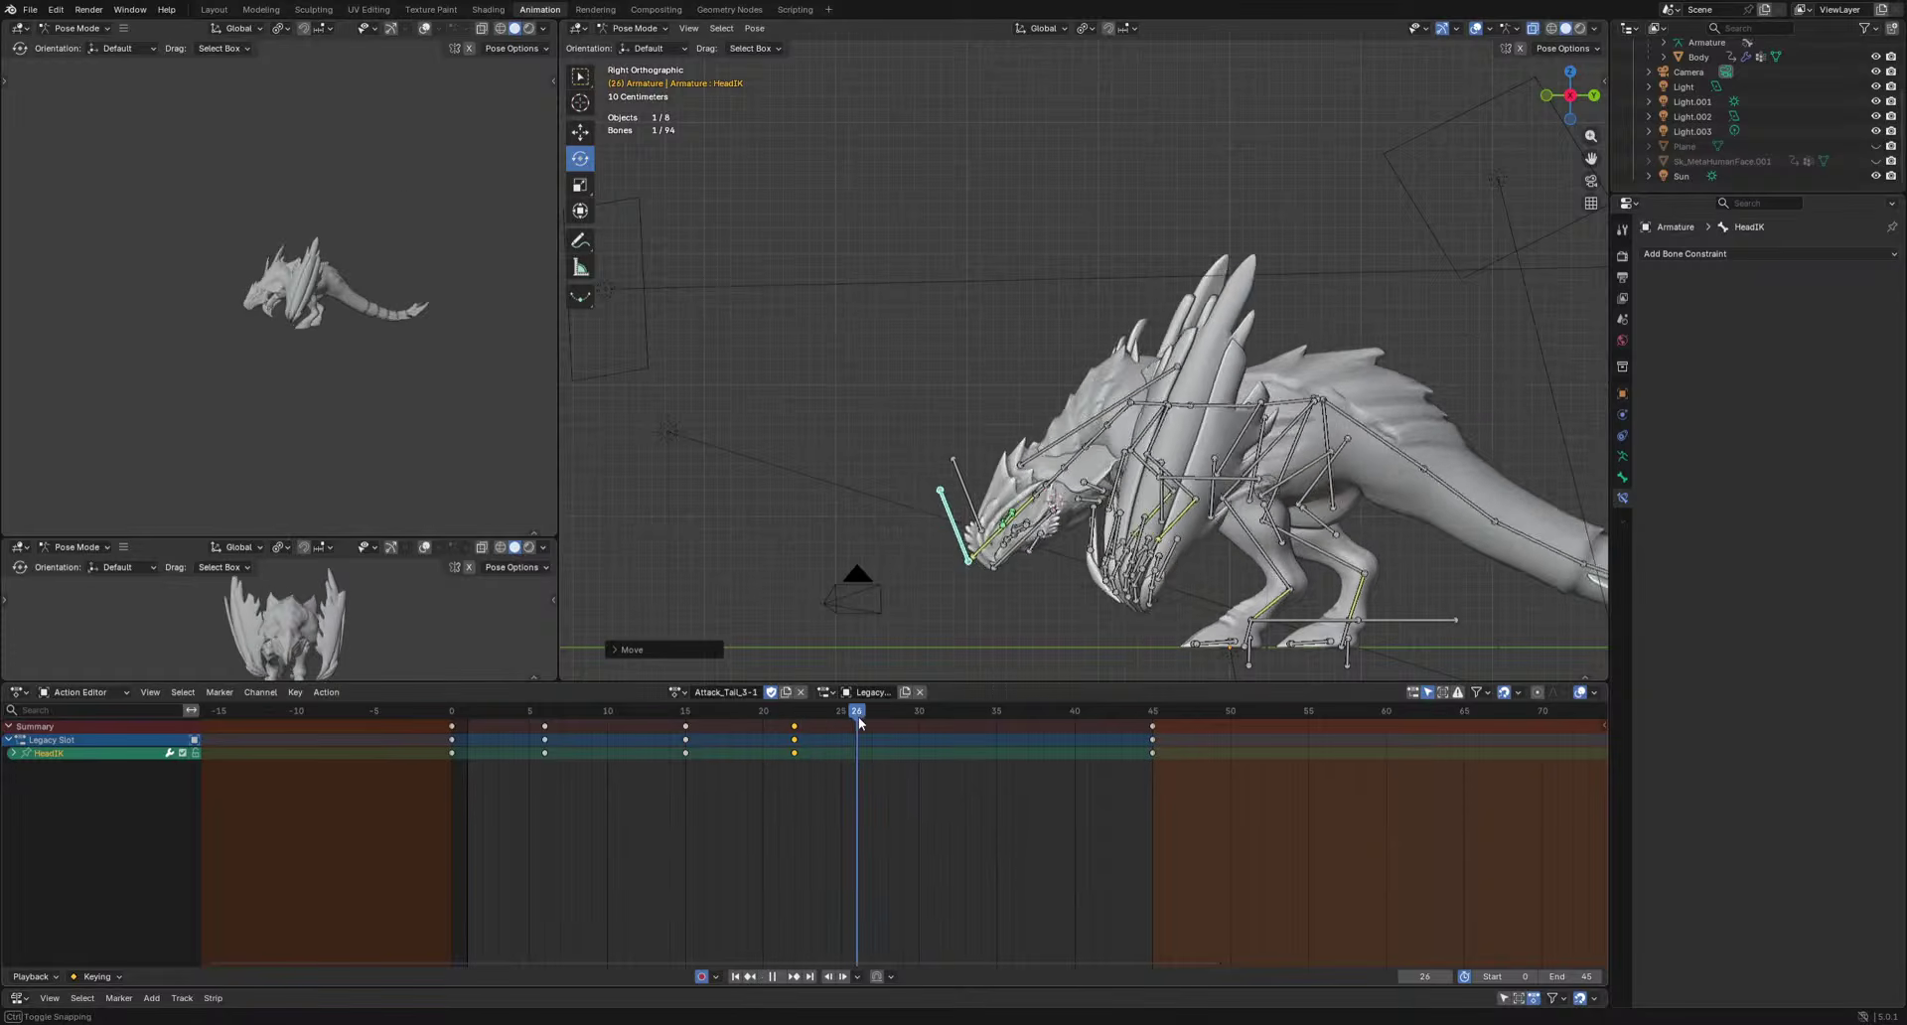
pyautogui.press('g')
pyautogui.click(1027, 532)
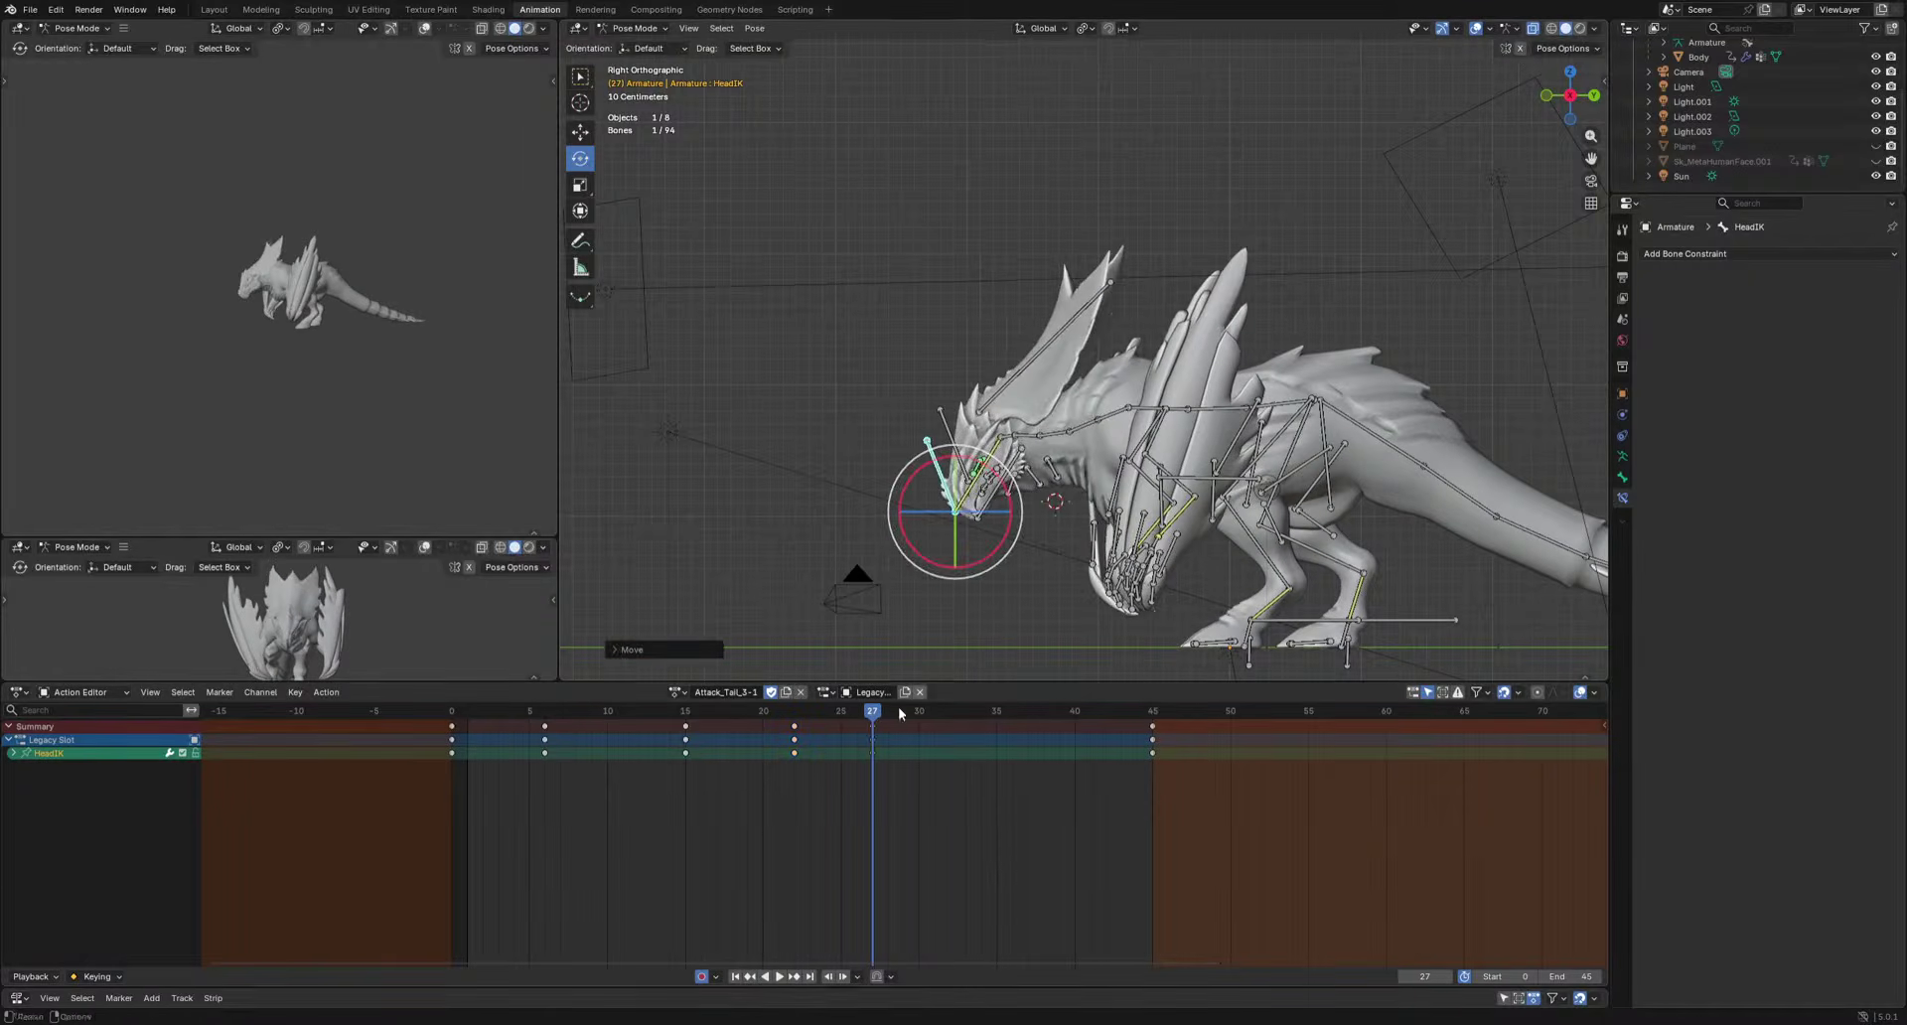
pyautogui.moveTo(893, 715); pyautogui.dragTo(845, 747)
pyautogui.click(872, 737)
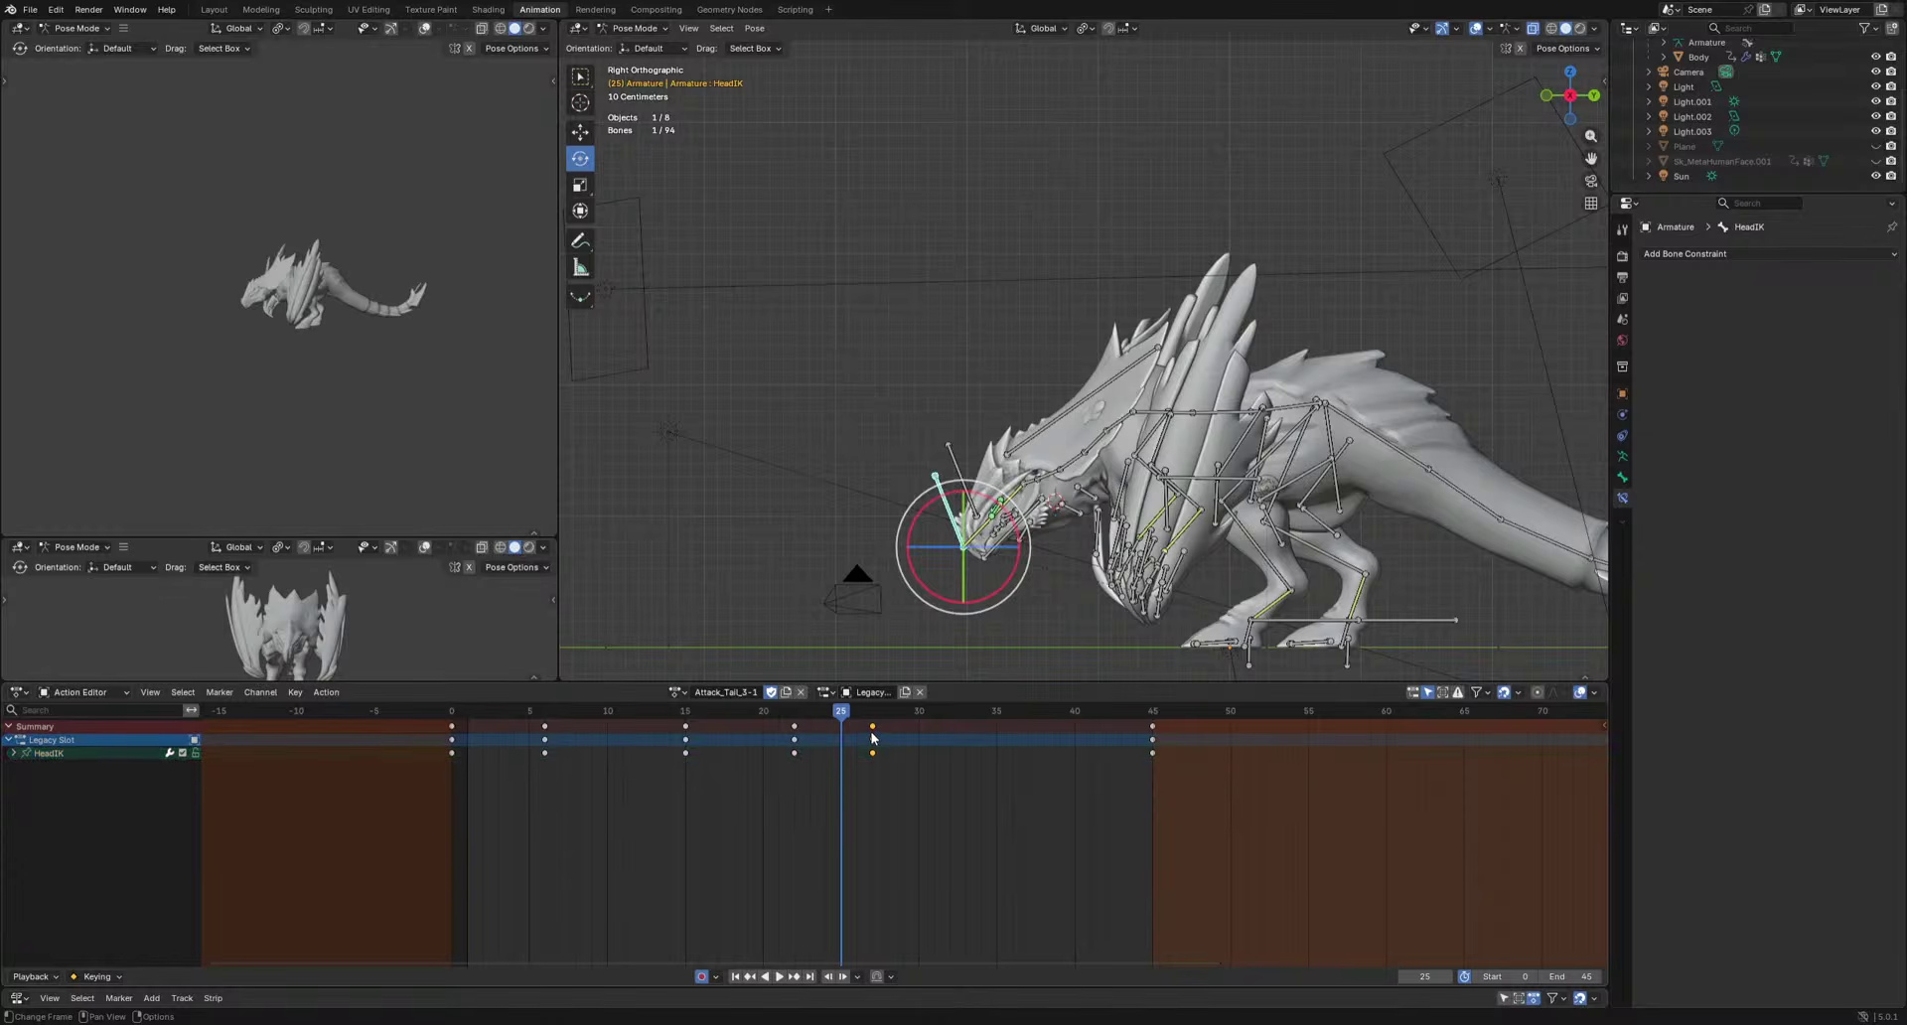
pyautogui.keyDown('shift'); pyautogui.click(798, 733); pyautogui.keyUp('shift')
pyautogui.press('x')
# Reposition the HeadIK bone at frames 25 and 32 in the right side view and play back the motion.
pyautogui.press('g')
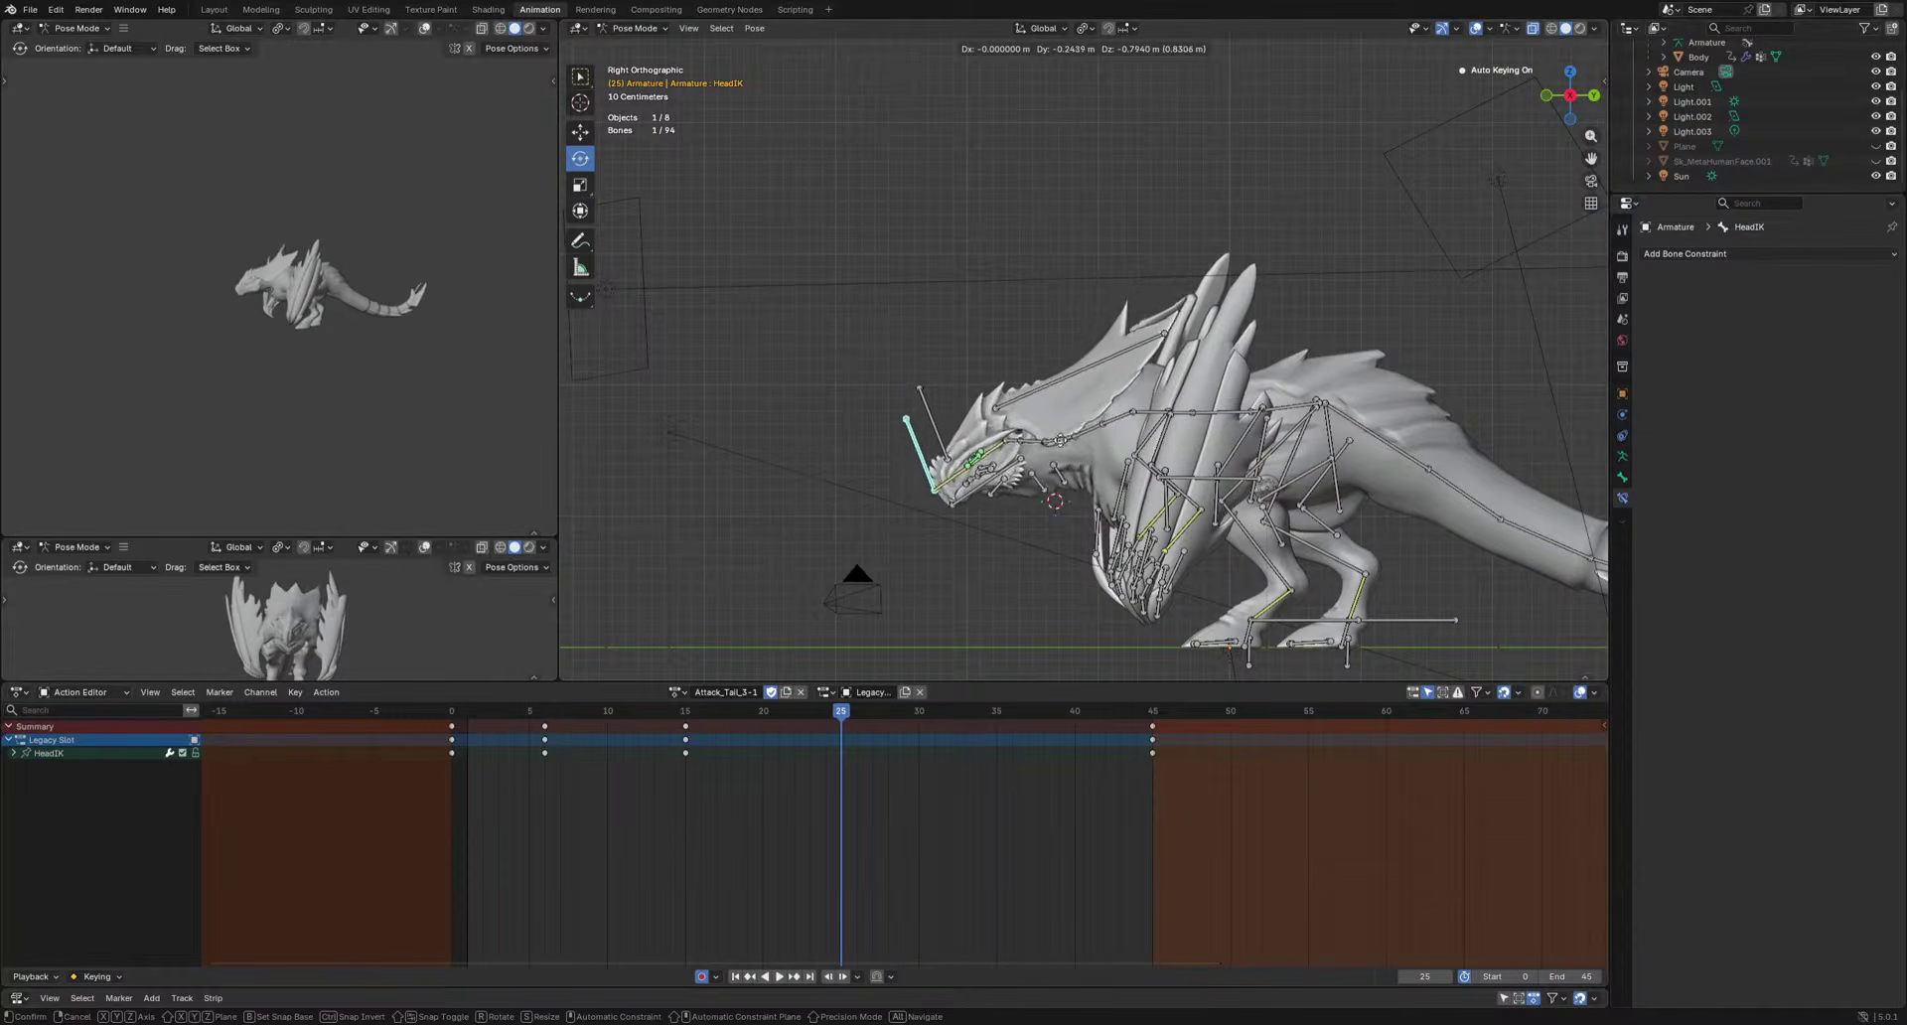
pyautogui.click(1065, 444)
pyautogui.moveTo(852, 737); pyautogui.dragTo(949, 737)
pyautogui.press('g')
pyautogui.click(1080, 517)
pyautogui.press('space')
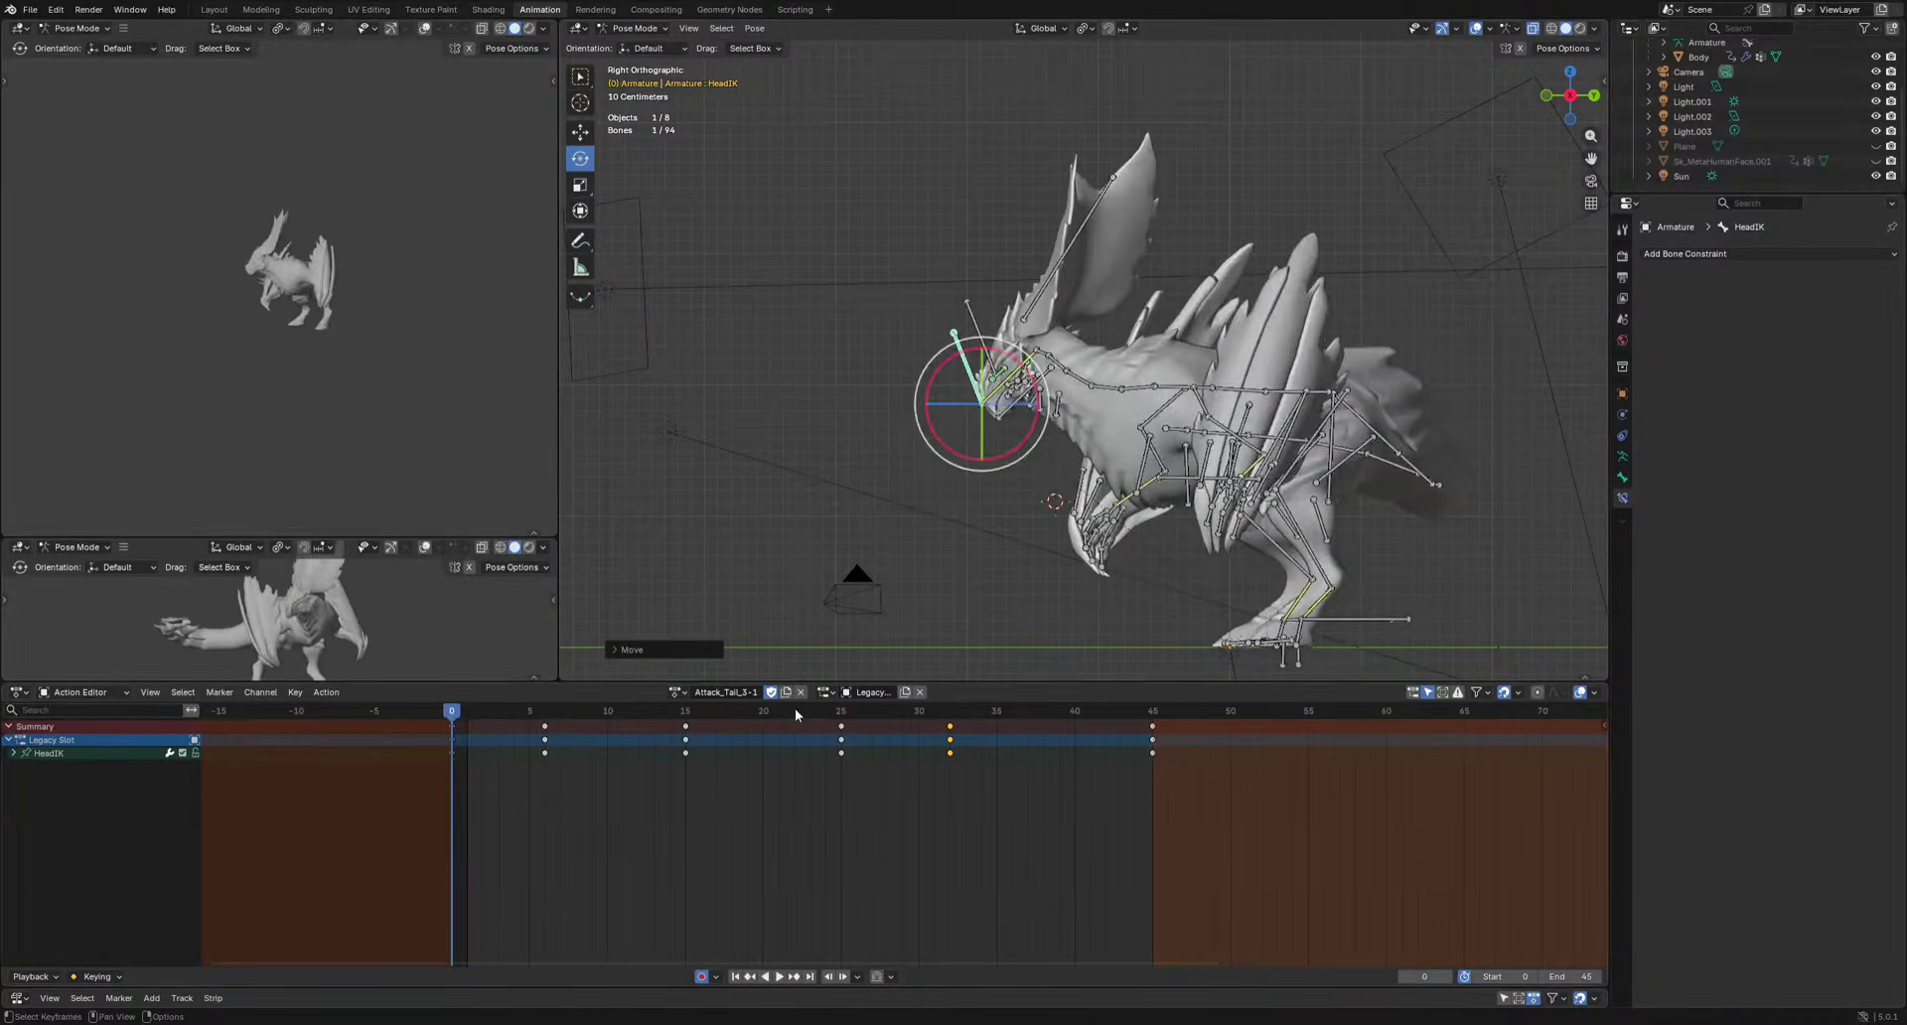
# Move the HeadIK keyframe from frame 25 to frame 26 and play back the motion.
pyautogui.moveTo(795, 707); pyautogui.dragTo(859, 740)
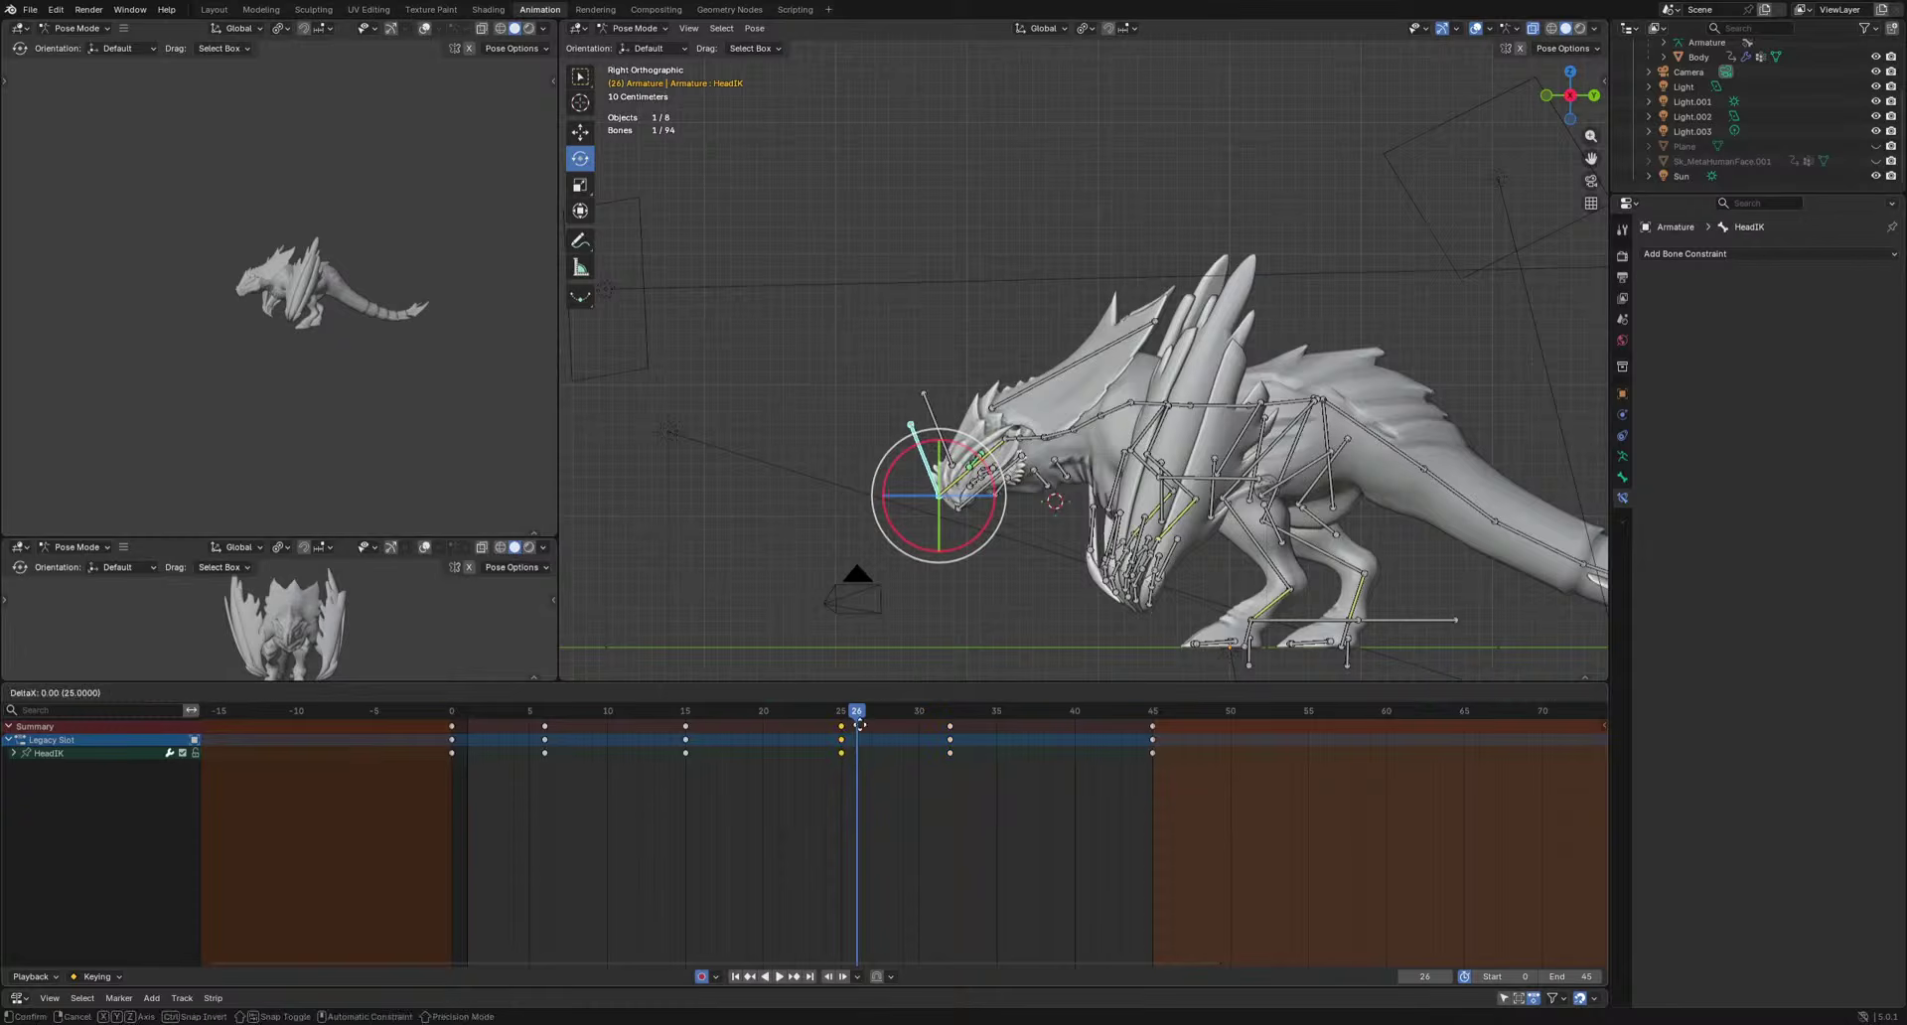
pyautogui.press('g')
pyautogui.click(981, 591)
pyautogui.press('space')
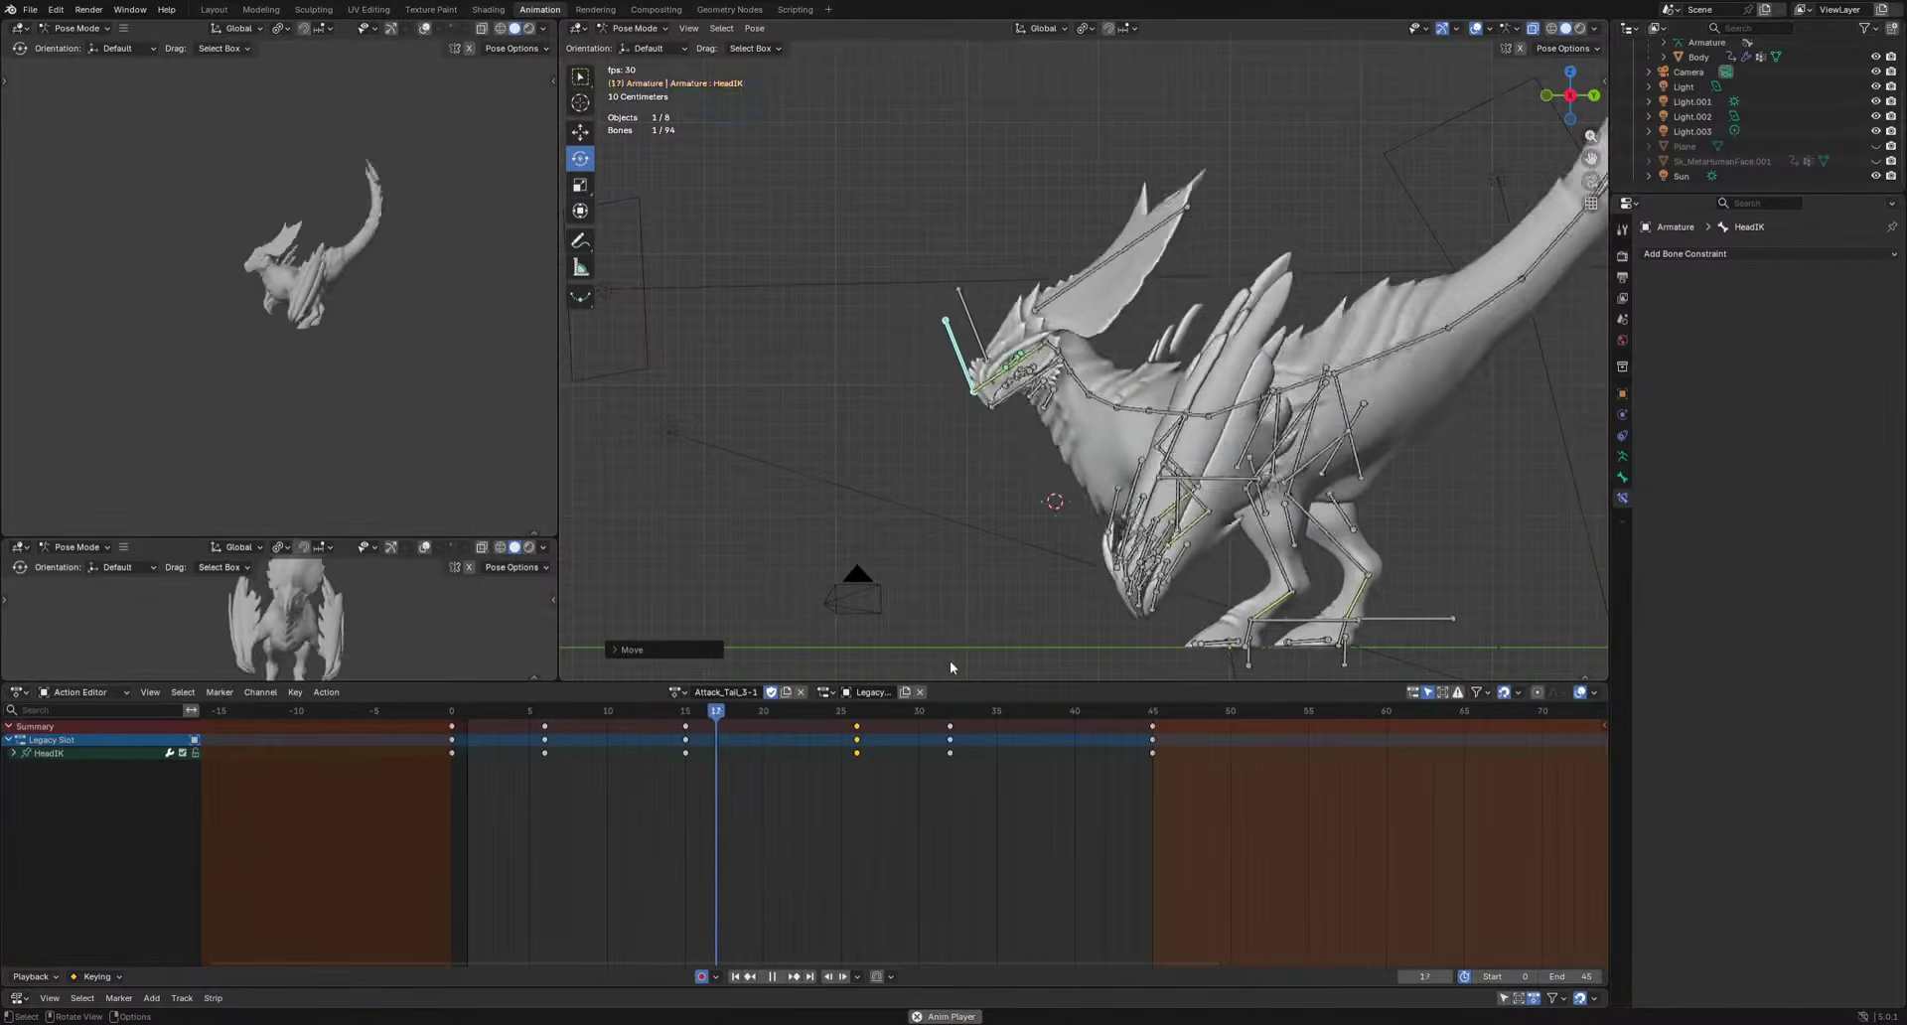
pyautogui.press('space')
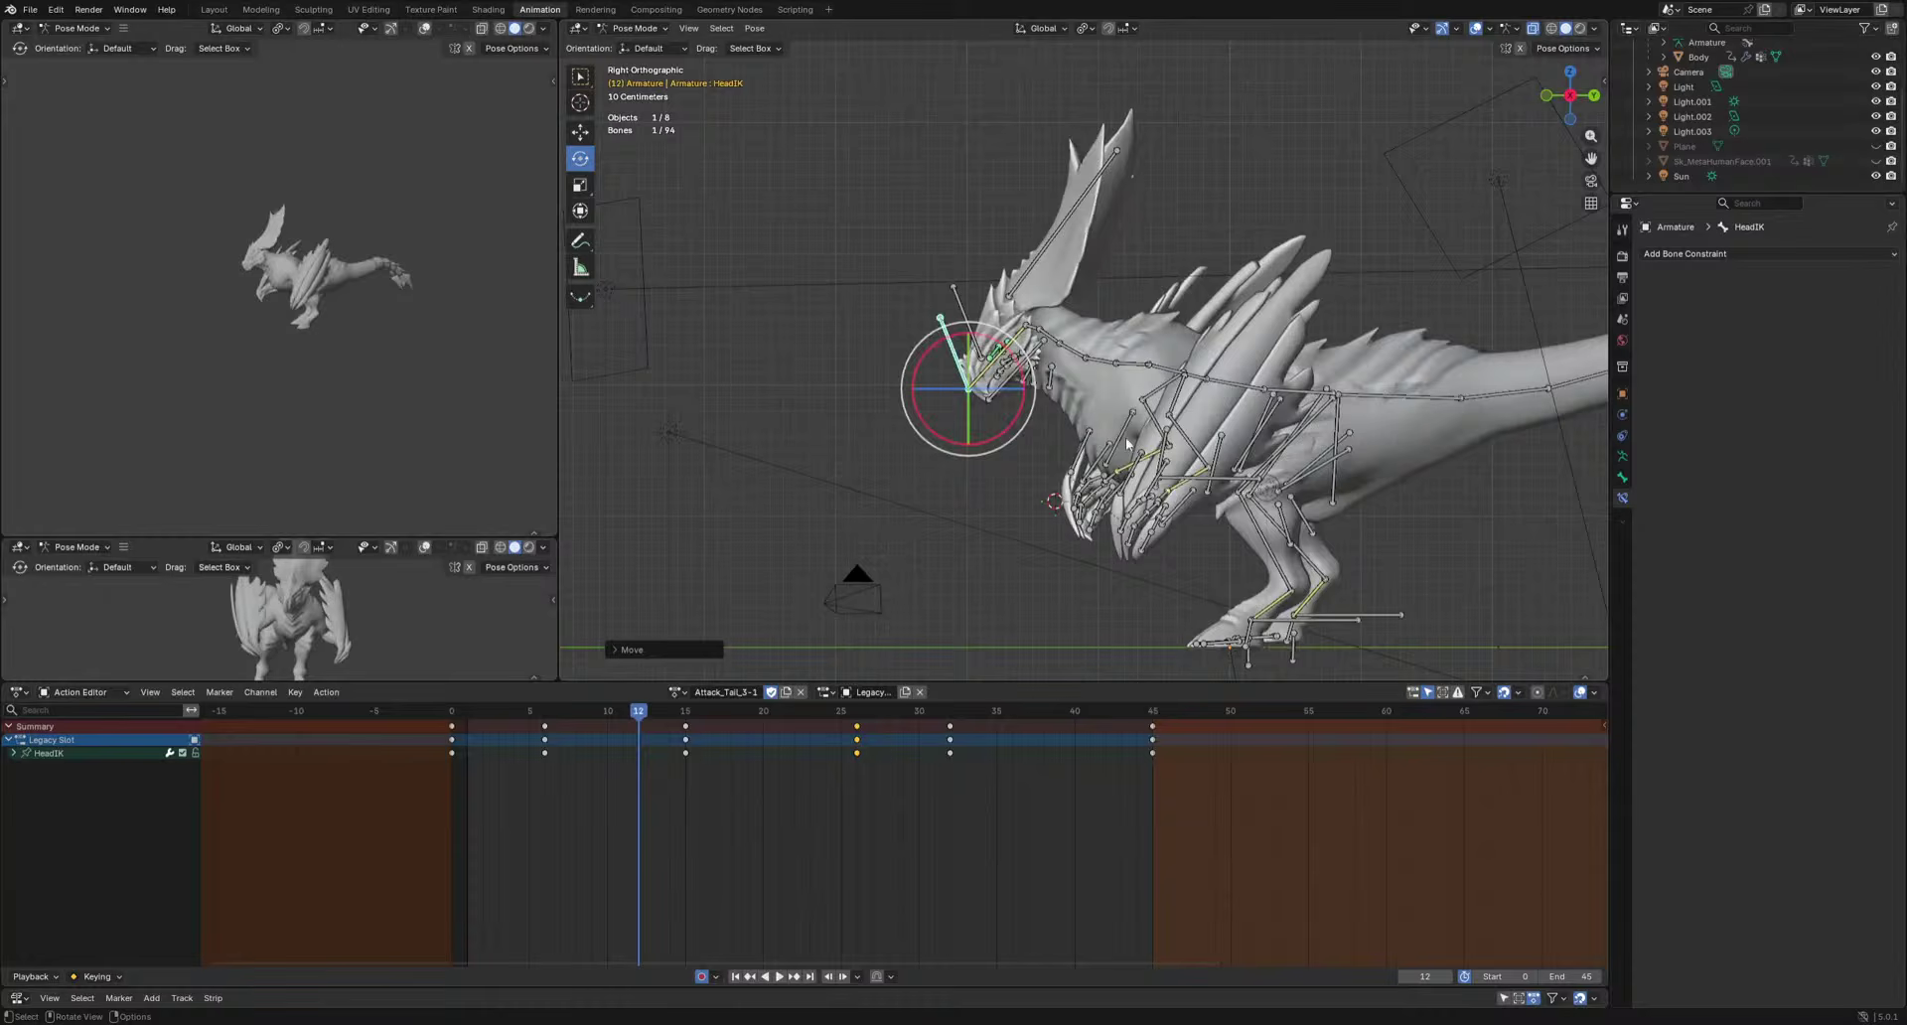
# Select bone Spine.002 and move its frame 24 keyframe to frame 26.
pyautogui.click(1159, 373)
pyautogui.press('space')
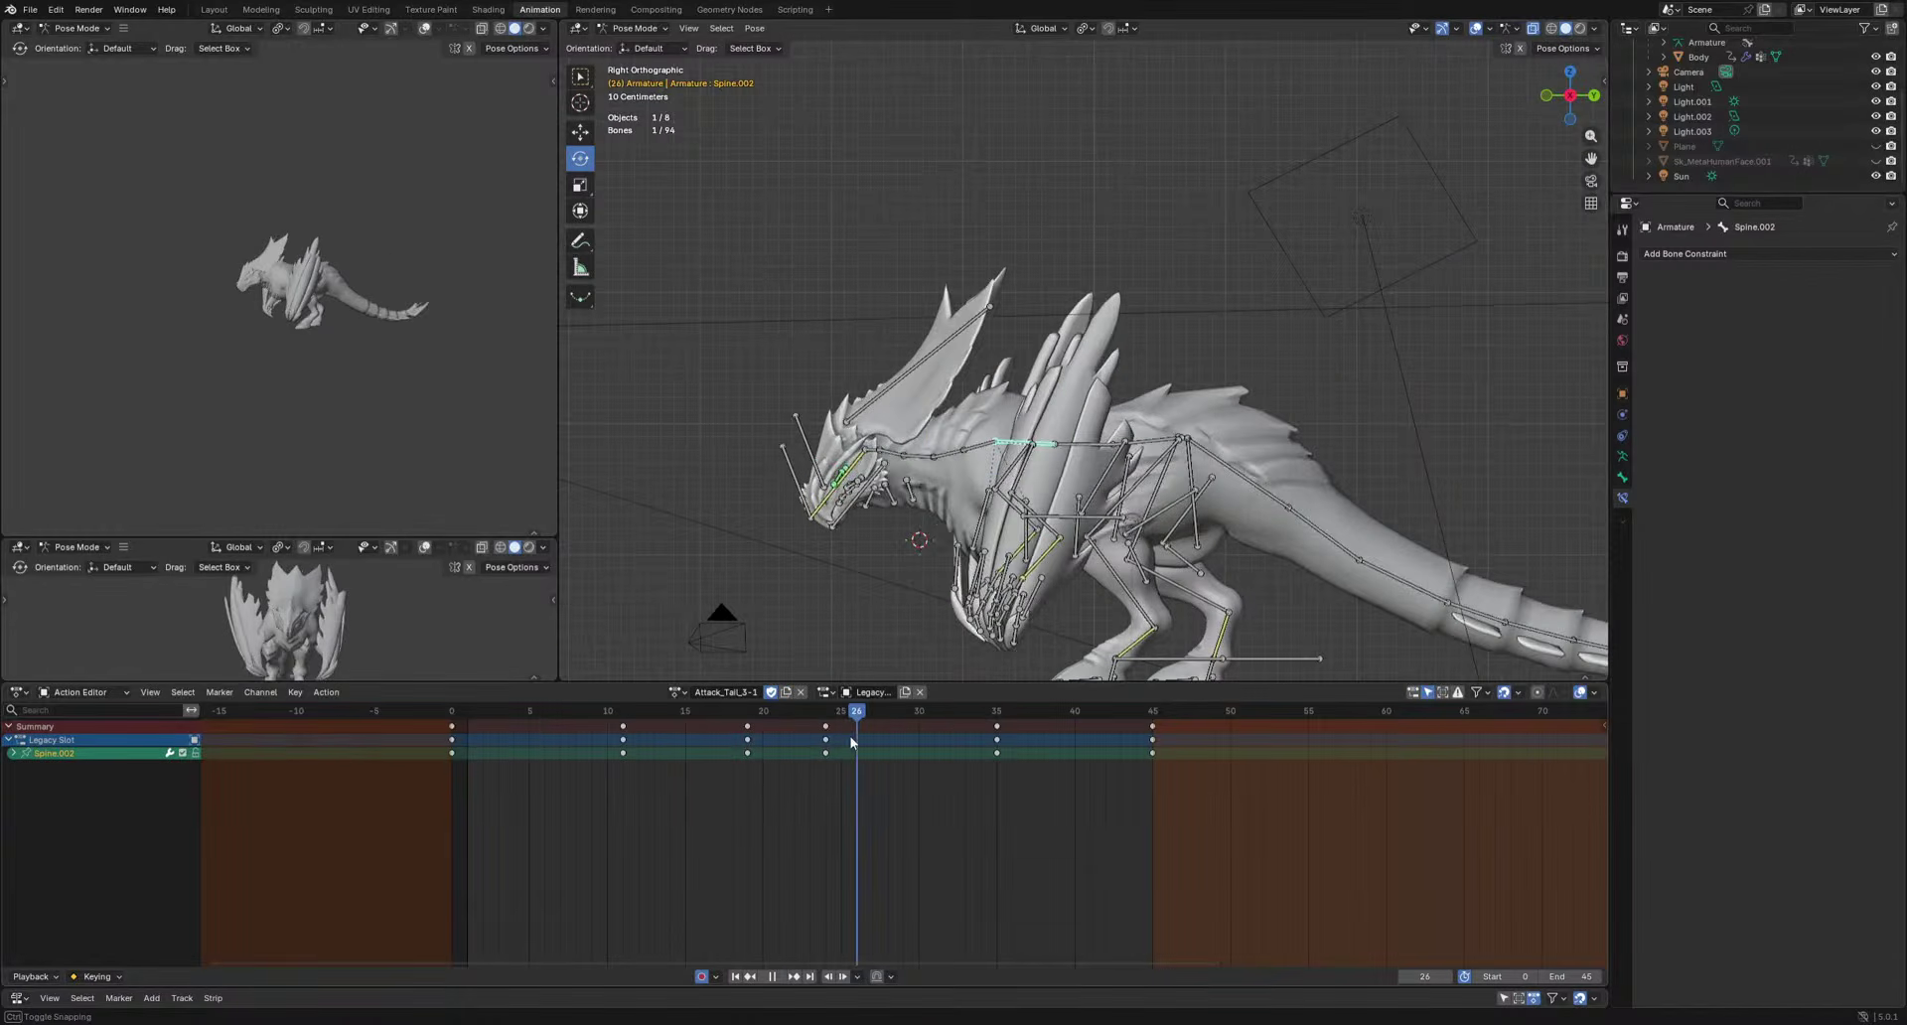
pyautogui.moveTo(872, 746)
pyautogui.mouseDown()
pyautogui.moveTo(821, 751)
pyautogui.moveTo(857, 728)
pyautogui.mouseUp()
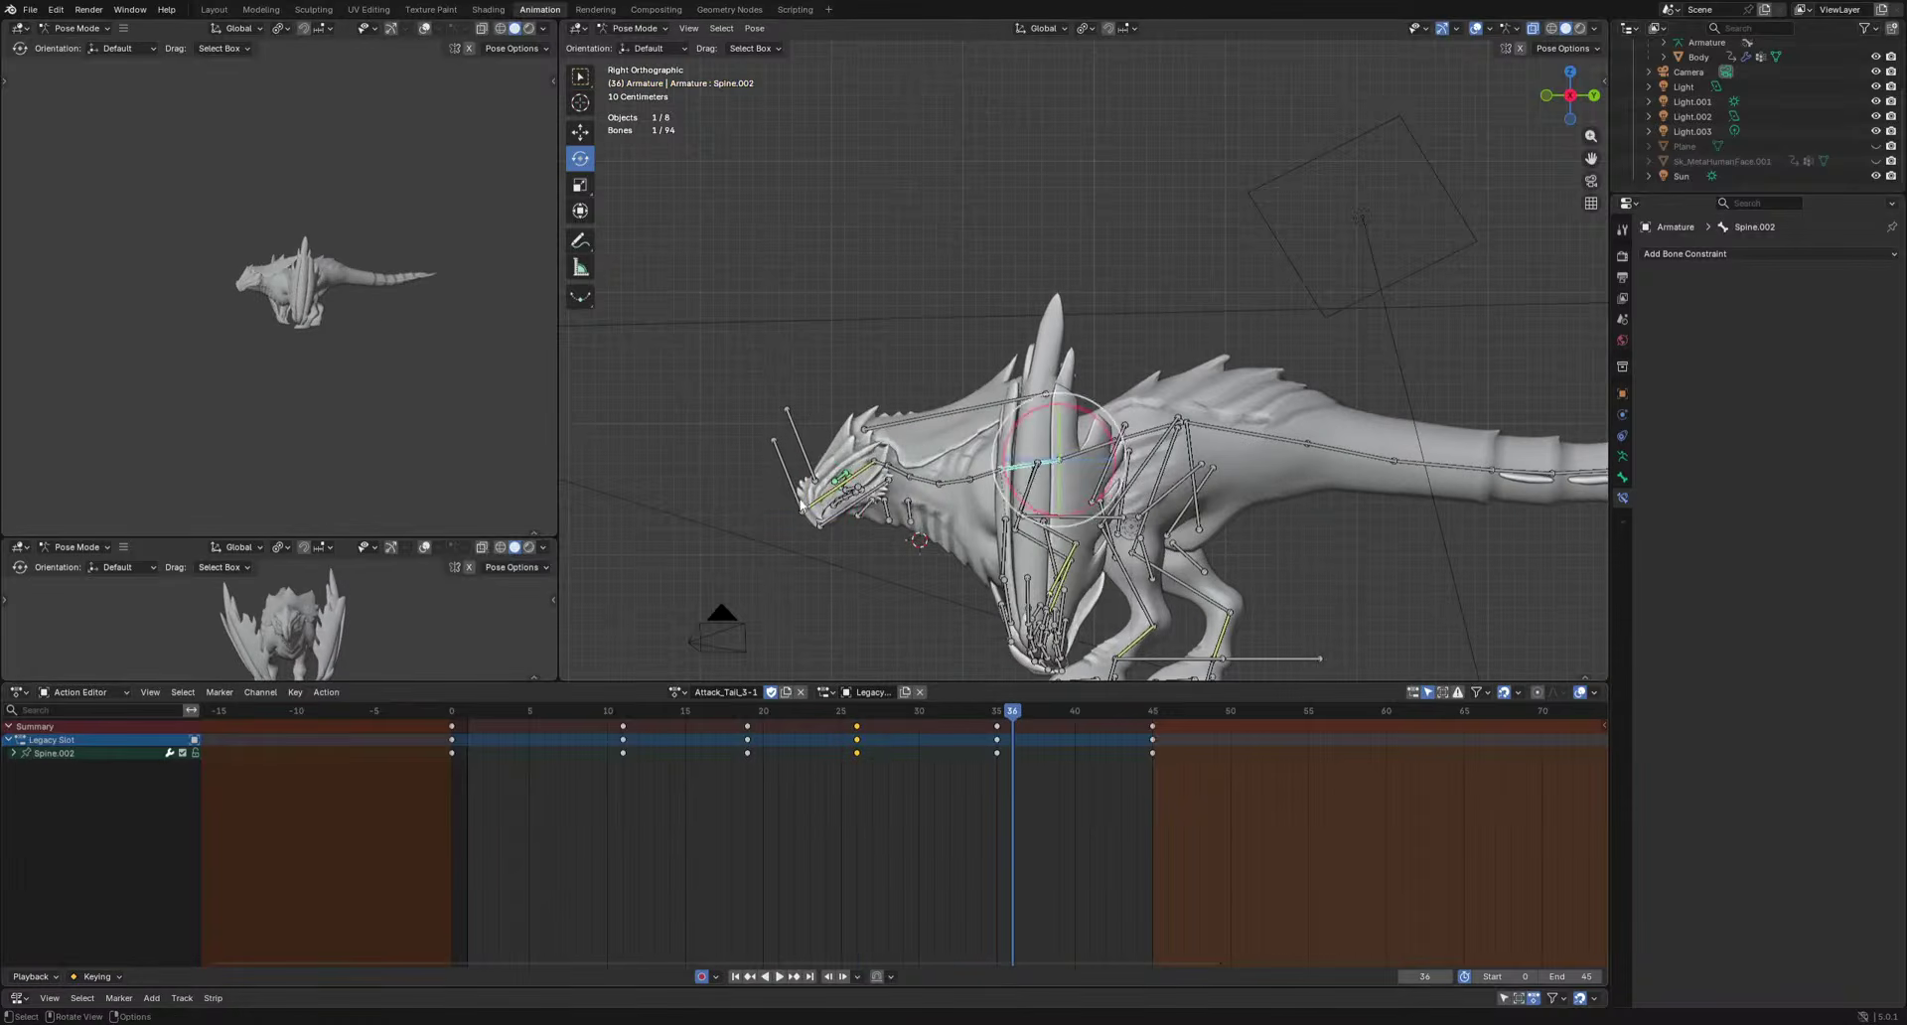
# Reposition the HeadIK bone at frames 21 and 26 in the right side view.
pyautogui.click(800, 502)
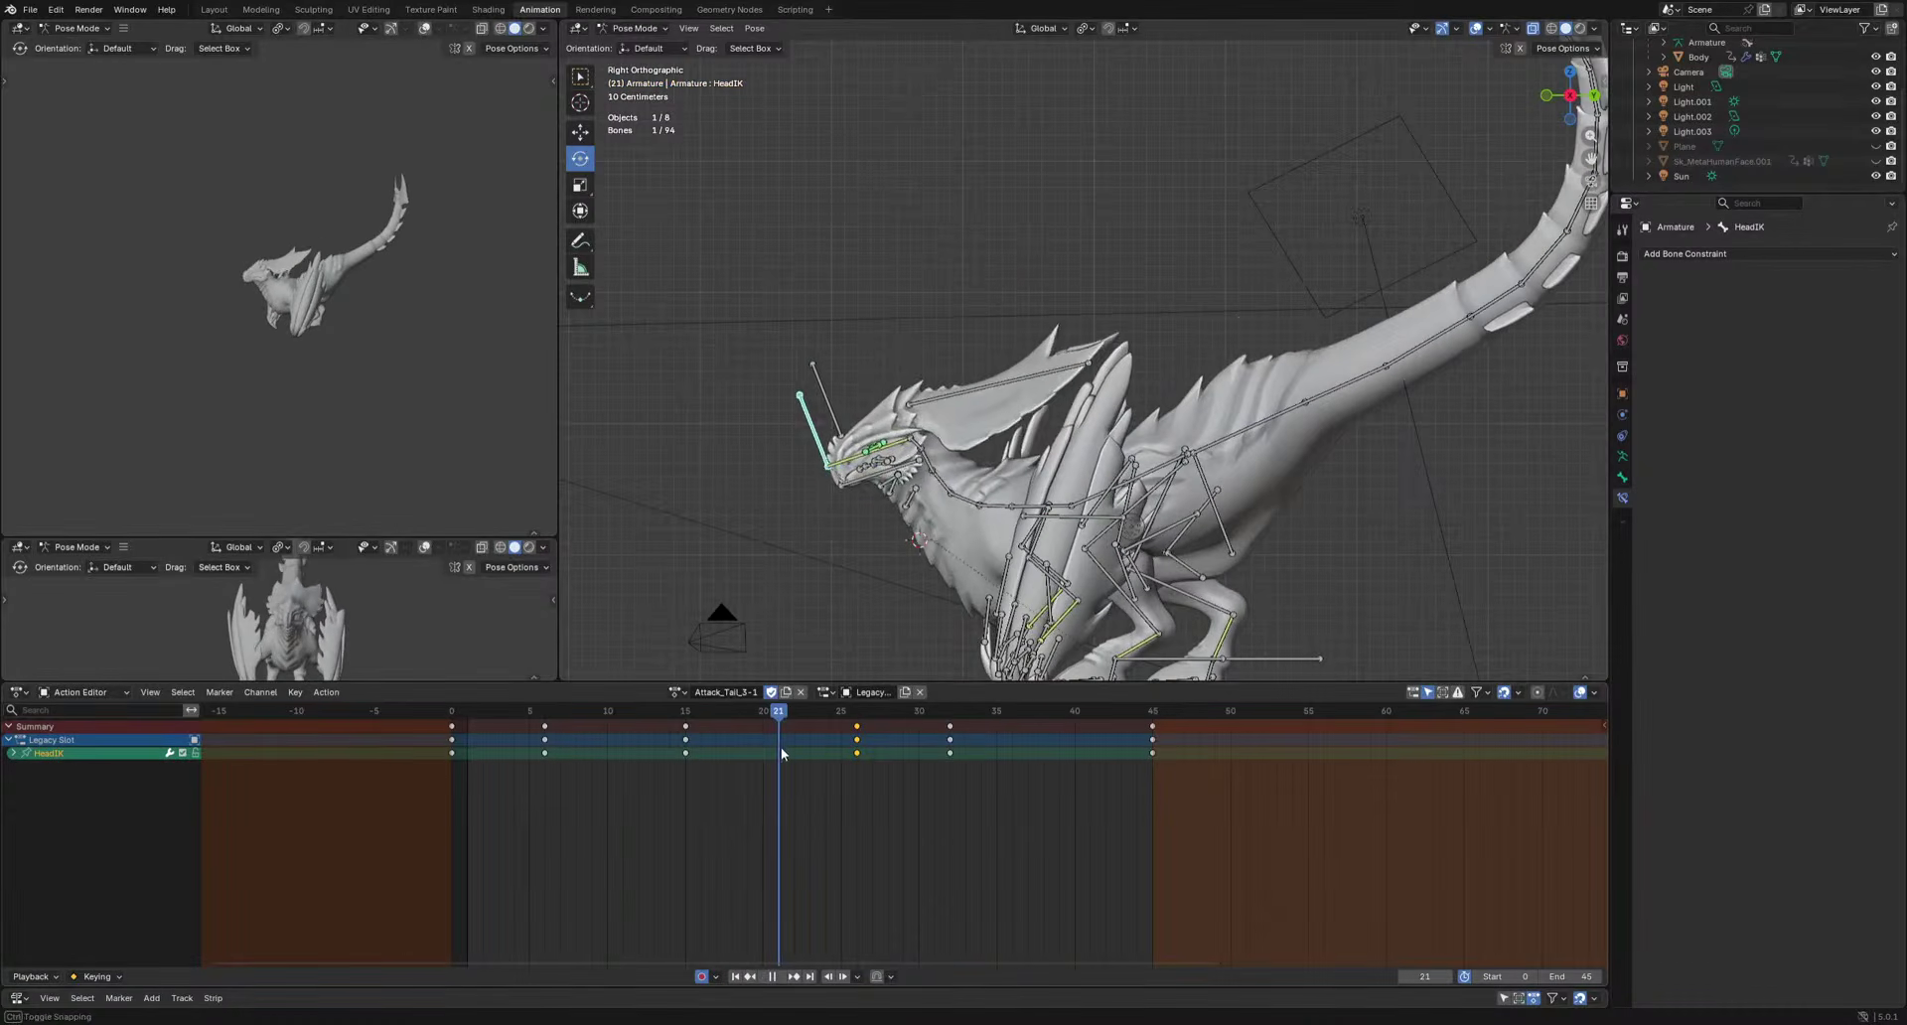
pyautogui.press('space')
pyautogui.press('g')
pyautogui.click(886, 622)
pyautogui.moveTo(787, 712); pyautogui.dragTo(884, 750)
pyautogui.press('g')
pyautogui.click(867, 513)
# Reposition the HeadIK bone at frame 32 and play back the animation from the opposite side.
pyautogui.press('space')
pyautogui.press('g')
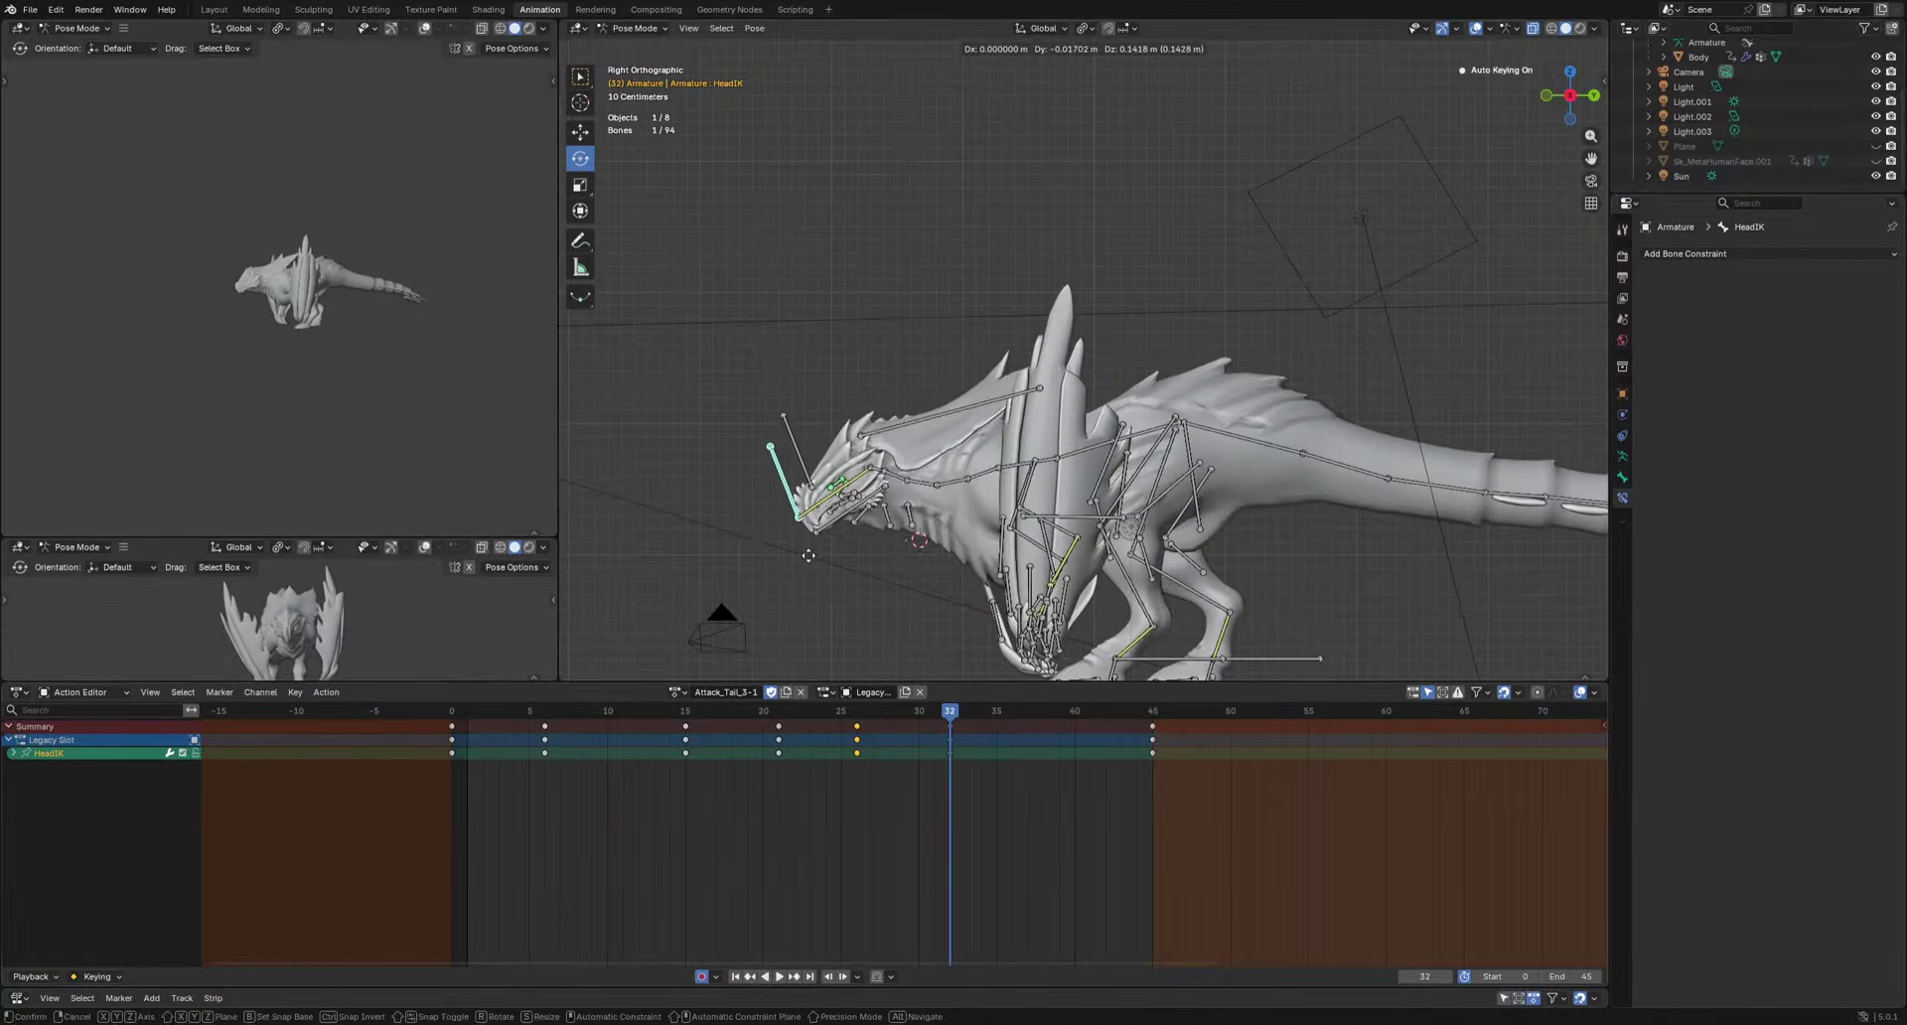
pyautogui.click(950, 653)
pyautogui.press('space')
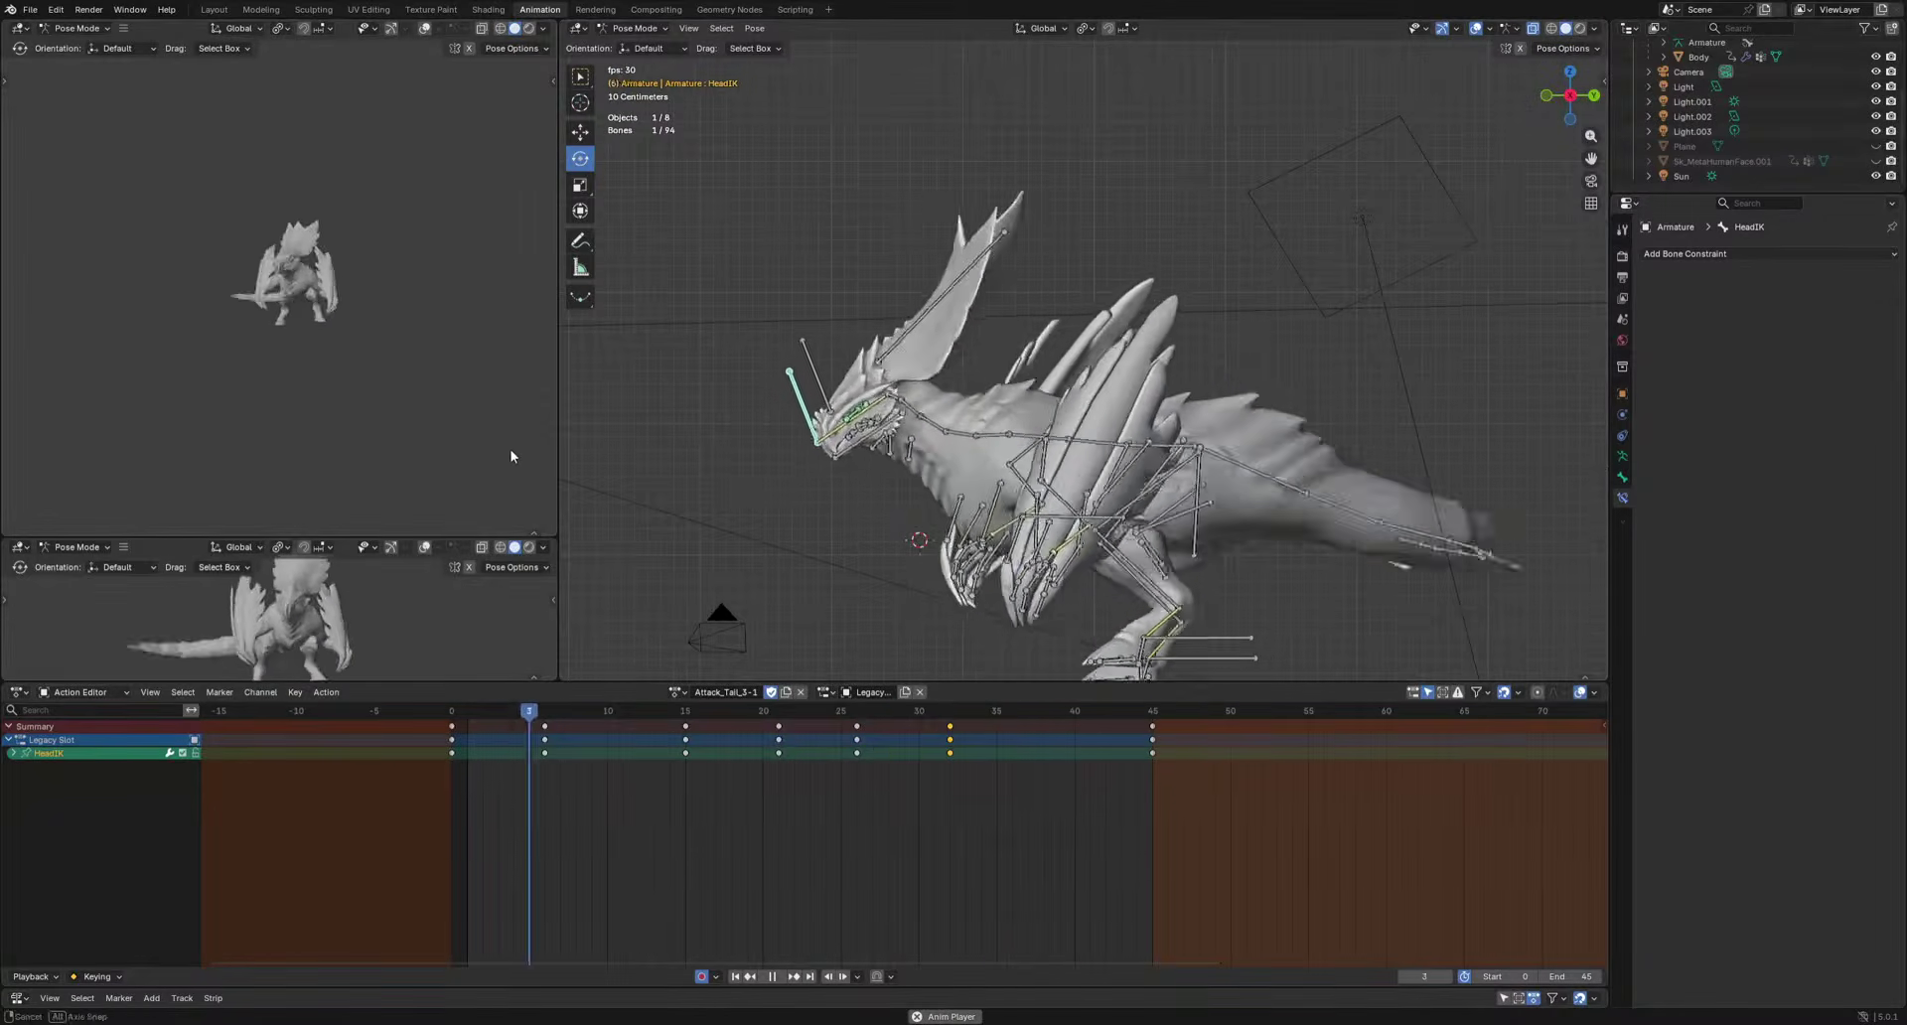
pyautogui.moveTo(274, 453); pyautogui.dragTo(311, 504, button='middle')
pyautogui.scroll(3, 430, 502)
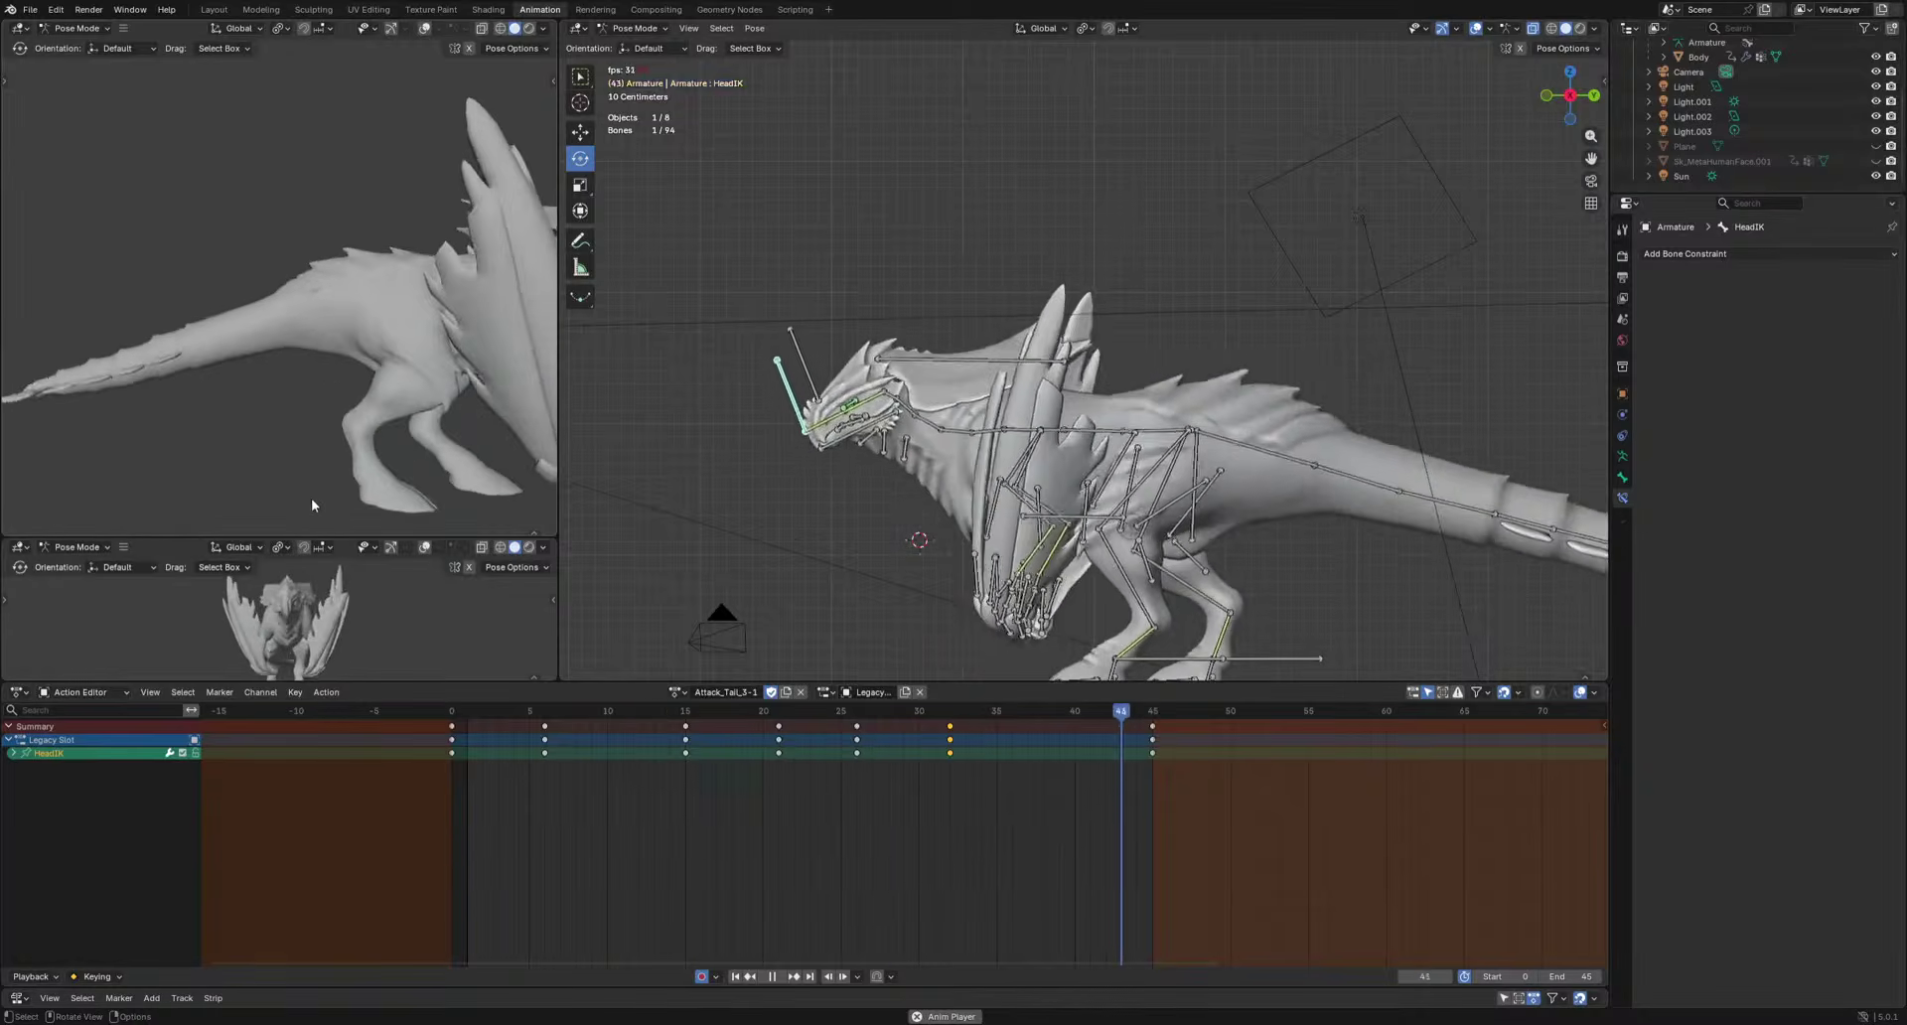
pyautogui.scroll(-8, 312, 505)
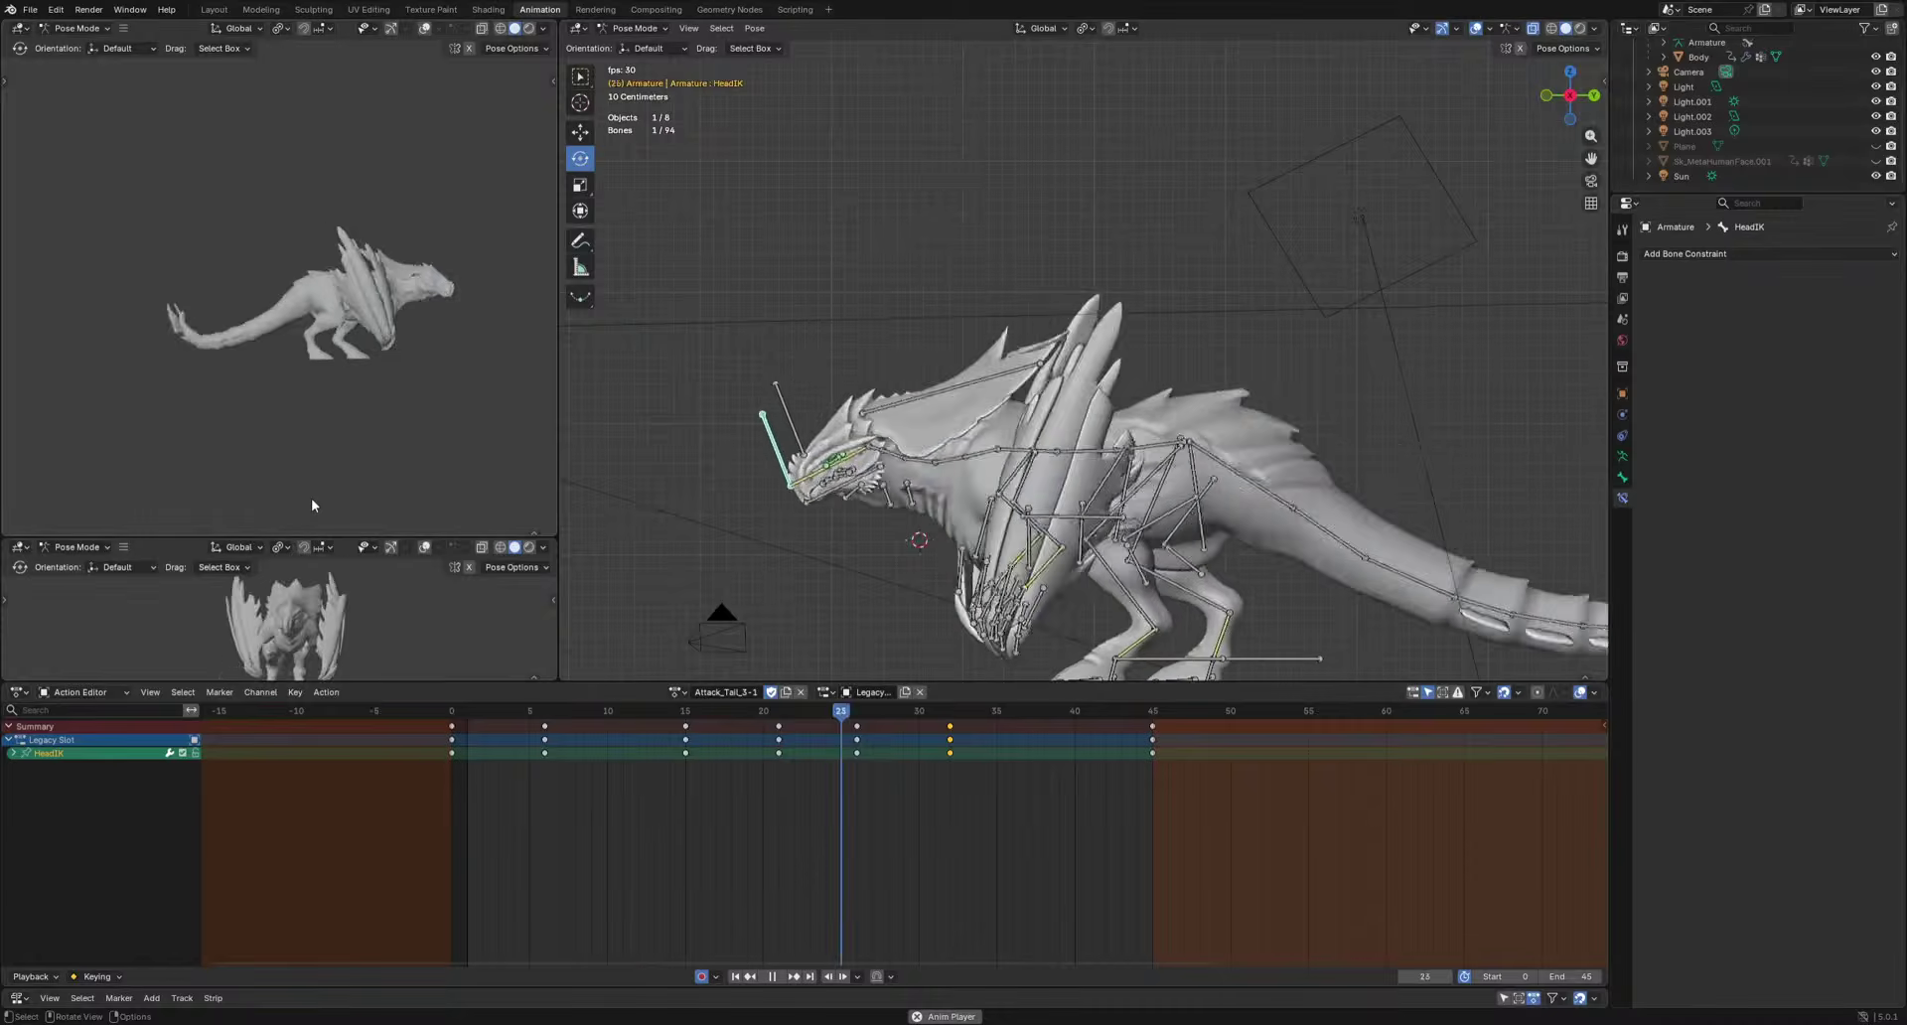
# Rotate the Crest bone at frame 20, copy its frame 45 keyframe to frame 23 and rotate the bone there.
pyautogui.press('space')
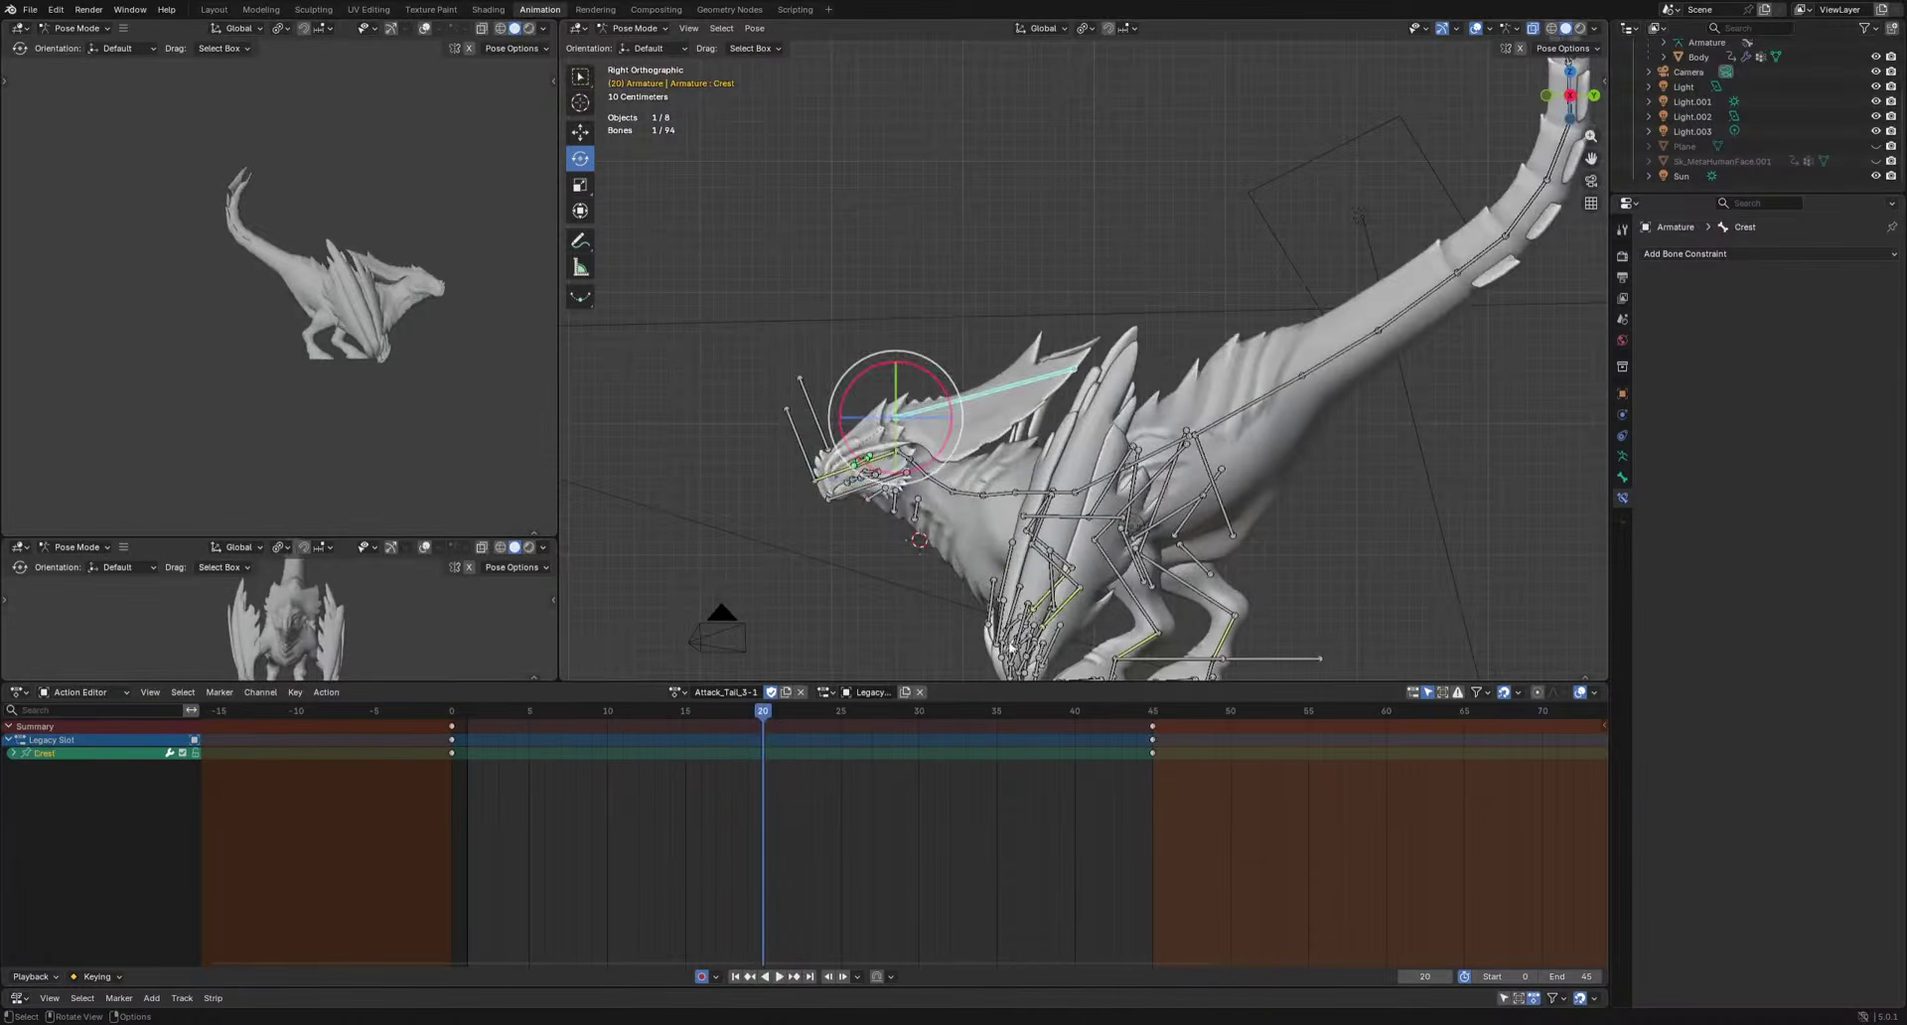
pyautogui.press('r')
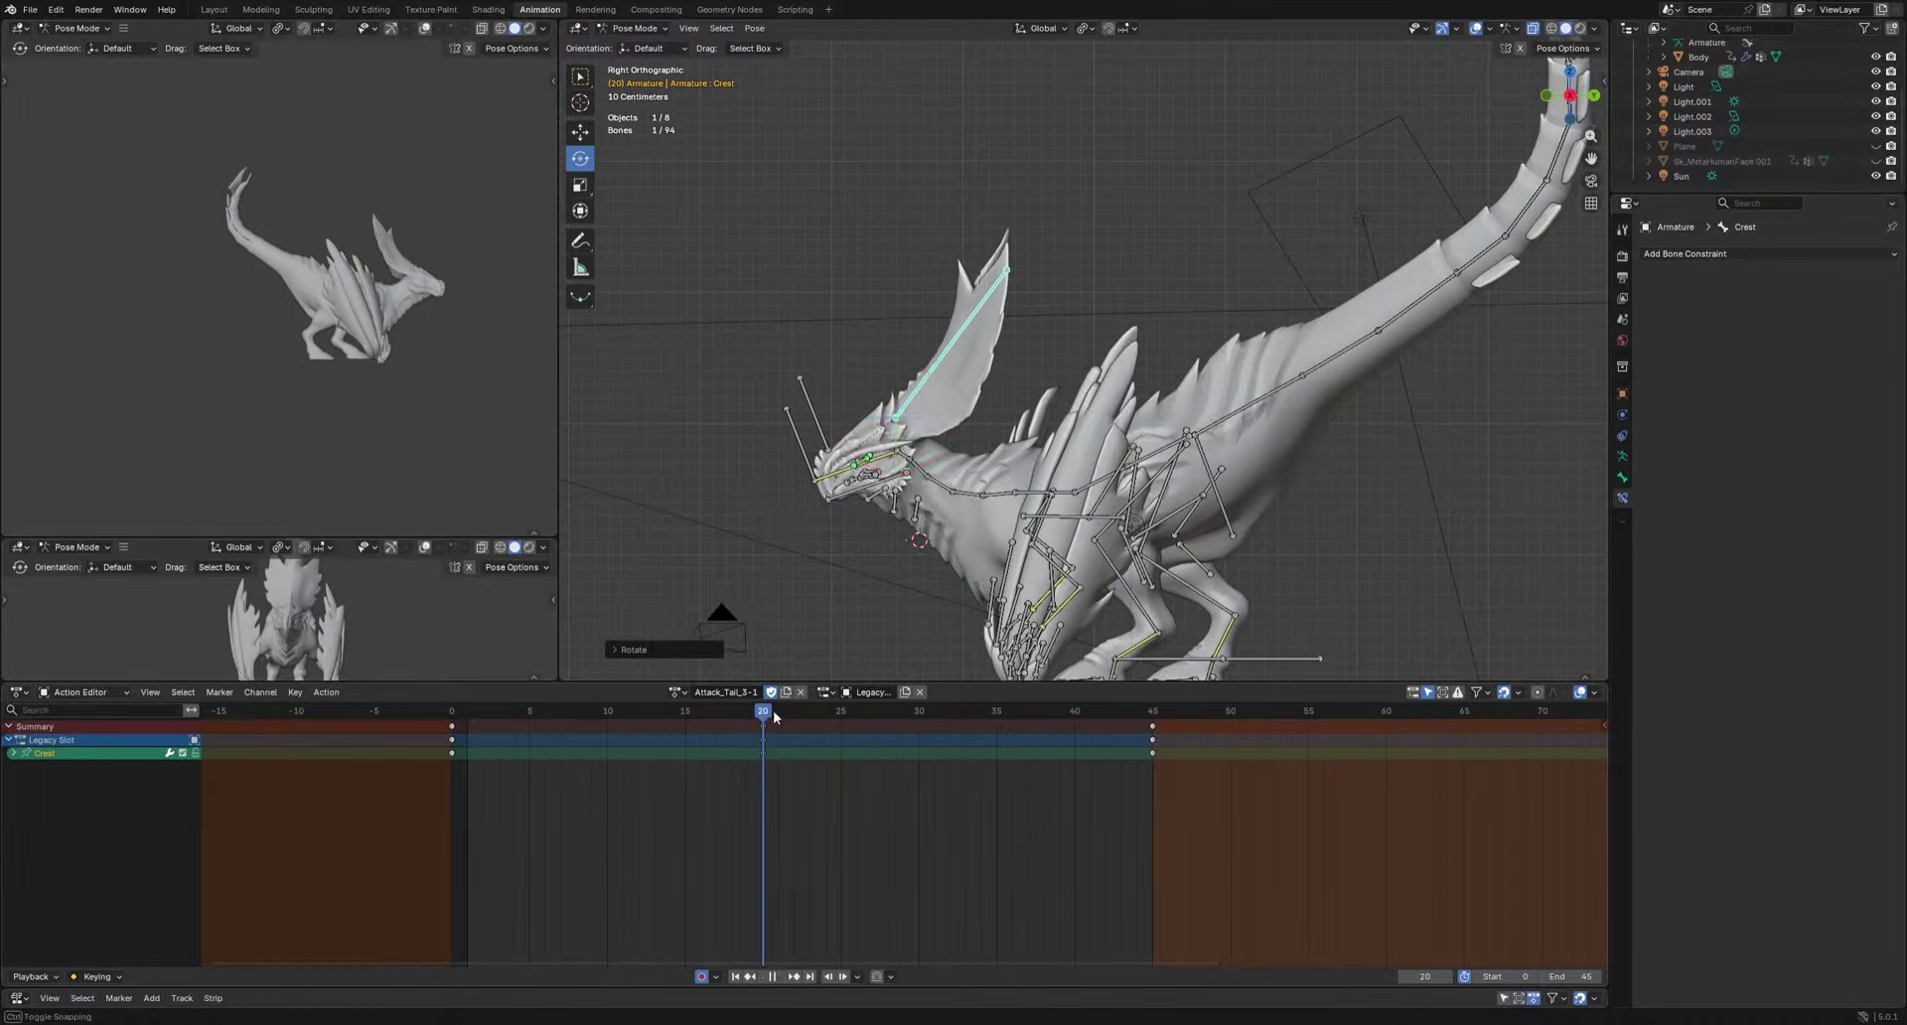
pyautogui.moveTo(774, 717); pyautogui.dragTo(806, 721)
pyautogui.moveTo(1063, 792); pyautogui.dragTo(1203, 717)
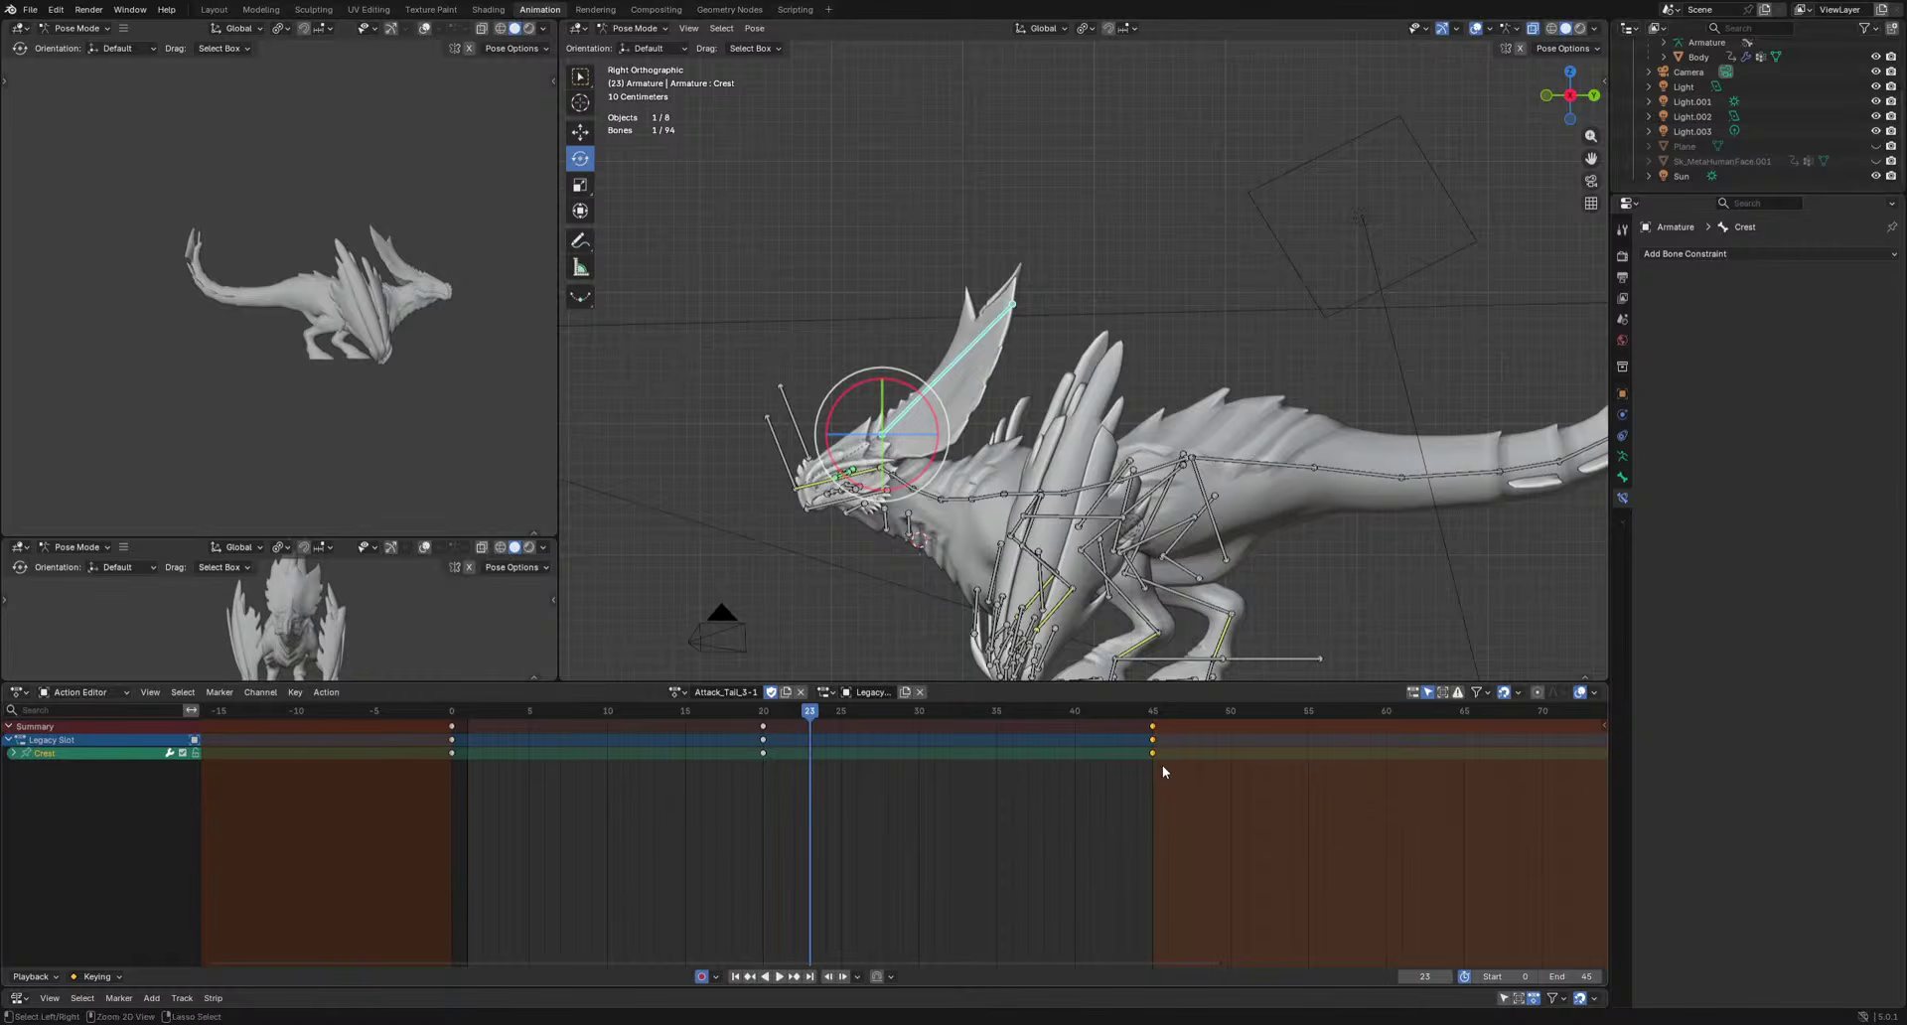
pyautogui.hotkey('ctrl', 'c')
pyautogui.hotkey('ctrl', 'v')
pyautogui.press('r')
pyautogui.click(993, 496)
# Rotate and key the Crest bone at frame 26, and play back the motion in an enlarged front view.
pyautogui.moveTo(810, 716); pyautogui.dragTo(744, 715)
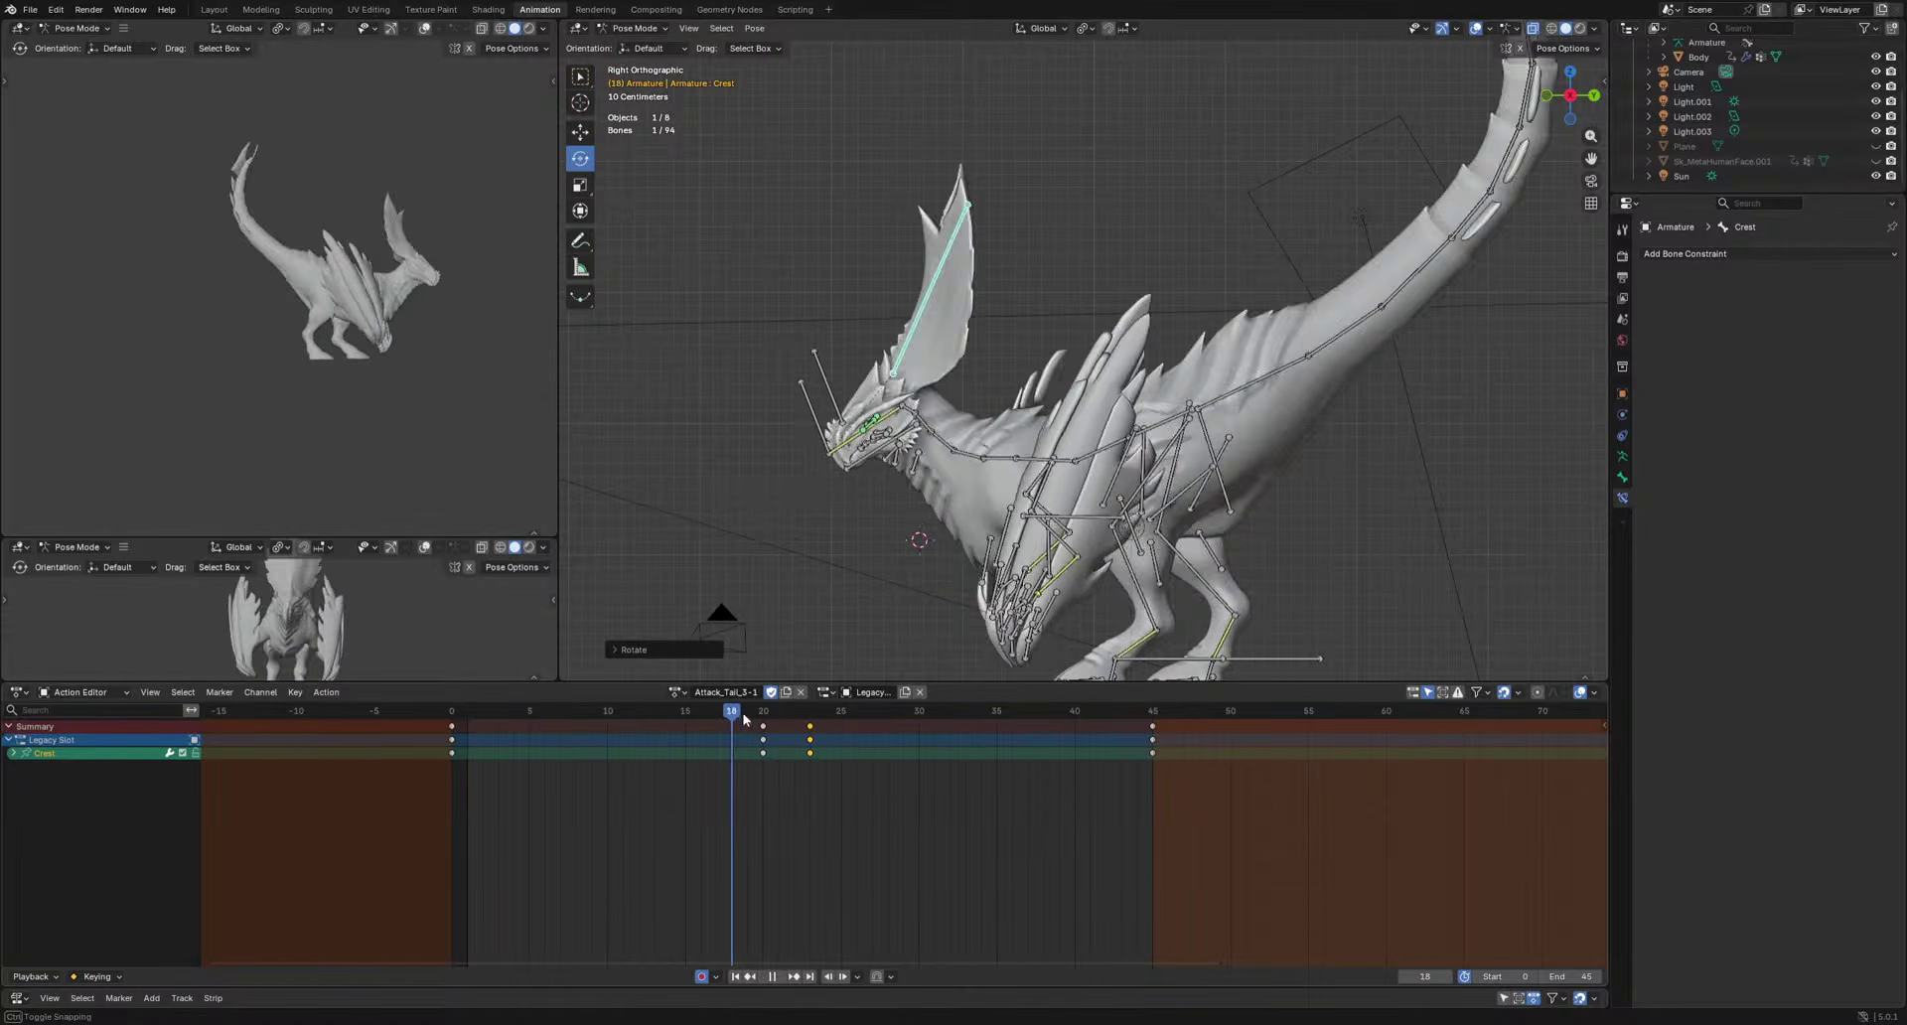
pyautogui.press('space')
pyautogui.press('r')
pyautogui.press('i')
pyautogui.press('space')
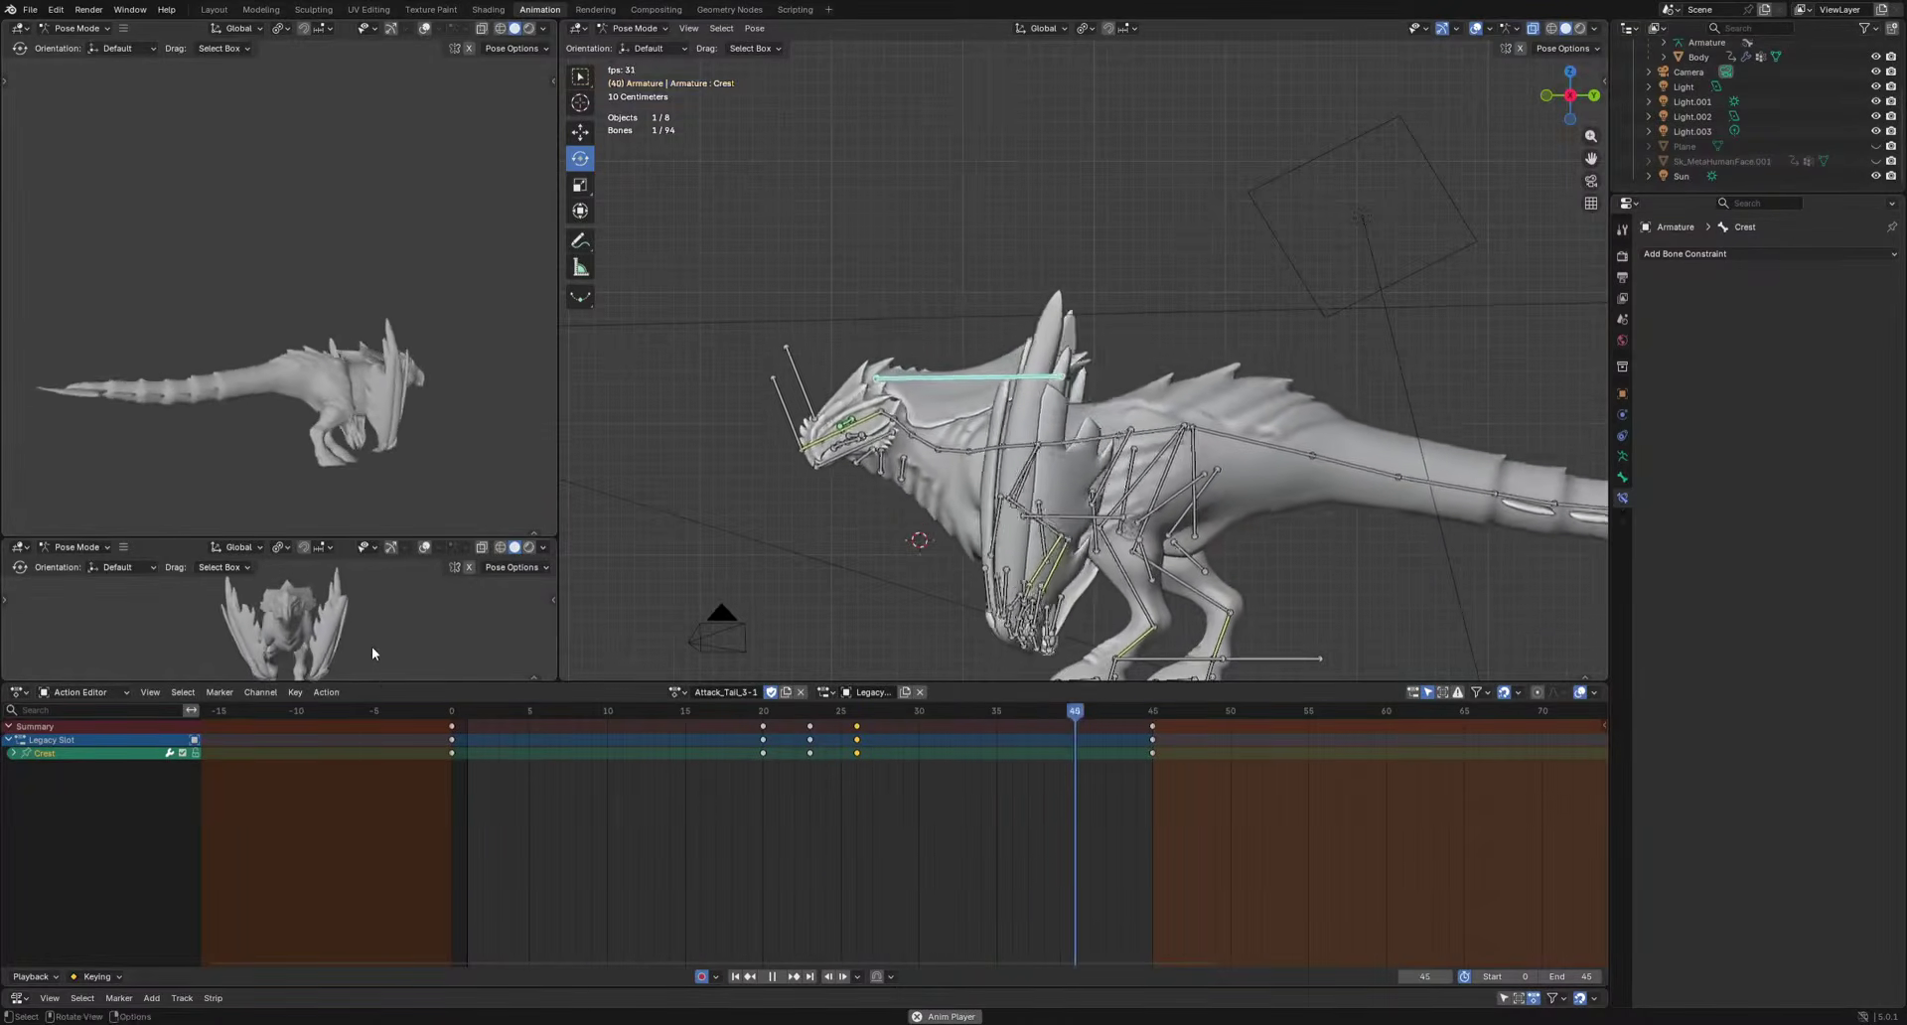
pyautogui.moveTo(375, 682); pyautogui.dragTo(369, 870)
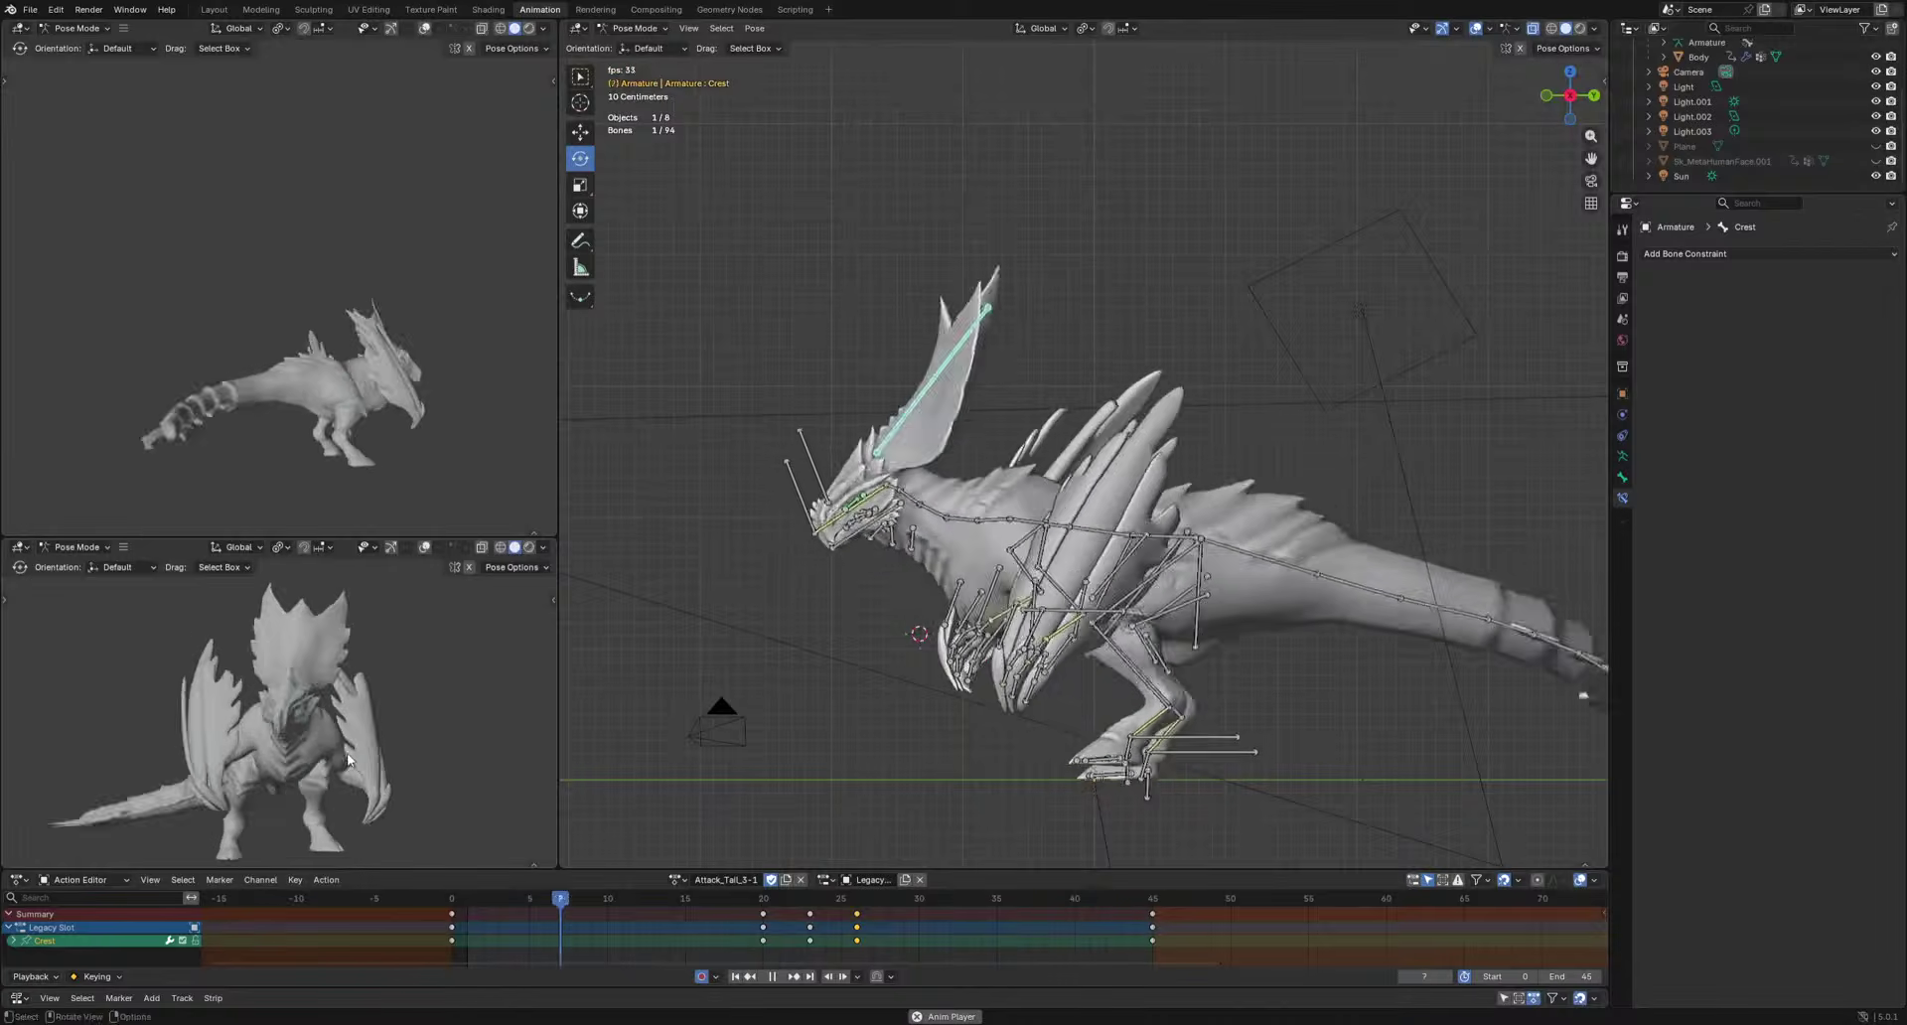
pyautogui.press('space')
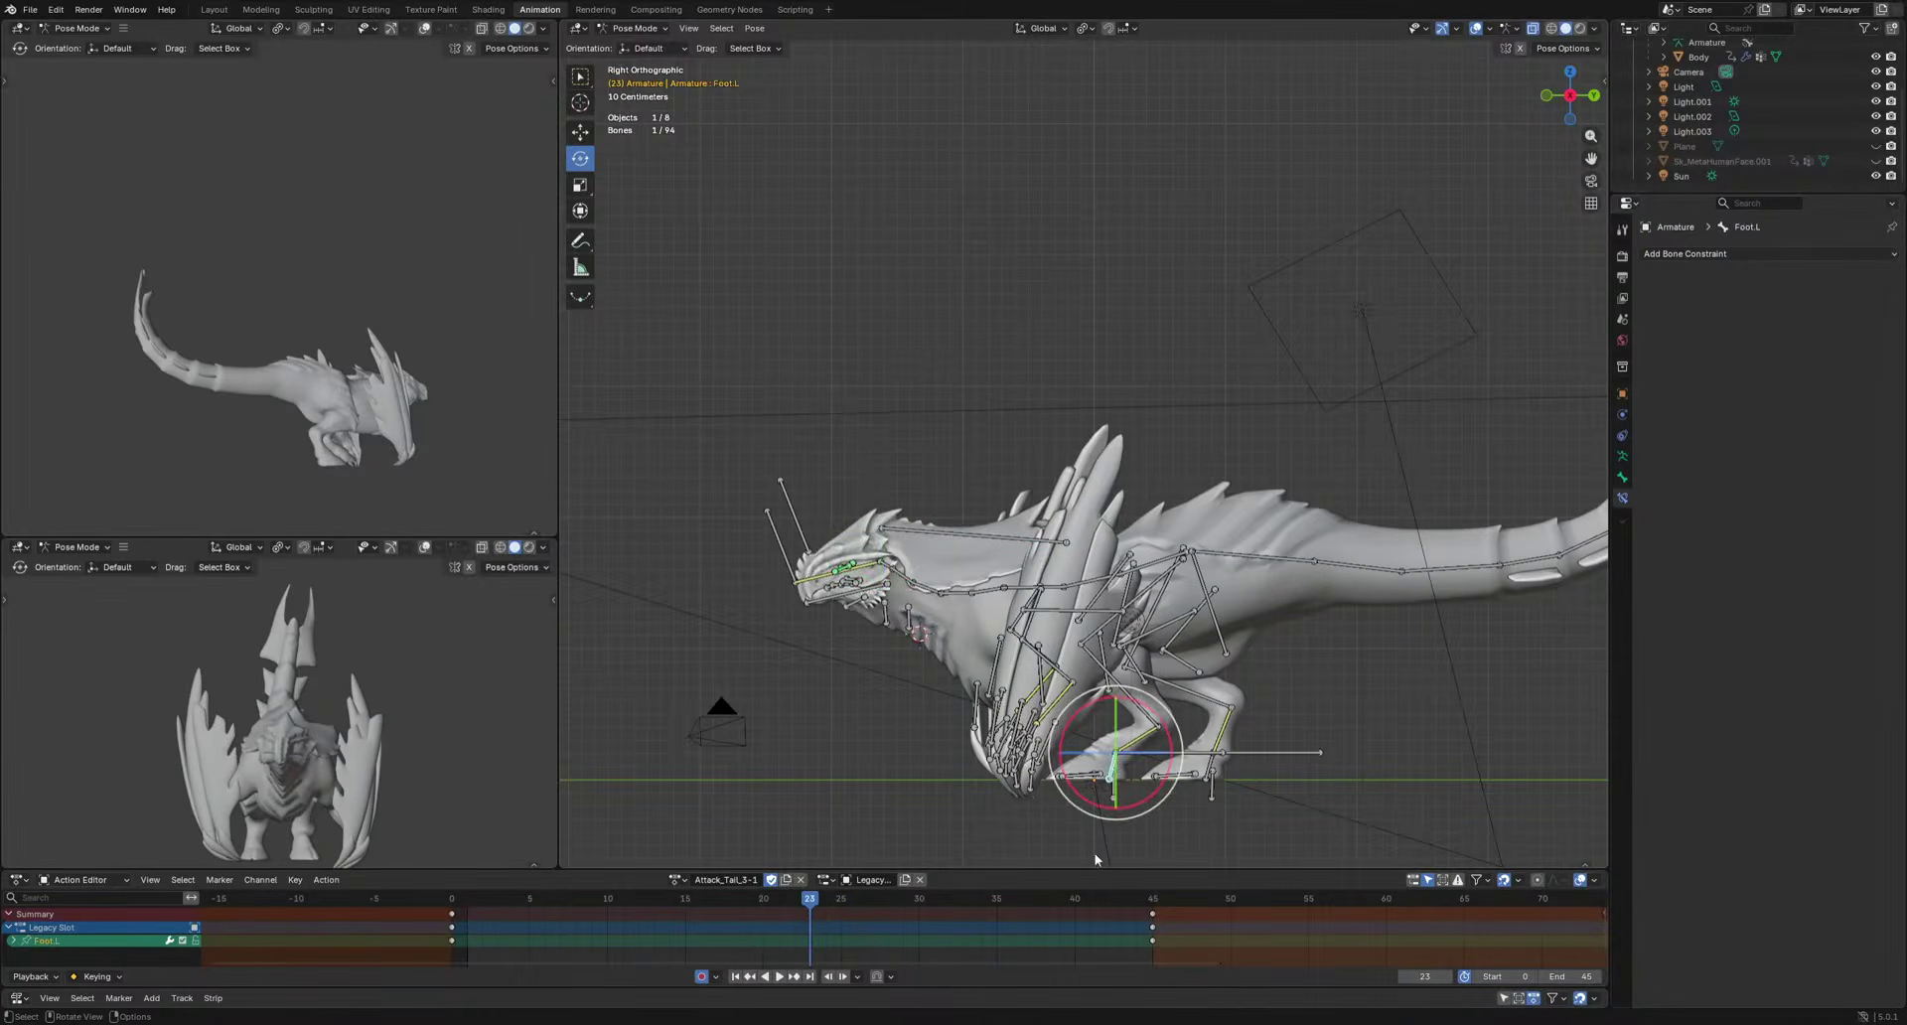
# Enlarge the timeline area and copy the Foot.L bone's frame 45 keyframe to frame 11.
pyautogui.moveTo(1097, 870); pyautogui.dragTo(1097, 681)
pyautogui.click(443, 698)
pyautogui.press('space')
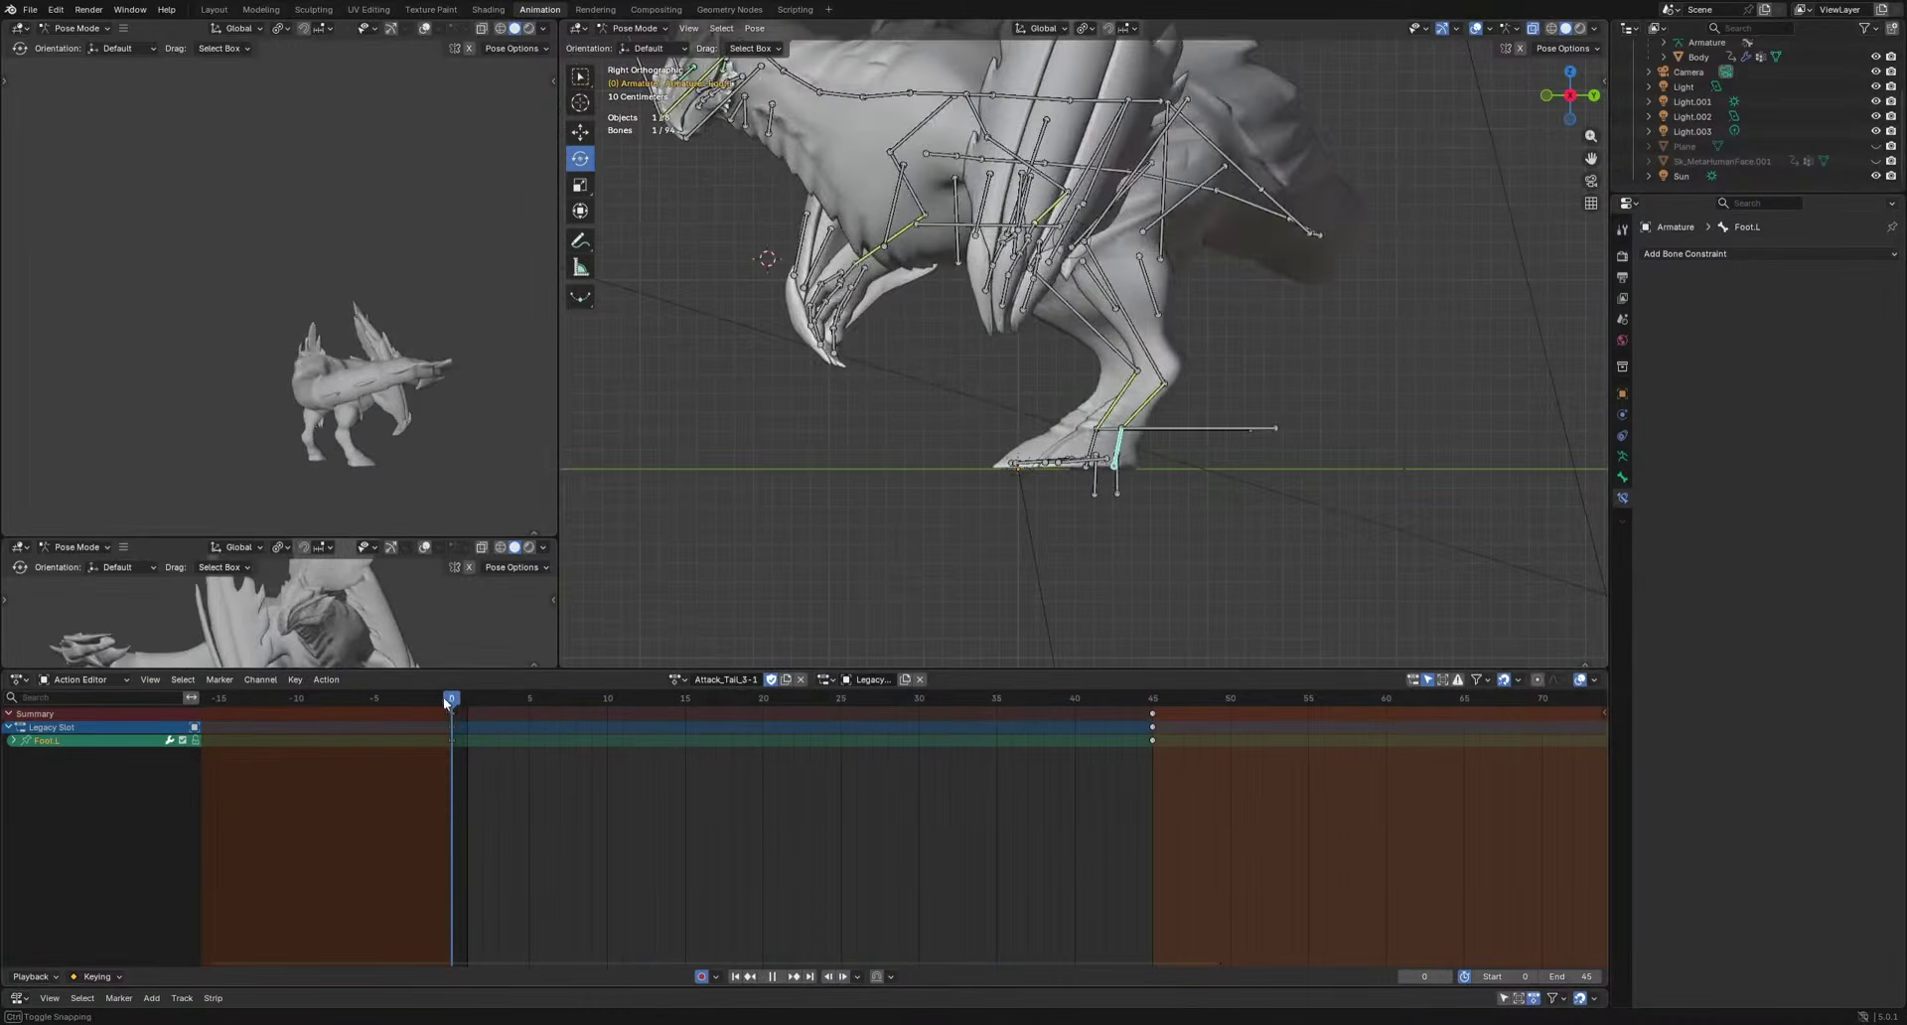
pyautogui.moveTo(444, 700); pyautogui.dragTo(623, 745)
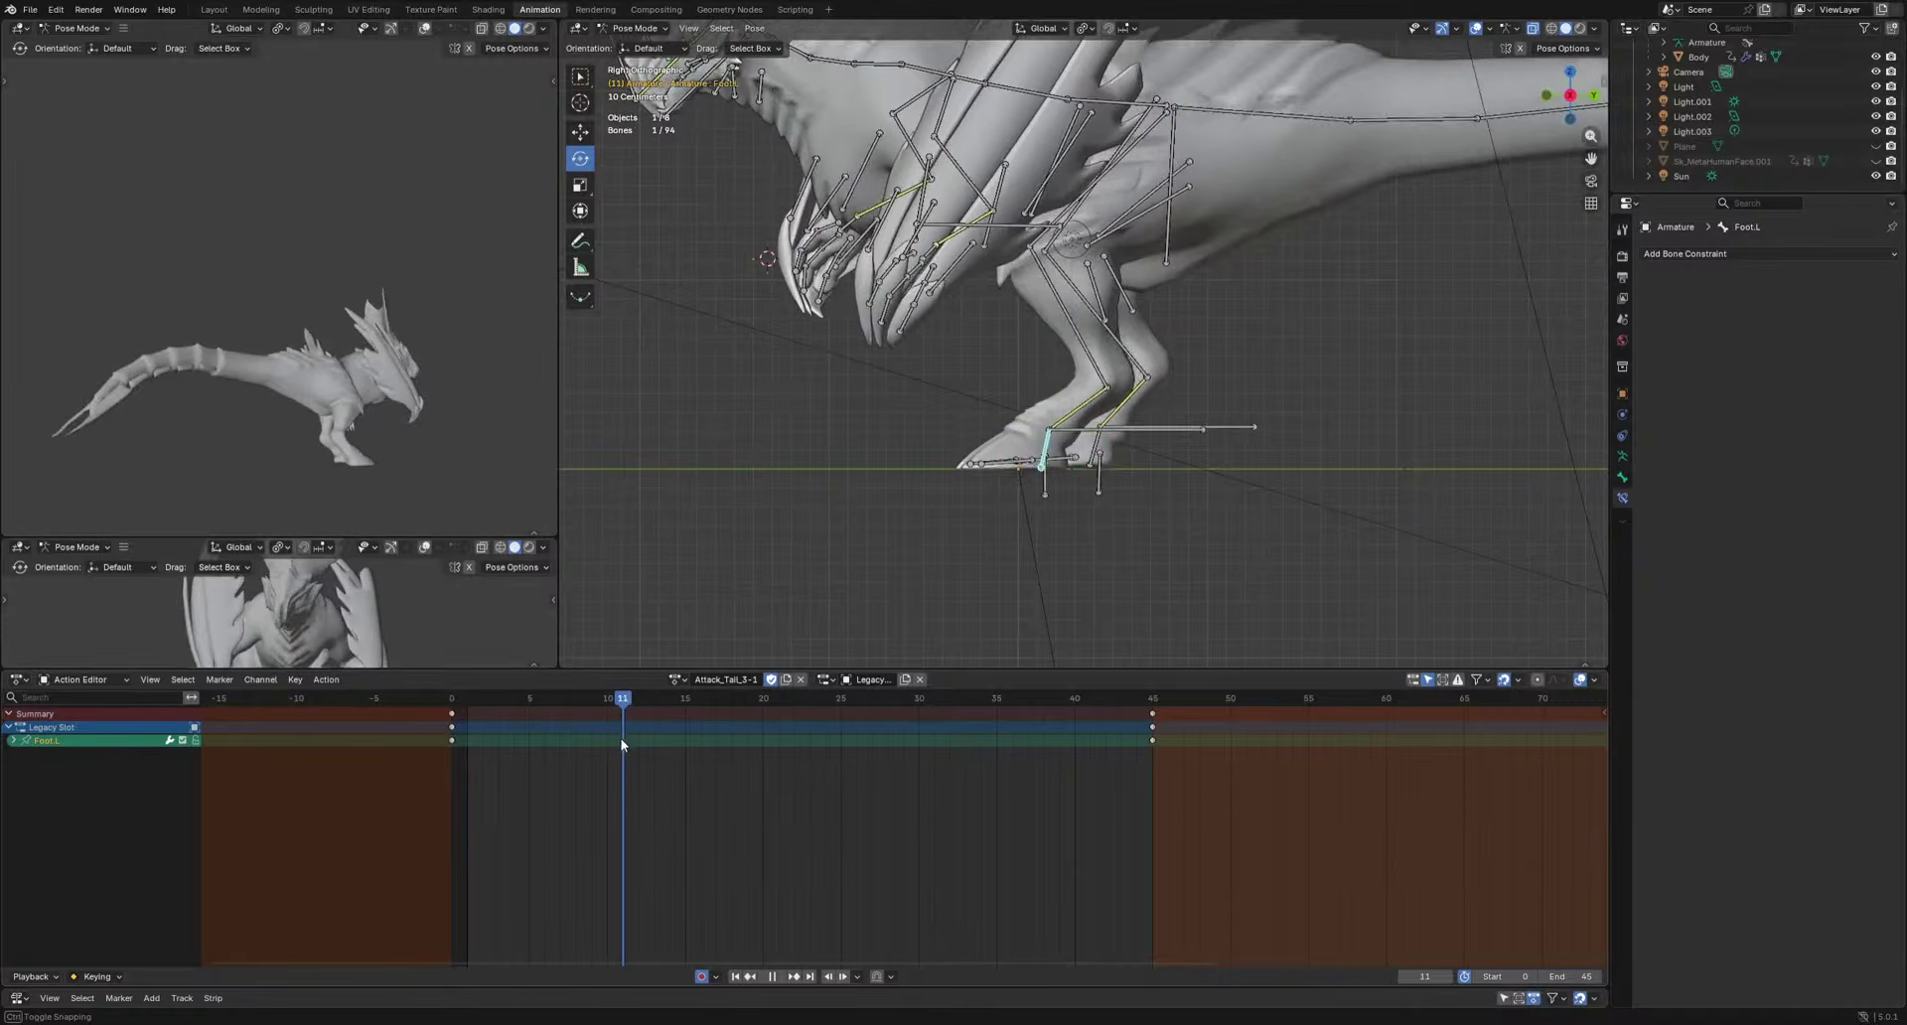
pyautogui.moveTo(876, 810); pyautogui.dragTo(1200, 699)
pyautogui.hotkey('ctrl', 'c')
pyautogui.hotkey('ctrl', 'v')
# Key the Foot.R bone at frame 11, copy its frame 45 keyframe to frame 18 and play back the motion.
pyautogui.click(1089, 454)
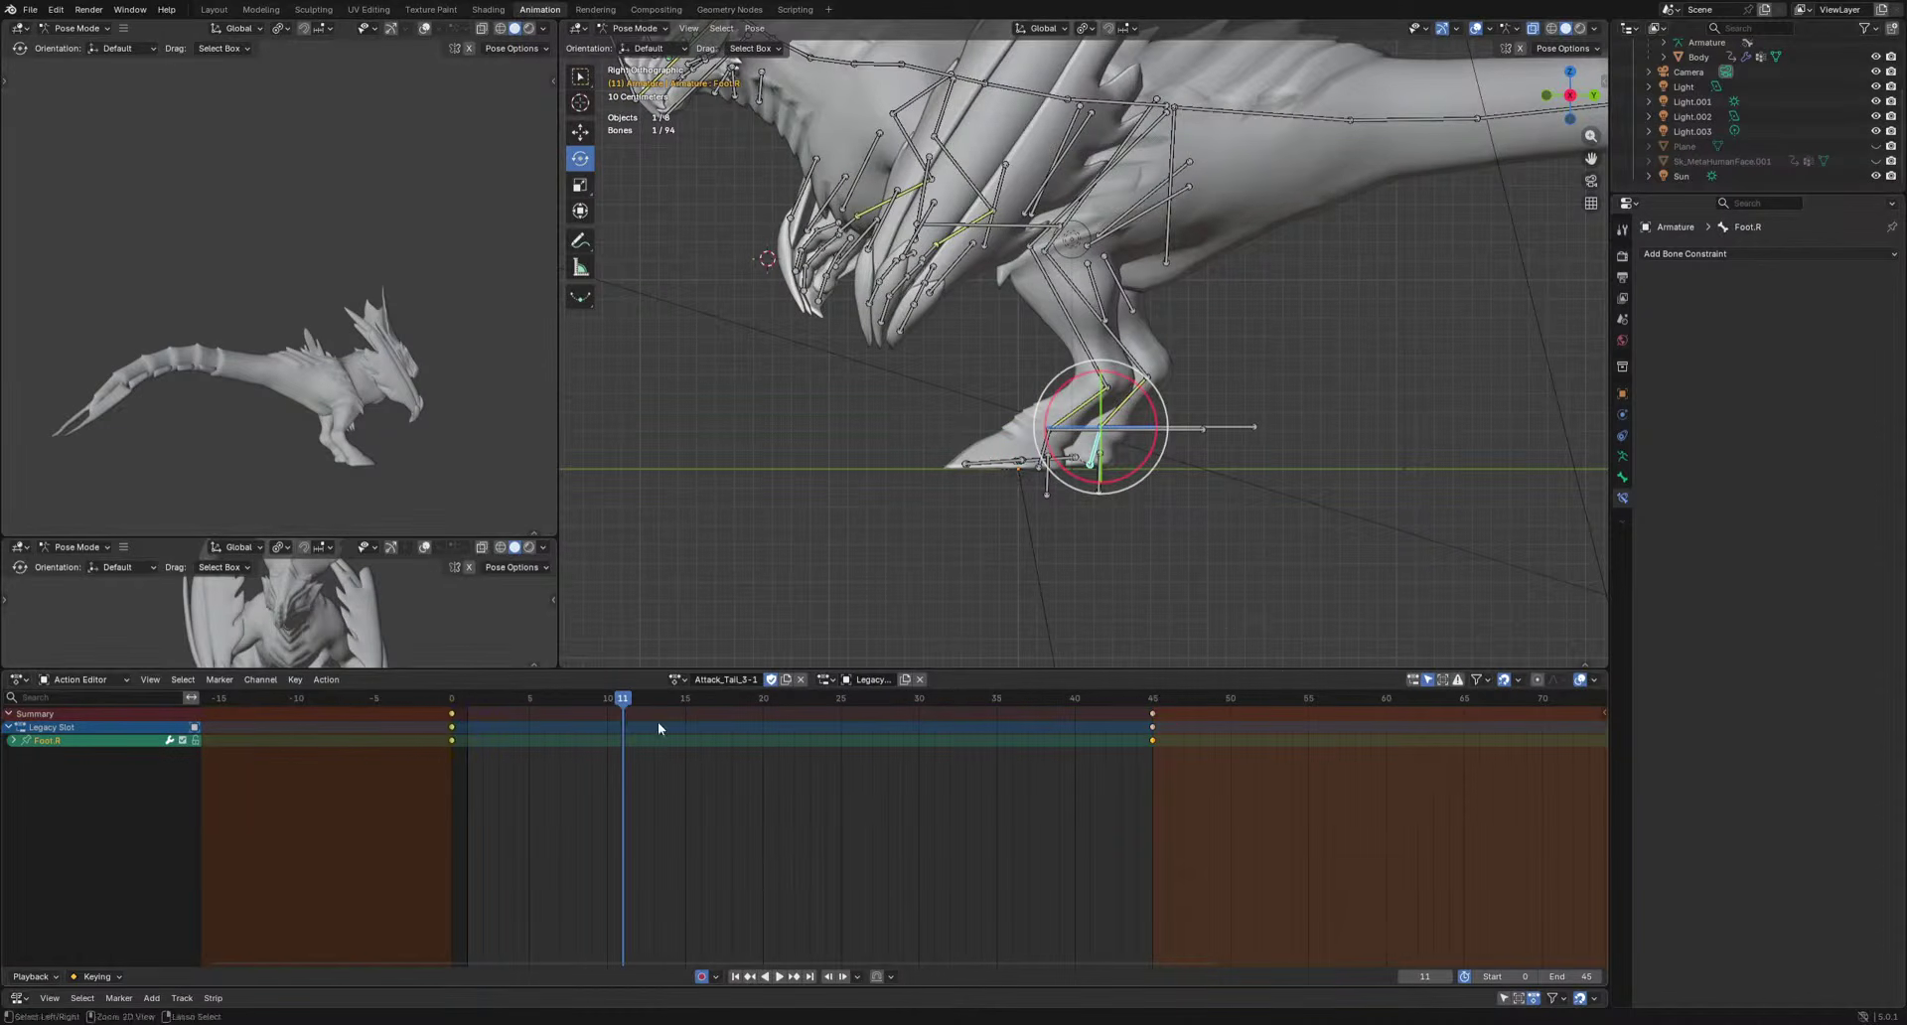
pyautogui.moveTo(625, 708); pyautogui.dragTo(733, 725)
pyautogui.moveTo(986, 815); pyautogui.dragTo(1245, 701)
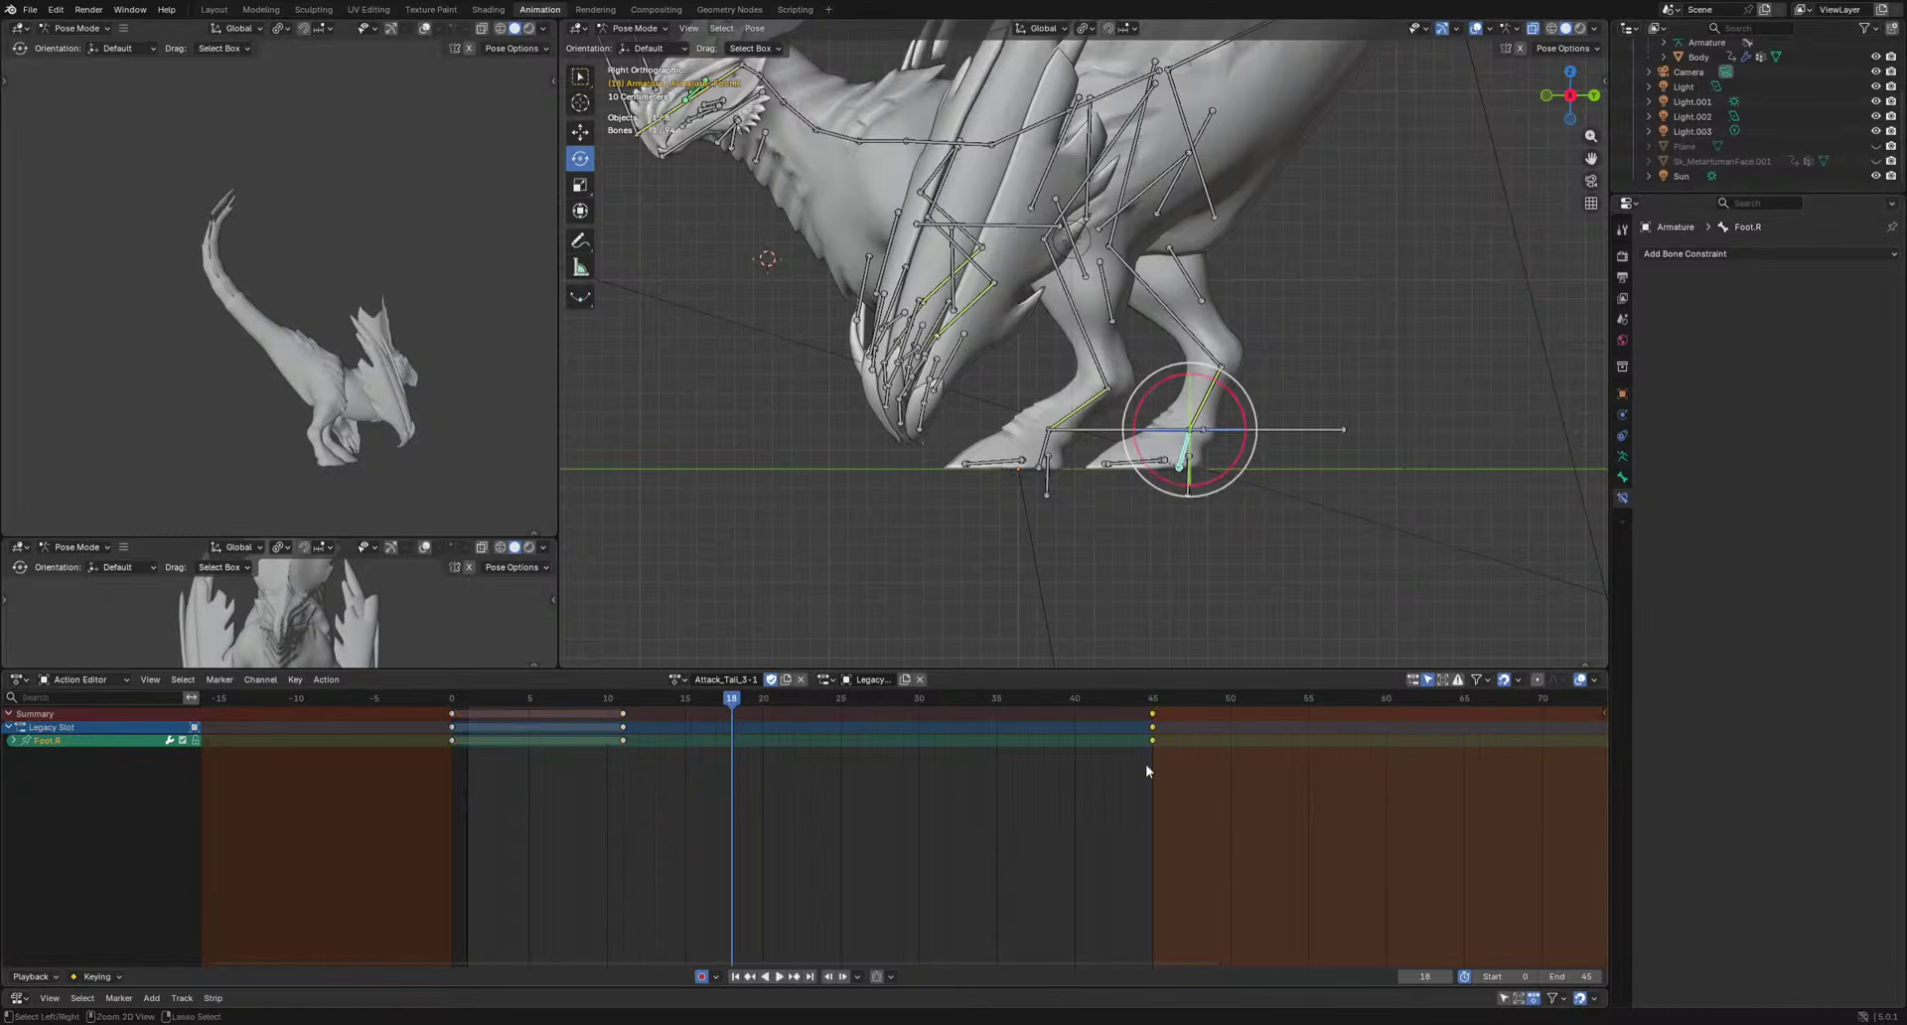
pyautogui.hotkey('ctrl', 'c')
pyautogui.hotkey('ctrl', 'v')
pyautogui.press('space')
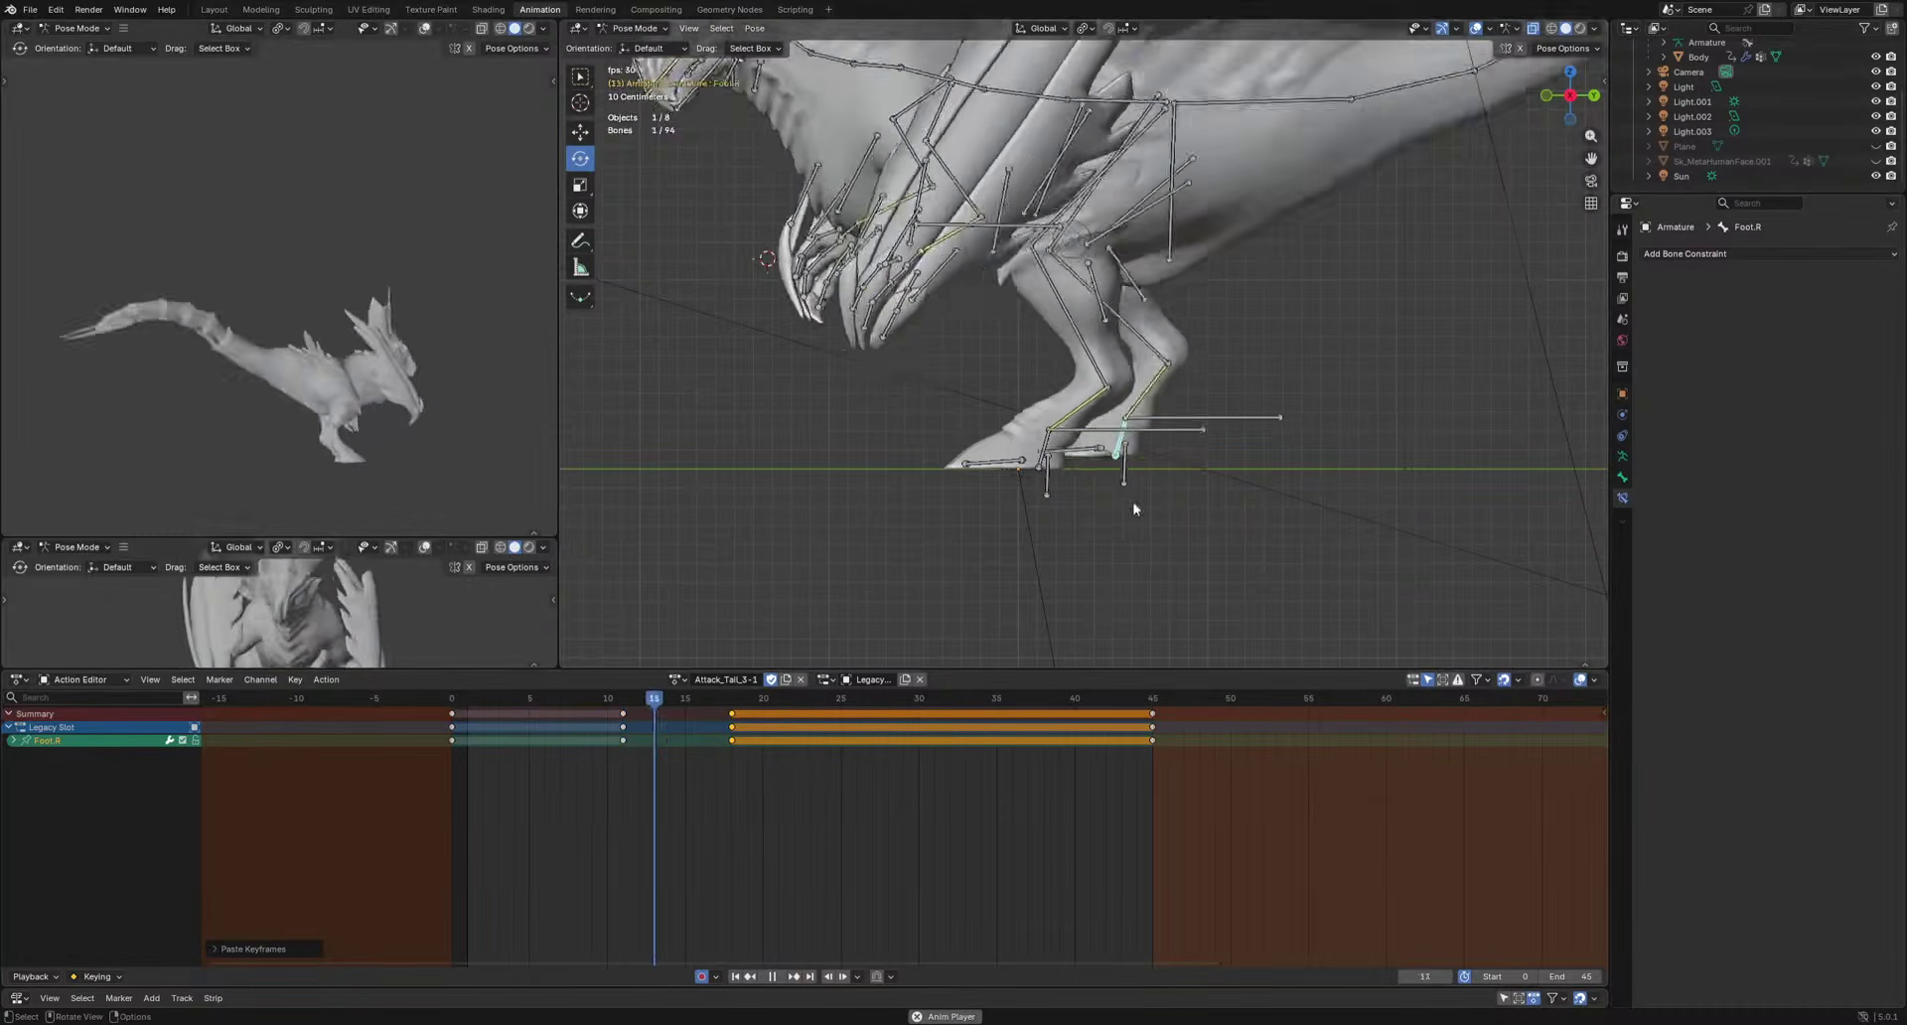
# Rotate the Ankle.R and Ankle.L bones together at frame 22 in the right side view.
pyautogui.click(1203, 399)
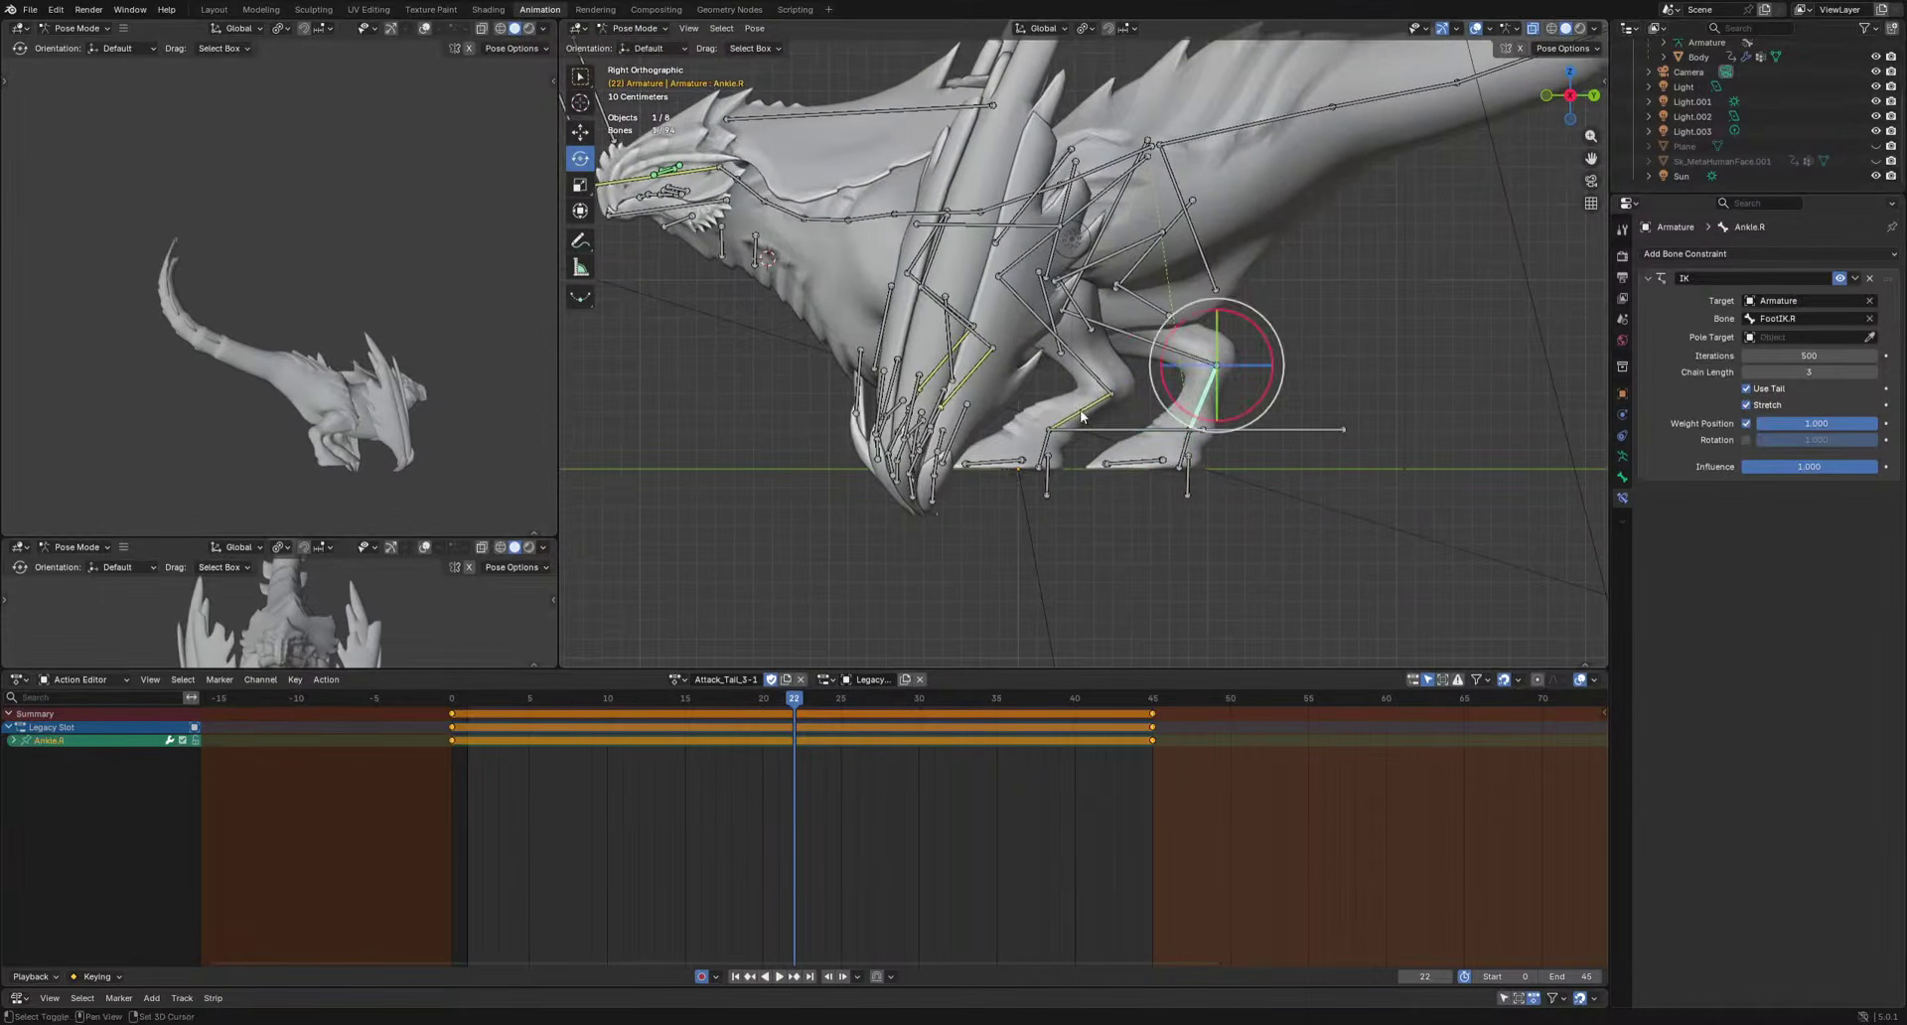
pyautogui.keyDown('shift'); pyautogui.click(1081, 411); pyautogui.keyUp('shift')
pyautogui.keyDown('shift'); pyautogui.moveTo(1225, 542); pyautogui.dragTo(1162, 586, button='middle'); pyautogui.keyUp('shift')
pyautogui.press('r')
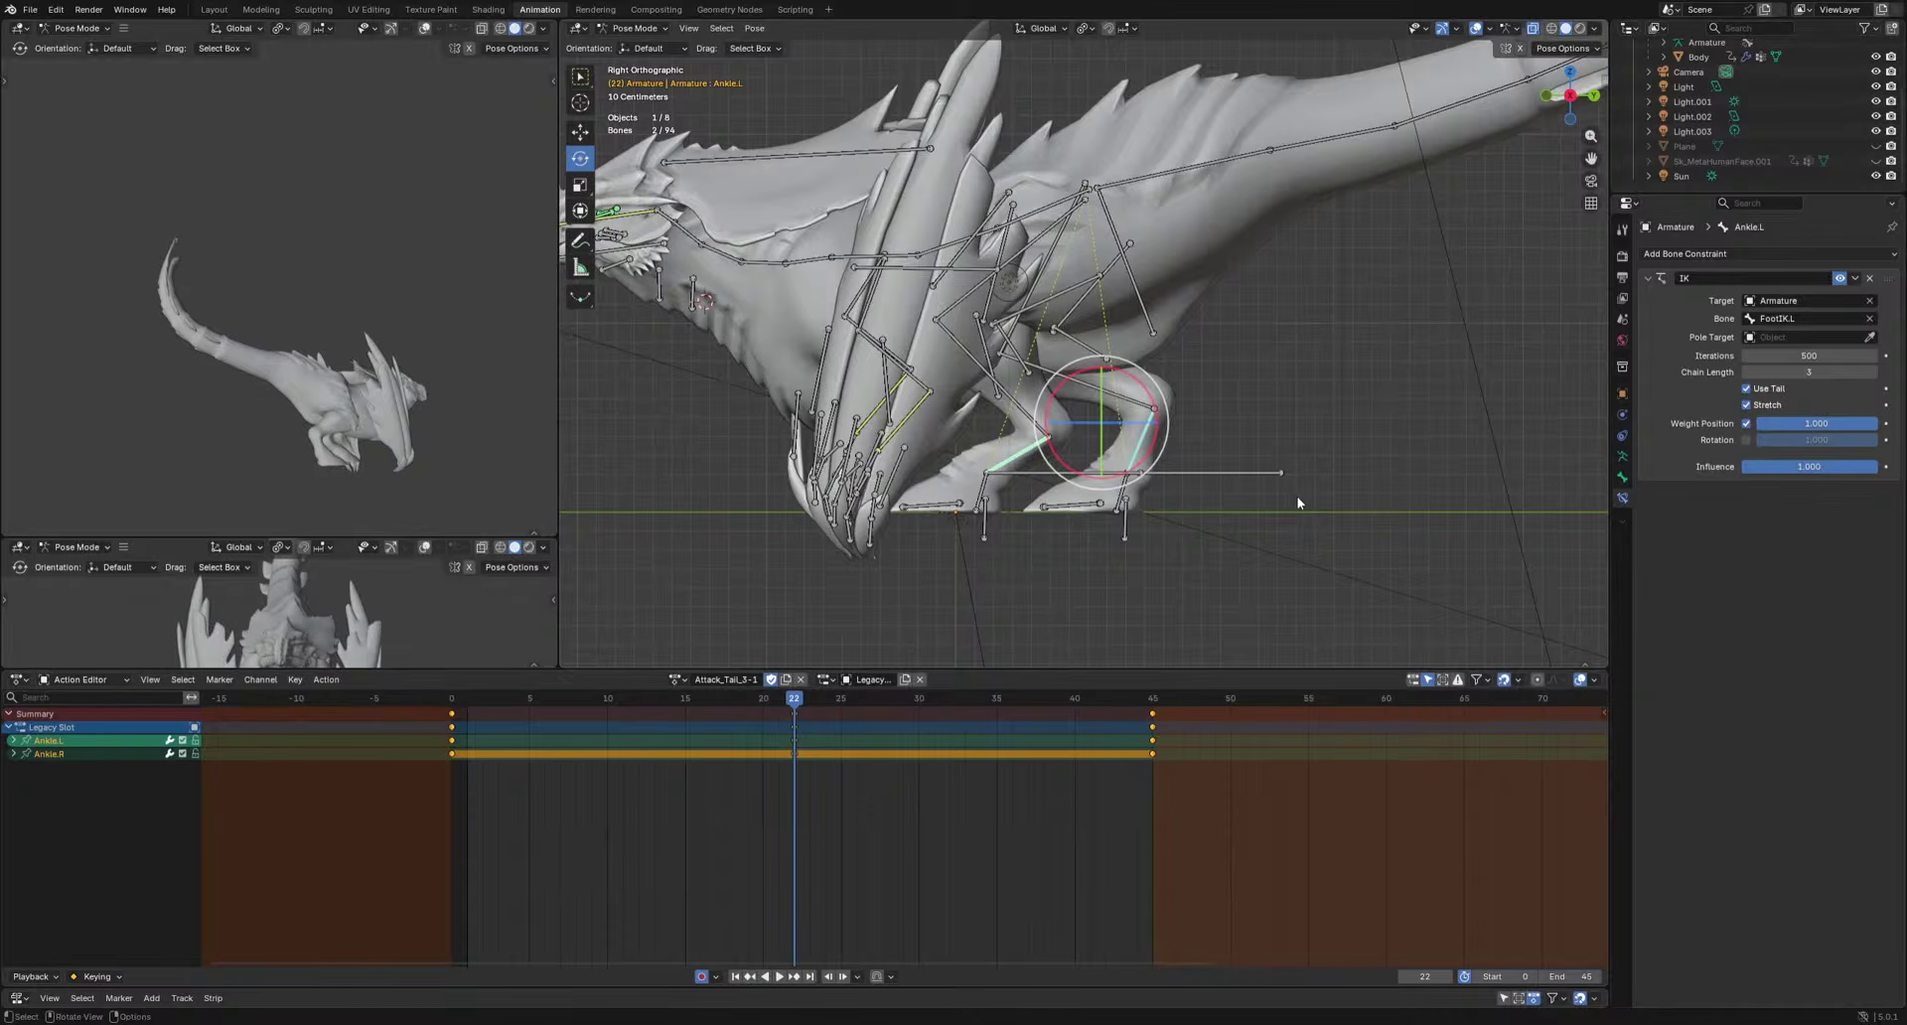
pyautogui.click(1297, 494)
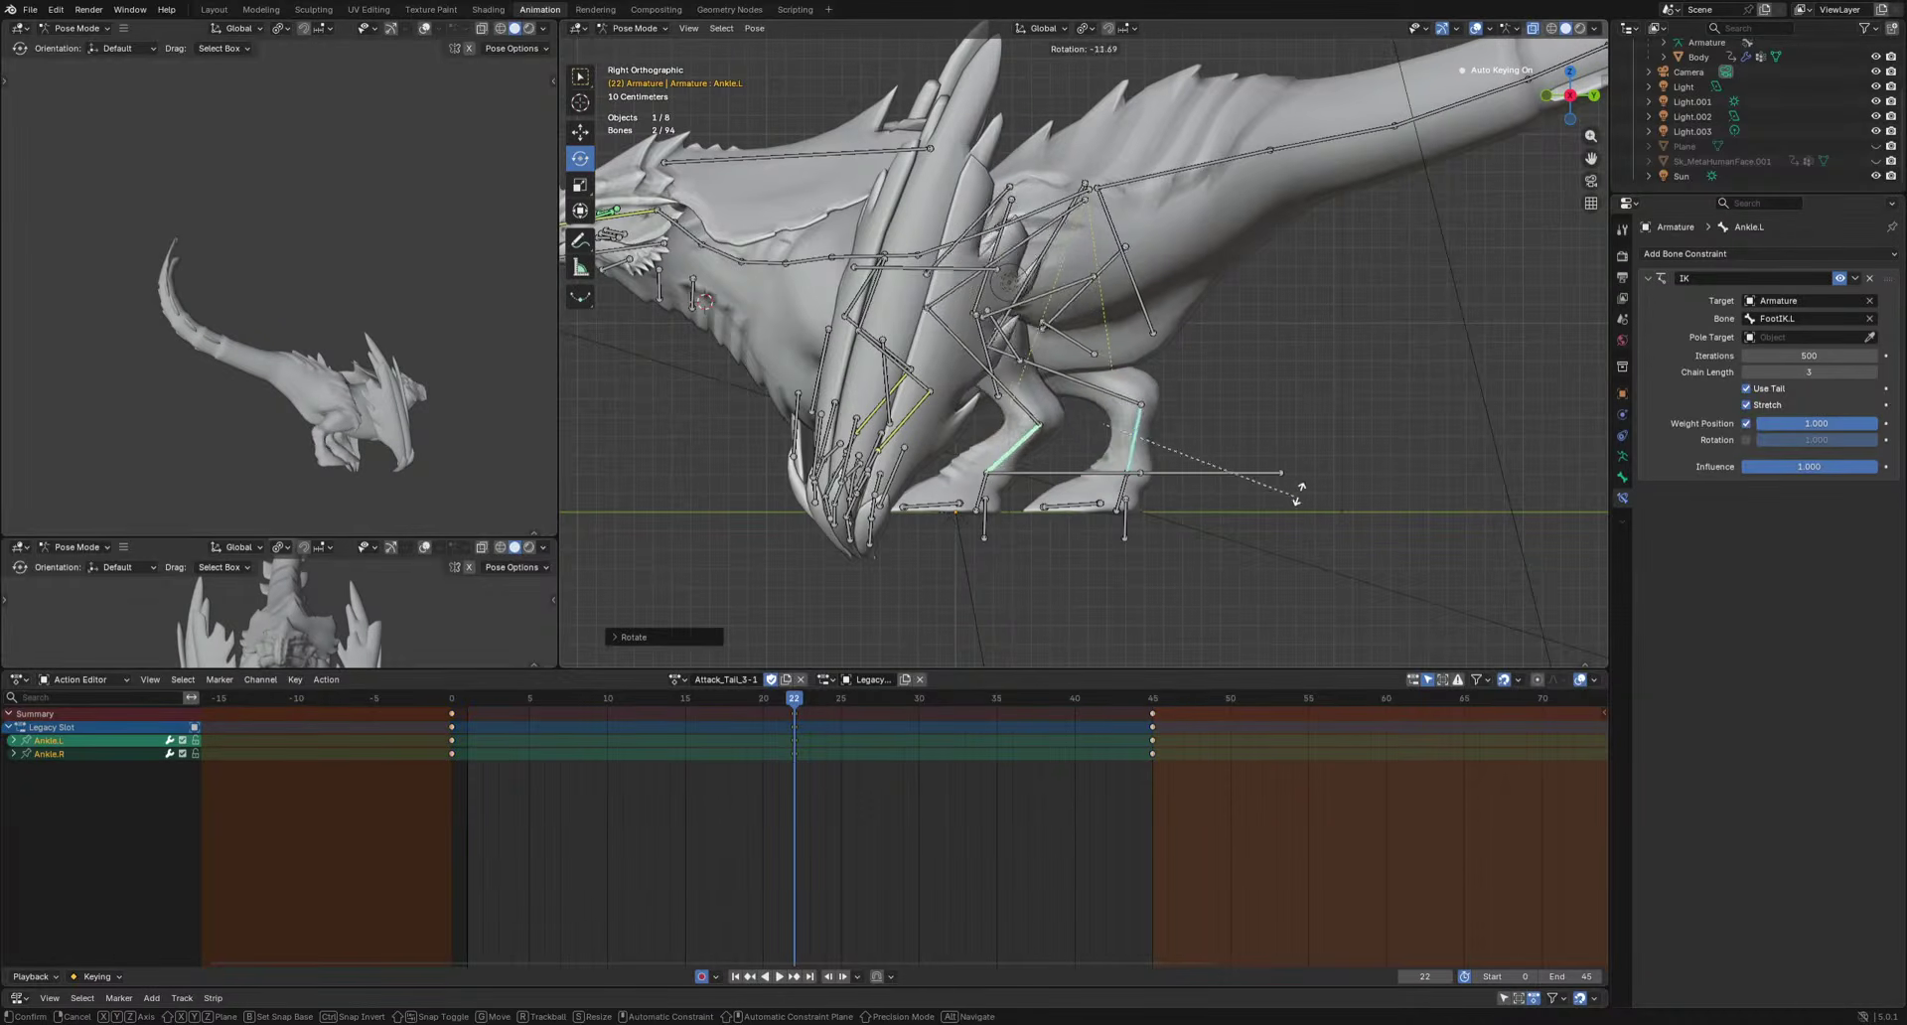
pyautogui.click(1296, 526)
# Rotate both ankle bones at frames 26 and 29 and play back the animation.
pyautogui.moveTo(809, 699); pyautogui.dragTo(899, 704)
pyautogui.press('r')
pyautogui.click(1411, 586)
pyautogui.press('r')
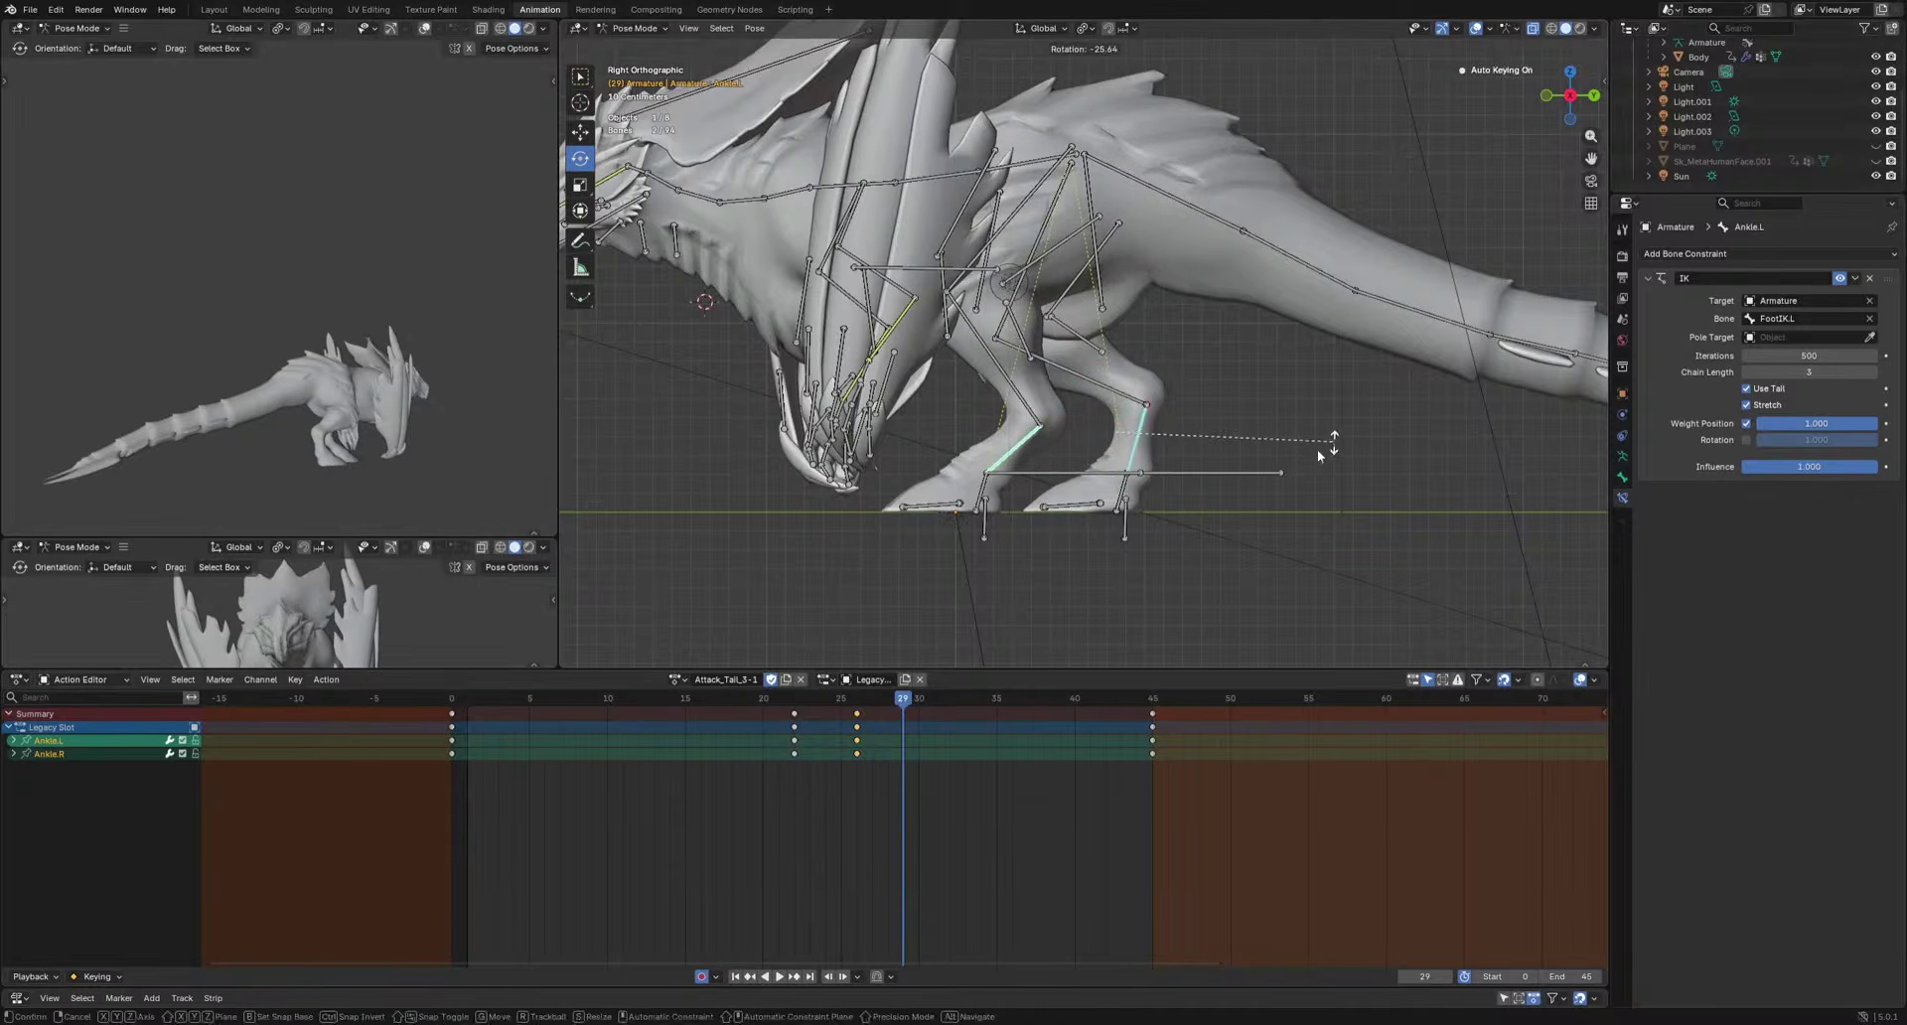
pyautogui.press('space')
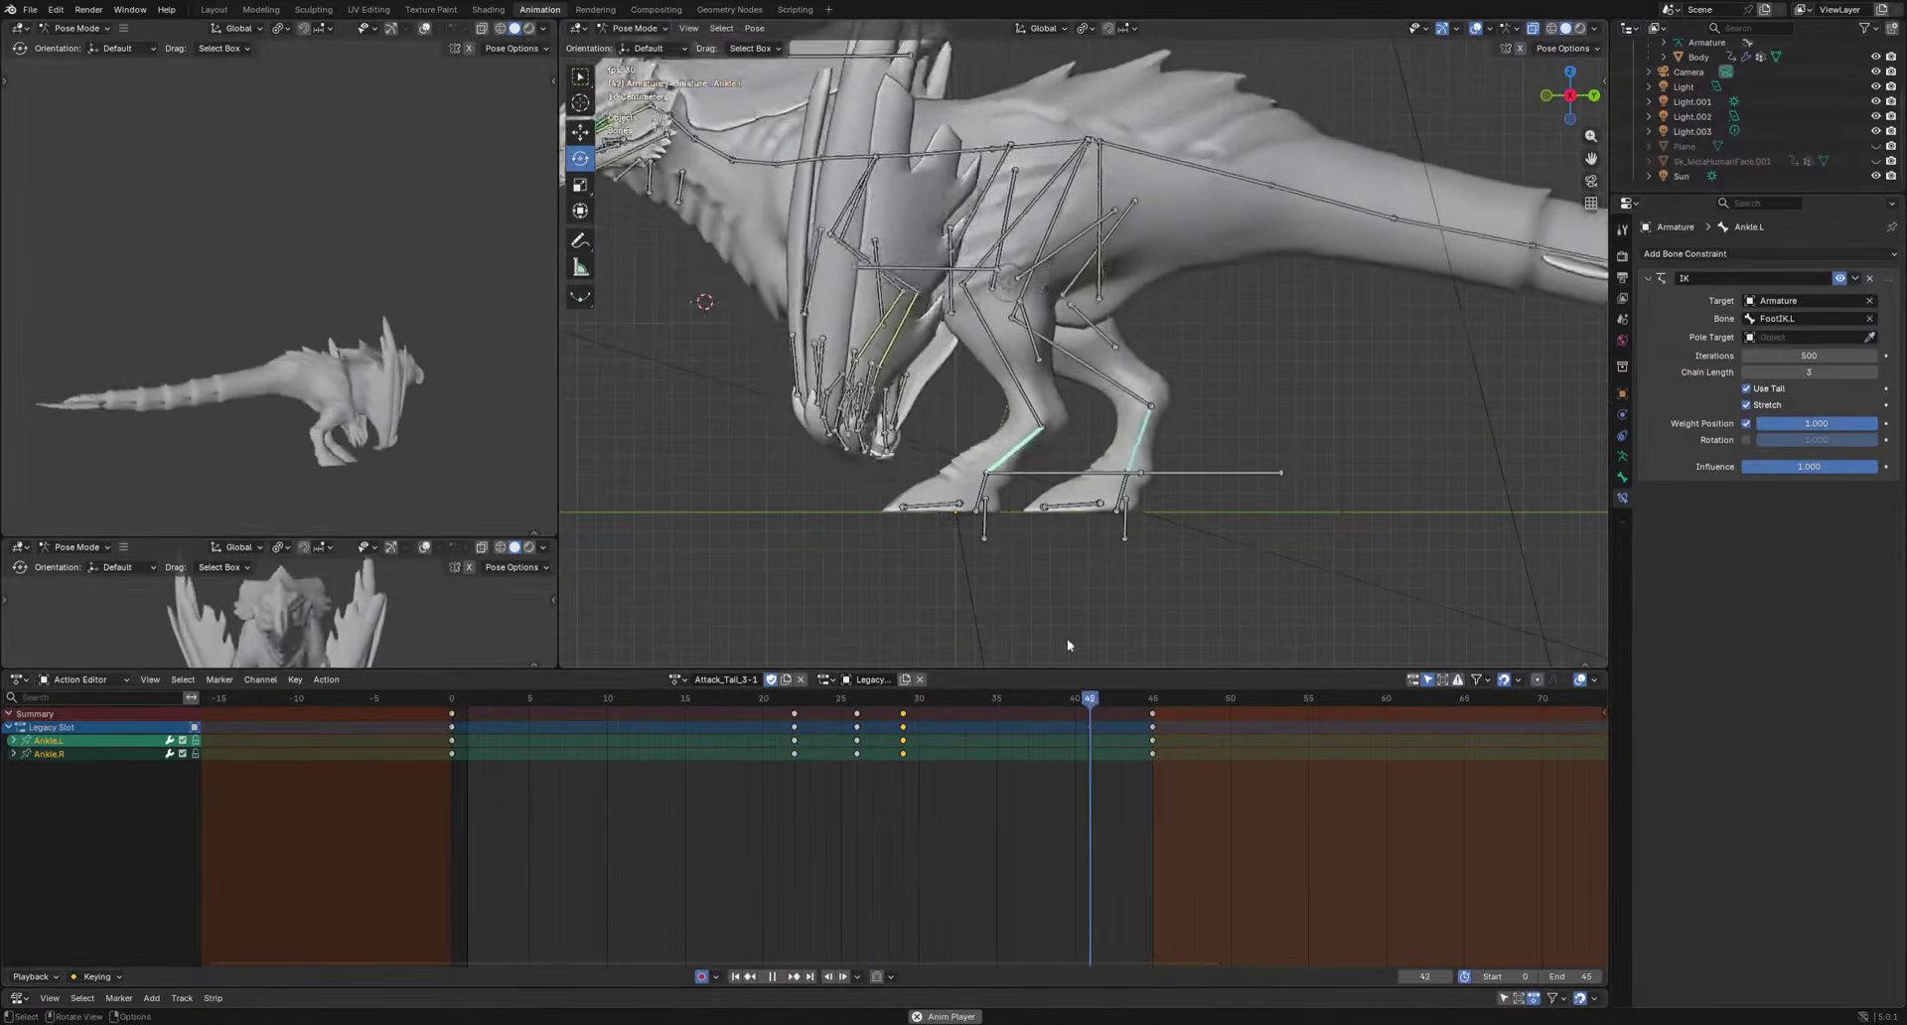
# Retime the three middle ankle keyframes to frames 20, 24 and 32, and preview the motion from the opposite side.
pyautogui.press('space')
pyautogui.moveTo(689, 789); pyautogui.dragTo(946, 727)
pyautogui.press('g')
pyautogui.click(925, 713)
pyautogui.press('space')
pyautogui.press('g')
pyautogui.click(930, 736)
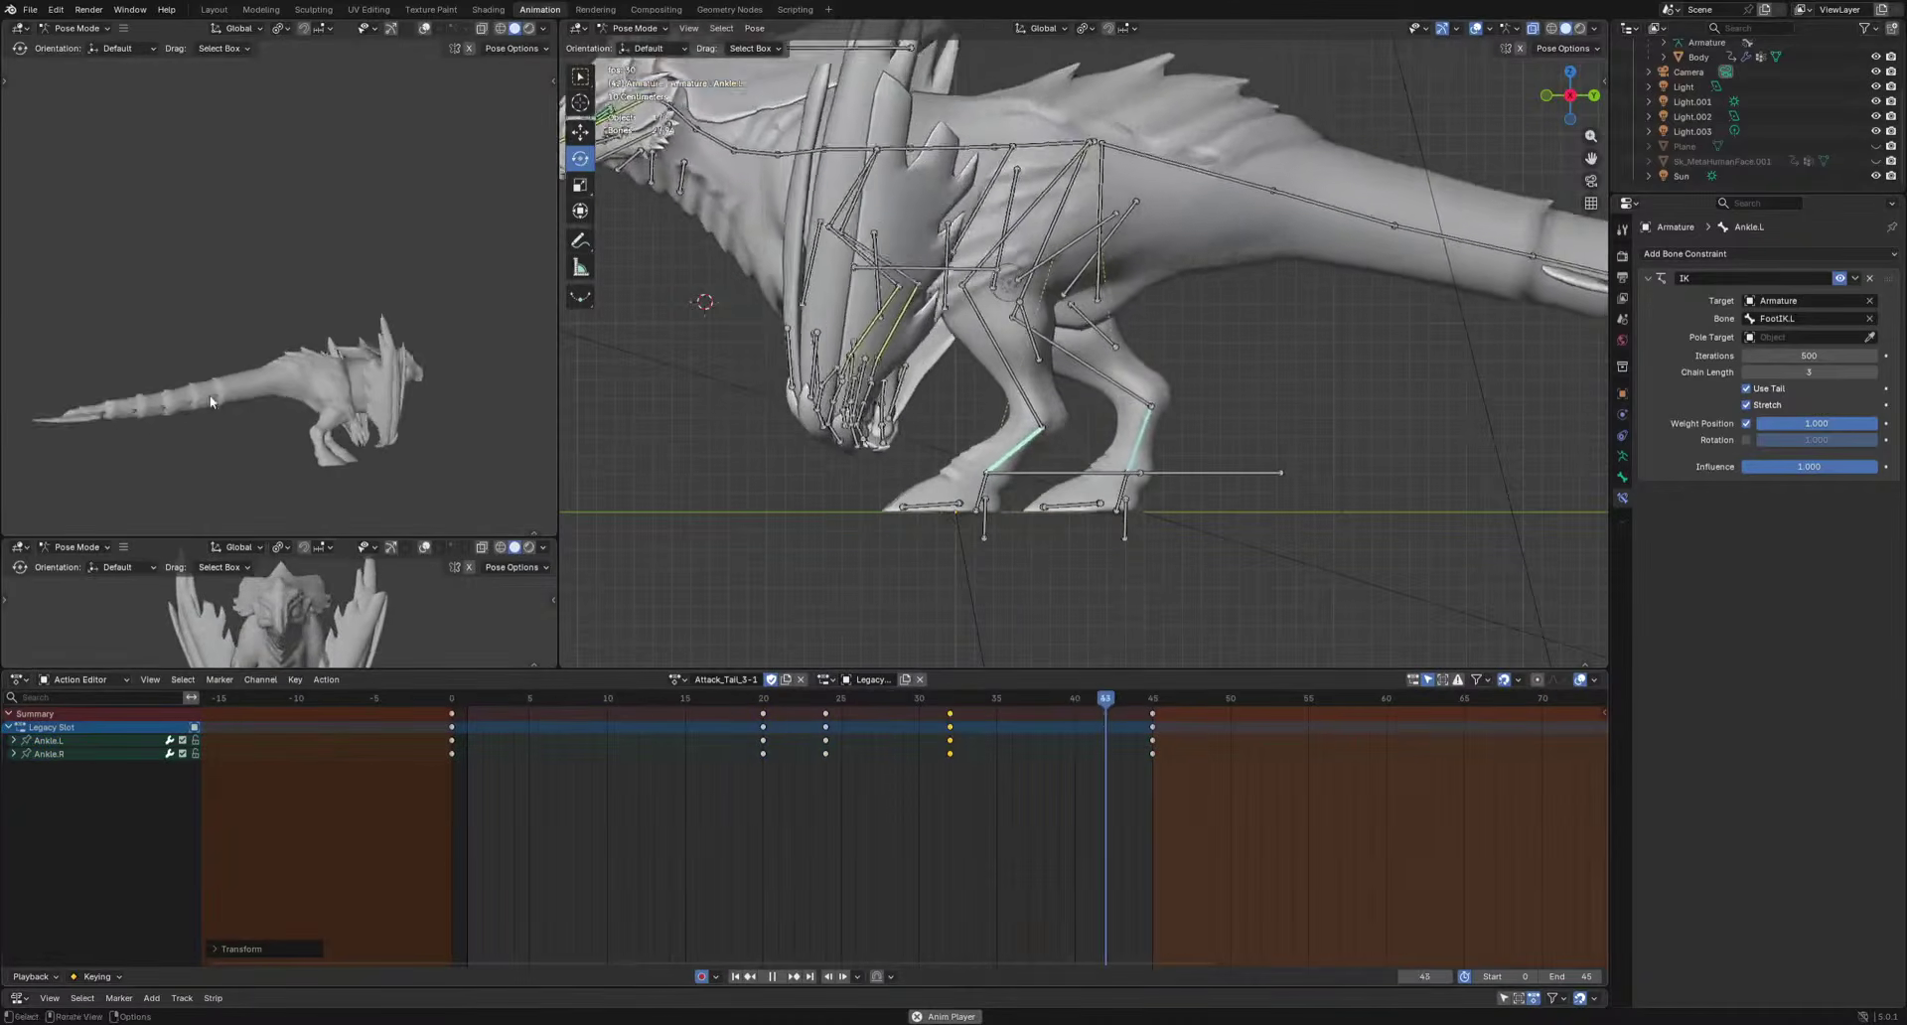
pyautogui.moveTo(494, 399); pyautogui.dragTo(387, 401, button='middle')
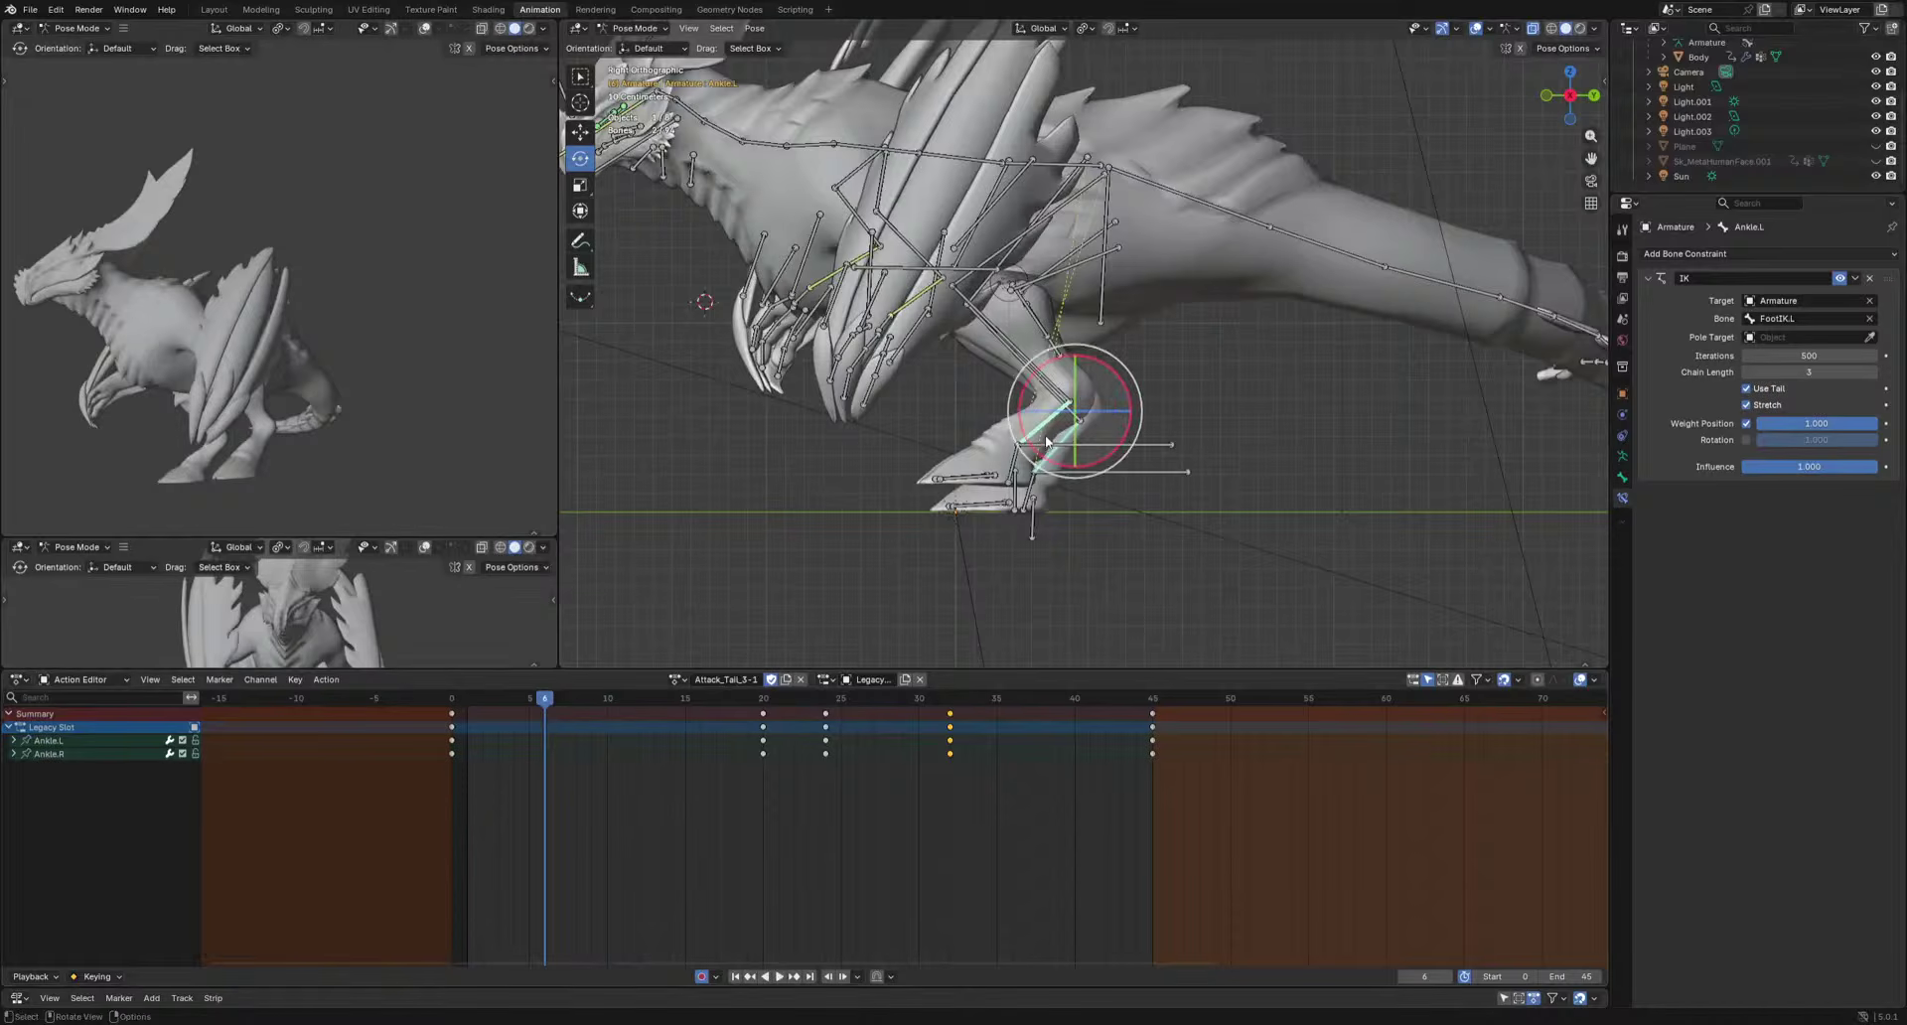
# Rotate the Ankle.L bone at frames 6 and 11 and play back the leg motion.
pyautogui.click(1048, 441)
pyautogui.press('r')
pyautogui.moveTo(547, 699); pyautogui.dragTo(624, 703)
pyautogui.press('r')
pyautogui.click(1211, 482)
pyautogui.press('space')
pyautogui.press('space')
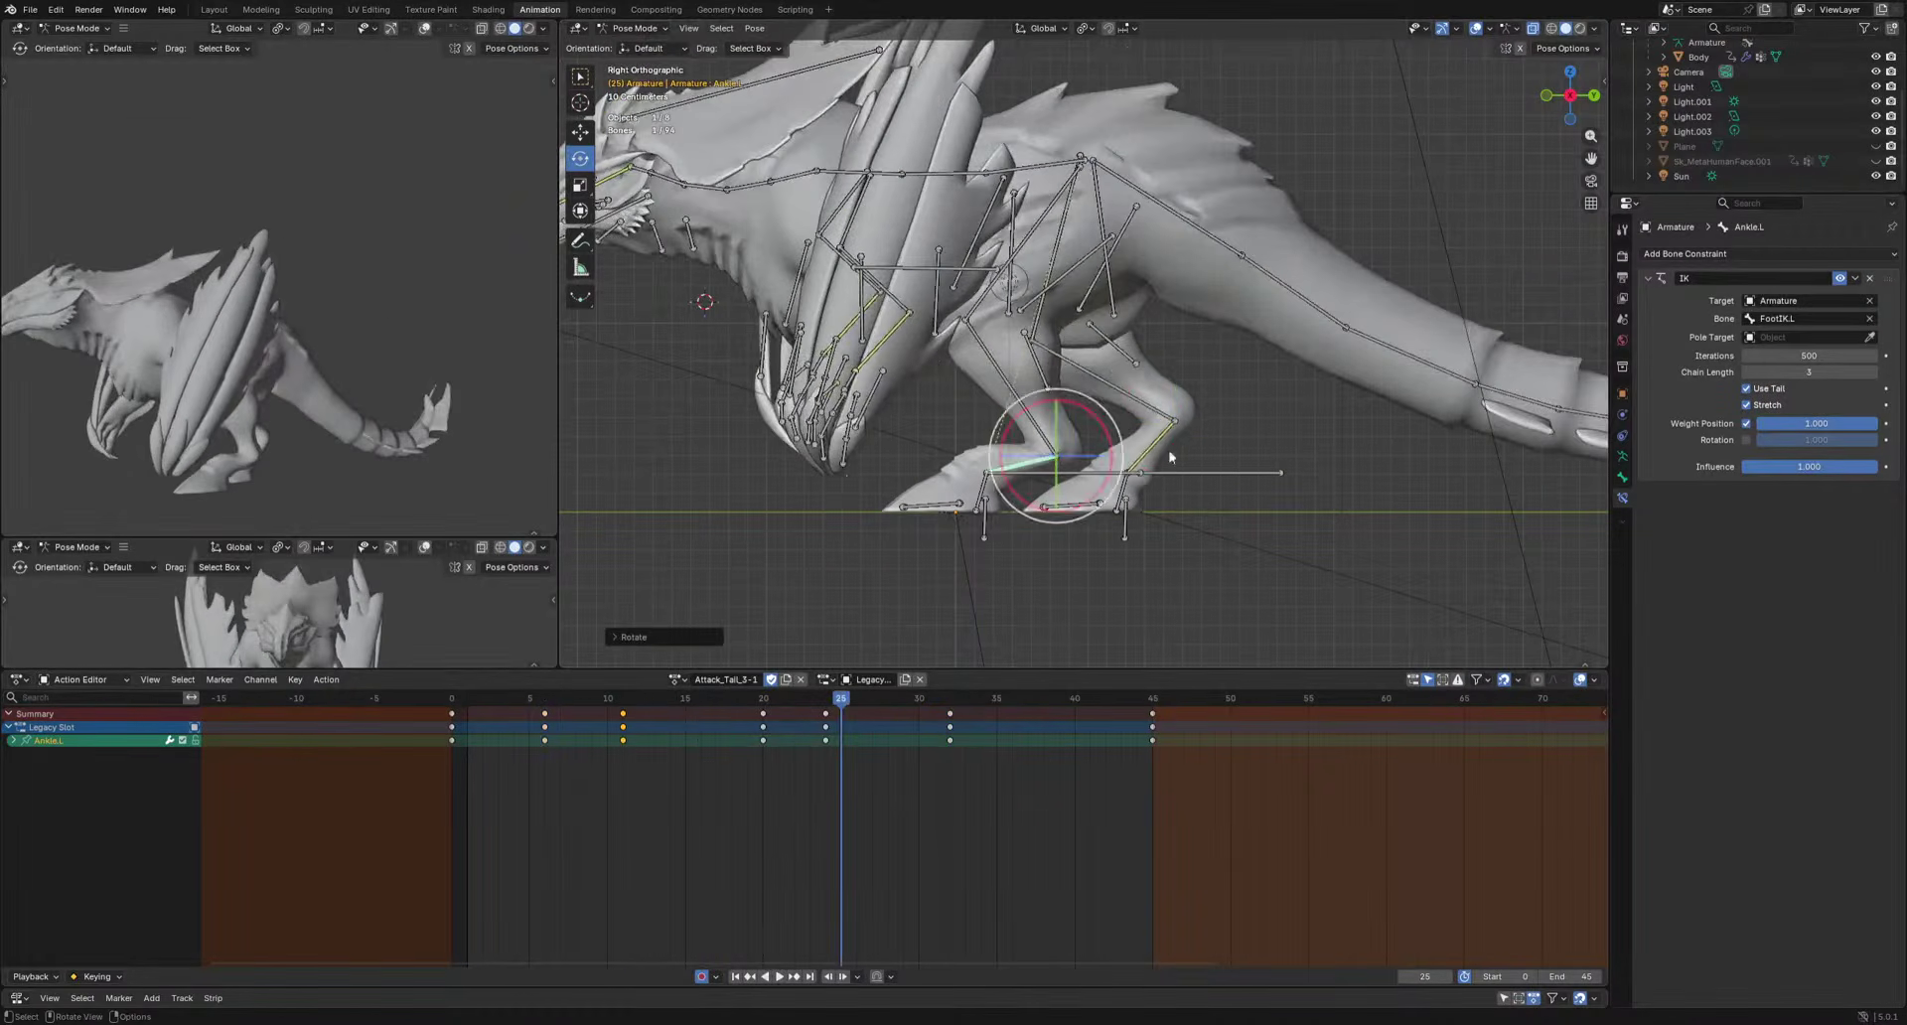
# Rotate the Ankle.R bone at frame 14 and play back the result.
pyautogui.click(1155, 446)
pyautogui.moveTo(882, 700); pyautogui.dragTo(672, 752)
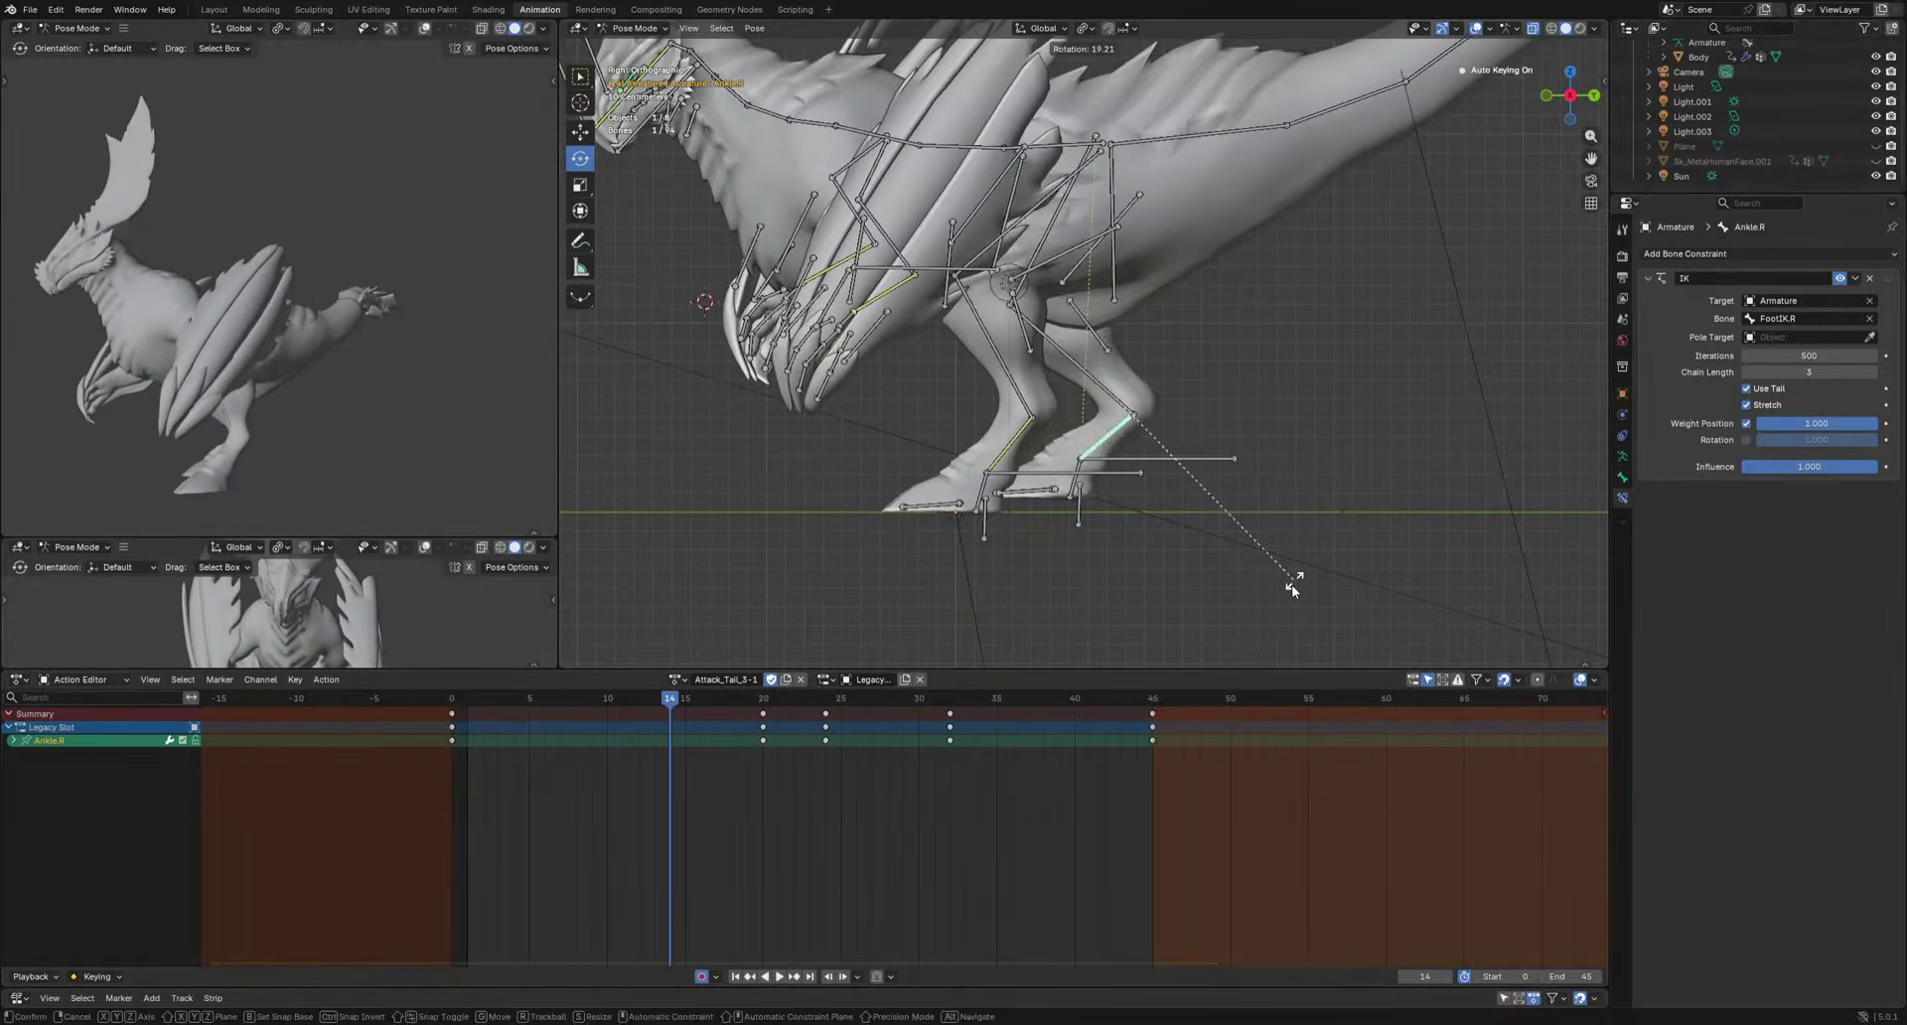
pyautogui.click(1291, 584)
pyautogui.press('space')
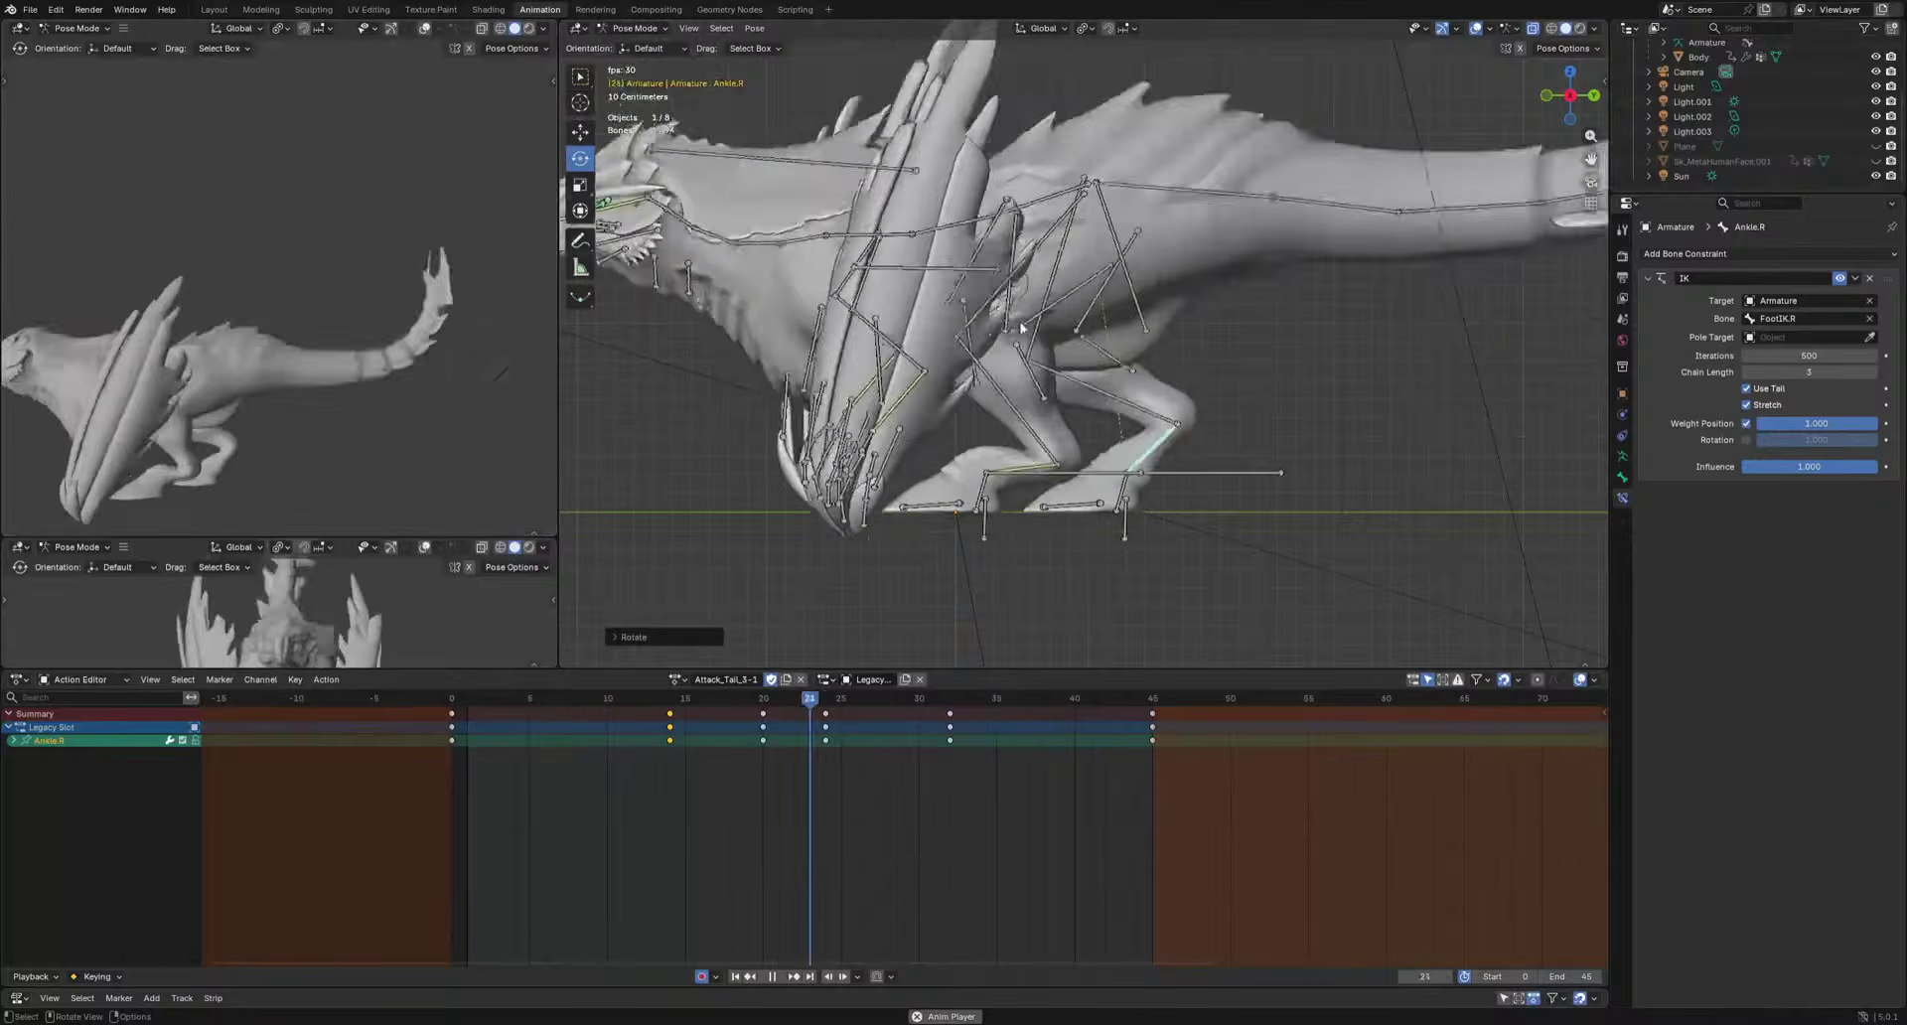
# Reposition the Pelvis bone at frame 12 and play back the full body motion.
pyautogui.press('space')
pyautogui.click(1104, 238)
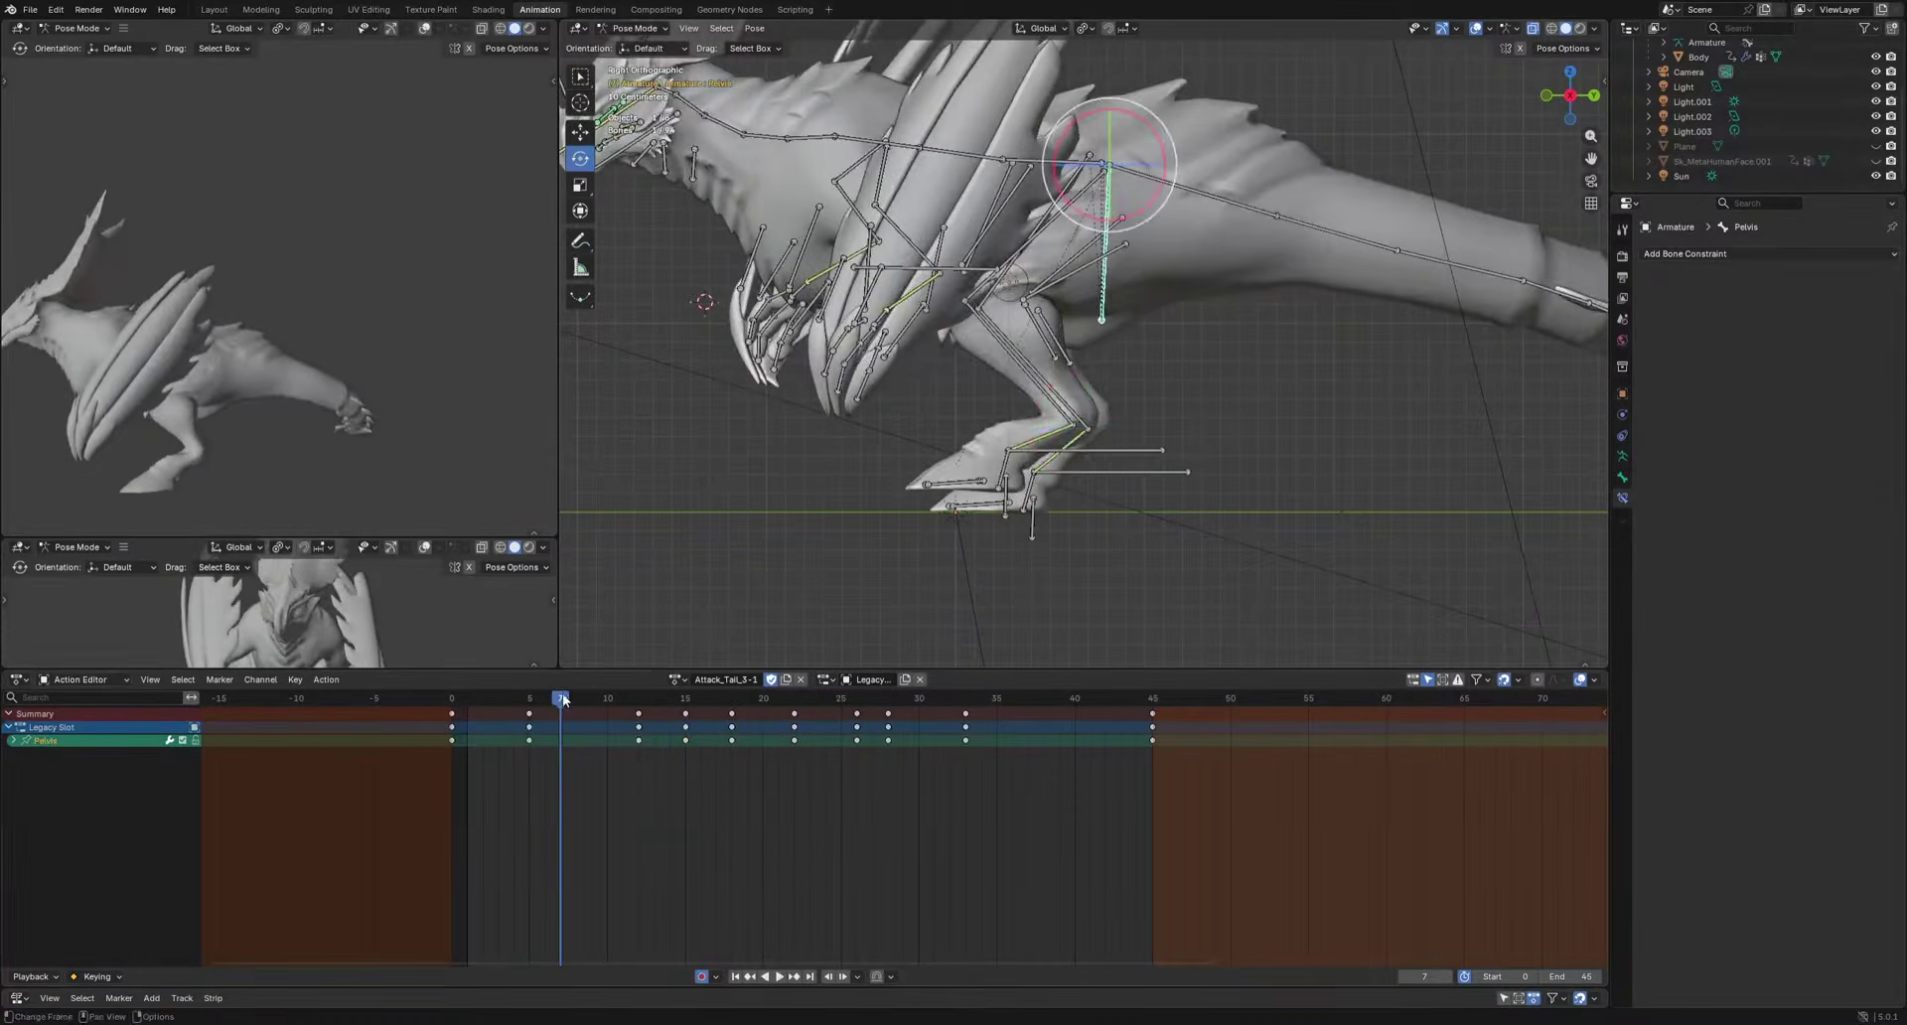
pyautogui.moveTo(563, 699); pyautogui.dragTo(640, 705)
pyautogui.press('g')
pyautogui.press('g')
pyautogui.click(999, 523)
pyautogui.press('space')
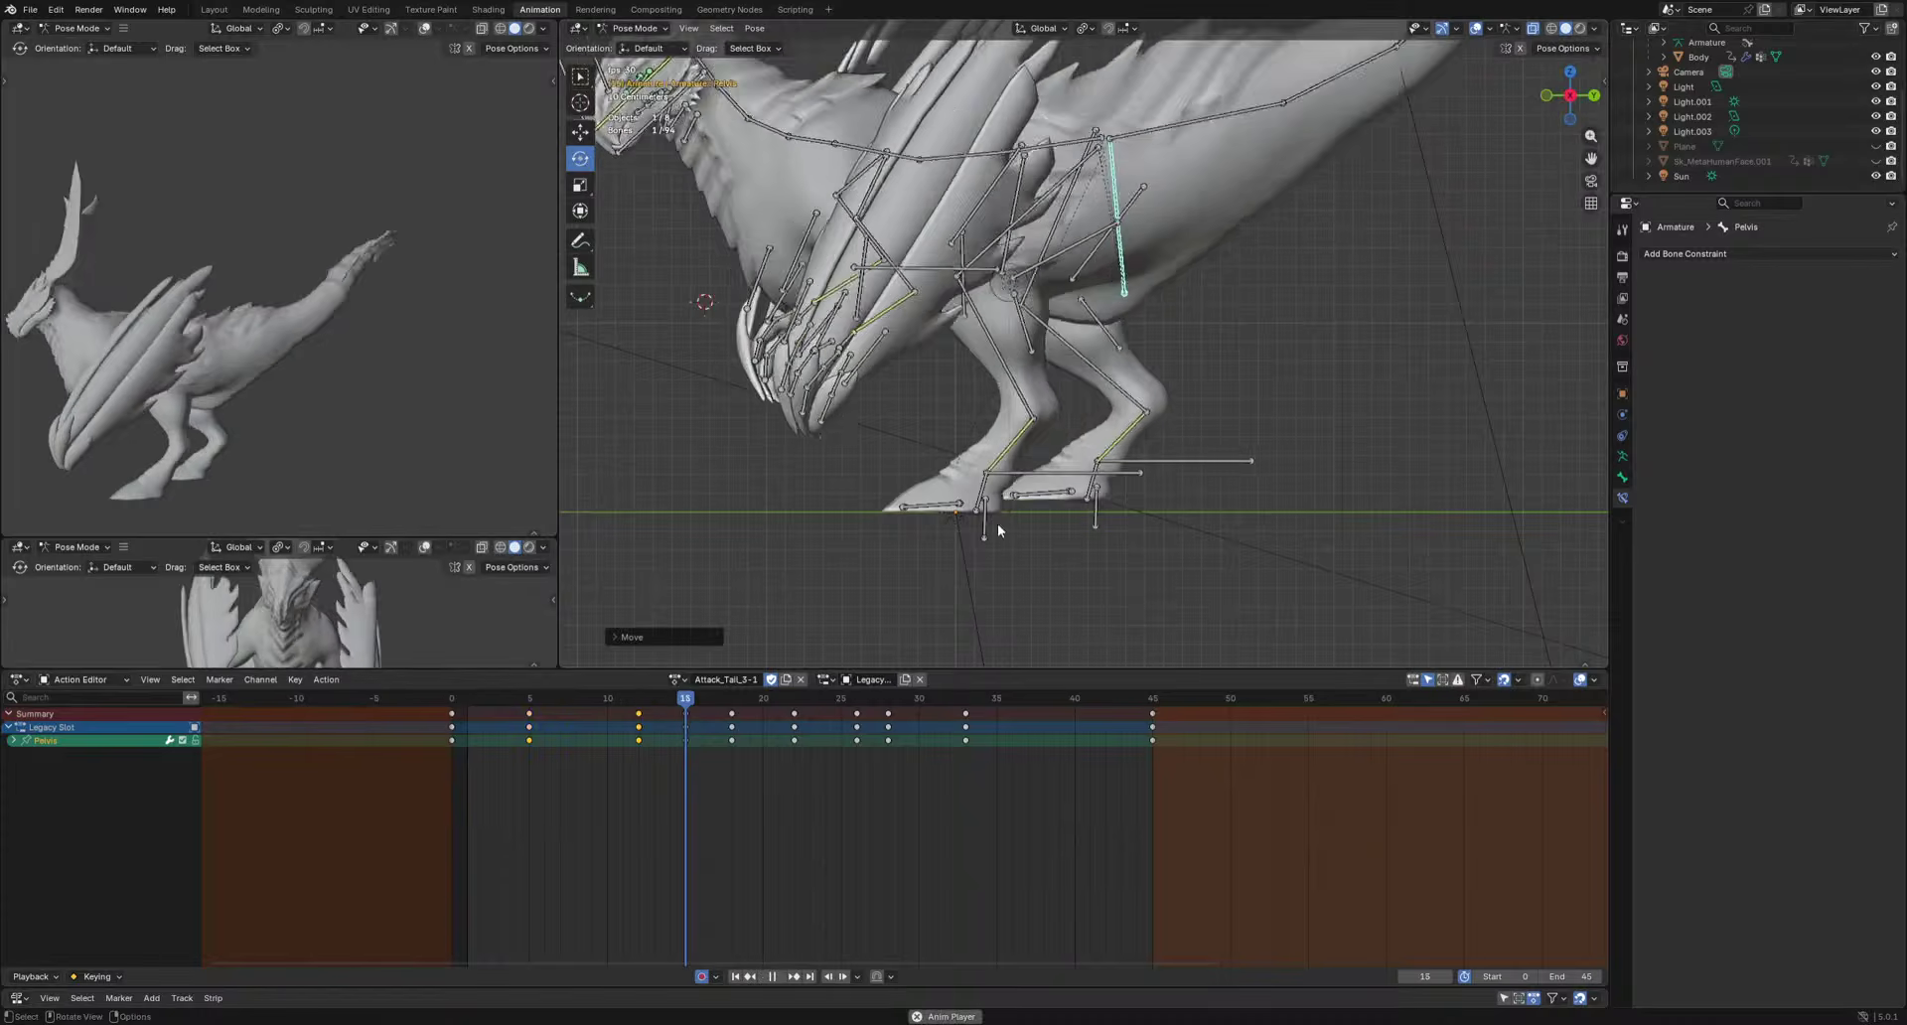
pyautogui.scroll(-3, 1033, 506)
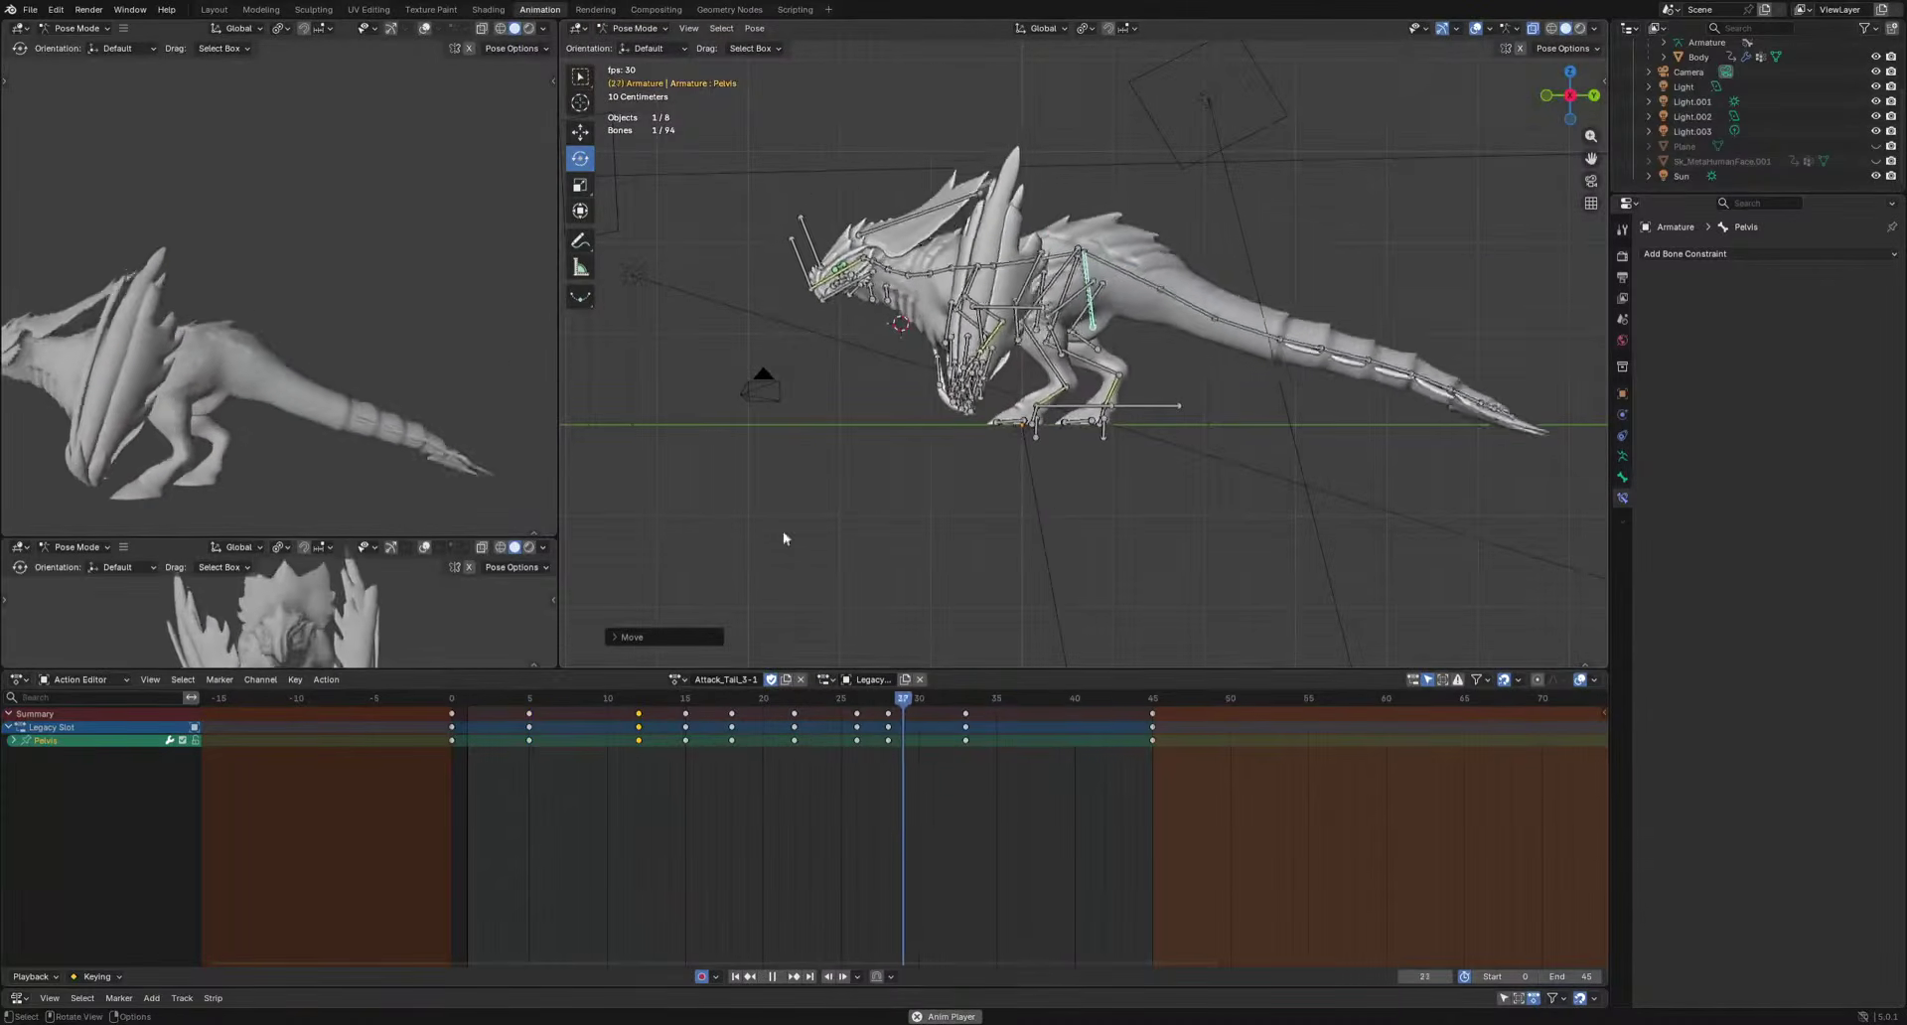
# Reposition the HeadIK bone at frames 6 and 11 and play back the animation.
pyautogui.press('space')
pyautogui.moveTo(532, 693)
pyautogui.mouseDown()
pyautogui.moveTo(487, 705)
pyautogui.moveTo(554, 713)
pyautogui.mouseUp()
pyautogui.press('g')
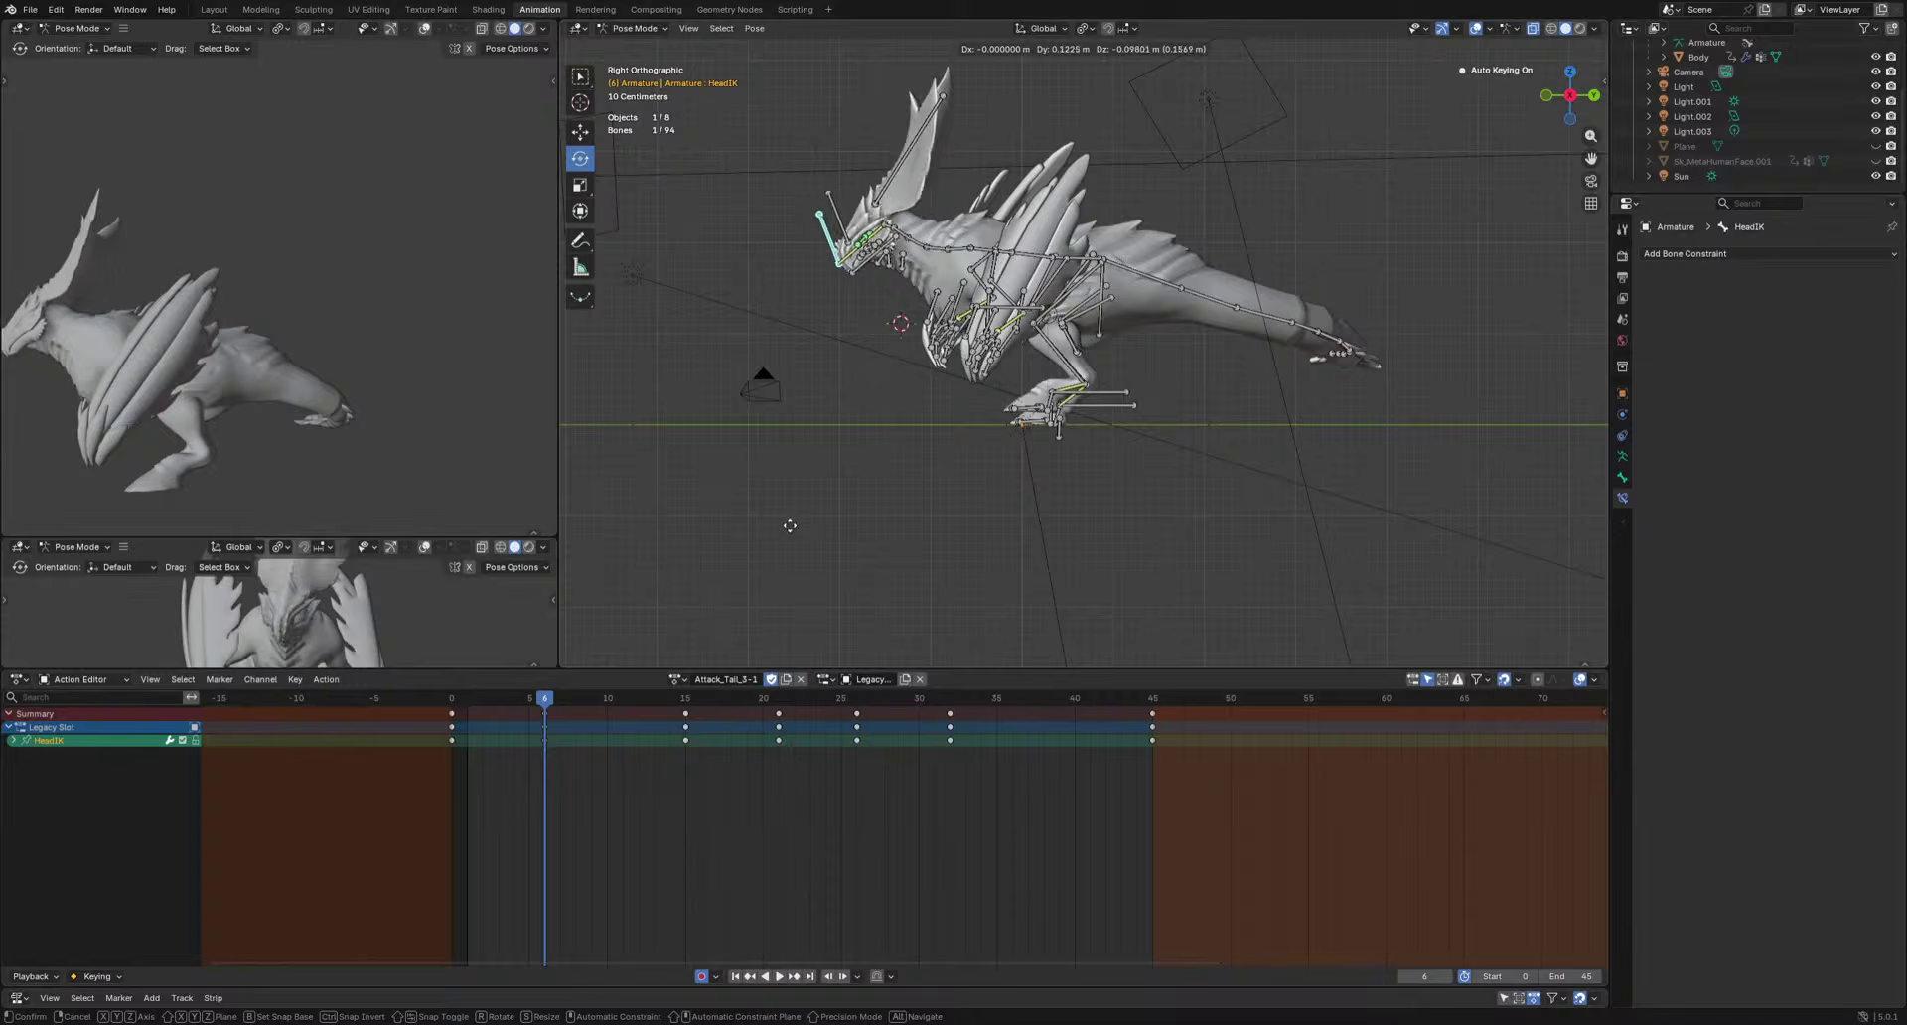
pyautogui.click(790, 525)
pyautogui.press('space')
pyautogui.press('space')
pyautogui.click(626, 701)
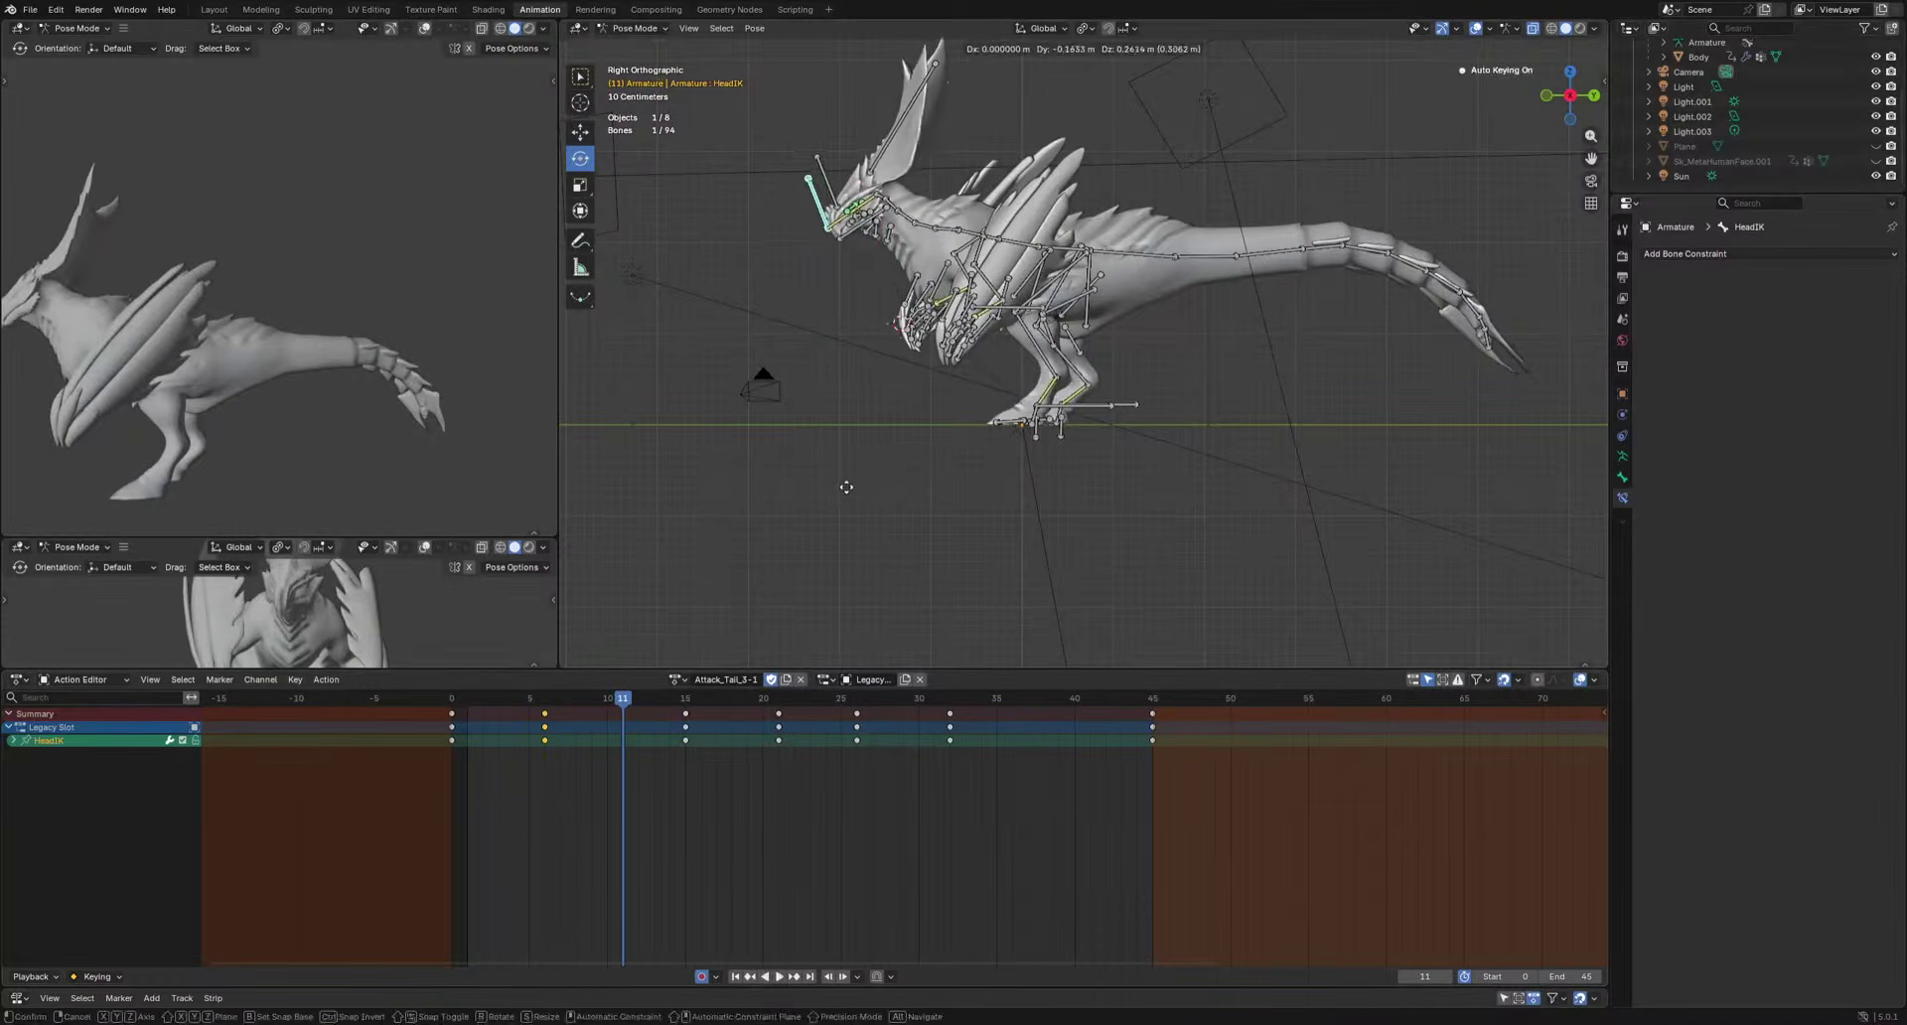
pyautogui.press('space')
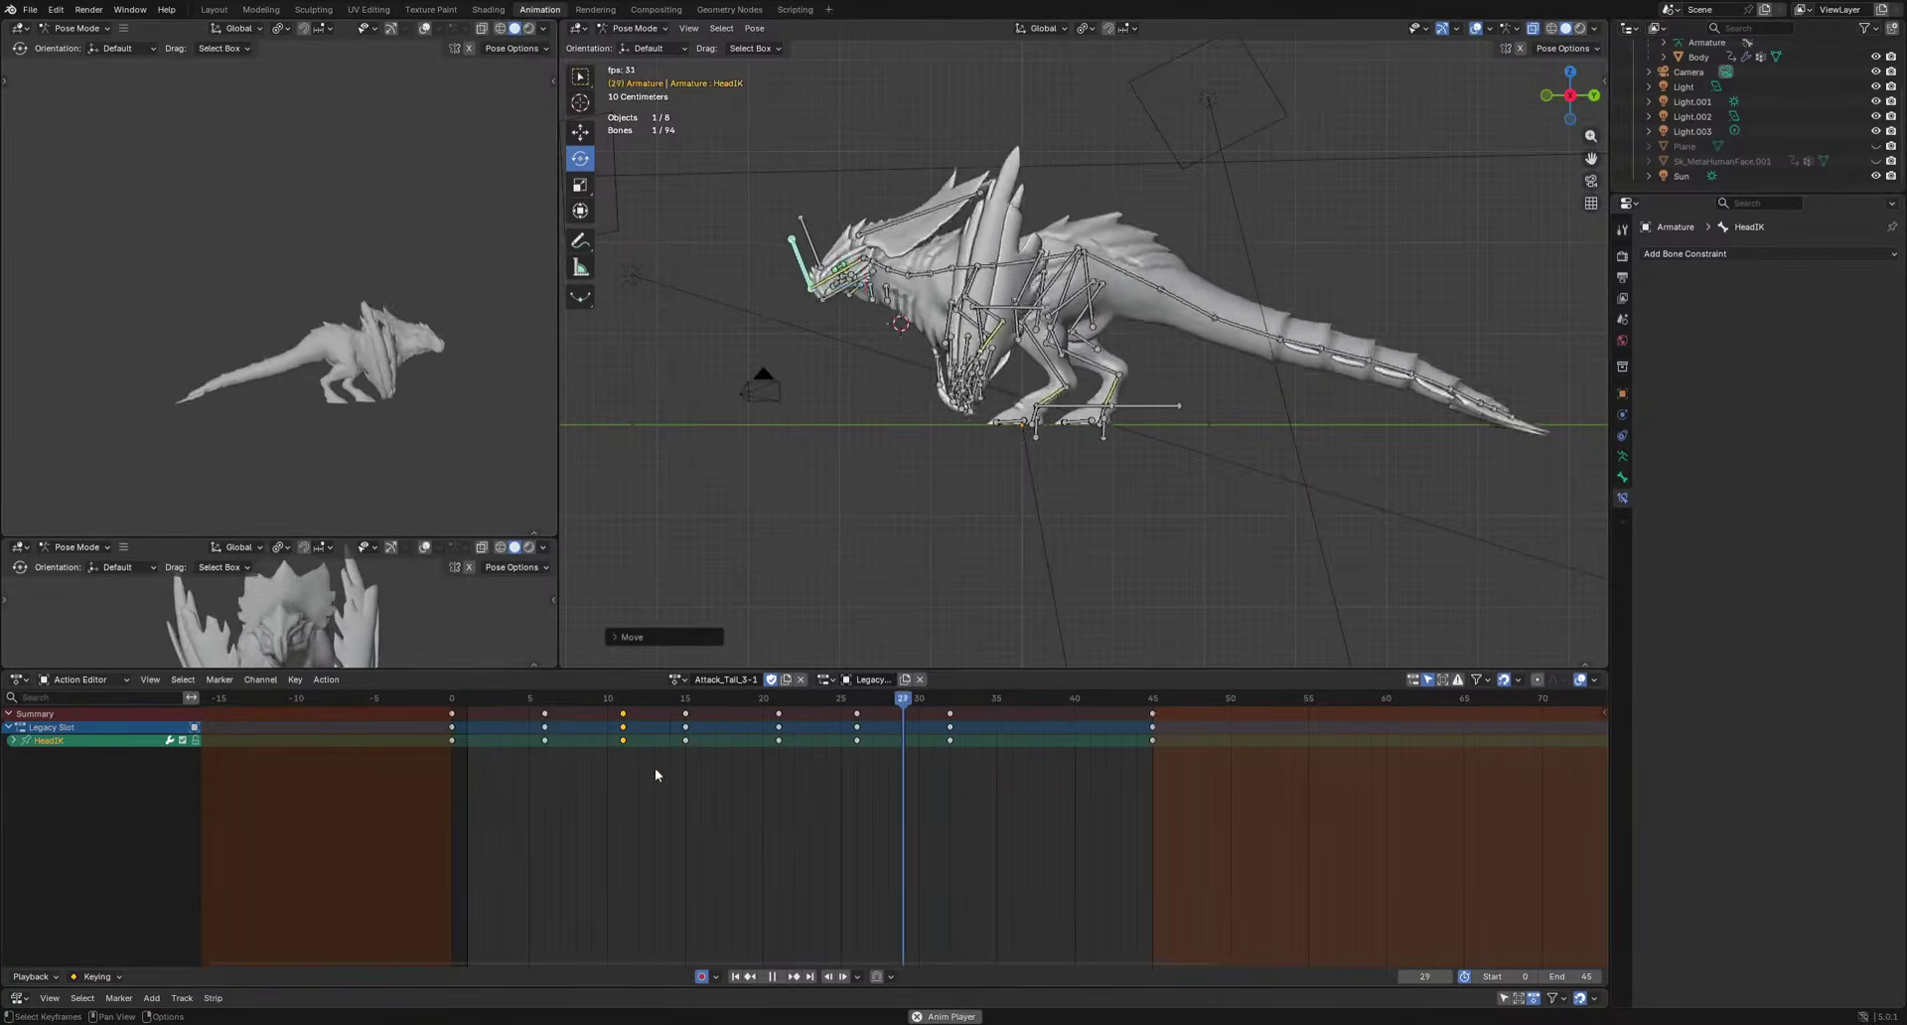
# Reposition the HeadIK bone at frame 15 and review the whole tail attack in repeated playback.
pyautogui.moveTo(482, 701); pyautogui.dragTo(682, 759)
pyautogui.press('g')
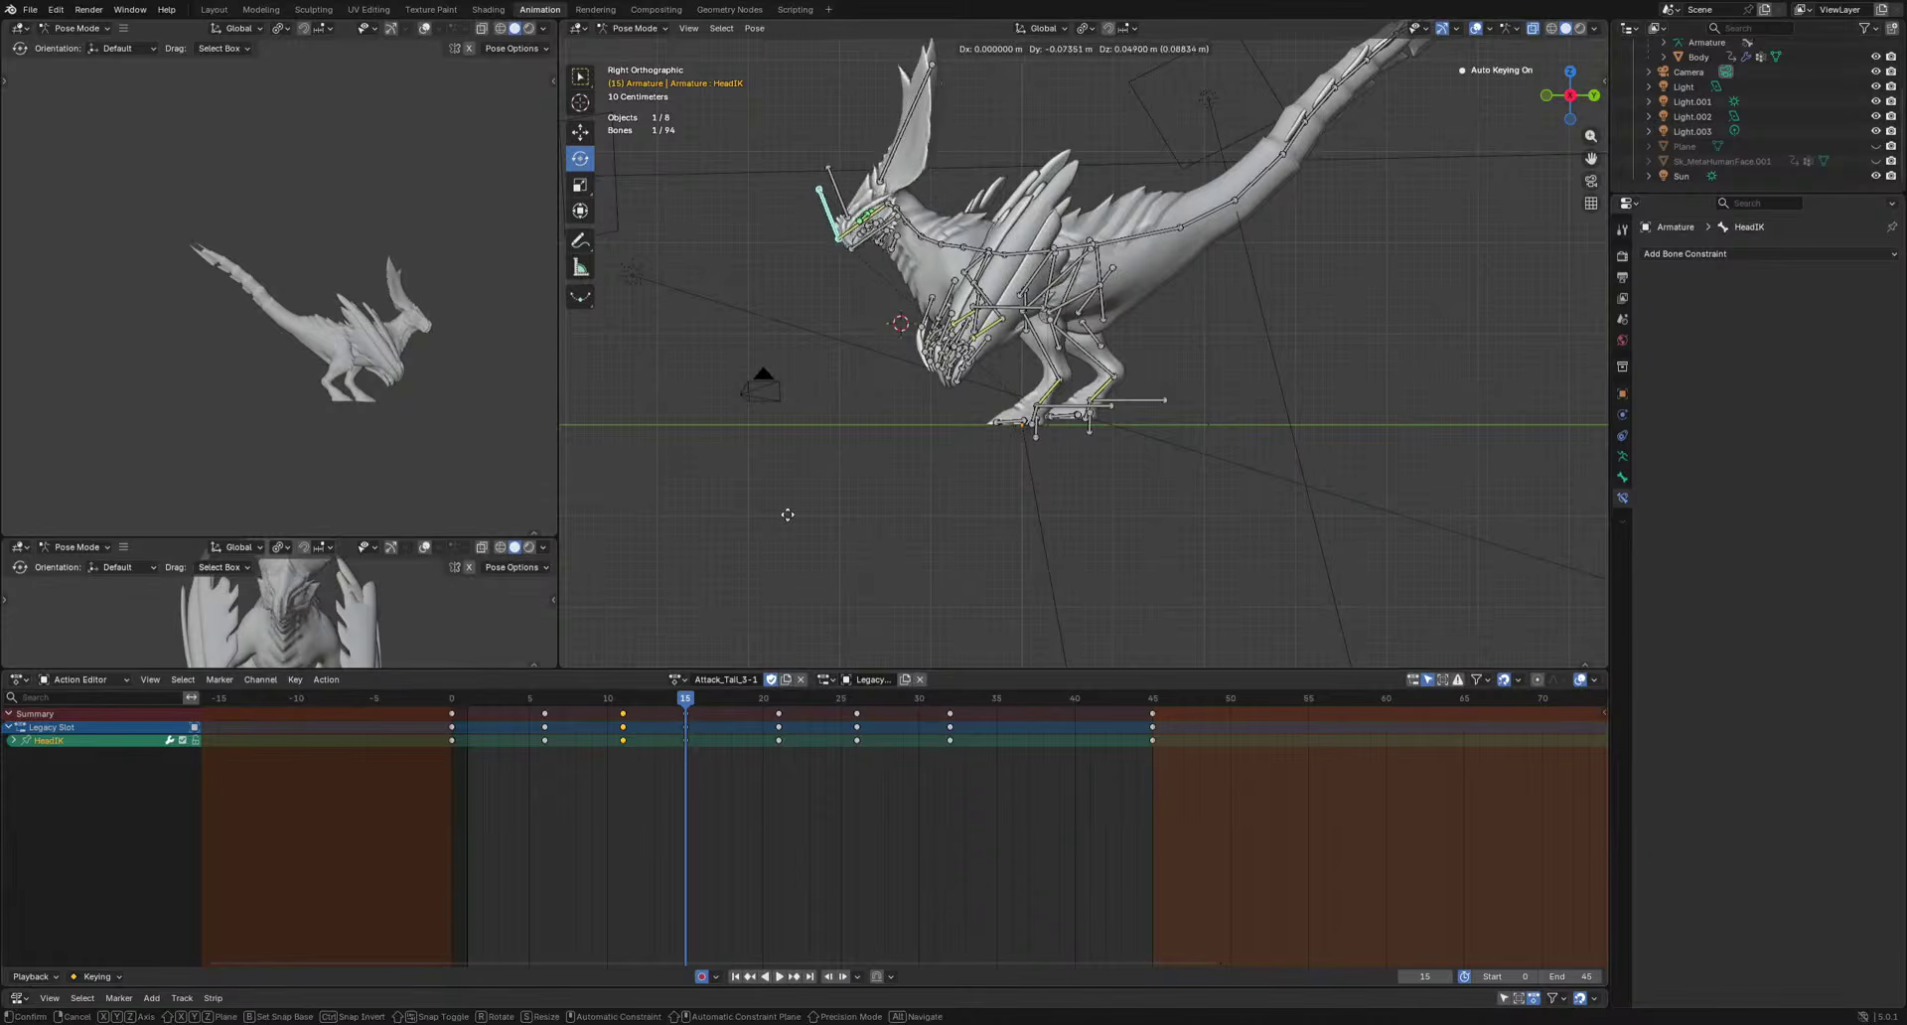
pyautogui.click(780, 510)
pyautogui.press('space')
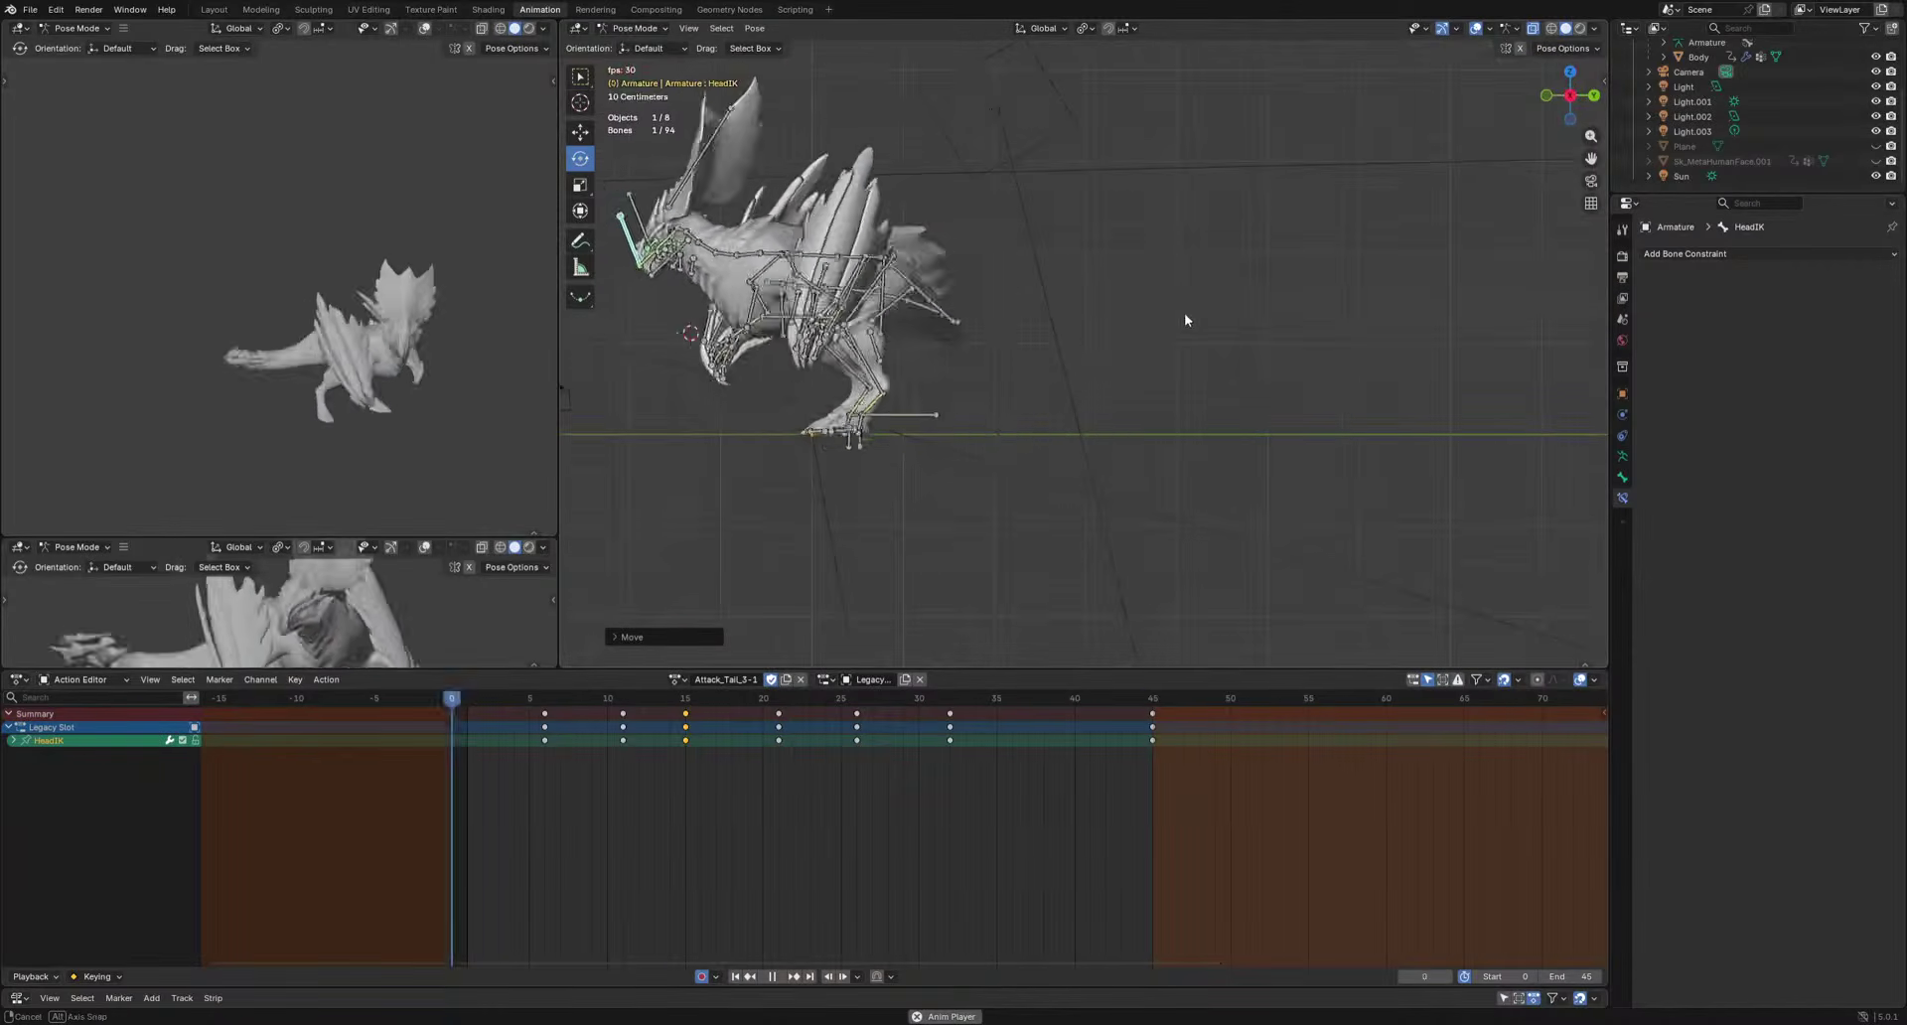
pyautogui.press('space')
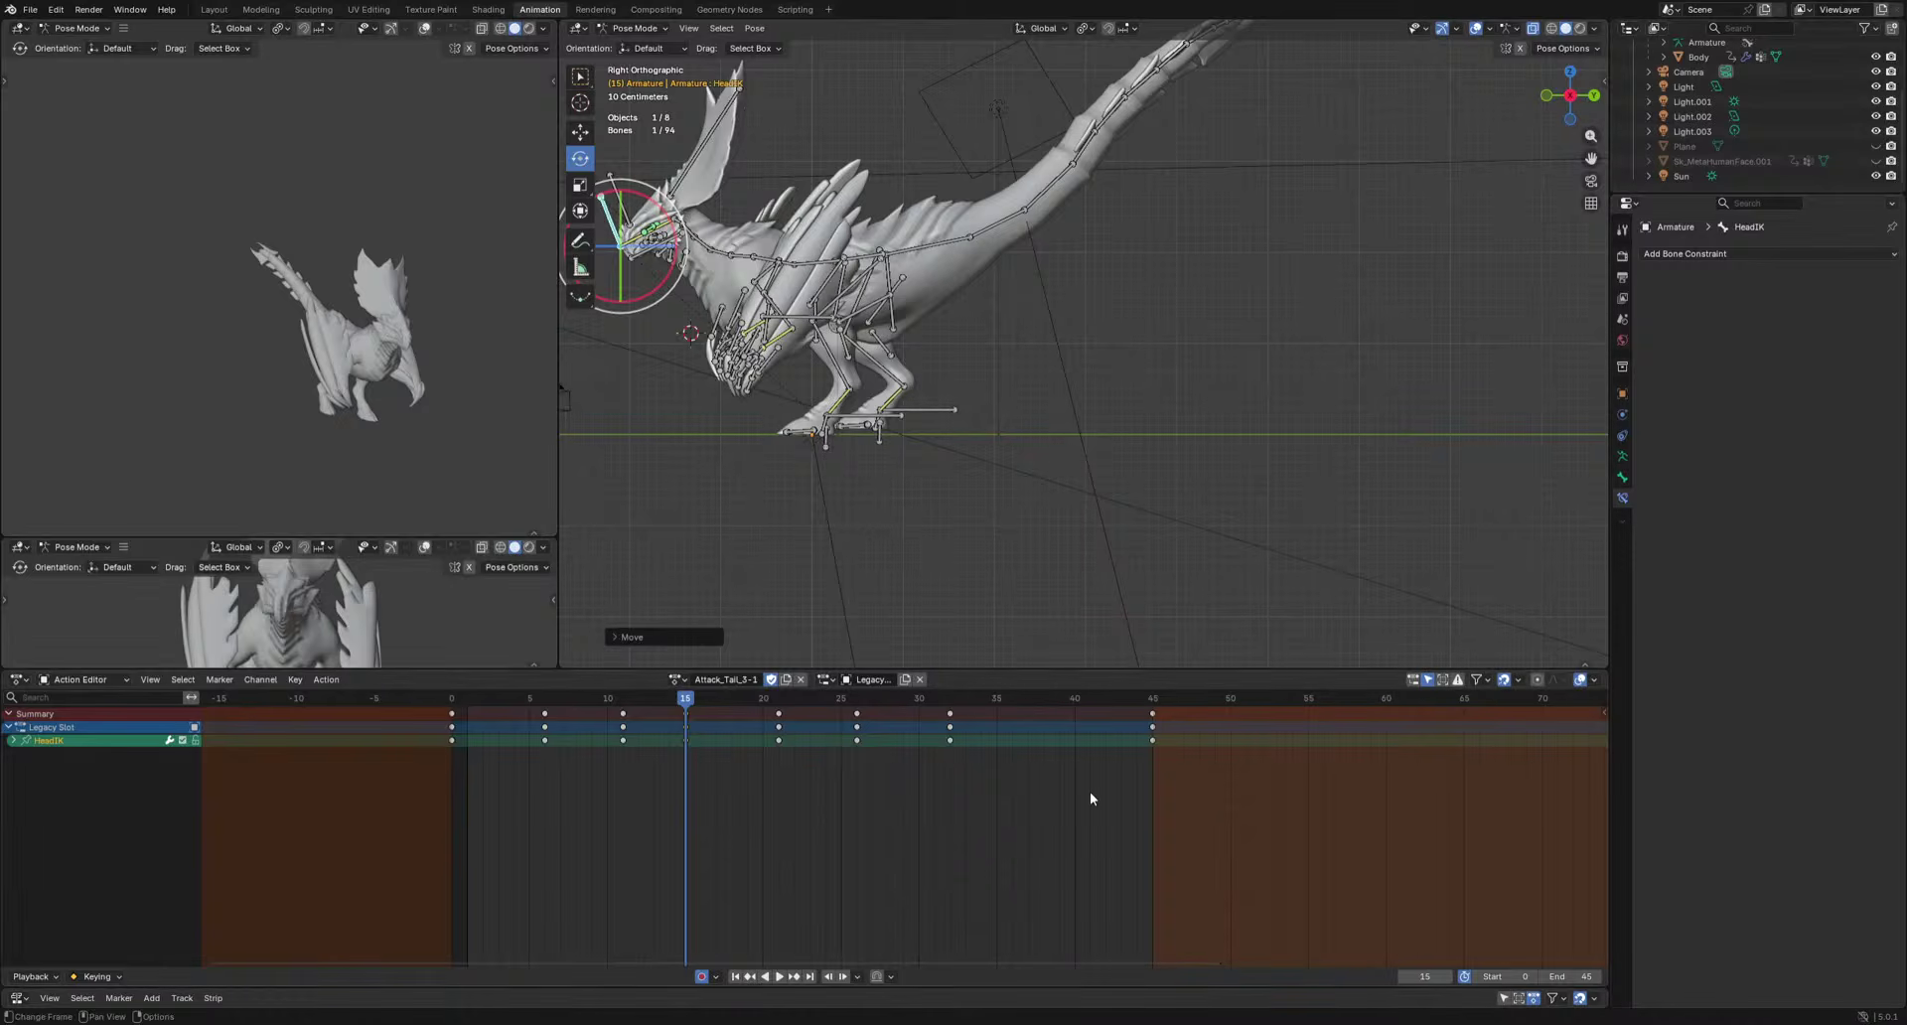
pyautogui.press('space')
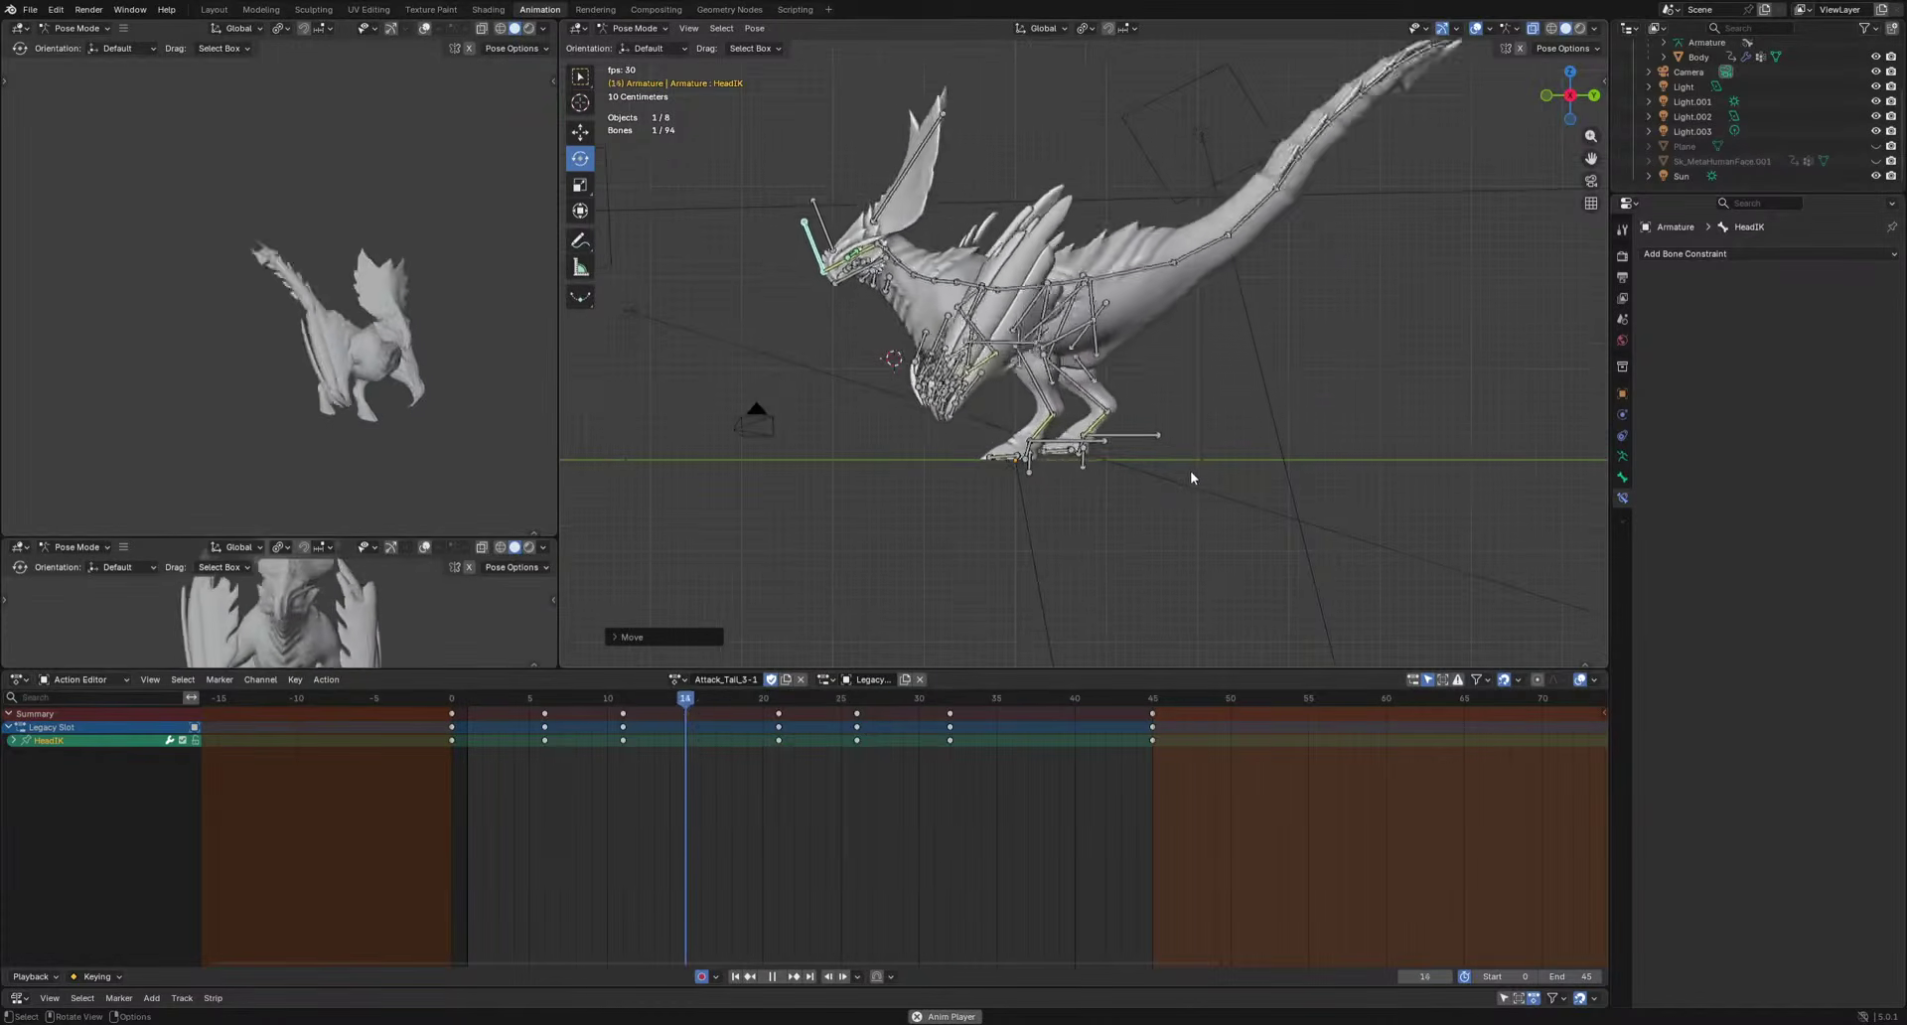
pyautogui.press('space')
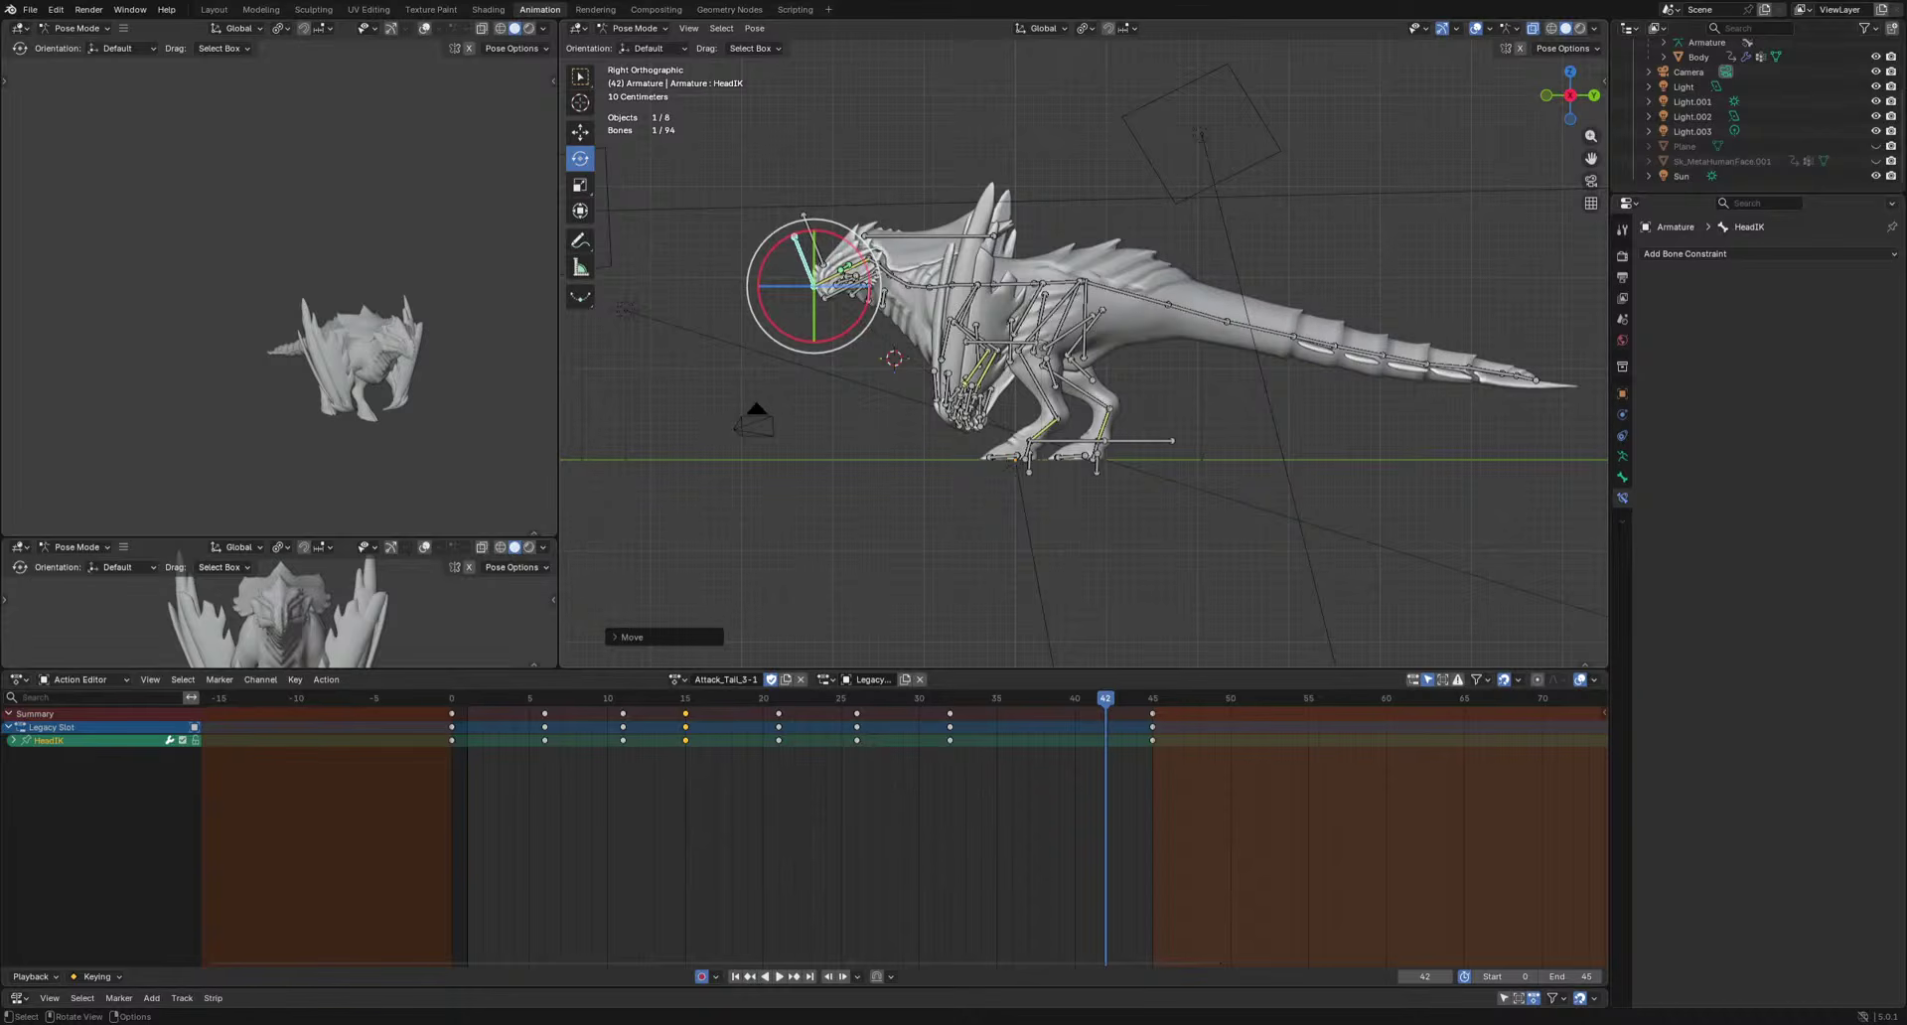
pyautogui.press('space')
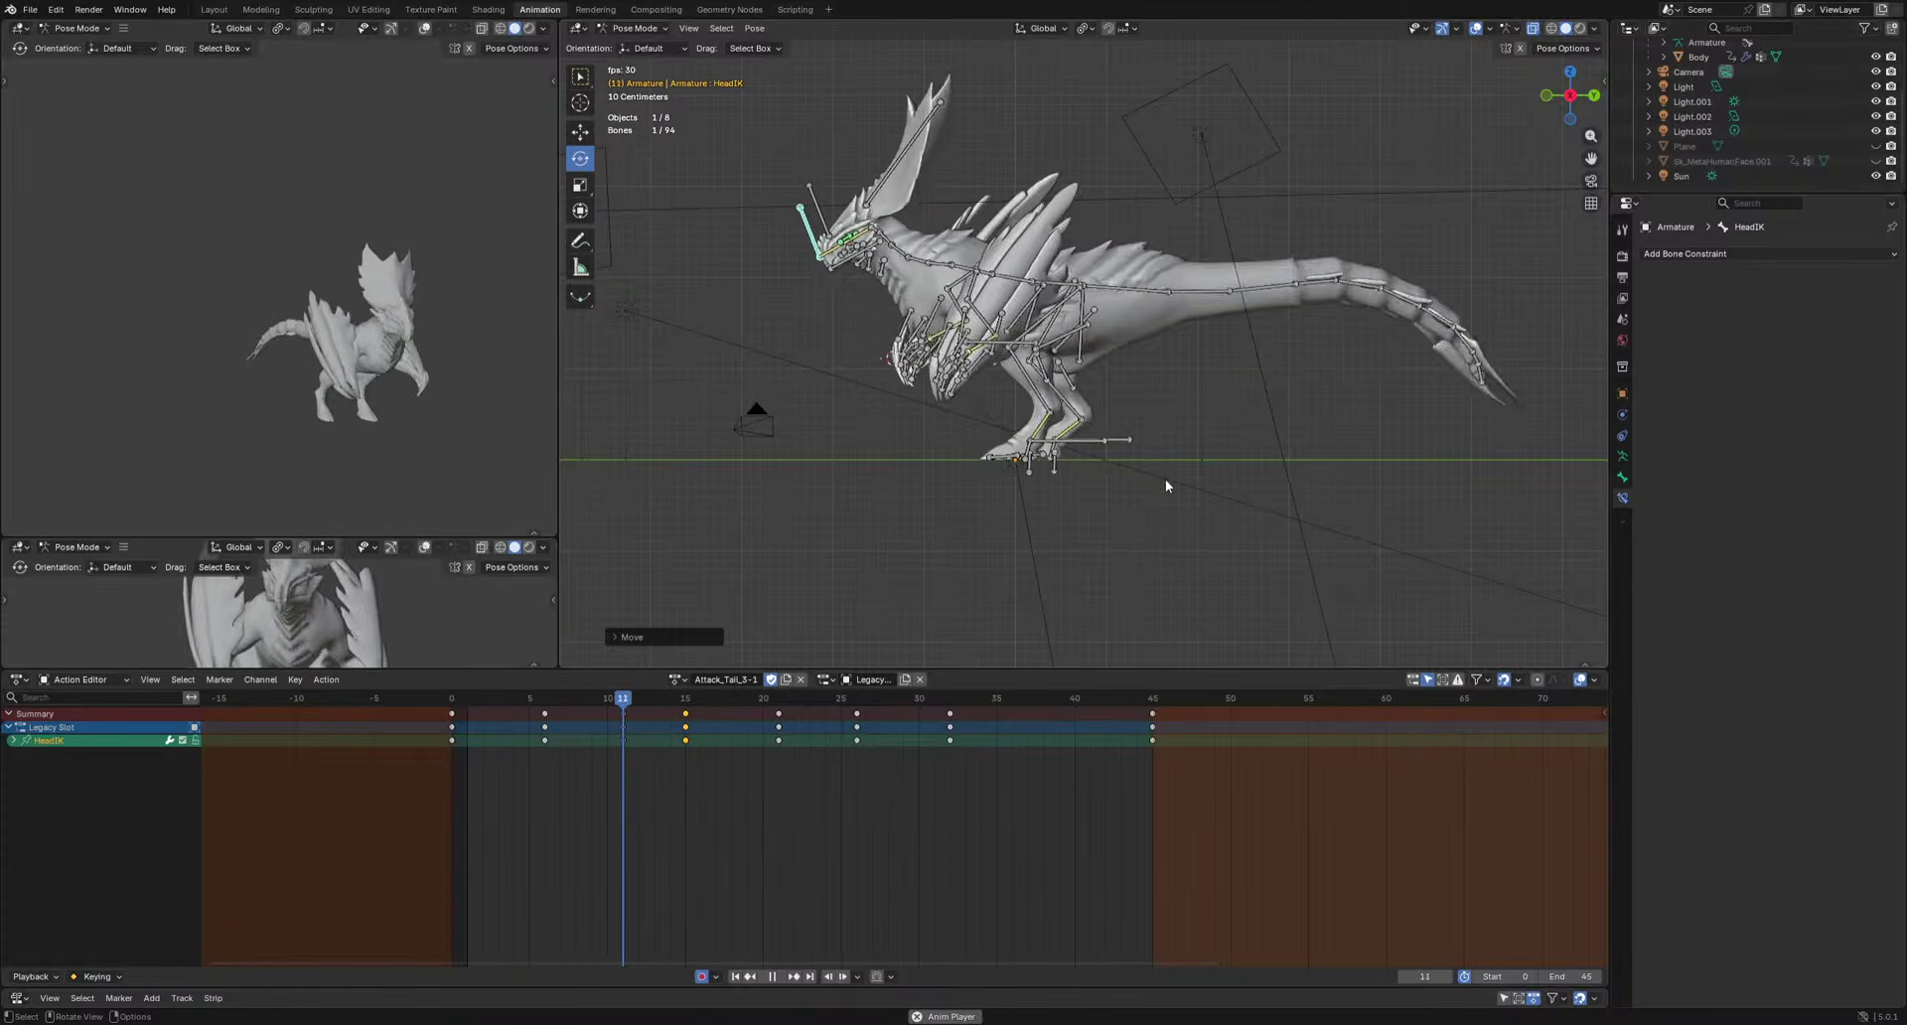
# Move the Pelvis bone vertically at frame 5, reposition it at frame 12 and play back the motion.
pyautogui.press('space')
pyautogui.click(1105, 338)
pyautogui.moveTo(580, 699); pyautogui.dragTo(529, 699)
pyautogui.press('g')
pyautogui.press('z')
pyautogui.click(959, 542)
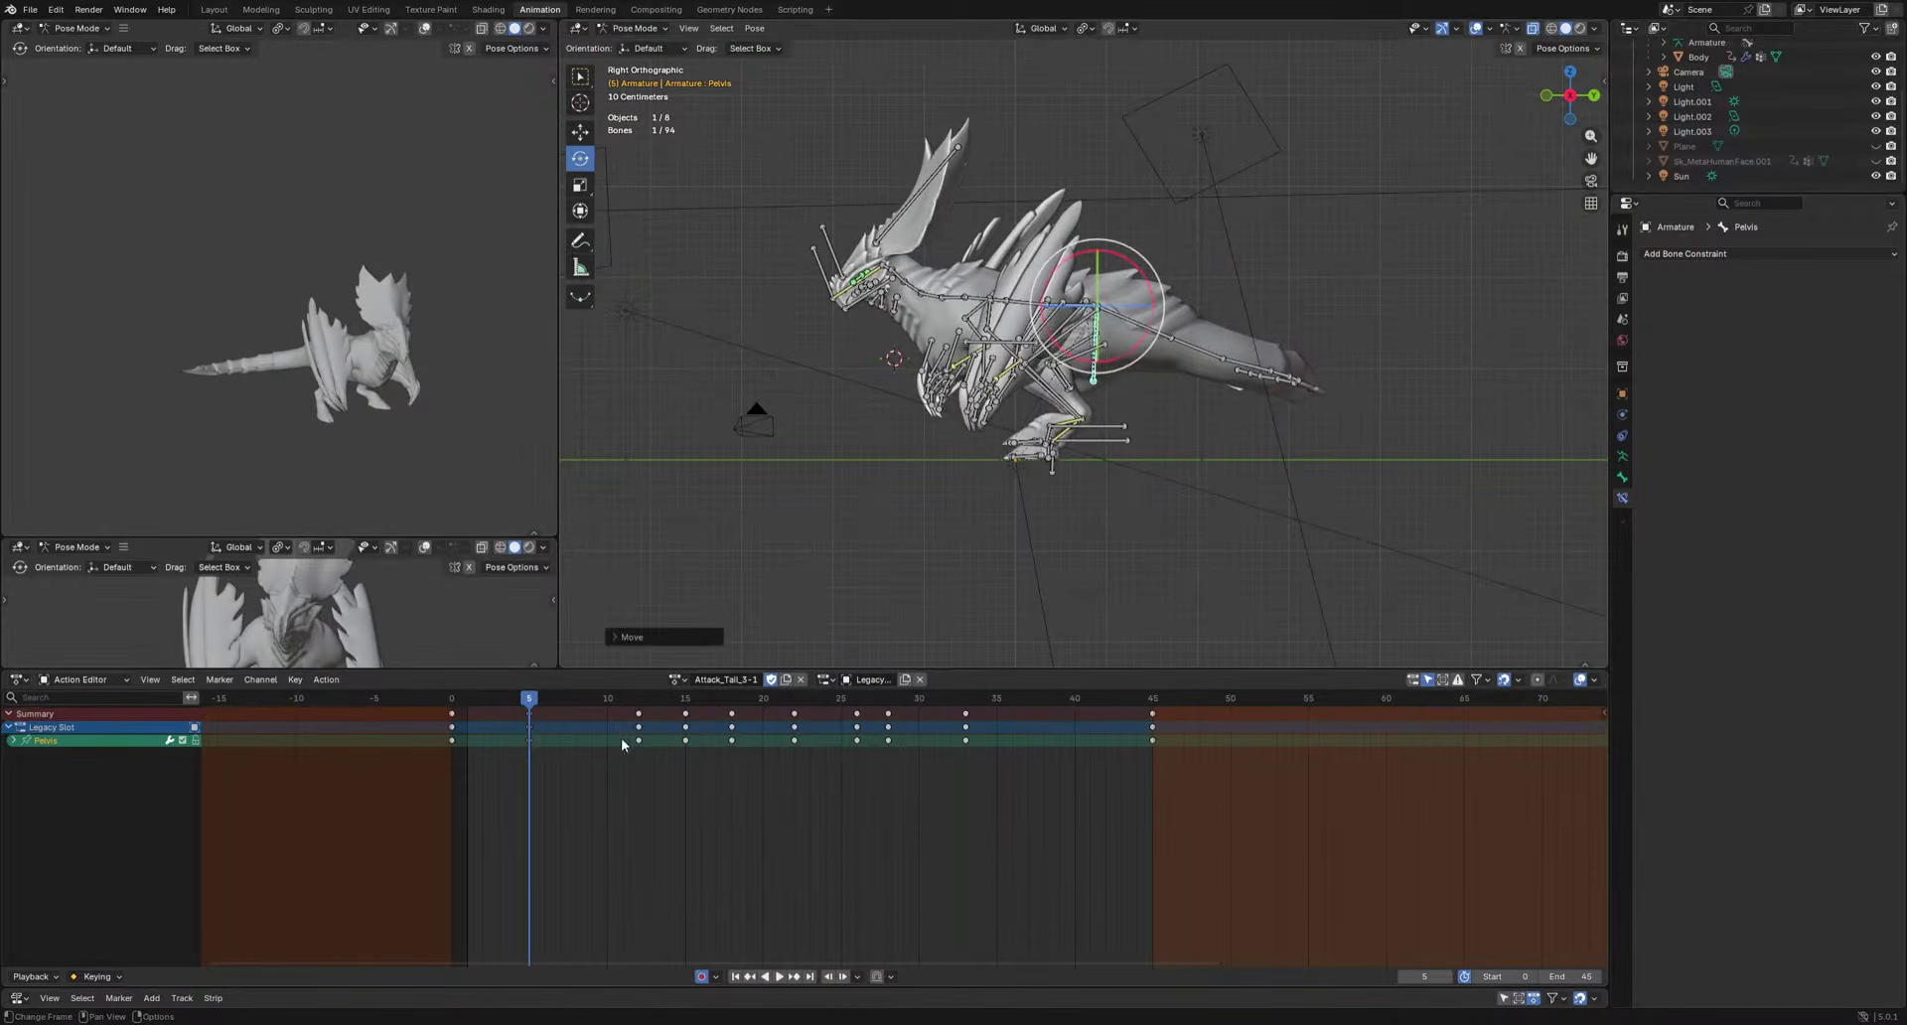
pyautogui.click(638, 713)
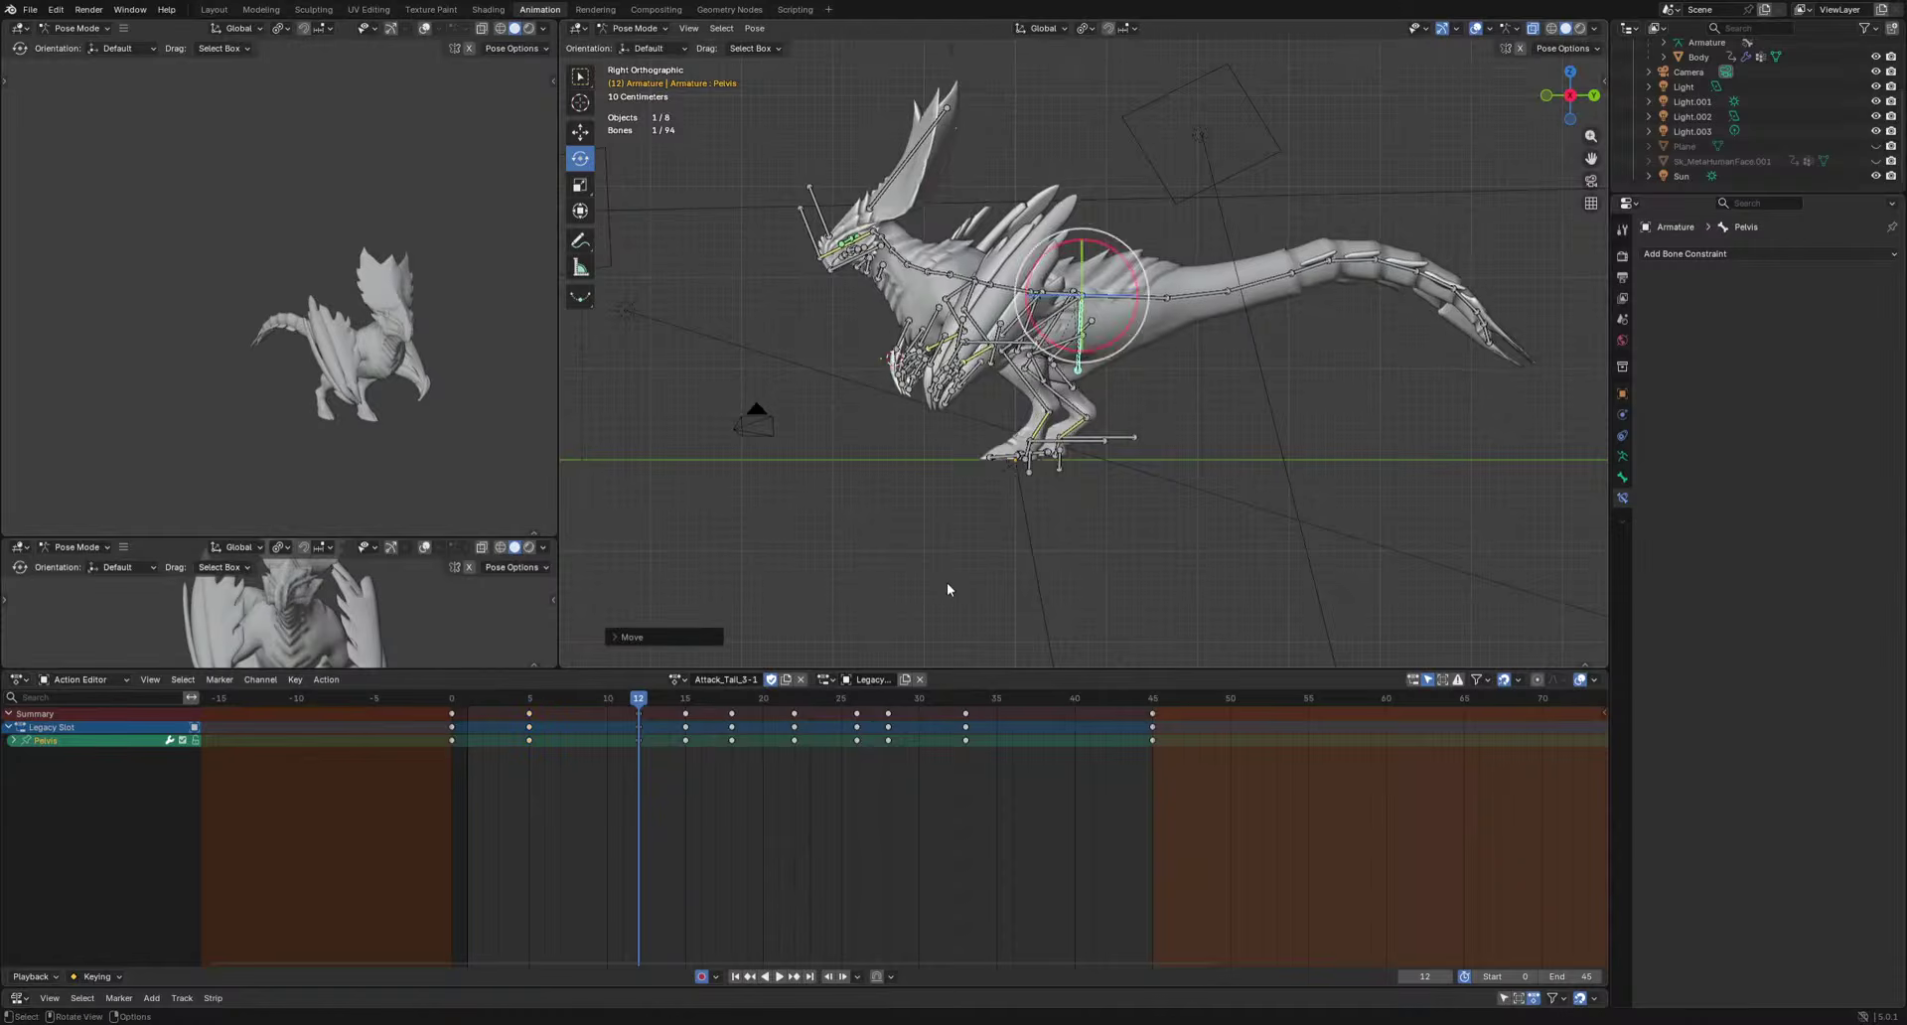
pyautogui.press('space')
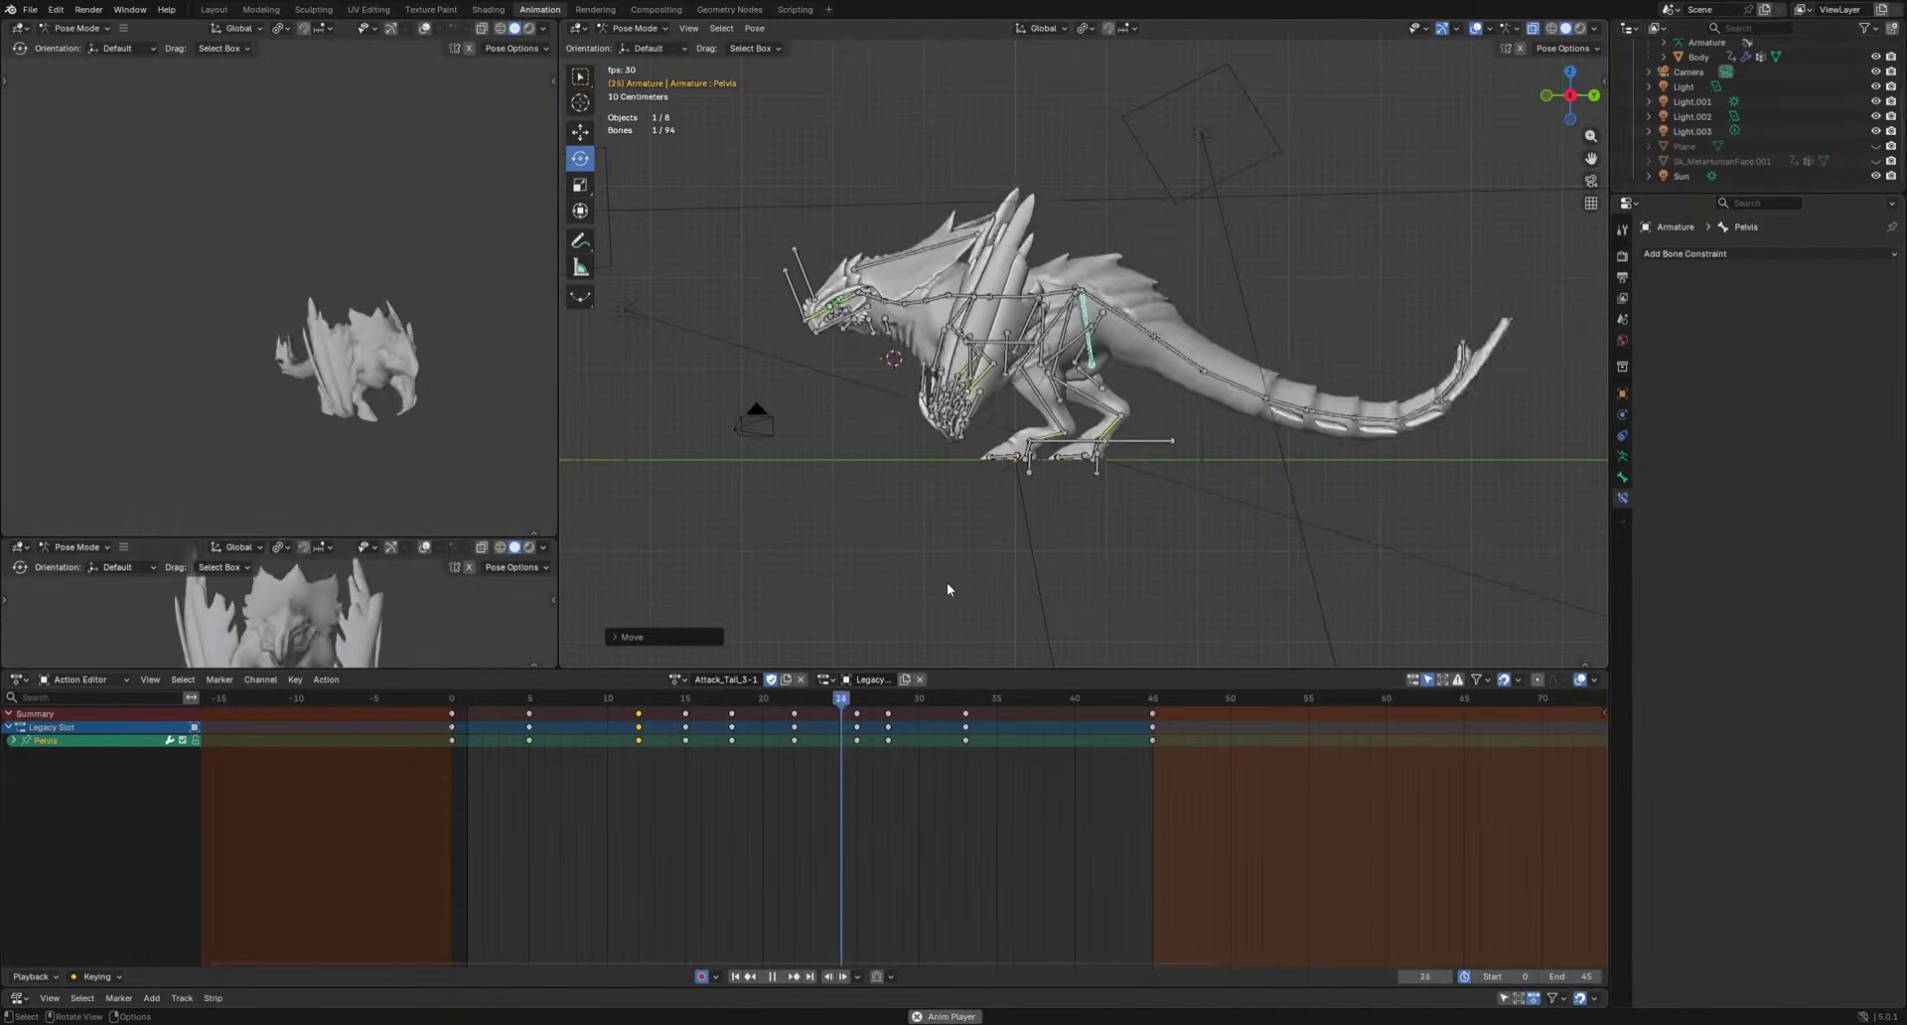
# Try rotating the Pelvis bone at frame 28, preview the motion and undo the rotation.
pyautogui.press('space')
pyautogui.moveTo(826, 699); pyautogui.dragTo(888, 716)
pyautogui.press('r')
pyautogui.click(1308, 605)
pyautogui.press('space')
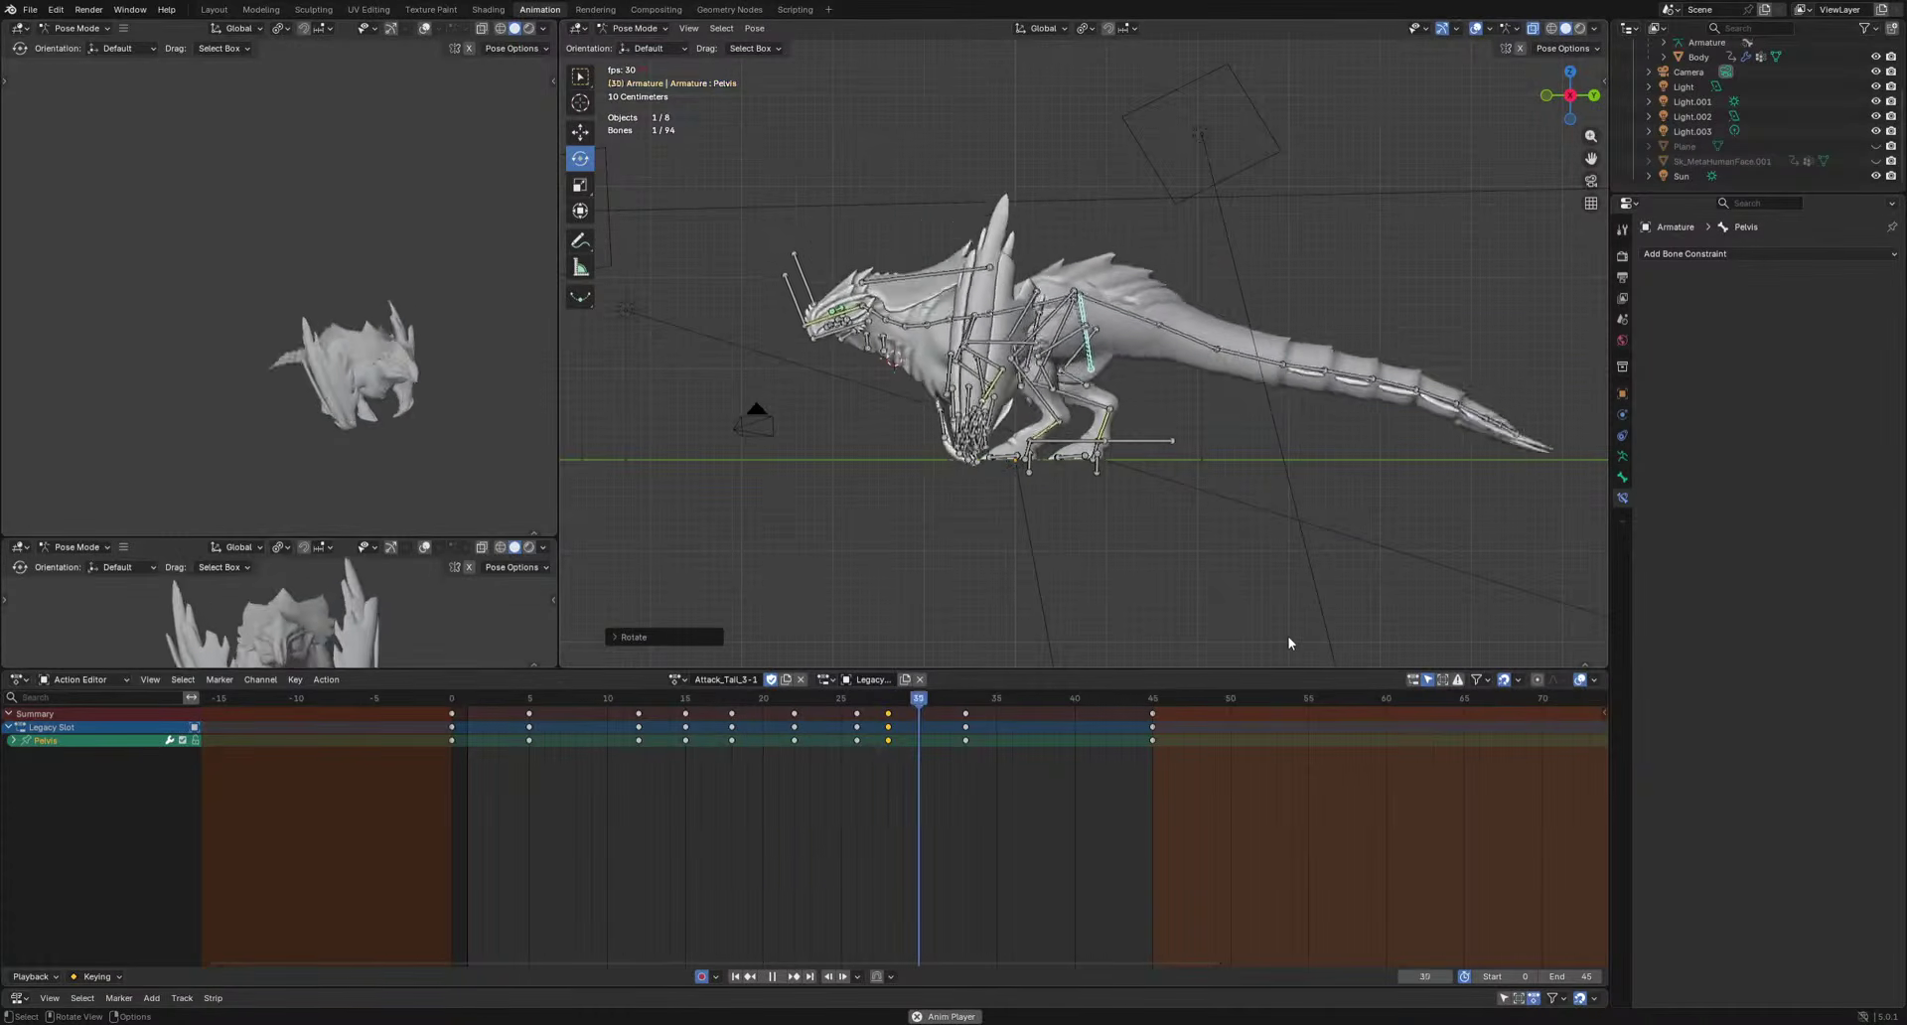
pyautogui.press('space')
pyautogui.hotkey('ctrl', 'z')
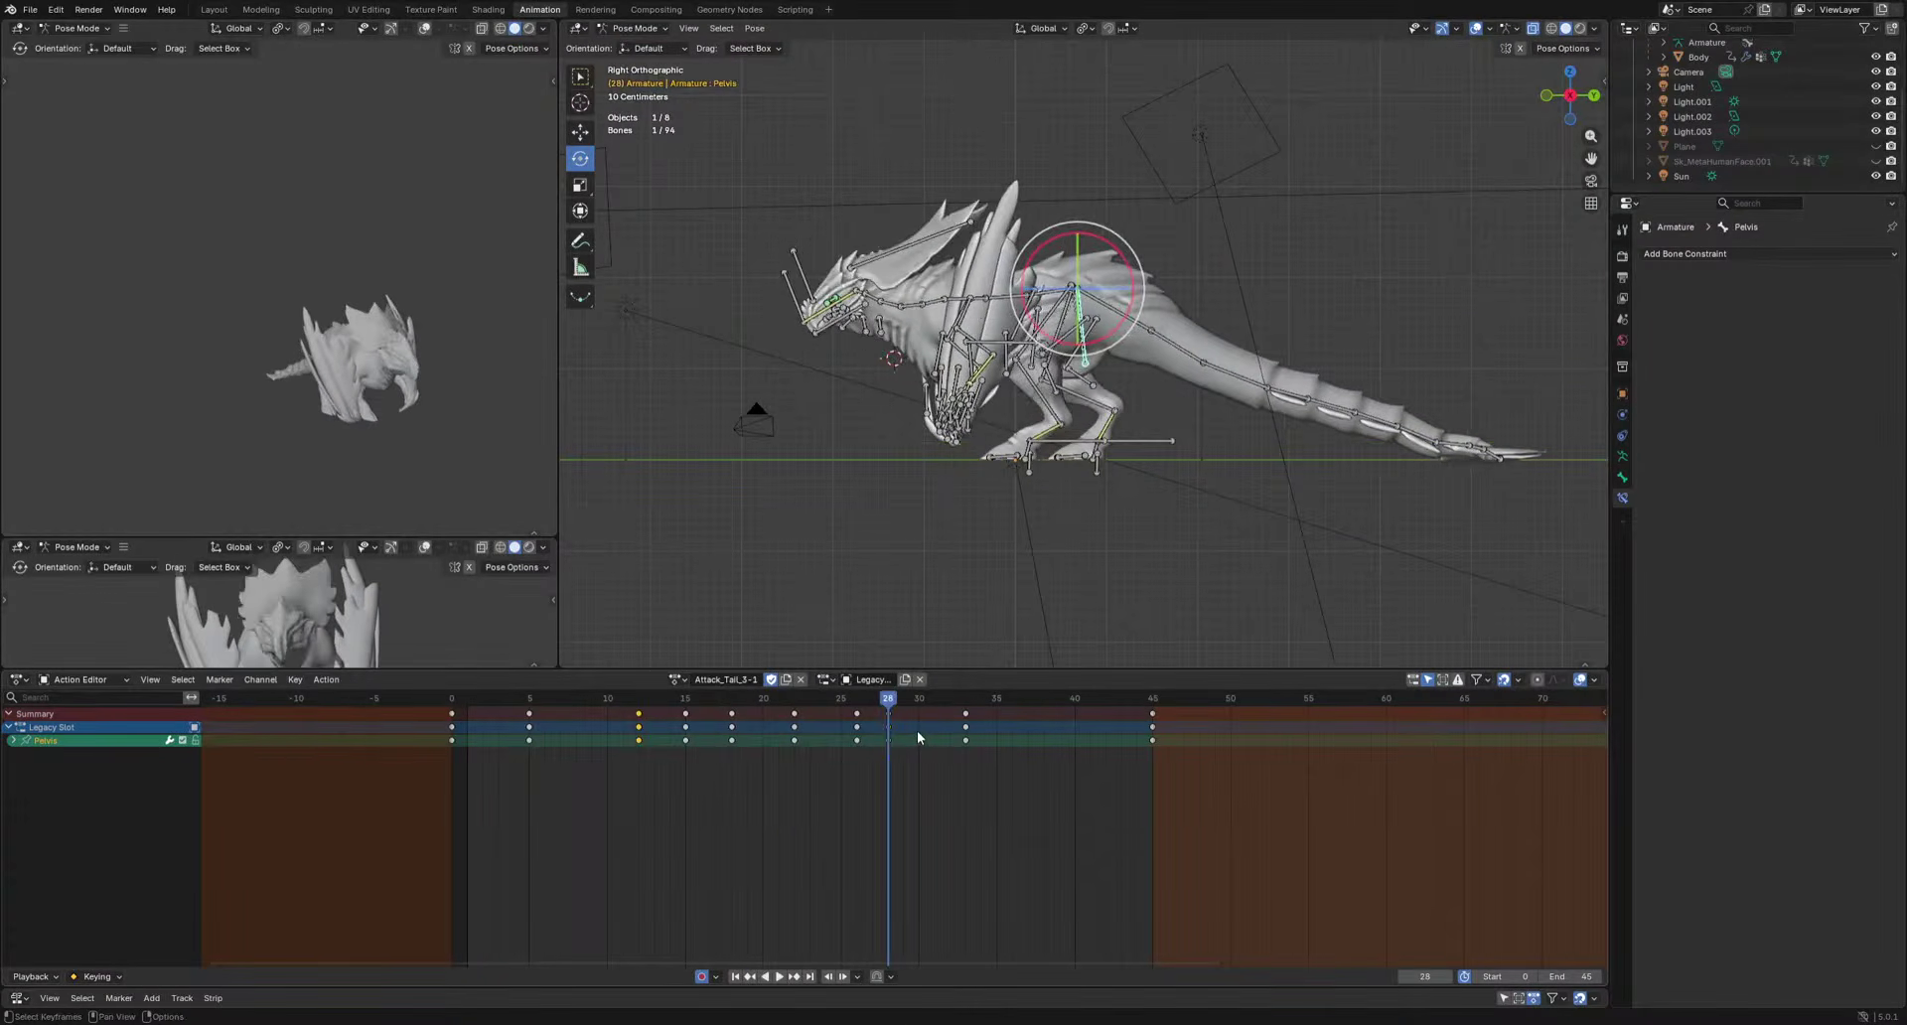
# Reposition the Pelvis bone at frame 26 and play back the animation from the opposite side.
pyautogui.moveTo(879, 701)
pyautogui.mouseDown()
pyautogui.moveTo(782, 699)
pyautogui.moveTo(854, 711)
pyautogui.mouseUp()
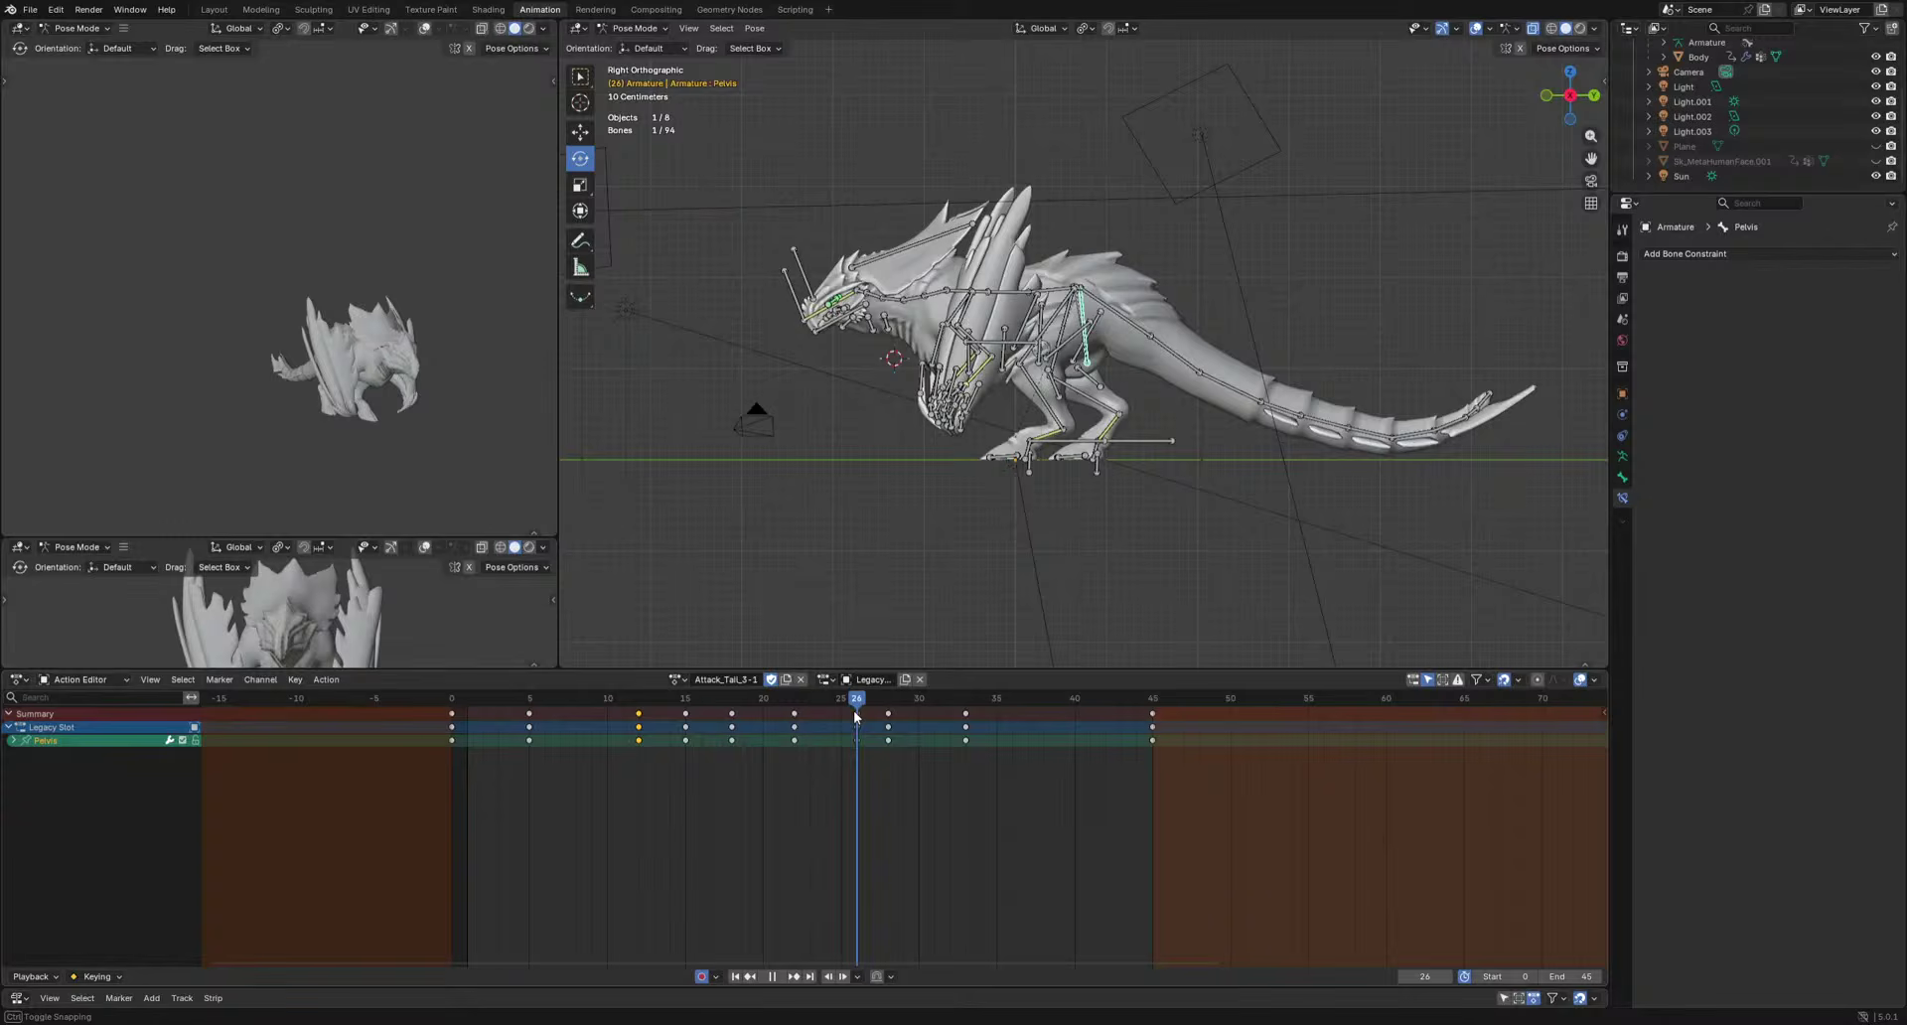
pyautogui.press('g')
pyautogui.click(1190, 574)
pyautogui.press('space')
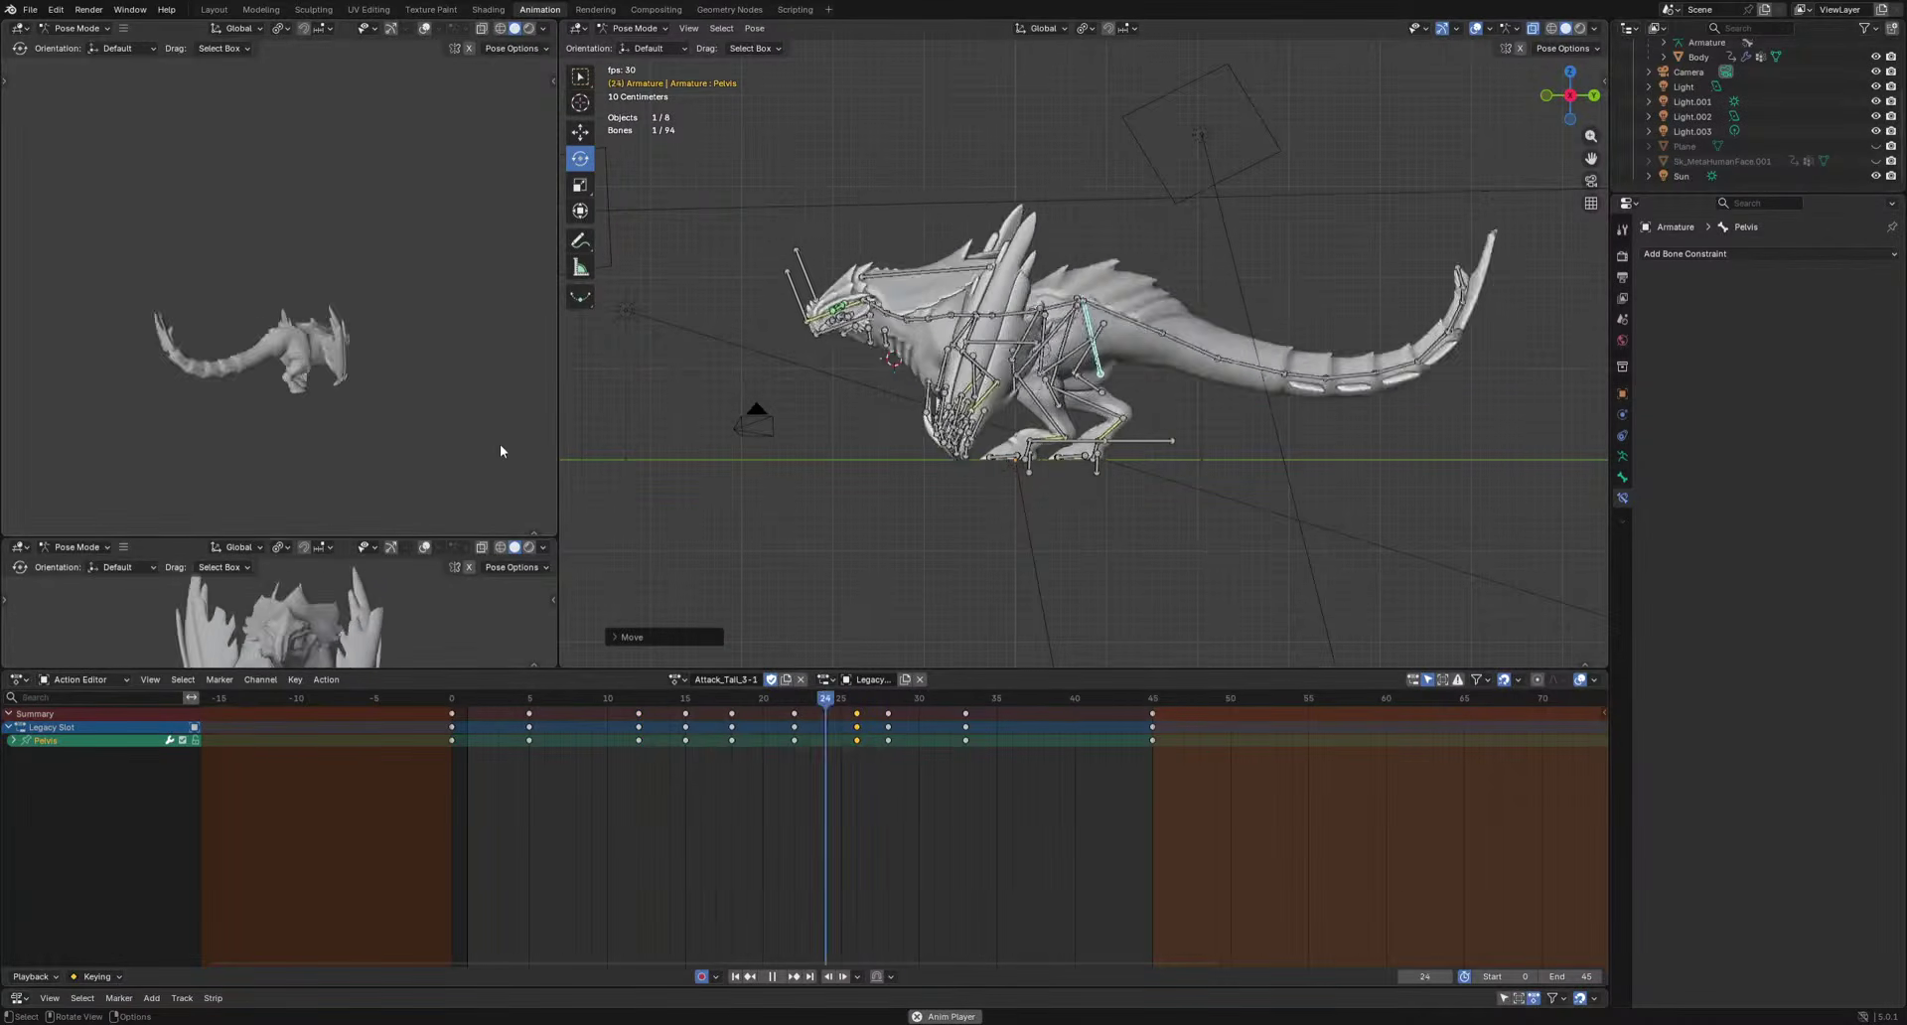
pyautogui.moveTo(498, 444); pyautogui.dragTo(421, 450, button='middle')
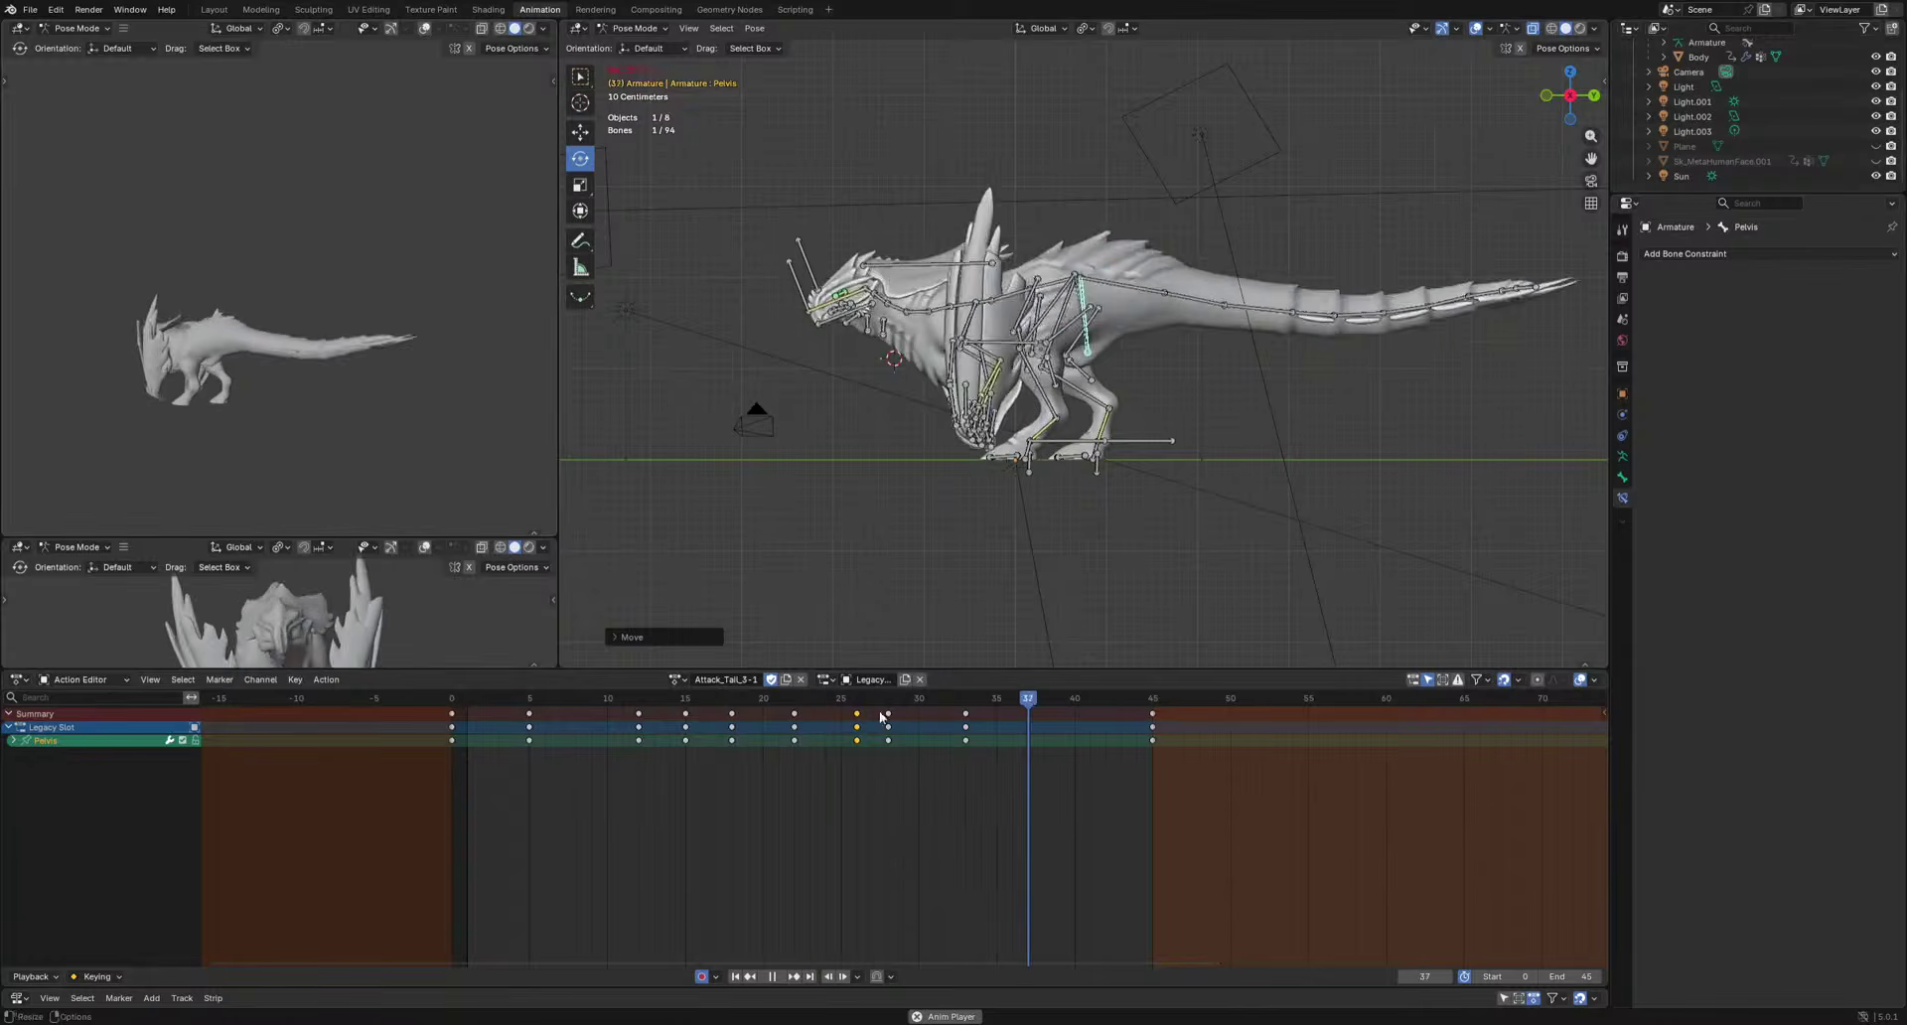
# Try repositioning the Pelvis bone at frame 33 and preview the motion.
pyautogui.press('space')
pyautogui.moveTo(782, 702); pyautogui.dragTo(880, 738)
pyautogui.press('space')
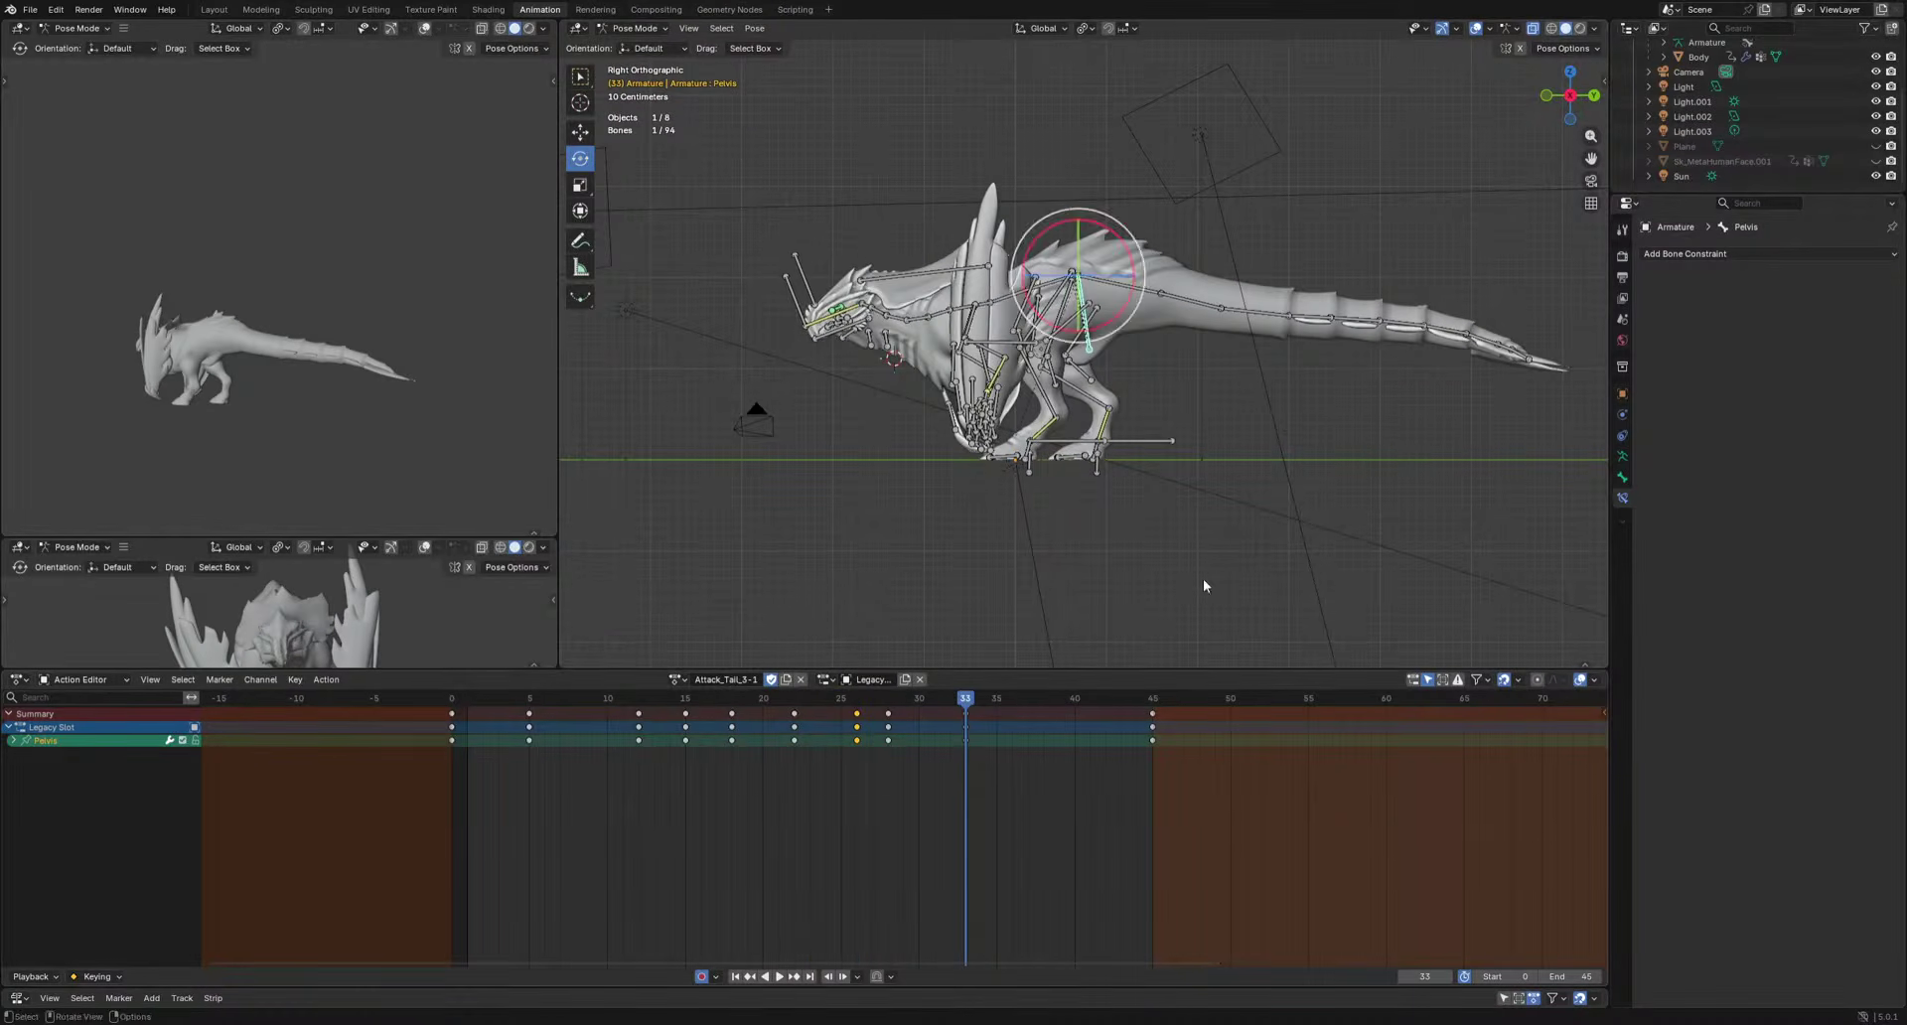
pyautogui.press('g')
pyautogui.click(1188, 600)
pyautogui.press('space')
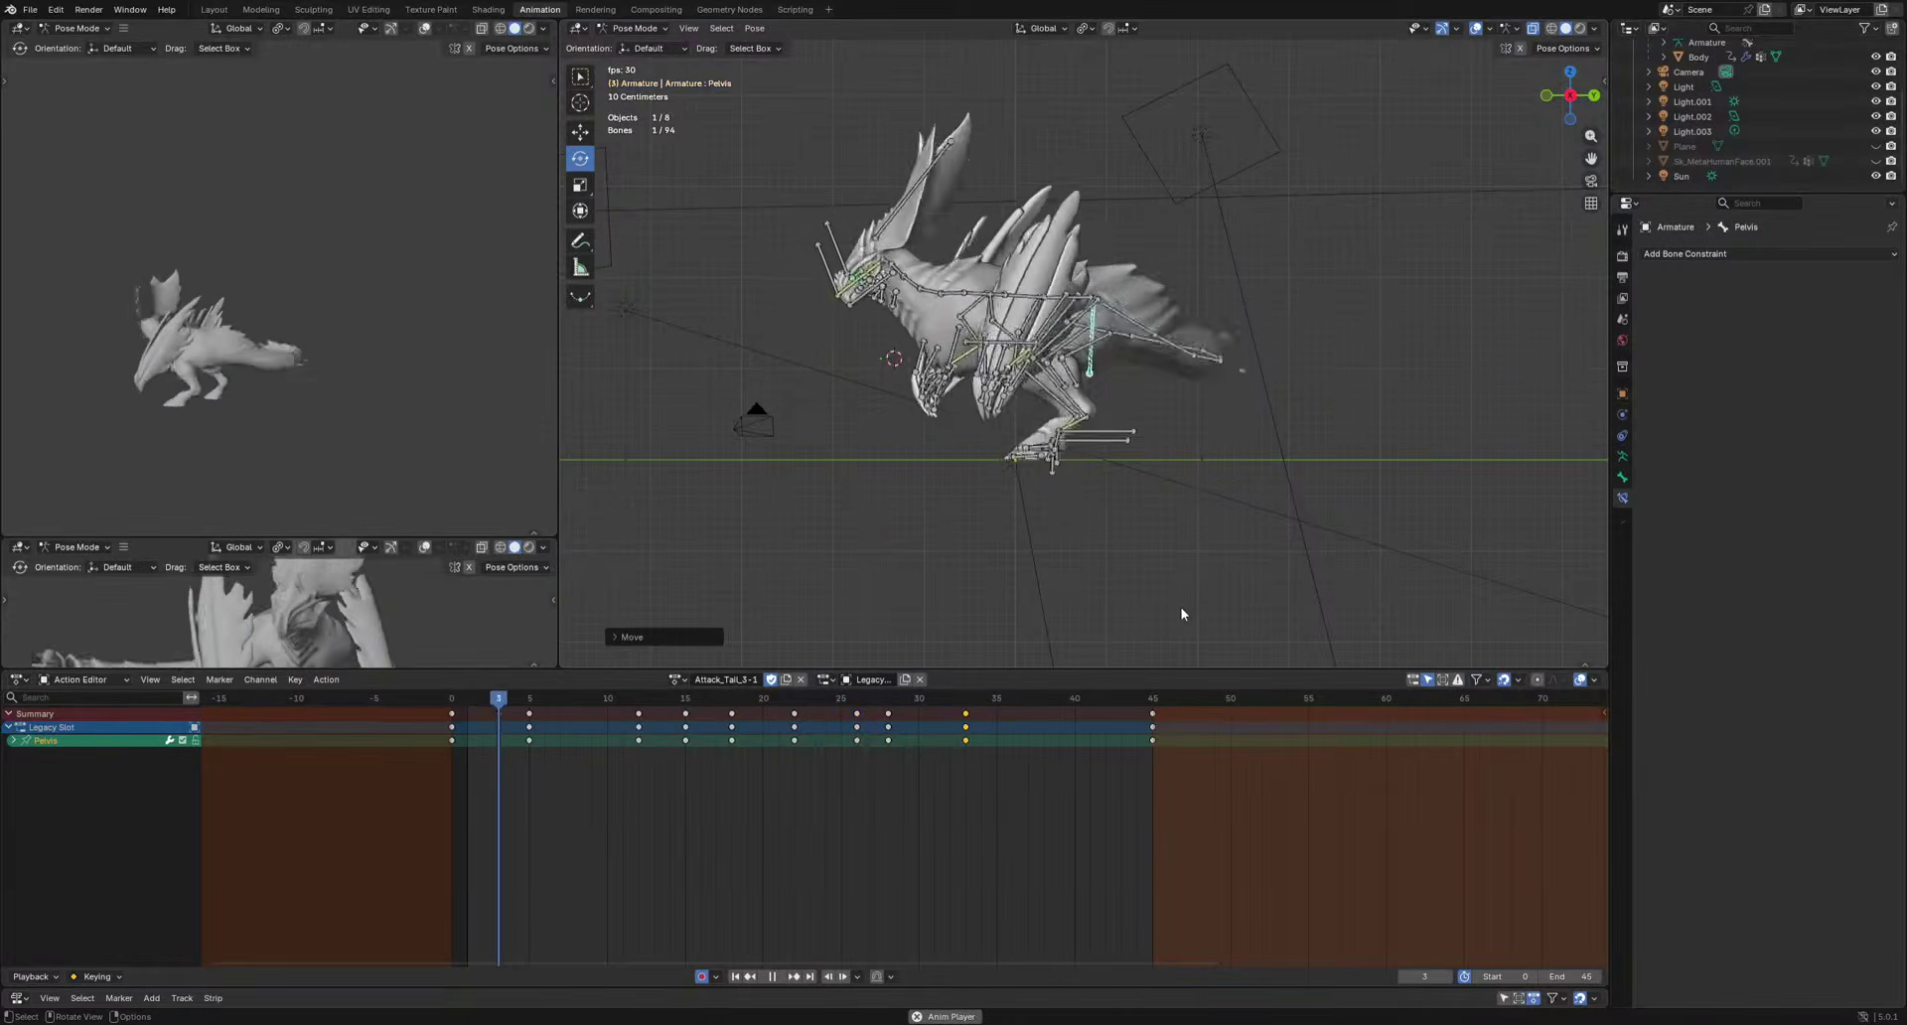
pyautogui.press('Escape')
pyautogui.press('space')
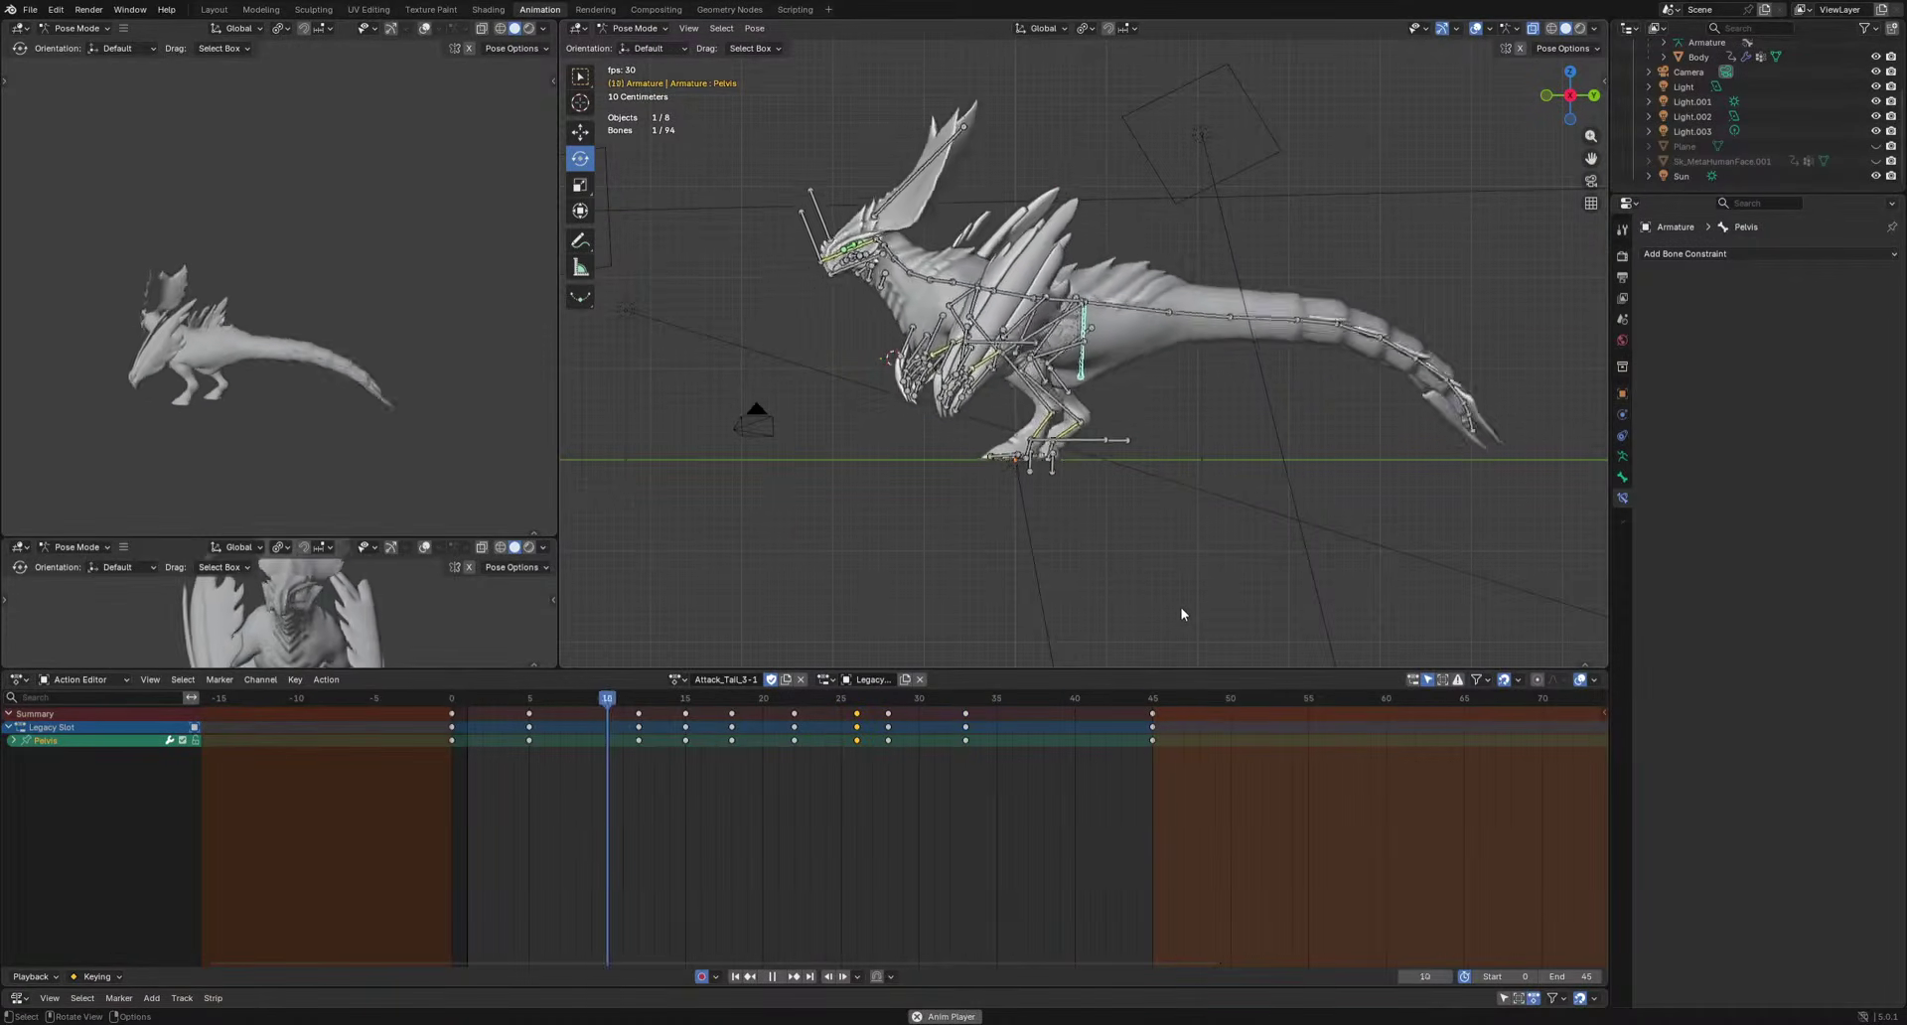
pyautogui.press('space')
# Move and rotate the Pelvis bone at frame 33 and play back the result.
pyautogui.moveTo(933, 718); pyautogui.dragTo(997, 745)
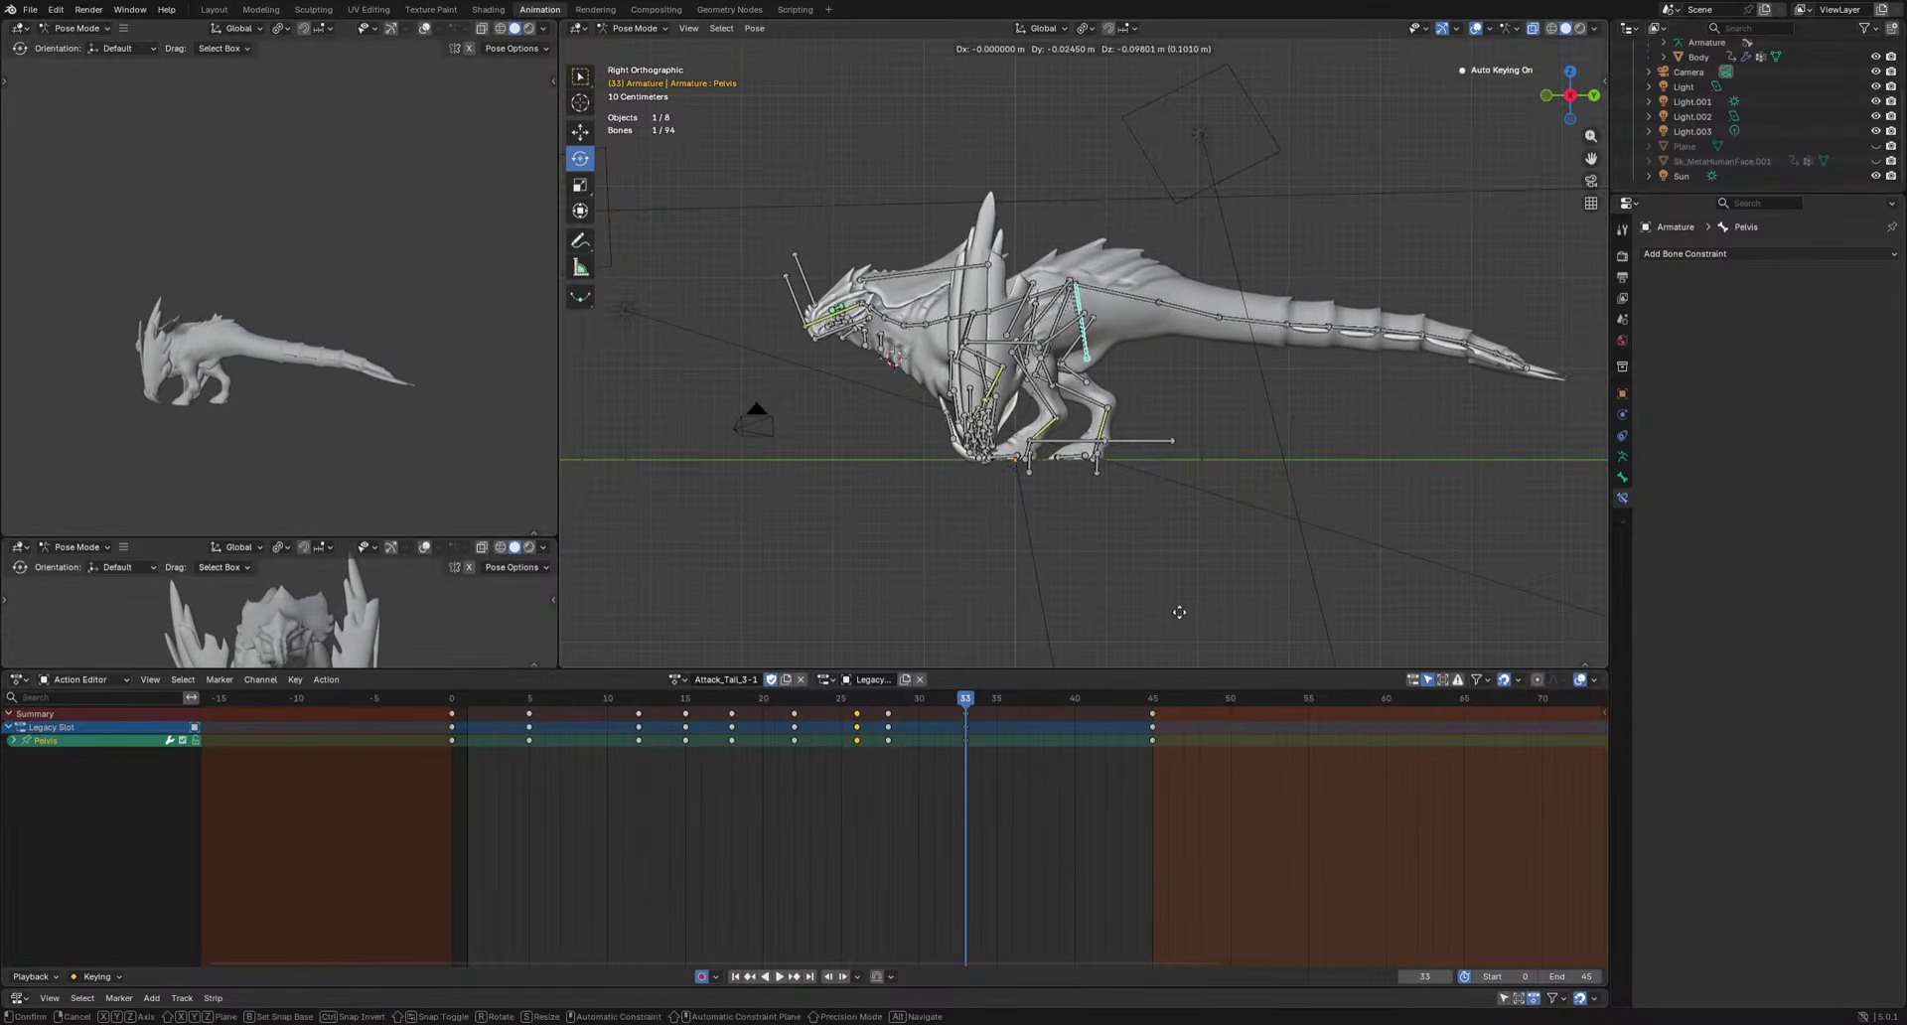
pyautogui.press('Escape')
pyautogui.press('r')
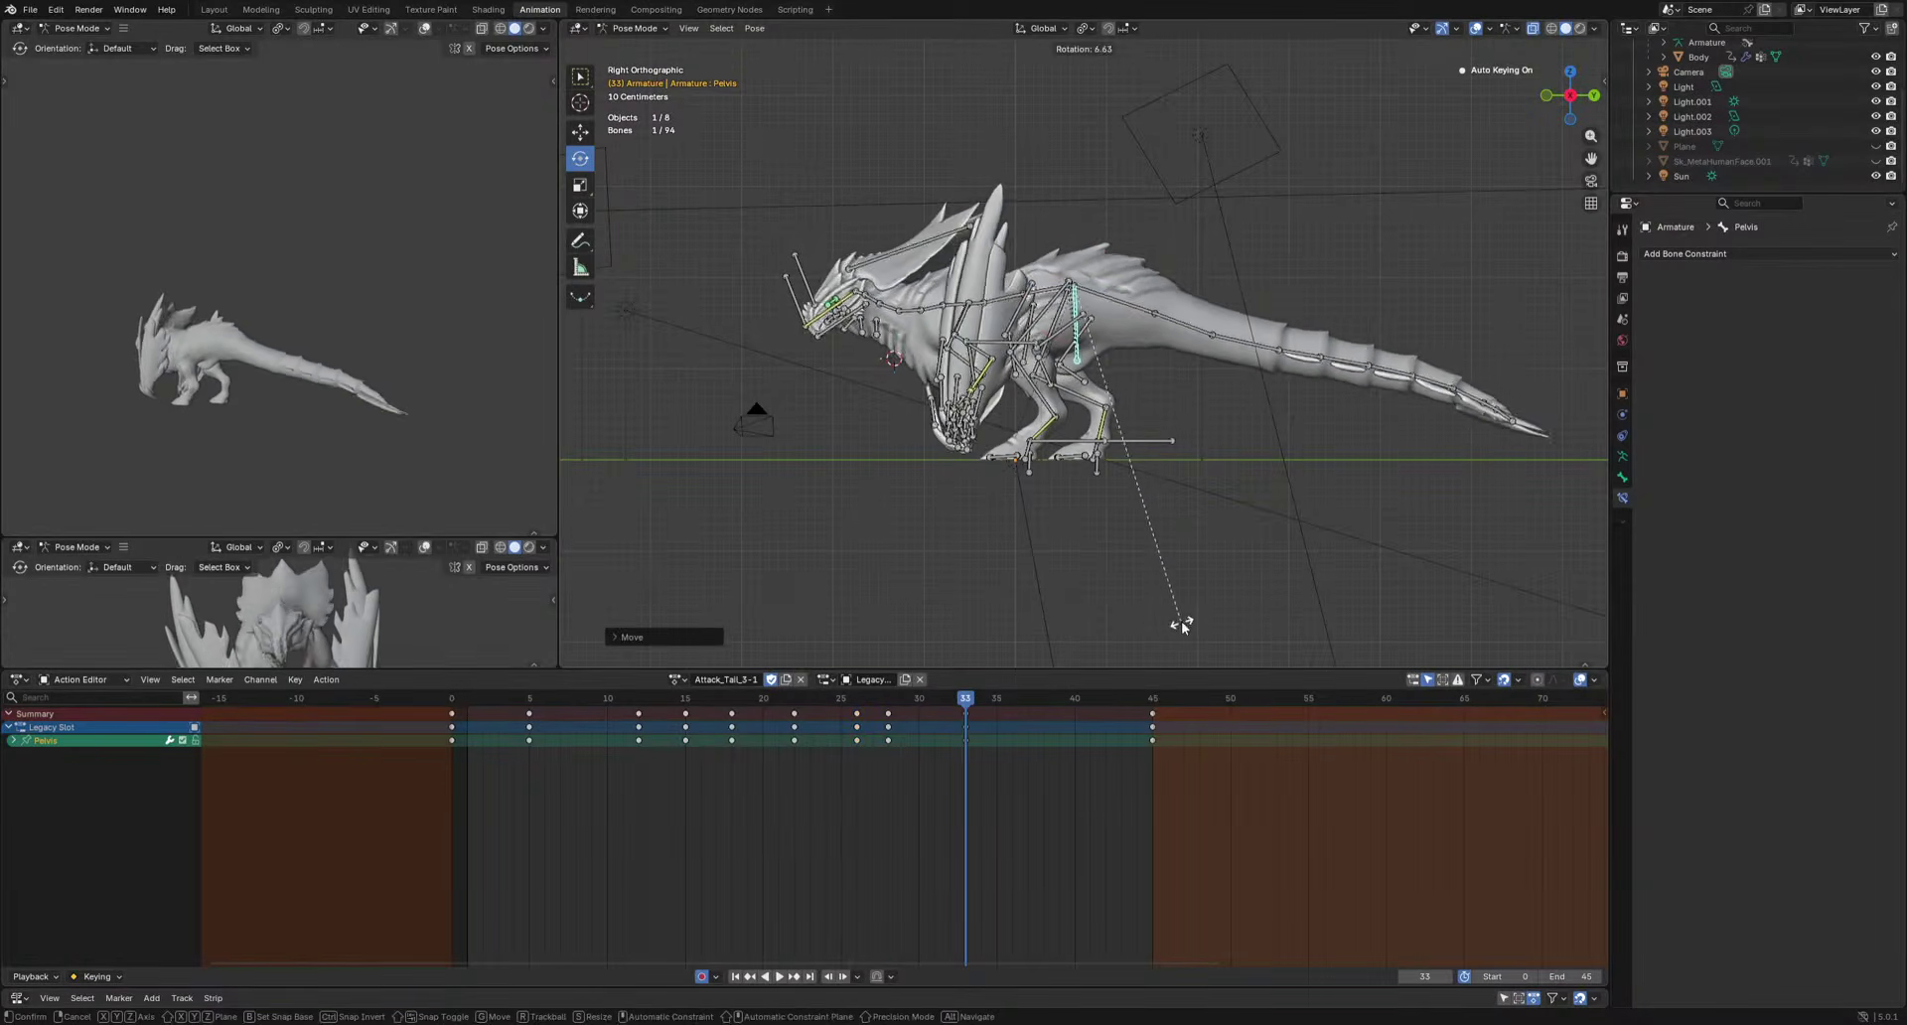
pyautogui.click(1179, 625)
pyautogui.press('space')
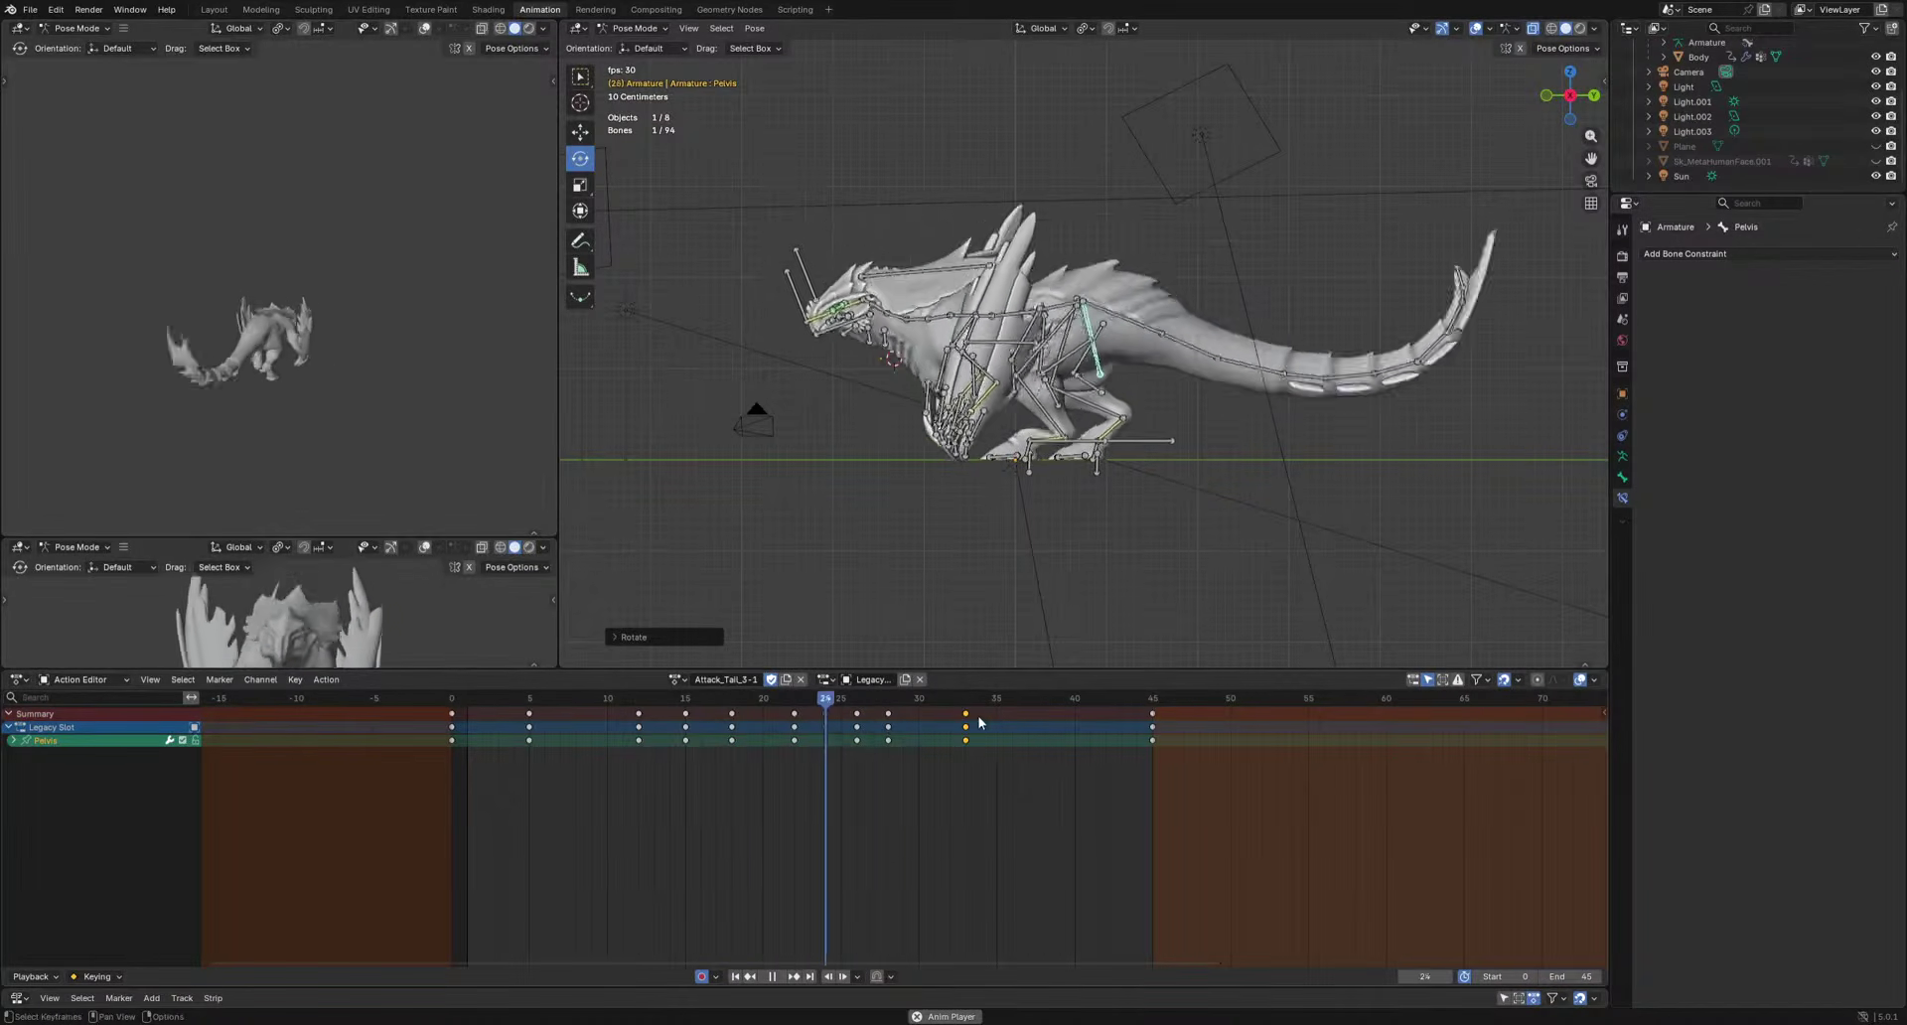
# Reposition the Pelvis bone again at frame 33 and review the motion by playback and scrubbing.
pyautogui.press('Escape')
pyautogui.press('g')
pyautogui.click(1355, 536)
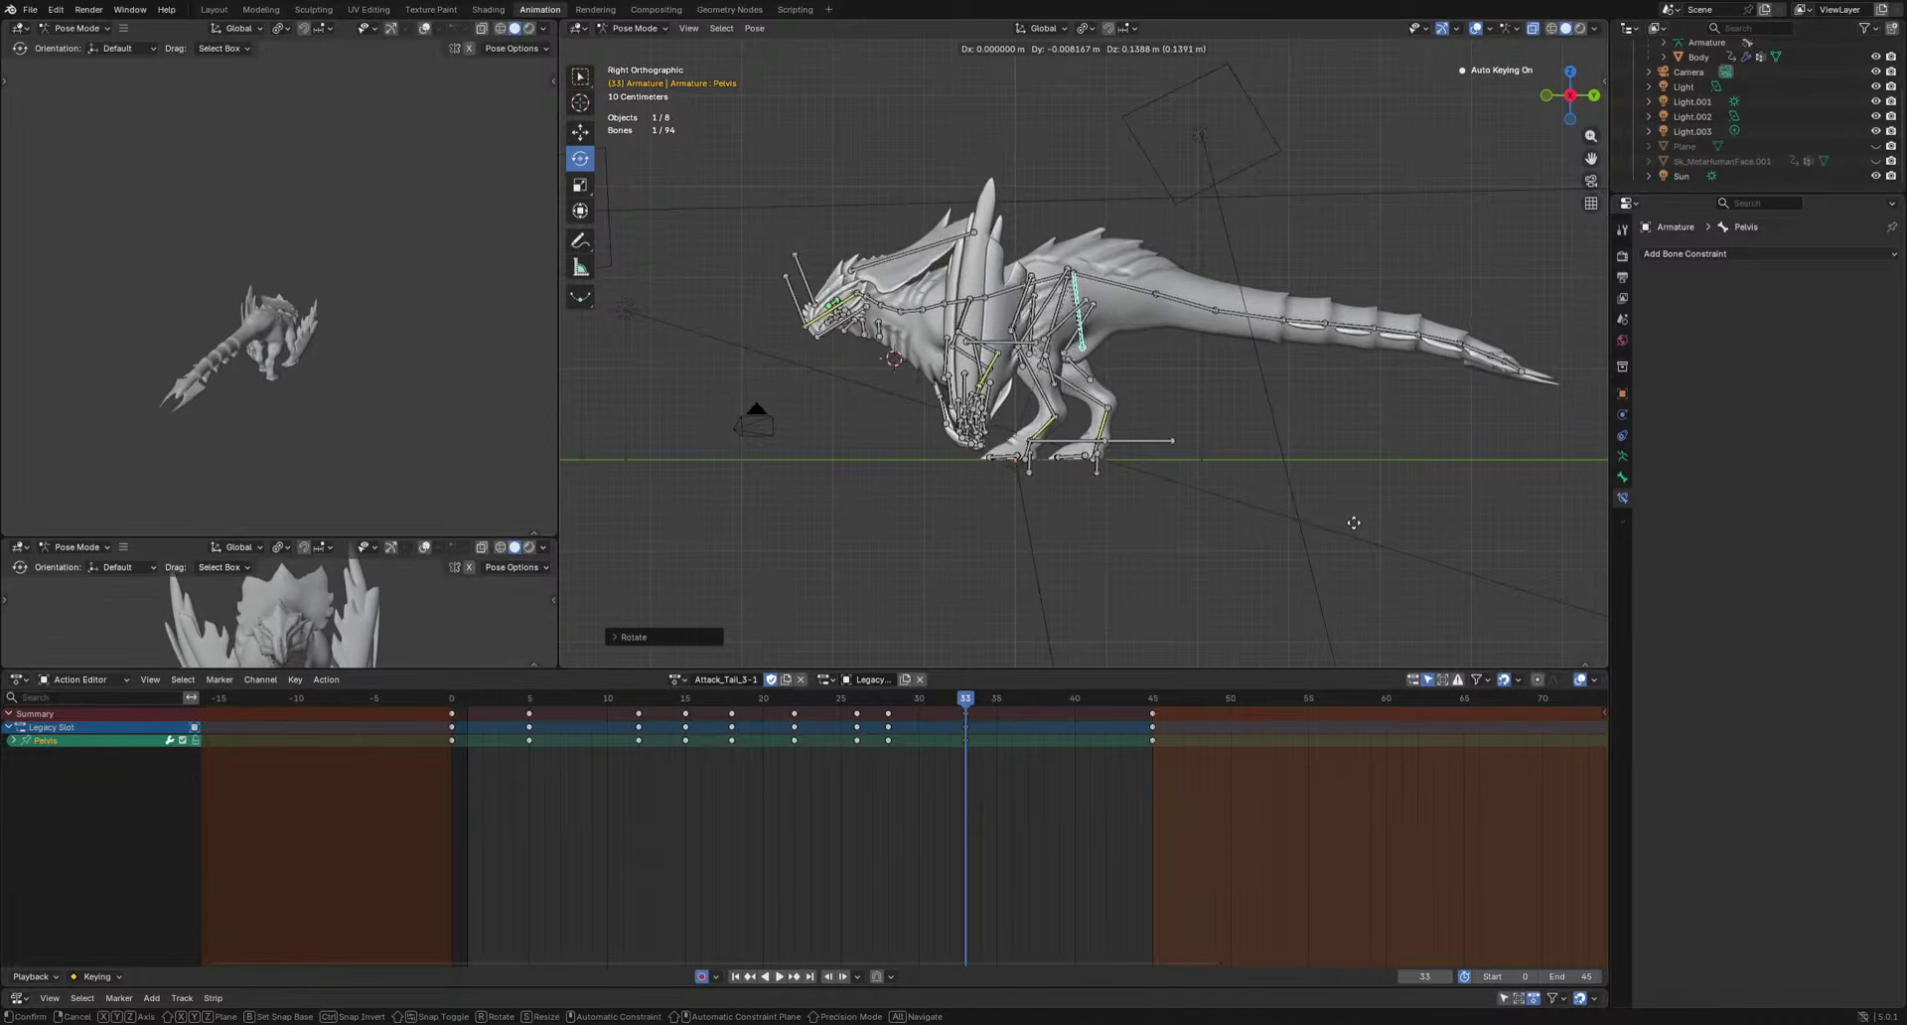
pyautogui.press('space')
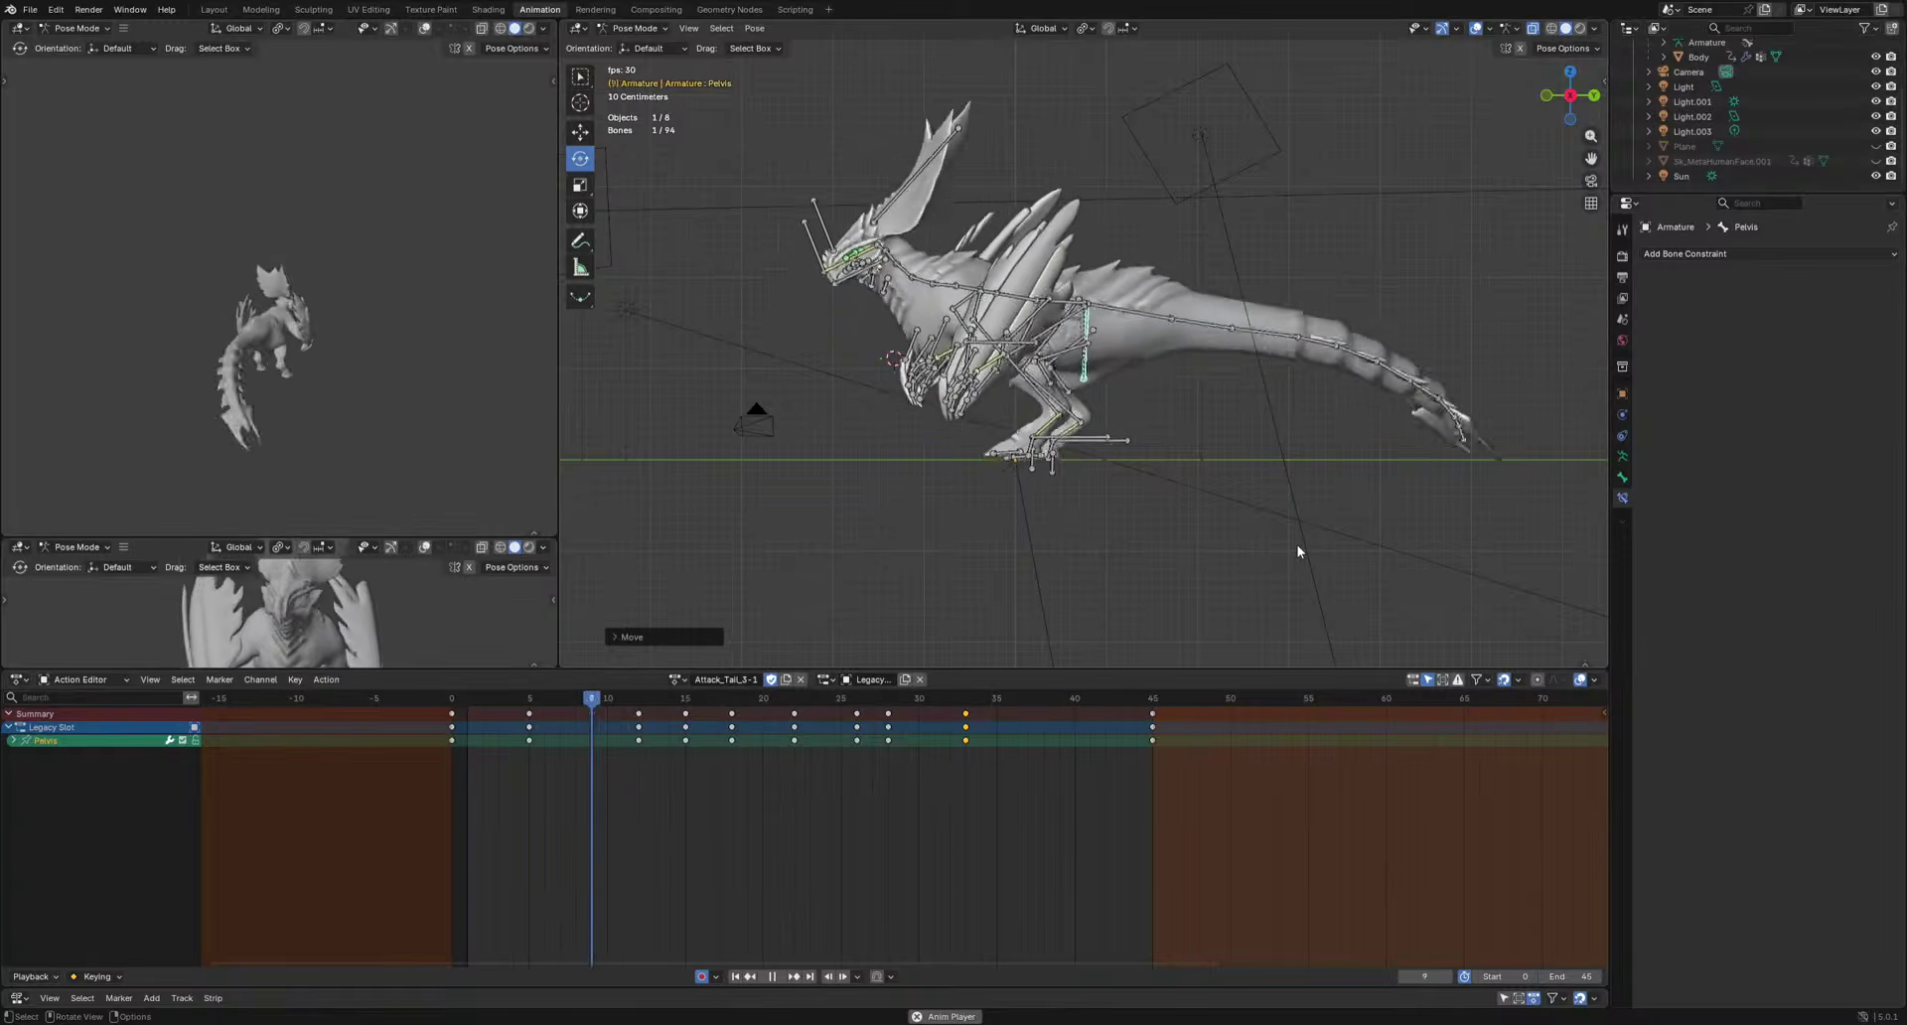
pyautogui.press('space')
pyautogui.press('space')
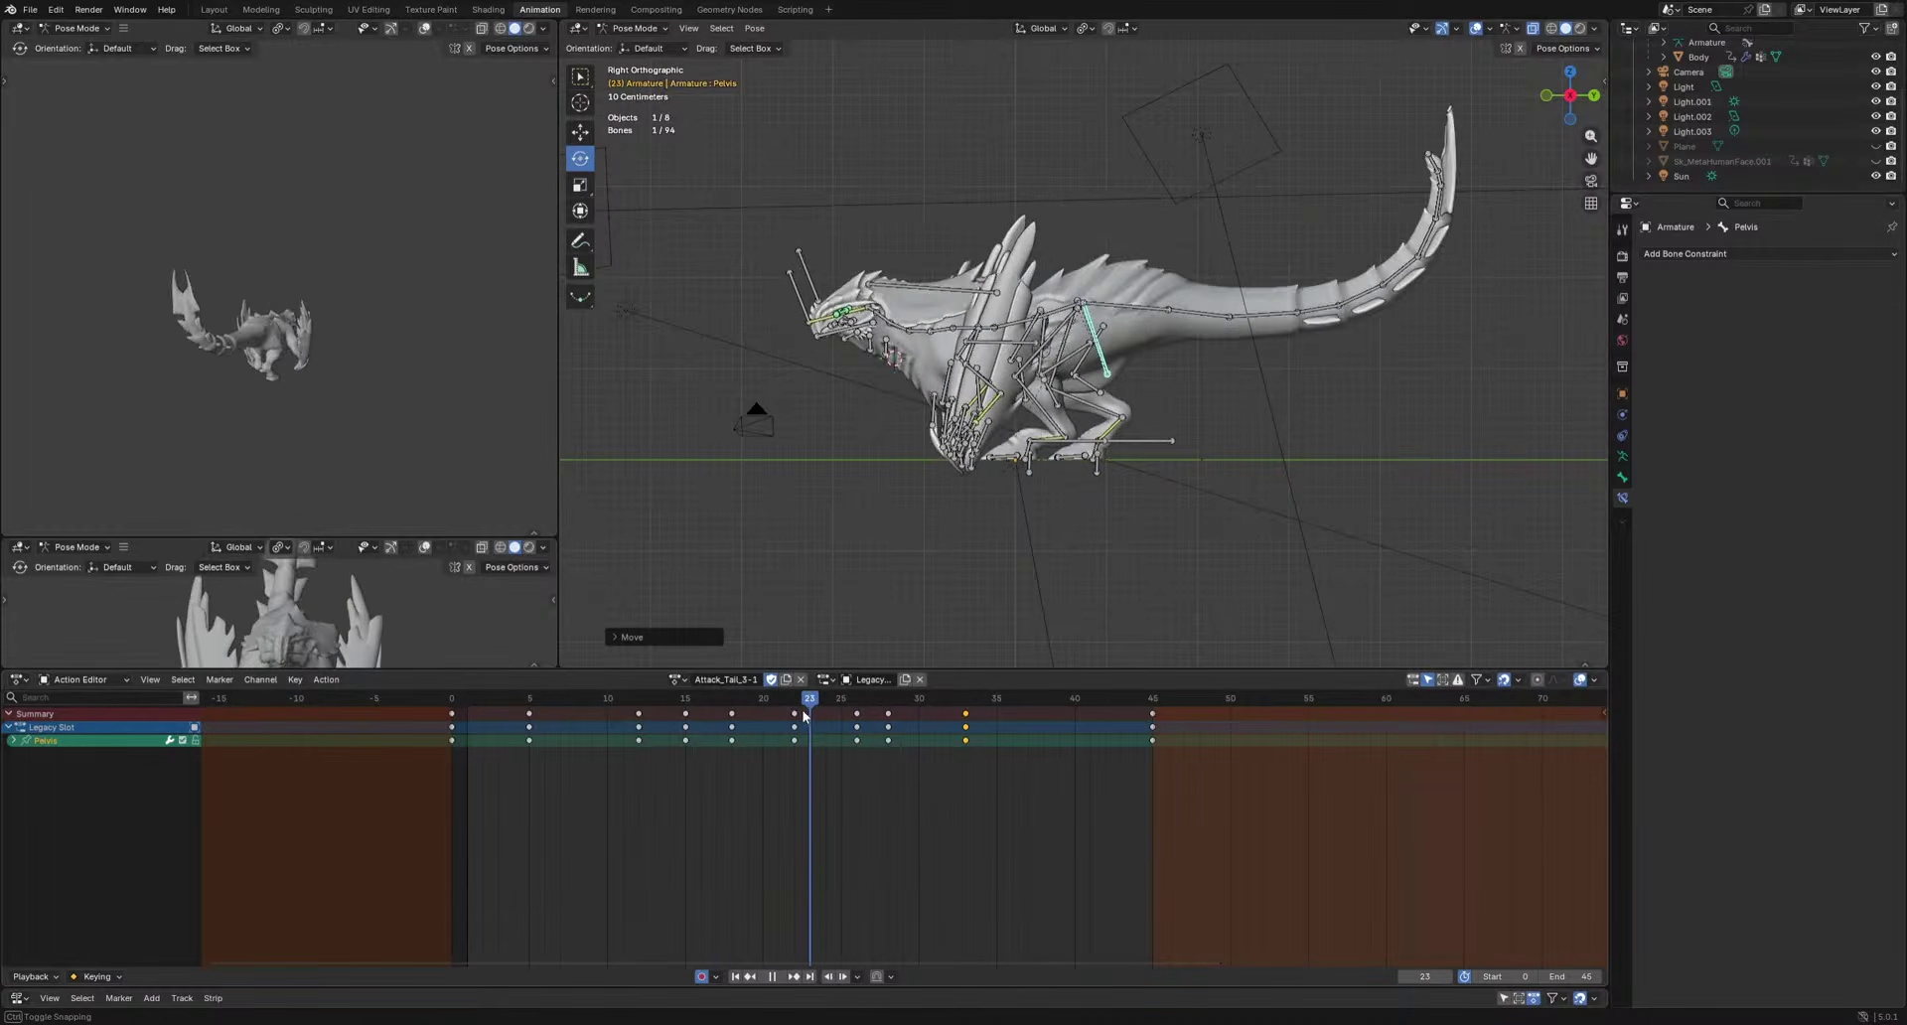
pyautogui.moveTo(843, 727); pyautogui.dragTo(829, 733)
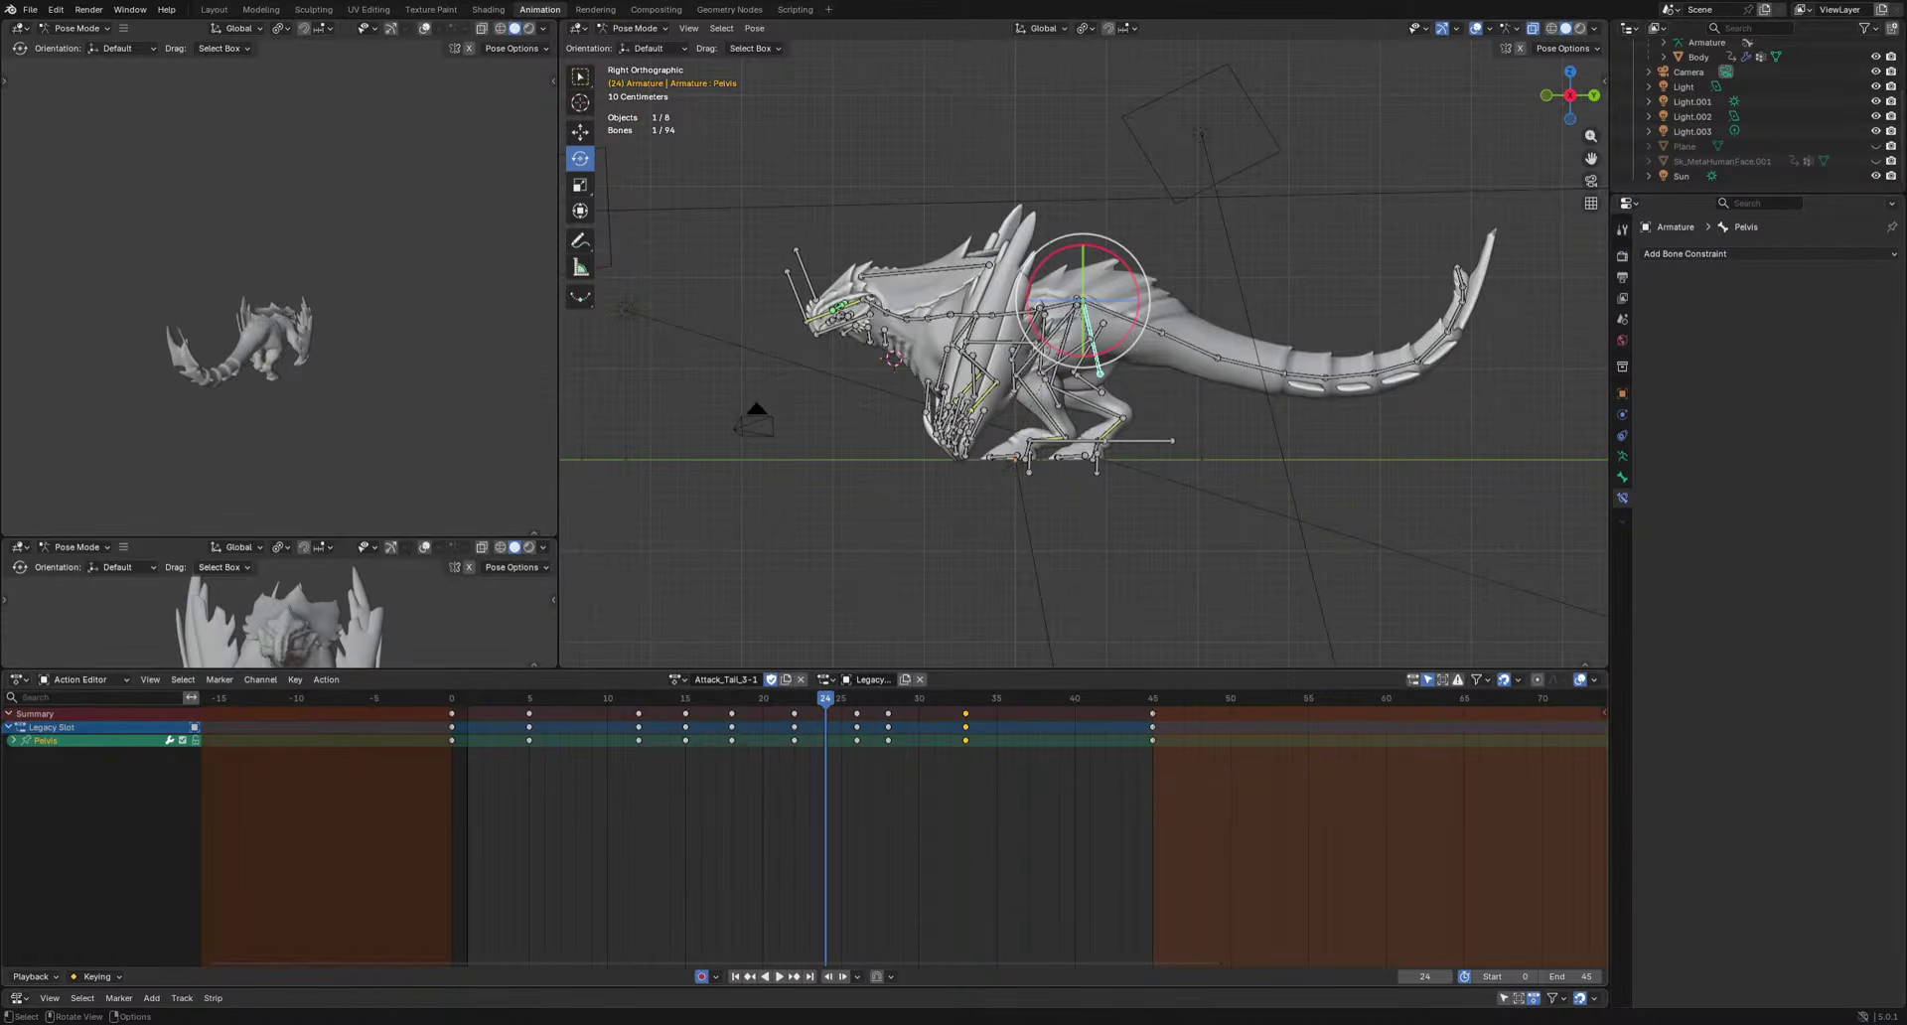
pyautogui.press('space')
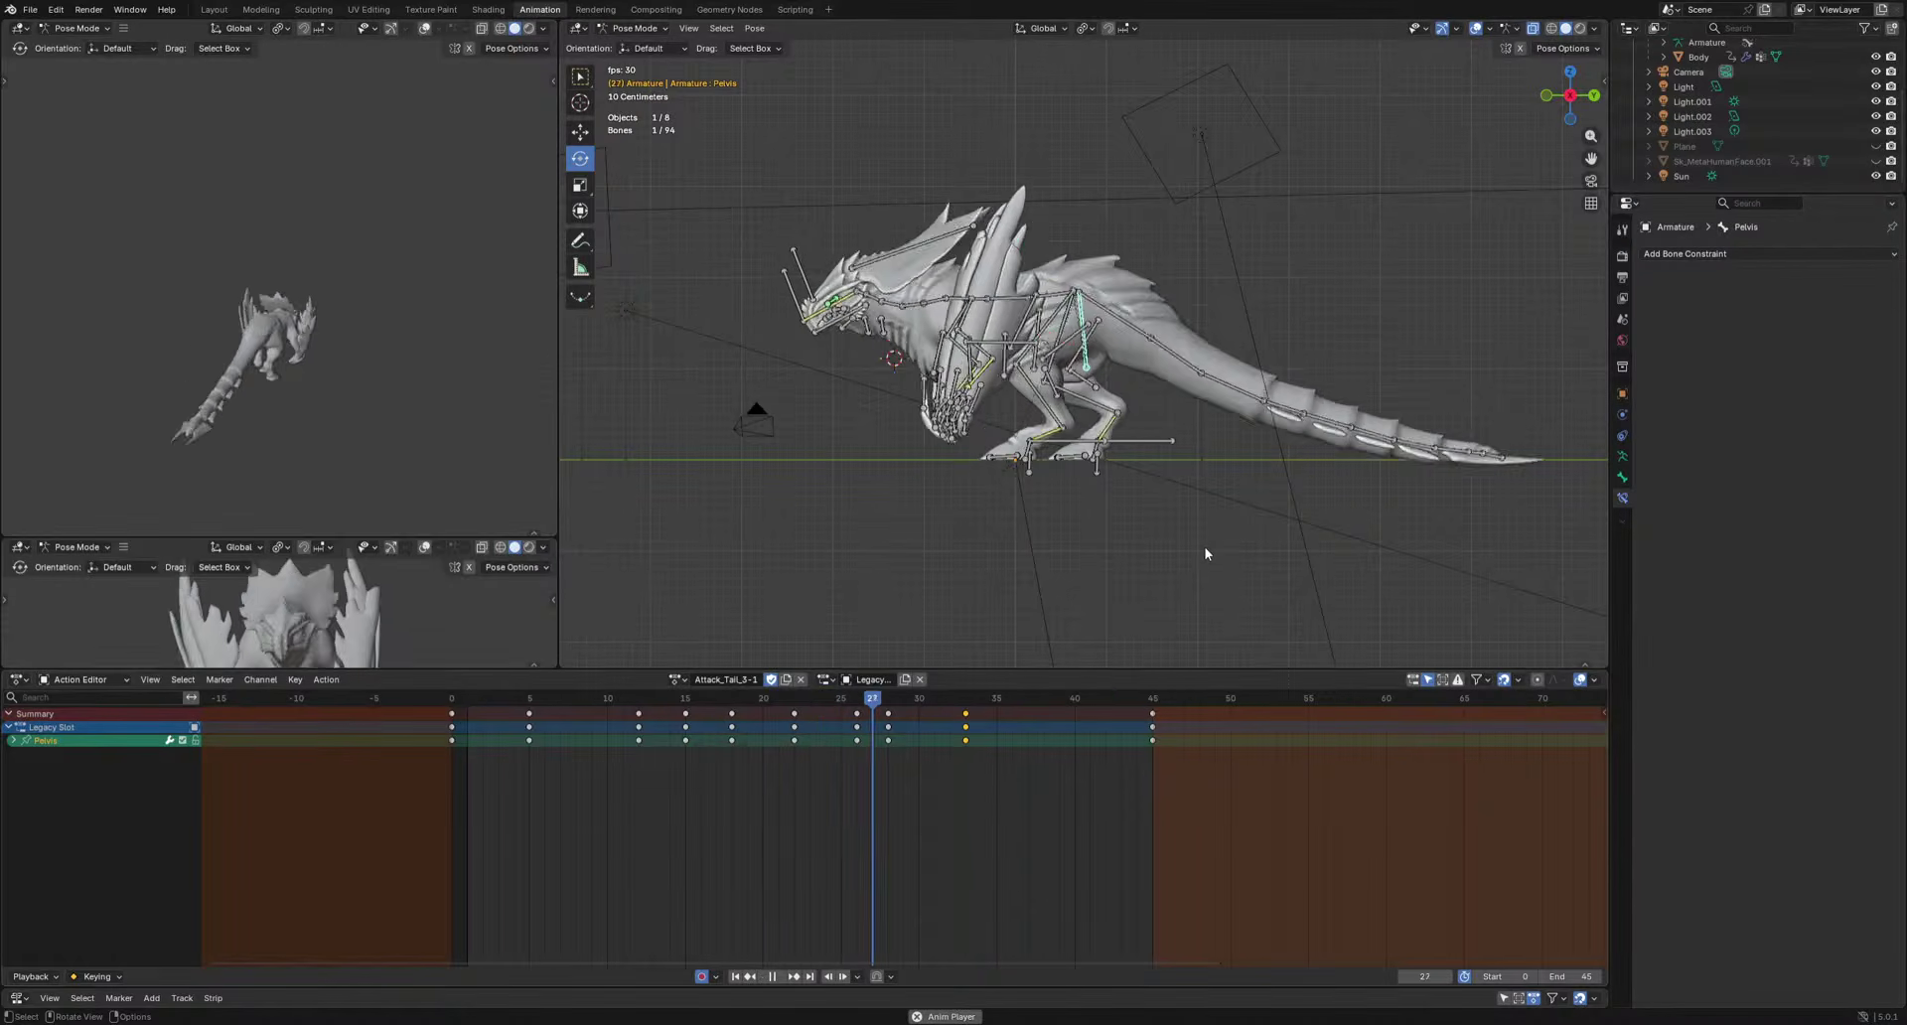
pyautogui.press('space')
# Try rotating the UpperArm.L, LowerArm.L and UpperArm.R bones at frame 22.
pyautogui.scroll(1, 1109, 522)
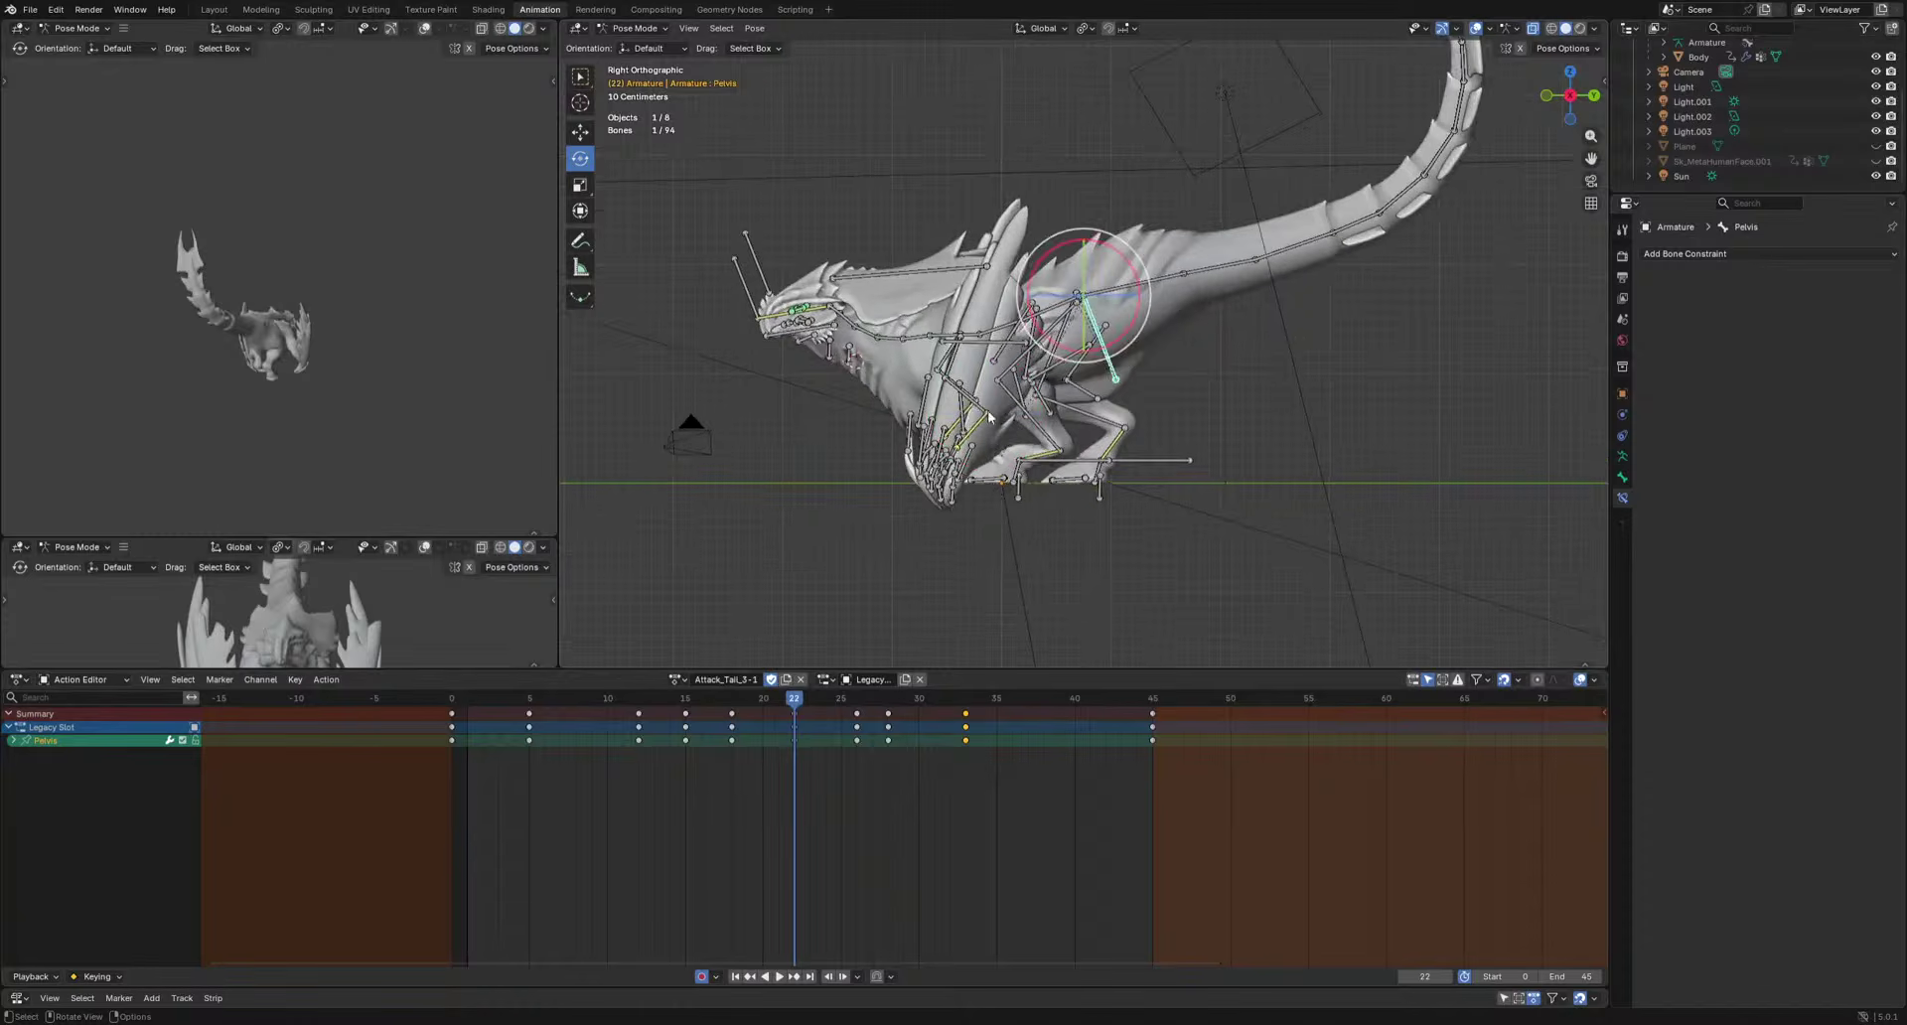
pyautogui.click(974, 427)
pyautogui.keyDown('shift'); pyautogui.click(979, 399); pyautogui.keyUp('shift')
pyautogui.keyDown('shift'); pyautogui.click(971, 395); pyautogui.keyUp('shift')
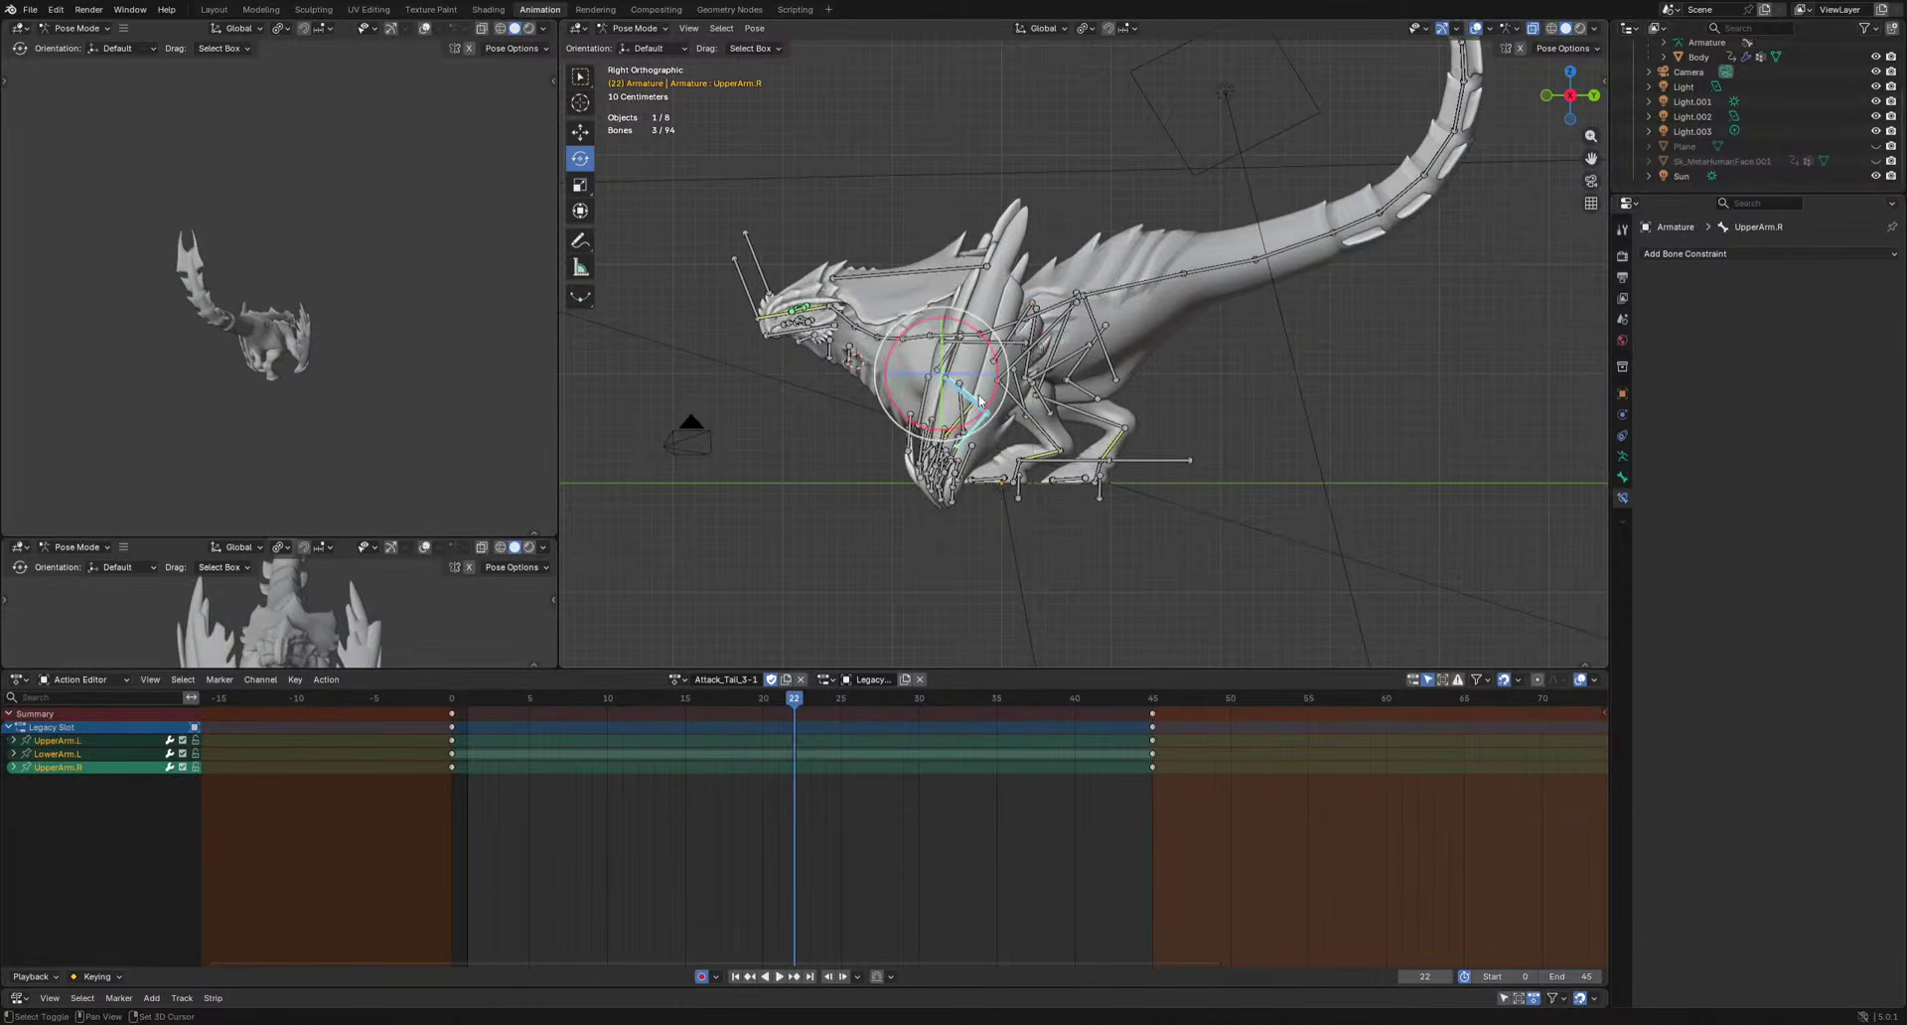
pyautogui.press('r')
pyautogui.click(1141, 534)
# Rotate the Shoulder.L and Shoulder.R bones at frame 22 and play back the animation.
pyautogui.click(945, 342)
pyautogui.keyDown('shift'); pyautogui.click(946, 341); pyautogui.keyUp('shift')
pyautogui.press('r')
pyautogui.click(1028, 516)
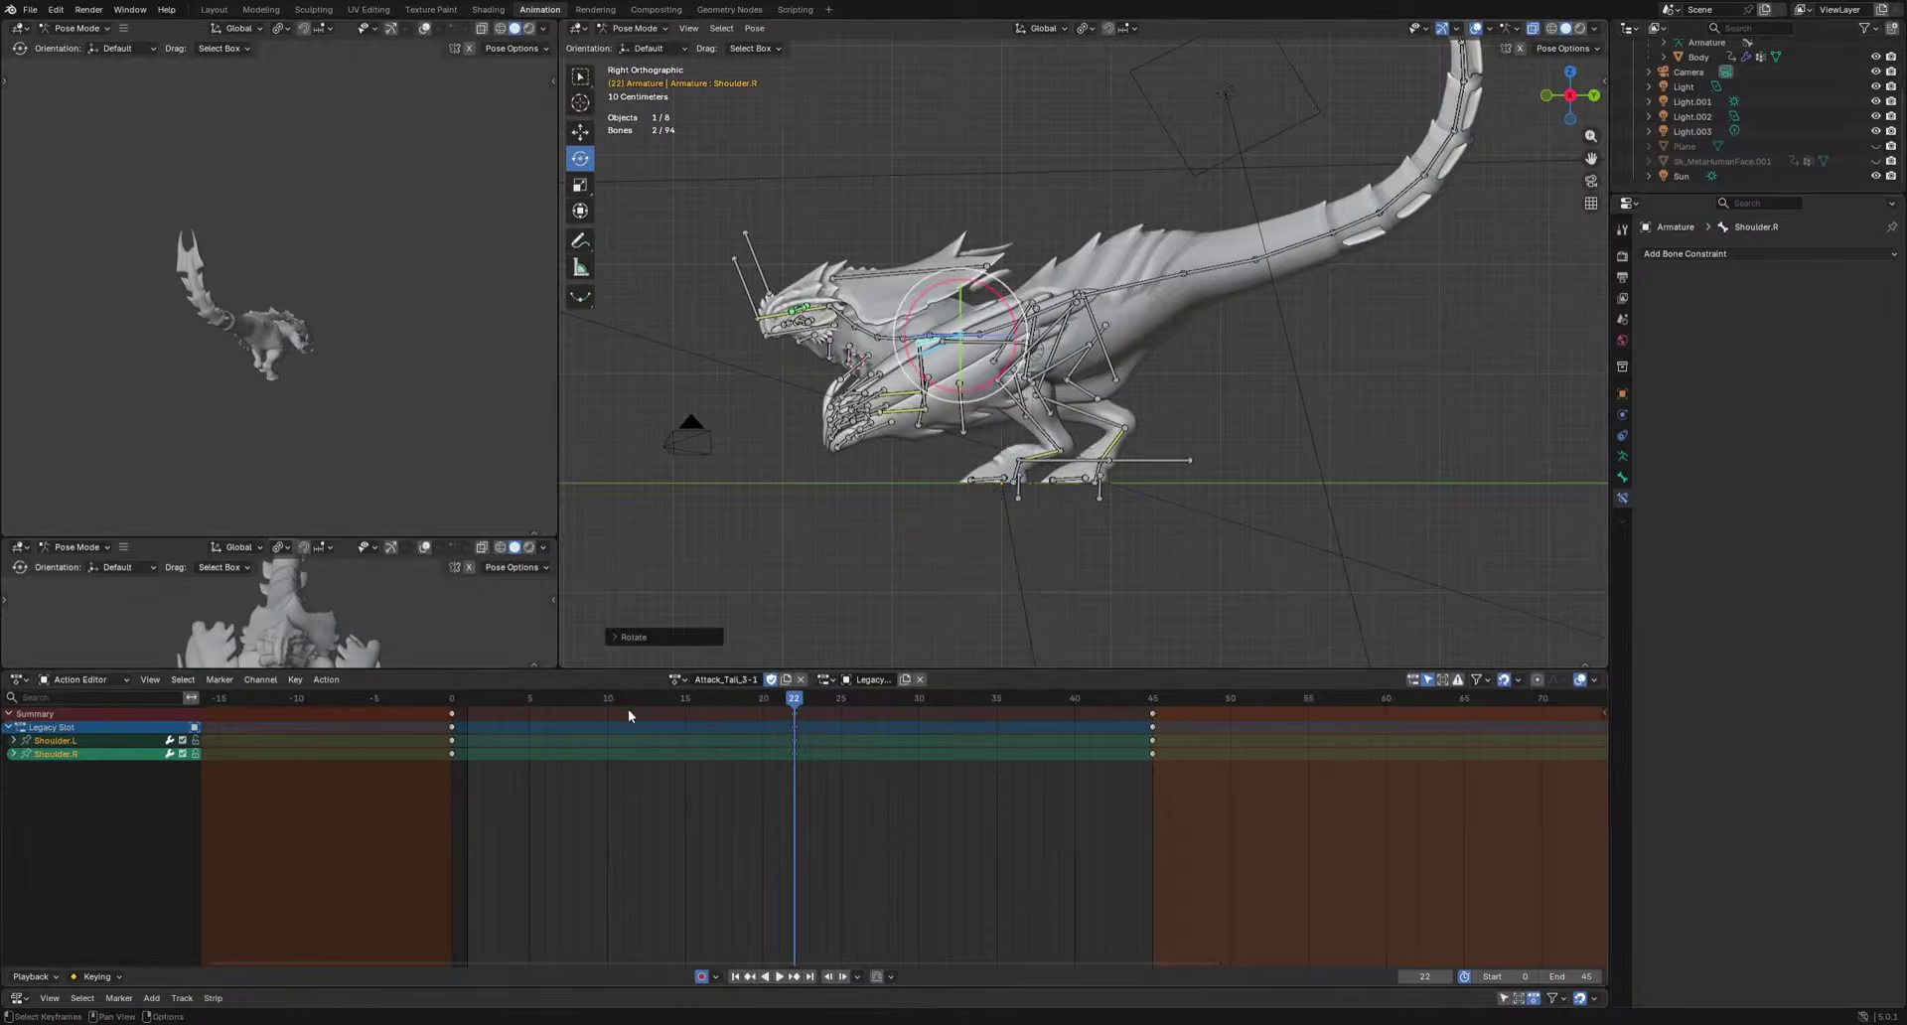
pyautogui.click(482, 697)
pyautogui.press('space')
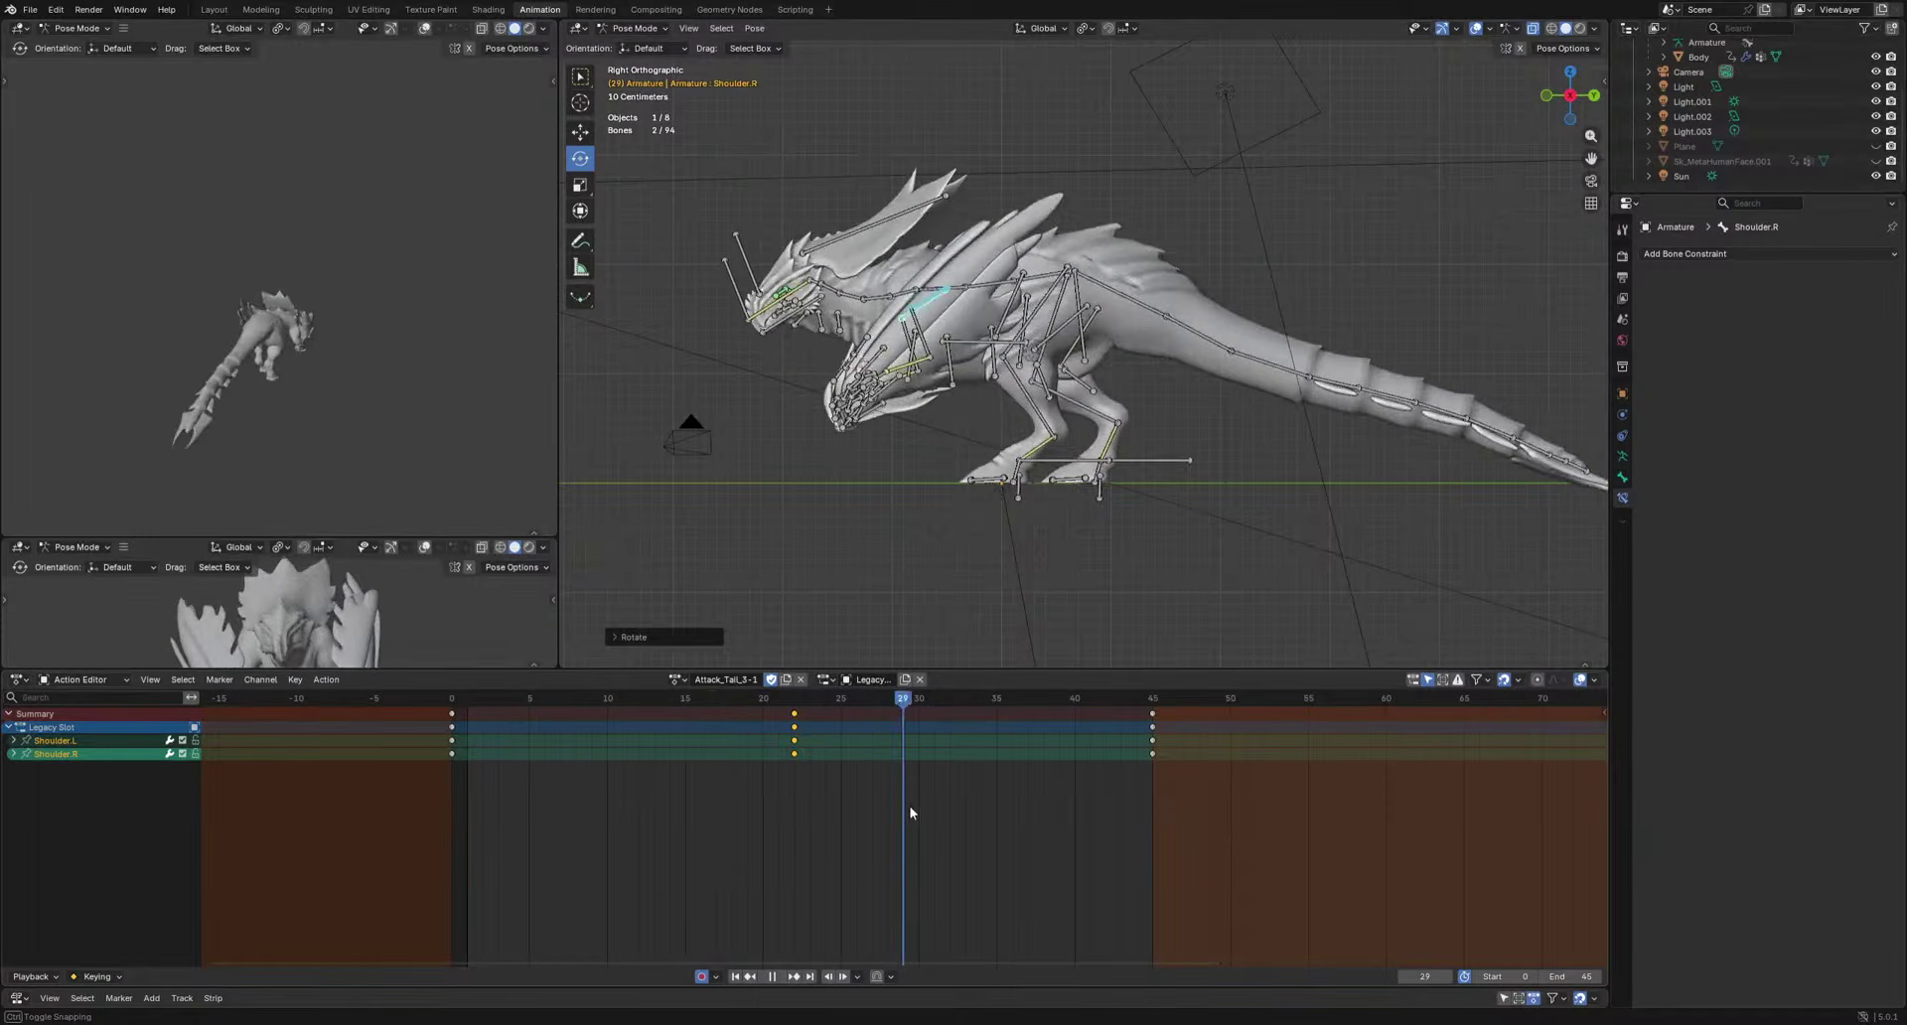
# Rotate both shoulder bones at frame 28 and preview the motion.
pyautogui.press('space')
pyautogui.press('r')
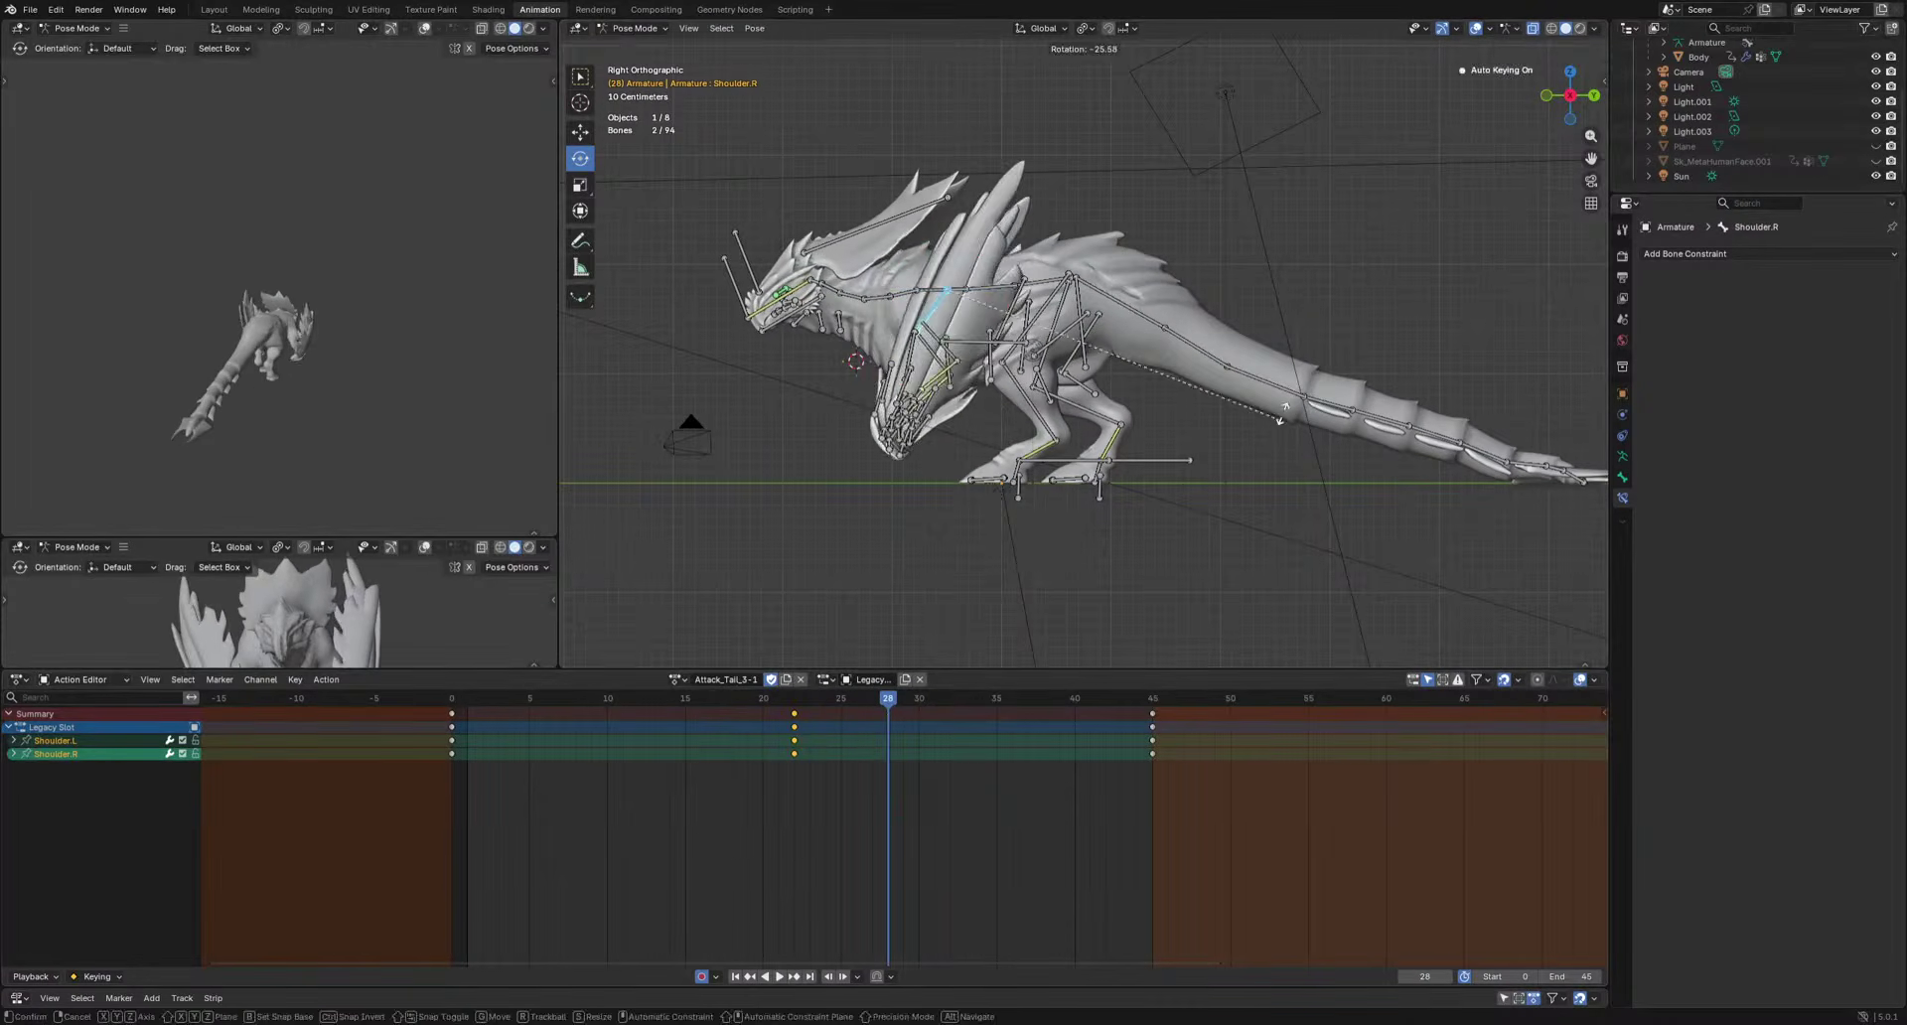
pyautogui.click(1023, 618)
pyautogui.click(784, 699)
pyautogui.press('space')
pyautogui.press('space')
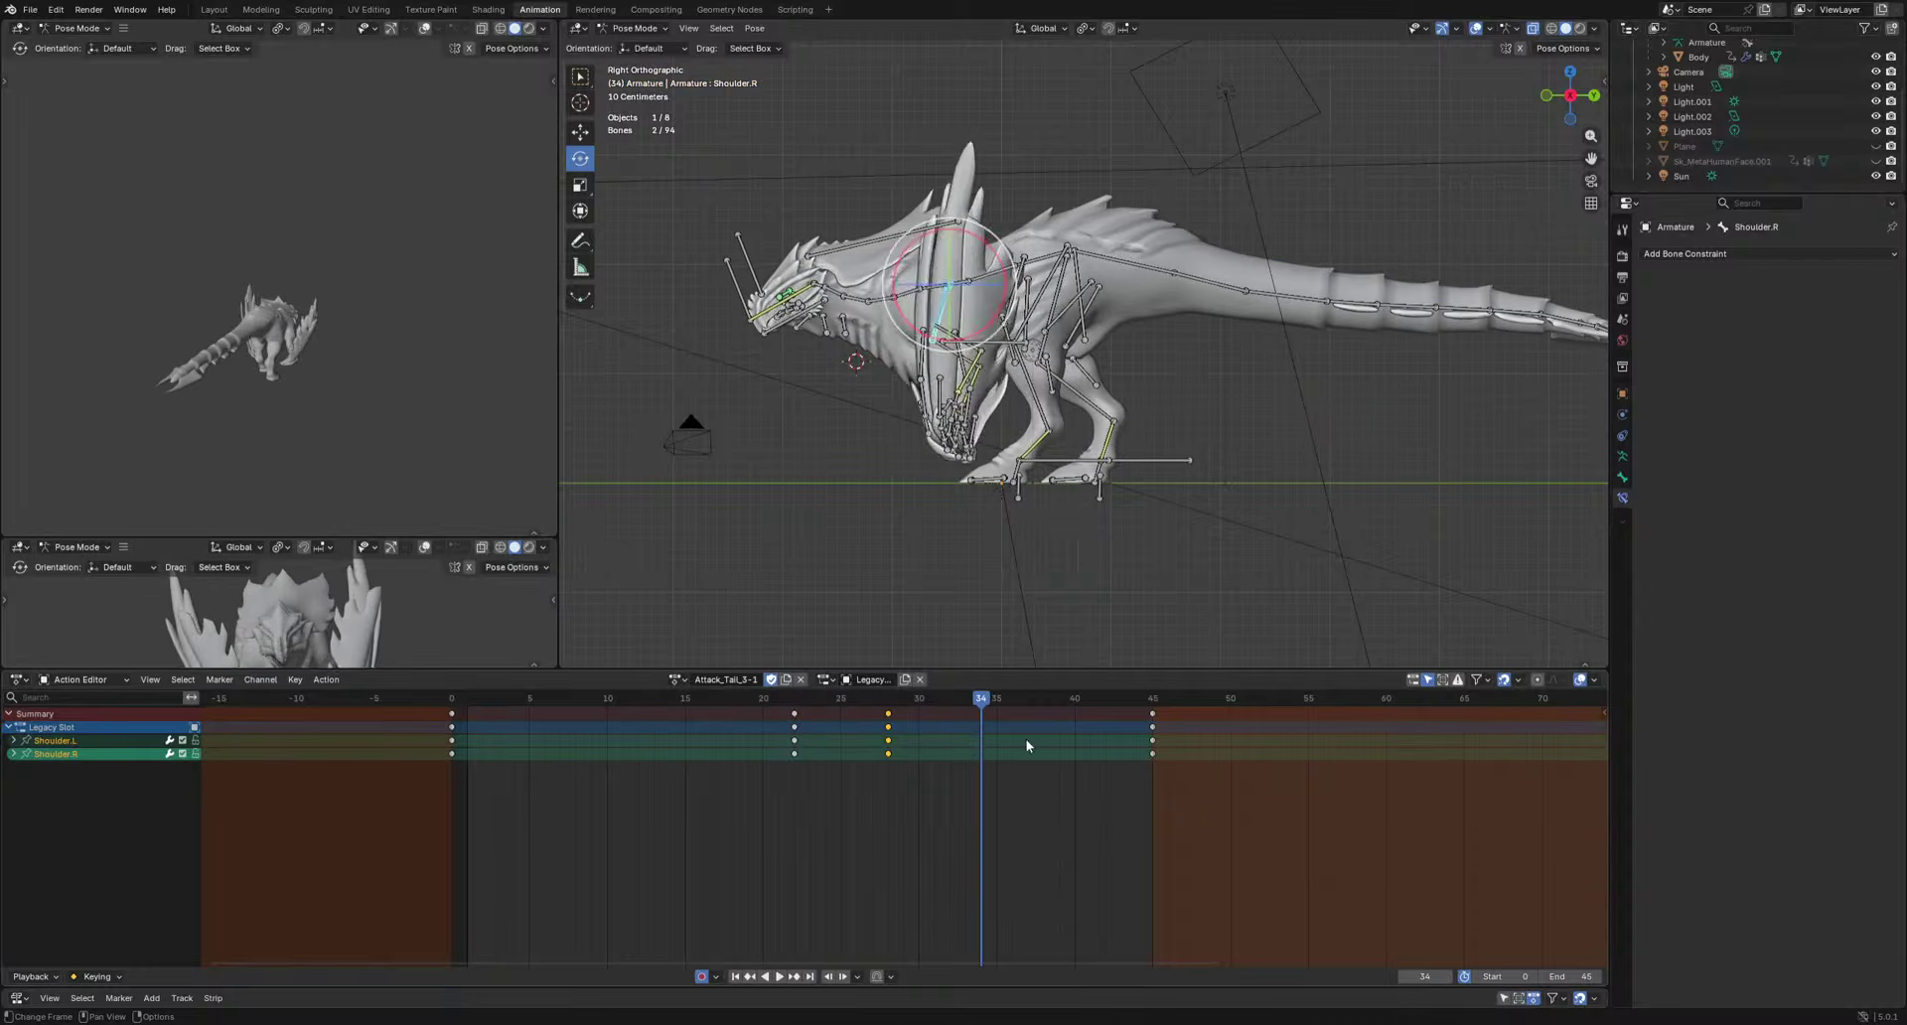
# Rotate both shoulder bones at frame 34 and at frame 15, playing back each change.
pyautogui.press('r')
pyautogui.click(1126, 635)
pyautogui.press('space')
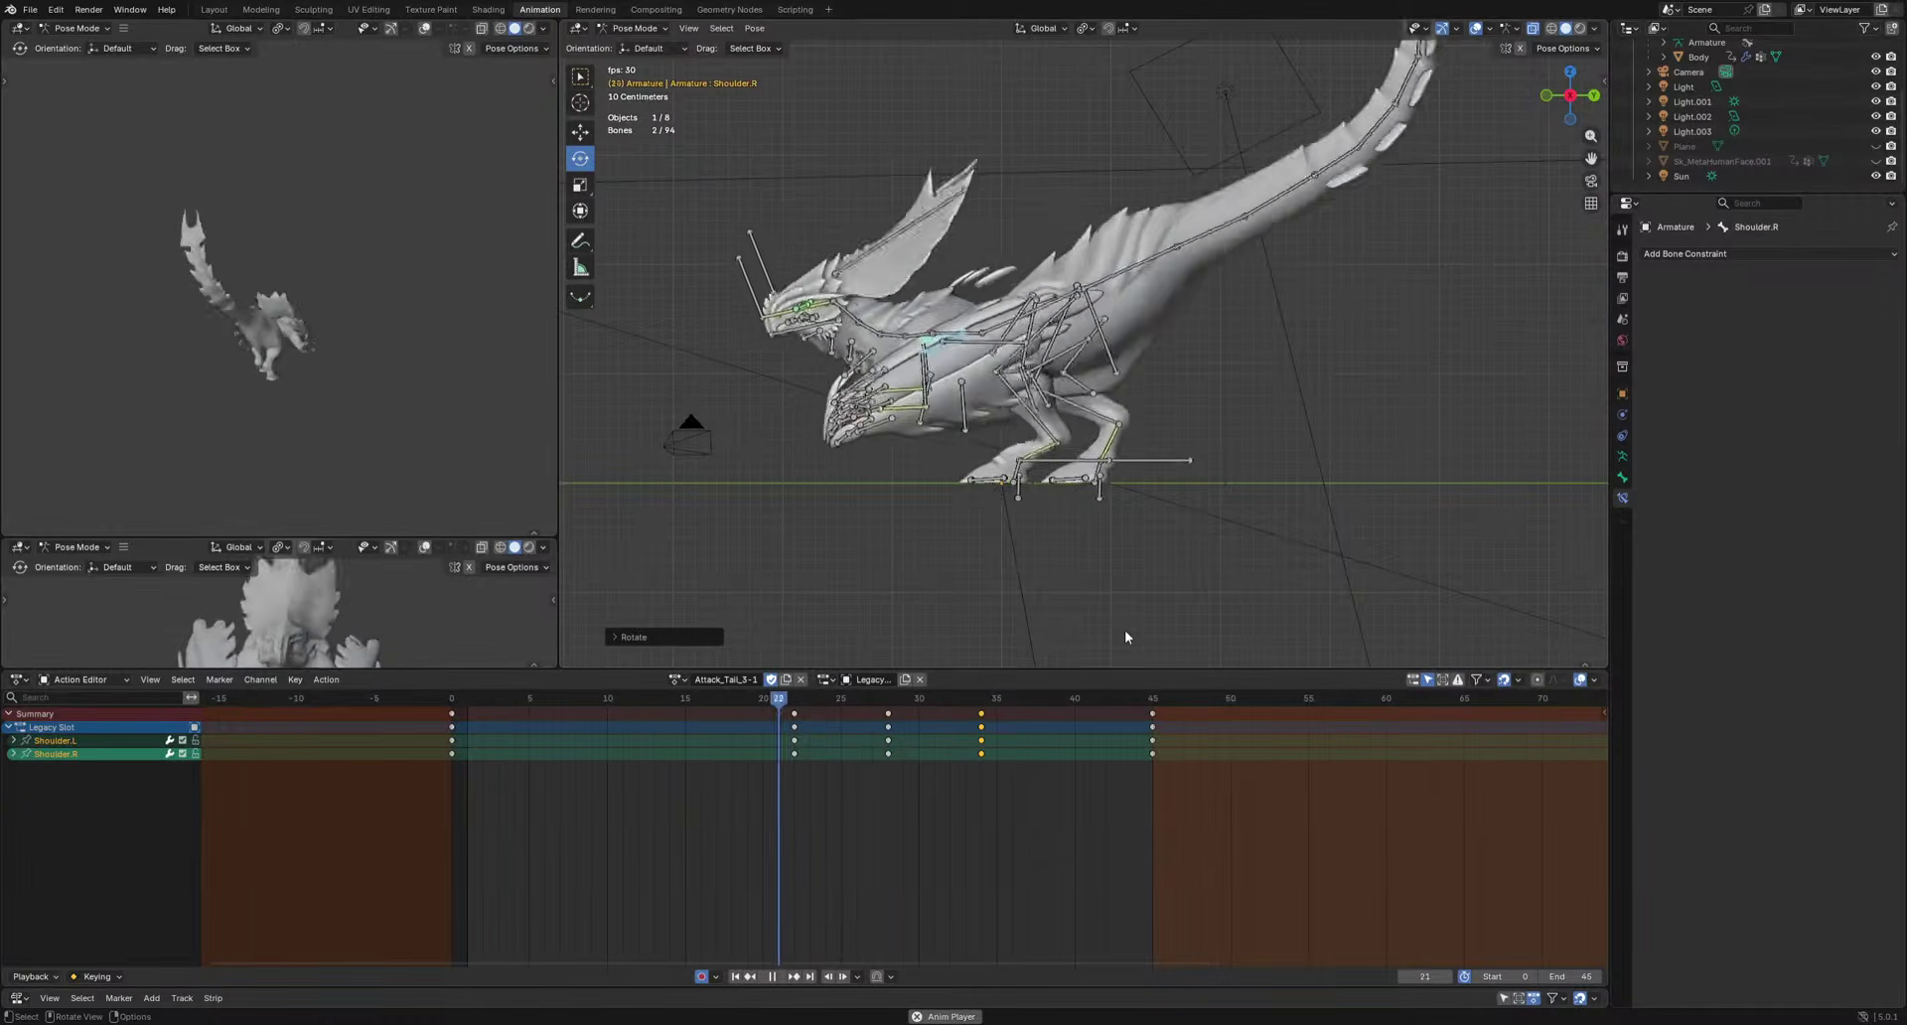
pyautogui.press('space')
pyautogui.press('r')
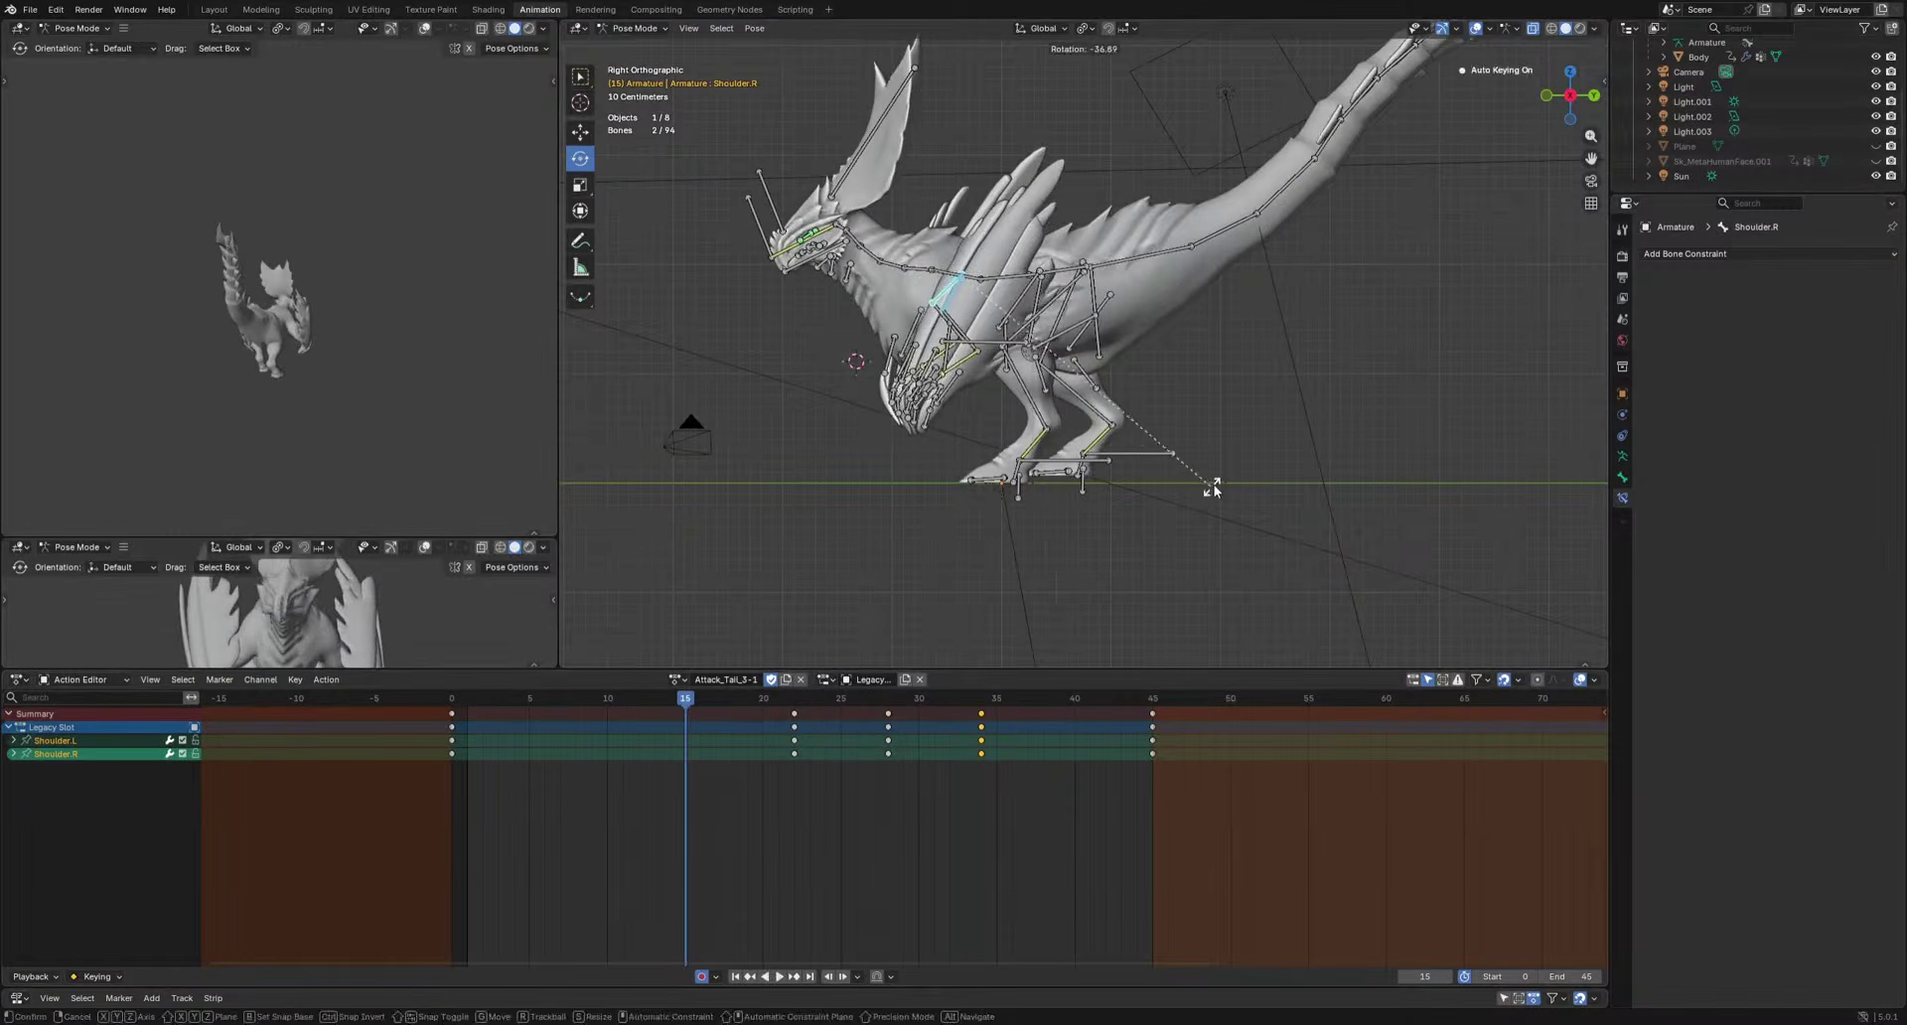
pyautogui.click(1214, 484)
pyautogui.press('space')
# Retime the shoulder keyframes at frames 22, 28 and 34 to frames 24, 30 and 37 and preview the timing.
pyautogui.moveTo(759, 748); pyautogui.dragTo(1022, 709)
pyautogui.press('g')
pyautogui.click(860, 715)
pyautogui.press('g')
pyautogui.click(956, 717)
pyautogui.press('g')
pyautogui.click(1071, 716)
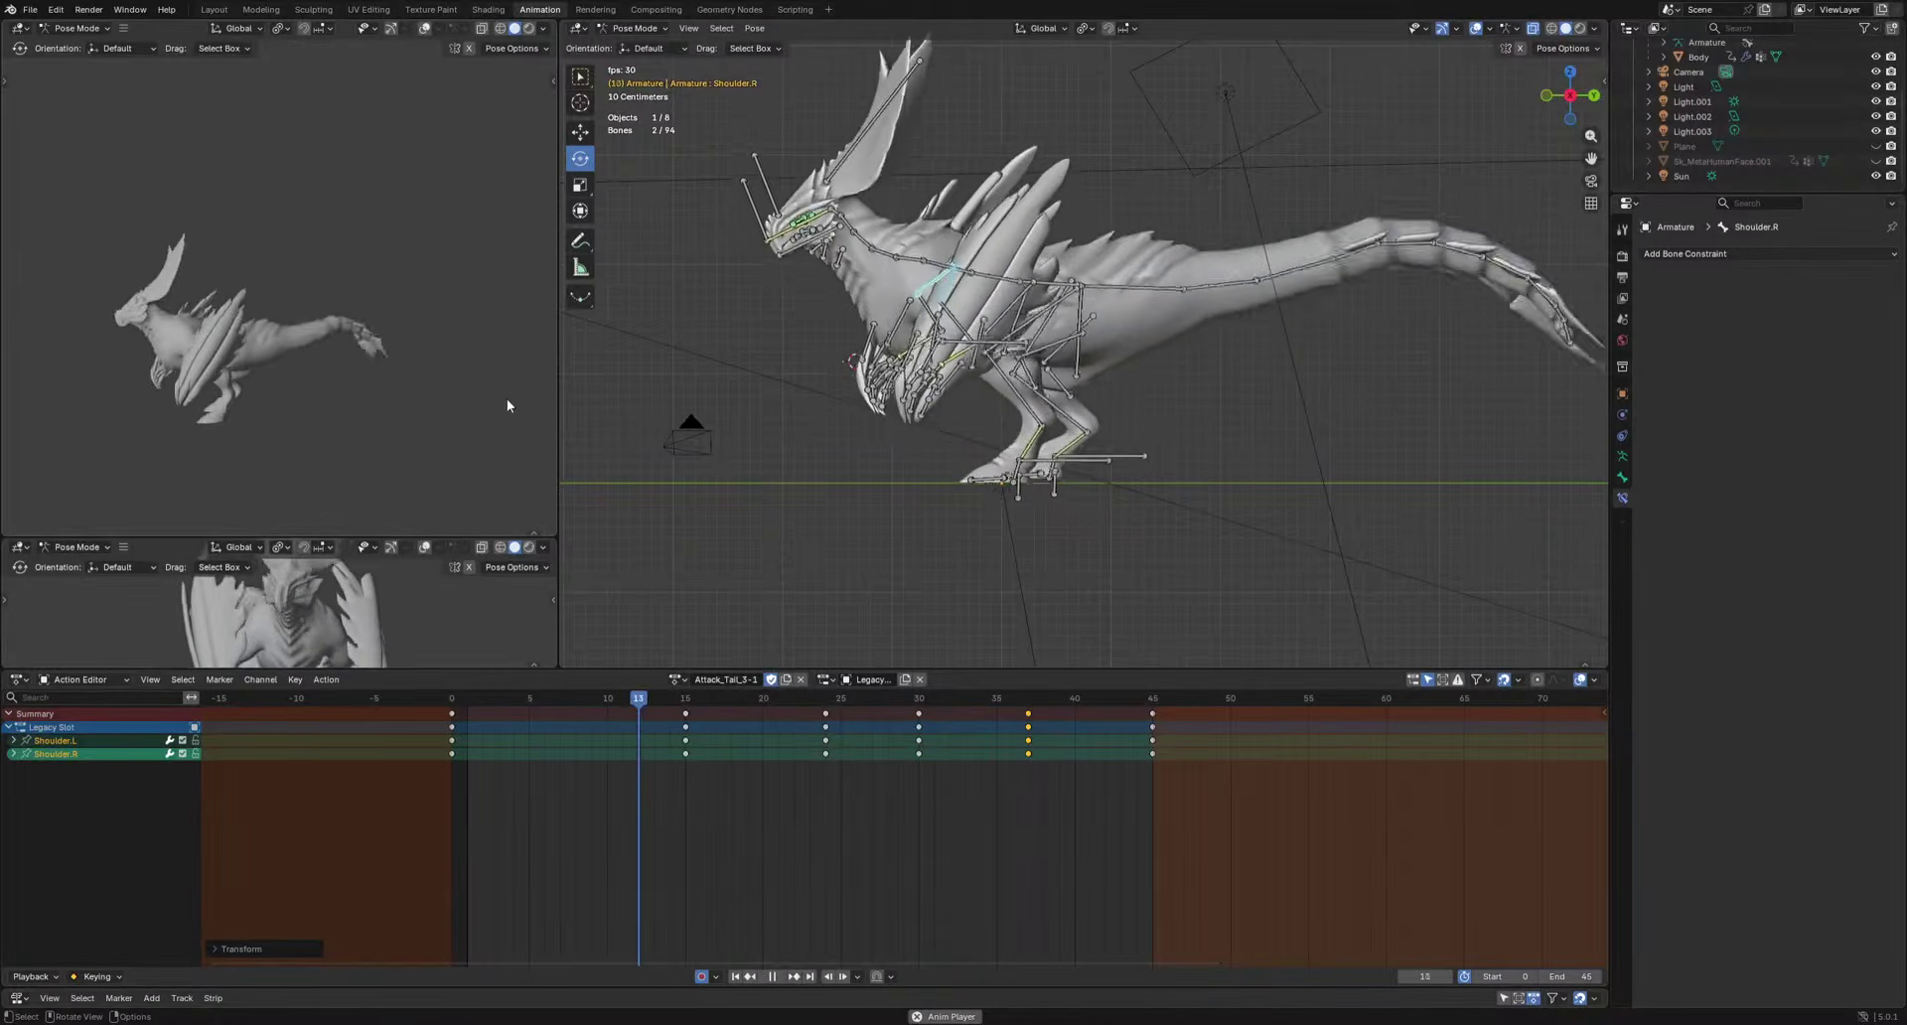
pyautogui.press('space')
# Shift the shoulder keyframes at frames 30 and 37 to frames 28 and 32.
pyautogui.moveTo(879, 792); pyautogui.dragTo(951, 713)
pyautogui.press('g')
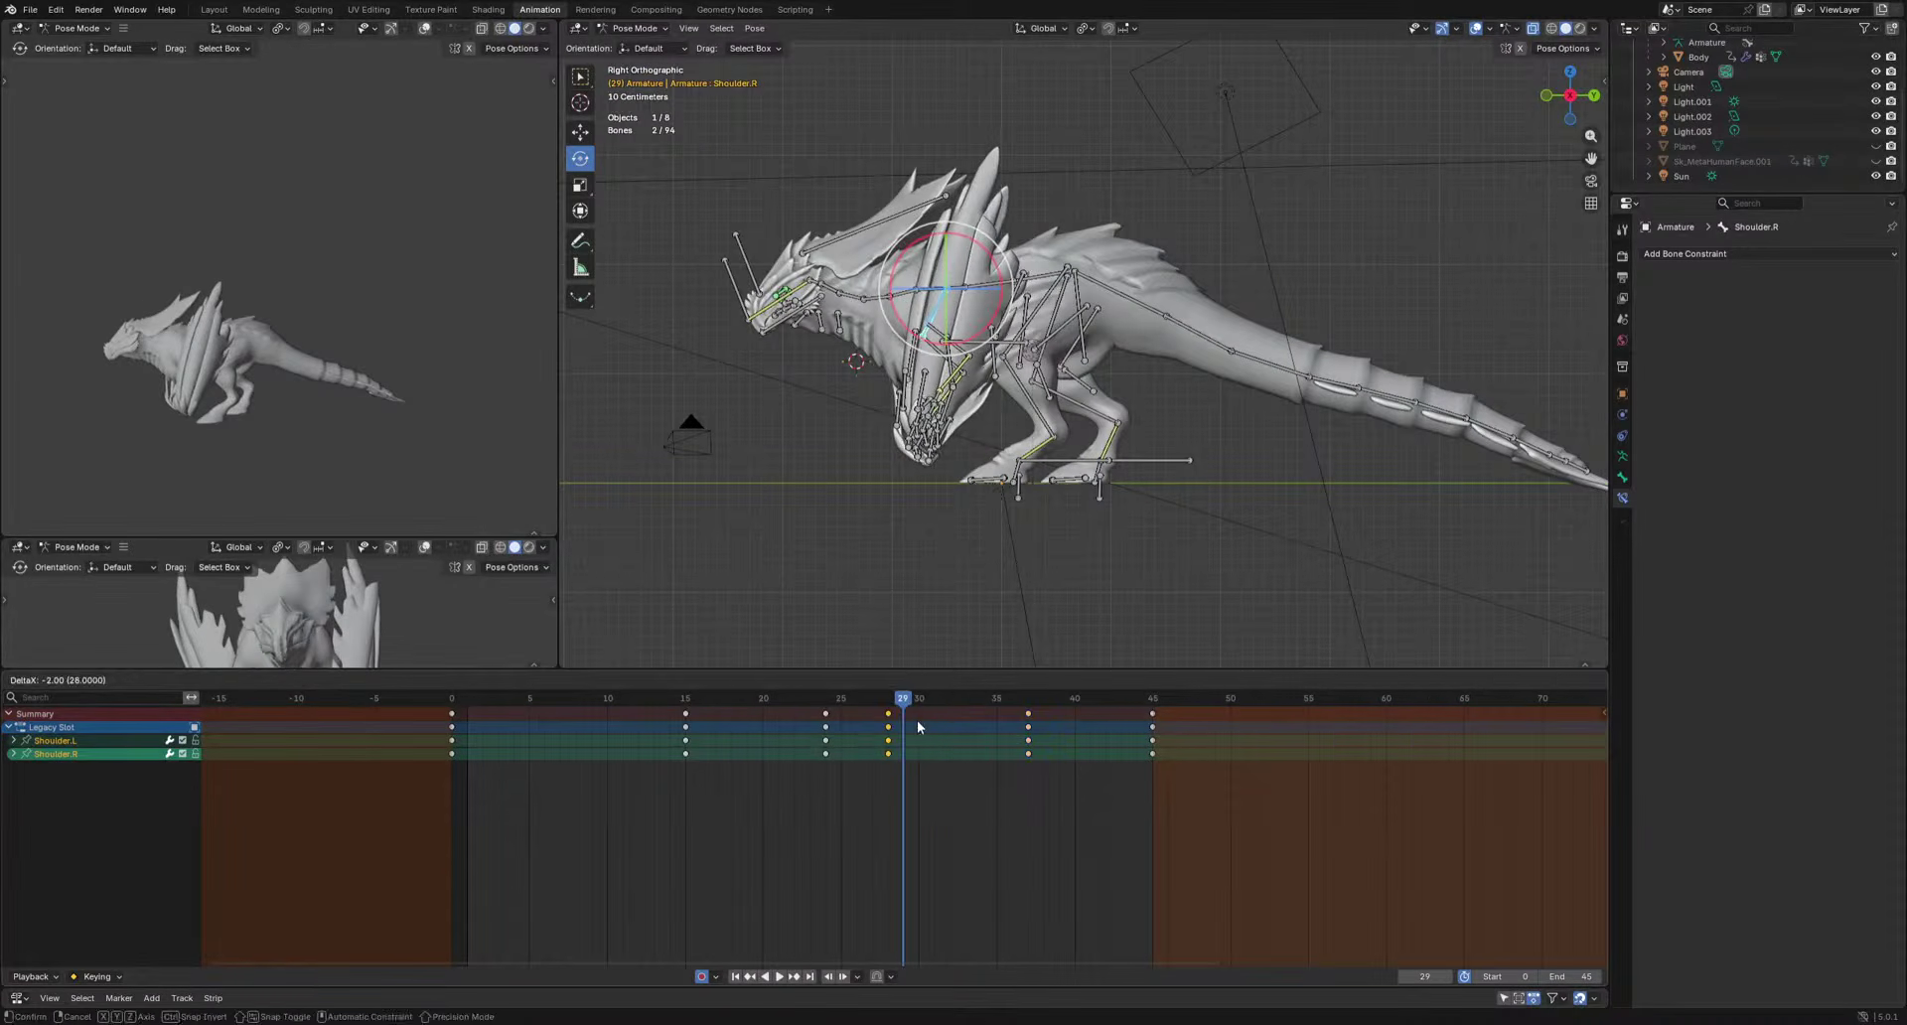
pyautogui.click(920, 724)
pyautogui.moveTo(949, 796); pyautogui.dragTo(1070, 702)
pyautogui.press('g')
pyautogui.click(953, 723)
# Shift the shoulder keyframe at frame 24 to frame 21 and play back the new timing.
pyautogui.press('g')
pyautogui.moveTo(782, 786); pyautogui.dragTo(953, 712)
pyautogui.click(815, 724)
pyautogui.click(691, 699)
pyautogui.press('space')
pyautogui.click(954, 712)
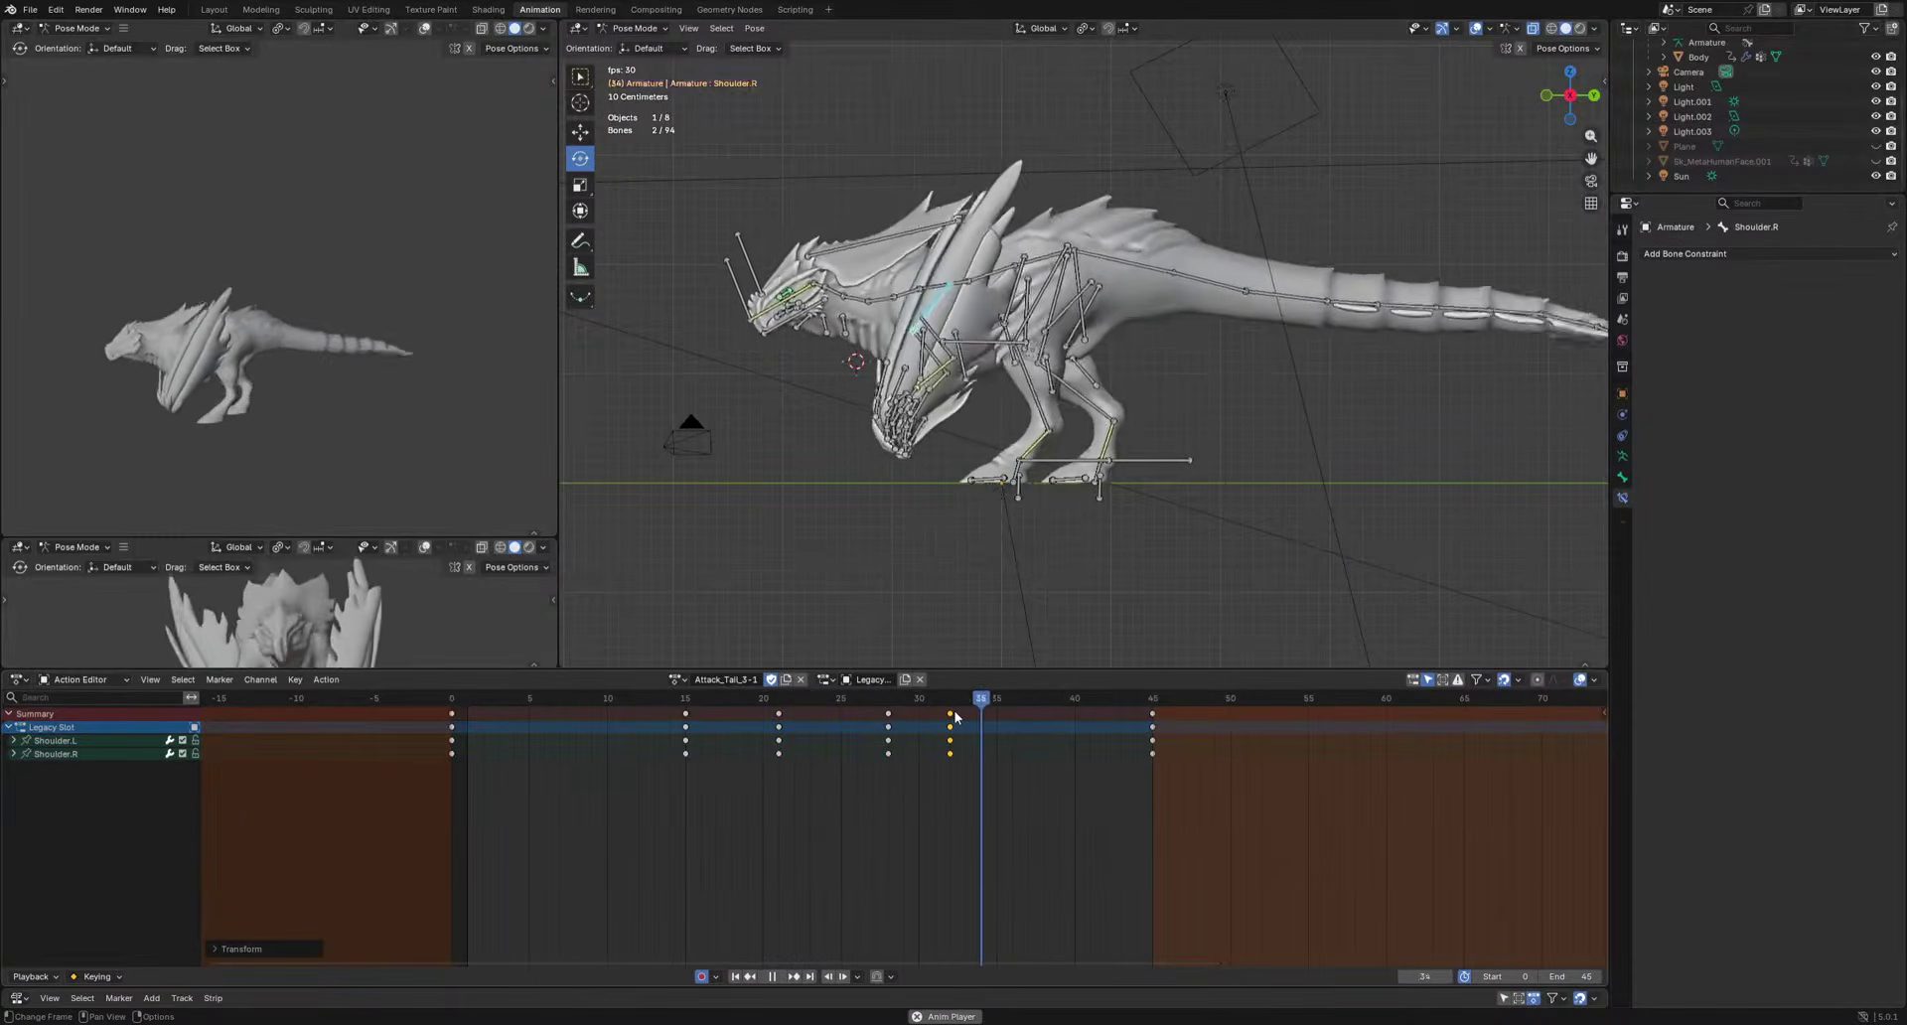
pyautogui.press('space')
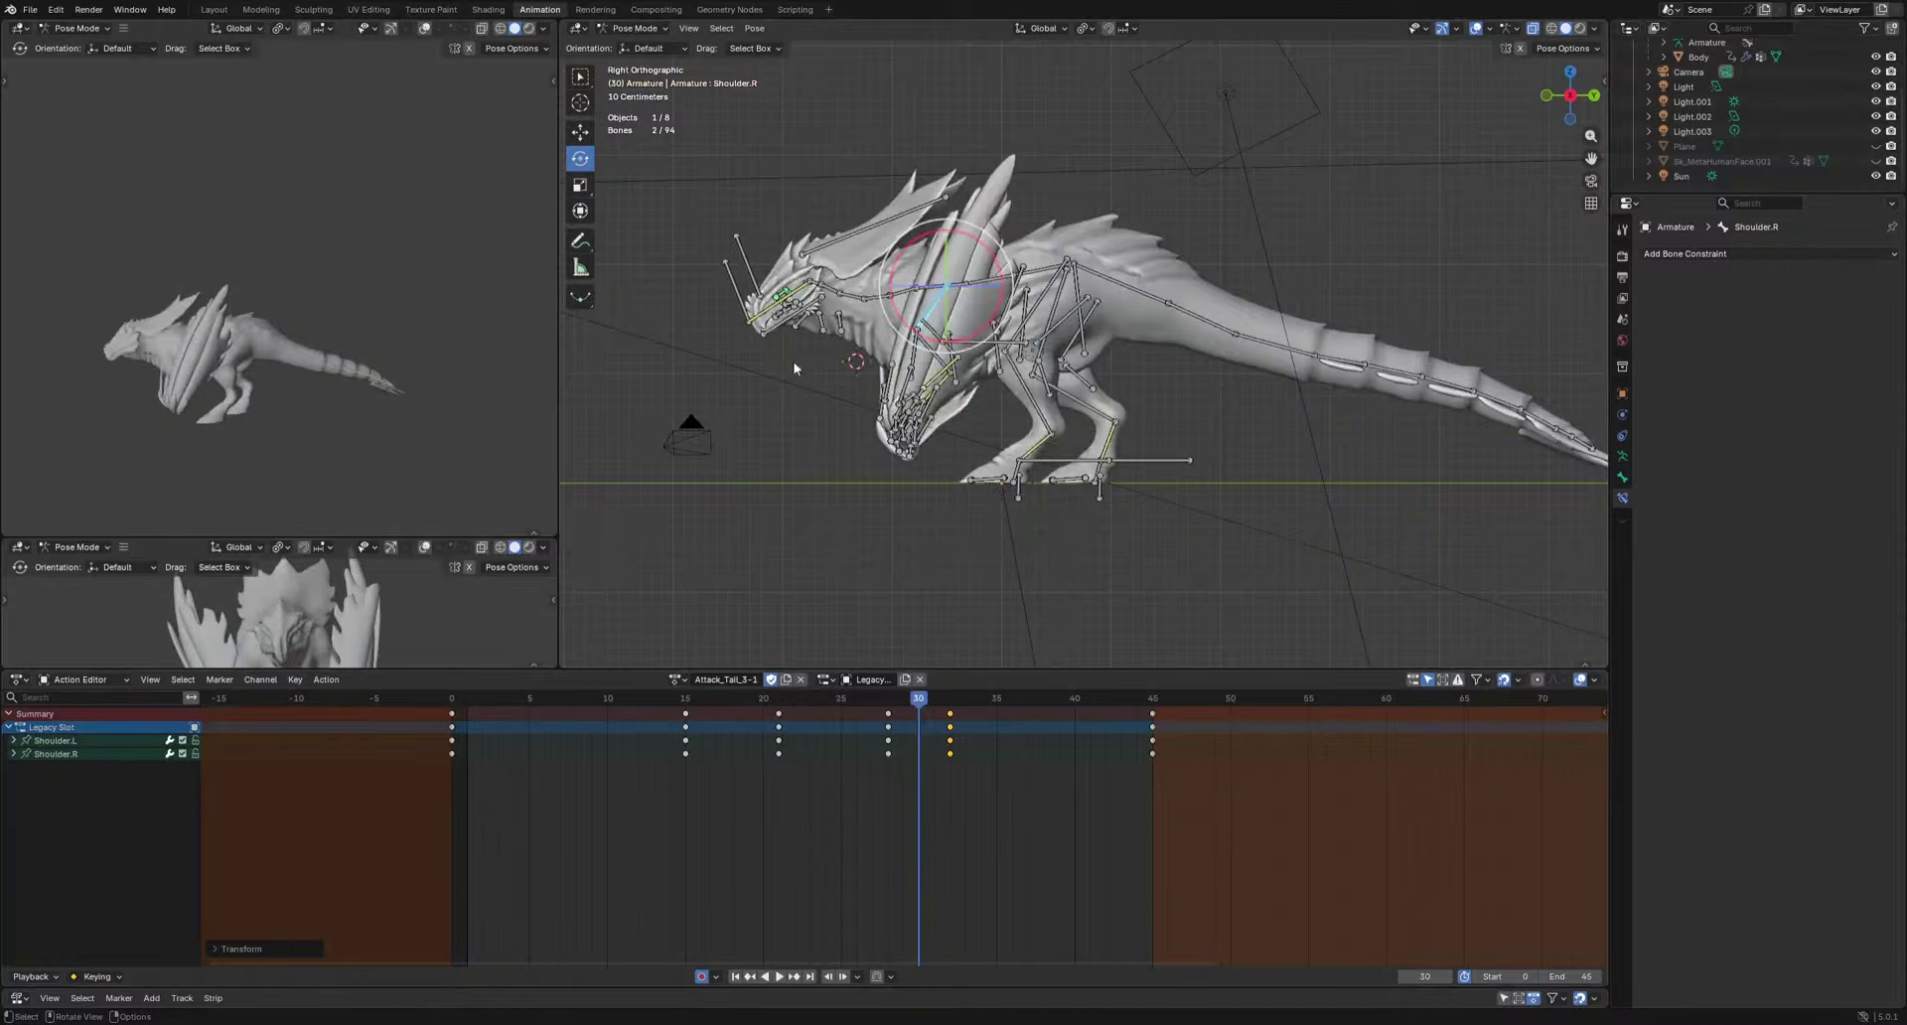
# Reposition the HeadIK bone at frame 6 in the top view and scrub through the following frames.
pyautogui.click(744, 299)
pyautogui.keyDown('alt'); pyautogui.moveTo(763, 343); pyautogui.dragTo(820, 468, button='middle'); pyautogui.keyUp('alt')
pyautogui.moveTo(576, 702)
pyautogui.mouseDown()
pyautogui.moveTo(497, 707)
pyautogui.moveTo(551, 722)
pyautogui.mouseUp()
pyautogui.press('g')
pyautogui.click(785, 444)
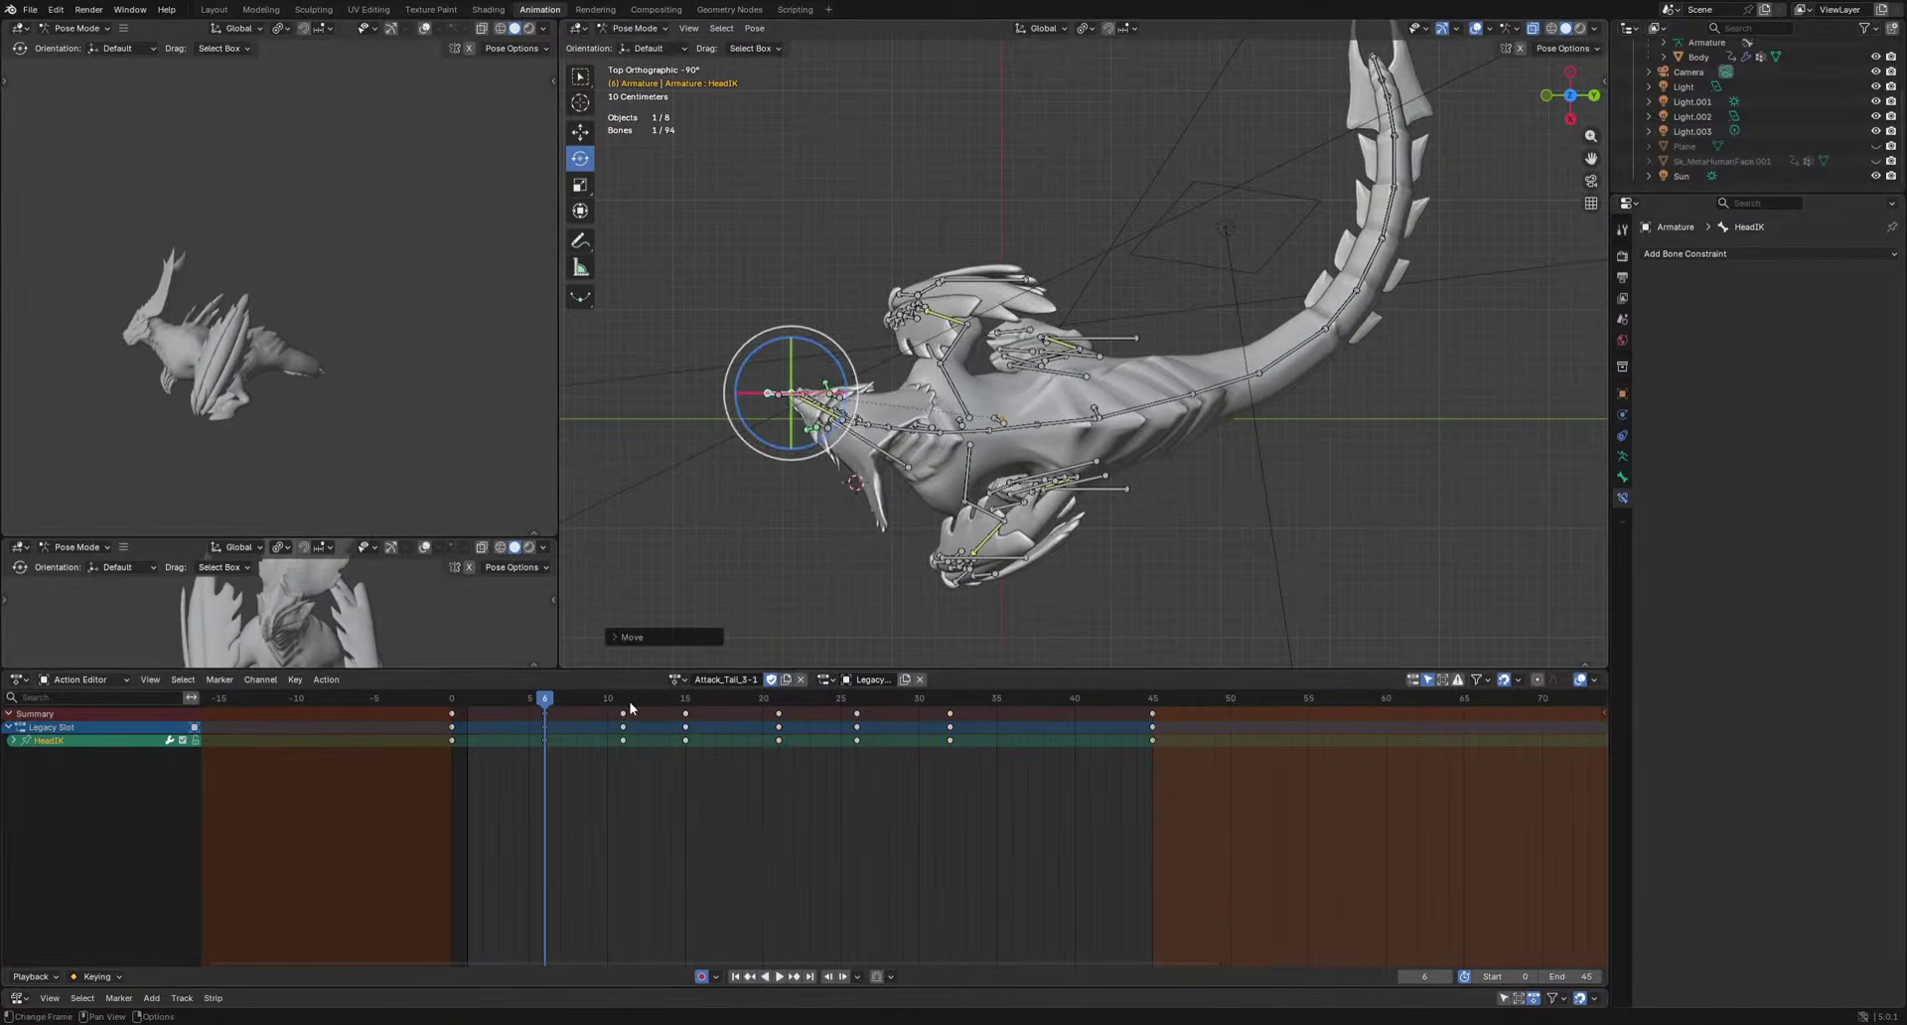
pyautogui.click(630, 707)
pyautogui.moveTo(647, 705); pyautogui.dragTo(741, 724)
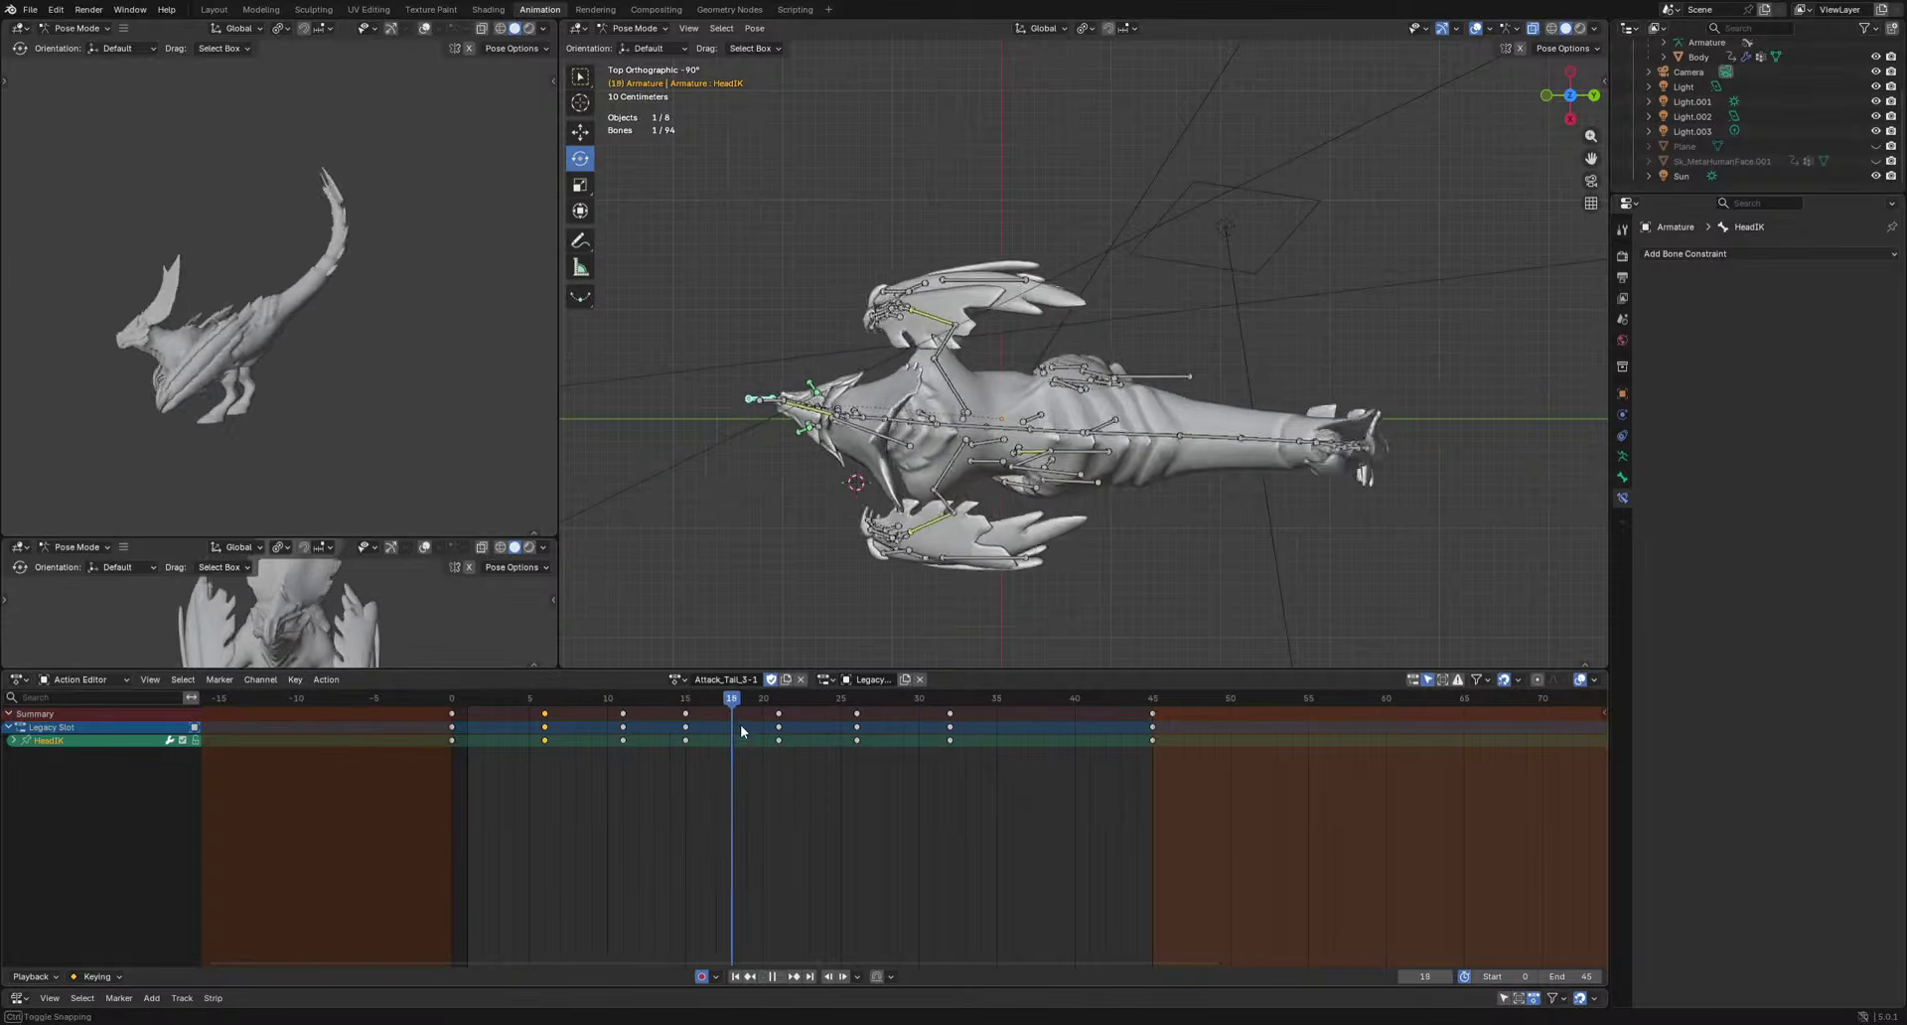
# Reposition the HeadIK bone at frames 26 and 32 and play back the animation.
pyautogui.press('space')
pyautogui.press('g')
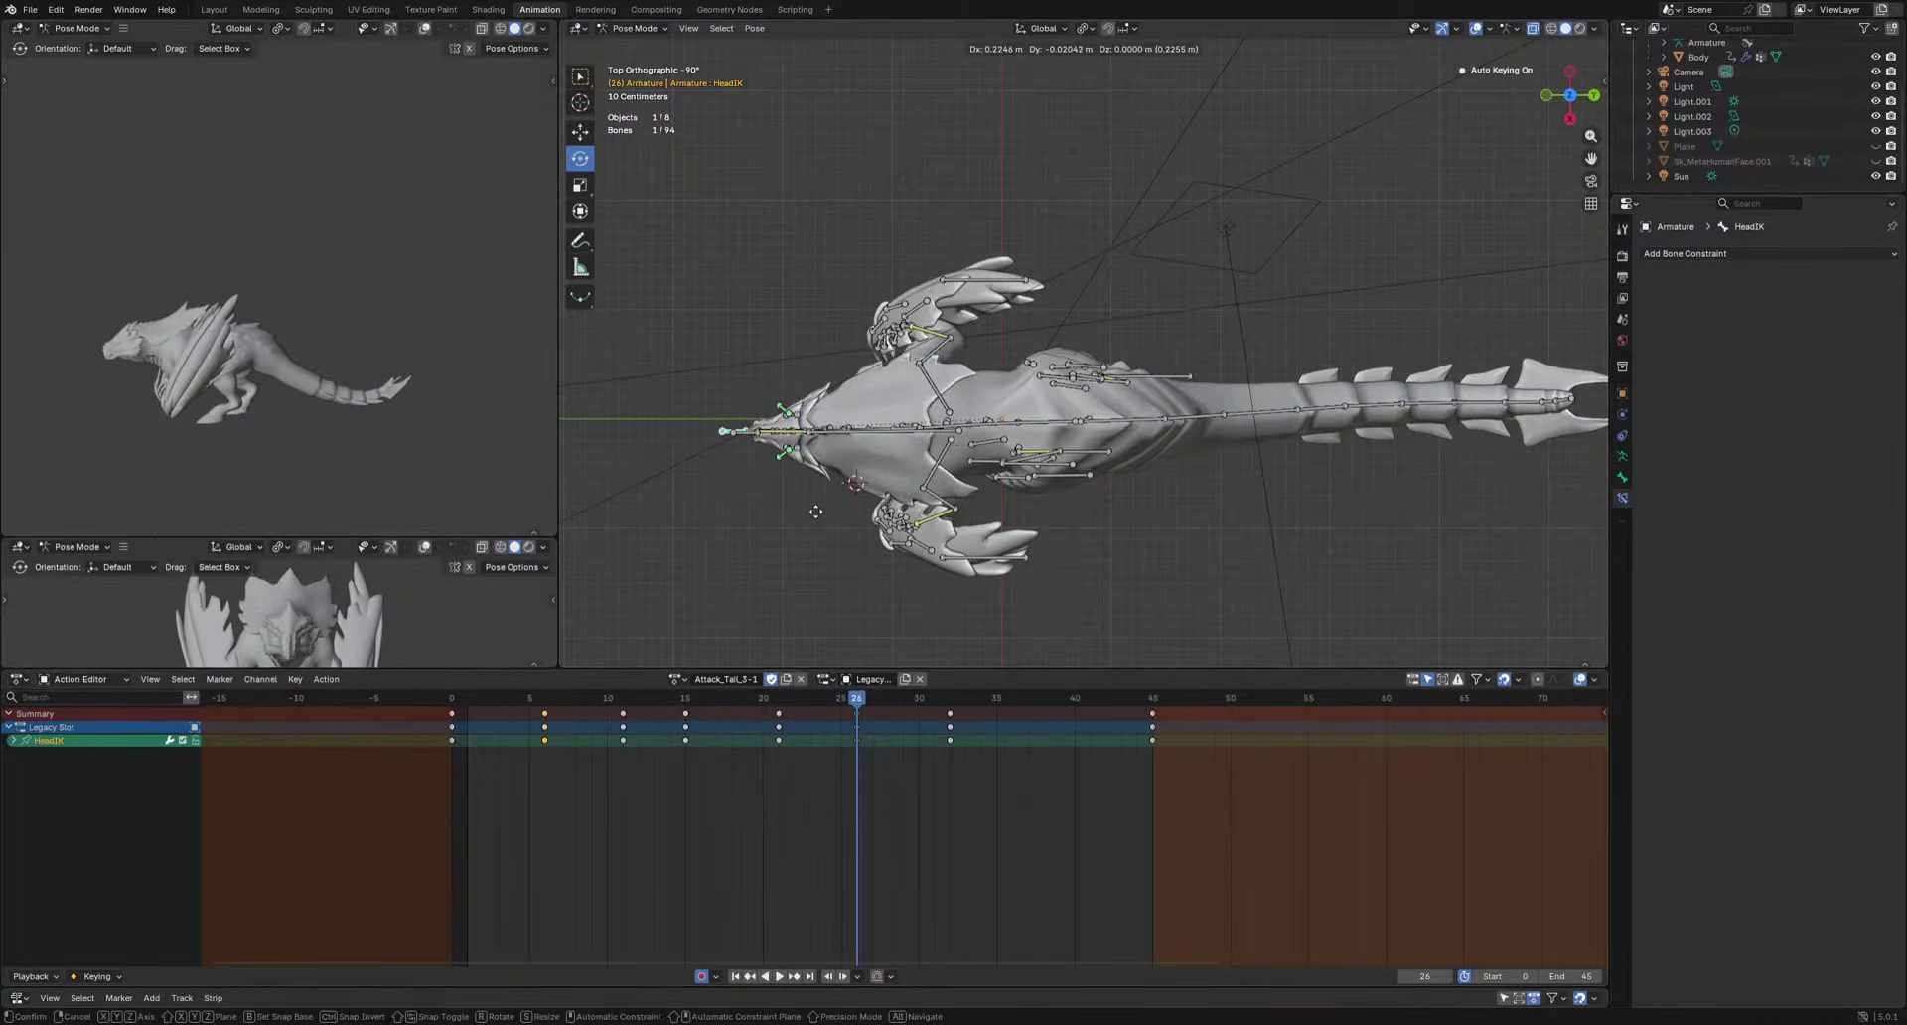
pyautogui.click(816, 511)
pyautogui.click(949, 698)
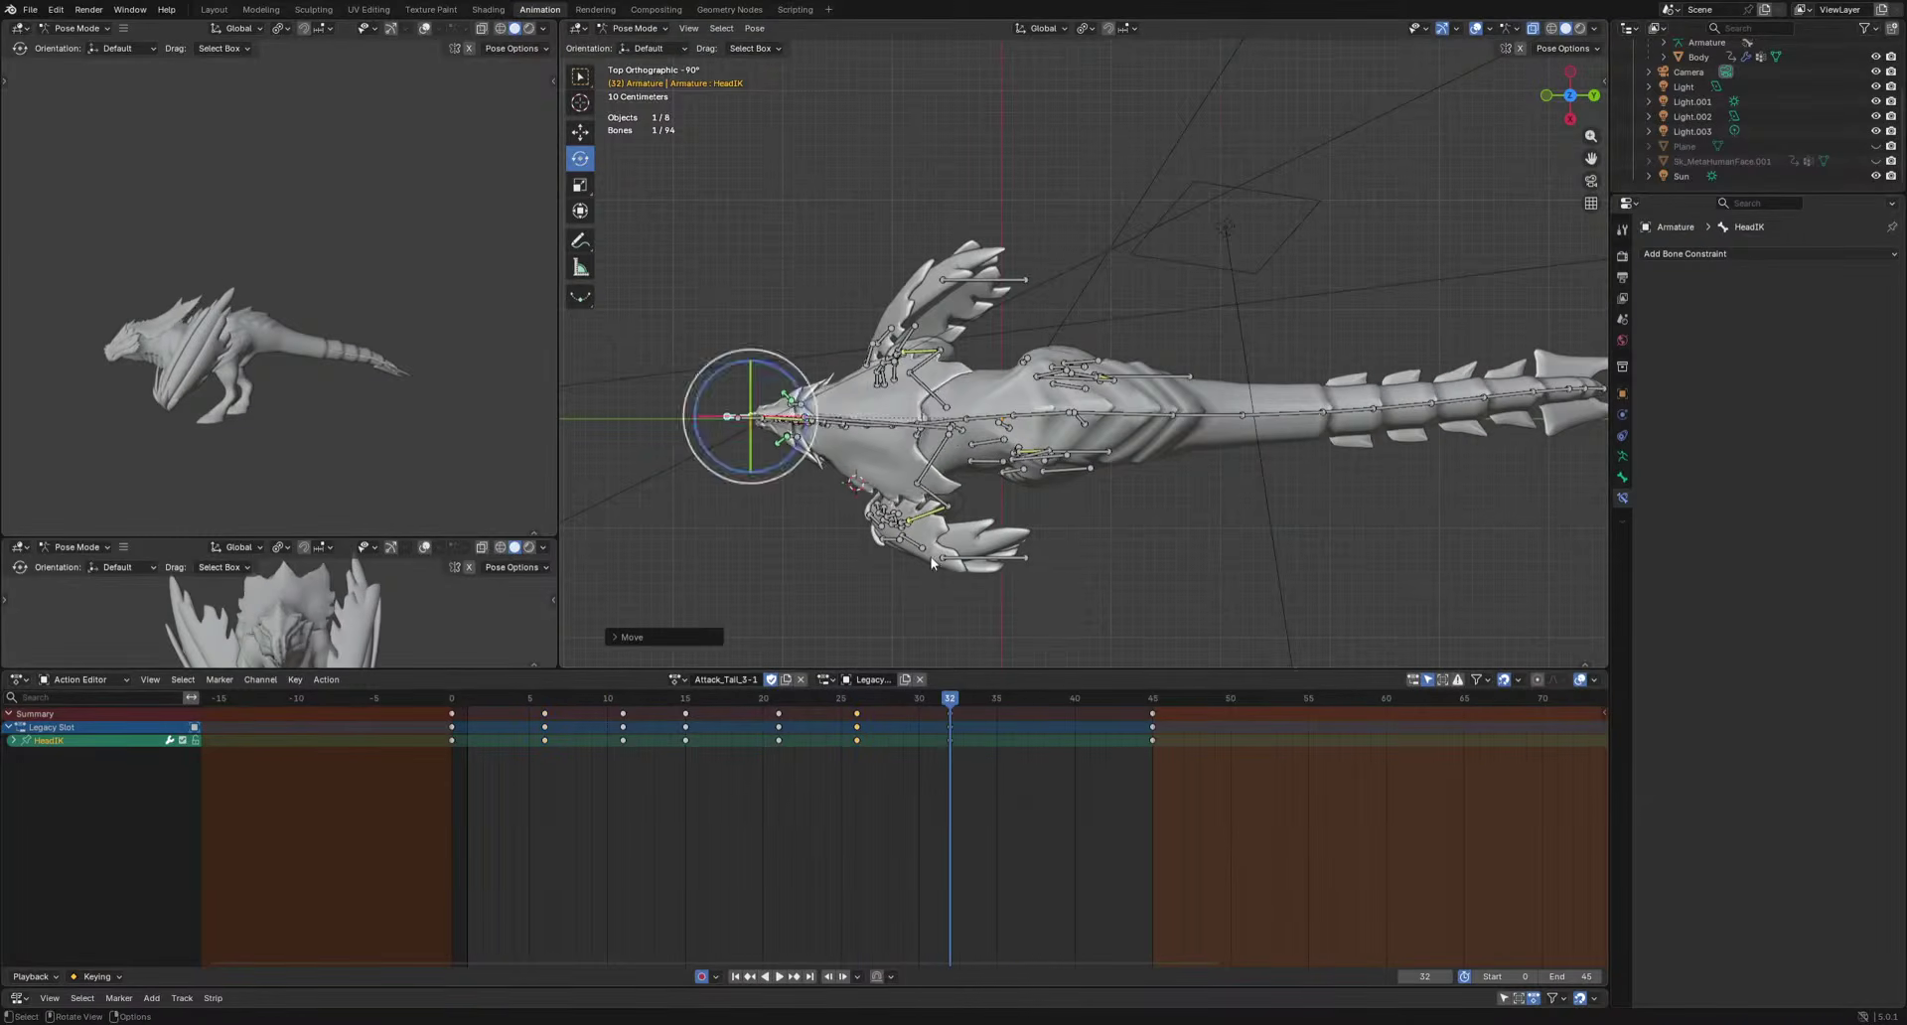
pyautogui.press('g')
pyautogui.click(932, 563)
pyautogui.press('space')
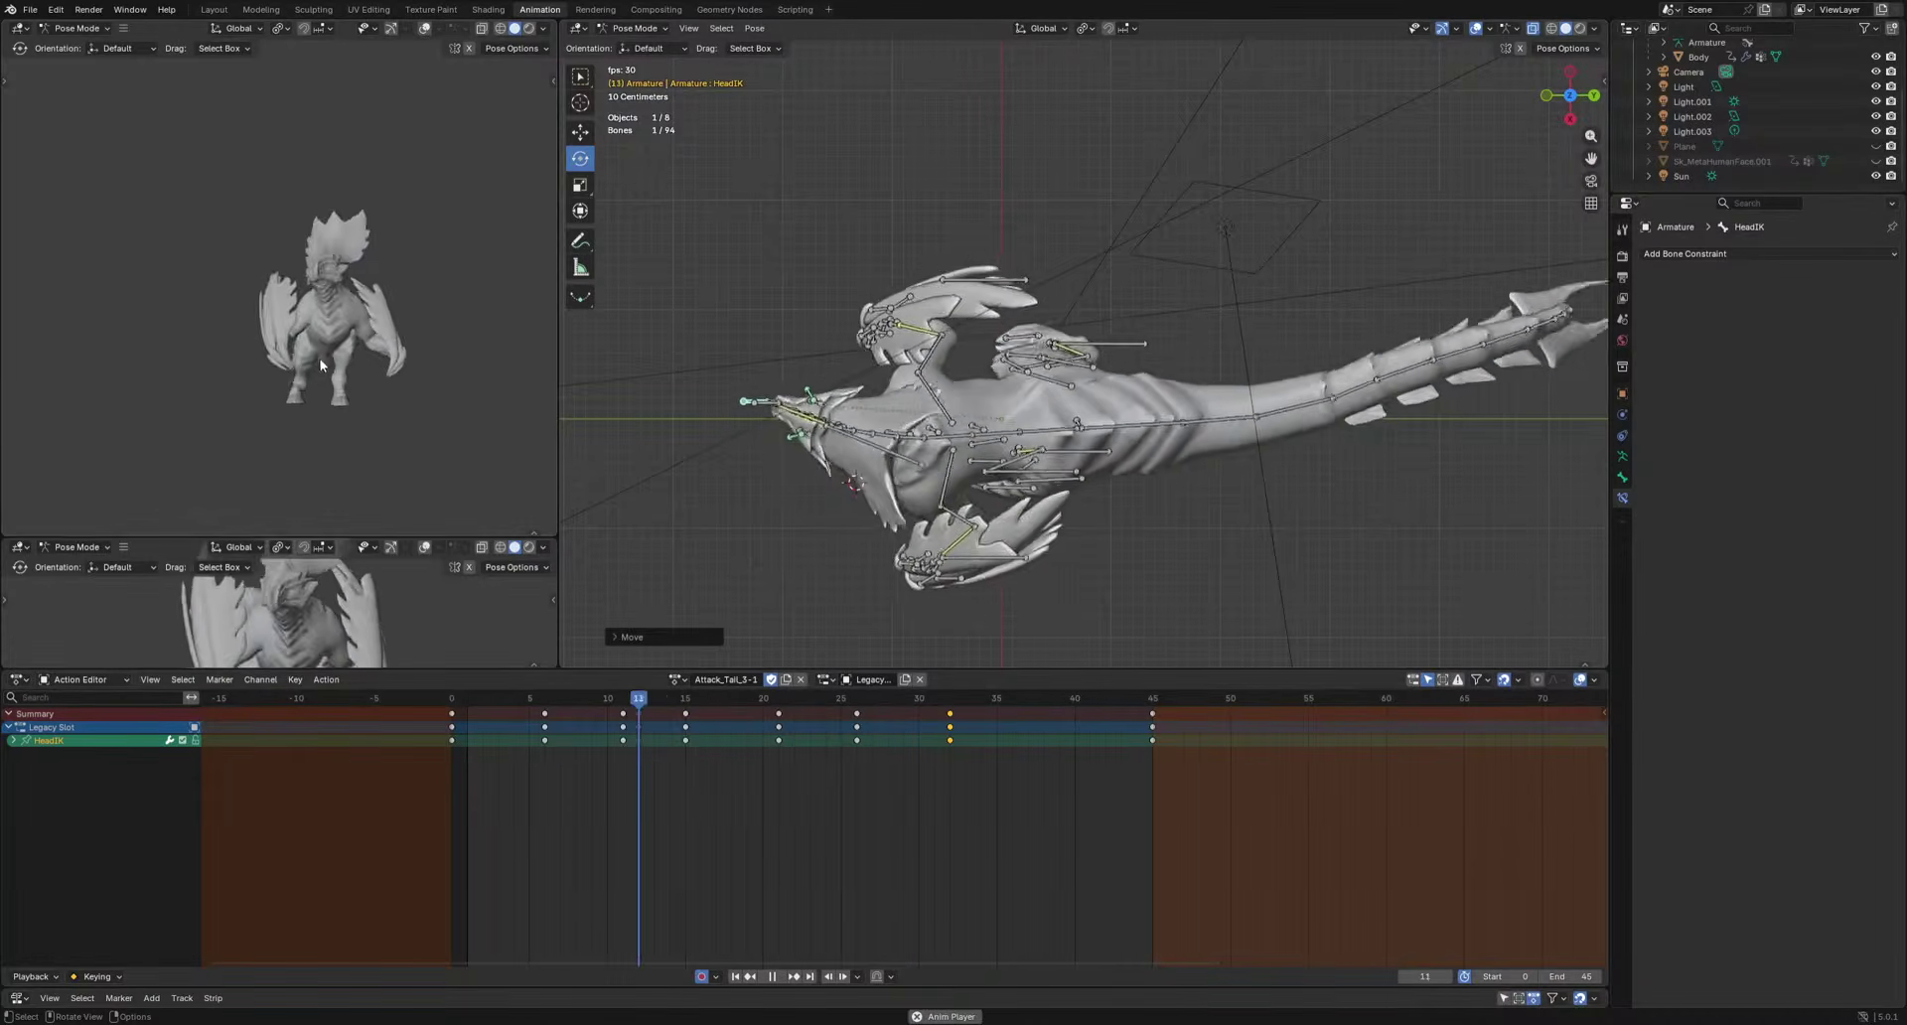
pyautogui.press('space')
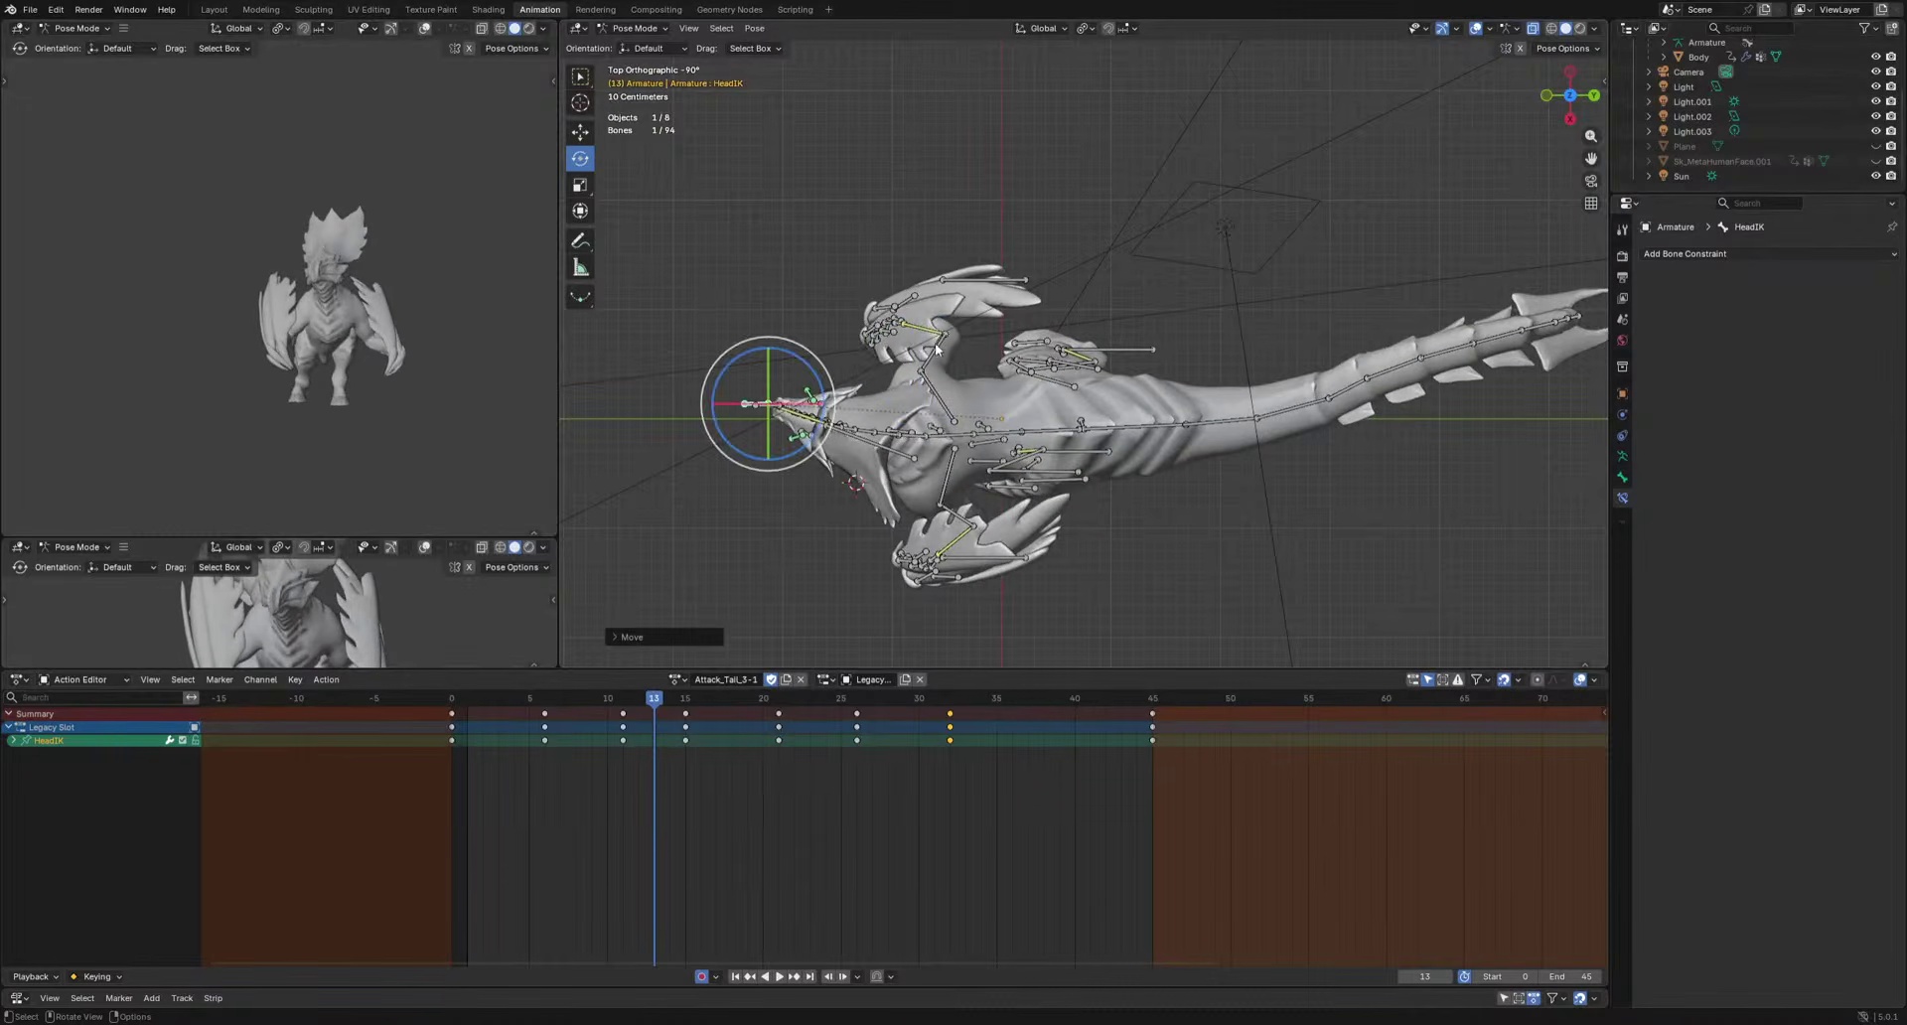
# Rotate the UpperArm.R and LowerArm.R bones at frame 13 and preview the motion.
pyautogui.click(936, 348)
pyautogui.keyDown('alt'); pyautogui.moveTo(936, 347); pyautogui.dragTo(1235, 349, button='middle'); pyautogui.keyUp('alt')
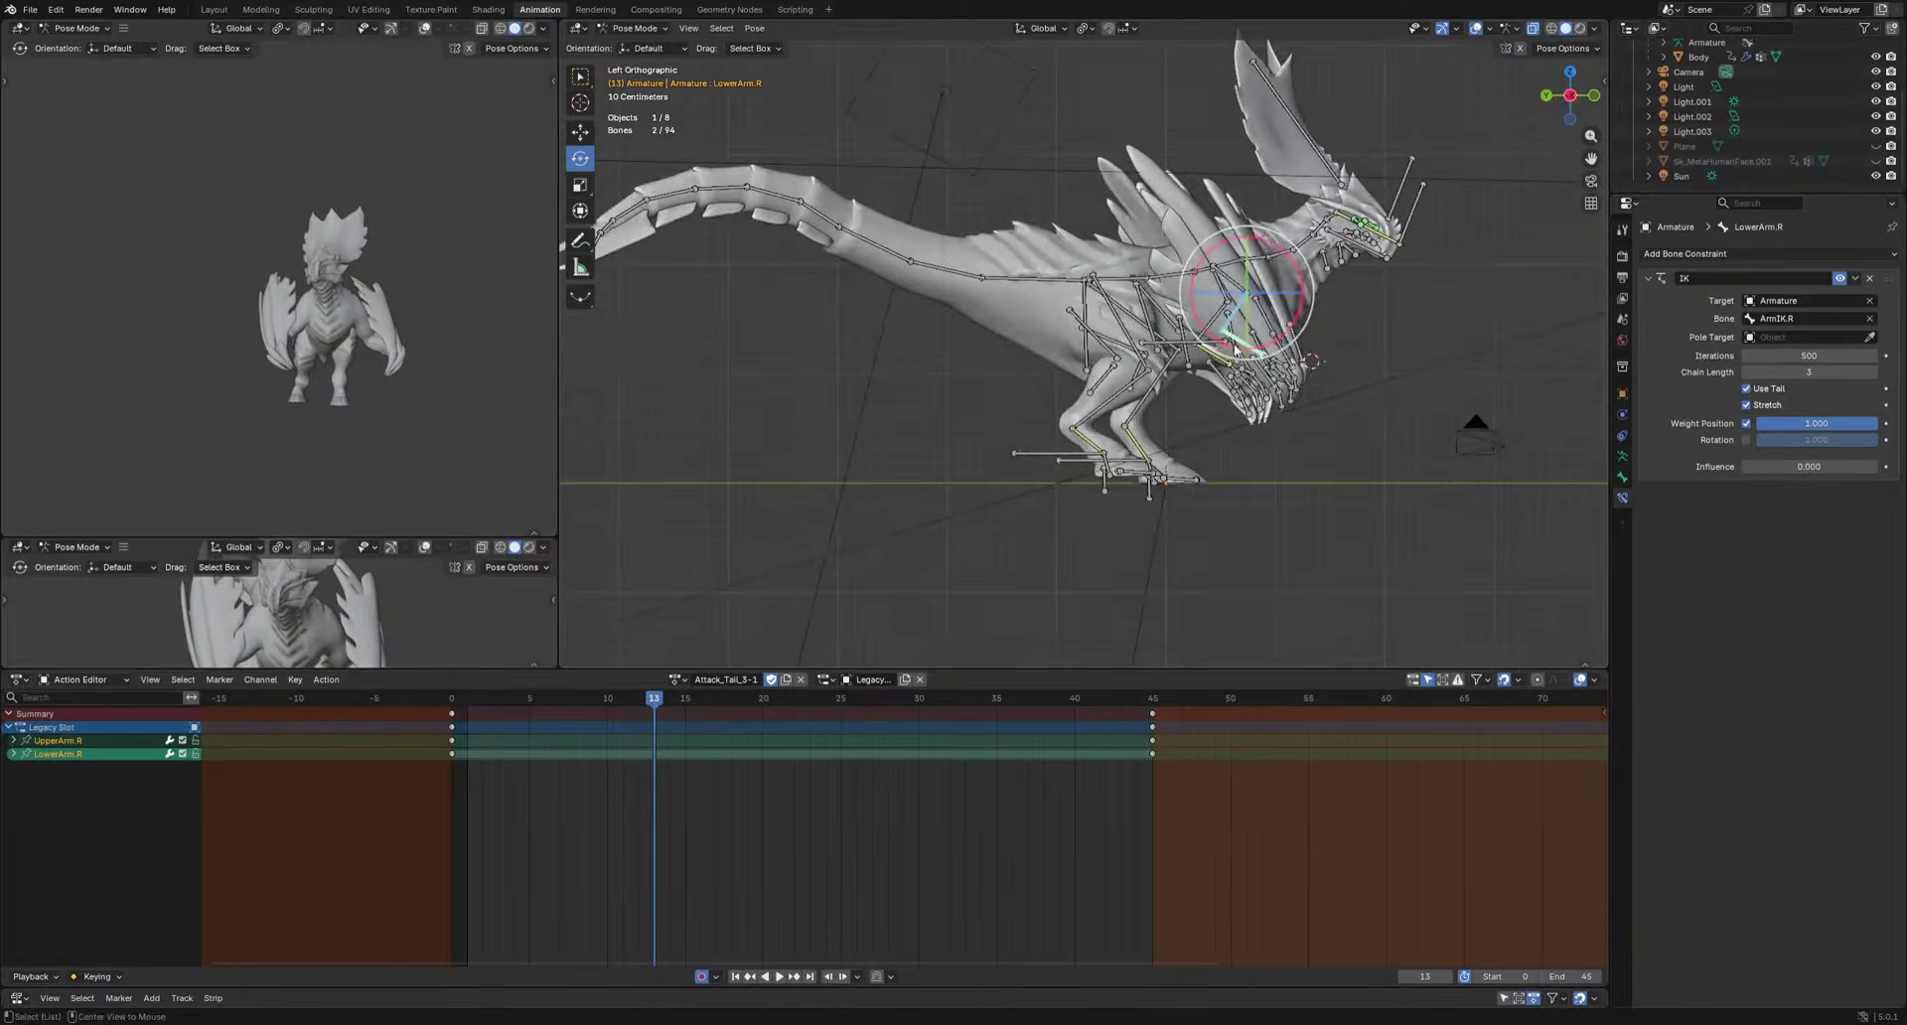
pyautogui.hotkey('alt', 'r')
pyautogui.press('space')
pyautogui.press('space')
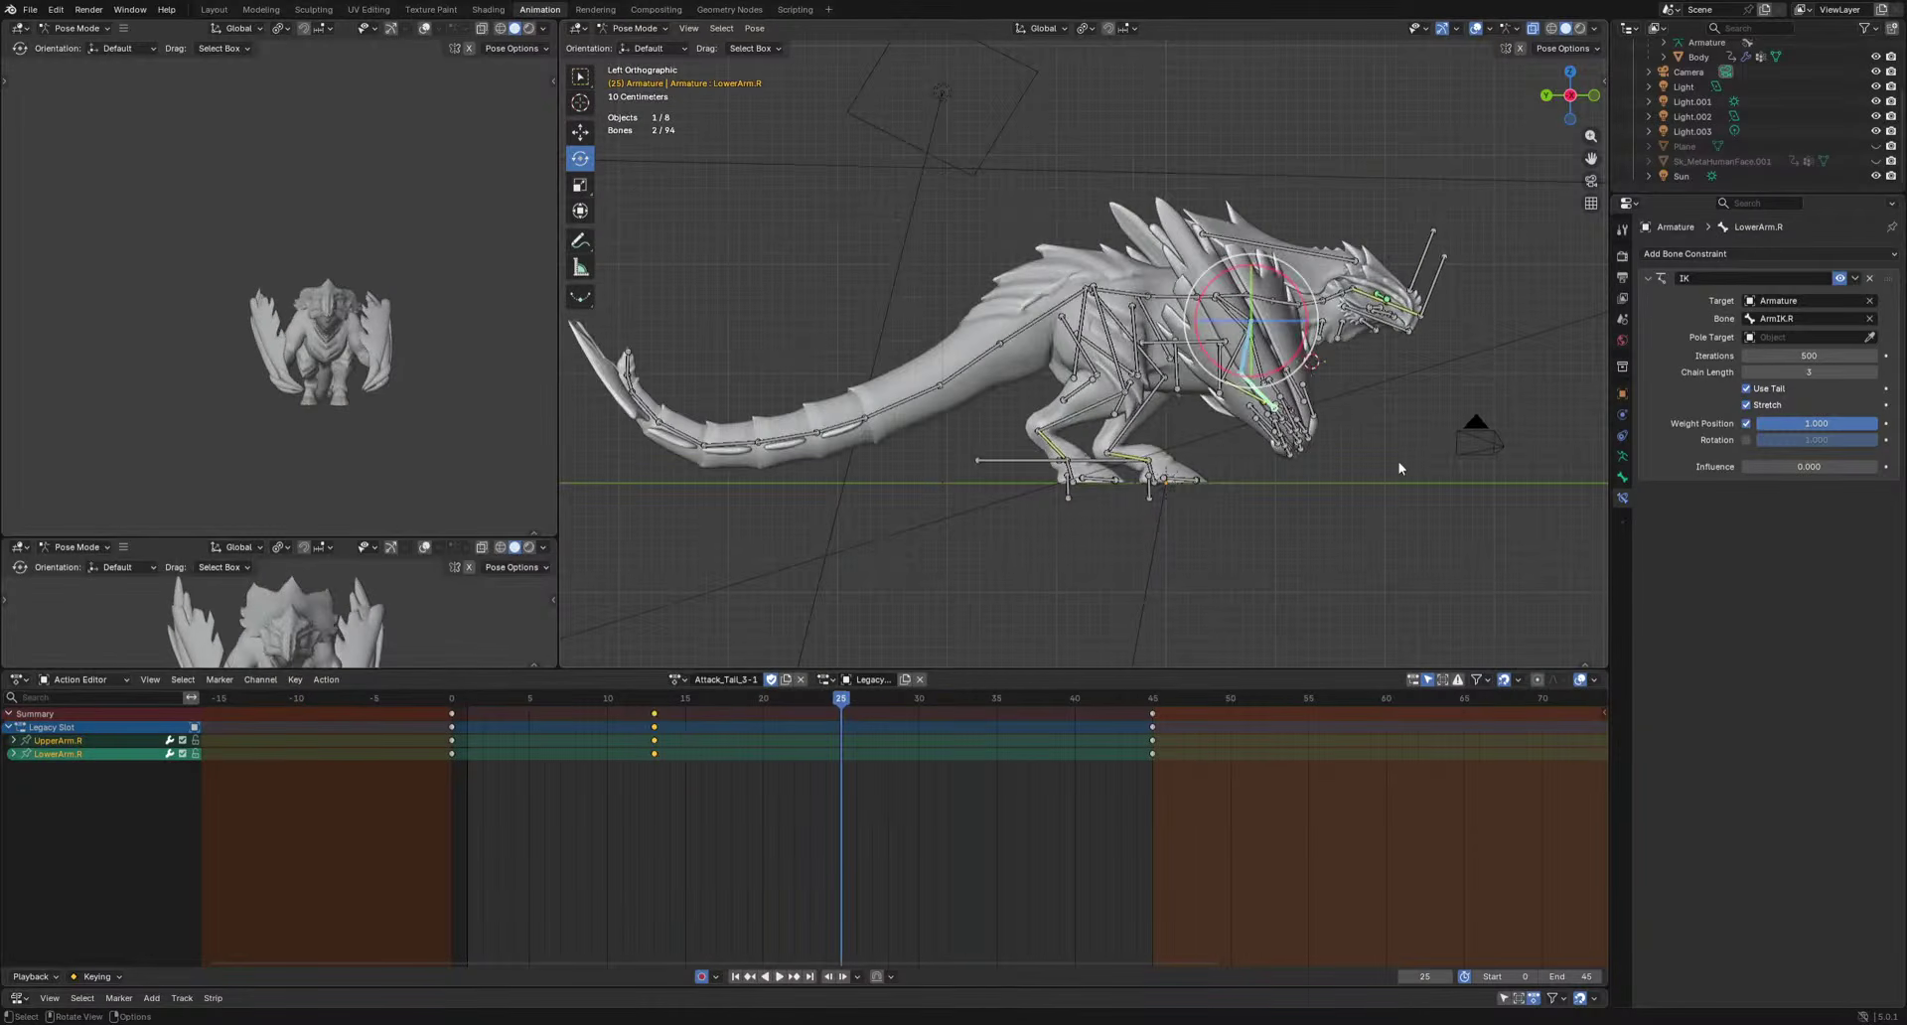
# Rotate the UpperArm.R and LowerArm.R bones at frame 7 from a front-facing angle.
pyautogui.moveTo(648, 709); pyautogui.dragTo(562, 709)
pyautogui.moveTo(1394, 560); pyautogui.dragTo(1281, 568, button='middle')
pyautogui.press('r')
pyautogui.click(1033, 541)
# Trackball-rotate the right upper and lower arm bones at frame 13 and play back the motion.
pyautogui.press('Up')
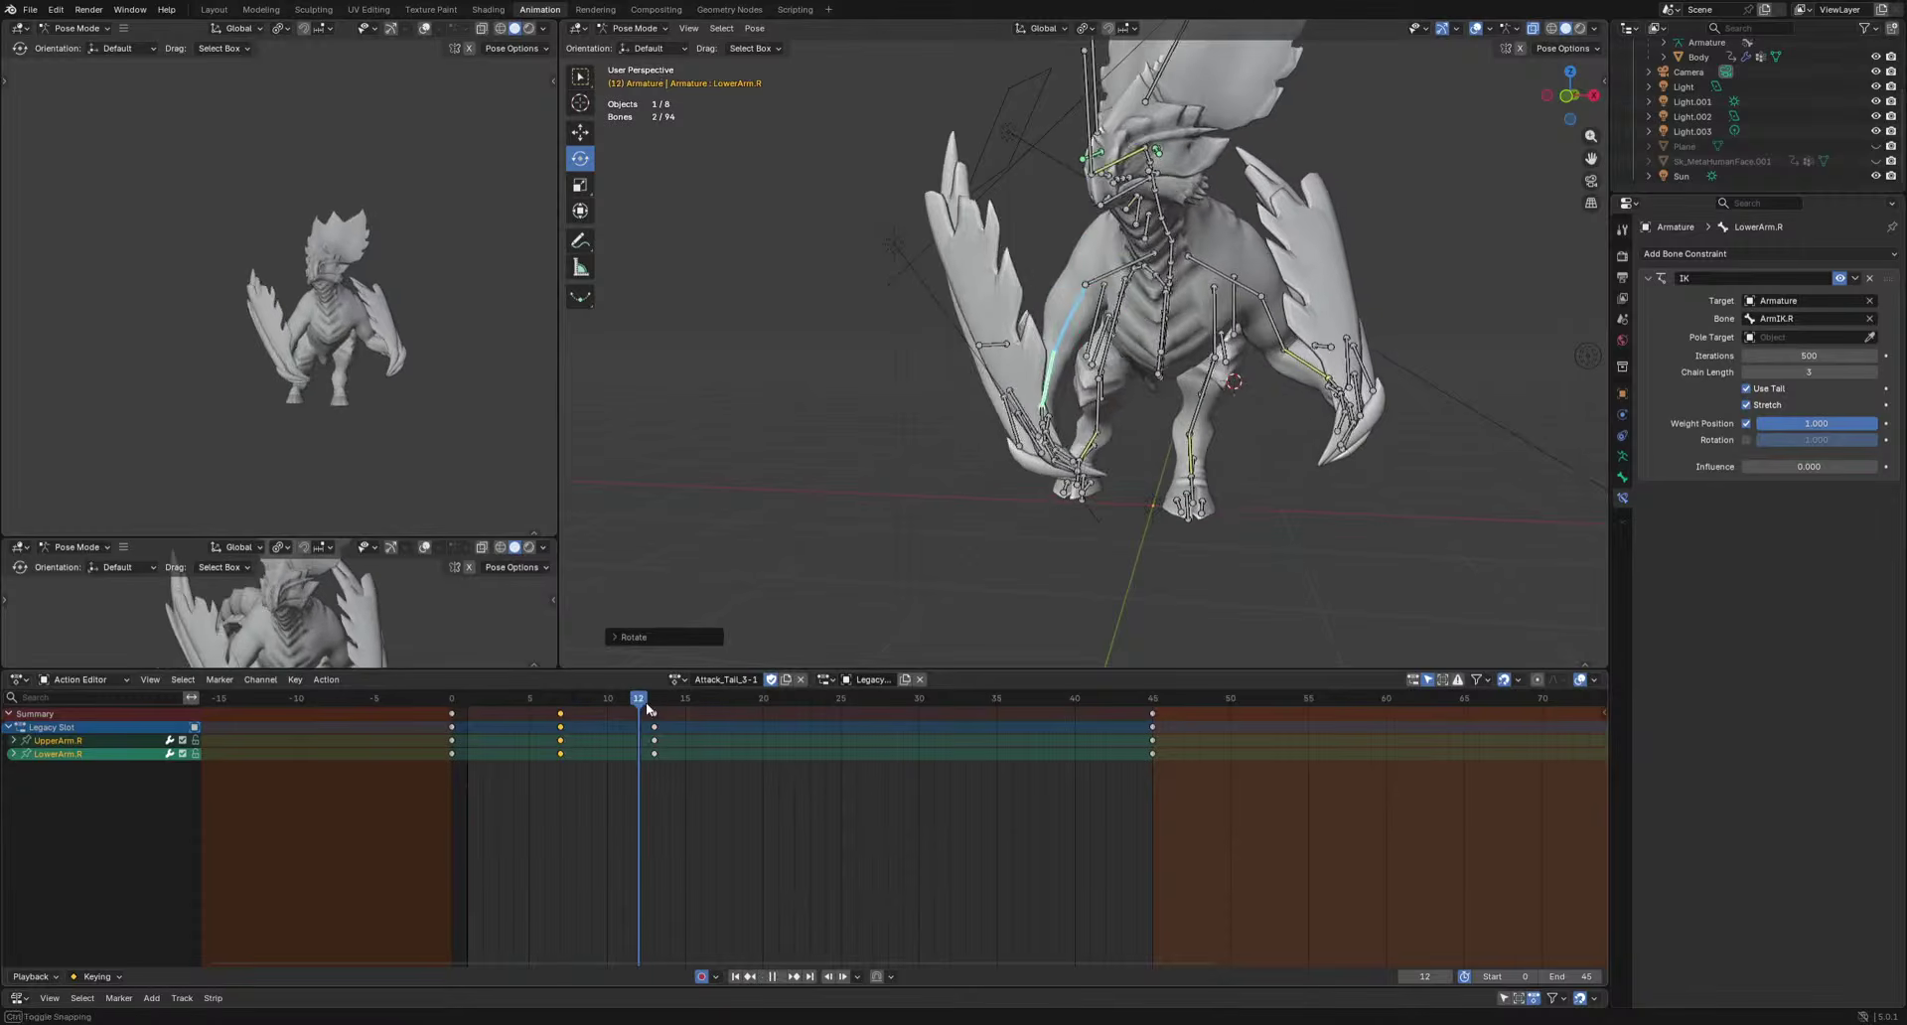
pyautogui.press('r')
pyautogui.press('r')
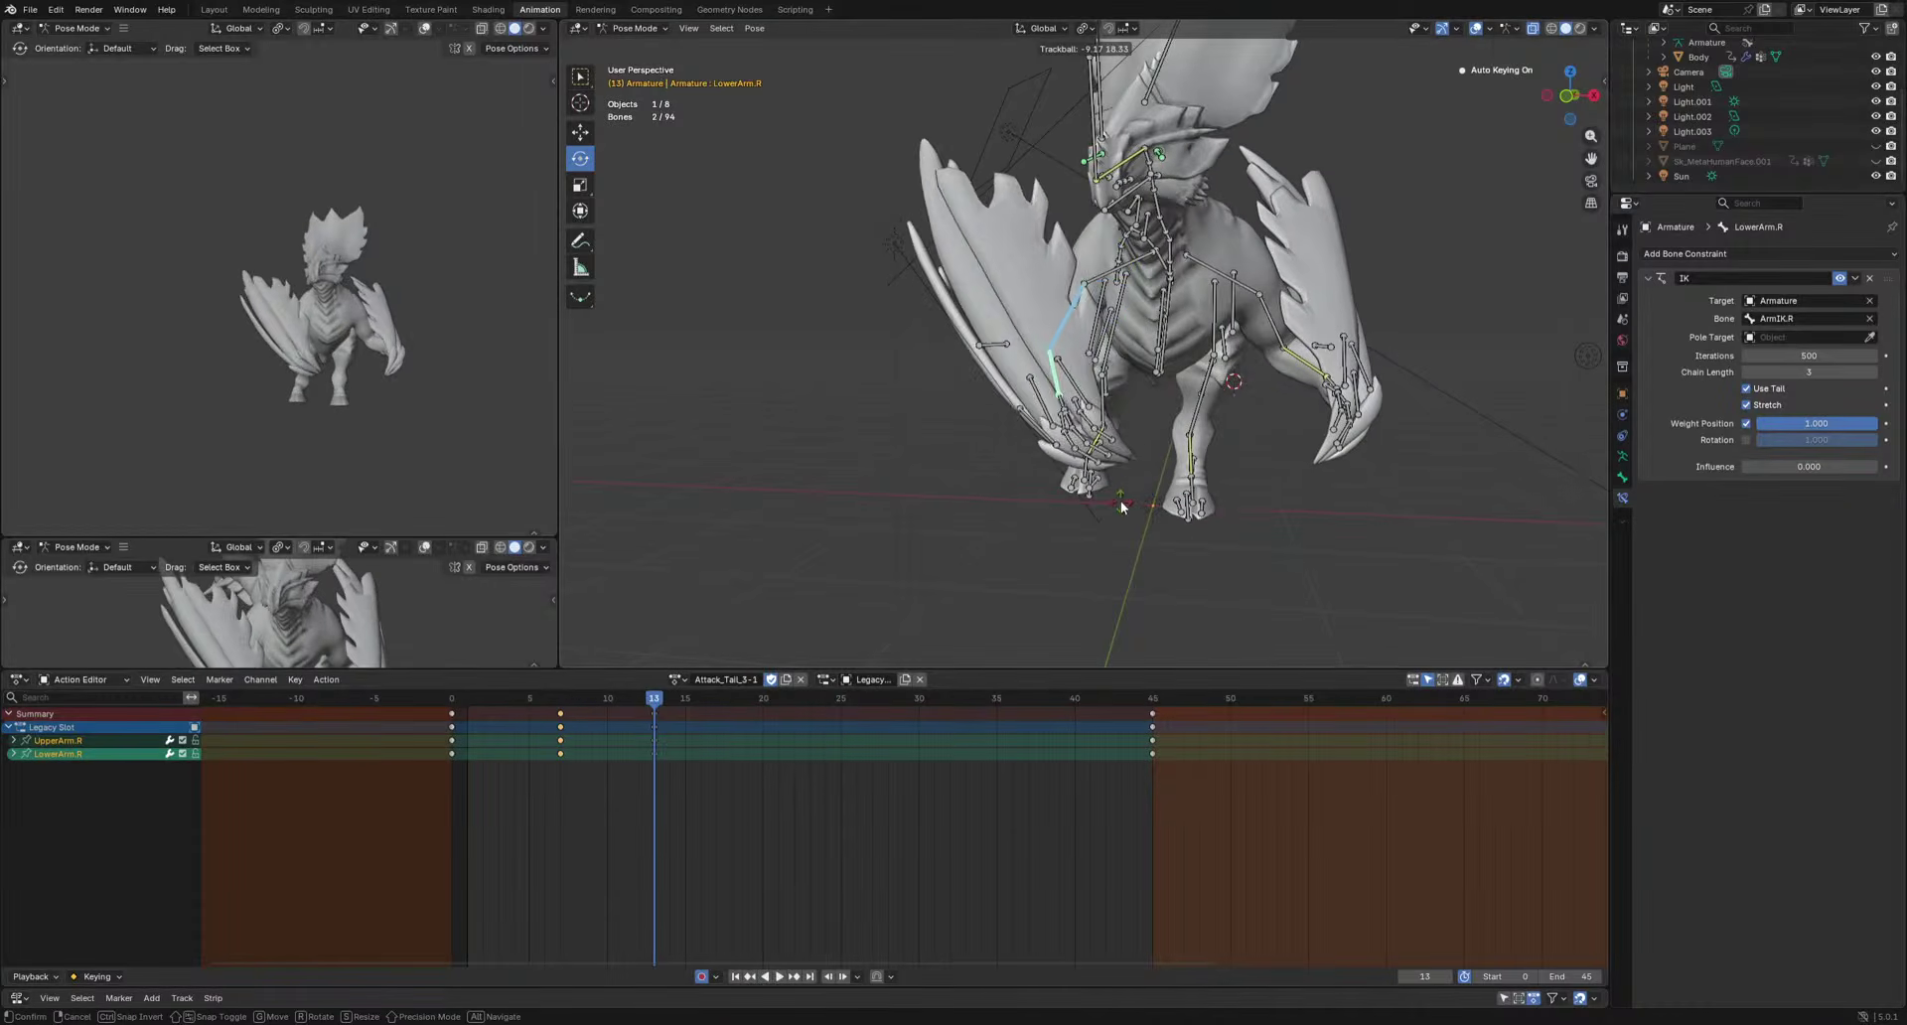
pyautogui.click(1195, 540)
pyautogui.press('space')
pyautogui.press('space')
# Trackball-rotate the UpperArm.R and LowerArm.R bones at frame 24 and check the pose at frame 29 from the side.
pyautogui.moveTo(1212, 557); pyautogui.dragTo(1328, 553, button='middle')
pyautogui.press('r')
pyautogui.press('r')
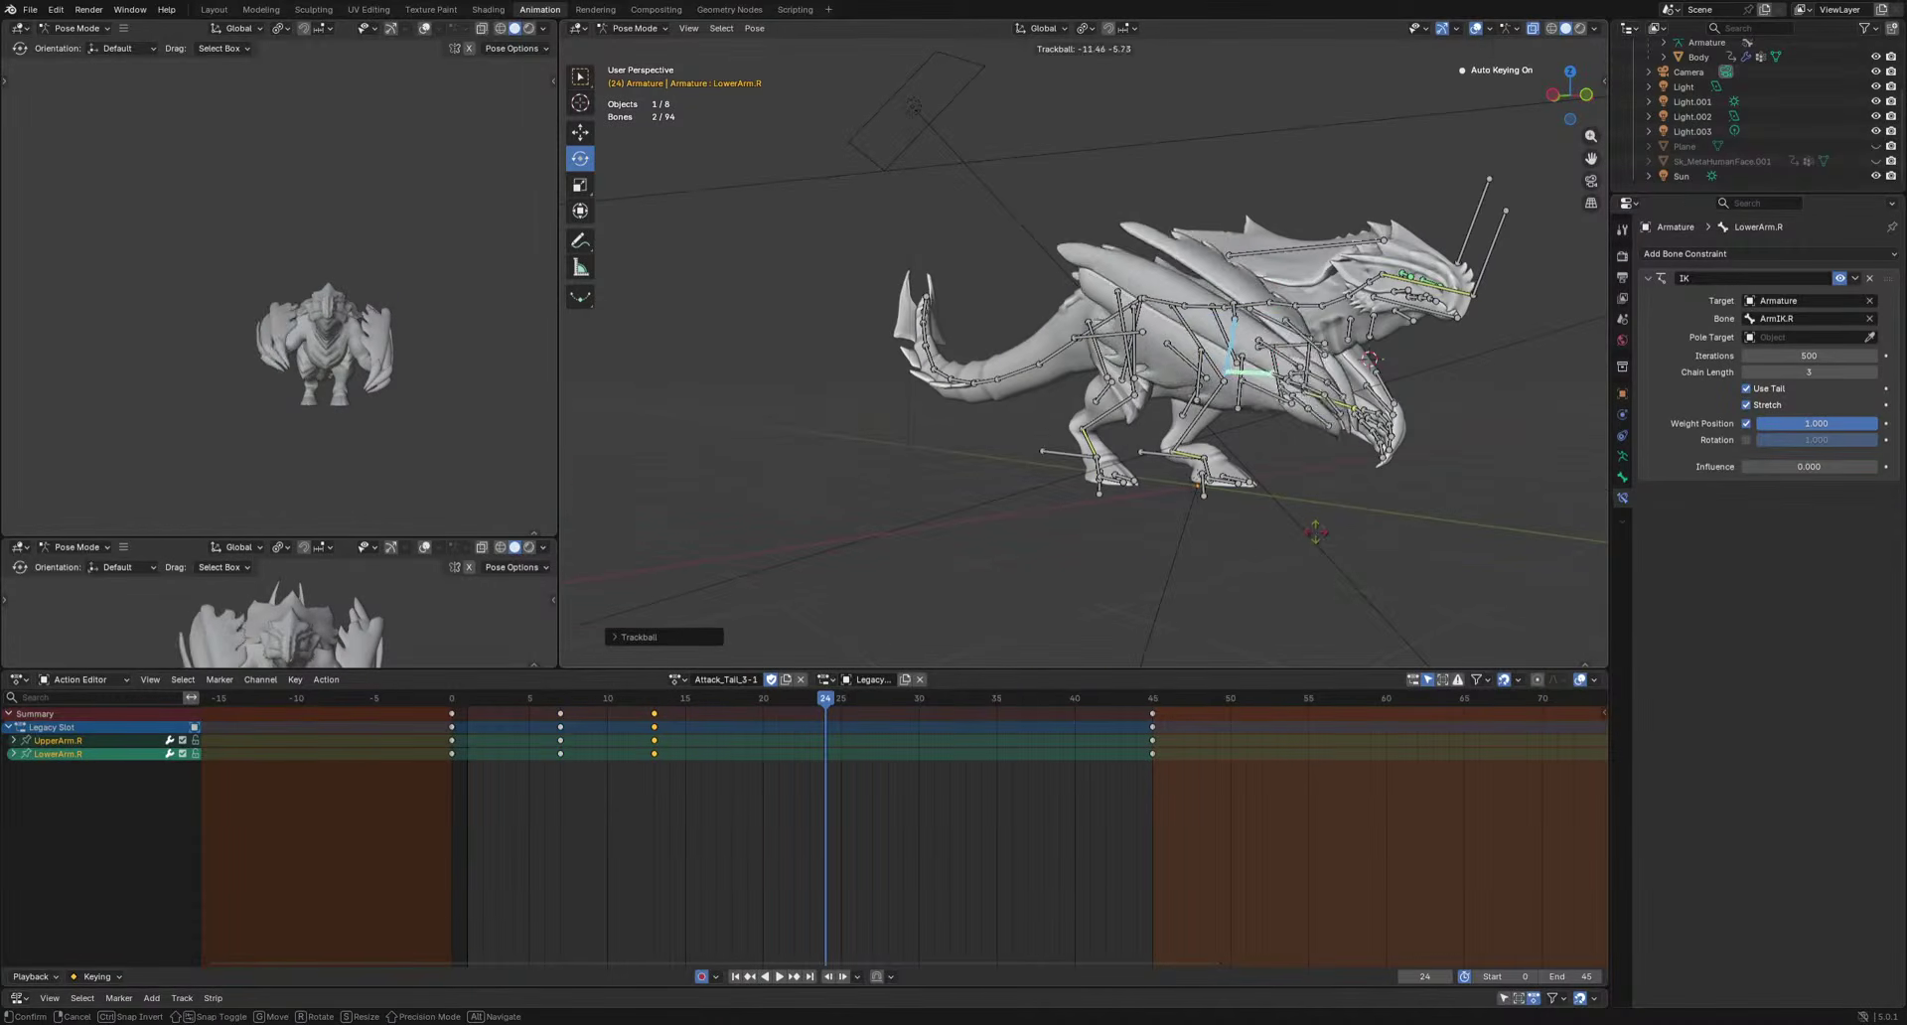
pyautogui.click(1313, 533)
pyautogui.moveTo(848, 693); pyautogui.dragTo(902, 695)
pyautogui.keyDown('alt'); pyautogui.moveTo(1141, 603); pyautogui.dragTo(1255, 596, button='middle'); pyautogui.keyUp('alt')
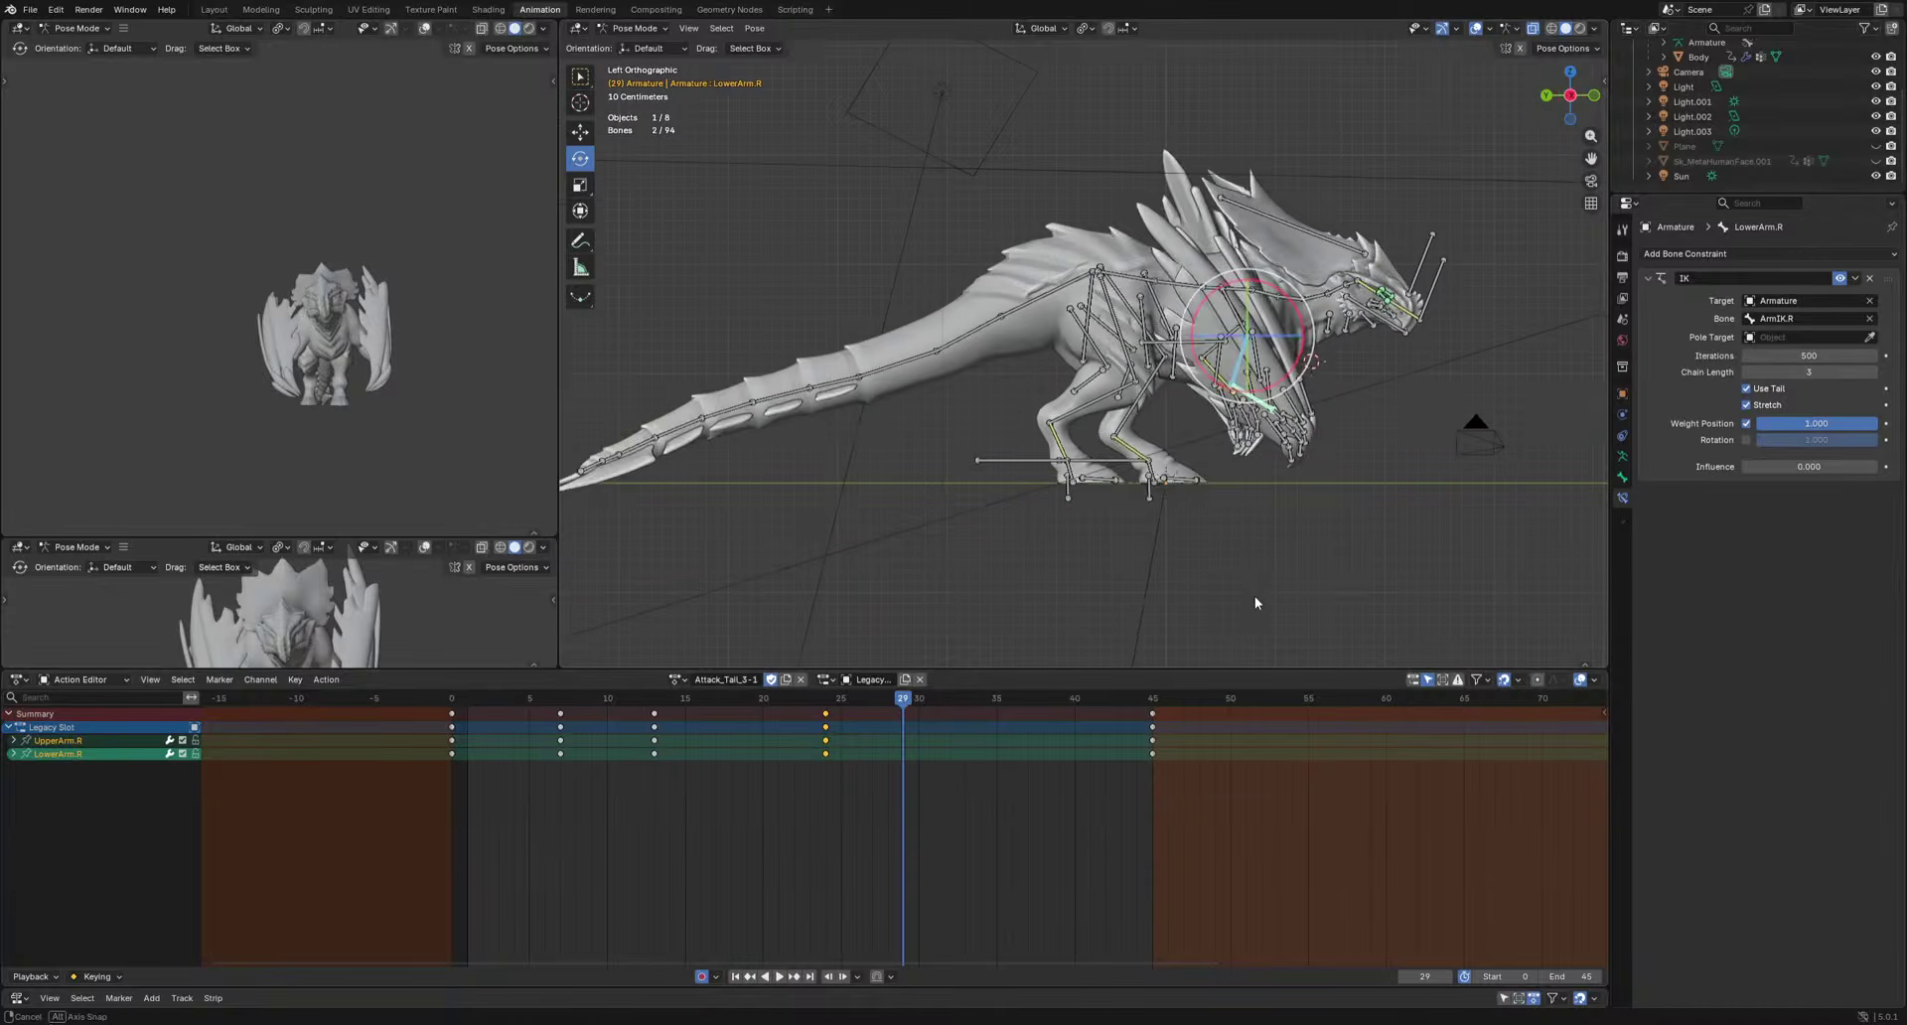
# Rotate the UpperArm.R and LowerArm.R bones at frames 29 and 33 in the side view and play back the motion.
pyautogui.press('r')
pyautogui.click(1331, 586)
pyautogui.press('space')
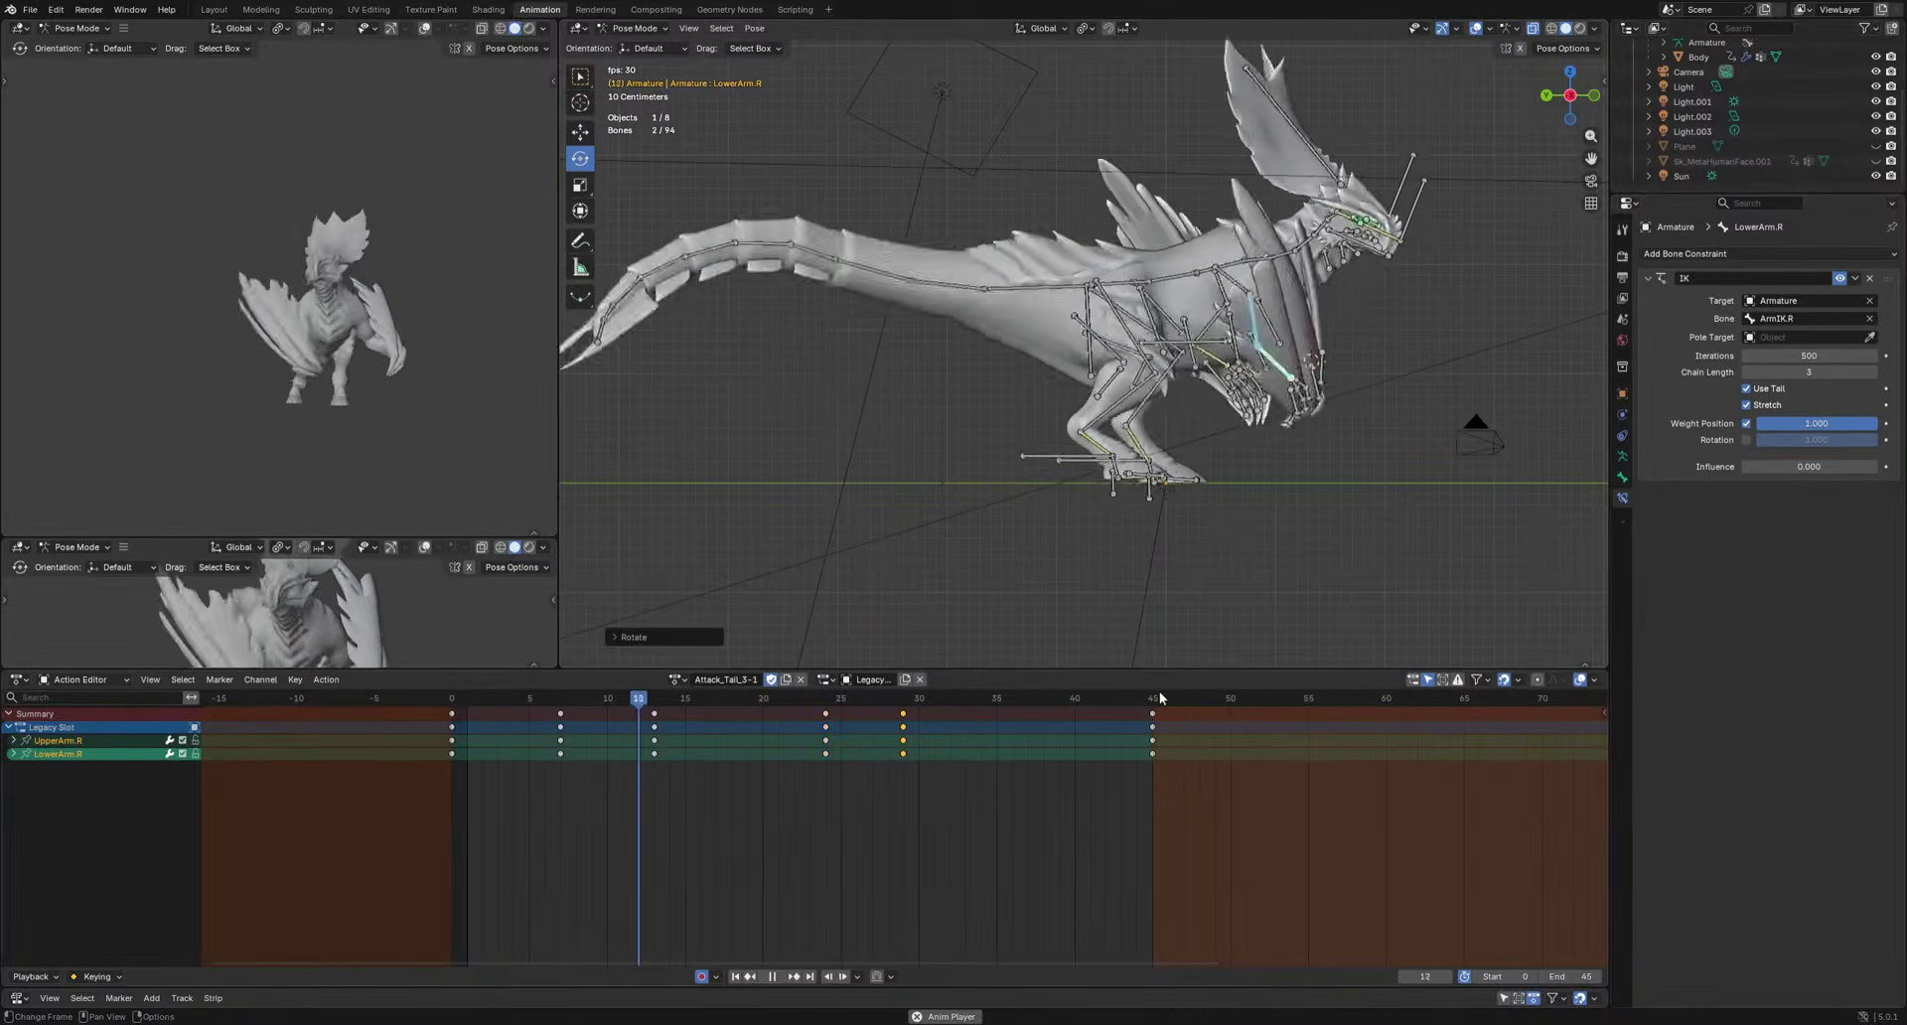
pyautogui.press('space')
pyautogui.press('r')
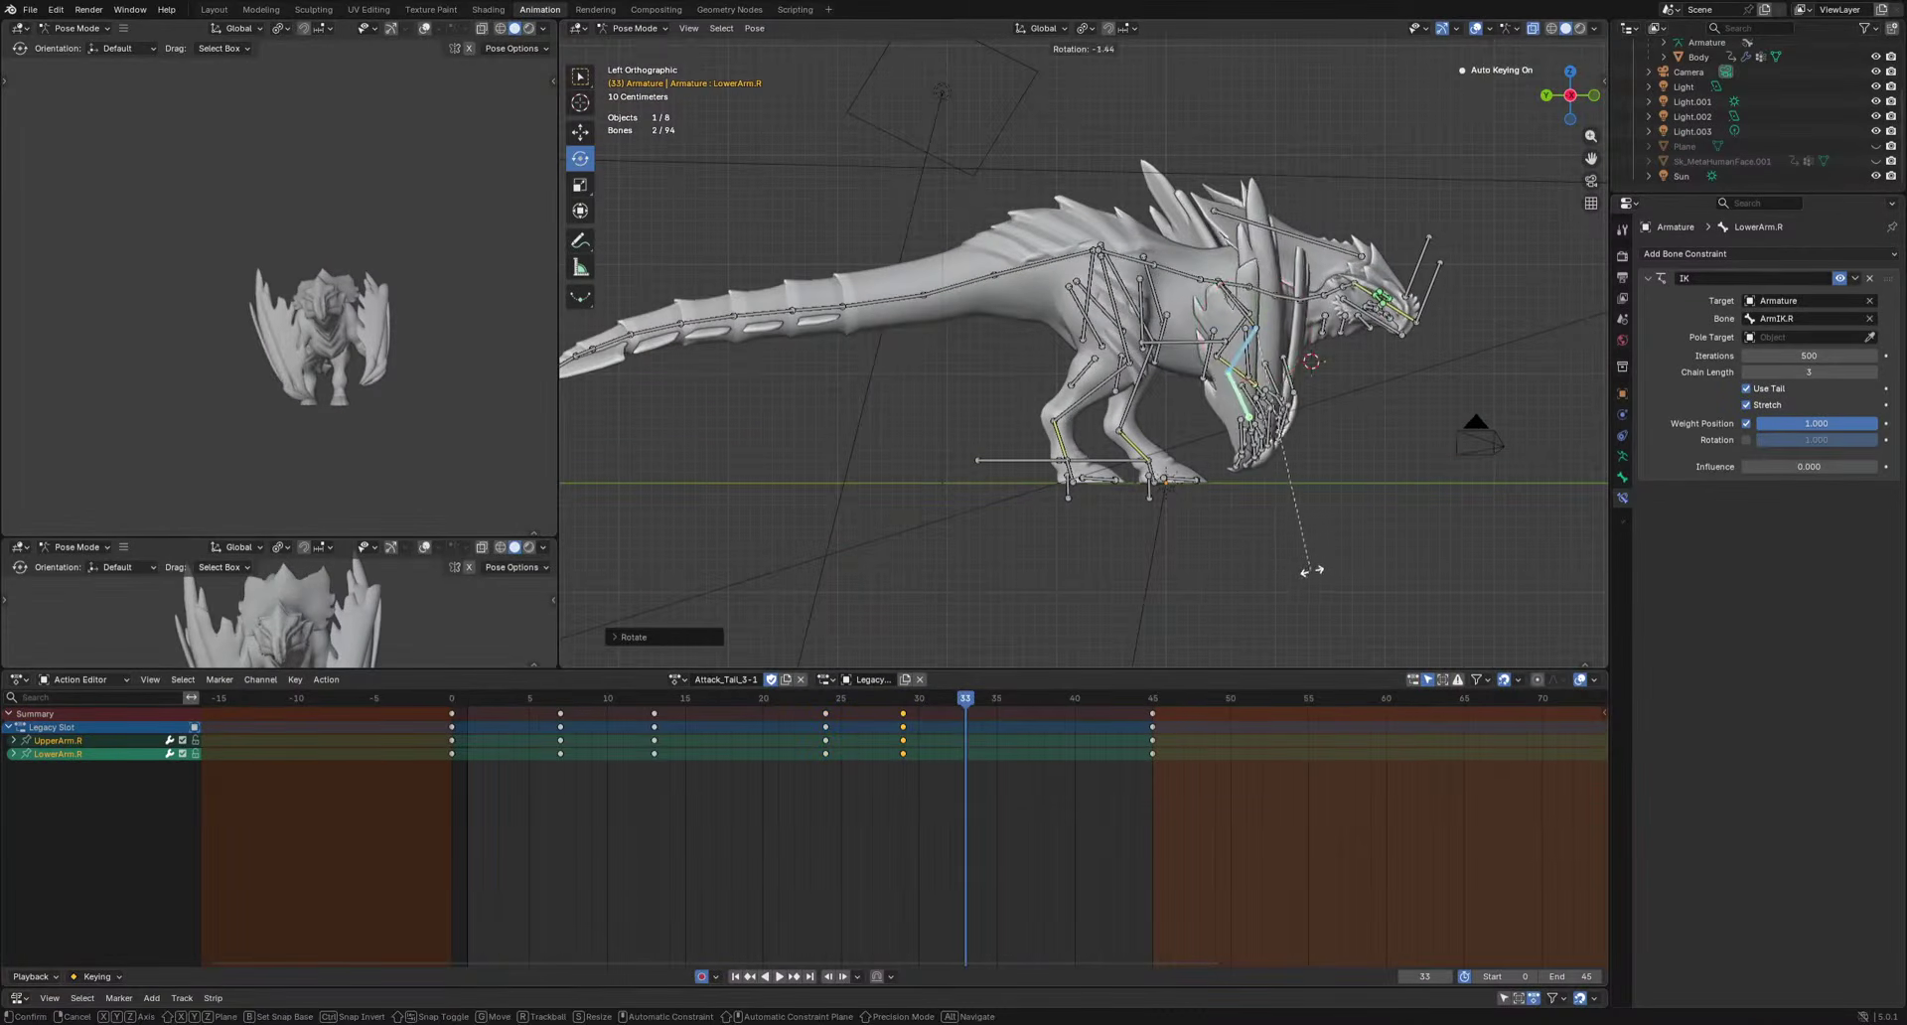
pyautogui.click(1341, 558)
pyautogui.press('space')
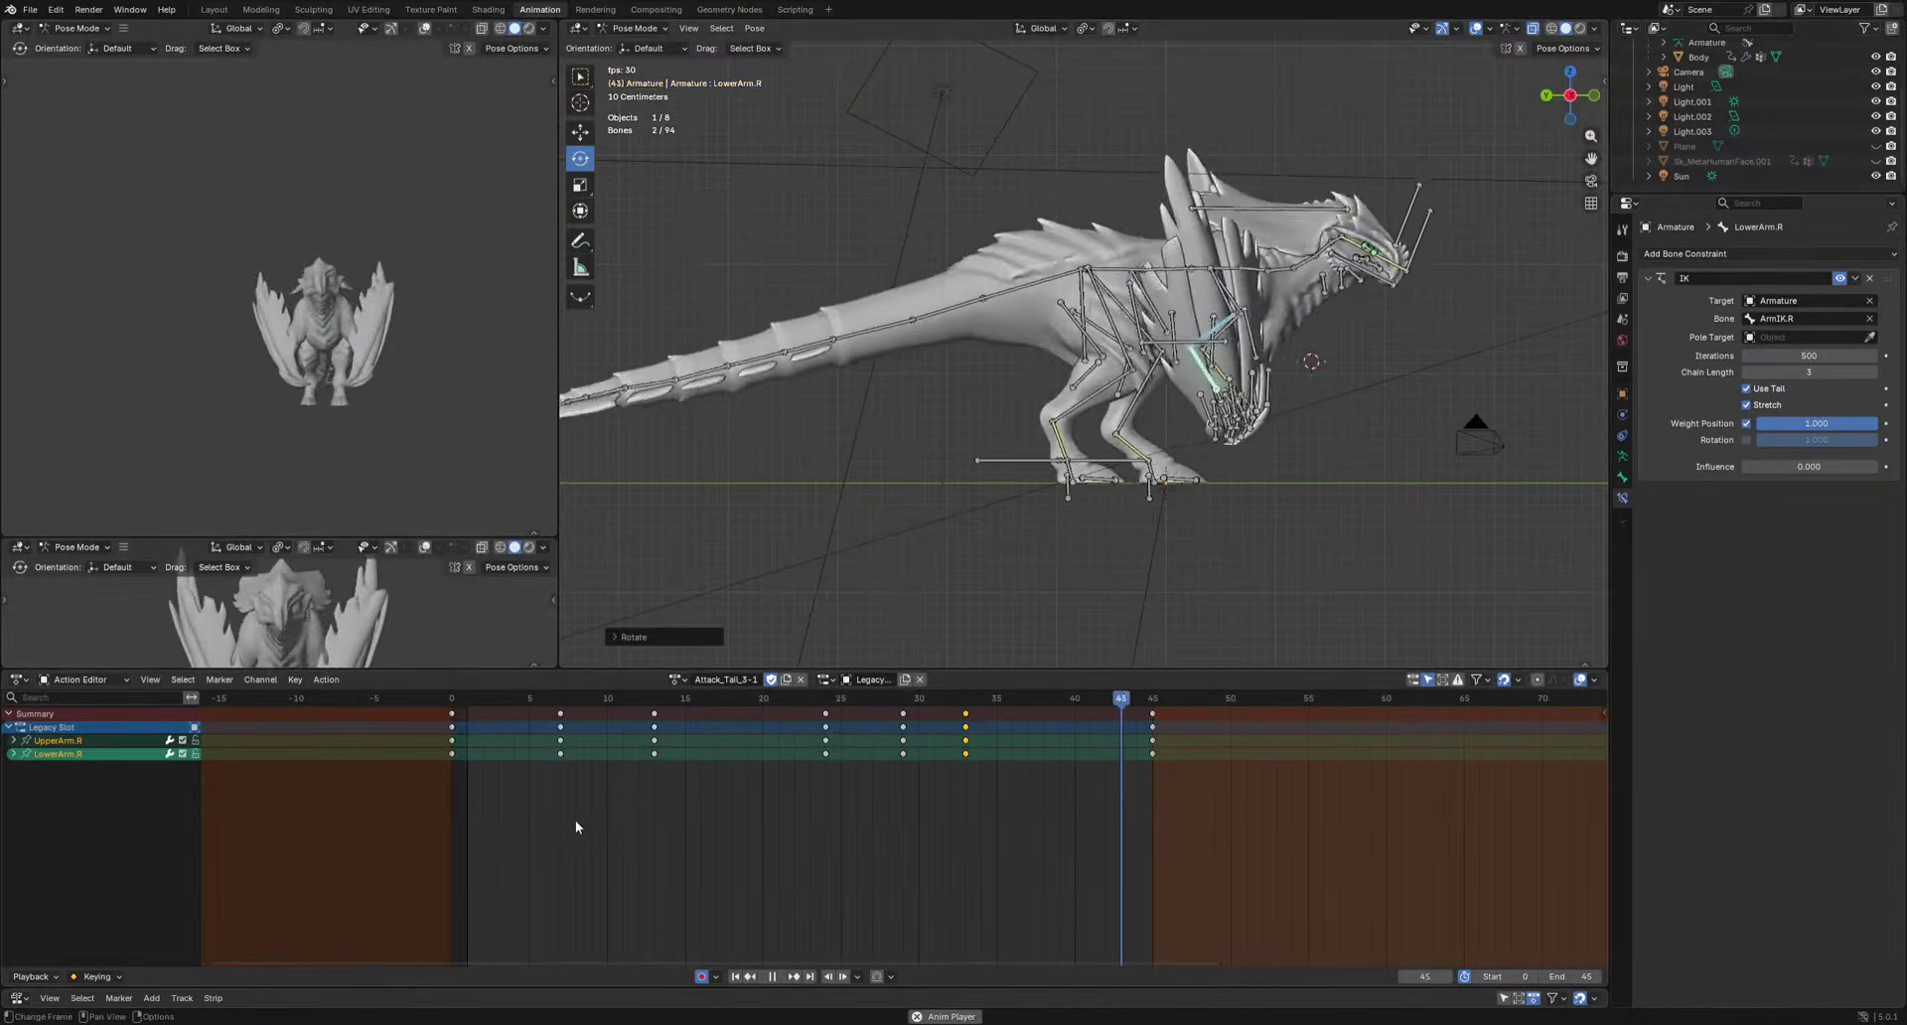
# Shift the LowerArm.R keyframes between frames 7 and 33 one frame later and preview the offset.
pyautogui.moveTo(524, 801); pyautogui.dragTo(1031, 760)
pyautogui.press('g')
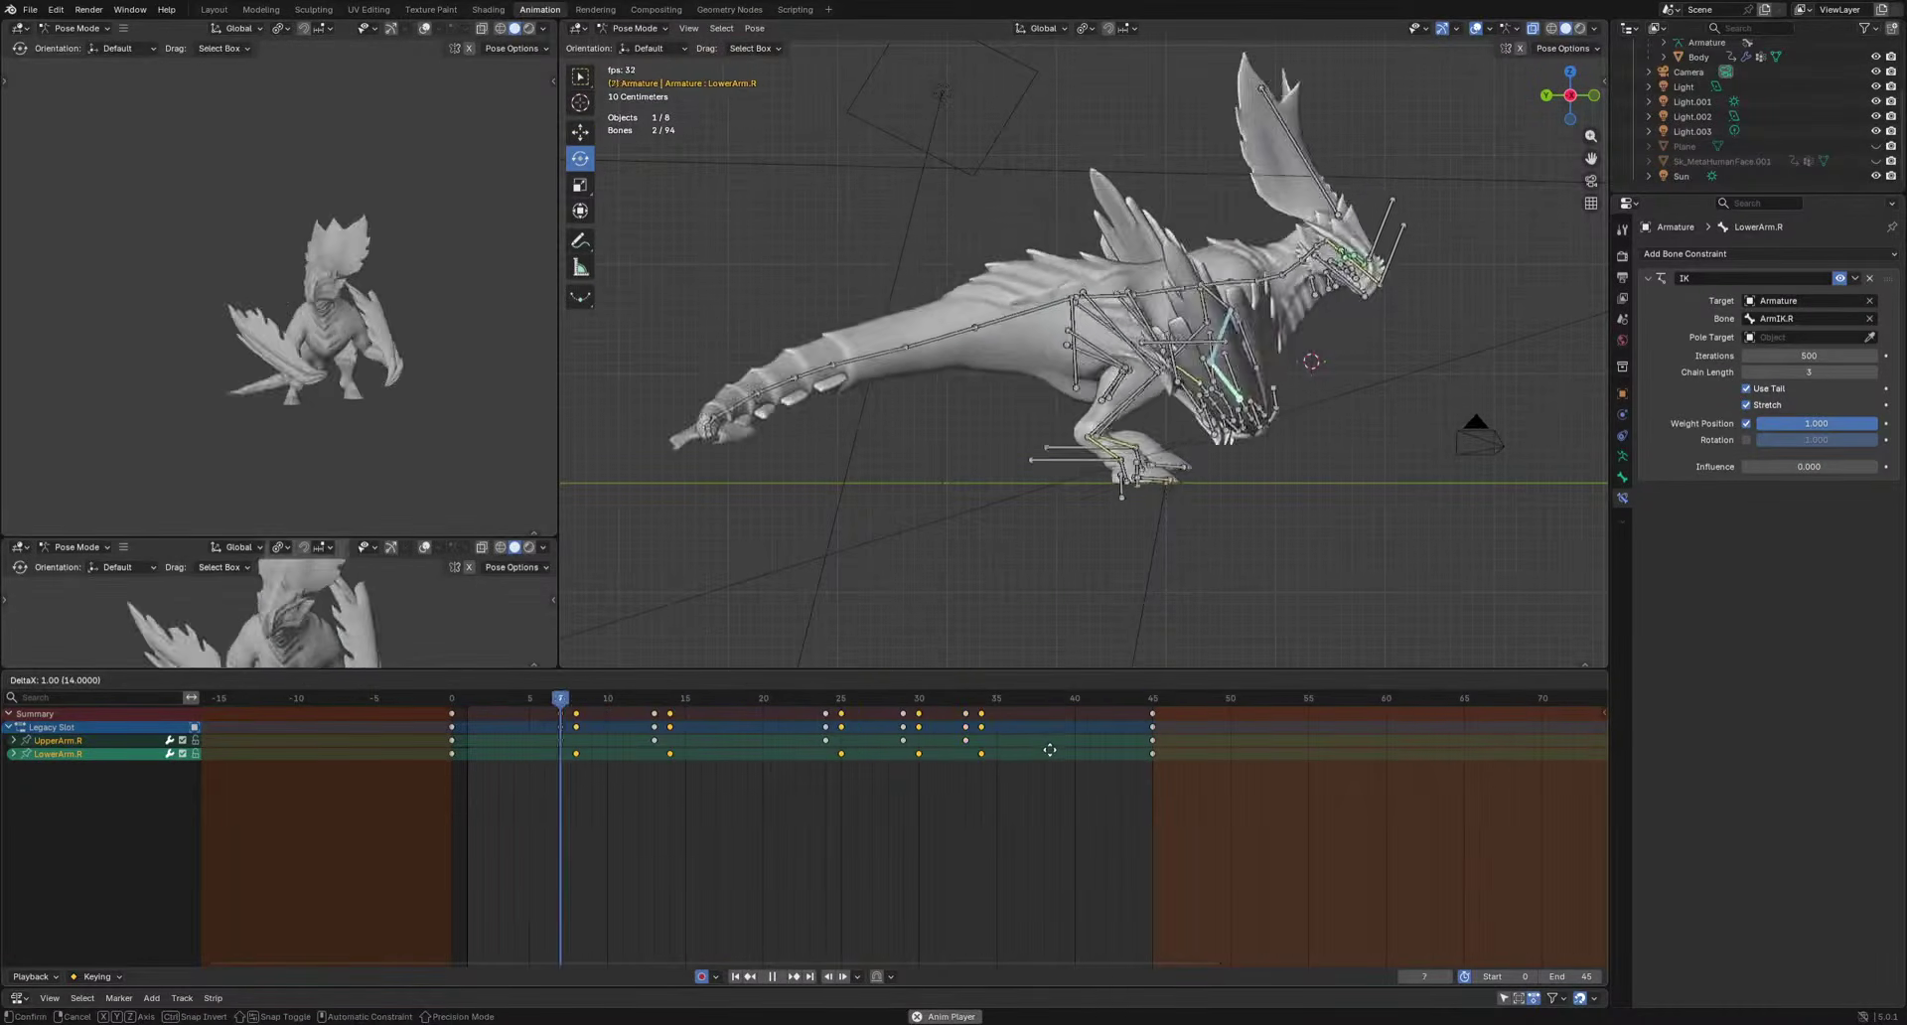
pyautogui.click(1048, 757)
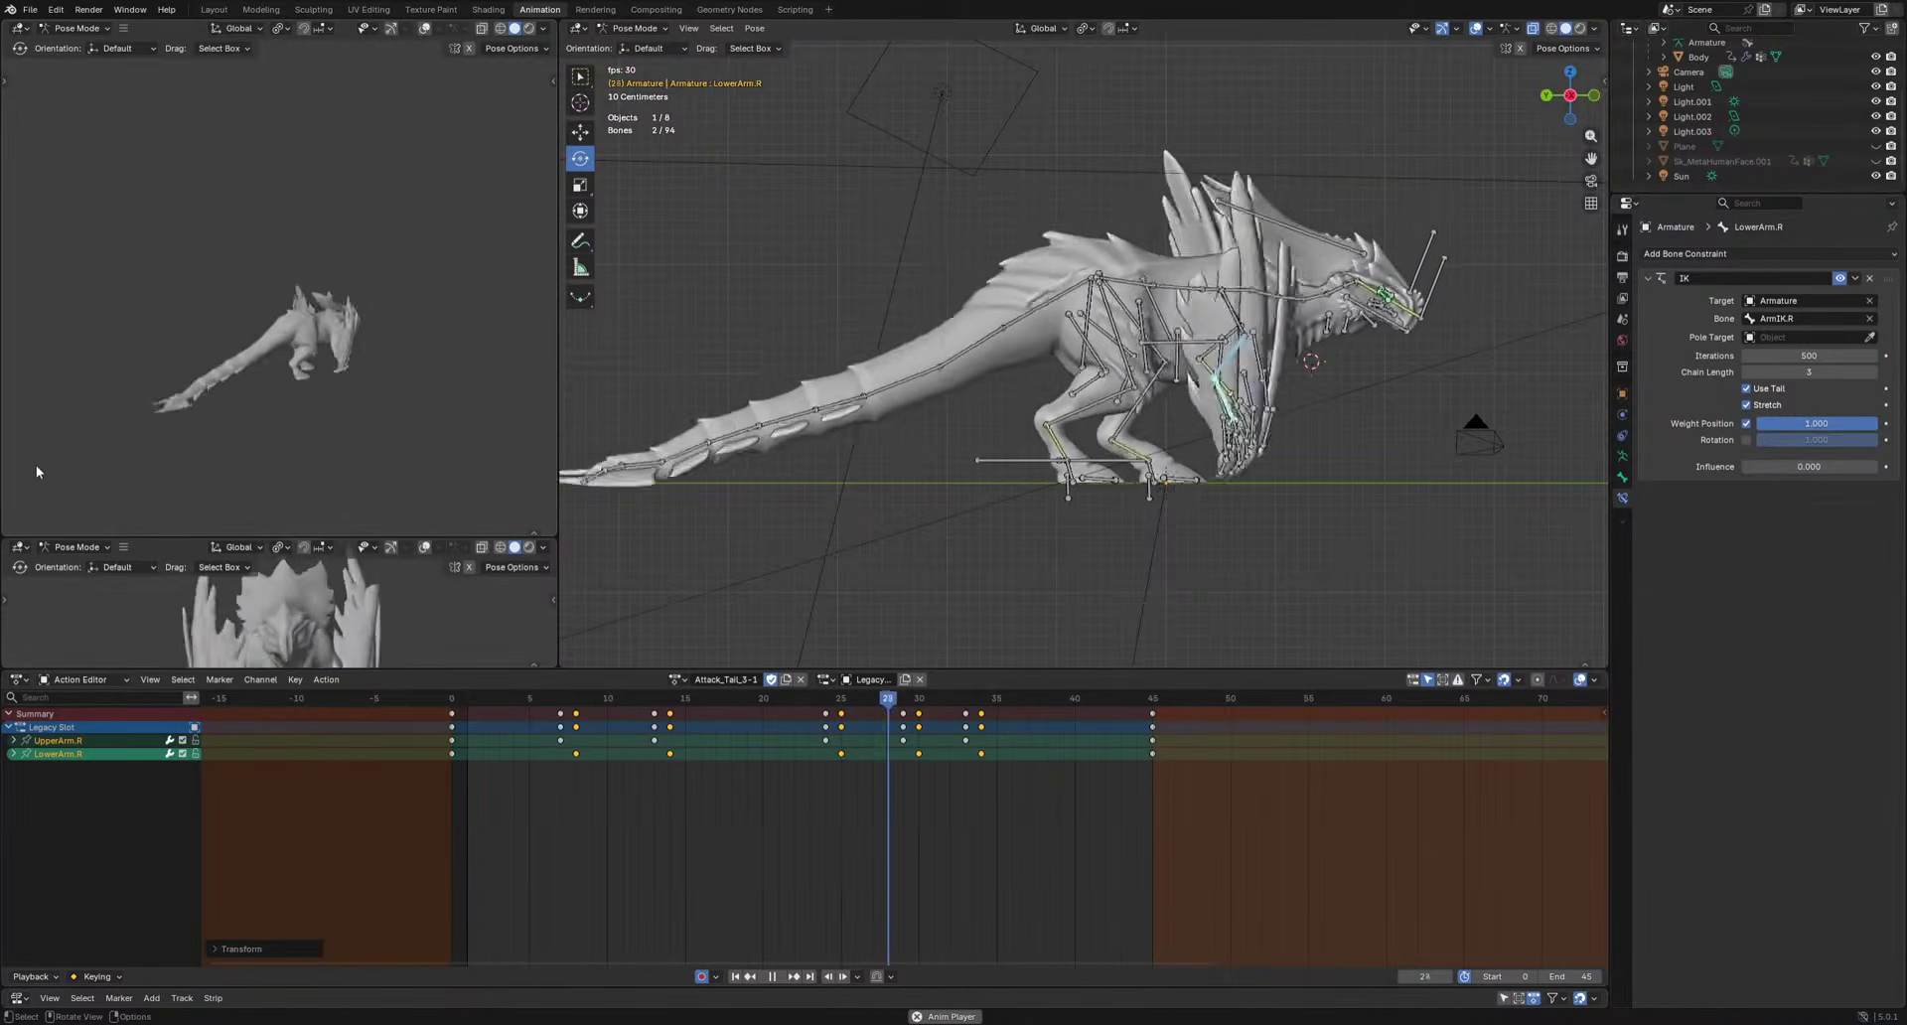
pyautogui.press('space')
# Rotate the Shoulder.R bone at frame 21 and play back the motion.
pyautogui.keyDown('shift'); pyautogui.moveTo(1251, 483); pyautogui.dragTo(1223, 461, button='middle'); pyautogui.keyUp('shift')
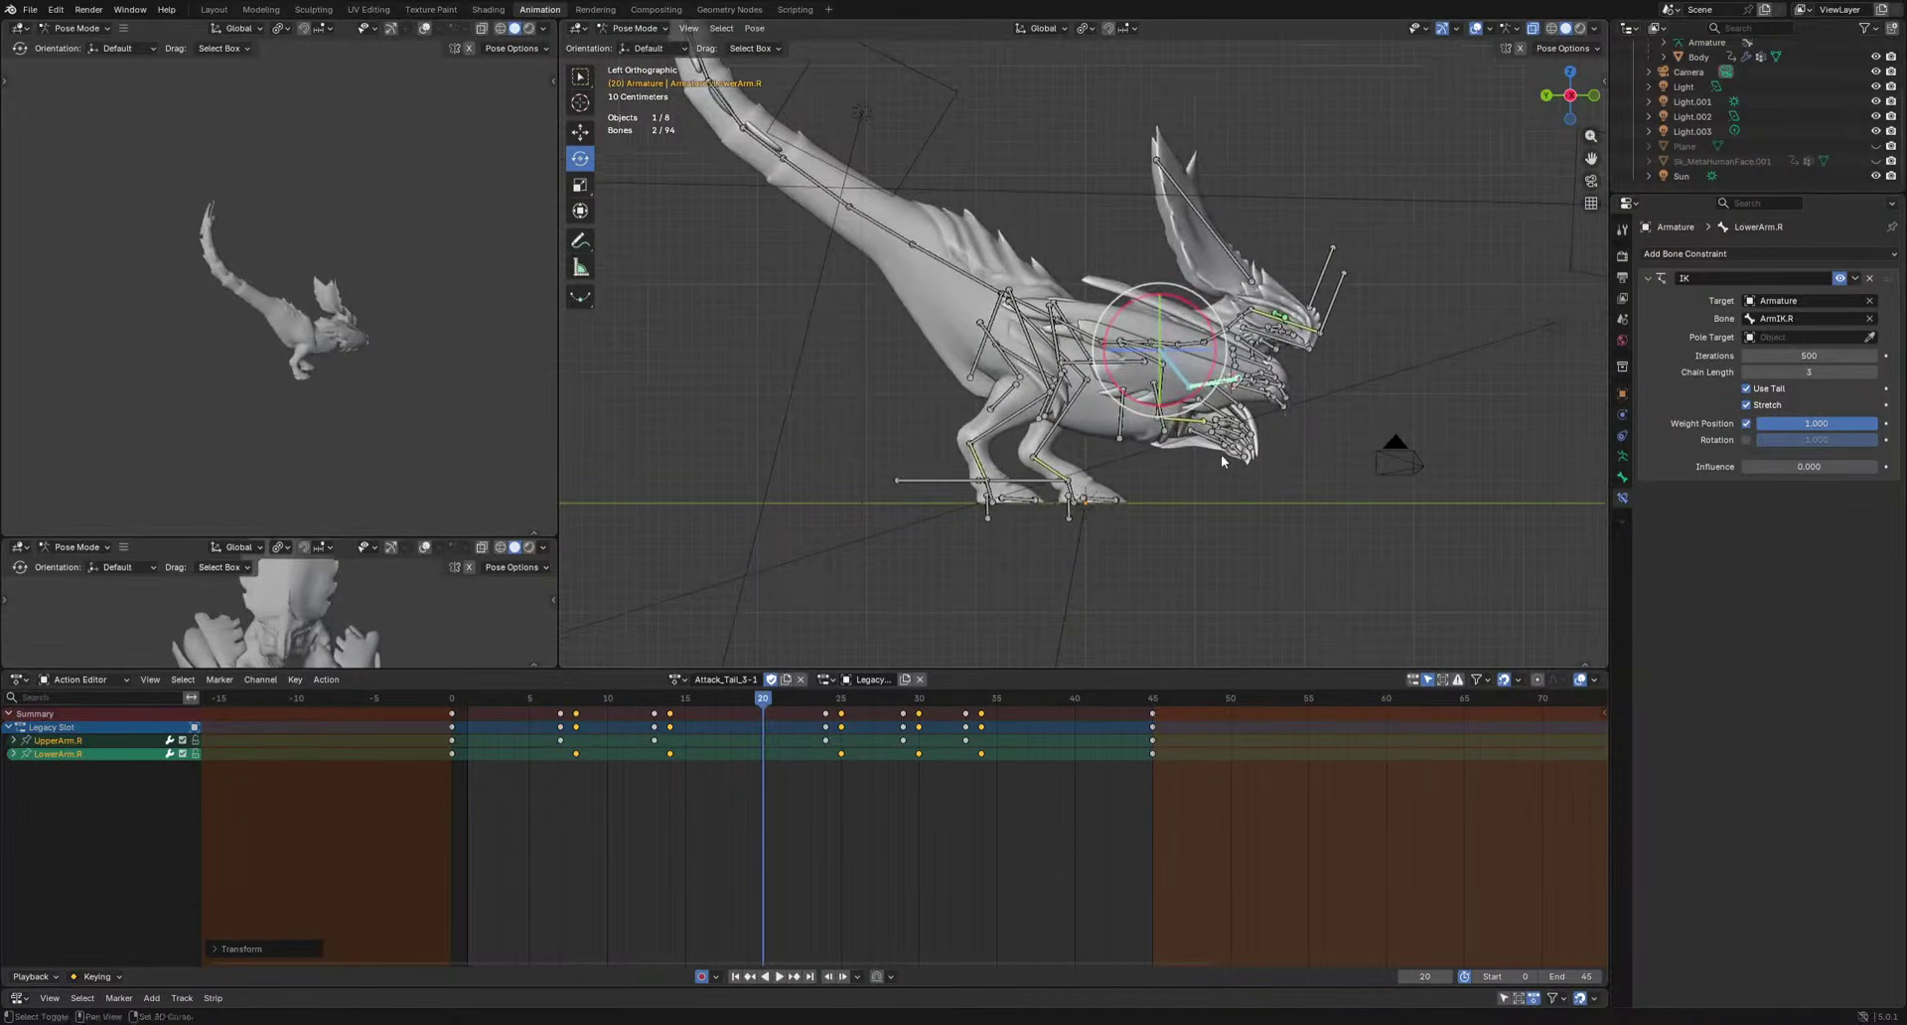
pyautogui.click(1147, 353)
pyautogui.click(780, 700)
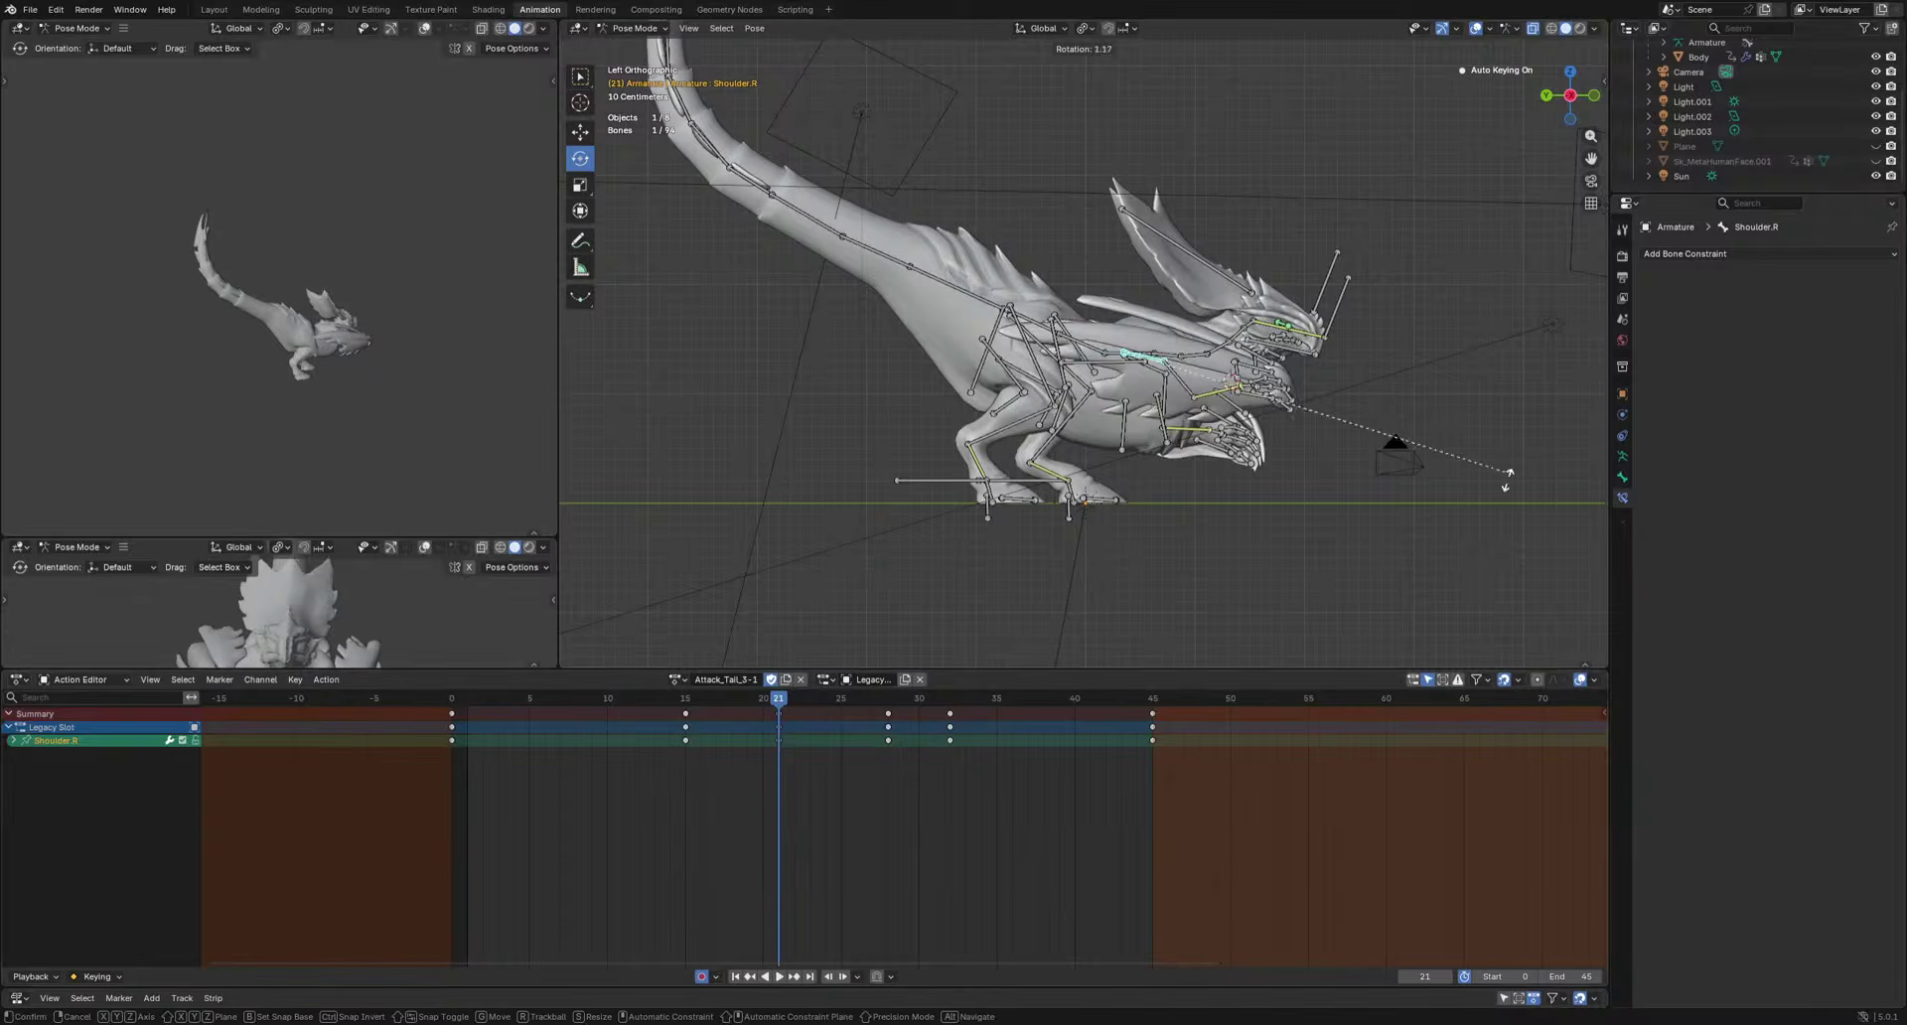
pyautogui.press('space')
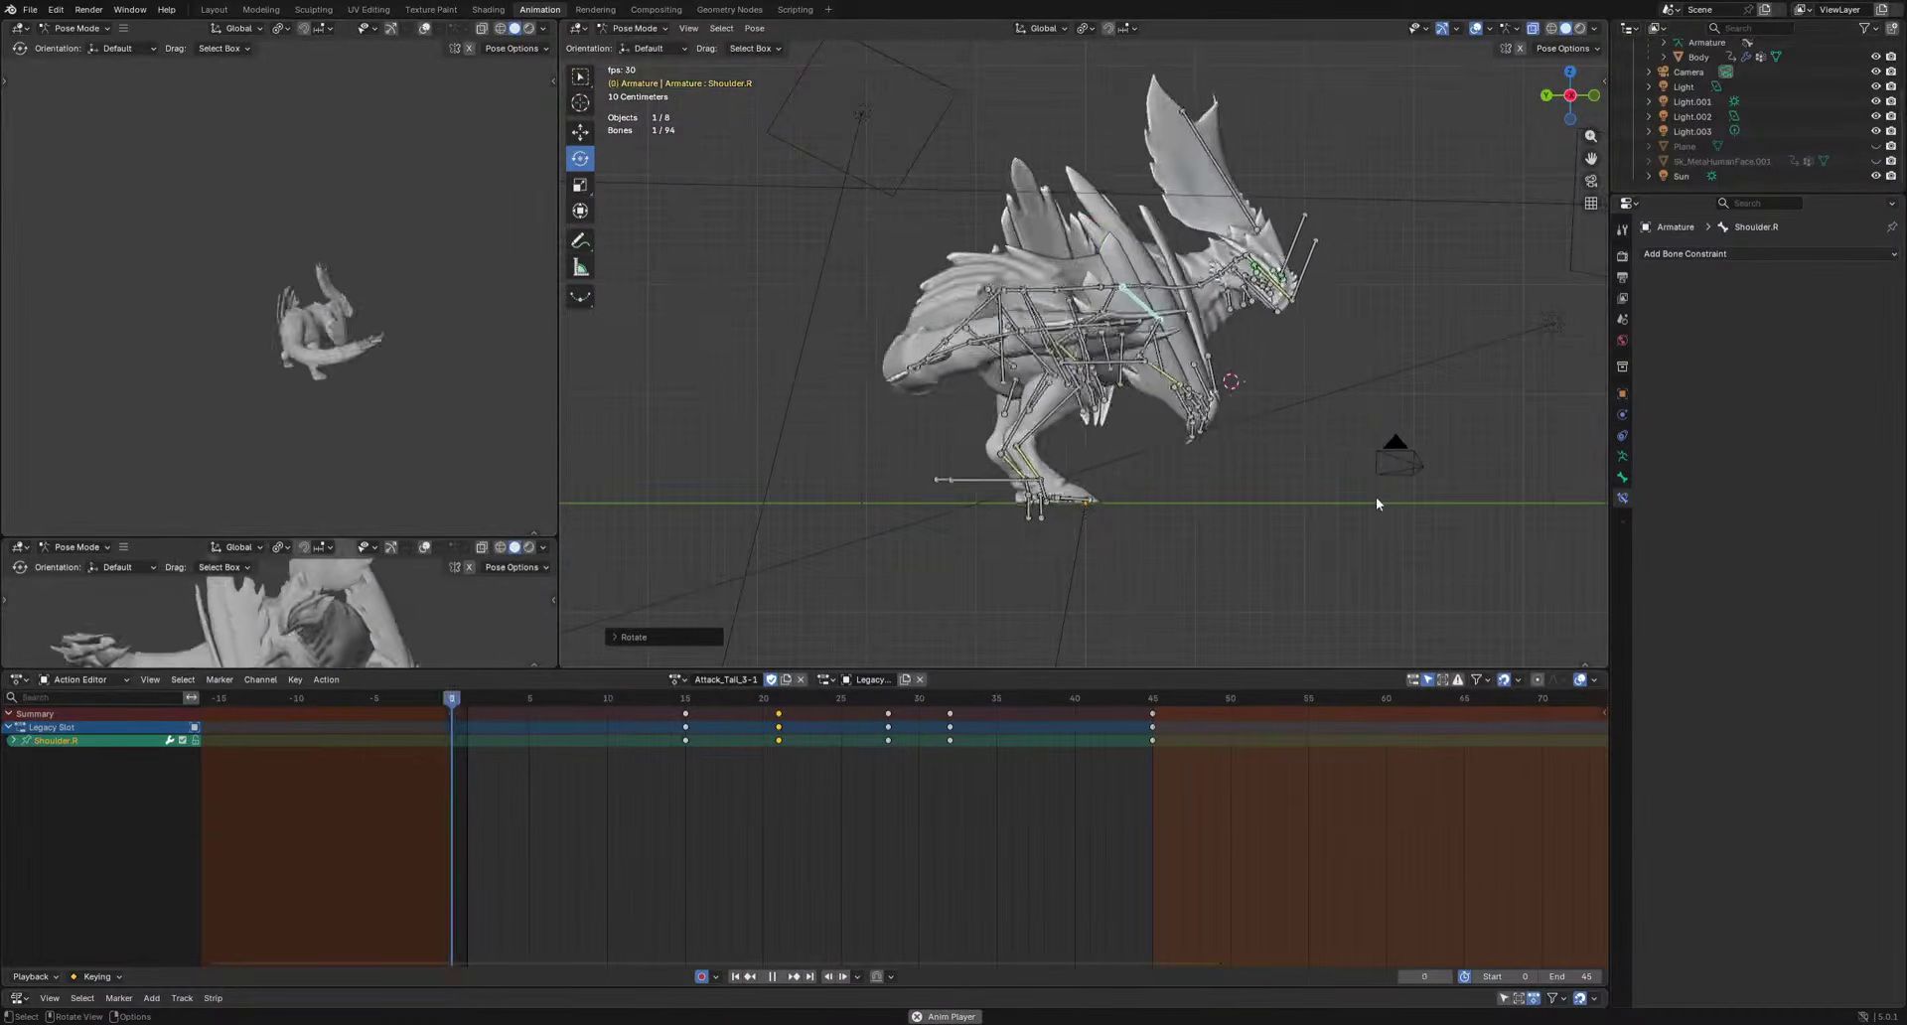
pyautogui.press('space')
# Trackball-rotate the Hand.R bone at frame 17 in the front view.
pyautogui.click(1205, 430)
pyautogui.moveTo(1293, 471); pyautogui.dragTo(1144, 513, button='middle')
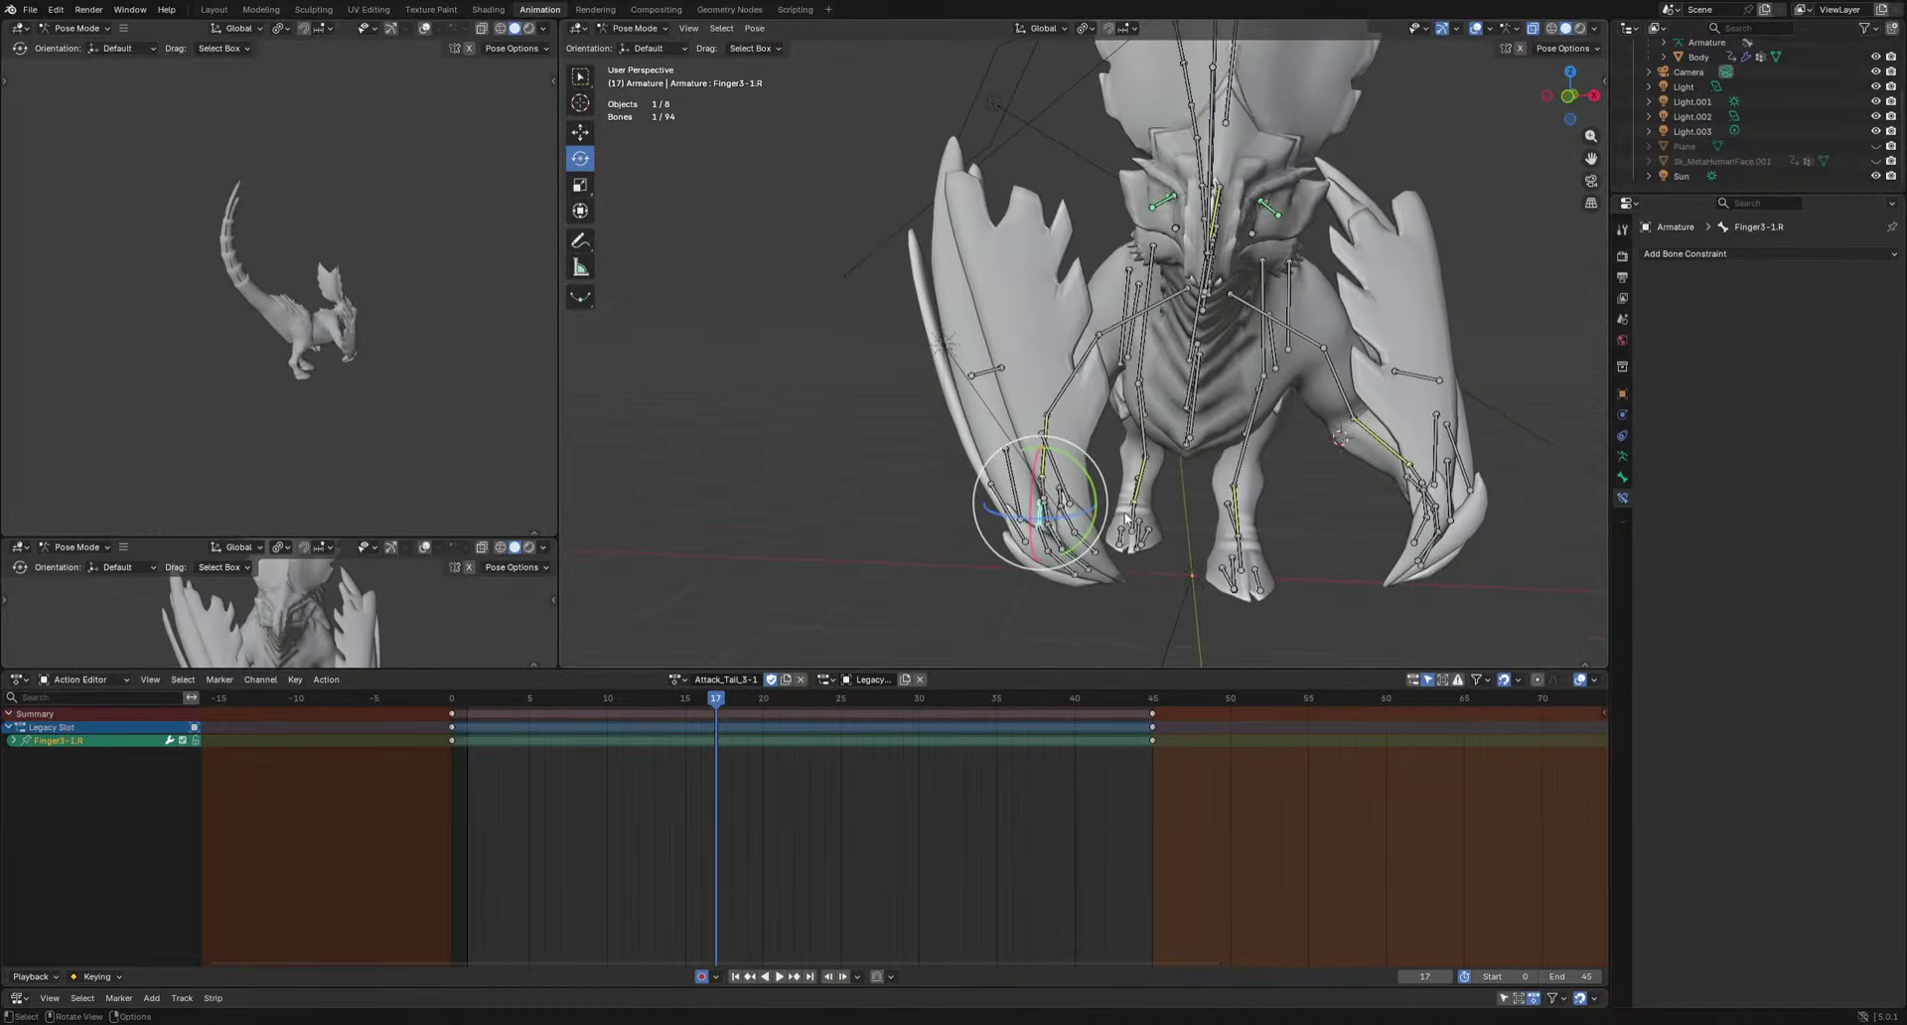
pyautogui.click(1053, 491)
pyautogui.press('KP_1')
pyautogui.press('r')
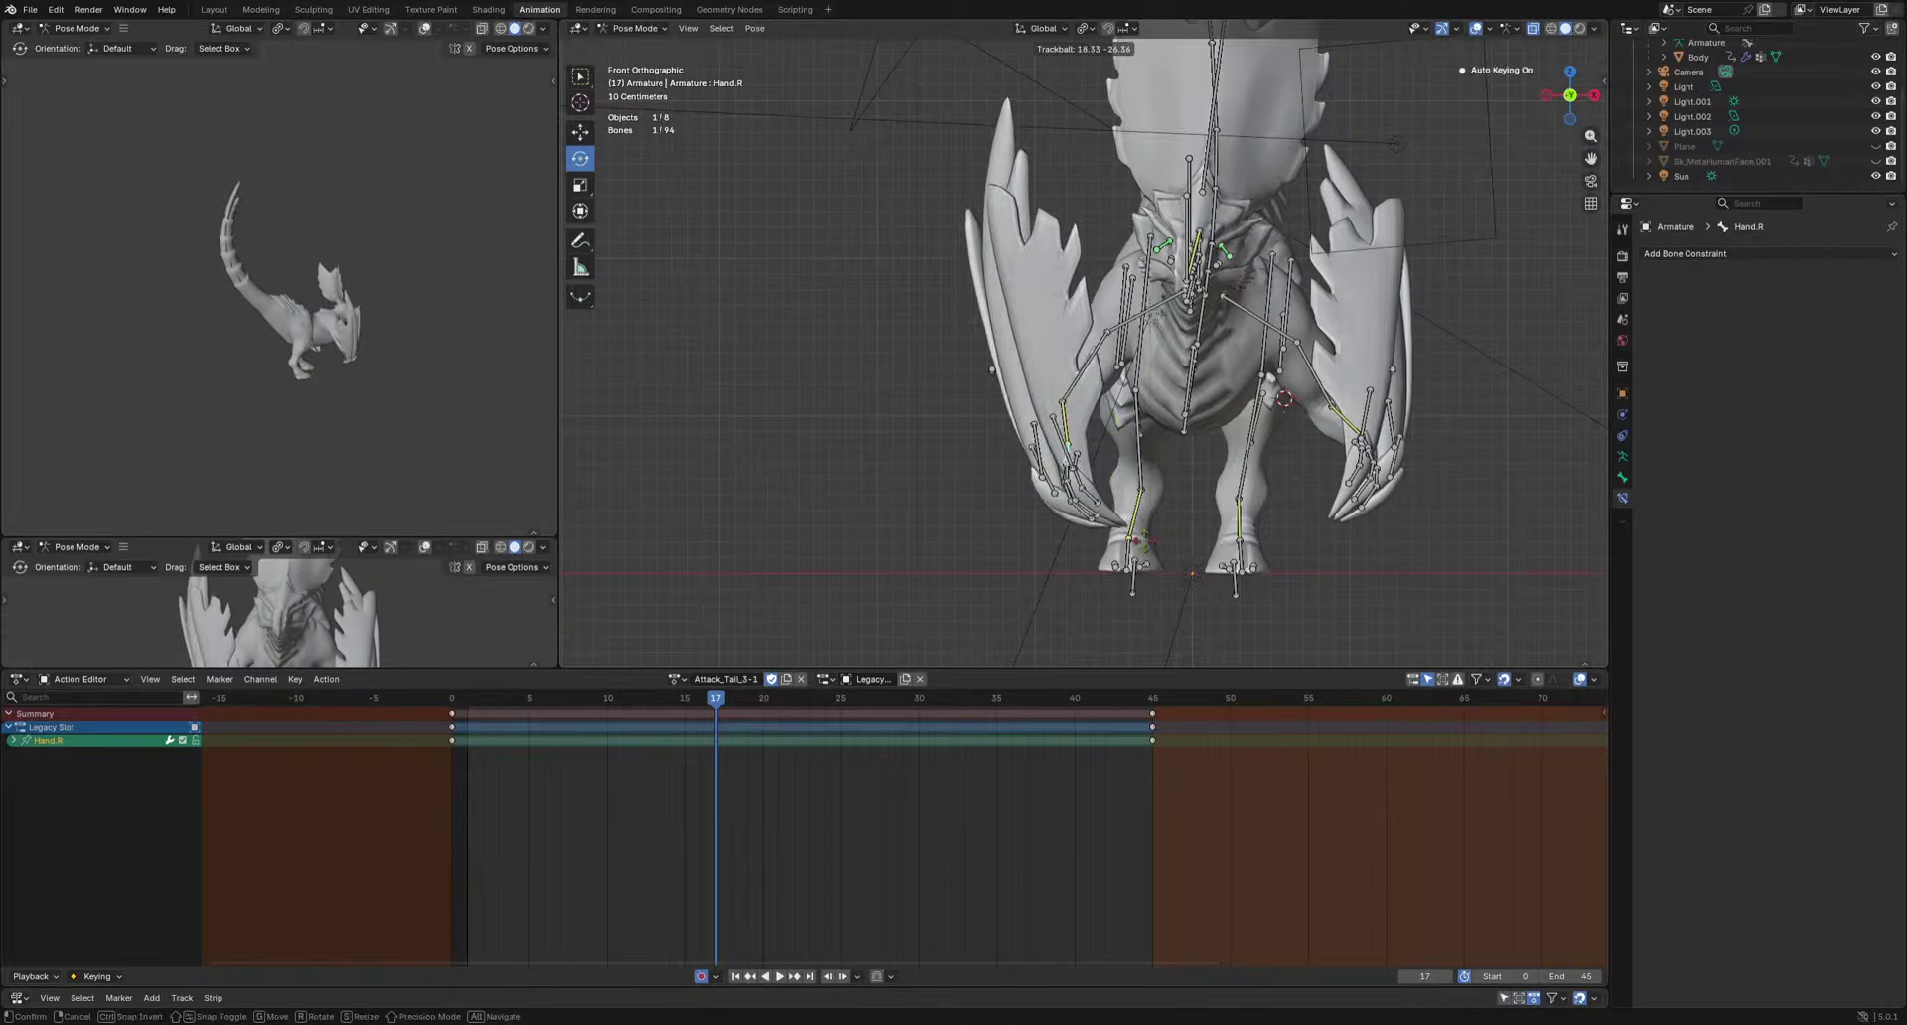
pyautogui.click(1164, 518)
# Rotate the Hand.R bone at frame 8 and preview the motion.
pyautogui.moveTo(707, 701); pyautogui.dragTo(575, 707)
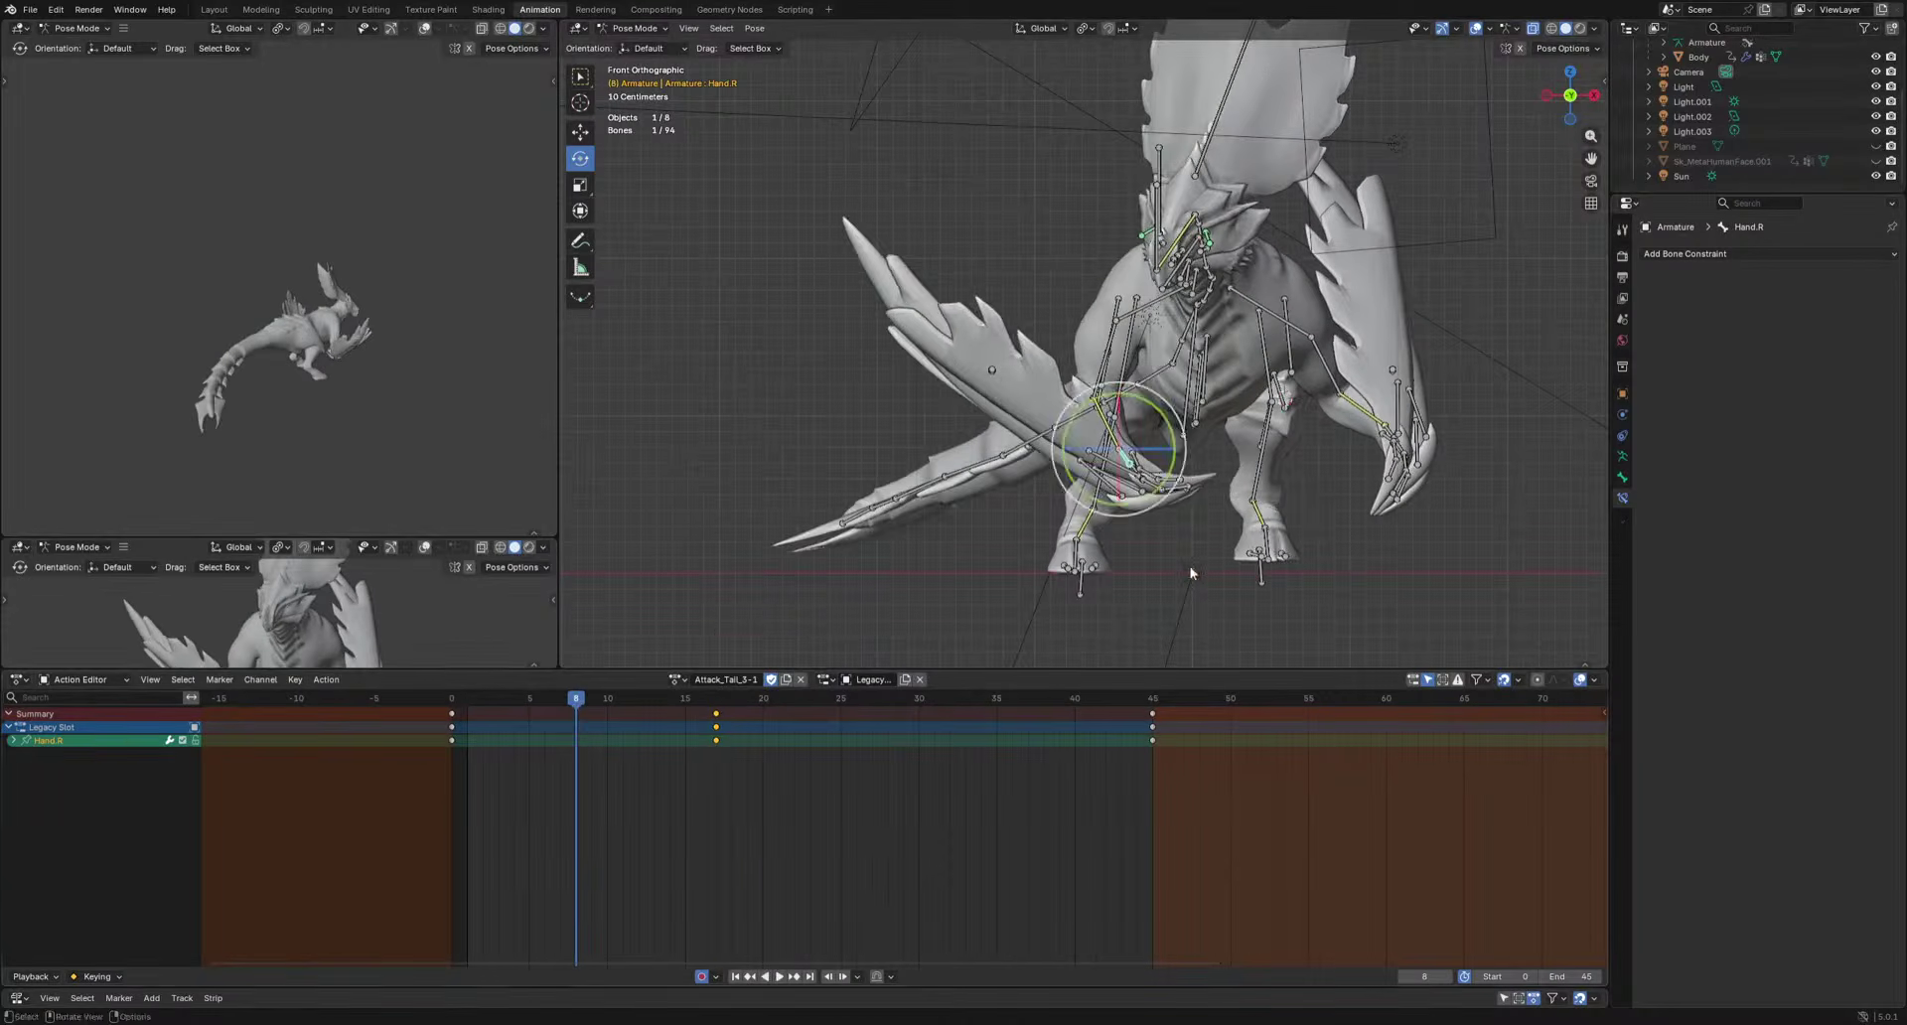
pyautogui.press('r')
pyautogui.click(1295, 596)
pyautogui.press('space')
pyautogui.press('space')
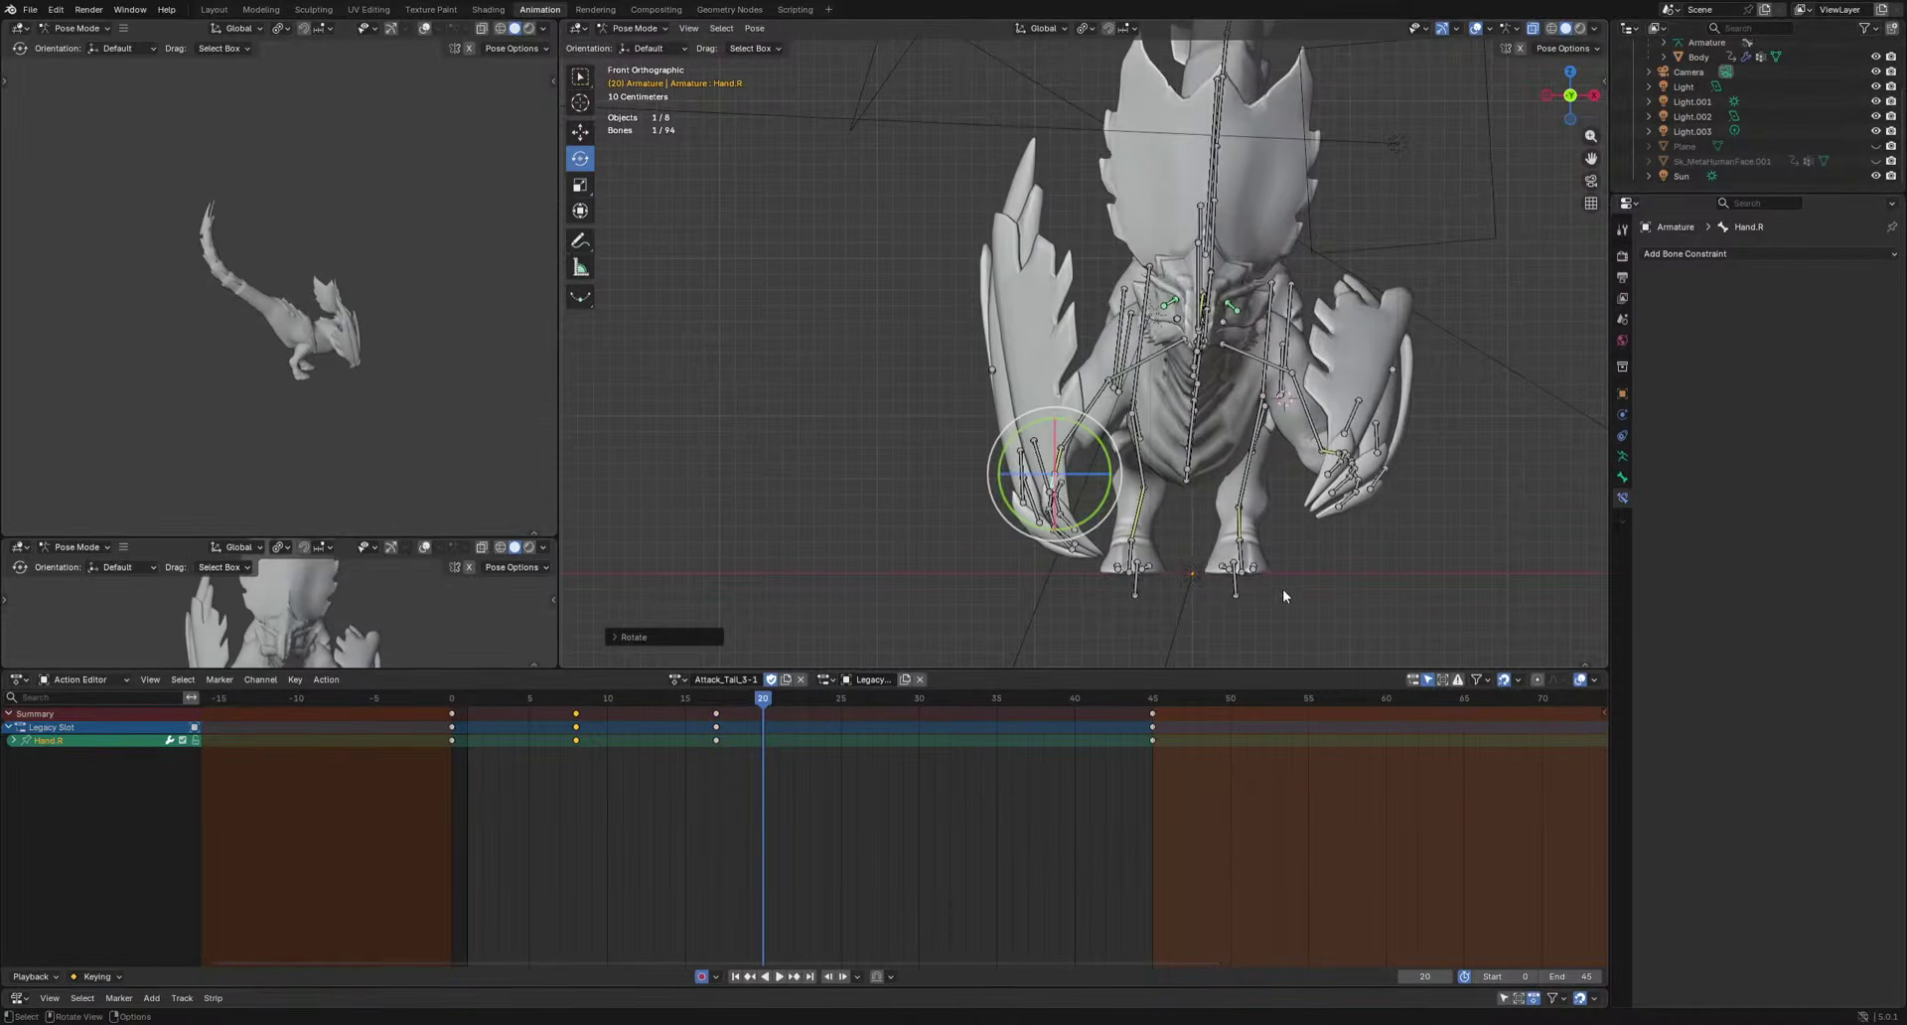
# Rotate the Hand.R bone at frames 20, 24 and 30, using trackball rotation for frames 20 and 24, and play back the motion.
pyautogui.press('r')
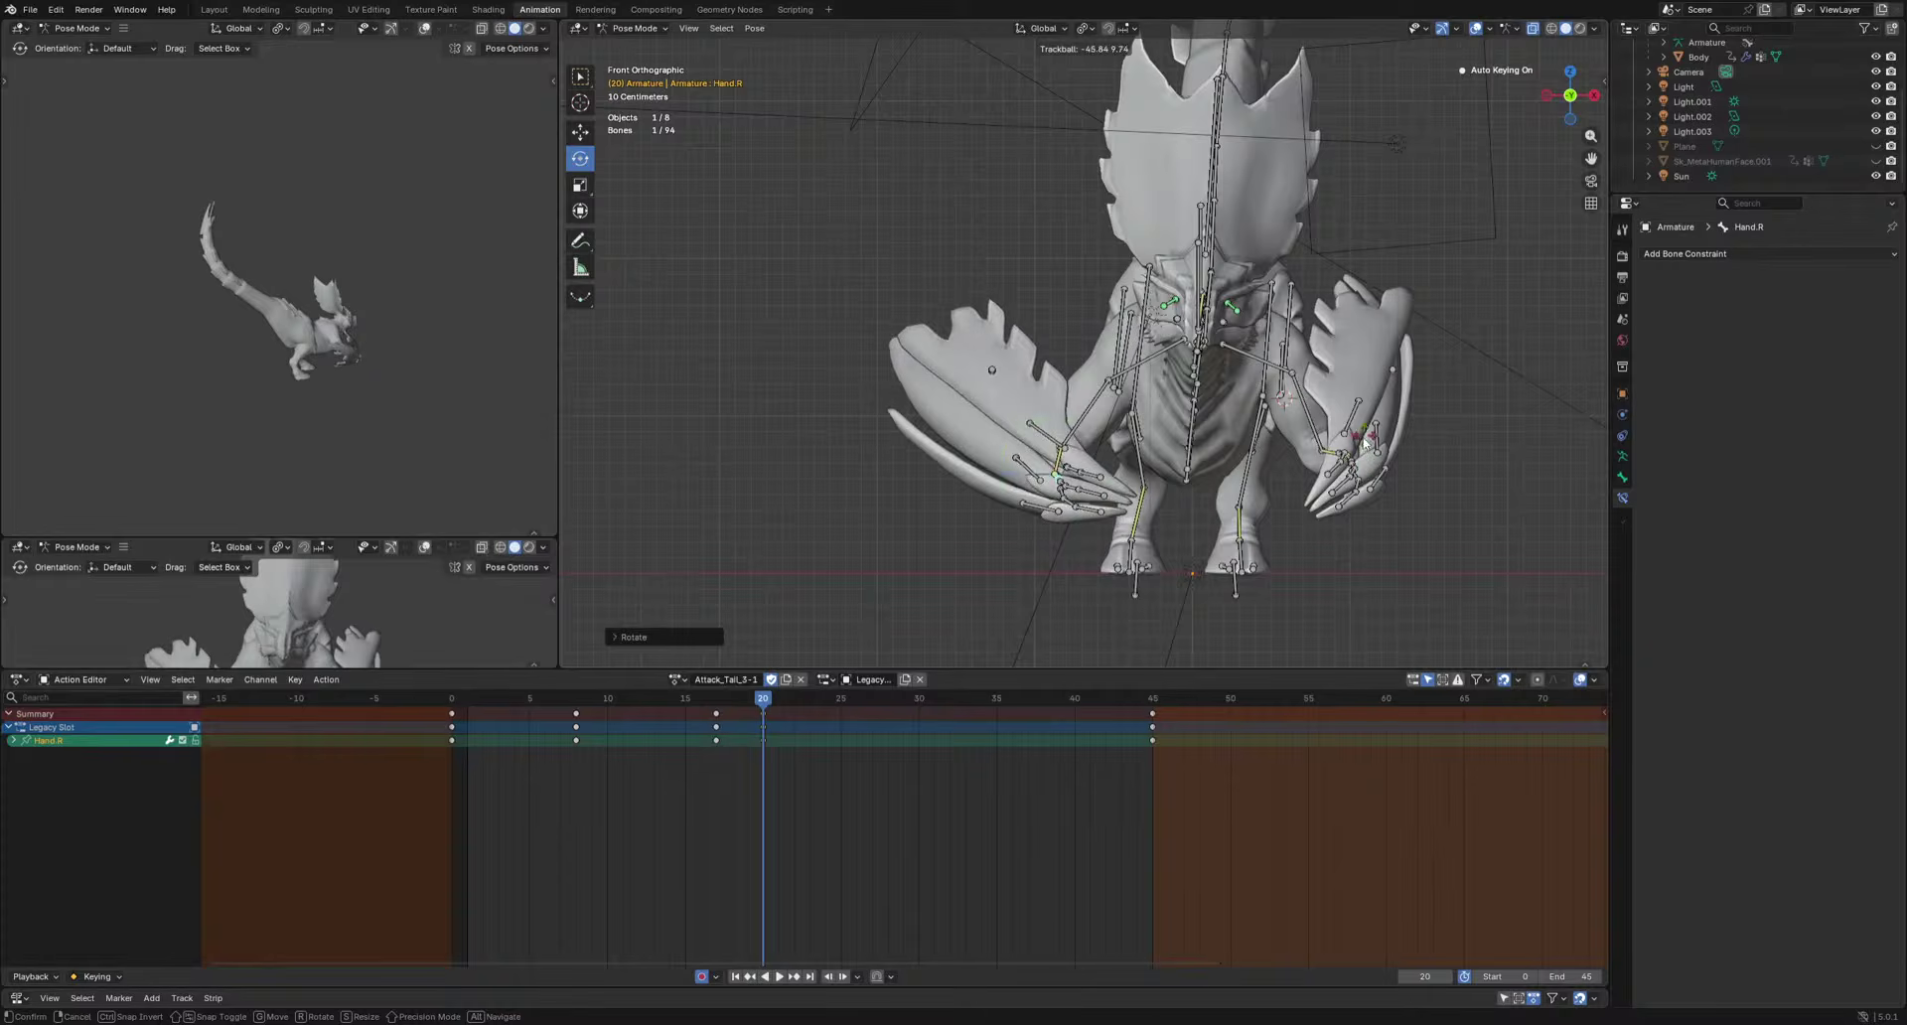
pyautogui.moveTo(766, 705); pyautogui.dragTo(922, 725)
pyautogui.press('r')
pyautogui.press('r')
pyautogui.click(849, 693)
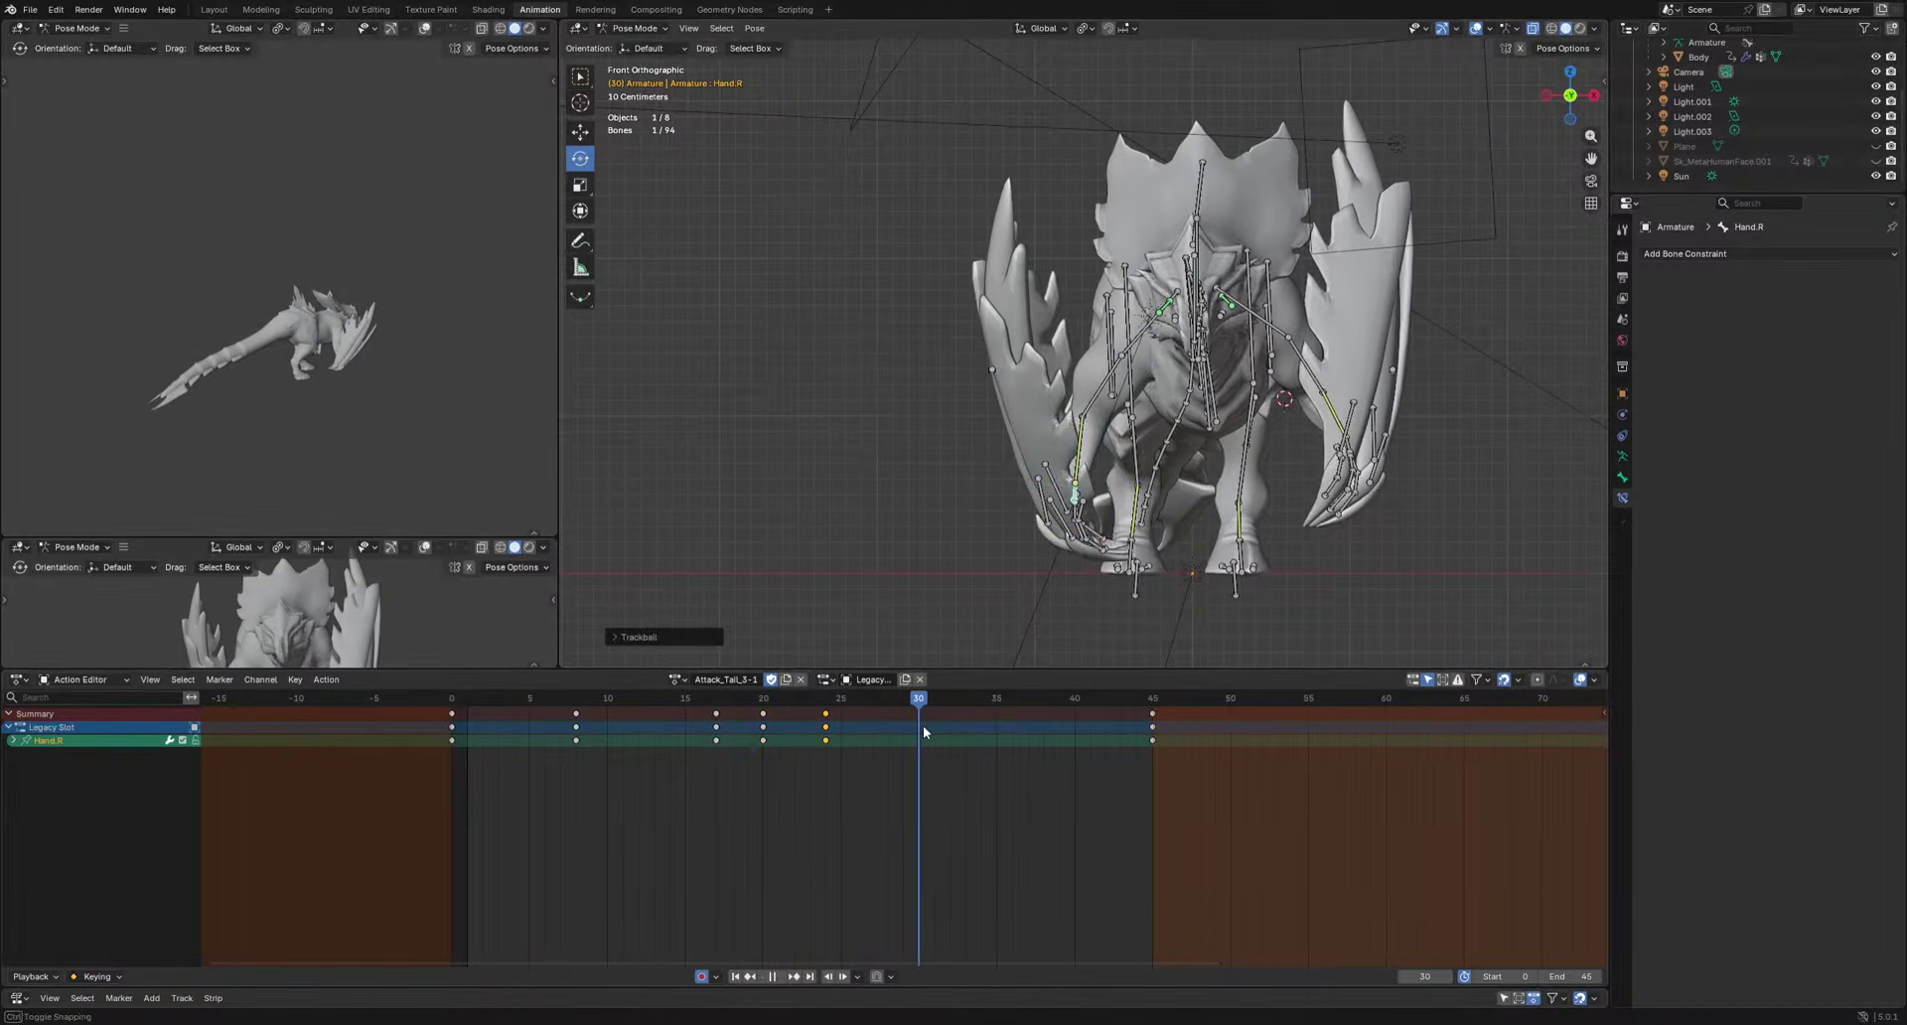
pyautogui.click(1321, 559)
pyautogui.press('space')
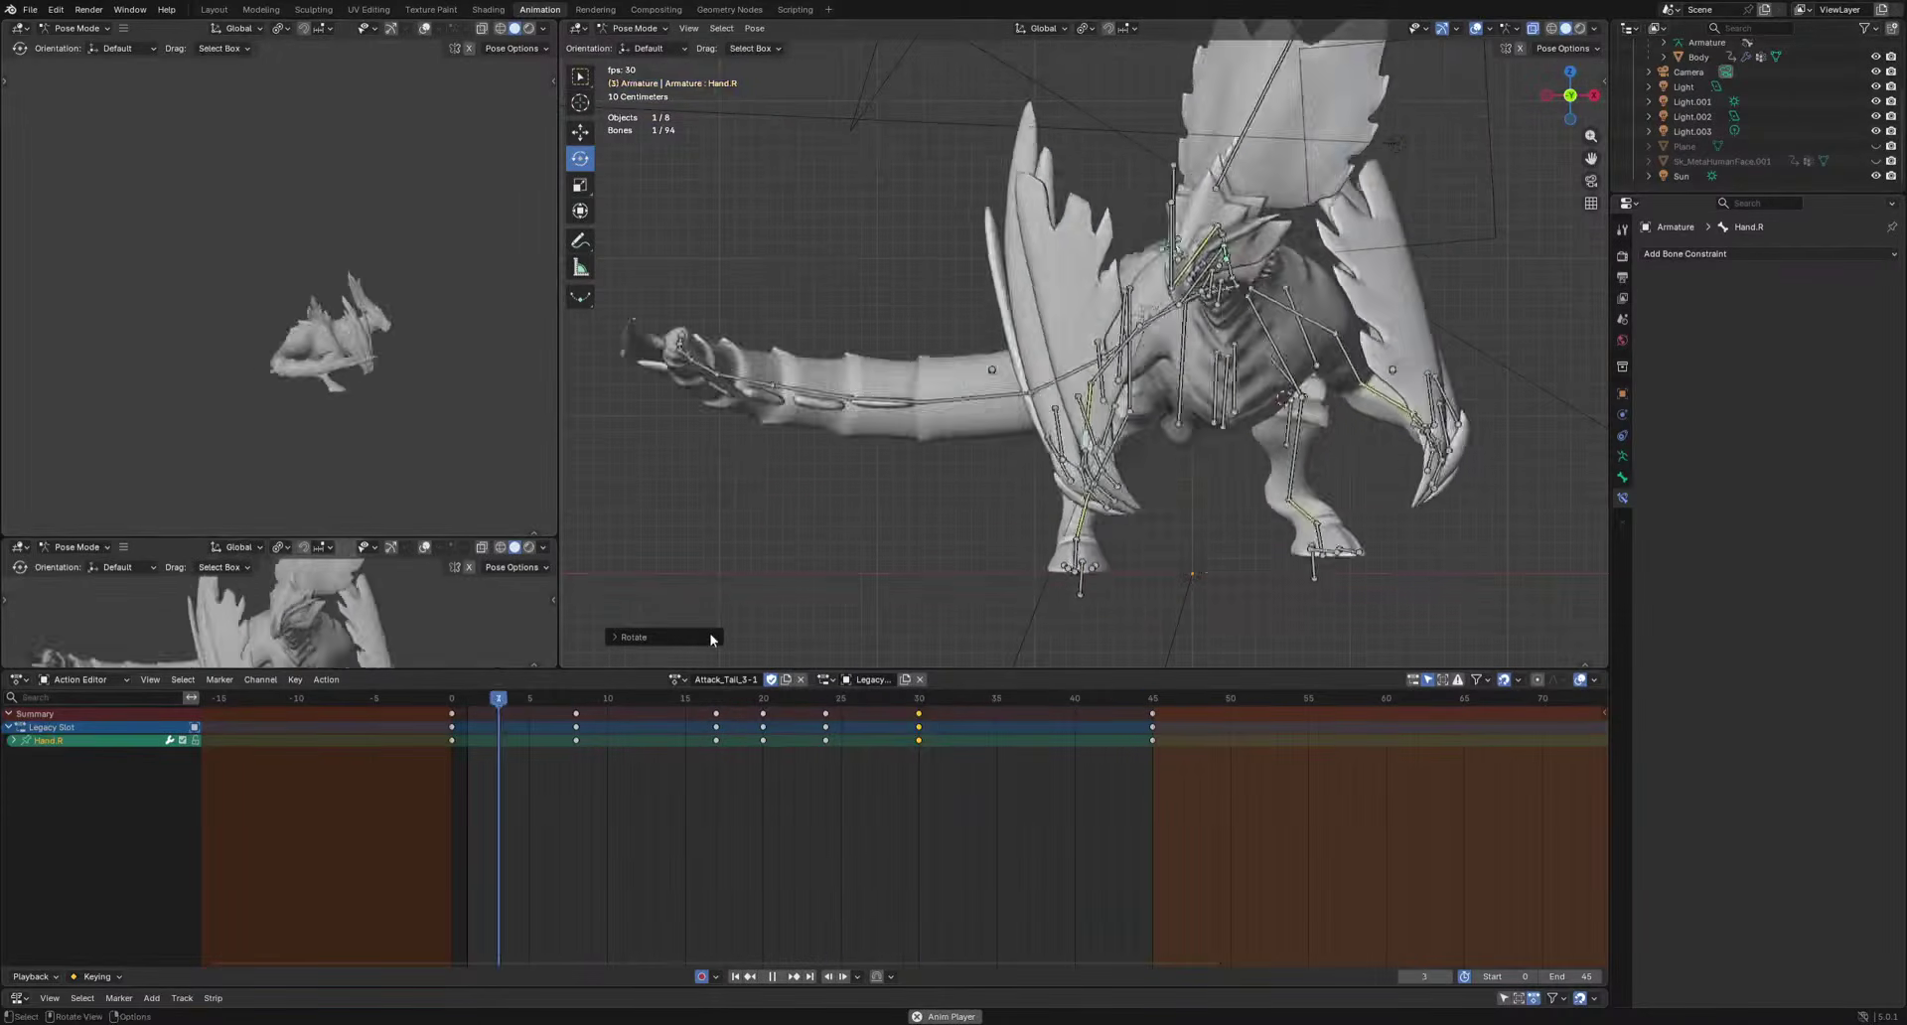
pyautogui.press('space')
# Rotate the Hand.R bone further at frame 20 from the secondary viewport's angle and play the animation.
pyautogui.click(763, 700)
pyautogui.press('space')
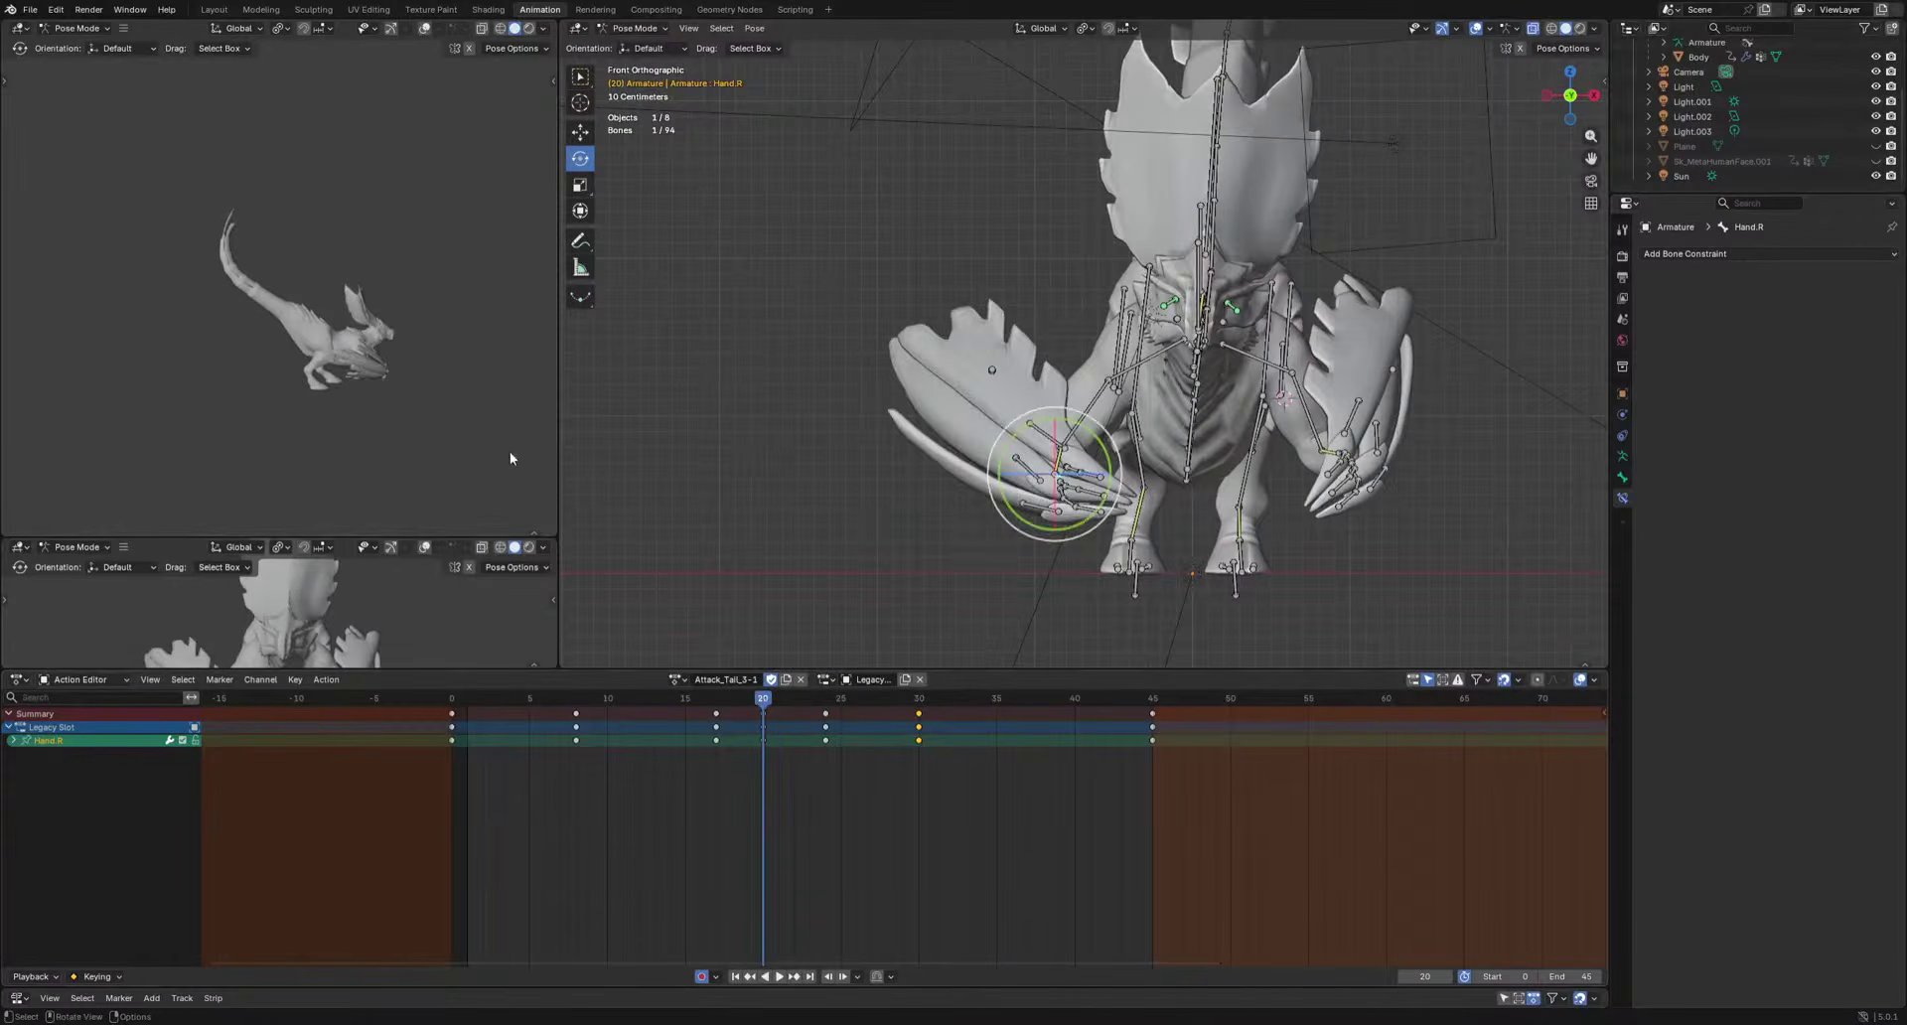
pyautogui.press('r')
pyautogui.click(421, 490)
pyautogui.press('space')
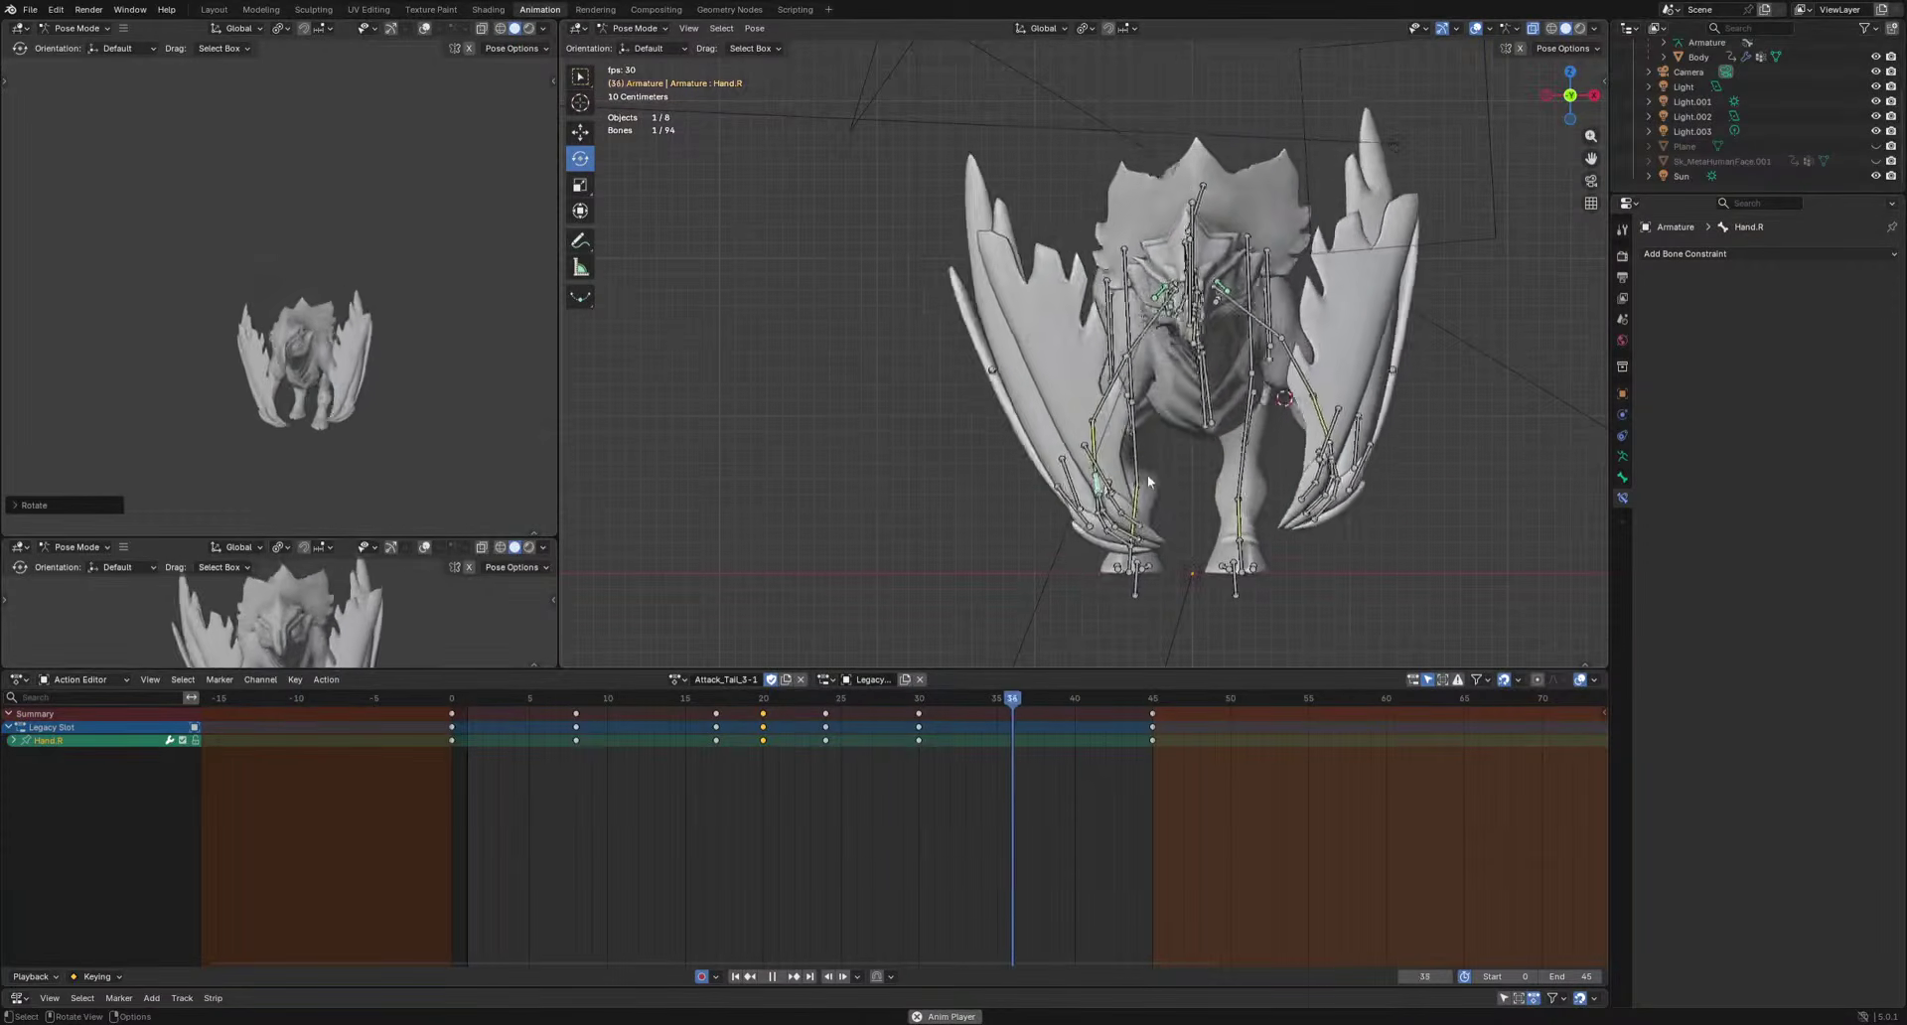
# Check the motion from the side, rotate the UpperArm.R bone at frame 20 and play the animation.
pyautogui.moveTo(1149, 481)
pyautogui.mouseDown(button='middle')
pyautogui.moveTo(1319, 480)
pyautogui.moveTo(1143, 476)
pyautogui.mouseUp(button='middle')
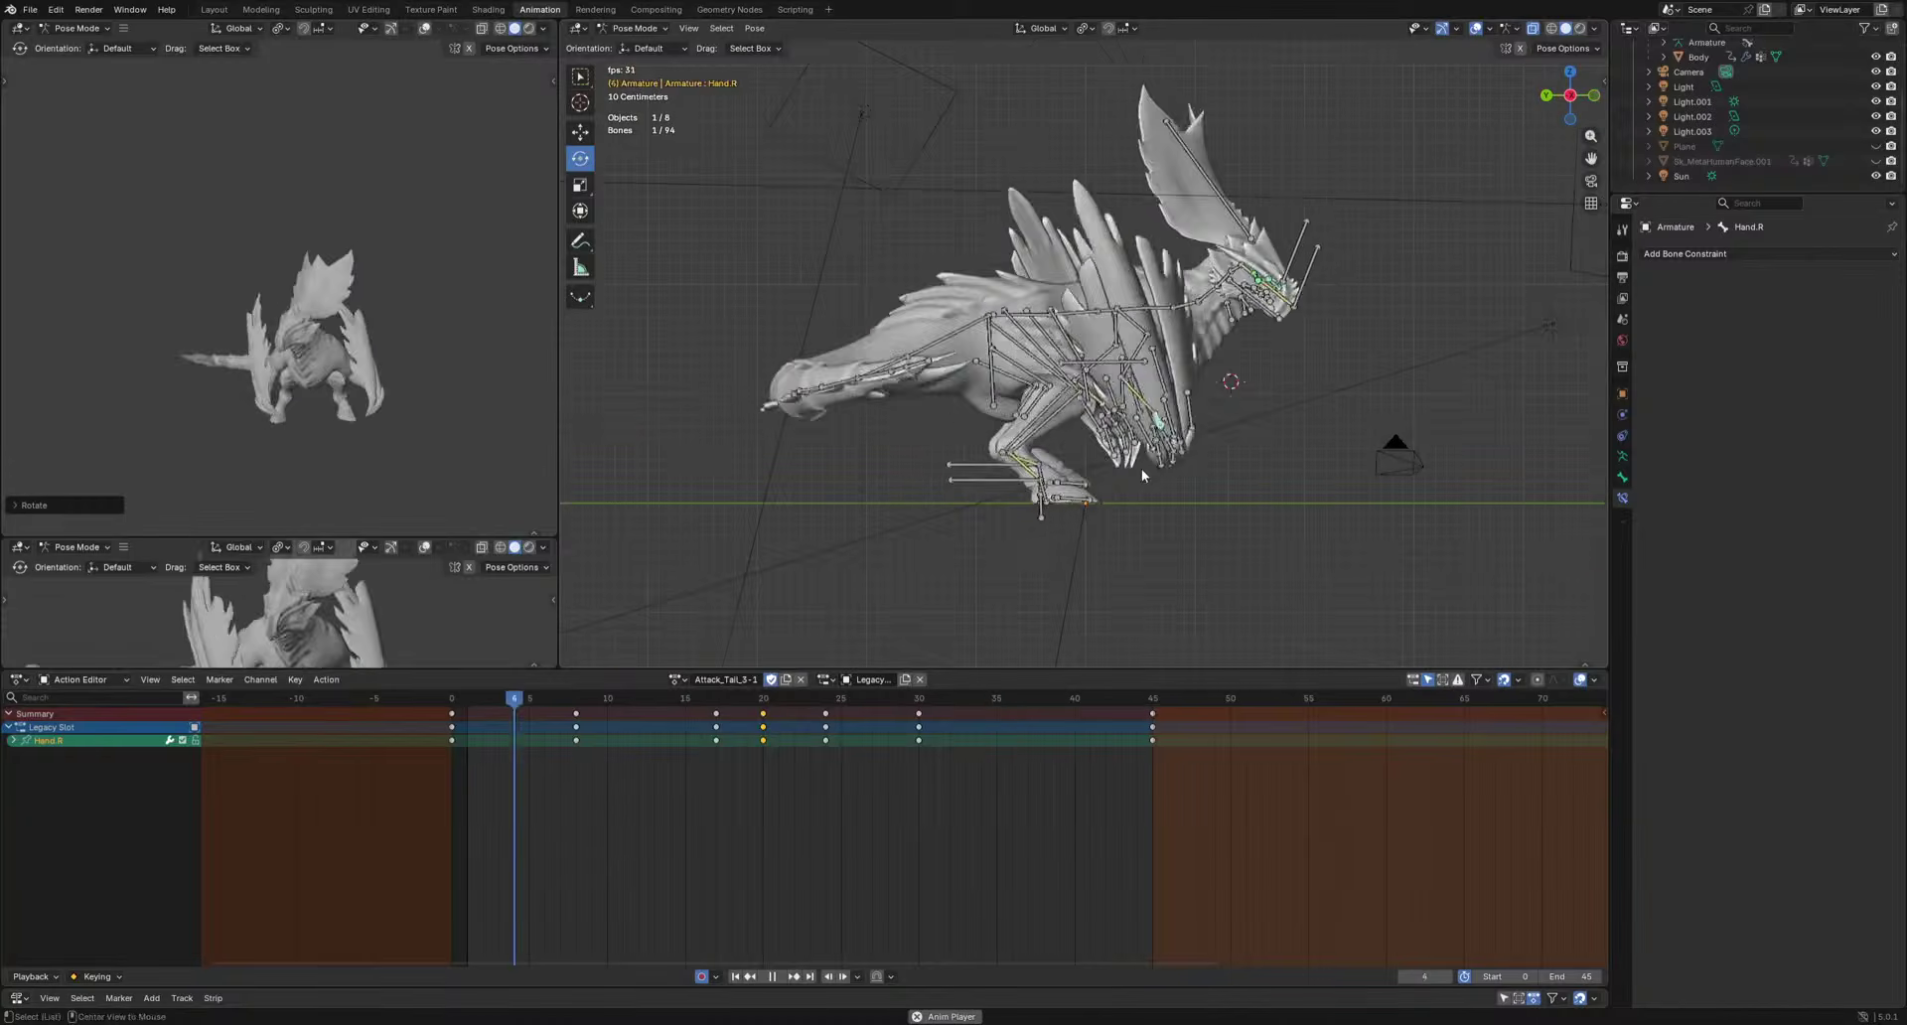
pyautogui.press('space')
pyautogui.press('space')
pyautogui.press('space')
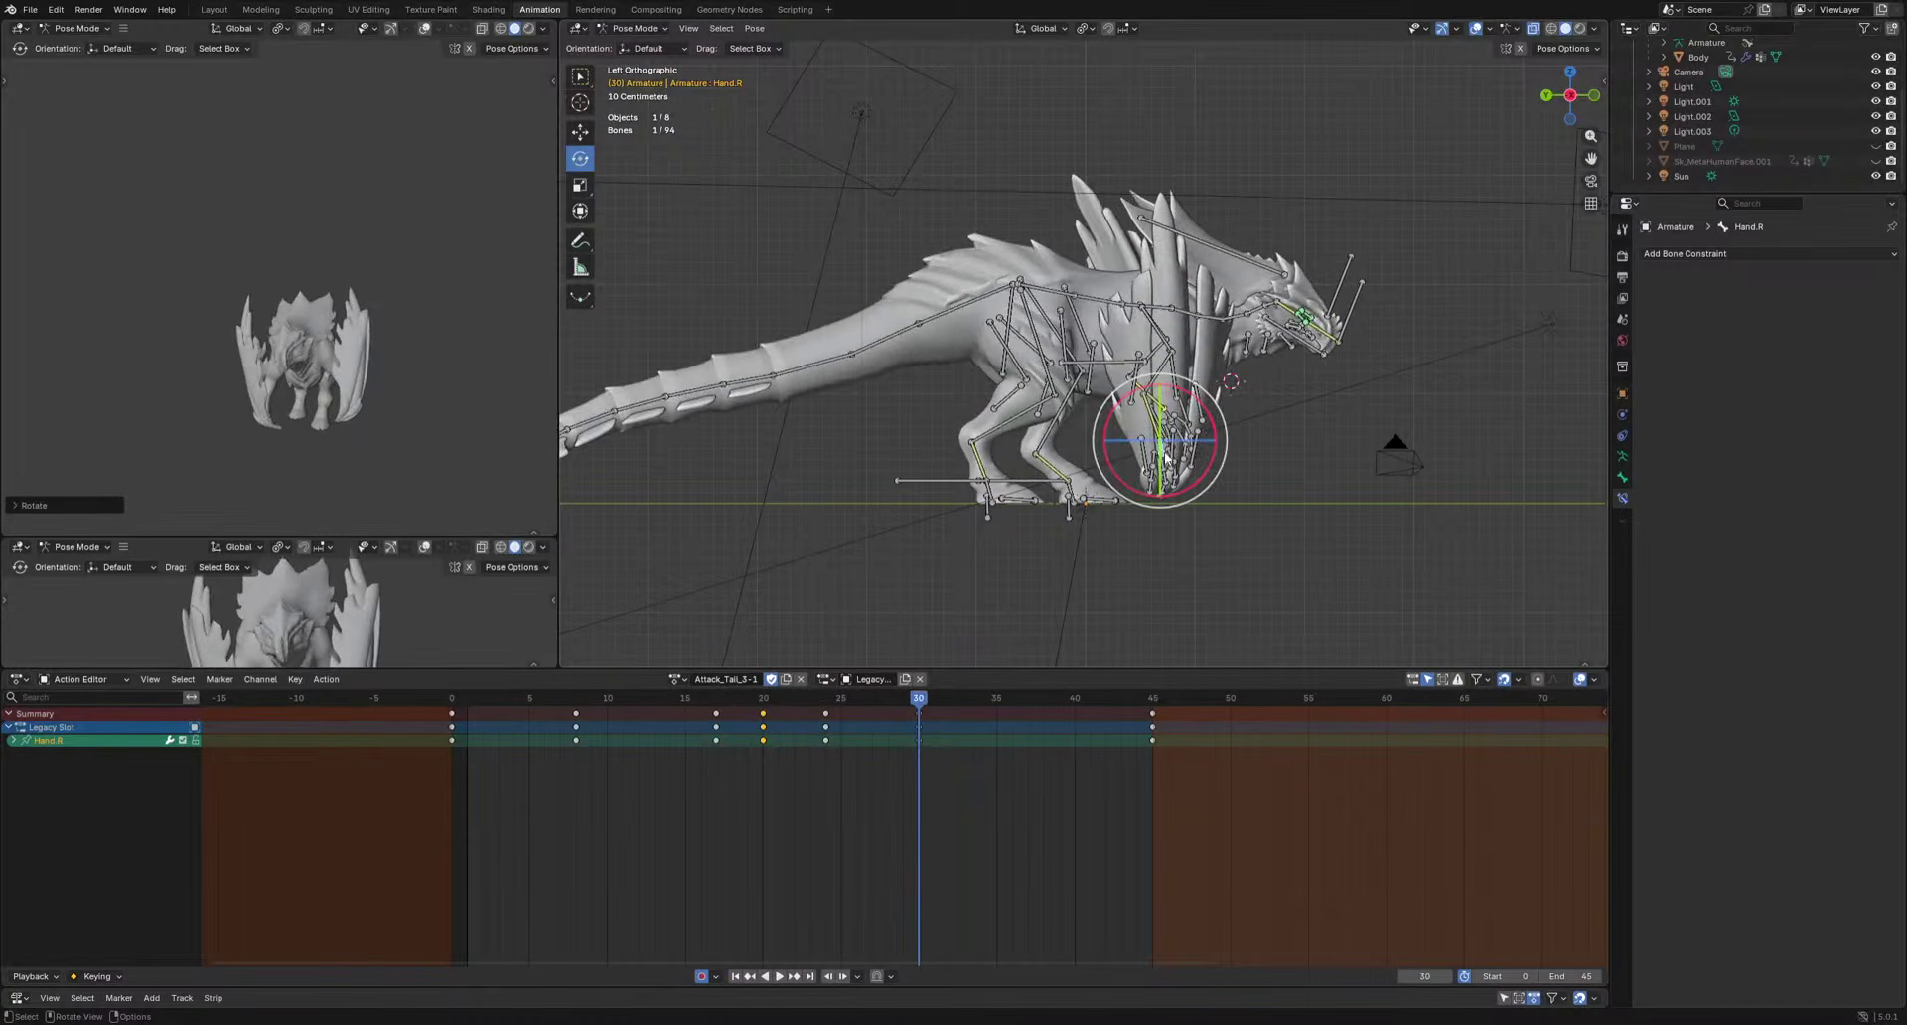
pyautogui.moveTo(805, 706); pyautogui.dragTo(763, 700)
pyautogui.press('r')
pyautogui.press('space')
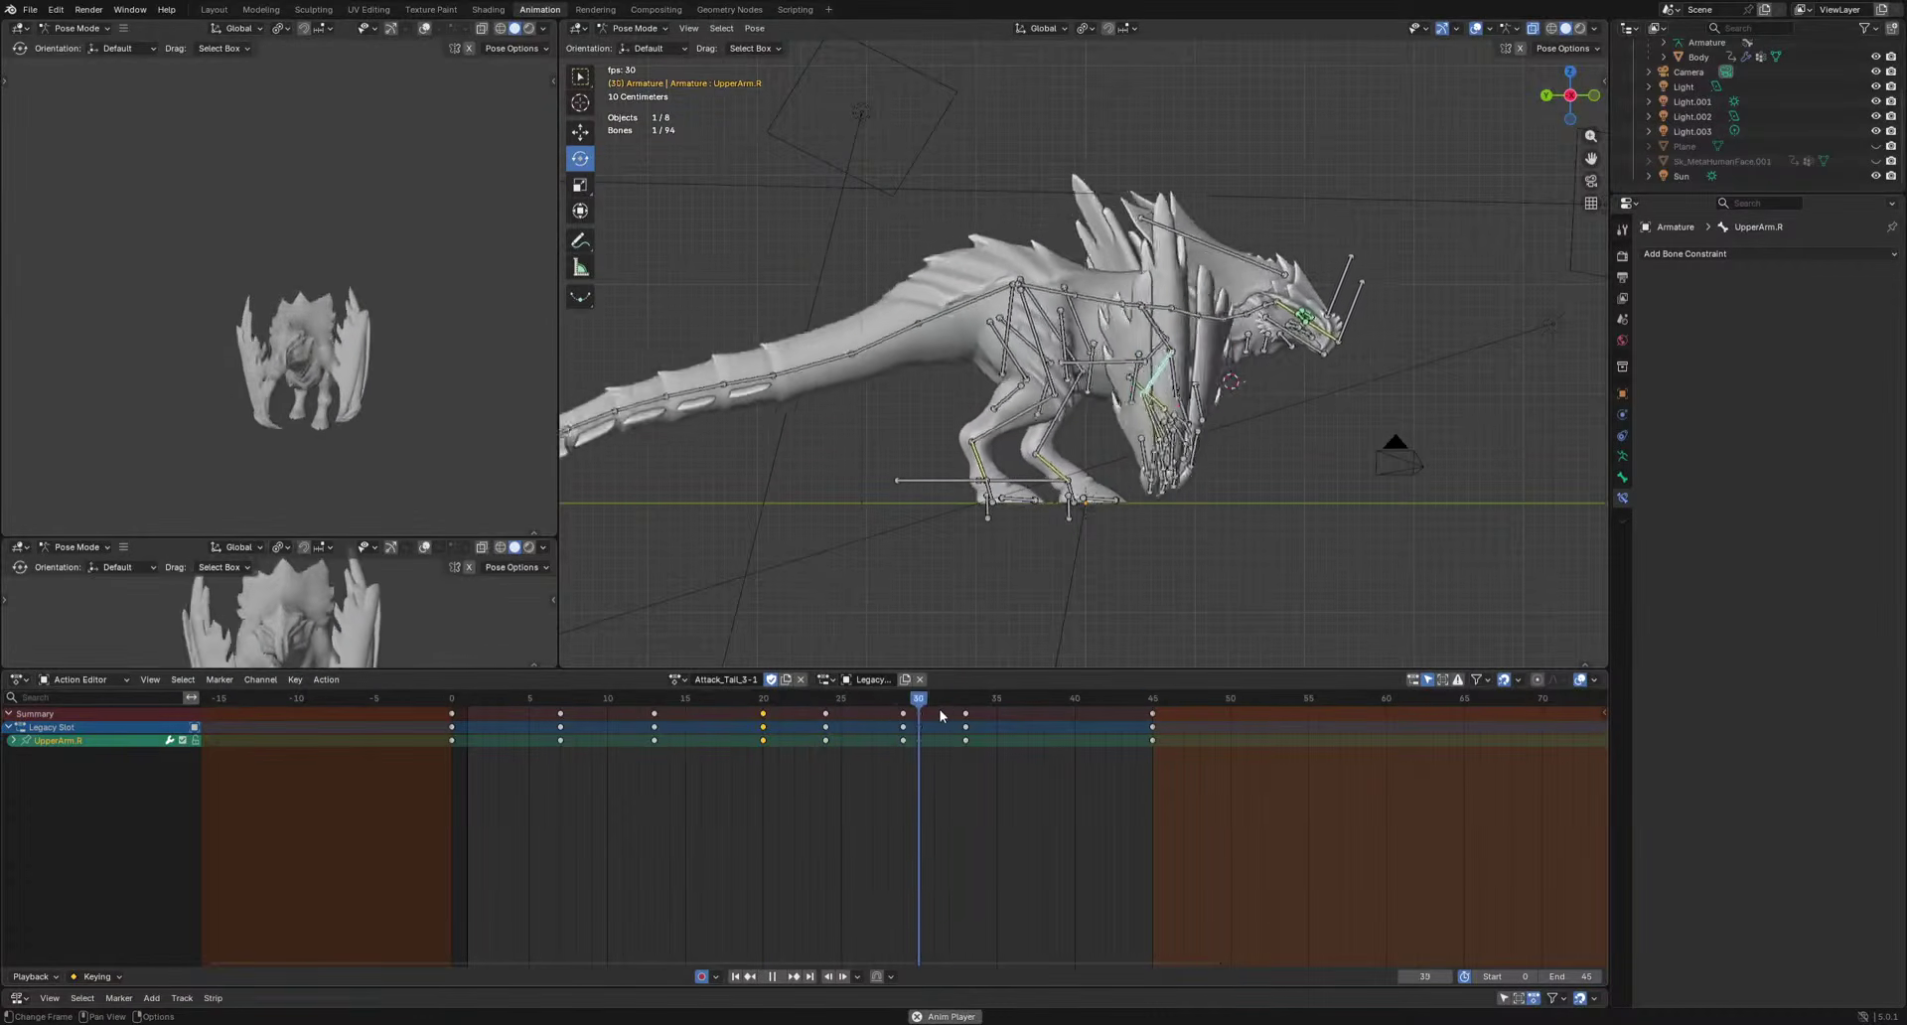
# Move the UpperArm.R keyframe at frame 33 to frame 36 and rotate the bone forward at frame 29.
pyautogui.moveTo(968, 726); pyautogui.dragTo(1023, 724)
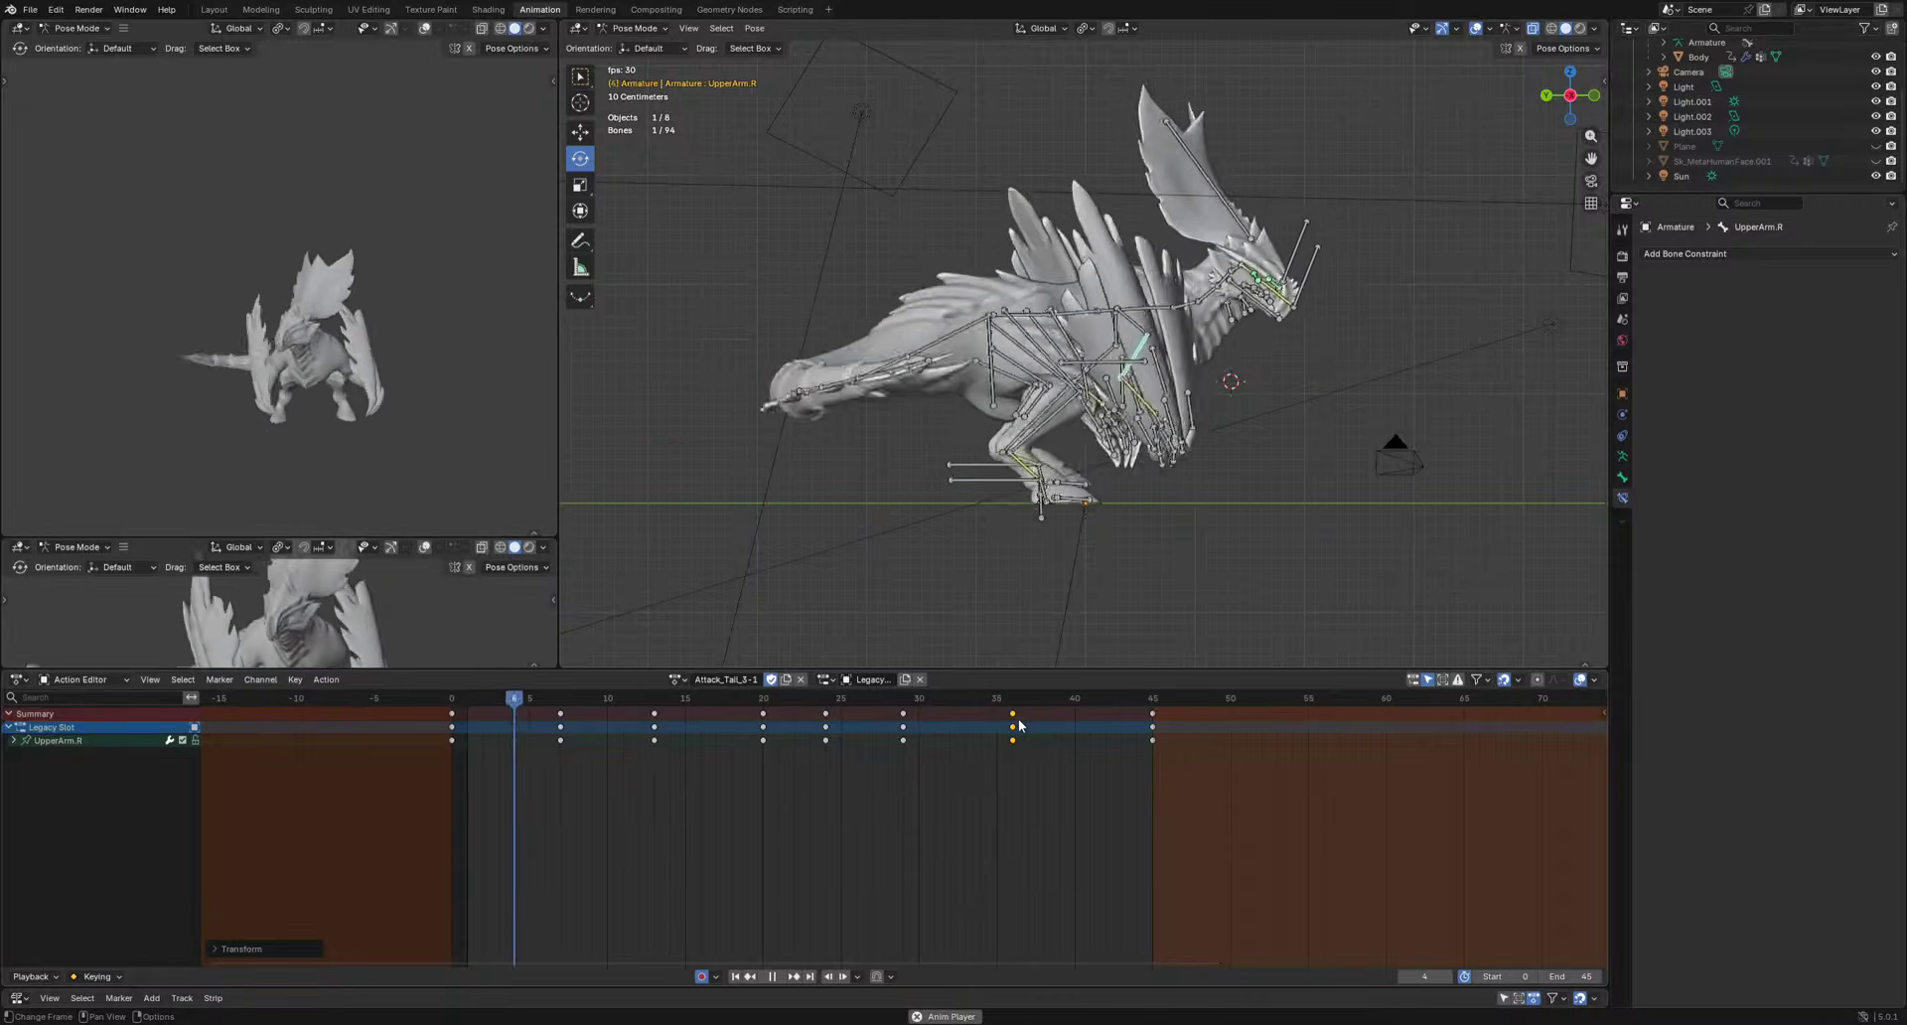
pyautogui.click(932, 720)
pyautogui.press('space')
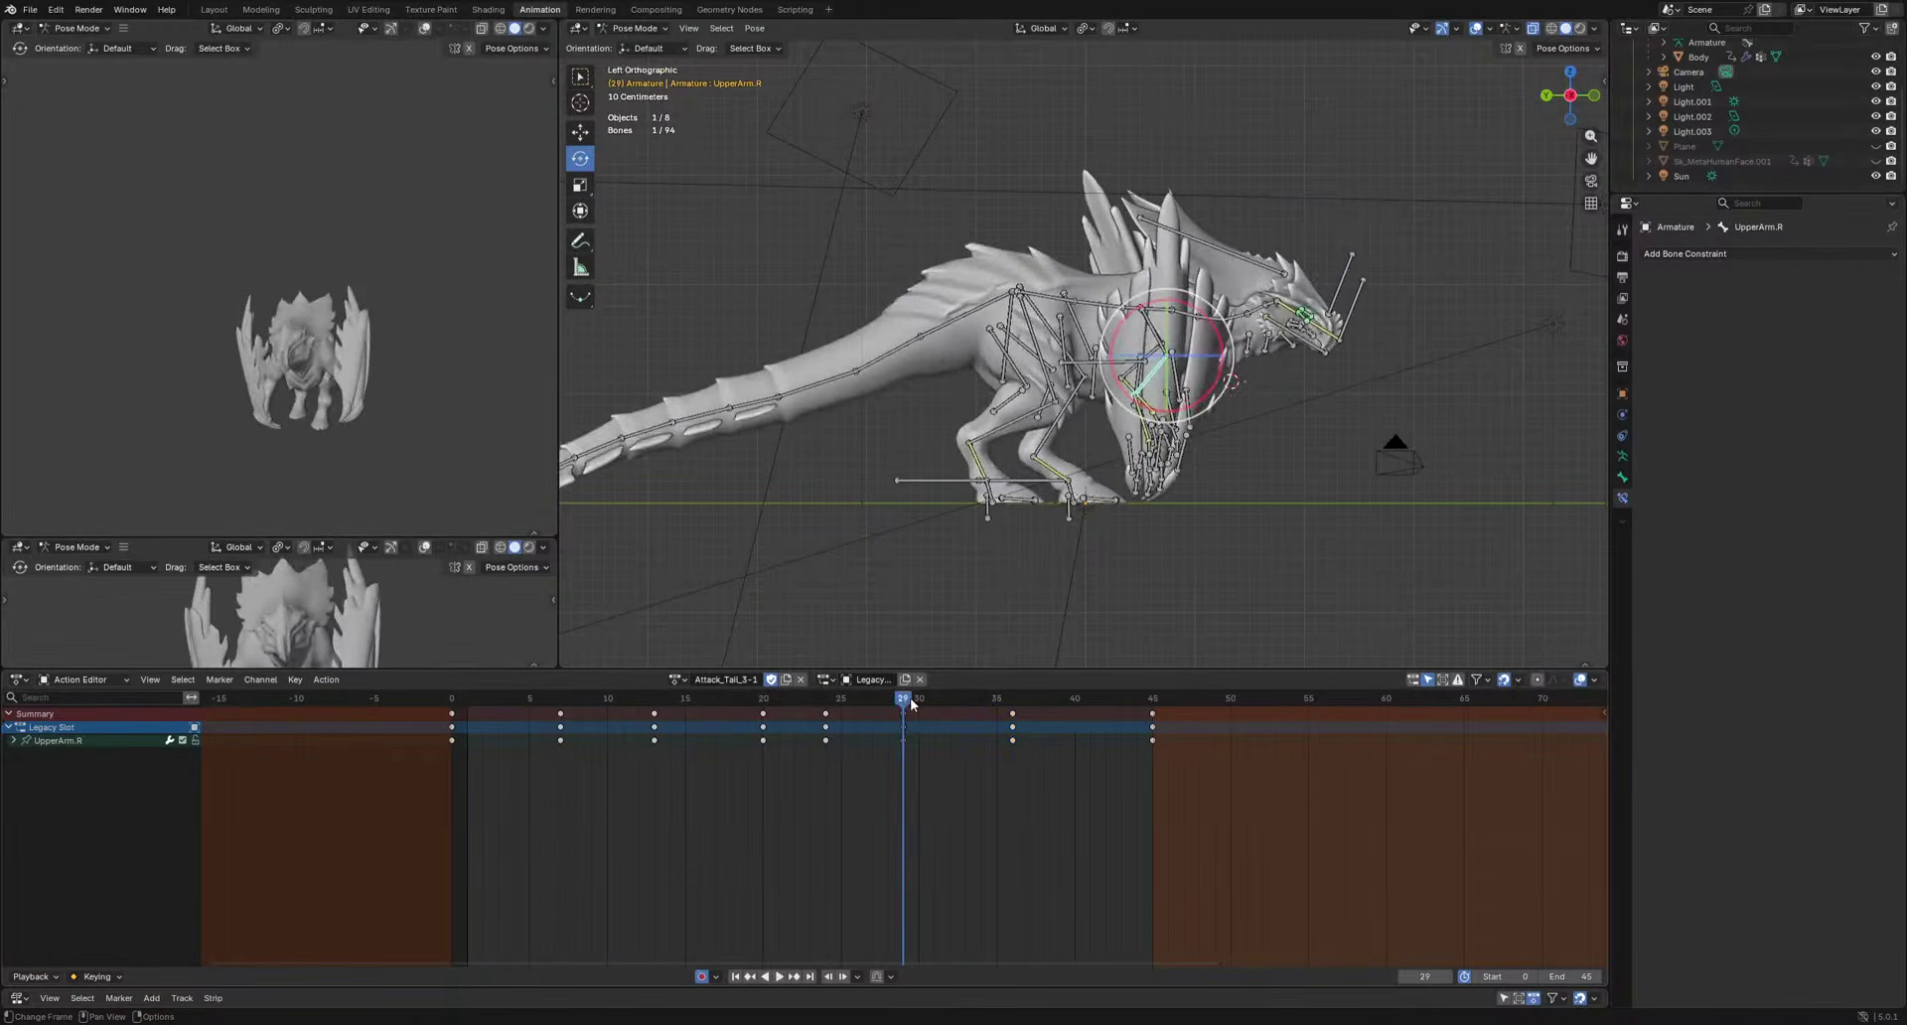
pyautogui.press('r')
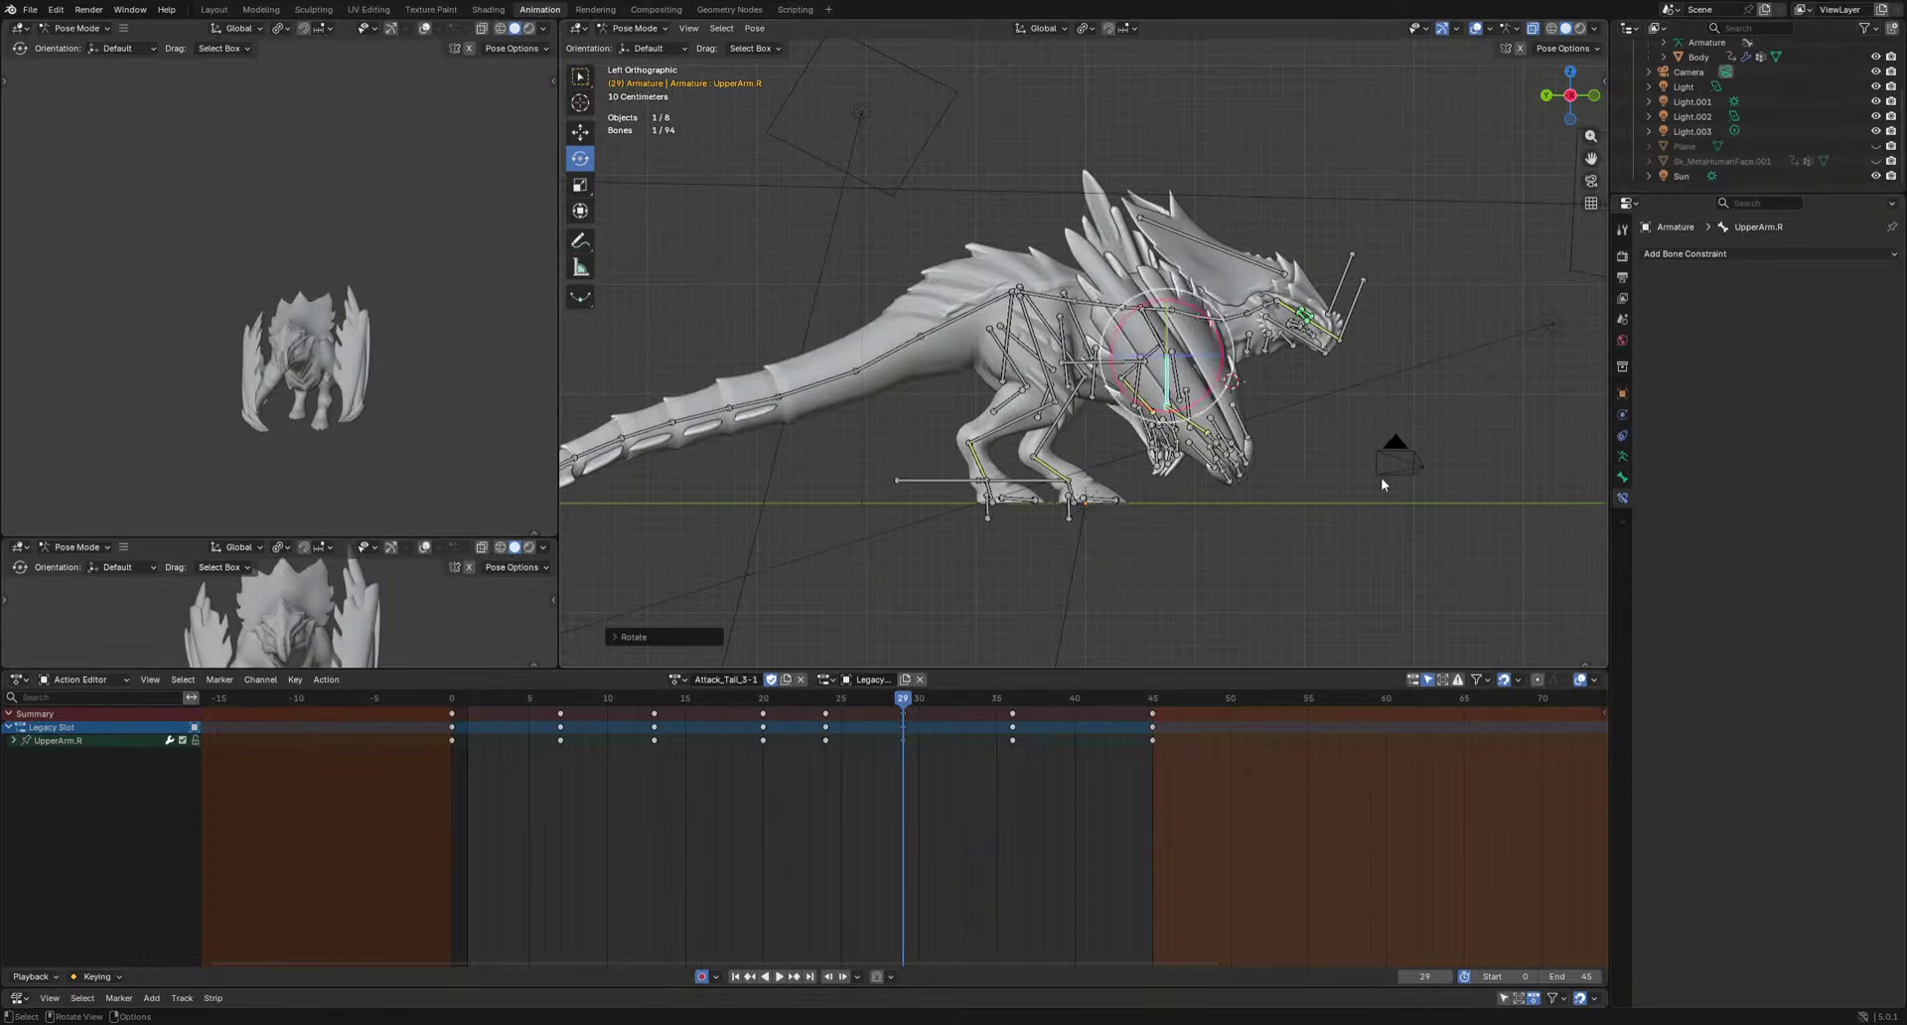
pyautogui.press('space')
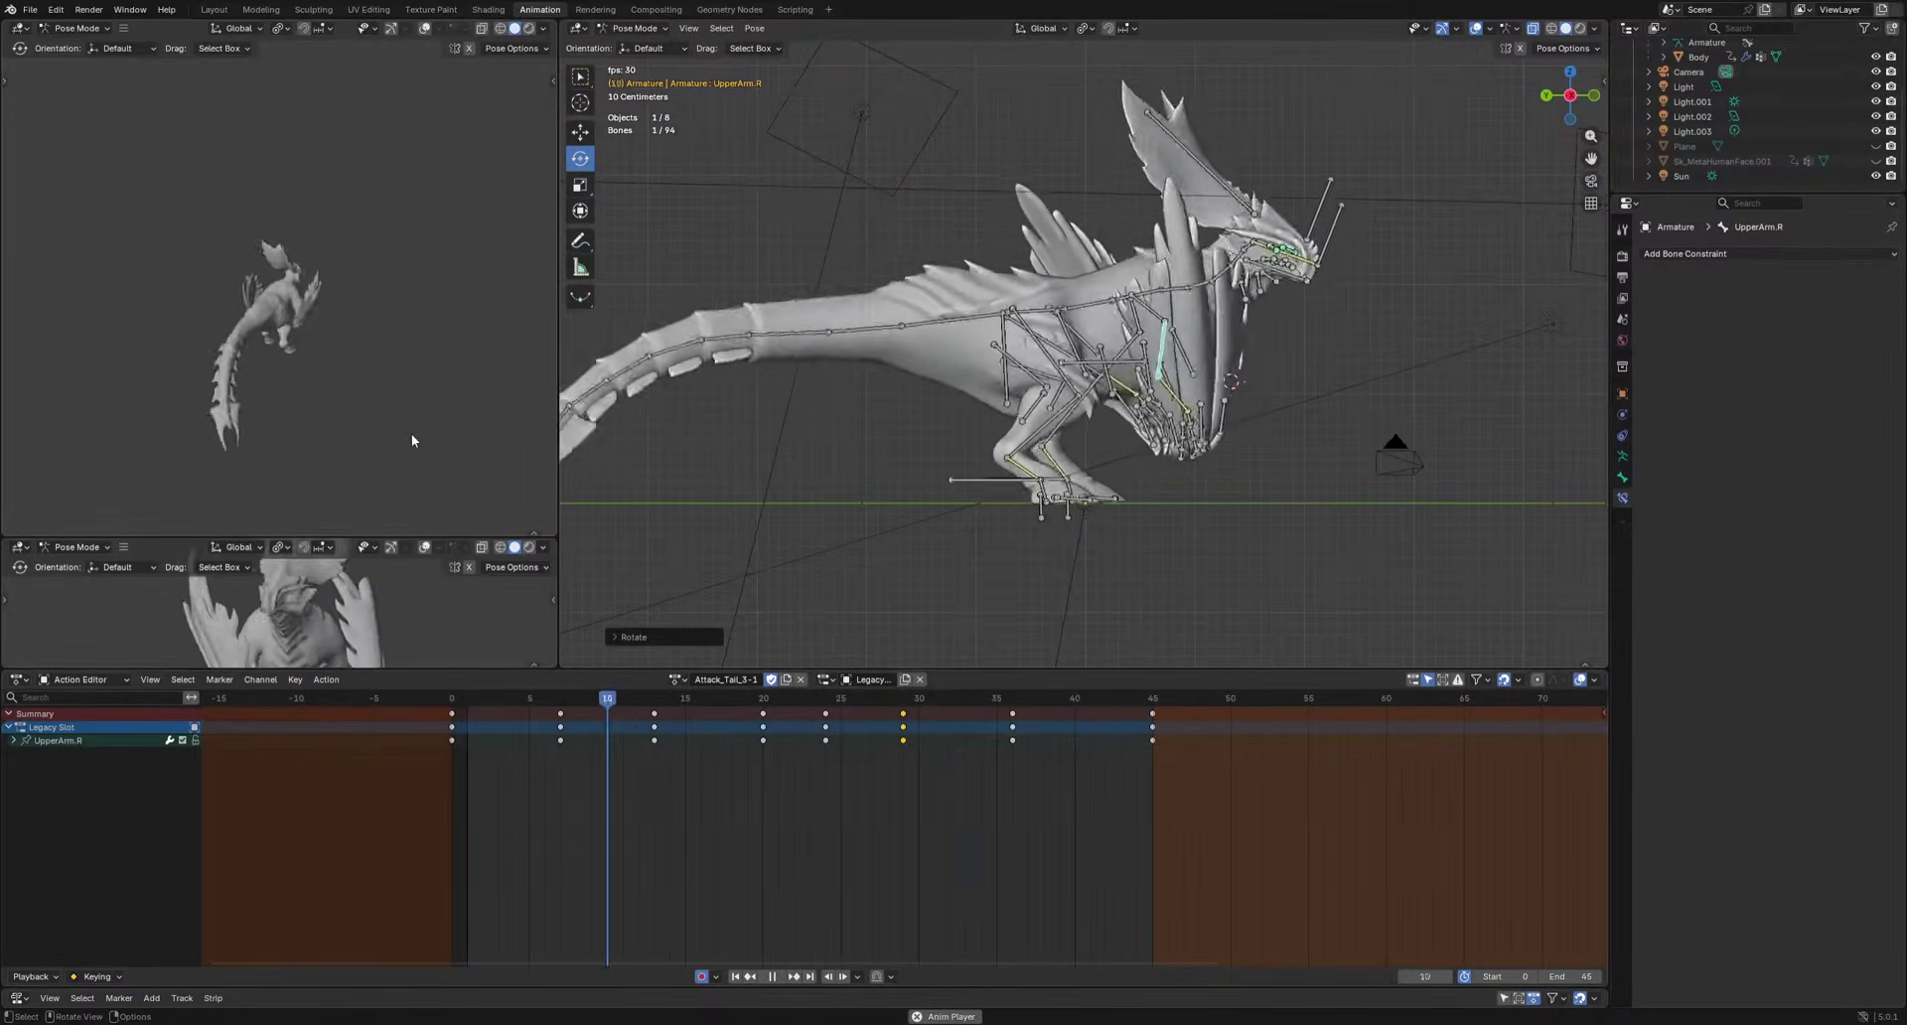
# Rotate the Hand.R bone at frame 20 in the left side view and preview the result.
pyautogui.press('space')
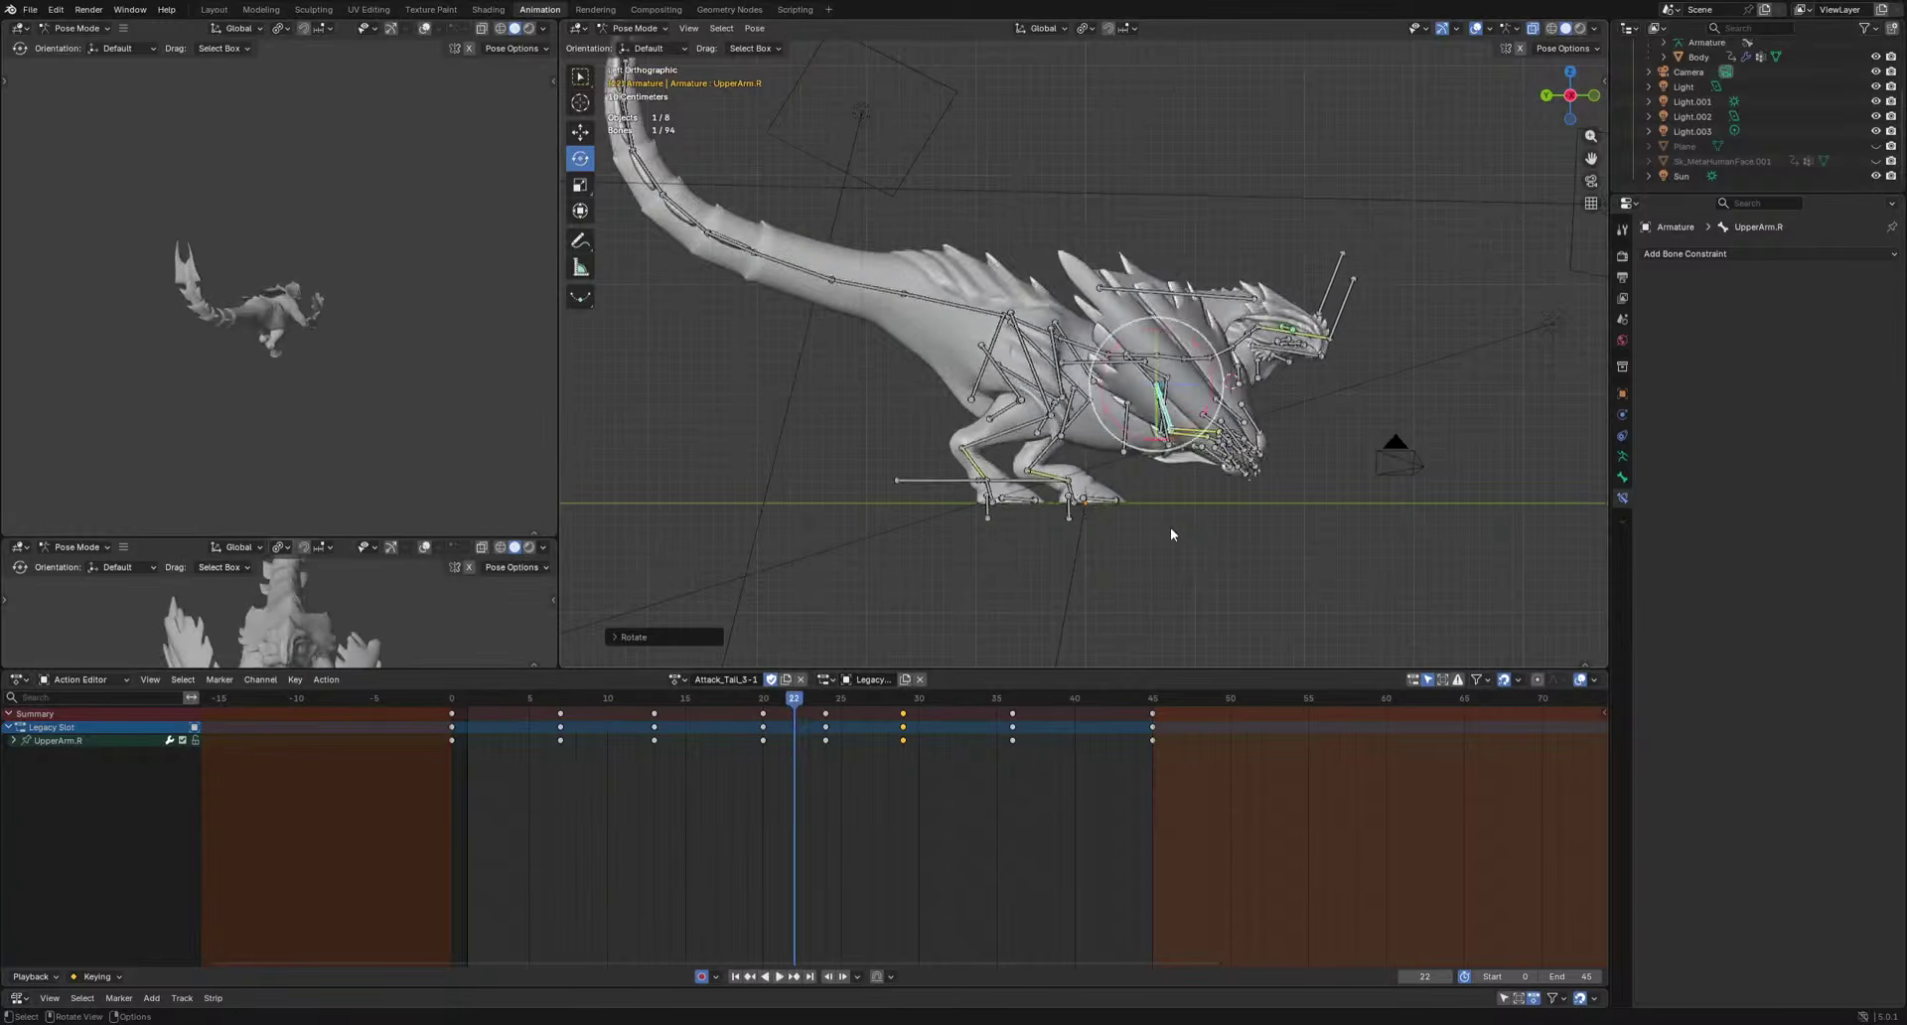
pyautogui.moveTo(1169, 533); pyautogui.dragTo(1267, 533, button='middle')
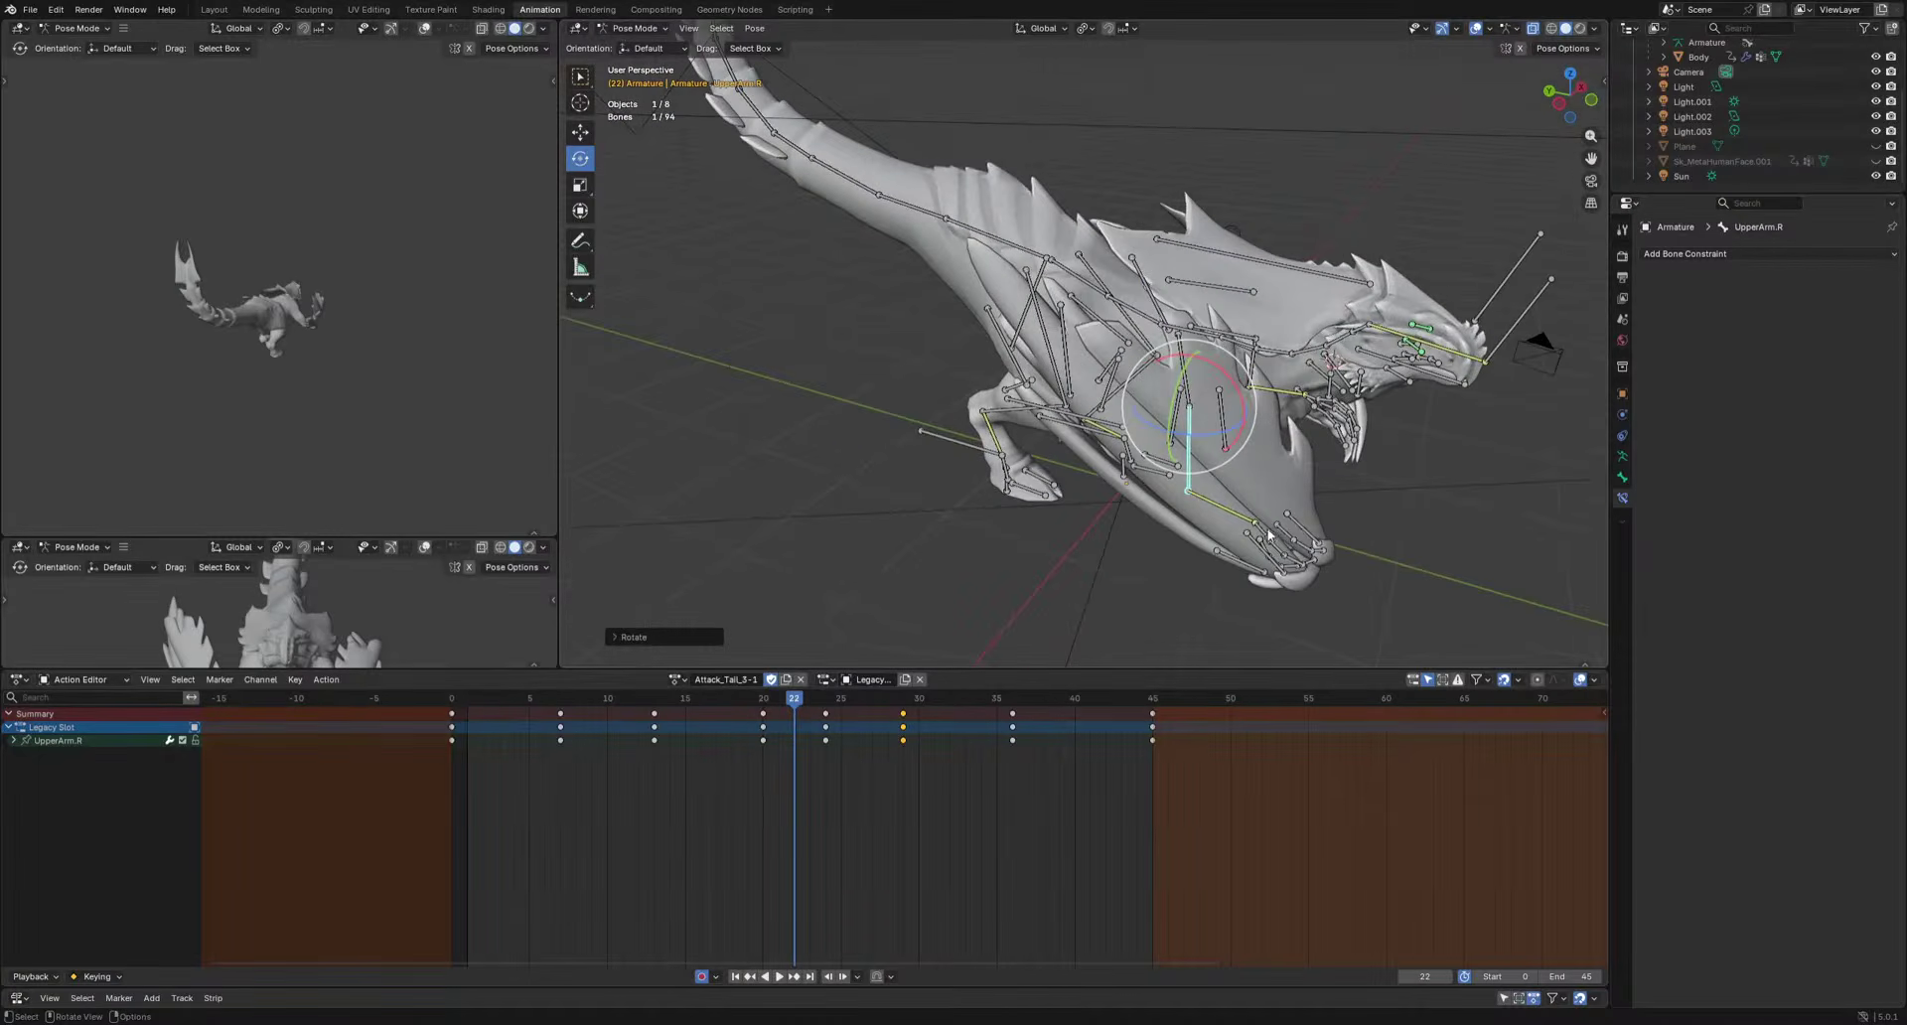
pyautogui.click(1270, 537)
pyautogui.press('ctrl+KP_3')
pyautogui.moveTo(792, 703); pyautogui.dragTo(764, 704)
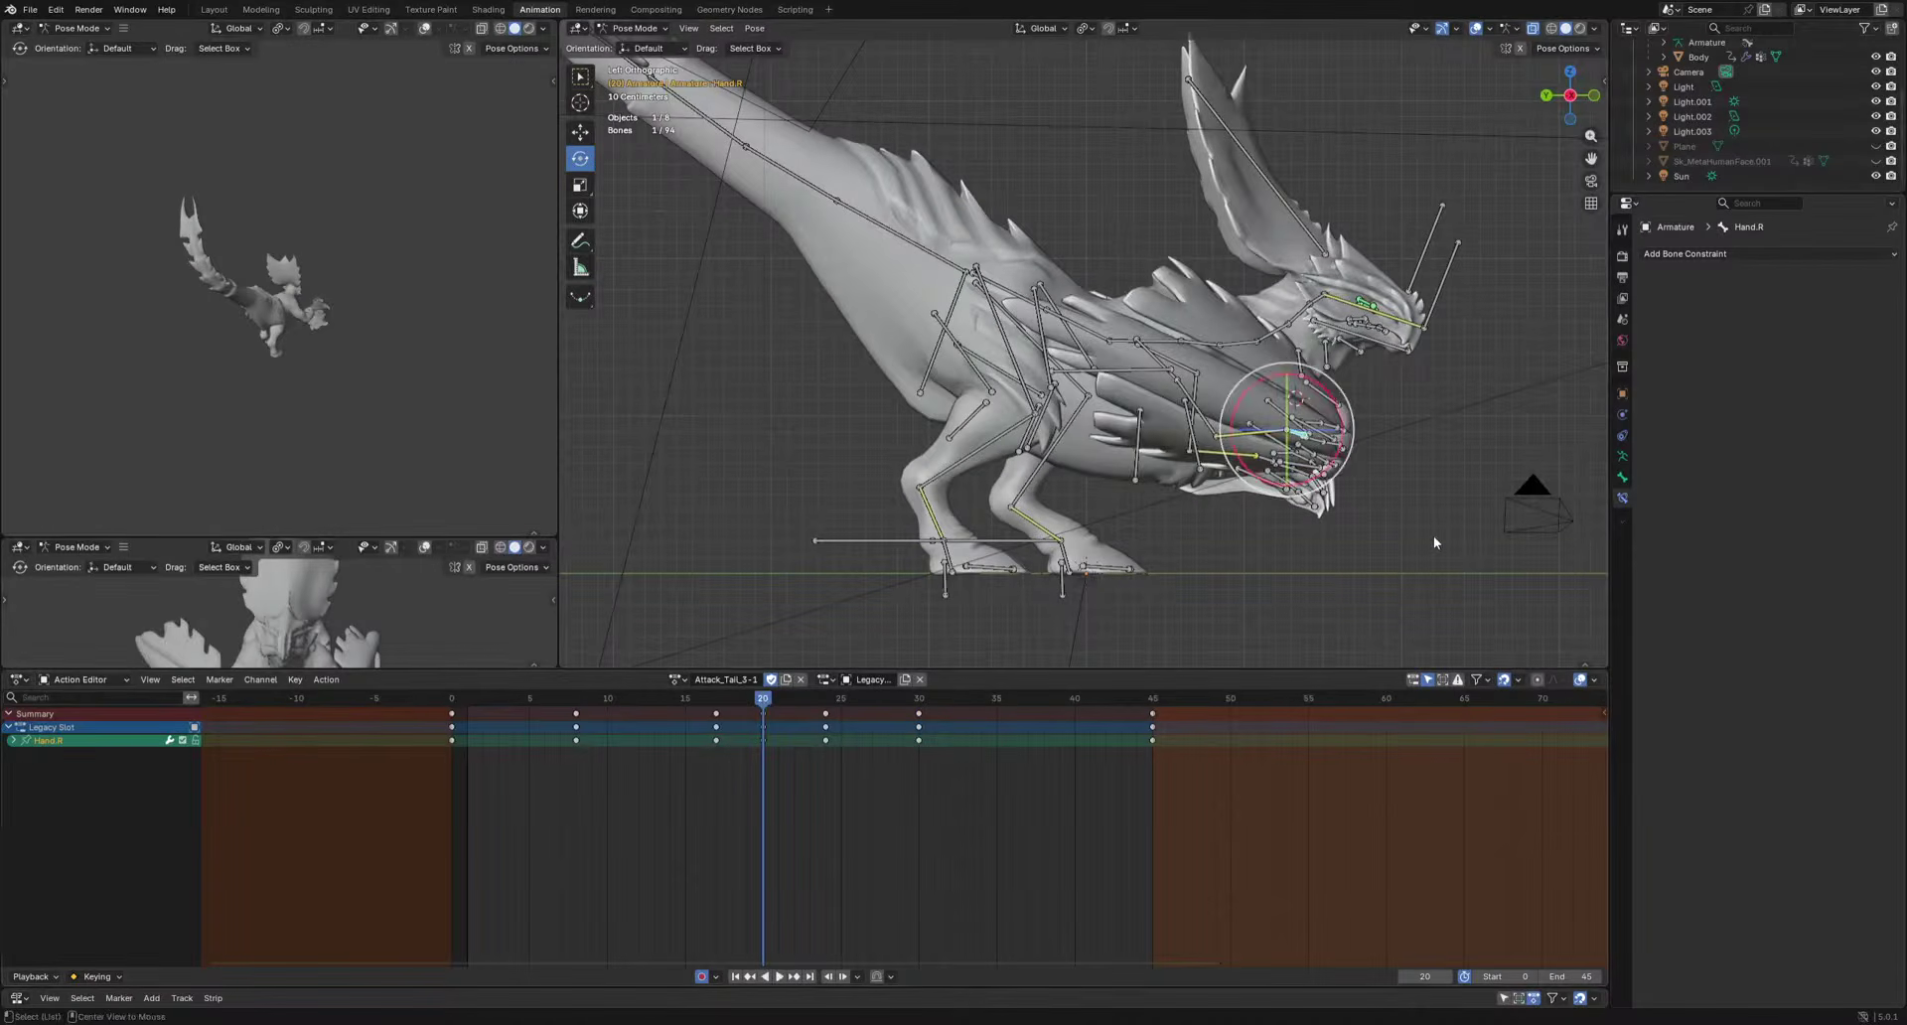
pyautogui.press('r')
pyautogui.click(1296, 591)
pyautogui.press('space')
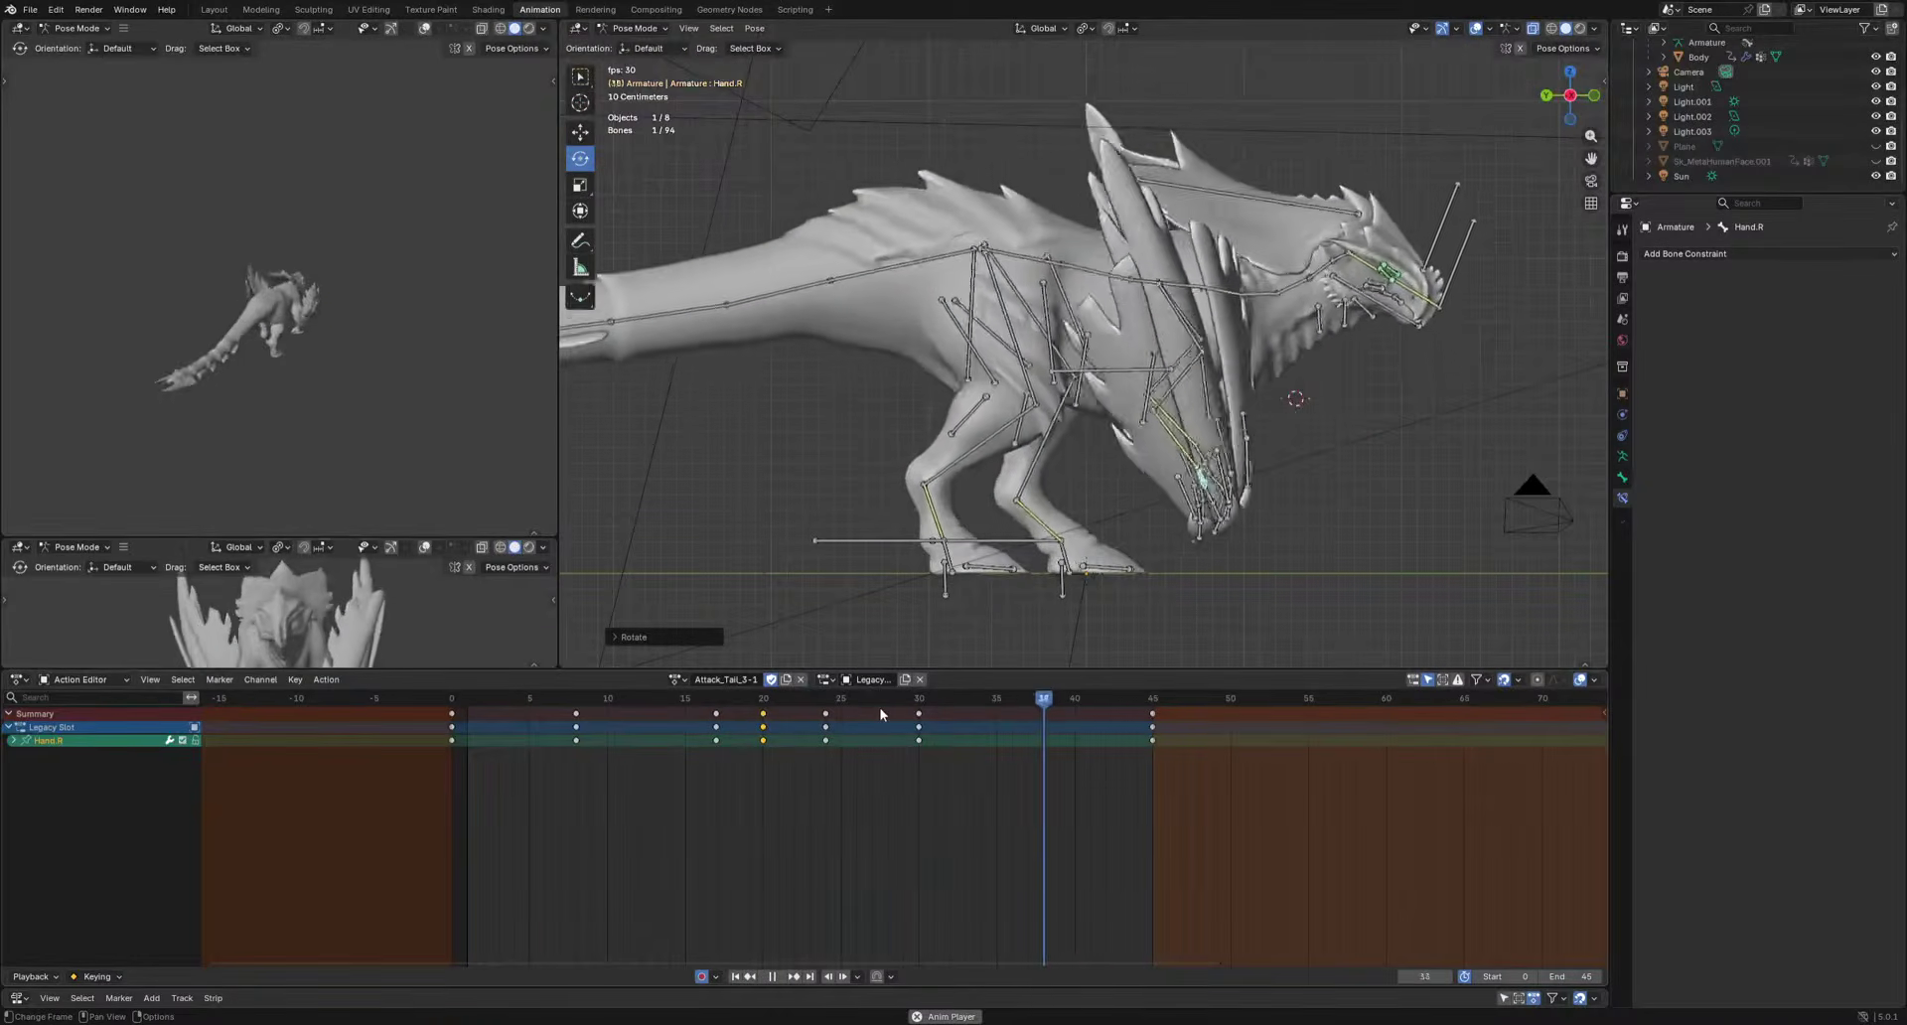
pyautogui.press('space')
# Select the twelve finger and finger shield bones of the right hand, clear their rotation at frame 27 and preview the motion.
pyautogui.moveTo(1291, 568); pyautogui.dragTo(1236, 576, button='middle')
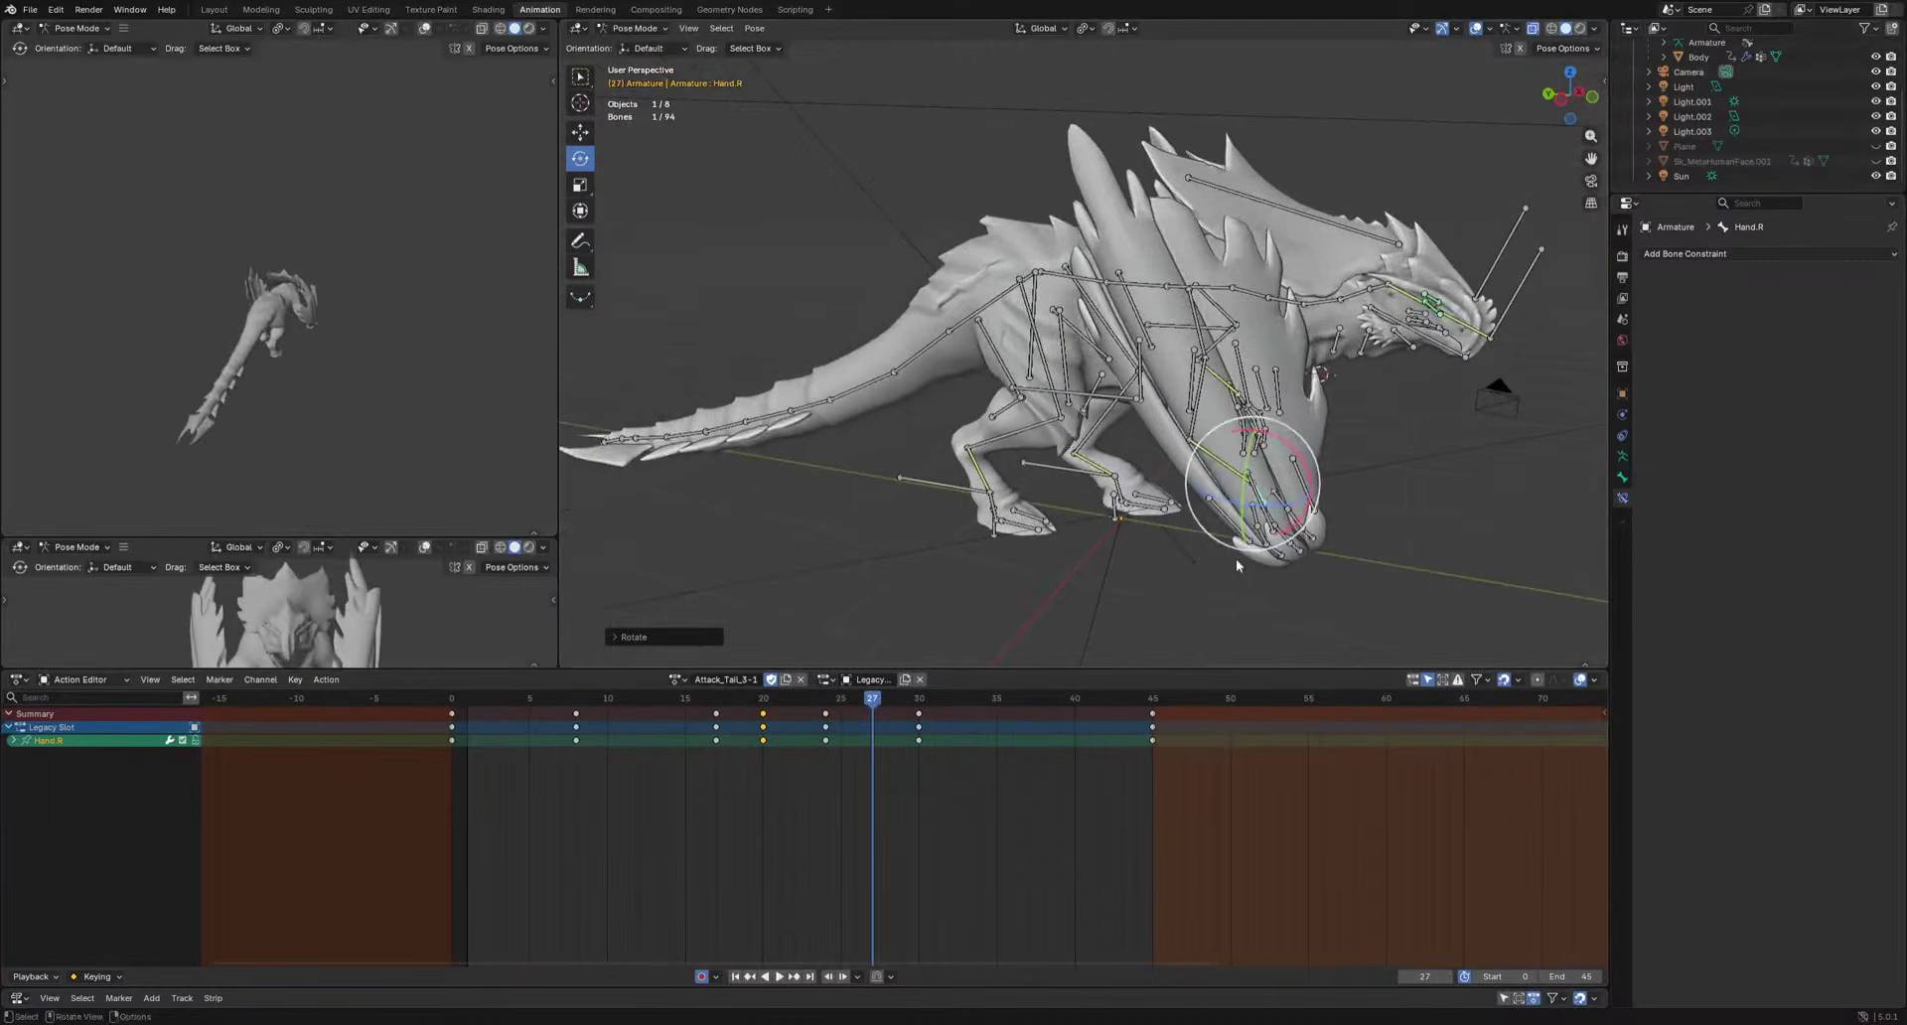
pyautogui.click(1236, 541)
pyautogui.keyDown('shift'); pyautogui.click(1273, 526); pyautogui.keyUp('shift')
pyautogui.keyDown('shift'); pyautogui.click(1313, 508); pyautogui.keyUp('shift')
pyautogui.keyDown('shift'); pyautogui.click(1311, 539); pyautogui.keyUp('shift')
pyautogui.keyDown('shift'); pyautogui.click(1299, 549); pyautogui.keyUp('shift')
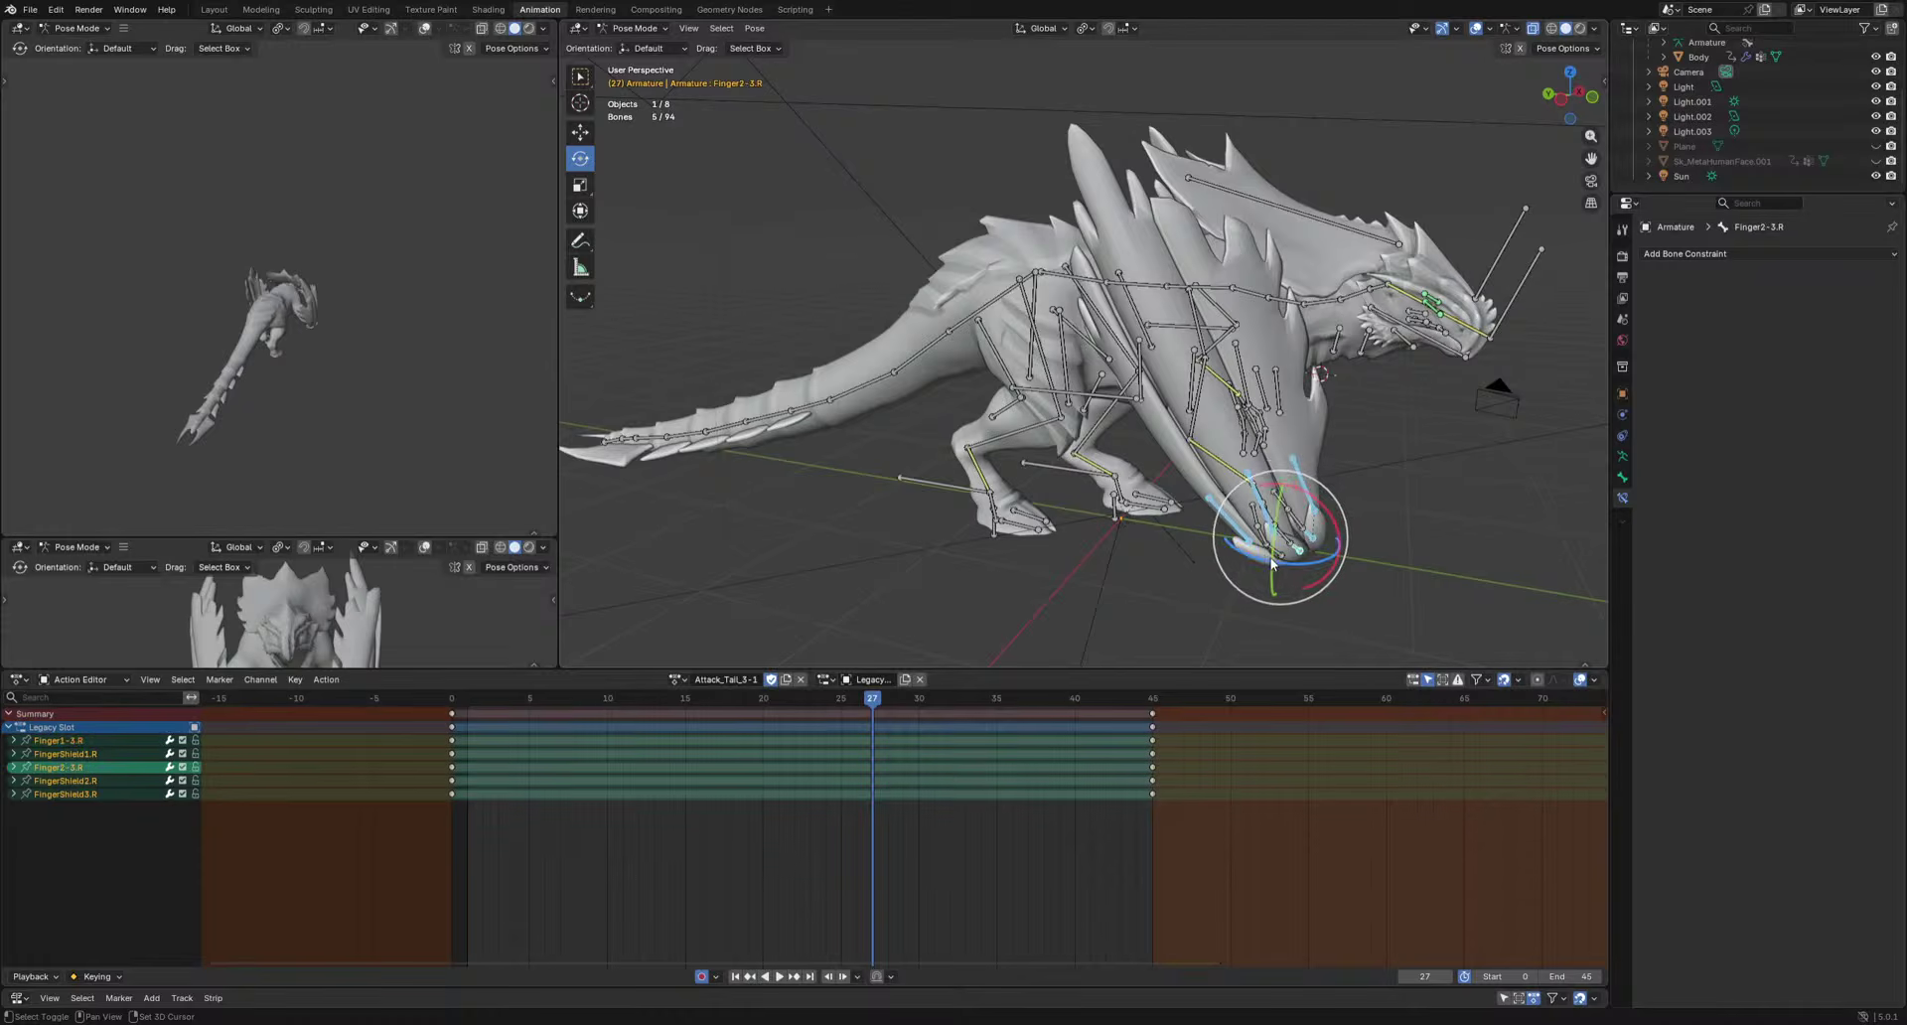
pyautogui.keyDown('shift'); pyautogui.click(1281, 551); pyautogui.keyUp('shift')
pyautogui.keyDown('shift'); pyautogui.click(1273, 542); pyautogui.keyUp('shift')
pyautogui.keyDown('shift'); pyautogui.click(1297, 530); pyautogui.keyUp('shift')
pyautogui.keyDown('shift'); pyautogui.click(1322, 518); pyautogui.keyUp('shift')
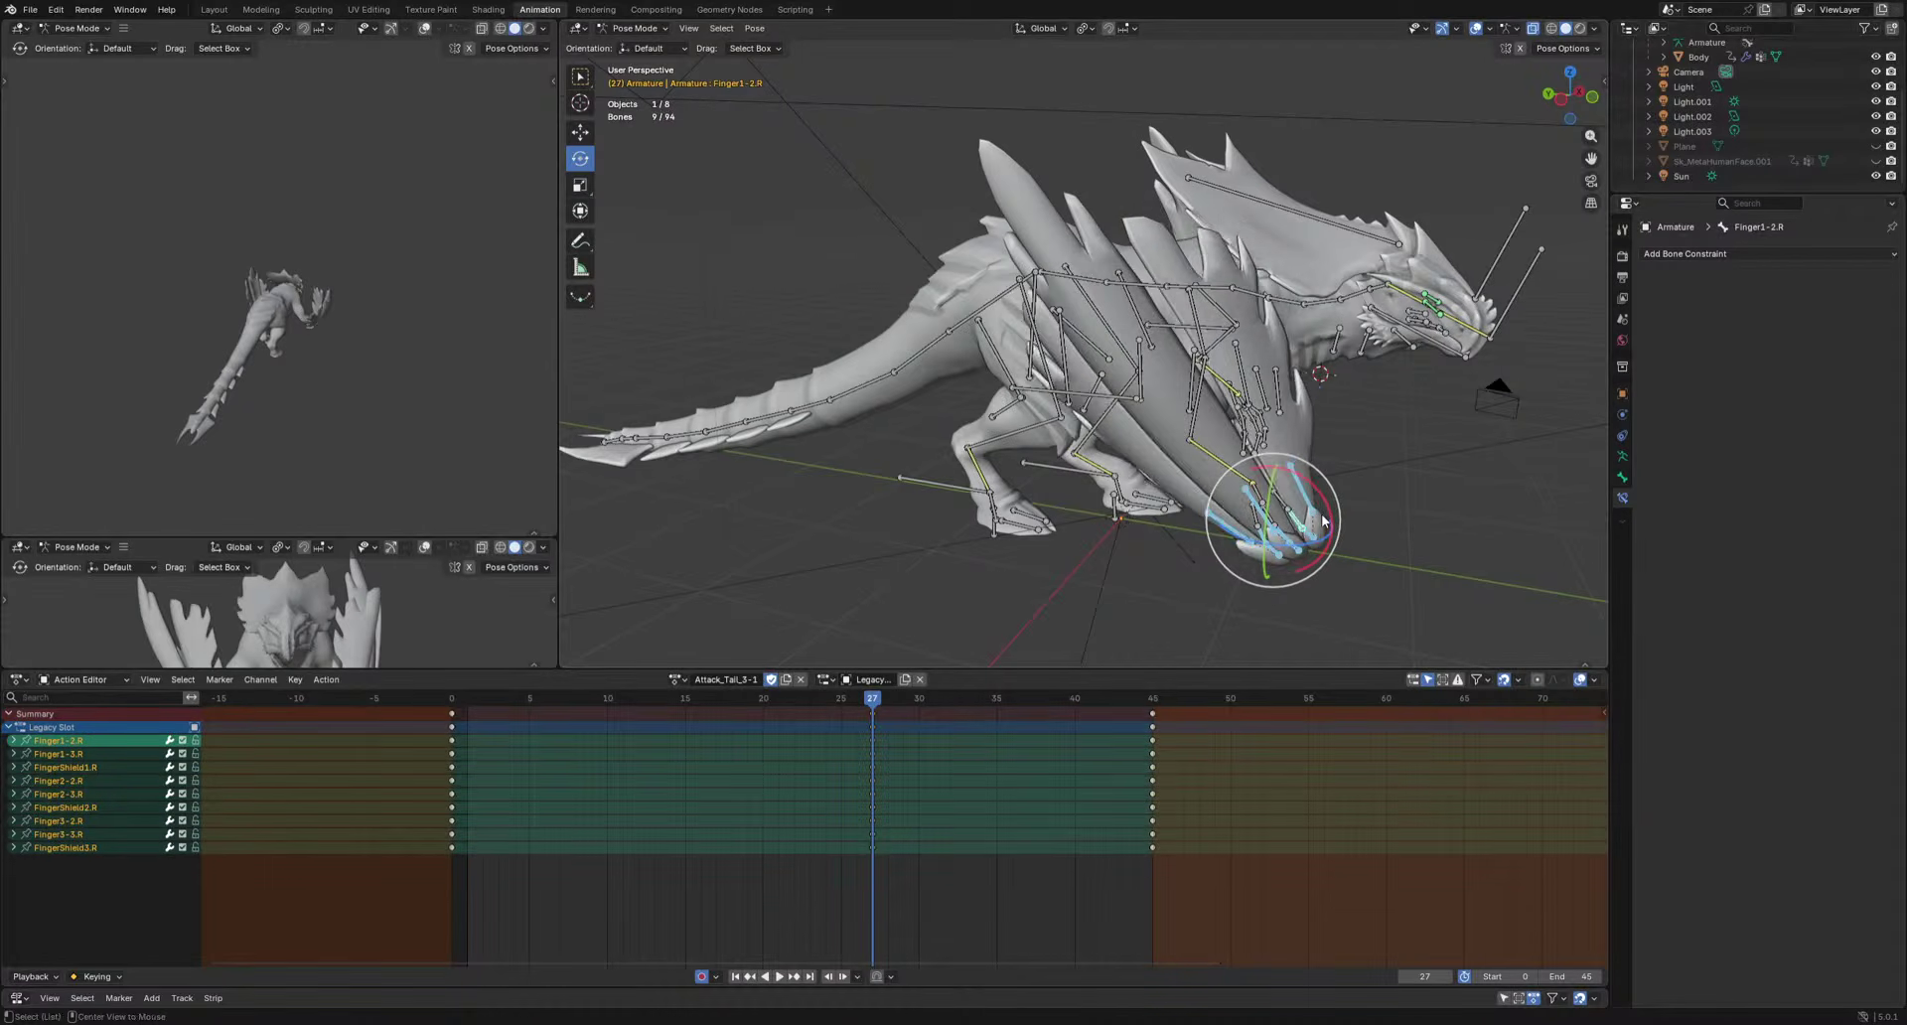
pyautogui.keyDown('shift'); pyautogui.click(1291, 513); pyautogui.keyUp('shift')
pyautogui.keyDown('shift'); pyautogui.click(1268, 513); pyautogui.keyUp('shift')
pyautogui.keyDown('shift'); pyautogui.click(1256, 512); pyautogui.keyUp('shift')
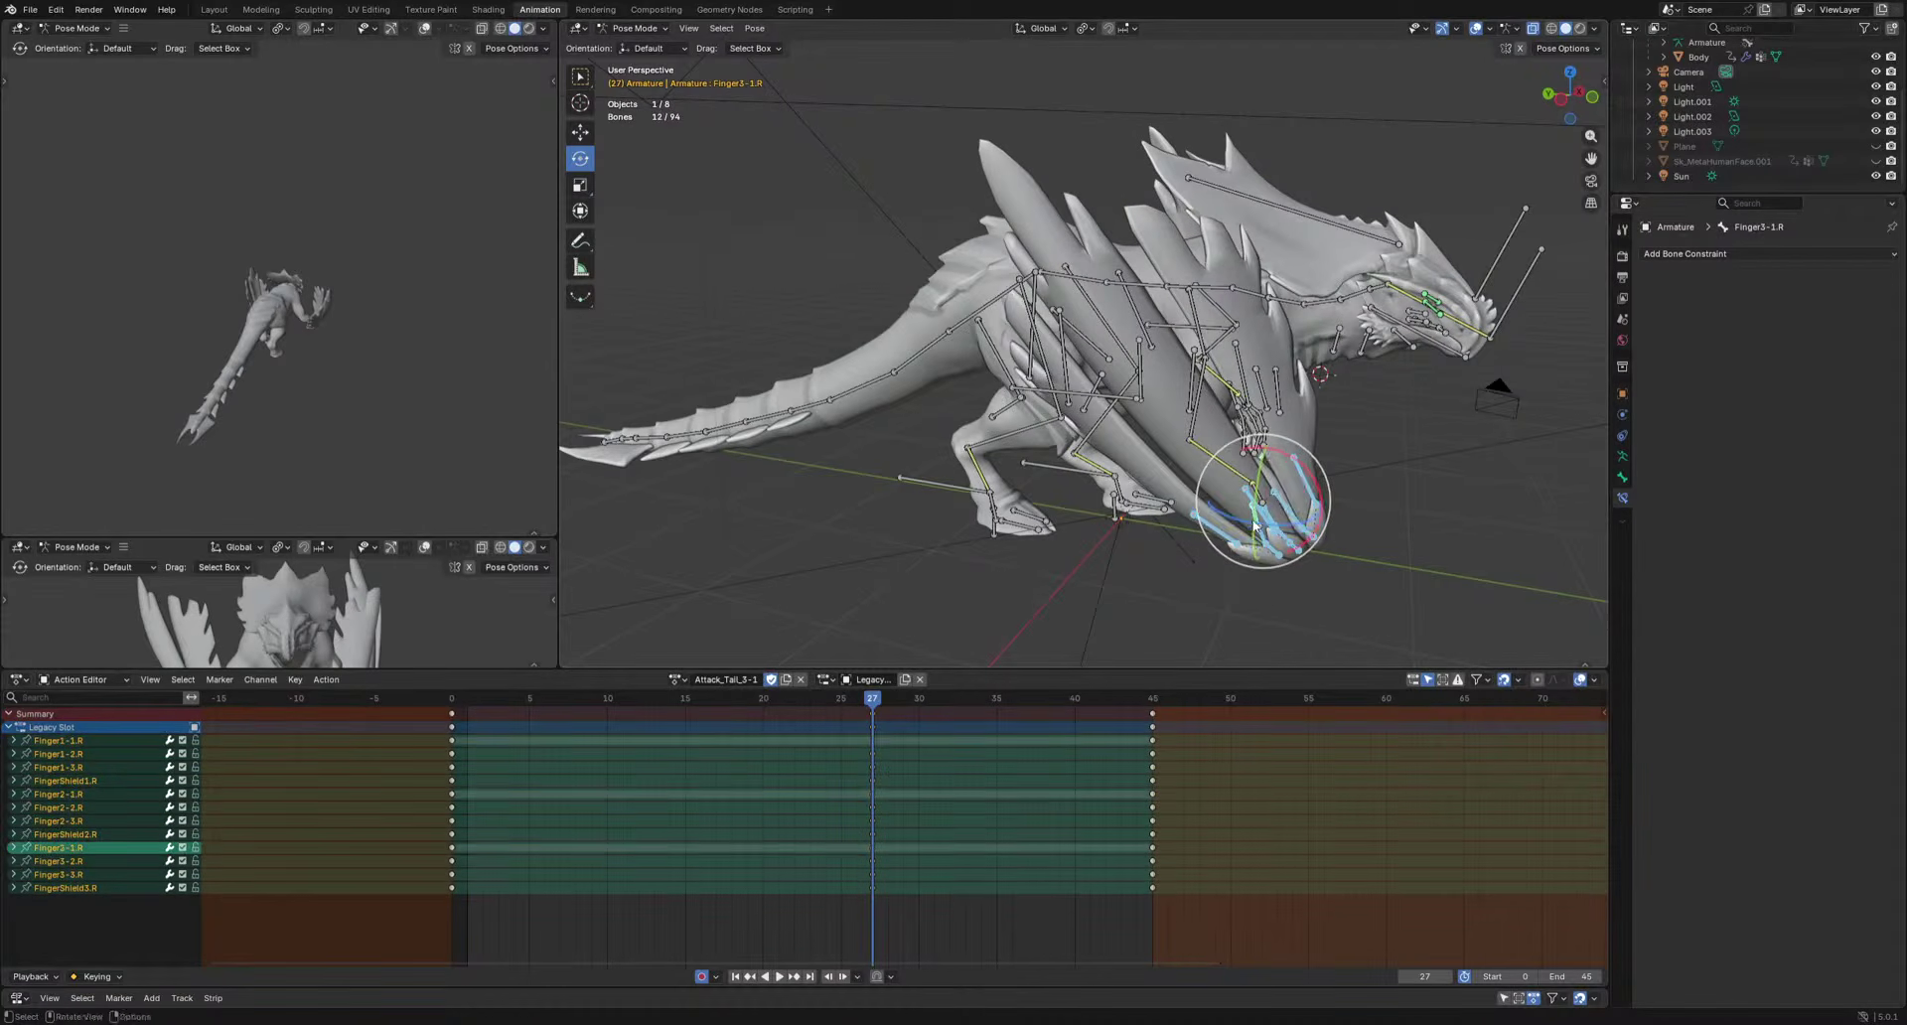
pyautogui.hotkey('alt', 'r')
pyautogui.moveTo(1354, 518); pyautogui.dragTo(1366, 529, button='middle')
pyautogui.press('space')
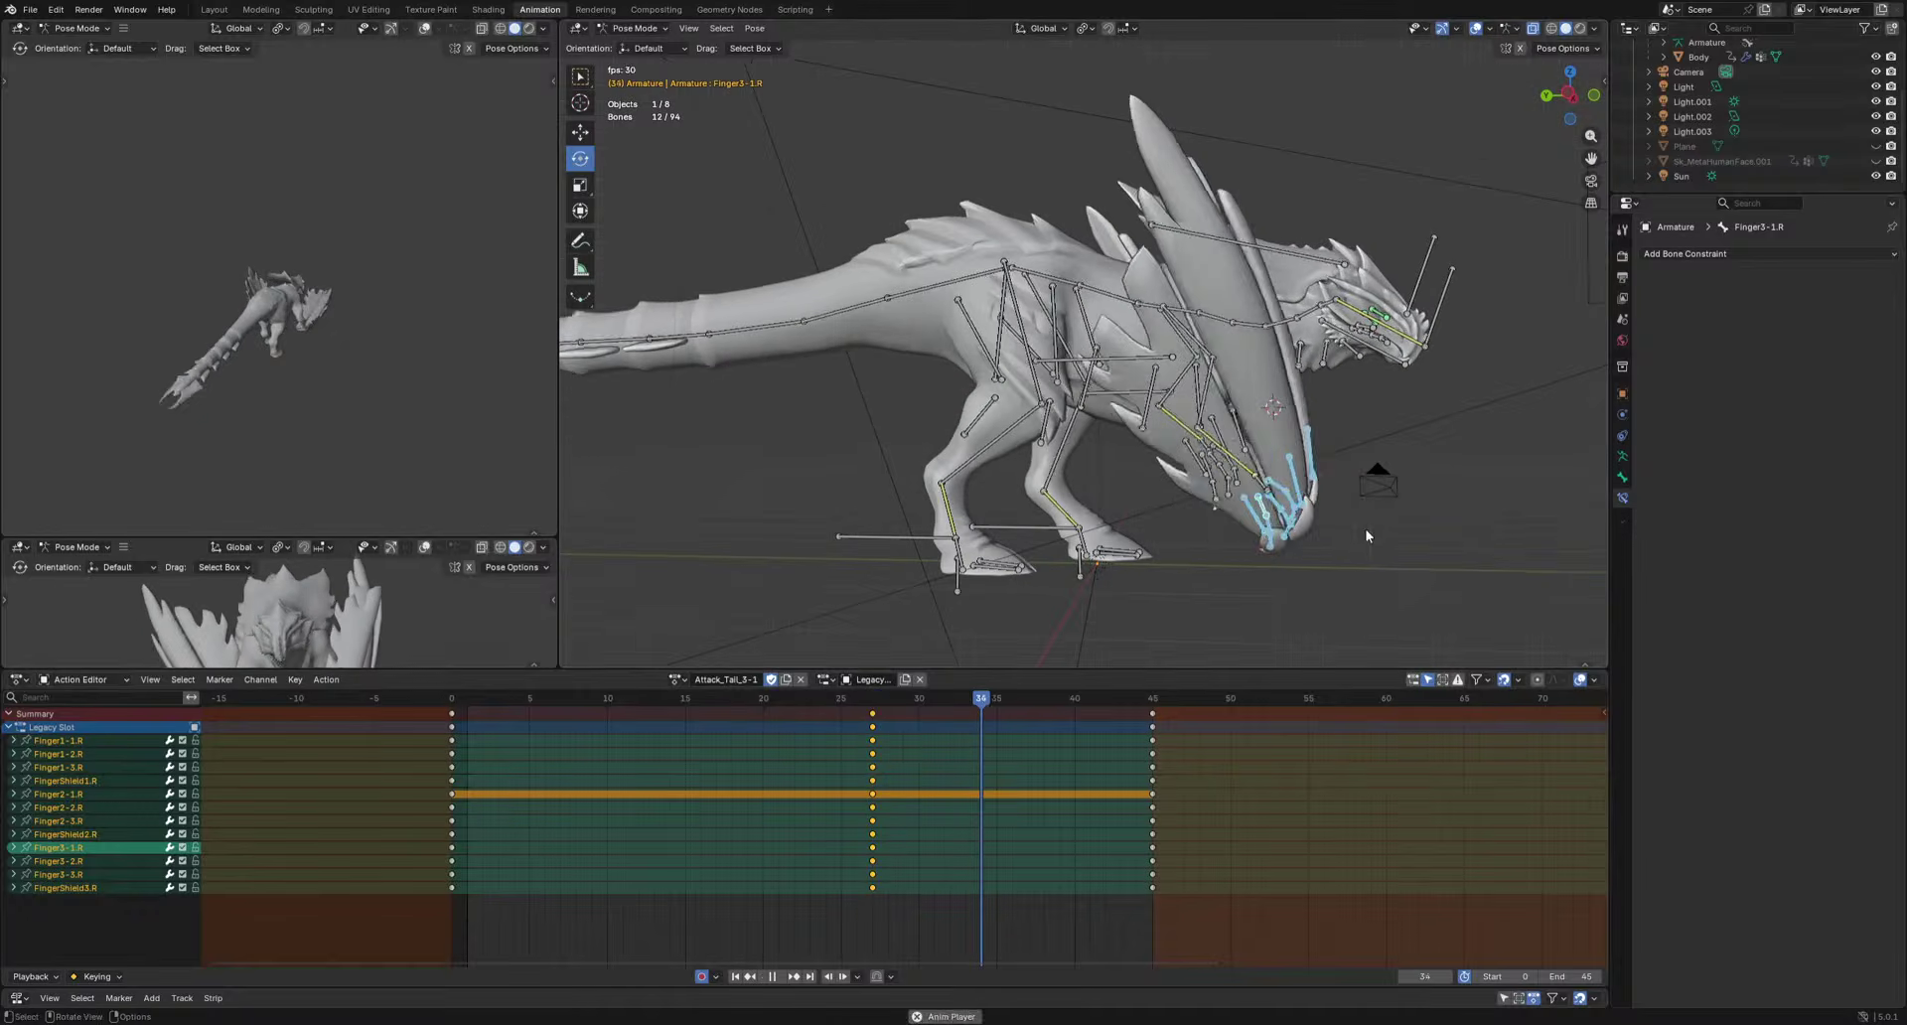
pyautogui.press('space')
# Trackball-rotate the selected right finger and finger shield bones at frame 29.
pyautogui.moveTo(1001, 701); pyautogui.dragTo(909, 701)
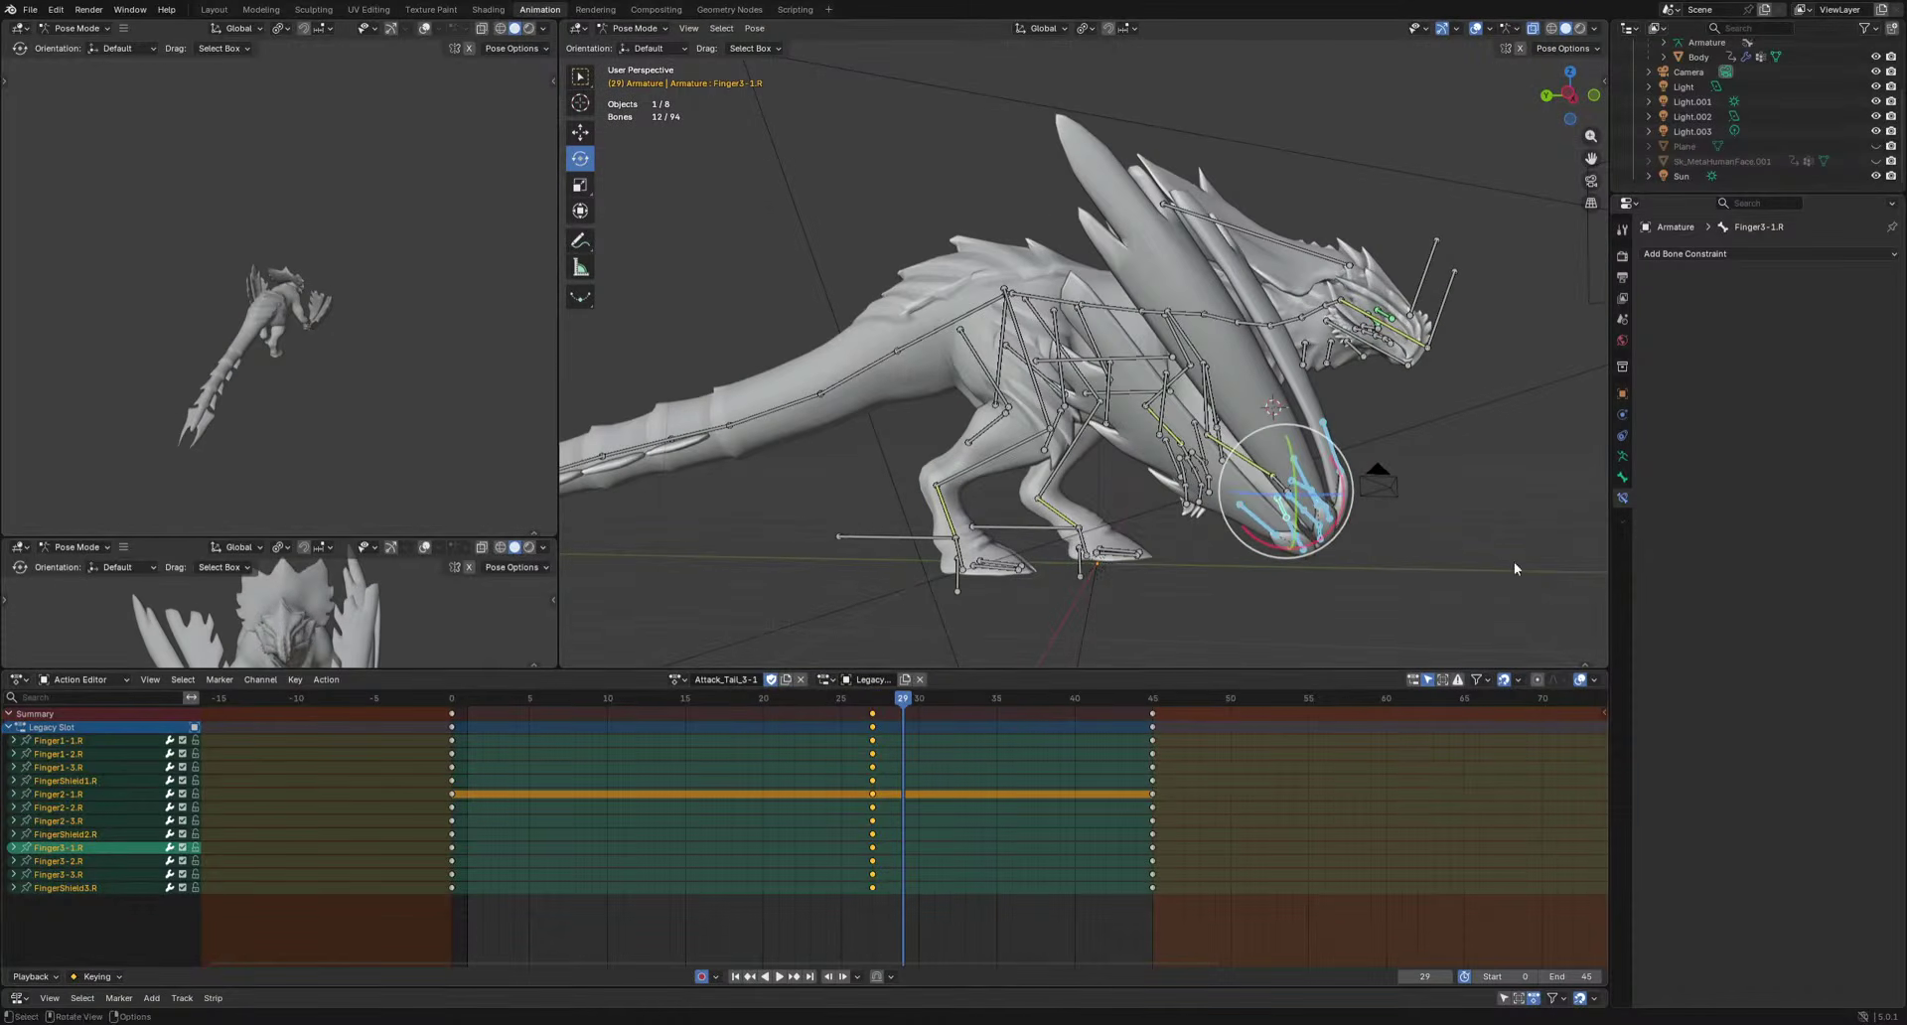
pyautogui.press('r')
pyautogui.press('r')
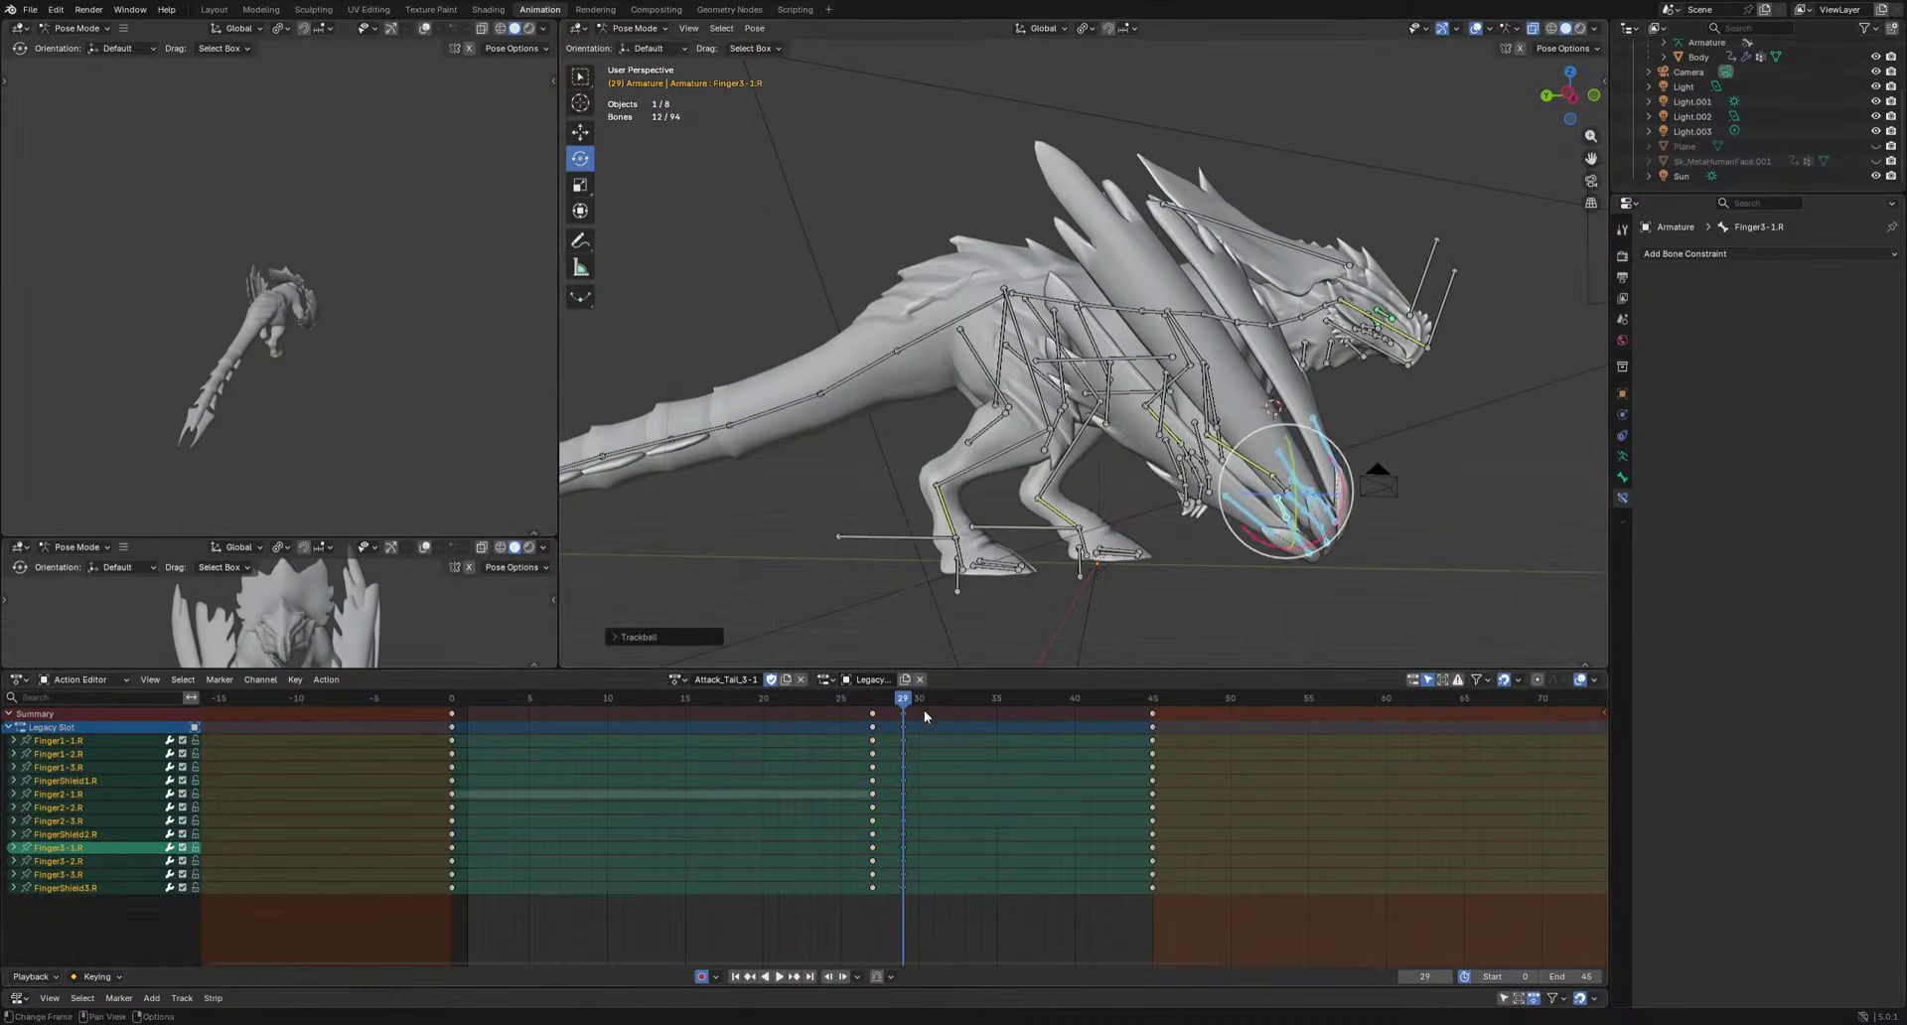
# Keyframe the selected right finger and finger shield bones at frame 29 and rotate them at frame 31.
pyautogui.press('i')
pyautogui.press('space')
pyautogui.press('r')
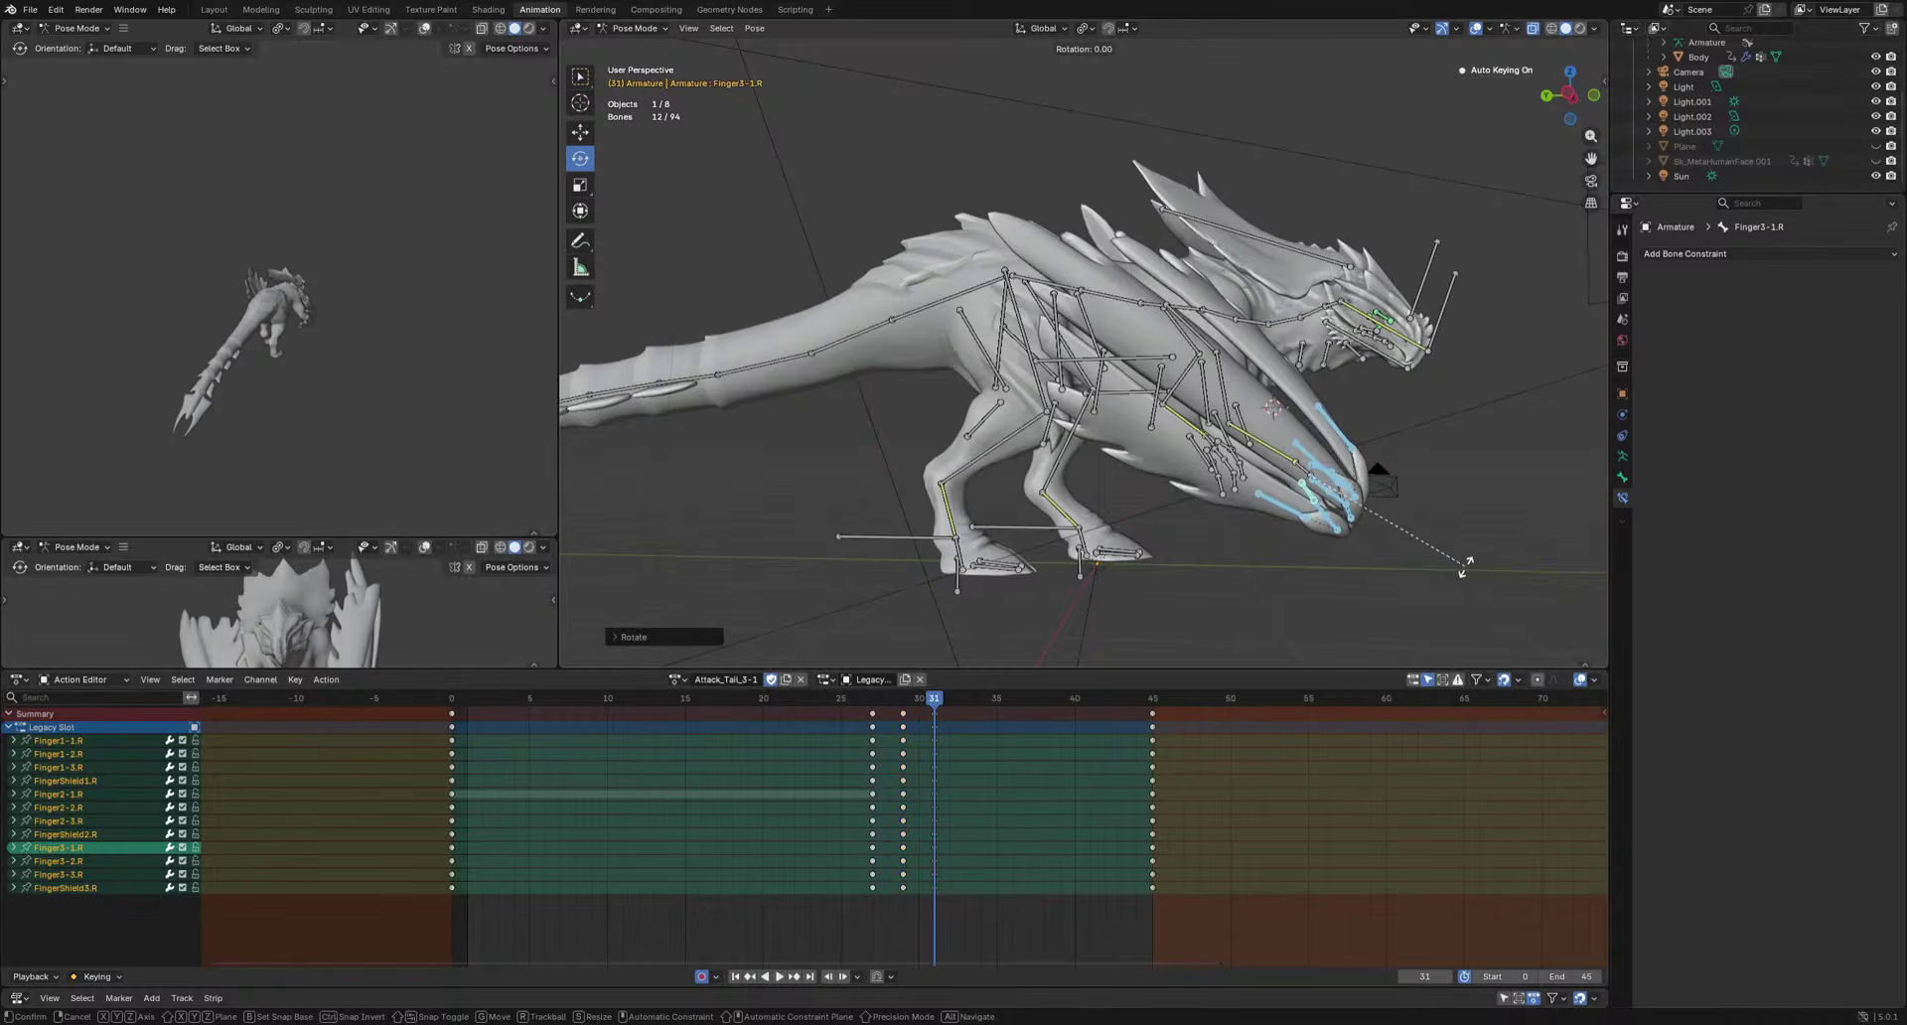
# Rotate and keyframe the right finger and finger shield bones at frame 35, and play the animation from the start.
pyautogui.press('Right')
pyautogui.press('Right')
pyautogui.press('Right')
pyautogui.press('Right')
pyautogui.press('r')
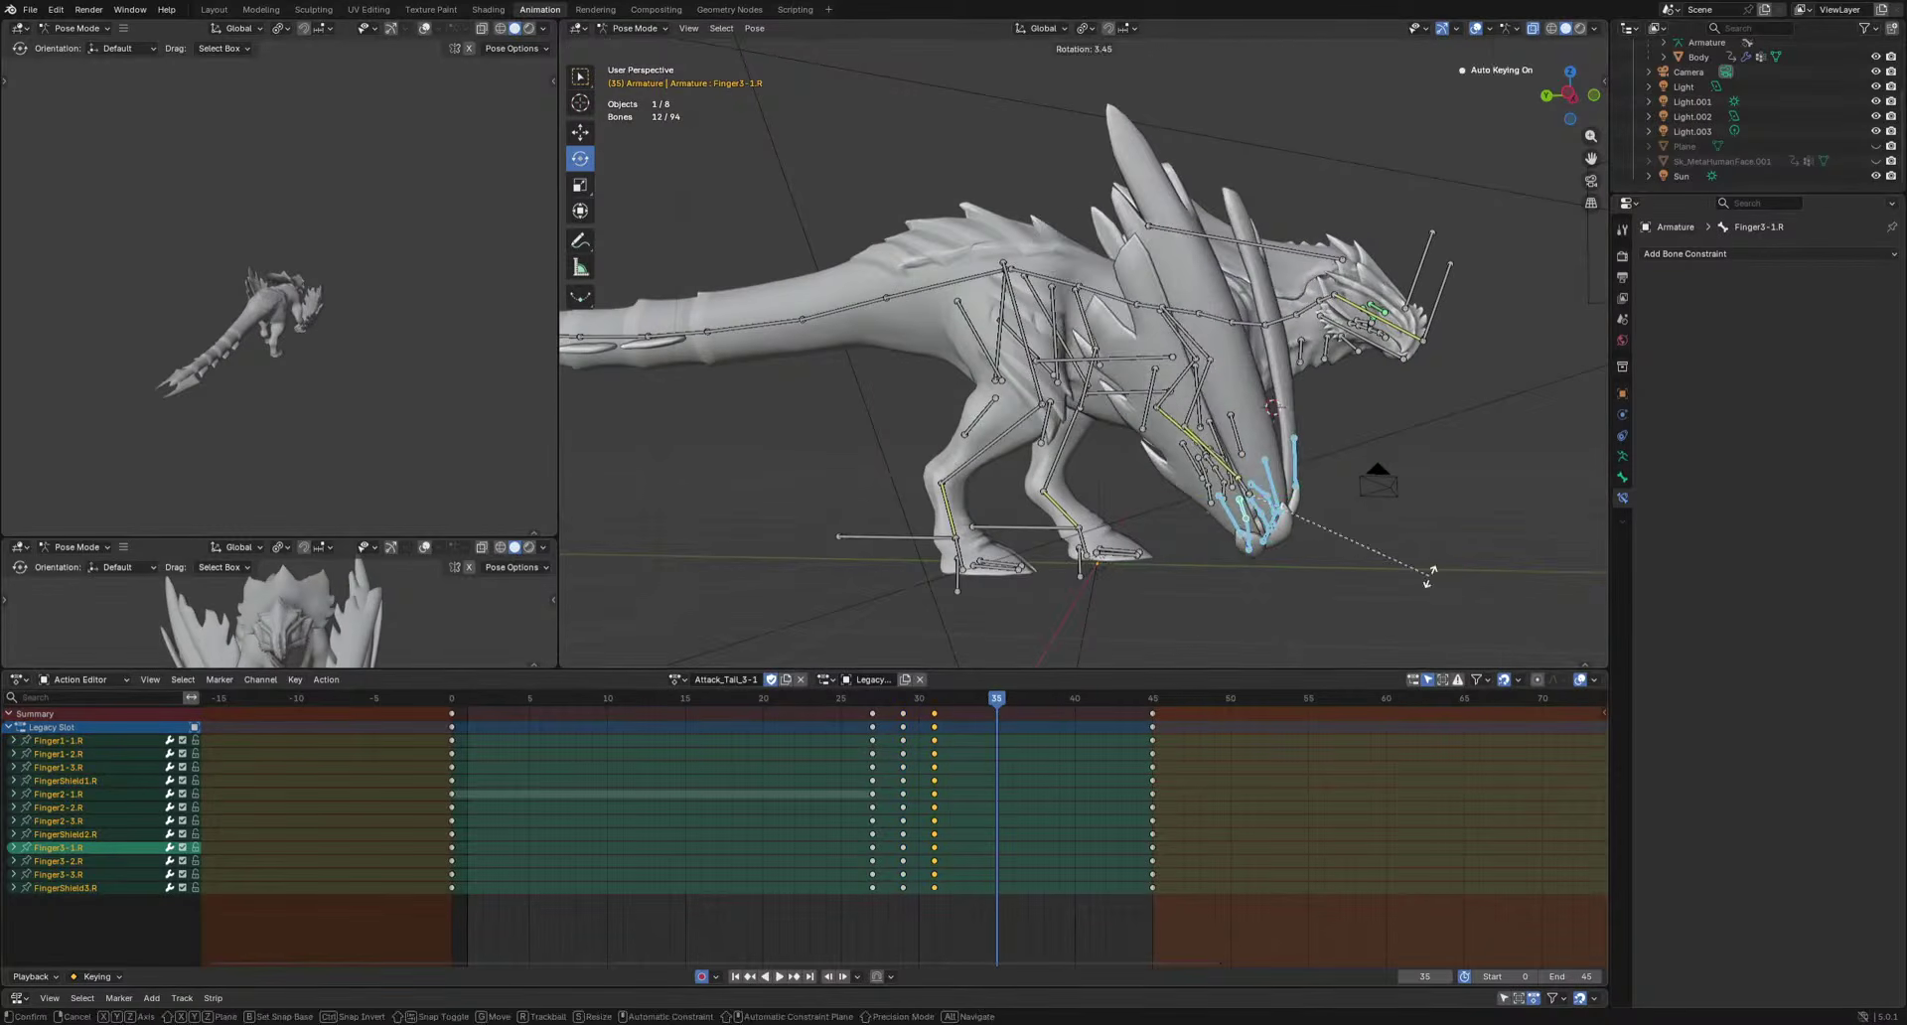
pyautogui.press('i')
pyautogui.hotkey('shift', 'Left')
pyautogui.press('space')
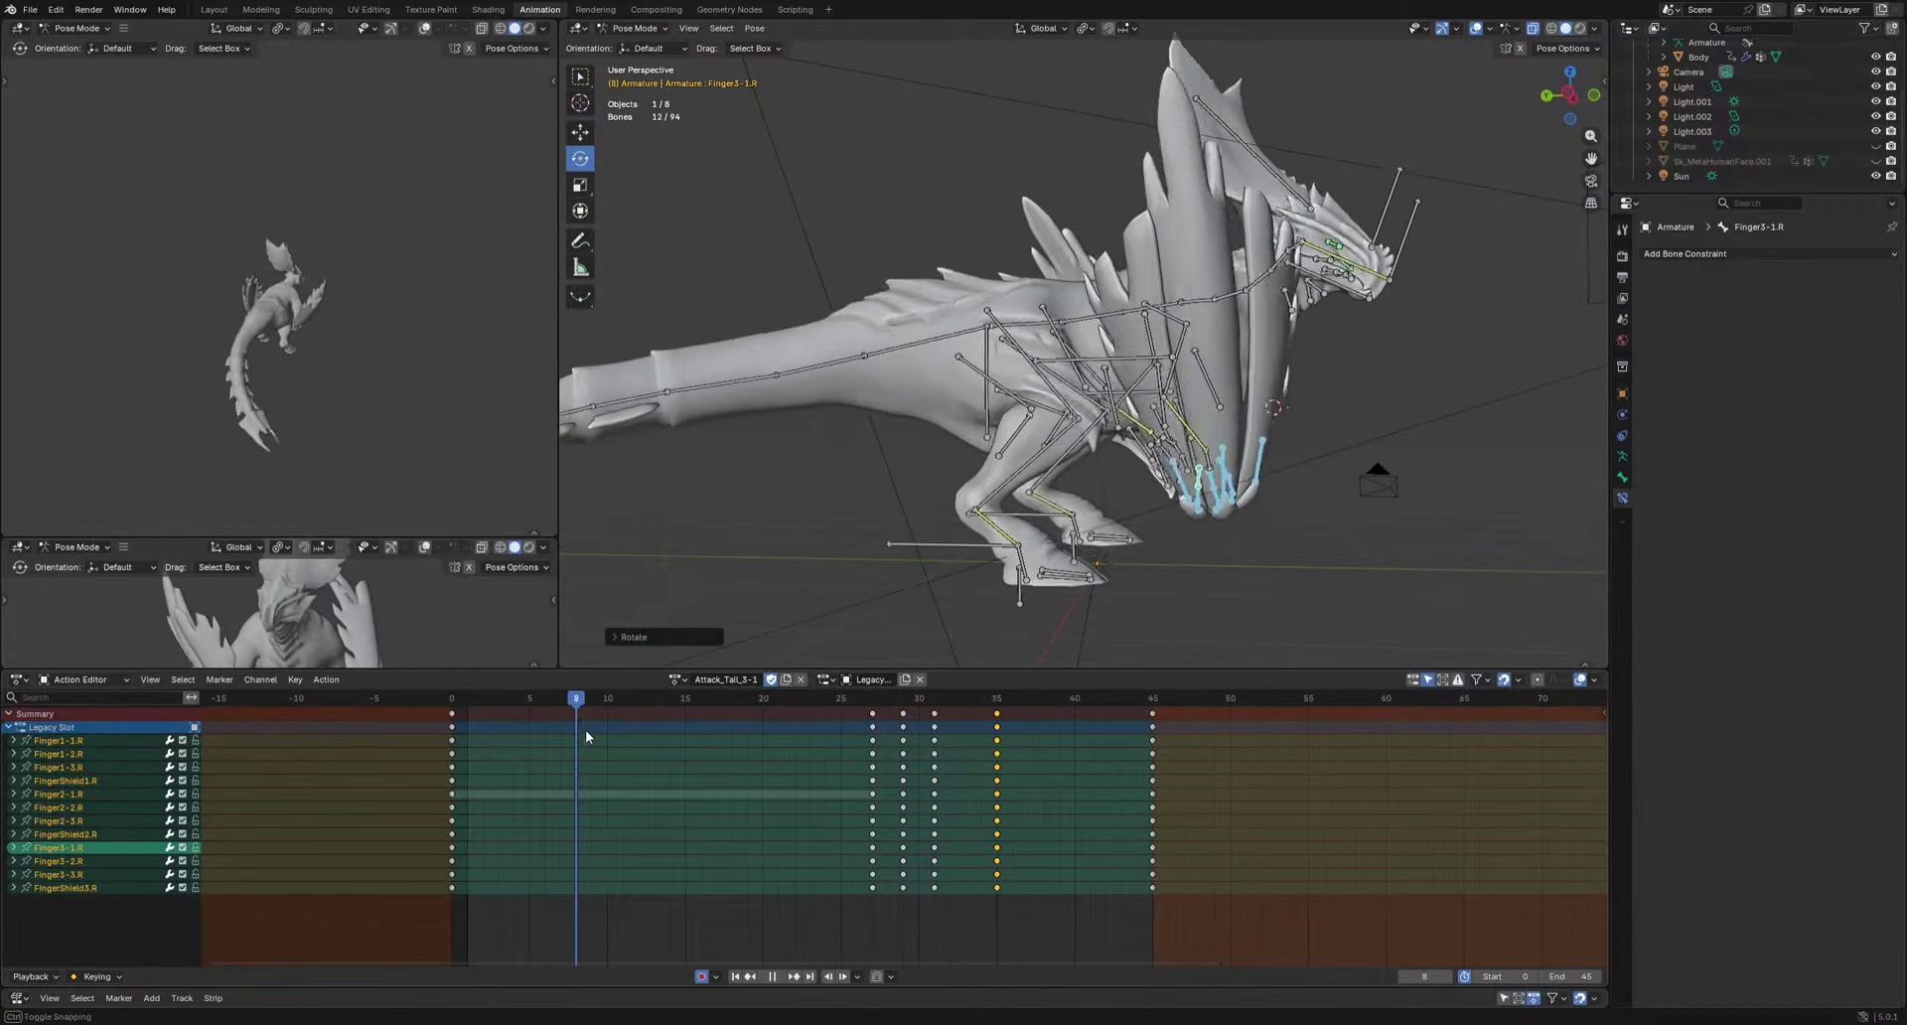
# Rotate the right finger and finger shield bones at frame 9 in the left side view.
pyautogui.press('ctrl+KP_3')
pyautogui.press('r')
pyautogui.click(1406, 588)
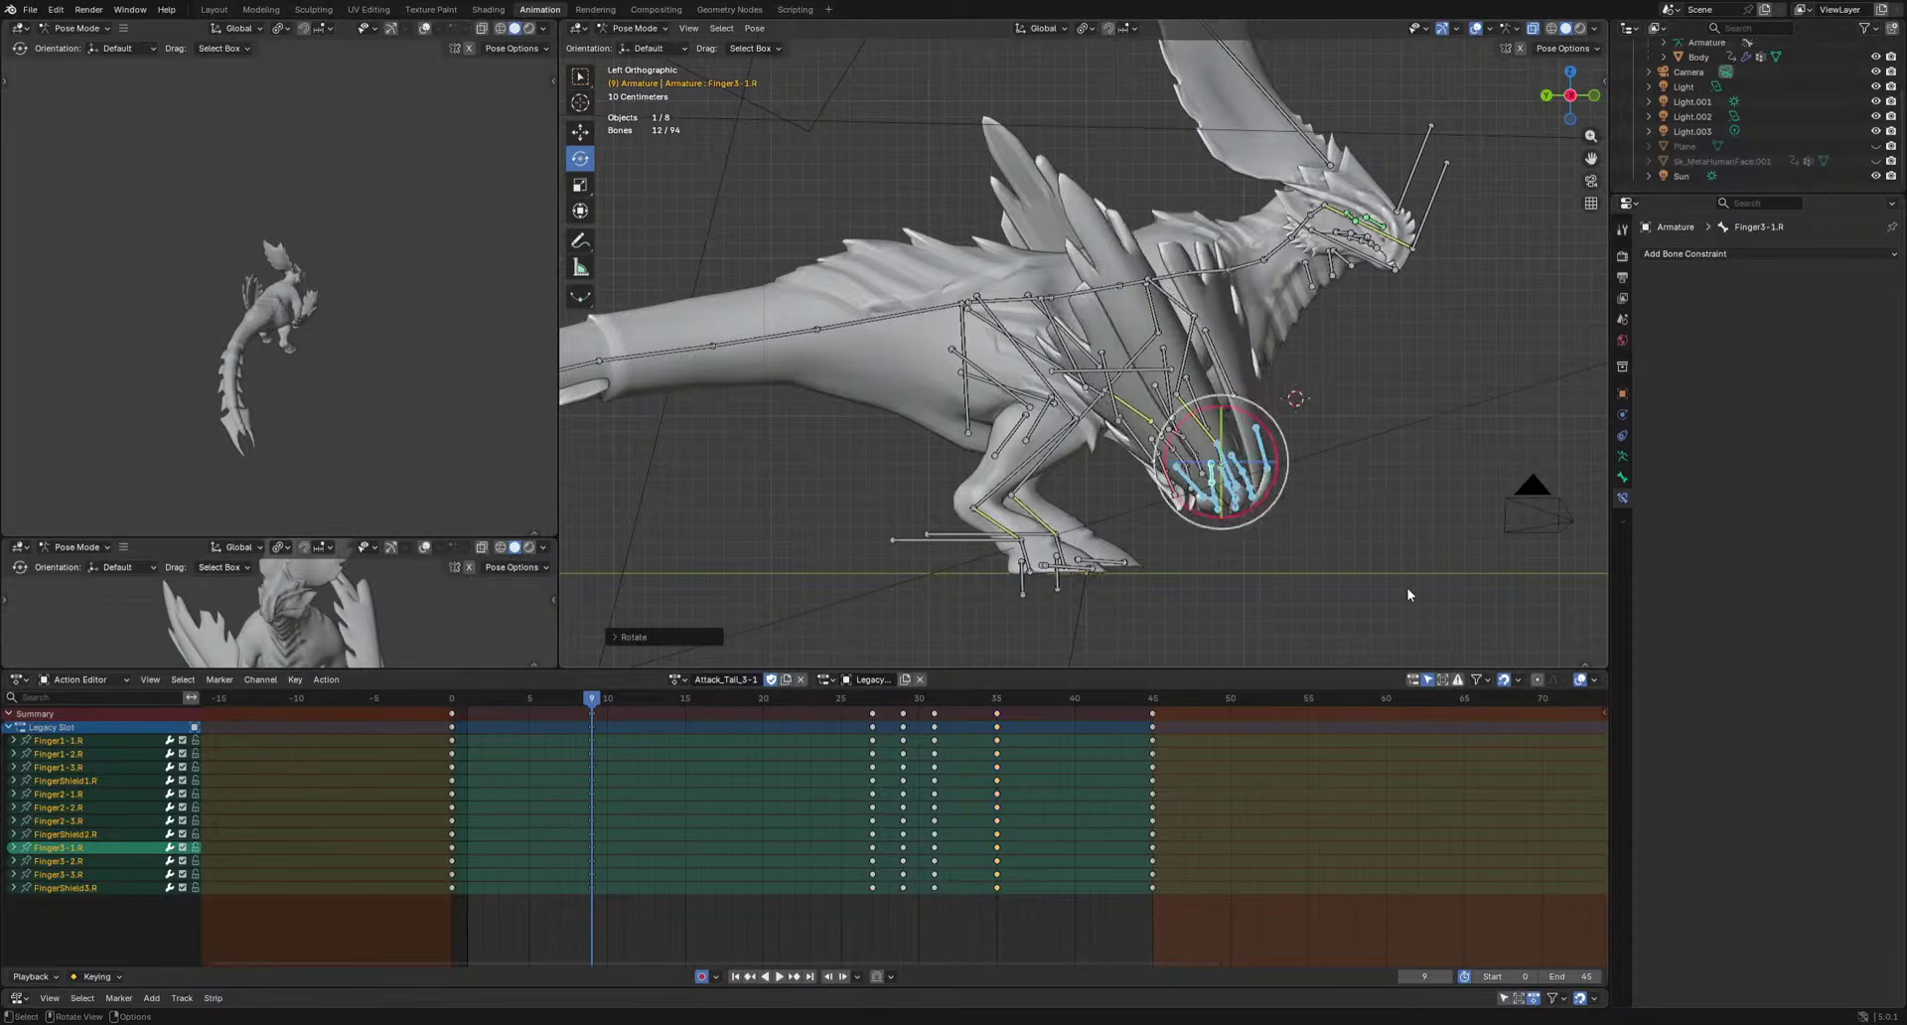
# Copy the right-hand finger keyframes from frame 0 and paste them at frame 17.
pyautogui.press('Right')
pyautogui.press('Right')
pyautogui.press('Right')
pyautogui.press('Right')
pyautogui.press('Right')
pyautogui.press('Right')
pyautogui.press('Right')
pyautogui.press('Right')
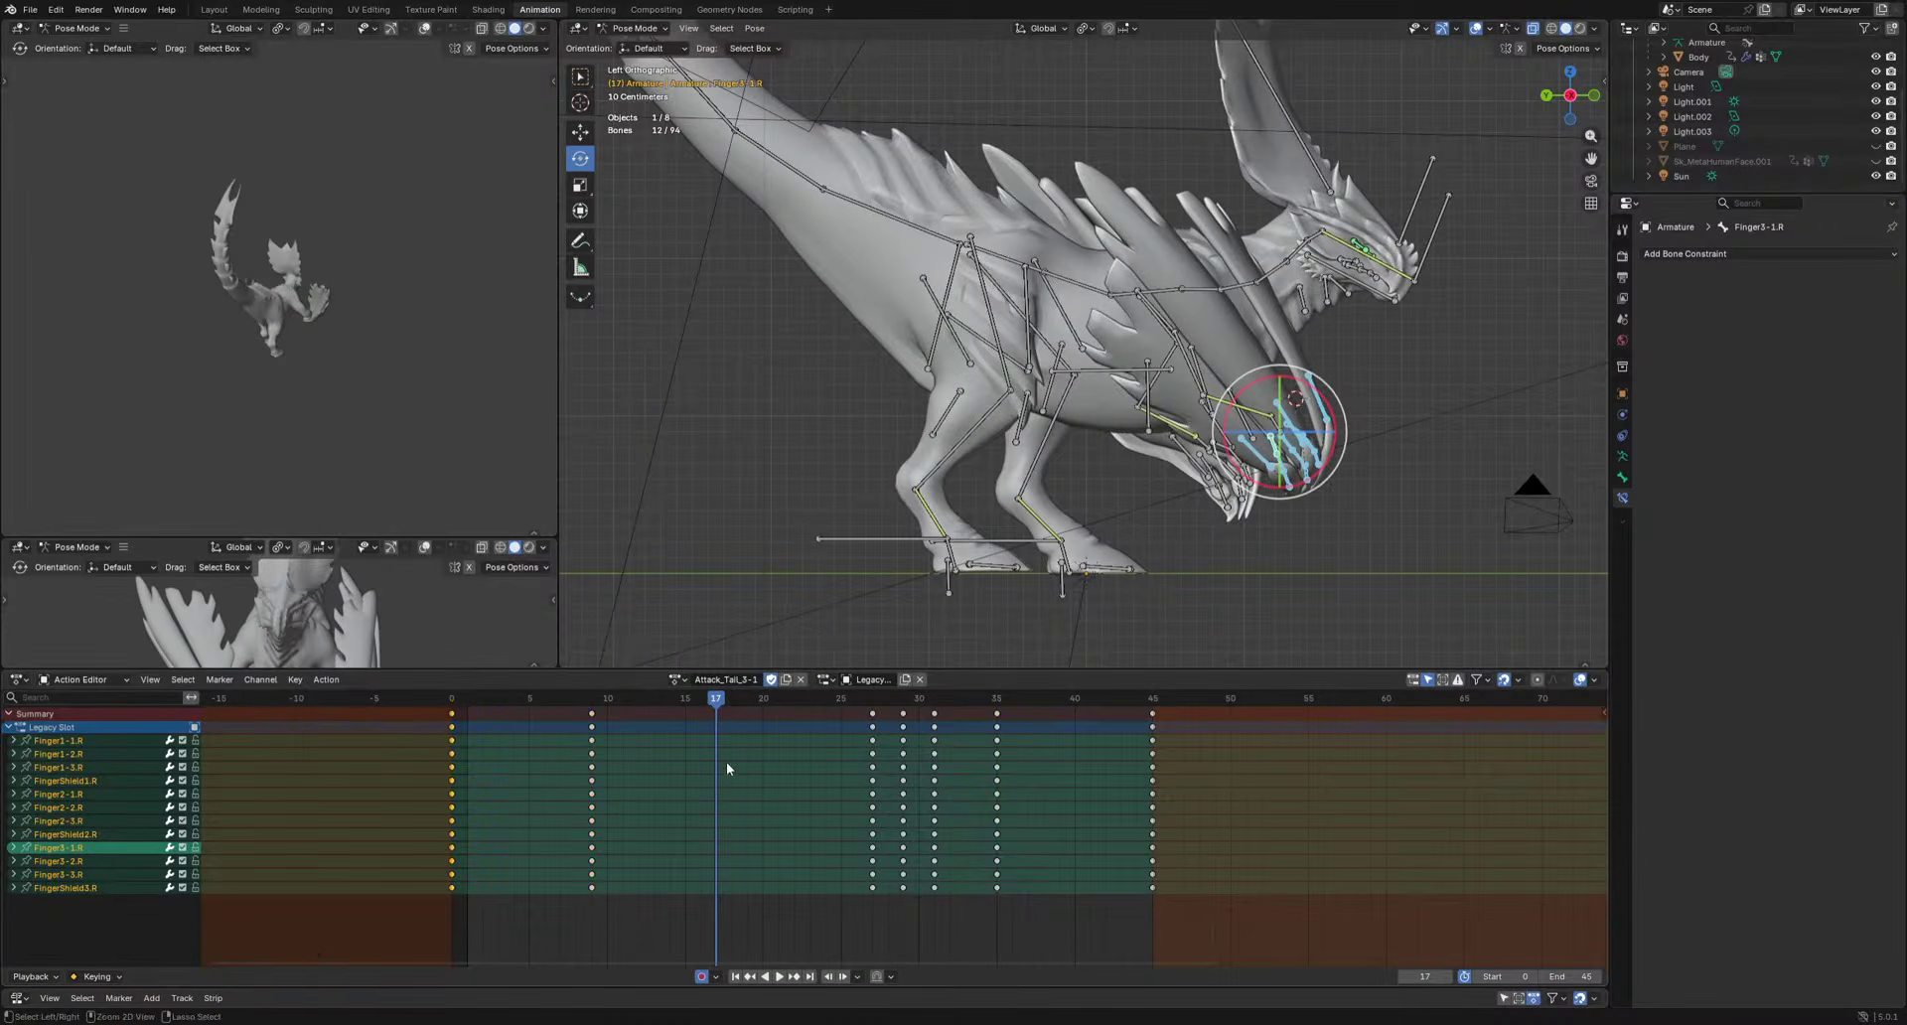
pyautogui.hotkey('ctrl', 'v')
# Stagger the right finger motion by shifting Finger2-1.R and Finger2-2.R keyframes one frame earlier and FingerShield3.R keyframes one frame later.
pyautogui.press('Right')
pyautogui.press('Right')
pyautogui.press('Right')
pyautogui.press('Right')
pyautogui.press('Right')
pyautogui.press('Right')
pyautogui.press('Right')
pyautogui.press('Right')
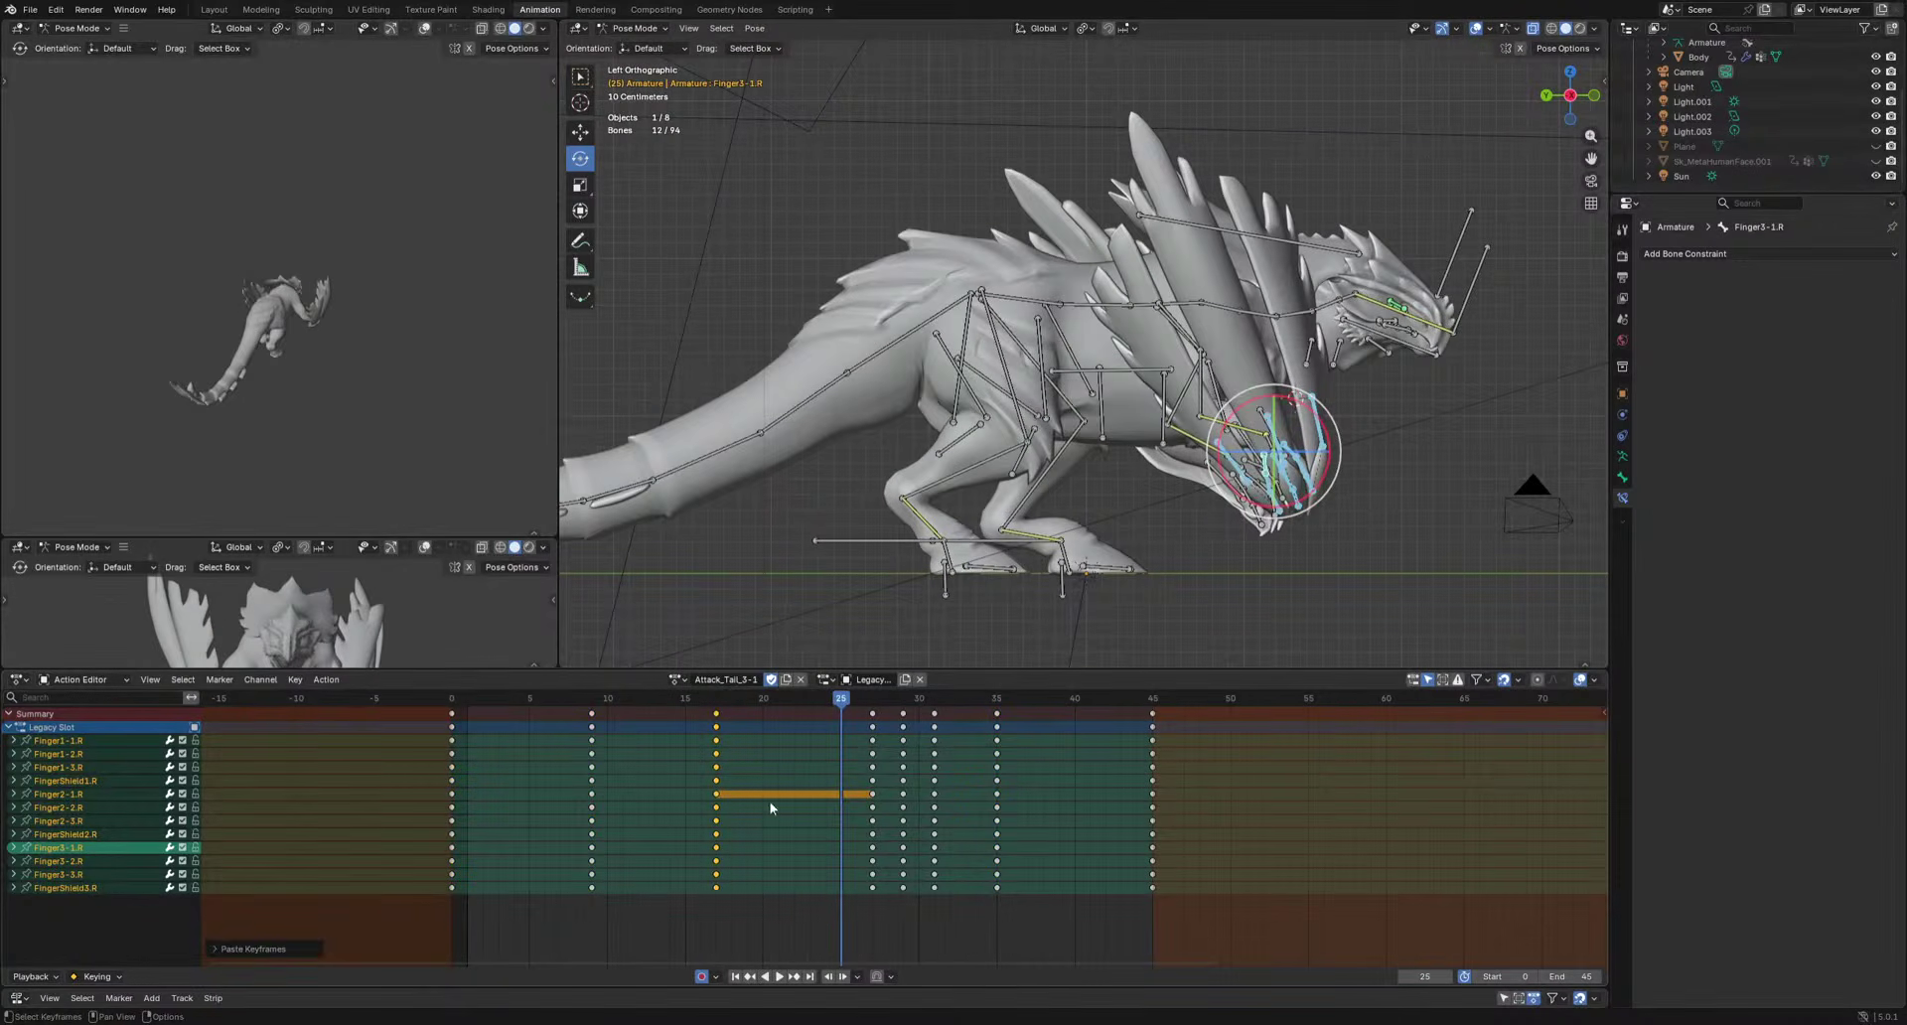
pyautogui.moveTo(886, 908); pyautogui.dragTo(1036, 887)
pyautogui.press('g')
pyautogui.click(1054, 862)
pyautogui.moveTo(1075, 805); pyautogui.dragTo(589, 800)
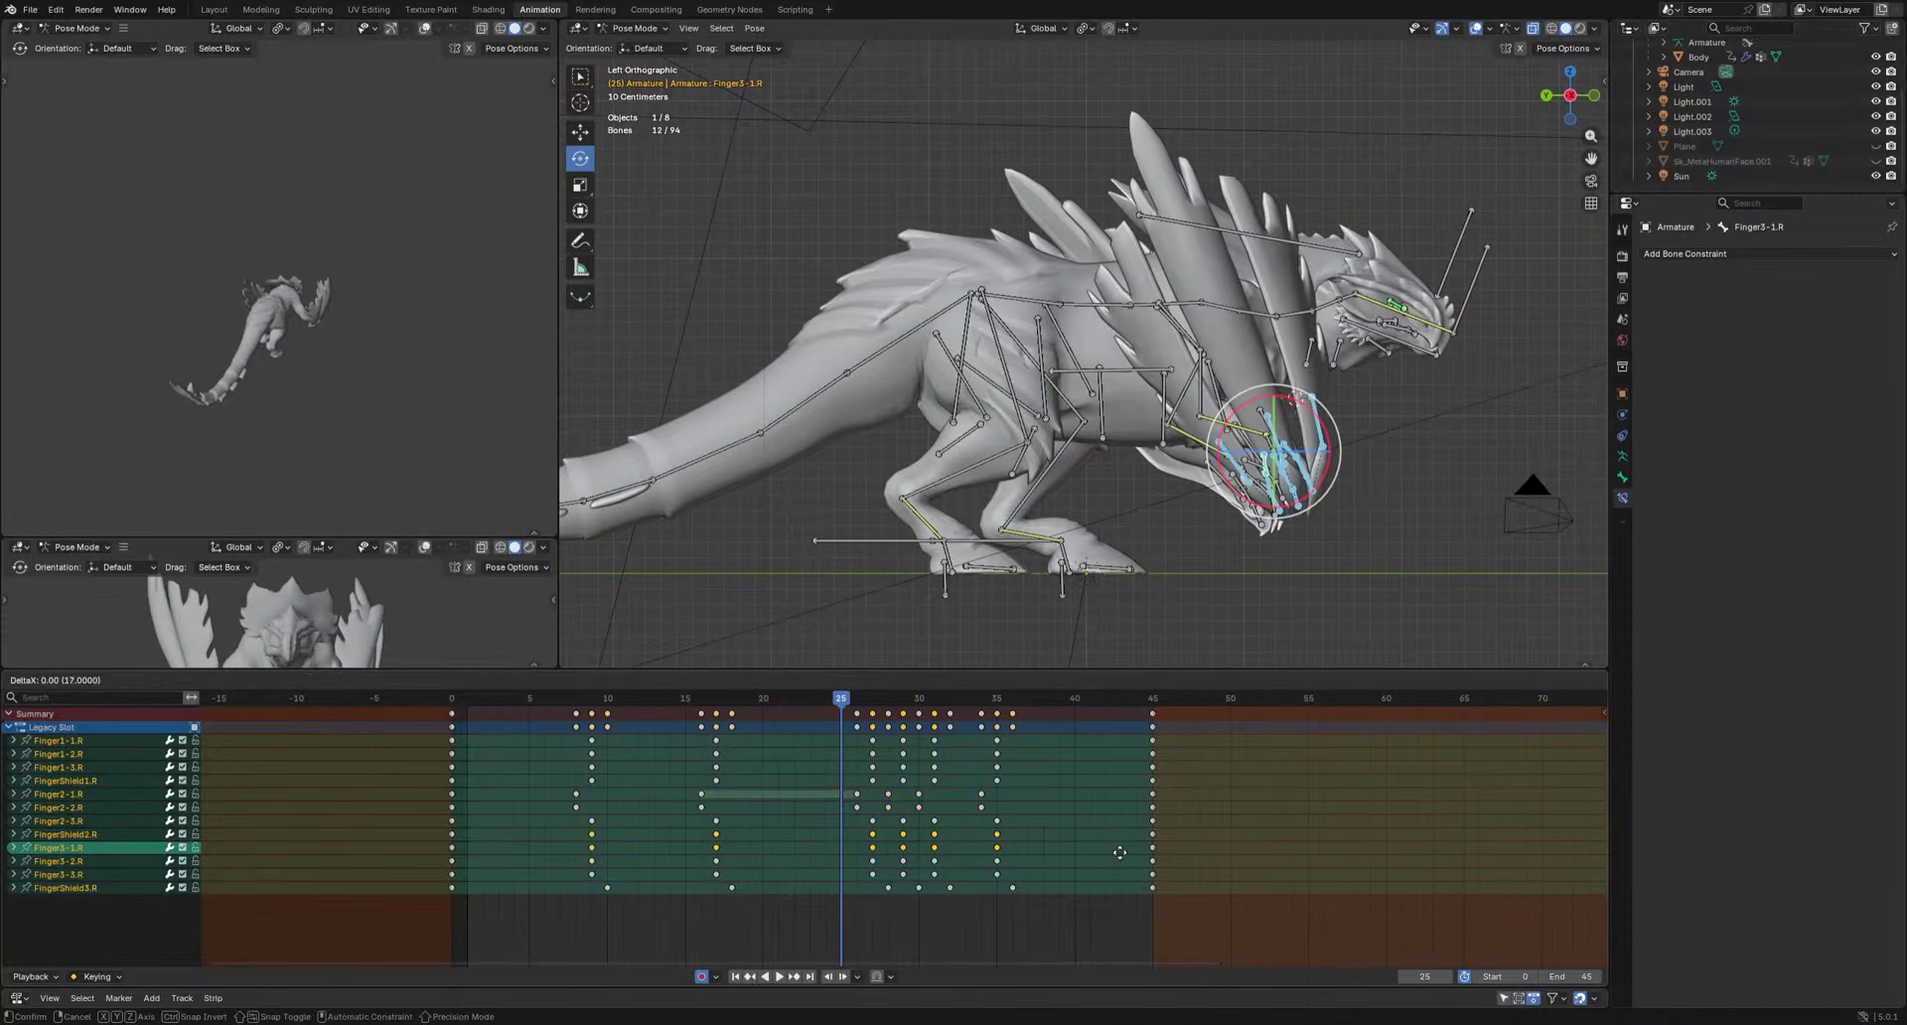
# Shift the intermediate Finger1-3.R keyframes three frames earlier and preview the finger motion from several angles.
pyautogui.moveTo(521, 760); pyautogui.dragTo(556, 773)
pyautogui.press('g')
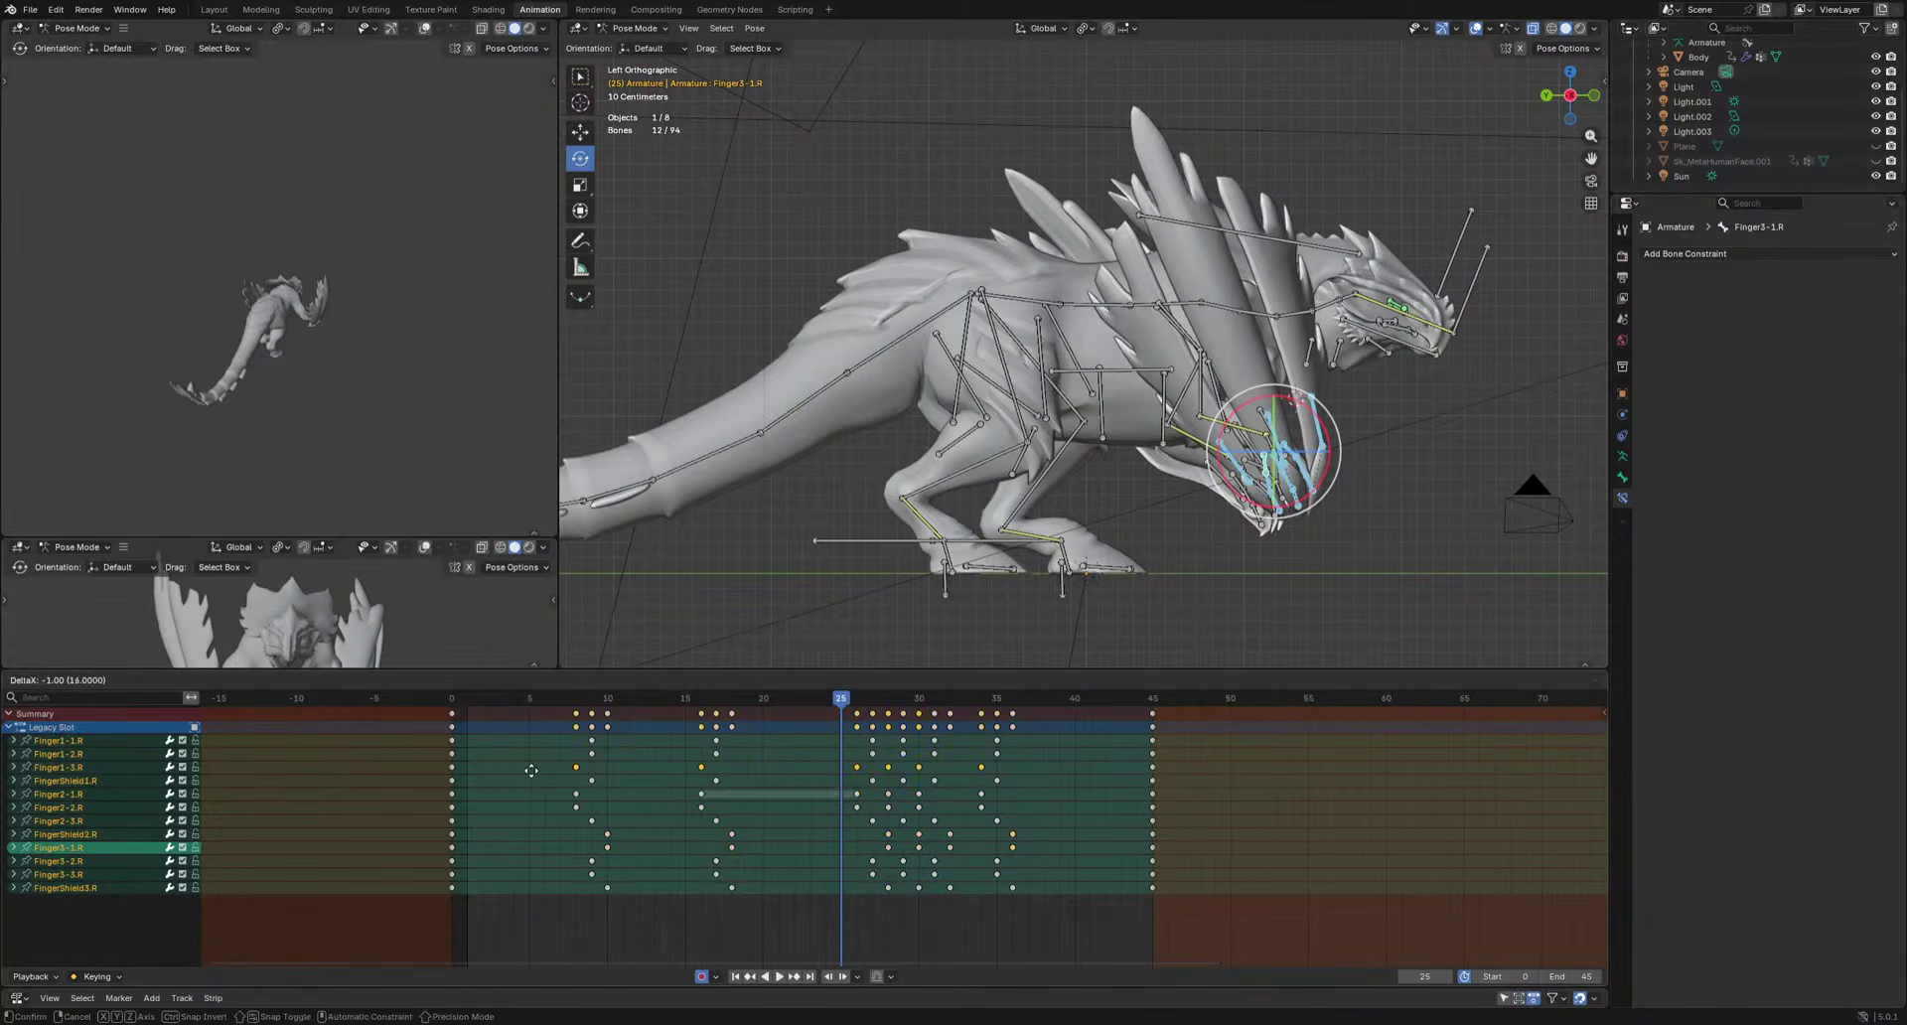
pyautogui.click(515, 771)
pyautogui.press('space')
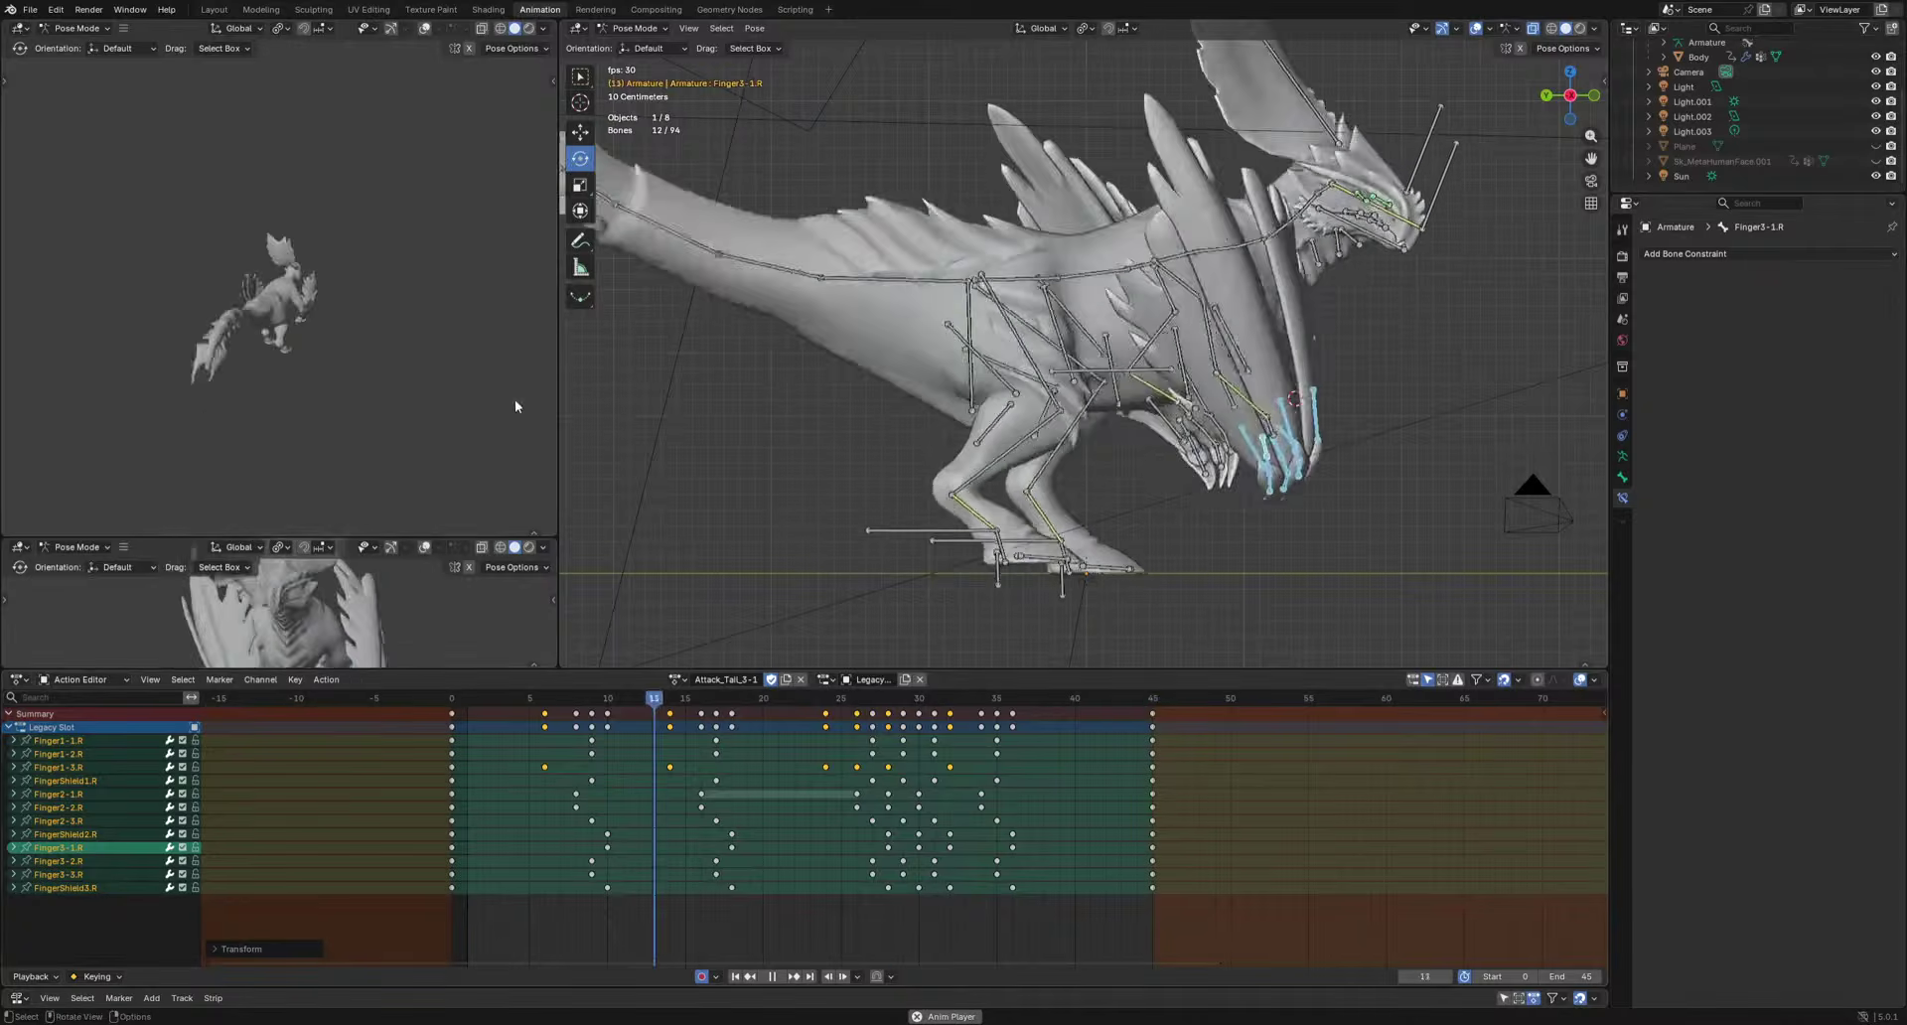
pyautogui.moveTo(515, 400); pyautogui.dragTo(384, 398, button='middle')
pyautogui.moveTo(1172, 568); pyautogui.dragTo(1219, 529, button='middle')
pyautogui.press('space')
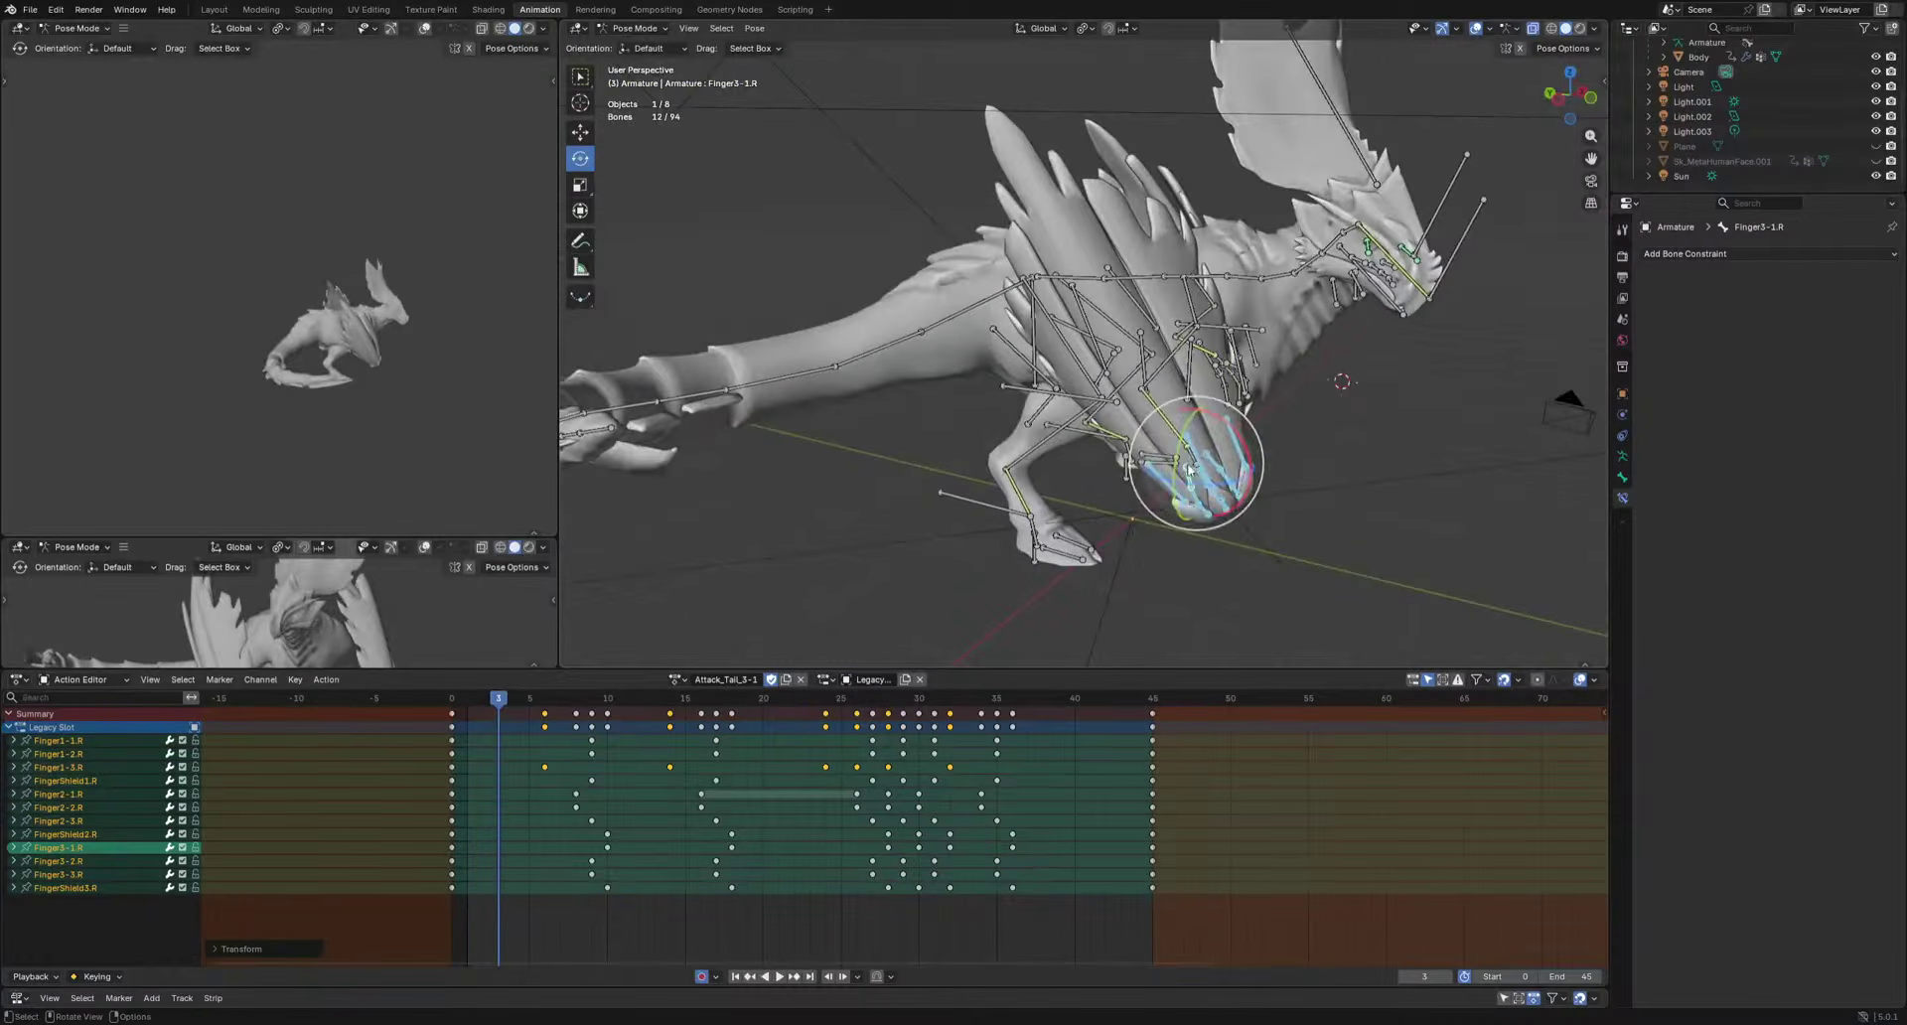
# Isolate the three right finger shield bones, shift FingerShield3.R's intermediate keyframes one frame later and preview the motion.
pyautogui.click(1165, 480)
pyautogui.keyDown('shift'); pyautogui.click(1199, 460); pyautogui.keyUp('shift')
pyautogui.keyDown('shift'); pyautogui.click(1236, 443); pyautogui.keyUp('shift')
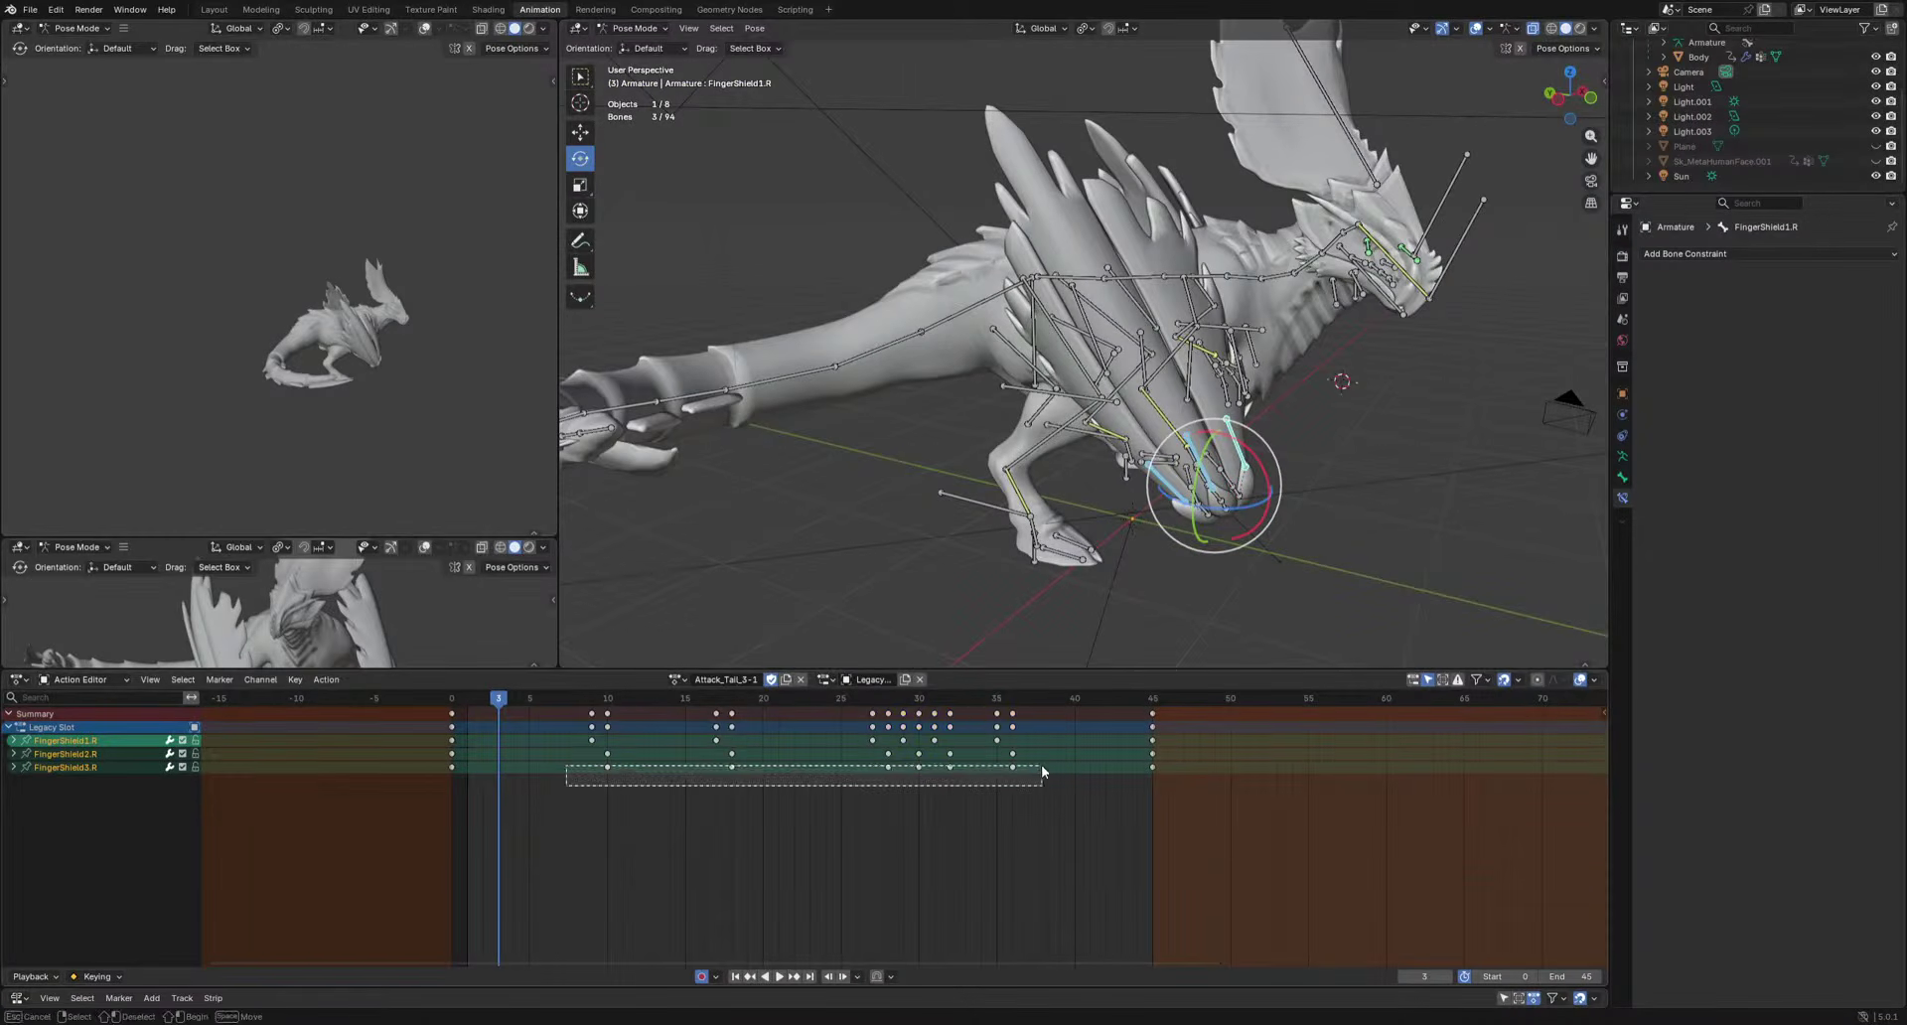
pyautogui.moveTo(1042, 770); pyautogui.dragTo(1045, 767)
pyautogui.press('space')
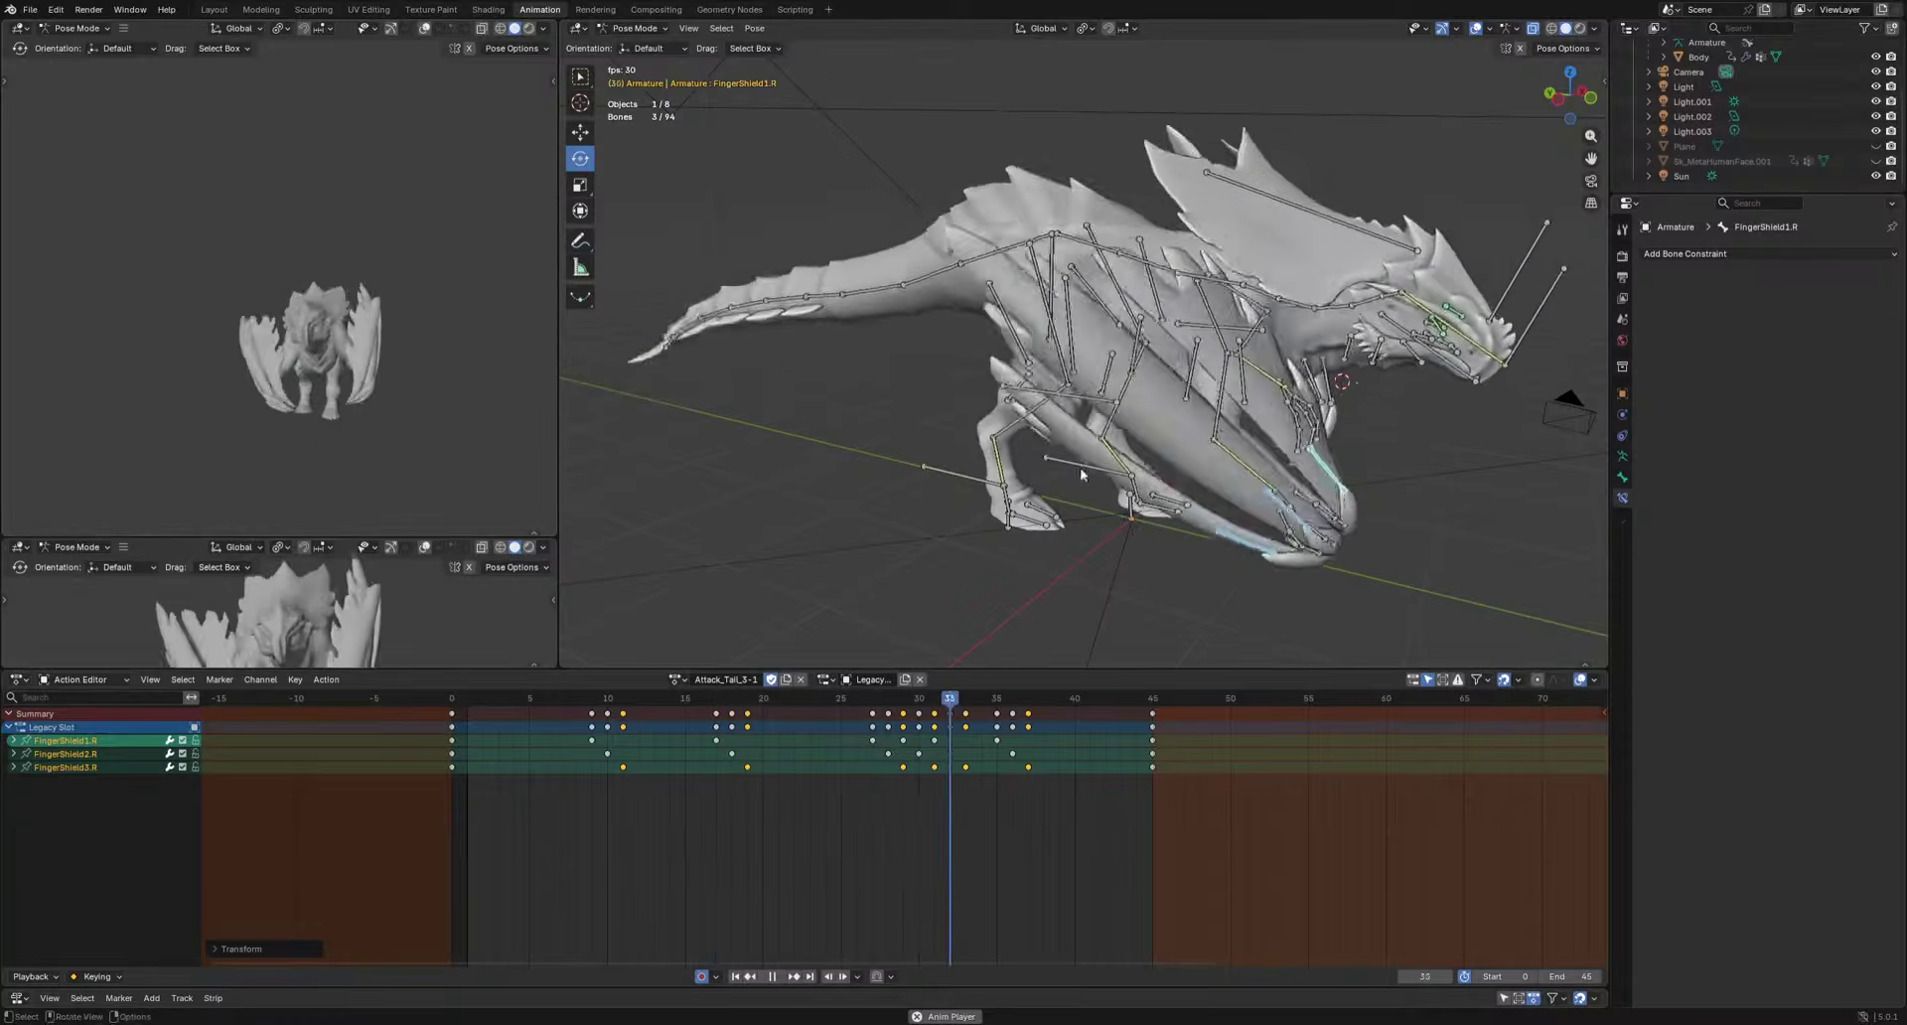
pyautogui.press('space')
# Reposition the HeadIK bone at frame 6 in the front view and play the animation to check the head motion.
pyautogui.click(1504, 219)
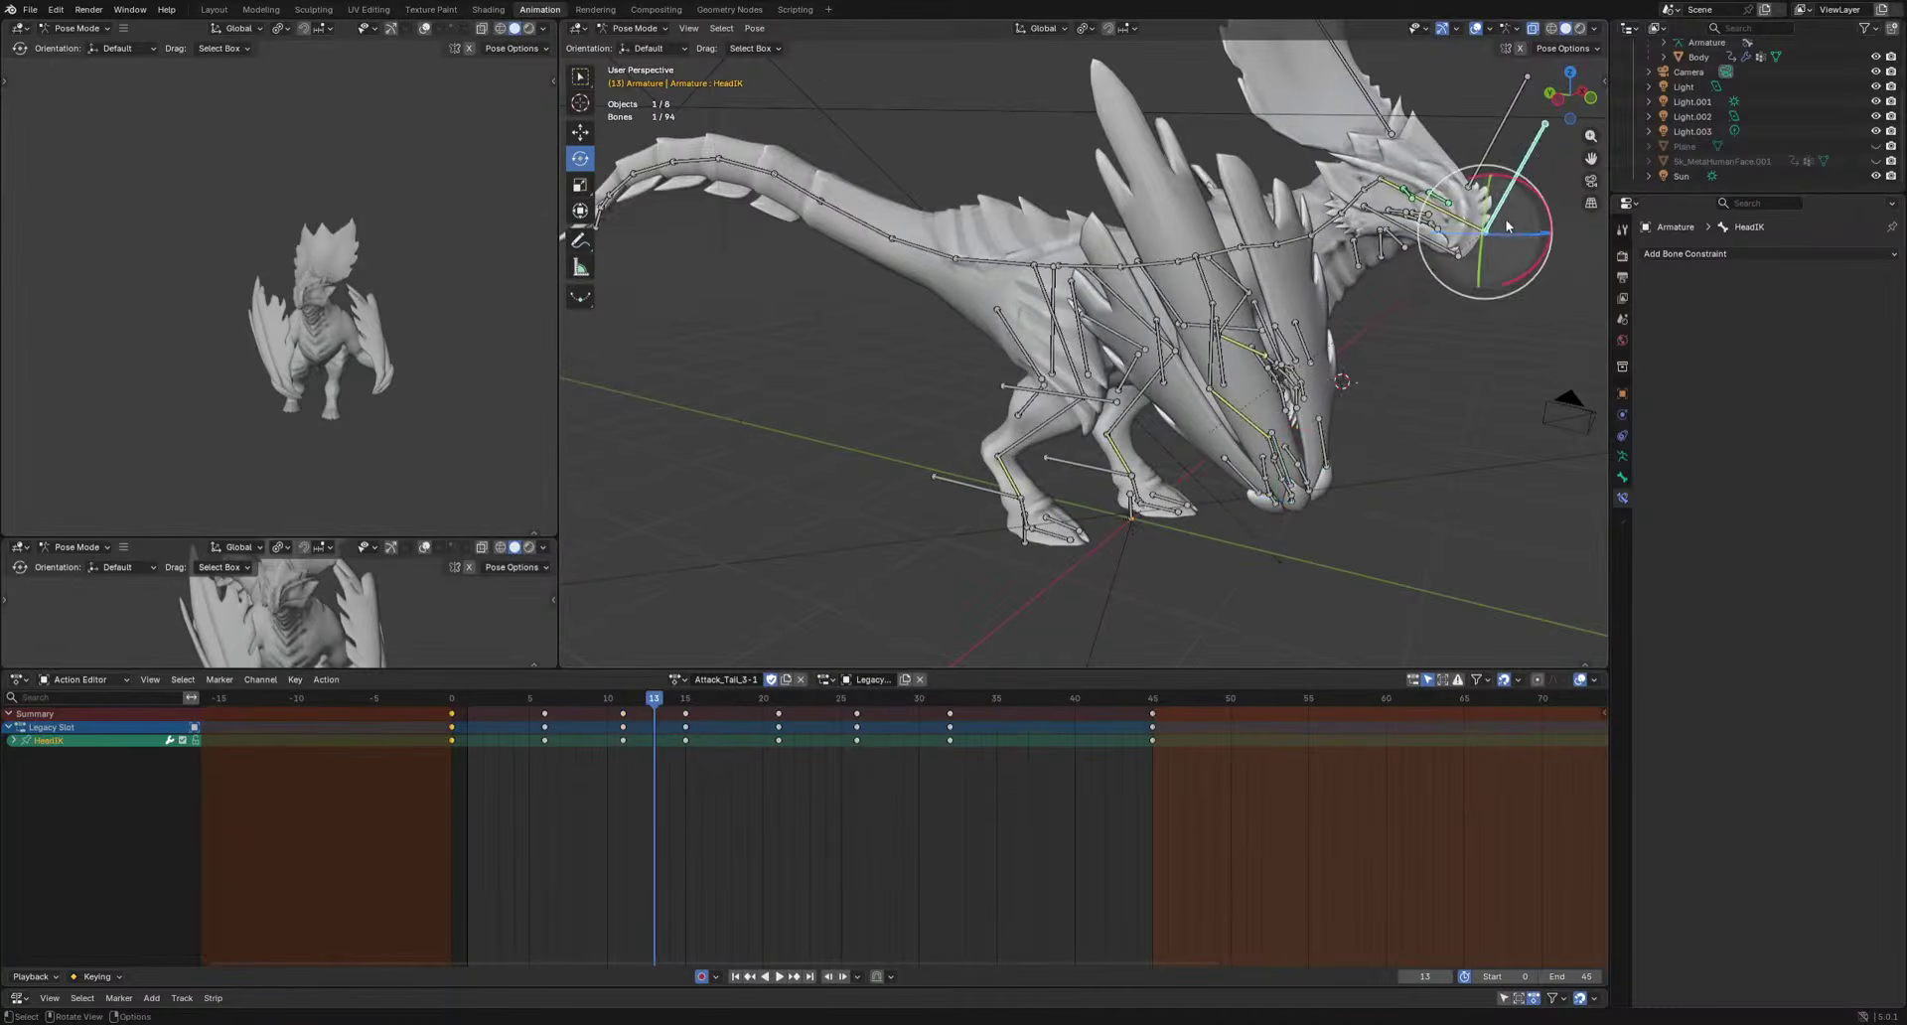
pyautogui.keyDown('alt'); pyautogui.moveTo(1505, 219); pyautogui.dragTo(1420, 328, button='middle'); pyautogui.keyUp('alt')
pyautogui.moveTo(626, 697); pyautogui.dragTo(545, 751)
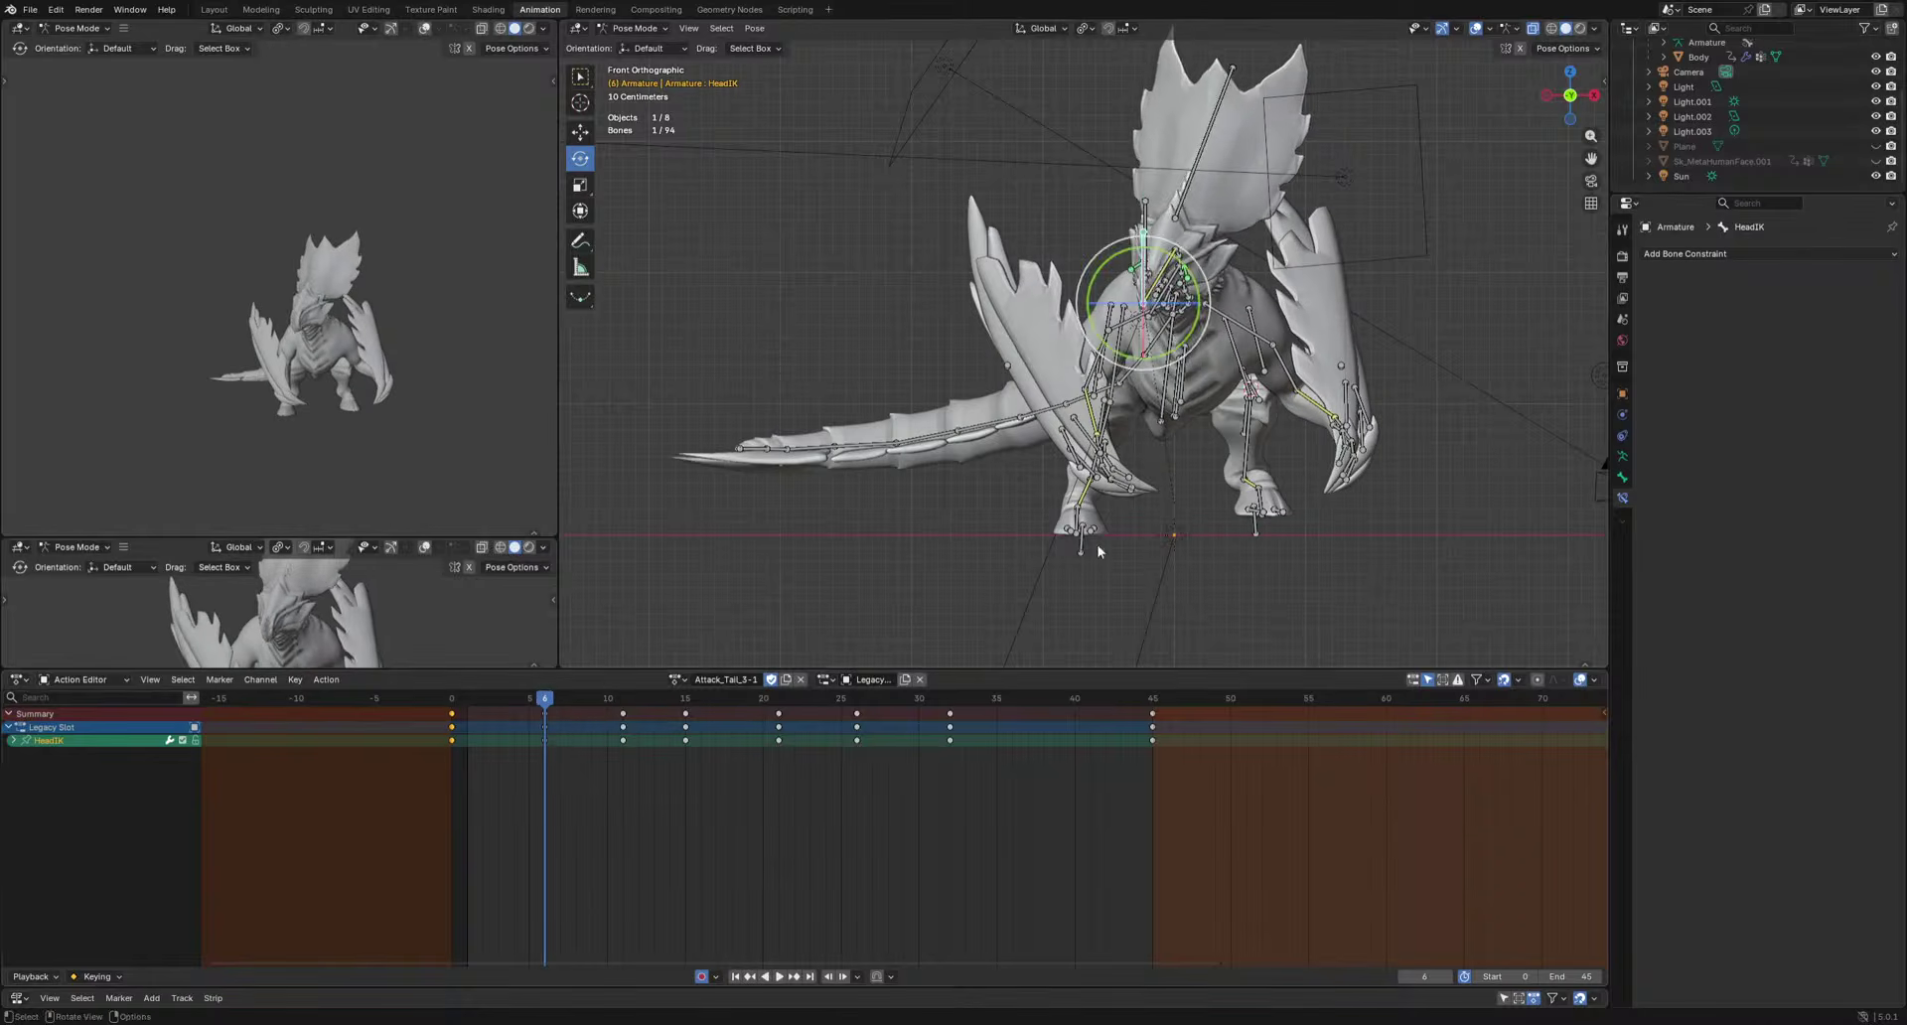
pyautogui.click(1218, 460)
pyautogui.press('space')
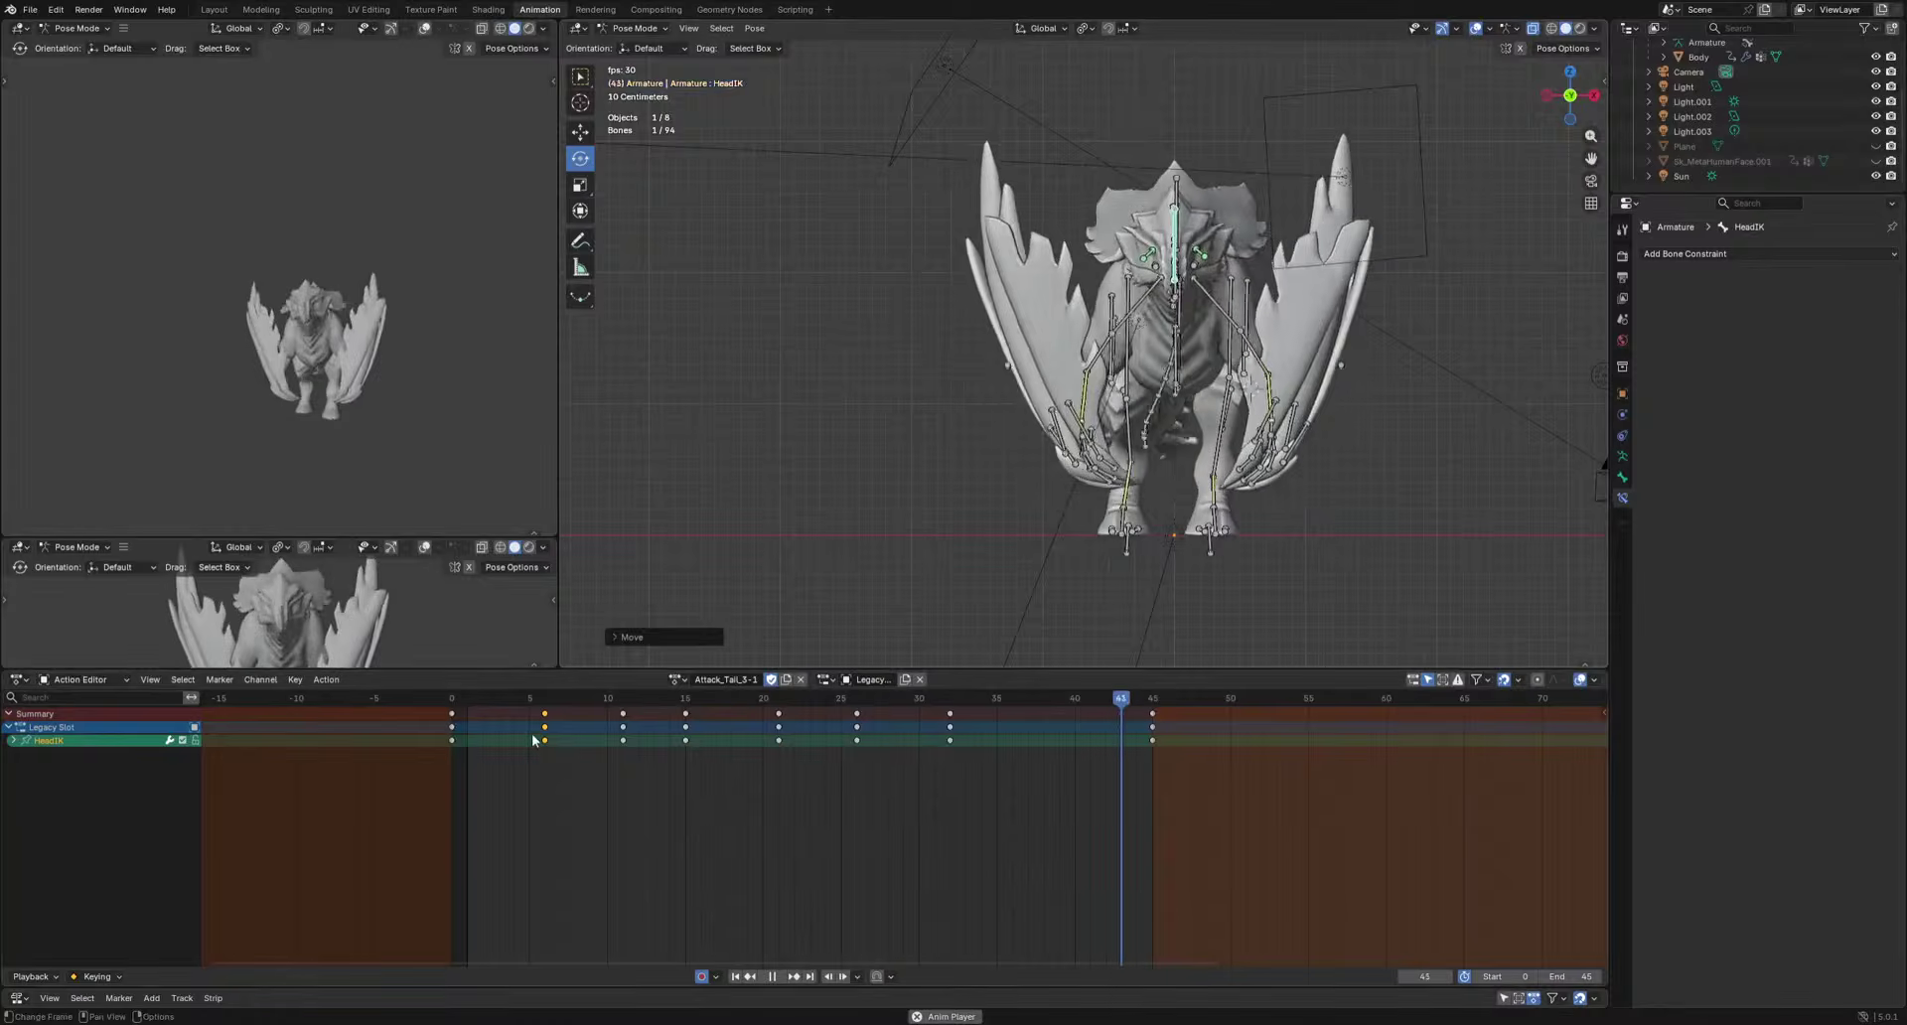
pyautogui.press('space')
pyautogui.press('space')
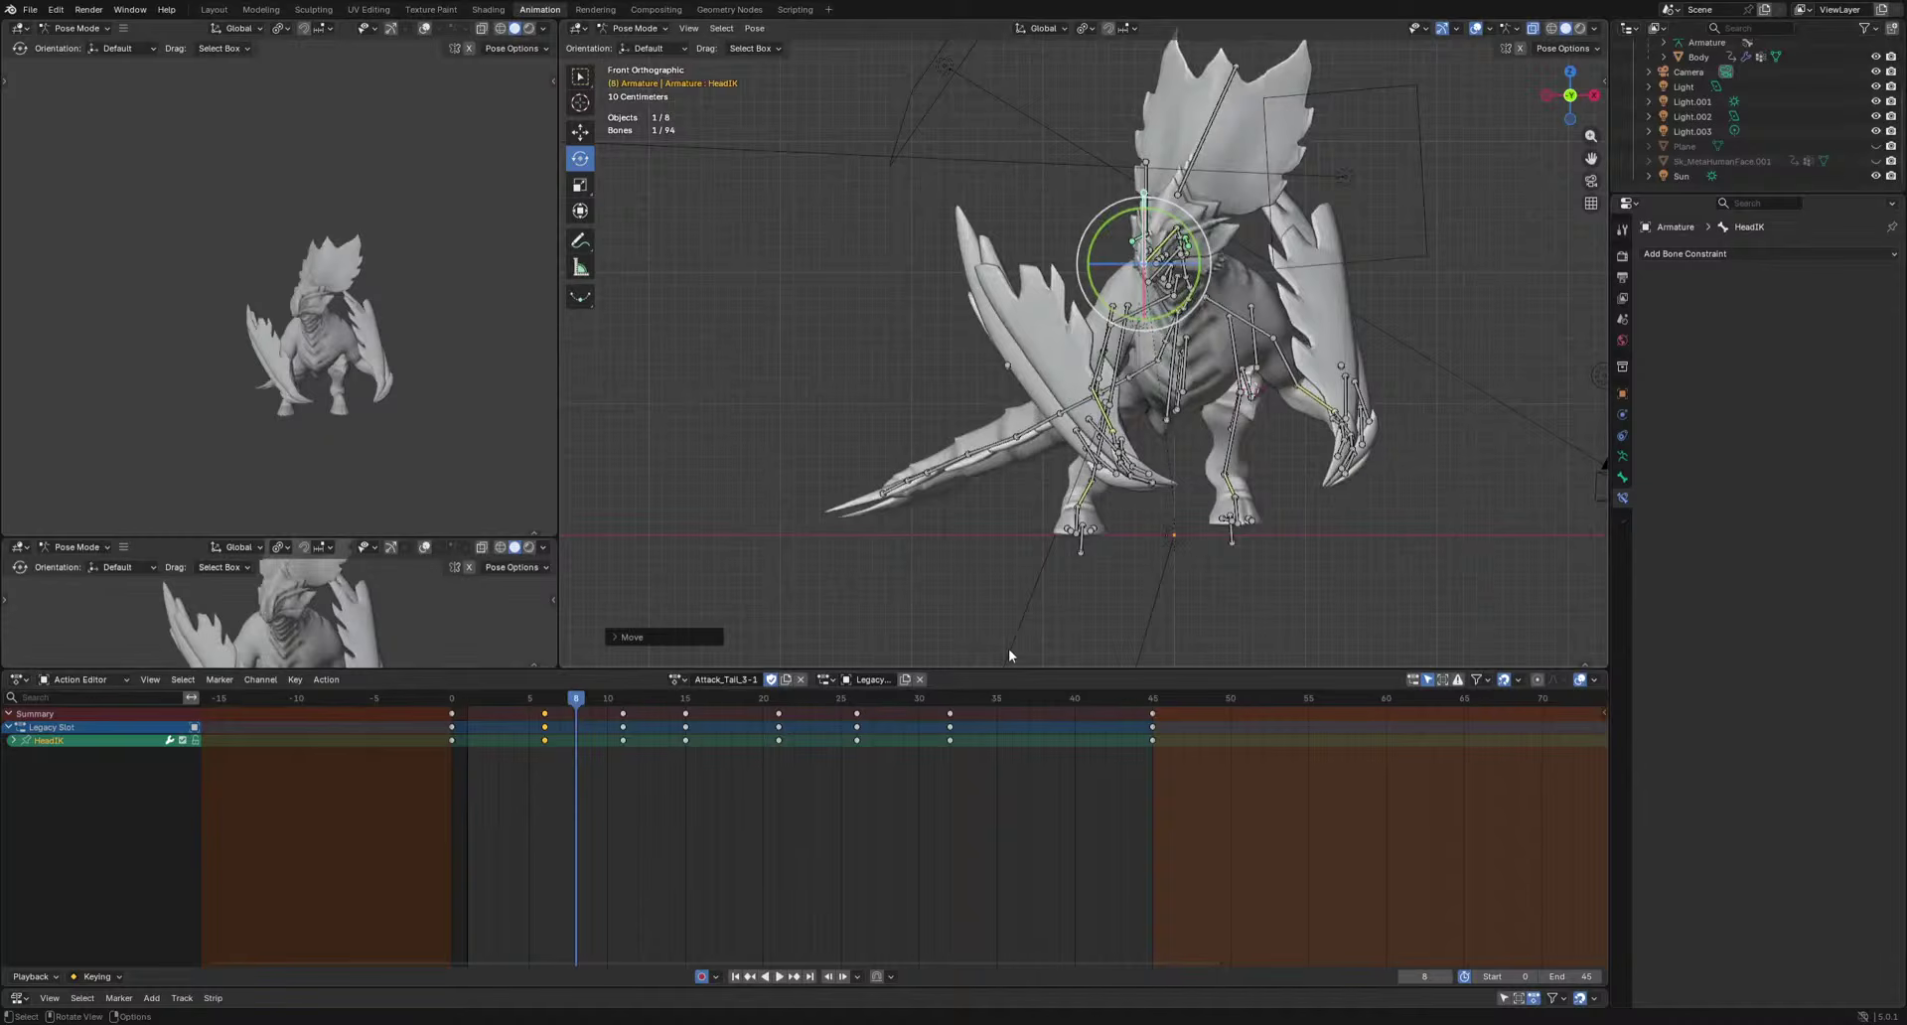
pyautogui.press('space')
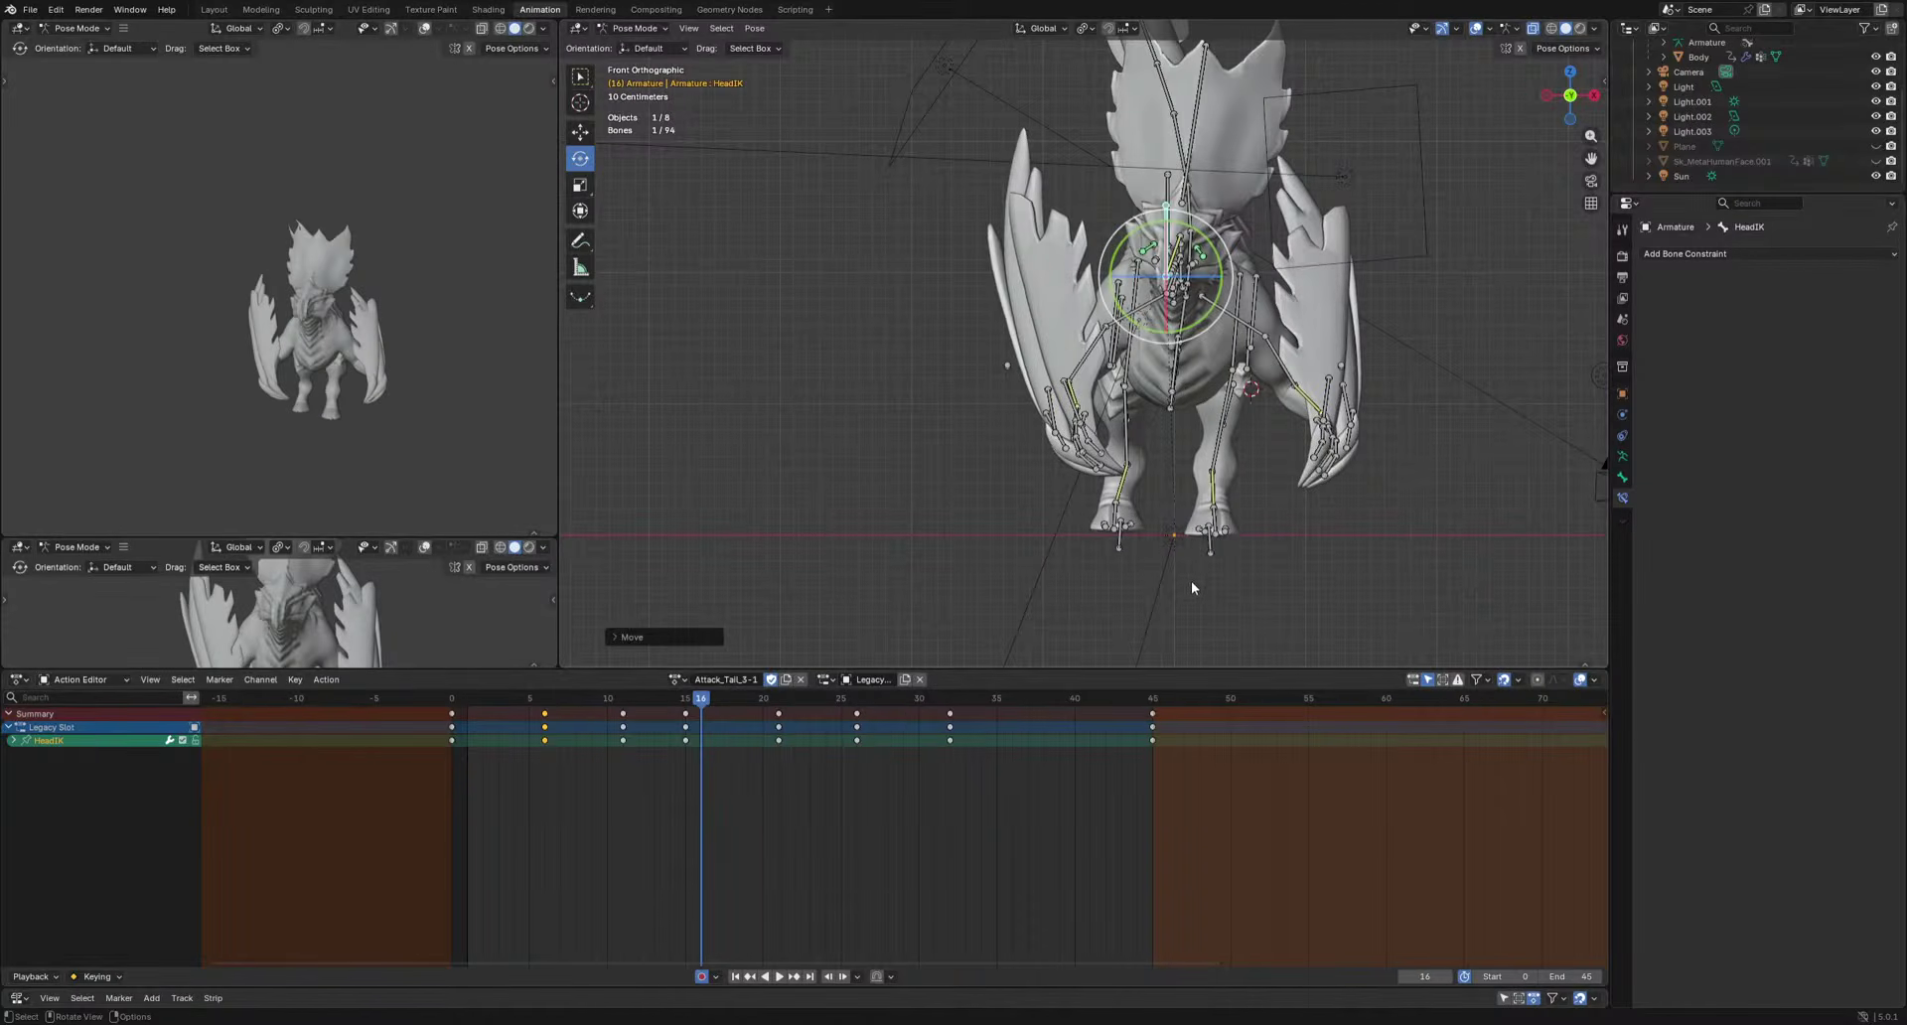
pyautogui.press('space')
pyautogui.press('space')
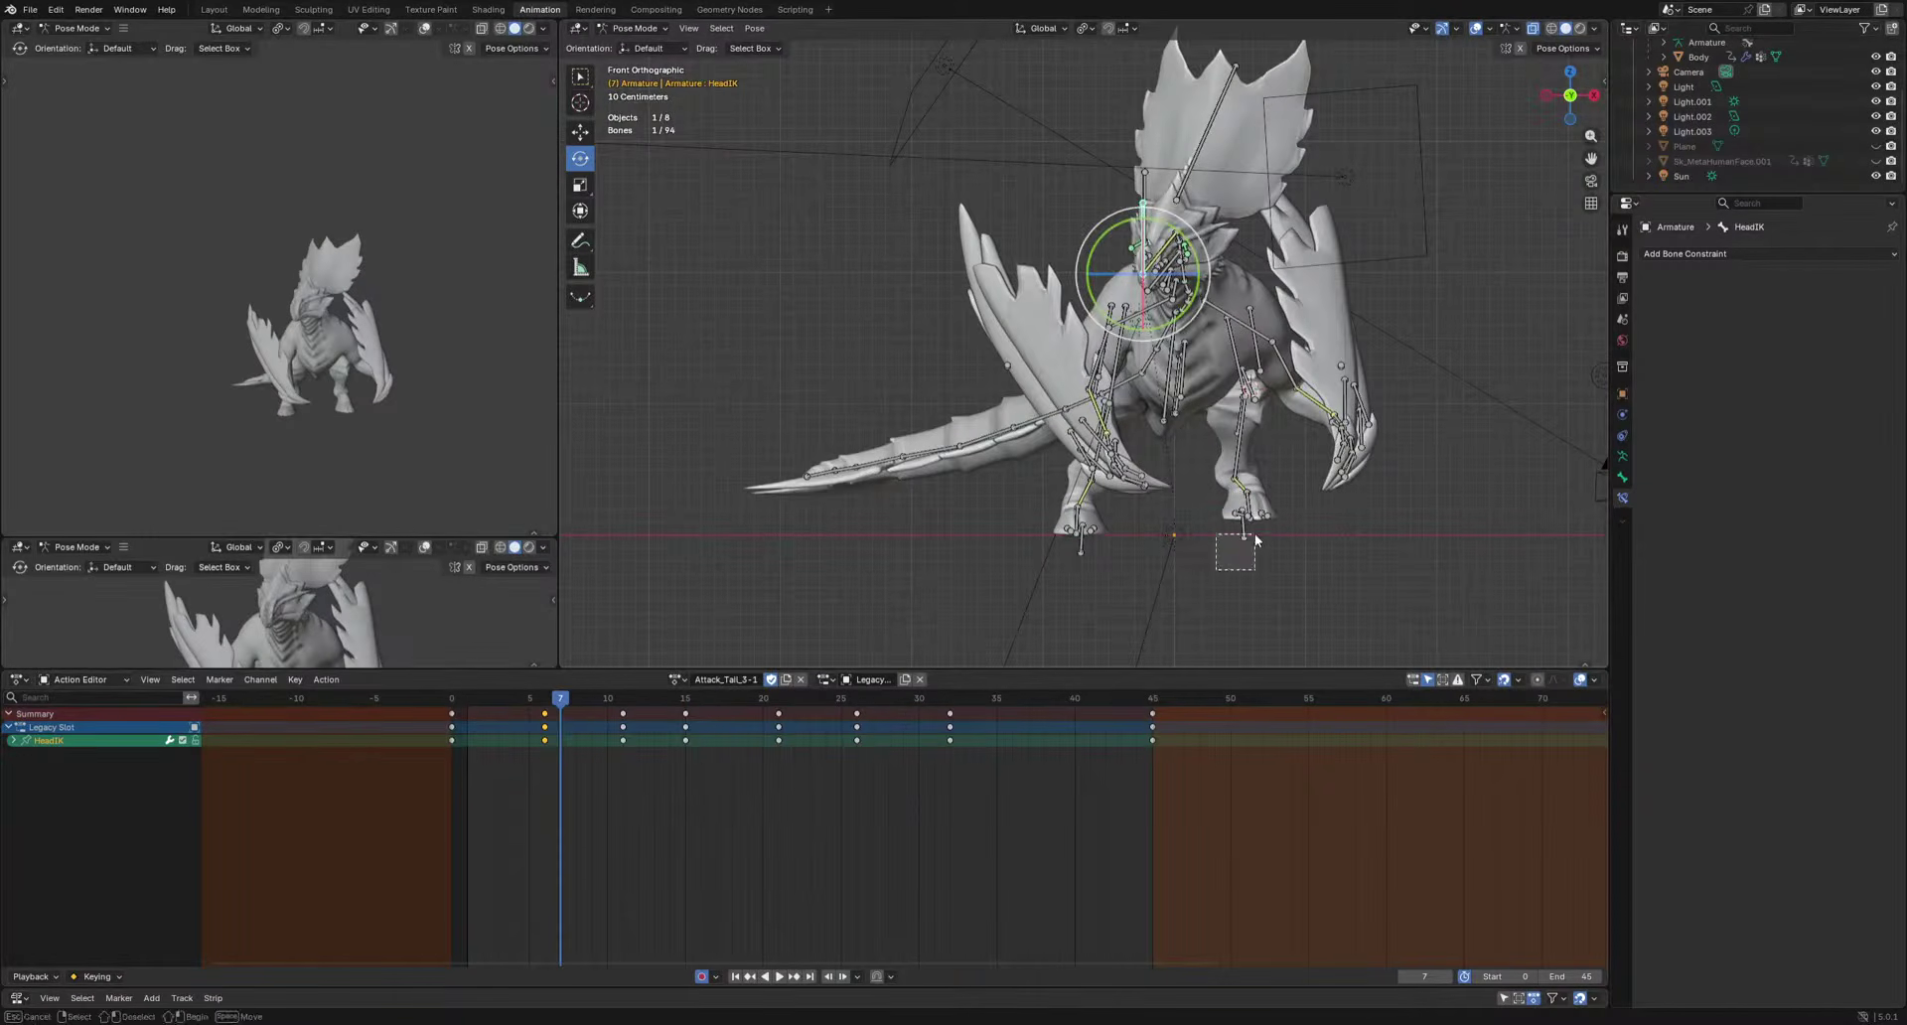
# Retime the left foot by moving the landing keyframes of Foot.L, FootPad.L and FootIK.L to frame 9, and preview the step.
pyautogui.moveTo(1255, 539); pyautogui.dragTo(1255, 539)
pyautogui.press('g')
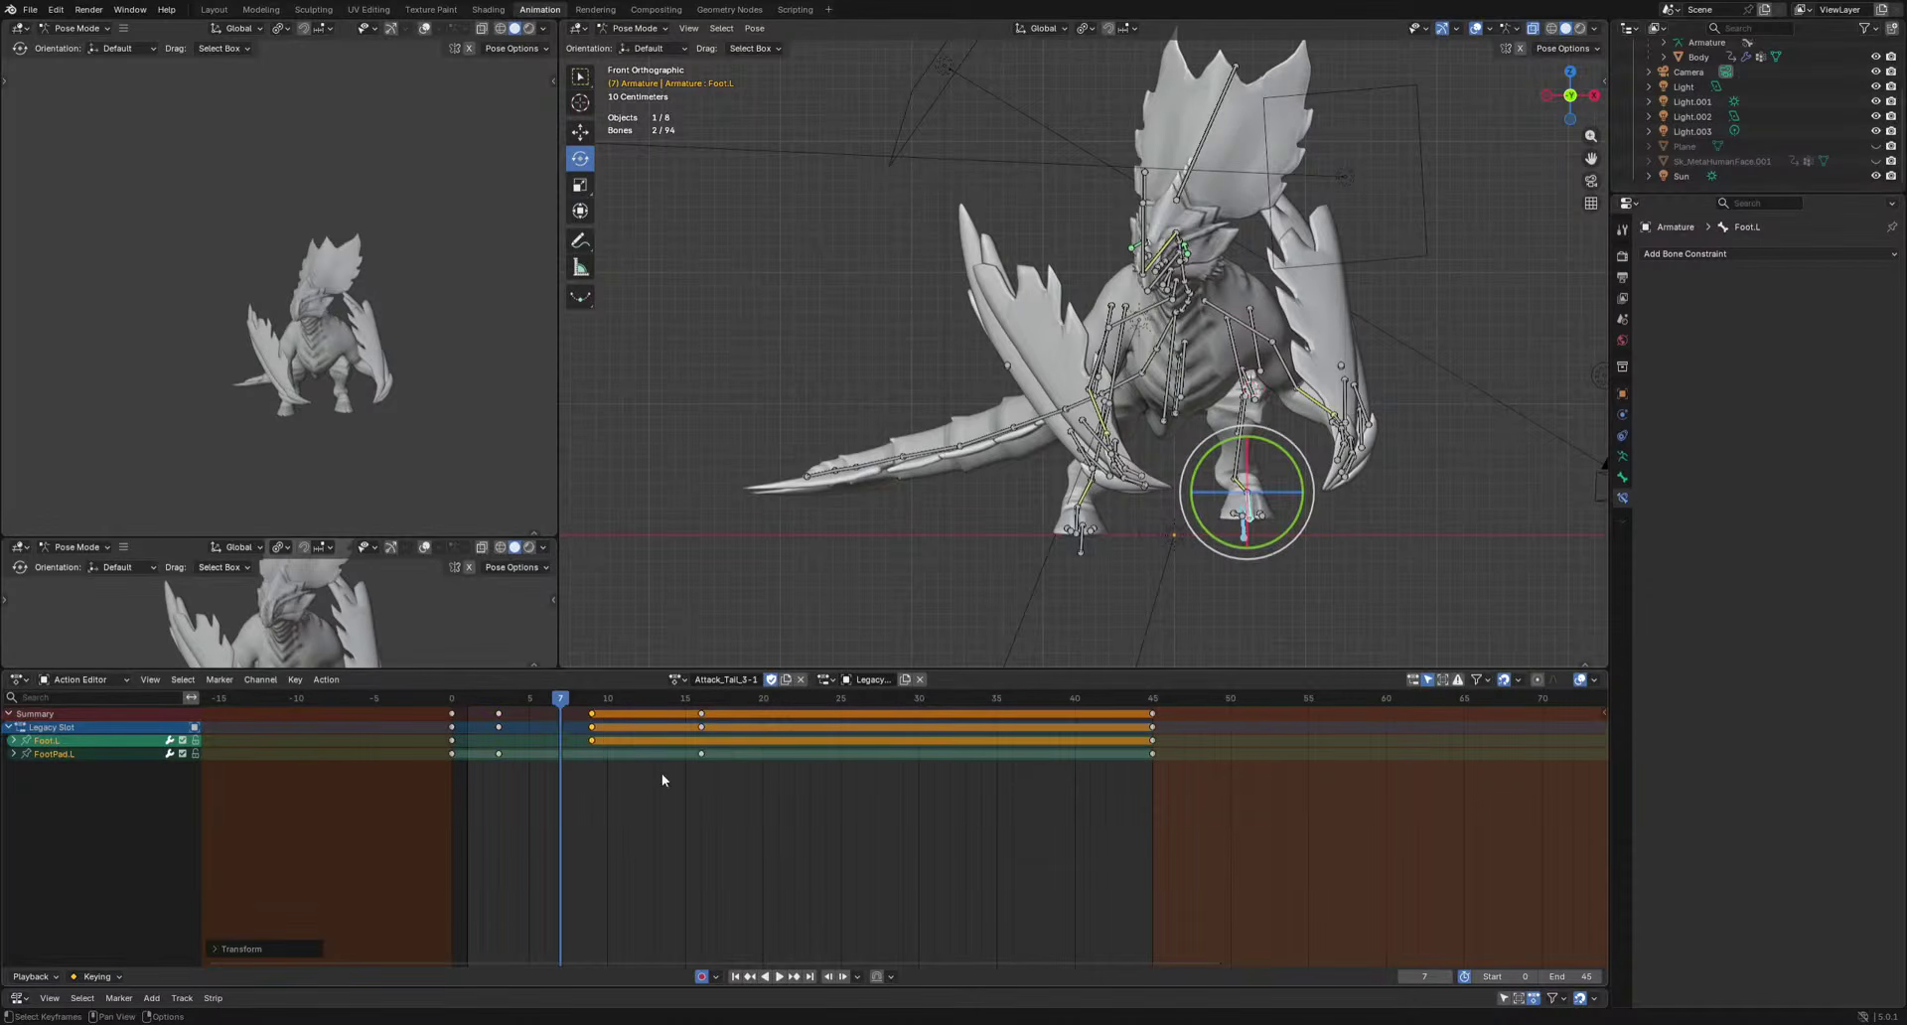
pyautogui.moveTo(973, 635); pyautogui.dragTo(1192, 635, button='middle')
pyautogui.click(1260, 507)
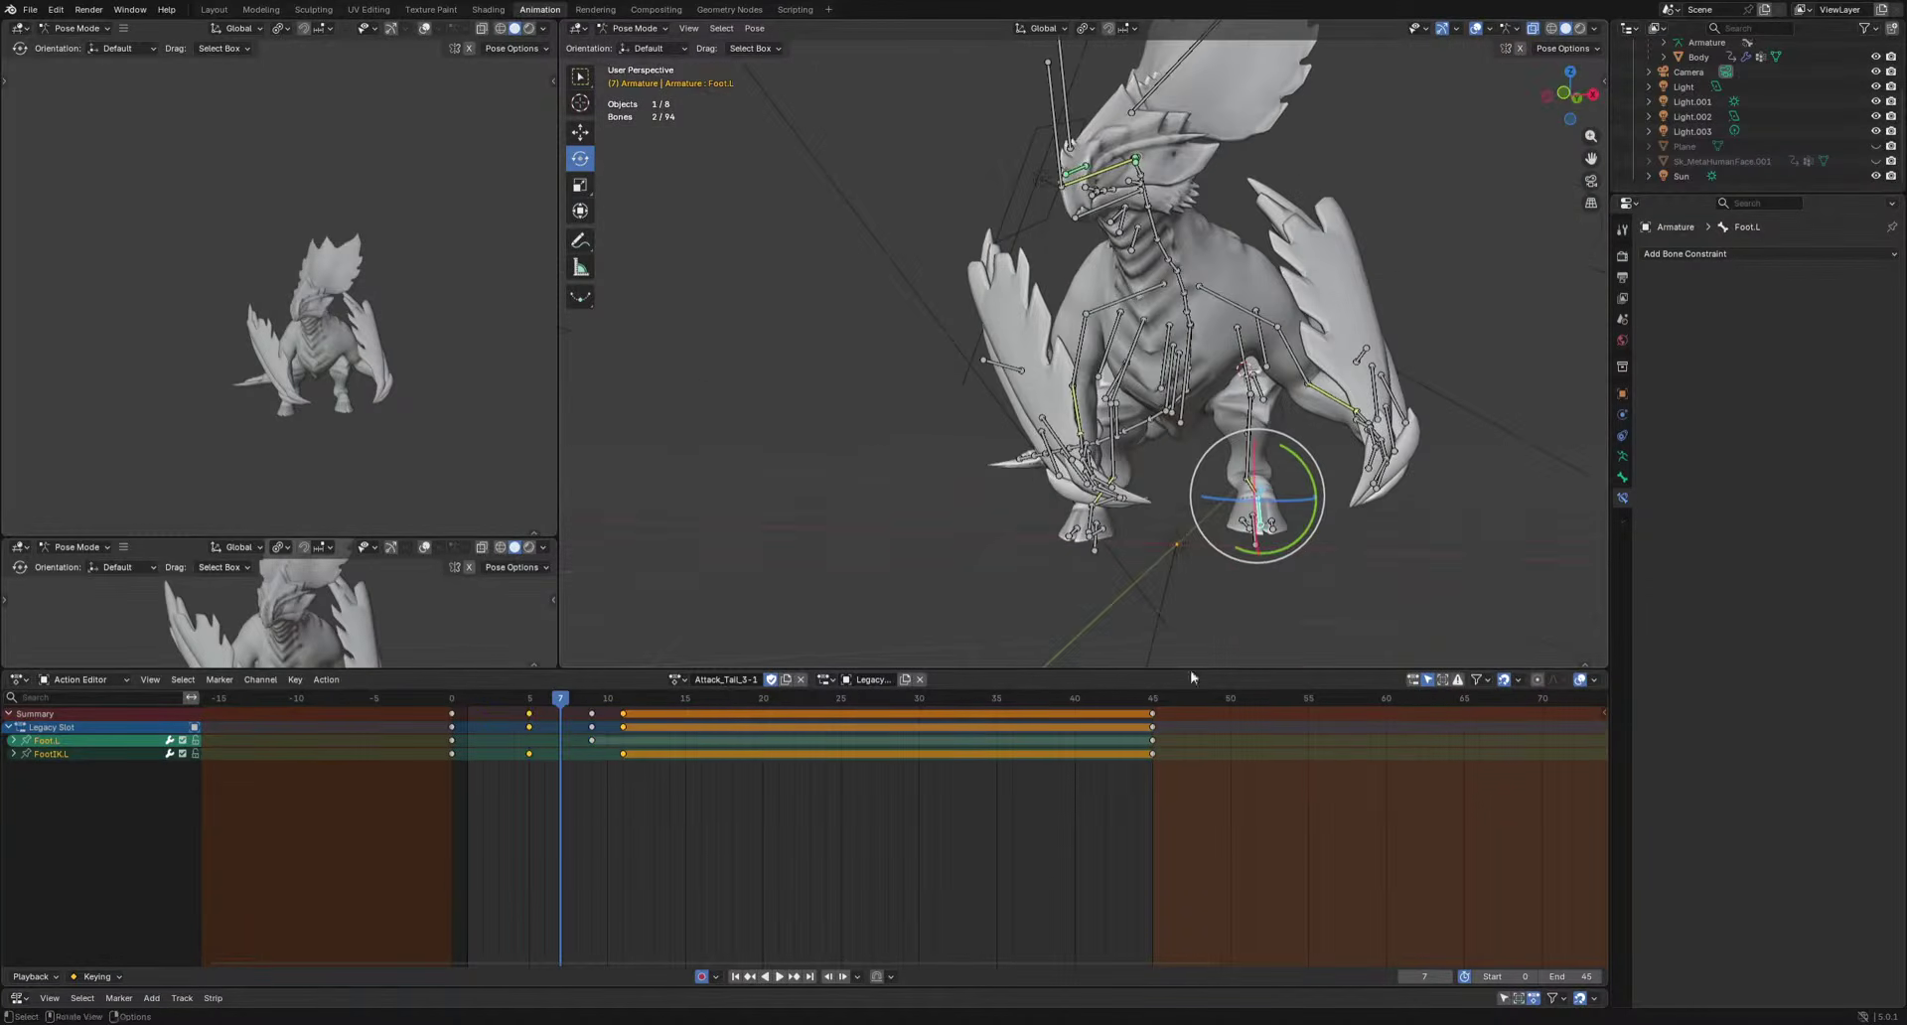
pyautogui.click(647, 715)
pyautogui.press('KP_1')
pyautogui.press('space')
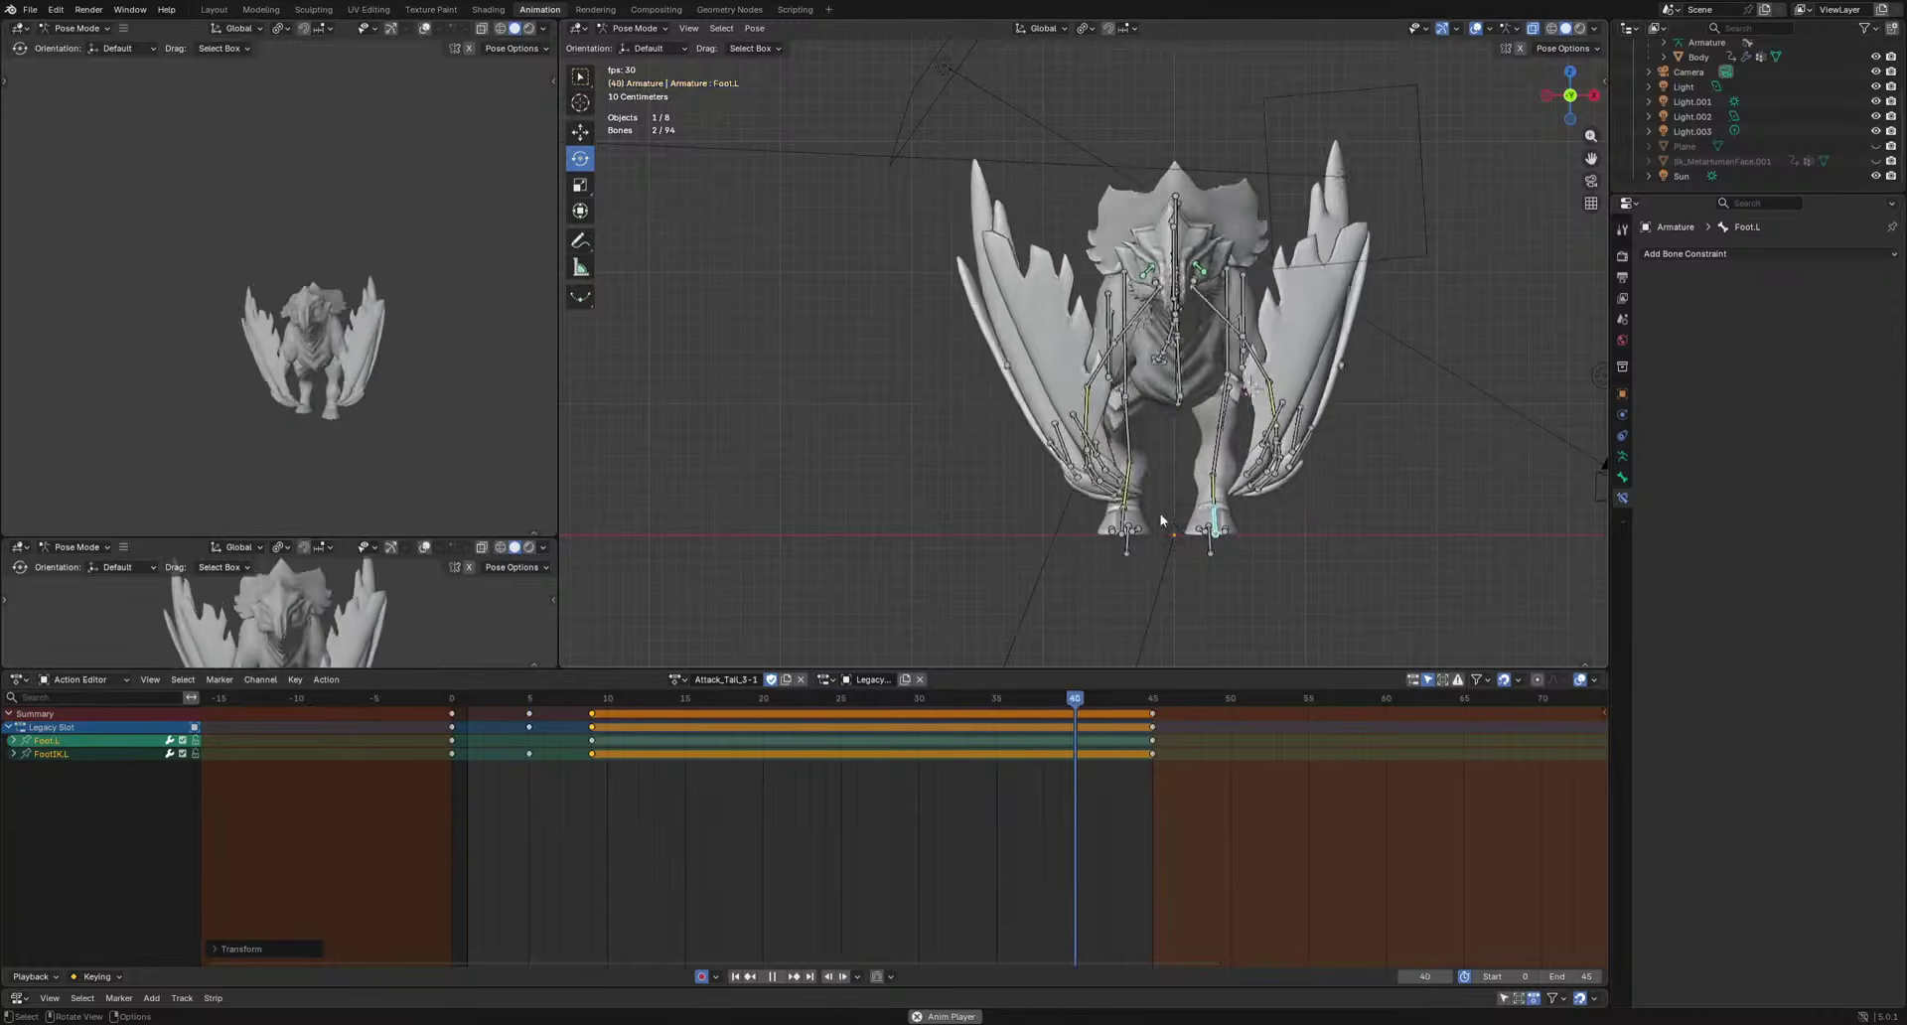
pyautogui.press('Escape')
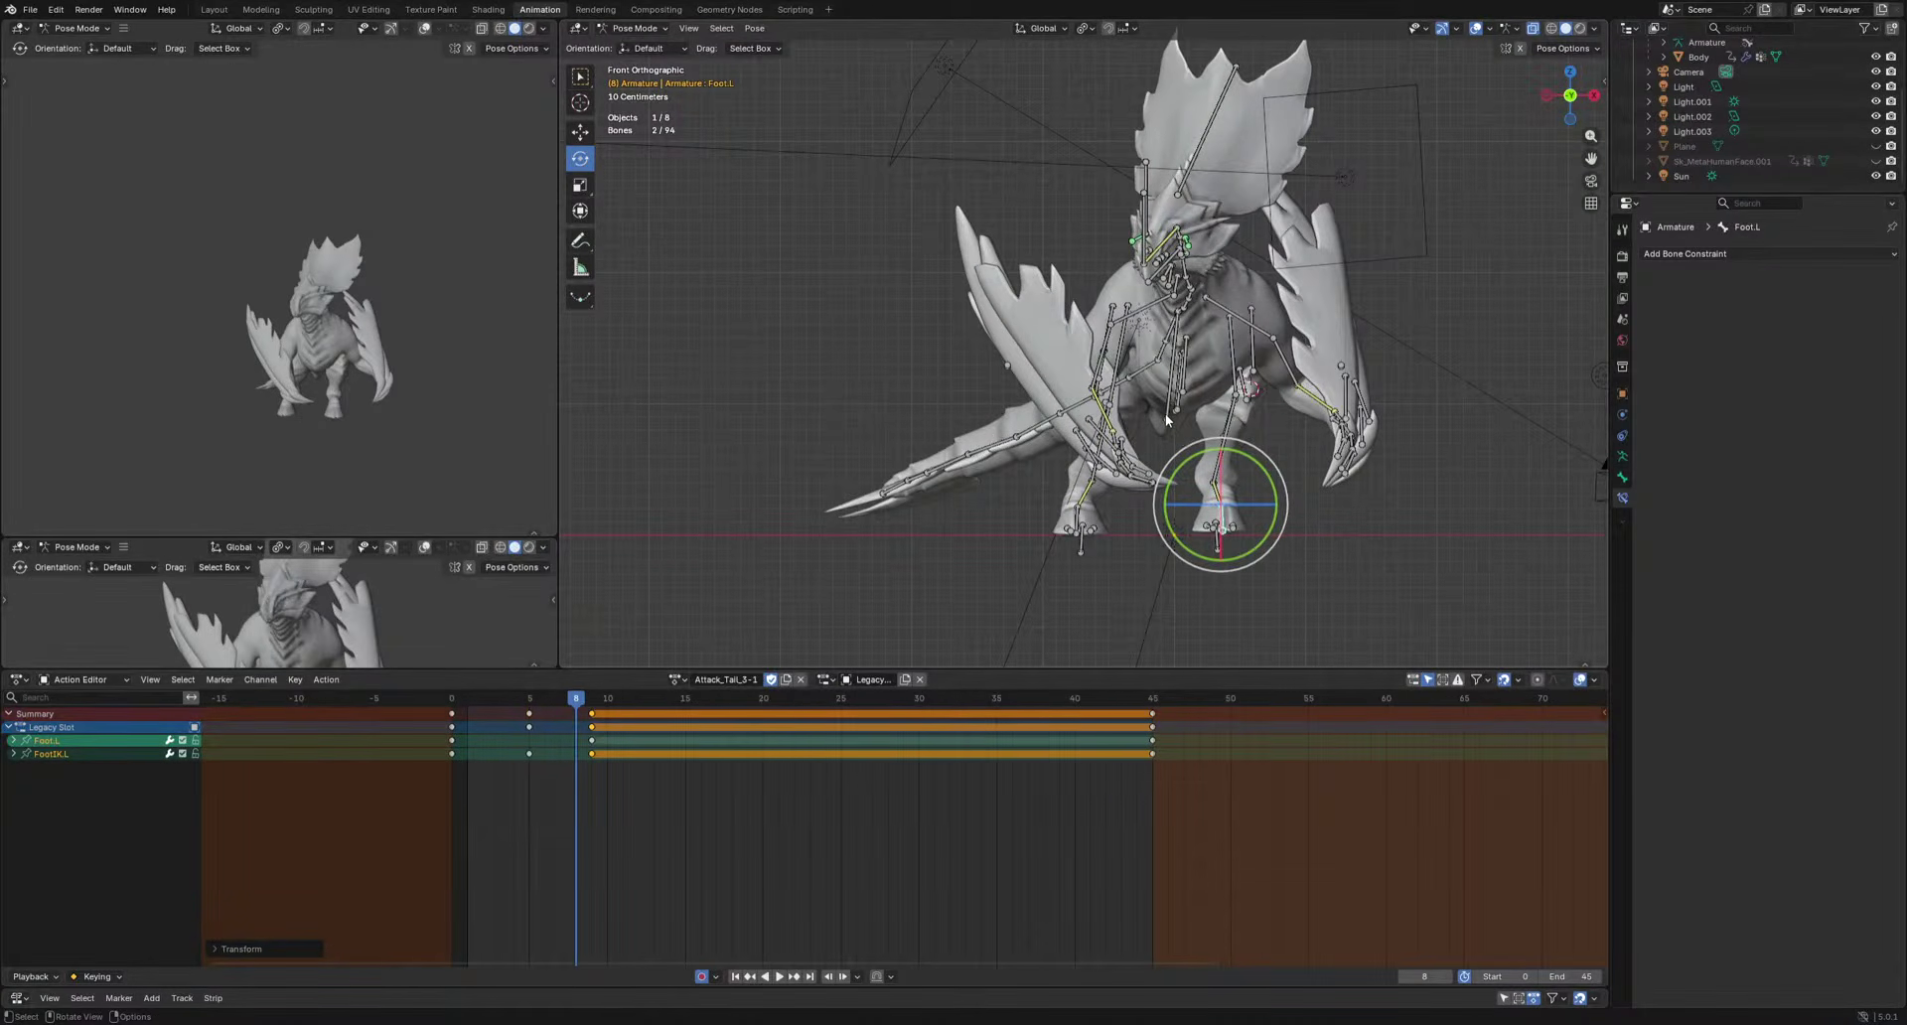
# Select the Foot.L and FootIK.L bones and move their keyframes at frames 5 and 9 to frames 23 and 27.
pyautogui.click(1167, 420)
pyautogui.click(1221, 546)
pyautogui.moveTo(1221, 546); pyautogui.dragTo(1199, 571, button='middle')
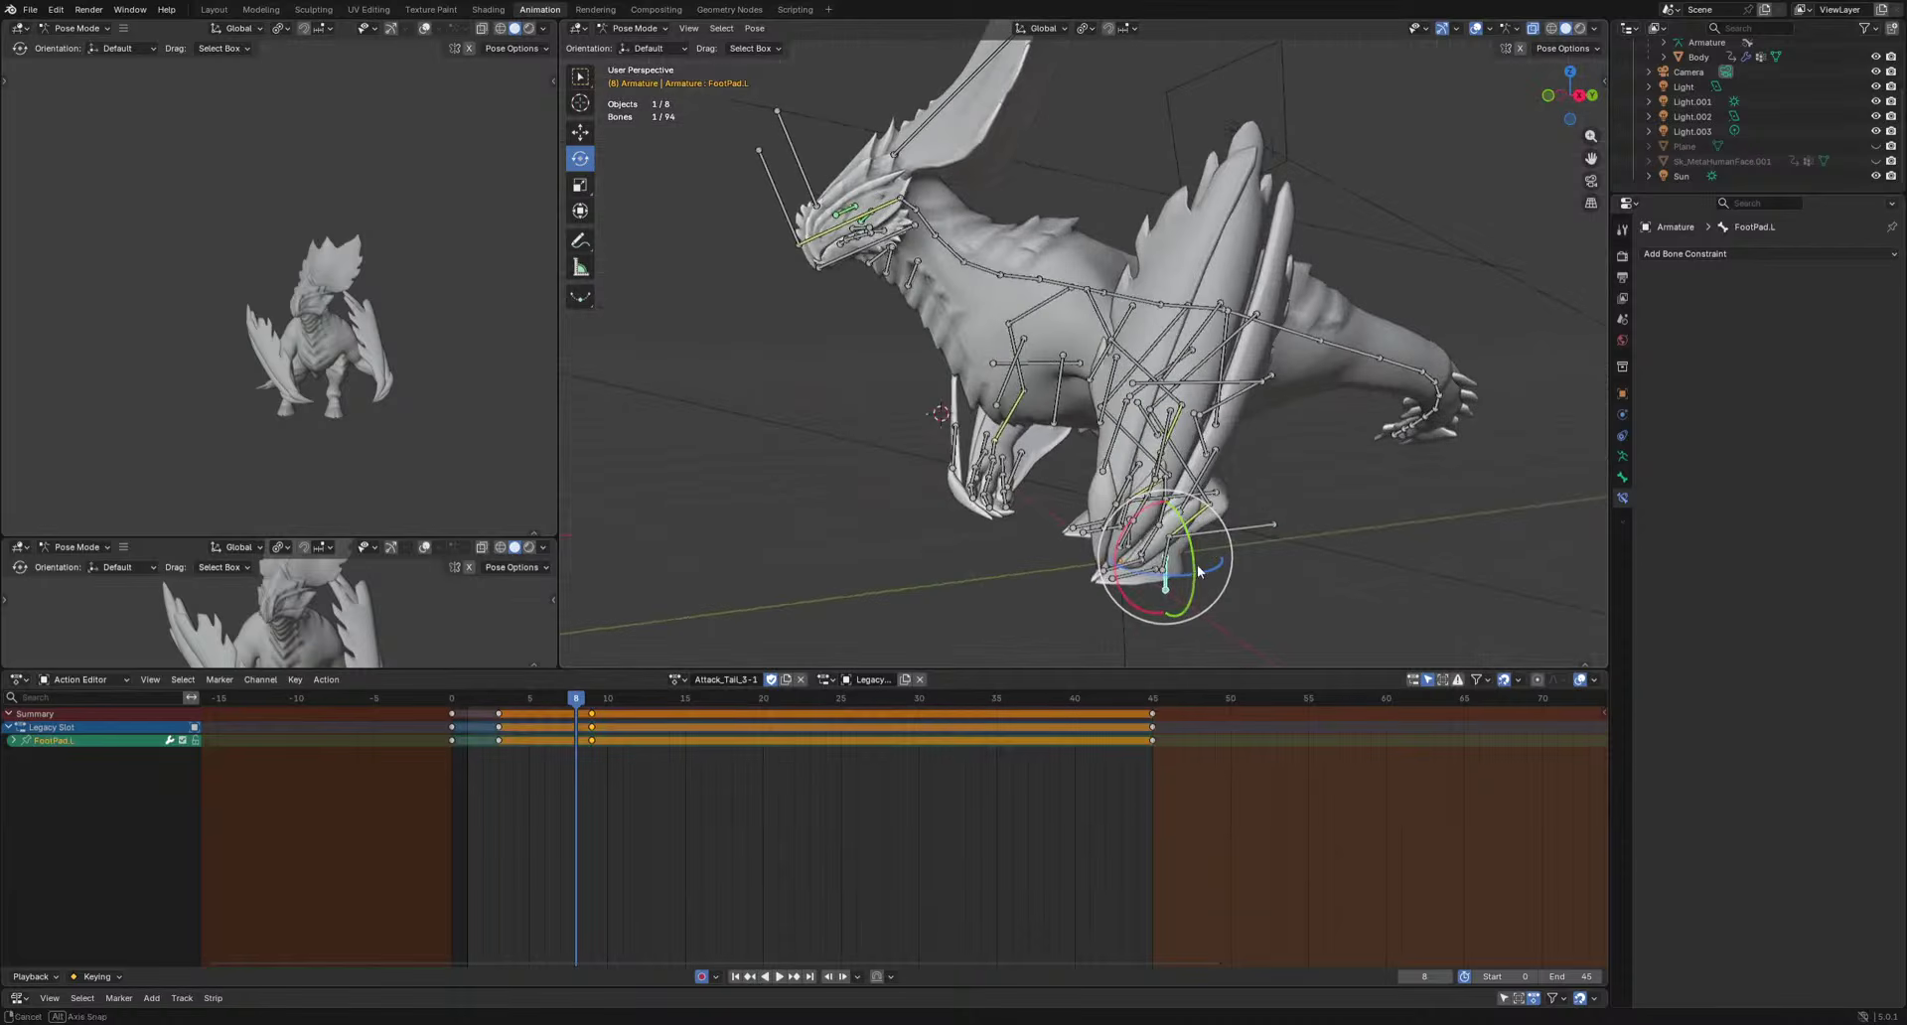
pyautogui.keyDown('shift'); pyautogui.click(1147, 569); pyautogui.keyUp('shift')
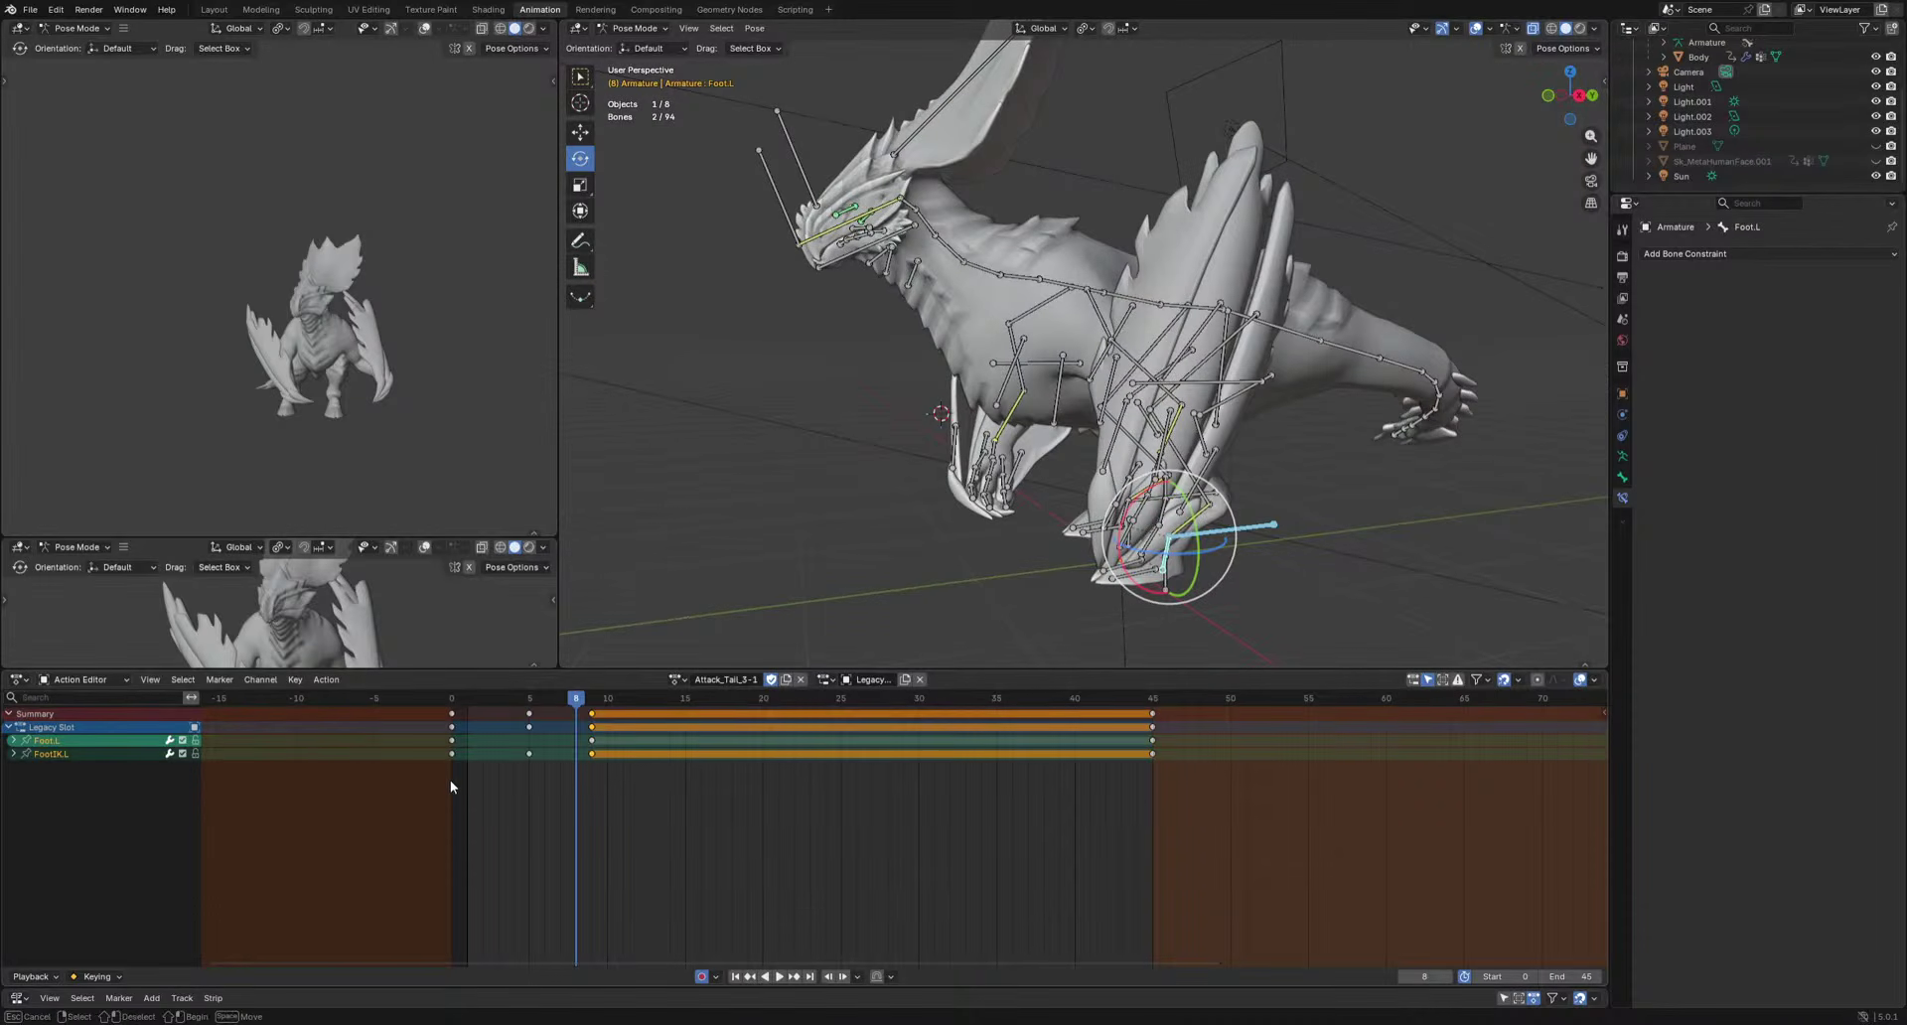
pyautogui.moveTo(462, 787); pyautogui.dragTo(655, 700)
pyautogui.press('g')
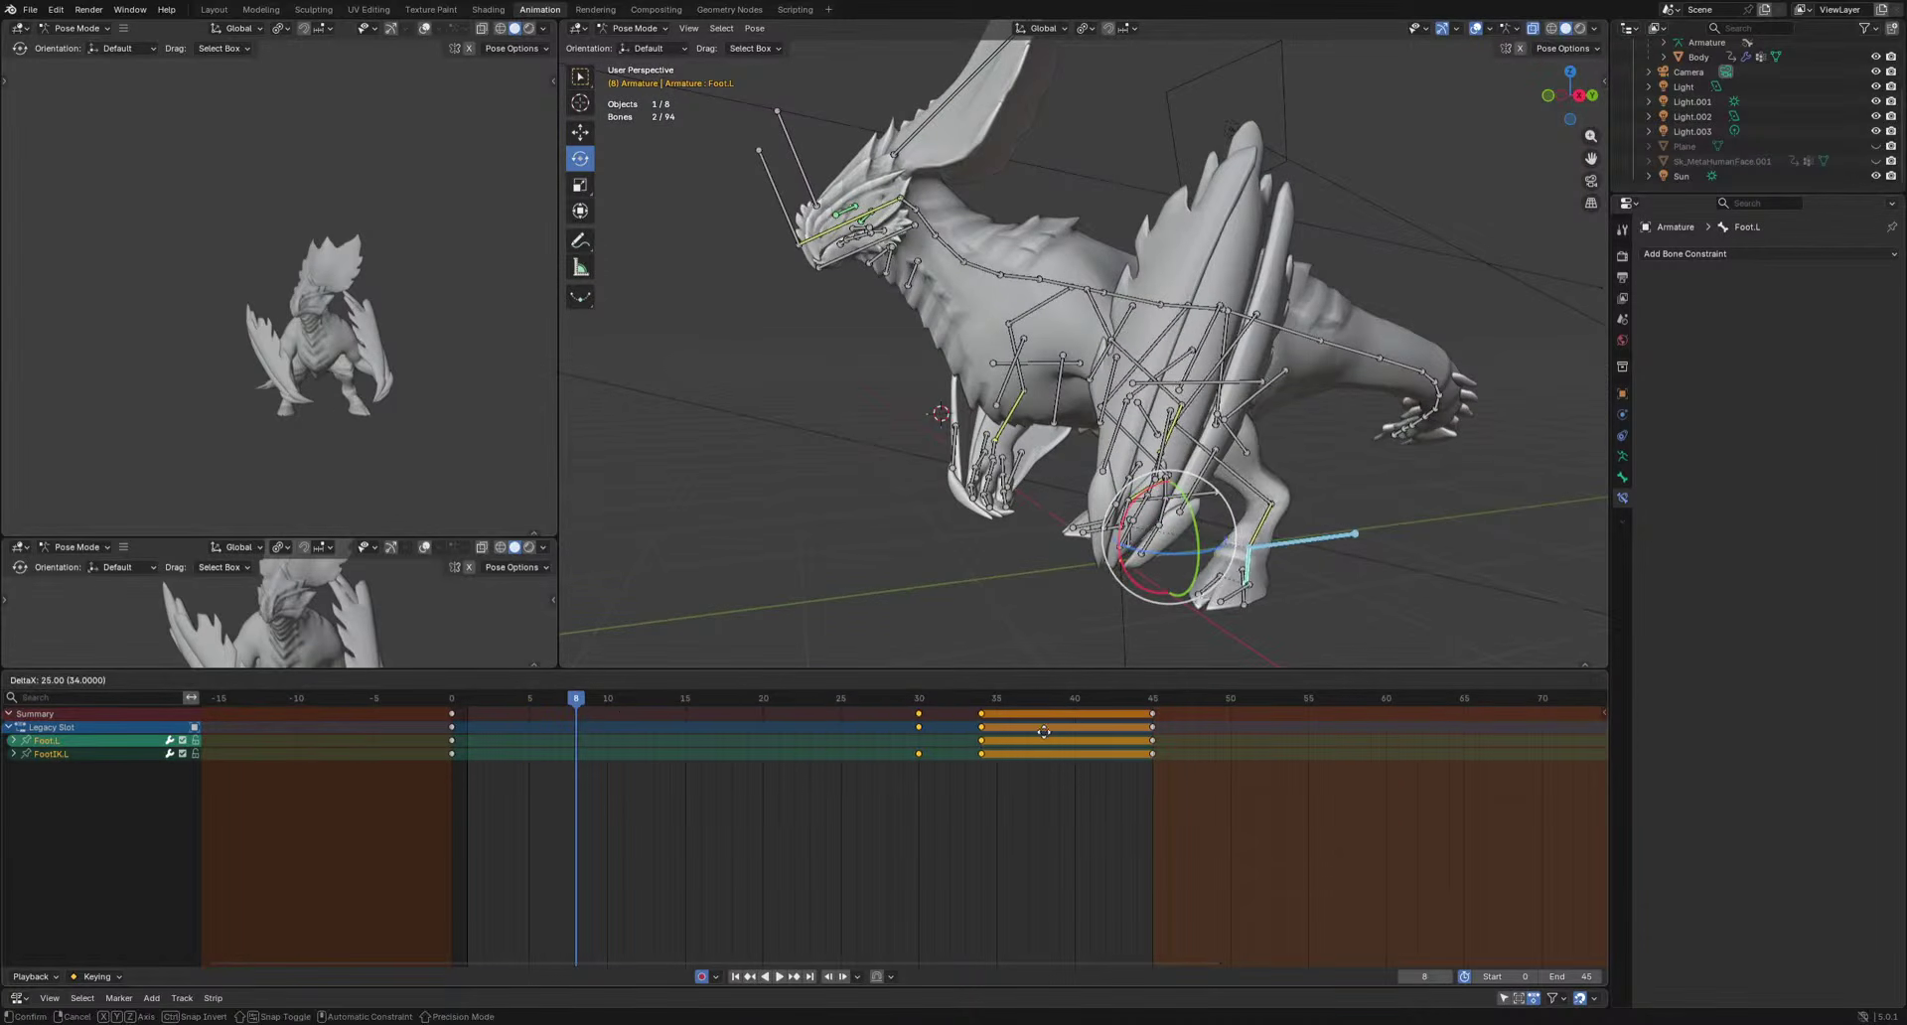
pyautogui.click(932, 746)
# Copy the frame 0 keyframes of Foot.L and FootIK.L to frame 18 and play the result in the front view.
pyautogui.moveTo(576, 780); pyautogui.dragTo(342, 713)
pyautogui.press('space')
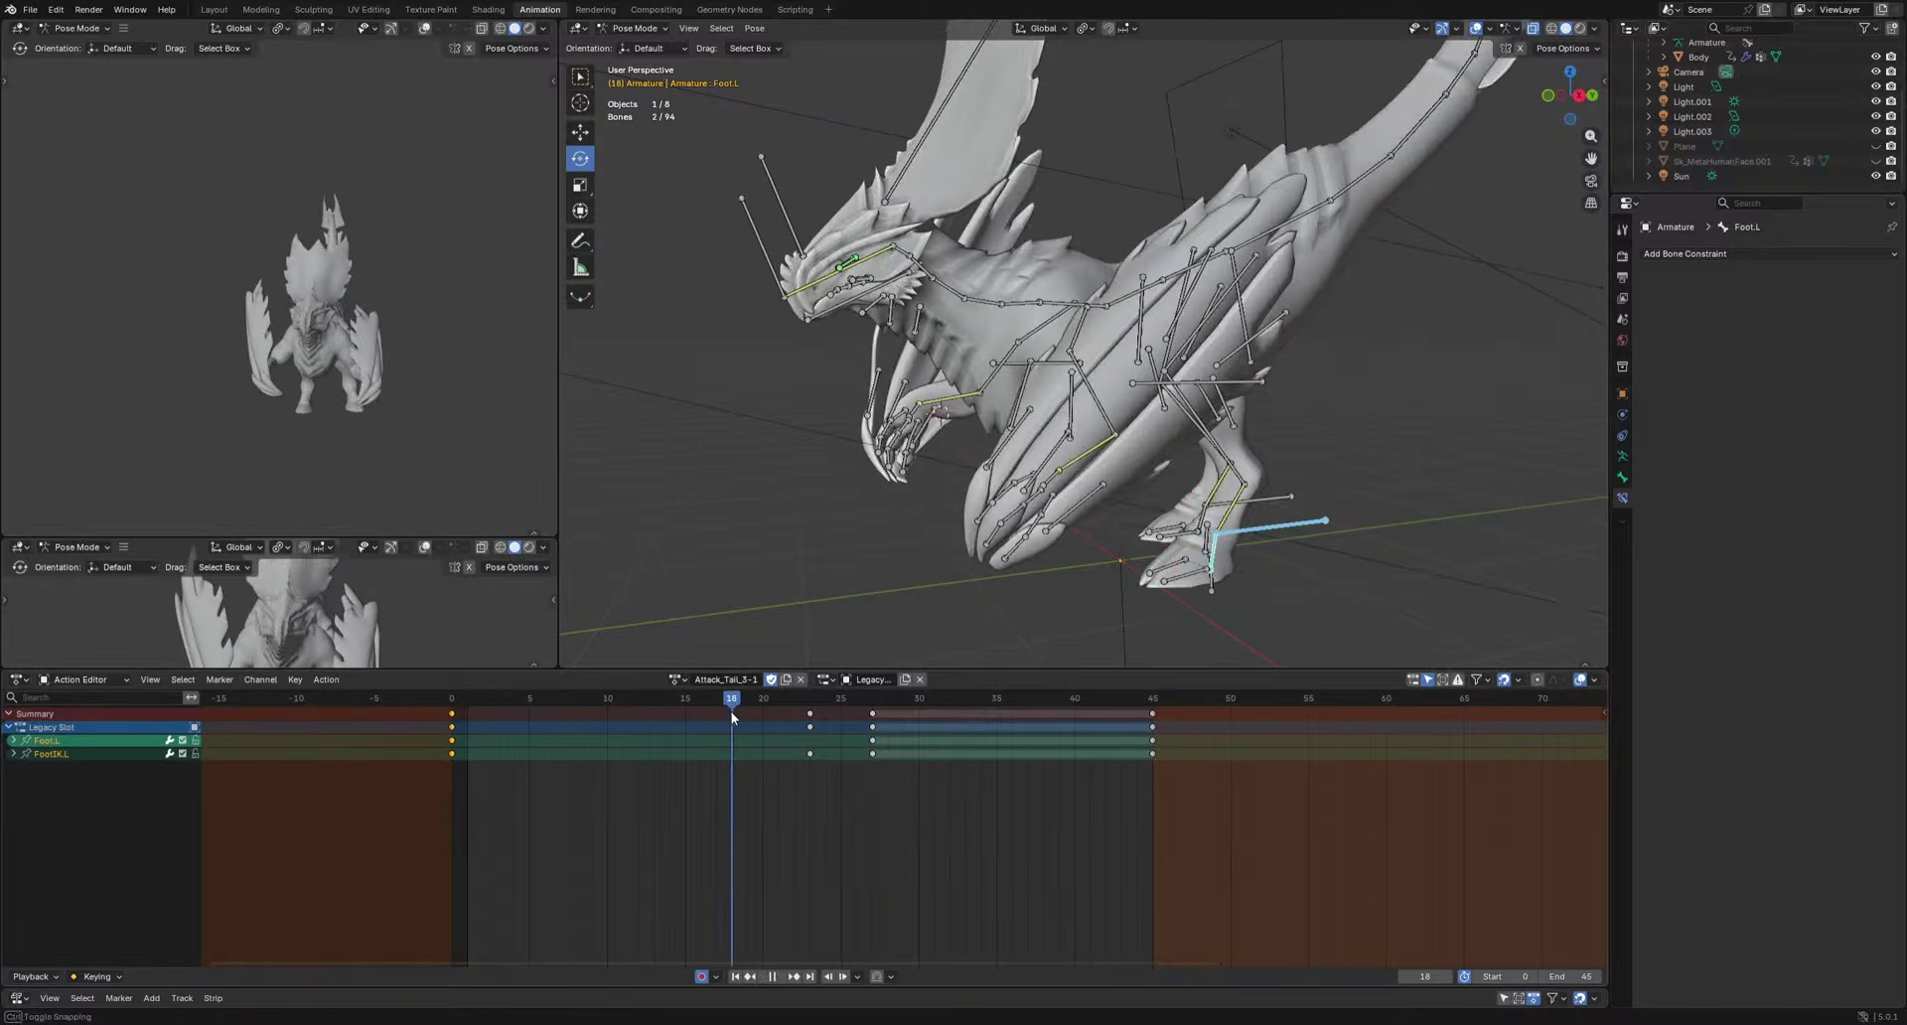
pyautogui.hotkey('ctrl', 'v')
pyautogui.press('KP_1')
pyautogui.click(519, 700)
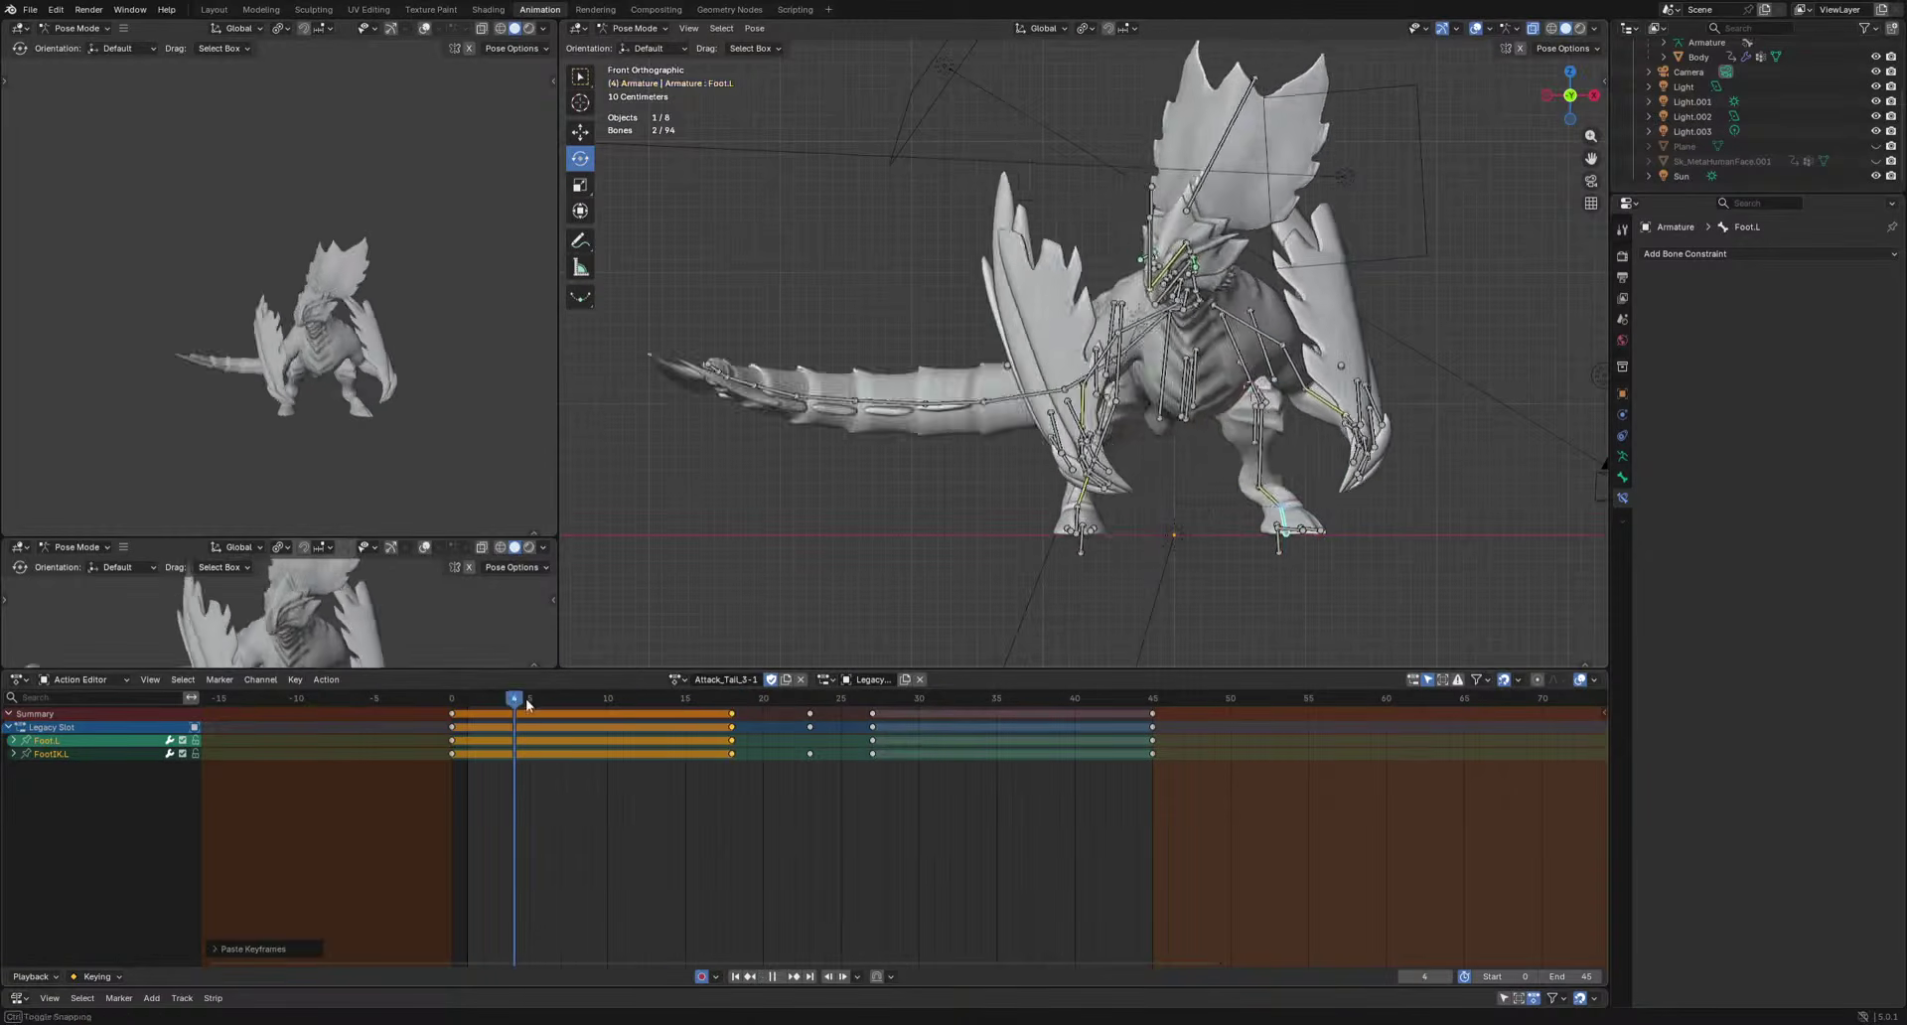
pyautogui.press('space')
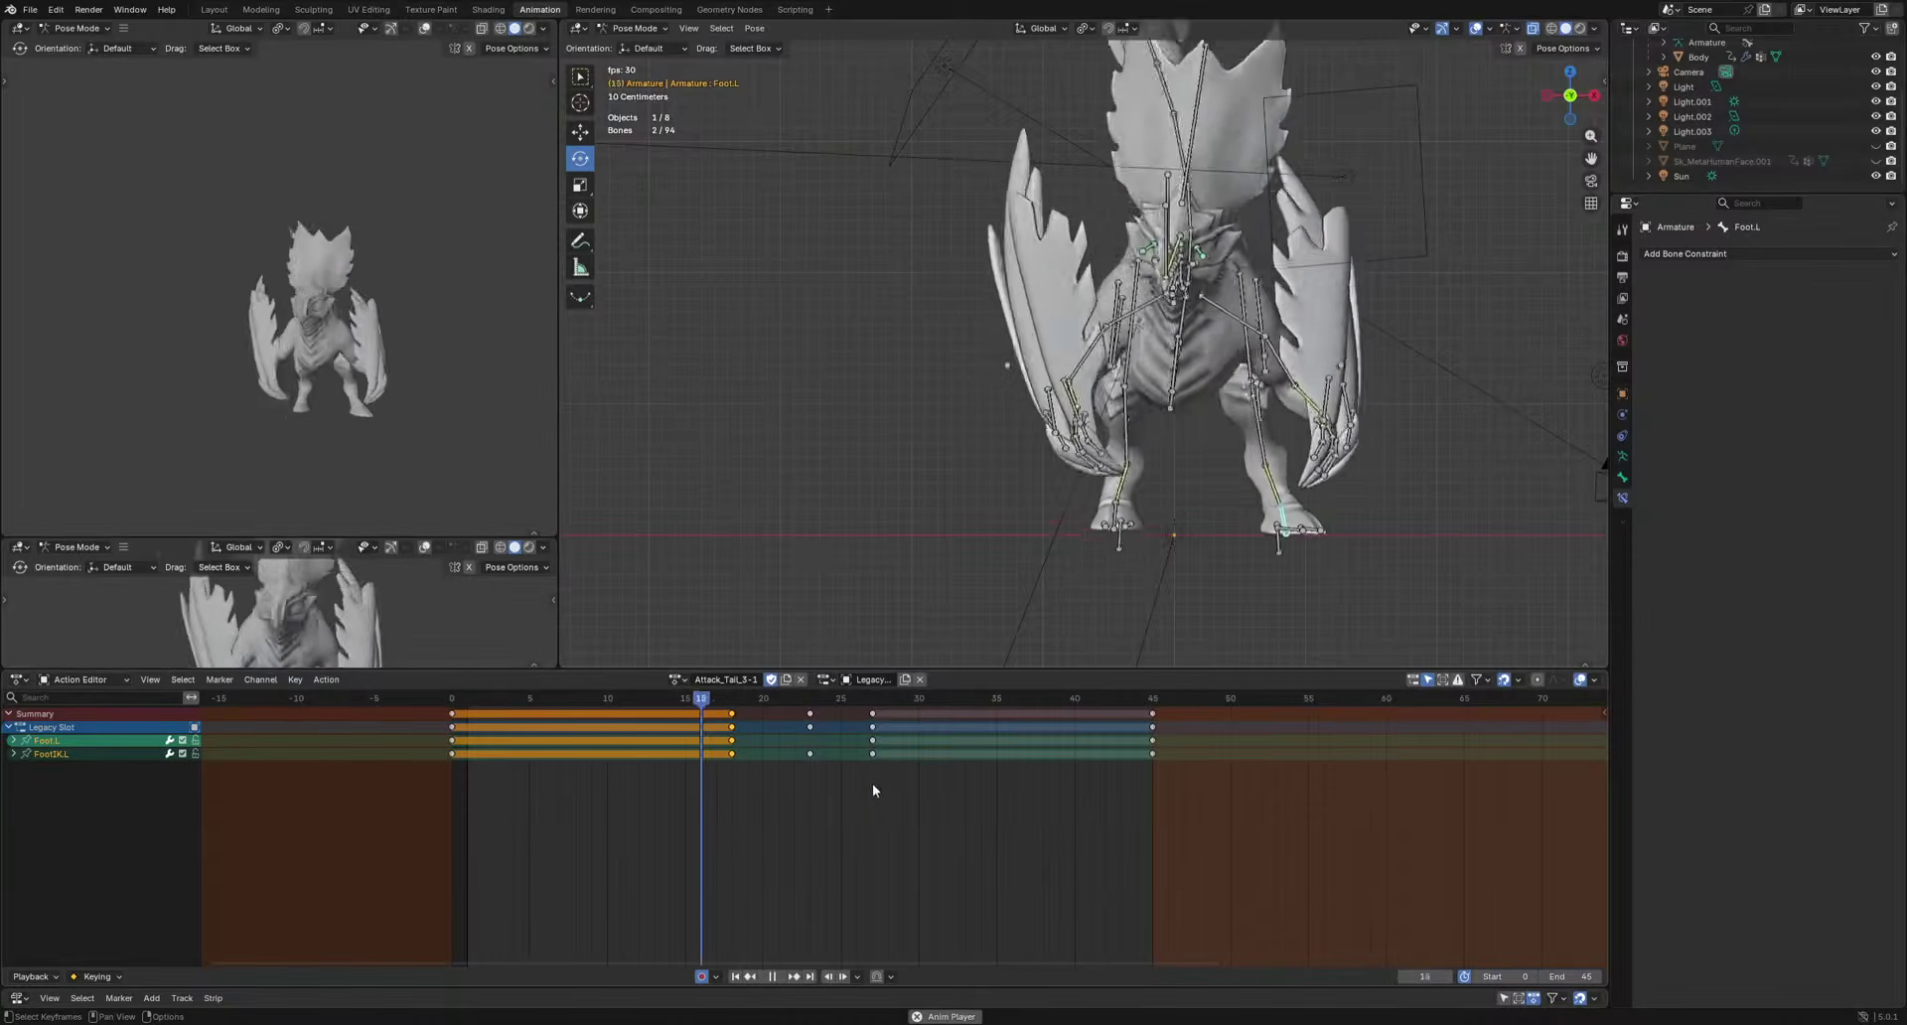
# Move the Foot.L and FootIK.L keyframes at frames 18, 23 and 27 to frames 30, 35 and 39 and check playback.
pyautogui.click(776, 792)
pyautogui.moveTo(662, 776); pyautogui.dragTo(938, 708)
pyautogui.press('g')
pyautogui.click(1041, 712)
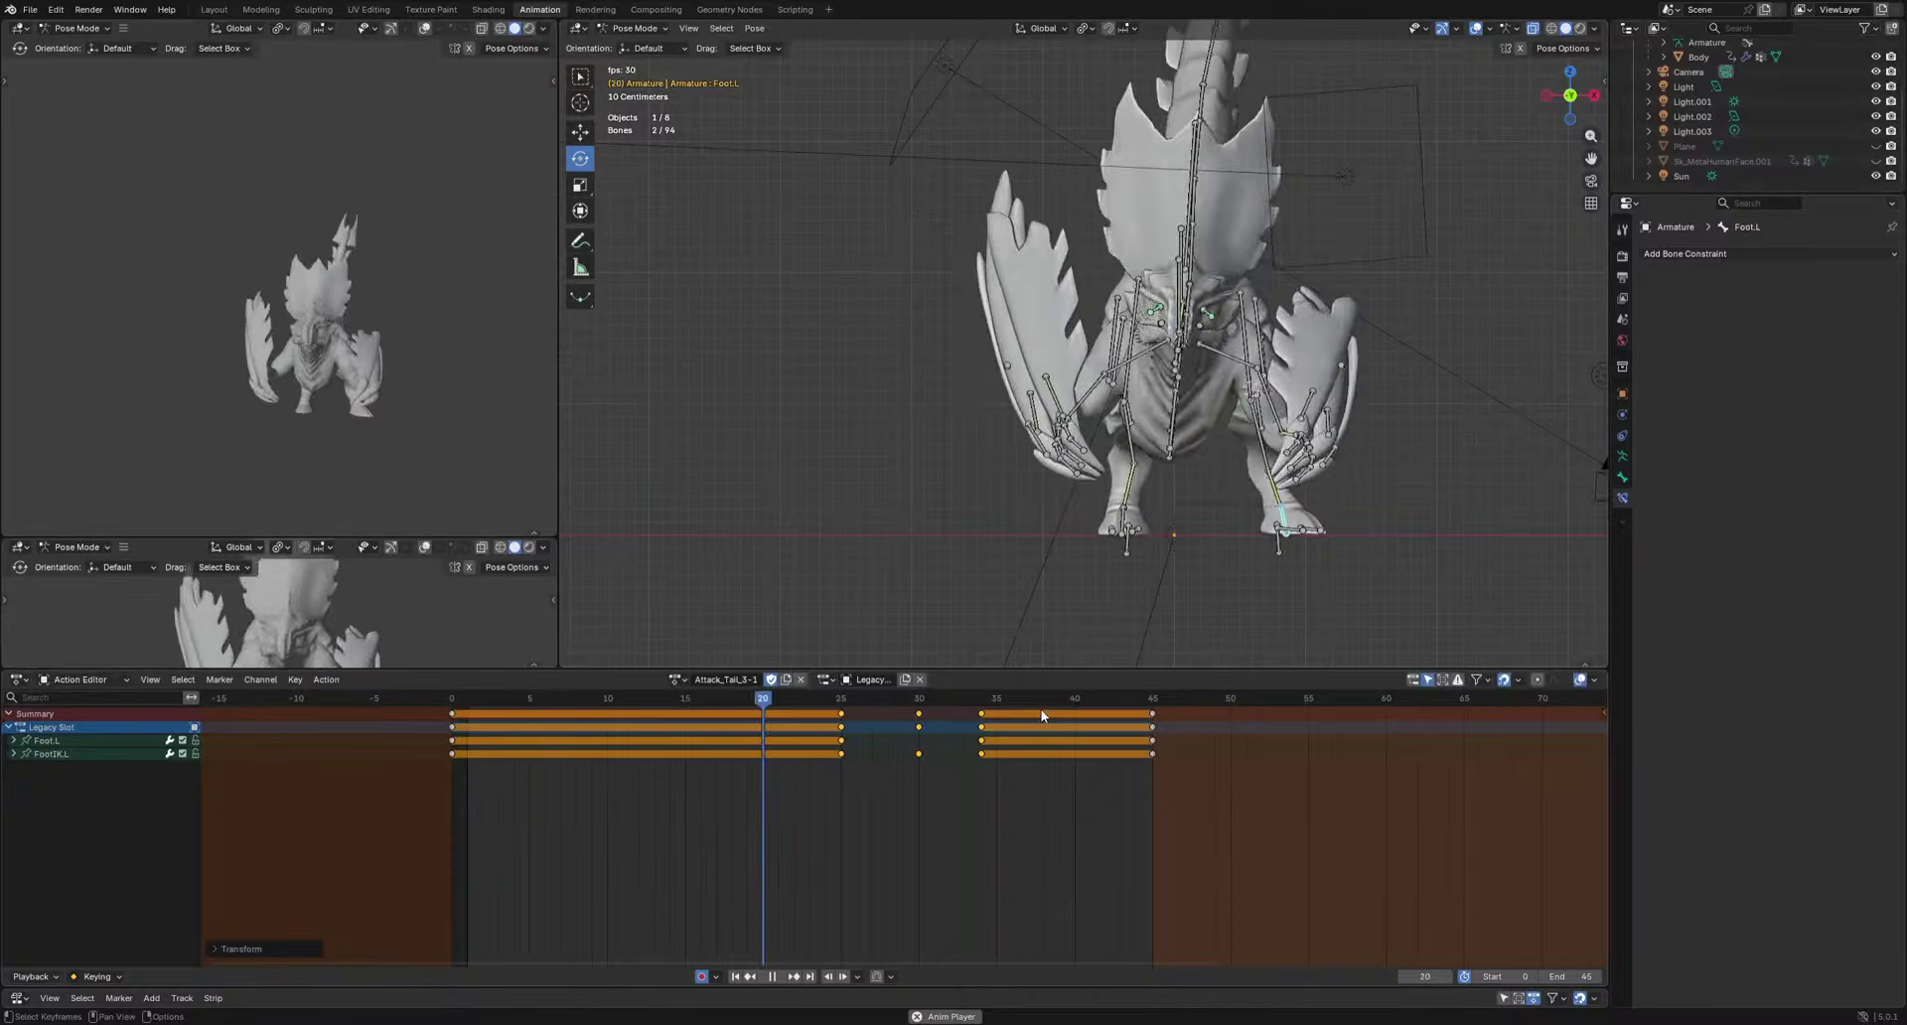
pyautogui.press('g')
pyautogui.click(1119, 715)
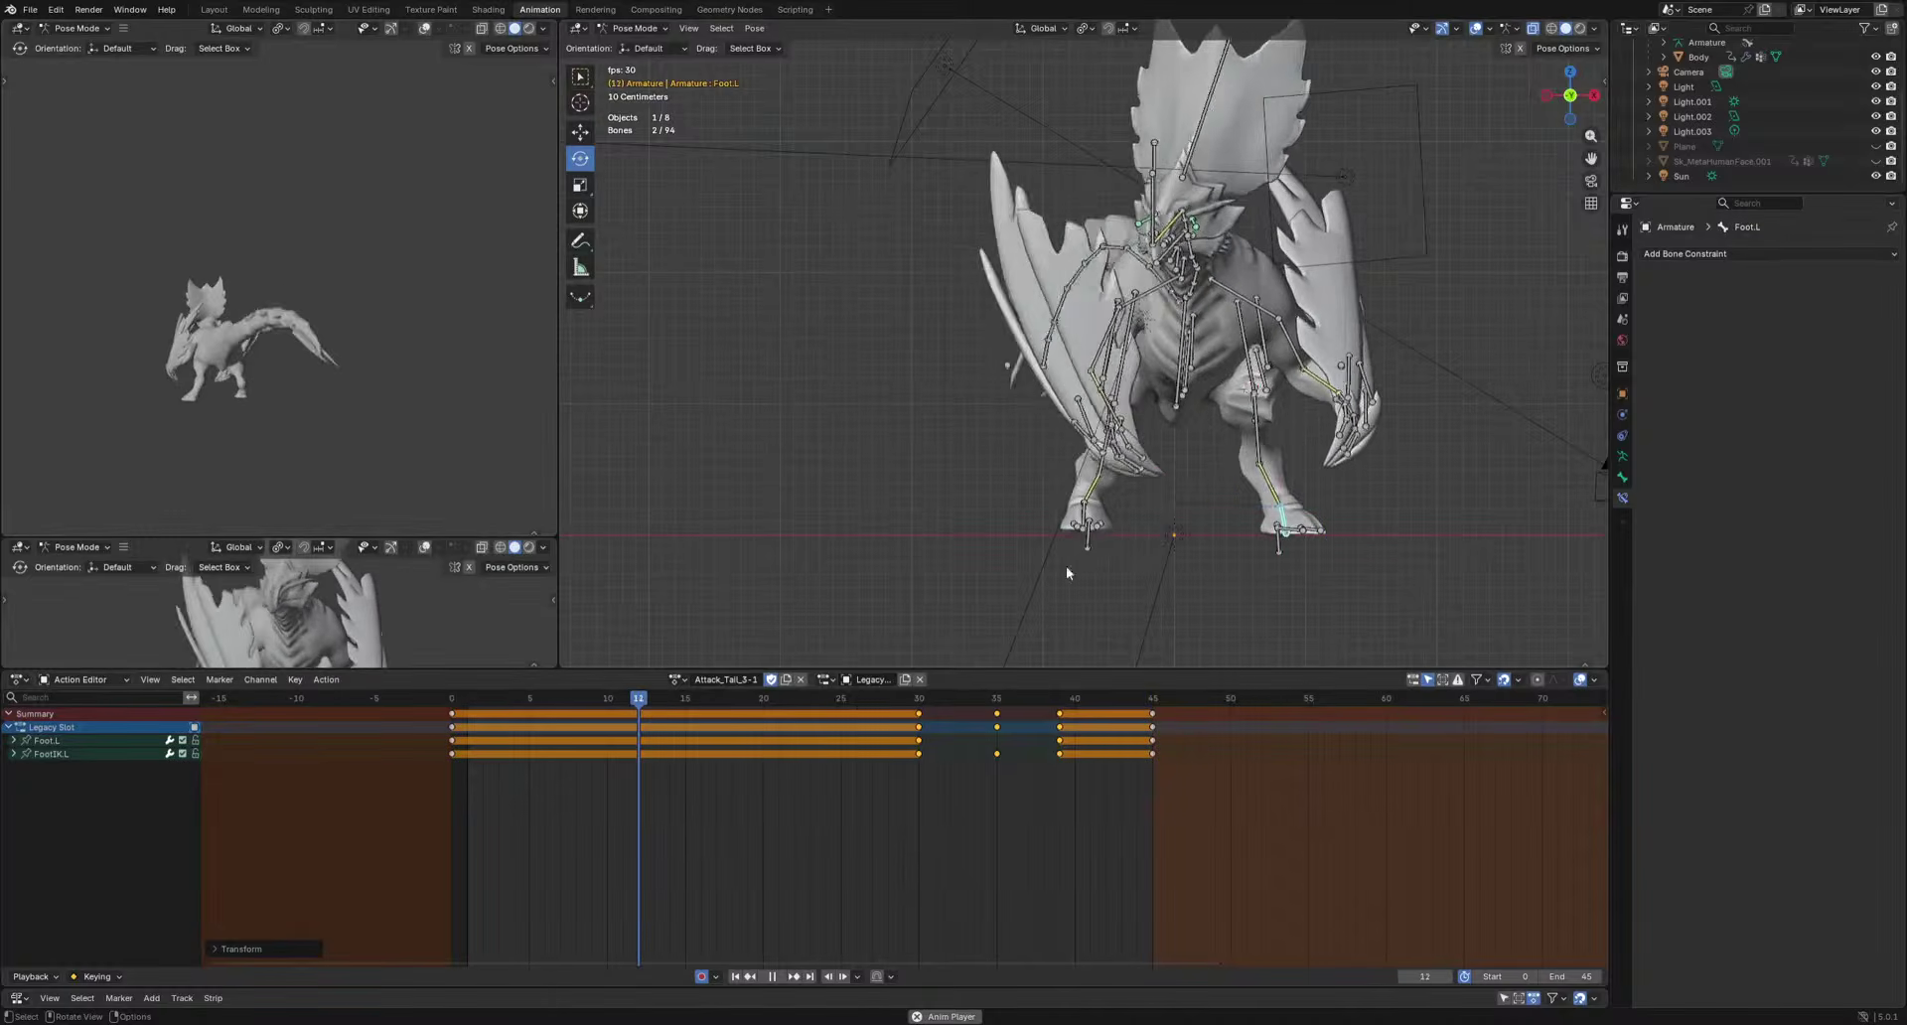
pyautogui.press('space')
# Select the Ankle.L bone, rotate it at frame 37 in the right side view and preview the leg motion.
pyautogui.click(1267, 476)
pyautogui.press('KP_3')
pyautogui.moveTo(615, 700)
pyautogui.mouseDown()
pyautogui.moveTo(457, 700)
pyautogui.moveTo(622, 722)
pyautogui.mouseUp()
pyautogui.click(624, 712)
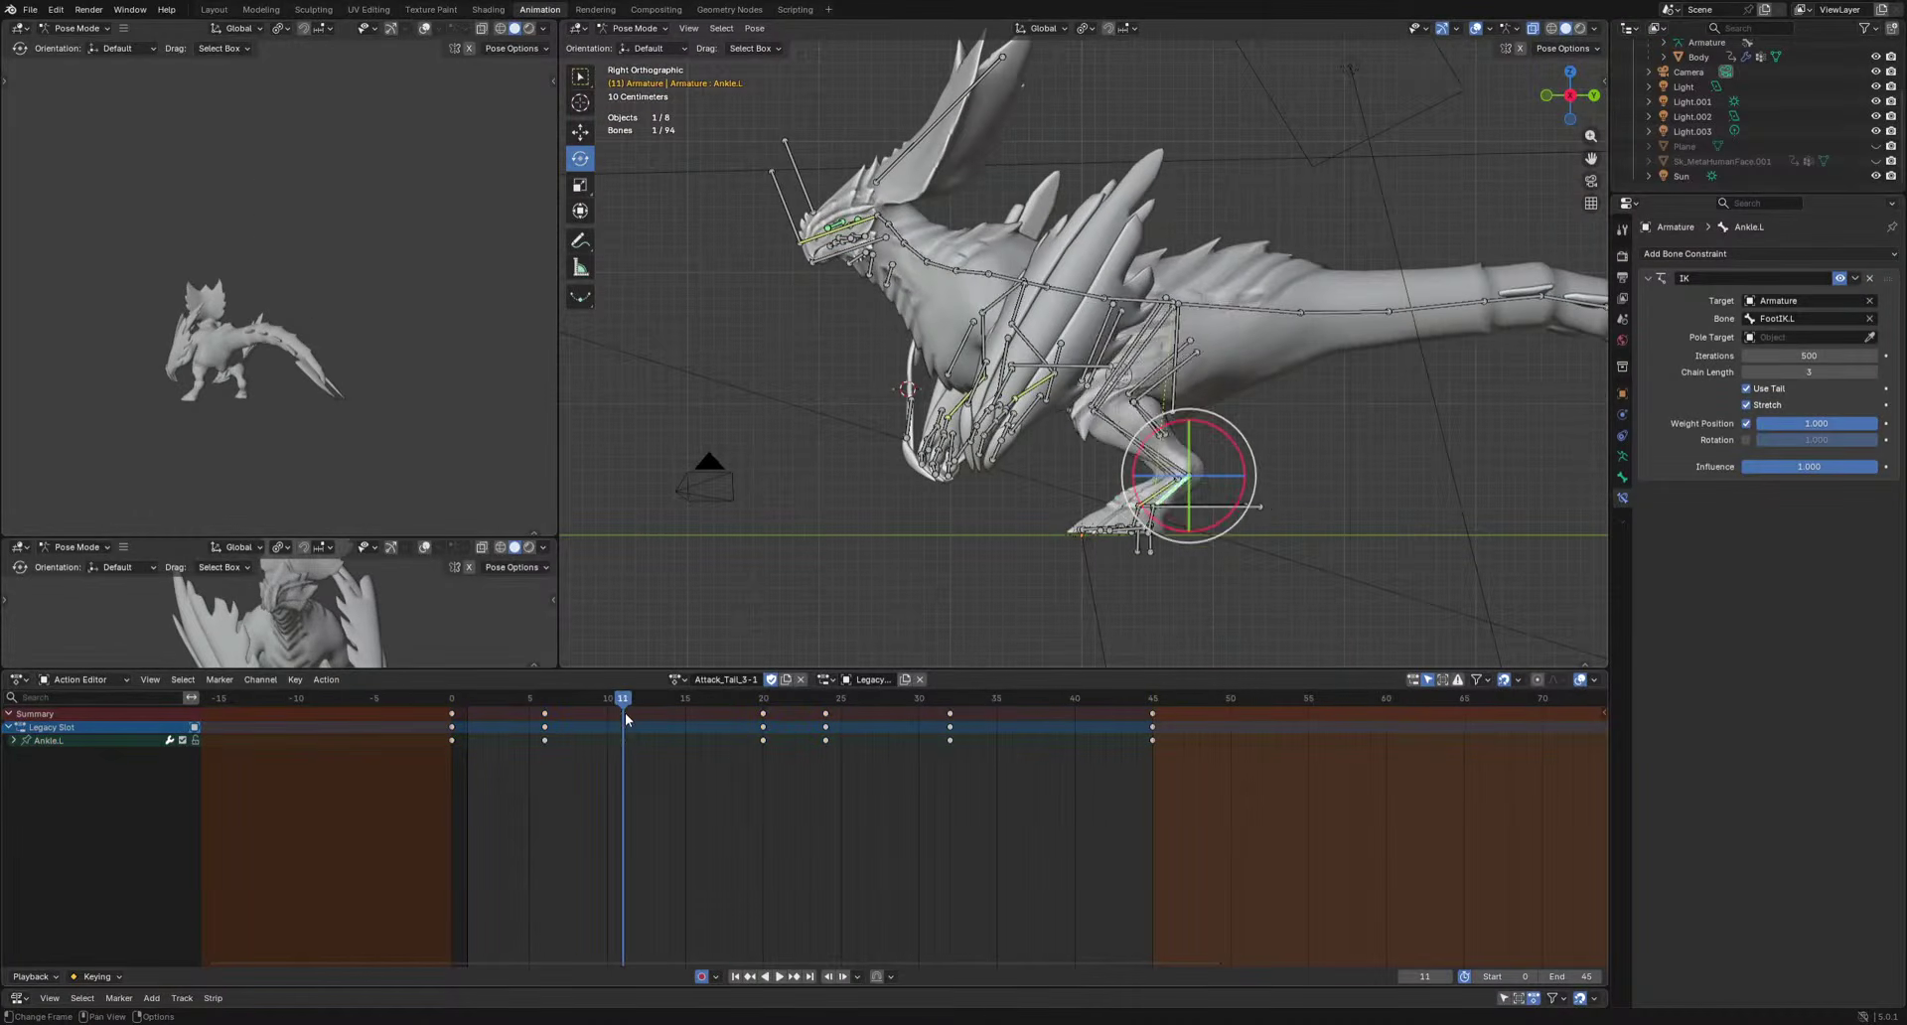
pyautogui.press('space')
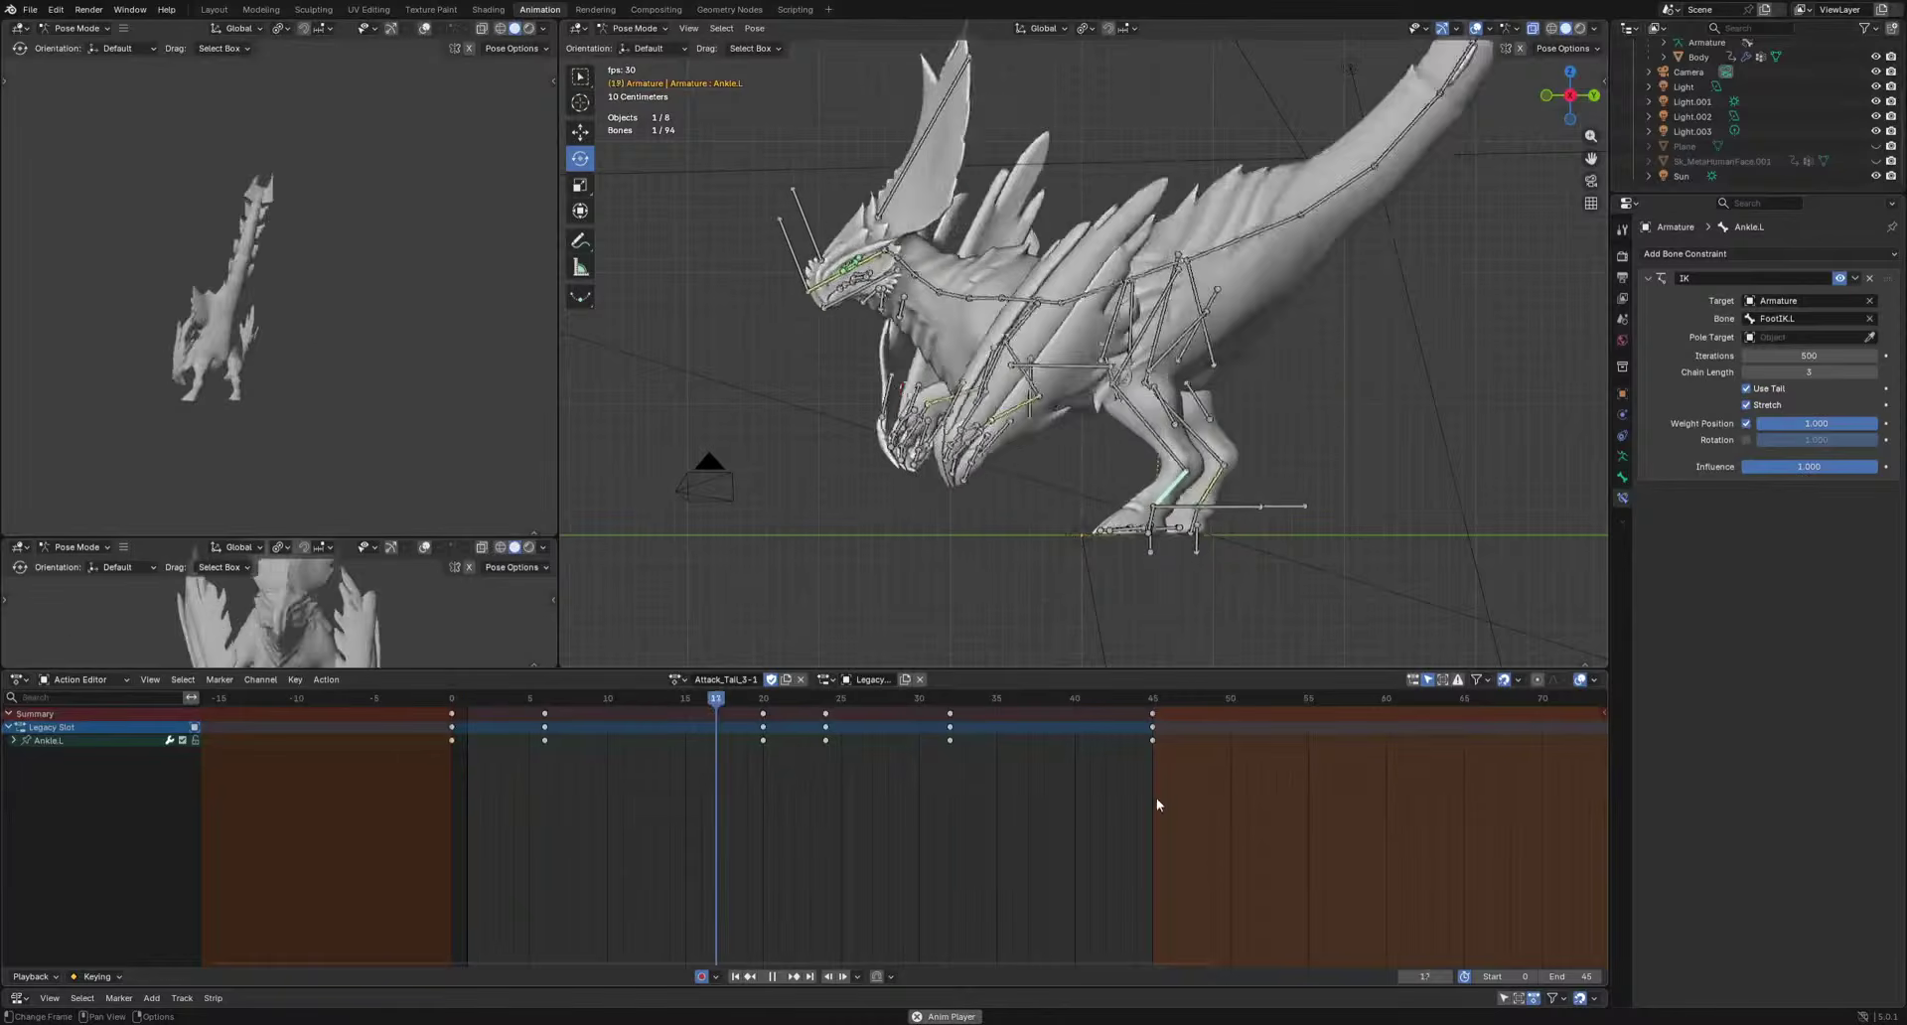
pyautogui.press('space')
pyautogui.press('r')
pyautogui.click(1294, 589)
pyautogui.press('space')
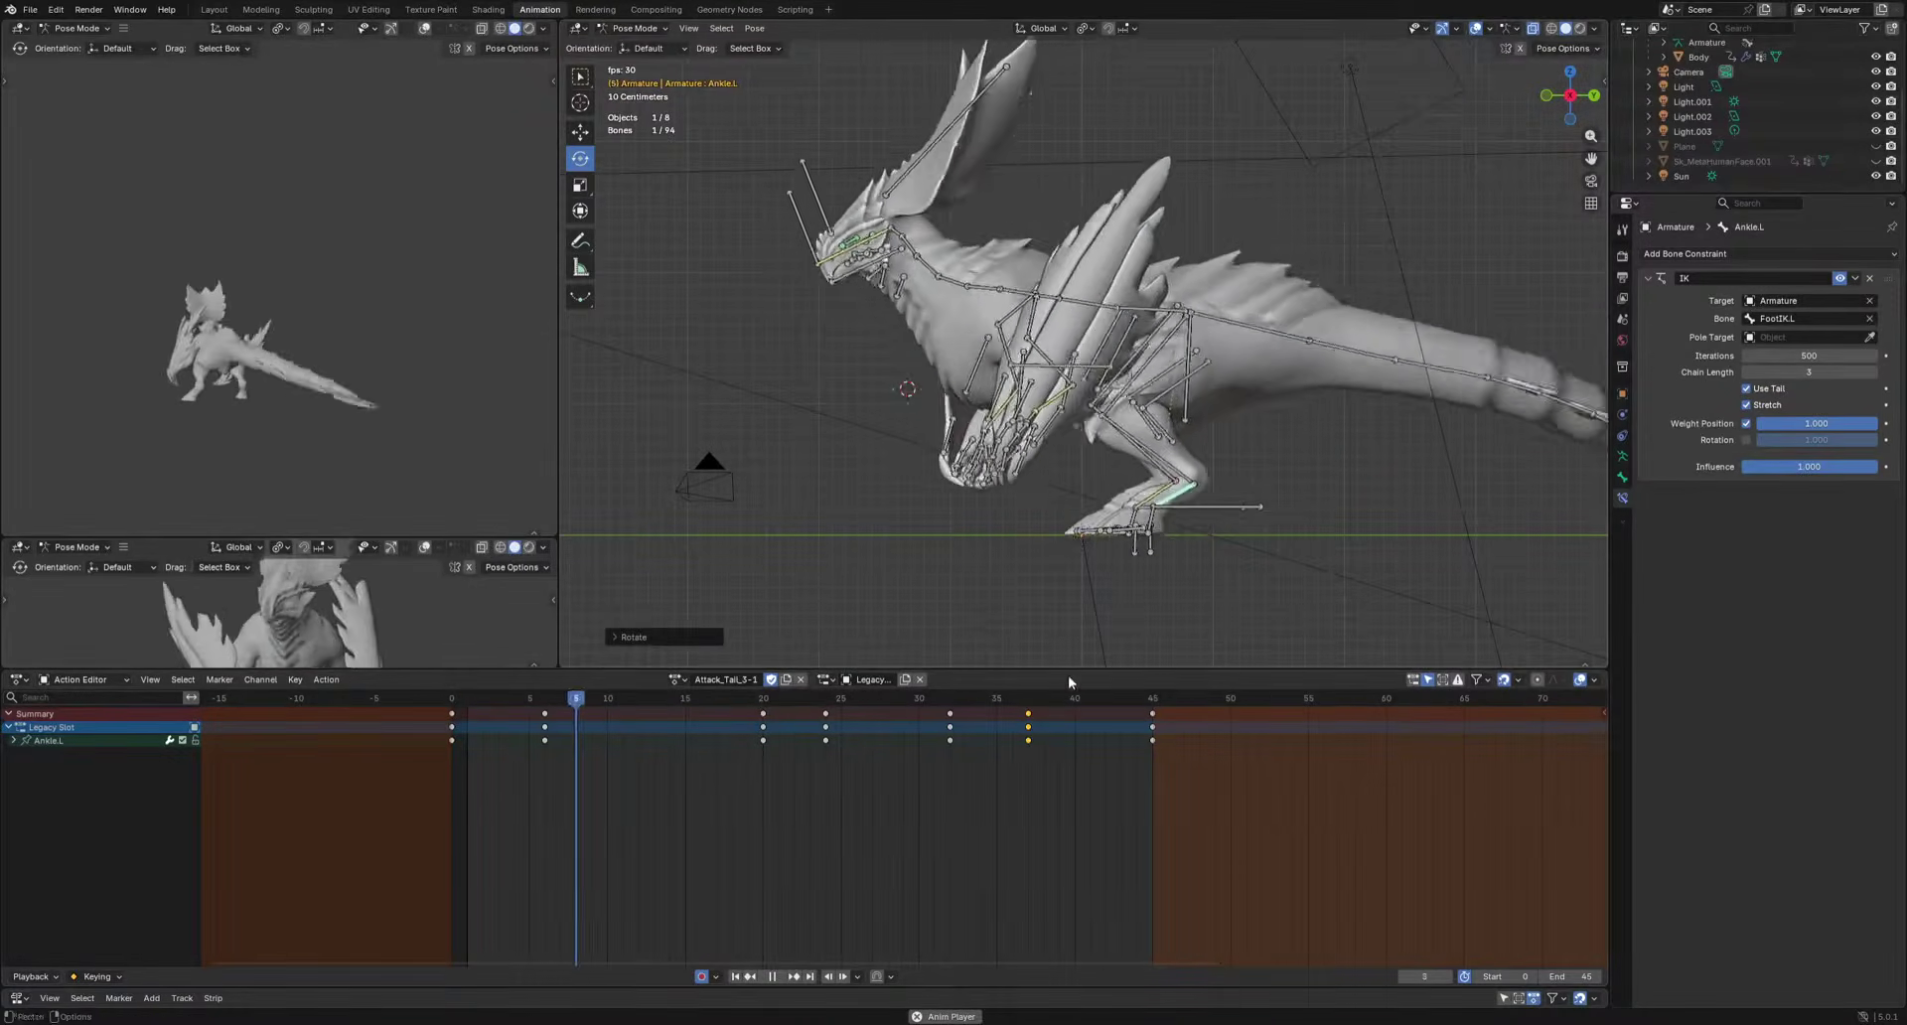
# Move the Ankle.L keyframes at frames 32 and 37 to frames 31 and 36 during playback.
pyautogui.moveTo(928, 776); pyautogui.dragTo(1059, 716)
pyautogui.press('g')
pyautogui.click(985, 723)
pyautogui.press('g')
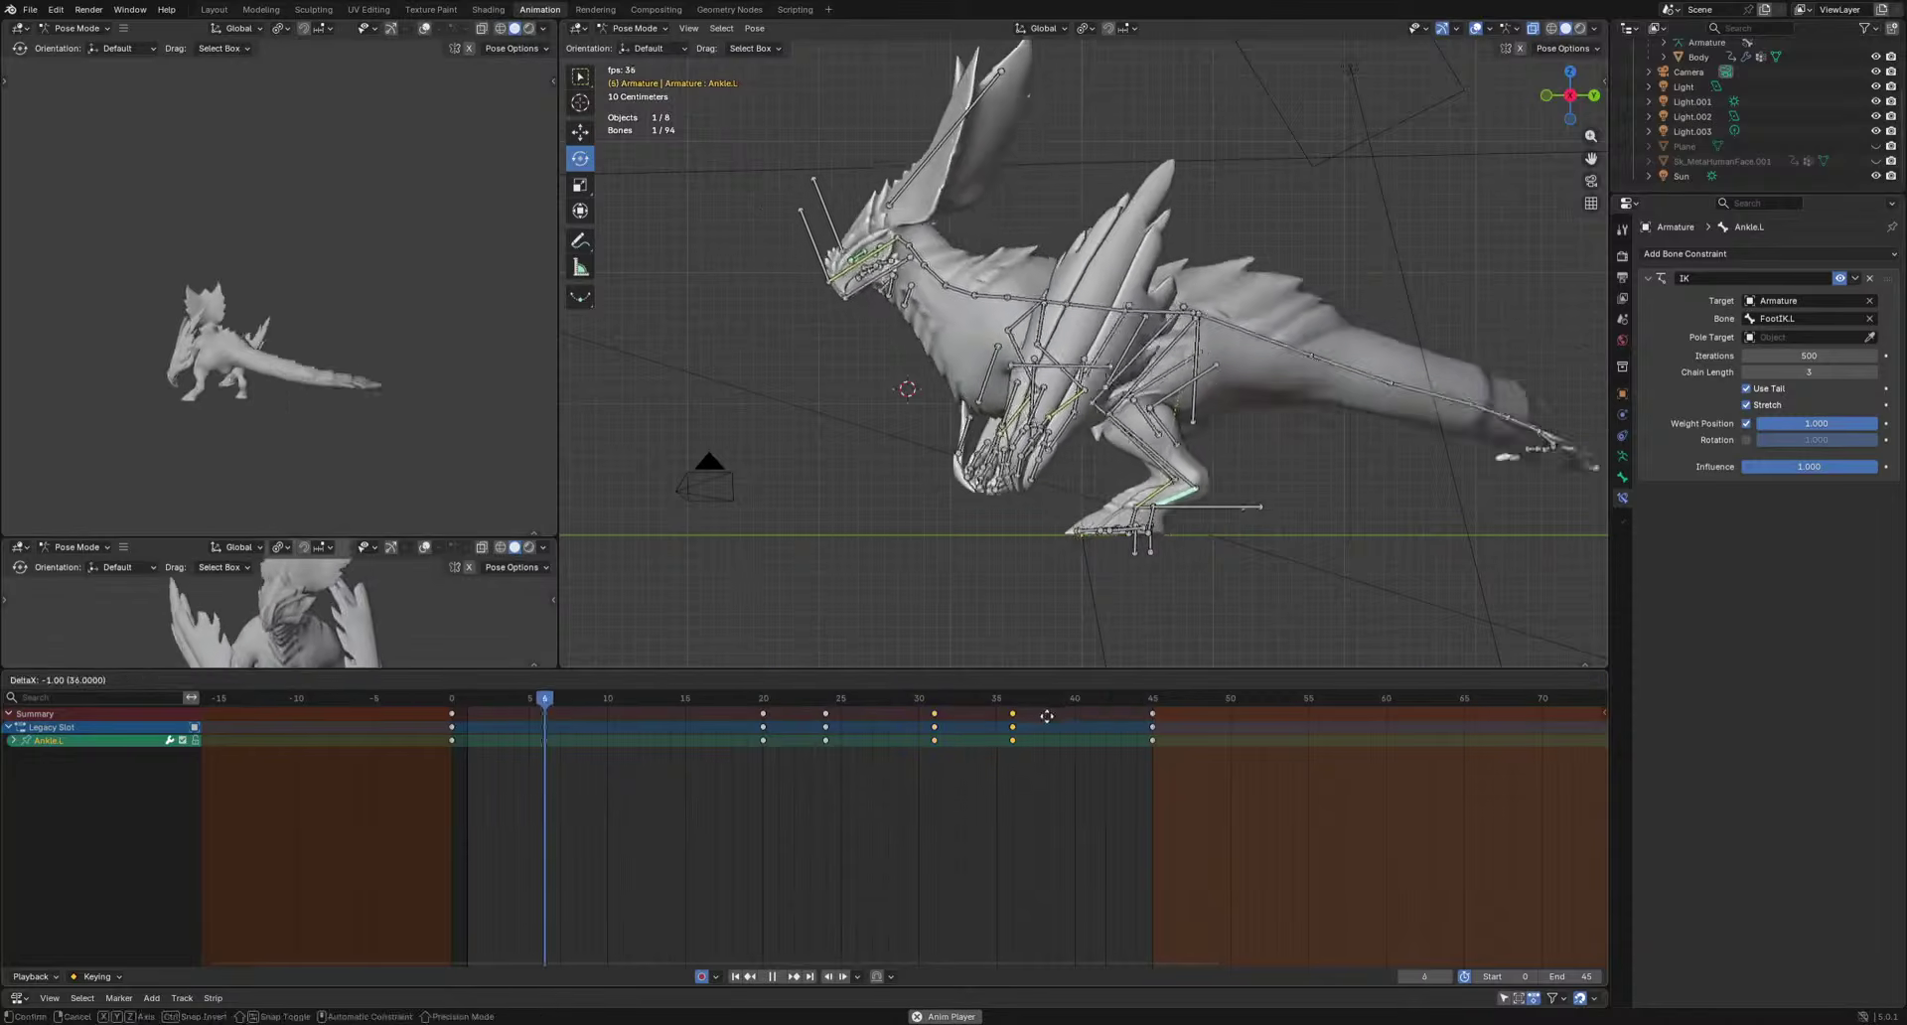
pyautogui.click(1047, 715)
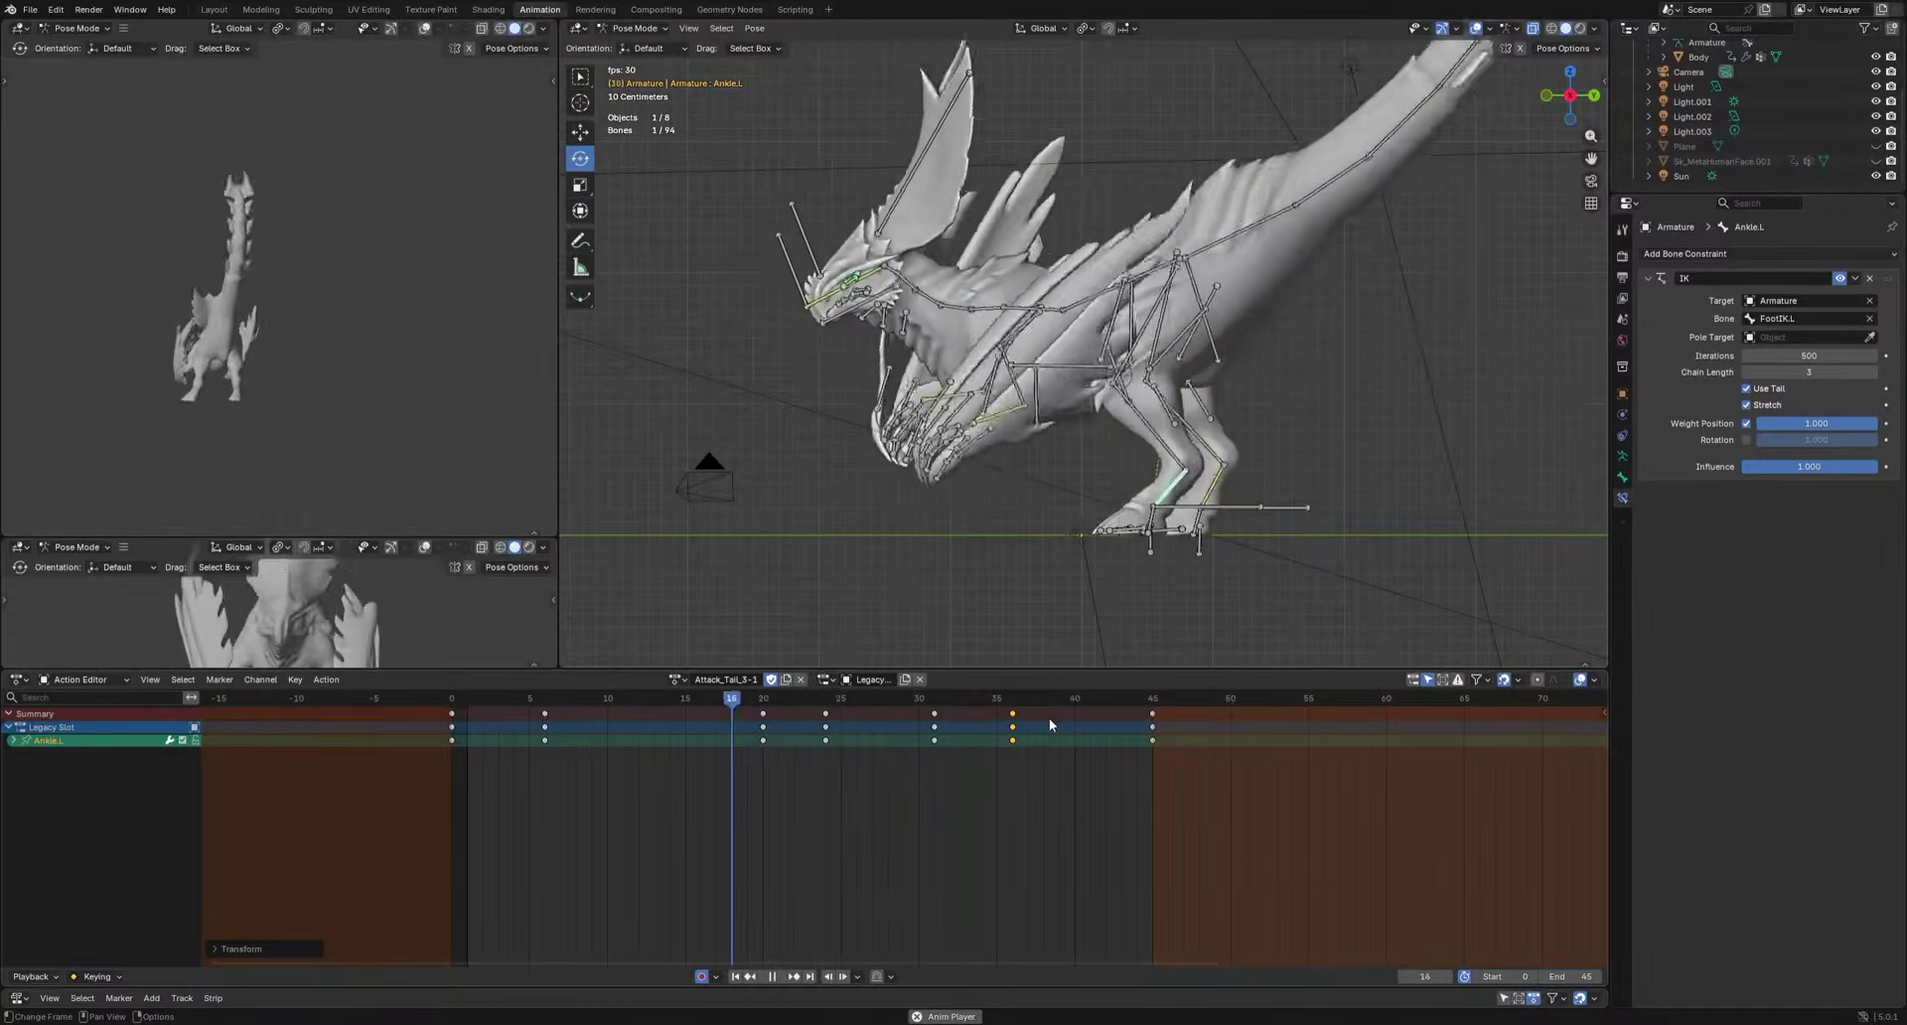
# Move the Ankle.L keyframe at frame 36 to frame 40 and check playback.
pyautogui.press('g')
pyautogui.click(1146, 734)
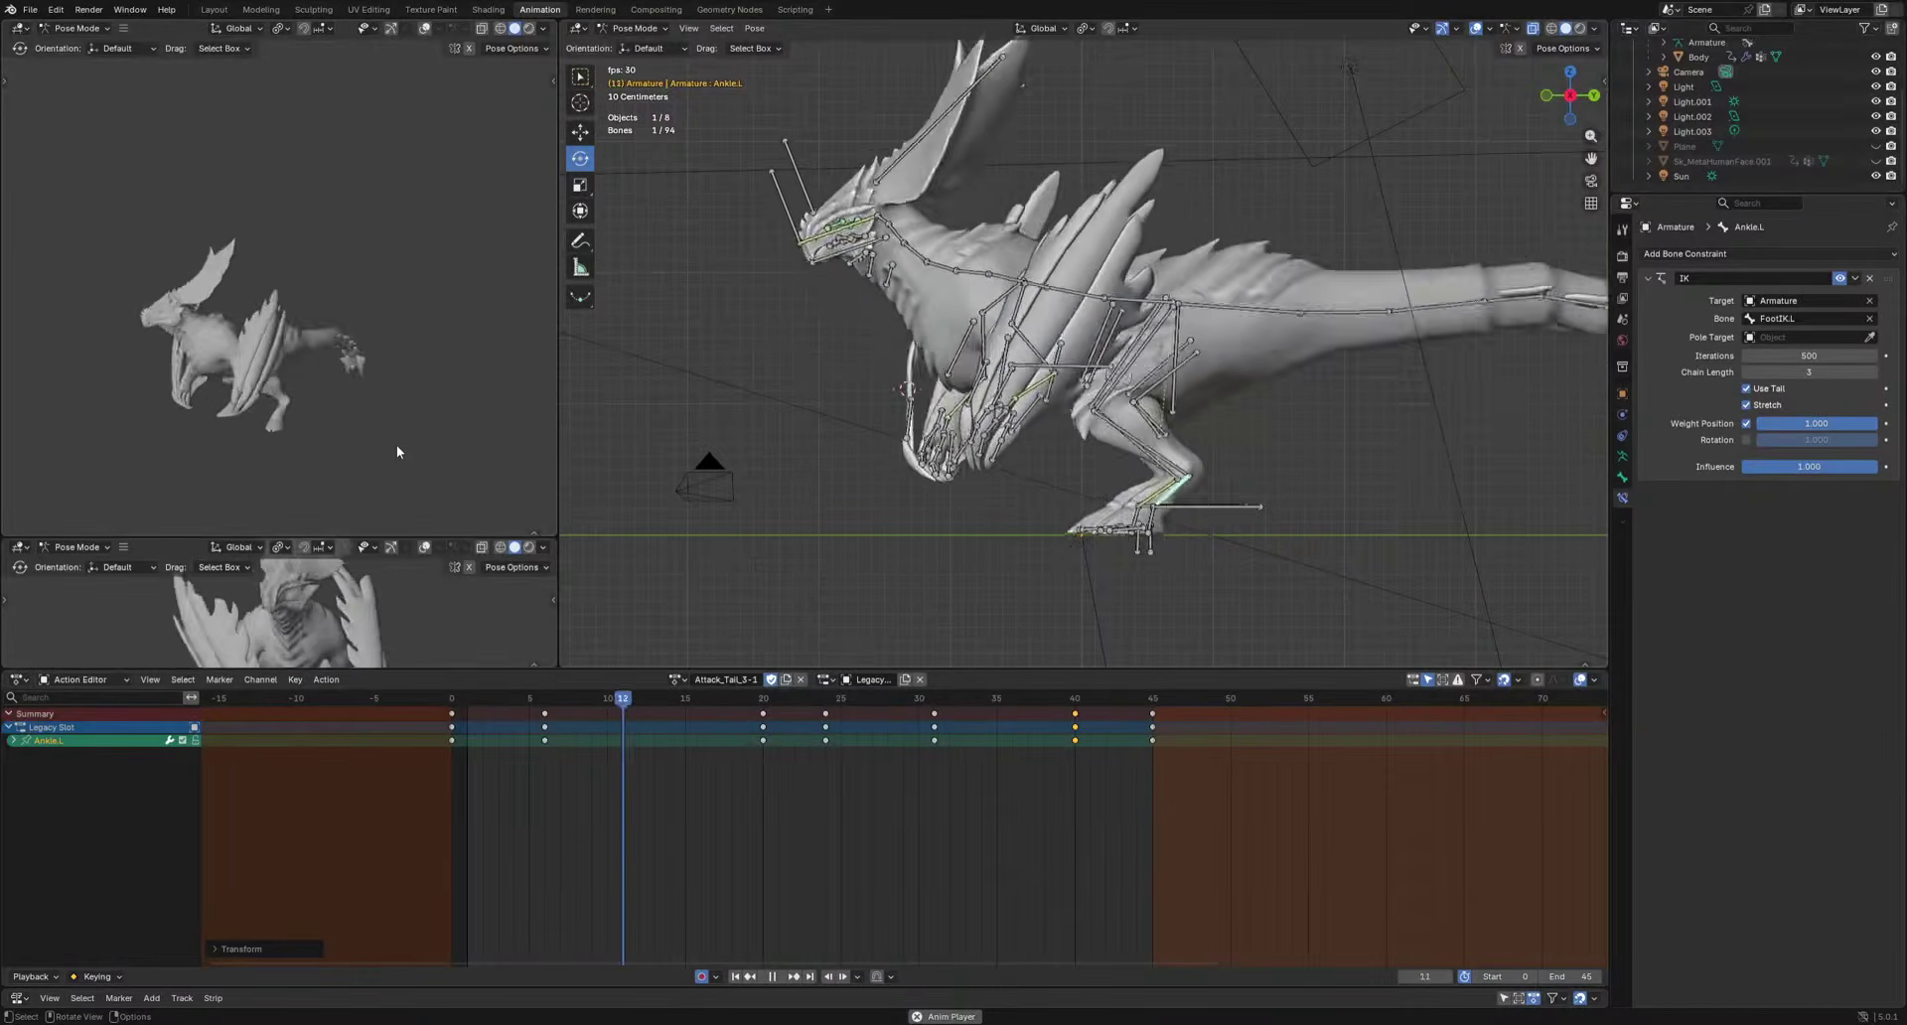
pyautogui.press('space')
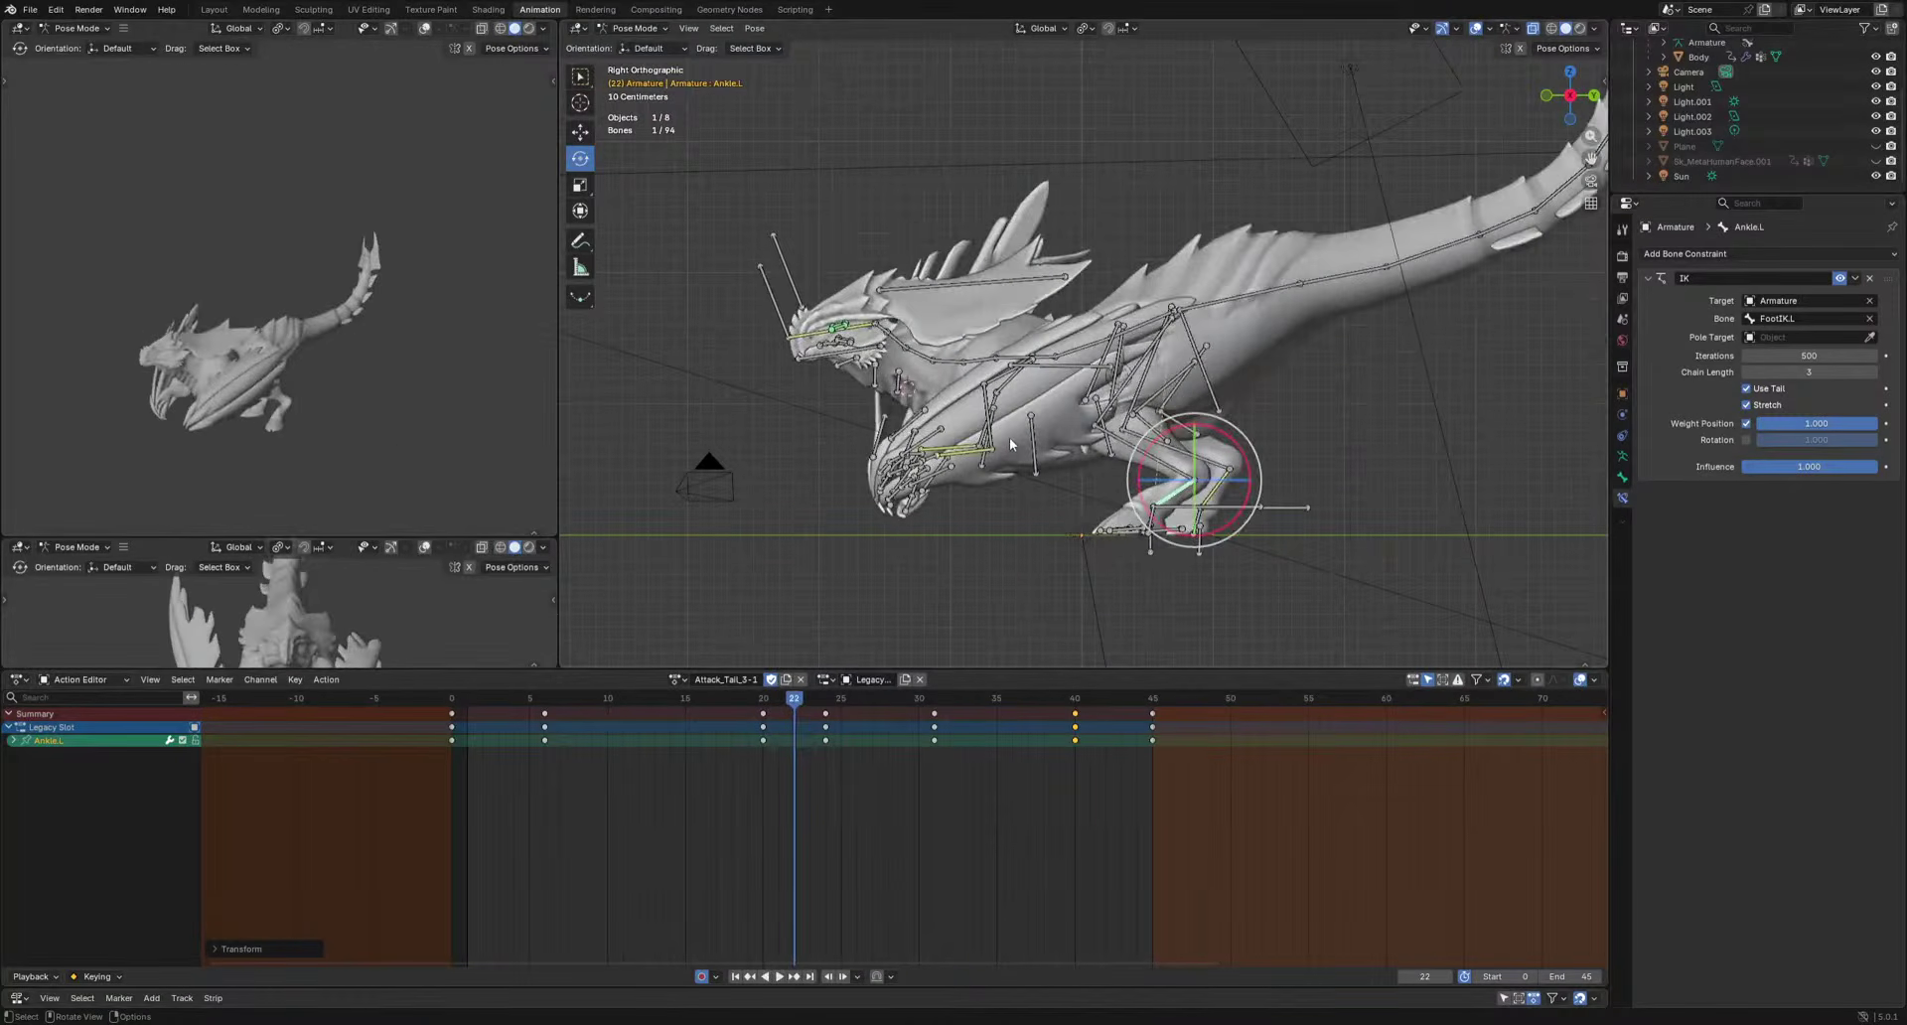
# Select the LowerArm.L bone and rotate it at frames 13 and 20 in the right side view.
pyautogui.click(984, 454)
pyautogui.moveTo(985, 453); pyautogui.dragTo(1037, 472, button='middle')
pyautogui.press('KP_3')
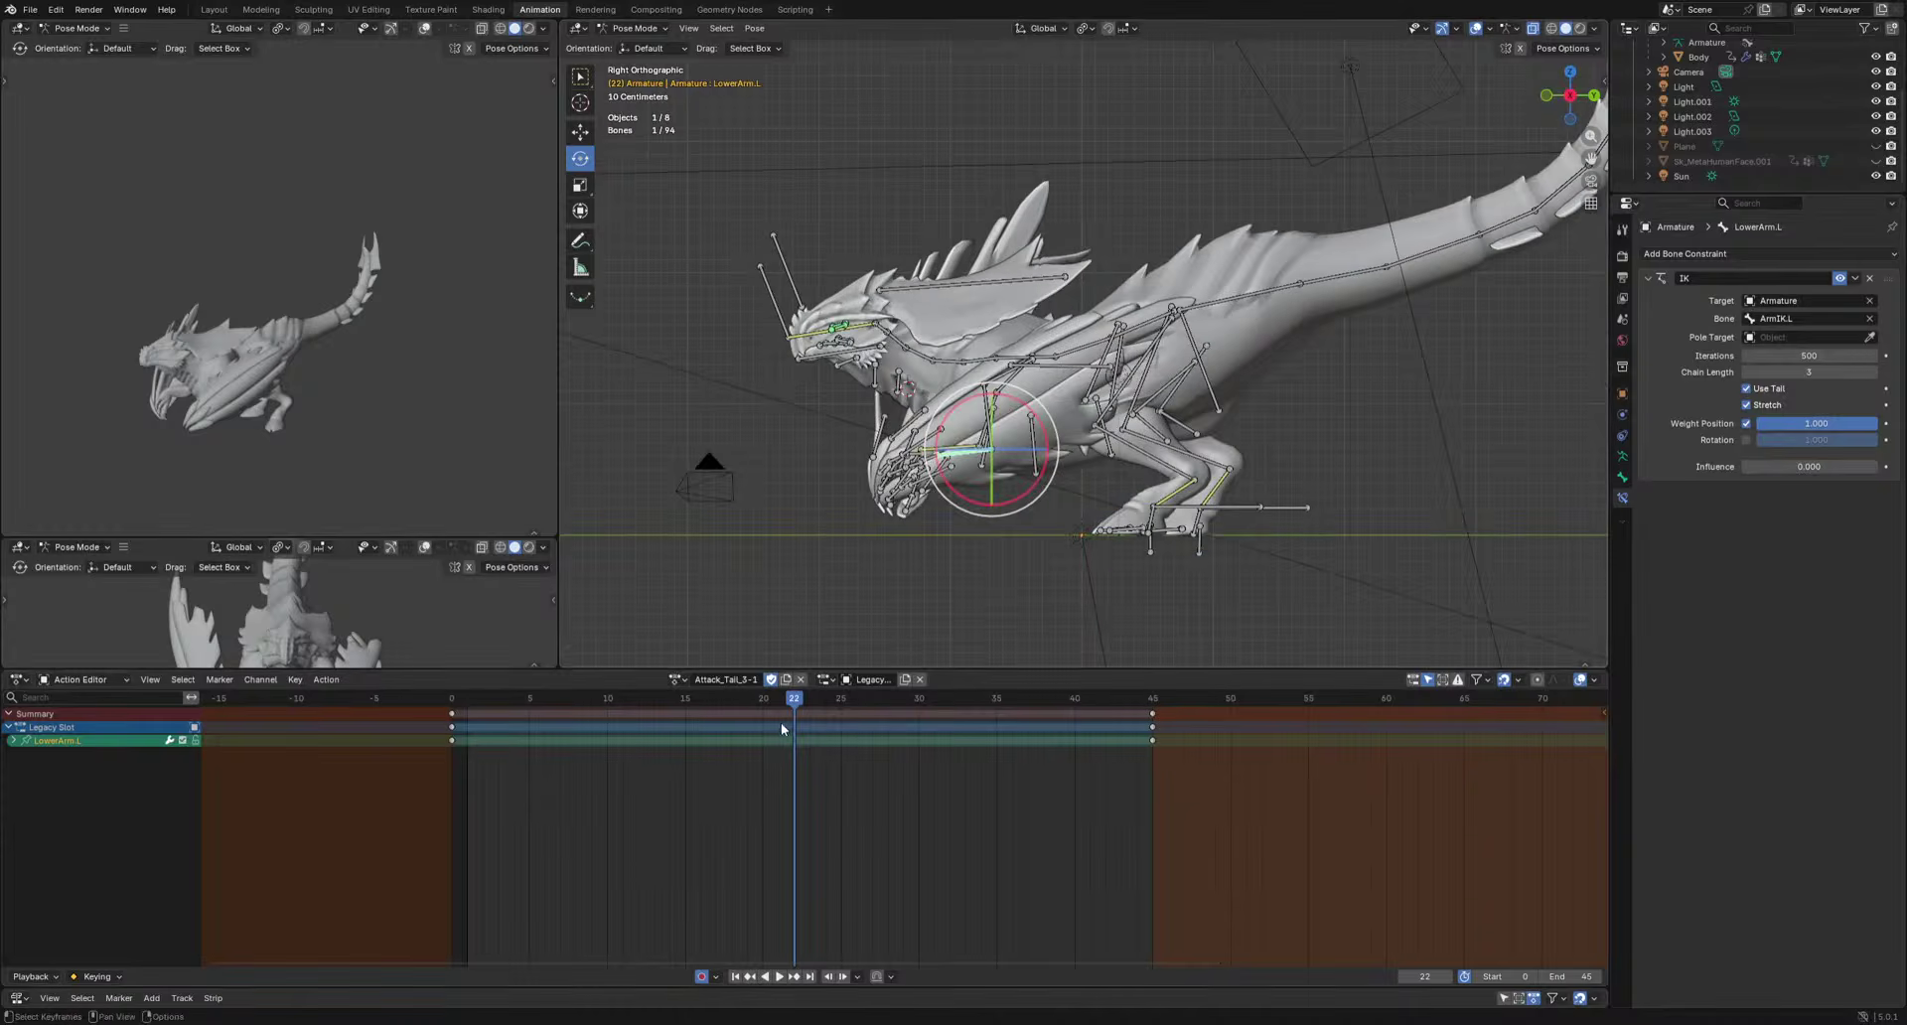
pyautogui.moveTo(784, 698); pyautogui.dragTo(507, 688)
pyautogui.press('space')
pyautogui.press('r')
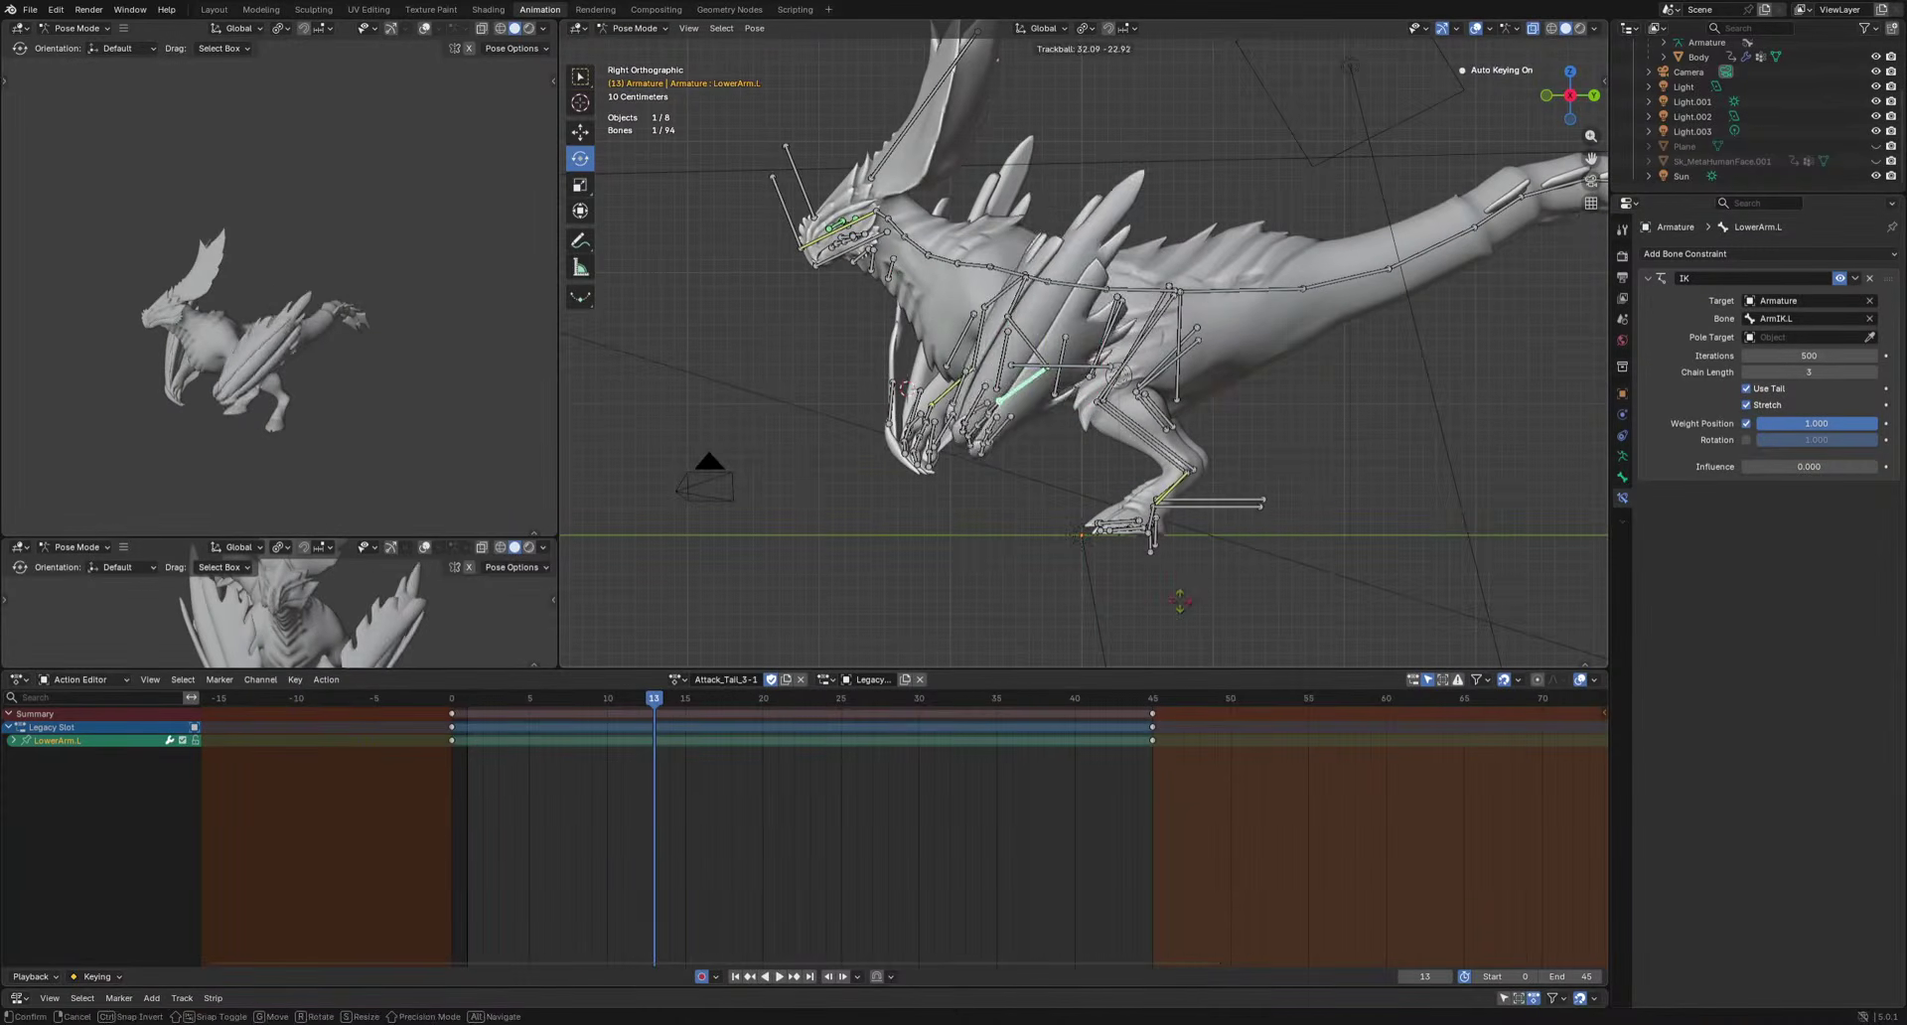
pyautogui.click(1244, 541)
pyautogui.moveTo(680, 703); pyautogui.dragTo(763, 711)
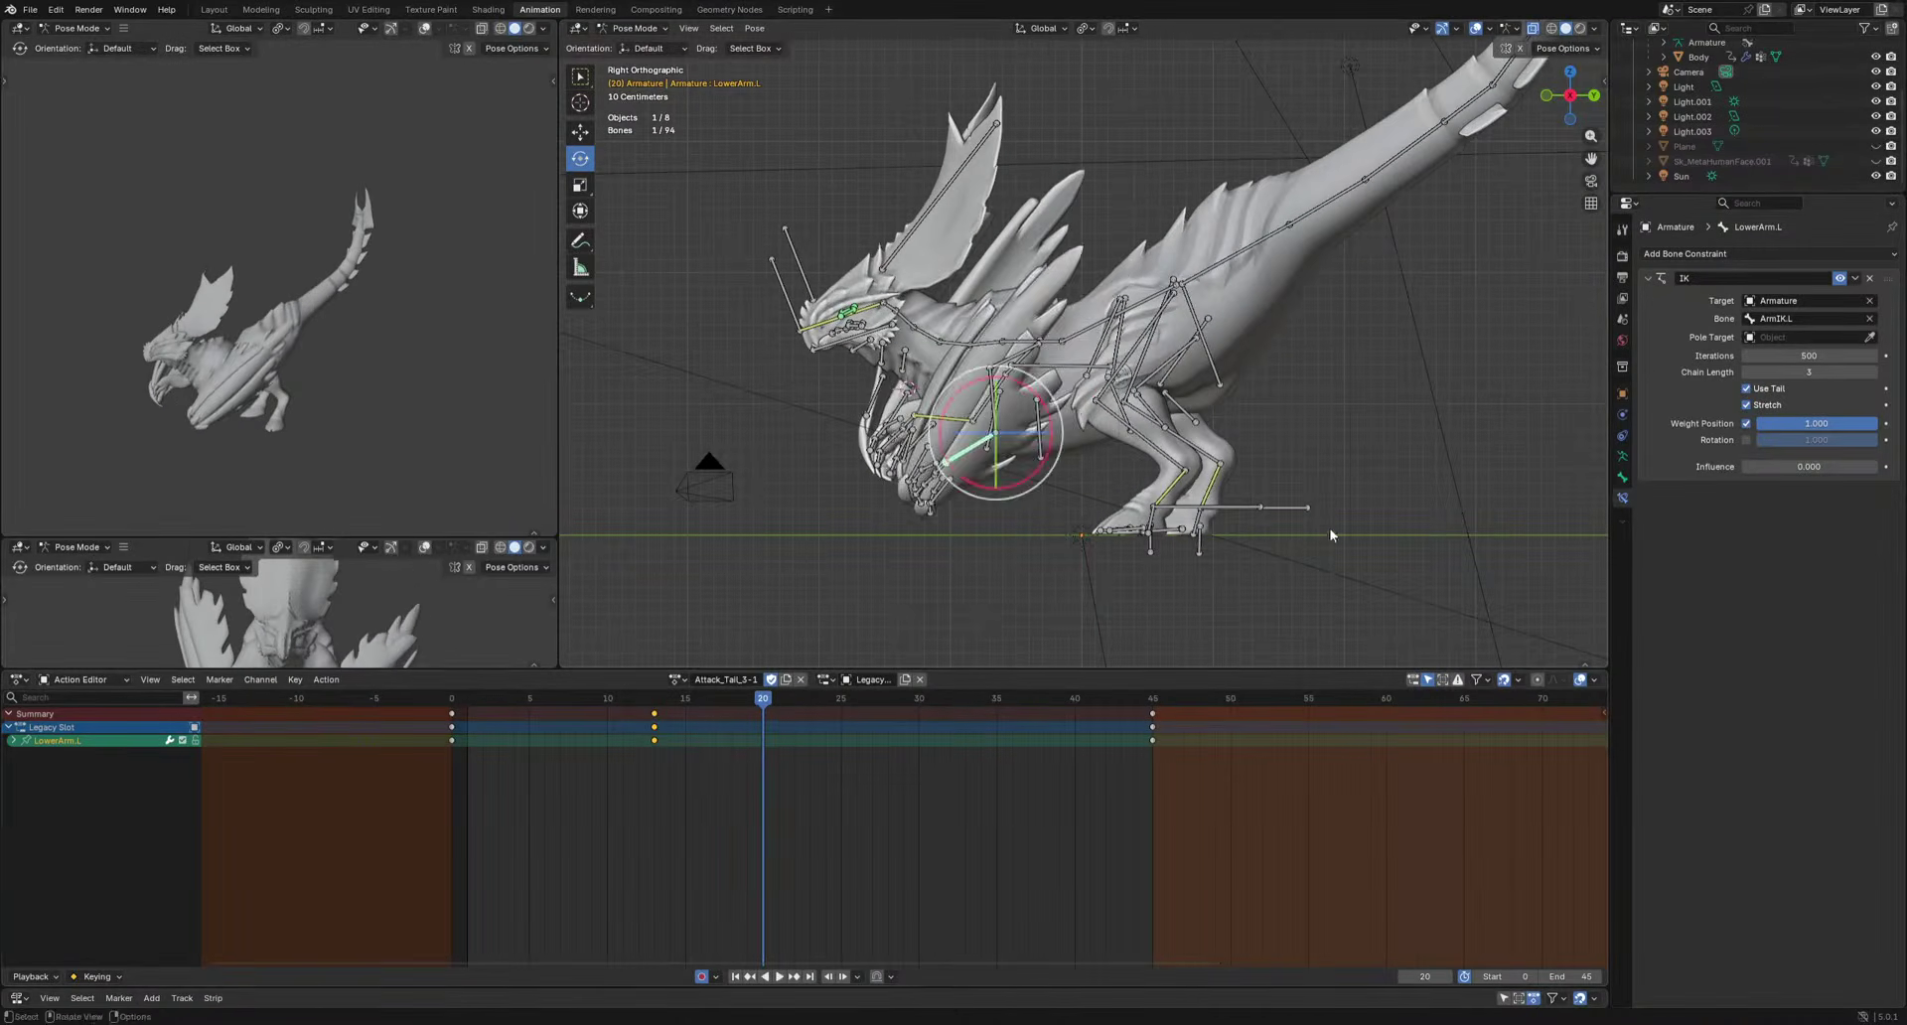
pyautogui.press('r')
pyautogui.click(1201, 581)
# Select the UpperArm.L bone, rotate it at frames 20 and 27 and preview the arm motion.
pyautogui.click(993, 399)
pyautogui.press('r')
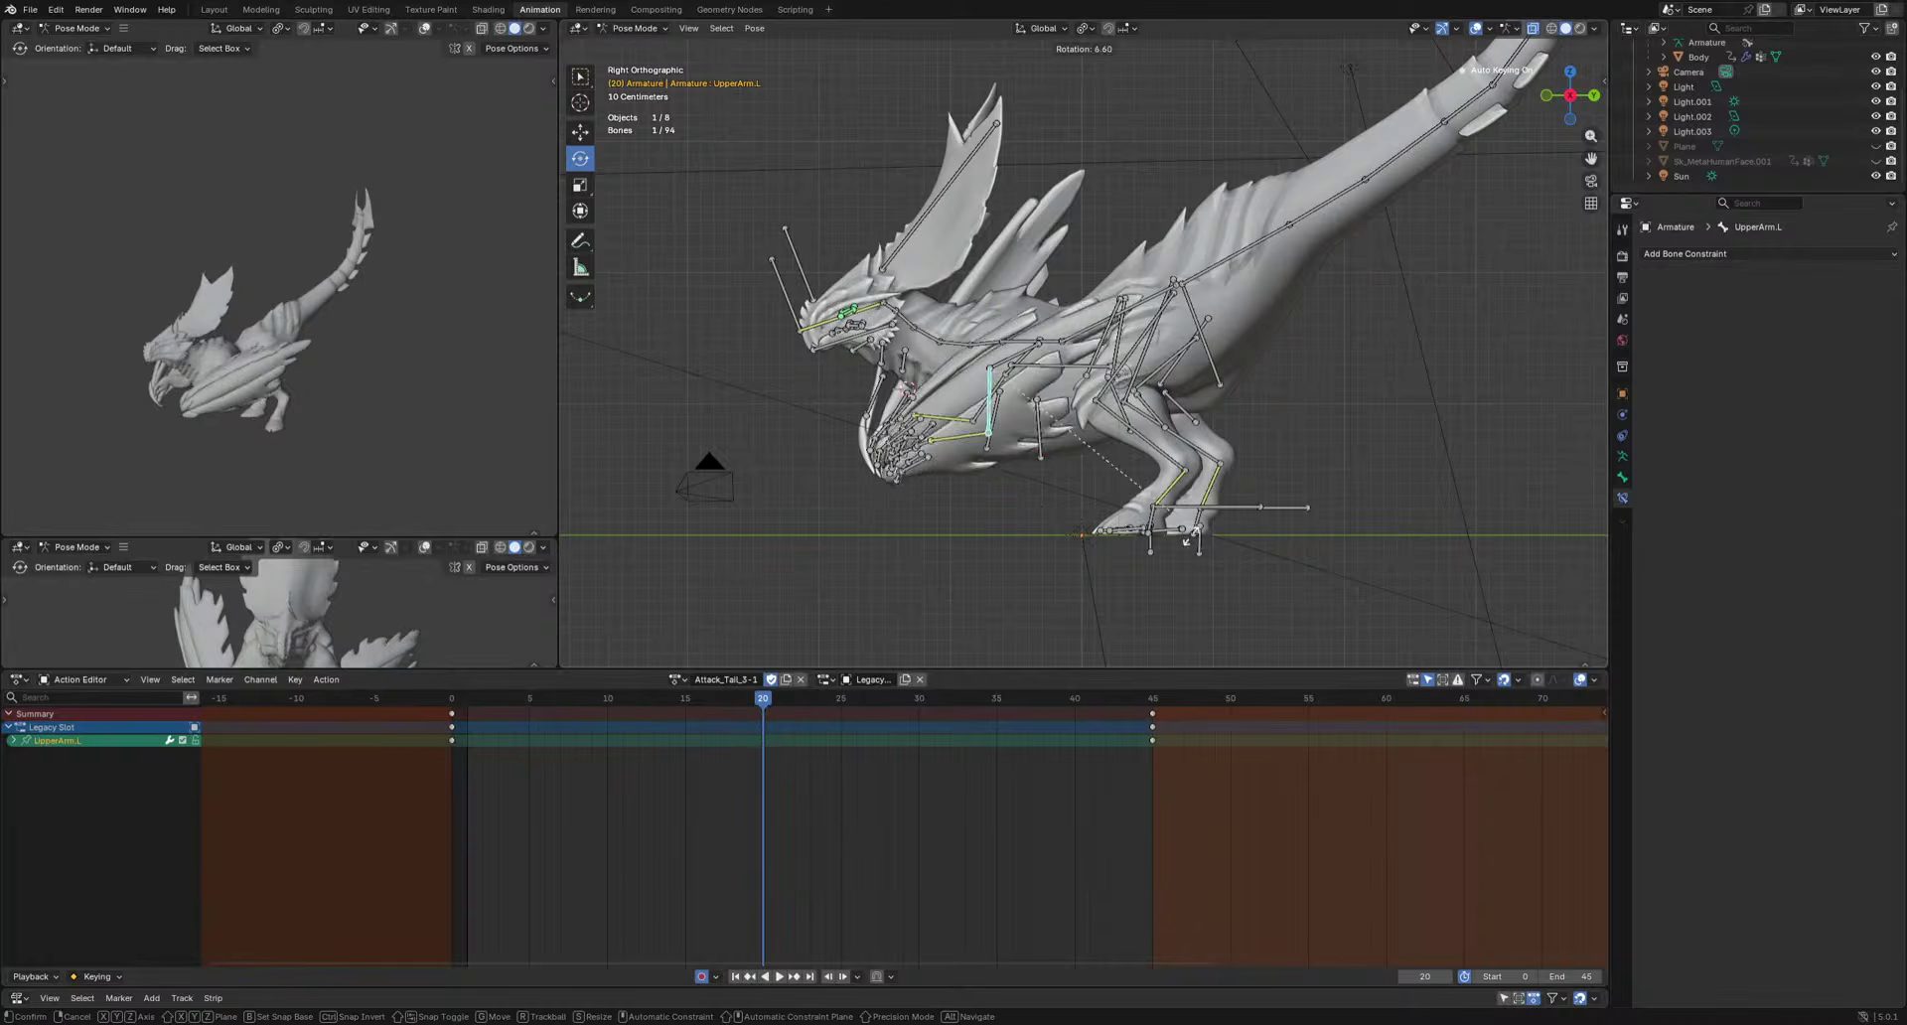
pyautogui.click(1100, 545)
pyautogui.moveTo(769, 704); pyautogui.dragTo(880, 734)
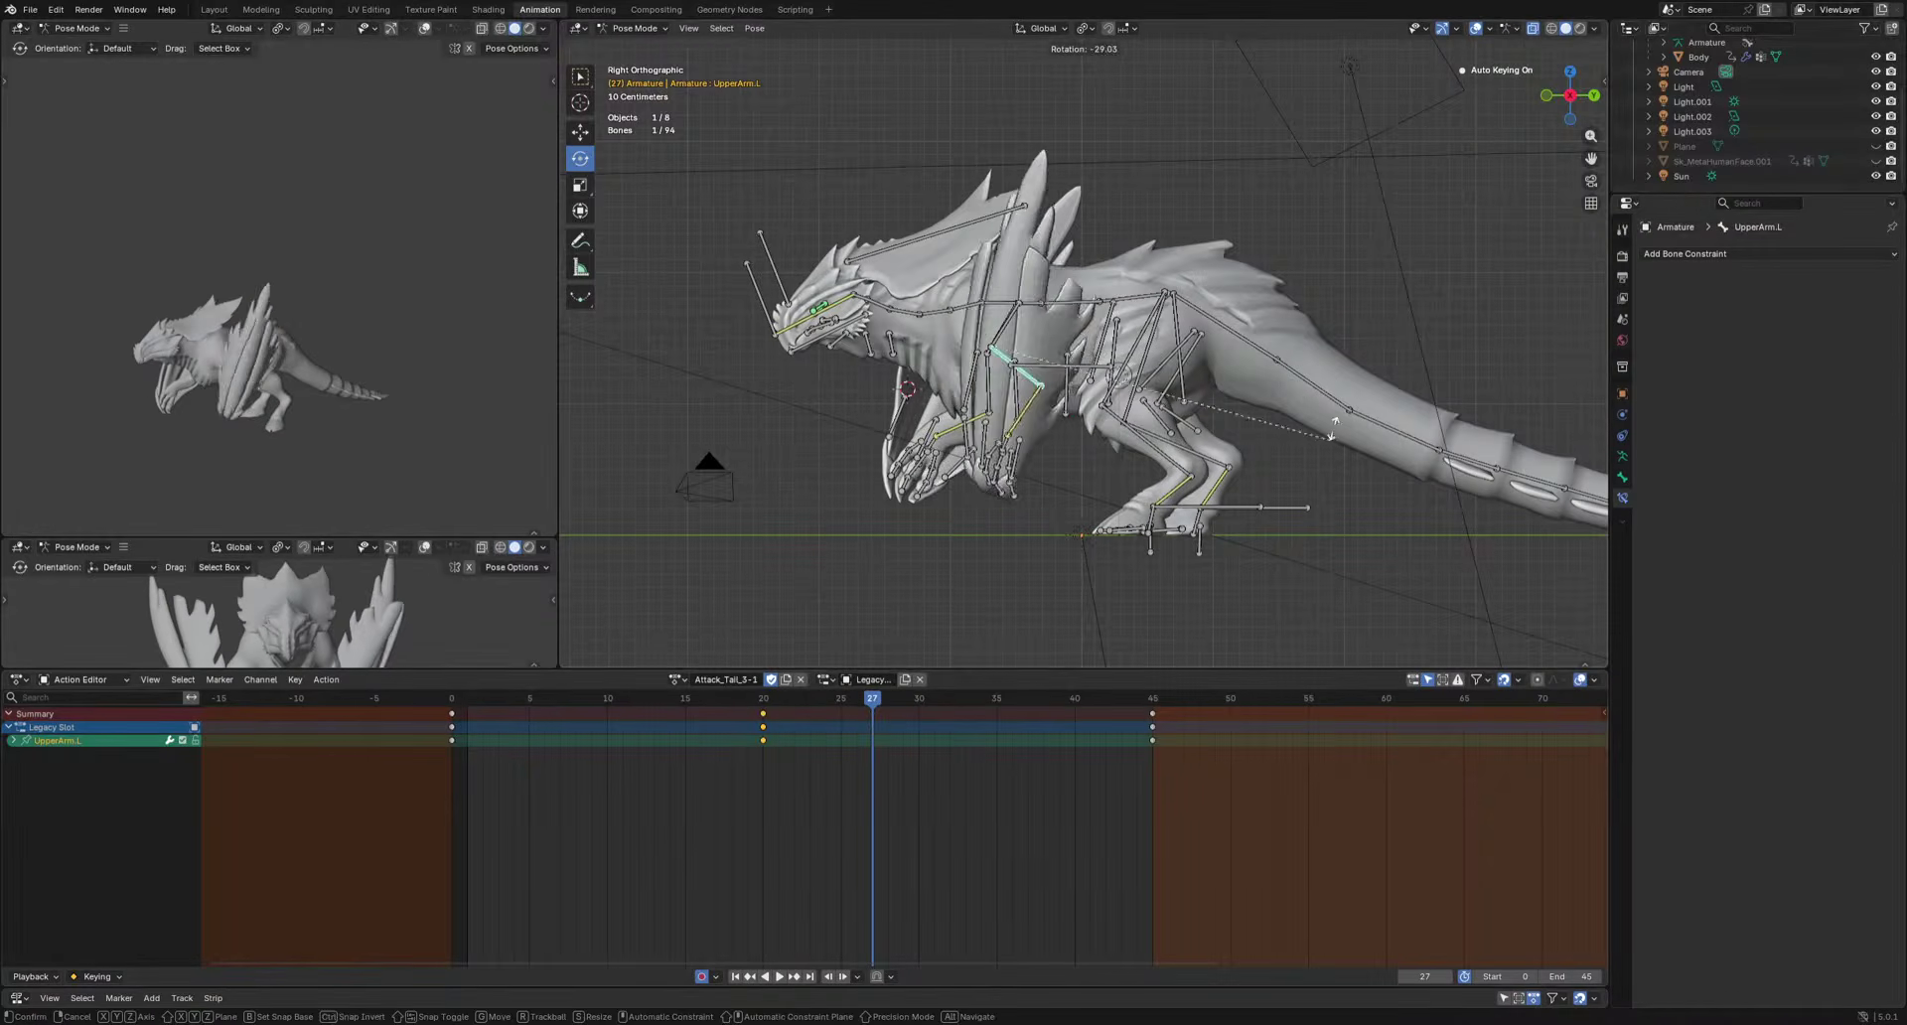
pyautogui.press('space')
pyautogui.press('r')
pyautogui.click(1160, 556)
pyautogui.press('space')
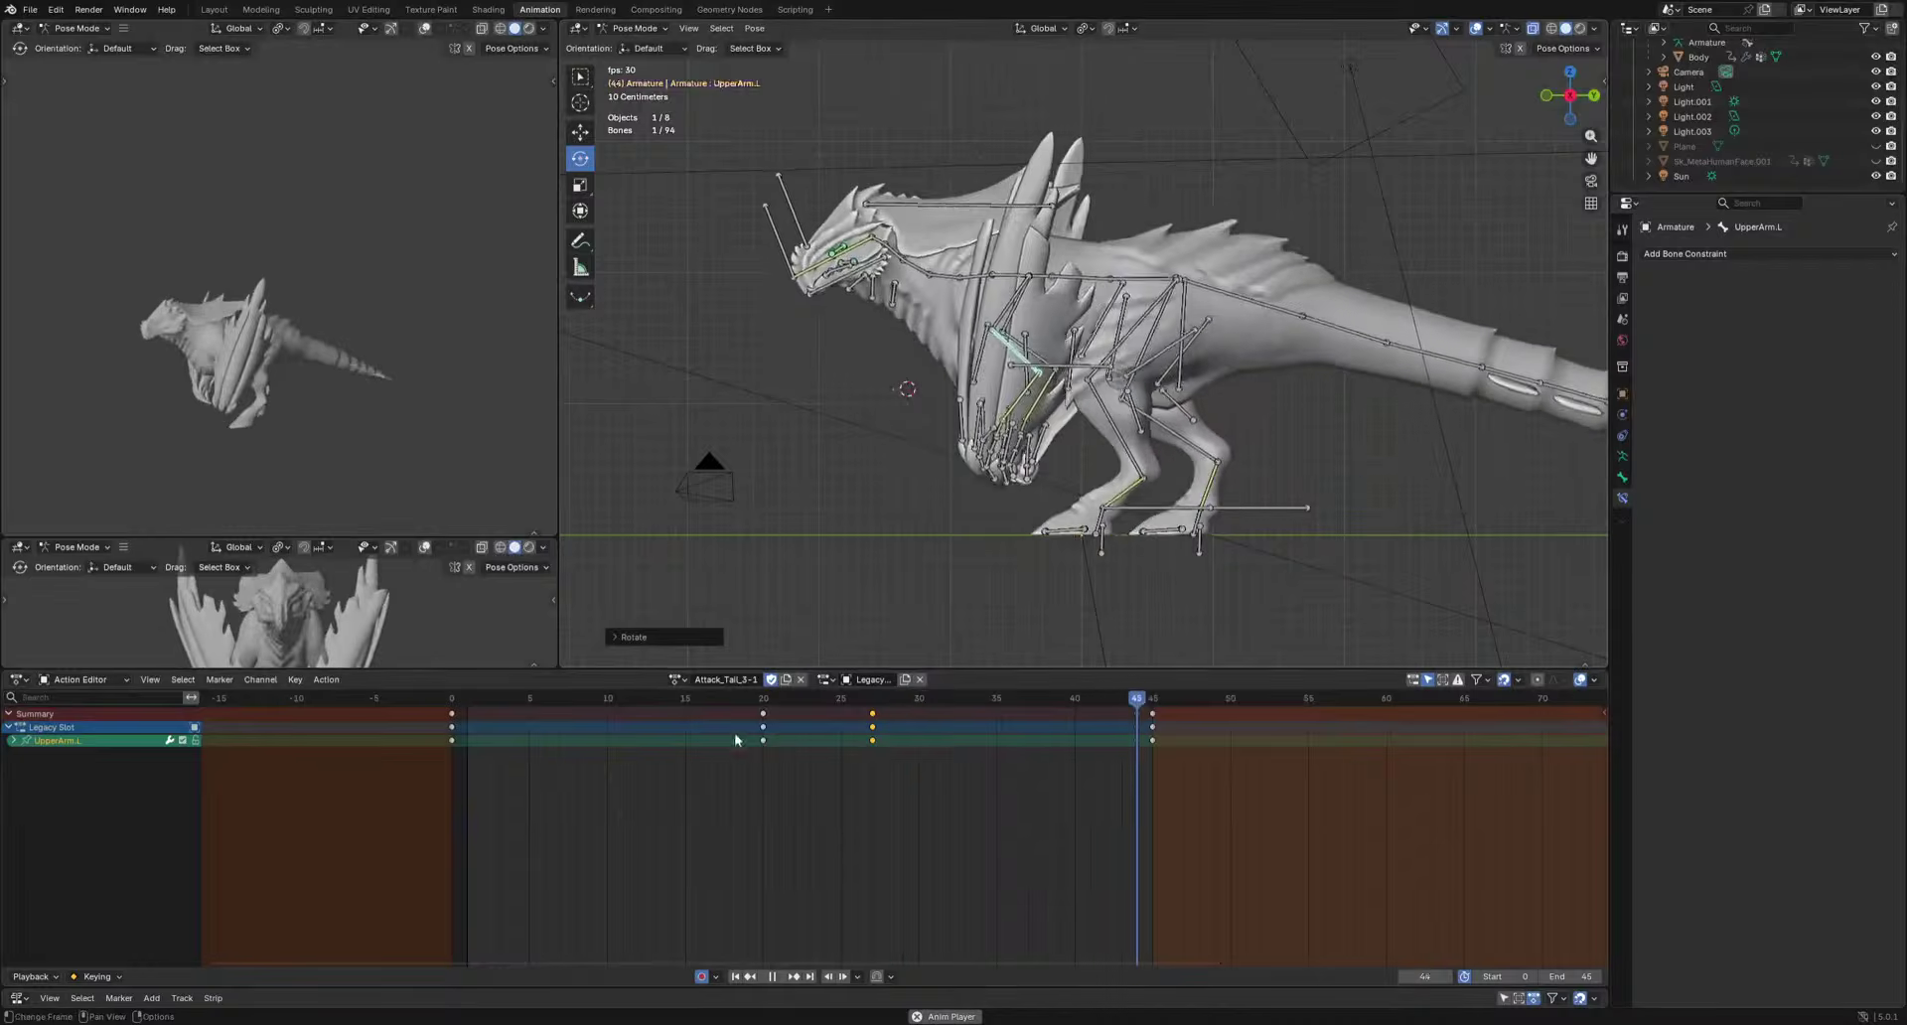
# Move the UpperArm.L keyframe at frame 20 to frame 15 during playback.
pyautogui.moveTo(735, 735); pyautogui.dragTo(773, 713)
pyautogui.press('g')
pyautogui.click(726, 726)
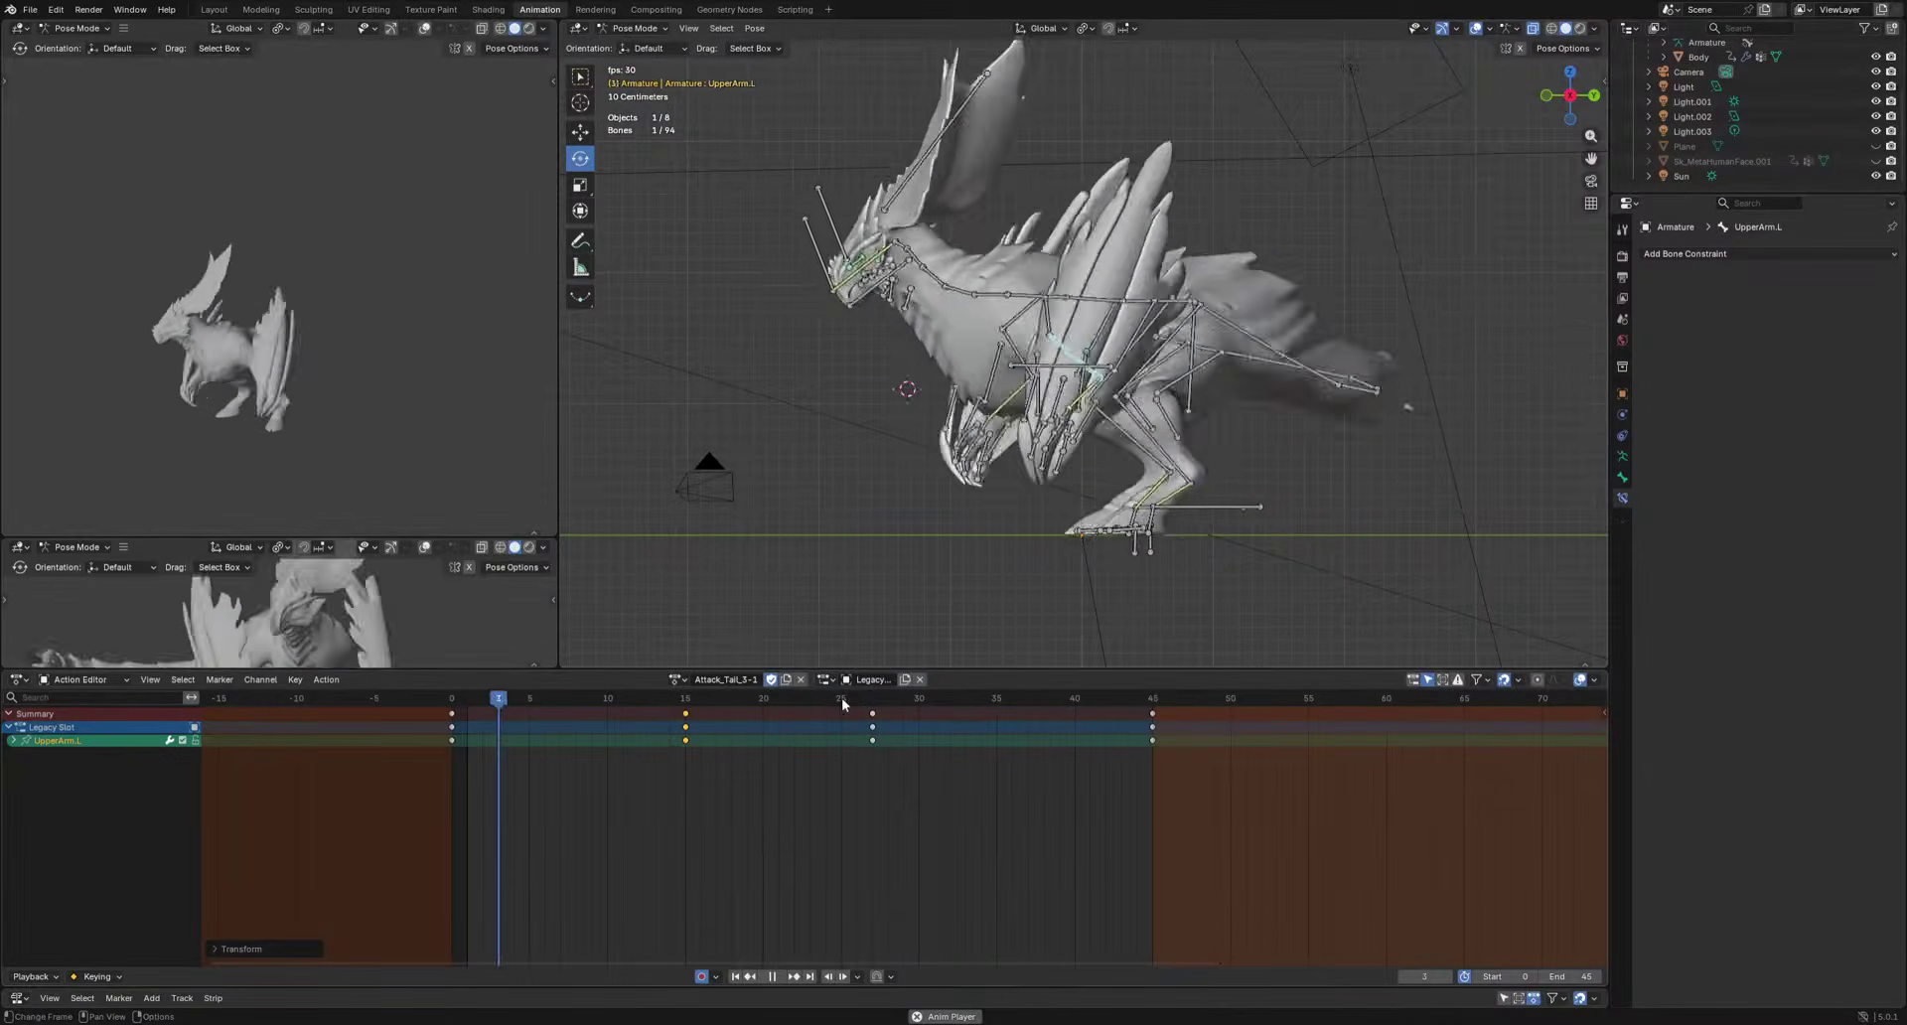
pyautogui.press('space')
# Rotate the UpperArm.L bone at frame 36 and play back the result.
pyautogui.moveTo(874, 703); pyautogui.dragTo(1012, 703)
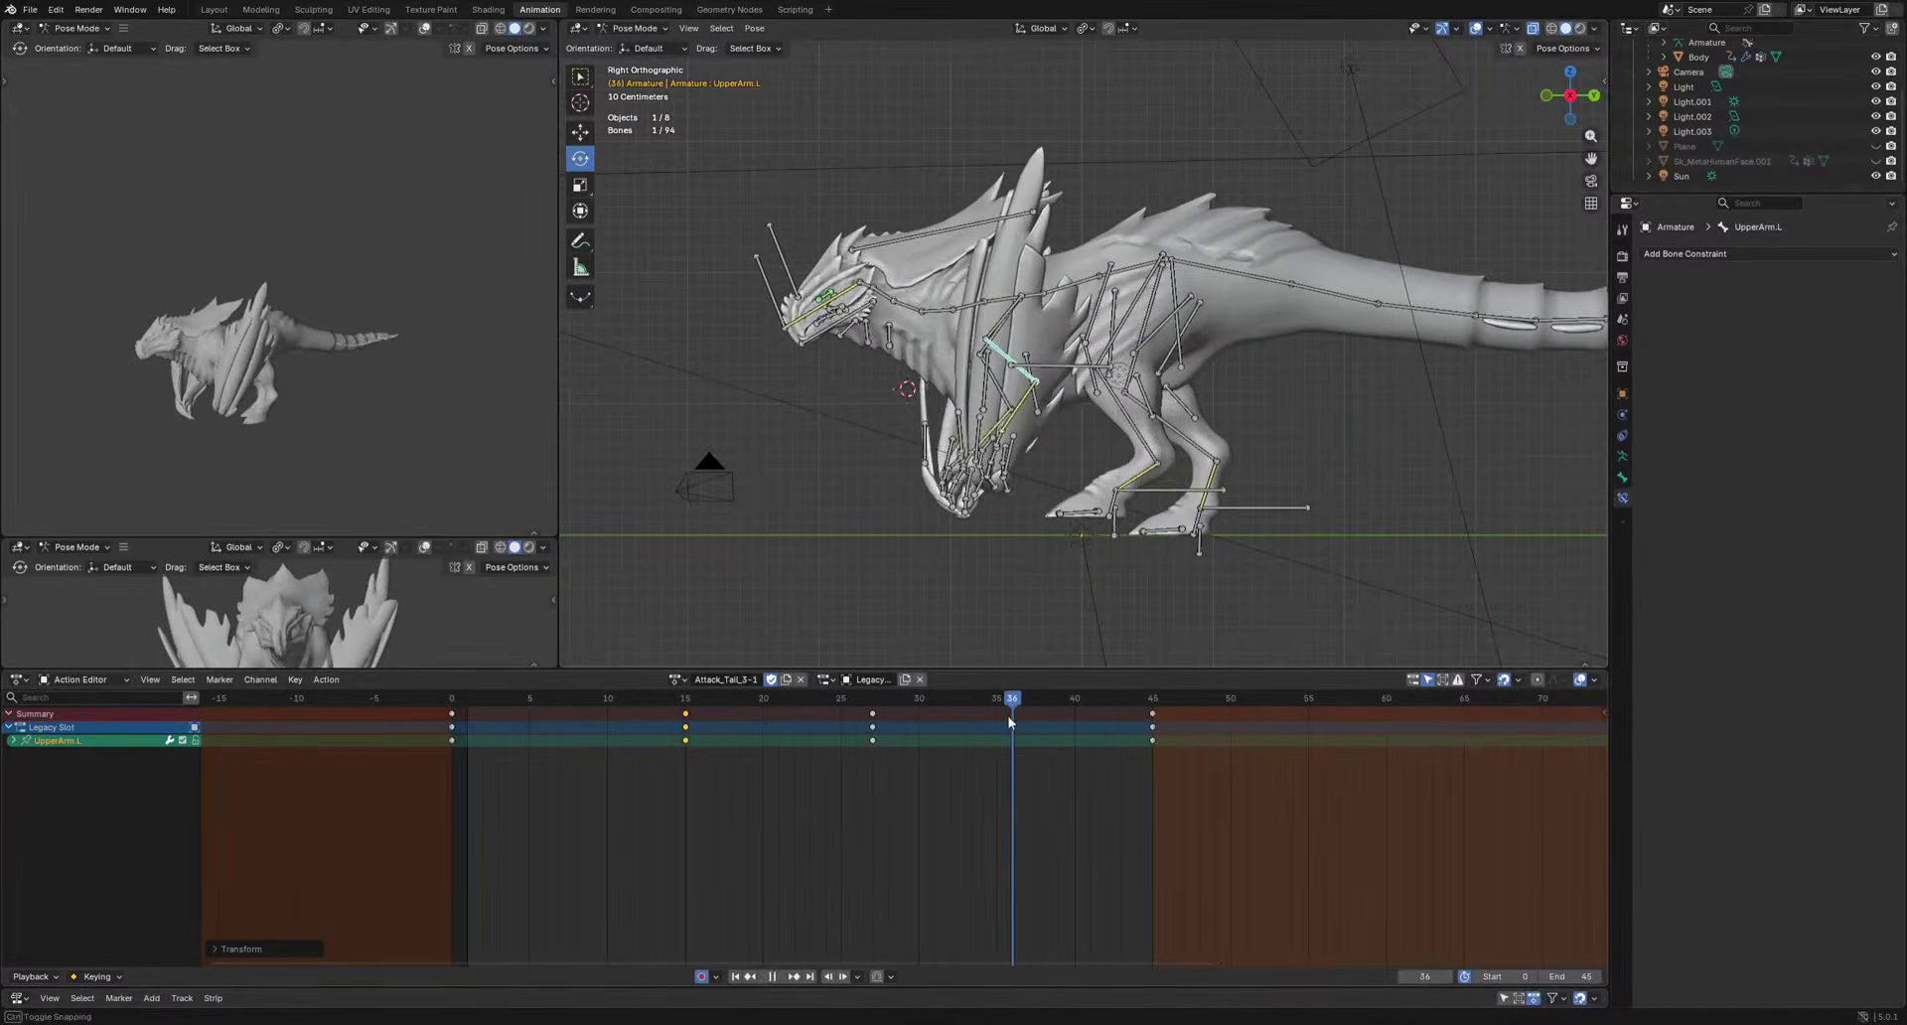
pyautogui.press('r')
pyautogui.click(1147, 580)
pyautogui.press('space')
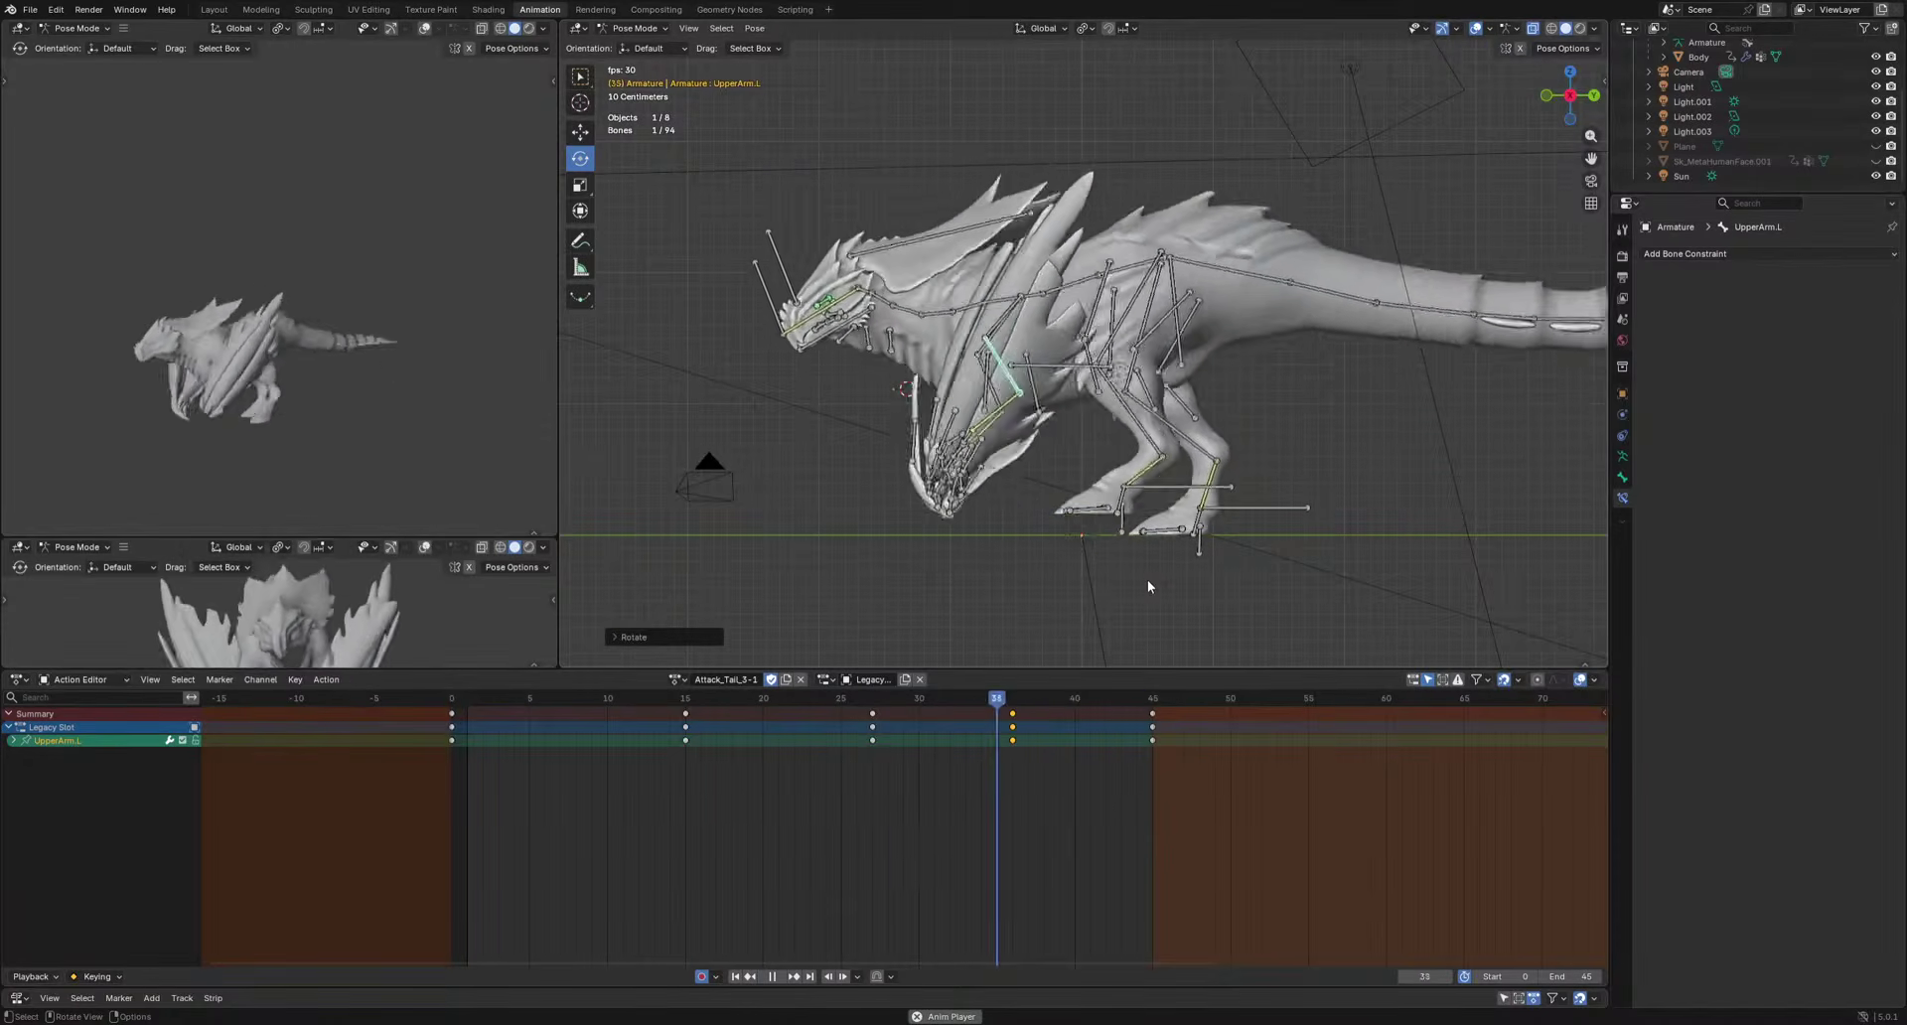
pyautogui.press('space')
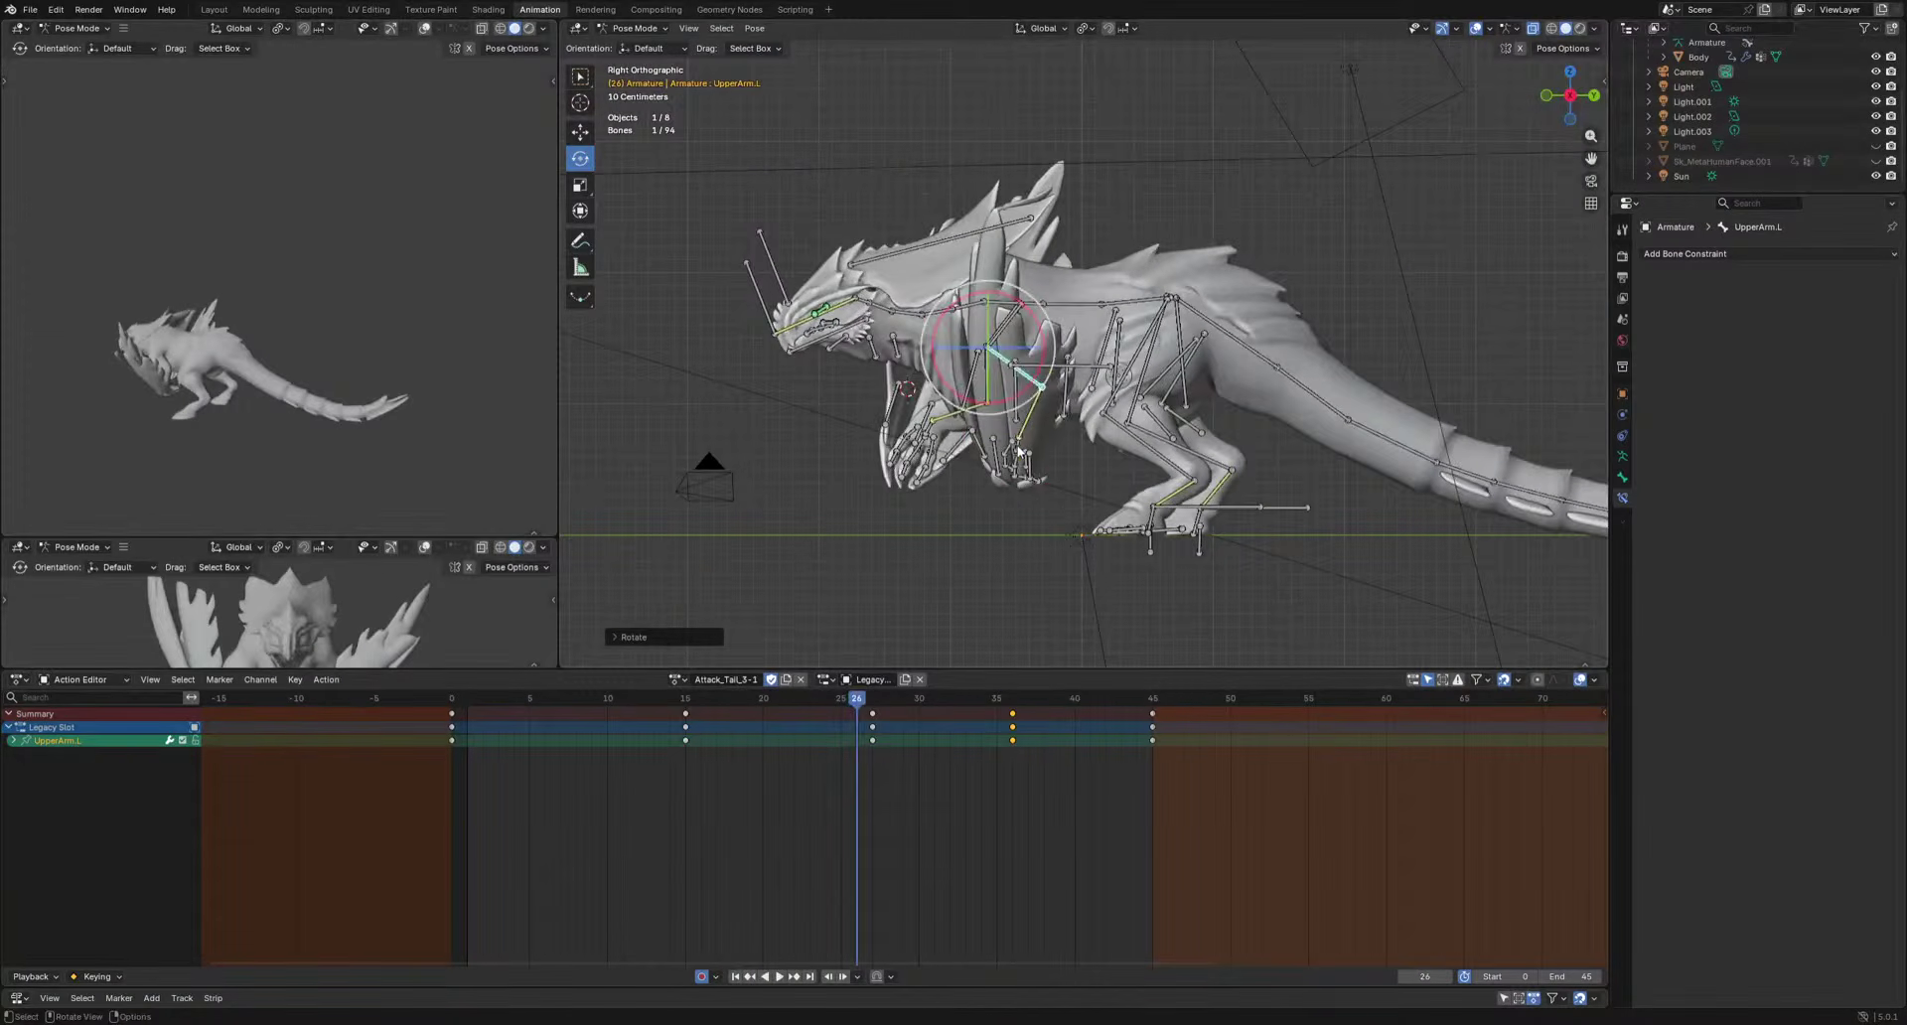
# Select the Hand.L bone and rotate it at frames 6 and 19.
pyautogui.click(1018, 450)
pyautogui.moveTo(711, 703); pyautogui.dragTo(549, 703)
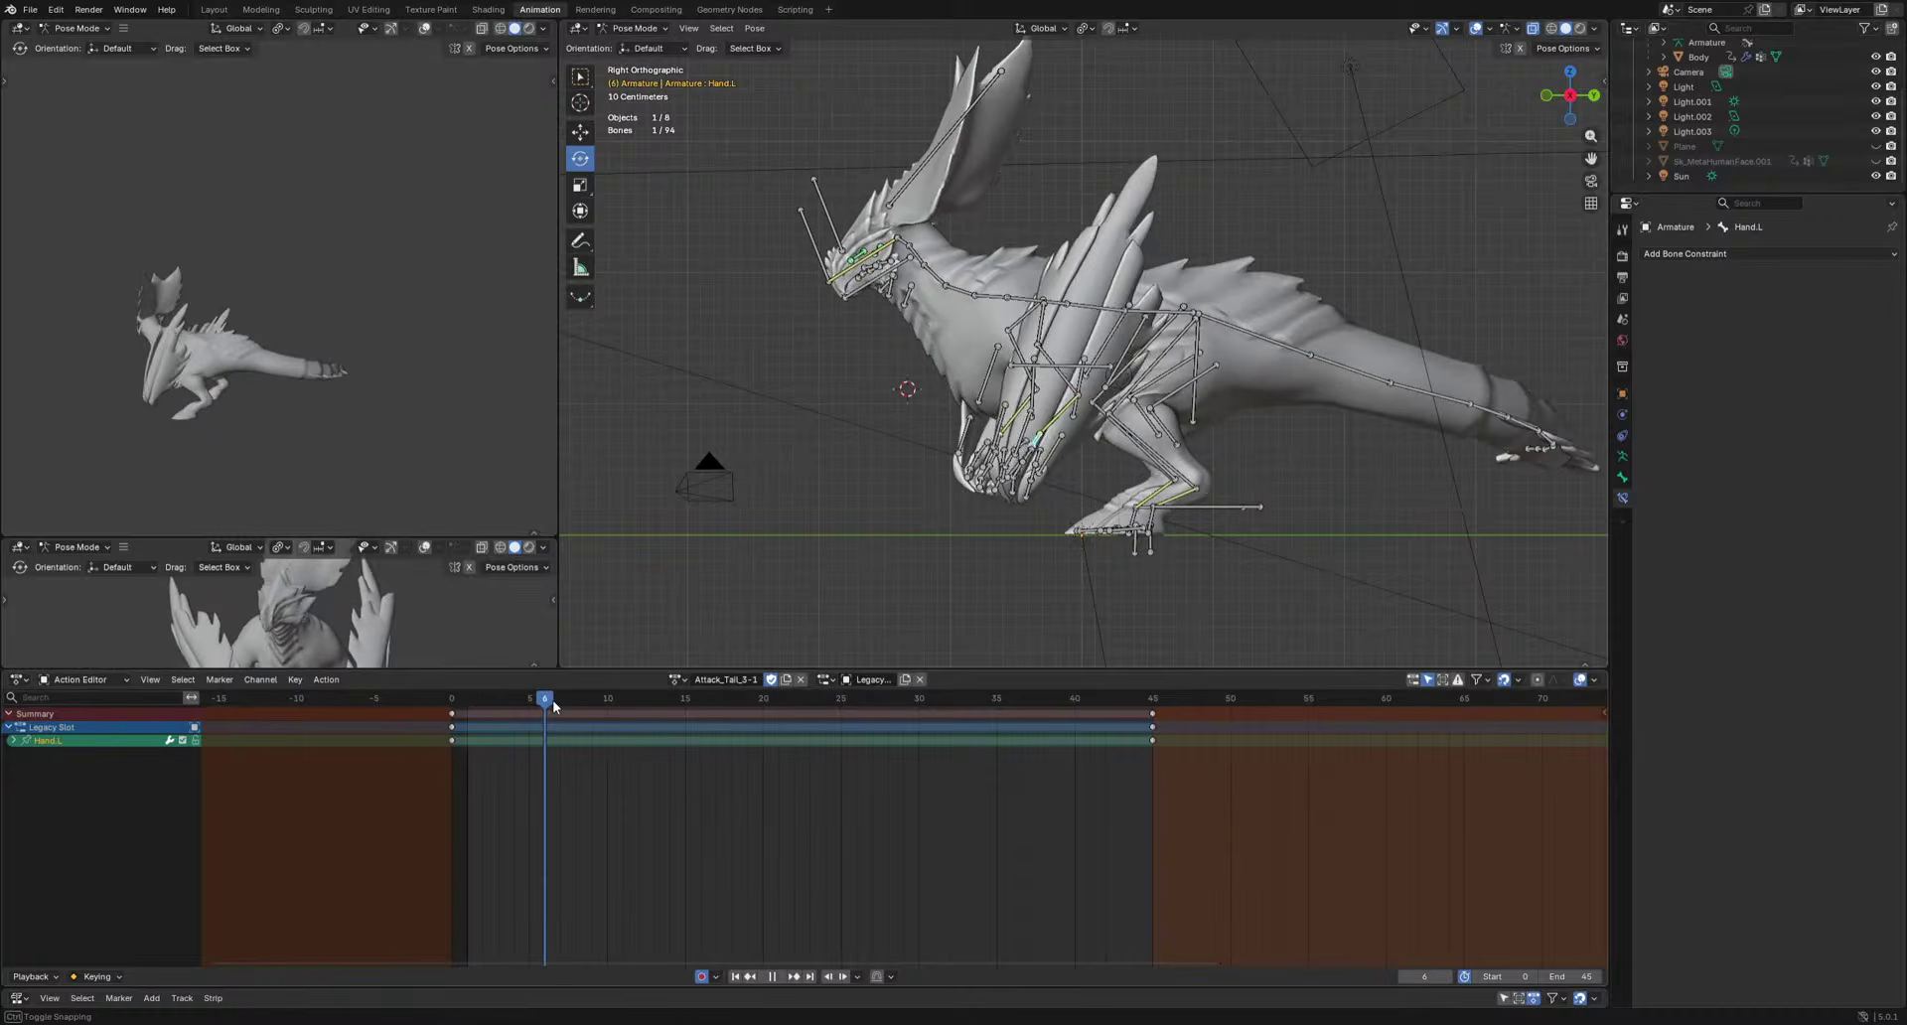
pyautogui.press('r')
pyautogui.click(1255, 514)
pyautogui.press('r')
pyautogui.press('r')
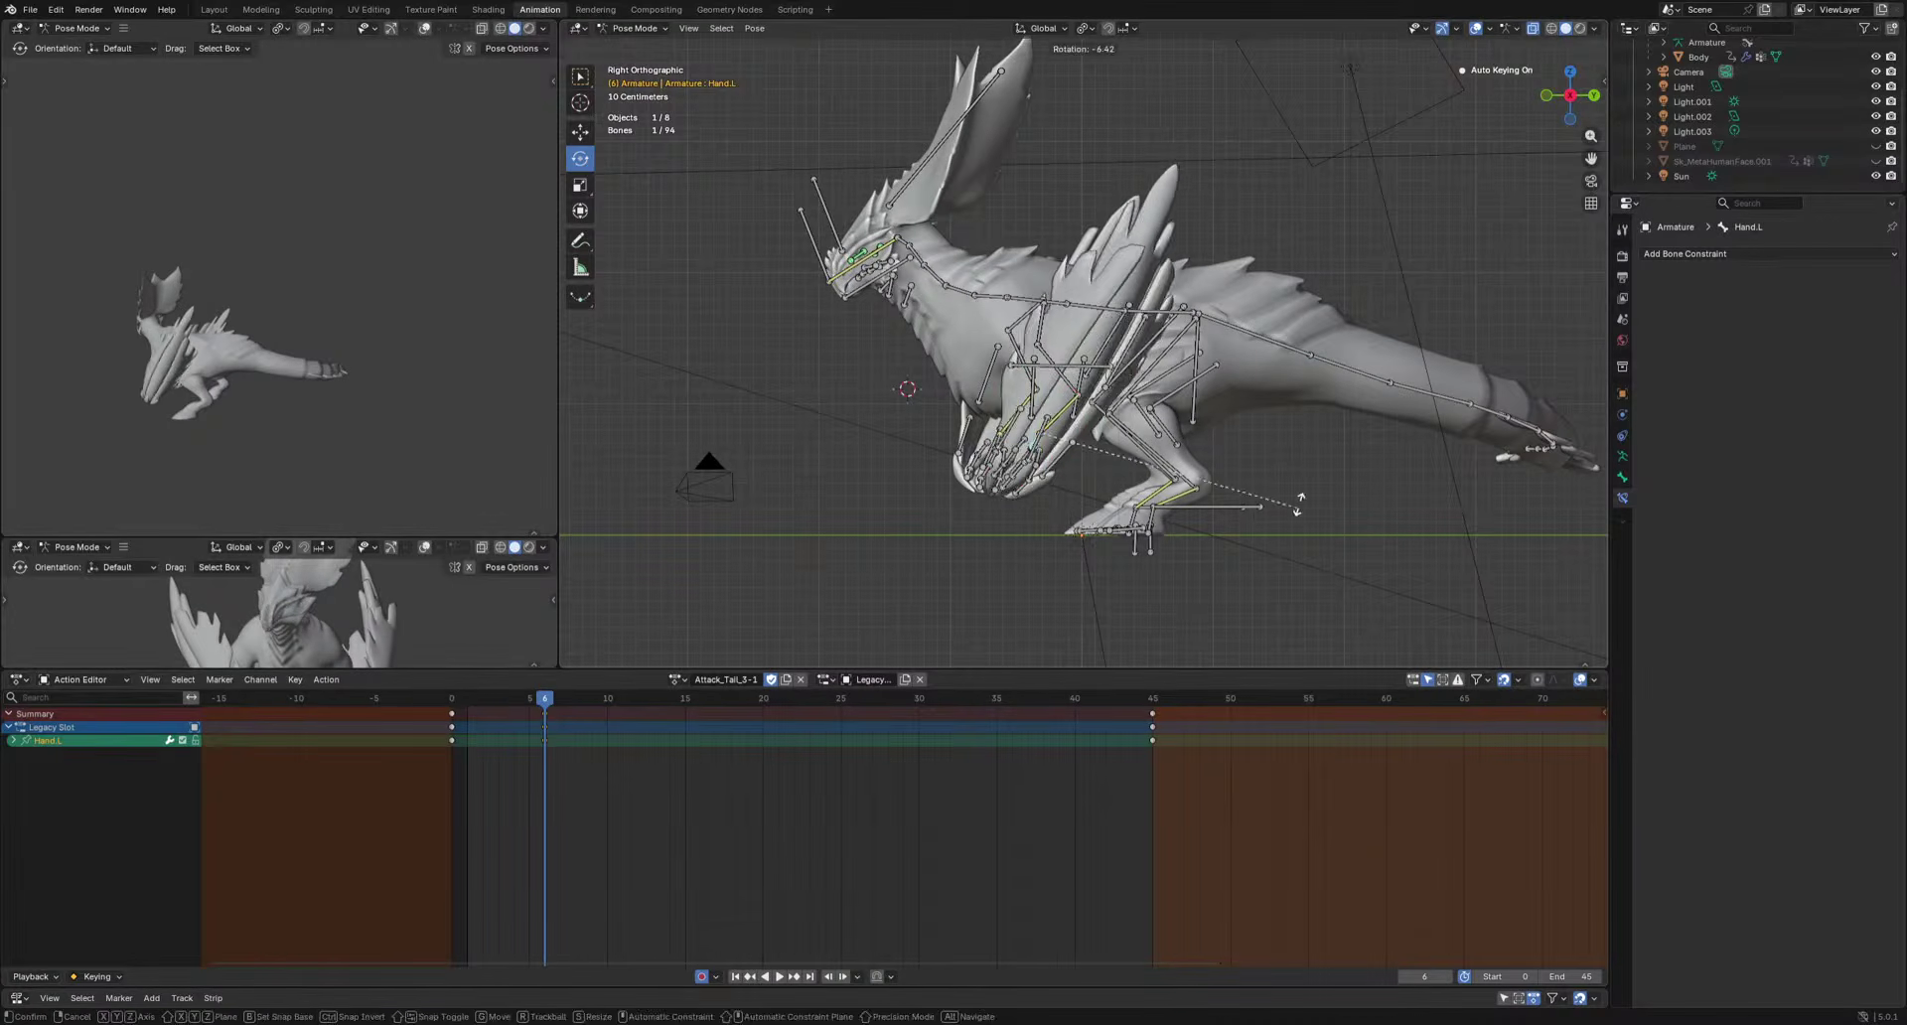
pyautogui.press('Return')
pyautogui.press('space')
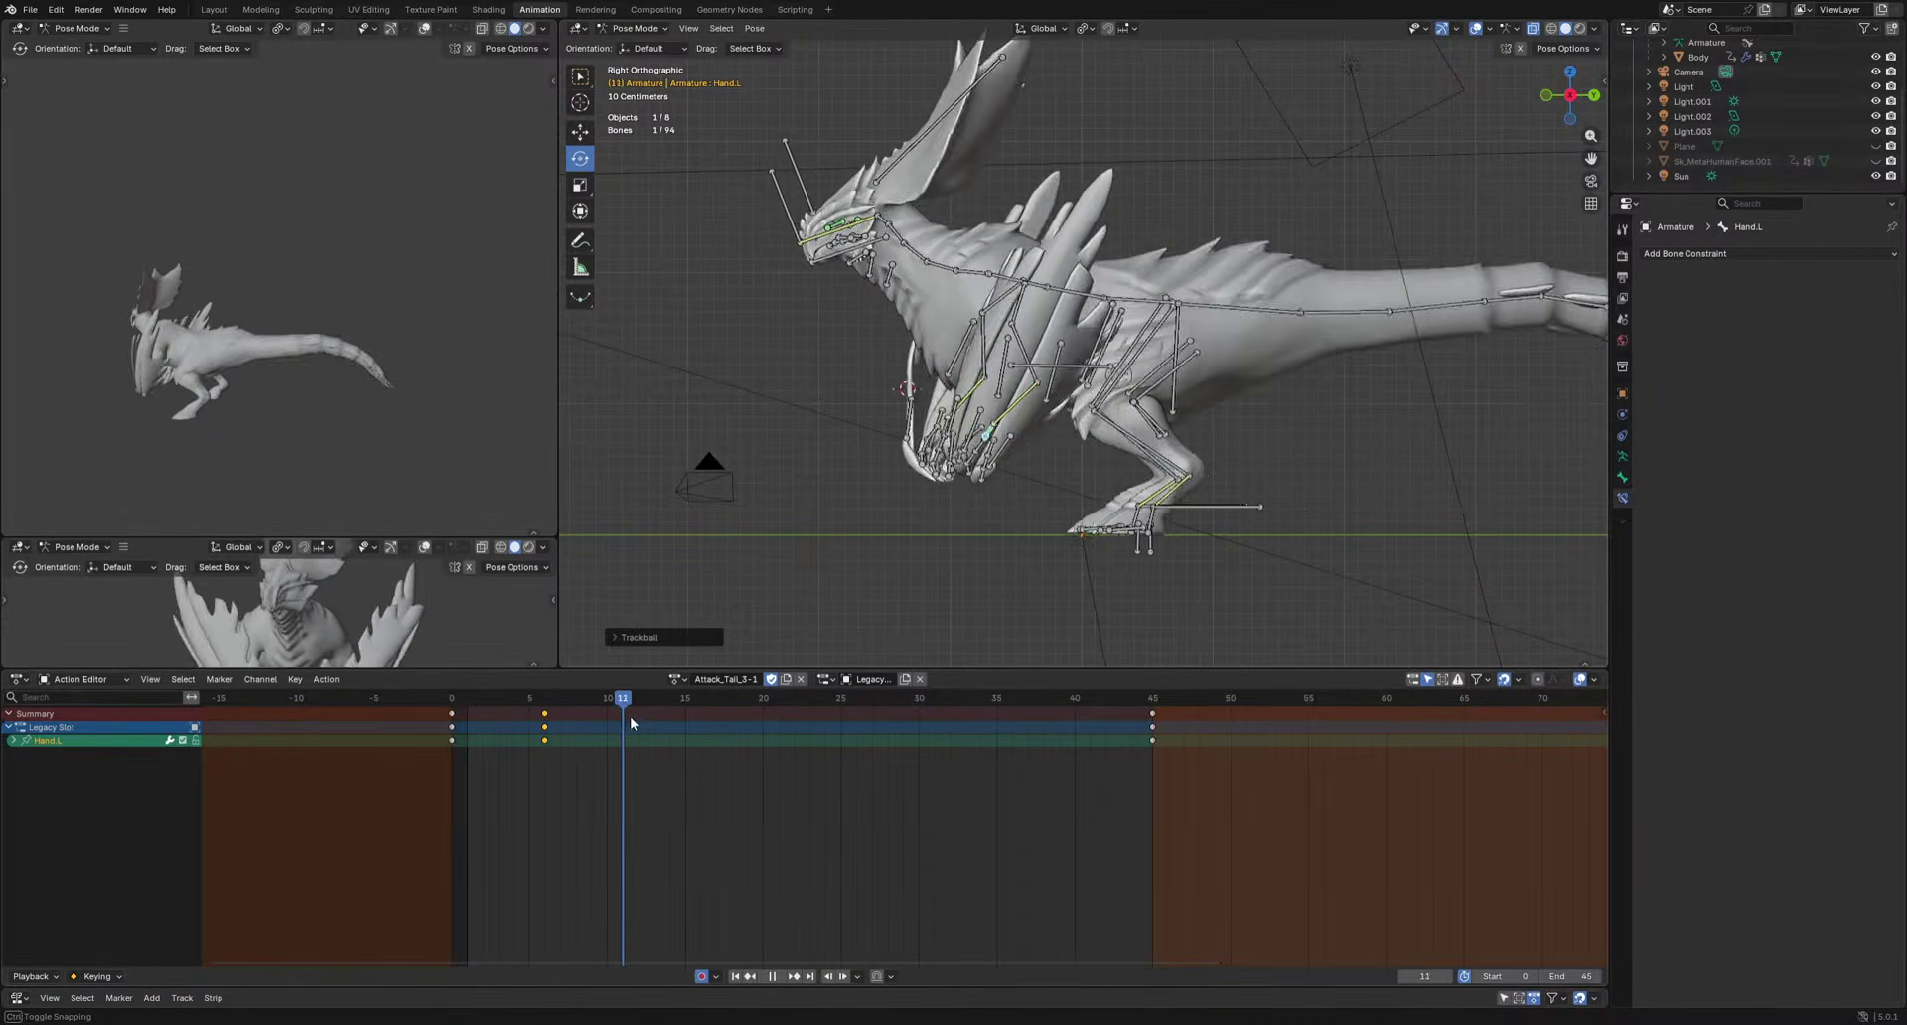
pyautogui.press('r')
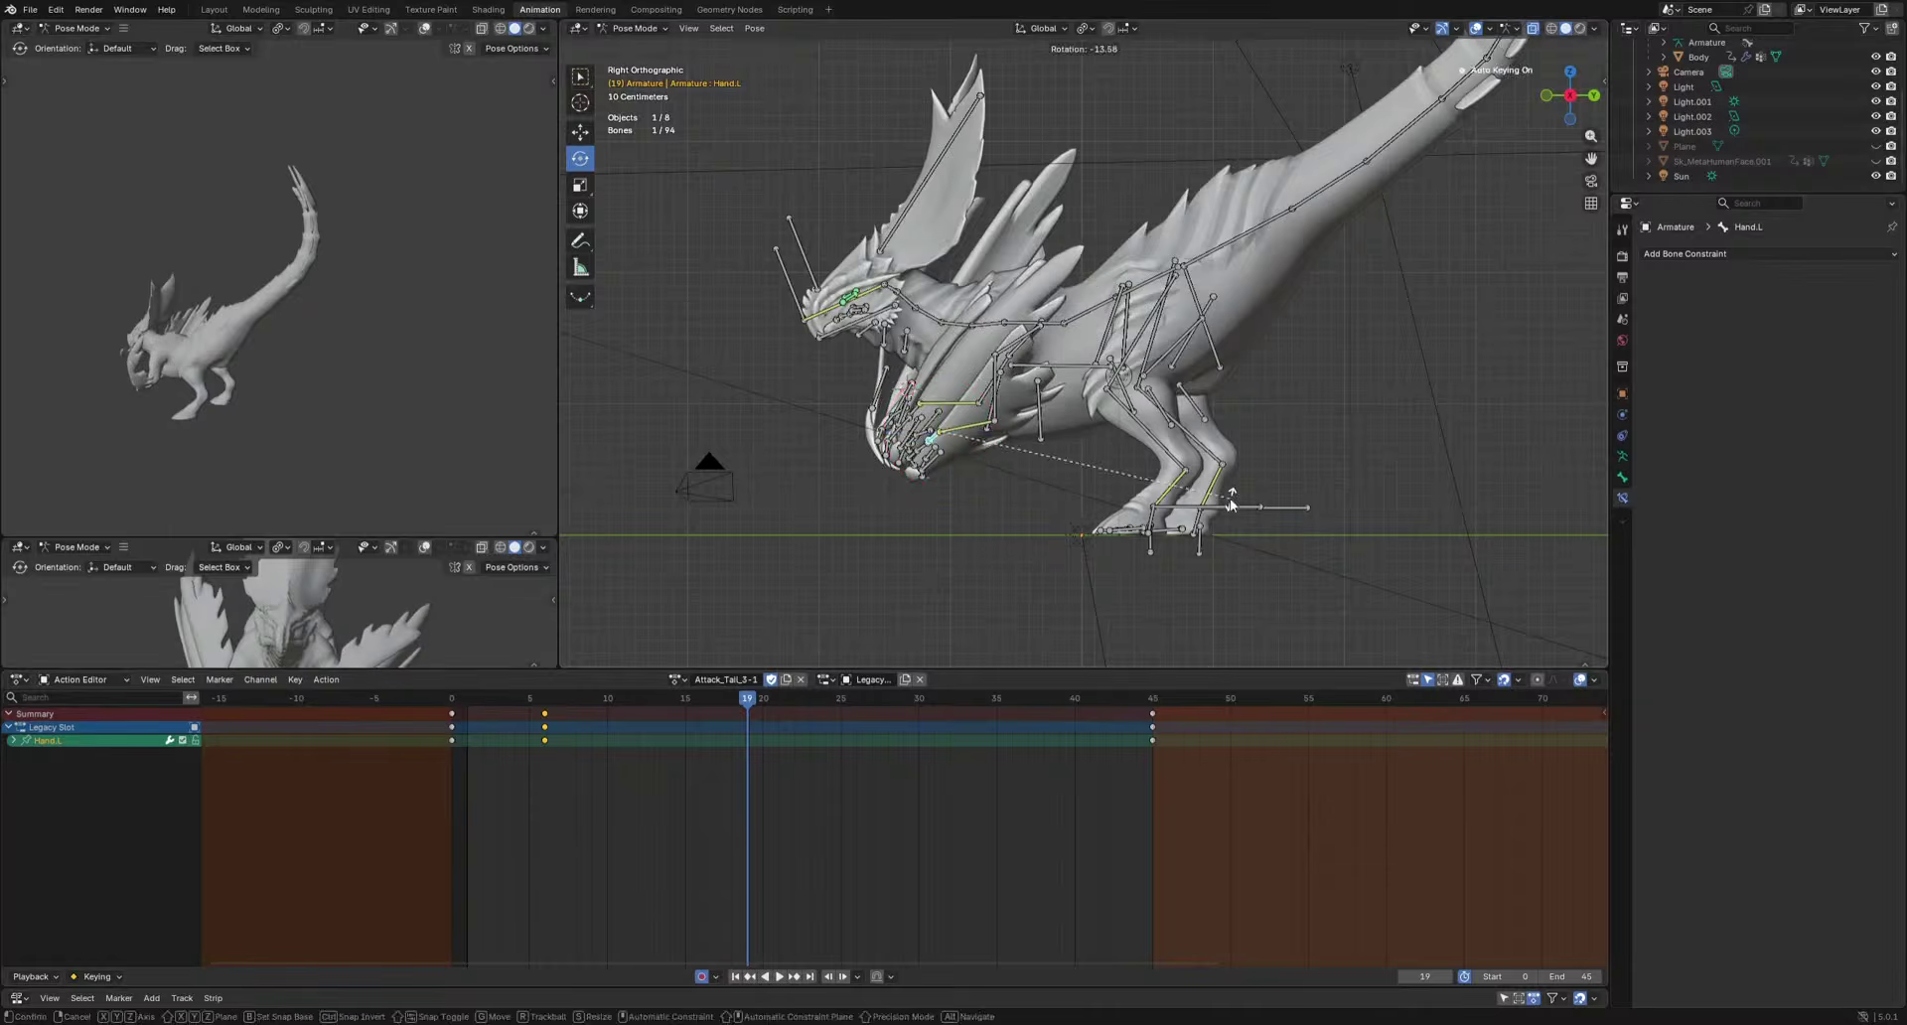
pyautogui.click(1231, 498)
# Rotate the Hand.L bone at frames 23 and 30, redoing one unsatisfactory rotation.
pyautogui.moveTo(763, 701); pyautogui.dragTo(1028, 723)
pyautogui.press('r')
pyautogui.click(1116, 553)
pyautogui.hotkey('ctrl', 'z')
pyautogui.press('r')
pyautogui.click(986, 670)
pyautogui.press('r')
pyautogui.click(1272, 473)
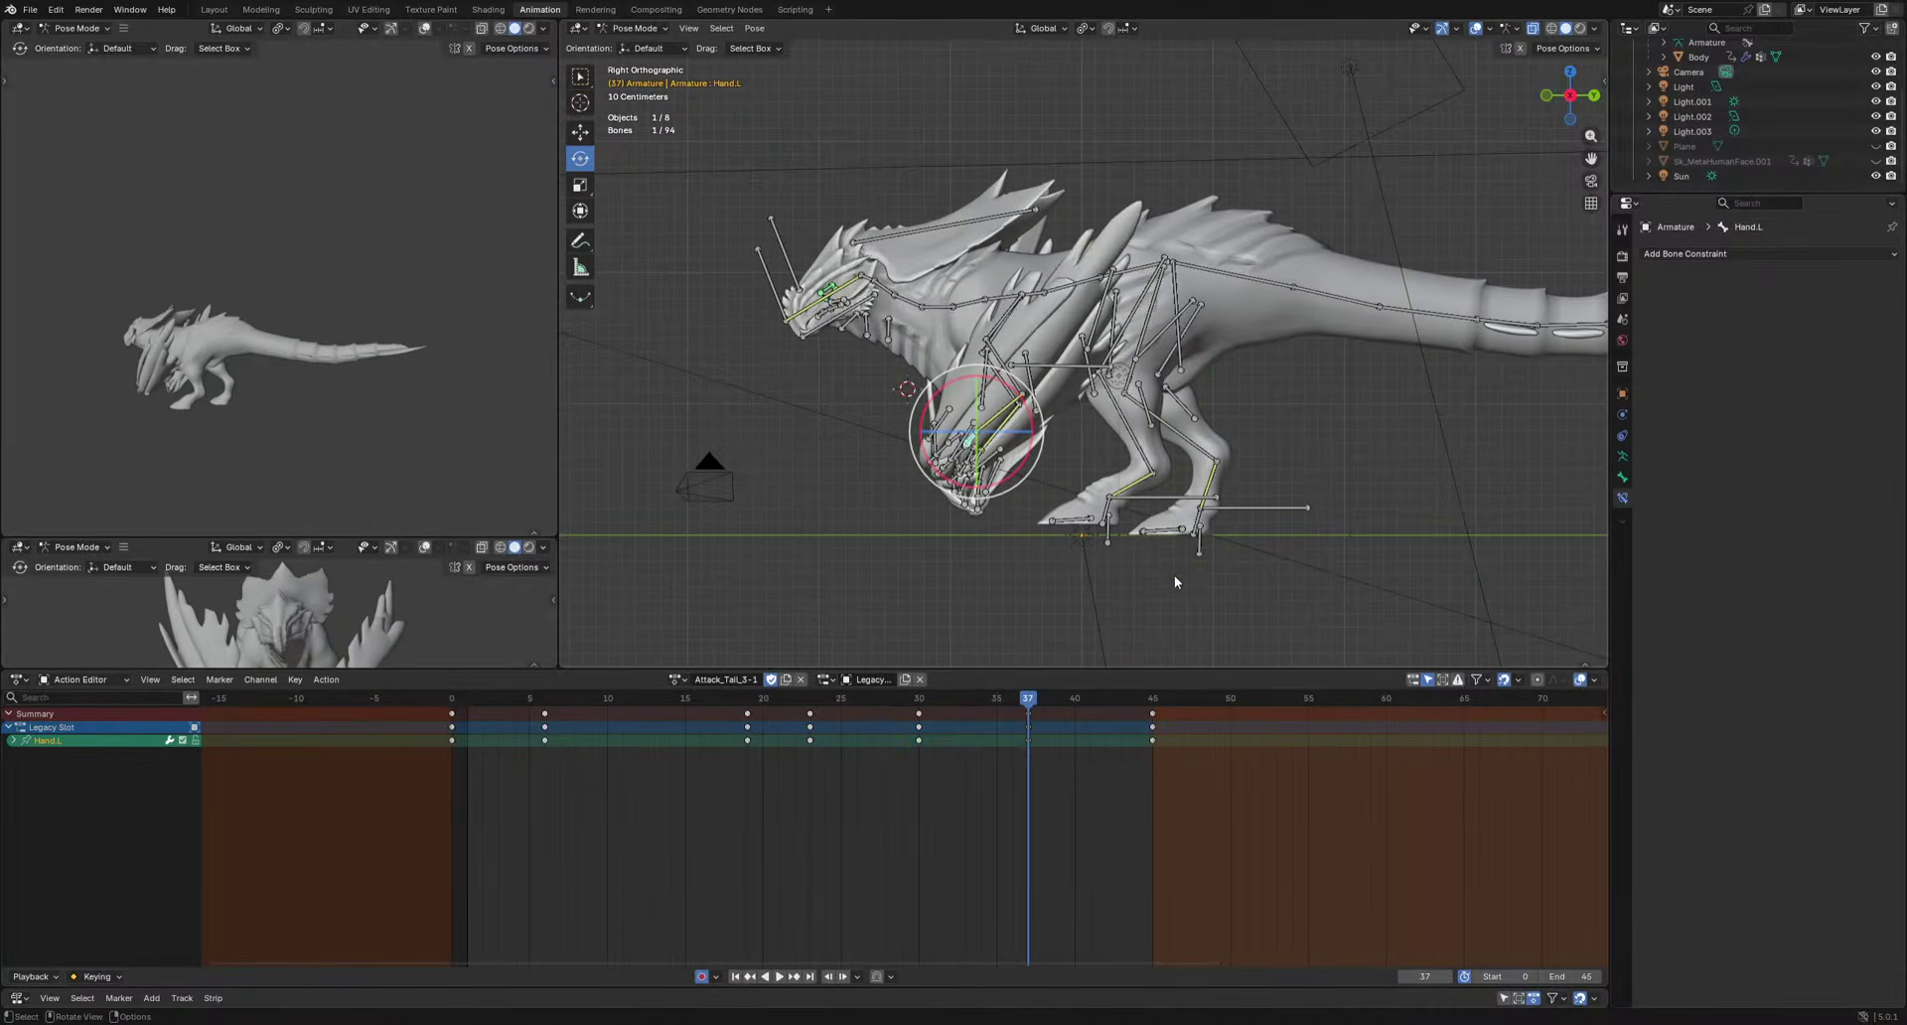
# Rotate the Hand.L bone freely at frame 37 and preview the hand motion.
pyautogui.press('r')
pyautogui.press('r')
pyautogui.click(1150, 576)
pyautogui.press('space')
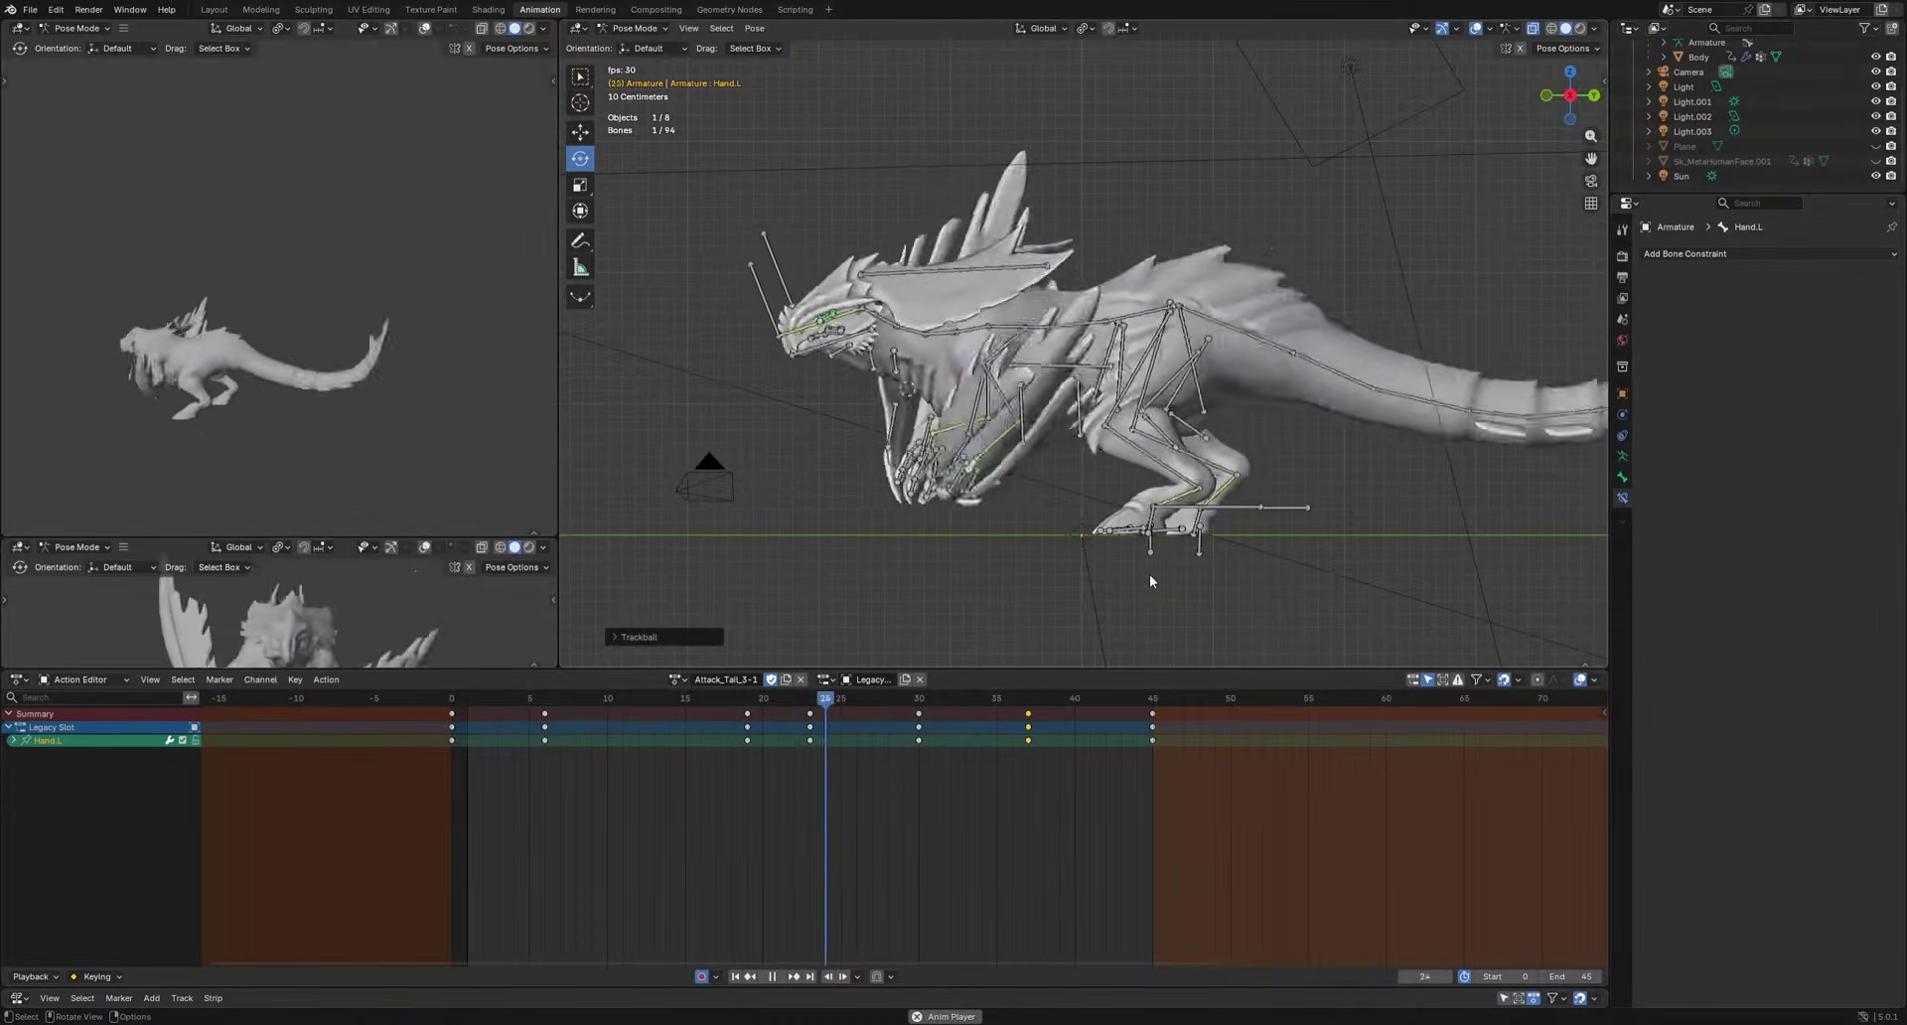
pyautogui.press('space')
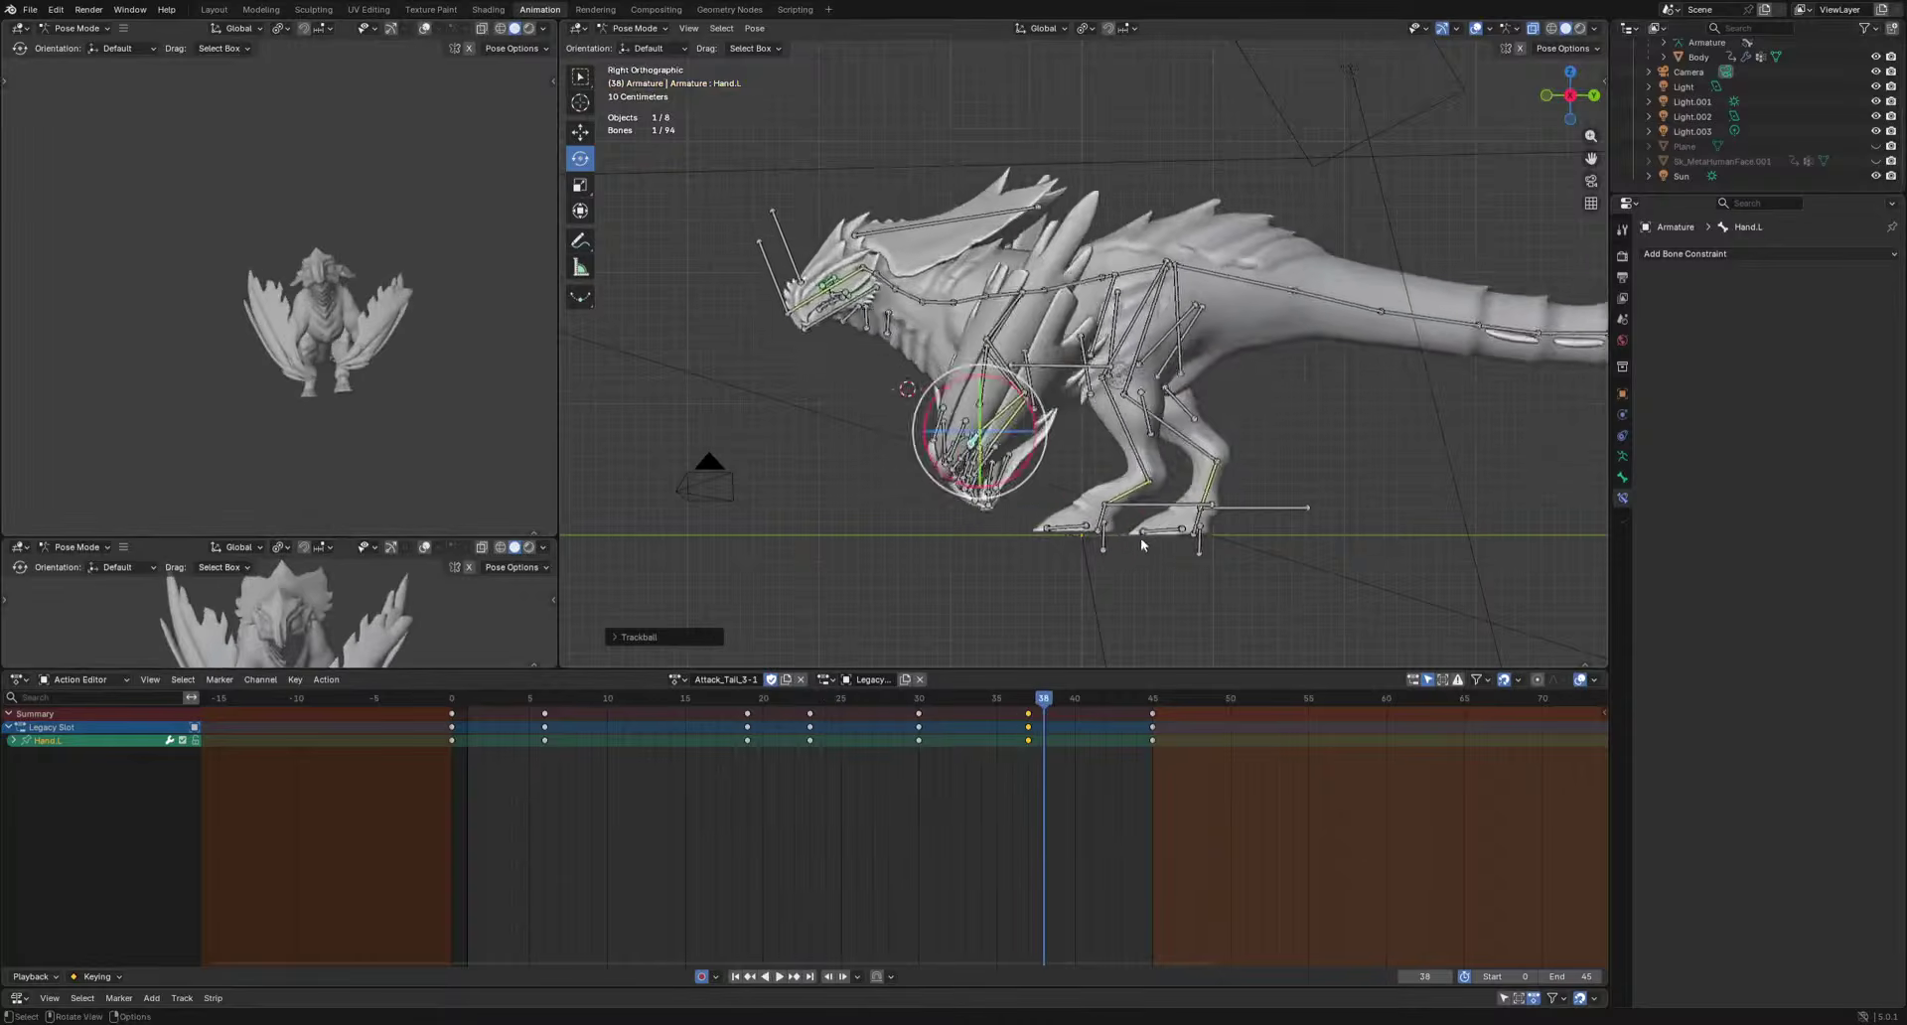
# Select all eleven left-hand finger bones, from Finger1-1.L through FingerShield3.L.
pyautogui.moveTo(1140, 538); pyautogui.dragTo(1174, 552, button='middle')
pyautogui.scroll(3, 1092, 557)
pyautogui.keyDown('shift'); pyautogui.moveTo(1003, 571); pyautogui.dragTo(997, 610, button='middle'); pyautogui.keyUp('shift')
pyautogui.click(1095, 495)
pyautogui.moveTo(1019, 556); pyautogui.dragTo(978, 570)
pyautogui.moveTo(978, 570); pyautogui.dragTo(1022, 544, button='middle')
pyautogui.scroll(3, 1022, 544)
pyautogui.moveTo(1030, 574); pyautogui.dragTo(1032, 566)
pyautogui.moveTo(1040, 524); pyautogui.dragTo(968, 542, button='middle')
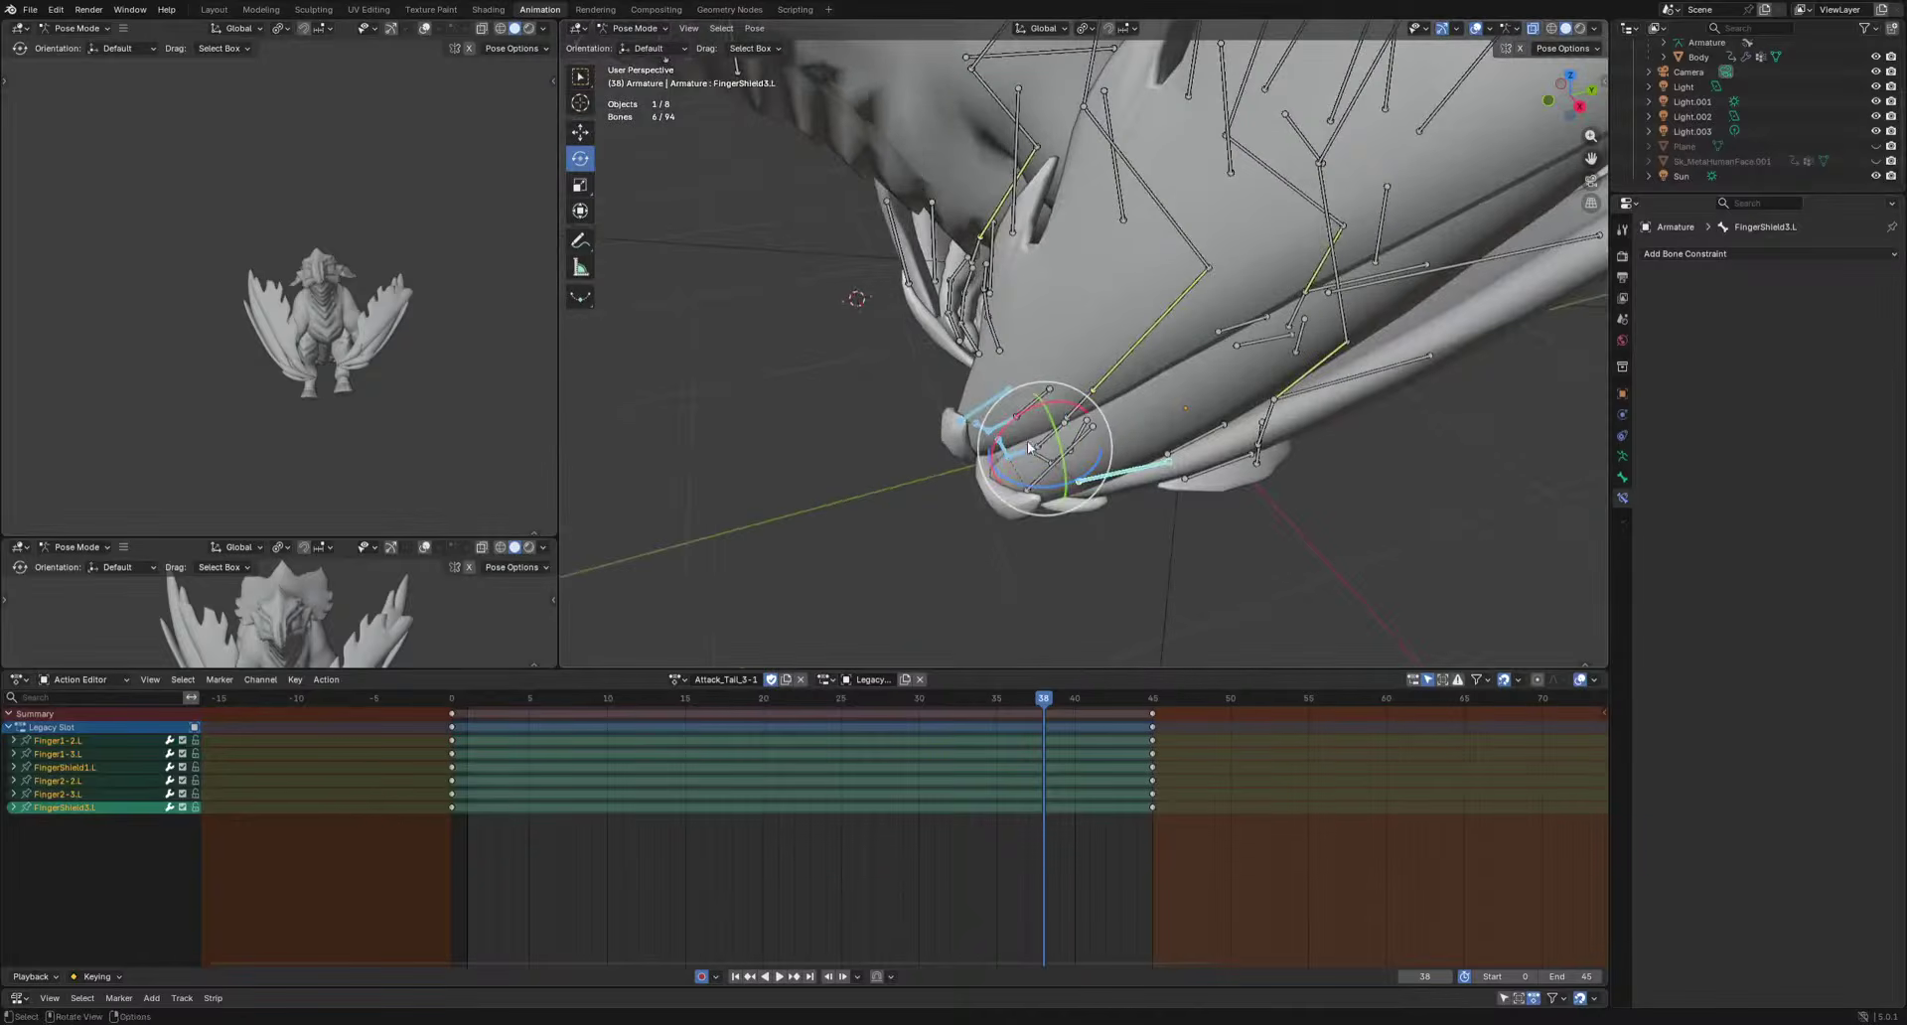
pyautogui.moveTo(1088, 460); pyautogui.dragTo(1084, 437)
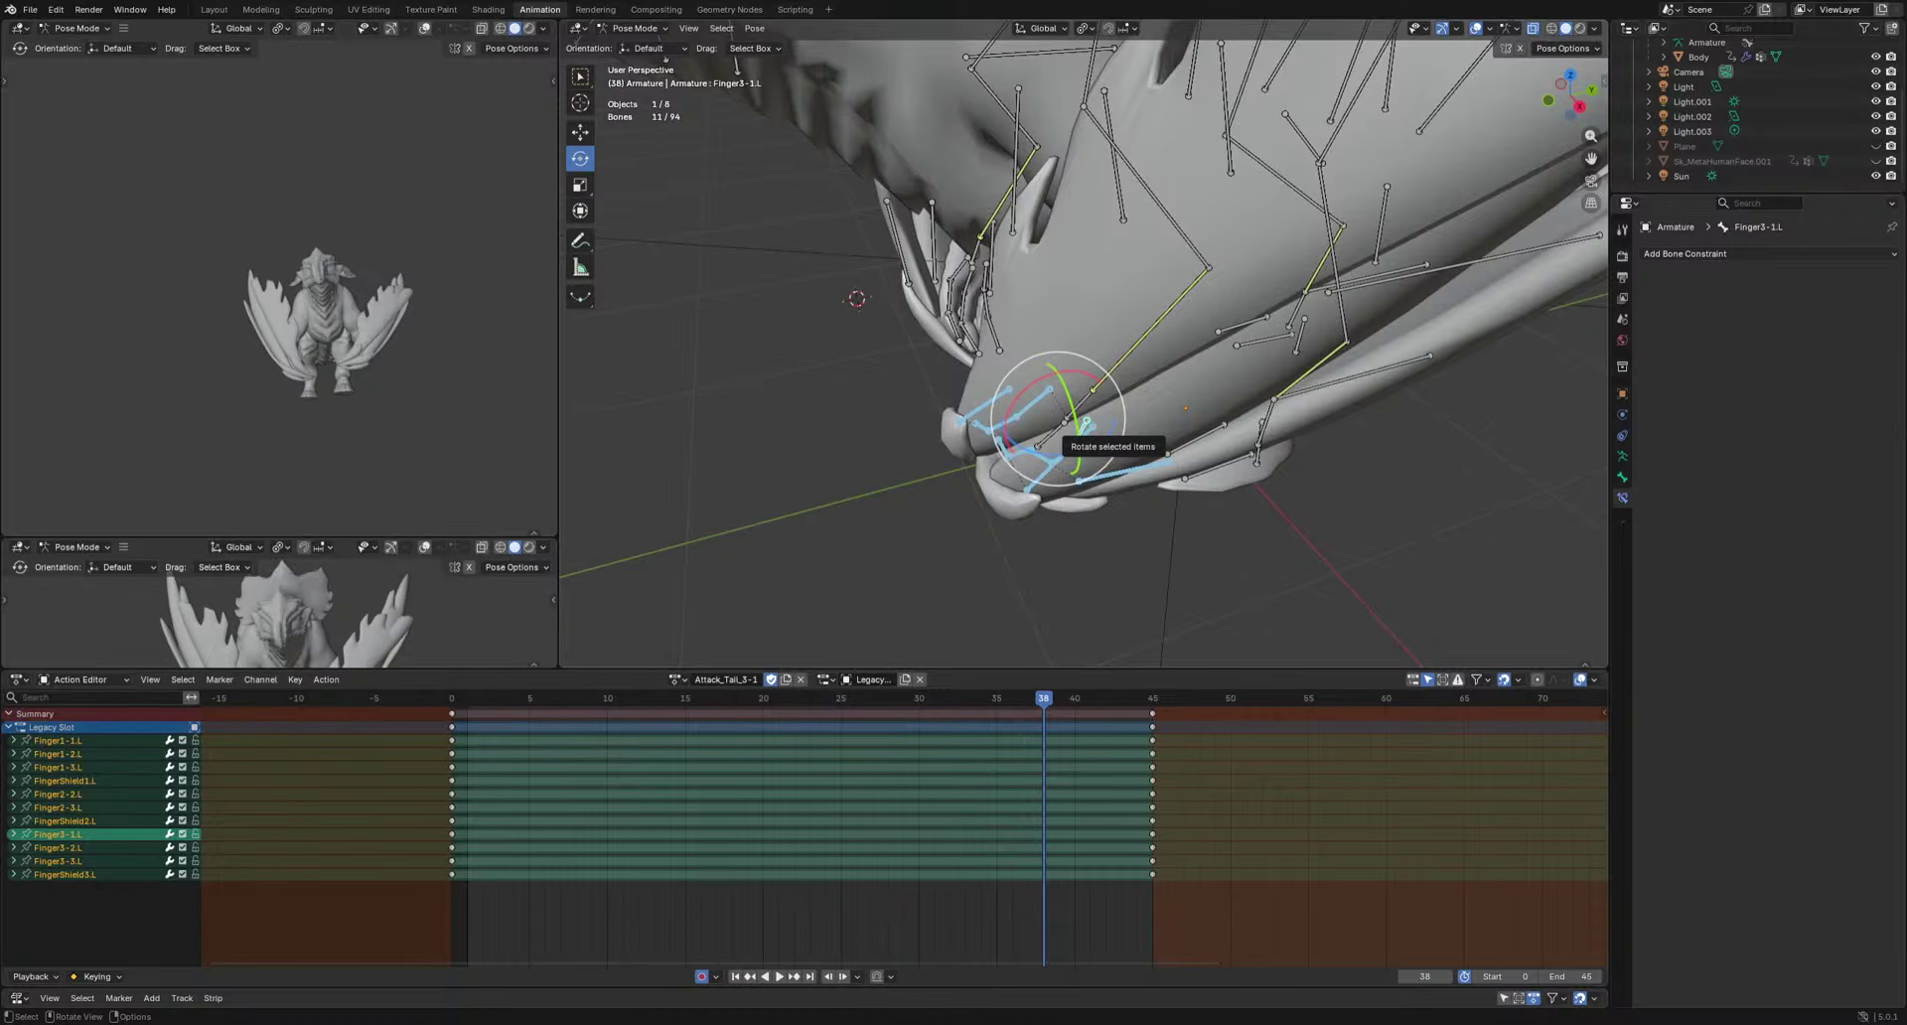
pyautogui.keyDown('alt'); pyautogui.moveTo(1150, 542); pyautogui.dragTo(1152, 492, button='middle'); pyautogui.keyUp('alt')
# Try to shift the left-hand finger keyframes from frame 38 to frame 25.
pyautogui.press('g')
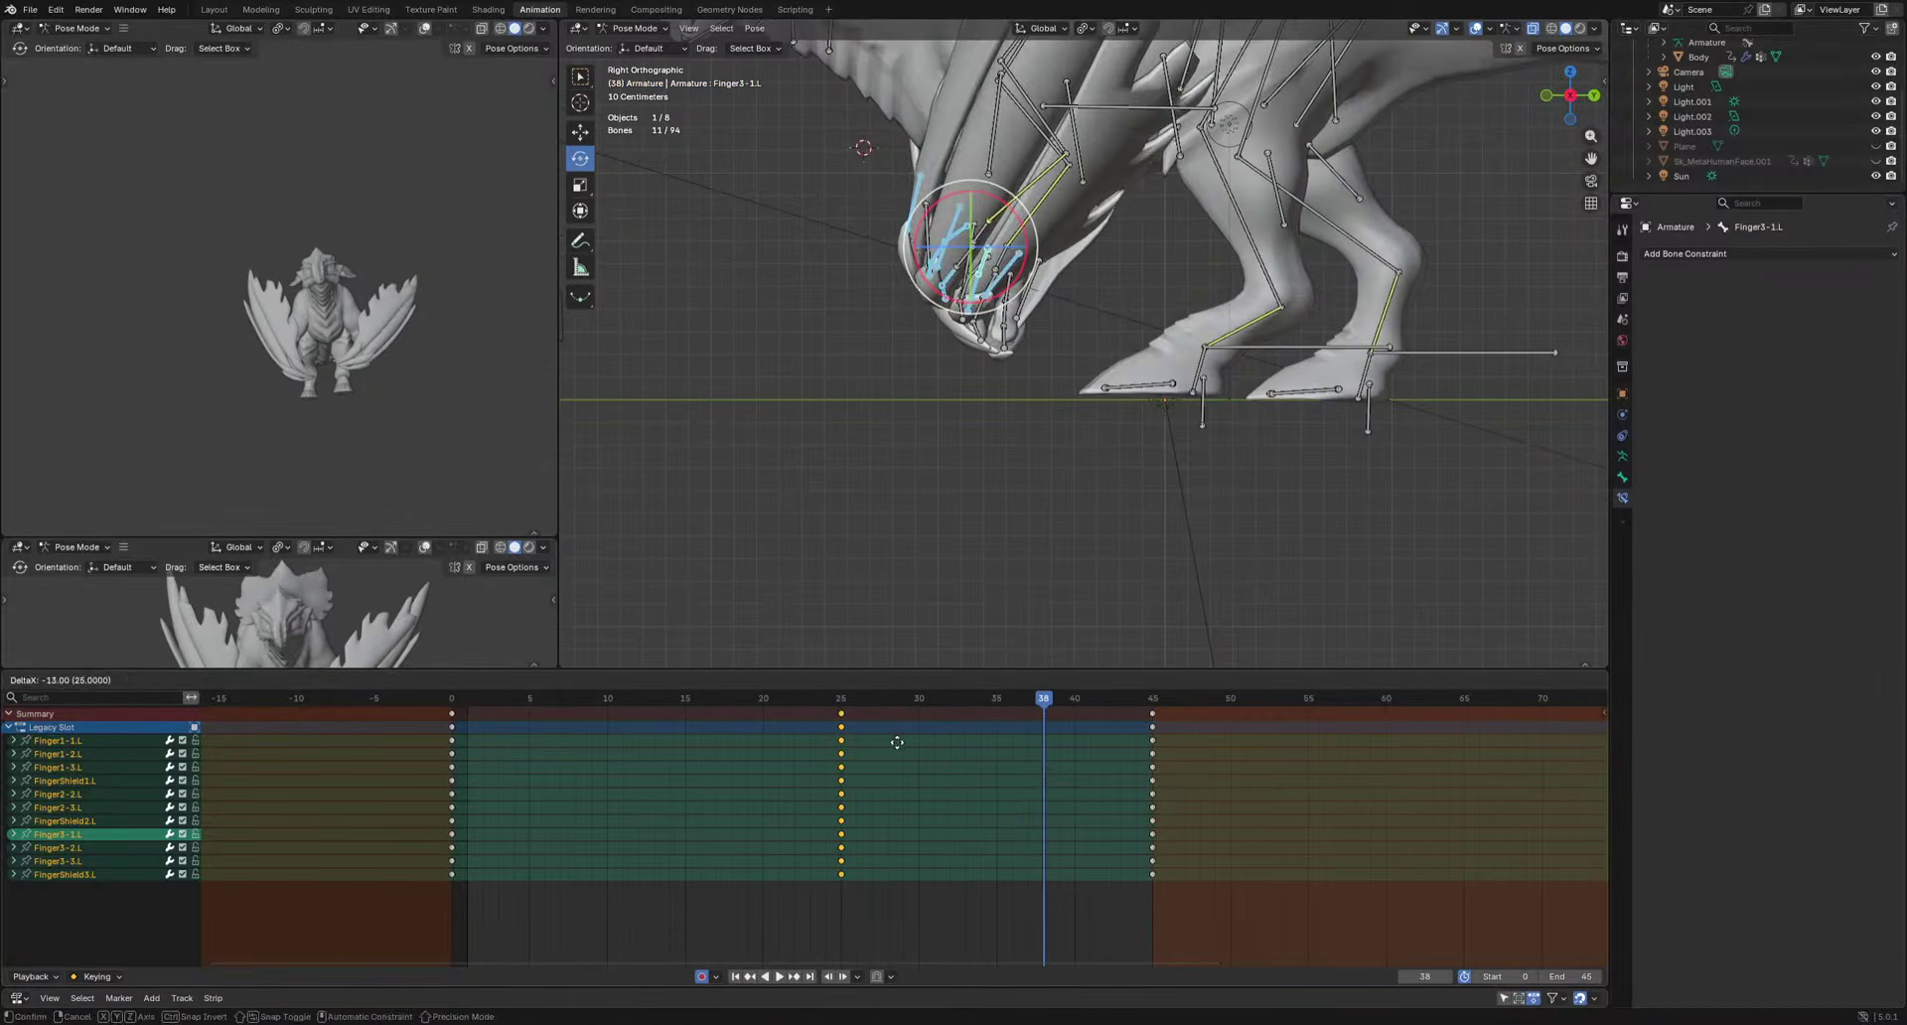
pyautogui.click(892, 737)
pyautogui.moveTo(884, 708); pyautogui.dragTo(926, 701)
pyautogui.press('g')
pyautogui.click(922, 770)
# Rotate the selected left-hand finger bones freely at frame 27 and insert keyframes.
pyautogui.scroll(-3, 1223, 443)
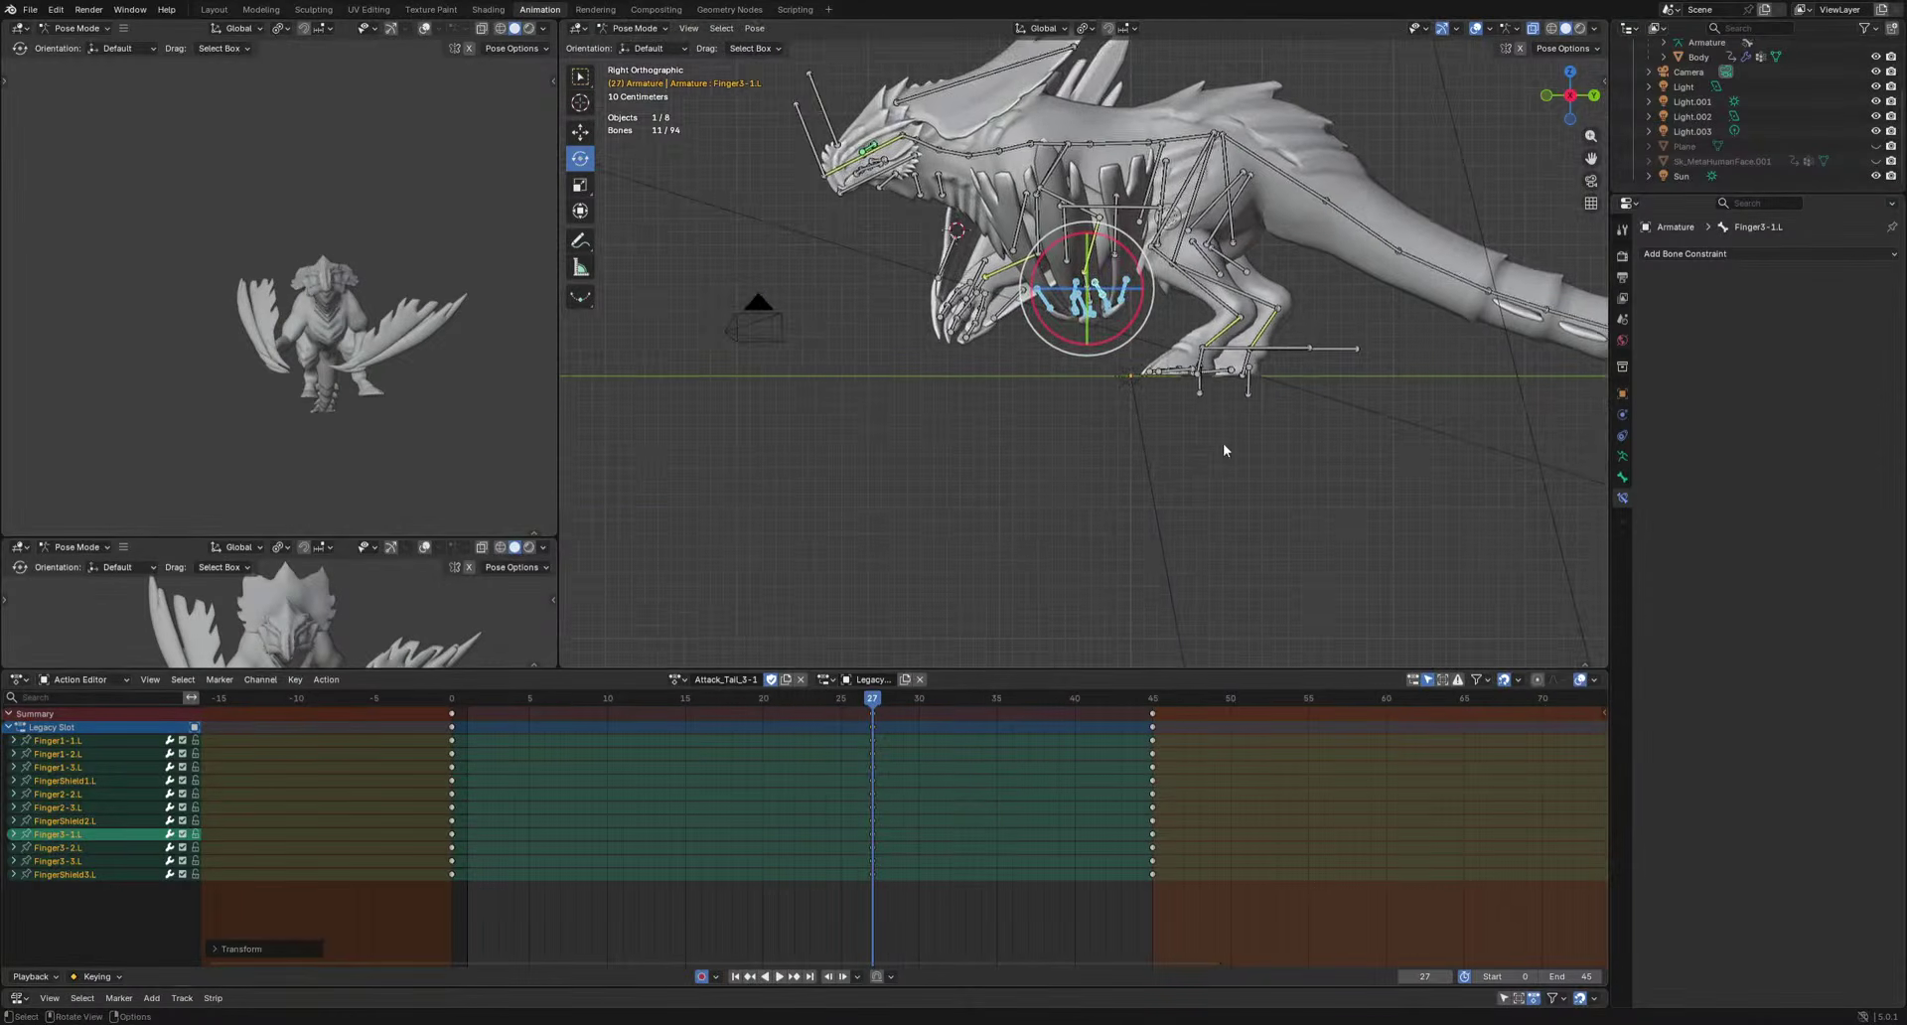
pyautogui.keyDown('shift'); pyautogui.moveTo(1224, 443); pyautogui.dragTo(1099, 576, button='middle'); pyautogui.keyUp('shift')
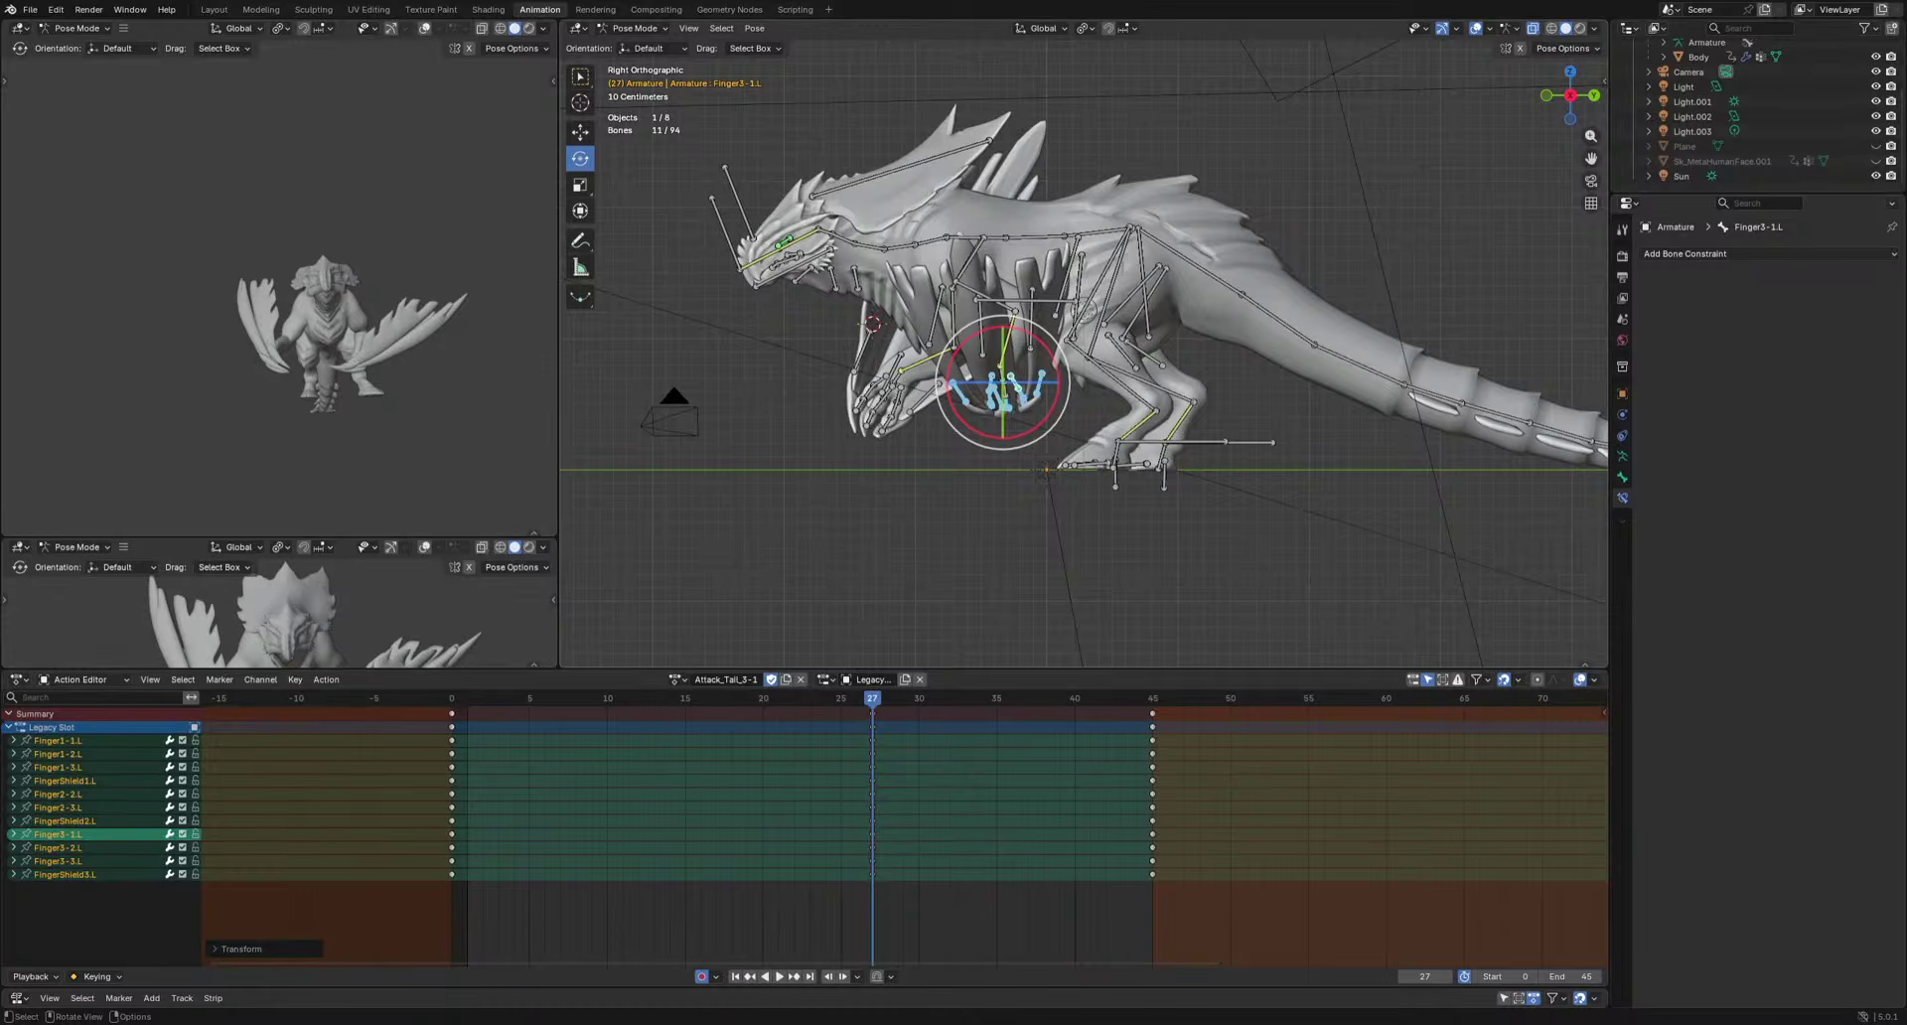
pyautogui.press('r')
pyautogui.press('r')
pyautogui.click(989, 629)
pyautogui.press('i')
# Paste a copy of the frame 0 finger keyframes, move it to frame 16 and check playback.
pyautogui.moveTo(872, 699); pyautogui.dragTo(517, 692)
pyautogui.hotkey('ctrl', 'v')
pyautogui.press('g')
pyautogui.click(757, 720)
pyautogui.press('space')
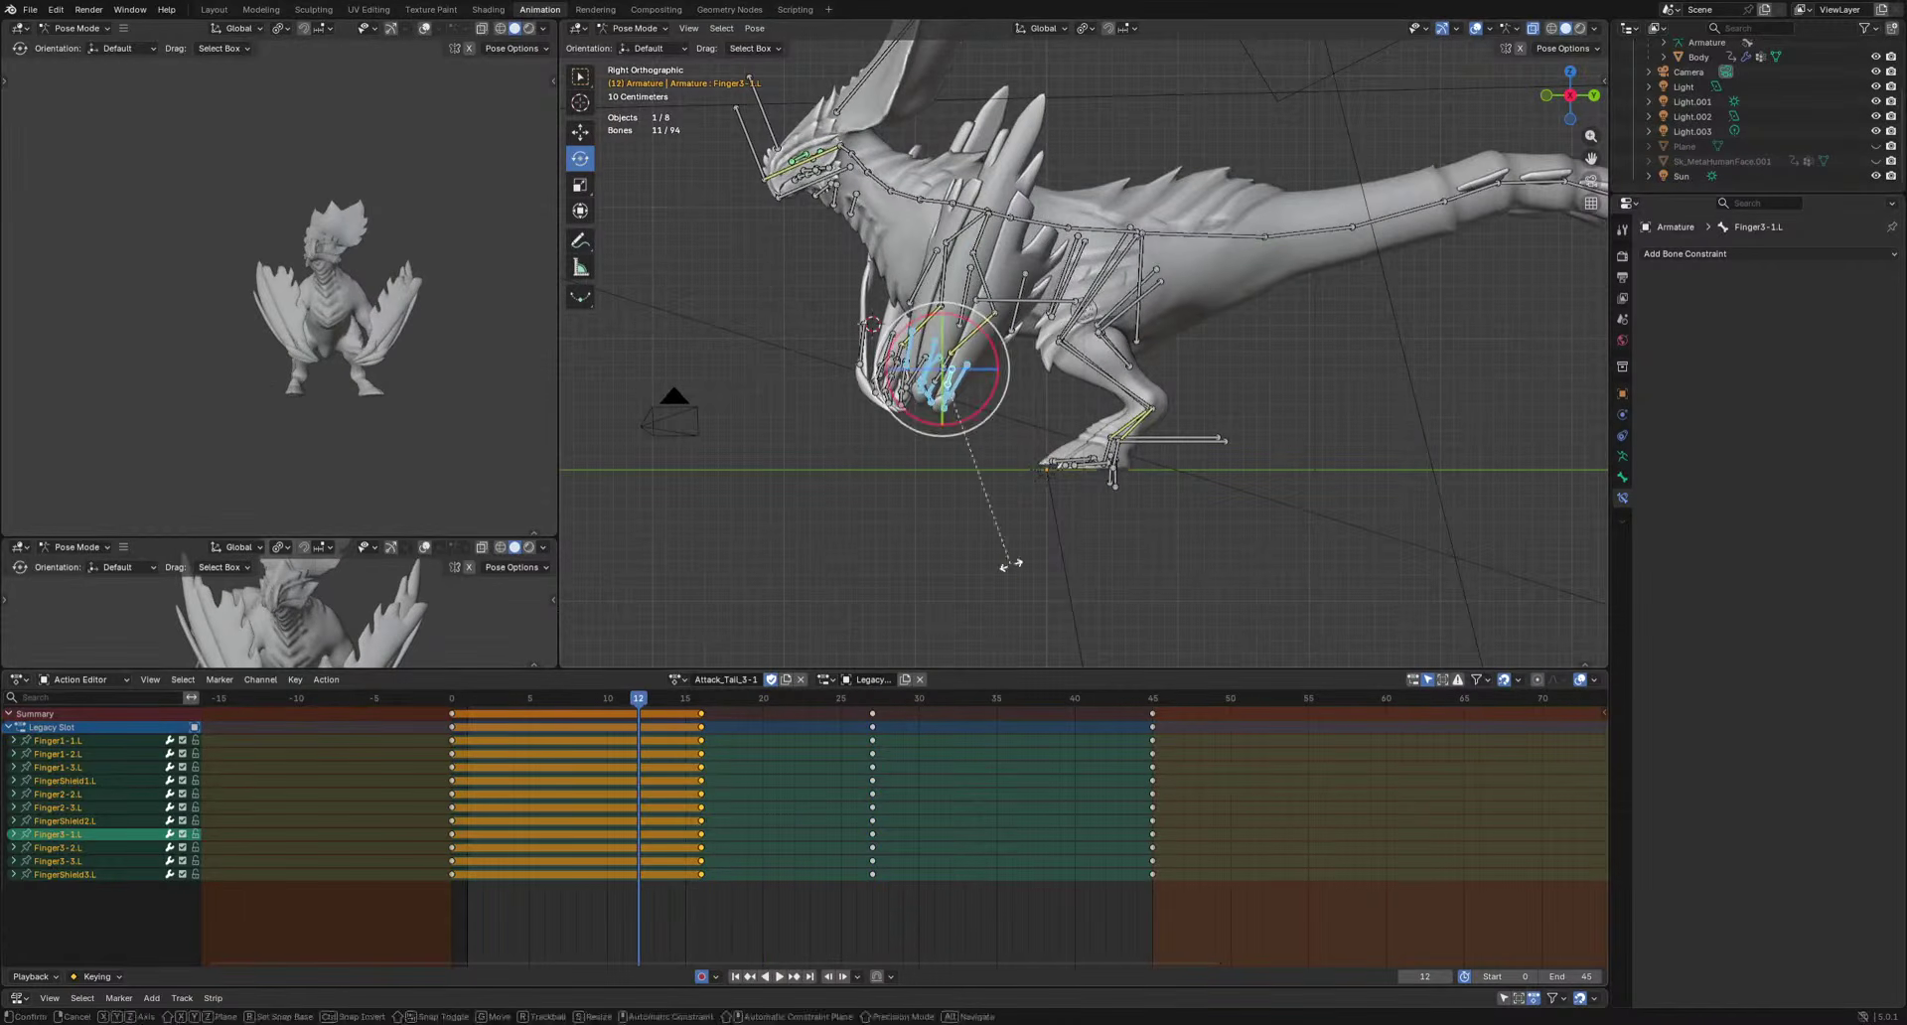
# Rotate the left-hand finger bones freely at frames 12 and 22, checking playback.
pyautogui.press('r')
pyautogui.press('r')
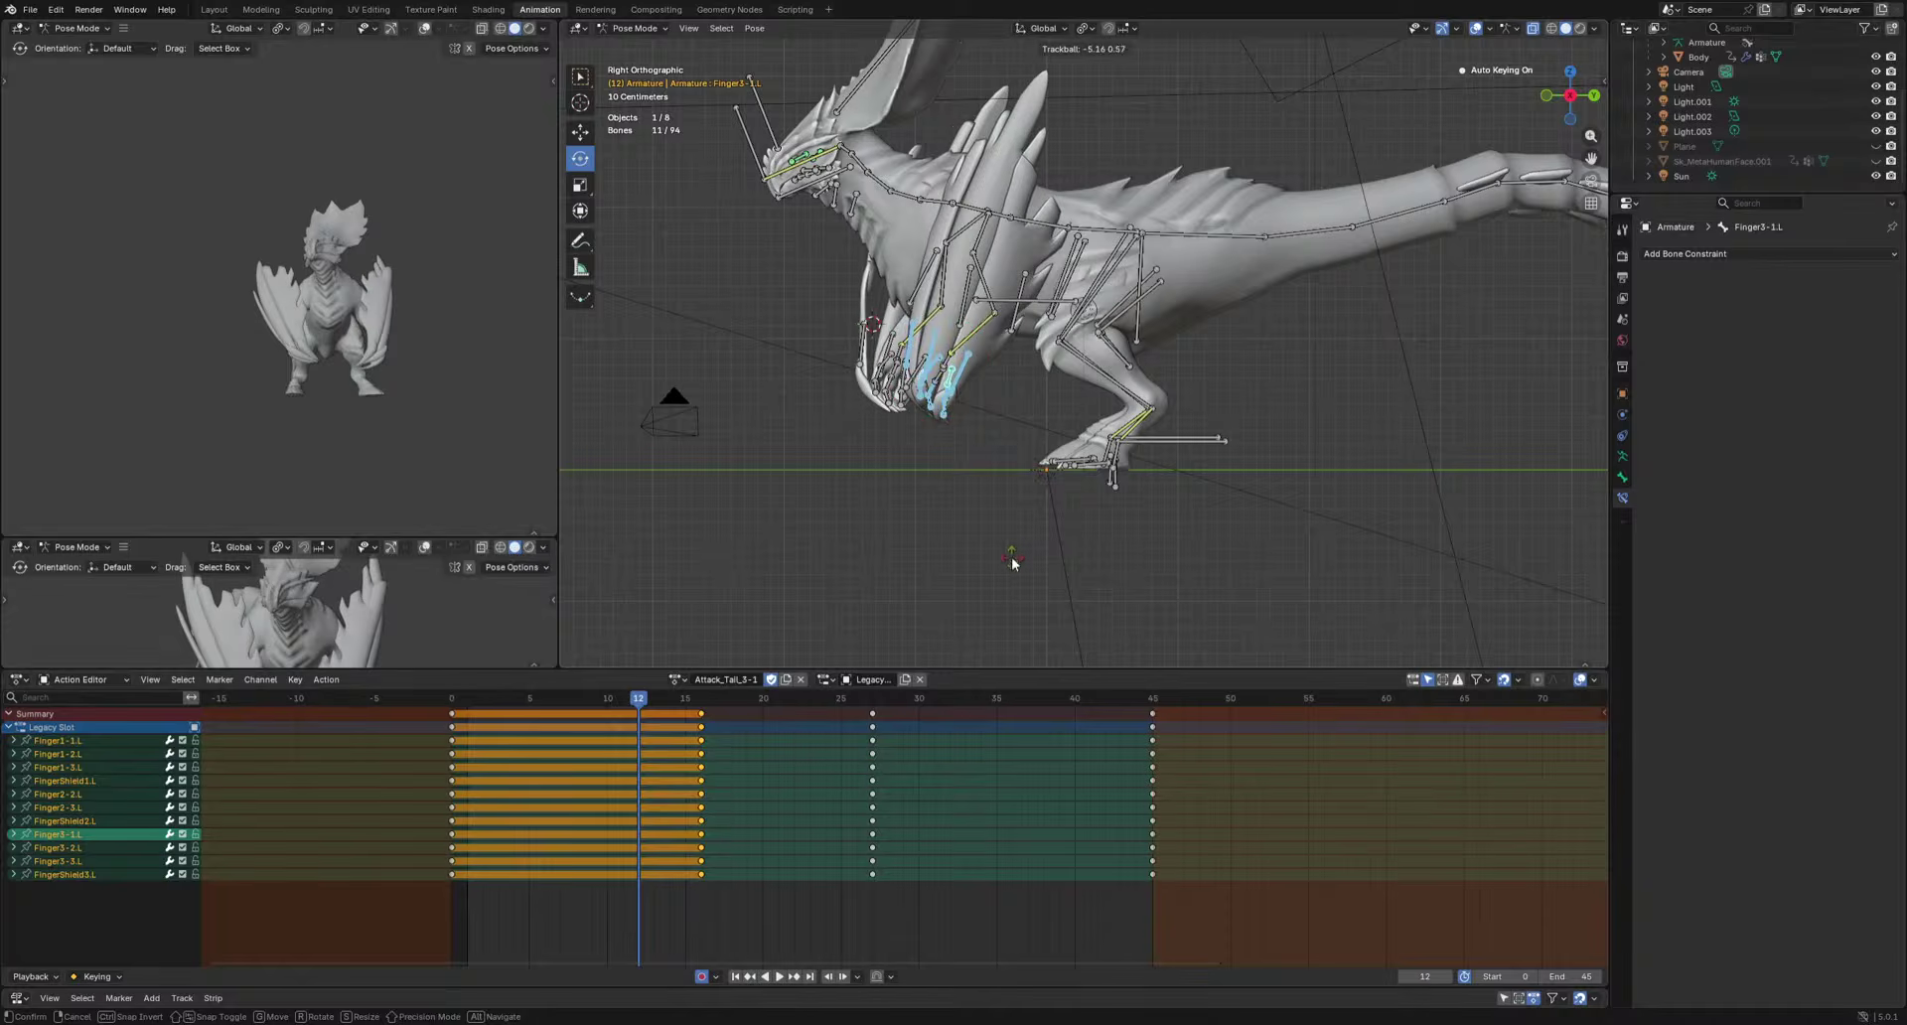
pyautogui.press('Return')
pyautogui.press('space')
pyautogui.press('space')
pyautogui.press('r')
pyautogui.press('r')
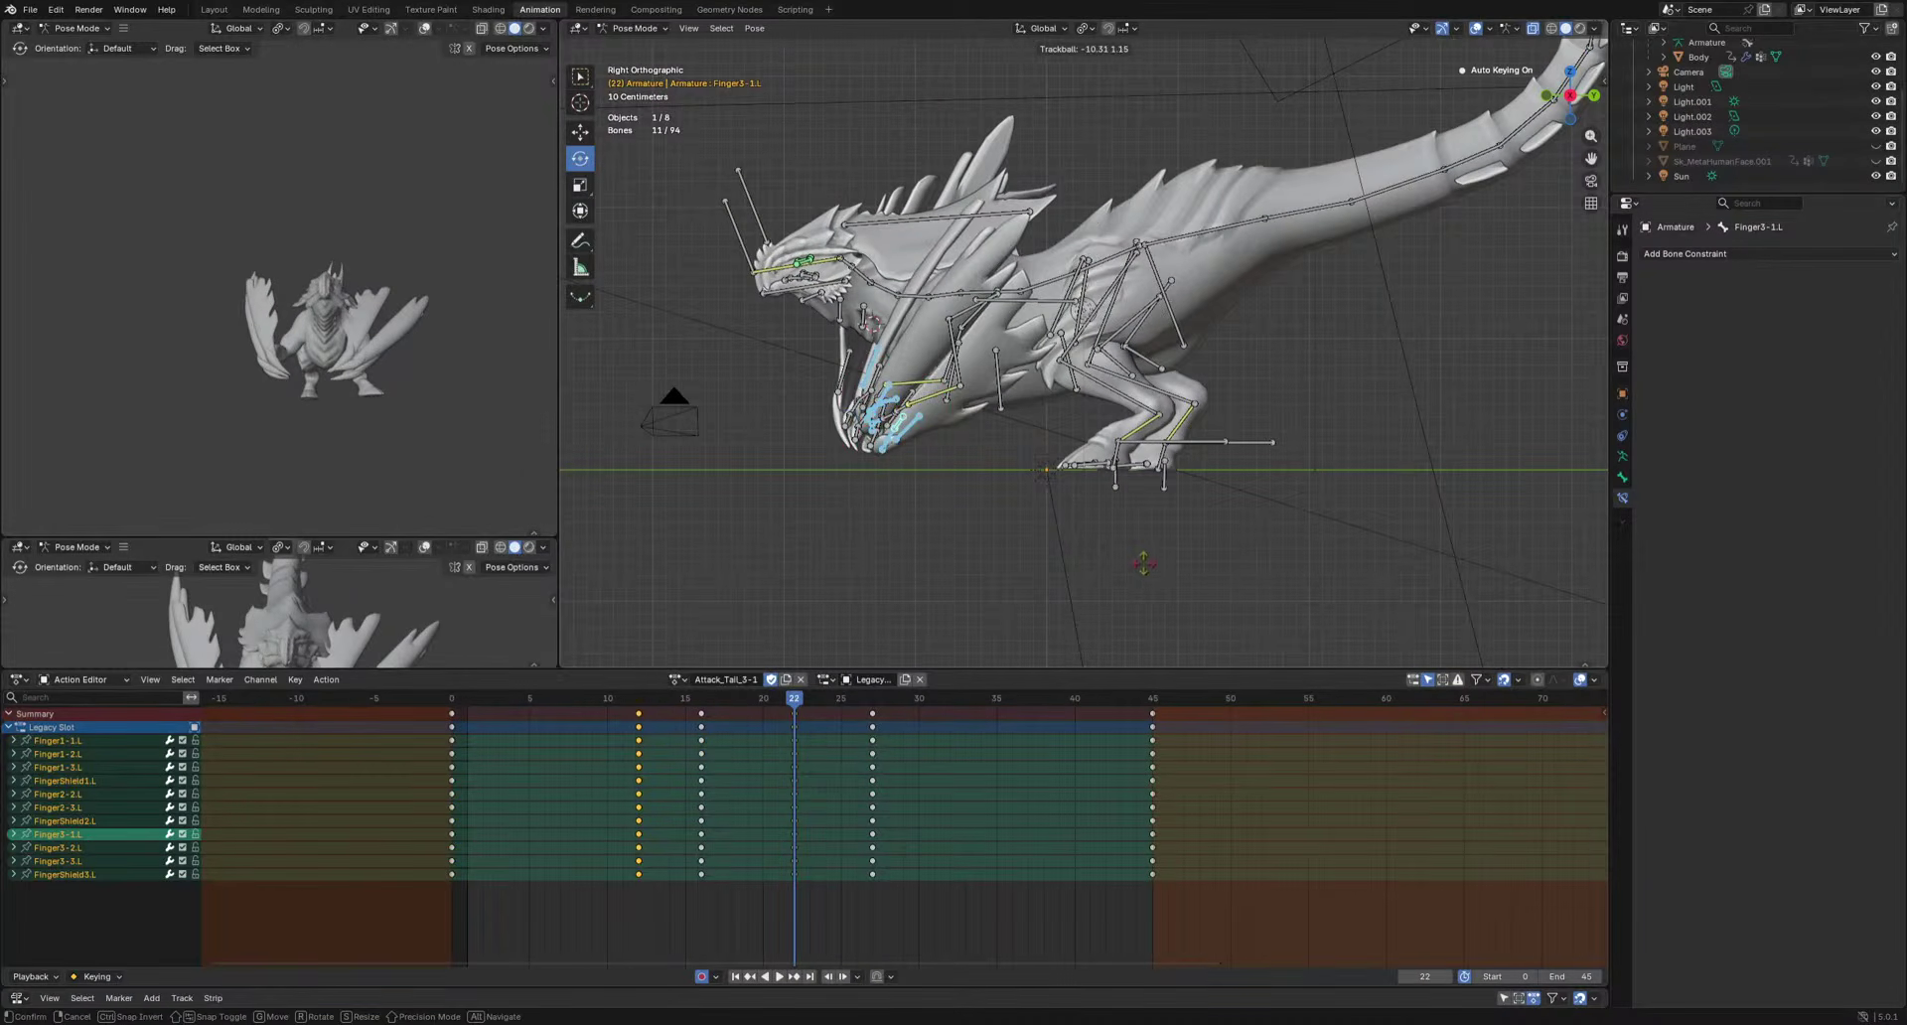
pyautogui.press('Return')
pyautogui.press('space')
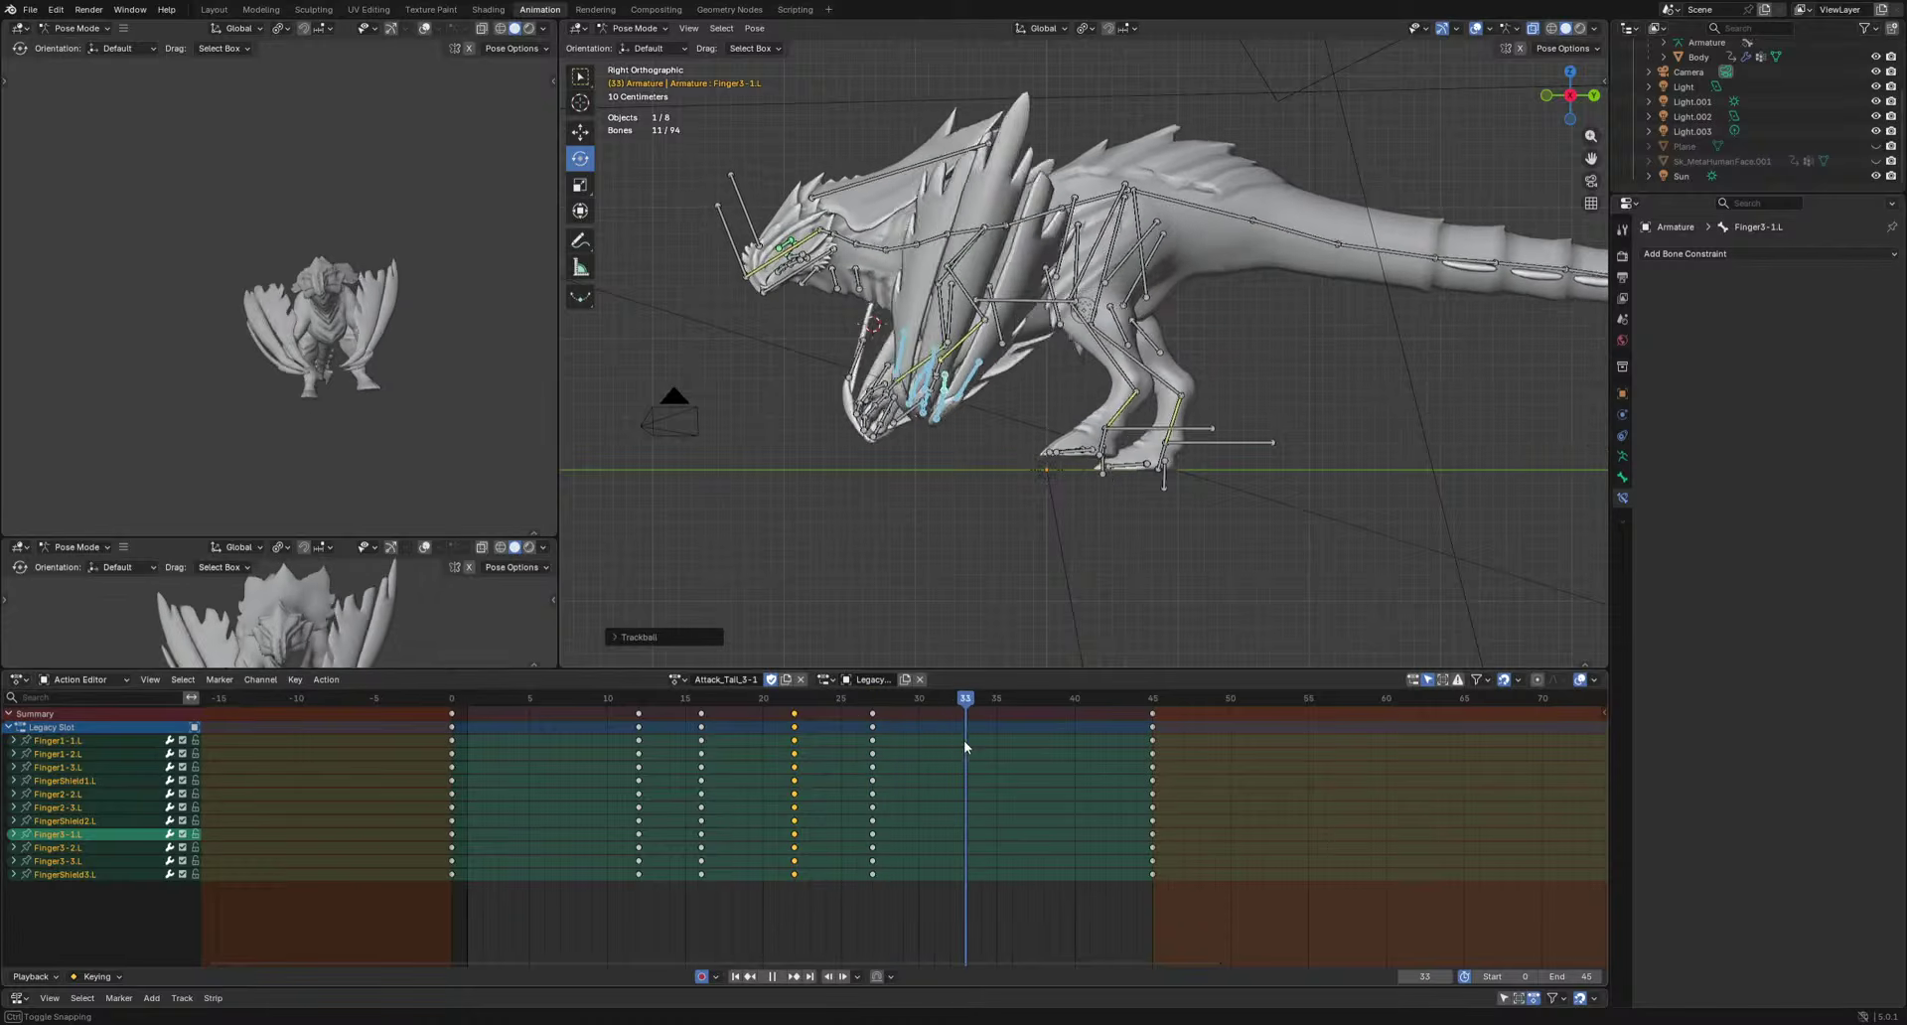
# Adjust the left-hand finger rotation at frame 32, insert keyframes and preview the animation.
pyautogui.press('space')
pyautogui.press('r')
pyautogui.press('r')
pyautogui.click(1106, 600)
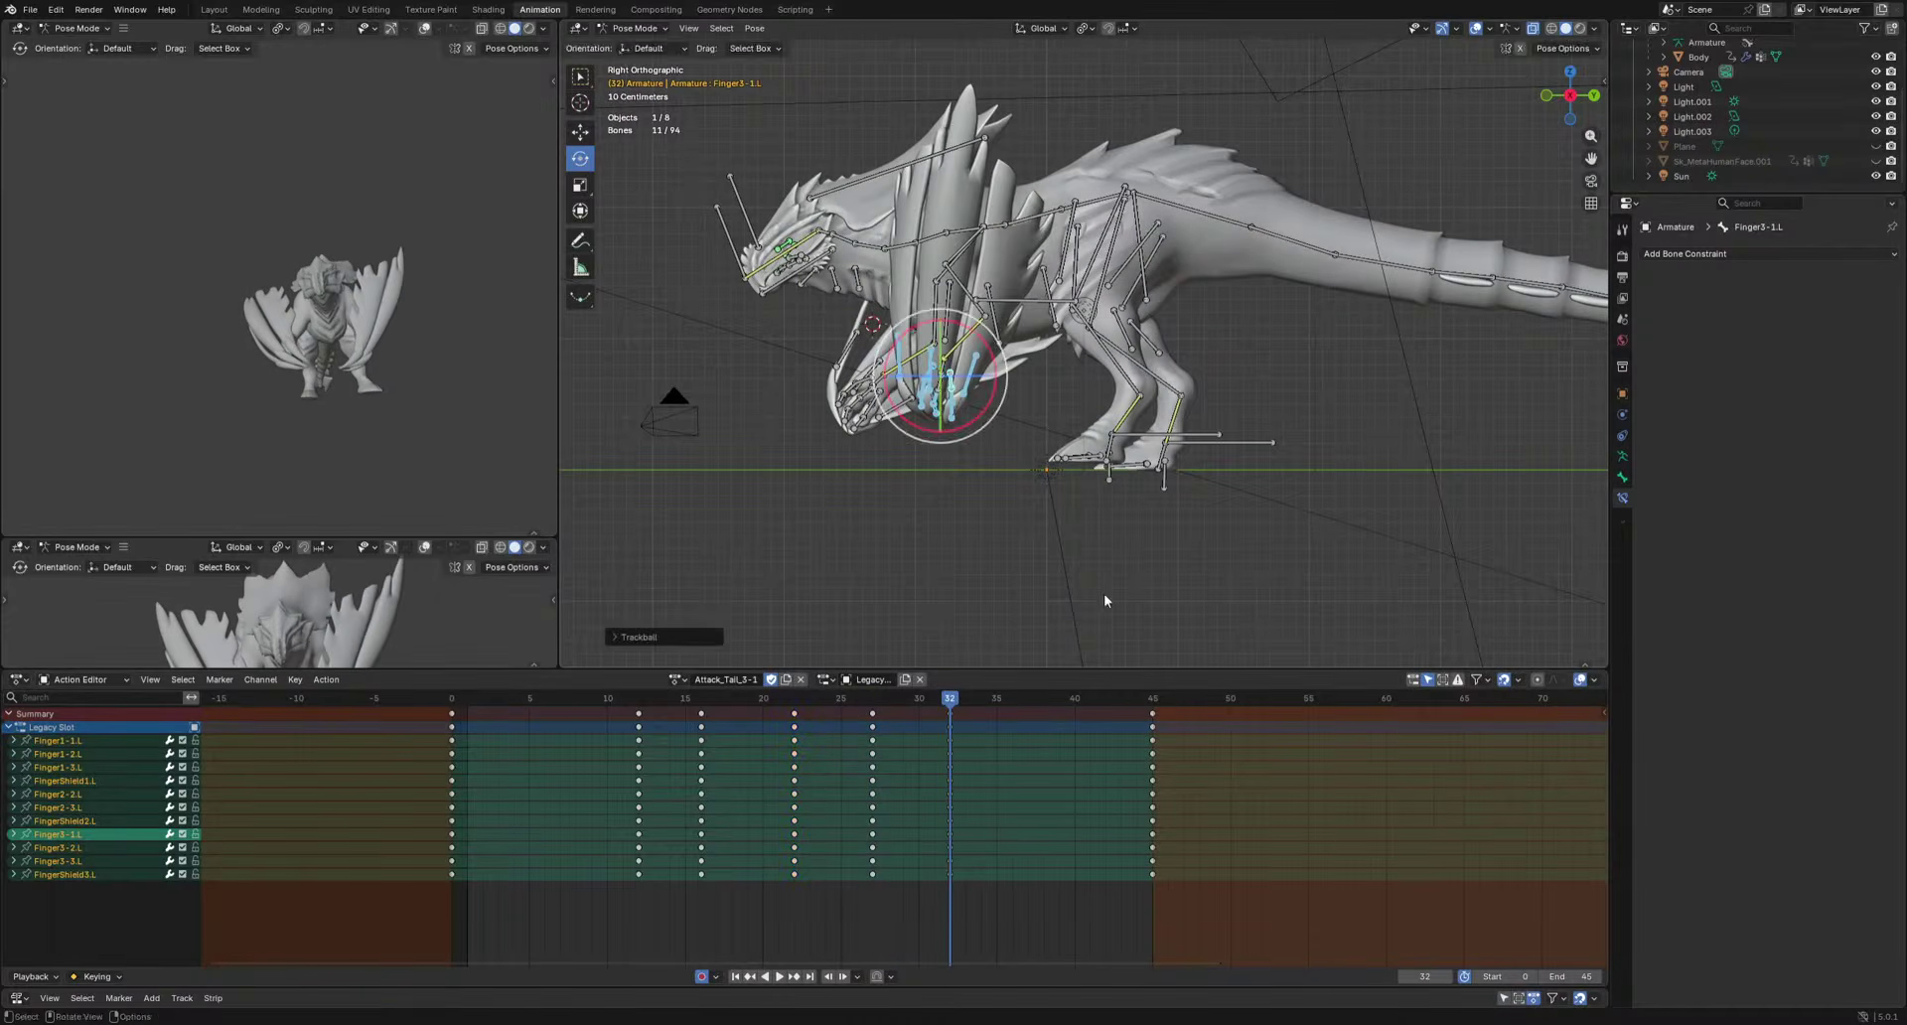
pyautogui.press('r')
pyautogui.click(1144, 559)
pyautogui.press('r')
pyautogui.press('r')
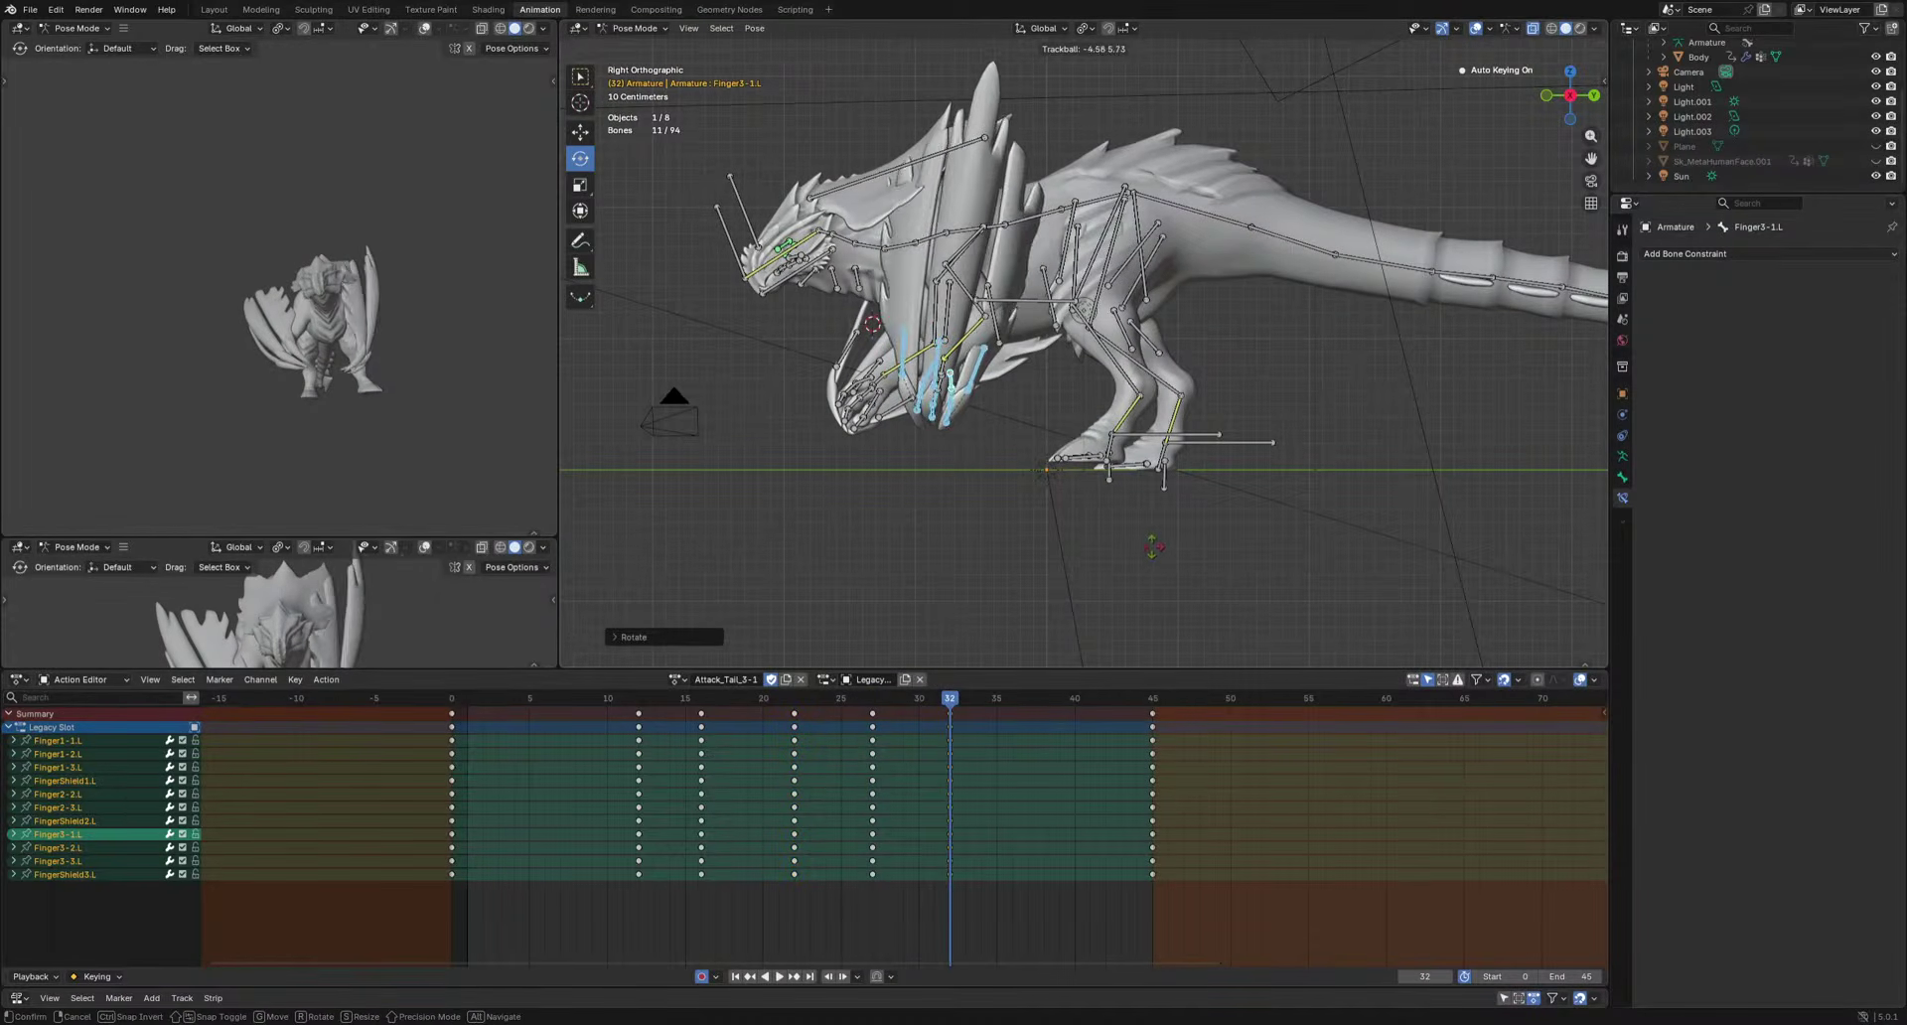
pyautogui.press('Return')
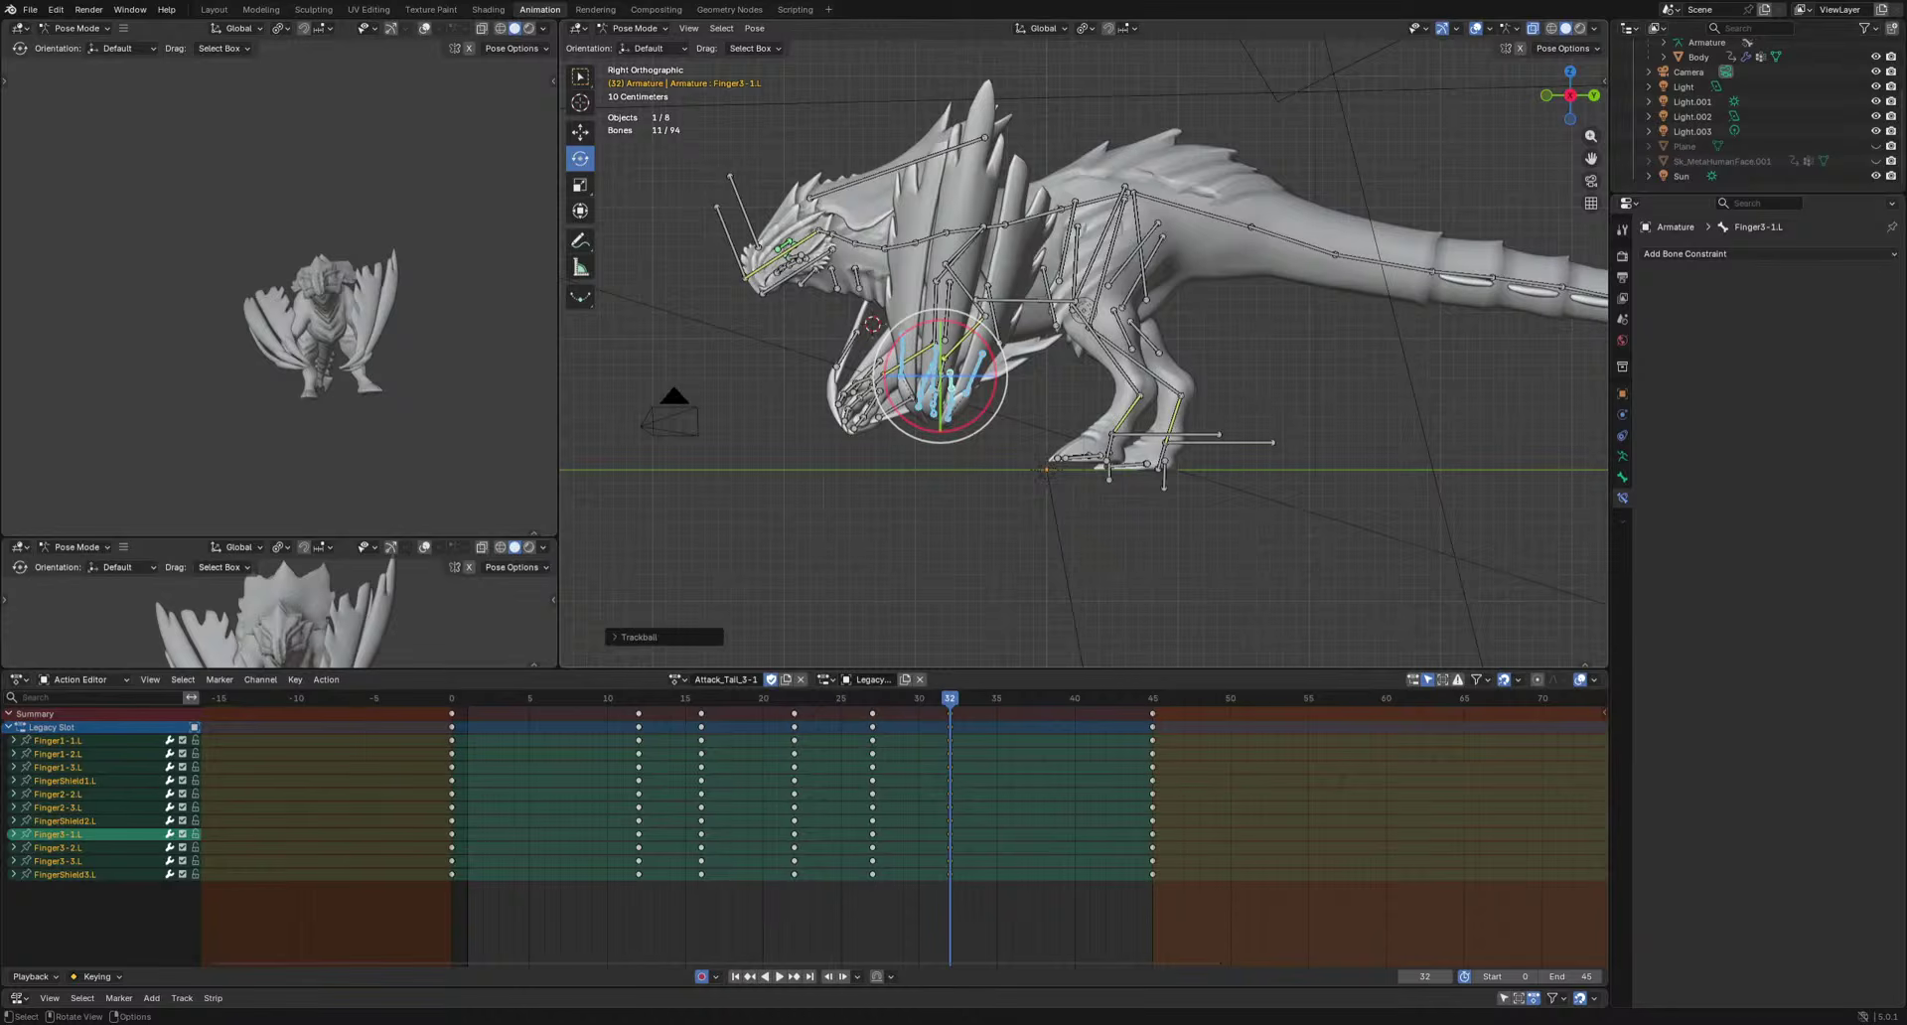
pyautogui.press('i')
pyautogui.press('space')
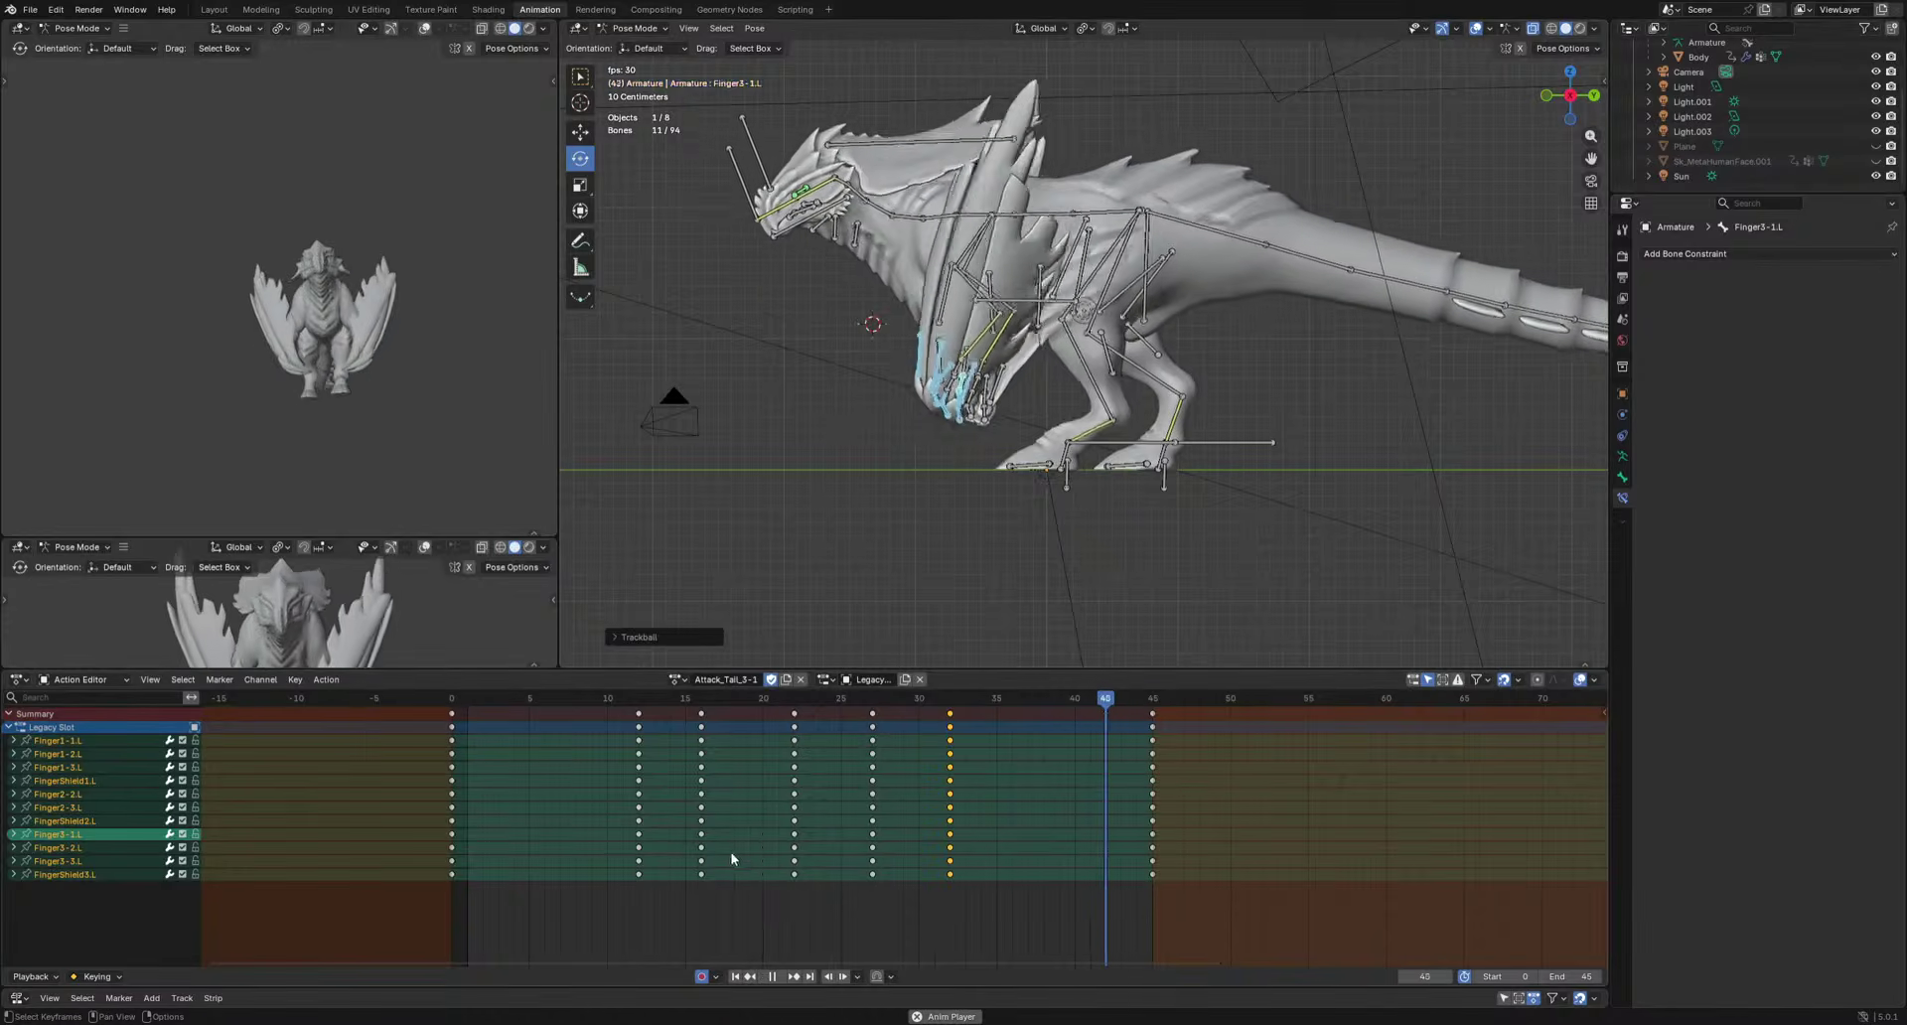
# Move the finger keyframes at frame 27 to frame 26 and those at frame 32 to frame 29.
pyautogui.press('space')
pyautogui.click(841, 908)
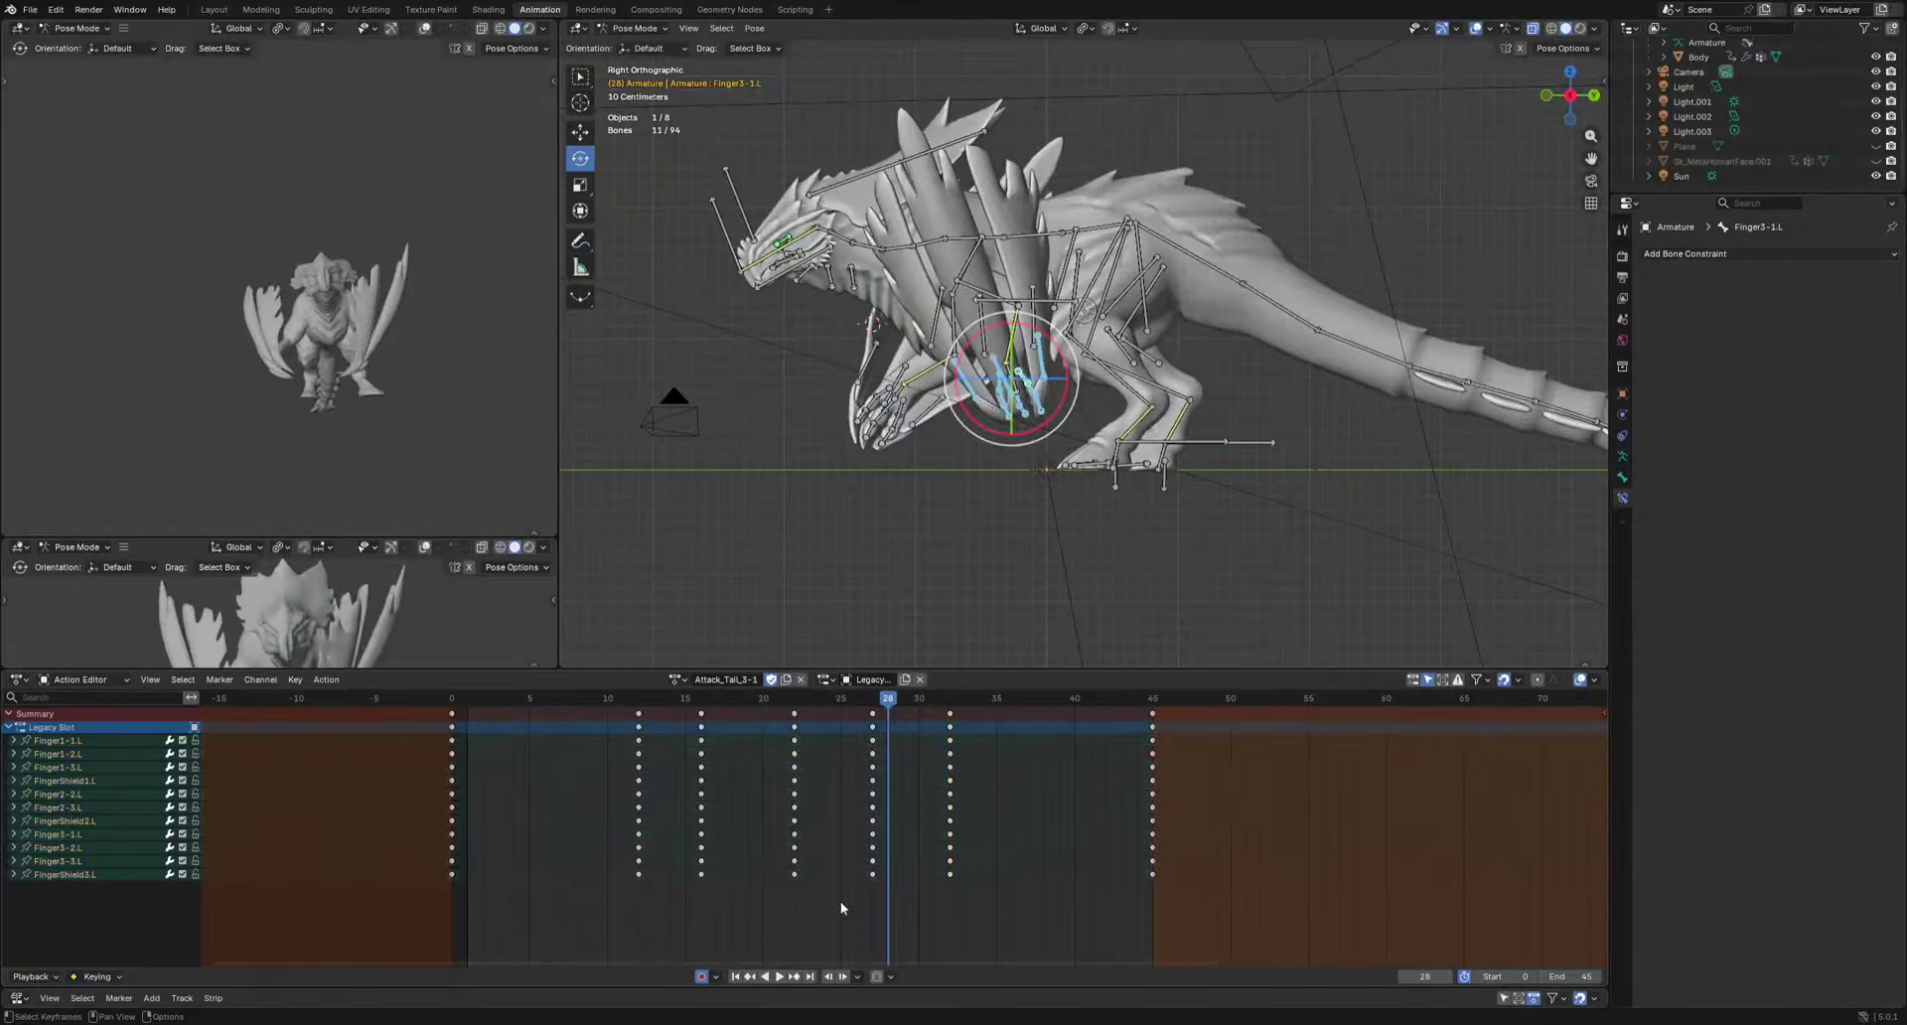
pyautogui.click(950, 713)
pyautogui.press('g')
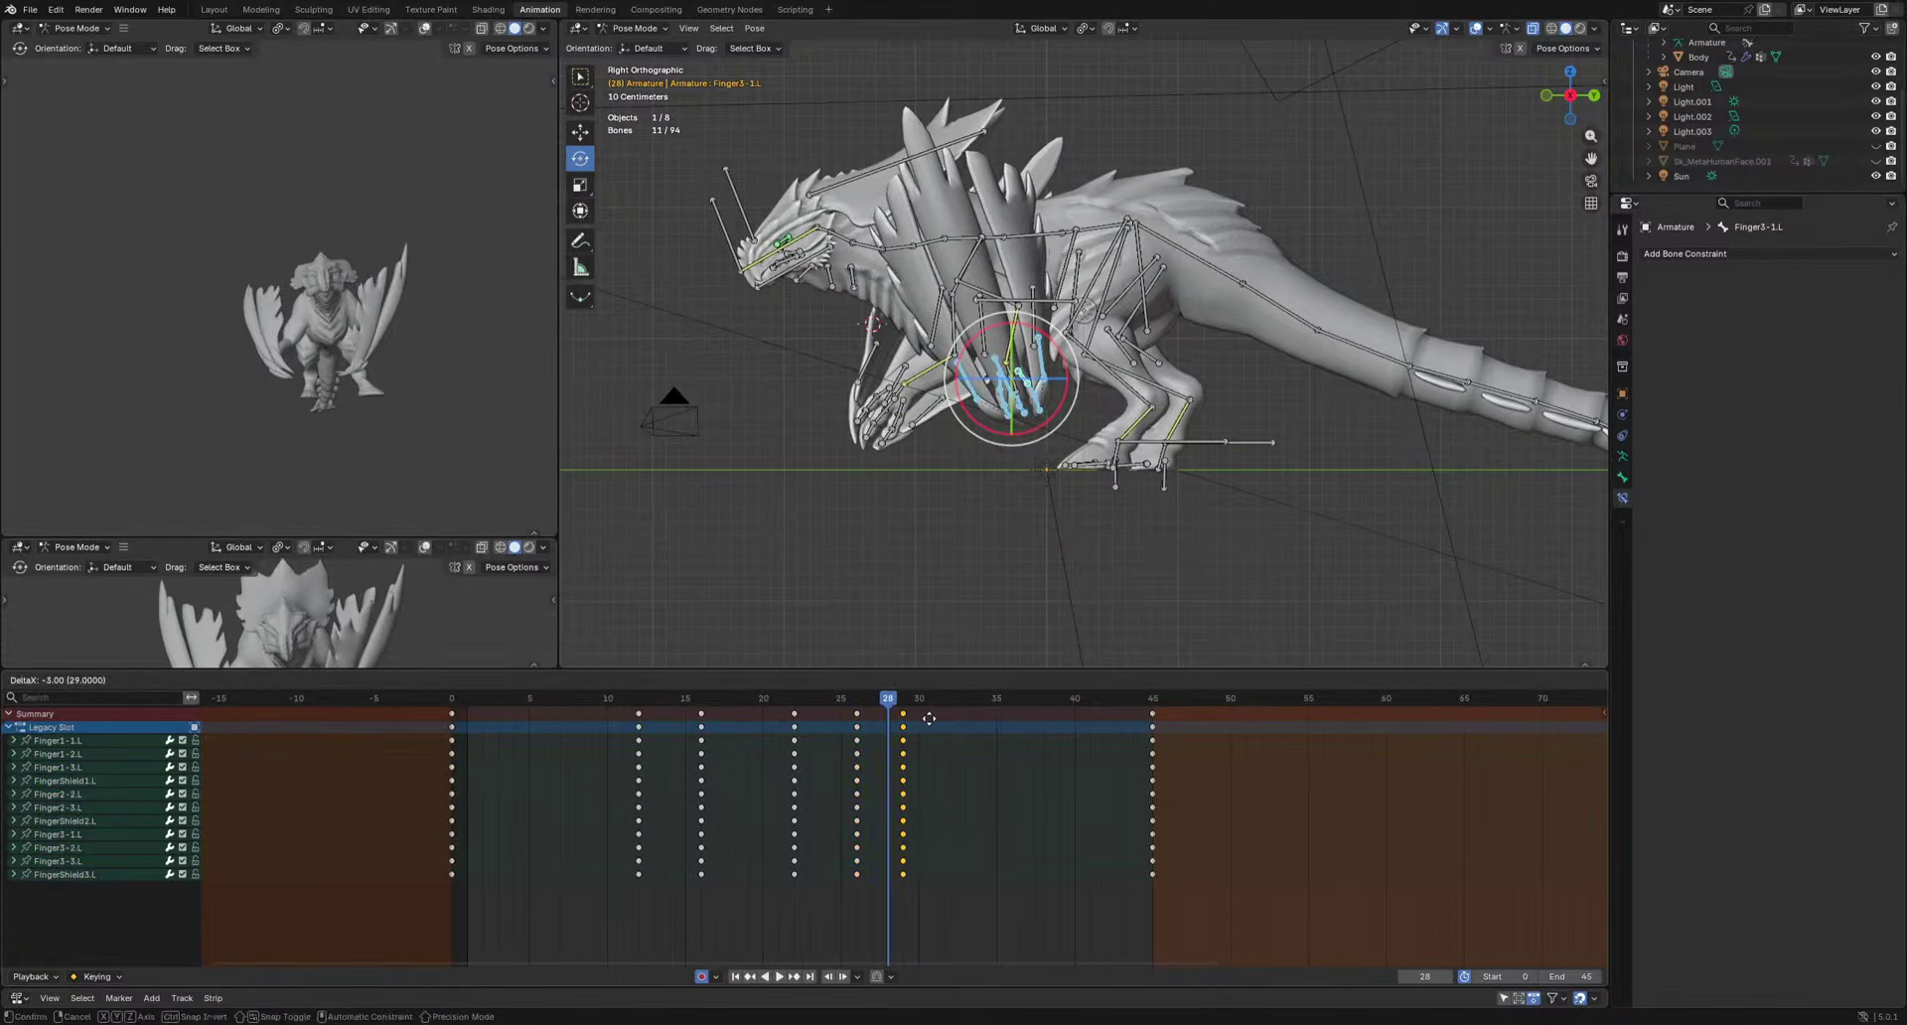
pyautogui.click(928, 718)
# Paste a copy of the frame 45 left-hand finger keyframes at frame 33.
pyautogui.moveTo(898, 698); pyautogui.dragTo(966, 699)
pyautogui.moveTo(1094, 767); pyautogui.dragTo(1273, 680)
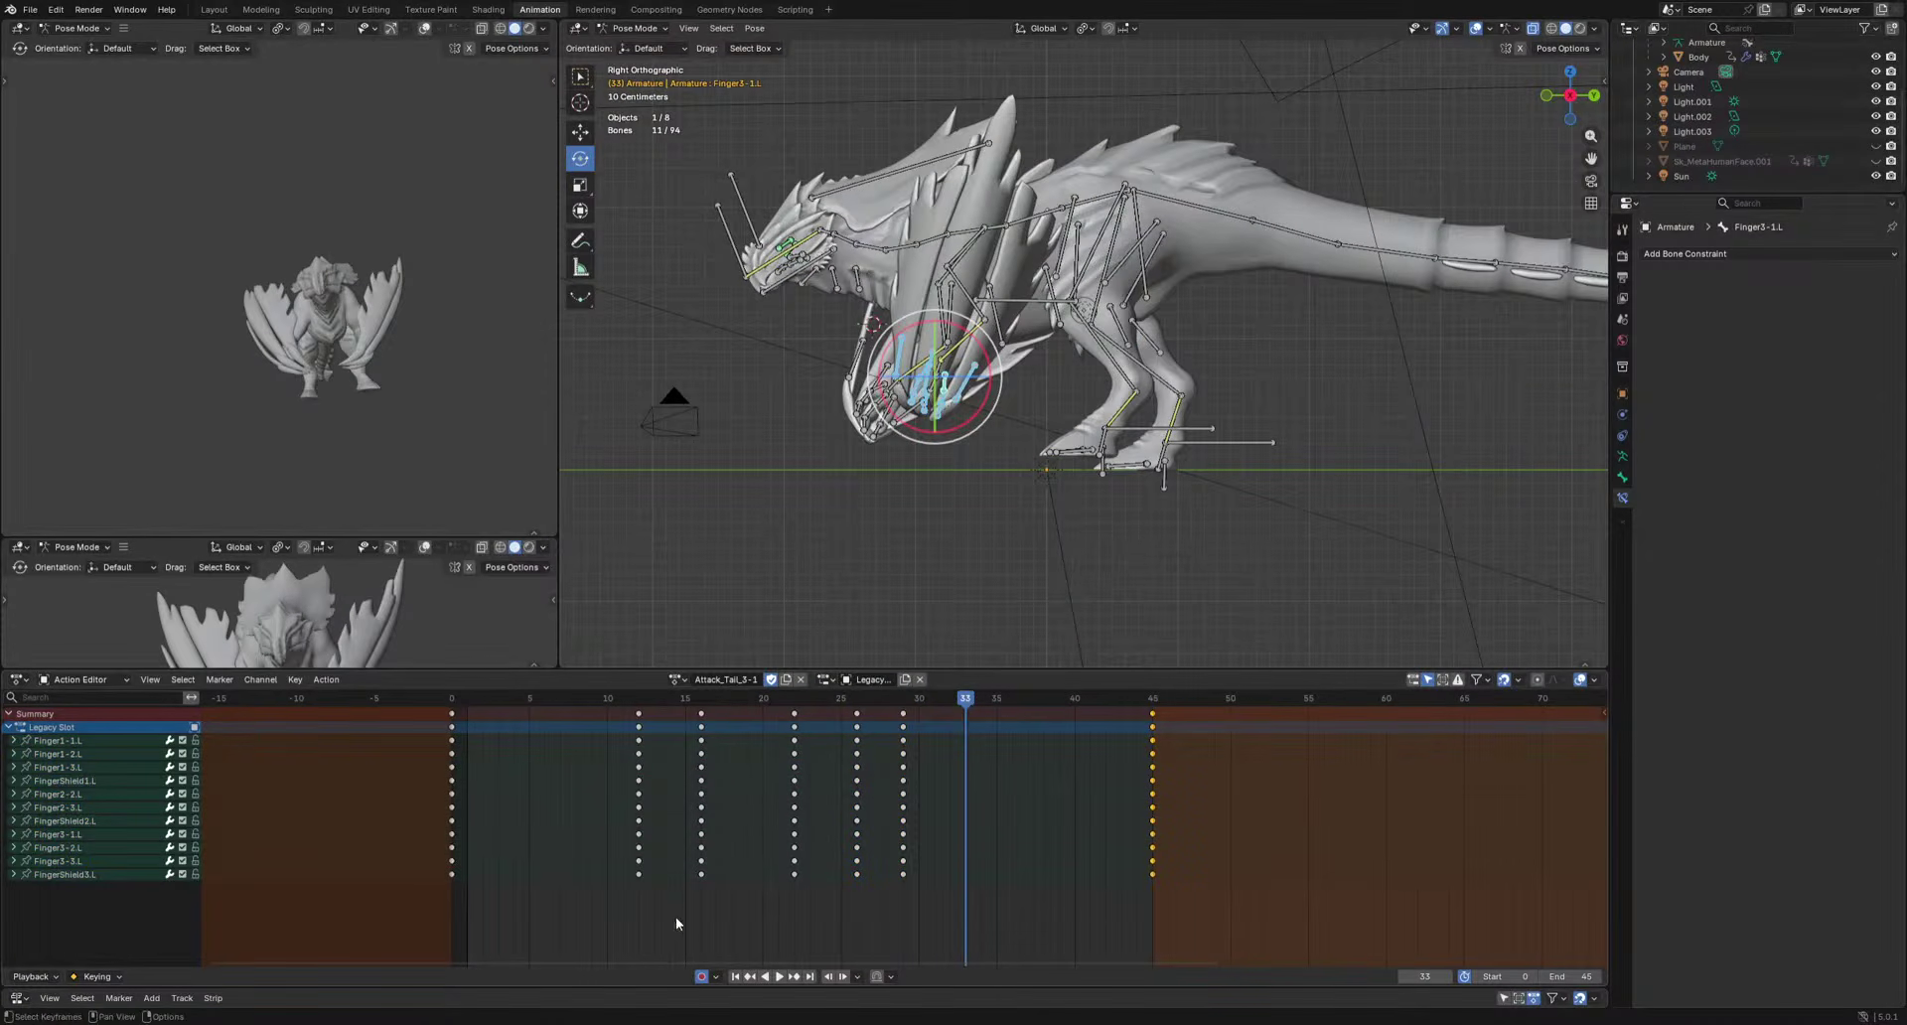
pyautogui.hotkey('ctrl', 'v')
# Stagger the left-hand finger timing by shifting the FingerShield3.L keyframes between frames 12 and 33 one frame later.
pyautogui.moveTo(610, 910); pyautogui.dragTo(994, 873)
pyautogui.press('g')
pyautogui.click(1011, 872)
pyautogui.moveTo(974, 471); pyautogui.dragTo(934, 833, button='middle')
pyautogui.moveTo(1010, 784)
pyautogui.mouseDown()
pyautogui.moveTo(618, 798)
pyautogui.moveTo(579, 839)
pyautogui.moveTo(1039, 800)
pyautogui.mouseUp()
pyautogui.press('g')
pyautogui.click(582, 806)
pyautogui.press('g')
pyautogui.click(1052, 779)
# Select the three left finger shield bones and examine their timing and motion in playback from the right side.
pyautogui.click(1031, 532)
pyautogui.moveTo(1029, 520); pyautogui.dragTo(1045, 514, button='middle')
pyautogui.click(996, 417)
pyautogui.moveTo(1001, 436); pyautogui.dragTo(1081, 451, button='middle')
pyautogui.click(1058, 512)
pyautogui.click(1139, 546)
pyautogui.keyDown('shift'); pyautogui.click(1156, 543); pyautogui.keyUp('shift')
pyautogui.keyDown('shift'); pyautogui.click(1168, 551); pyautogui.keyUp('shift')
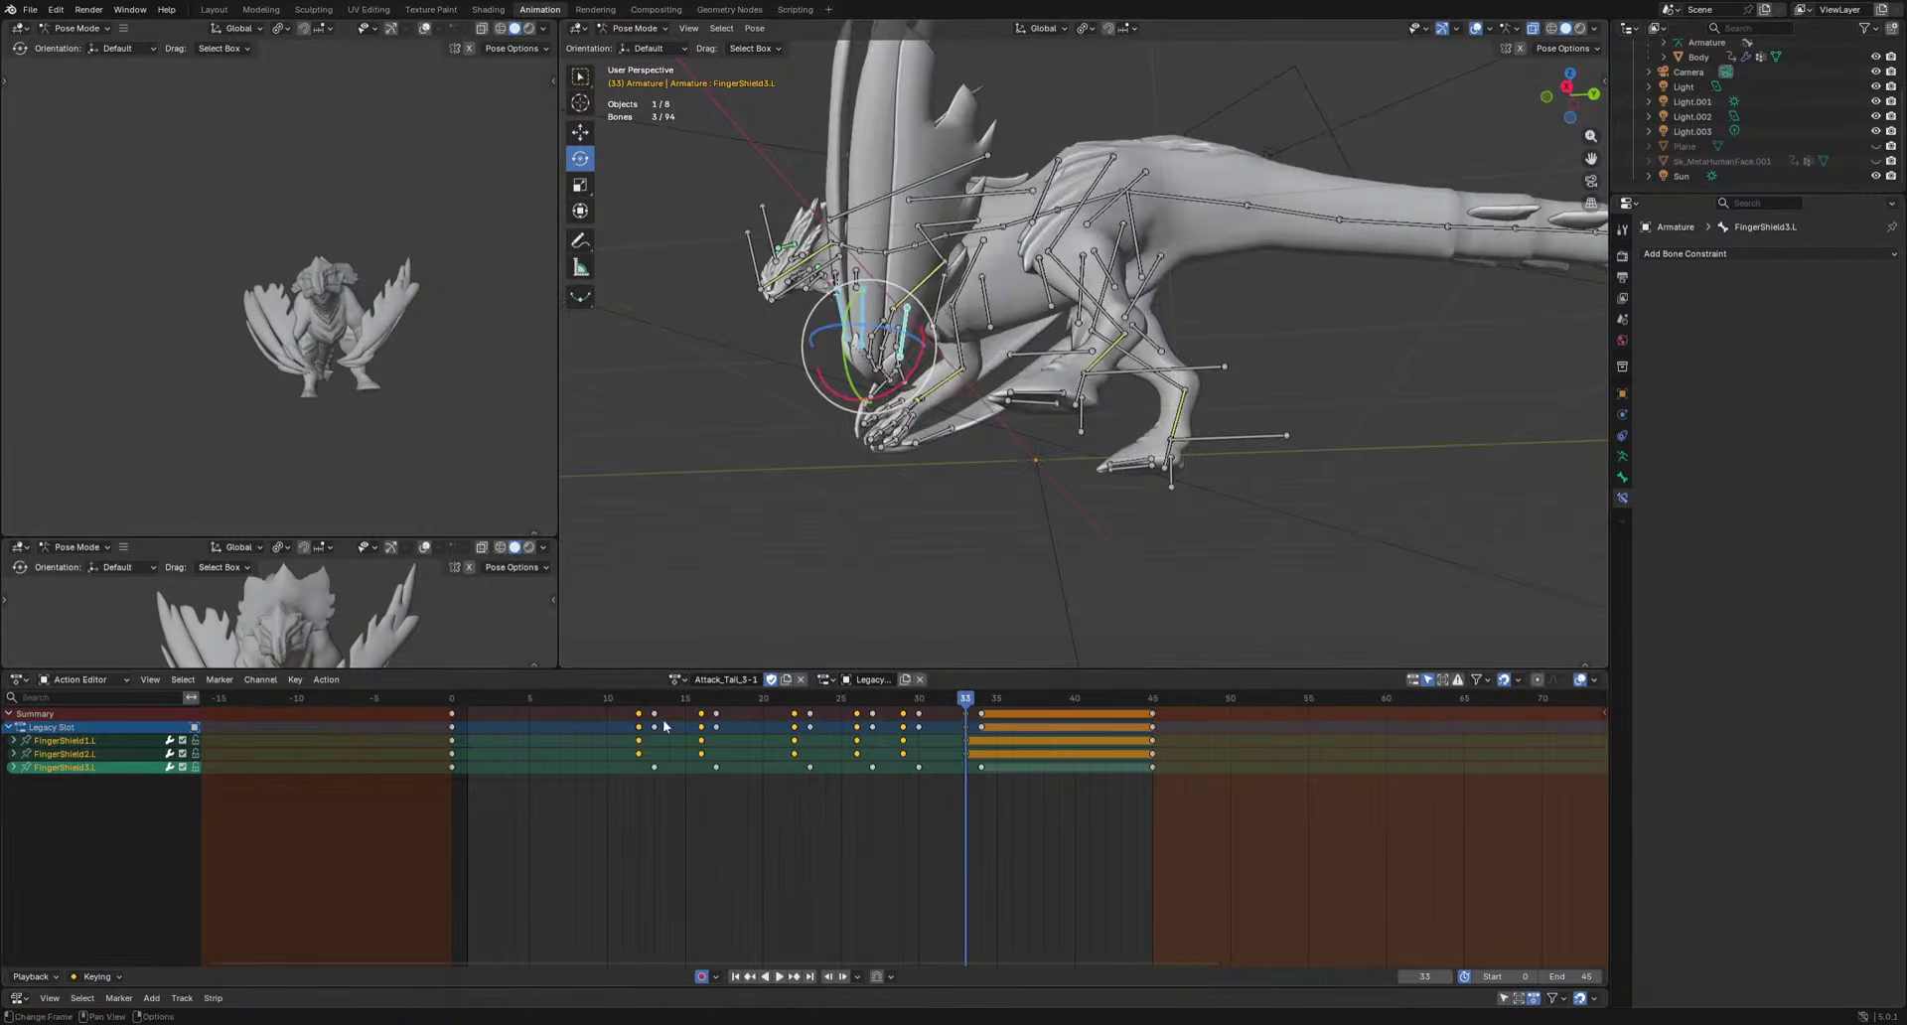
pyautogui.moveTo(663, 698)
pyautogui.mouseDown()
pyautogui.moveTo(545, 697)
pyautogui.moveTo(653, 697)
pyautogui.mouseUp()
pyautogui.moveTo(1063, 467); pyautogui.dragTo(953, 413, button='middle')
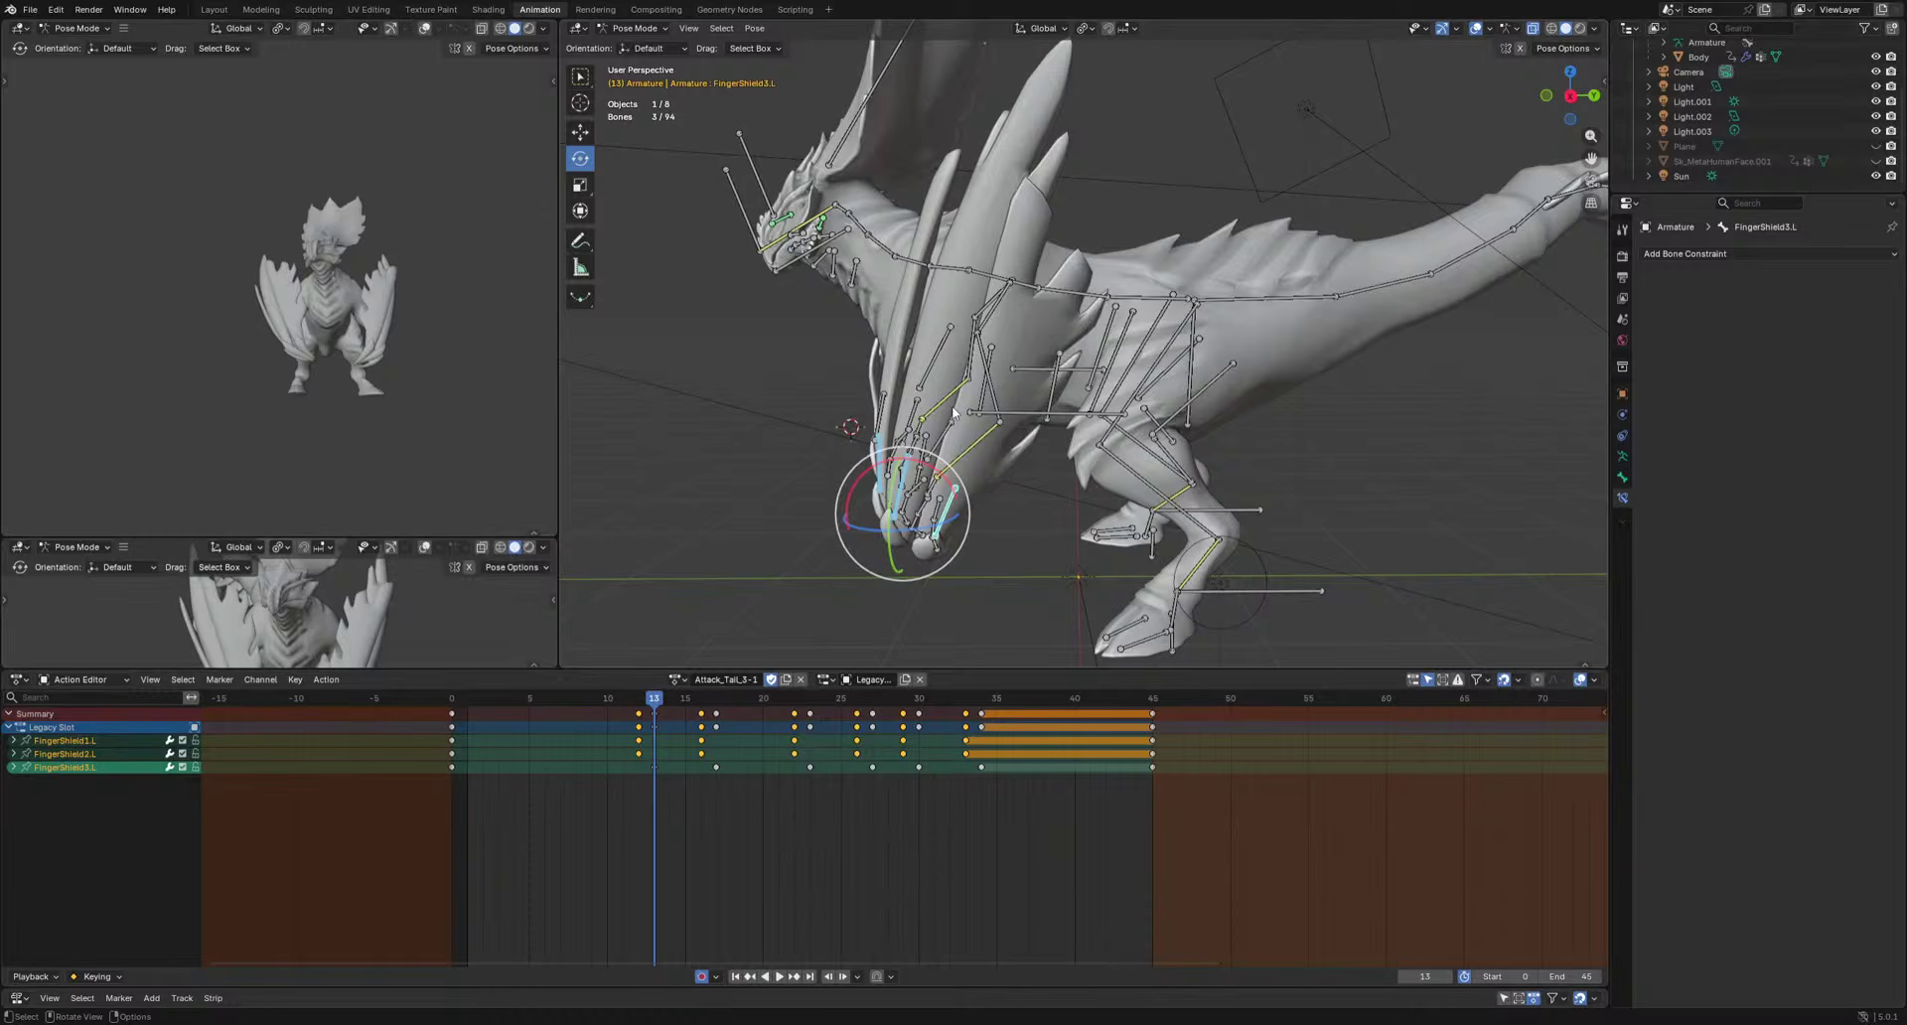
pyautogui.scroll(2, 953, 412)
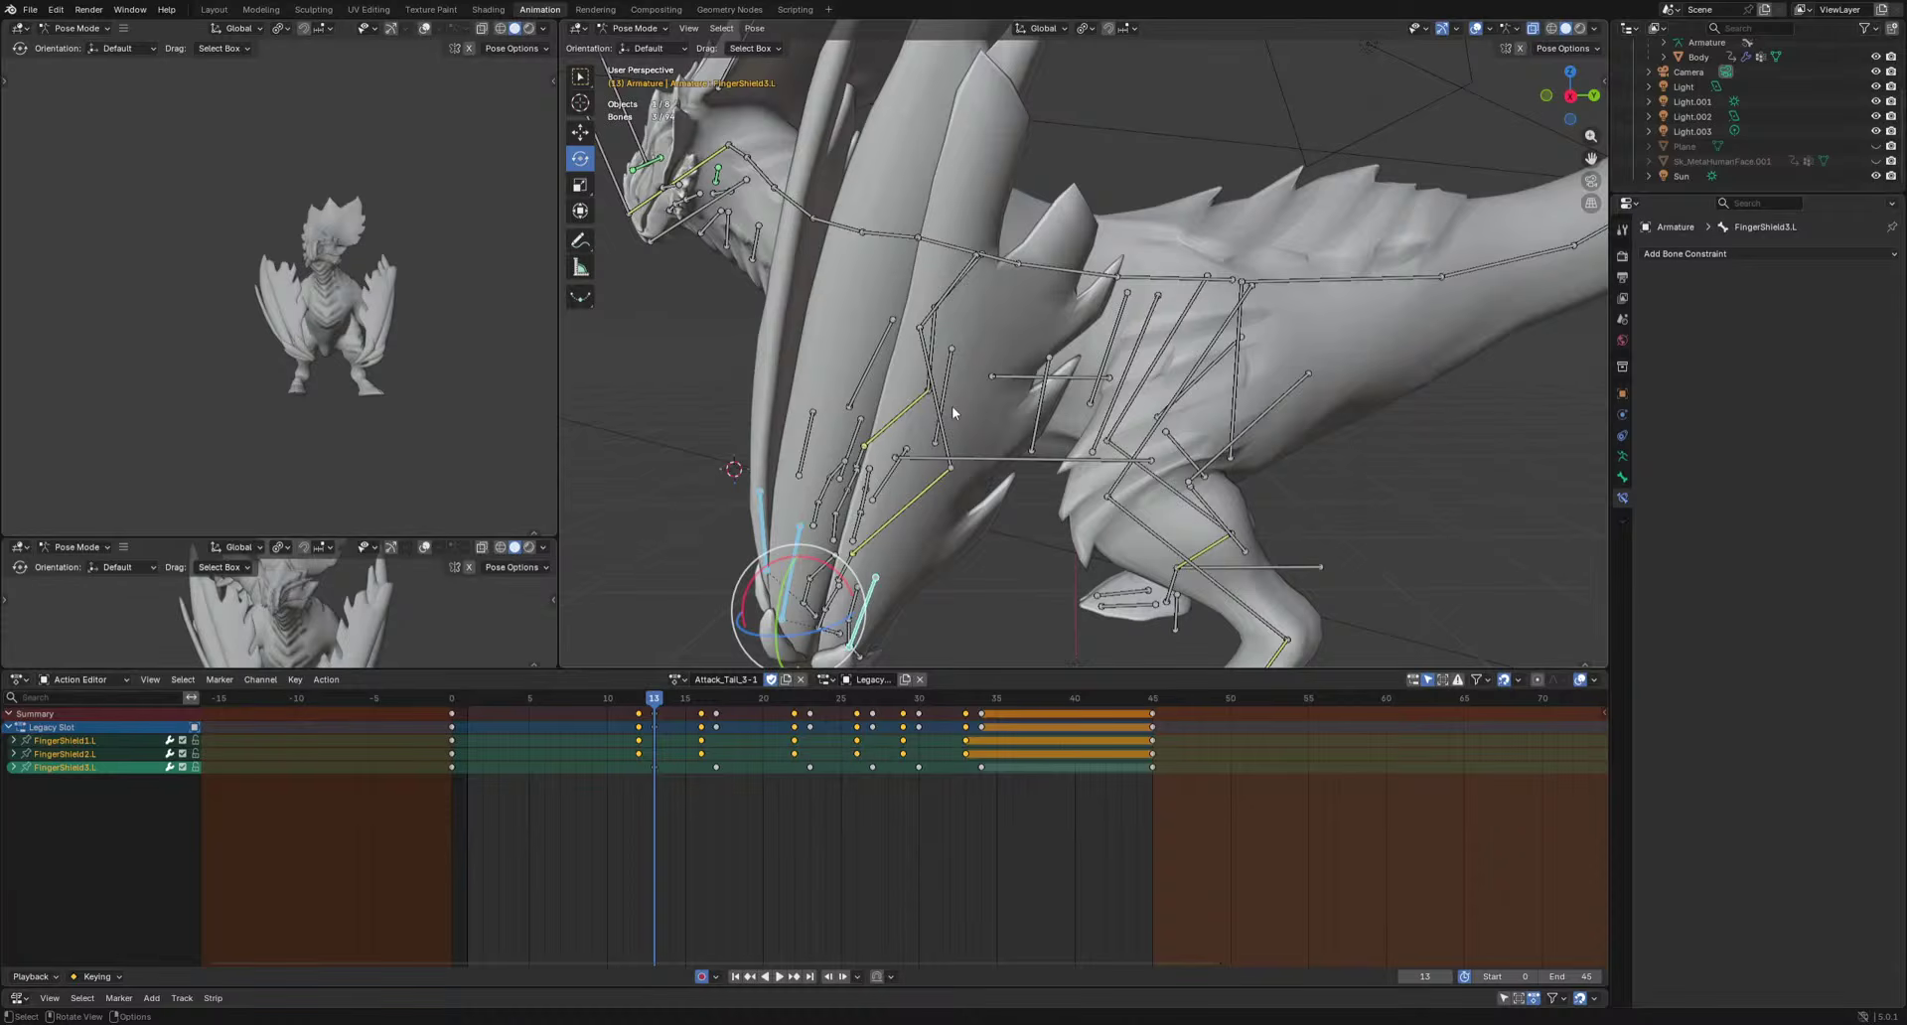
pyautogui.press('KP_3')
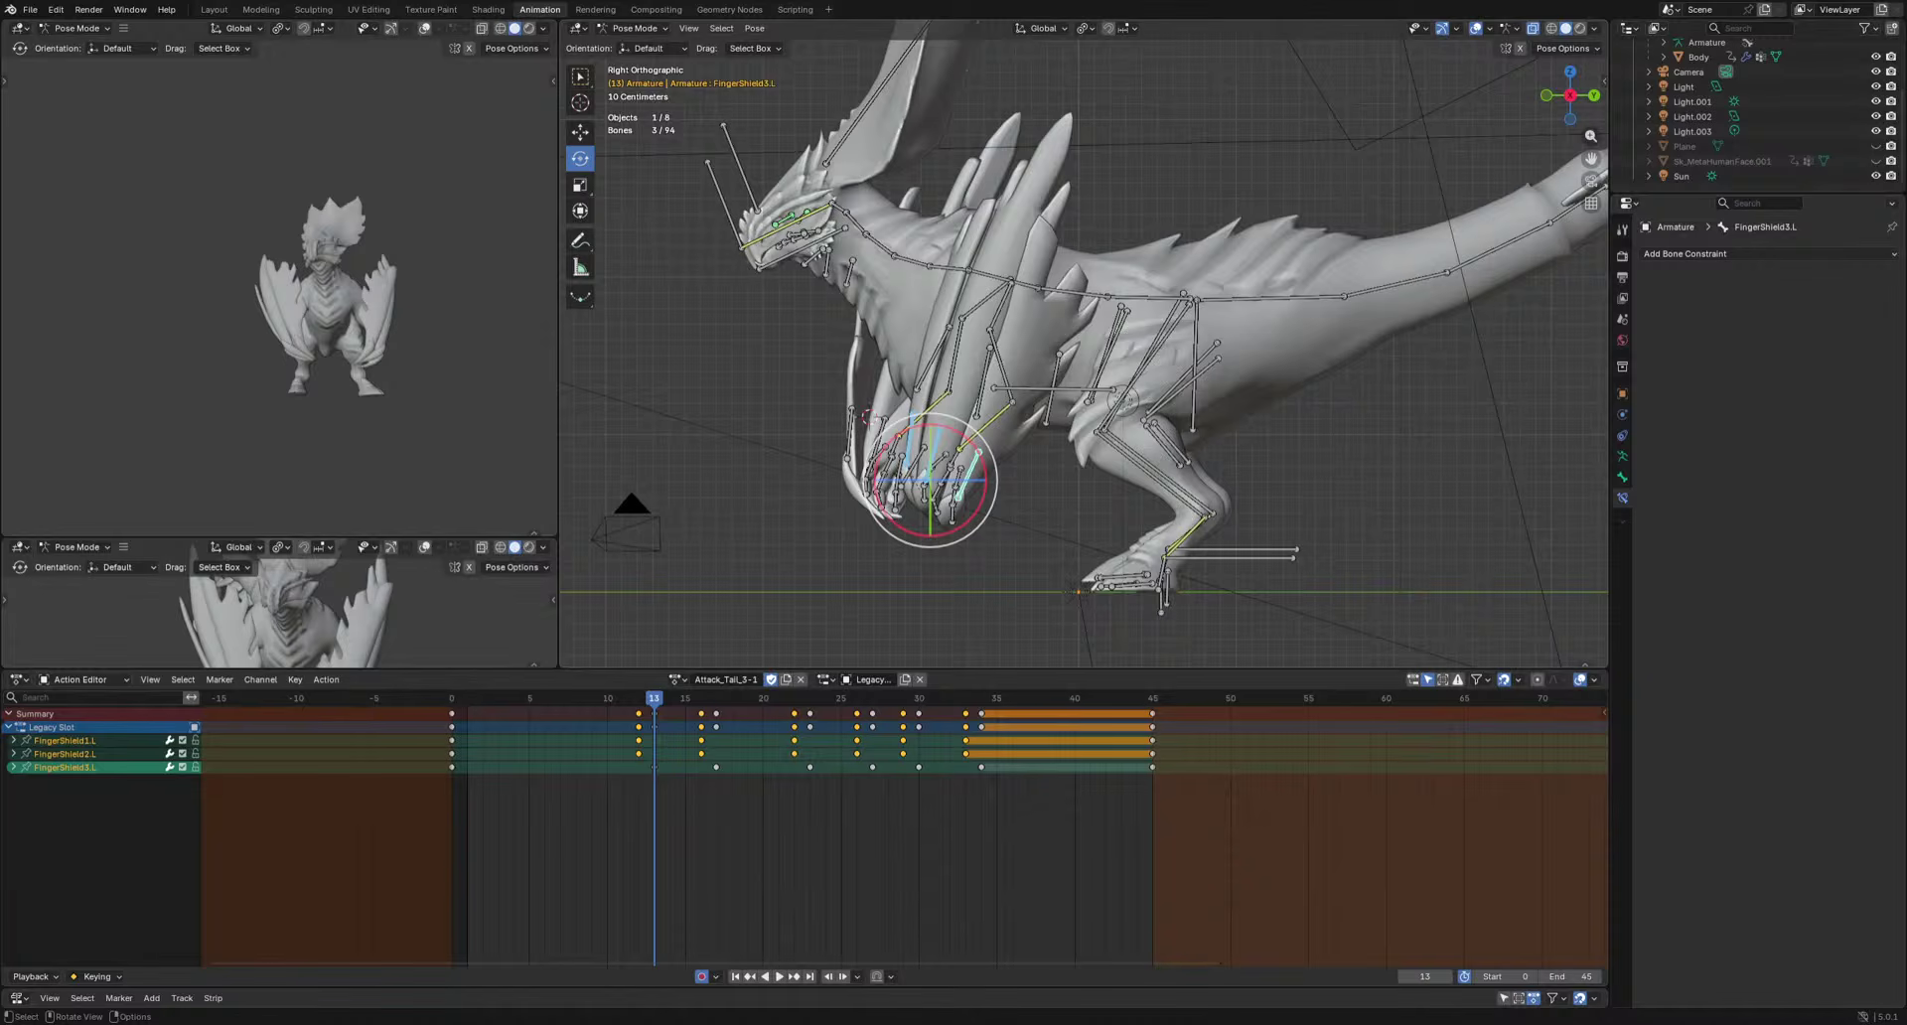
pyautogui.press('space')
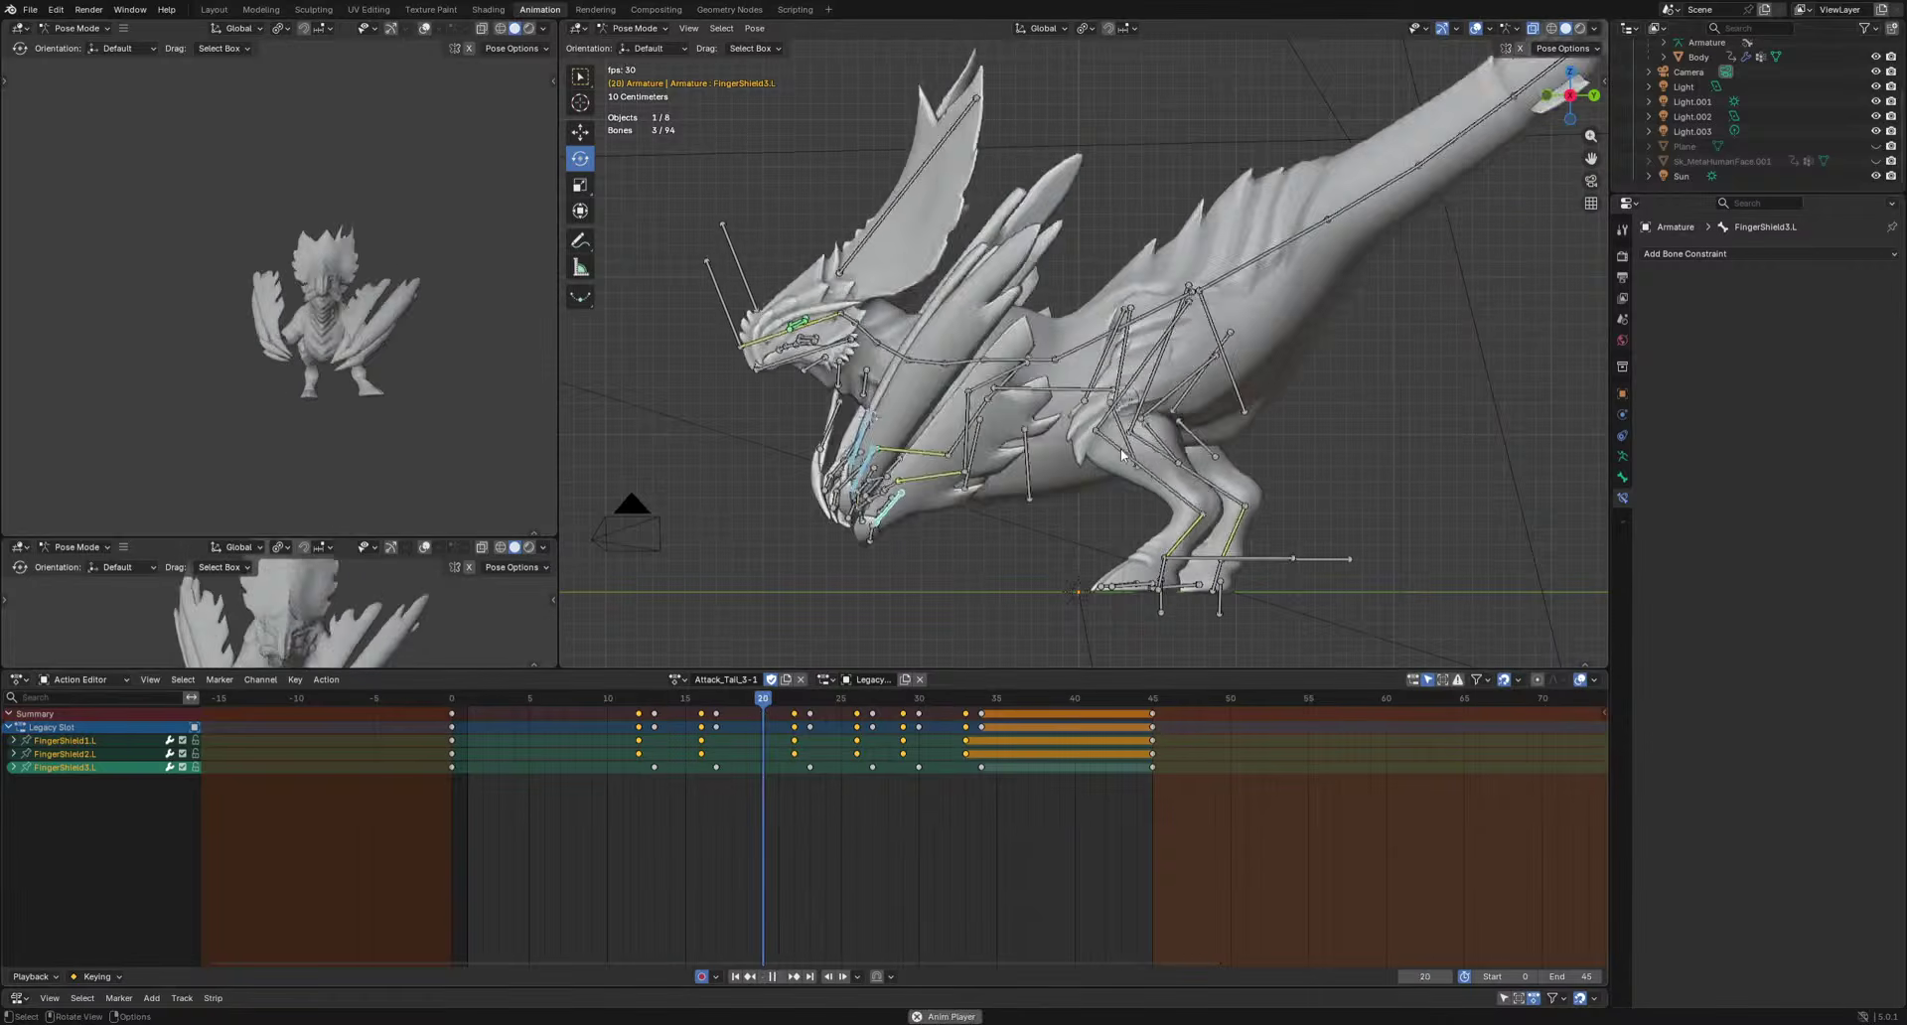
pyautogui.press('space')
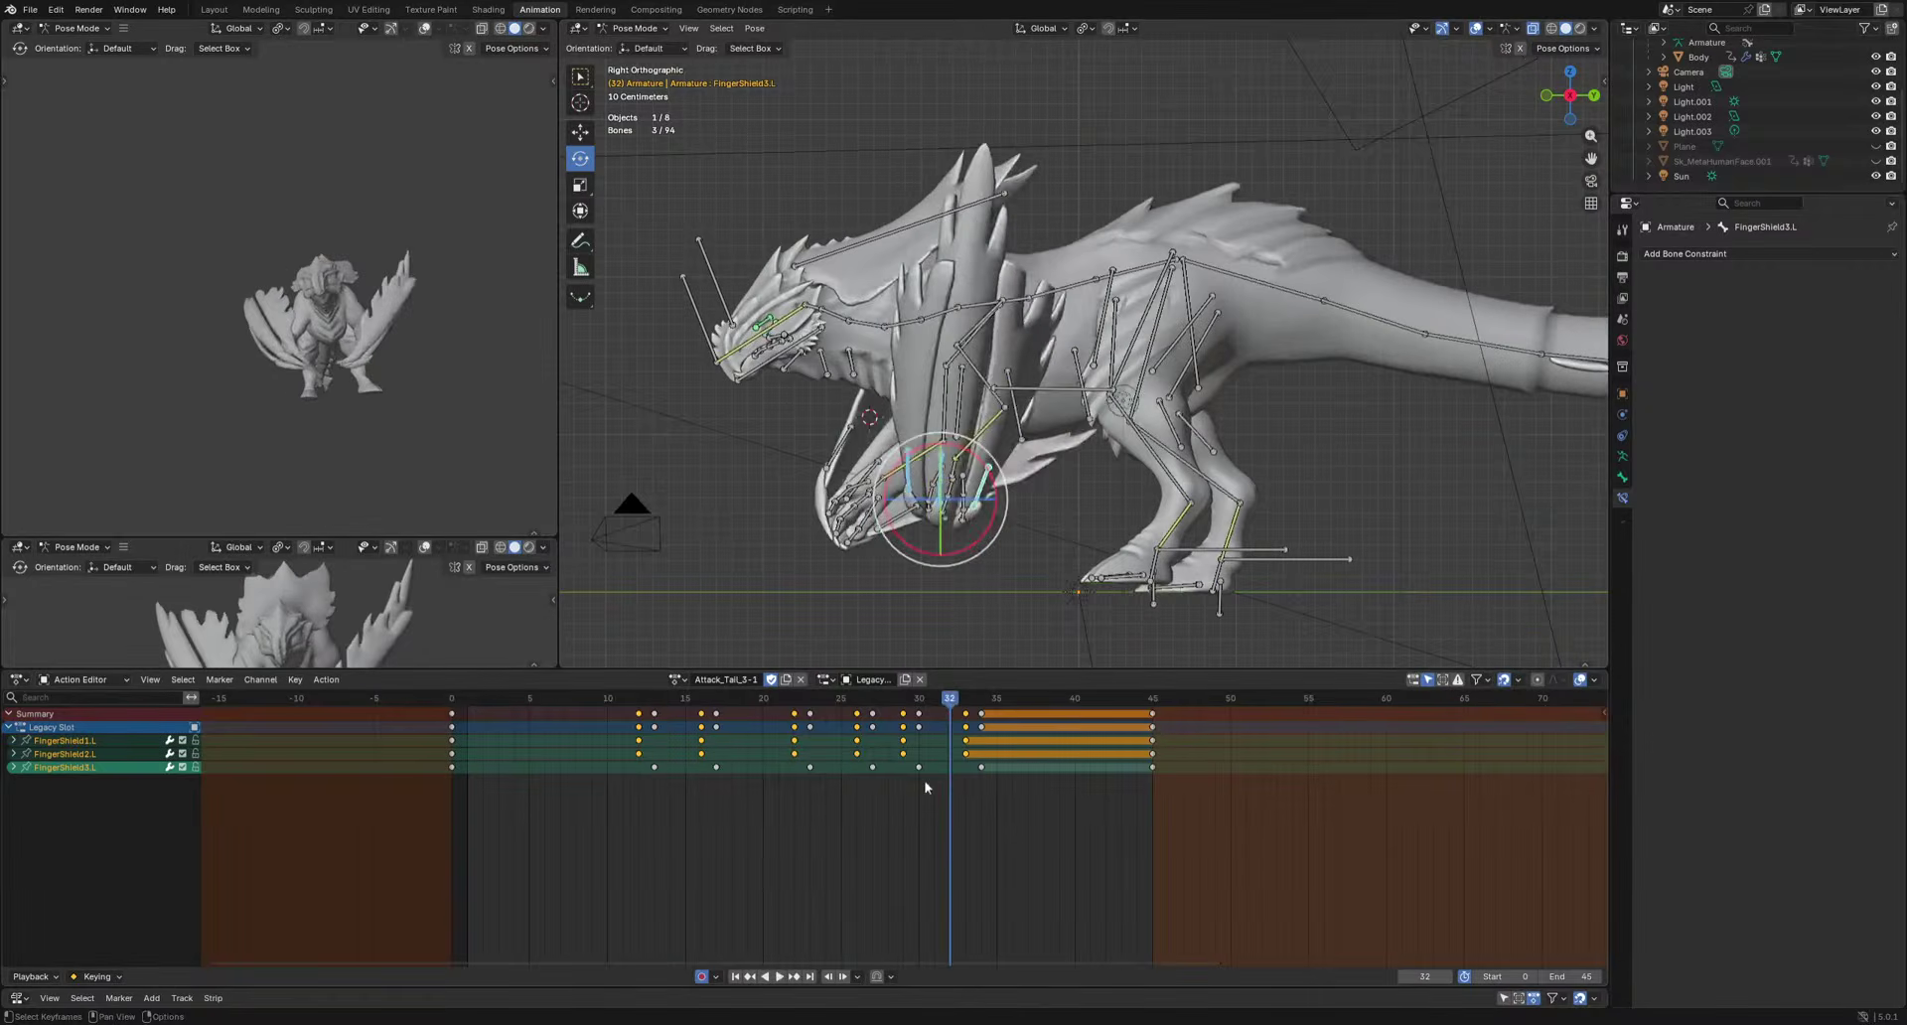
# Rotate the left hand bone at frame 30 in side view and preview the animation.
pyautogui.click(951, 469)
pyautogui.moveTo(950, 699); pyautogui.dragTo(919, 780)
pyautogui.press('r')
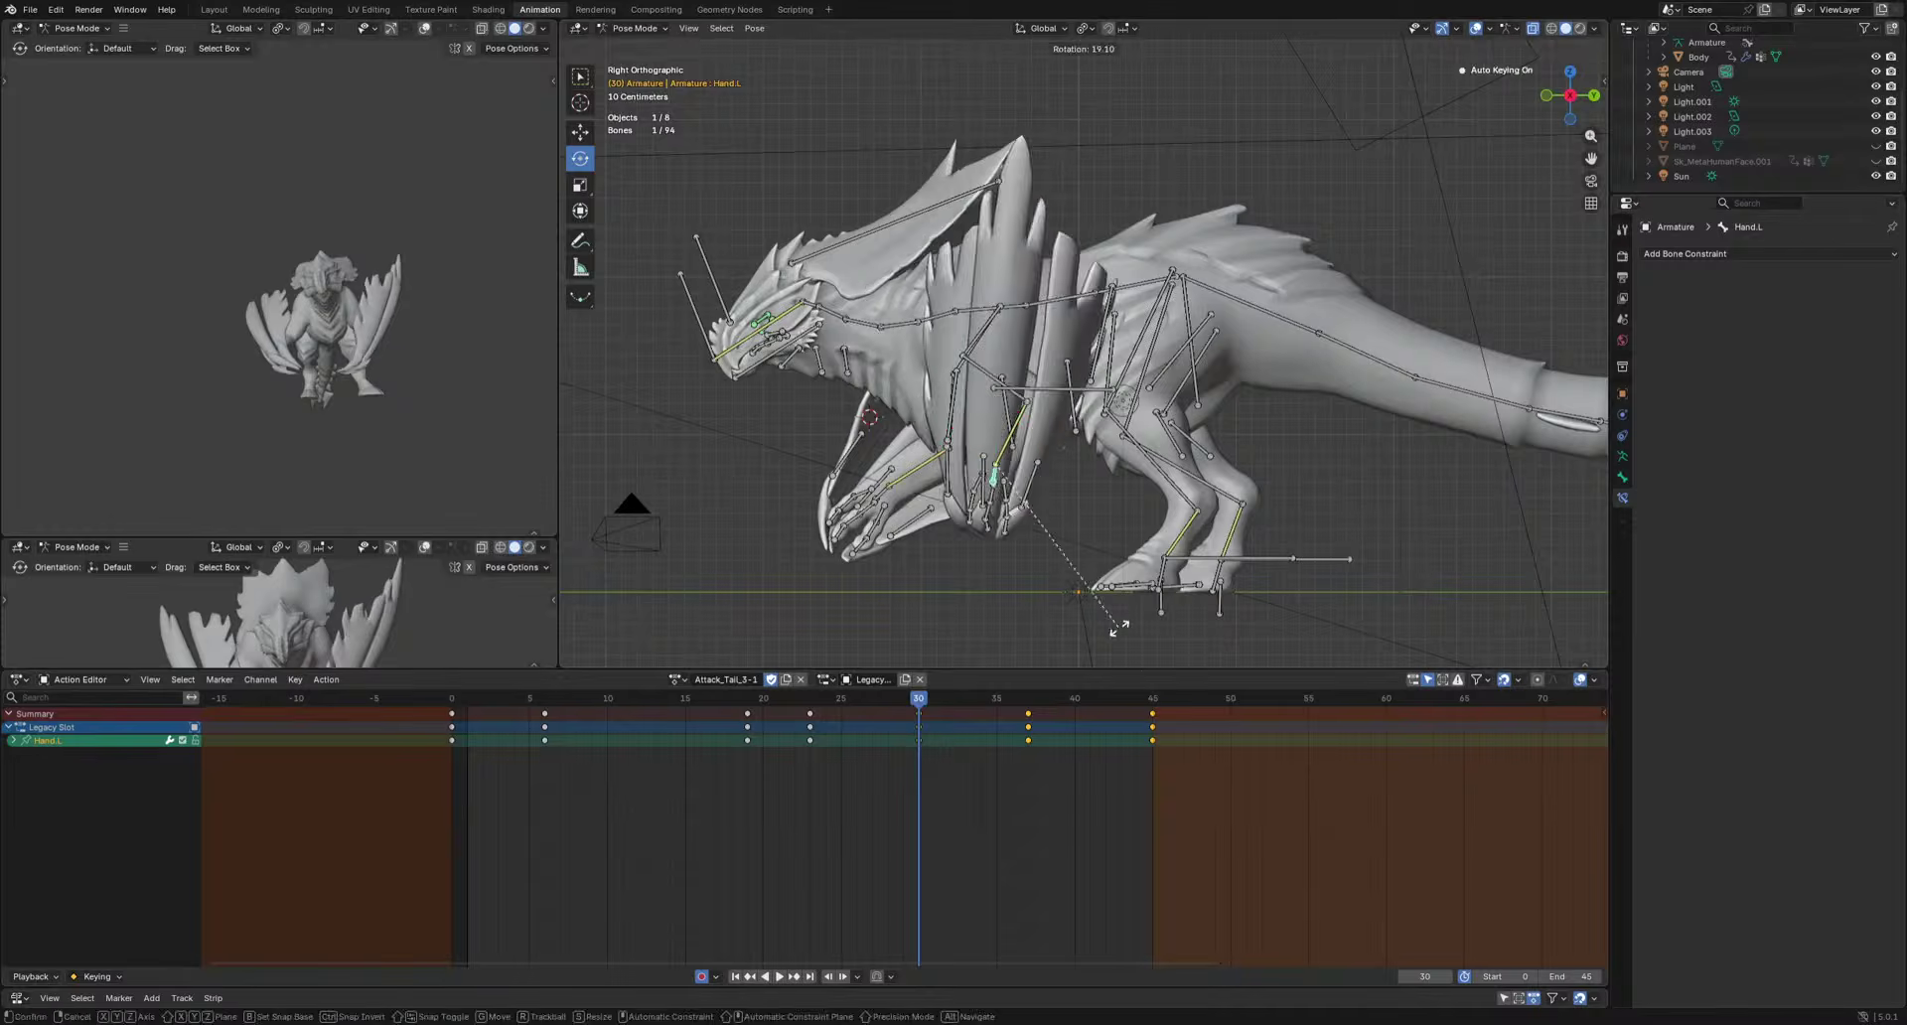
pyautogui.click(1120, 630)
pyautogui.press('space')
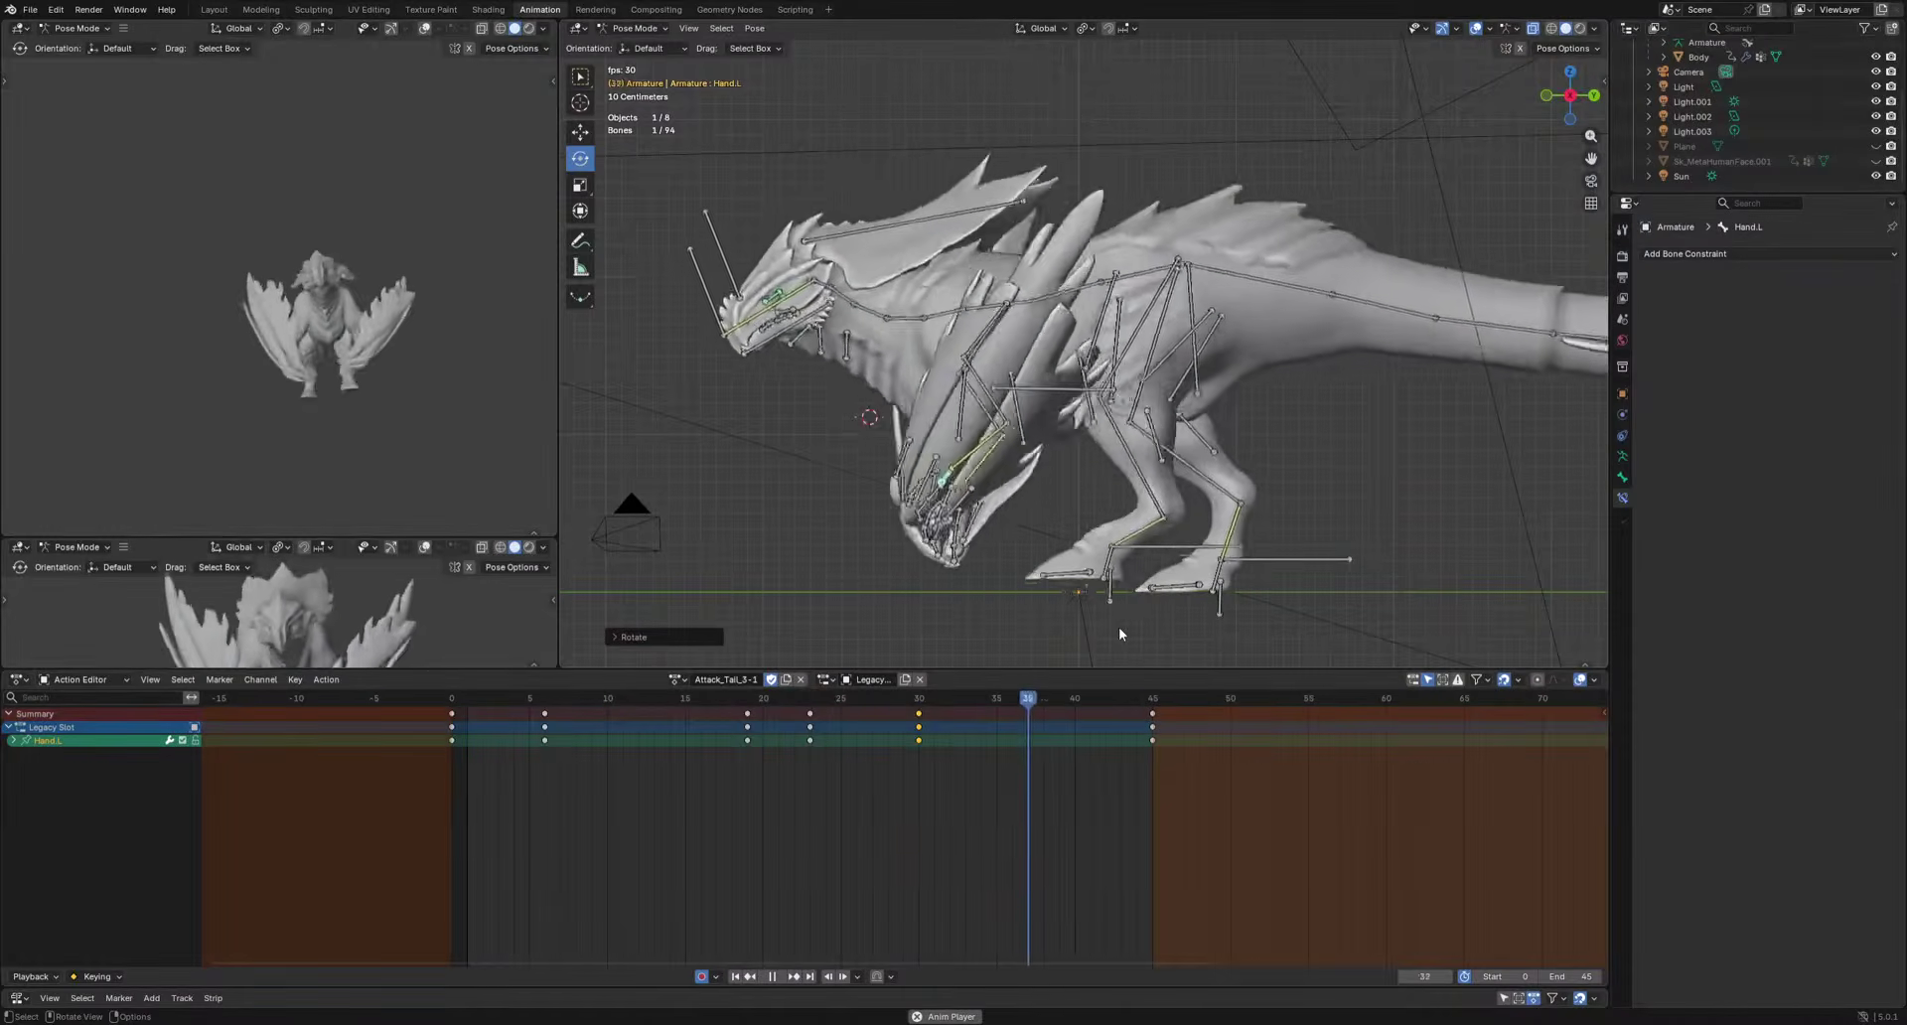
pyautogui.press('space')
# Rotate the left hand bone freely at frame 23 in front view.
pyautogui.keyDown('alt'); pyautogui.moveTo(613, 497); pyautogui.dragTo(1278, 513, button='middle'); pyautogui.keyUp('alt')
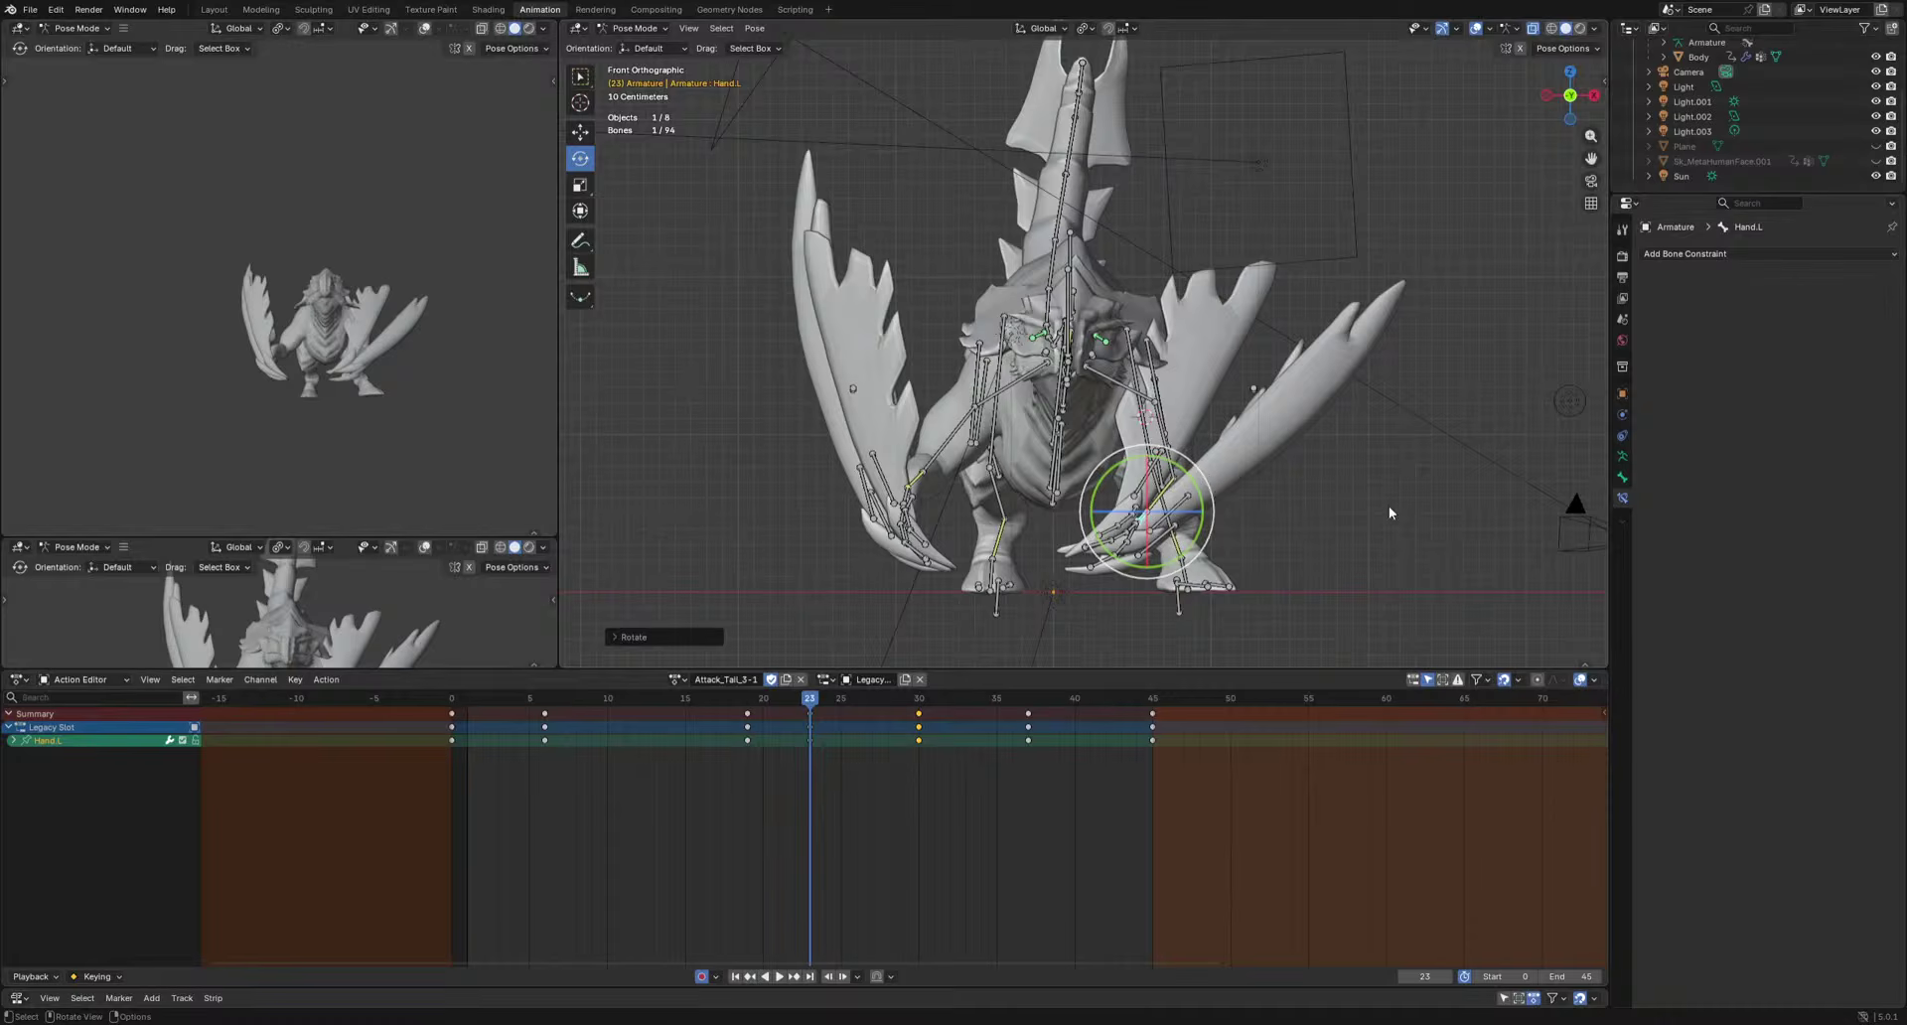
pyautogui.press('r')
pyautogui.press('r')
pyautogui.click(1390, 534)
pyautogui.press('Up')
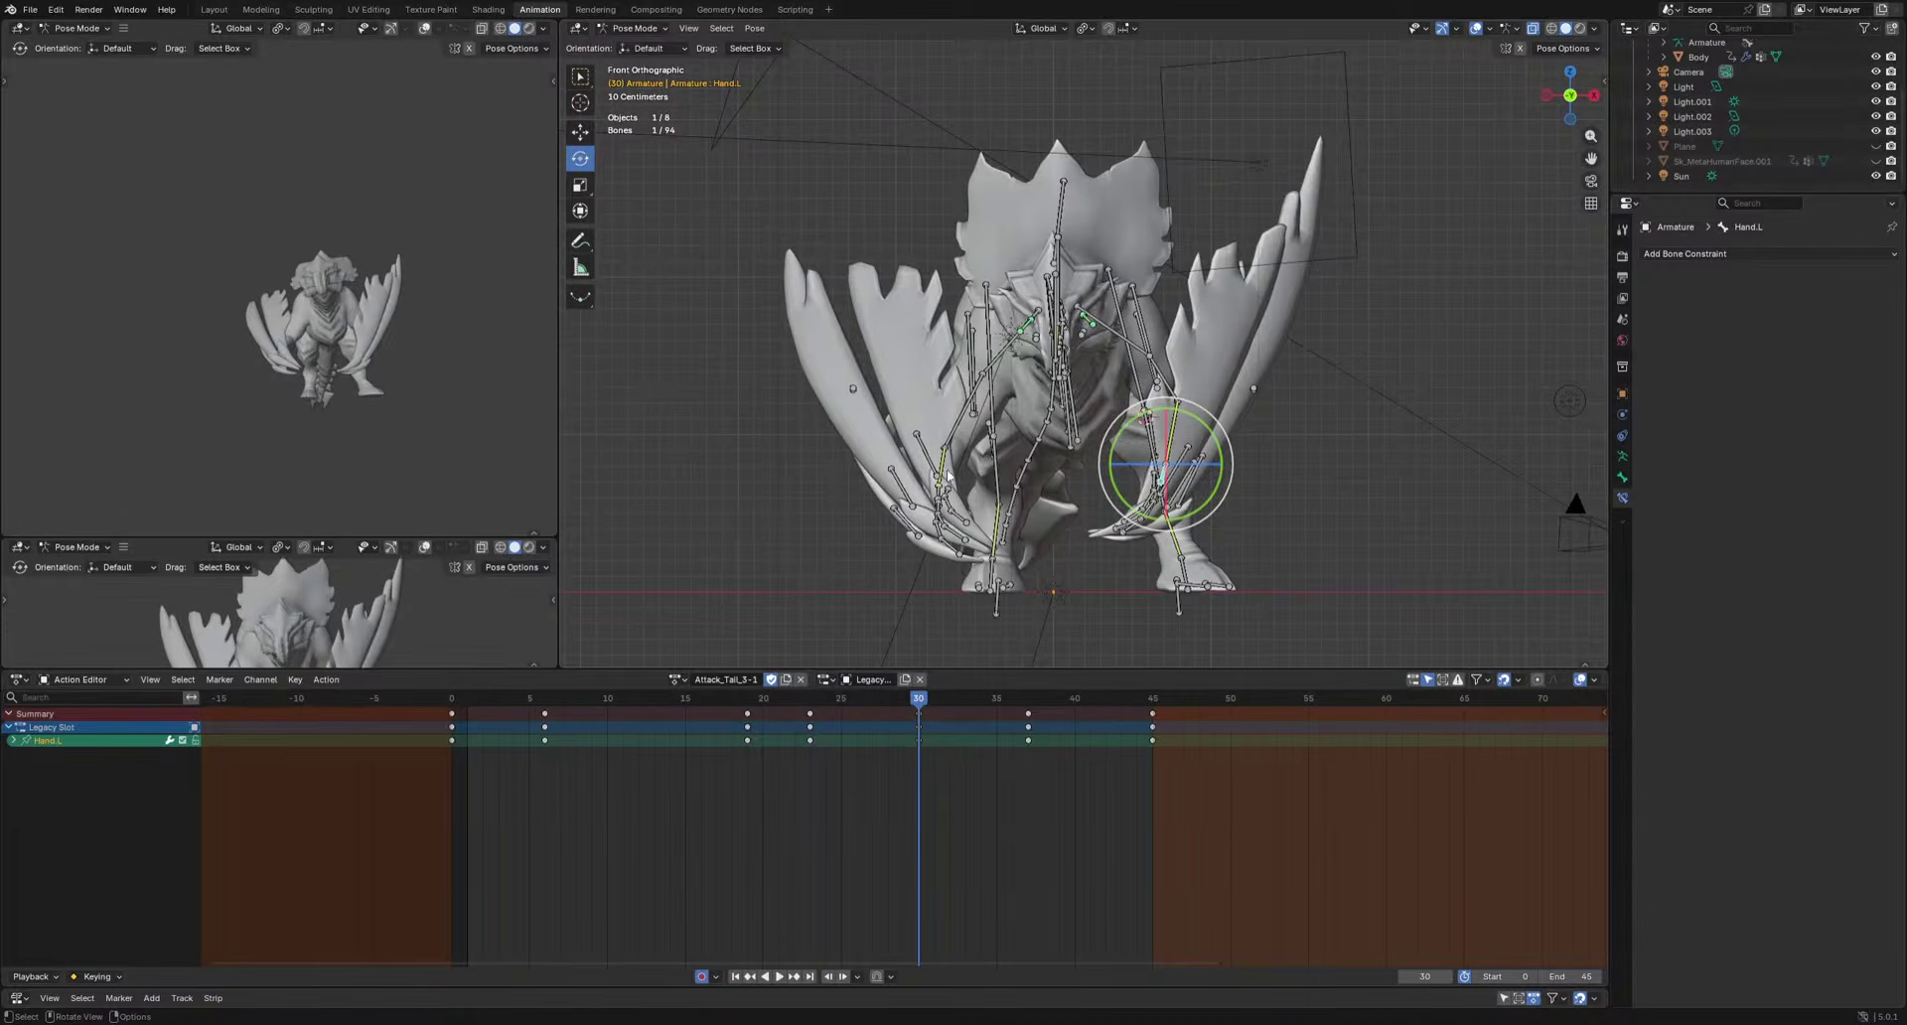
# Rotate the right lower arm bone freely at frames 25 and 30.
pyautogui.click(943, 474)
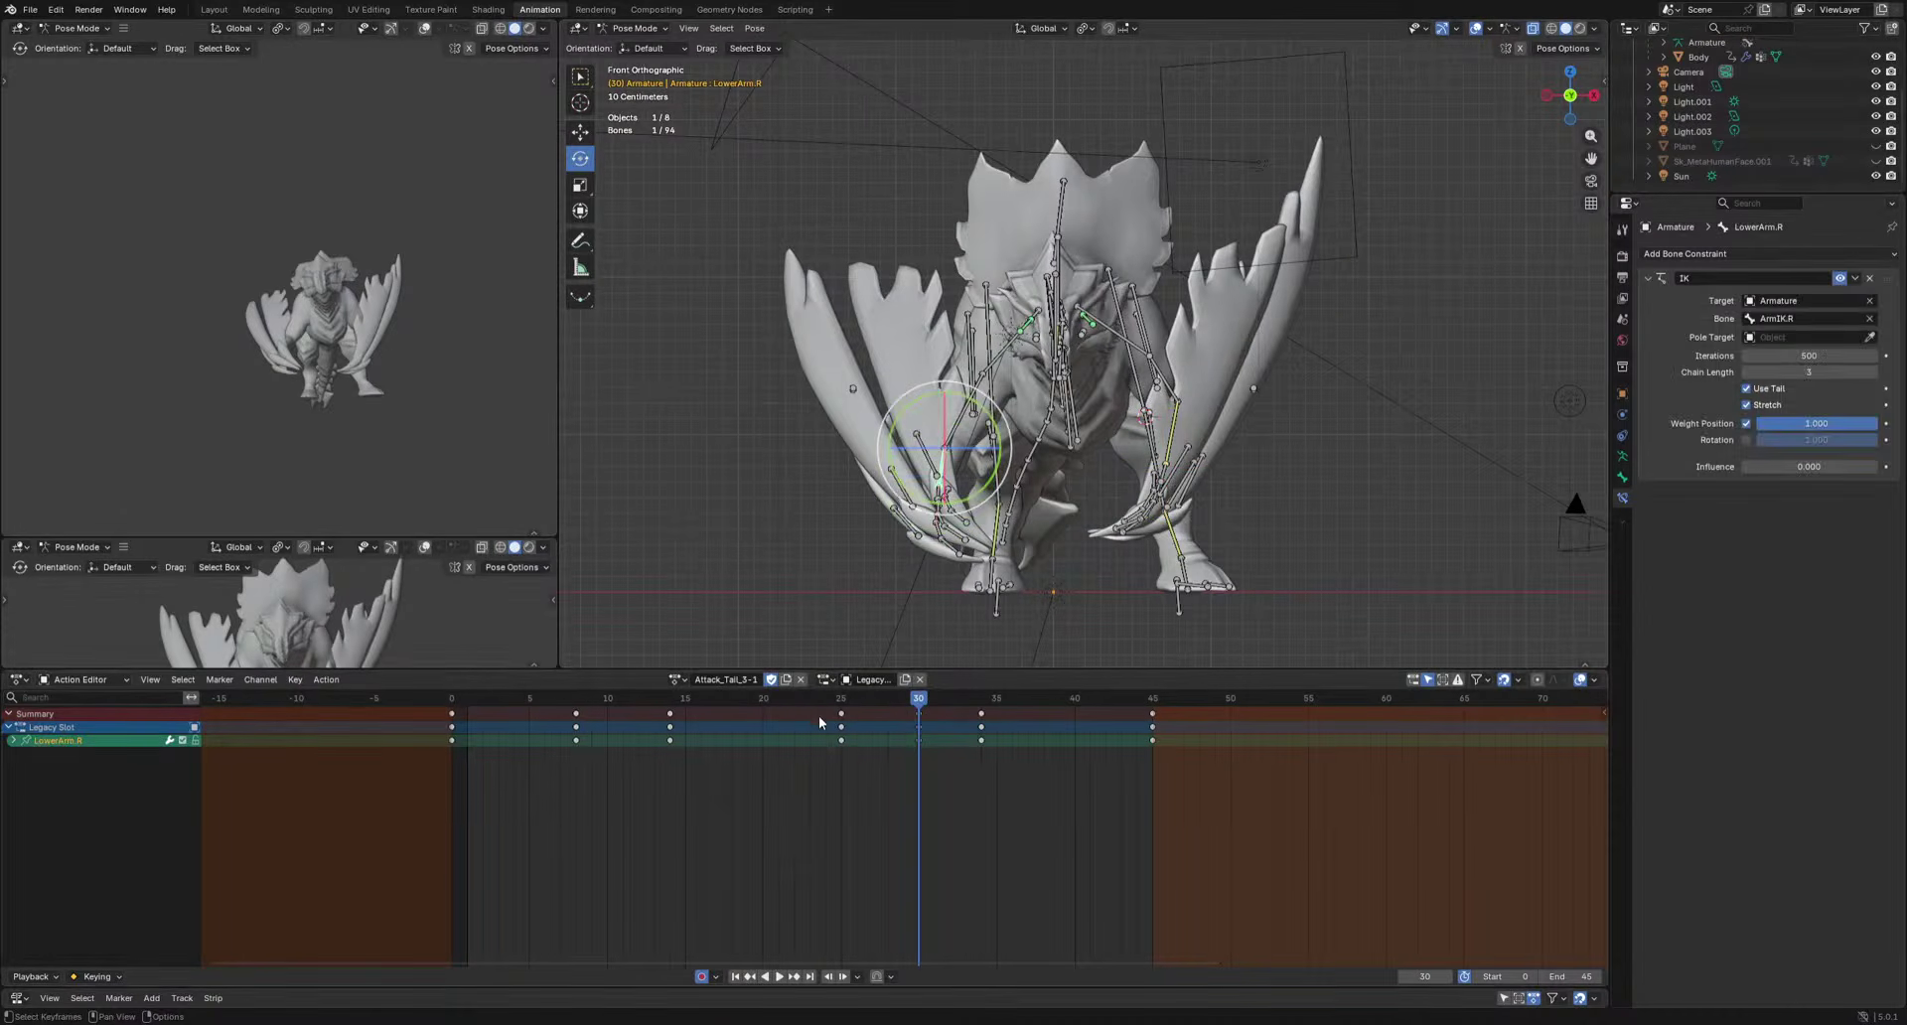
pyautogui.moveTo(819, 700); pyautogui.dragTo(846, 741)
pyautogui.press('r')
pyautogui.press('r')
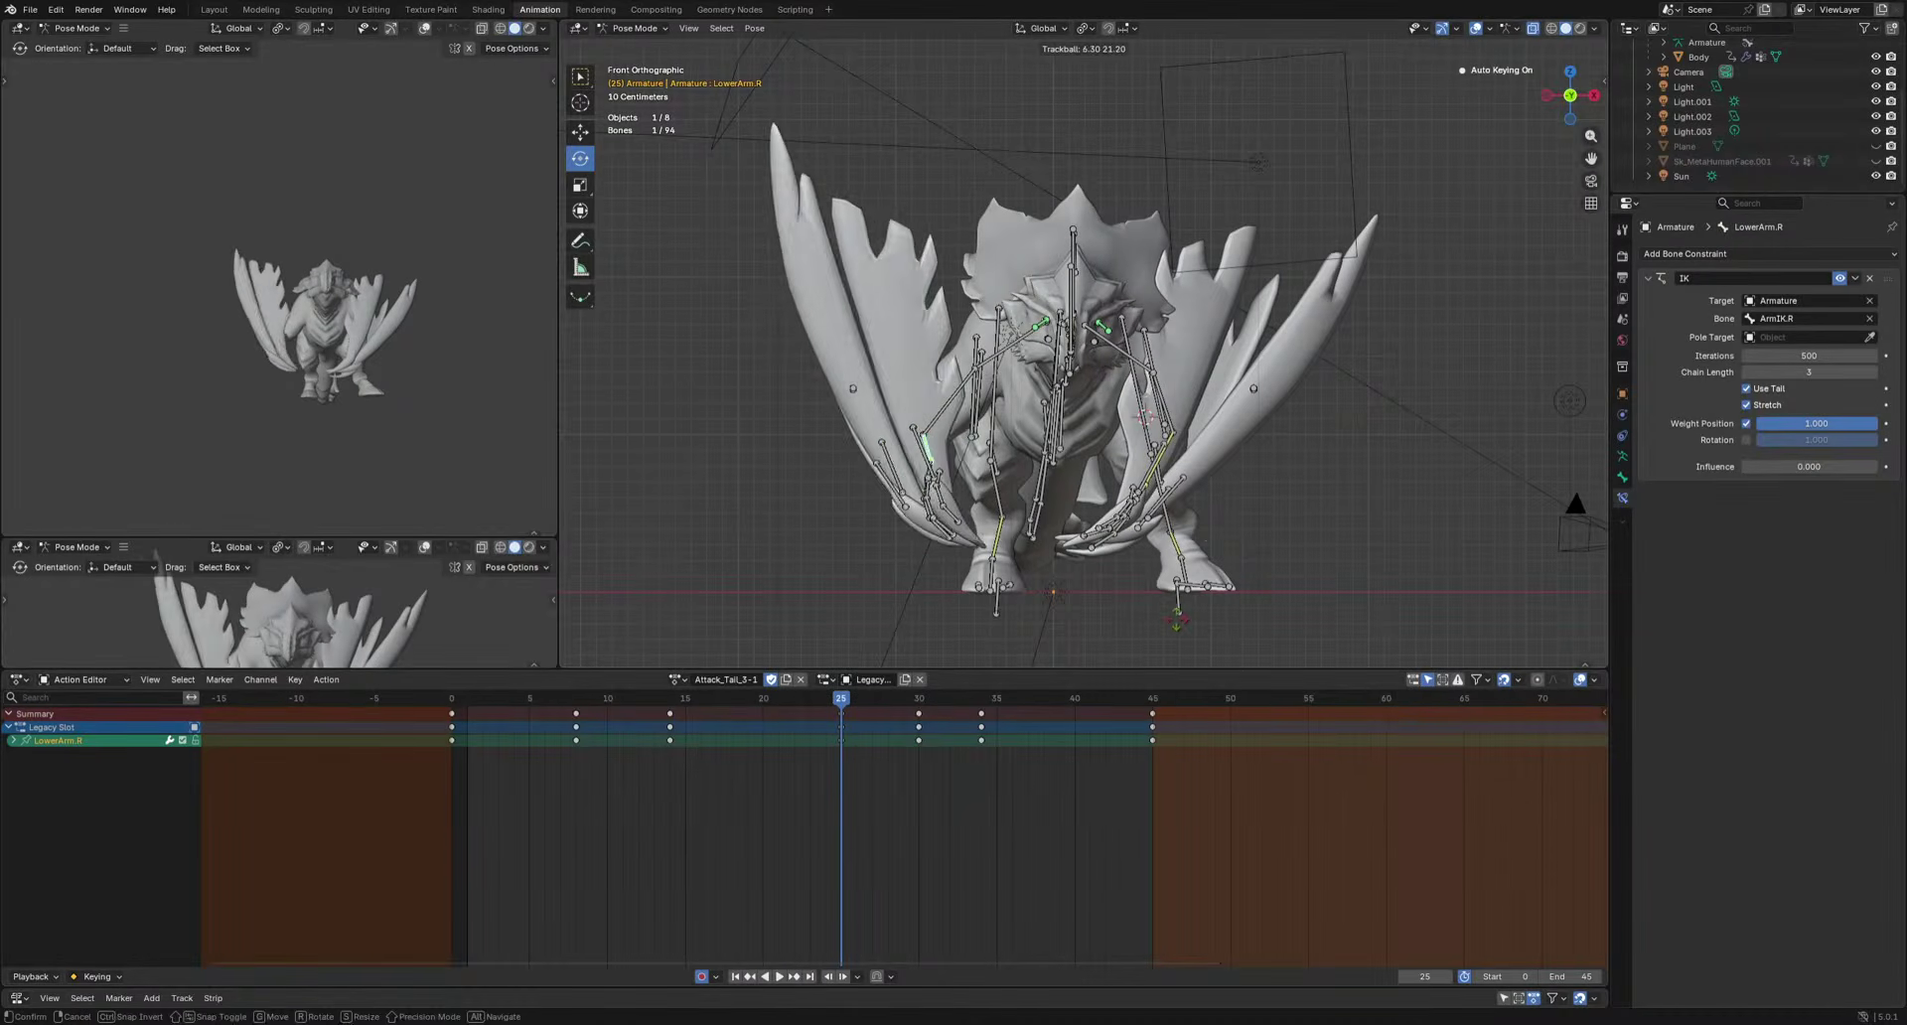
pyautogui.click(1180, 615)
pyautogui.press('r')
pyautogui.press('r')
pyautogui.click(1263, 553)
# Play back the animation and examine the arm motion from the front and left side.
pyautogui.press('space')
pyautogui.press('space')
pyautogui.moveTo(983, 698); pyautogui.dragTo(978, 699)
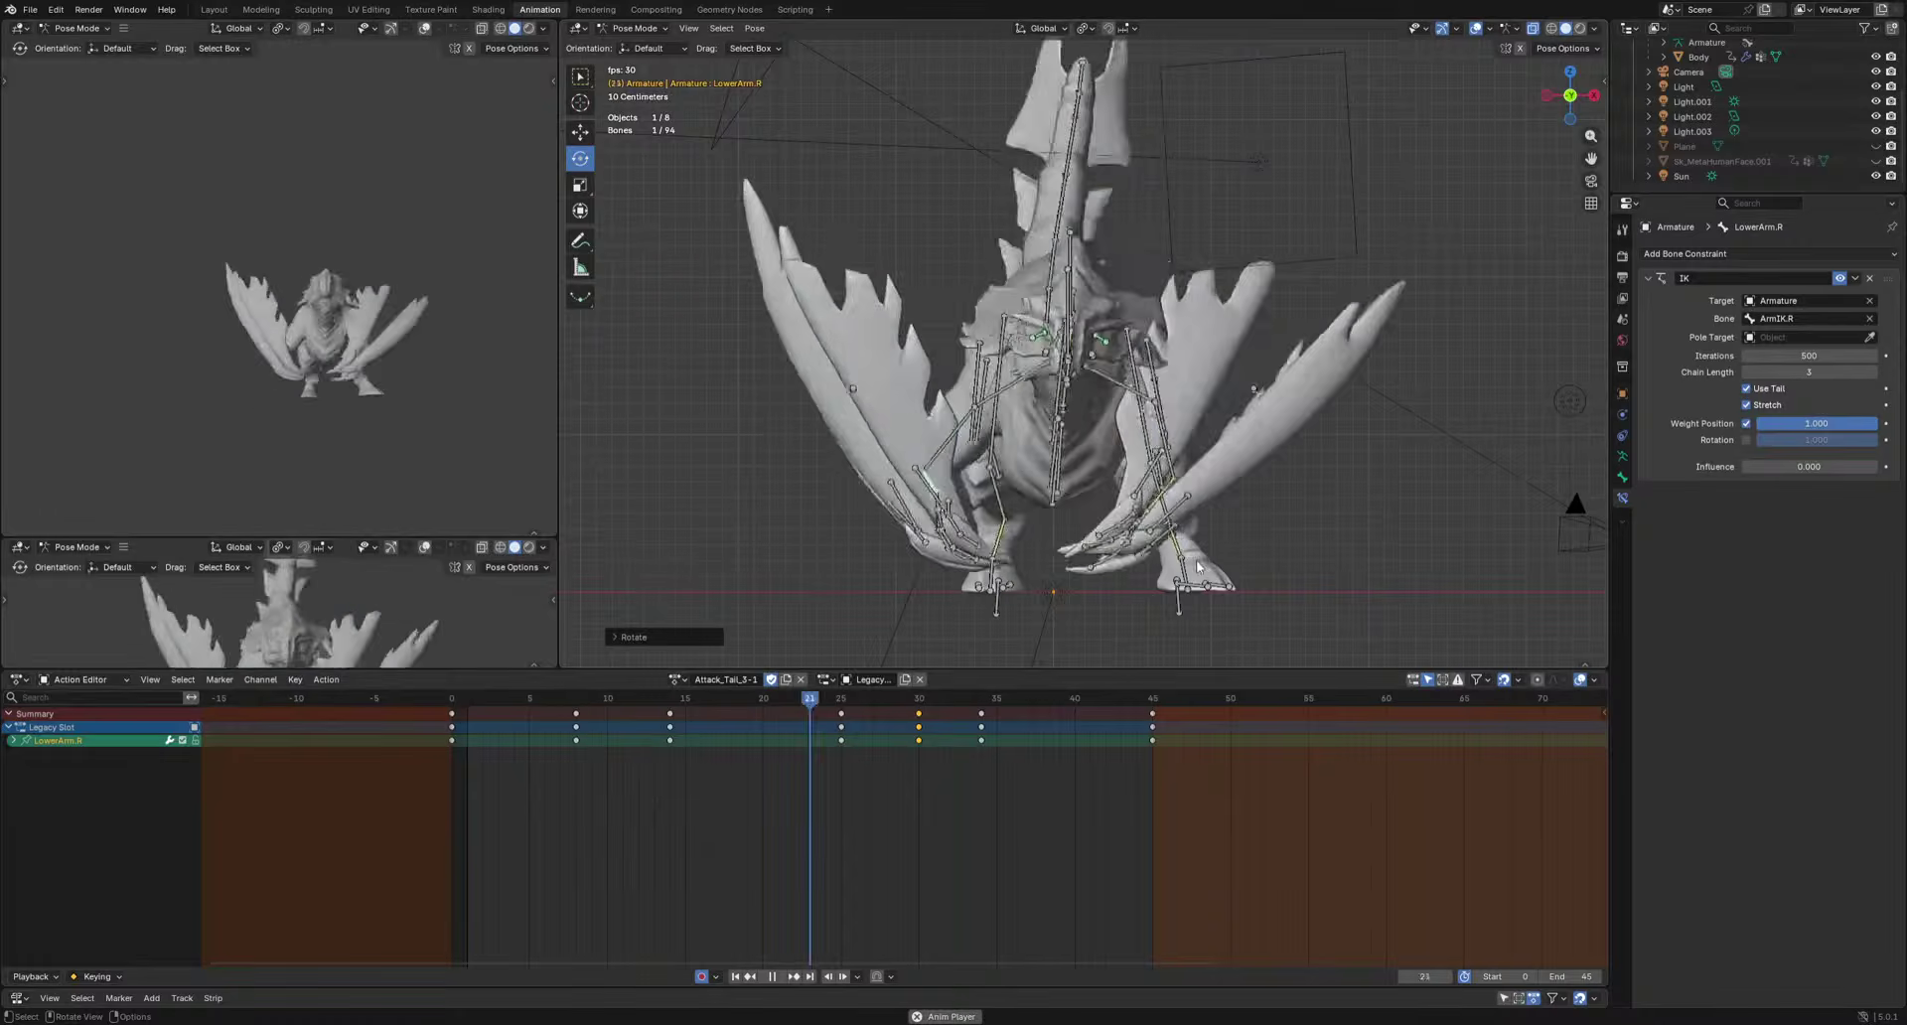
pyautogui.moveTo(255, 431); pyautogui.dragTo(266, 371, button='middle')
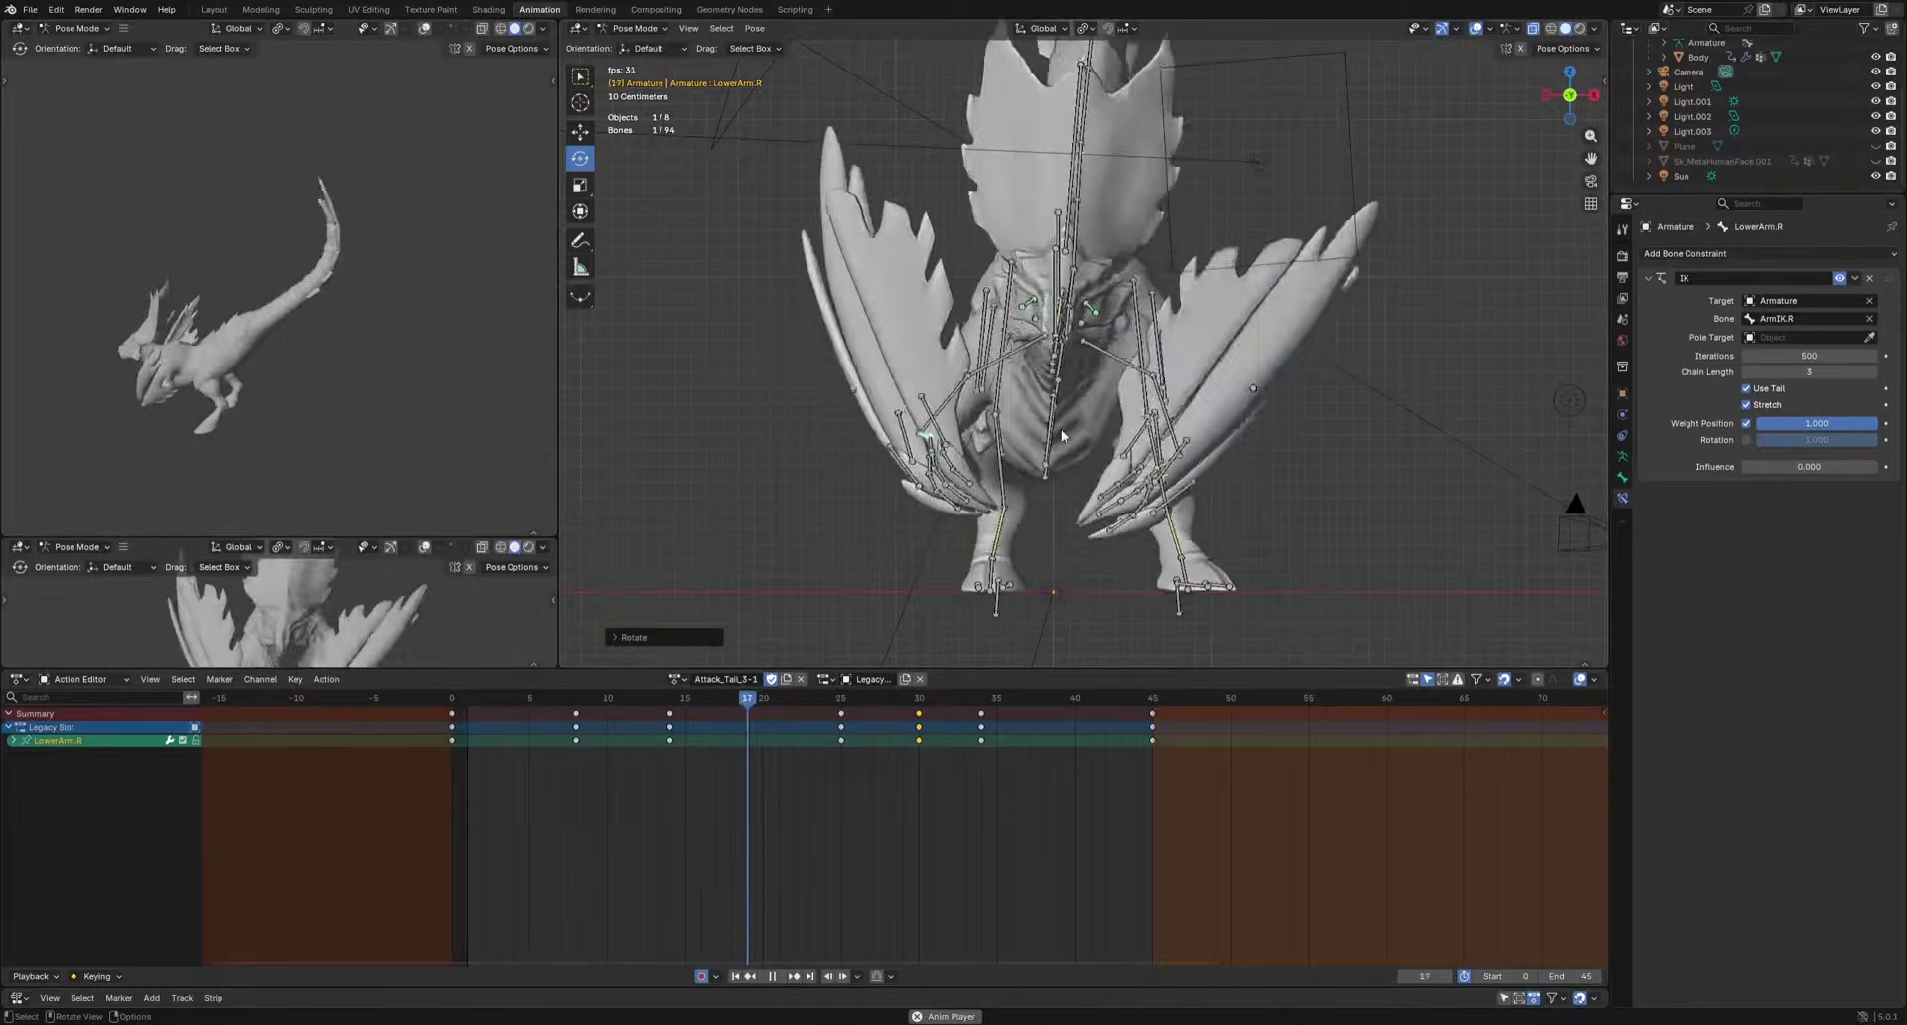
pyautogui.scroll(-2, 1057, 505)
pyautogui.press('ctrl+KP_3')
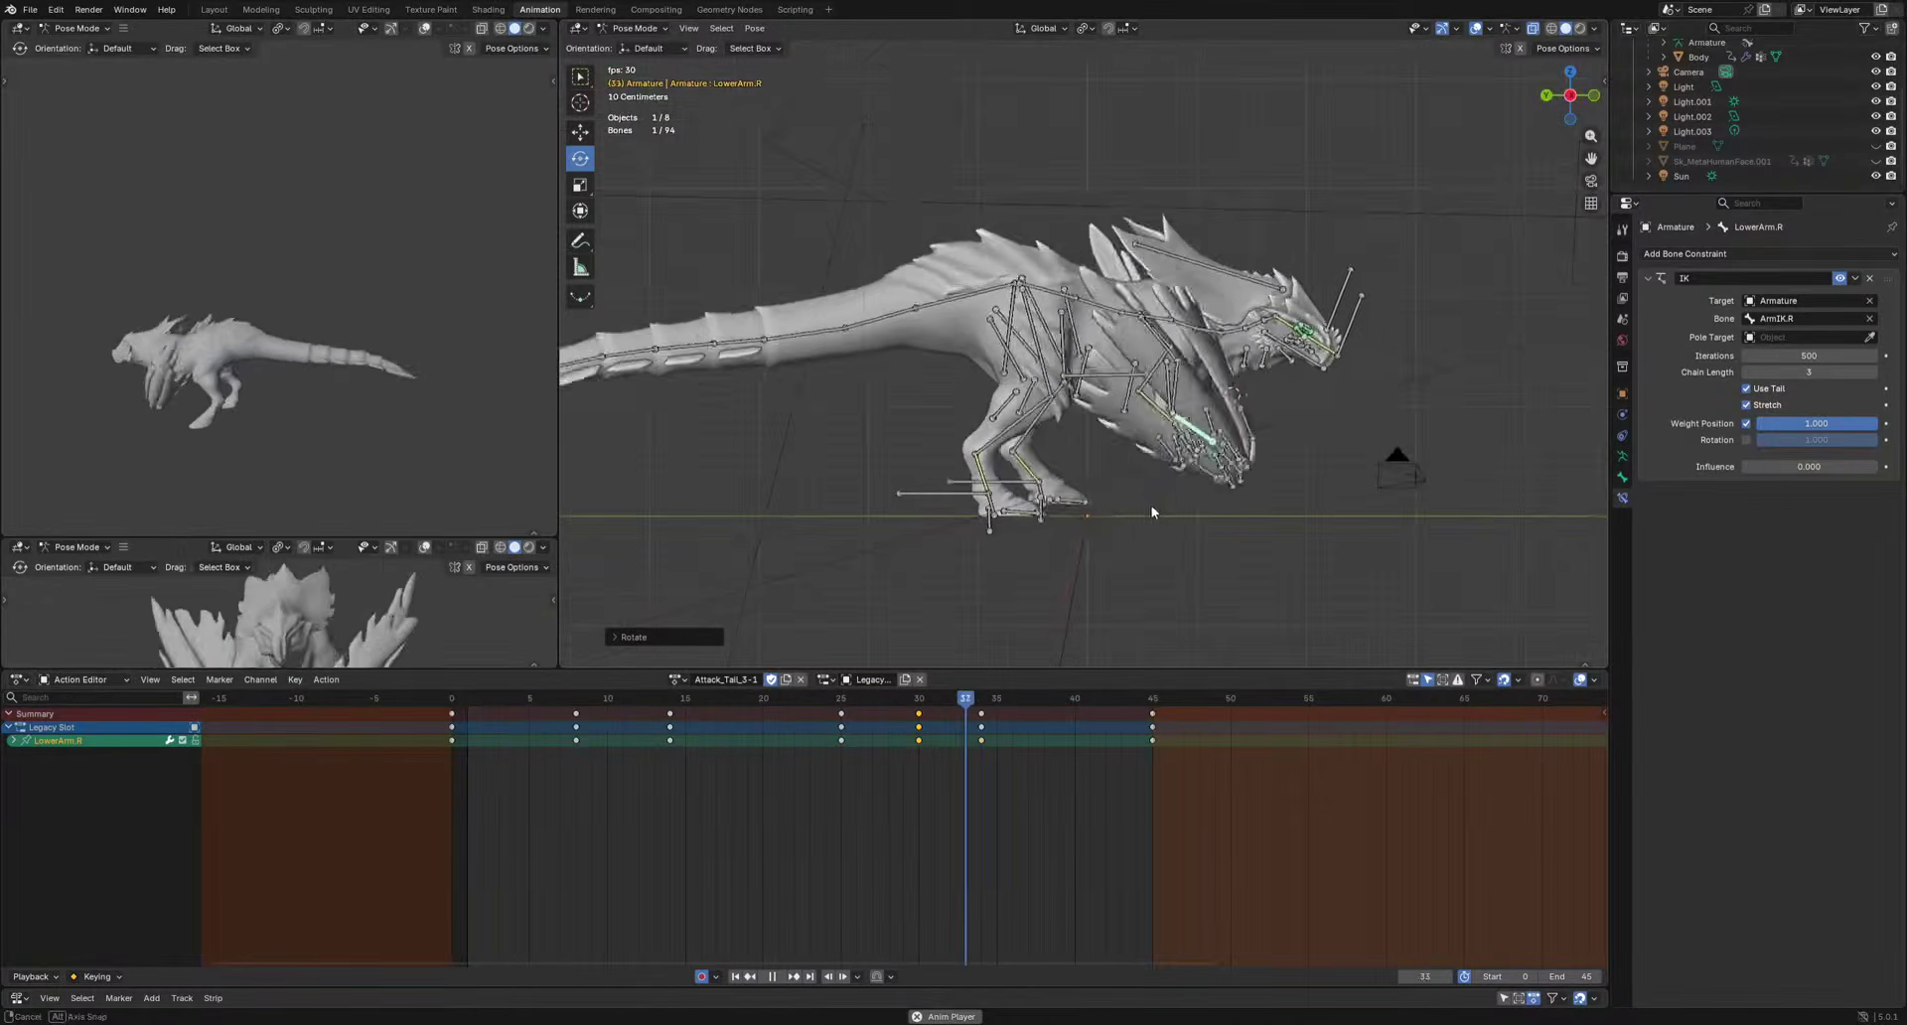
pyautogui.press('space')
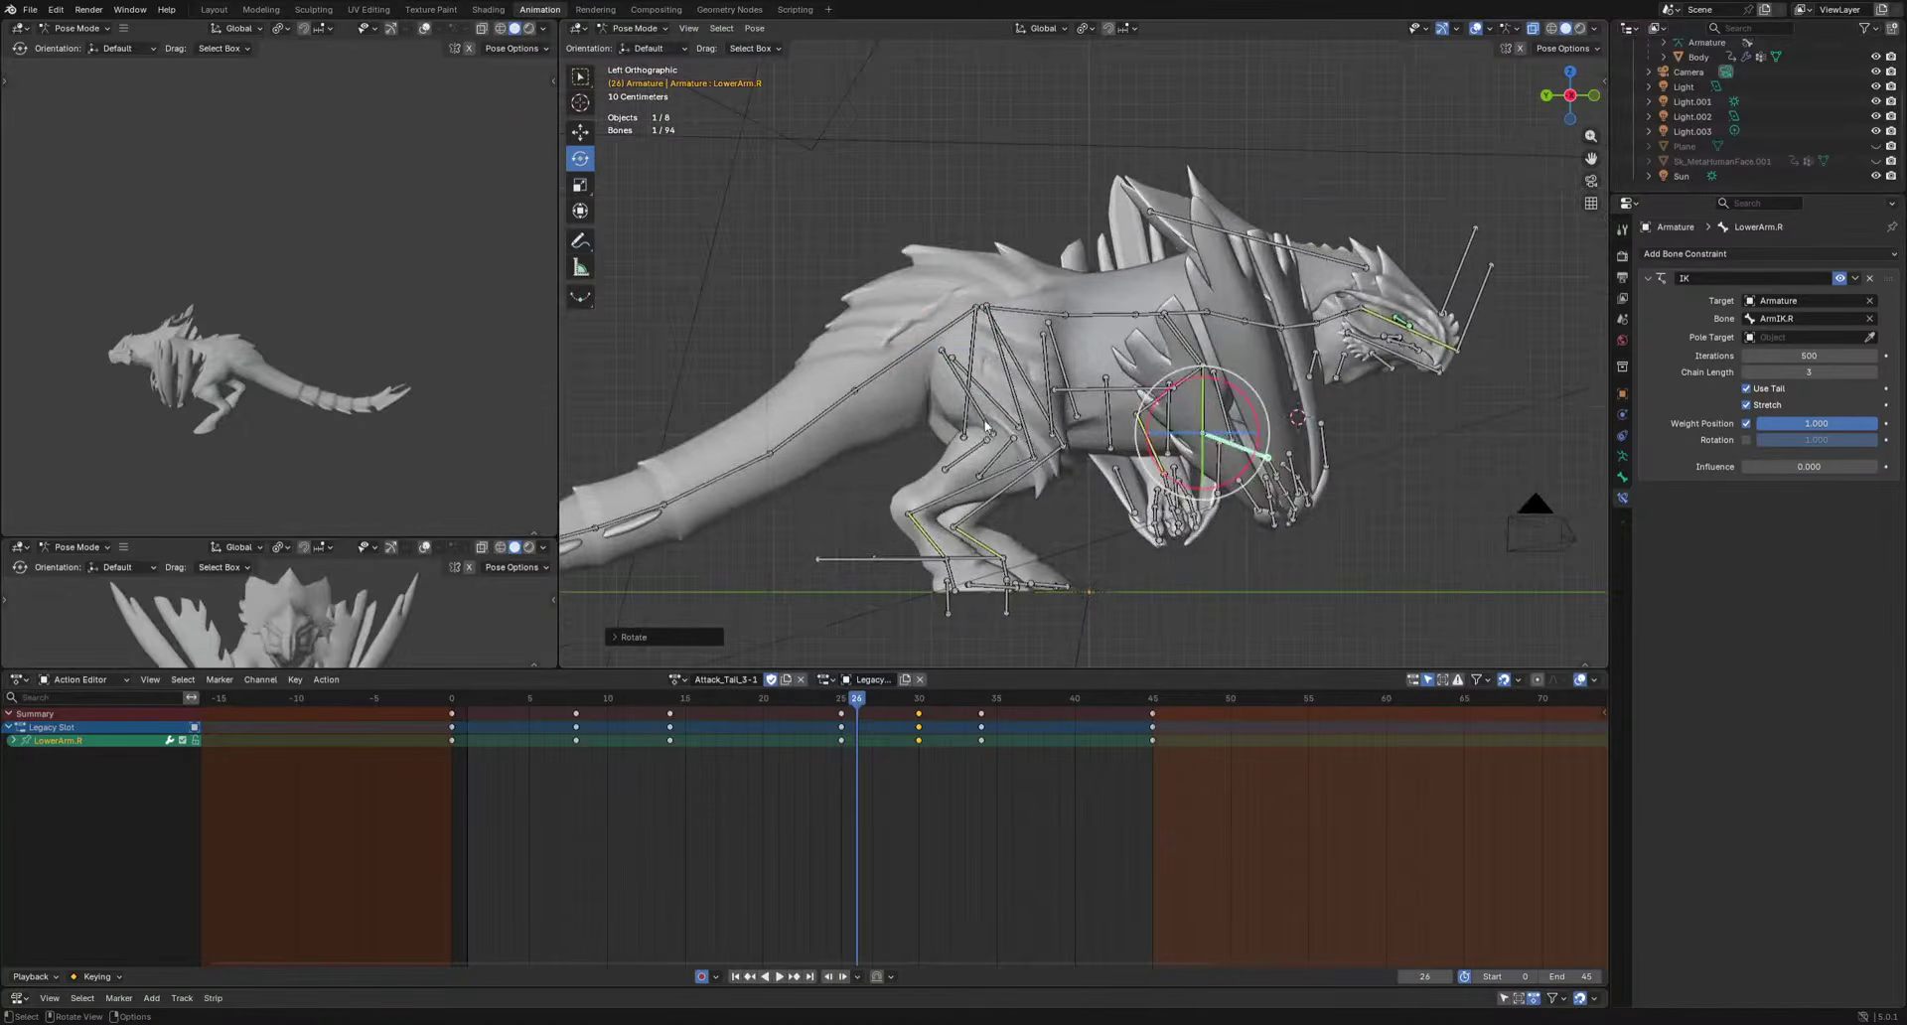
# Select the two thigh muscle bones and the calf muscle bone of both legs and move them at frame 26.
pyautogui.click(1008, 385)
pyautogui.keyDown('shift'); pyautogui.click(1055, 392); pyautogui.keyUp('shift')
pyautogui.scroll(4, 908, 515)
pyautogui.keyDown('shift'); pyautogui.click(908, 511); pyautogui.keyUp('shift')
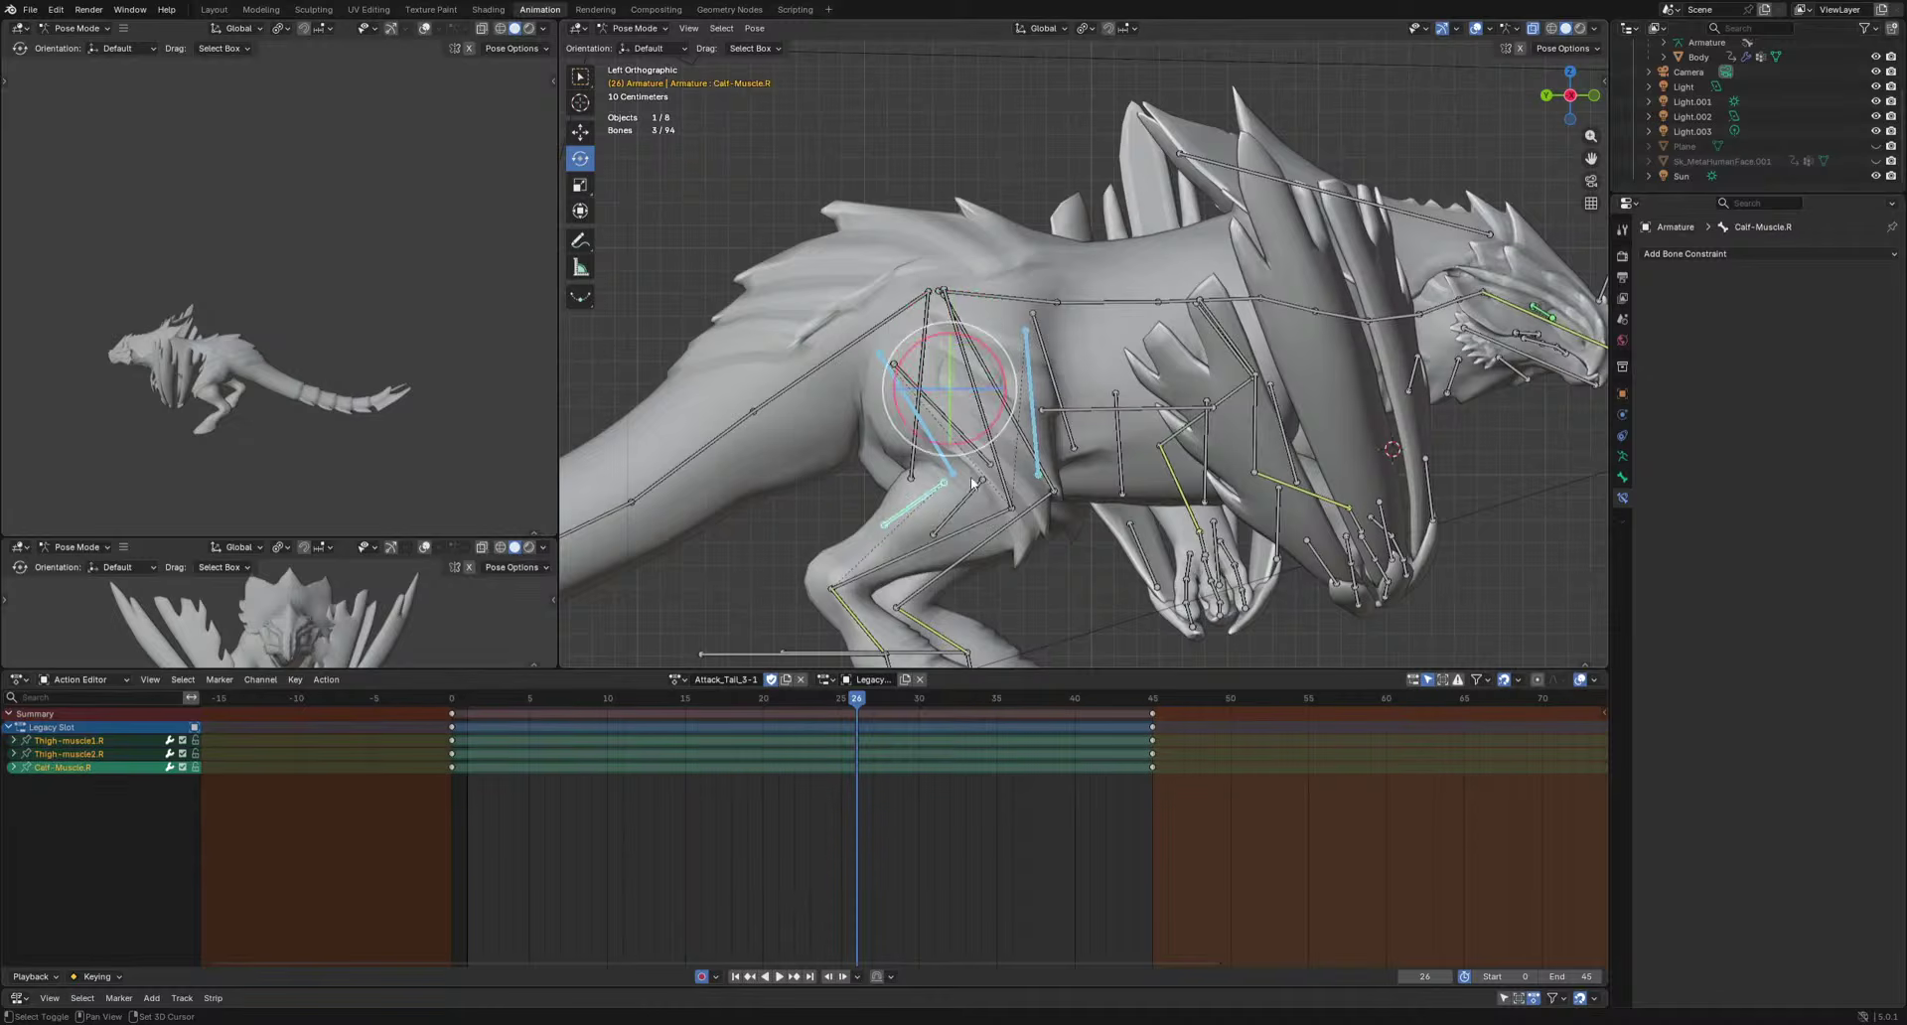
pyautogui.keyDown('shift'); pyautogui.click(957, 507); pyautogui.keyUp('shift')
pyautogui.keyDown('shift'); pyautogui.click(982, 453); pyautogui.keyUp('shift')
pyautogui.keyDown('shift'); pyautogui.click(1051, 368); pyautogui.keyUp('shift')
pyautogui.keyDown('shift'); pyautogui.moveTo(1051, 368); pyautogui.dragTo(1115, 343, button='middle'); pyautogui.keyUp('shift')
pyautogui.press('g')
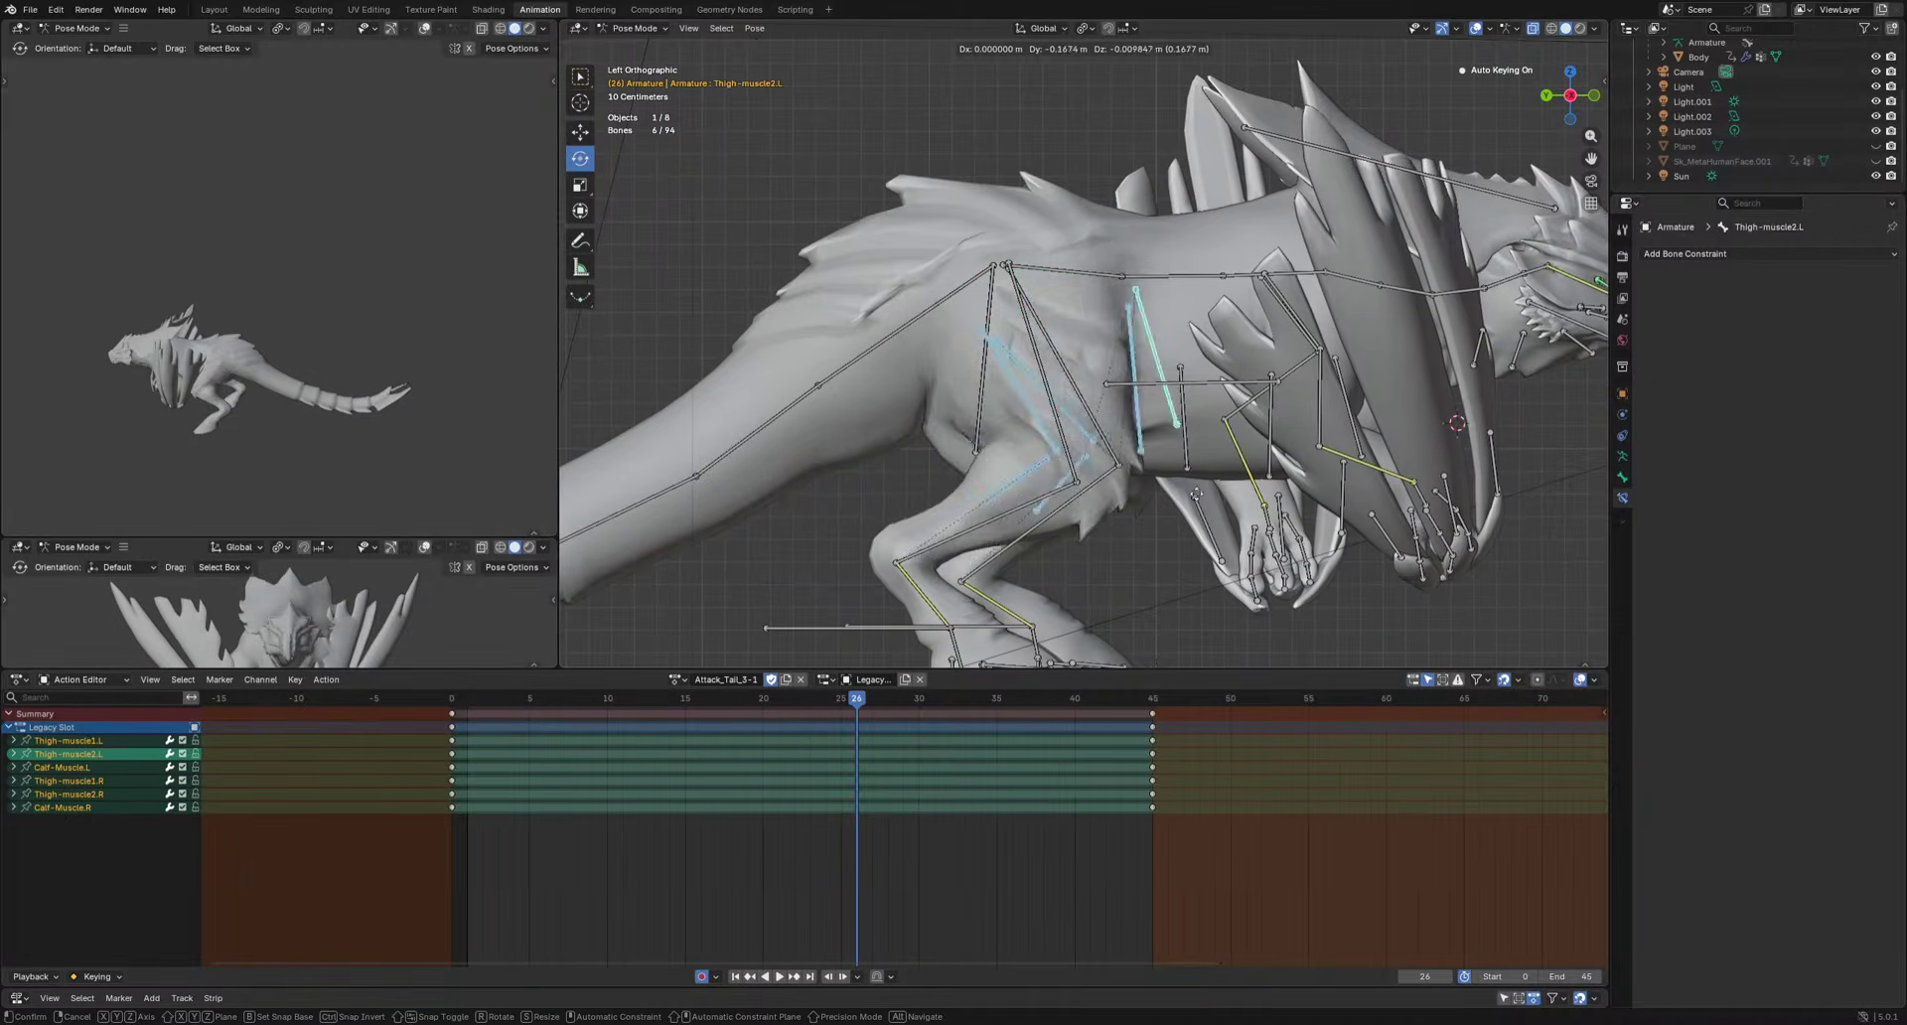
pyautogui.click(1115, 506)
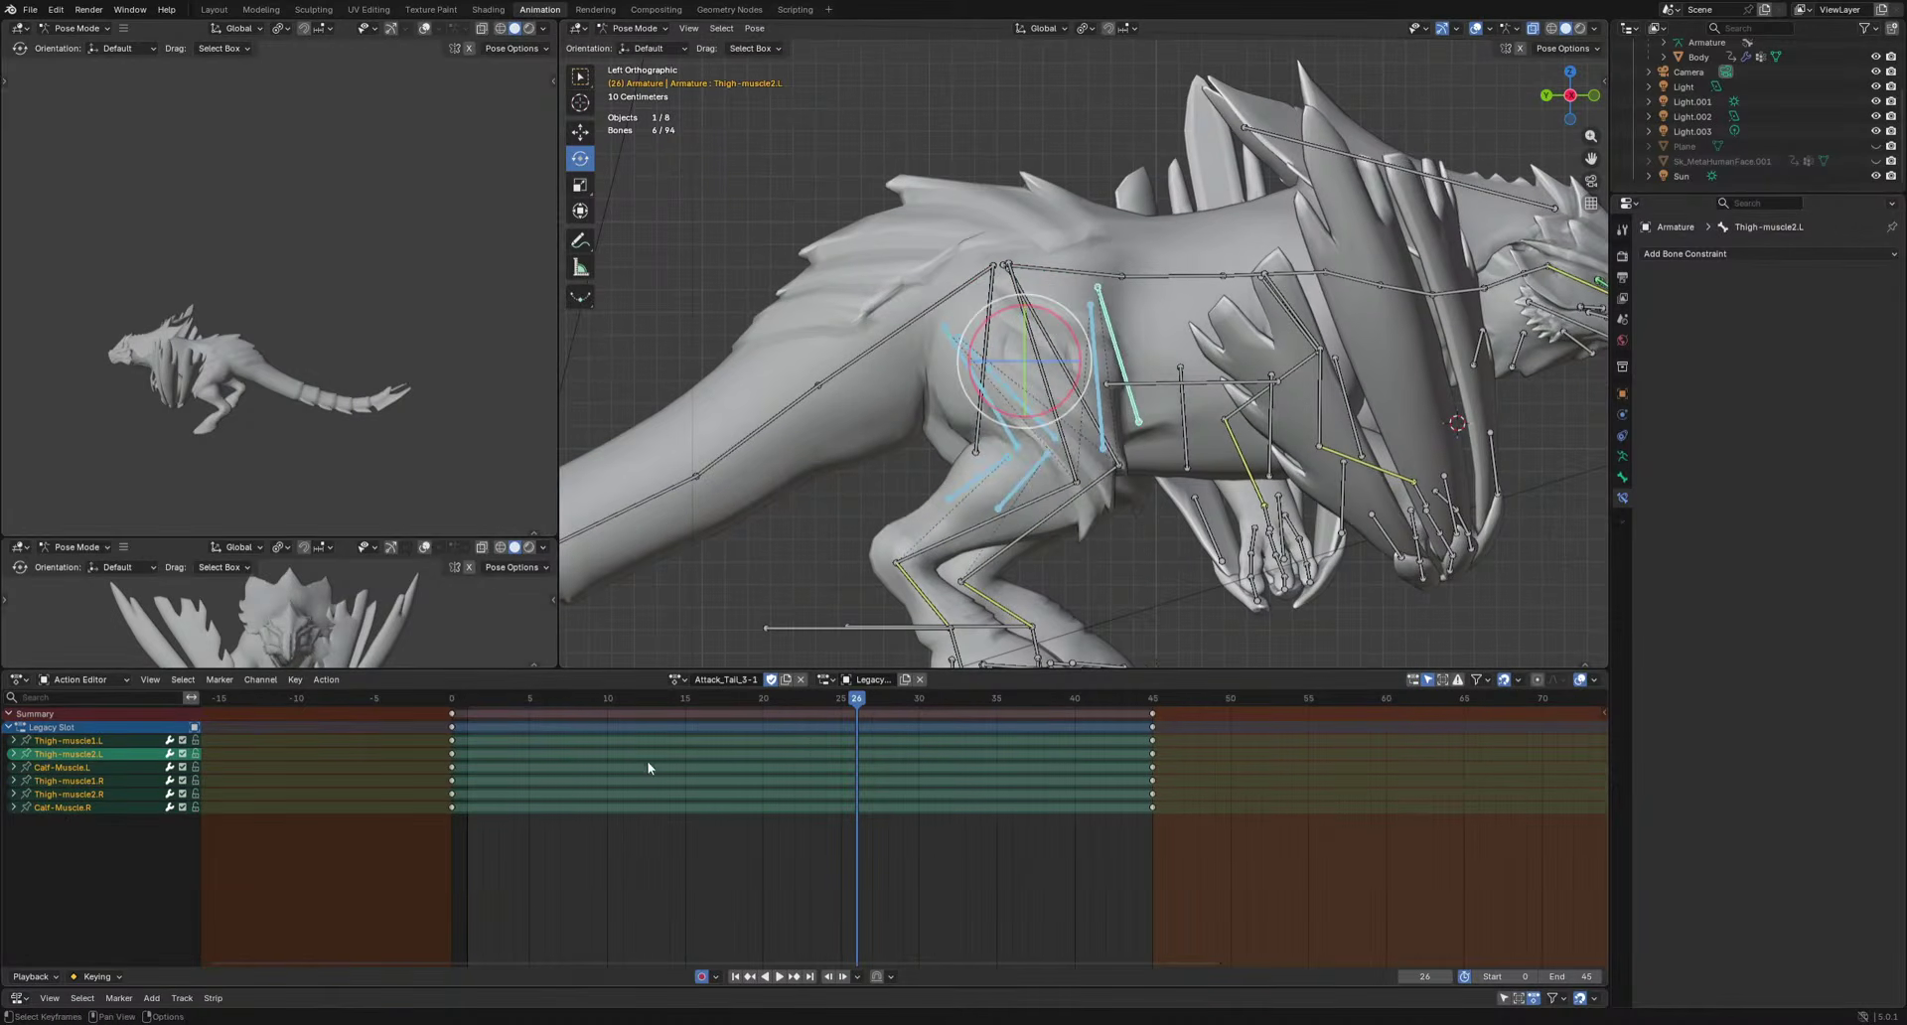
pyautogui.press('g')
pyautogui.click(1222, 556)
# Reposition the six leg muscle bones at frame 24 and again at frame 26.
pyautogui.click(825, 699)
pyautogui.press('g')
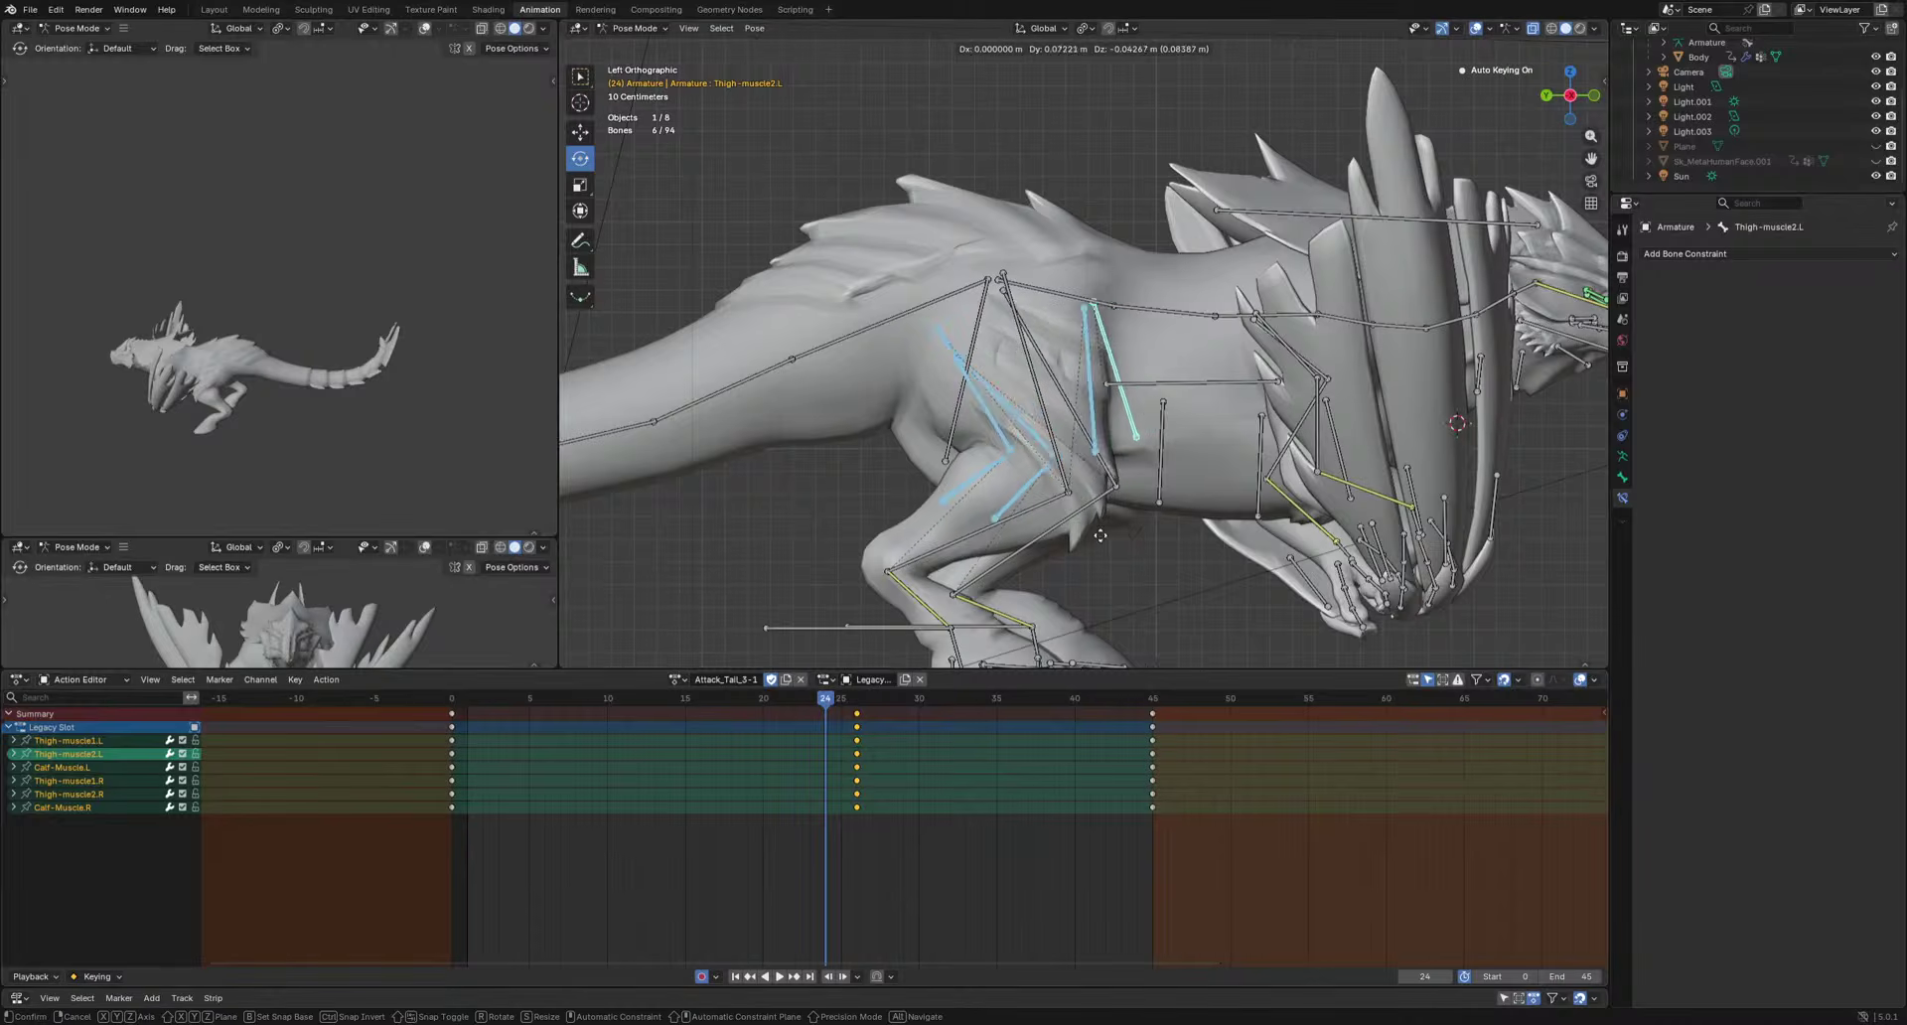
pyautogui.press('Right')
pyautogui.press('Right')
pyautogui.press('g')
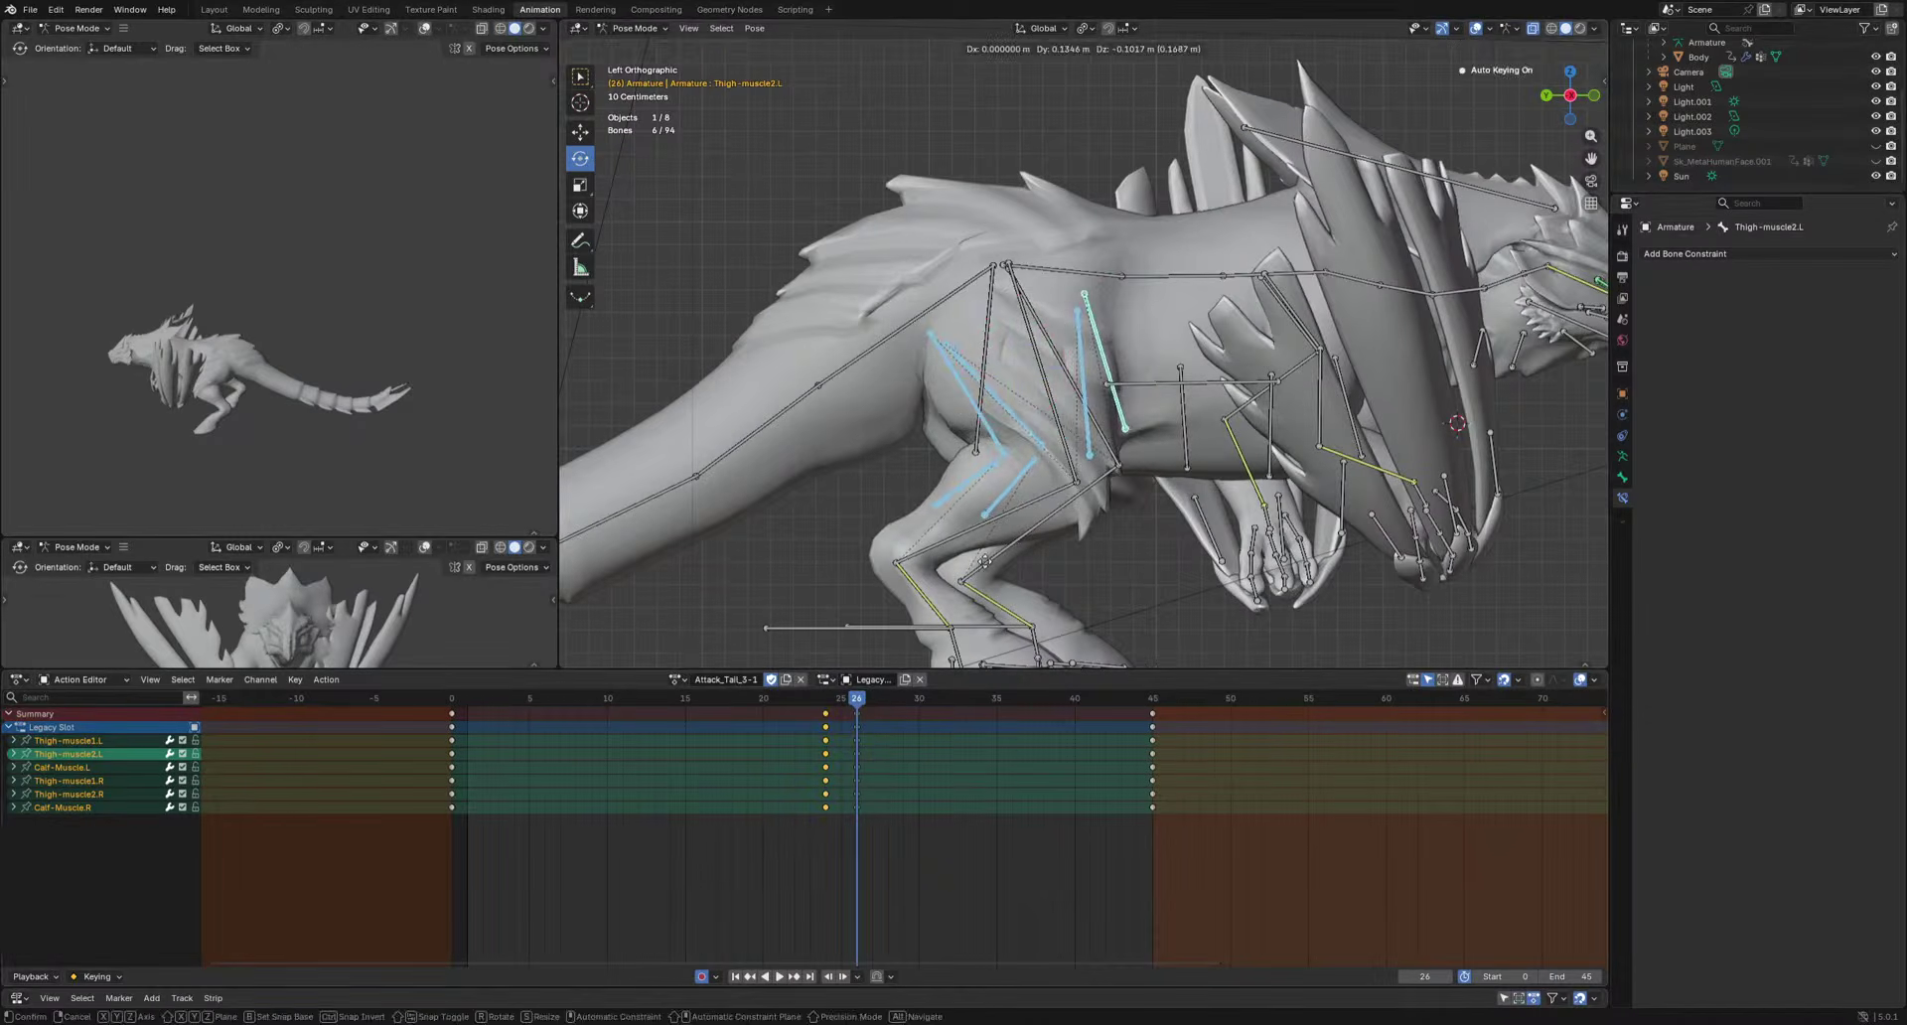
# Move the six leg muscle bones at frames 29, 33 and 21.
pyautogui.moveTo(863, 701); pyautogui.dragTo(903, 701)
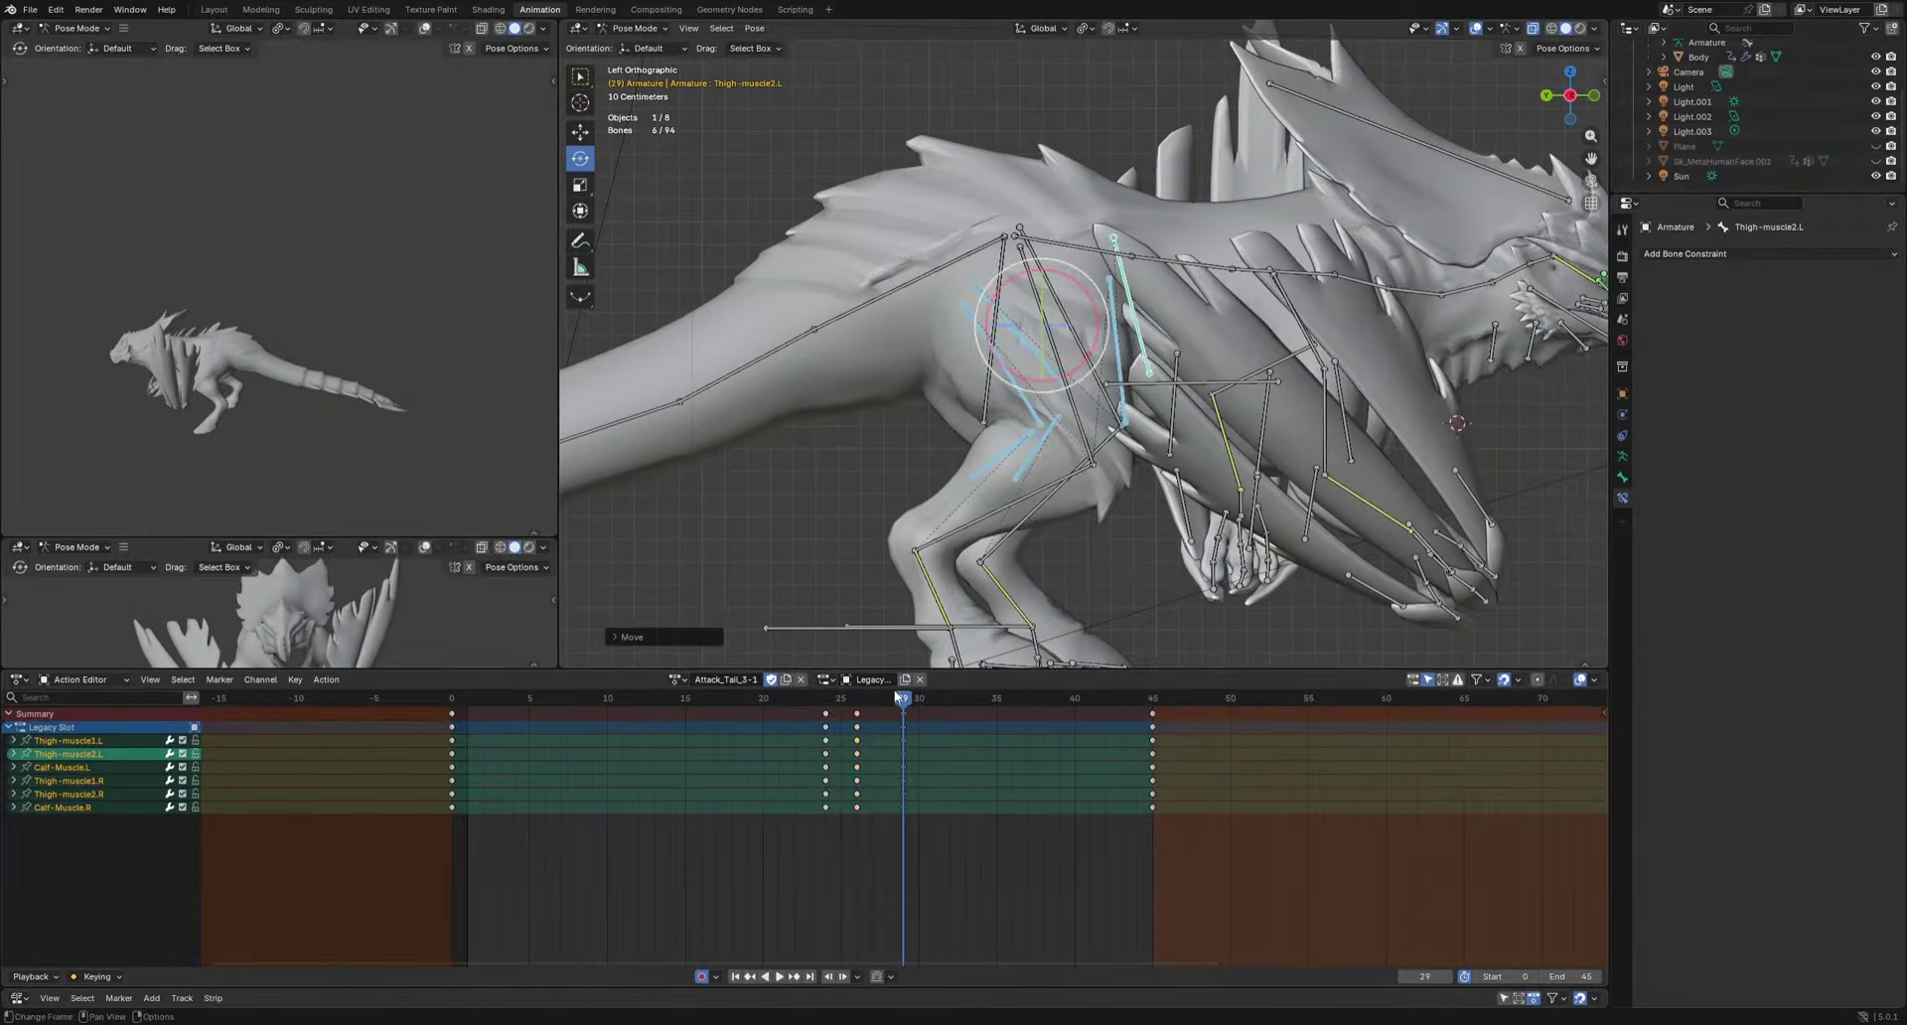
pyautogui.press('Right')
pyautogui.press('Right')
pyautogui.press('Right')
pyautogui.press('Right')
pyautogui.press('g')
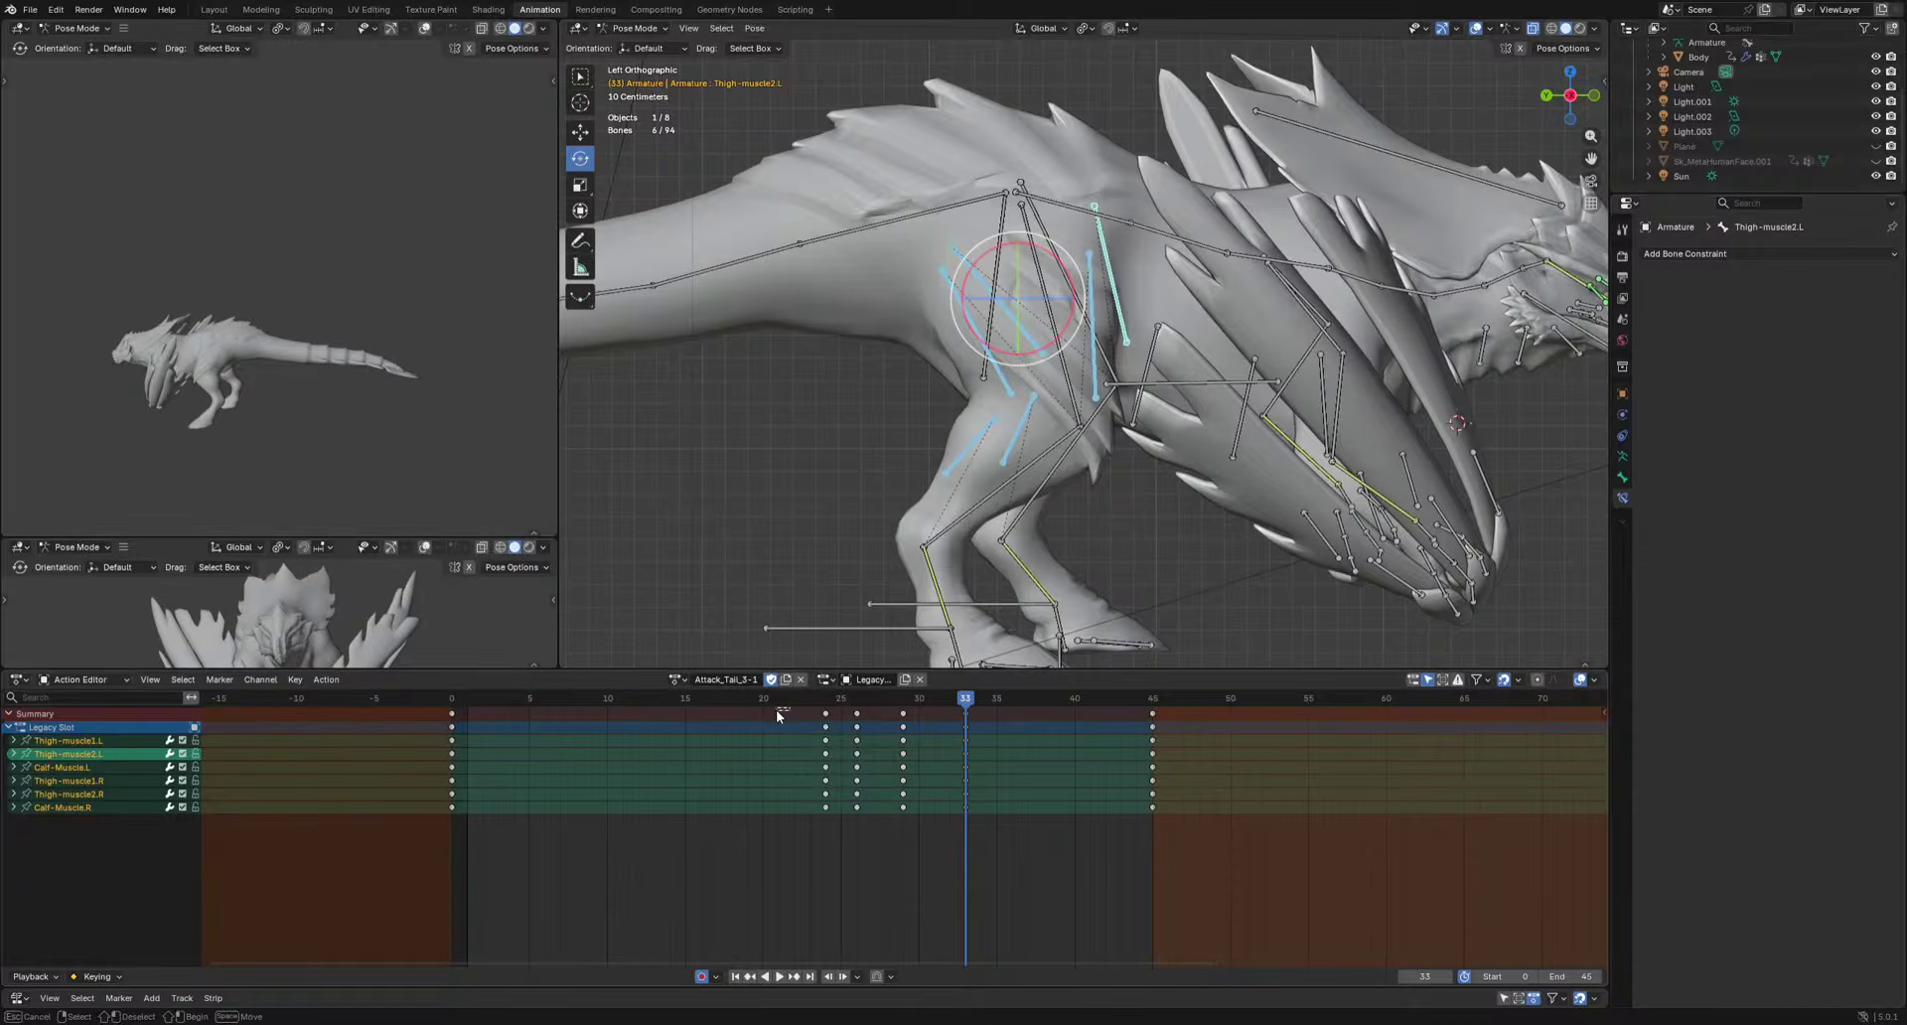
pyautogui.click(777, 705)
pyautogui.press('g')
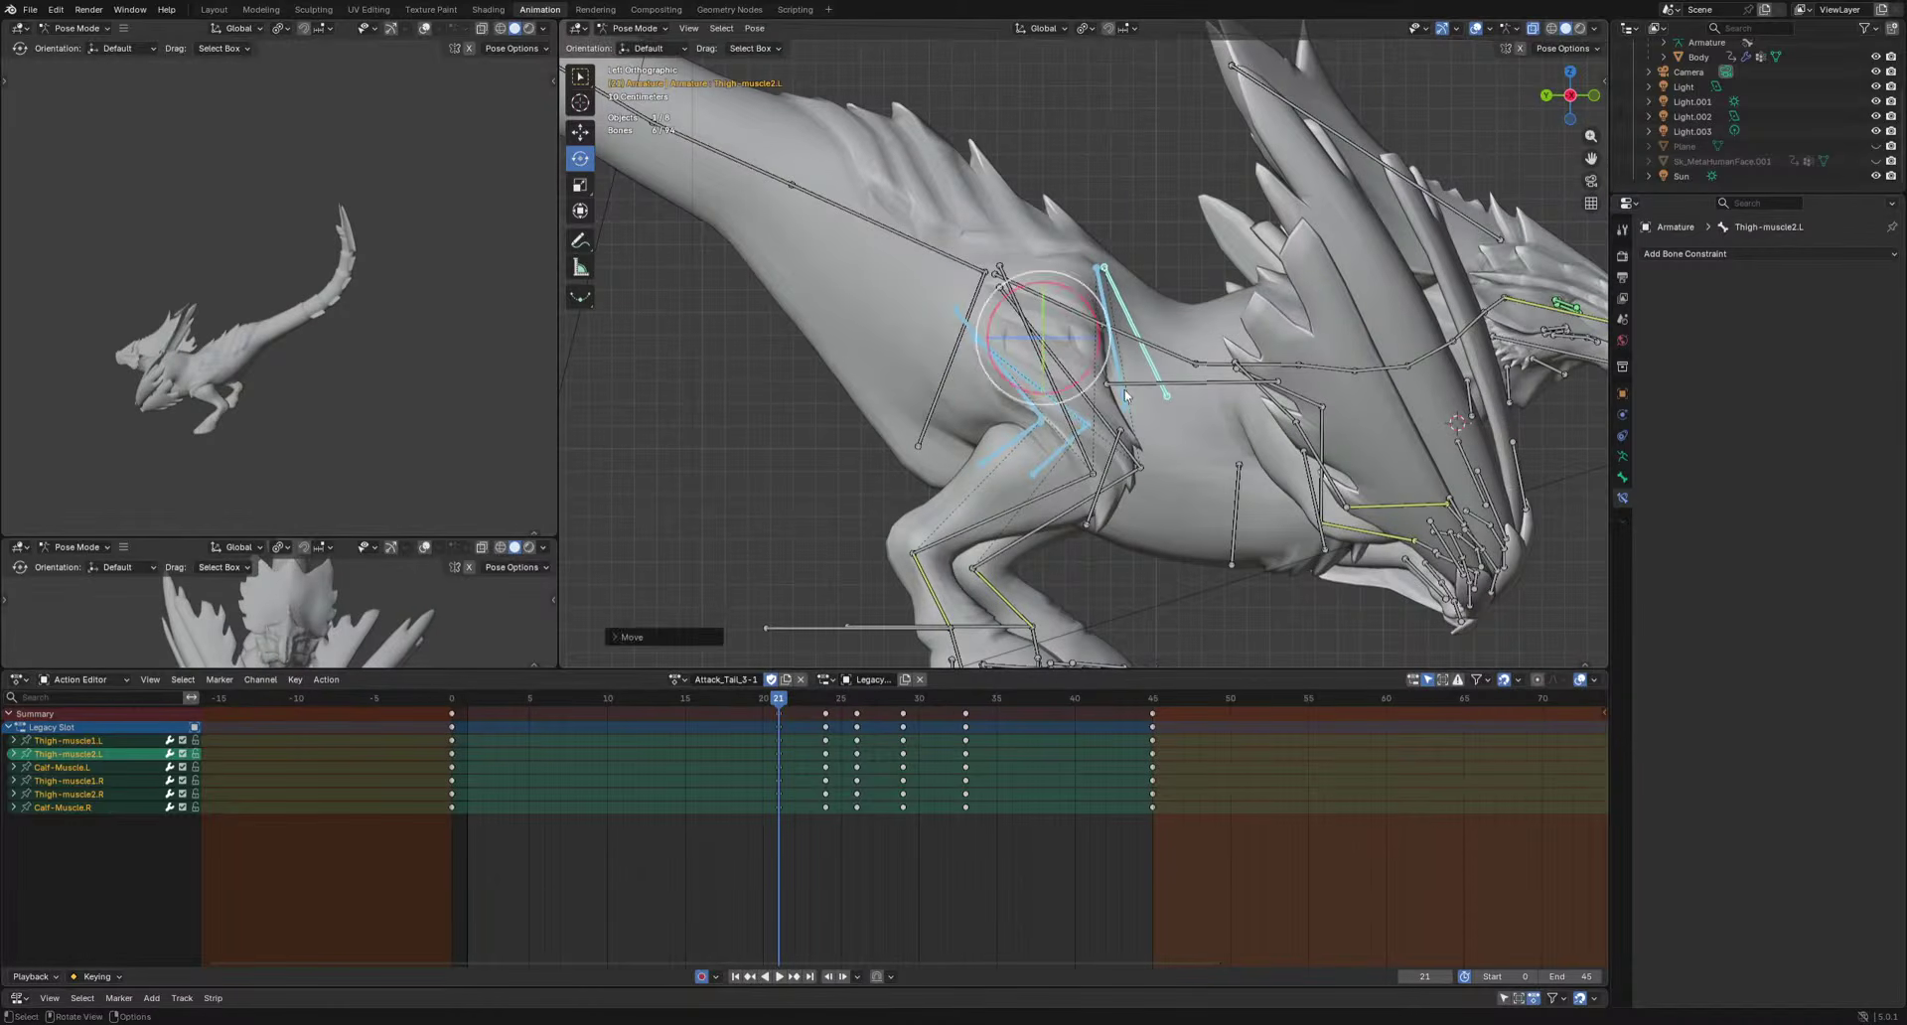
# At frame 21, rotate Thigh-muscle2.R and move Thigh-muscle1.R and Calf-Muscle.R individually.
pyautogui.click(1126, 397)
pyautogui.press('r')
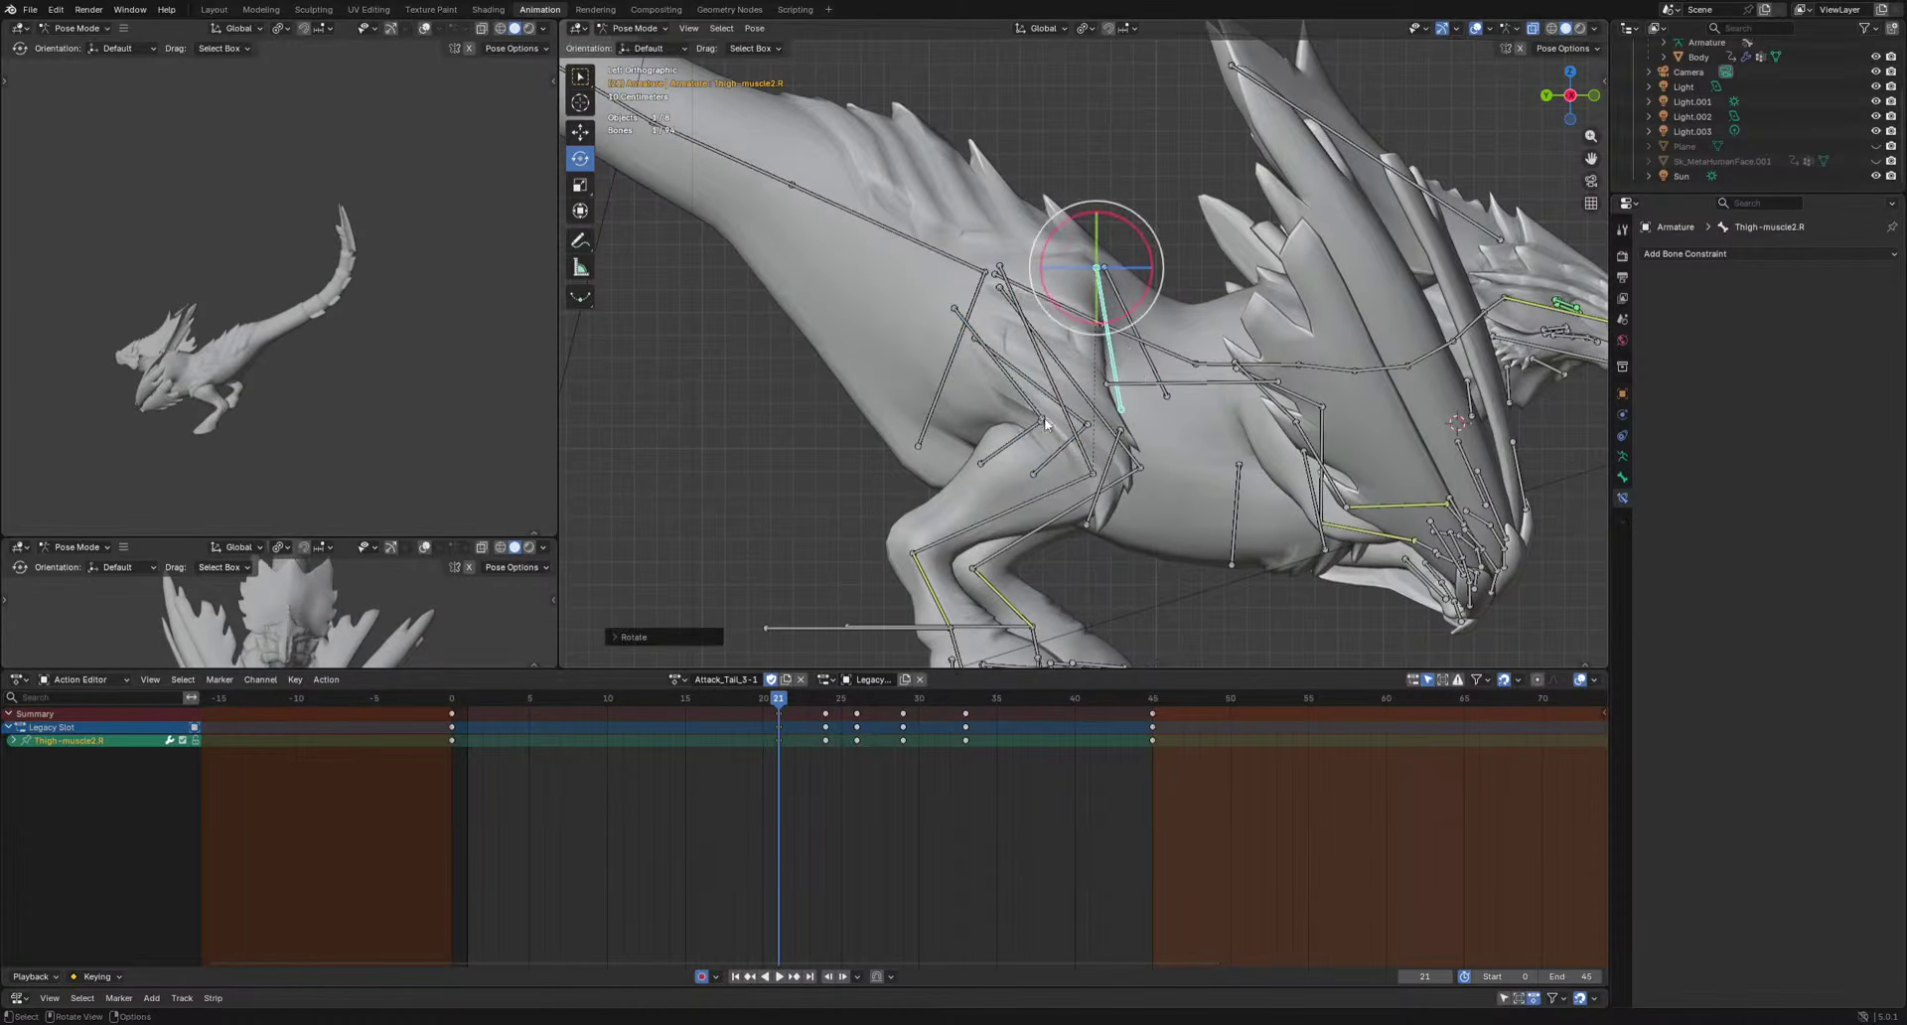
pyautogui.click(1045, 424)
pyautogui.press('g')
pyautogui.click(997, 445)
pyautogui.click(997, 447)
pyautogui.press('g')
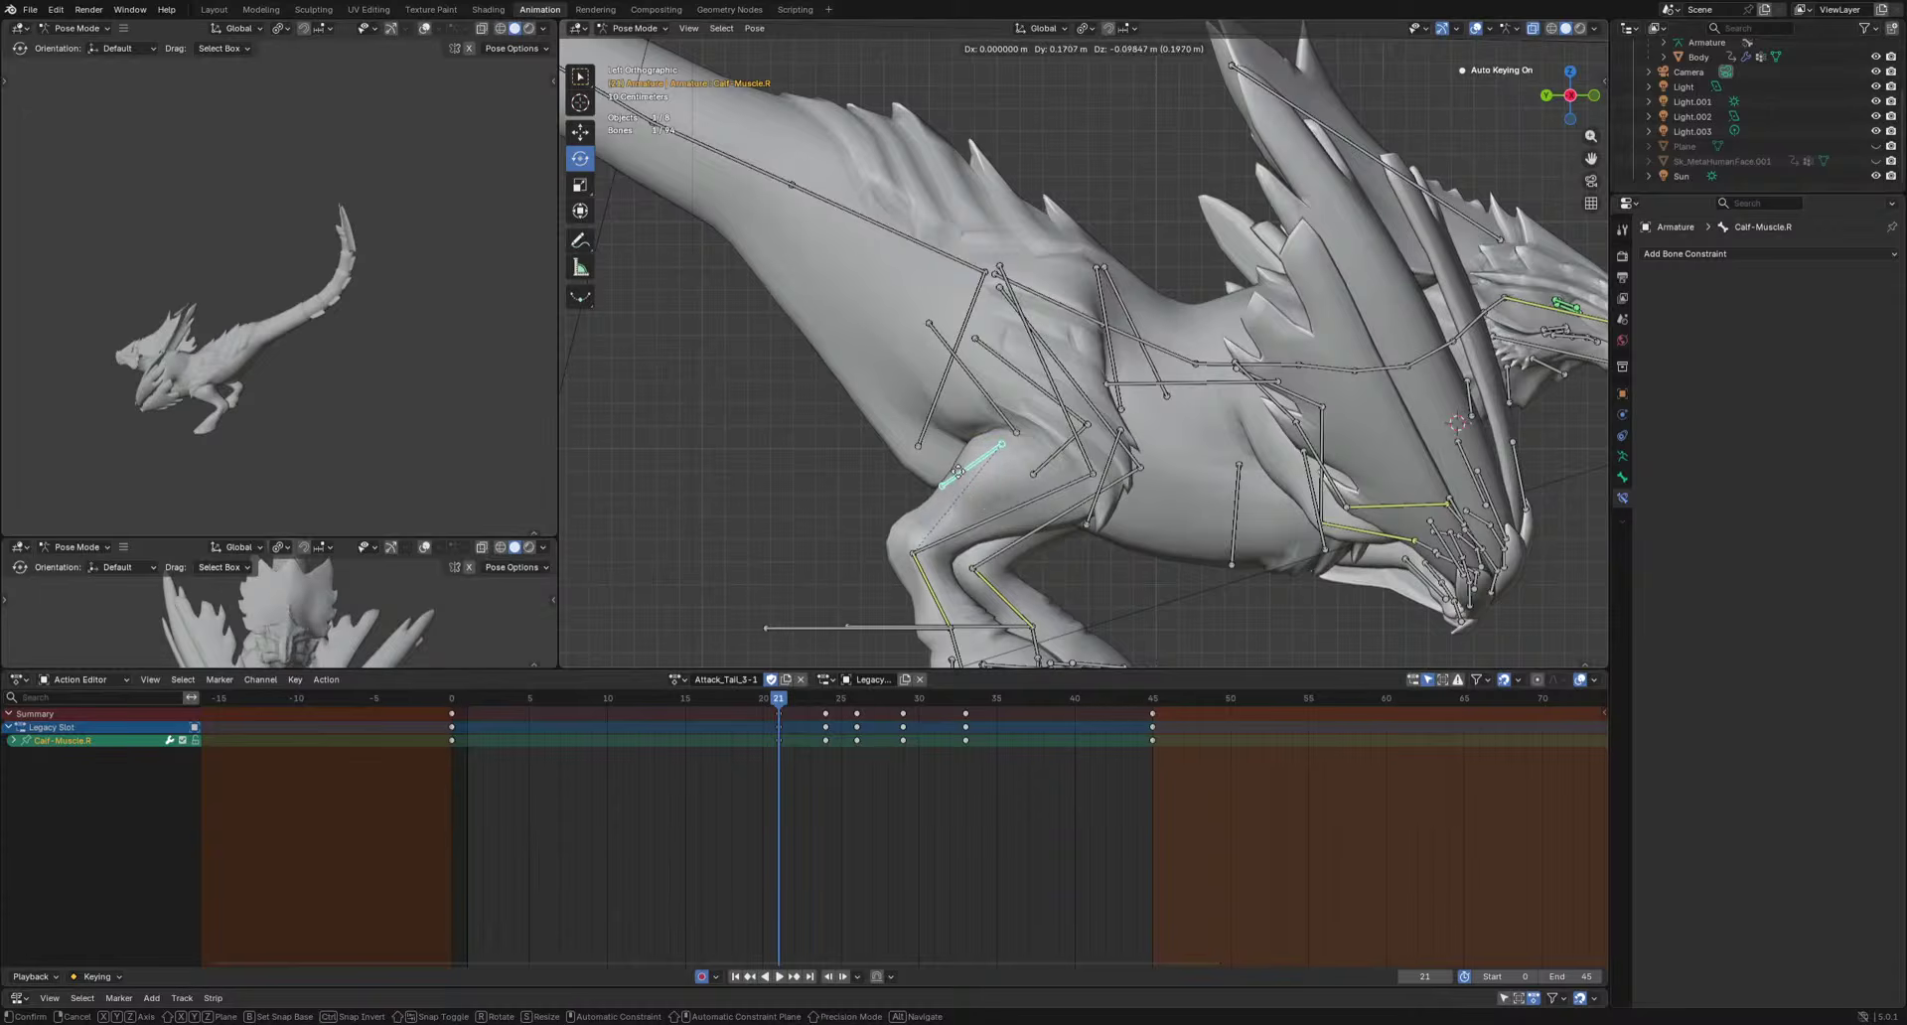
# Select the three right leg muscle bones and try shifting the Calf-Muscle.R keyframes one frame later.
pyautogui.moveTo(812, 697); pyautogui.dragTo(873, 725)
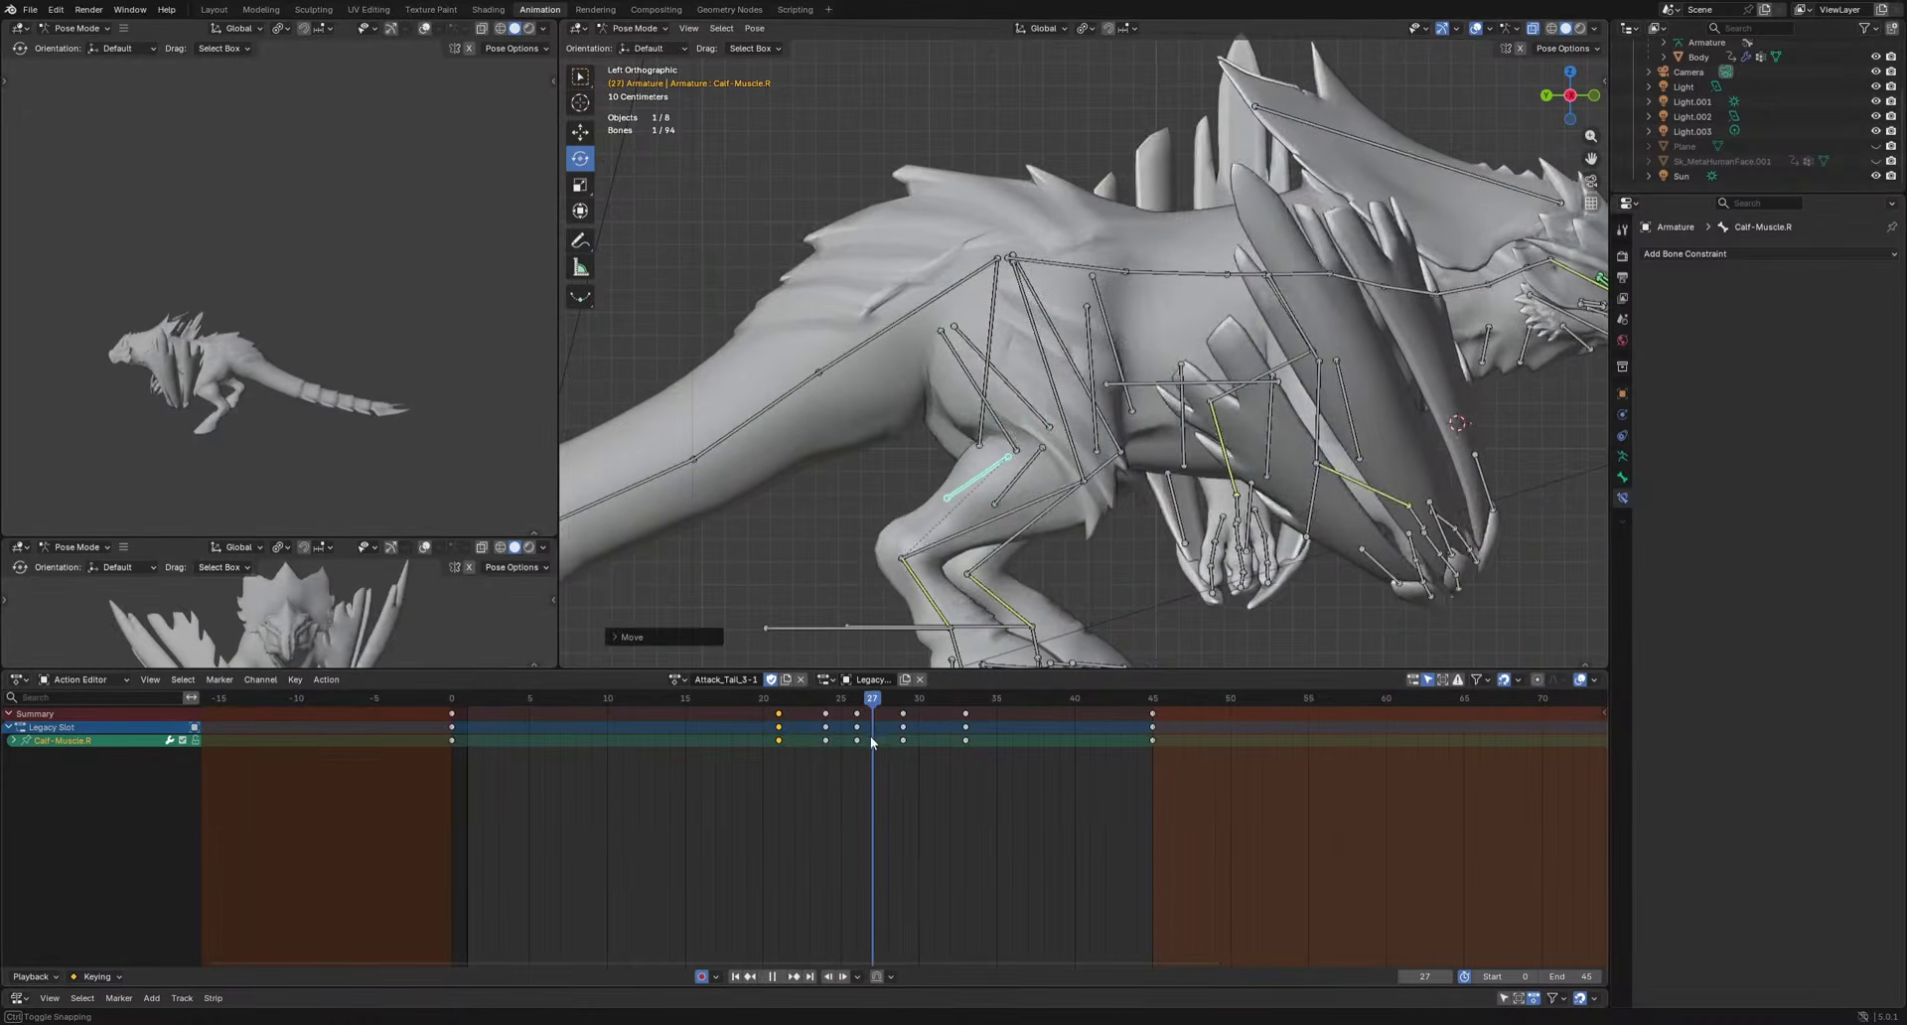
pyautogui.moveTo(1023, 493); pyautogui.dragTo(1022, 535, button='middle')
pyautogui.keyDown('shift'); pyautogui.click(986, 509); pyautogui.keyUp('shift')
pyautogui.keyDown('shift'); pyautogui.click(1100, 514); pyautogui.keyUp('shift')
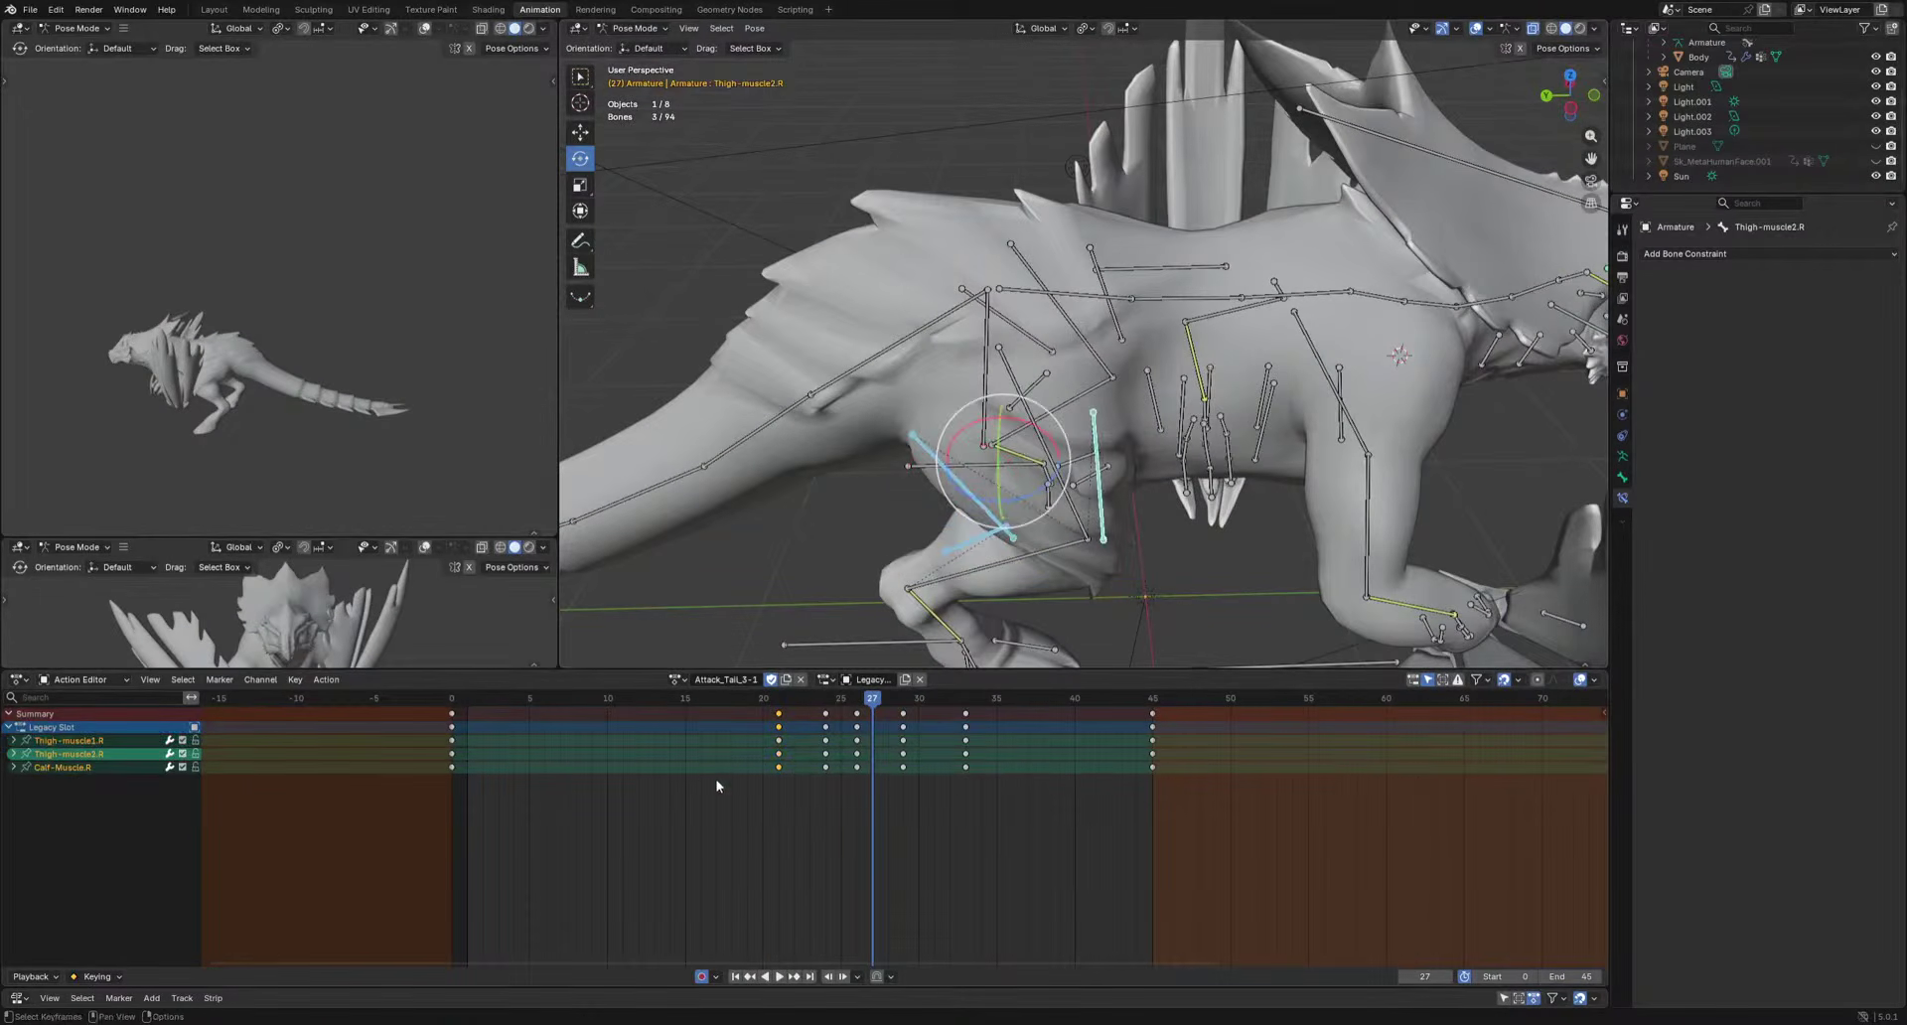
pyautogui.click(1036, 771)
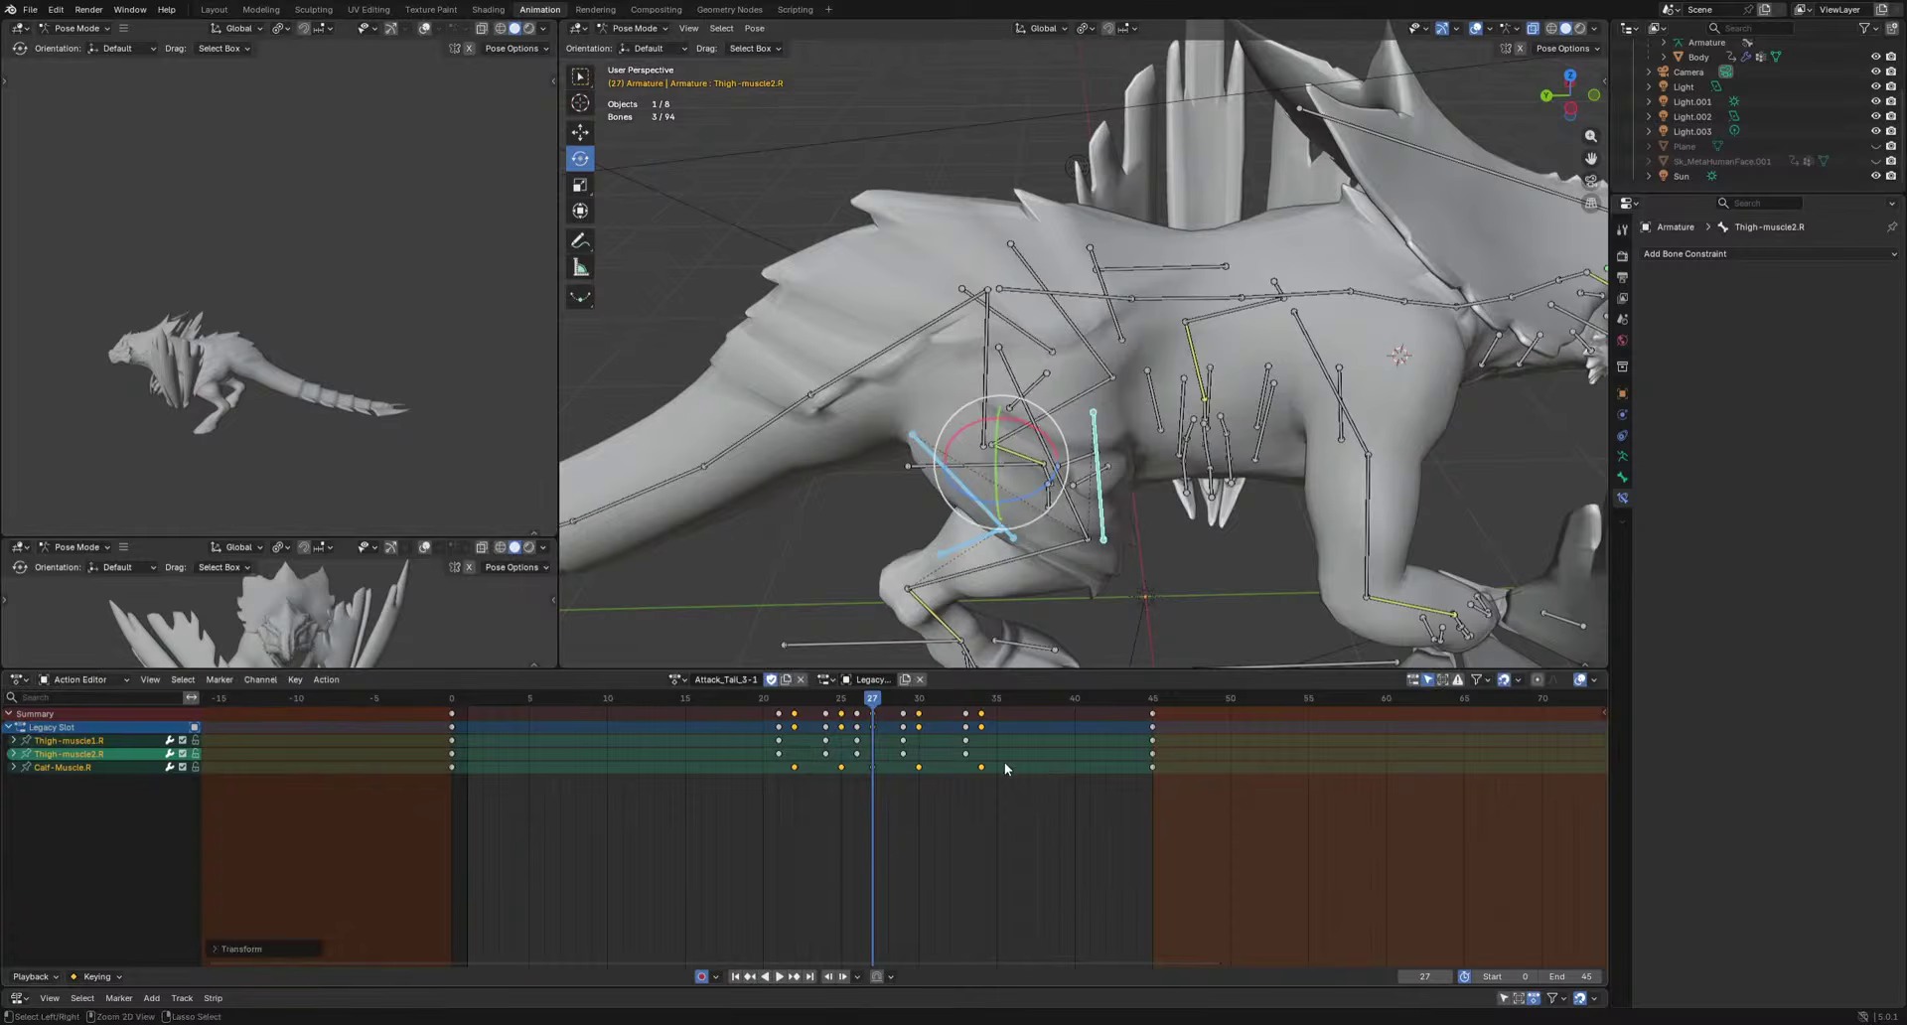
pyautogui.hotkey('ctrl', 'z')
# Rotate the three right leg muscle bones at frame 21 in back view and check playback.
pyautogui.moveTo(751, 699)
pyautogui.mouseDown()
pyautogui.moveTo(853, 698)
pyautogui.moveTo(775, 701)
pyautogui.mouseUp()
pyautogui.moveTo(993, 507); pyautogui.dragTo(1038, 563, button='middle')
pyautogui.press('r')
pyautogui.click(1401, 562)
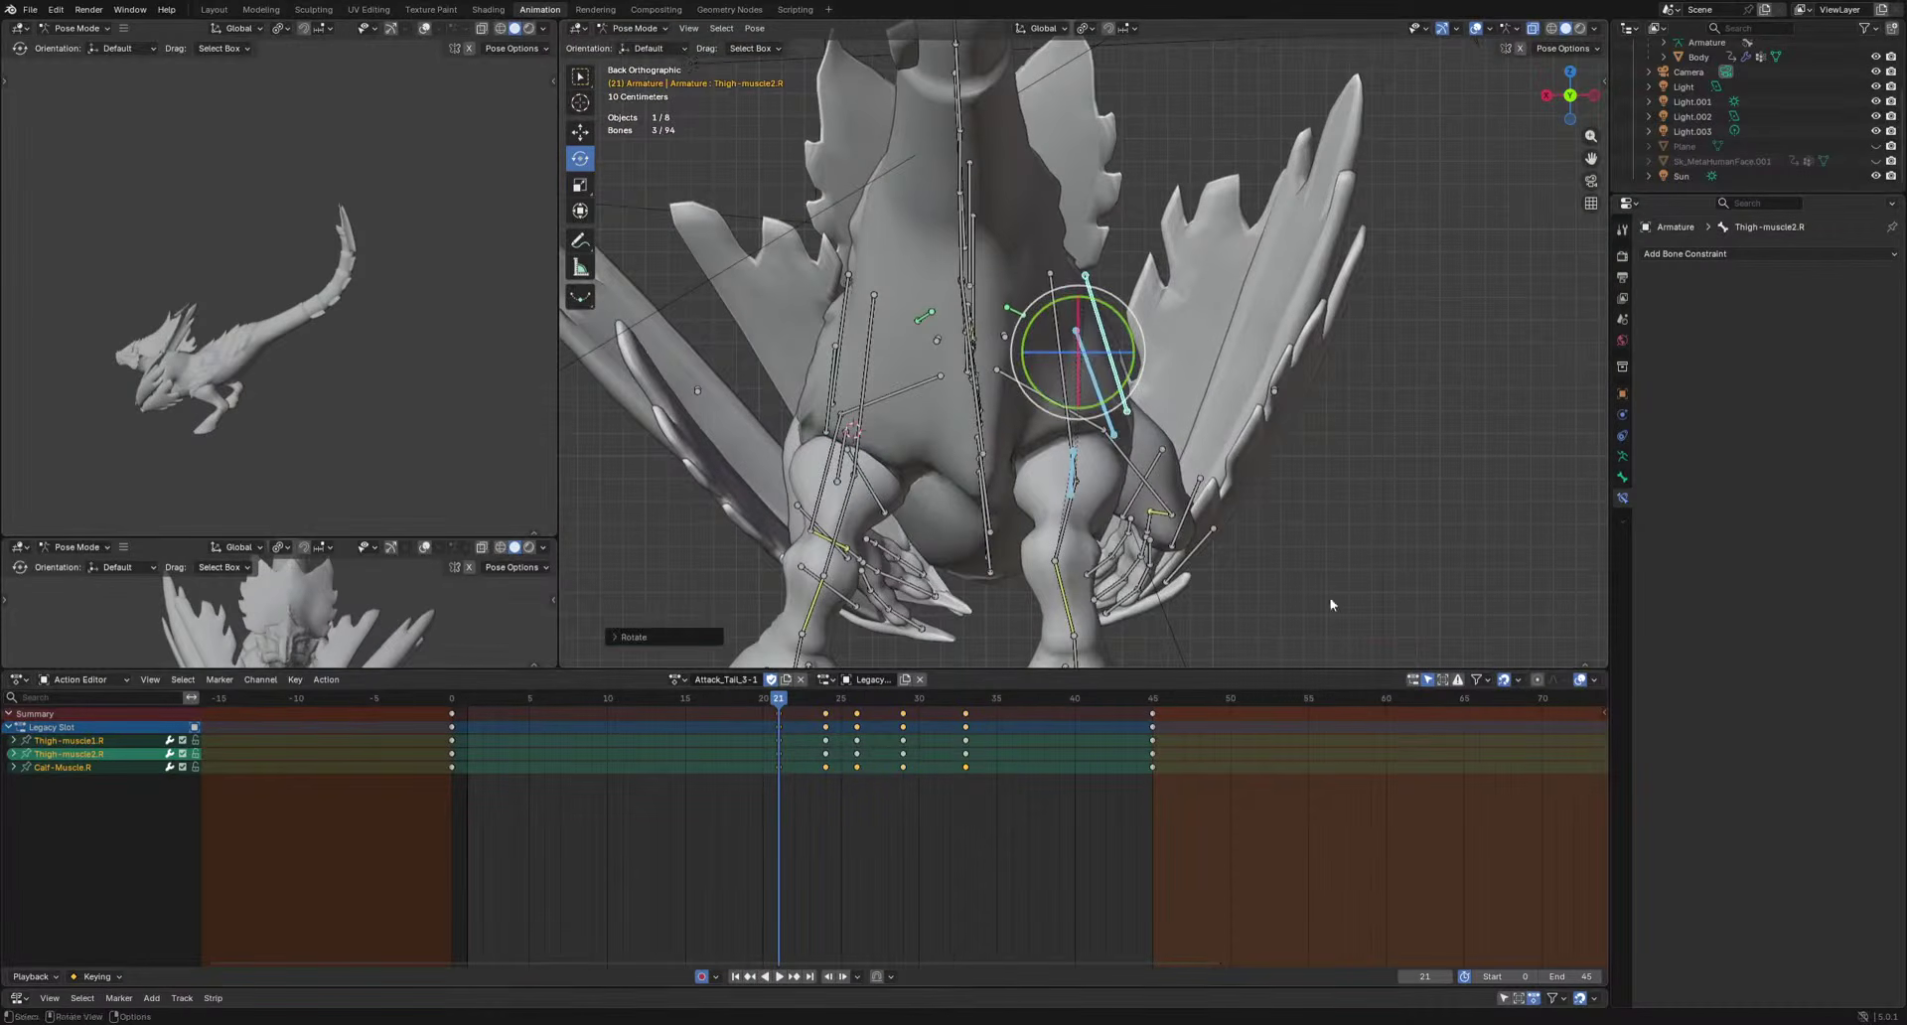
pyautogui.press('space')
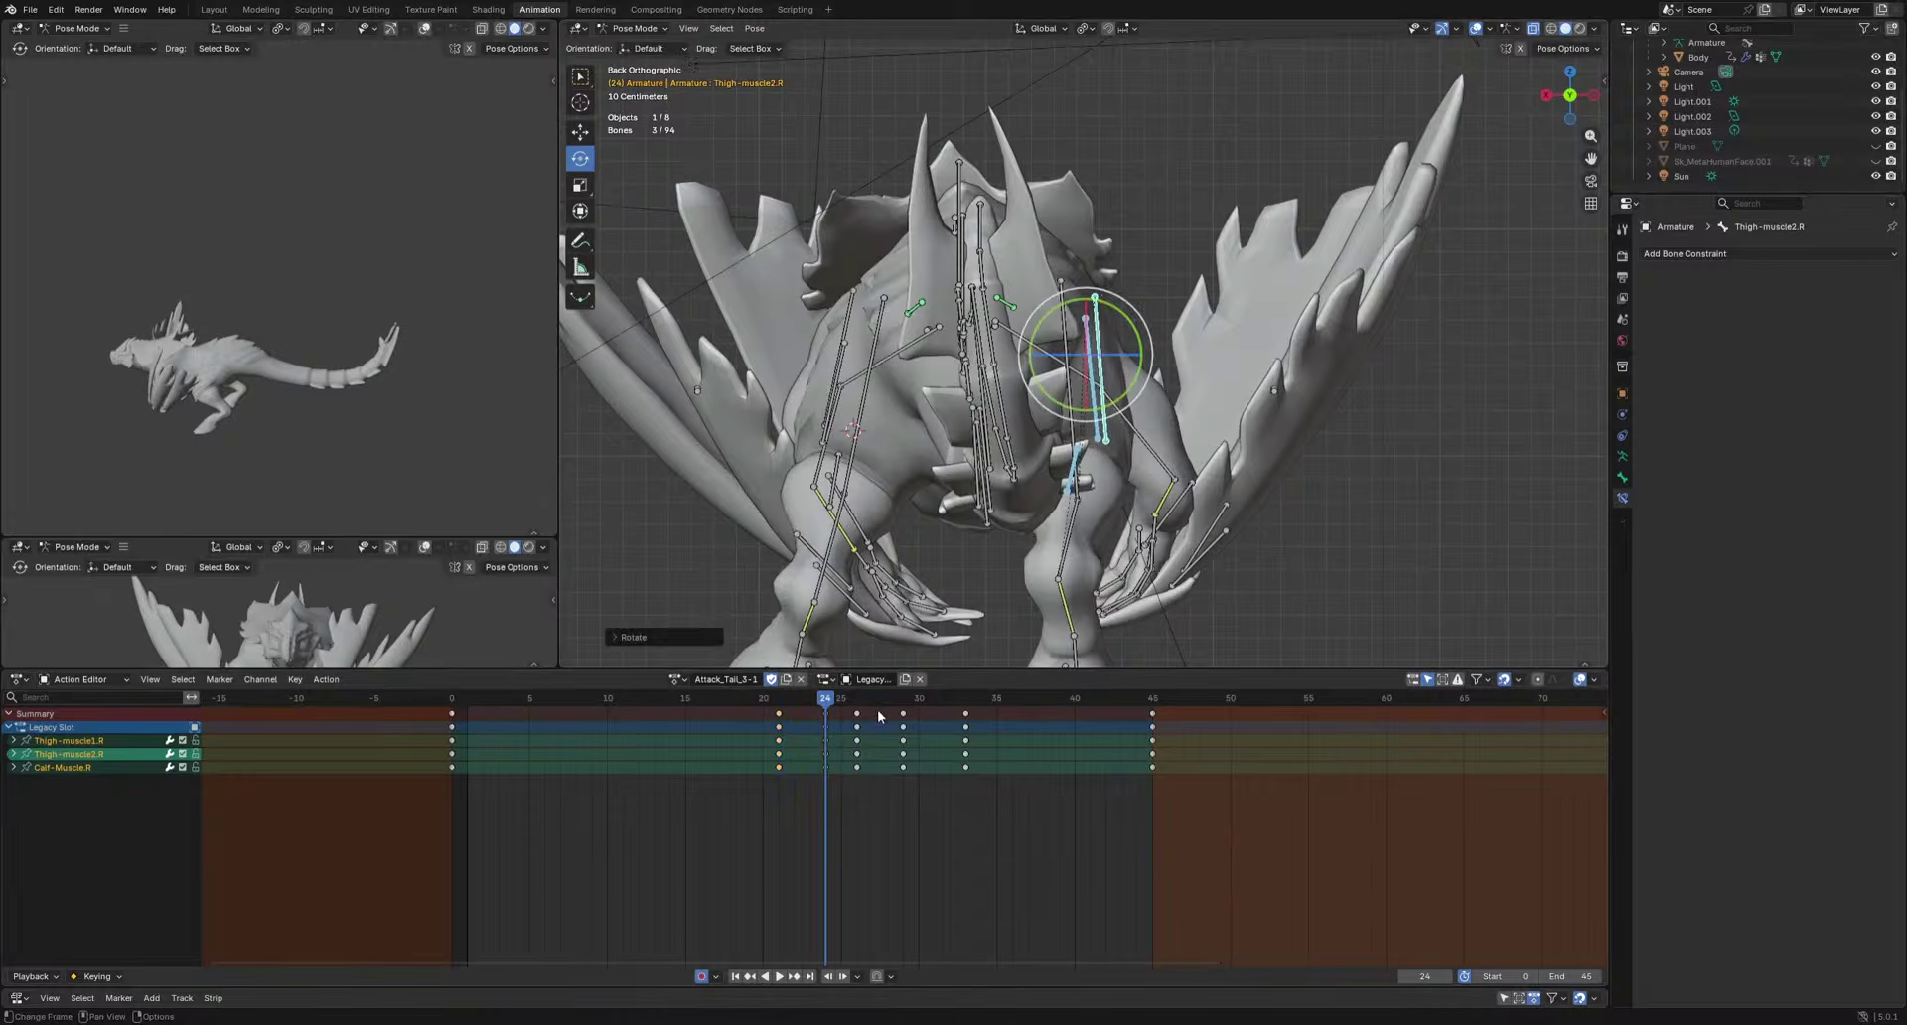
# Rotate the three right leg muscle bones at frames 26 and 33.
pyautogui.click(860, 703)
pyautogui.press('r')
pyautogui.click(1273, 563)
pyautogui.moveTo(879, 707); pyautogui.dragTo(971, 698)
pyautogui.press('r')
pyautogui.click(1373, 510)
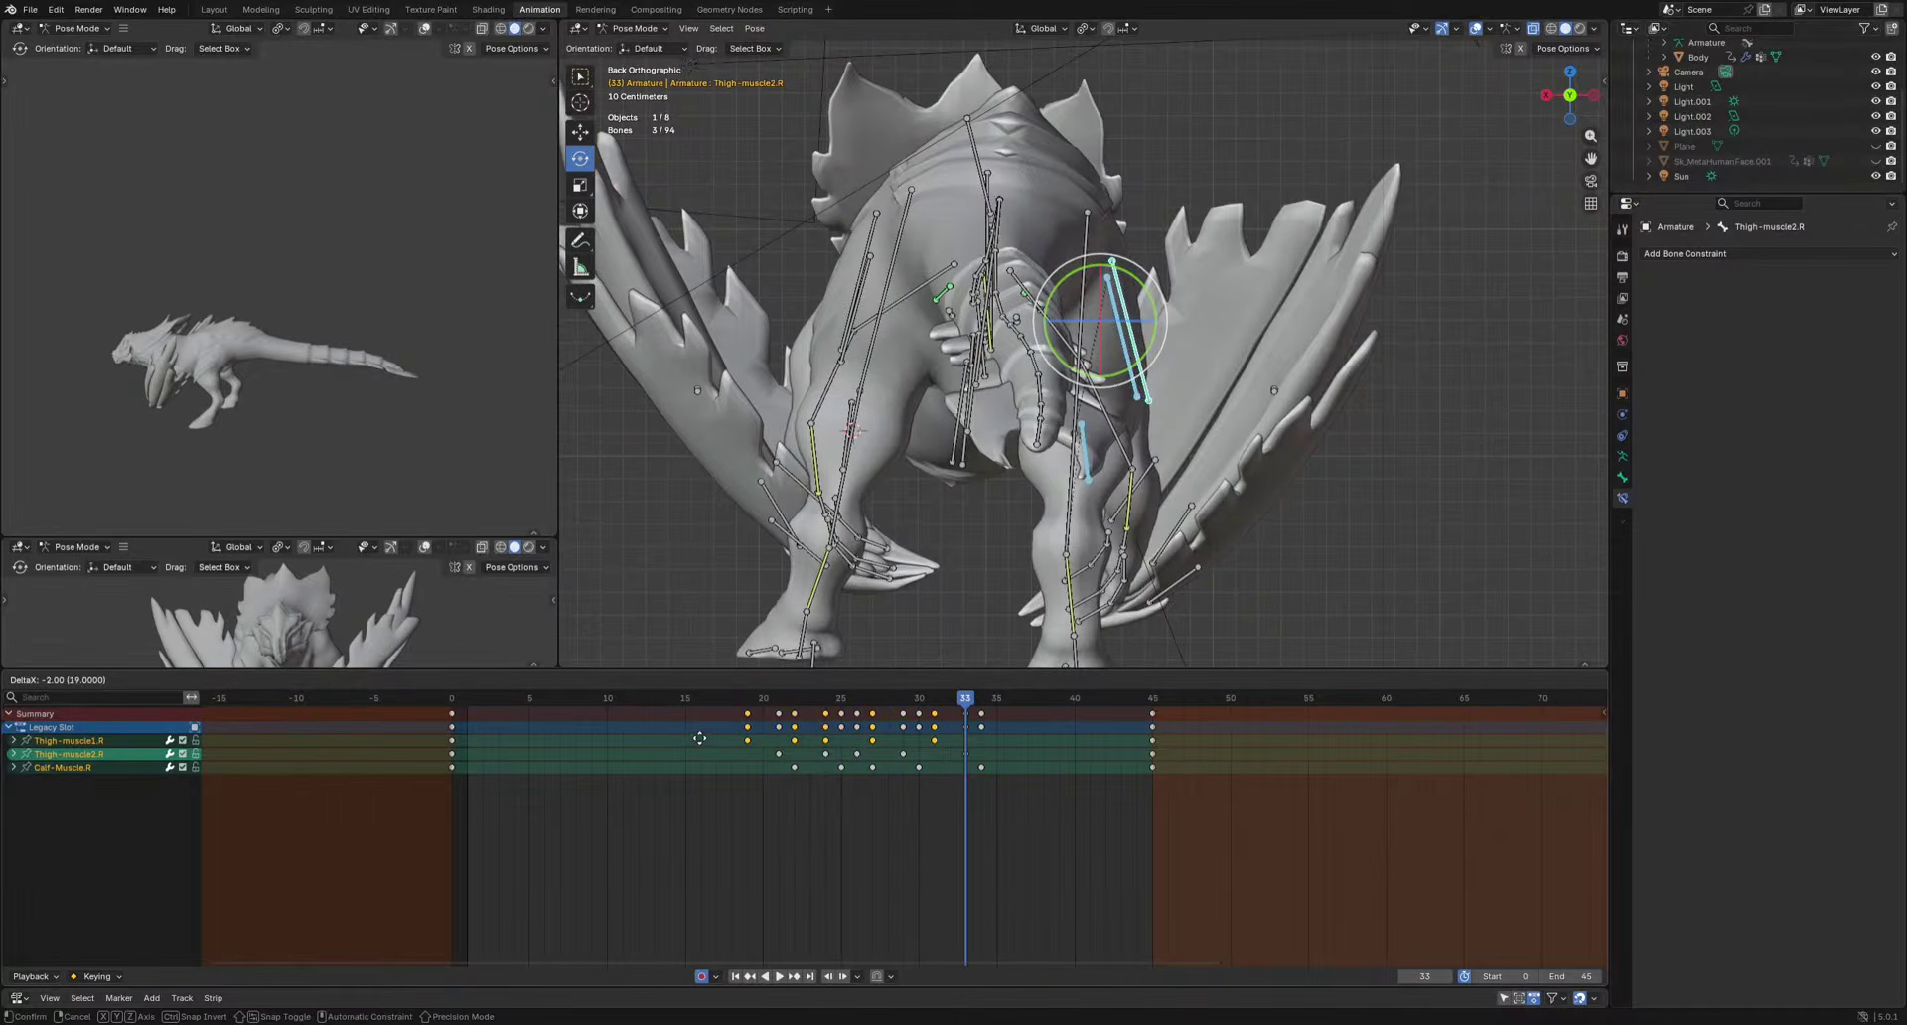
# Offset the Calf-Muscle.R keyframes one frame later and the Thigh-muscle1.R keyframes one frame earlier, then preview the motion.
pyautogui.press('space')
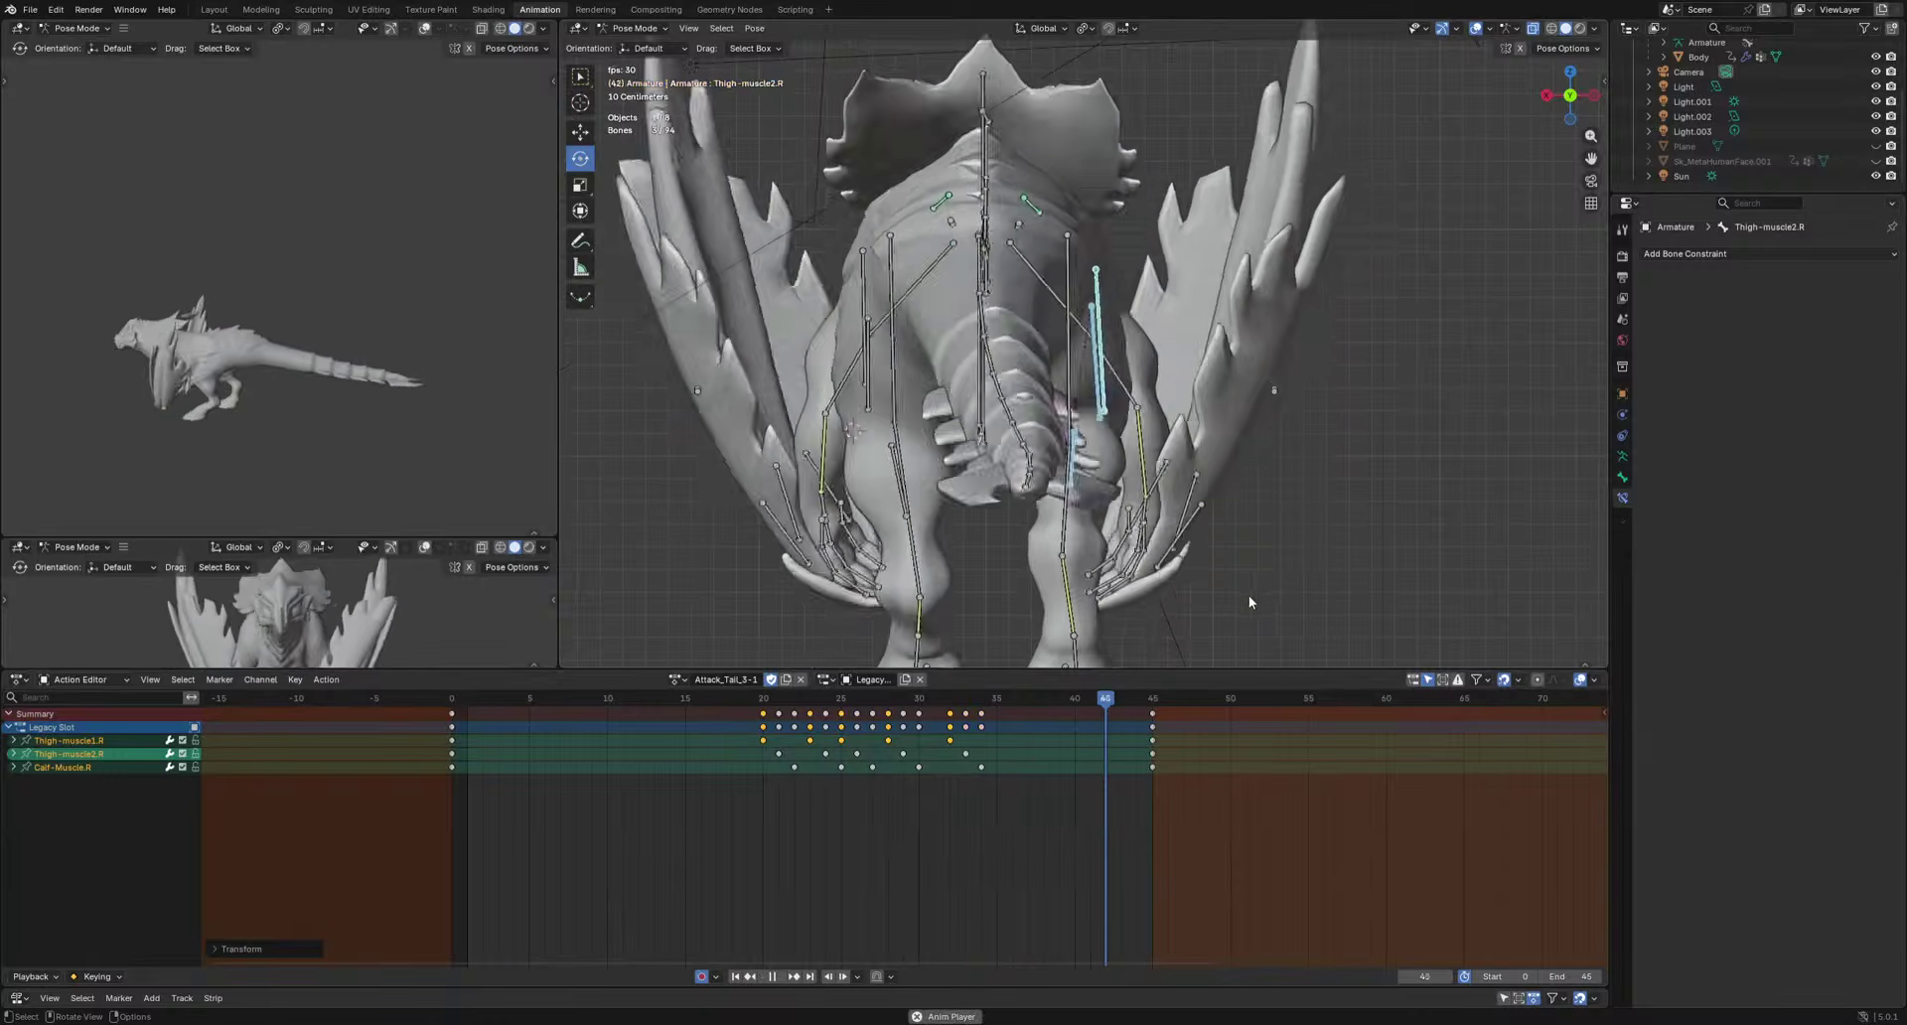
pyautogui.moveTo(1248, 596); pyautogui.dragTo(1108, 602, button='middle')
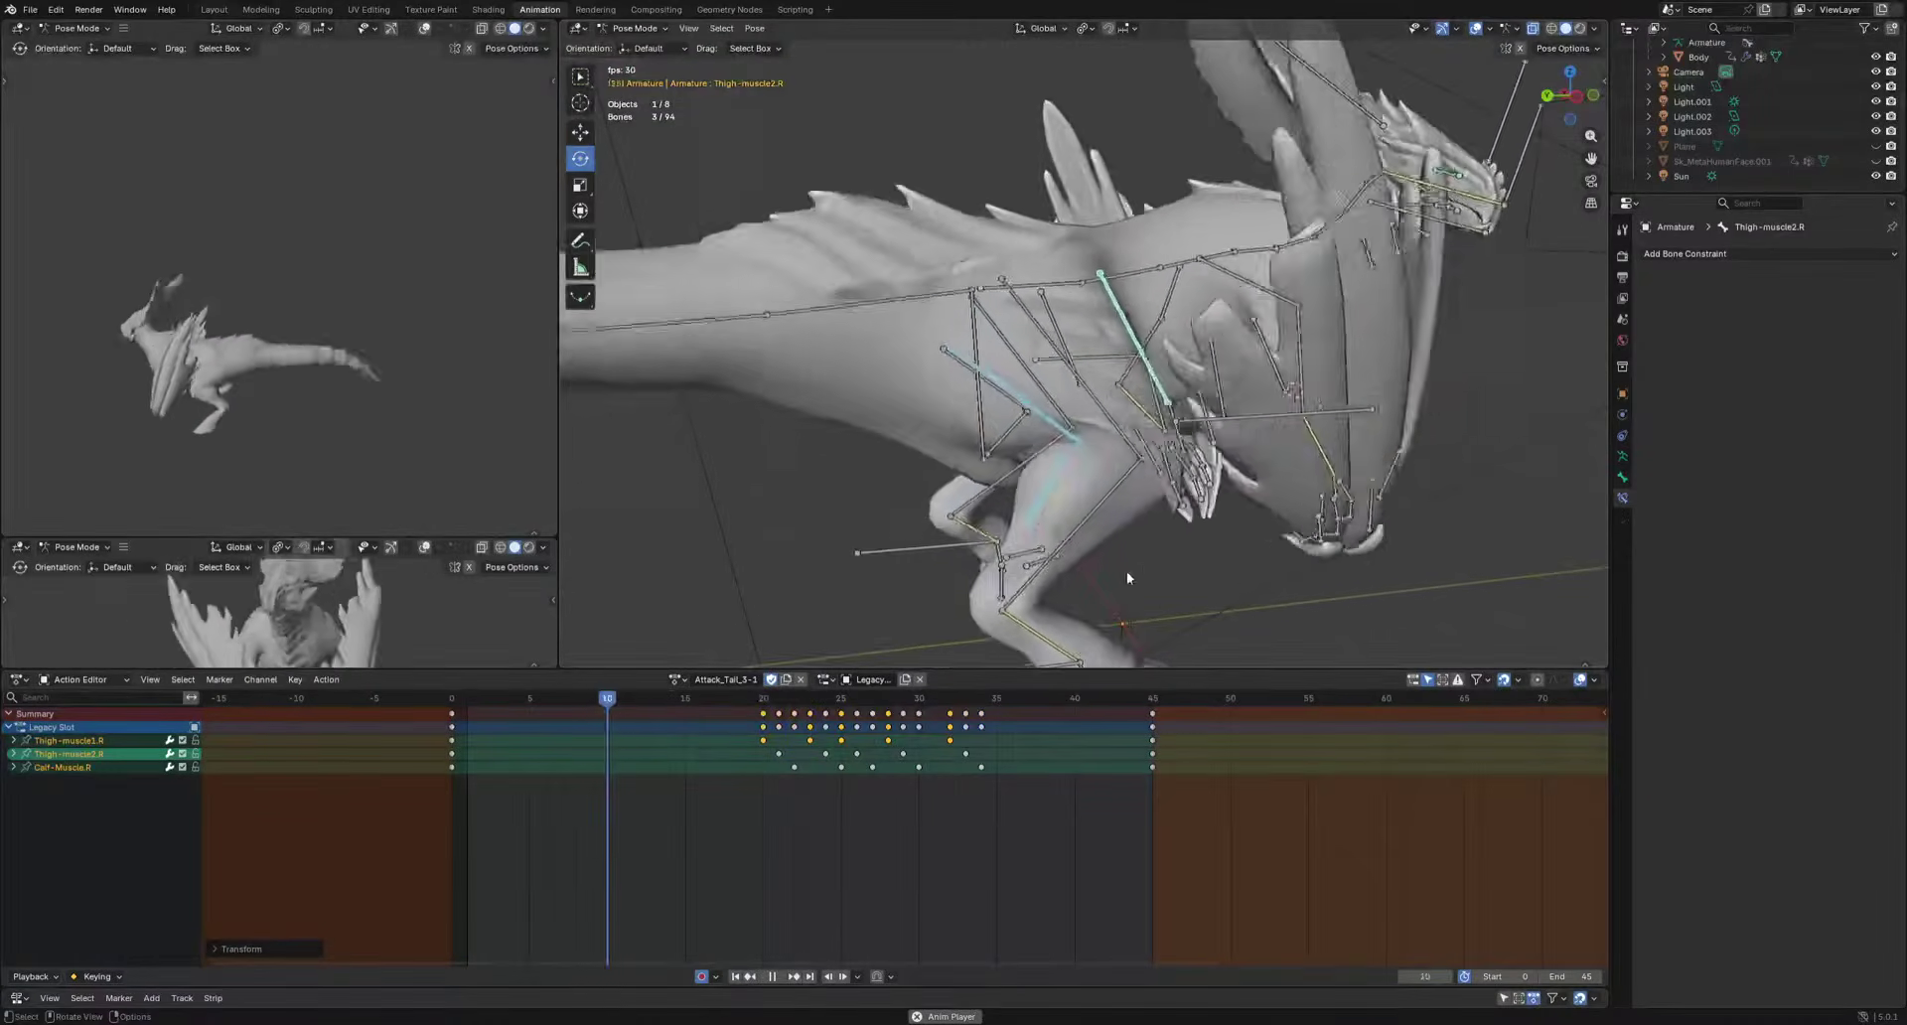
# Select the Thigh-muscle1.R and Thigh-muscle2.R bones and shift the Thigh-muscle2.R keyframes between the first and last keys one frame earlier.
pyautogui.press('space')
pyautogui.click(1106, 440)
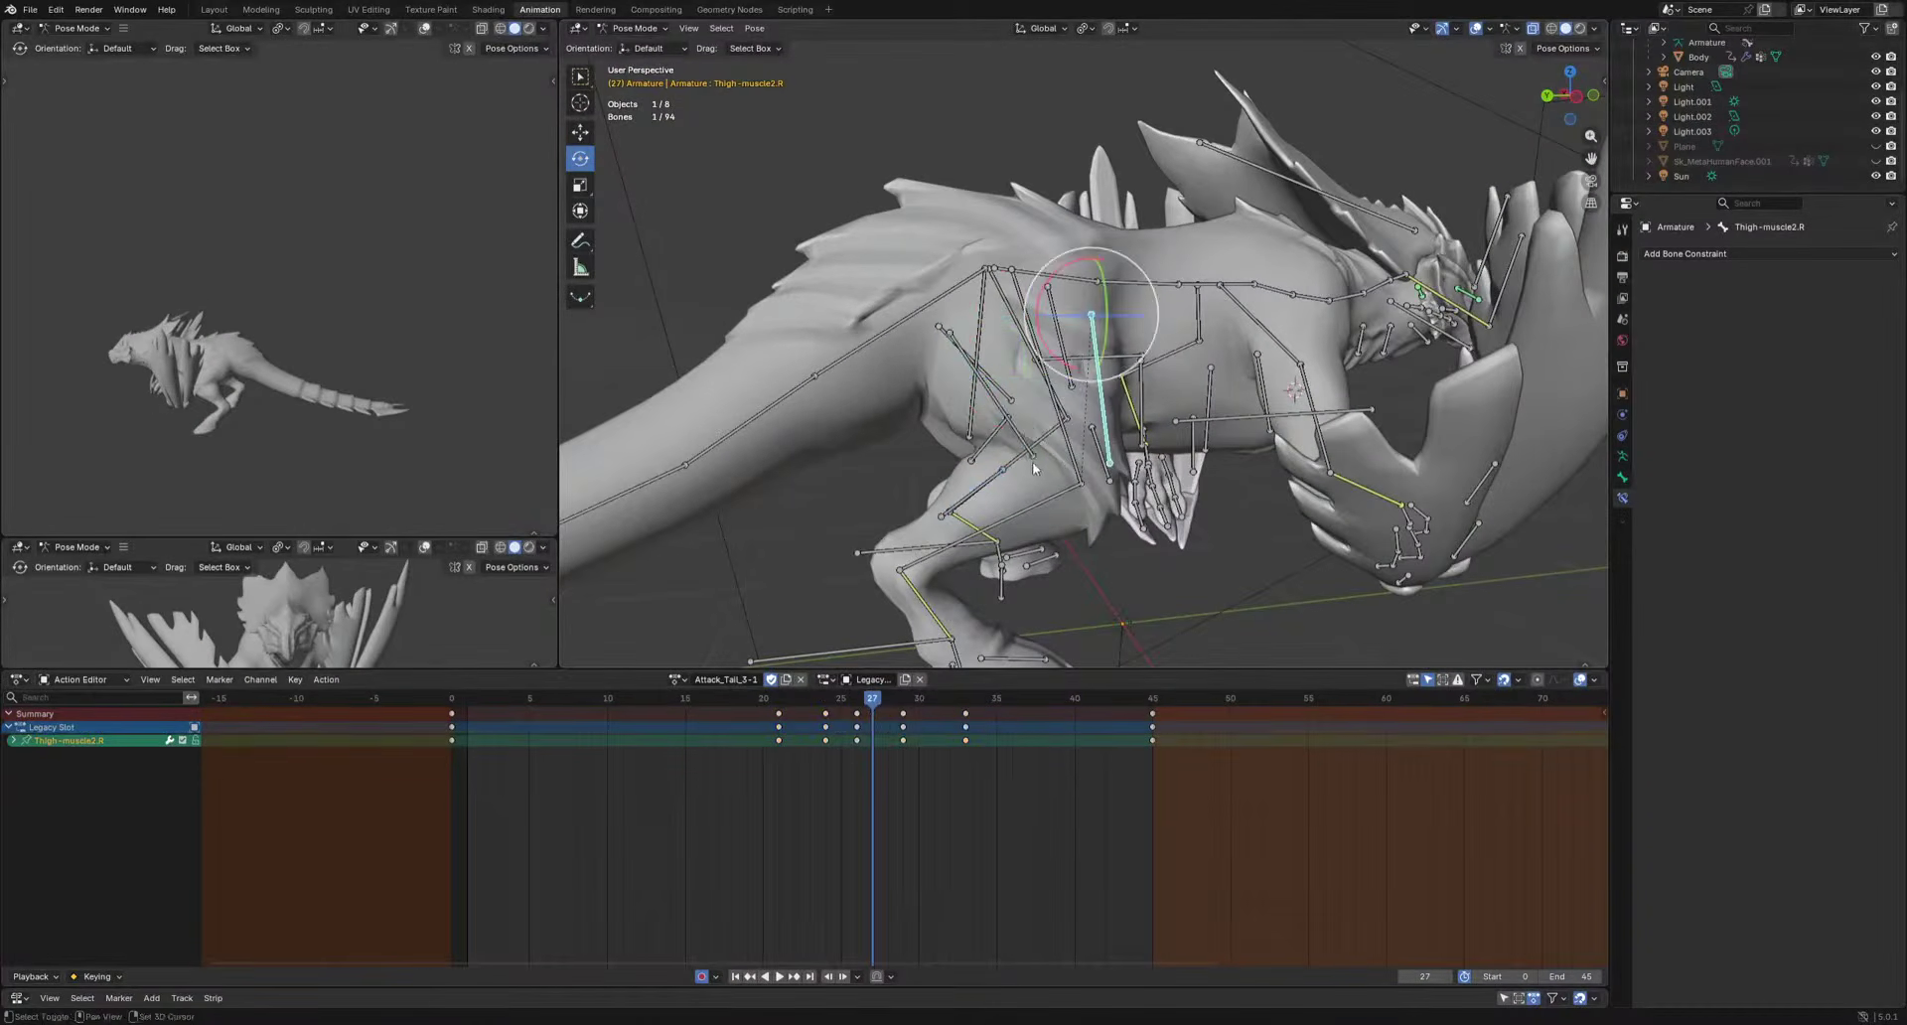
pyautogui.keyDown('shift'); pyautogui.click(1031, 455); pyautogui.keyUp('shift')
pyautogui.moveTo(1142, 529); pyautogui.dragTo(1077, 548, button='middle')
pyautogui.moveTo(616, 816); pyautogui.dragTo(1074, 752)
pyautogui.press('g')
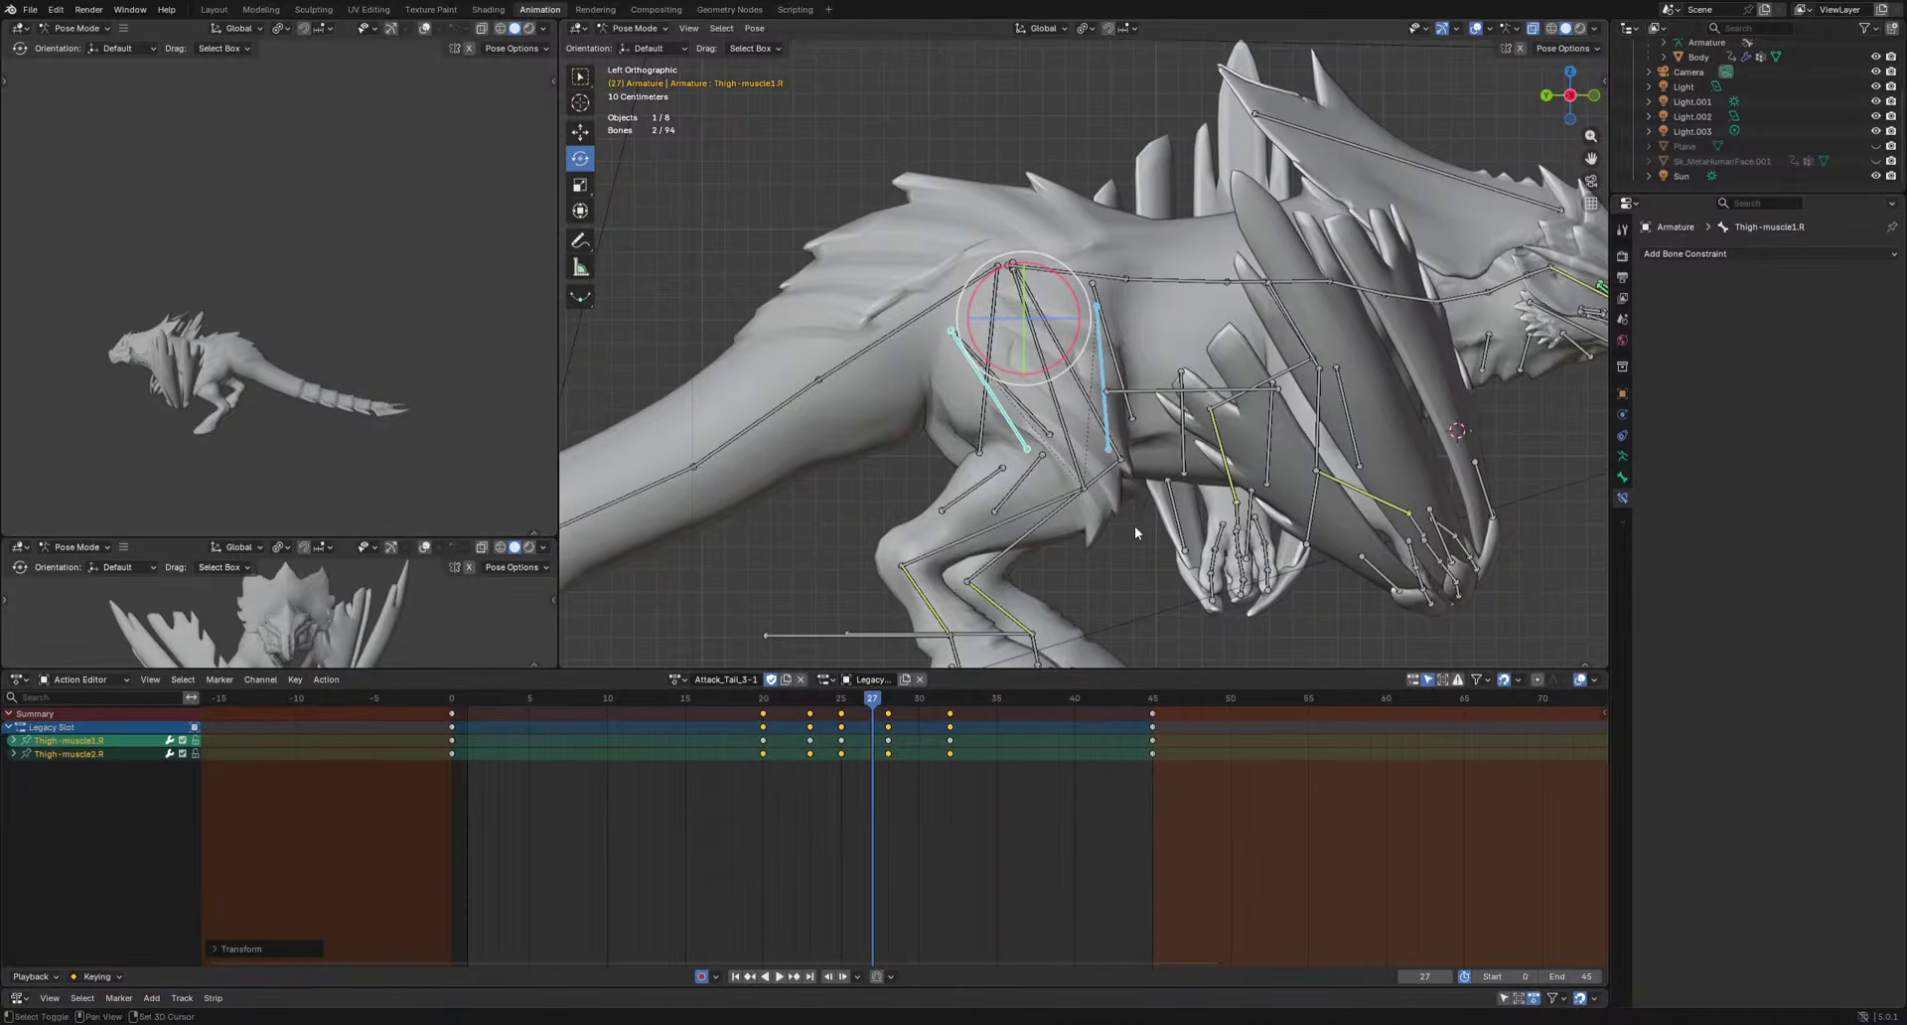
# Move the two right thigh muscle bones and key them at frames 32 and 38, then play the animation.
pyautogui.keyDown('shift'); pyautogui.moveTo(1134, 527); pyautogui.dragTo(1120, 534, button='middle'); pyautogui.keyUp('shift')
pyautogui.moveTo(865, 701); pyautogui.dragTo(950, 772)
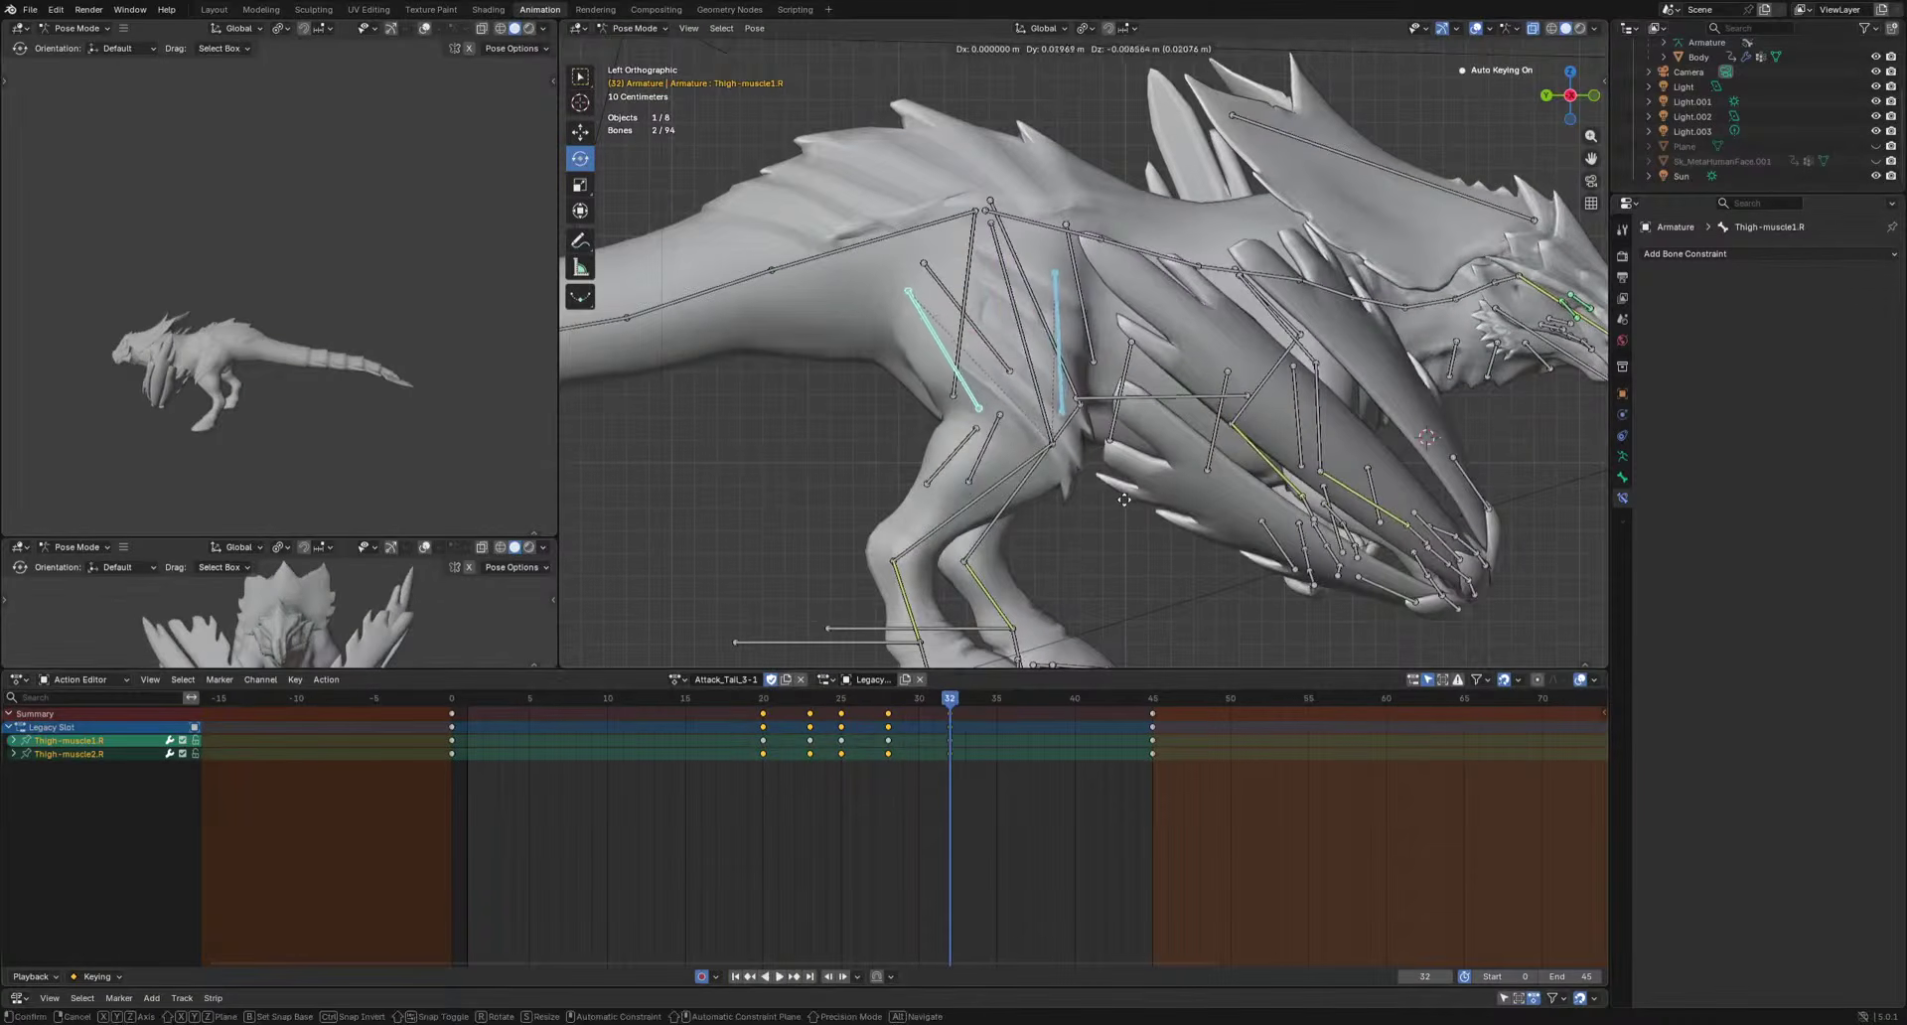
pyautogui.press('i')
pyautogui.moveTo(974, 707); pyautogui.dragTo(1063, 677)
pyautogui.click(1158, 554)
pyautogui.press('i')
pyautogui.press('space')
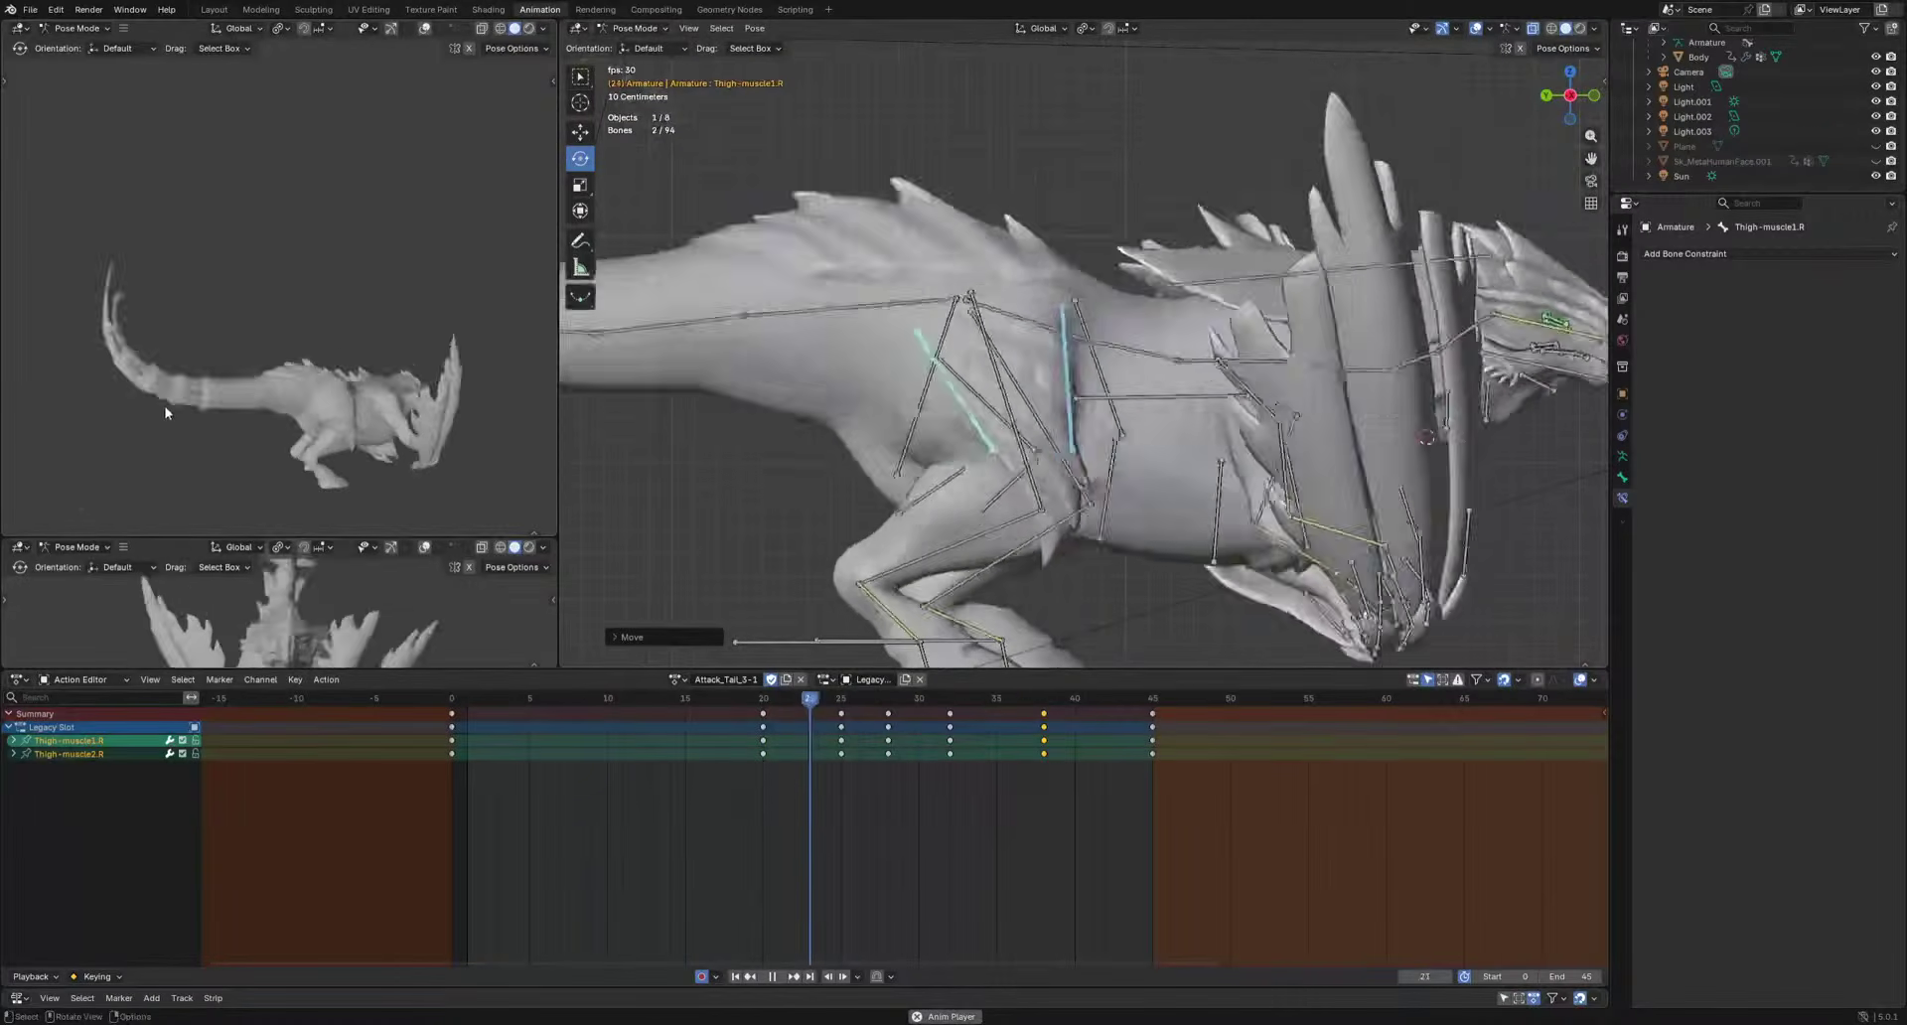
# Offset the Thigh-muscle2.R keyframes from frame 20 through 38 two frames later and check the motion in playback.
pyautogui.moveTo(634, 787); pyautogui.dragTo(1080, 748)
pyautogui.press('g')
pyautogui.click(1109, 757)
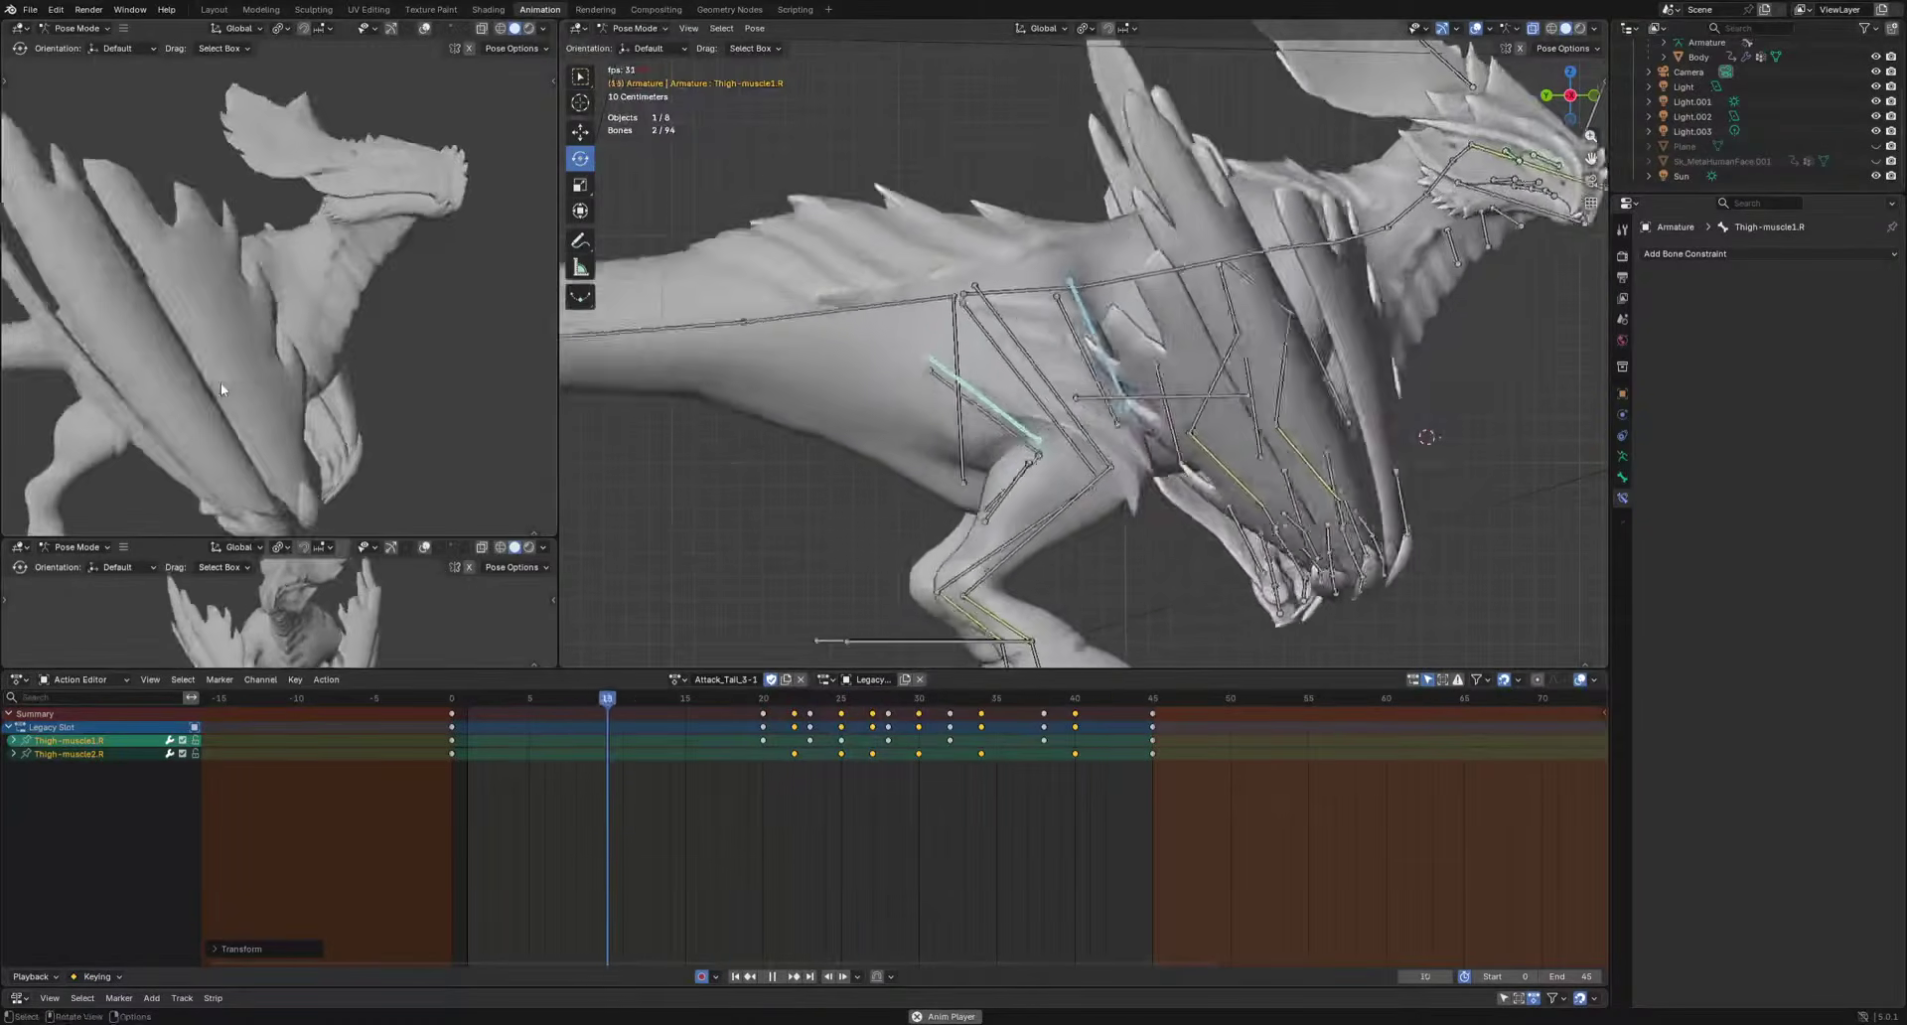
pyautogui.moveTo(358, 424)
pyautogui.mouseDown(button='middle')
pyautogui.moveTo(396, 470)
pyautogui.moveTo(395, 417)
pyautogui.mouseUp(button='middle')
pyautogui.scroll(-3, 395, 417)
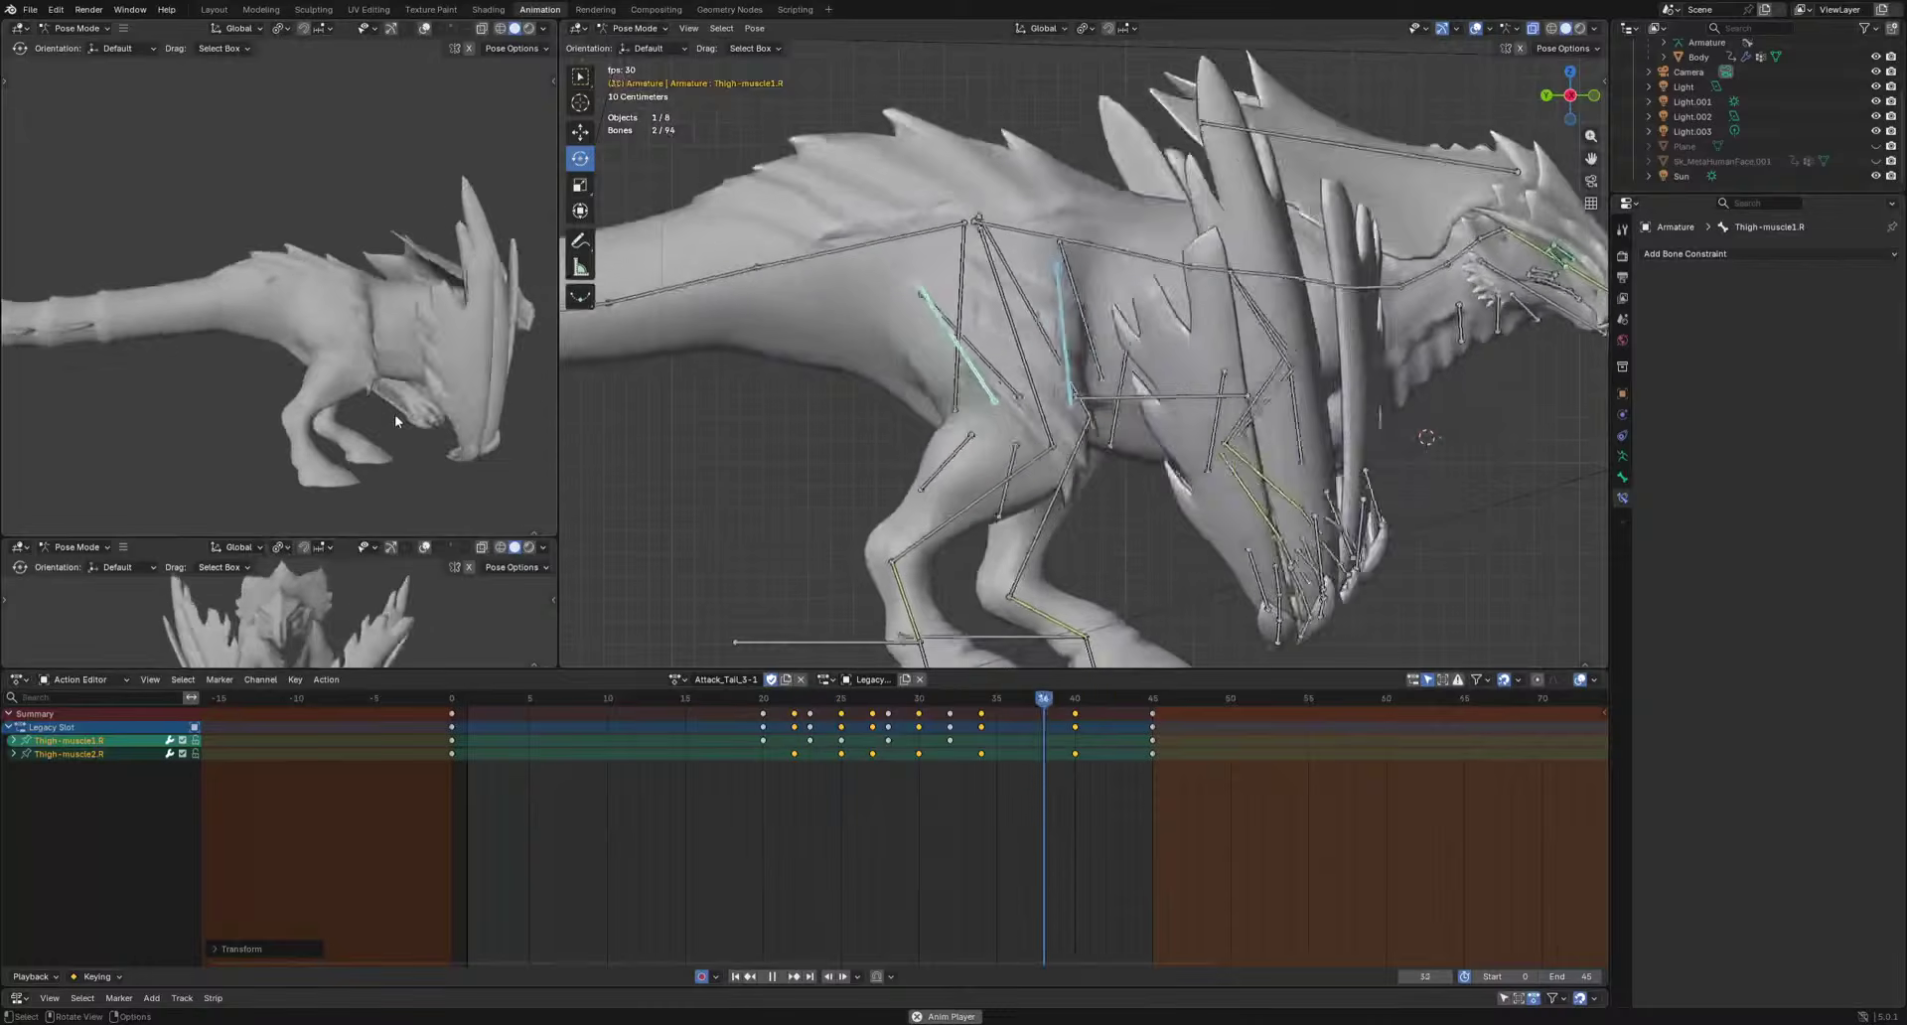
pyautogui.press('space')
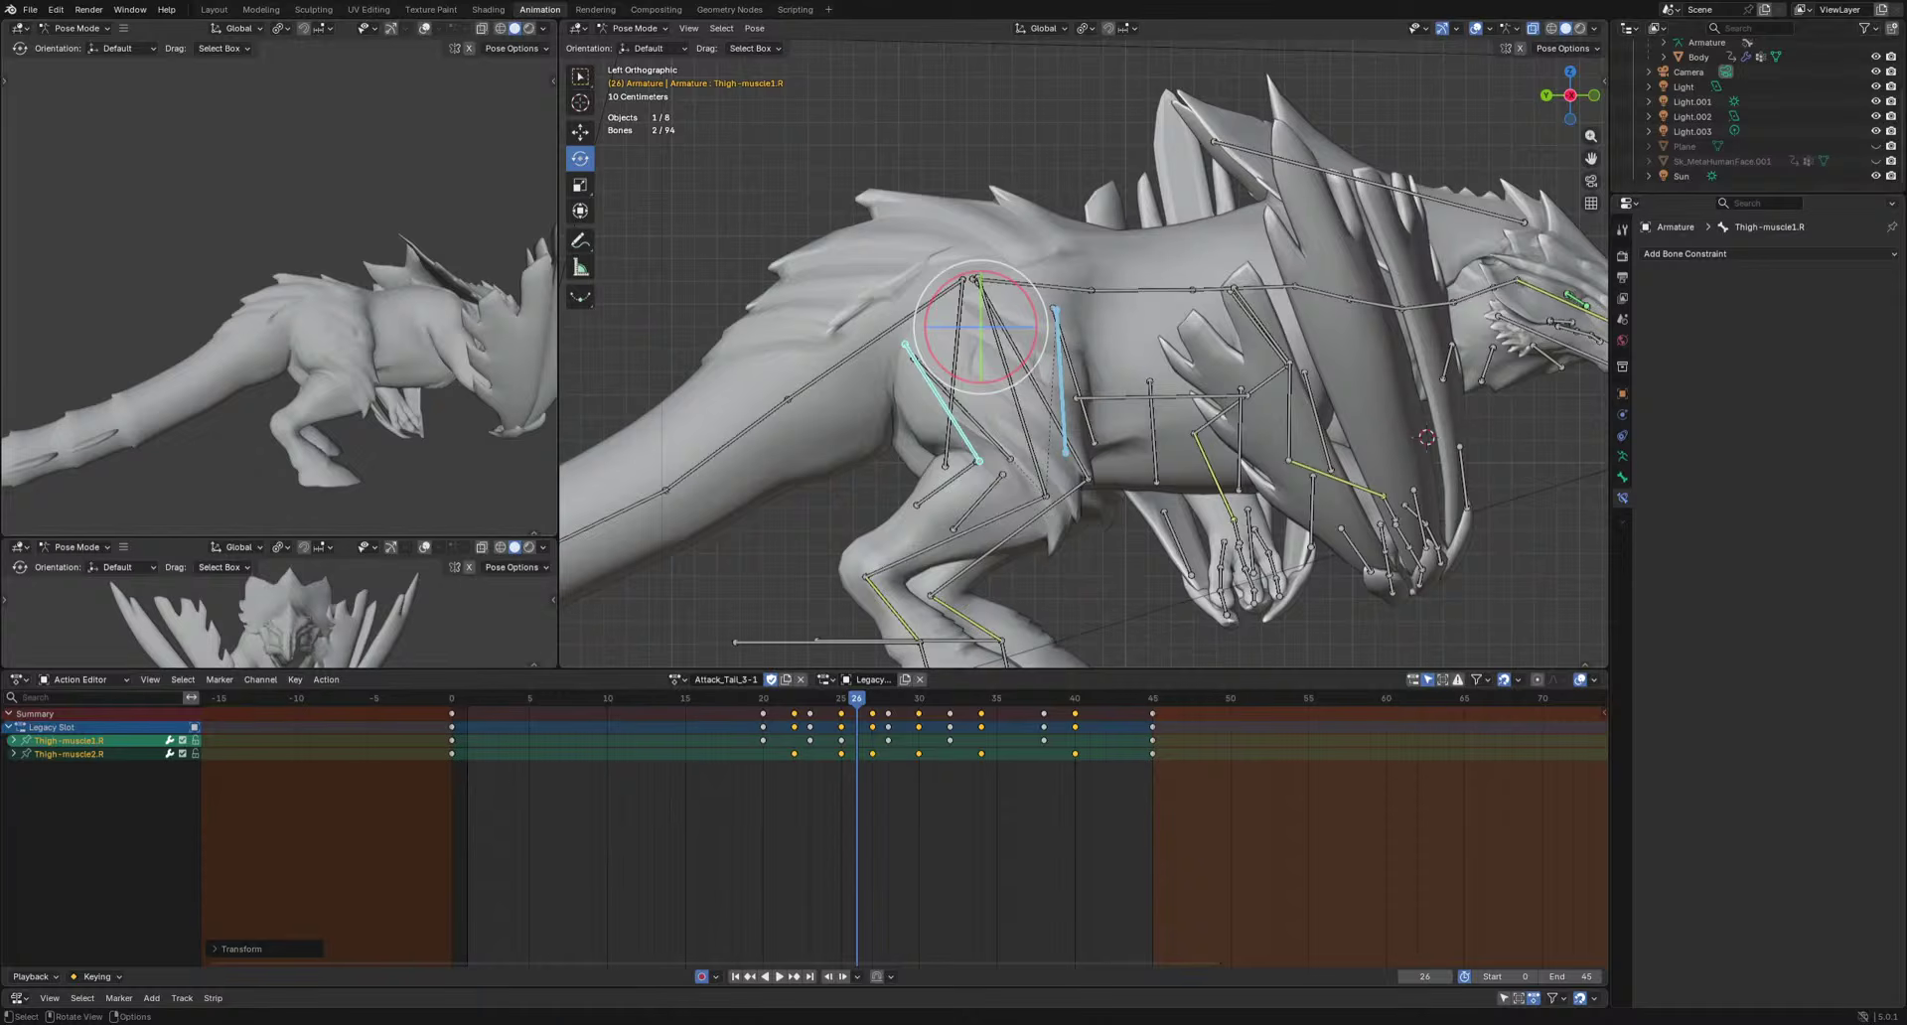
# Add the Calf-Muscle.R bone to the selected right thigh muscle bones.
pyautogui.moveTo(983, 437); pyautogui.dragTo(1313, 521, button='middle')
pyautogui.keyDown('shift'); pyautogui.click(1235, 514); pyautogui.keyUp('shift')
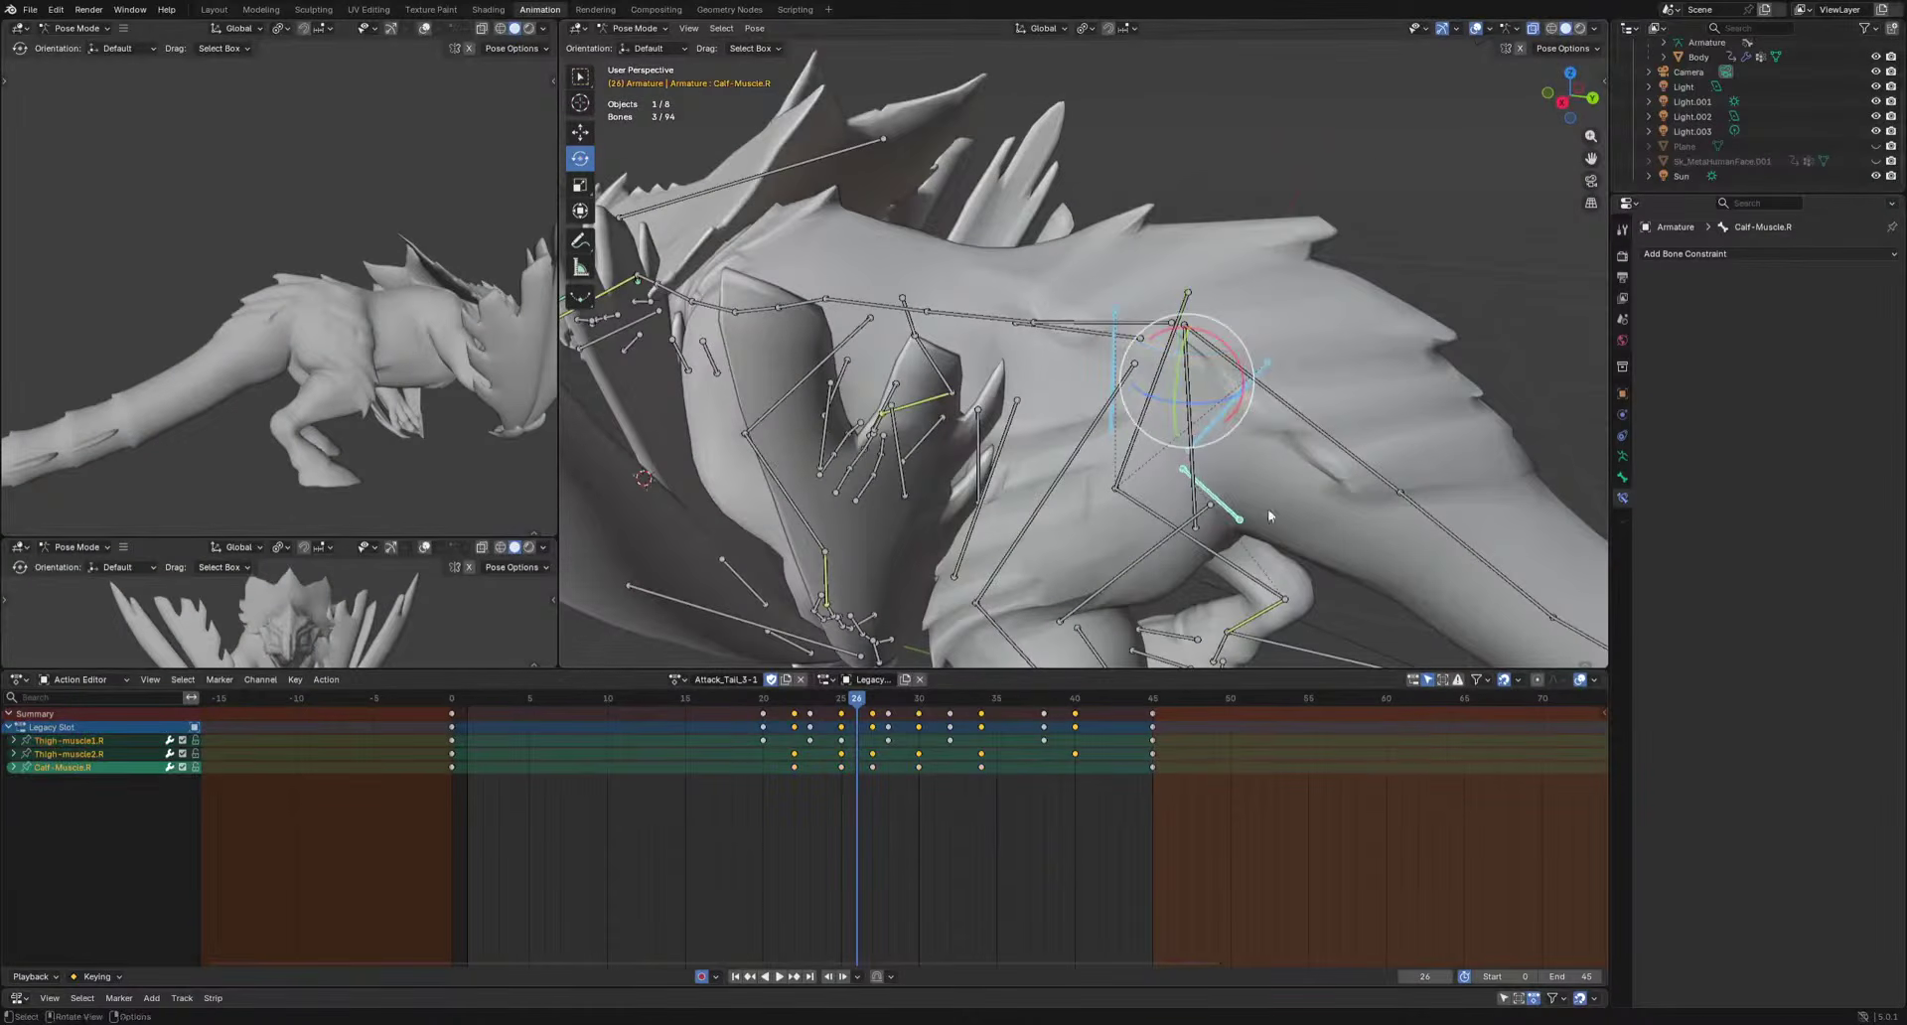
# Try to copy the keyframes of the right thigh and calf muscle bones with the current frame at 20.
pyautogui.moveTo(682, 831); pyautogui.dragTo(1104, 711)
pyautogui.click(764, 702)
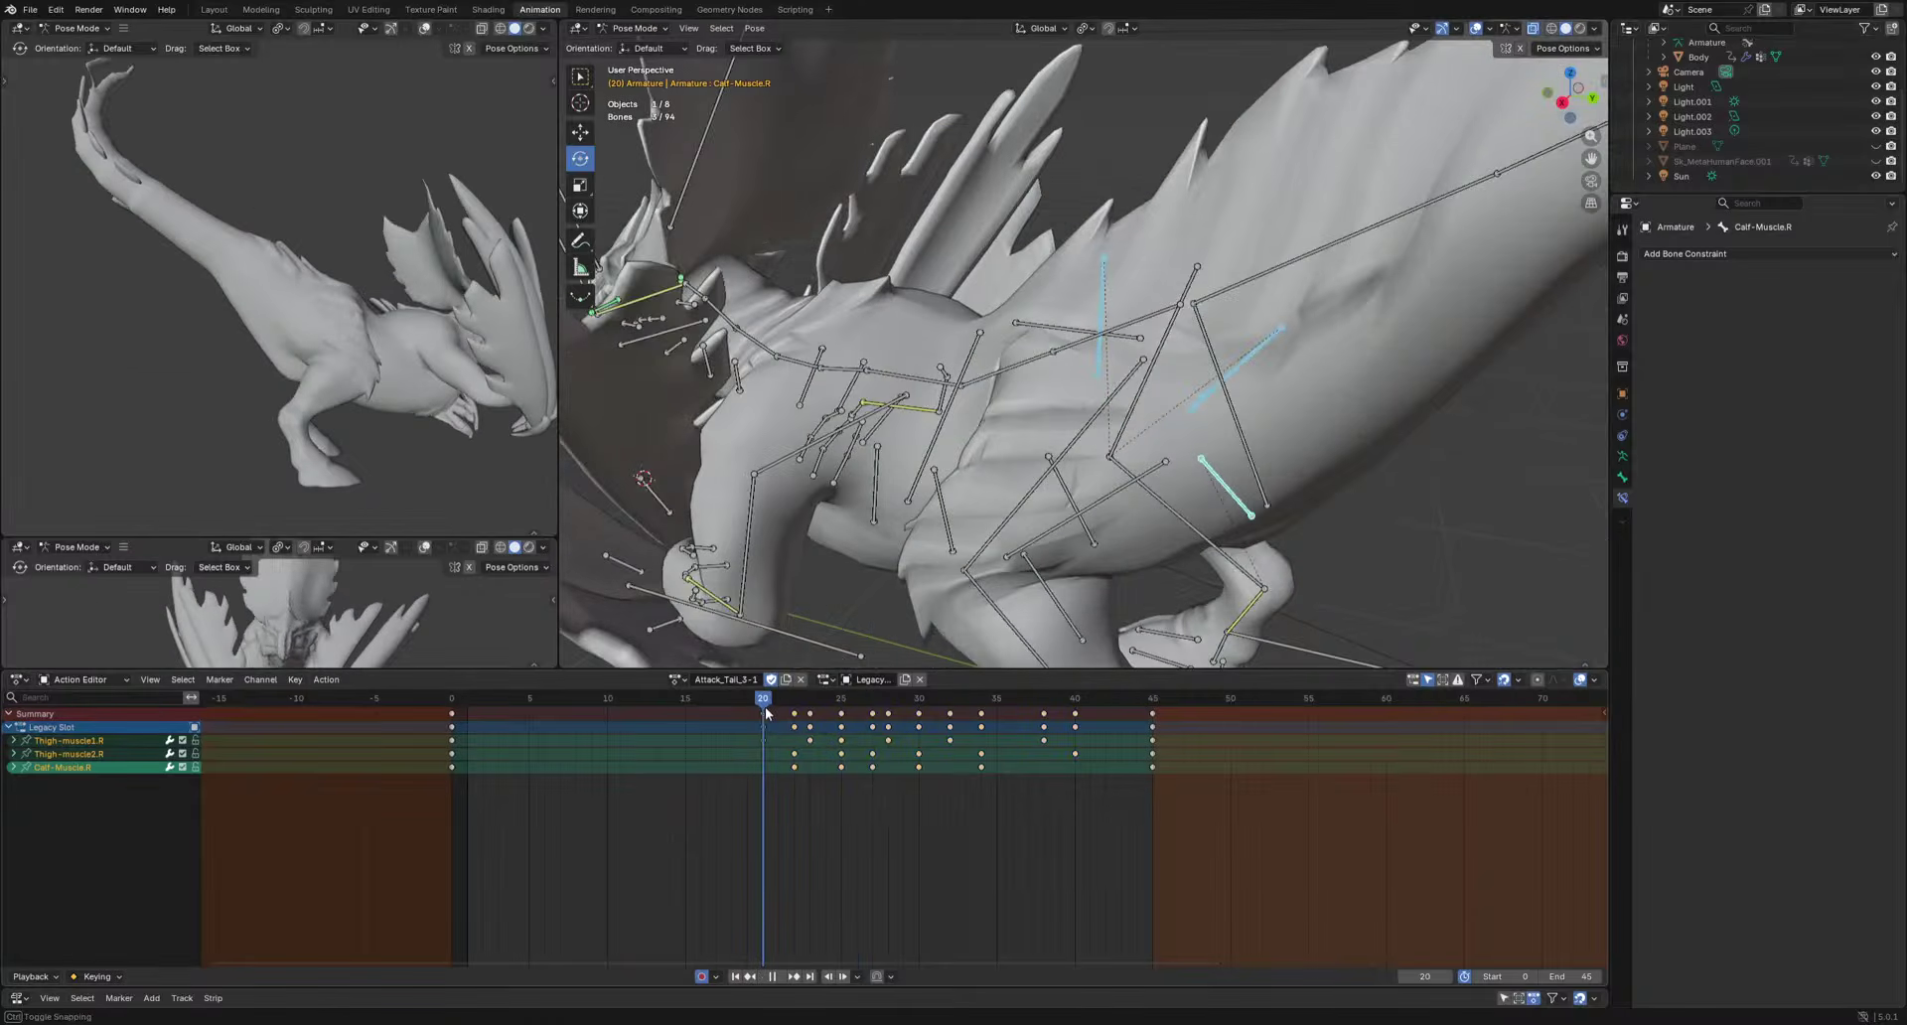
pyautogui.hotkey('ctrl', 'c')
# Delete the keyframes between frames 20 and 35 on the two left thigh muscle bones and the left calf muscle bone.
pyautogui.moveTo(1047, 586); pyautogui.dragTo(977, 379, button='middle')
pyautogui.click(1063, 574)
pyautogui.keyDown('shift'); pyautogui.click(978, 376); pyautogui.keyUp('shift')
pyautogui.keyDown('shift'); pyautogui.click(1110, 437); pyautogui.keyUp('shift')
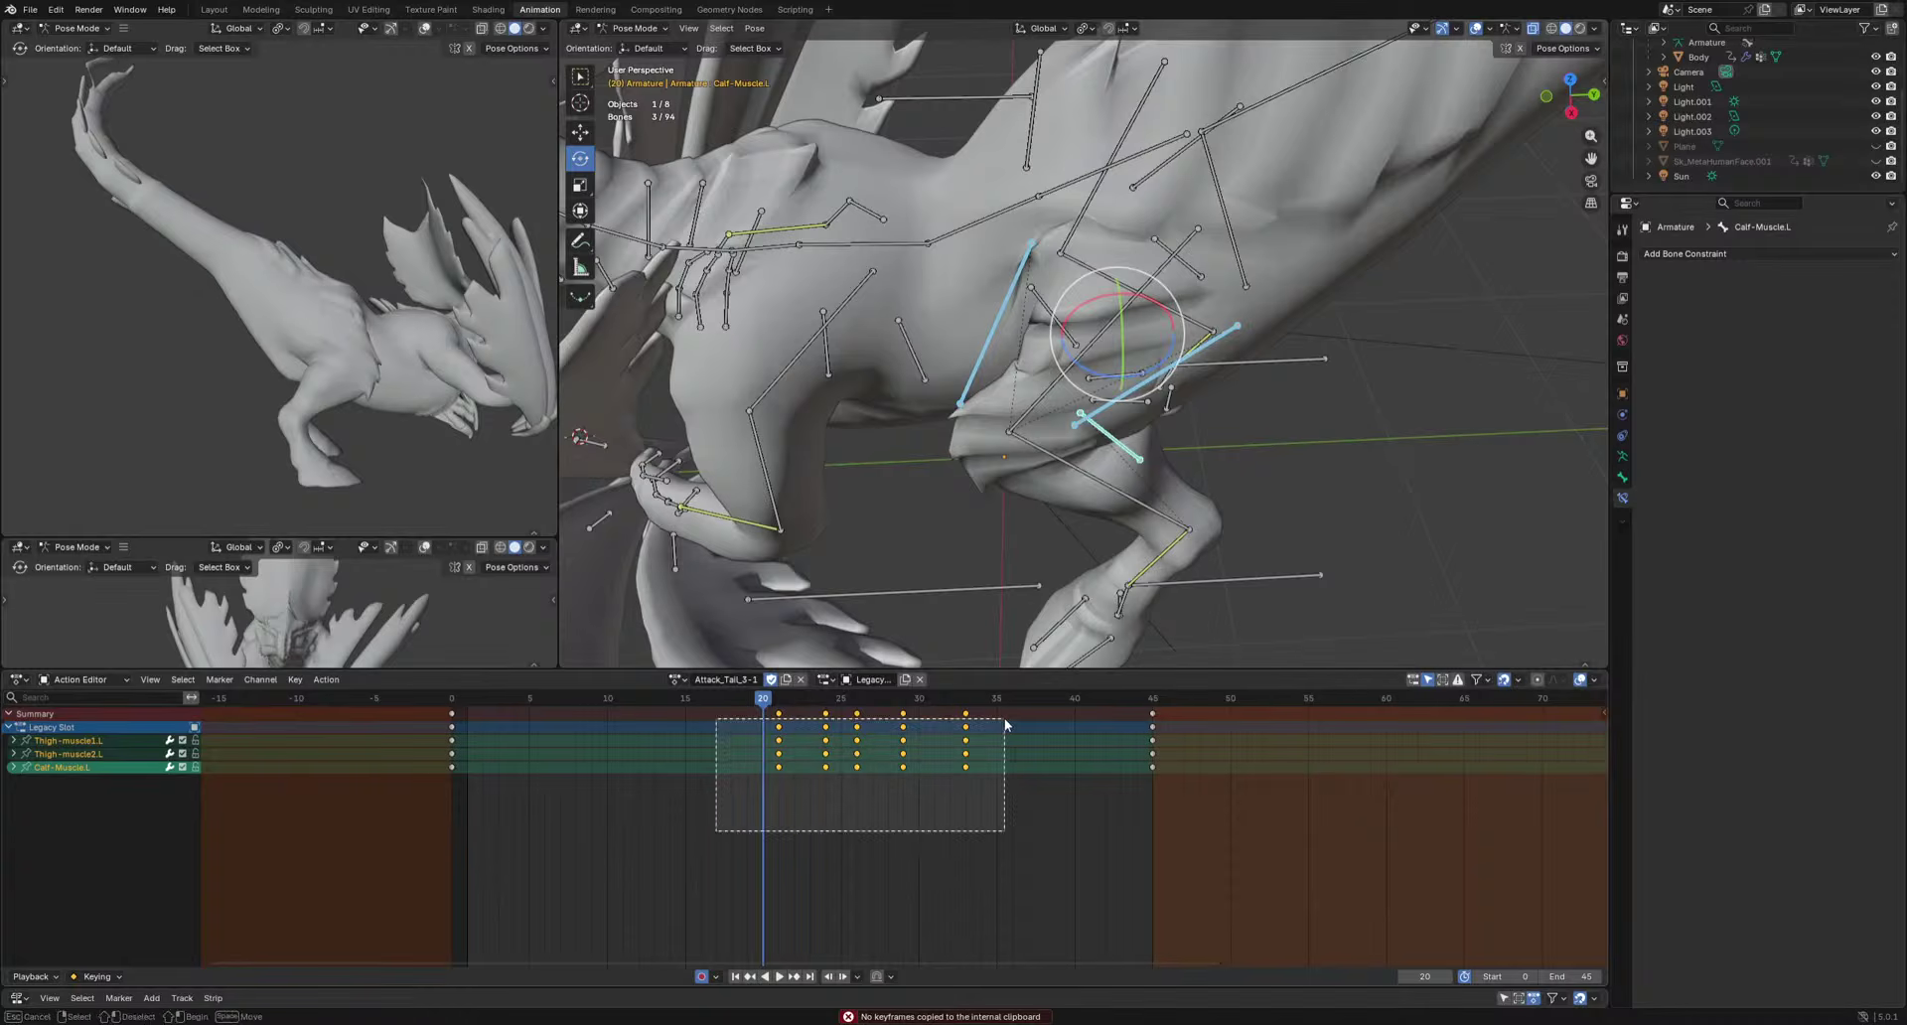
pyautogui.moveTo(1005, 725); pyautogui.dragTo(1005, 717)
pyautogui.press('Delete')
pyautogui.hotkey('ctrl', 'v')
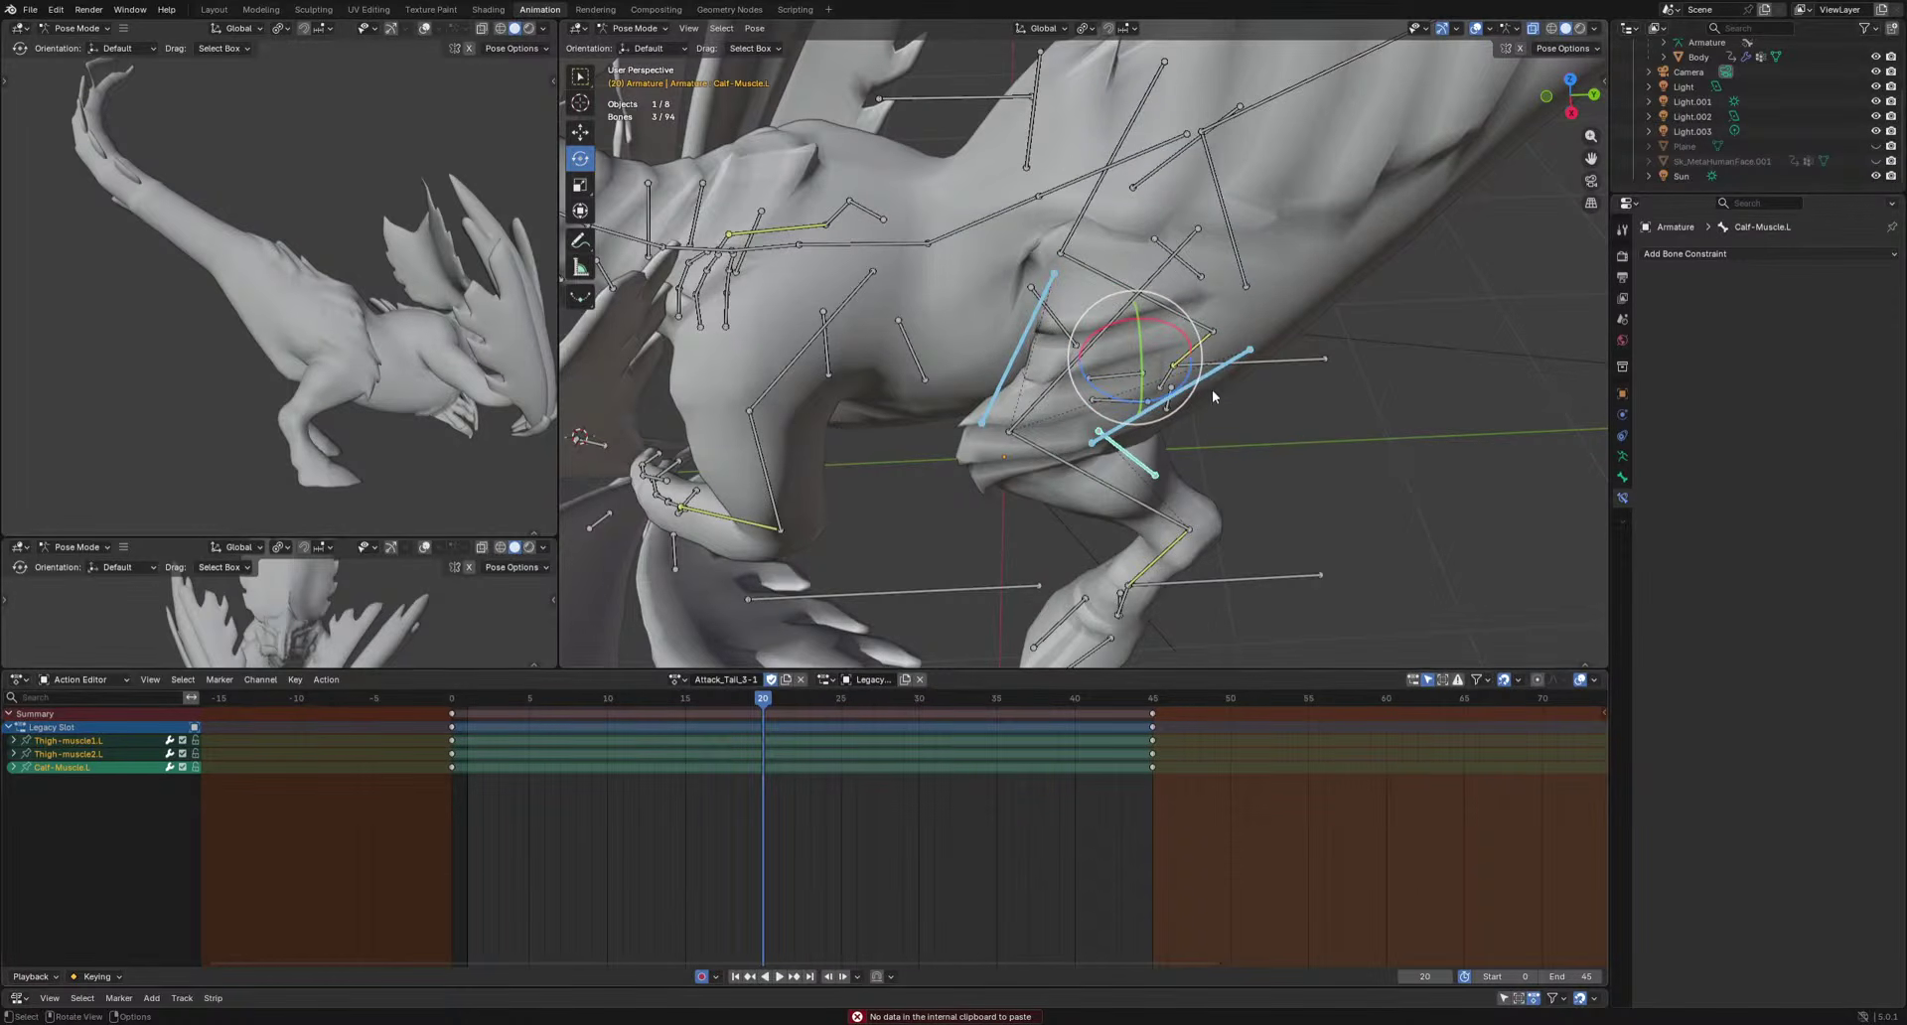
# Copy the keyframes between frames 20 and 40 from the right calf muscle and both right thigh muscle bones.
pyautogui.moveTo(1212, 389); pyautogui.dragTo(1238, 326, button='middle')
pyautogui.click(1232, 331)
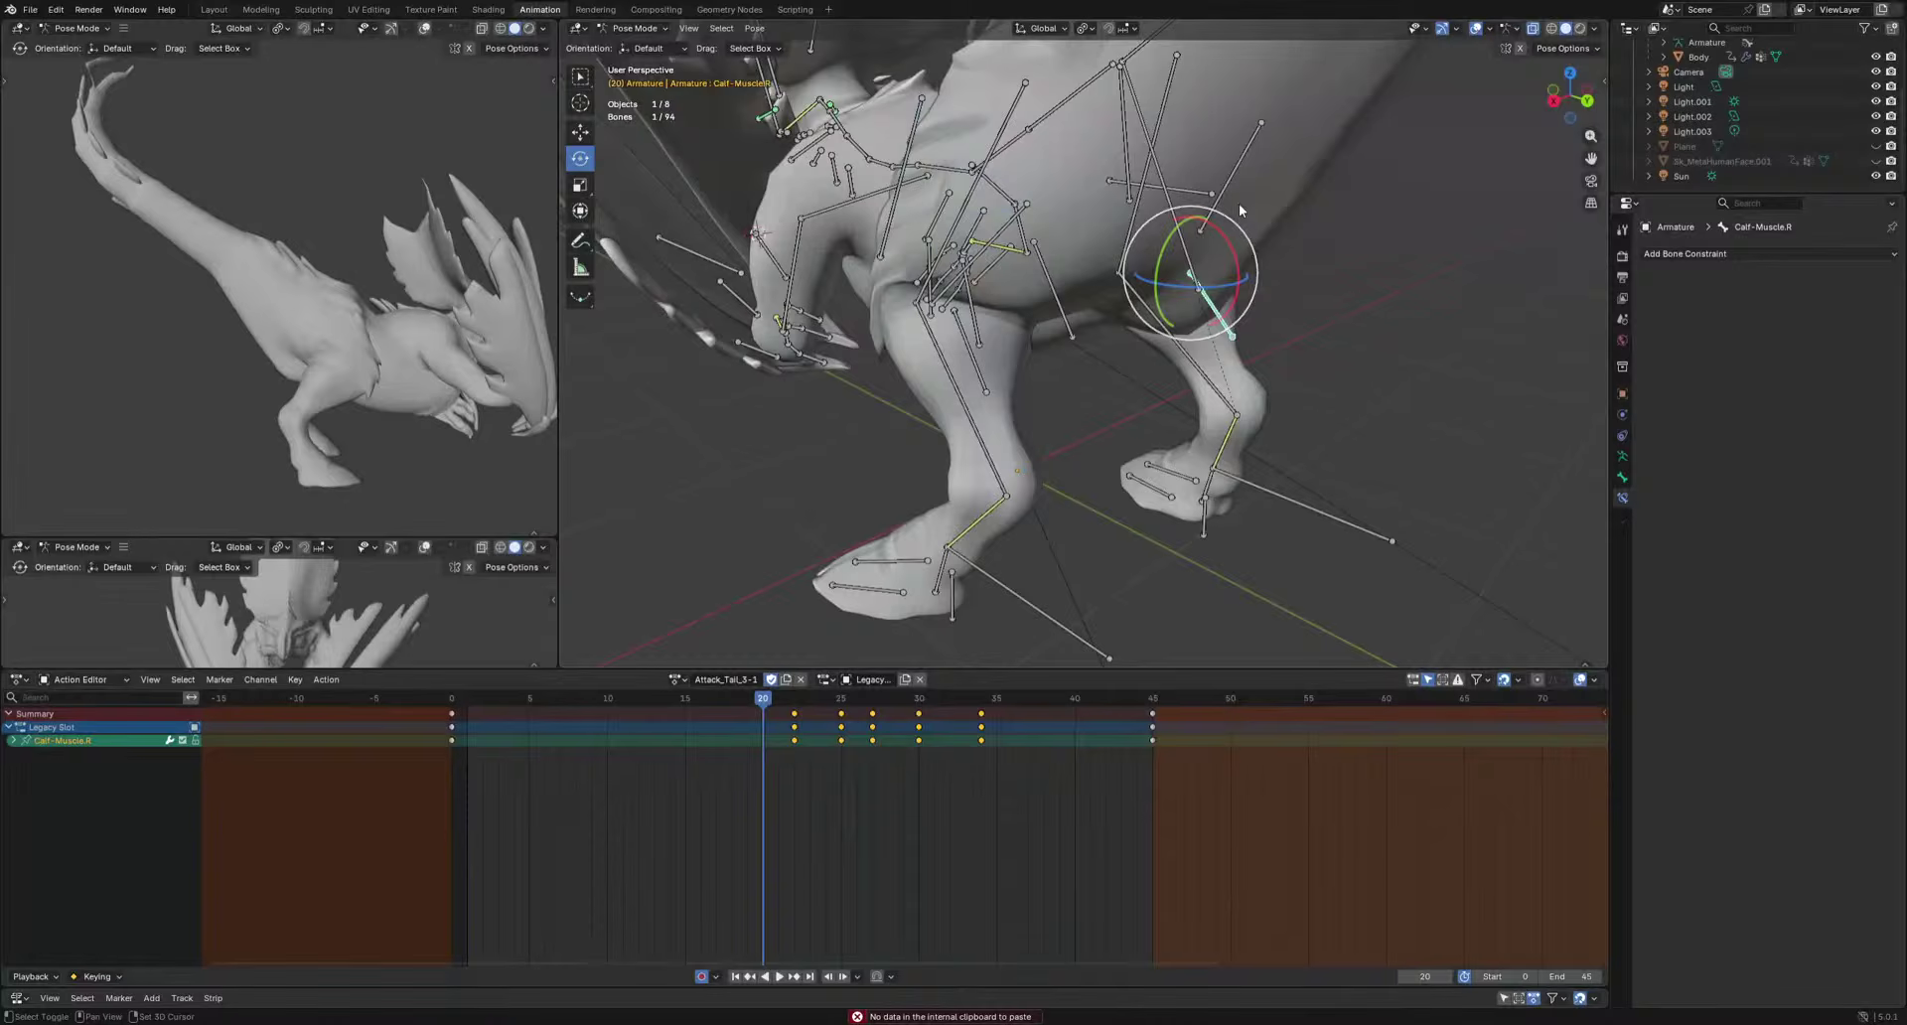
pyautogui.keyDown('shift'); pyautogui.click(1222, 192); pyautogui.keyUp('shift')
pyautogui.keyDown('shift'); pyautogui.click(1128, 152); pyautogui.keyUp('shift')
pyautogui.moveTo(1349, 294); pyautogui.dragTo(1127, 299, button='middle')
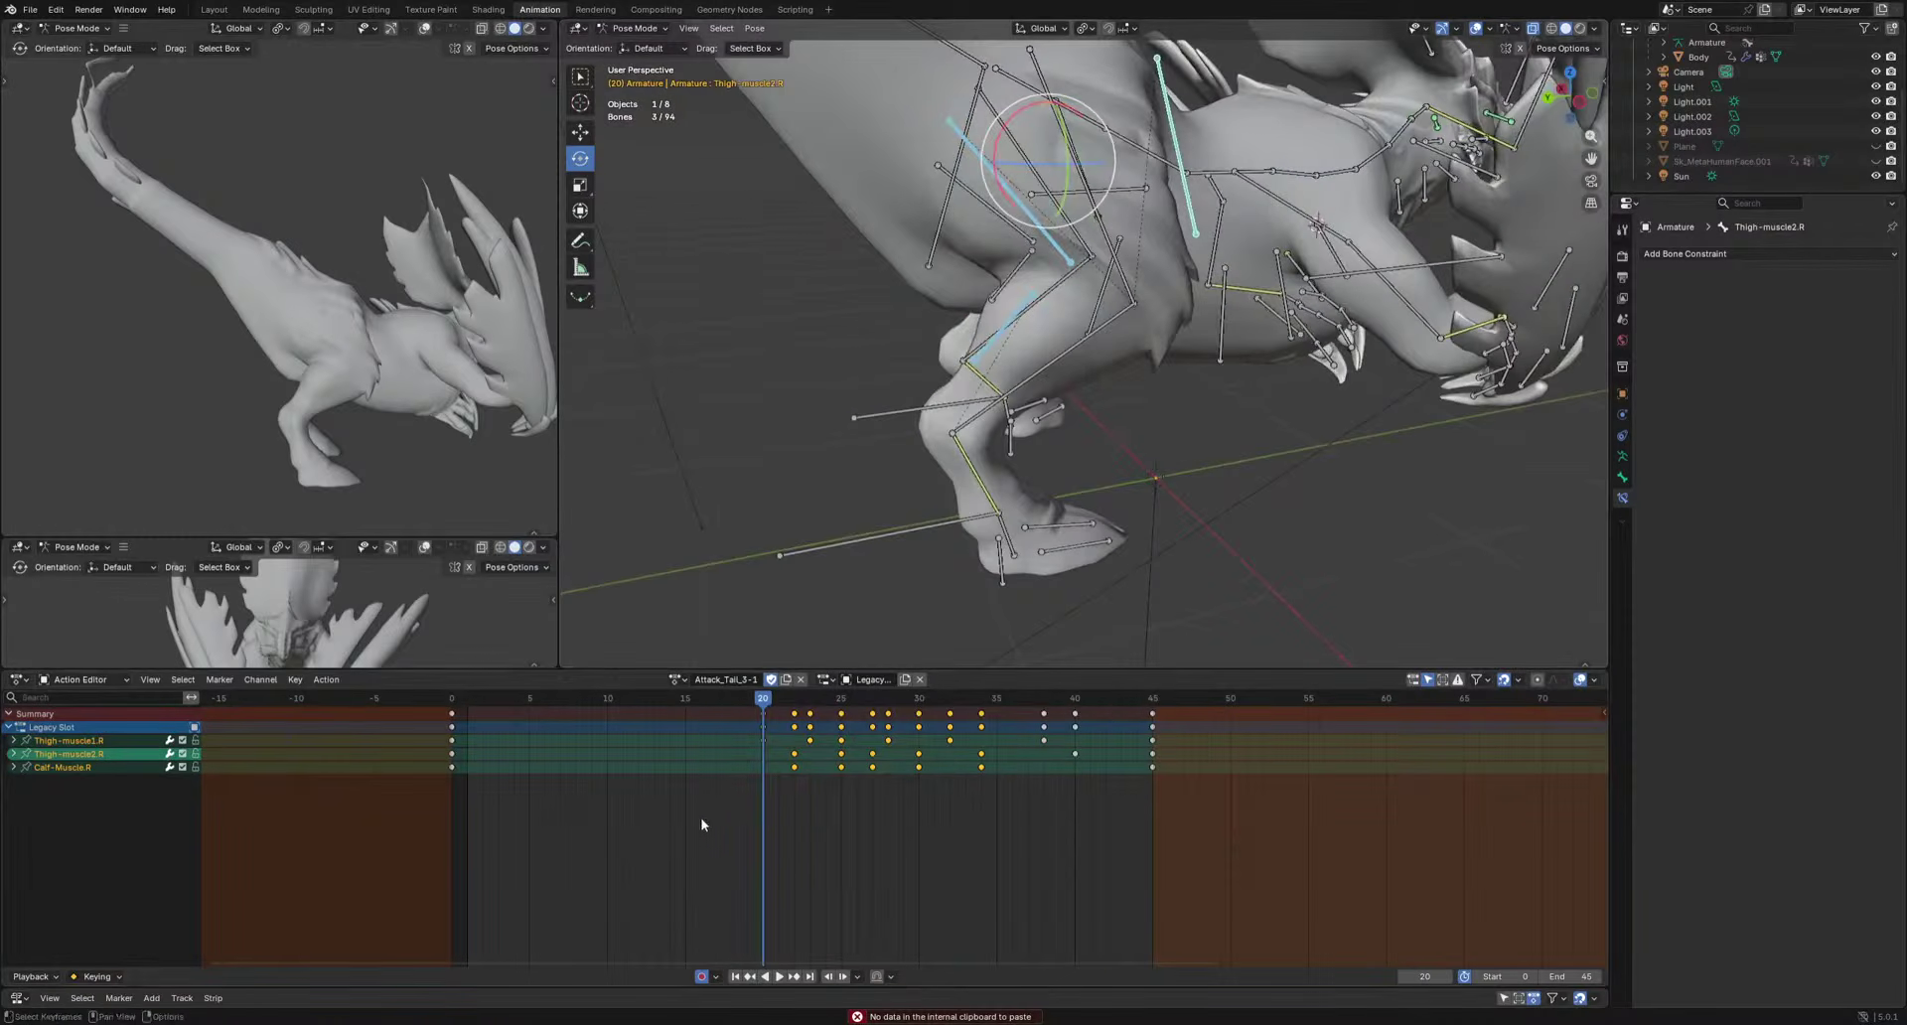
pyautogui.moveTo(701, 824); pyautogui.dragTo(1098, 711)
# Paste the copied keyframes at frame 20 onto the left calf muscle and both left thigh muscle bones.
pyautogui.moveTo(831, 415); pyautogui.dragTo(1157, 455, button='middle')
pyautogui.click(1160, 456)
pyautogui.keyDown('shift'); pyautogui.click(1126, 377); pyautogui.keyUp('shift')
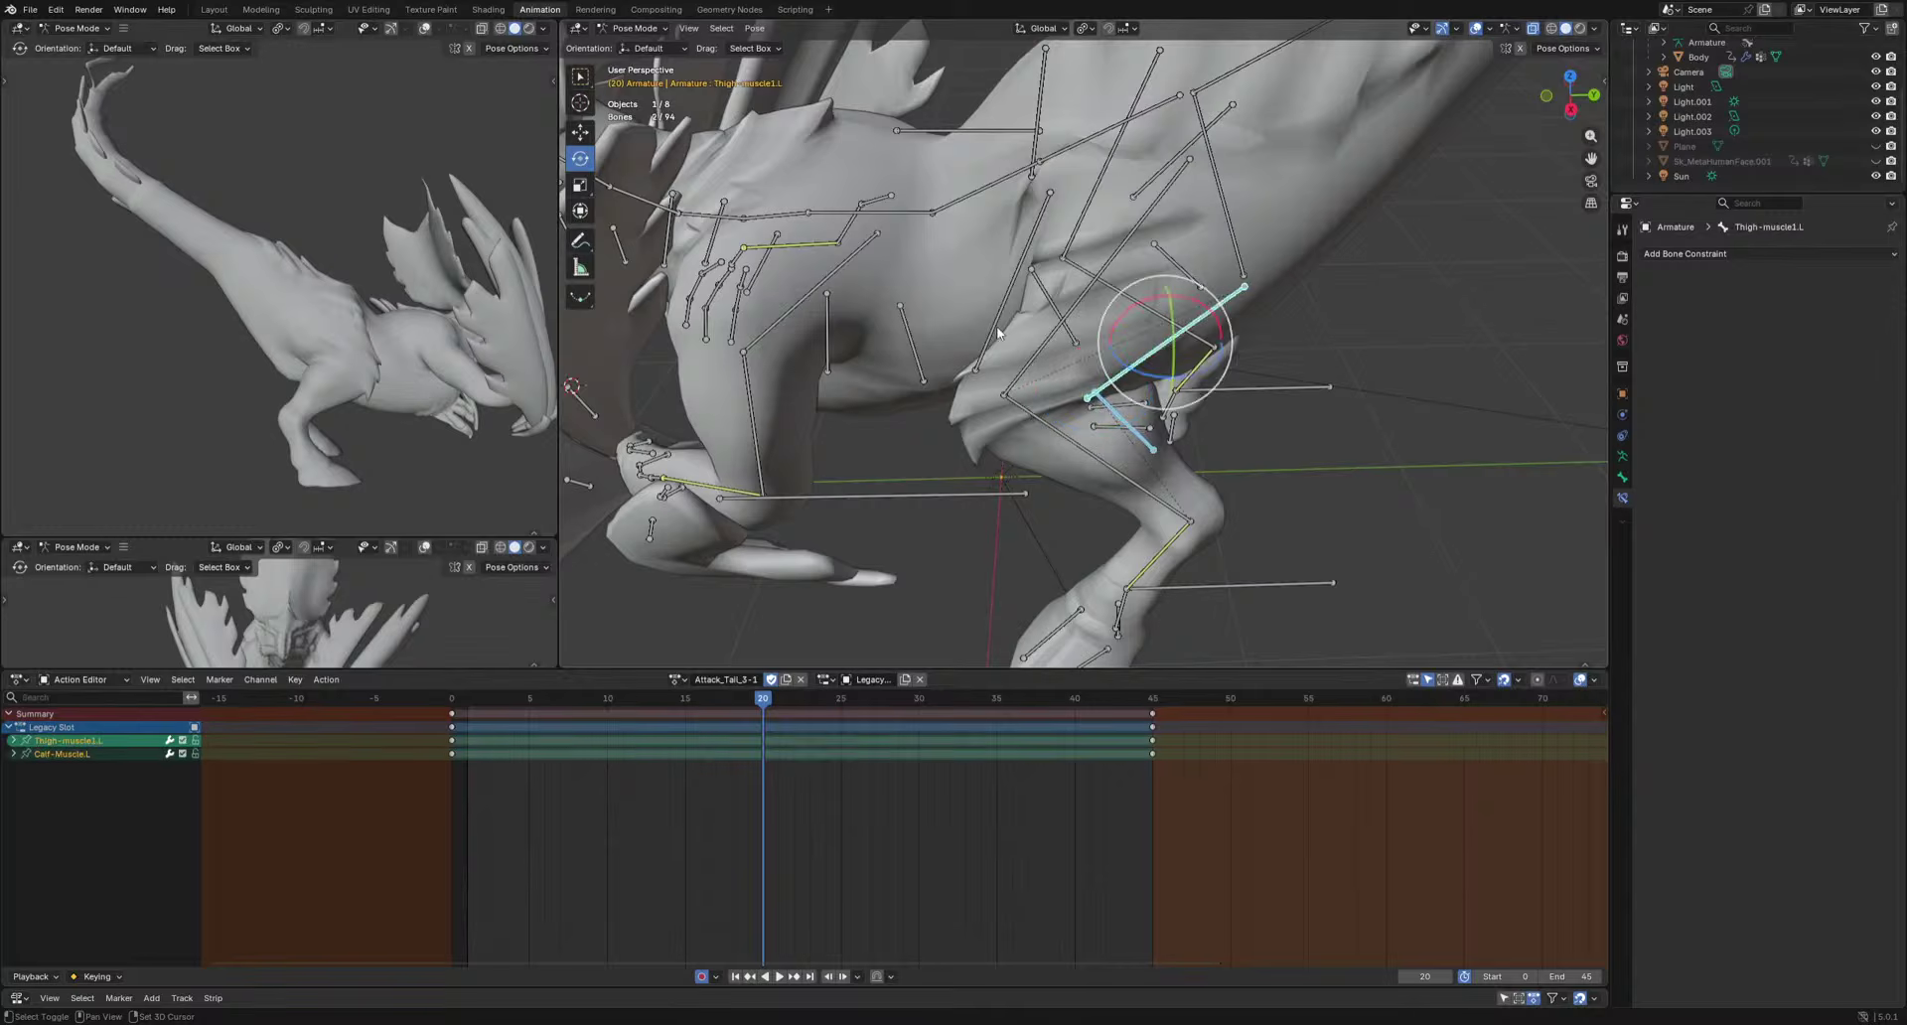
pyautogui.keyDown('shift'); pyautogui.click(997, 325); pyautogui.keyUp('shift')
pyautogui.hotkey('ctrl', 'v')
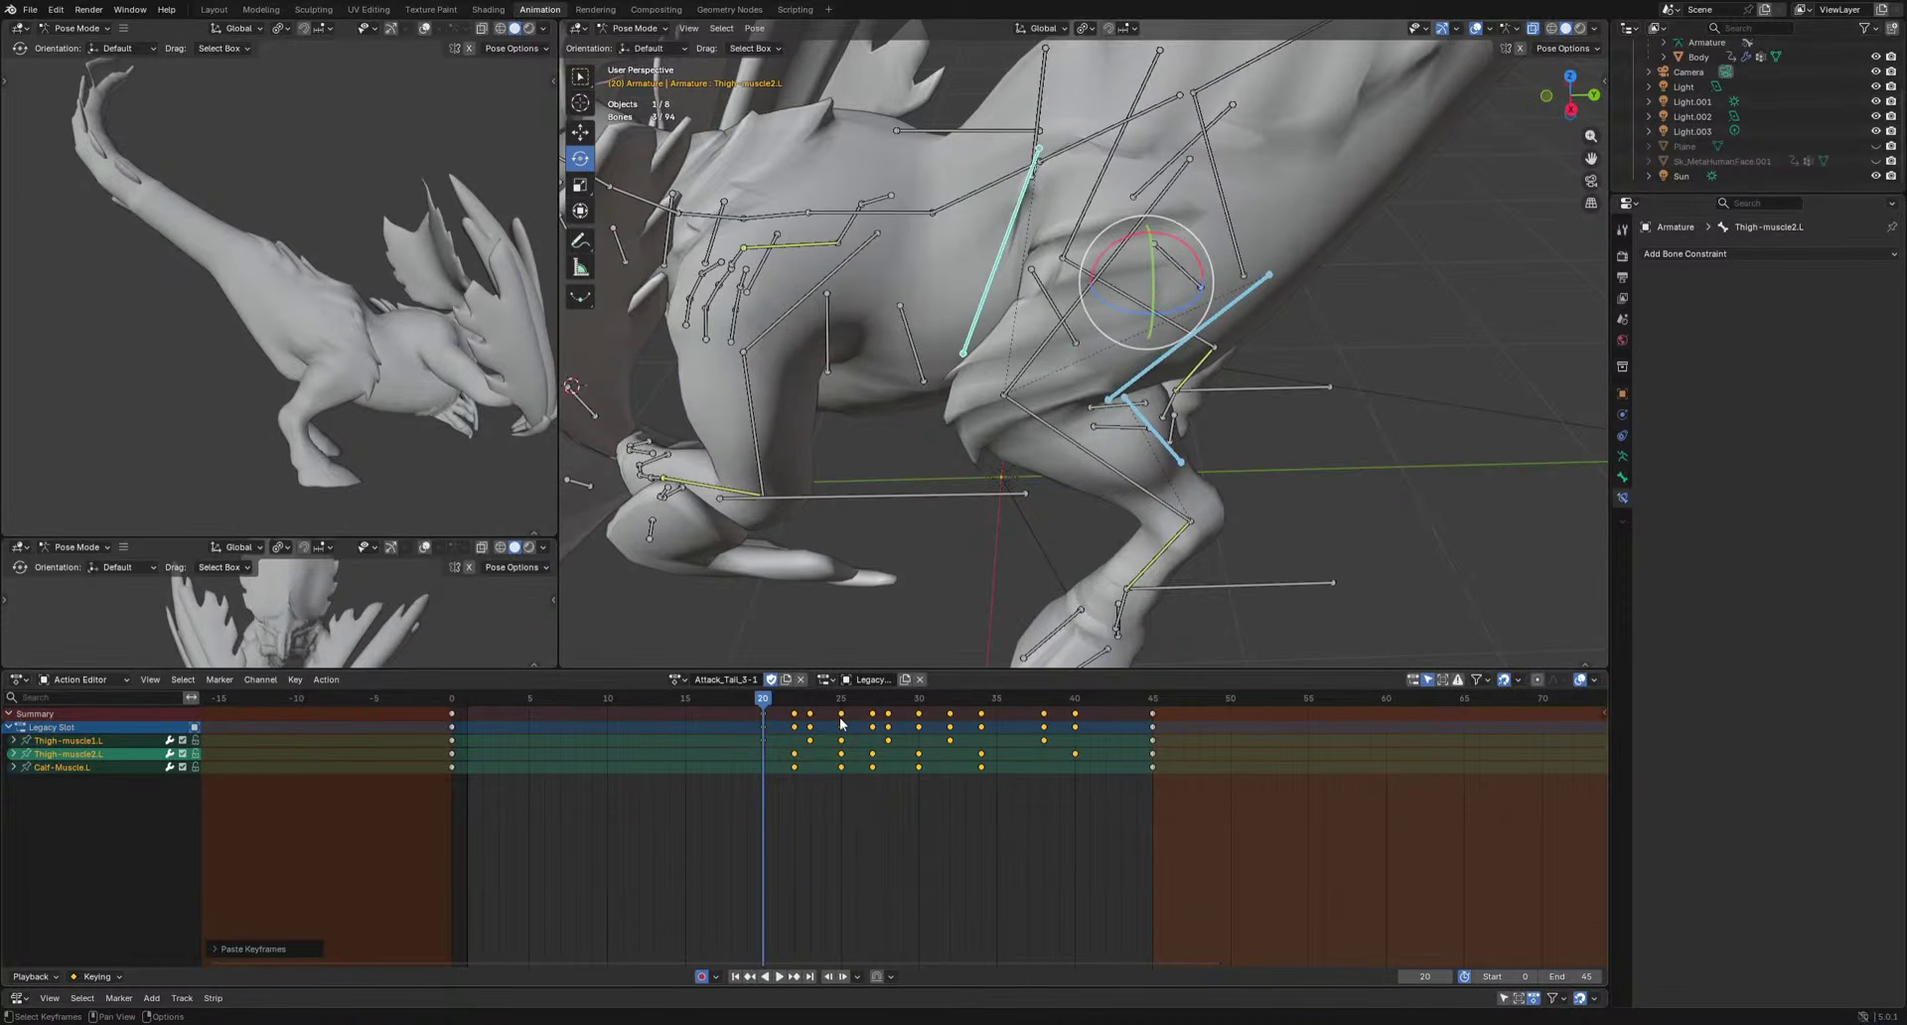
# Shift the pasted left-leg muscle keyframes one frame earlier and review the motion in playback.
pyautogui.click(880, 782)
pyautogui.press('space')
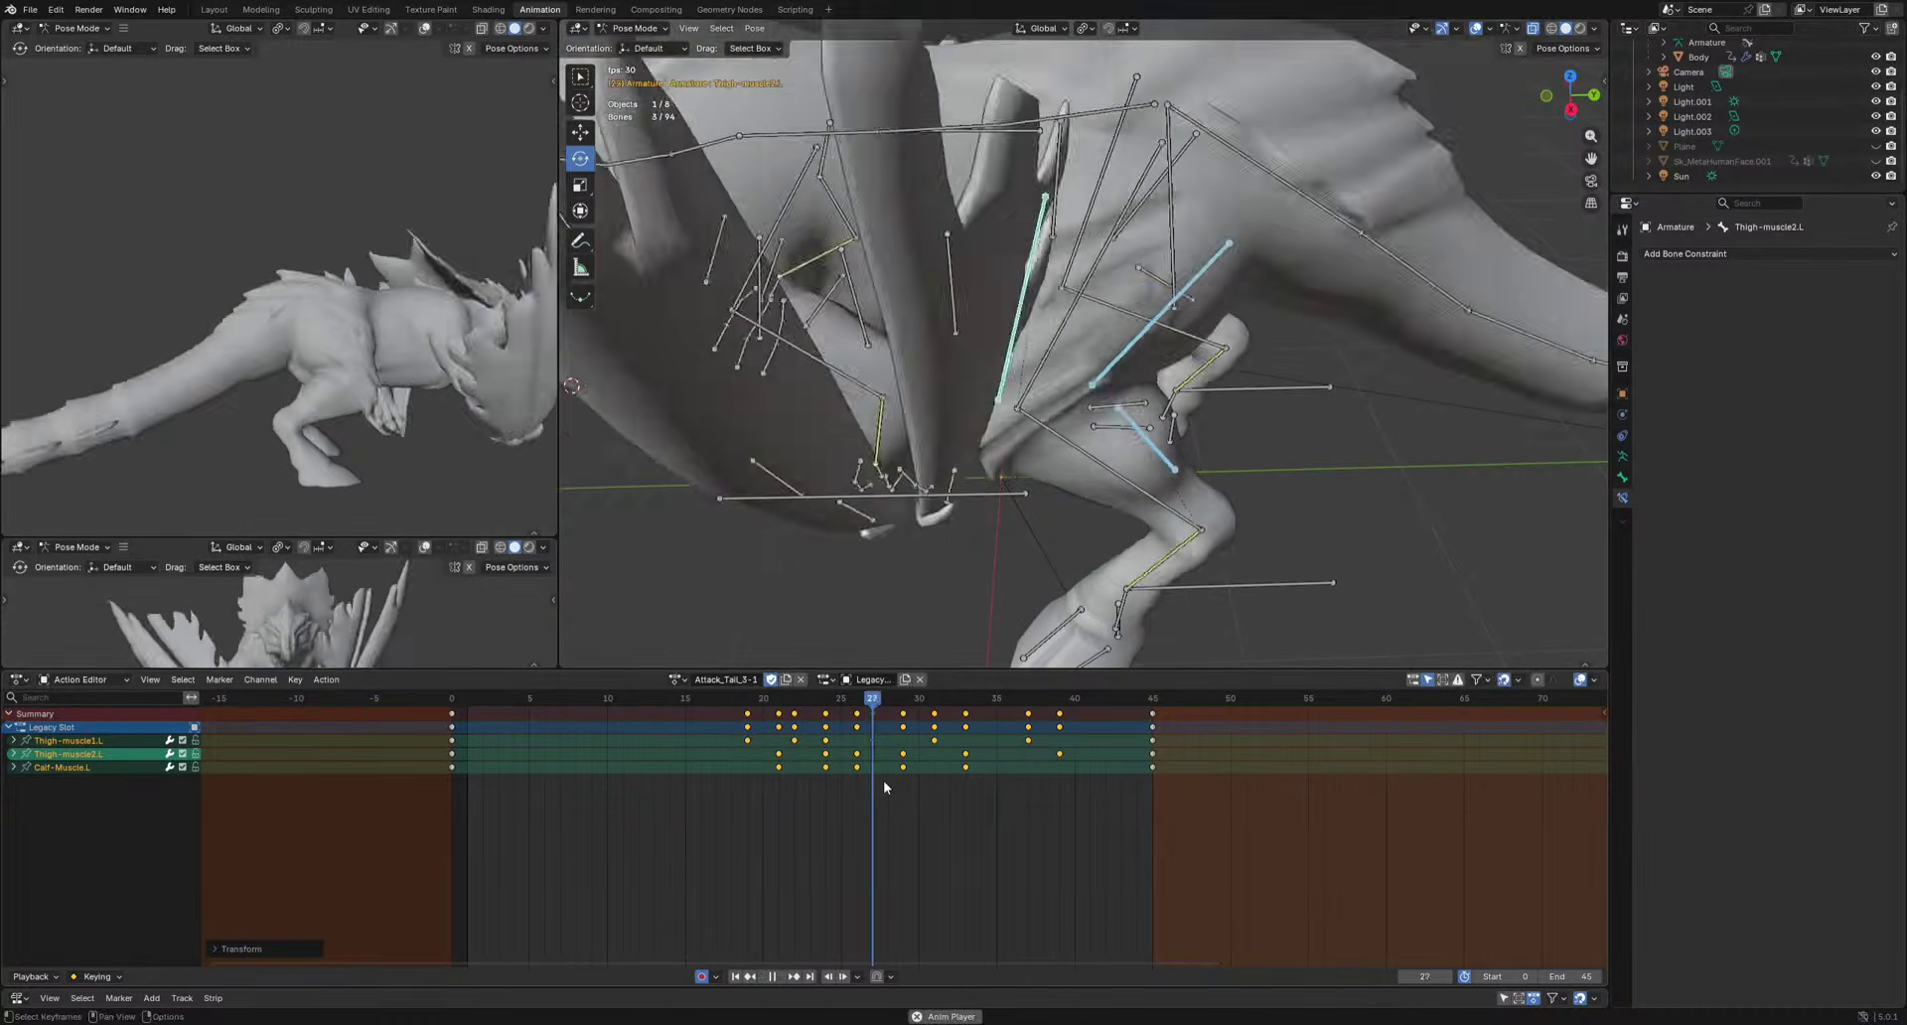
pyautogui.moveTo(317, 322); pyautogui.dragTo(446, 416, button='middle')
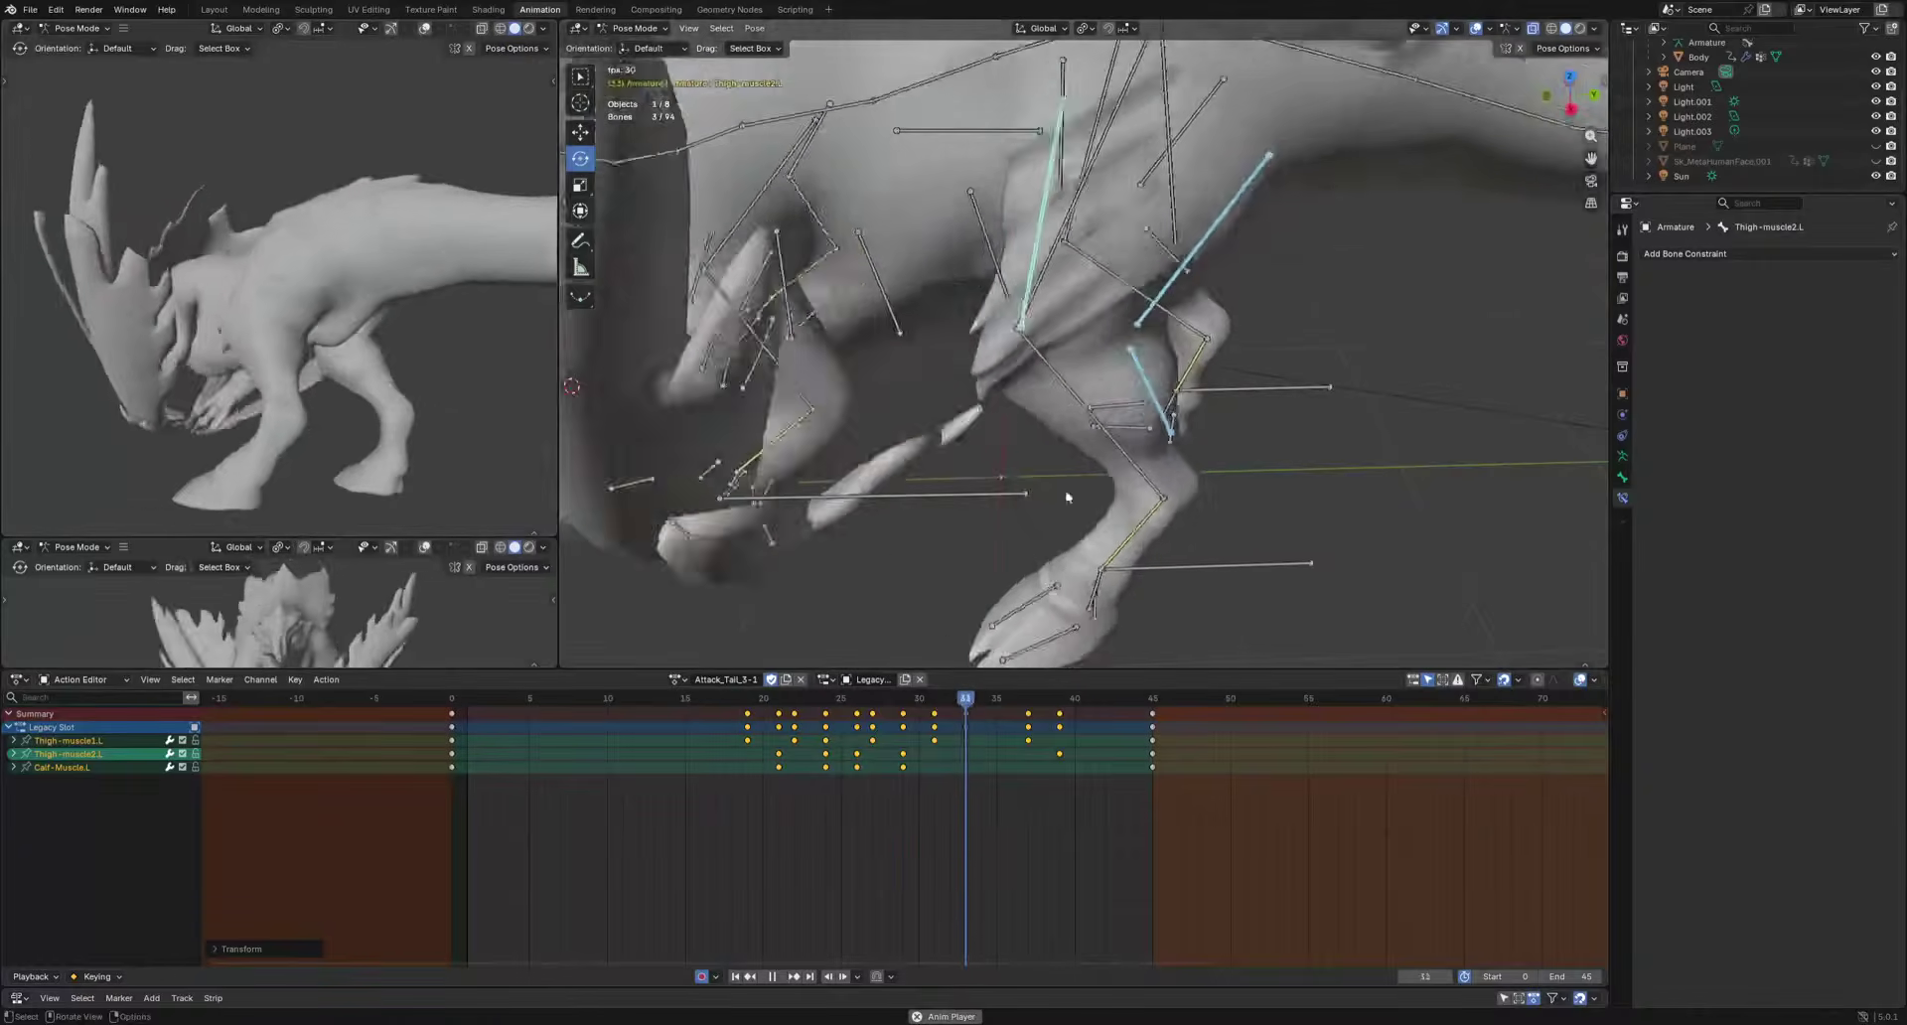
pyautogui.press('space')
# Select the Belly1, Belly2 and Chest bones along the underside of the torso together.
pyautogui.scroll(-4, 1205, 468)
pyautogui.moveTo(1206, 468); pyautogui.dragTo(1139, 584, button='middle')
pyautogui.click(1059, 422)
pyautogui.keyDown('shift'); pyautogui.click(1005, 391); pyautogui.keyUp('shift')
pyautogui.keyDown('shift'); pyautogui.click(965, 363); pyautogui.keyUp('shift')
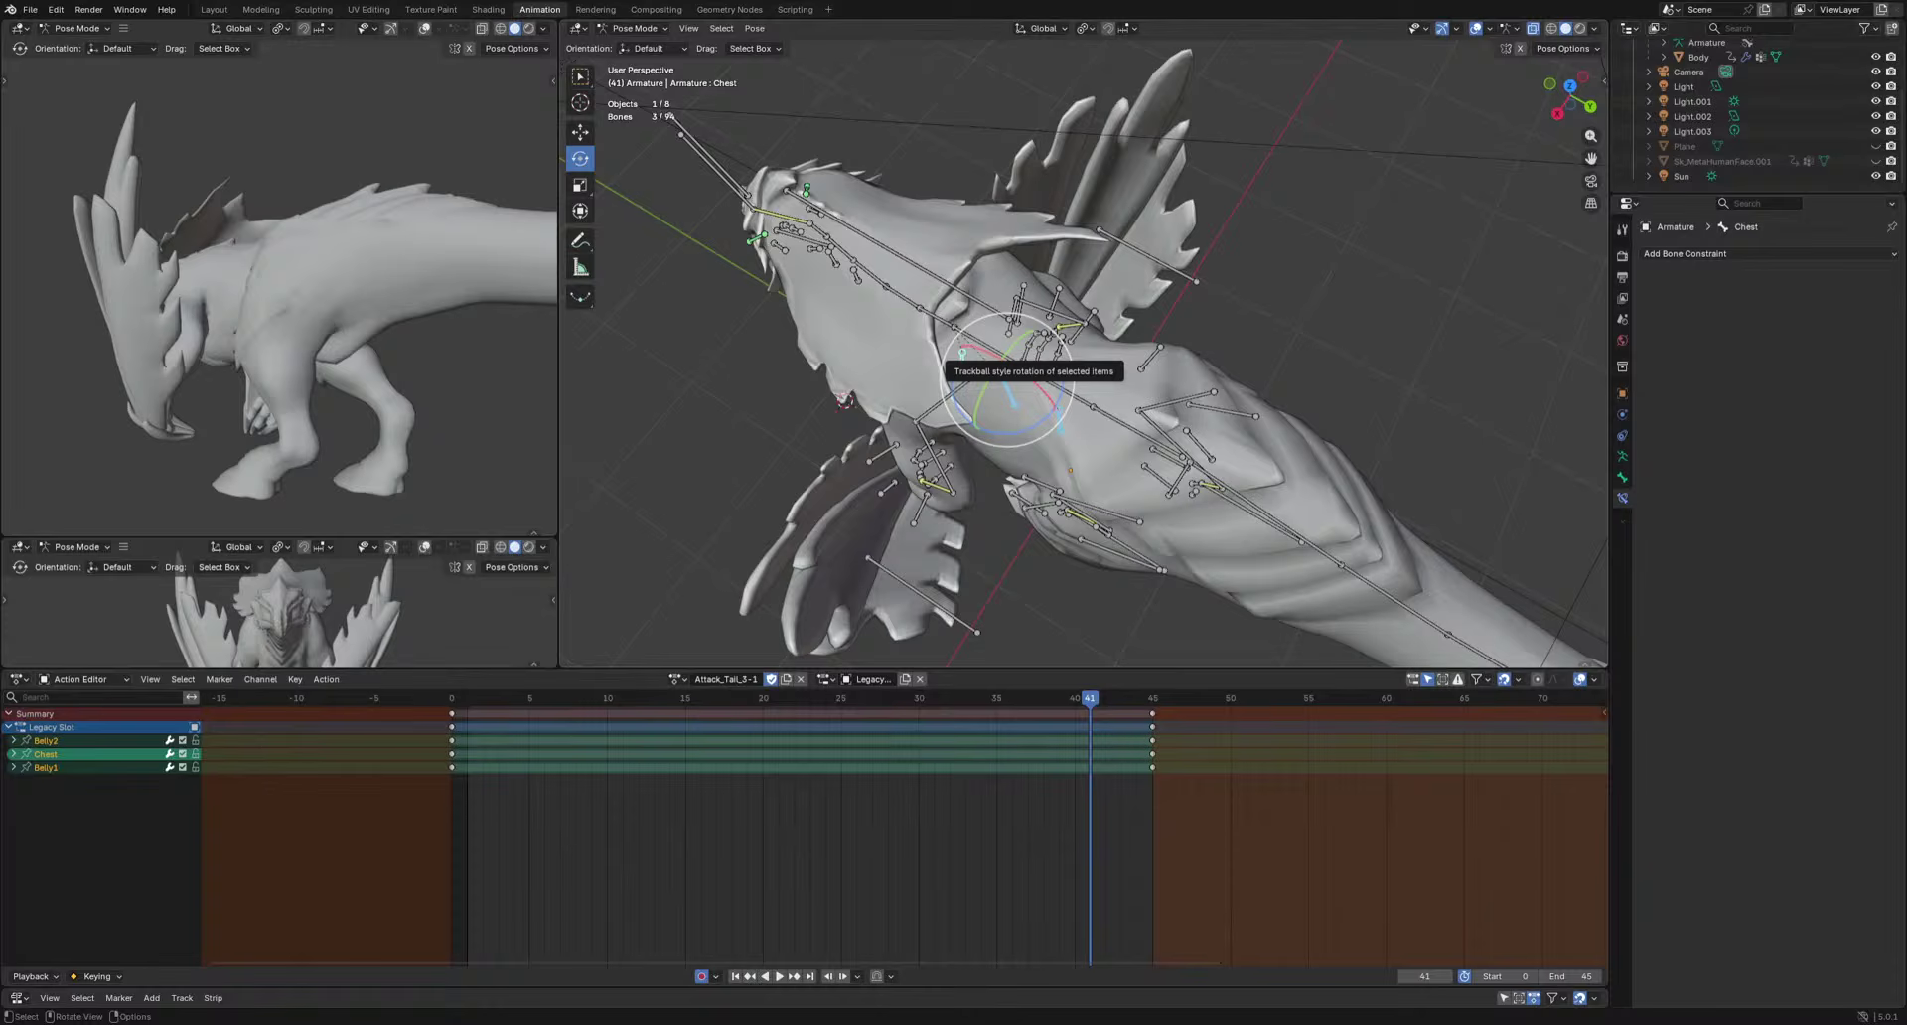
pyautogui.press('KP_3')
pyautogui.scroll(3, 1290, 393)
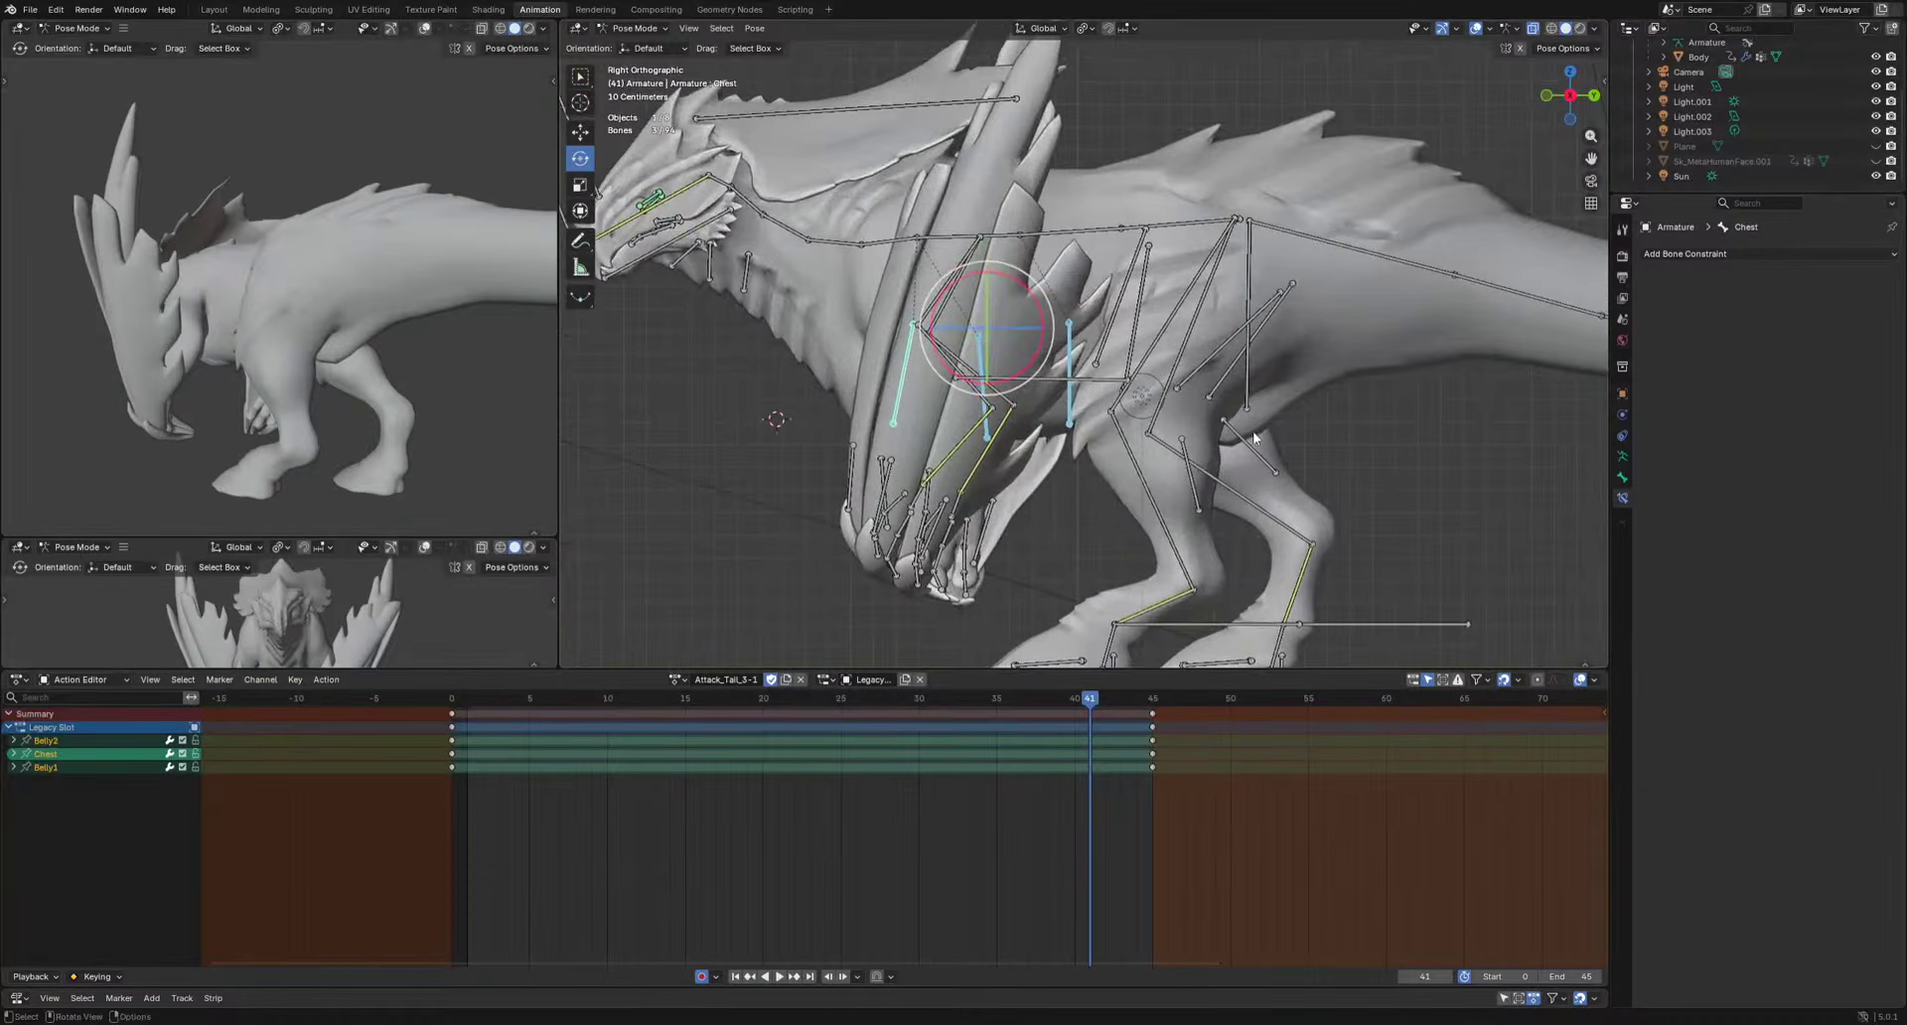
# Move and rotate the belly and chest bones to key swaying poses at frames 4 and 9.
pyautogui.moveTo(534, 707)
pyautogui.mouseDown()
pyautogui.moveTo(443, 695)
pyautogui.moveTo(498, 707)
pyautogui.moveTo(486, 737)
pyautogui.moveTo(514, 723)
pyautogui.mouseUp()
pyautogui.moveTo(755, 571); pyautogui.dragTo(1023, 546, button='middle')
pyautogui.moveTo(475, 699); pyautogui.dragTo(580, 707)
pyautogui.press('r')
pyautogui.click(1267, 522)
pyautogui.press('g')
pyautogui.press('r')
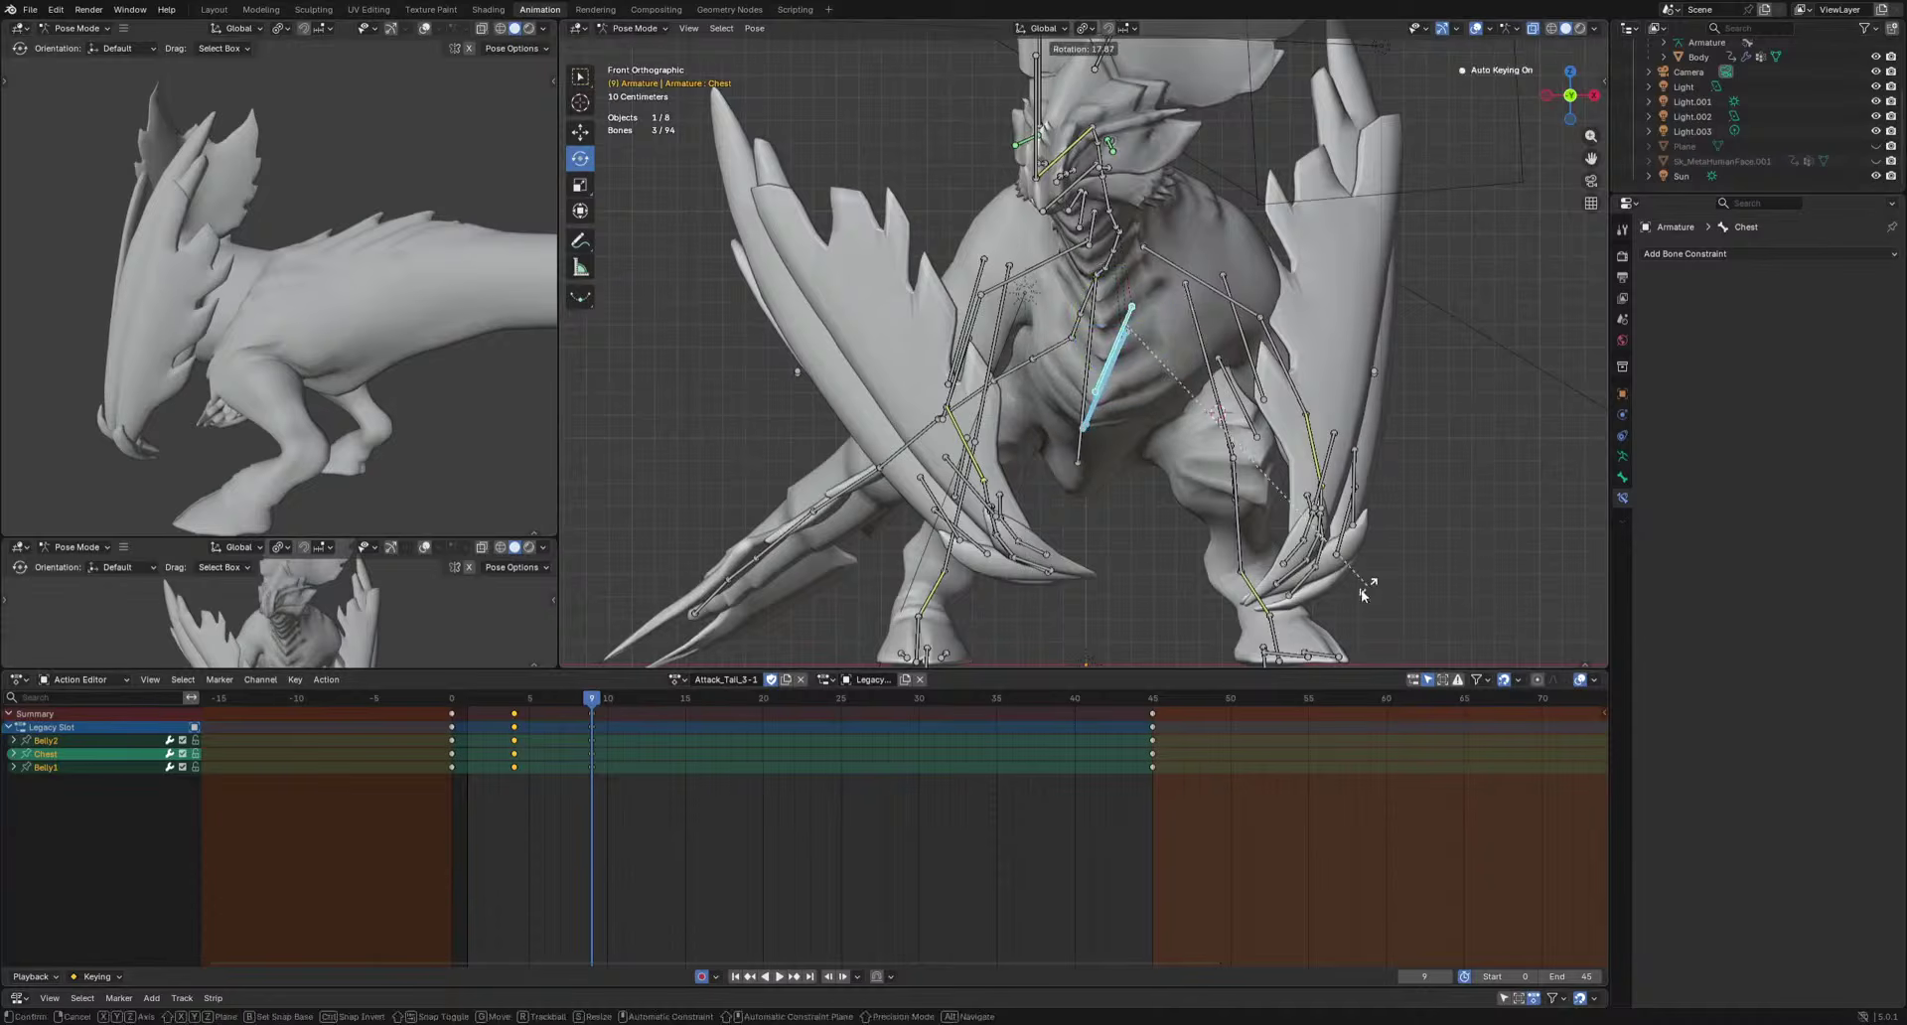
# Key further belly and chest bone poses at frames 11, 15 and 20 by moving and rotating them.
pyautogui.moveTo(594, 701); pyautogui.dragTo(670, 717)
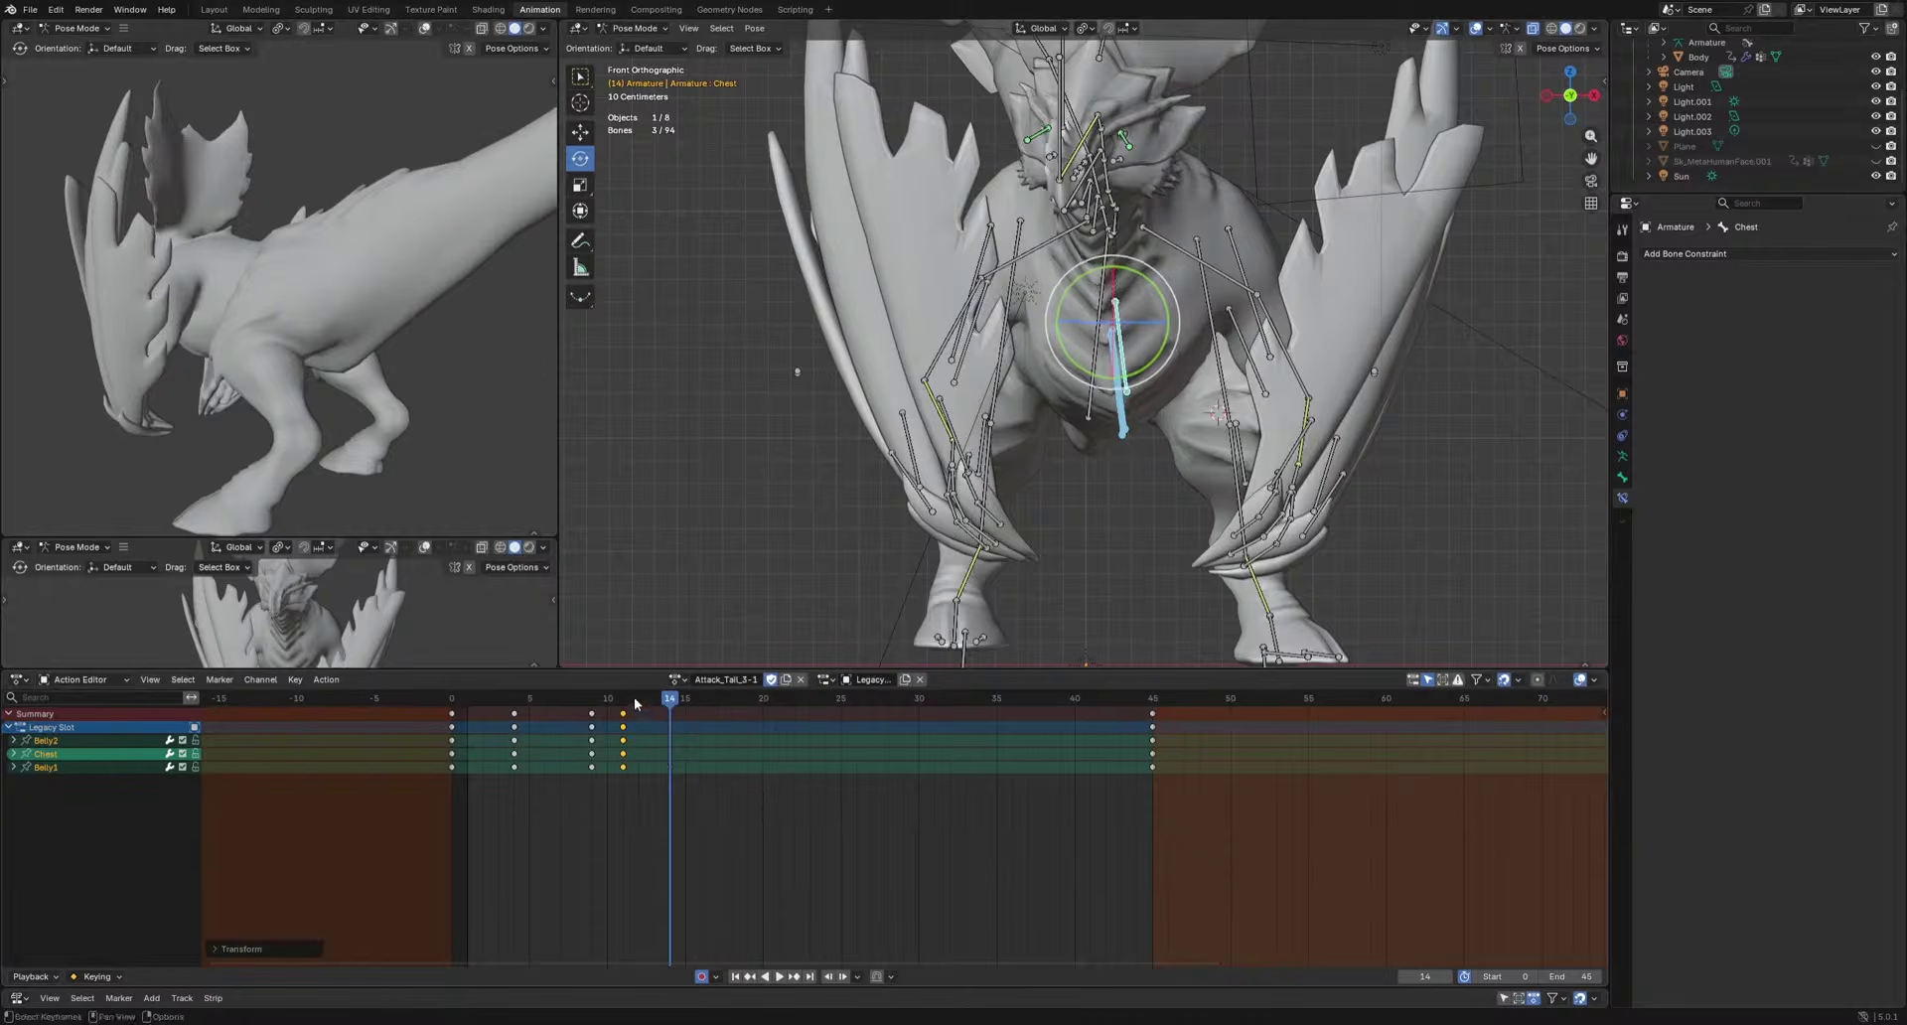
pyautogui.press('space')
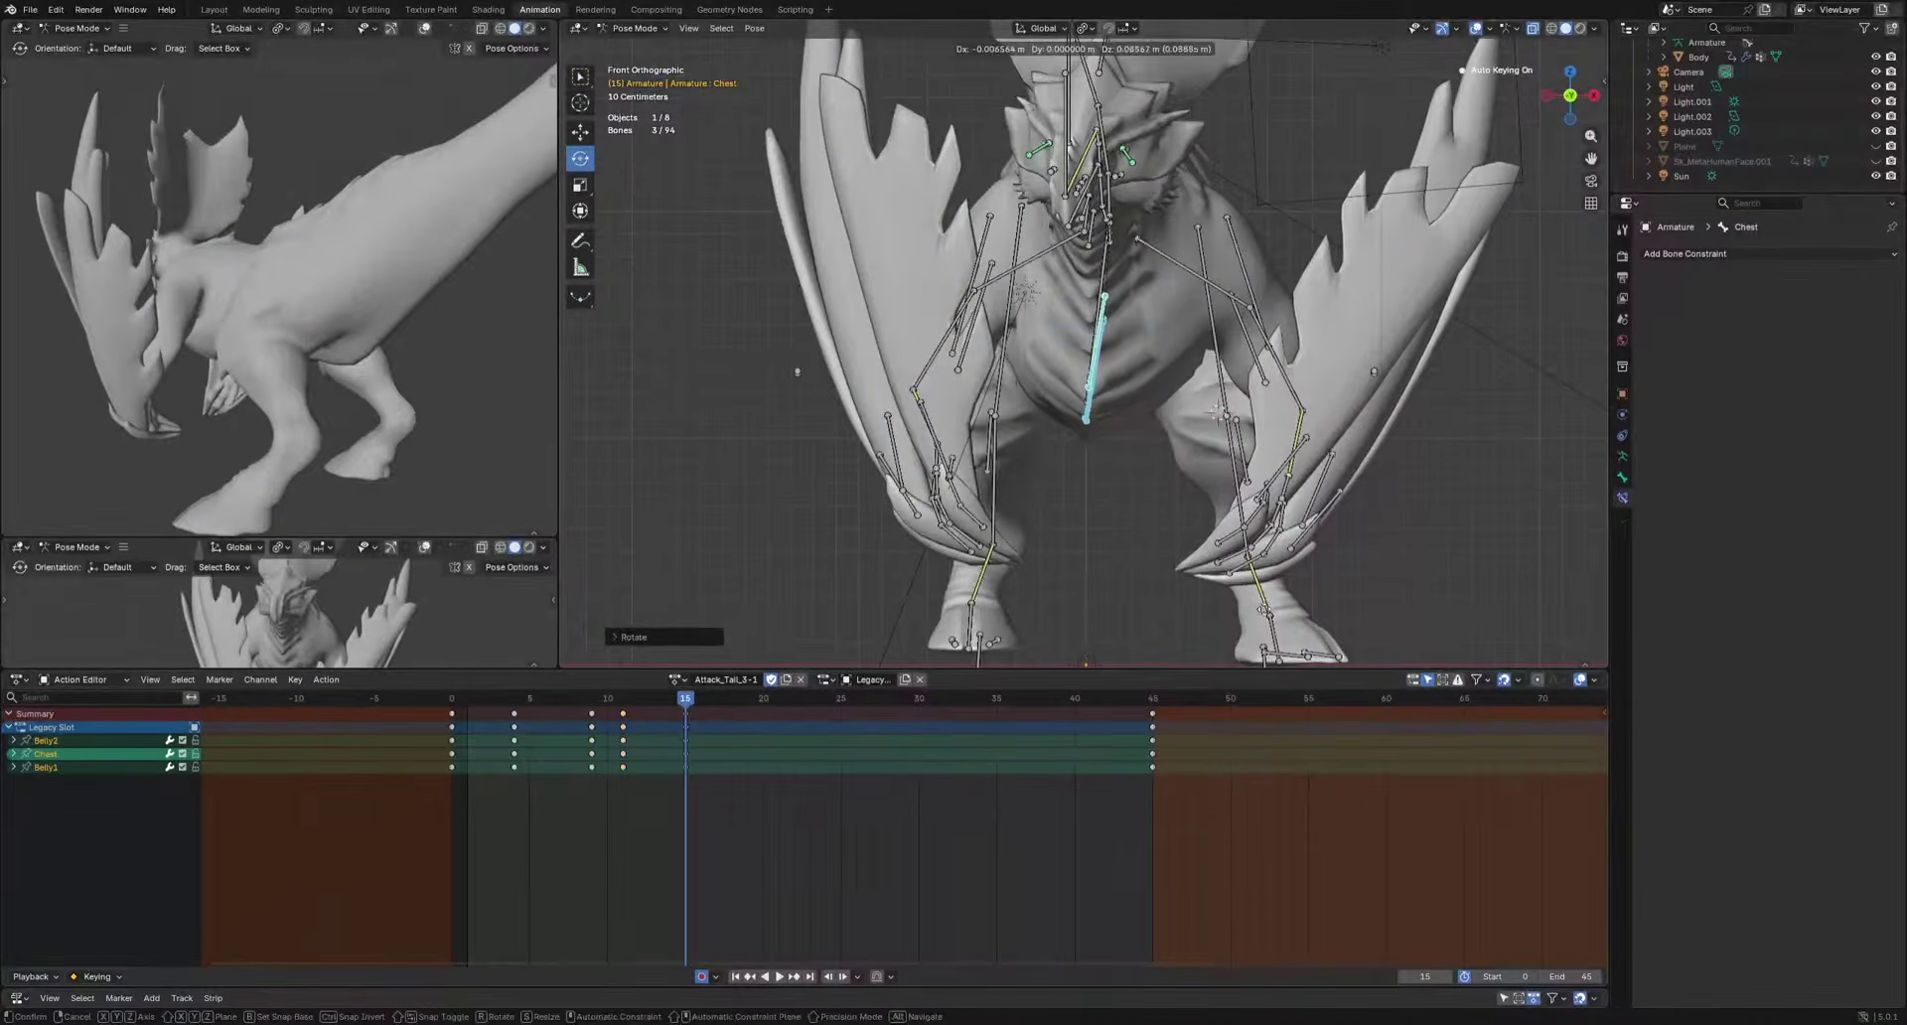
pyautogui.moveTo(706, 698); pyautogui.dragTo(769, 714)
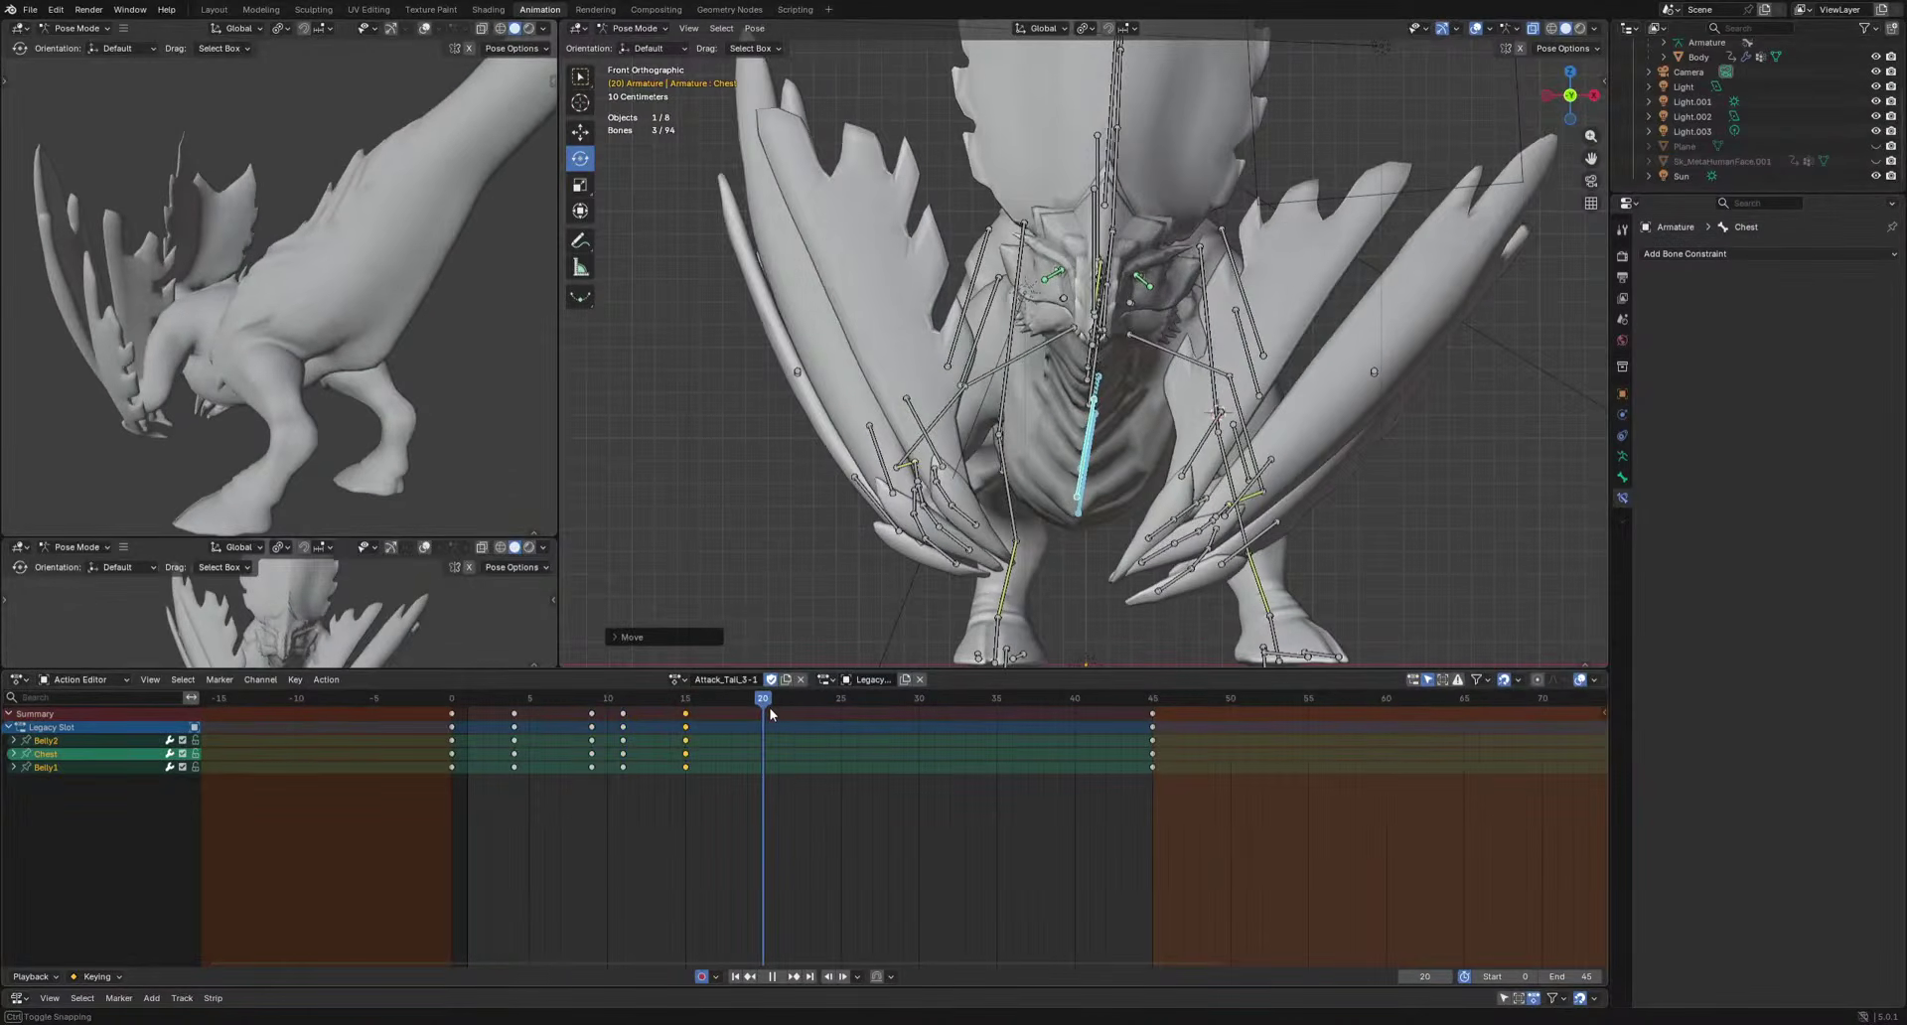
pyautogui.moveTo(1067, 557); pyautogui.dragTo(1271, 582, button='middle')
pyautogui.press('r')
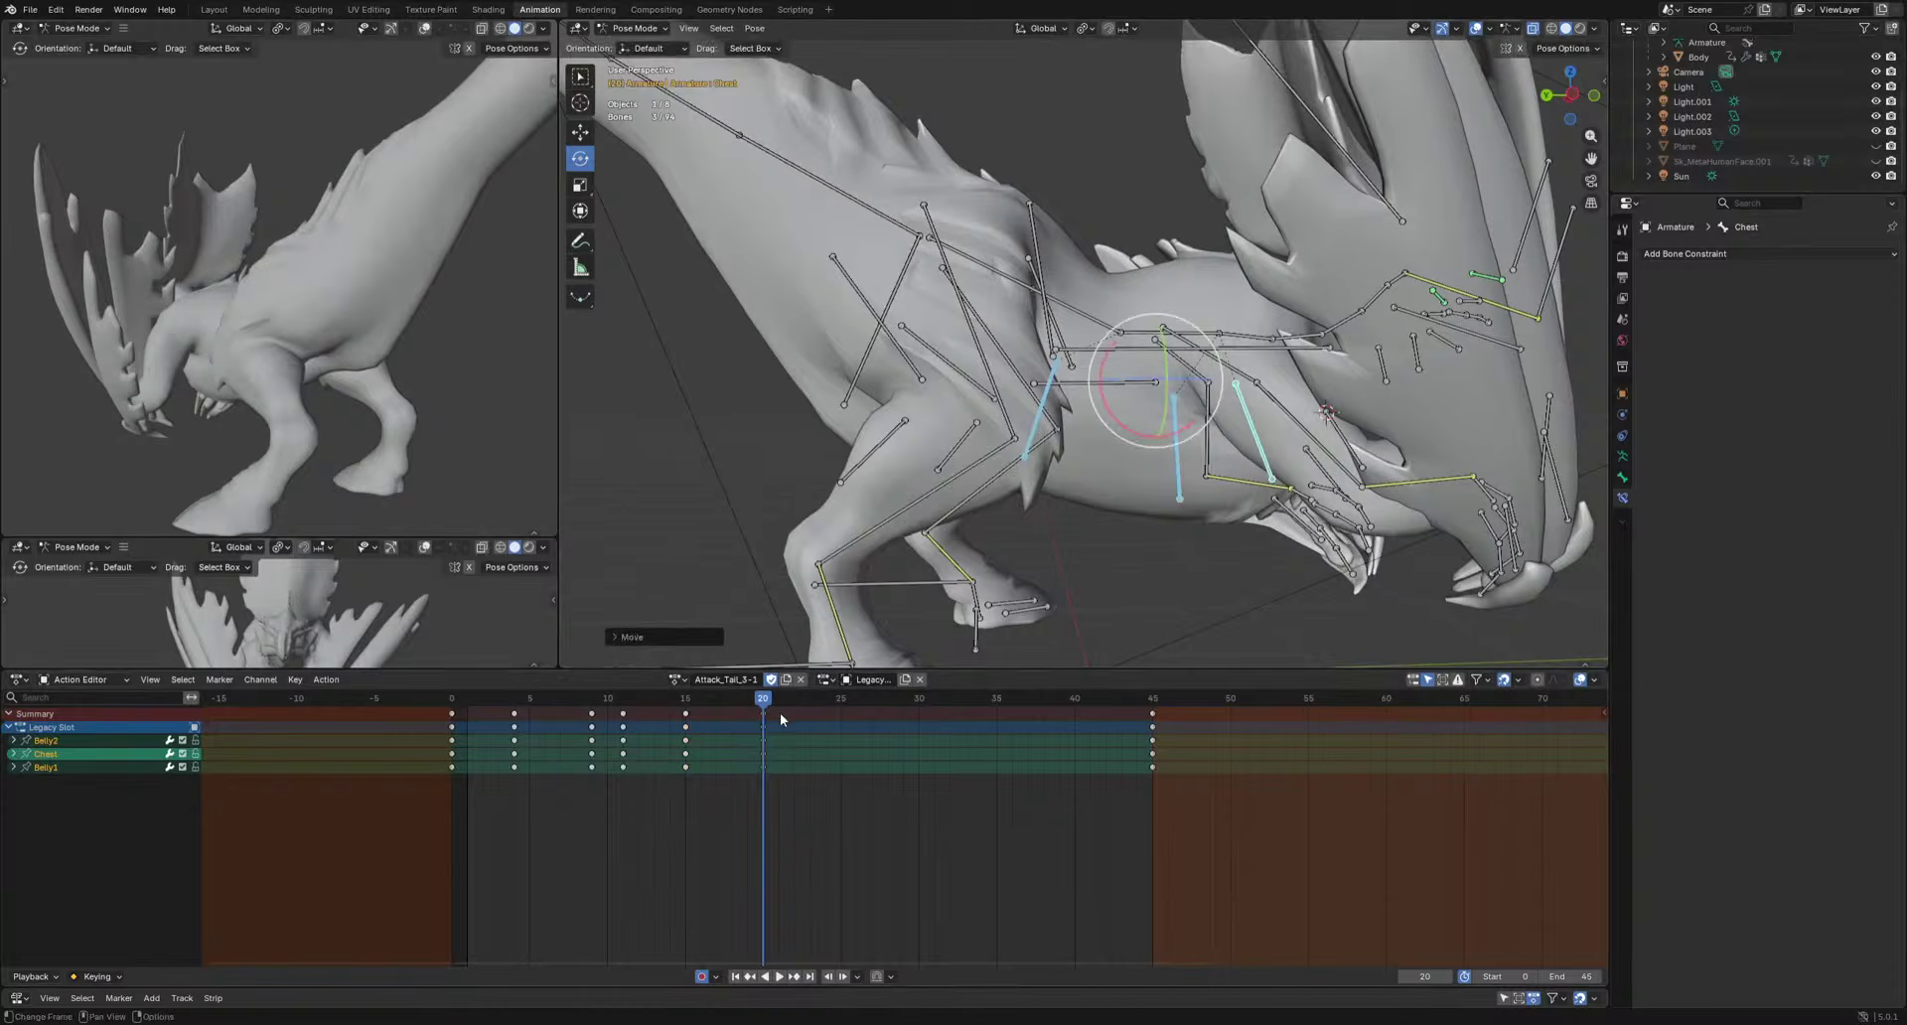
# Move and rotate the belly and chest bones to key poses at frames 23 and 25.
pyautogui.moveTo(802, 709); pyautogui.dragTo(802, 703)
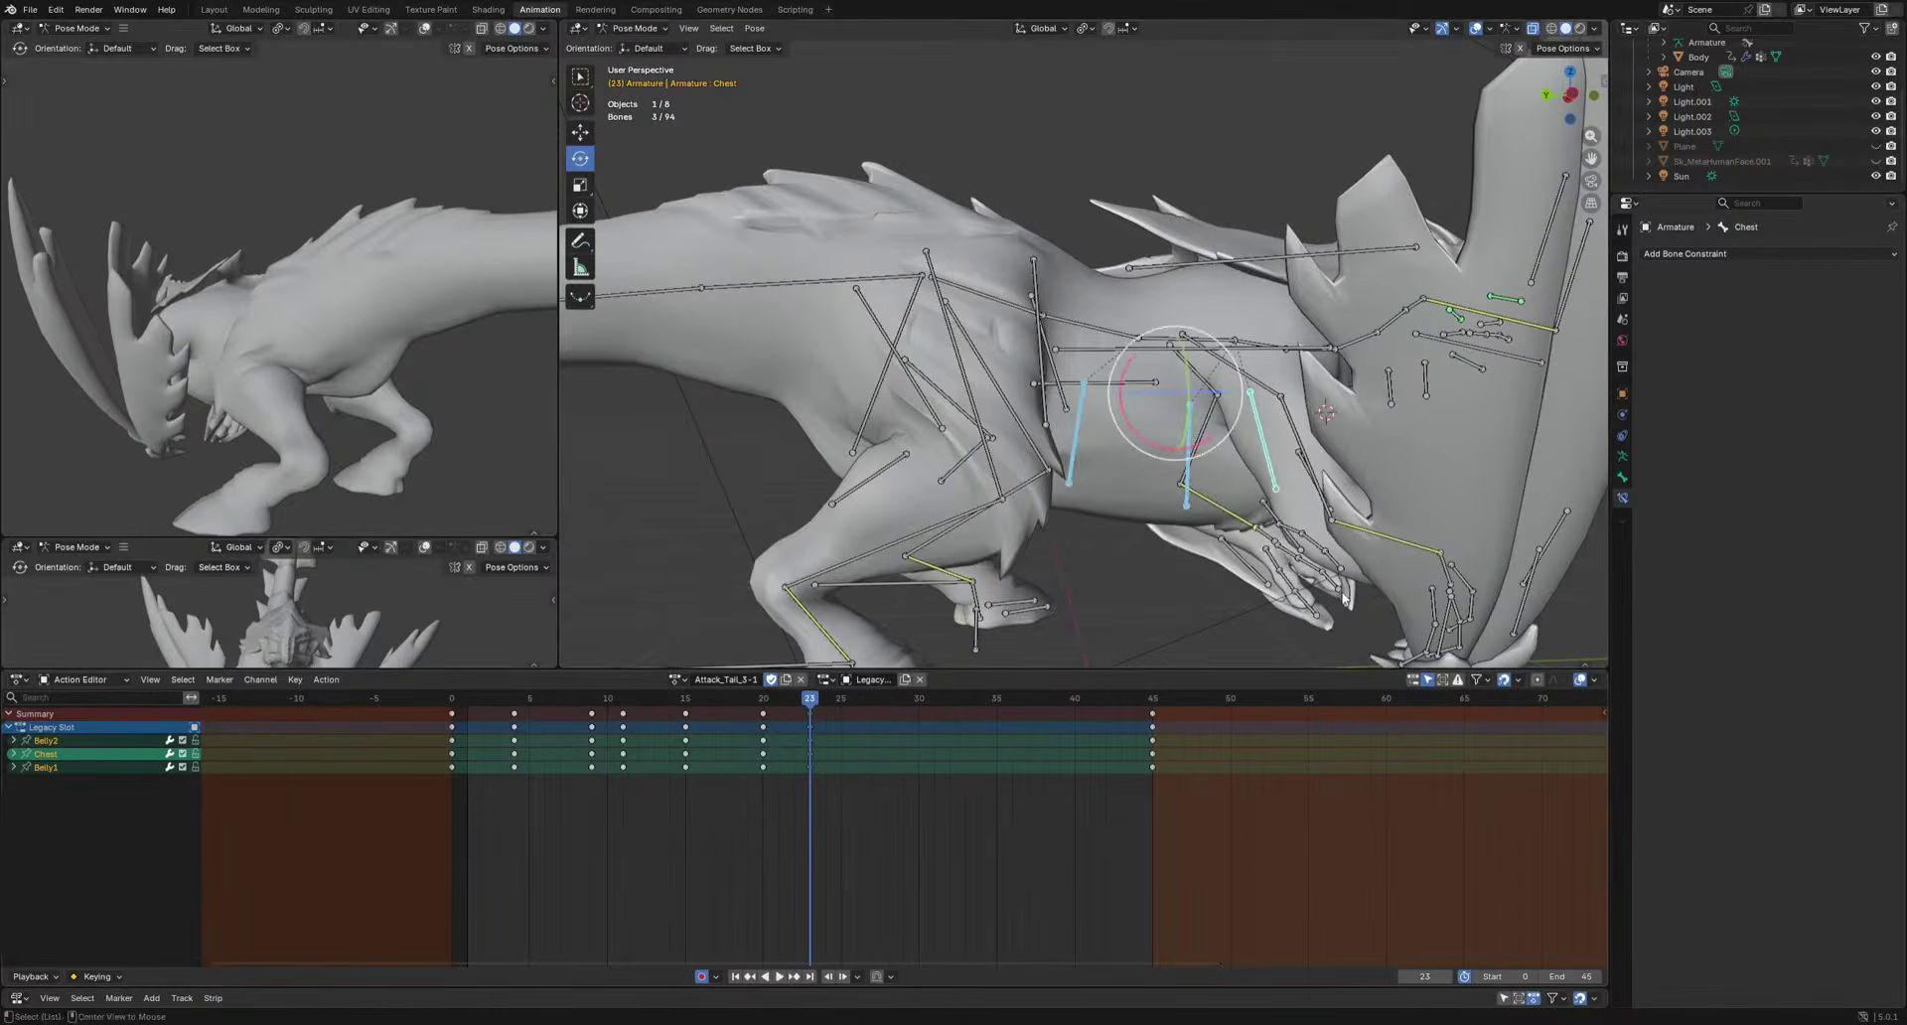
pyautogui.press('g')
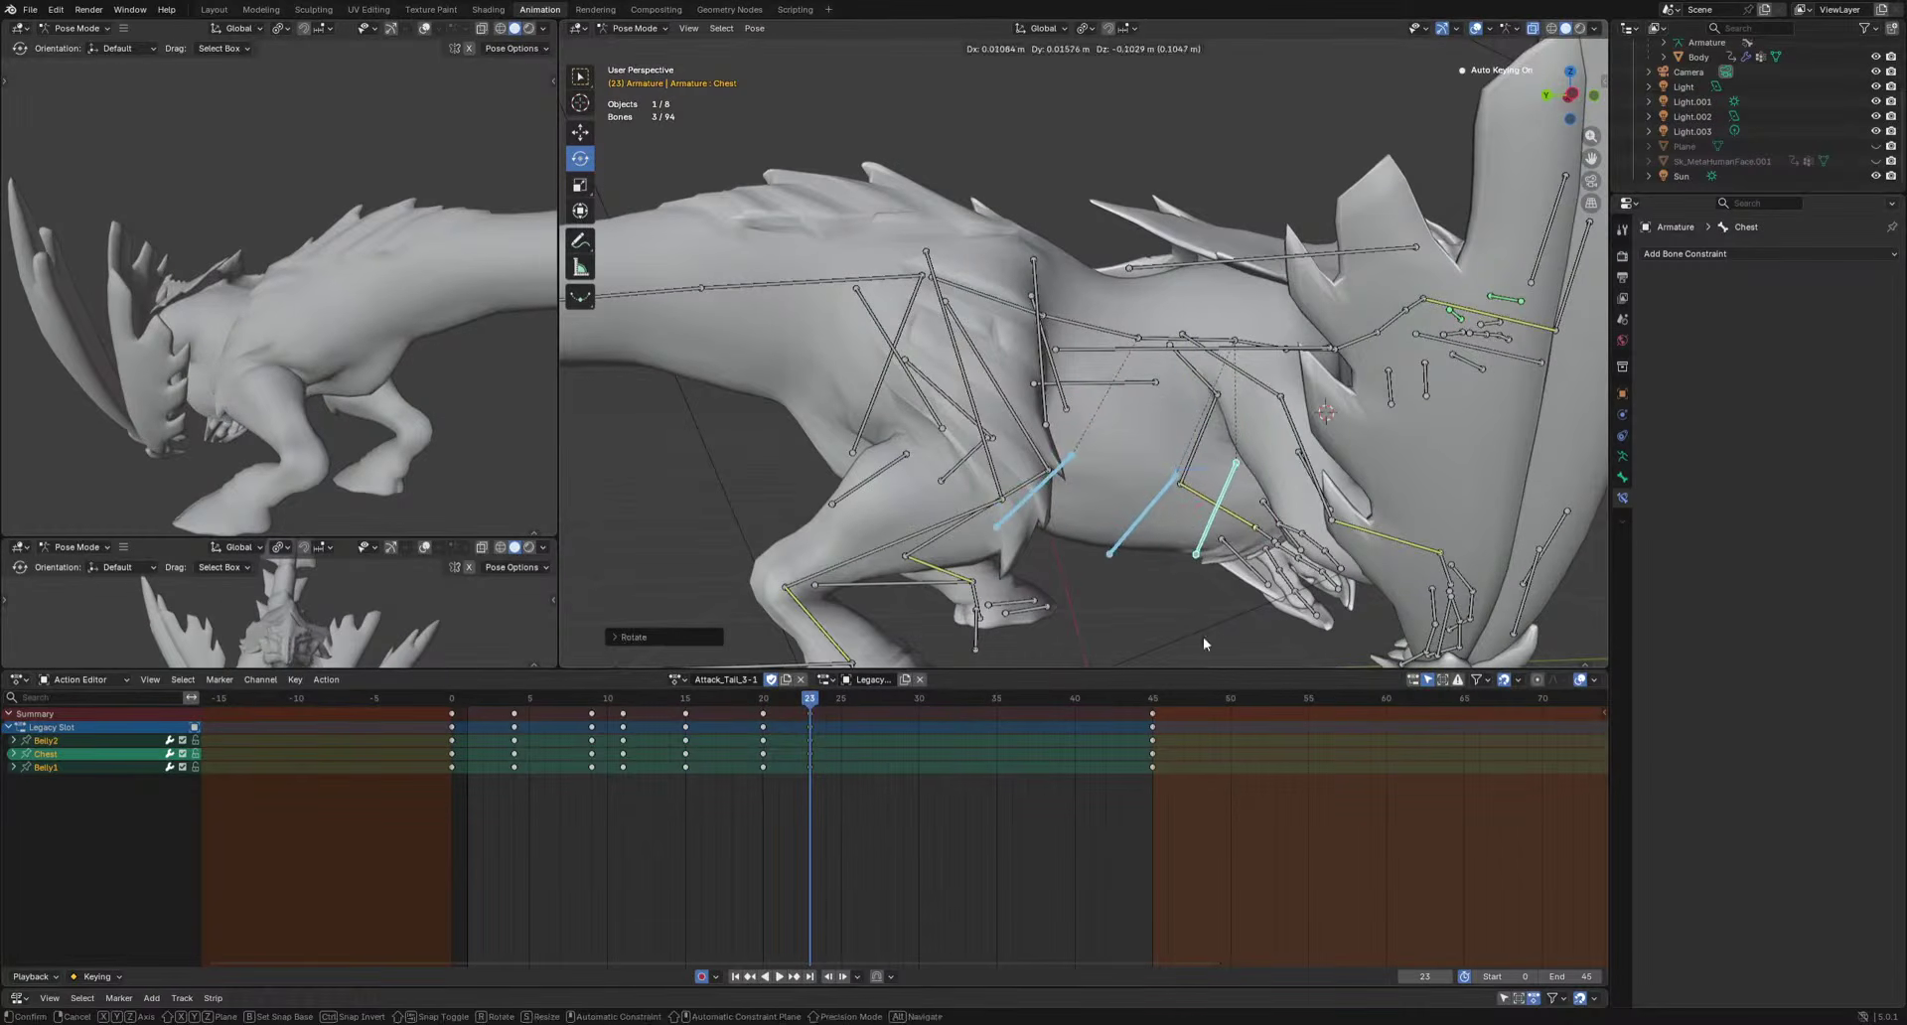
pyautogui.moveTo(823, 707); pyautogui.dragTo(840, 703)
pyautogui.press('r')
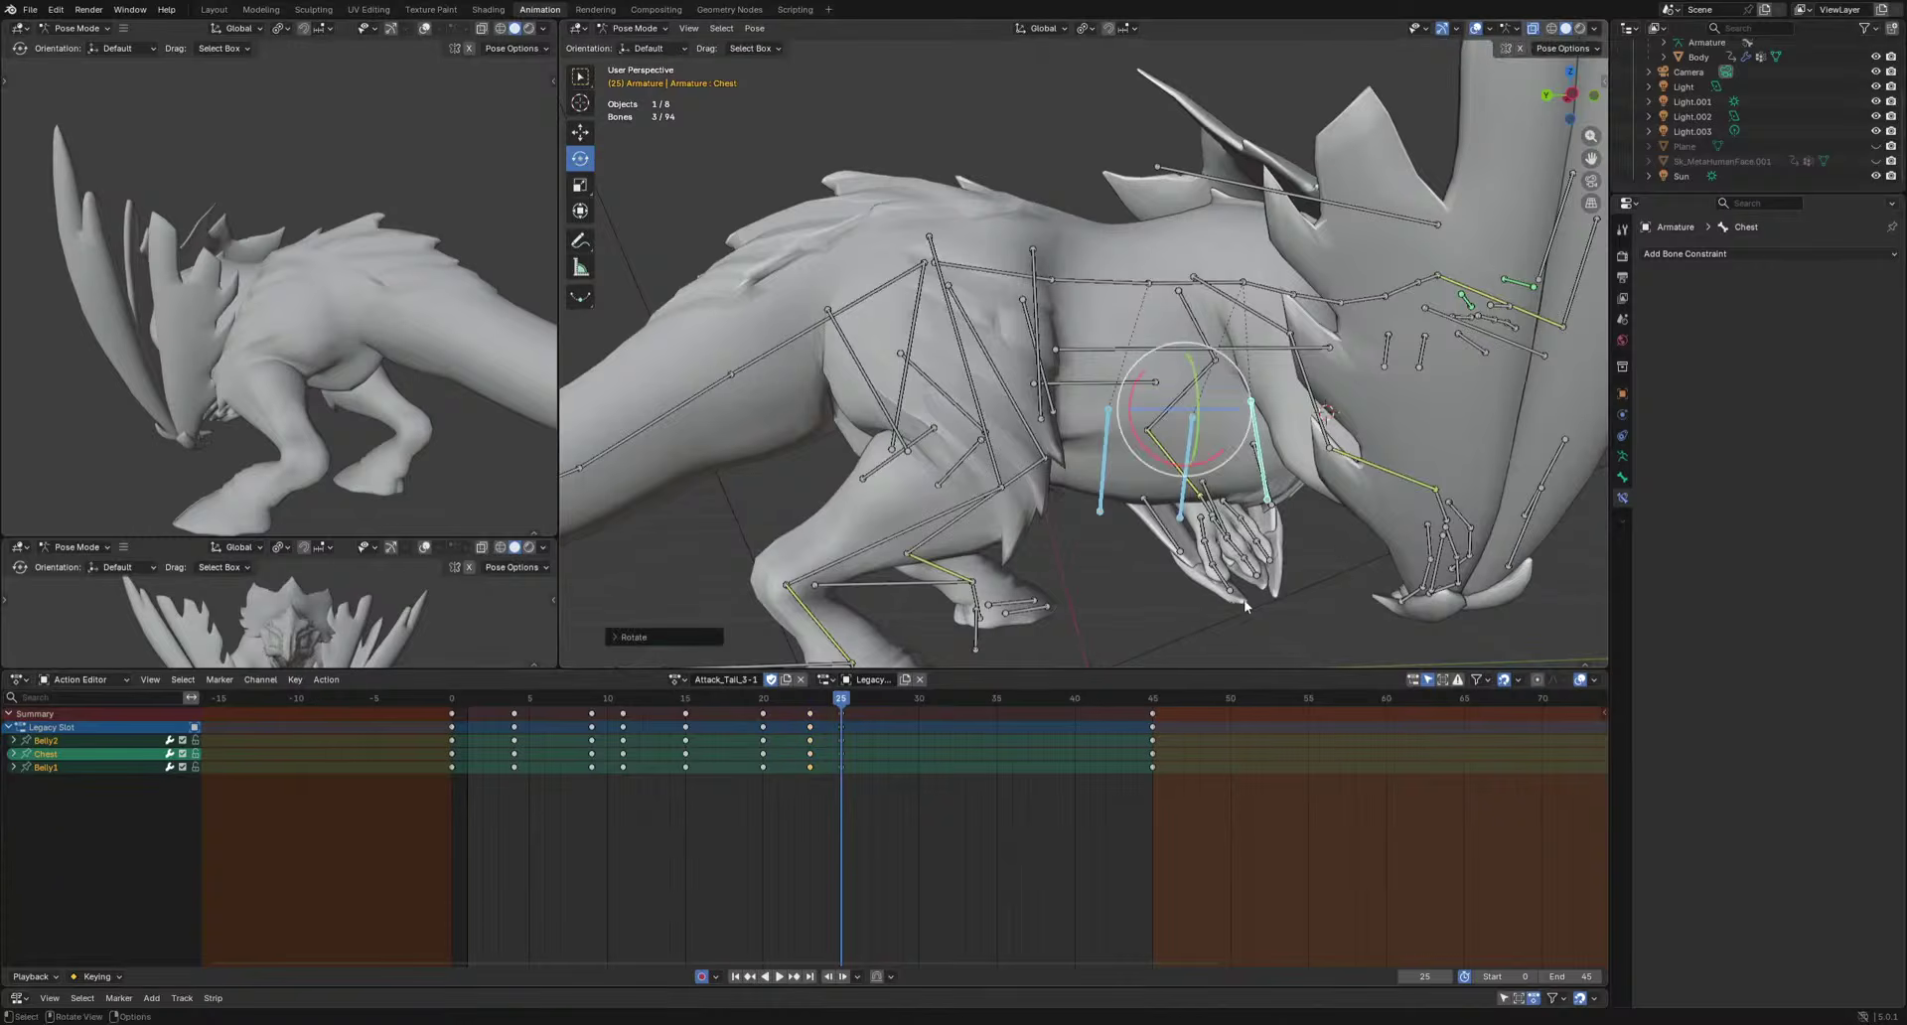
pyautogui.moveTo(1244, 599); pyautogui.dragTo(1087, 590, button='middle')
pyautogui.click(1313, 569)
# Key new belly and chest bone poses at frames 28 and 32.
pyautogui.moveTo(843, 702); pyautogui.dragTo(888, 702)
pyautogui.press('r')
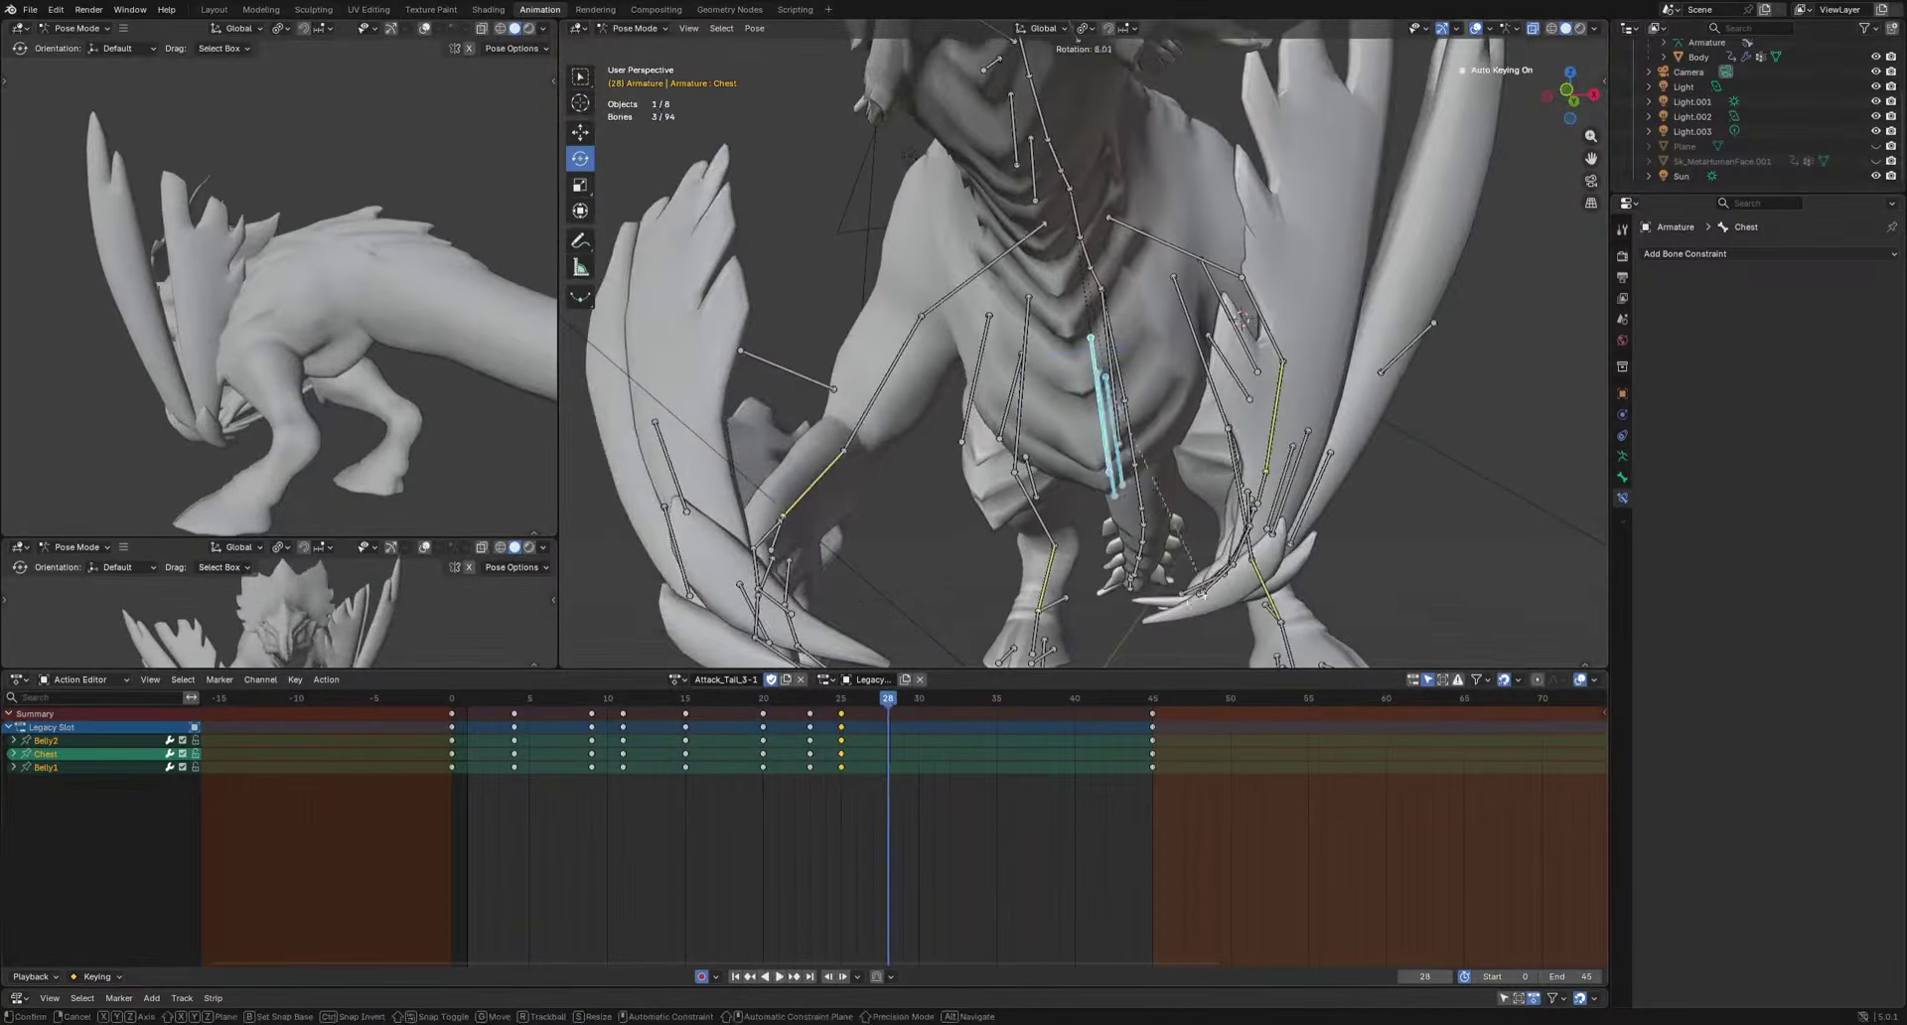
pyautogui.press('Right')
pyautogui.press('Right')
pyautogui.press('Right')
pyautogui.press('Right')
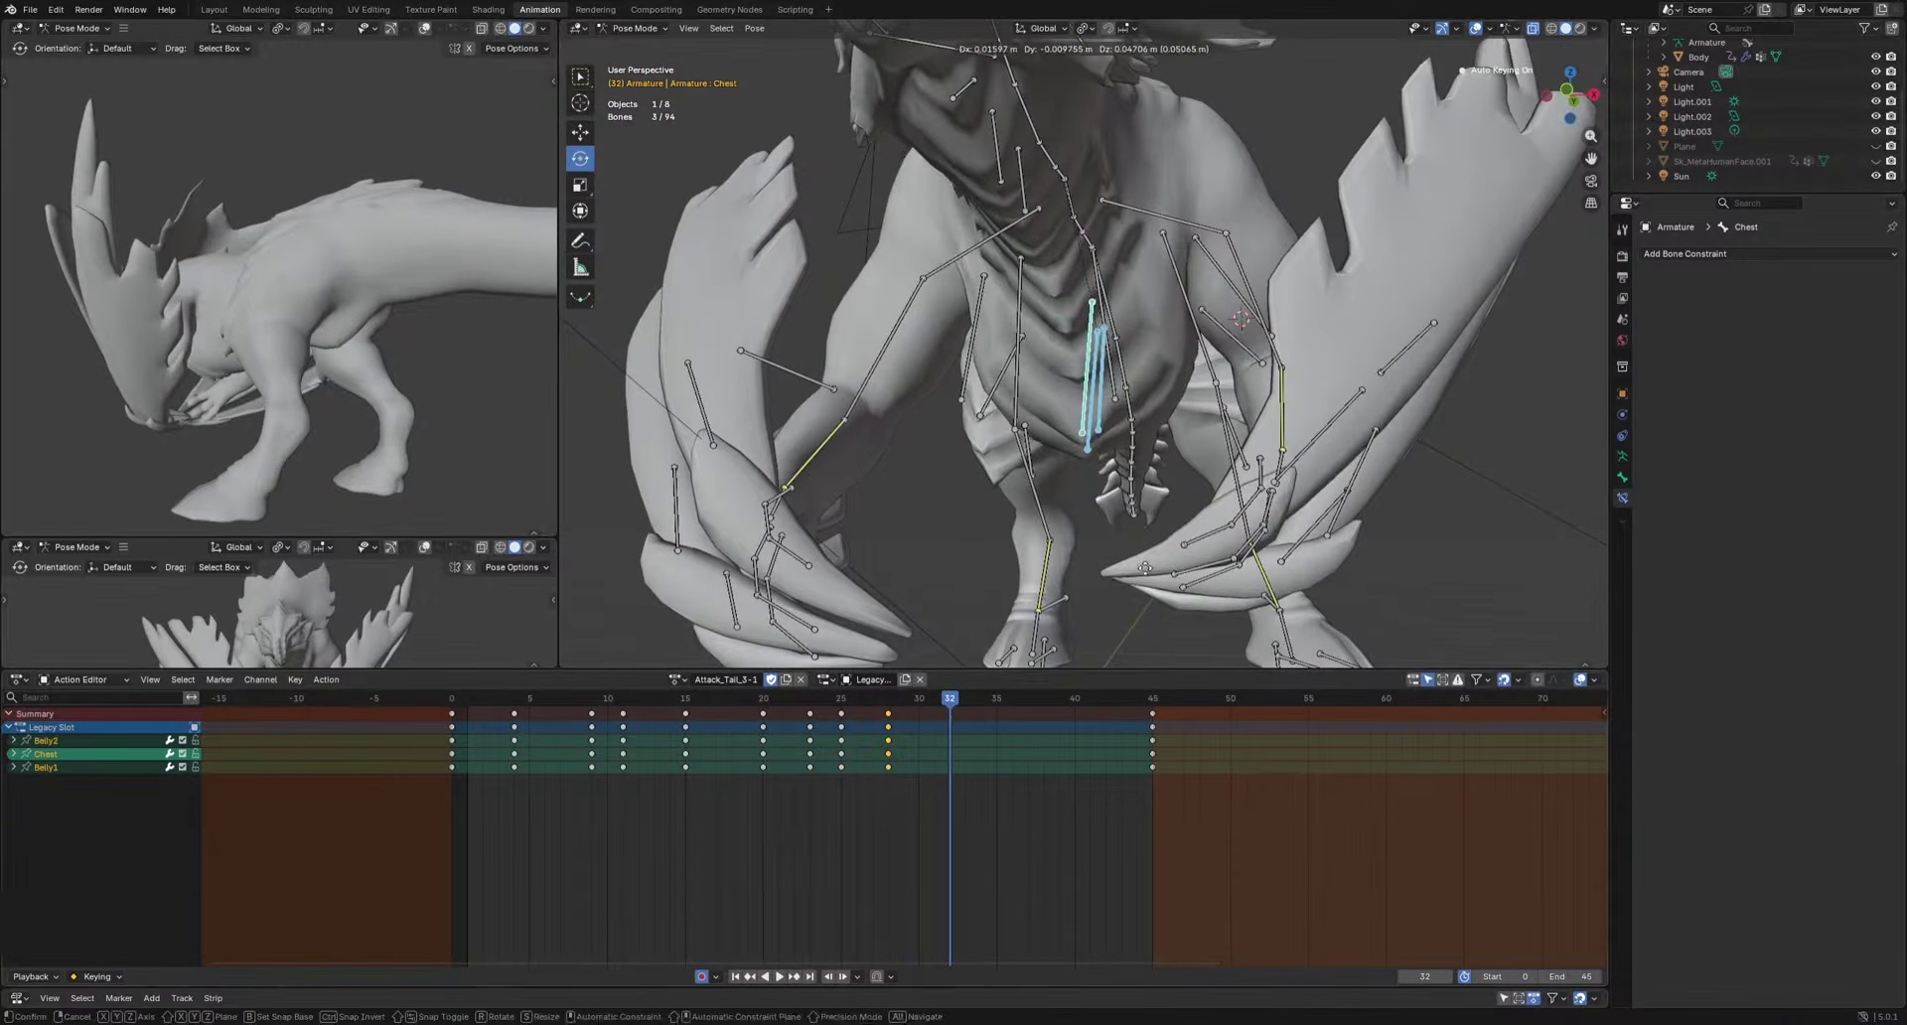
# Rotate the belly and chest bones at frame 38 and play the animation.
pyautogui.moveTo(949, 703); pyautogui.dragTo(1043, 726)
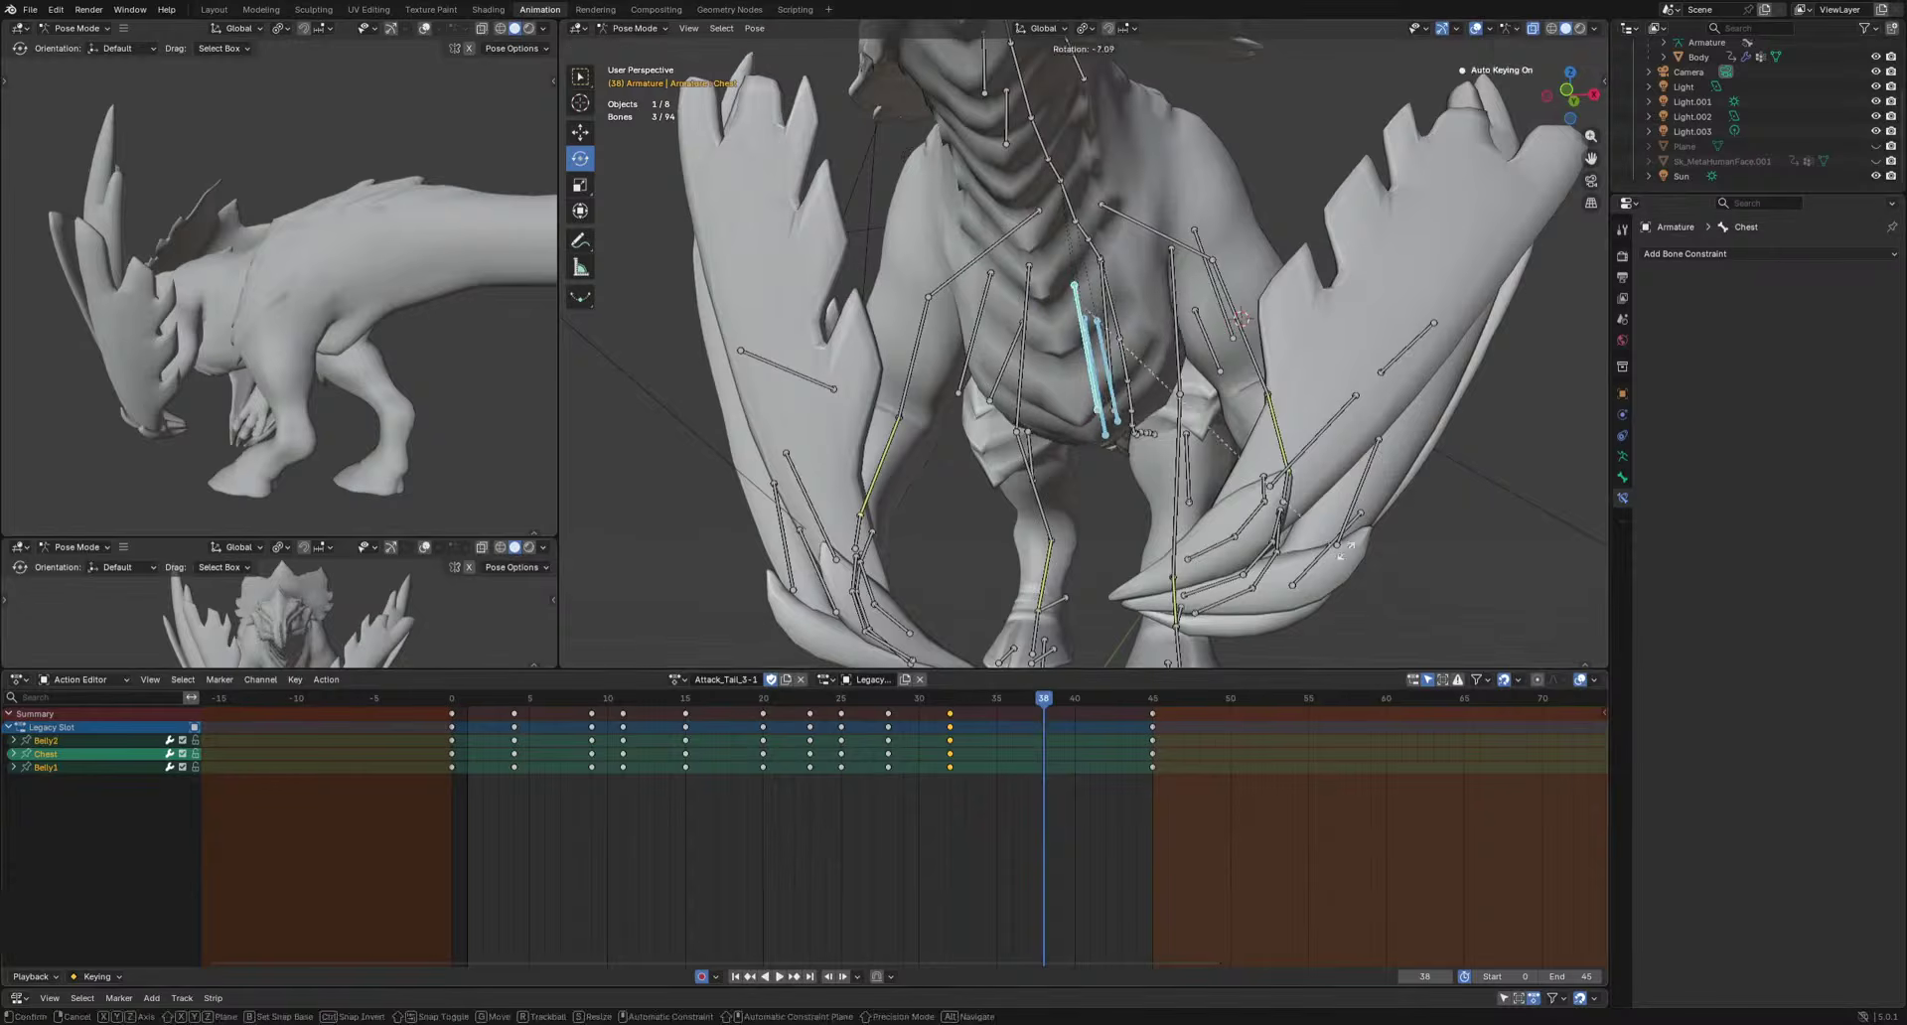
pyautogui.press('space')
pyautogui.scroll(-6, 1327, 568)
pyautogui.moveTo(1261, 591); pyautogui.dragTo(985, 626, button='middle')
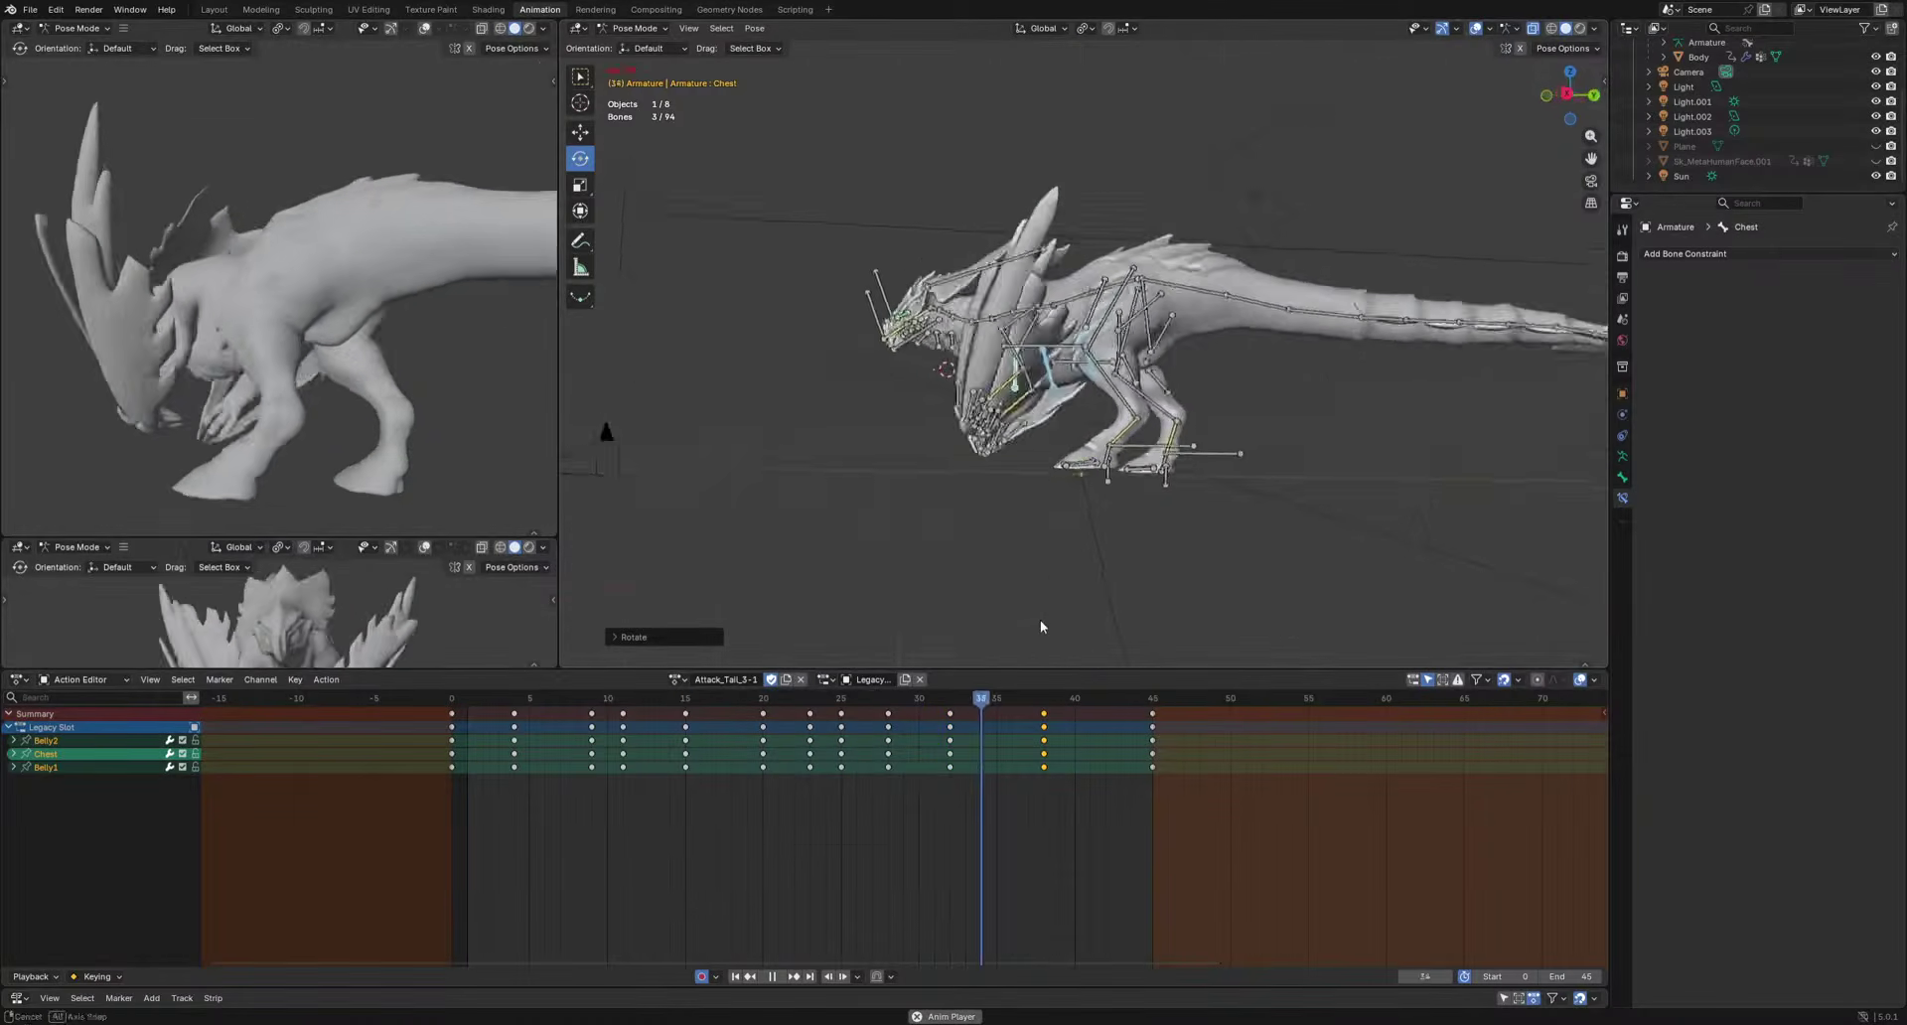
# Offset the in-between keyframes so Chest follows Belly2 by one frame and Belly1 follows it by two.
pyautogui.press('KP_3')
pyautogui.moveTo(482, 802); pyautogui.dragTo(1086, 771)
pyautogui.press('g')
pyautogui.click(1100, 772)
pyautogui.moveTo(509, 747); pyautogui.dragTo(1084, 791)
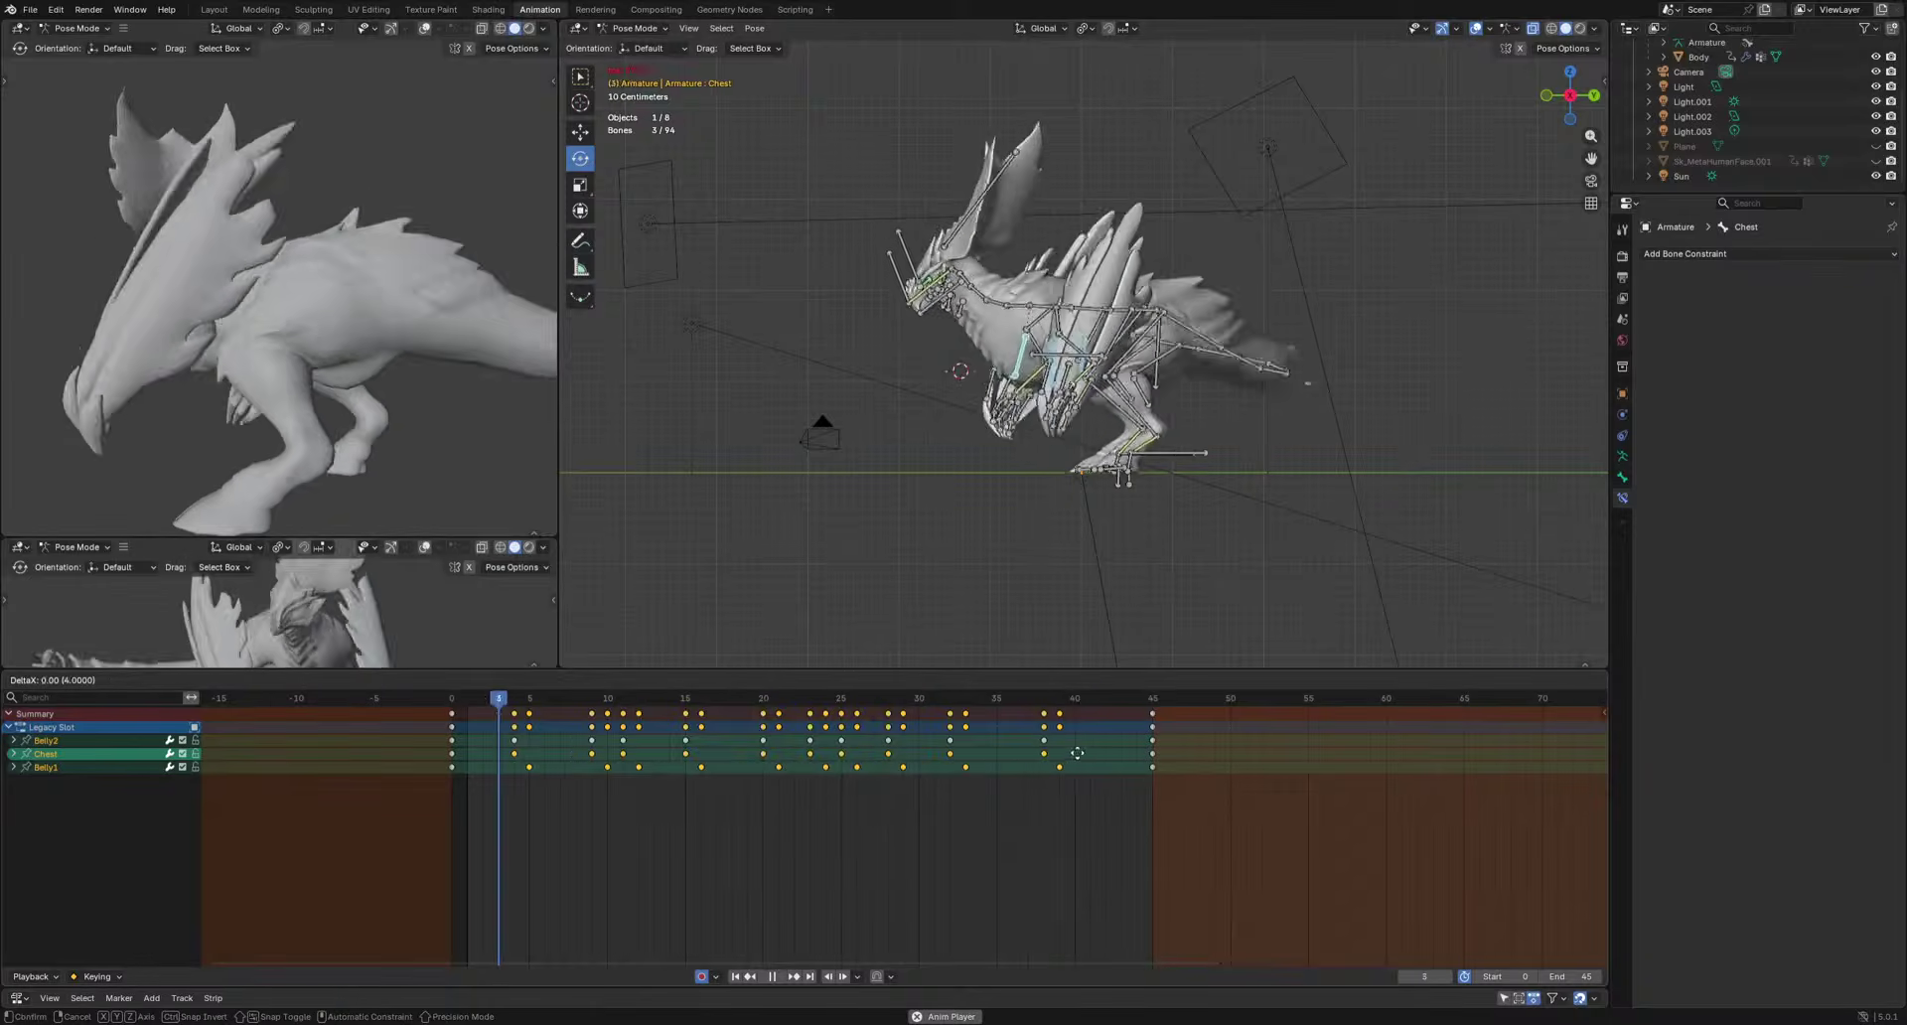
pyautogui.press('g')
pyautogui.click(1096, 754)
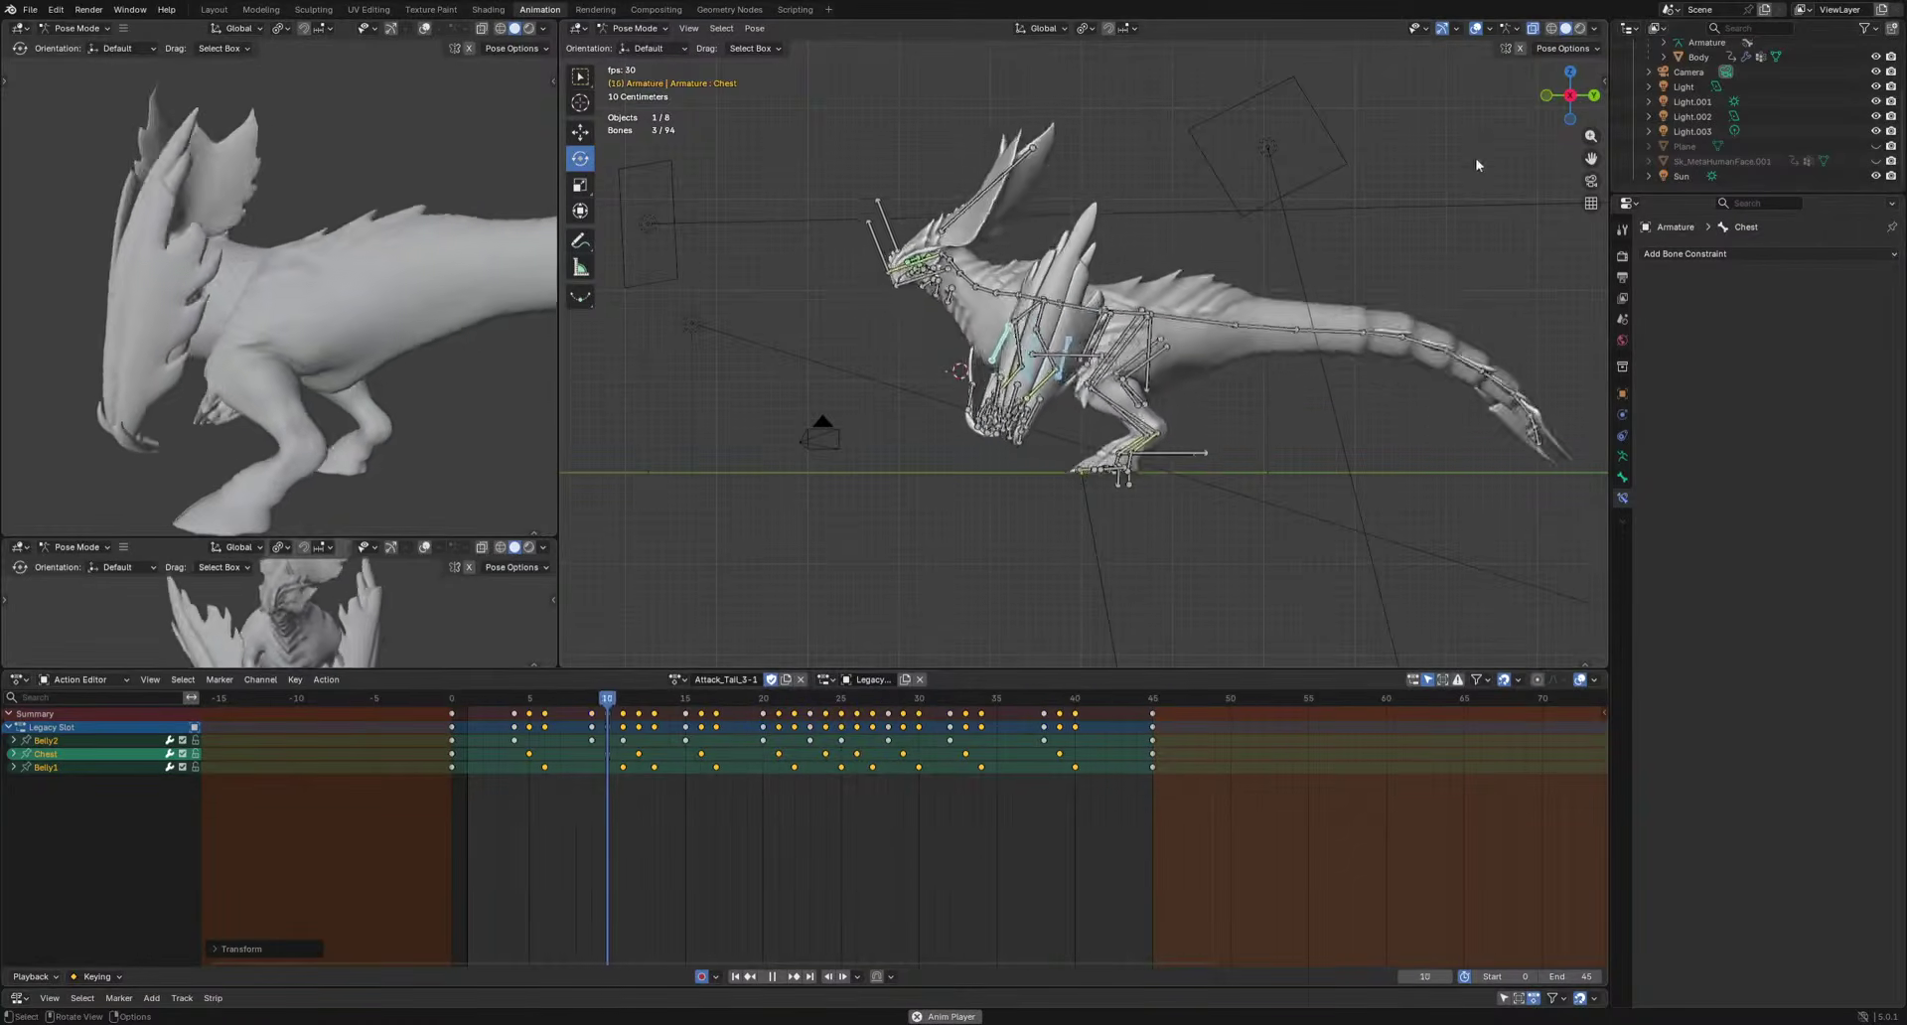
# Examine the overlapping torso motion in playback with overlays hidden, and show the overlays again.
pyautogui.click(1476, 29)
pyautogui.scroll(5, 1142, 596)
pyautogui.moveTo(953, 566); pyautogui.dragTo(1128, 537, button='middle')
pyautogui.scroll(-5, 1130, 541)
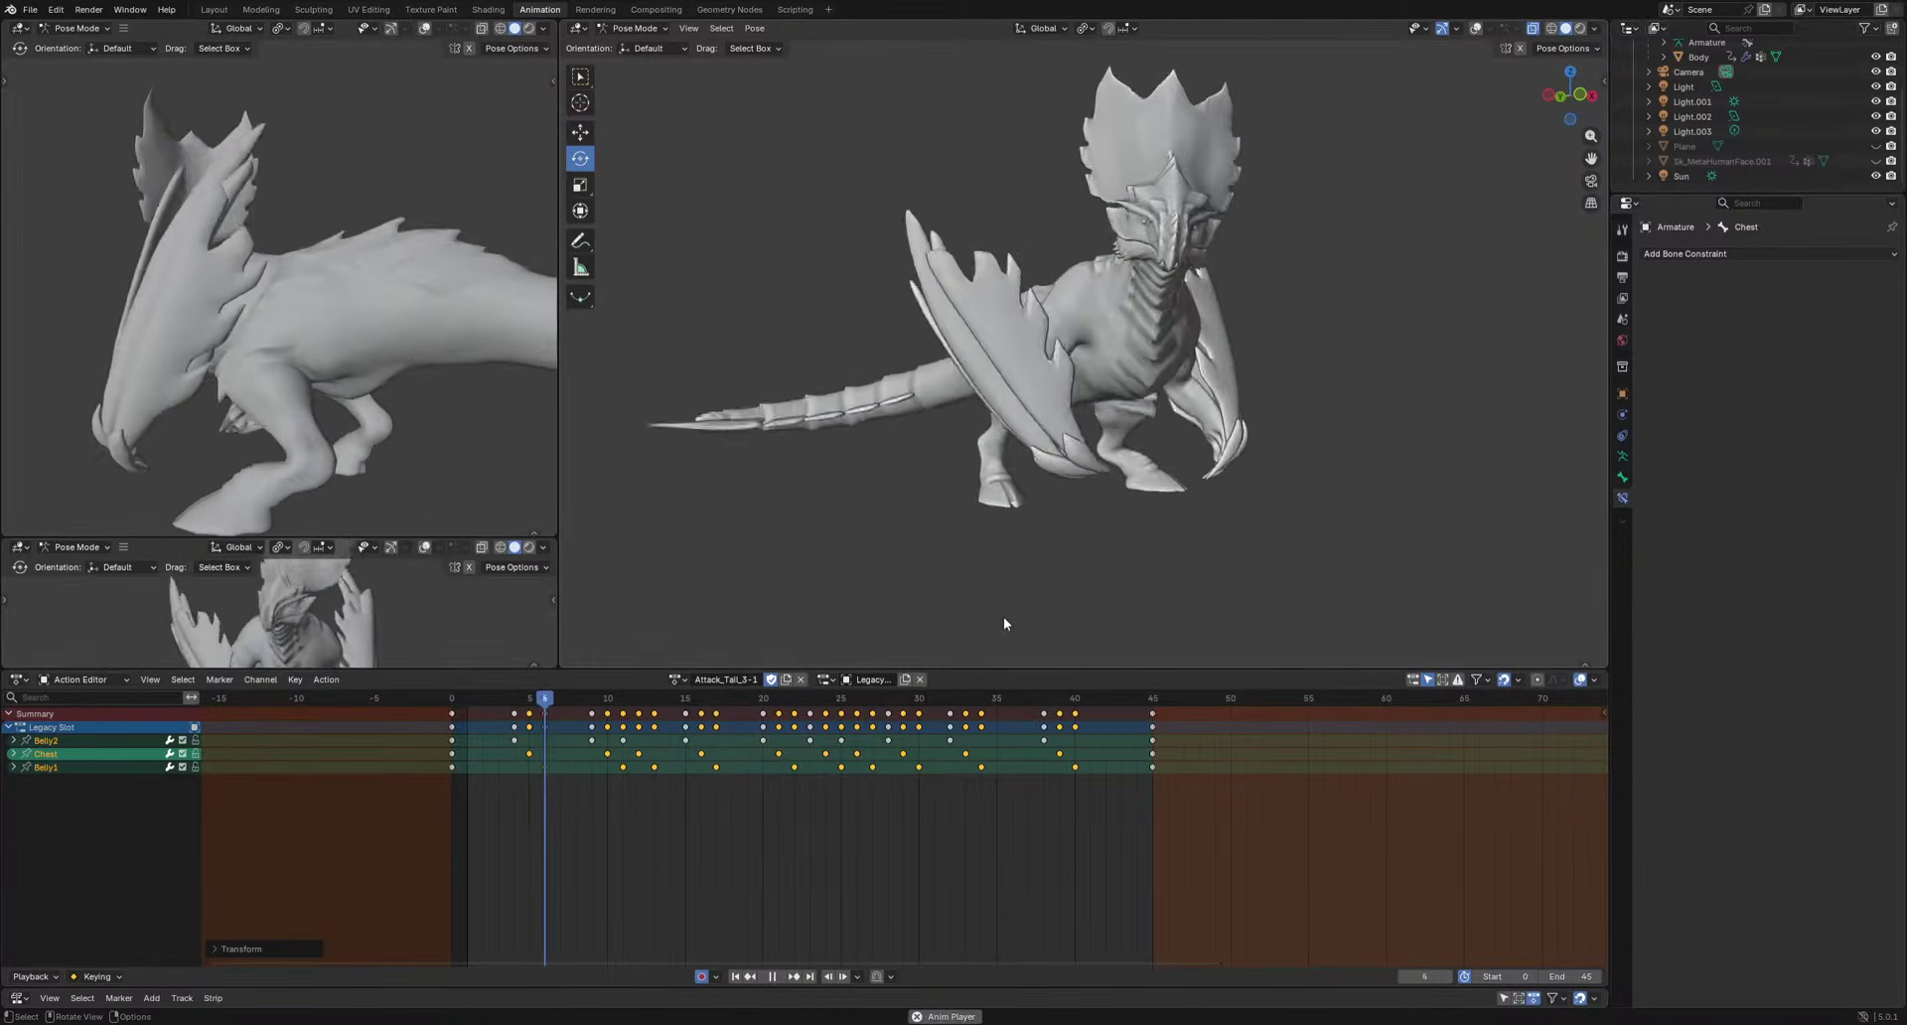
pyautogui.press('space')
pyautogui.click(1477, 30)
pyautogui.scroll(1, 1299, 464)
pyautogui.moveTo(1299, 465); pyautogui.dragTo(1241, 467, button='middle')
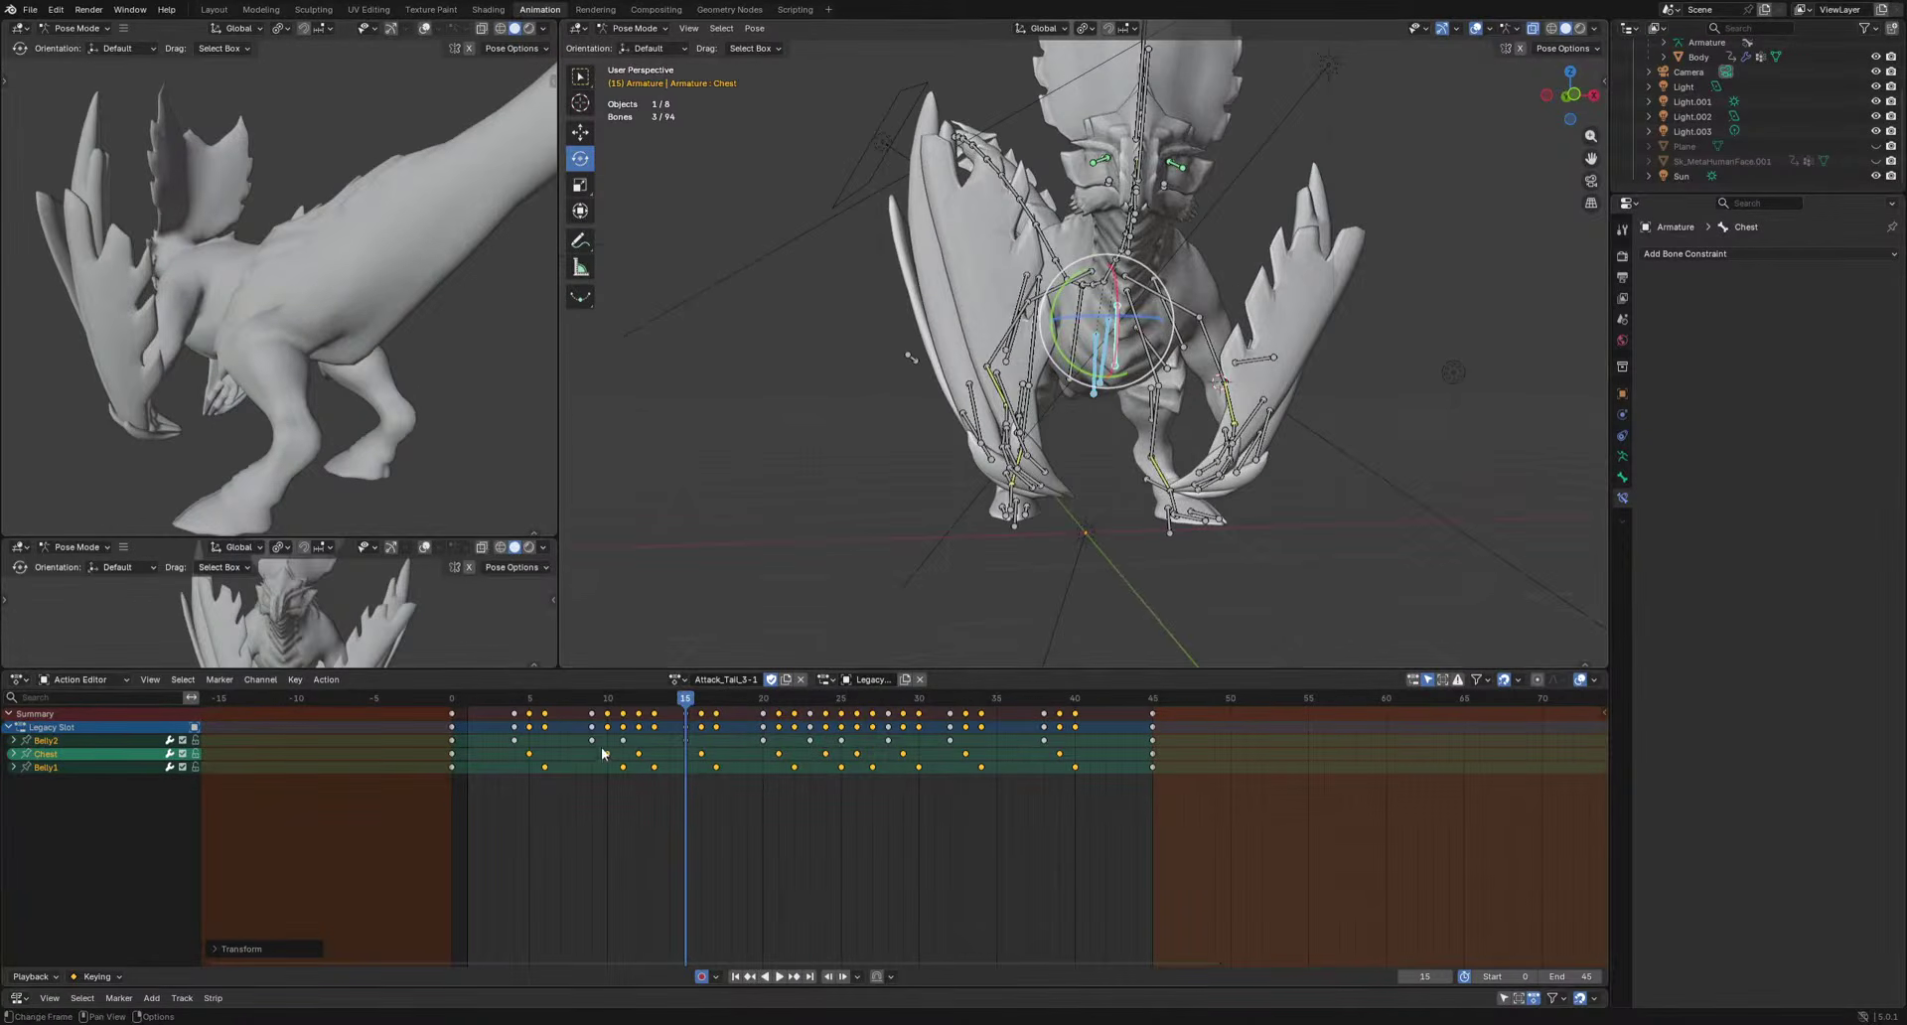
# Shift the belly and chest keyframes at frames 11 to 13 one frame later, delete them, and review the playback.
pyautogui.moveTo(541, 699); pyautogui.dragTo(650, 763)
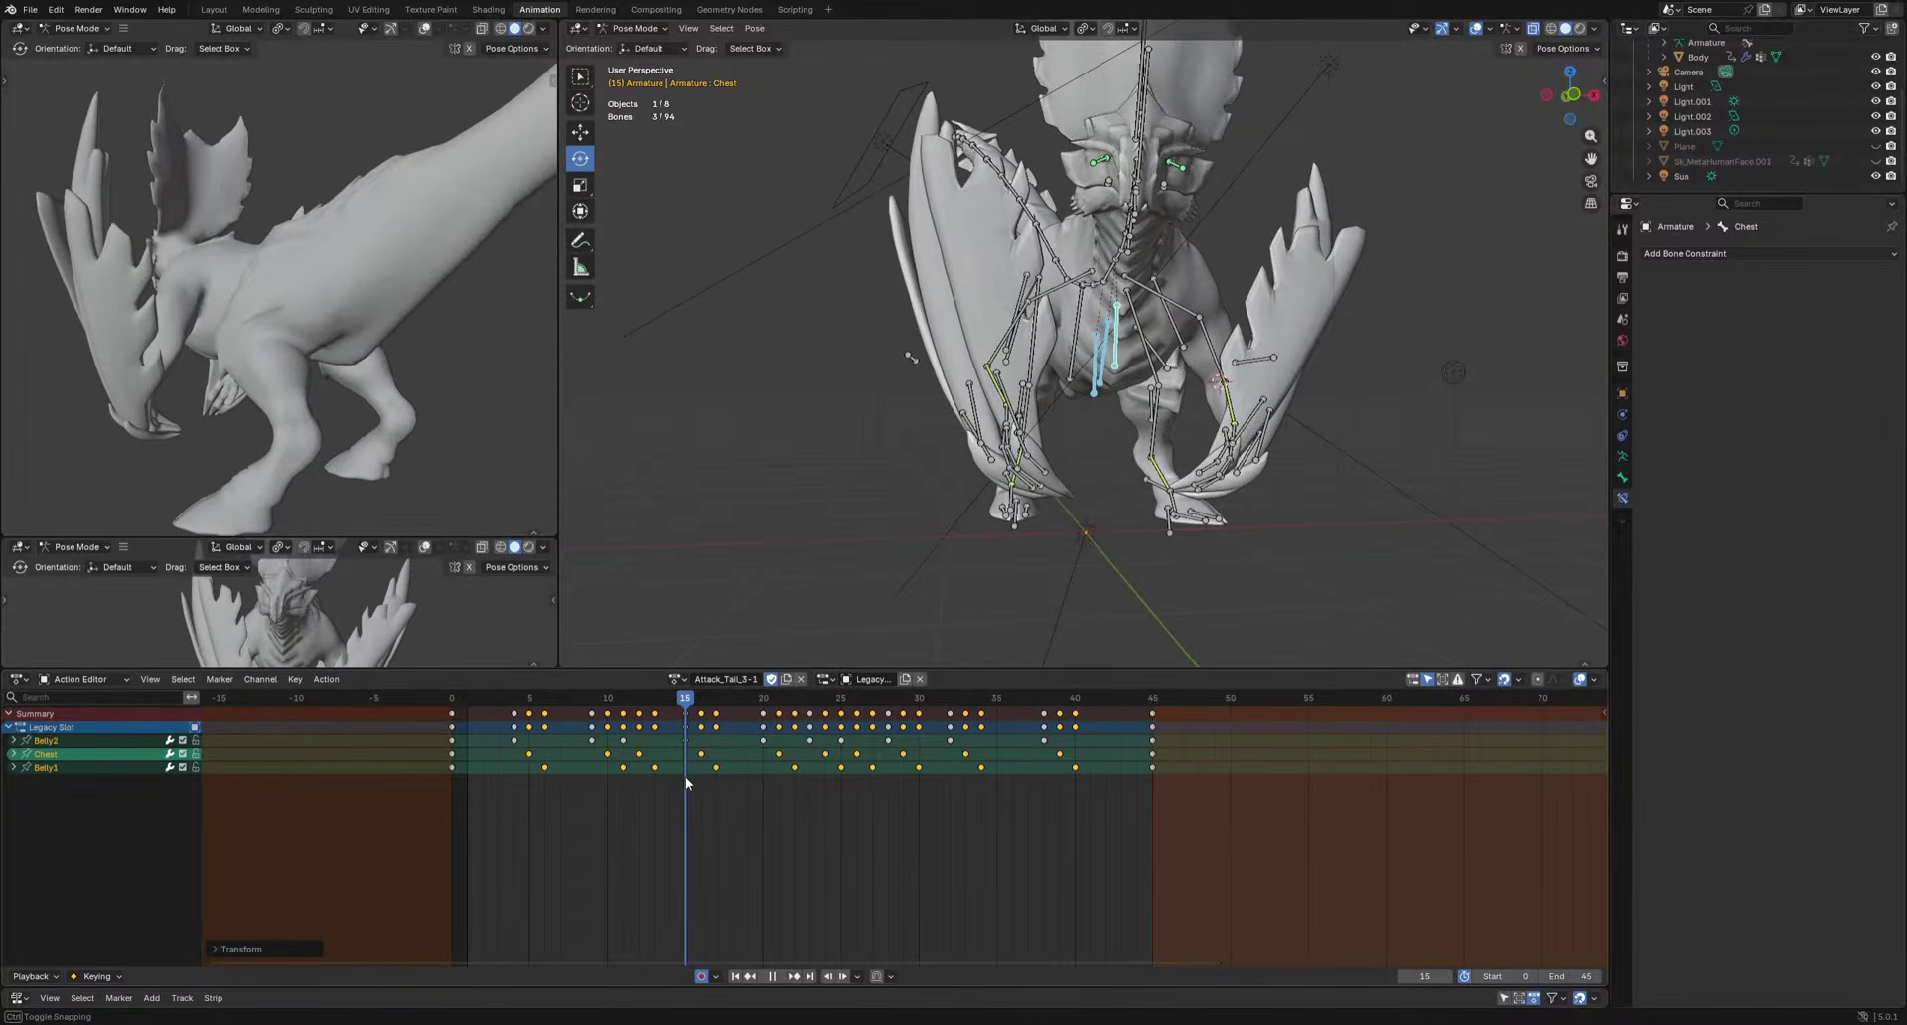
pyautogui.press('space')
pyautogui.moveTo(670, 749); pyautogui.dragTo(650, 713)
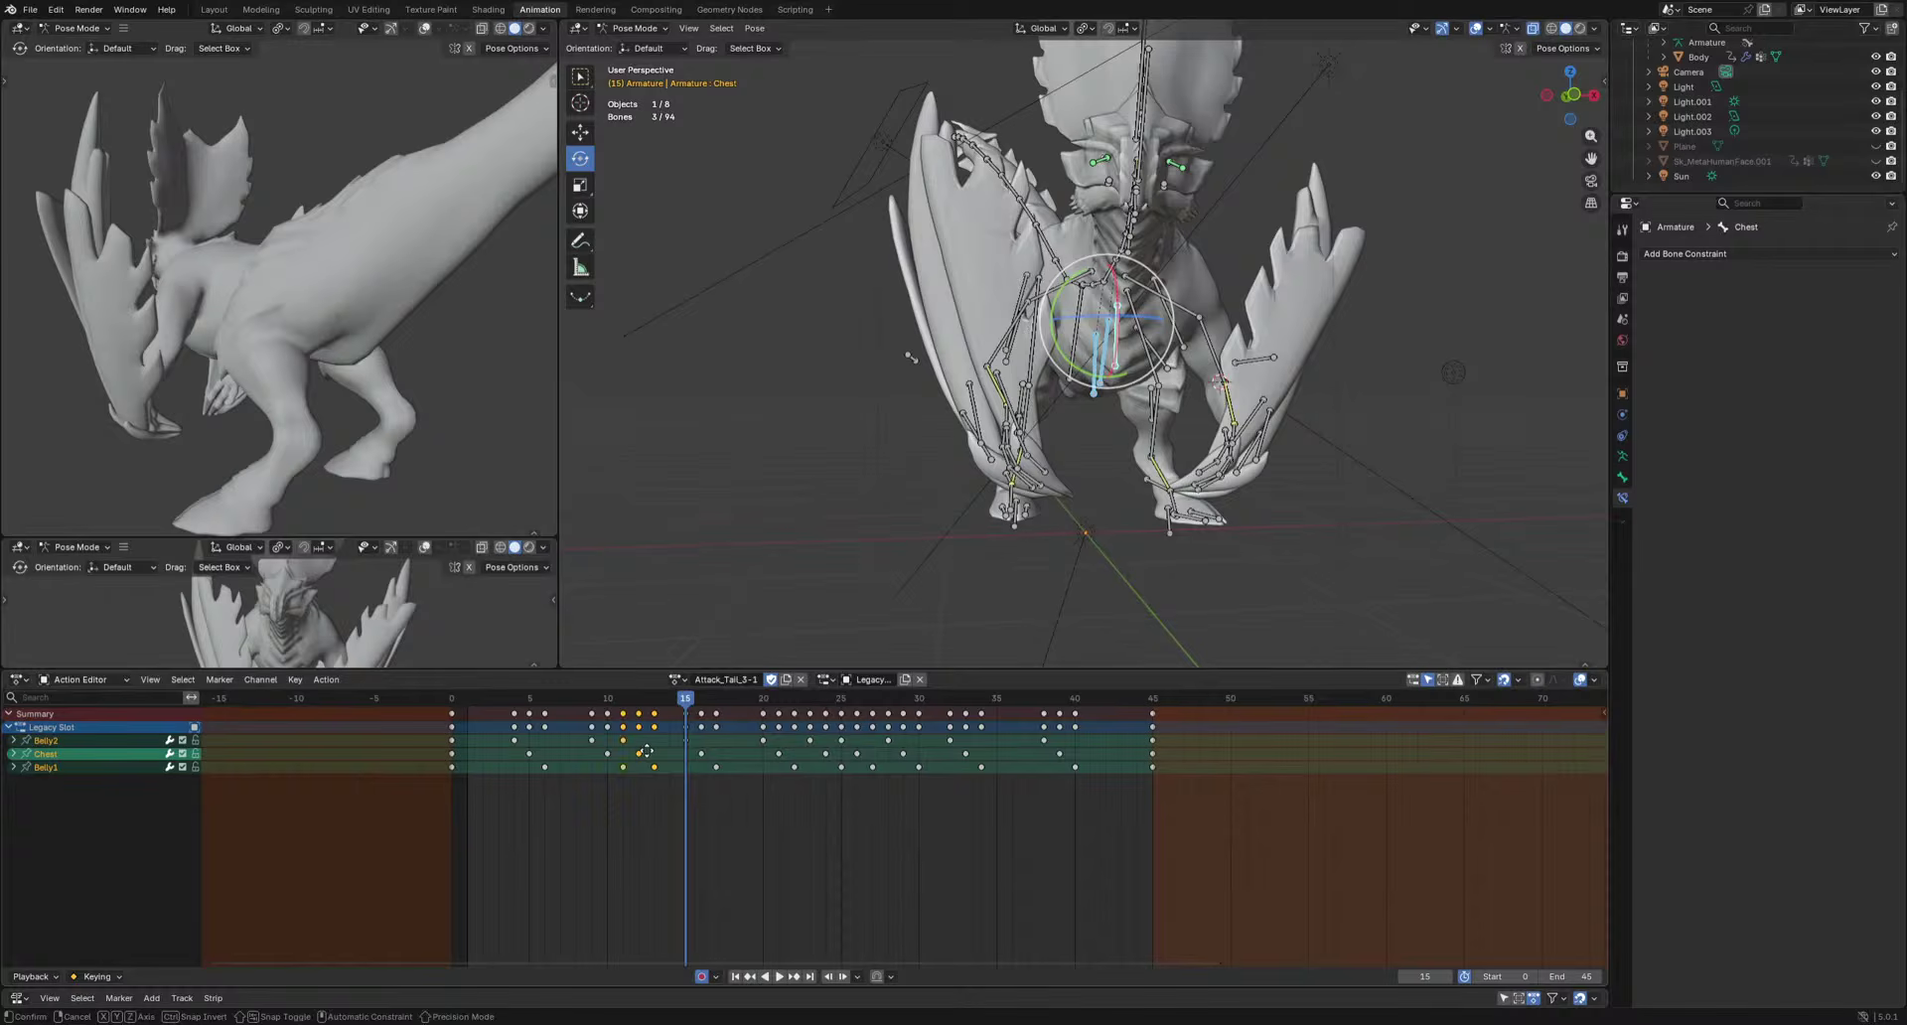
pyautogui.press('space')
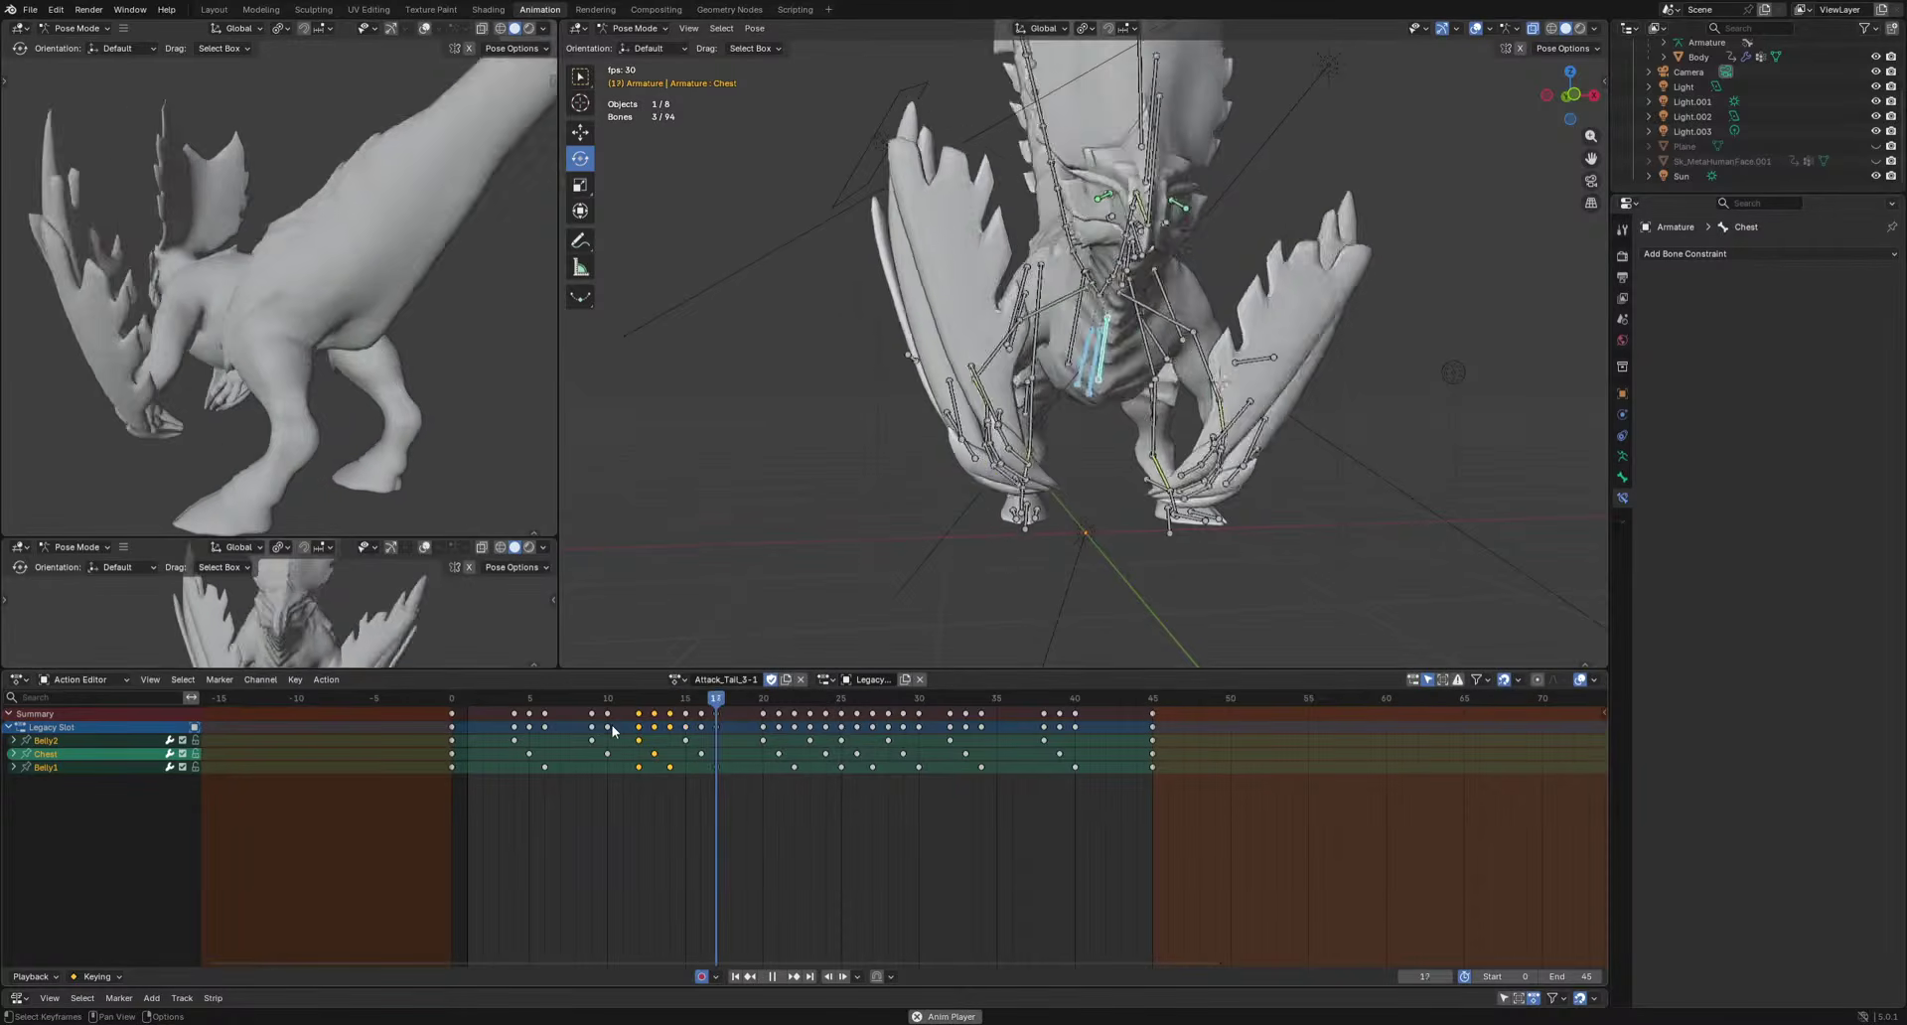
pyautogui.press('Delete')
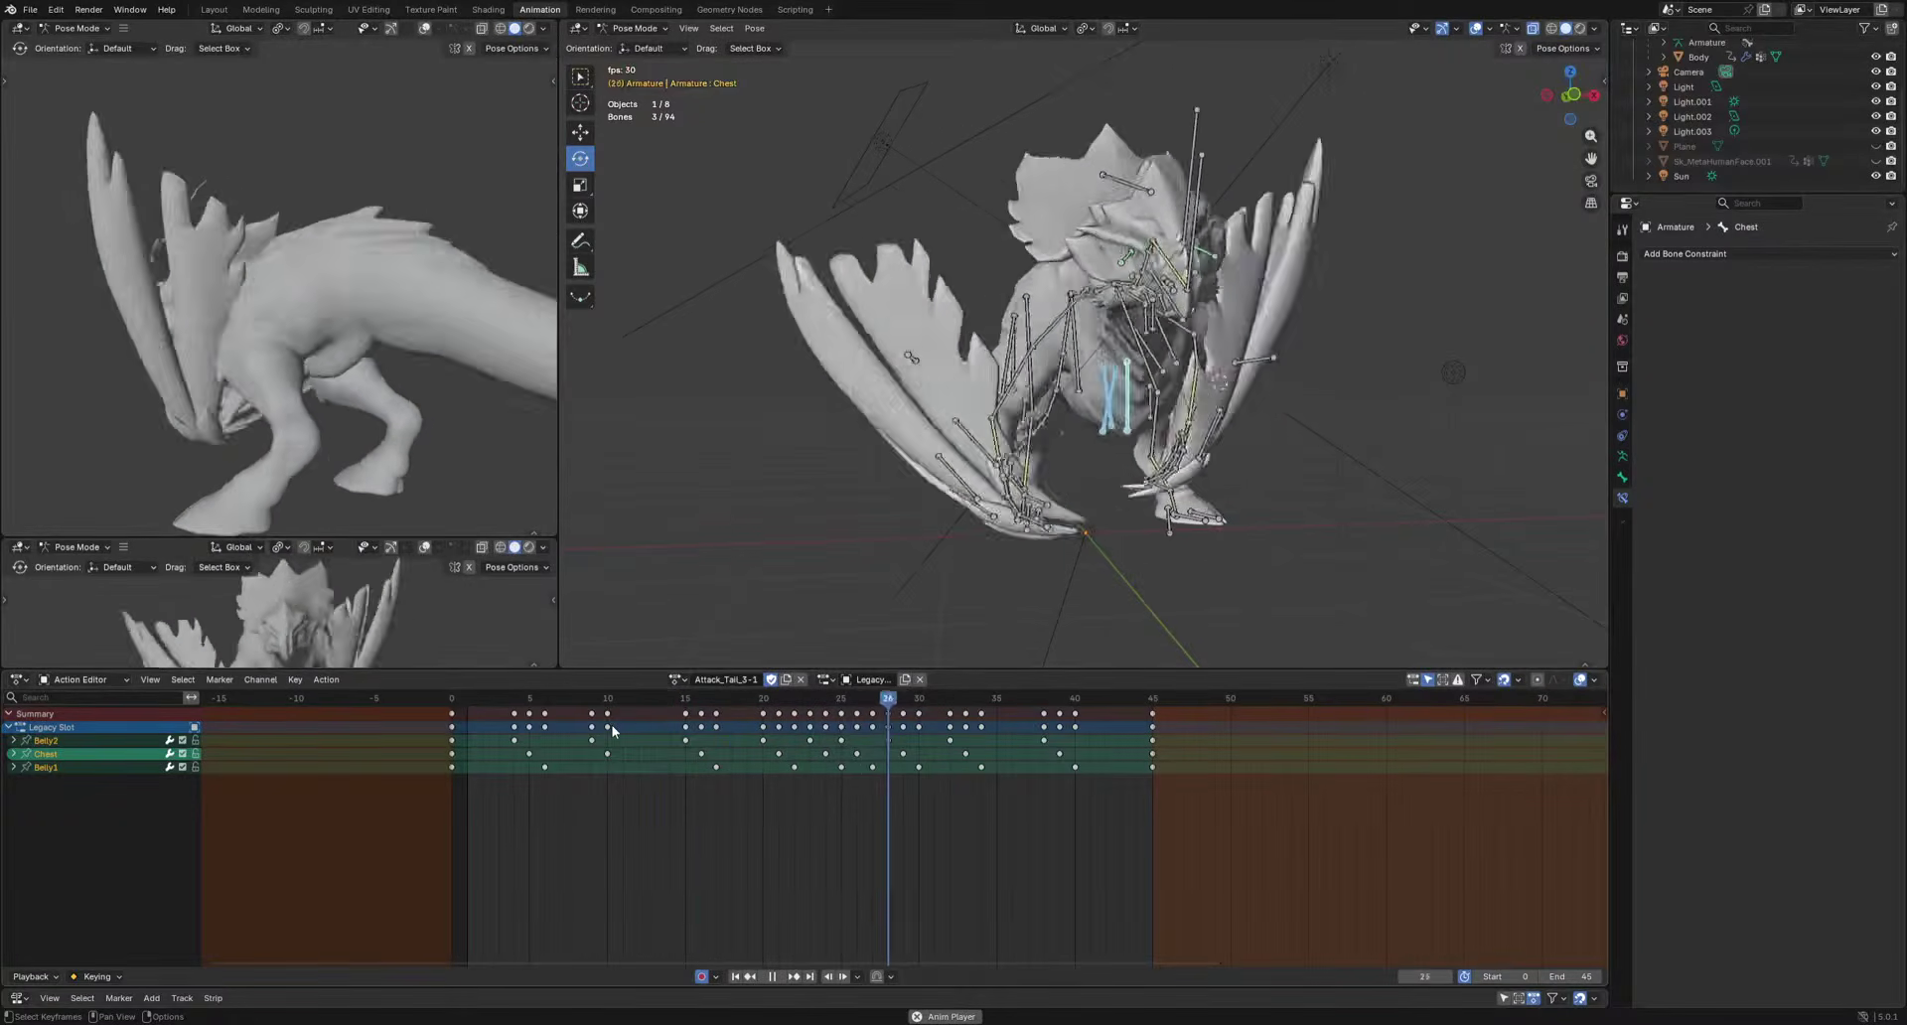
pyautogui.press('space')
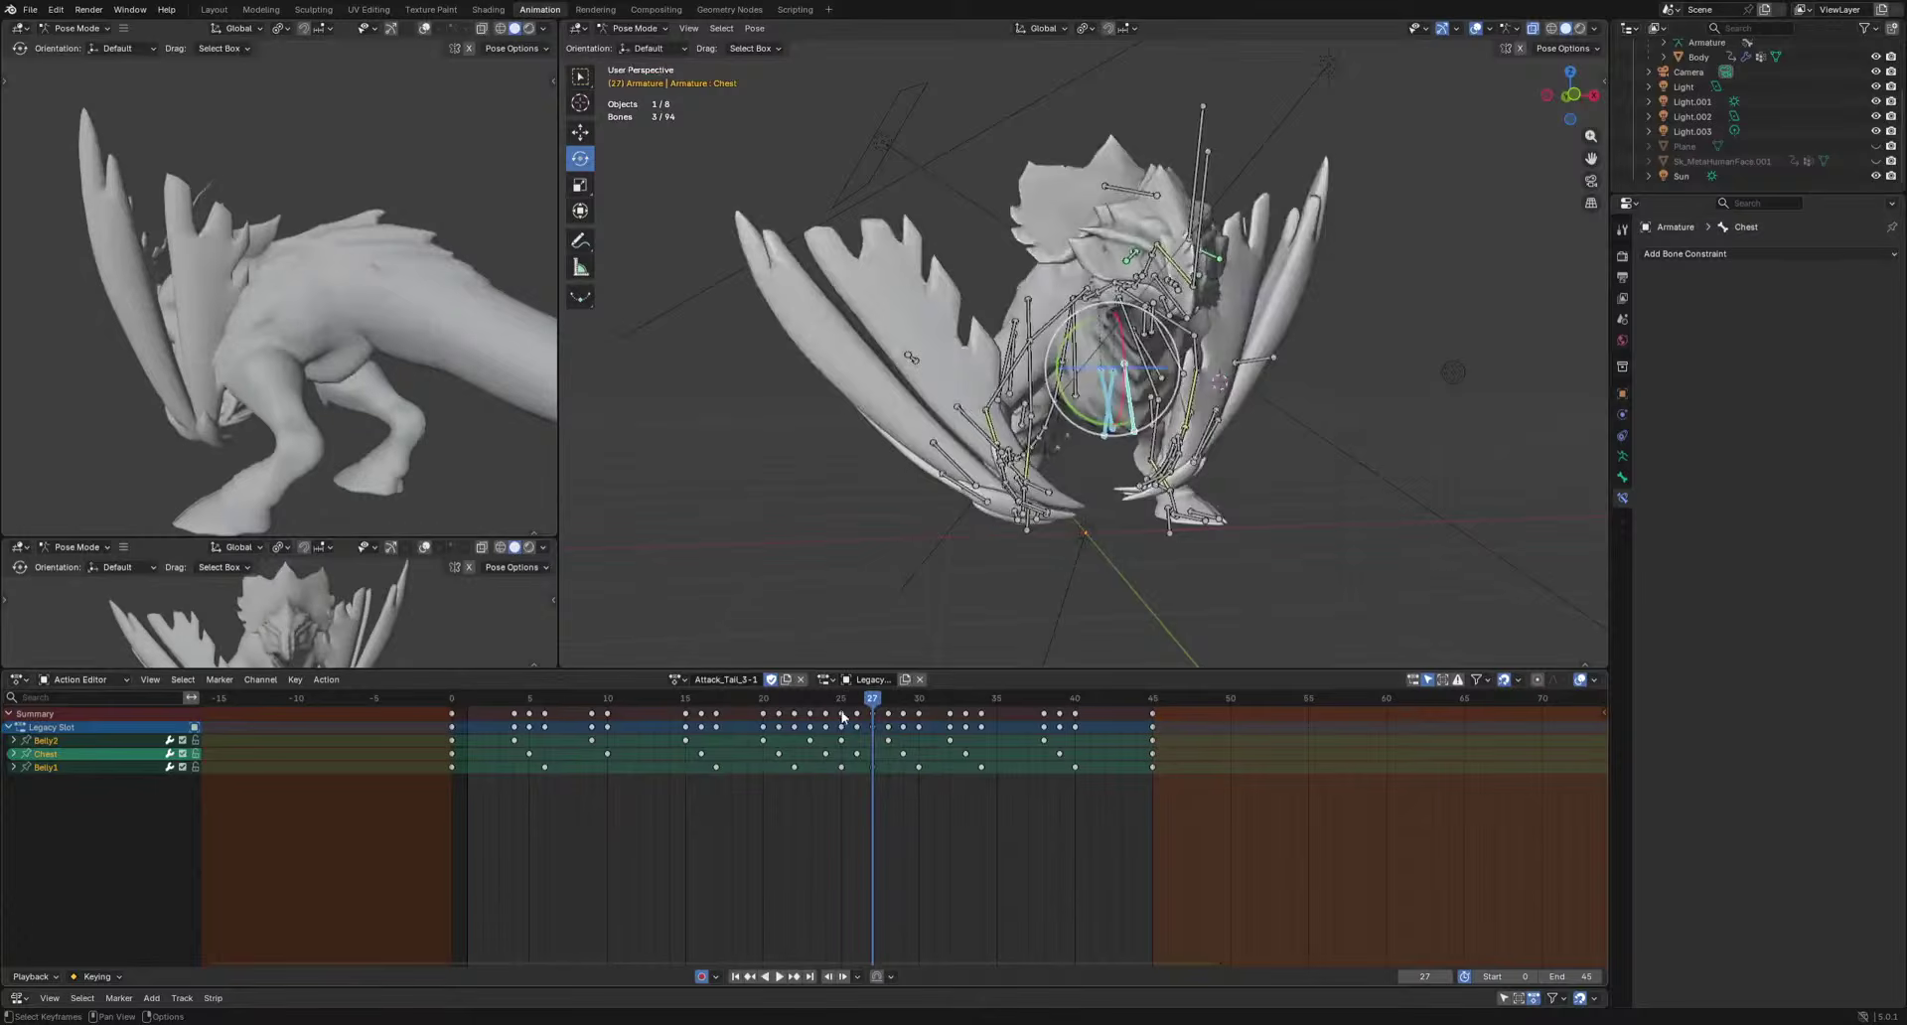
# Shift the belly and chest keyframes between frames 24 and 34 one frame earlier.
pyautogui.press('KP_1')
pyautogui.moveTo(856, 701); pyautogui.dragTo(752, 717)
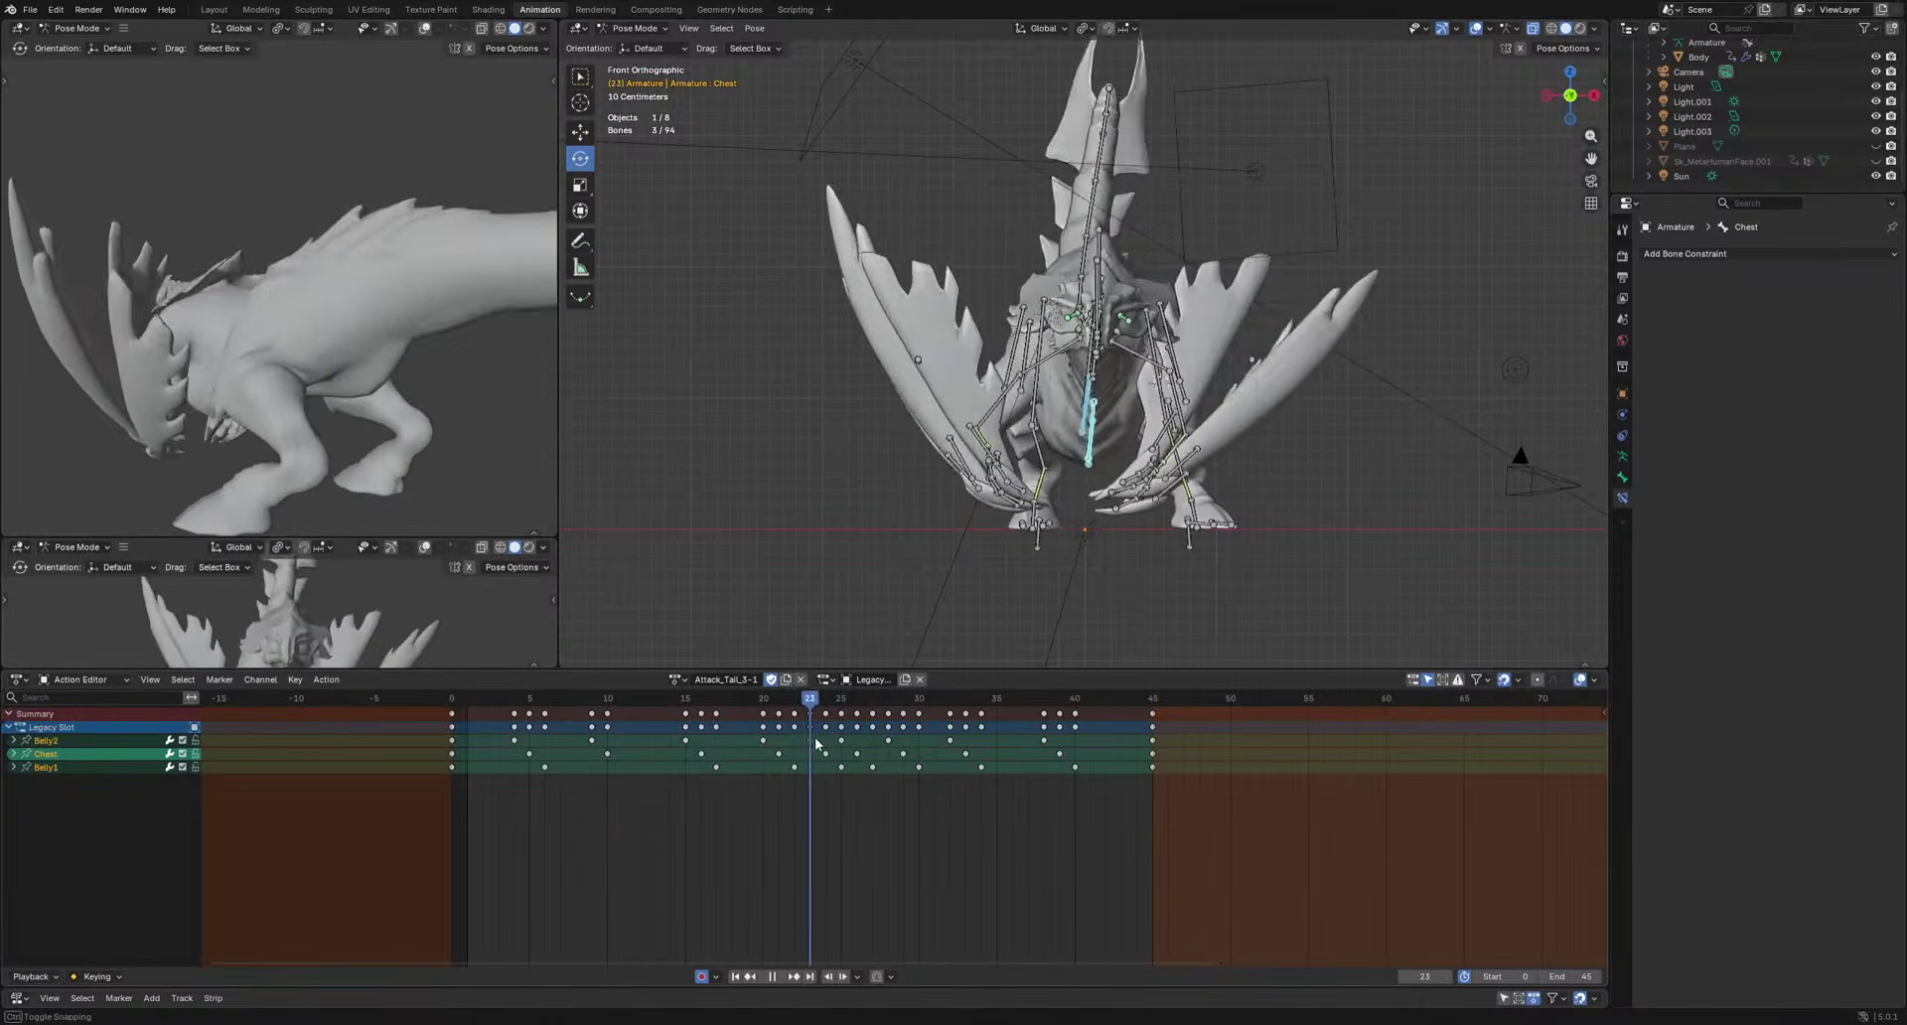
pyautogui.click(858, 757)
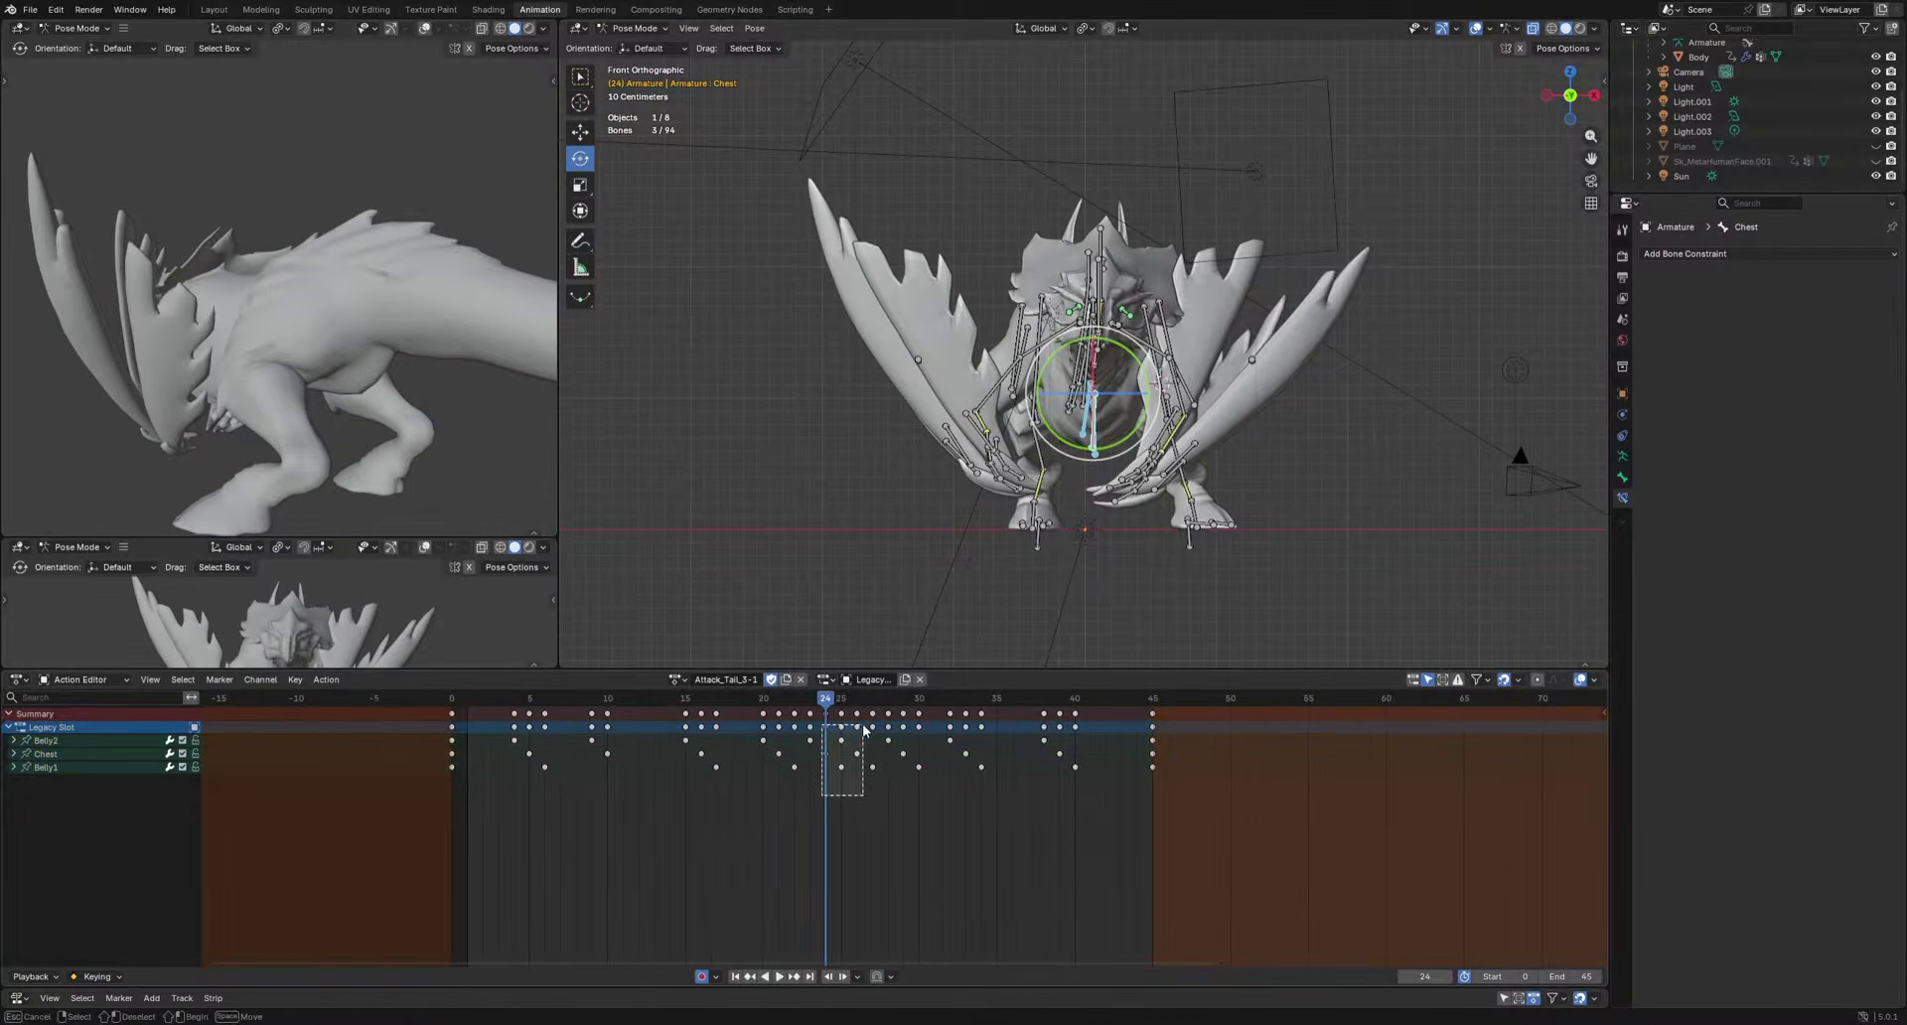
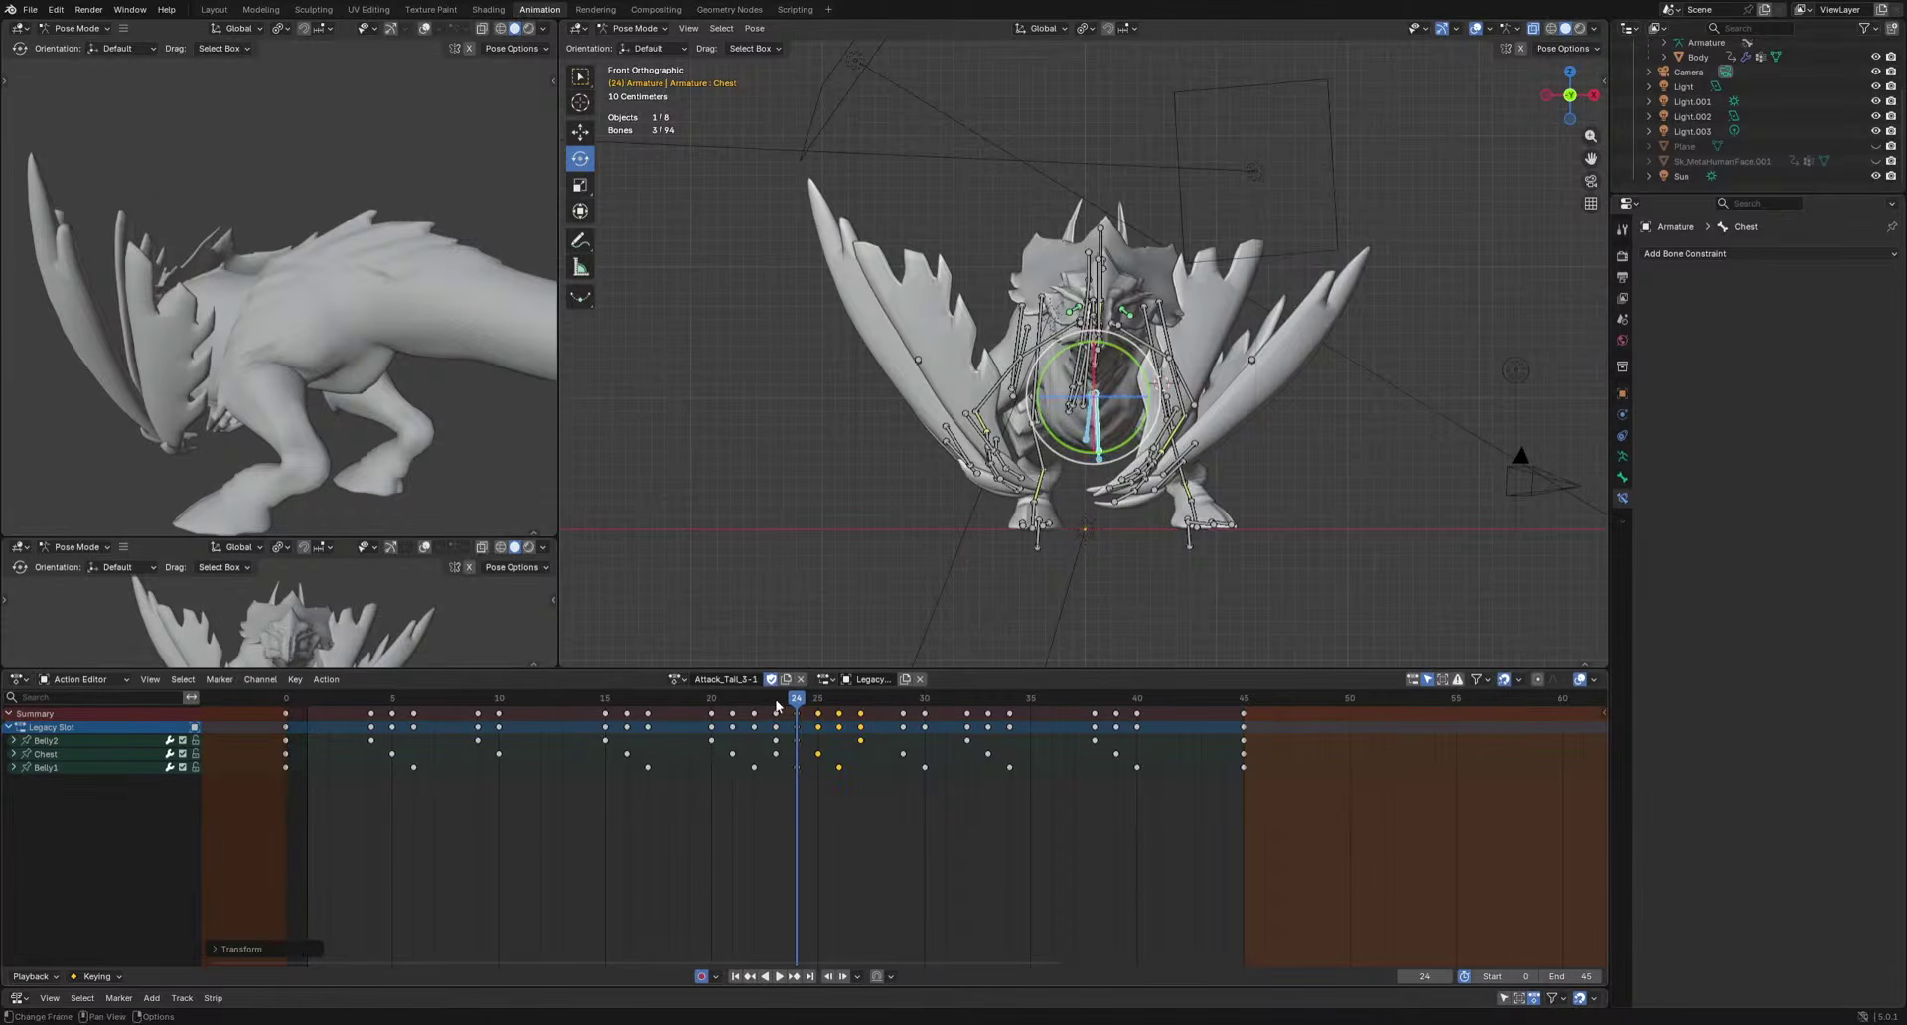
pyautogui.press('space')
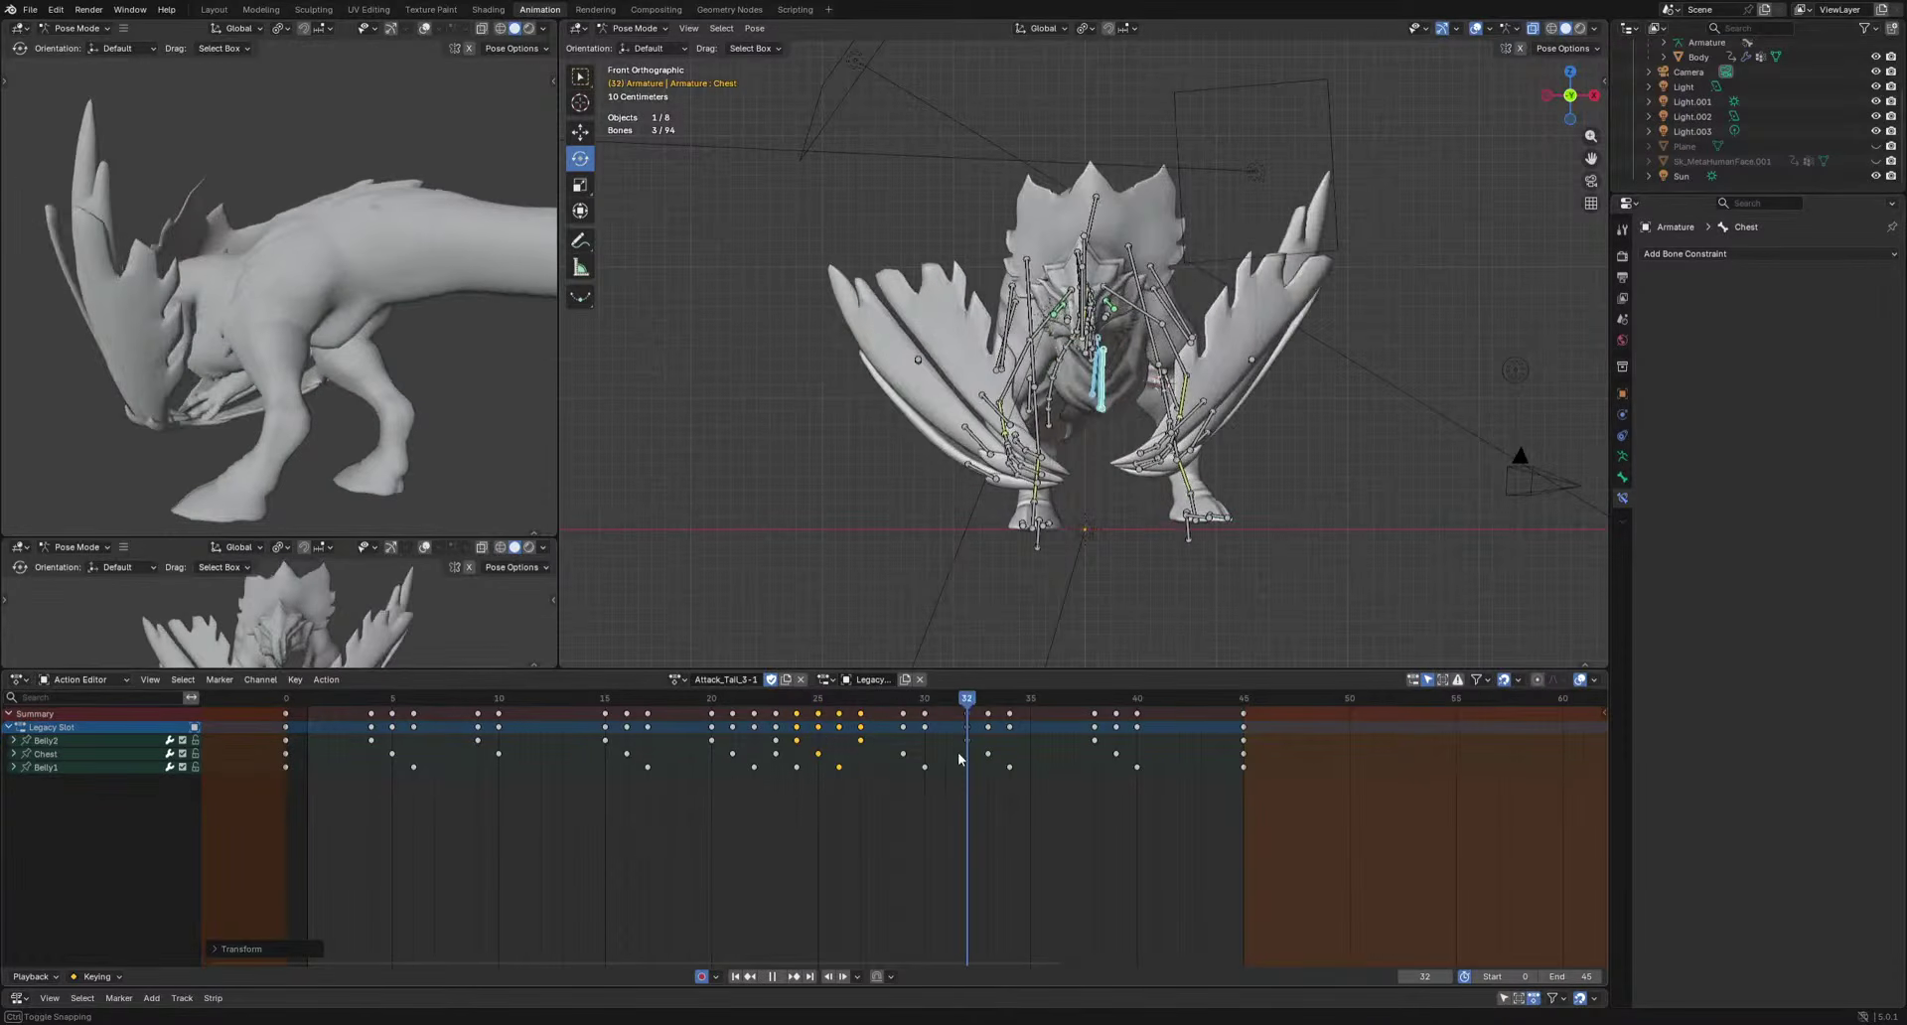
pyautogui.moveTo(983, 717); pyautogui.dragTo(983, 717)
pyautogui.moveTo(944, 699); pyautogui.dragTo(675, 709)
pyautogui.press('space')
# Examine the retimed torso motion in playback from several angles with overlays hidden, and show the overlays again.
pyautogui.click(1476, 29)
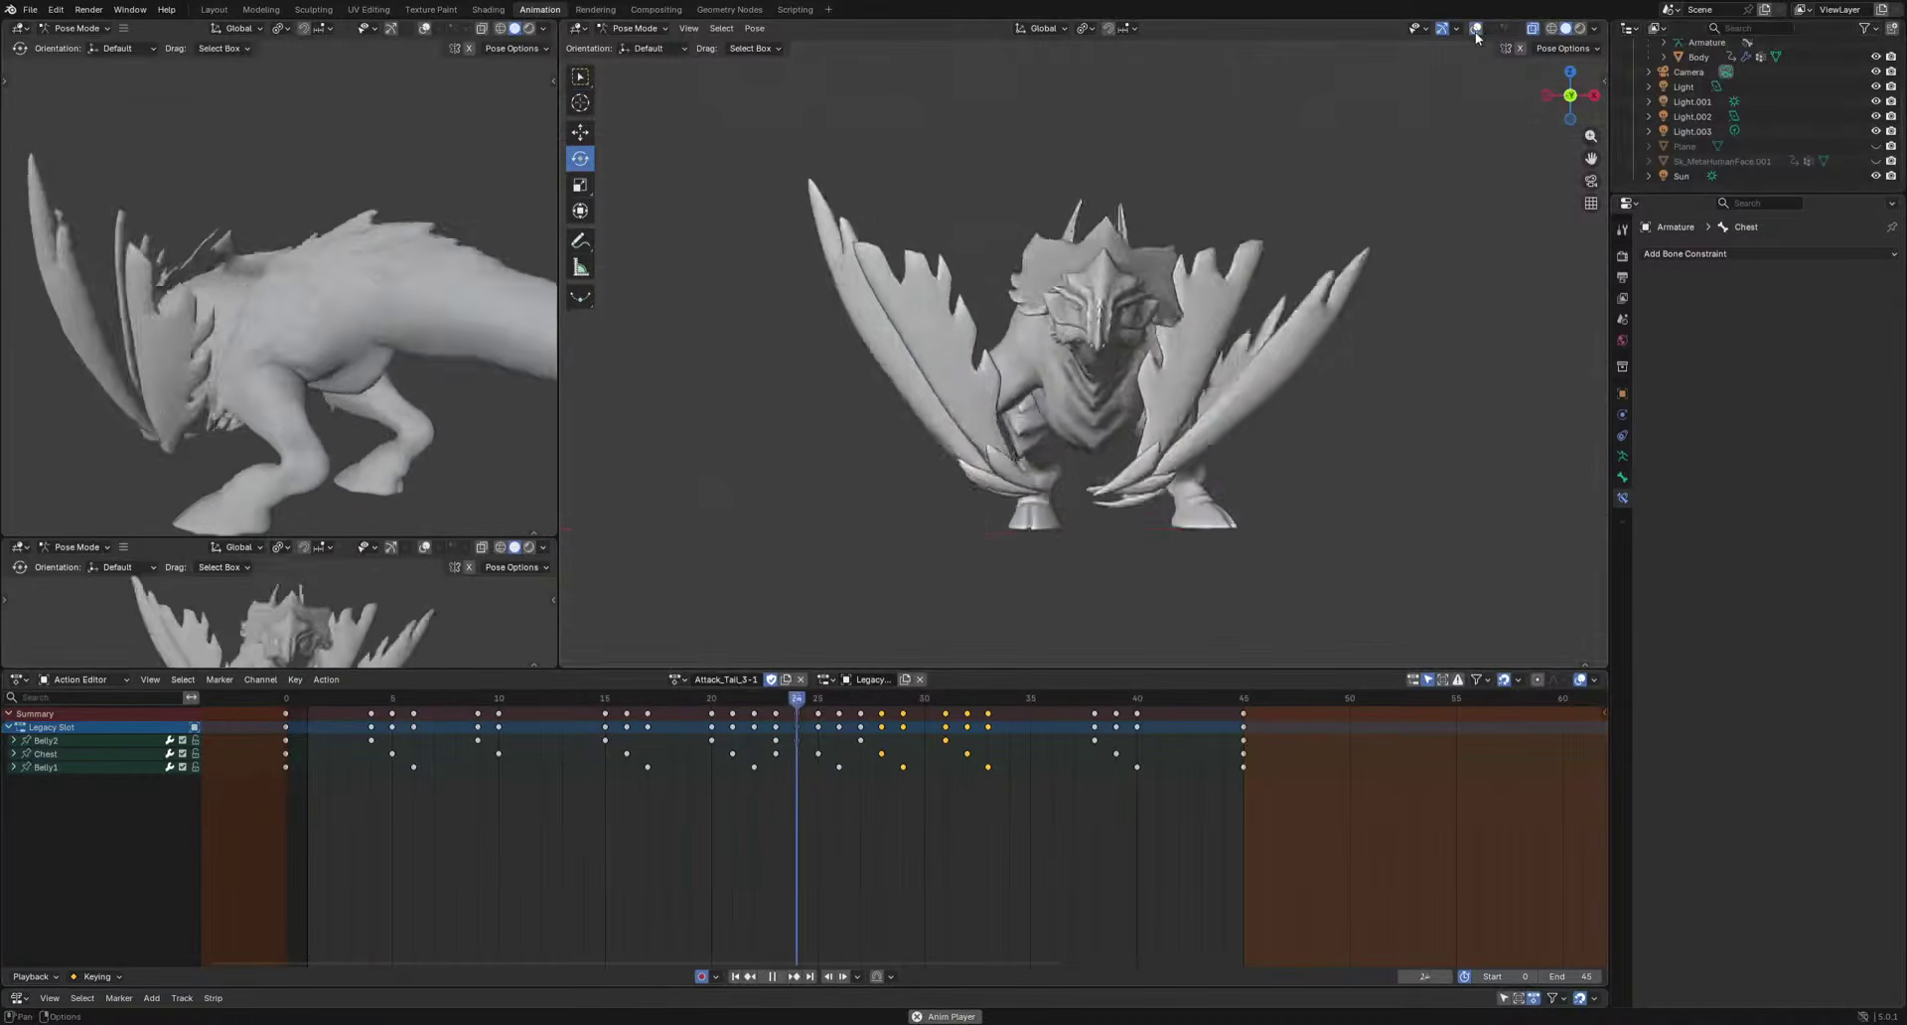
pyautogui.scroll(-3, 896, 501)
pyautogui.moveTo(896, 501); pyautogui.dragTo(1100, 473, button='middle')
pyautogui.press('ctrl+KP_3')
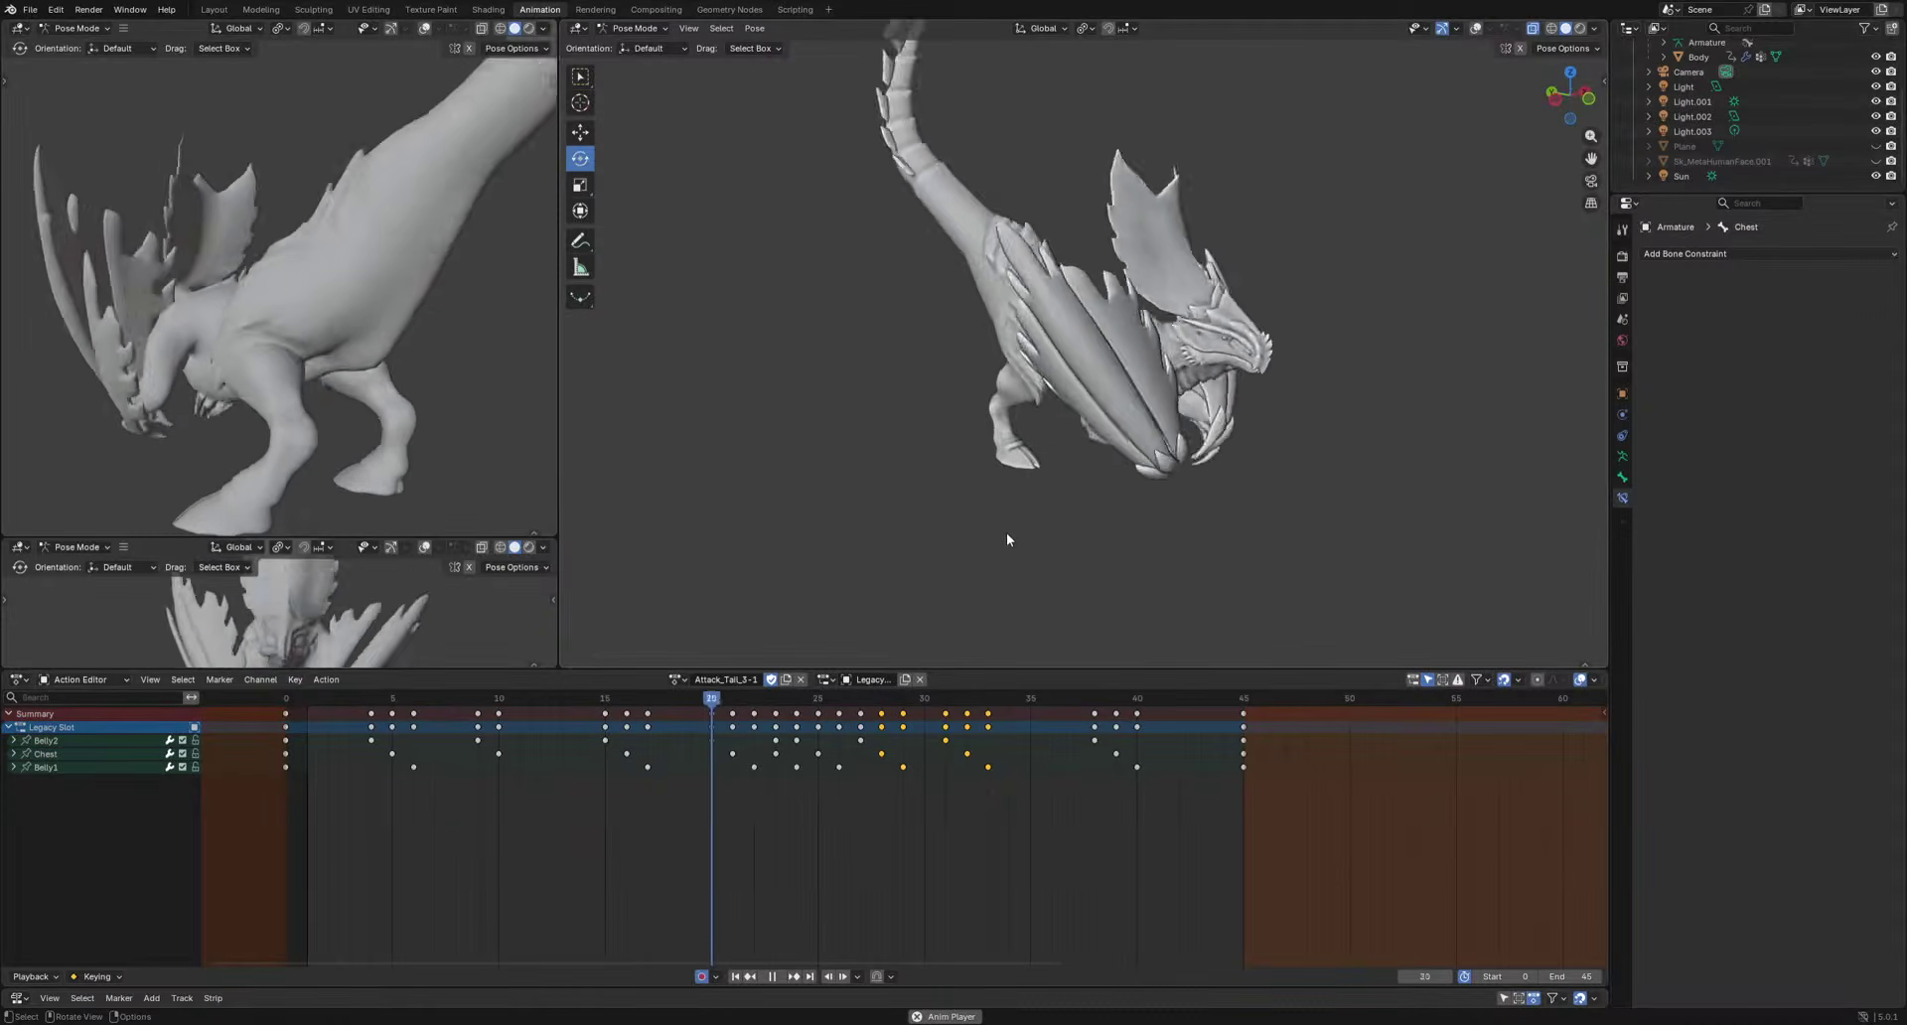
pyautogui.moveTo(1005, 532); pyautogui.dragTo(1019, 515, button='middle')
pyautogui.press('space')
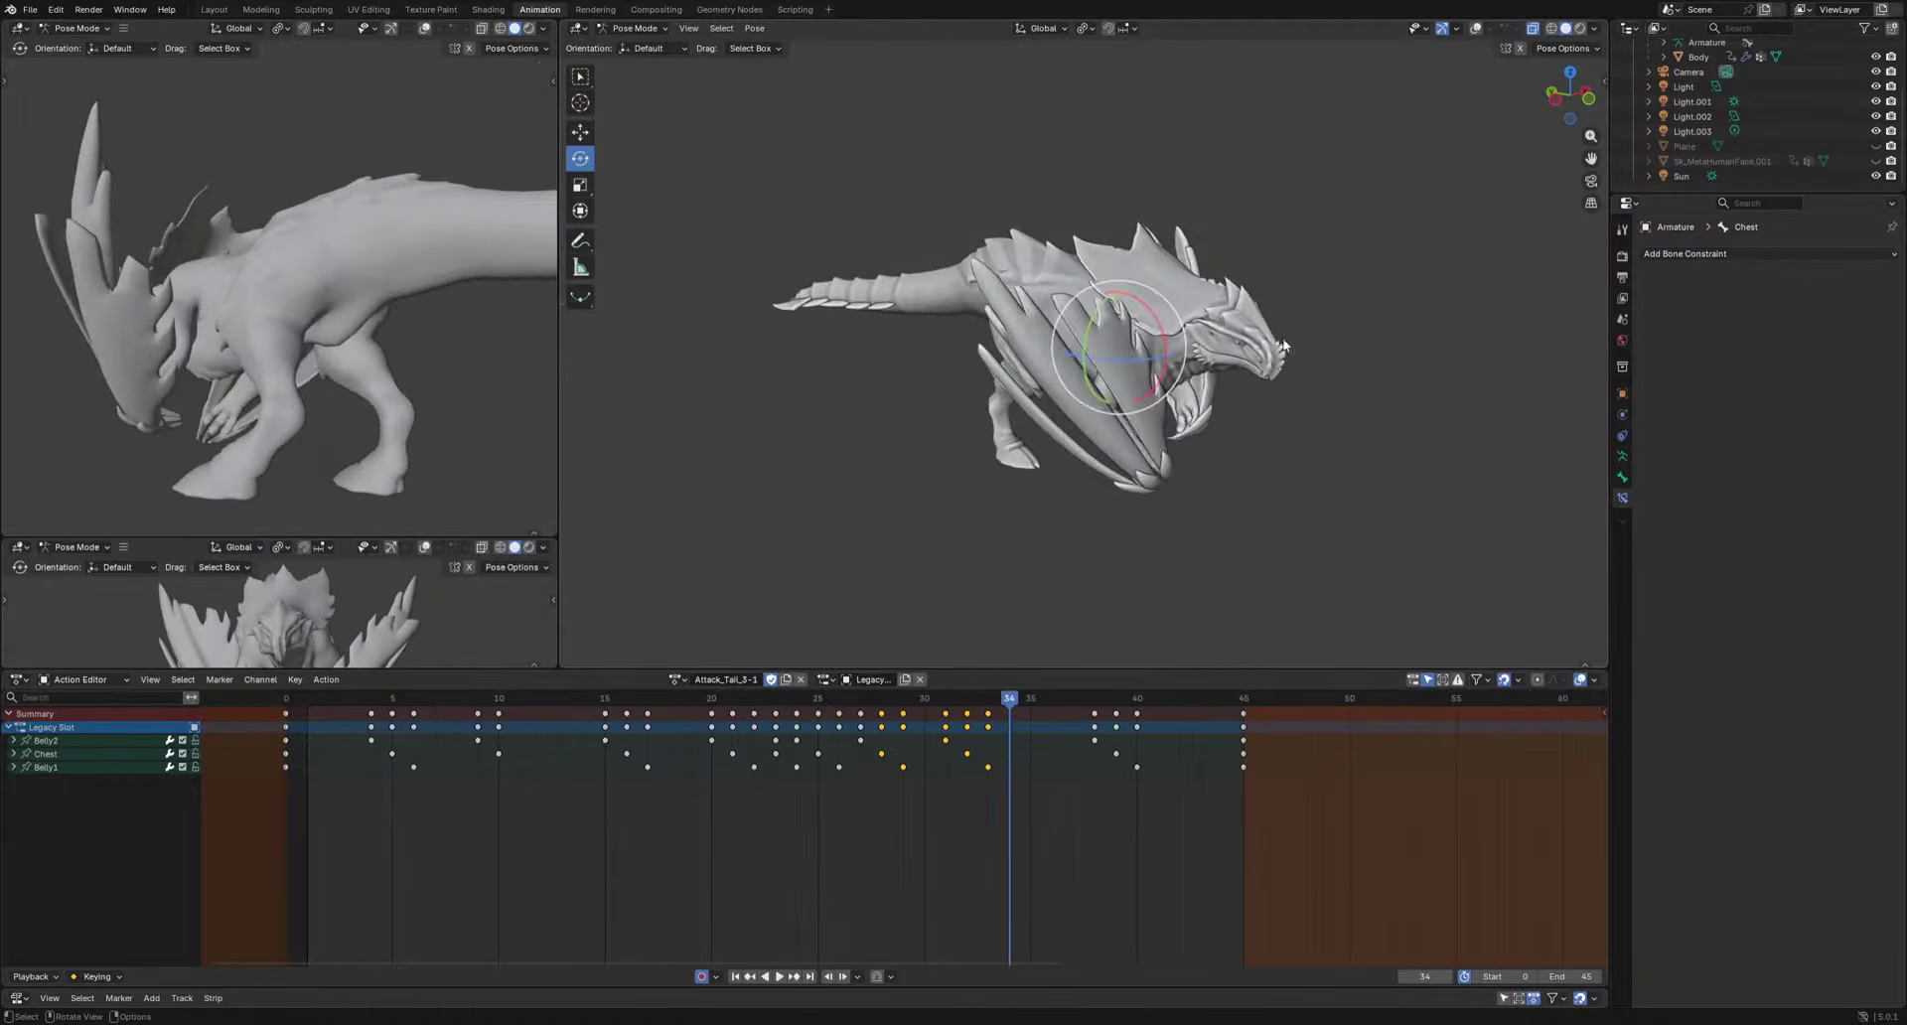
pyautogui.click(1475, 29)
# Select the Jaw bone and insert a keyframe for it at frame 19.
pyautogui.scroll(2, 1327, 395)
pyautogui.click(1372, 395)
pyautogui.keyDown('alt'); pyautogui.moveTo(1375, 395); pyautogui.dragTo(1421, 394, button='middle'); pyautogui.keyUp('alt')
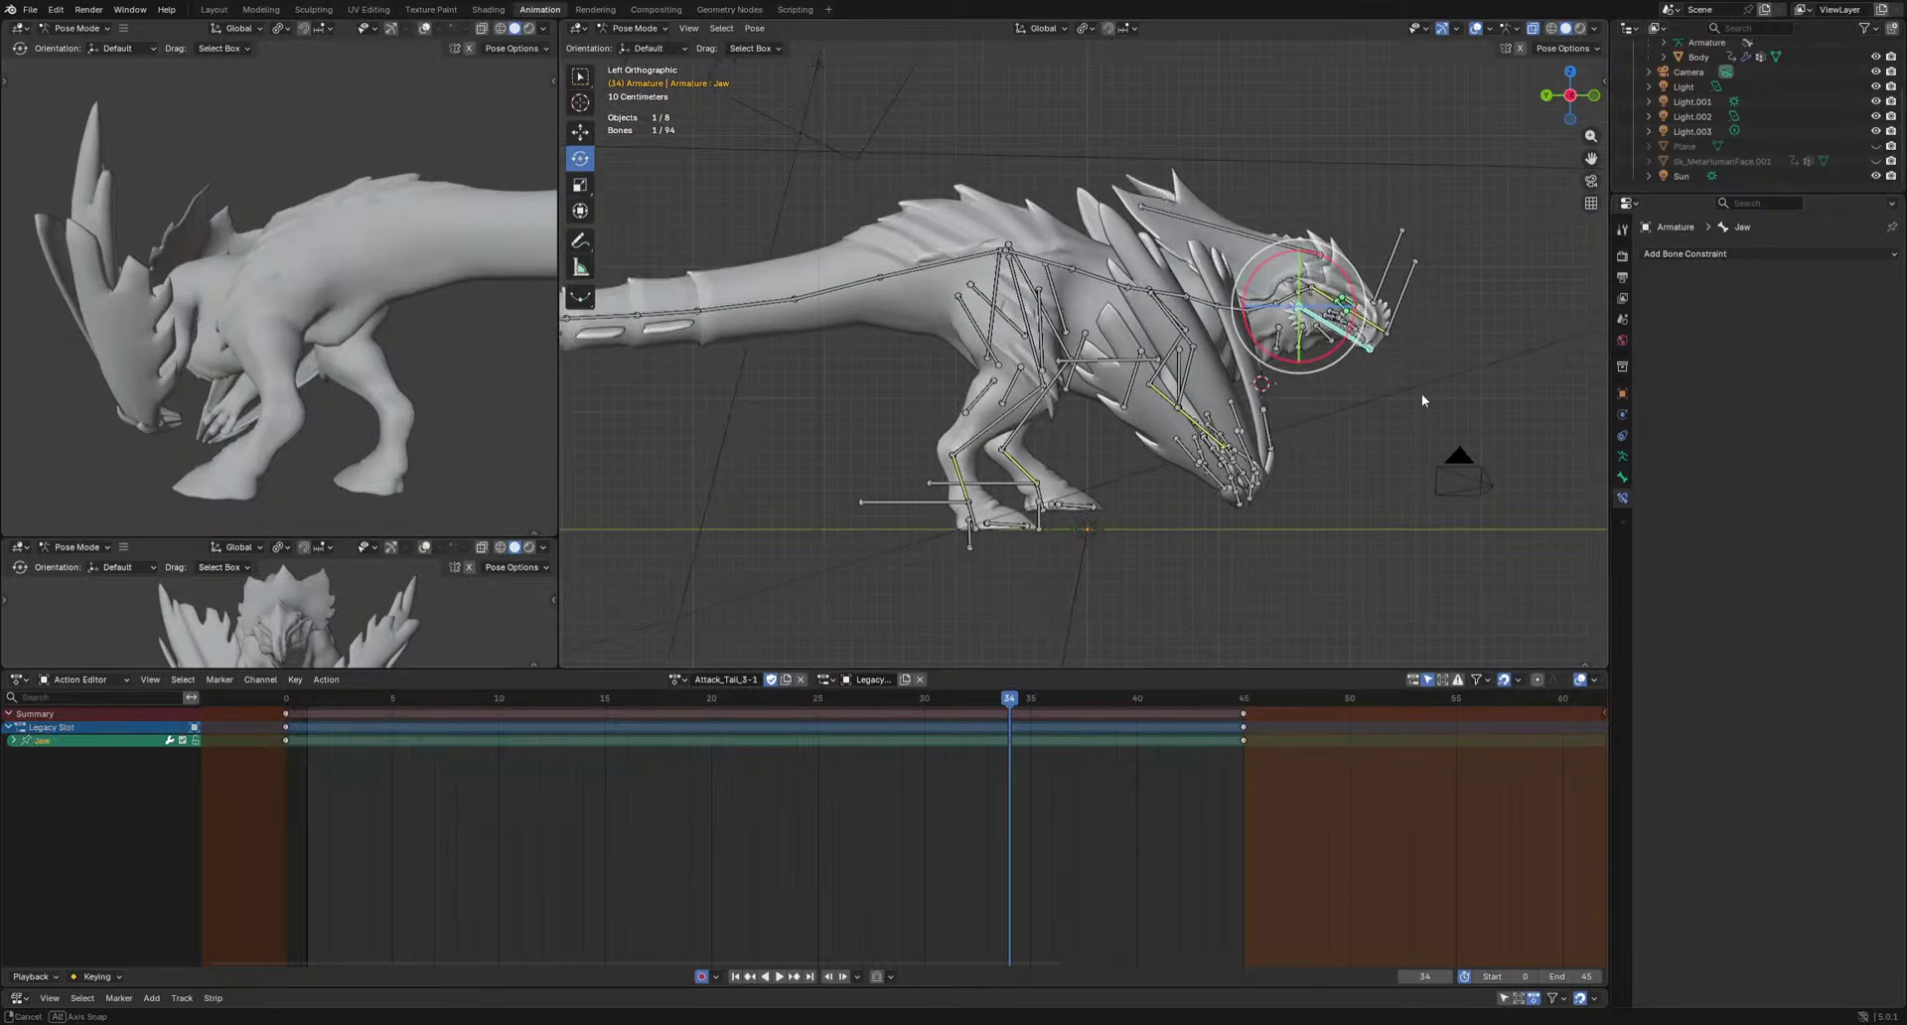
pyautogui.keyDown('shift'); pyautogui.moveTo(1347, 456); pyautogui.dragTo(1248, 471, button='middle'); pyautogui.keyUp('shift')
pyautogui.moveTo(629, 700); pyautogui.dragTo(697, 777)
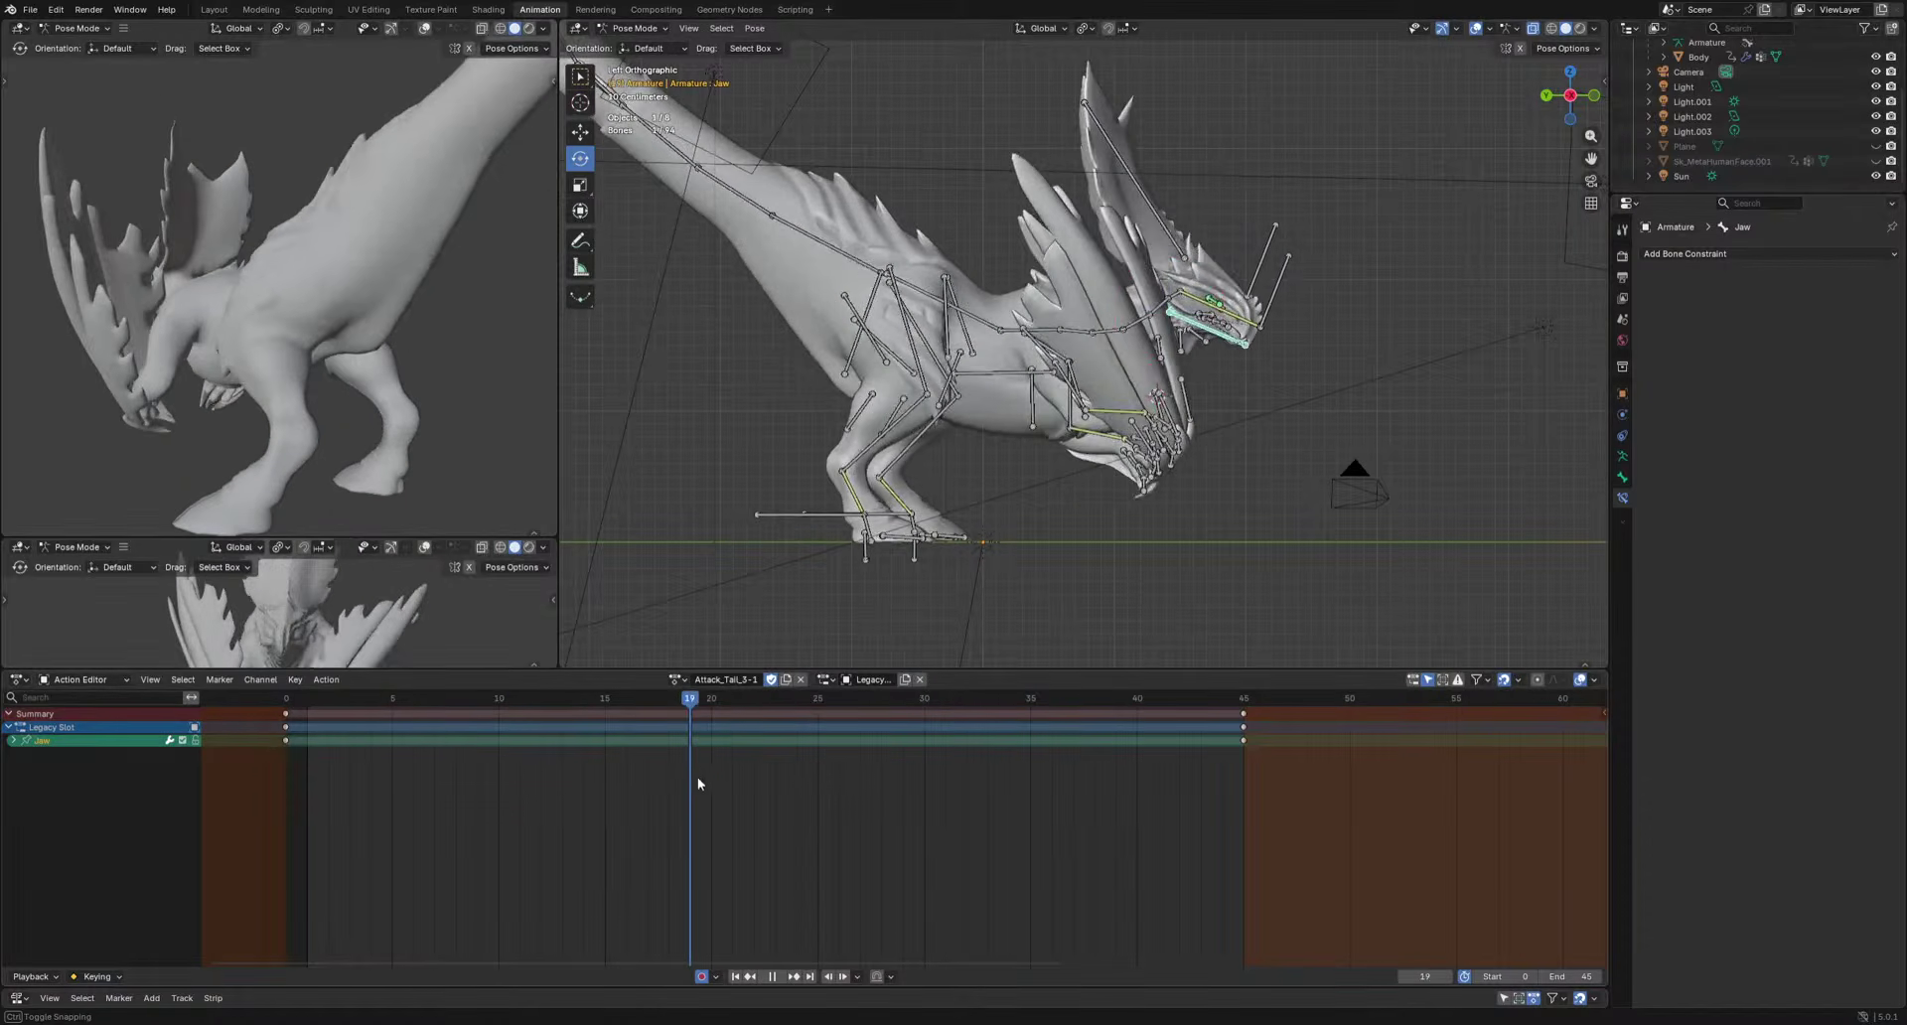
pyautogui.press('i')
pyautogui.press('space')
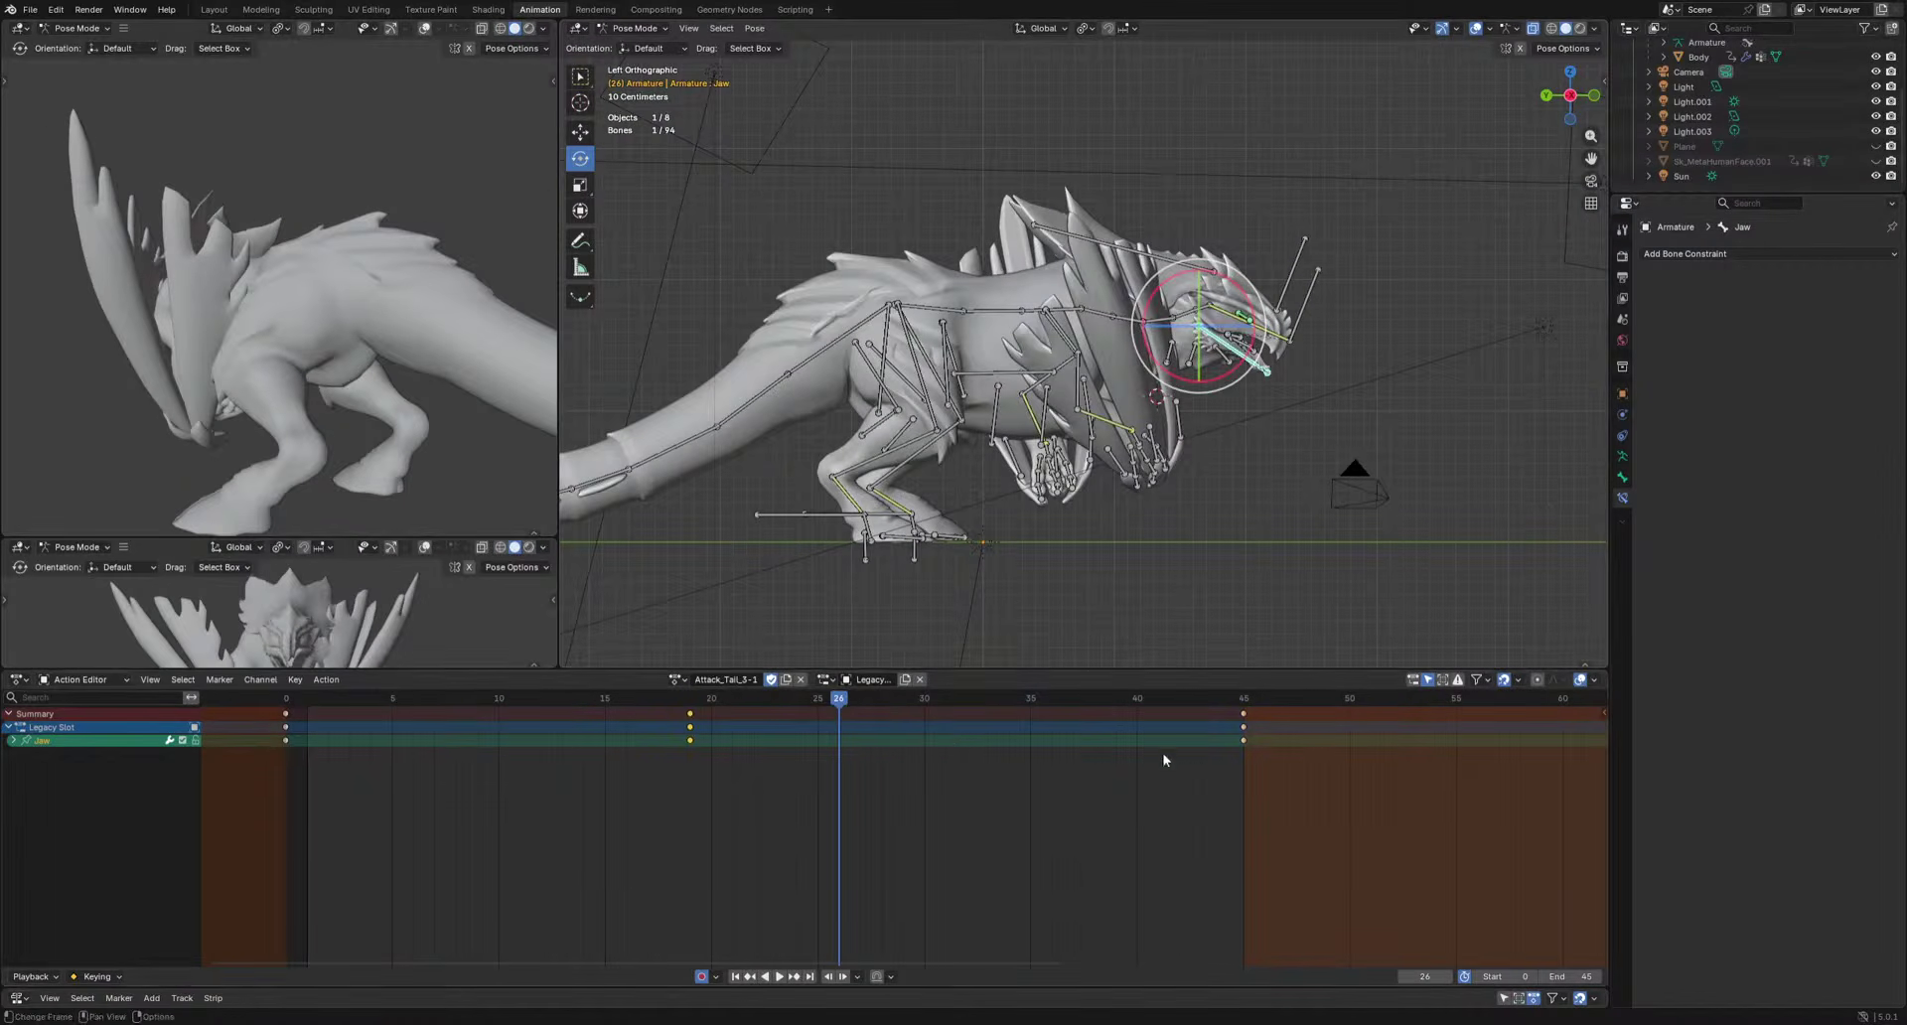
# Copy the Jaw's end keyframe to frame 24, then shift the two in-between Jaw keyframes to frames 21 and 26 and play the animation.
pyautogui.moveTo(694, 699); pyautogui.dragTo(791, 712)
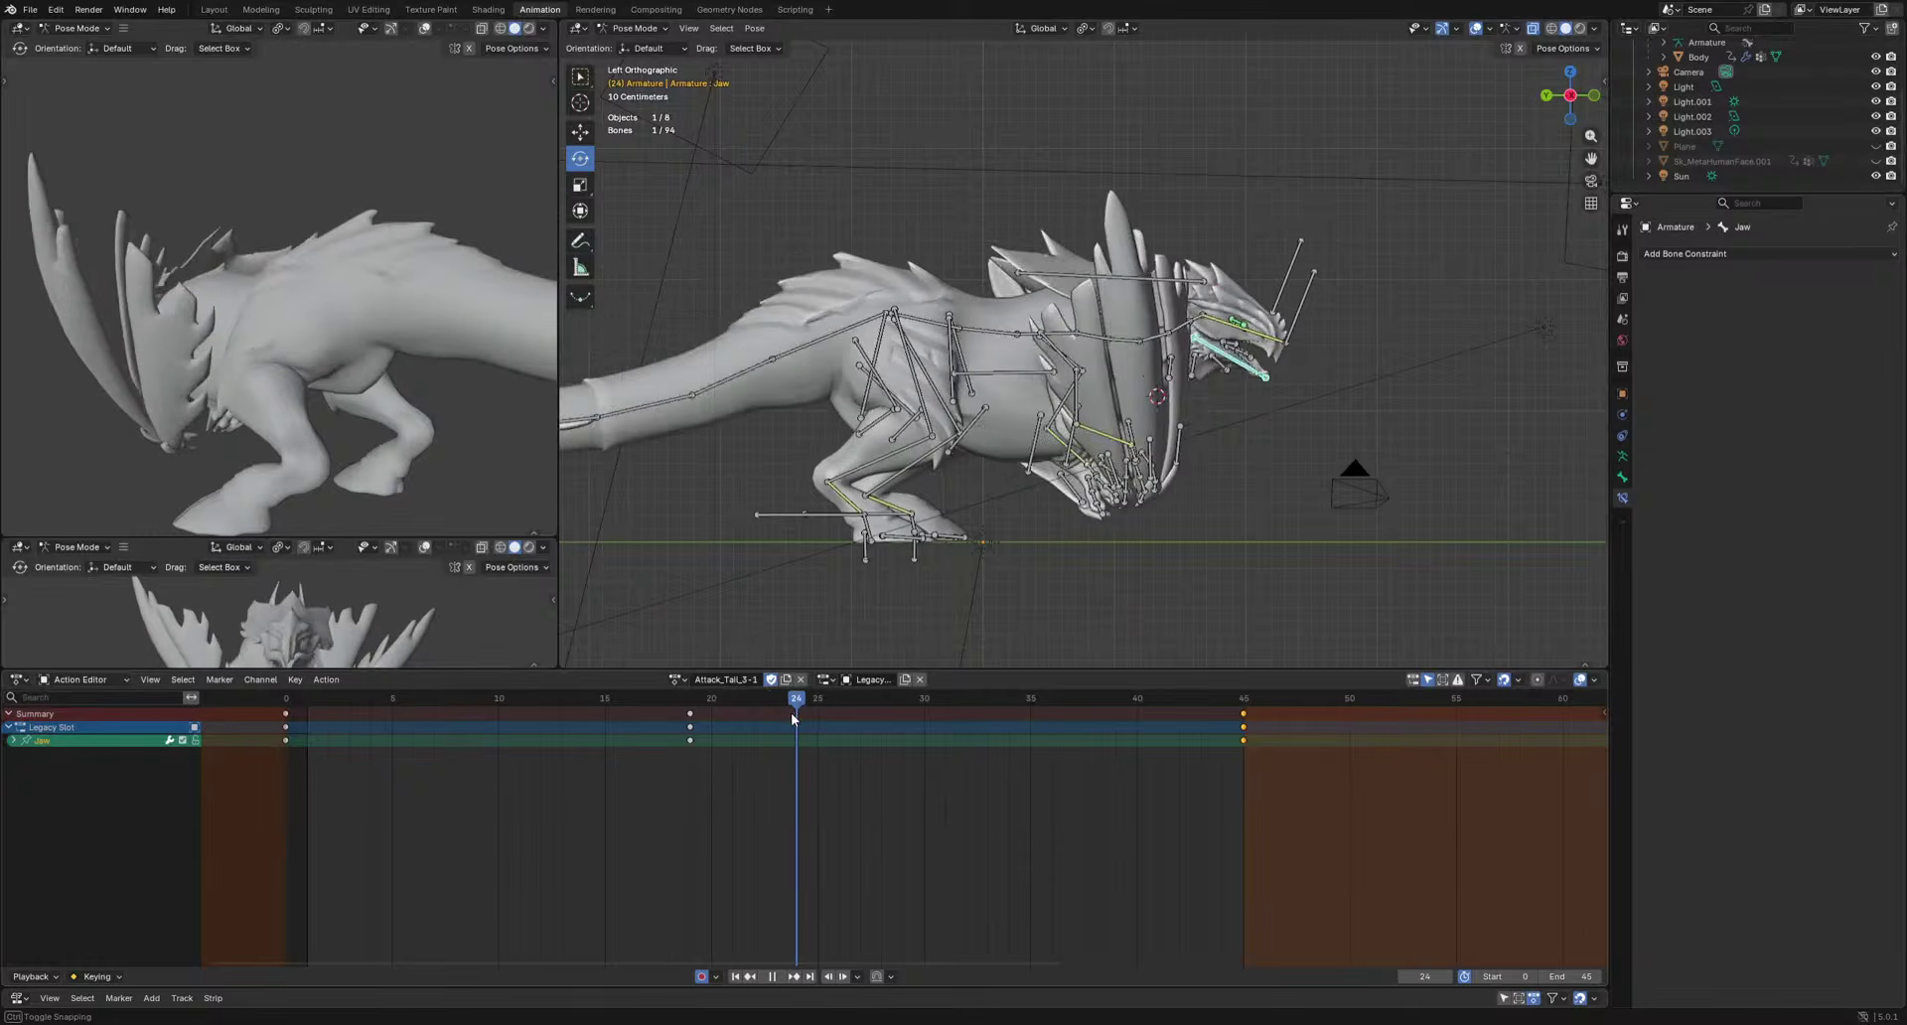
pyautogui.hotkey('ctrl', 'v')
pyautogui.scroll(-2, 854, 752)
pyautogui.scroll(-4, 830, 620)
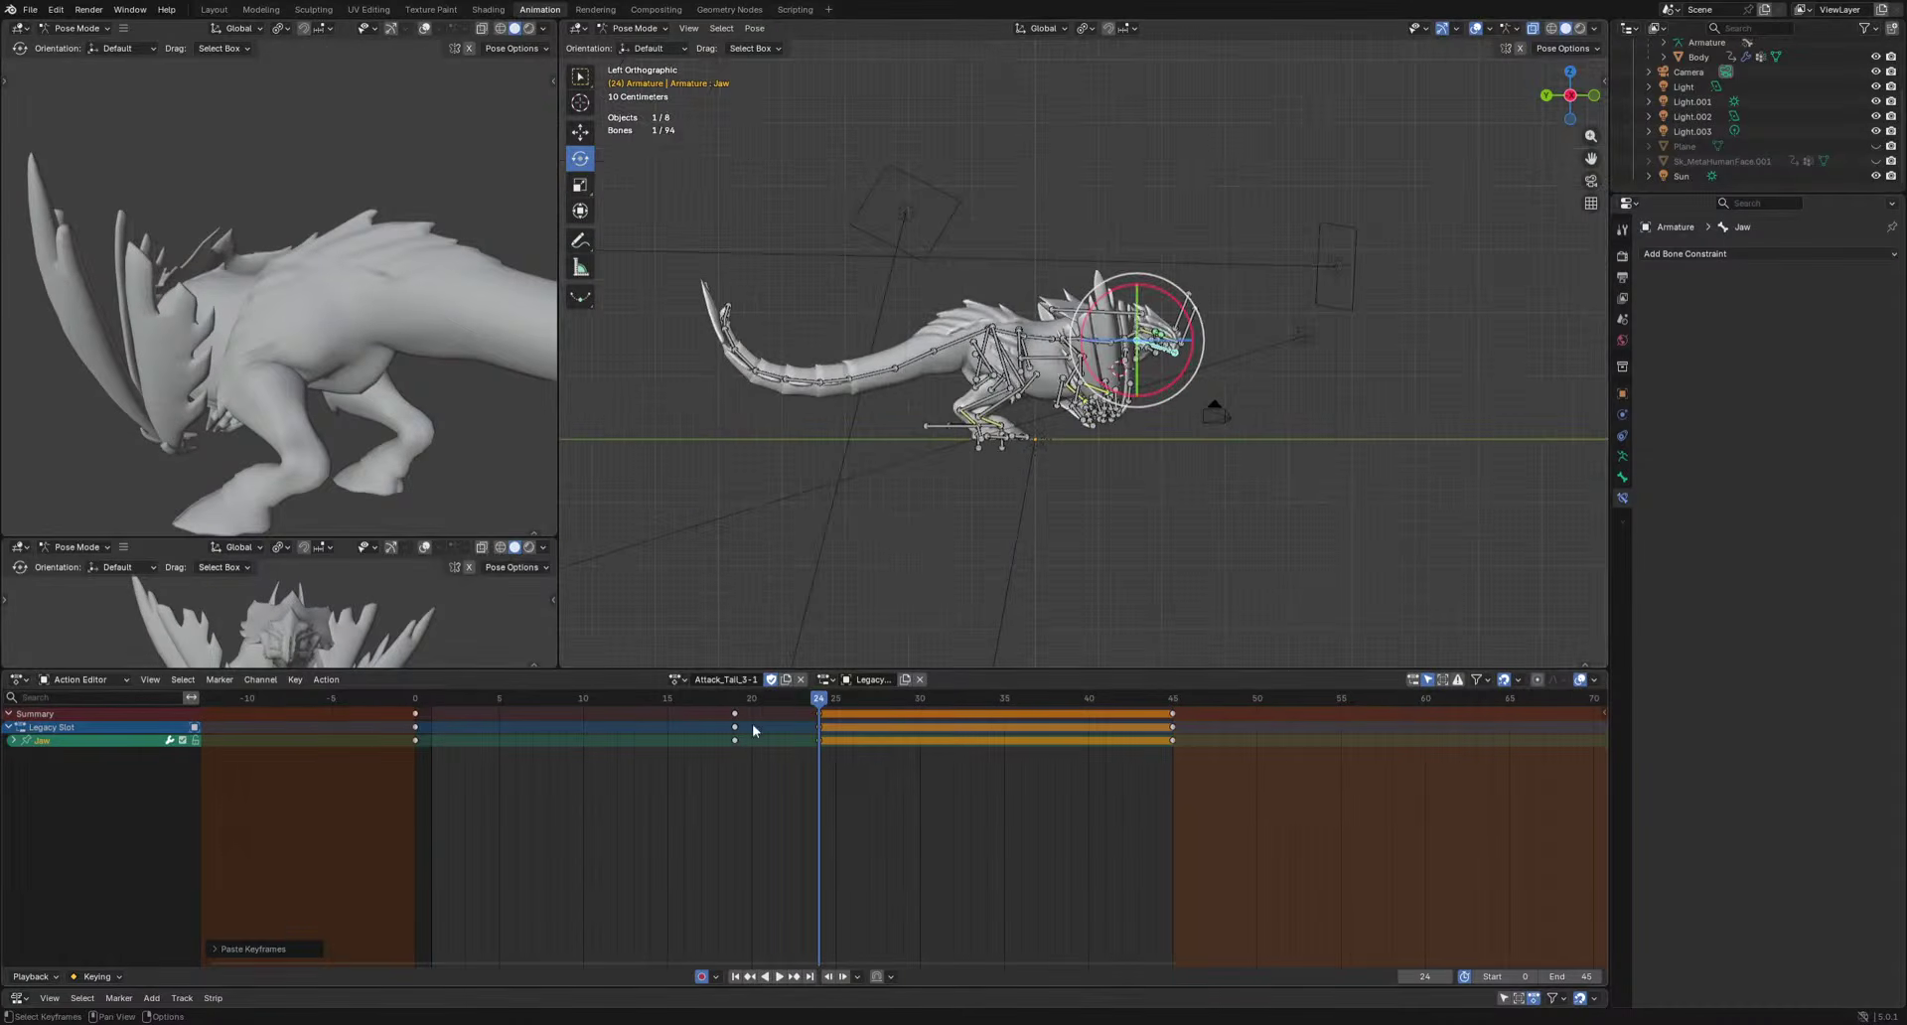
pyautogui.press('space')
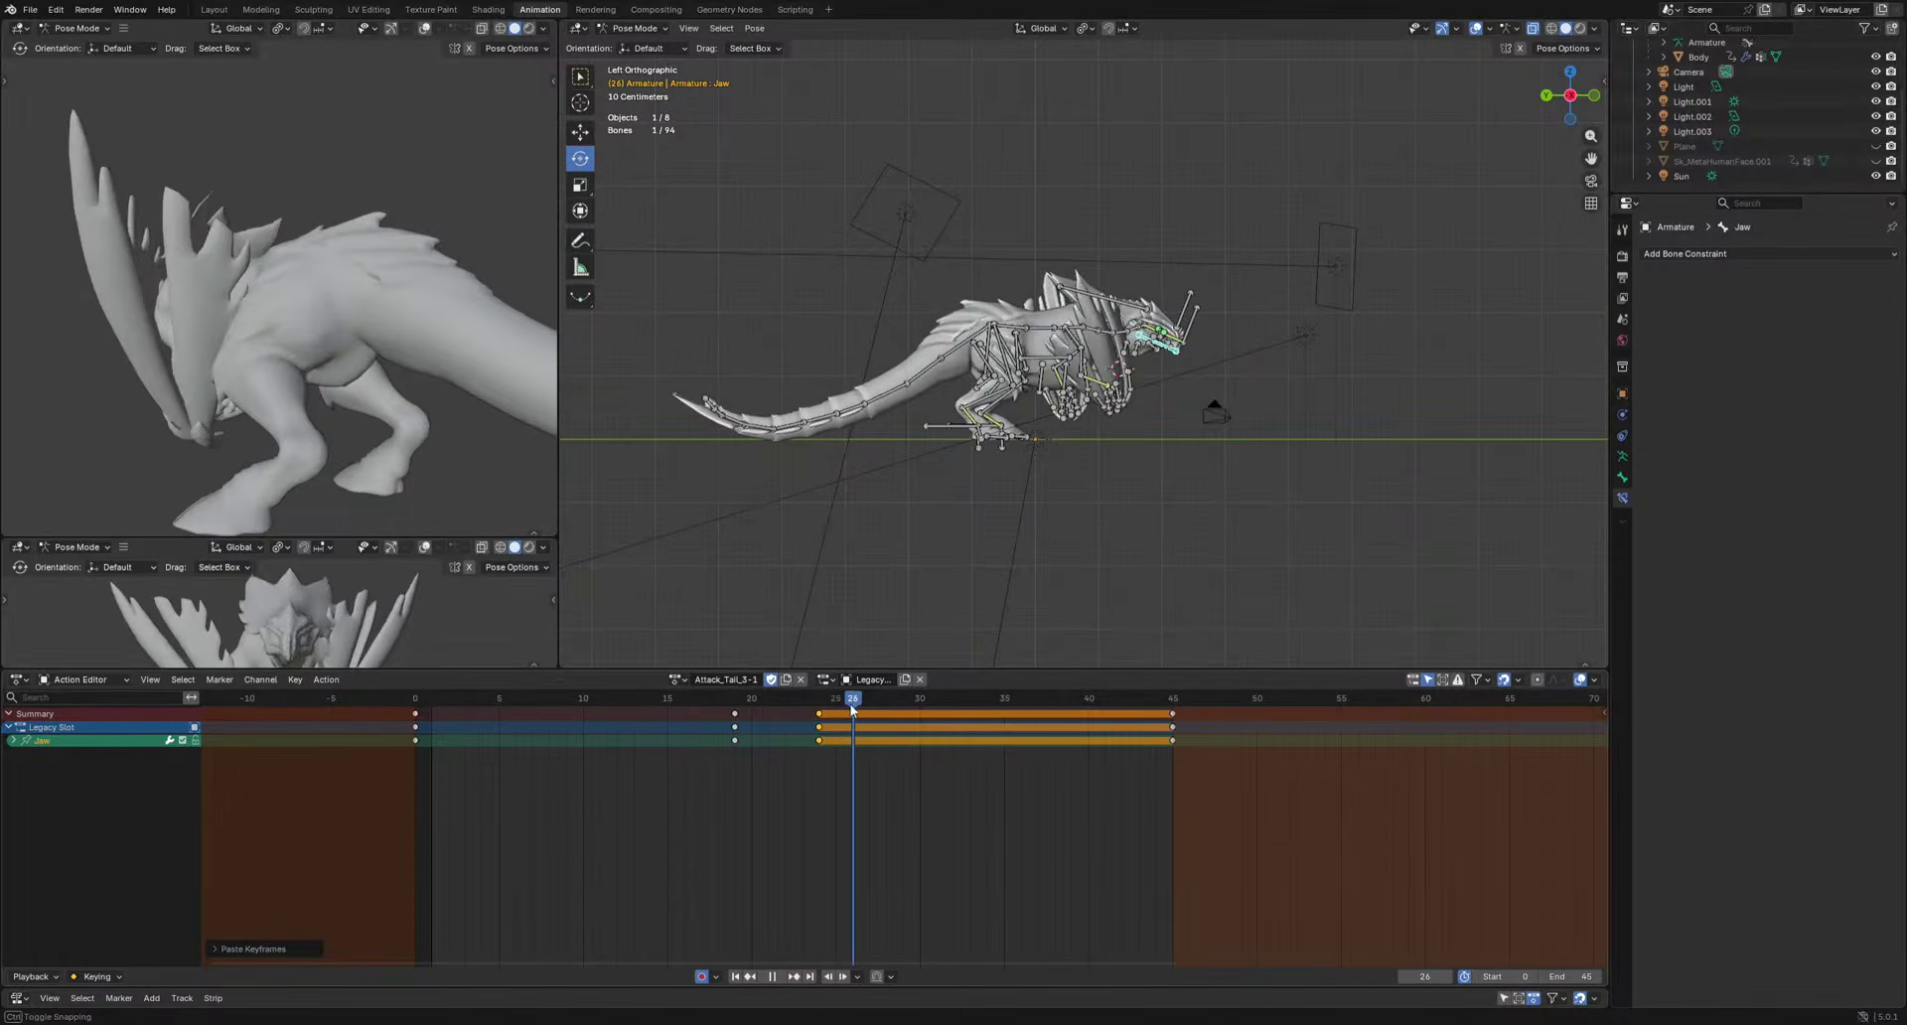
pyautogui.click(894, 716)
pyautogui.moveTo(840, 702); pyautogui.dragTo(709, 713)
pyautogui.press('space')
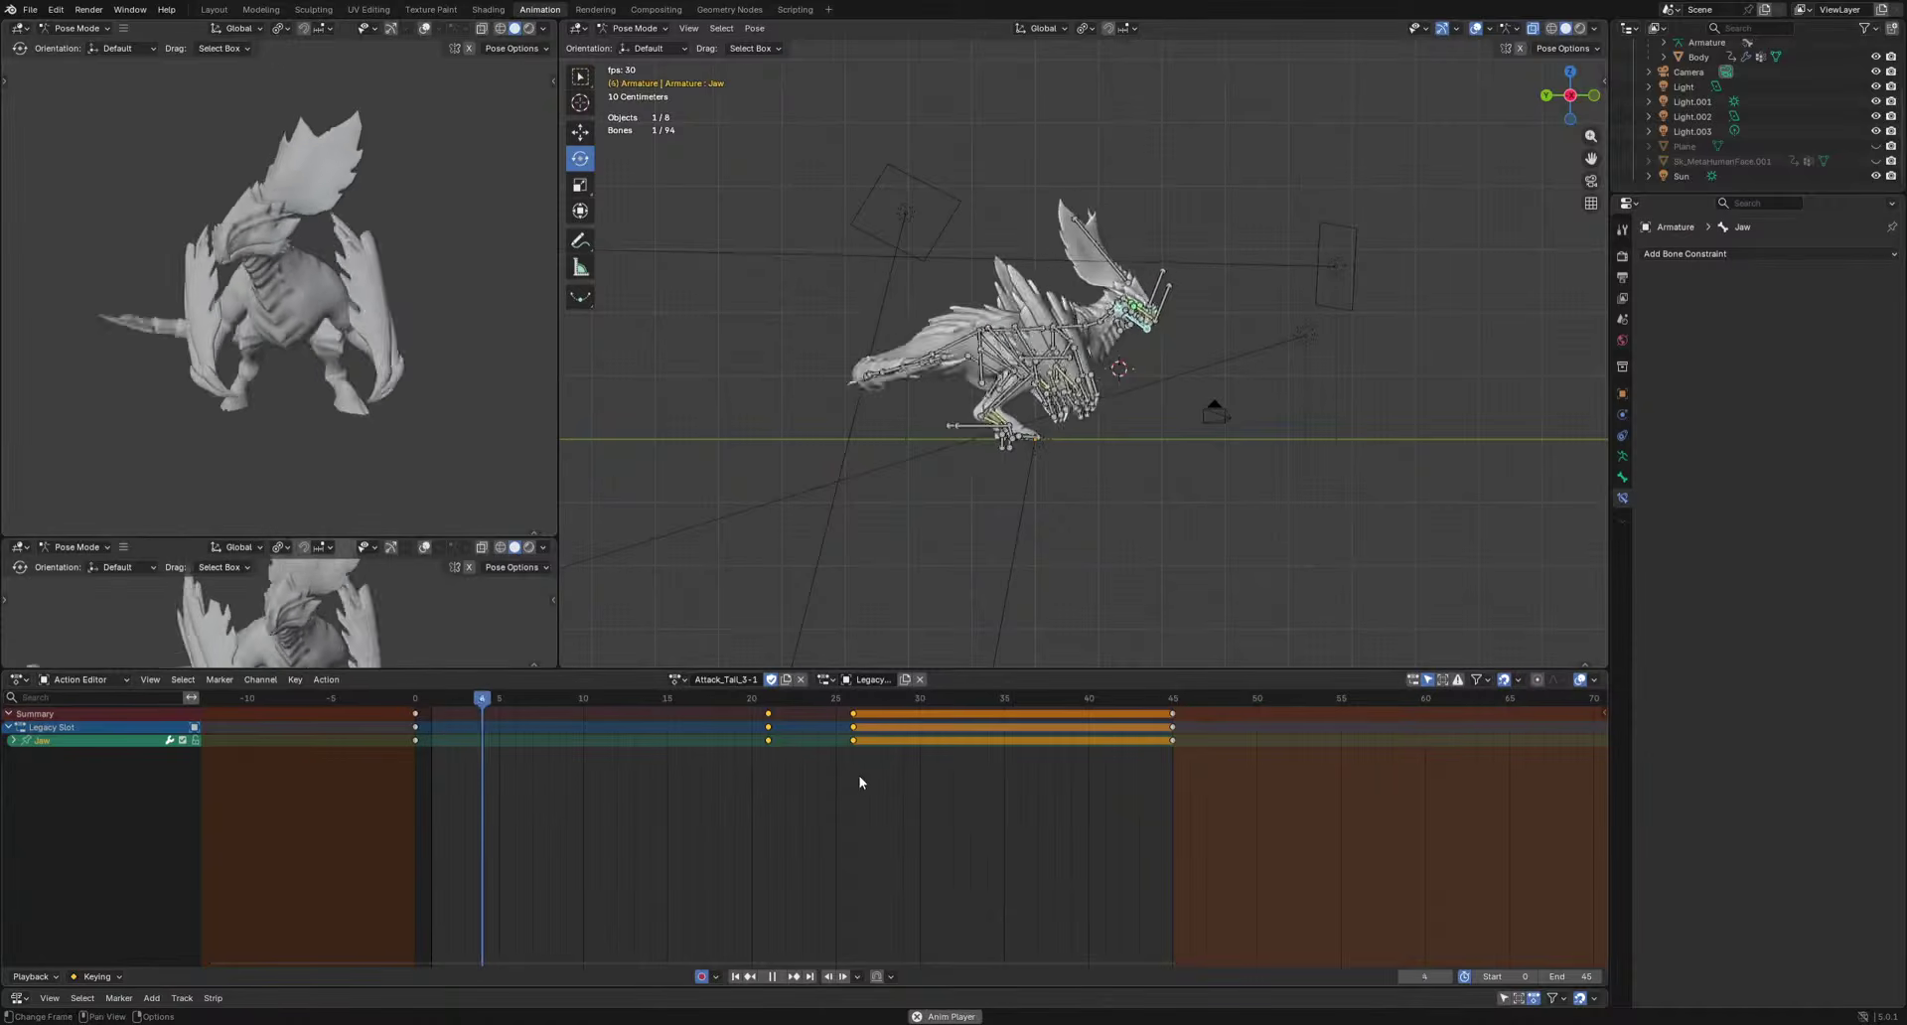
pyautogui.press('space')
# Move the Jaw keyframe at frame 21 to frame 9 and paste the frame 26 key at frame 16.
pyautogui.moveTo(826, 709); pyautogui.dragTo(825, 709)
pyautogui.press('g')
pyautogui.click(625, 740)
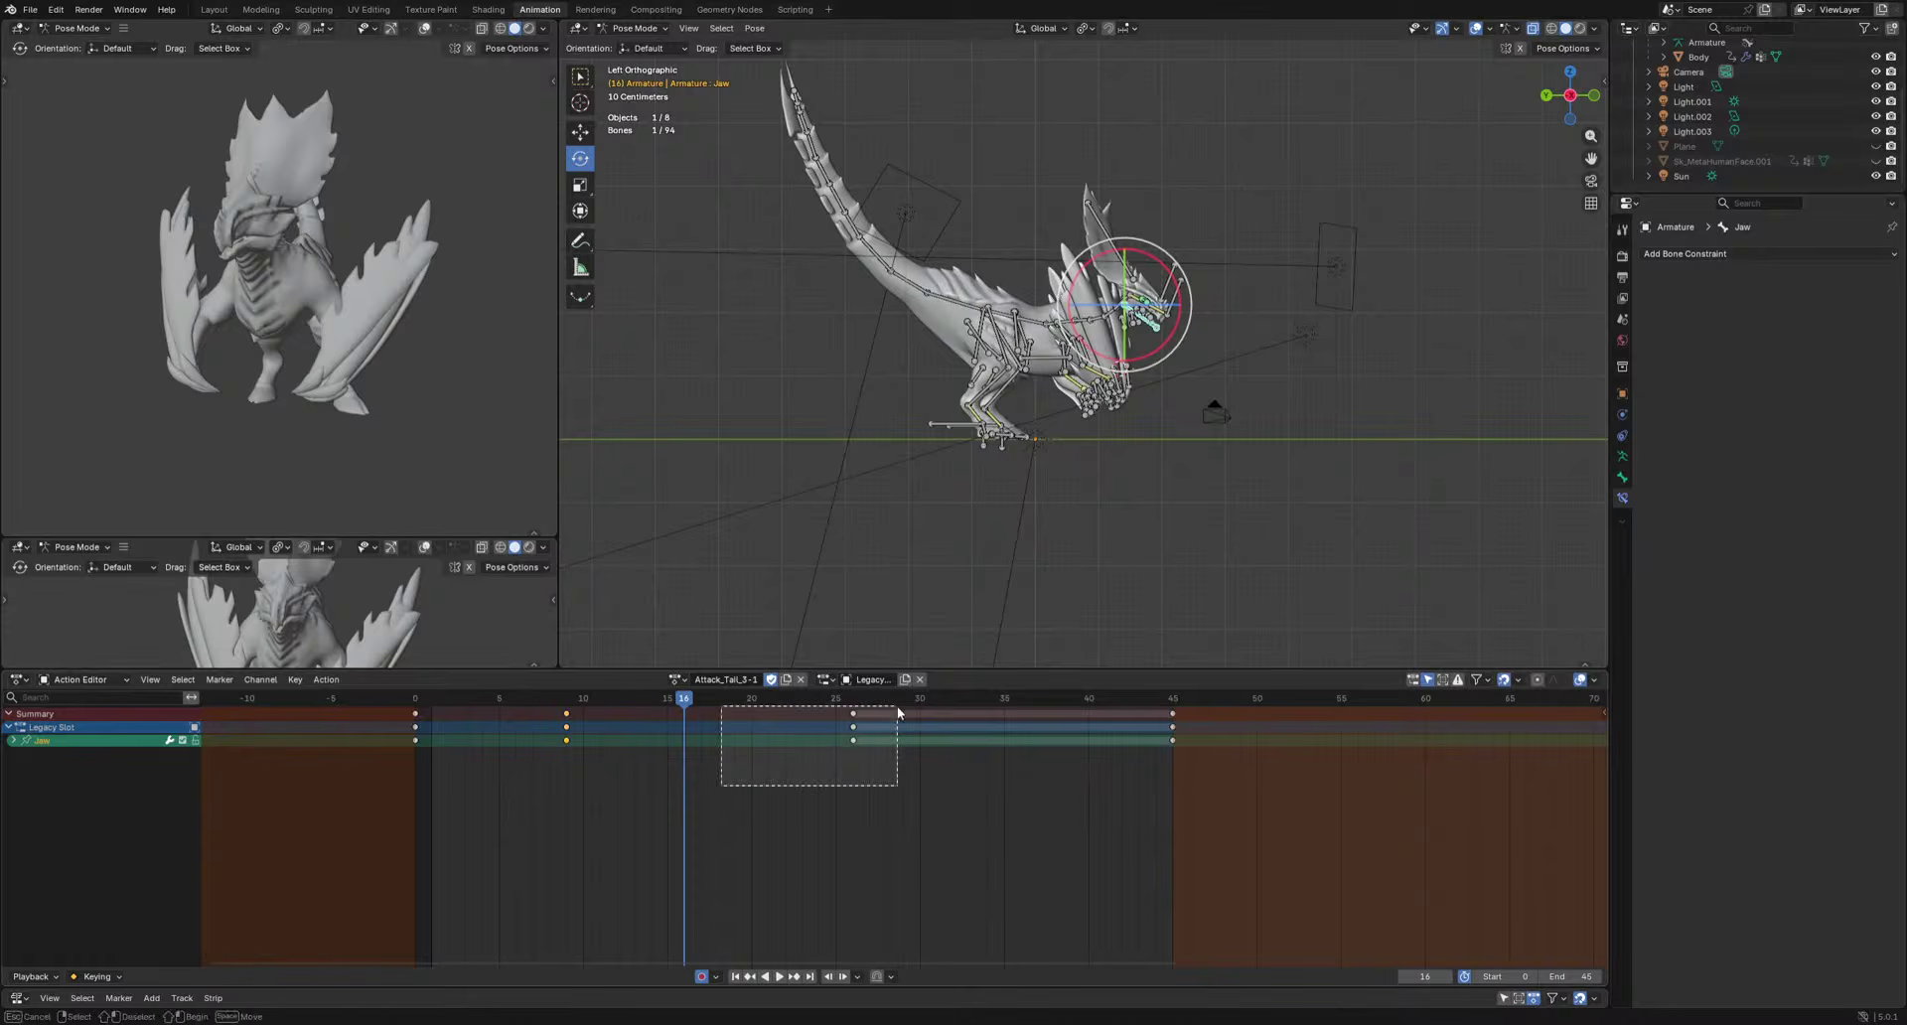
pyautogui.press('space')
# Rotate the Jaw bone at frame 27 and play the animation.
pyautogui.scroll(4, 1204, 559)
pyautogui.press('r')
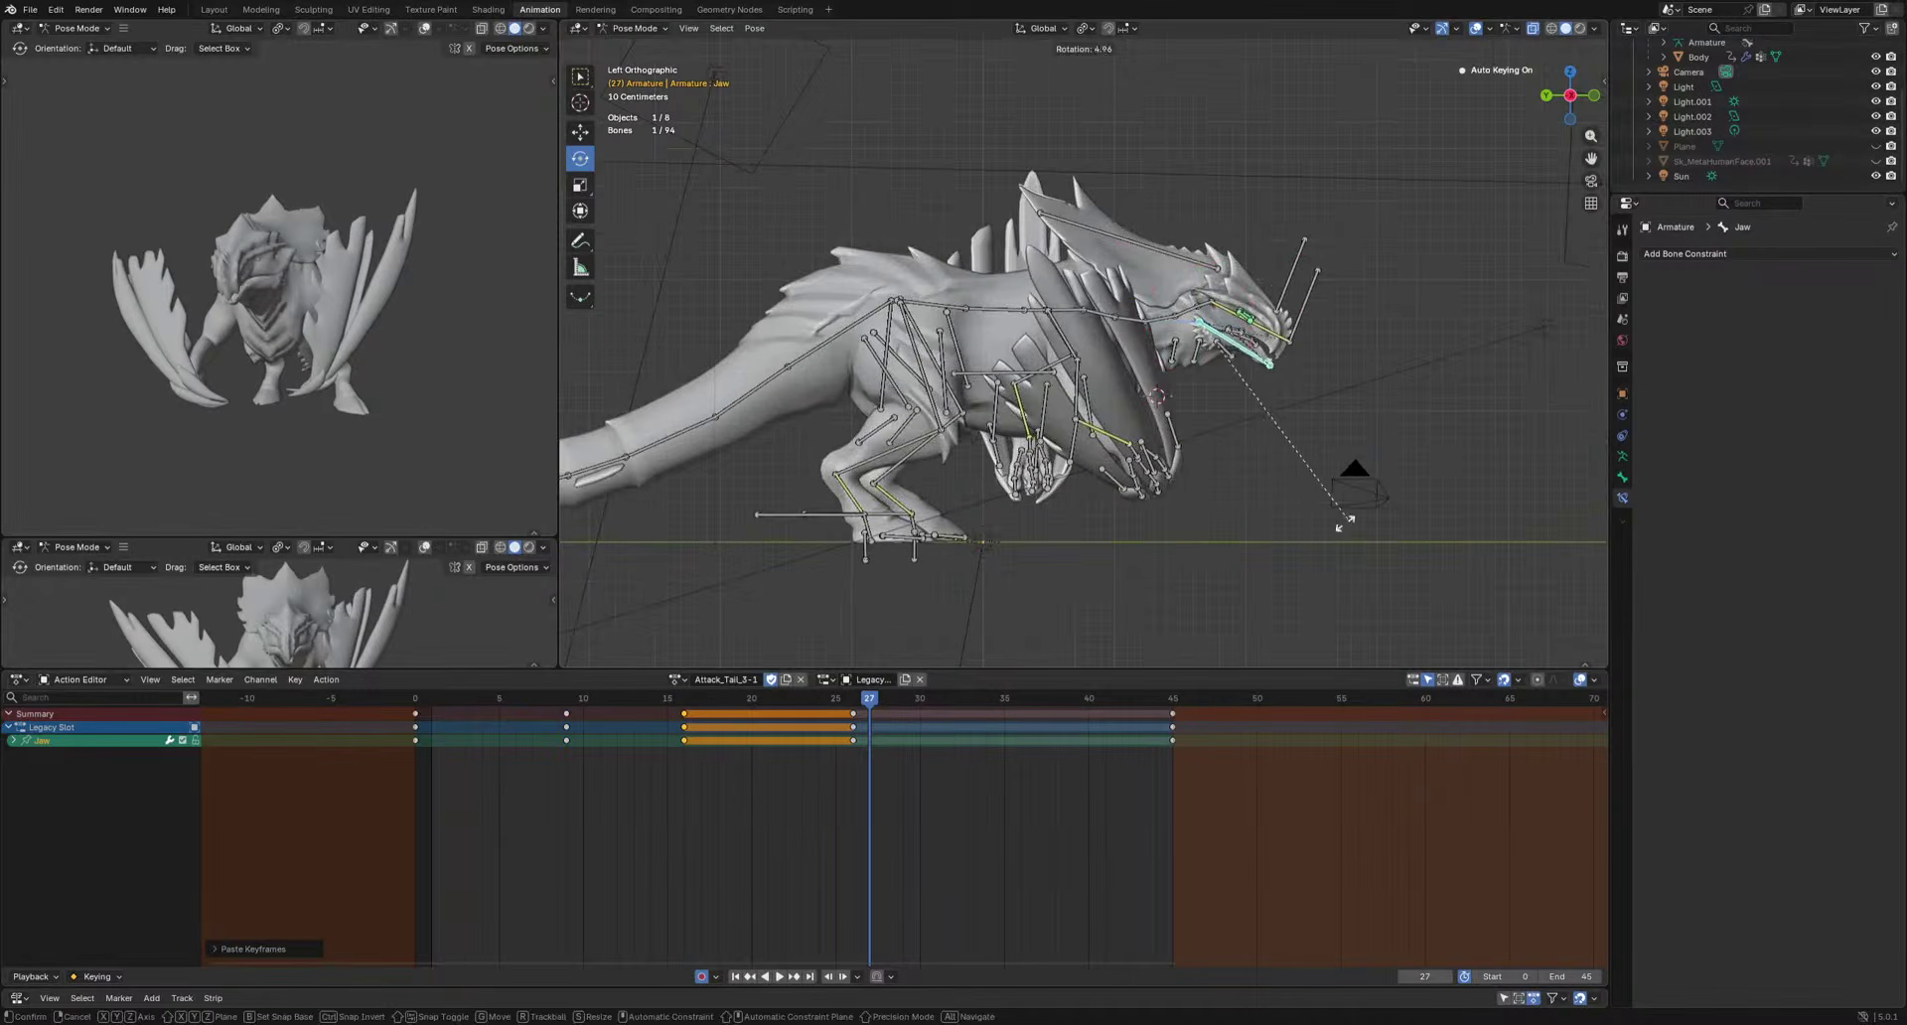
pyautogui.click(1337, 528)
pyautogui.press('space')
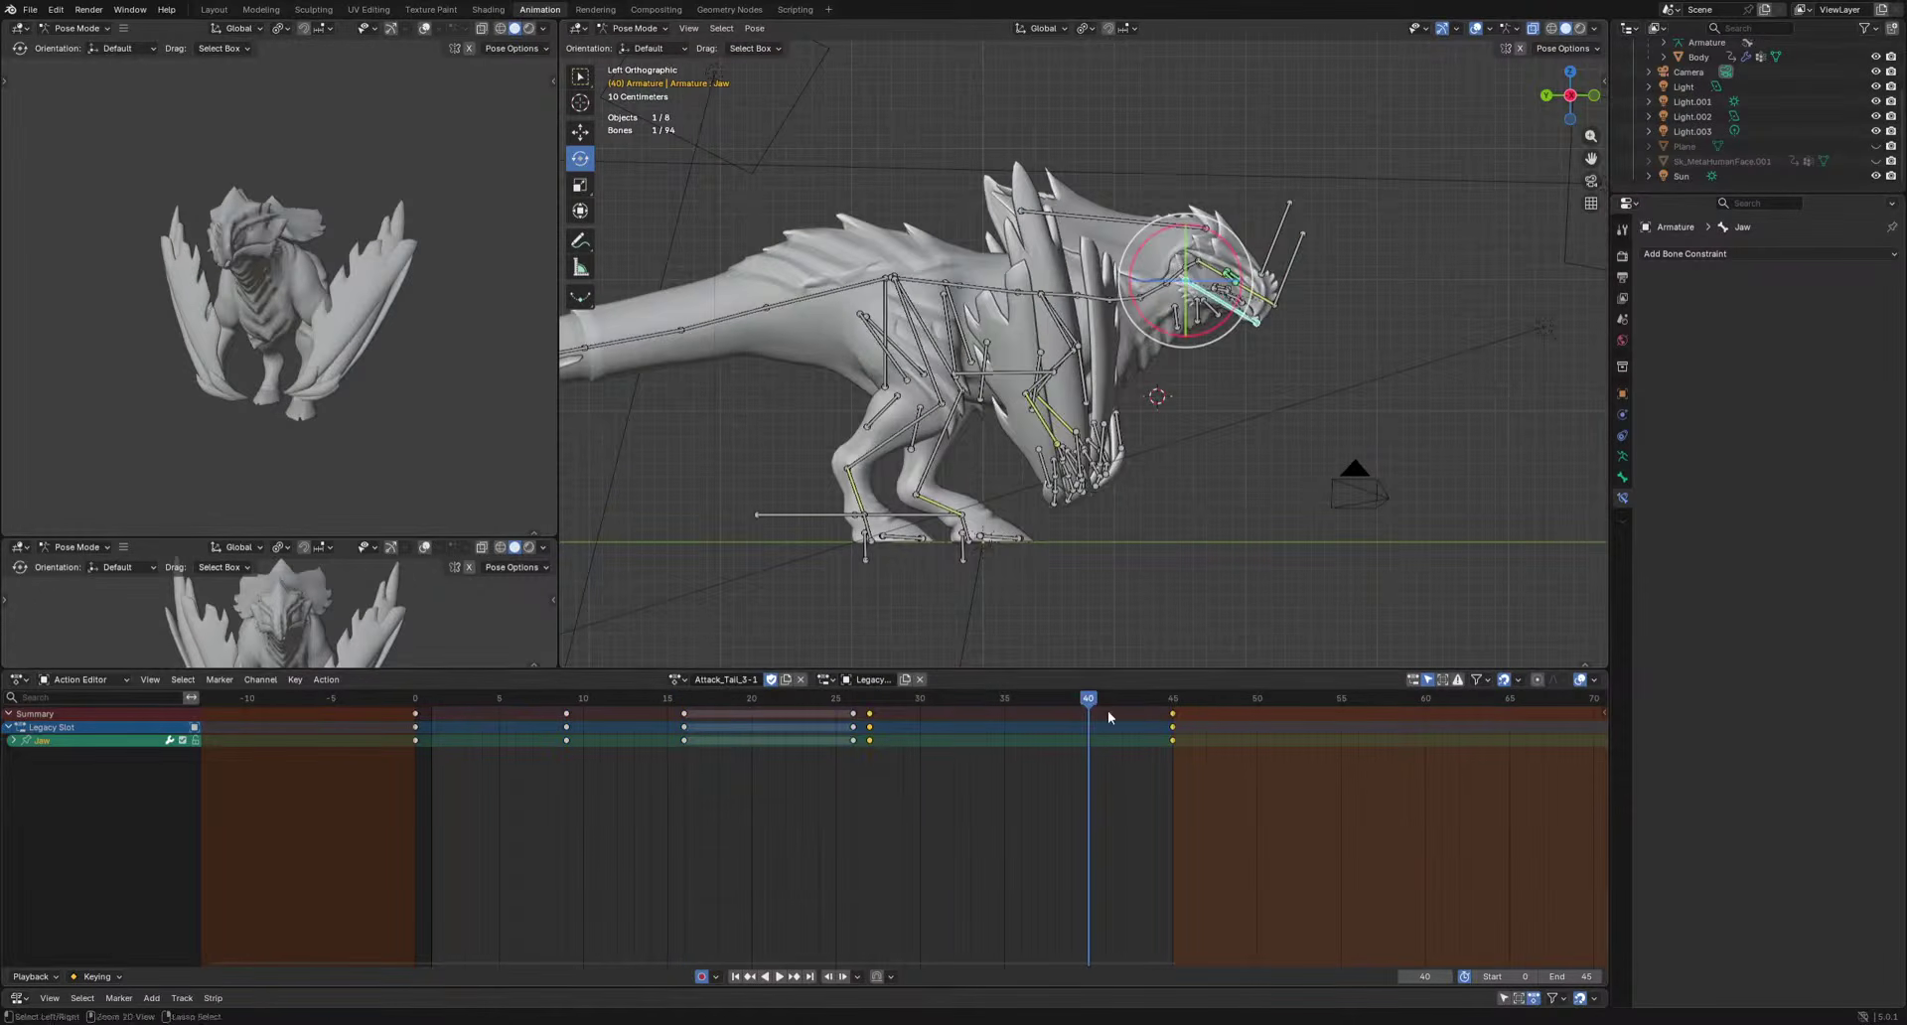
# Paste the Jaw's end keyframe at frame 30 and move its frame 26 keyframe to frame 25.
pyautogui.moveTo(974, 713); pyautogui.dragTo(969, 712)
pyautogui.moveTo(969, 701); pyautogui.dragTo(924, 704)
pyautogui.hotkey('ctrl', 'v')
pyautogui.press('space')
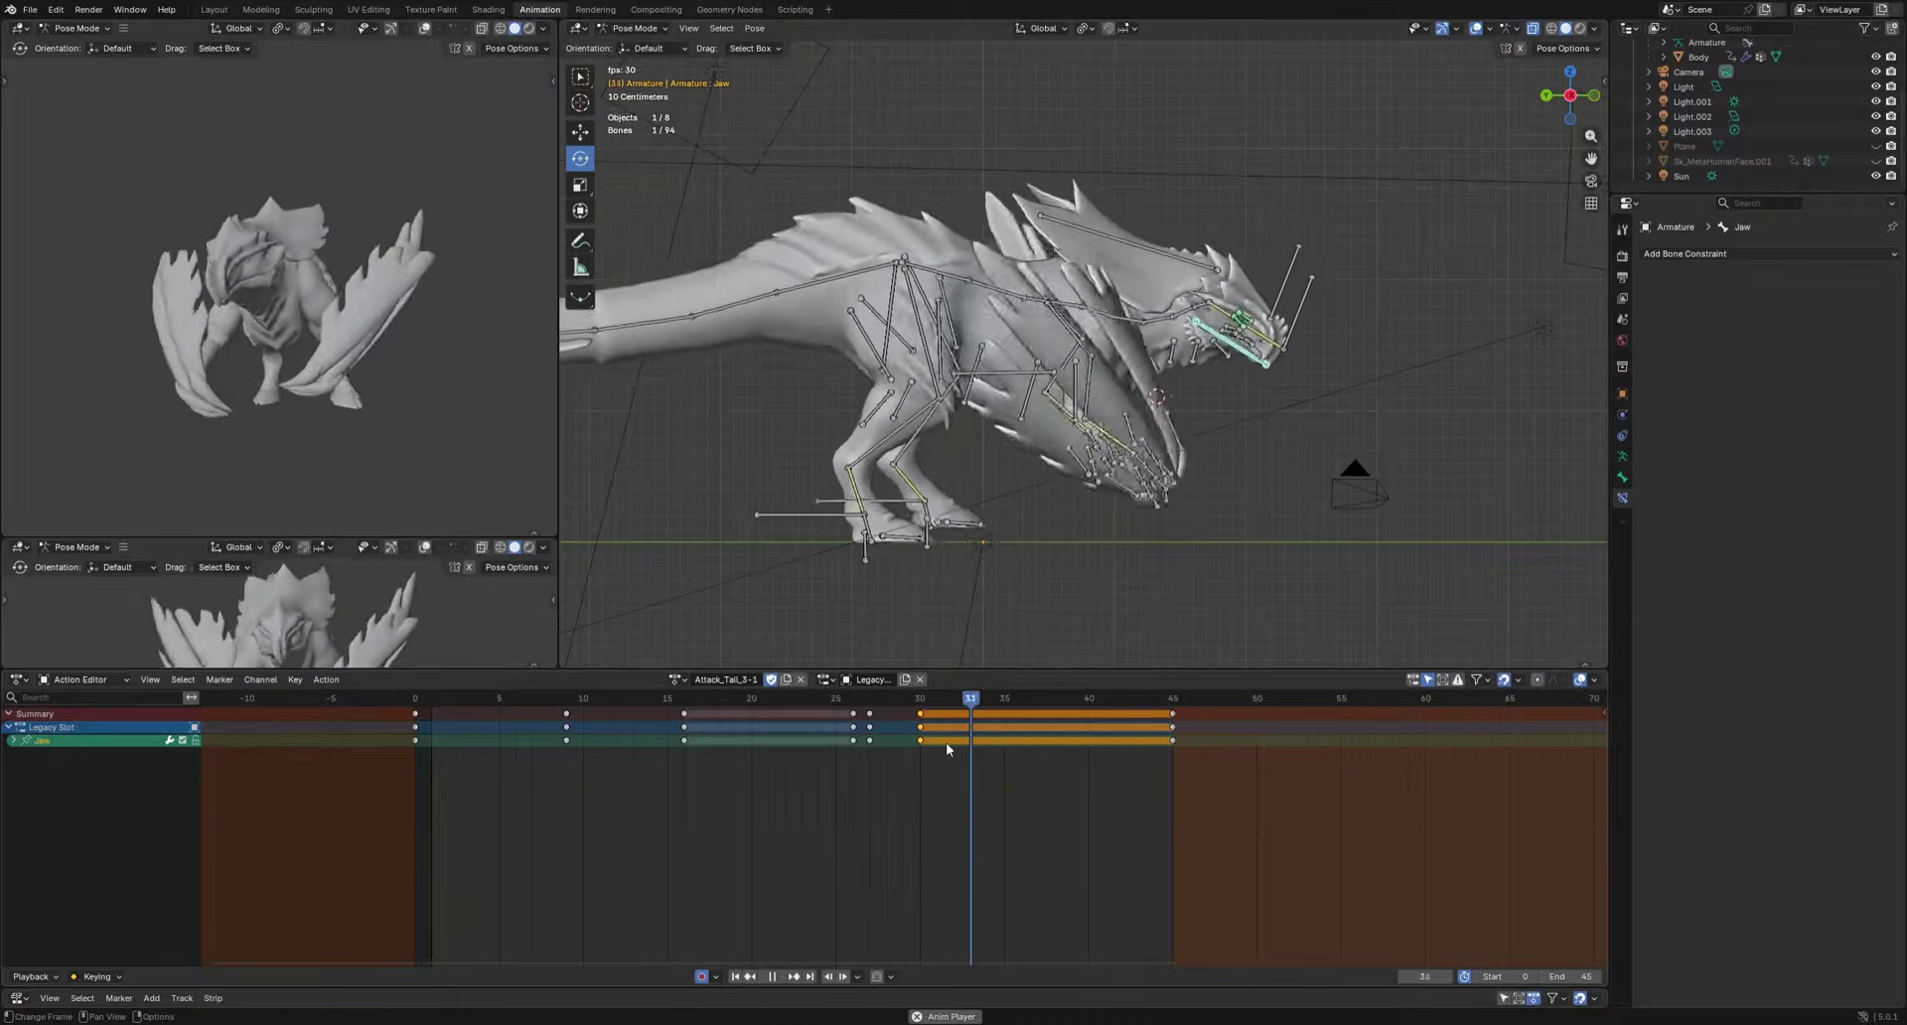
pyautogui.moveTo(852, 726); pyautogui.dragTo(836, 722)
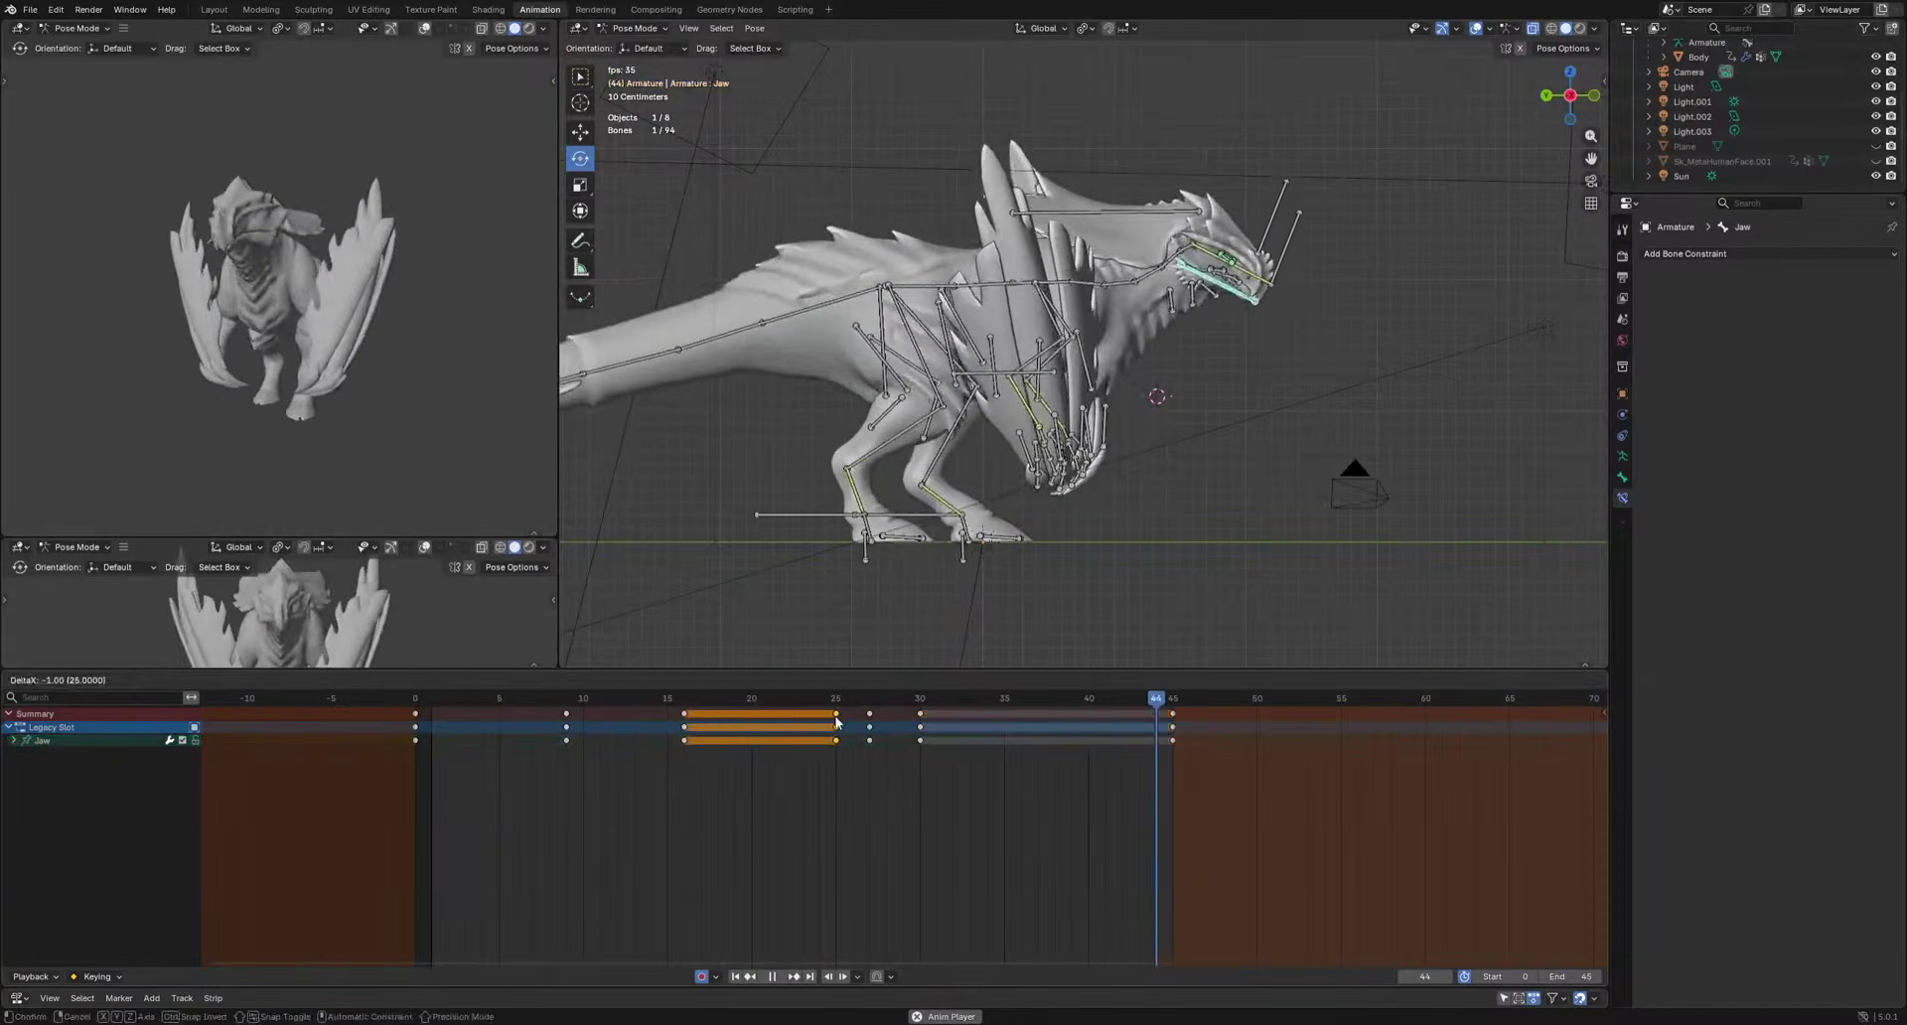
# Select the bones Throat, Throat.001 and Throat.002 and key them at frames 13 and 18.
pyautogui.scroll(5, 1272, 528)
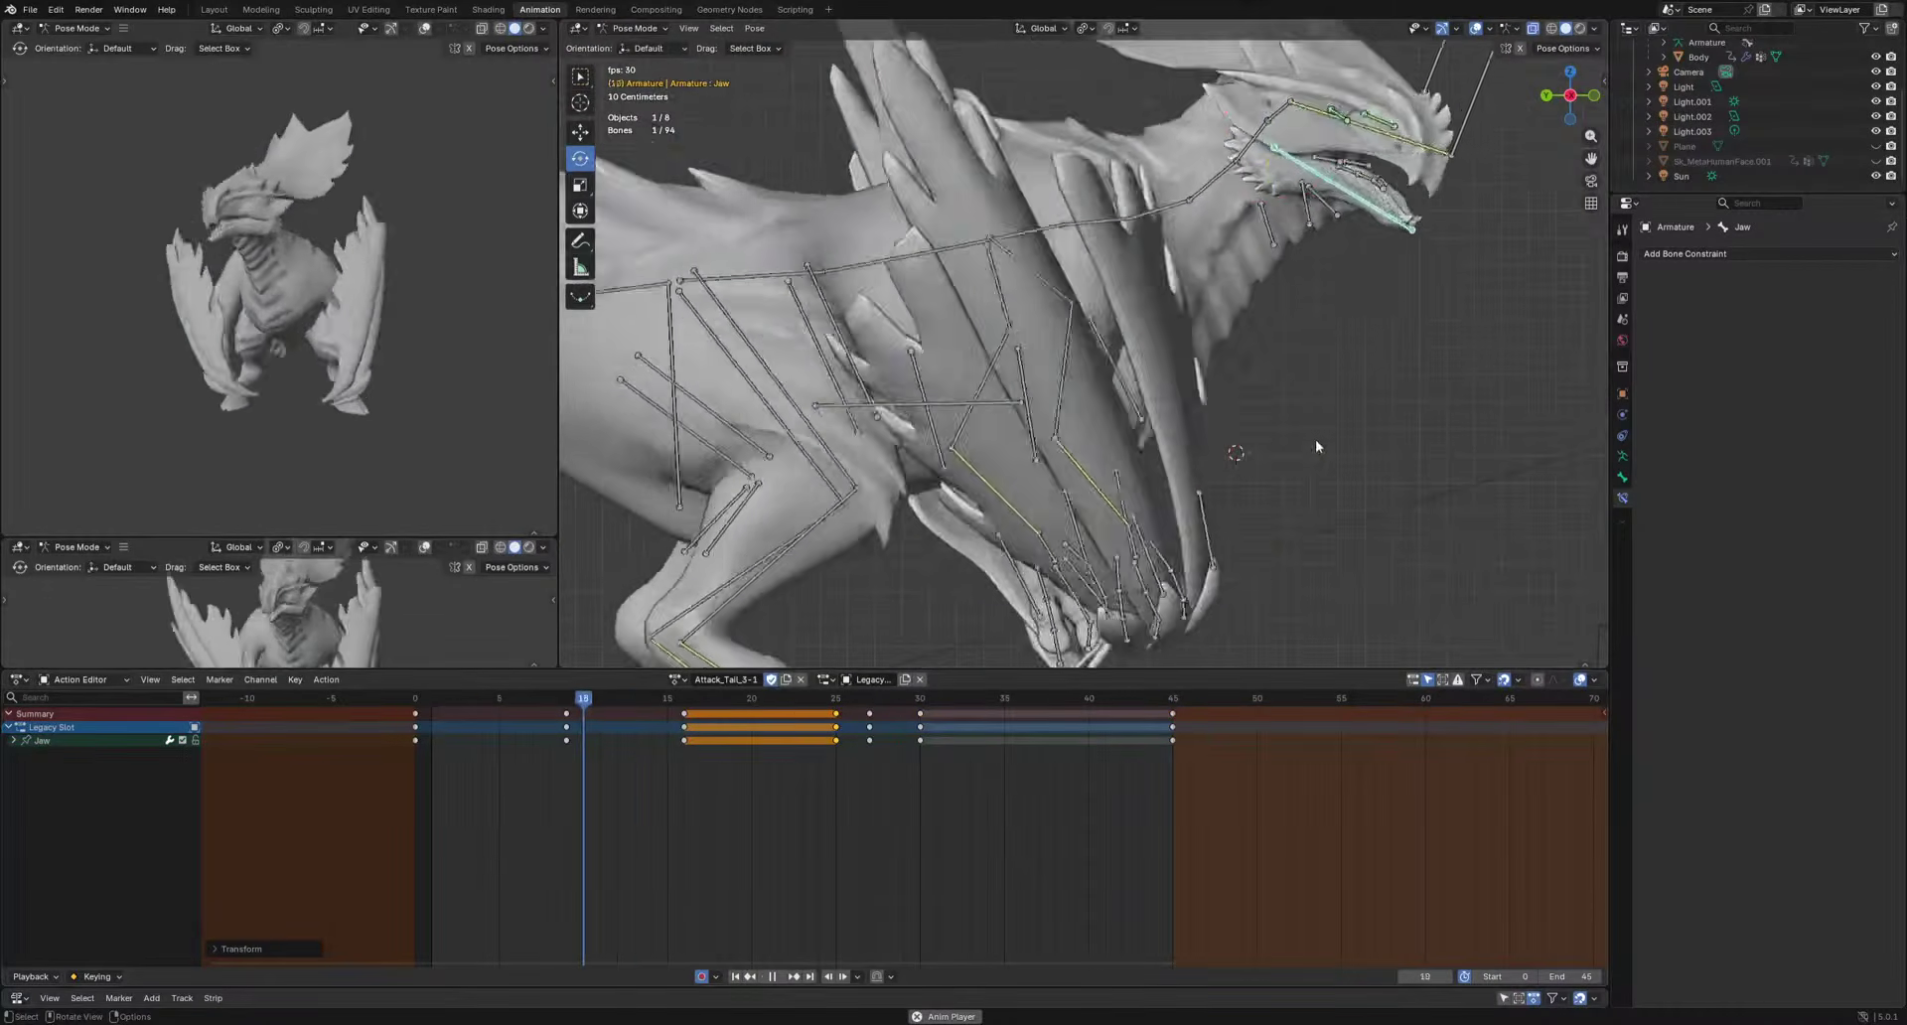
pyautogui.press('space')
pyautogui.moveTo(1256, 235); pyautogui.dragTo(1343, 186)
pyautogui.keyDown('shift'); pyautogui.moveTo(1343, 323); pyautogui.dragTo(1095, 502, button='middle'); pyautogui.keyUp('shift')
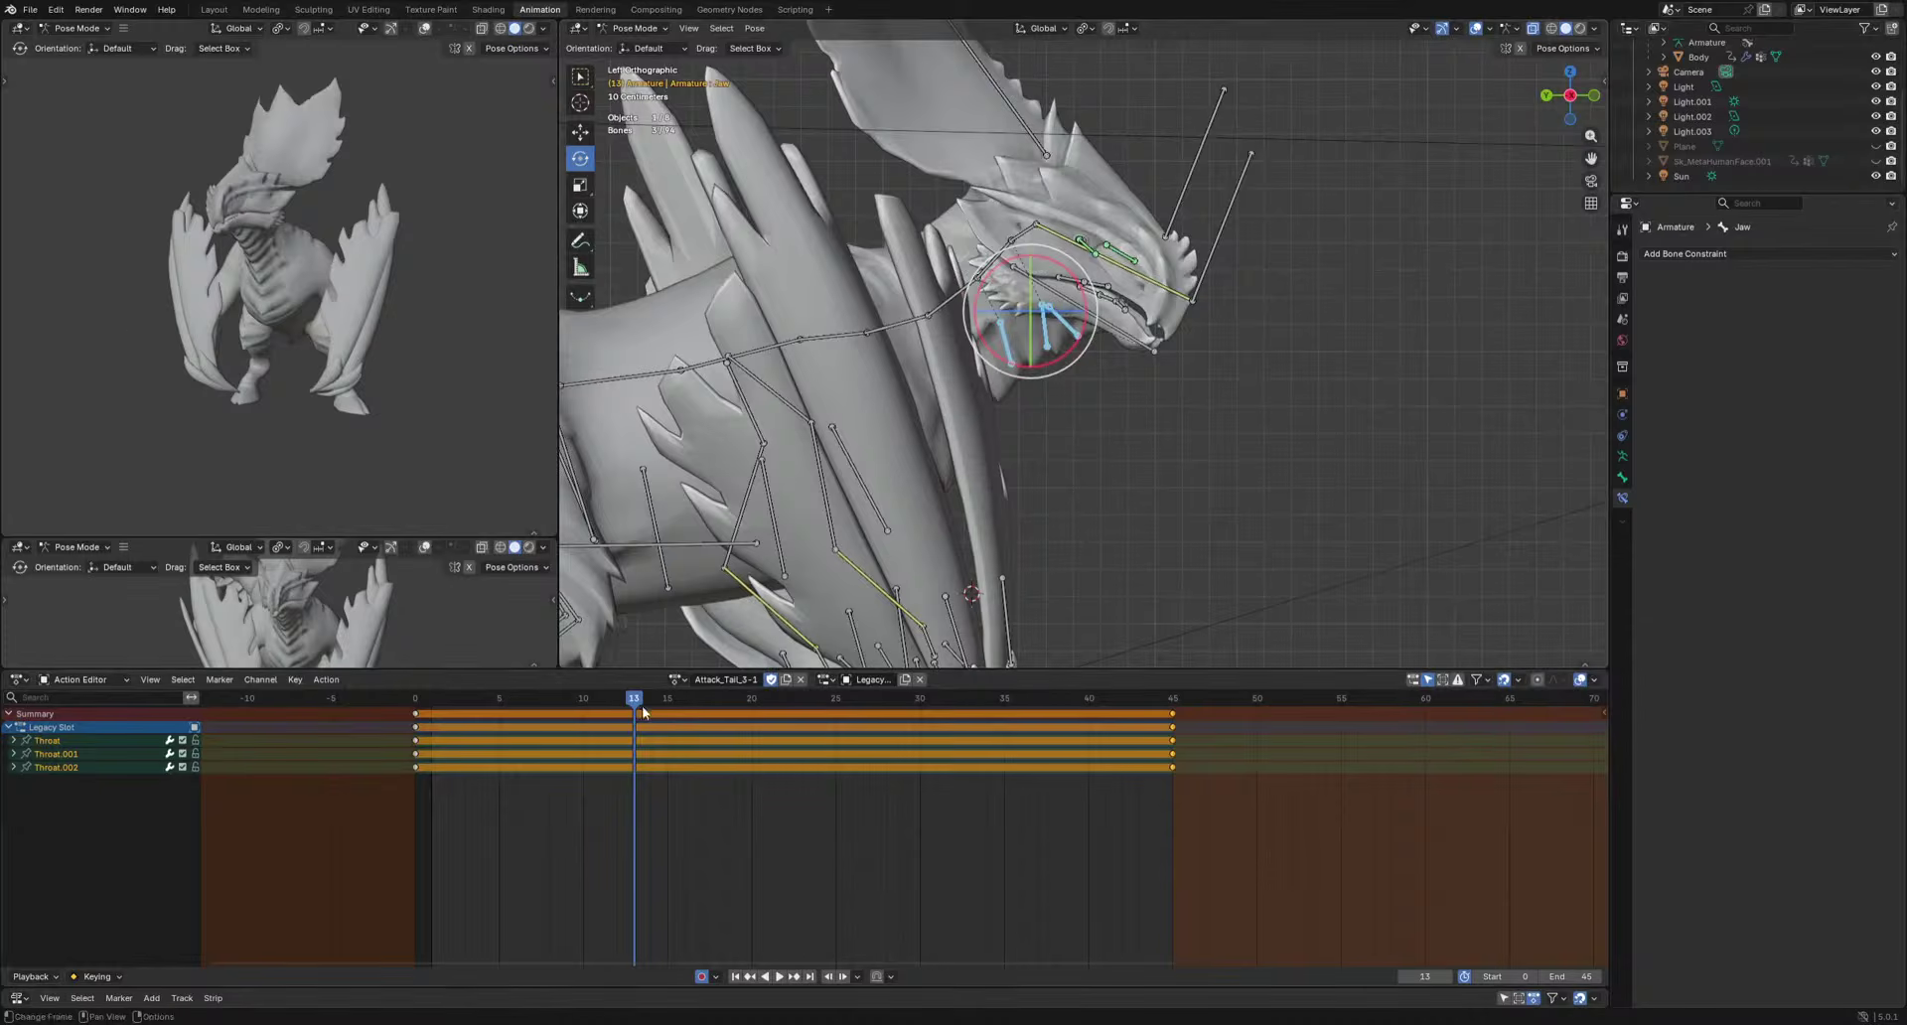
pyautogui.moveTo(642, 706); pyautogui.dragTo(810, 738)
pyautogui.hotkey('alt', 'g')
pyautogui.press('i')
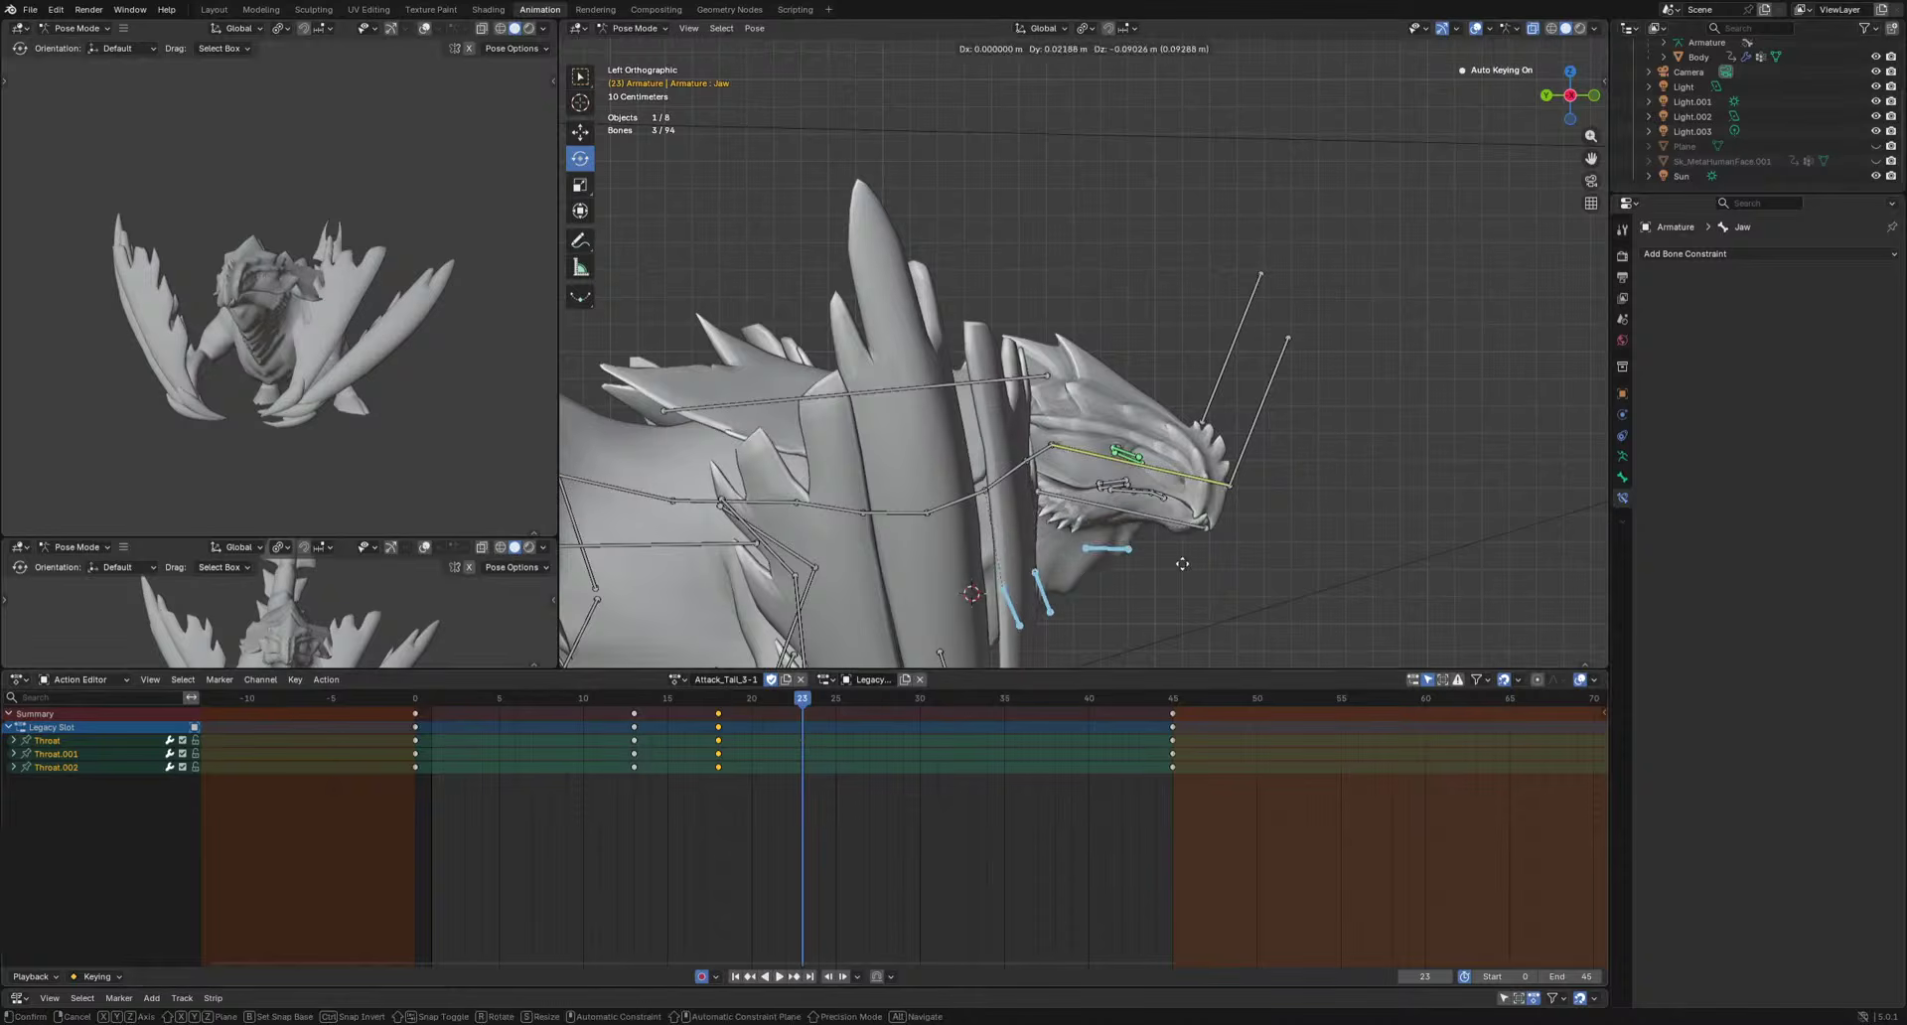
# Move and rotate the three throat bones to key poses at frames 23 and 25.
pyautogui.click(1087, 630)
pyautogui.moveTo(1087, 628); pyautogui.dragTo(879, 646, button='middle')
pyautogui.press('r')
pyautogui.click(973, 640)
pyautogui.moveTo(805, 701); pyautogui.dragTo(870, 703)
pyautogui.press('r')
pyautogui.press('i')
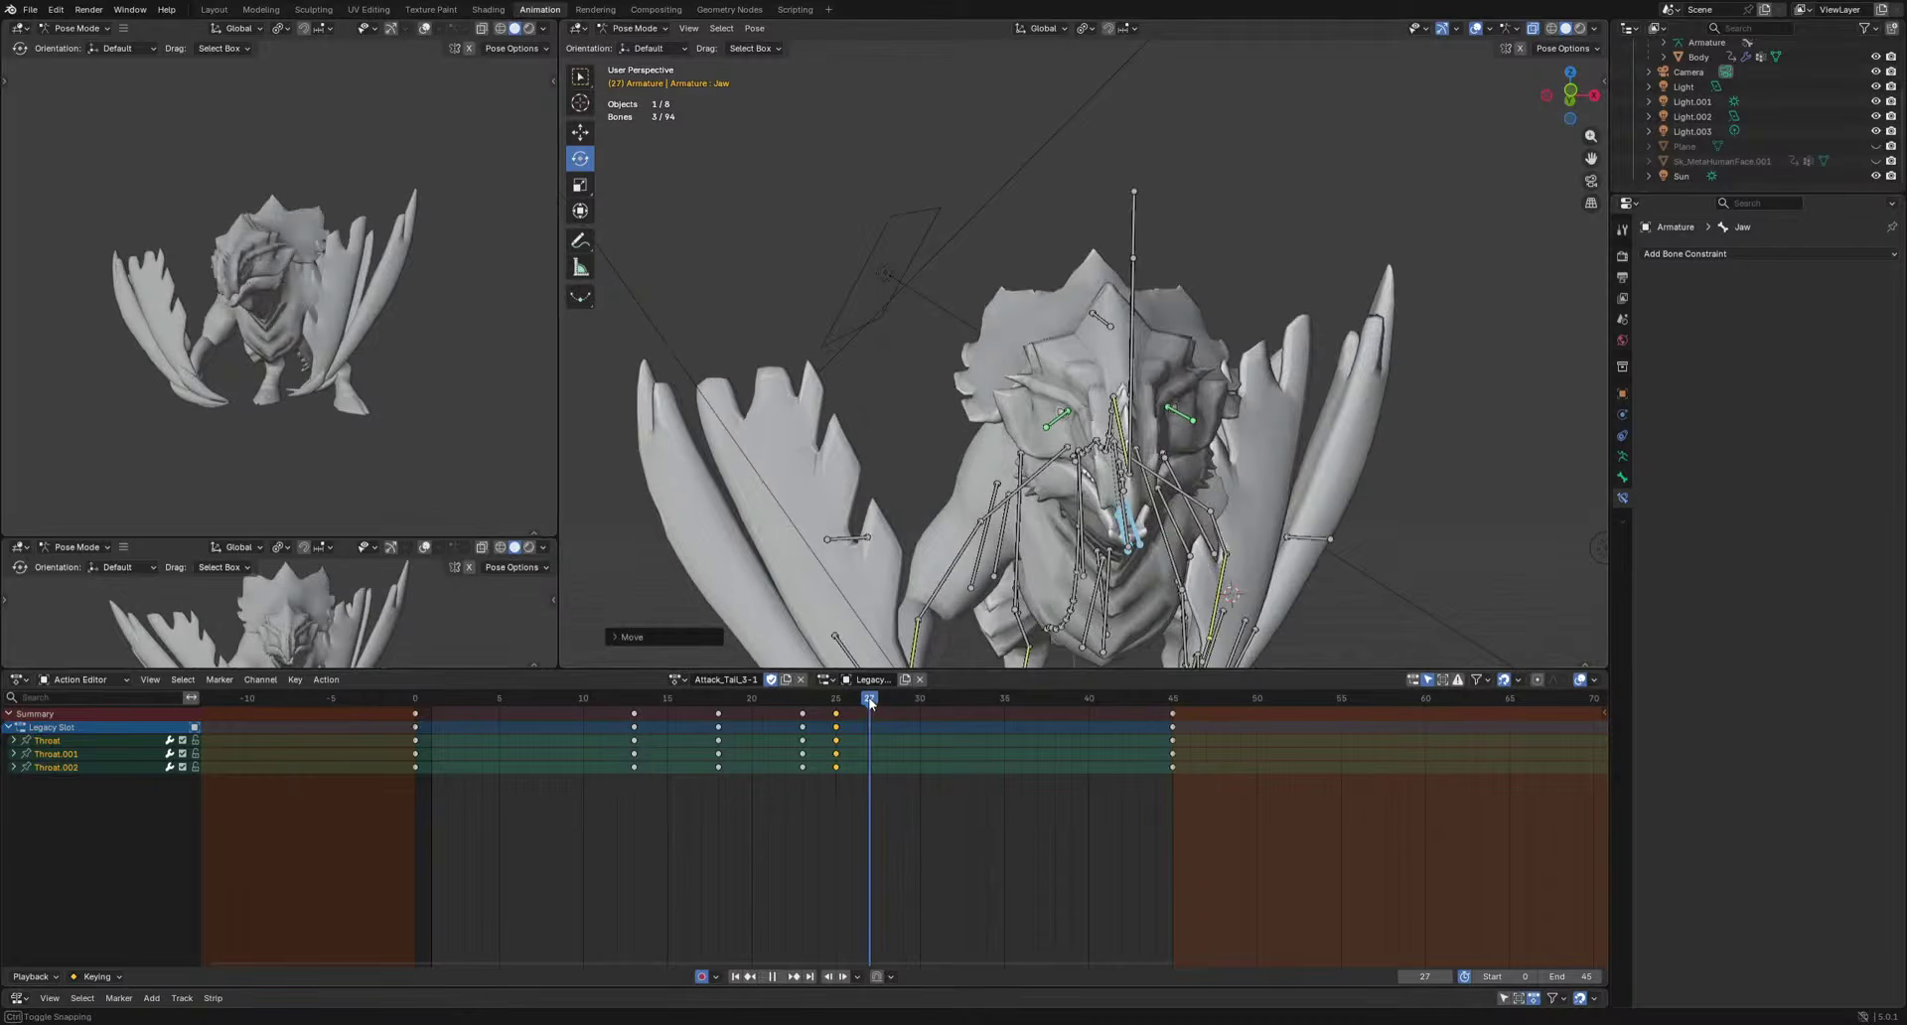
# Key further poses of the three throat bones at frames 27, 30 and 37.
pyautogui.press('i')
pyautogui.press('space')
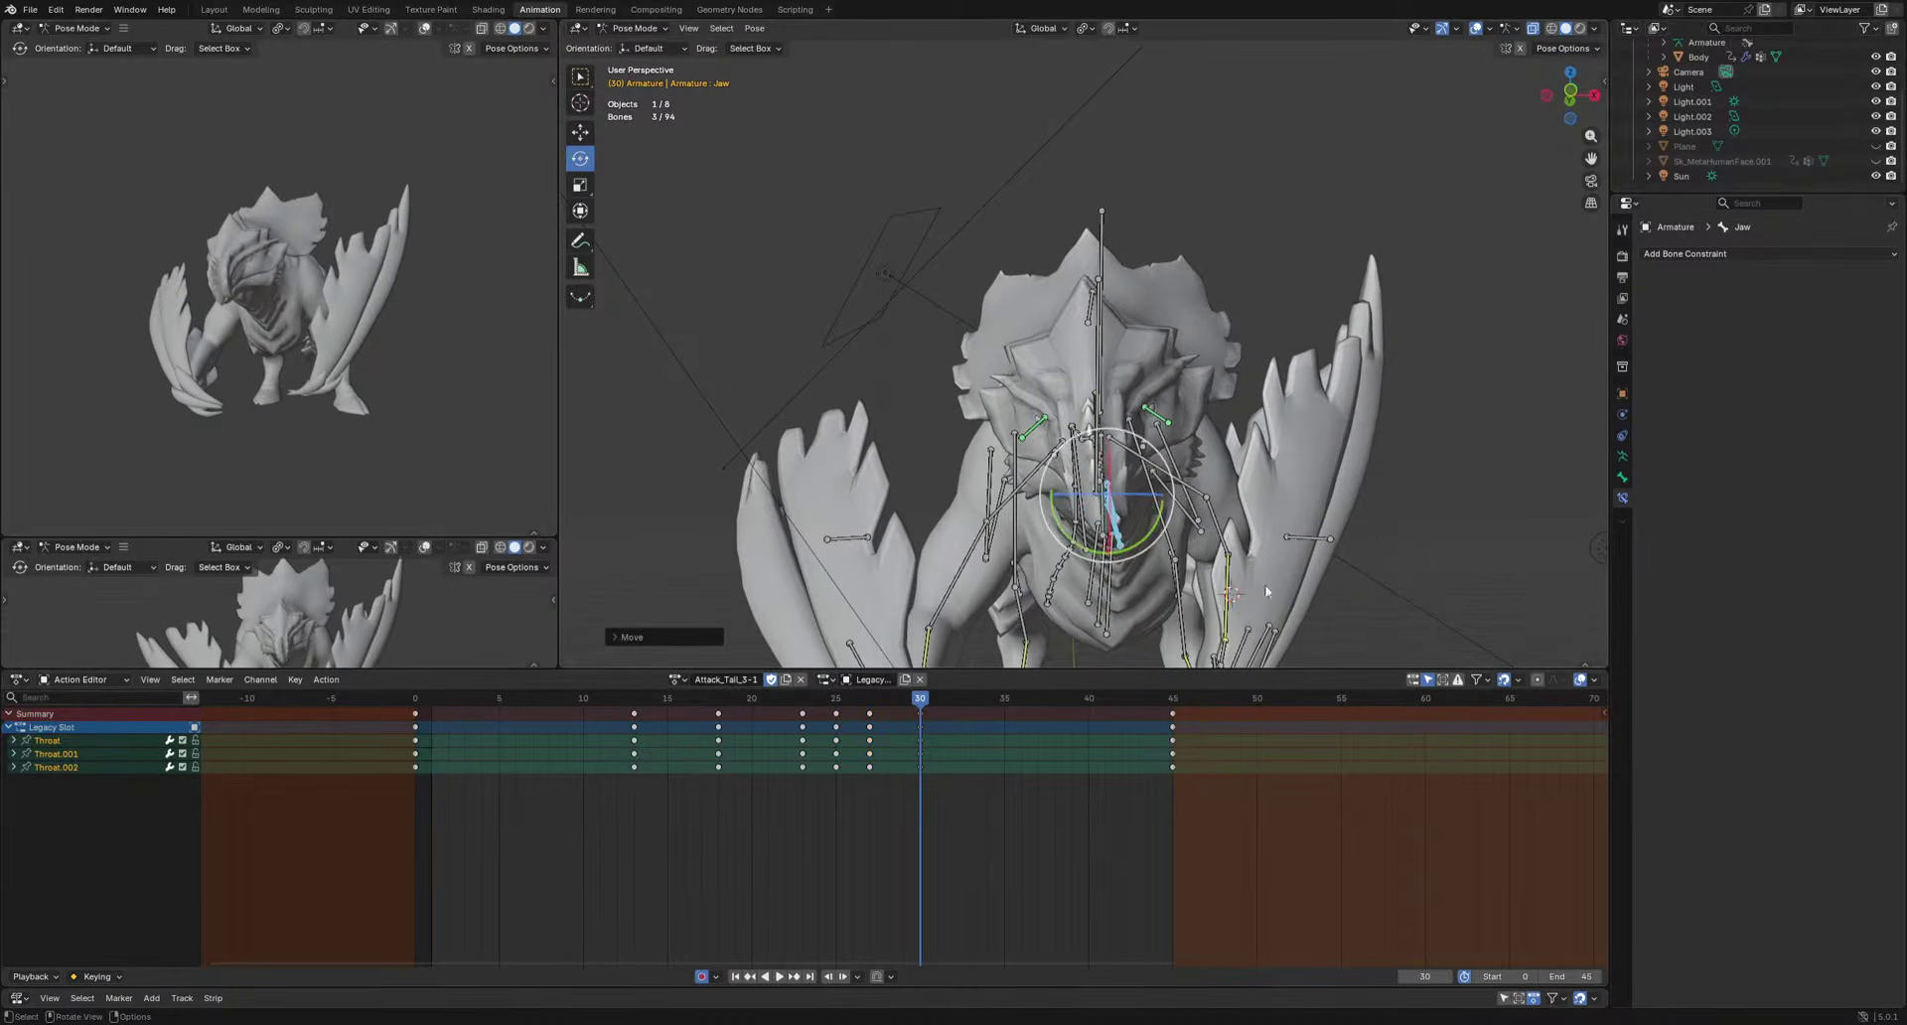
pyautogui.moveTo(922, 701); pyautogui.dragTo(1038, 701)
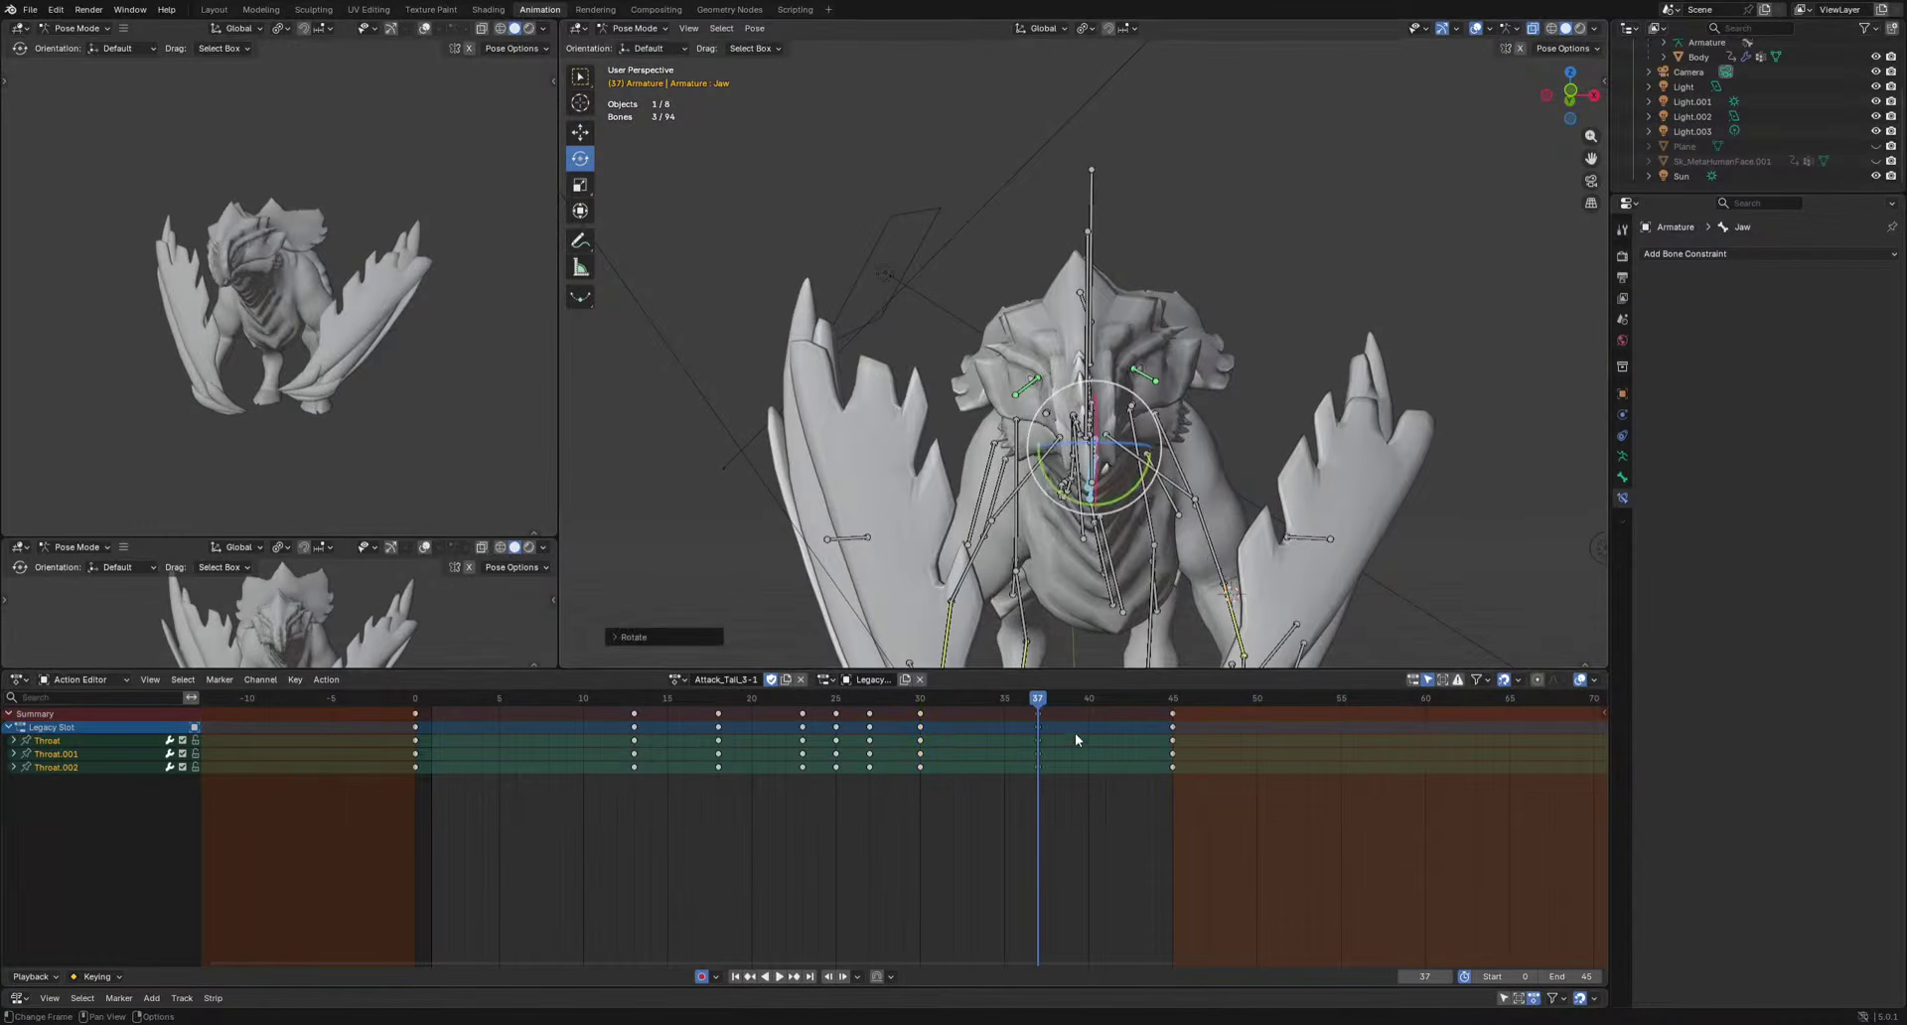
pyautogui.press('g')
# Offset the in-between keyframes so Throat.001 follows Throat by two frames and Throat.002 by three, and review the playback.
pyautogui.click(708, 798)
pyautogui.moveTo(1099, 766); pyautogui.dragTo(1073, 767)
pyautogui.press('g')
pyautogui.moveTo(1144, 586); pyautogui.dragTo(1307, 540, button='middle')
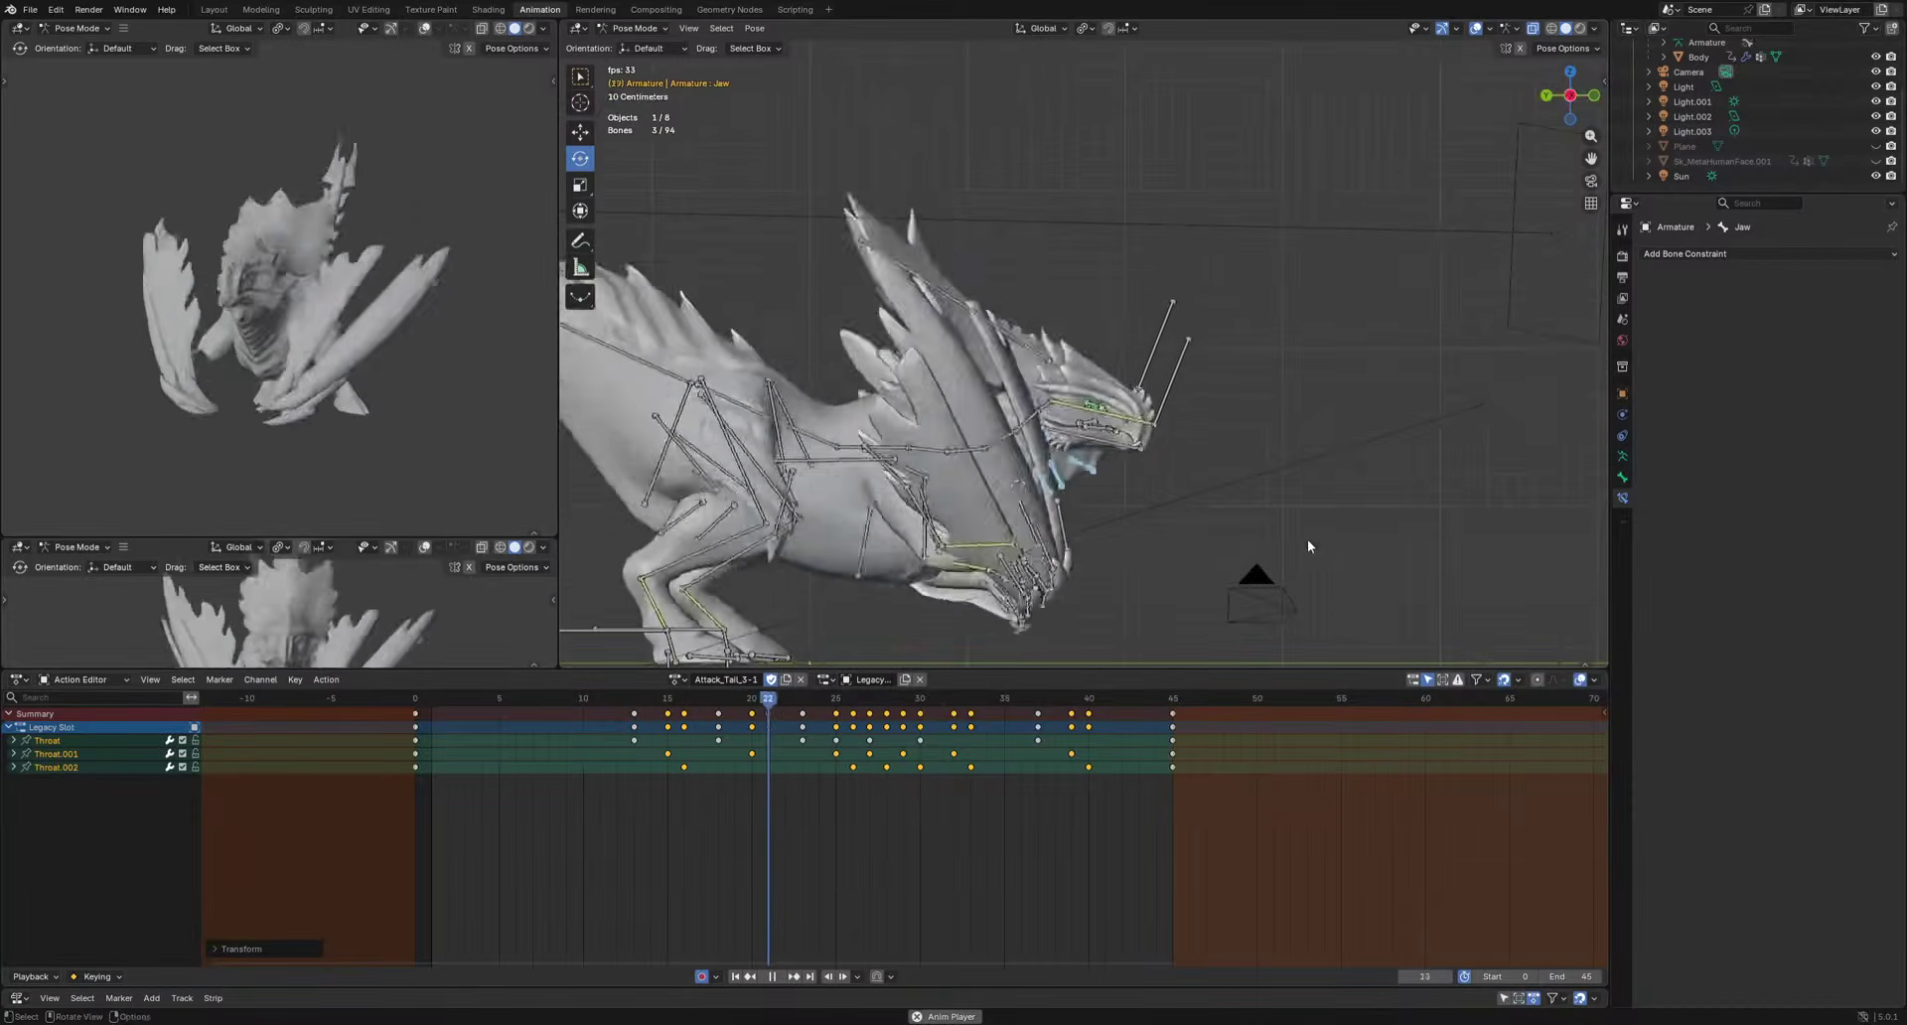
pyautogui.click(1340, 523)
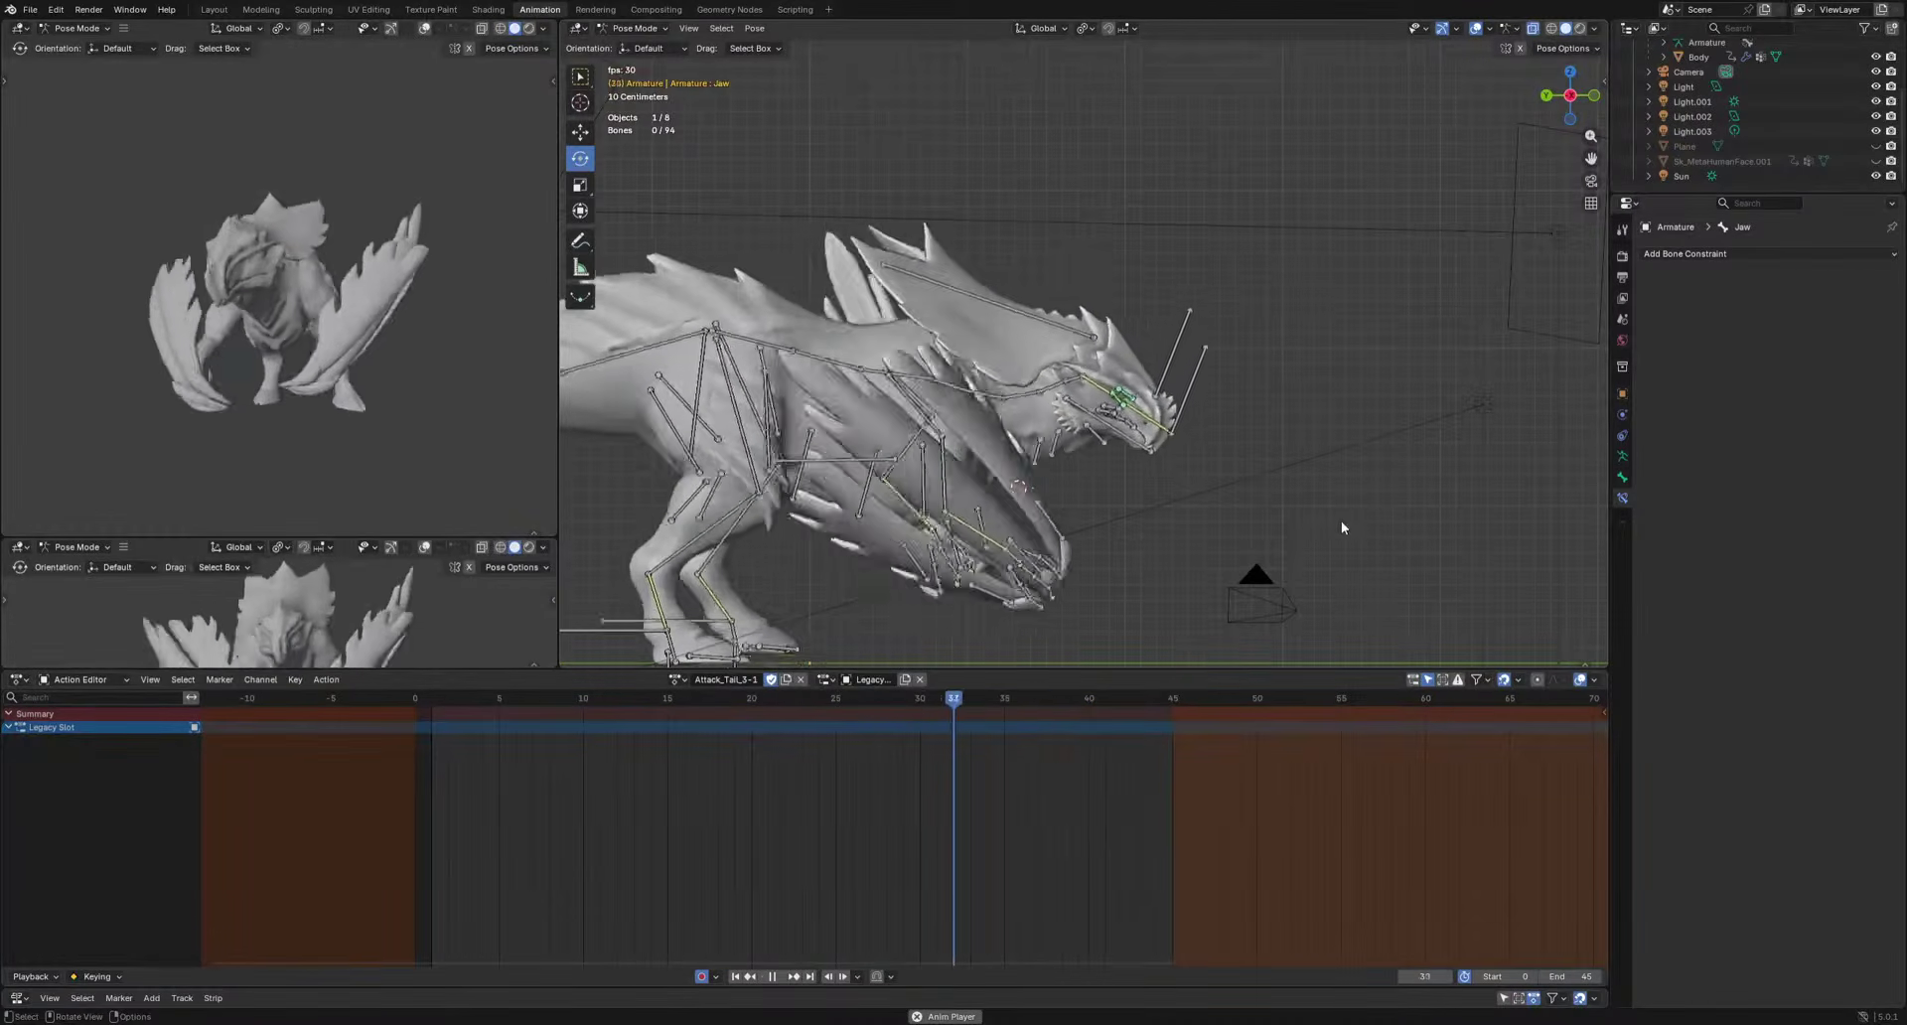
pyautogui.press('space')
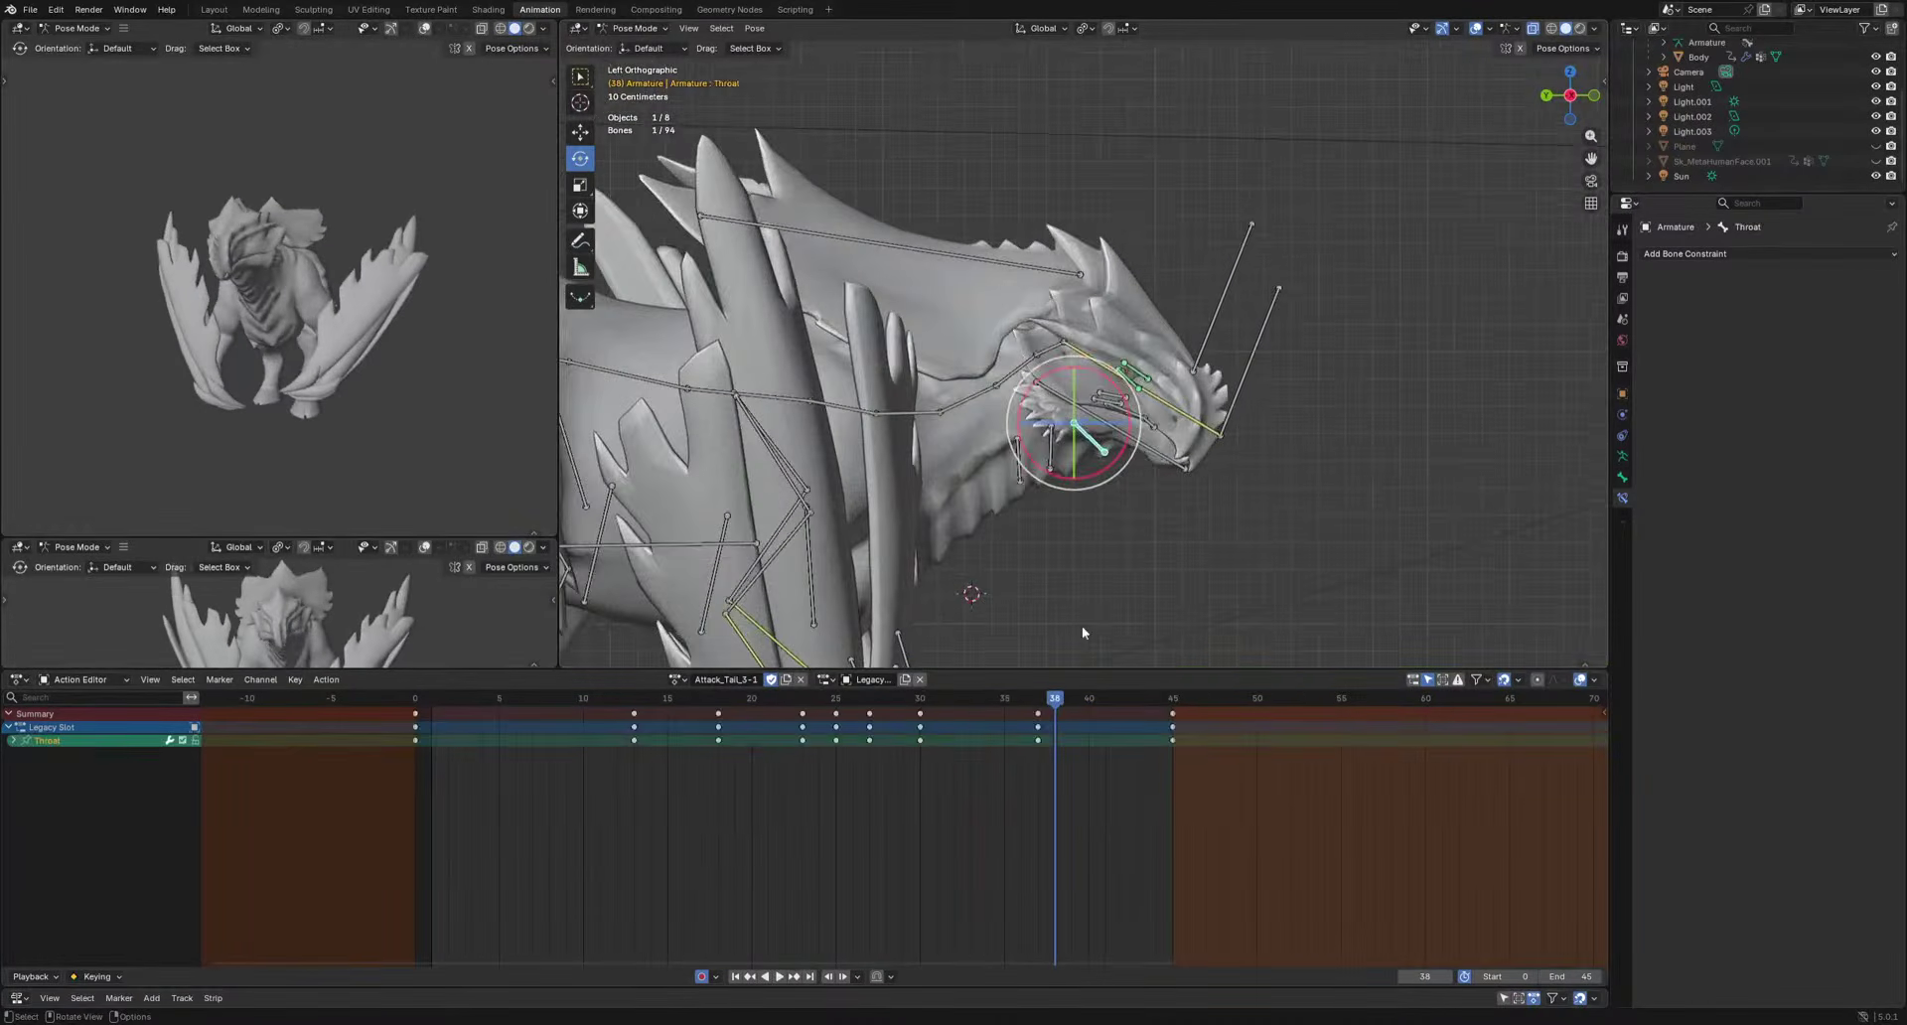
# Reposition the Throat bone at frames 25, 23 and 27, and play the animation.
pyautogui.moveTo(620, 699); pyautogui.dragTo(832, 765)
pyautogui.press('g')
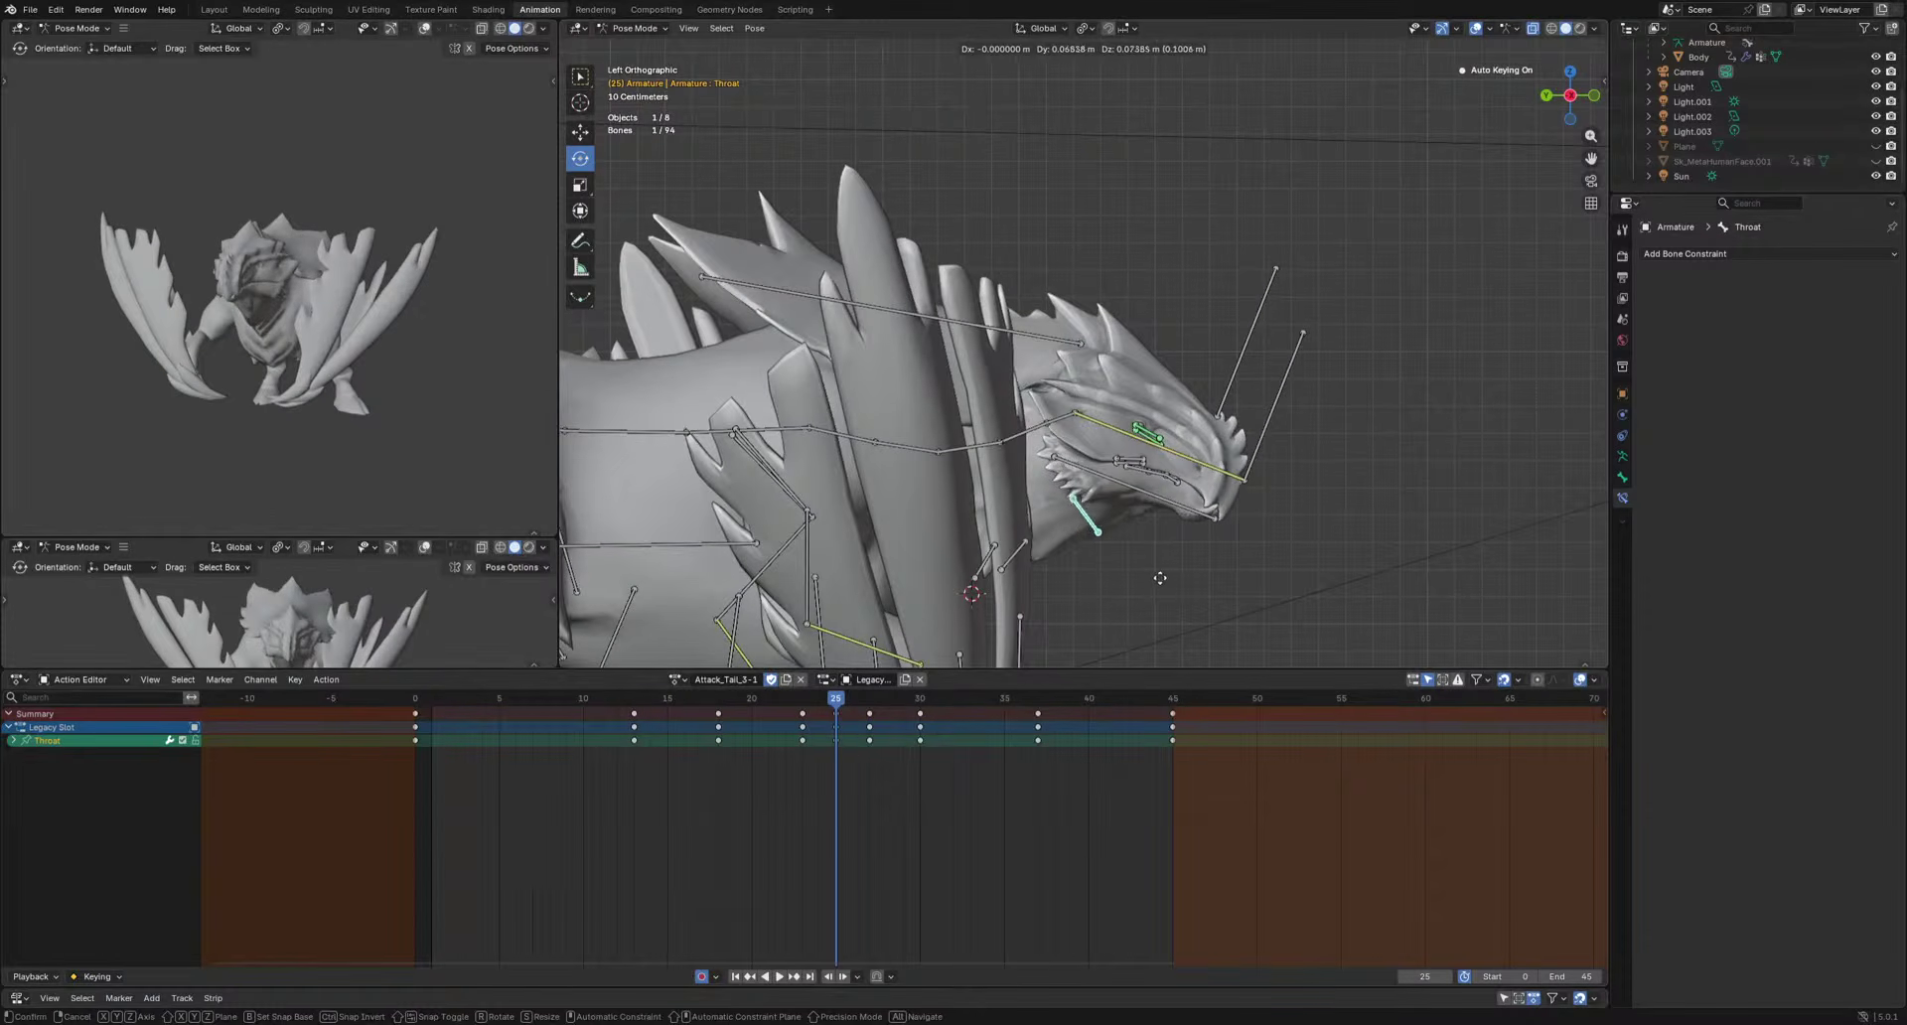
pyautogui.click(1140, 587)
pyautogui.press('Left')
pyautogui.press('Left')
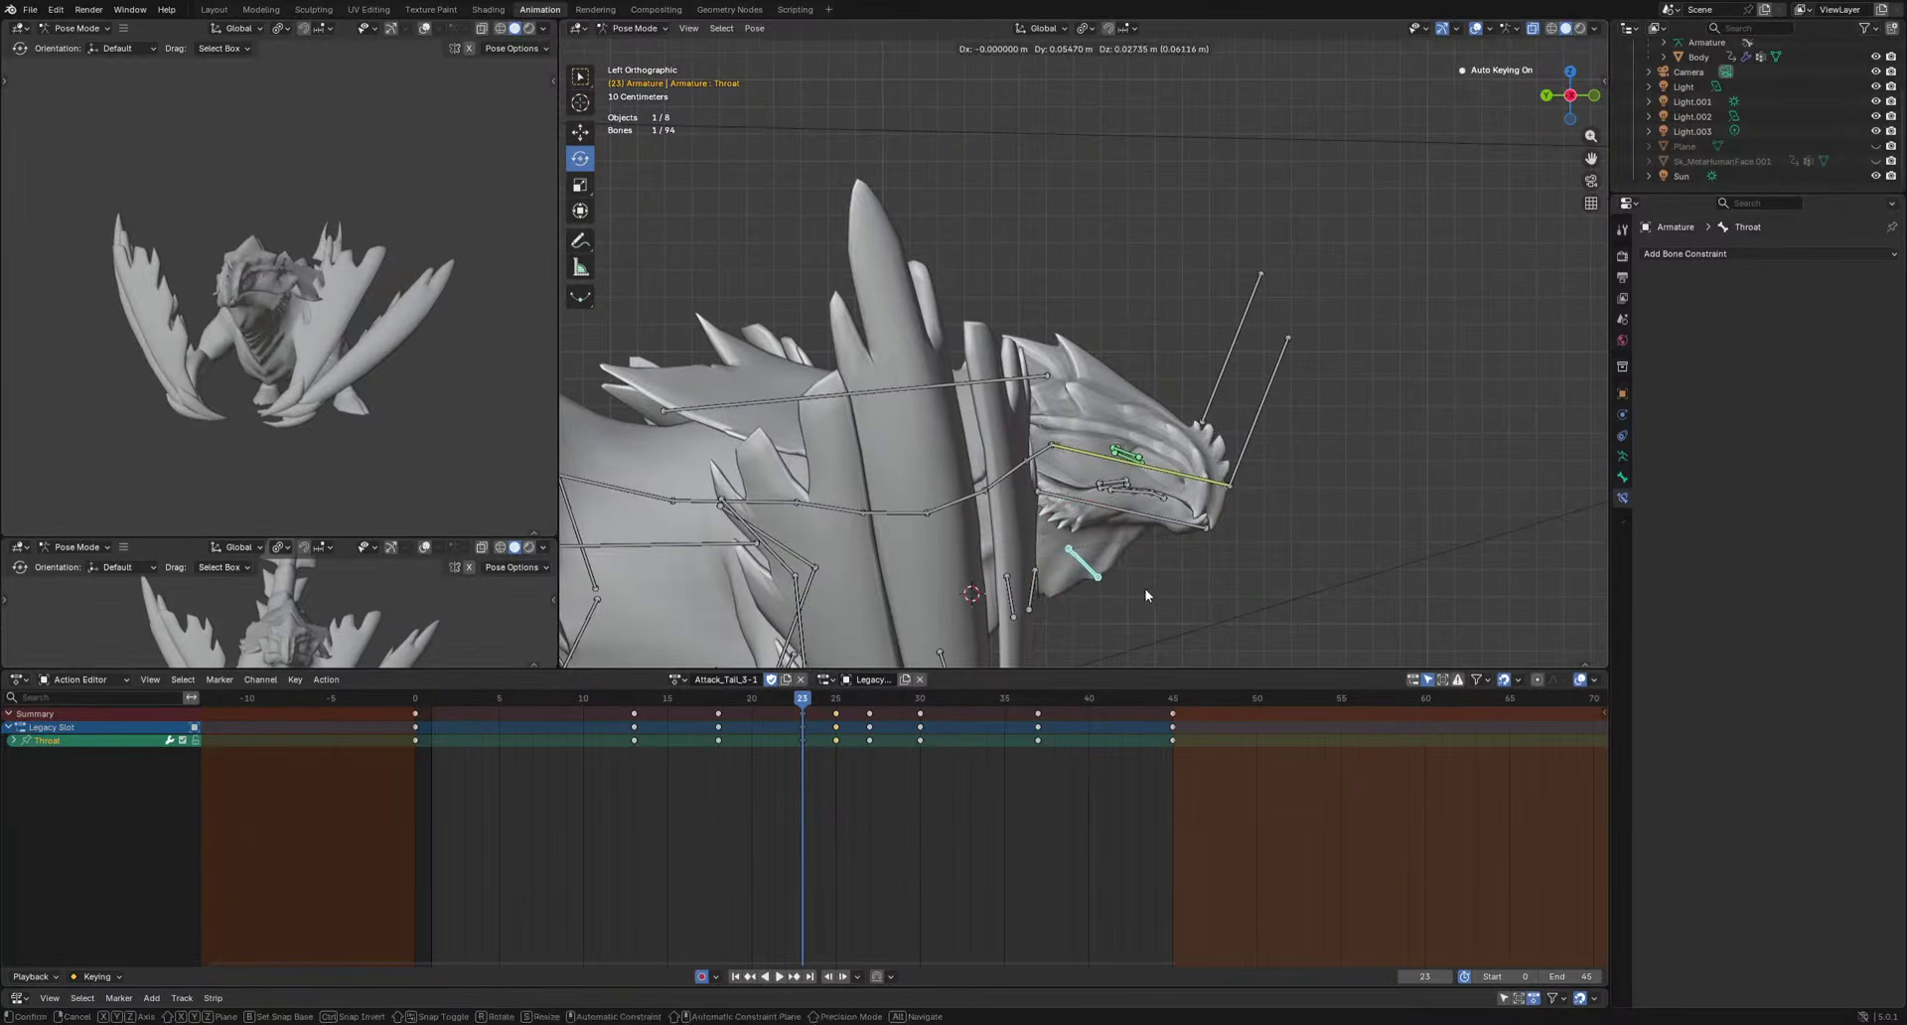
pyautogui.moveTo(813, 704); pyautogui.dragTo(869, 709)
pyautogui.click(1045, 572)
pyautogui.press('space')
pyautogui.press('space')
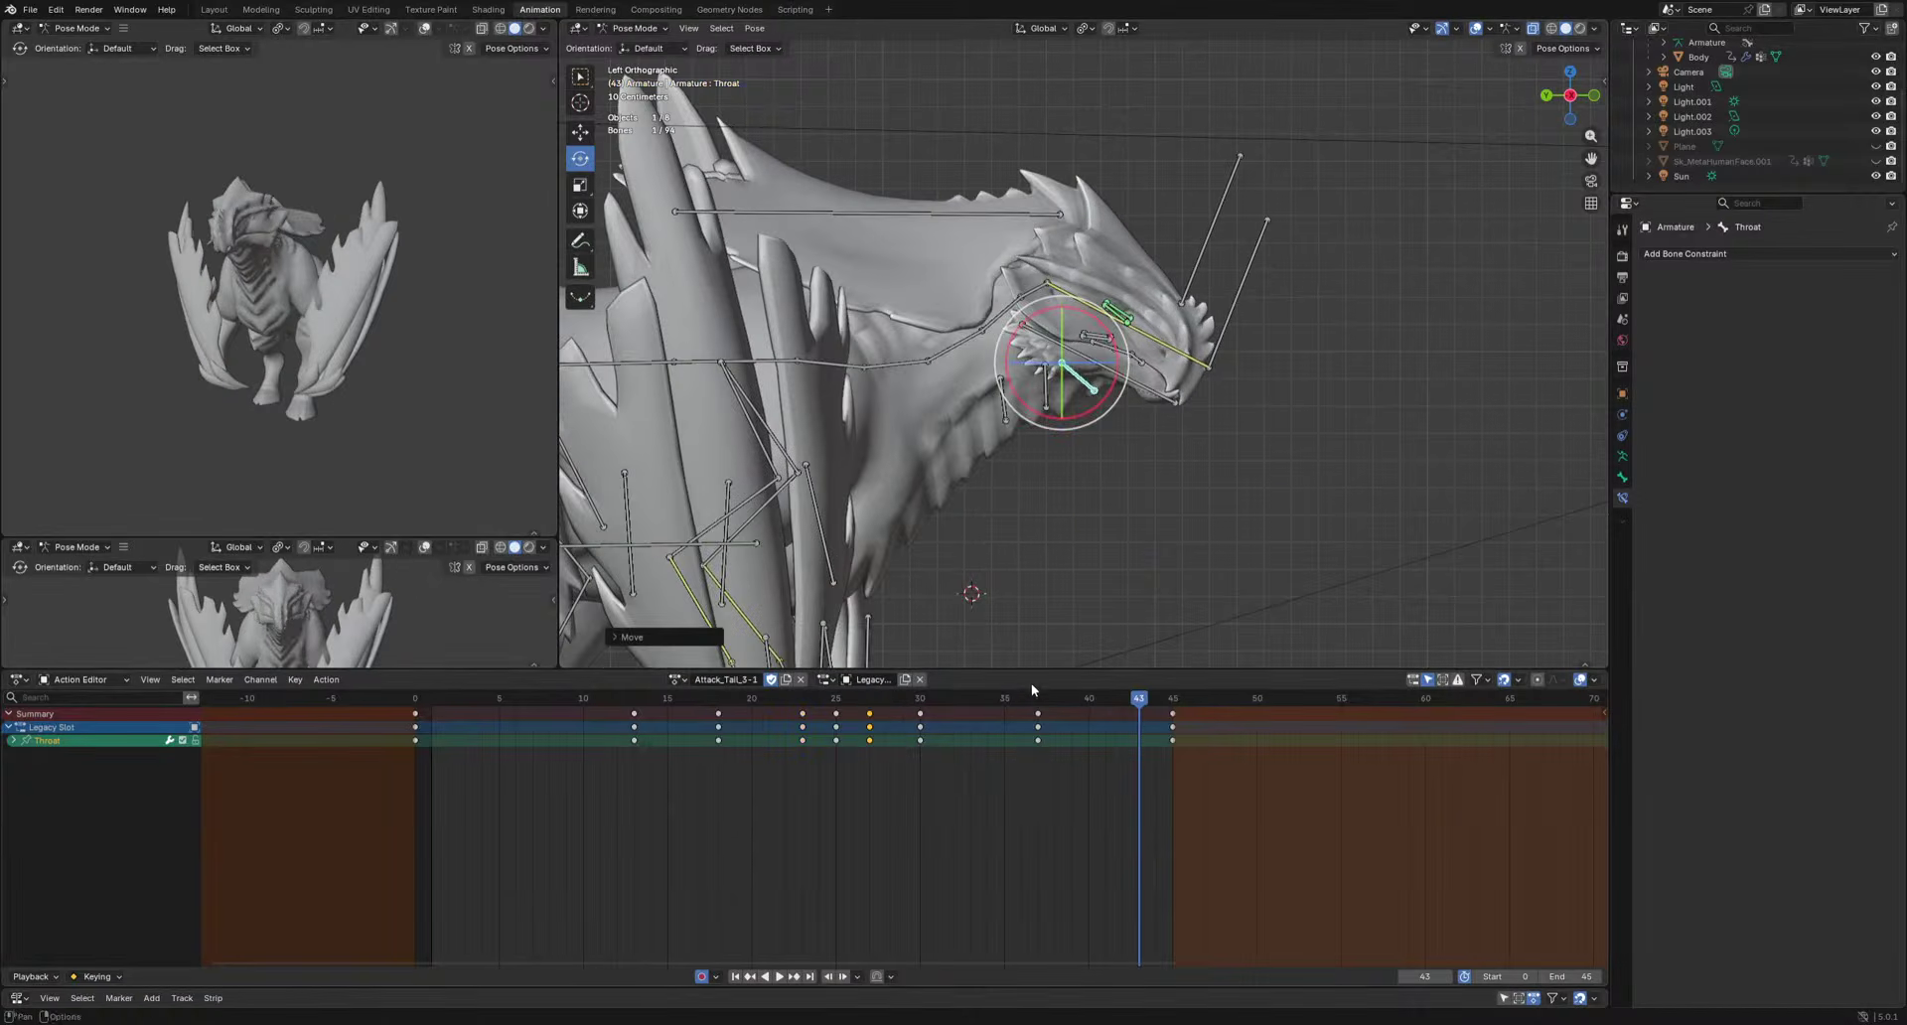
# Move the Throat bone at frame 37 and play the animation.
pyautogui.moveTo(1001, 699); pyautogui.dragTo(1038, 729)
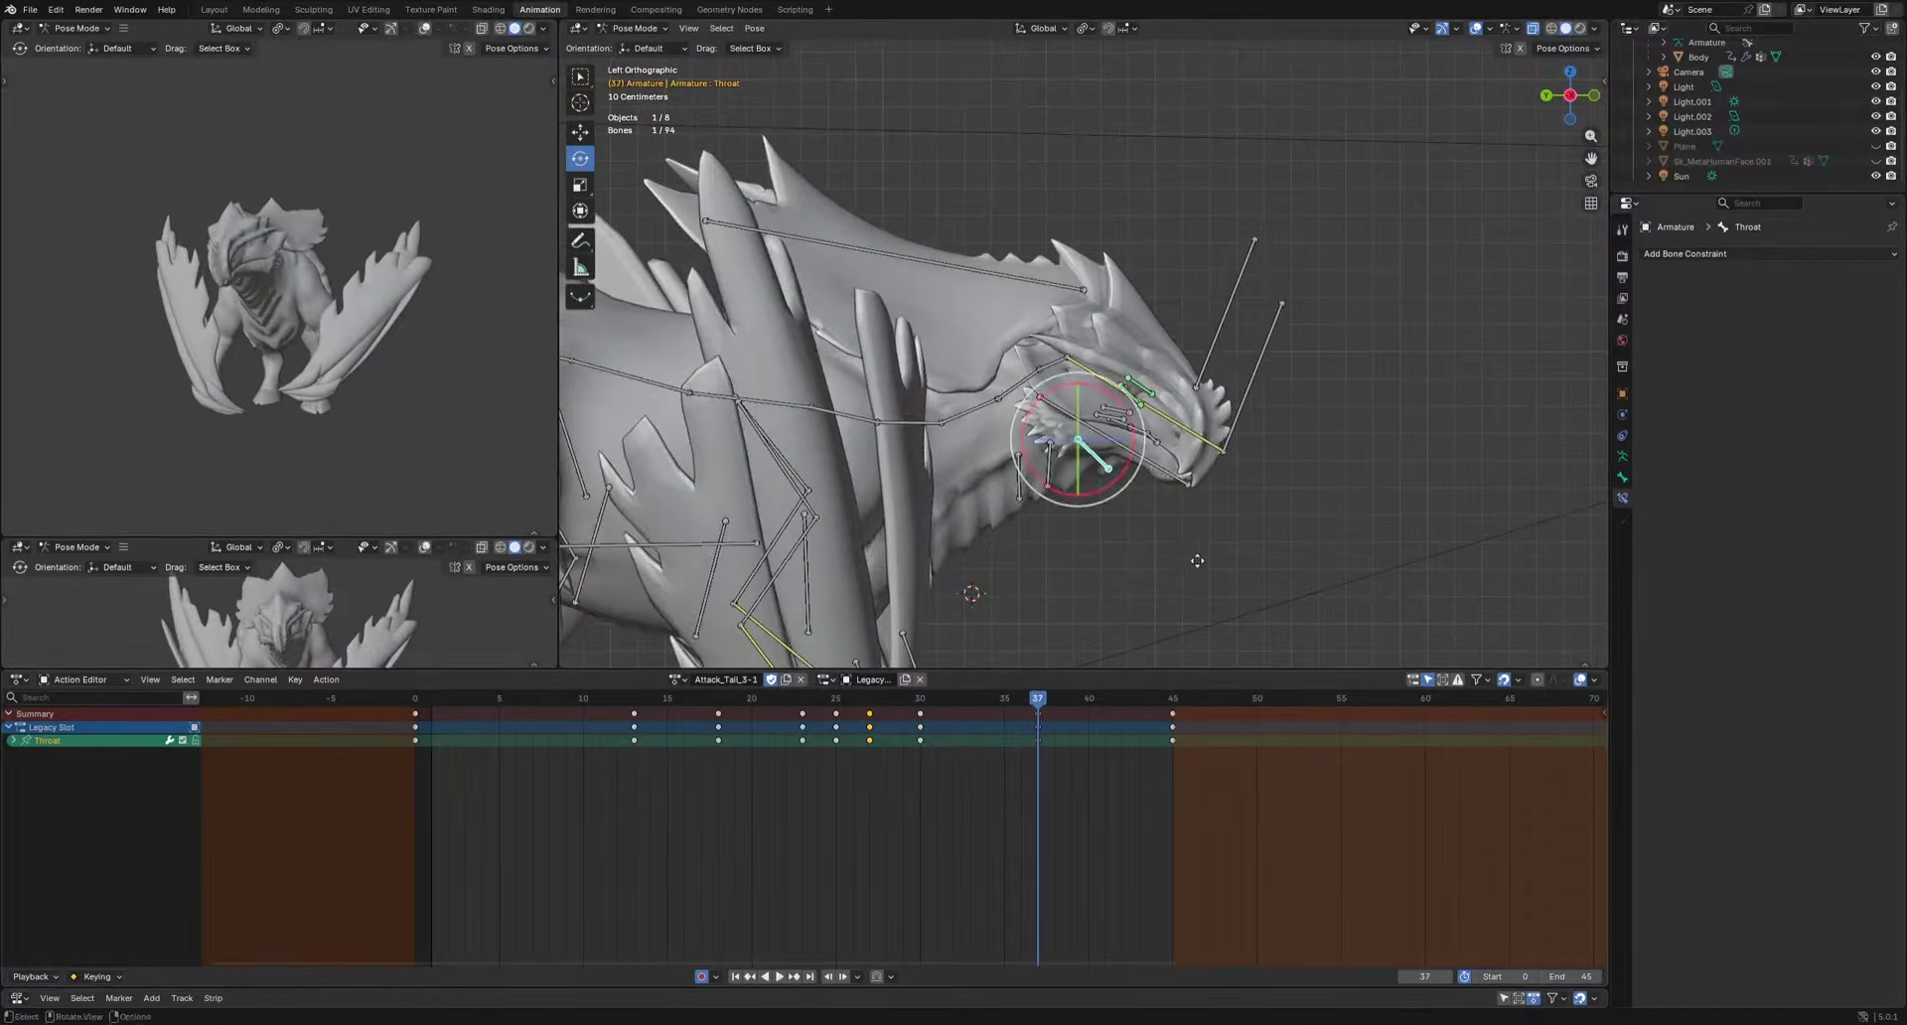
pyautogui.press('g')
pyautogui.click(1180, 572)
pyautogui.press('space')
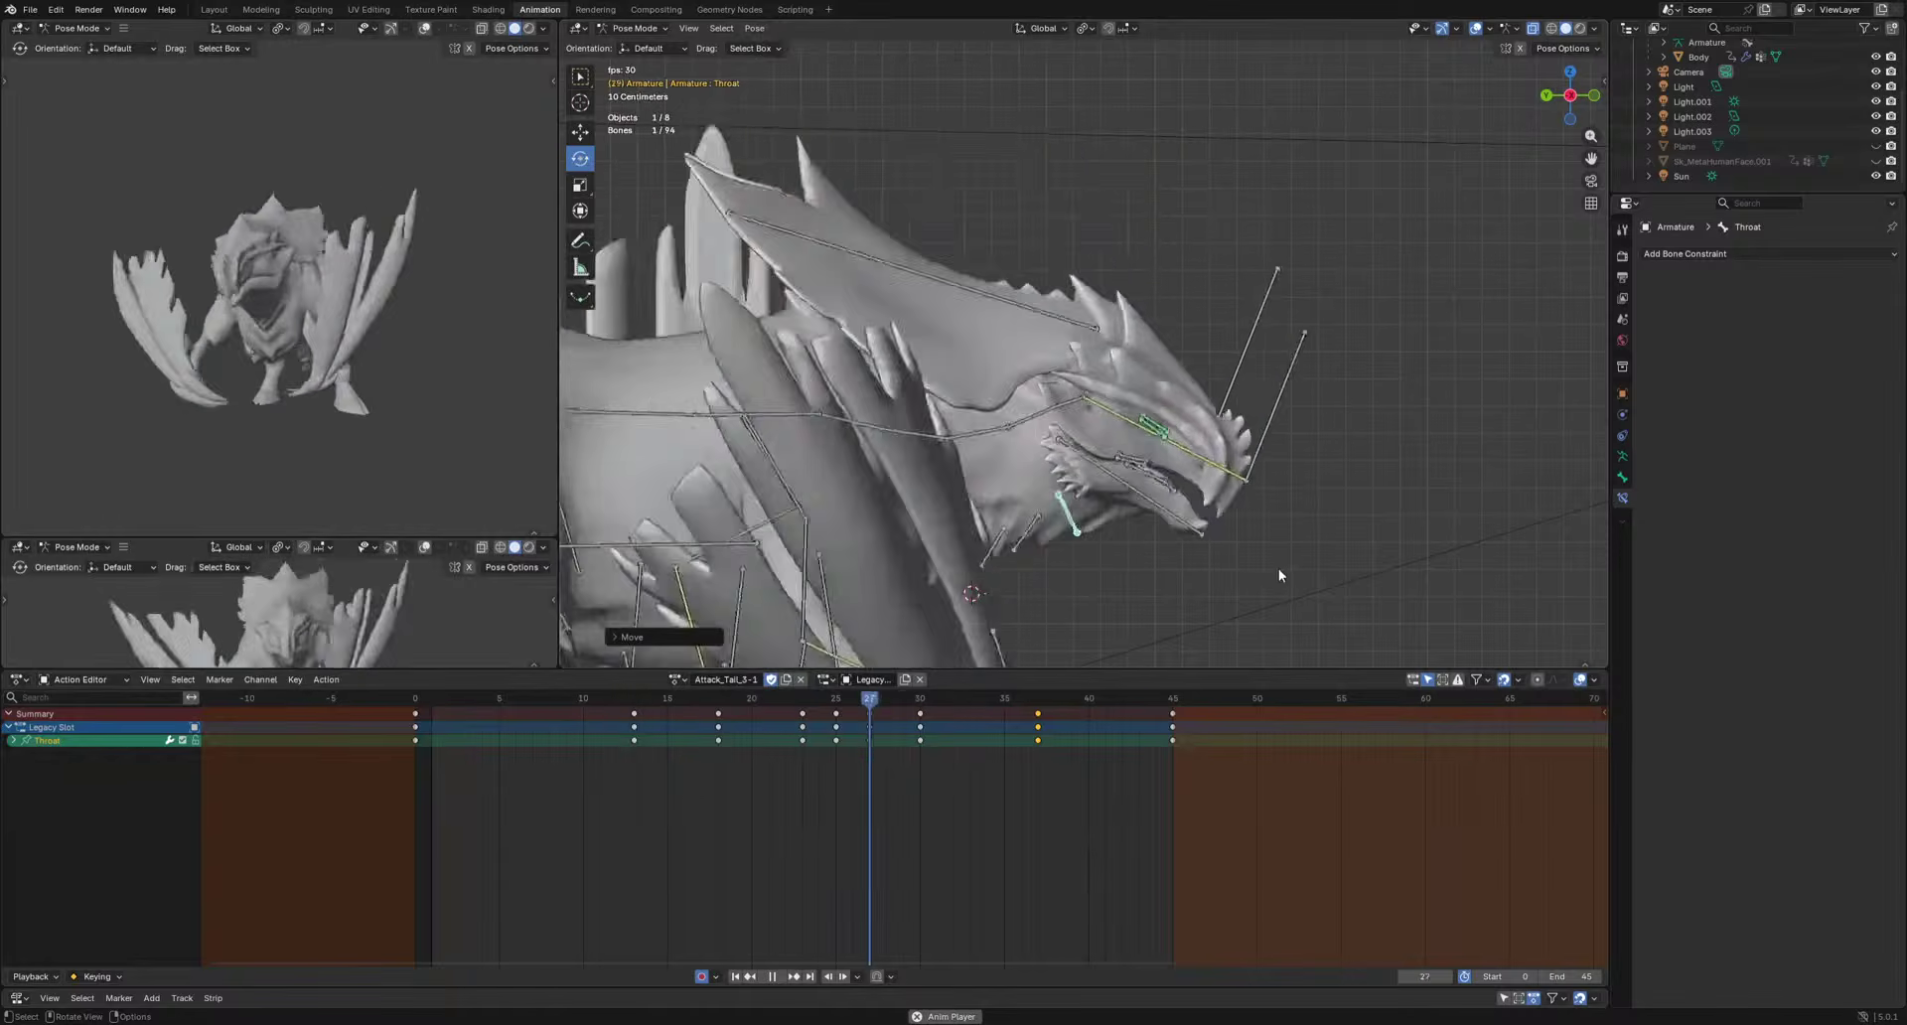
# Examine the jaw and throat motion in playback from several angles with overlays hidden.
pyautogui.click(1476, 29)
pyautogui.scroll(-7, 1346, 292)
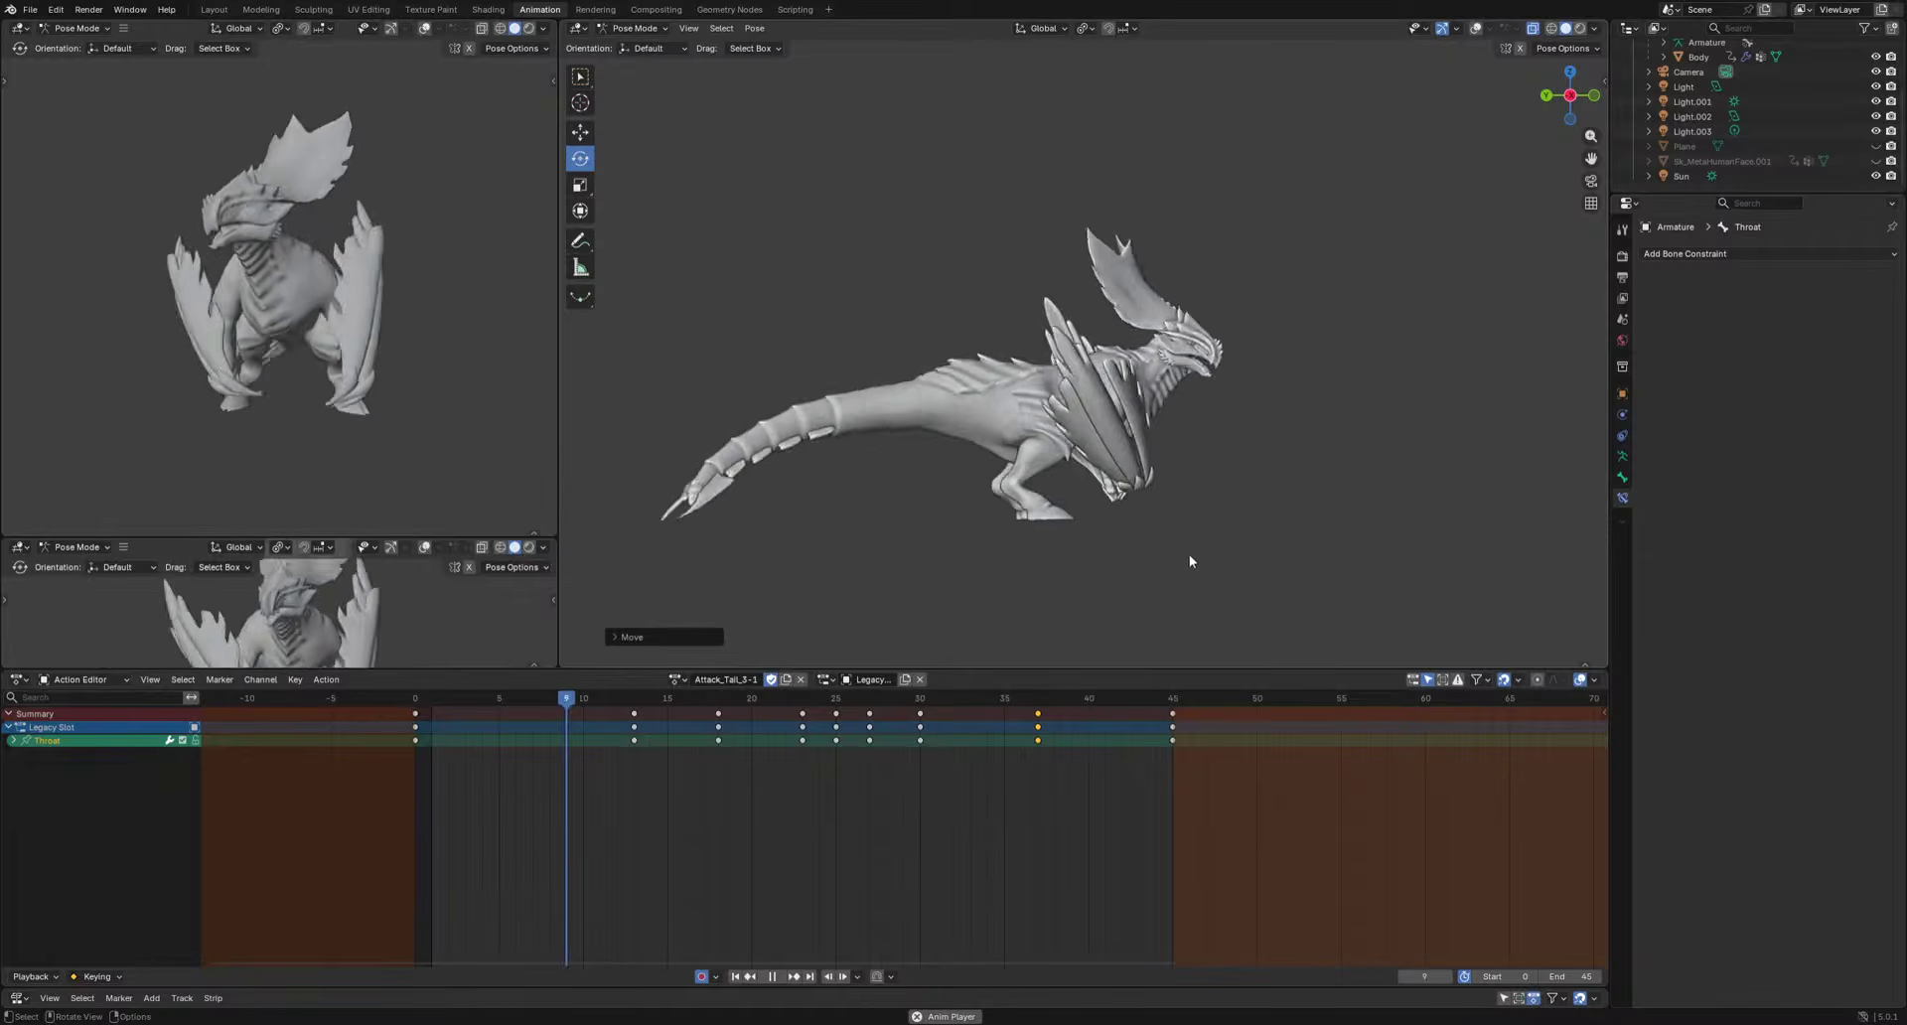
pyautogui.moveTo(935, 565); pyautogui.dragTo(1088, 538, button='middle')
pyautogui.press('space')
pyautogui.moveTo(1321, 554); pyautogui.dragTo(1152, 517, button='middle')
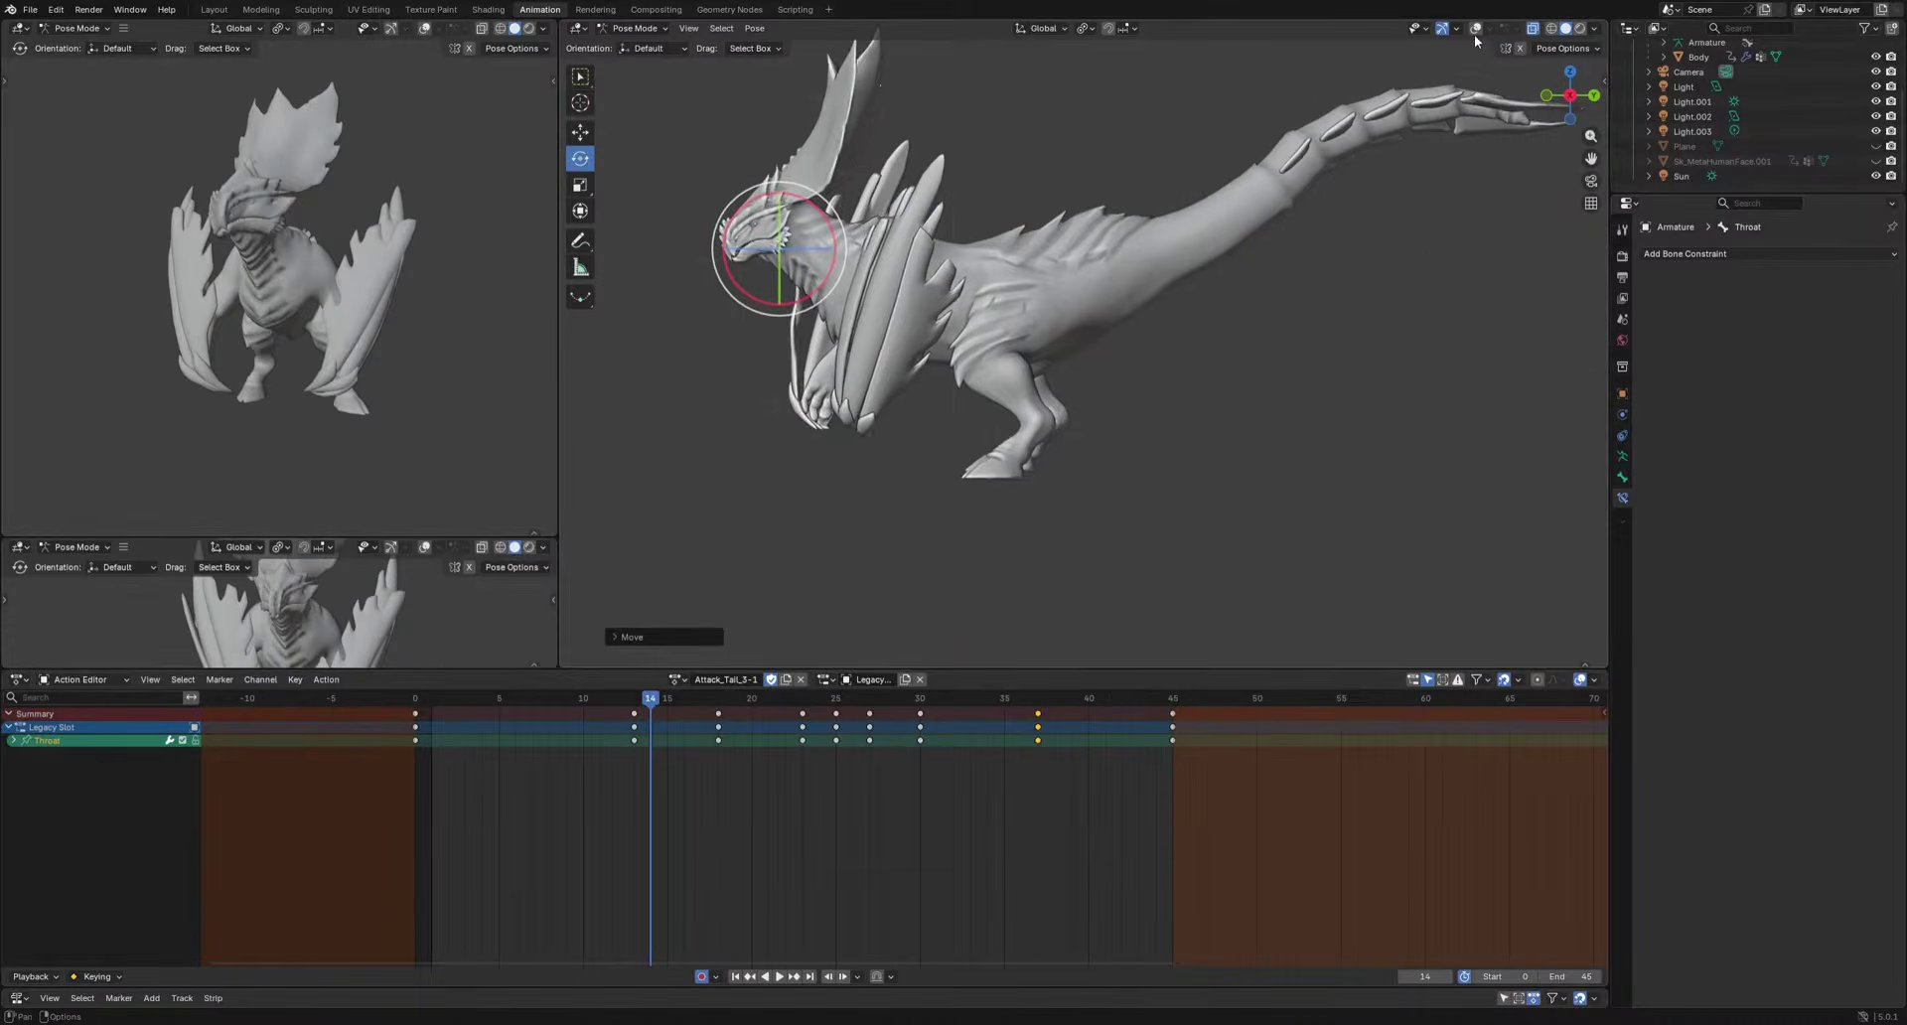
# Select the left toe bones Toe1-1.L and Toe2-1.L, hold their pose to frame 30, and rotate them at frame 33.
pyautogui.hotkey('shift', 'alt', 'z')
pyautogui.scroll(5, 1115, 434)
pyautogui.keyDown('shift'); pyautogui.moveTo(984, 574); pyautogui.dragTo(1155, 522, button='middle'); pyautogui.keyUp('shift')
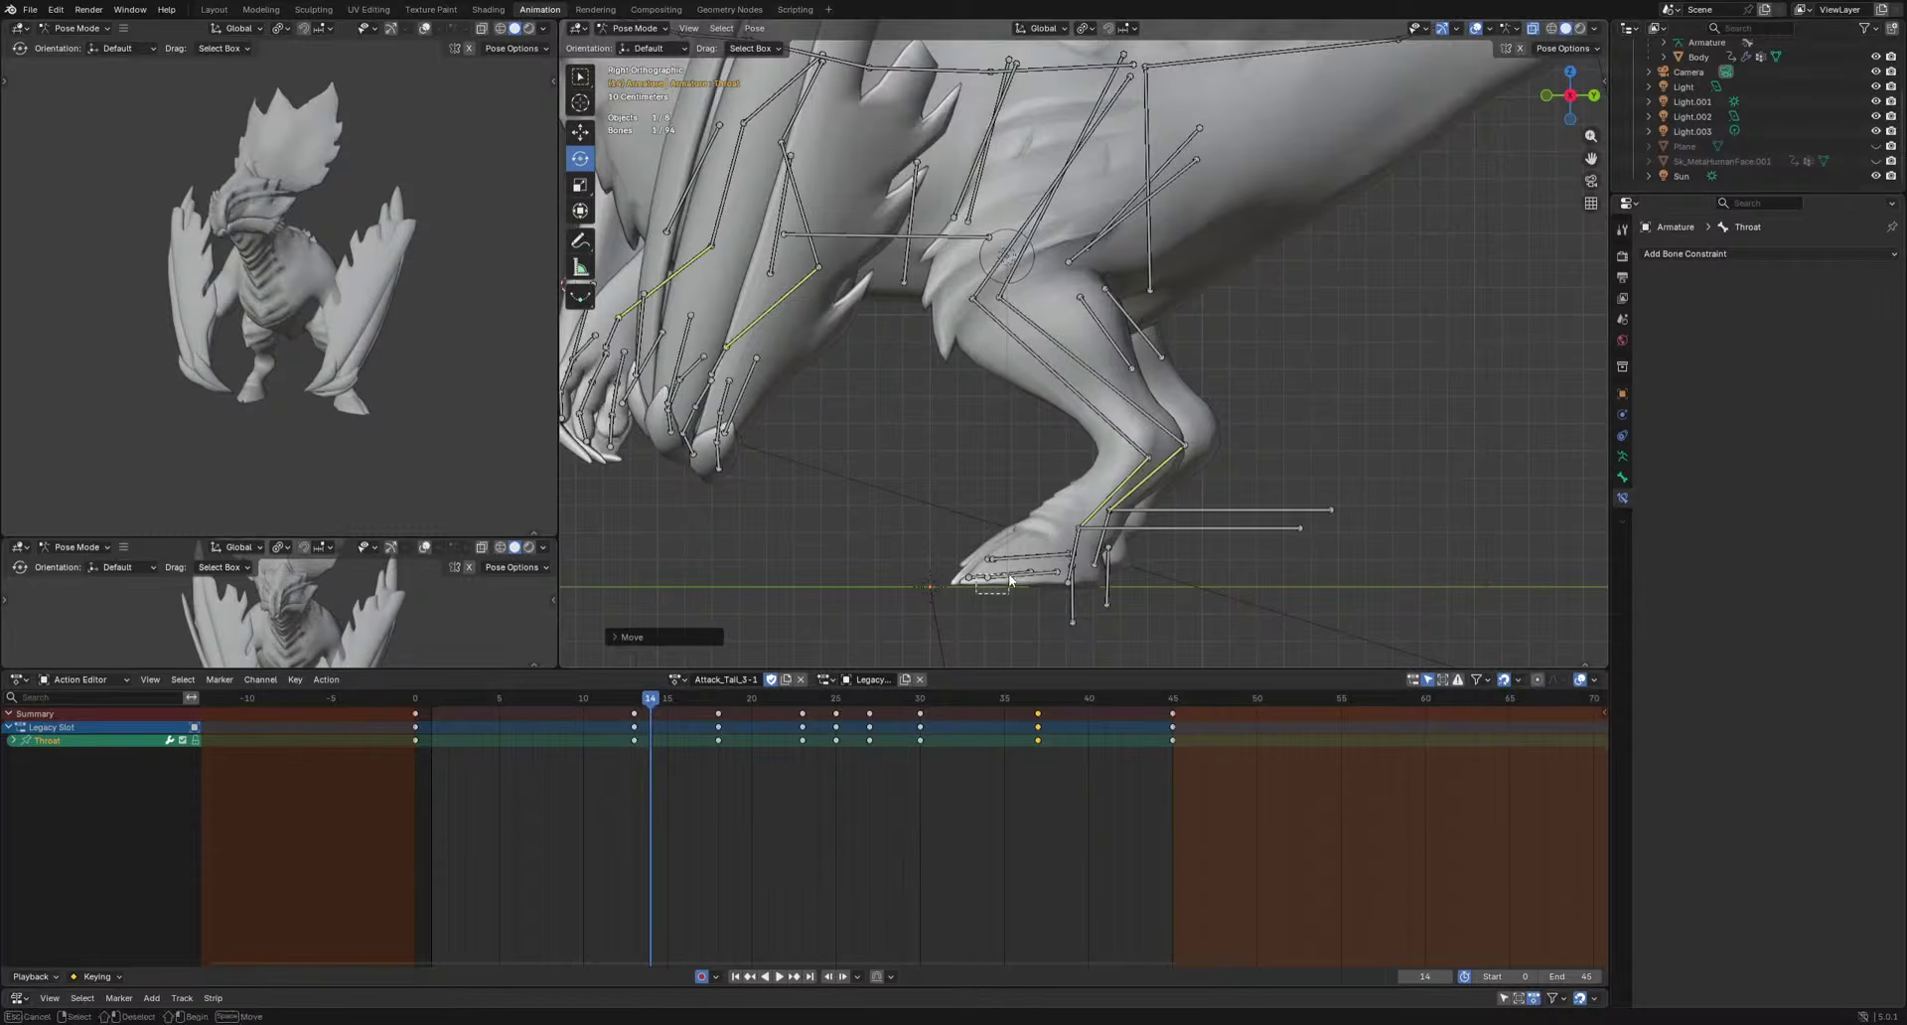
pyautogui.moveTo(1010, 581); pyautogui.dragTo(1025, 575)
pyautogui.press('Escape')
pyautogui.moveTo(491, 699)
pyautogui.mouseDown()
pyautogui.moveTo(681, 752)
pyautogui.moveTo(928, 765)
pyautogui.moveTo(903, 775)
pyautogui.mouseUp()
pyautogui.moveTo(515, 711); pyautogui.dragTo(1180, 707)
pyautogui.moveTo(914, 698); pyautogui.dragTo(974, 717)
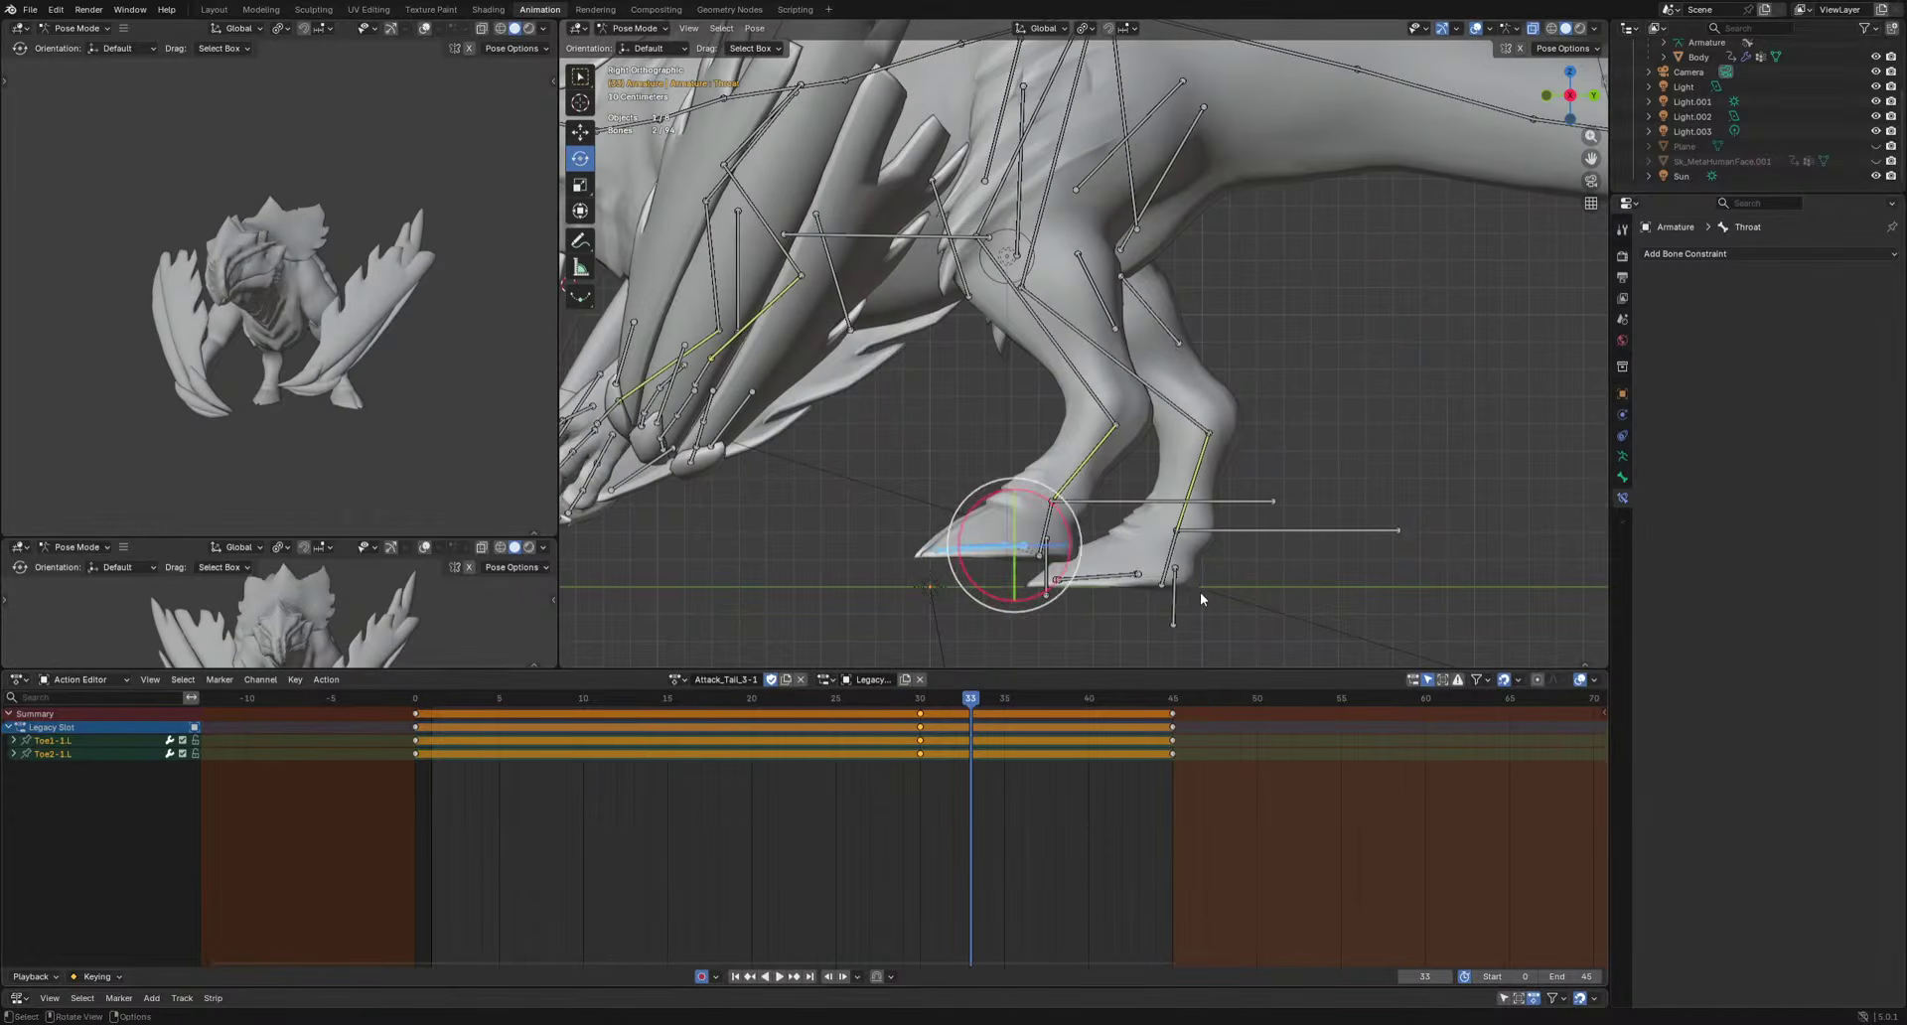
pyautogui.click(1287, 491)
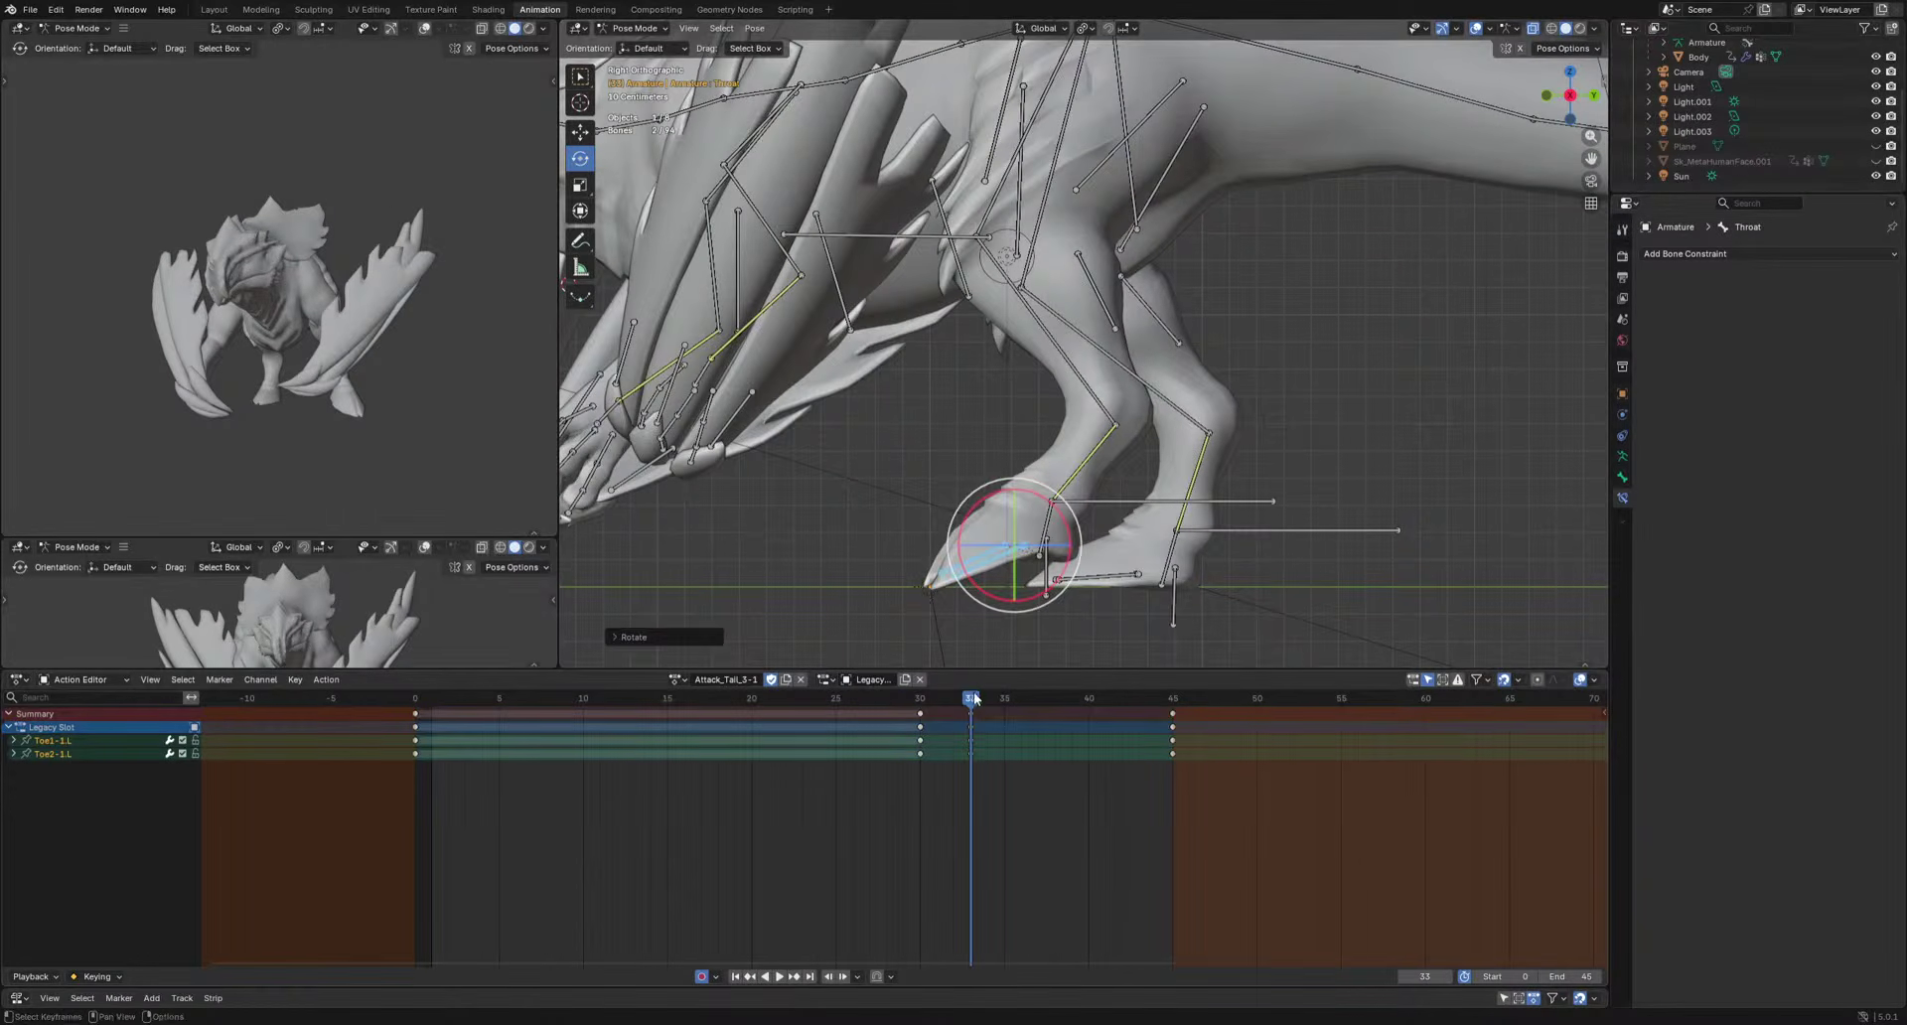
# Rotate both left toe bones at frame 38, copy their frame 45 keyframes to frame 40, and play the animation.
pyautogui.moveTo(975, 699); pyautogui.dragTo(1091, 717)
pyautogui.press('r')
pyautogui.click(1219, 613)
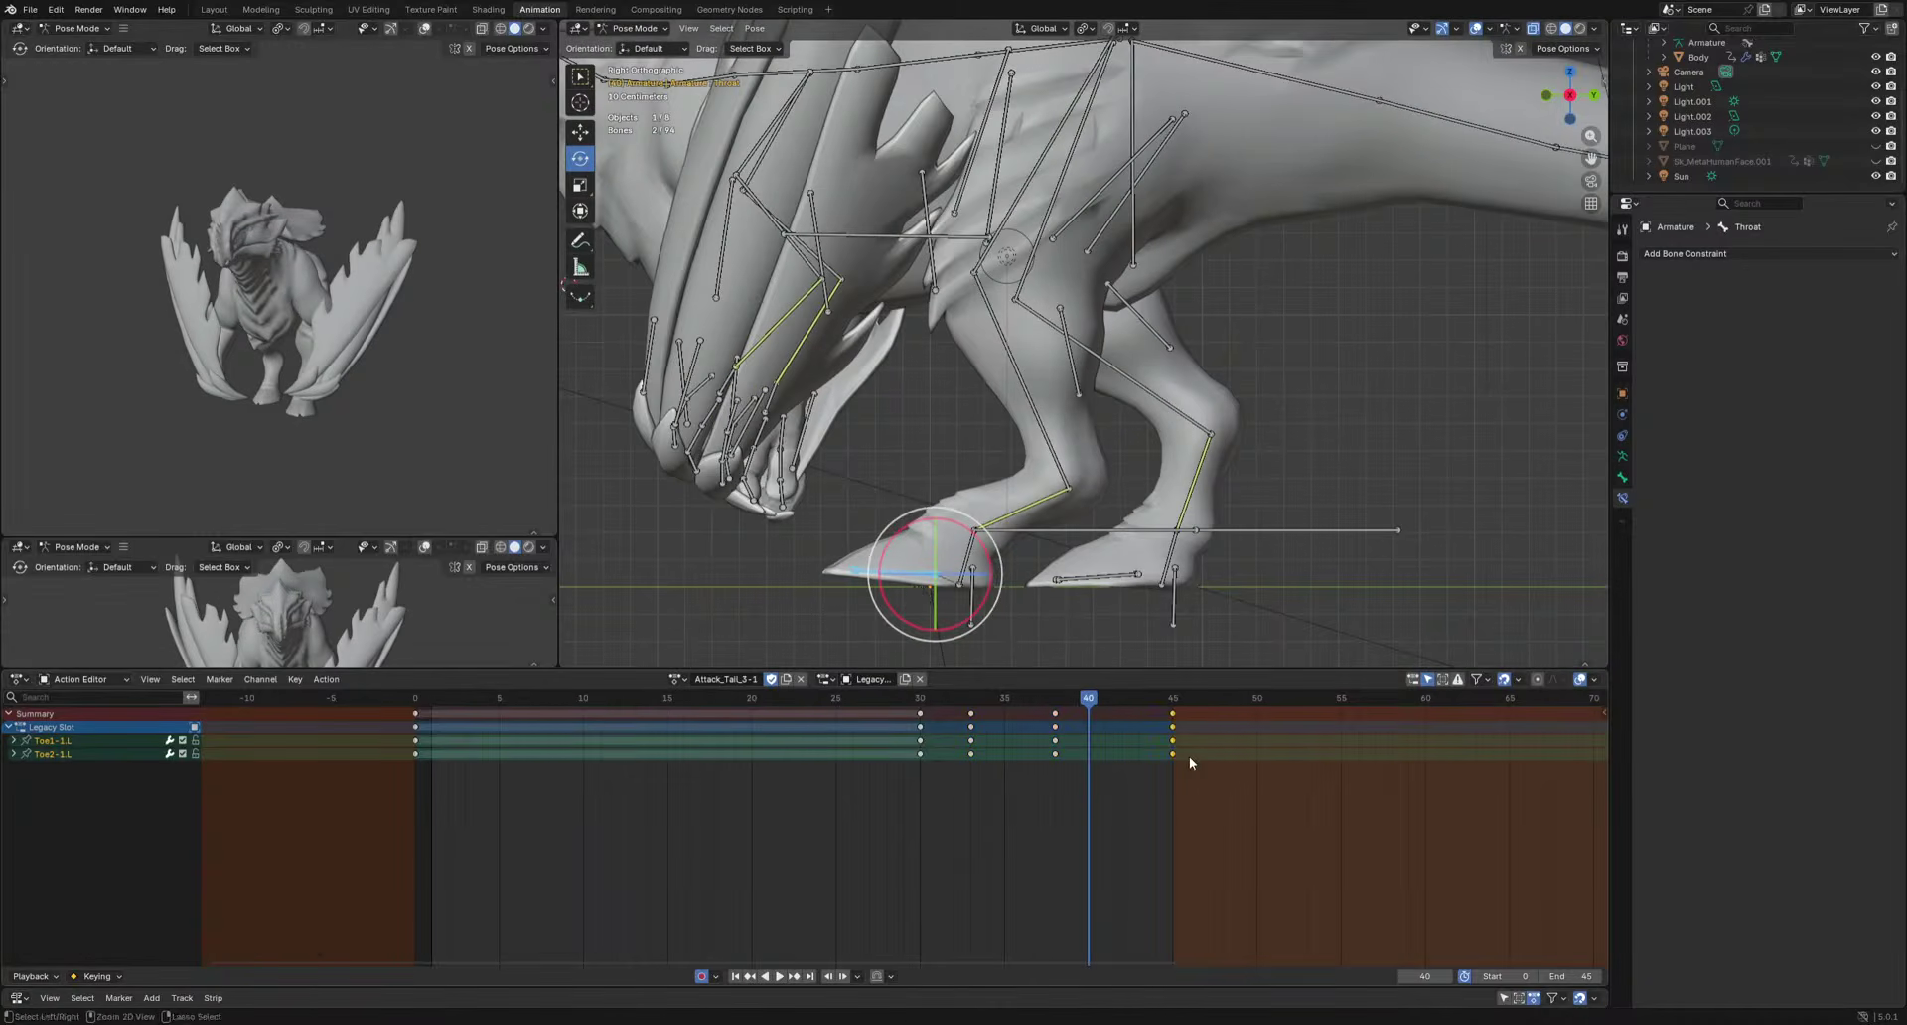
pyautogui.hotkey('ctrl', 'v')
pyautogui.press('space')
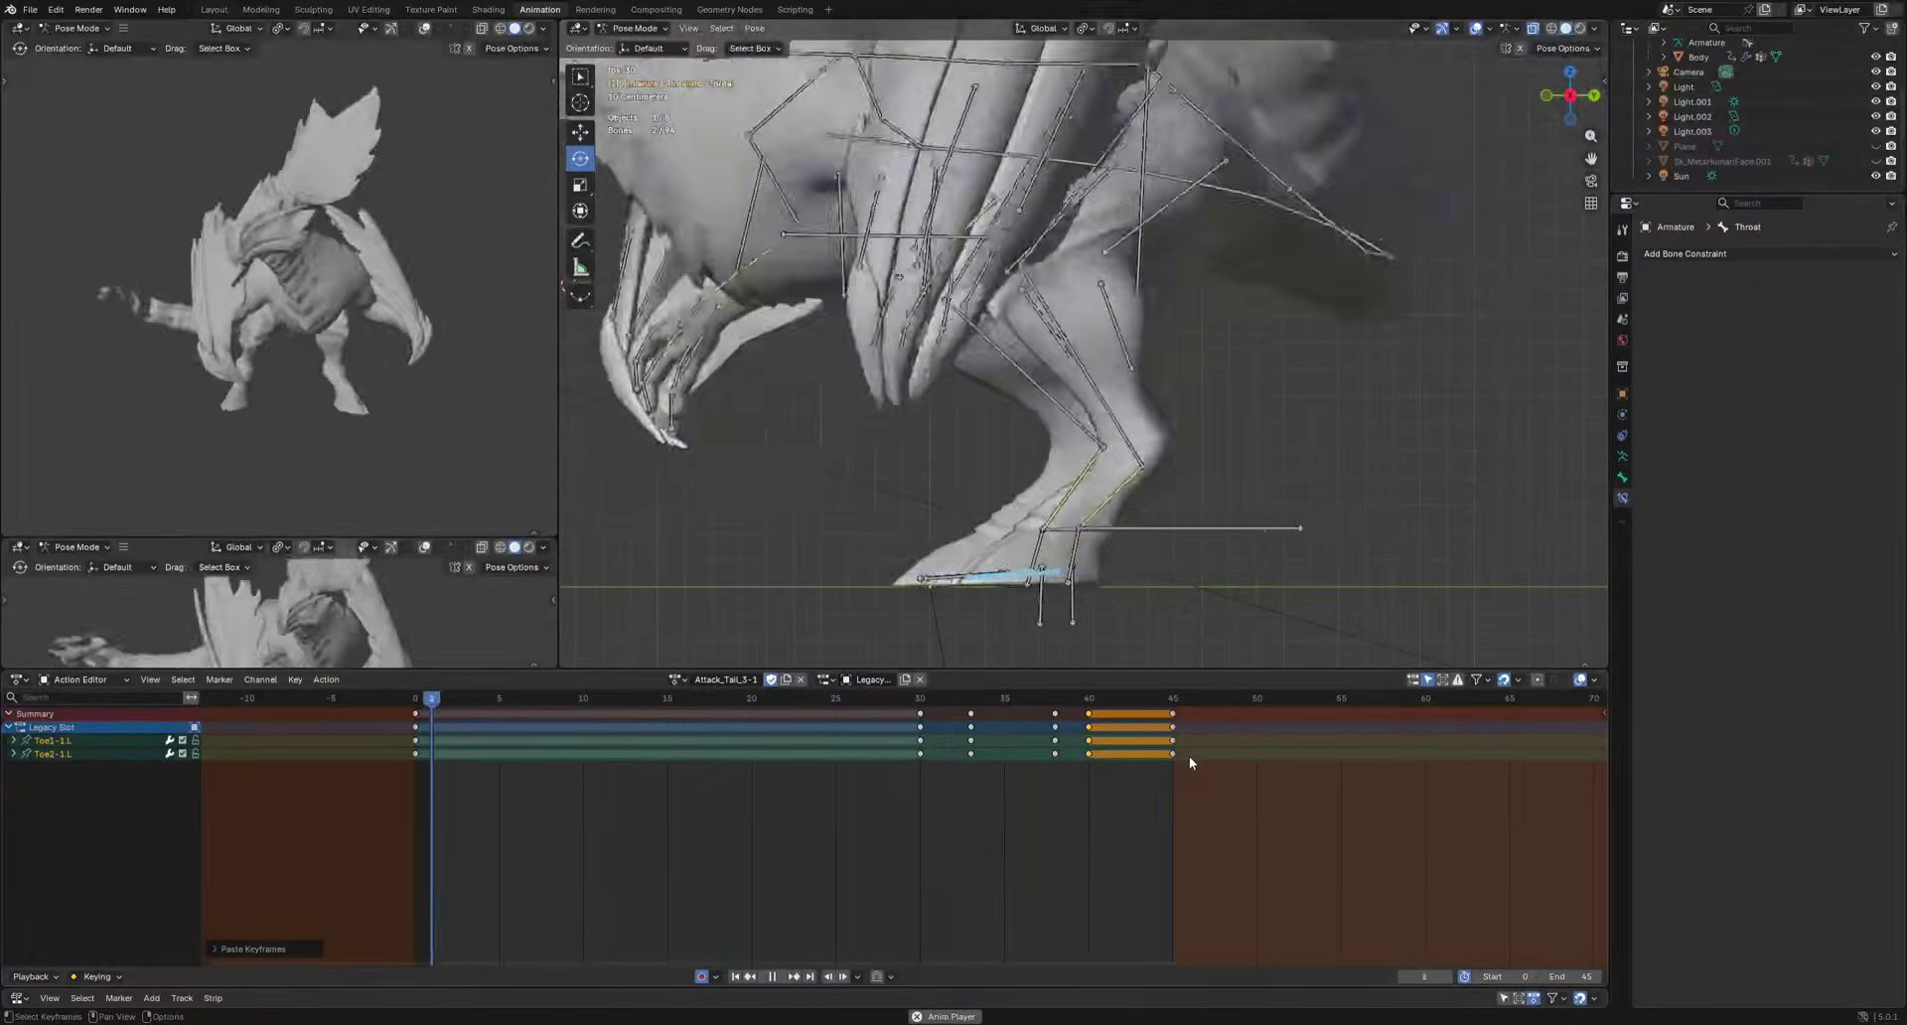
# Rotate Toe2-1.L and Toe1-1.L individually at frame 0 to spread the left toes apart.
pyautogui.moveTo(636, 700); pyautogui.dragTo(413, 703)
pyautogui.press('space')
pyautogui.moveTo(1011, 632); pyautogui.dragTo(1015, 433, button='middle')
pyautogui.keyDown('shift'); pyautogui.moveTo(1043, 316); pyautogui.dragTo(1026, 564, button='middle'); pyautogui.keyUp('shift')
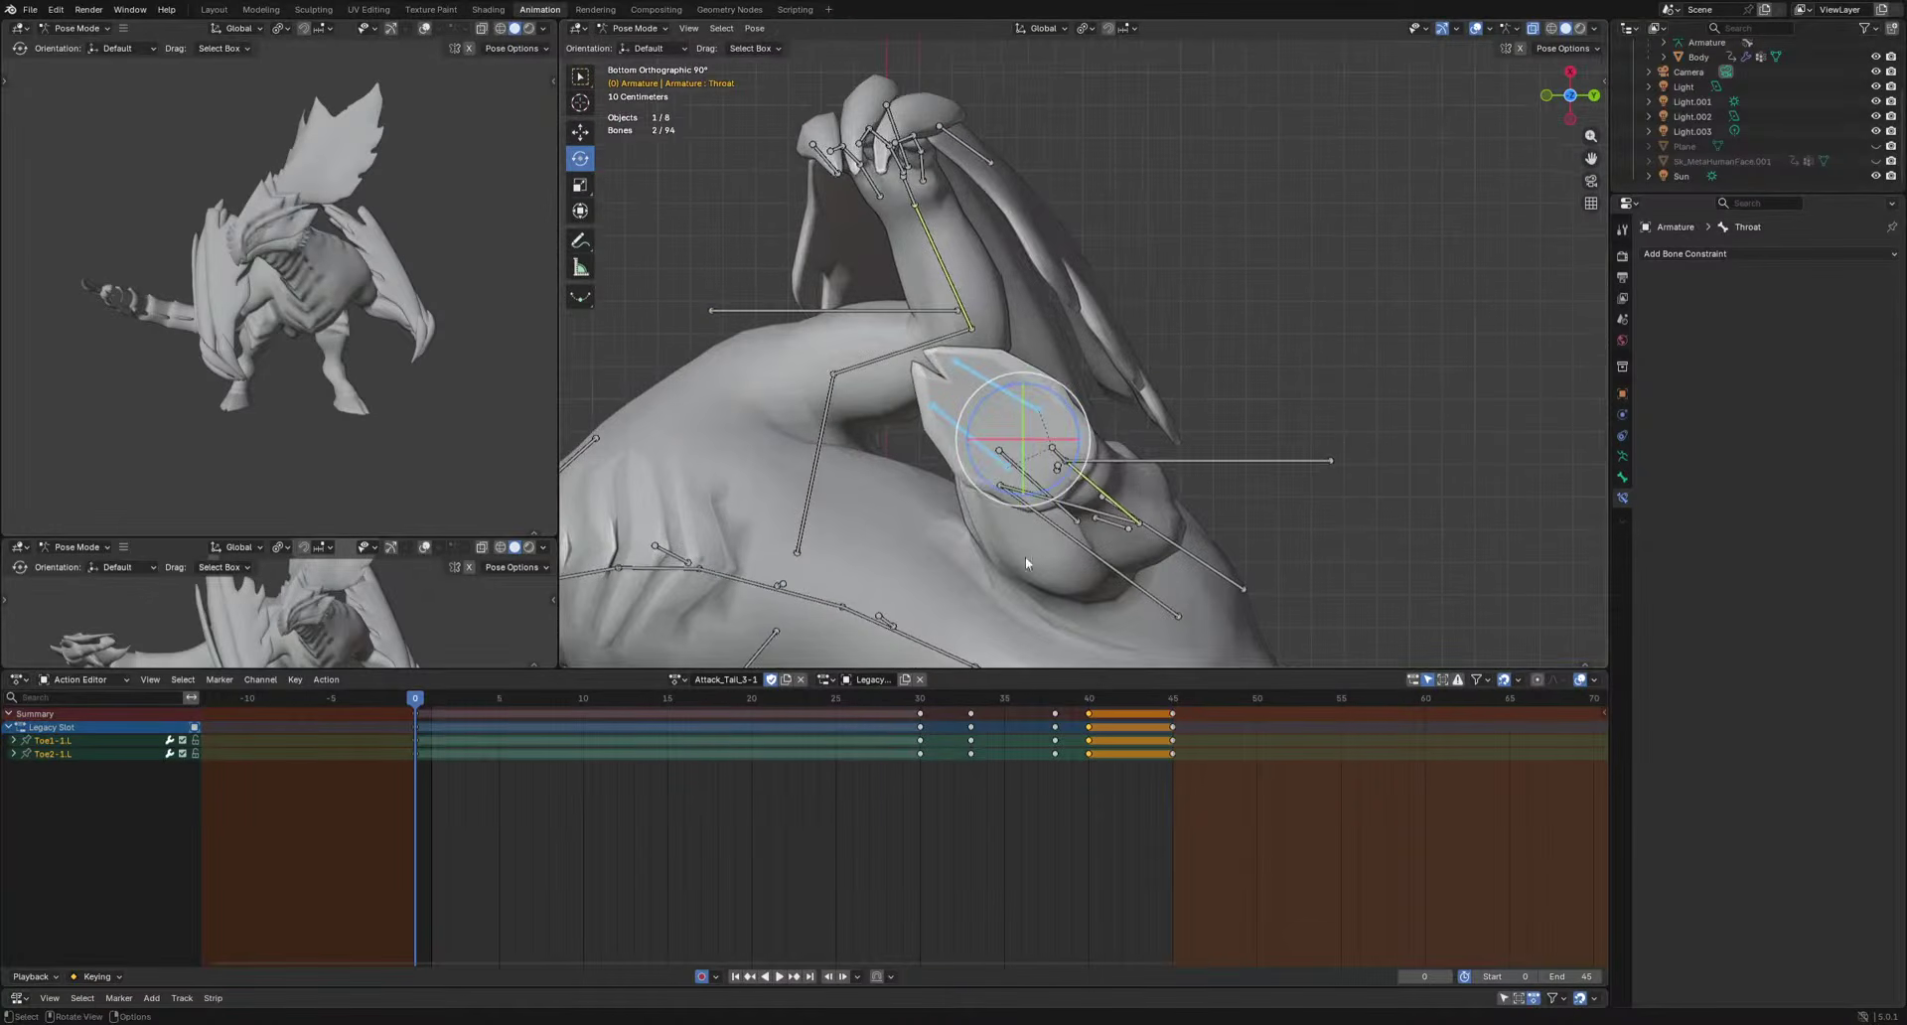
pyautogui.click(1038, 412)
pyautogui.press('r')
pyautogui.click(1232, 475)
pyautogui.click(981, 450)
pyautogui.press('r')
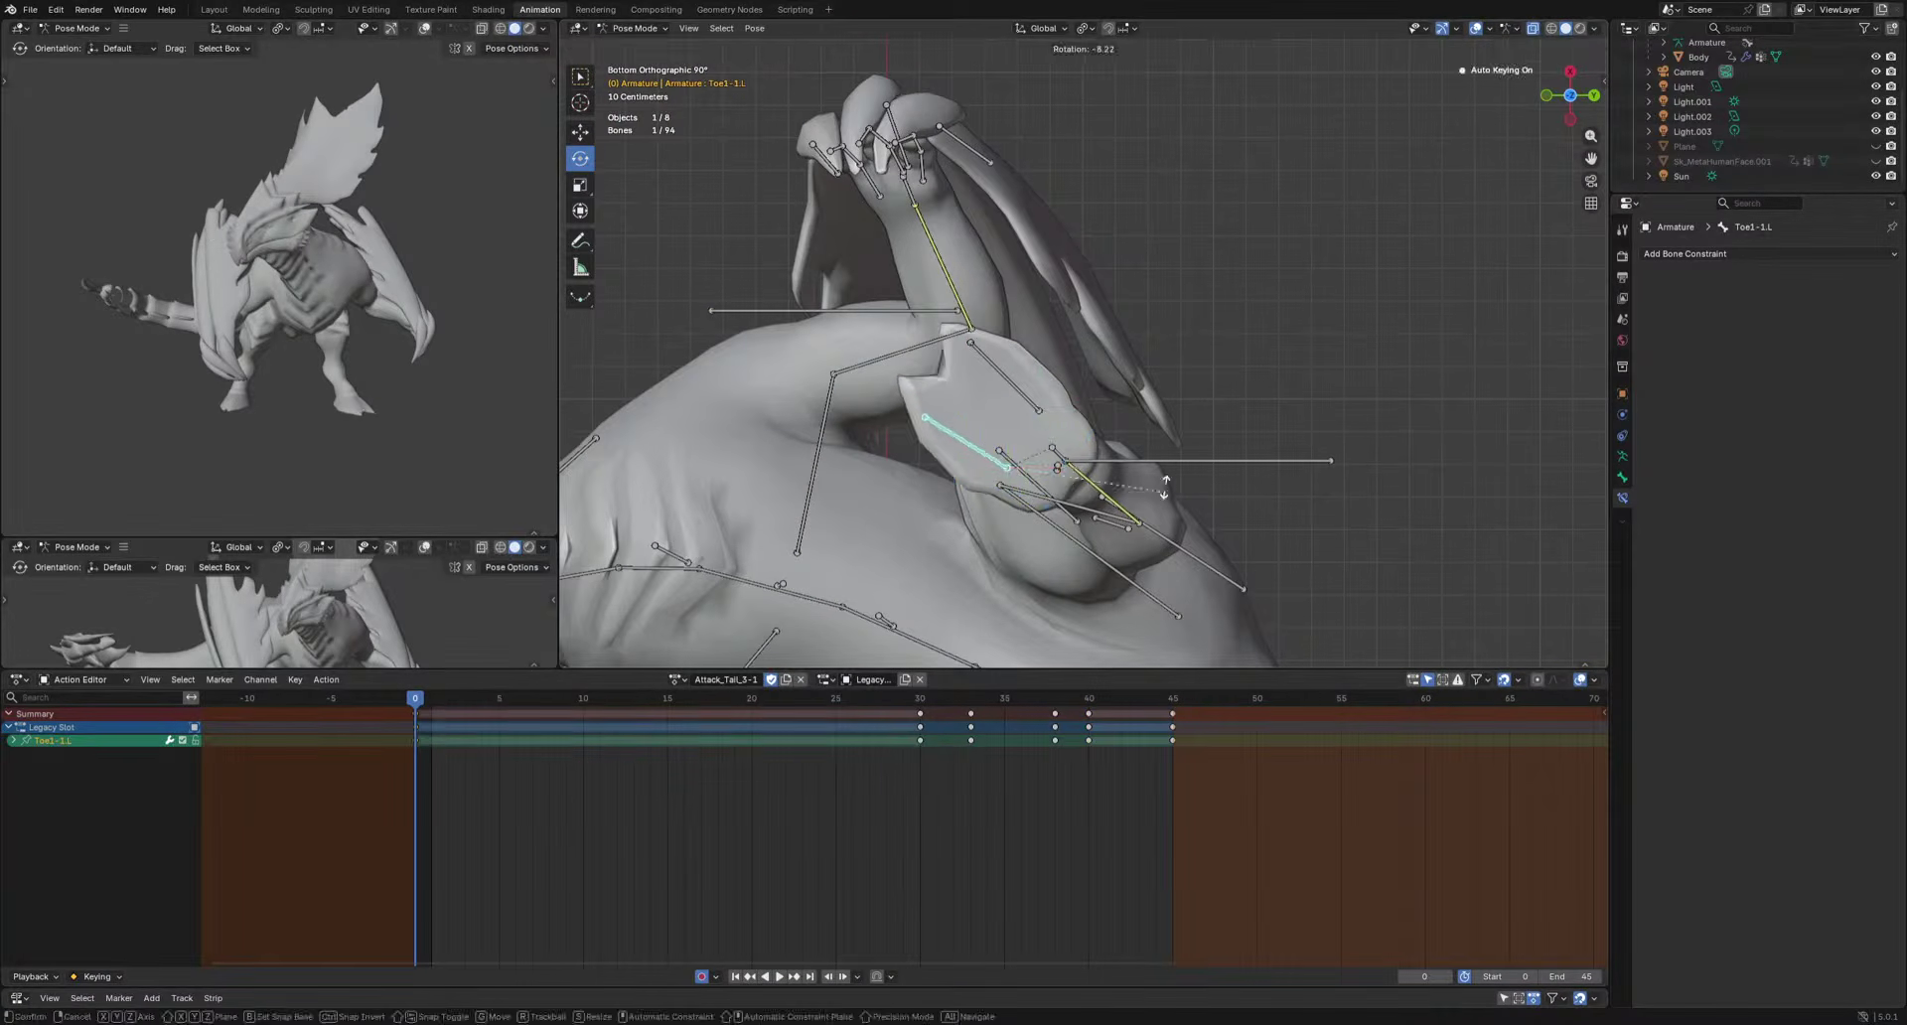
pyautogui.click(1170, 464)
pyautogui.keyDown('shift'); pyautogui.click(1018, 400); pyautogui.keyUp('shift')
# Copy the left toes' frame 0 keyframes to frames 30 and 40 and play the animation.
pyautogui.click(918, 699)
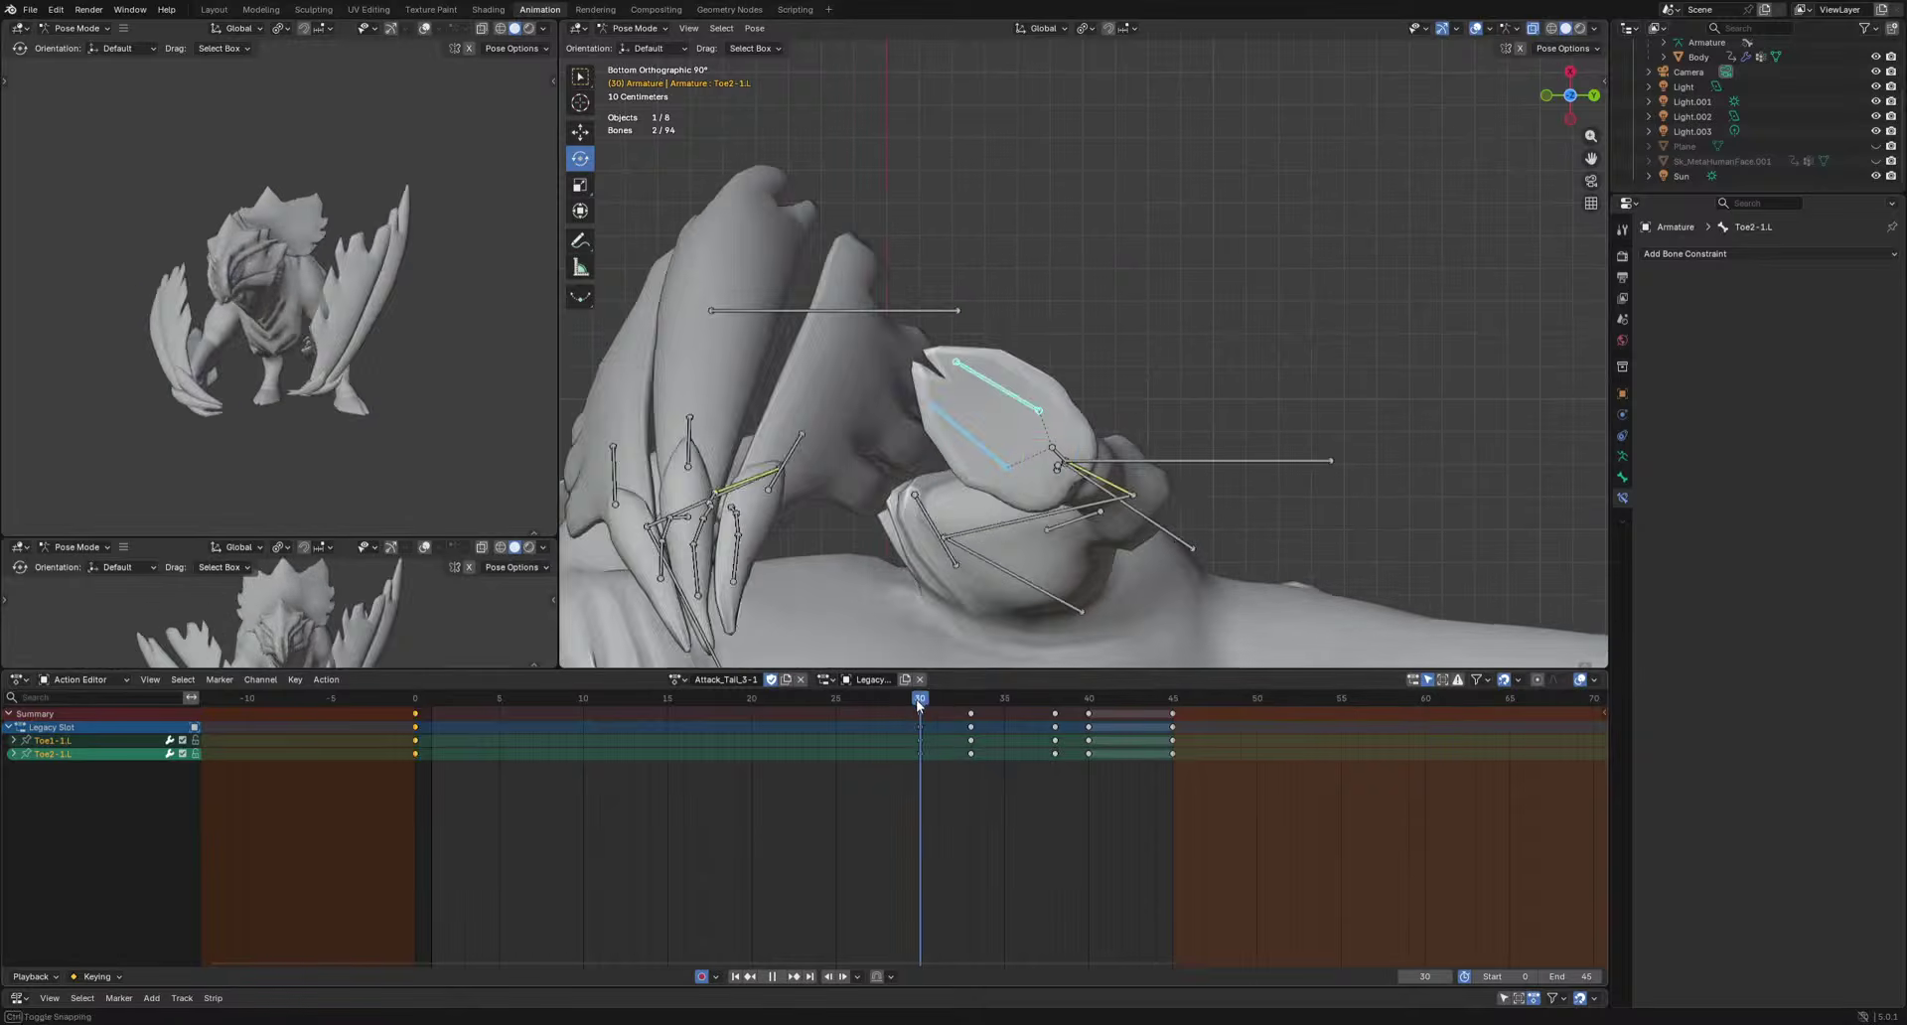
pyautogui.hotkey('ctrl', 'v')
pyautogui.press('space')
pyautogui.click(1087, 699)
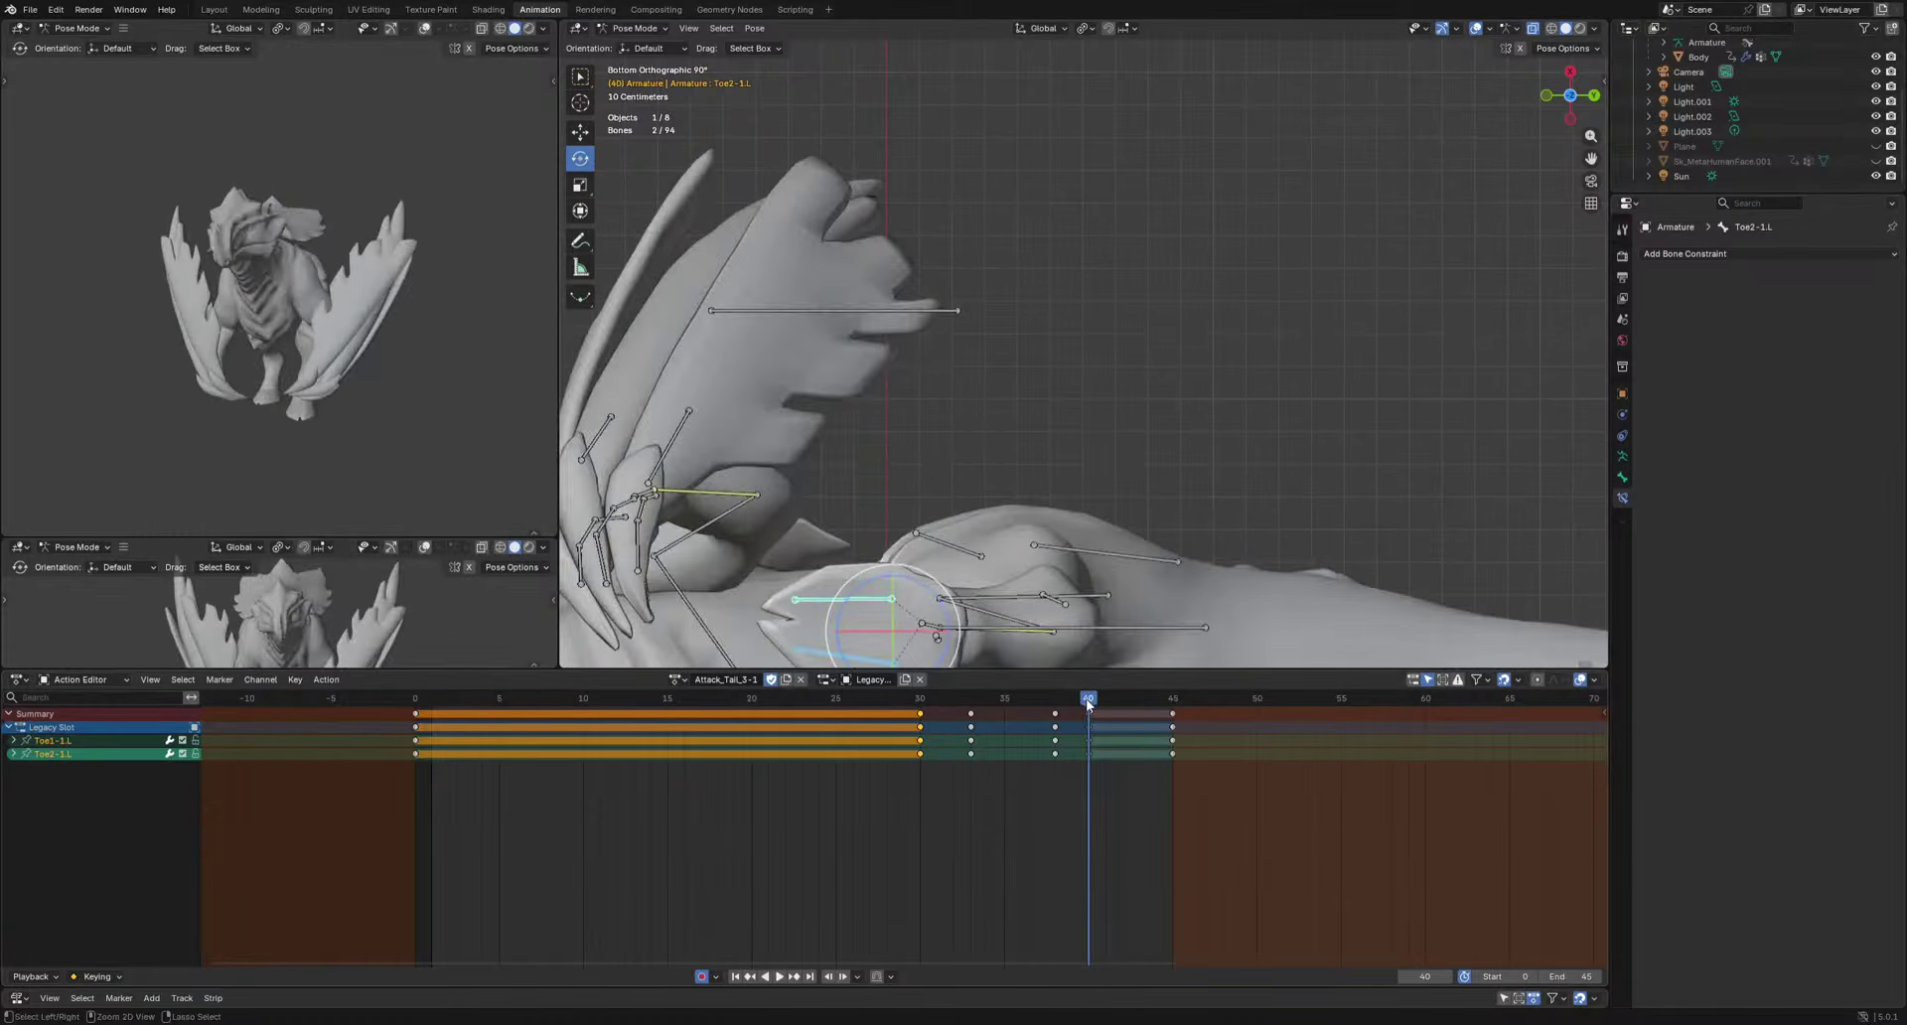
pyautogui.hotkey('ctrl', 'v')
pyautogui.press('space')
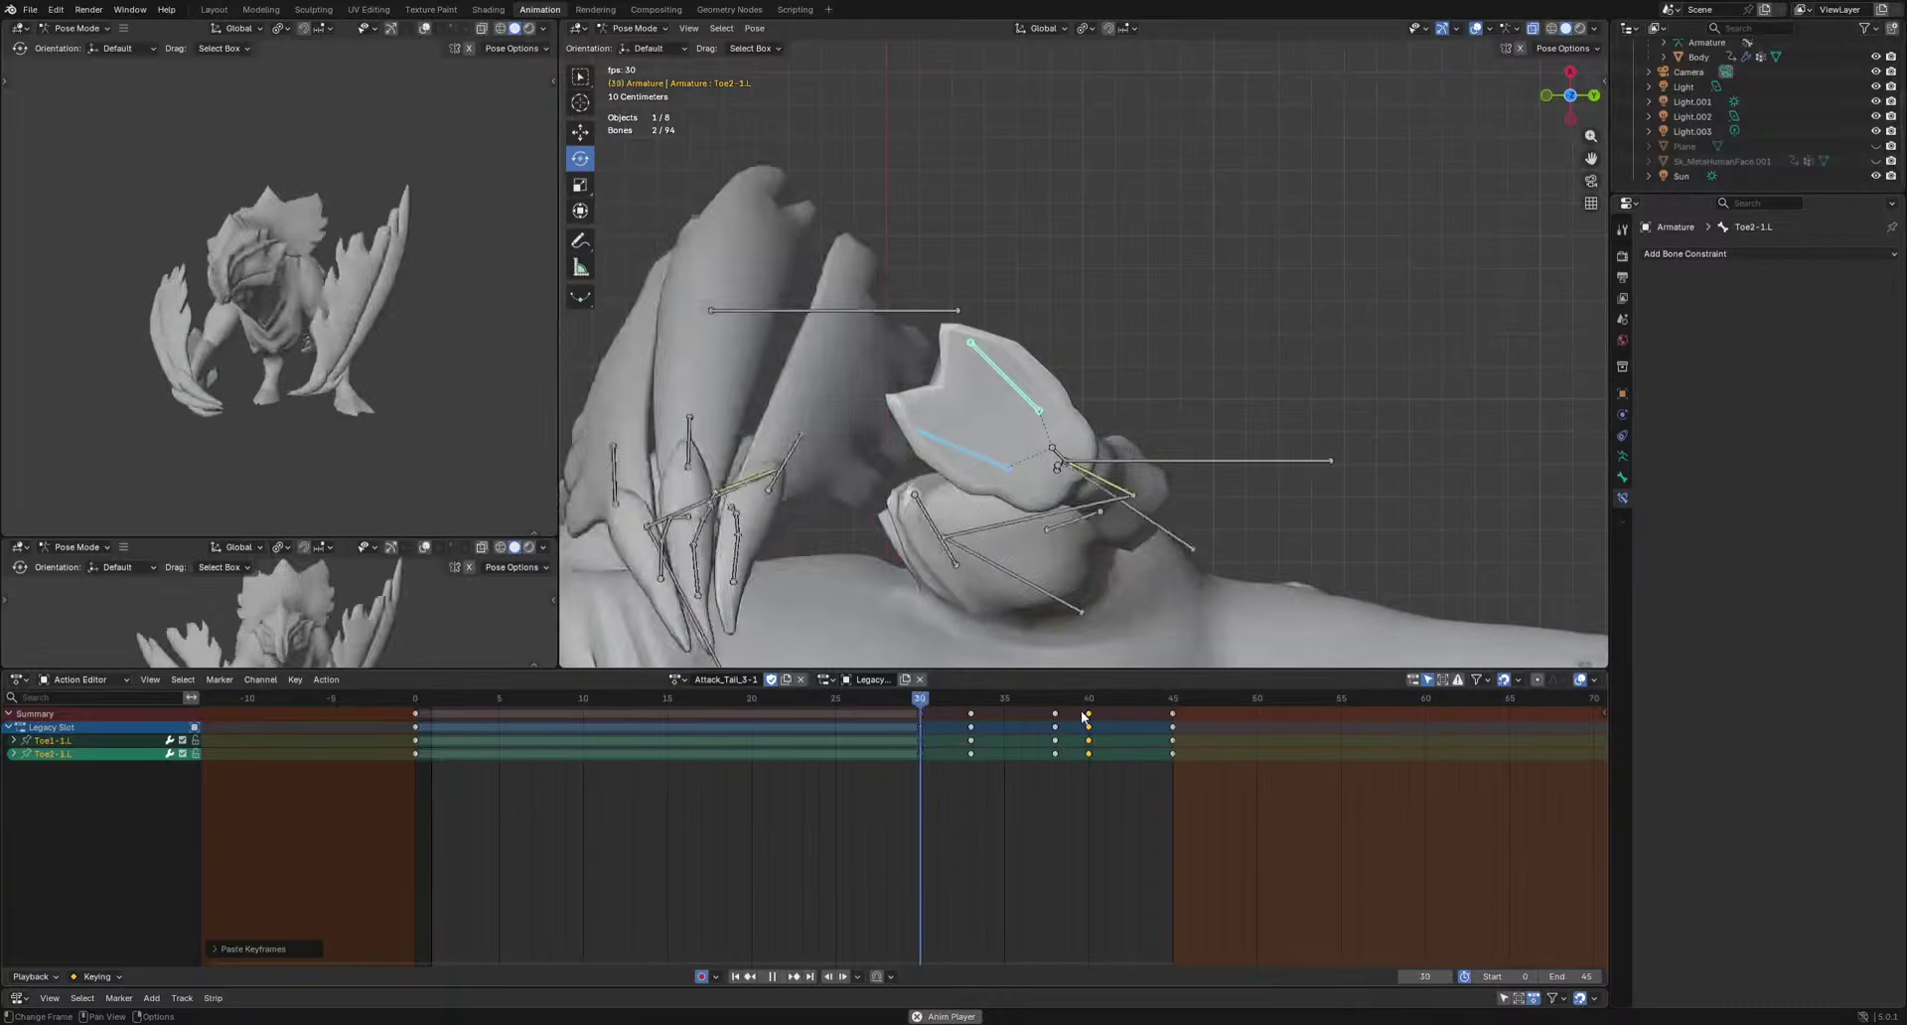
pyautogui.press('space')
# Rotate Toe2-1.L and Toe1-1.L individually at frame 40 and review the playback.
pyautogui.click(1090, 714)
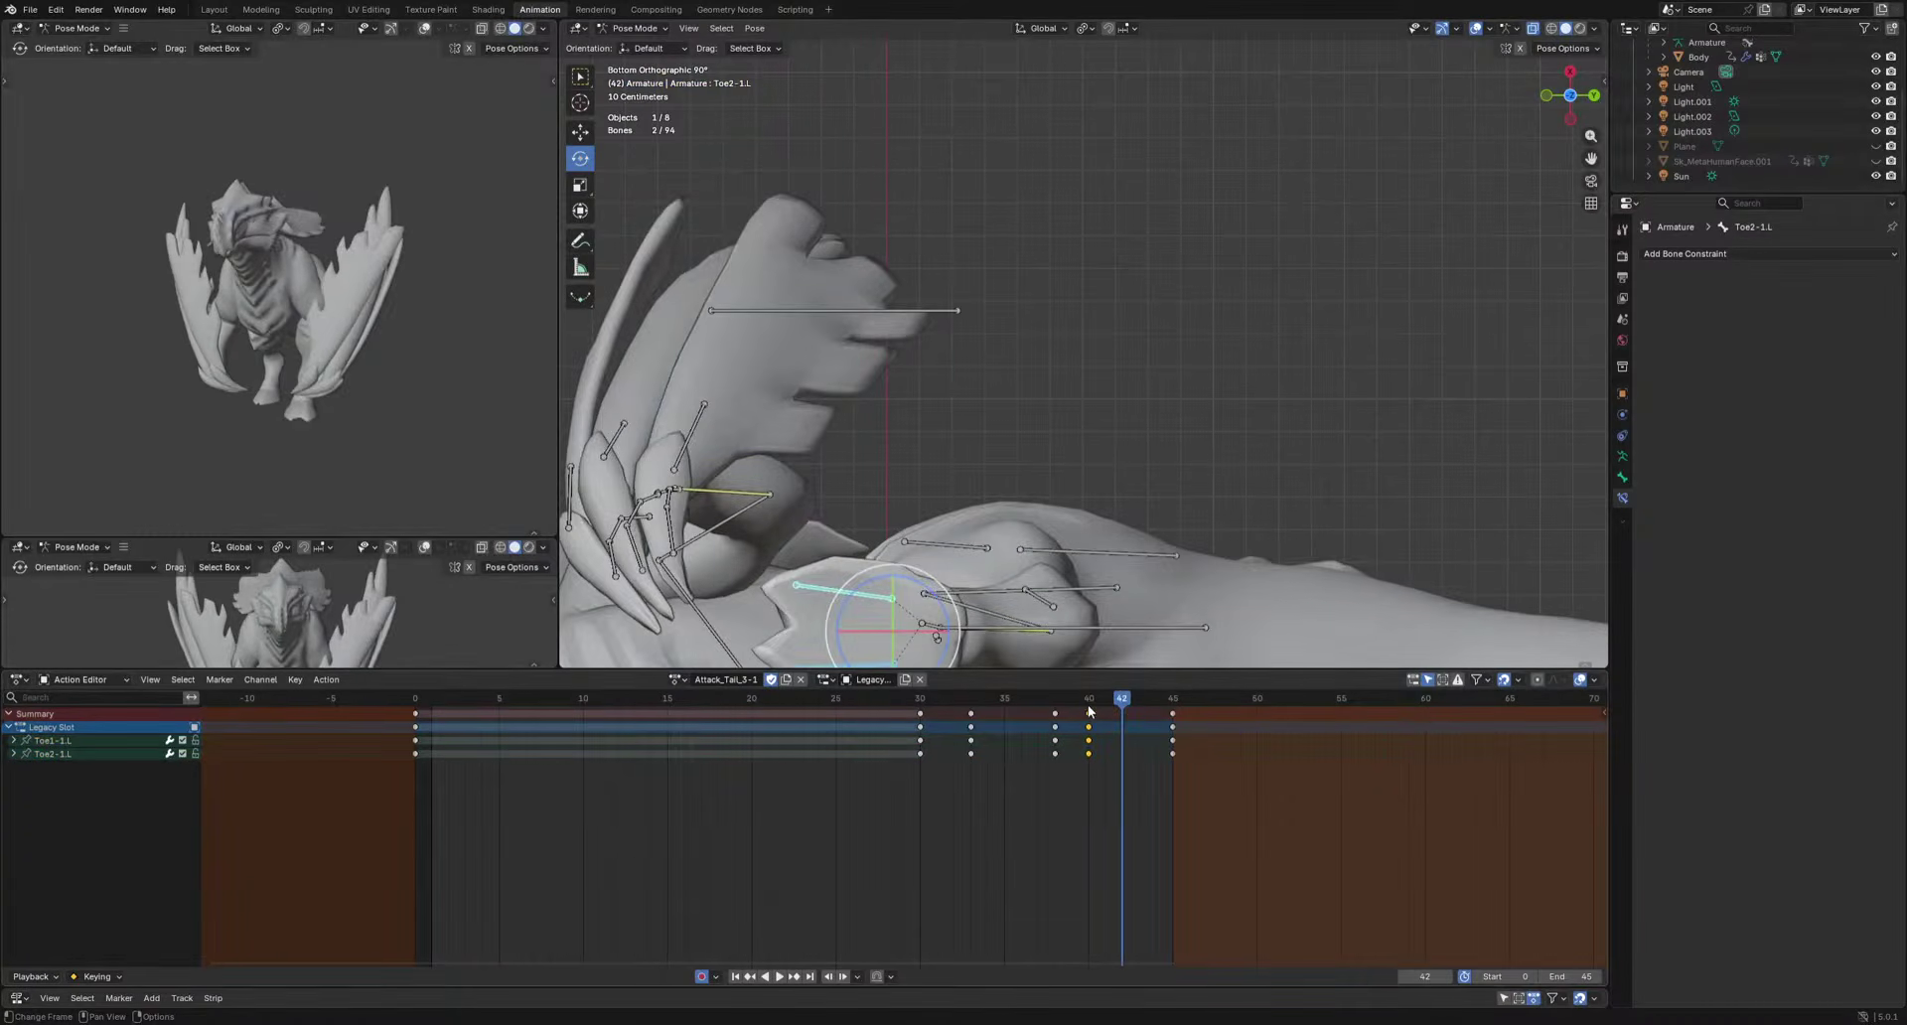
pyautogui.click(1089, 703)
pyautogui.keyDown('shift'); pyautogui.moveTo(975, 563); pyautogui.dragTo(973, 461, button='middle'); pyautogui.keyUp('shift')
pyautogui.click(874, 489)
pyautogui.press('r')
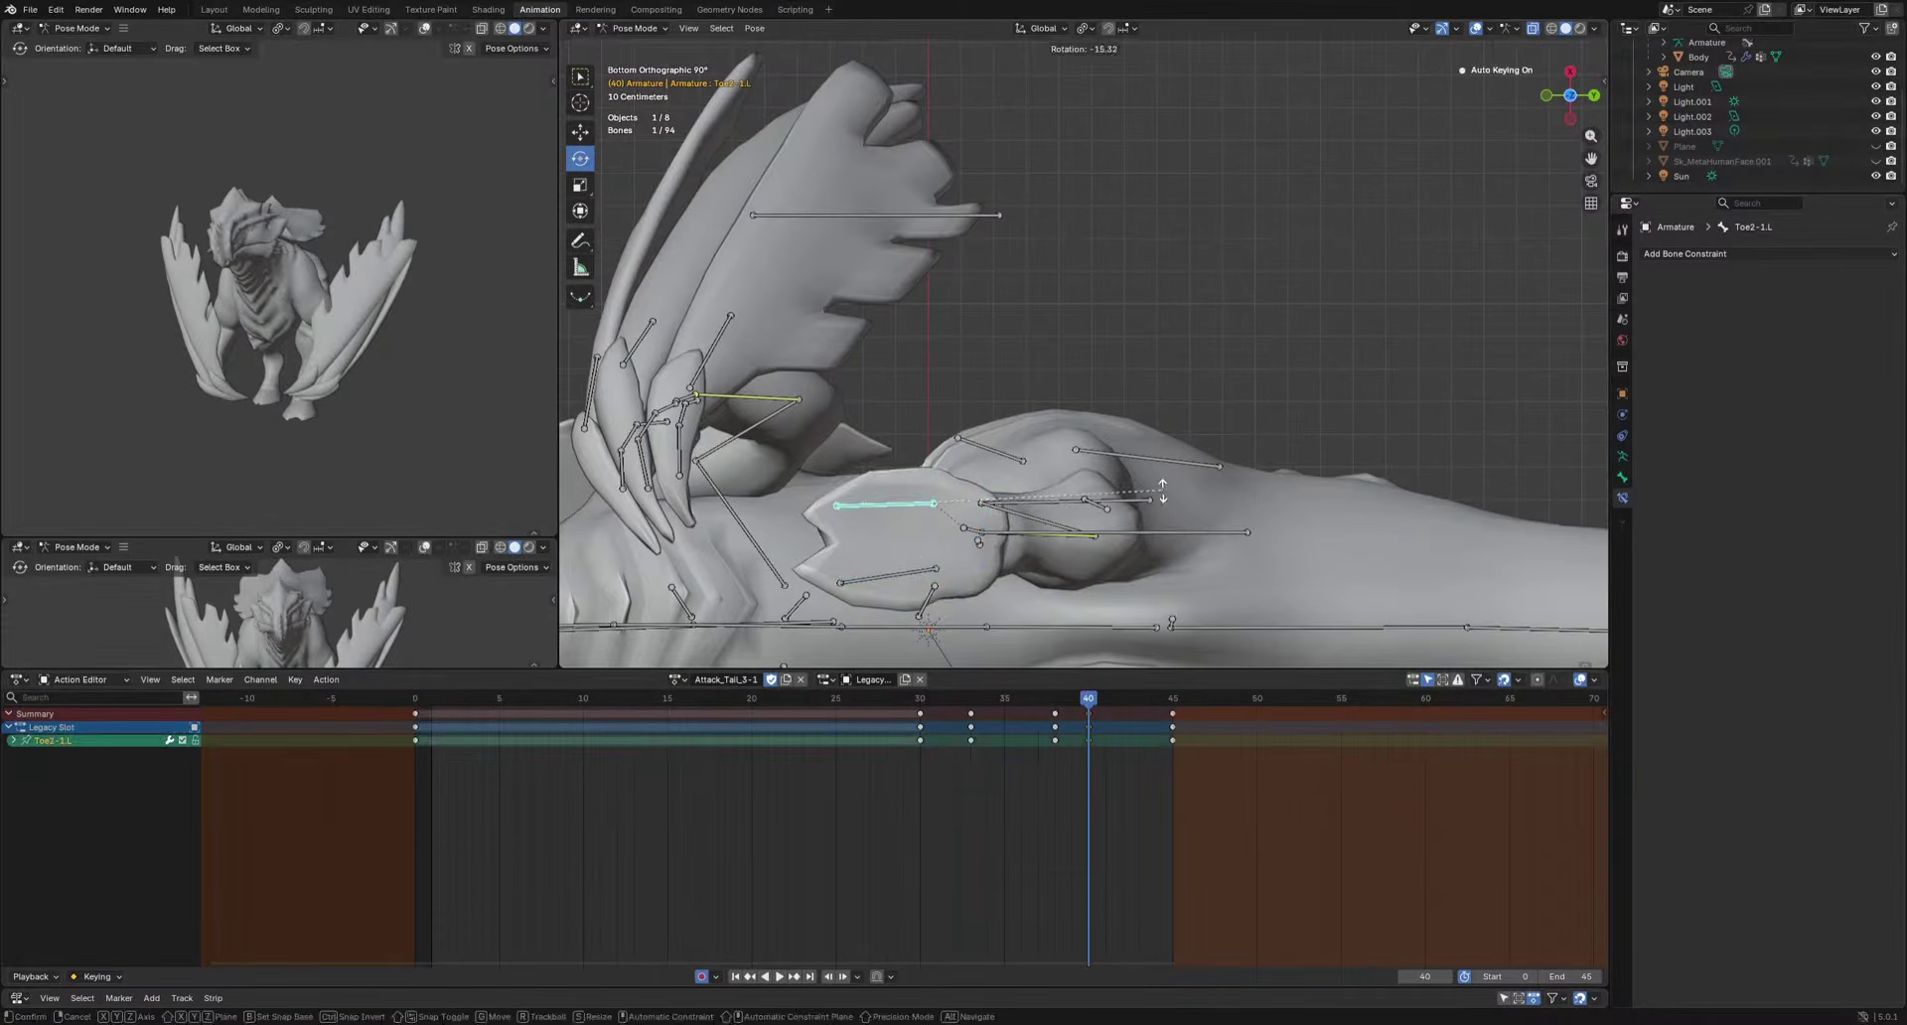
pyautogui.click(1155, 613)
pyautogui.press('space')
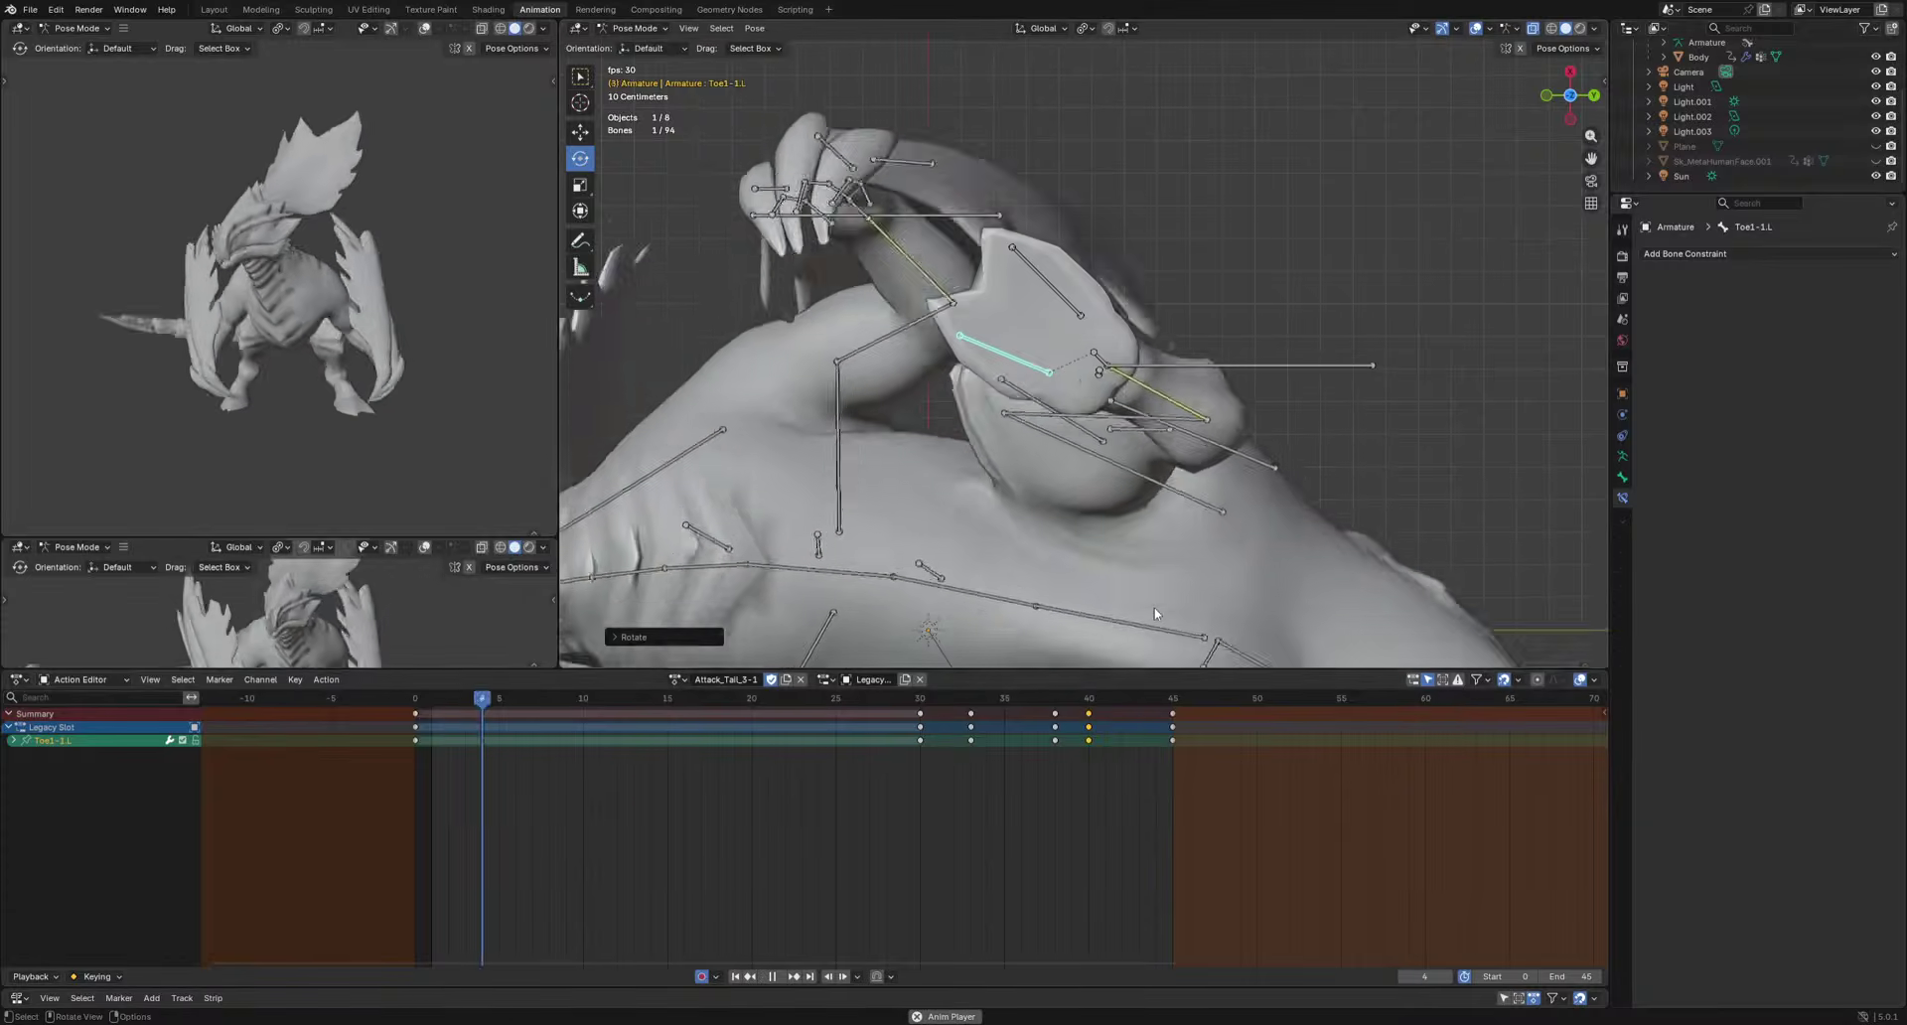
pyautogui.scroll(-4, 1167, 481)
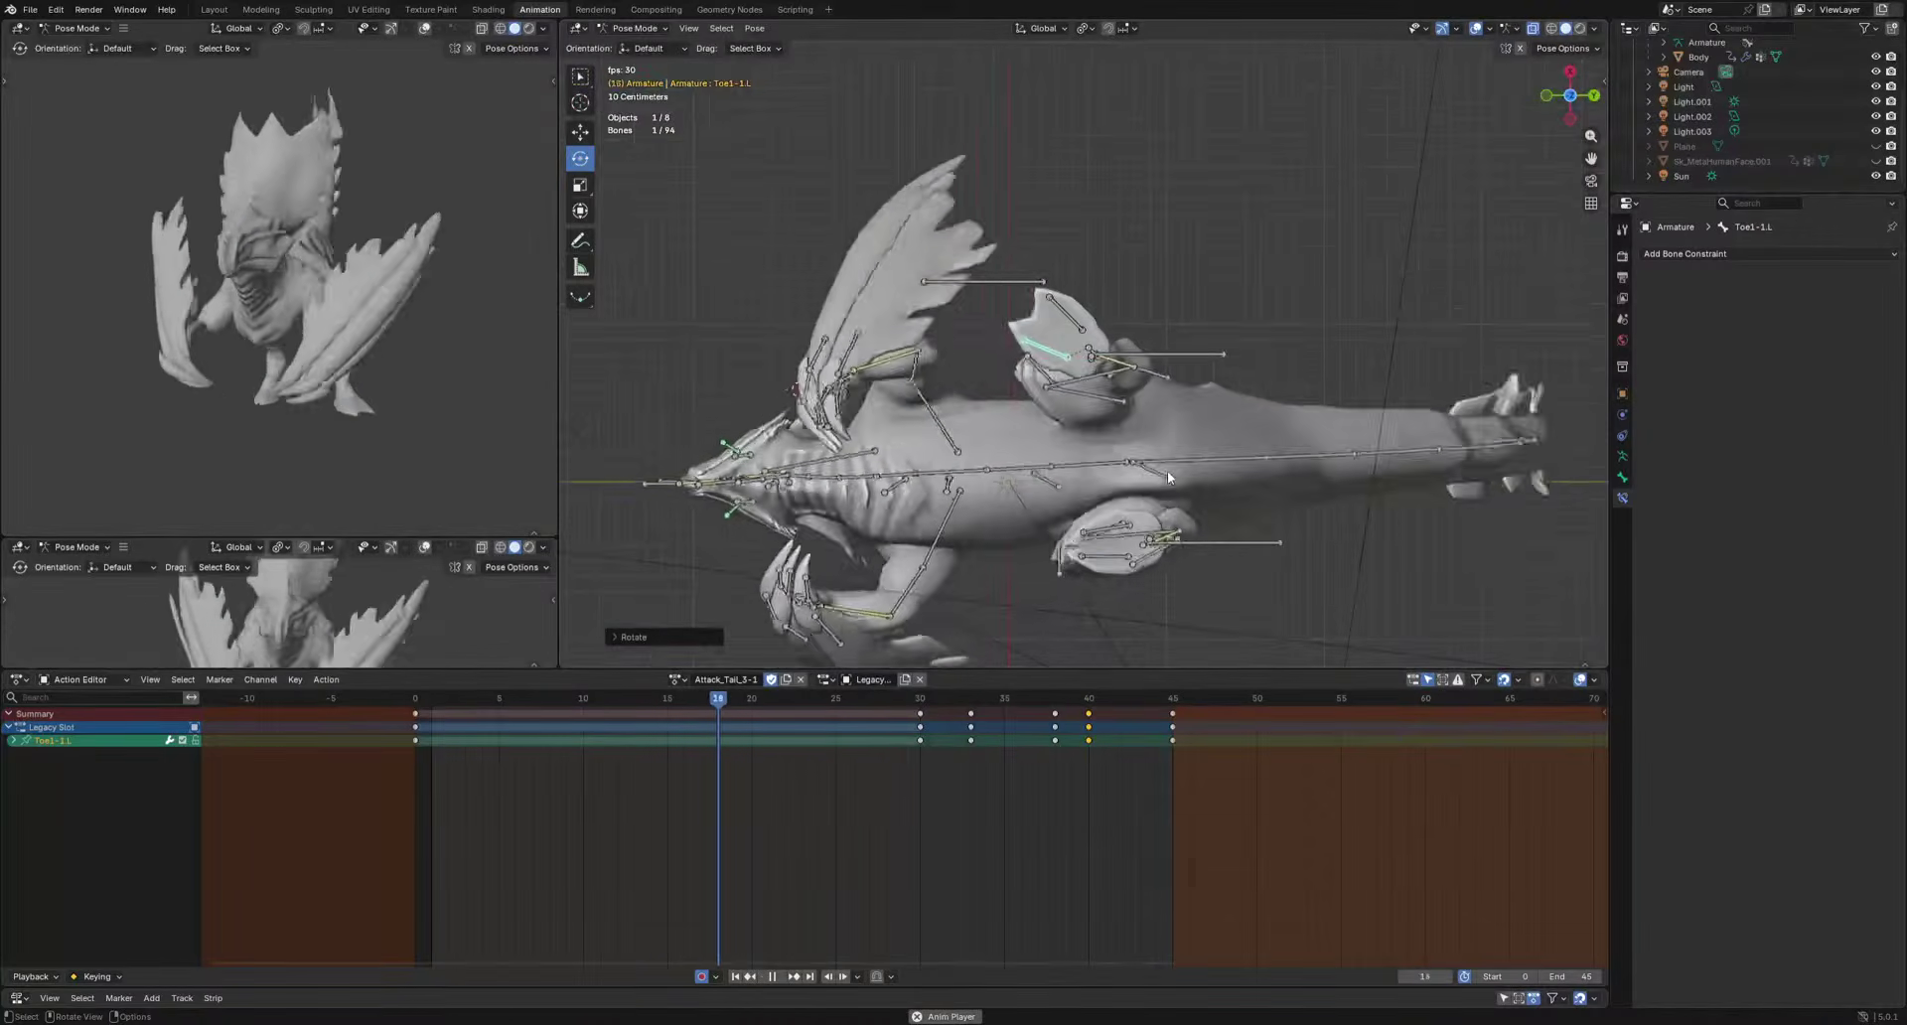
pyautogui.press('space')
# Rotate the right toe bones Toe1-1.R and Toe2-1.R individually at frame 0 to spread the toes.
pyautogui.click(1100, 560)
pyautogui.keyDown('shift'); pyautogui.click(1104, 531); pyautogui.keyUp('shift')
pyautogui.moveTo(447, 701); pyautogui.dragTo(374, 712)
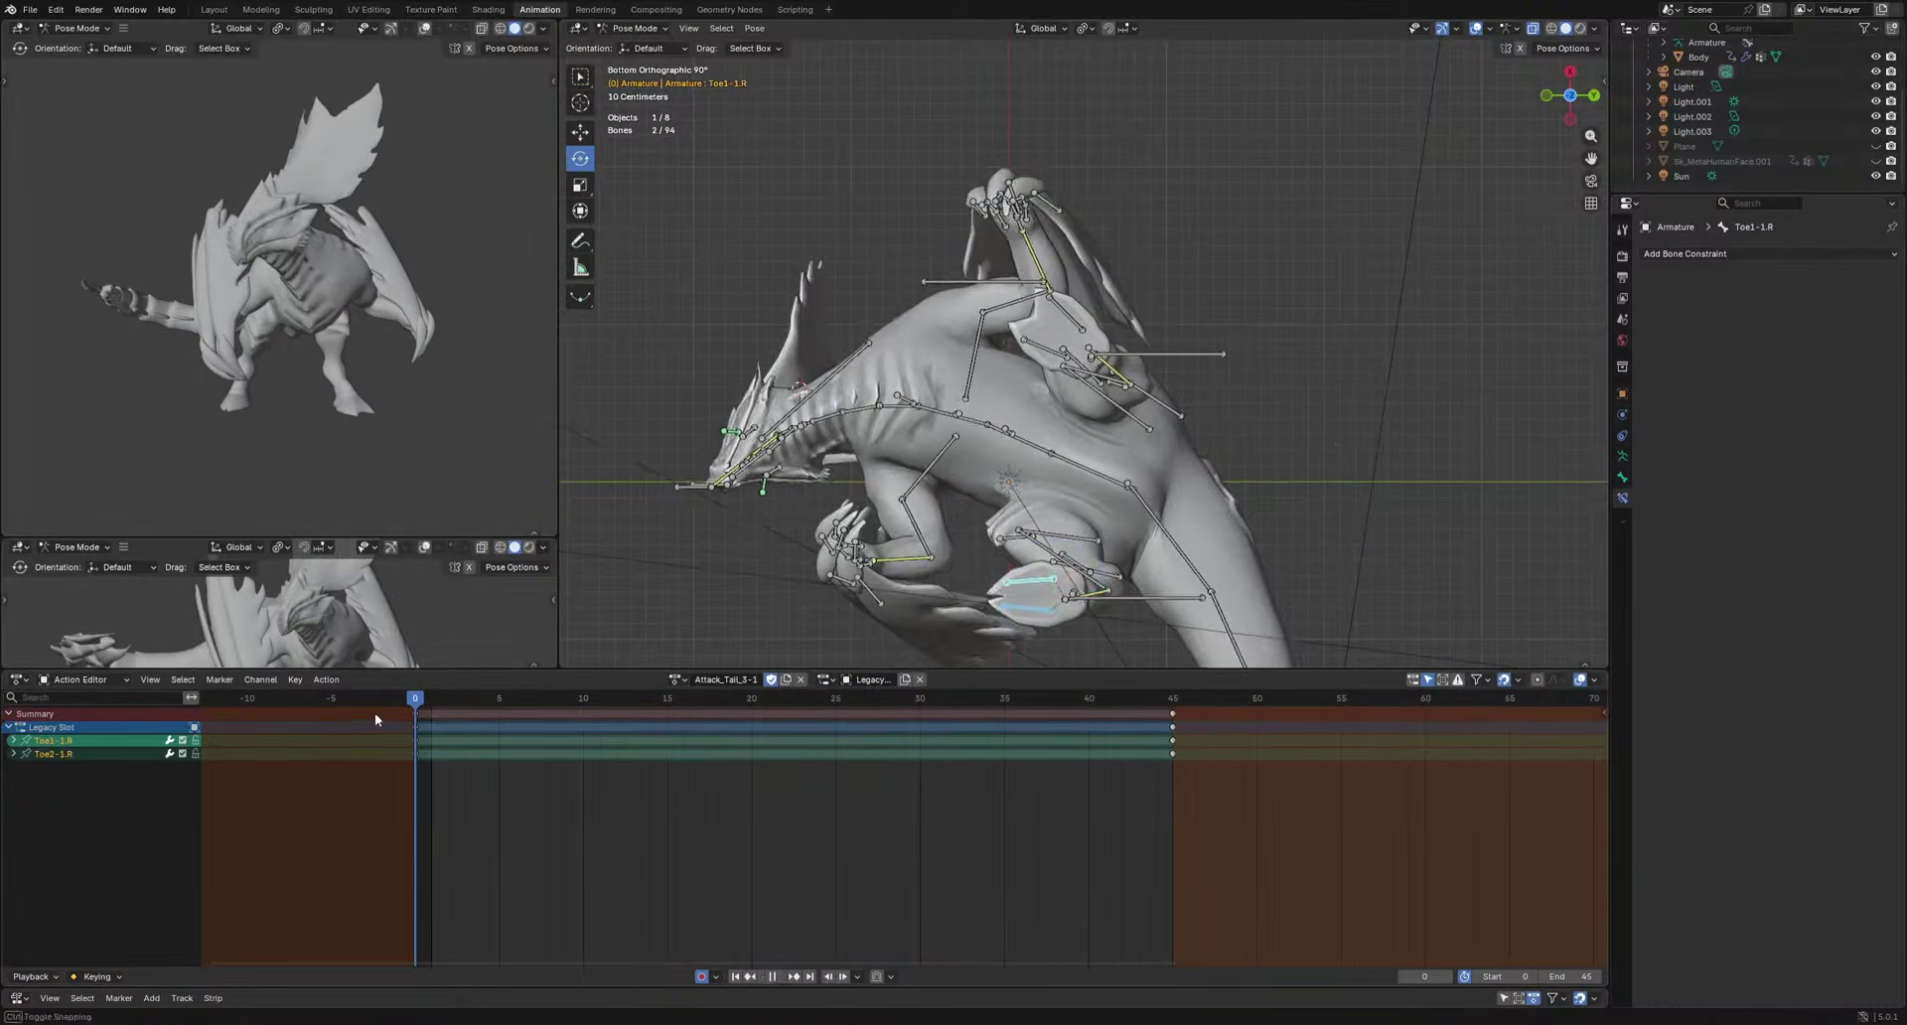
pyautogui.keyDown('shift'); pyautogui.moveTo(1051, 600); pyautogui.dragTo(1018, 457, button='middle'); pyautogui.keyUp('shift')
pyautogui.scroll(1, 1013, 465)
pyautogui.click(977, 455)
pyautogui.press('r')
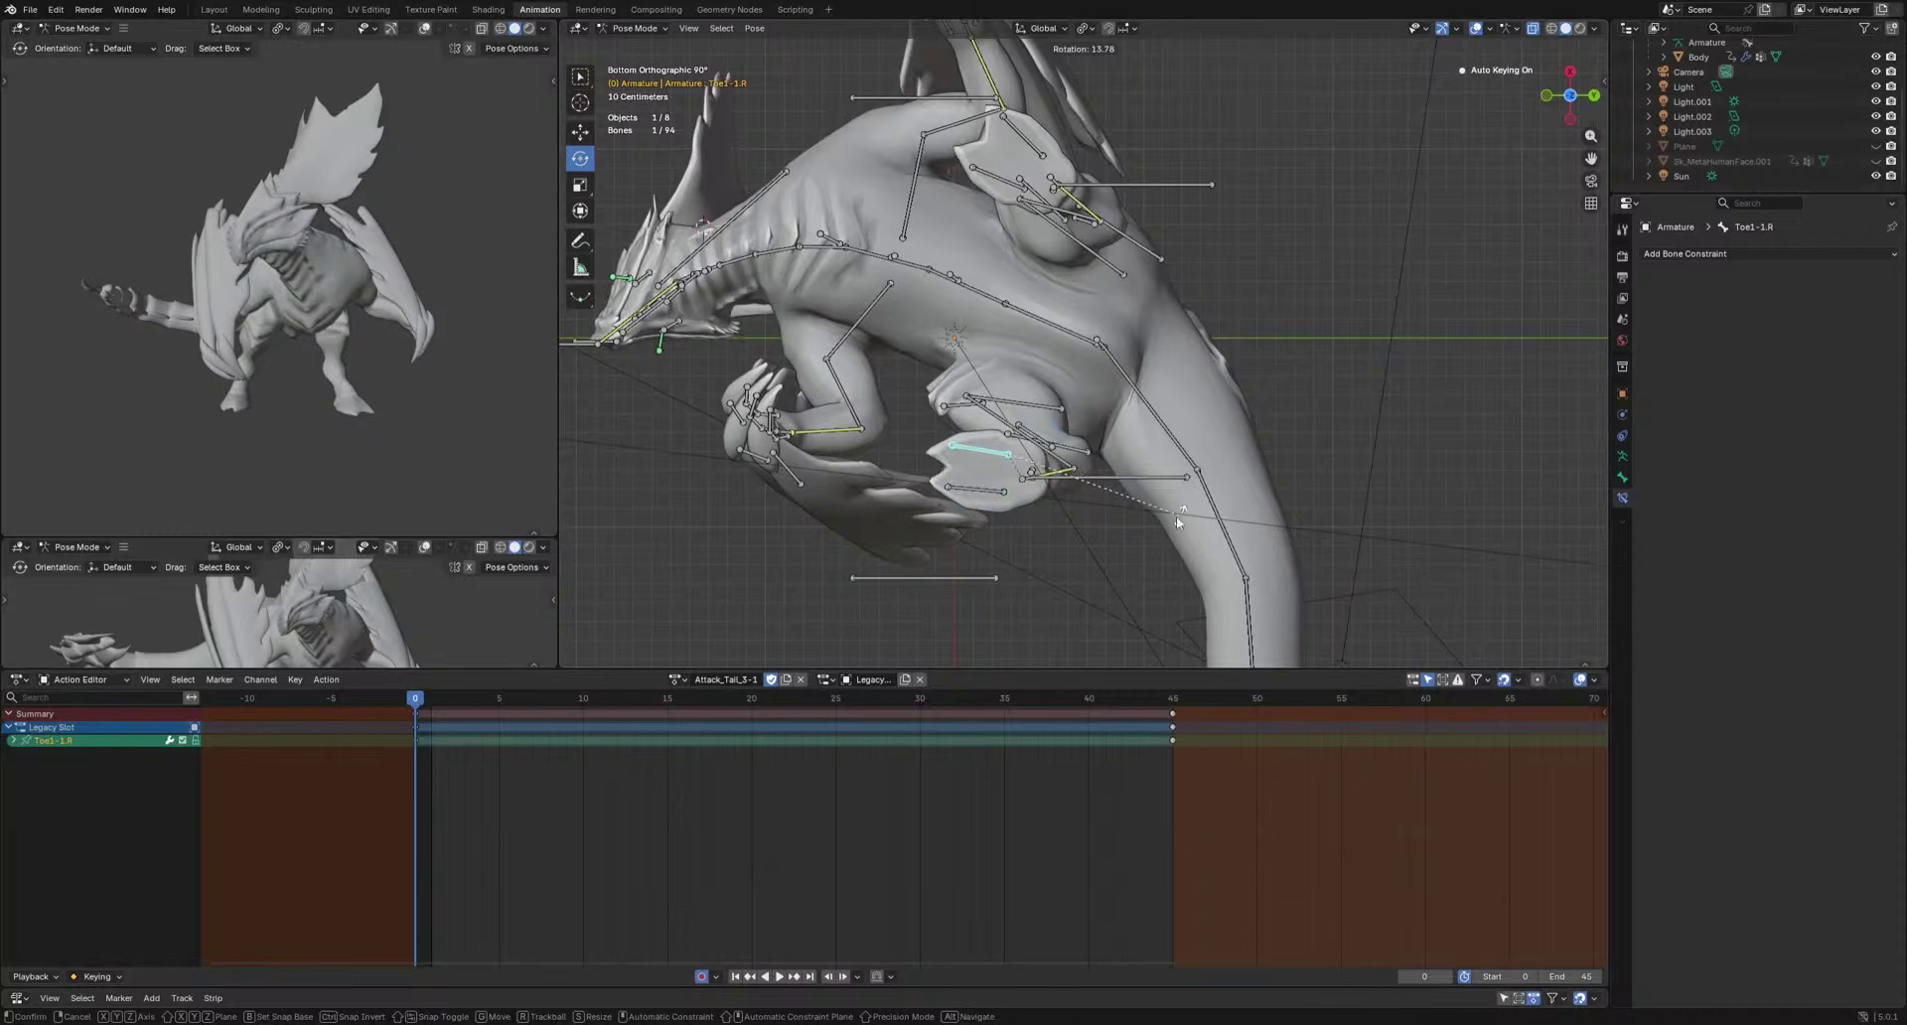
pyautogui.click(1176, 516)
pyautogui.keyDown('shift'); pyautogui.click(976, 489); pyautogui.keyUp('shift')
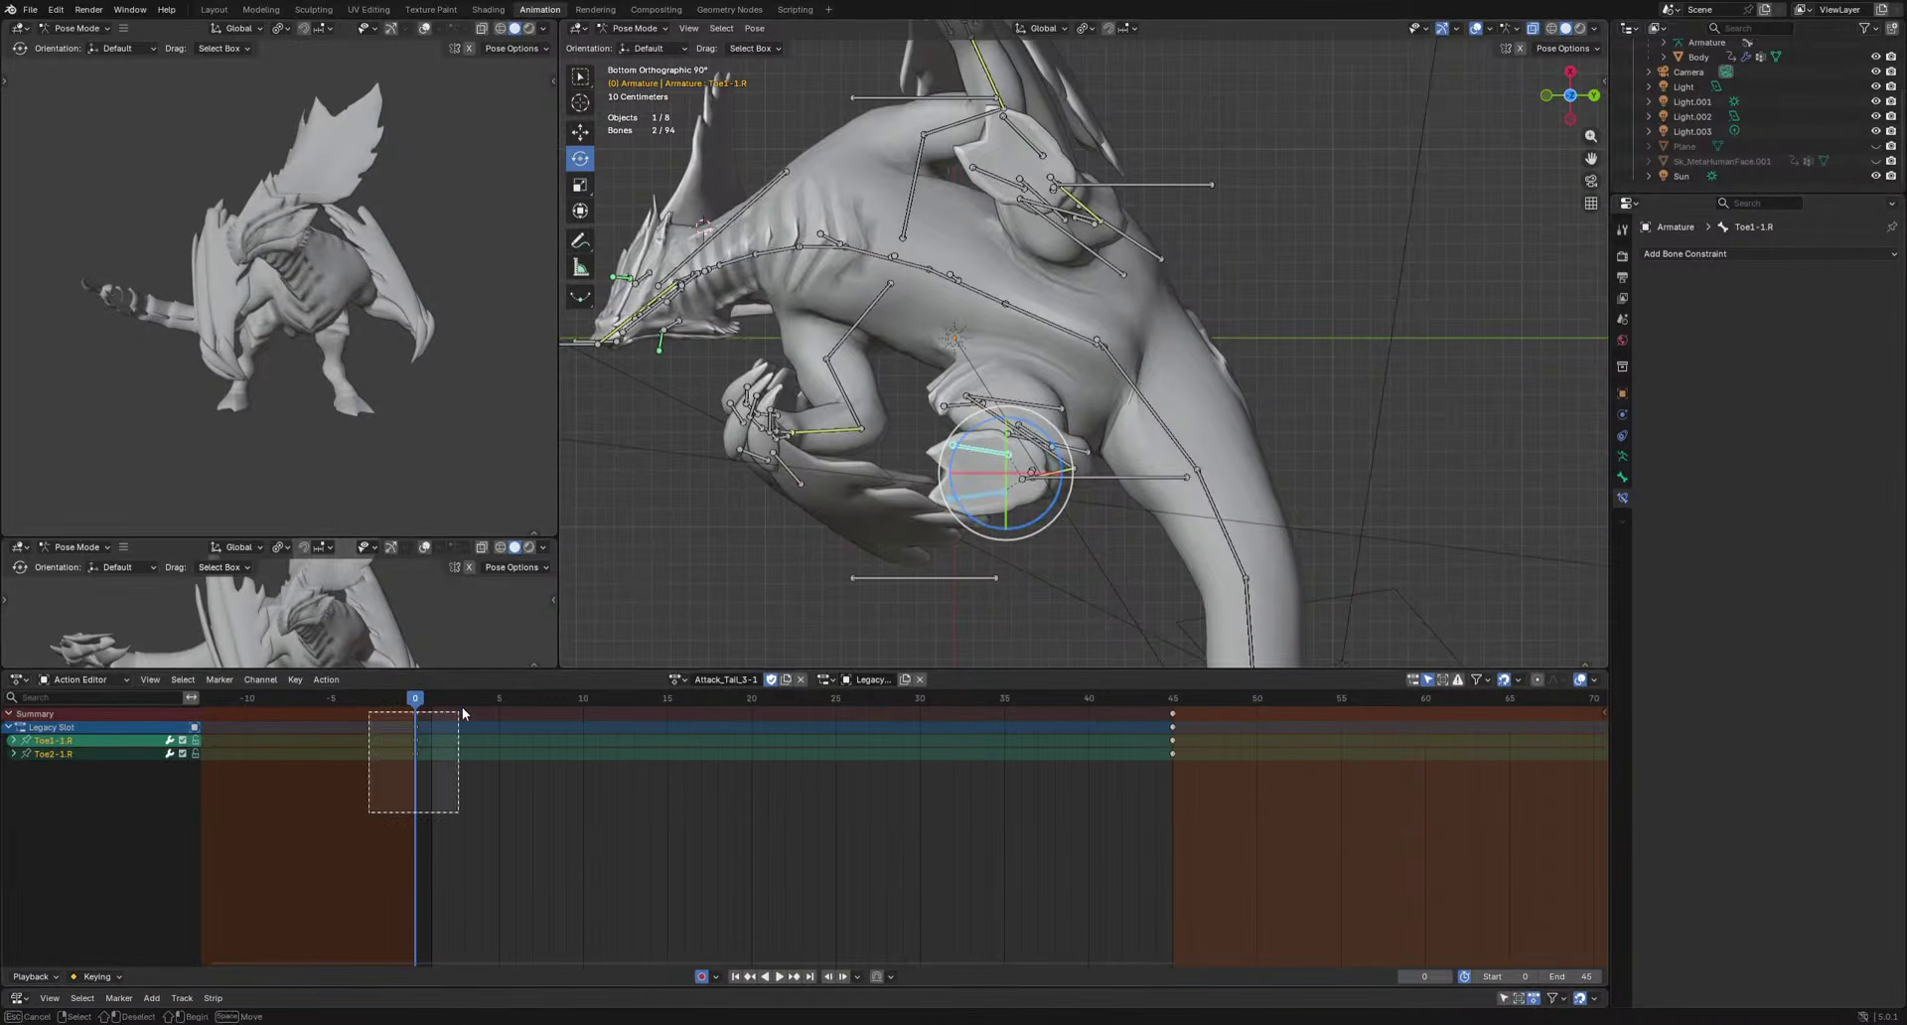
# Copy the right toes' frame 0 keyframes to frame 10 and their frame 45 keyframes to frame 16.
pyautogui.moveTo(462, 707); pyautogui.dragTo(459, 703)
pyautogui.press('space')
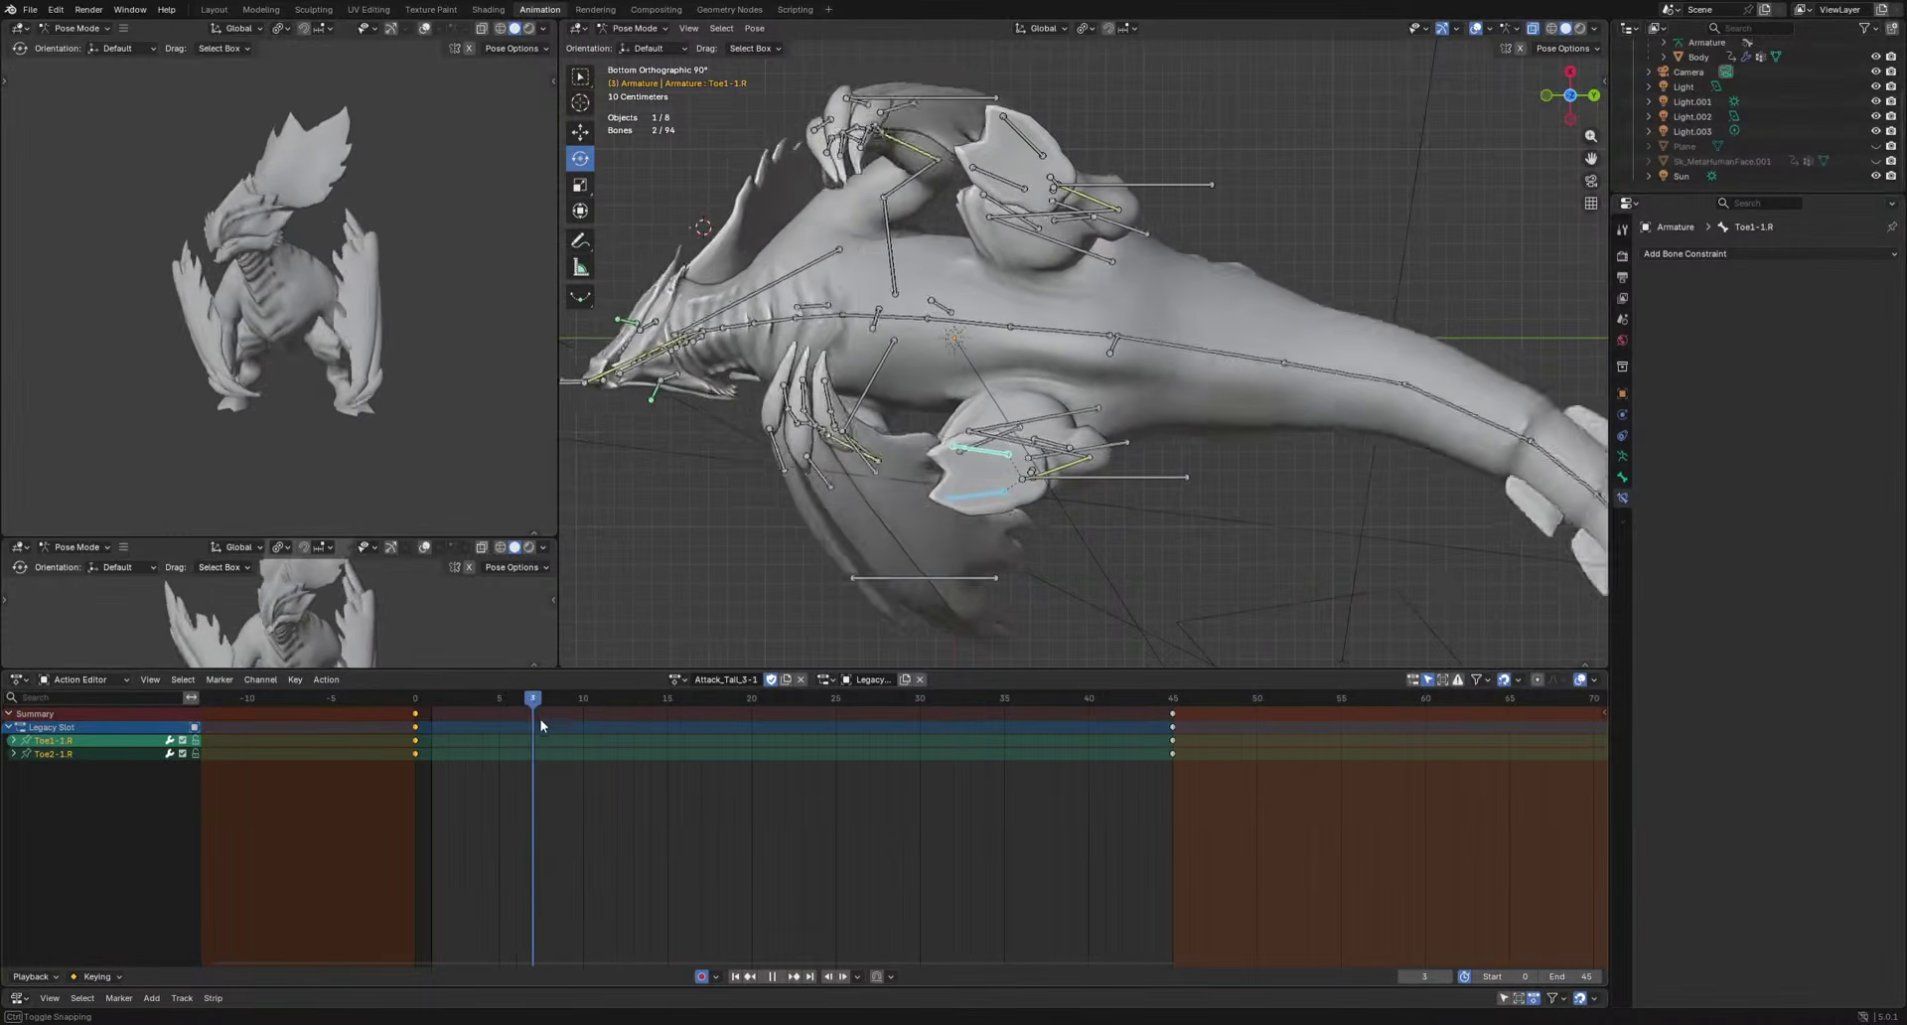
pyautogui.click(583, 701)
pyautogui.press('space')
pyautogui.hotkey('ctrl', 'v')
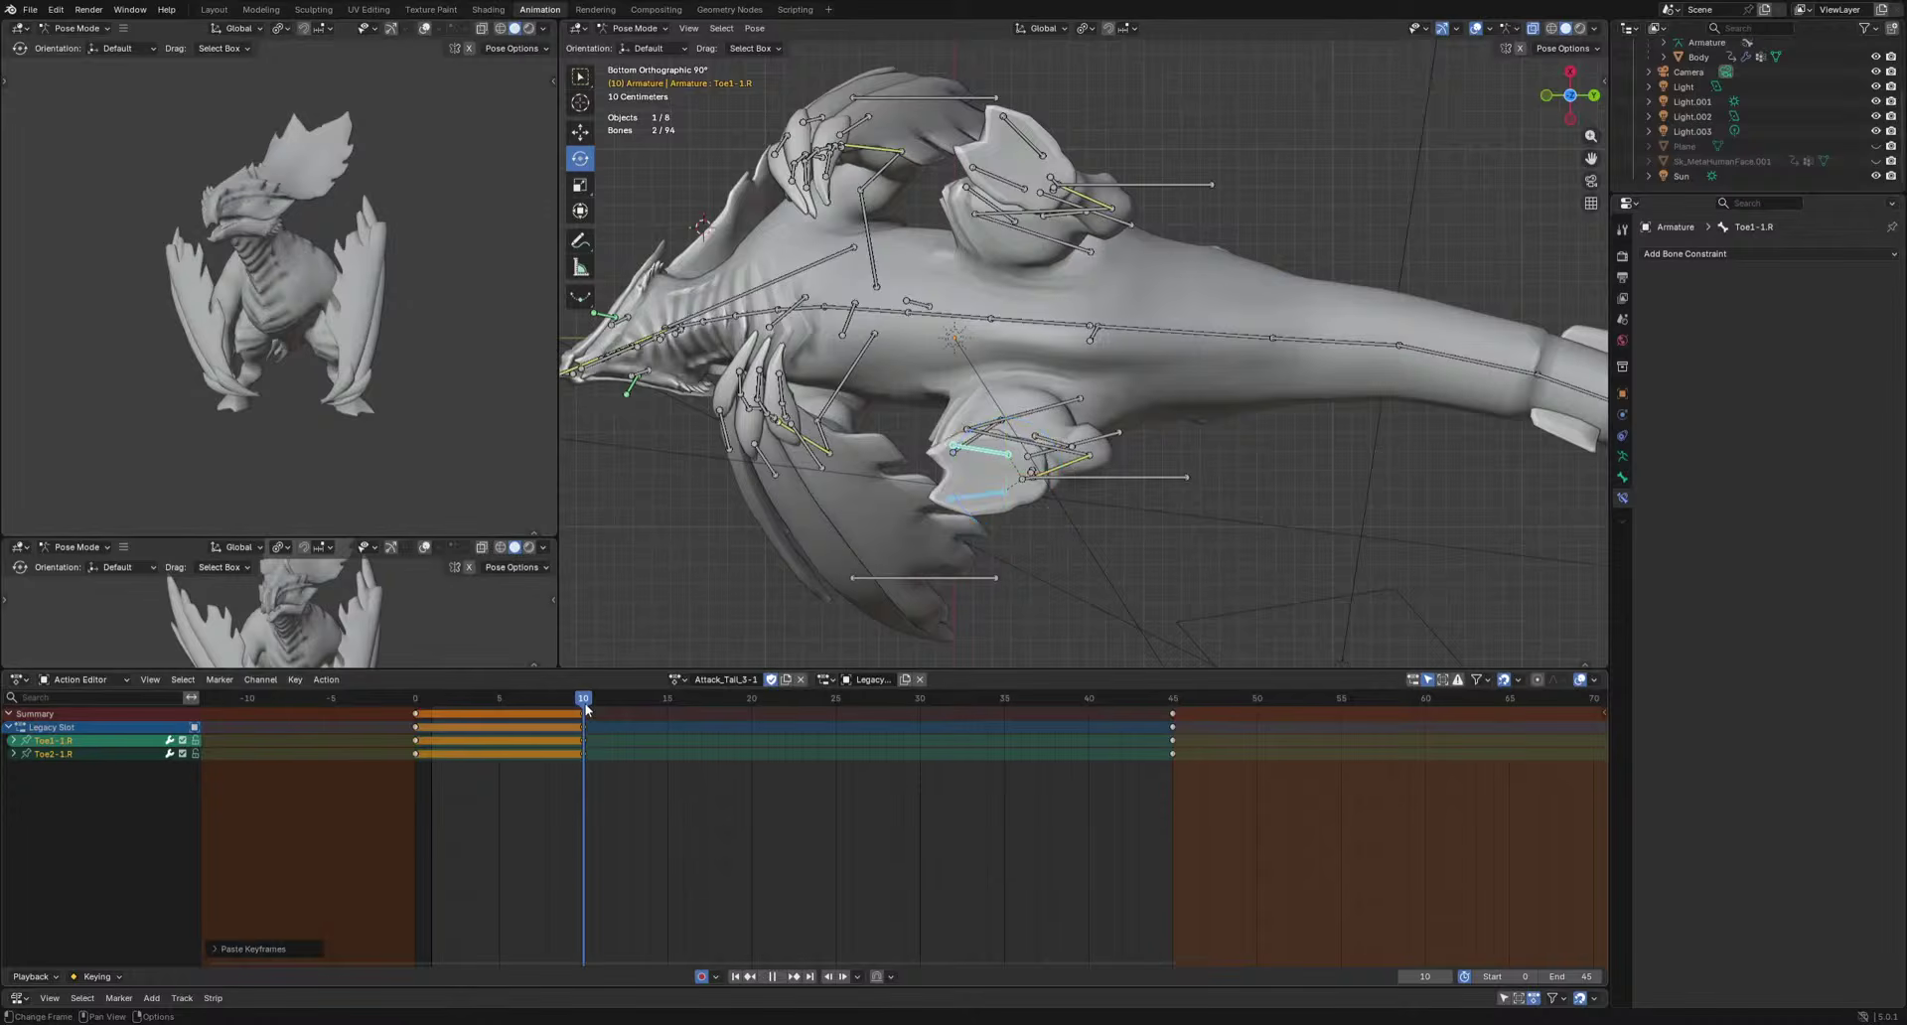
pyautogui.moveTo(584, 706); pyautogui.dragTo(687, 713)
pyautogui.moveTo(715, 780); pyautogui.dragTo(1270, 696)
pyautogui.hotkey('ctrl', 'c')
pyautogui.hotkey('ctrl', 'v')
# Copy the right toes' frame 10 keyframes to frame 22 and play the animation.
pyautogui.moveTo(685, 703); pyautogui.dragTo(789, 711)
pyautogui.moveTo(483, 781); pyautogui.dragTo(651, 693)
pyautogui.hotkey('ctrl', 'c')
pyautogui.hotkey('ctrl', 'v')
pyautogui.moveTo(790, 706); pyautogui.dragTo(1064, 713)
pyautogui.press('space')
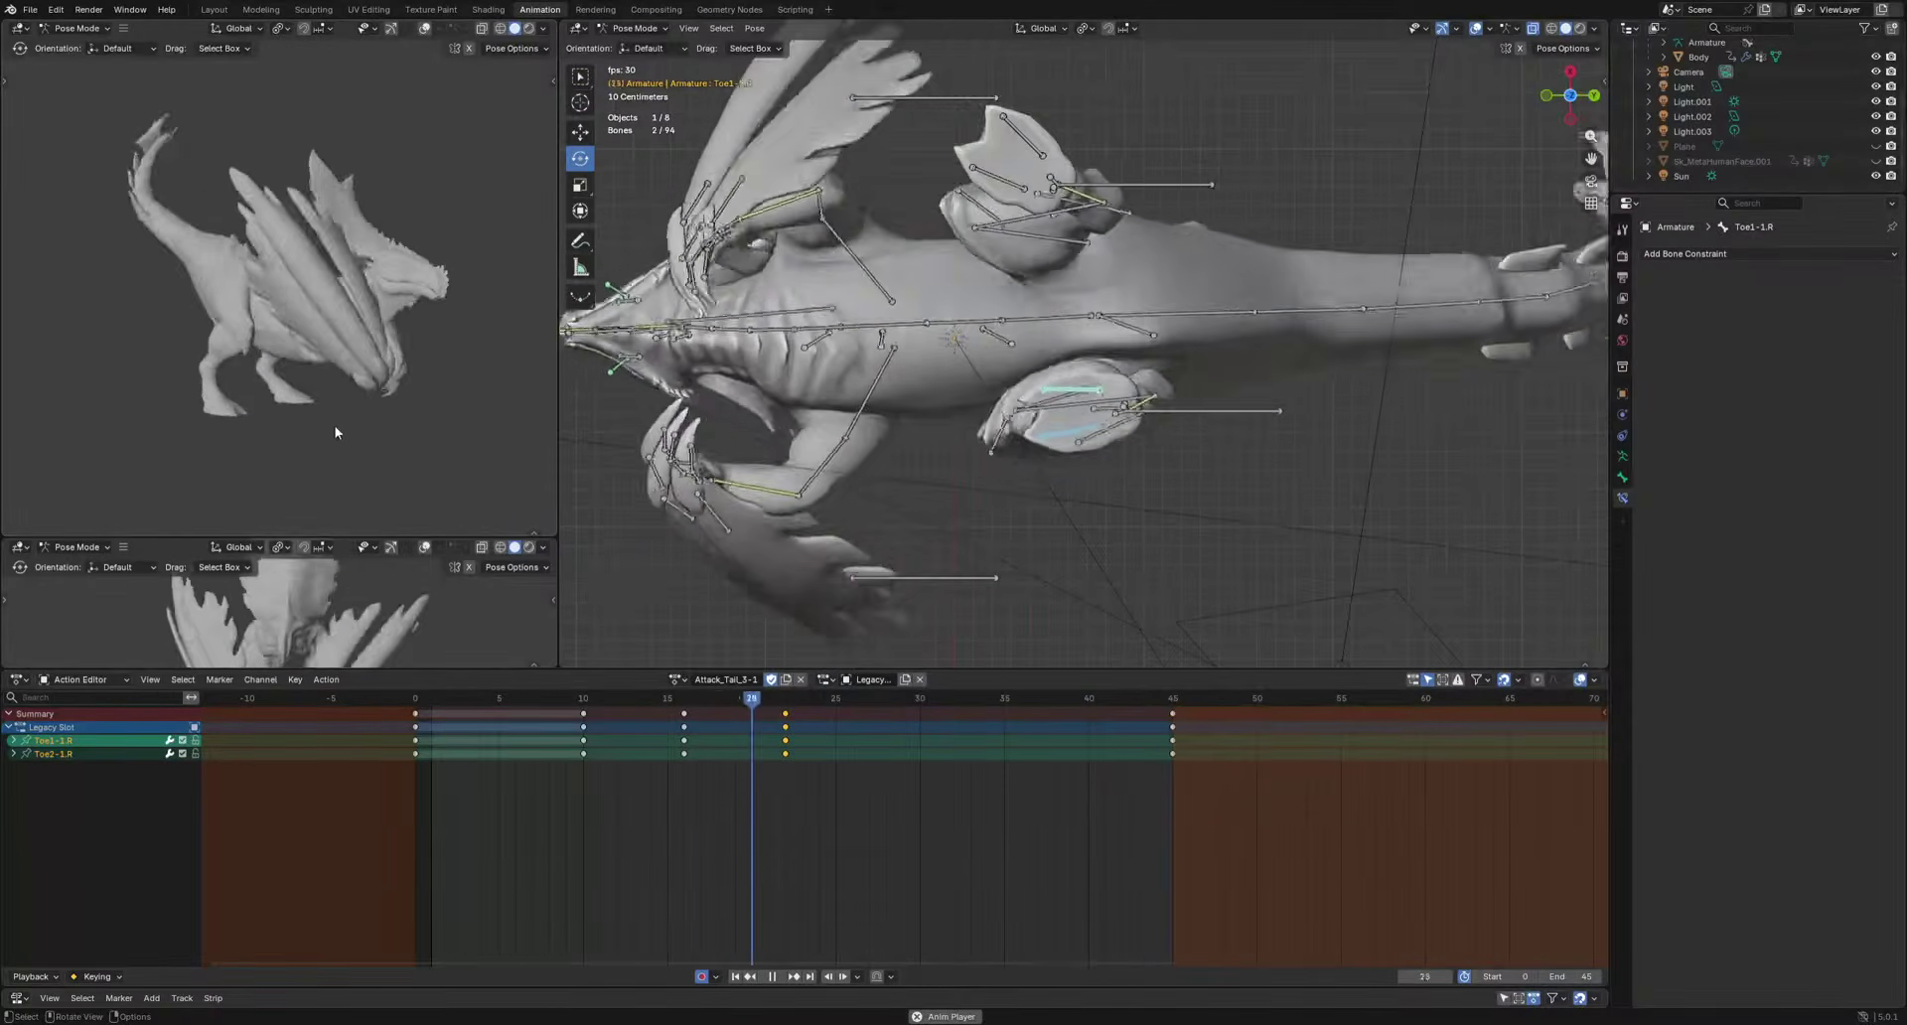
# Key the right toes with the frame 22 pose at frame 26 and the frame 45 pose at frame 33, and play the animation.
pyautogui.press('space')
pyautogui.moveTo(1022, 801); pyautogui.dragTo(1231, 711)
pyautogui.moveTo(912, 703); pyautogui.dragTo(856, 707)
pyautogui.hotkey('ctrl', 'v')
pyautogui.press('space')
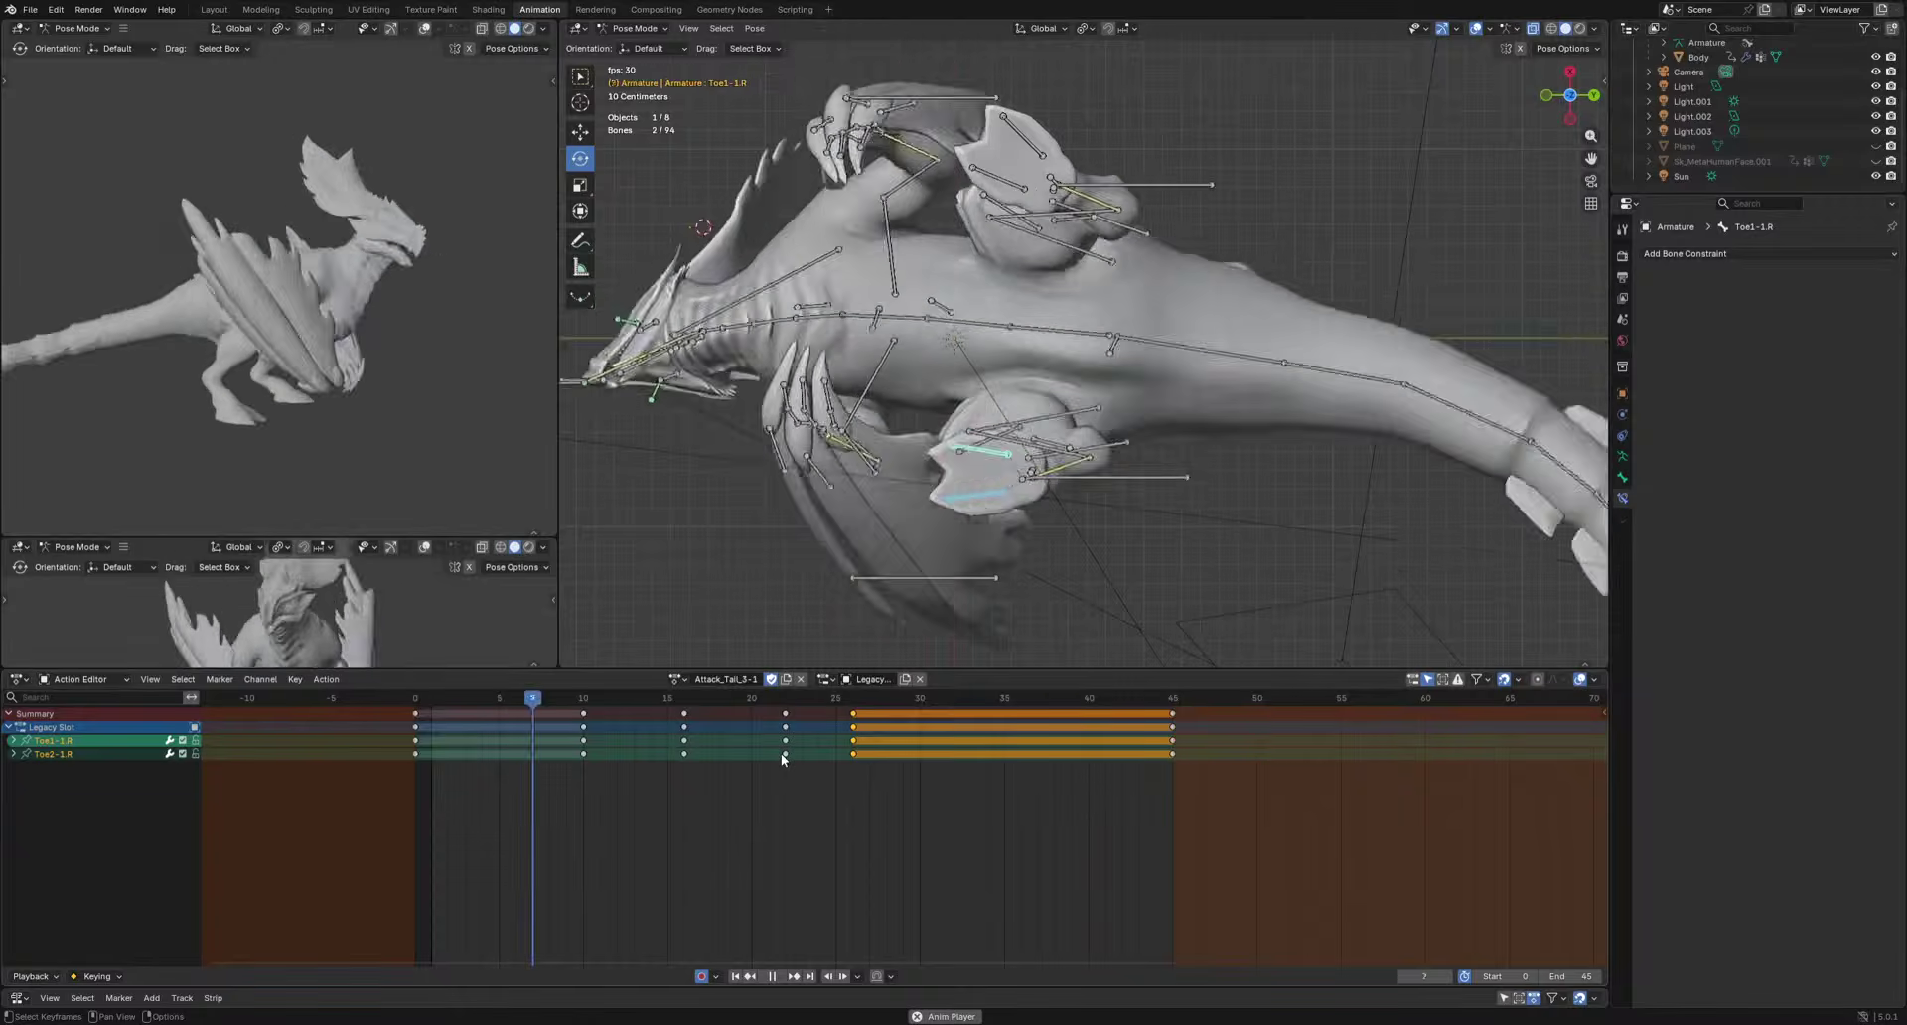
pyautogui.press('Escape')
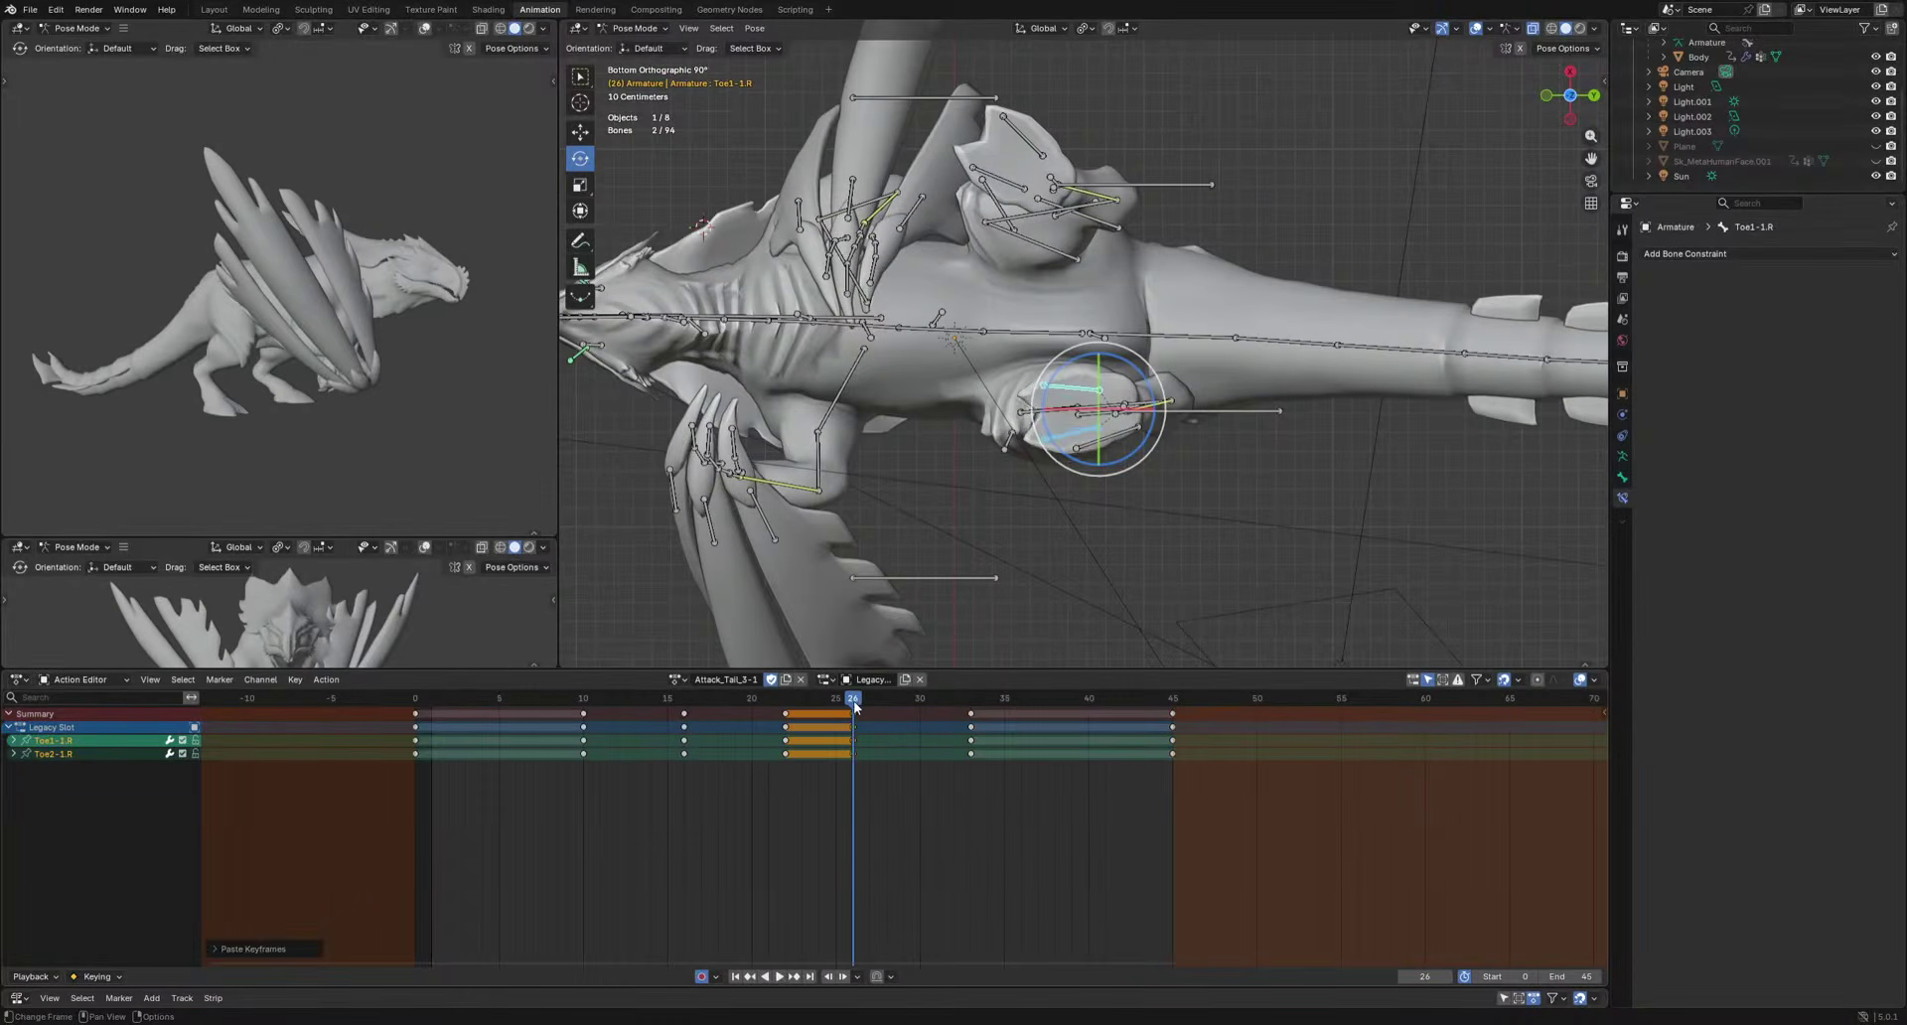
pyautogui.press('space')
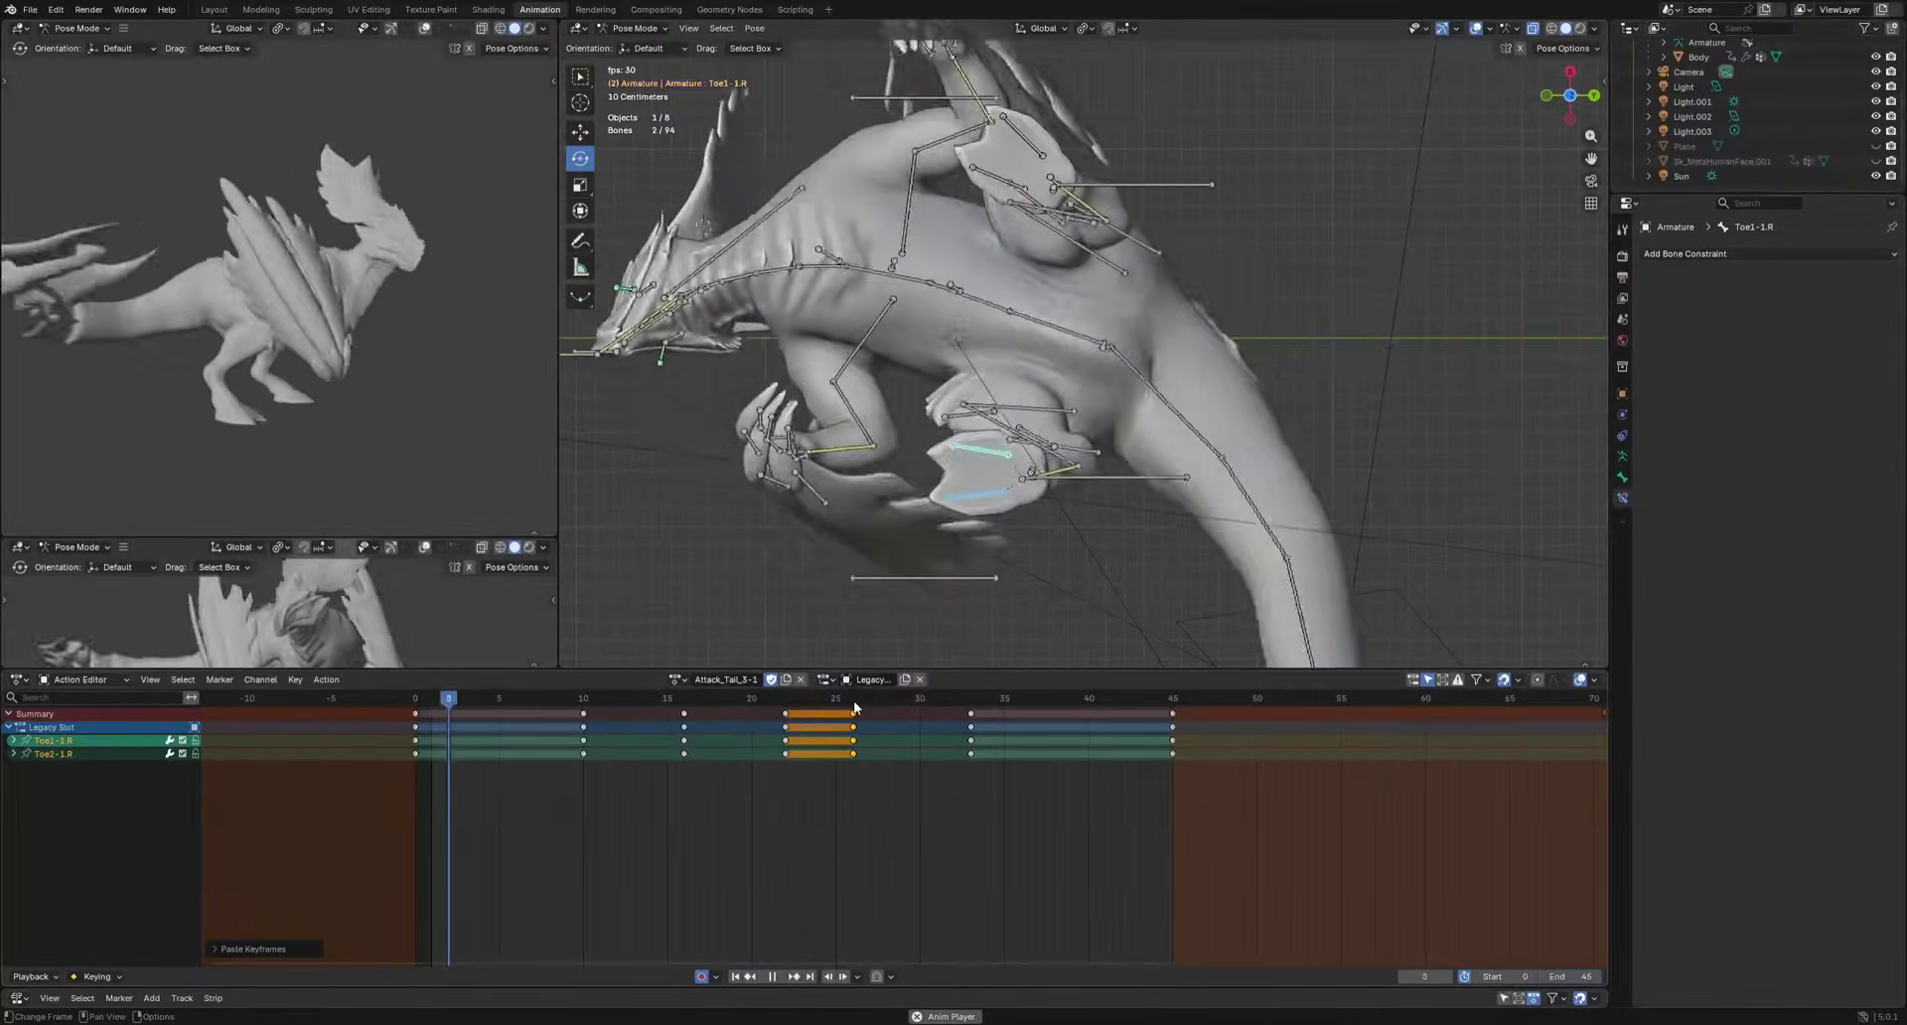
pyautogui.press('space')
# Rotate the Foot.R bone at frame 14 from the left view and play the animation.
pyautogui.moveTo(1178, 399); pyautogui.dragTo(955, 588, button='middle')
pyautogui.click(1147, 500)
pyautogui.moveTo(1217, 546); pyautogui.dragTo(1105, 552, button='middle')
pyautogui.moveTo(664, 701)
pyautogui.mouseDown()
pyautogui.moveTo(620, 709)
pyautogui.moveTo(645, 709)
pyautogui.mouseUp()
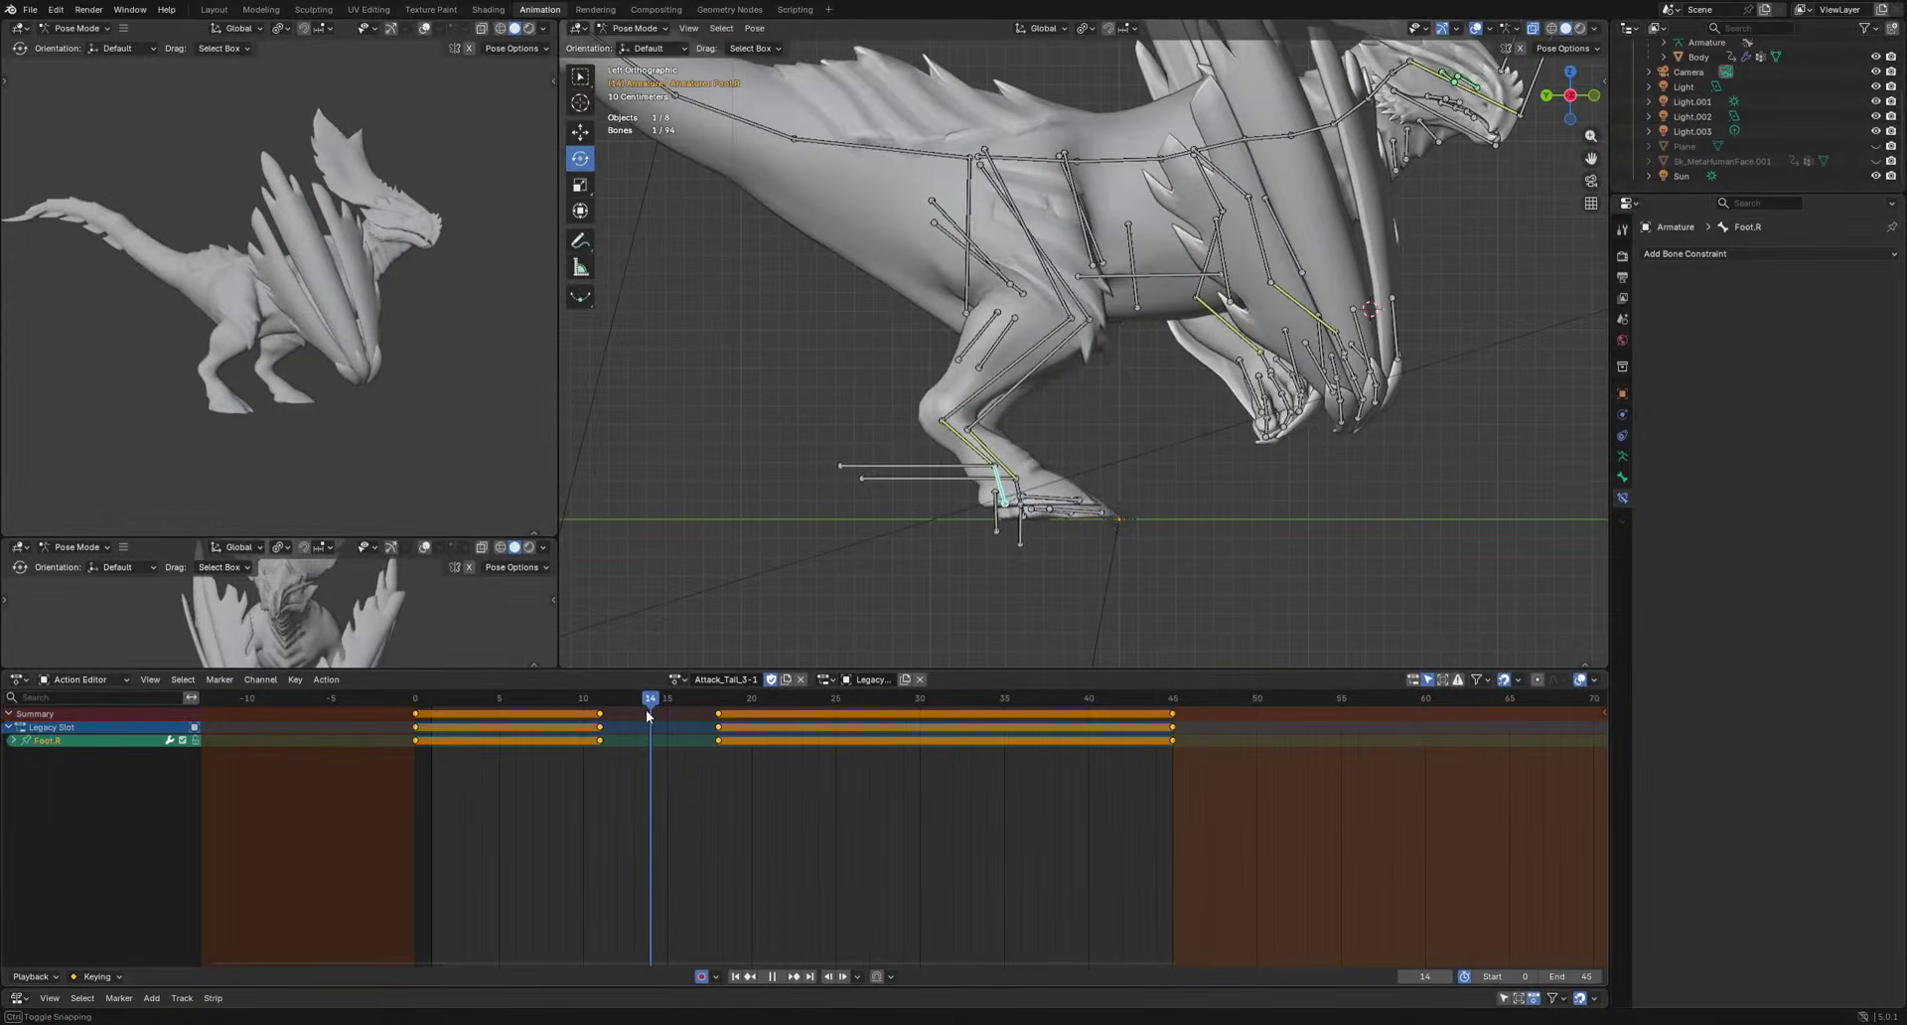
pyautogui.click(1200, 562)
pyautogui.press('space')
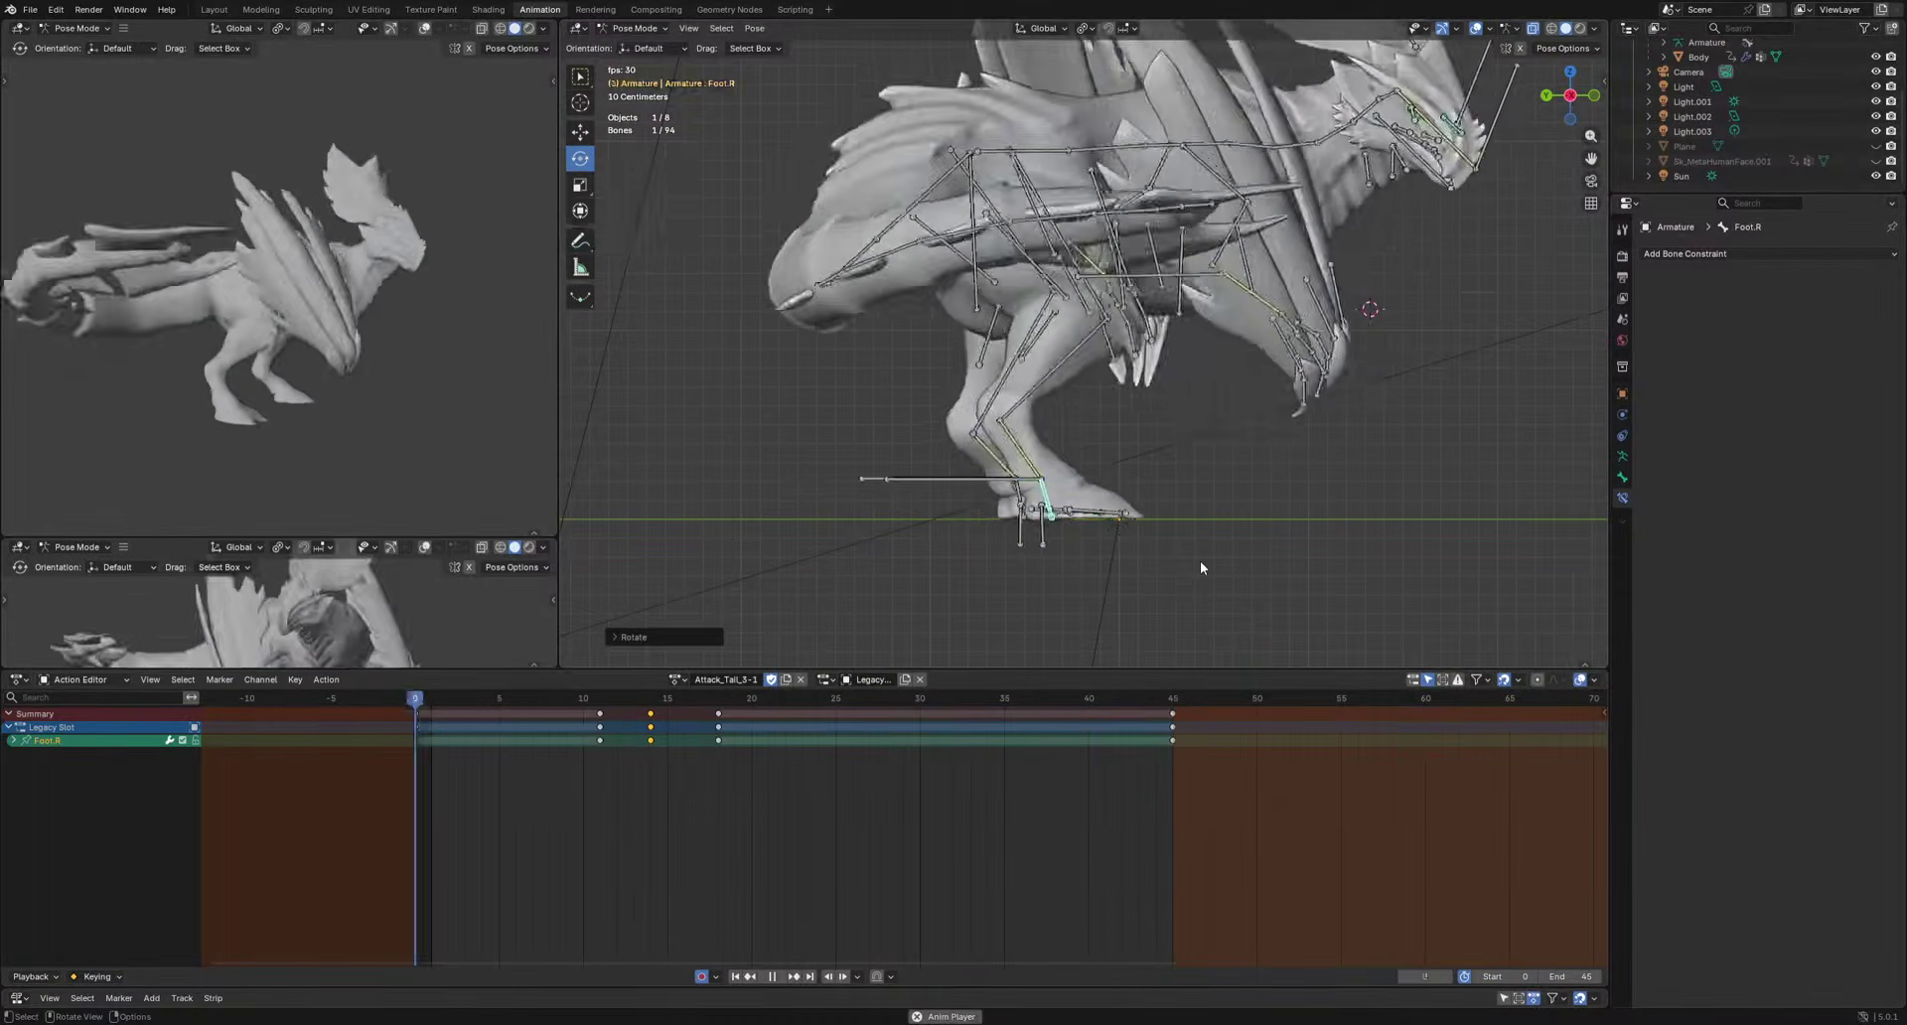
pyautogui.press('Escape')
# Rotate Toe1-1.R and Toe2-1.R together at frame 18 and review the playback.
pyautogui.moveTo(1170, 547); pyautogui.dragTo(1132, 570, button='middle')
pyautogui.moveTo(1069, 524); pyautogui.dragTo(1035, 560)
pyautogui.moveTo(1043, 556); pyautogui.dragTo(1087, 563, button='middle')
pyautogui.moveTo(645, 728); pyautogui.dragTo(718, 745)
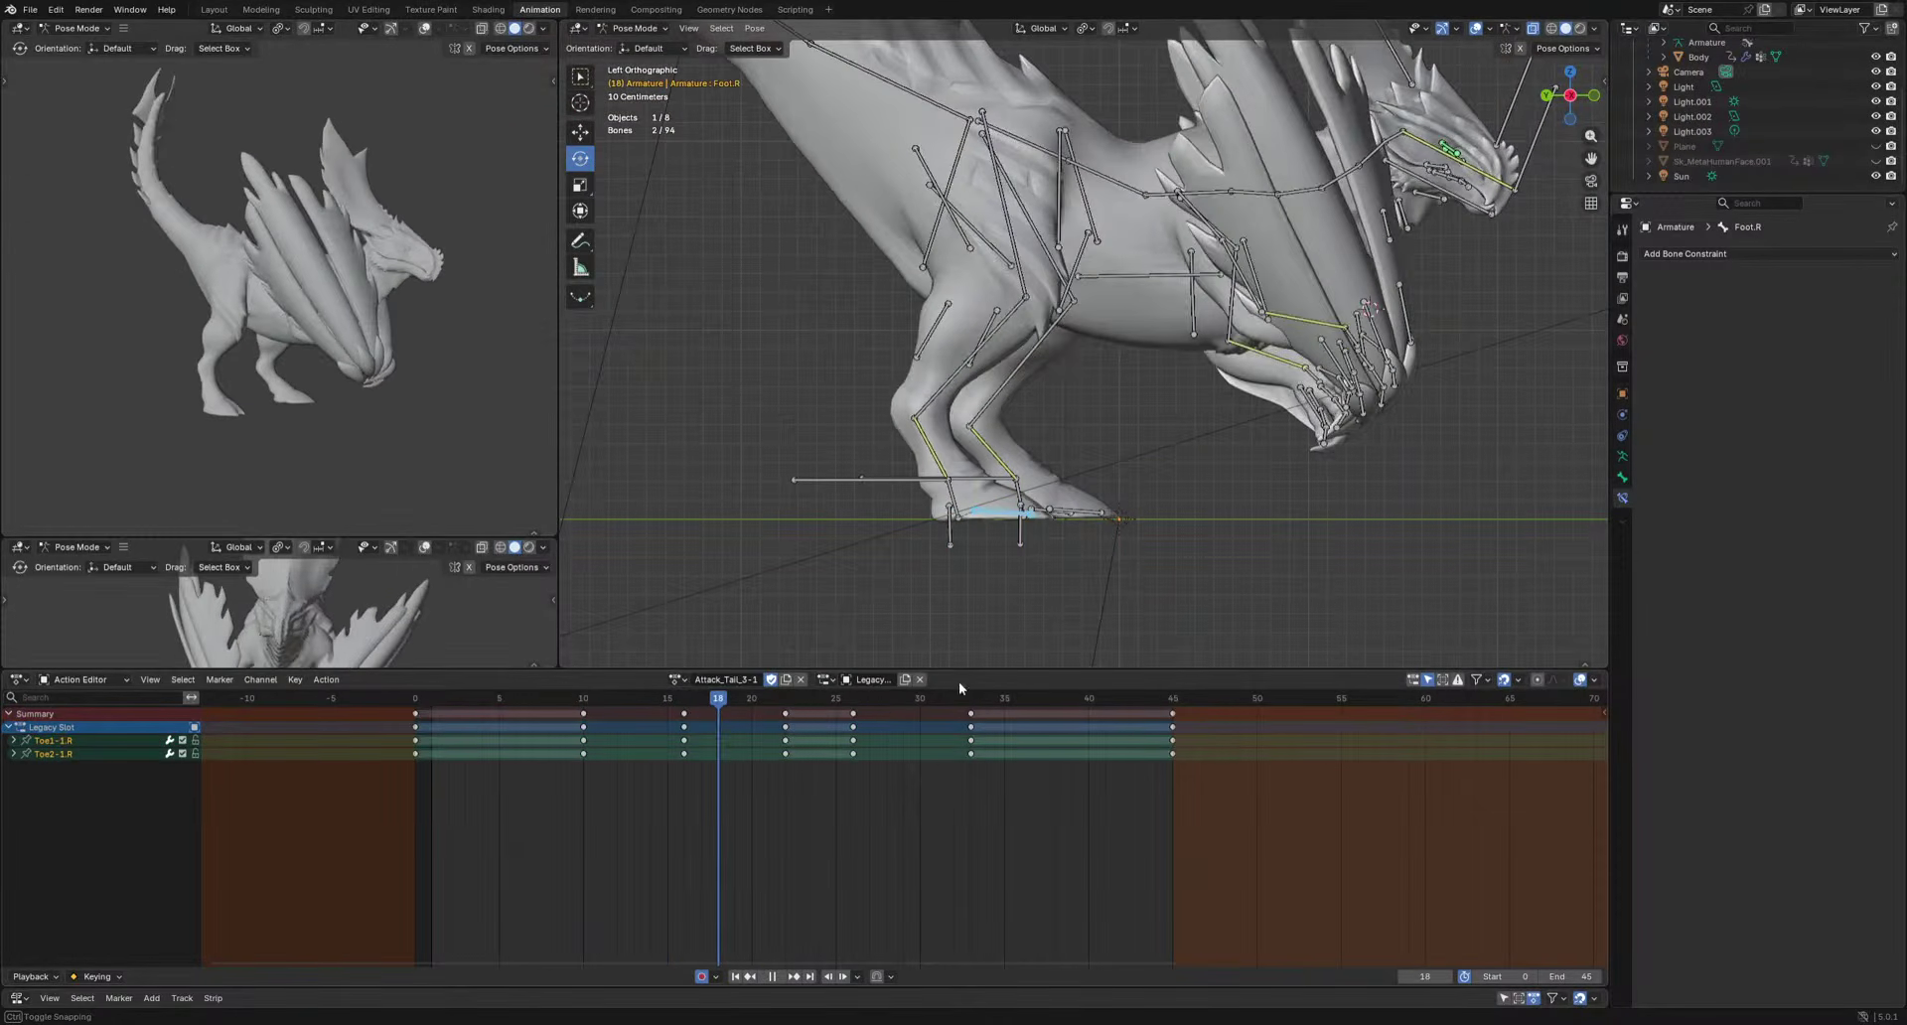
pyautogui.click(1166, 628)
pyautogui.press('space')
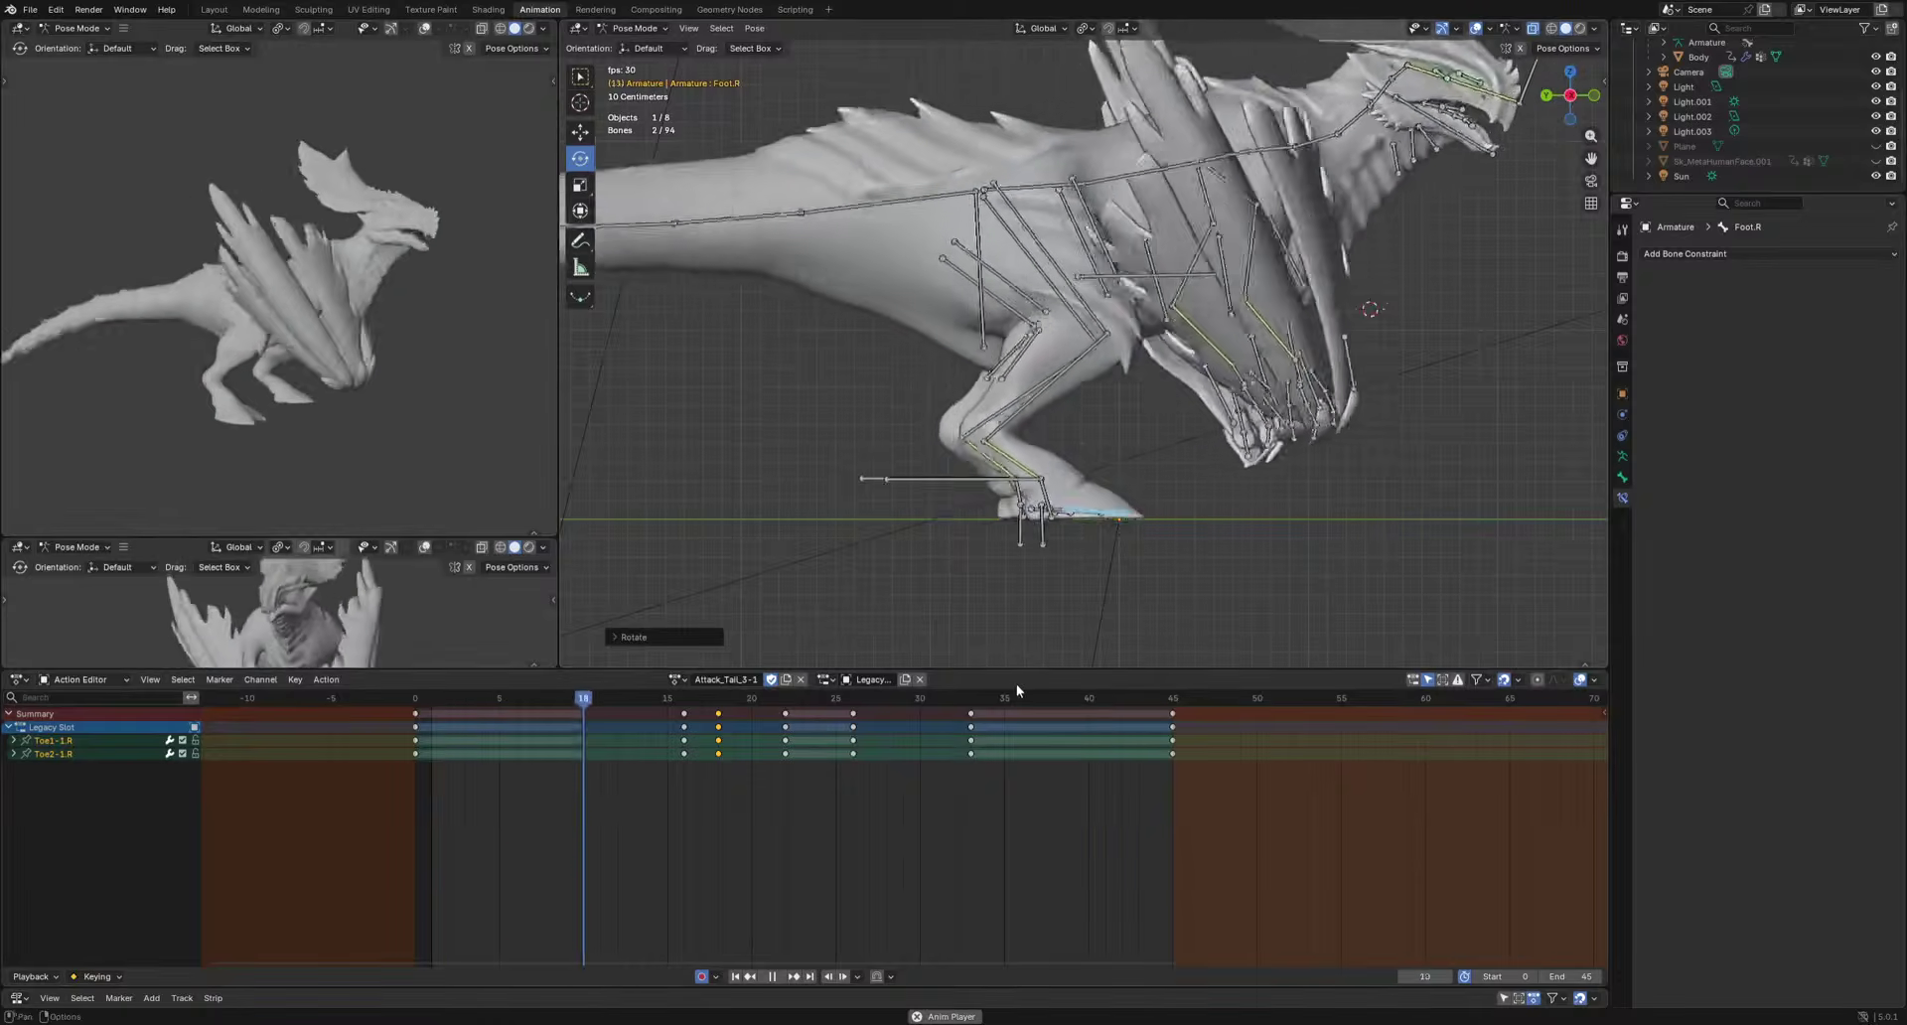
pyautogui.click(1372, 603)
pyautogui.moveTo(1372, 604); pyautogui.dragTo(1205, 587, button='middle')
pyautogui.scroll(-3, 1205, 587)
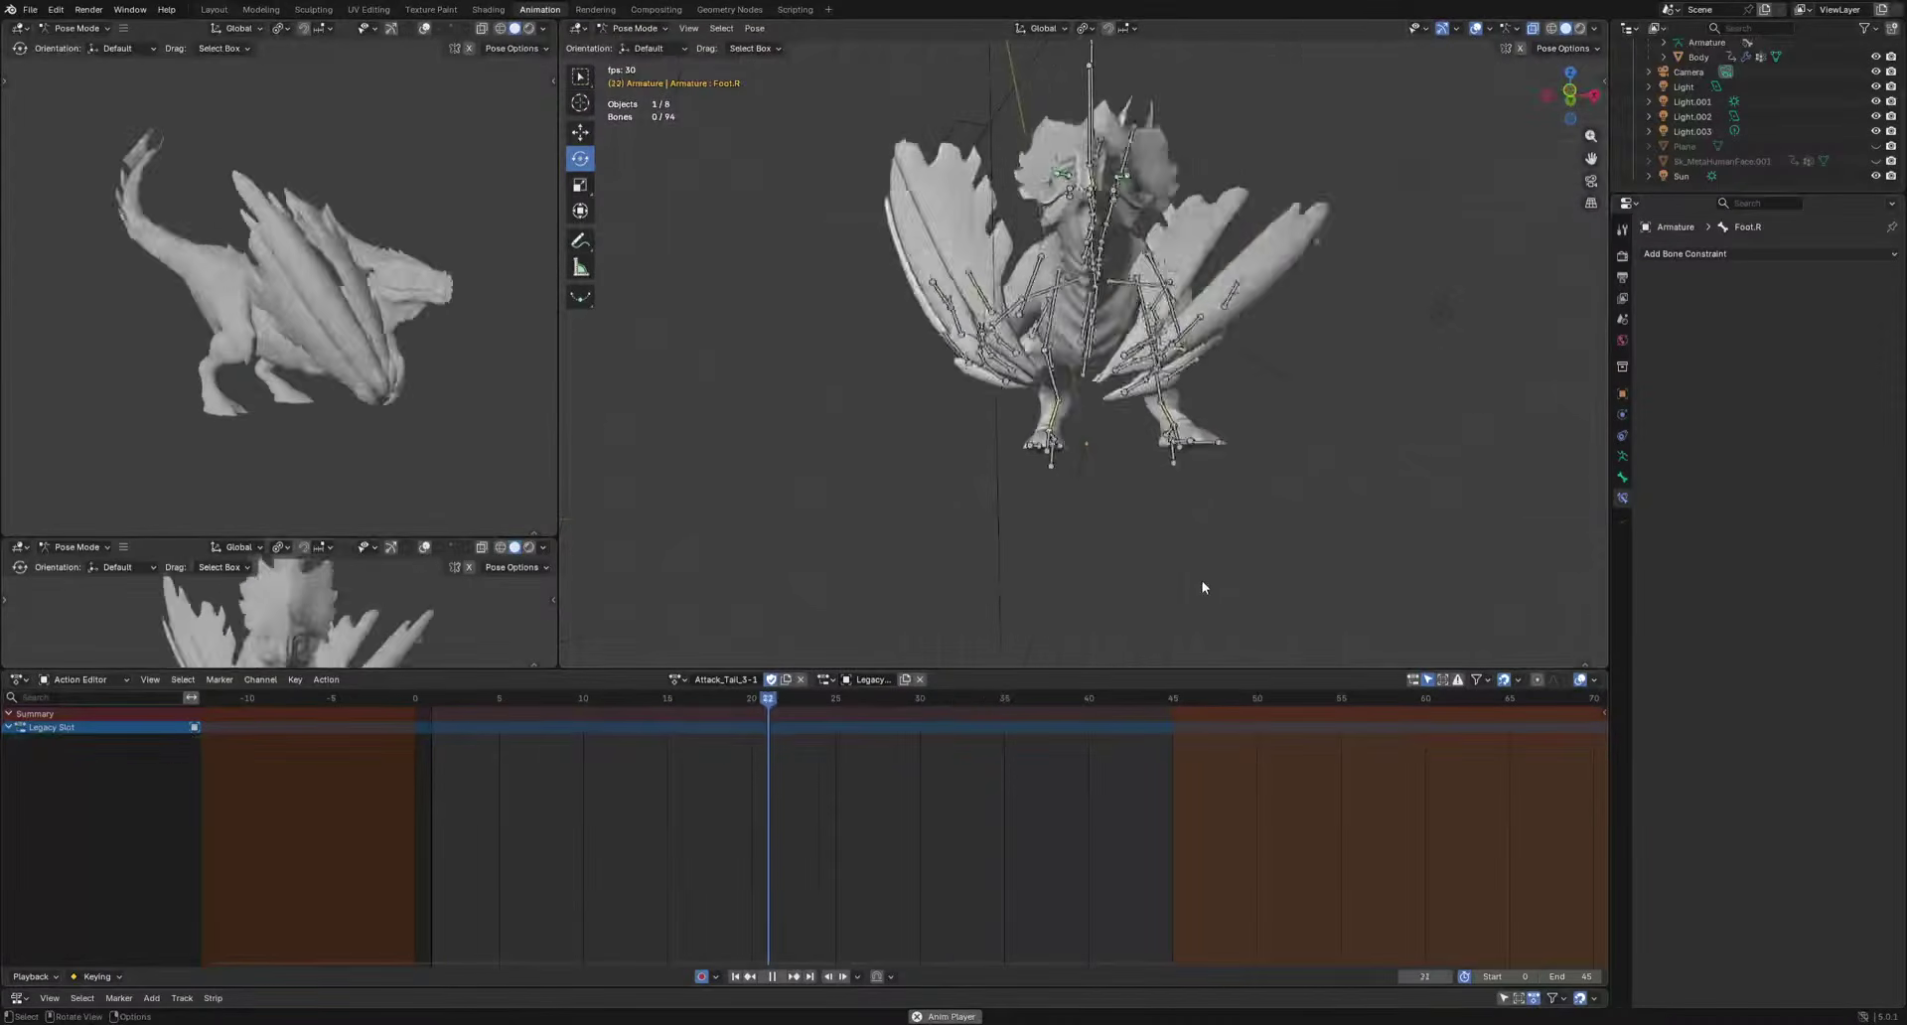
# Reposition the FootPad.L bone at frame 0 from the right view and key it.
pyautogui.click(1115, 475)
pyautogui.press('KP_3')
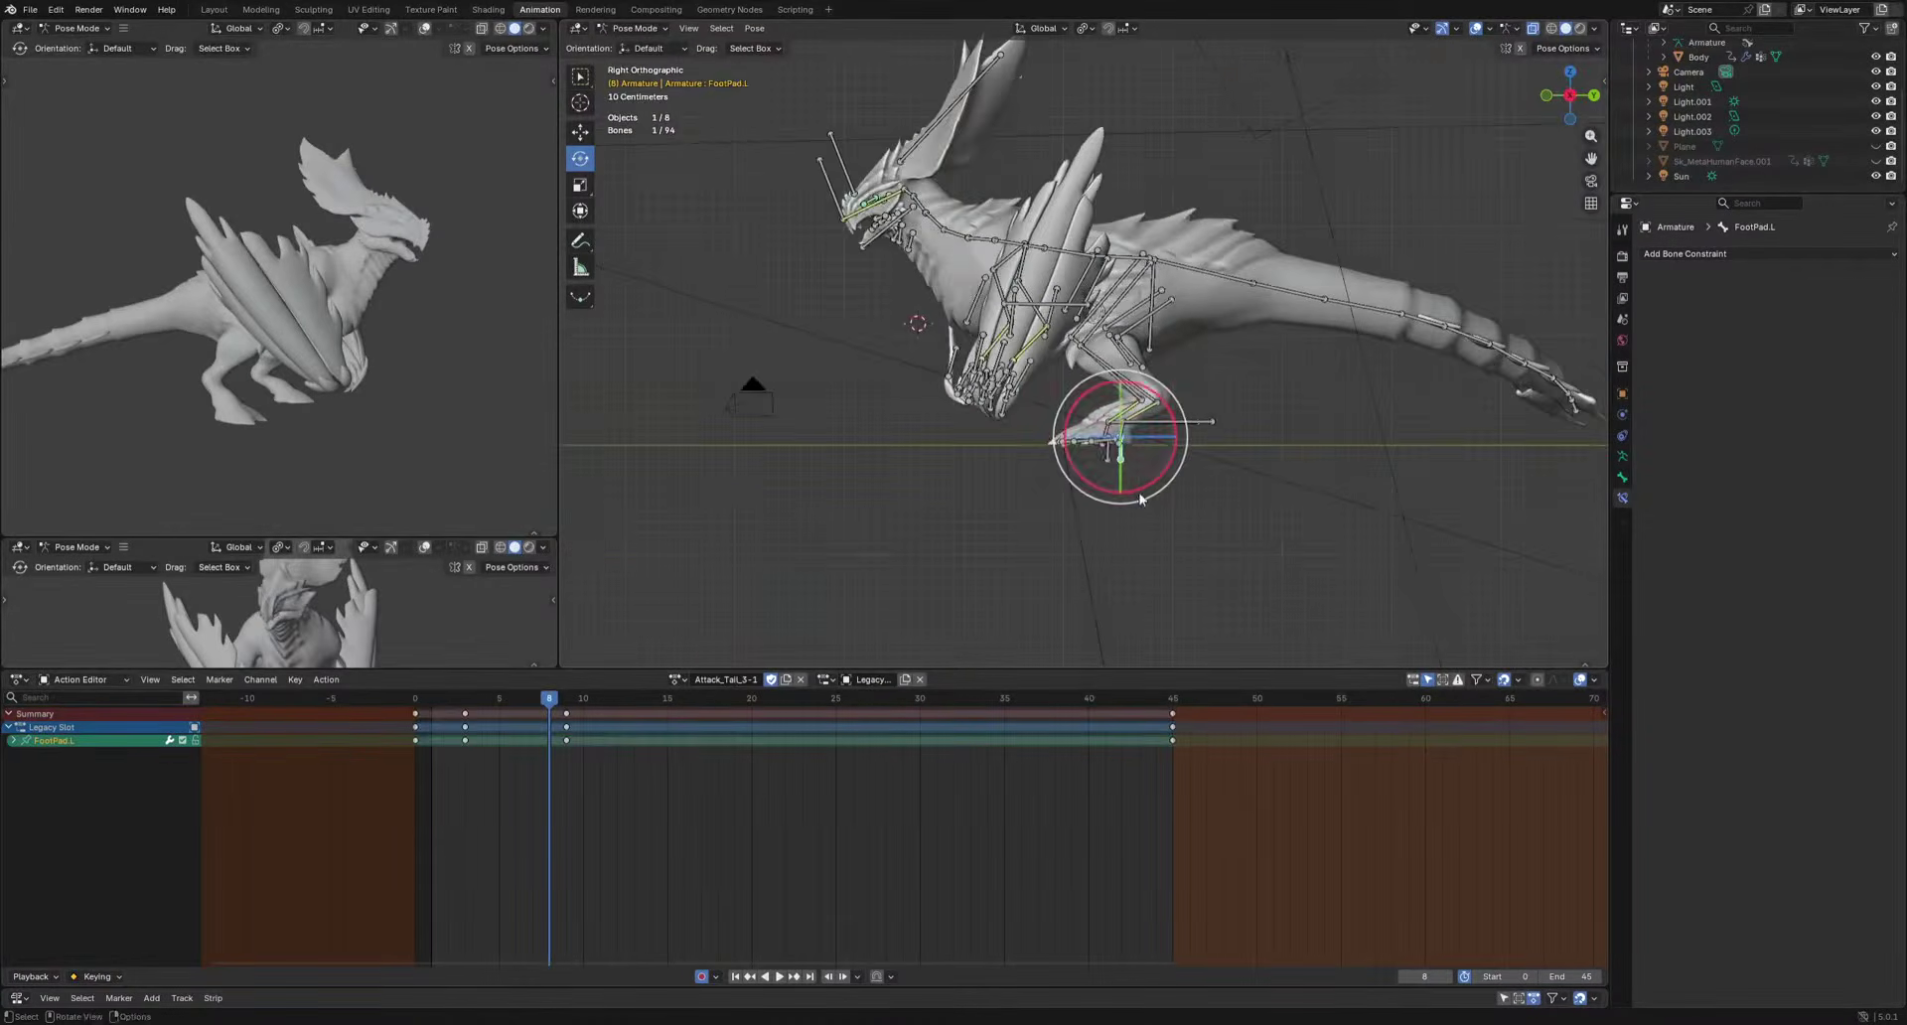
pyautogui.scroll(4, 1141, 497)
pyautogui.keyDown('shift'); pyautogui.moveTo(1140, 497); pyautogui.dragTo(993, 470, button='middle'); pyautogui.keyUp('shift')
pyautogui.moveTo(501, 699); pyautogui.dragTo(415, 777)
pyautogui.press('s')
pyautogui.click(1200, 620)
pyautogui.moveTo(1198, 619); pyautogui.dragTo(1180, 661, button='middle')
pyautogui.press('g')
pyautogui.click(1193, 479)
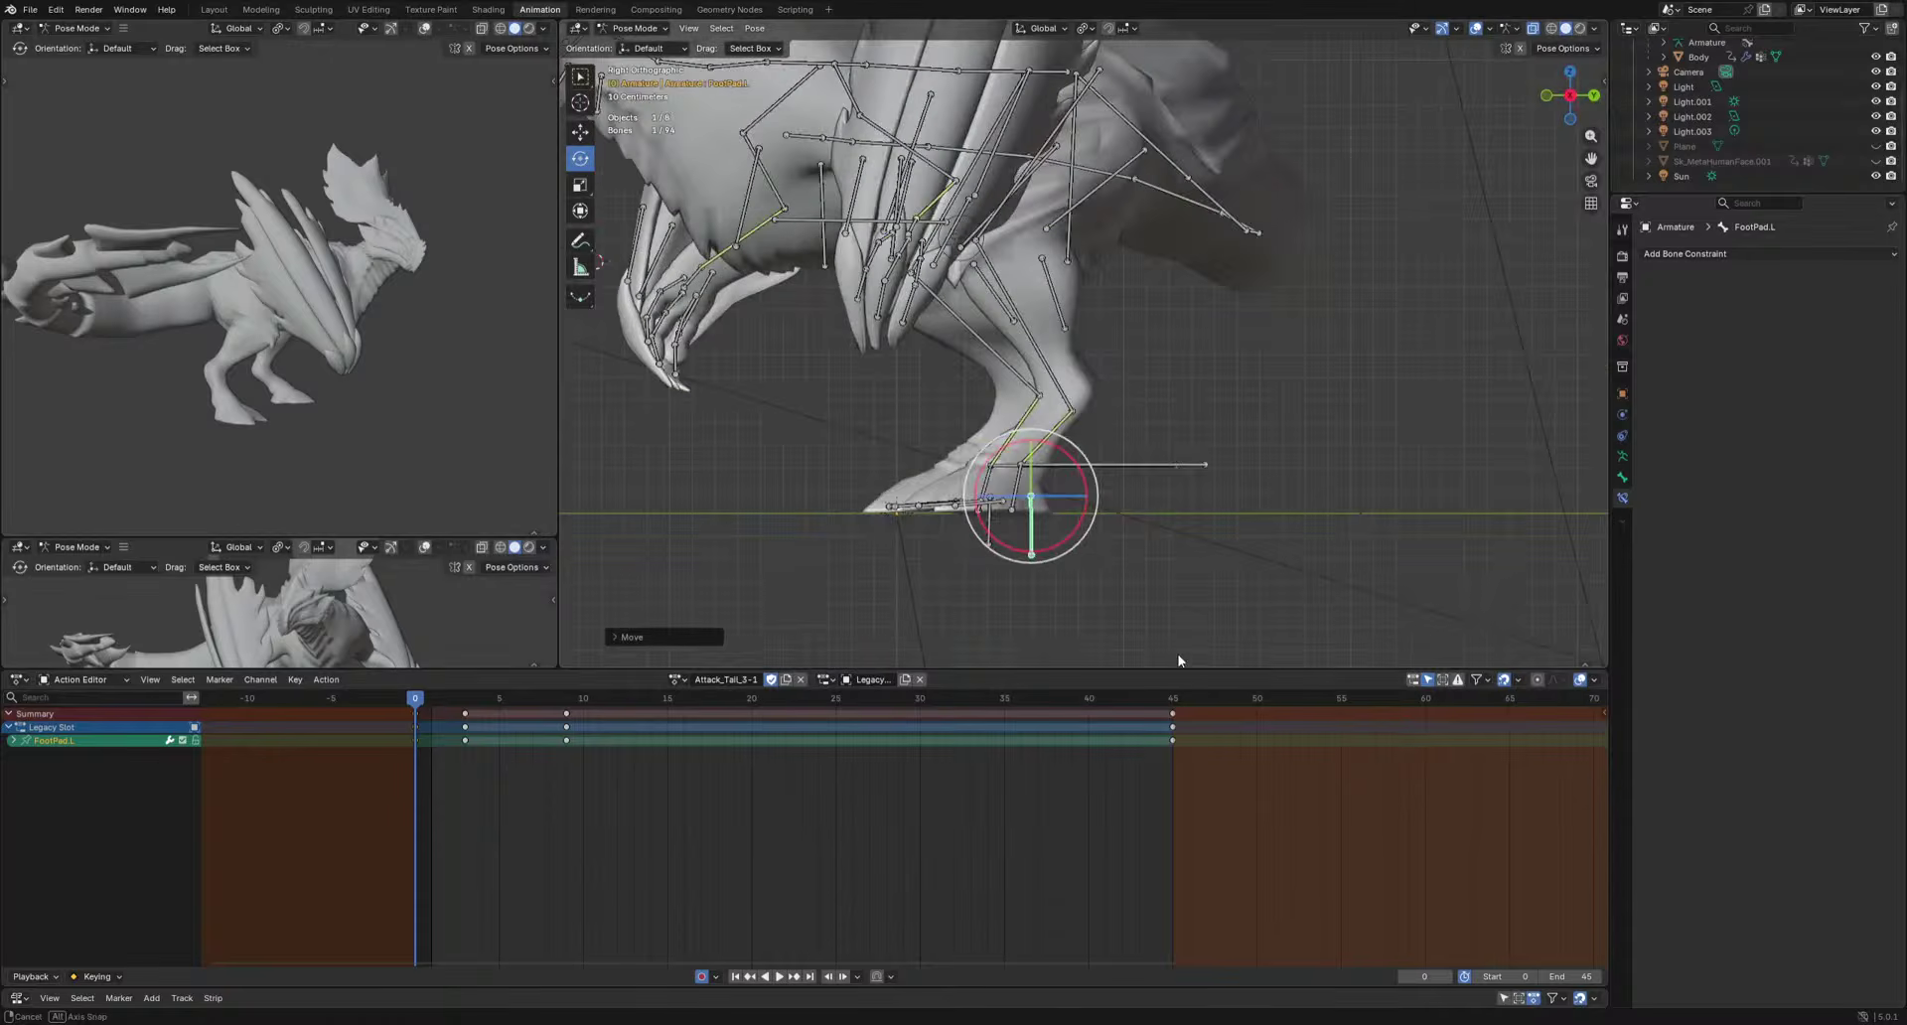
pyautogui.press('i')
# Delete FootPad.L's keyframes at frames 3 and 9 and copy its frame 0 keyframe to frame 29.
pyautogui.press('space')
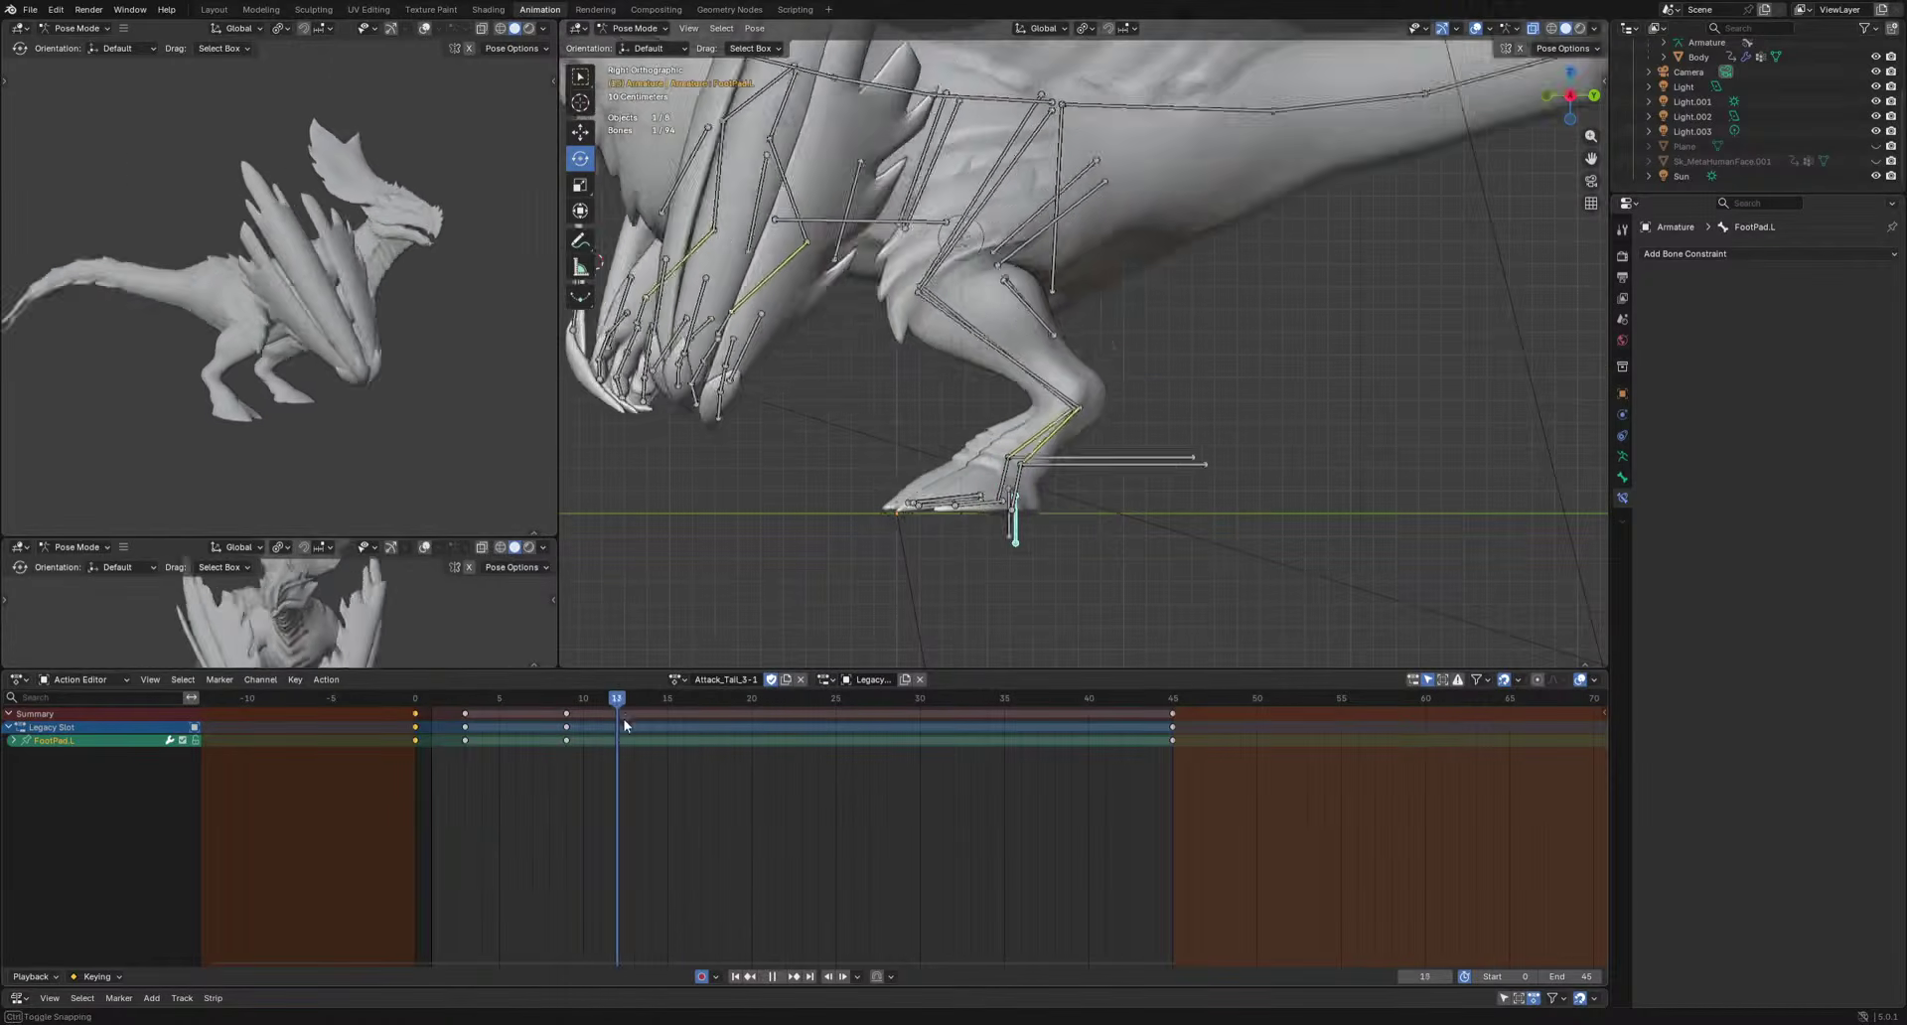
pyautogui.press('space')
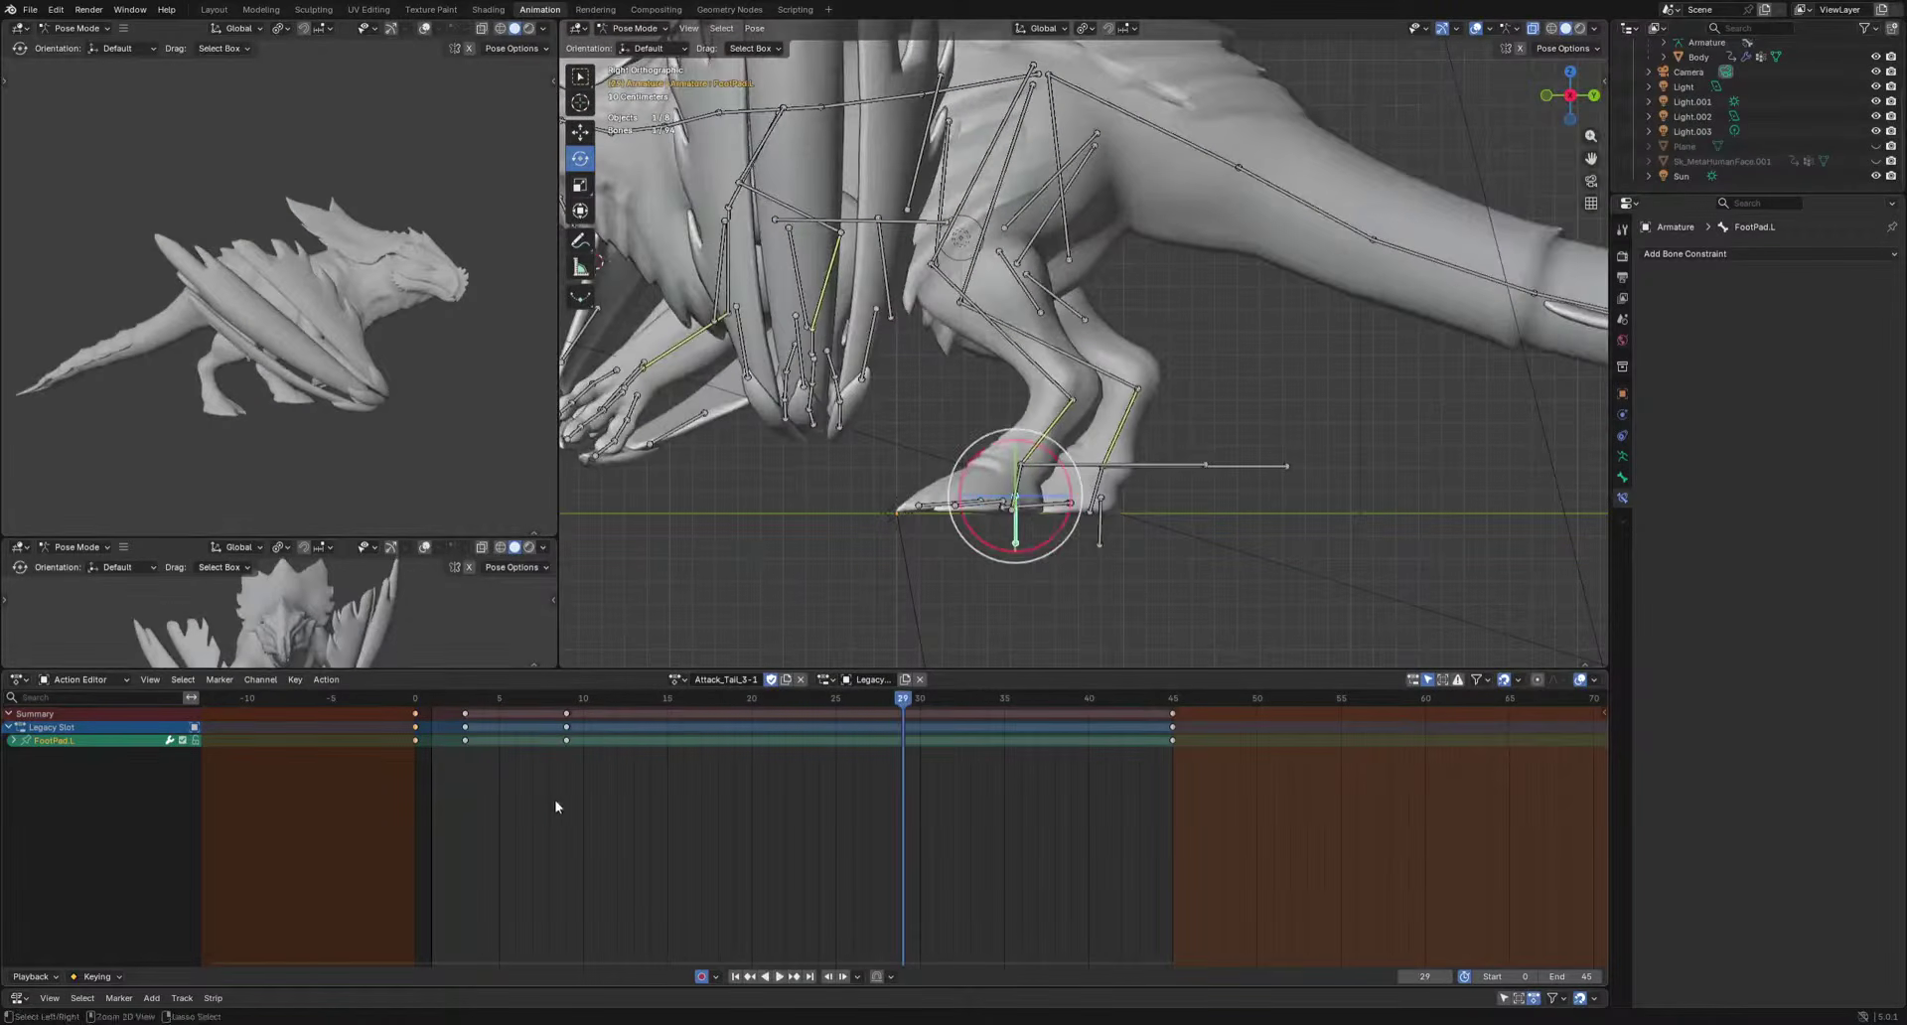
pyautogui.moveTo(447, 774); pyautogui.dragTo(659, 707)
pyautogui.press('Delete')
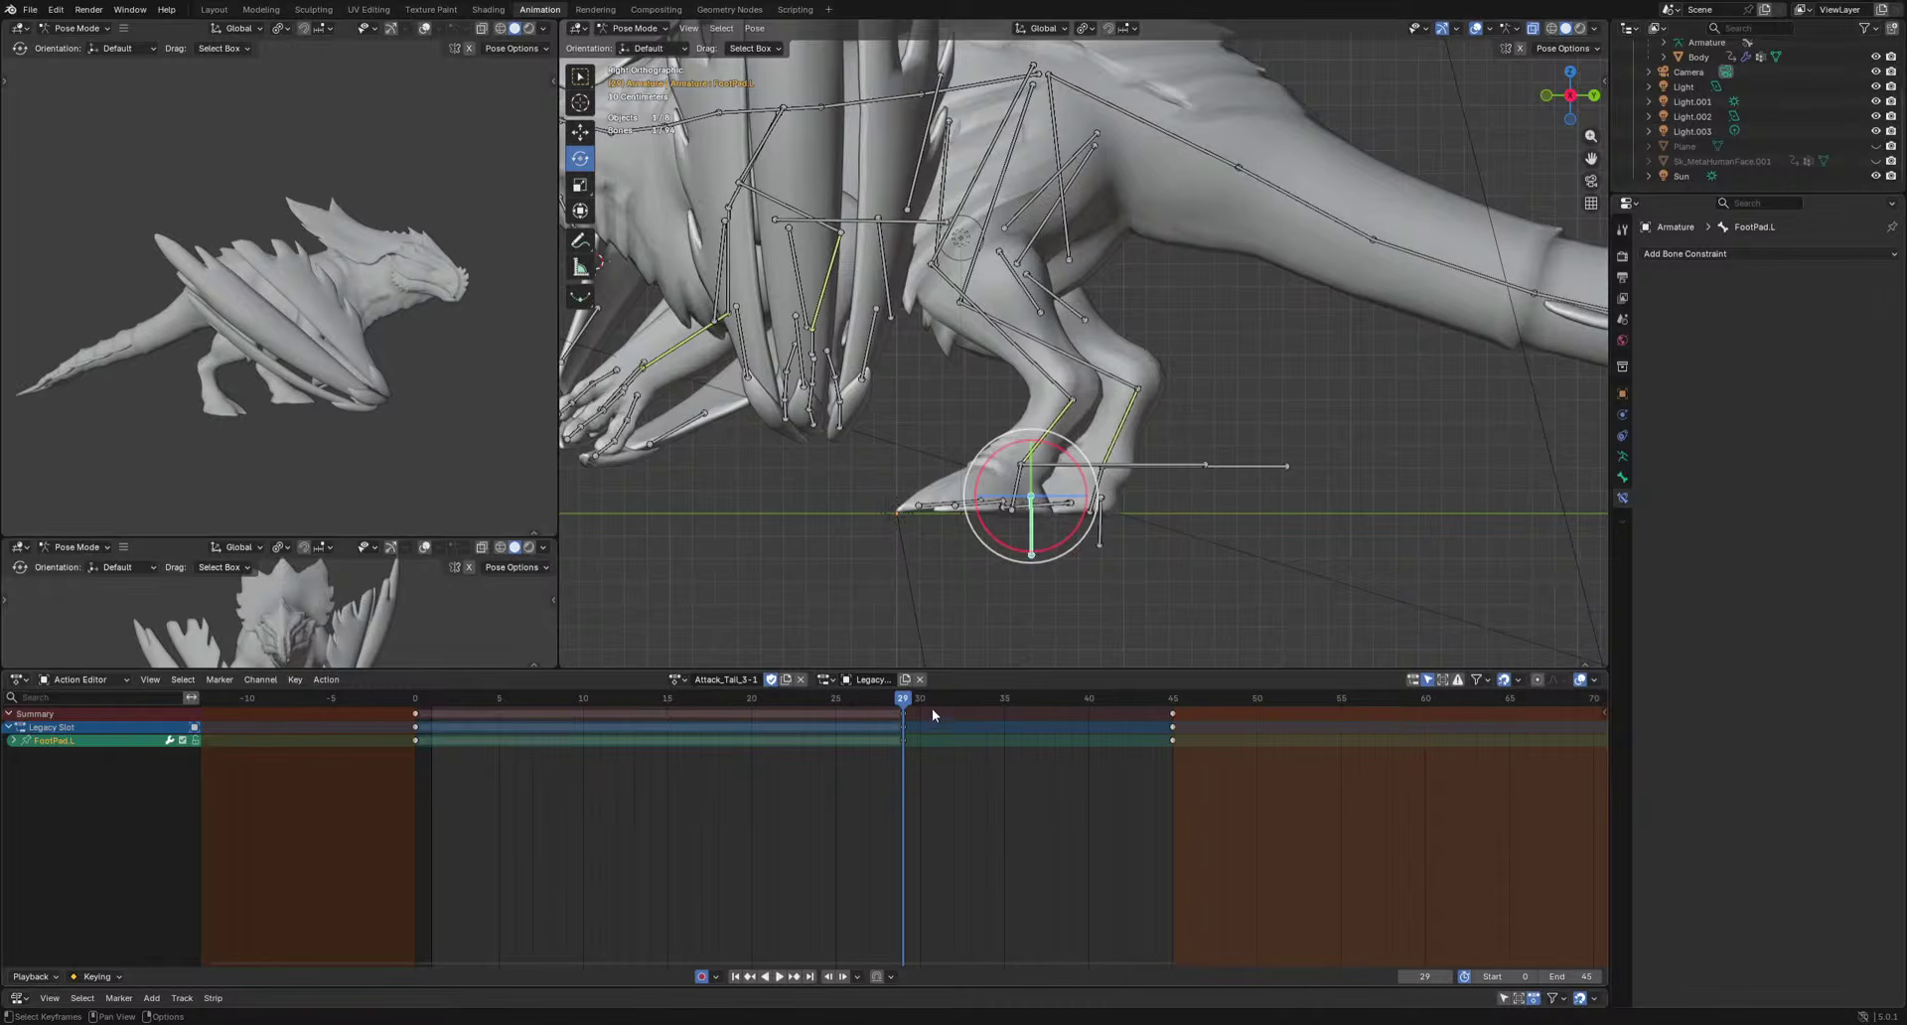
# Move the FootPad.L bone at frame 32 and copy that keyframe to frame 37.
pyautogui.click(946, 700)
pyautogui.press('i')
pyautogui.press('g')
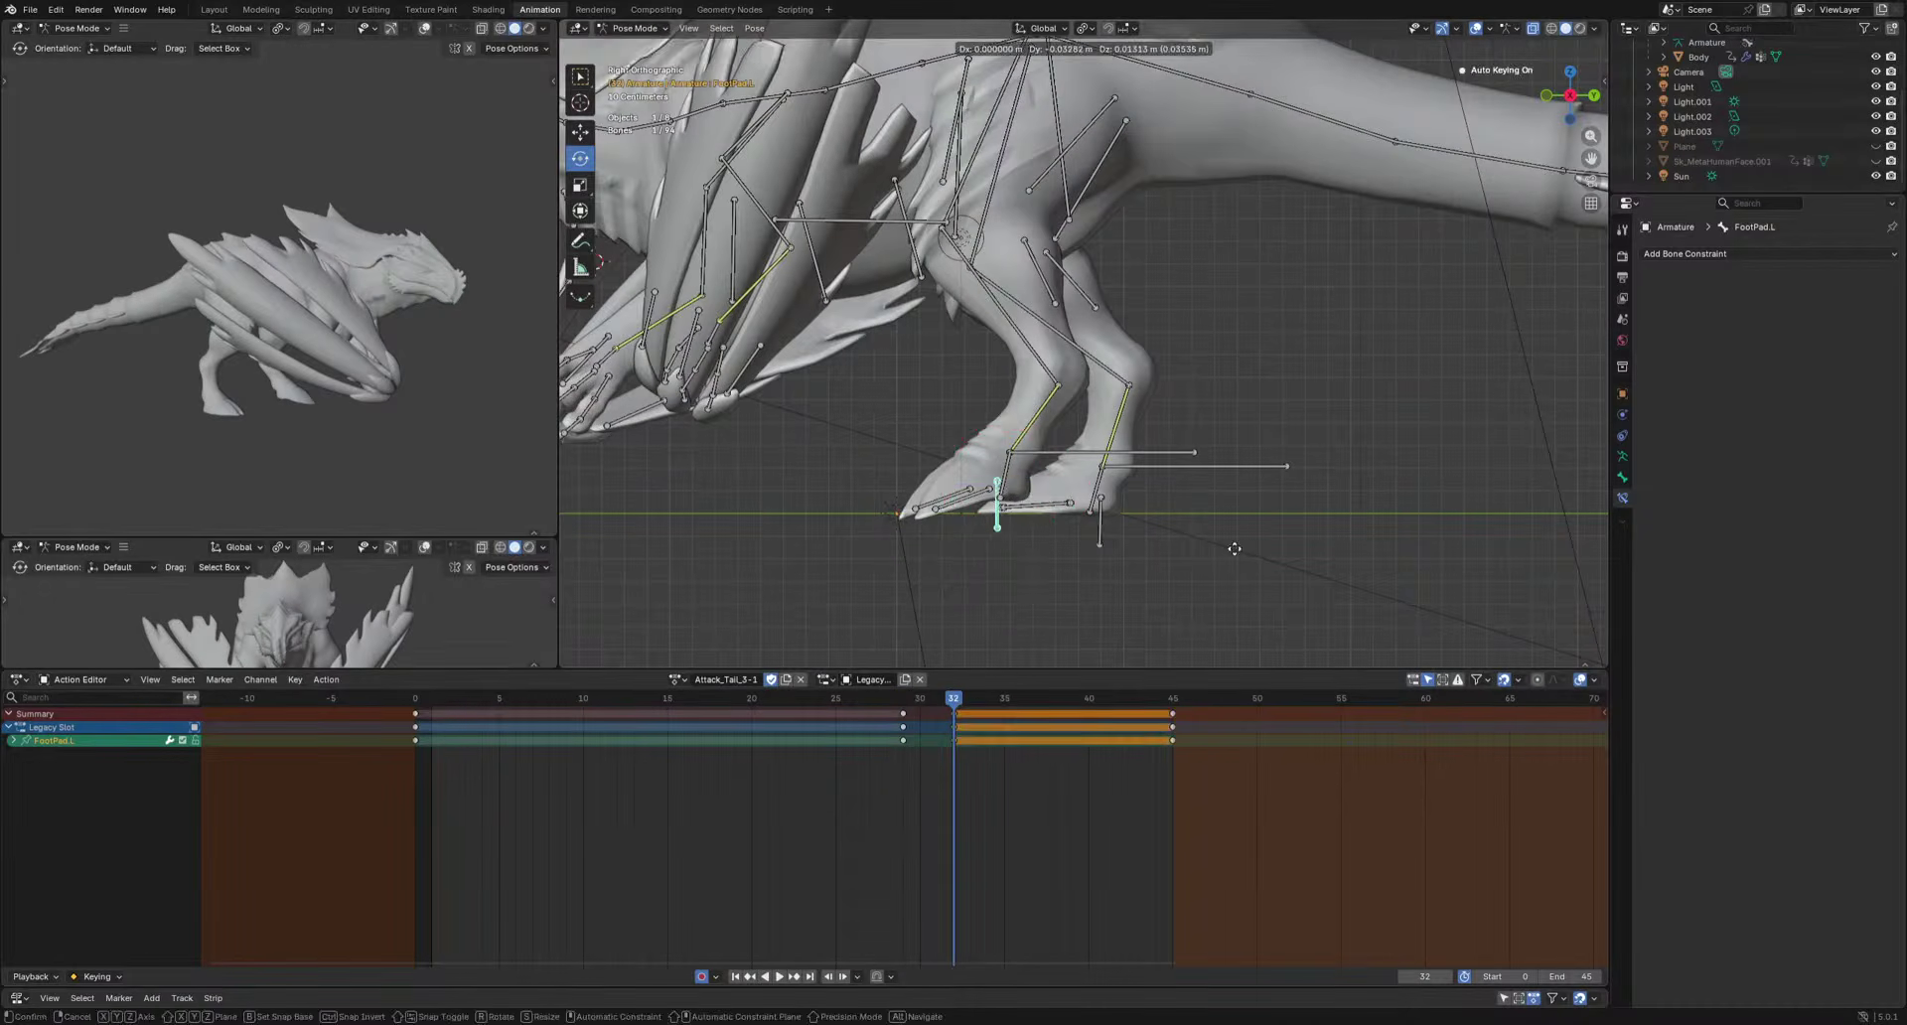
pyautogui.click(1234, 548)
pyautogui.moveTo(975, 699); pyautogui.dragTo(1094, 711)
pyautogui.press('space')
pyautogui.hotkey('ctrl', 'v')
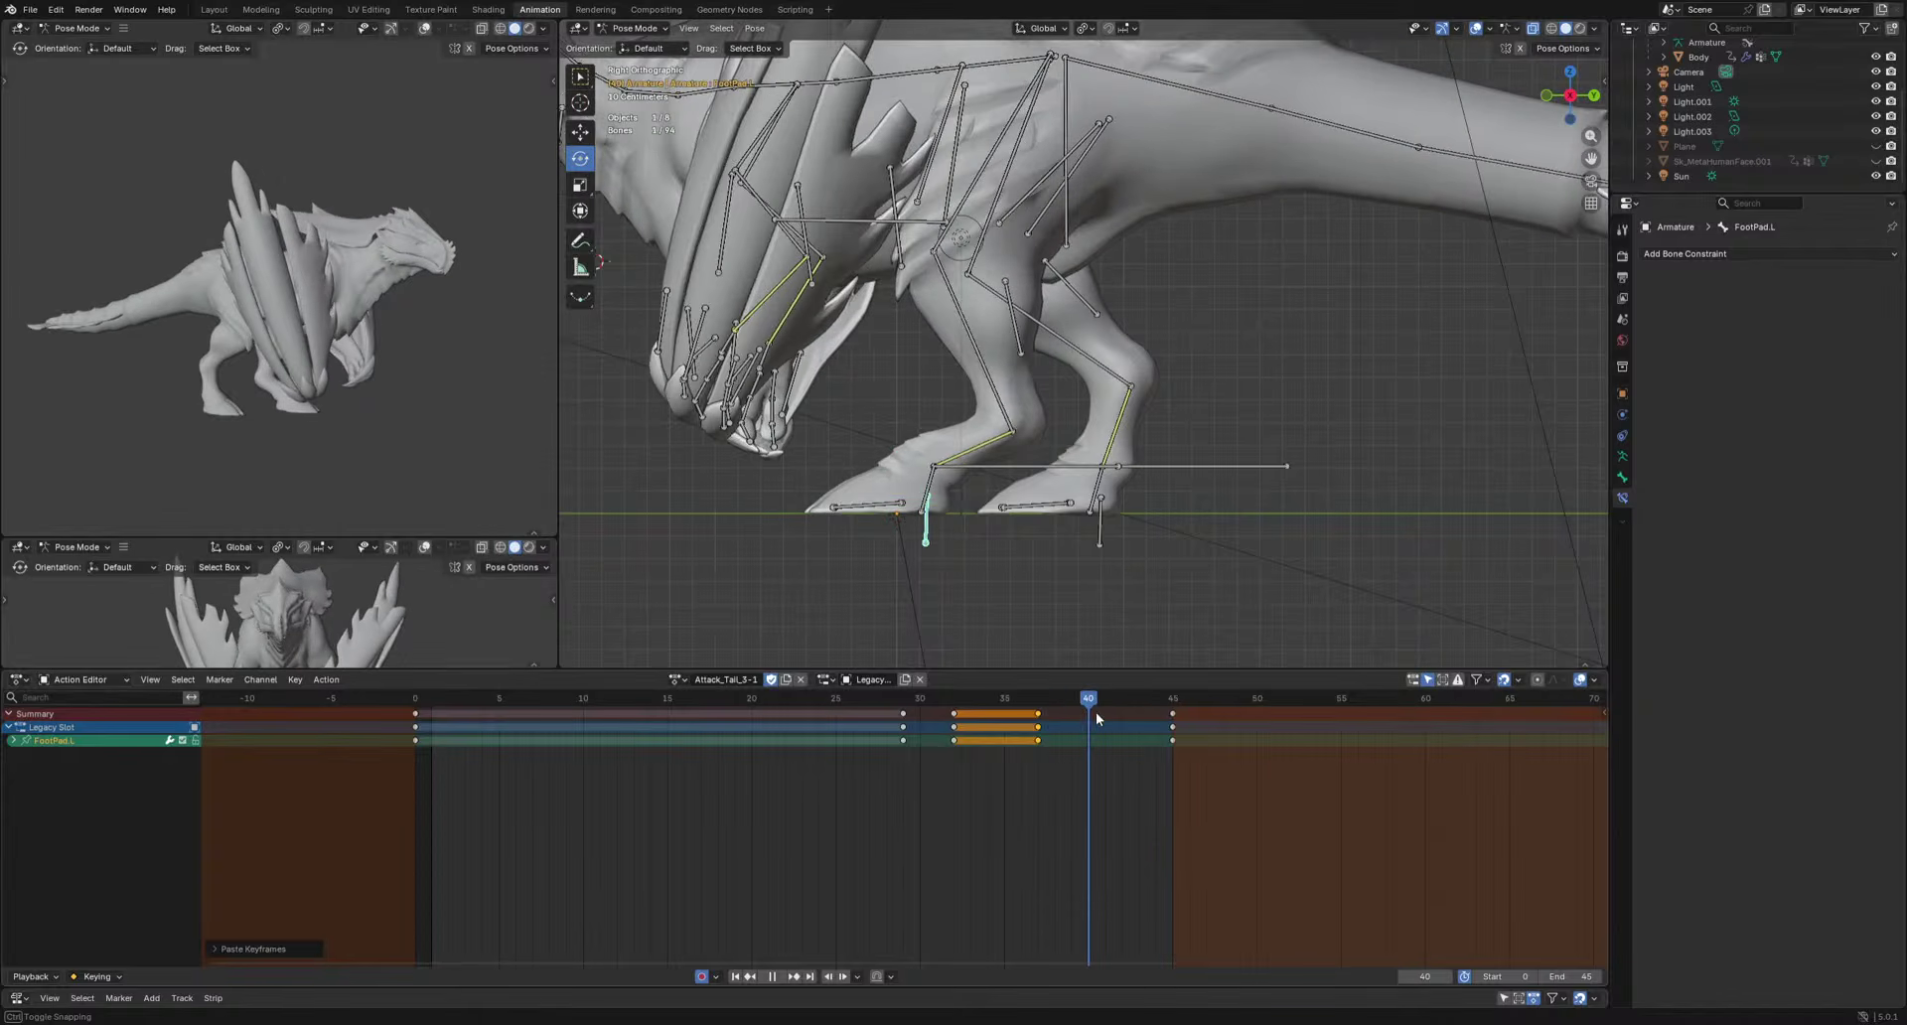
# Copy FootPad.L's frame 45 keyframe to frame 40 and review the playback.
pyautogui.click(1172, 713)
pyautogui.hotkey('ctrl', 'c')
pyautogui.hotkey('ctrl', 'v')
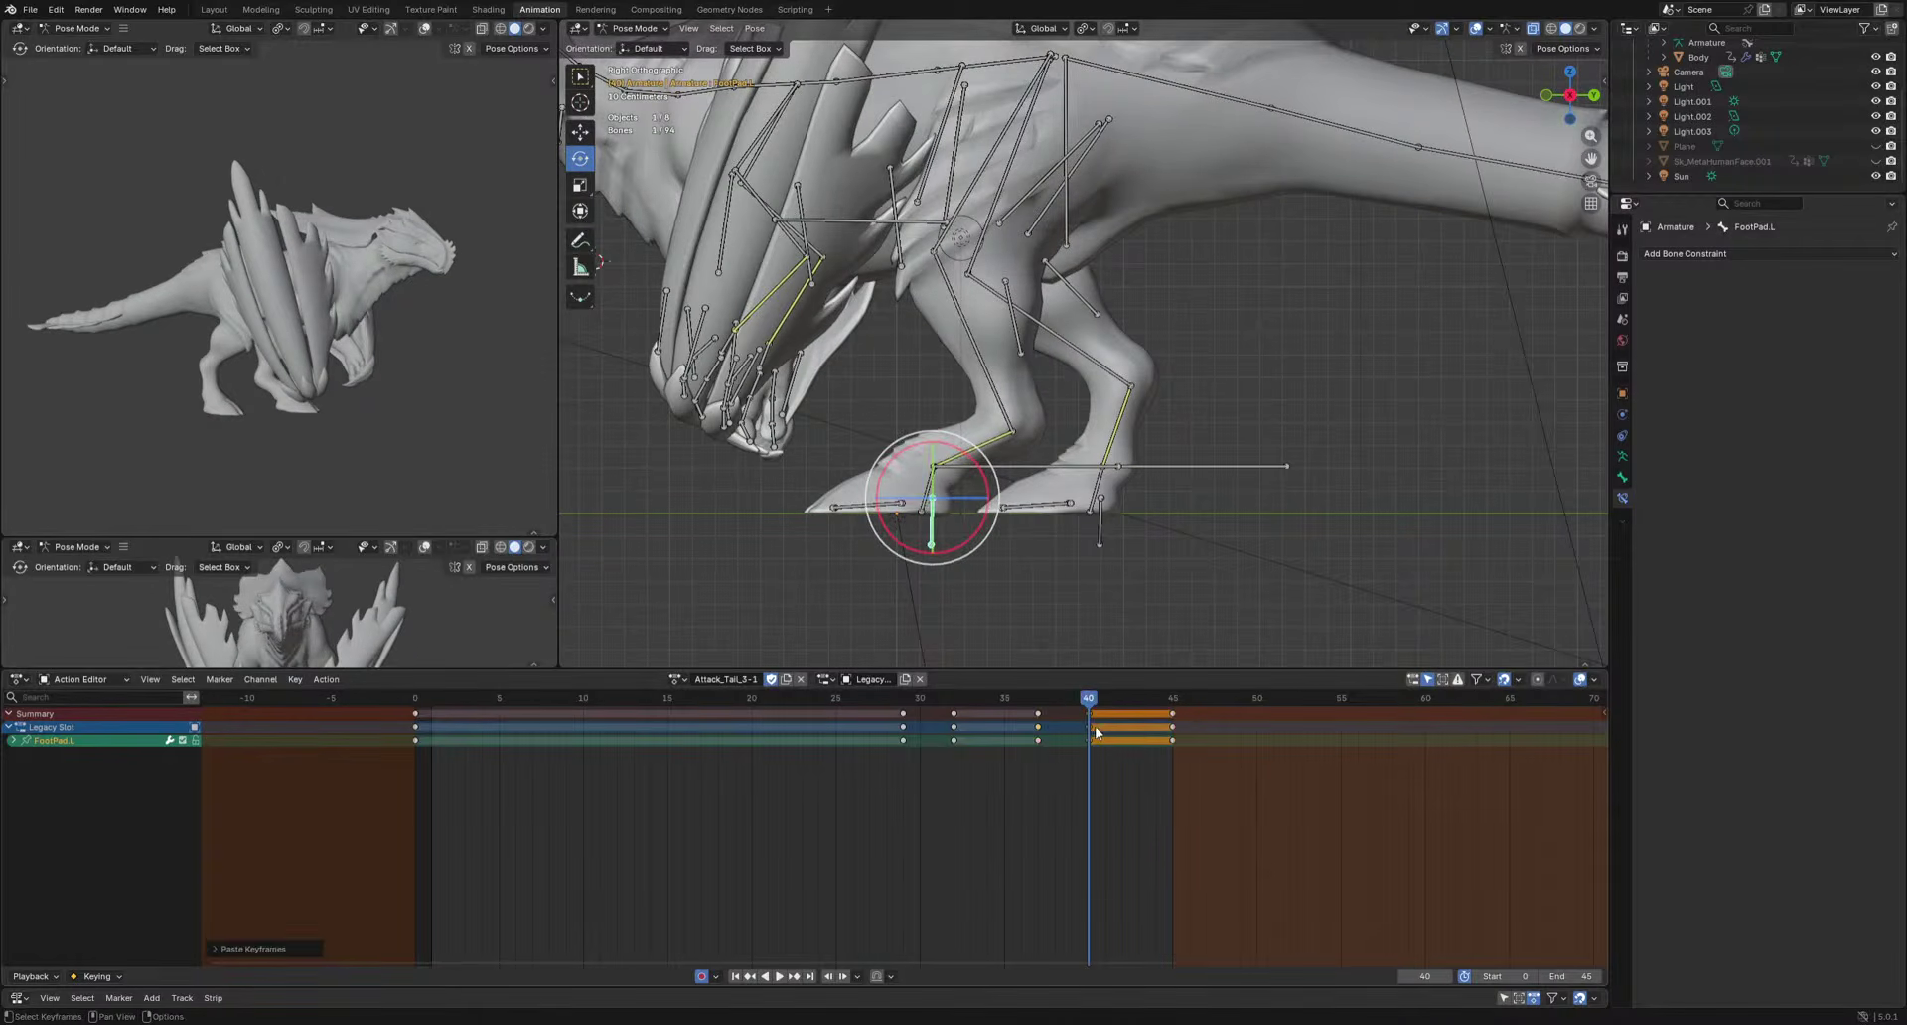
pyautogui.press('space')
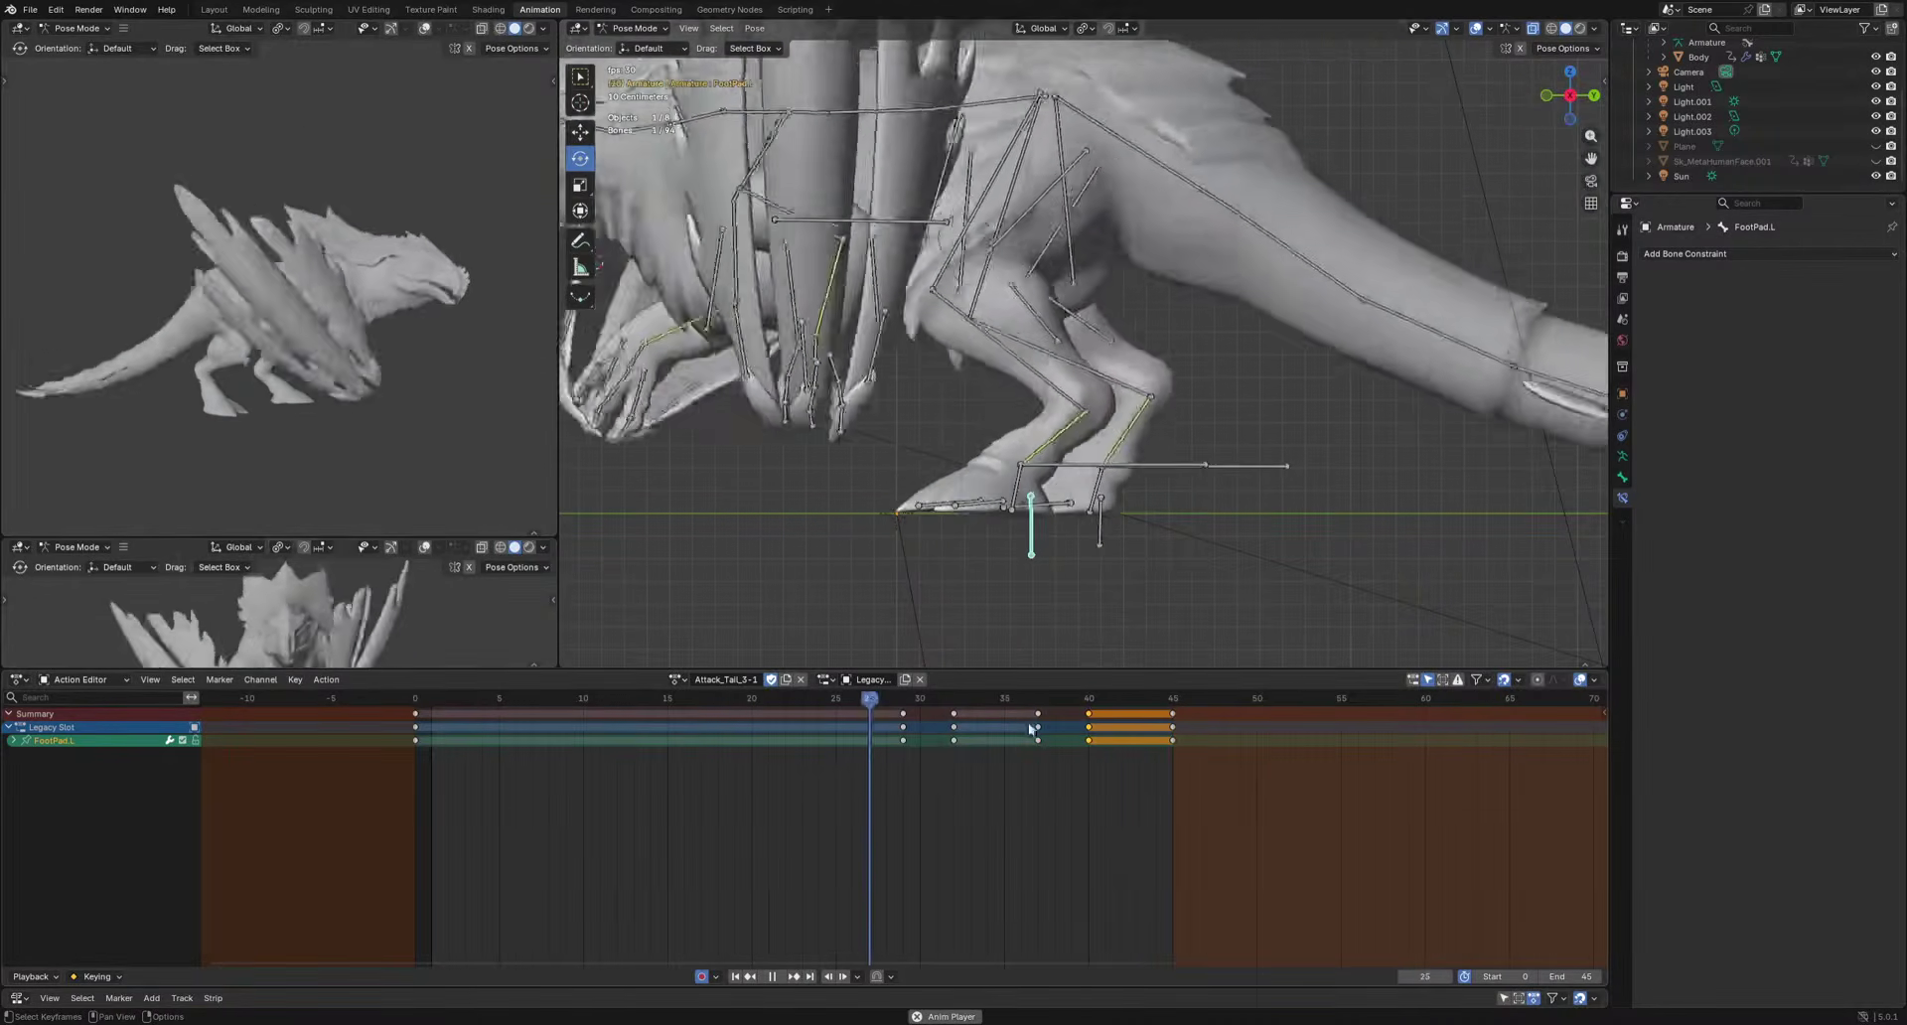
pyautogui.press('space')
# Reposition and slightly rotate the FootPad.R bone at frame 0 from the left view.
pyautogui.moveTo(1172, 574); pyautogui.dragTo(1133, 534, button='middle')
pyautogui.click(1214, 503)
pyautogui.hotkey('shift', 'Left')
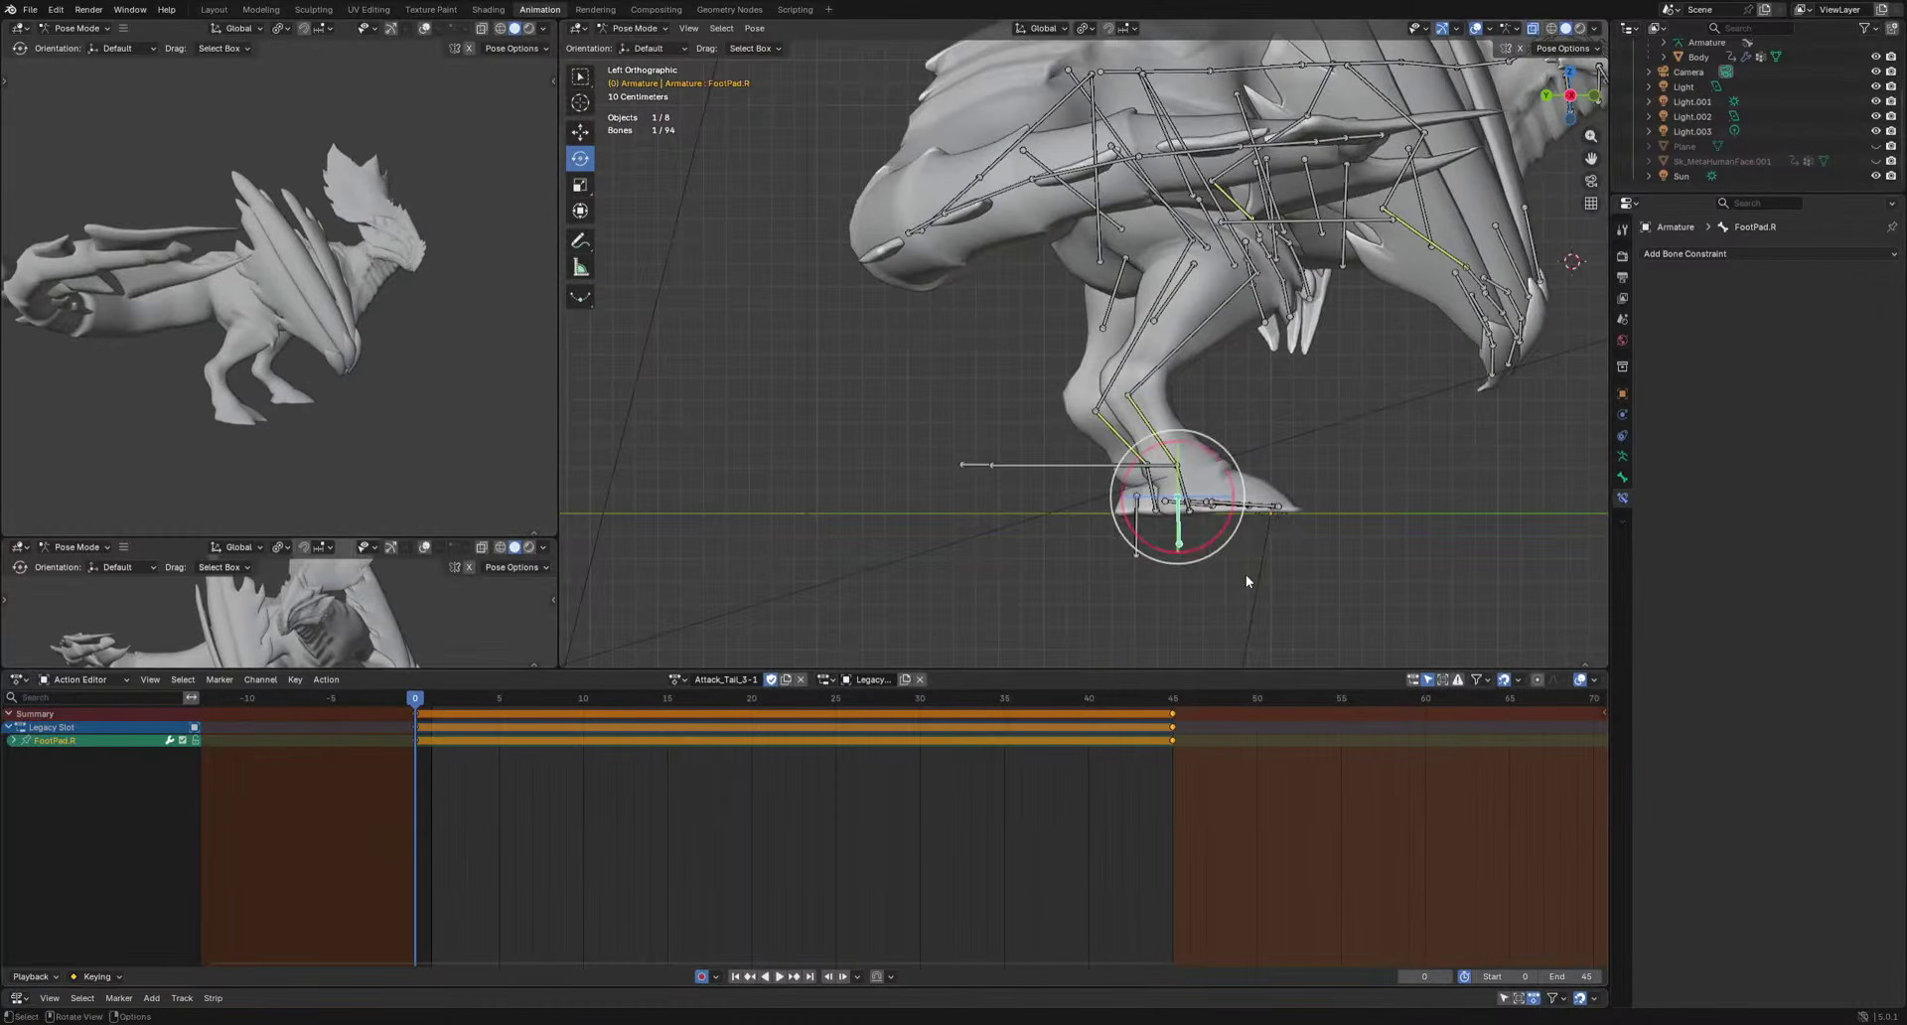
pyautogui.press('g')
pyautogui.click(1321, 600)
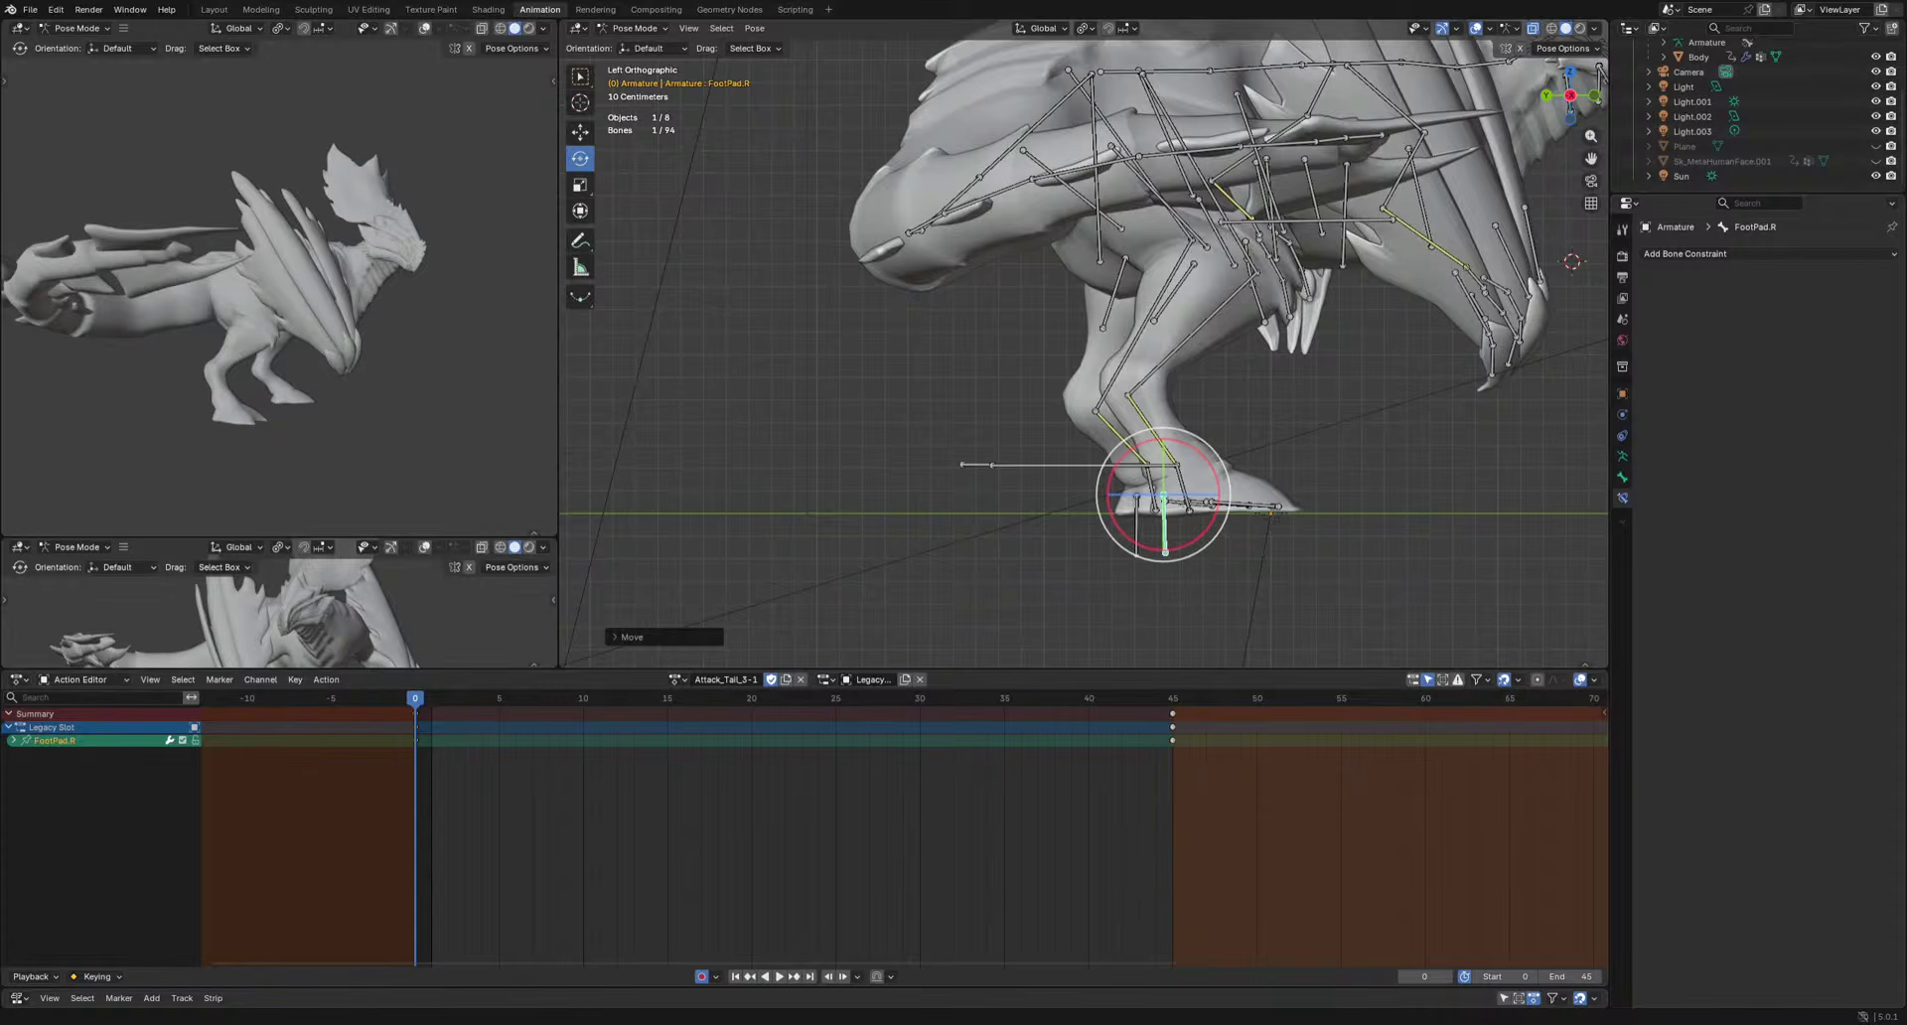
pyautogui.scroll(3, 1013, 527)
pyautogui.keyDown('shift'); pyautogui.moveTo(1013, 527); pyautogui.dragTo(691, 564, button='middle'); pyautogui.keyUp('shift')
pyautogui.press('r')
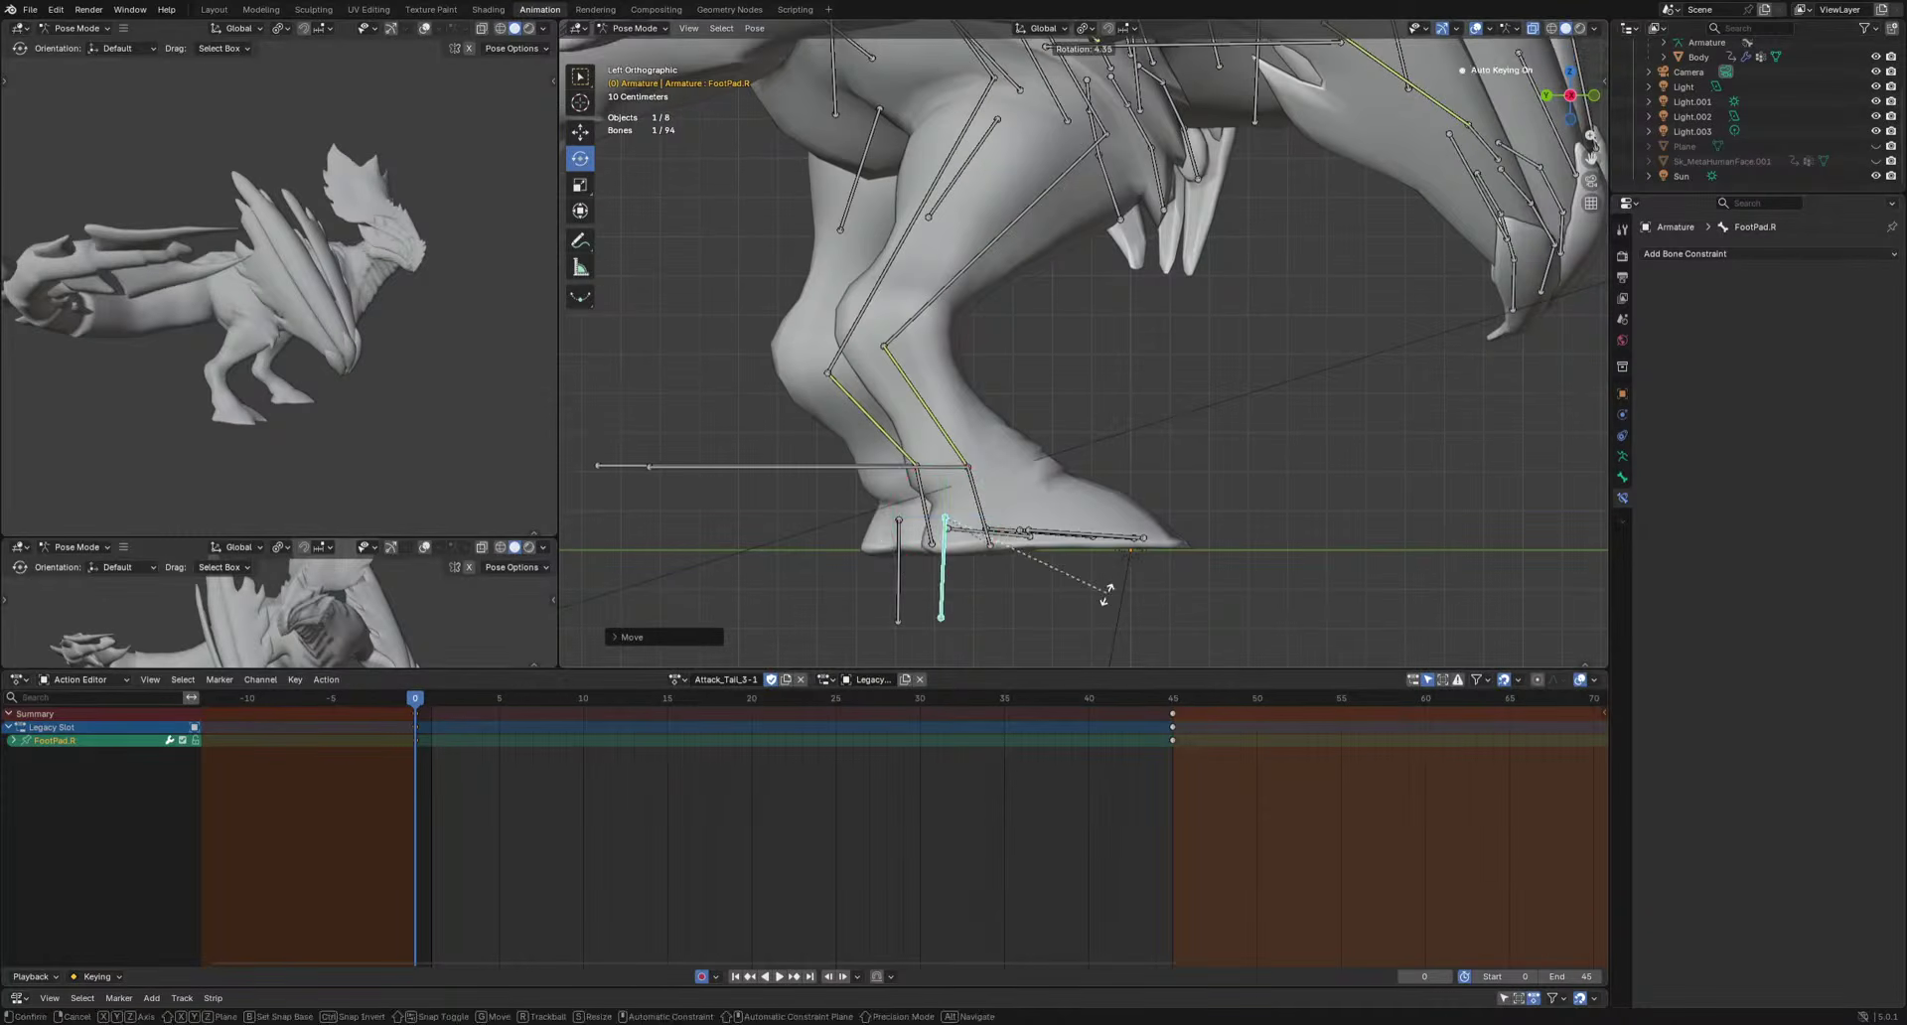
pyautogui.click(1093, 592)
pyautogui.press('g')
pyautogui.click(1065, 605)
# Clear FootPad.R's location and rotation at frame 14 and move it into place under the heel.
pyautogui.moveTo(367, 787); pyautogui.dragTo(657, 736)
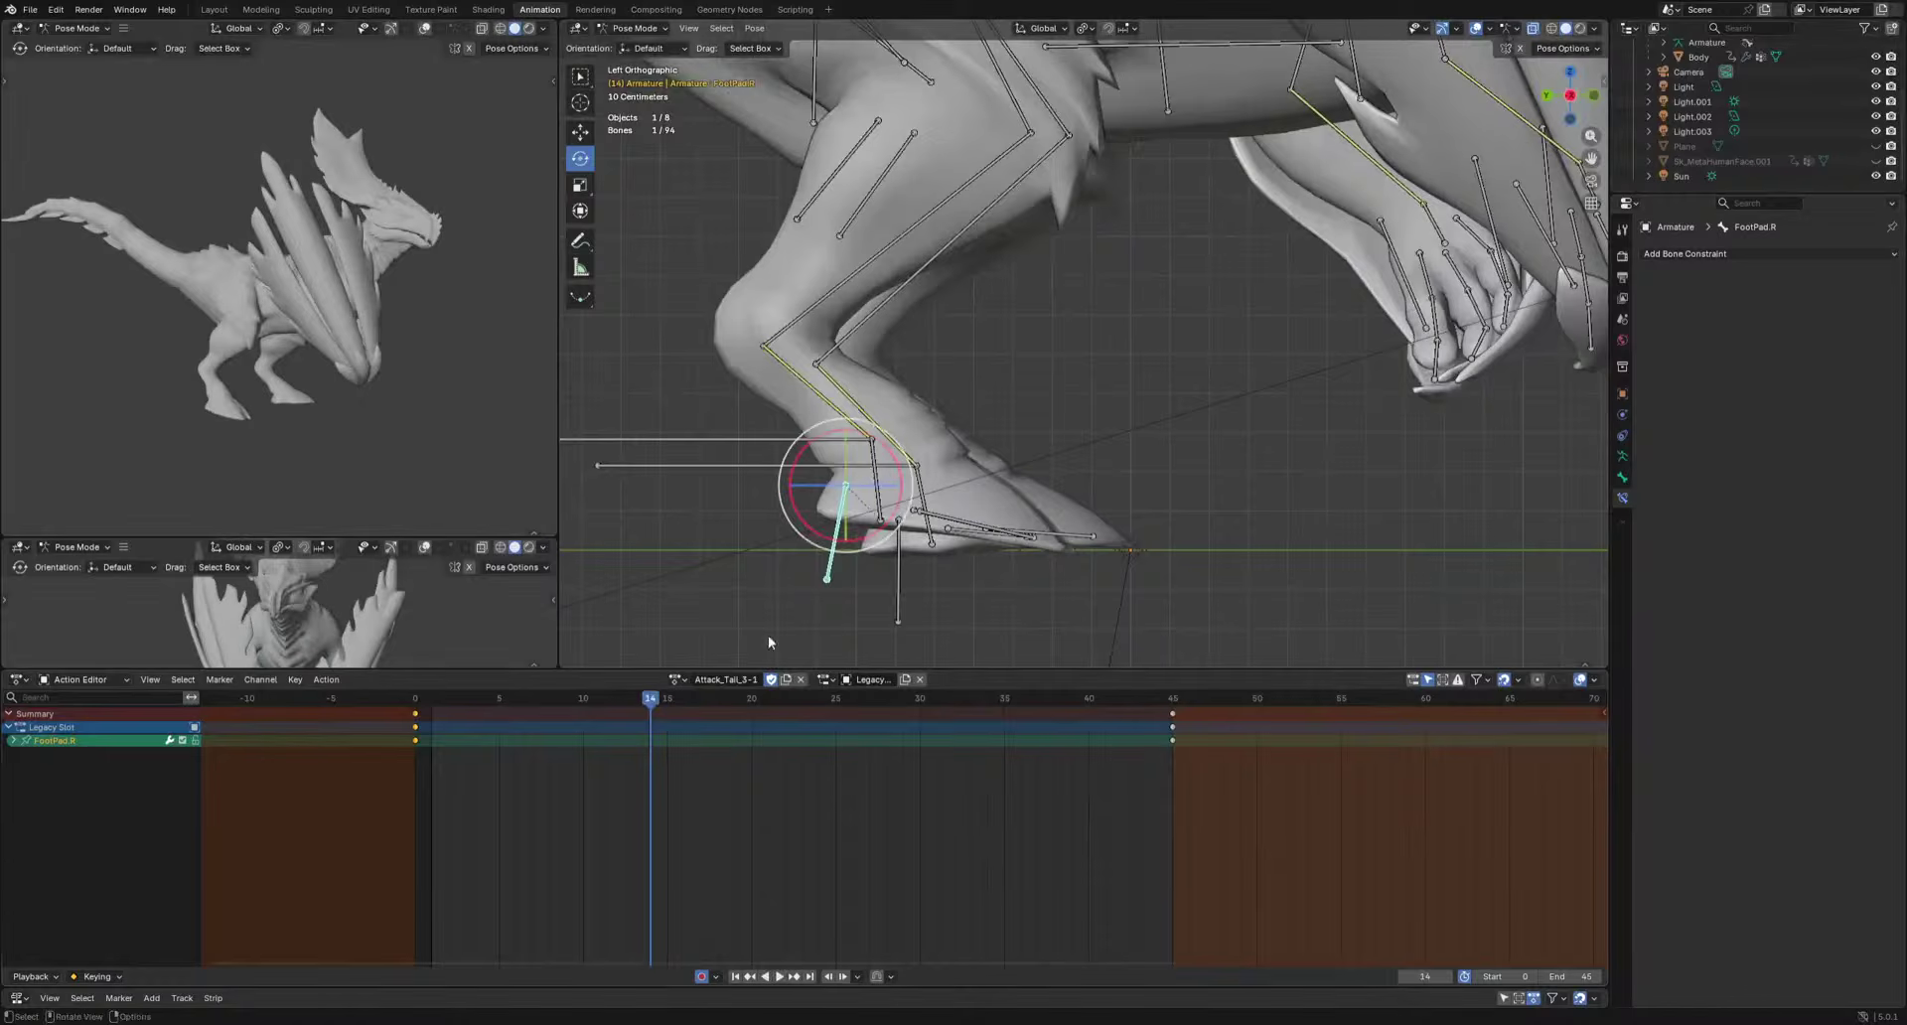
pyautogui.hotkey('alt', 'g')
pyautogui.hotkey('alt', 'r')
pyautogui.press('g')
pyautogui.click(1110, 586)
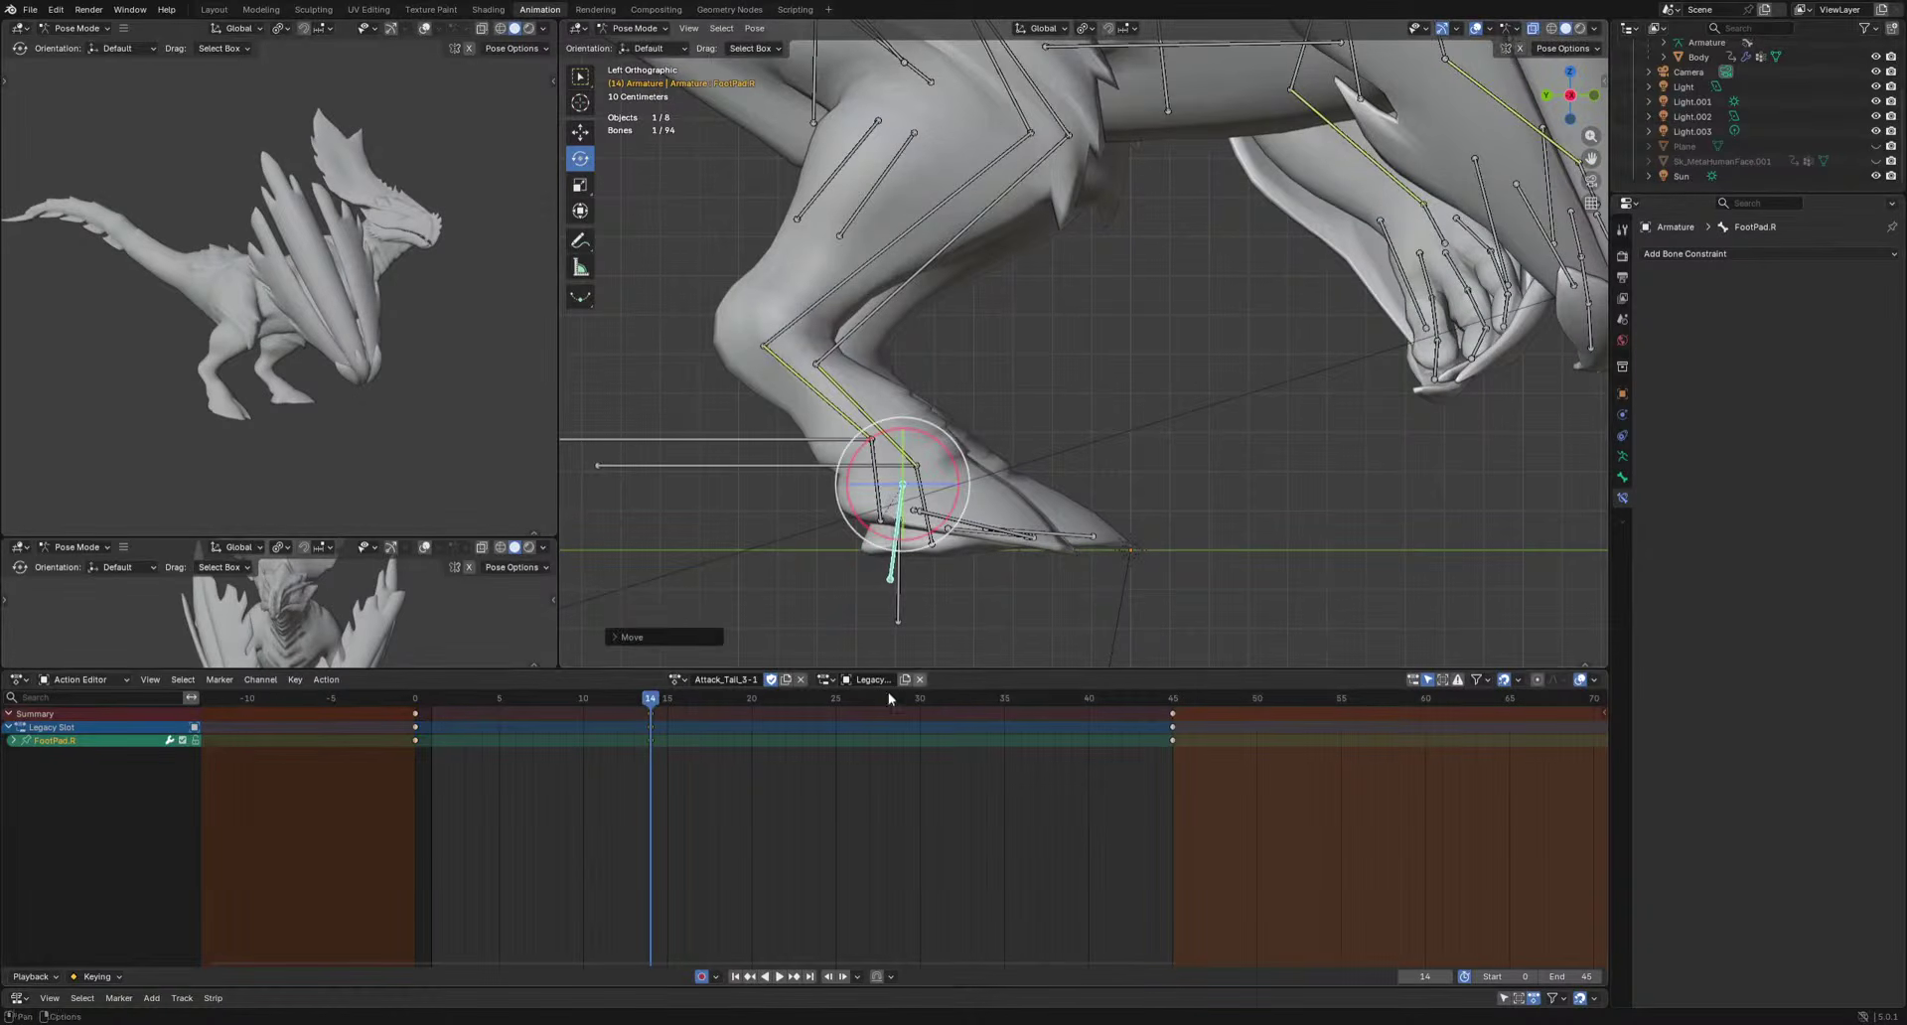
# Arrange FootPad.R keyframes at frames 11, 13 and 18, reusing its frame 0 pose at 11 and 18, and review the playback.
pyautogui.moveTo(661, 701)
pyautogui.mouseDown()
pyautogui.moveTo(689, 707)
pyautogui.moveTo(570, 713)
pyautogui.moveTo(619, 705)
pyautogui.moveTo(598, 731)
pyautogui.moveTo(636, 715)
pyautogui.mouseUp()
pyautogui.hotkey('ctrl', 'v')
pyautogui.click(569, 713)
pyautogui.press('space')
pyautogui.moveTo(601, 701); pyautogui.dragTo(723, 729)
pyautogui.moveTo(541, 787); pyautogui.dragTo(623, 701)
pyautogui.hotkey('ctrl', 'c')
pyautogui.hotkey('ctrl', 'v')
pyautogui.press('space')
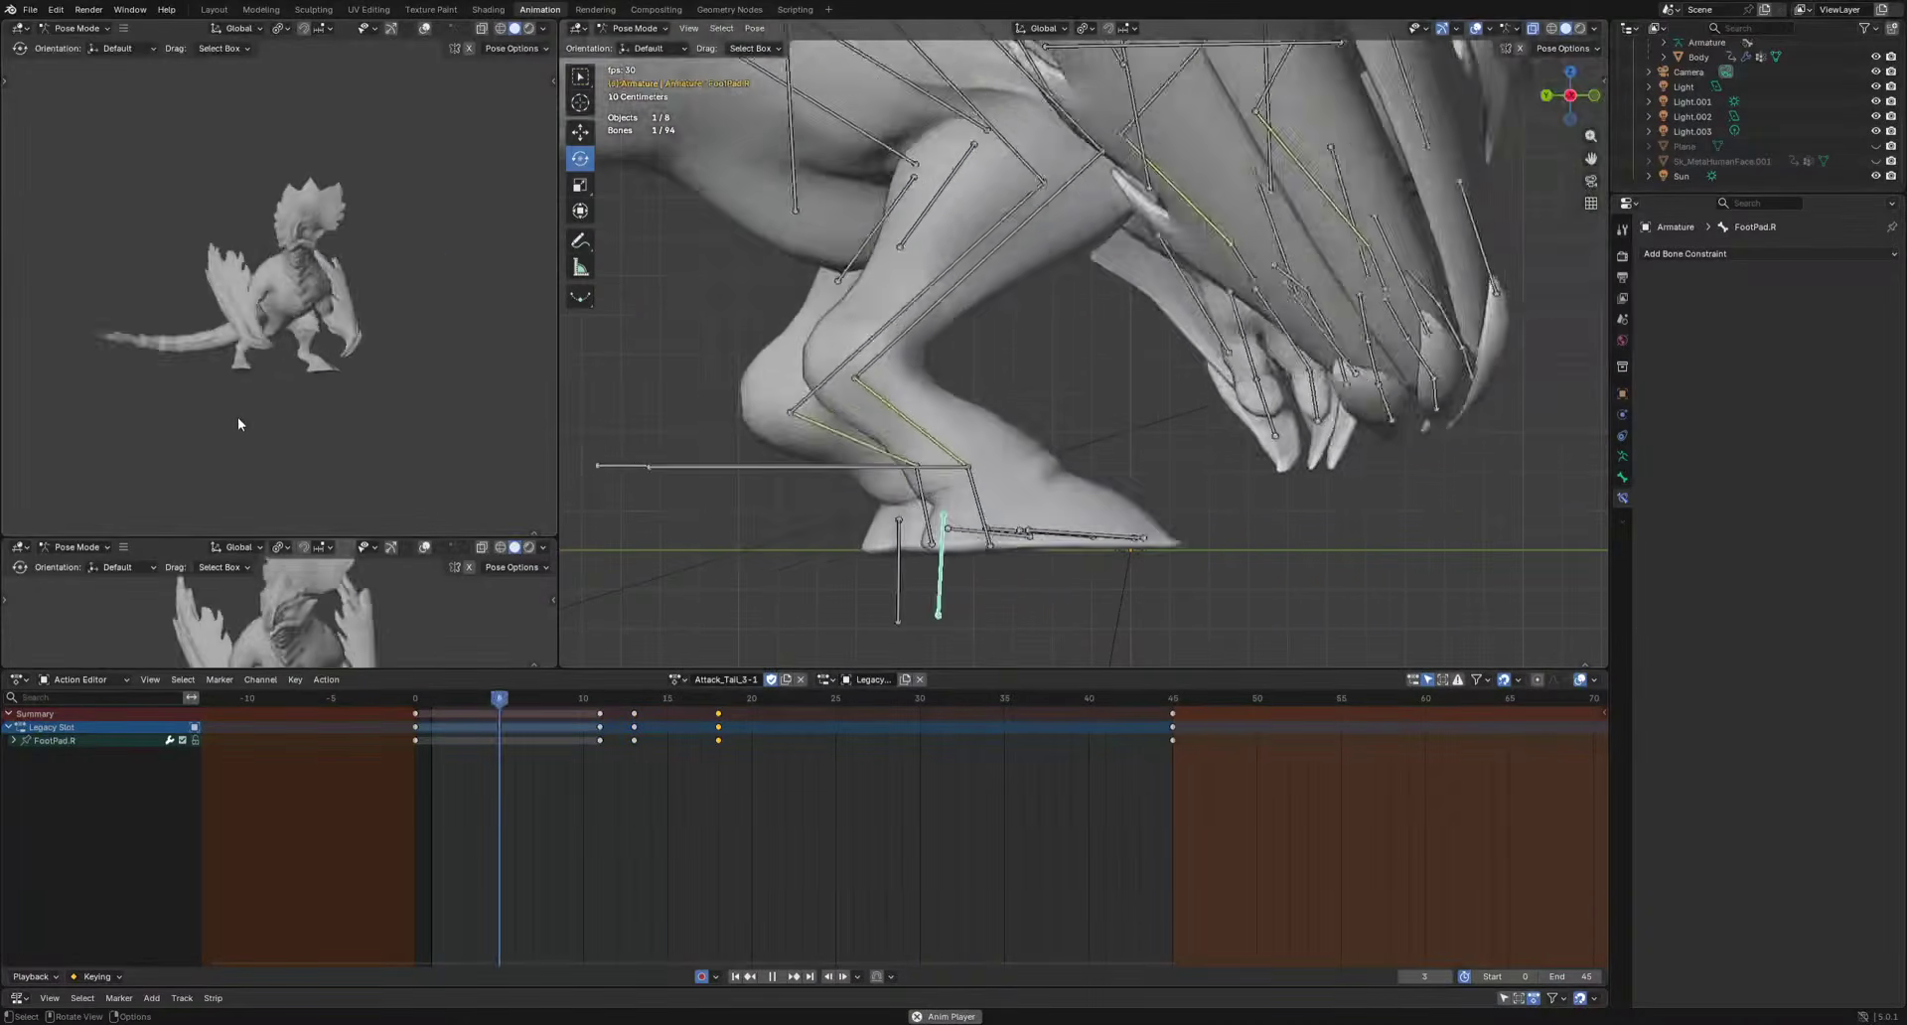
pyautogui.press('space')
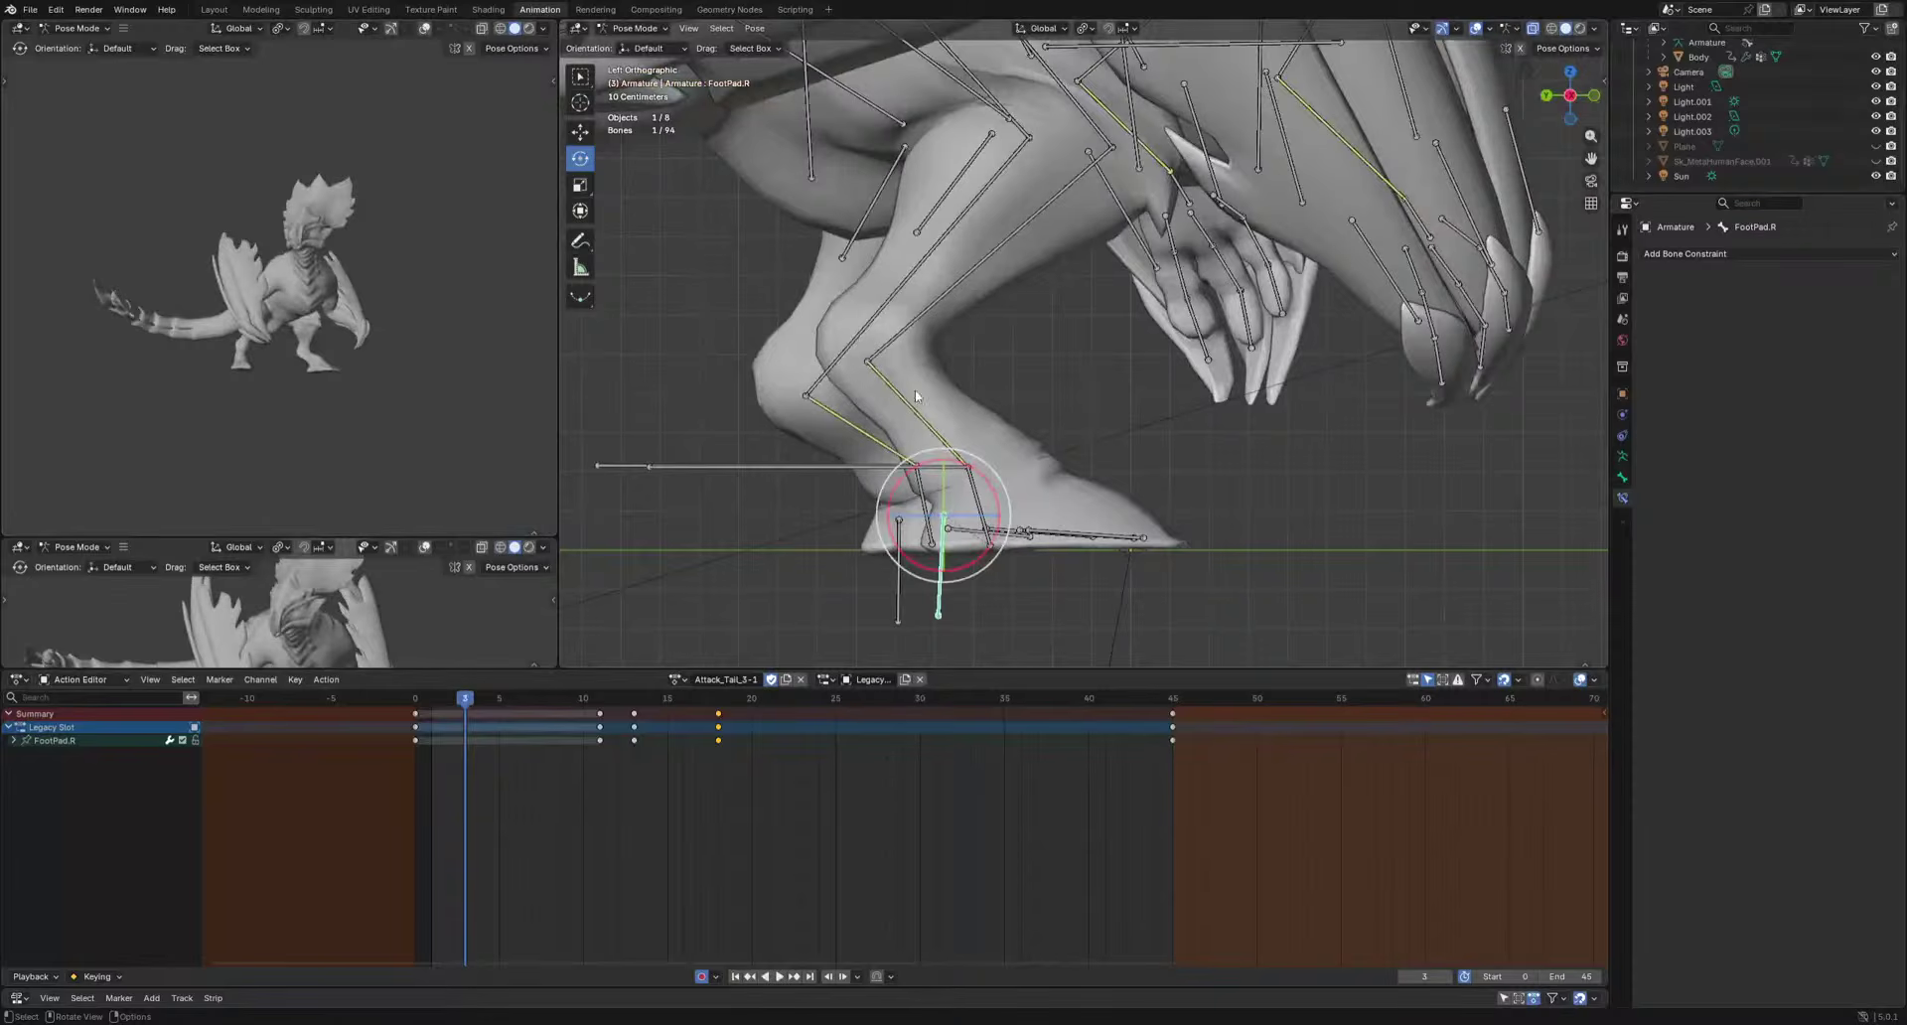
# Key Ankle.R and Ankle.L together at frame 24 and rotate both at frame 26 from the back view.
pyautogui.click(915, 395)
pyautogui.moveTo(915, 396); pyautogui.dragTo(920, 467, button='middle')
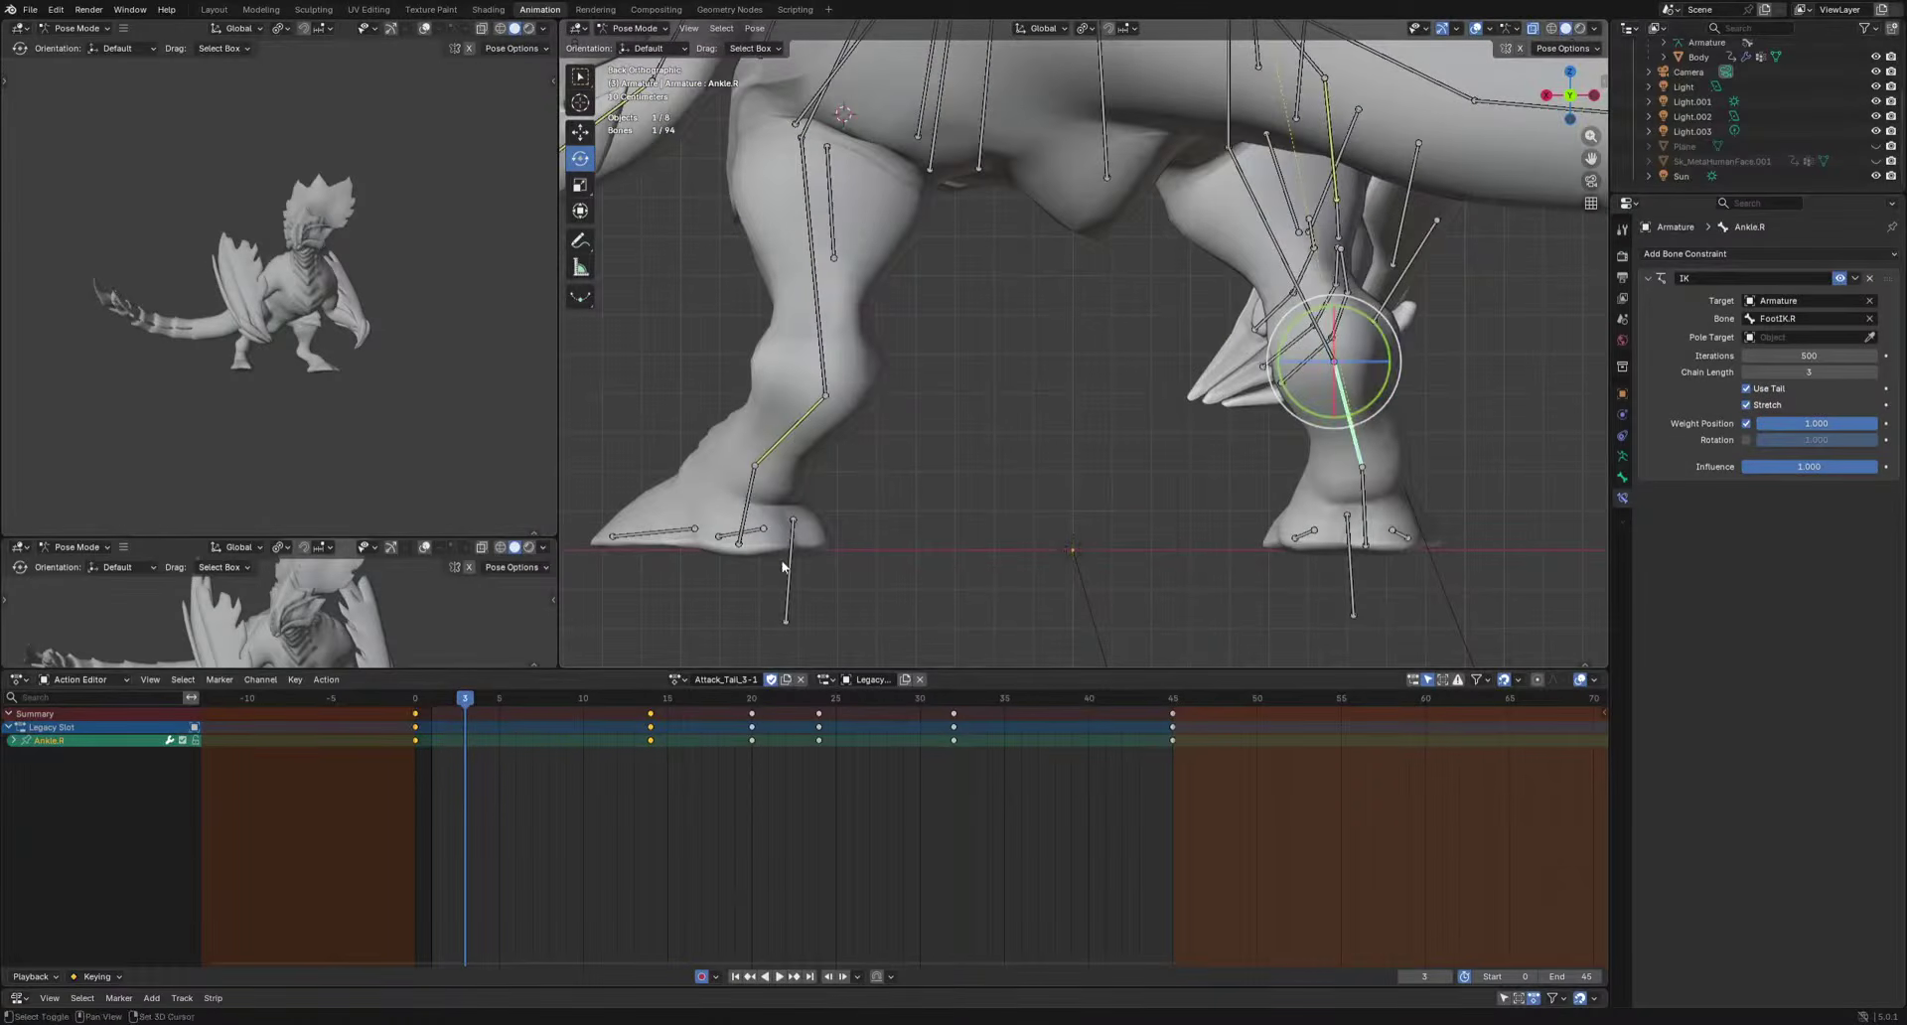
pyautogui.keyDown('shift'); pyautogui.click(785, 437); pyautogui.keyUp('shift')
pyautogui.moveTo(514, 699); pyautogui.dragTo(823, 735)
pyautogui.press('i')
pyautogui.press('Right')
pyautogui.press('Right')
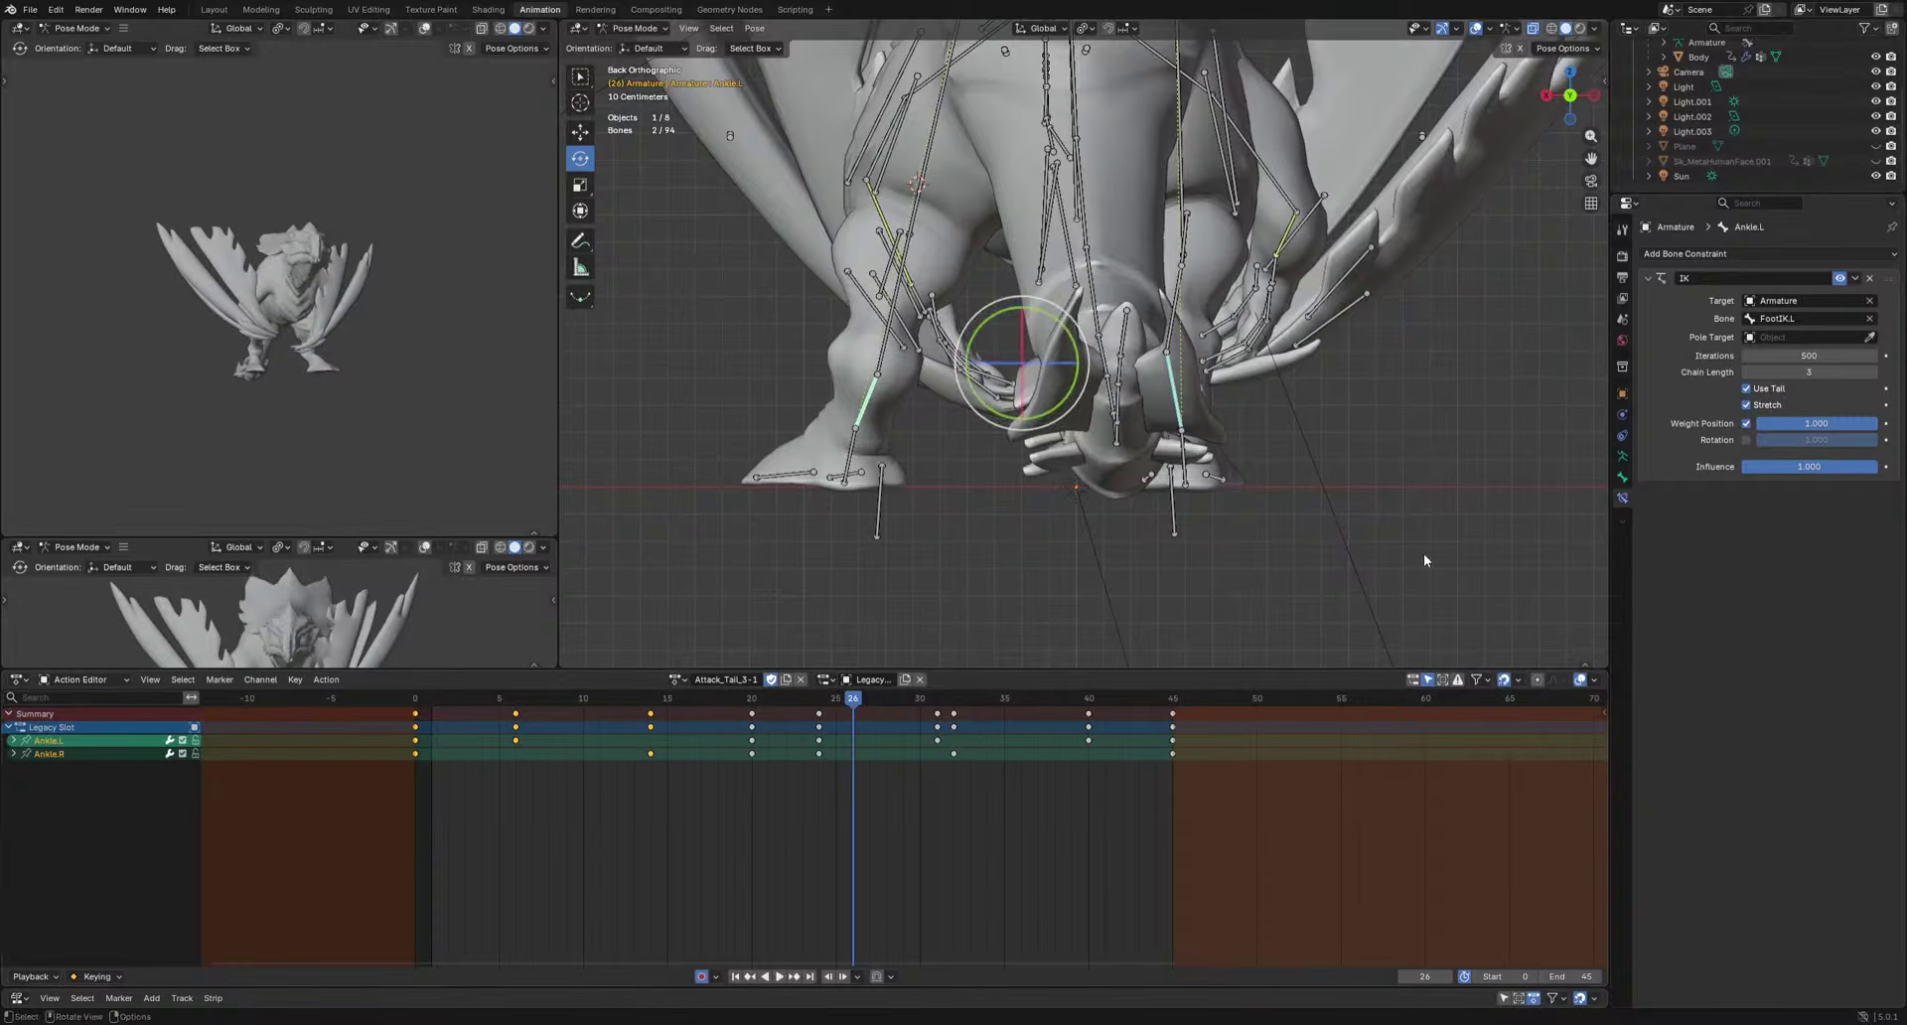
pyautogui.press('r')
pyautogui.click(1402, 573)
# Rotate both ankle bones at frames 28 and 36, then save the file after reviewing the playback.
pyautogui.click(885, 702)
pyautogui.press('r')
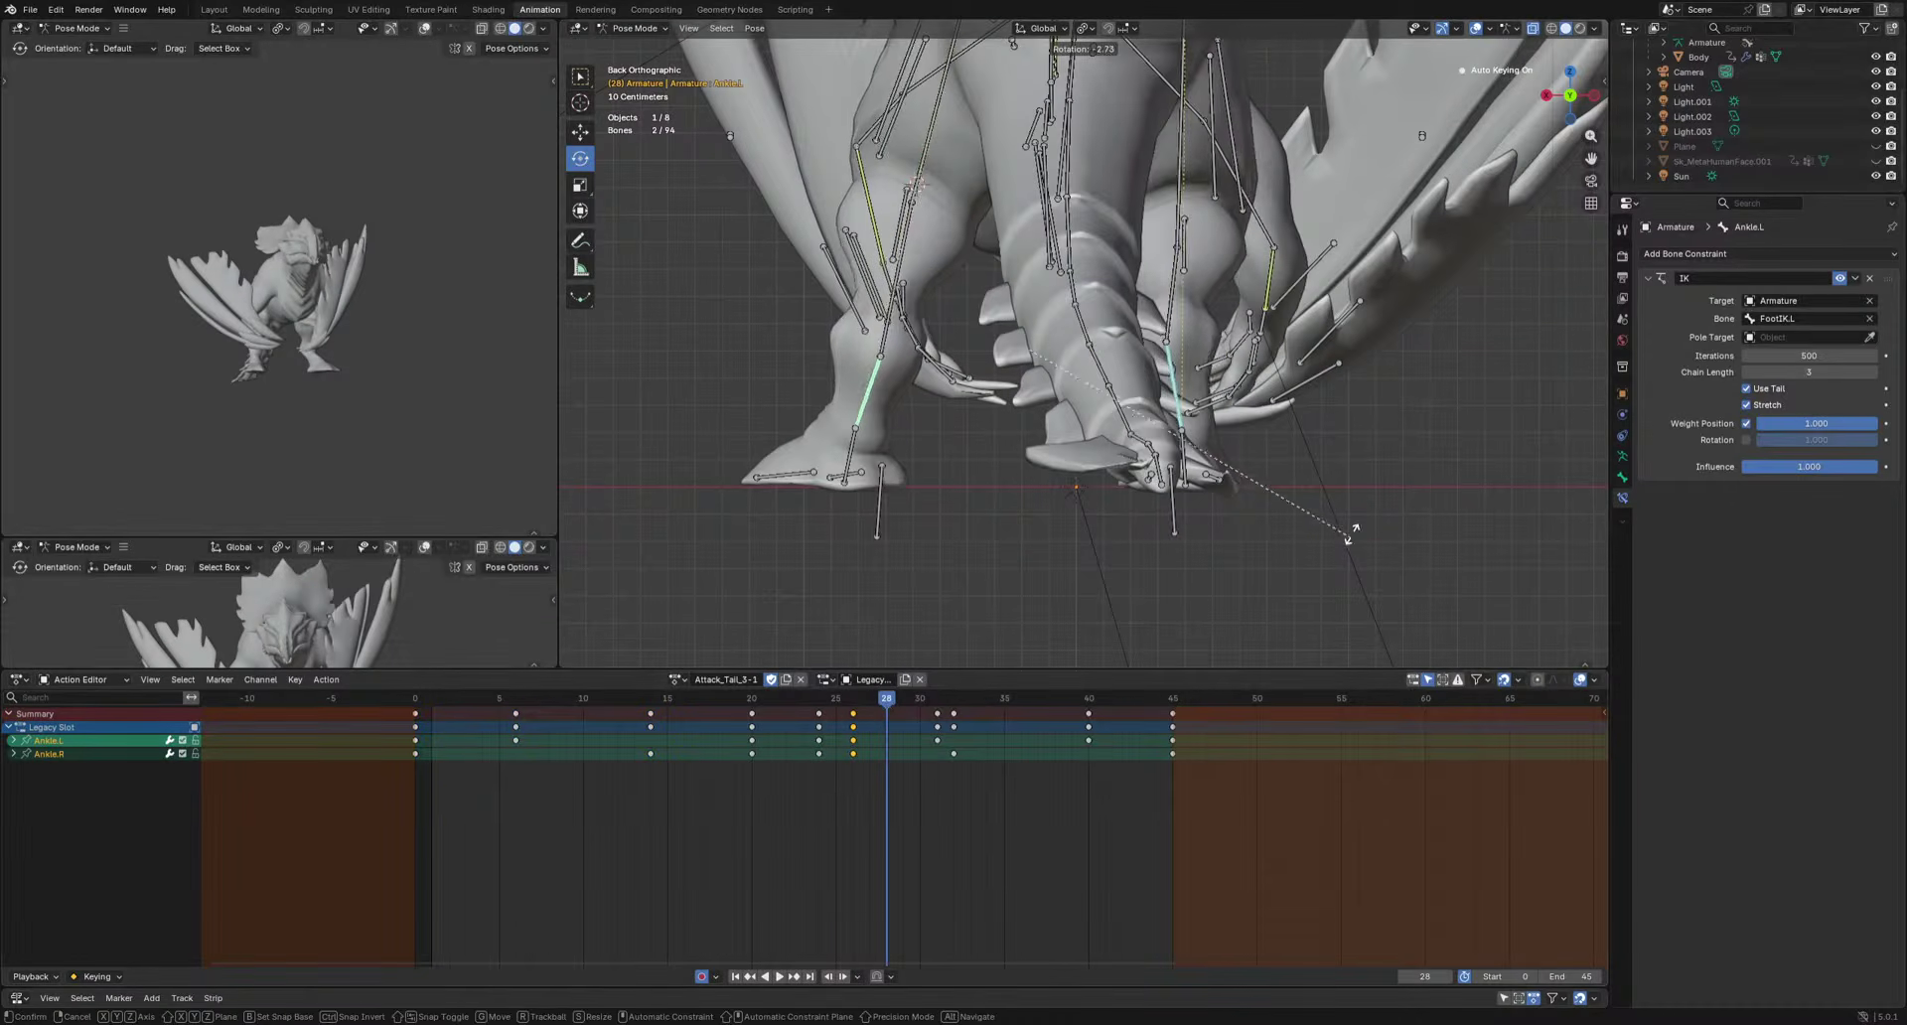
pyautogui.click(1341, 494)
pyautogui.moveTo(852, 704); pyautogui.dragTo(1026, 721)
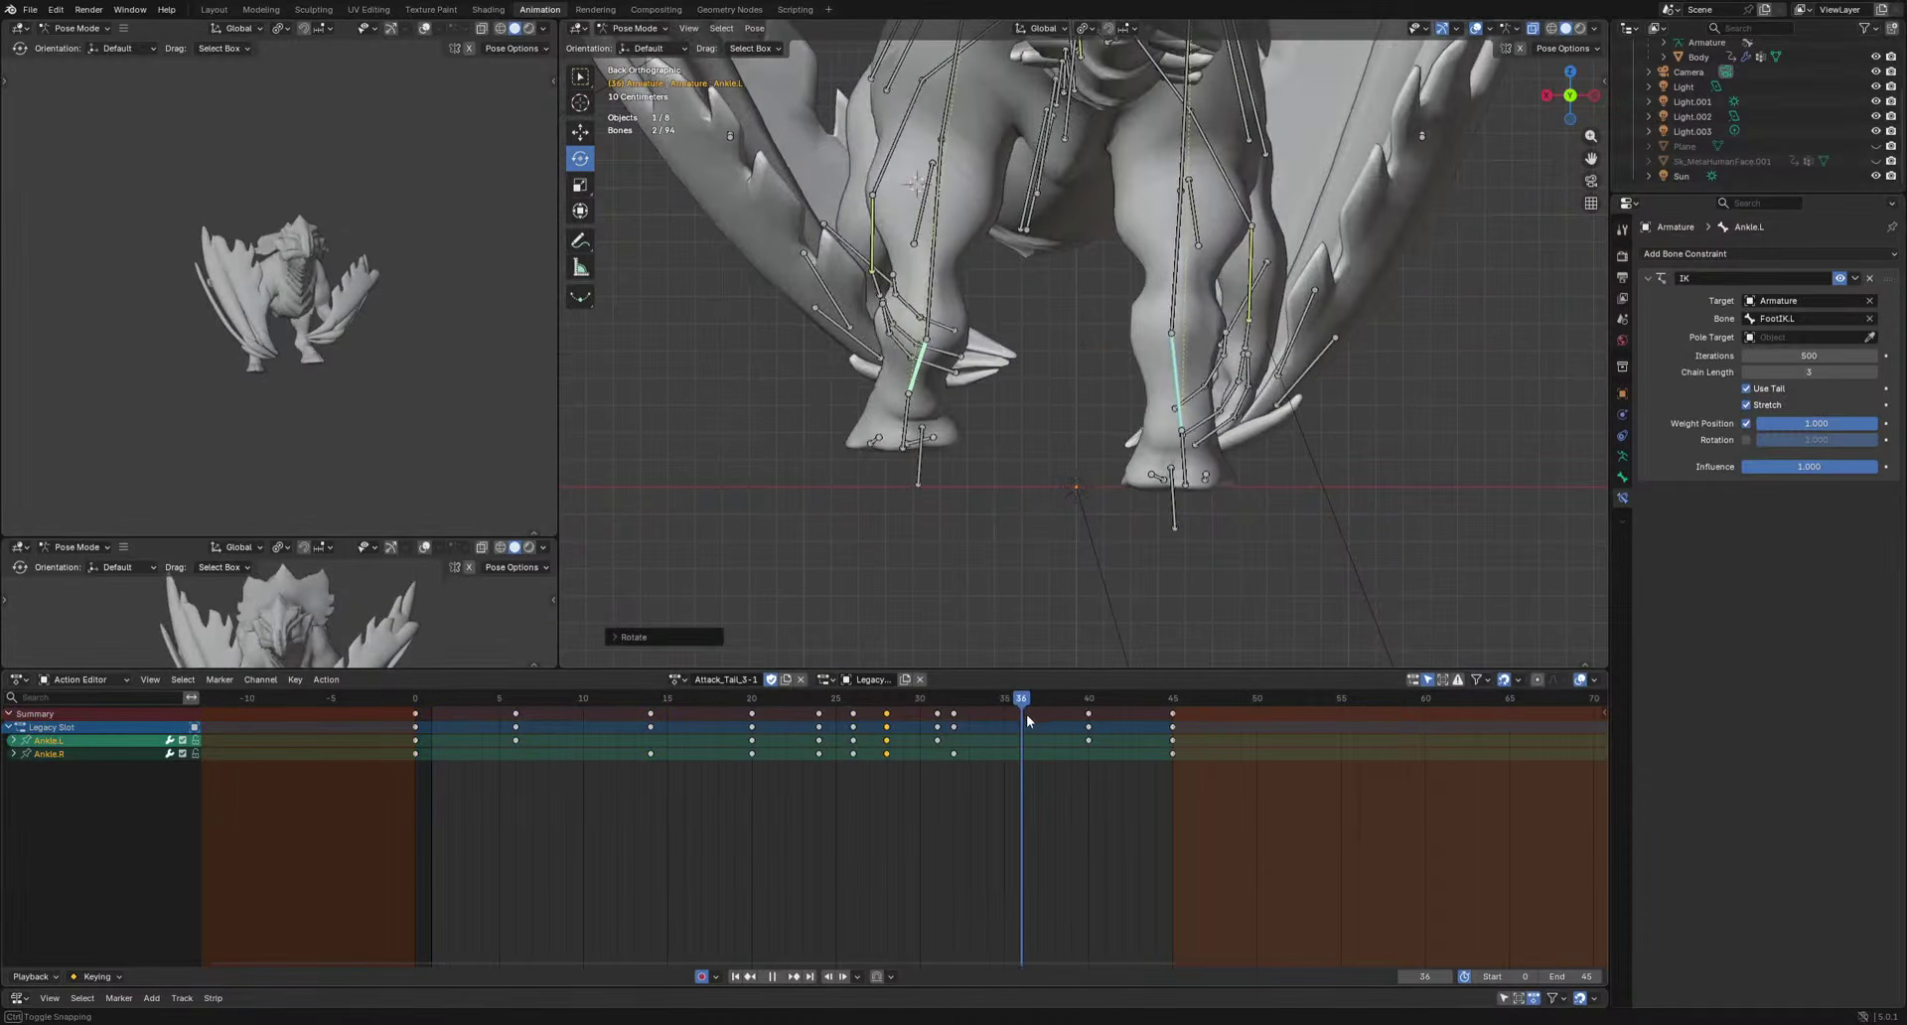
pyautogui.press('r')
pyautogui.click(1314, 536)
pyautogui.press('space')
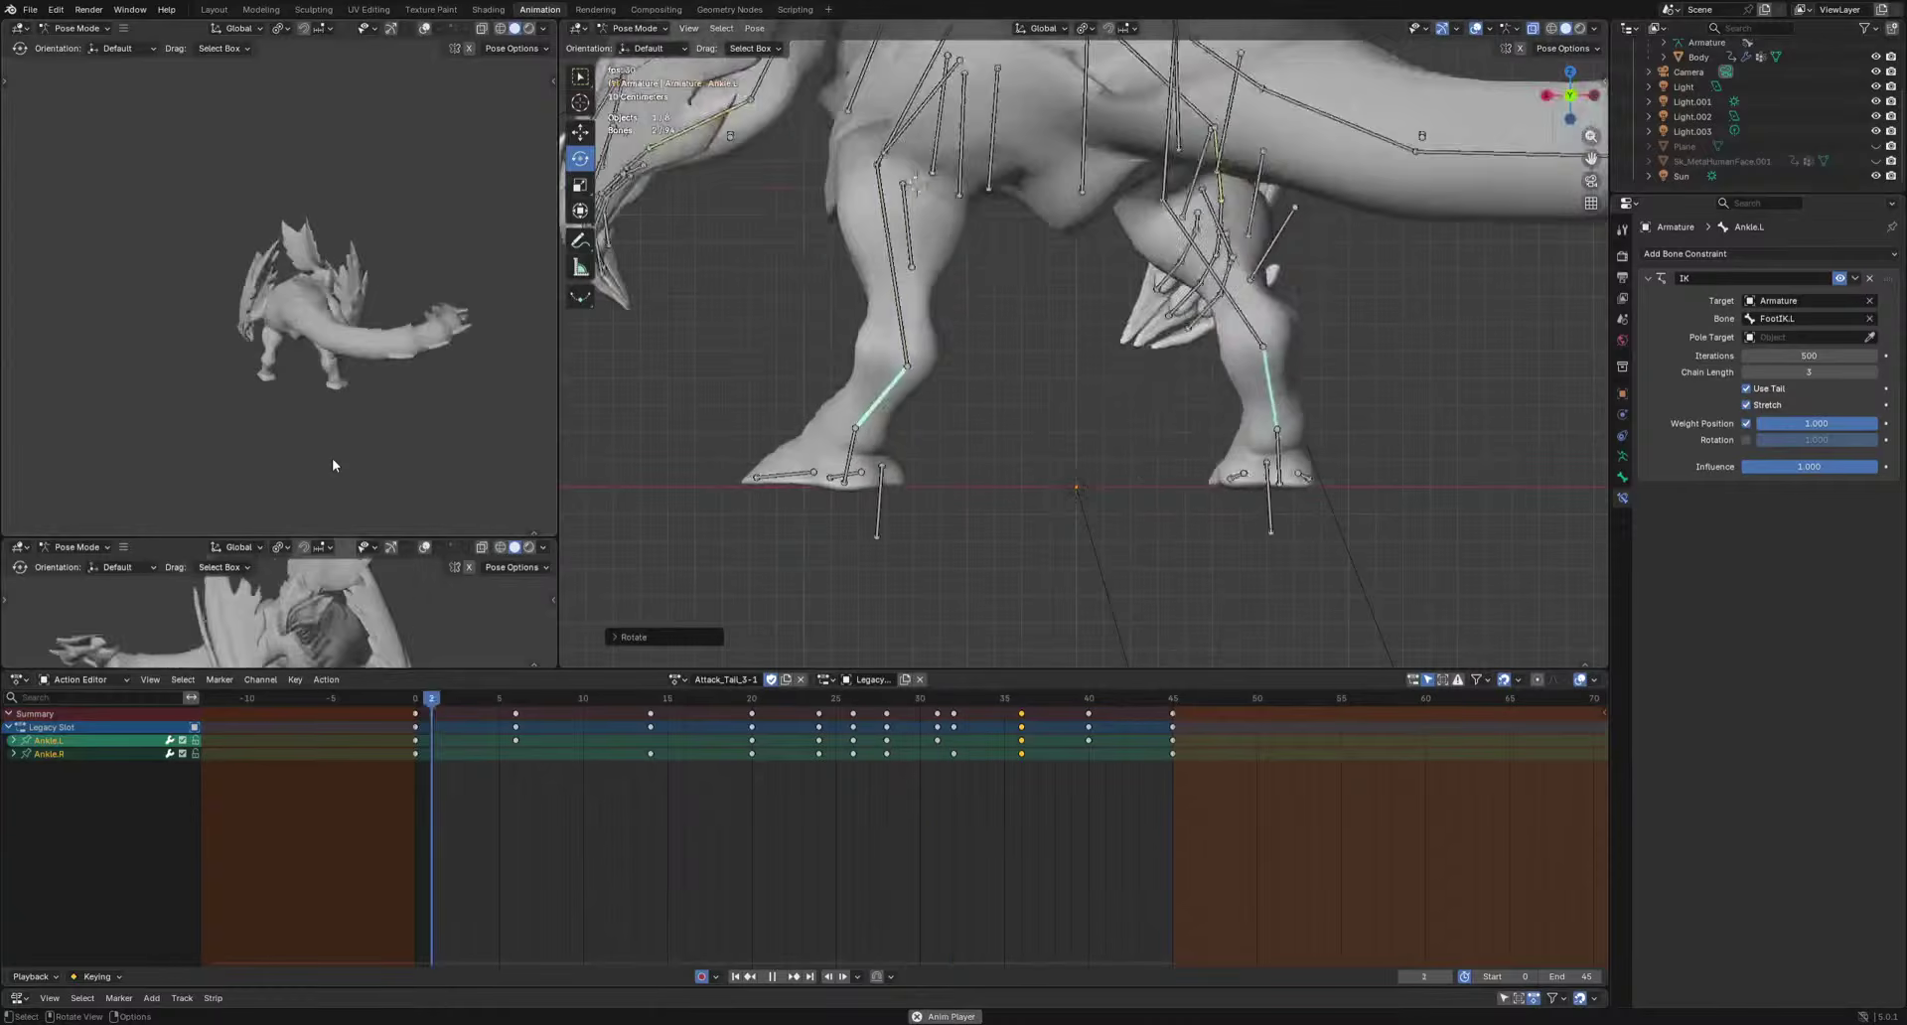
pyautogui.moveTo(332, 457); pyautogui.dragTo(260, 388, button='middle')
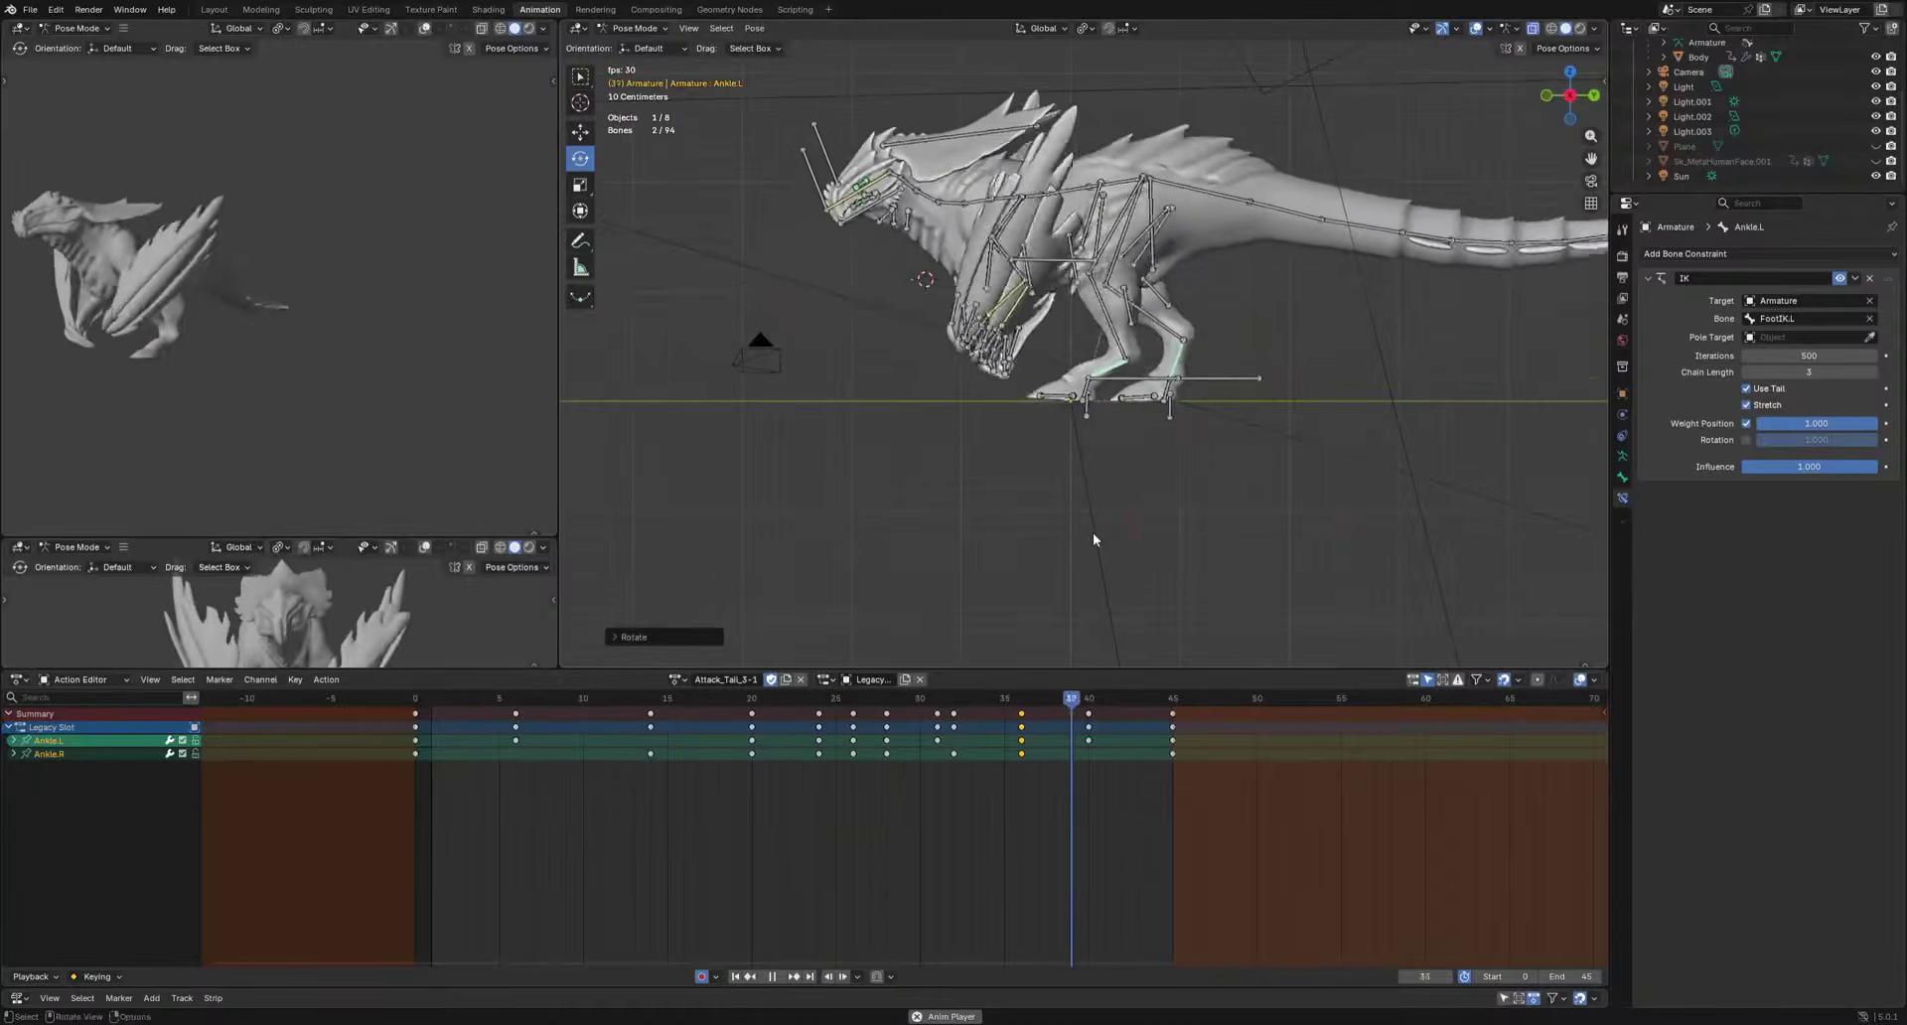
pyautogui.press('Escape')
pyautogui.hotkey('ctrl', 's')
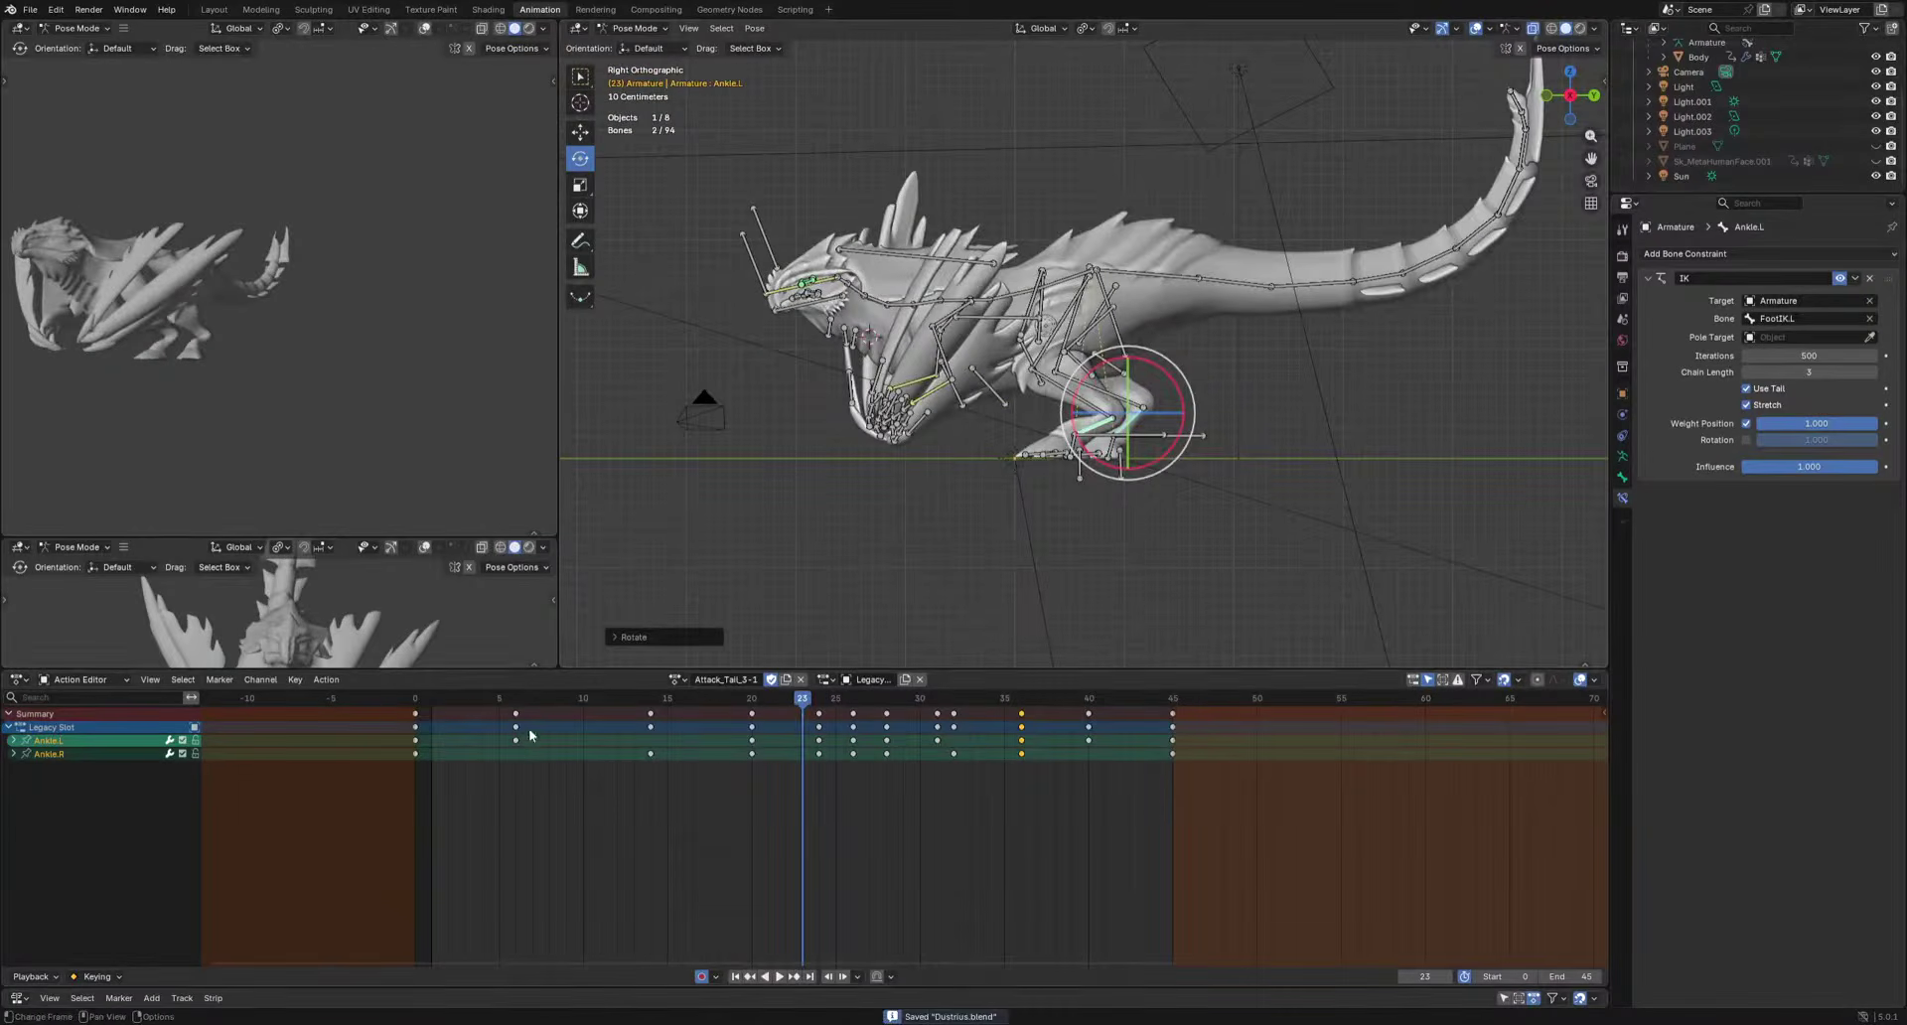
# Copy the frame 0 keyframes of all bones from Attack_Tail_3-1 and paste them at frame 20 of Attack_Tail_2-3.
pyautogui.hotkey('shift', 'Left')
pyautogui.press('a')
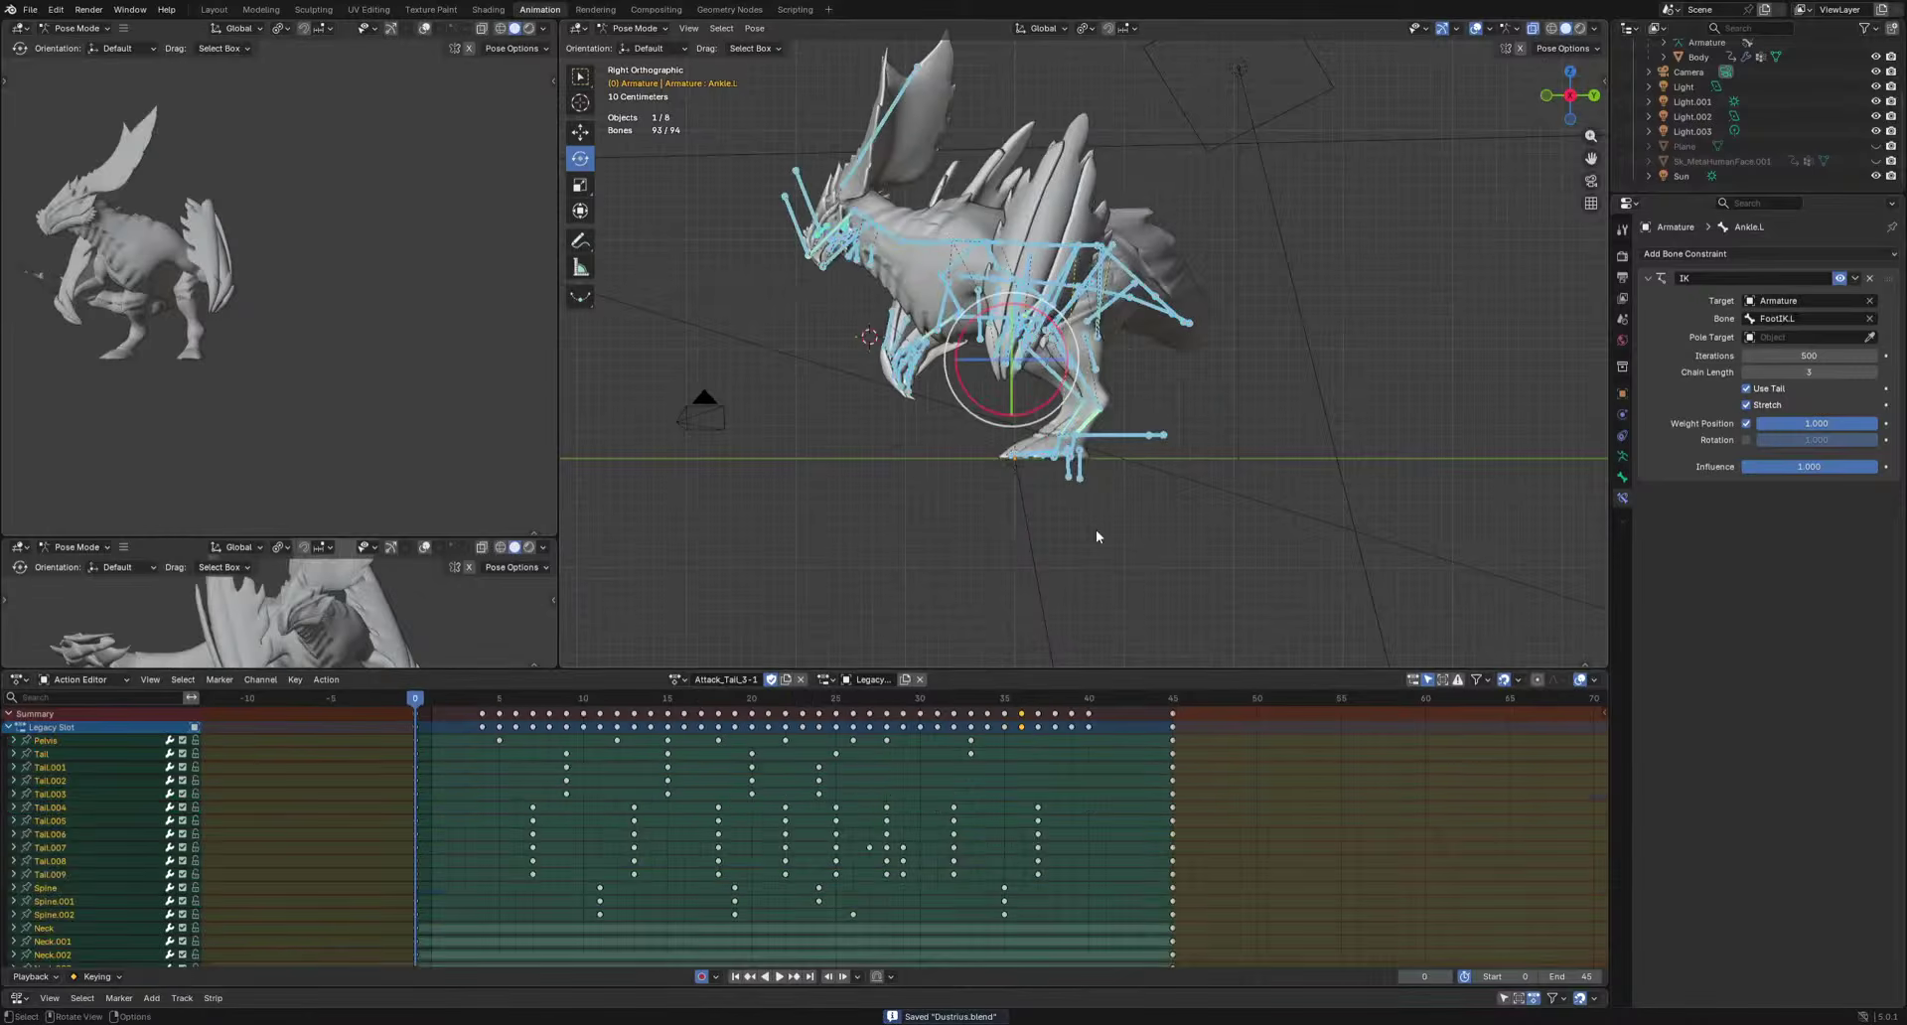
pyautogui.click(416, 713)
pyautogui.click(689, 679)
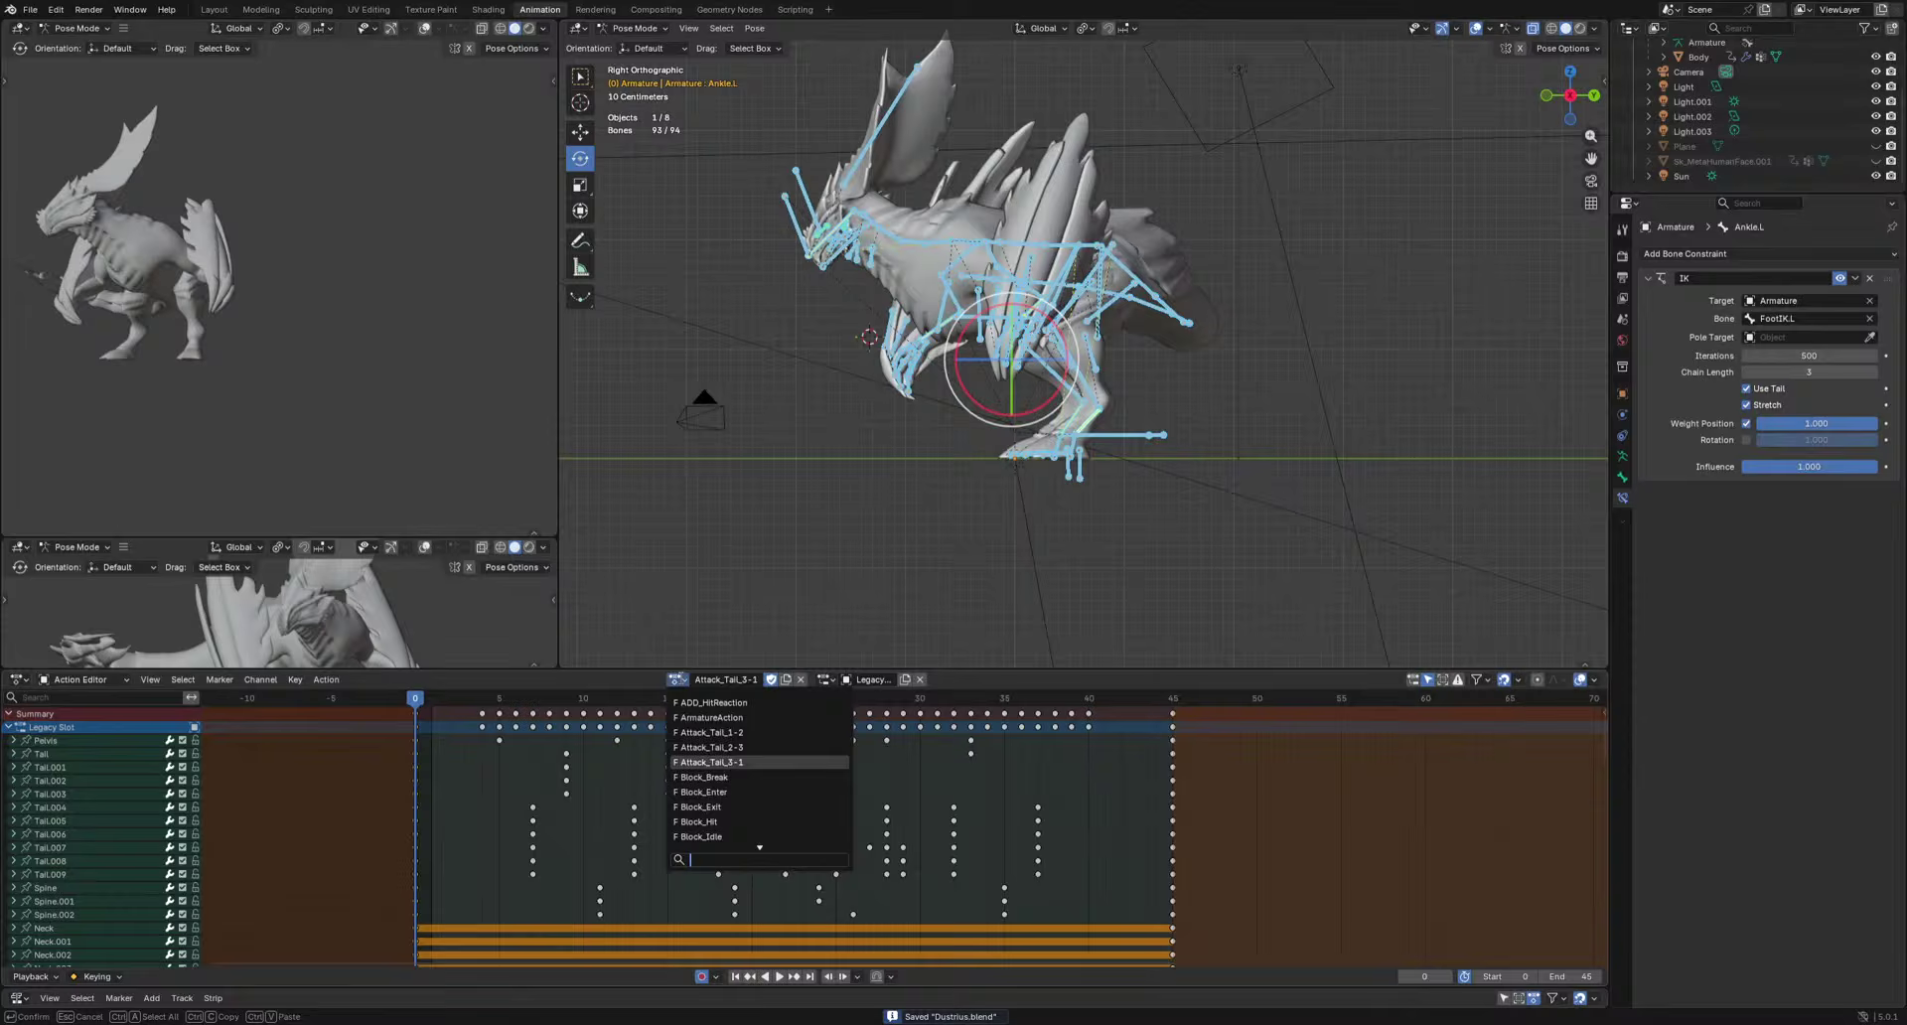
pyautogui.click(735, 754)
pyautogui.press('space')
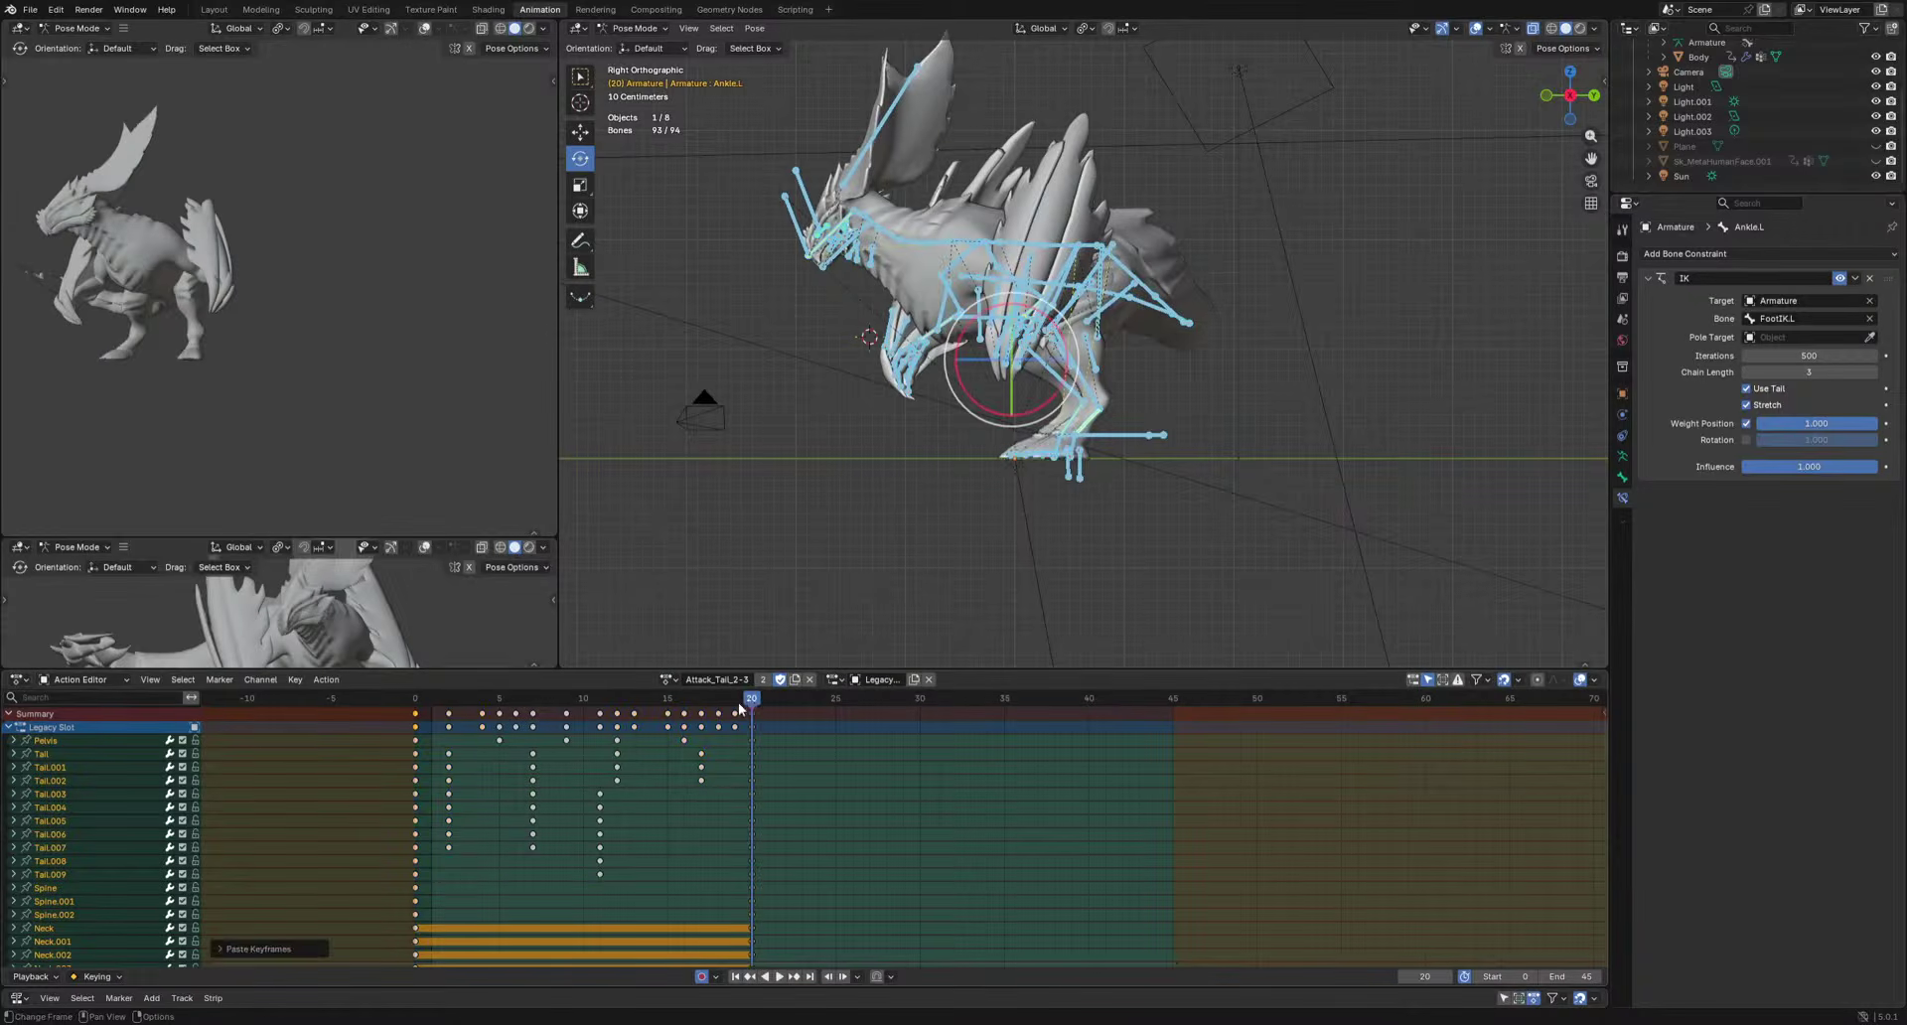
pyautogui.press('space')
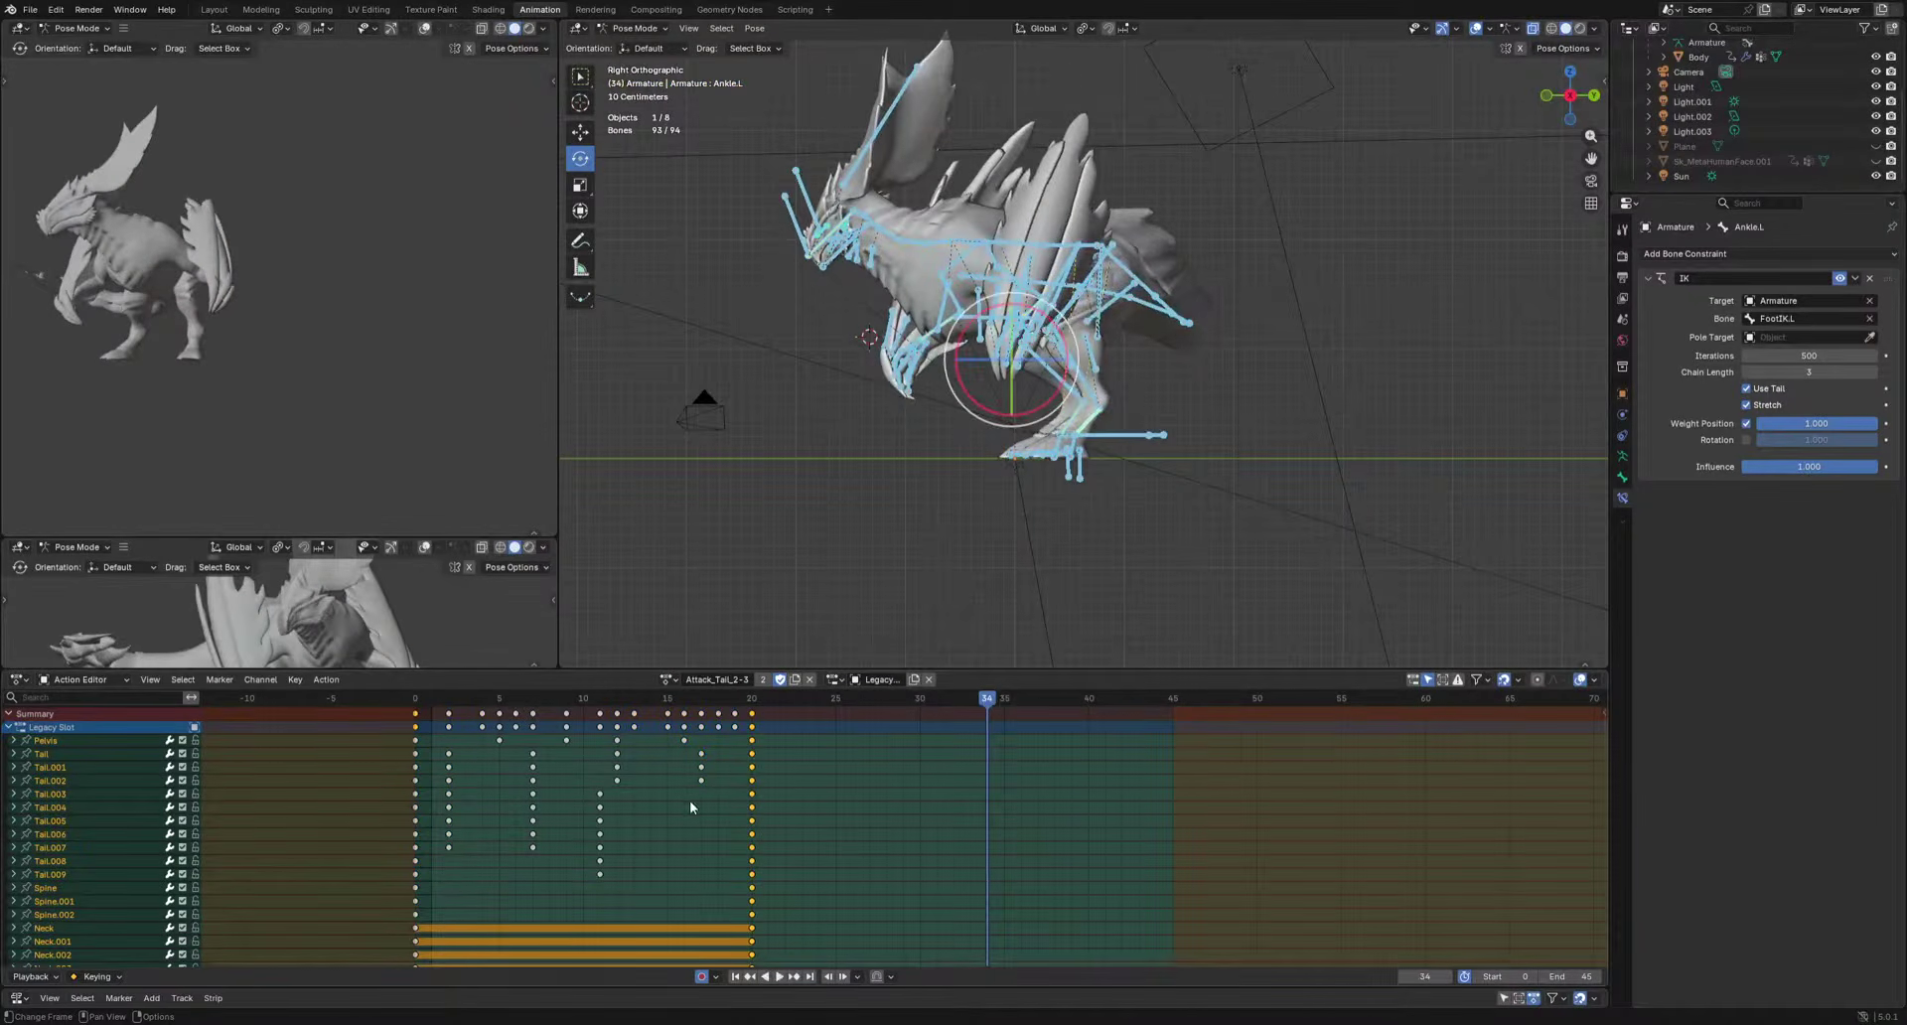
# Fit the playback range to frames 0 to 20 of Attack_Tail_2-3 and play the animation.
pyautogui.moveTo(752, 712); pyautogui.dragTo(418, 769)
pyautogui.hotkey('ctrl', 'alt', 'p')
pyautogui.press('space')
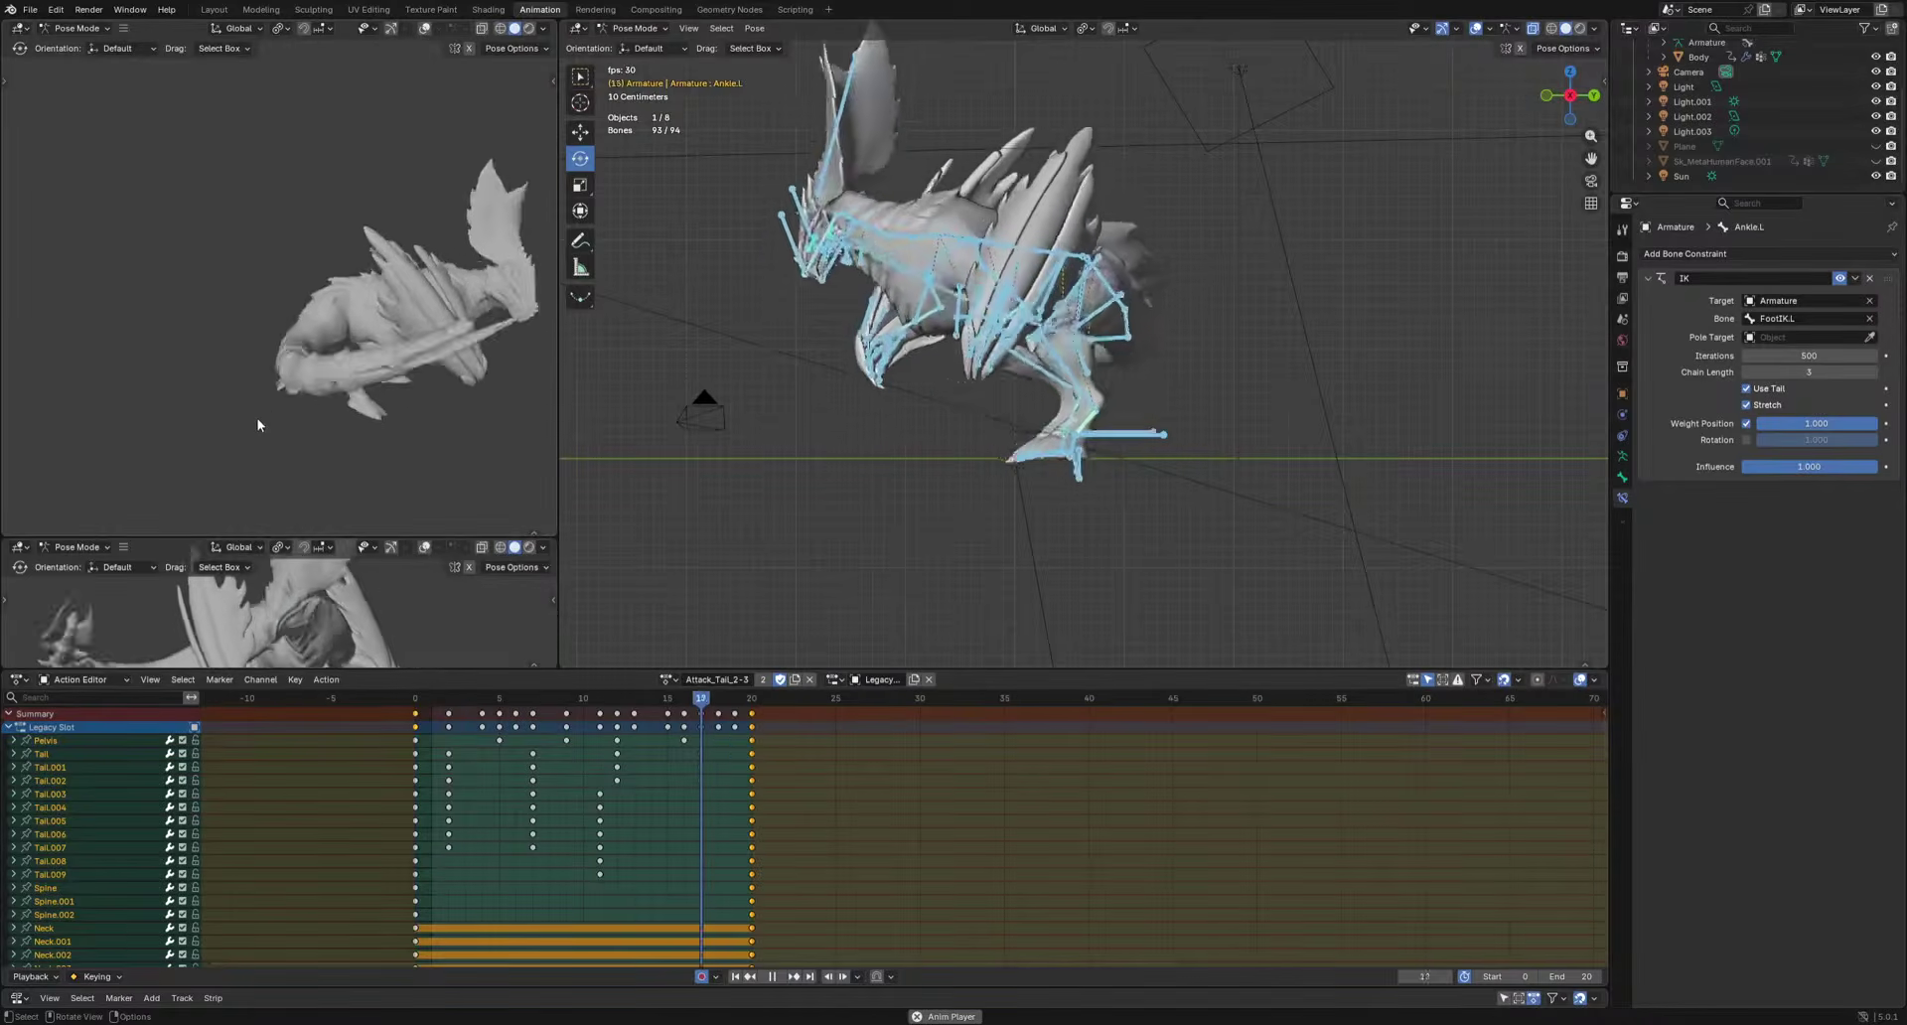
pyautogui.scroll(4, 1152, 561)
pyautogui.press('space')
# Select Toe1-1.L and Toe2-1.L and copy their frame 0 keyframes to frame 5.
pyautogui.scroll(2, 1152, 561)
pyautogui.keyDown('shift'); pyautogui.moveTo(1108, 630); pyautogui.dragTo(1034, 528, button='middle'); pyautogui.keyUp('shift')
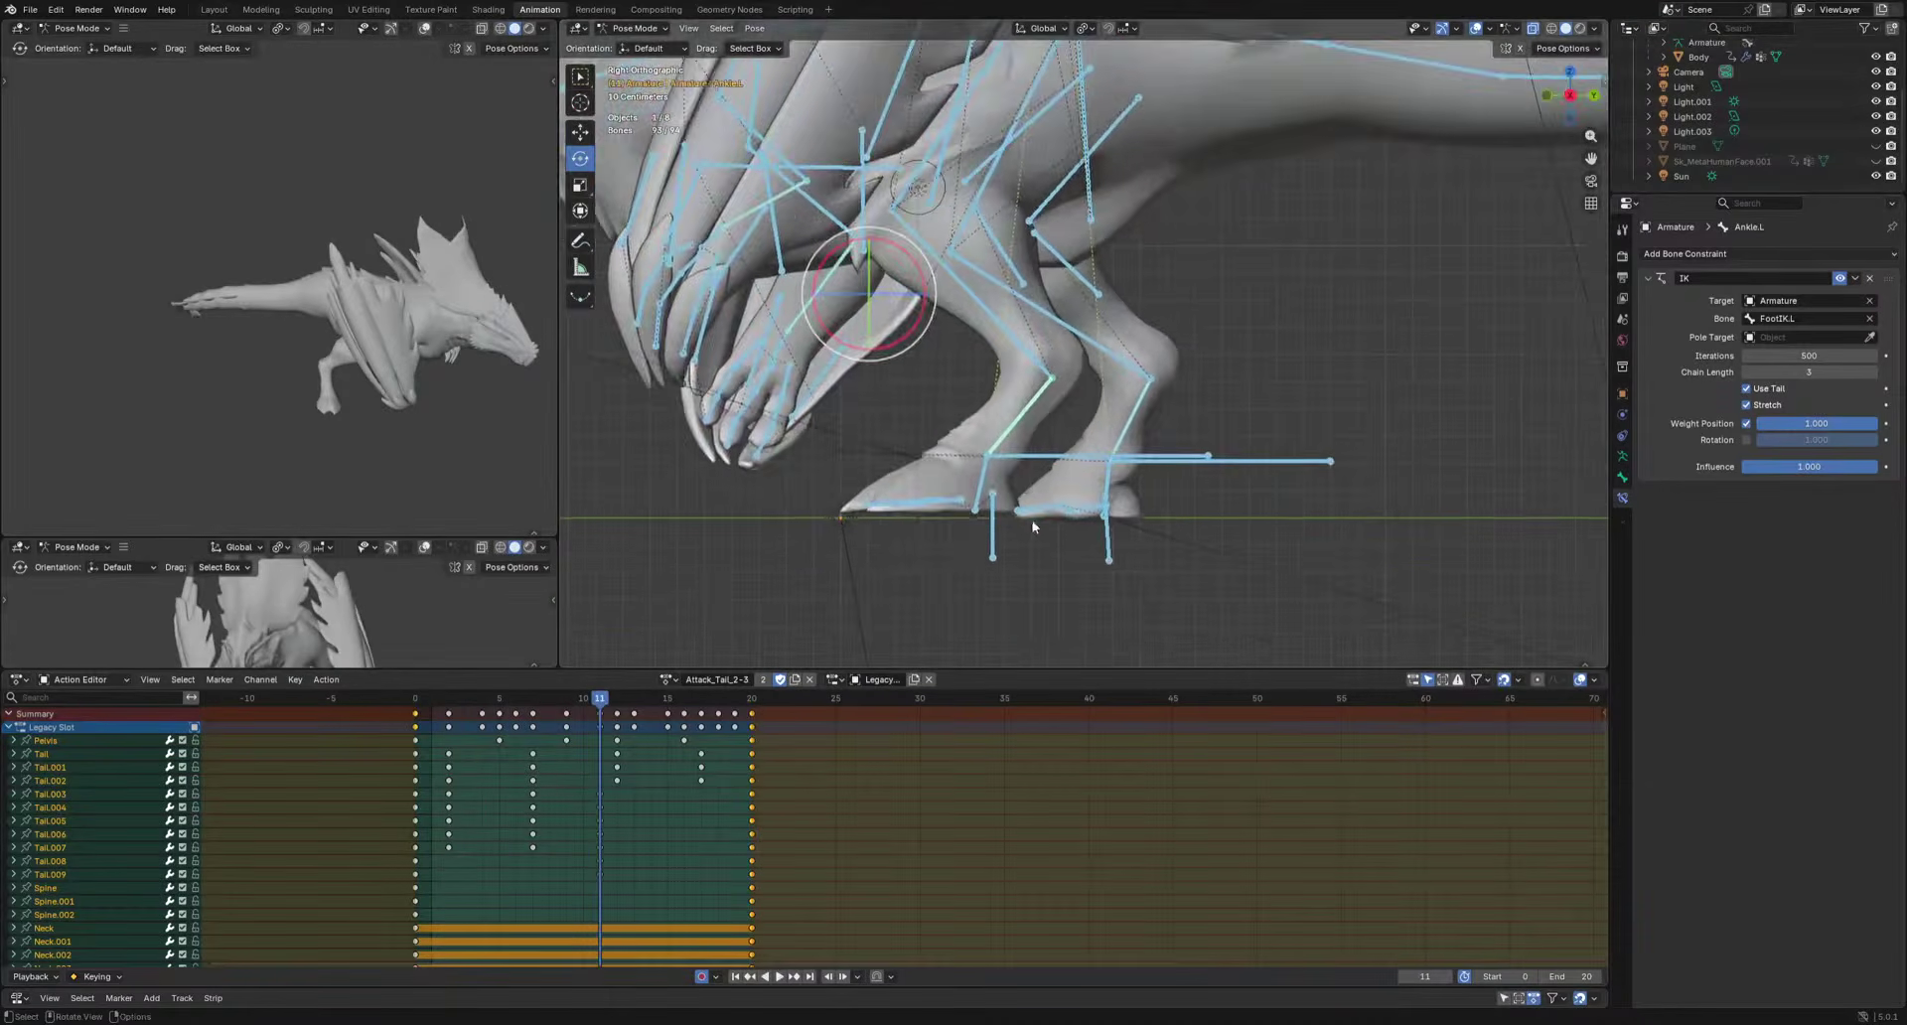
pyautogui.scroll(2, 1034, 527)
pyautogui.moveTo(866, 536); pyautogui.dragTo(789, 635)
pyautogui.press('space')
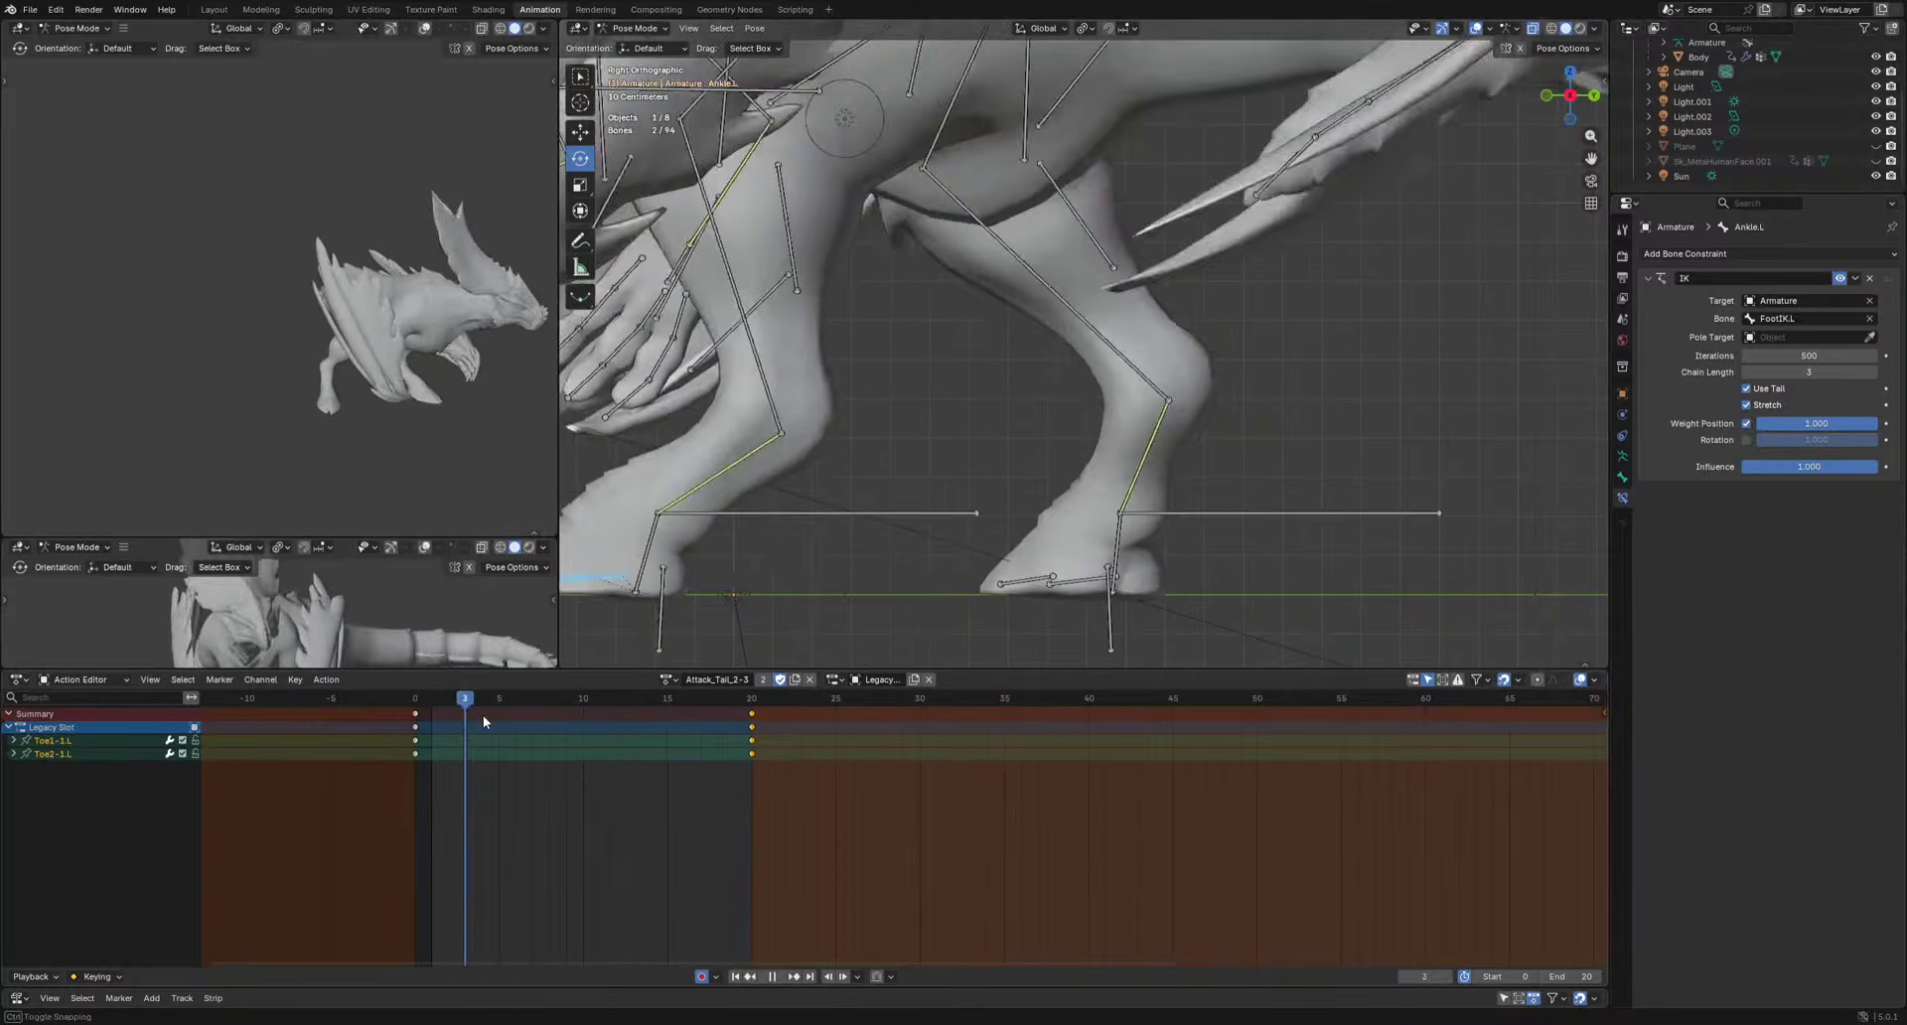
pyautogui.moveTo(351, 794); pyautogui.dragTo(477, 701)
pyautogui.hotkey('ctrl', 'c')
pyautogui.hotkey('ctrl', 'v')
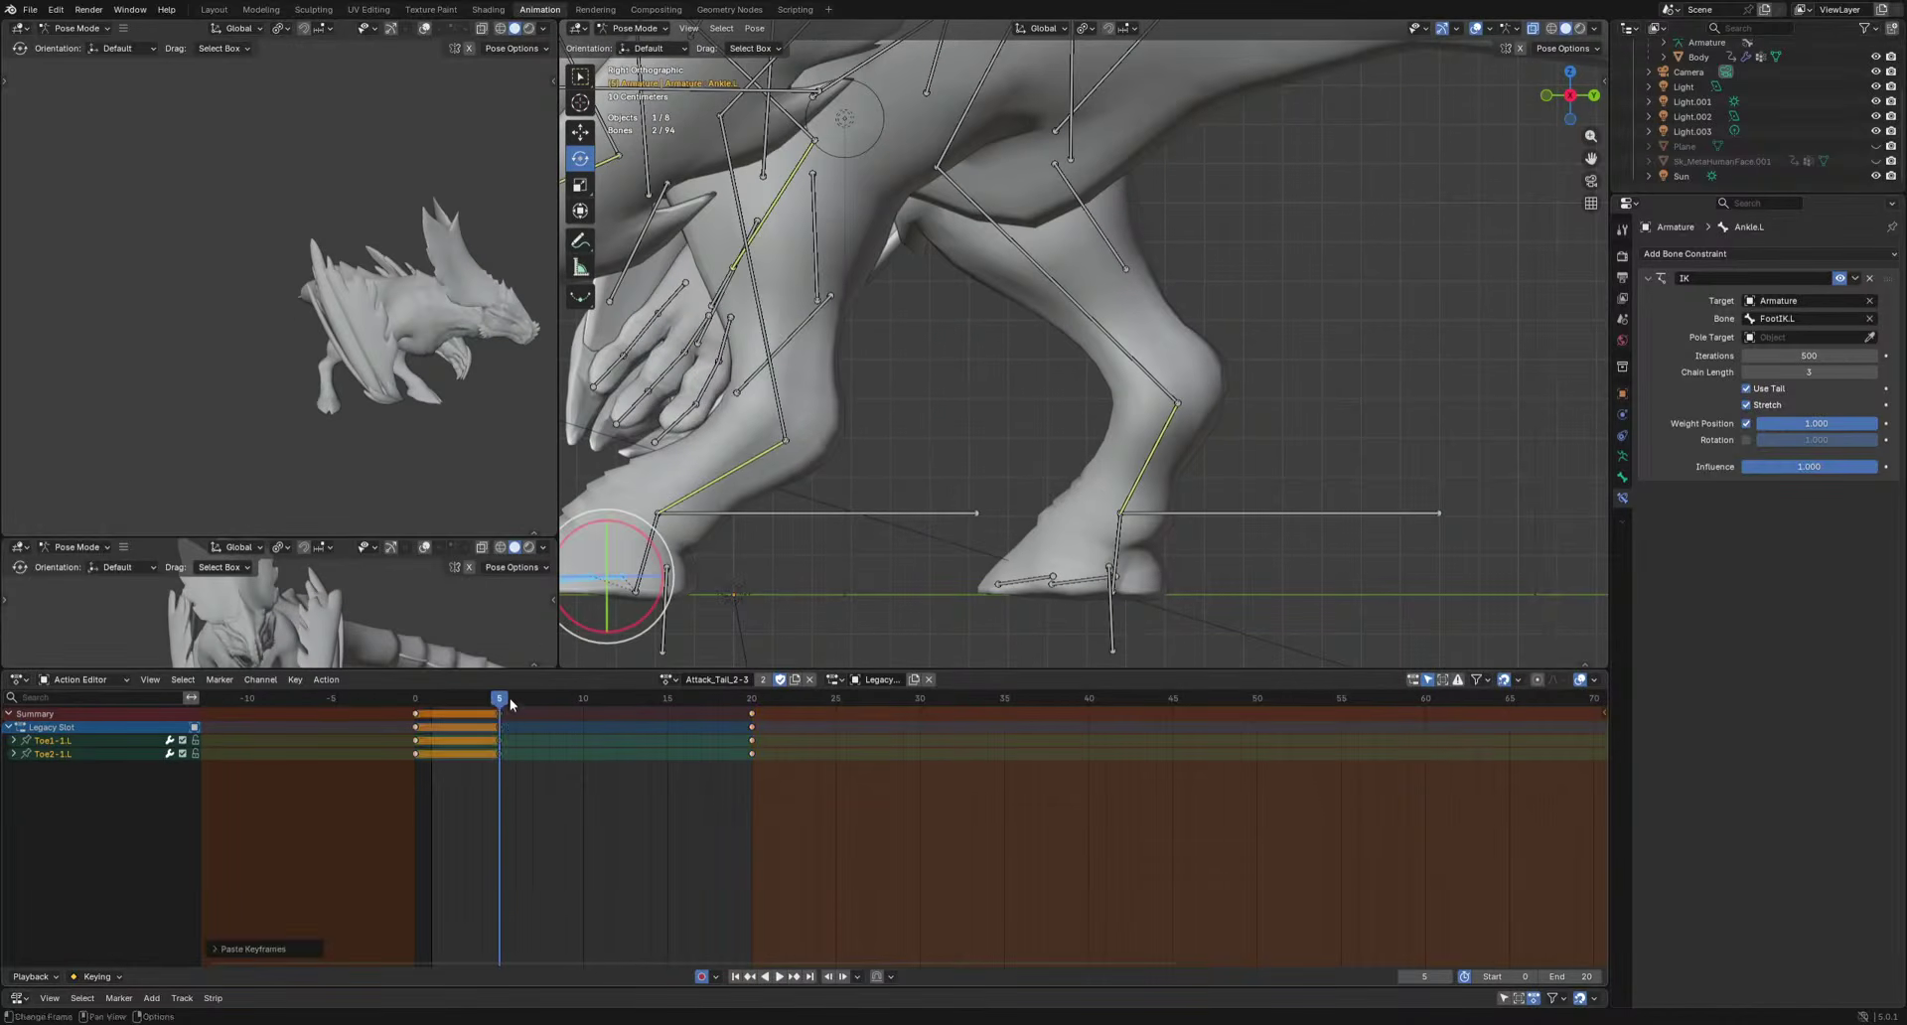
# Copy the frame 20 keyframes of Toe1-1.L and Toe2-1.L to frame 14.
pyautogui.moveTo(618, 699); pyautogui.dragTo(649, 710)
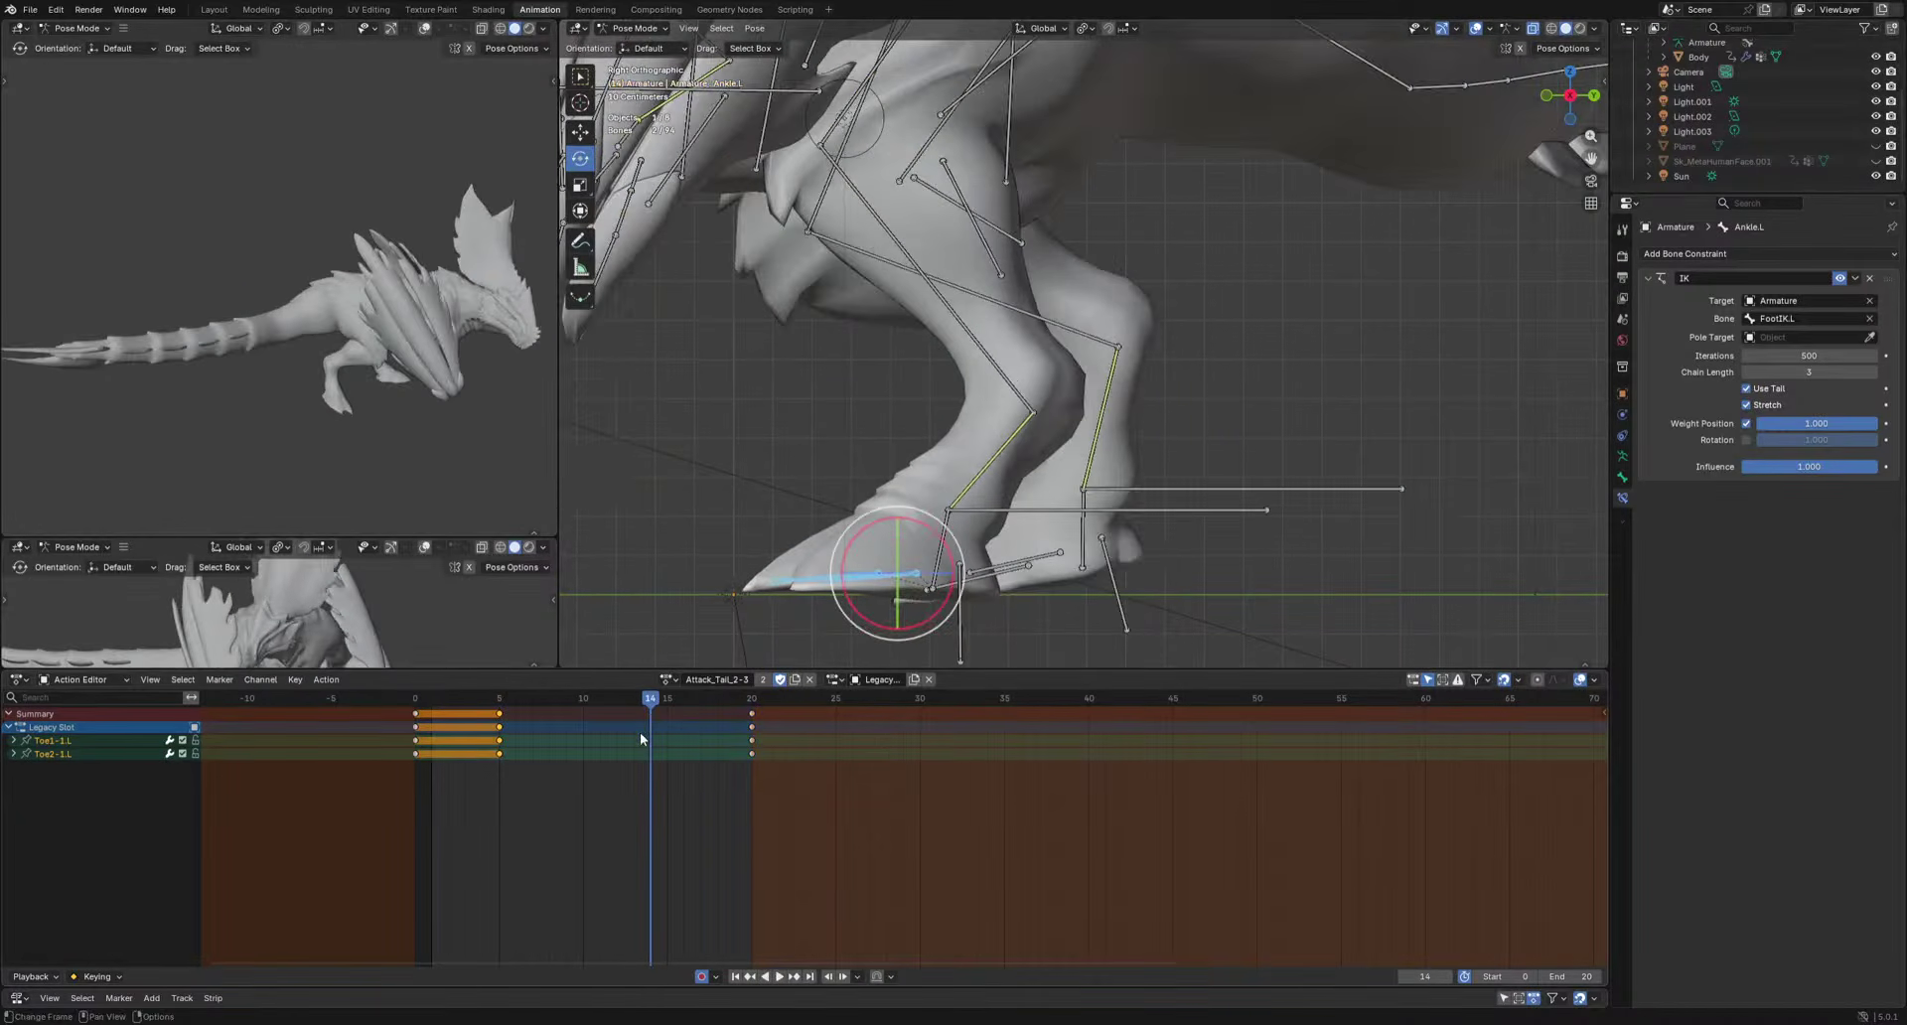
pyautogui.moveTo(704, 795); pyautogui.dragTo(771, 711)
pyautogui.hotkey('ctrl', 'c')
pyautogui.hotkey('ctrl', 'v')
# Rotate the Foot.L bone at frame 9 and review the playback.
pyautogui.keyDown('shift'); pyautogui.moveTo(1125, 619); pyautogui.dragTo(1162, 576, button='middle'); pyautogui.keyUp('shift')
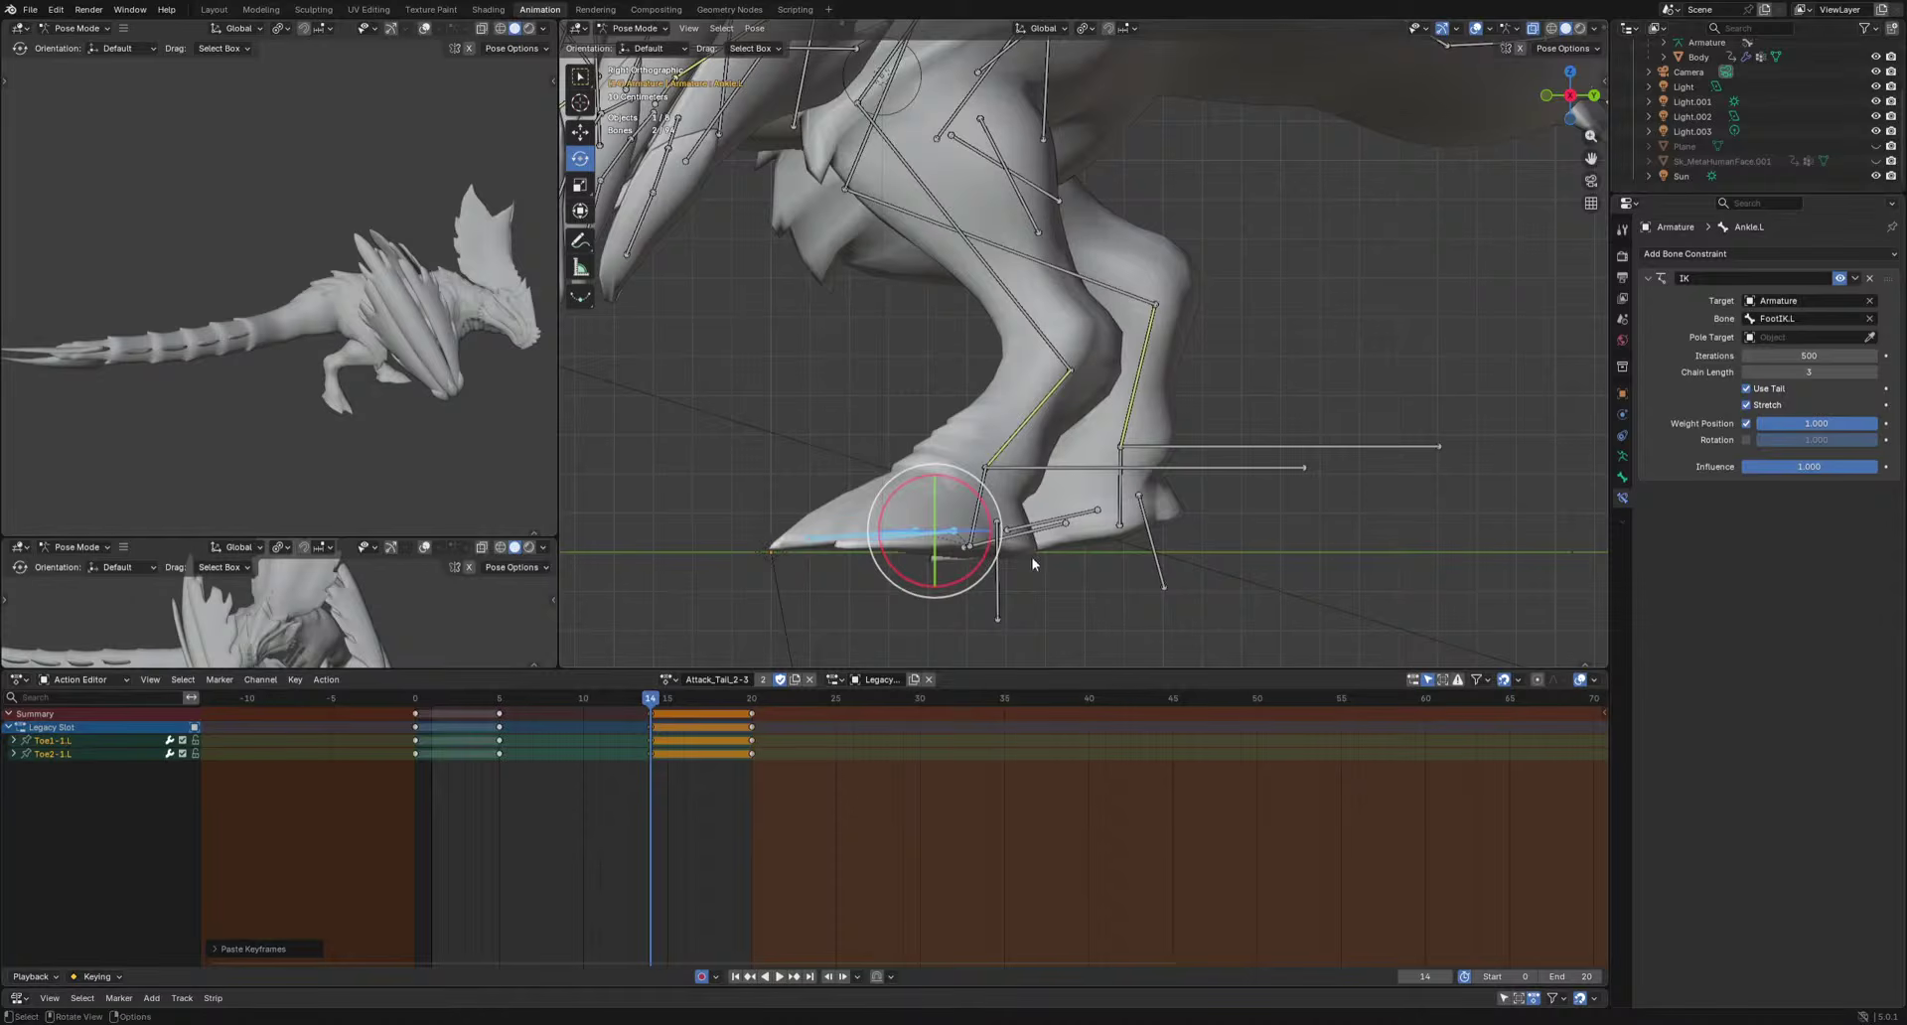
pyautogui.click(978, 512)
pyautogui.moveTo(497, 698); pyautogui.dragTo(567, 701)
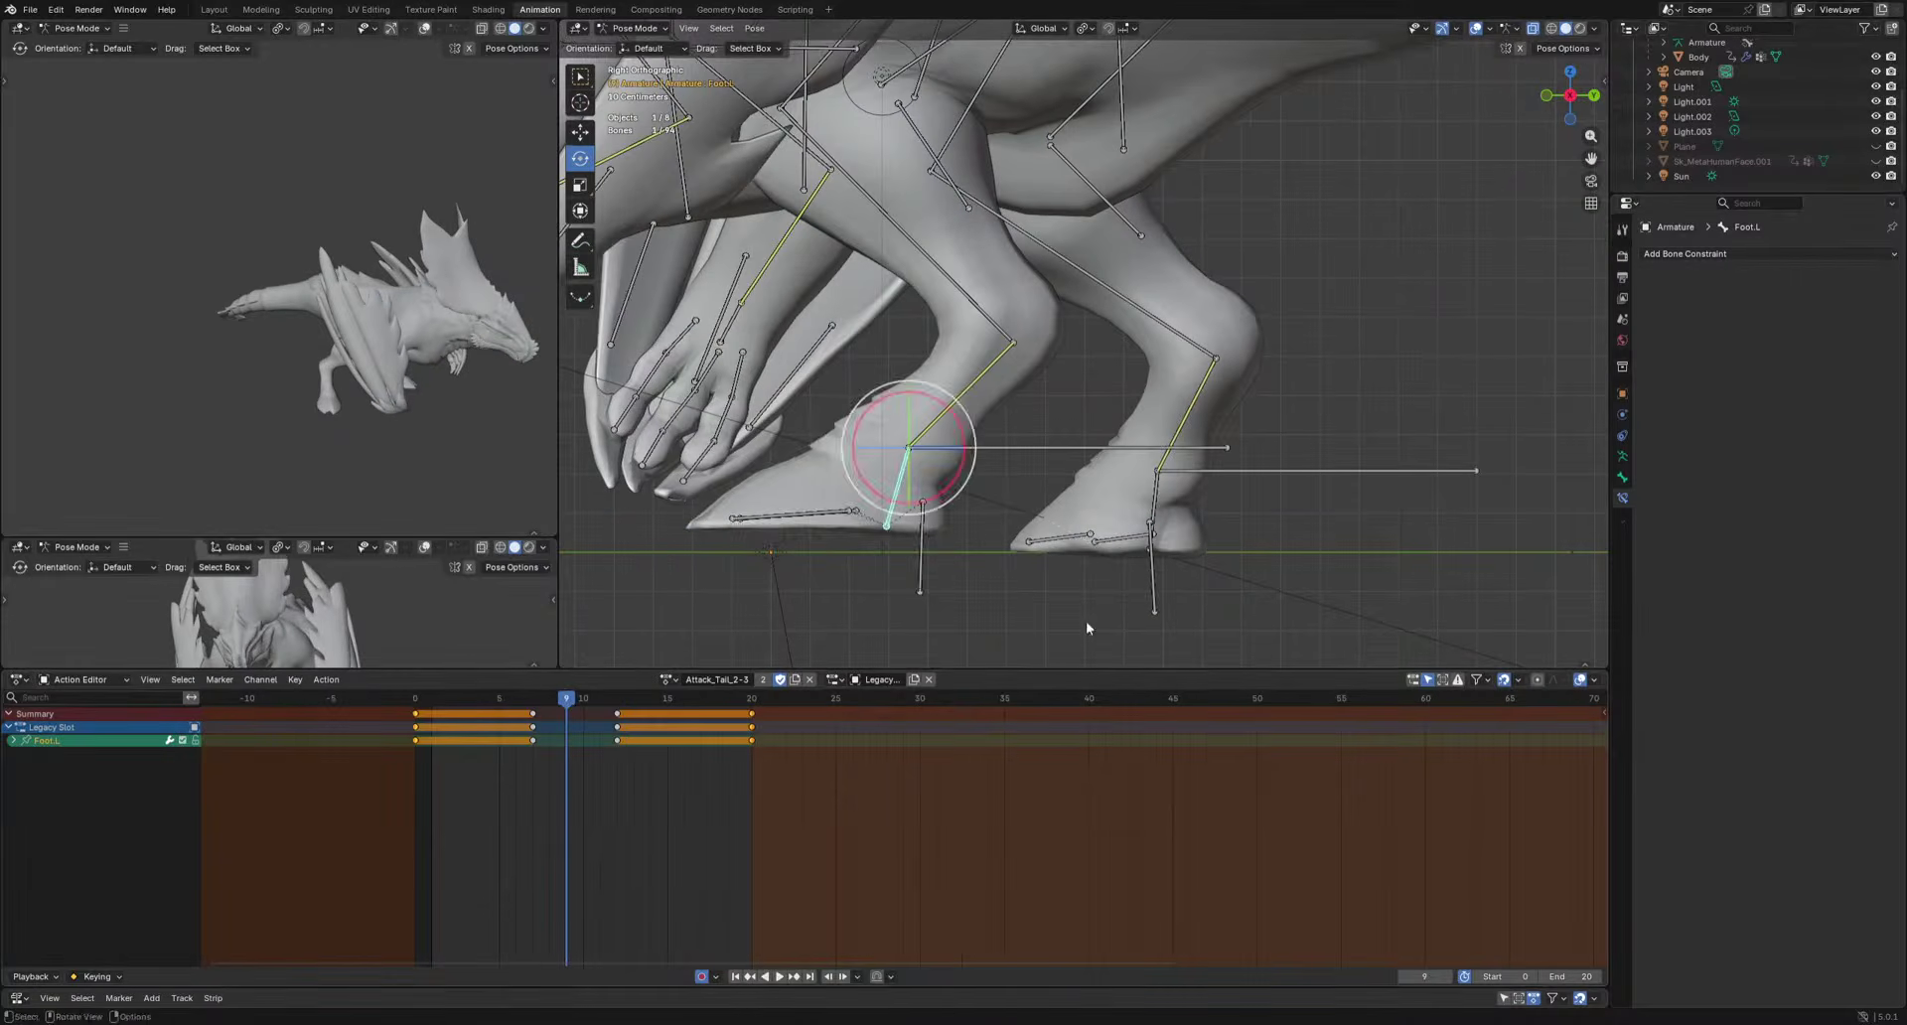
pyautogui.press('r')
pyautogui.click(1135, 558)
pyautogui.press('space')
pyautogui.press('space')
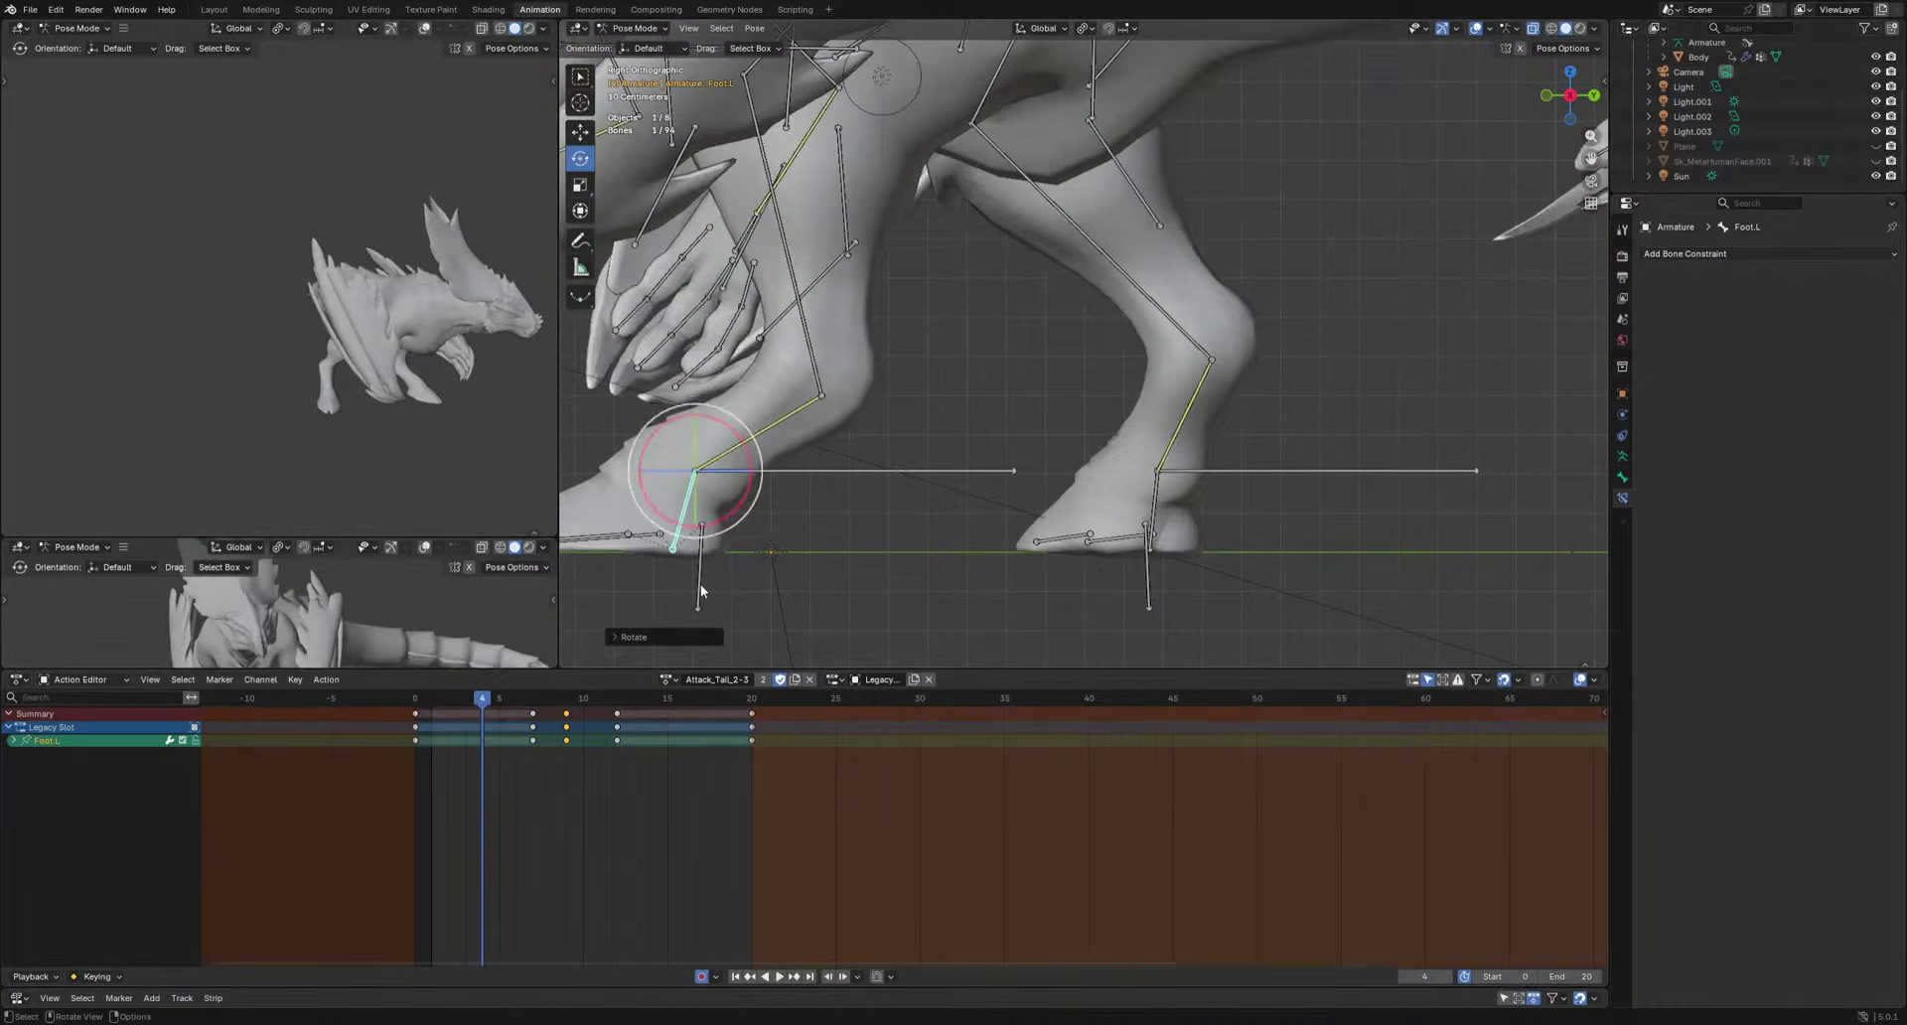
# Add FootPad.L keyframes at frames 6 and 12 by copying its existing keyframes.
pyautogui.click(700, 584)
pyautogui.moveTo(480, 697); pyautogui.dragTo(519, 706)
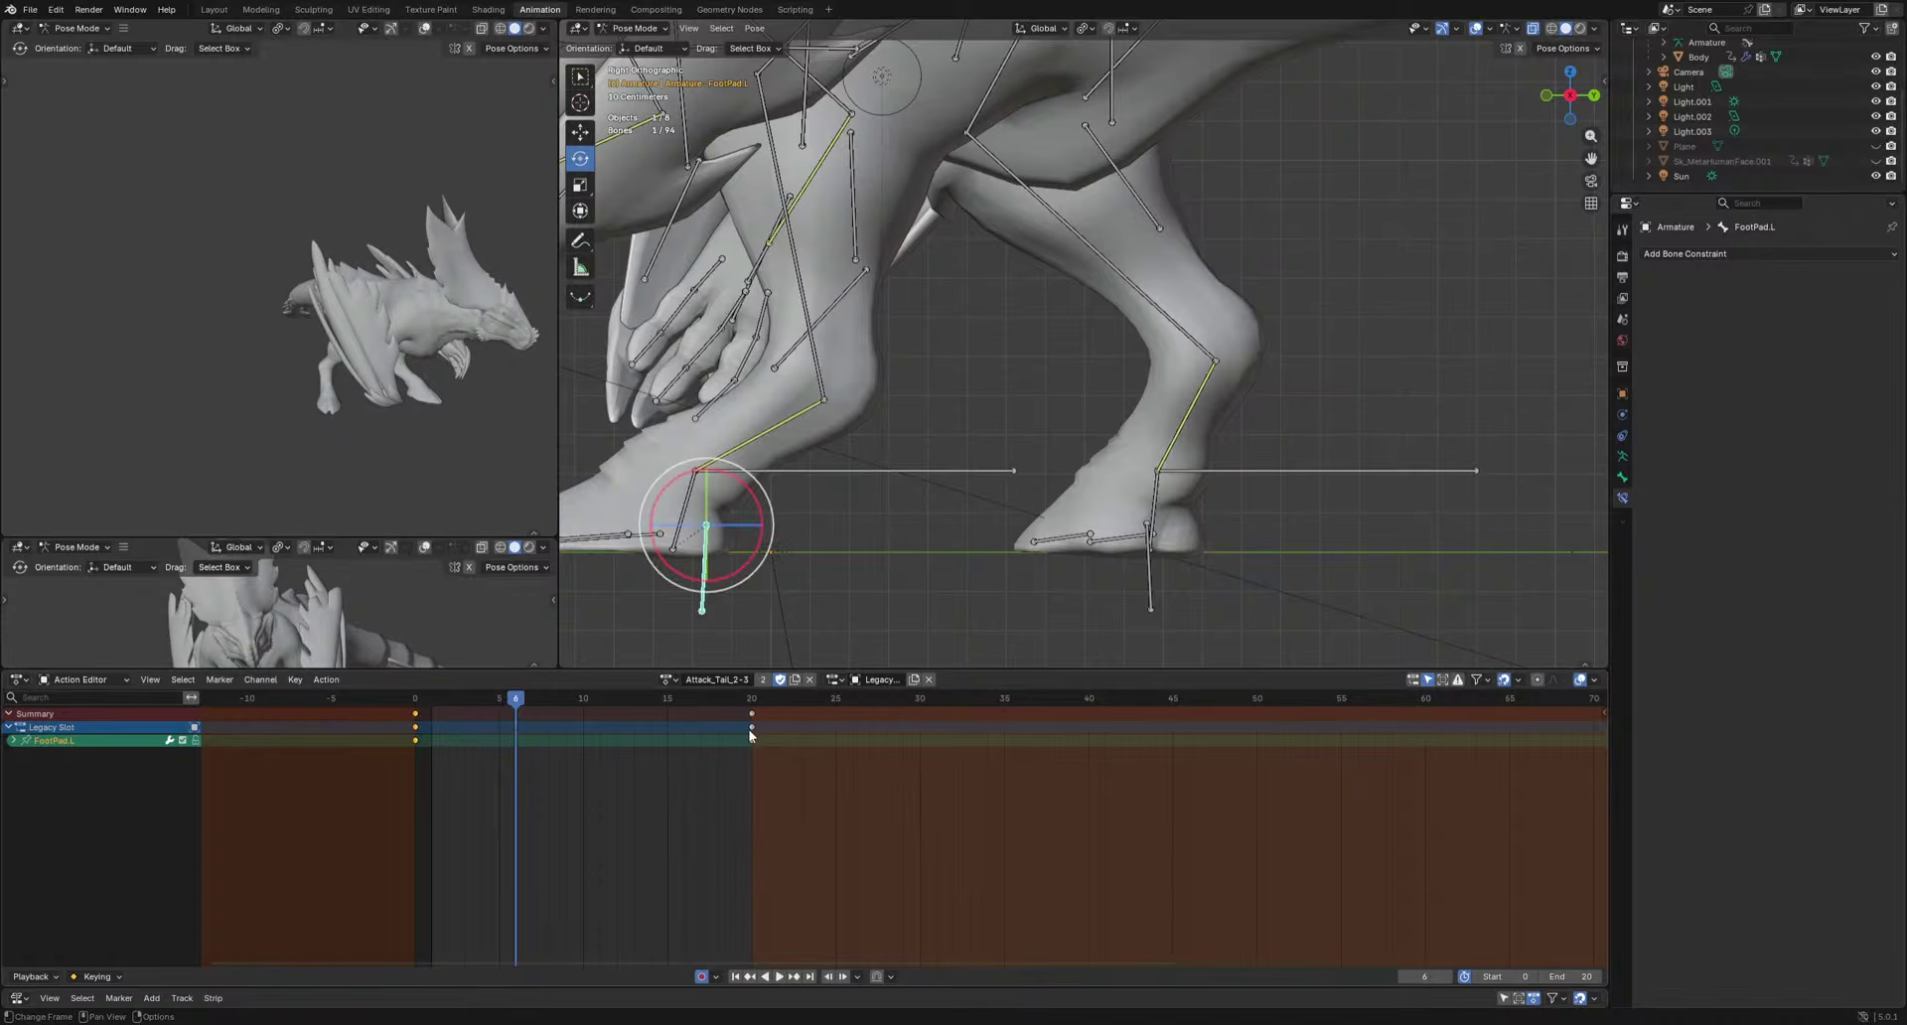
pyautogui.moveTo(821, 775); pyautogui.dragTo(522, 725)
pyautogui.hotkey('ctrl', 'c')
pyautogui.hotkey('ctrl', 'v')
pyautogui.hotkey('ctrl', 'v')
pyautogui.moveTo(522, 702); pyautogui.dragTo(618, 712)
pyautogui.hotkey('ctrl', 'v')
# Clear FootPad.L's location at frame 9, move it back under the heel and review the playback.
pyautogui.click(567, 703)
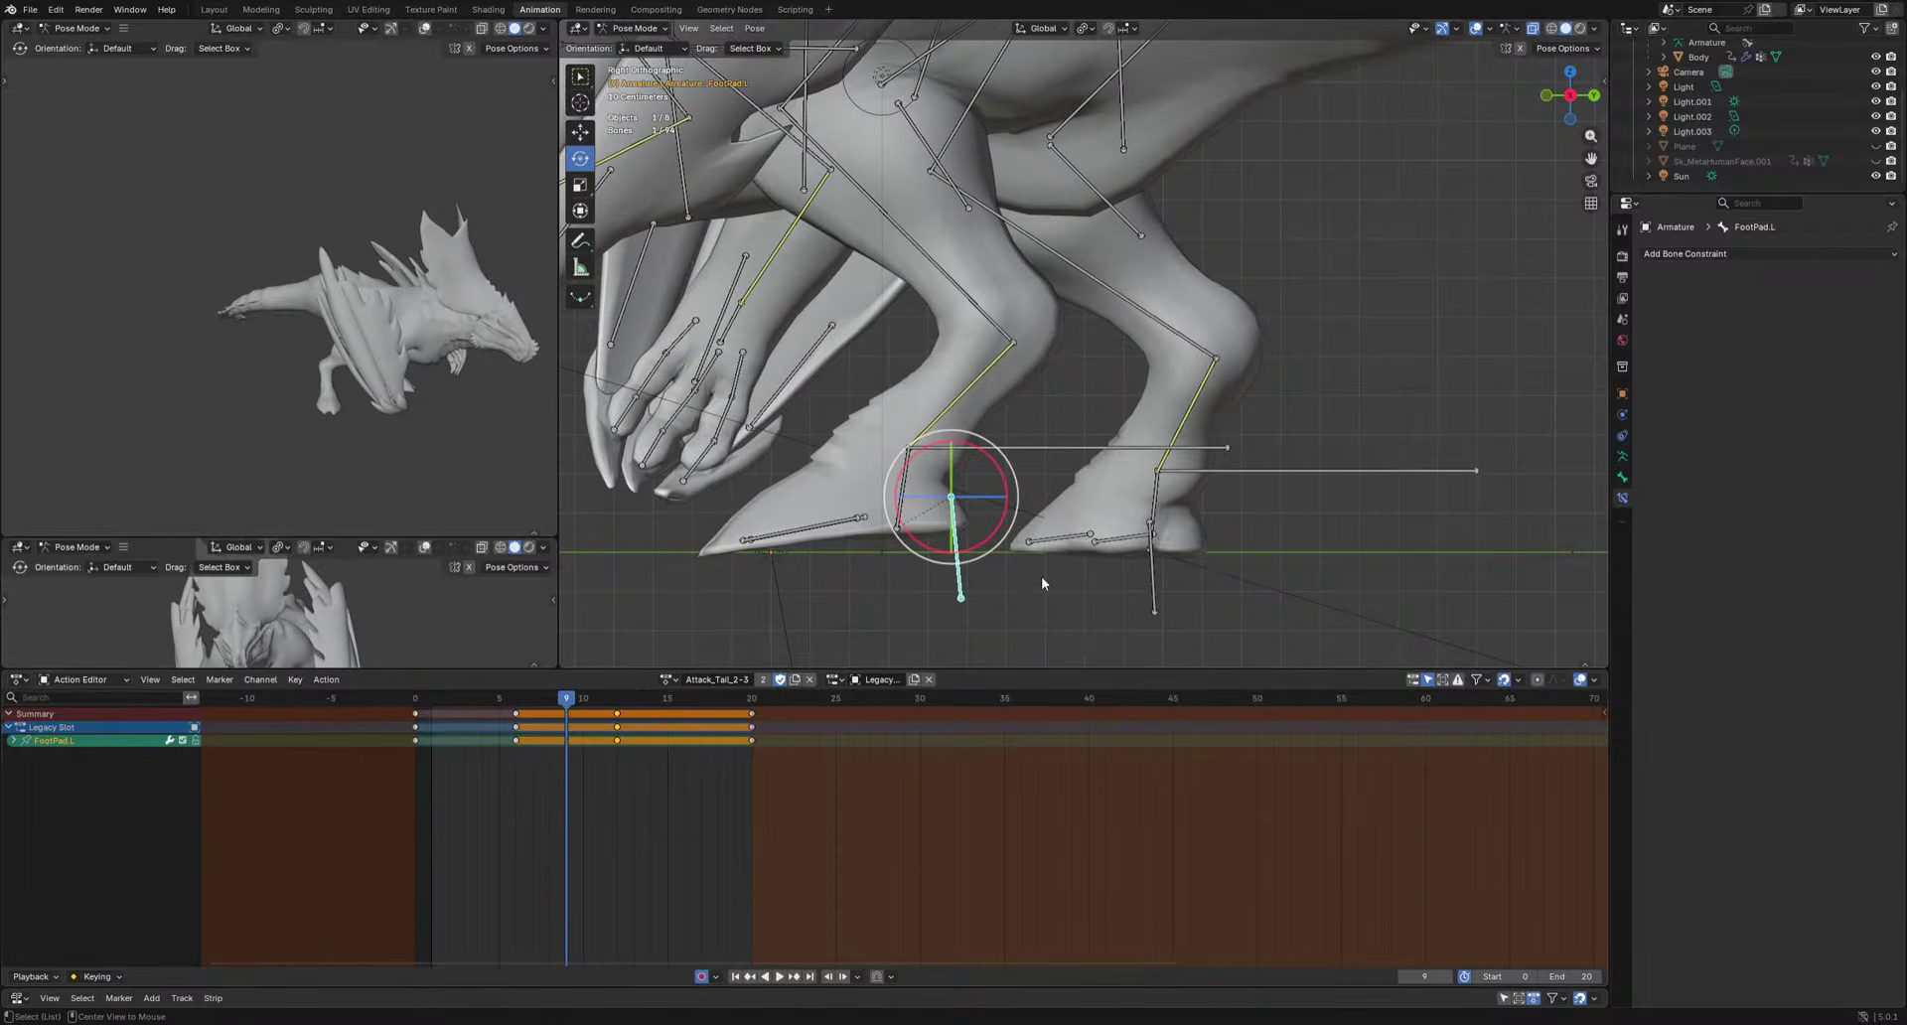
pyautogui.hotkey('alt', 'g')
pyautogui.hotkey('alt', 's')
pyautogui.press('g')
pyautogui.click(1015, 575)
pyautogui.press('space')
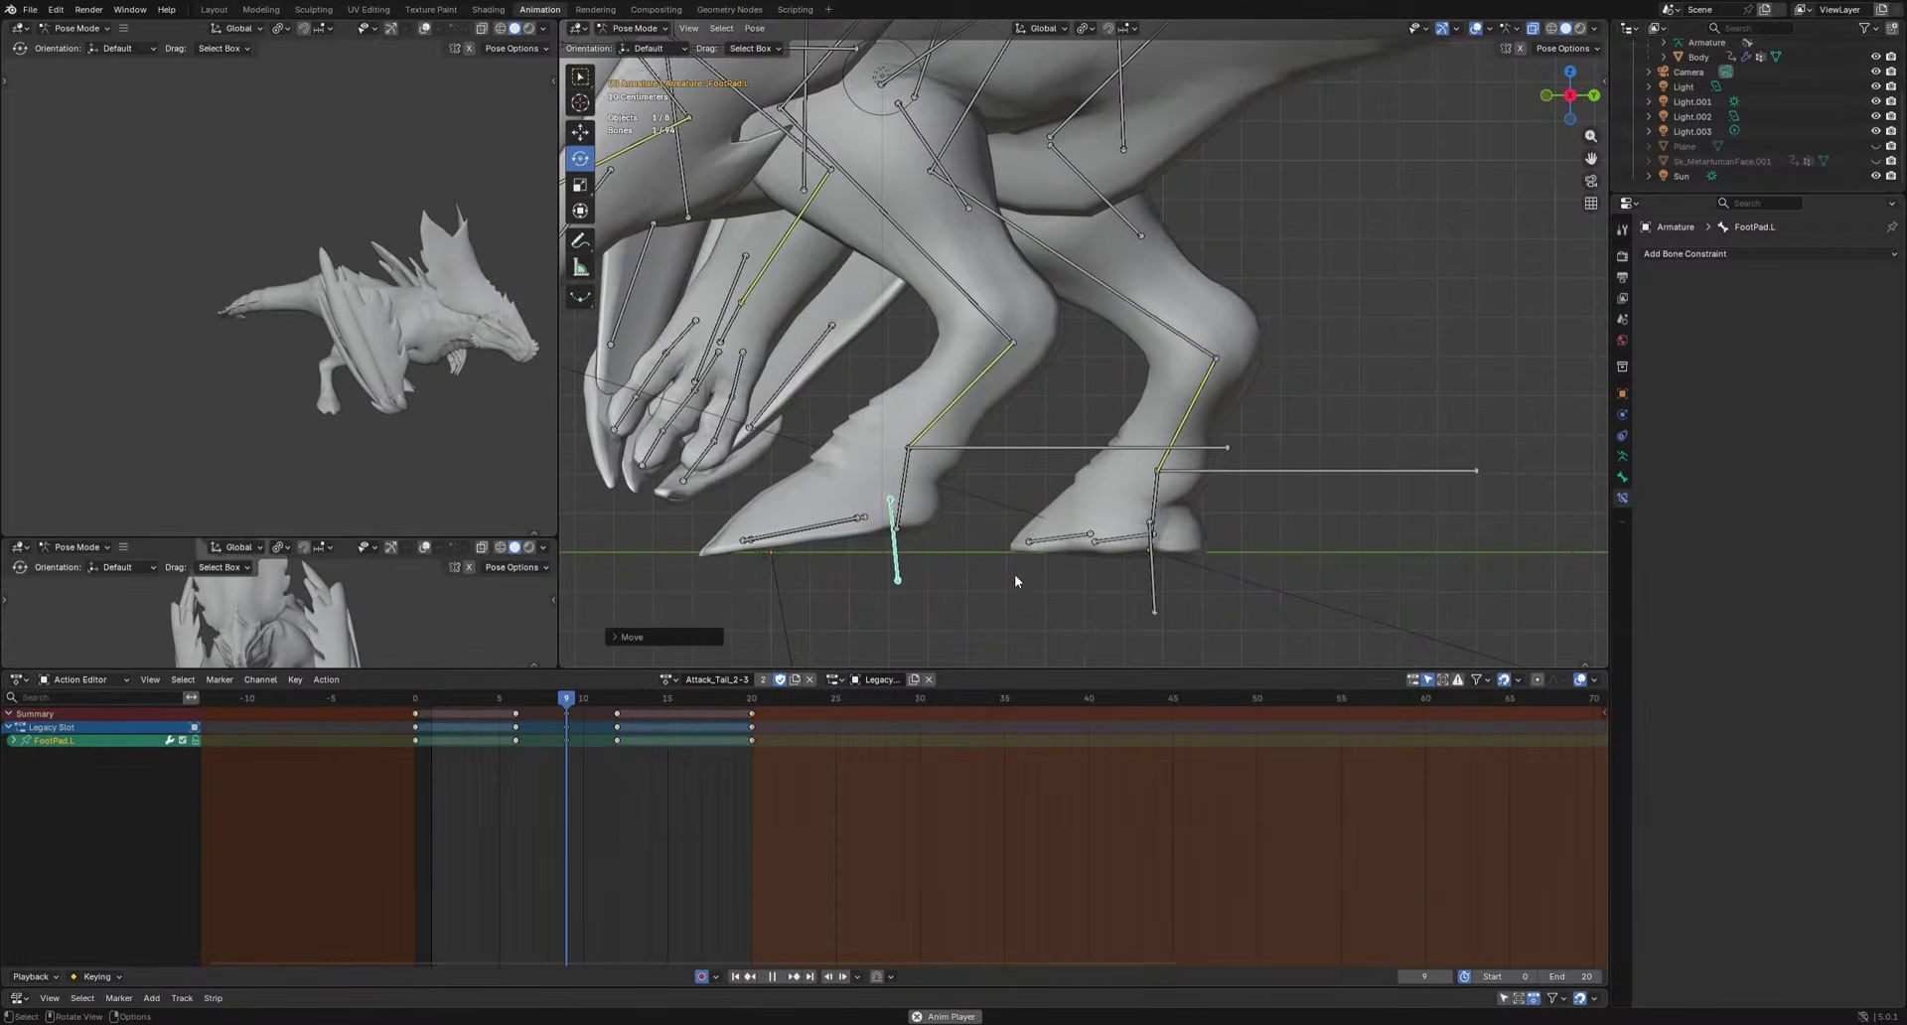
pyautogui.press('space')
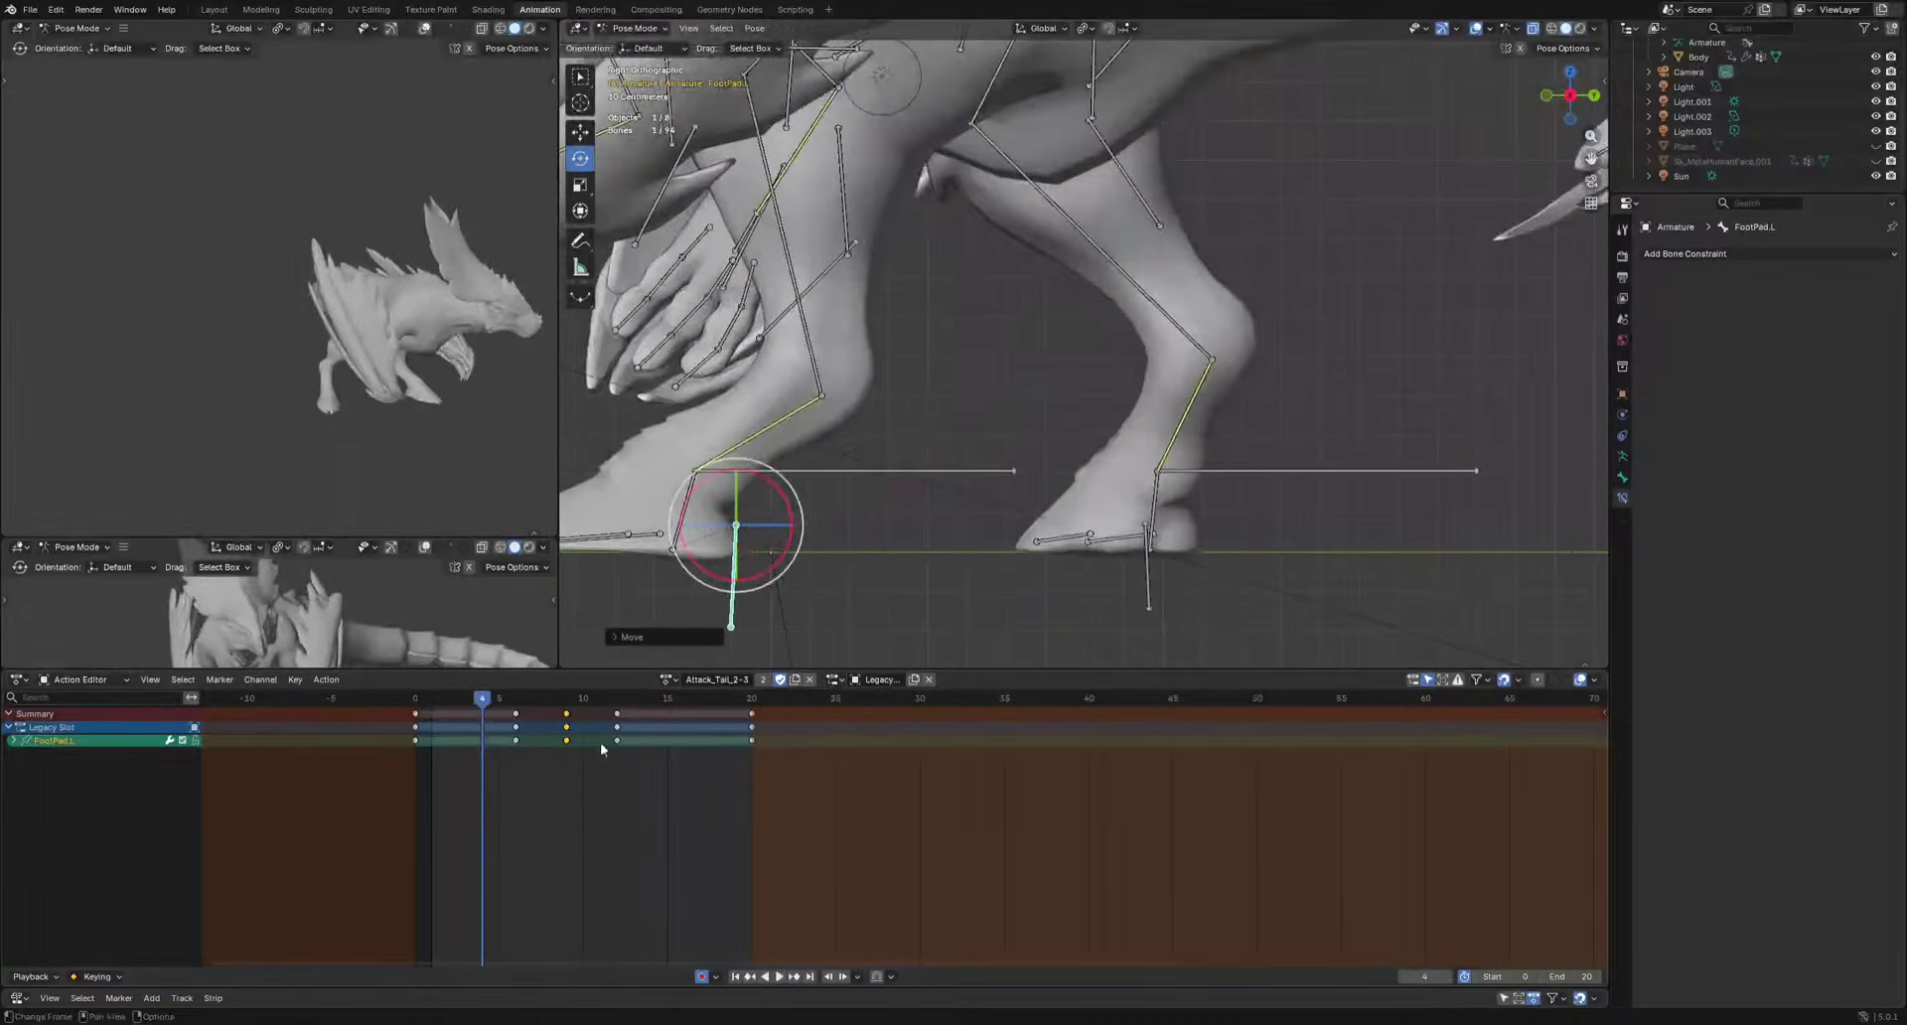
pyautogui.press('space')
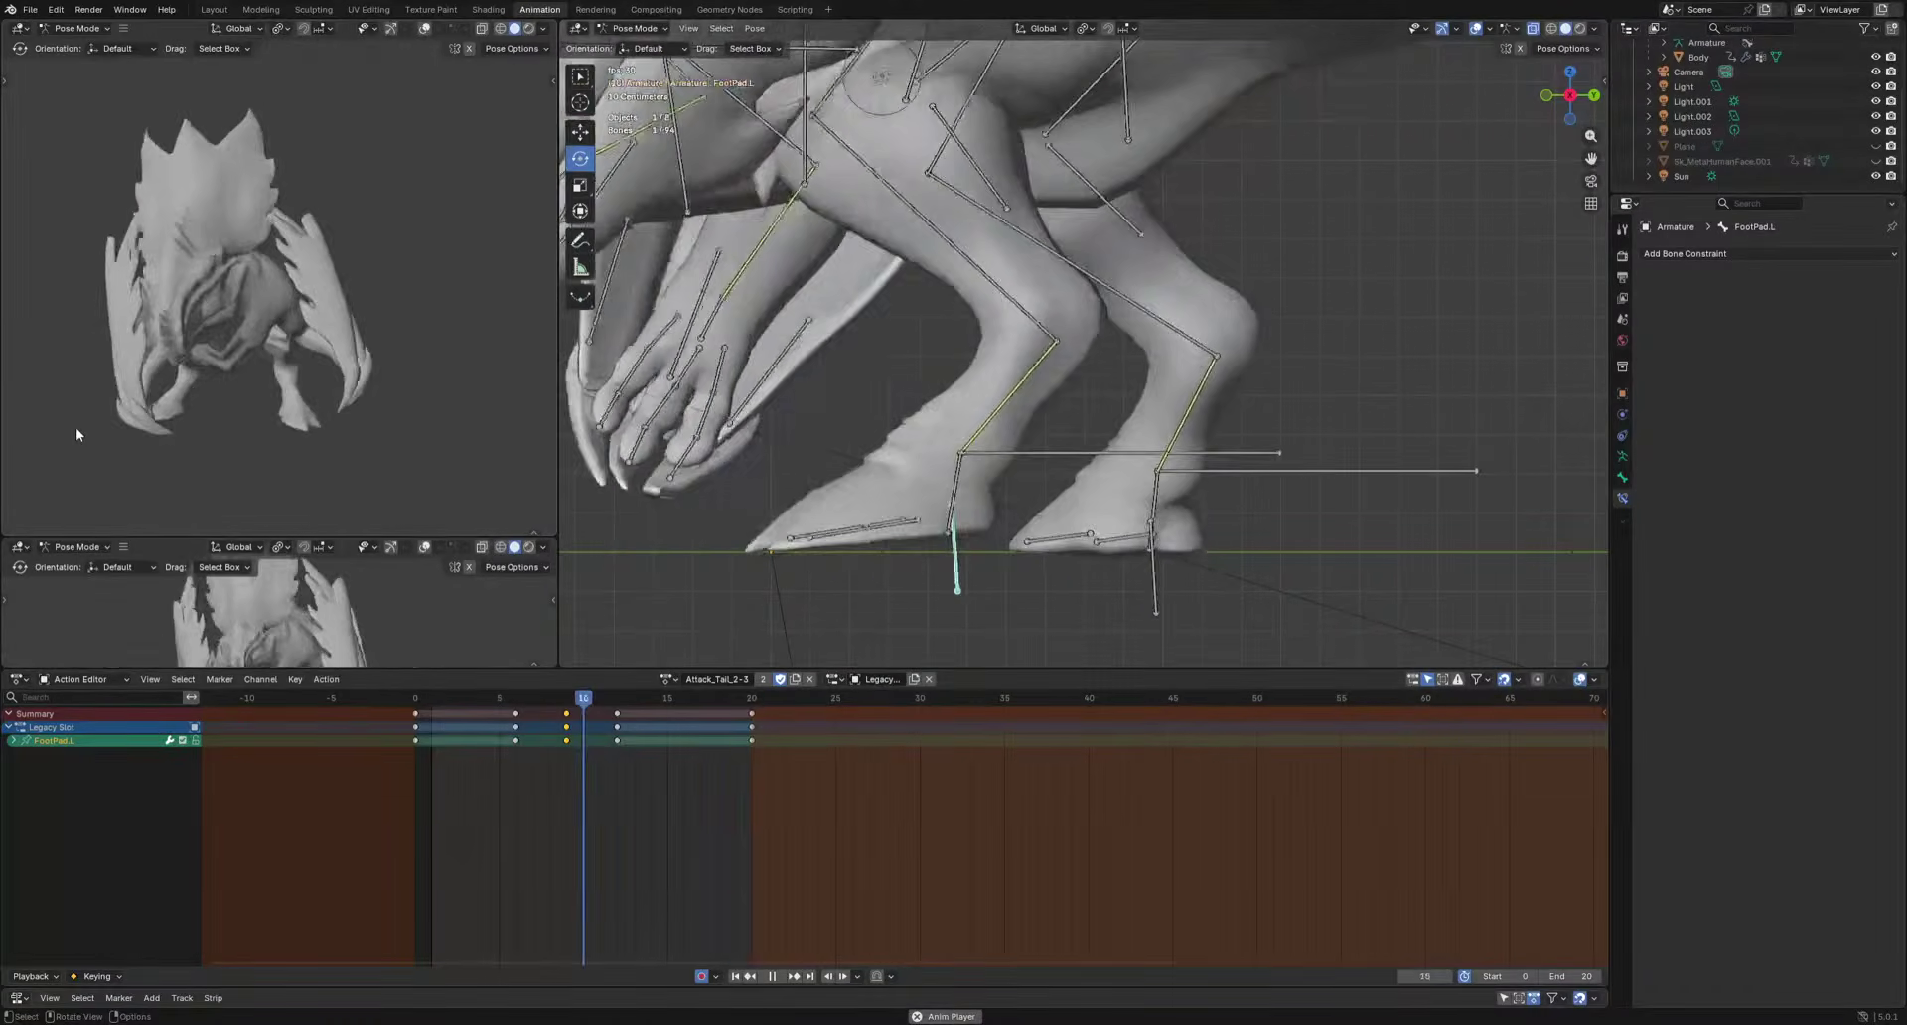
pyautogui.press('space')
# Rotate the Neck.001, Neck.002, Neck.003 and Crest bones together at frame 11, key them and review the playback.
pyautogui.scroll(-3, 910, 244)
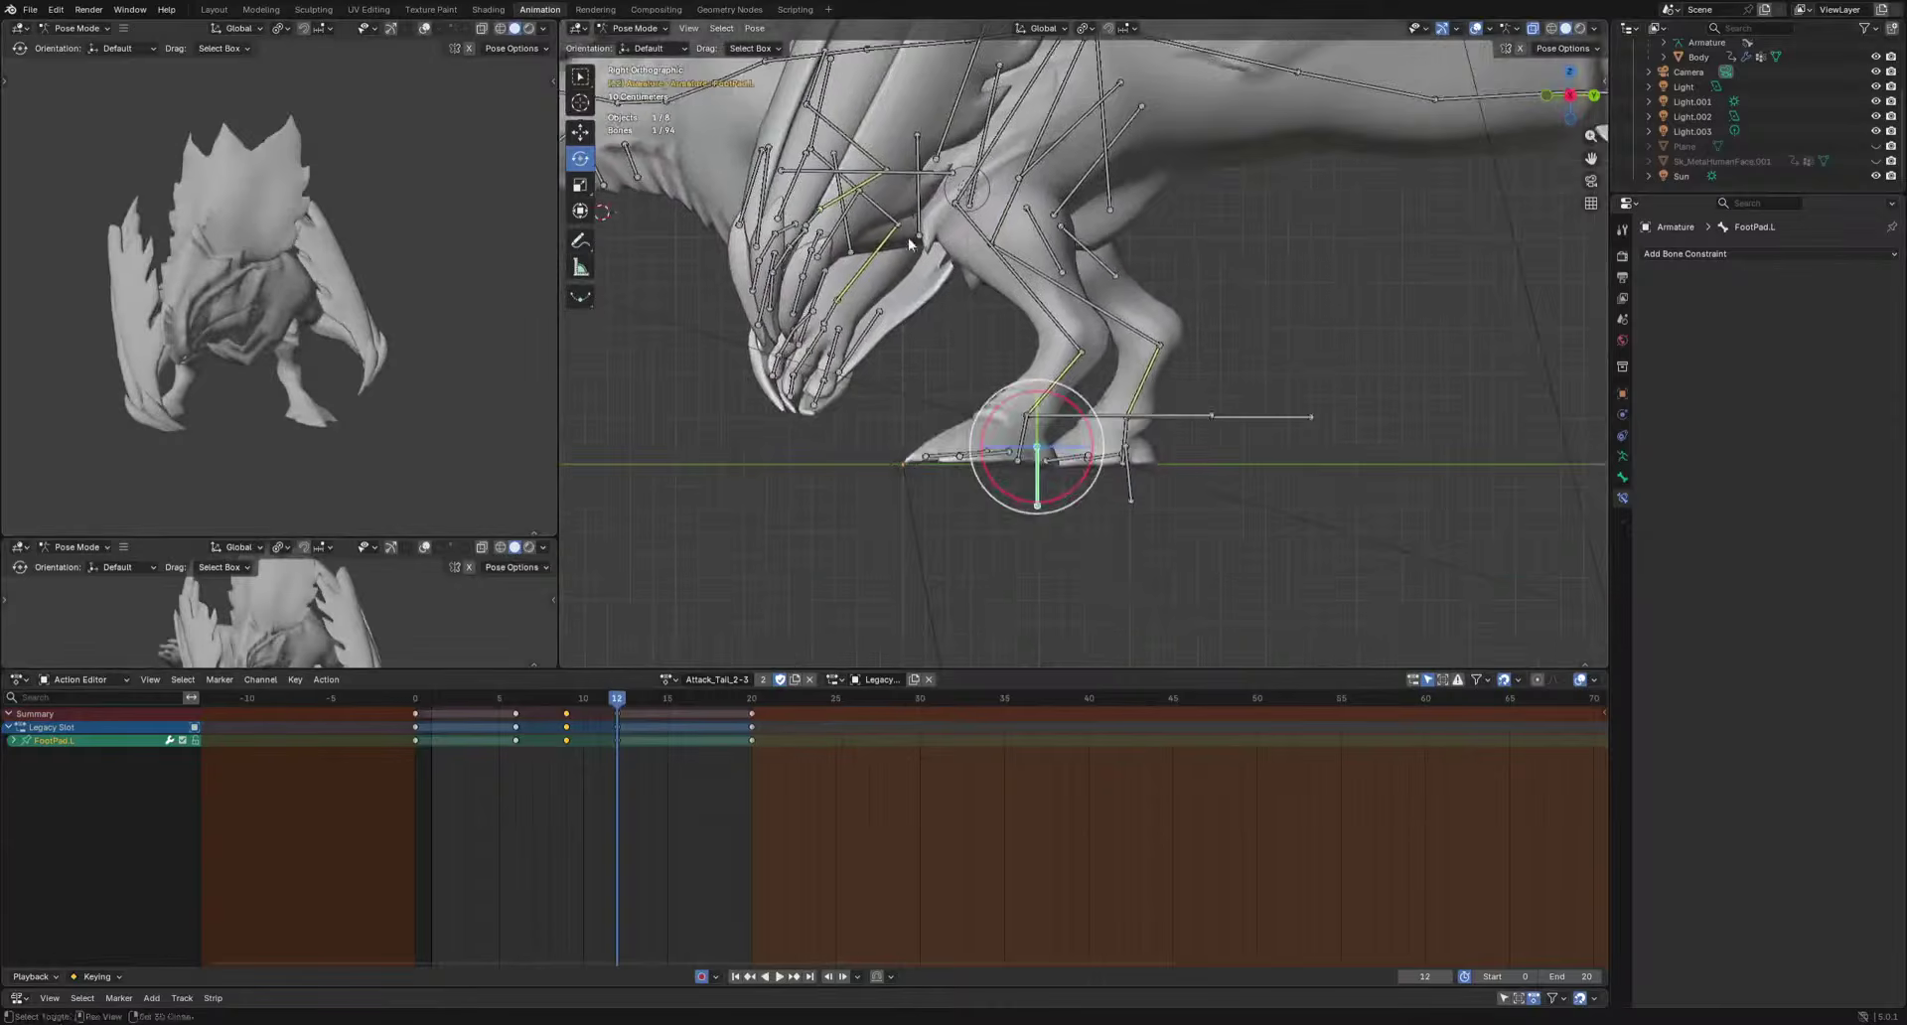
pyautogui.keyDown('shift'); pyautogui.moveTo(909, 243); pyautogui.dragTo(1144, 462, button='middle'); pyautogui.keyUp('shift')
pyautogui.scroll(-2, 1144, 462)
pyautogui.moveTo(919, 189); pyautogui.dragTo(998, 239)
pyautogui.moveTo(998, 239); pyautogui.dragTo(743, 630, button='middle')
pyautogui.keyDown('shift'); pyautogui.click(991, 342); pyautogui.keyUp('shift')
pyautogui.keyDown('shift'); pyautogui.click(960, 339); pyautogui.keyUp('shift')
pyautogui.keyDown('shift'); pyautogui.click(930, 331); pyautogui.keyUp('shift')
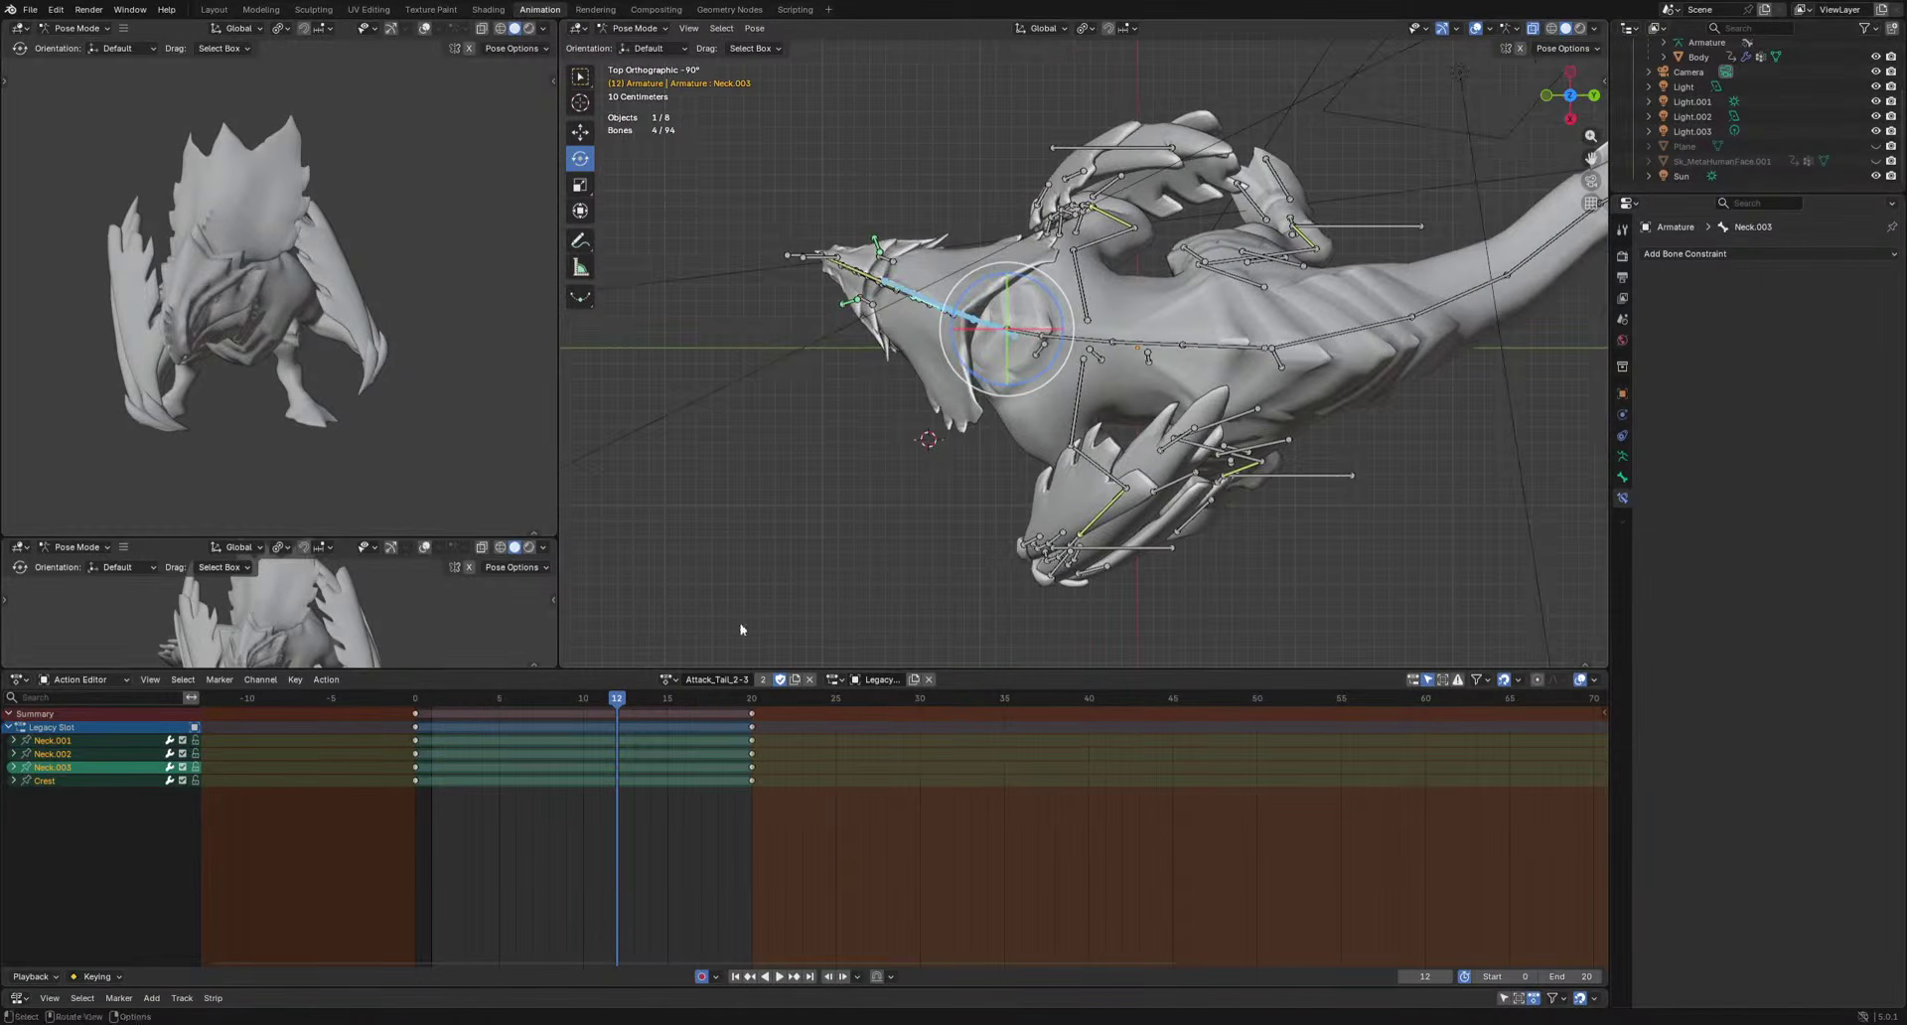
pyautogui.moveTo(427, 700); pyautogui.dragTo(601, 752)
pyautogui.press('r')
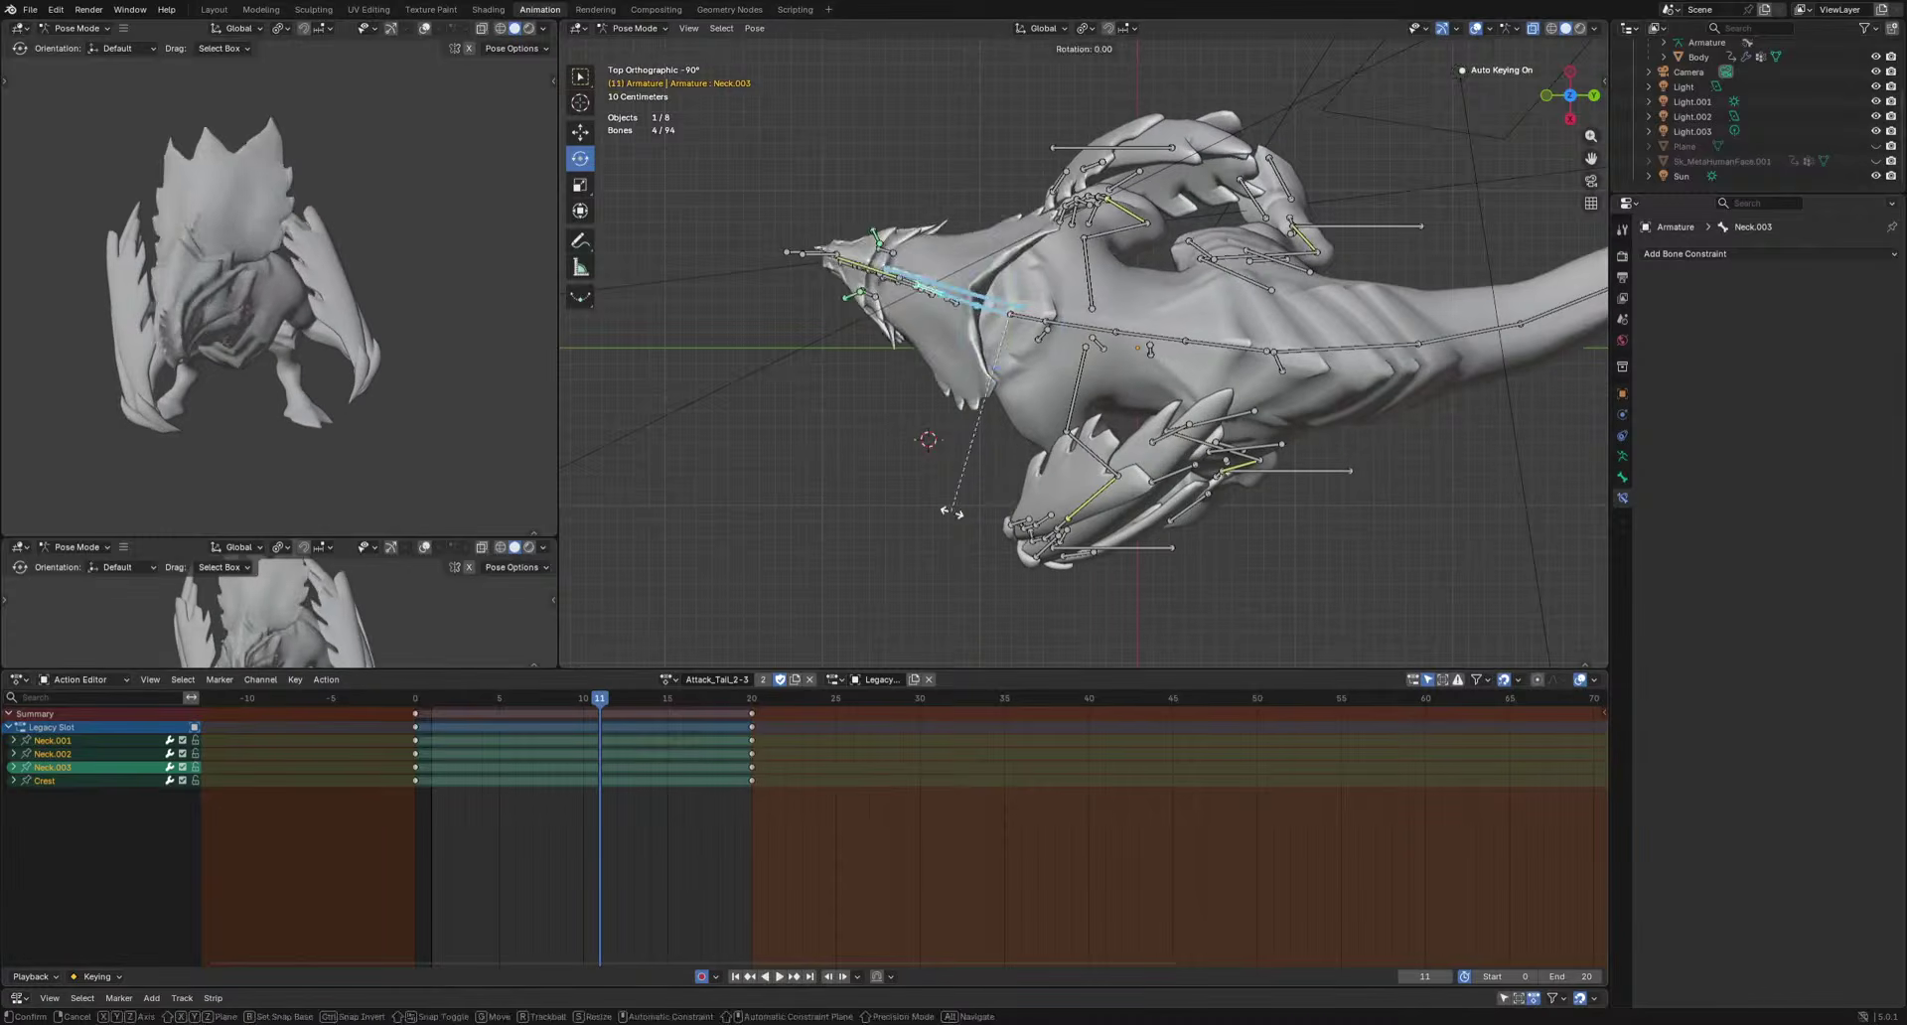
pyautogui.press('r')
pyautogui.click(945, 519)
pyautogui.press('i')
pyautogui.press('space')
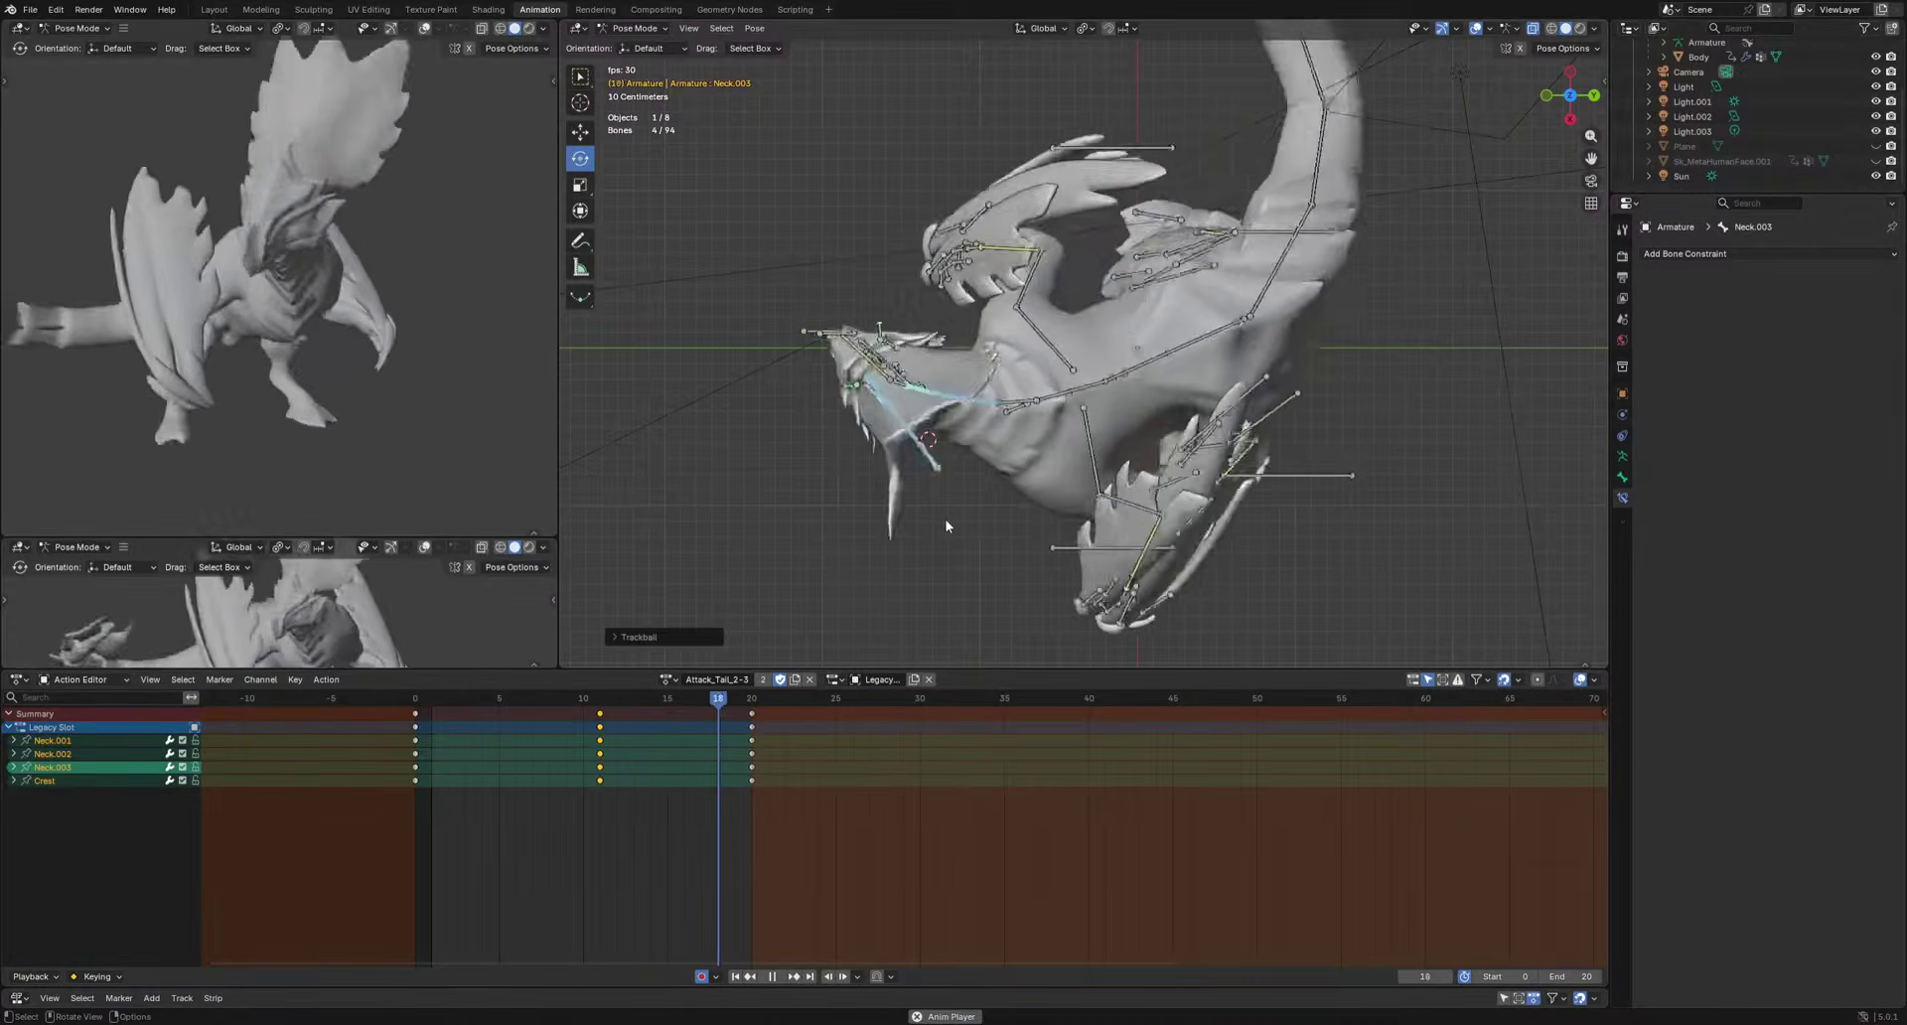
pyautogui.press('space')
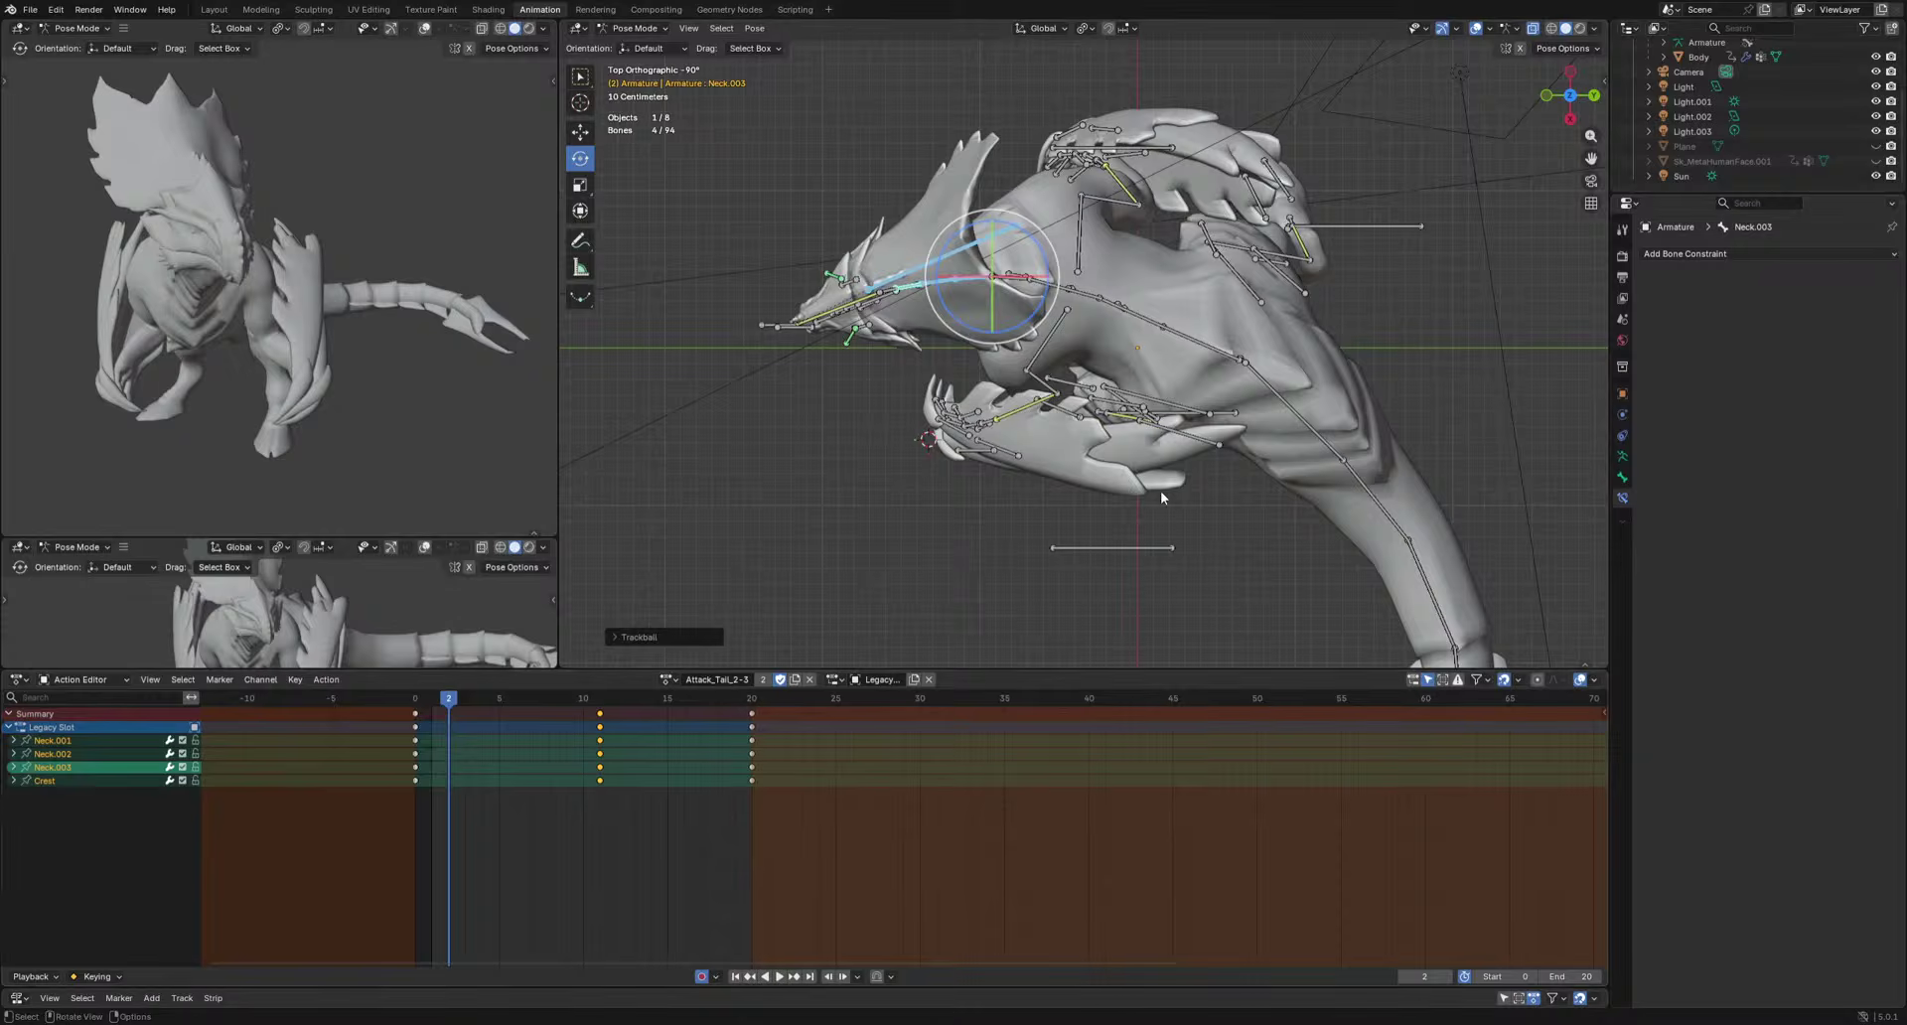
pyautogui.press('space')
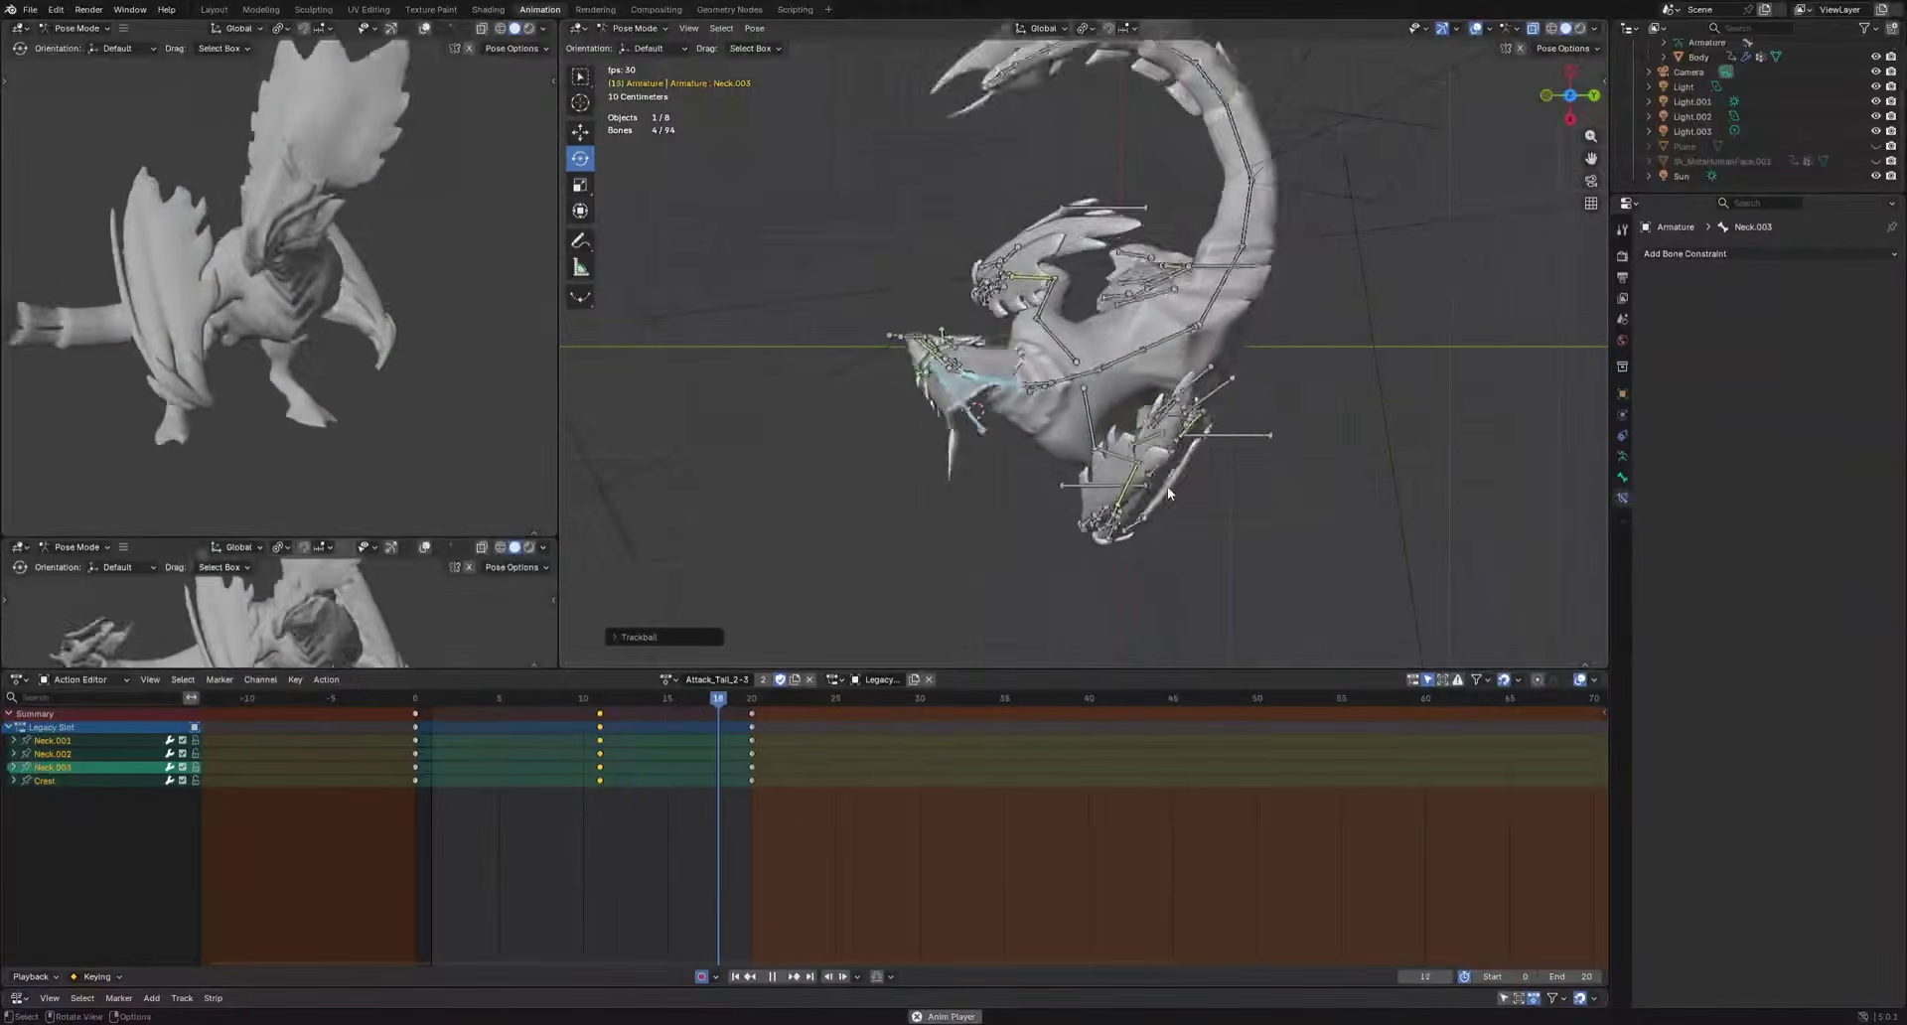
pyautogui.moveTo(1166, 486); pyautogui.dragTo(1123, 344, button='middle')
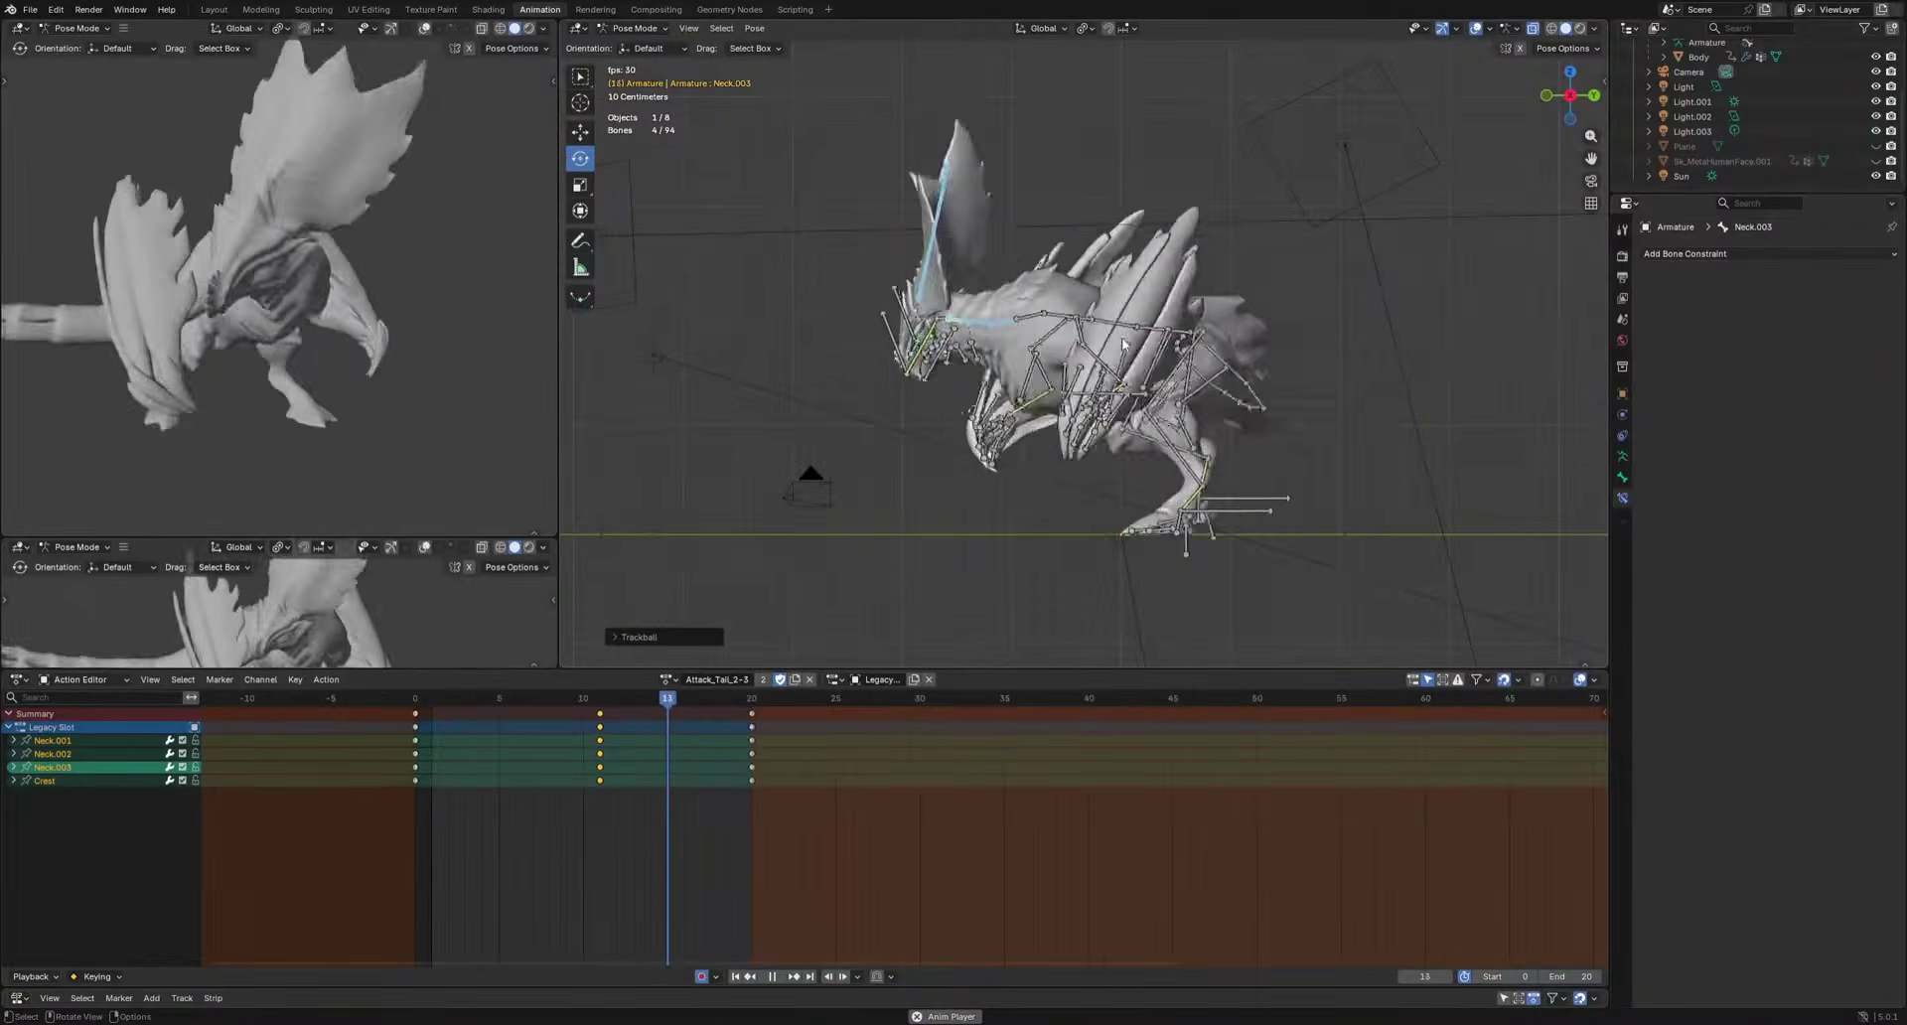
pyautogui.press('space')
# Paste the copied Toe1-1.R and Toe2-1.R keyframes at frames 0 and 11.
pyautogui.moveTo(1254, 427); pyautogui.dragTo(1011, 500, button='middle')
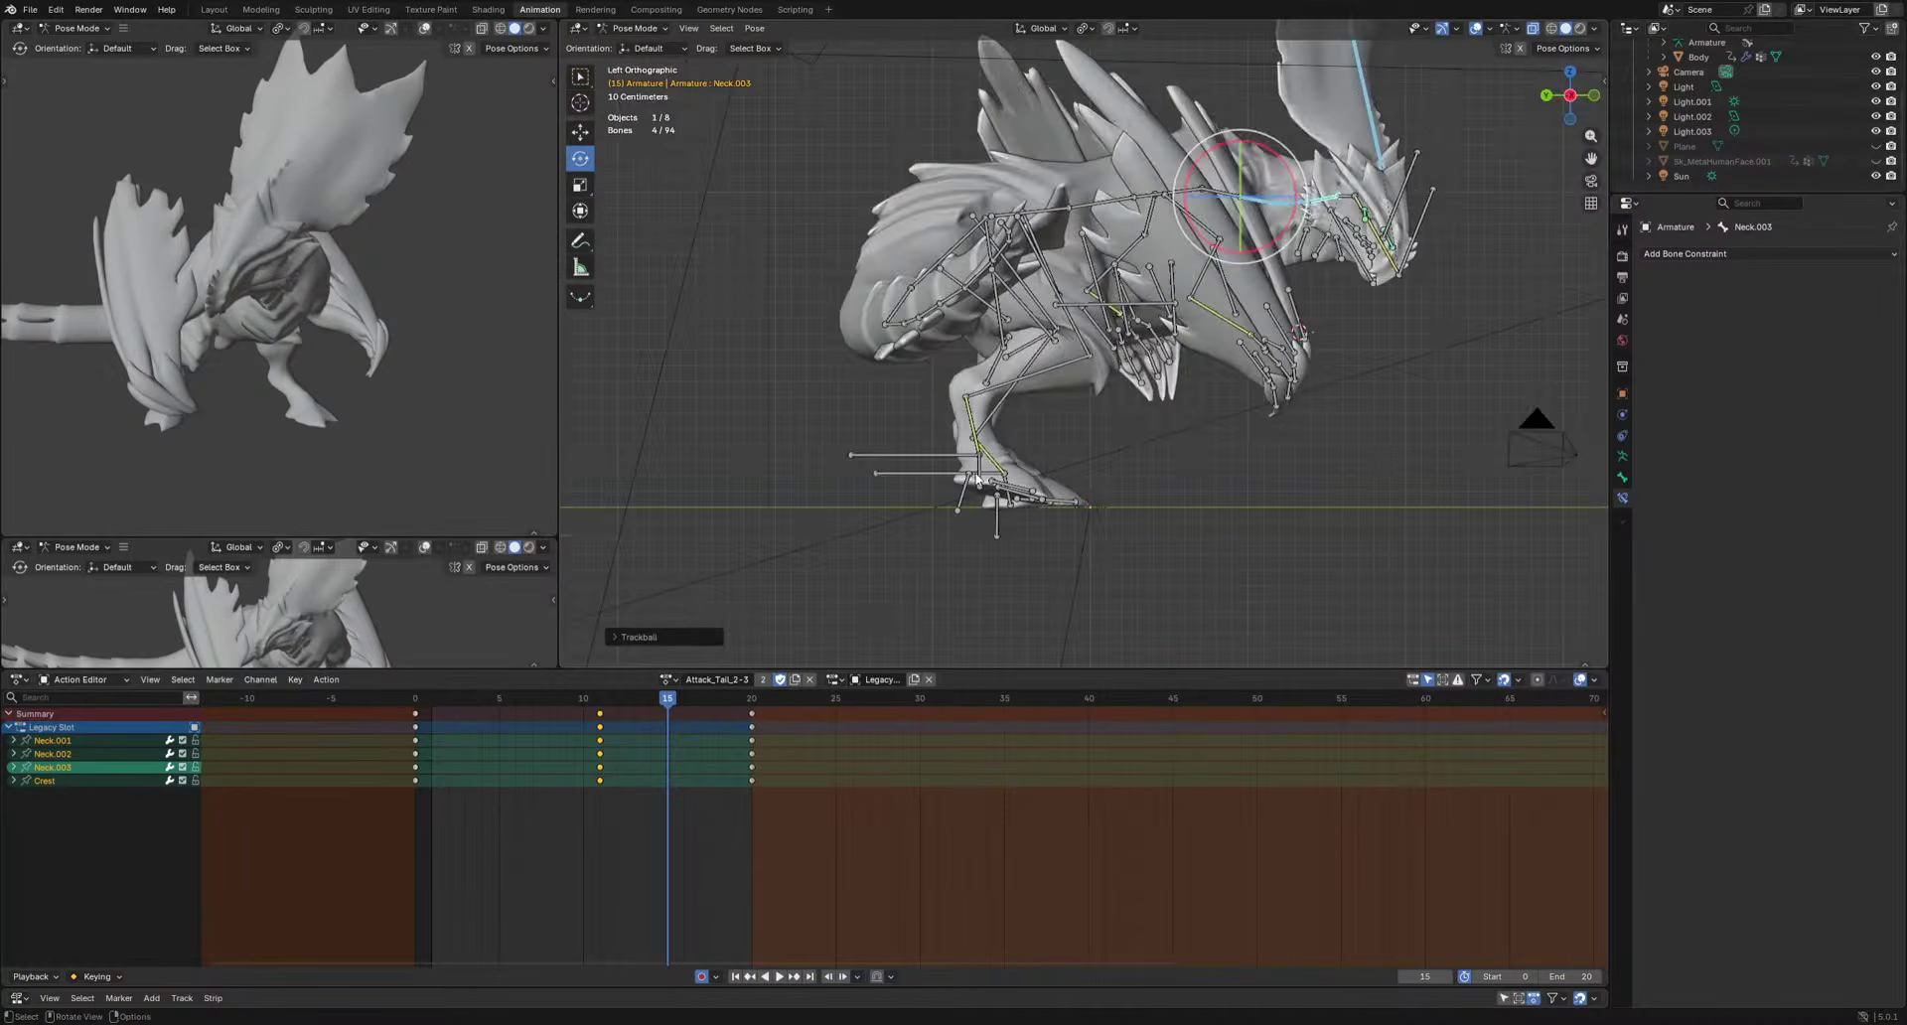
pyautogui.click(981, 479)
pyautogui.scroll(3, 1111, 546)
pyautogui.keyDown('shift'); pyautogui.moveTo(1111, 548); pyautogui.dragTo(1199, 480, button='middle'); pyautogui.keyUp('shift')
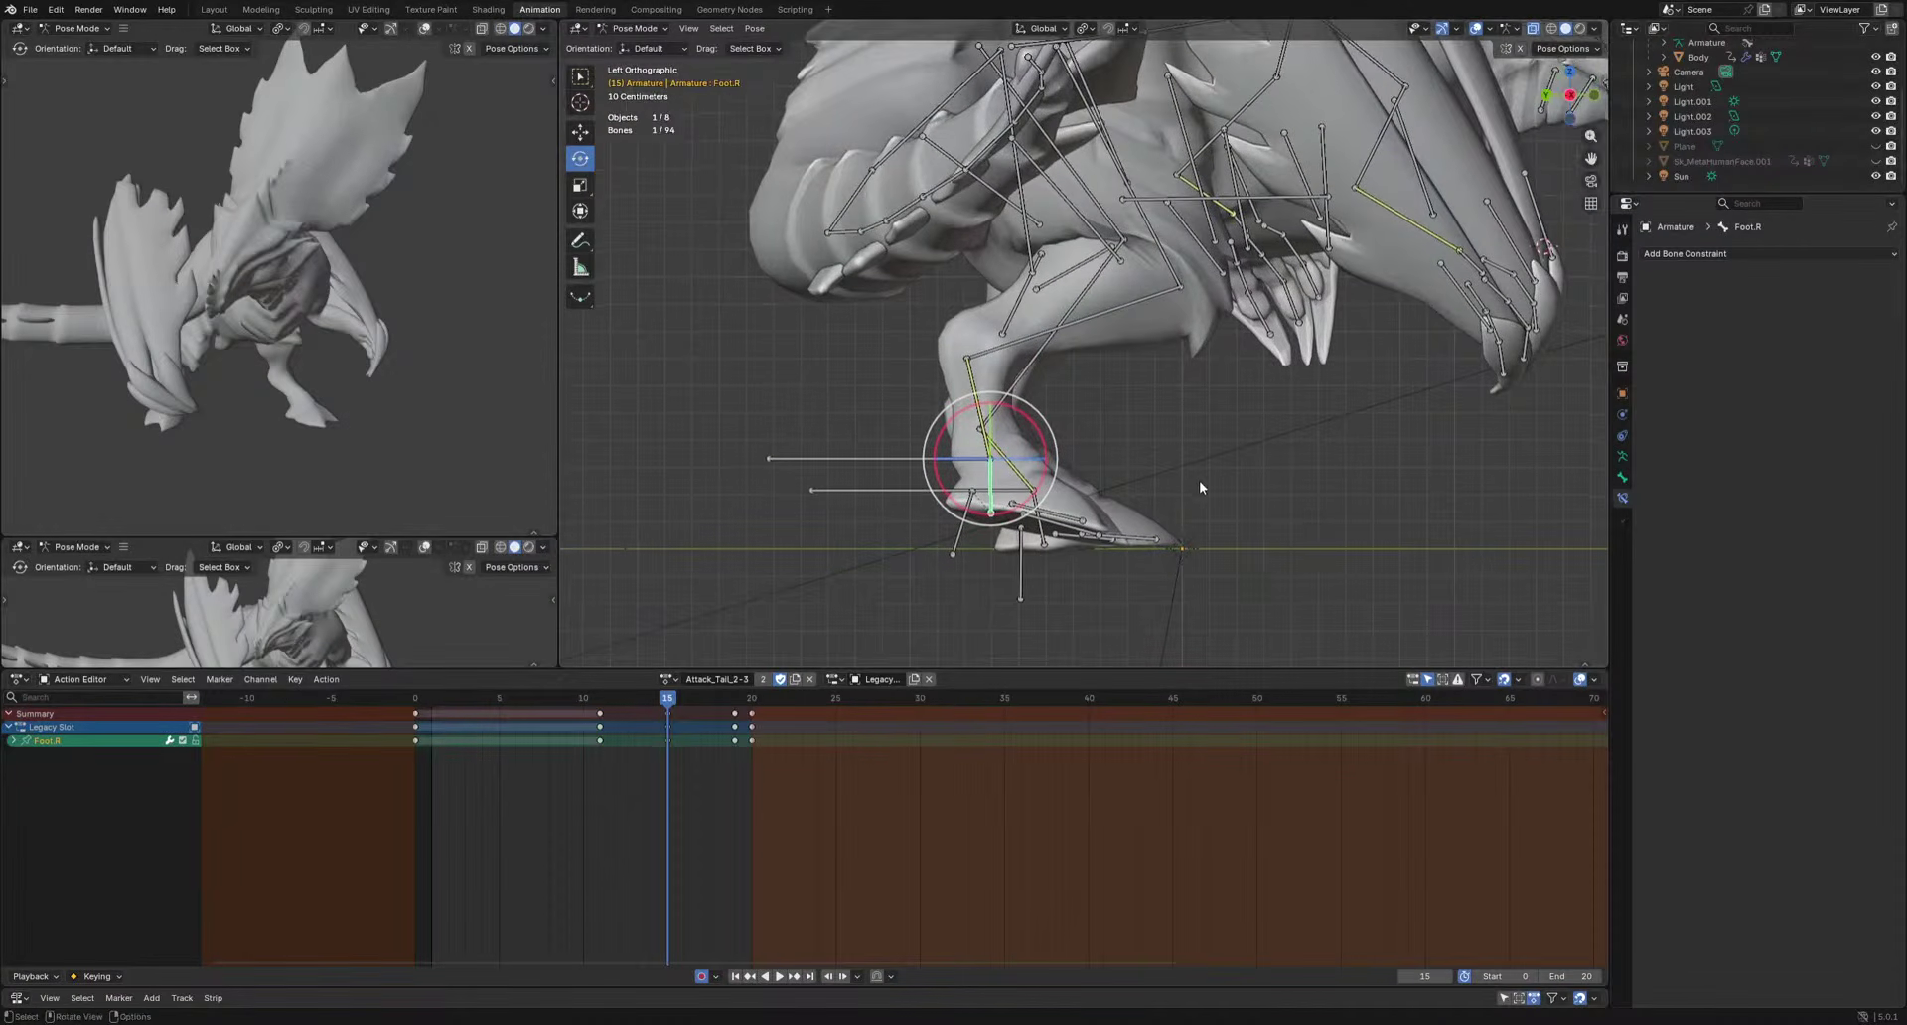
pyautogui.click(1075, 535)
pyautogui.keyDown('shift'); pyautogui.click(1071, 531); pyautogui.keyUp('shift')
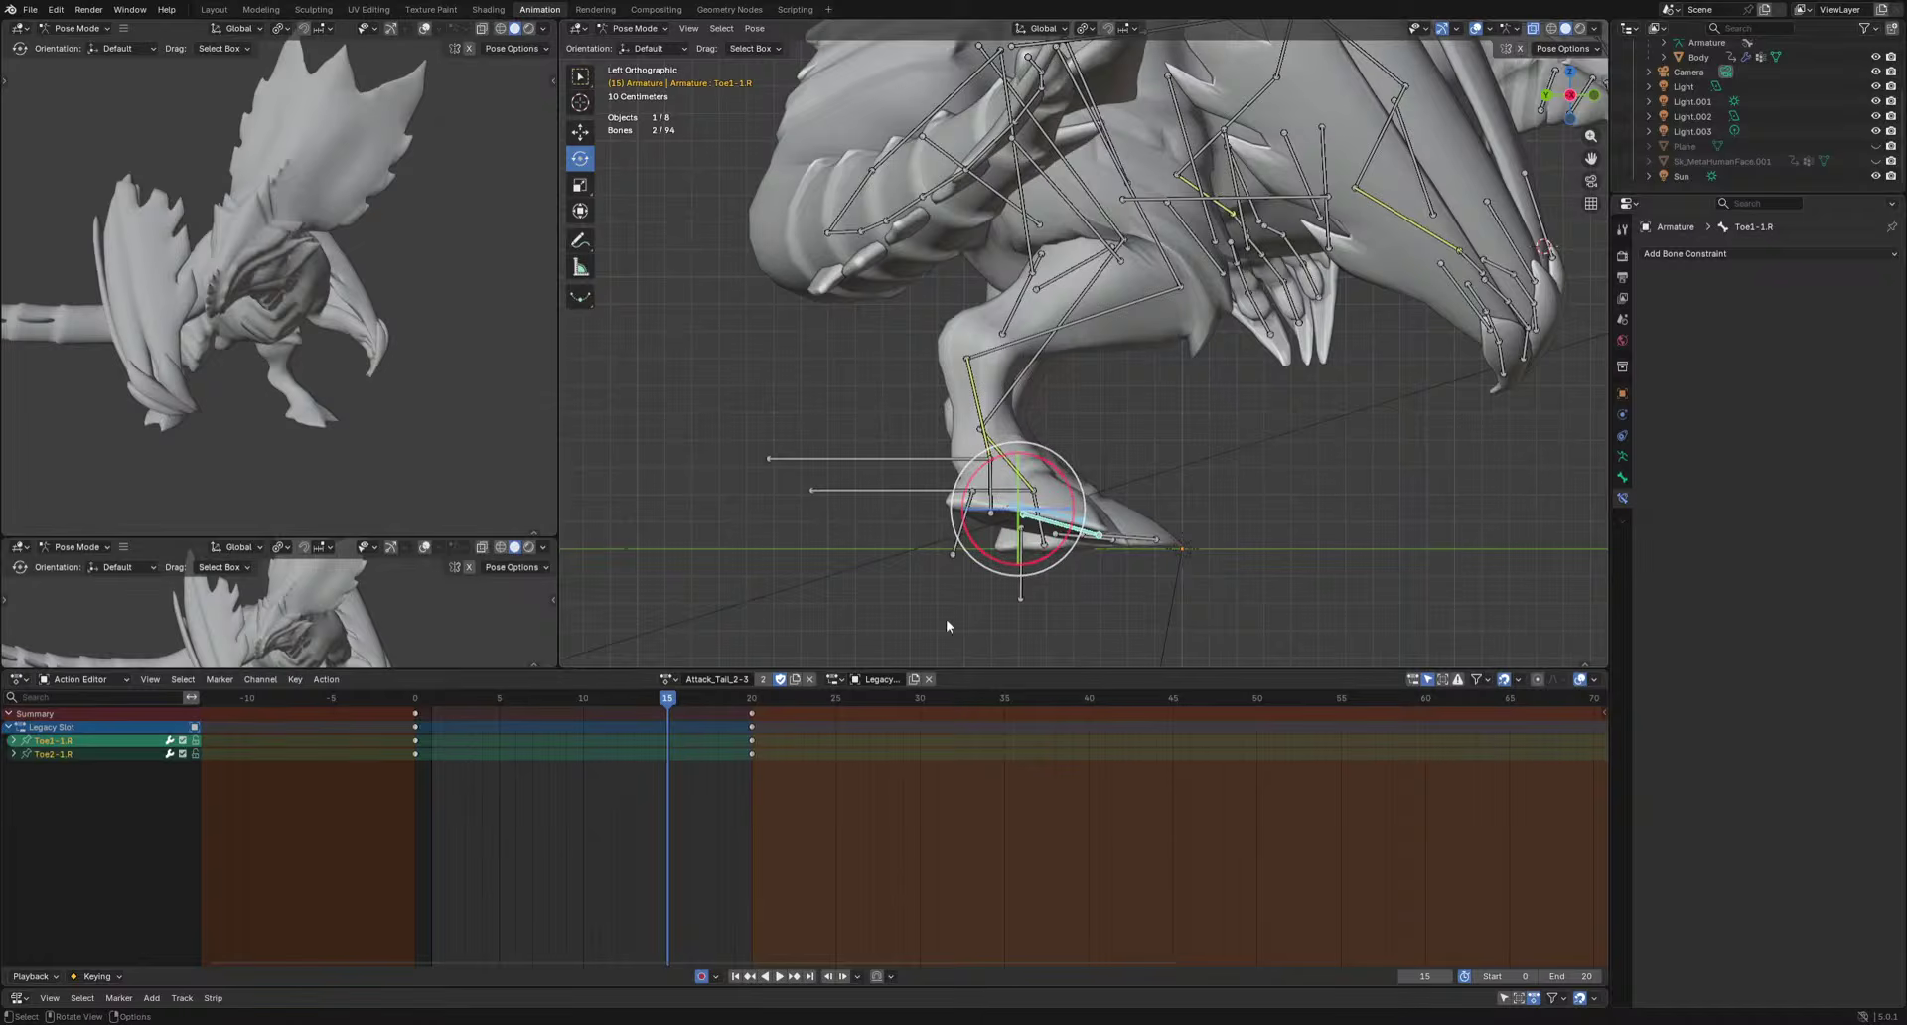
pyautogui.moveTo(574, 697); pyautogui.dragTo(455, 730)
pyautogui.press('Escape')
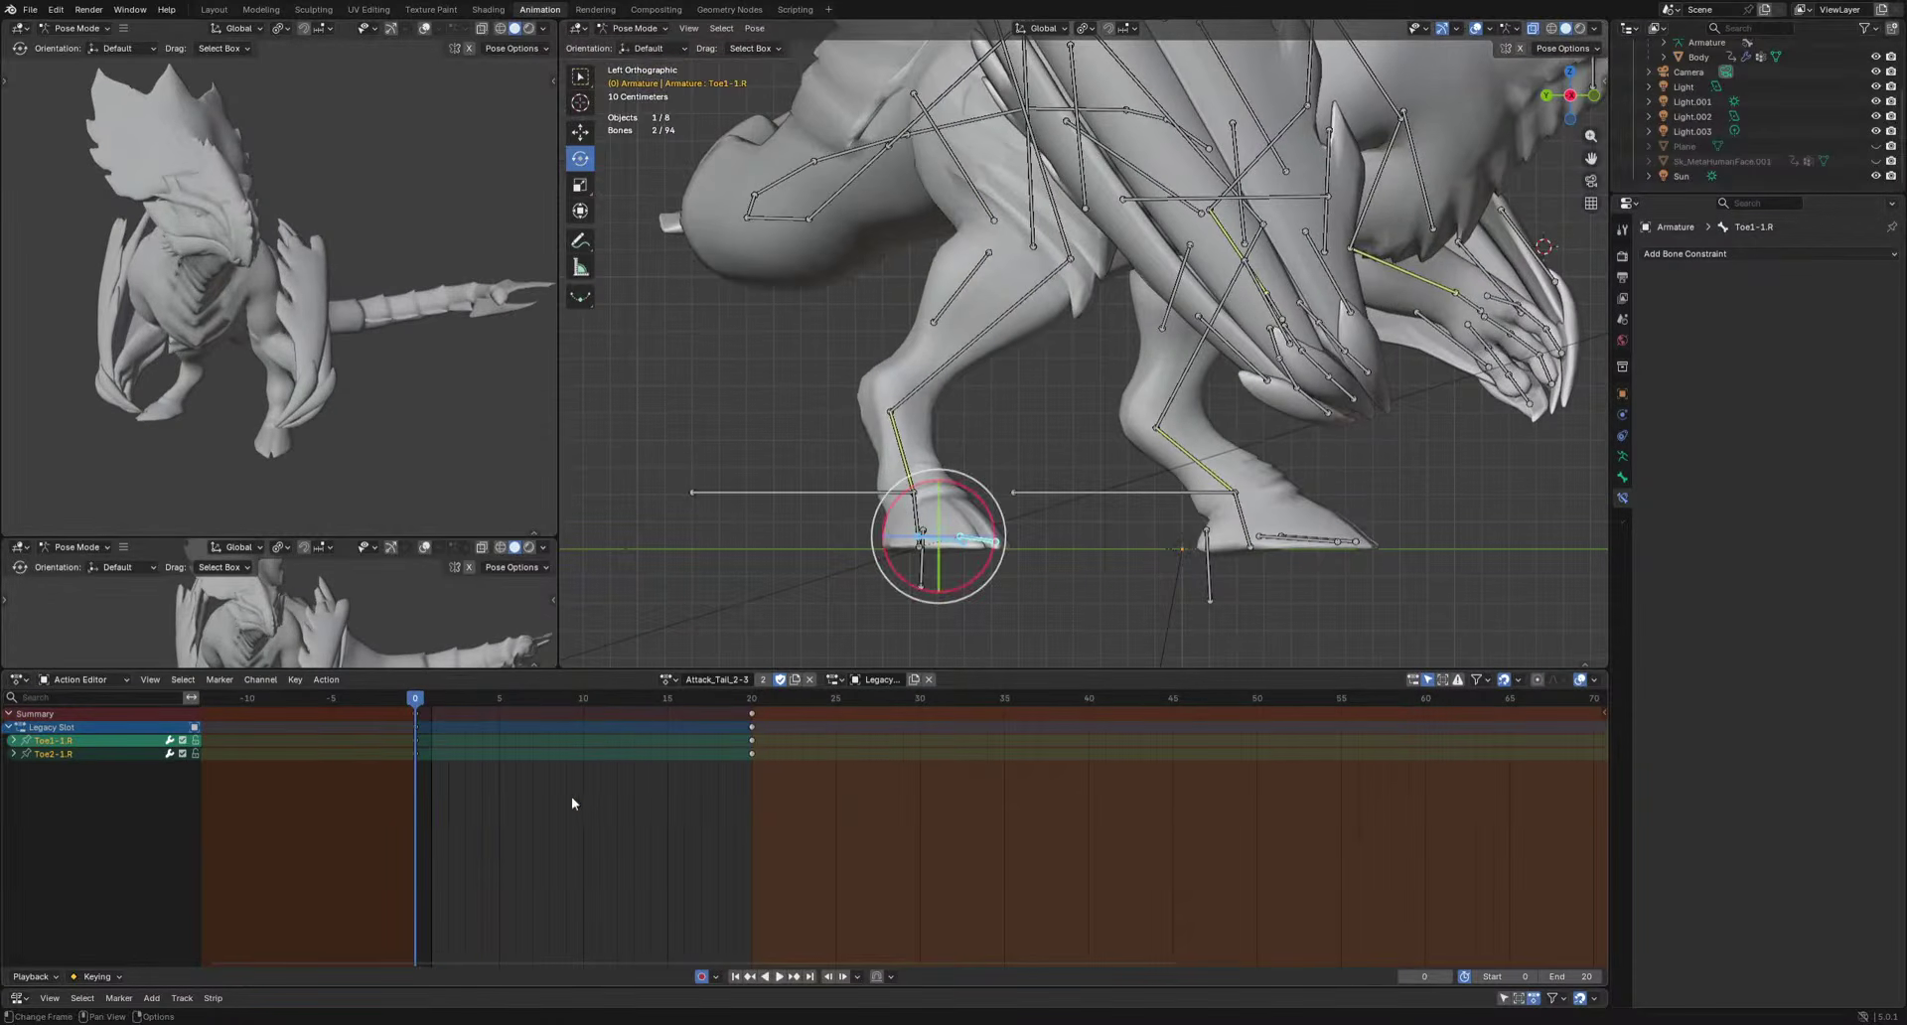
pyautogui.hotkey('ctrl', 'v')
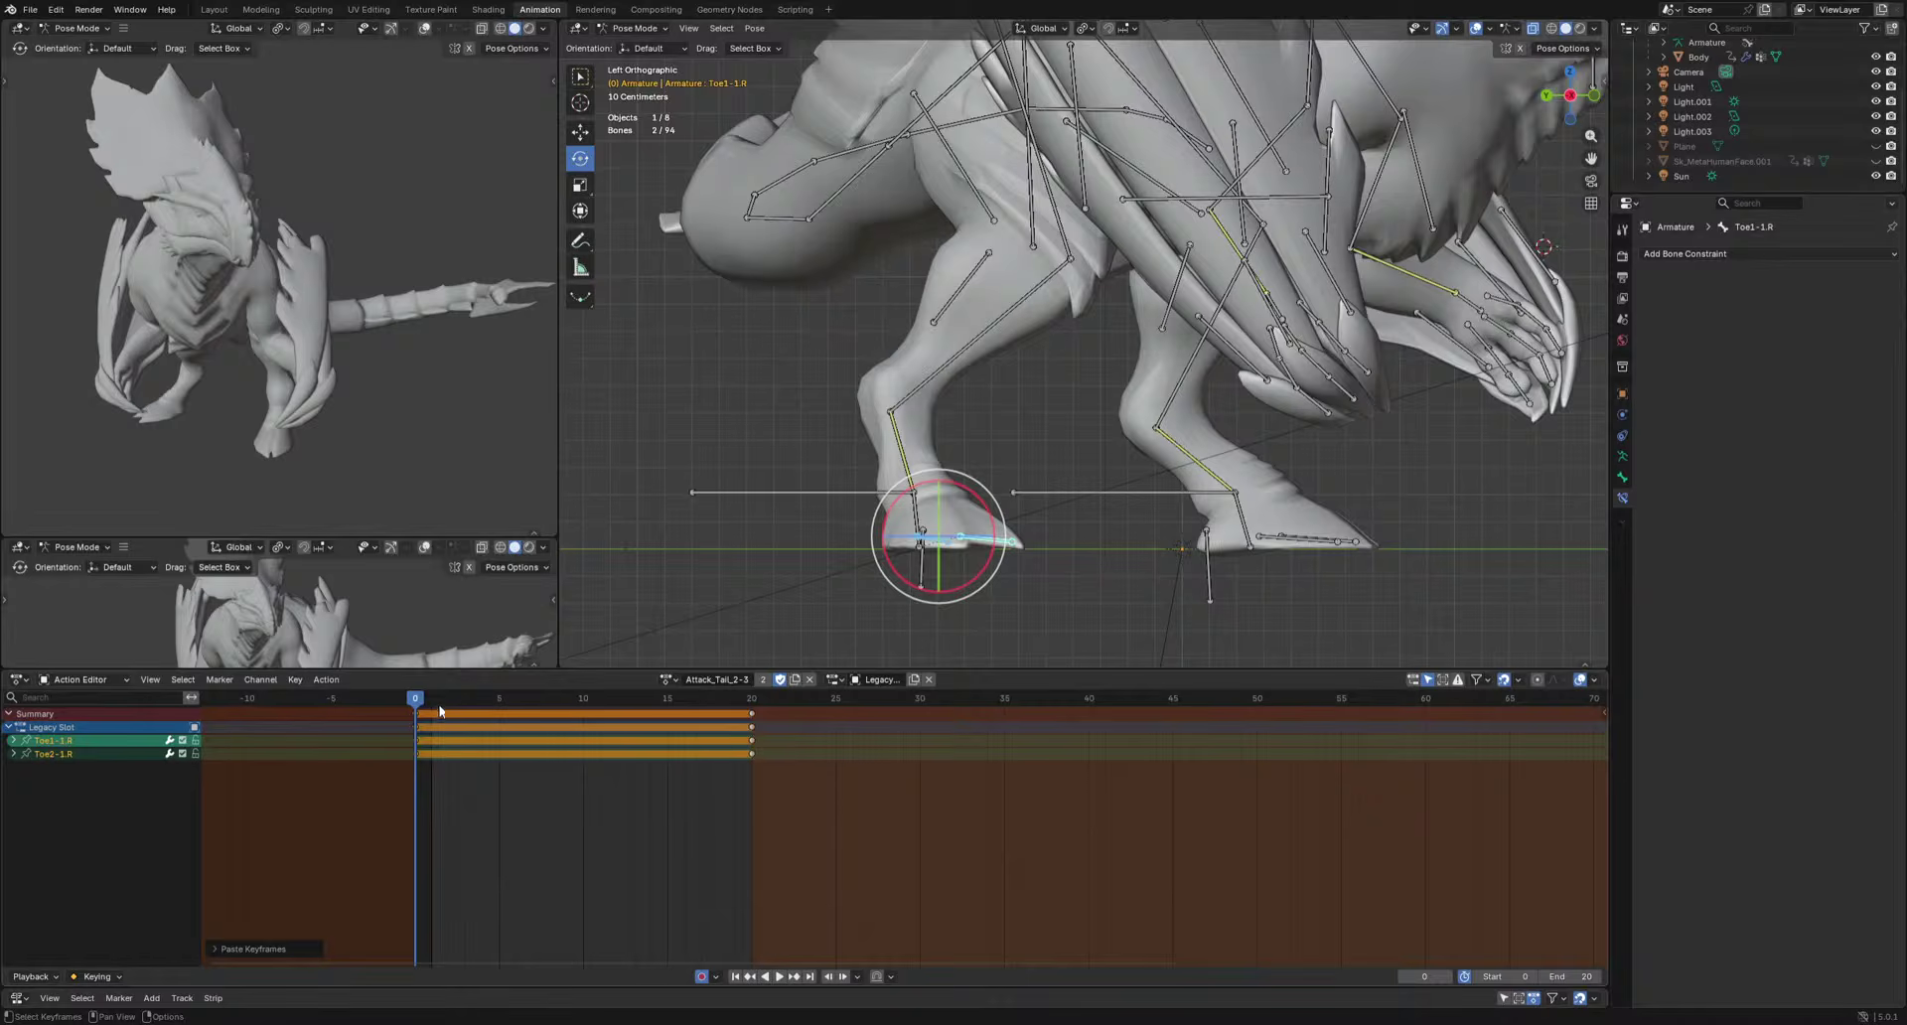
pyautogui.moveTo(440, 710); pyautogui.dragTo(668, 707)
pyautogui.hotkey('ctrl', 'v')
# Clear and re-rotate the Toe1-1.R and Toe2-1.R bones at frames 13 and 15, adjusting Toe2-1.R separately.
pyautogui.hotkey('alt', 'r')
pyautogui.press('r')
pyautogui.click(1243, 534)
pyautogui.press('r')
pyautogui.click(1339, 557)
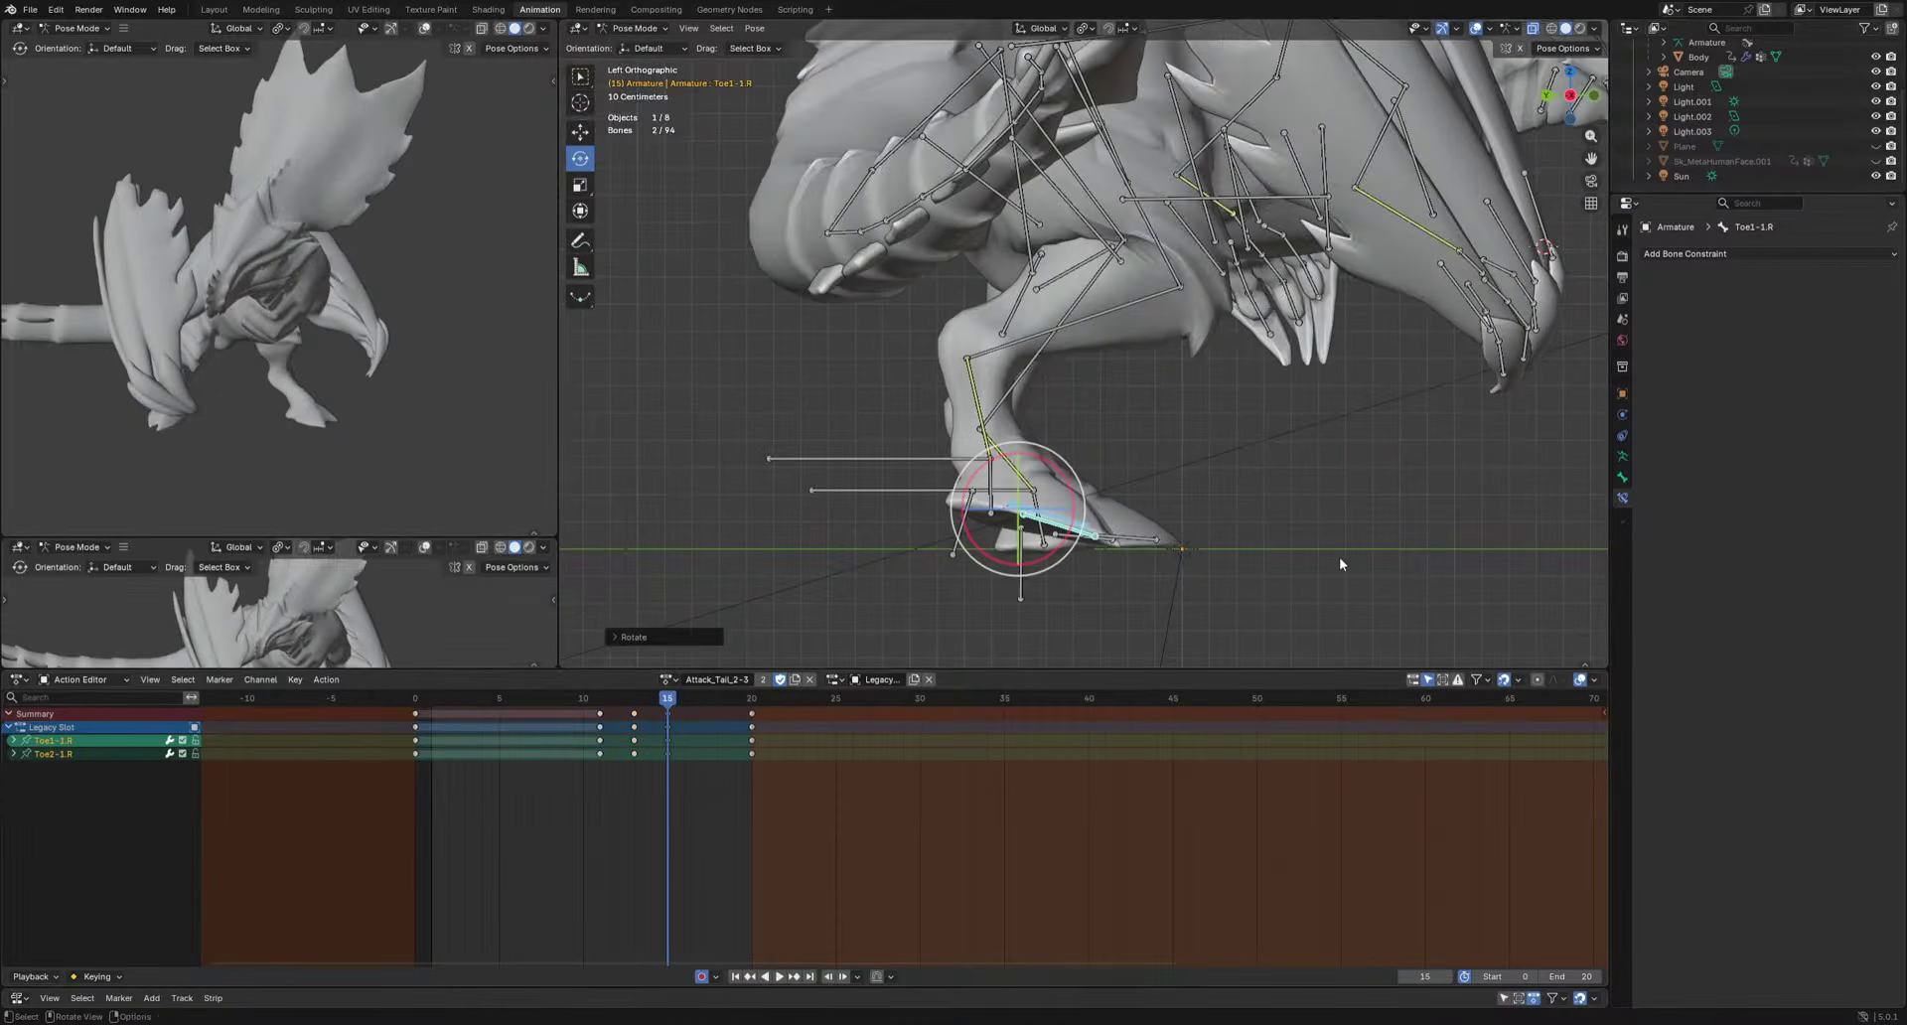
pyautogui.click(1084, 536)
pyautogui.press('r')
pyautogui.click(1200, 561)
# Rotate Toe1-1.R and Toe2-1.R together at frame 17 from the front view and play the animation.
pyautogui.moveTo(1198, 562); pyautogui.dragTo(1111, 582, button='middle')
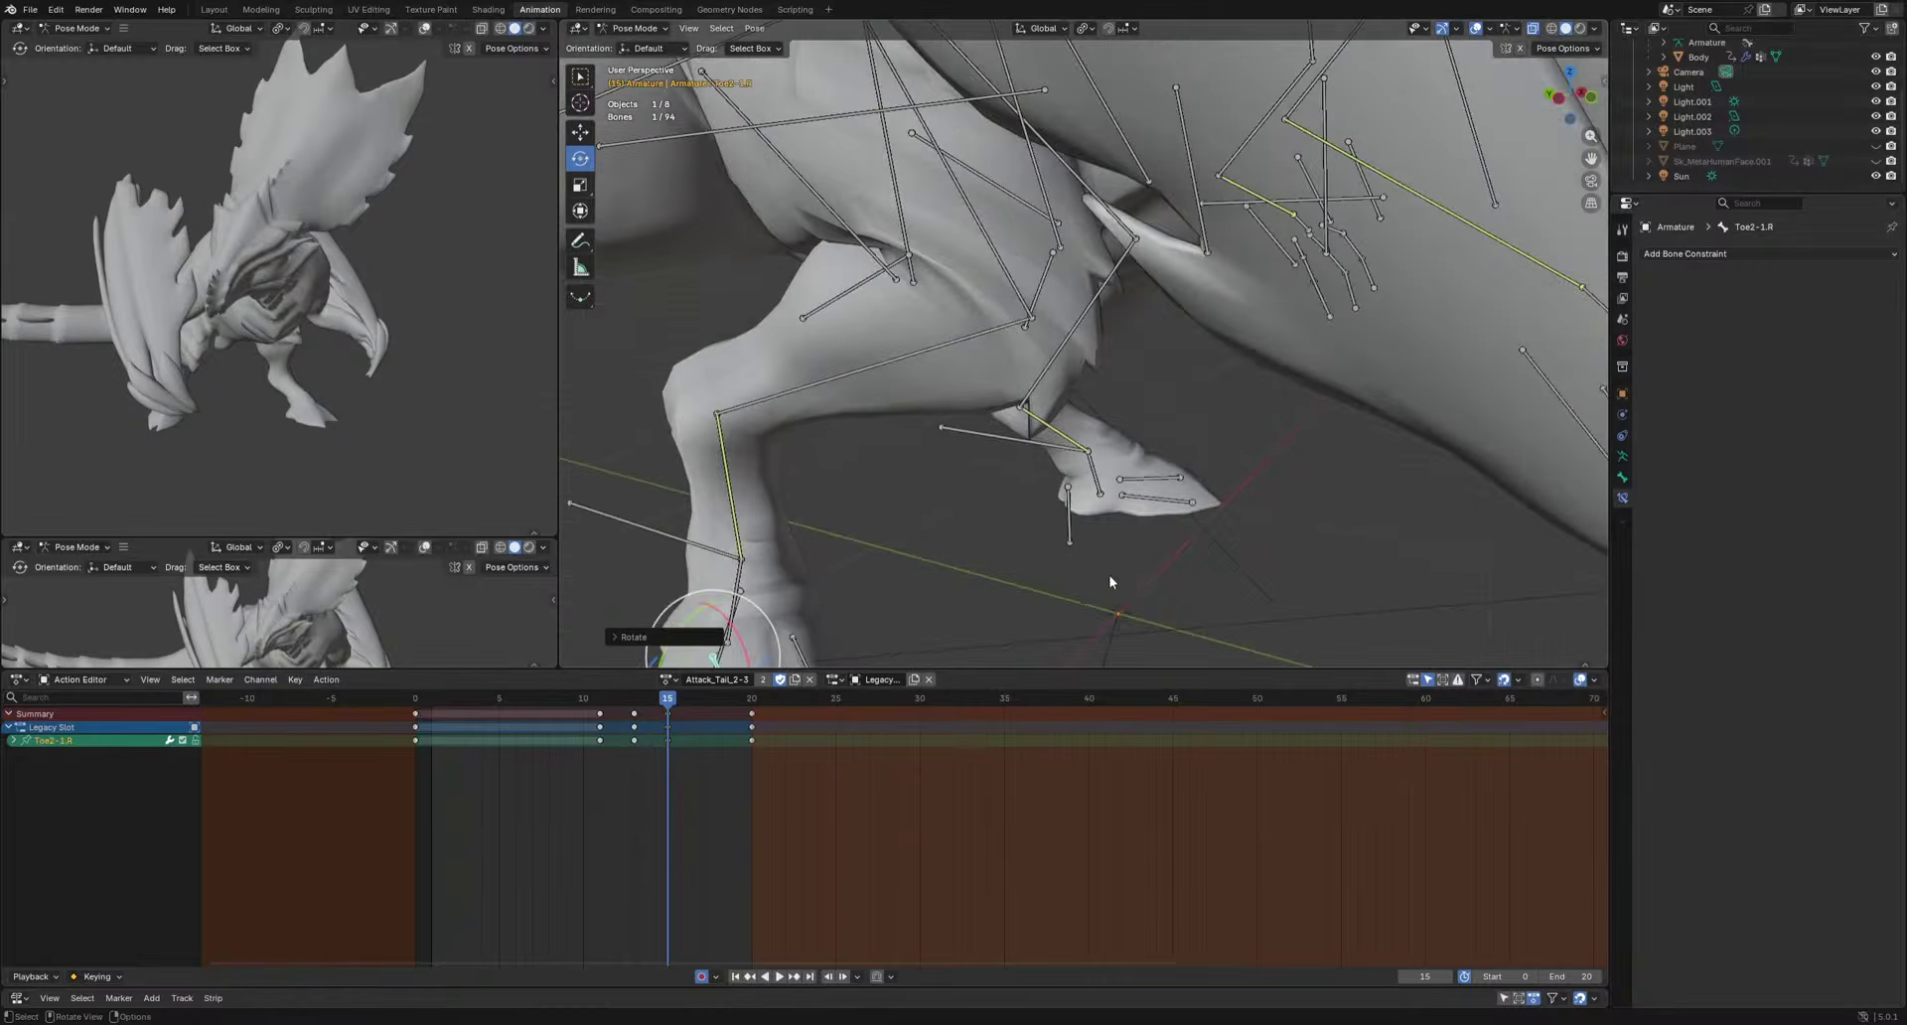
pyautogui.scroll(-1, 1112, 582)
pyautogui.keyDown('shift'); pyautogui.click(868, 588); pyautogui.keyUp('shift')
pyautogui.press('KP_1')
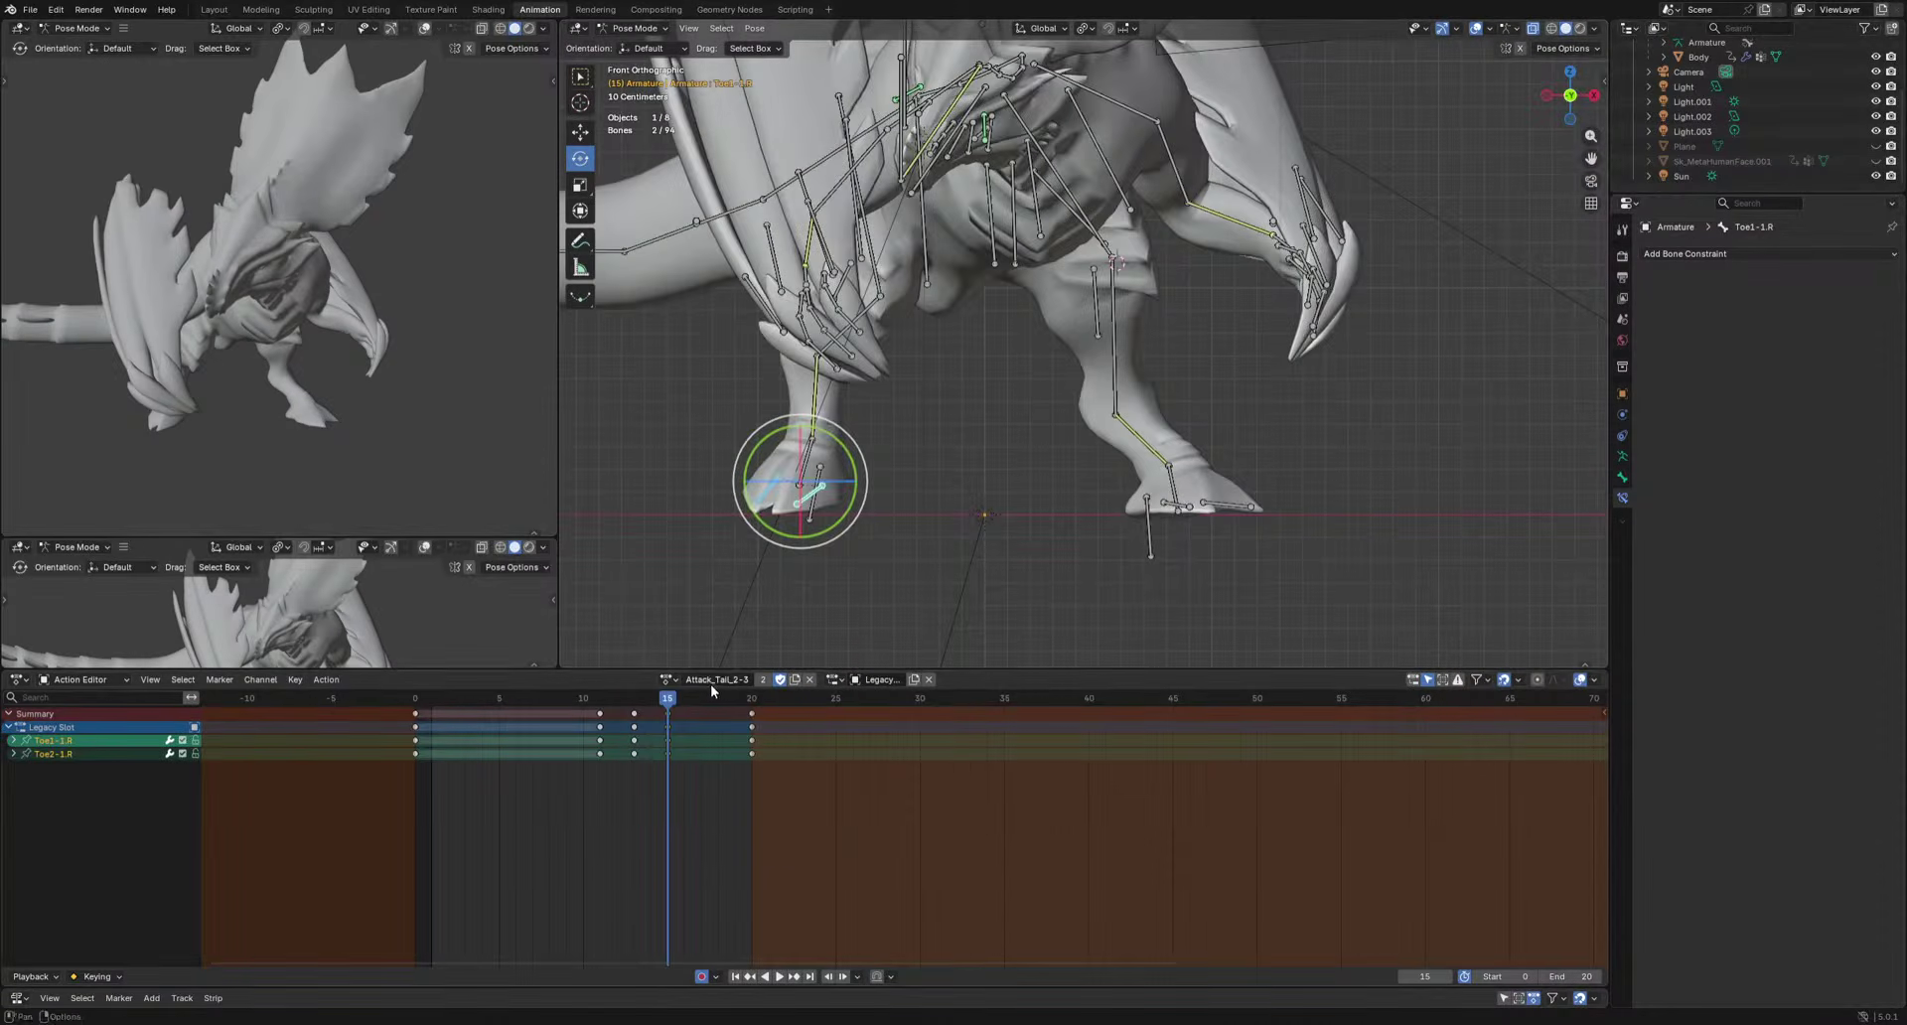
pyautogui.press('Right')
pyautogui.press('Right')
pyautogui.press('r')
pyautogui.press('r')
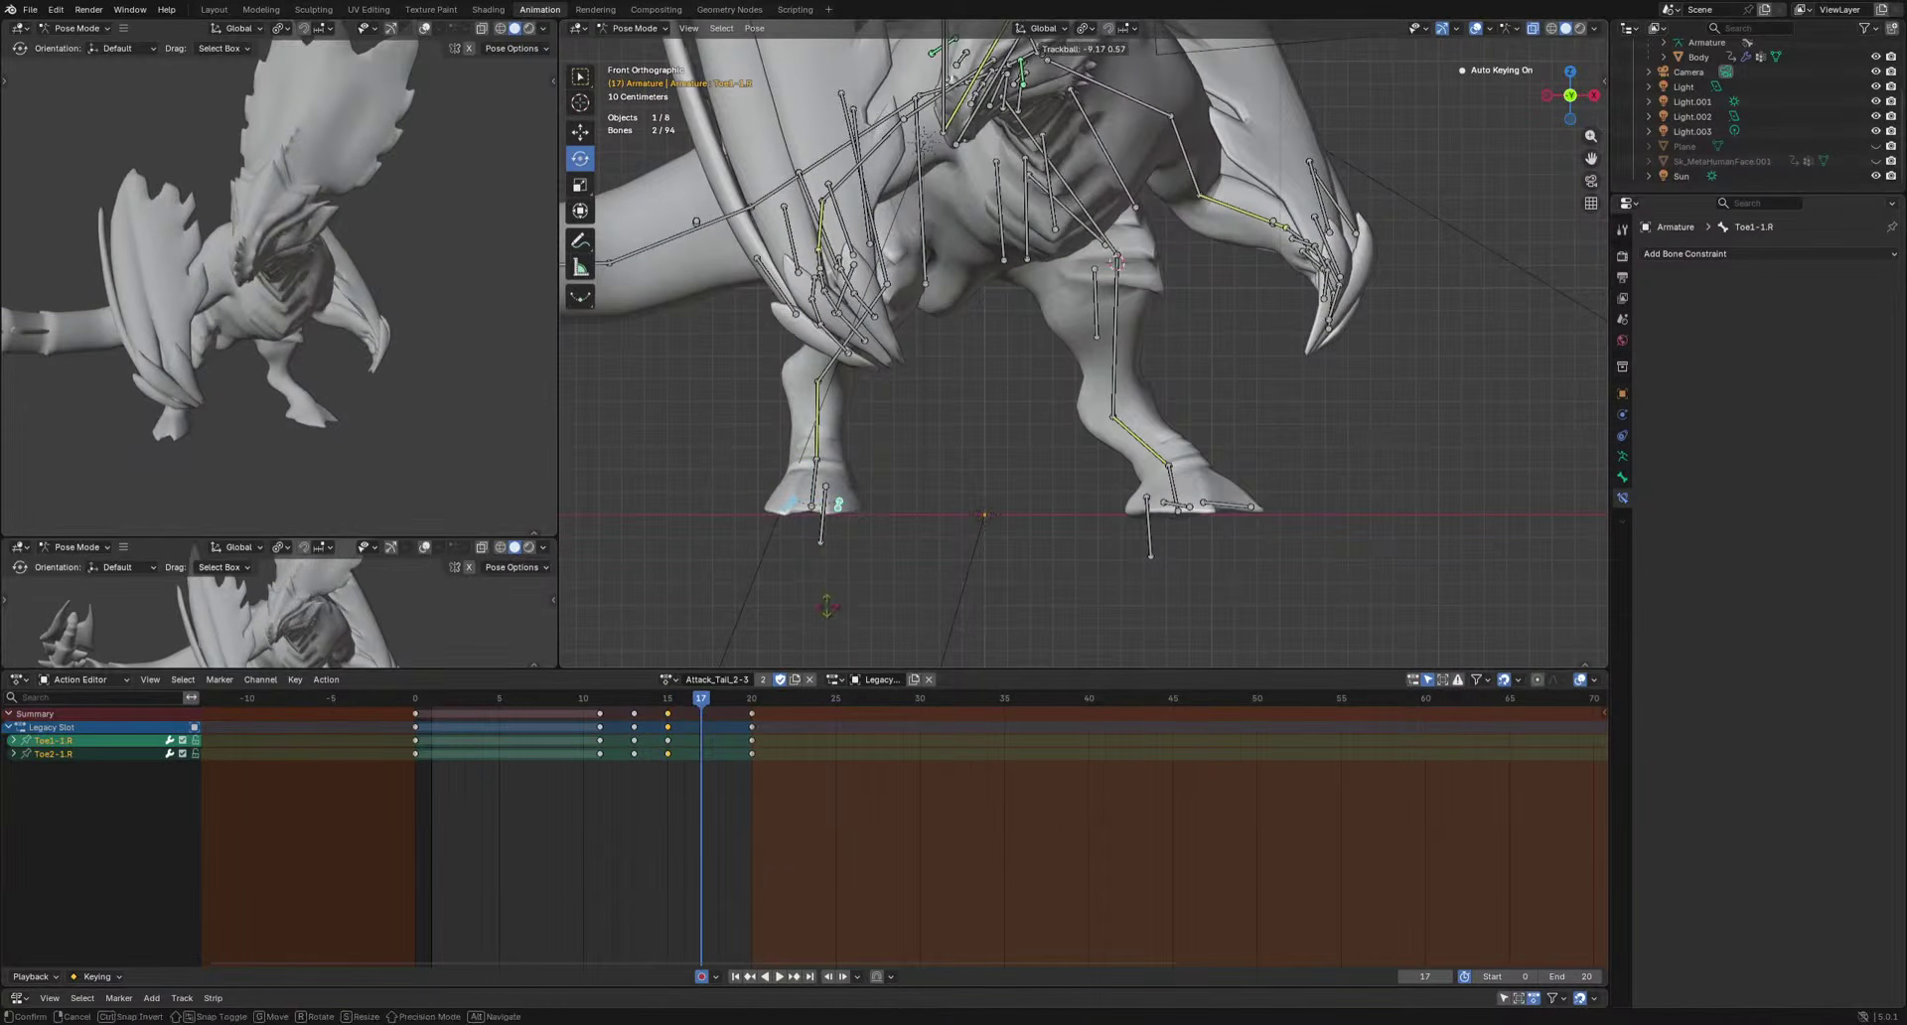
pyautogui.click(817, 503)
pyautogui.press('space')
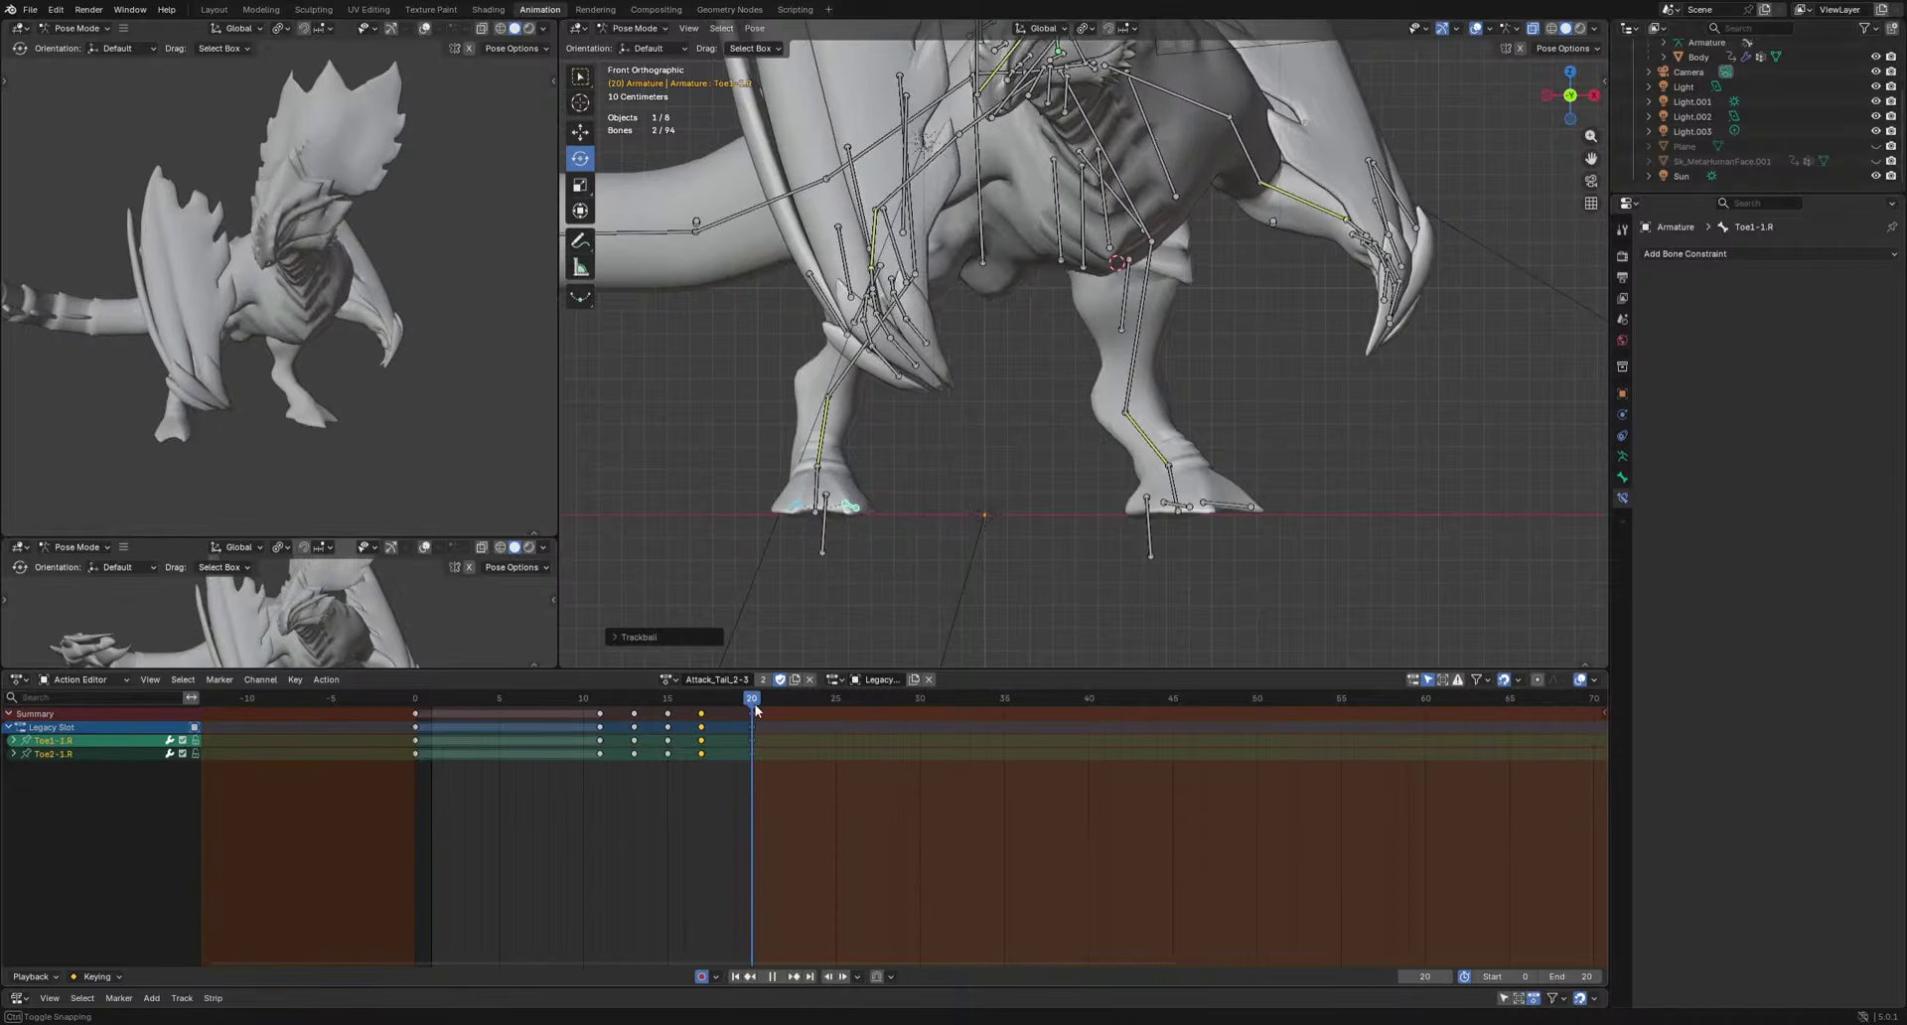
# Rotate the Foot.R bone at frame 19 and play back the result.
pyautogui.click(739, 710)
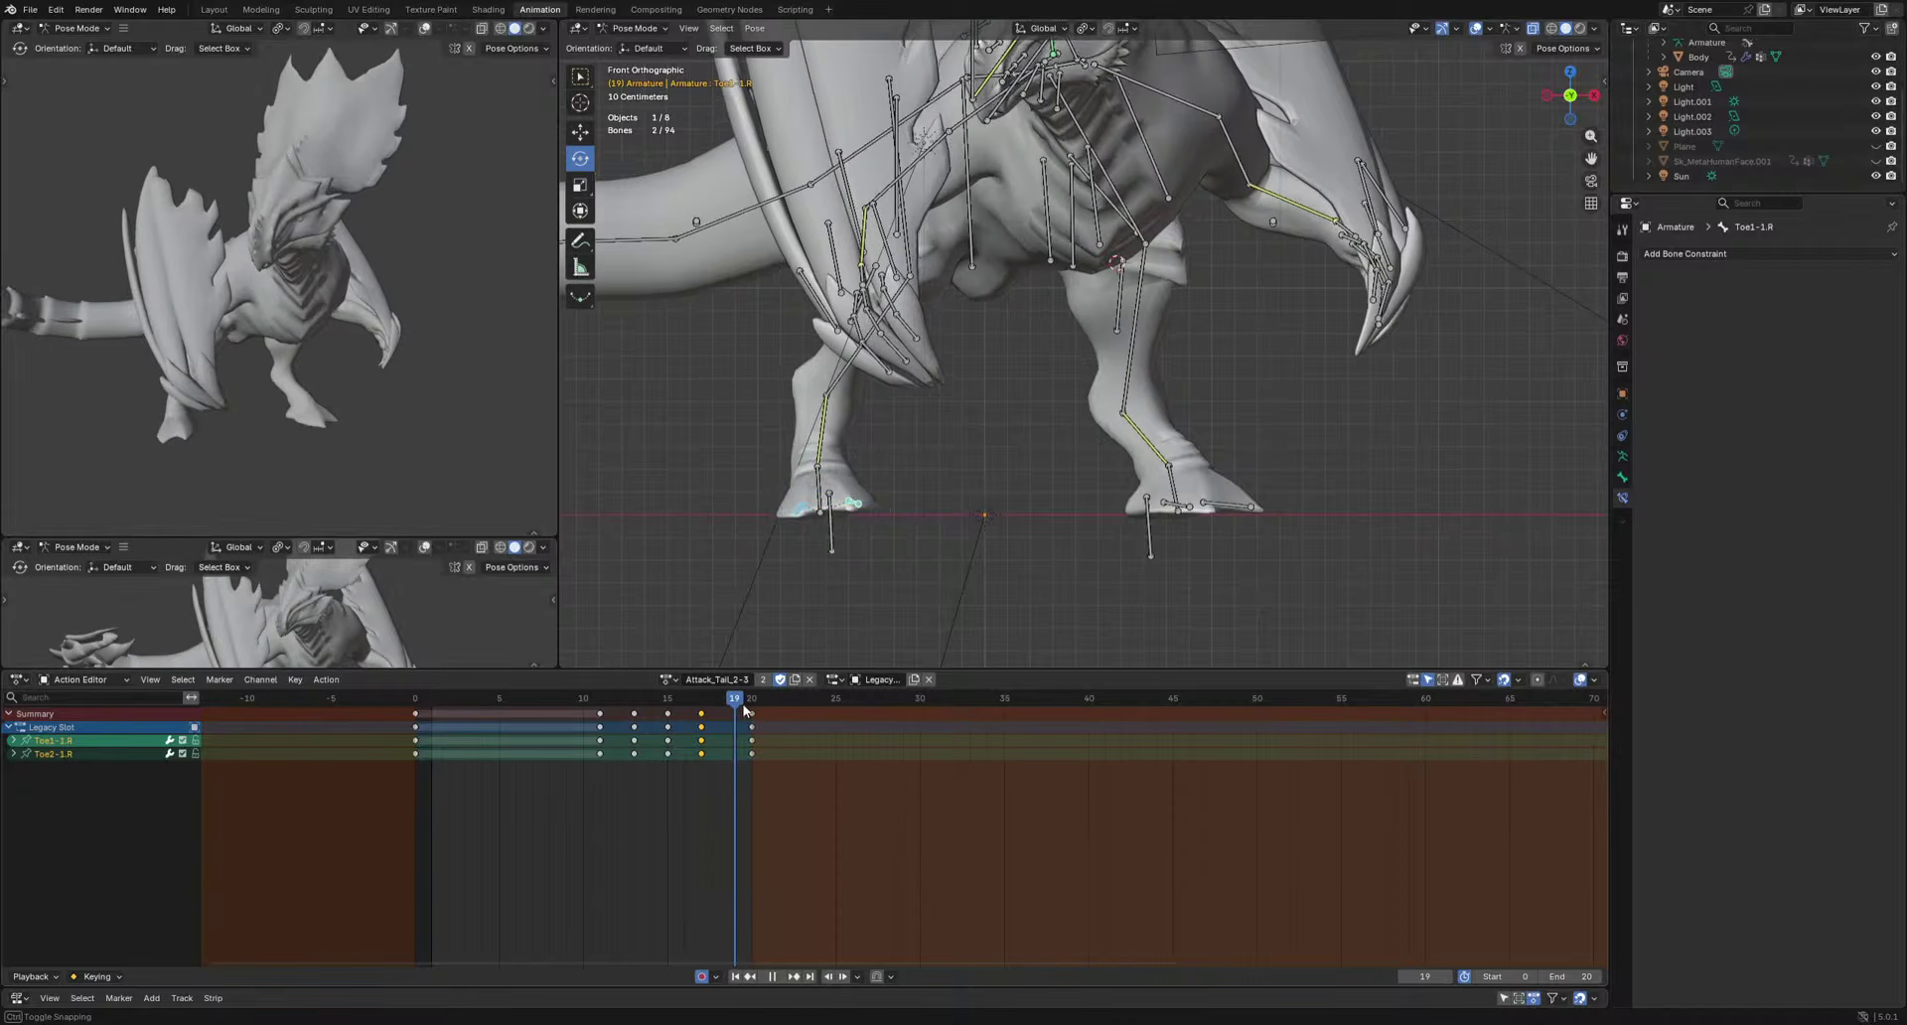
pyautogui.click(823, 516)
pyautogui.press('r')
pyautogui.click(1061, 581)
pyautogui.press('space')
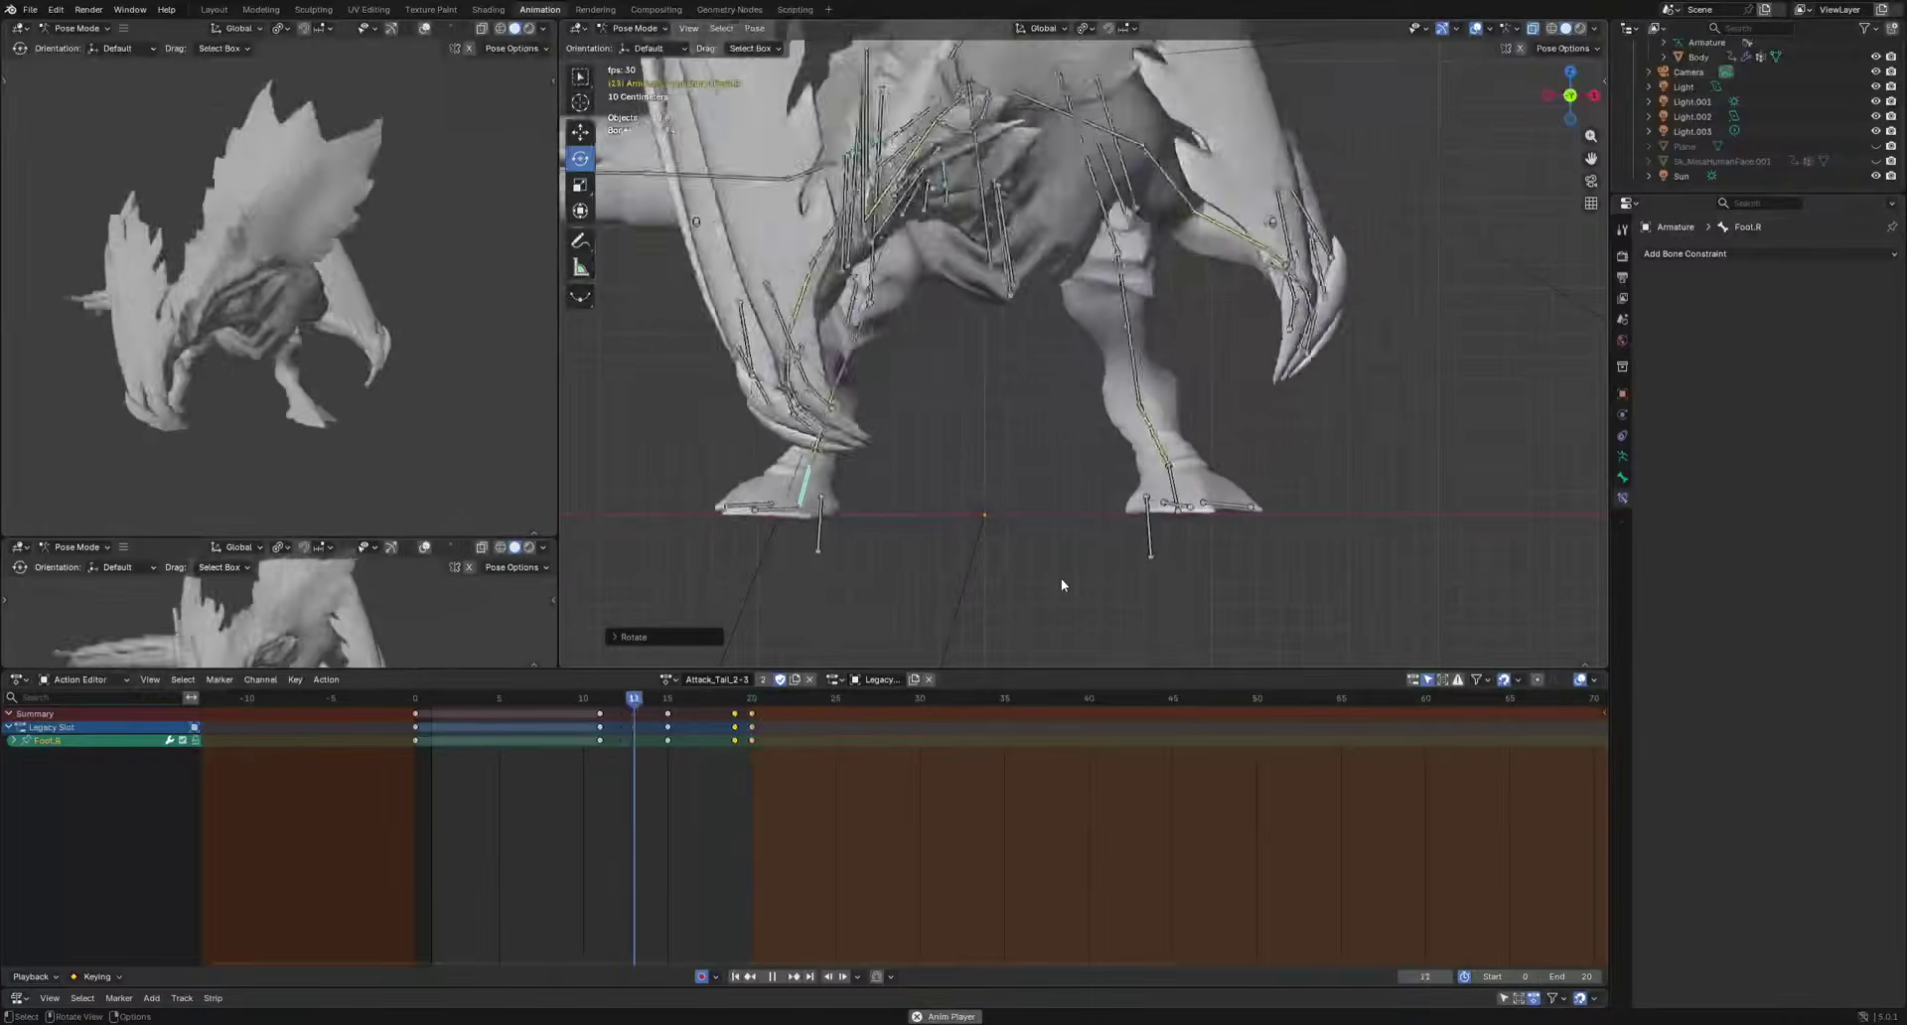
pyautogui.press('Escape')
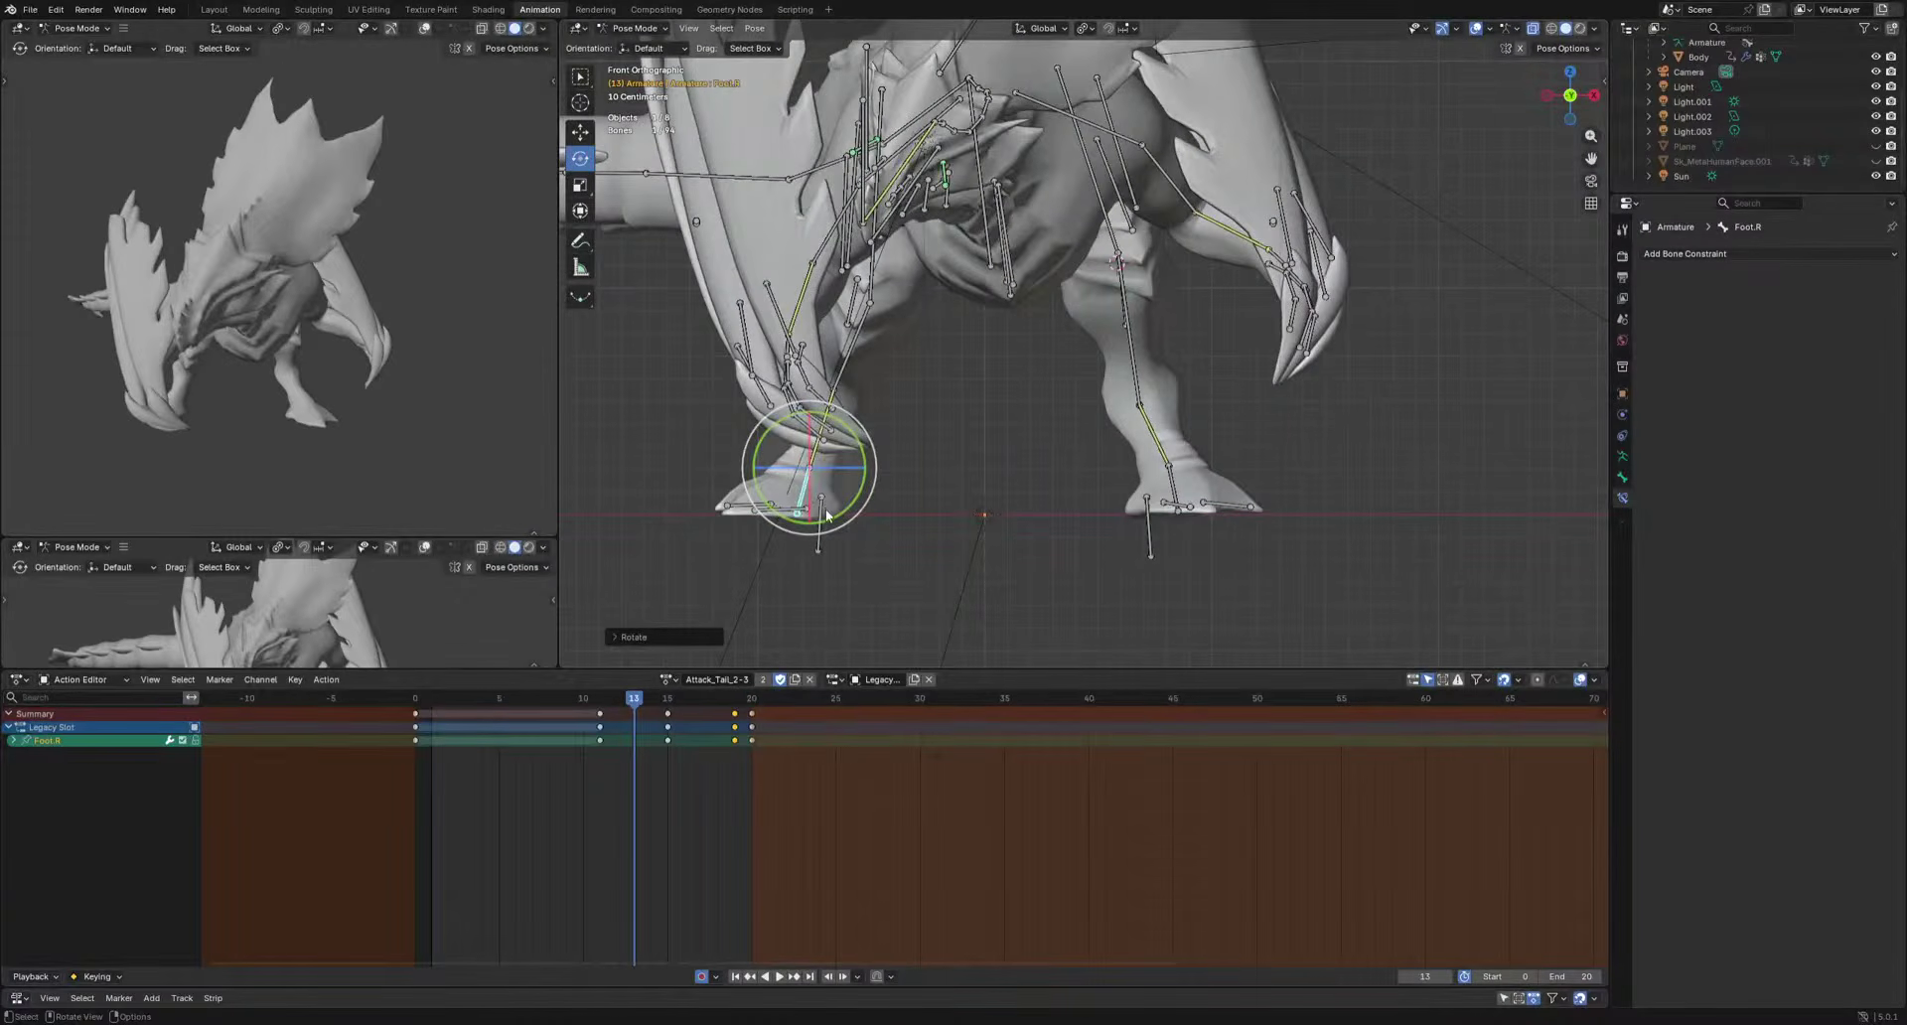
# Review the whole-body playback of the tail attack from a distance and from the side.
pyautogui.moveTo(826, 515); pyautogui.dragTo(945, 515, button='middle')
pyautogui.press('space')
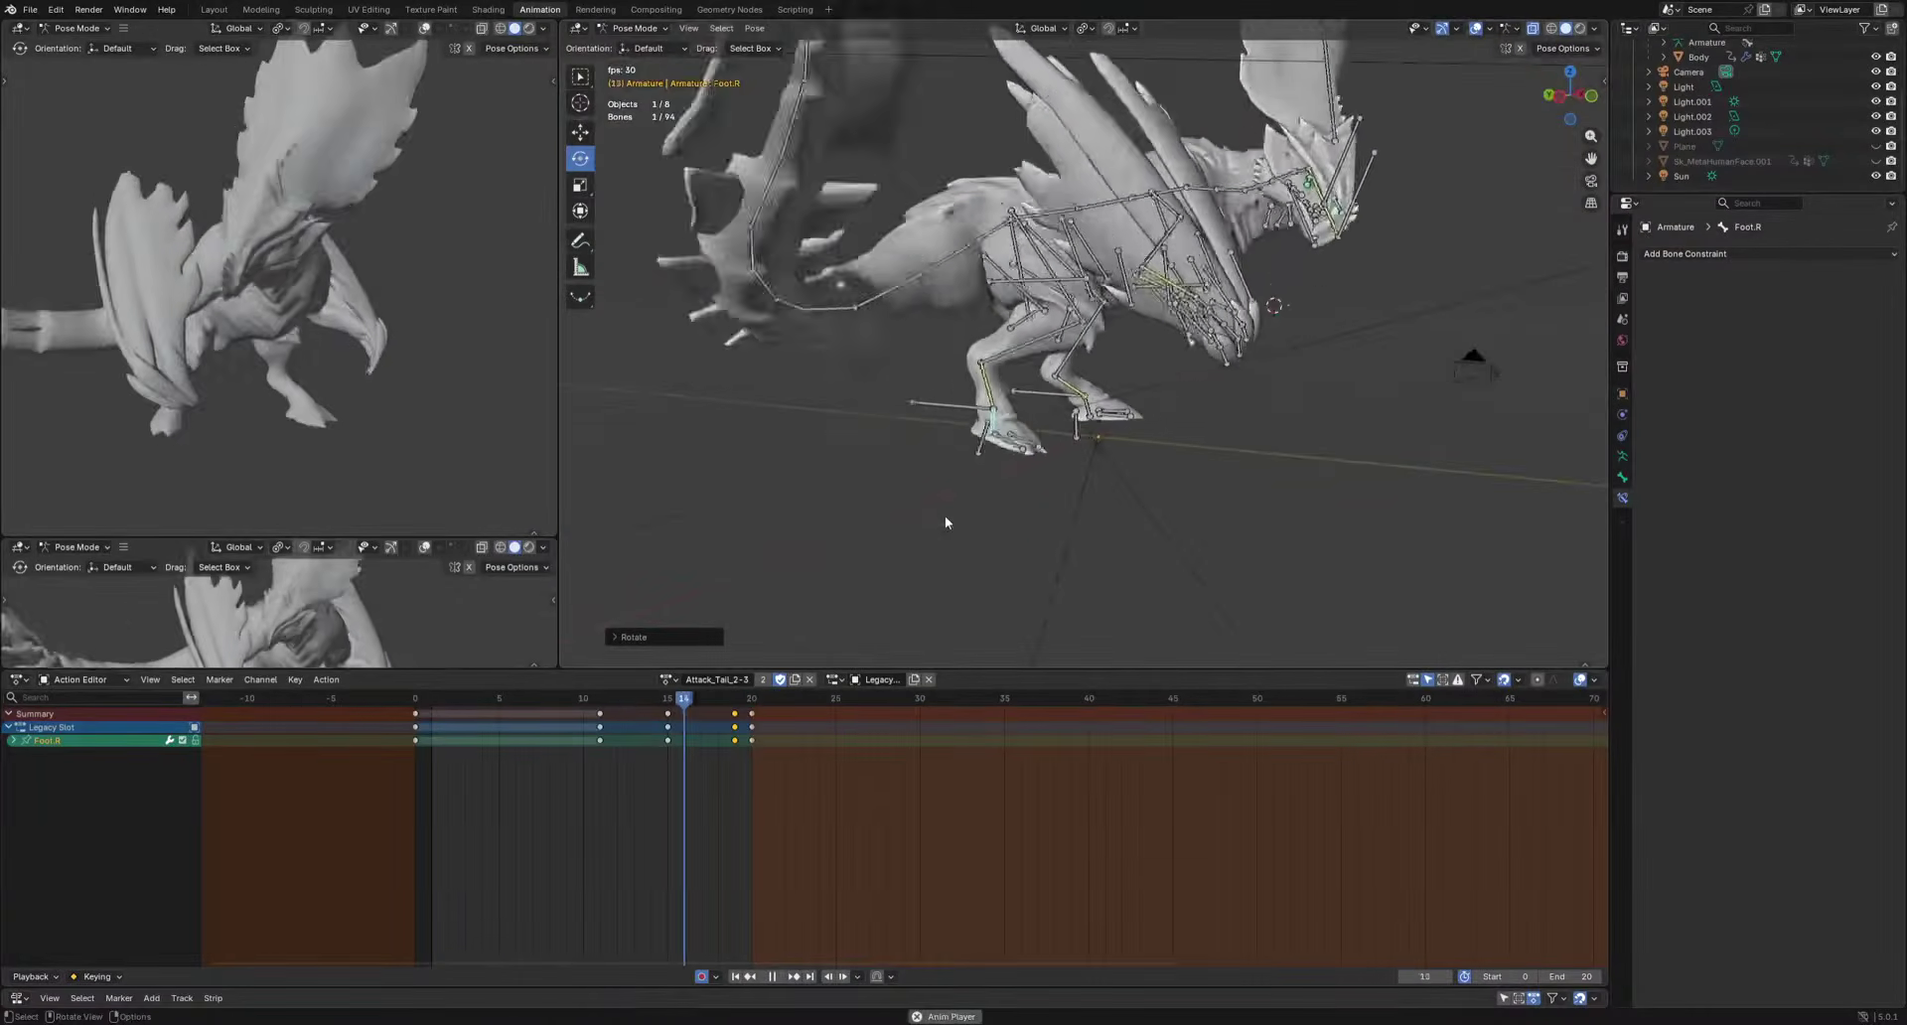
pyautogui.scroll(-6, 945, 516)
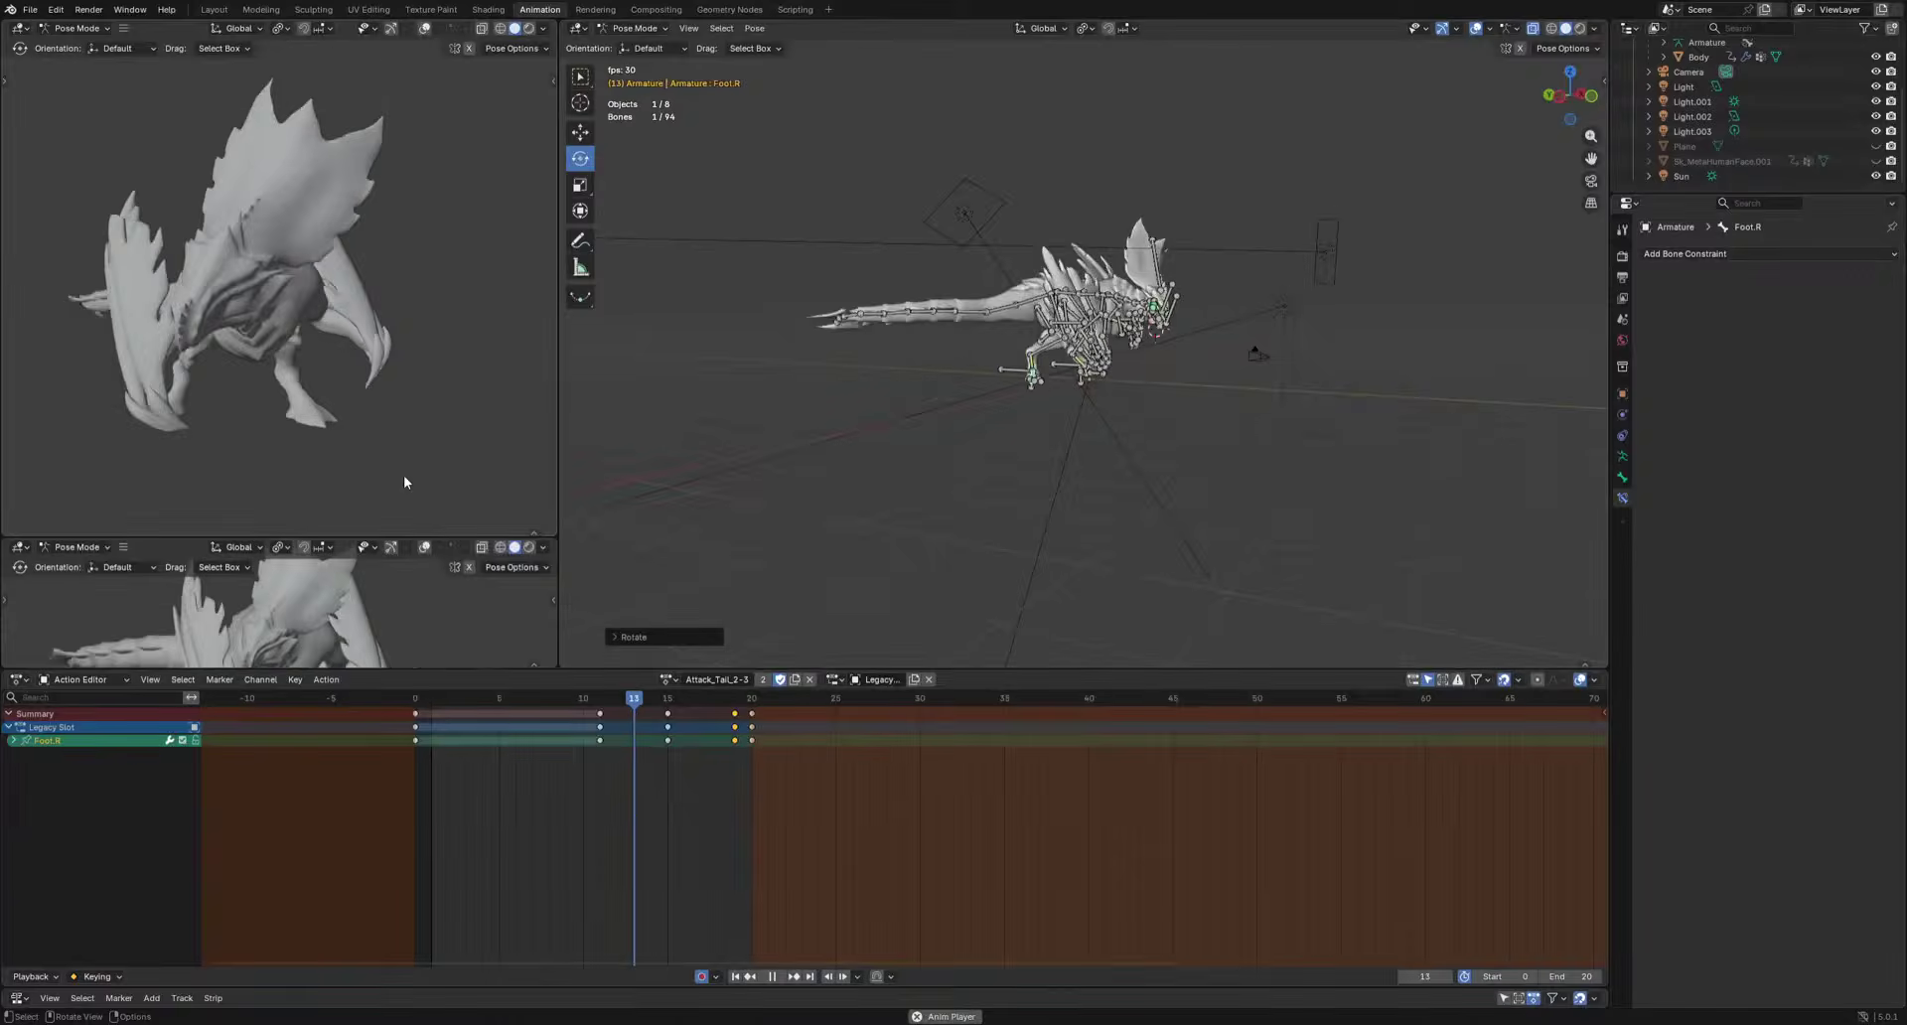
pyautogui.moveTo(403, 475); pyautogui.dragTo(462, 425, button='middle')
pyautogui.scroll(-4, 375, 455)
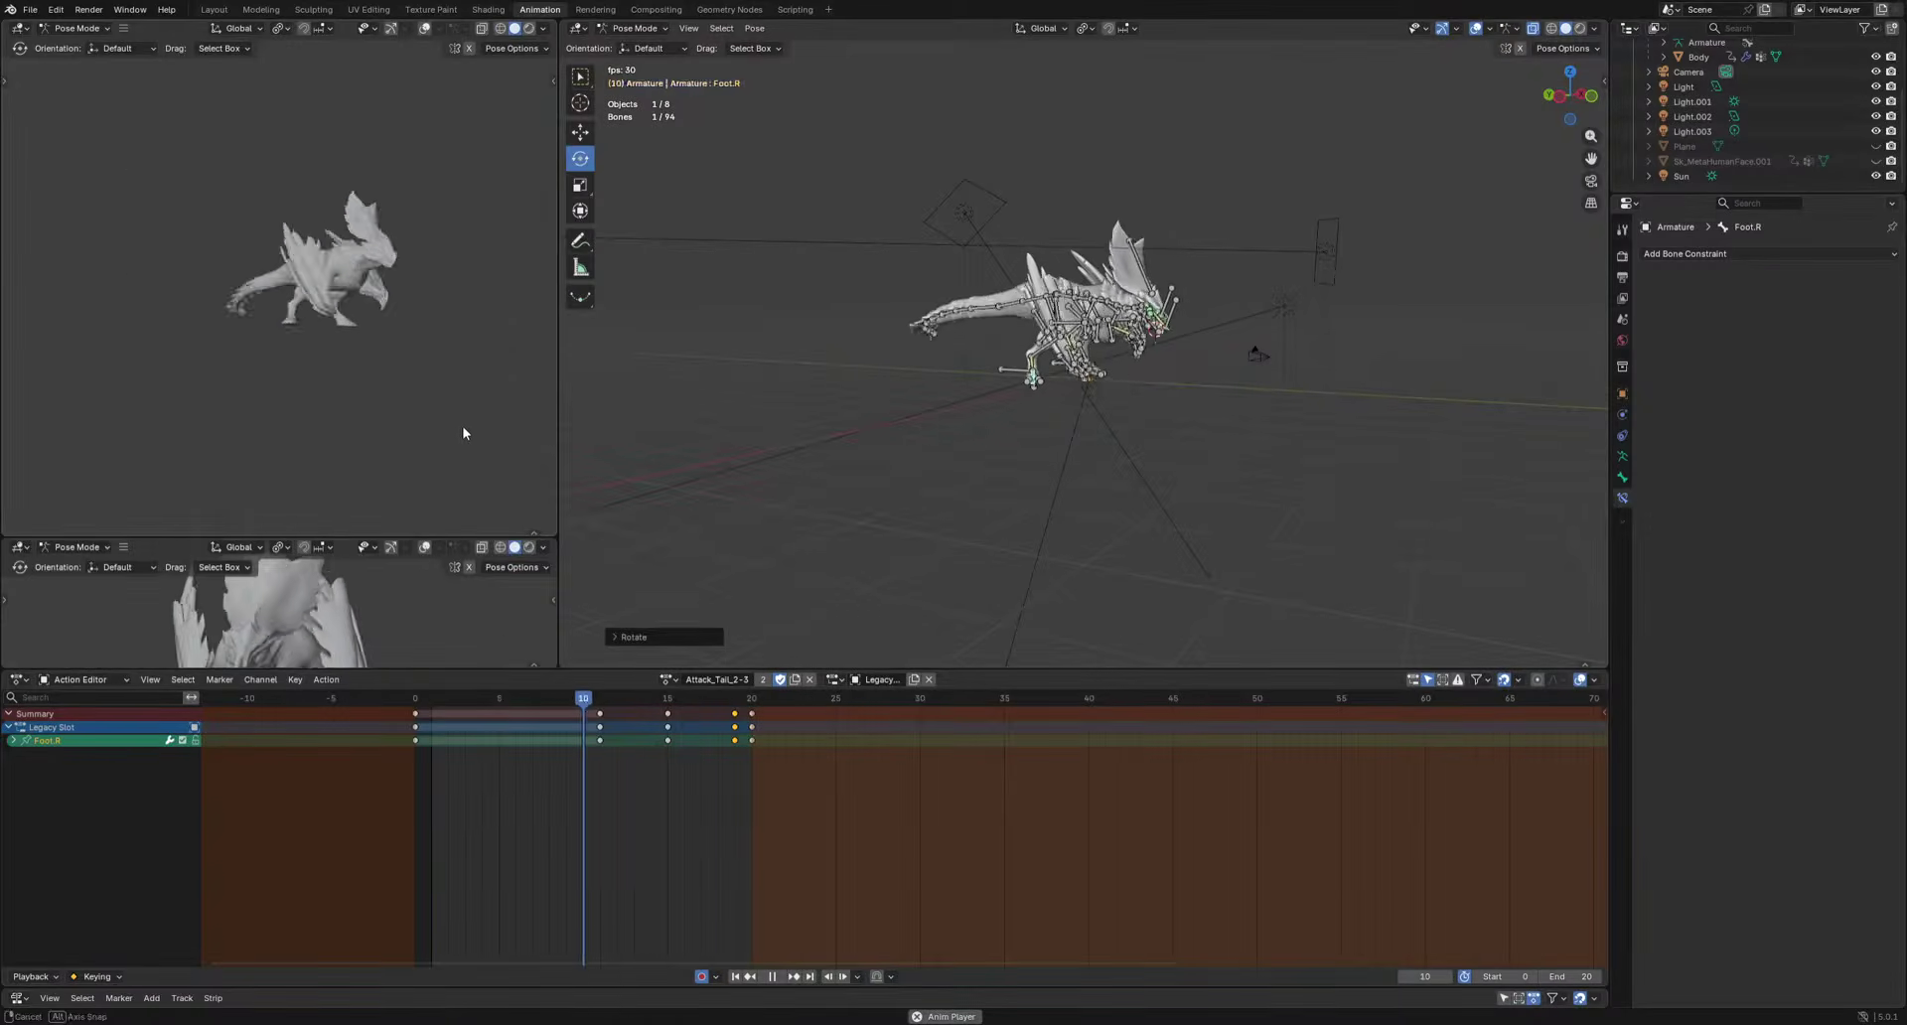
pyautogui.scroll(3, 969, 403)
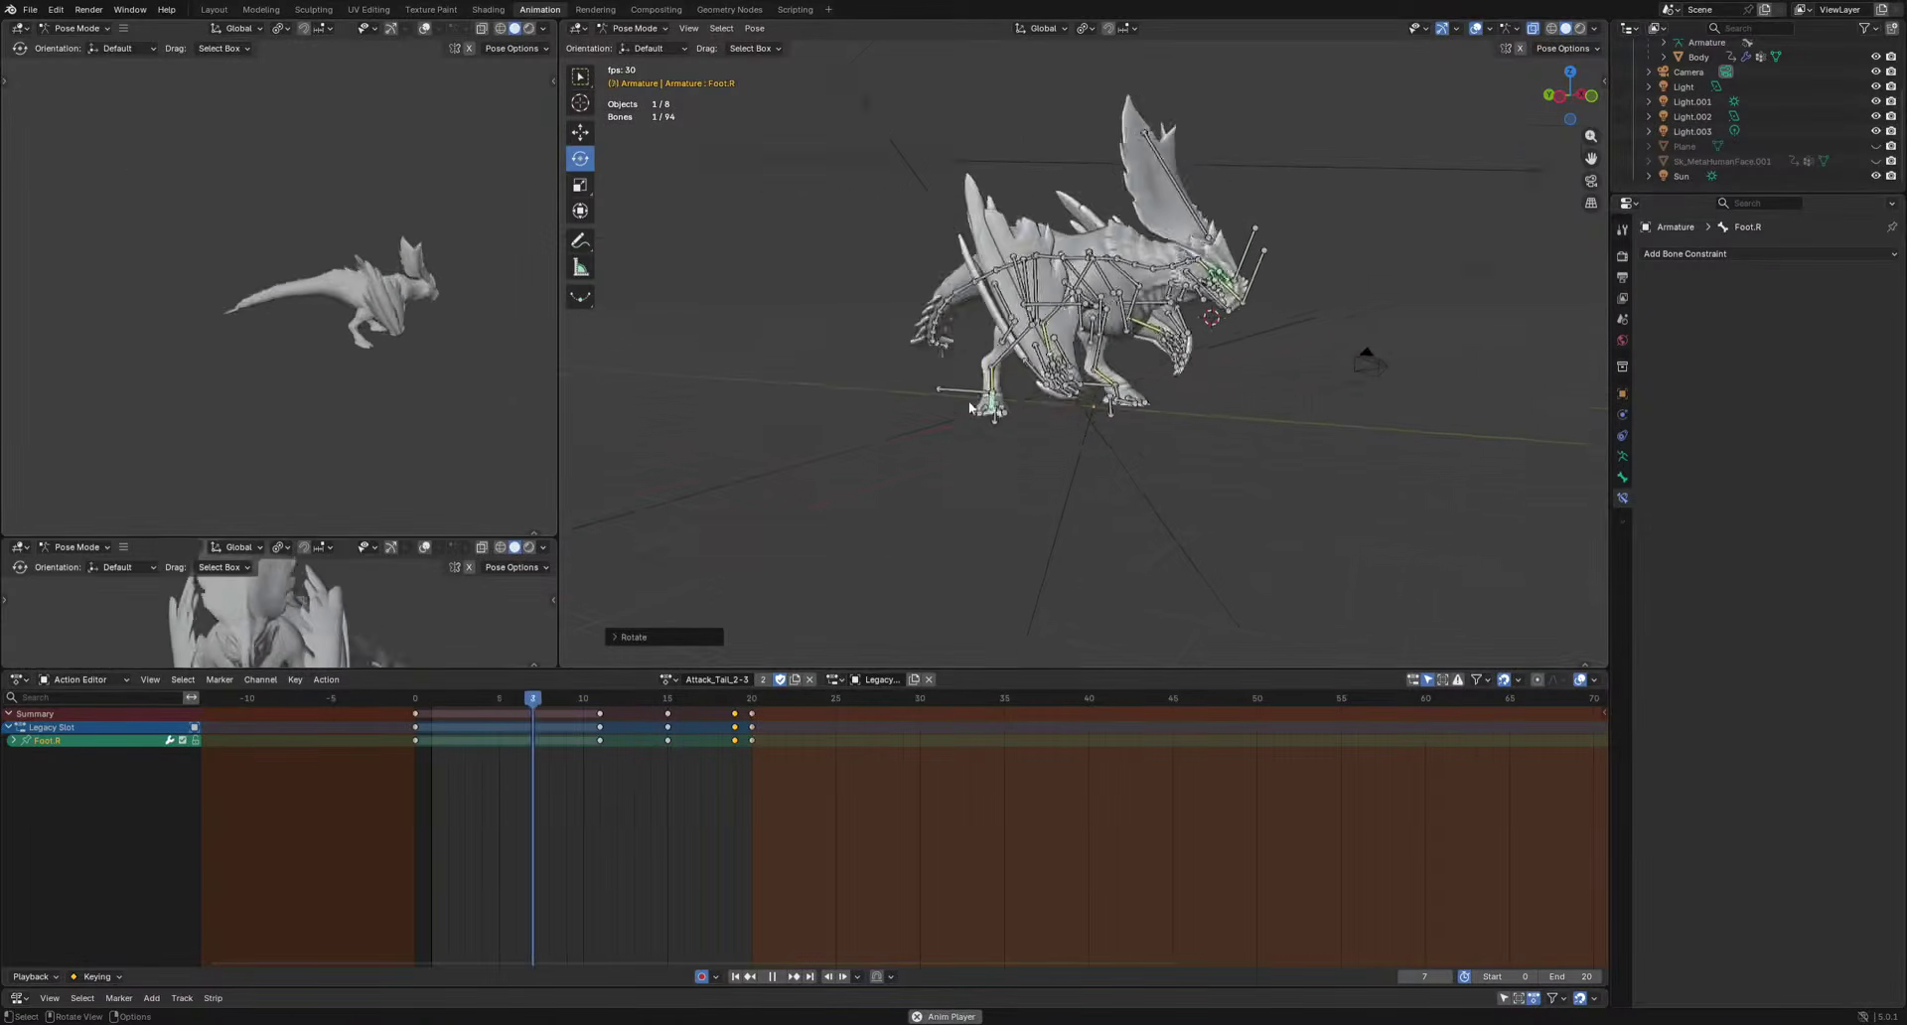
pyautogui.press('space')
# Move the Thigh-muscle1.R, Thigh-muscle2.R and Calf-Muscle.R bones at frames 6 and 14.
pyautogui.scroll(5, 970, 406)
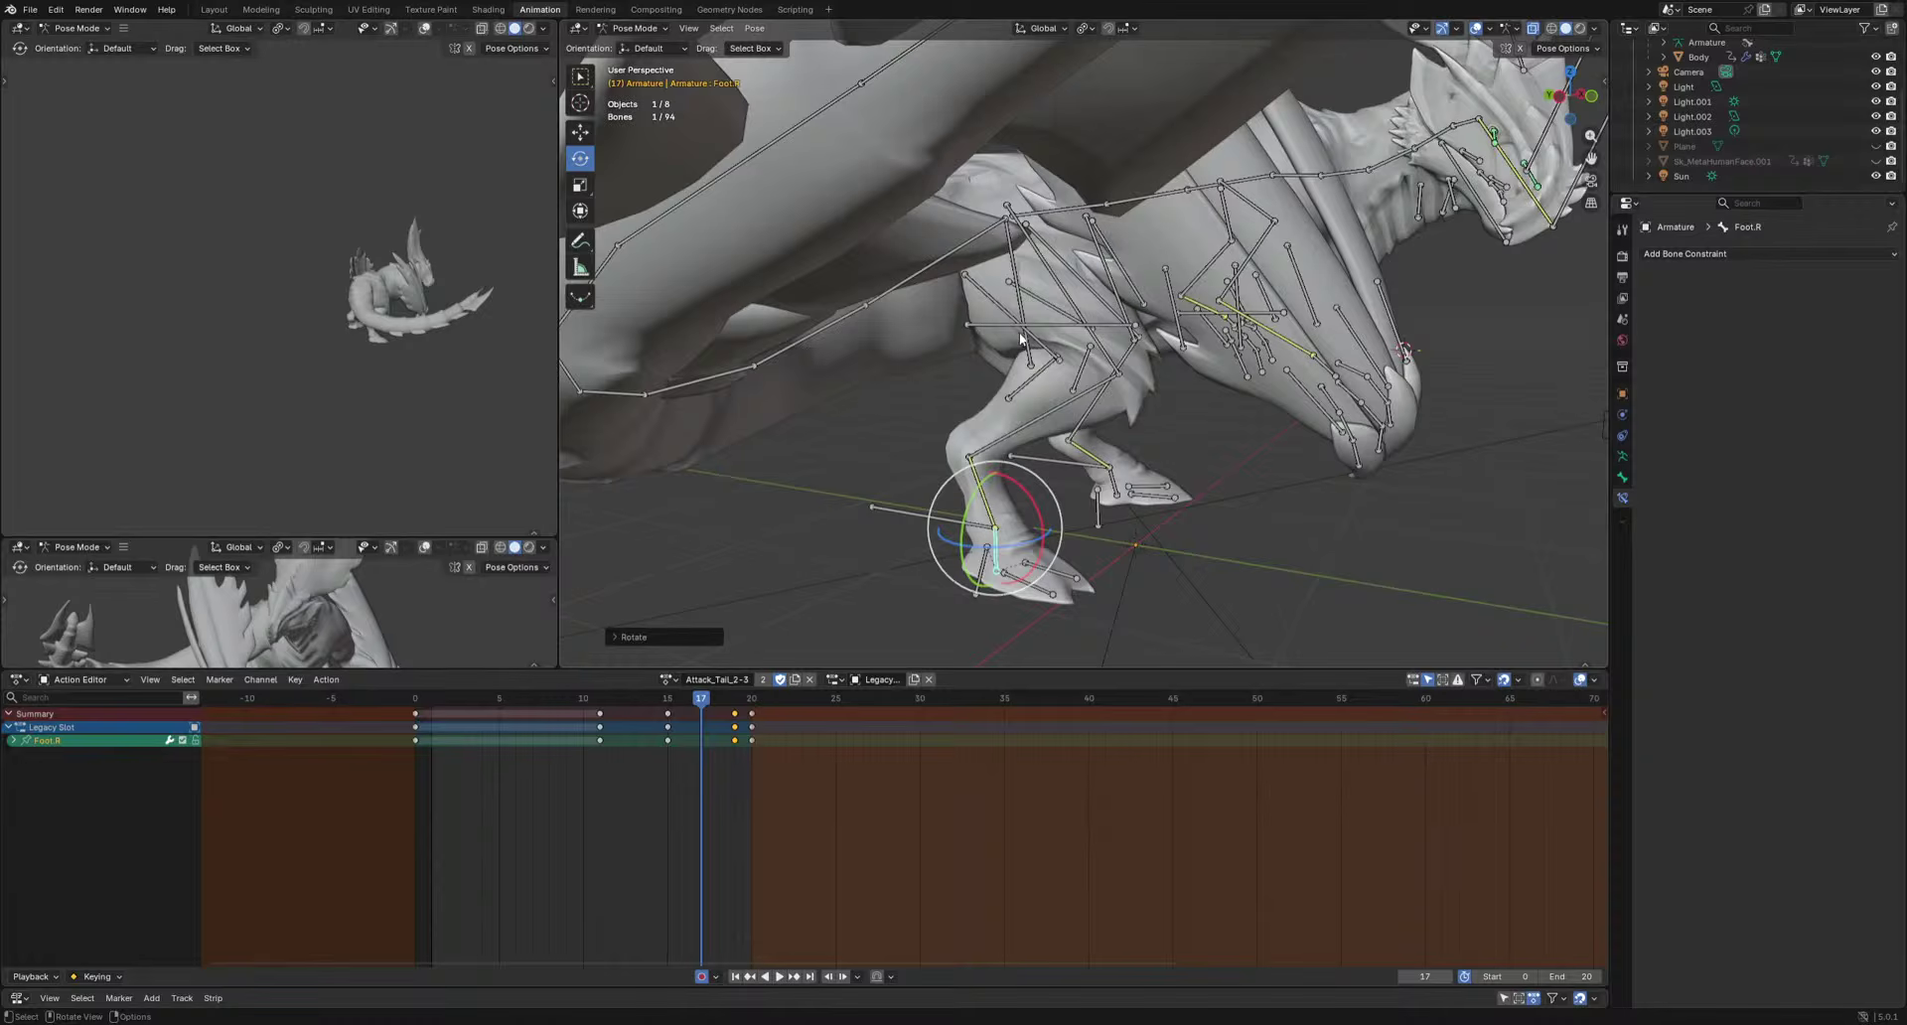
pyautogui.click(1023, 341)
pyautogui.moveTo(1043, 342); pyautogui.dragTo(1107, 439, button='middle')
pyautogui.click(1113, 393)
pyautogui.keyDown('shift'); pyautogui.click(1199, 382); pyautogui.keyUp('shift')
pyautogui.keyDown('shift'); pyautogui.click(1160, 503); pyautogui.keyUp('shift')
pyautogui.moveTo(651, 700)
pyautogui.mouseDown()
pyautogui.moveTo(465, 714)
pyautogui.moveTo(656, 705)
pyautogui.mouseUp()
pyautogui.press('g')
pyautogui.click(962, 523)
pyautogui.press('g')
pyautogui.click(999, 507)
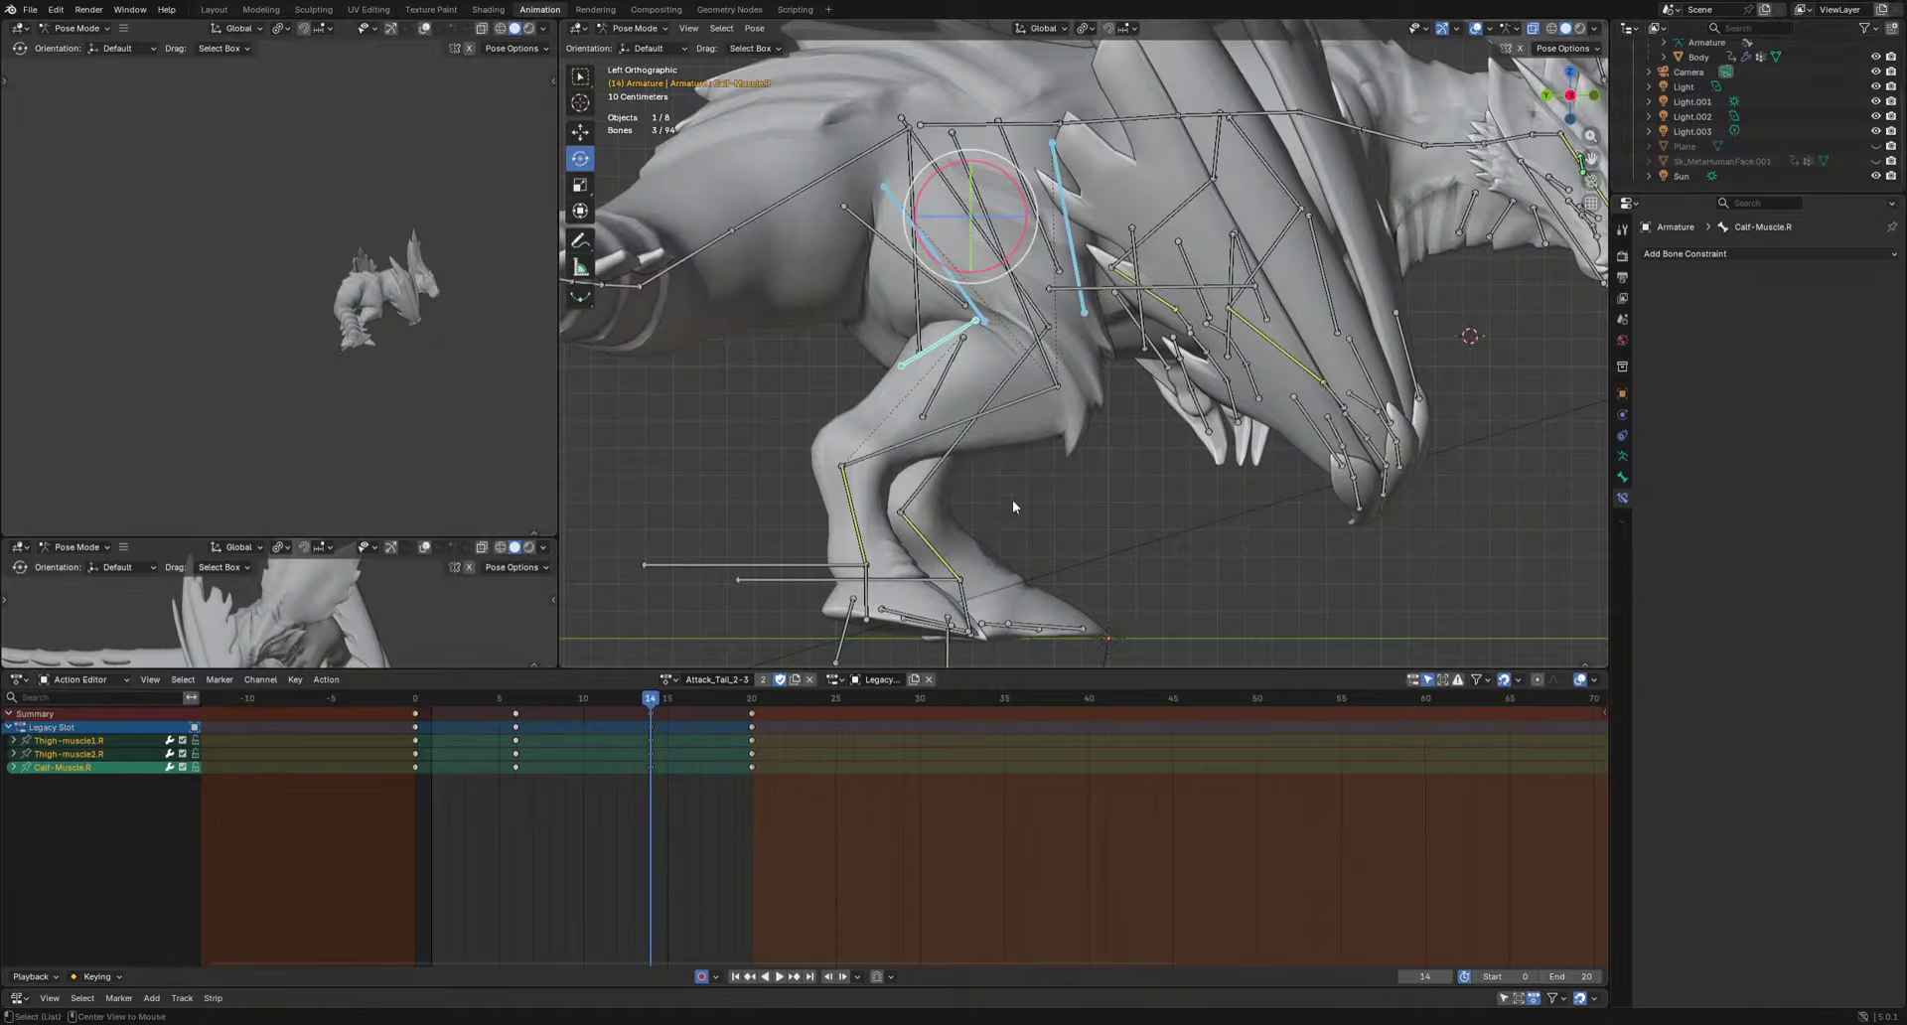
# Key the three right-leg muscle bones at frame 17 and play the animation.
pyautogui.moveTo(964, 326); pyautogui.dragTo(980, 300)
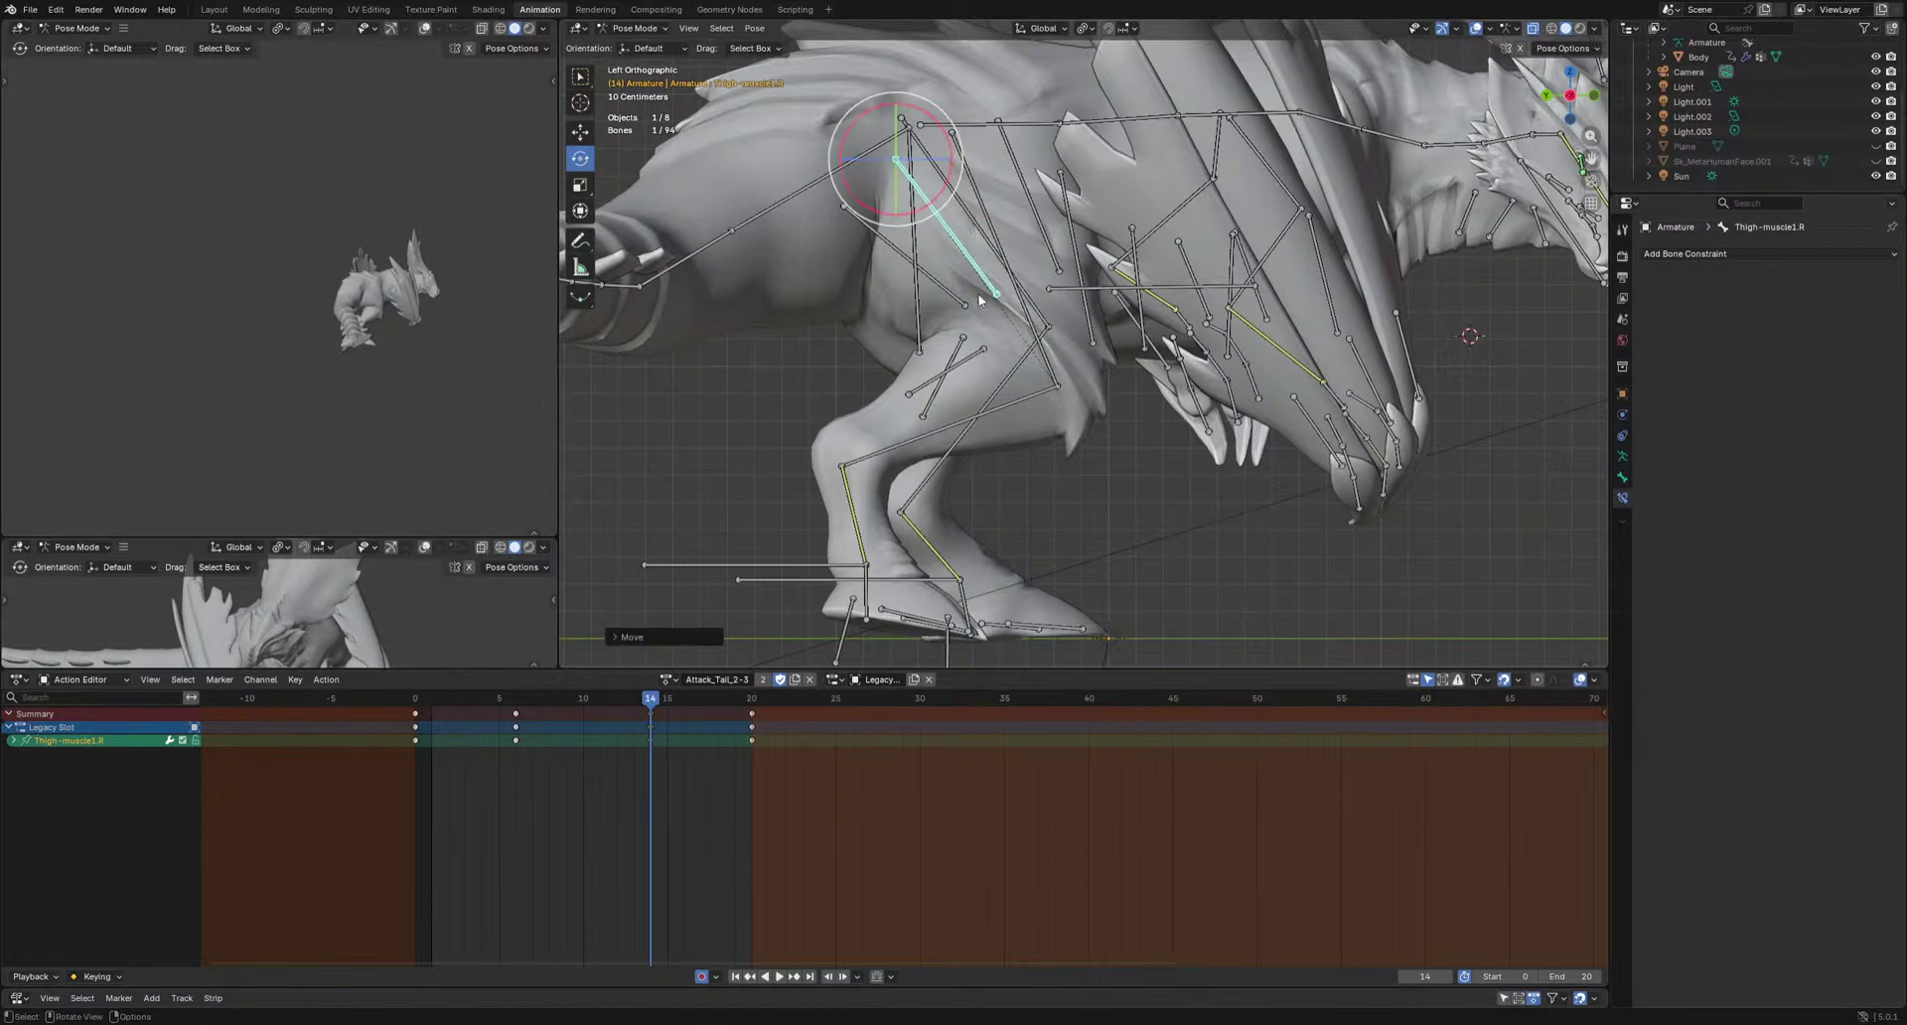
pyautogui.keyDown('shift'); pyautogui.click(964, 361); pyautogui.keyUp('shift')
pyautogui.keyDown('shift'); pyautogui.click(1085, 320); pyautogui.keyUp('shift')
pyautogui.moveTo(683, 701); pyautogui.dragTo(702, 704)
pyautogui.press('i')
pyautogui.press('space')
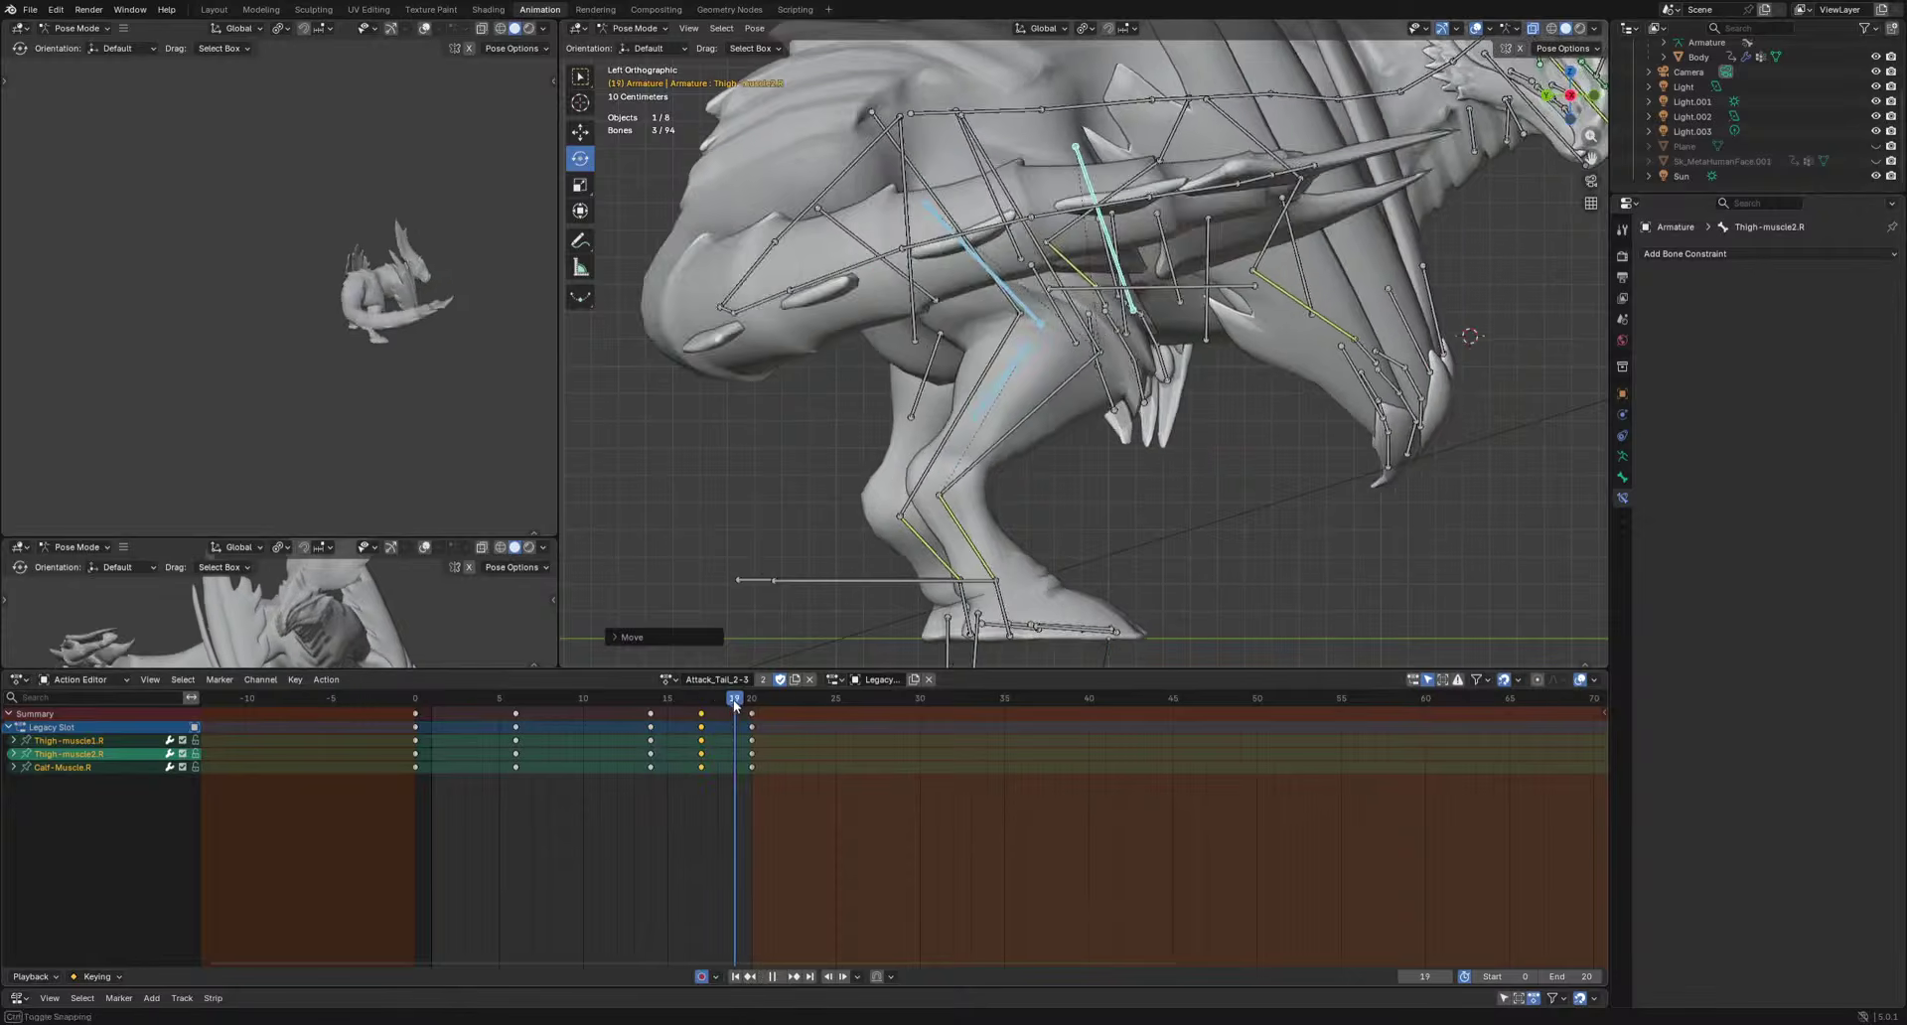
# Shift Calf-Muscle.R's intermediate keyframes one frame later and Thigh-muscle1.R's one frame earlier.
pyautogui.press('space')
pyautogui.moveTo(482, 801); pyautogui.dragTo(510, 748)
pyautogui.press('g')
pyautogui.click(732, 765)
pyautogui.press('g')
pyautogui.click(494, 744)
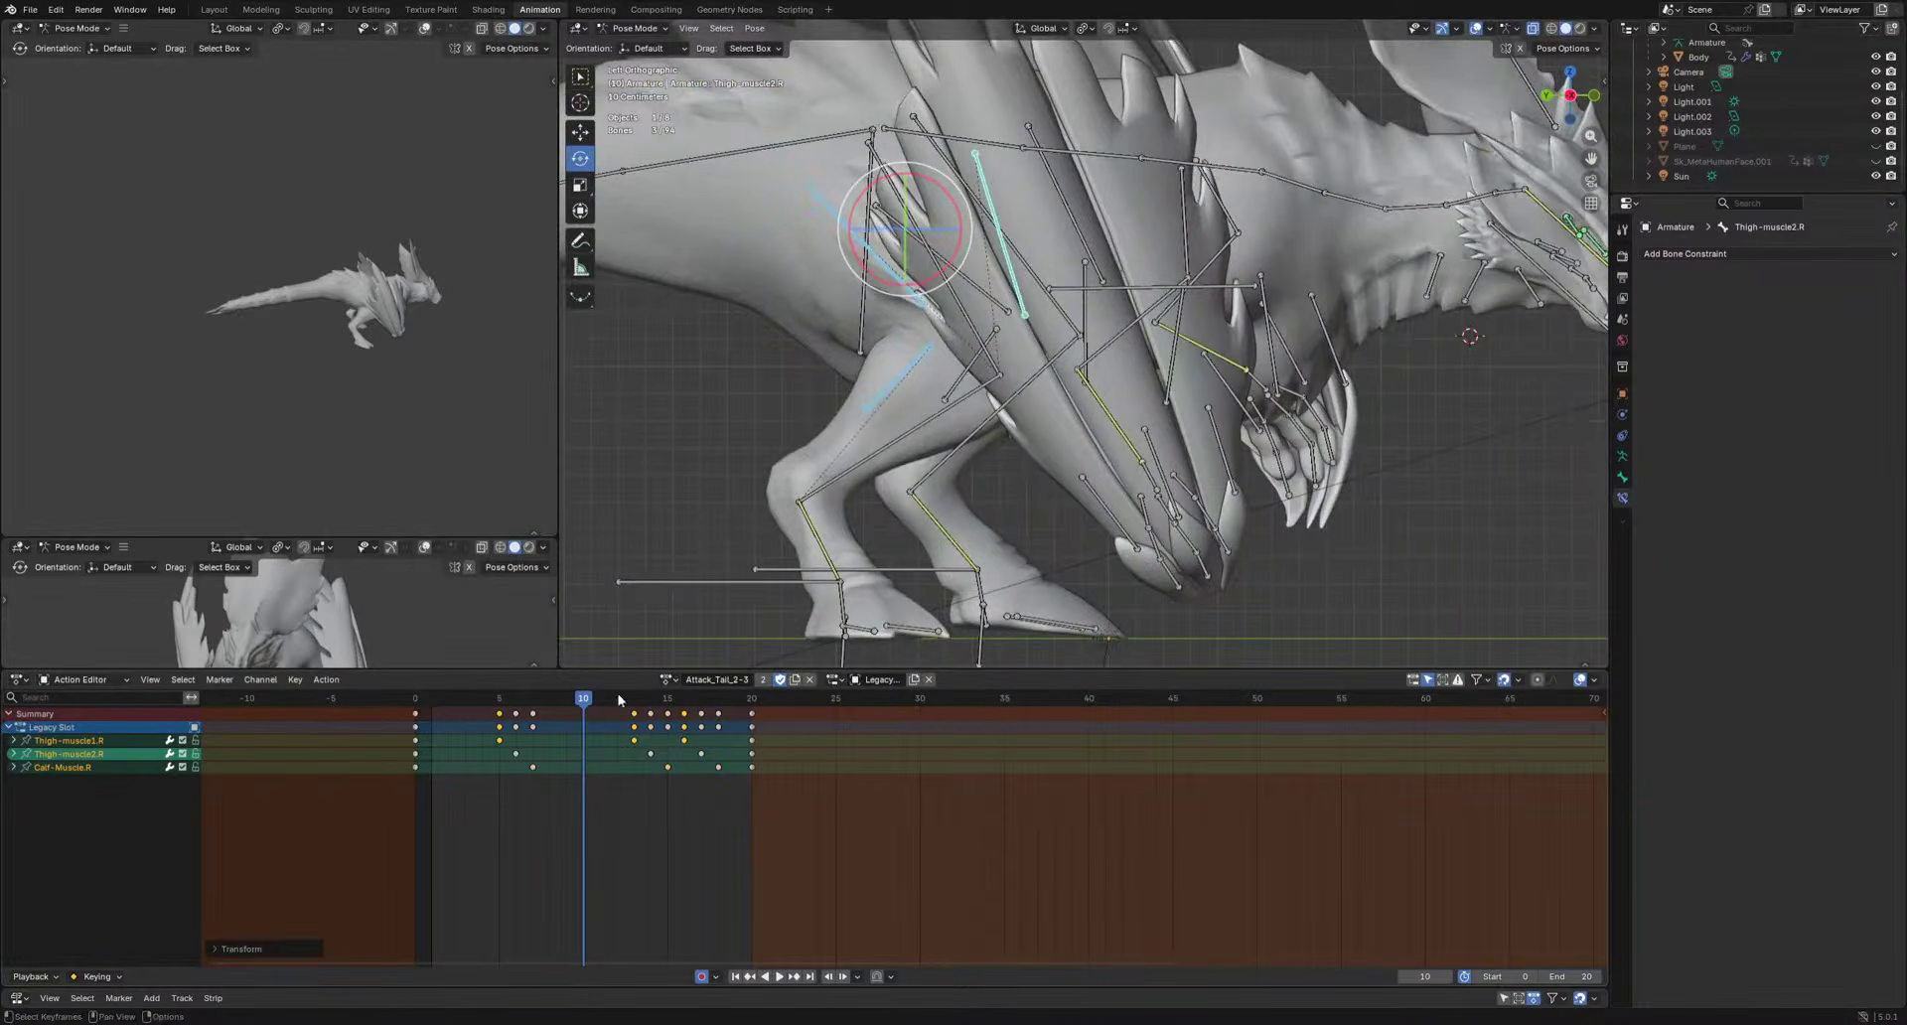
# Select Thigh-muscle1.L, Thigh-muscle2.L and Calf-Muscle.L and move them with a key at frame 5.
pyautogui.scroll(-3, 1052, 531)
pyautogui.moveTo(1053, 531); pyautogui.dragTo(1322, 425, button='middle')
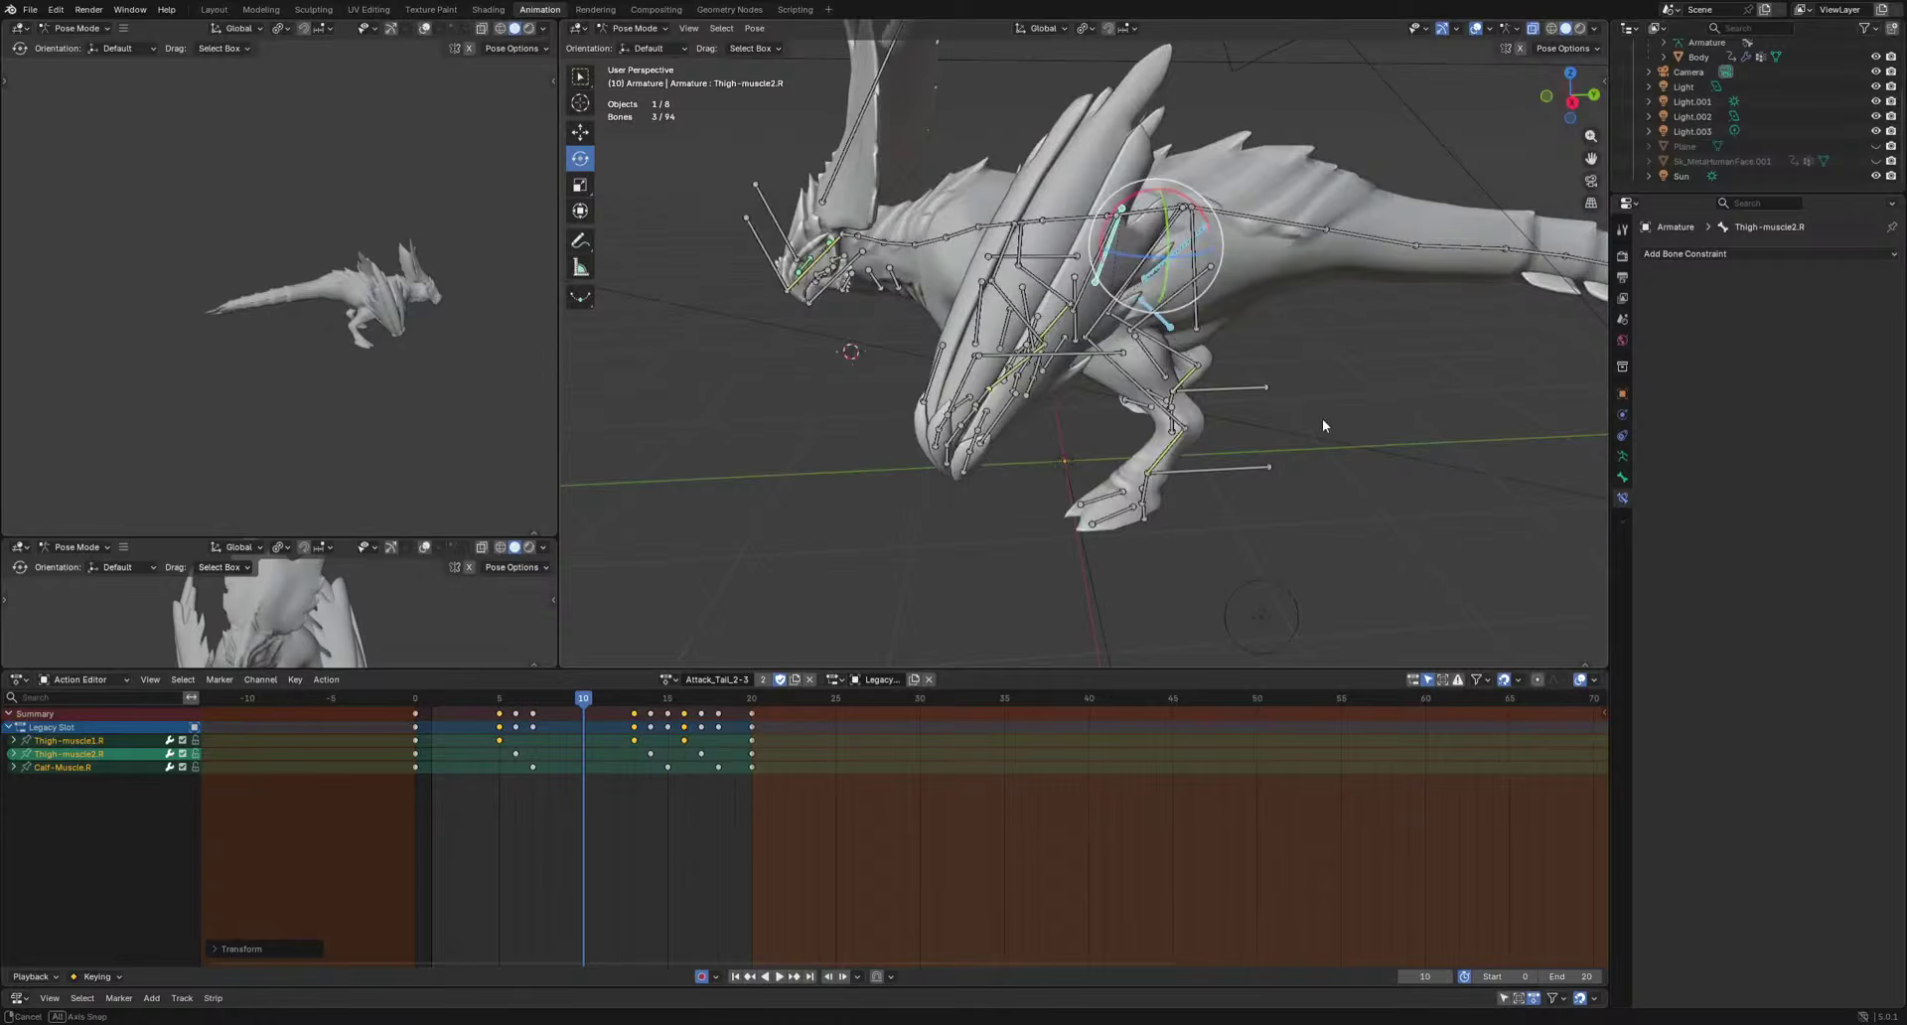
pyautogui.click(1159, 377)
pyautogui.moveTo(1159, 378); pyautogui.dragTo(1135, 390, button='middle')
pyautogui.keyDown('shift'); pyautogui.click(1141, 325); pyautogui.keyUp('shift')
pyautogui.moveTo(1141, 324); pyautogui.dragTo(1207, 343, button='middle')
pyautogui.keyDown('shift'); pyautogui.click(1079, 301); pyautogui.keyUp('shift')
pyautogui.moveTo(1078, 301); pyautogui.dragTo(993, 263, button='middle')
pyautogui.keyDown('shift'); pyautogui.moveTo(1162, 320); pyautogui.dragTo(1124, 343, button='middle'); pyautogui.keyUp('shift')
pyautogui.moveTo(477, 713)
pyautogui.mouseDown()
pyautogui.moveTo(425, 713)
pyautogui.moveTo(500, 713)
pyautogui.mouseUp()
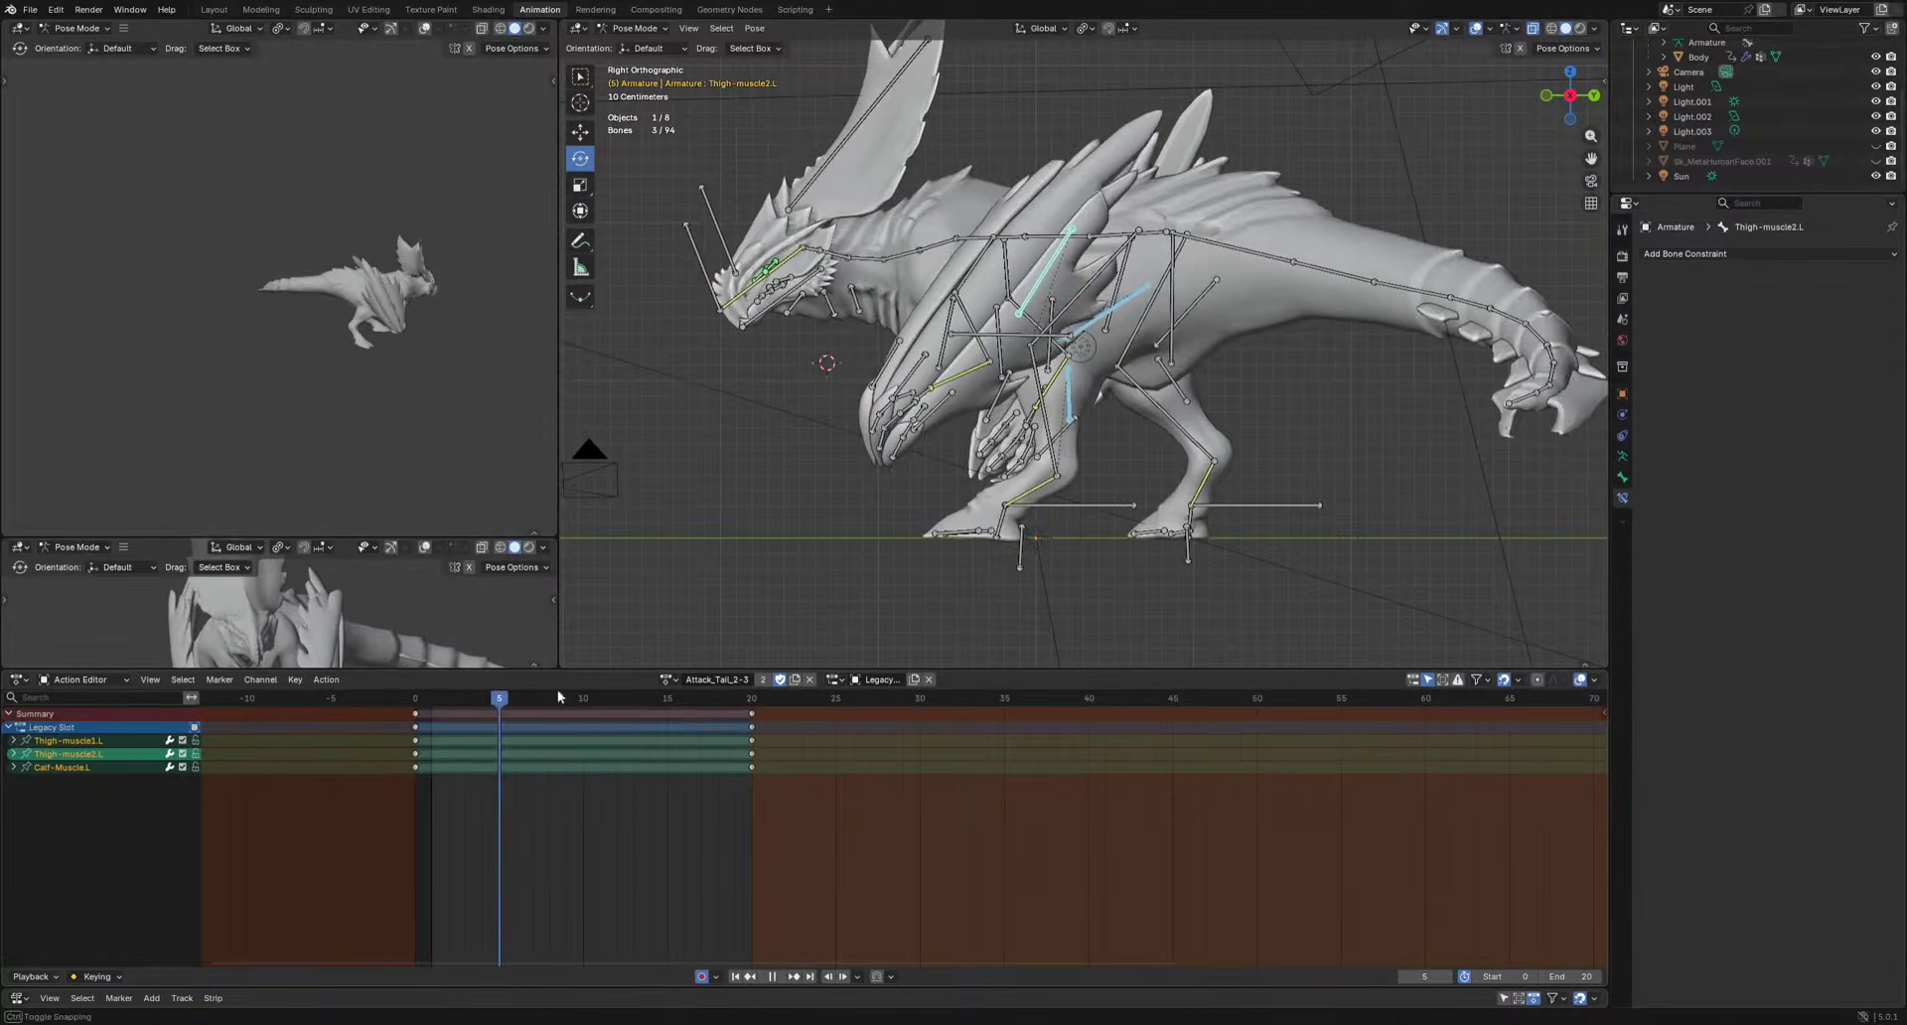
pyautogui.press('i')
pyautogui.press('g')
pyautogui.click(1169, 527)
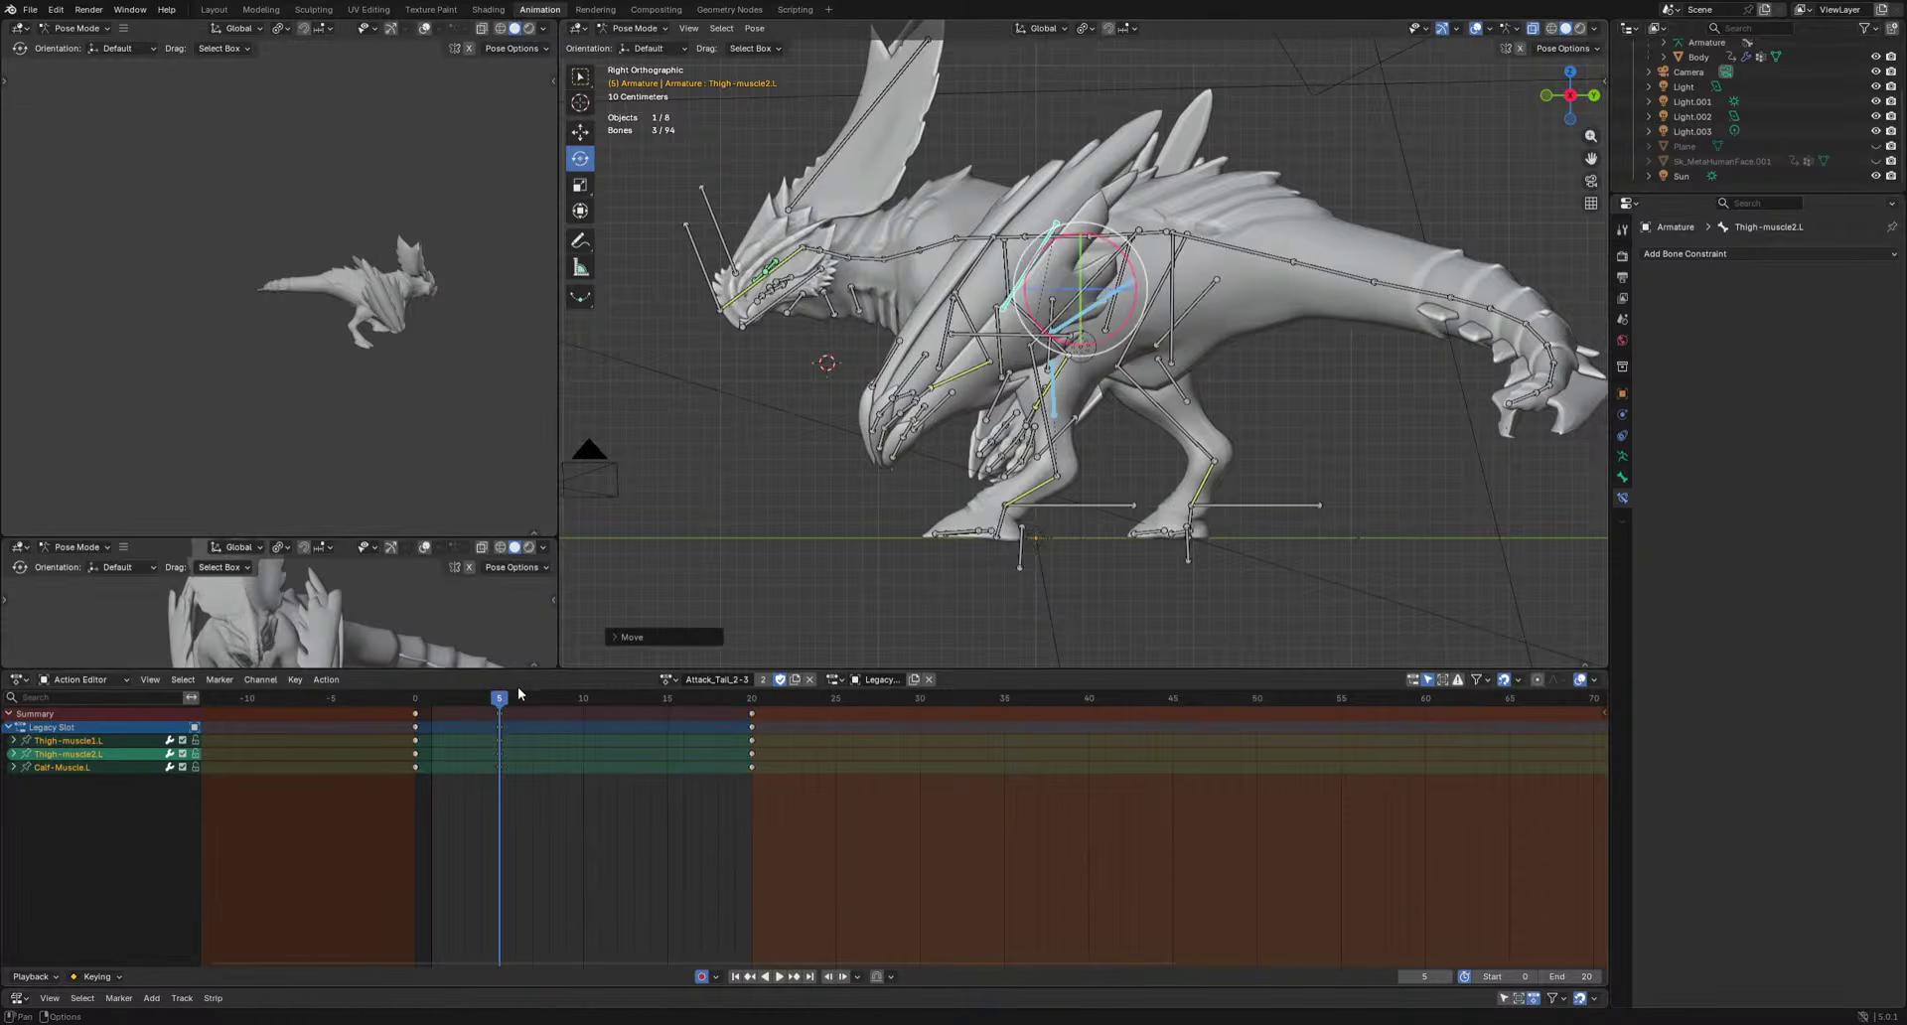
# Move the three left-leg muscle bones at frames 8 and 11, refining their position from another view angle.
pyautogui.moveTo(504, 706); pyautogui.dragTo(600, 703)
pyautogui.press('g')
pyautogui.click(1015, 561)
pyautogui.press('g')
pyautogui.click(1188, 534)
pyautogui.moveTo(1192, 534); pyautogui.dragTo(1001, 512, button='middle')
pyautogui.press('g')
pyautogui.click(996, 512)
# Move the left thigh and calf muscle bones at frames 13 and 15.
pyautogui.press('Right')
pyautogui.press('Right')
pyautogui.press('g')
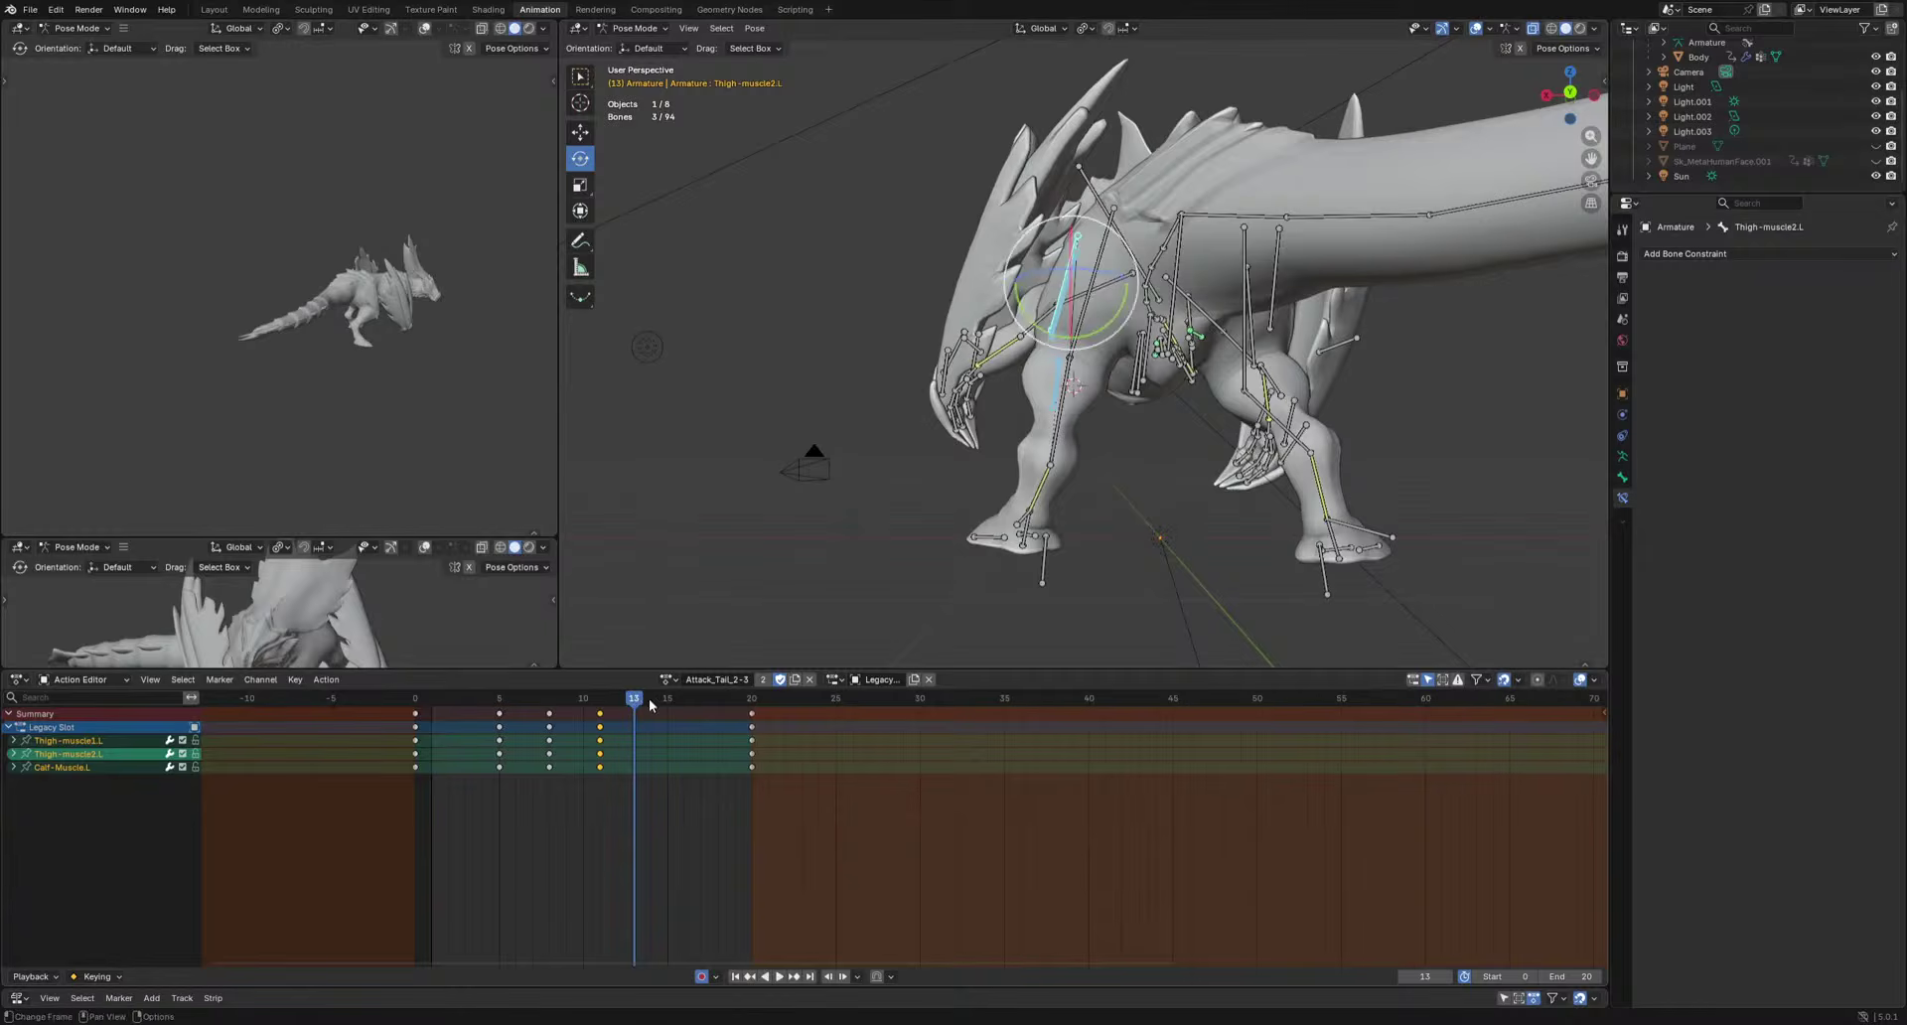
pyautogui.click(1107, 543)
pyautogui.press('Right')
pyautogui.press('Right')
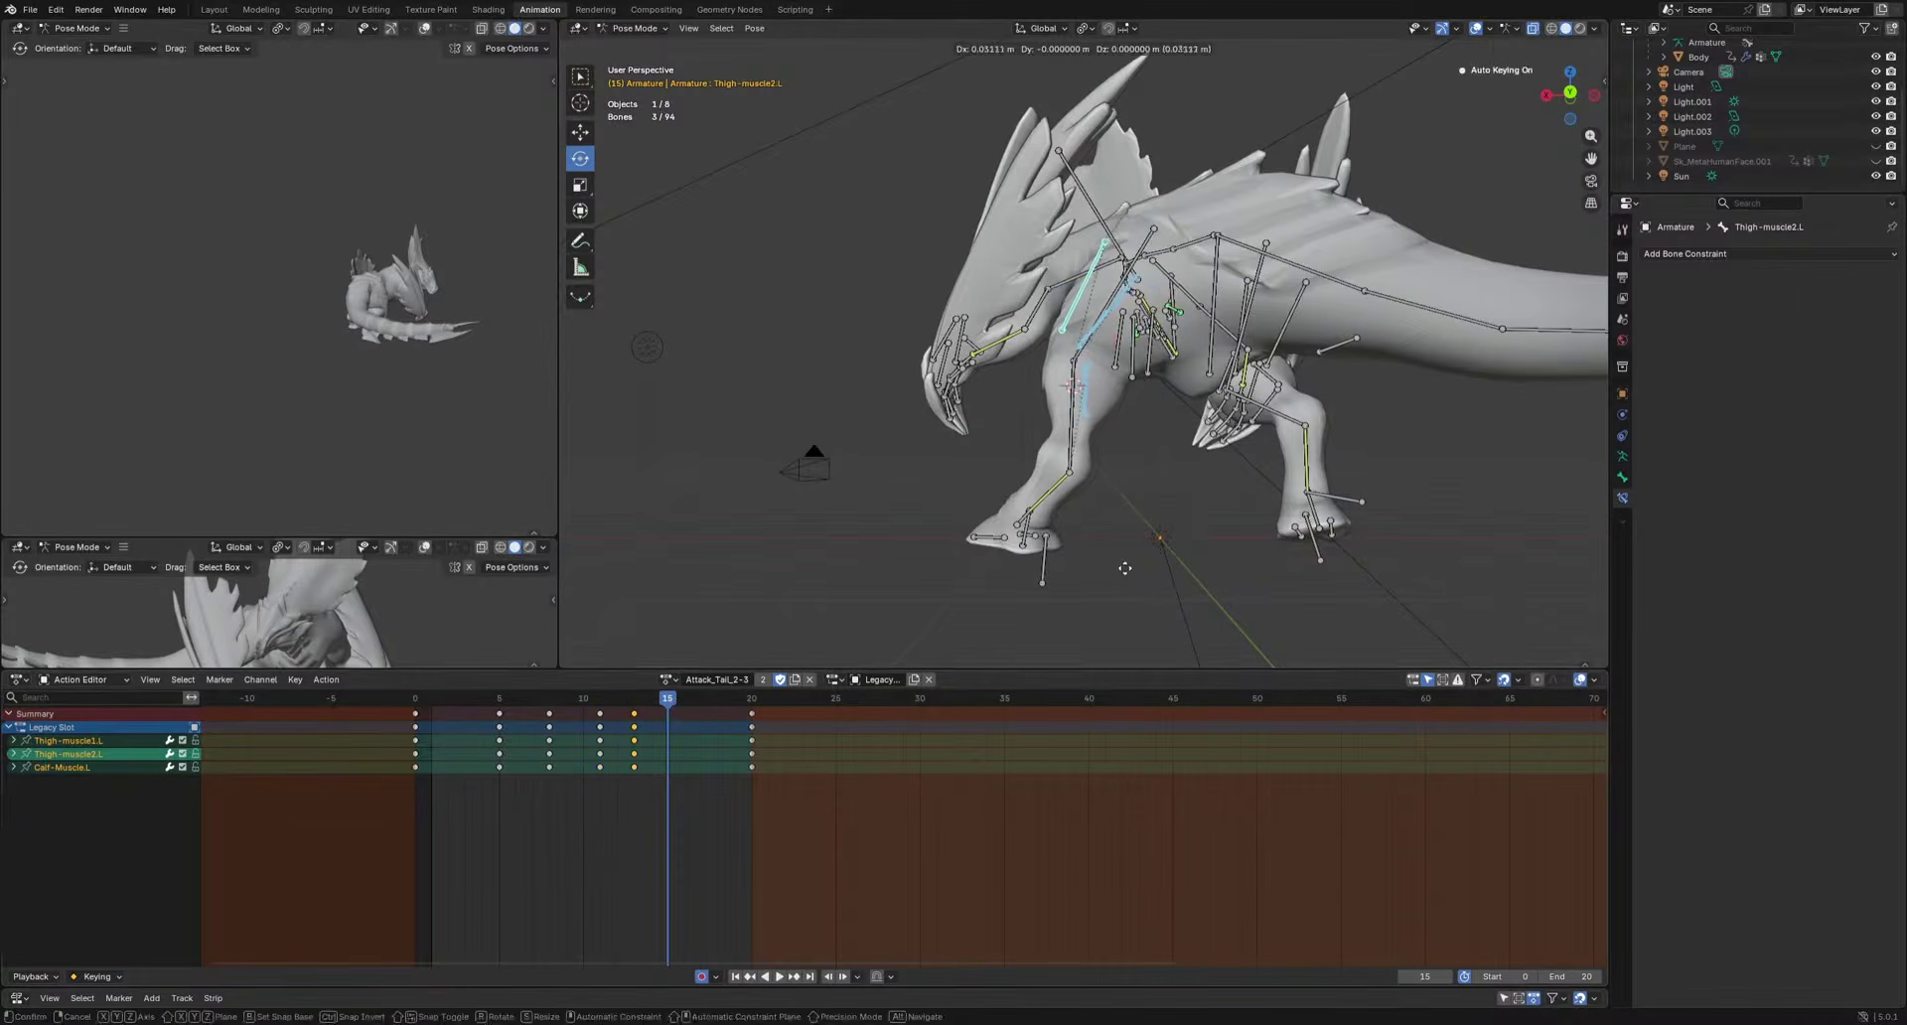
# Shift Calf-Muscle.L's intermediate keyframes one frame later and Thigh-muscle1.L's one frame earlier.
pyautogui.moveTo(454, 790); pyautogui.dragTo(489, 741)
pyautogui.press('g')
pyautogui.click(698, 763)
pyautogui.press('g')
pyautogui.click(470, 746)
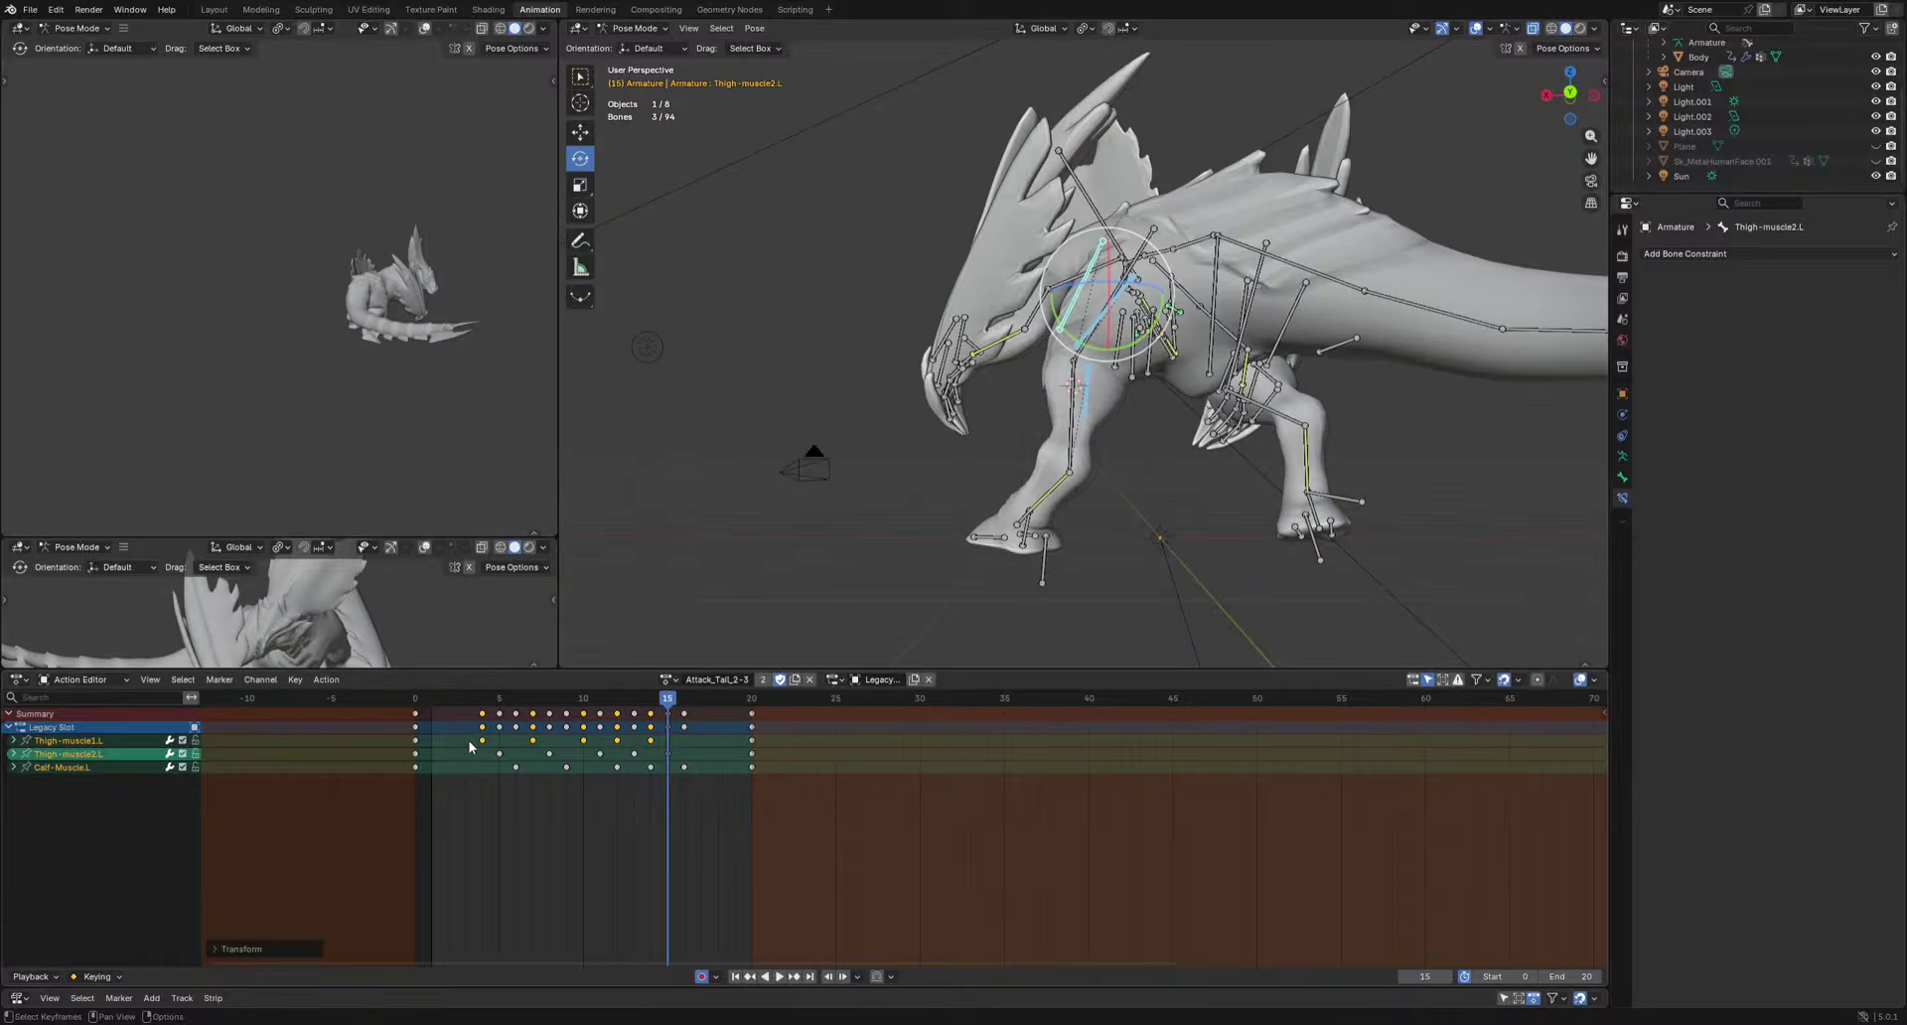
# Play back and scrub the tail attack, examining the left foot and leg muscle motion from several angles.
pyautogui.press('space')
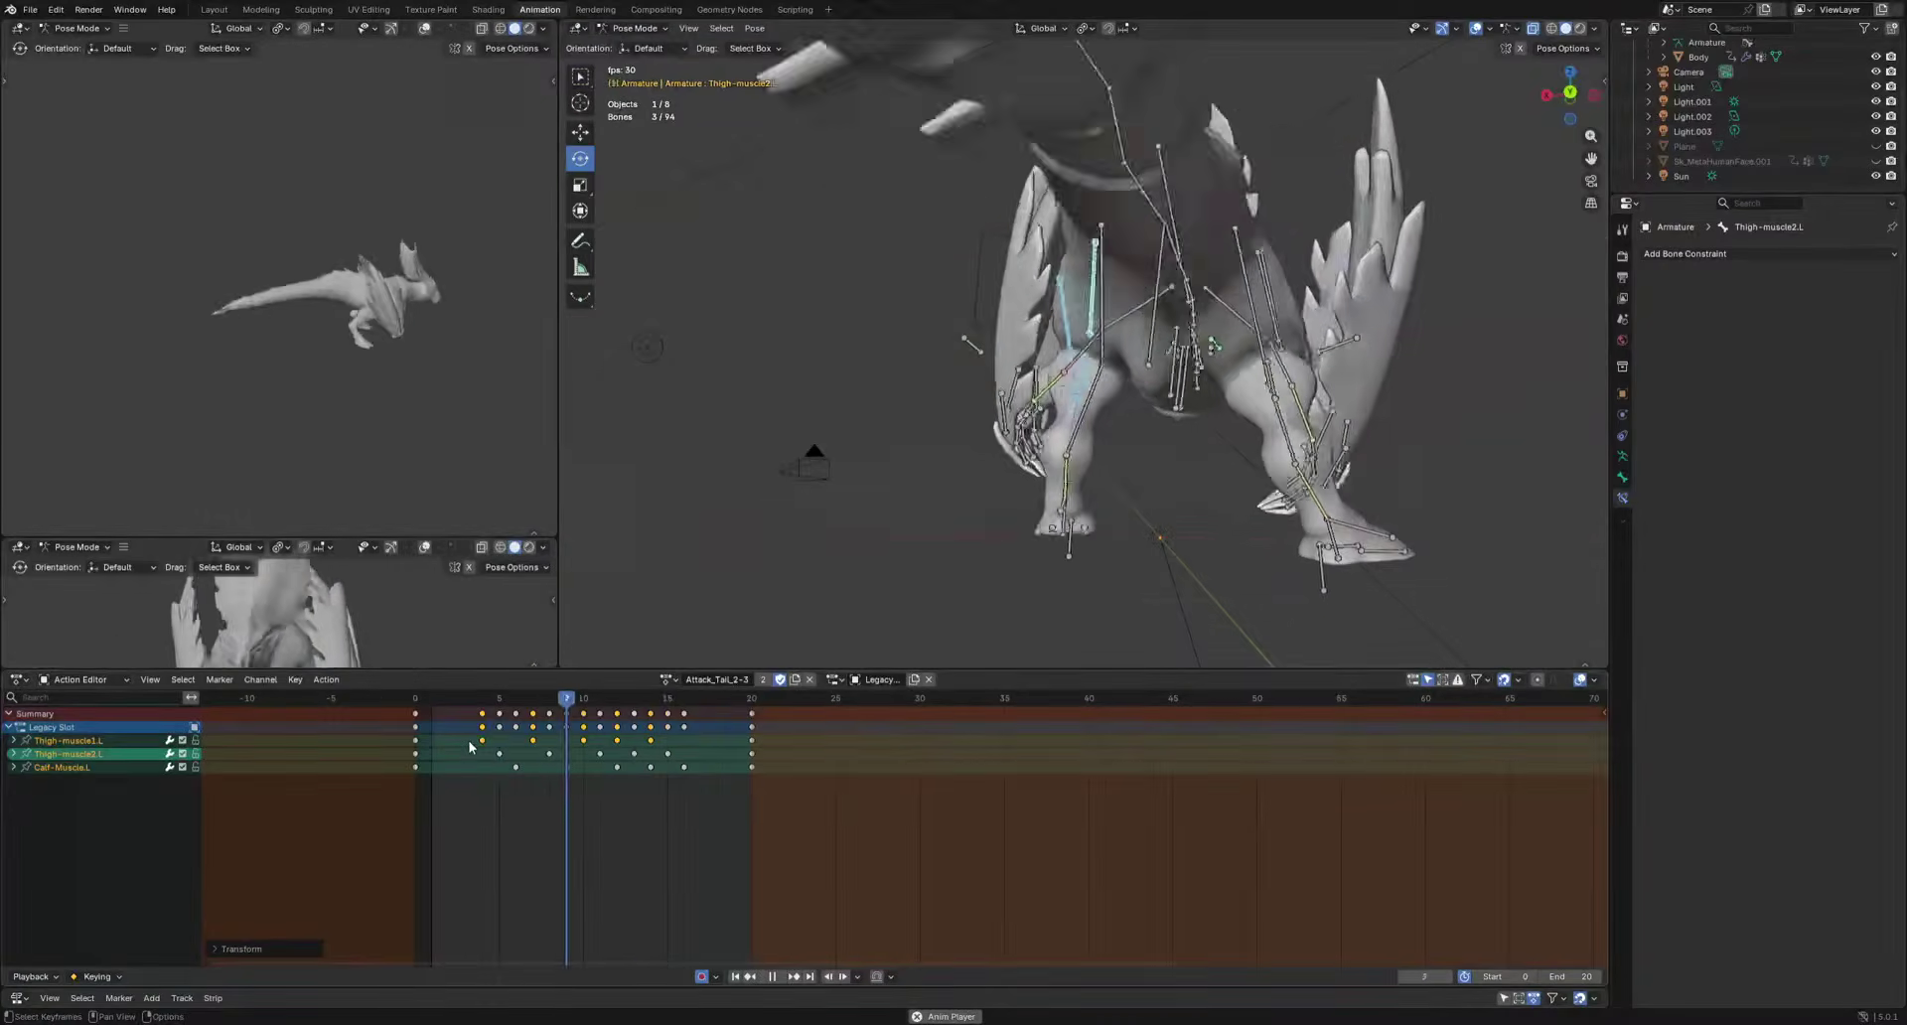
pyautogui.press('space')
pyautogui.click(1044, 584)
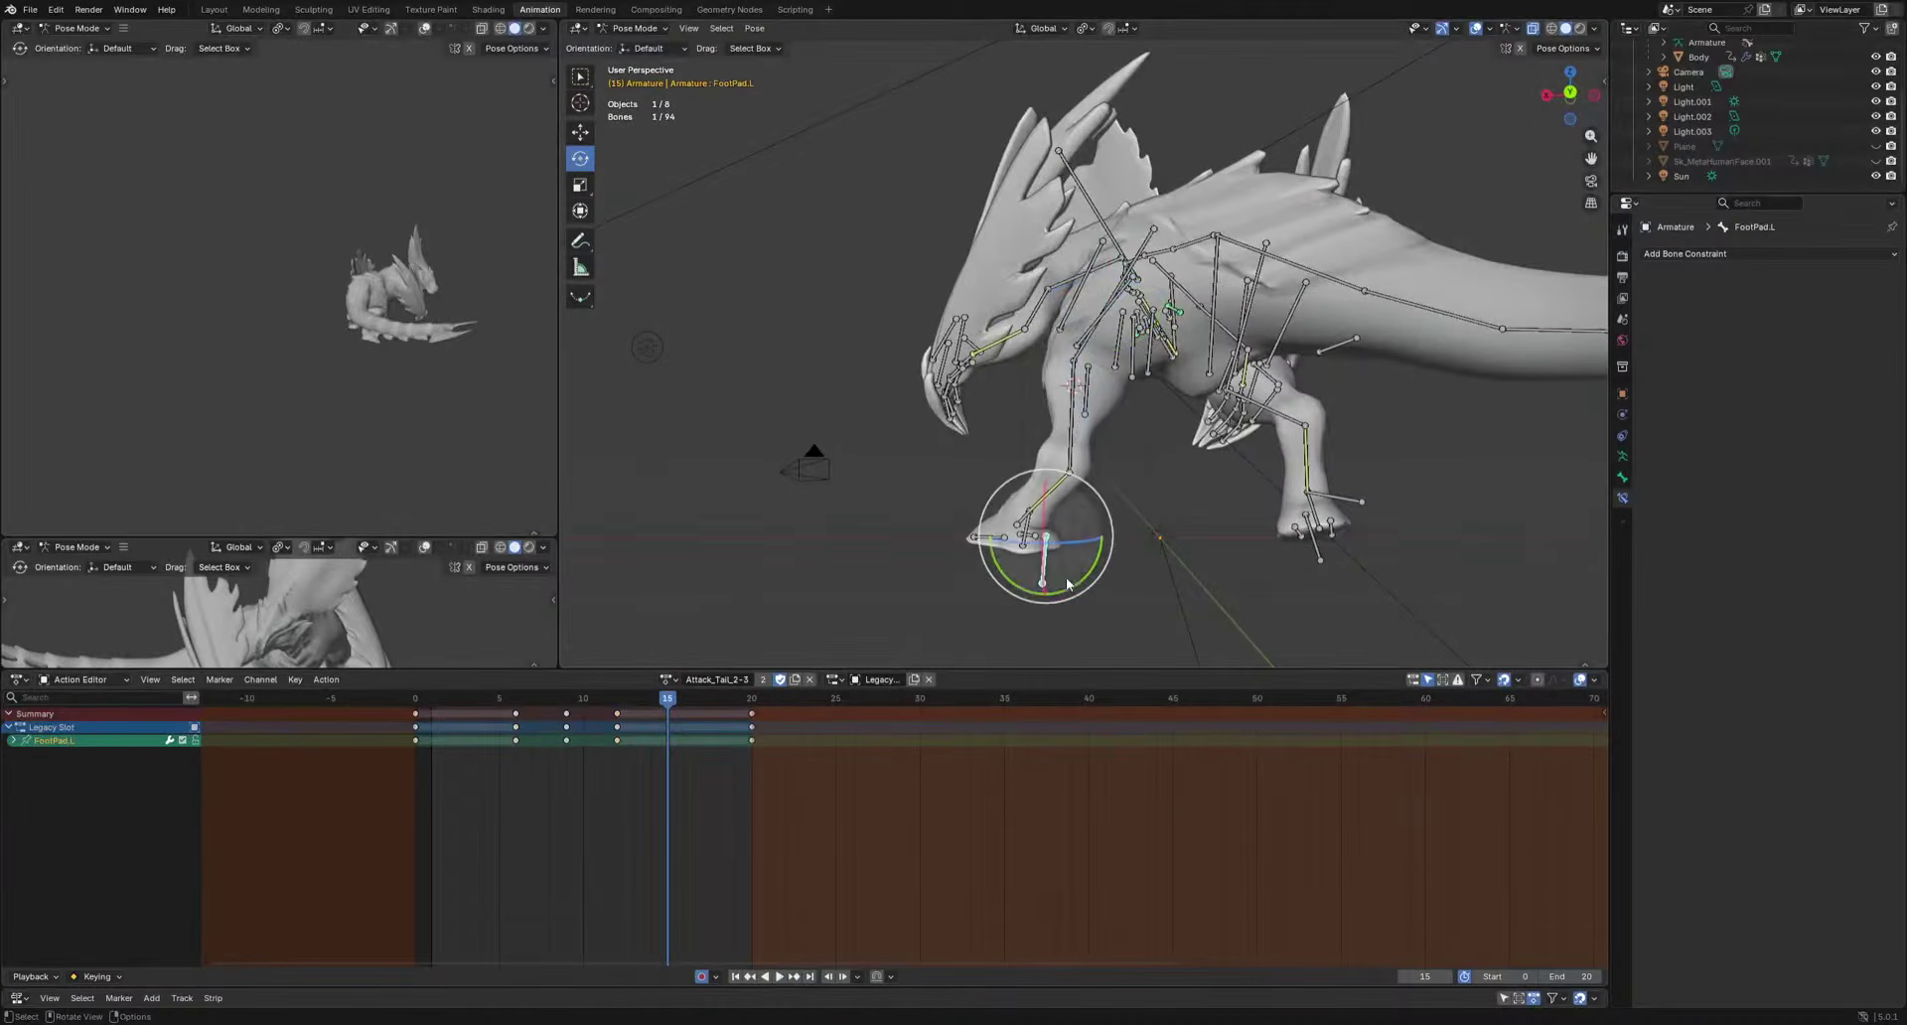
pyautogui.press('space')
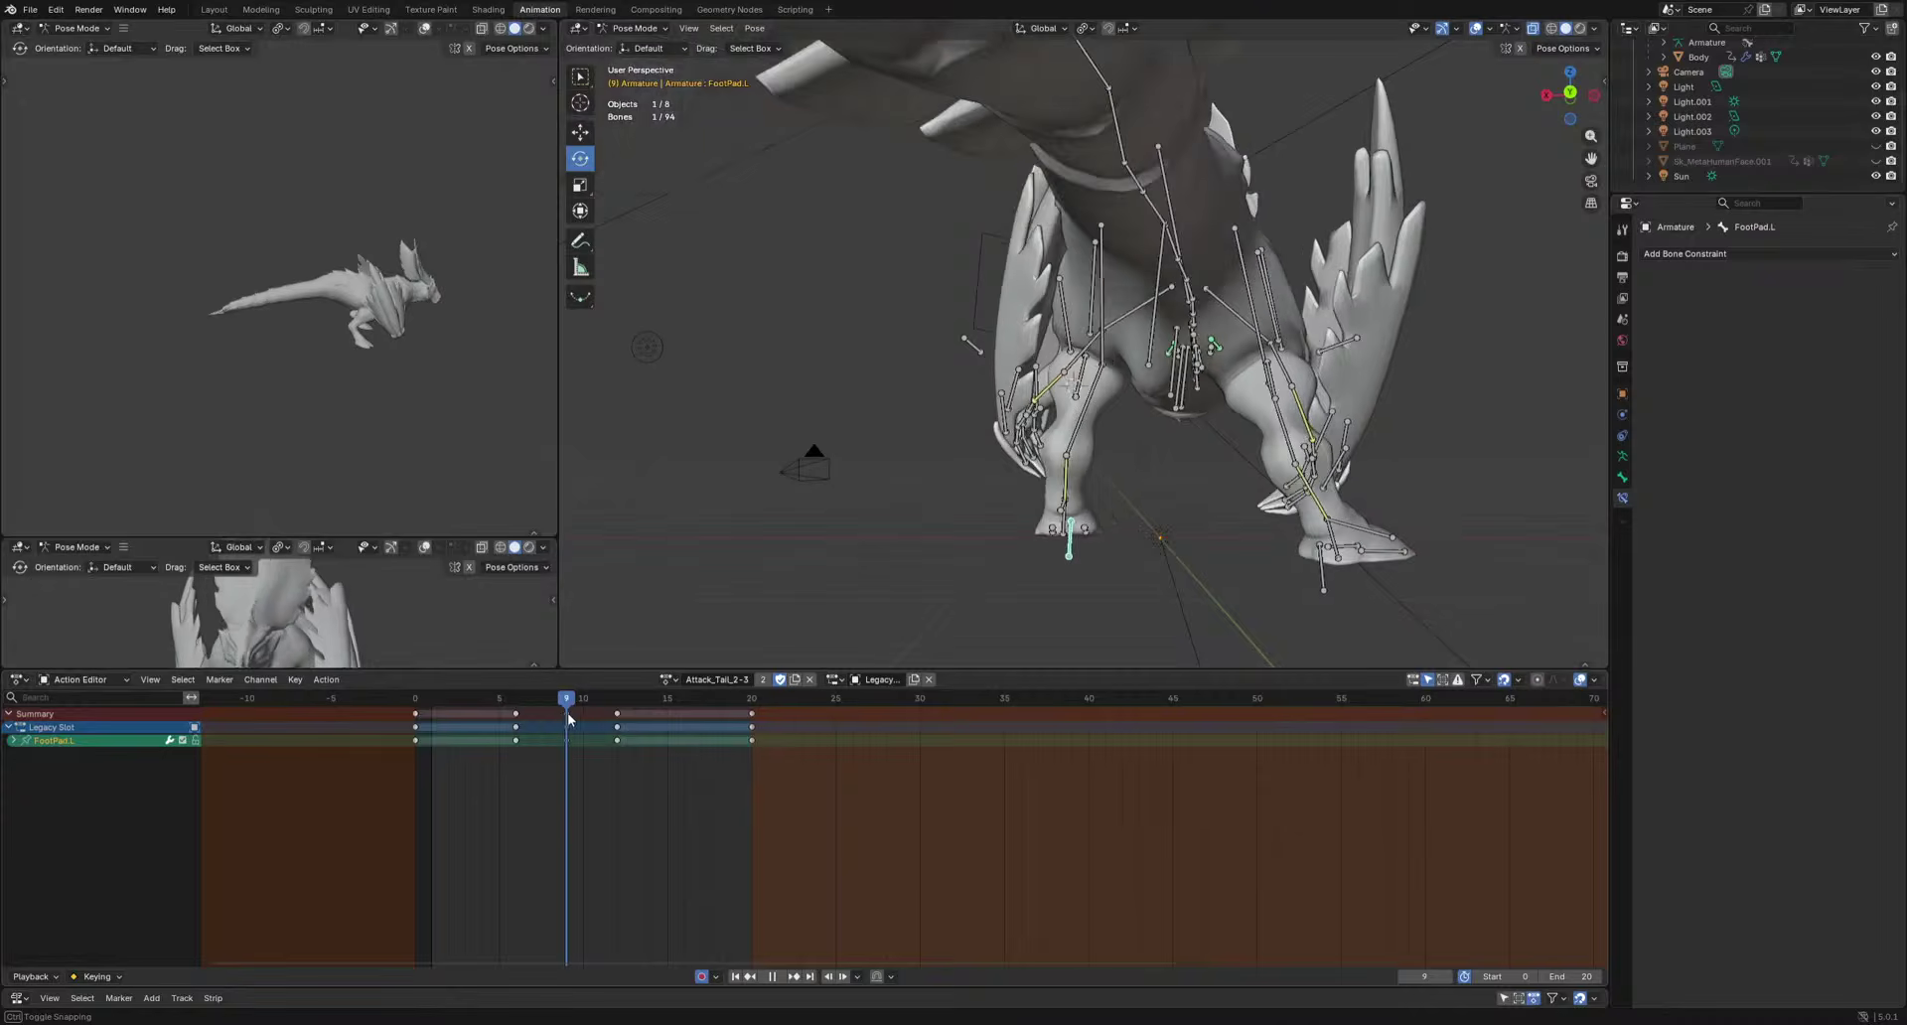
pyautogui.moveTo(608, 726); pyautogui.dragTo(635, 726)
pyautogui.press('space')
pyautogui.scroll(-3, 1086, 523)
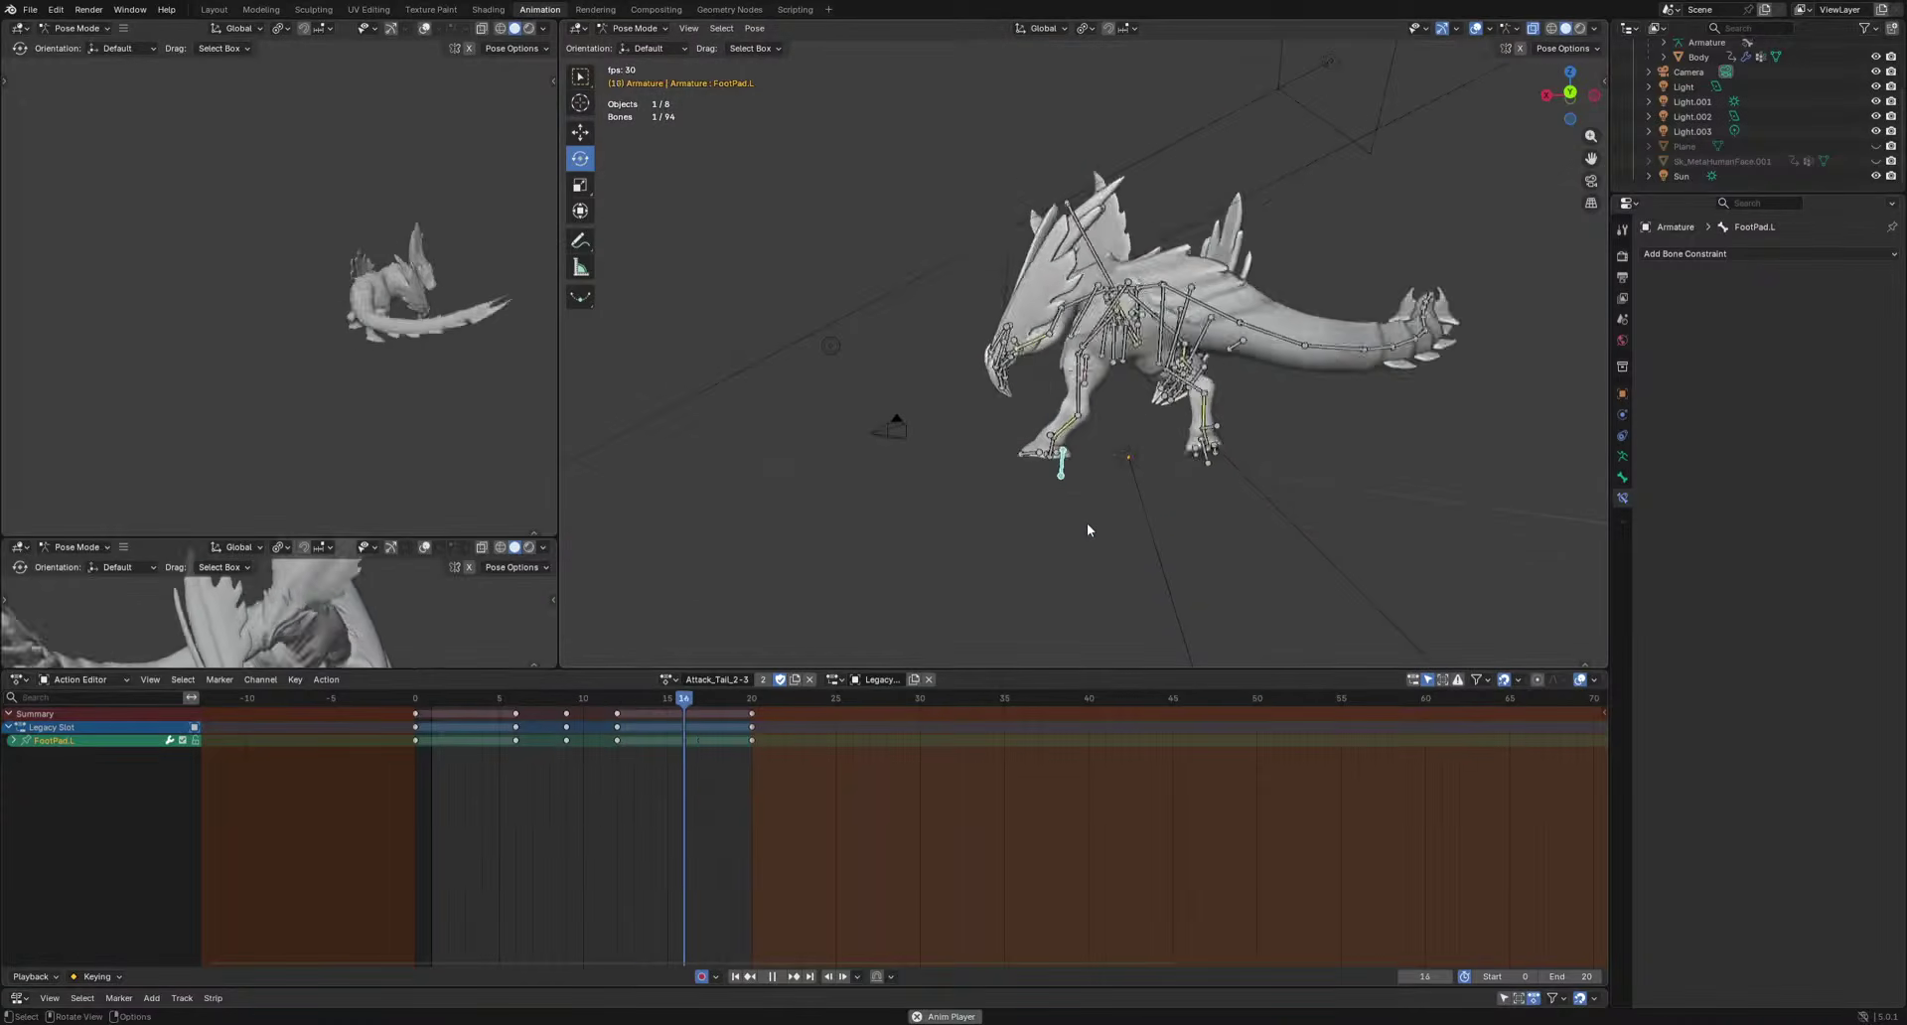
pyautogui.moveTo(422, 427); pyautogui.dragTo(303, 405, button='middle')
pyautogui.moveTo(1123, 425); pyautogui.dragTo(1287, 461, button='middle')
pyautogui.scroll(3, 1142, 422)
pyautogui.press('space')
pyautogui.moveTo(891, 383); pyautogui.dragTo(1077, 413, button='middle')
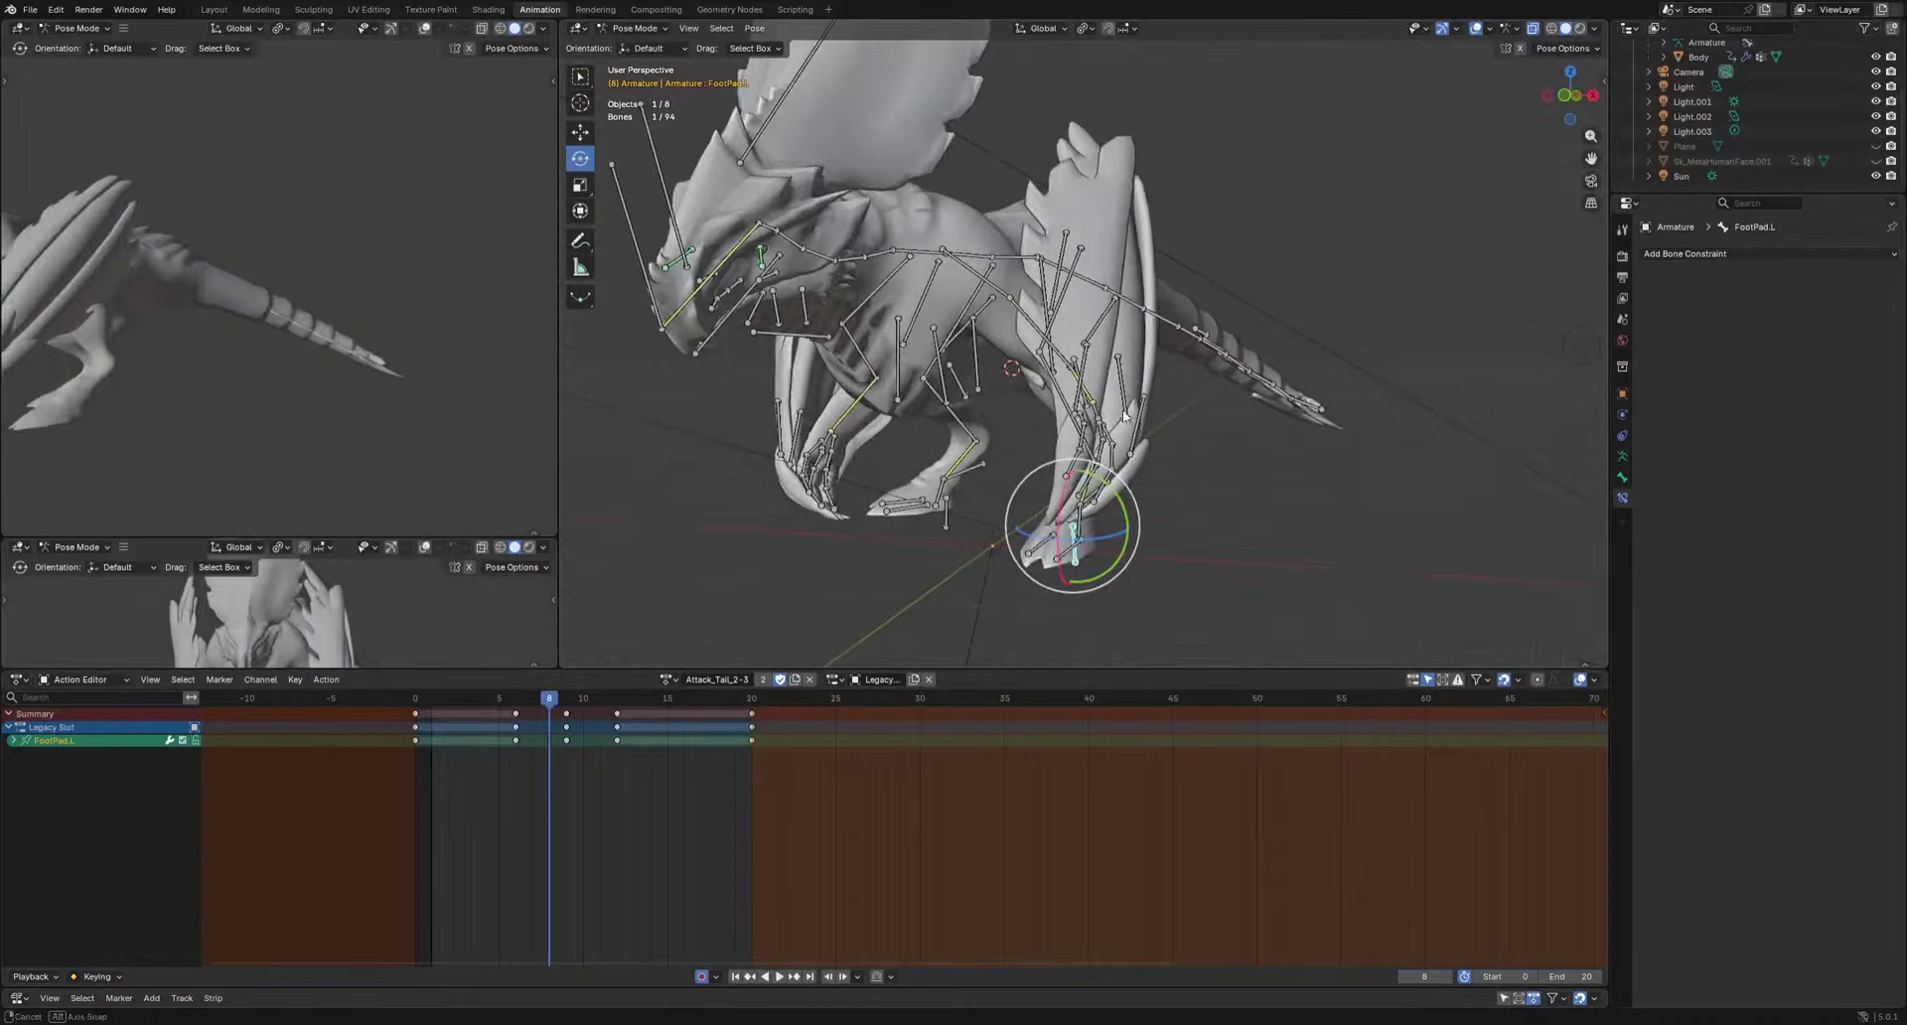
# Select UpperArm.R and LowerArm.R and rotate them at frame 5 to swing the right arm.
pyautogui.click(854, 411)
pyautogui.keyDown('shift'); pyautogui.click(860, 351); pyautogui.keyUp('shift')
pyautogui.keyDown('alt'); pyautogui.moveTo(860, 352); pyautogui.dragTo(1053, 367, button='middle'); pyautogui.keyUp('alt')
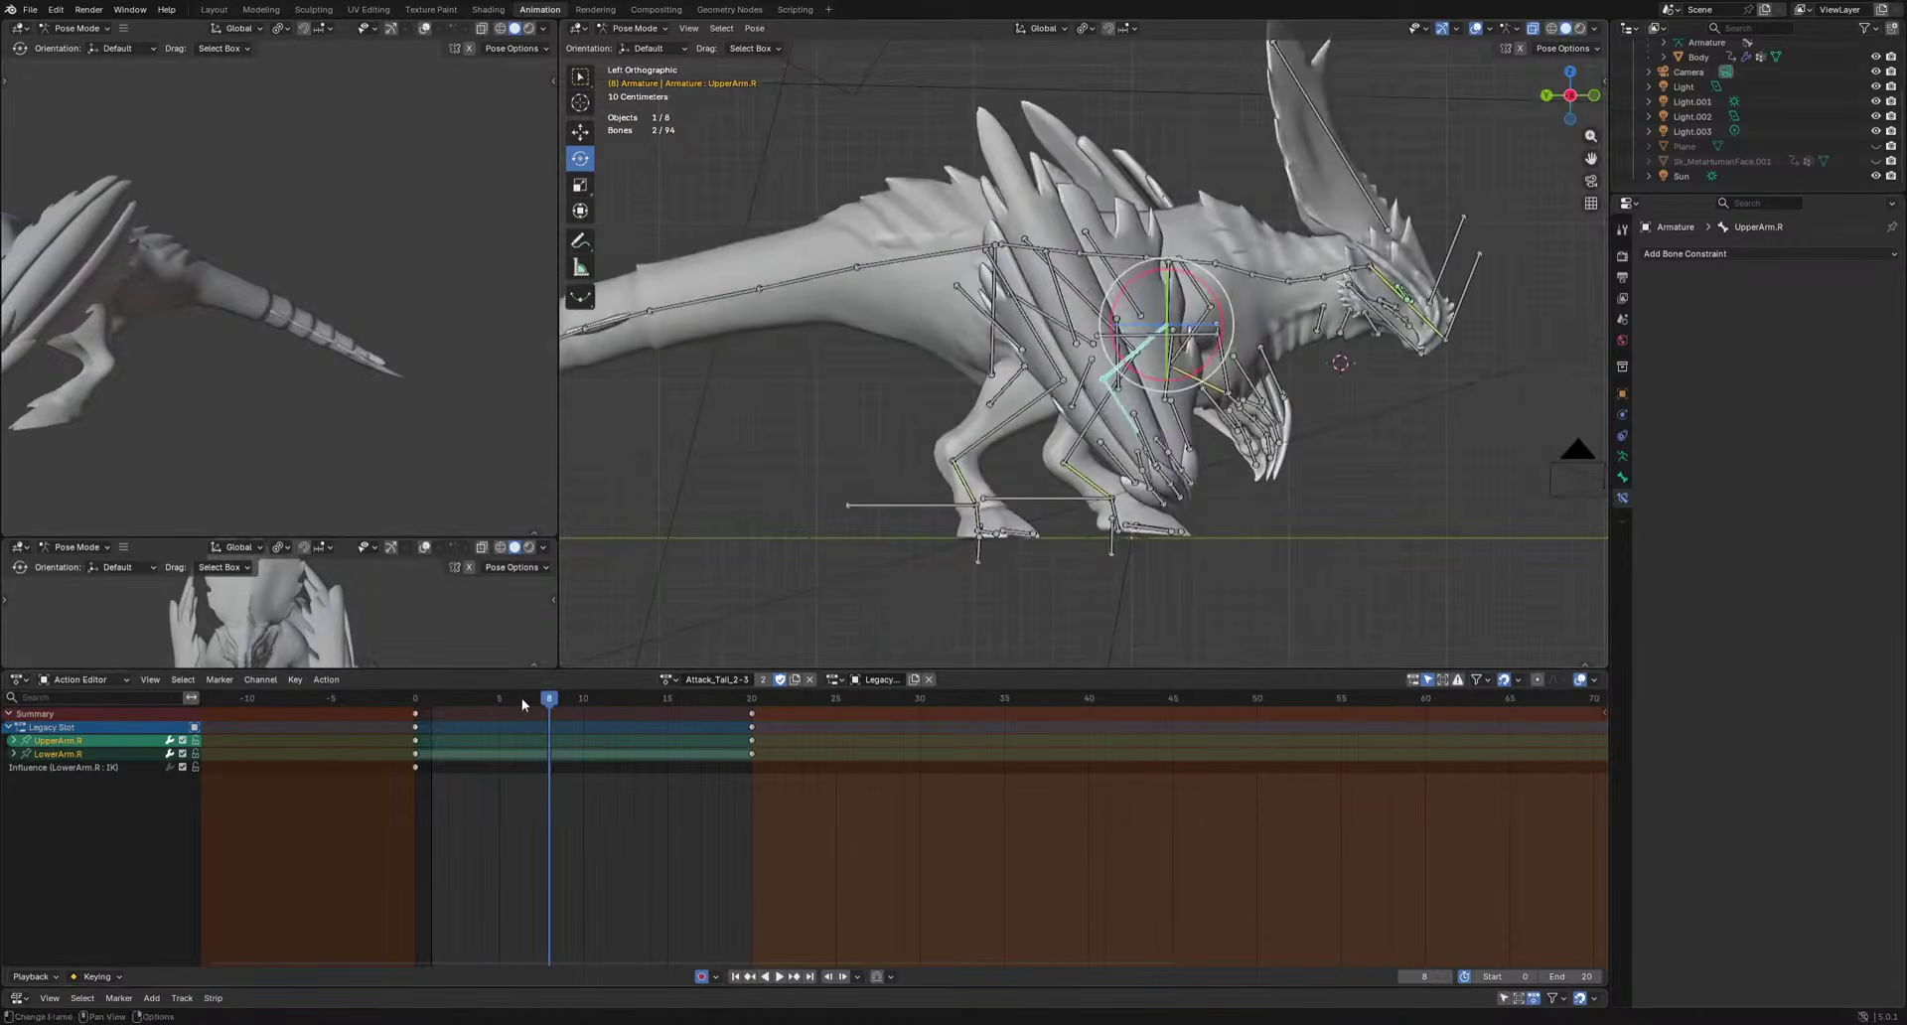
pyautogui.moveTo(521, 699)
pyautogui.mouseDown()
pyautogui.moveTo(437, 703)
pyautogui.moveTo(501, 703)
pyautogui.mouseUp()
pyautogui.press('r')
pyautogui.press('r')
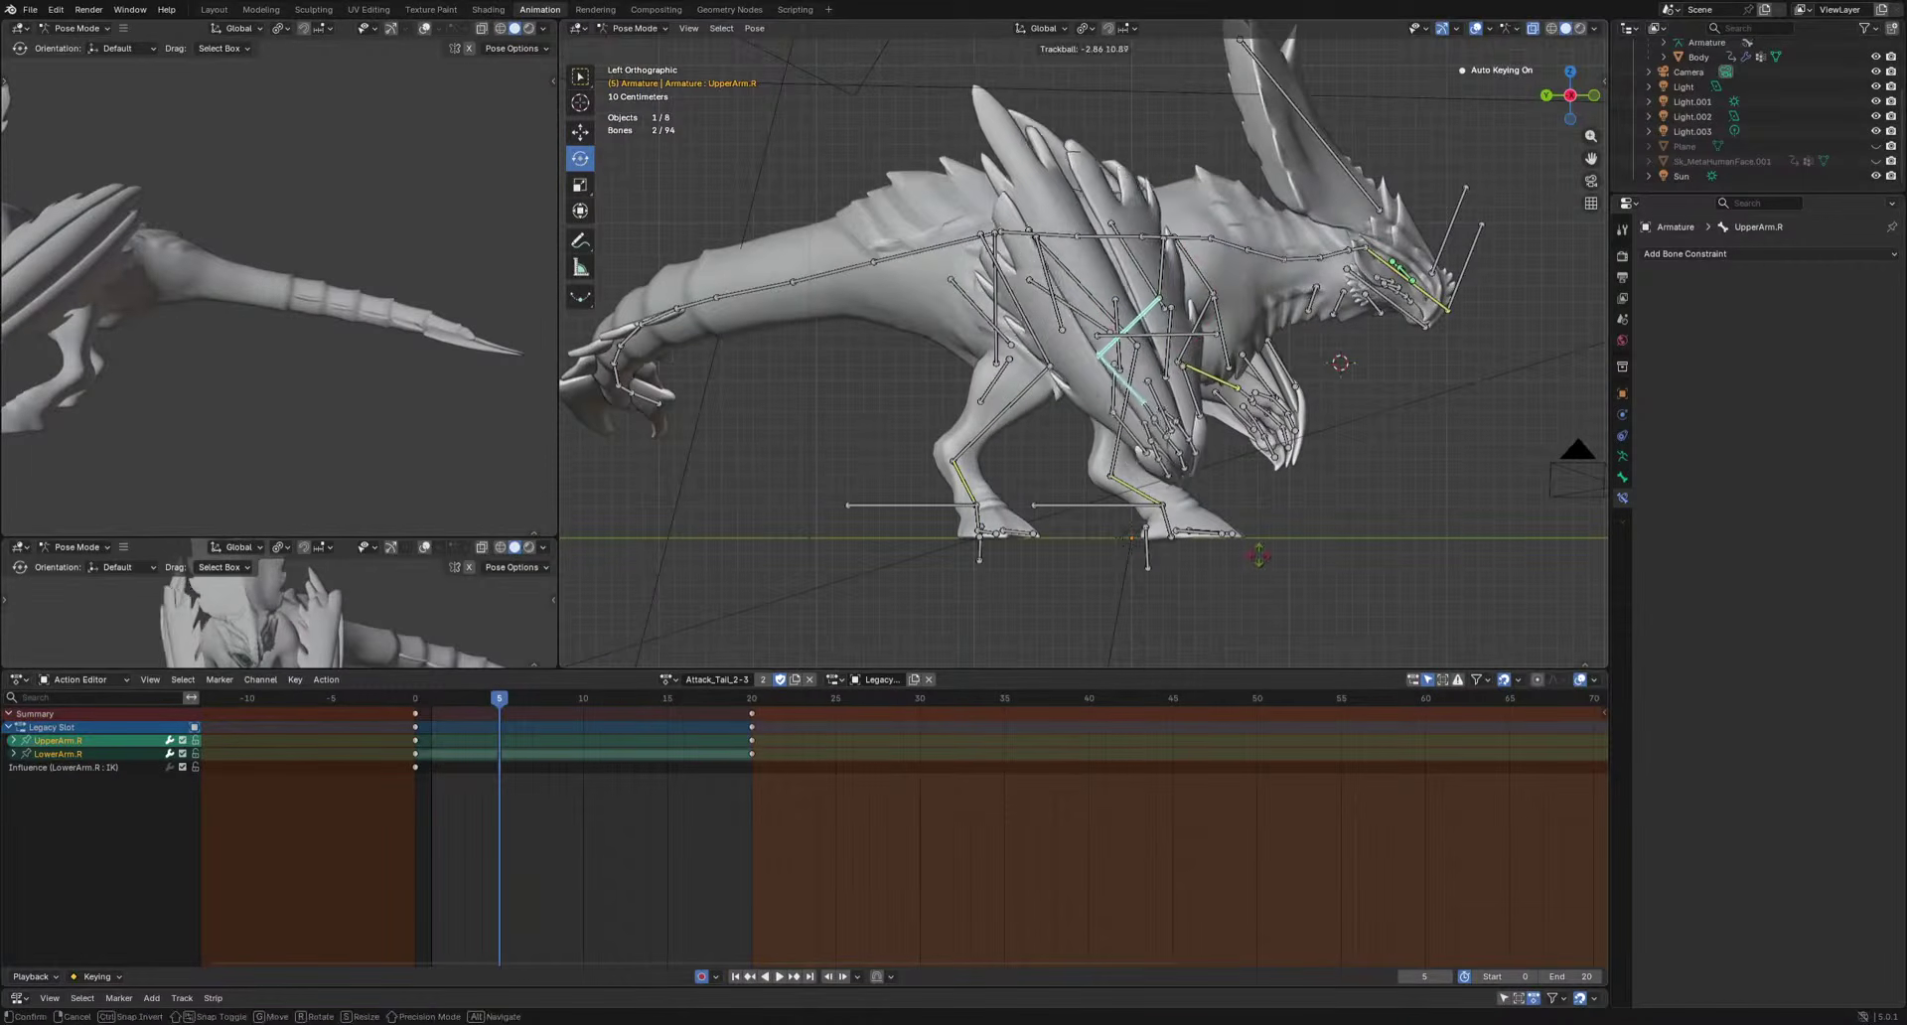
pyautogui.click(1264, 557)
pyautogui.press('r')
pyautogui.press('r')
pyautogui.press('r')
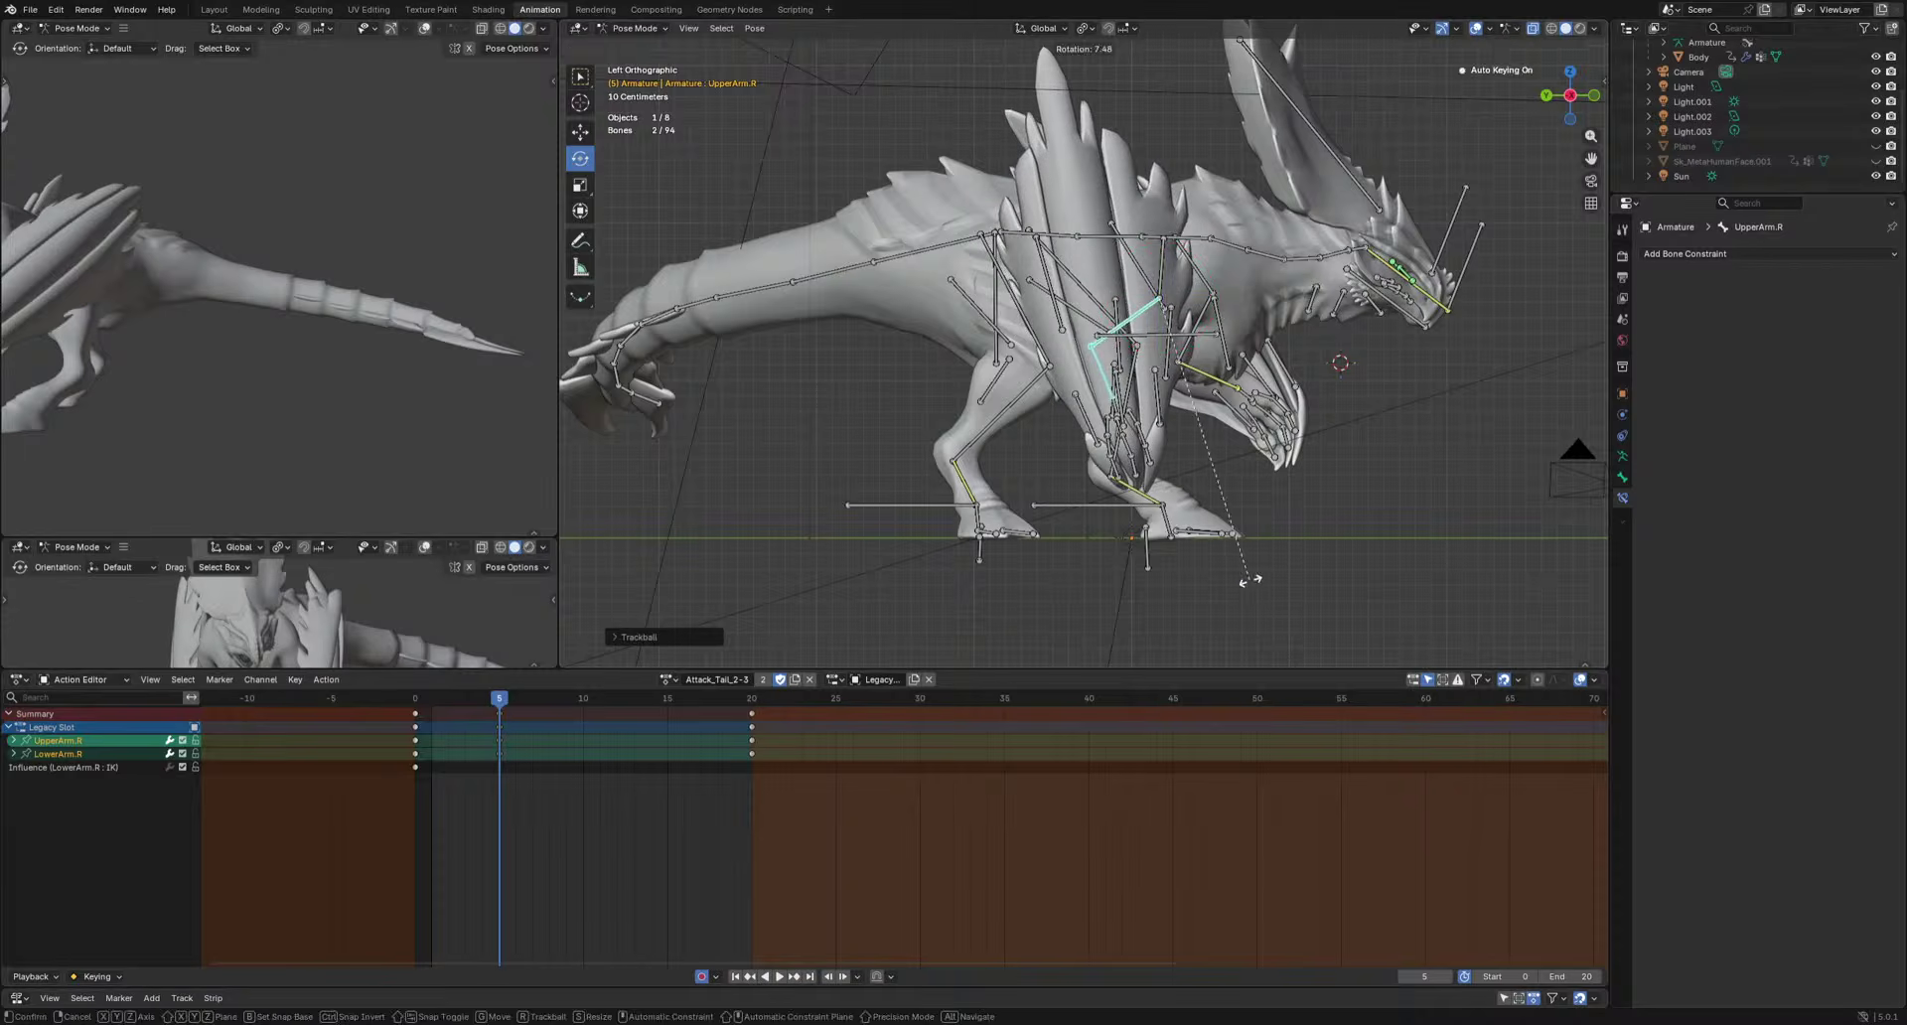
# Key the right upper and lower arm bones at frame 11 and play back the motion.
pyautogui.moveTo(494, 712); pyautogui.dragTo(599, 712)
pyautogui.moveTo(1149, 566); pyautogui.dragTo(1046, 550, button='middle')
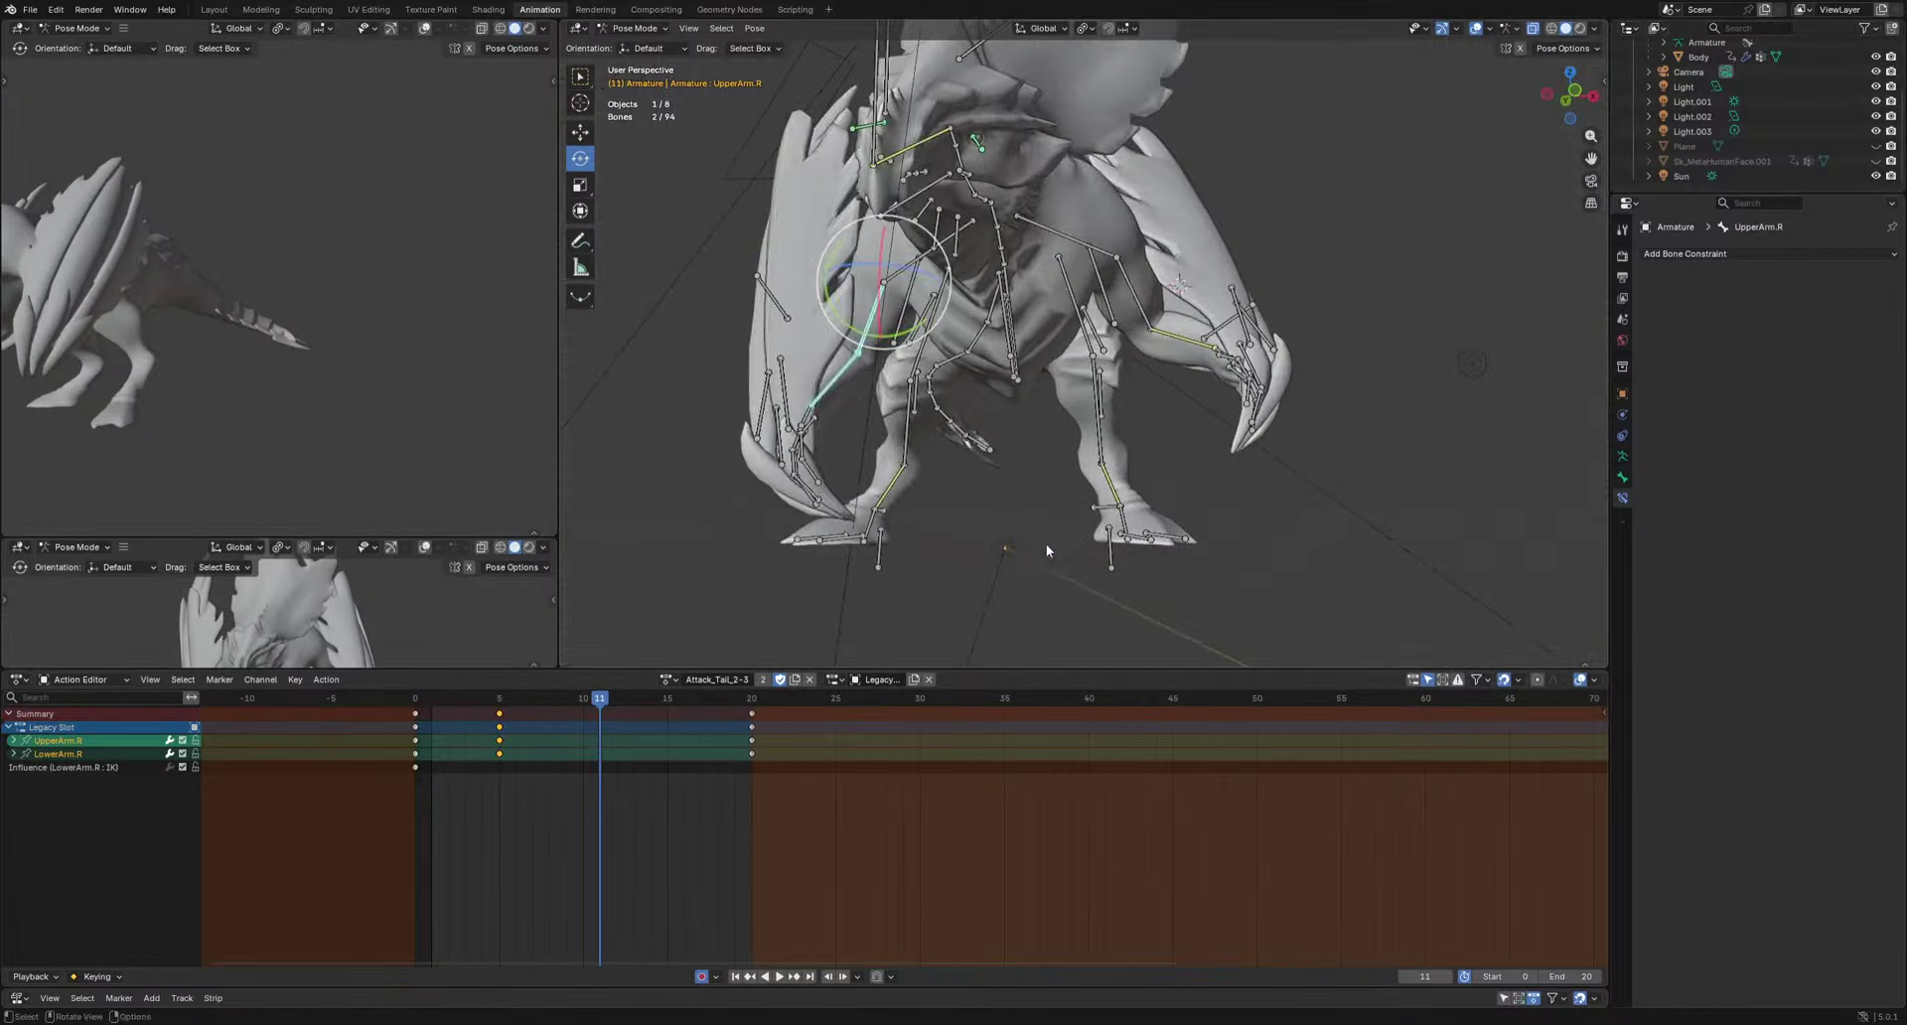
pyautogui.press('i')
pyautogui.press('space')
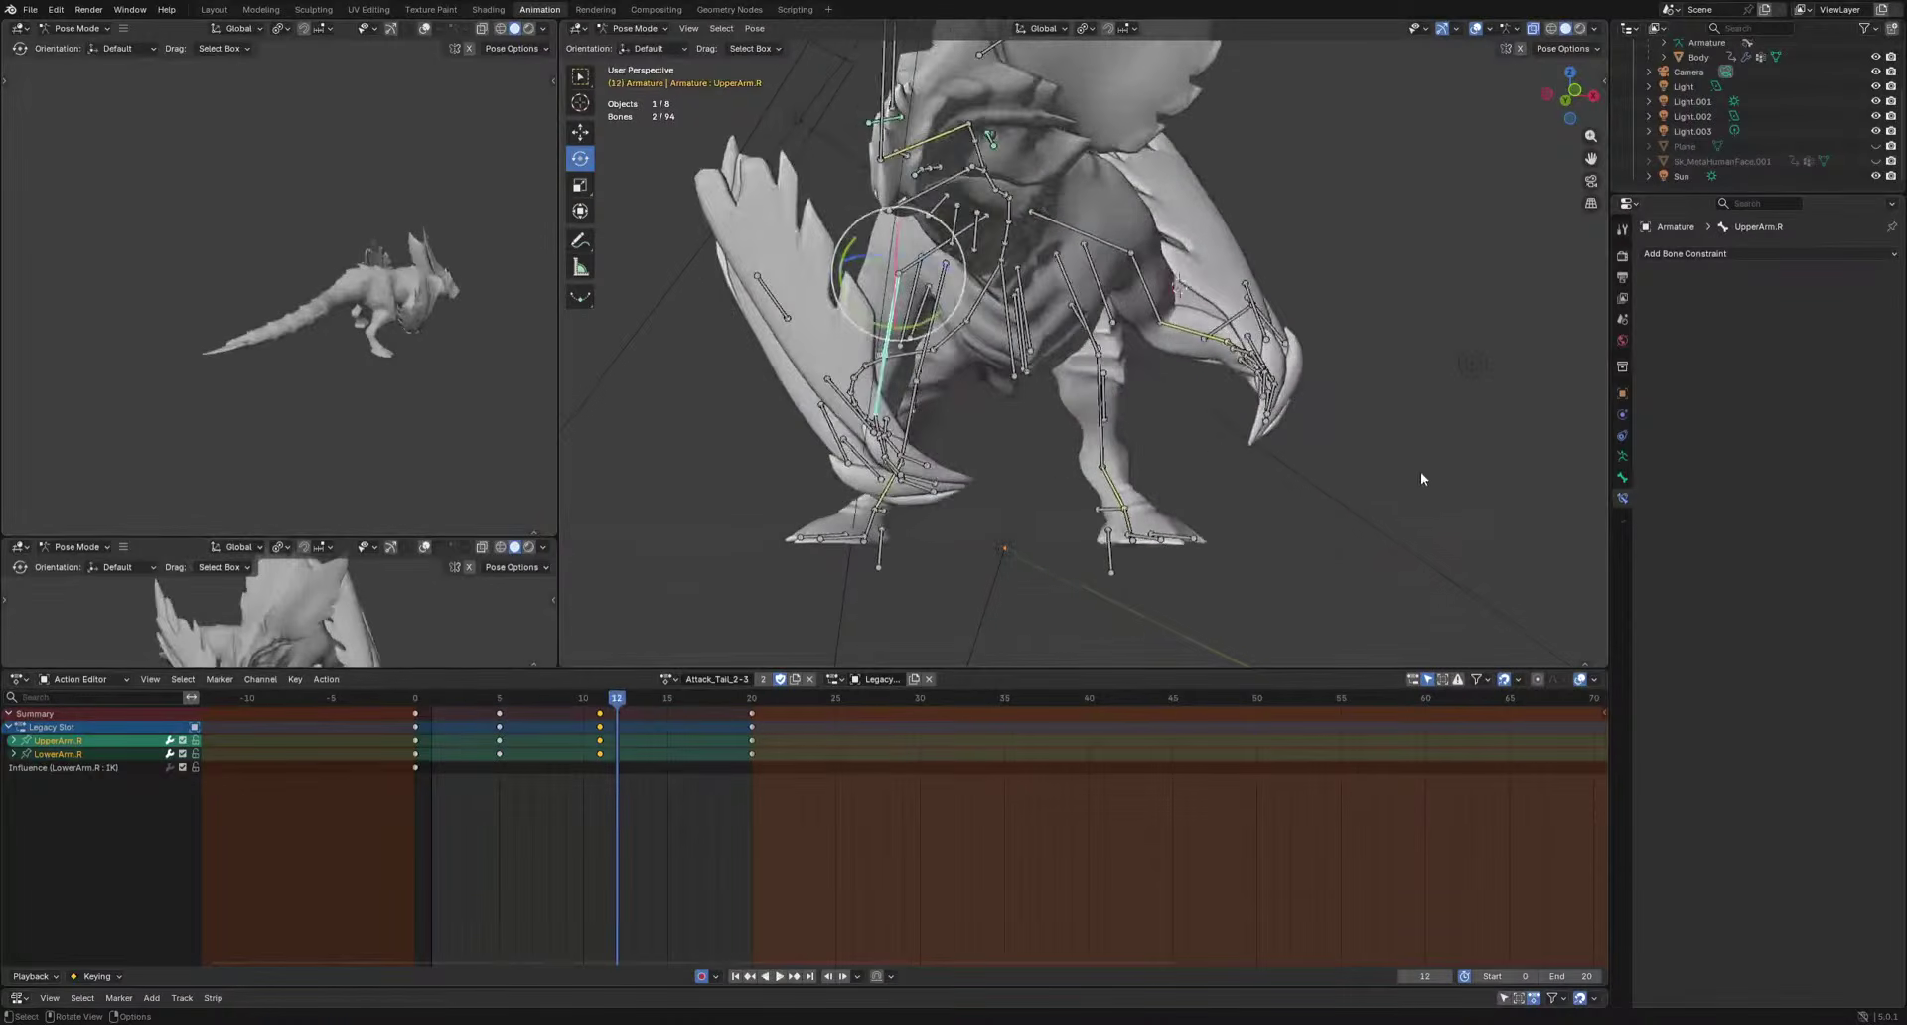
# Select UpperArm.L and LowerArm.L and rotate them at frame 12 to swing the left arm.
pyautogui.press('space')
pyautogui.click(1175, 334)
pyautogui.keyDown('shift'); pyautogui.click(1136, 306); pyautogui.keyUp('shift')
pyautogui.press('r')
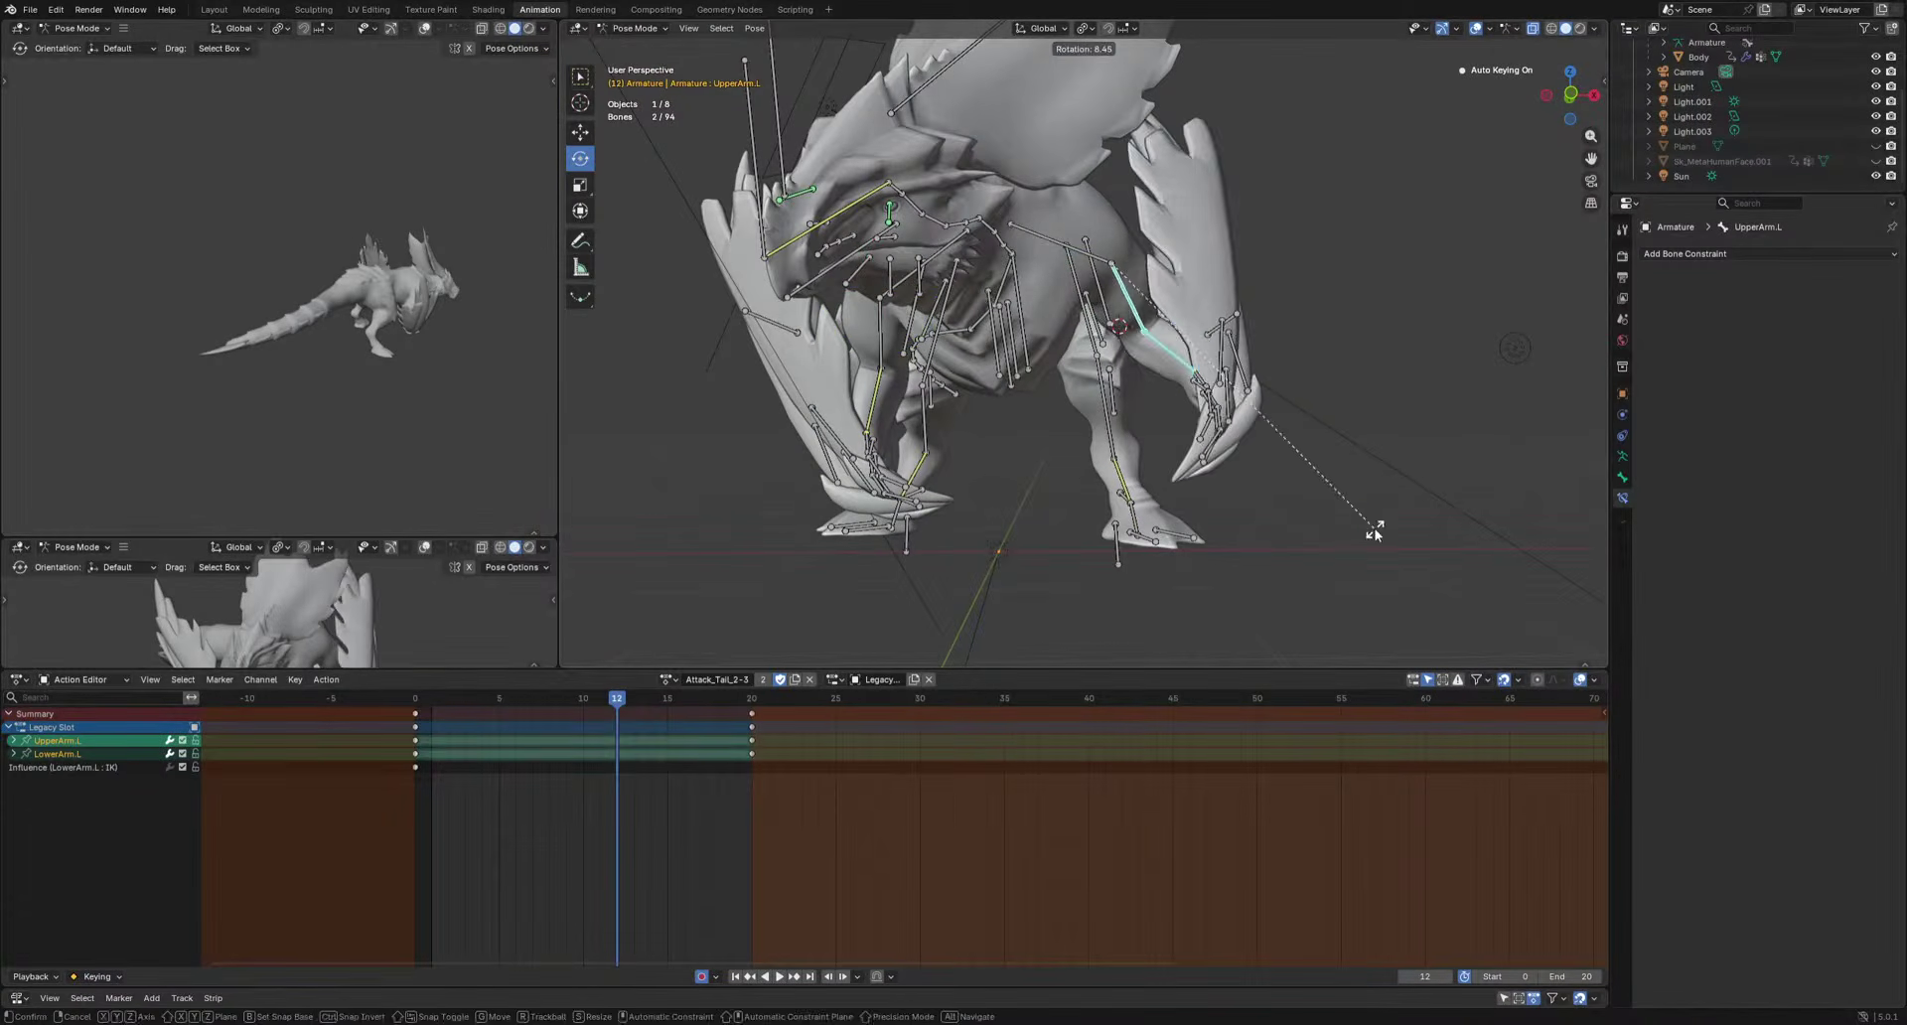
pyautogui.click(1374, 533)
pyautogui.press('r')
pyautogui.press('r')
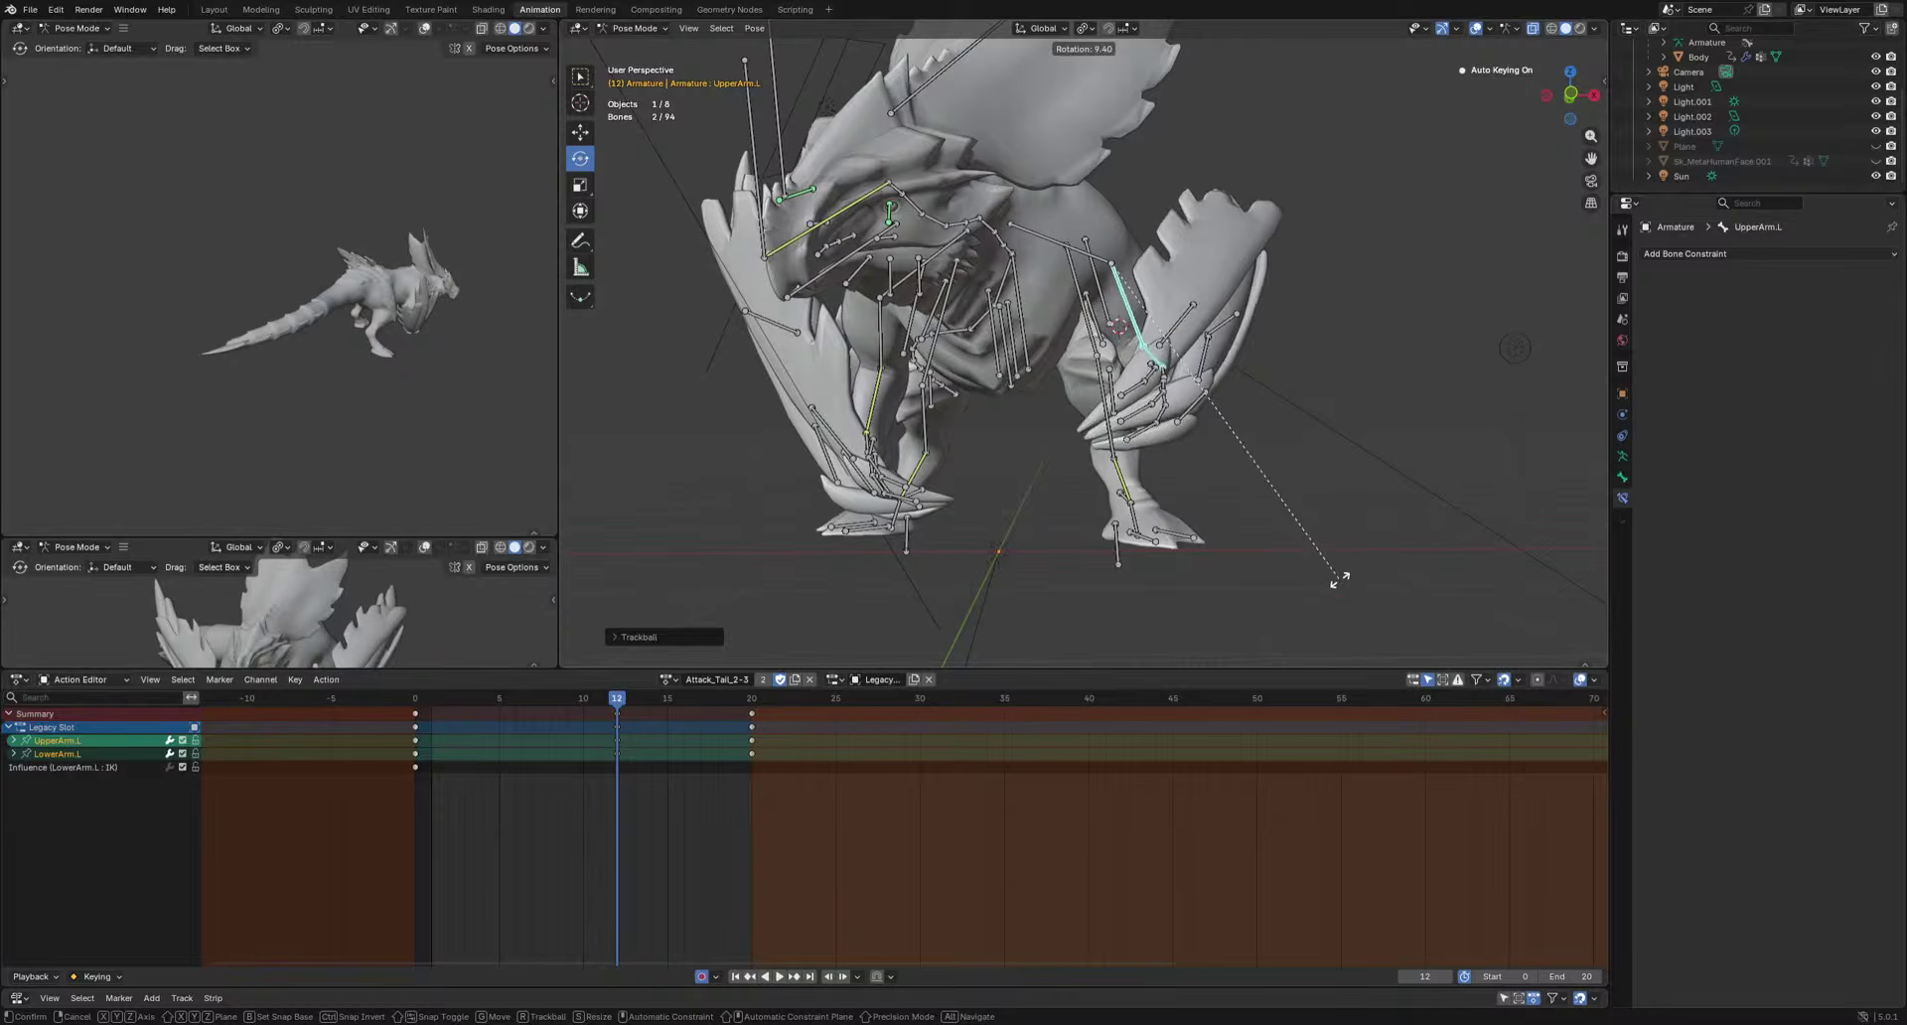
pyautogui.click(1341, 581)
# Rotate the left arm bones at frame 2, shift that key to frame 4 and play back the result.
pyautogui.press('space')
pyautogui.press('space')
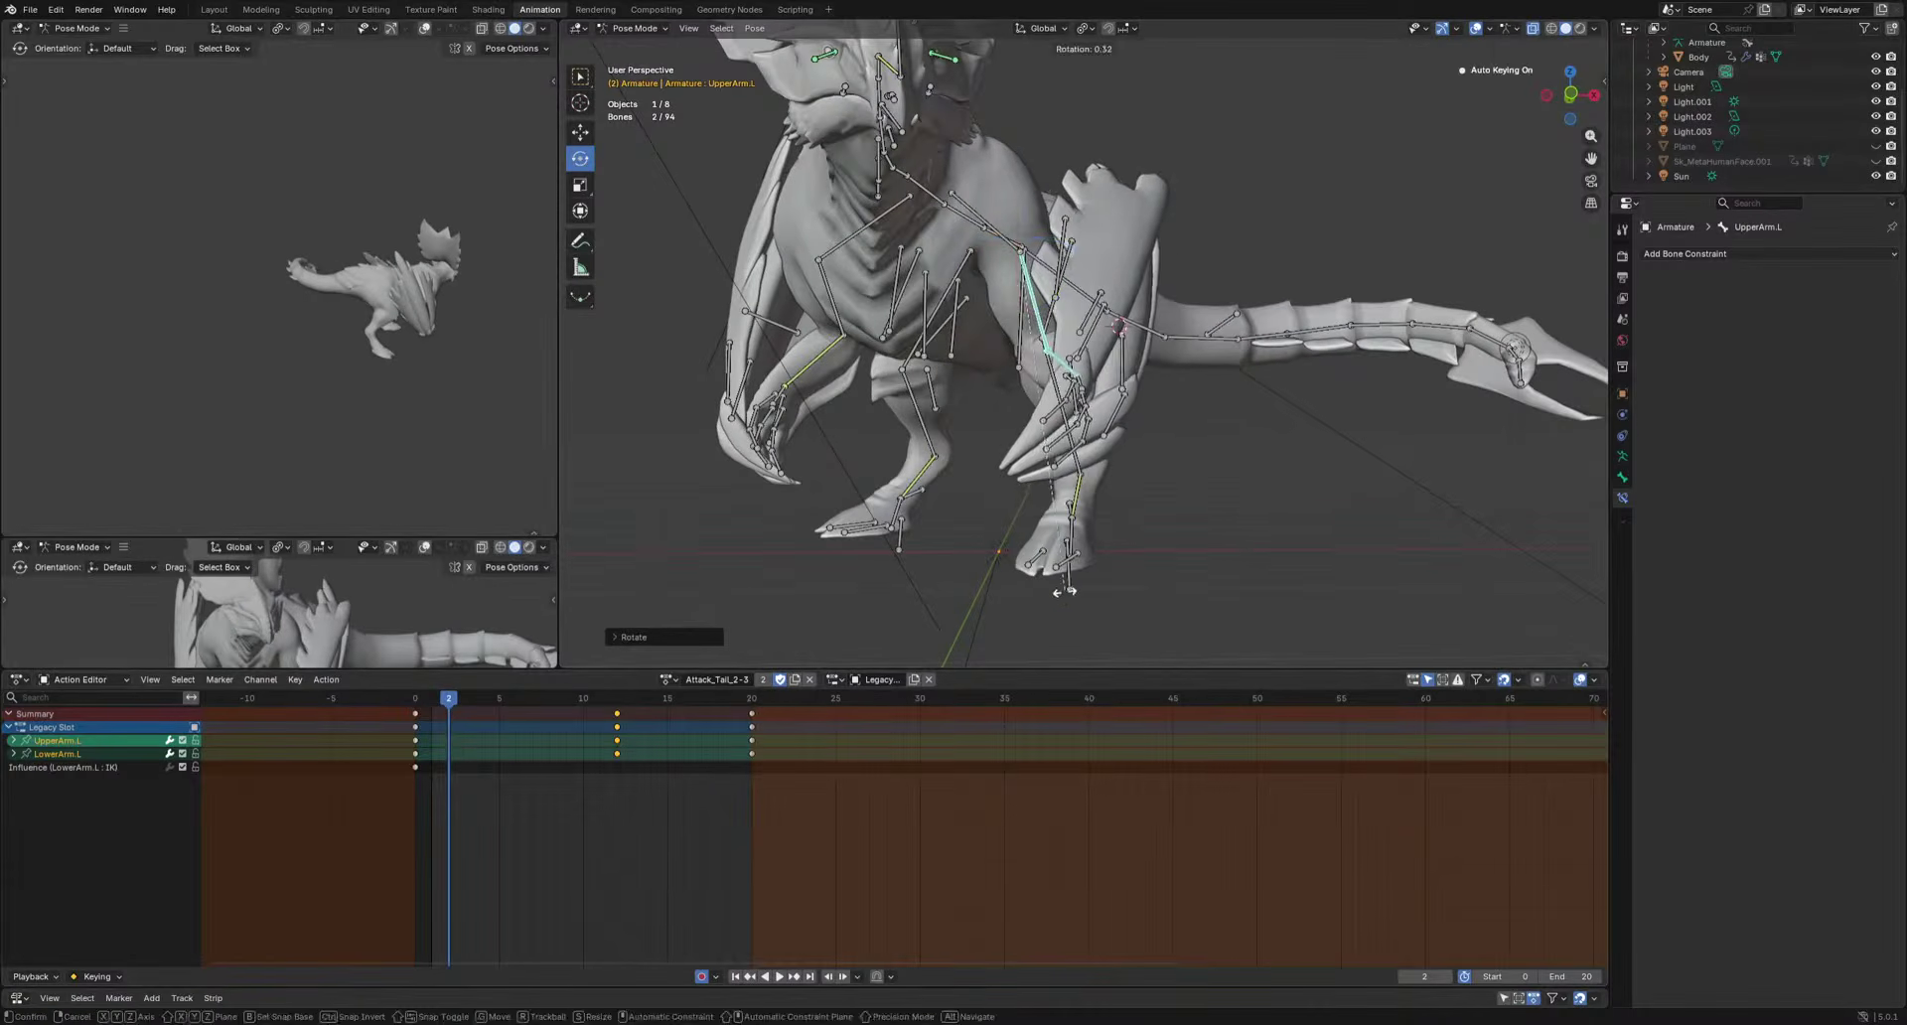
pyautogui.click(1057, 606)
pyautogui.press('space')
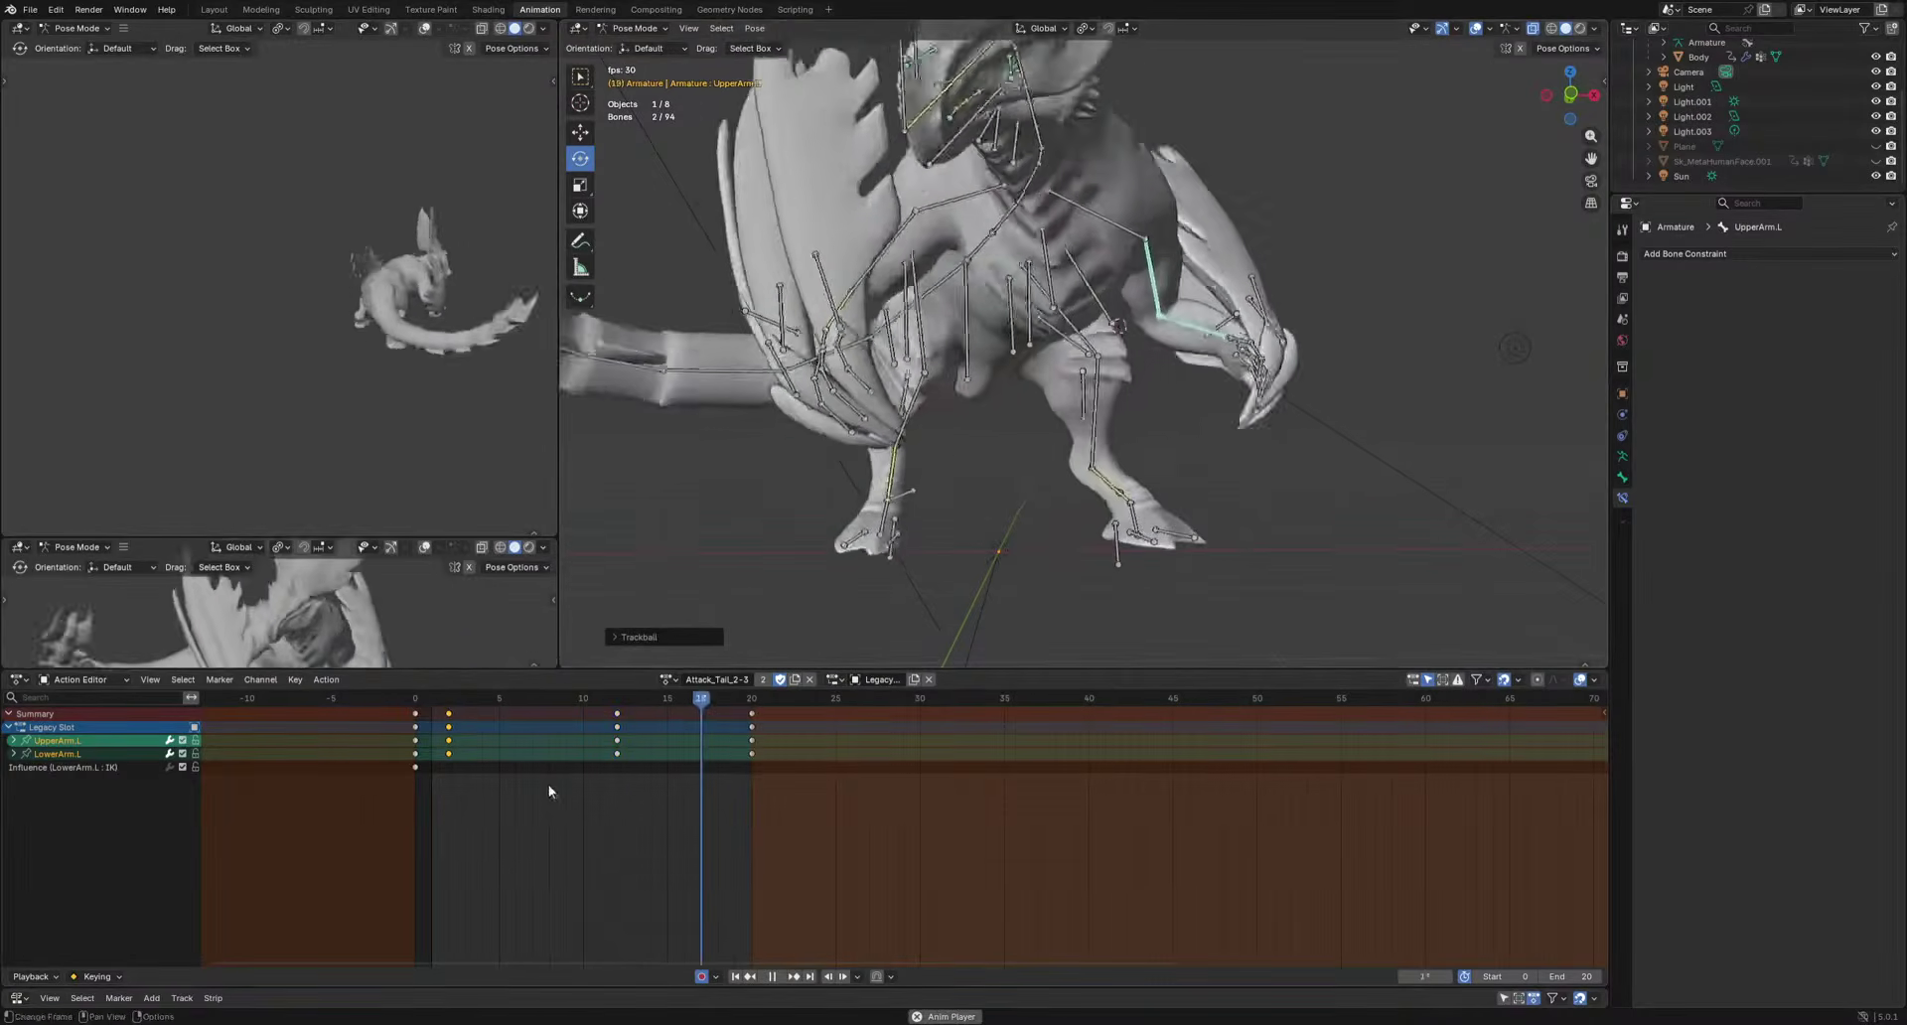
pyautogui.moveTo(459, 726); pyautogui.dragTo(493, 724)
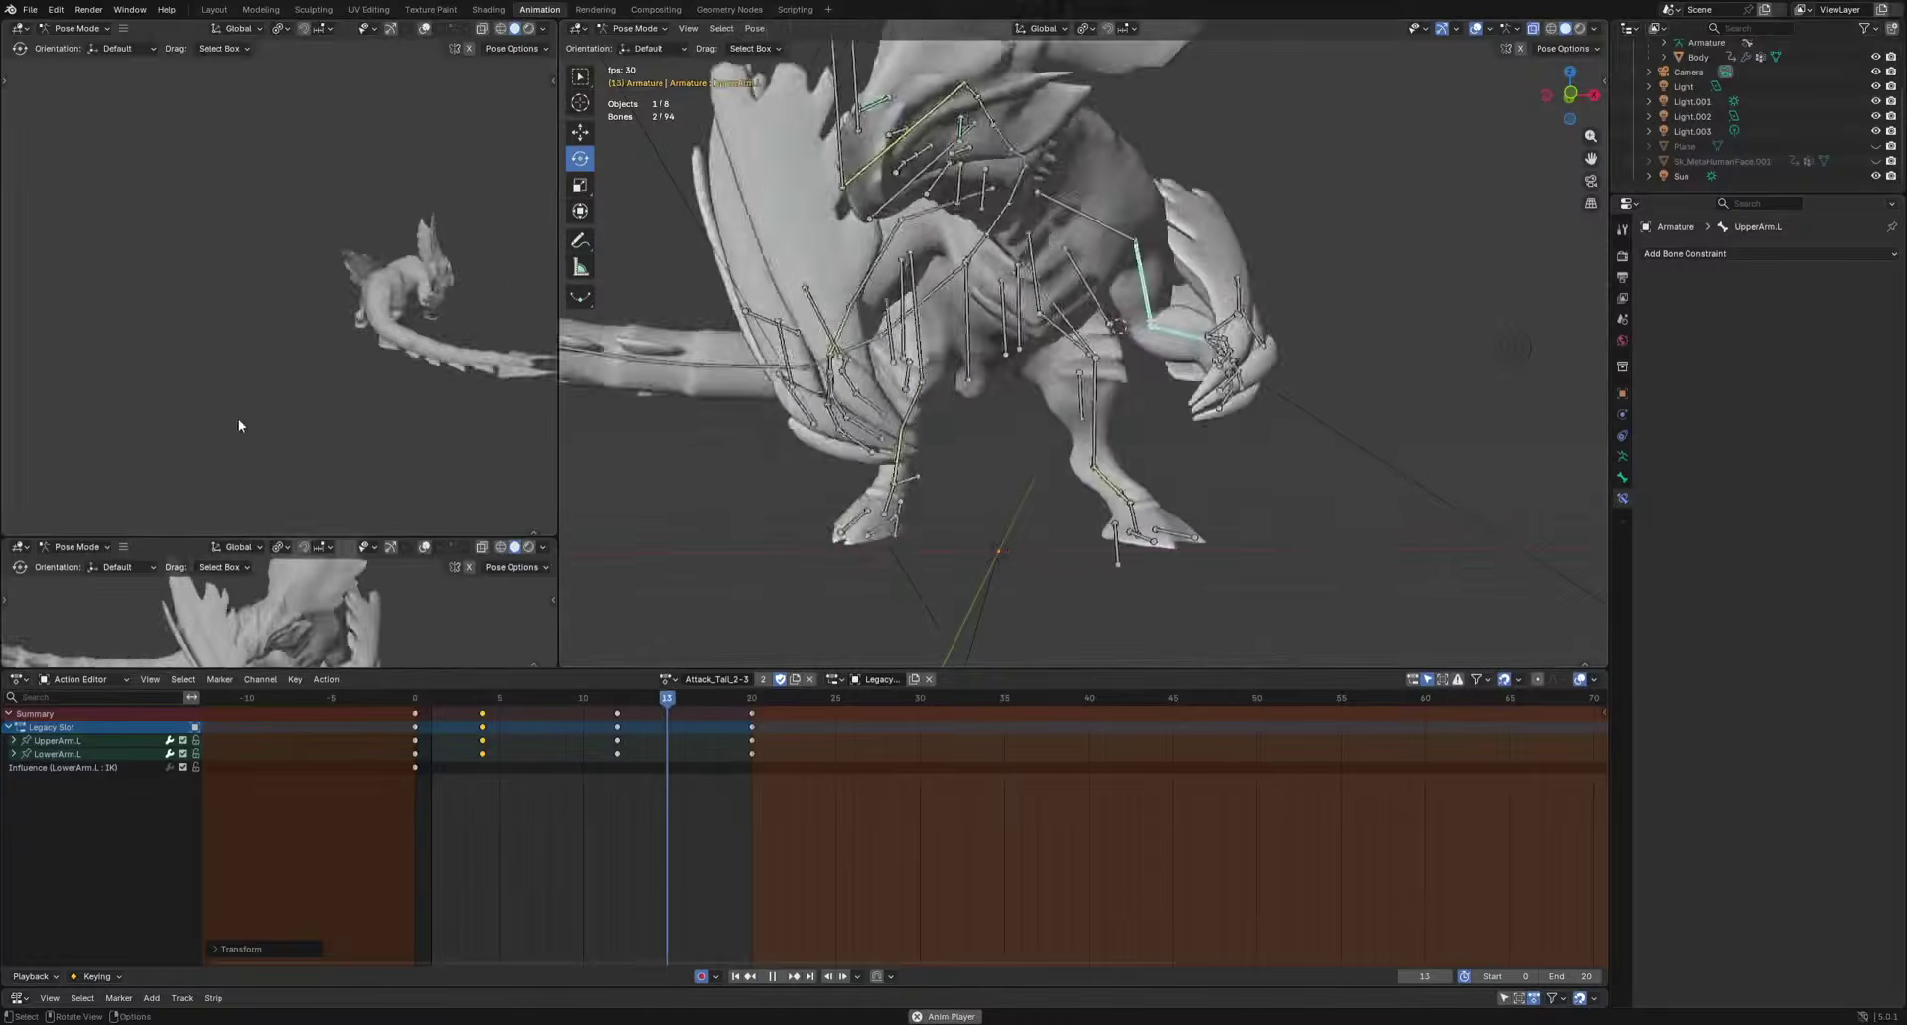
pyautogui.press('space')
# Rotate Shoulder.R at frame 10 in the side view and play back the motion.
pyautogui.keyDown('alt'); pyautogui.moveTo(995, 552); pyautogui.dragTo(1106, 551, button='middle'); pyautogui.keyUp('alt')
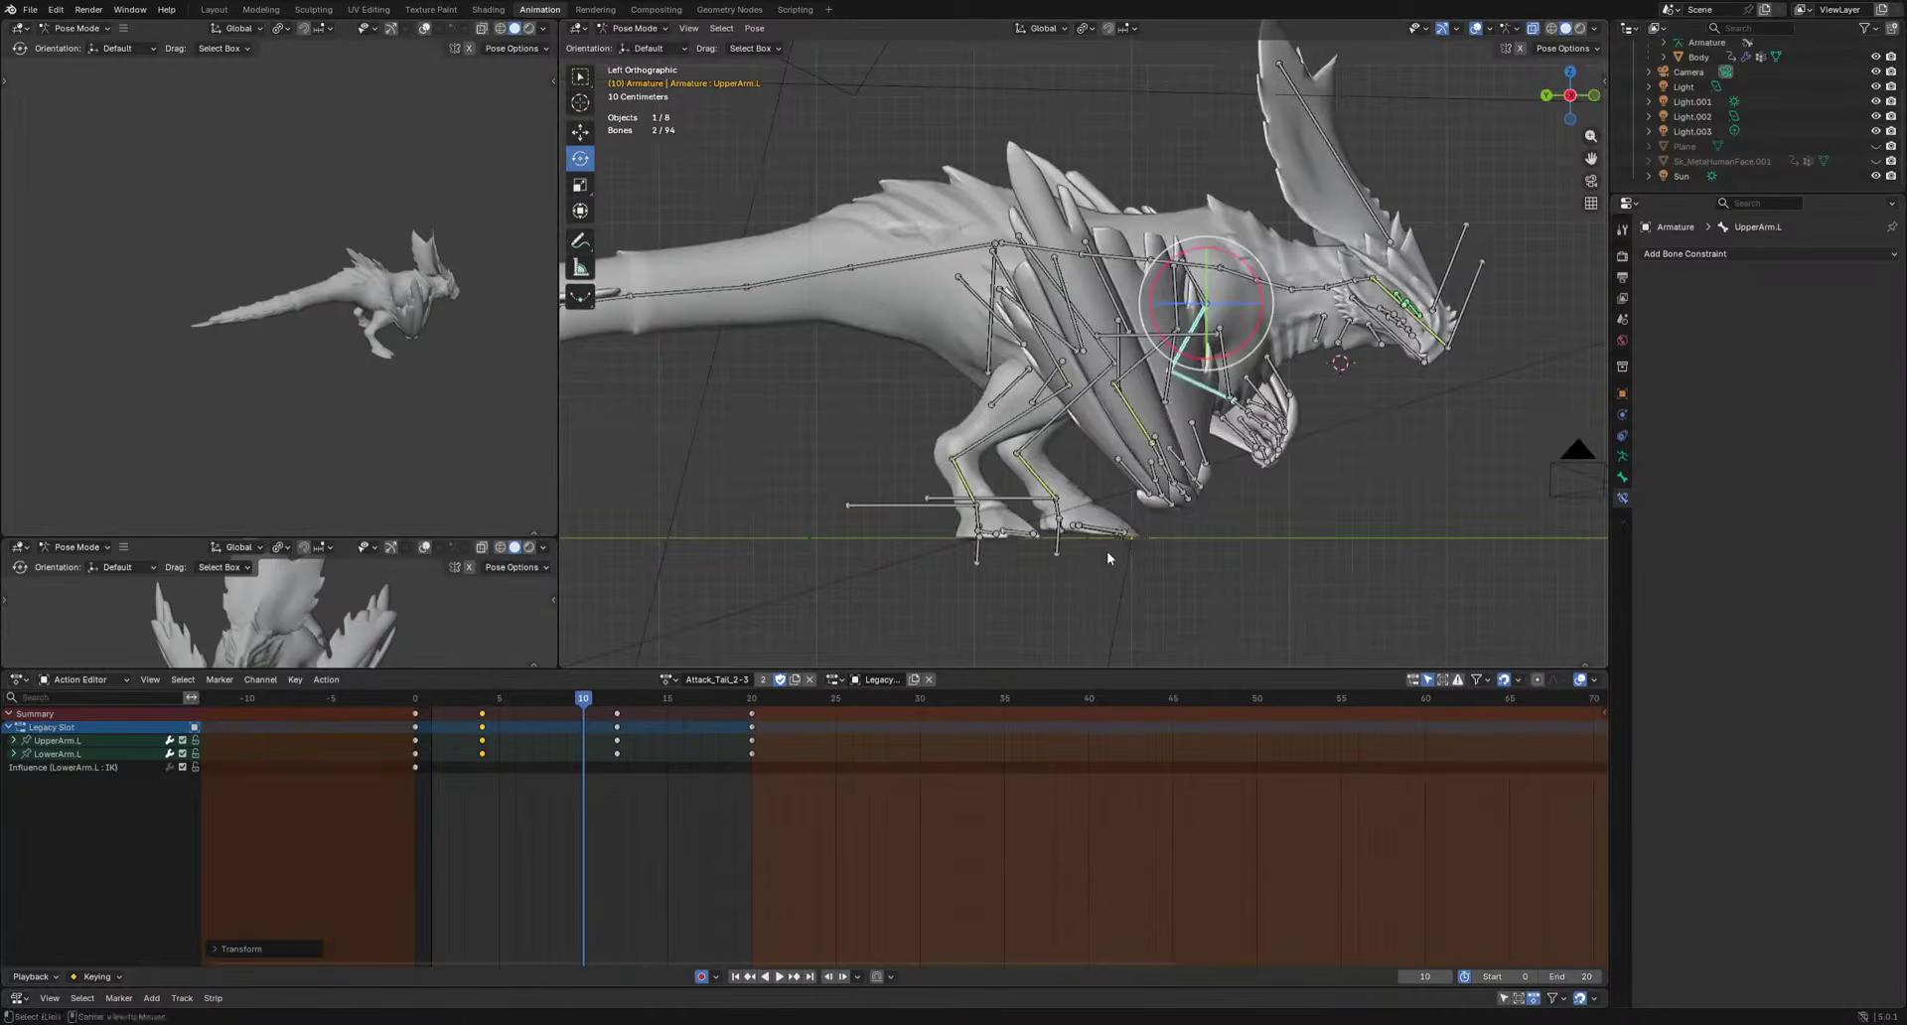
pyautogui.click(1177, 311)
pyautogui.press('r')
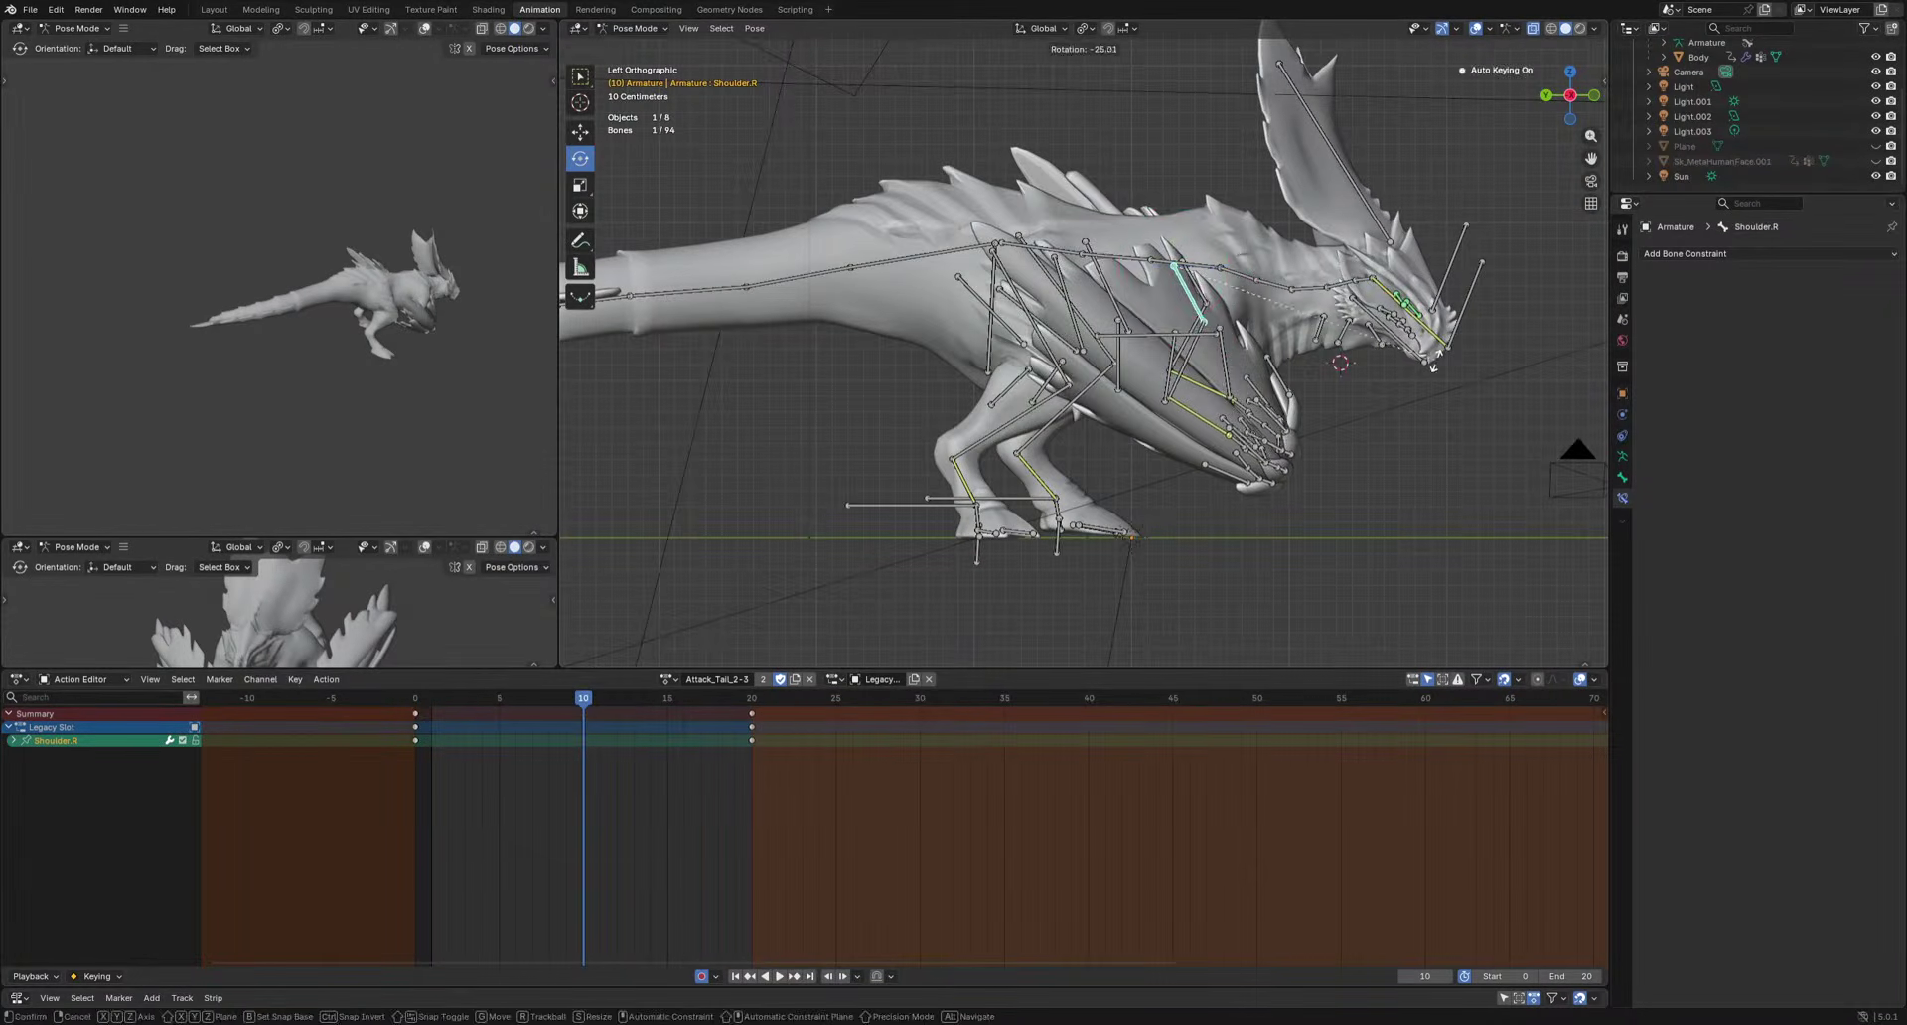
pyautogui.click(1437, 368)
pyautogui.press('space')
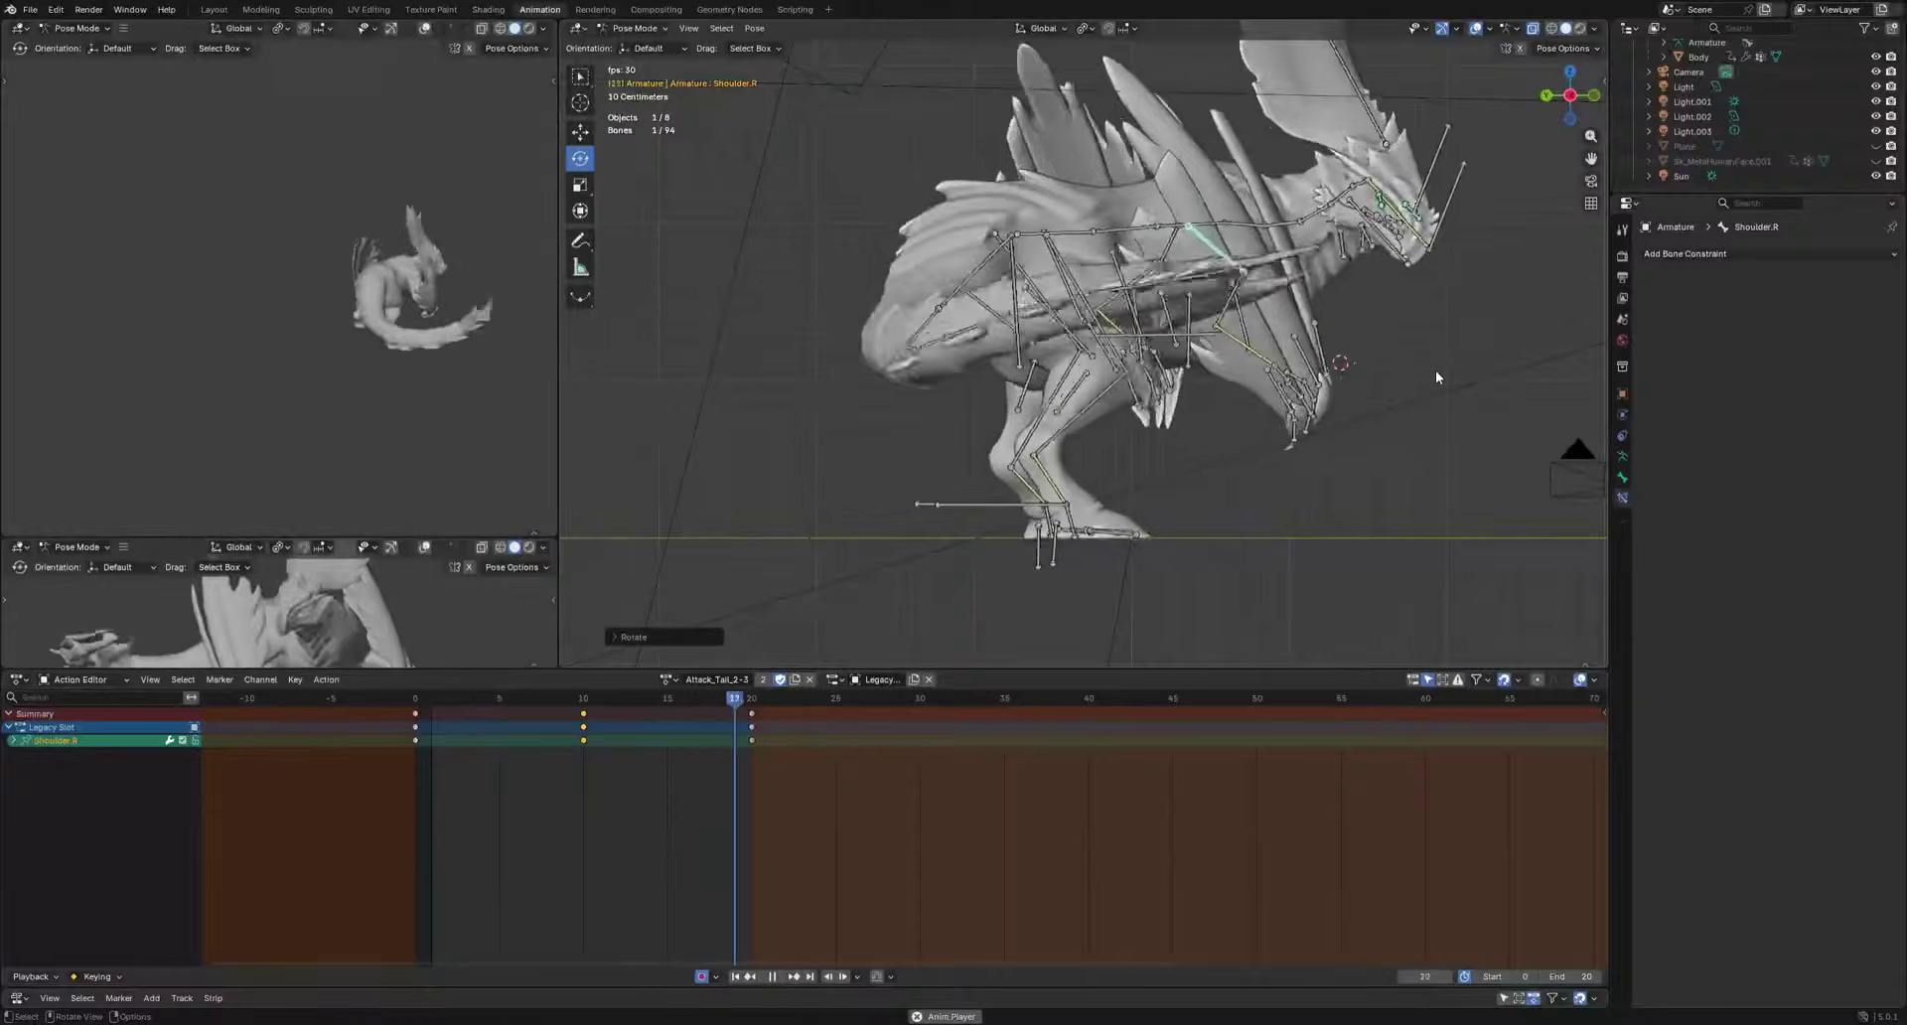
pyautogui.press('space')
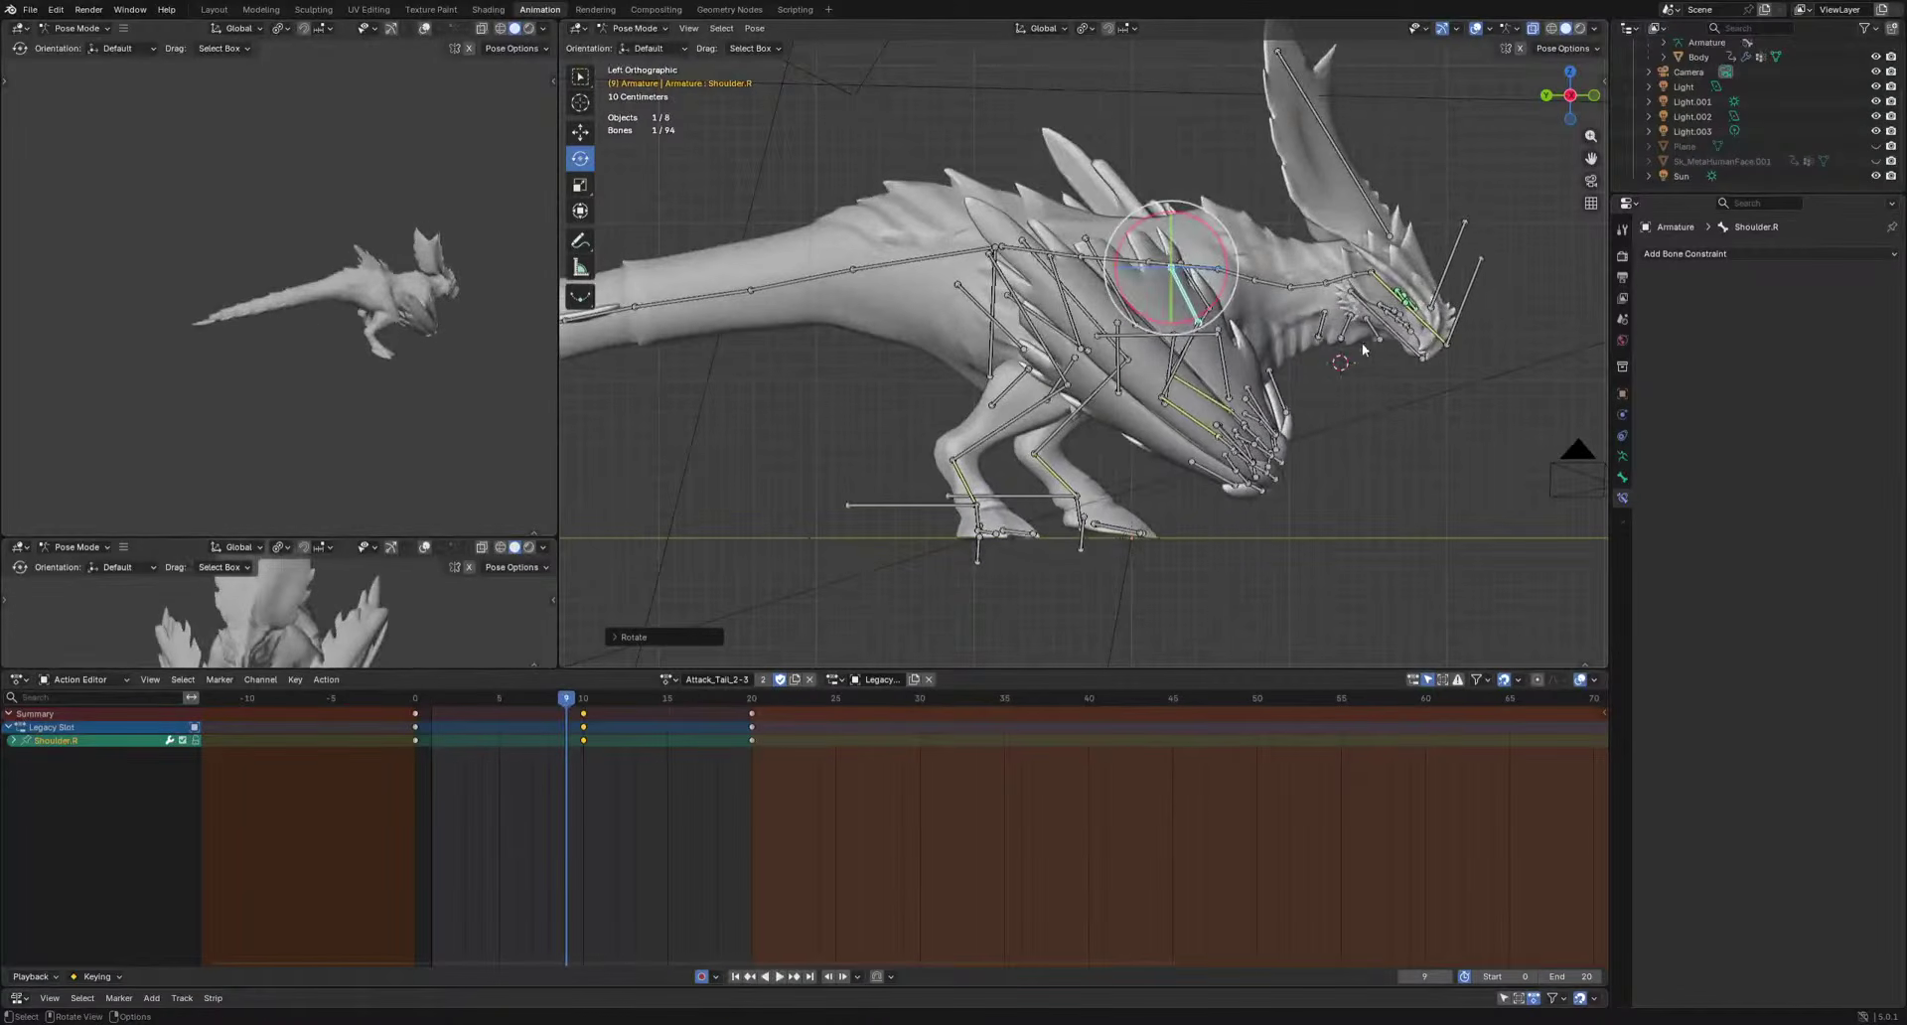
# Select Throat, Throat.001 and Throat.002 and pose them with keys at frames 4 and 8.
pyautogui.moveTo(1318, 340); pyautogui.dragTo(1394, 332)
pyautogui.keyDown('shift'); pyautogui.moveTo(1409, 417); pyautogui.dragTo(1173, 467, button='middle'); pyautogui.keyUp('shift')
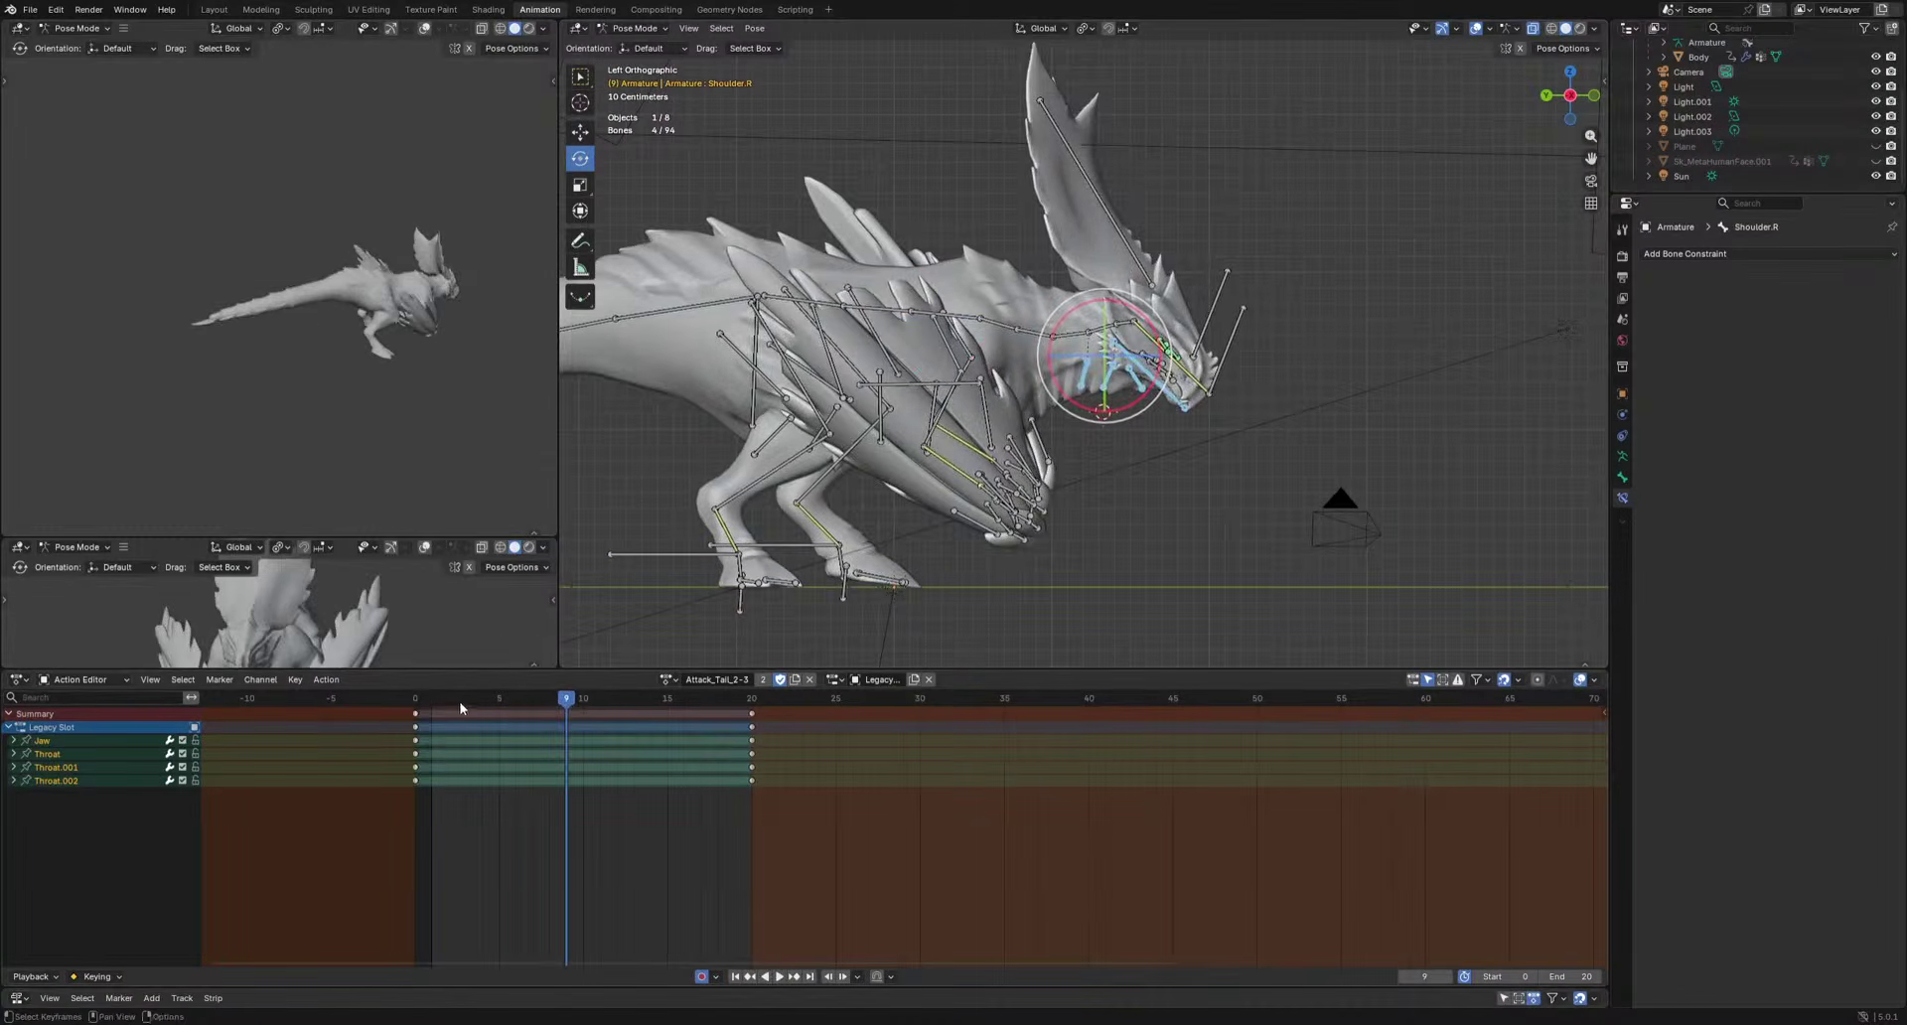
pyautogui.moveTo(461, 707); pyautogui.dragTo(479, 711)
pyautogui.moveTo(1214, 362); pyautogui.dragTo(1099, 417, button='middle')
pyautogui.hotkey('alt', 'r')
pyautogui.press('r')
pyautogui.click(1273, 451)
pyautogui.moveTo(485, 703); pyautogui.dragTo(550, 701)
pyautogui.press('g')
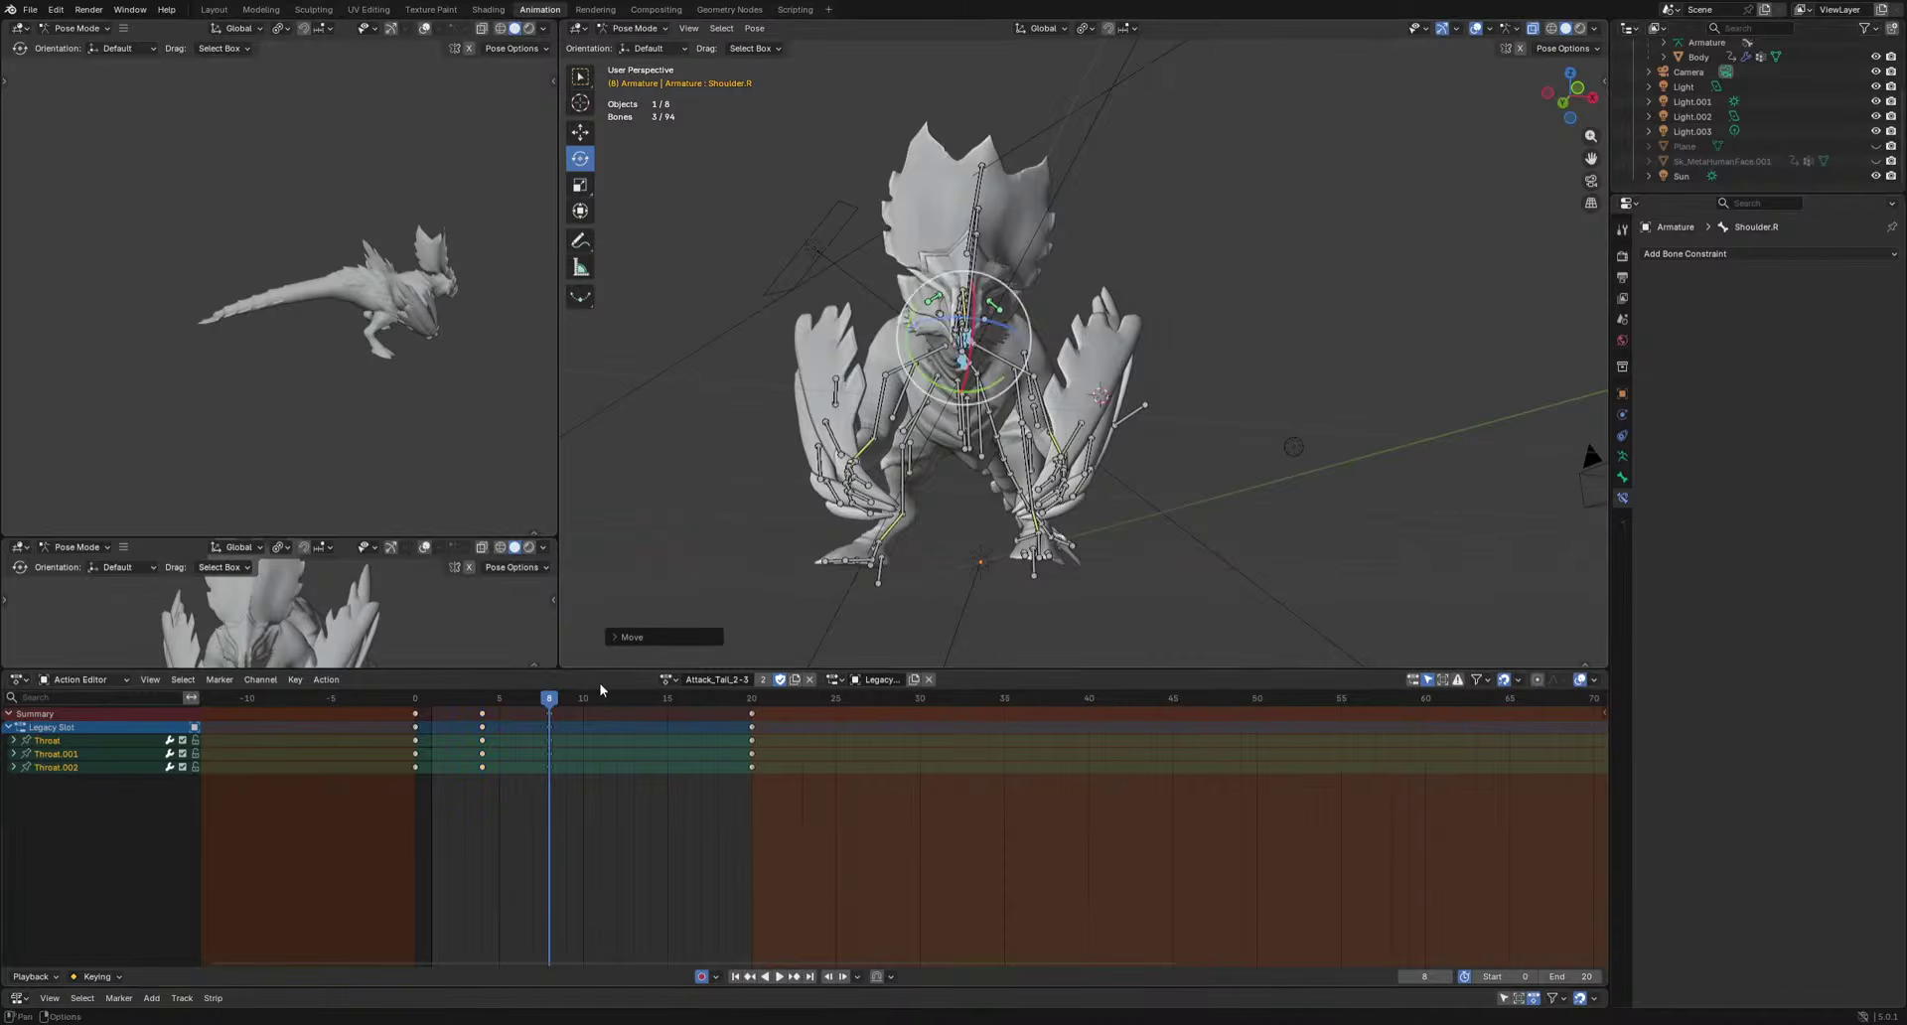
# Pose the three throat bones with keys at frames 12, 16 and 18.
pyautogui.press('space')
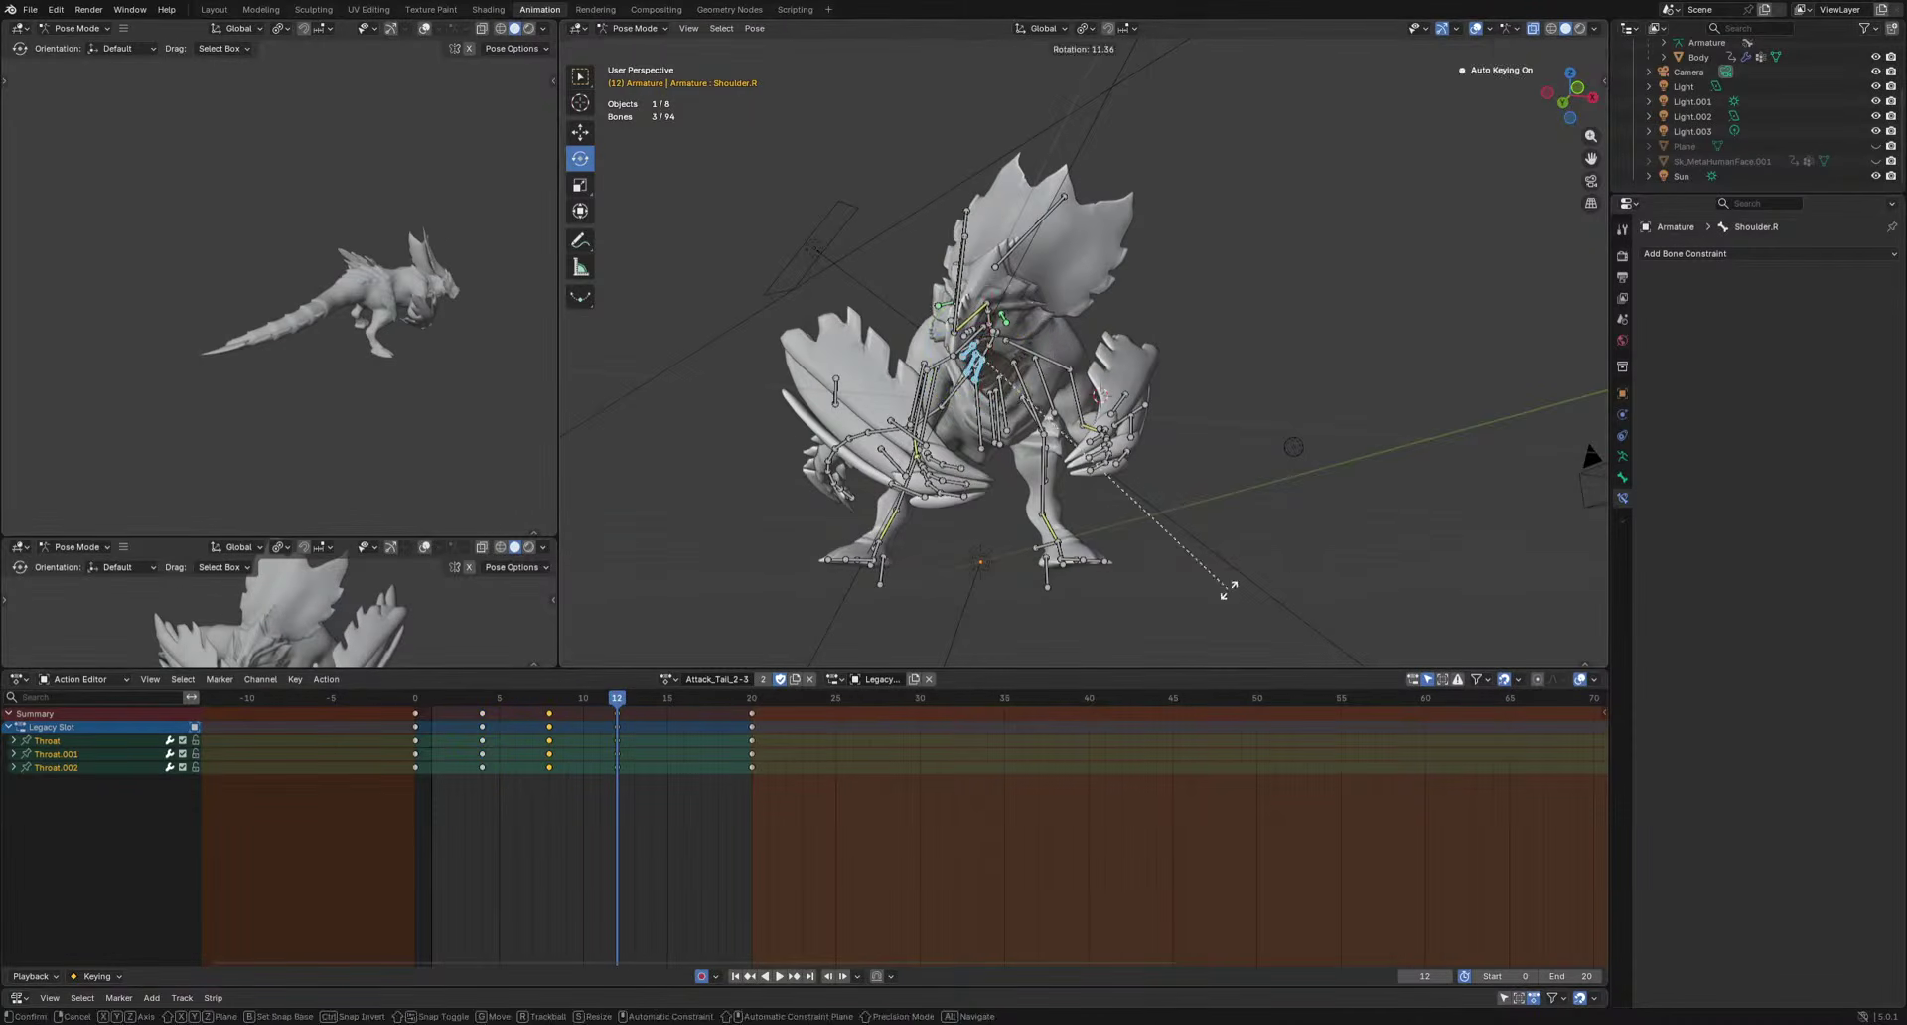
pyautogui.moveTo(691, 702)
pyautogui.mouseDown()
pyautogui.moveTo(638, 707)
pyautogui.moveTo(681, 725)
pyautogui.mouseUp()
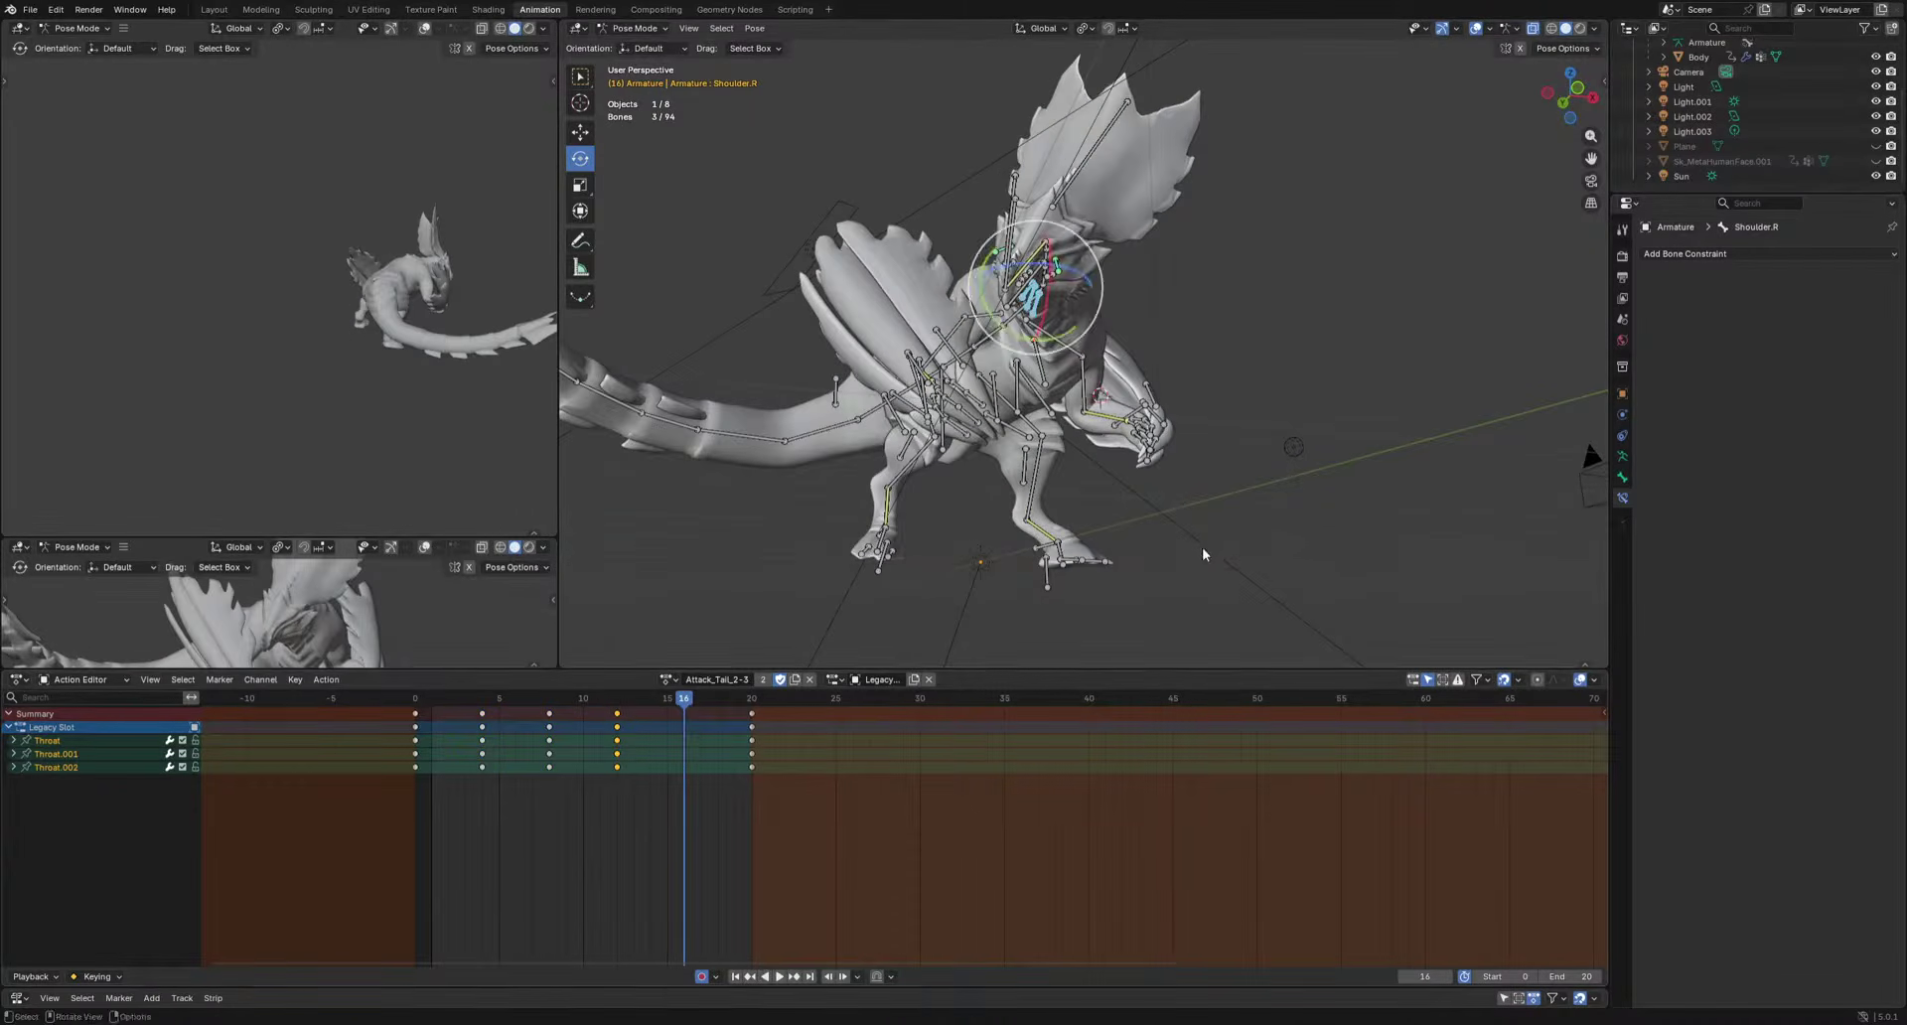
pyautogui.press('i')
pyautogui.press('space')
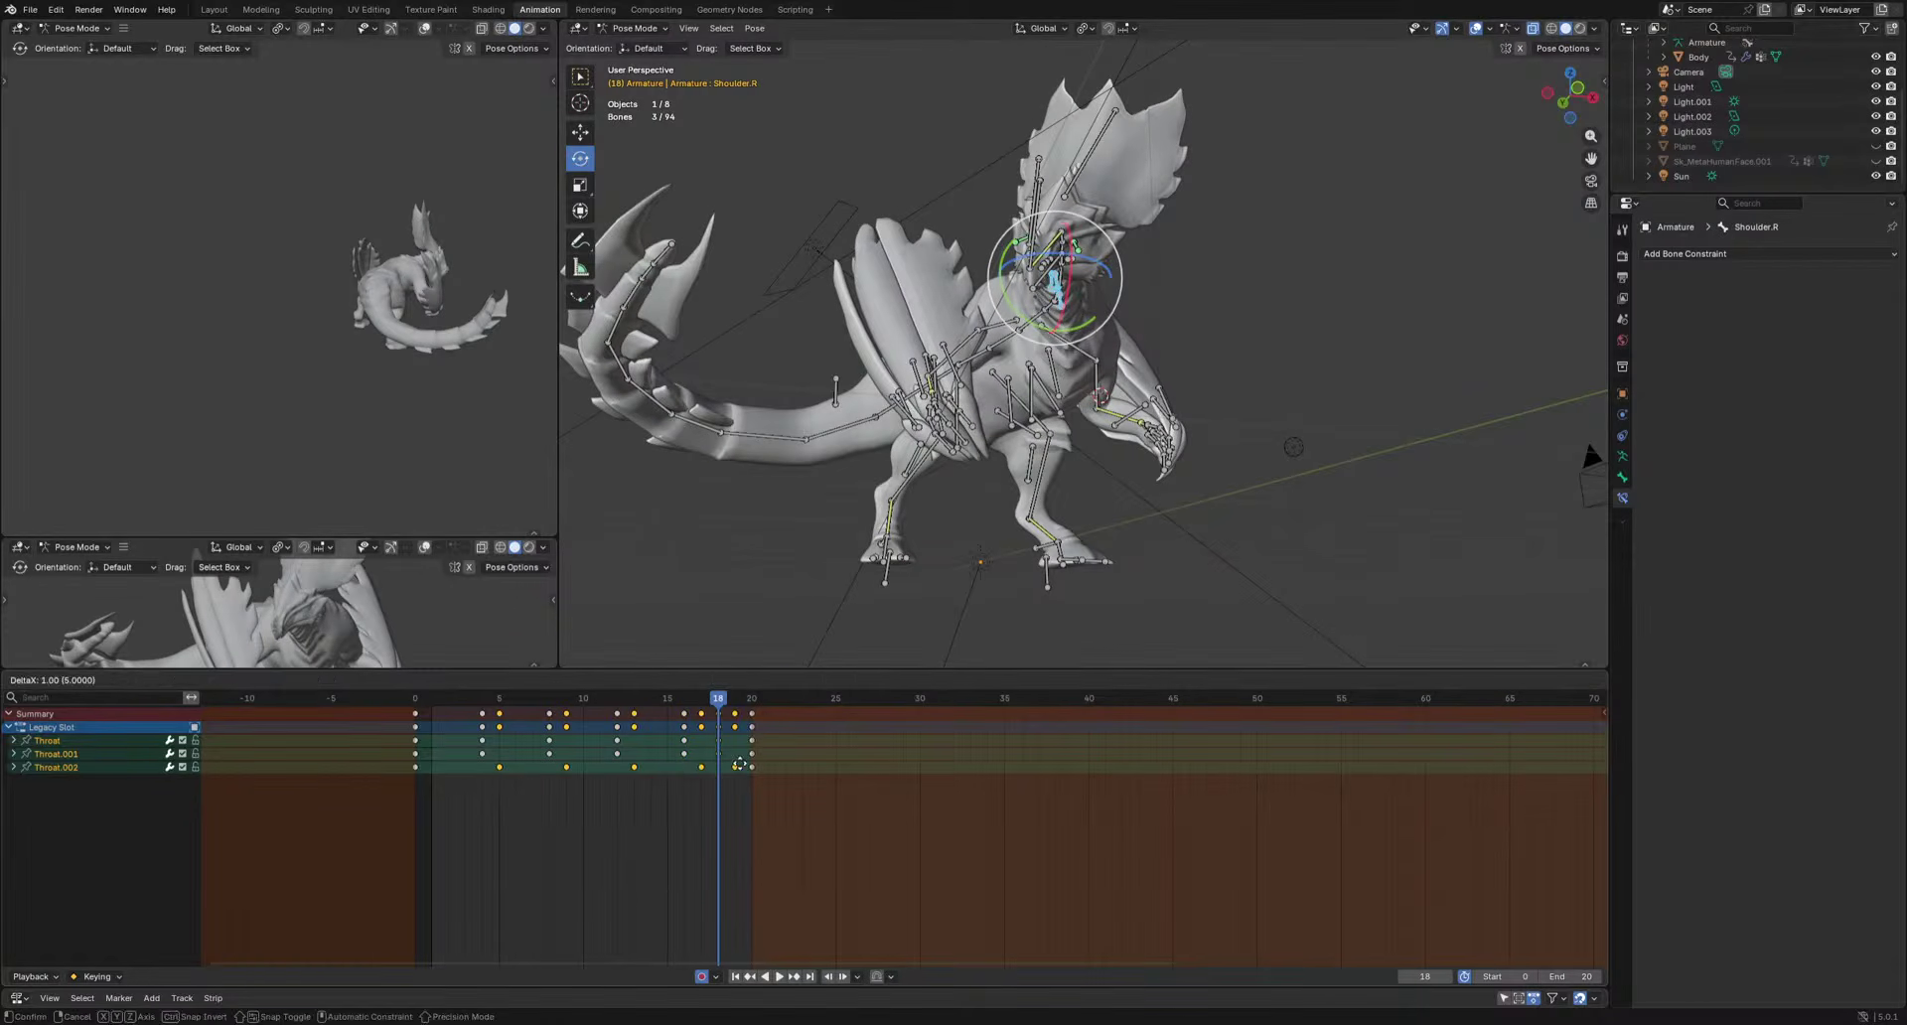
# Shift Throat.002's intermediate keyframes one frame later and Throat's one frame earlier, and play back the result.
pyautogui.click(439, 747)
pyautogui.press('space')
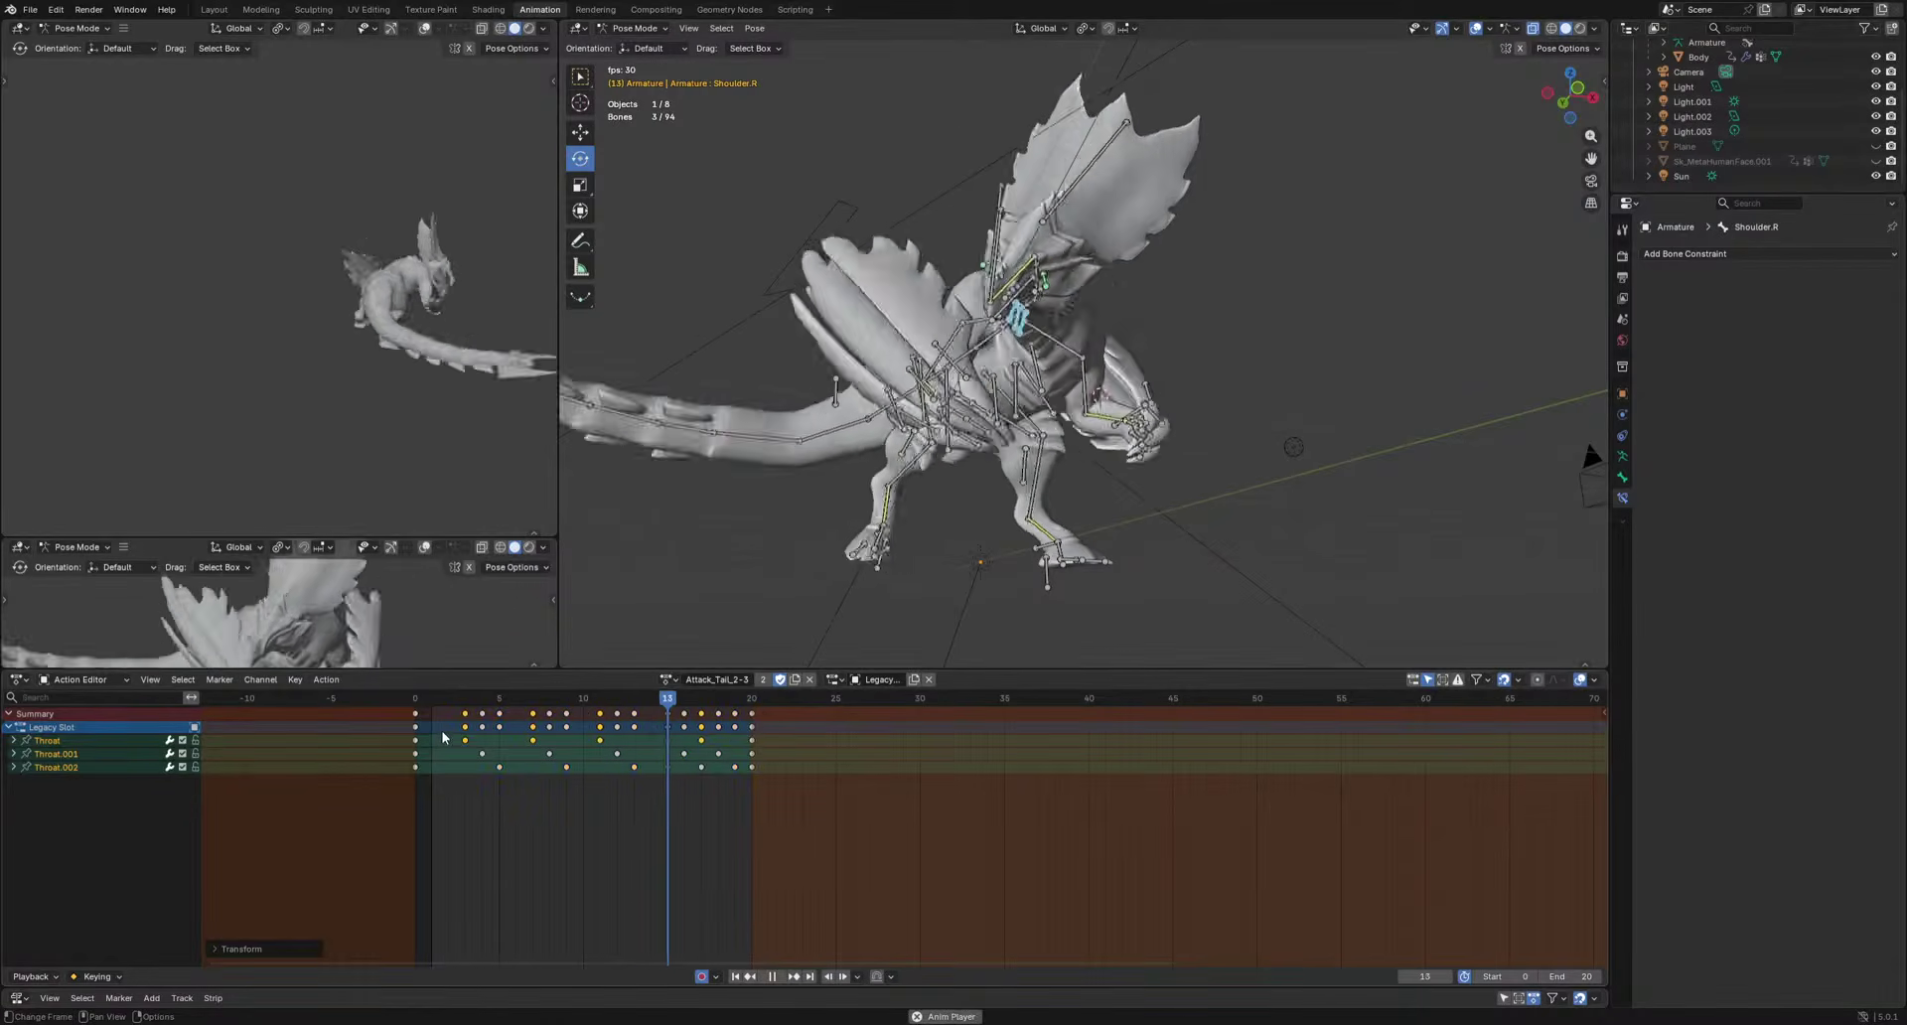
pyautogui.moveTo(343, 390); pyautogui.dragTo(100, 396, button='middle')
pyautogui.press('space')
# Select Belly1, Belly2 and Chest and rotate them at frames 4 and 9 in the bottom view.
pyautogui.moveTo(1092, 447); pyautogui.dragTo(1021, 453, button='middle')
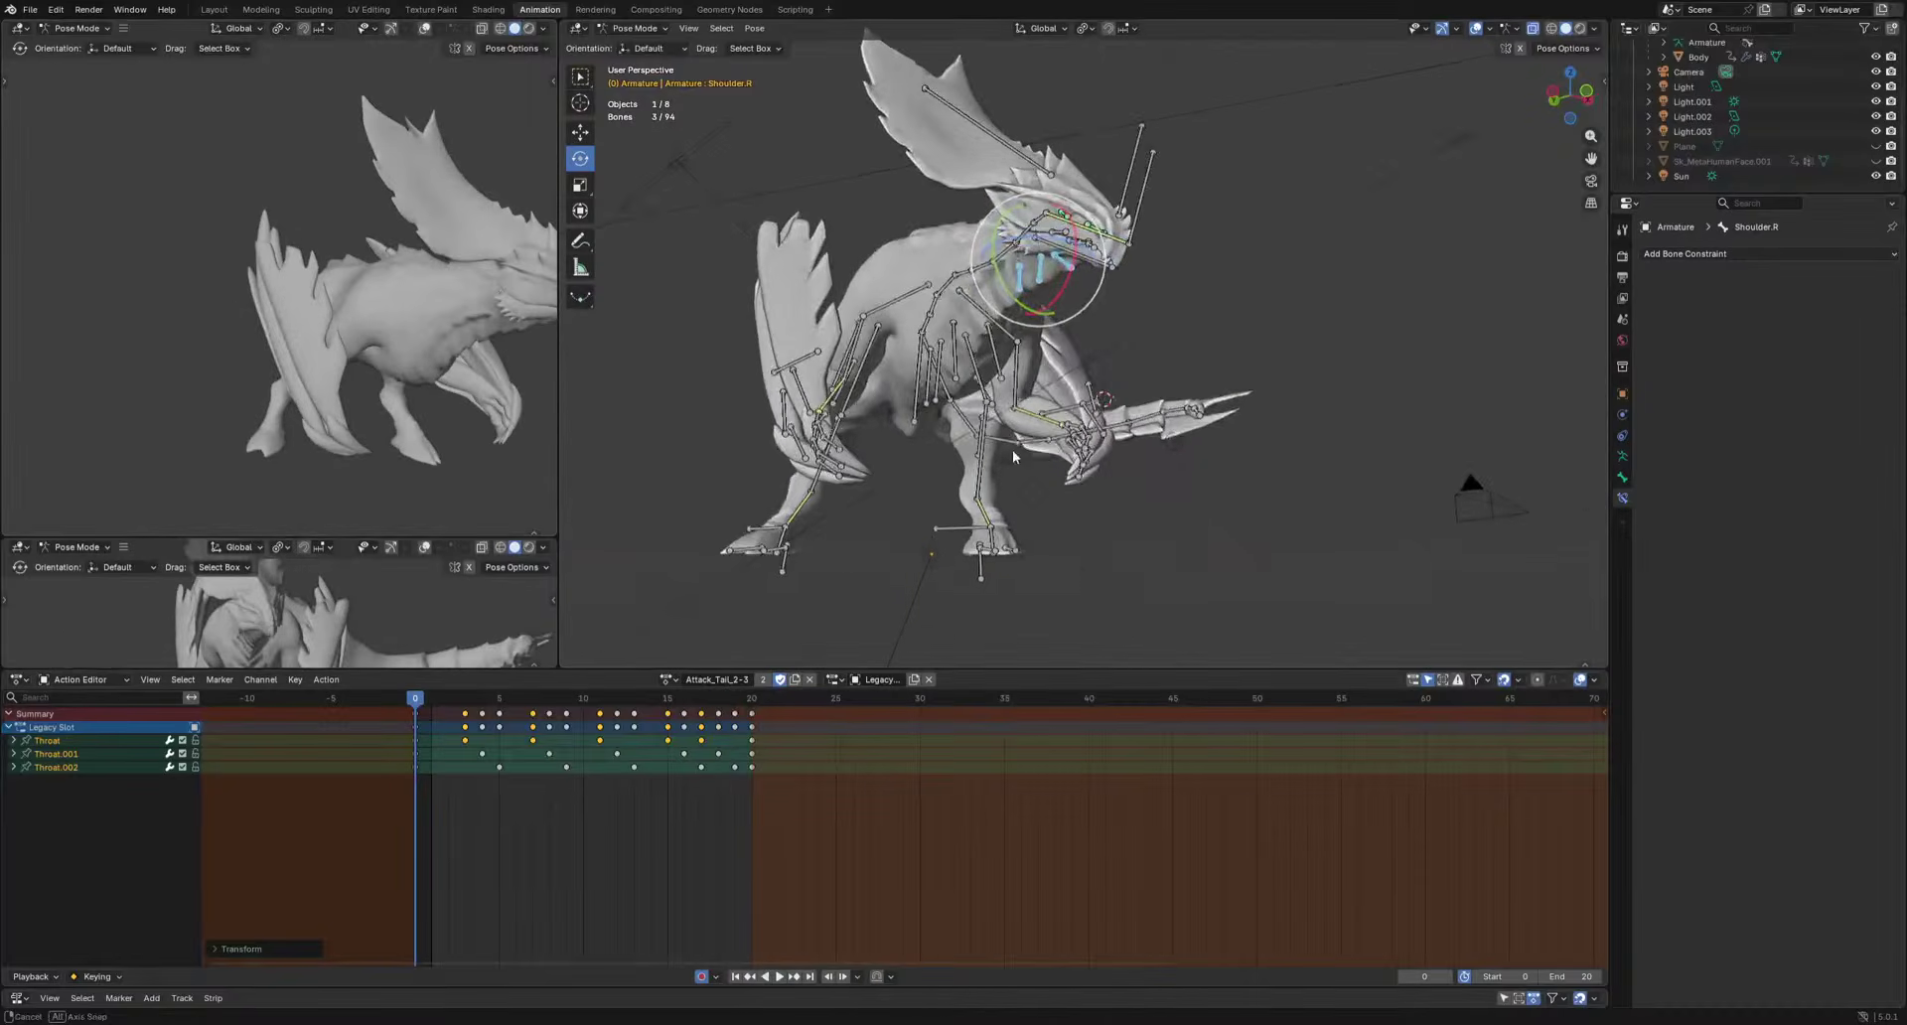
pyautogui.click(928, 399)
pyautogui.keyDown('shift'); pyautogui.click(940, 374); pyautogui.keyUp('shift')
pyautogui.keyDown('shift'); pyautogui.click(958, 371); pyautogui.keyUp('shift')
pyautogui.keyDown('shift'); pyautogui.moveTo(958, 374); pyautogui.dragTo(1083, 455, button='middle'); pyautogui.keyUp('shift')
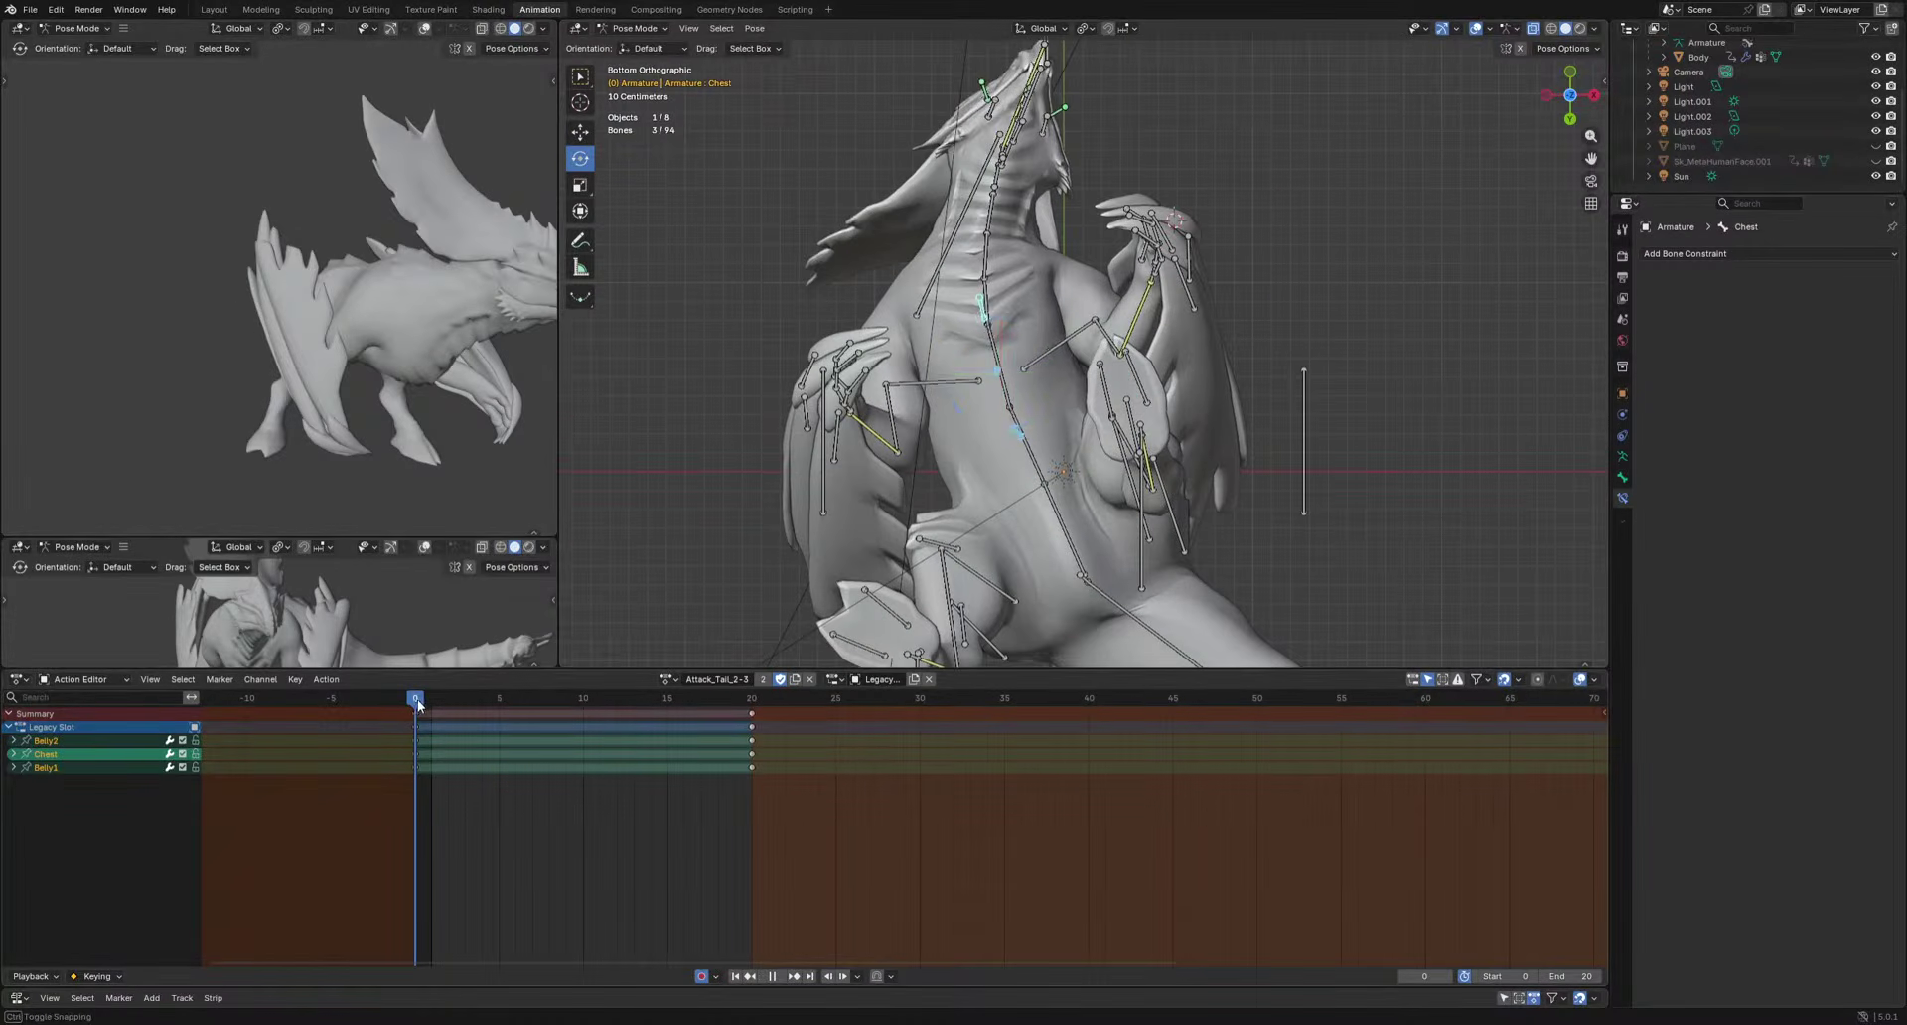
pyautogui.moveTo(419, 705); pyautogui.dragTo(650, 706)
pyautogui.click(1005, 540)
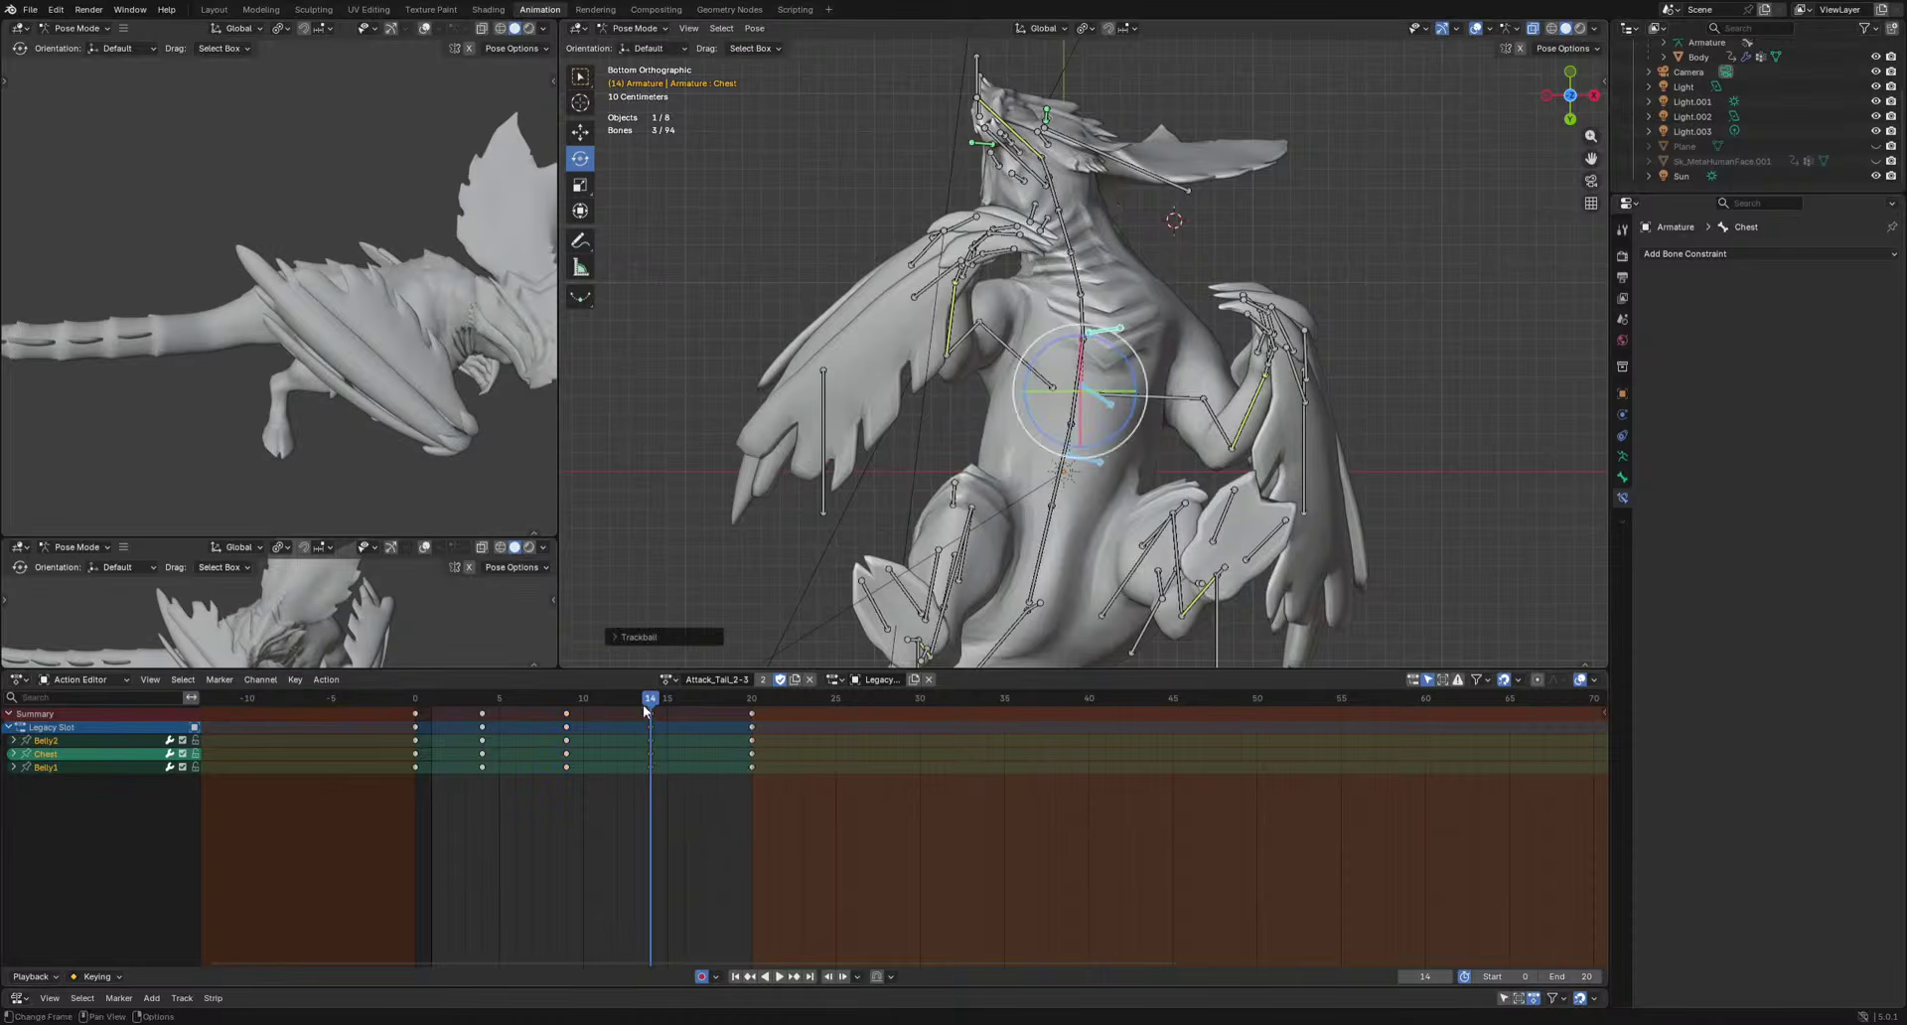
# Rotate the chest and belly bones with keys at frames 14 and 17 and play back the motion.
pyautogui.moveTo(643, 710); pyautogui.dragTo(699, 713)
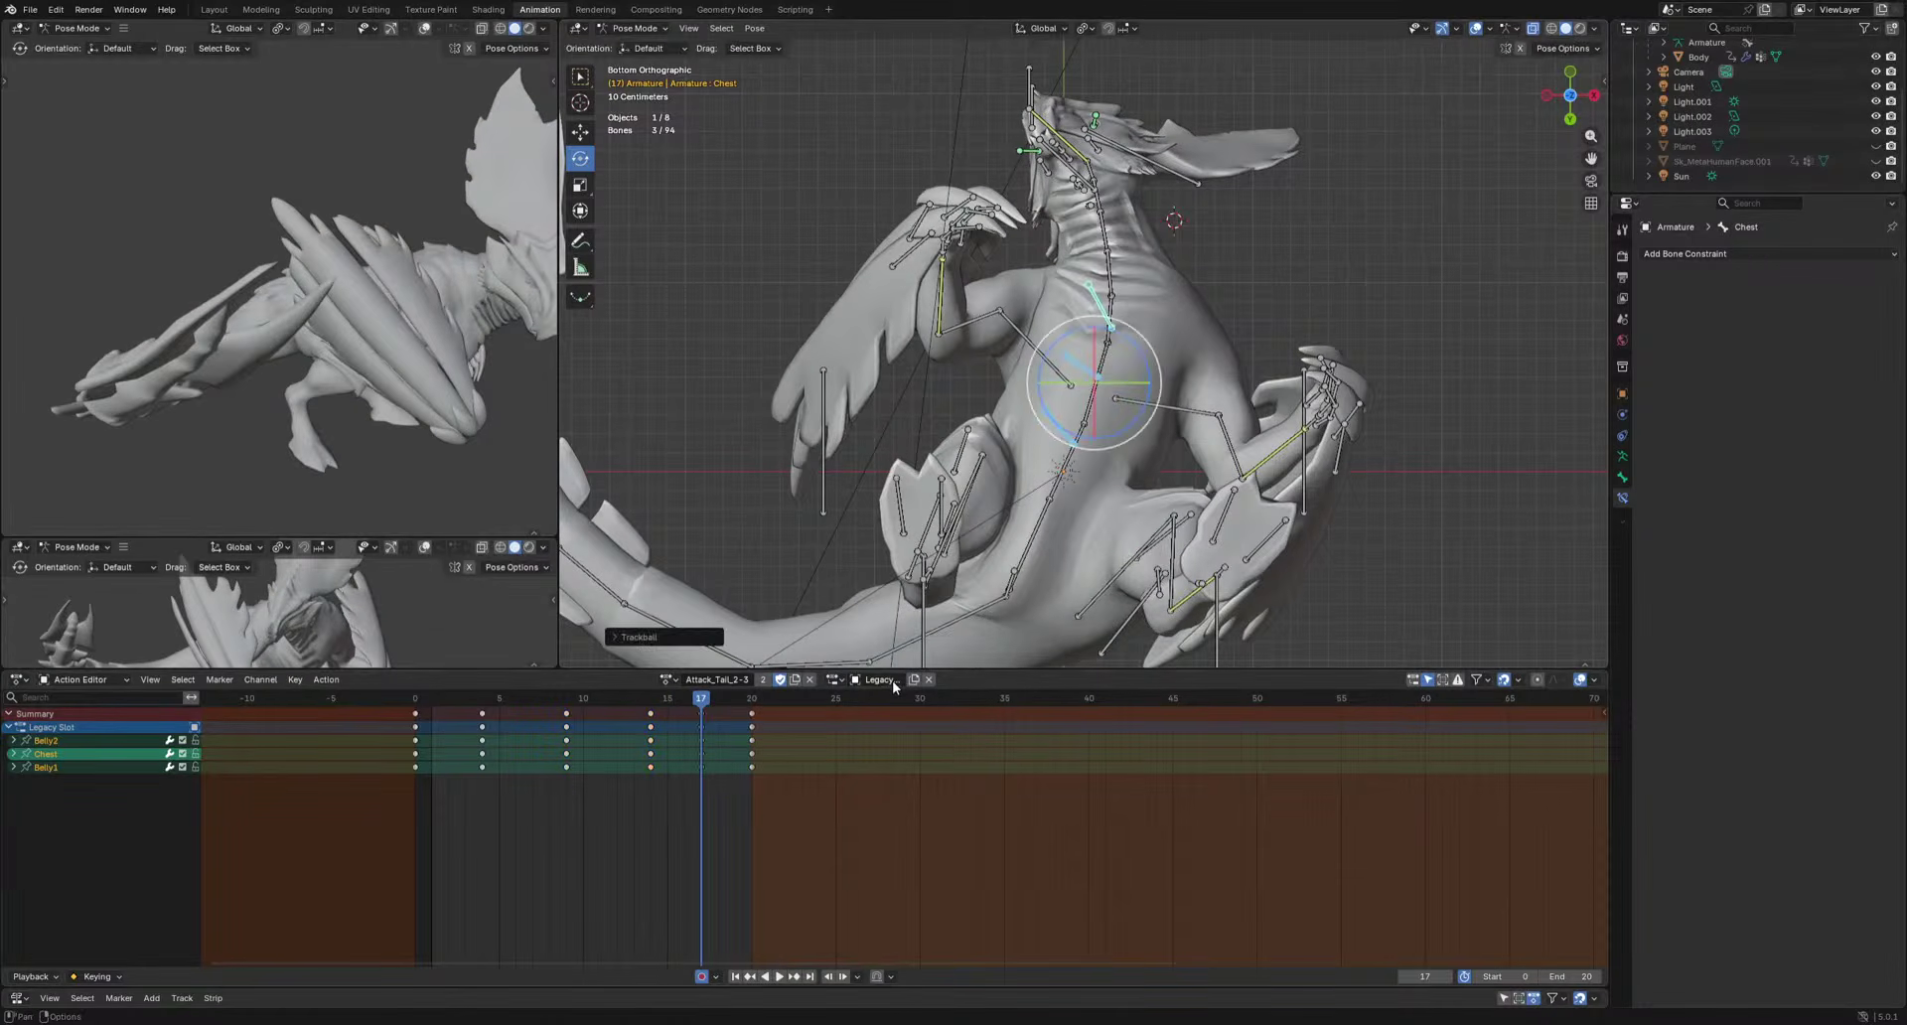
pyautogui.press('i')
pyautogui.press('space')
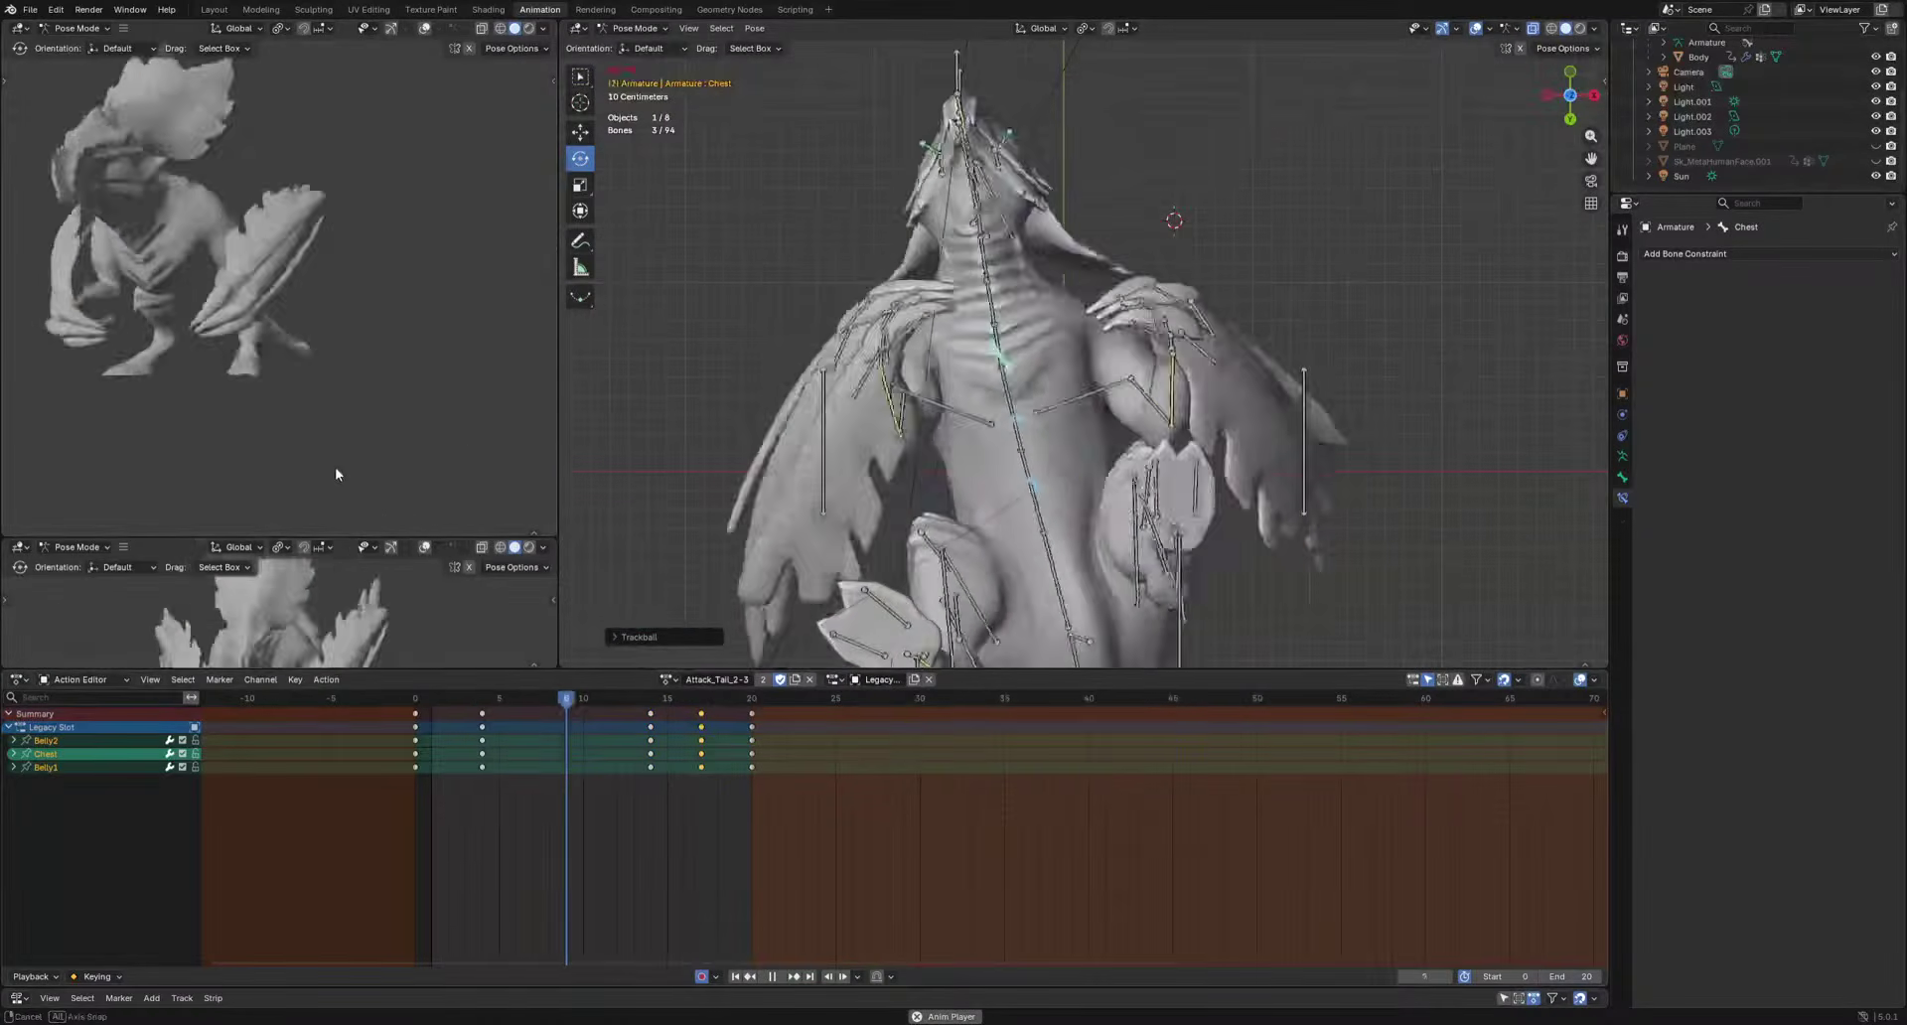
pyautogui.press('space')
# Shift Belly1's intermediate keyframes one frame later and Belly2's one frame earlier, and play back the result.
pyautogui.click(409, 820)
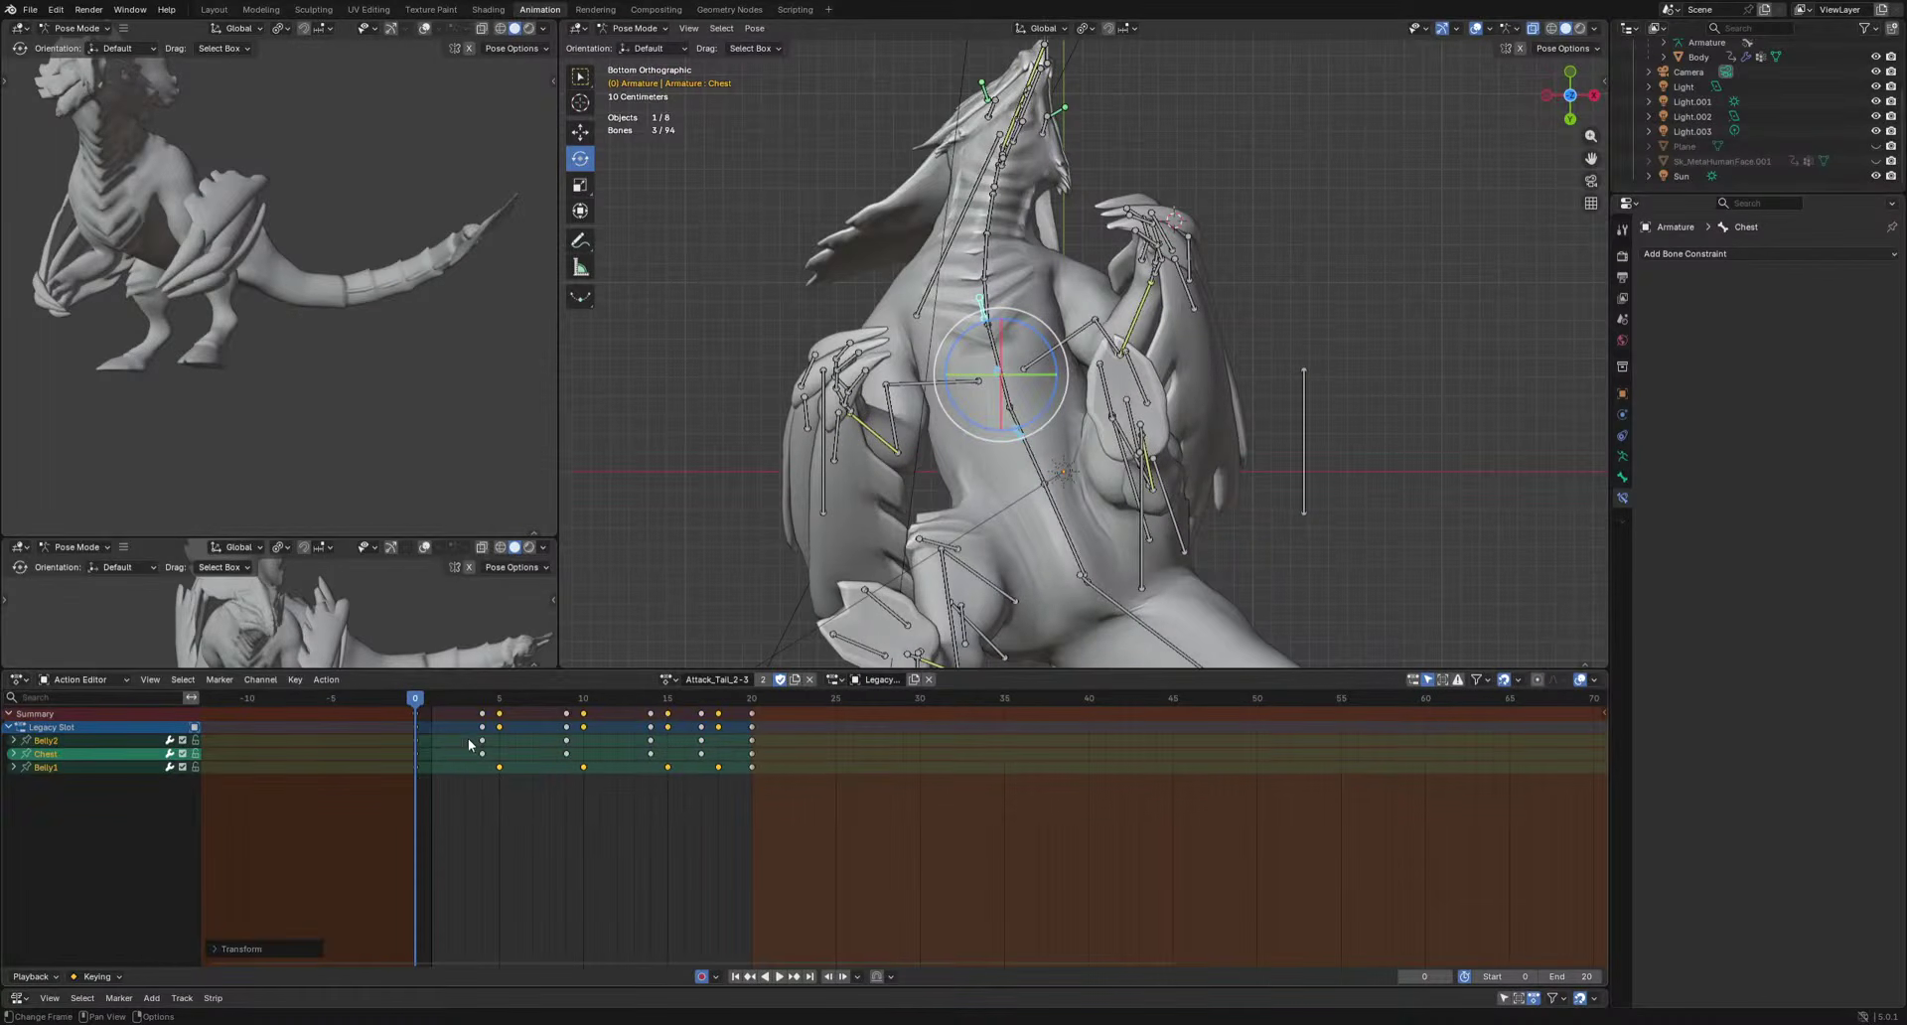
pyautogui.moveTo(713, 742); pyautogui.dragTo(476, 740)
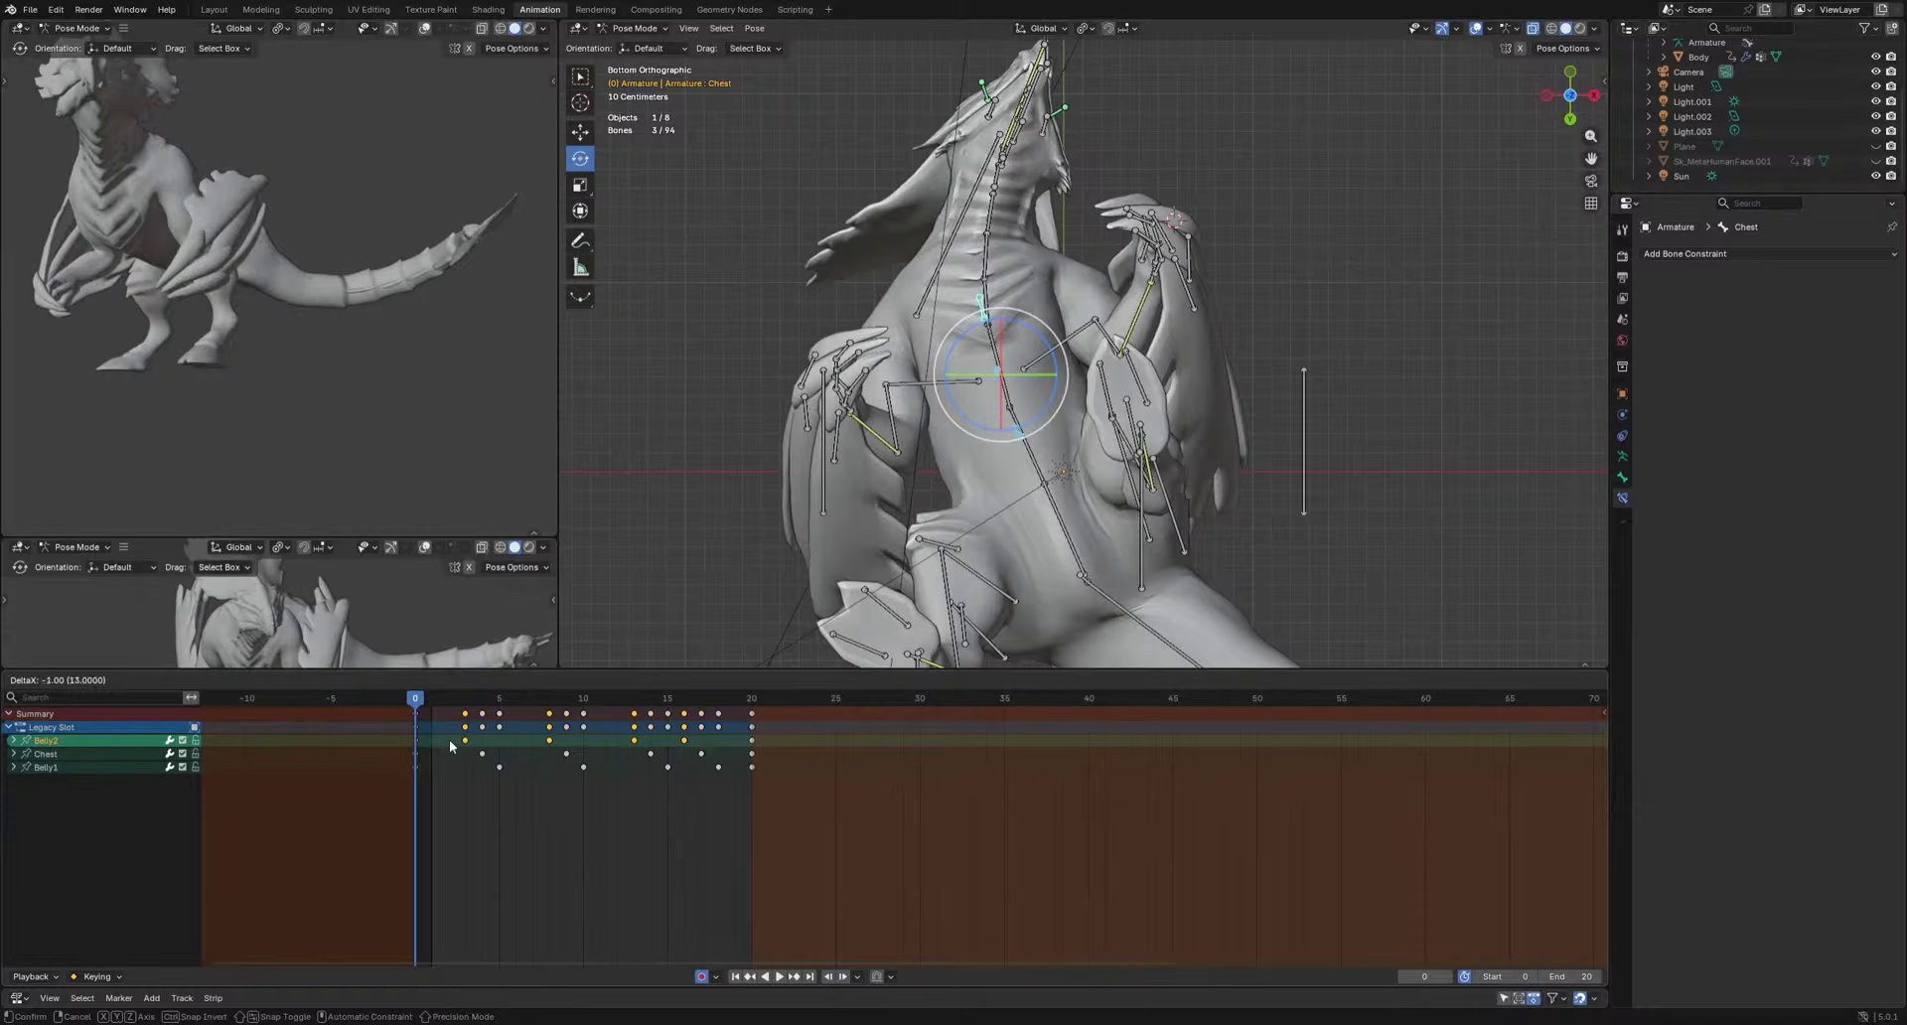
pyautogui.click(449, 739)
pyautogui.press('space')
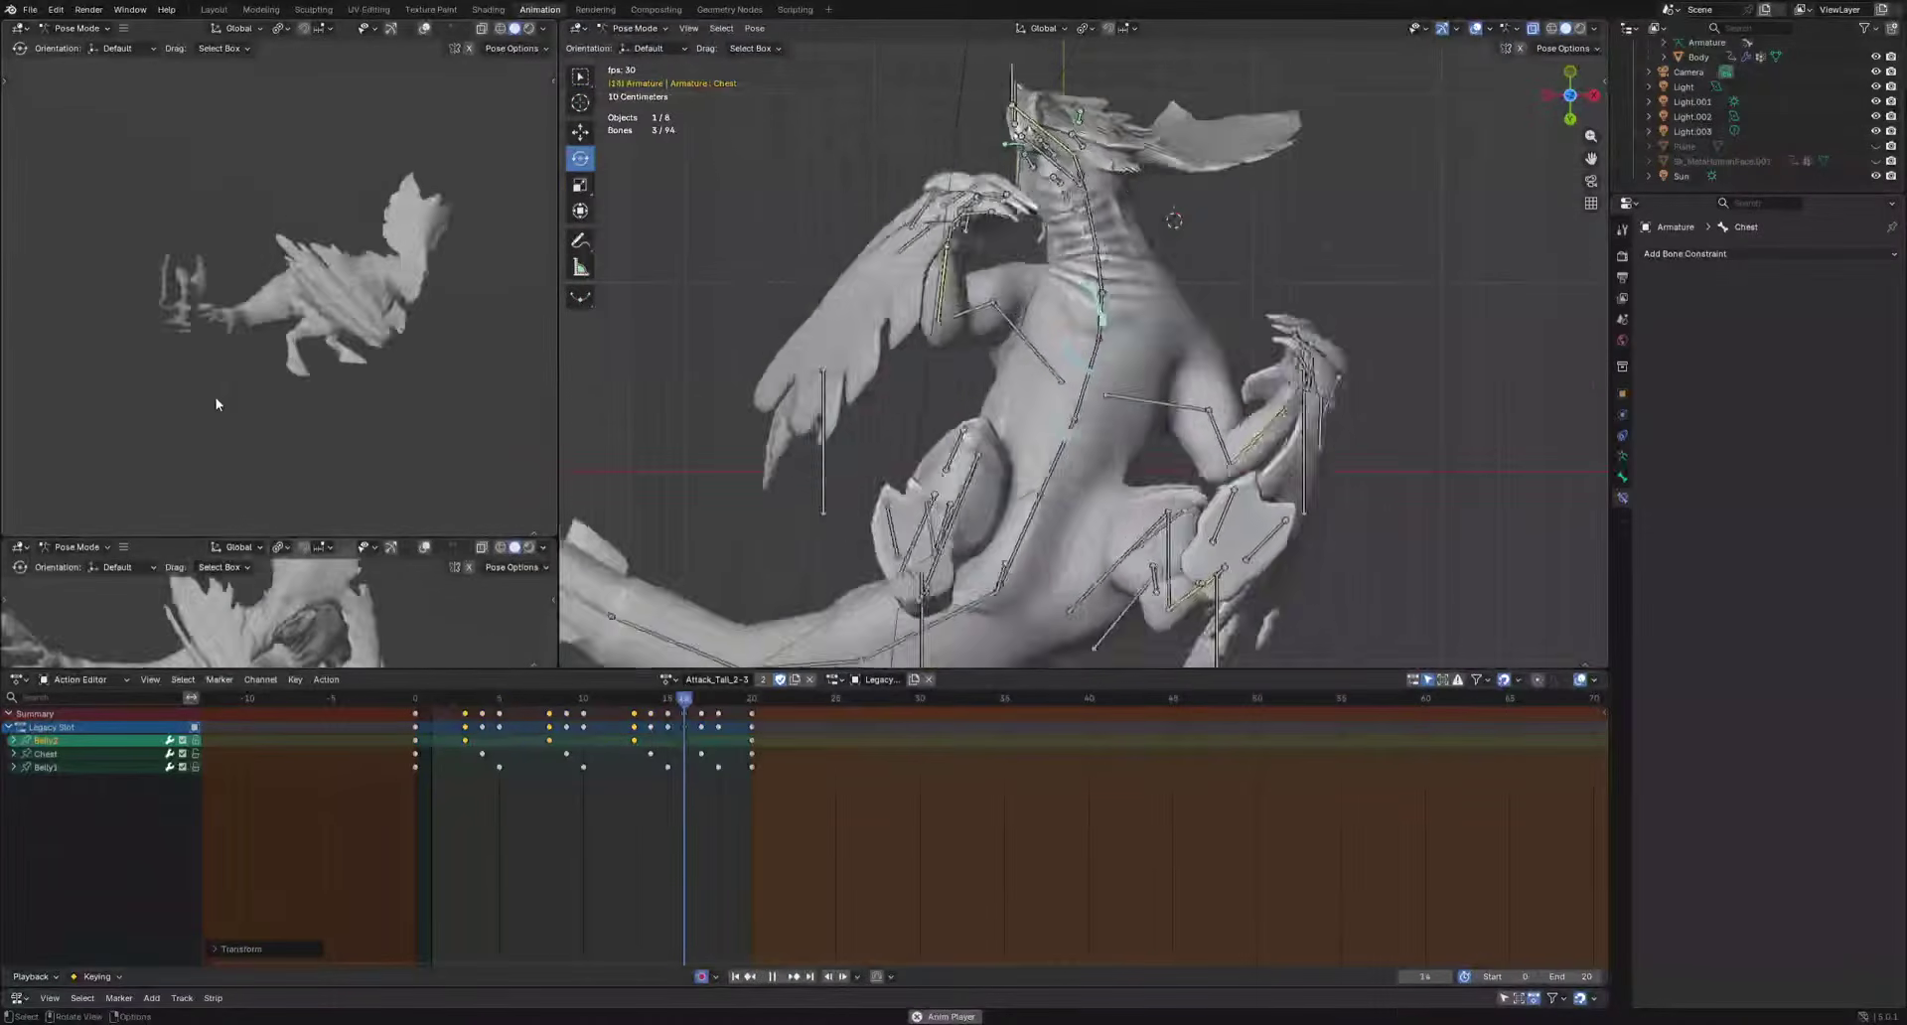
pyautogui.press('space')
# Select the Hand.L bone, rotate it at frame 4 in the right view, and play back the motion.
pyautogui.moveTo(1223, 399); pyautogui.dragTo(1003, 556, button='middle')
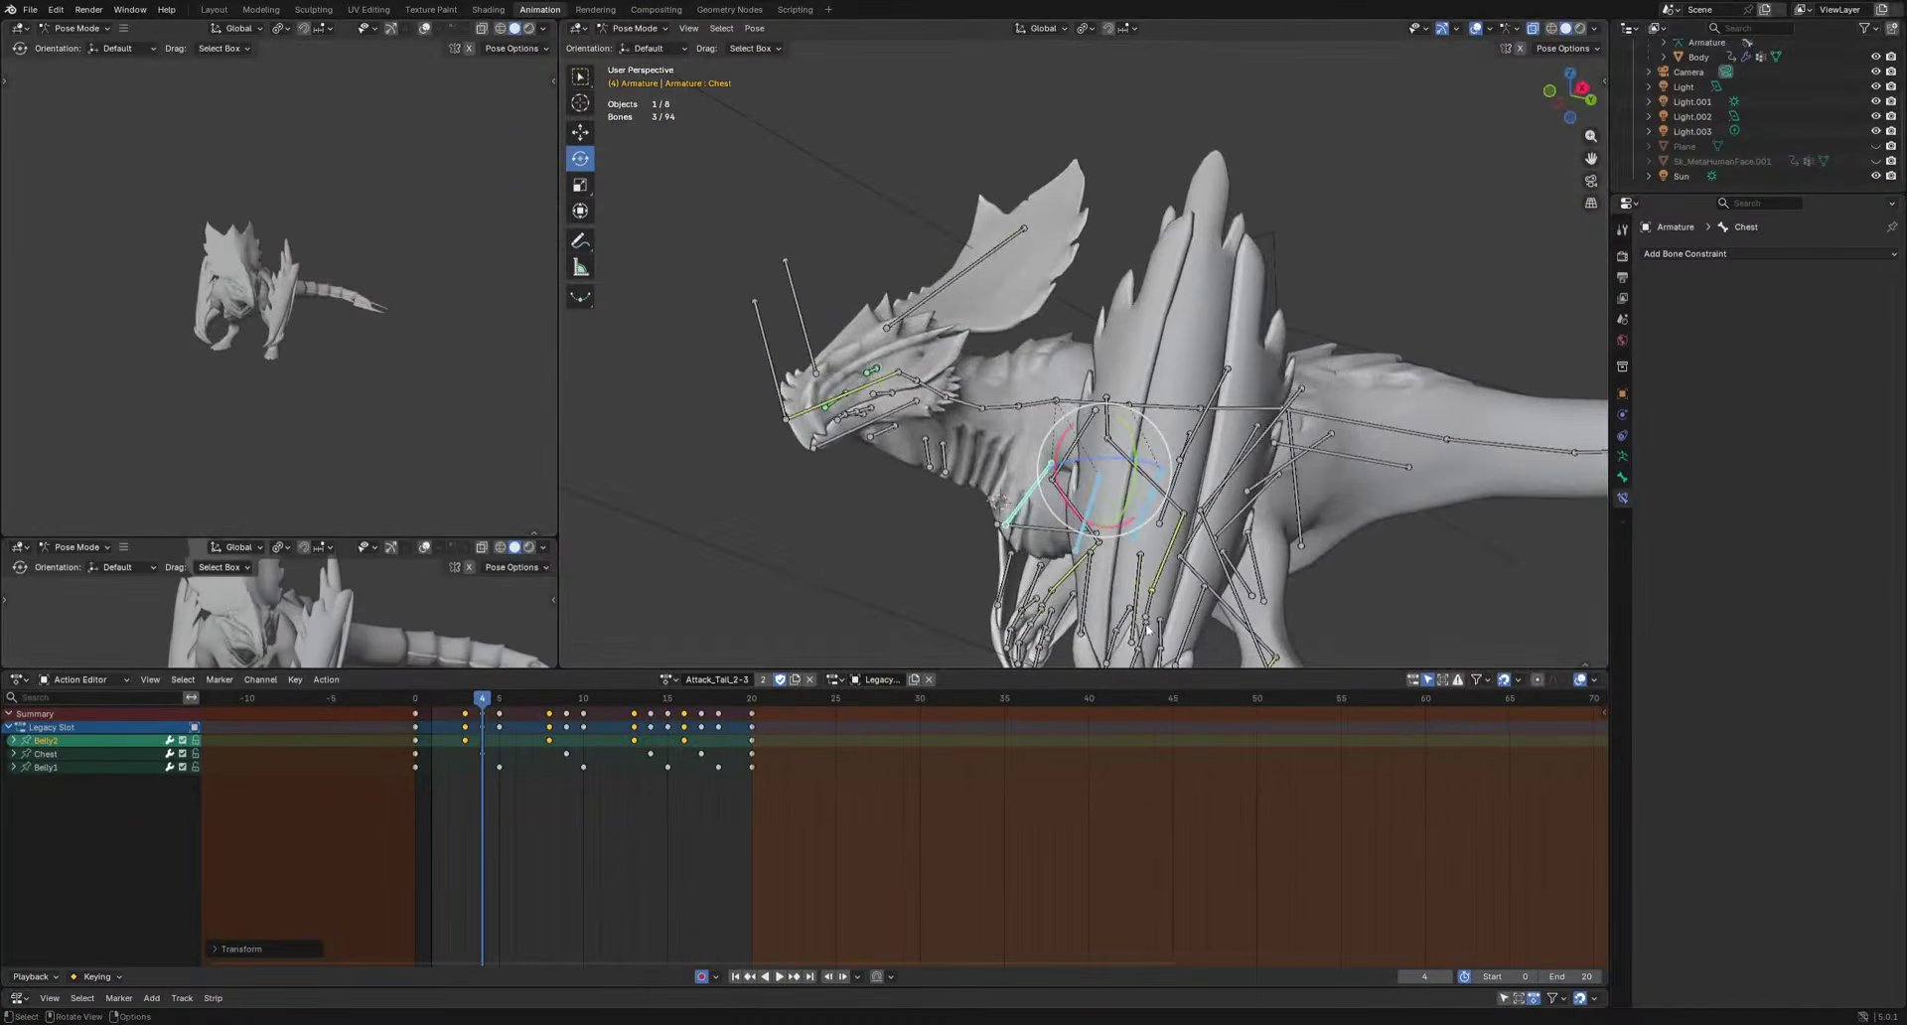
pyautogui.click(1117, 601)
pyautogui.moveTo(1117, 601); pyautogui.dragTo(1063, 631, button='middle')
pyautogui.moveTo(484, 699)
pyautogui.mouseDown()
pyautogui.moveTo(432, 701)
pyautogui.moveTo(481, 699)
pyautogui.mouseUp()
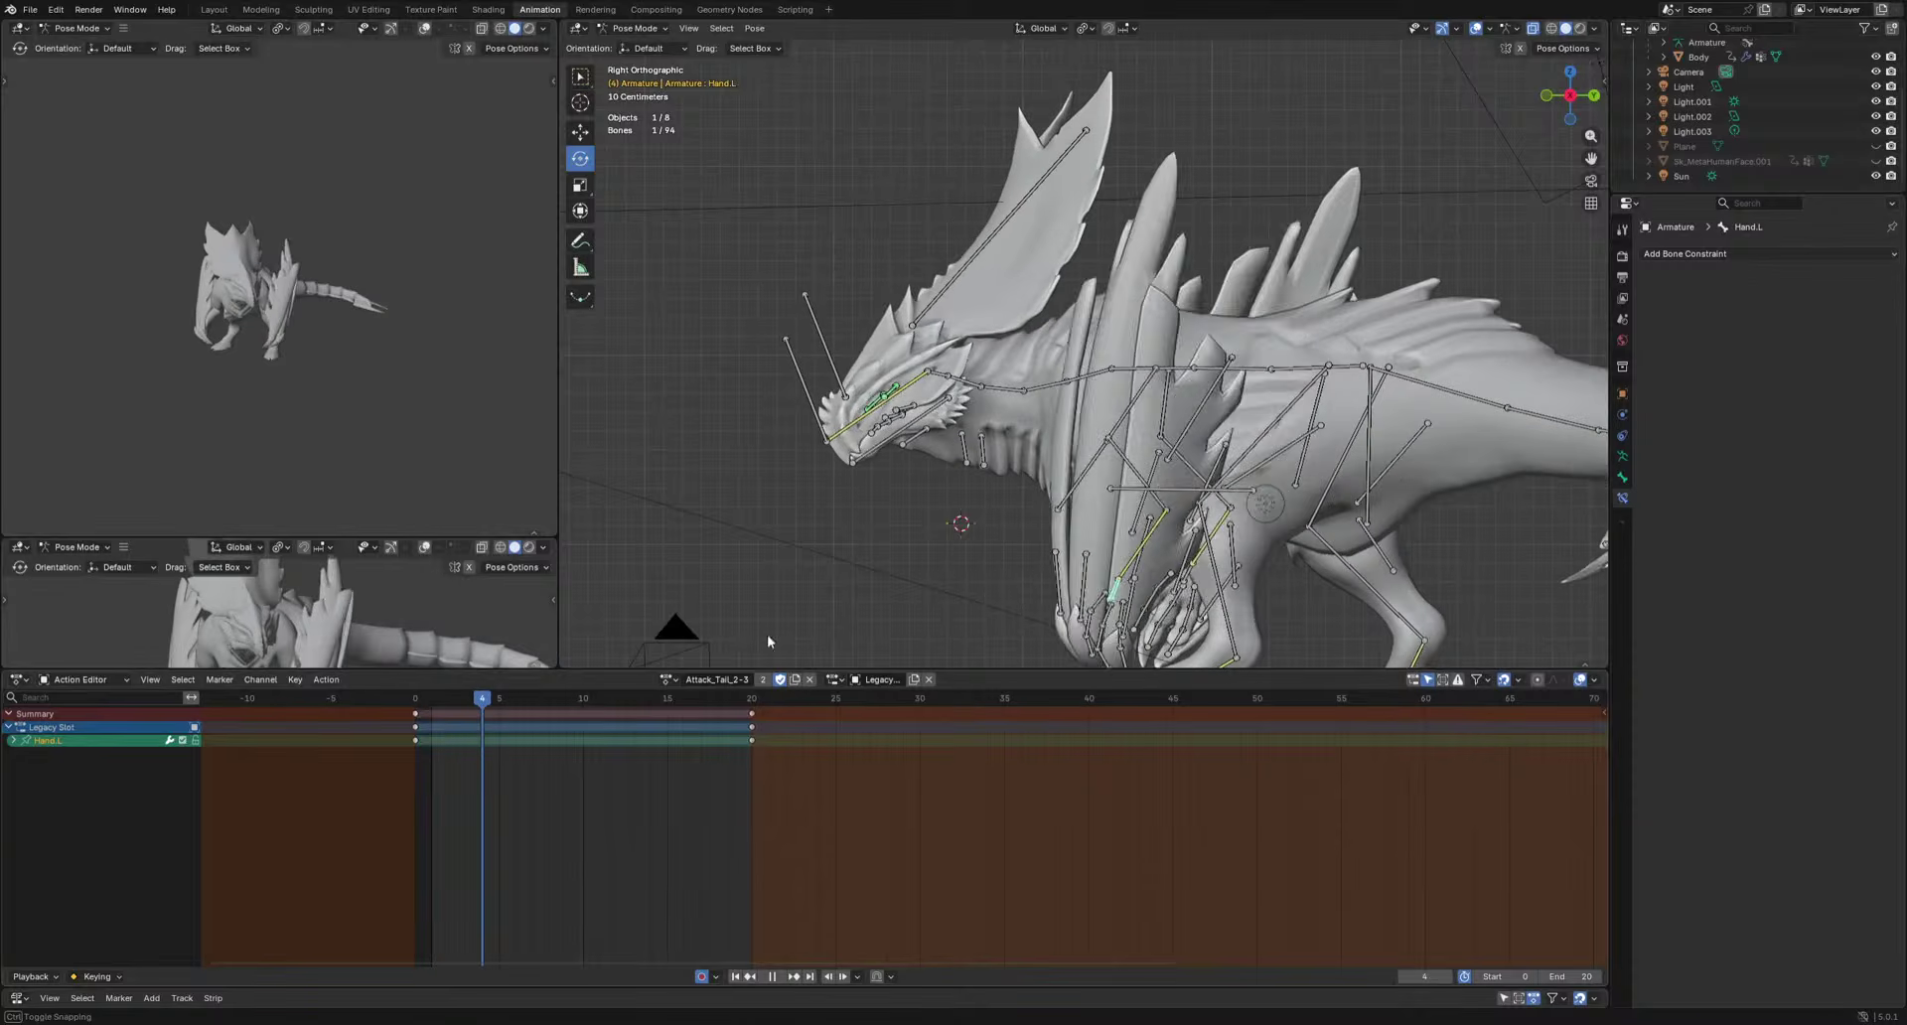
pyautogui.press('r')
pyautogui.click(1251, 621)
pyautogui.press('space')
pyautogui.press('space')
# Select FingerShield1.L, FingerShield2.L and FingerShield3.L, clear their rotation at frame 6, and play back the motion.
pyautogui.moveTo(1251, 621); pyautogui.dragTo(1131, 544, button='middle')
pyautogui.click(1071, 413)
pyautogui.keyDown('shift'); pyautogui.click(1142, 520); pyautogui.keyUp('shift')
pyautogui.keyDown('shift'); pyautogui.click(1142, 541); pyautogui.keyUp('shift')
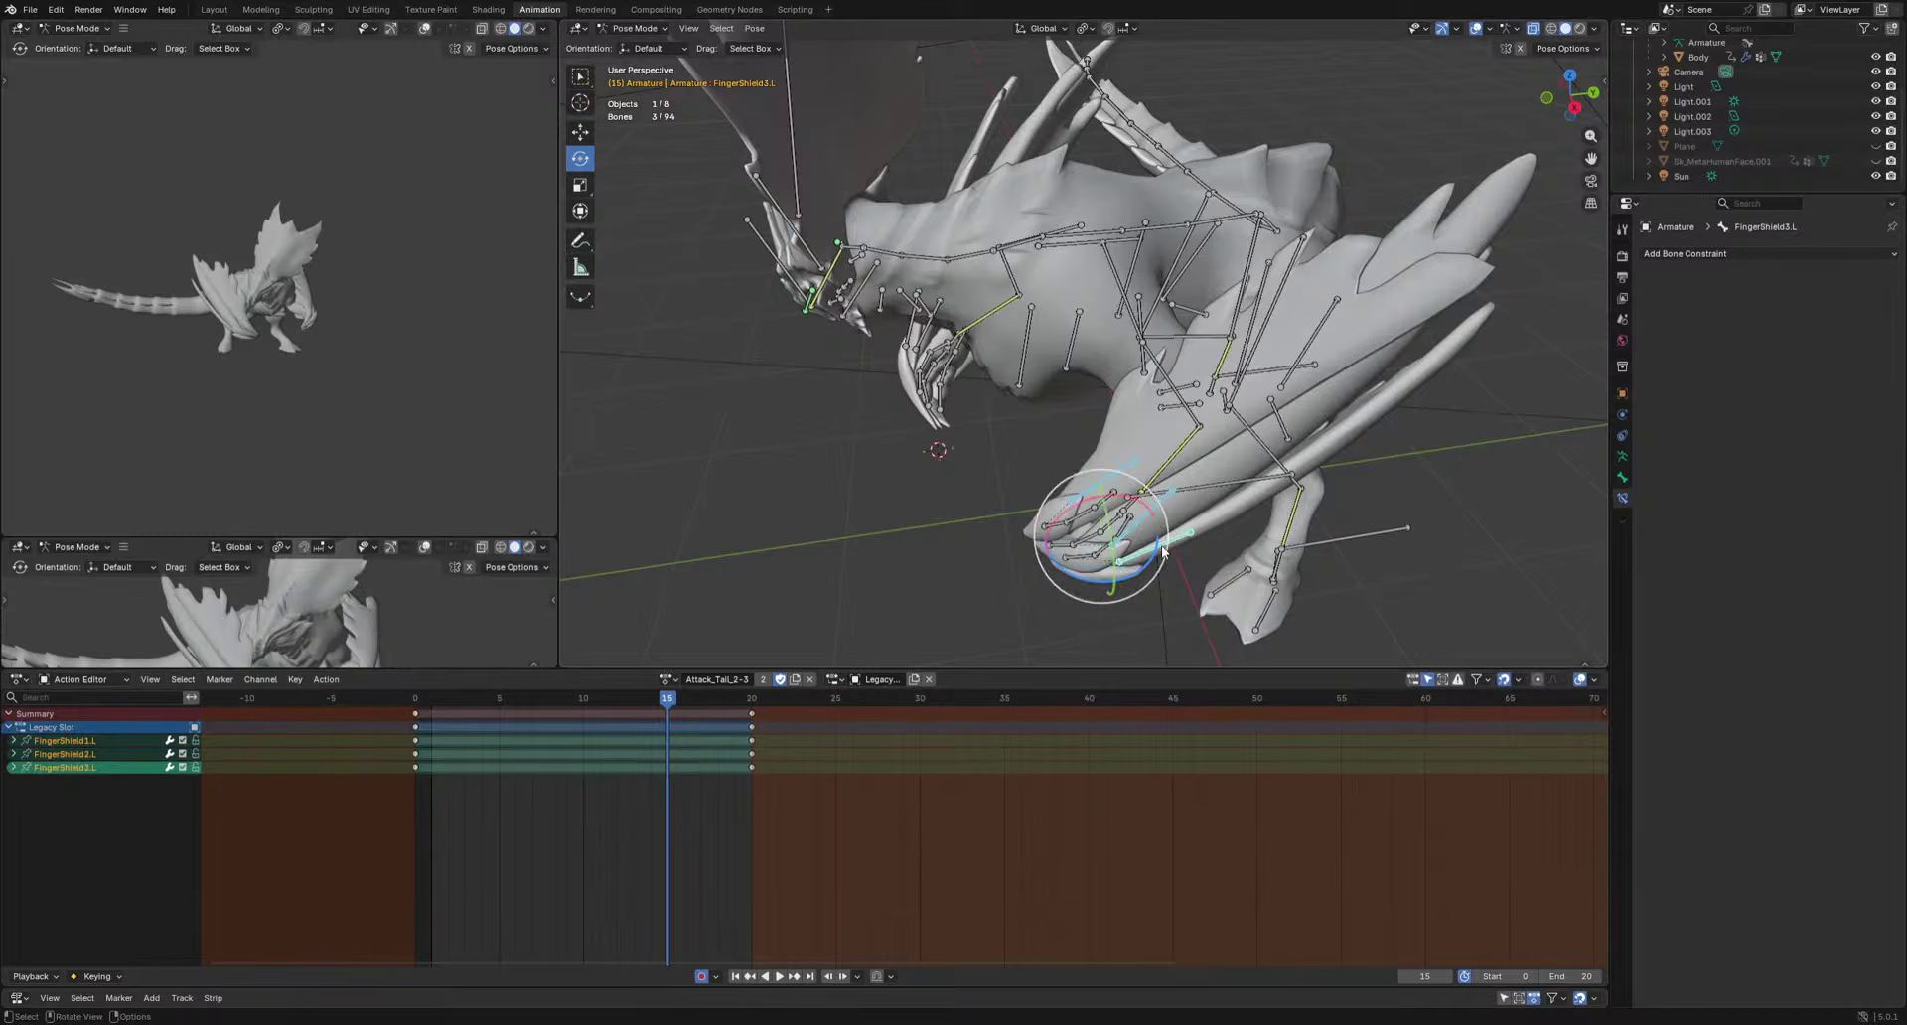
pyautogui.press('KP_3')
pyautogui.moveTo(667, 700); pyautogui.dragTo(523, 707)
pyautogui.hotkey('alt', 'r')
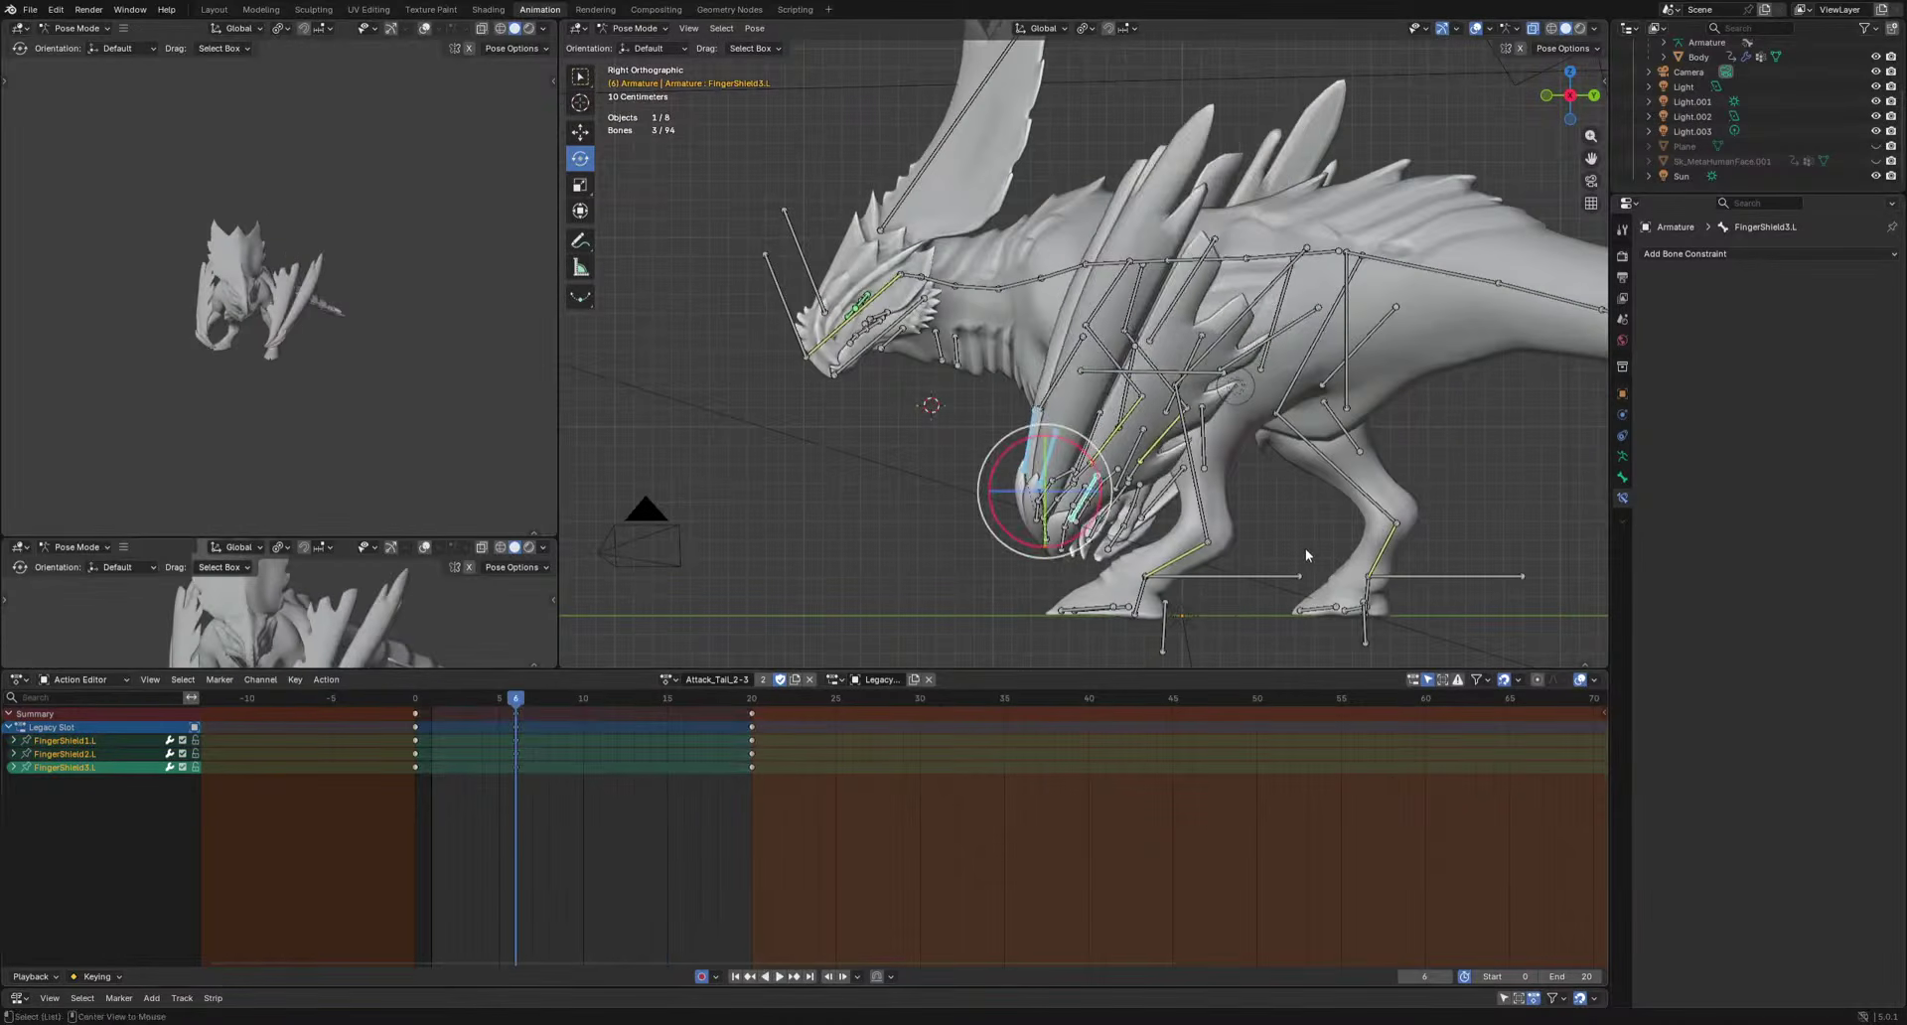
pyautogui.press('space')
pyautogui.press('space')
# Select FingerShield1.R, FingerShield2.R and FingerShield3.R, insert keyframes at frame 10, and play back the motion.
pyautogui.moveTo(823, 488); pyautogui.dragTo(877, 517, button='middle')
pyautogui.click(864, 522)
pyautogui.keyDown('shift'); pyautogui.click(854, 576); pyautogui.keyUp('shift')
pyautogui.keyDown('shift'); pyautogui.click(859, 566); pyautogui.keyUp('shift')
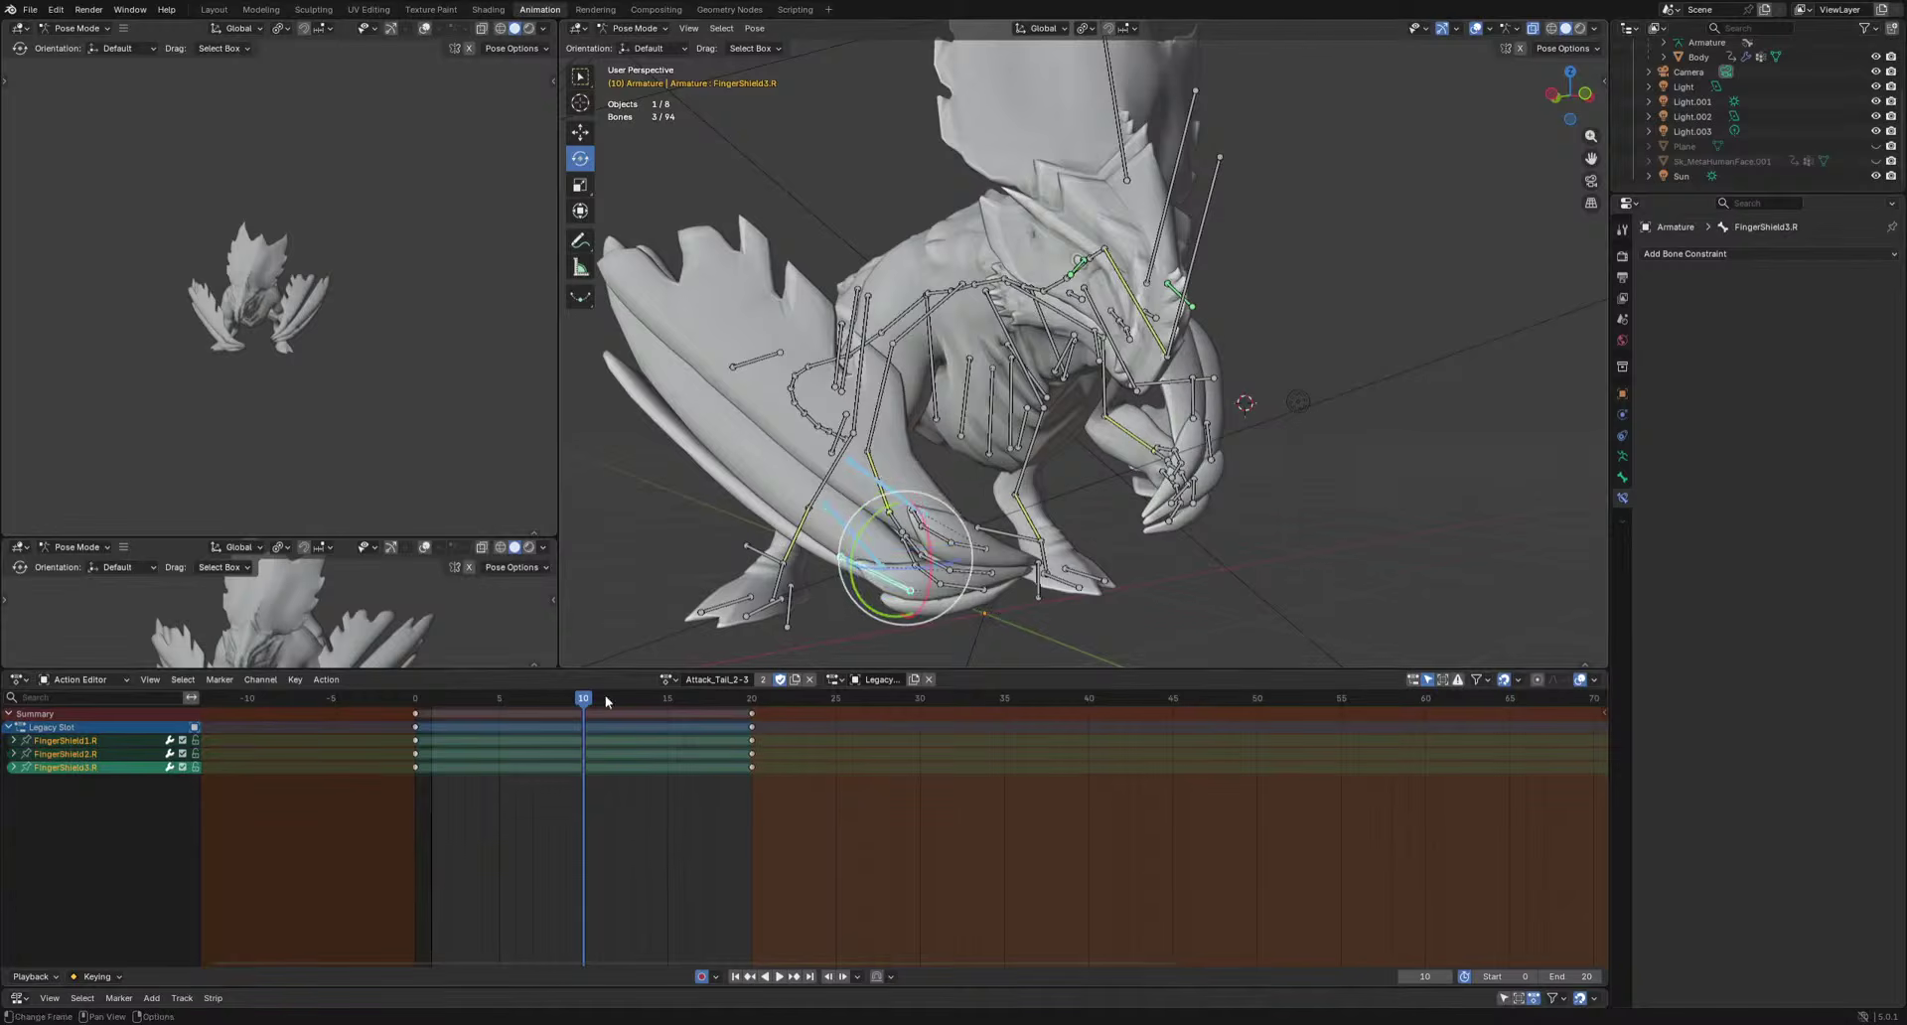
pyautogui.press('i')
pyautogui.press('space')
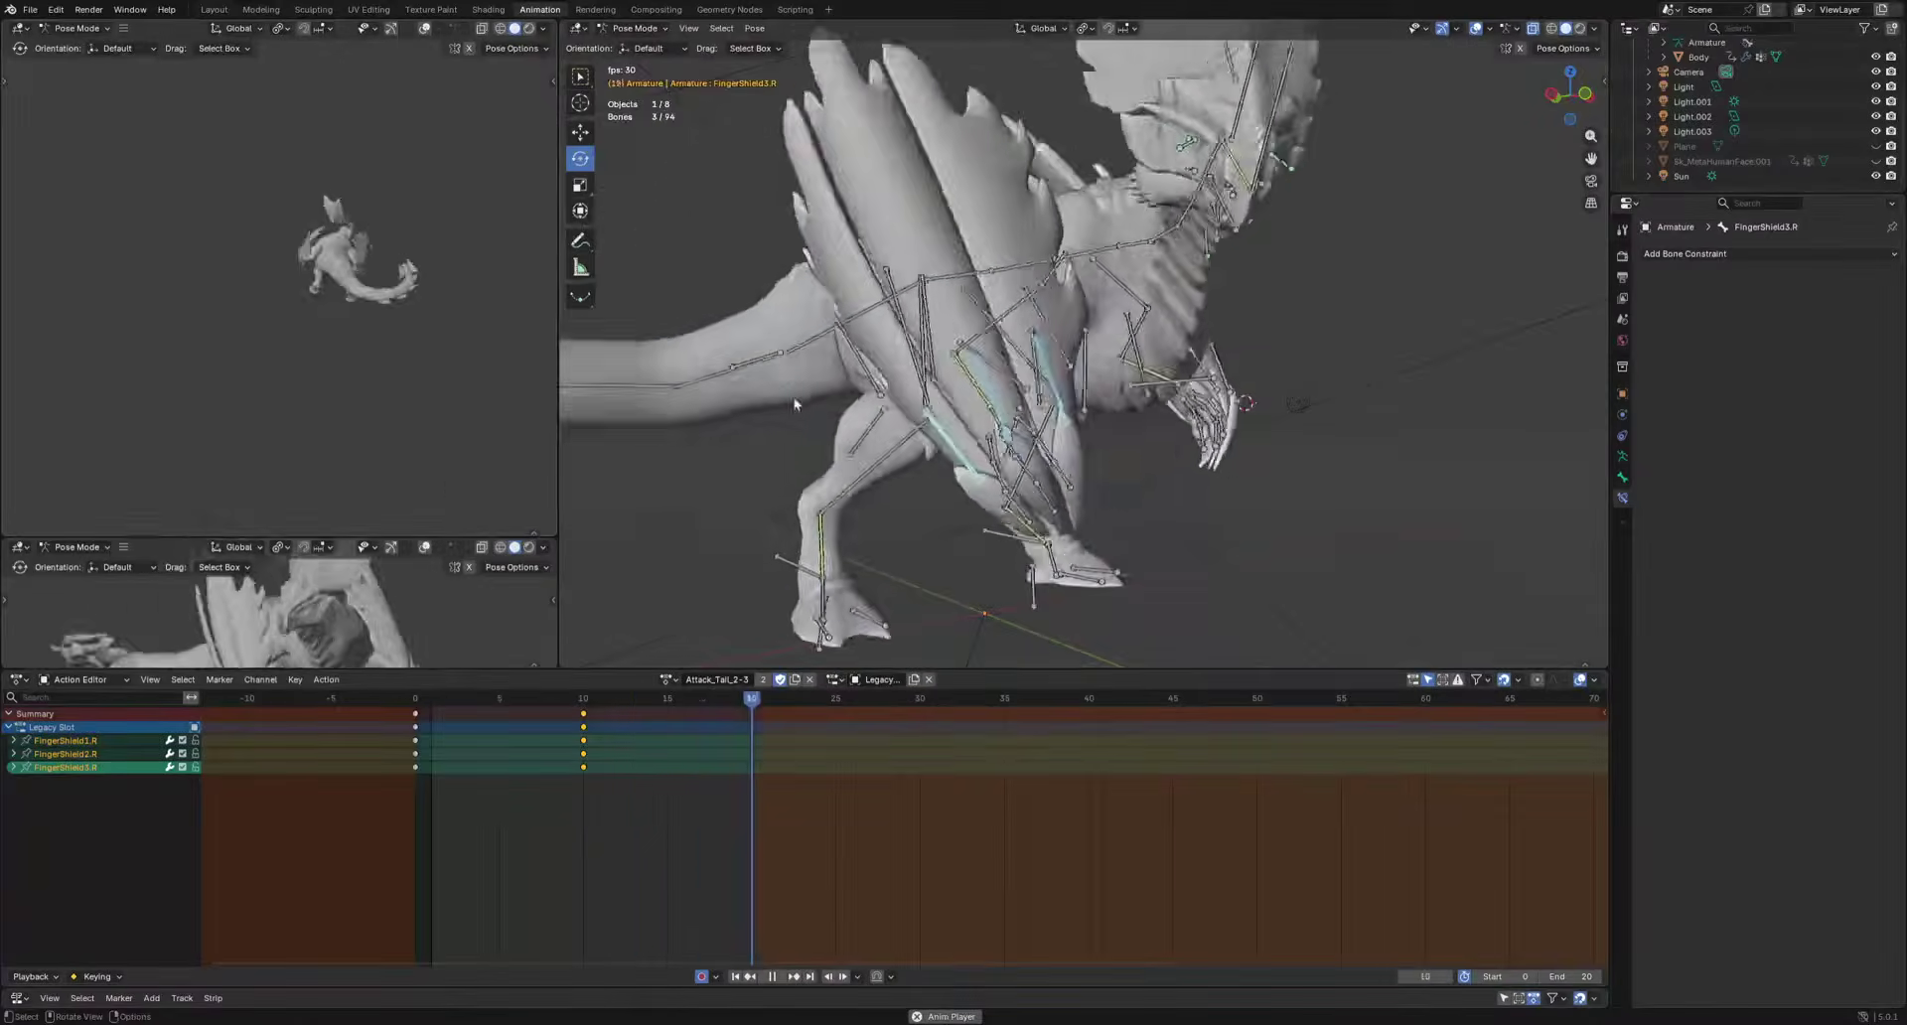
pyautogui.press('space')
# Select the Crest bone and rotate it at frame 4 in the left view to raise the crest.
pyautogui.click(1076, 96)
pyautogui.moveTo(1122, 317); pyautogui.dragTo(1253, 351, button='middle')
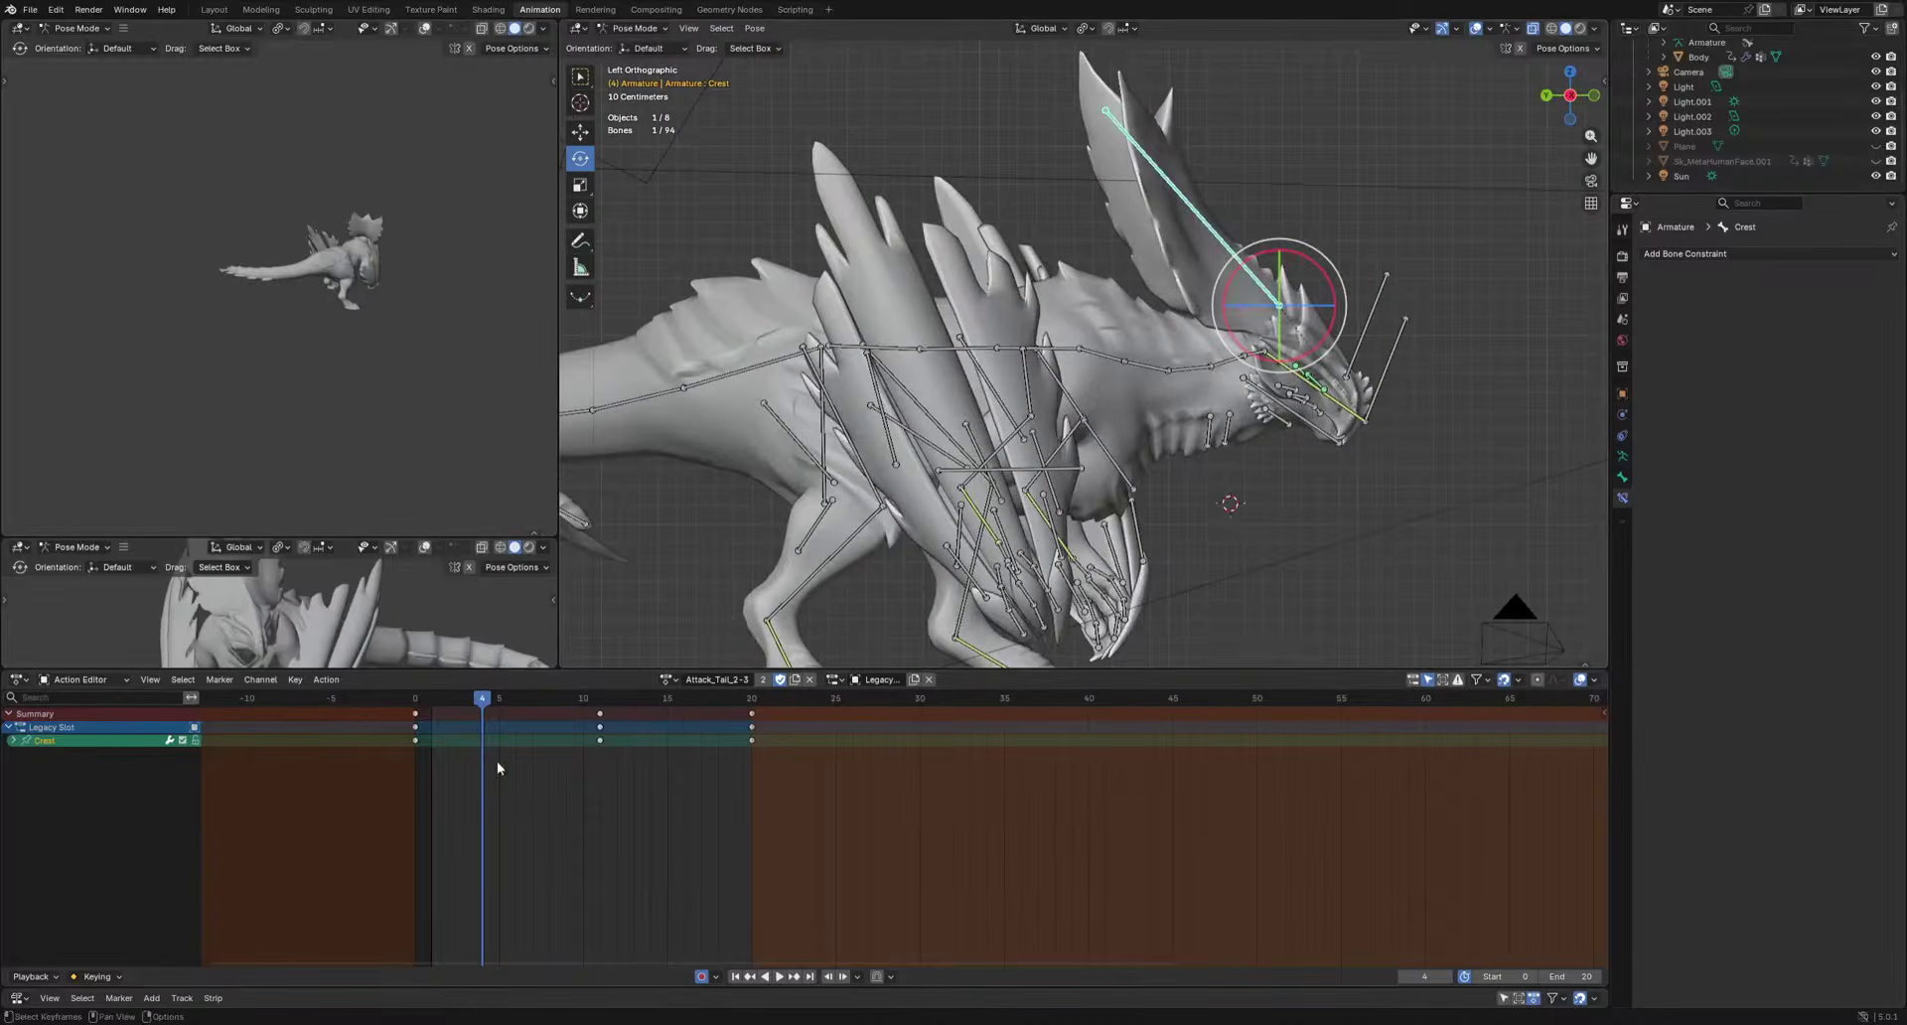
pyautogui.moveTo(484, 707)
pyautogui.mouseDown()
pyautogui.moveTo(415, 709)
pyautogui.moveTo(480, 713)
pyautogui.mouseUp()
pyautogui.press('r')
pyautogui.click(1375, 604)
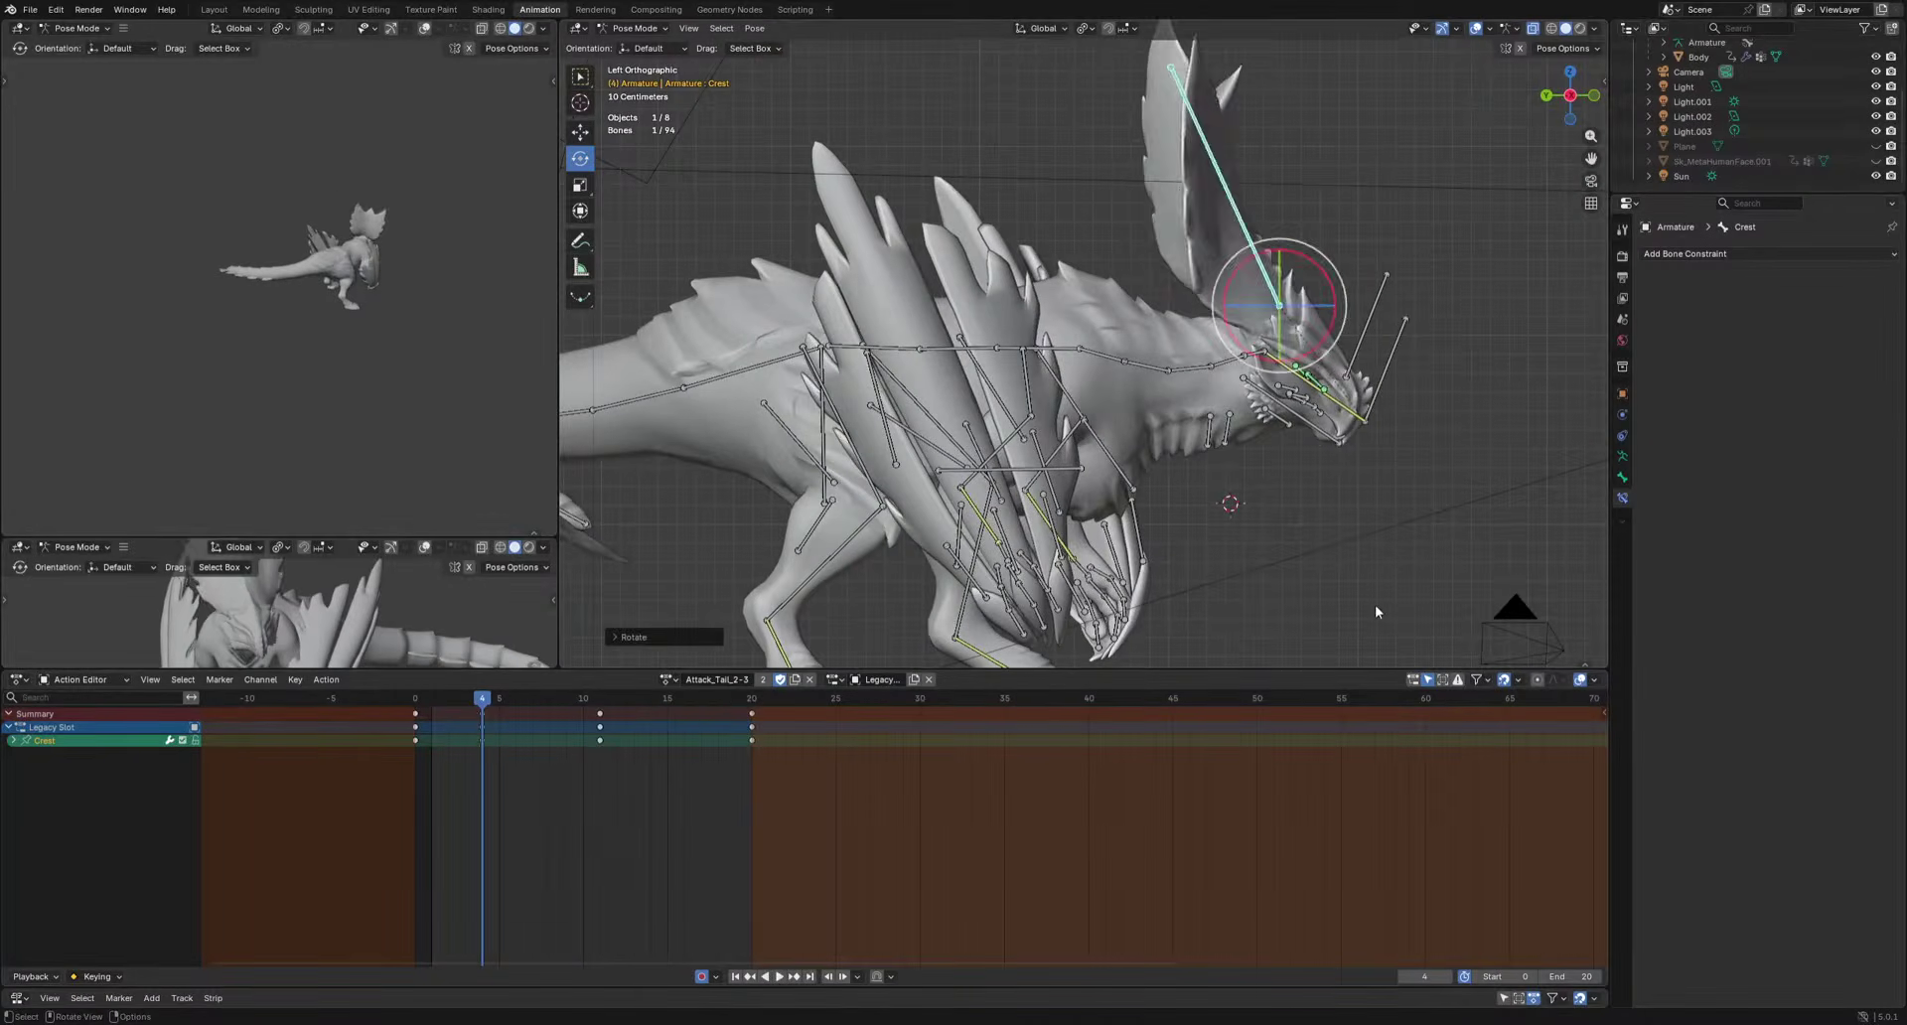
pyautogui.press('space')
# Rotate the Crest at frames 11 and 16, and play back the motion from several angles.
pyautogui.click(600, 698)
pyautogui.moveTo(1043, 516); pyautogui.dragTo(1325, 531, button='middle')
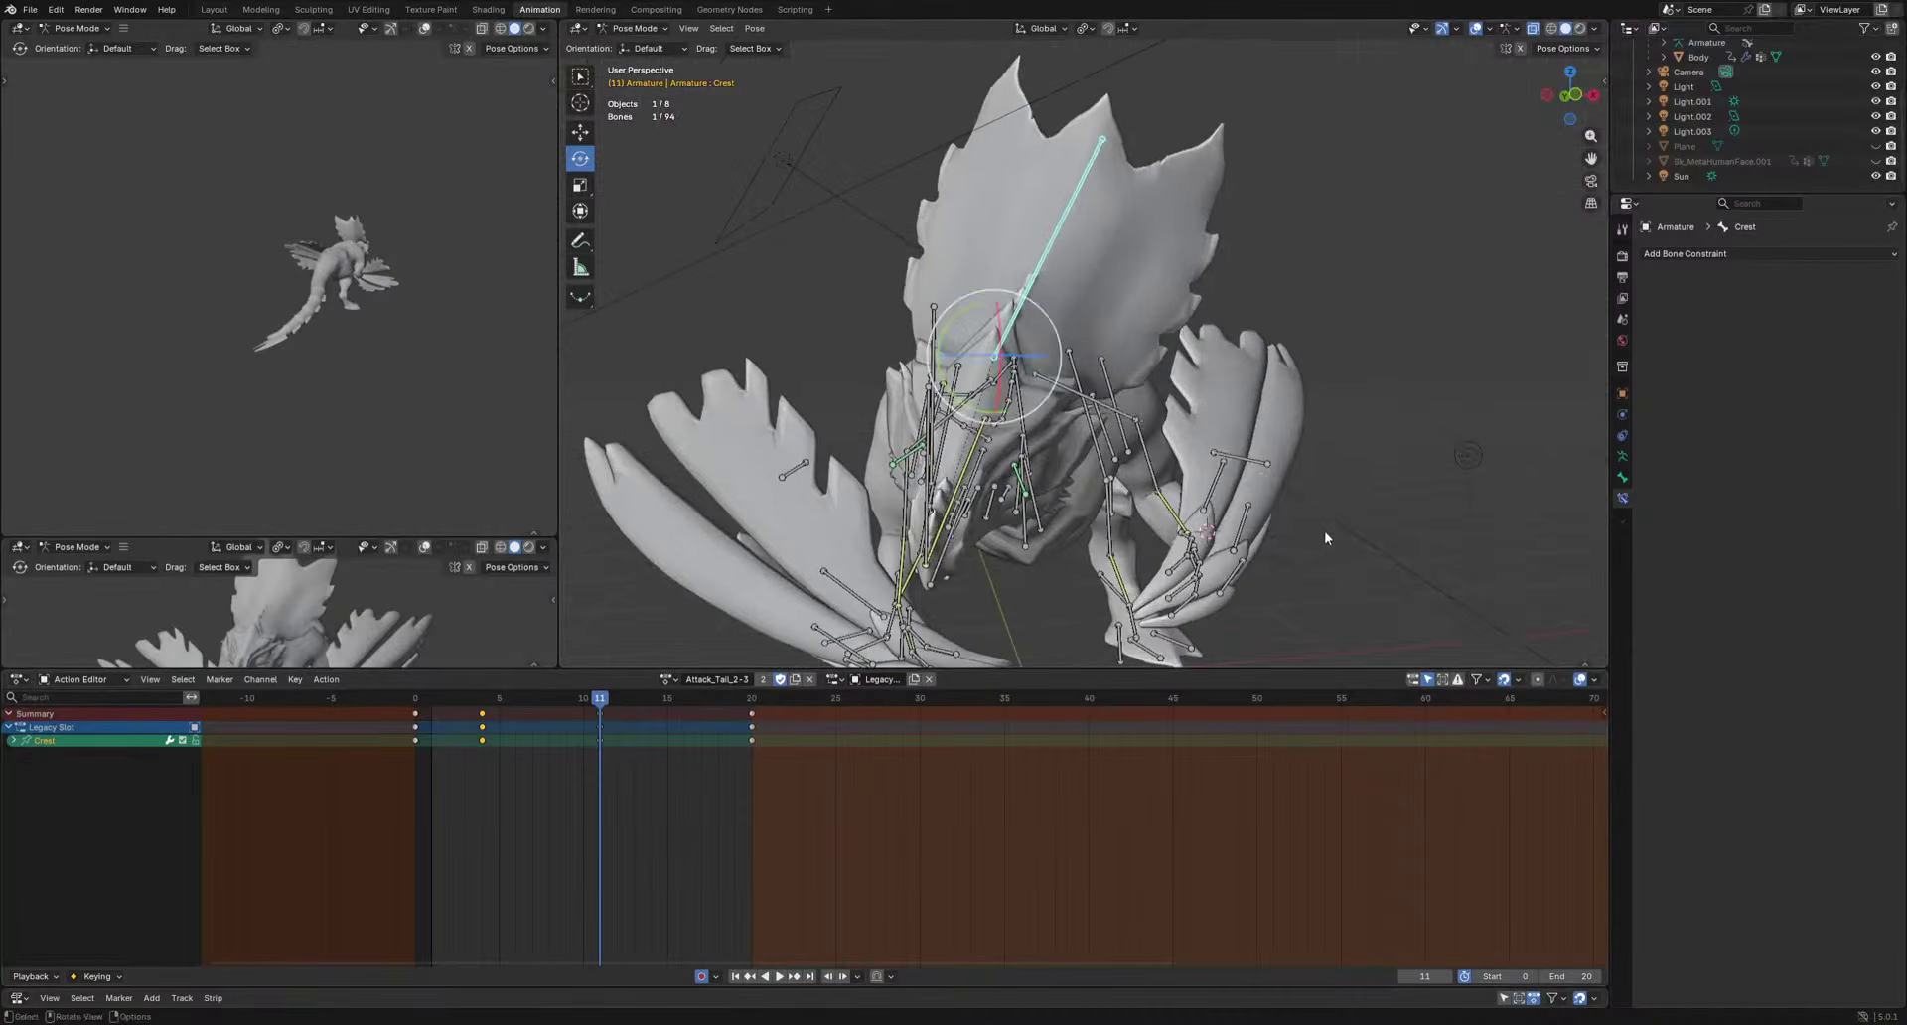
pyautogui.press('r')
pyautogui.moveTo(600, 699); pyautogui.dragTo(681, 723)
pyautogui.press('r')
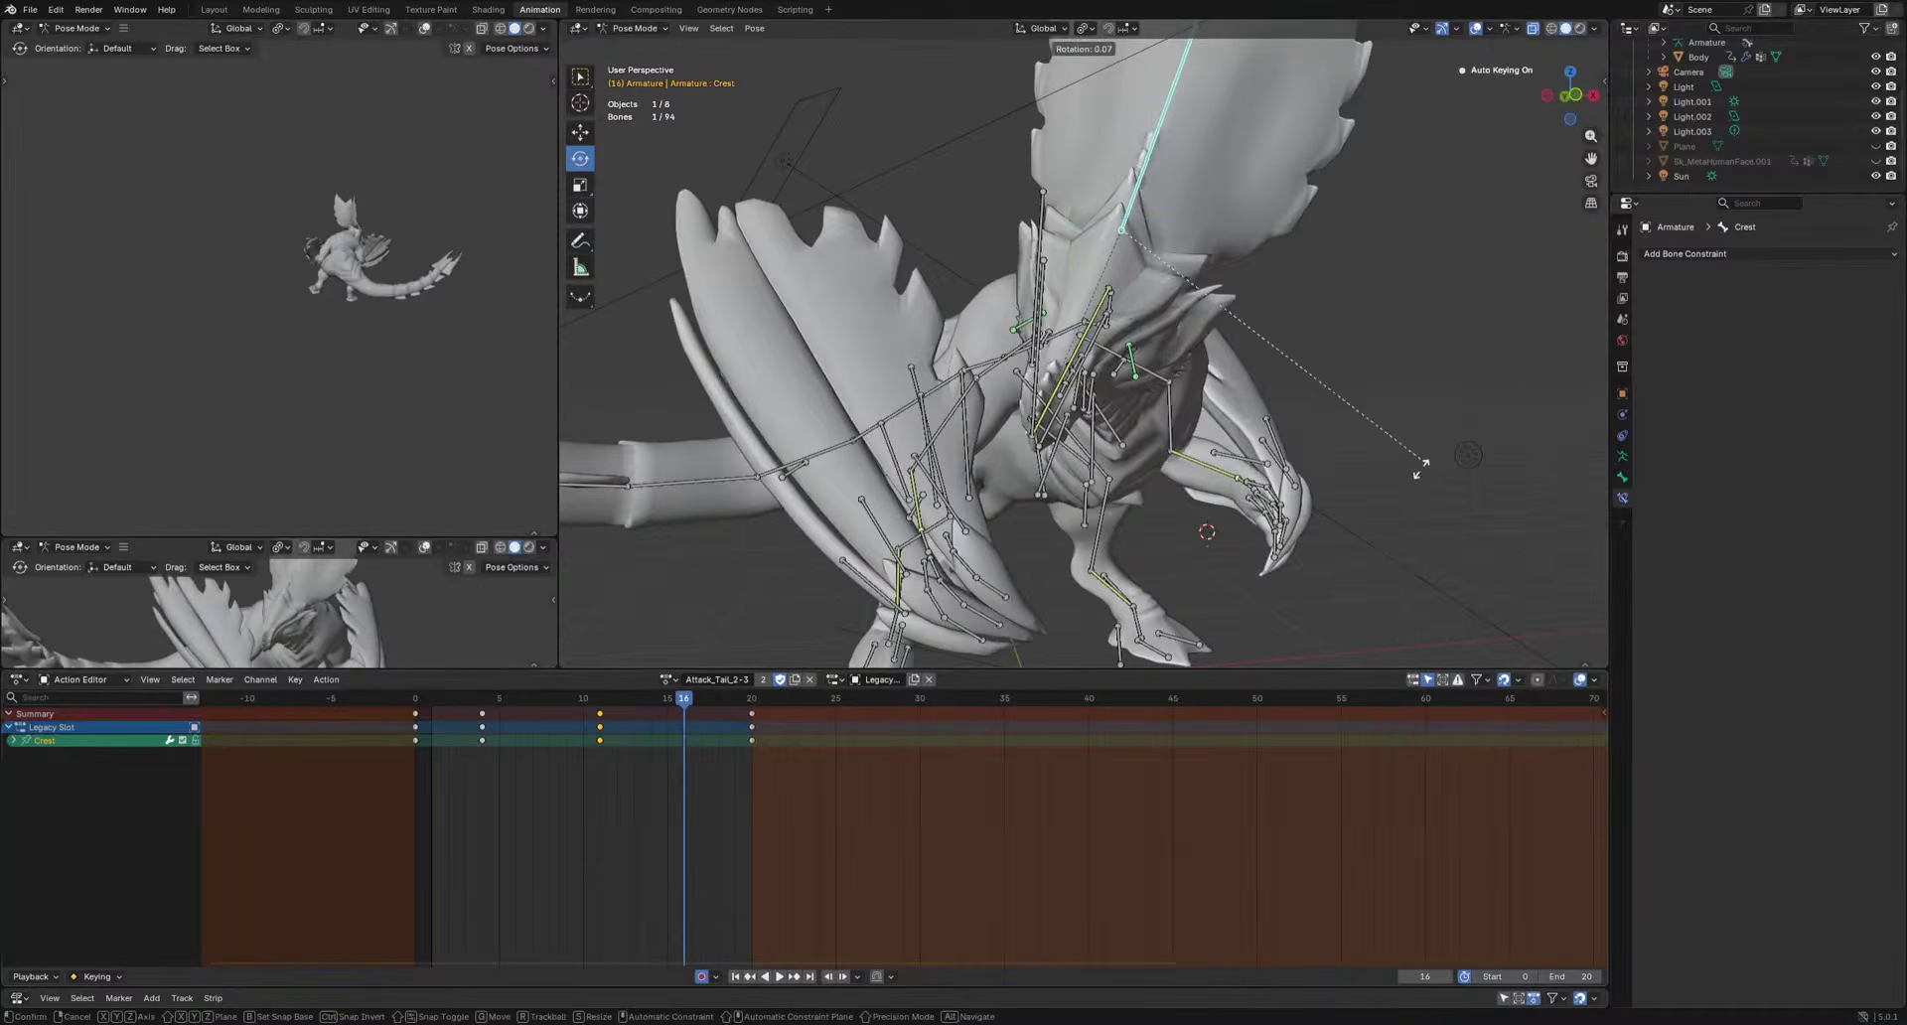
pyautogui.click(1364, 511)
pyautogui.press('space')
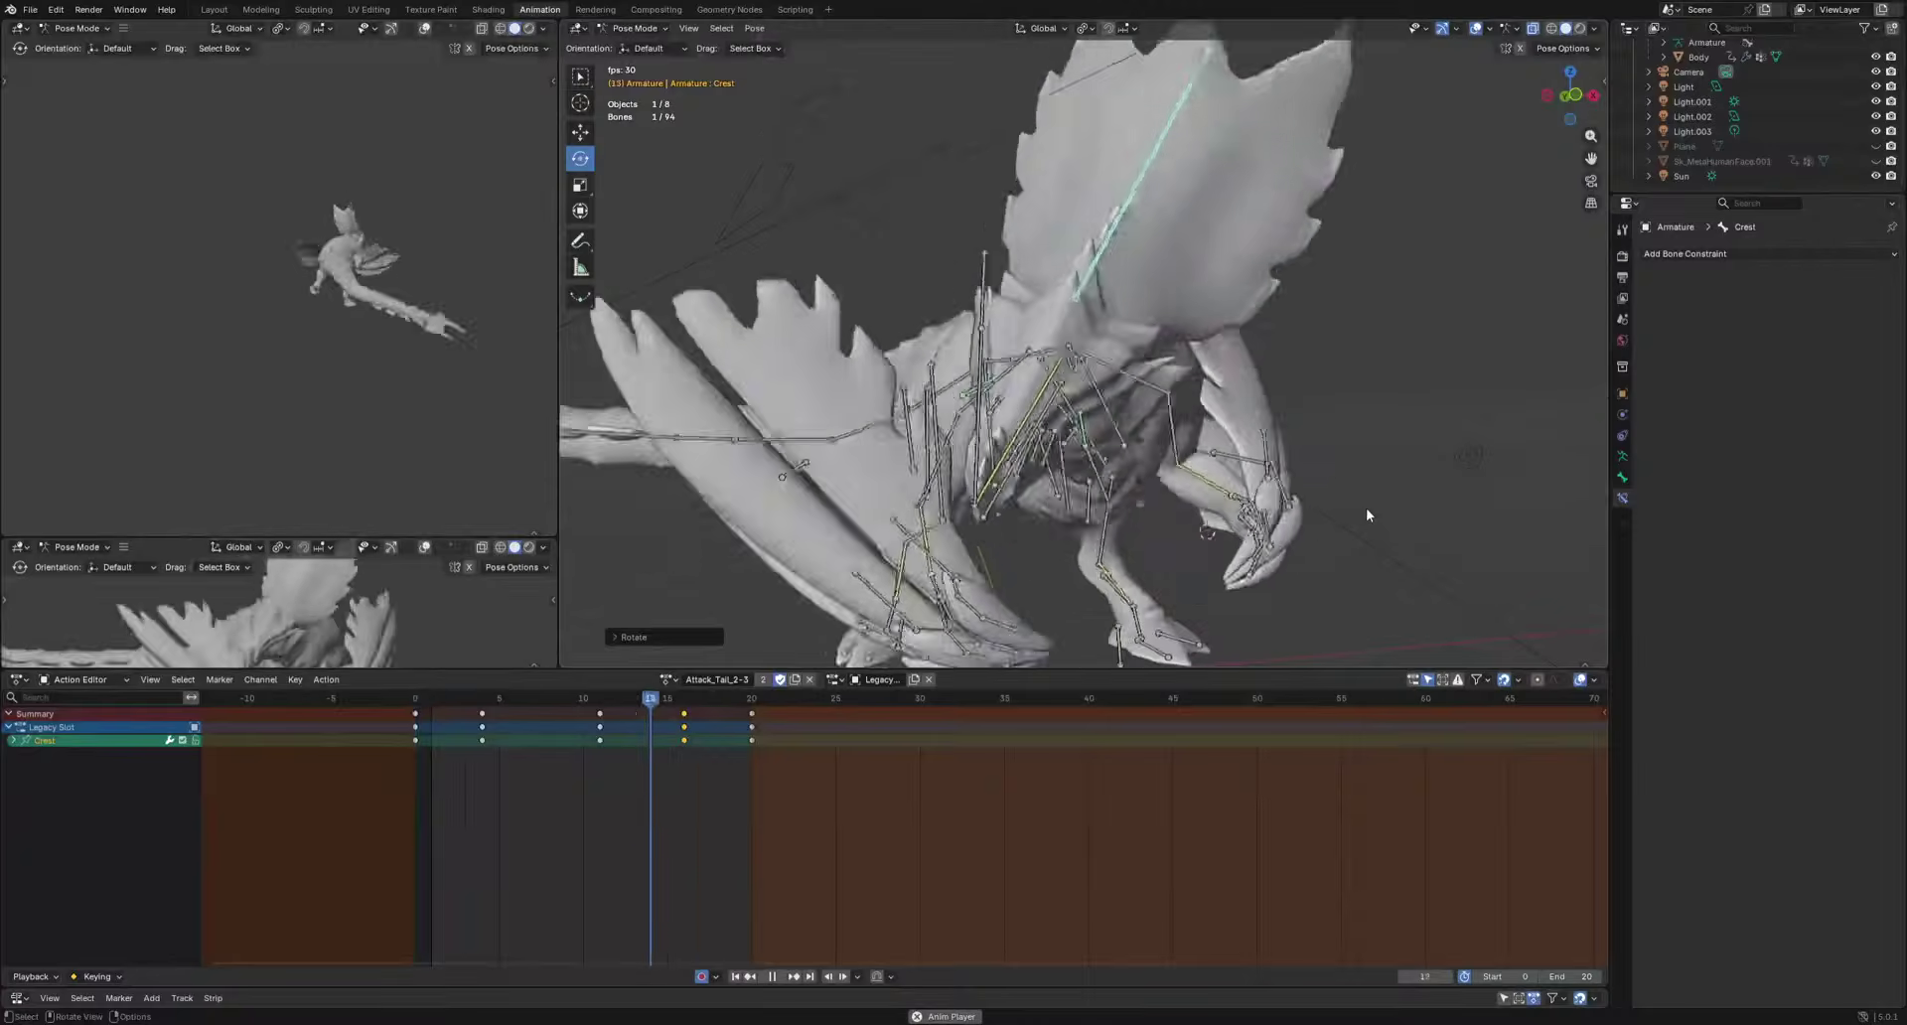
pyautogui.moveTo(529, 336); pyautogui.dragTo(195, 354, button='middle')
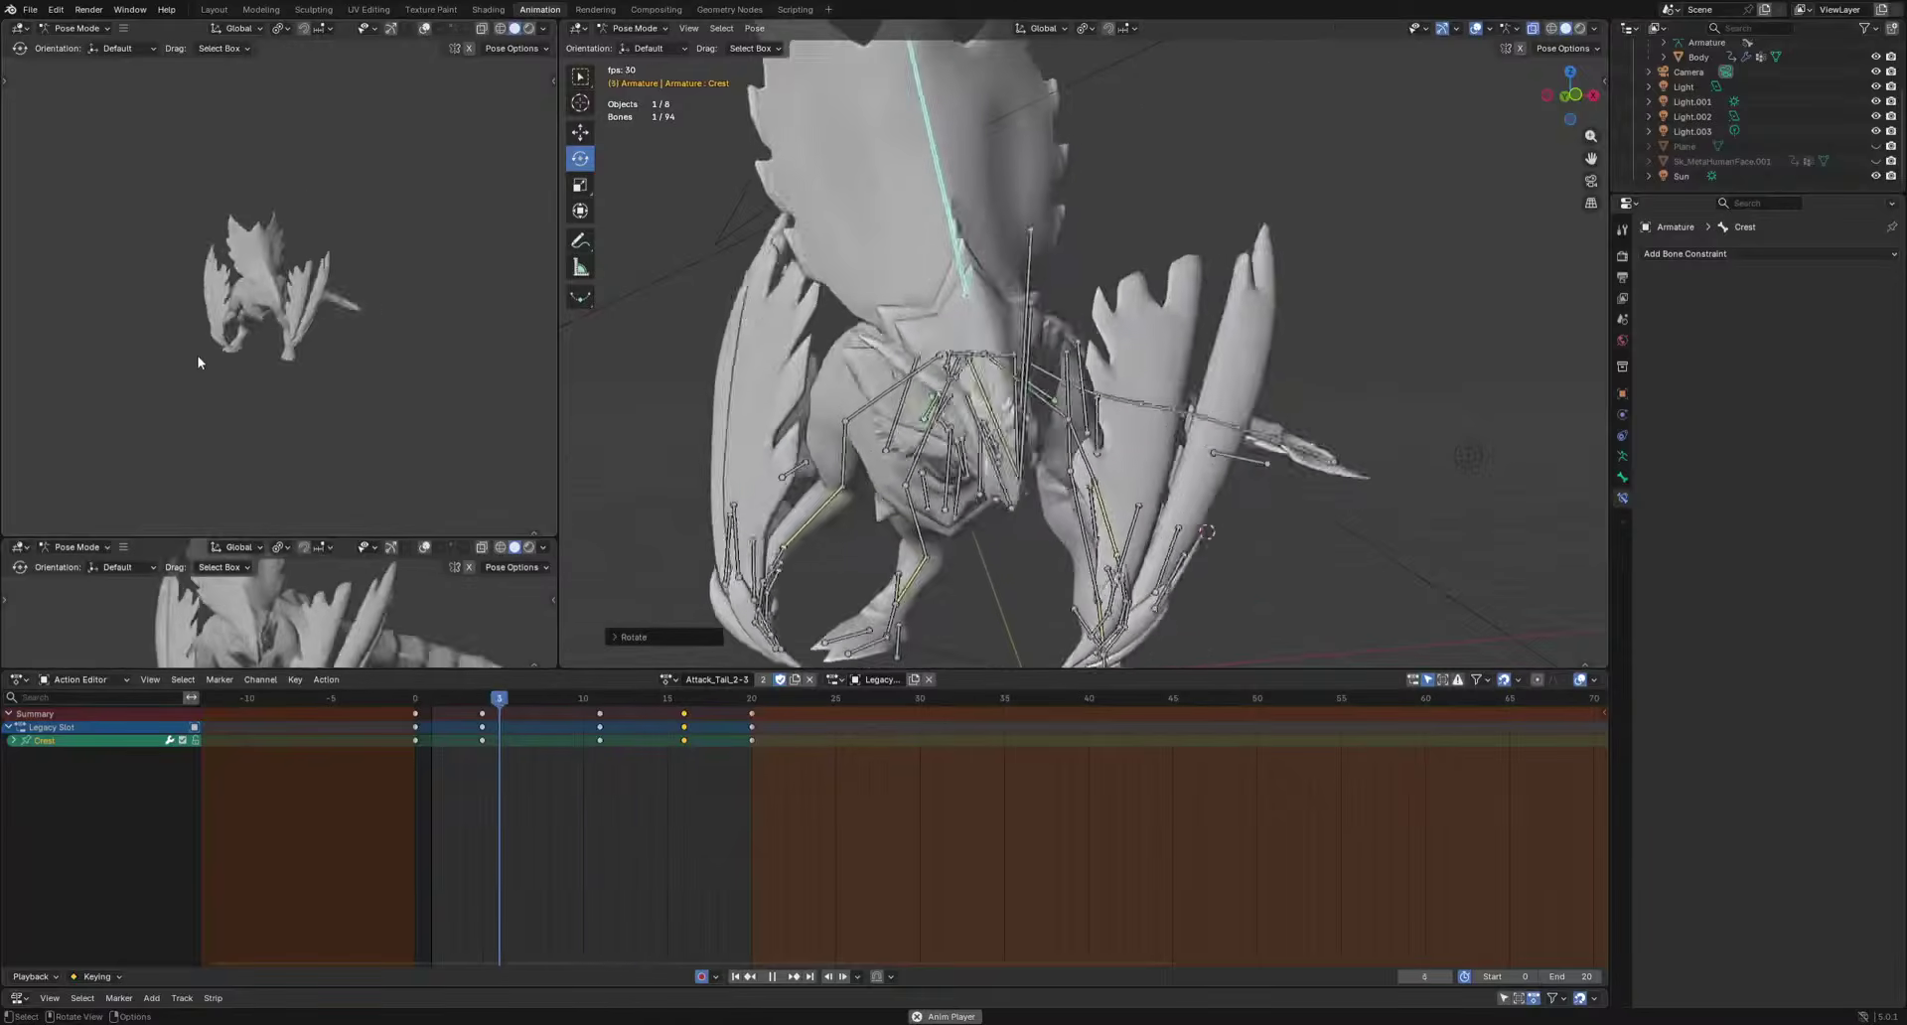
pyautogui.press('space')
# Rotate the Jaw bone at frame 17 and paste its starting keyframe at frame 13 to hold the pose until then.
pyautogui.moveTo(1149, 420); pyautogui.dragTo(807, 385, button='middle')
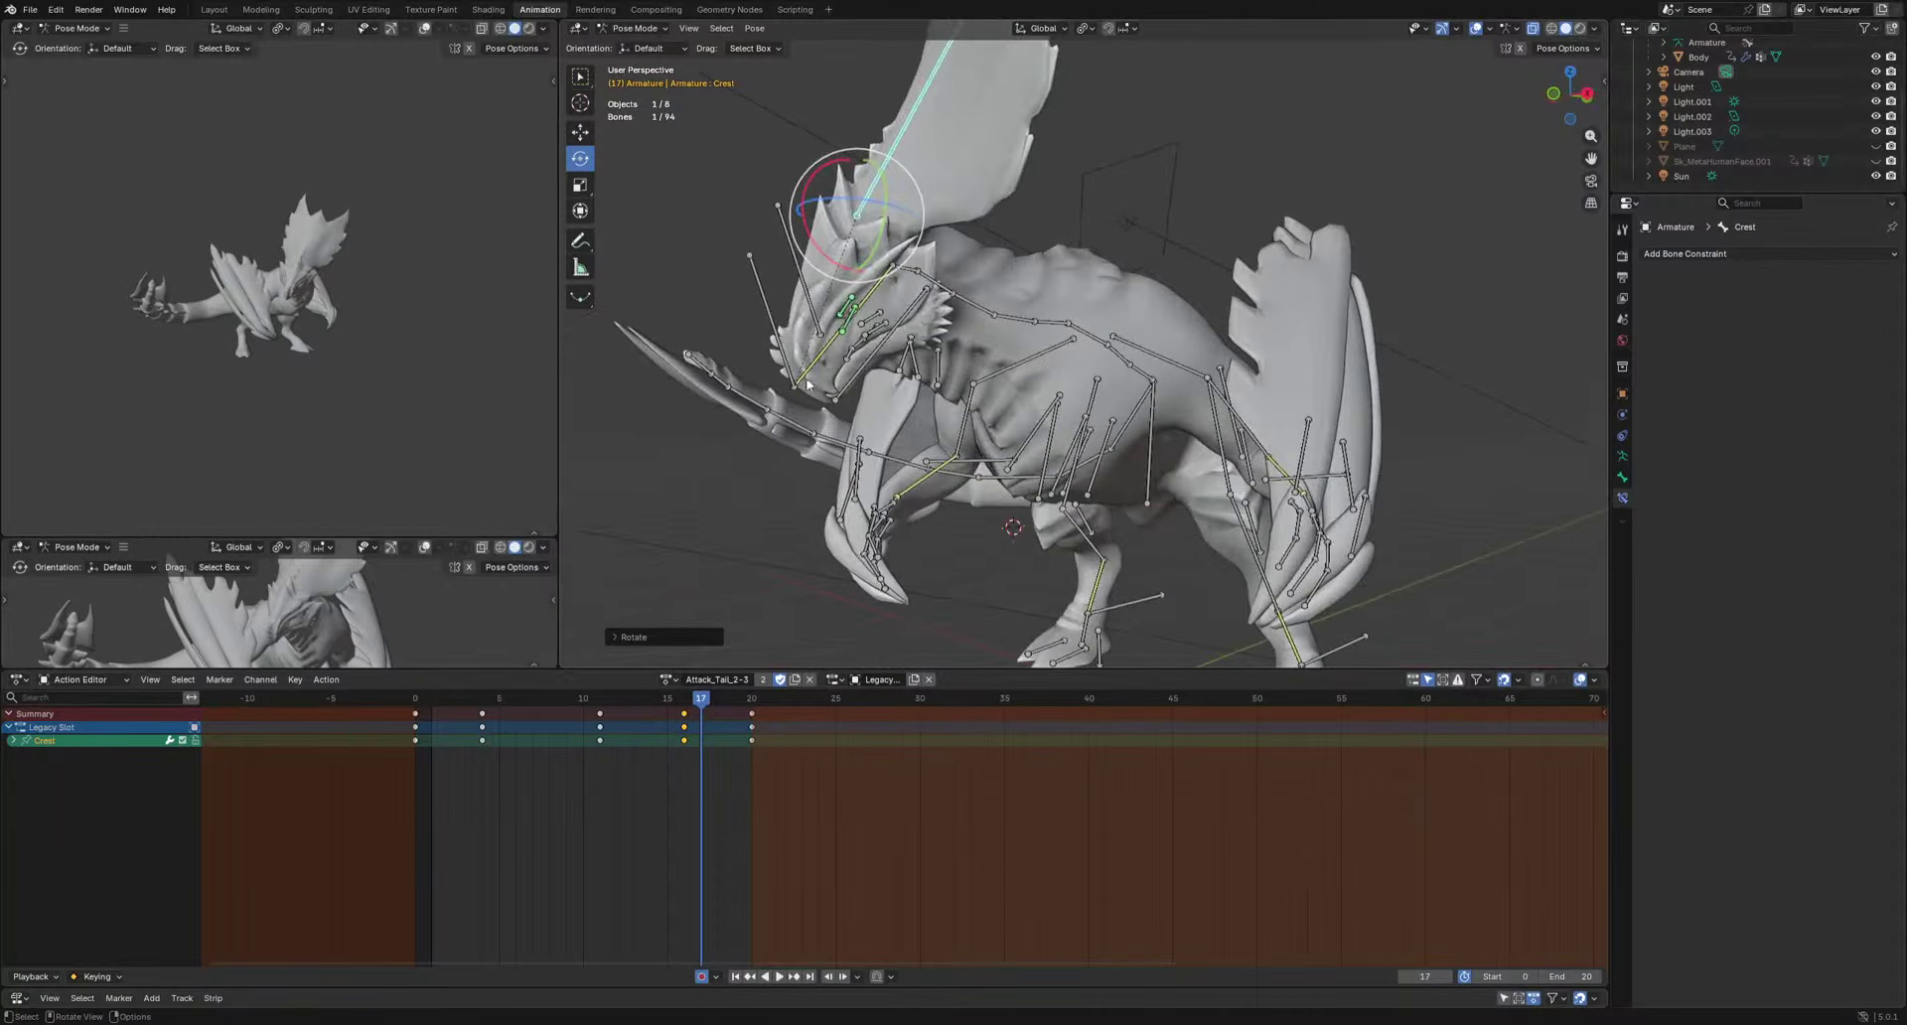
pyautogui.click(864, 399)
pyautogui.press('r')
pyautogui.click(1091, 452)
pyautogui.press('space')
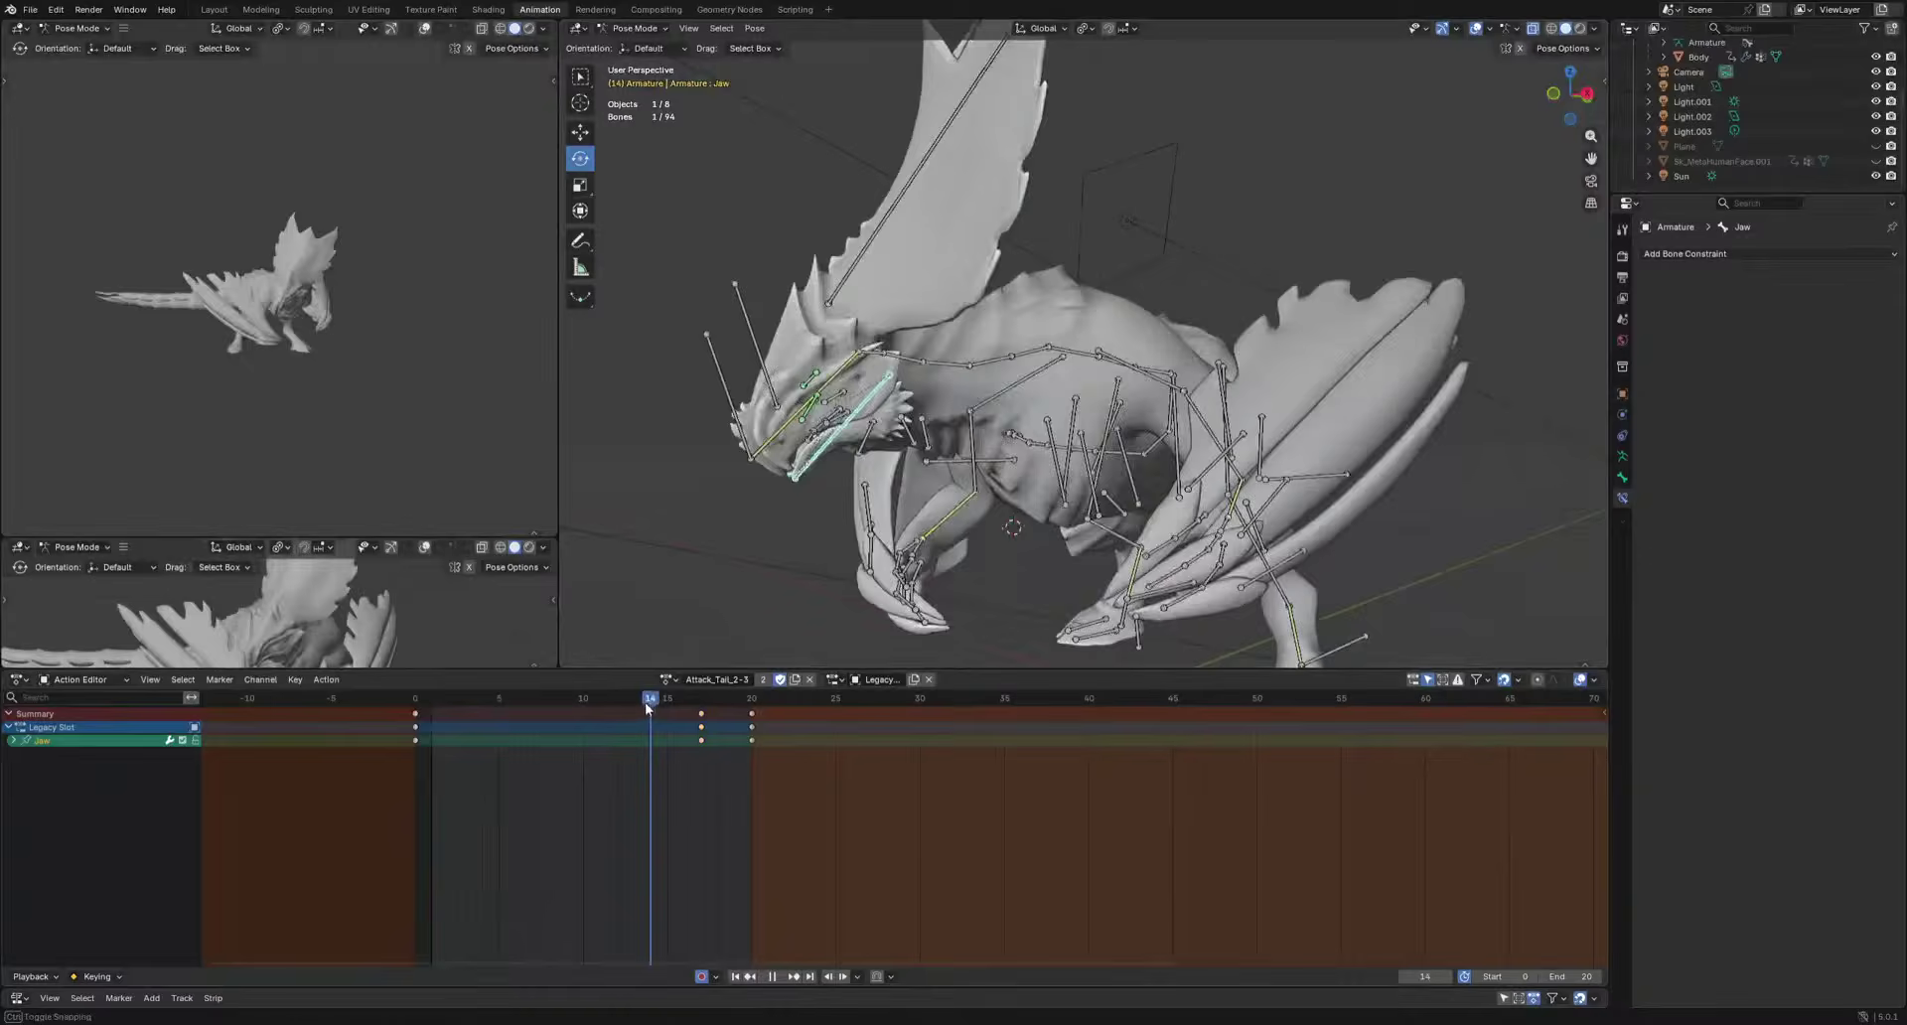
pyautogui.hotkey('ctrl', 'v')
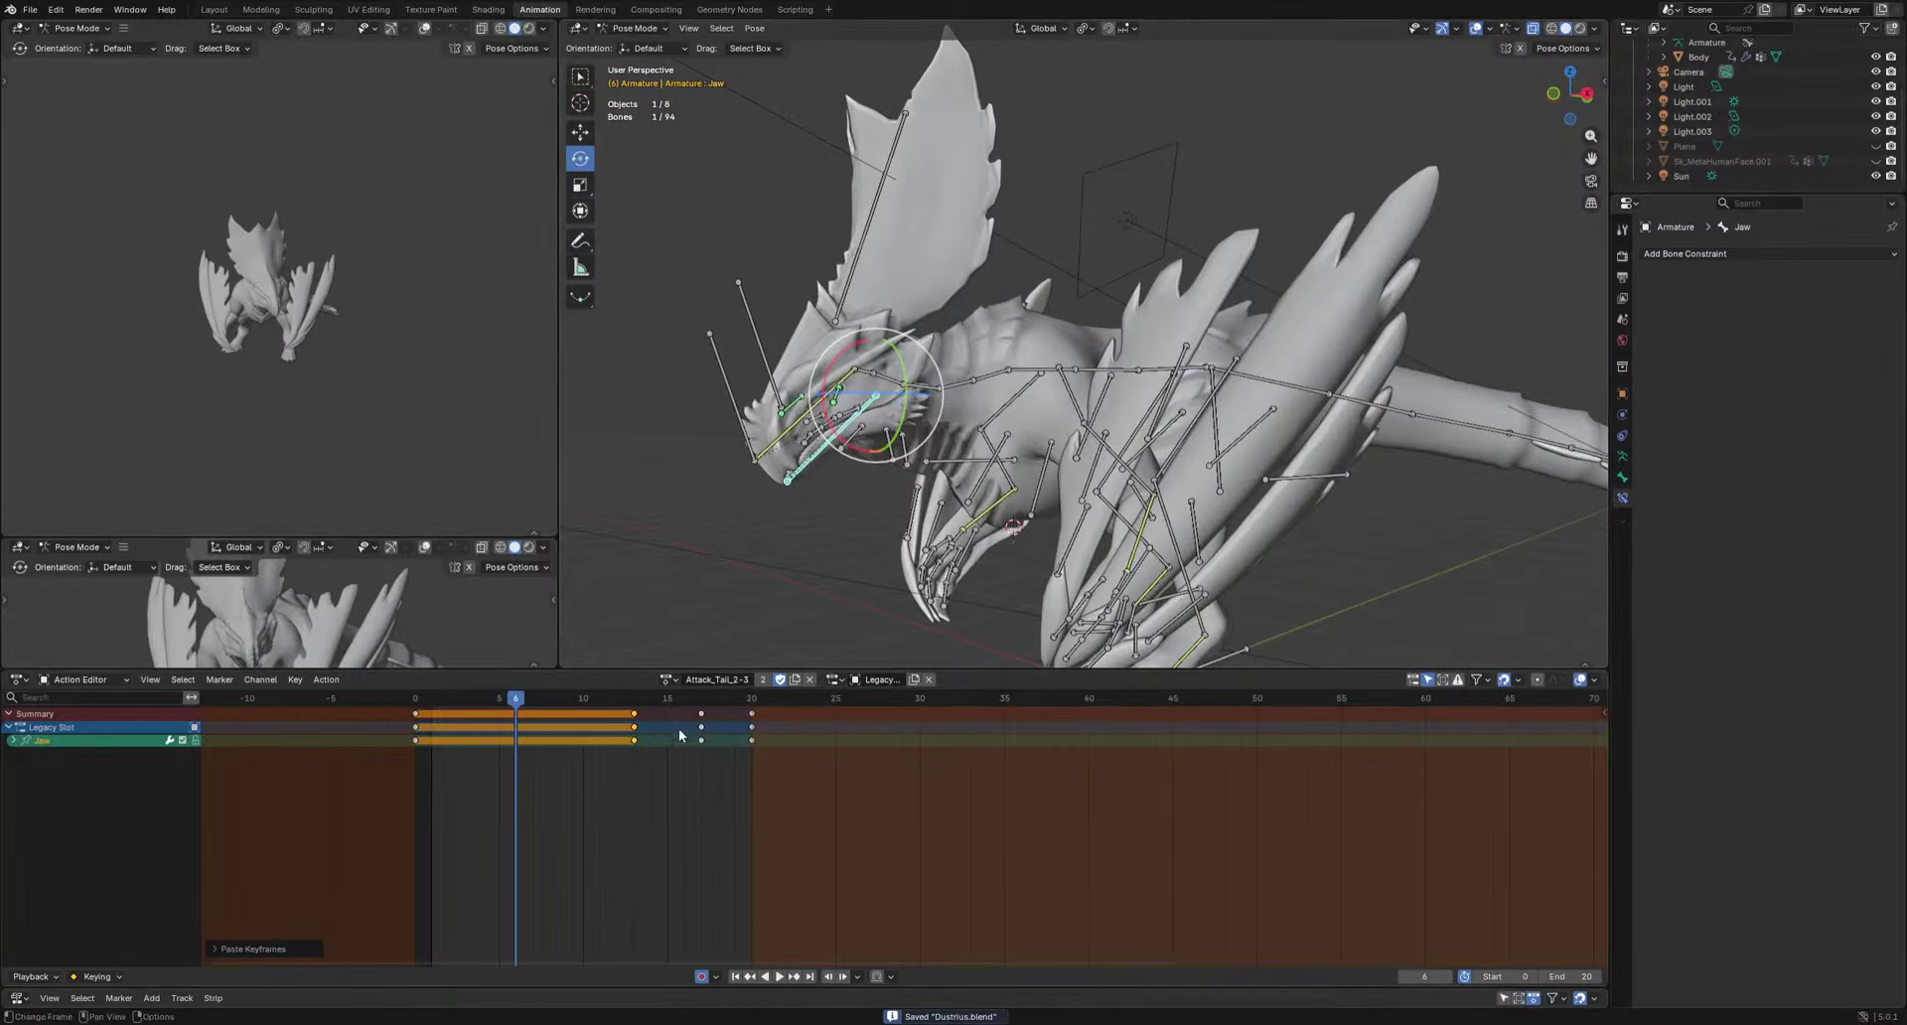
# Open the Attack_Tail_1-2 action and view its pose at frame 0.
pyautogui.click(668, 680)
pyautogui.click(703, 732)
pyautogui.moveTo(530, 712); pyautogui.dragTo(415, 709)
# Copy all bones' frame 0 keyframes from Attack_Tail_2-3, paste them at frame 20 of Attack_Tail_1-2, and play it back.
pyautogui.click(668, 679)
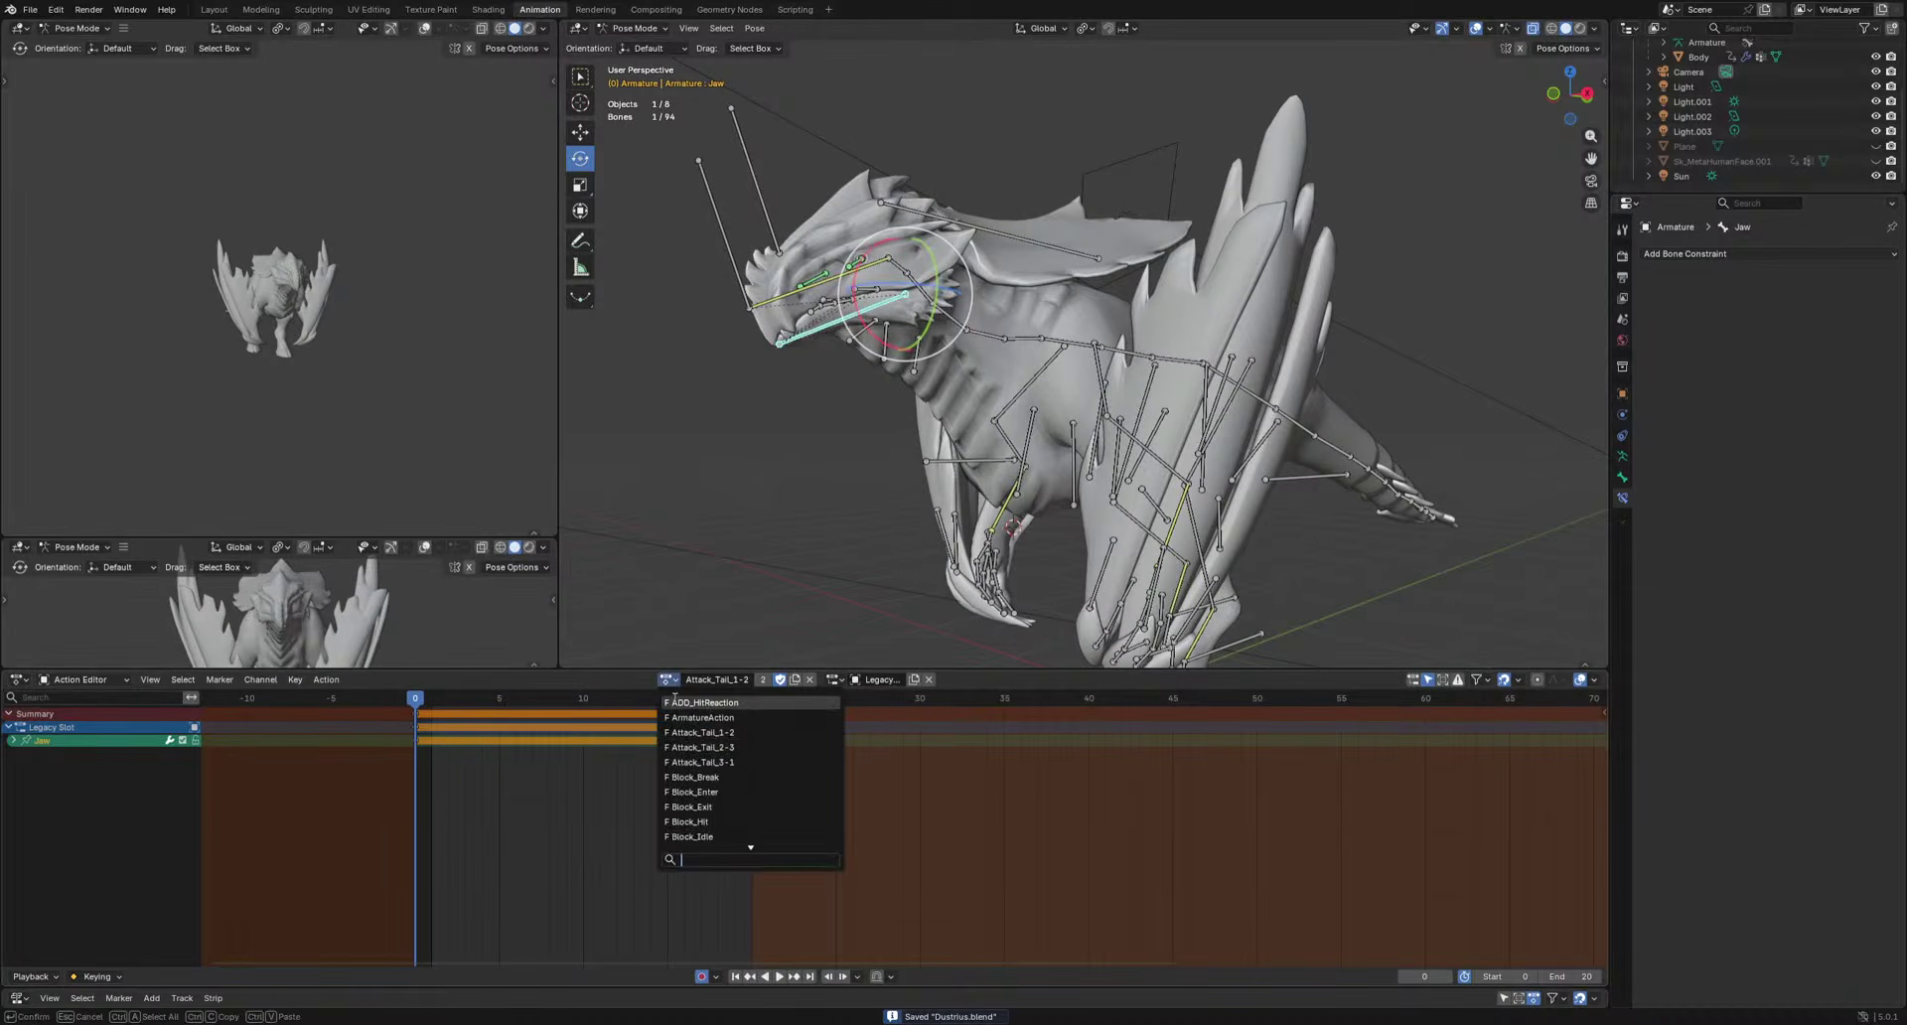
pyautogui.click(700, 747)
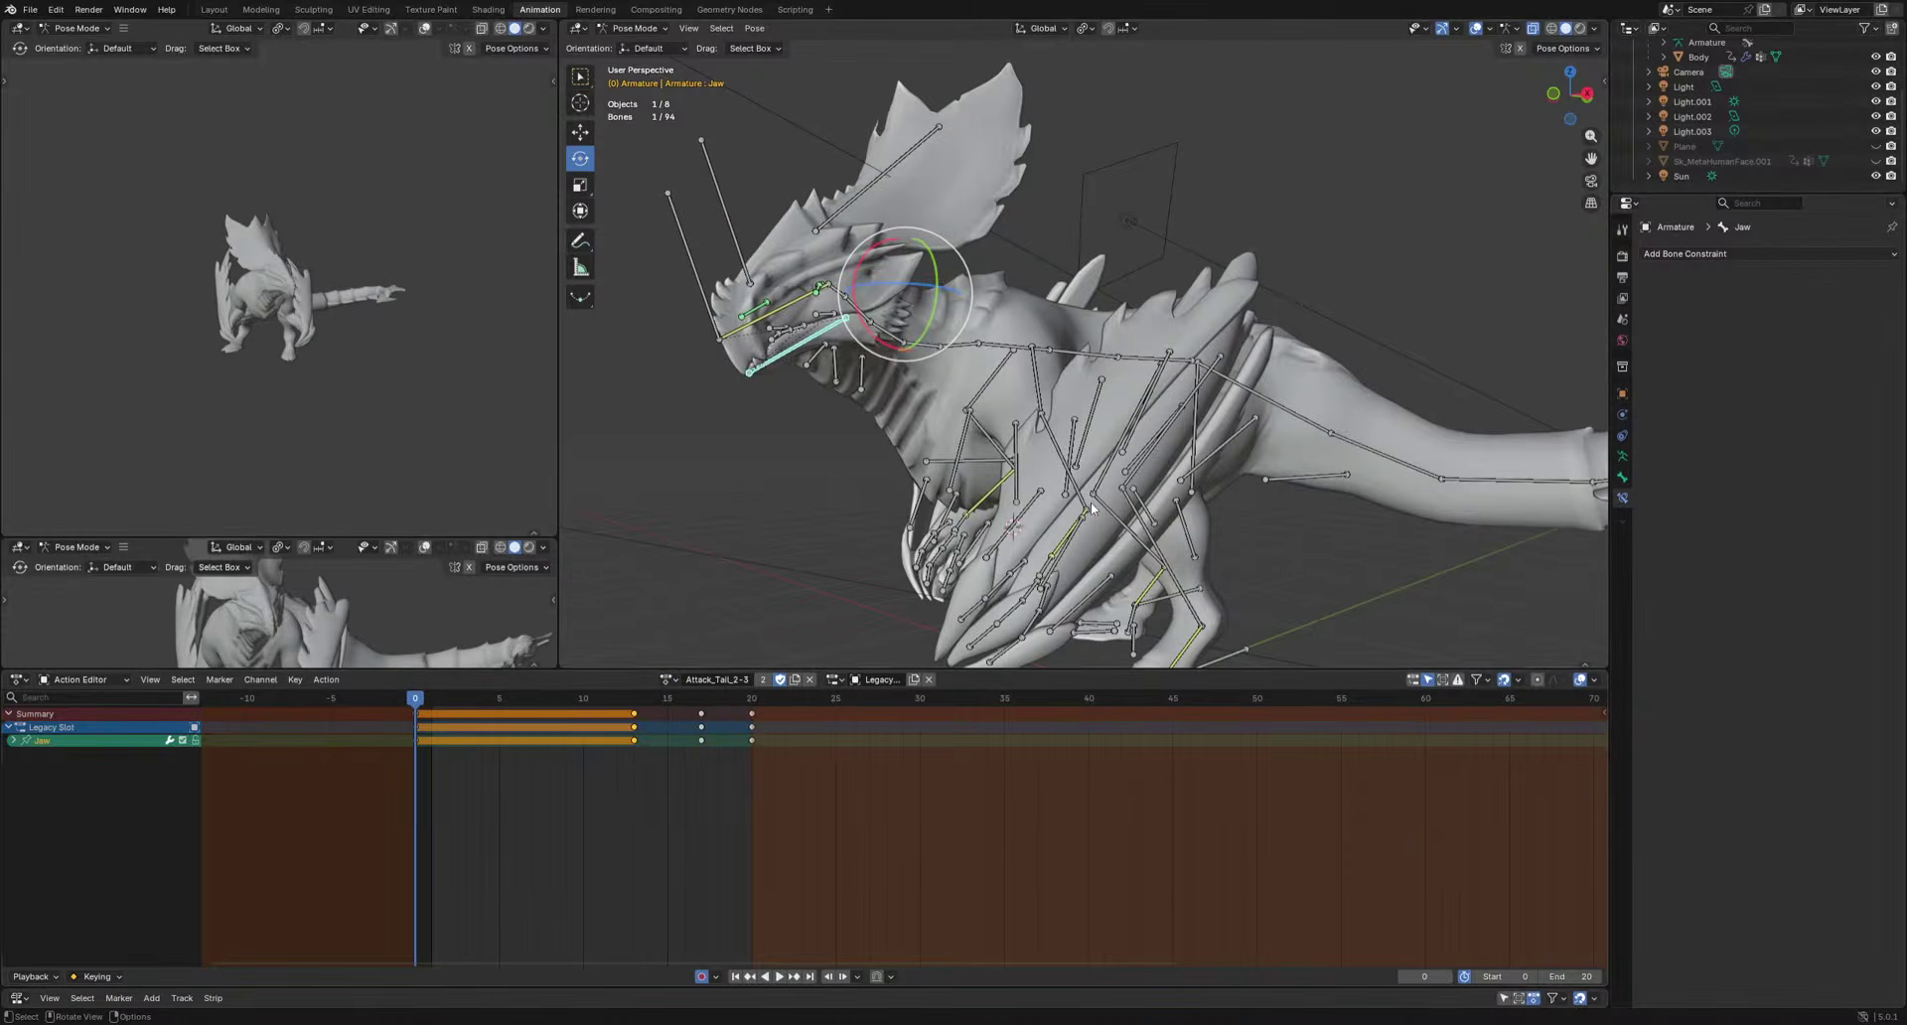
pyautogui.press('a')
pyautogui.click(415, 719)
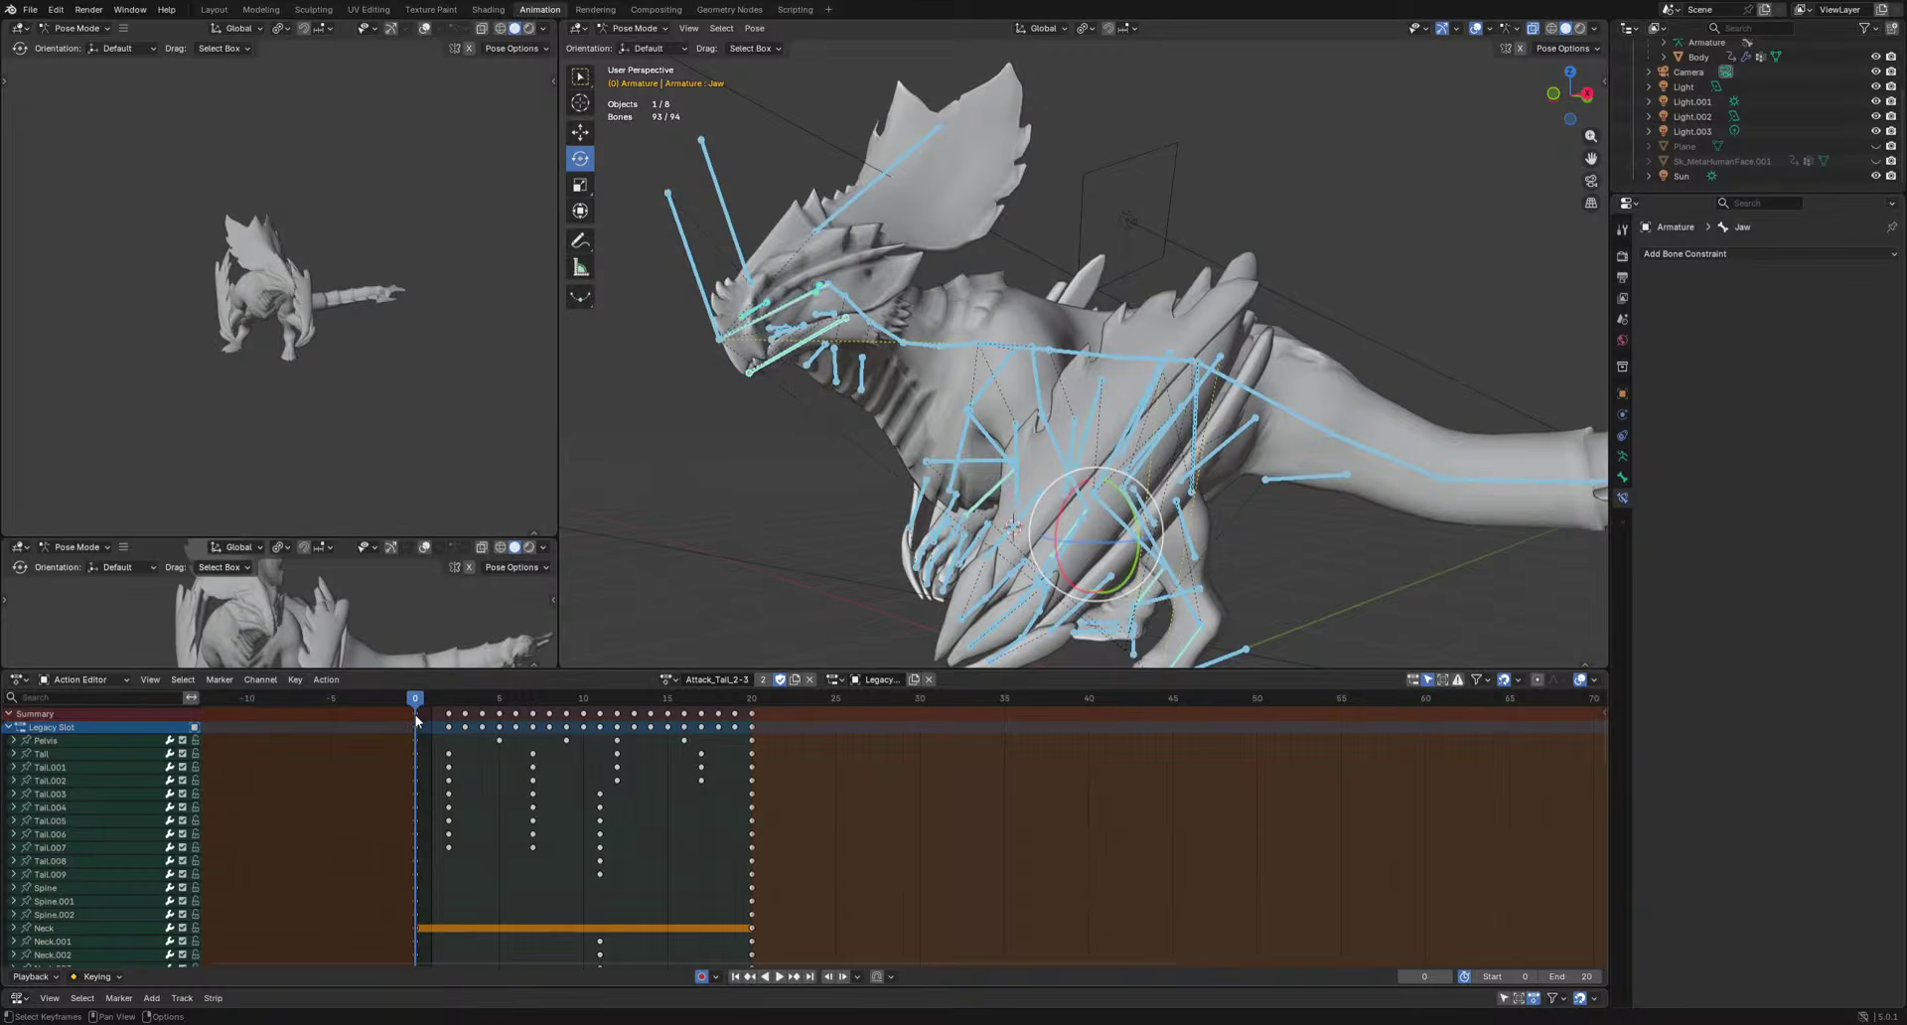
pyautogui.click(669, 680)
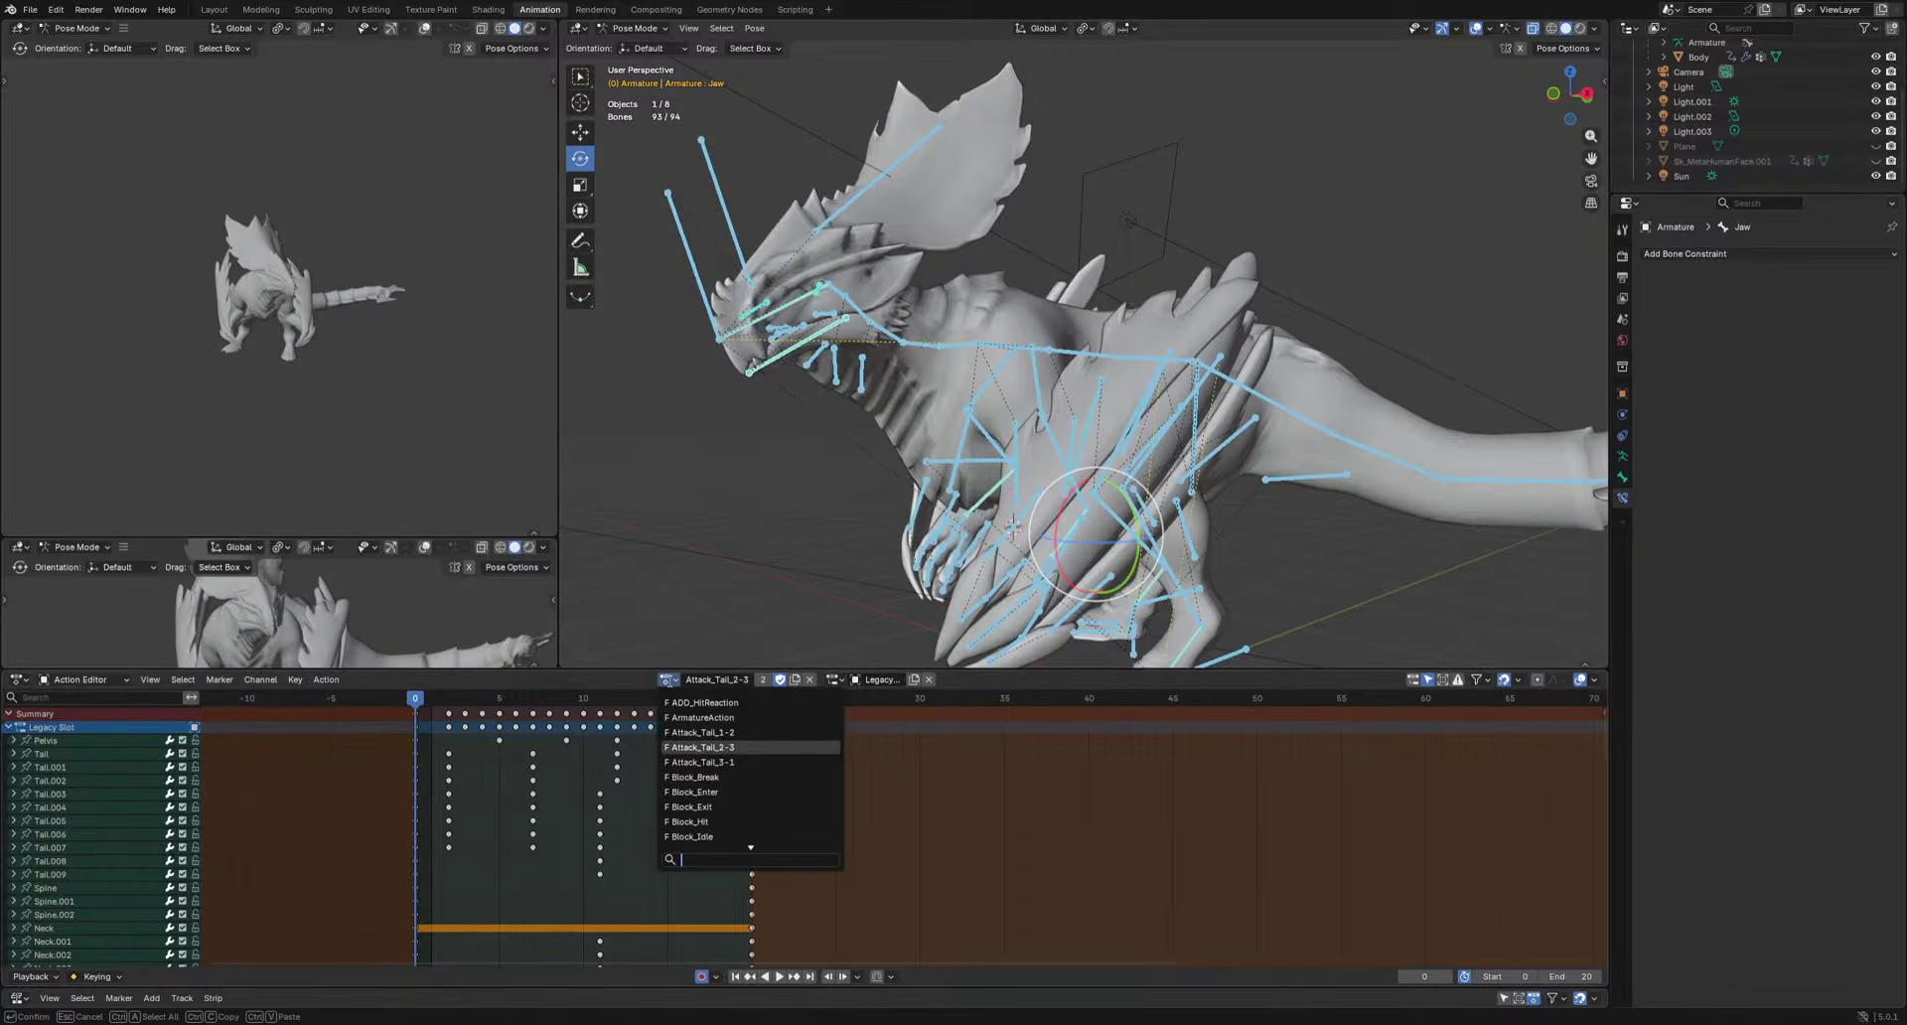
pyautogui.click(722, 732)
pyautogui.click(752, 704)
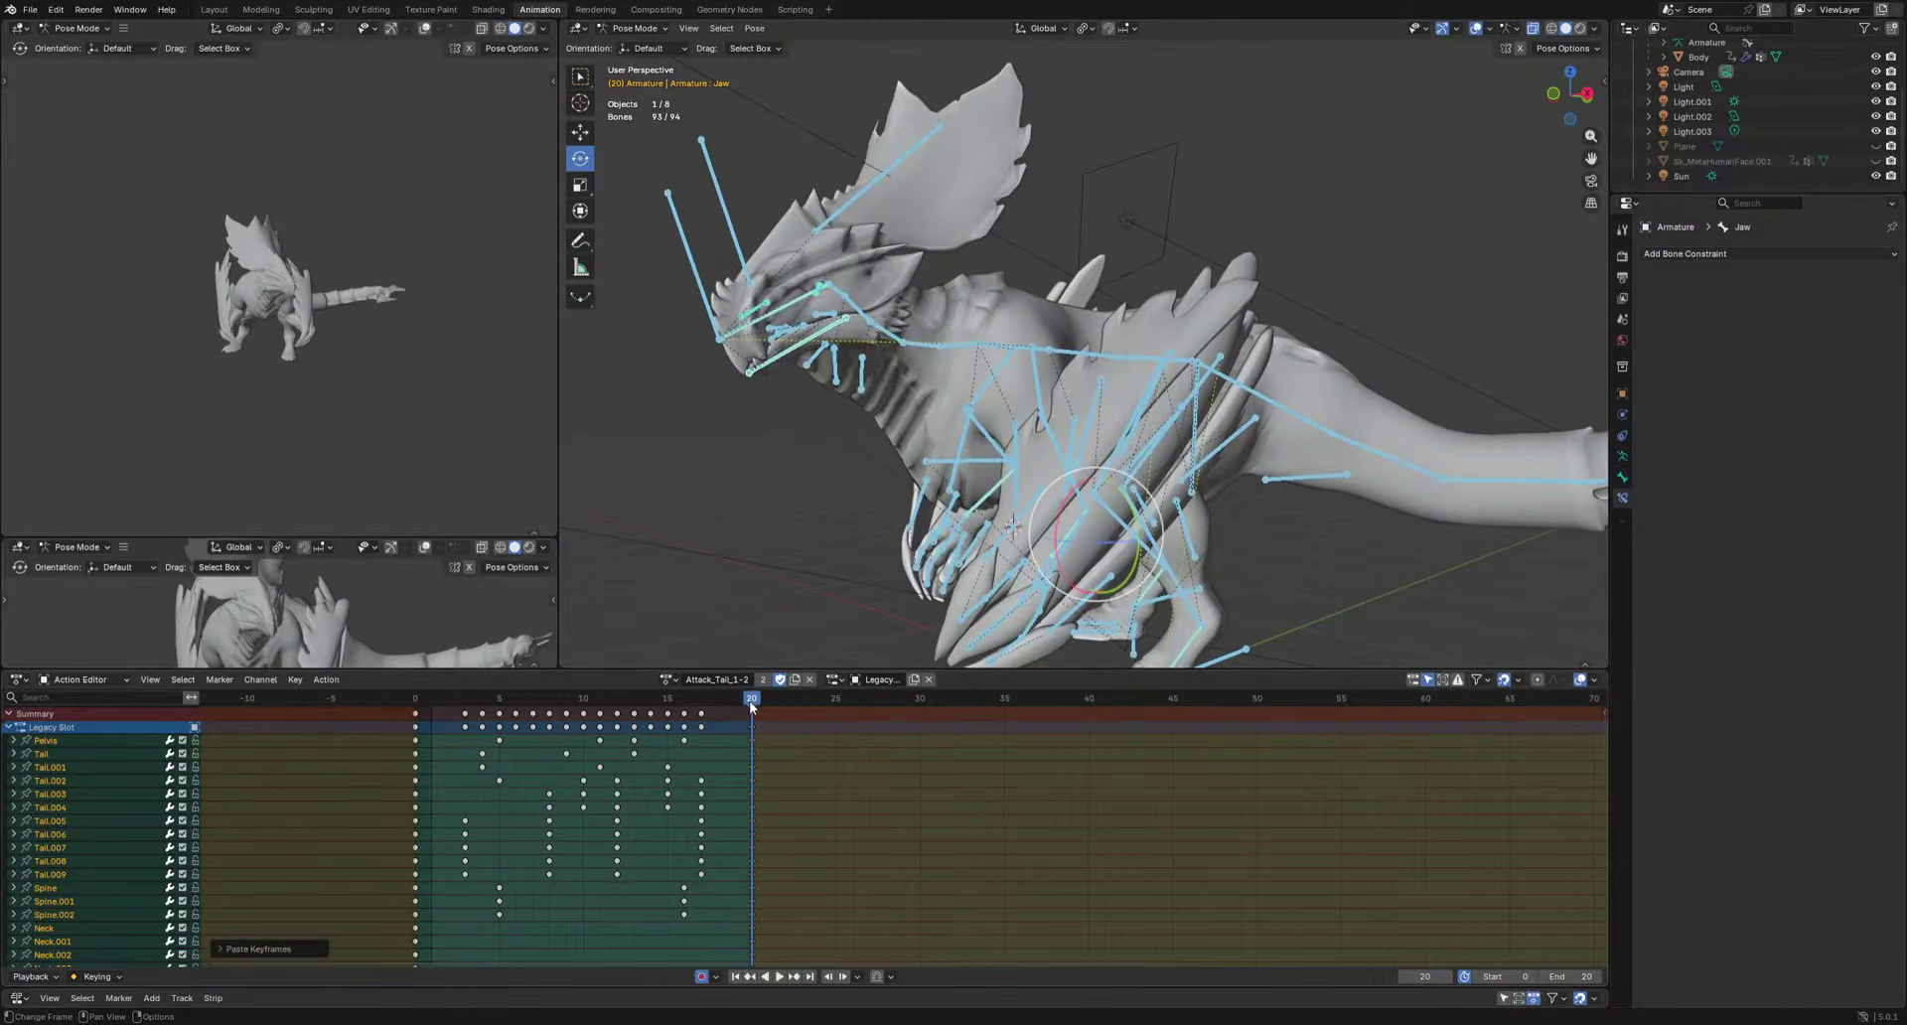
pyautogui.press('space')
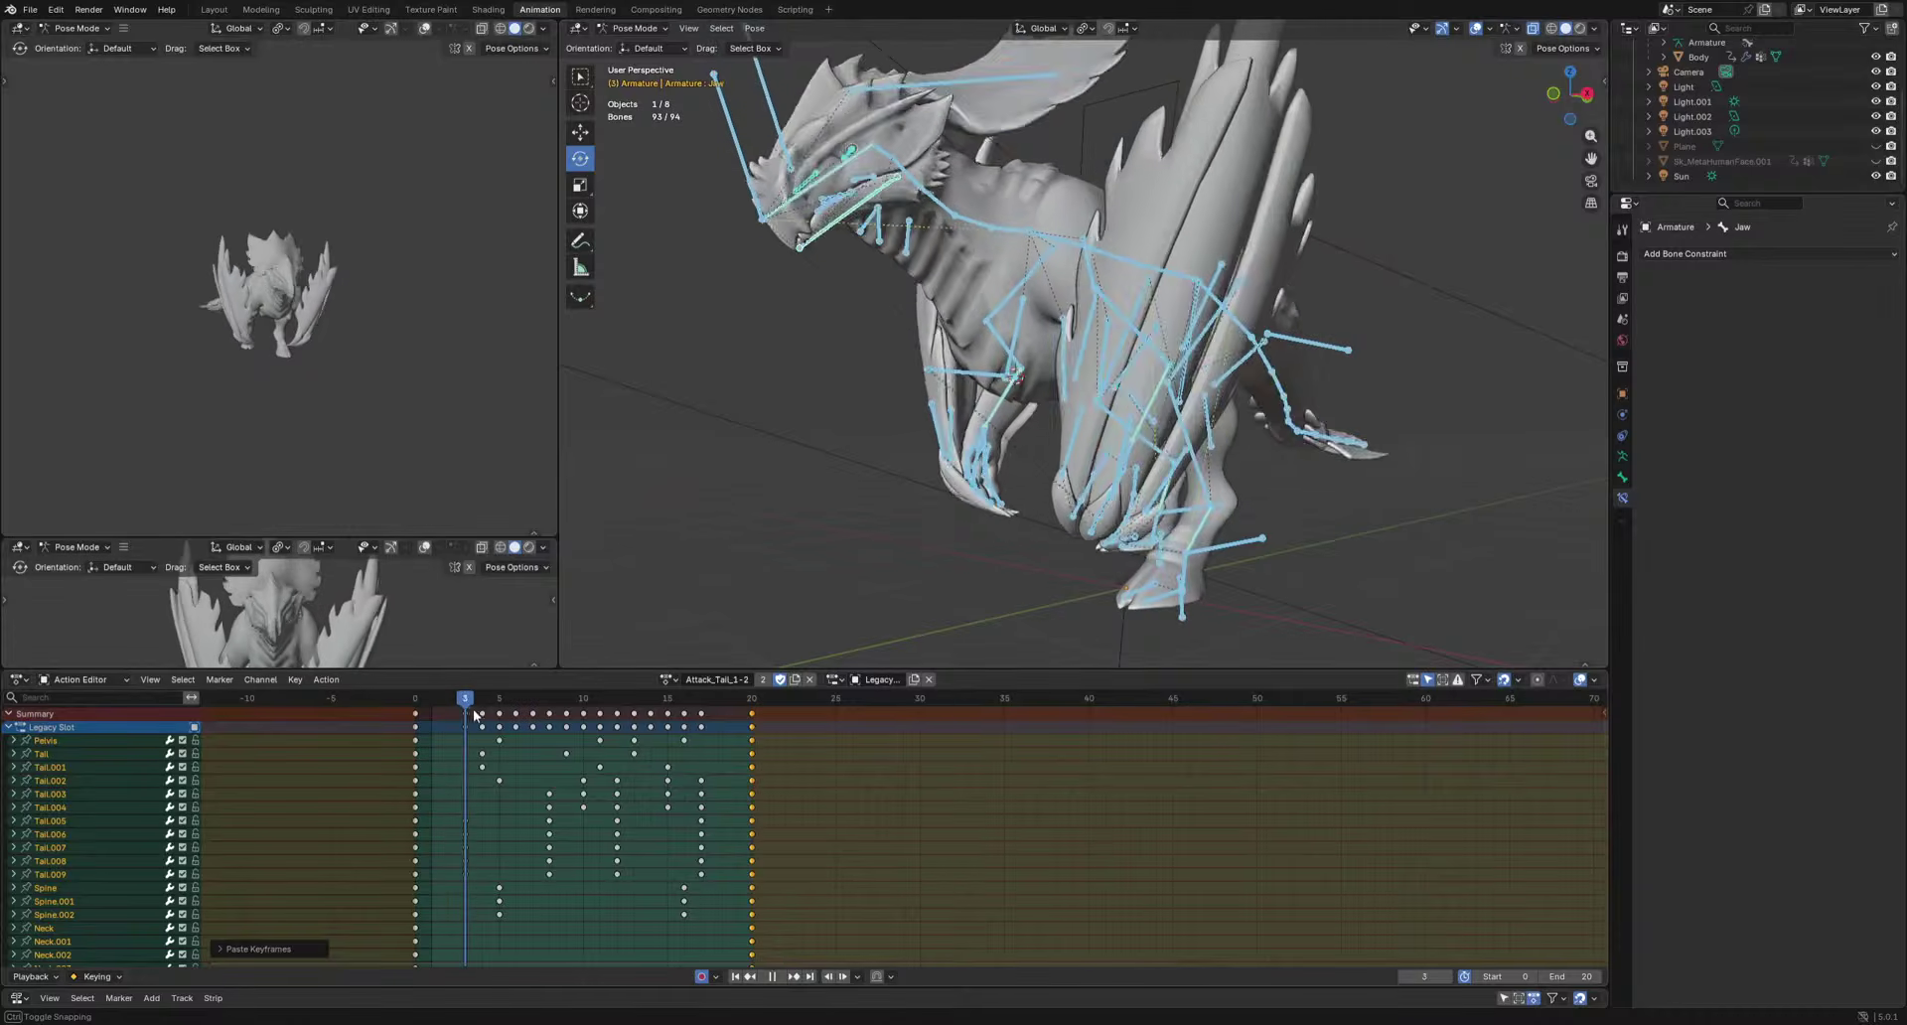
pyautogui.press('space')
# Select the Foot.R bone, rotate it with a keyframe at frame 4 in the left view, and play back the motion.
pyautogui.moveTo(954, 613); pyautogui.dragTo(1043, 590, button='middle')
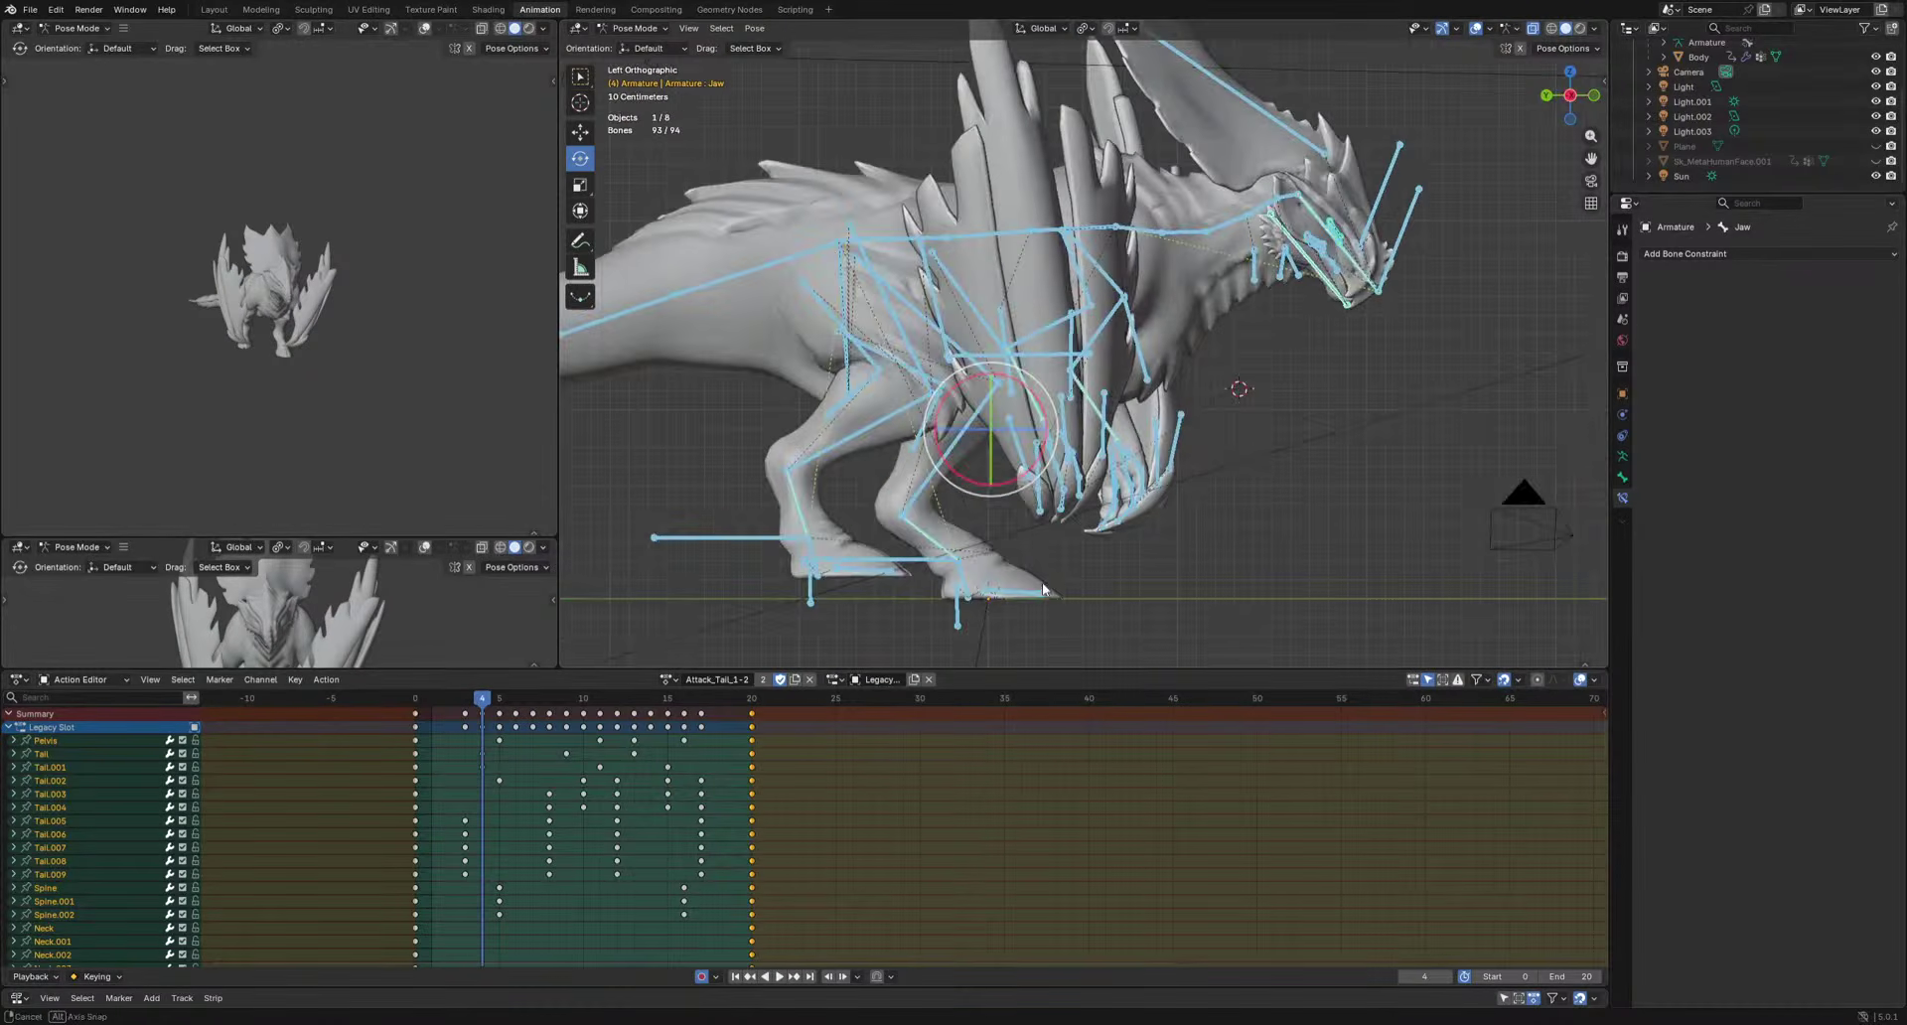
pyautogui.click(817, 564)
pyautogui.keyDown('shift'); pyautogui.moveTo(818, 559); pyautogui.dragTo(877, 450, button='middle'); pyautogui.keyUp('shift')
pyautogui.scroll(2, 894, 456)
pyautogui.press('r')
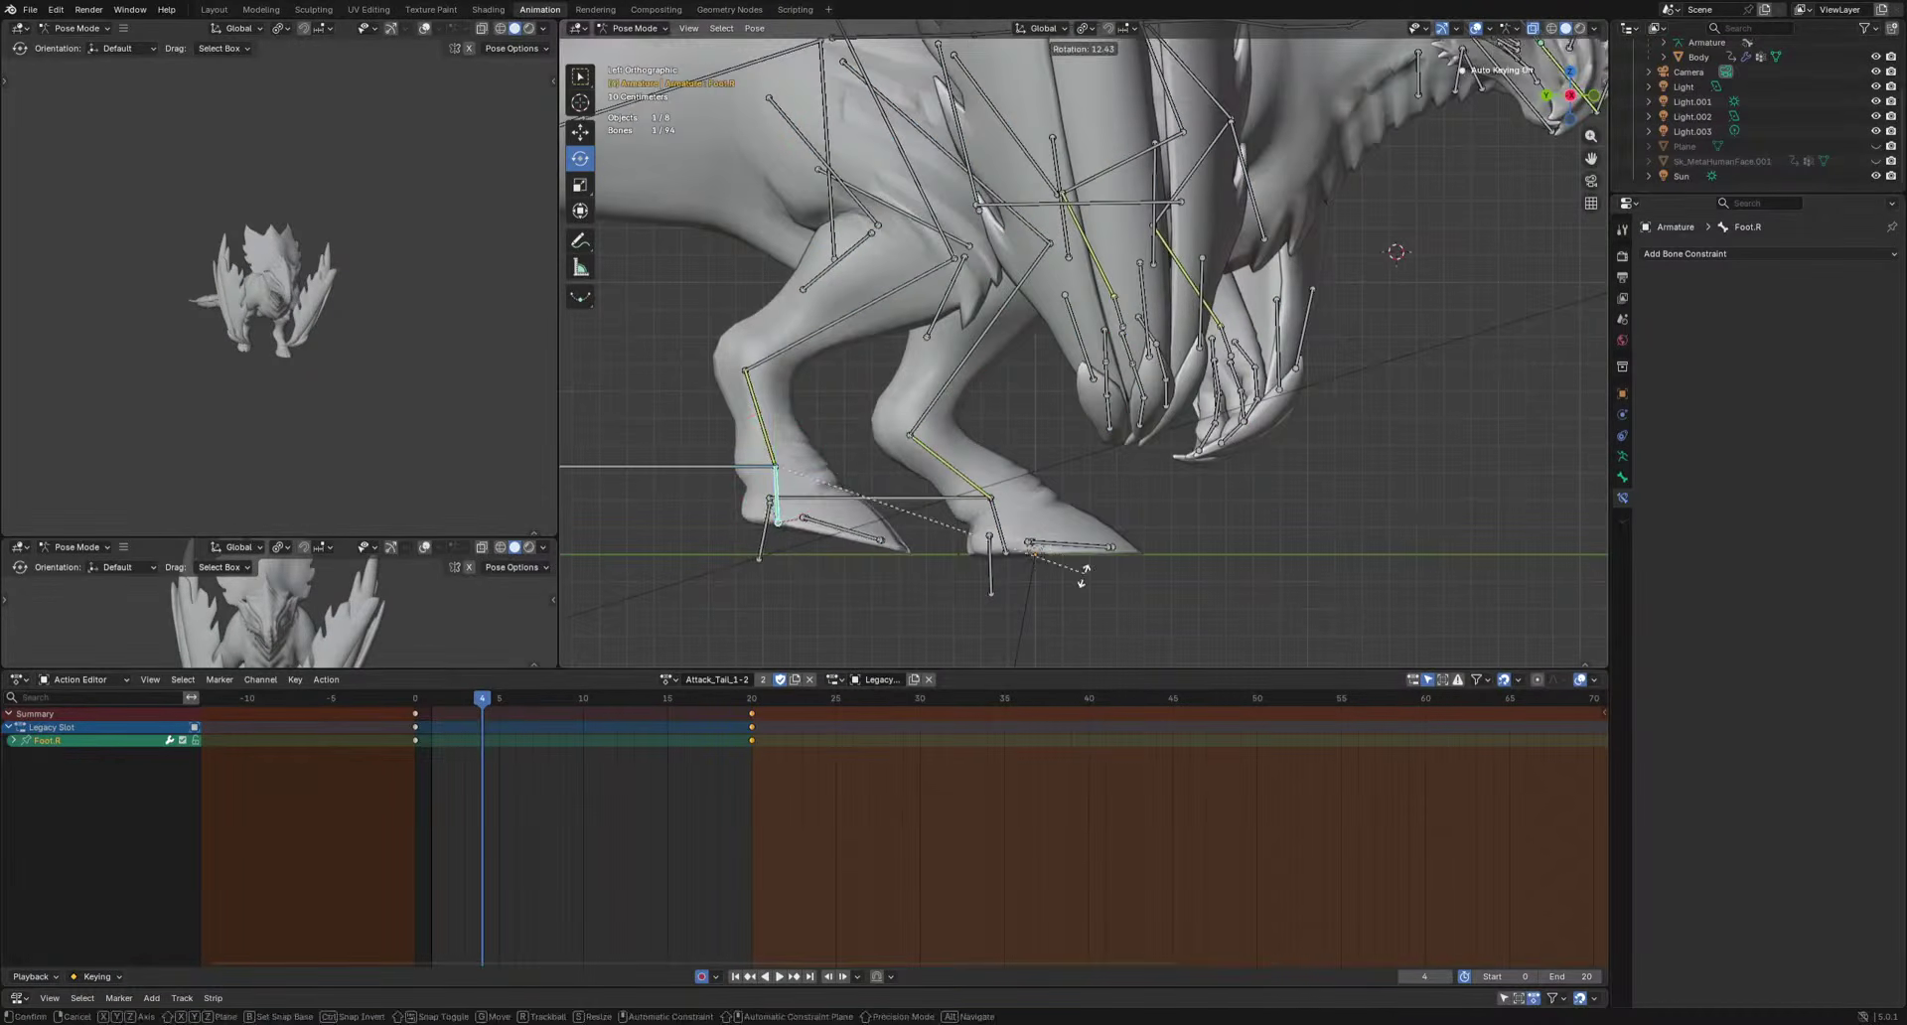
pyautogui.click(1075, 578)
pyautogui.press('i')
pyautogui.press('space')
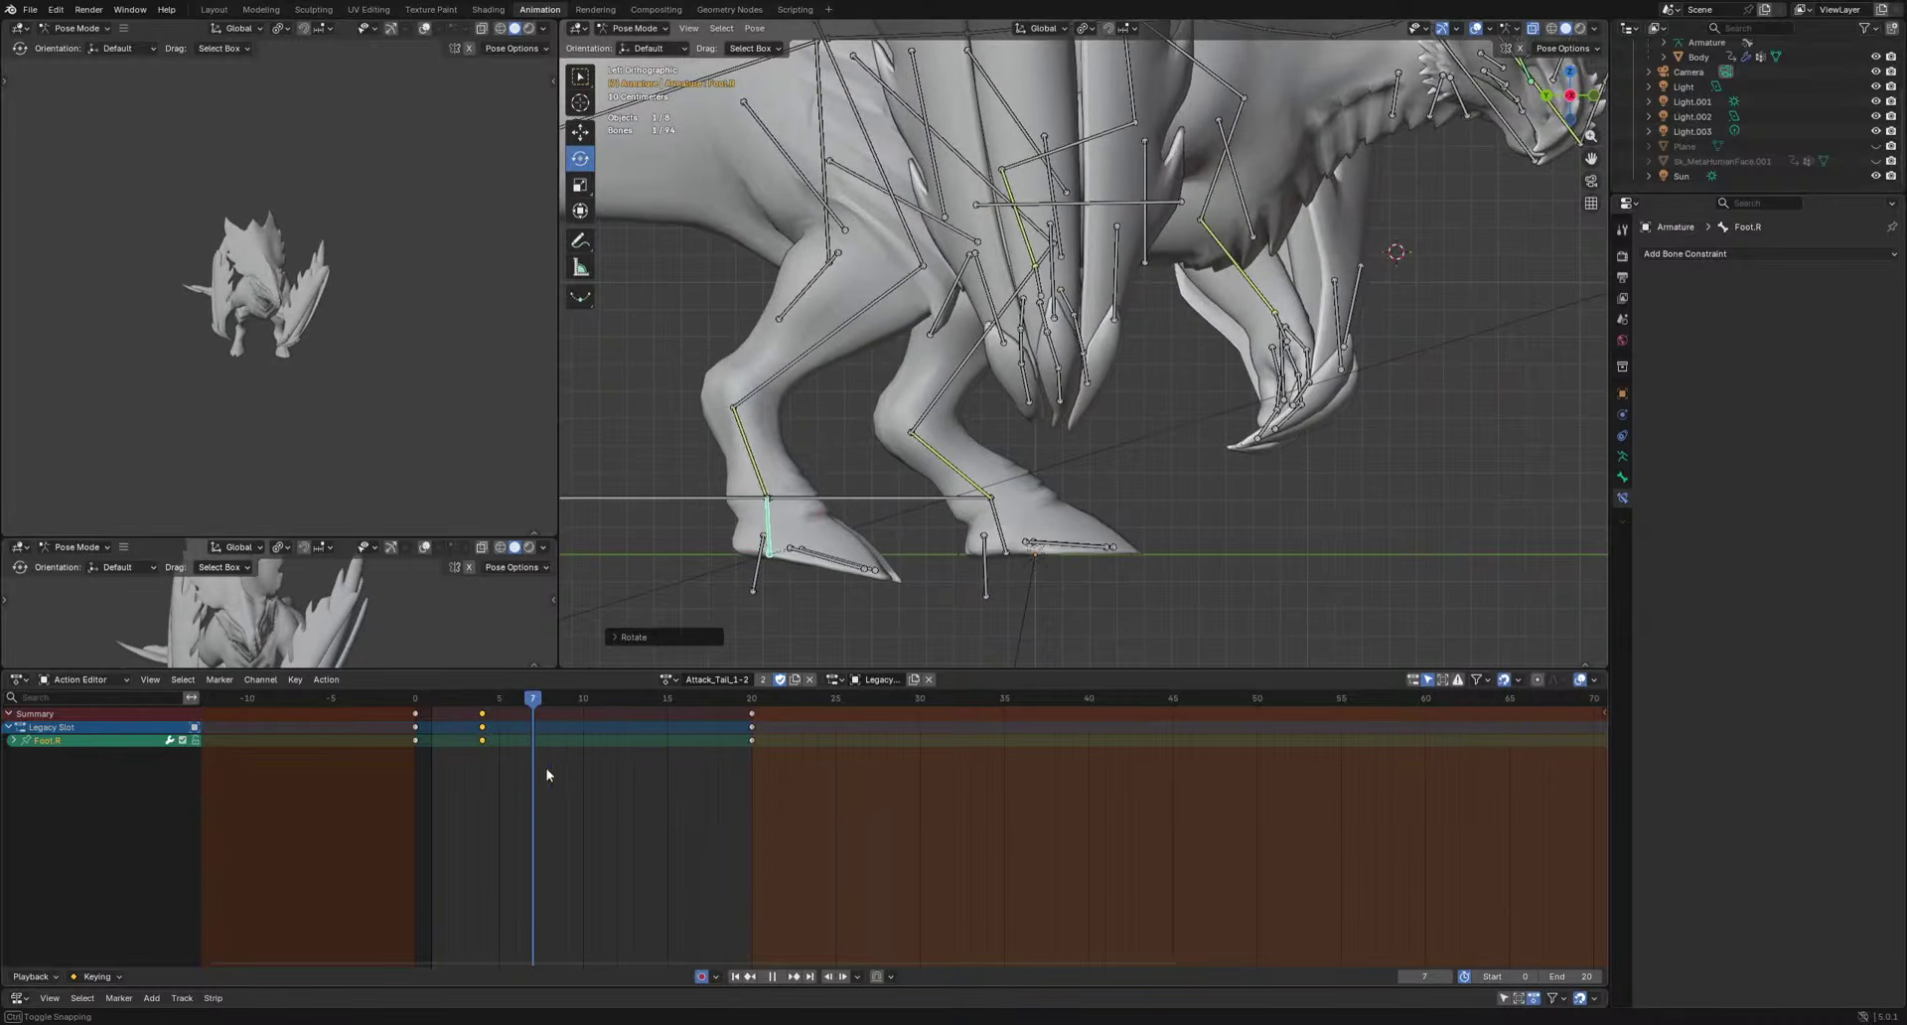
# Paste Foot.R's end keyframe at frame 7 to hold the planted foot until frame 20, and play back the result.
pyautogui.moveTo(775, 711); pyautogui.dragTo(773, 719)
pyautogui.hotkey('ctrl', 'v')
pyautogui.press('space')
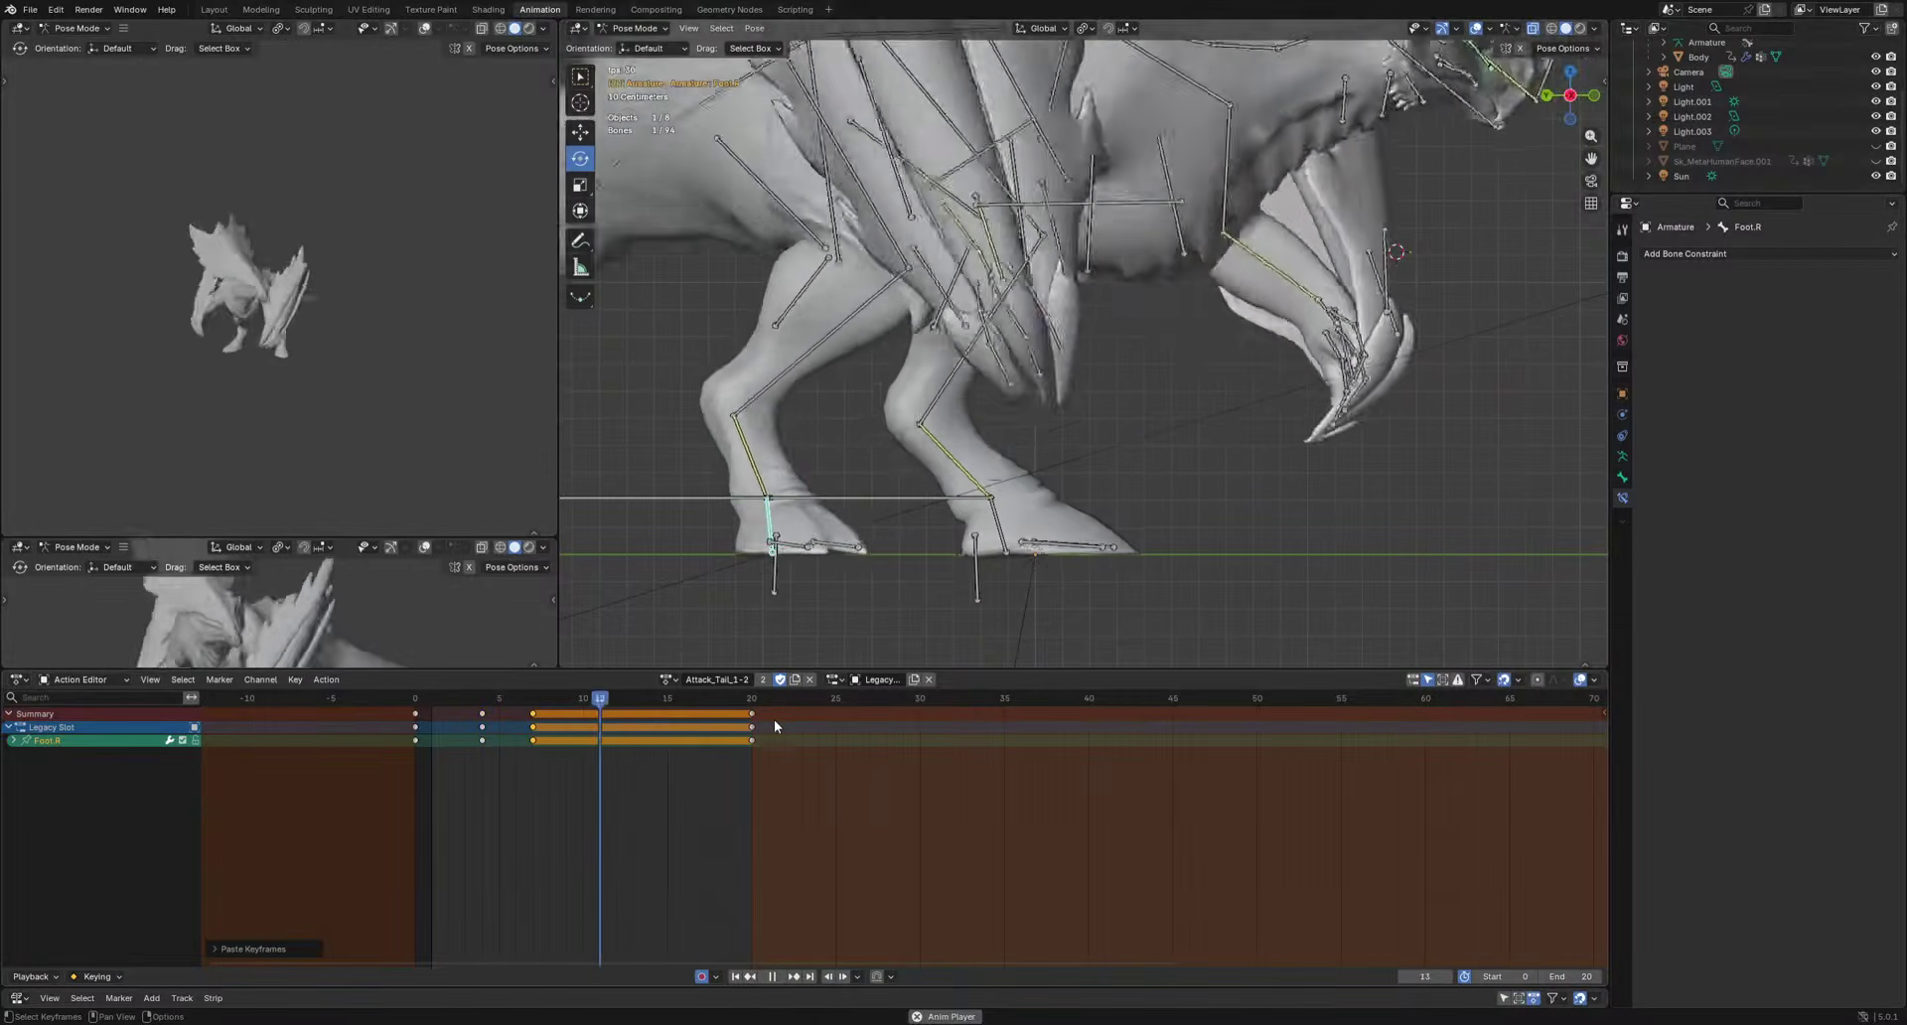
pyautogui.press('space')
# Adjust Foot.R at frame 4 with a trackball rotation from a front angle and play back the motion.
pyautogui.moveTo(502, 699); pyautogui.dragTo(481, 705)
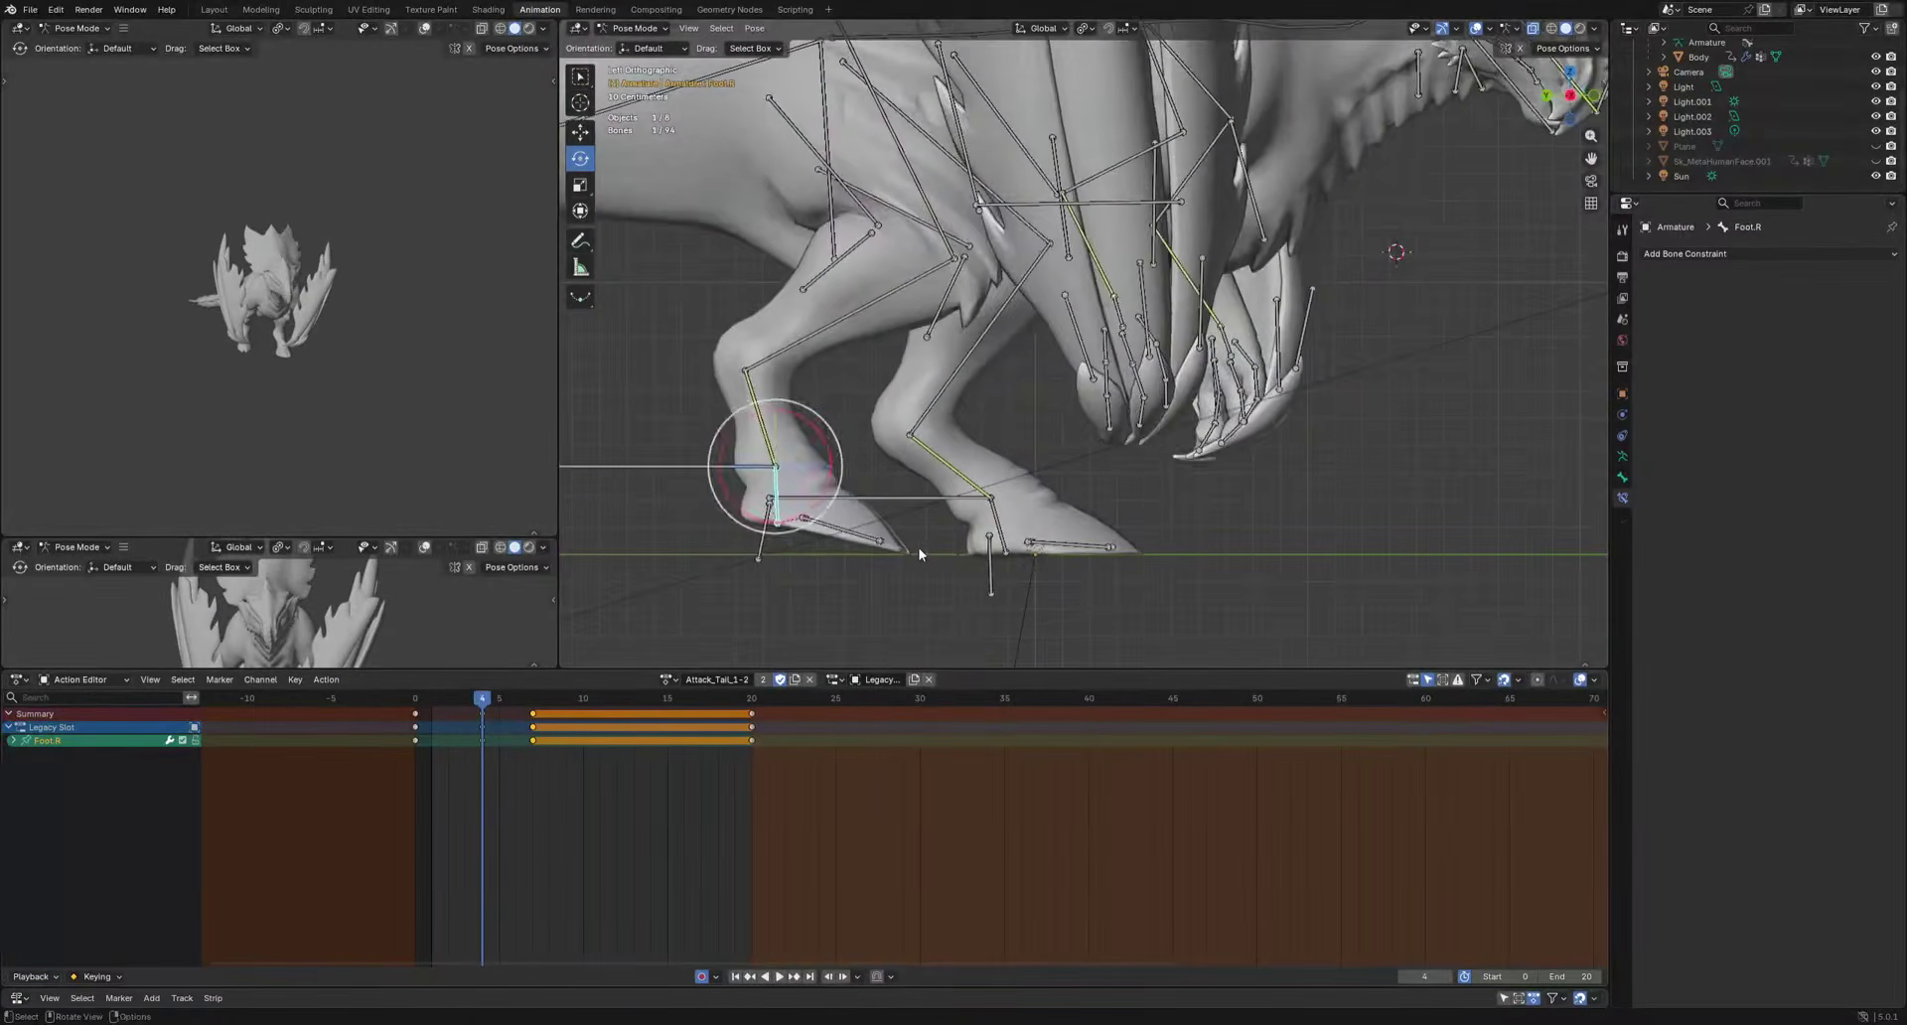
pyautogui.moveTo(1072, 537); pyautogui.dragTo(933, 562, button='middle')
pyautogui.press('r')
pyautogui.press('r')
pyautogui.click(967, 562)
pyautogui.press('space')
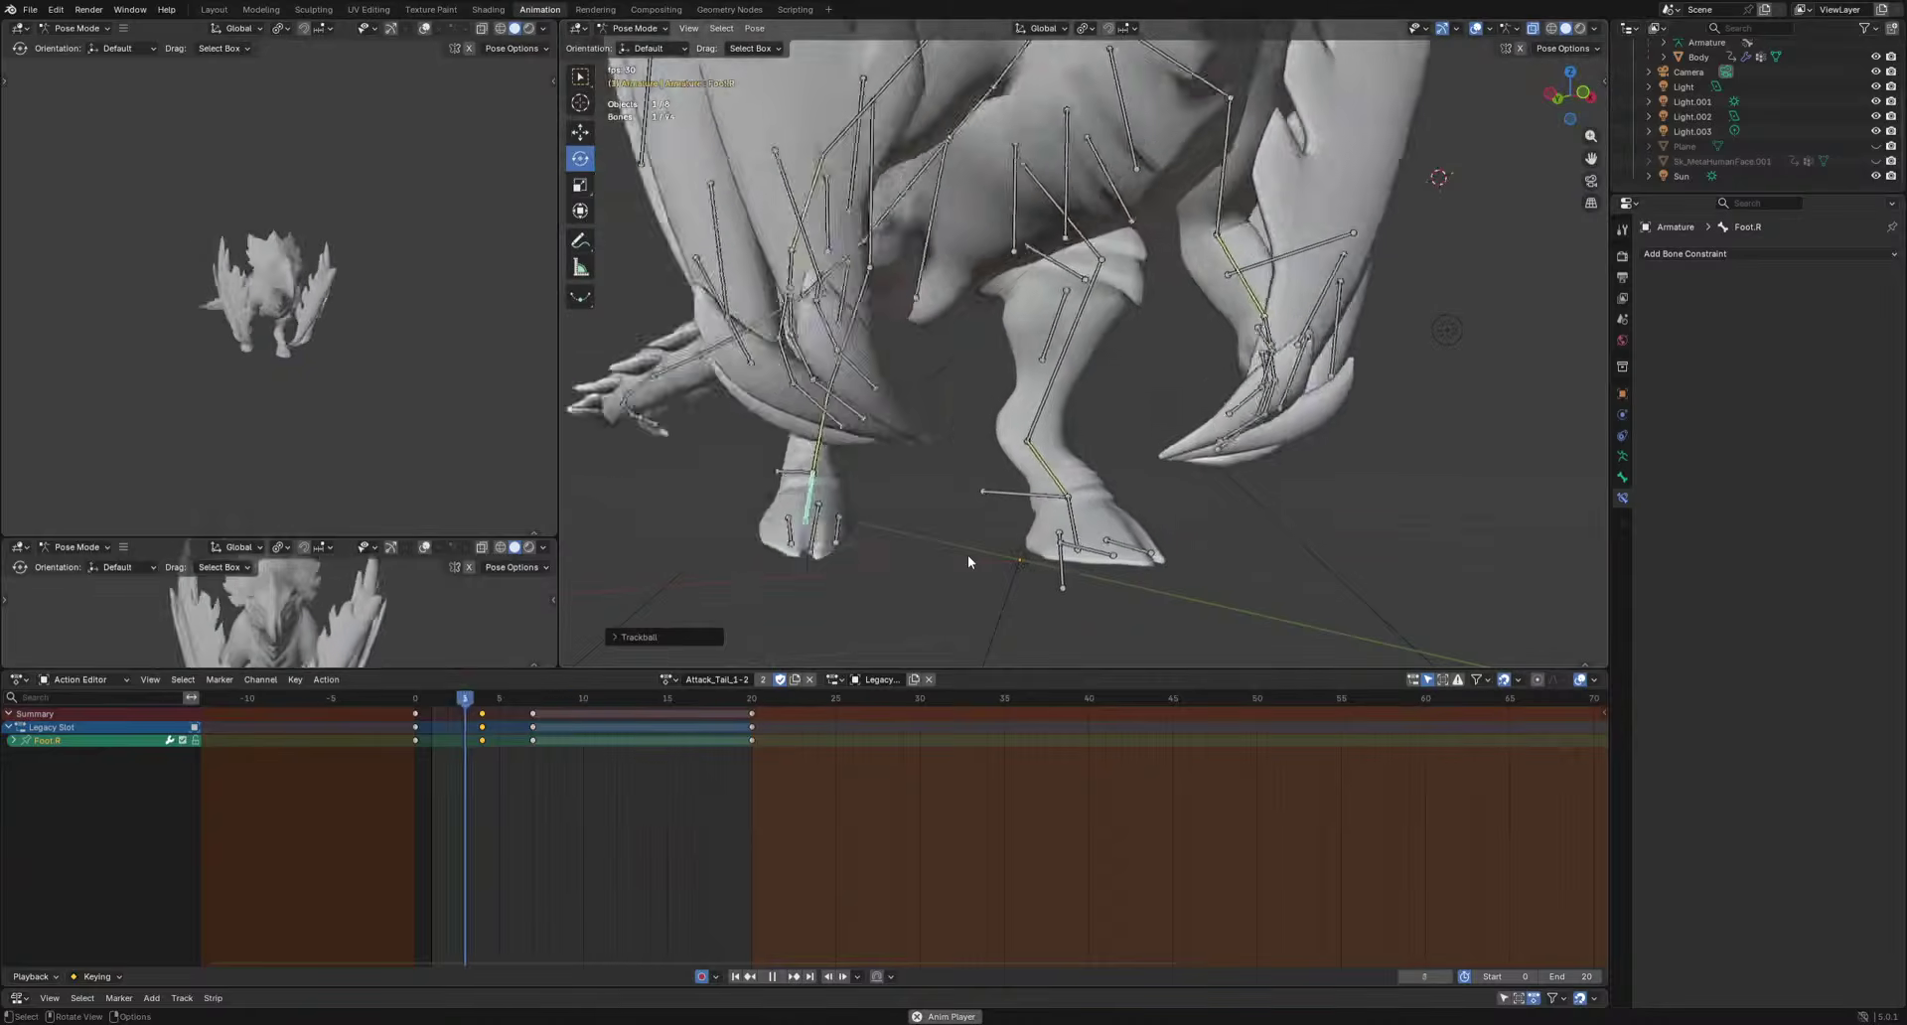
pyautogui.press('space')
# Select Toe1-1.R and Toe2-1.R, paste hold keyframes at frames 8 and 3, and play back the motion.
pyautogui.hotkey('shift', 'Left')
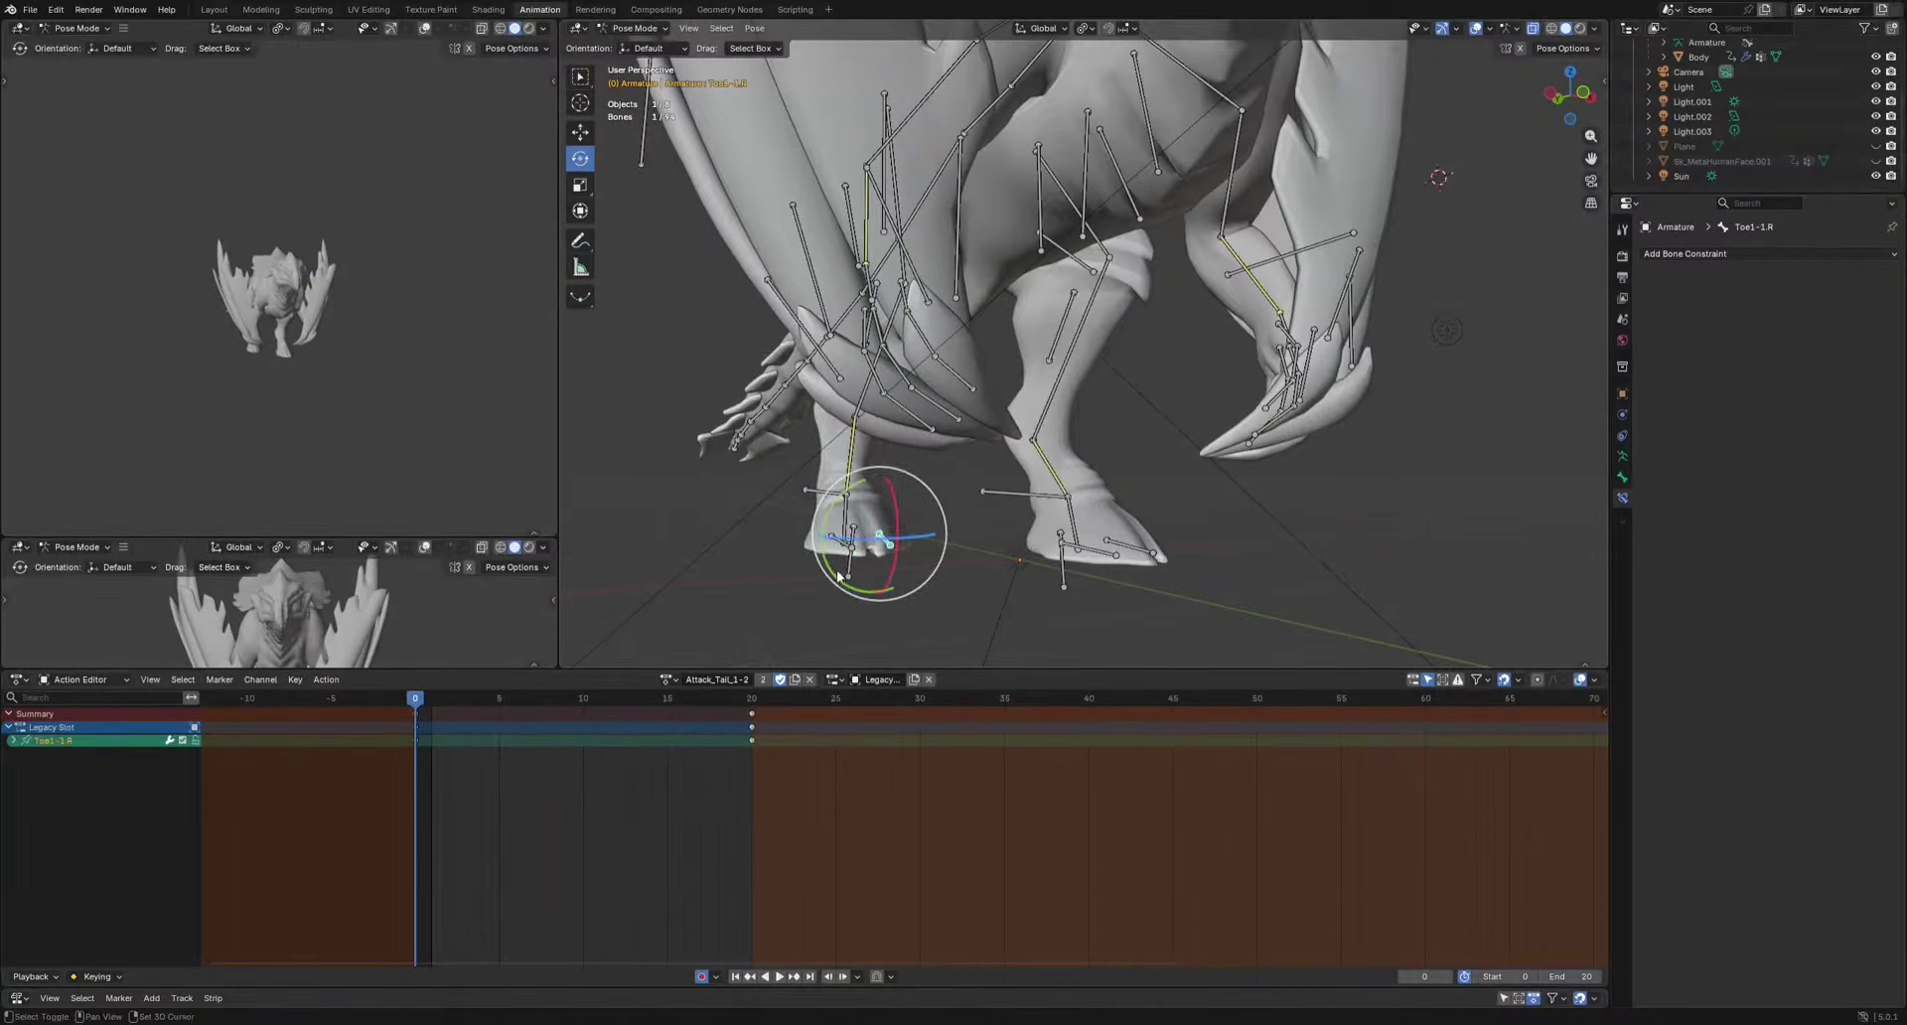
pyautogui.keyDown('shift'); pyautogui.click(842, 574); pyautogui.keyUp('shift')
pyautogui.moveTo(445, 707)
pyautogui.mouseDown()
pyautogui.moveTo(550, 706)
pyautogui.moveTo(413, 713)
pyautogui.moveTo(468, 725)
pyautogui.mouseUp()
pyautogui.hotkey('ctrl', 'v')
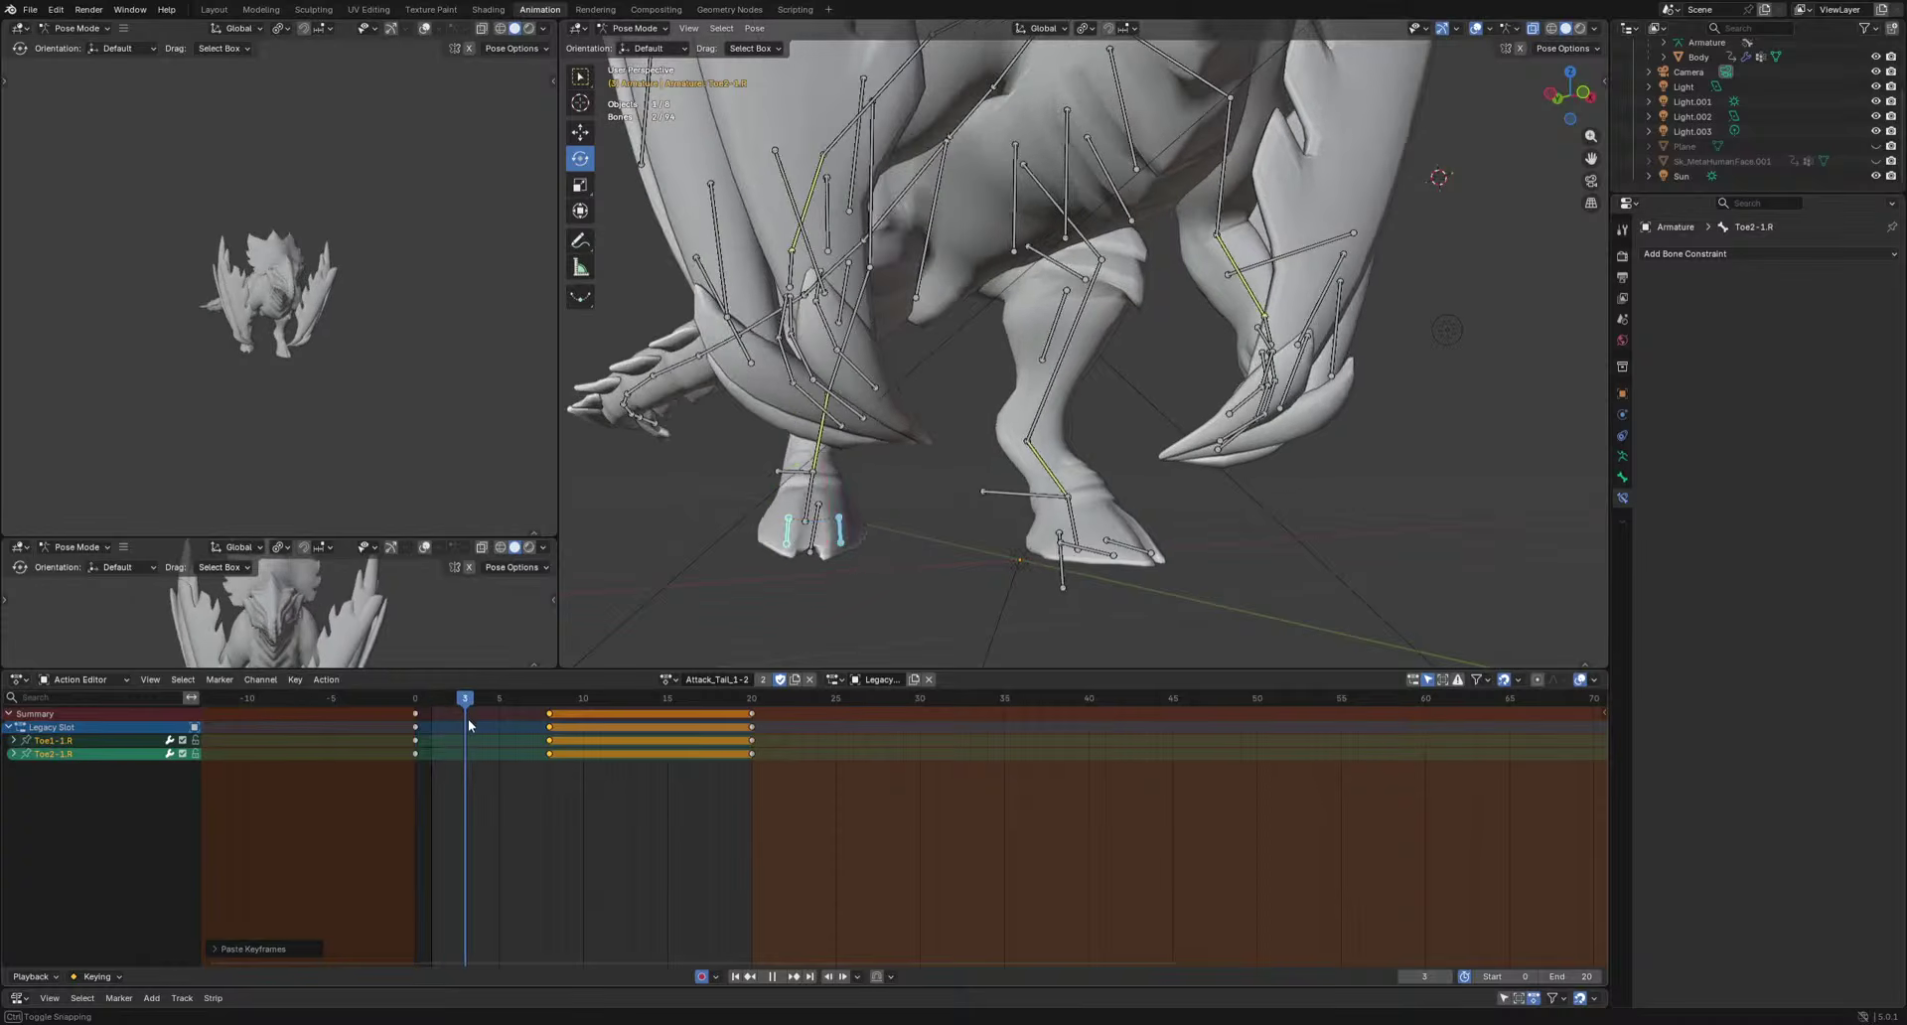
pyautogui.press('space')
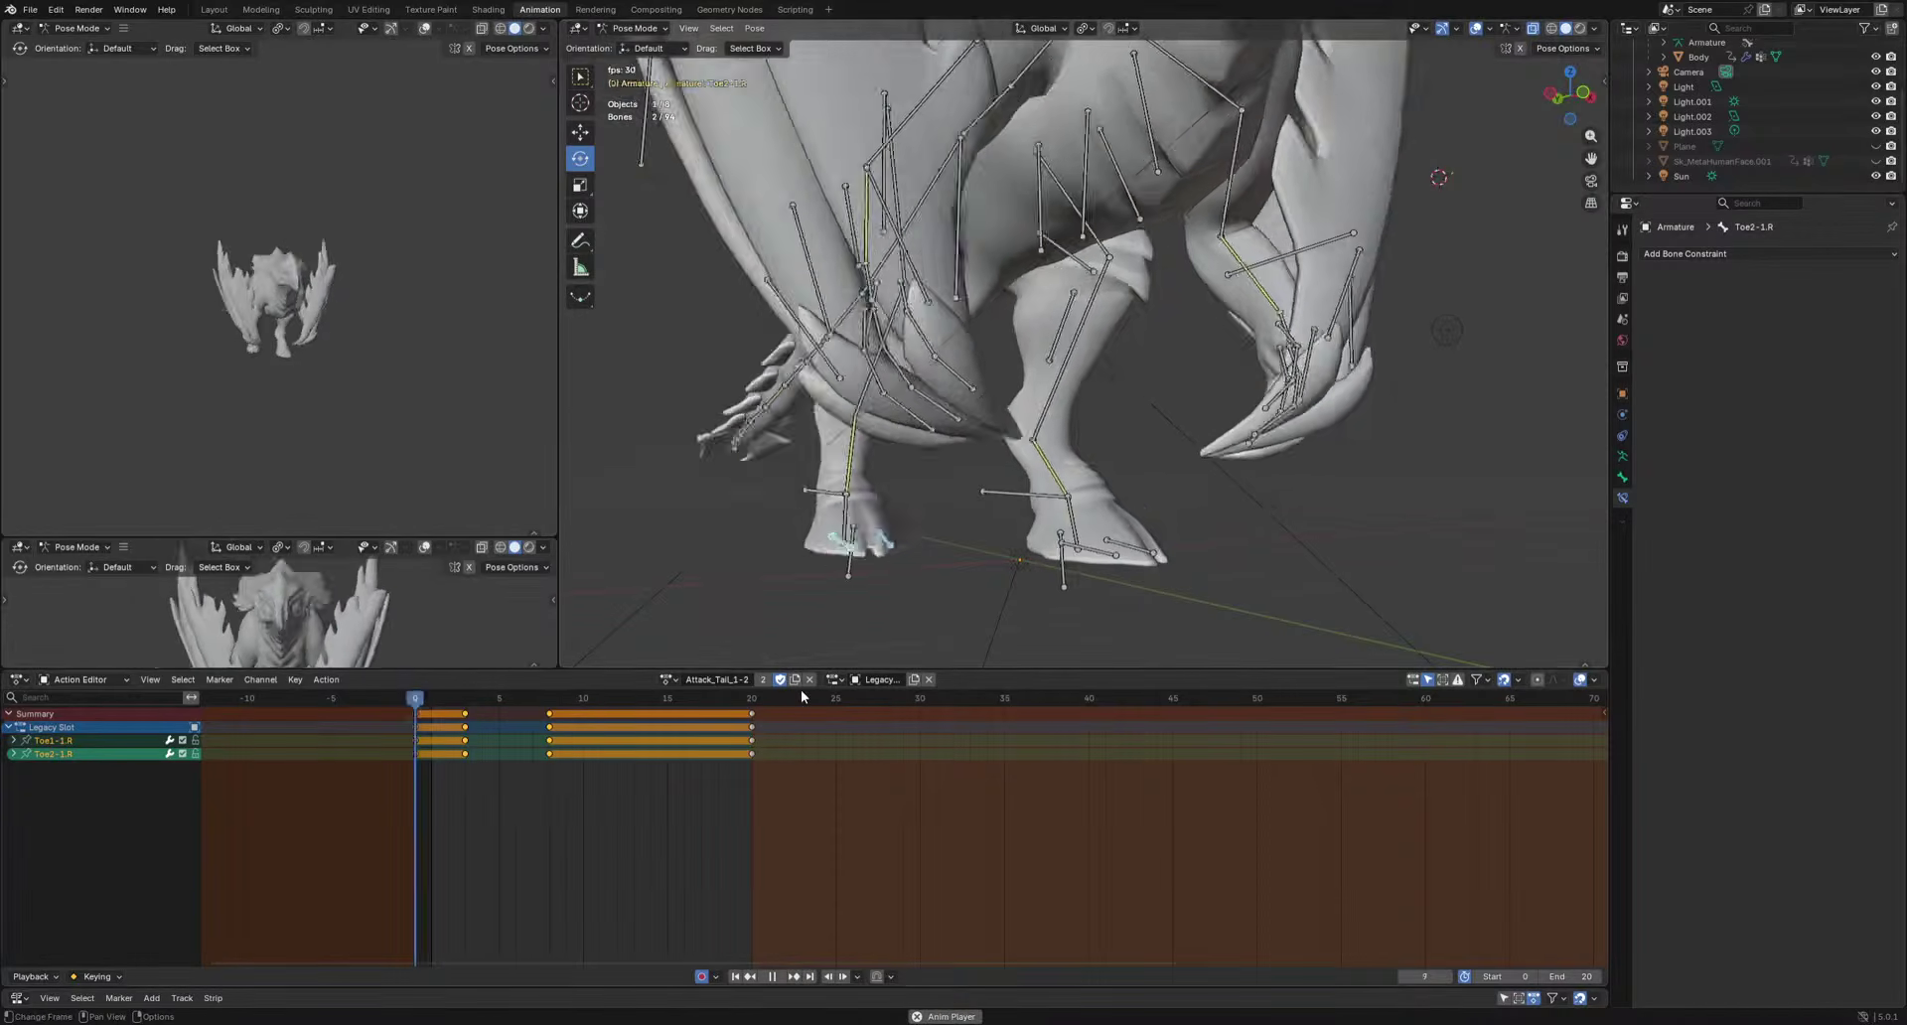
pyautogui.press('space')
# Move the toes' frame 3 keyframes to frame 5, trackball-rotate both toes at frame 4, and play back the motion.
pyautogui.click(467, 714)
pyautogui.moveTo(467, 714); pyautogui.dragTo(507, 713)
pyautogui.moveTo(499, 701)
pyautogui.mouseDown()
pyautogui.moveTo(464, 698)
pyautogui.moveTo(483, 701)
pyautogui.mouseUp()
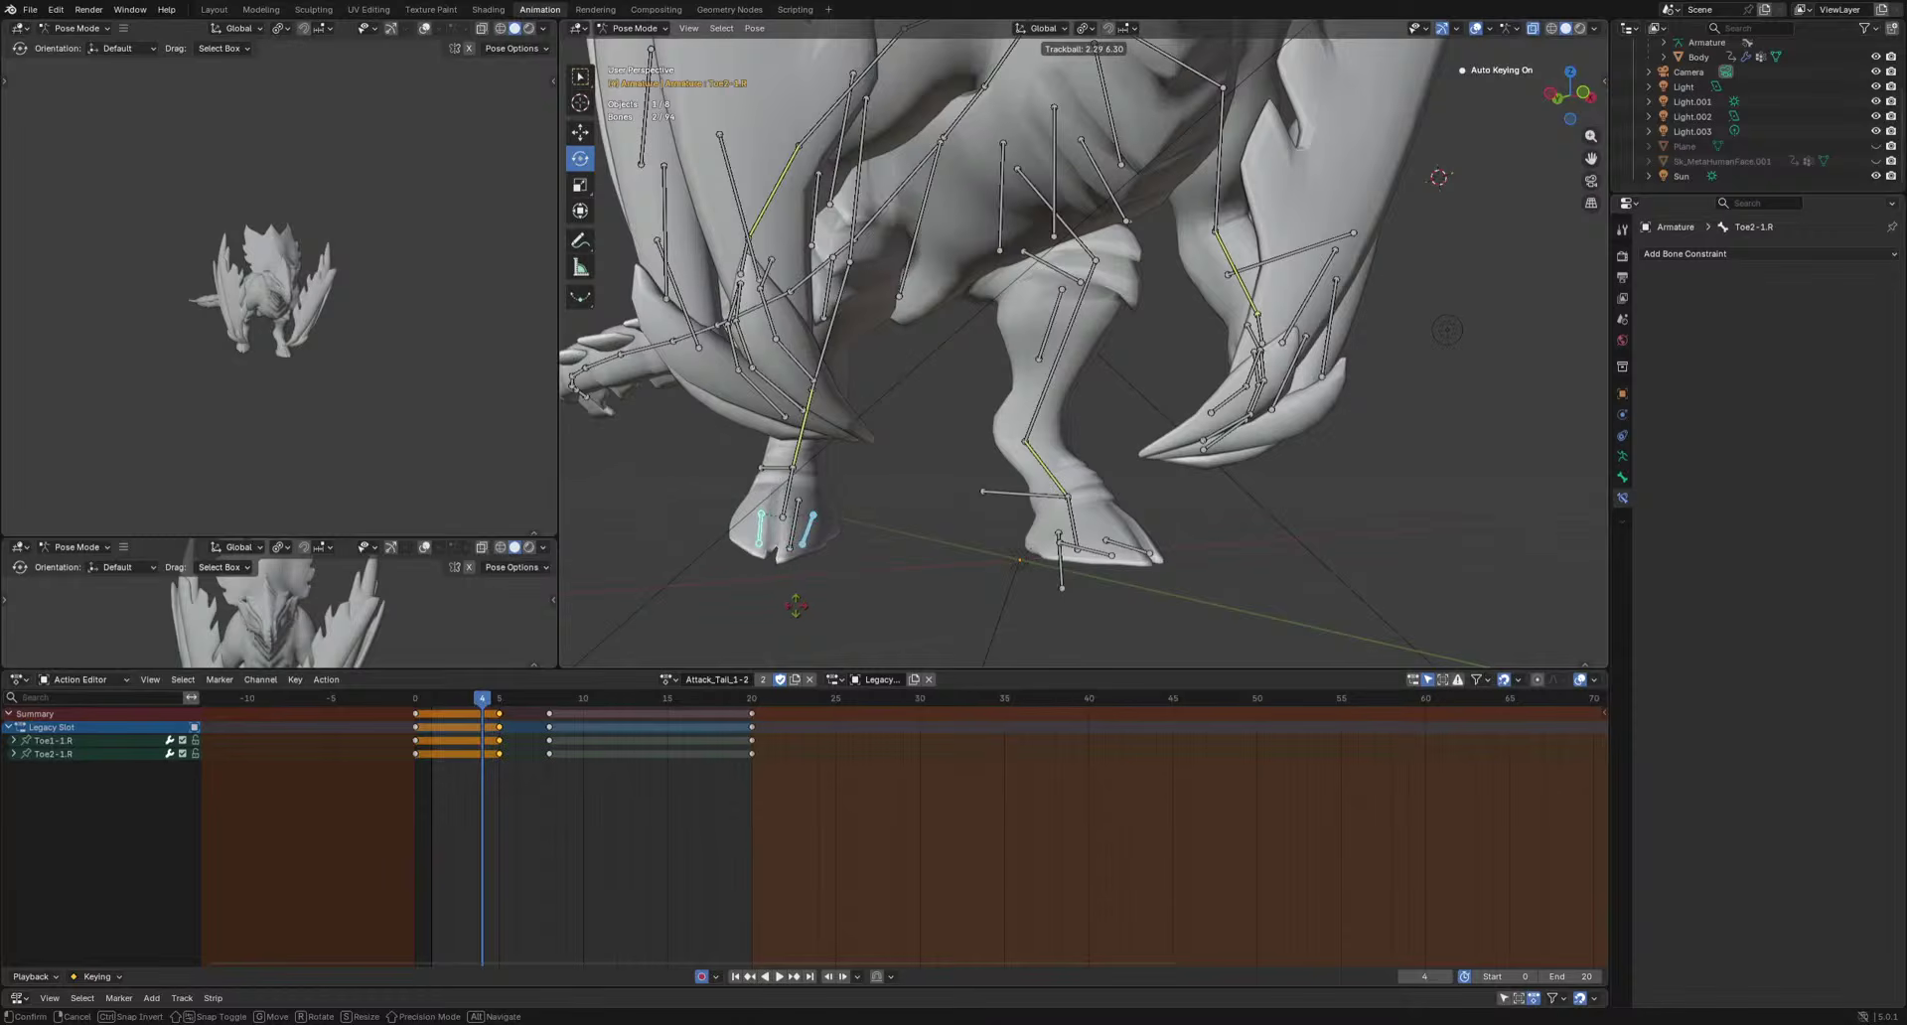
pyautogui.click(795, 605)
pyautogui.press('space')
pyautogui.press('space')
# Move the toes' frame 5 keyframes to frame 6, keep the next ones at frame 8, and play back the step.
pyautogui.click(496, 704)
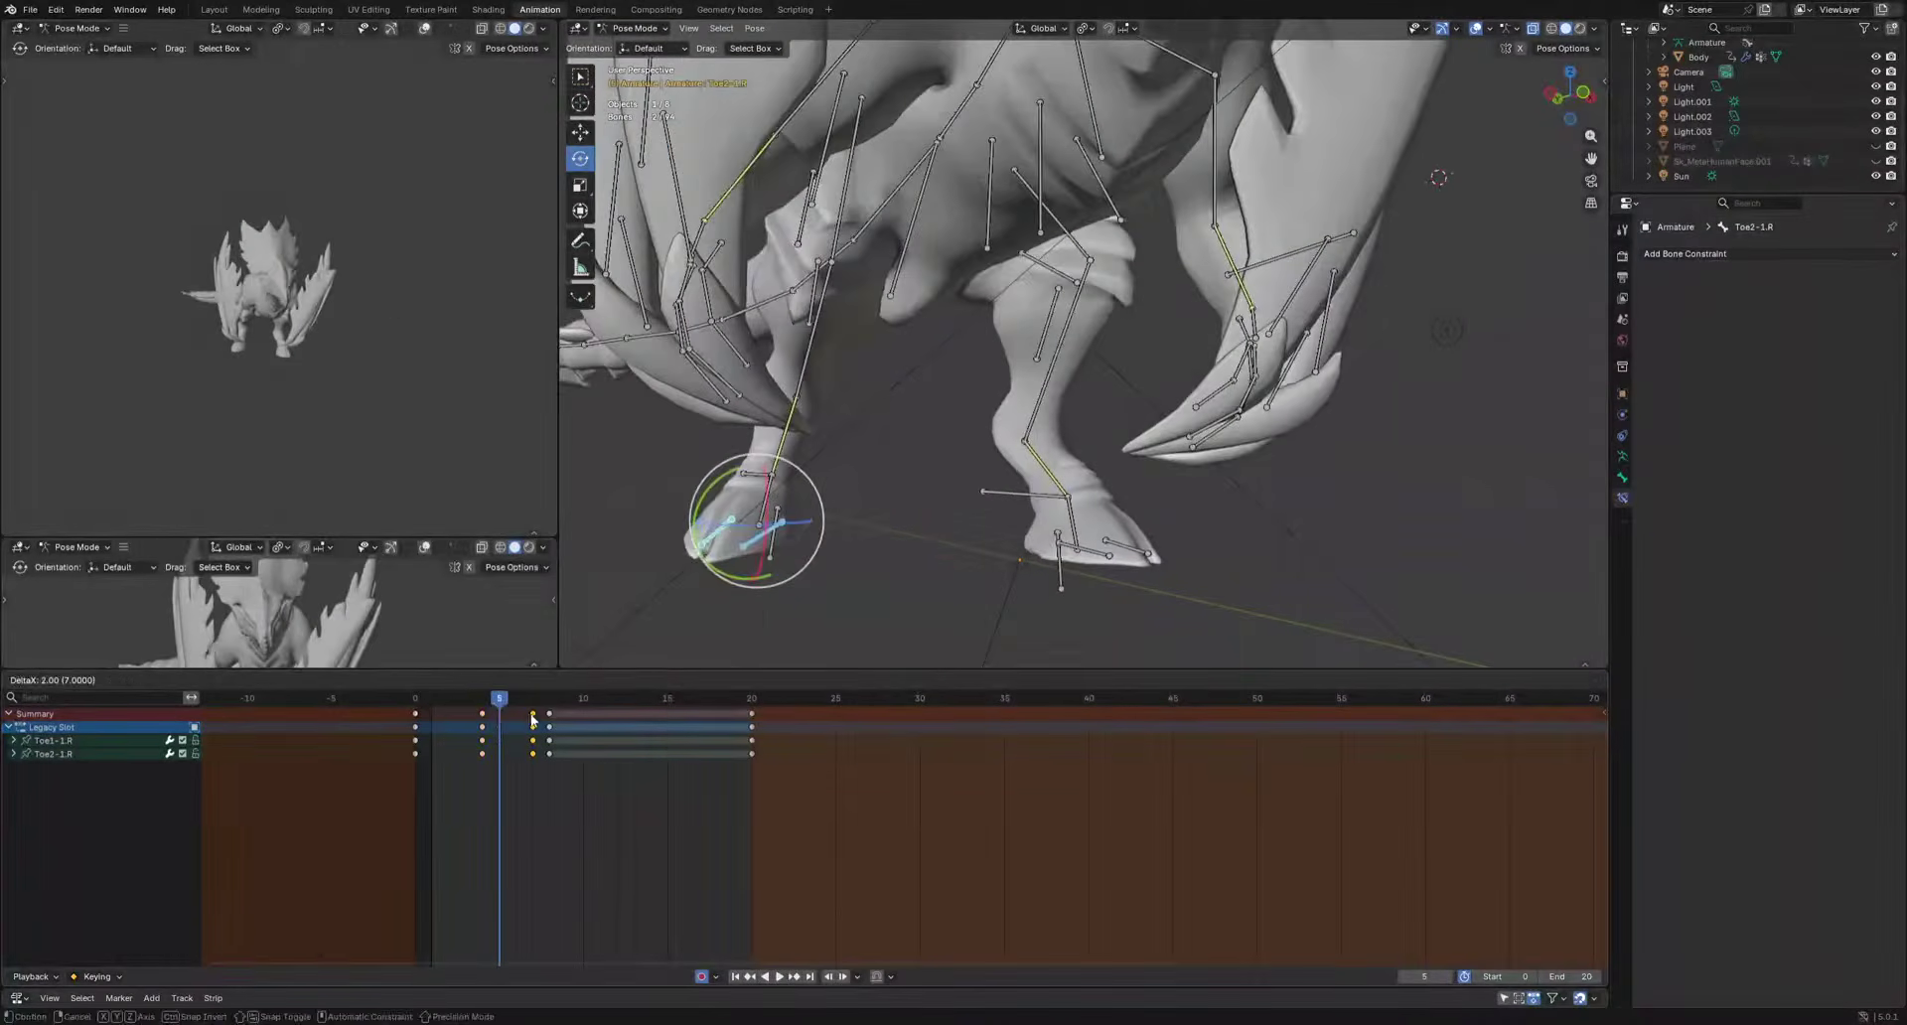
pyautogui.moveTo(496, 706); pyautogui.dragTo(572, 706)
pyautogui.moveTo(549, 727); pyautogui.dragTo(523, 727)
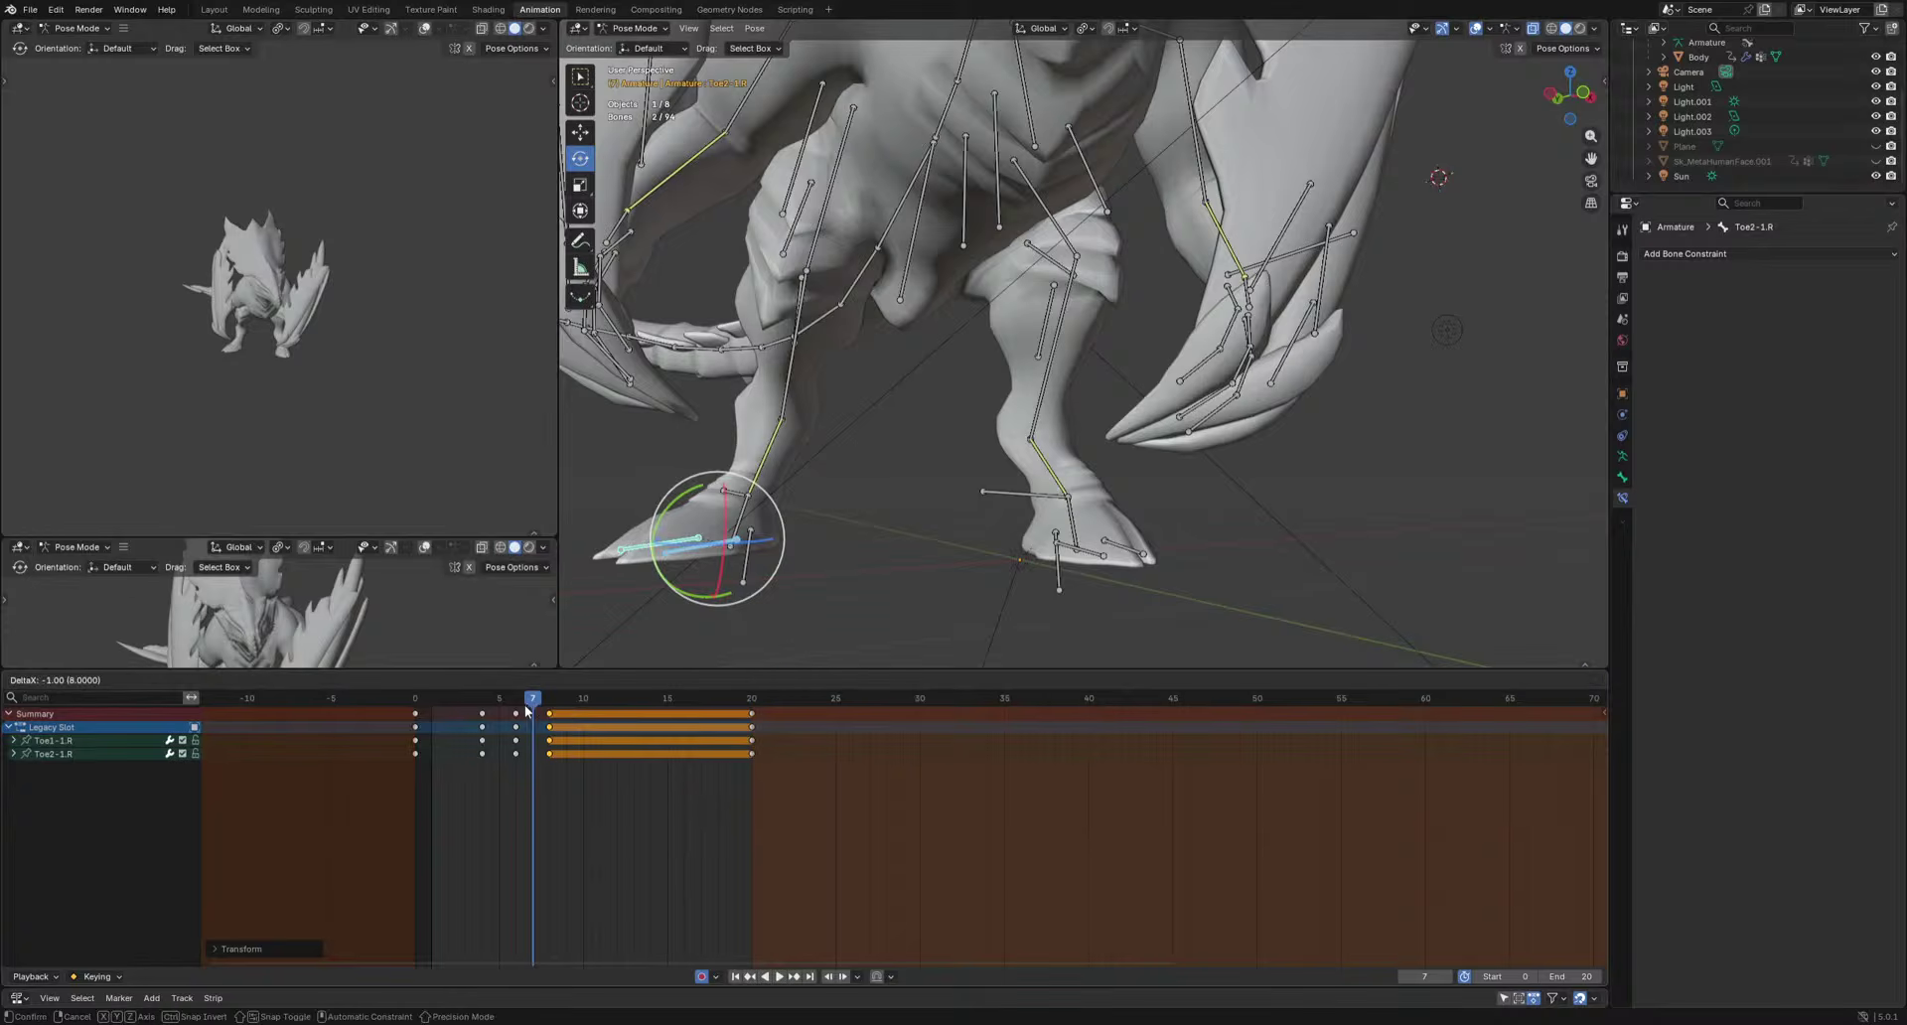
pyautogui.click(528, 709)
pyautogui.press('space')
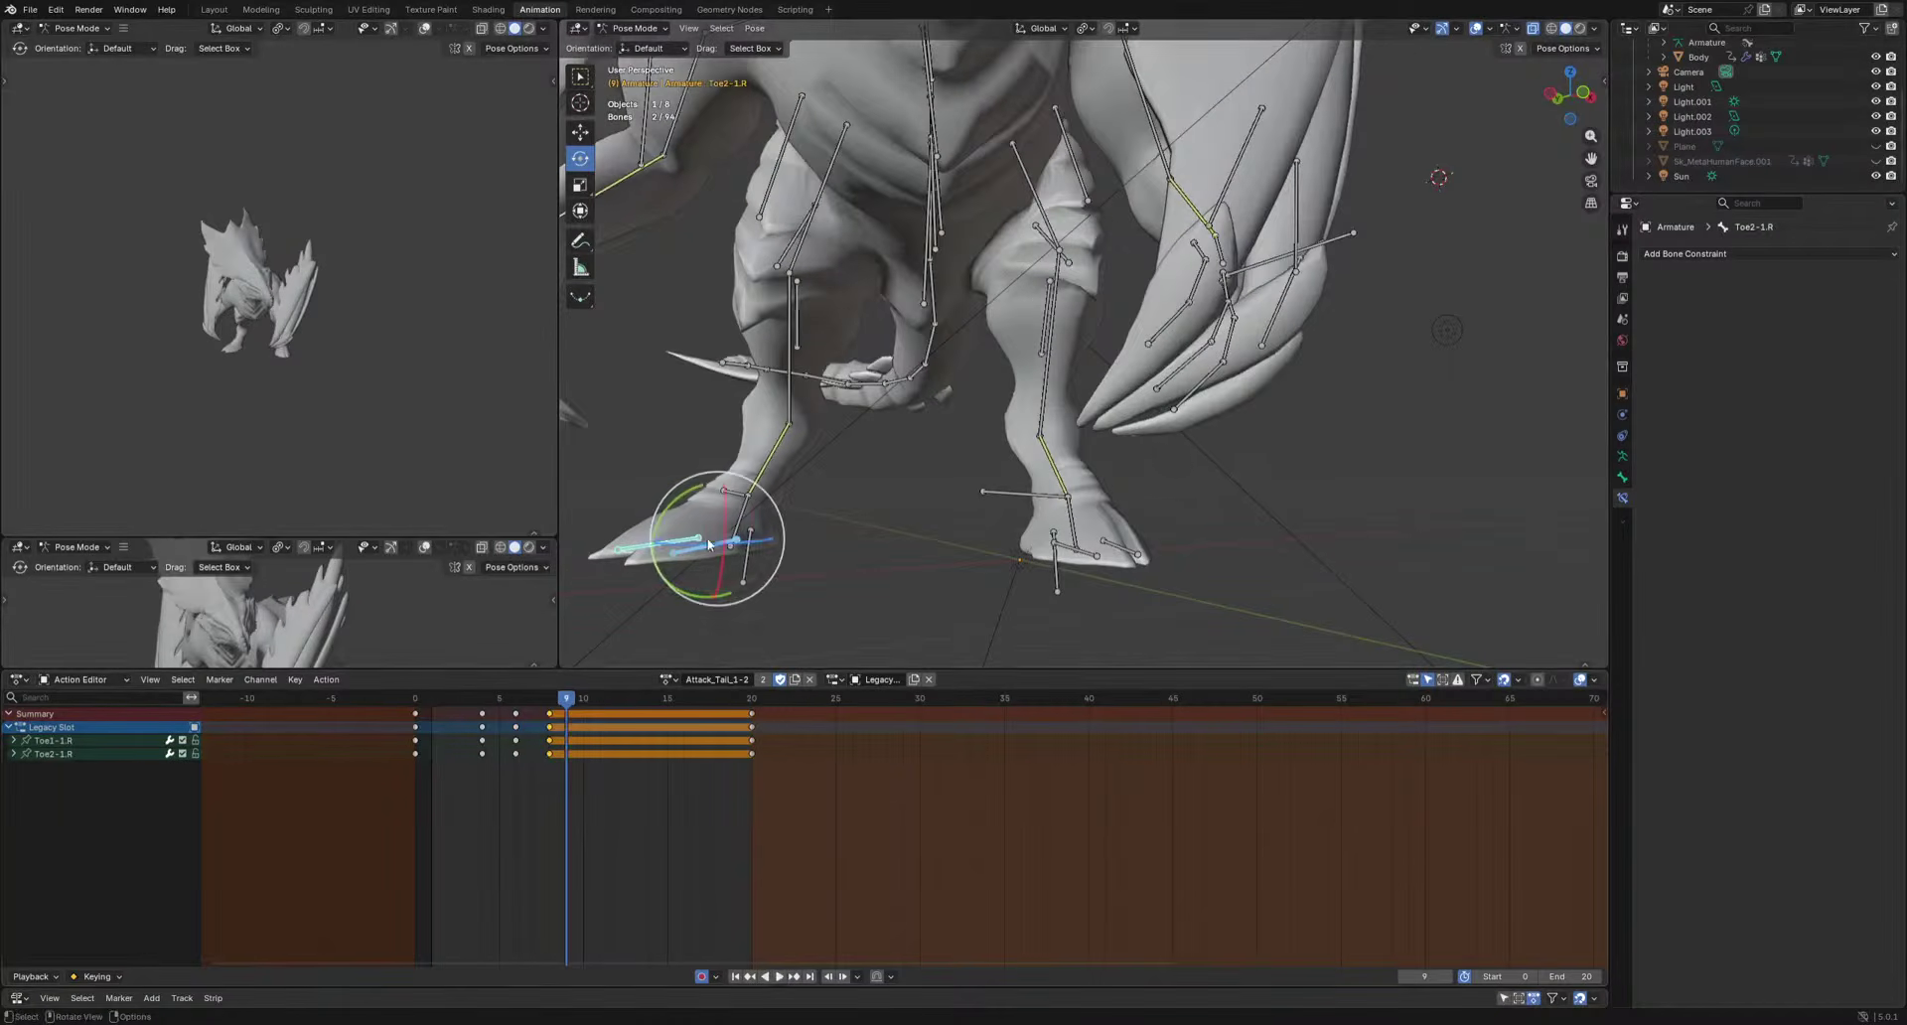
# Select FootPad.R and review its motion across the attack from a bottom view.
pyautogui.click(748, 569)
pyautogui.moveTo(750, 569); pyautogui.dragTo(708, 294, button='middle')
pyautogui.press('space')
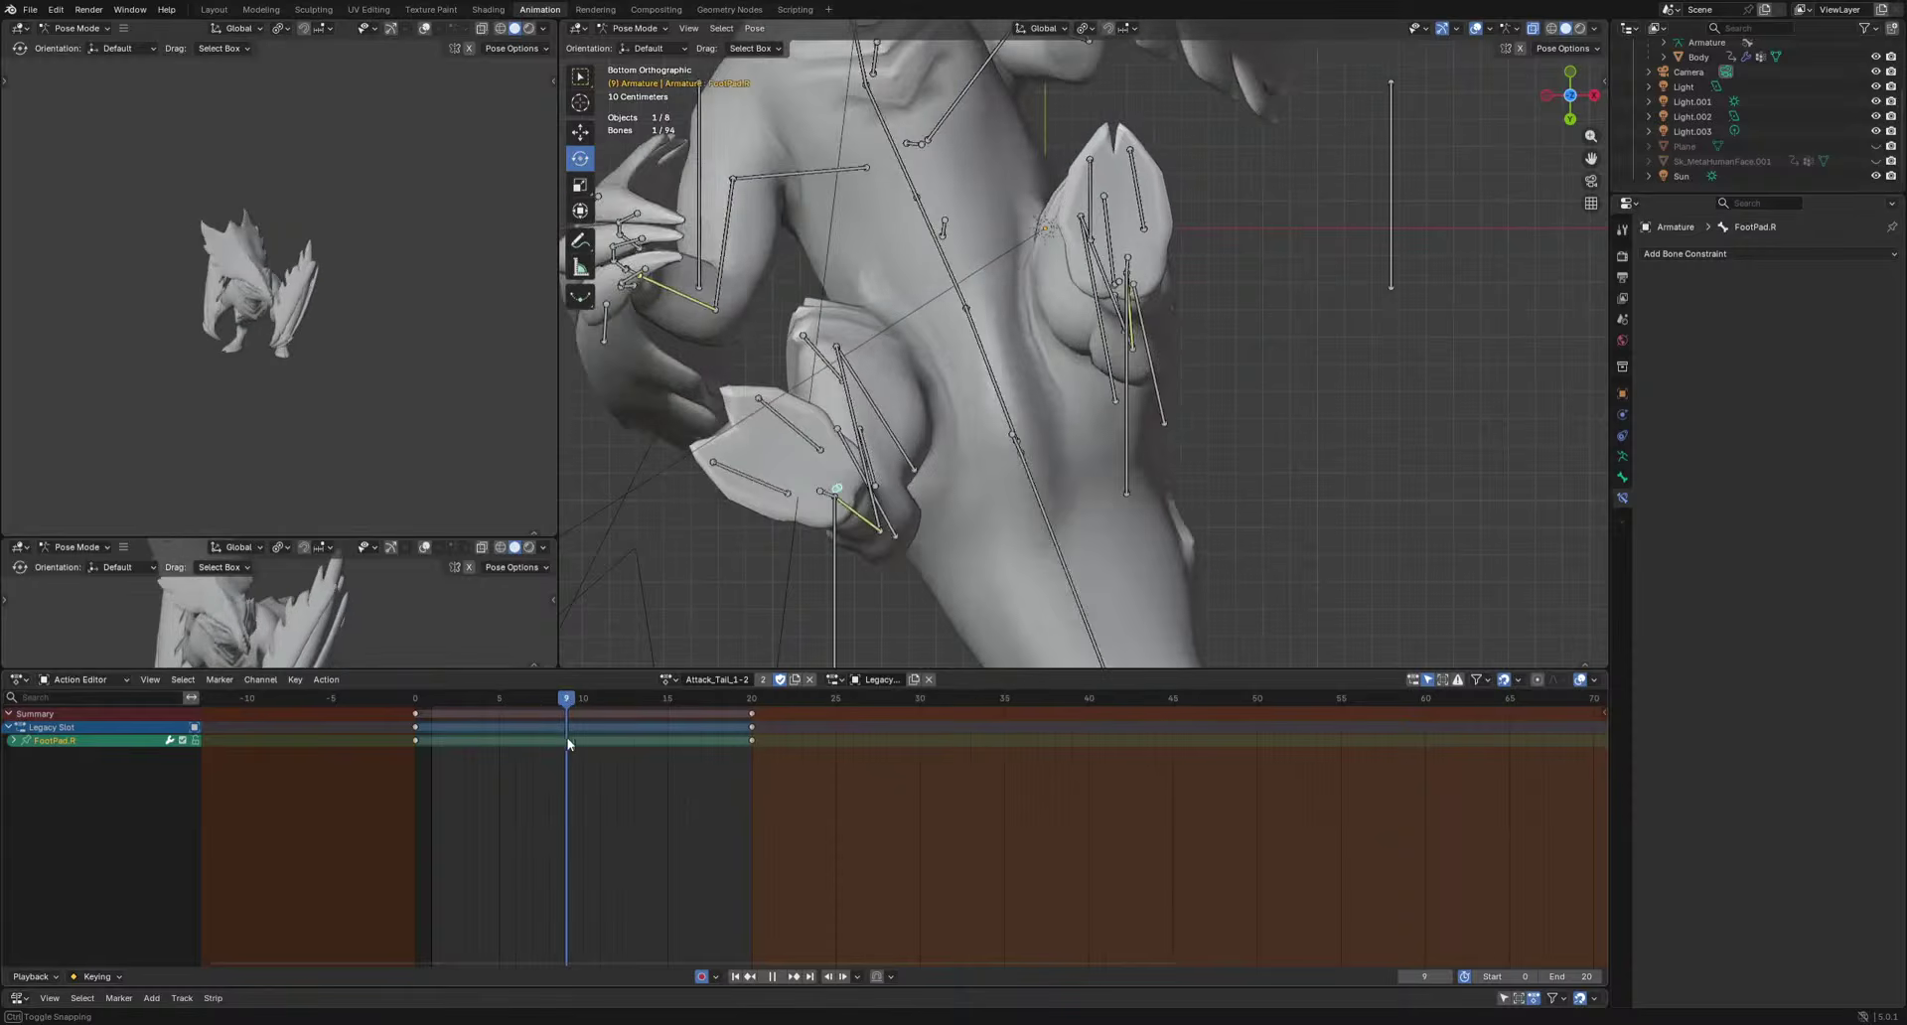
pyautogui.press('space')
pyautogui.moveTo(639, 702); pyautogui.dragTo(755, 758)
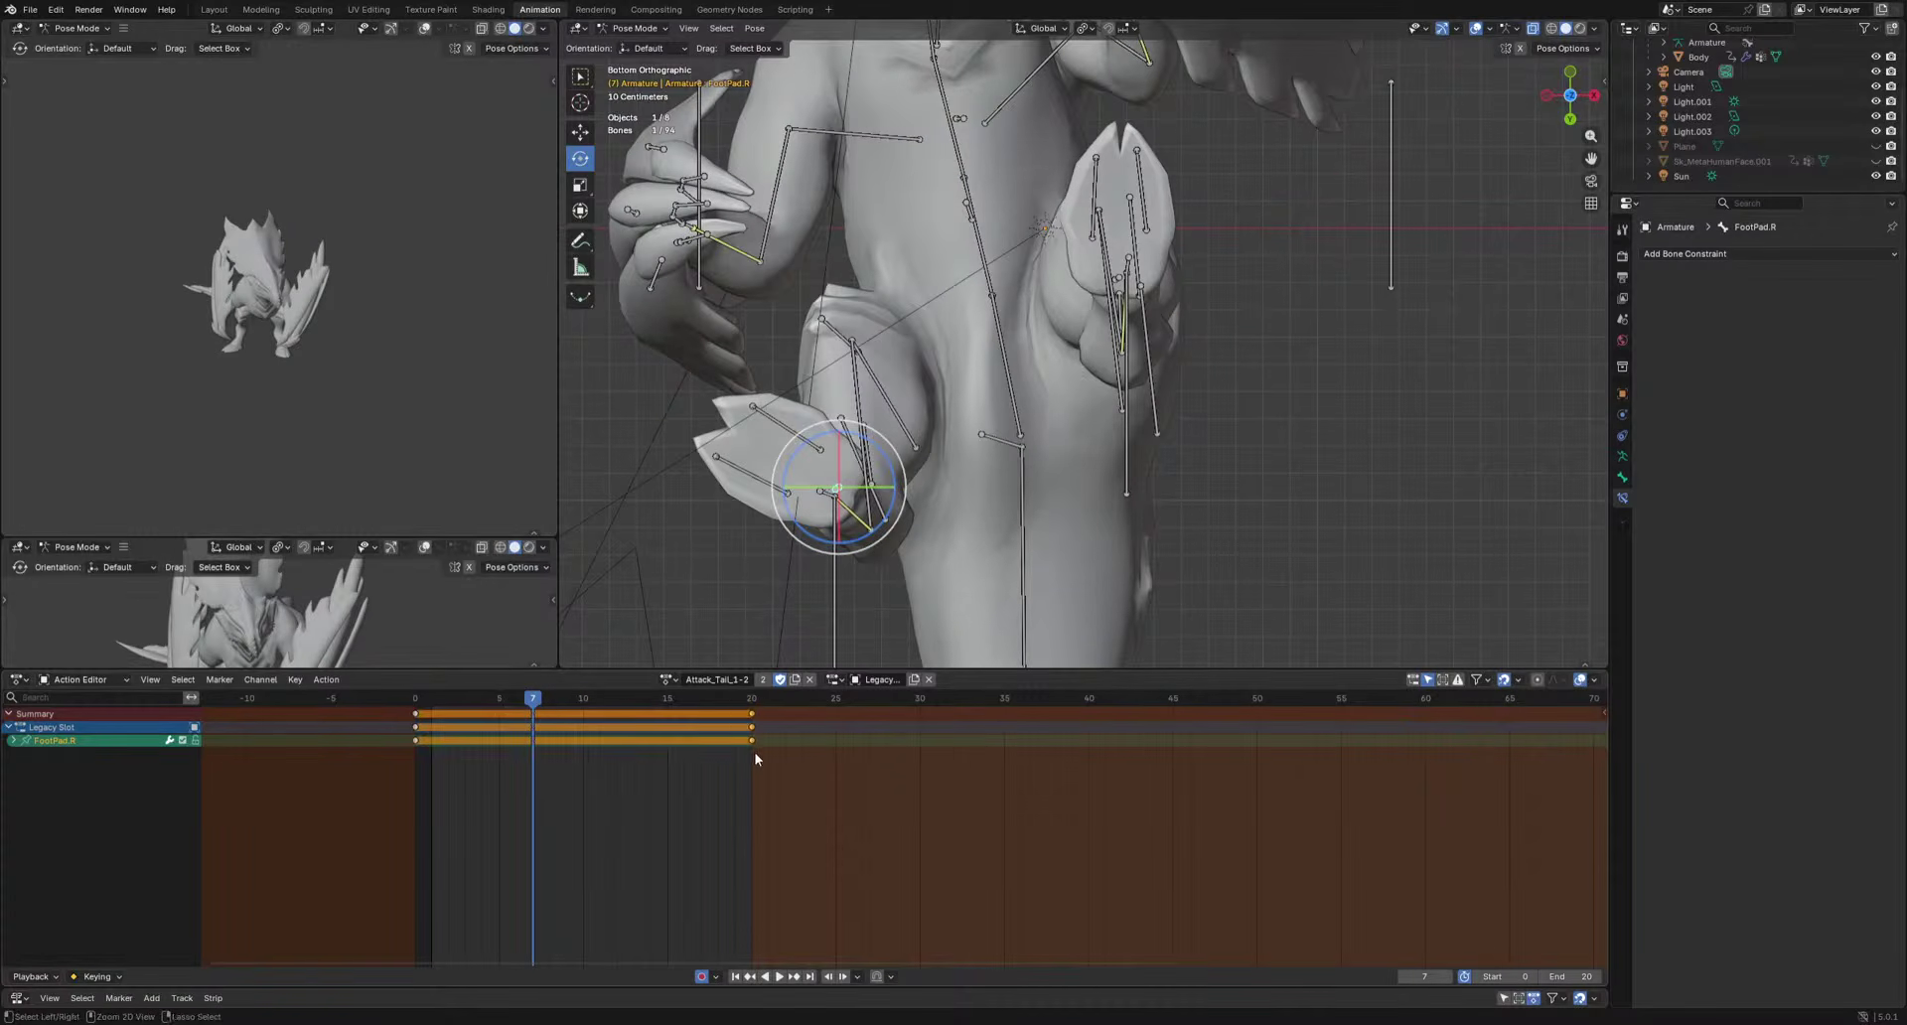
# Copy the pose of all bones at frame 0 of Attack_Tail_2-3 and paste it at frame 20 of Attack_Tail_1-2.
pyautogui.click(669, 680)
pyautogui.click(696, 746)
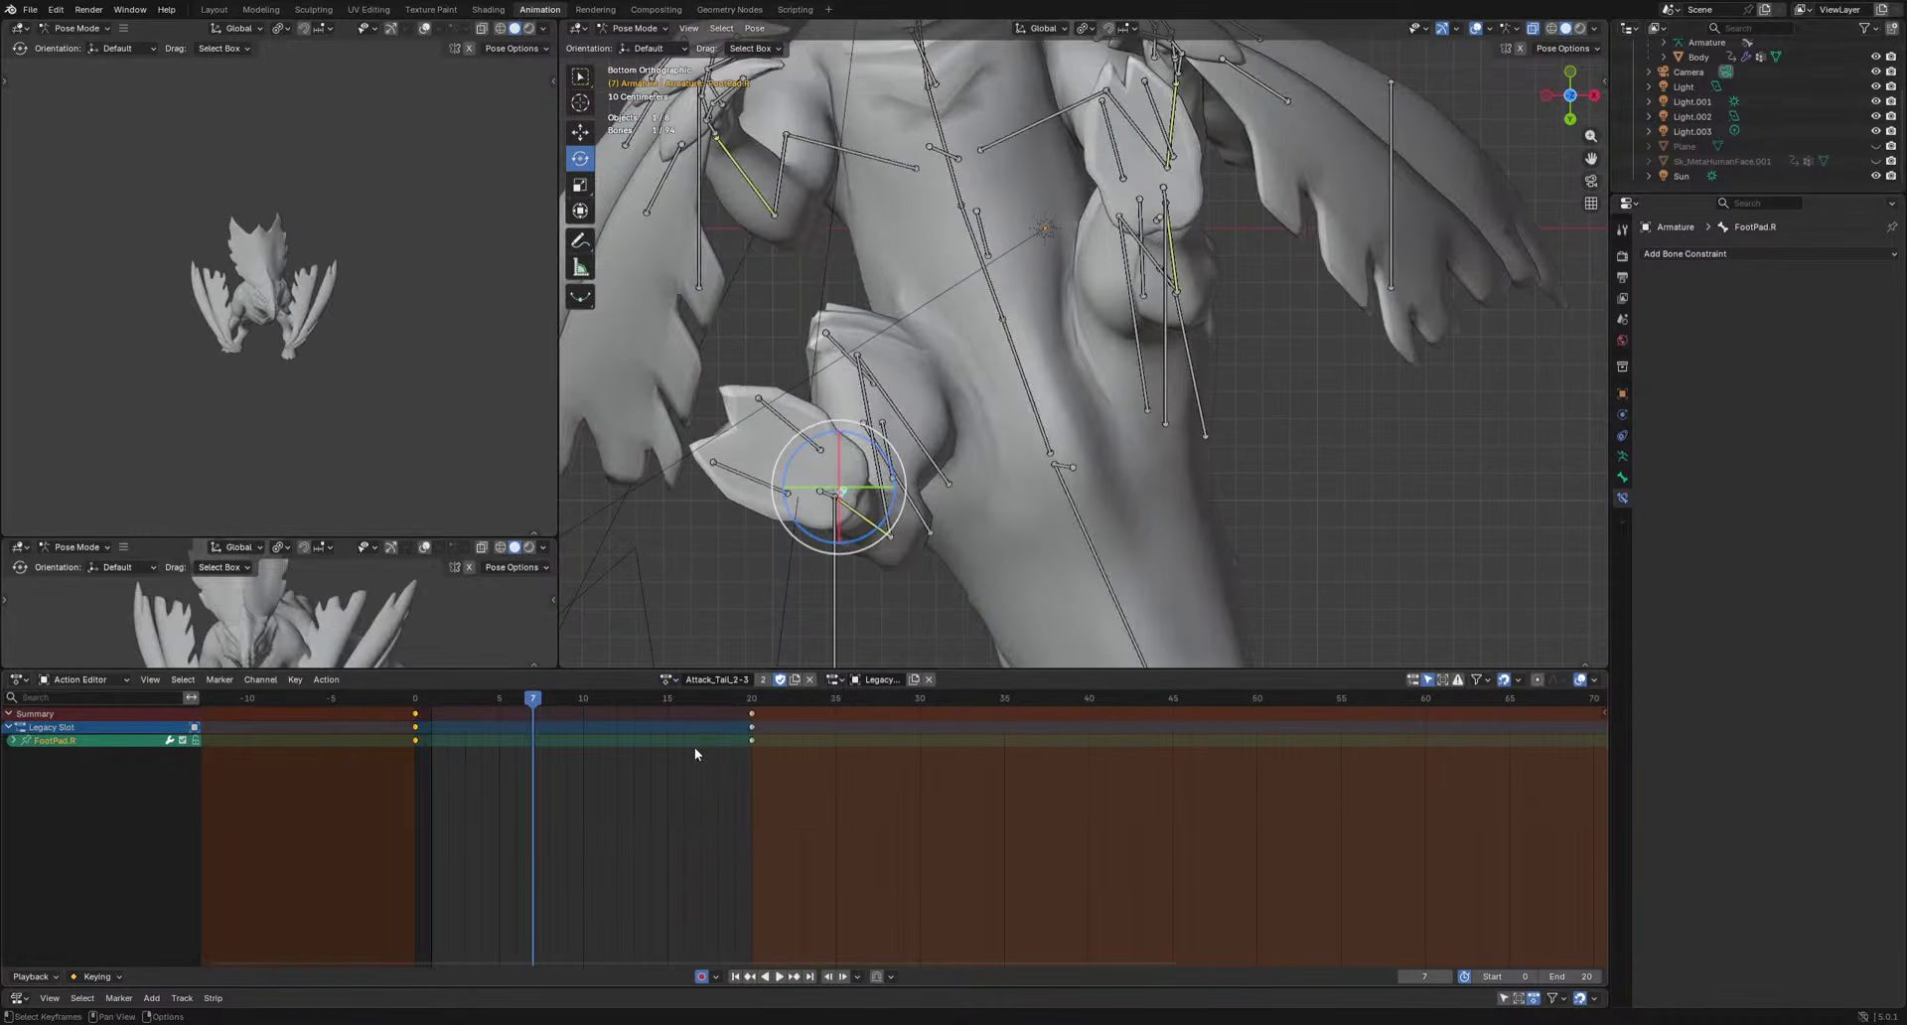
pyautogui.moveTo(431, 699); pyautogui.dragTo(405, 706)
pyautogui.press('a')
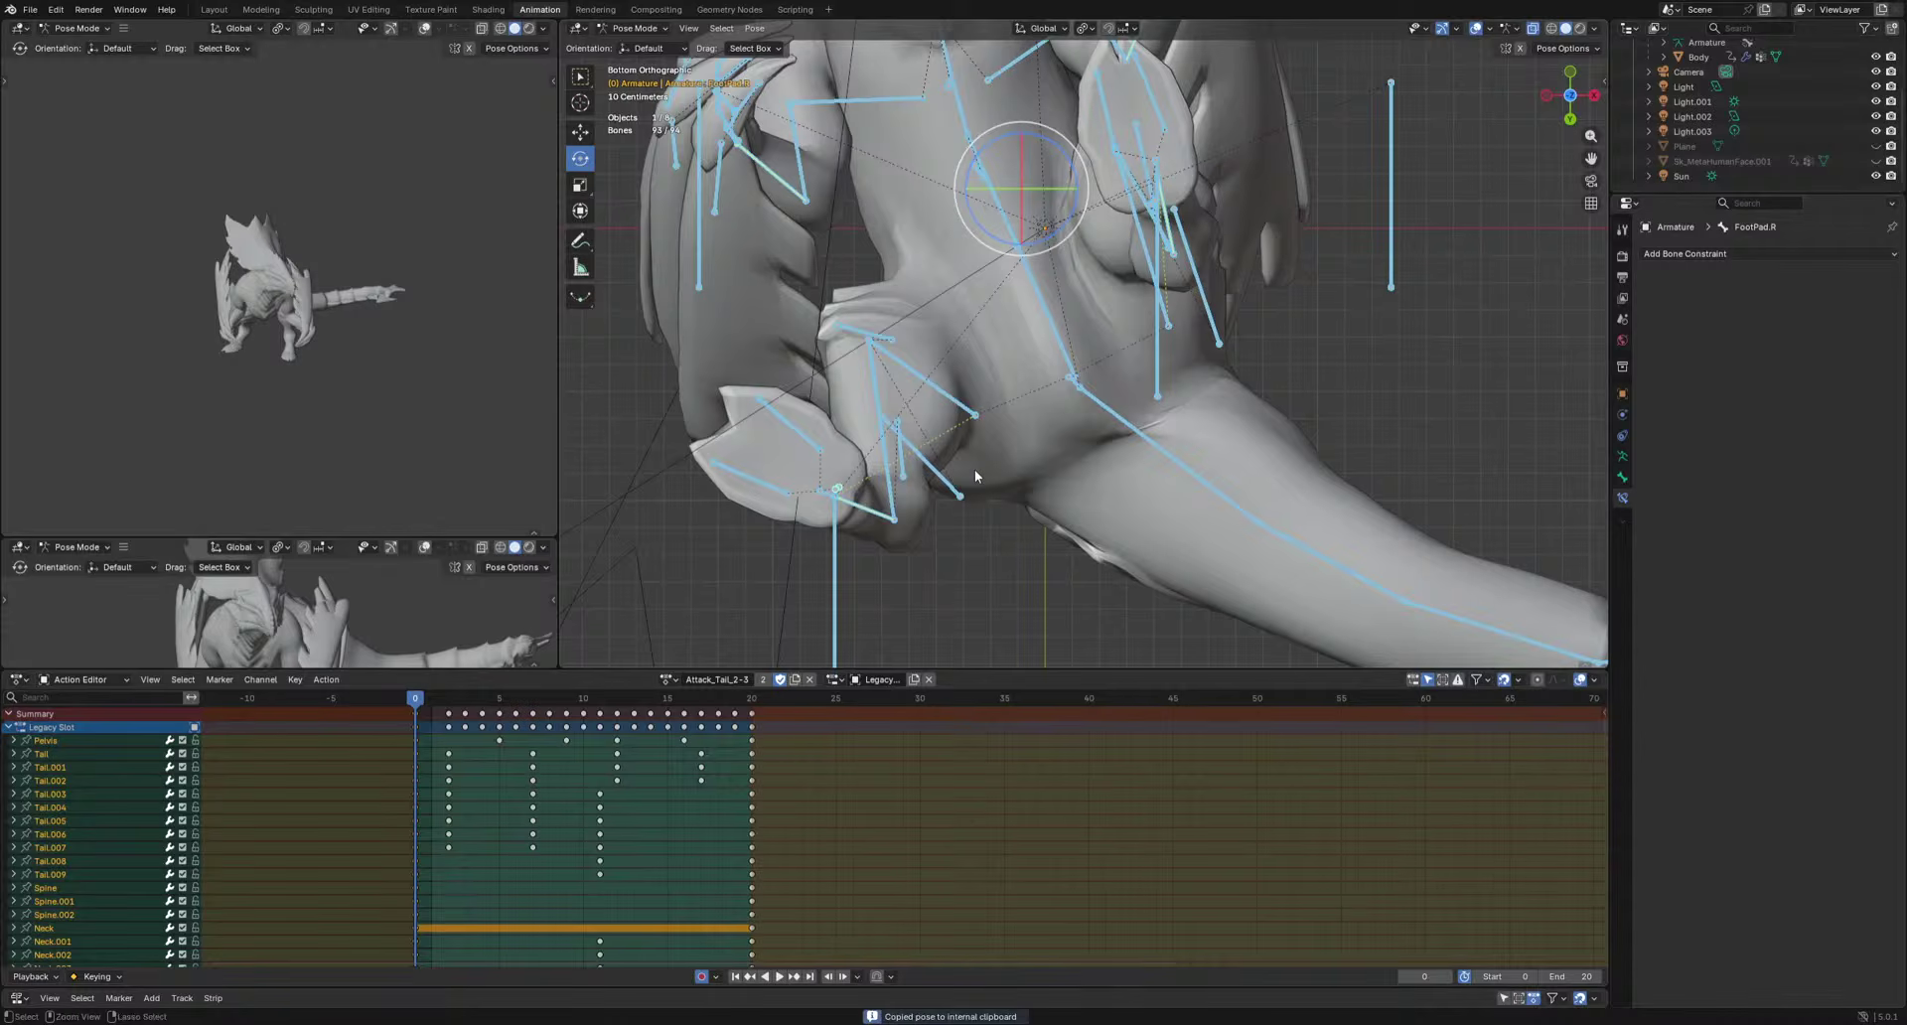
pyautogui.click(667, 681)
pyautogui.click(707, 727)
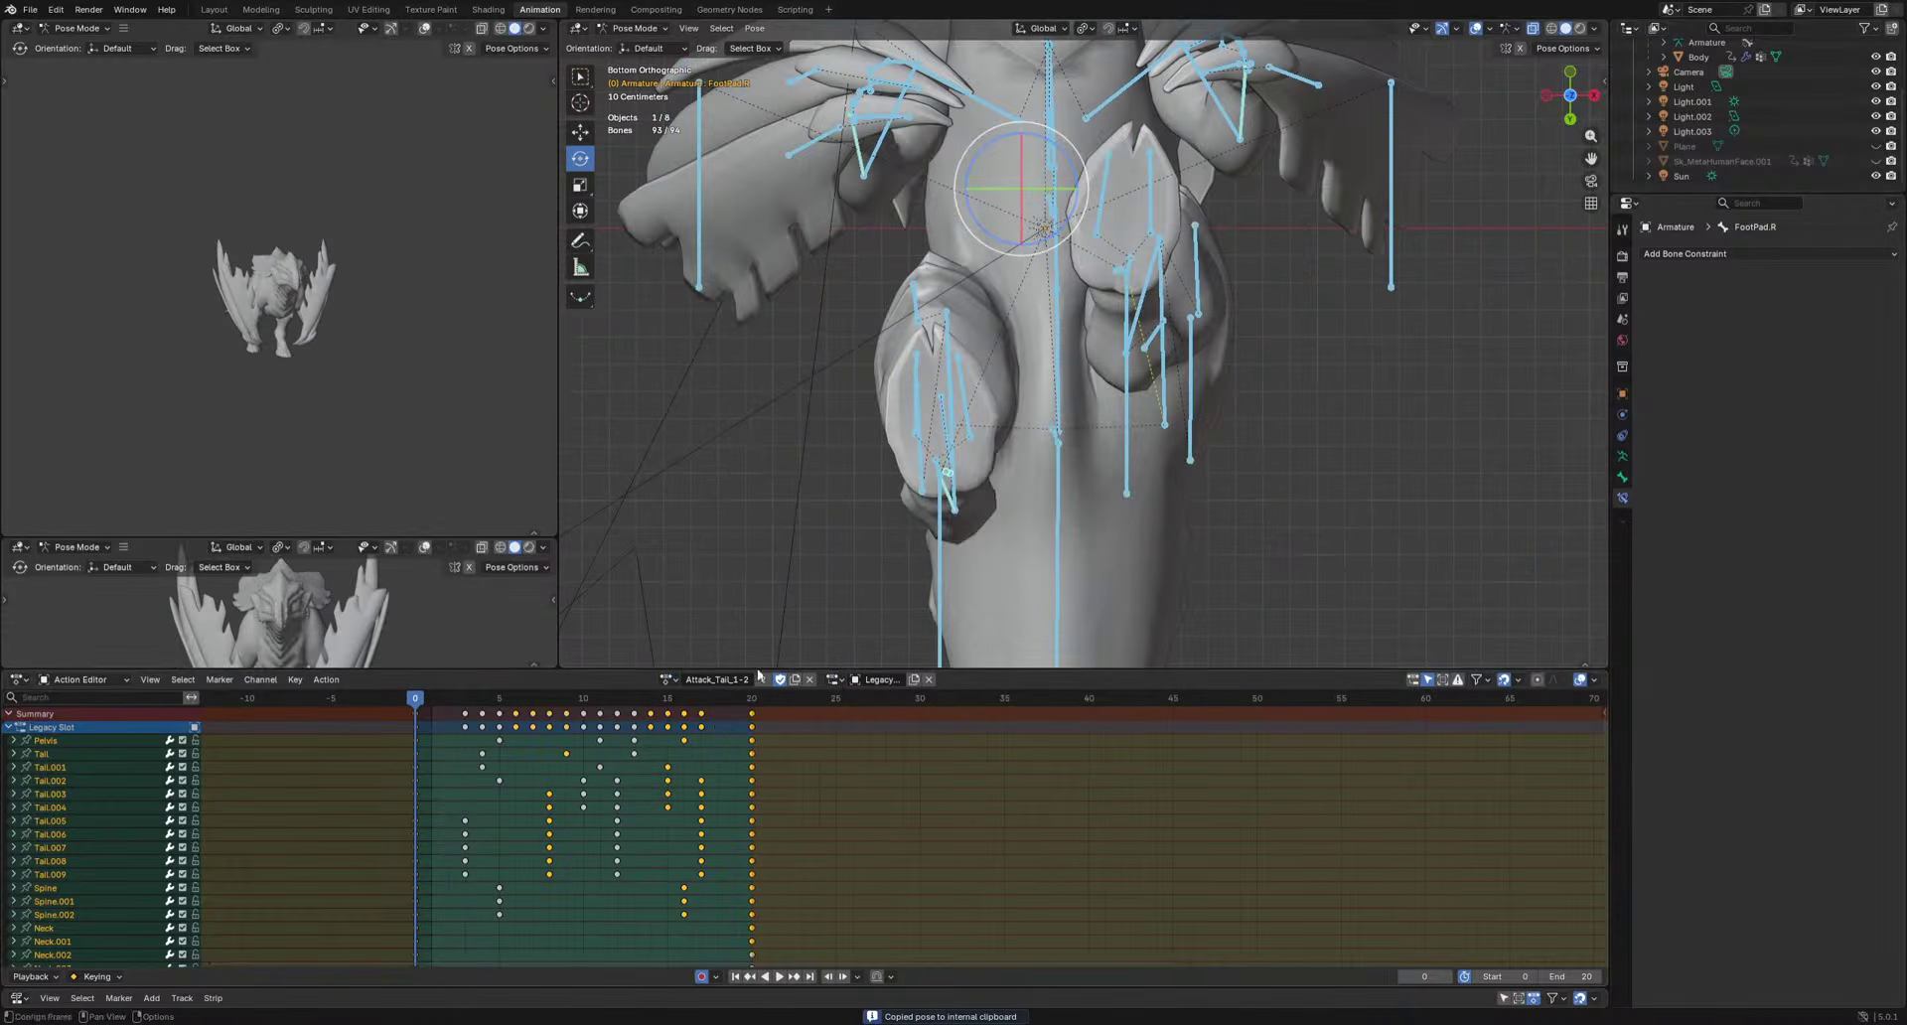
pyautogui.hotkey('shift', 'Right')
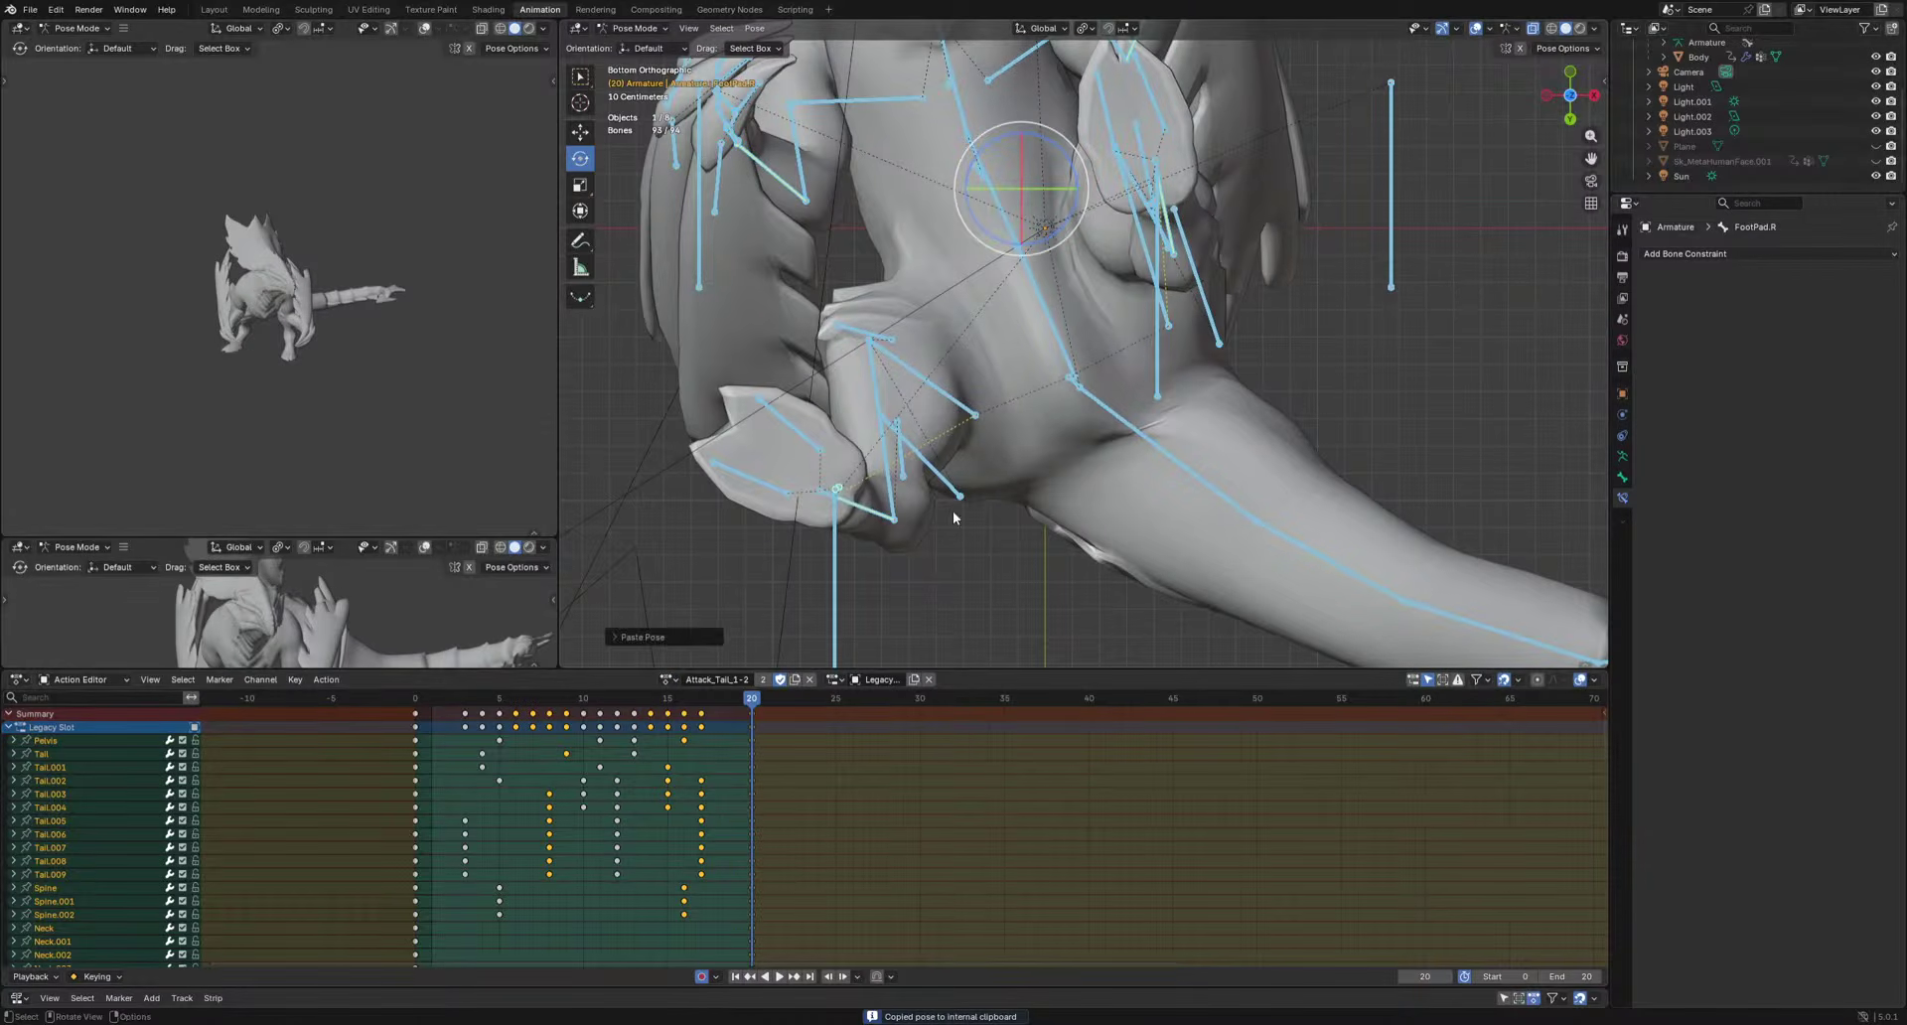
# Hold FootPad.R's start pose to frame 7, scale and move the bone at frame 9, and play back the motion.
pyautogui.click(836, 491)
pyautogui.moveTo(517, 705); pyautogui.dragTo(568, 748)
pyautogui.press('i')
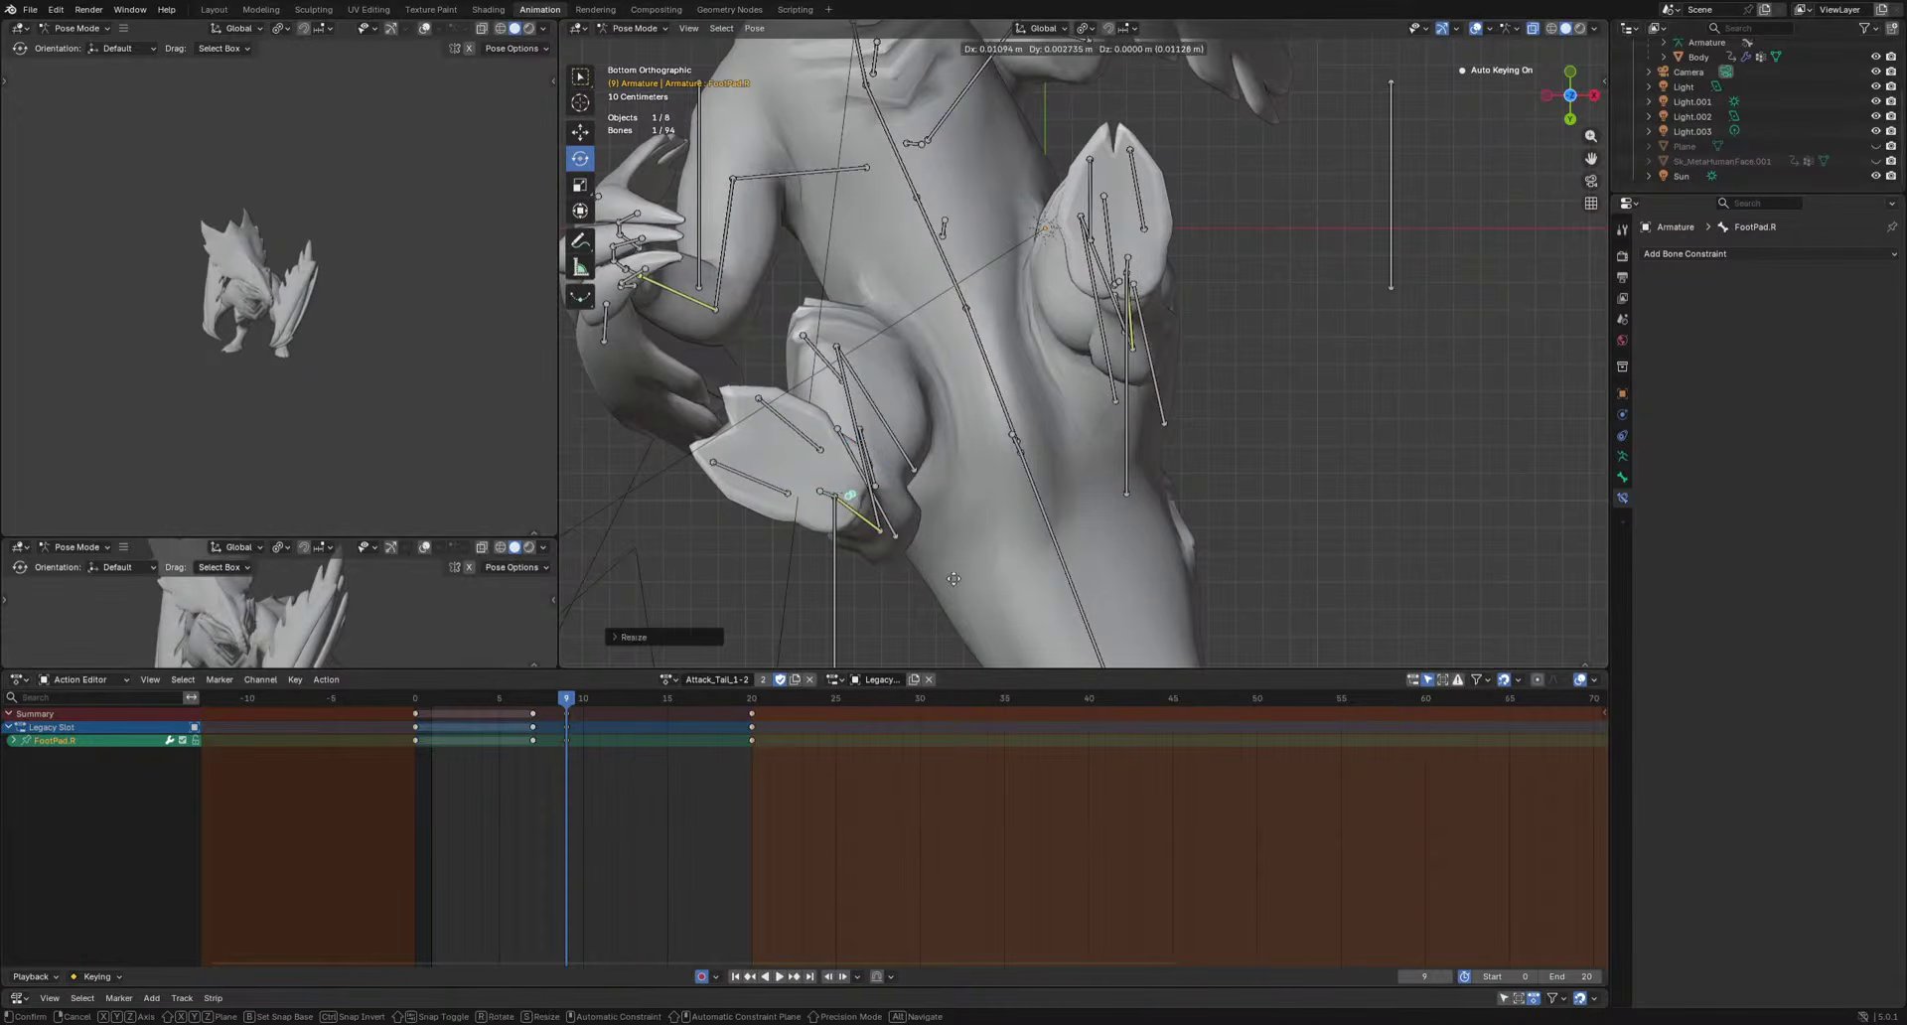
pyautogui.moveTo(593, 697); pyautogui.dragTo(721, 747)
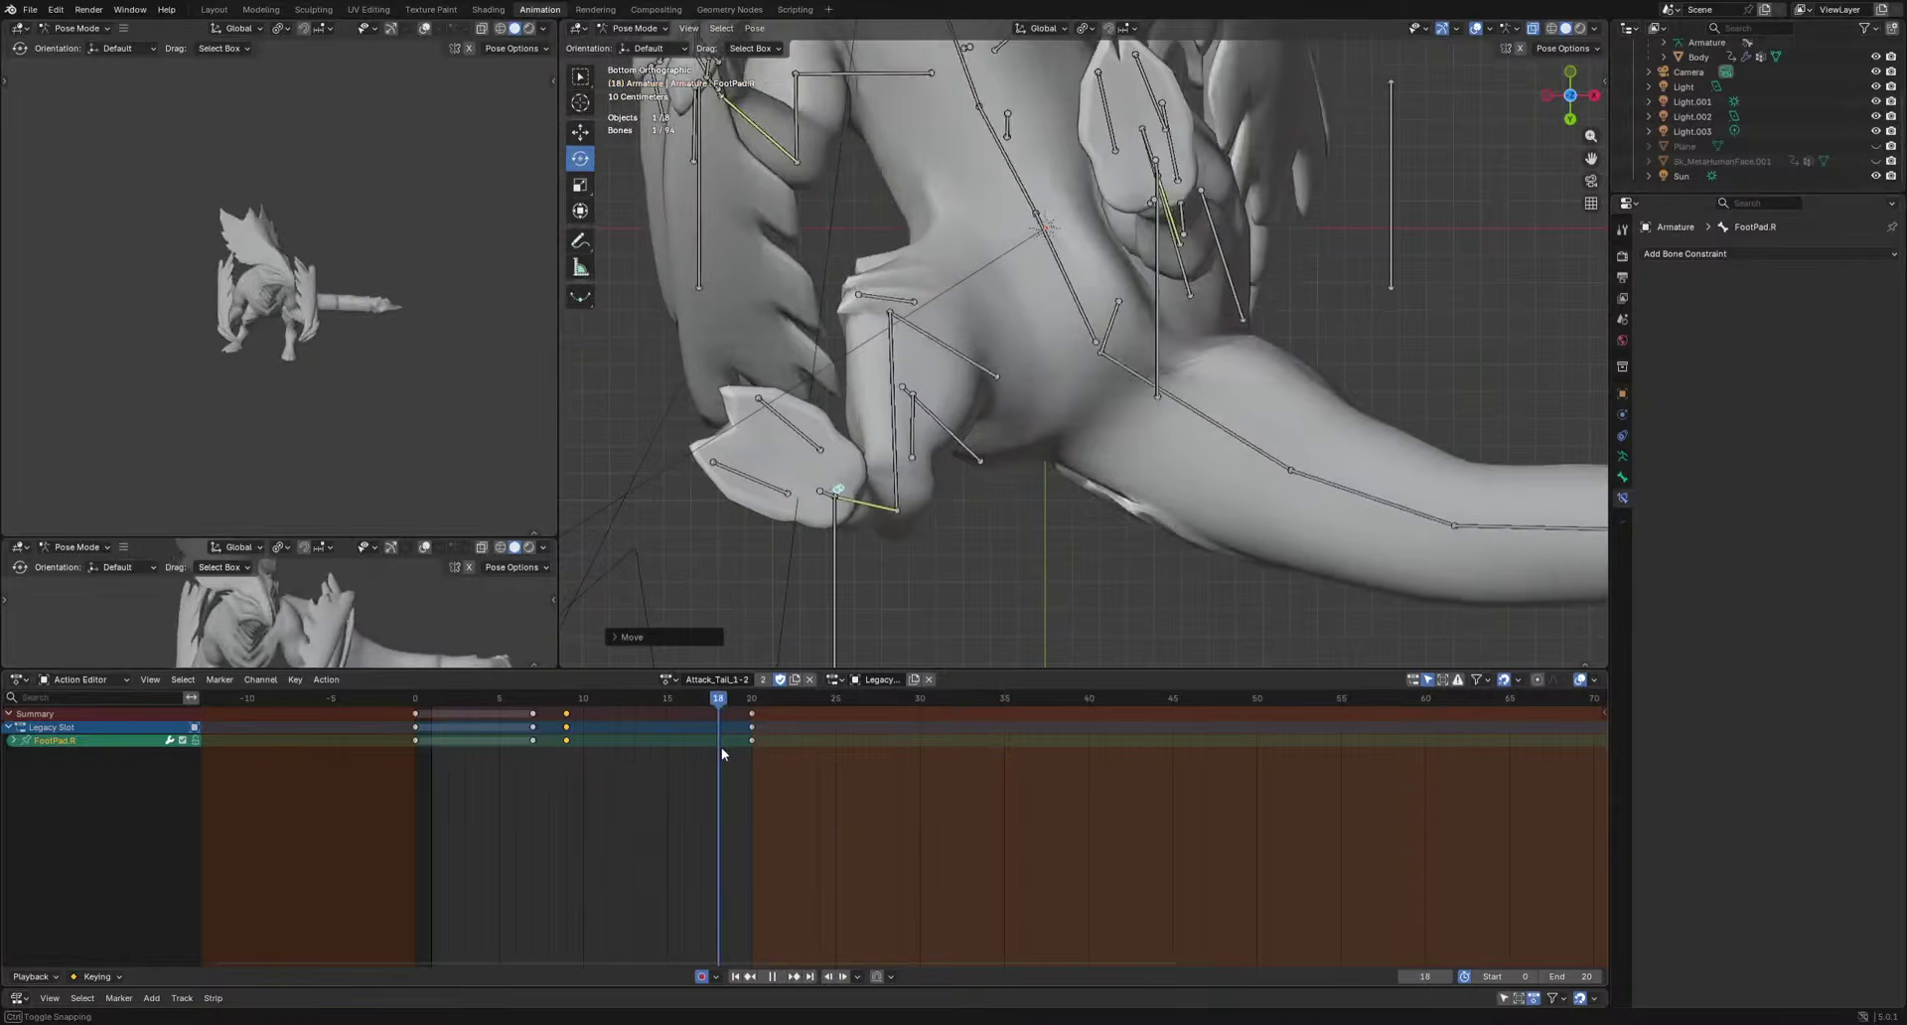
pyautogui.press('space')
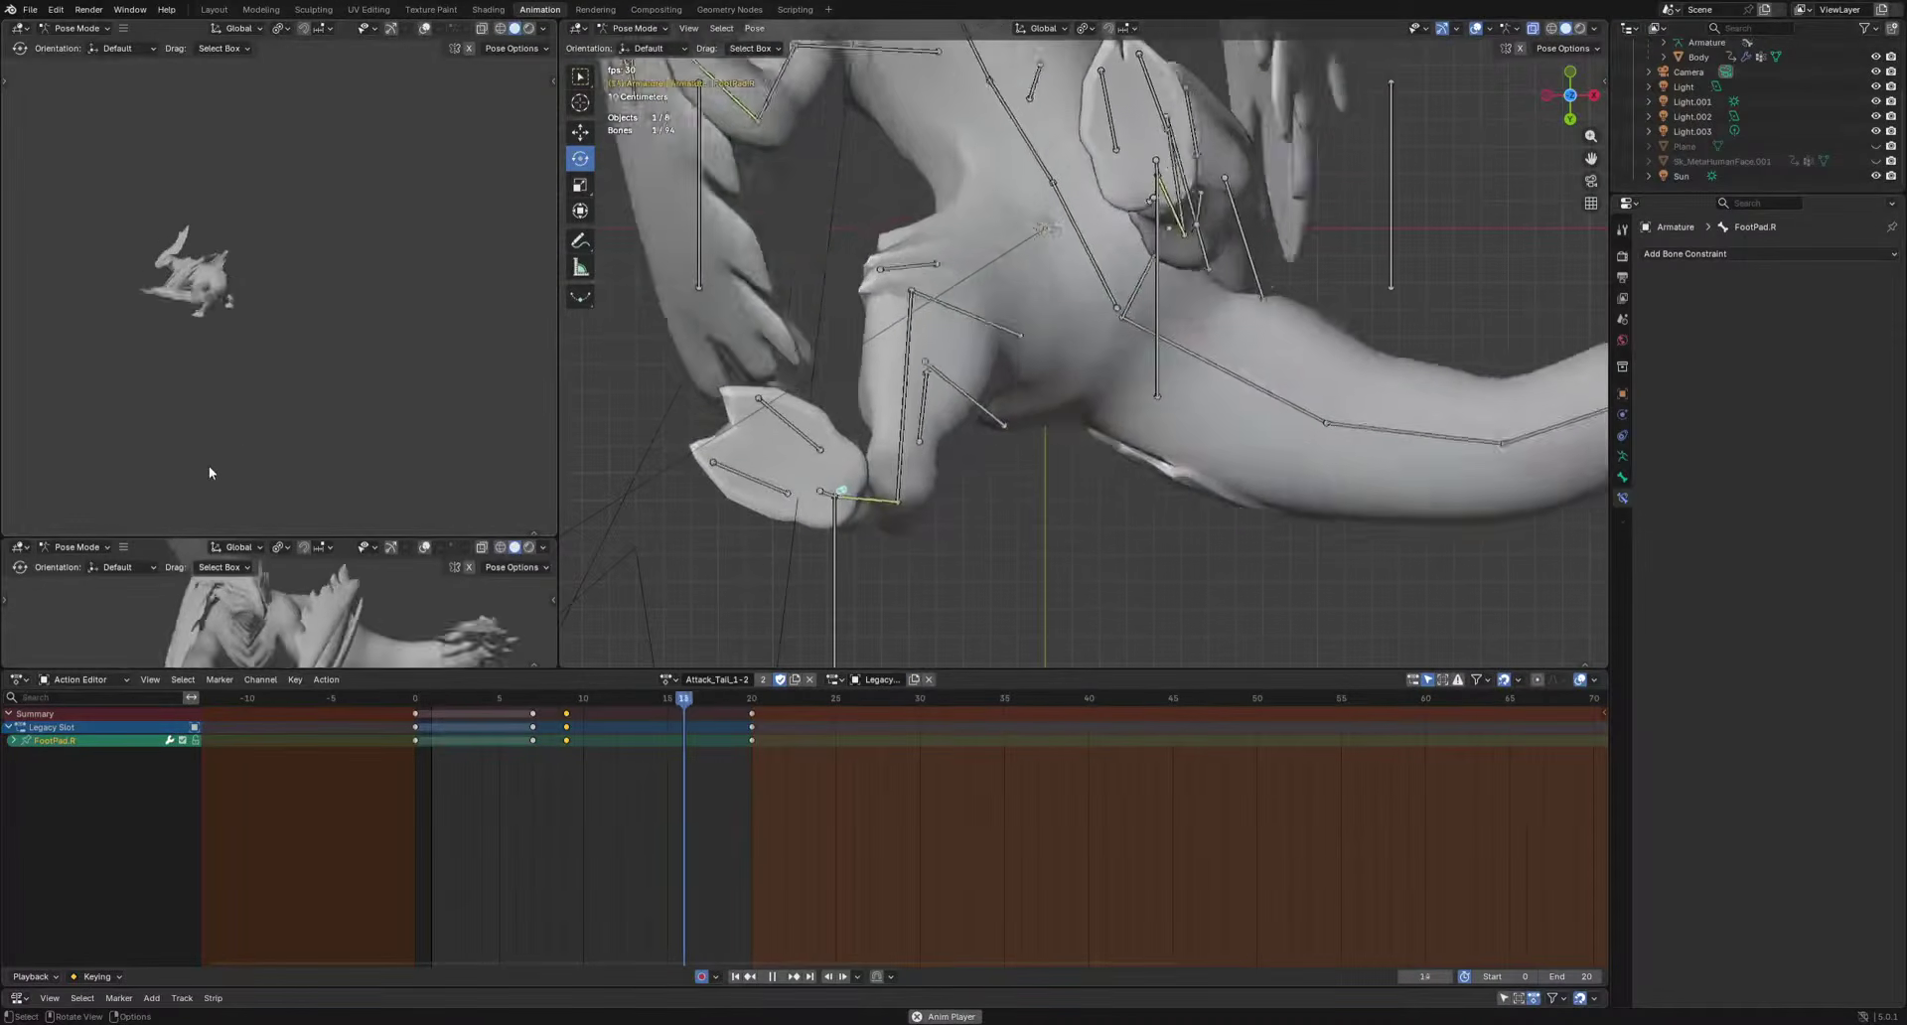
pyautogui.press('space')
# Select FootPad.L in the right side view, play back its motion, and copy its frame 20 keyframe to frame 15.
pyautogui.moveTo(1070, 343); pyautogui.dragTo(1016, 574, button='middle')
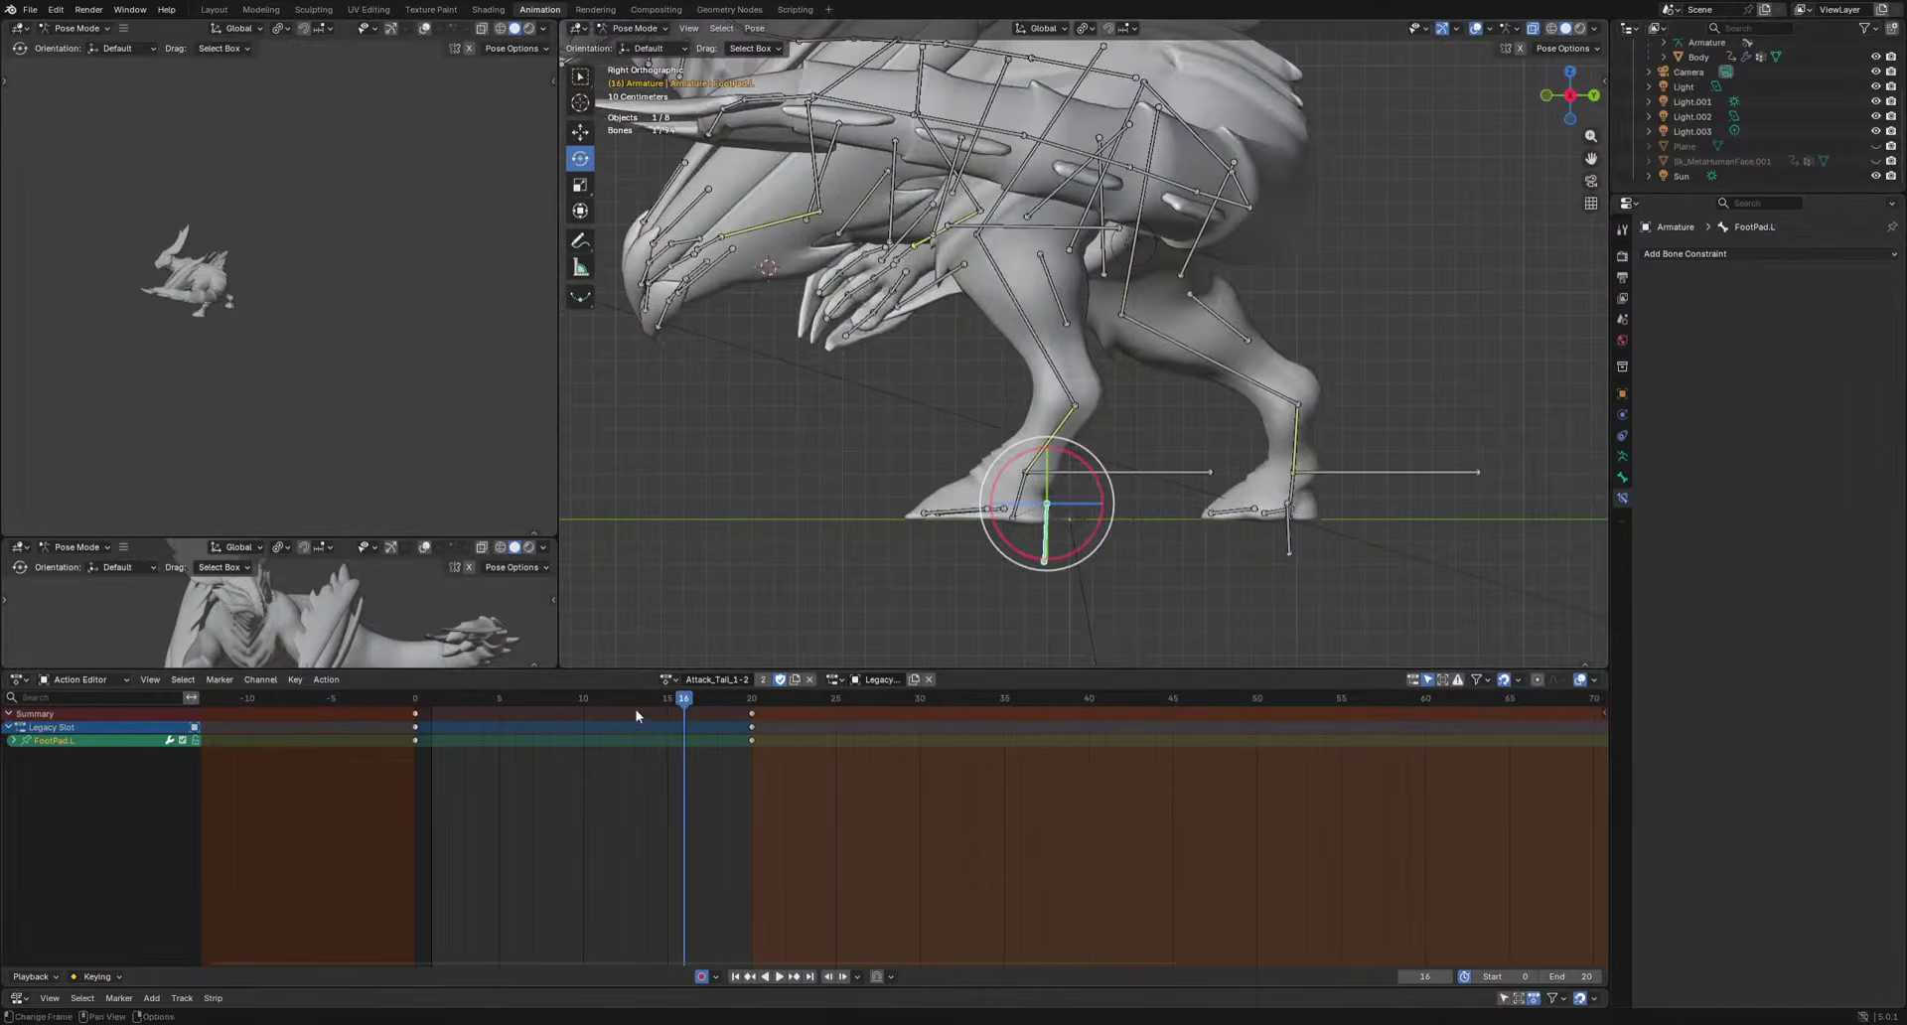
pyautogui.press('space')
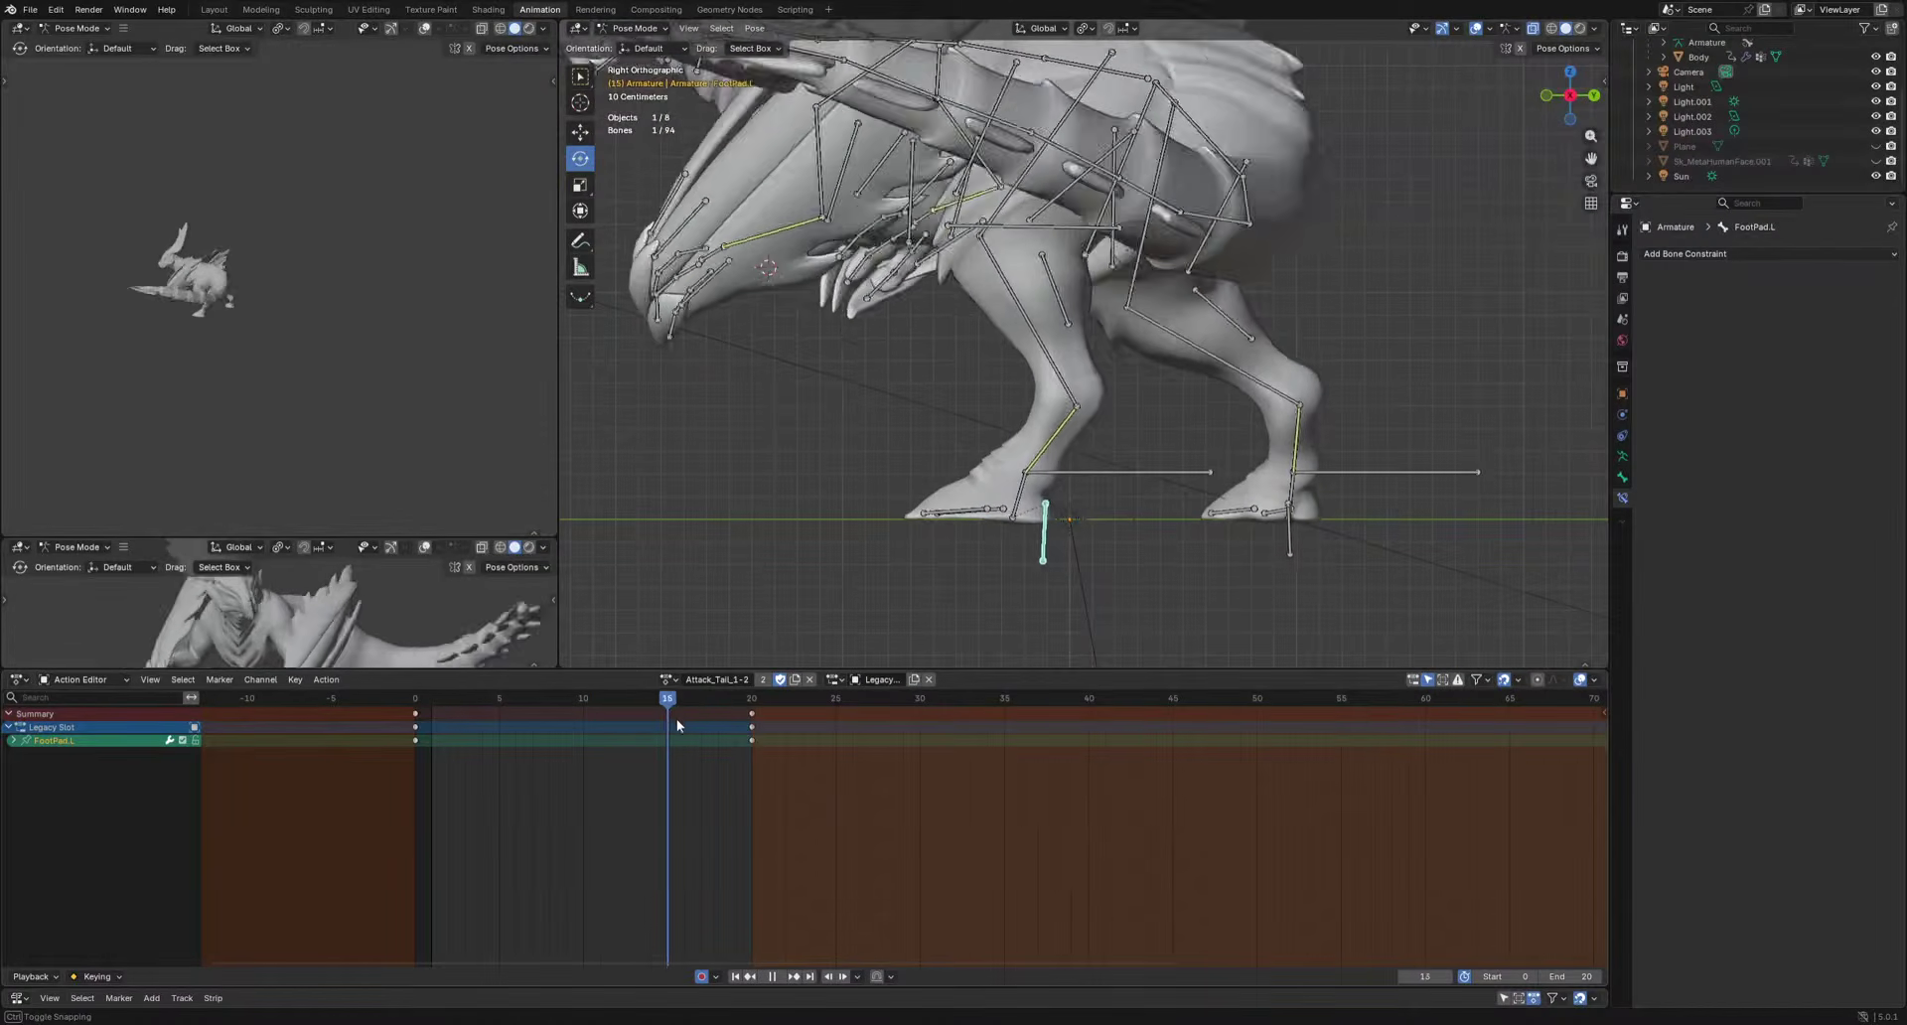
pyautogui.press('space')
pyautogui.click(751, 714)
pyautogui.moveTo(691, 703); pyautogui.dragTo(667, 711)
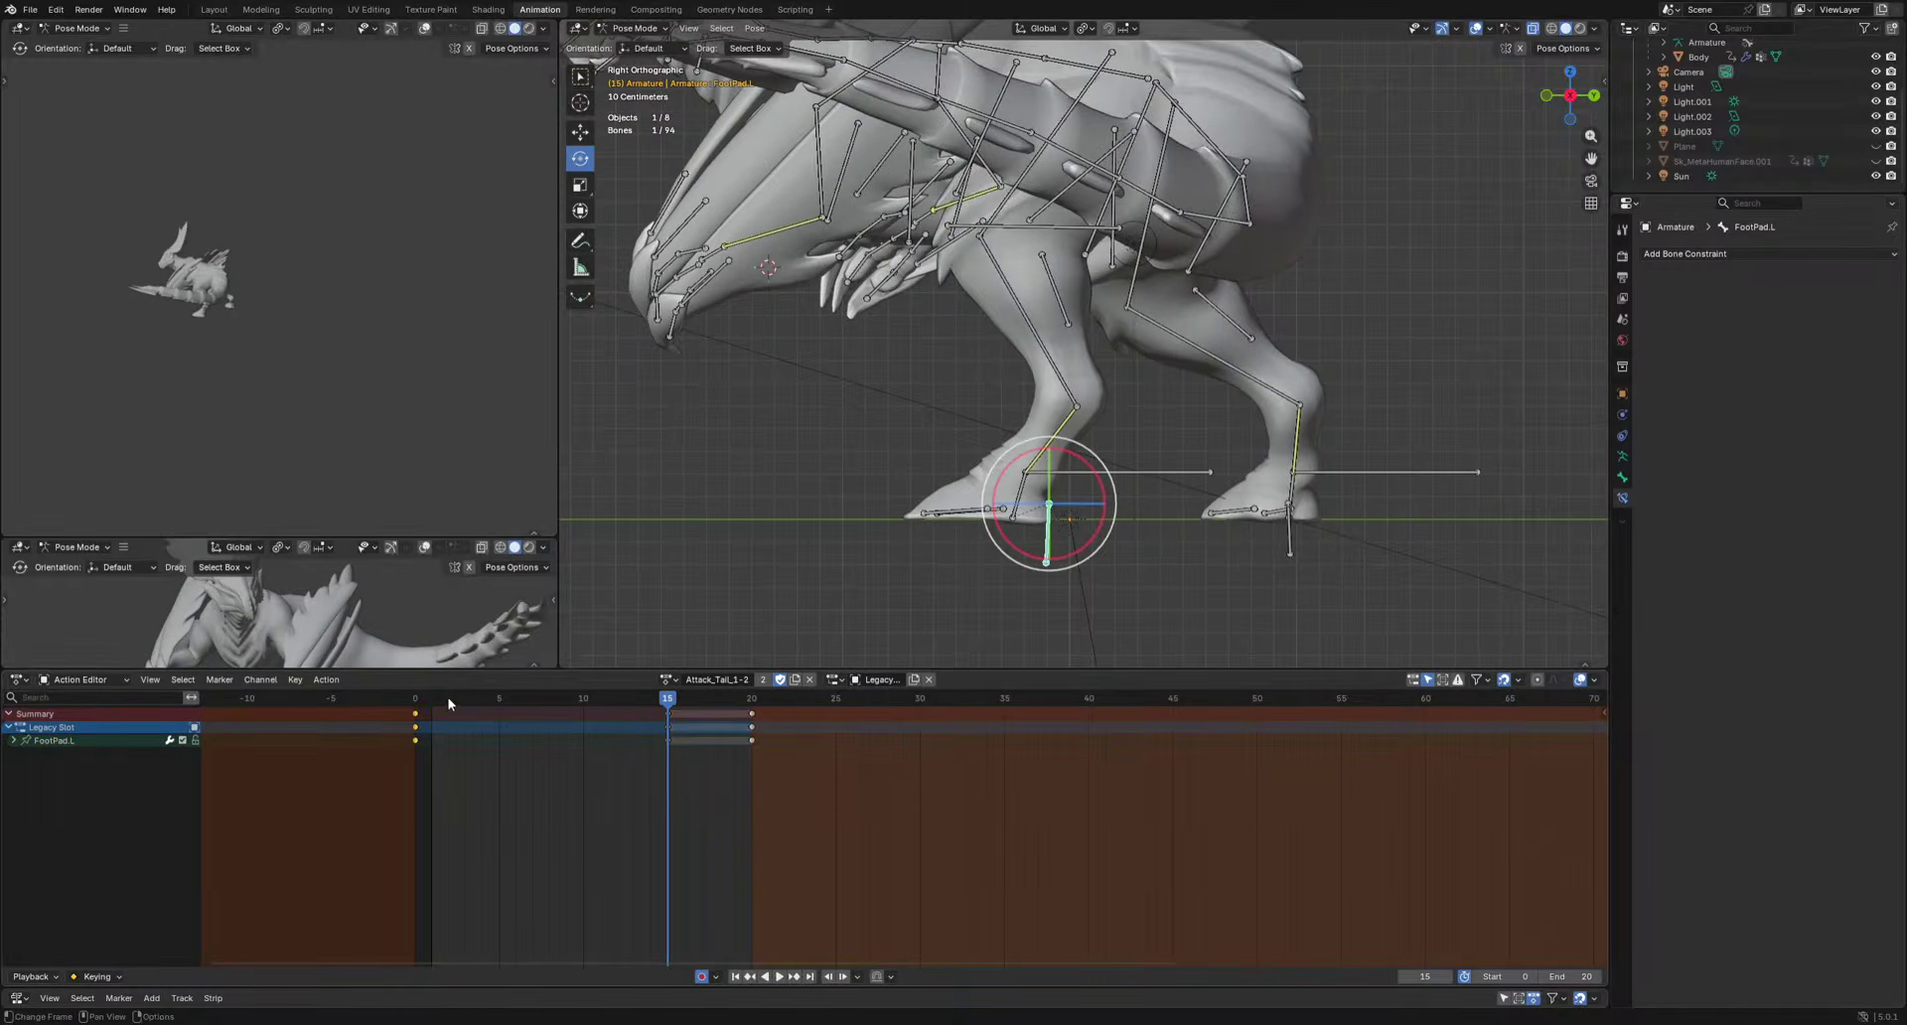
# Hold FootPad.L's start pose to frame 11, move the bone at frame 13, play it back, and shift that keyframe to frame 14.
pyautogui.moveTo(448, 704); pyautogui.dragTo(635, 711)
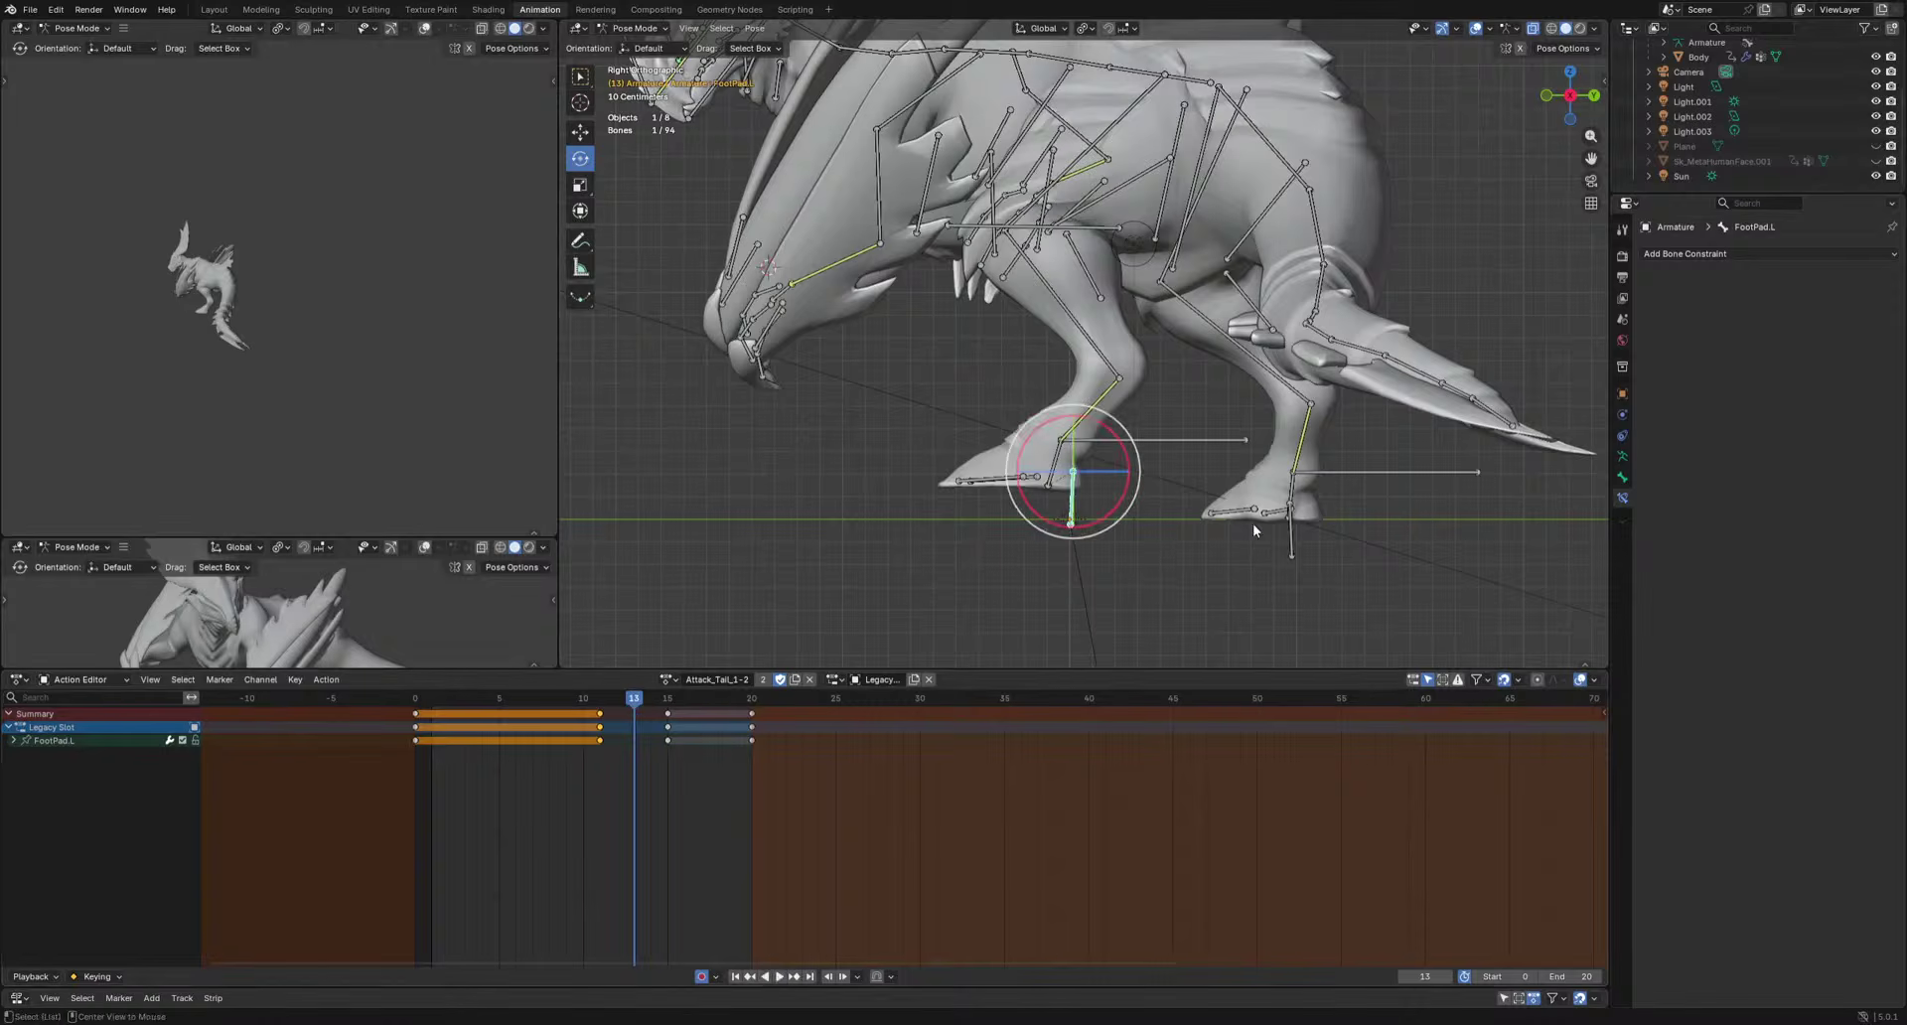
pyautogui.hotkey('ctrl', 'v')
pyautogui.press('g')
pyautogui.click(1229, 517)
pyautogui.press('space')
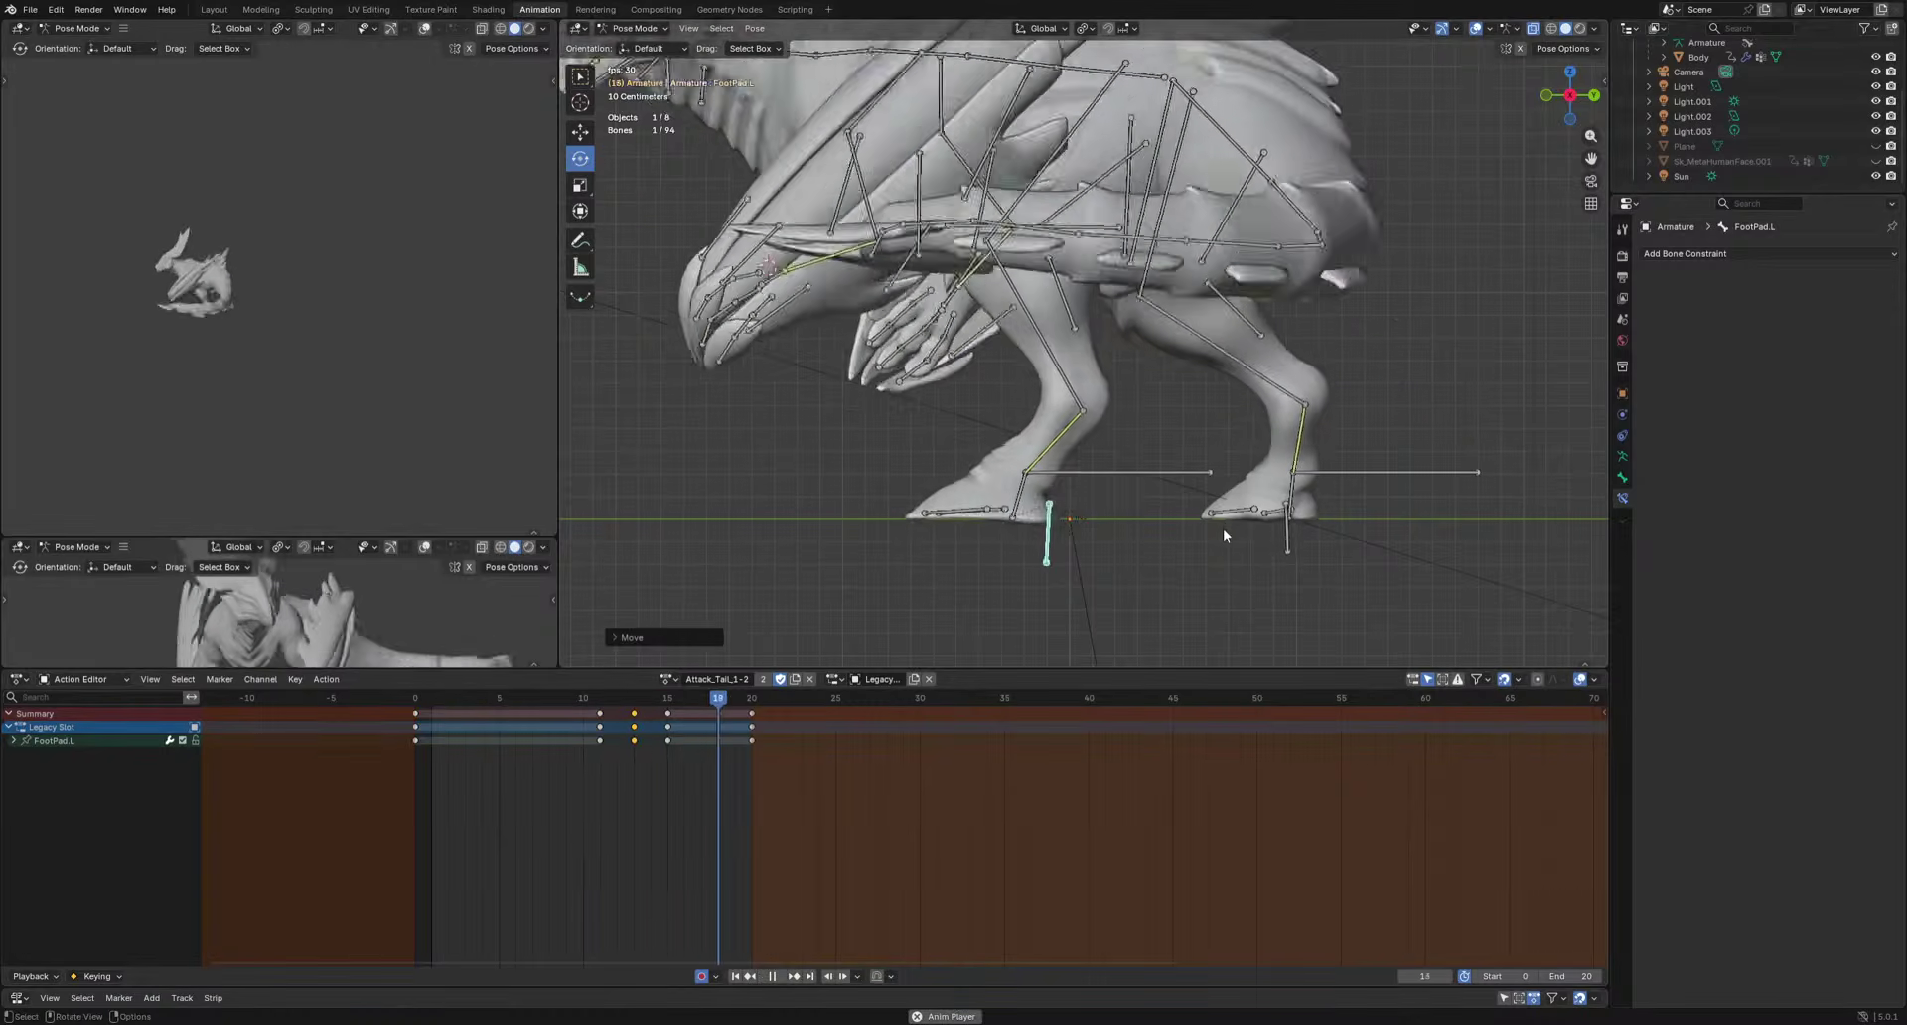
pyautogui.moveTo(608, 701); pyautogui.dragTo(655, 717)
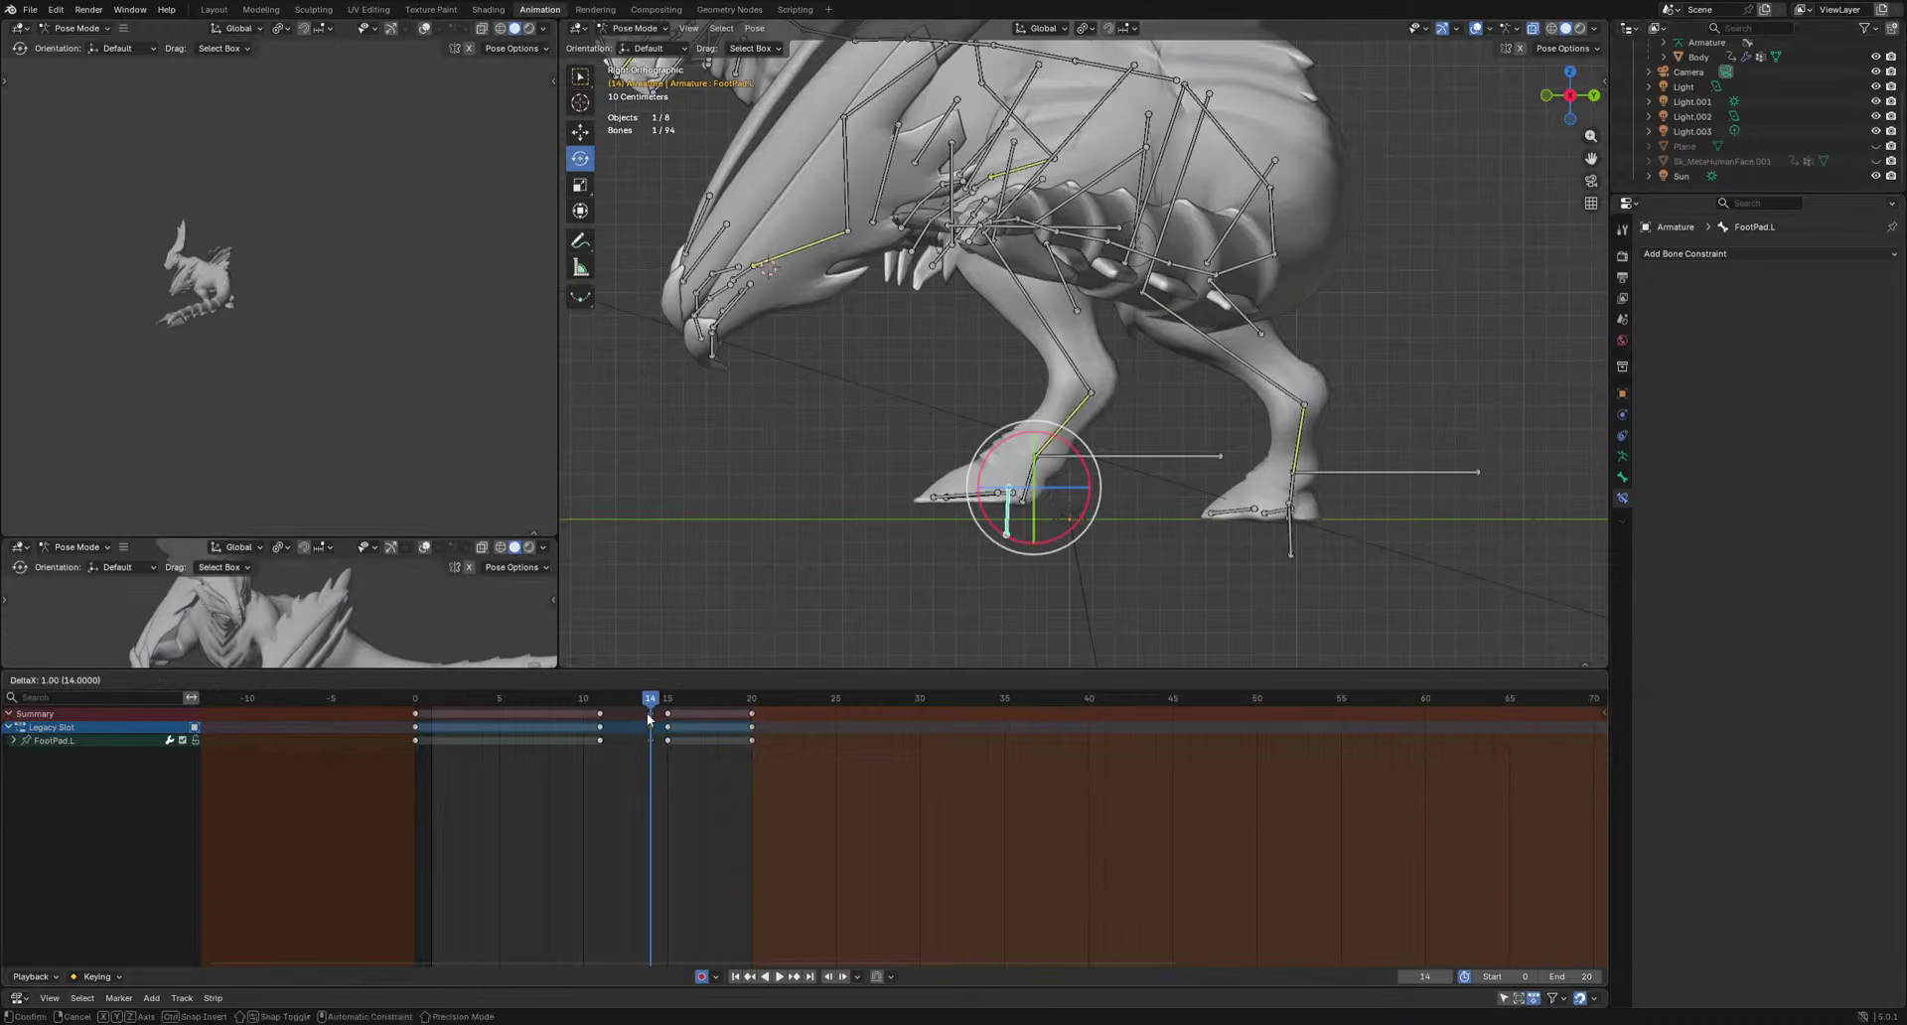
pyautogui.click(648, 721)
# Select Toe1-1.L and Toe2-1.L, hold their start keyframes to frame 14, and go to frame 20.
pyautogui.scroll(2, 1026, 600)
pyautogui.keyDown('shift'); pyautogui.moveTo(1026, 600); pyautogui.dragTo(956, 585, button='middle'); pyautogui.keyUp('shift')
pyautogui.moveTo(828, 592); pyautogui.dragTo(922, 492)
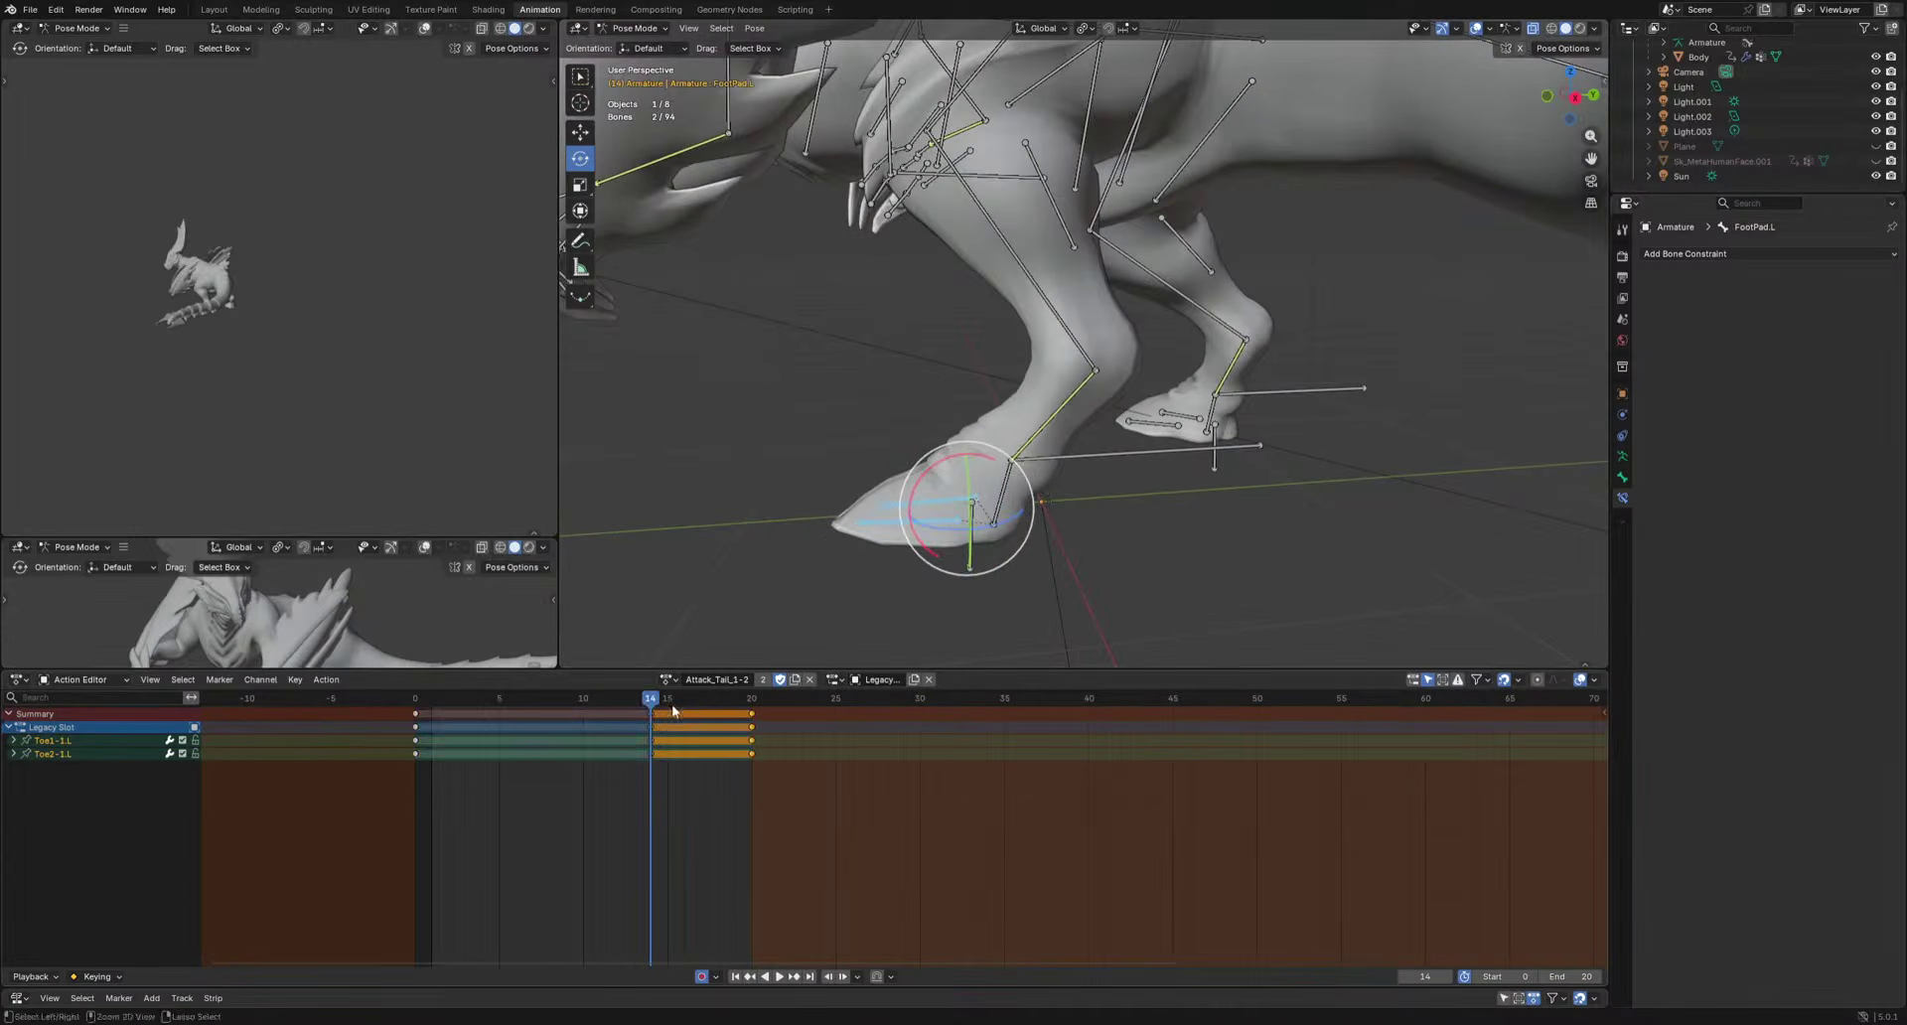
pyautogui.moveTo(674, 708); pyautogui.dragTo(751, 712)
# Spread Toe2-1.L and Toe1-1.L apart at frame 20 by rotating each outward from a bottom view.
pyautogui.moveTo(874, 417); pyautogui.dragTo(883, 387, button='middle')
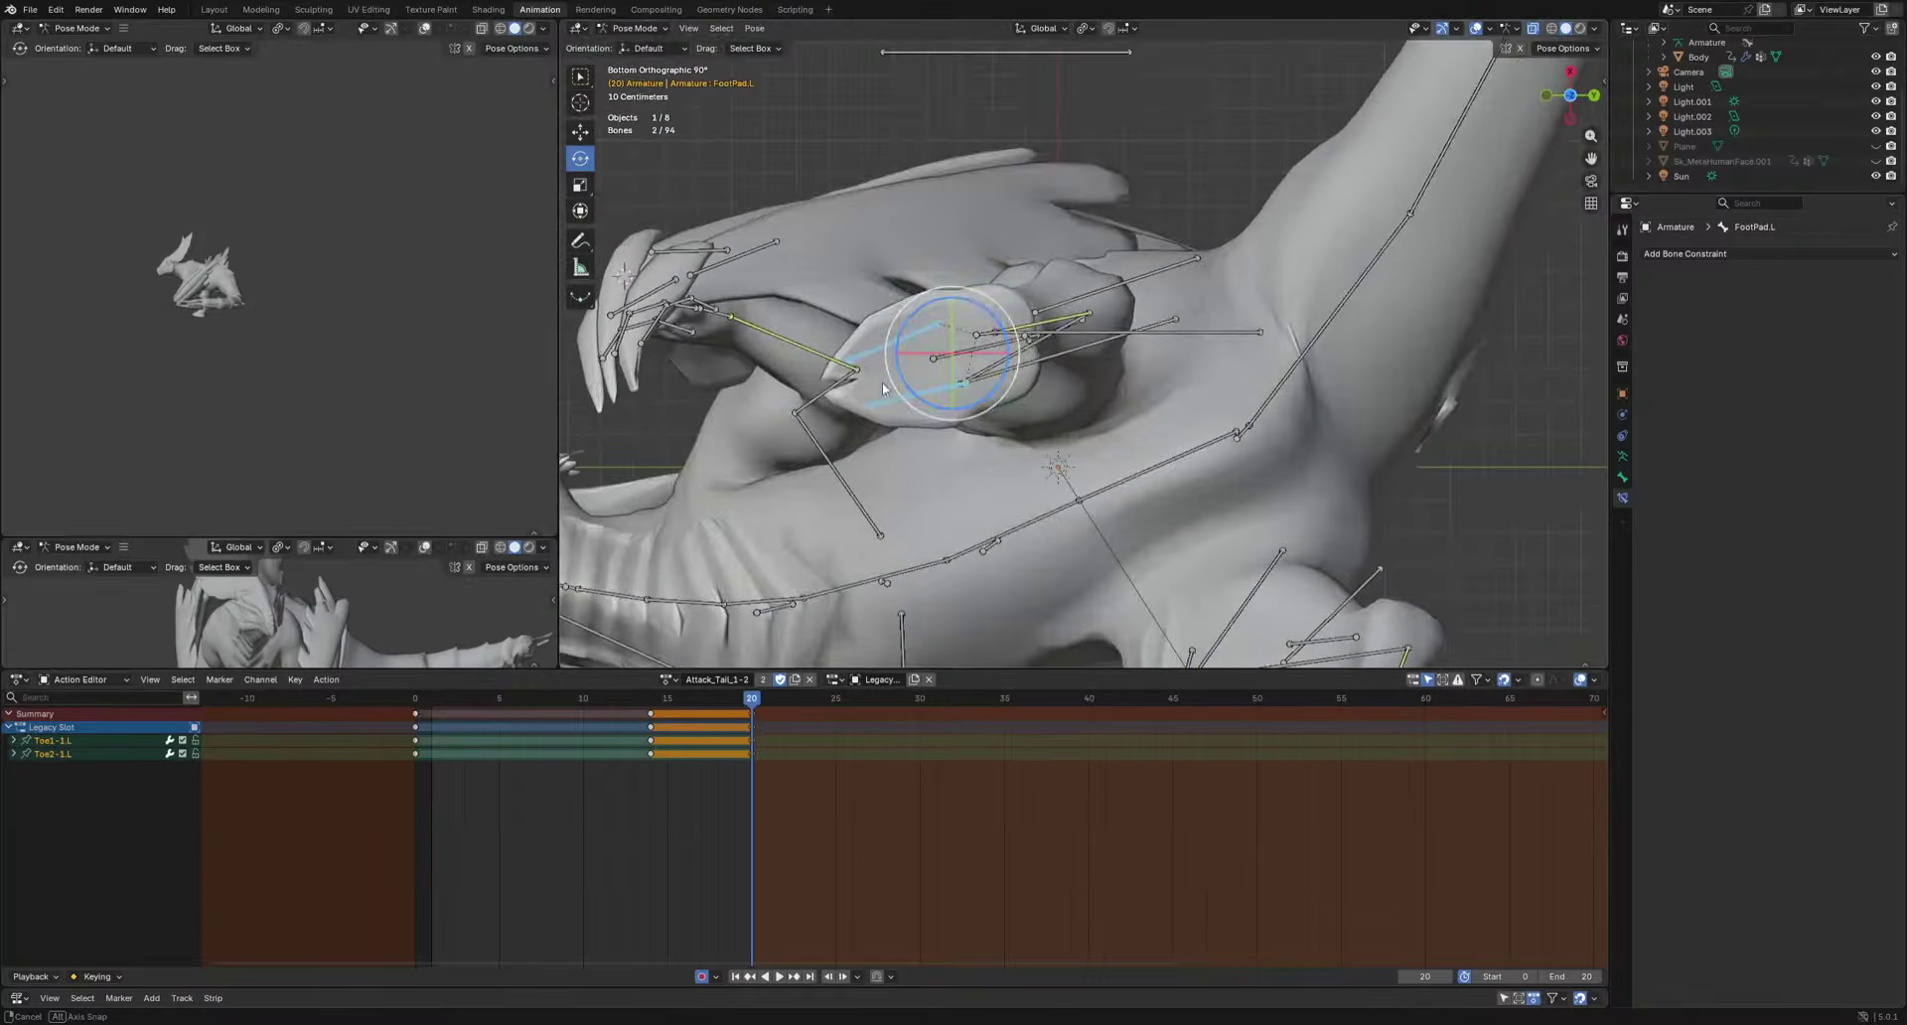
pyautogui.click(891, 346)
pyautogui.press('r')
pyautogui.click(886, 335)
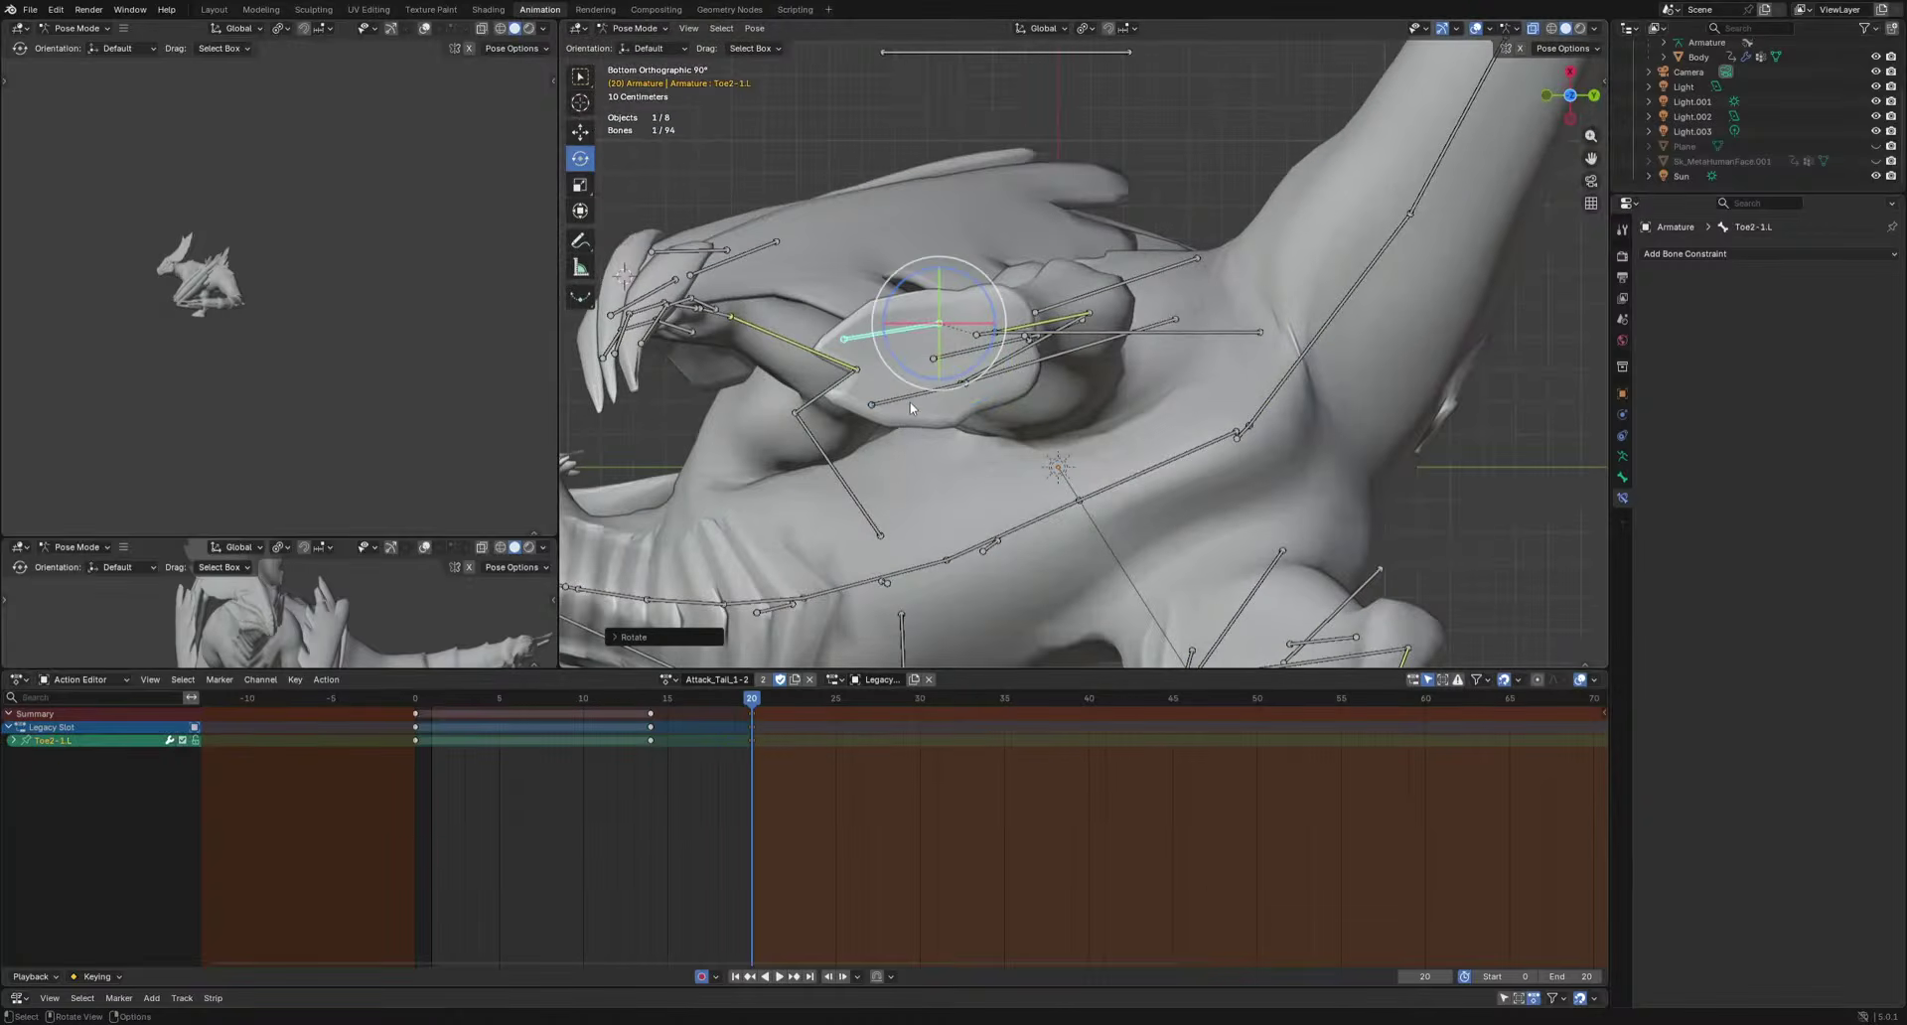
pyautogui.click(1108, 434)
# Copy all bones' end pose from frame 20 of Attack_Tail_1-2 to frame 0 of Attack_Tail_2-3.
pyautogui.press('a')
pyautogui.click(668, 680)
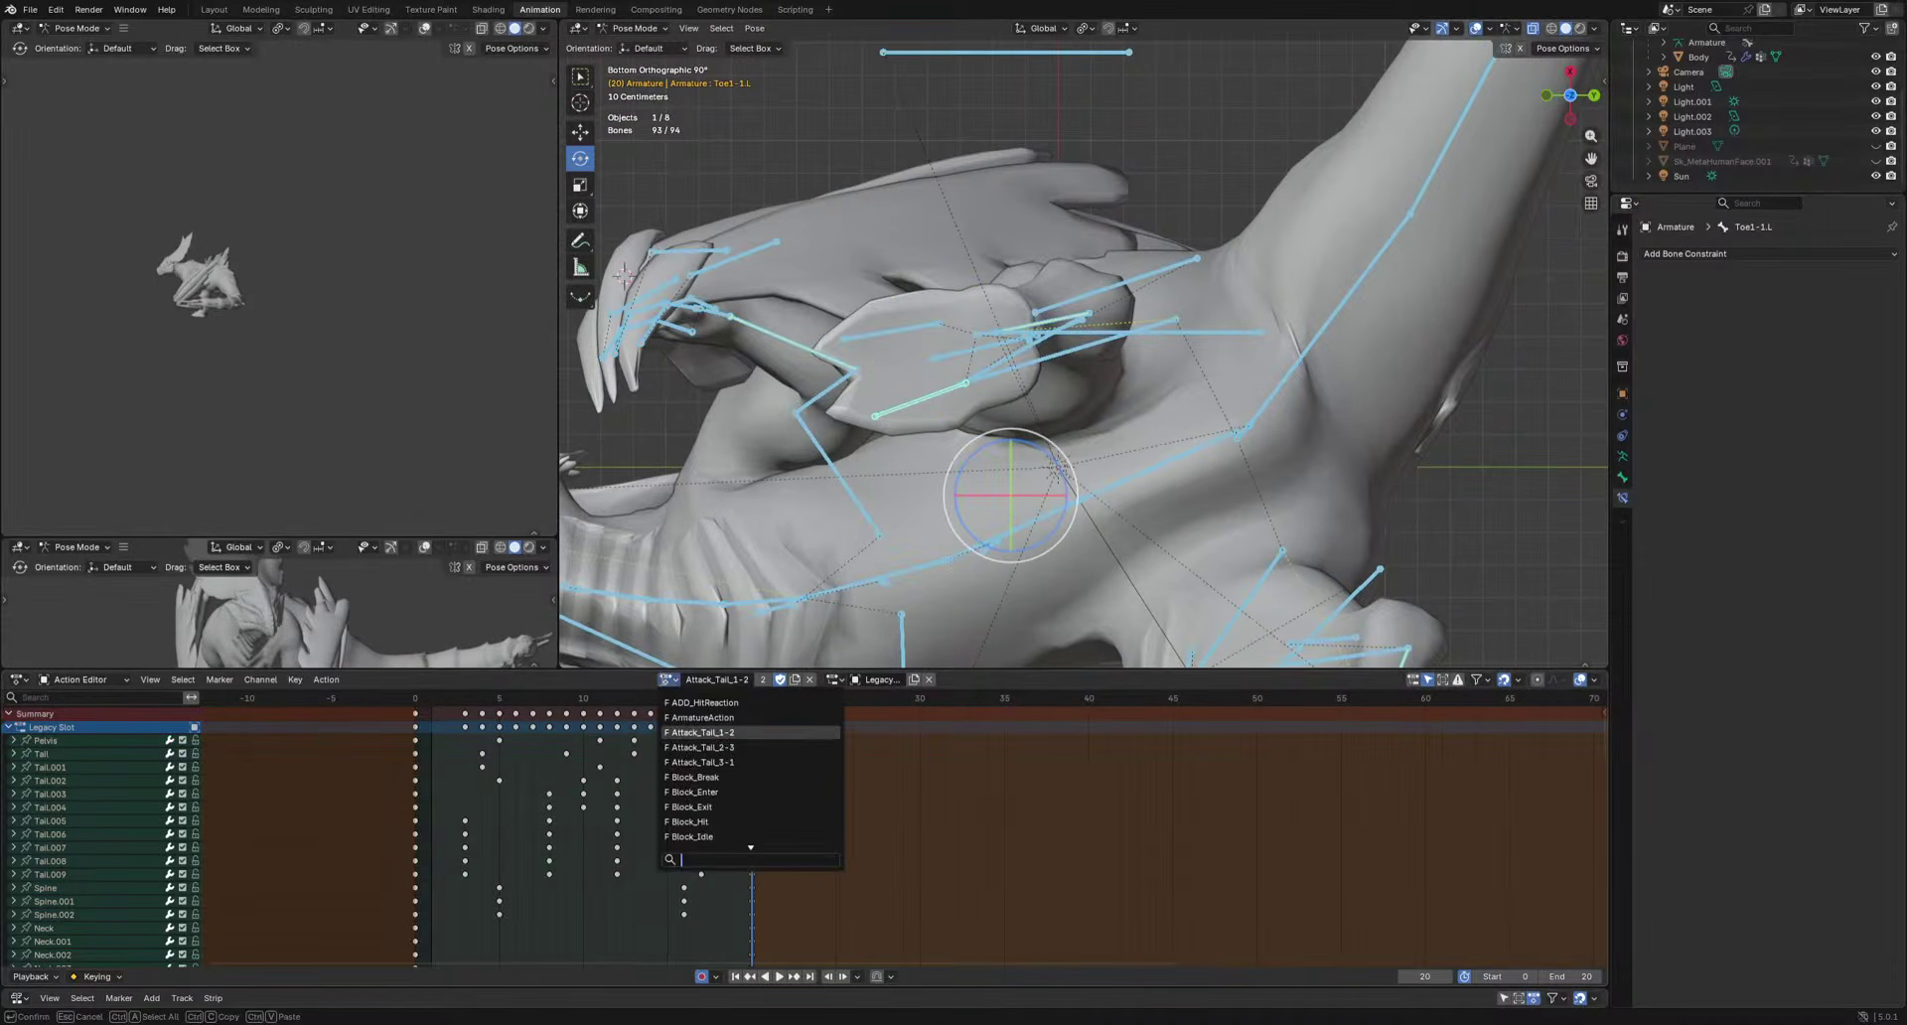
pyautogui.click(729, 748)
pyautogui.click(410, 706)
pyautogui.hotkey('ctrl', 'v')
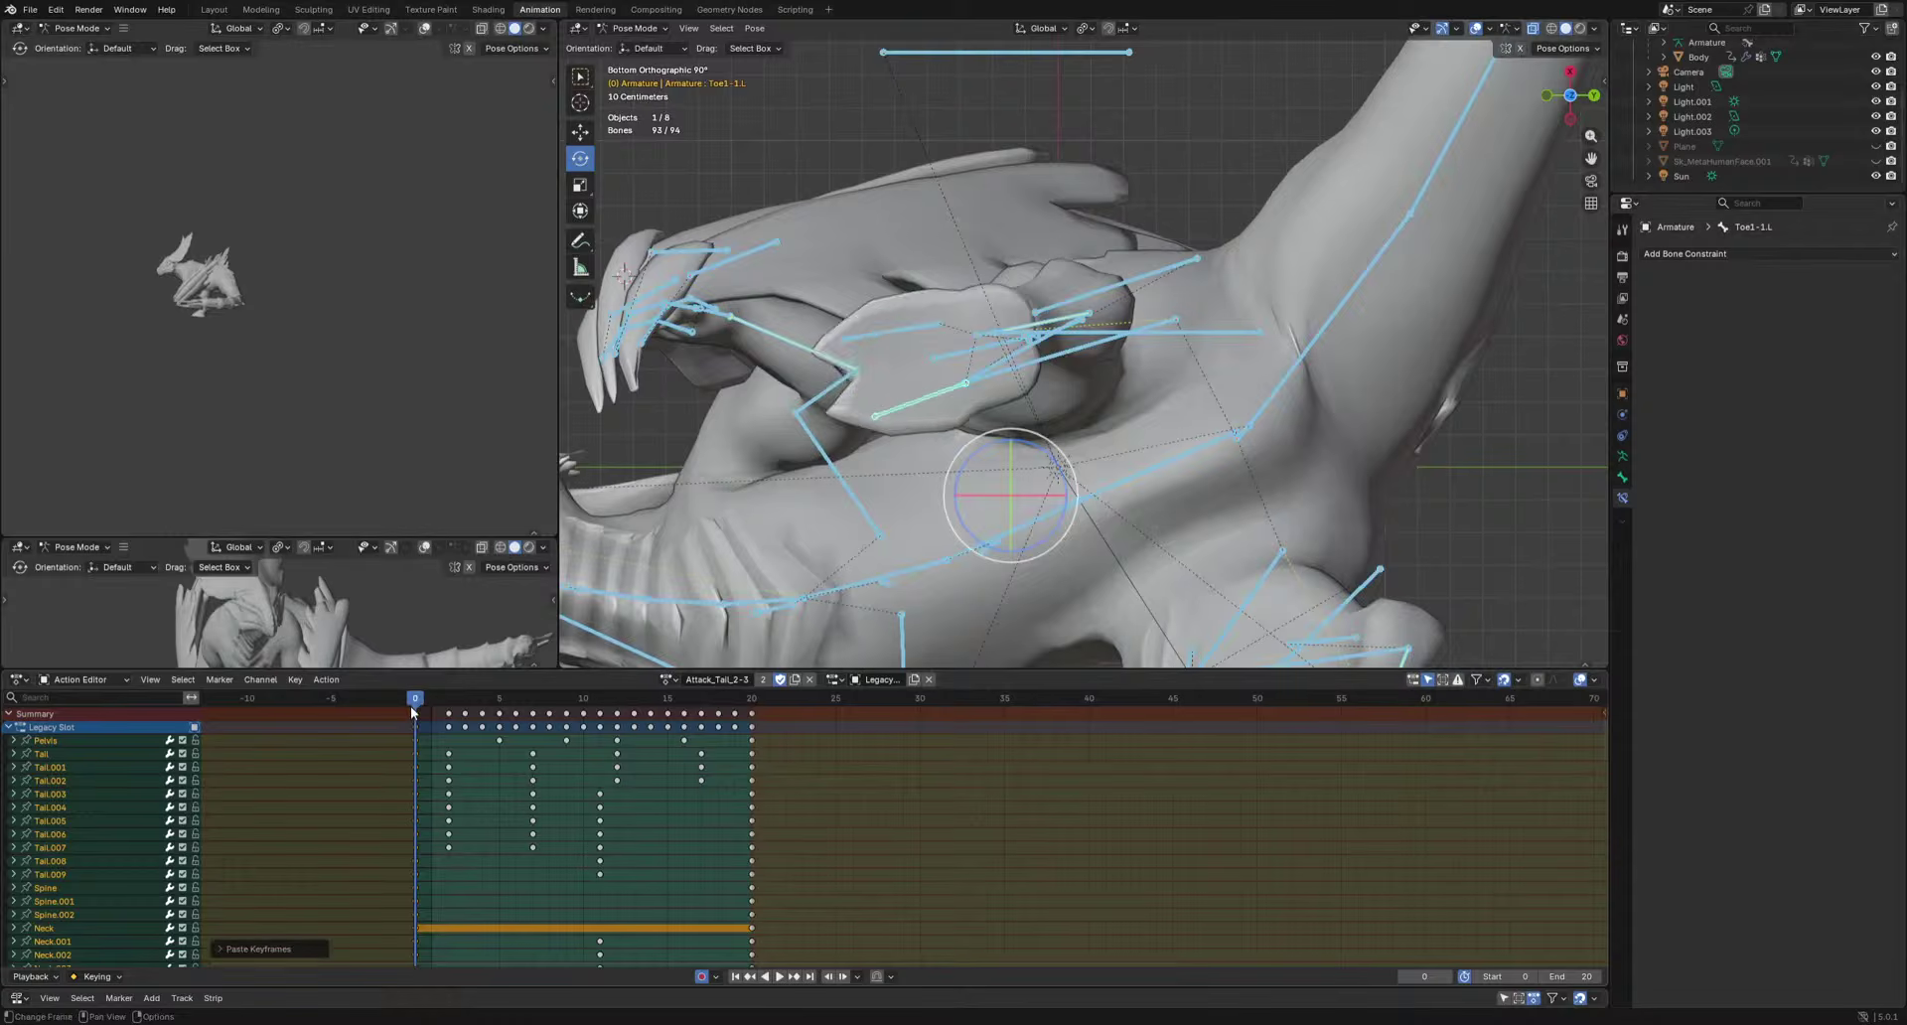
# Paste the start keyframes of Toe1-1.L and Toe2-1.L at frame 5, key both toes at frame 9, and play back the motion.
pyautogui.moveTo(409, 705); pyautogui.dragTo(721, 707)
pyautogui.click(1096, 312)
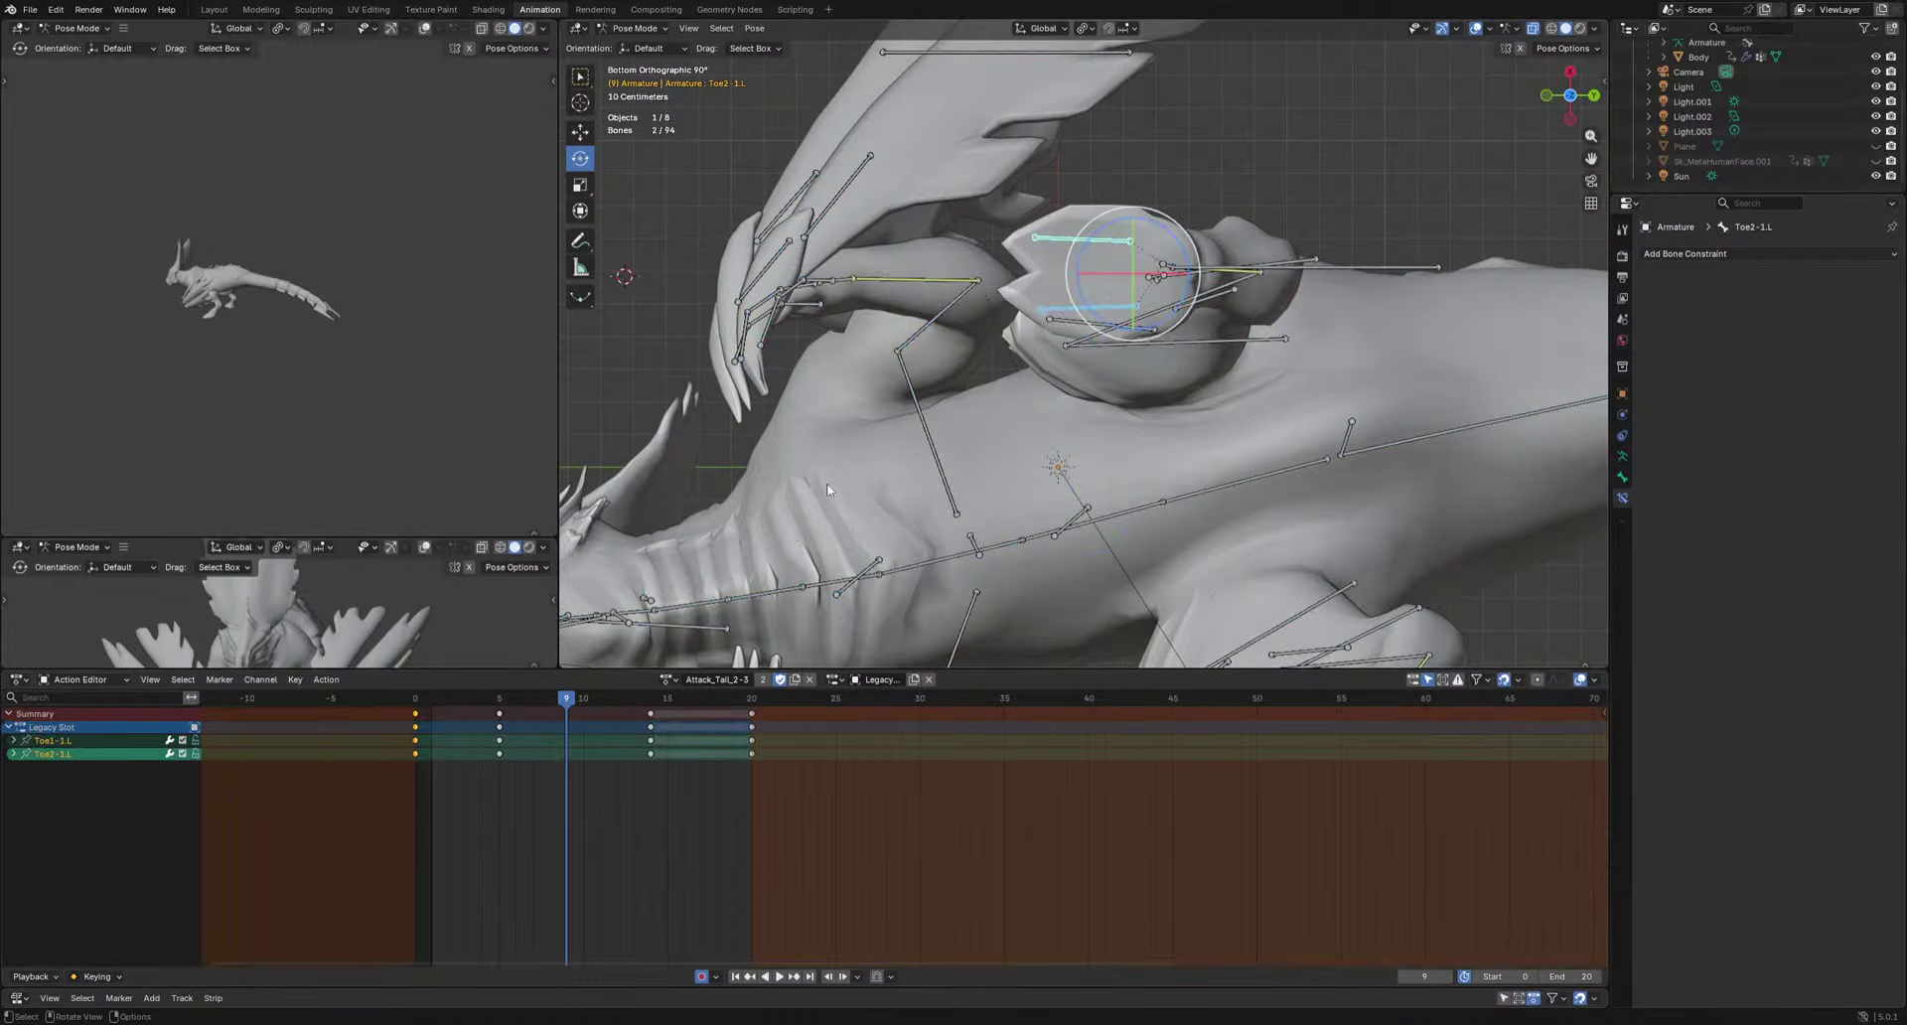
pyautogui.moveTo(460, 698); pyautogui.dragTo(499, 703)
pyautogui.hotkey('ctrl', 'v')
pyautogui.click(566, 701)
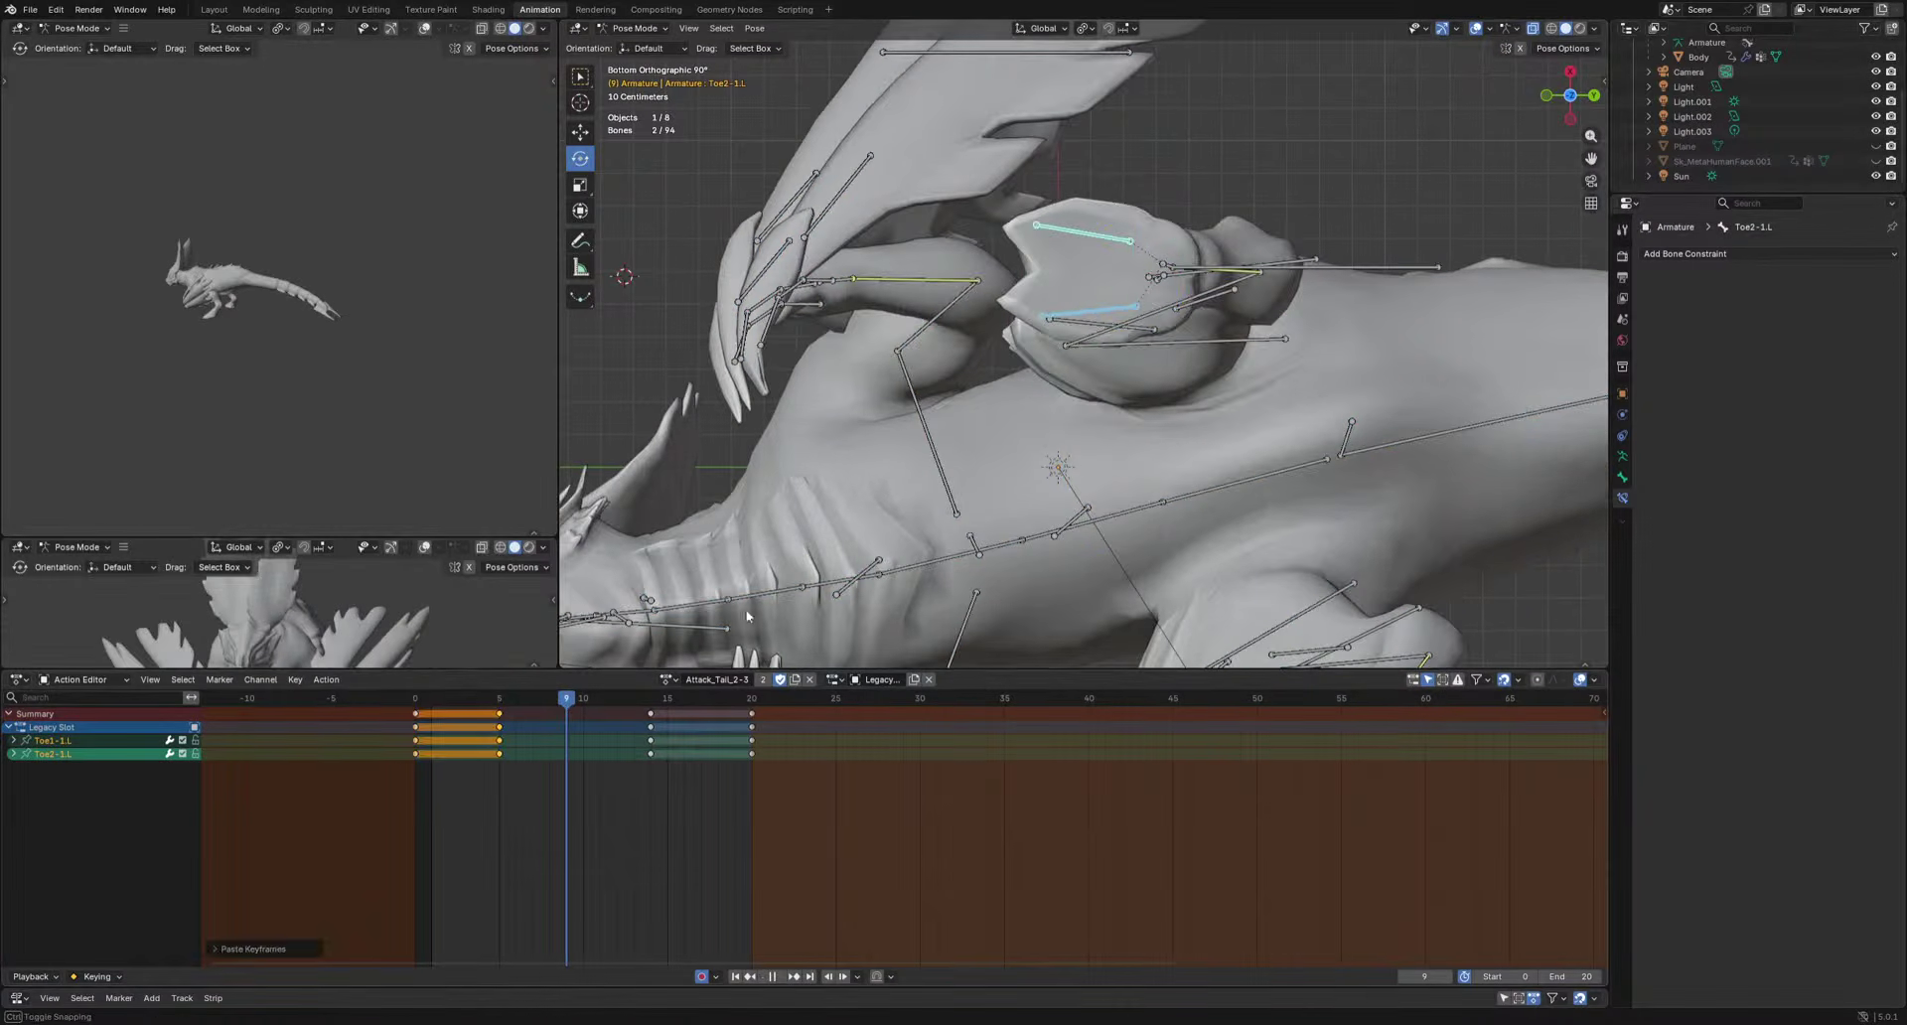
pyautogui.press('i')
pyautogui.press('space')
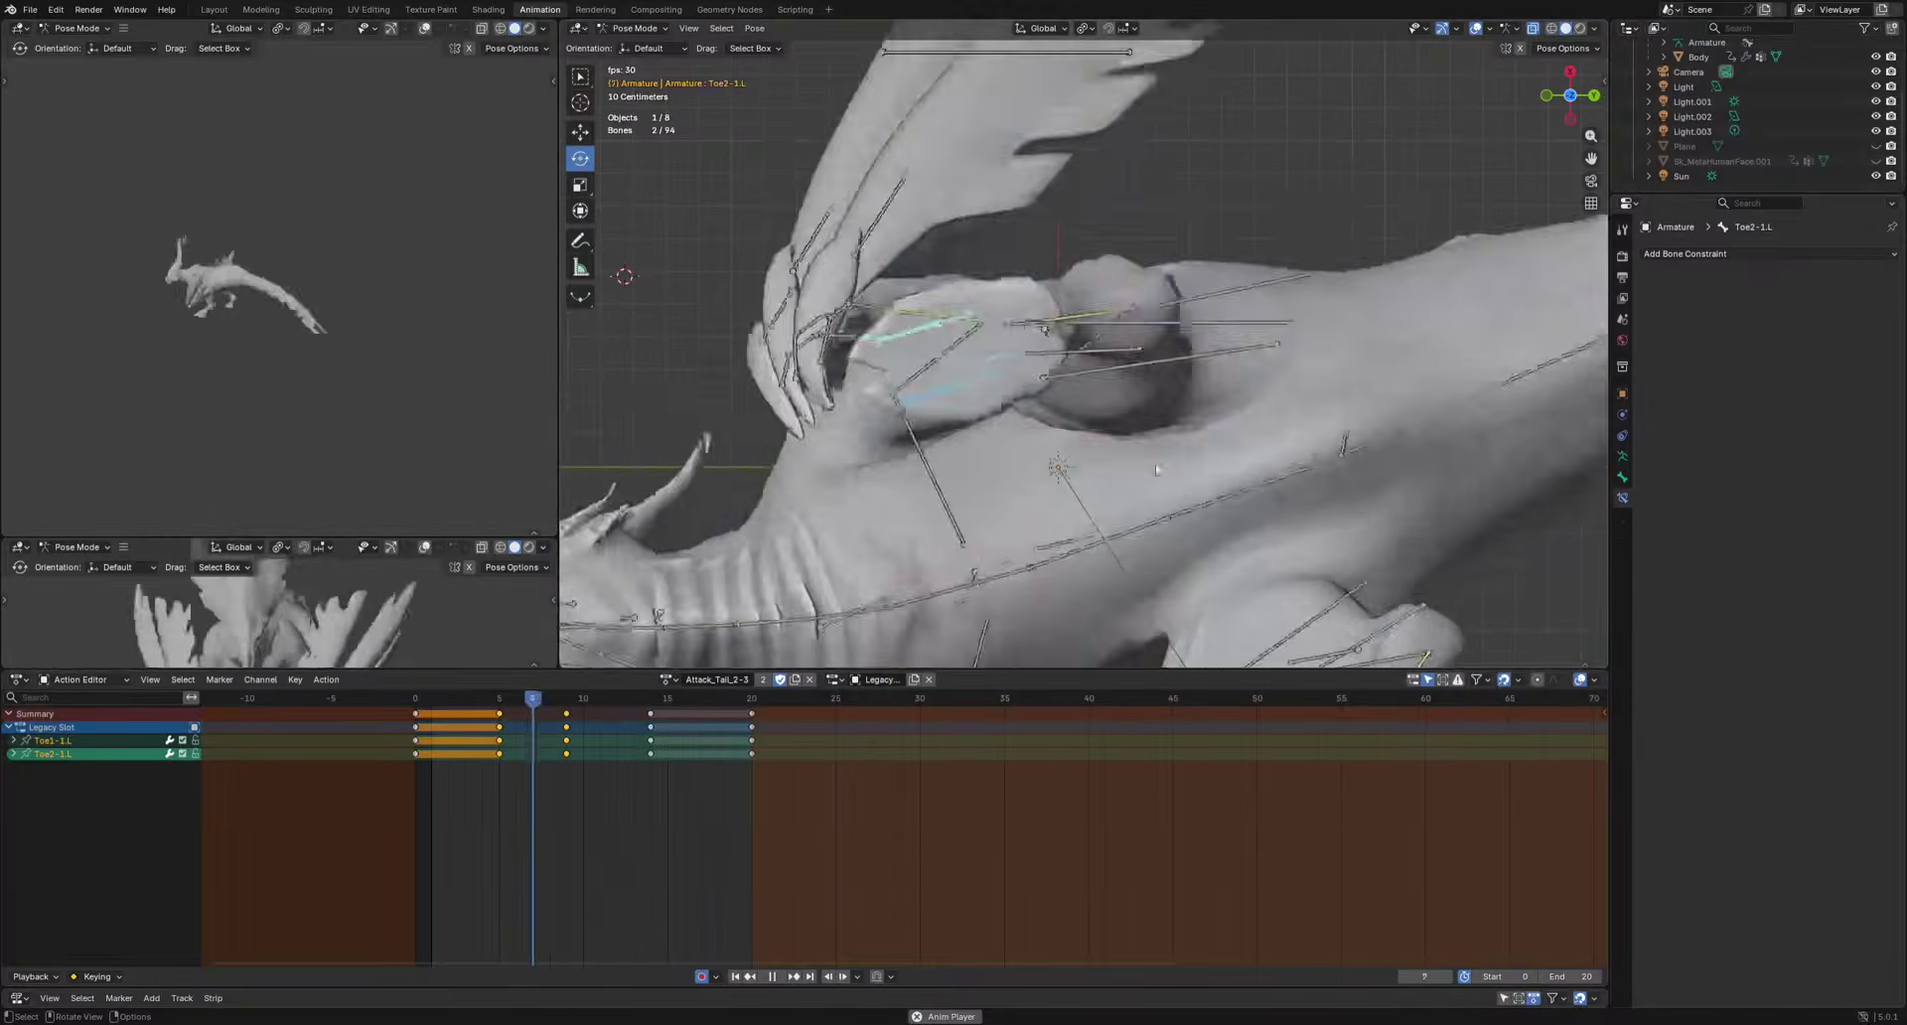
pyautogui.press('Escape')
# Return to Attack_Tail_1-2, review the left toes' motion, and copy their frame 20 keyframes to frame 16.
pyautogui.click(667, 679)
pyautogui.click(709, 730)
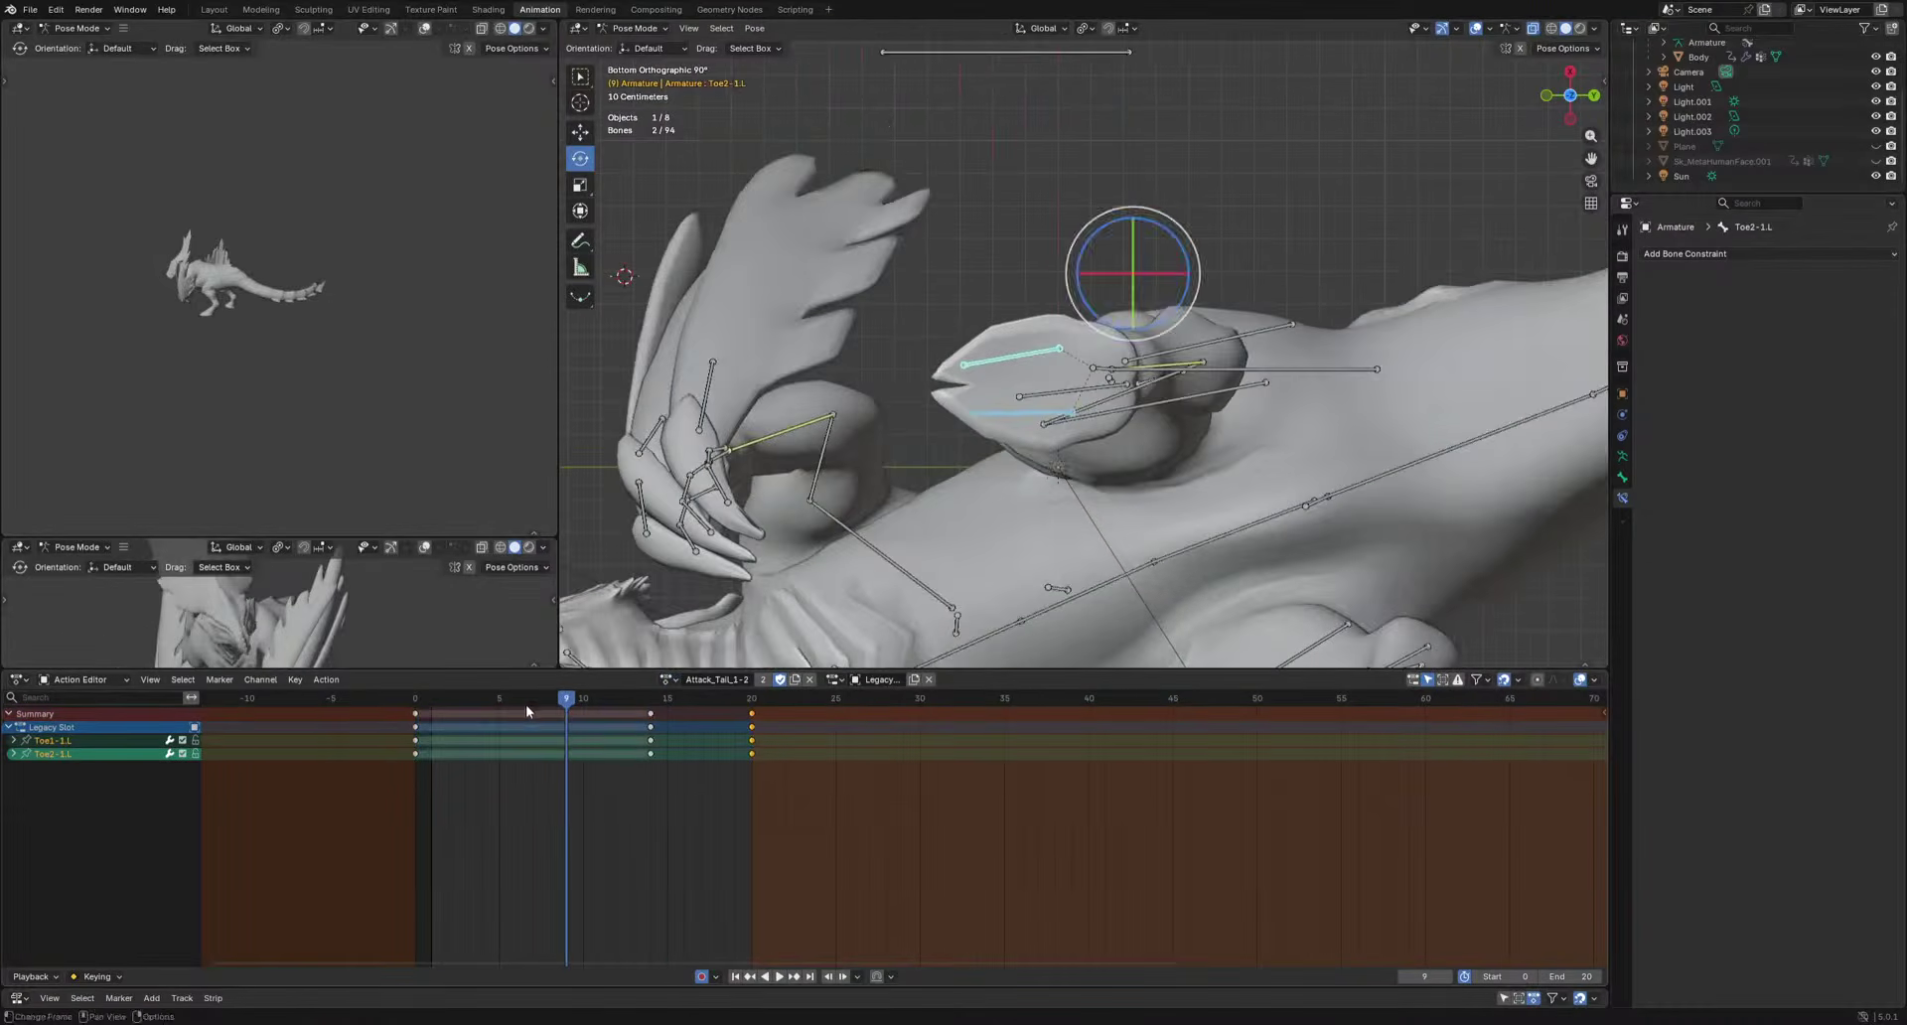
pyautogui.press('space')
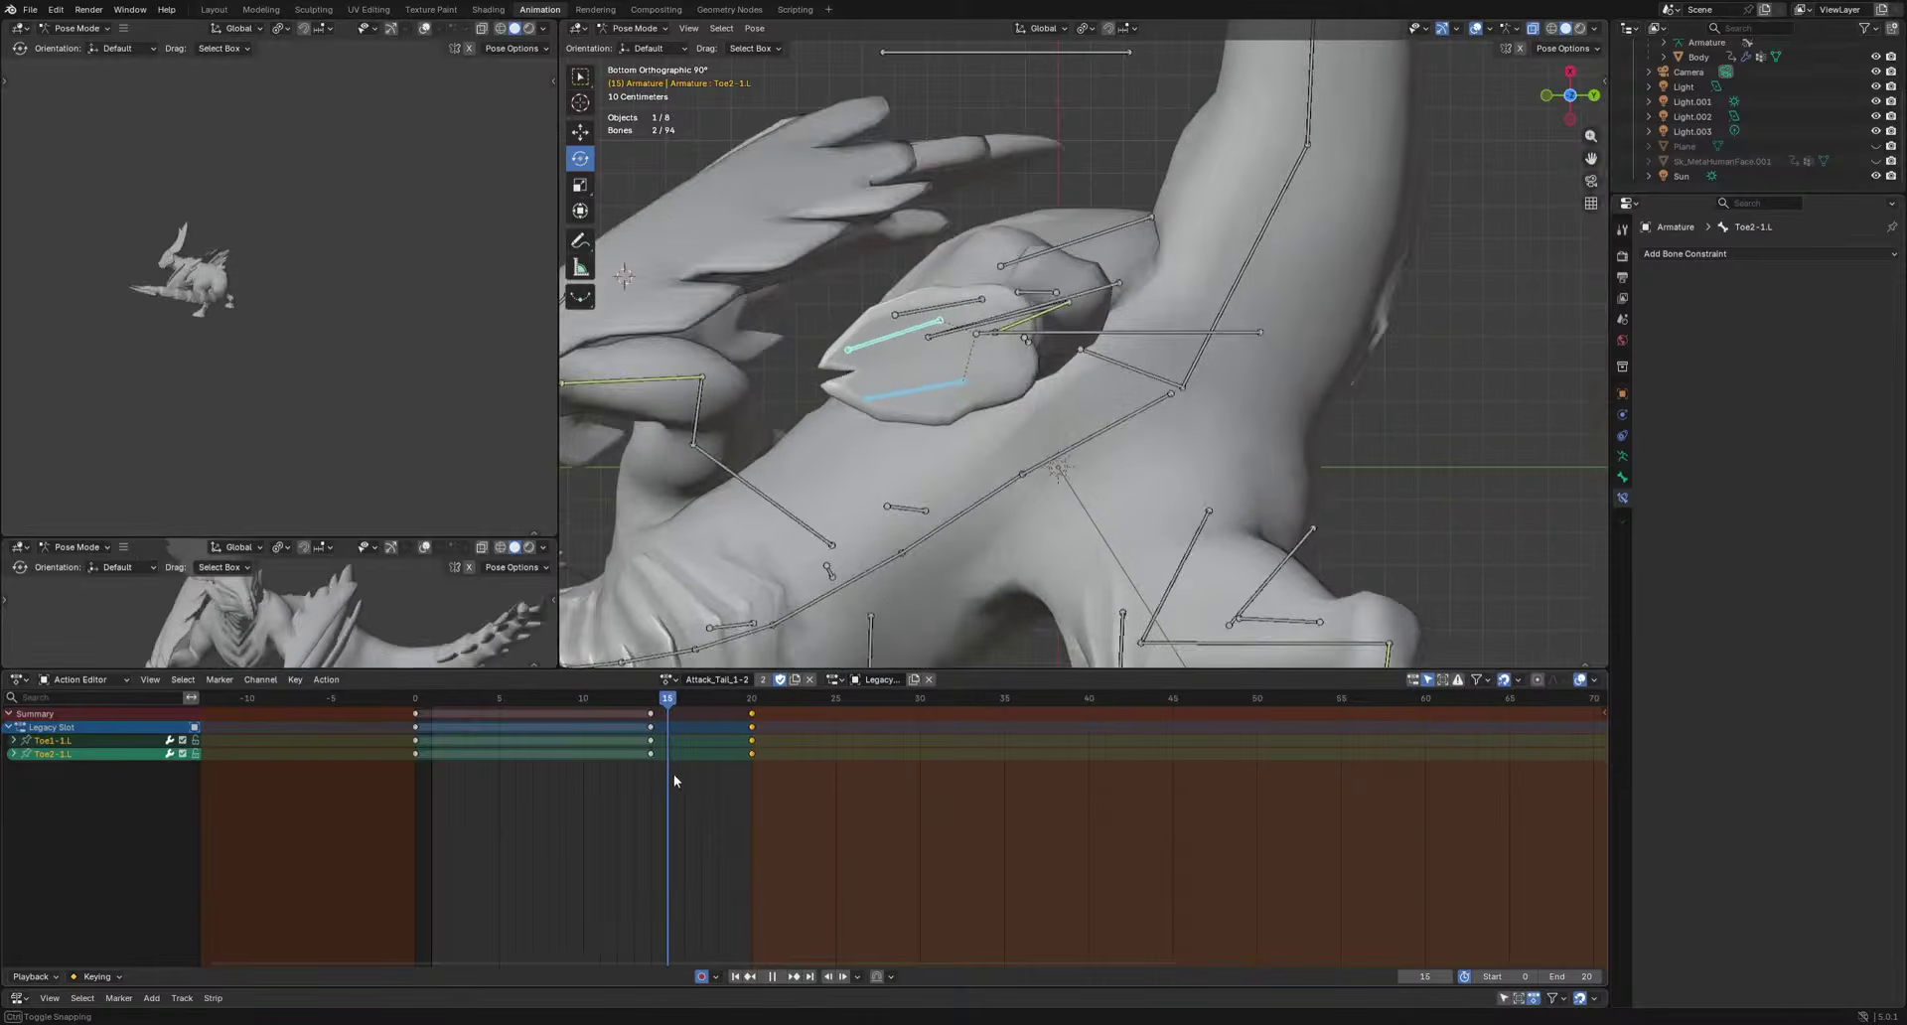
pyautogui.press('space')
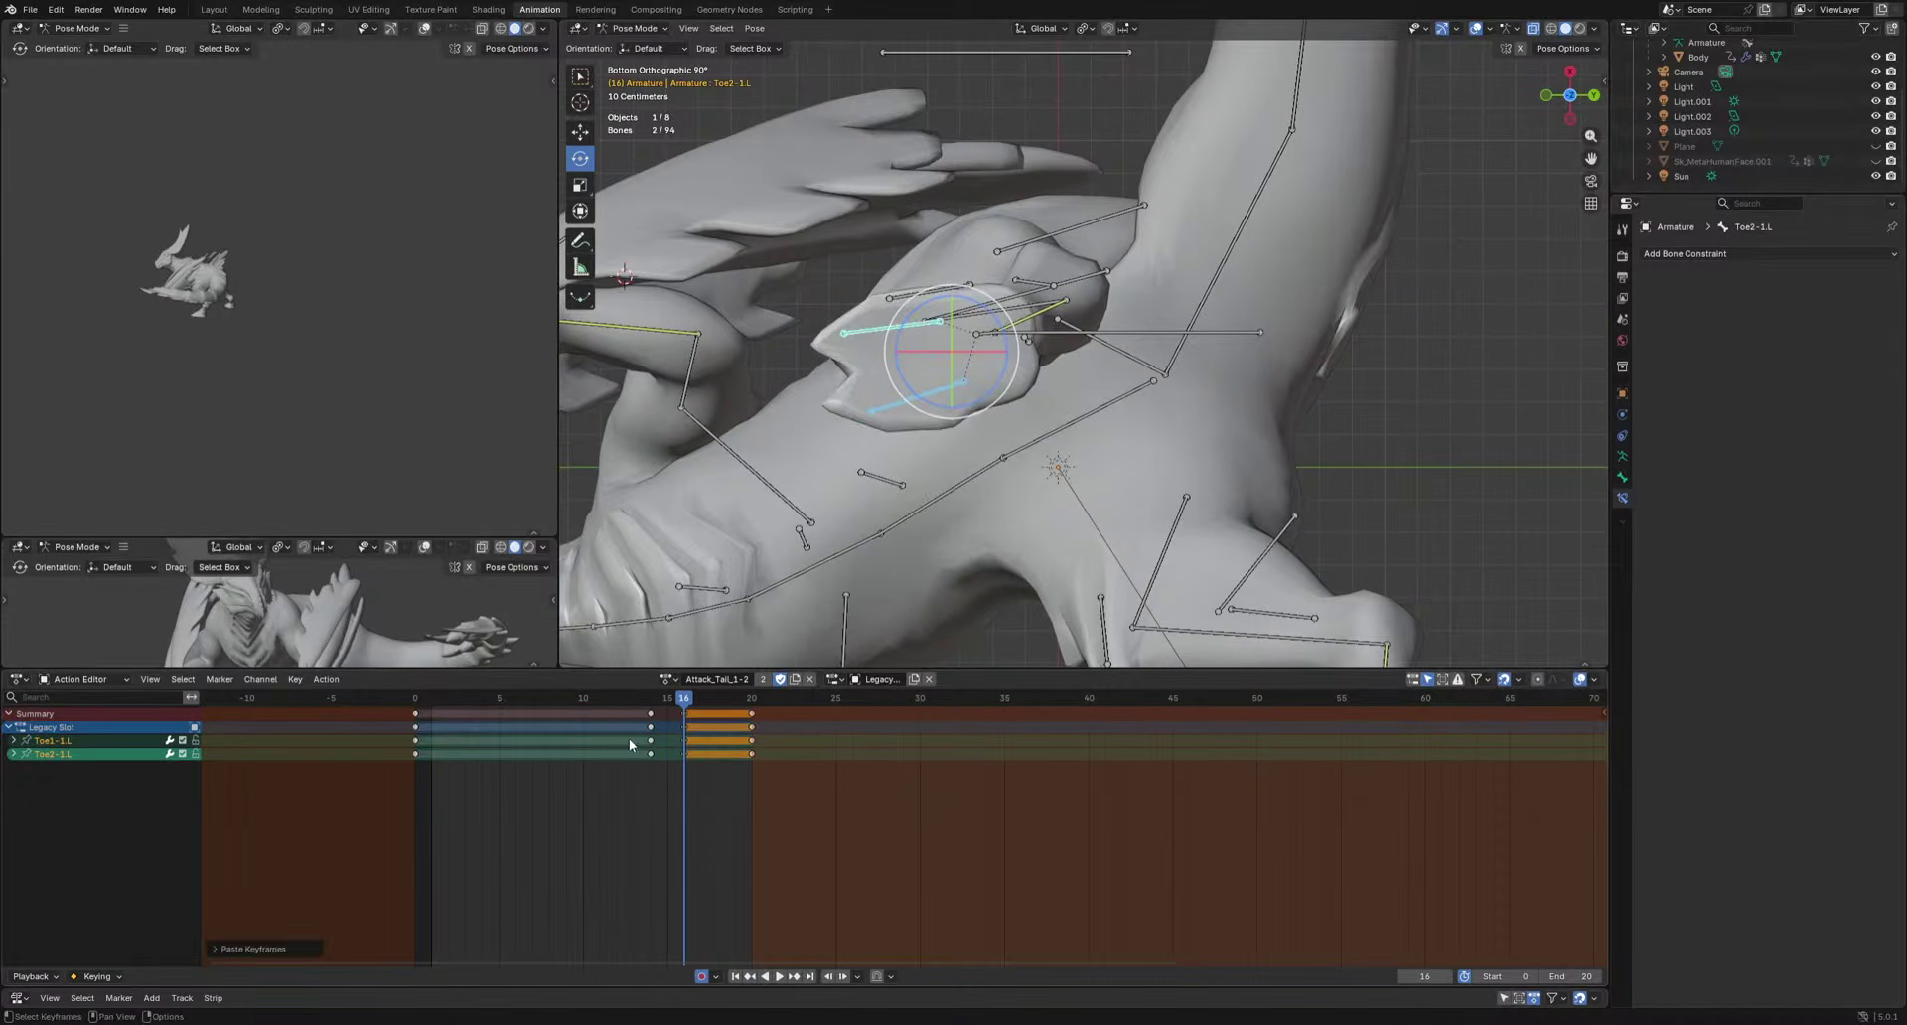
# End the left toes' starting hold at frame 11 instead of frame 14.
pyautogui.moveTo(663, 719); pyautogui.dragTo(673, 712)
pyautogui.press('g')
pyautogui.click(633, 707)
pyautogui.moveTo(536, 702); pyautogui.dragTo(599, 731)
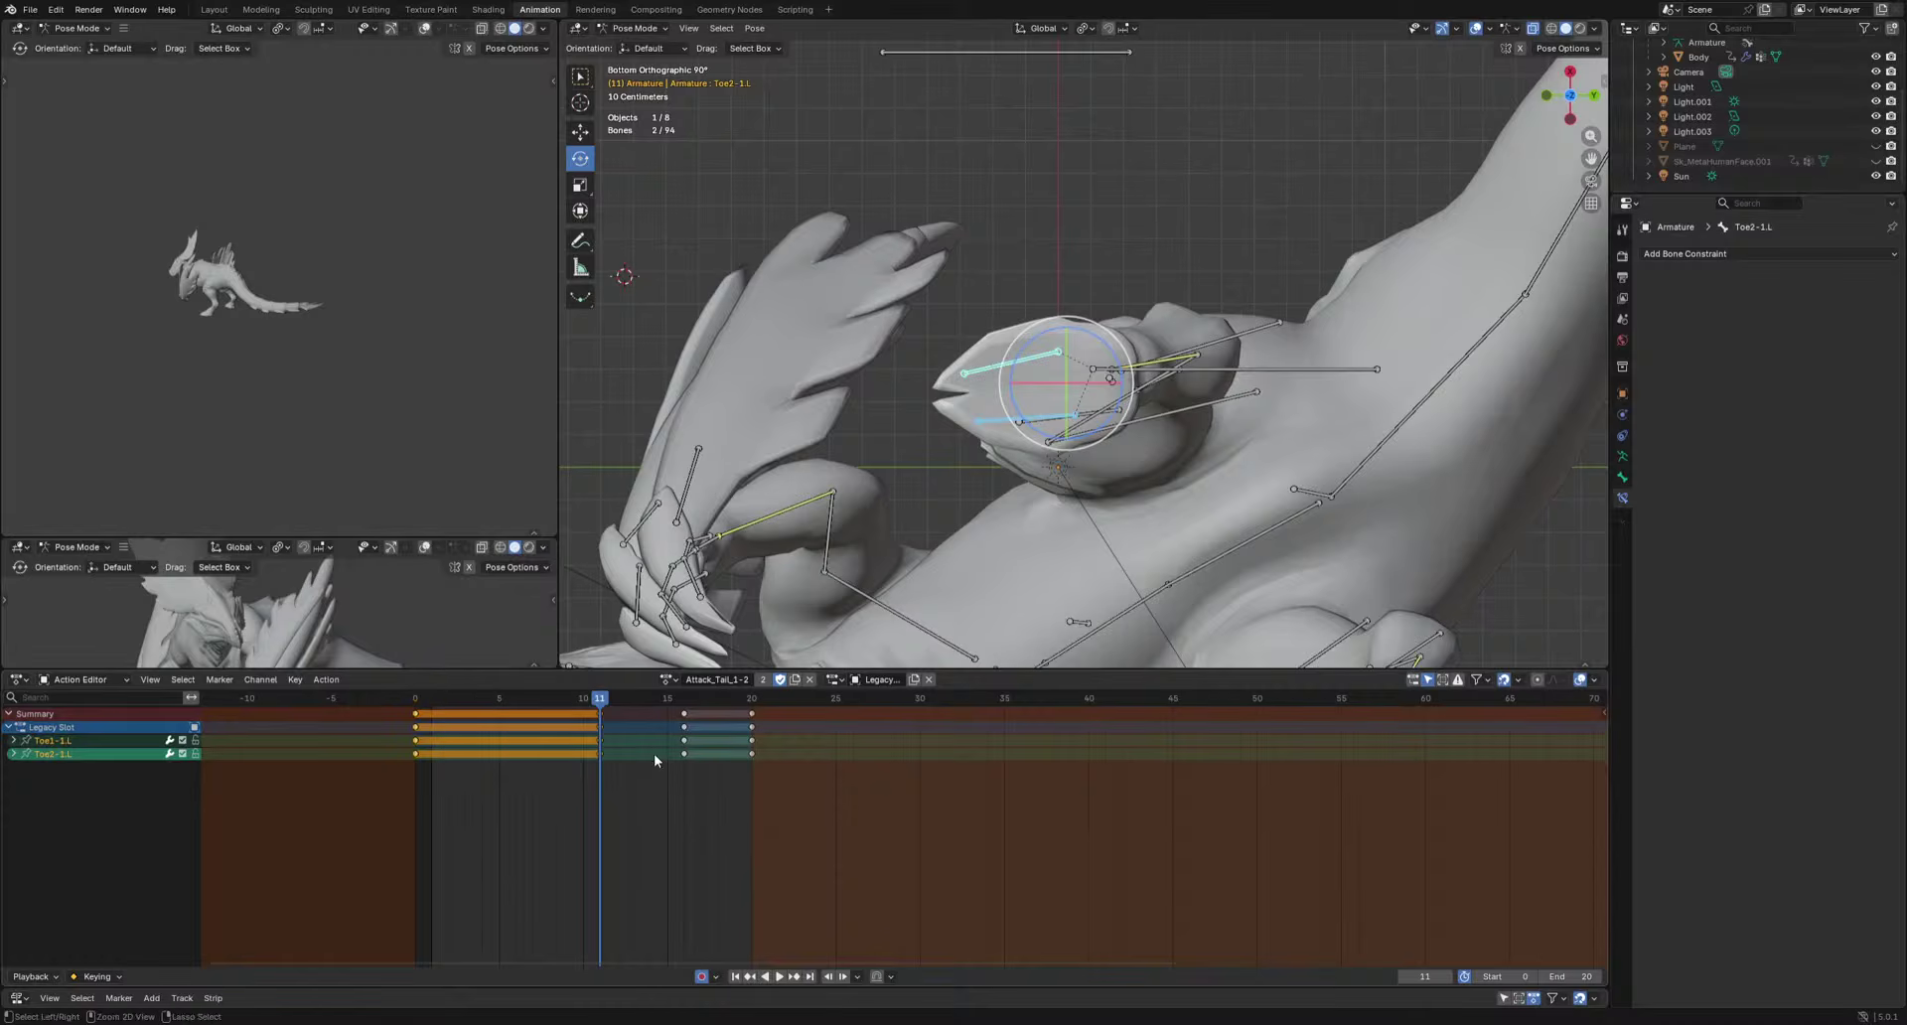
# Check FootPad.L's key timing, paste Foot.L hold keyframes at frames 11 and 16, and play back the motion.
pyautogui.click(1110, 385)
pyautogui.moveTo(456, 740); pyautogui.dragTo(467, 737)
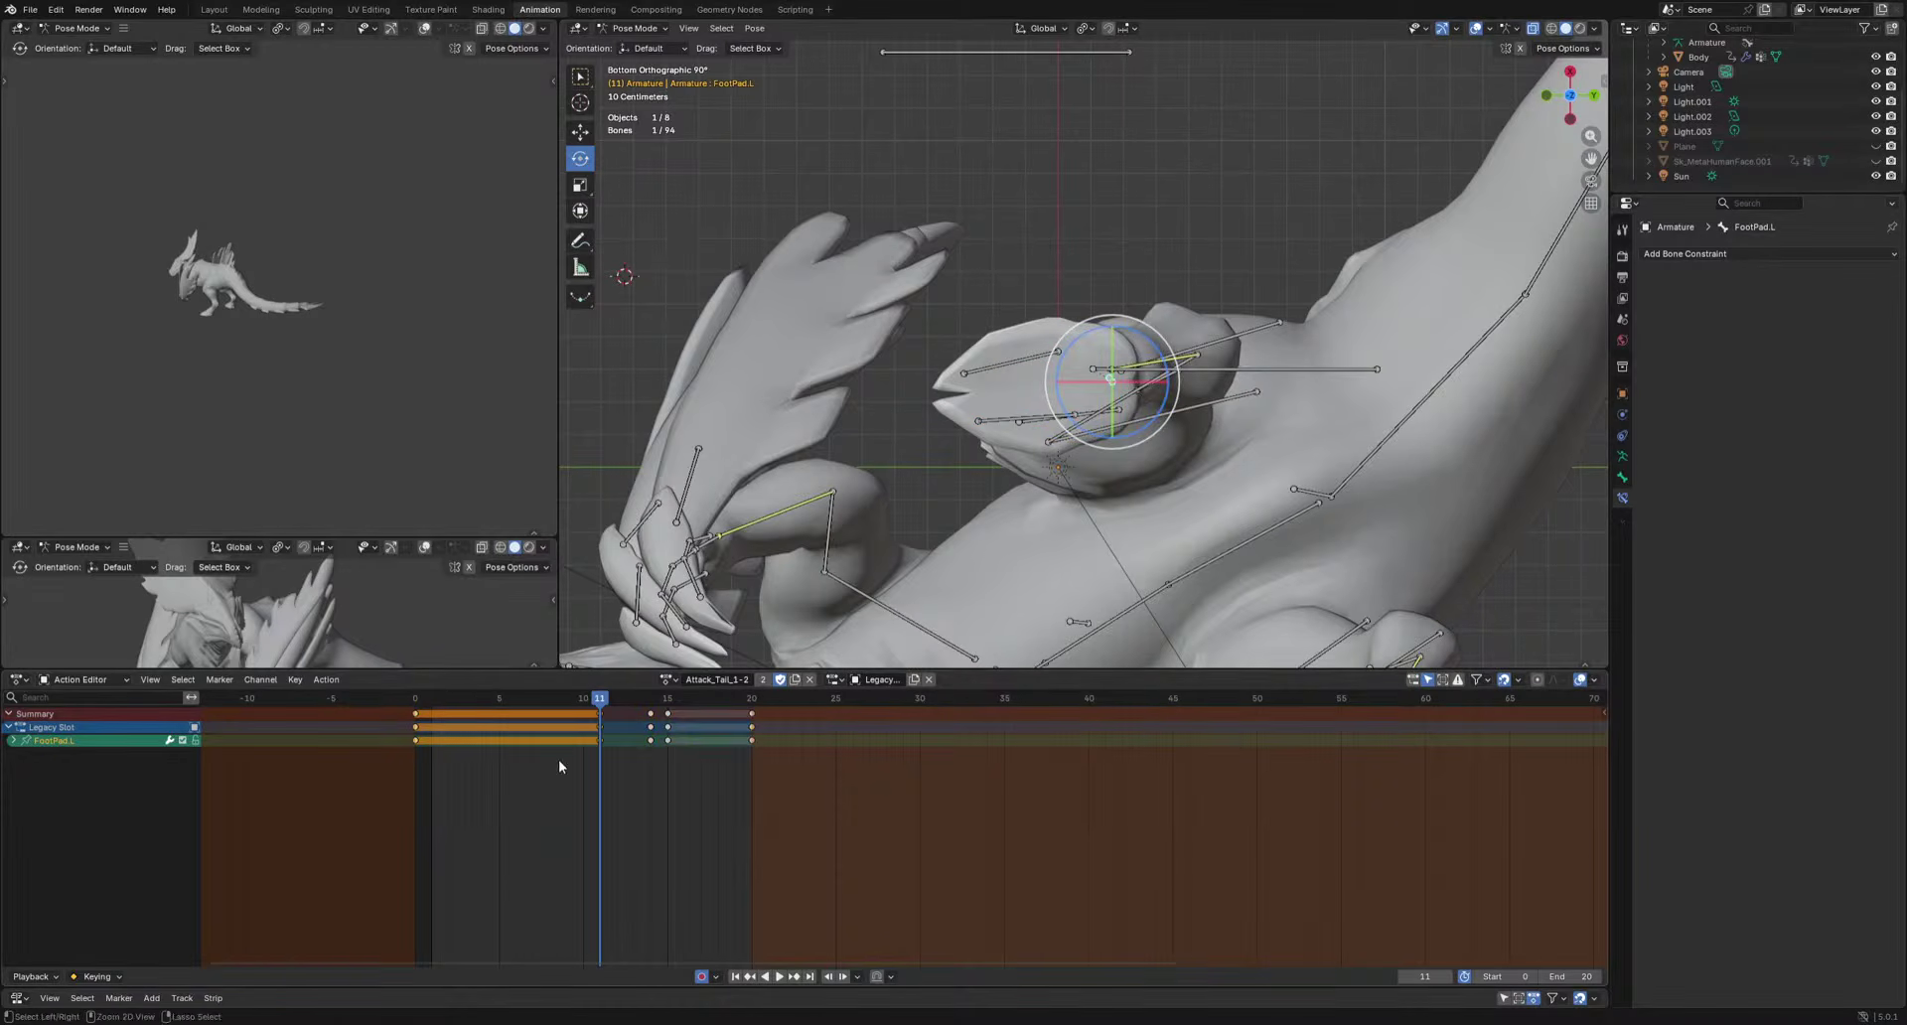
pyautogui.moveTo(1279, 311); pyautogui.dragTo(1093, 526, button='middle')
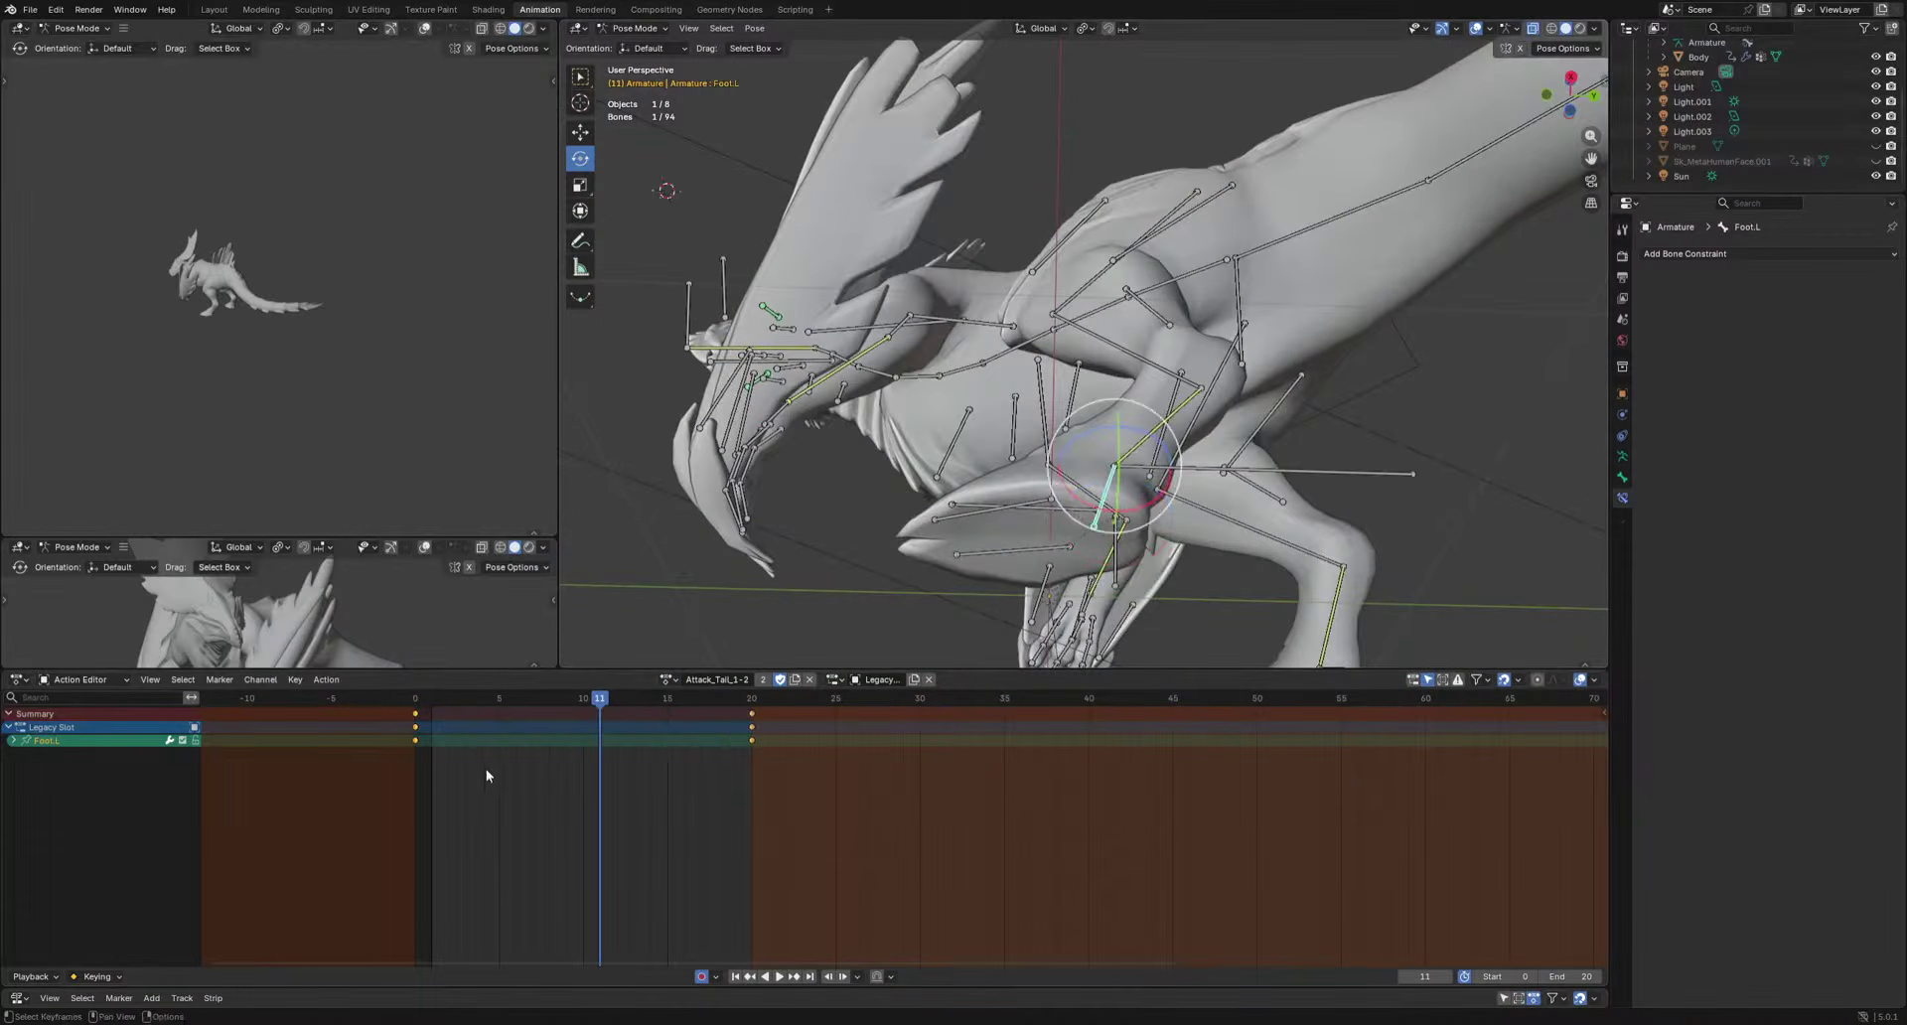
pyautogui.hotkey('ctrl', 'v')
pyautogui.press('space')
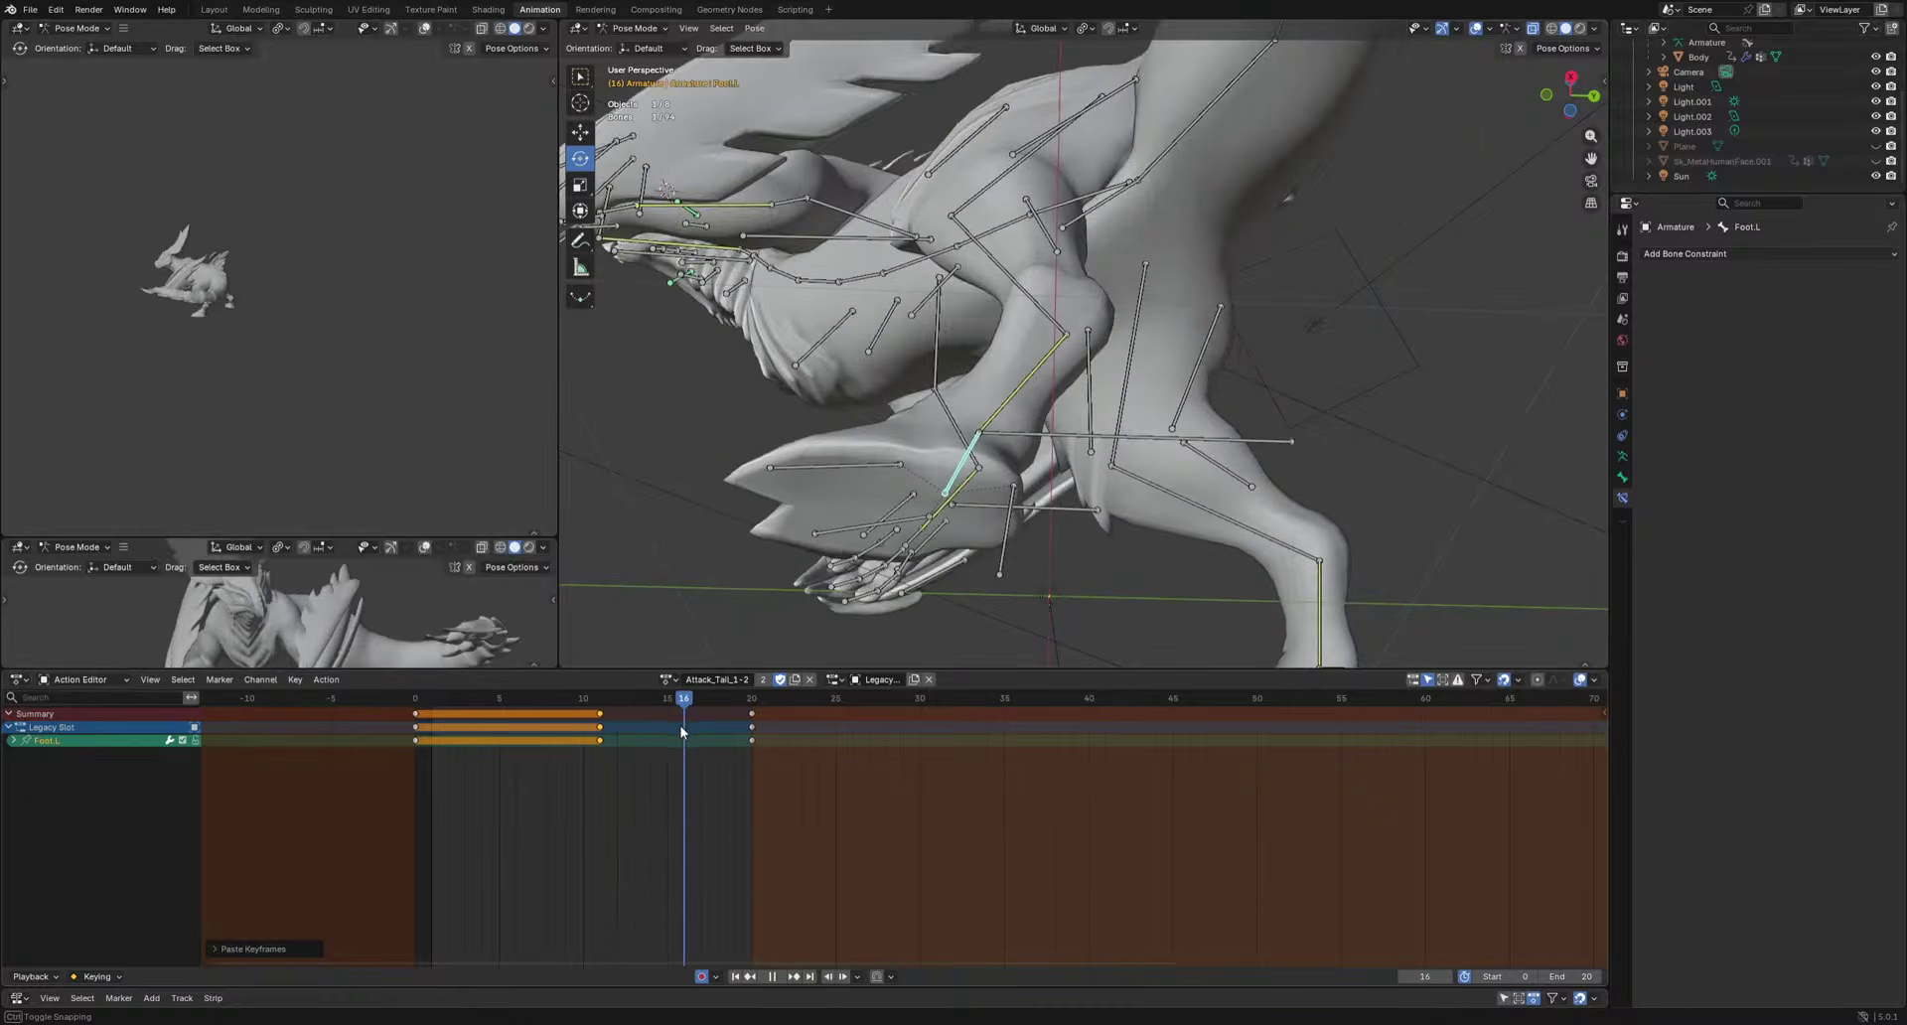
pyautogui.click(737, 767)
pyautogui.hotkey('ctrl', 'v')
pyautogui.press('space')
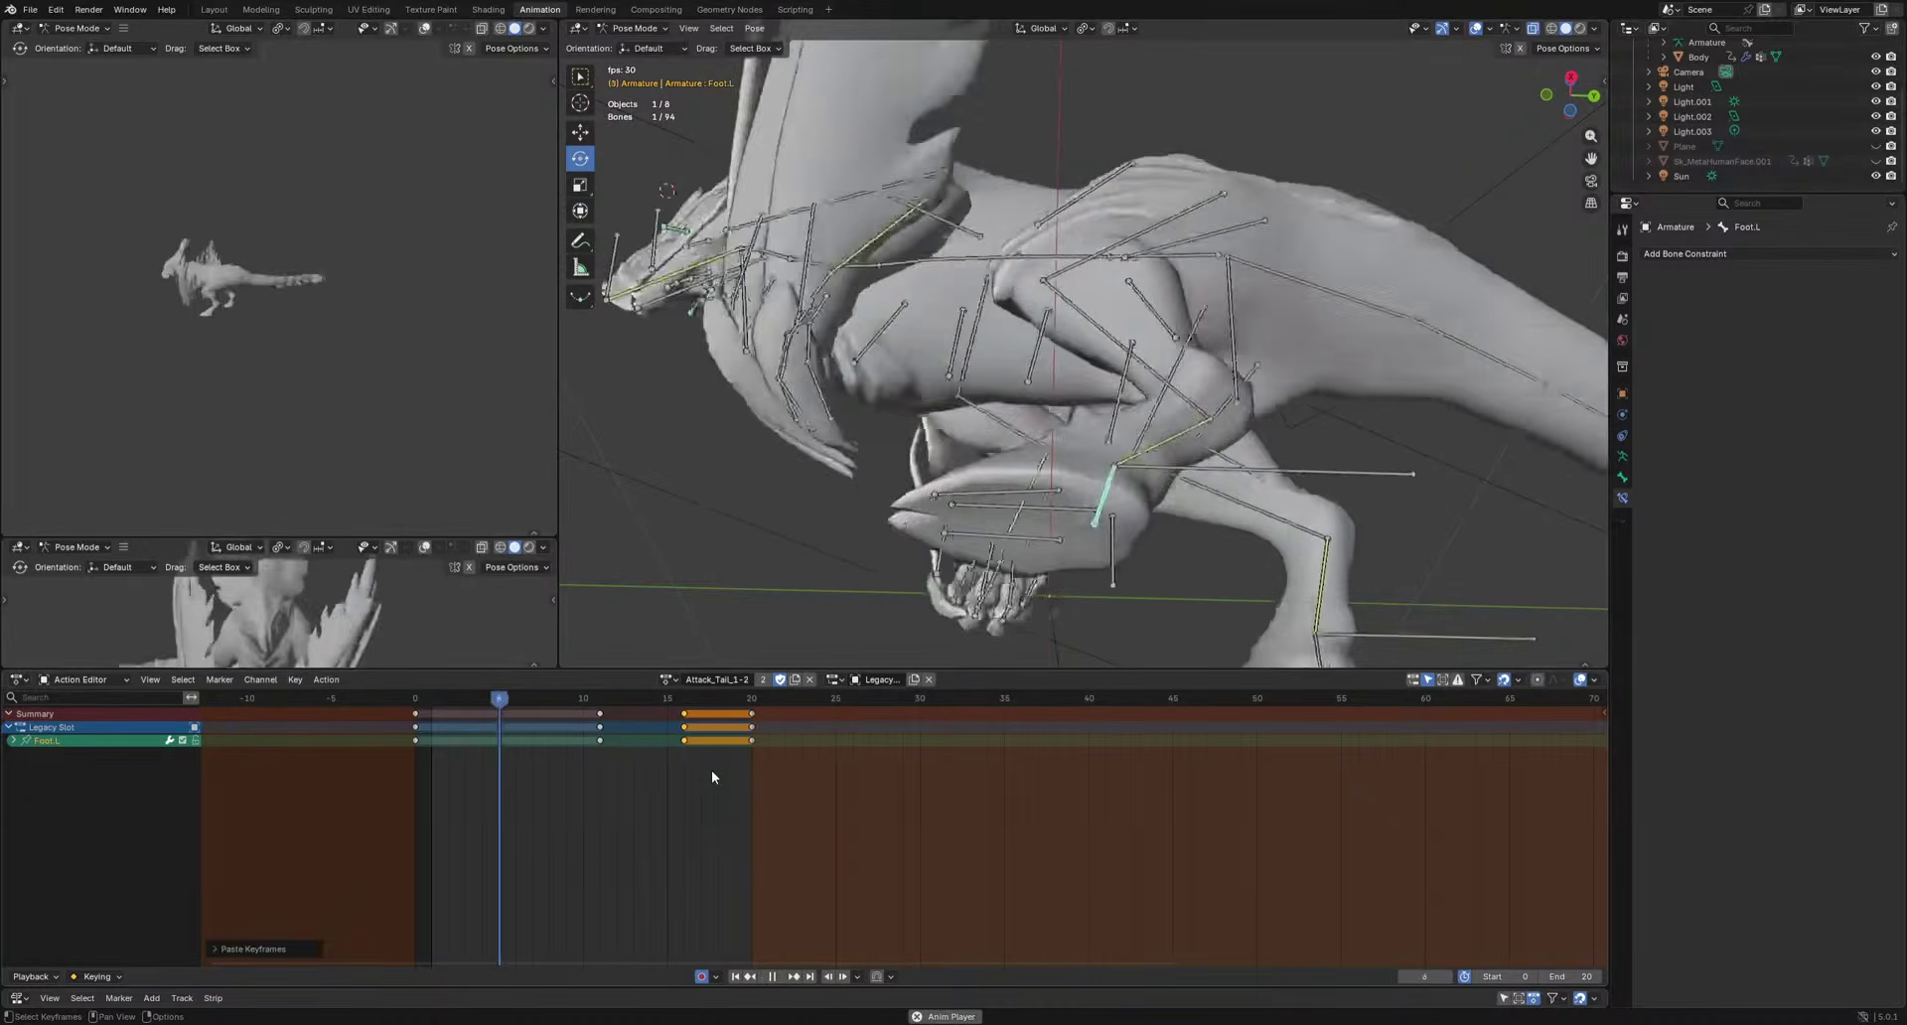
# Move Foot.L's frame 11 keyframe to frame 10 and rotate the foot at frame 13 in the side view.
pyautogui.moveTo(1053, 506); pyautogui.dragTo(1022, 604, button='middle')
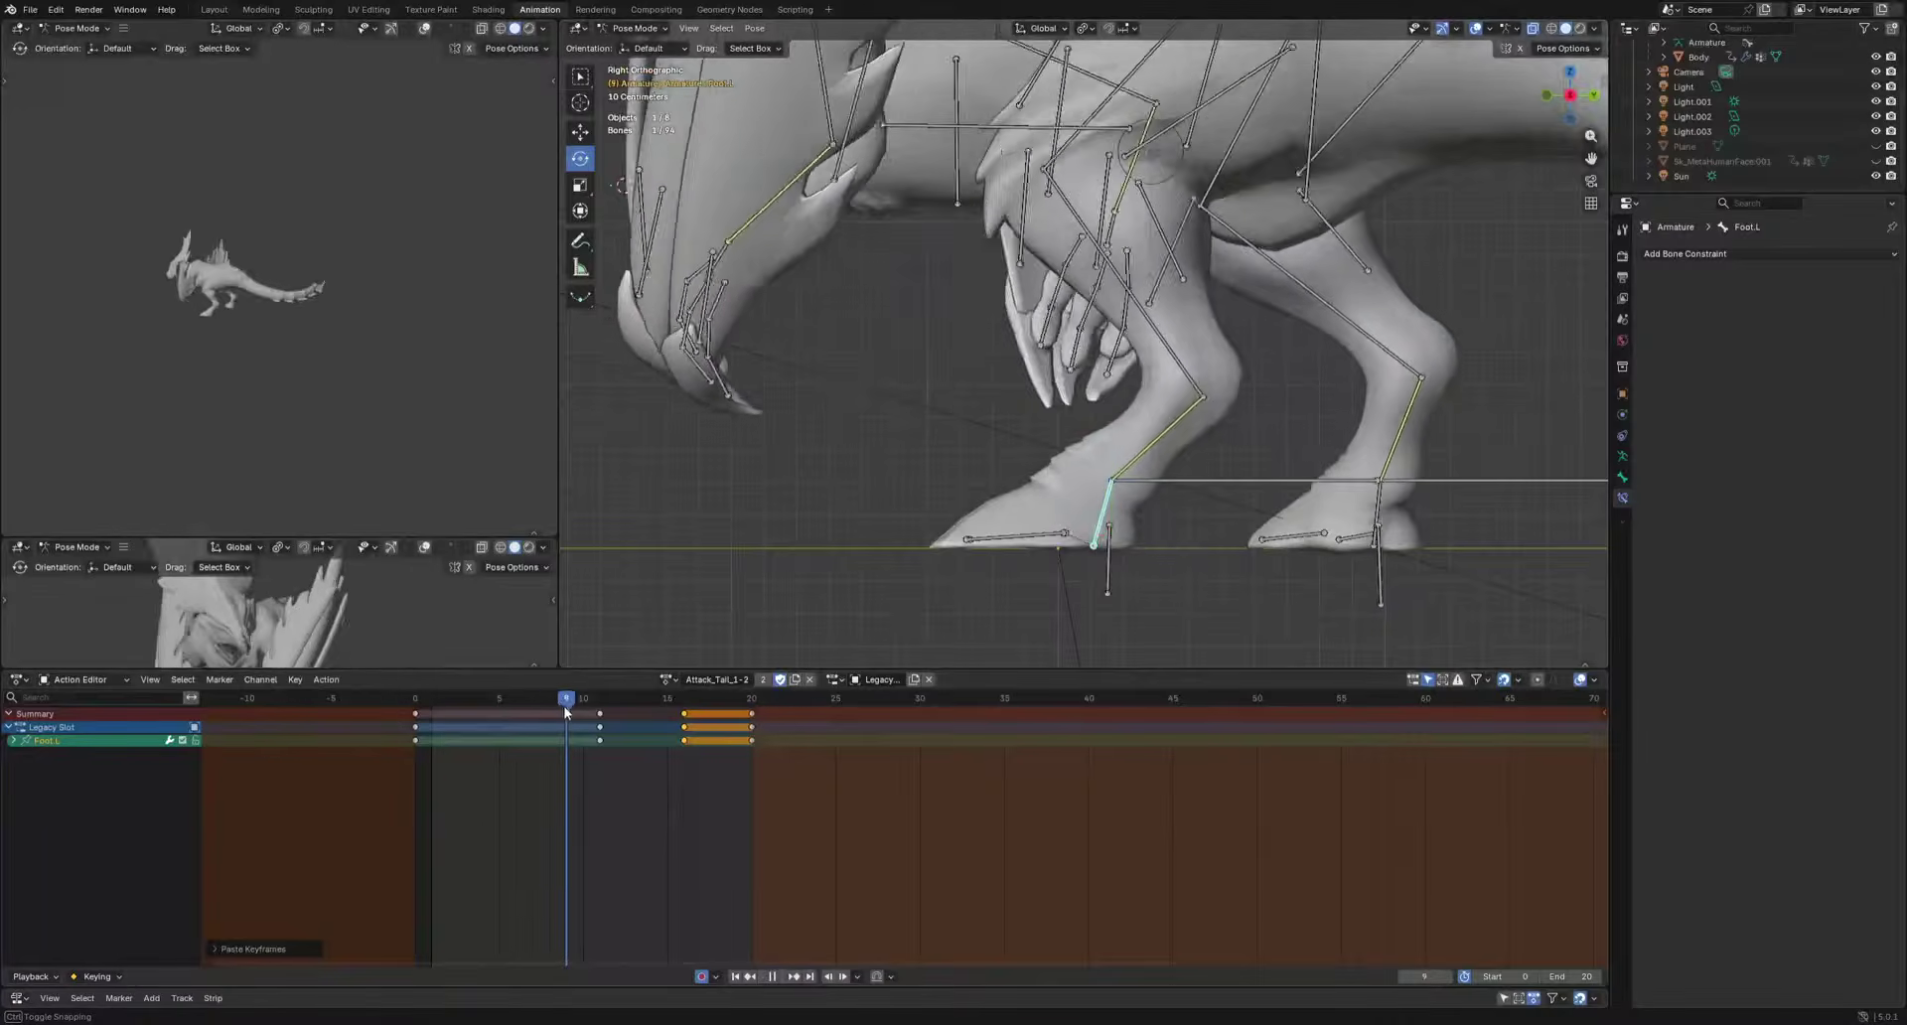
pyautogui.press('space')
pyautogui.moveTo(600, 715); pyautogui.dragTo(584, 714)
pyautogui.moveTo(584, 701); pyautogui.dragTo(631, 705)
pyautogui.press('r')
pyautogui.click(1168, 538)
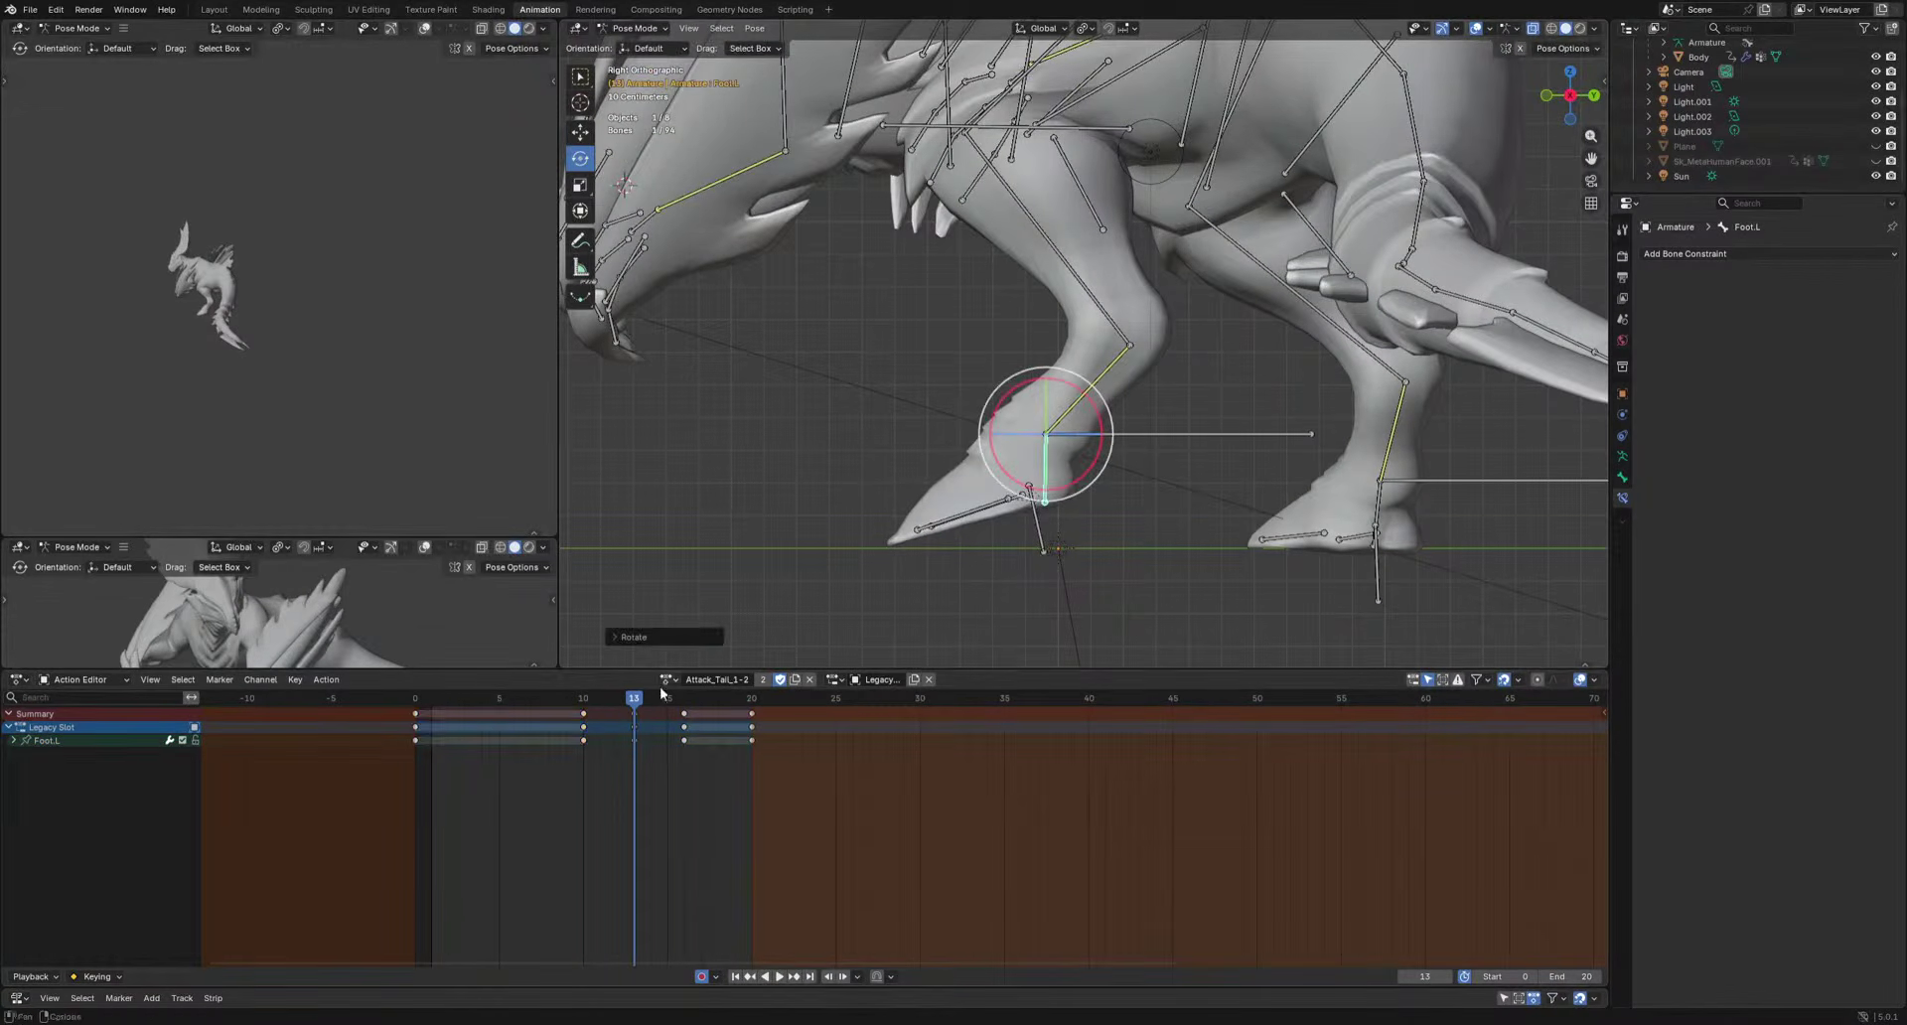
# Play back the step, rotate Foot.L at frame 15, and check the motion again.
pyautogui.press('space')
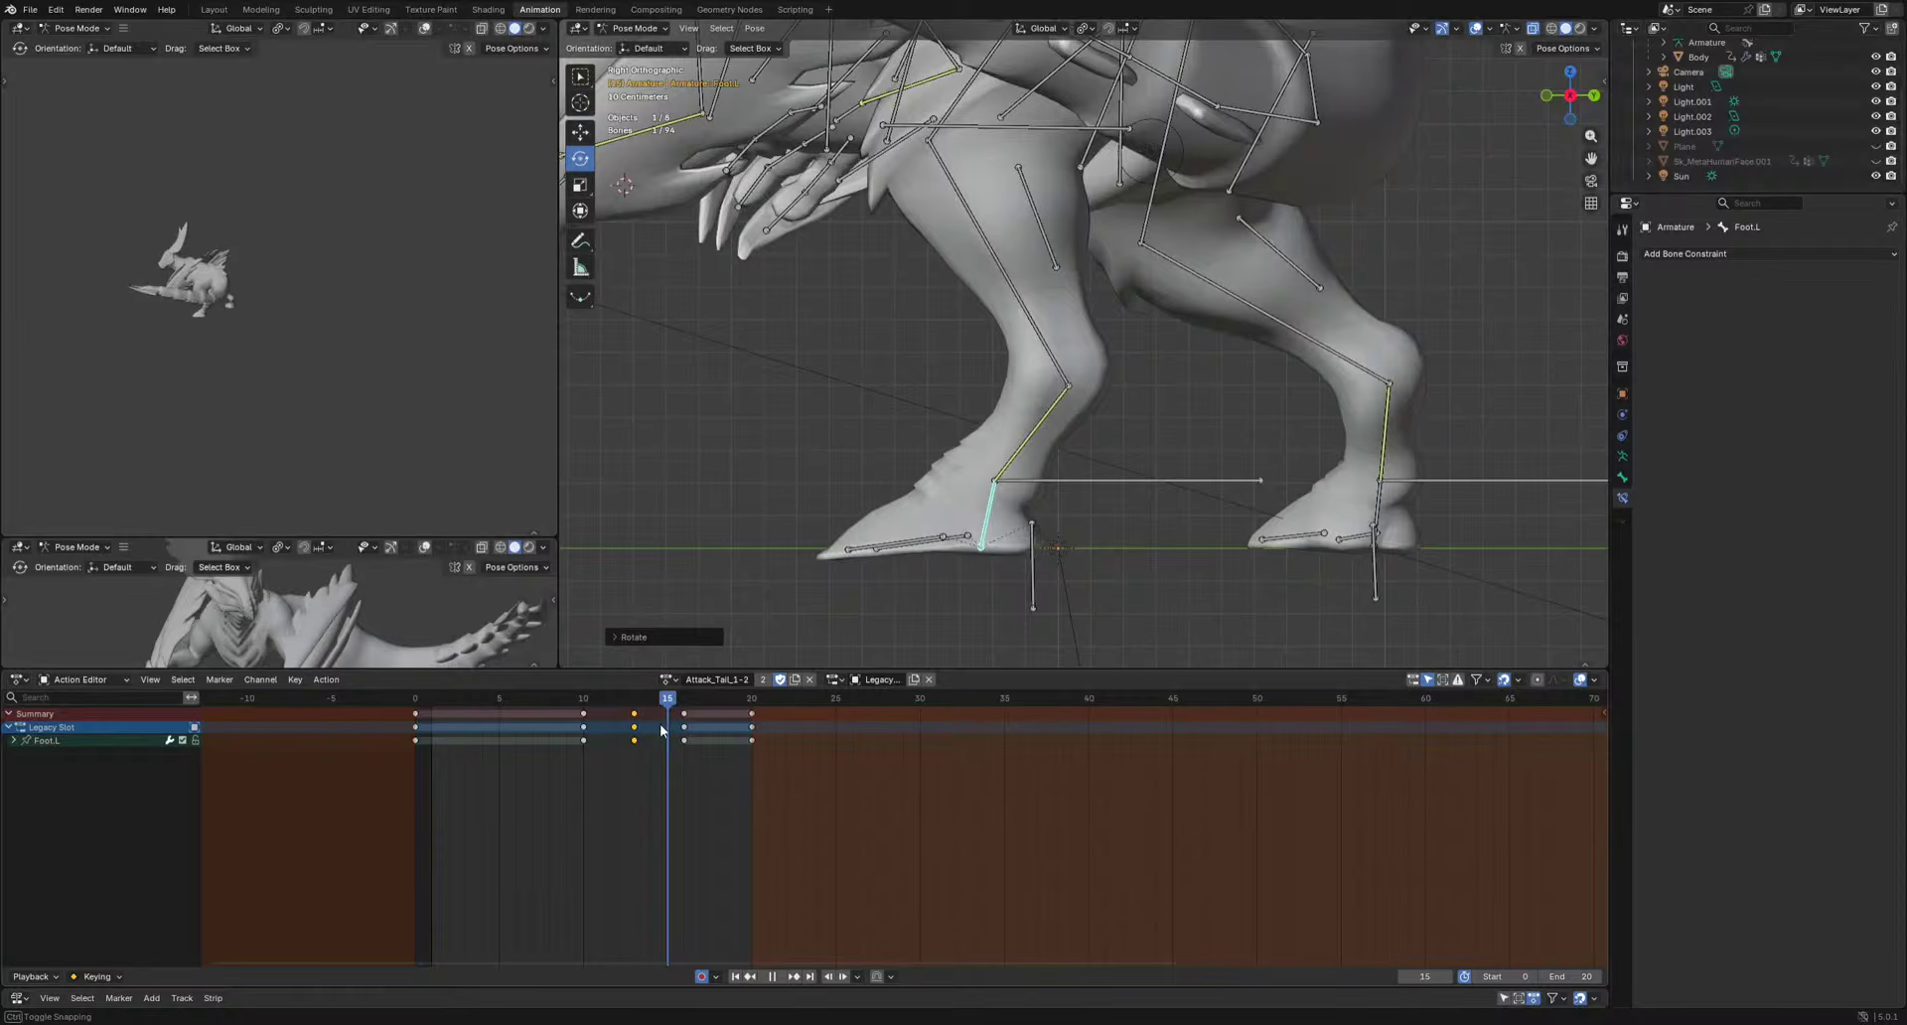
pyautogui.press('space')
pyautogui.press('r')
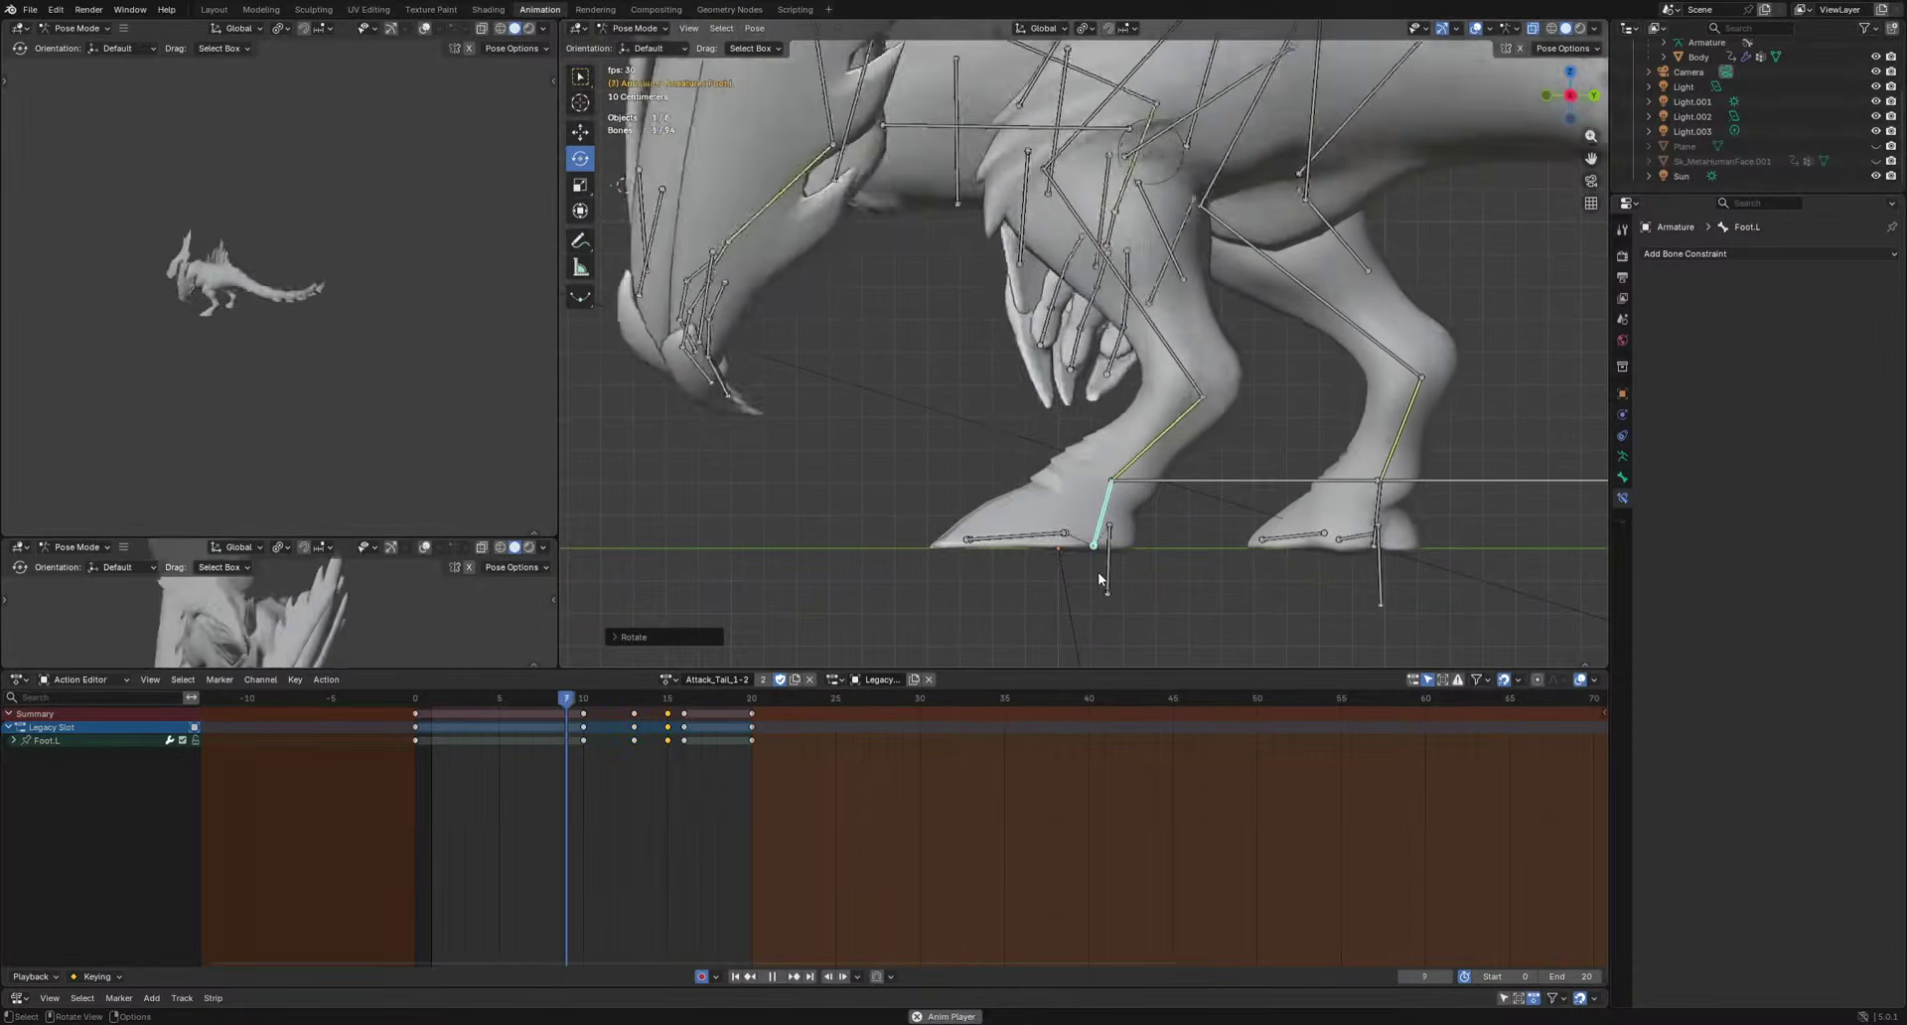
# Rotate the left ankle bone Ankle.L in the back view at frames 12 and 6, and play back the motion.
pyautogui.moveTo(223, 360); pyautogui.dragTo(349, 369, button='middle')
pyautogui.scroll(5, 366, 366)
pyautogui.click(1139, 407)
pyautogui.keyDown('alt'); pyautogui.moveTo(1139, 409); pyautogui.dragTo(1069, 445, button='middle'); pyautogui.keyUp('alt')
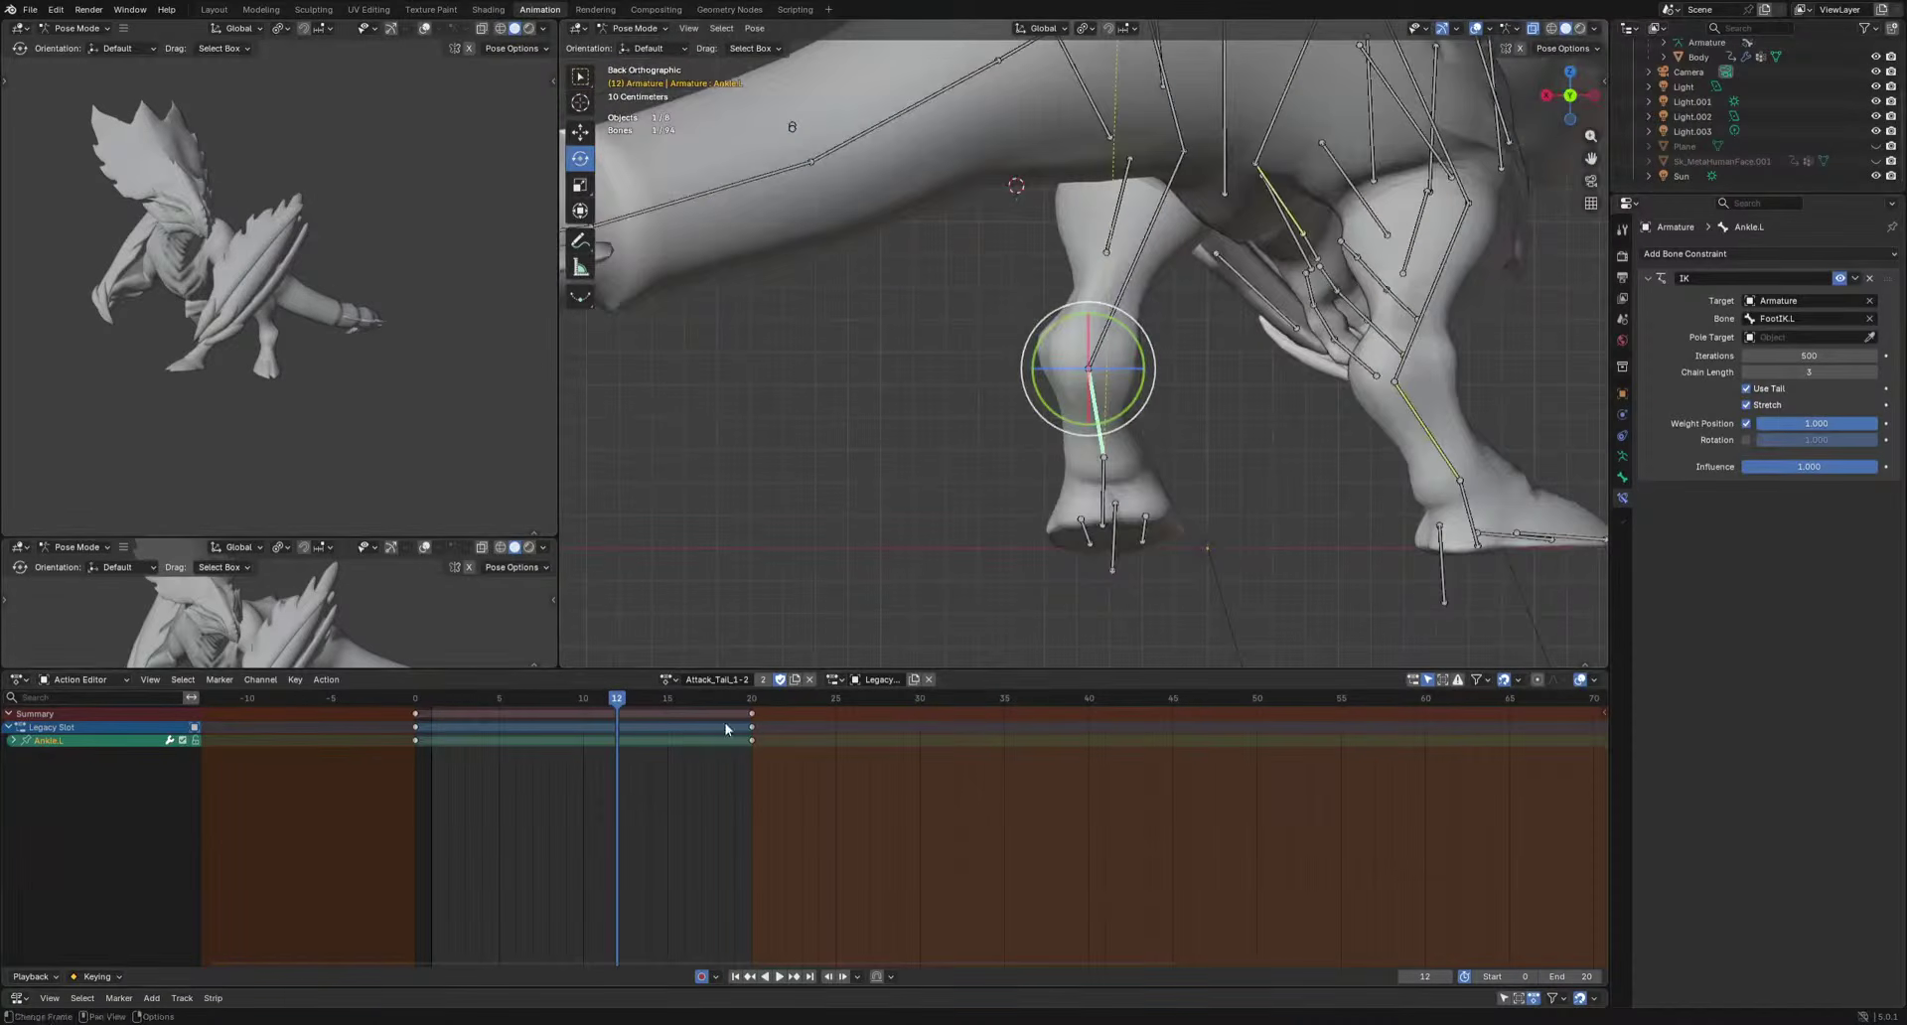
pyautogui.press('r')
pyautogui.click(1329, 580)
pyautogui.moveTo(620, 701); pyautogui.dragTo(510, 704)
pyautogui.press('r')
pyautogui.click(1331, 479)
pyautogui.press('space')
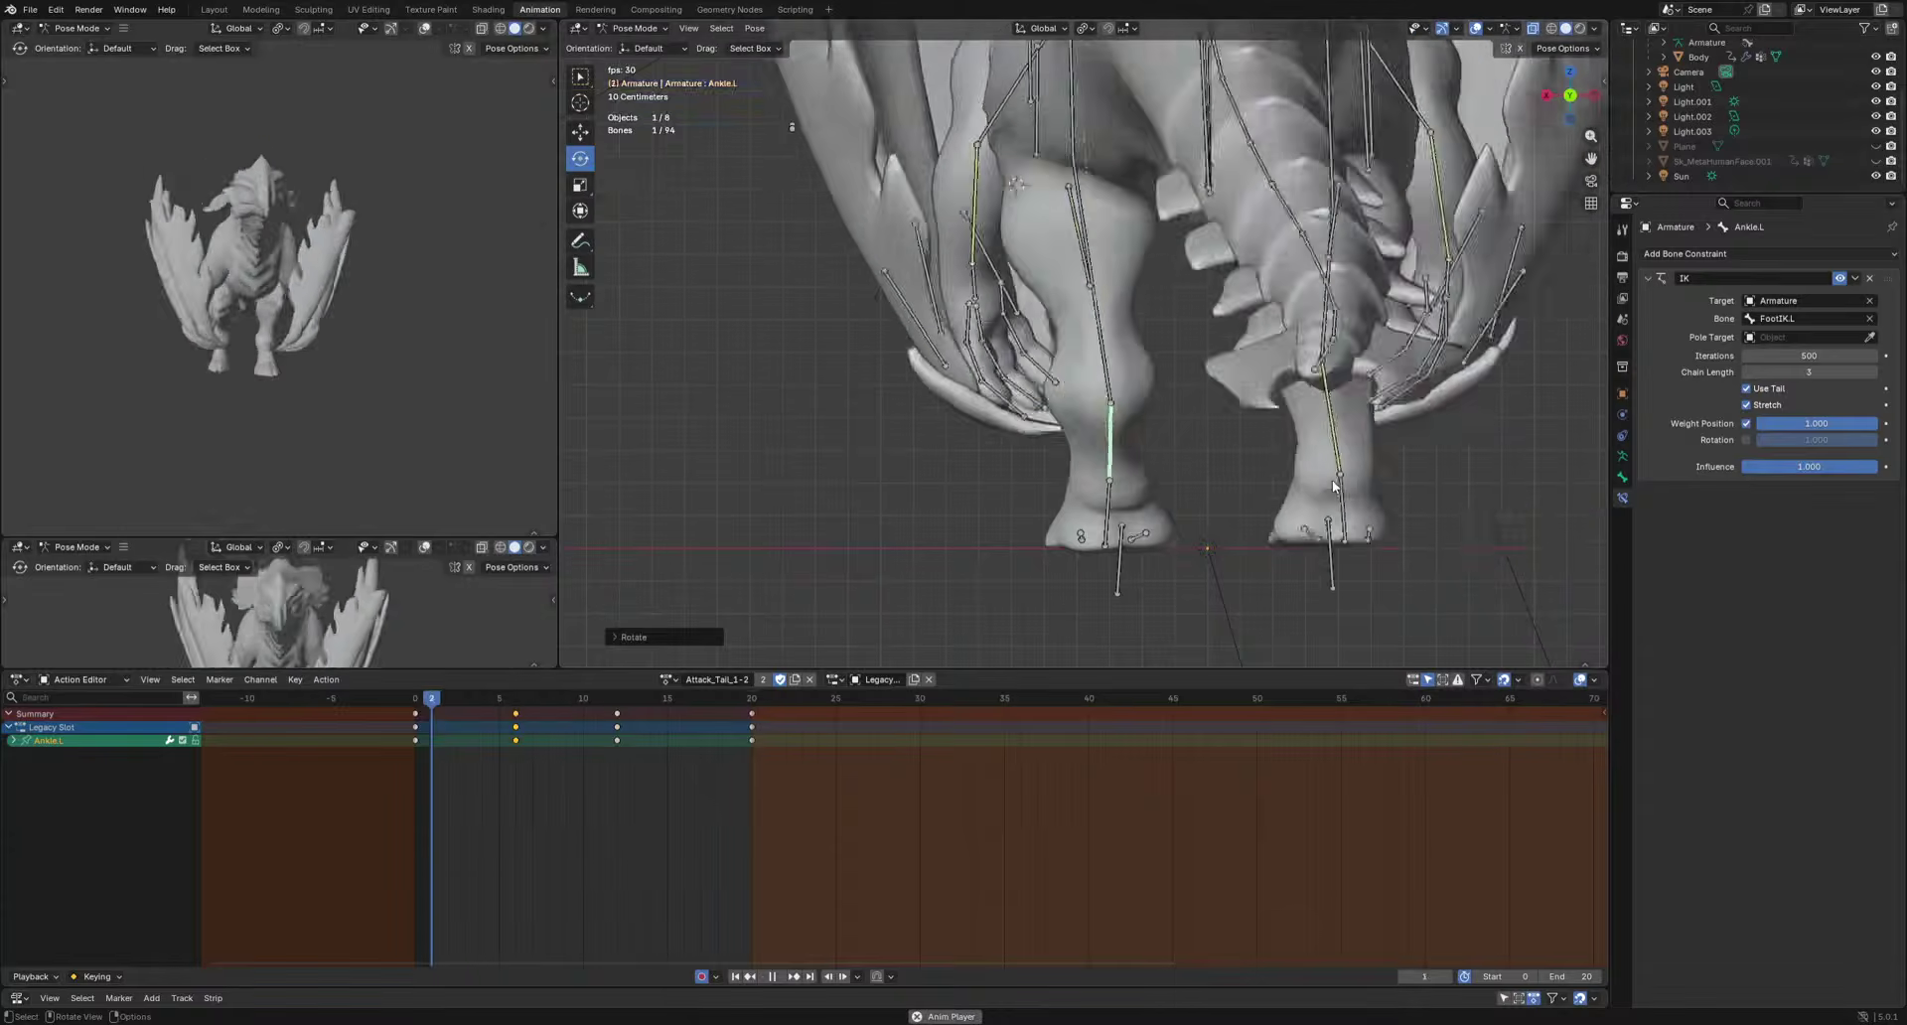
# Try rotating the right ankle bone Ankle.R at frame 20, undo it, and rotate the bone at frame 8 in the back view.
pyautogui.click(1424, 414)
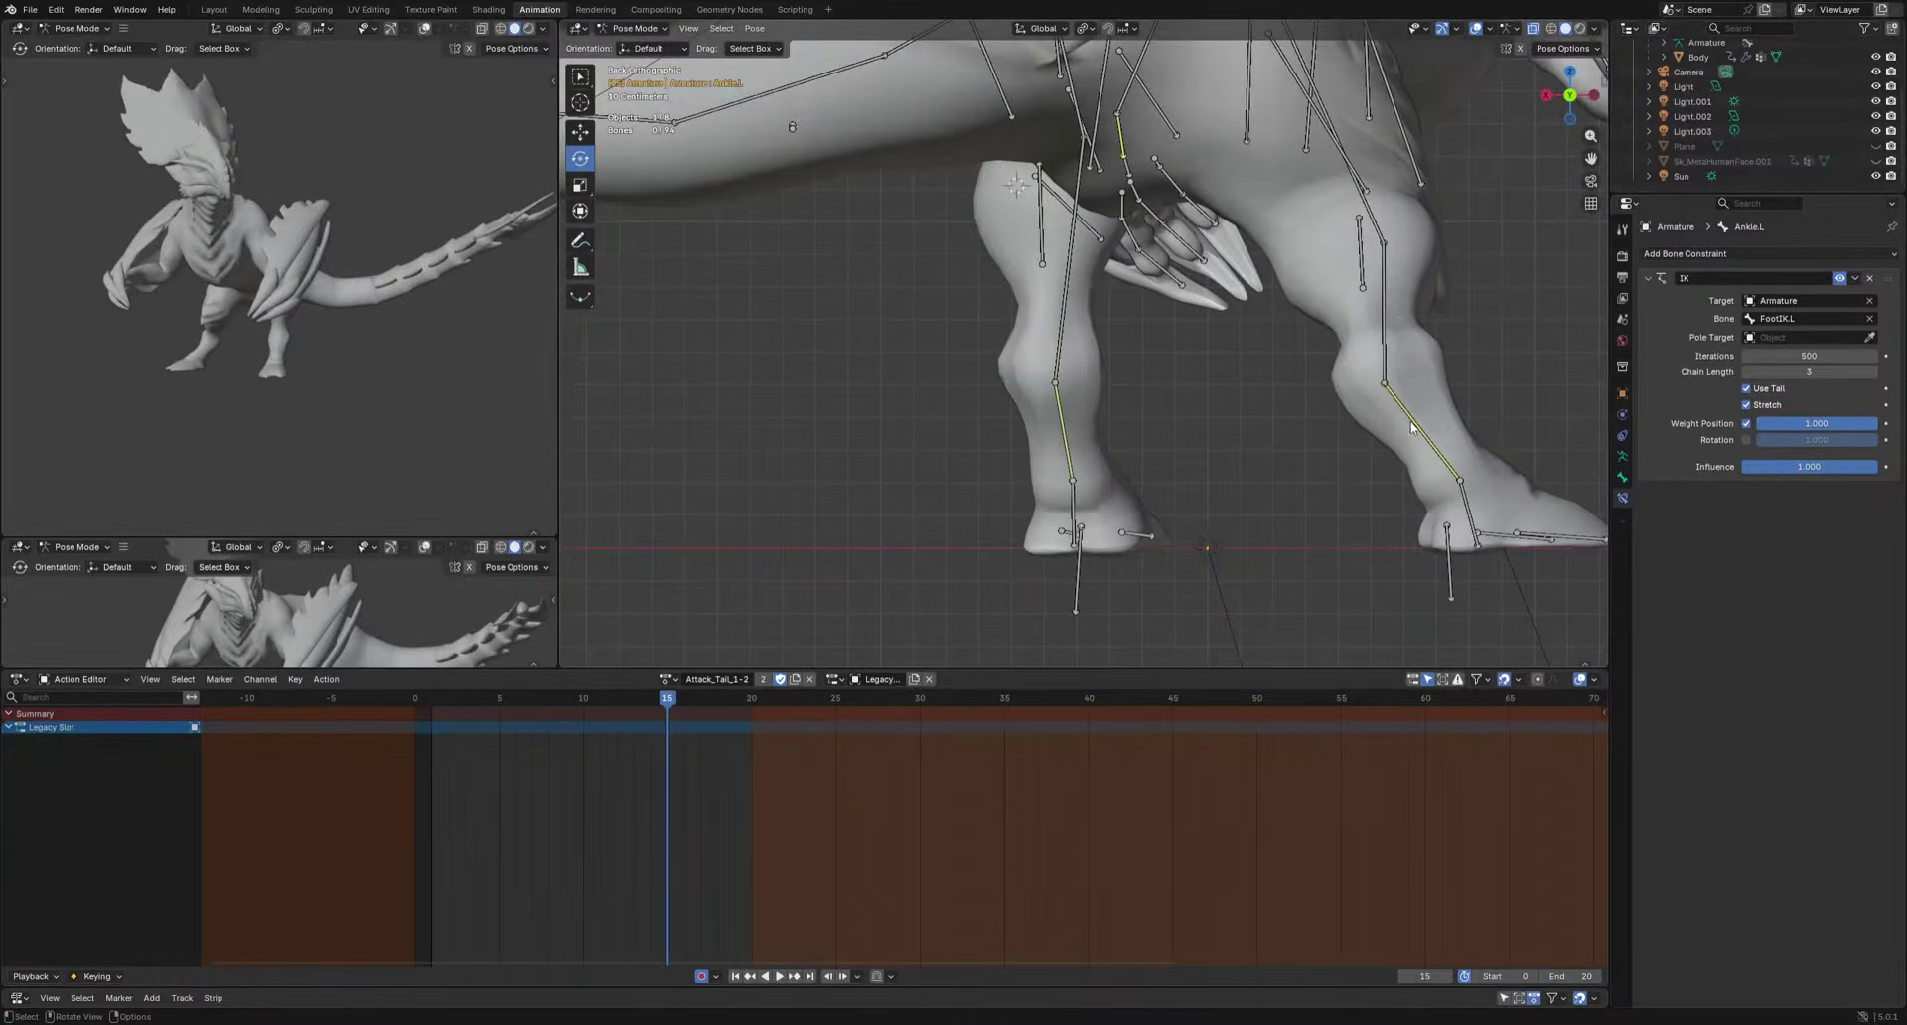
pyautogui.click(1423, 427)
pyautogui.moveTo(716, 701); pyautogui.dragTo(766, 695)
pyautogui.press('r')
pyautogui.click(1439, 571)
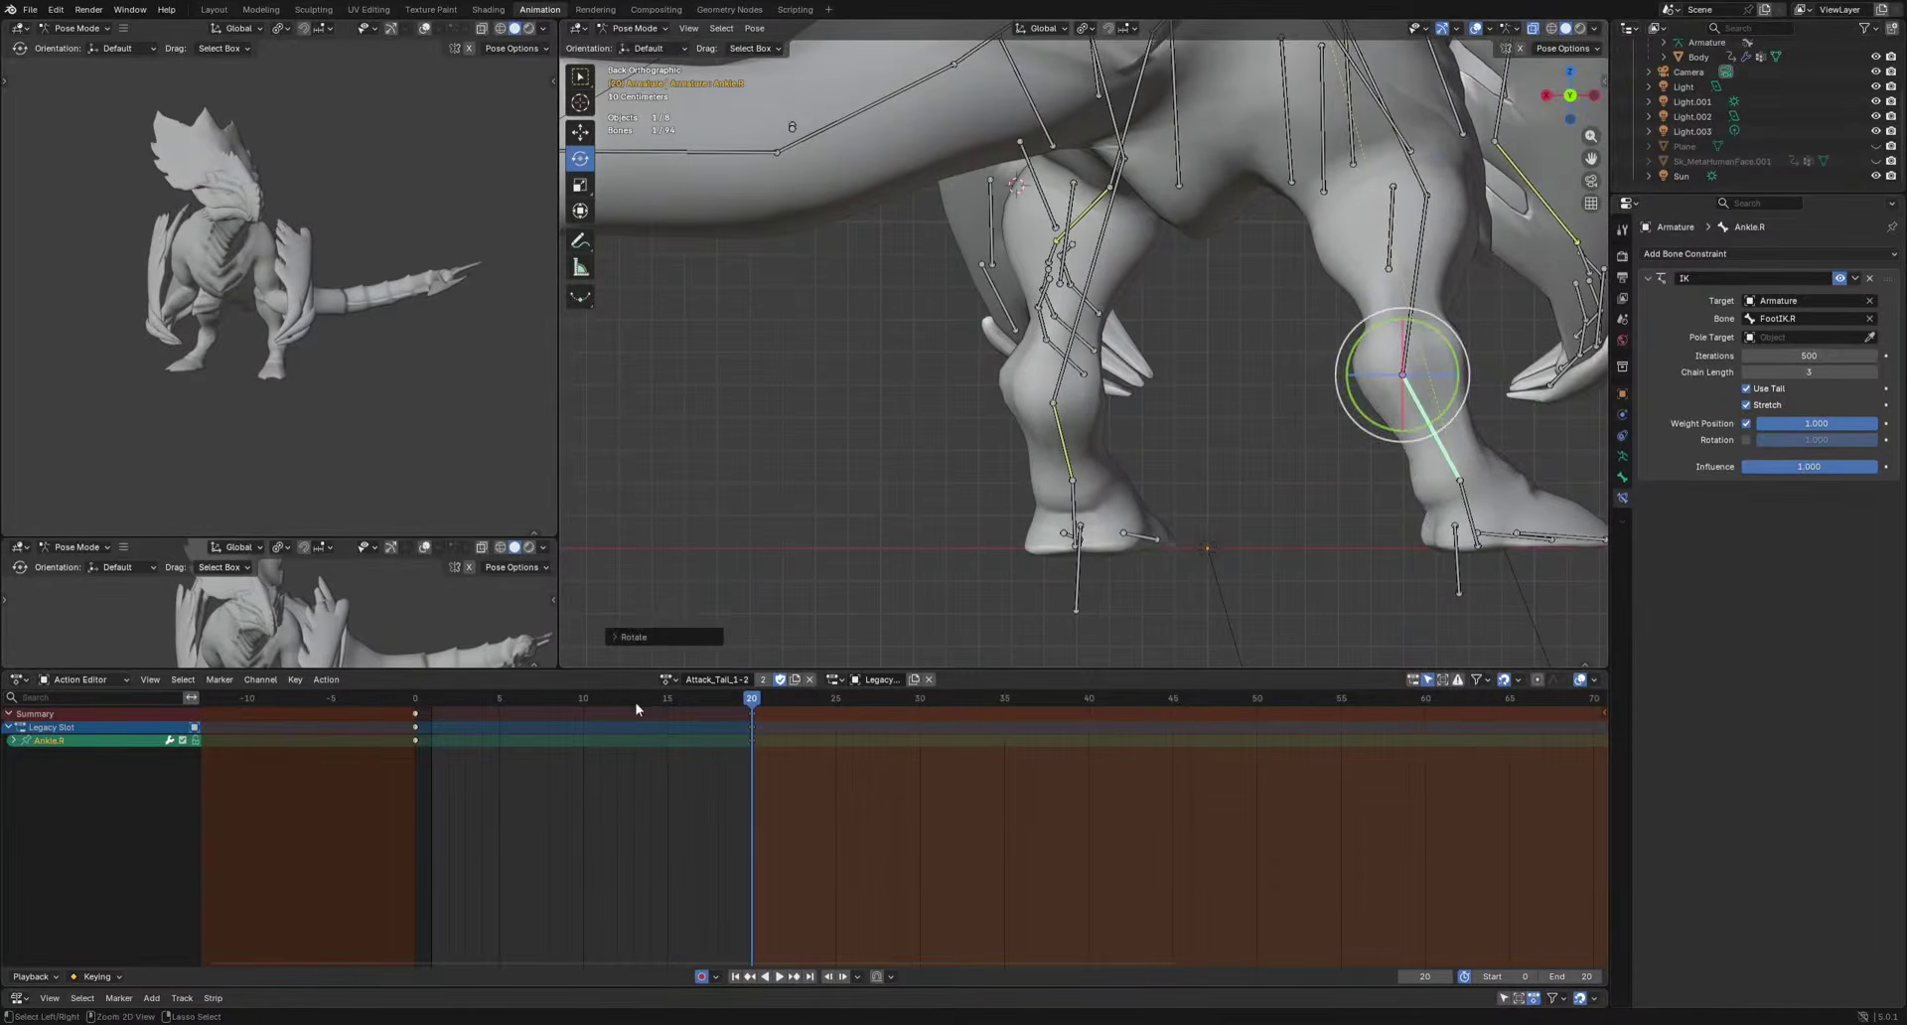
pyautogui.hotkey('ctrl', 'z')
pyautogui.moveTo(598, 706); pyautogui.dragTo(549, 715)
pyautogui.press('r')
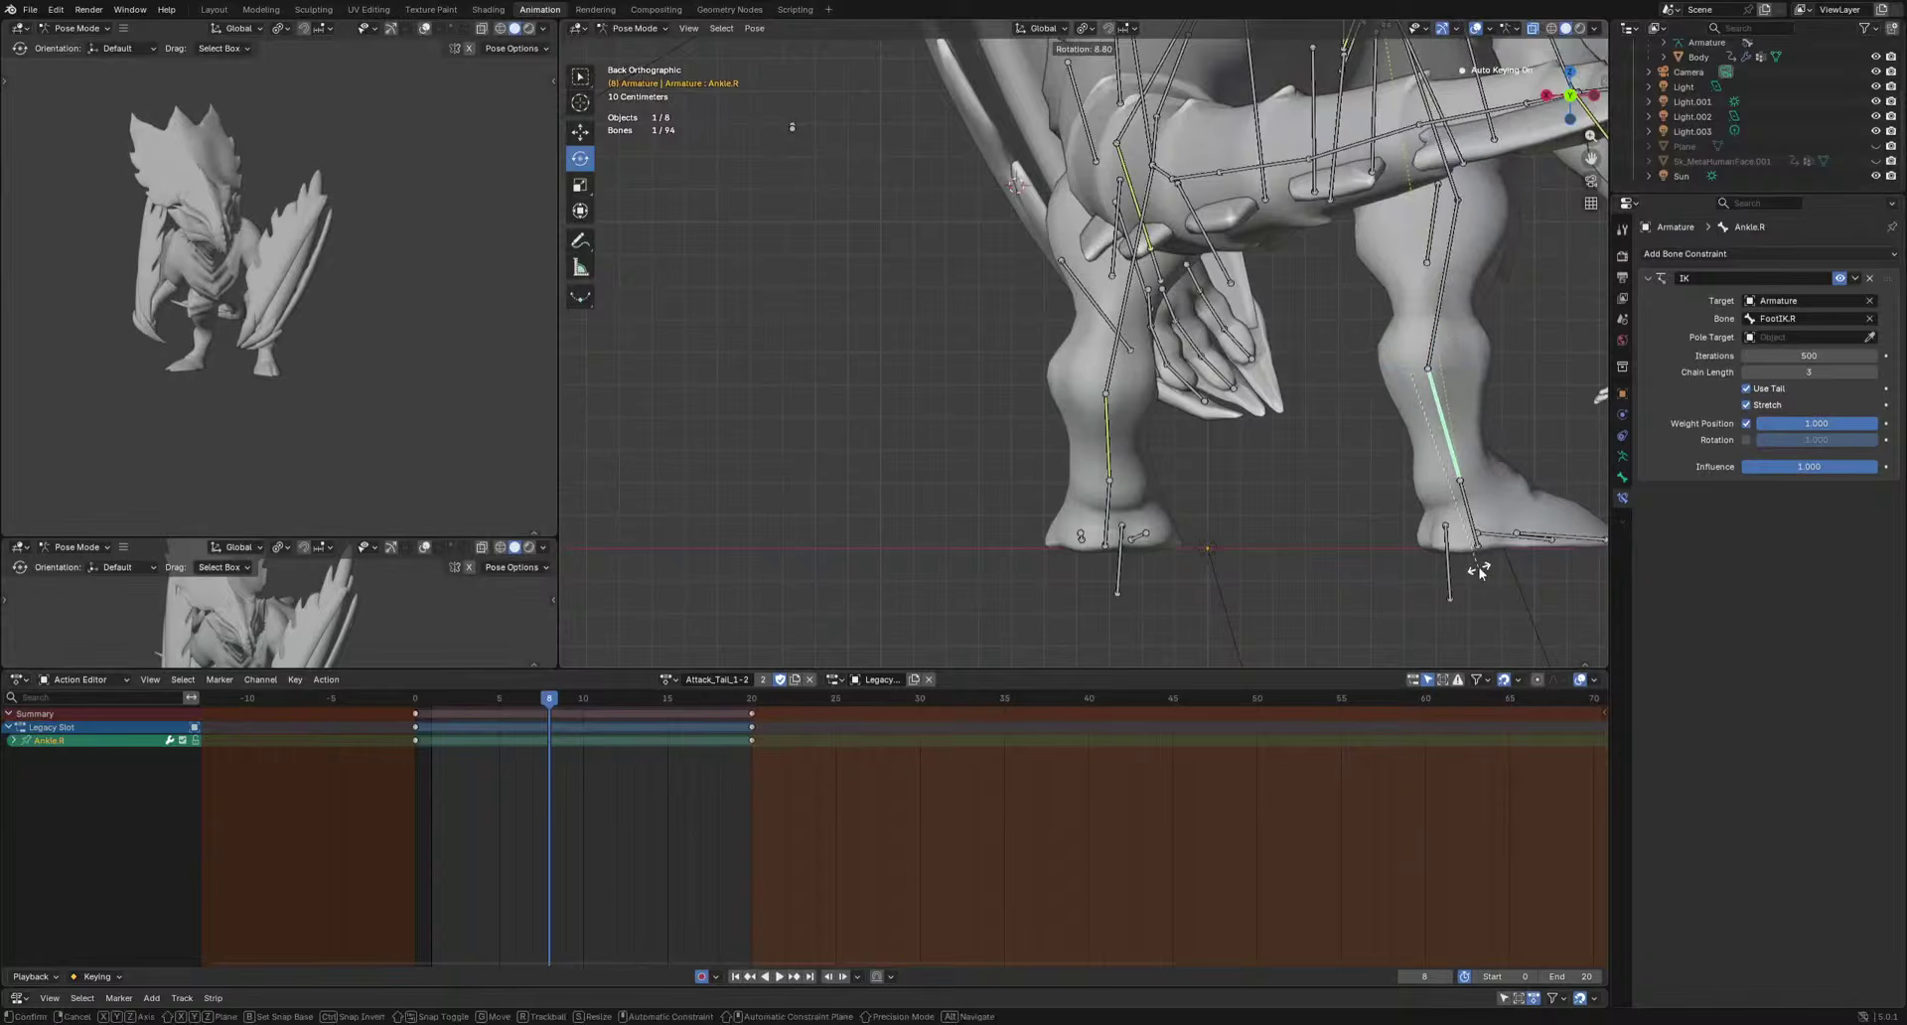
pyautogui.click(1469, 572)
# Rotate Ankle.R at frames 4 and 14 in the left side view, playing back the motion between changes.
pyautogui.keyDown('alt'); pyautogui.moveTo(1440, 574); pyautogui.dragTo(1313, 579, button='middle'); pyautogui.keyUp('alt')
pyautogui.moveTo(518, 701); pyautogui.dragTo(483, 701)
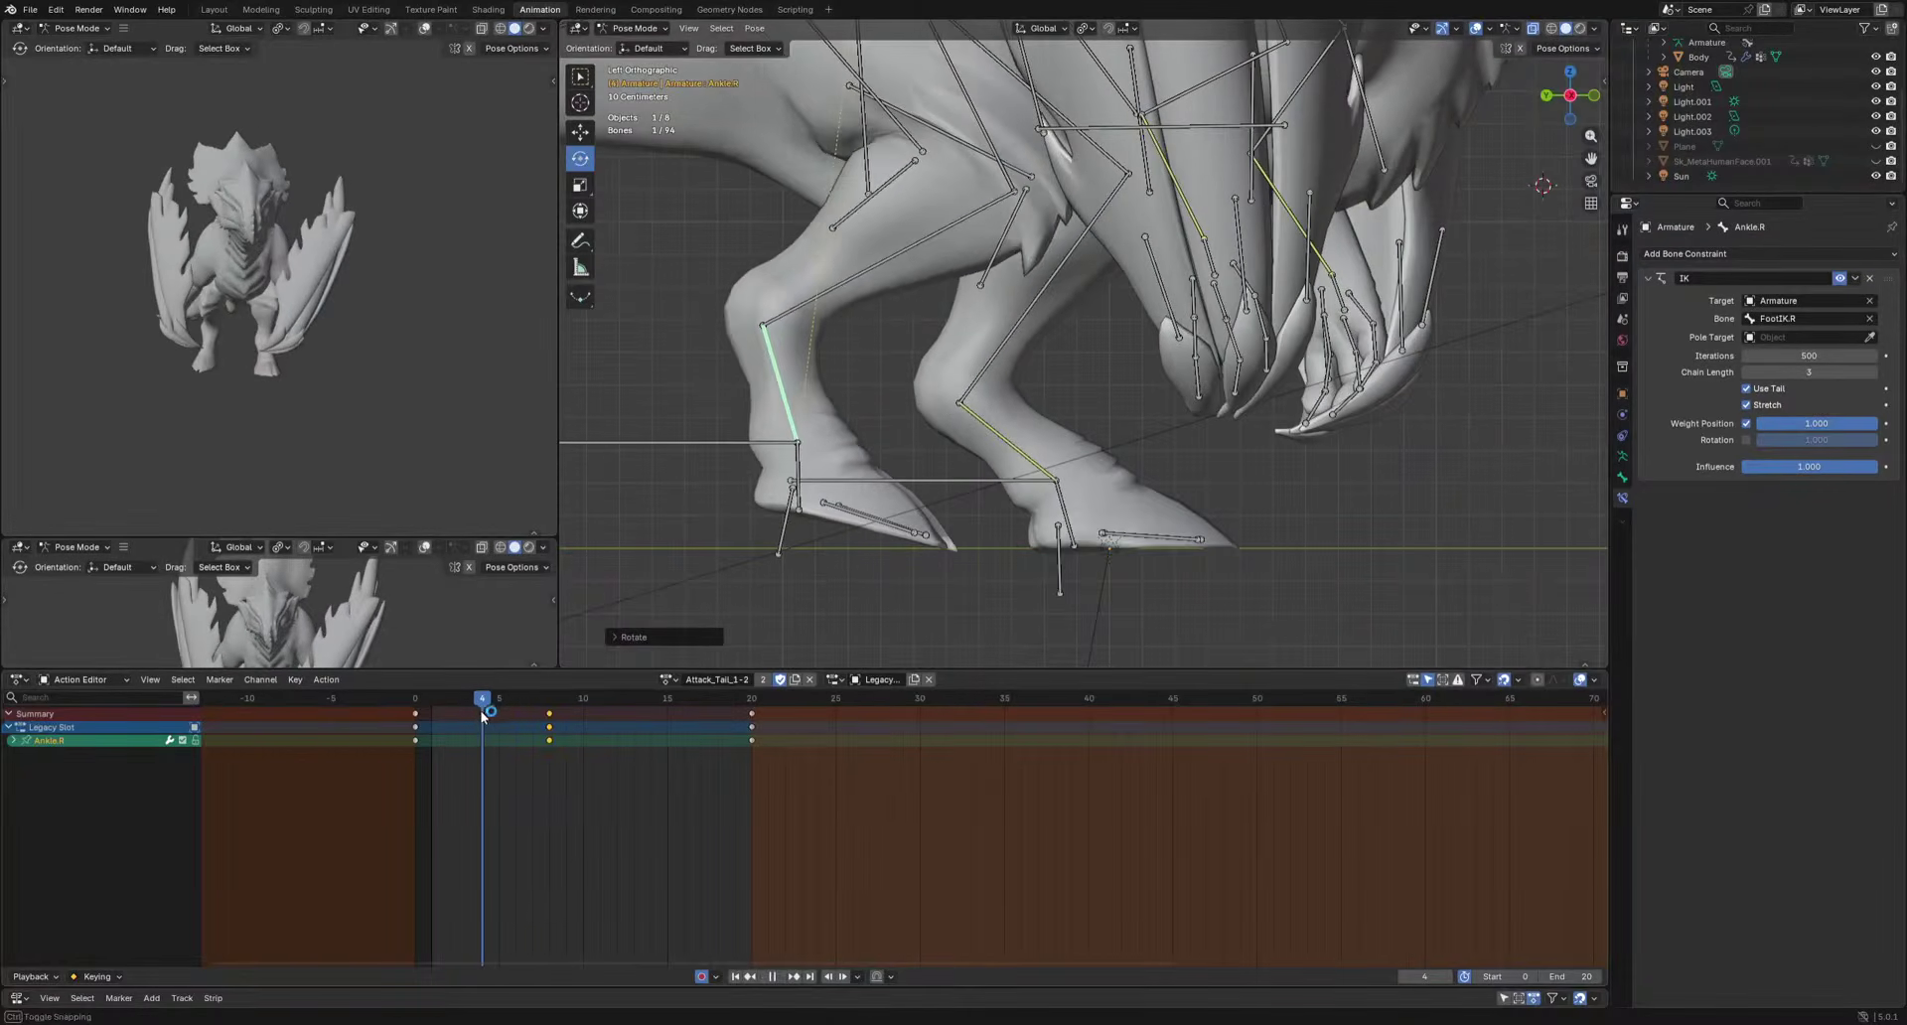
pyautogui.press('r')
pyautogui.press('space')
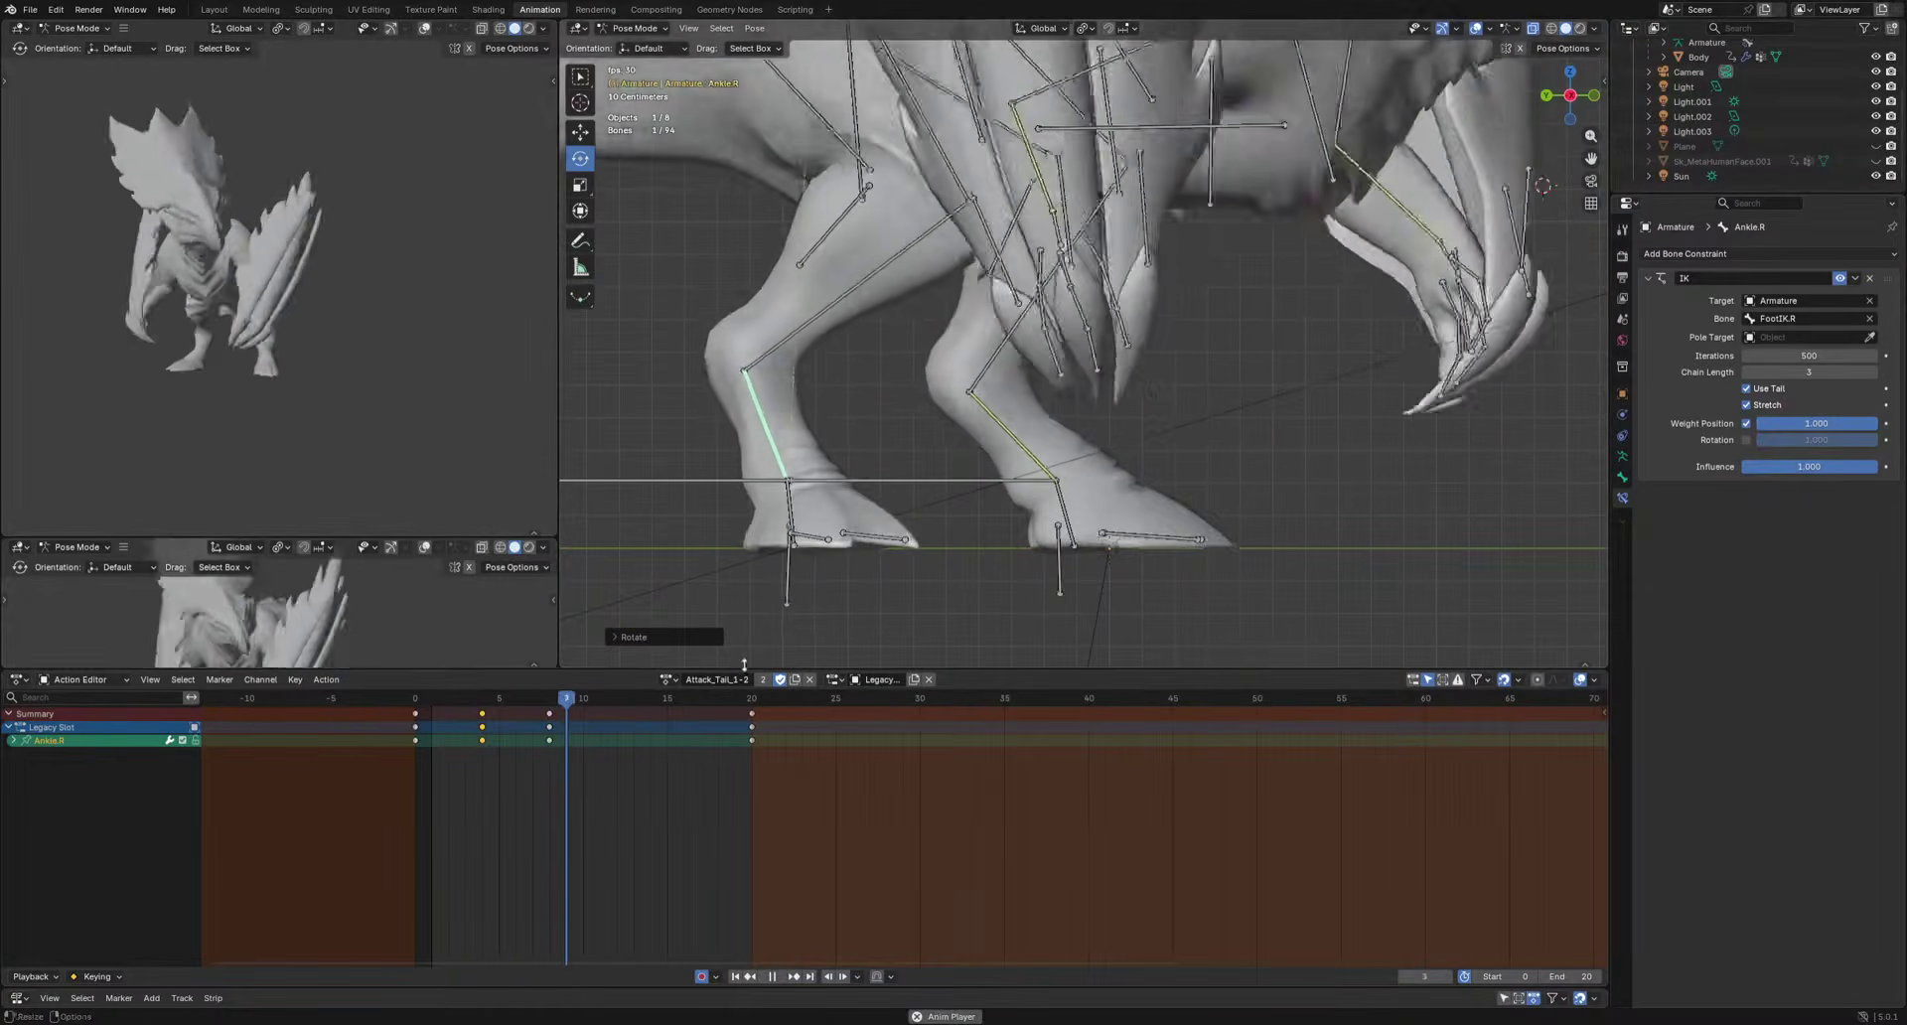
pyautogui.press('space')
pyautogui.press('r')
pyautogui.press('space')
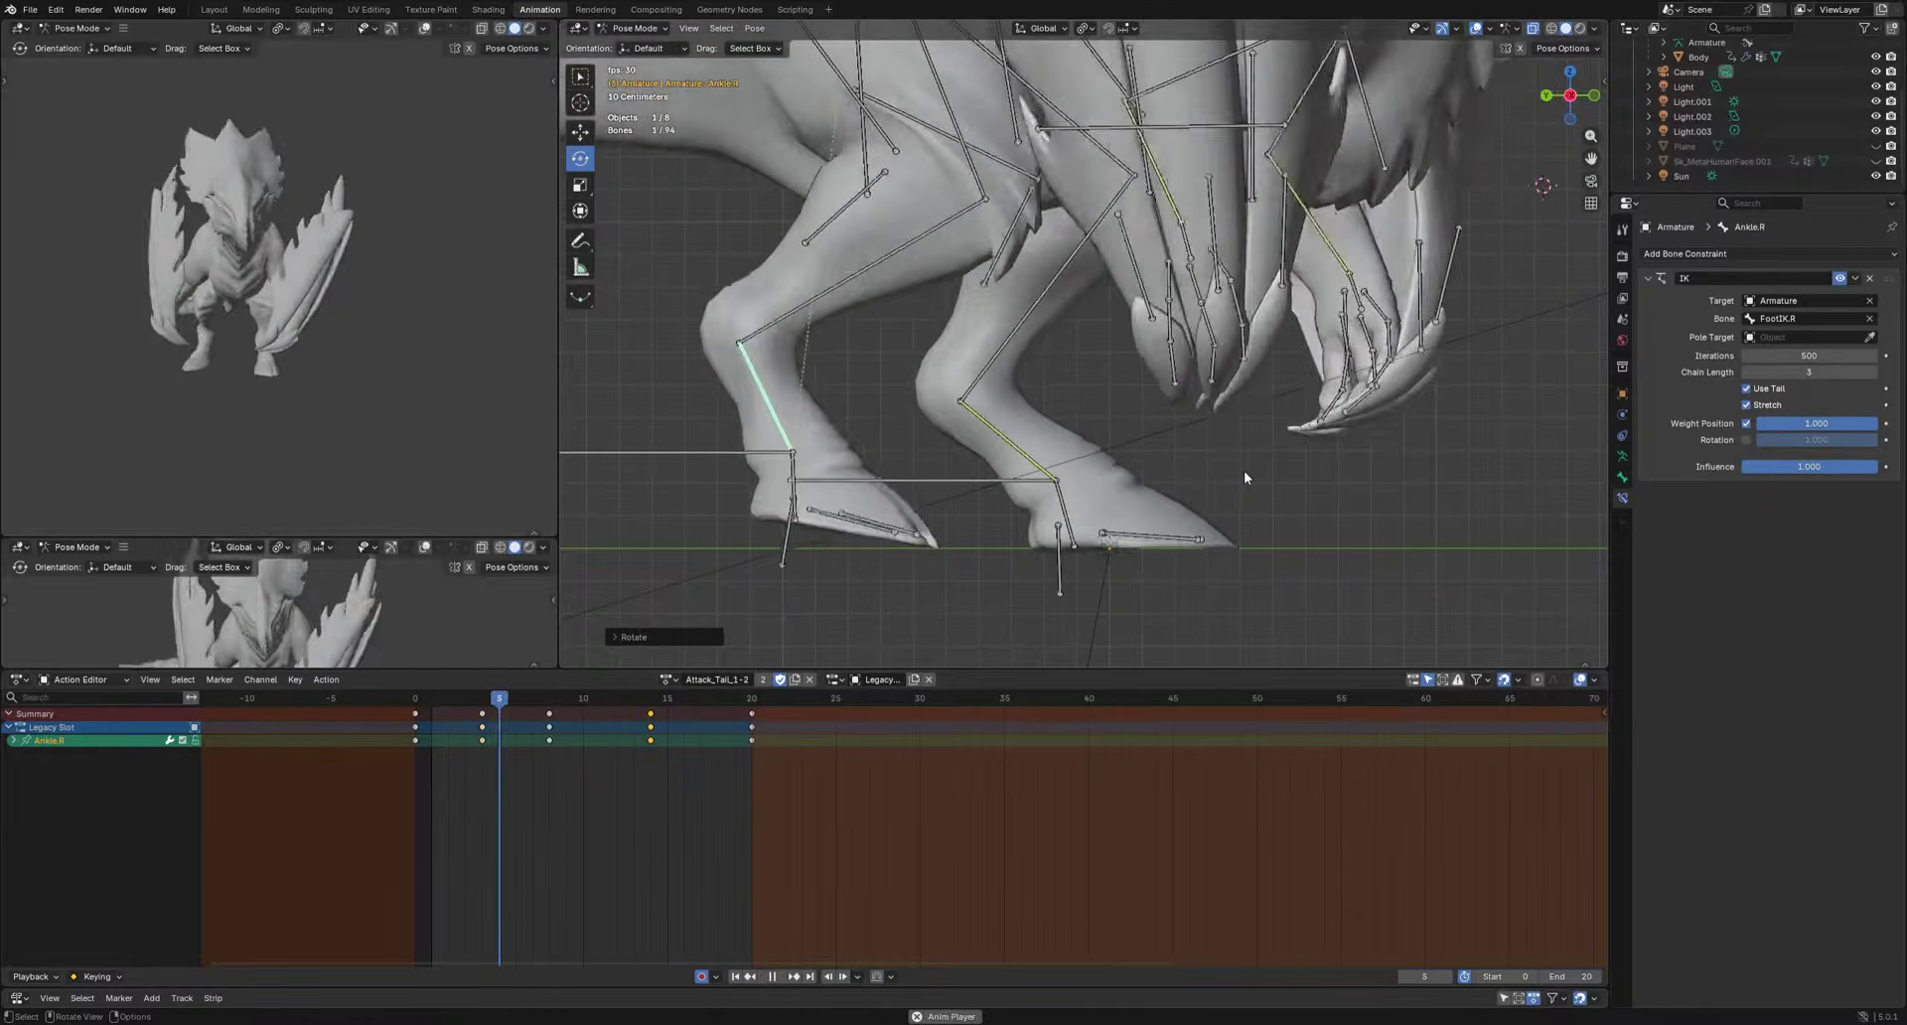
pyautogui.press('space')
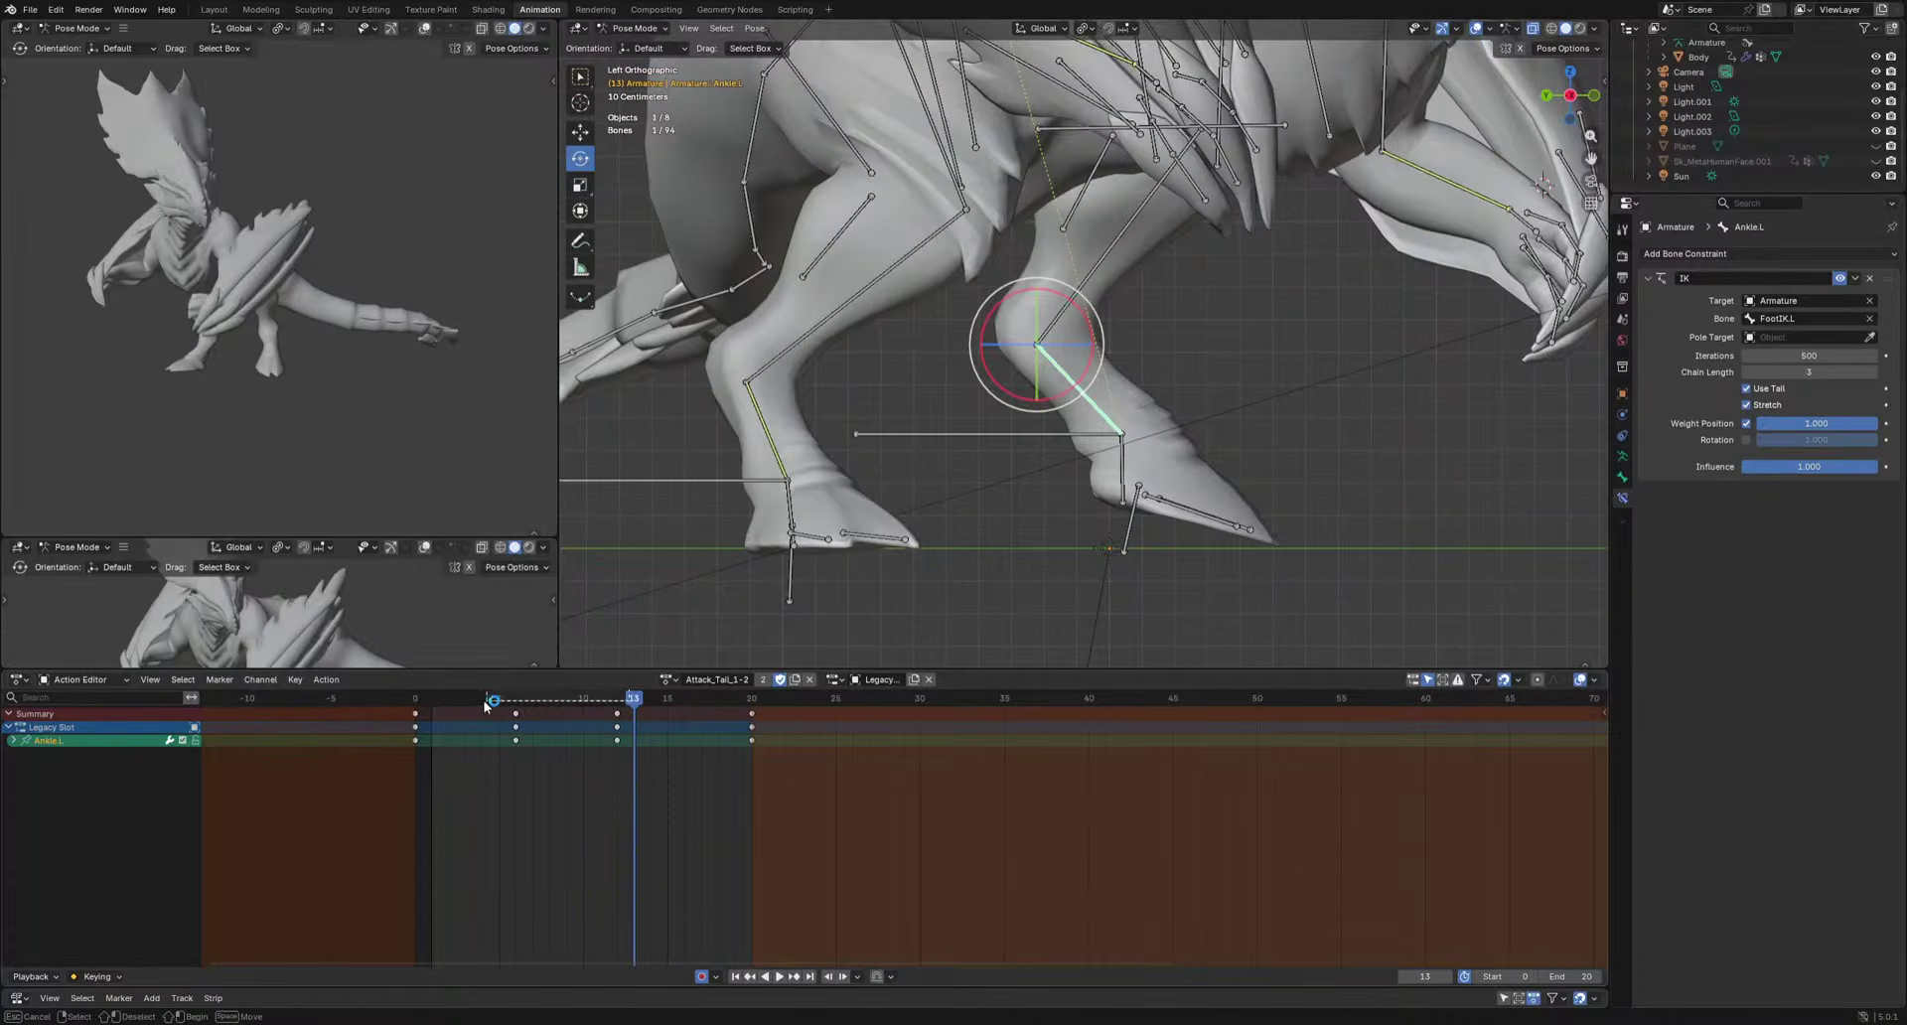
# Rotate Ankle.L at frame 14 in the side view and review the playback from an orbited view.
pyautogui.press('space')
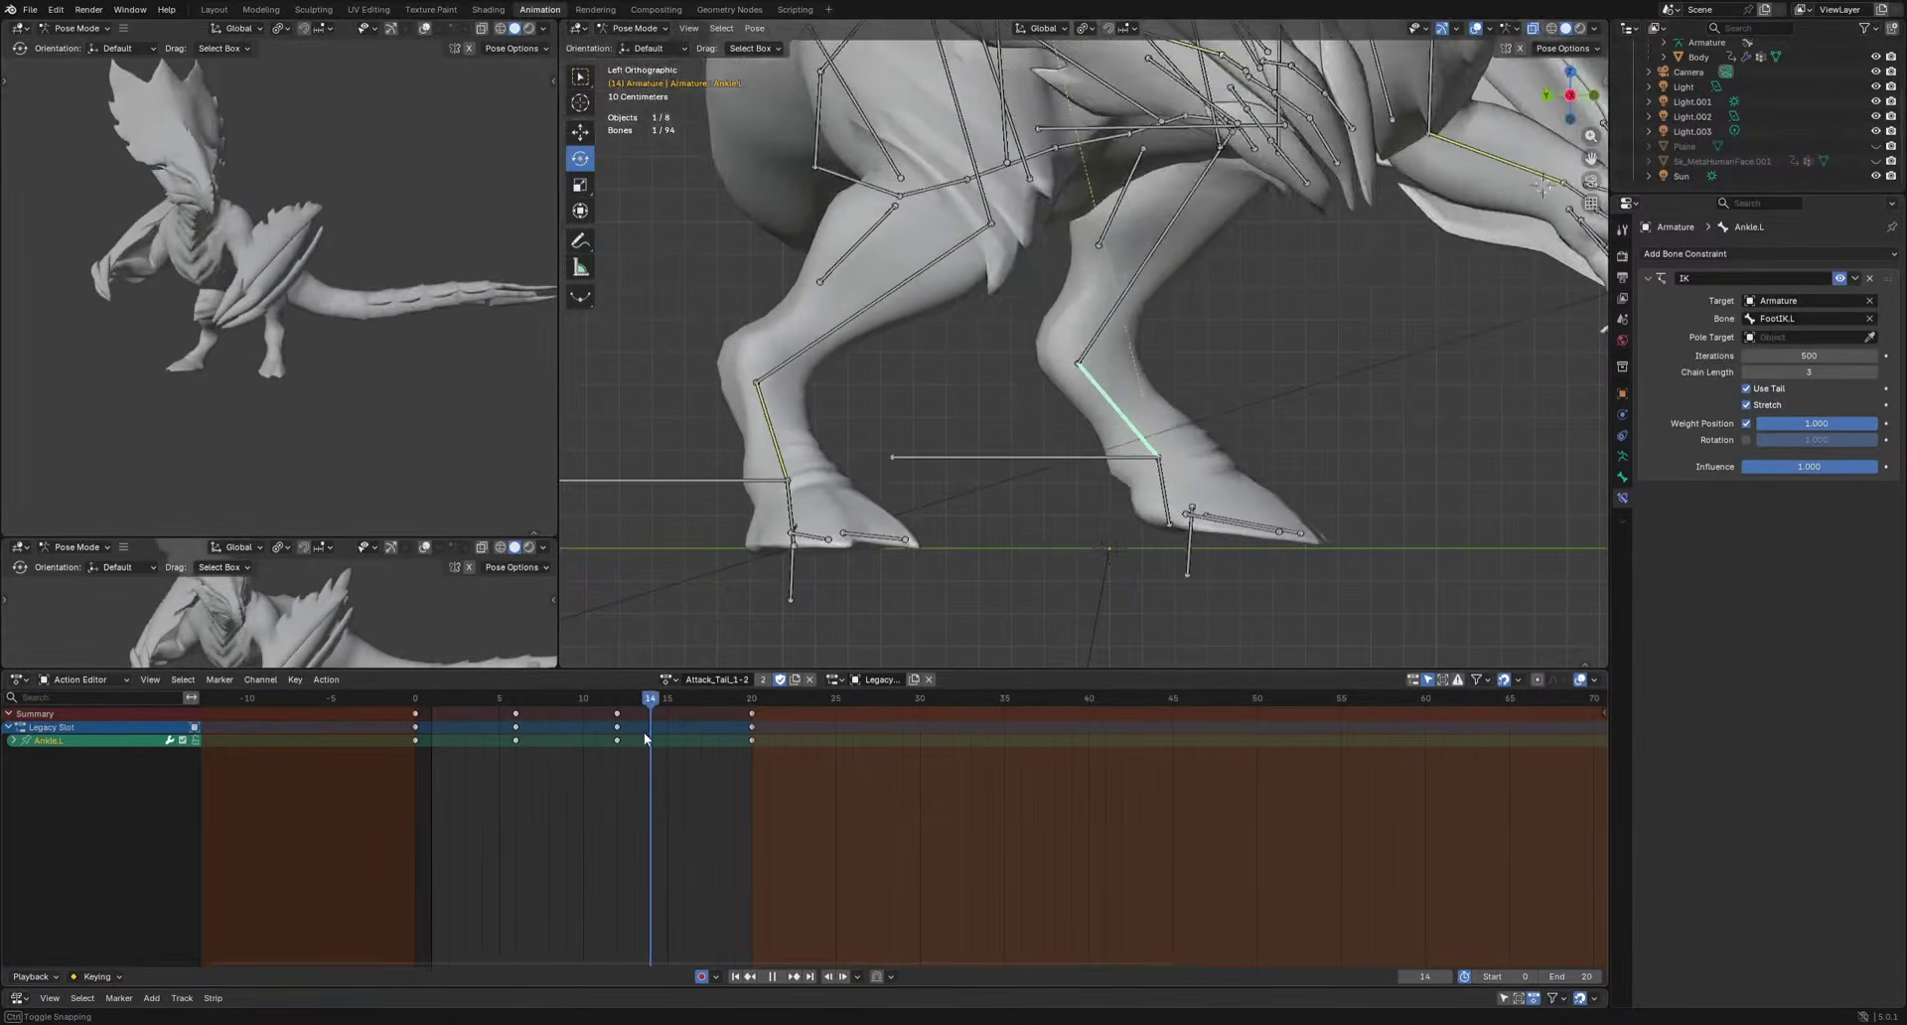
pyautogui.press('r')
pyautogui.click(1386, 481)
pyautogui.press('space')
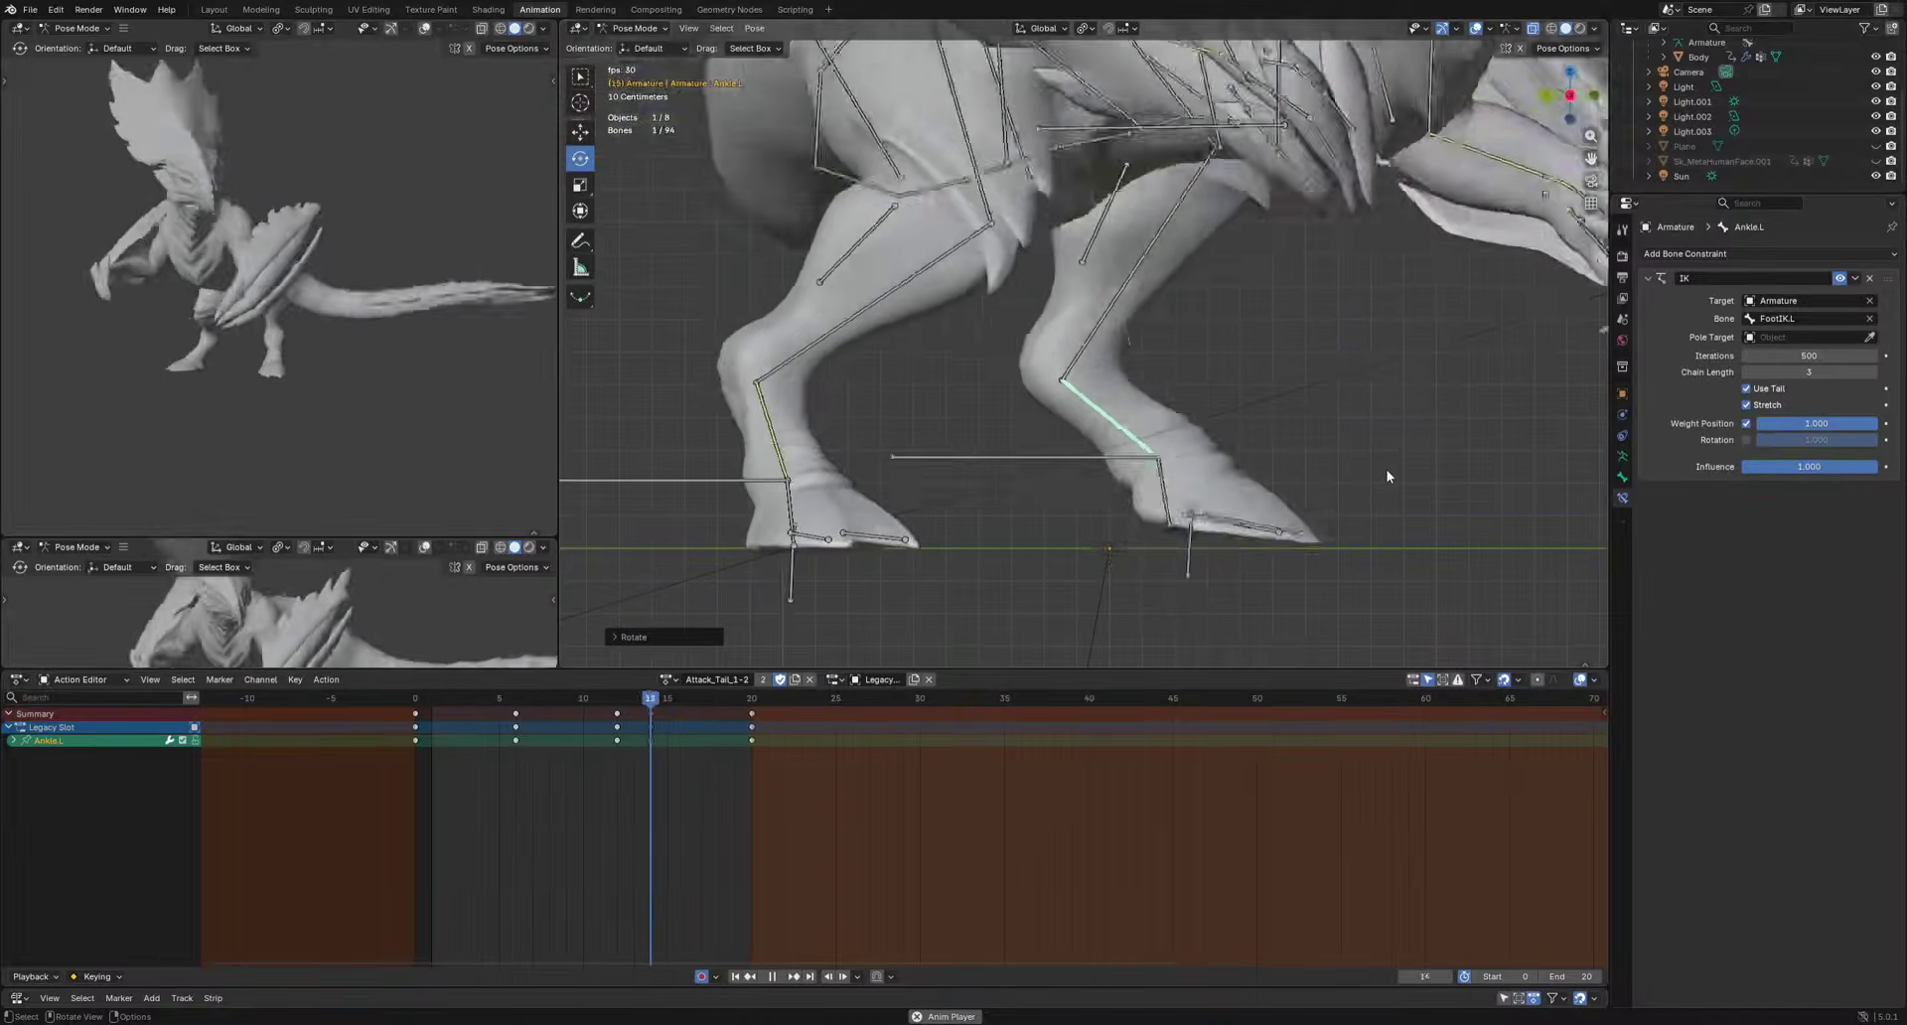
pyautogui.scroll(-2, 1387, 481)
pyautogui.moveTo(1386, 481); pyautogui.dragTo(1086, 497, button='middle')
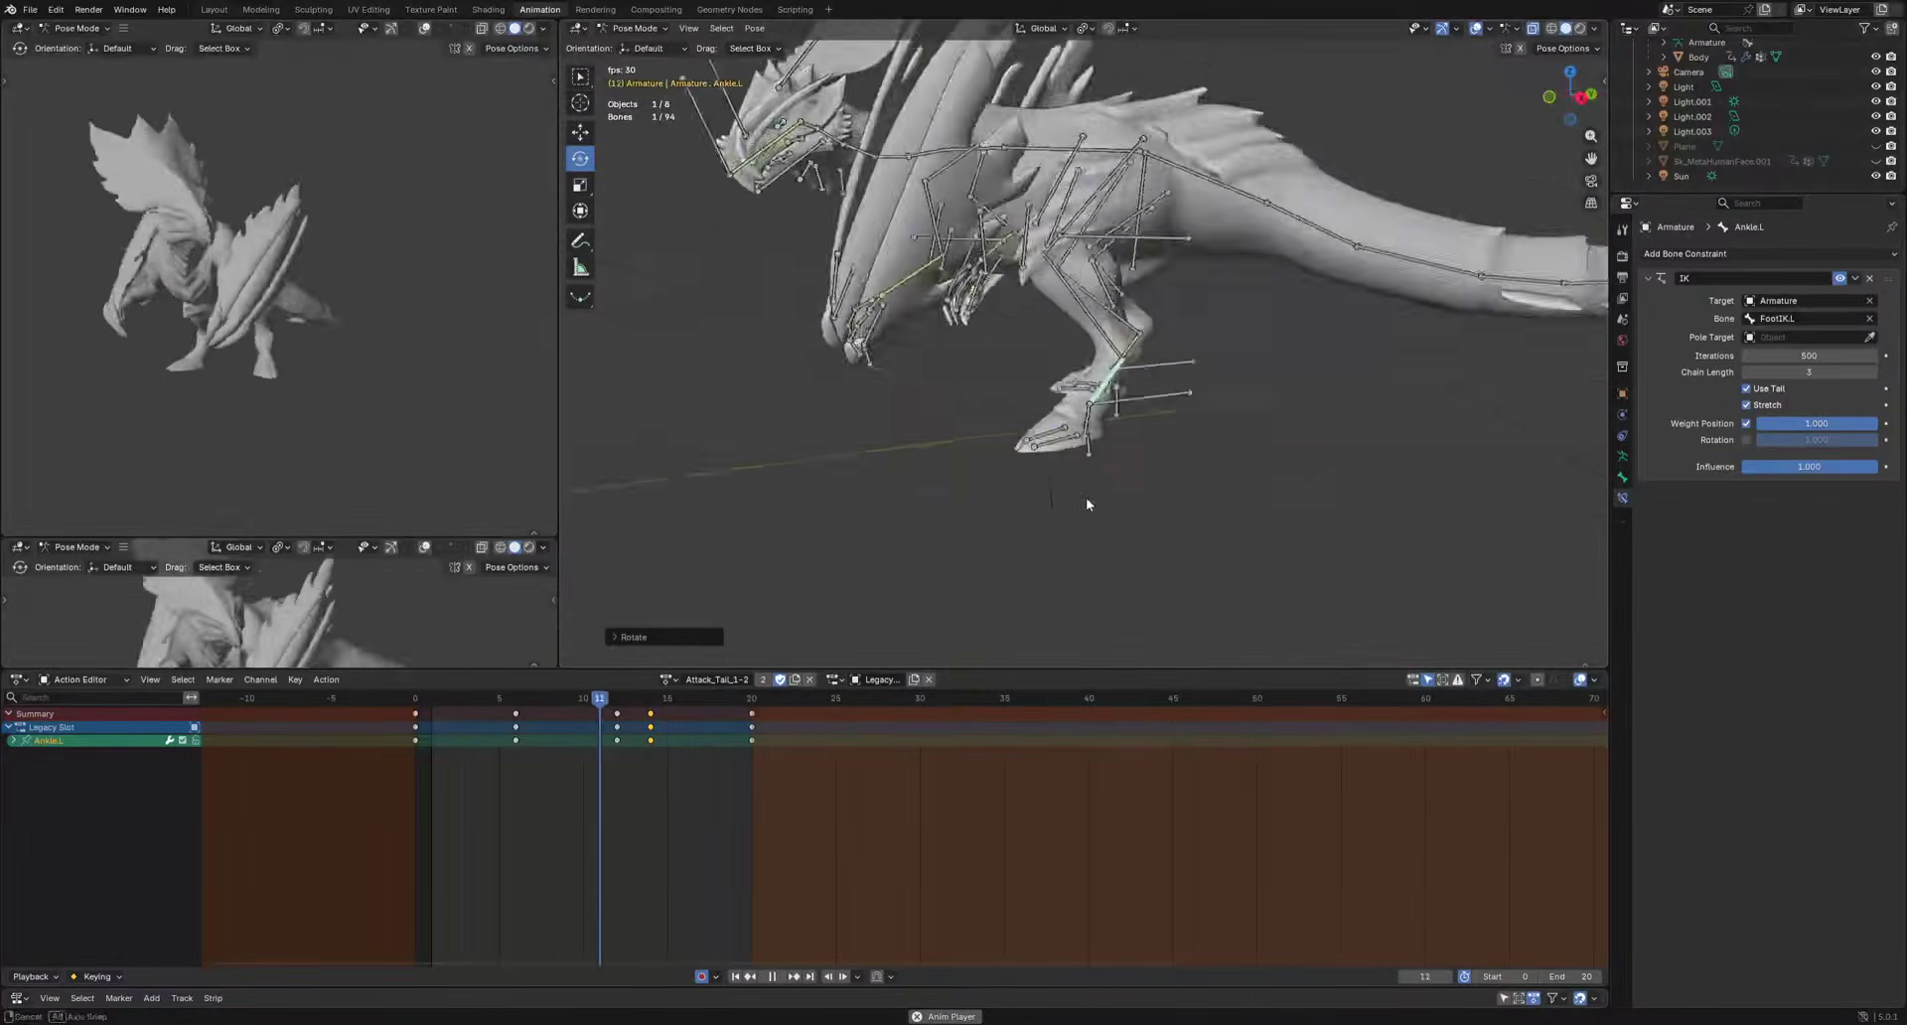
pyautogui.press('Escape')
# Select Thigh-muscle1.L, Thigh-muscle2.L and Calf-Muscle.L together and move them at frame 6 in the right side view.
pyautogui.click(1084, 270)
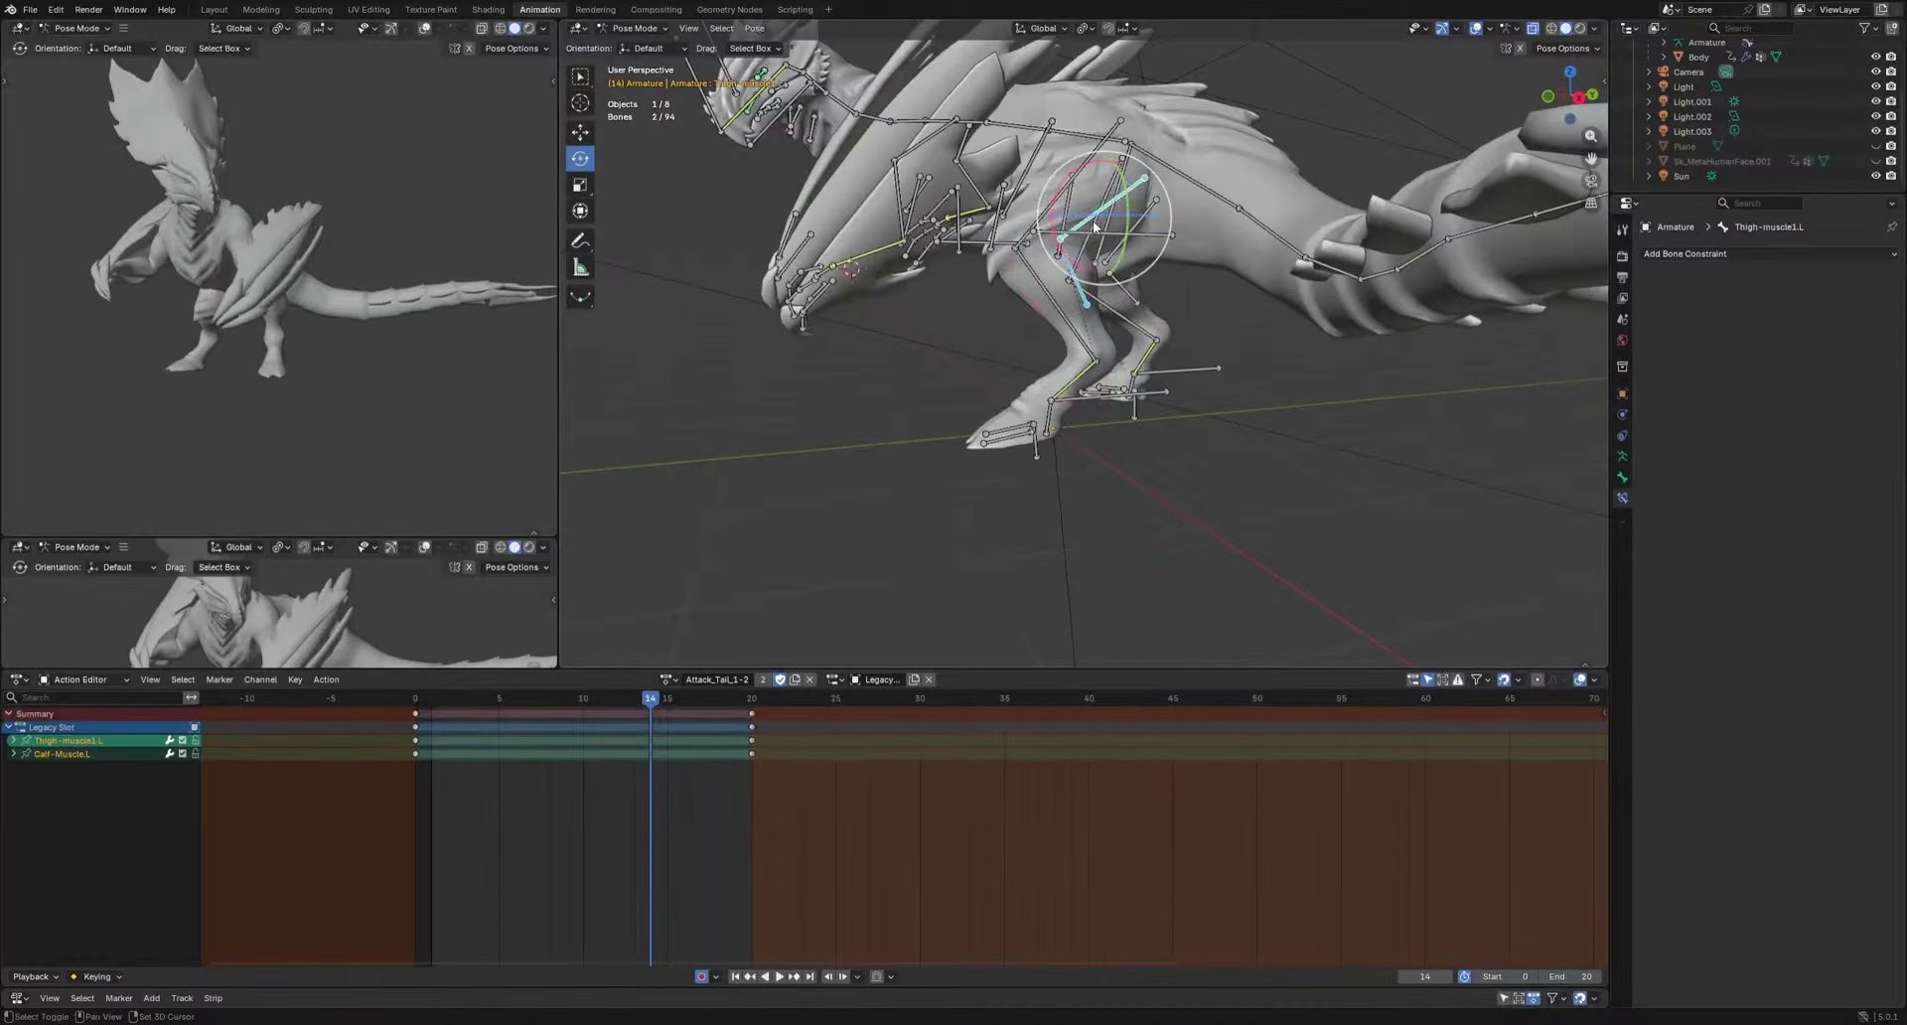
pyautogui.keyDown('shift'); pyautogui.click(1010, 189); pyautogui.keyUp('shift')
pyautogui.press('KP_3')
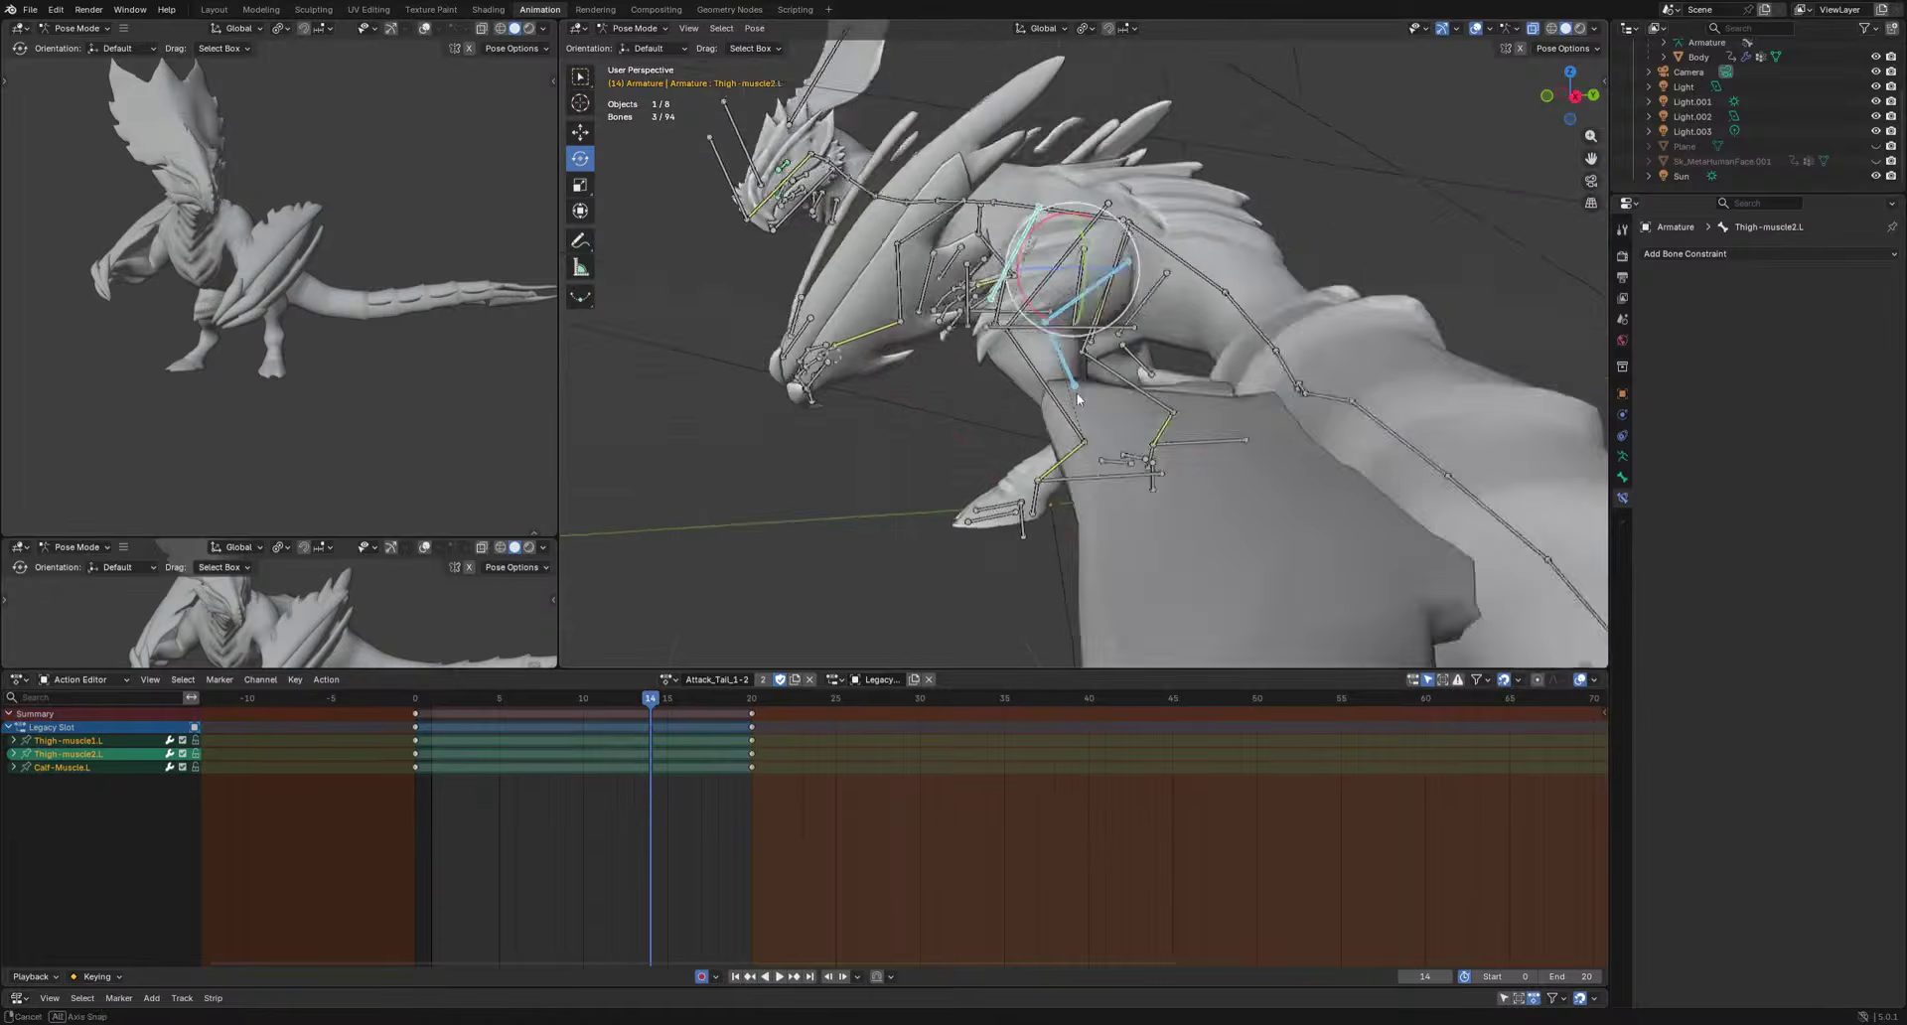
pyautogui.press('space')
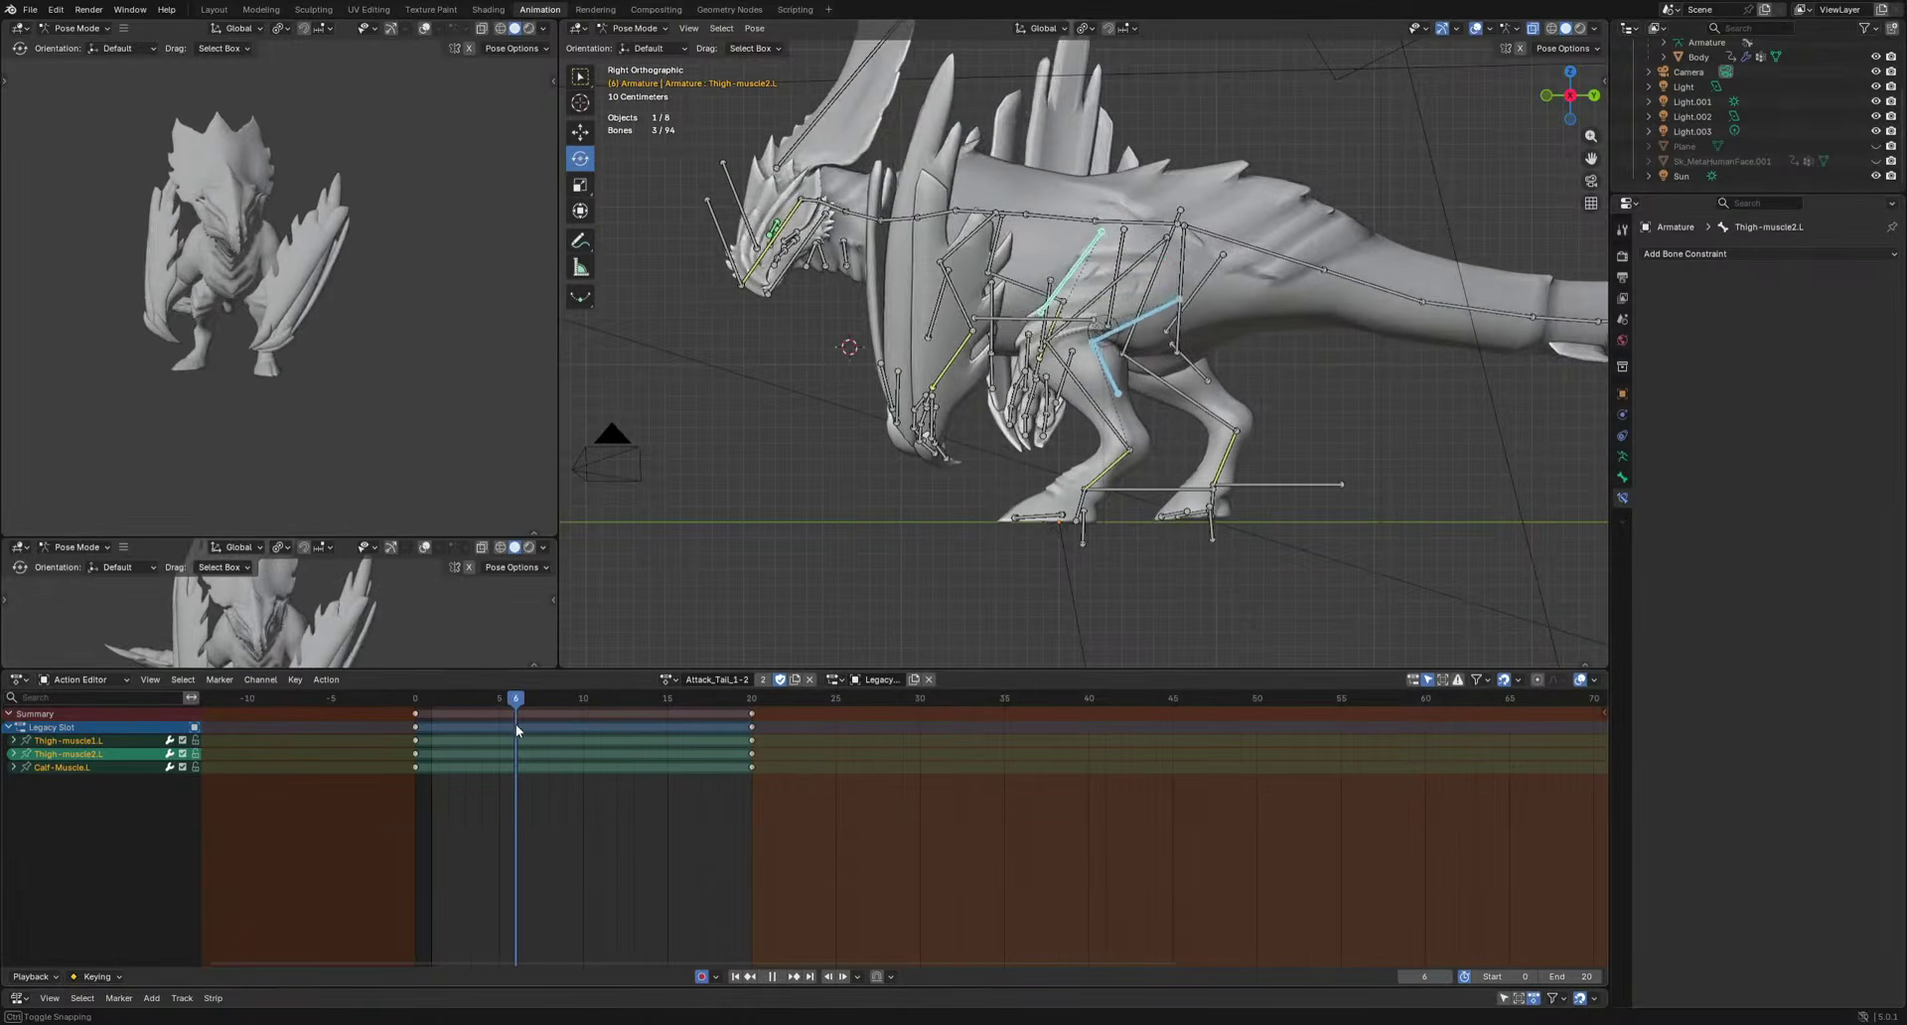
pyautogui.click(1176, 536)
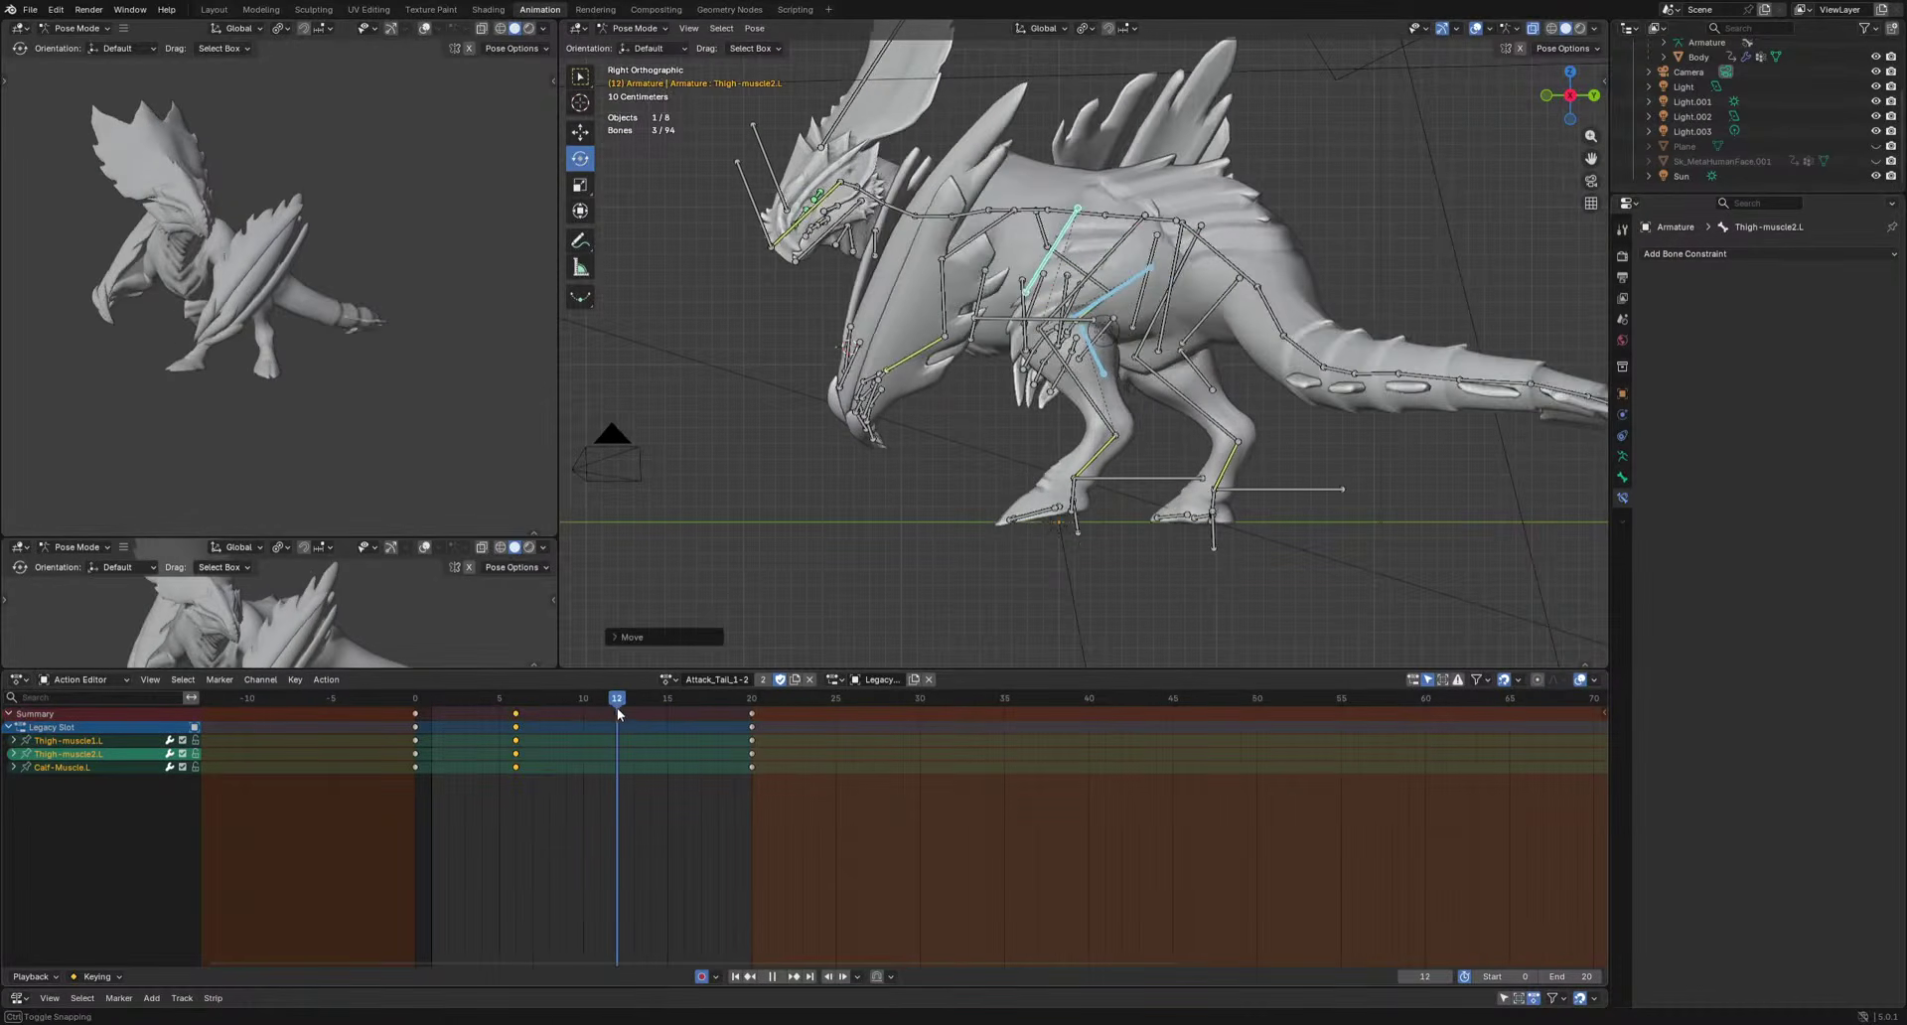
# Move the three selected left leg muscle bones at frames 12, 15 and 17, and play back the result.
pyautogui.press('space')
pyautogui.press('g')
pyautogui.press('space')
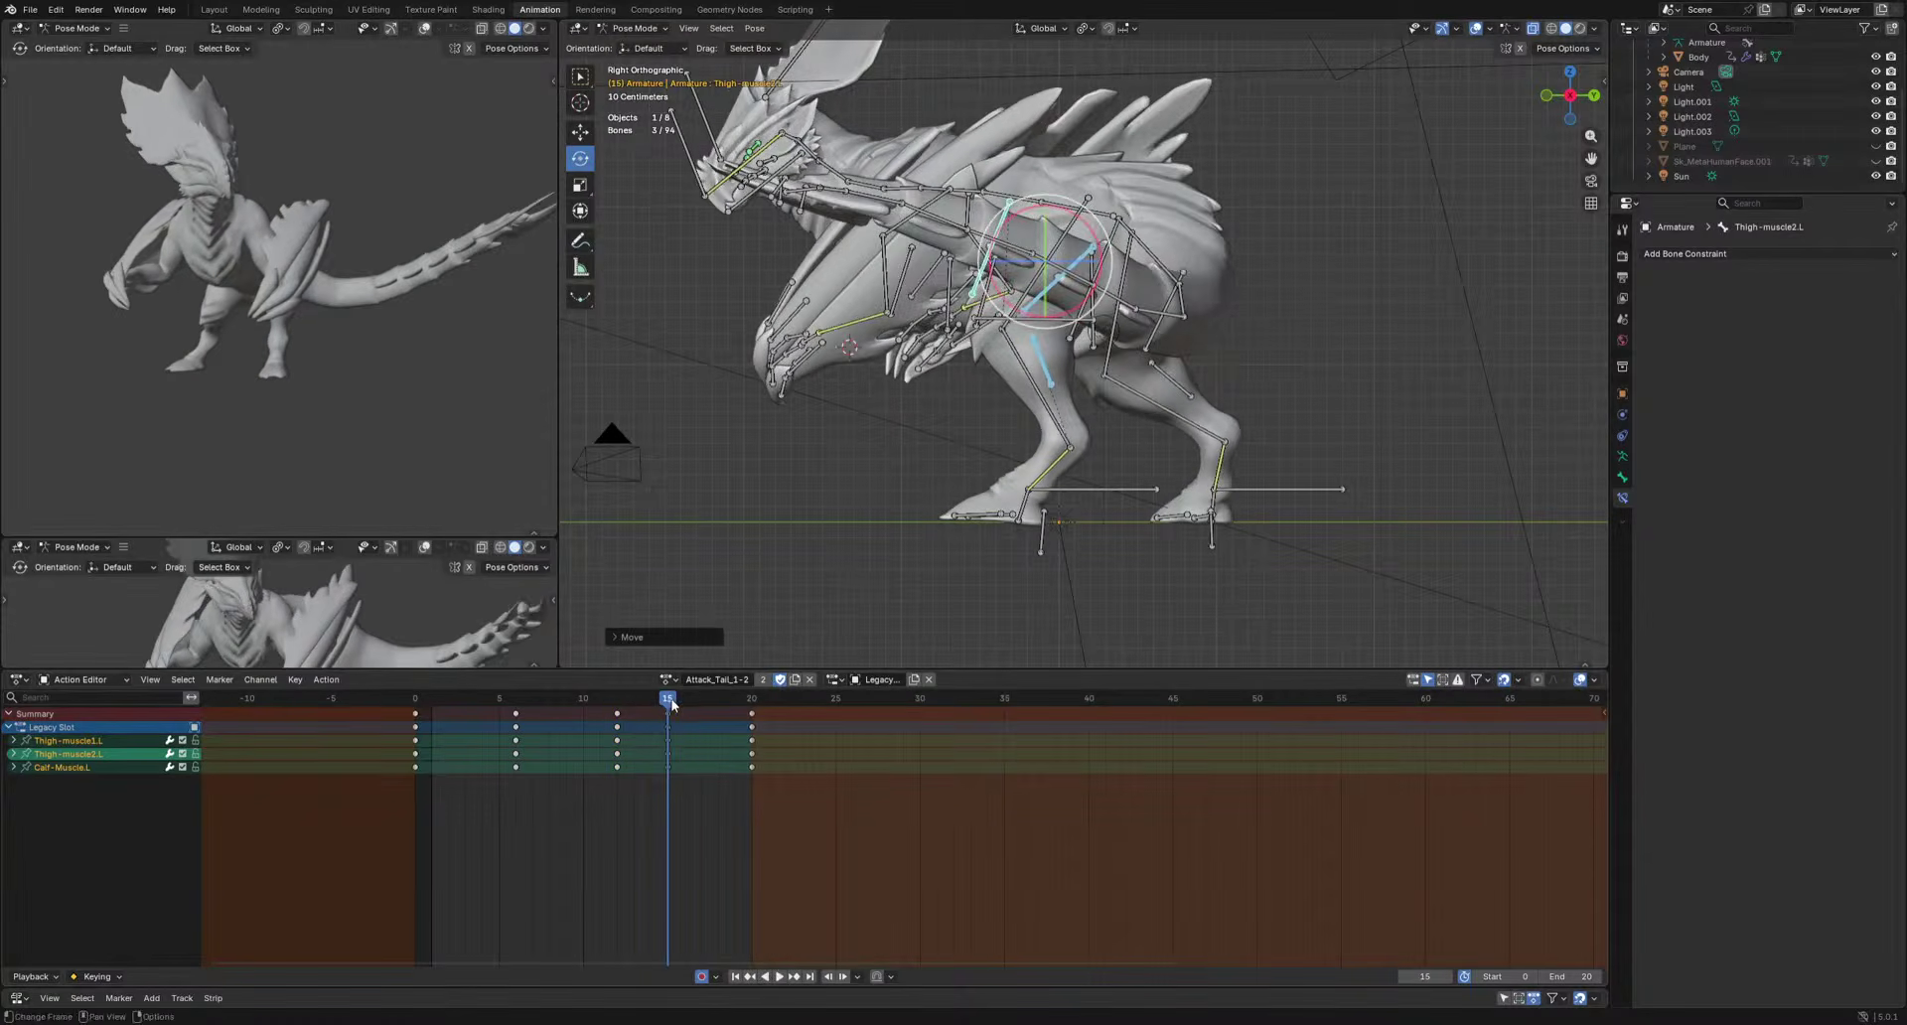
pyautogui.moveTo(672, 700); pyautogui.dragTo(703, 702)
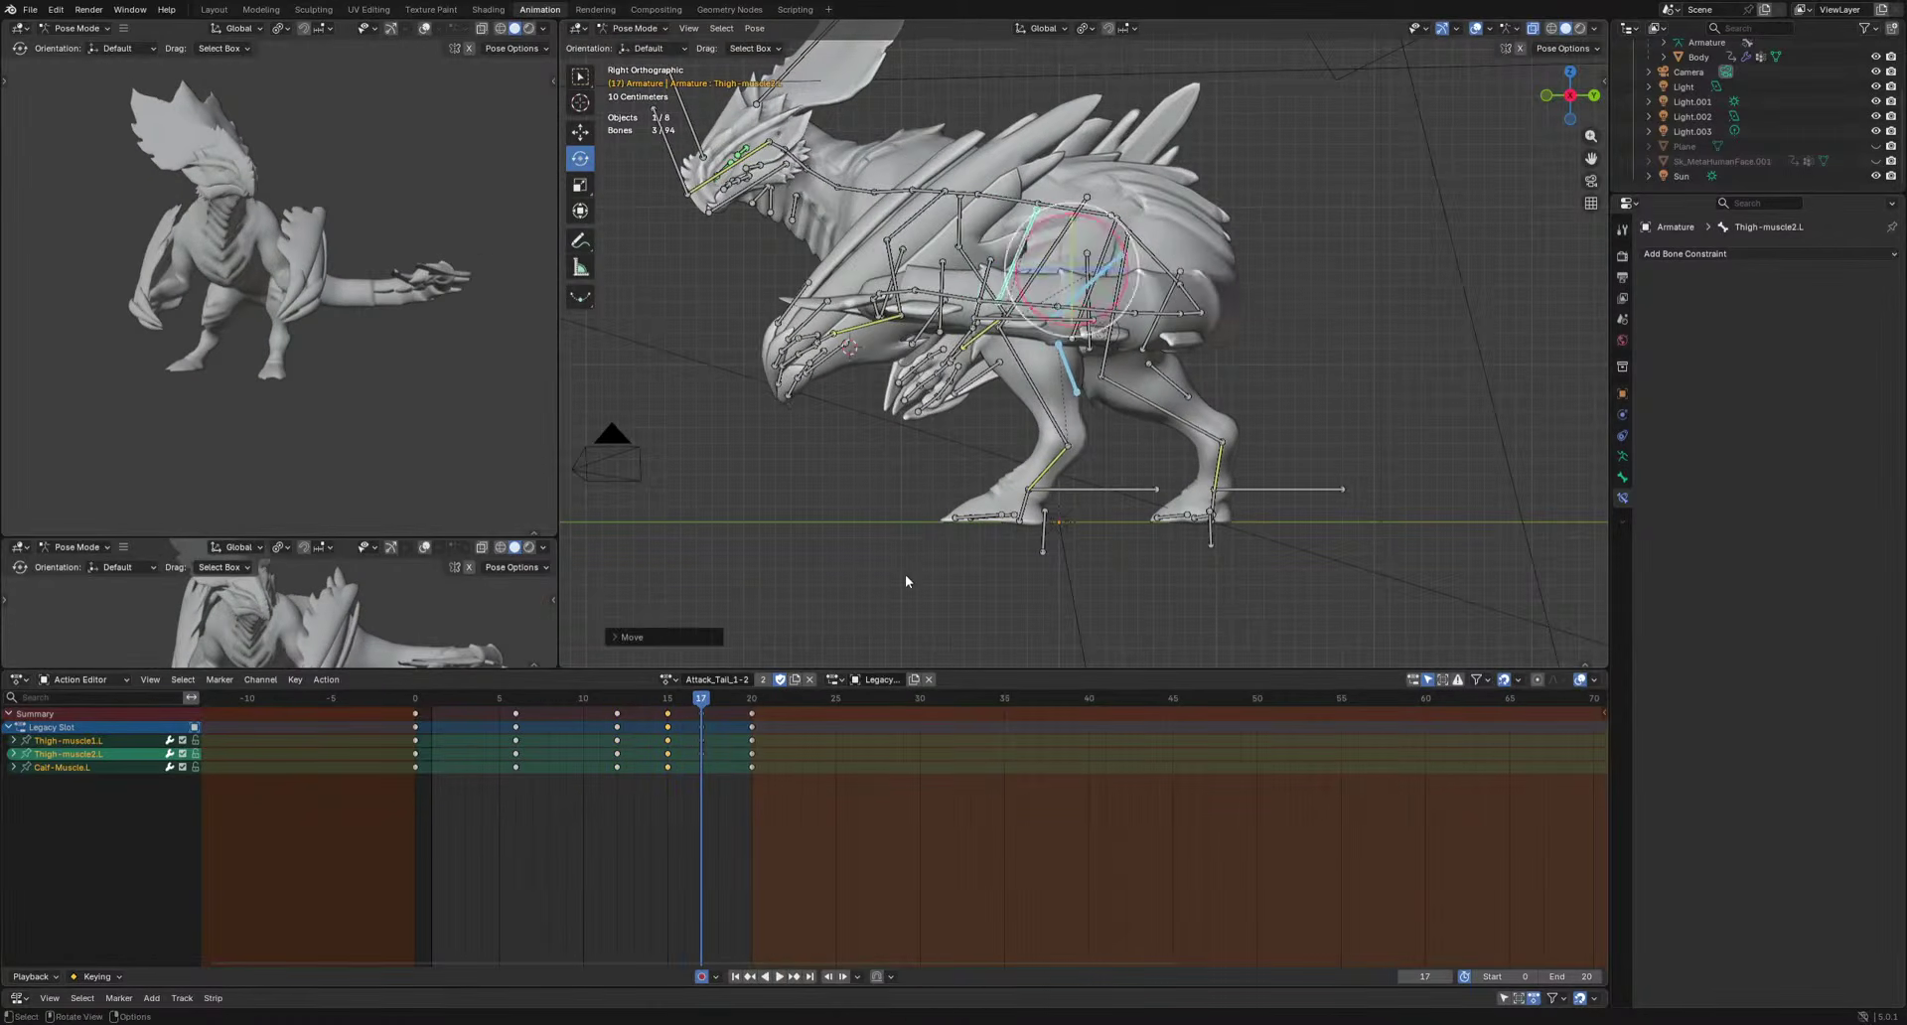
pyautogui.press('space')
# Offset the in-between muscle keyframes: Calf-Muscle.L one frame later and Thigh-muscle1.L two frames earlier.
pyautogui.moveTo(484, 793); pyautogui.dragTo(750, 774)
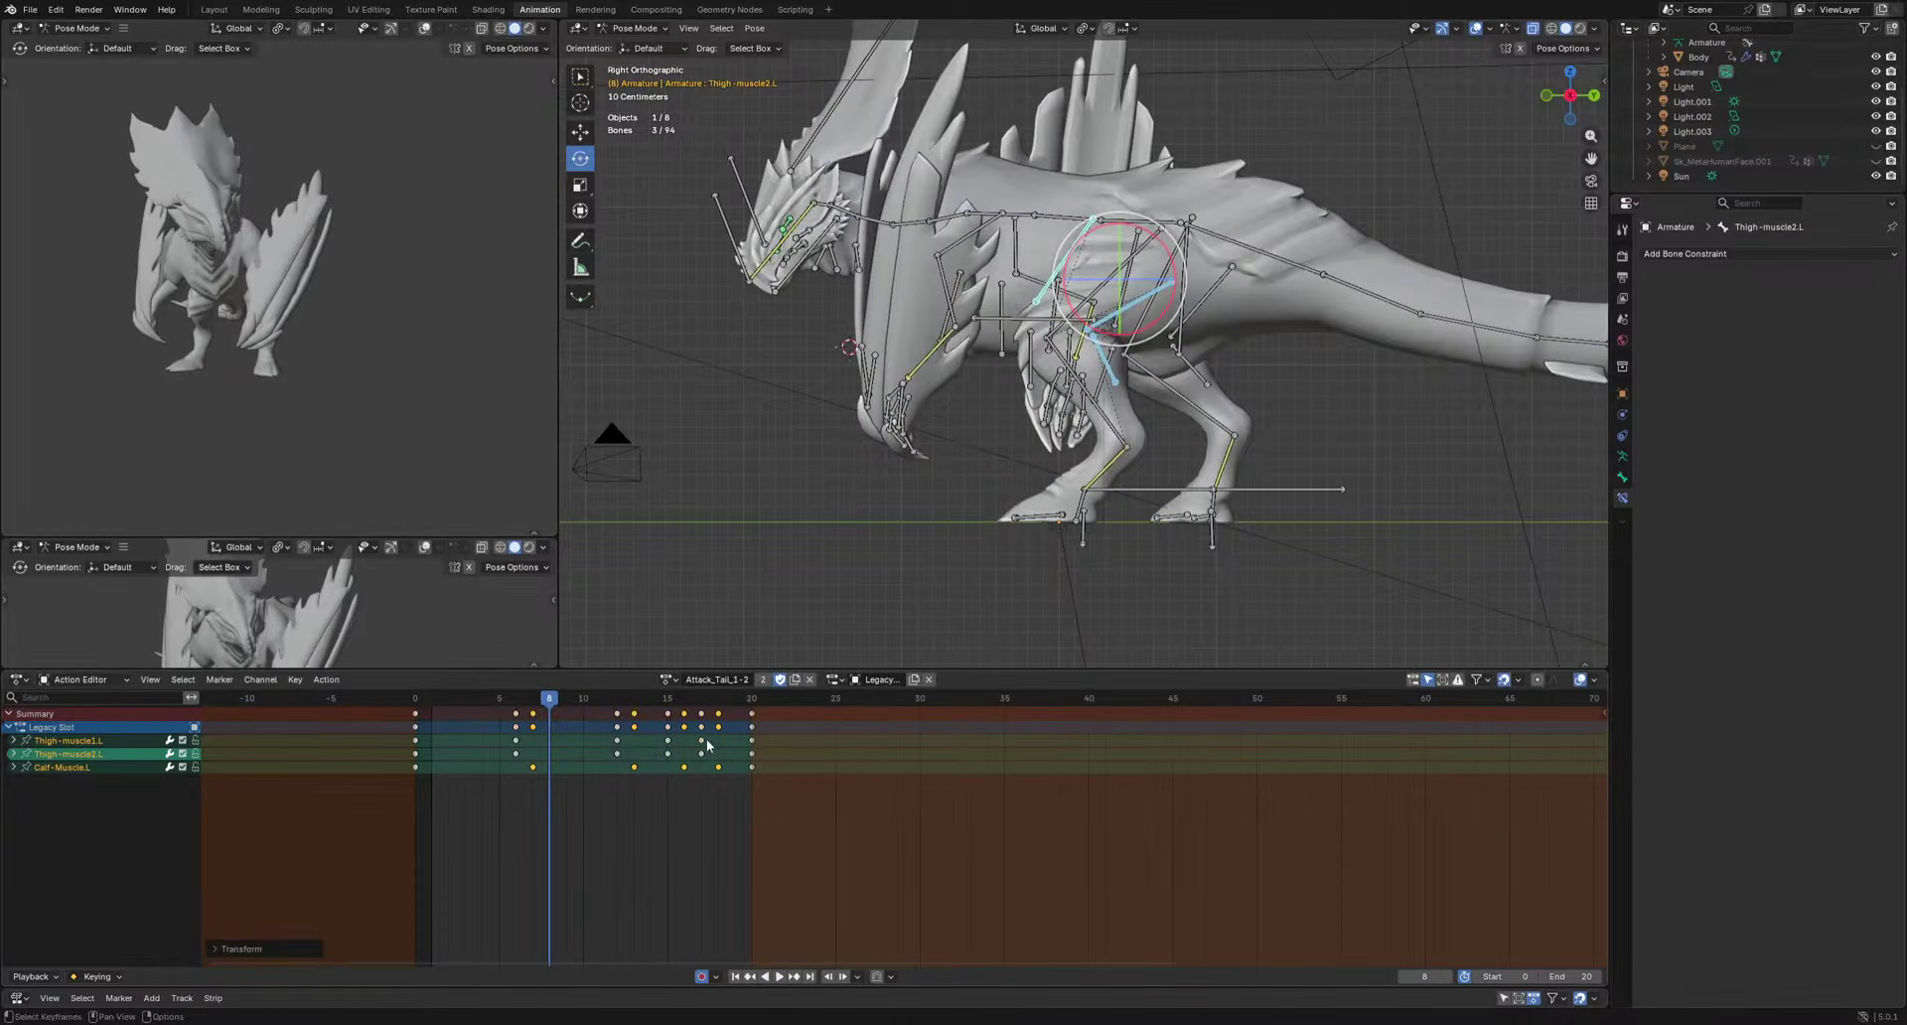
pyautogui.click(486, 749)
pyautogui.press('space')
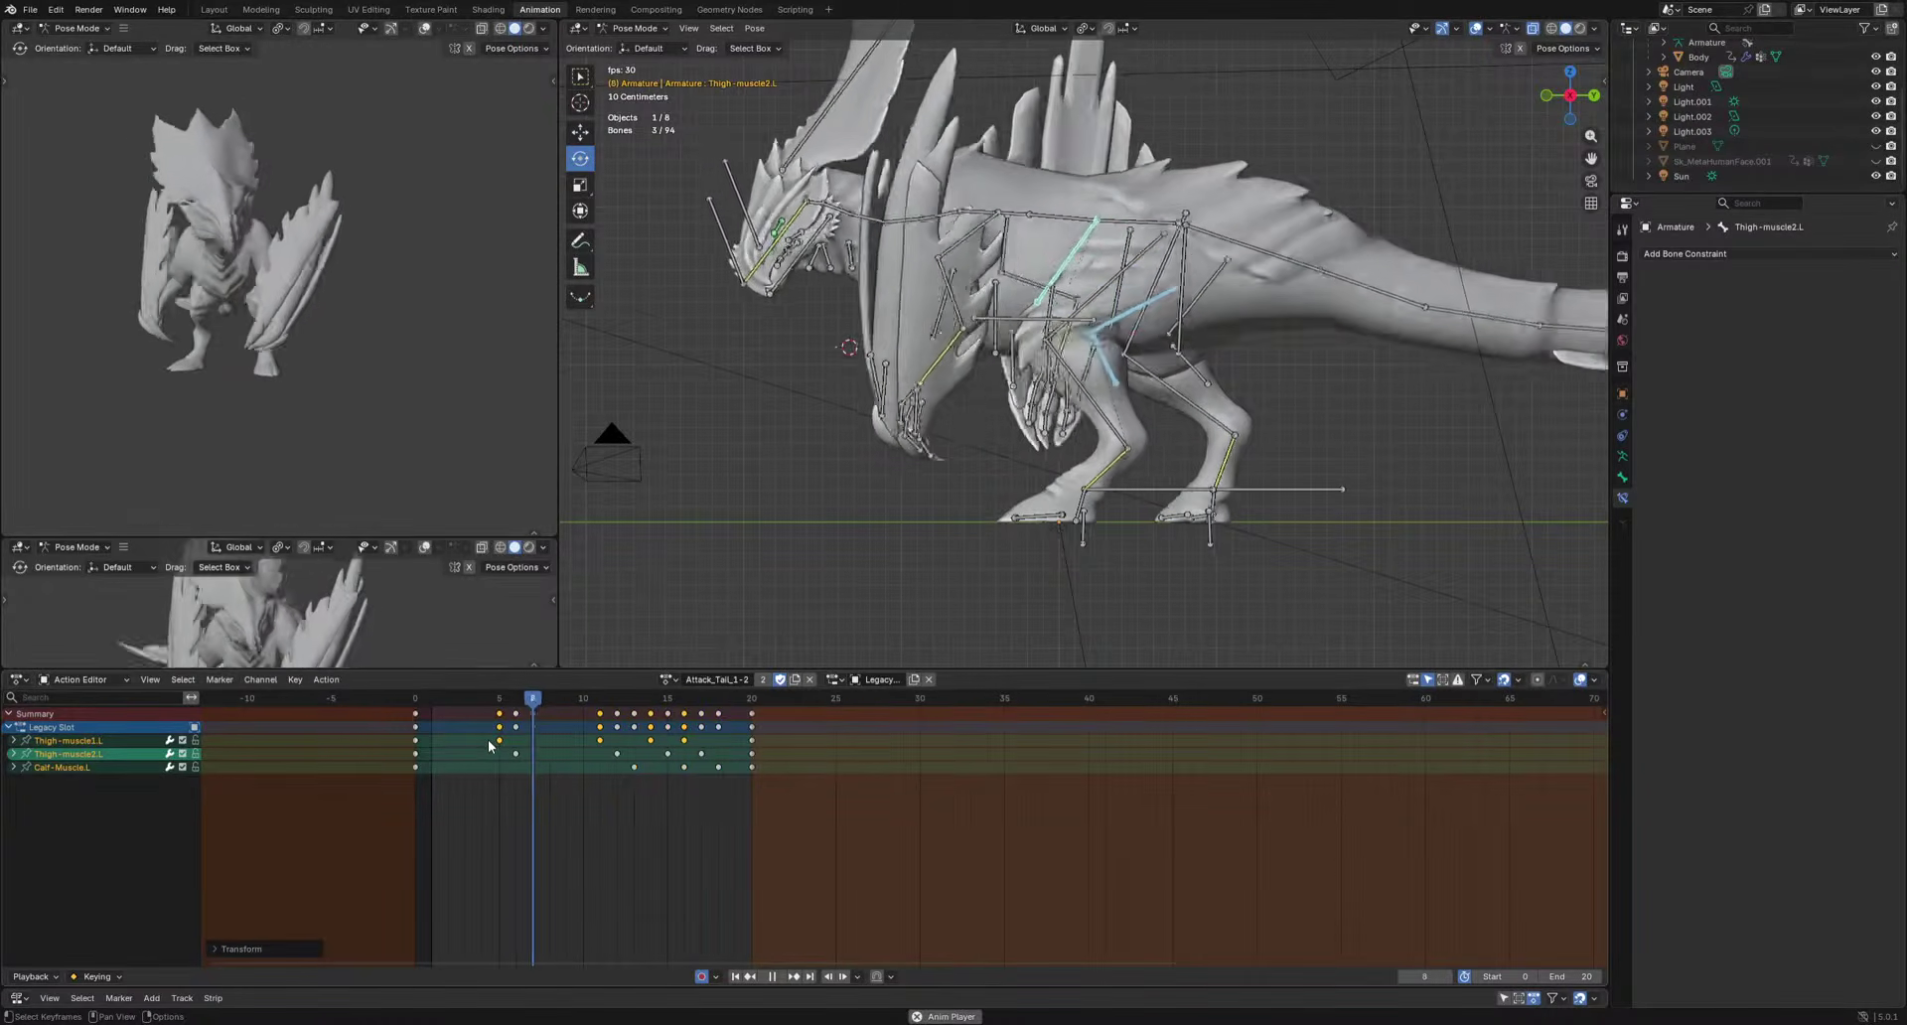
pyautogui.press('g')
pyautogui.click(467, 737)
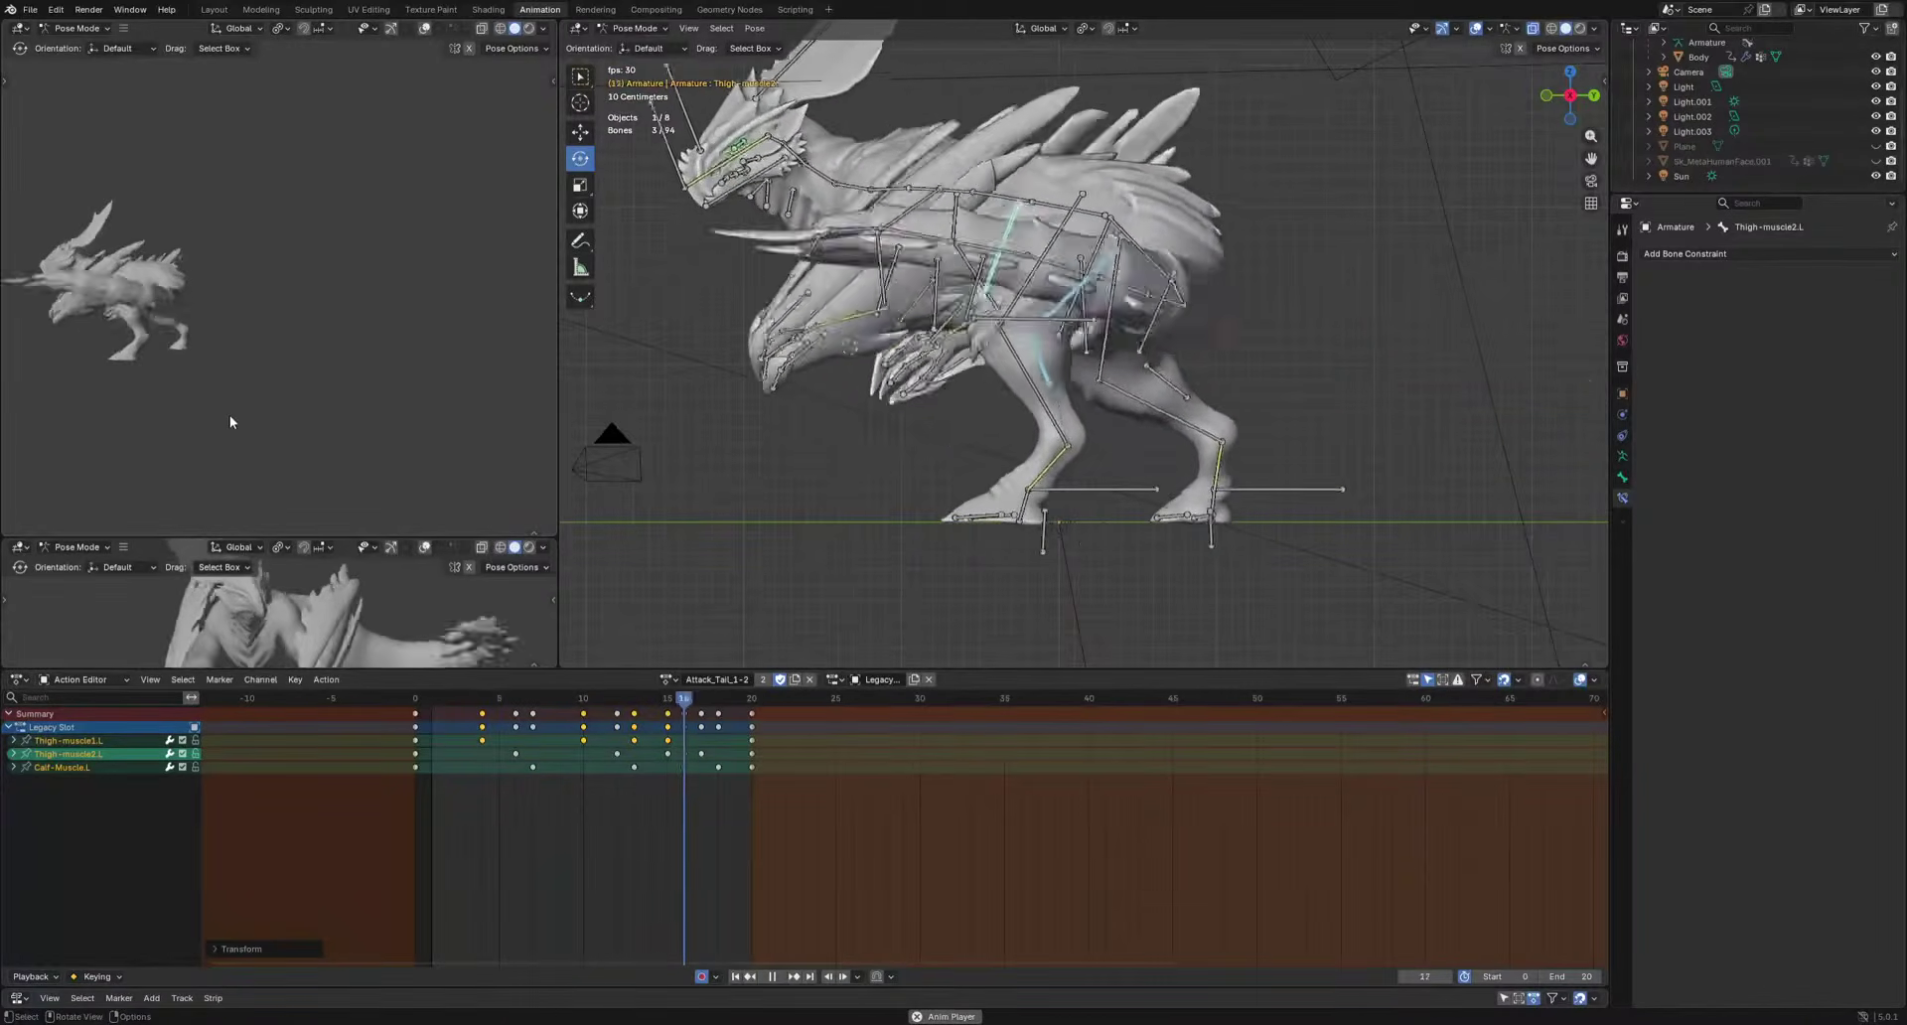
# Key the HeadIK bone at frame 13, shift its frame 16 keyframe to frame 17, and play back the motion.
pyautogui.press('space')
pyautogui.click(735, 204)
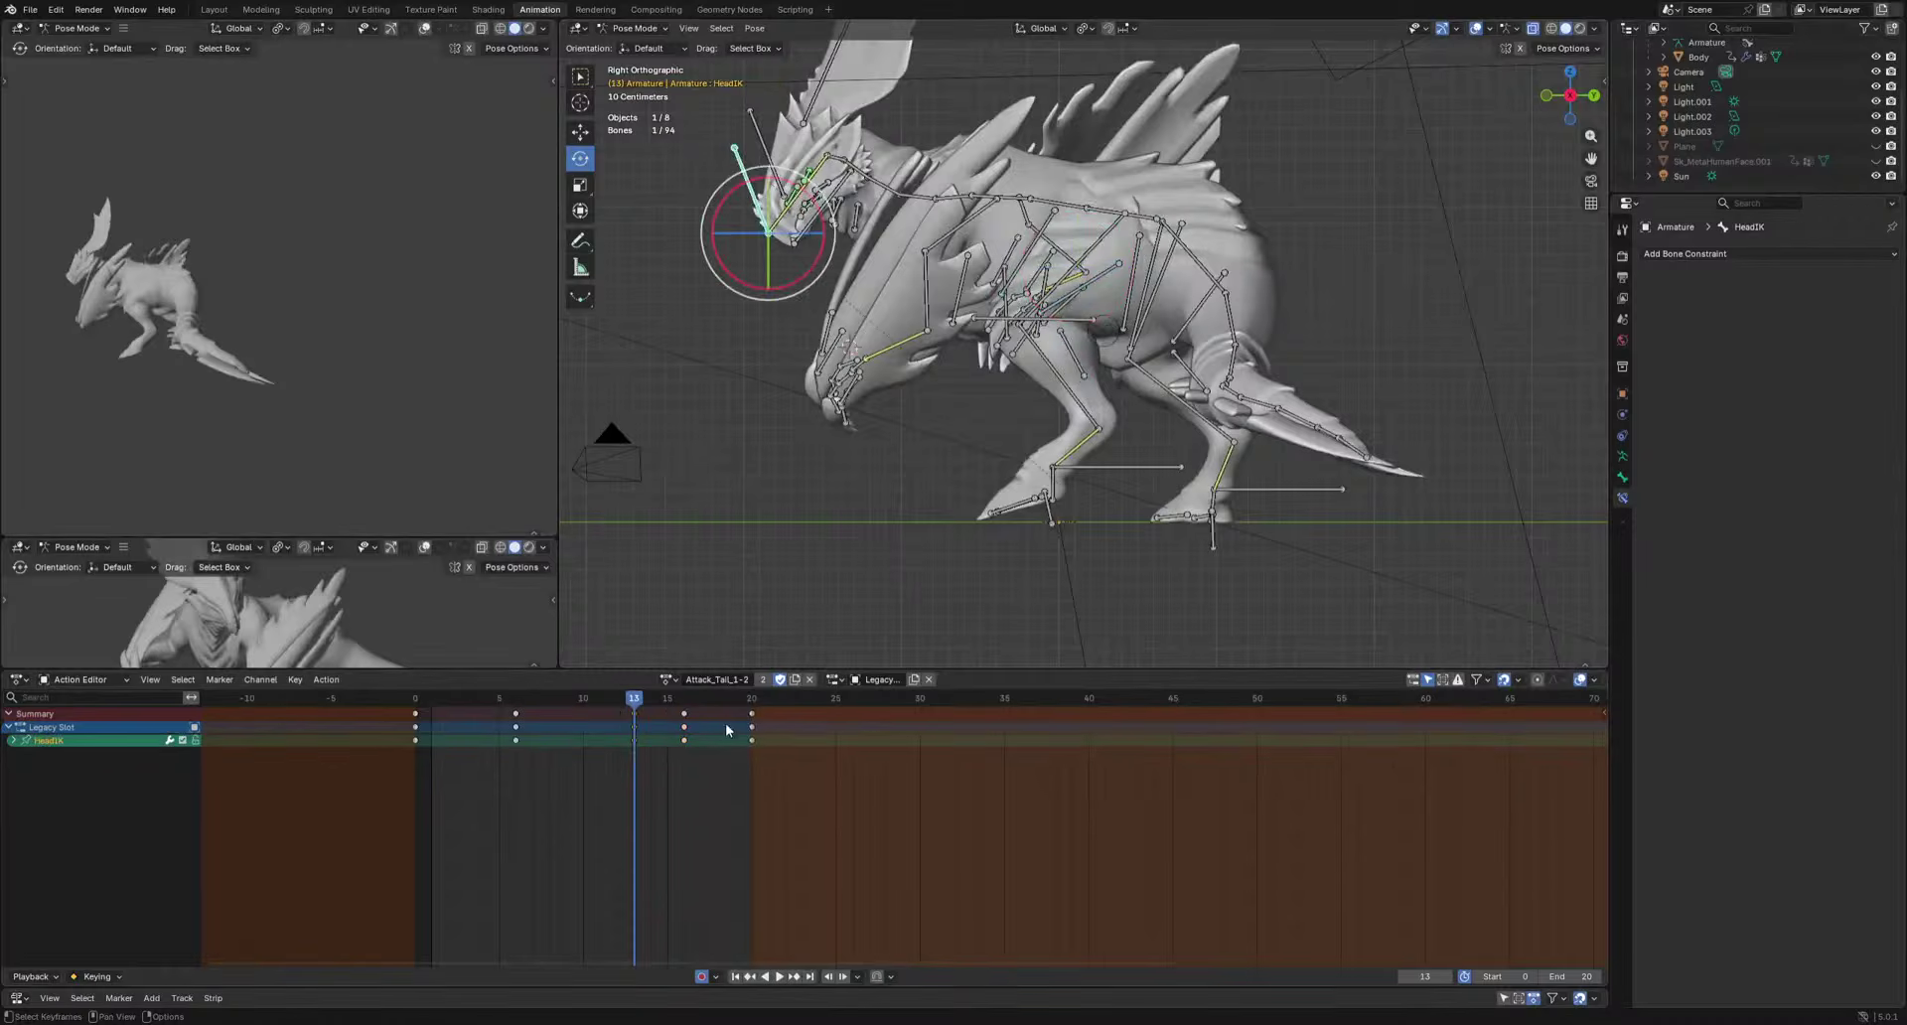
pyautogui.press('i')
pyautogui.press('space')
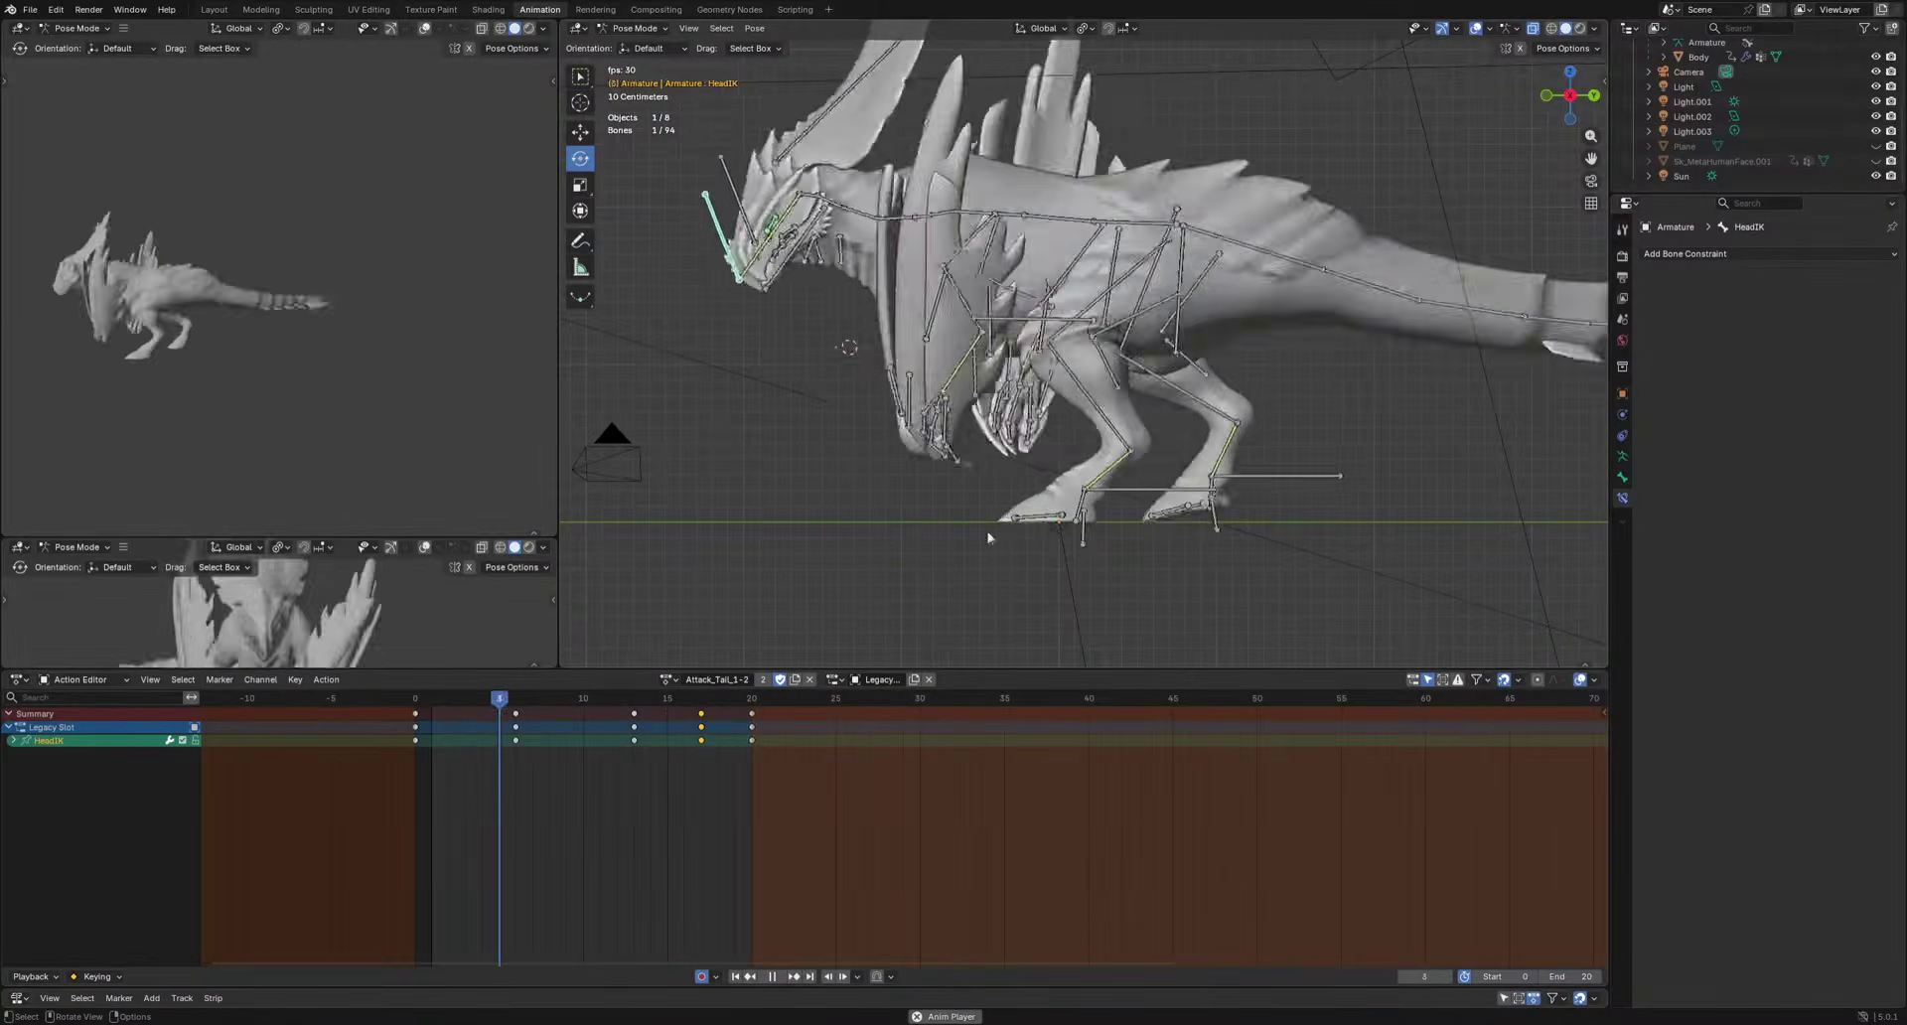
pyautogui.press('space')
# Select the Crest bone and rotate it in the front view at frames 11 and 16, checking the playback.
pyautogui.moveTo(680, 340); pyautogui.dragTo(1056, 385, button='middle')
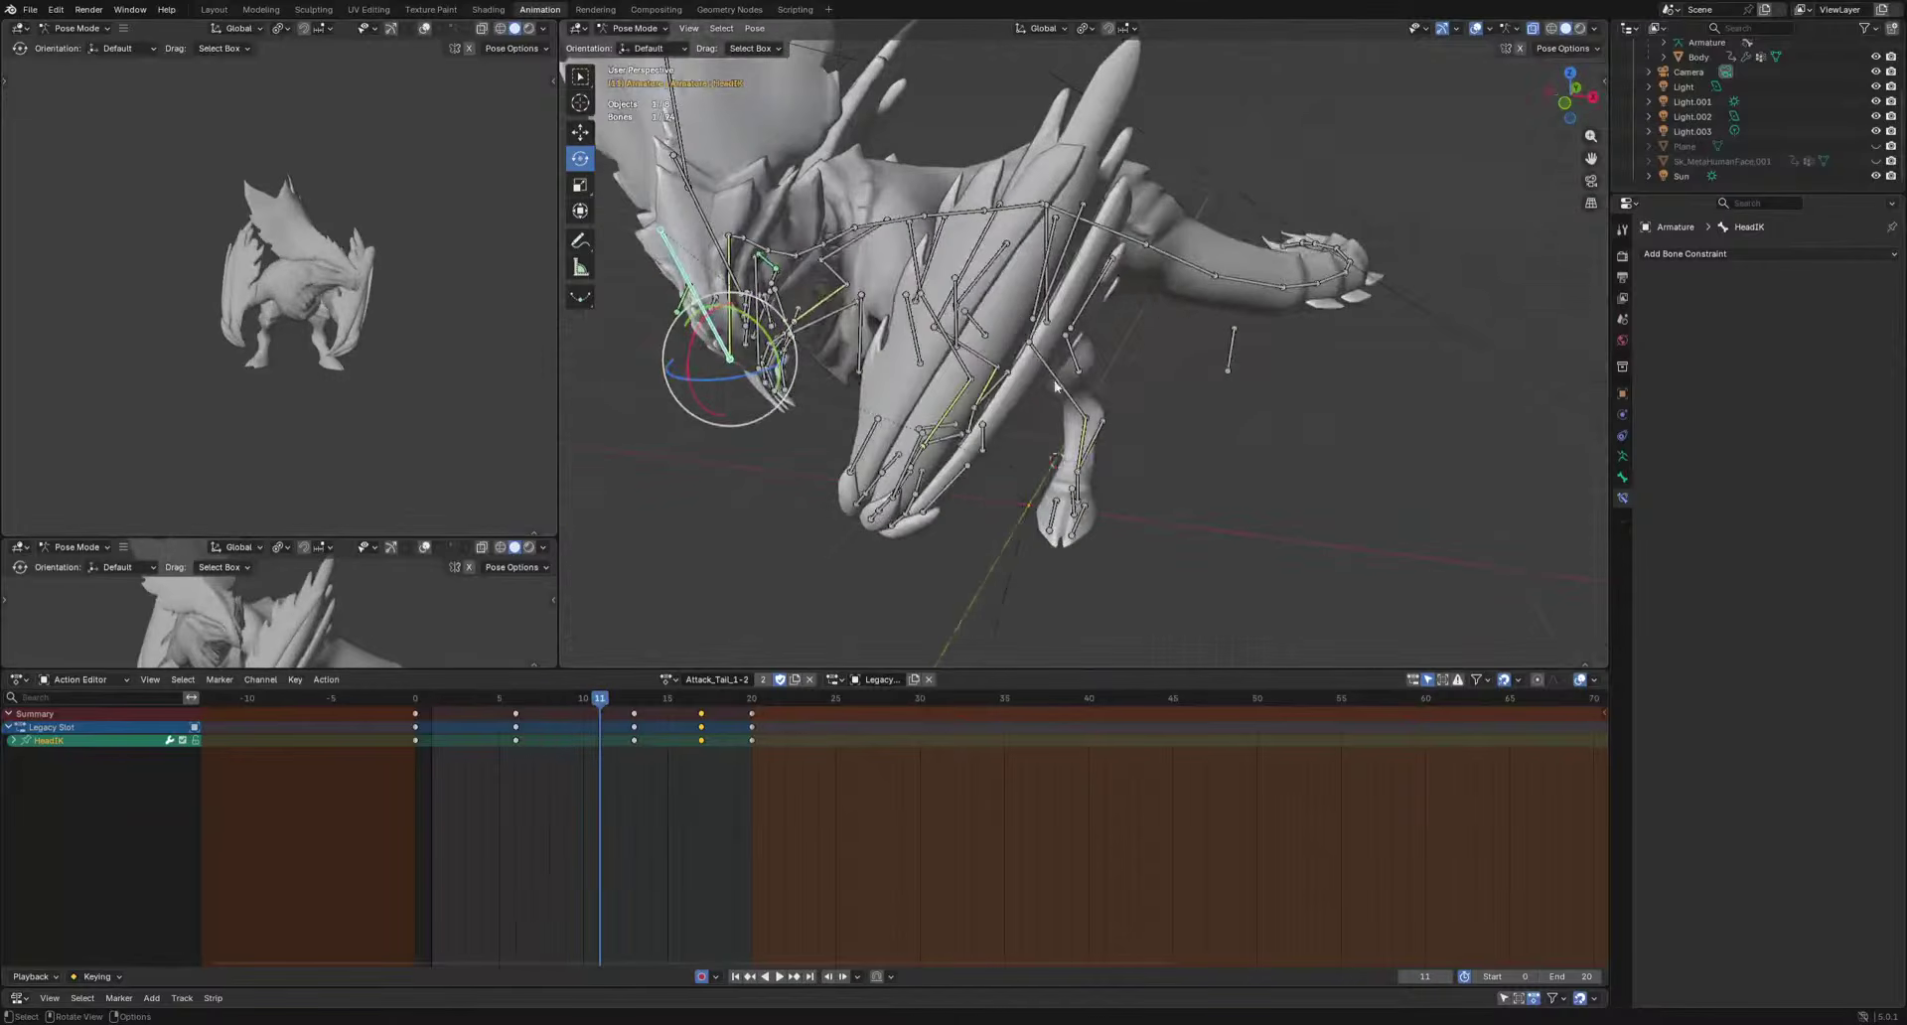
pyautogui.keyDown('shift'); pyautogui.moveTo(702, 215); pyautogui.dragTo(1019, 320, button='middle'); pyautogui.keyUp('shift')
pyautogui.click(923, 332)
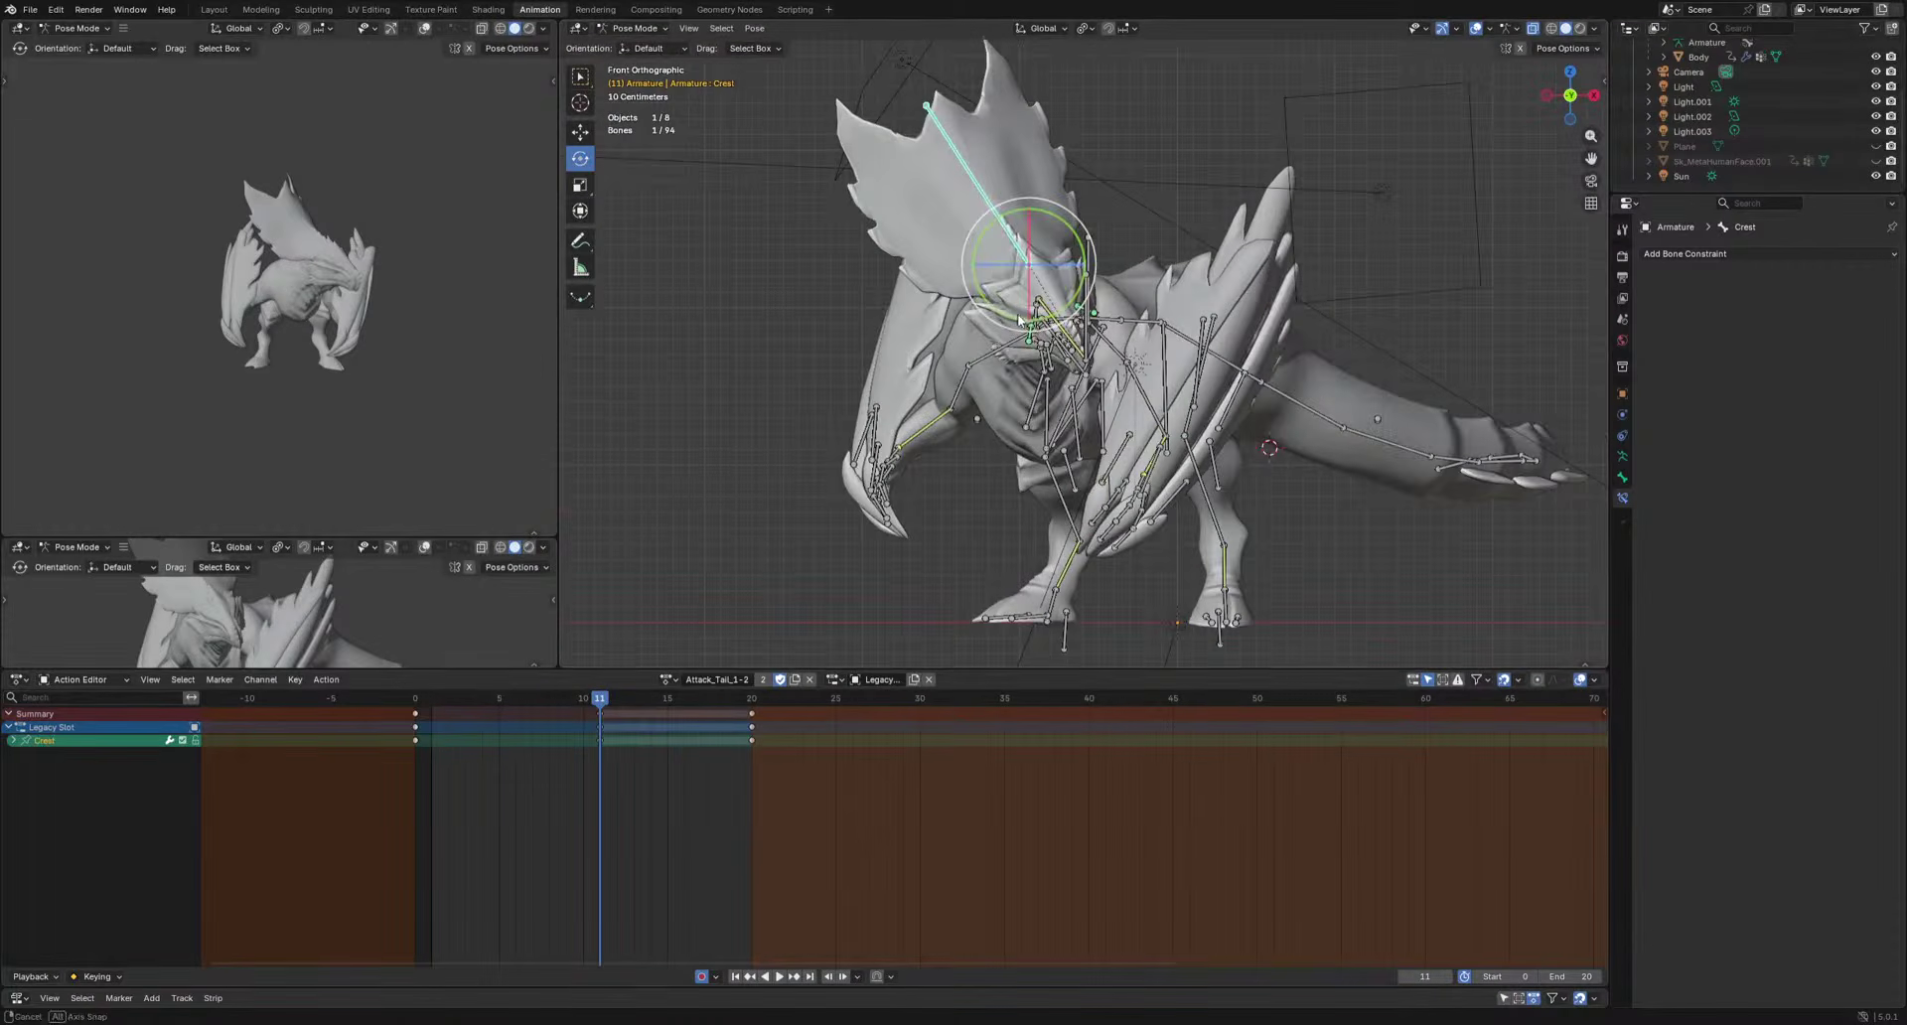
pyautogui.press('space')
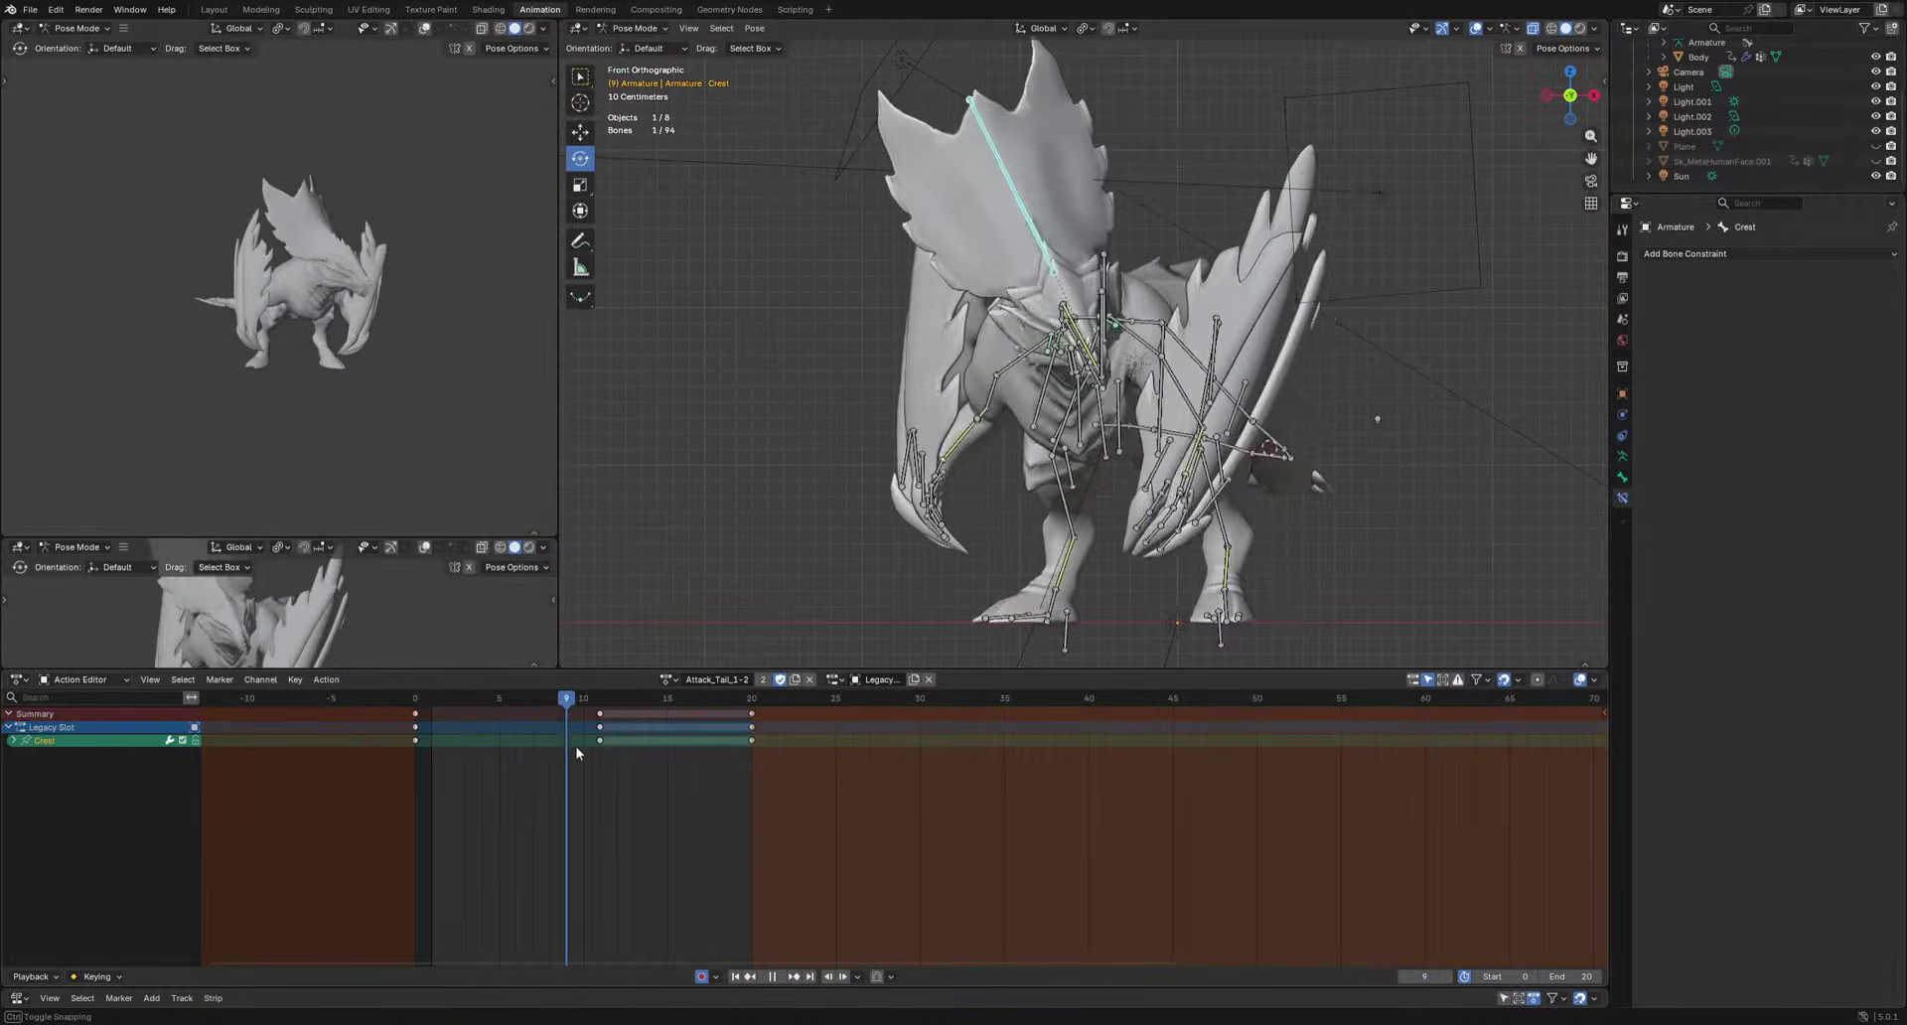
pyautogui.press('space')
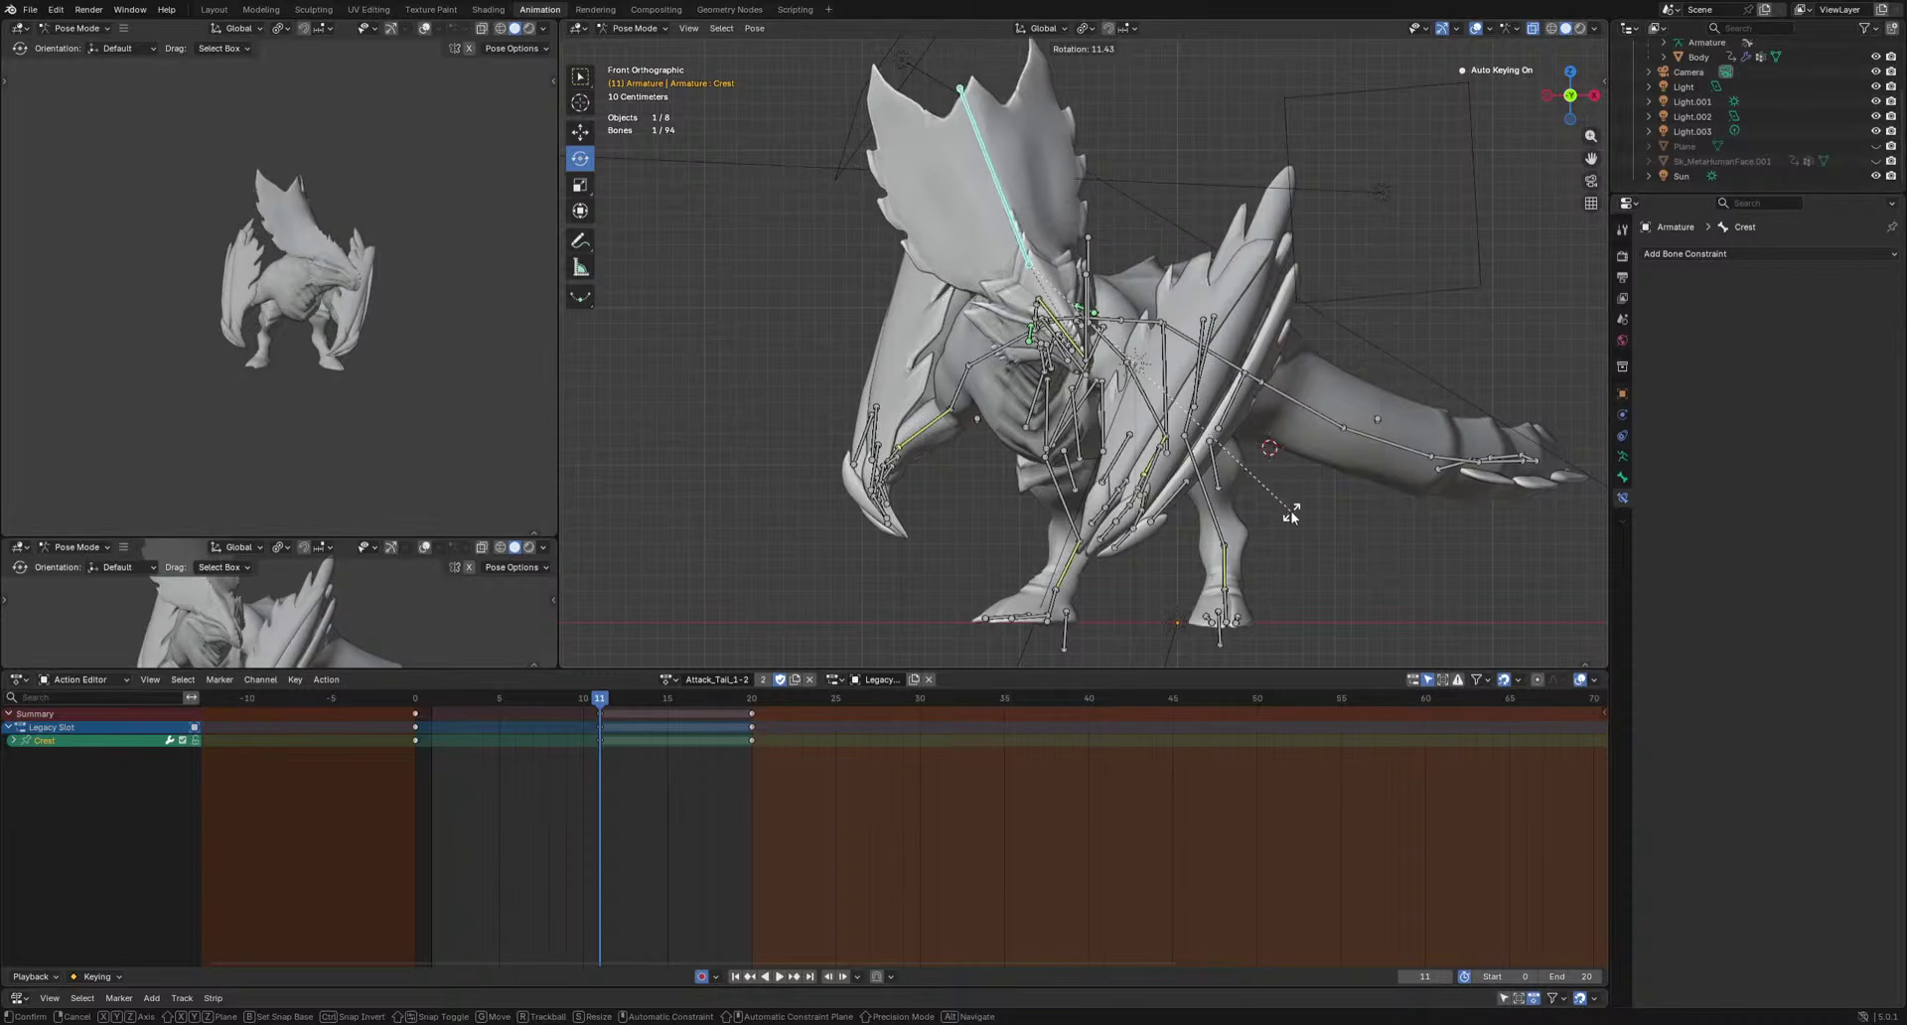
pyautogui.moveTo(599, 713); pyautogui.dragTo(682, 718)
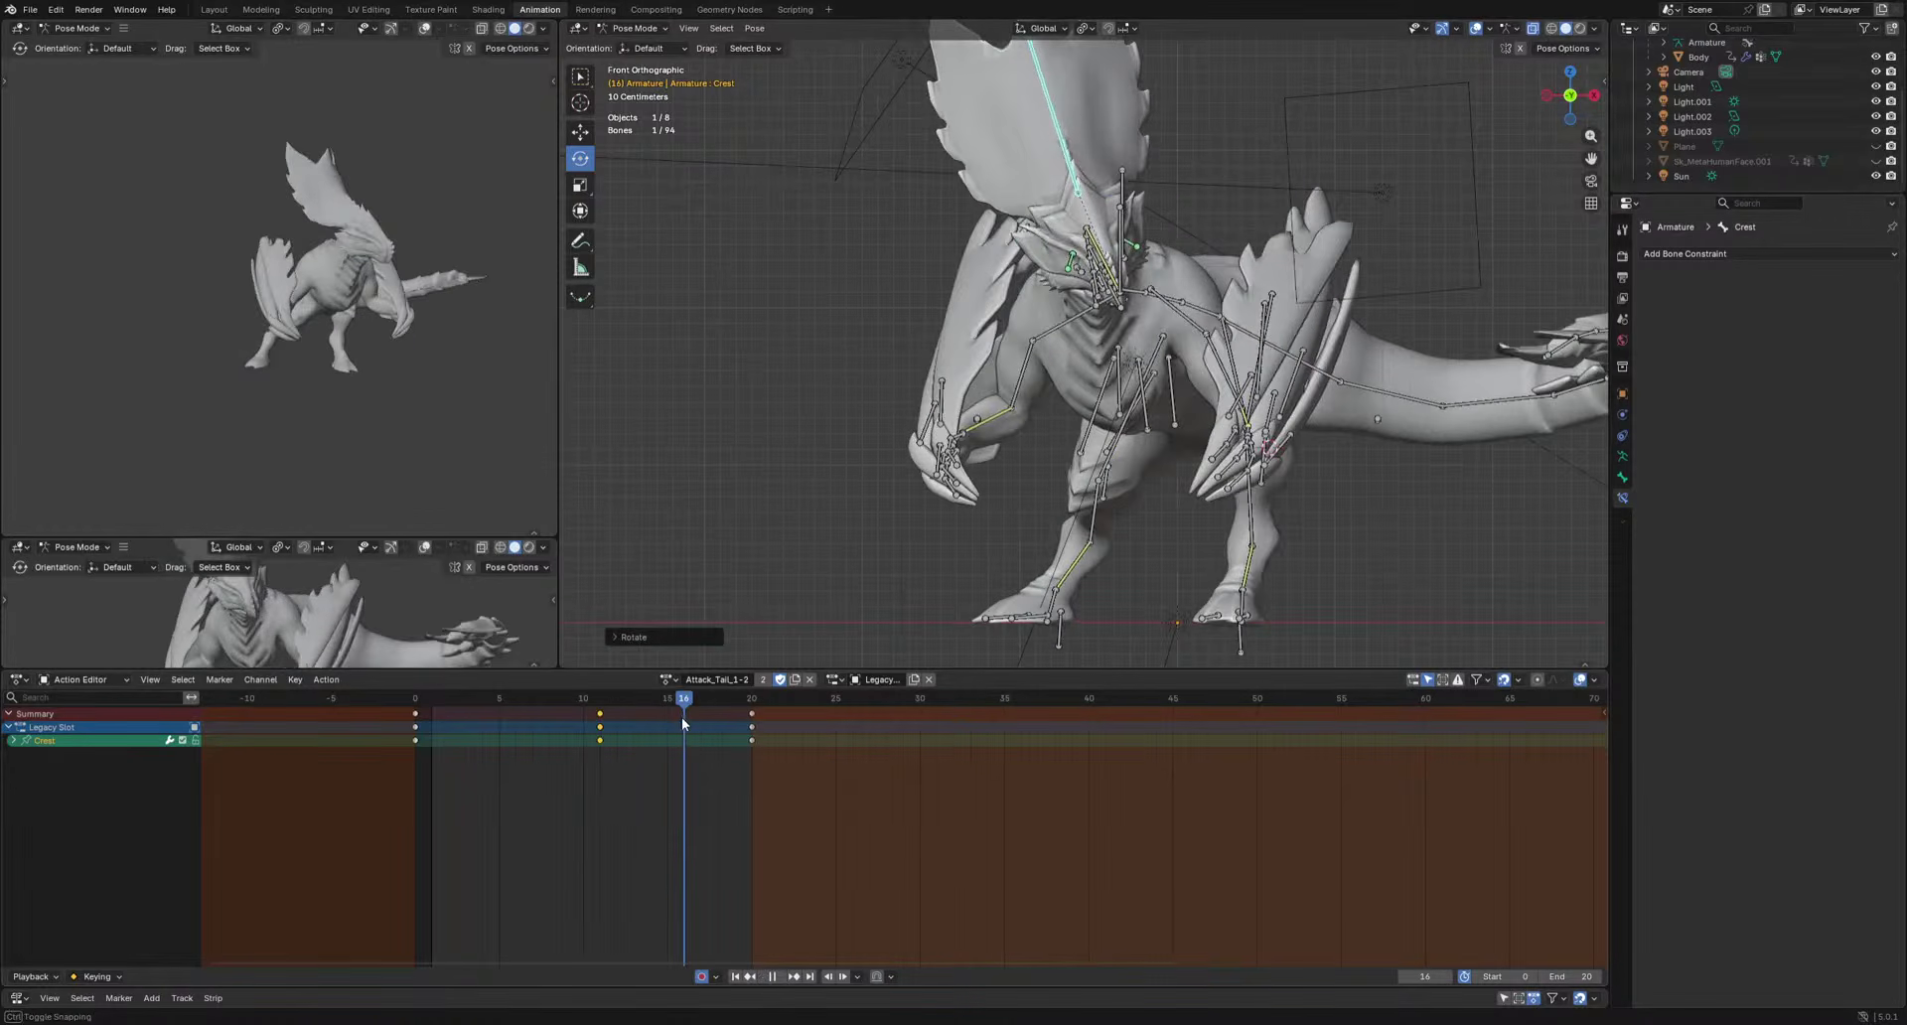
pyautogui.click(1393, 467)
pyautogui.press('space')
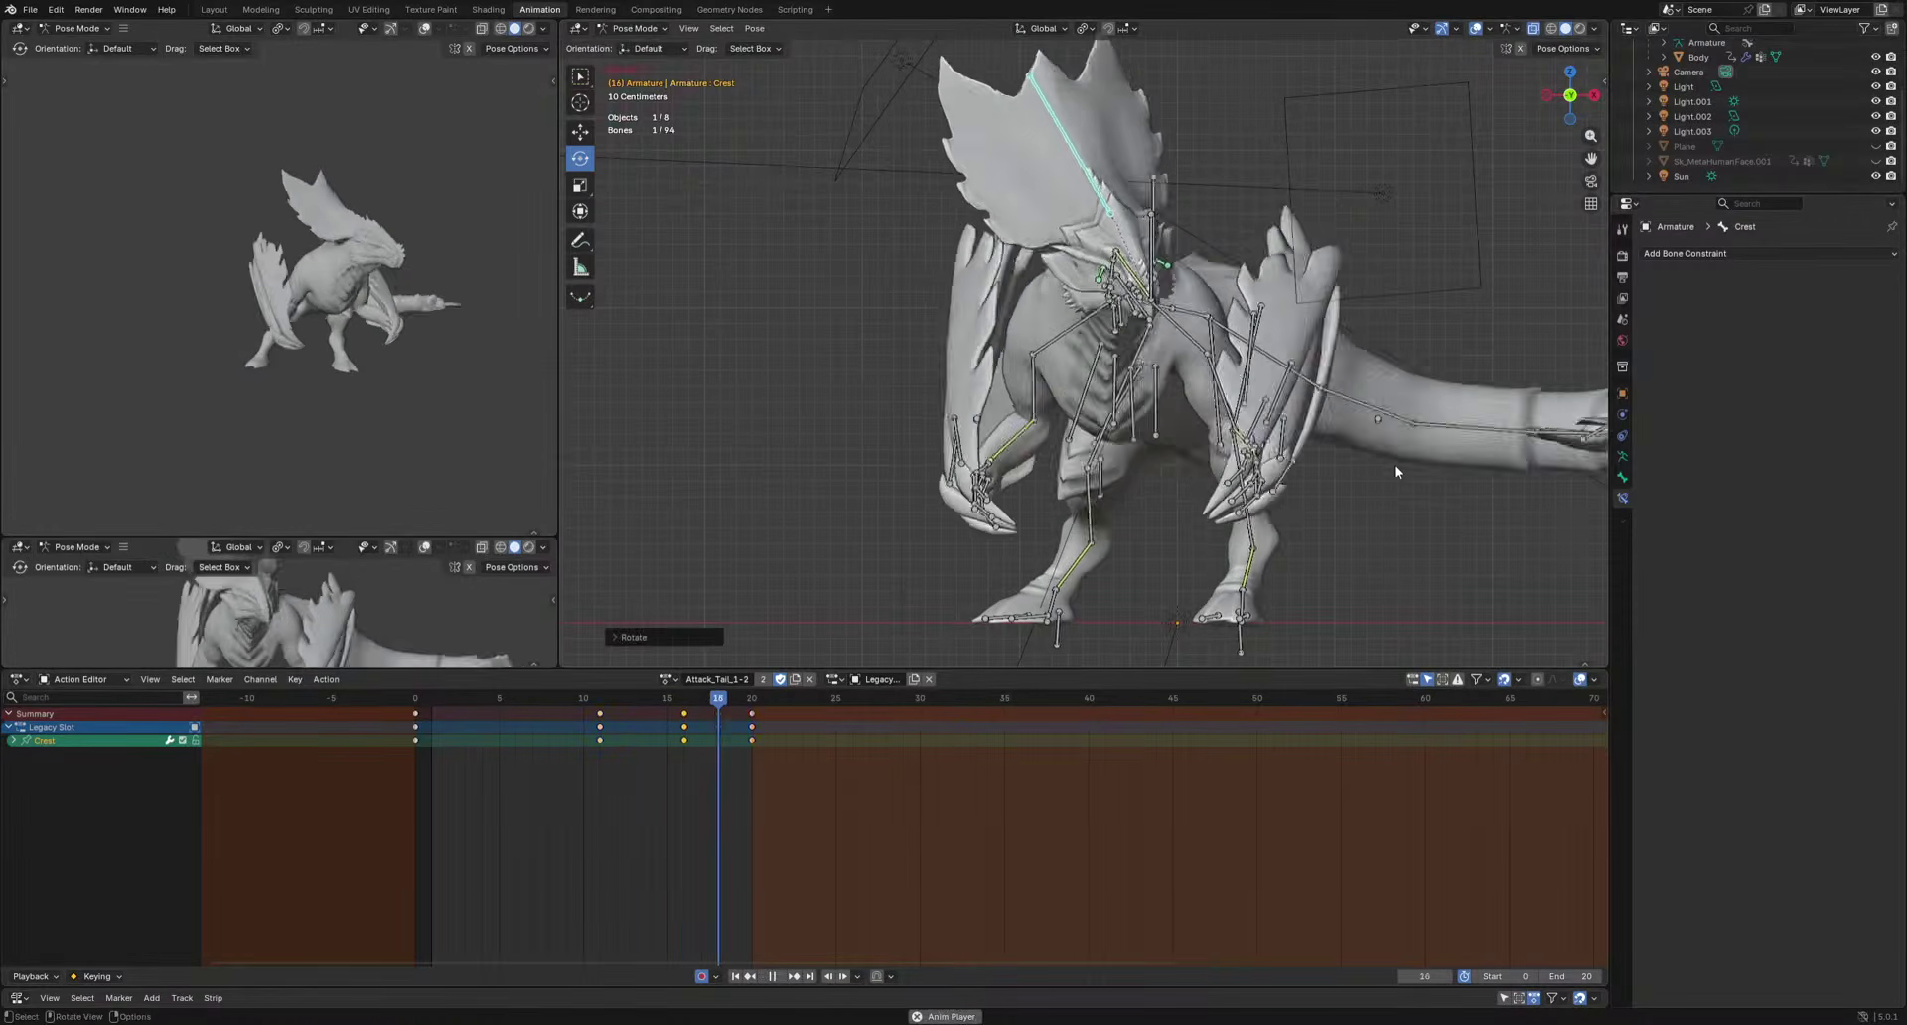
# Trackball-rotate the Crest bone at frame 6 in the front view and play back the motion.
pyautogui.press('space')
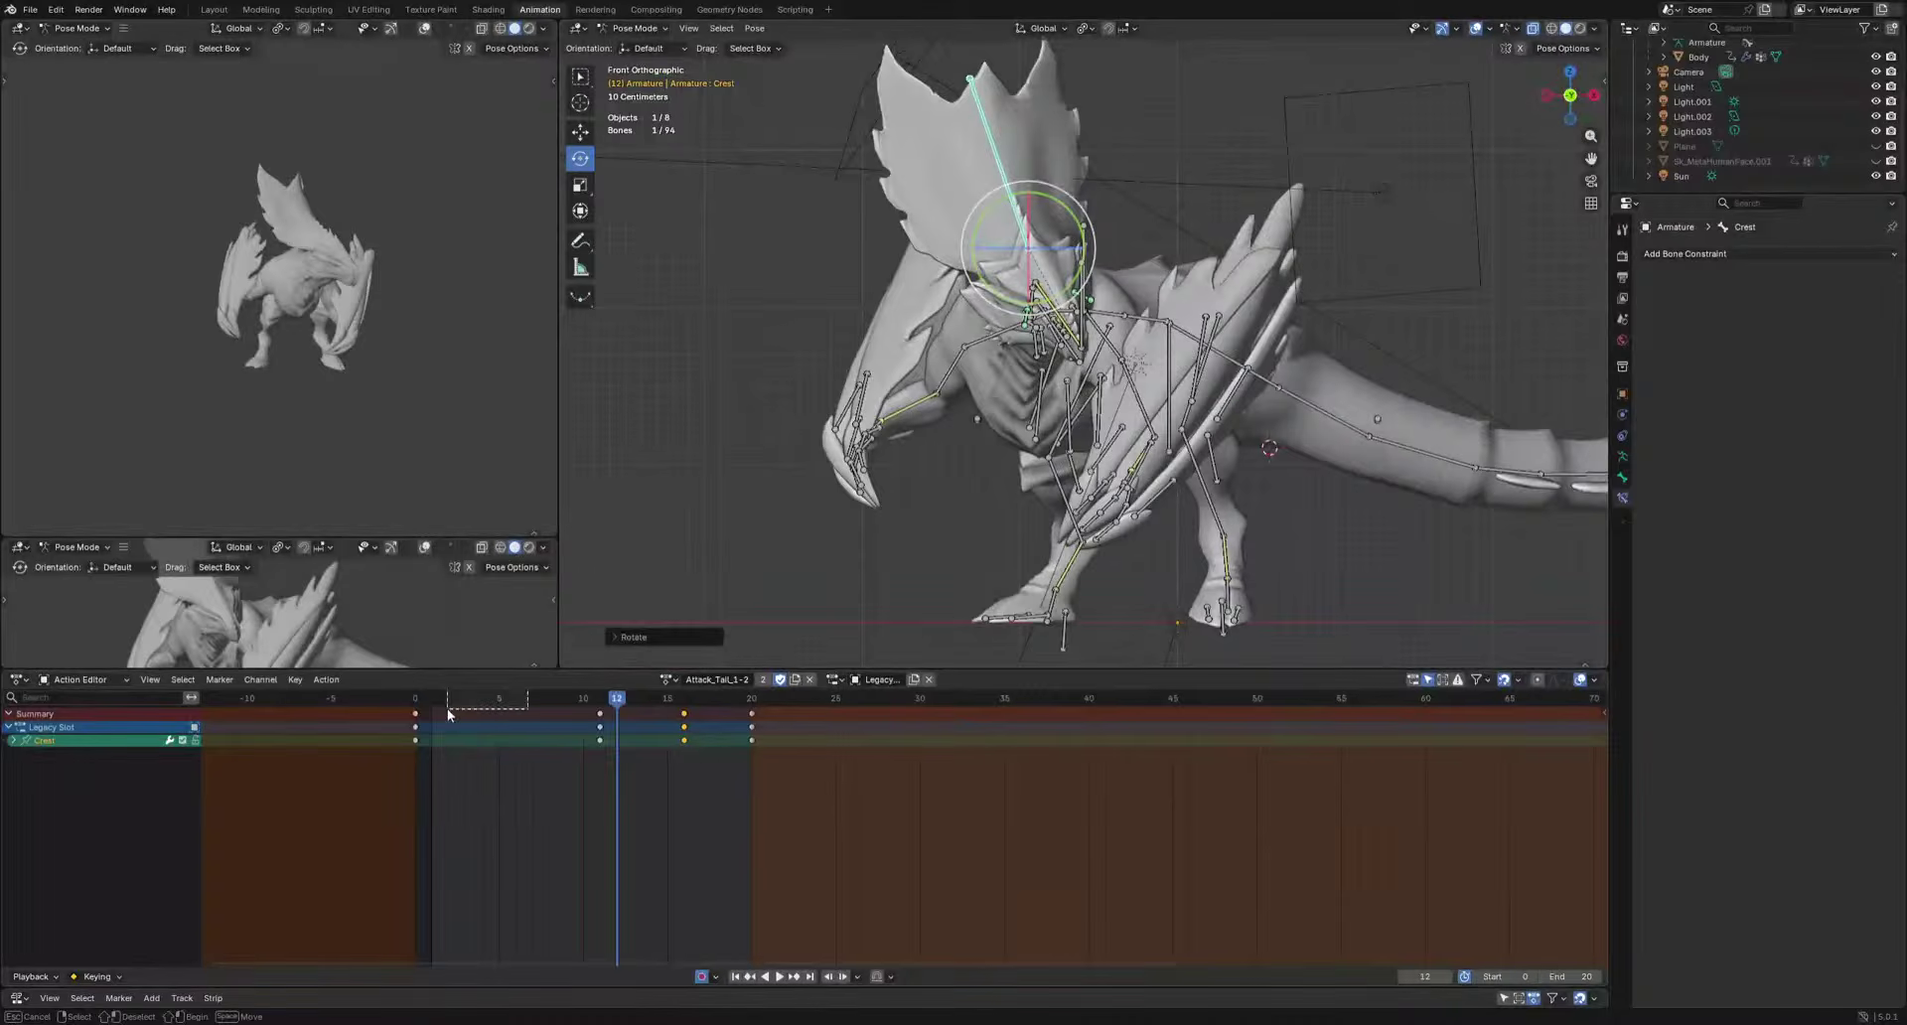
pyautogui.moveTo(419, 711); pyautogui.dragTo(513, 717)
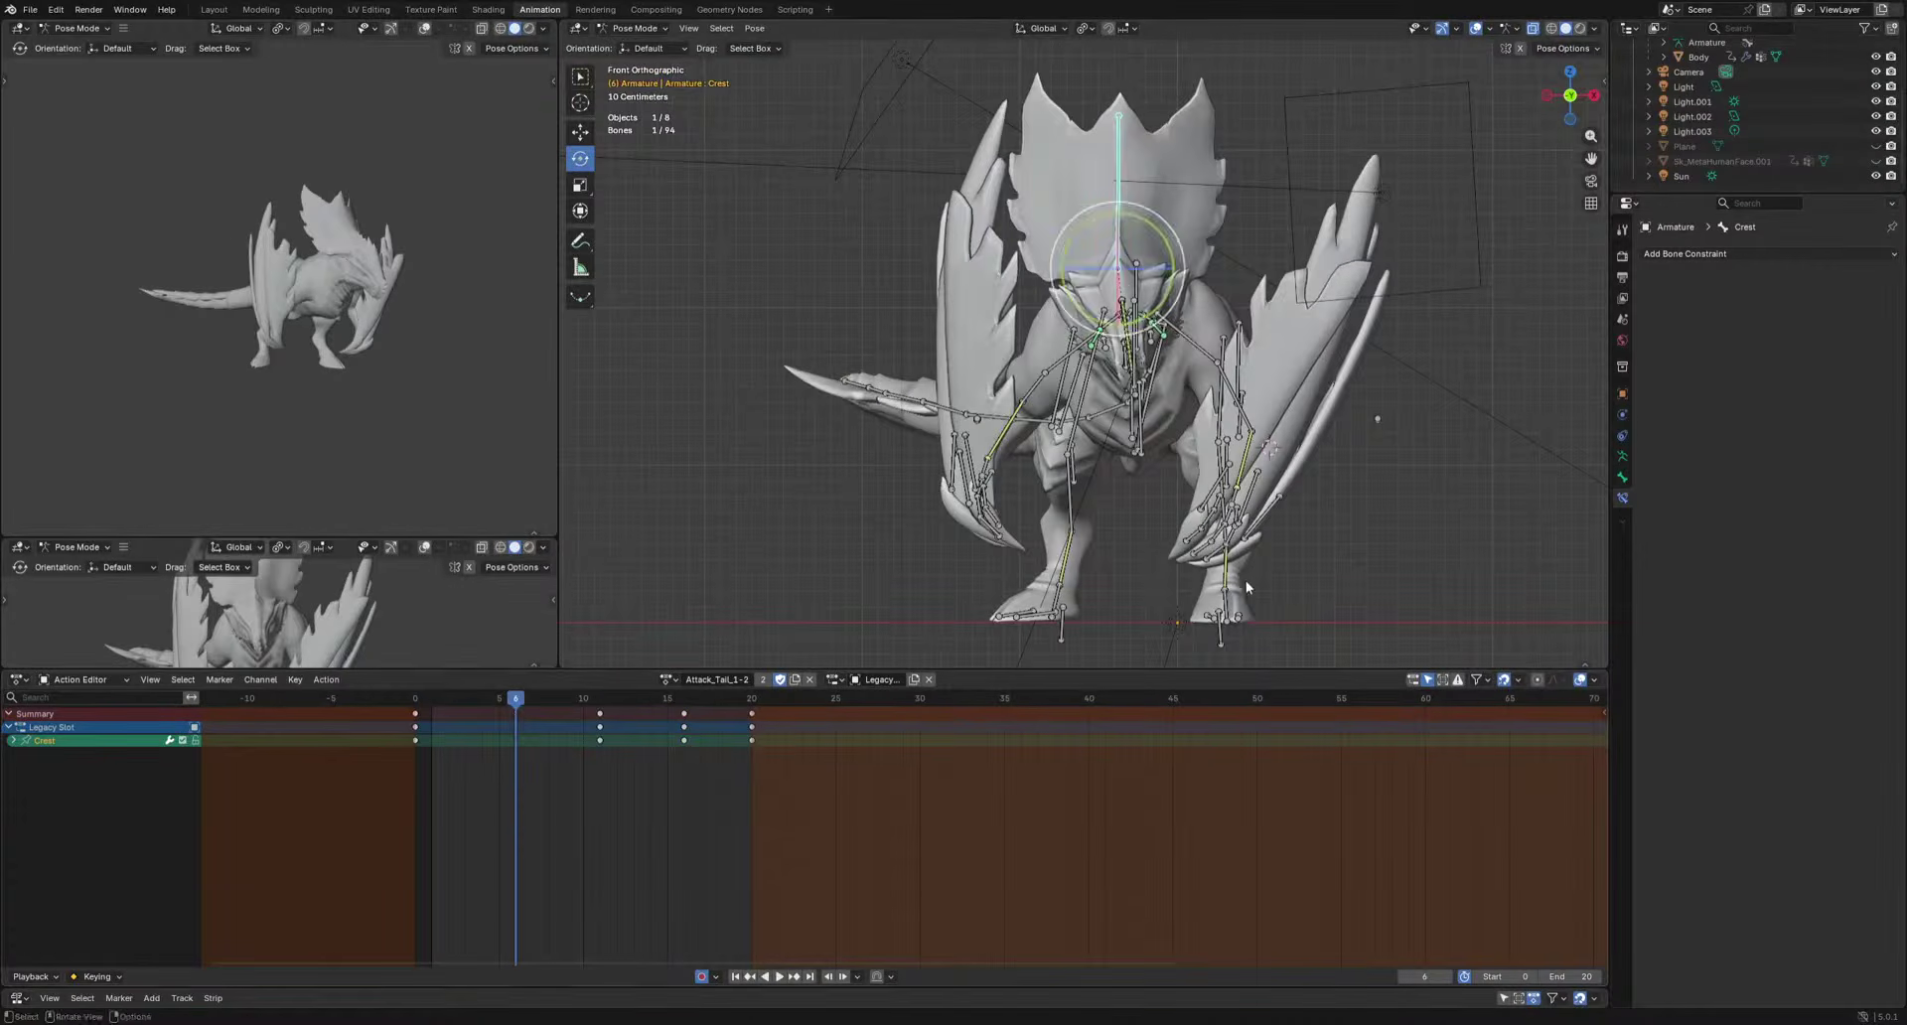
pyautogui.click(1312, 531)
pyautogui.press('space')
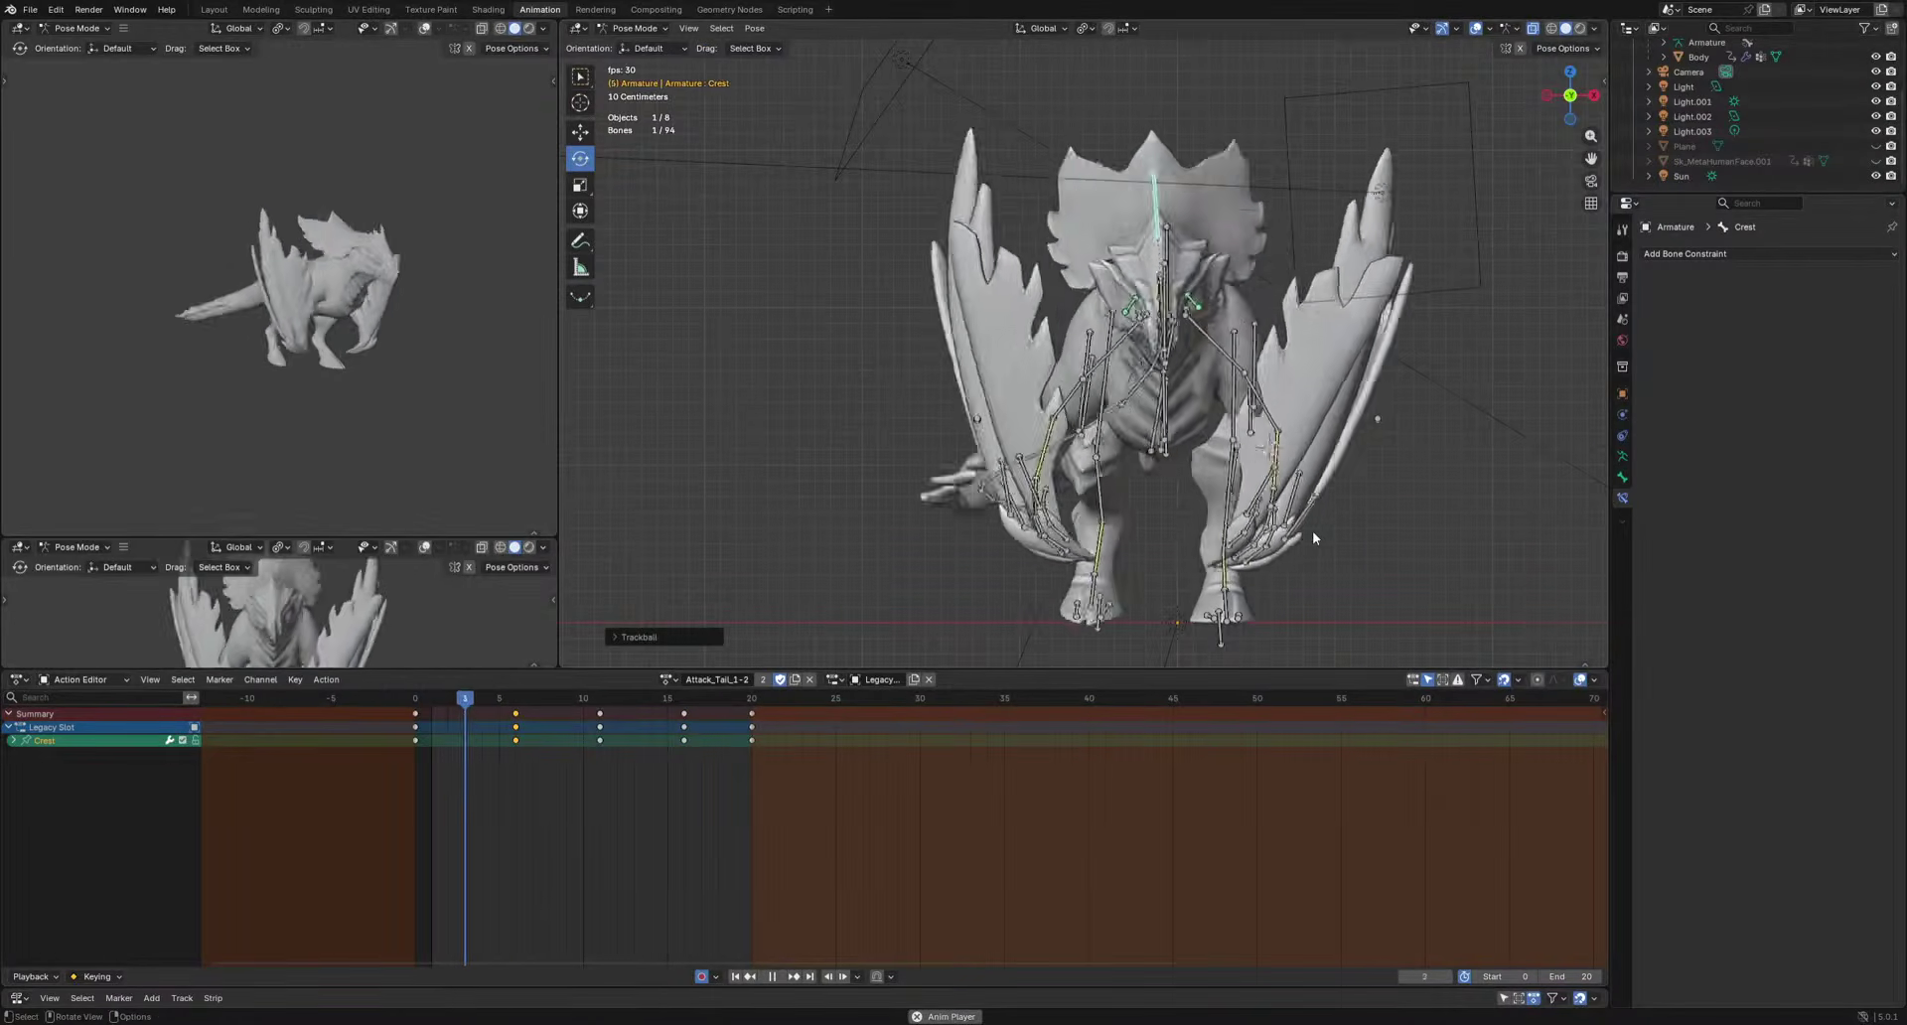
pyautogui.press('space')
# Rotate the Crest bone in the right view at frames 16 and 13, and play back the motion.
pyautogui.moveTo(1410, 528); pyautogui.dragTo(1232, 545, button='middle')
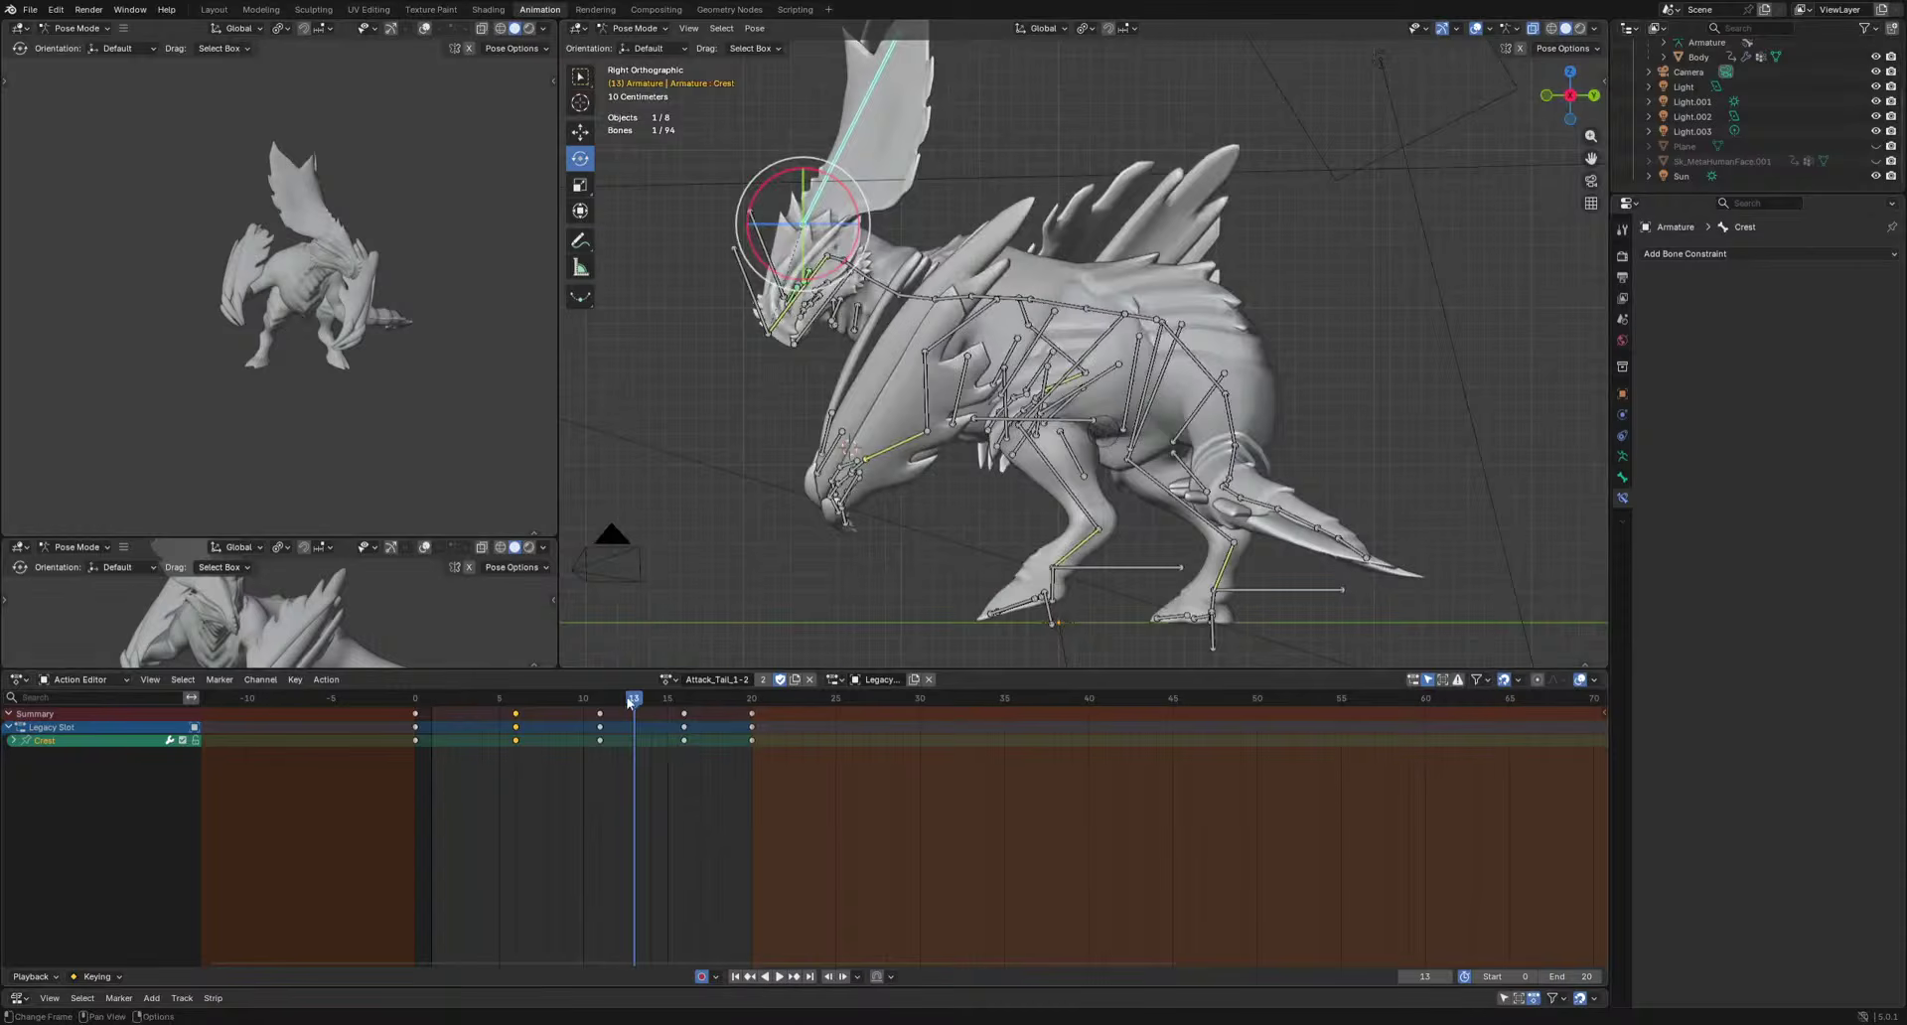
pyautogui.moveTo(628, 703); pyautogui.dragTo(688, 741)
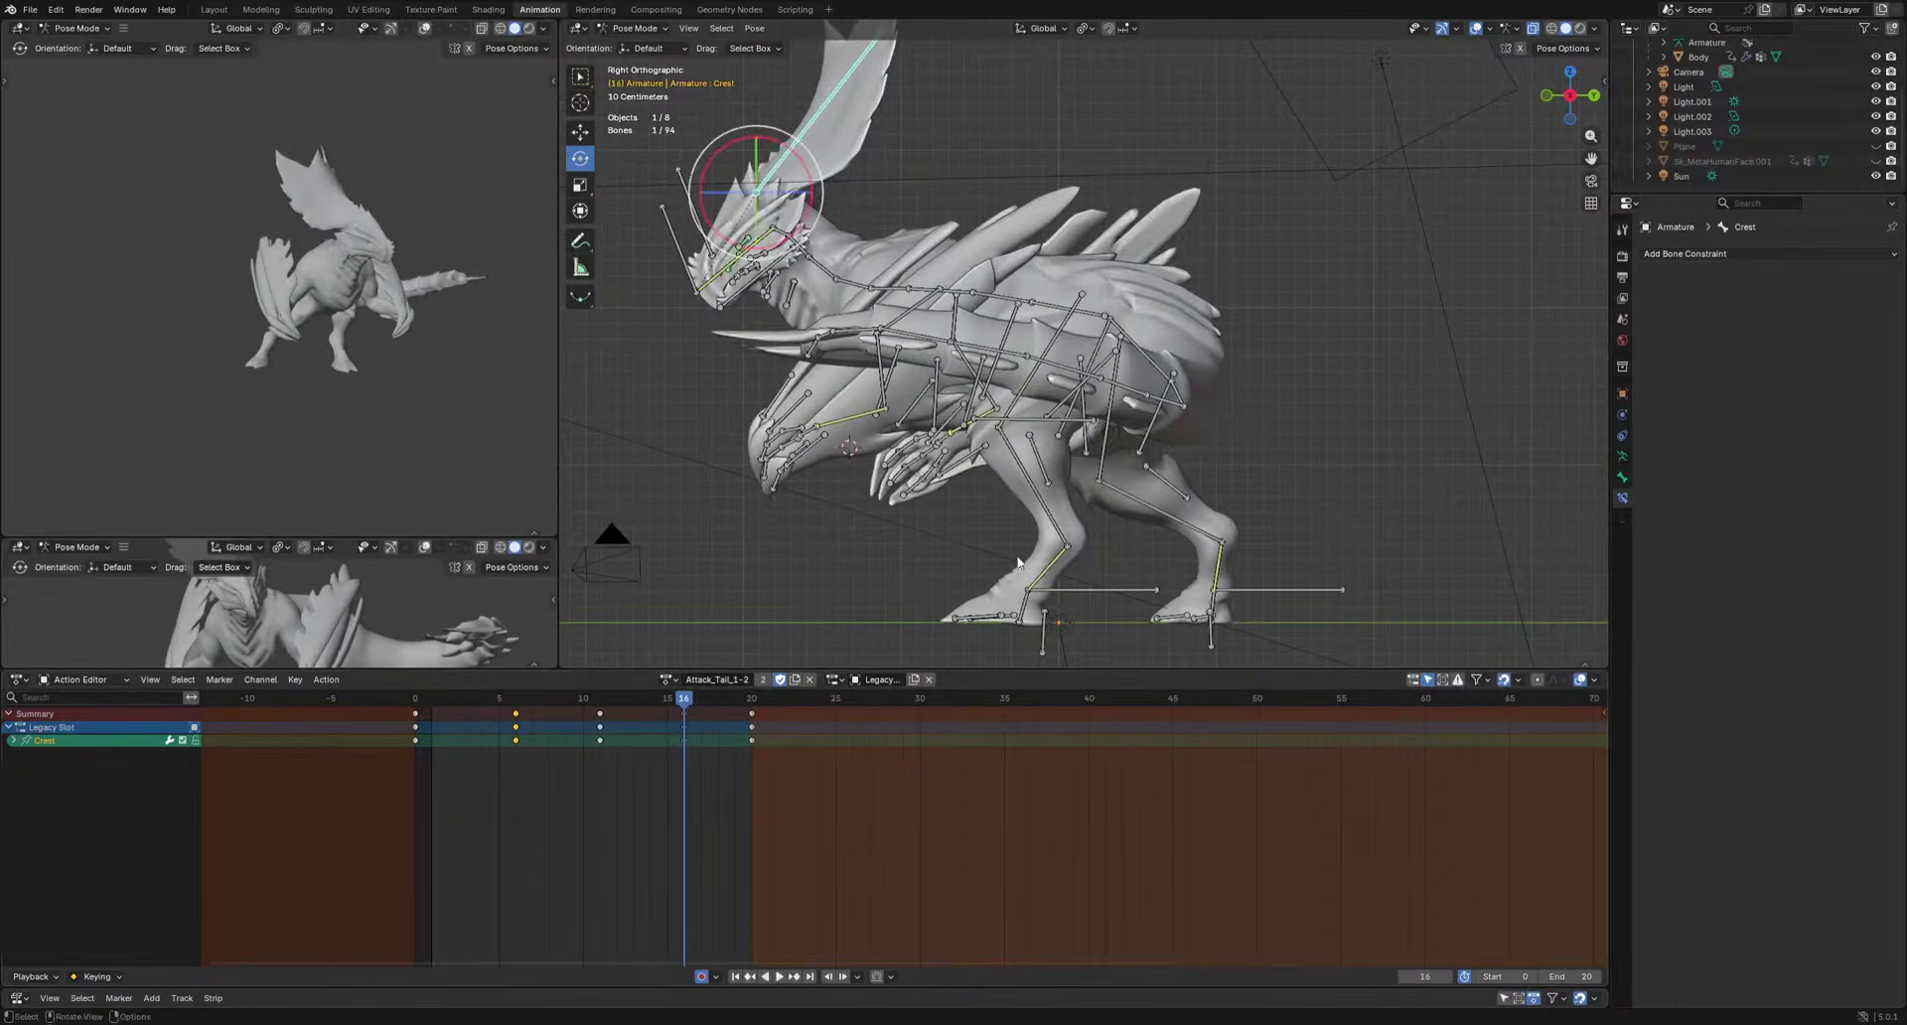
pyautogui.press('r')
pyautogui.click(1043, 442)
pyautogui.moveTo(598, 702); pyautogui.dragTo(640, 704)
pyautogui.press('r')
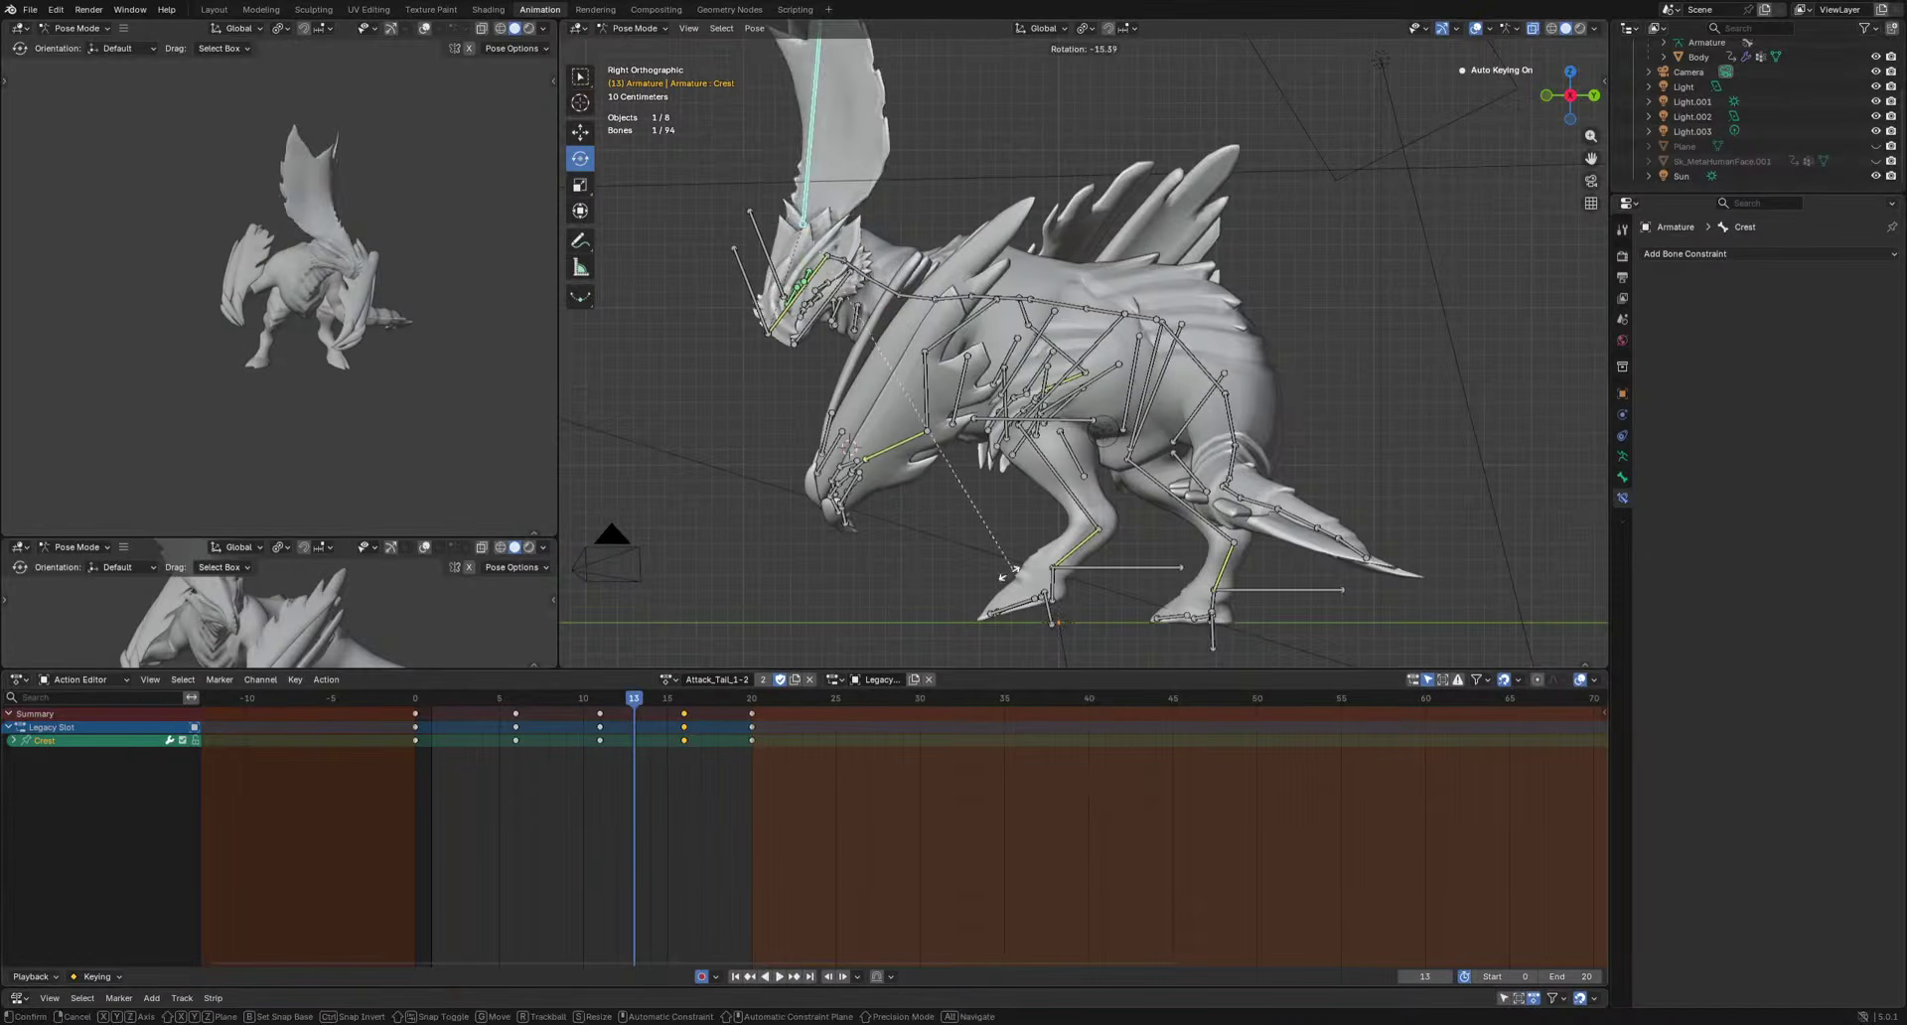
pyautogui.click(792, 583)
pyautogui.press('space')
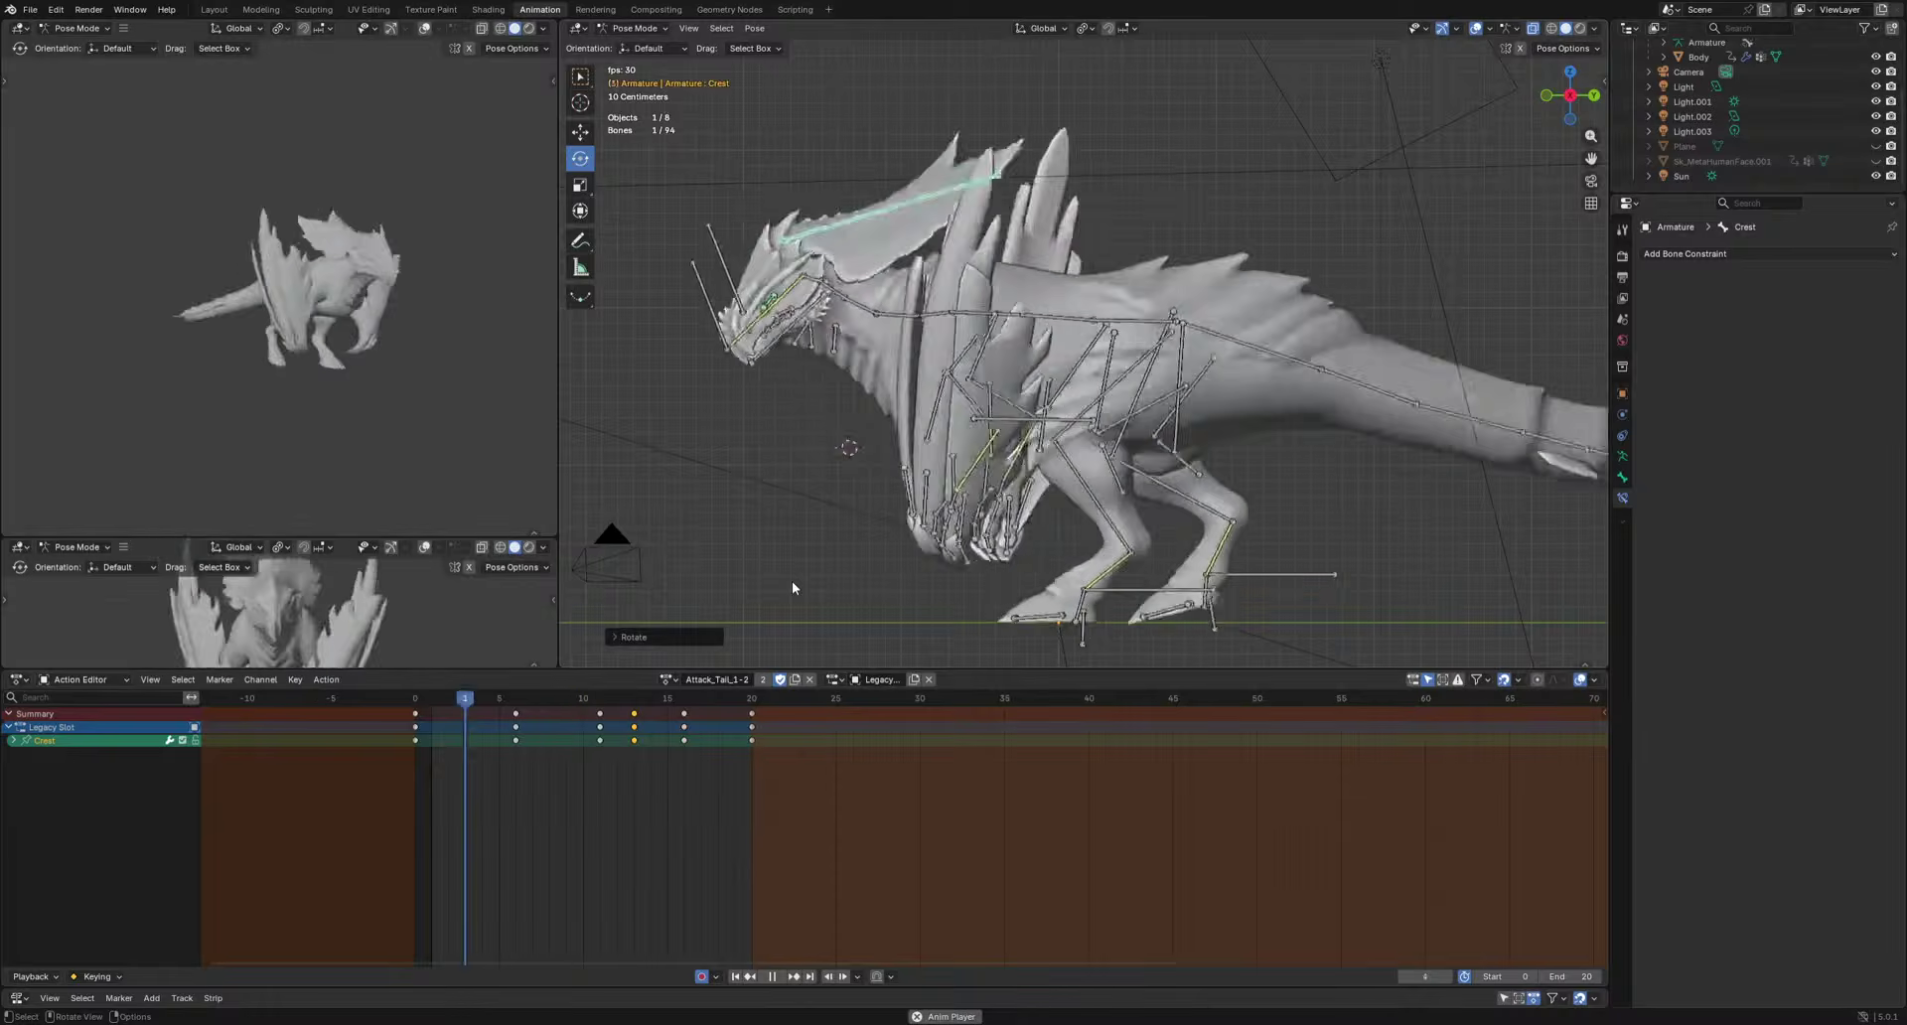
# Rotate the Crest bone again at frame 16 in the right view and check the playback.
pyautogui.moveTo(677, 703)
pyautogui.mouseDown()
pyautogui.moveTo(767, 725)
pyautogui.moveTo(684, 737)
pyautogui.mouseUp()
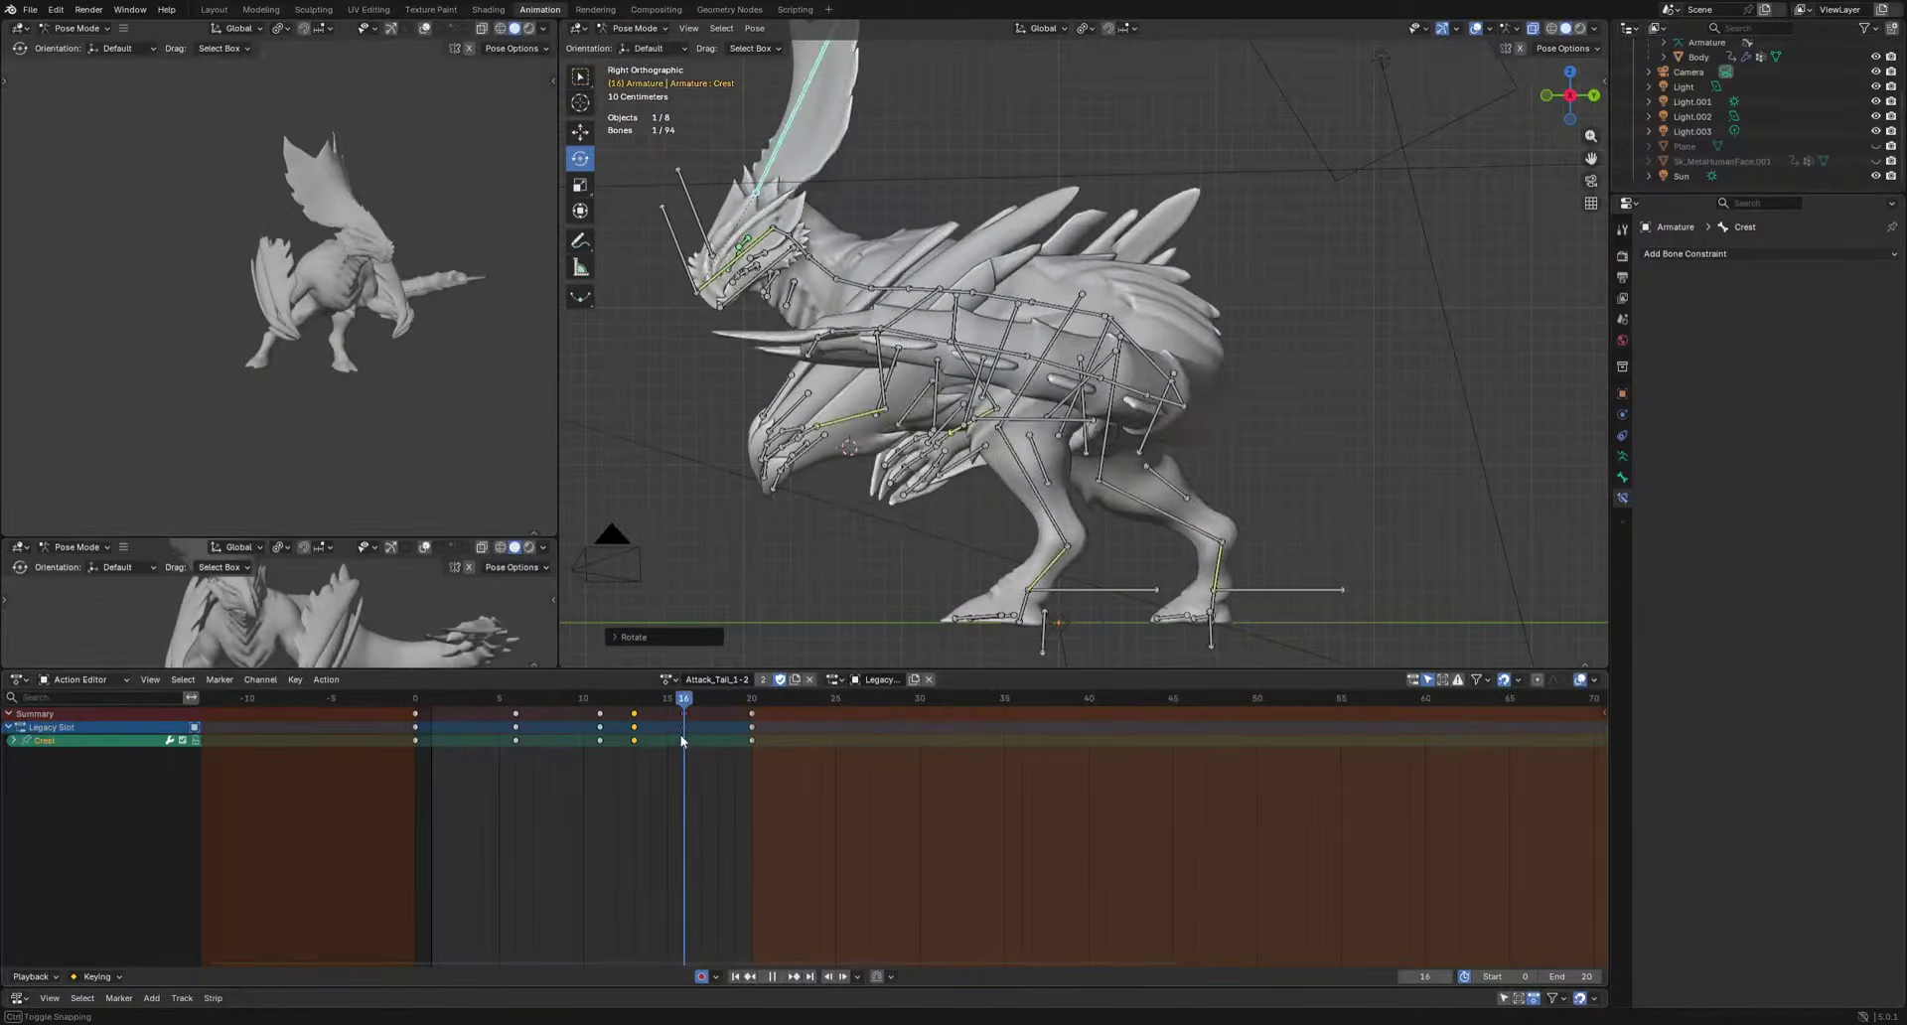
pyautogui.press('r')
pyautogui.click(935, 590)
pyautogui.press('space')
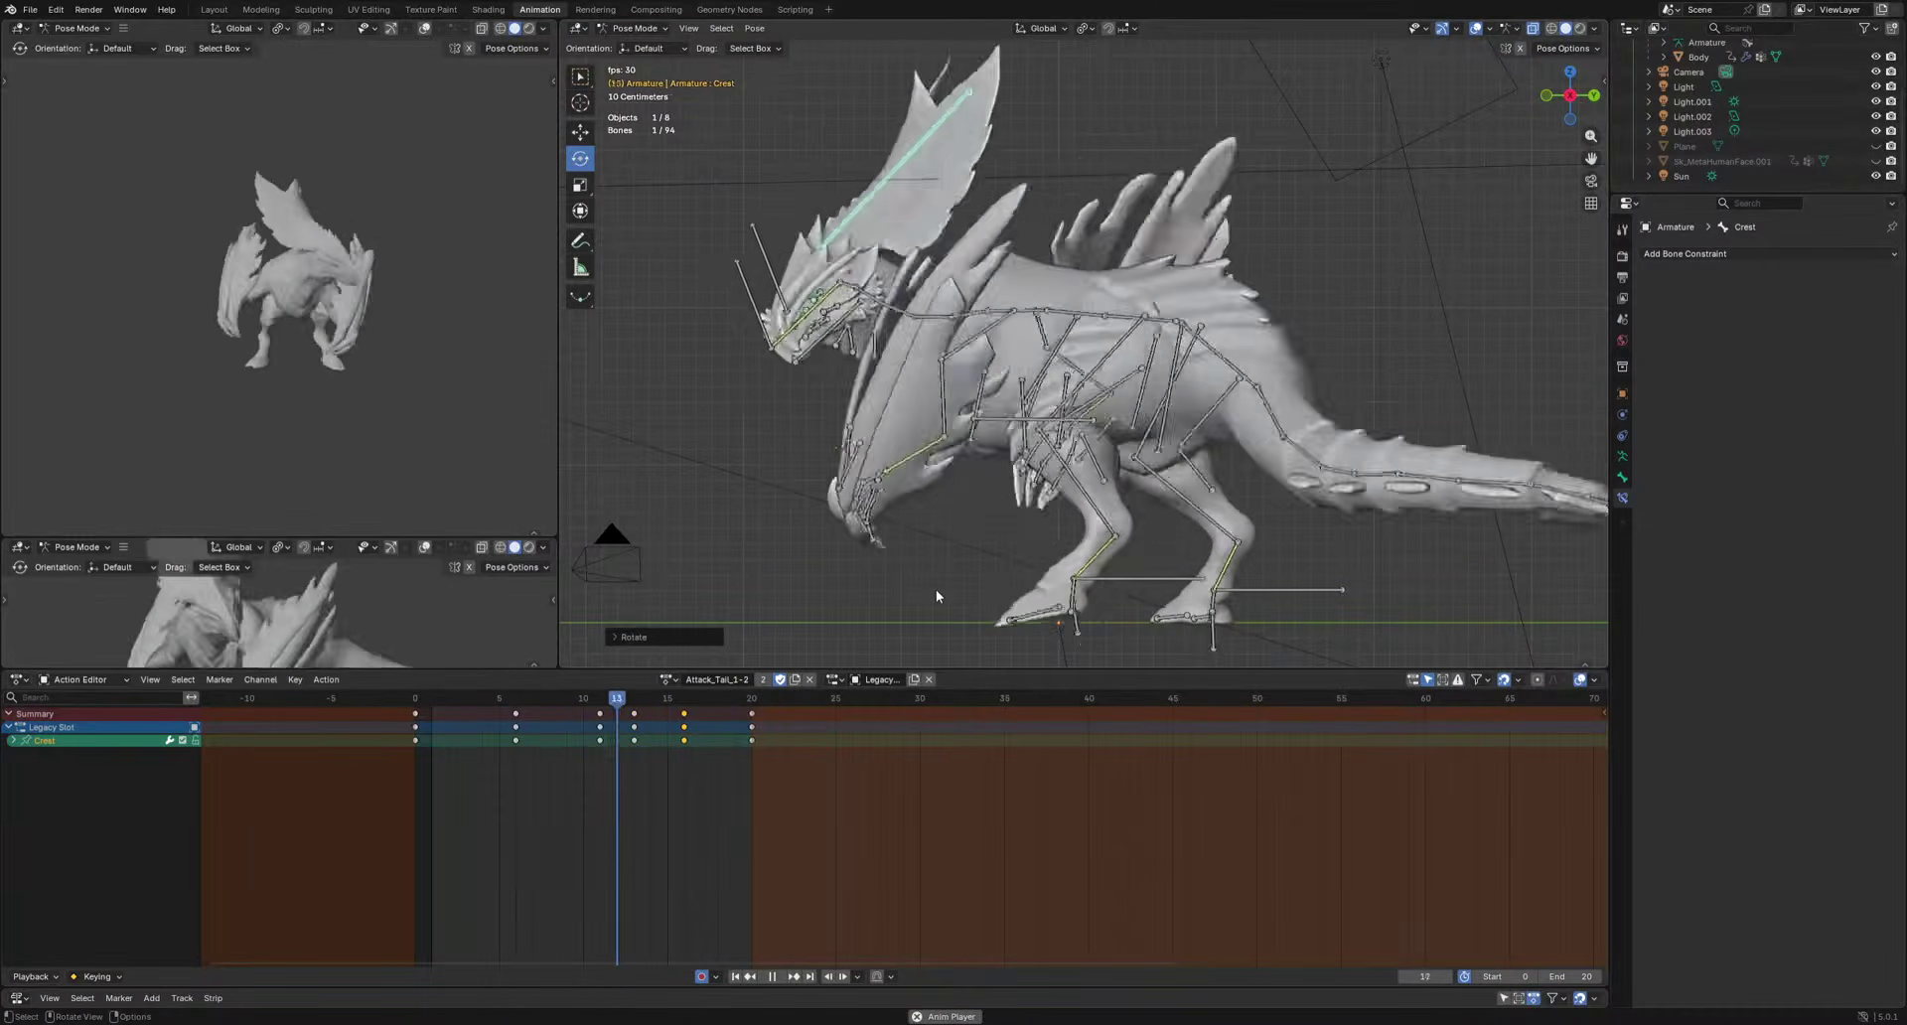
pyautogui.press('space')
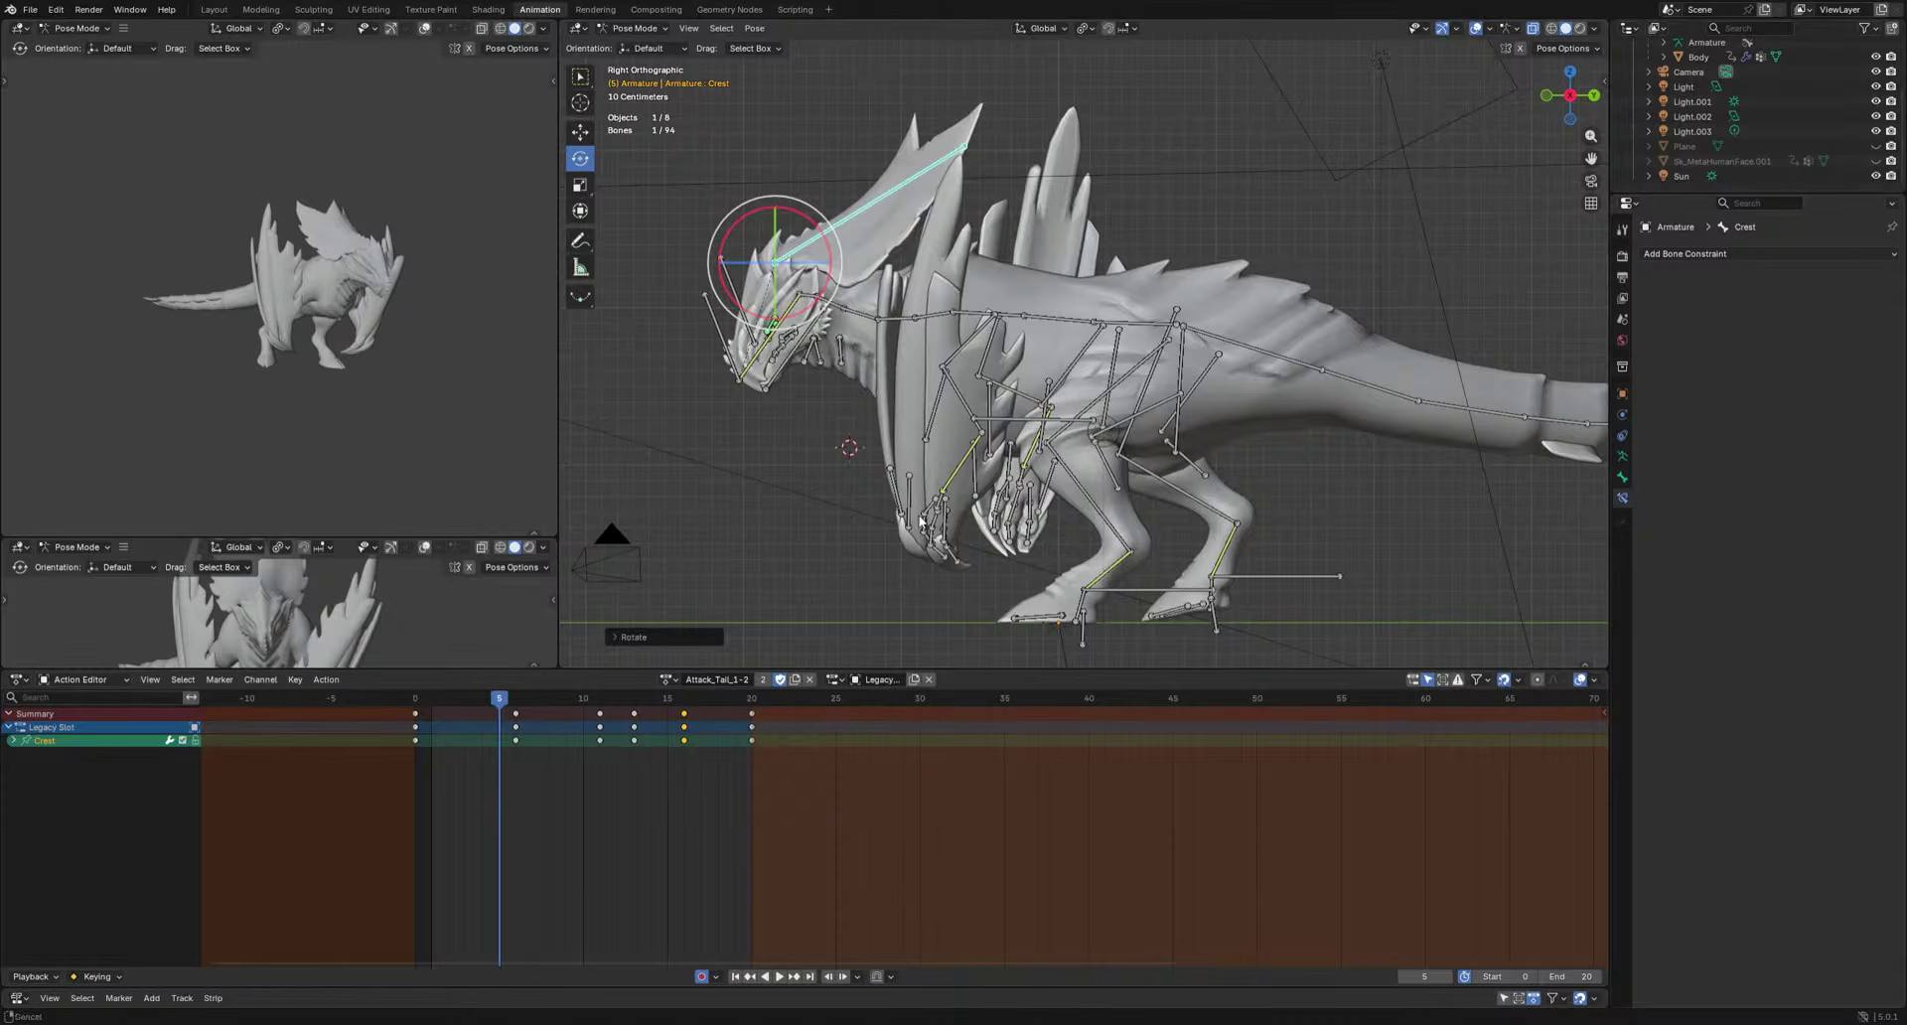
pyautogui.press('space')
pyautogui.press('space')
# Select the LowerArm.L bone and trackball-rotate it at frame 7.
pyautogui.click(918, 457)
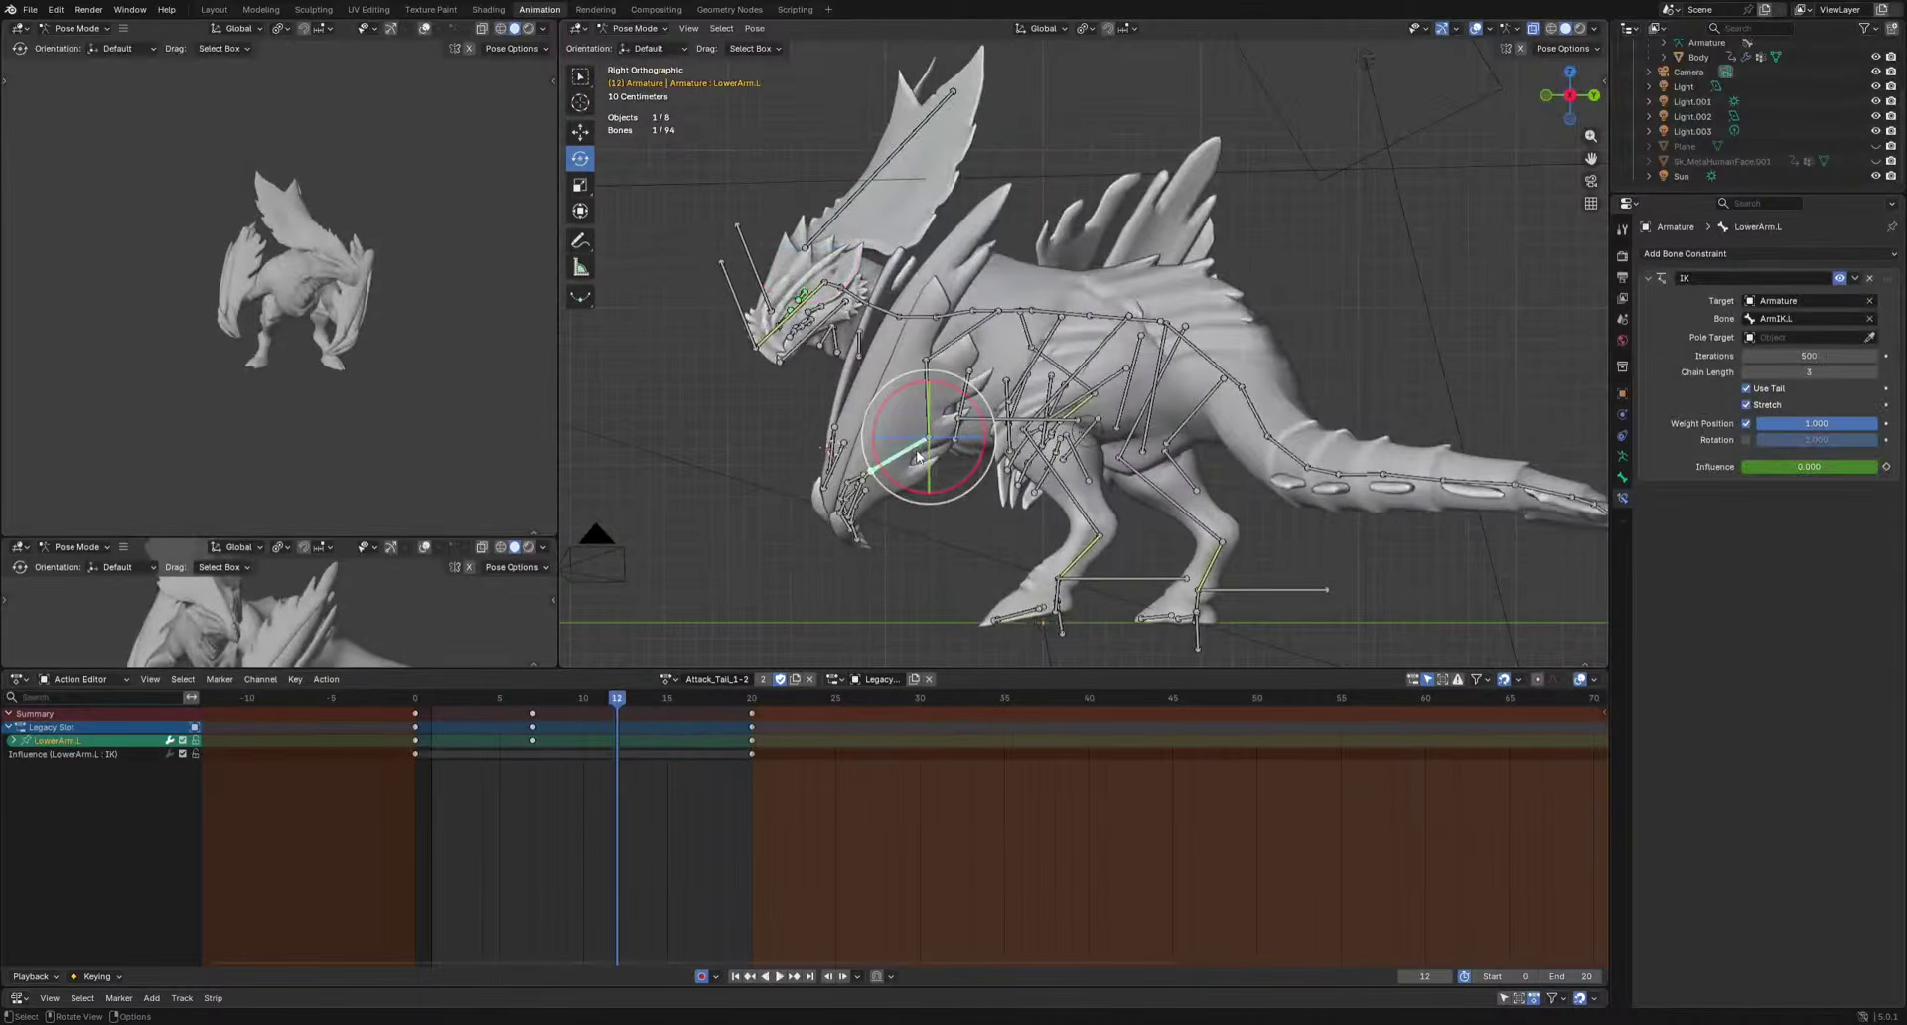
pyautogui.moveTo(584, 703); pyautogui.dragTo(672, 720)
pyautogui.press('r')
pyautogui.press('r')
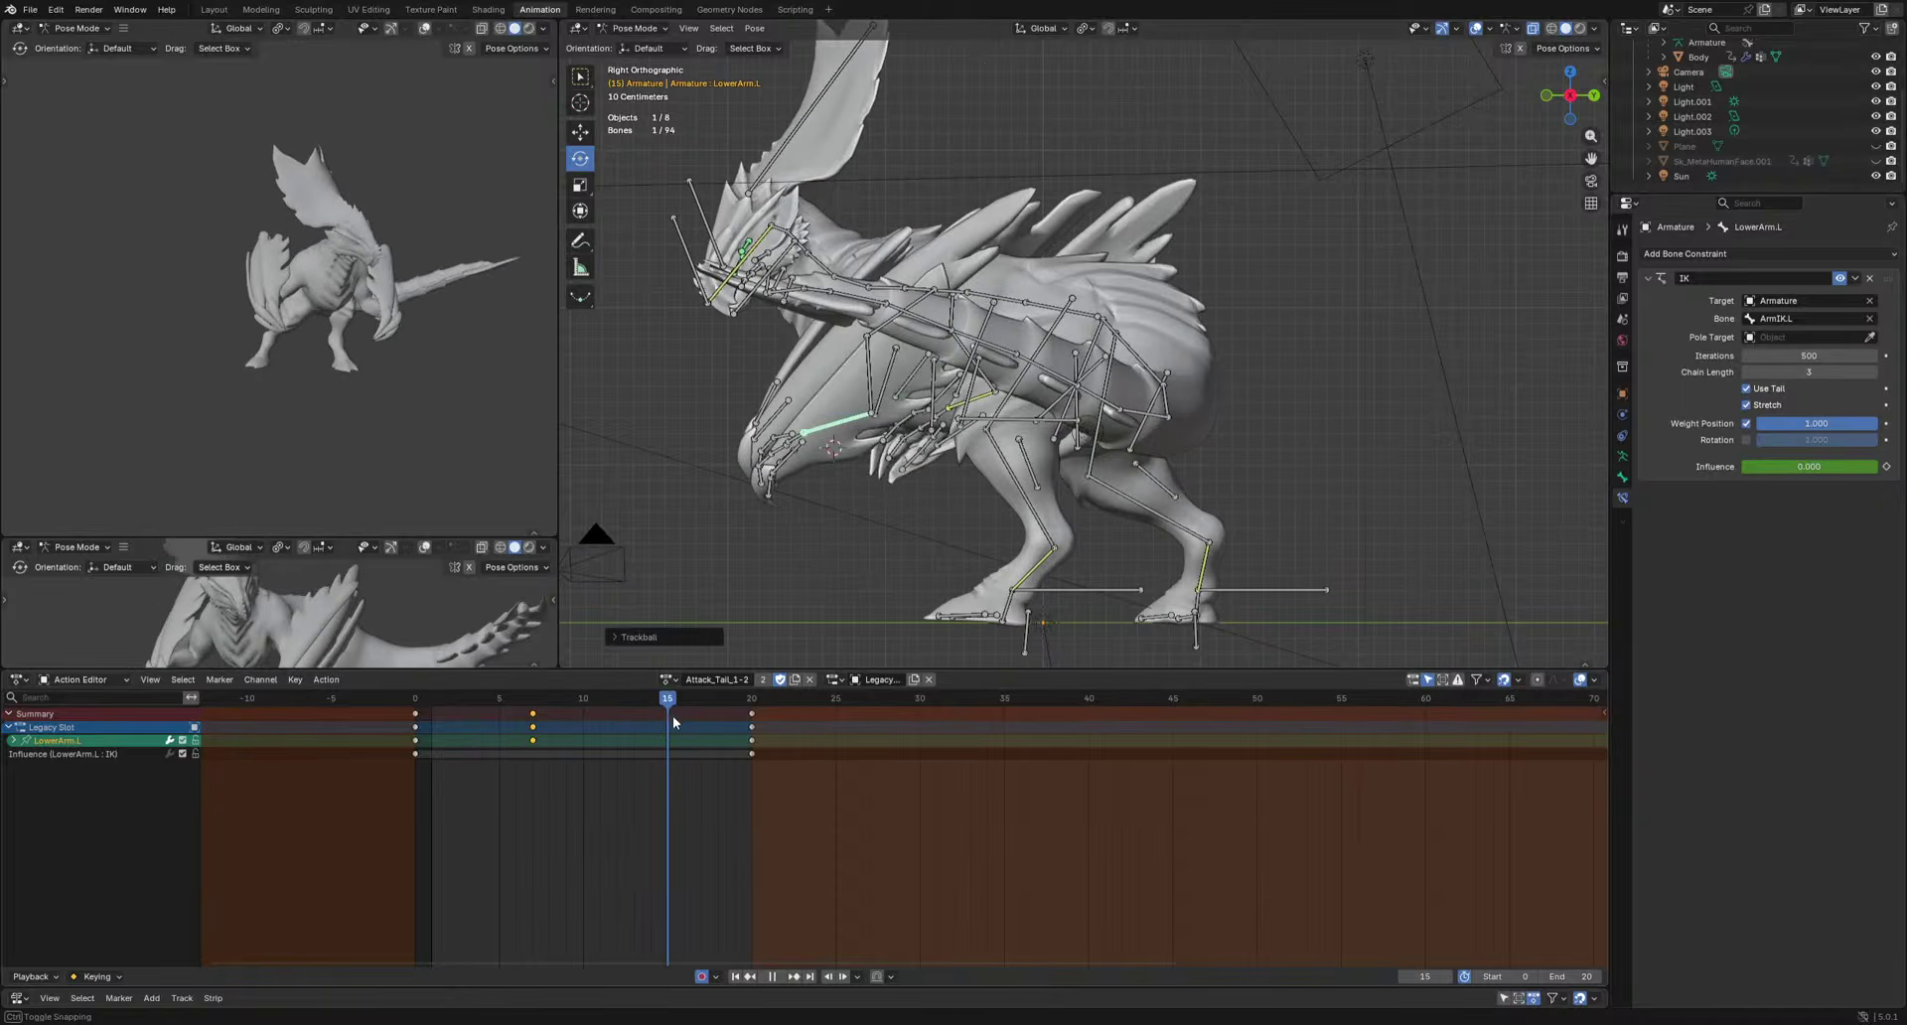
# Rotate the Shoulder.L bone at frame 15 in the right view and play back the motion.
pyautogui.click(896, 316)
pyautogui.press('r')
pyautogui.click(1145, 497)
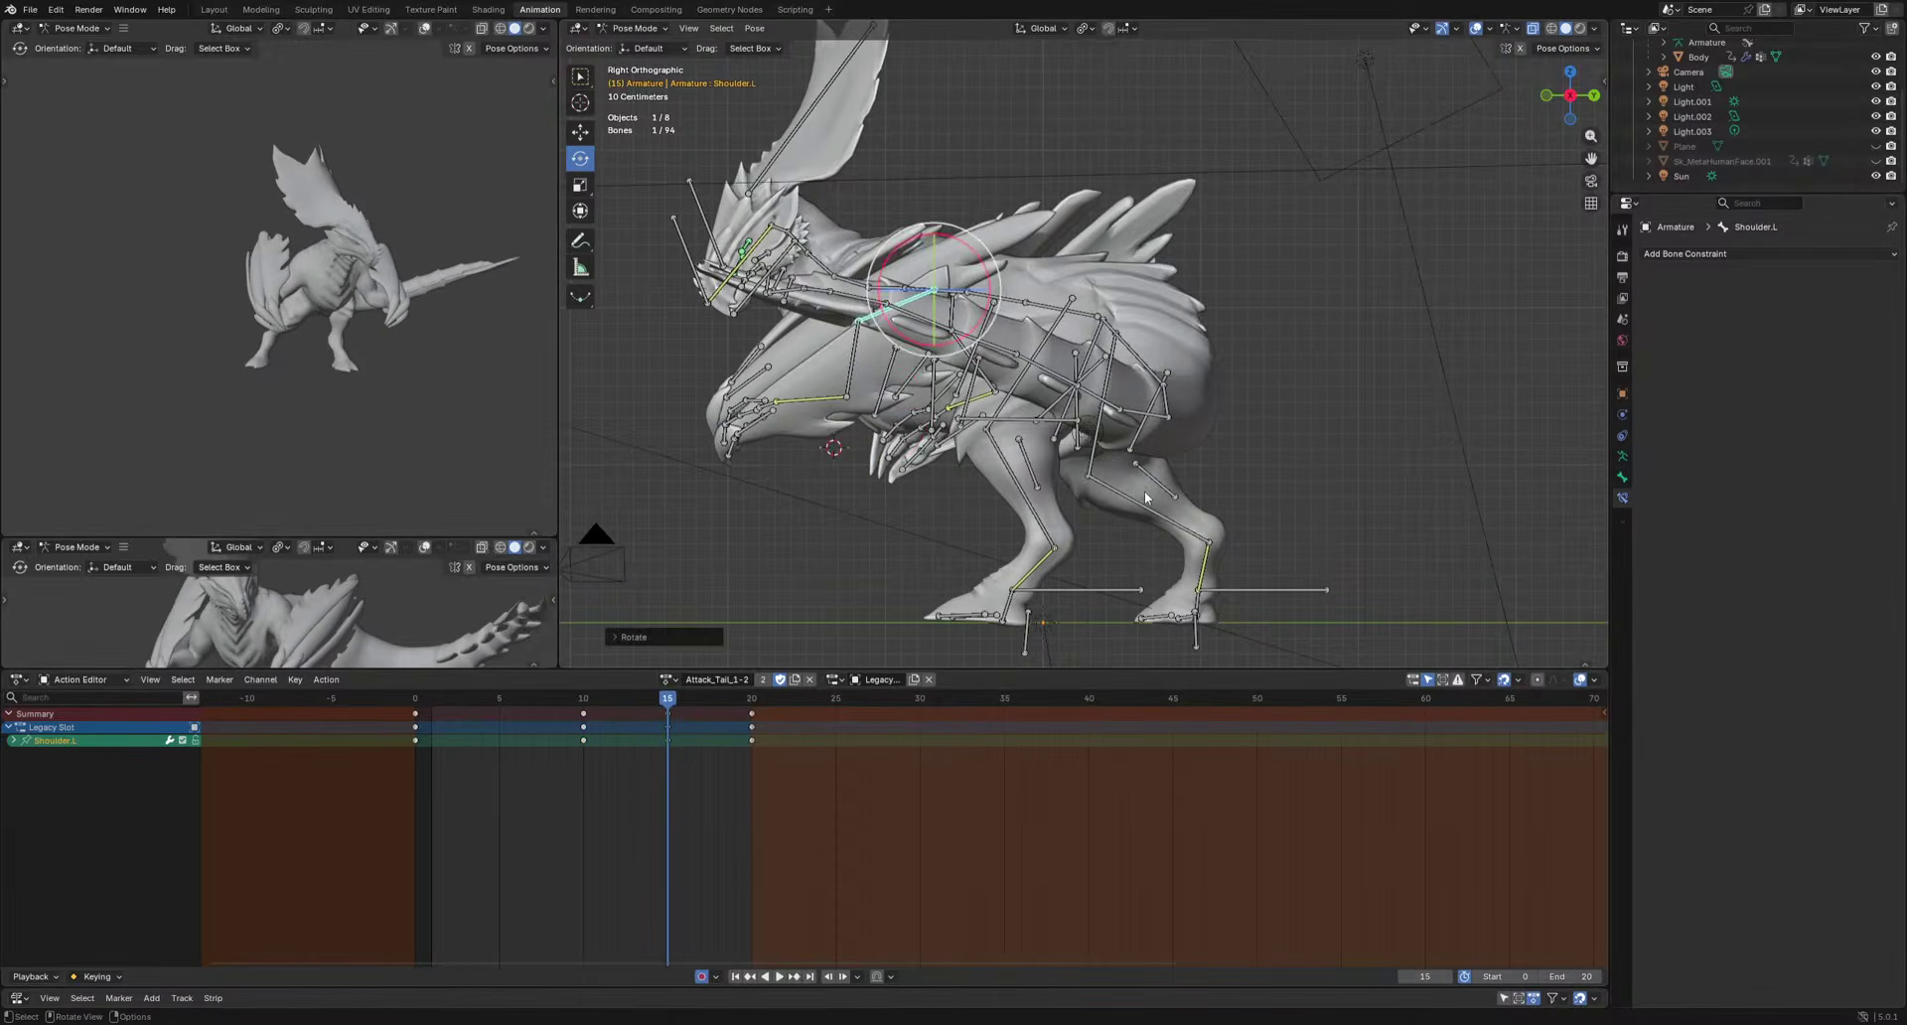
pyautogui.press('space')
pyautogui.press('space')
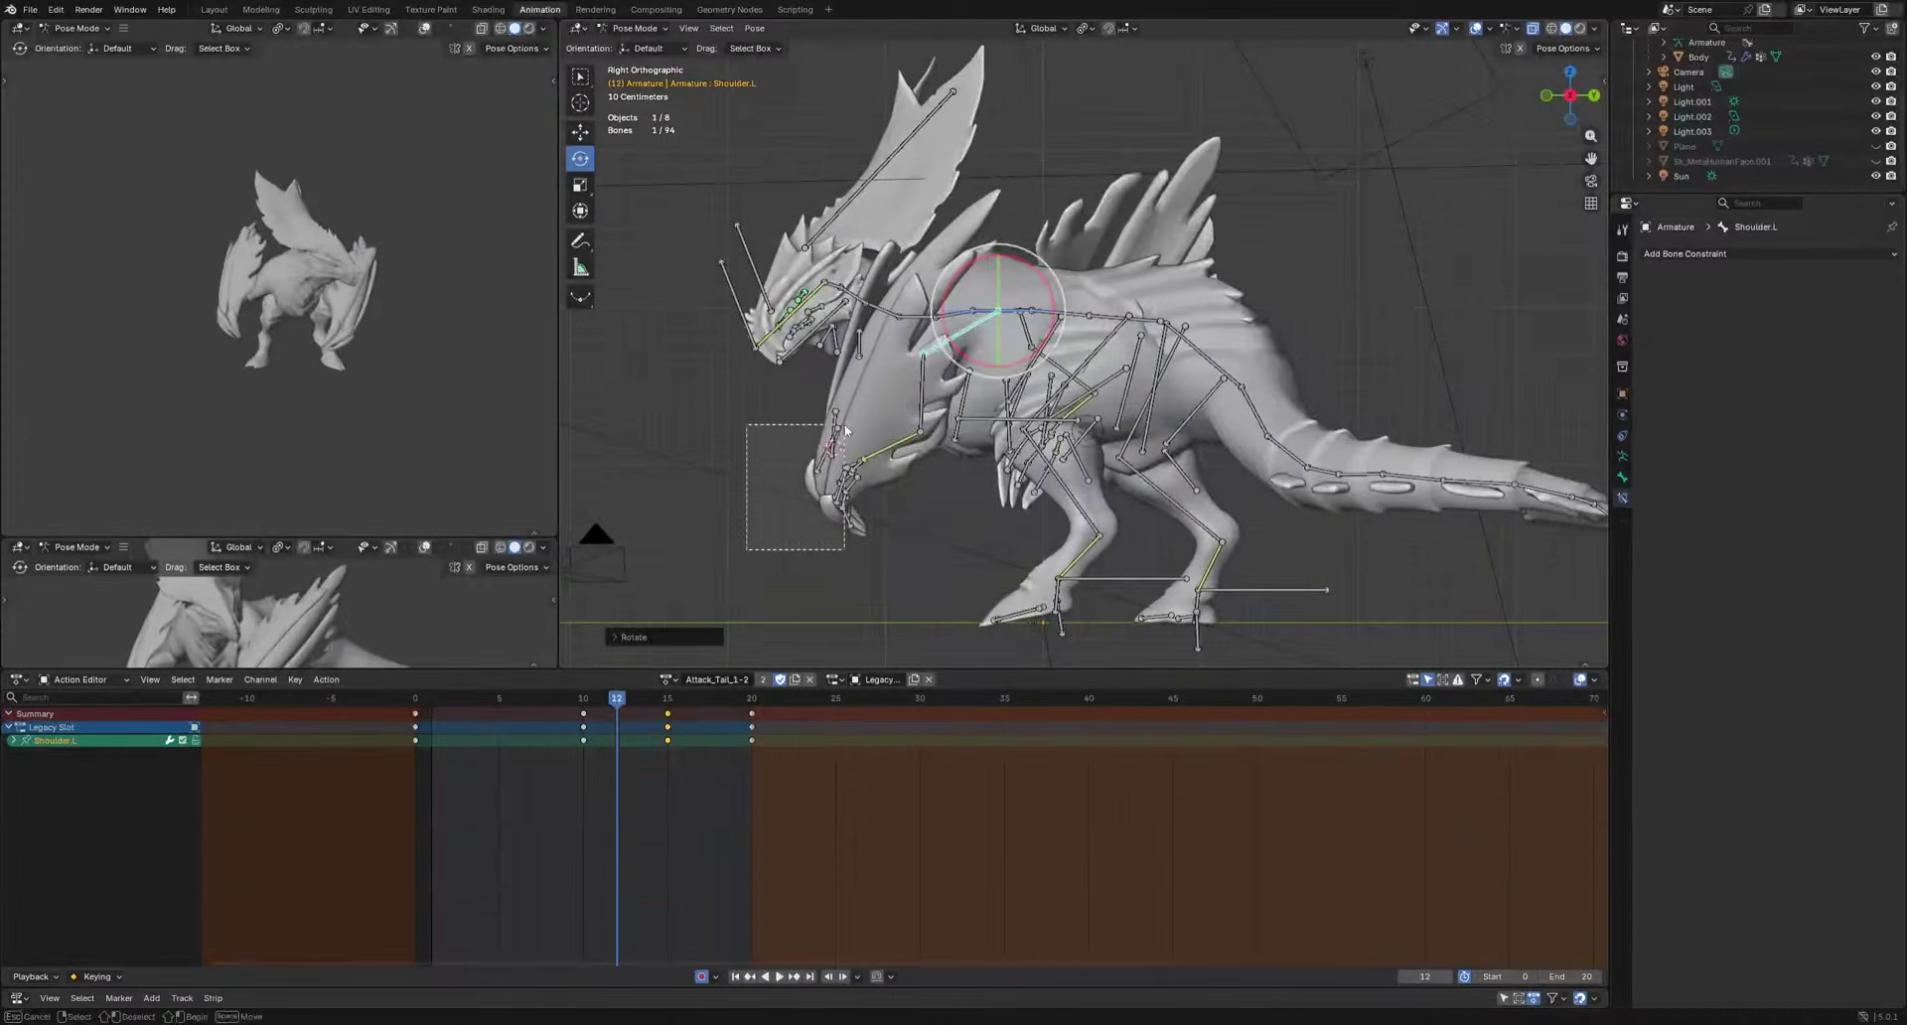
# Clear the rotation of Hand.L and the left finger bones at frame 15, trackball-rotate Hand.L, and play back the motion.
pyautogui.moveTo(845, 429); pyautogui.dragTo(858, 430)
pyautogui.keyDown('shift'); pyautogui.click(853, 476); pyautogui.keyUp('shift')
pyautogui.moveTo(598, 701); pyautogui.dragTo(671, 710)
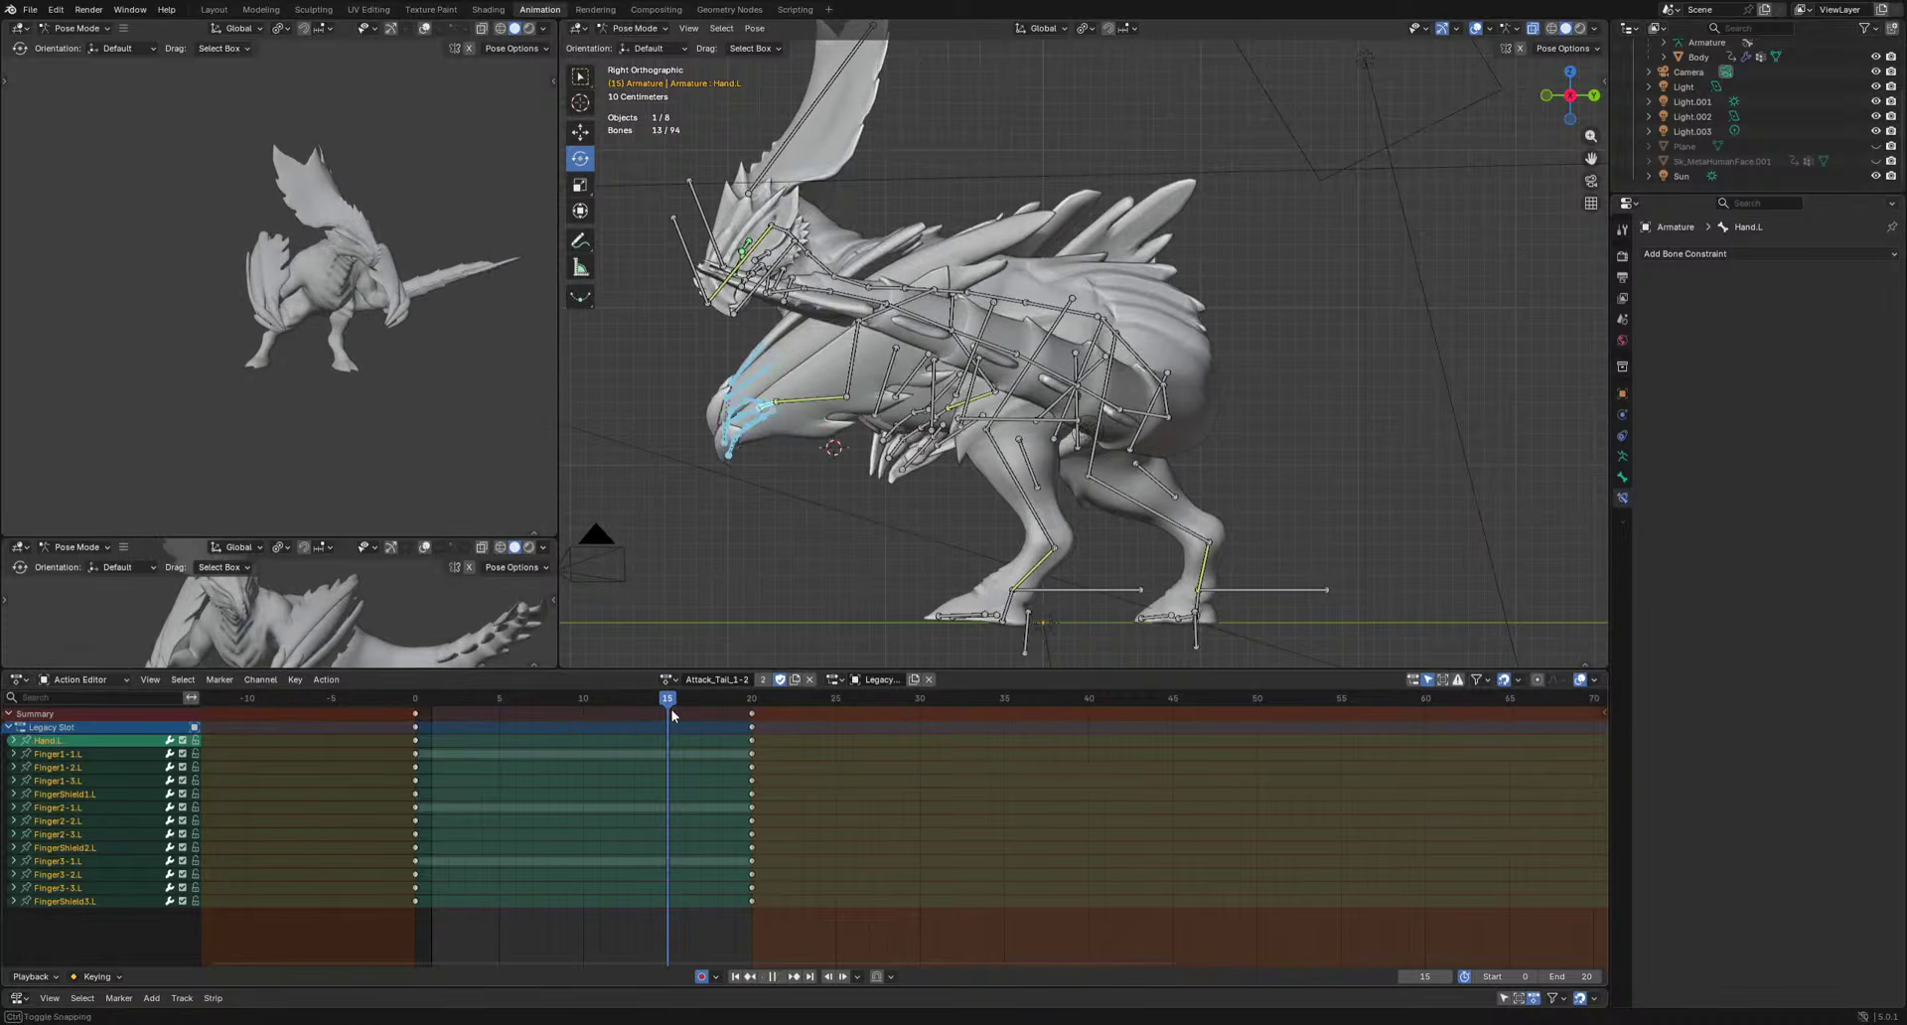
pyautogui.hotkey('alt', 'r')
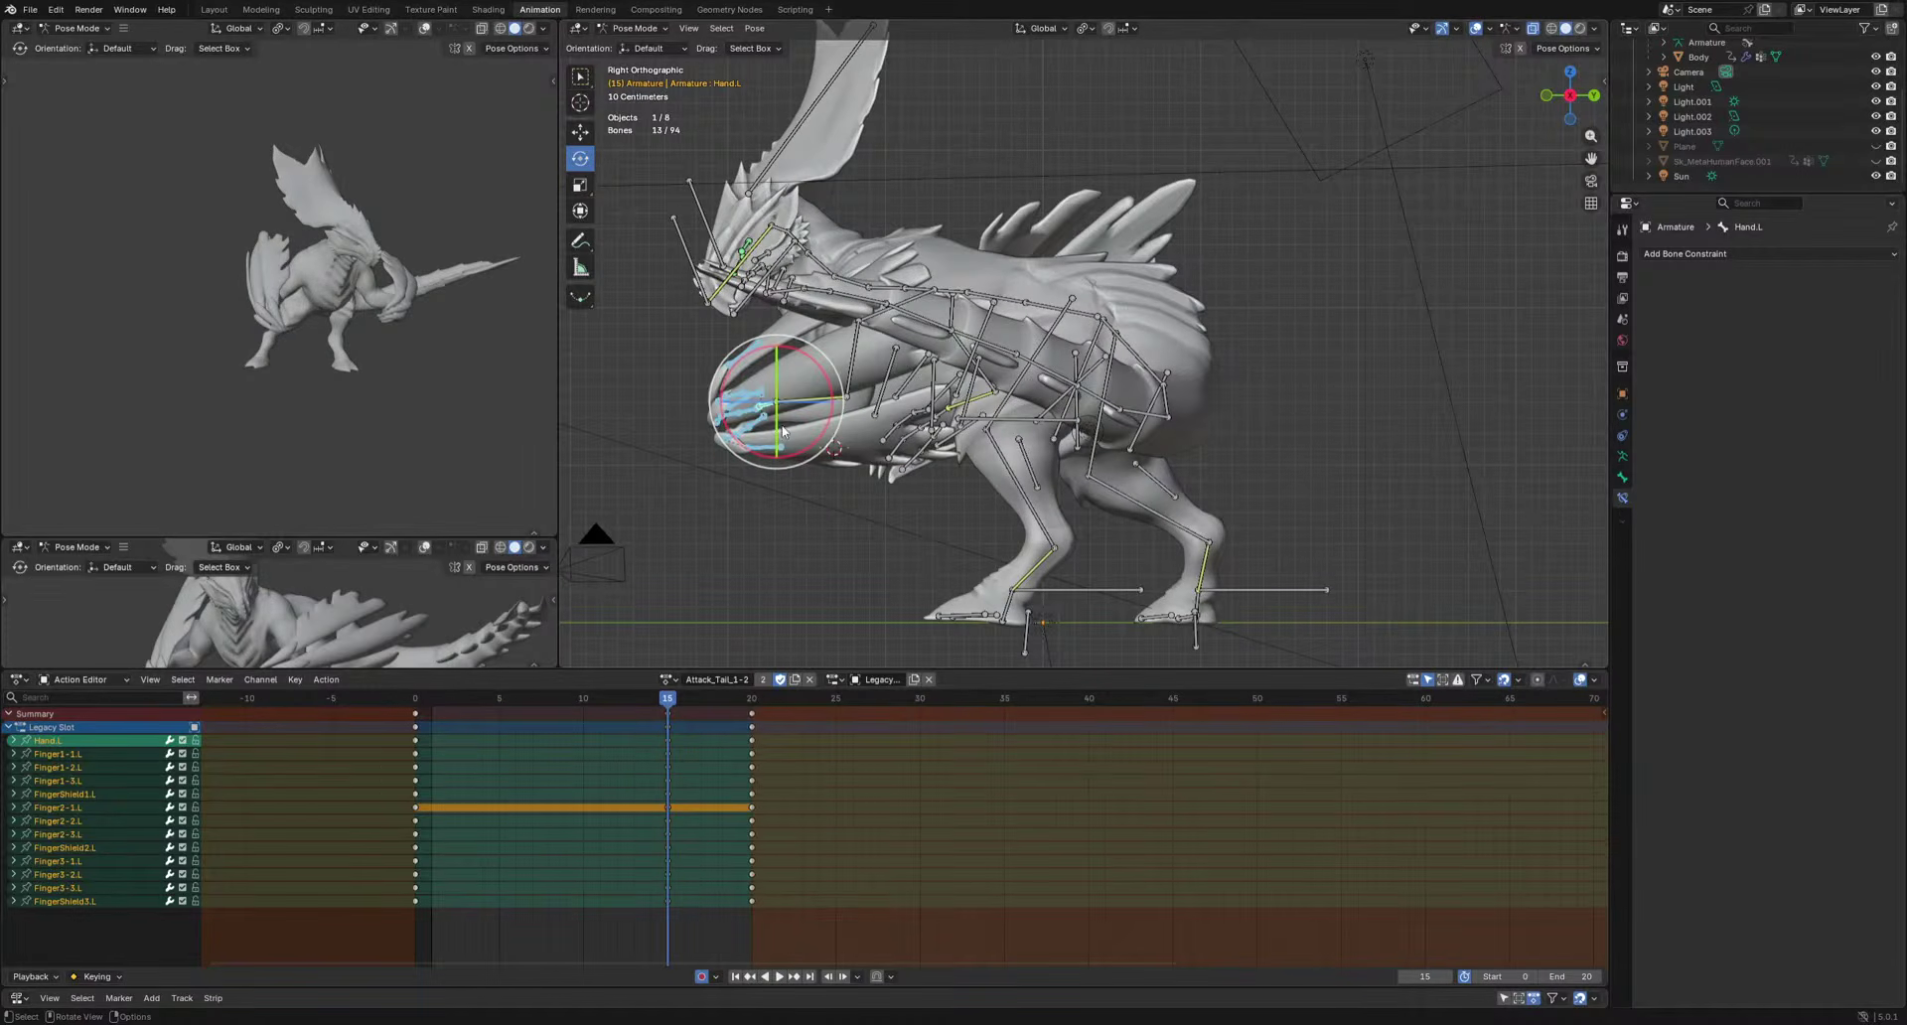
pyautogui.click(765, 408)
pyautogui.click(831, 384)
pyautogui.press('space')
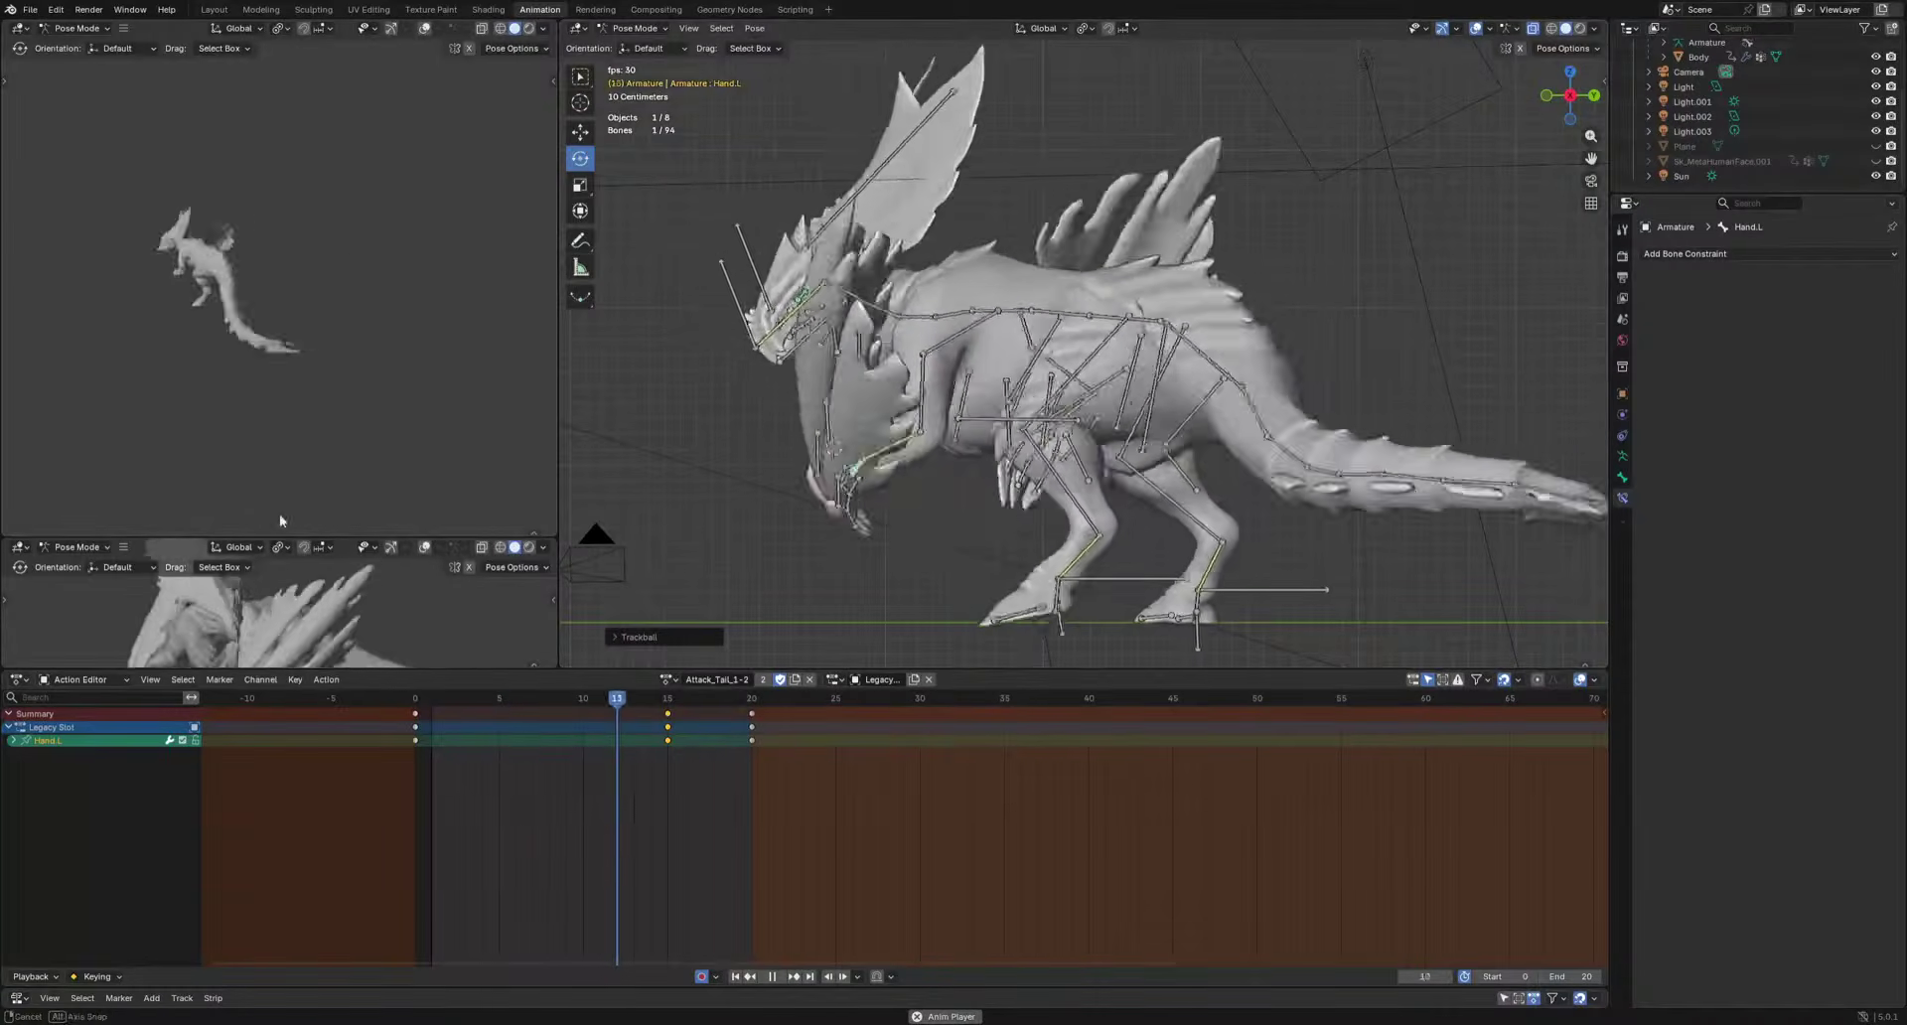
# Select Hand.R with the right finger and finger-shield bones, key them at frame 13, and check the playback.
pyautogui.press('space')
pyautogui.moveTo(851, 125); pyautogui.dragTo(1006, 107, button='middle')
pyautogui.moveTo(889, 377); pyautogui.dragTo(890, 375)
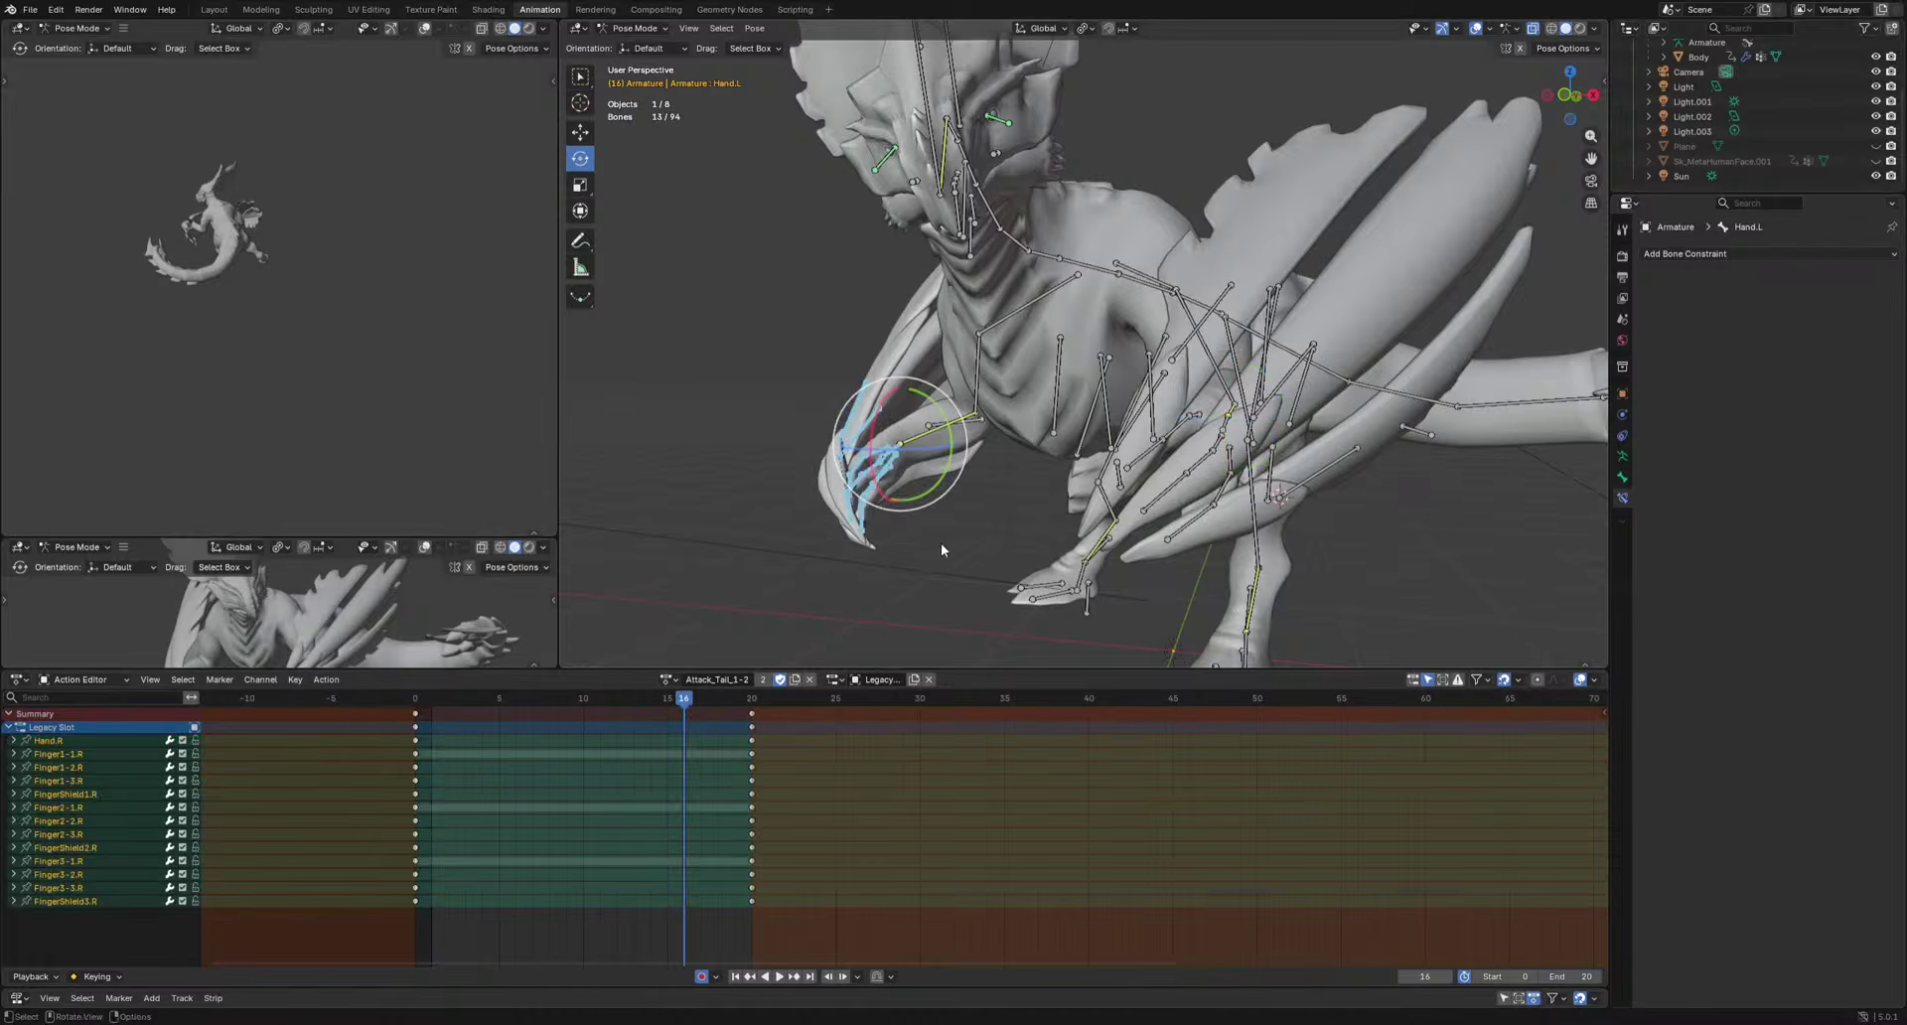
pyautogui.moveTo(685, 702); pyautogui.dragTo(634, 701)
pyautogui.press('i')
pyautogui.press('space')
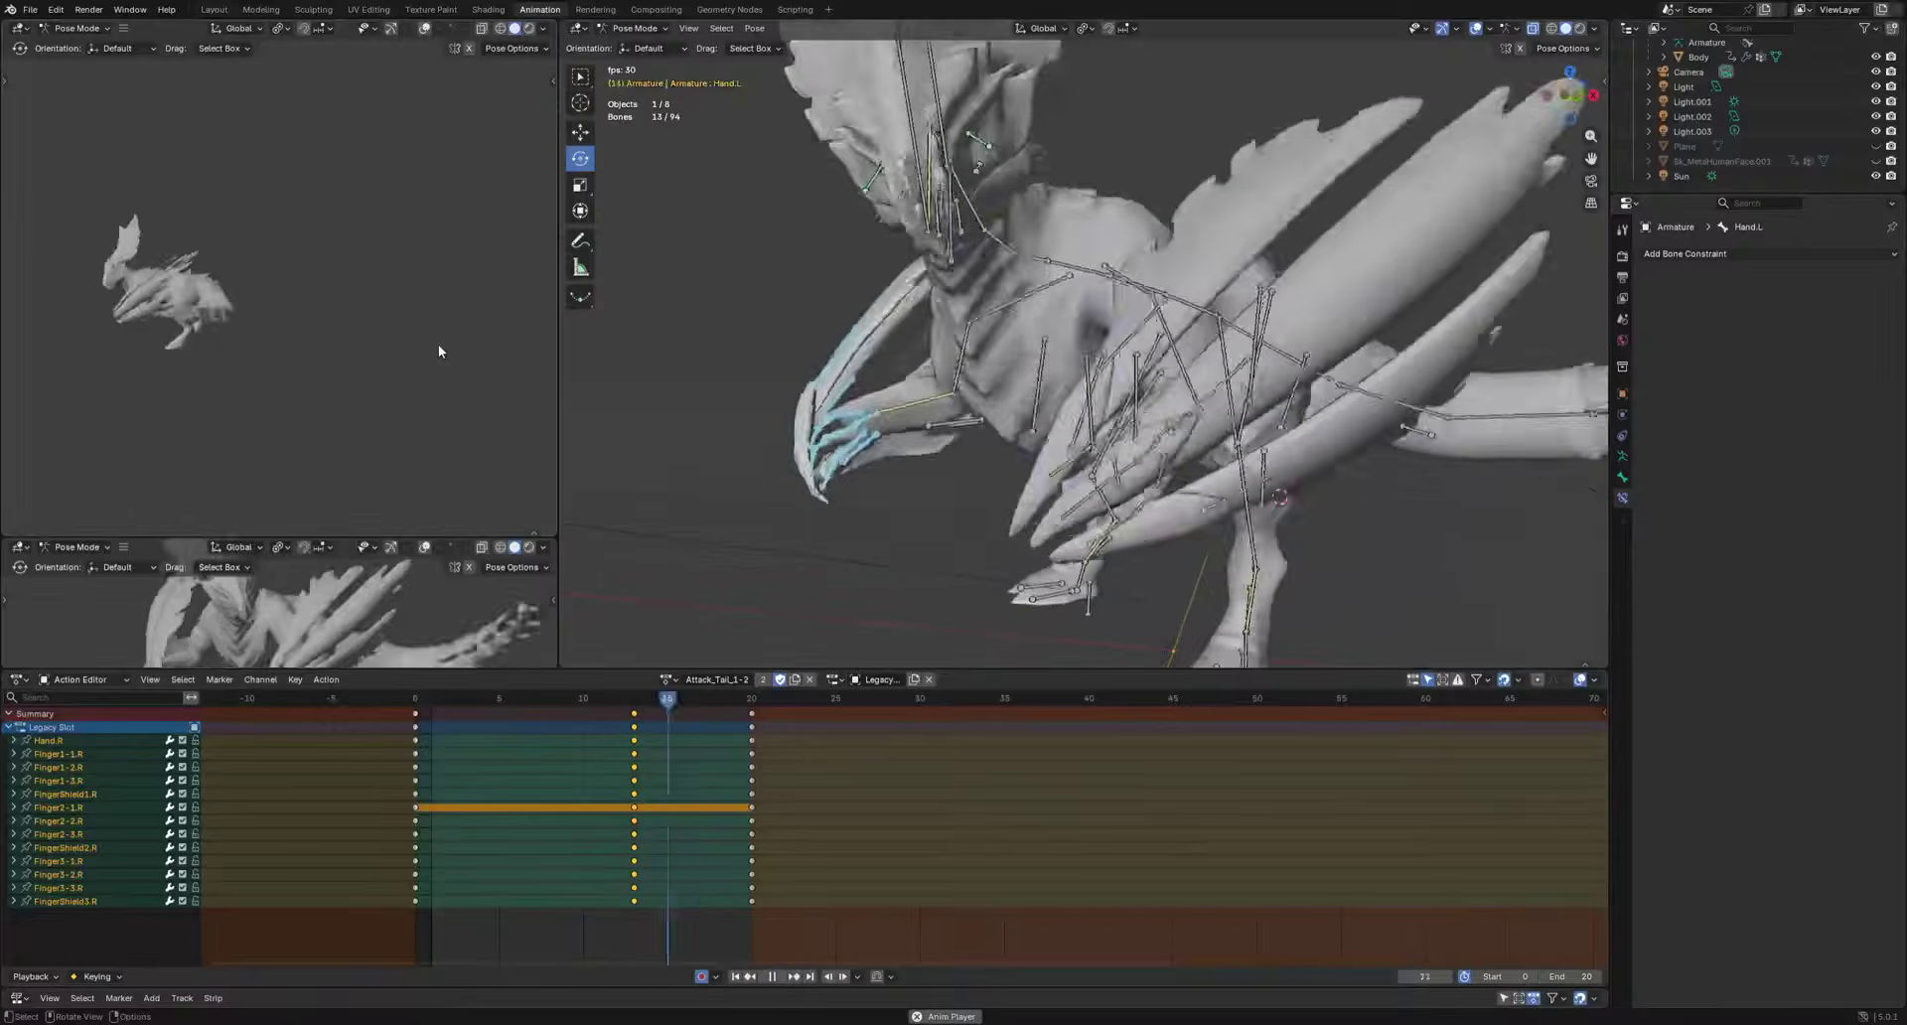
pyautogui.press('space')
# Select the Belly1, Belly2 and Chest bones and key them at frame 4.
pyautogui.click(1113, 300)
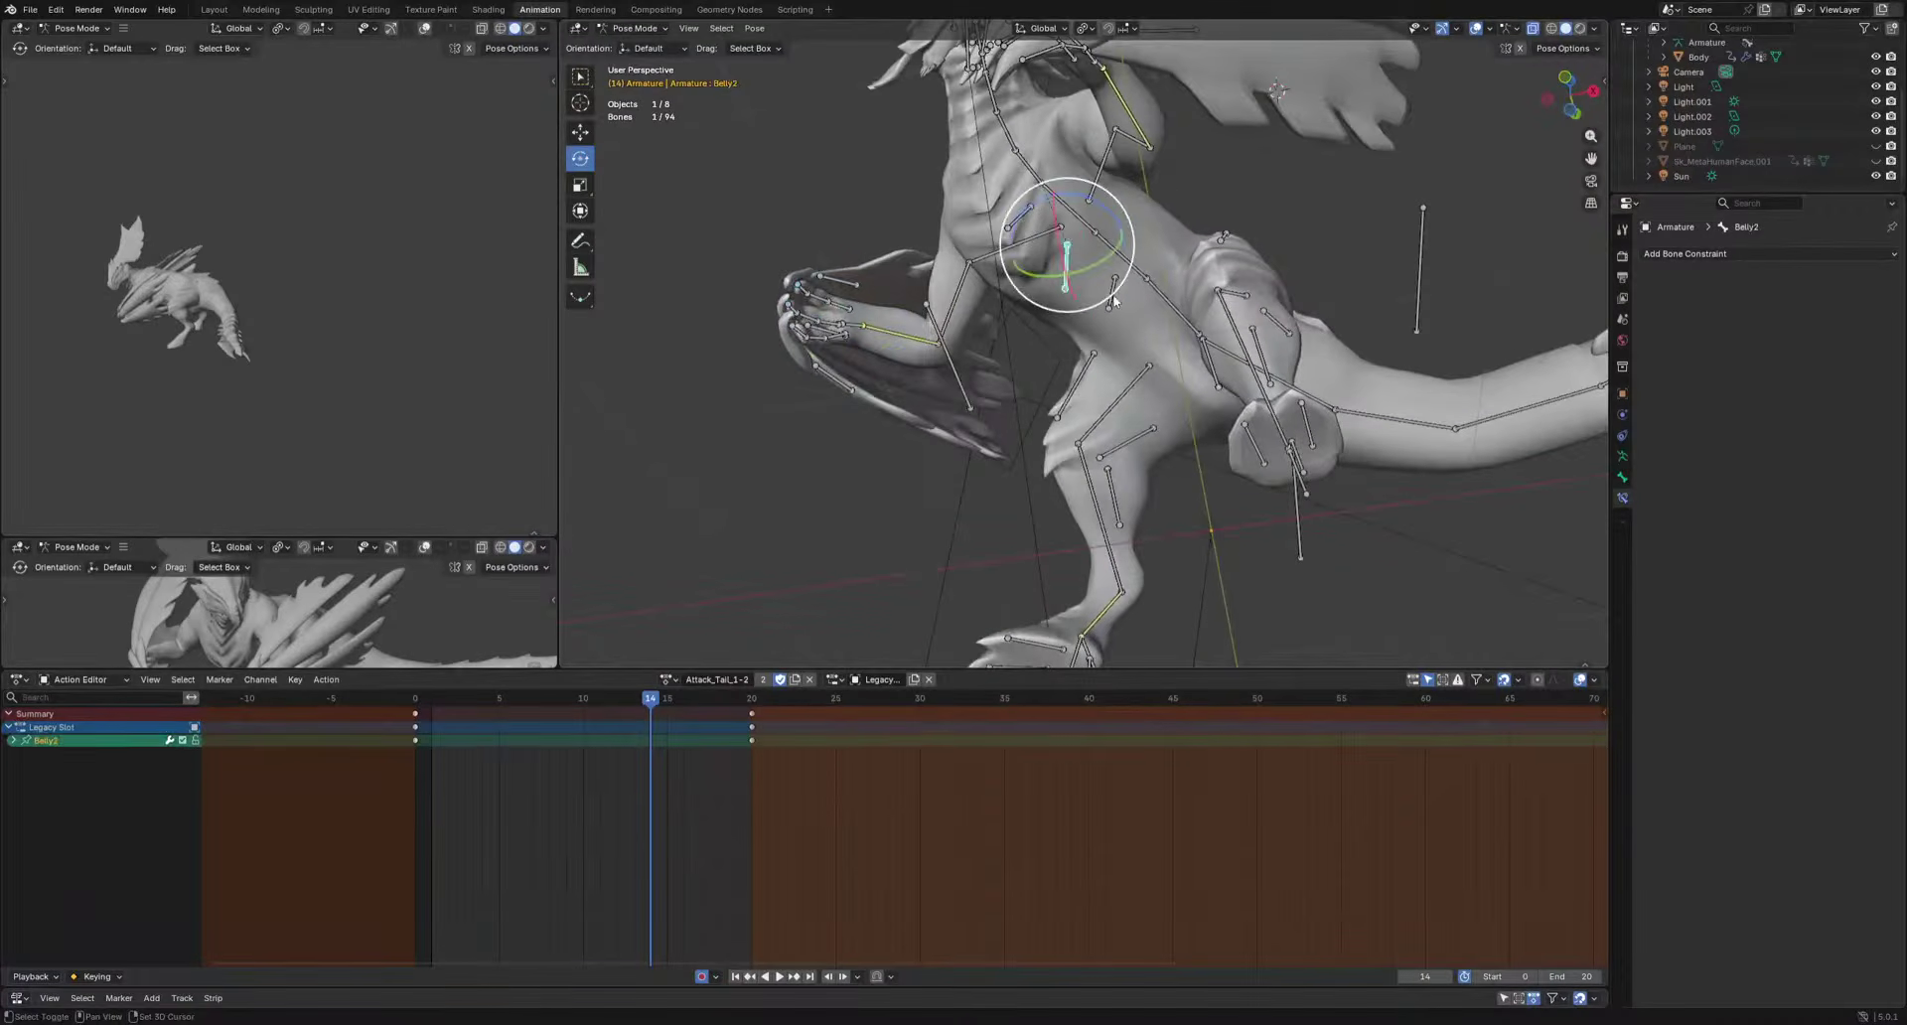
pyautogui.keyDown('shift'); pyautogui.click(1018, 229); pyautogui.keyUp('shift')
pyautogui.press('ctrl+KP_7')
pyautogui.keyDown('shift'); pyautogui.moveTo(1018, 234); pyautogui.dragTo(986, 282, button='middle'); pyautogui.keyUp('shift')
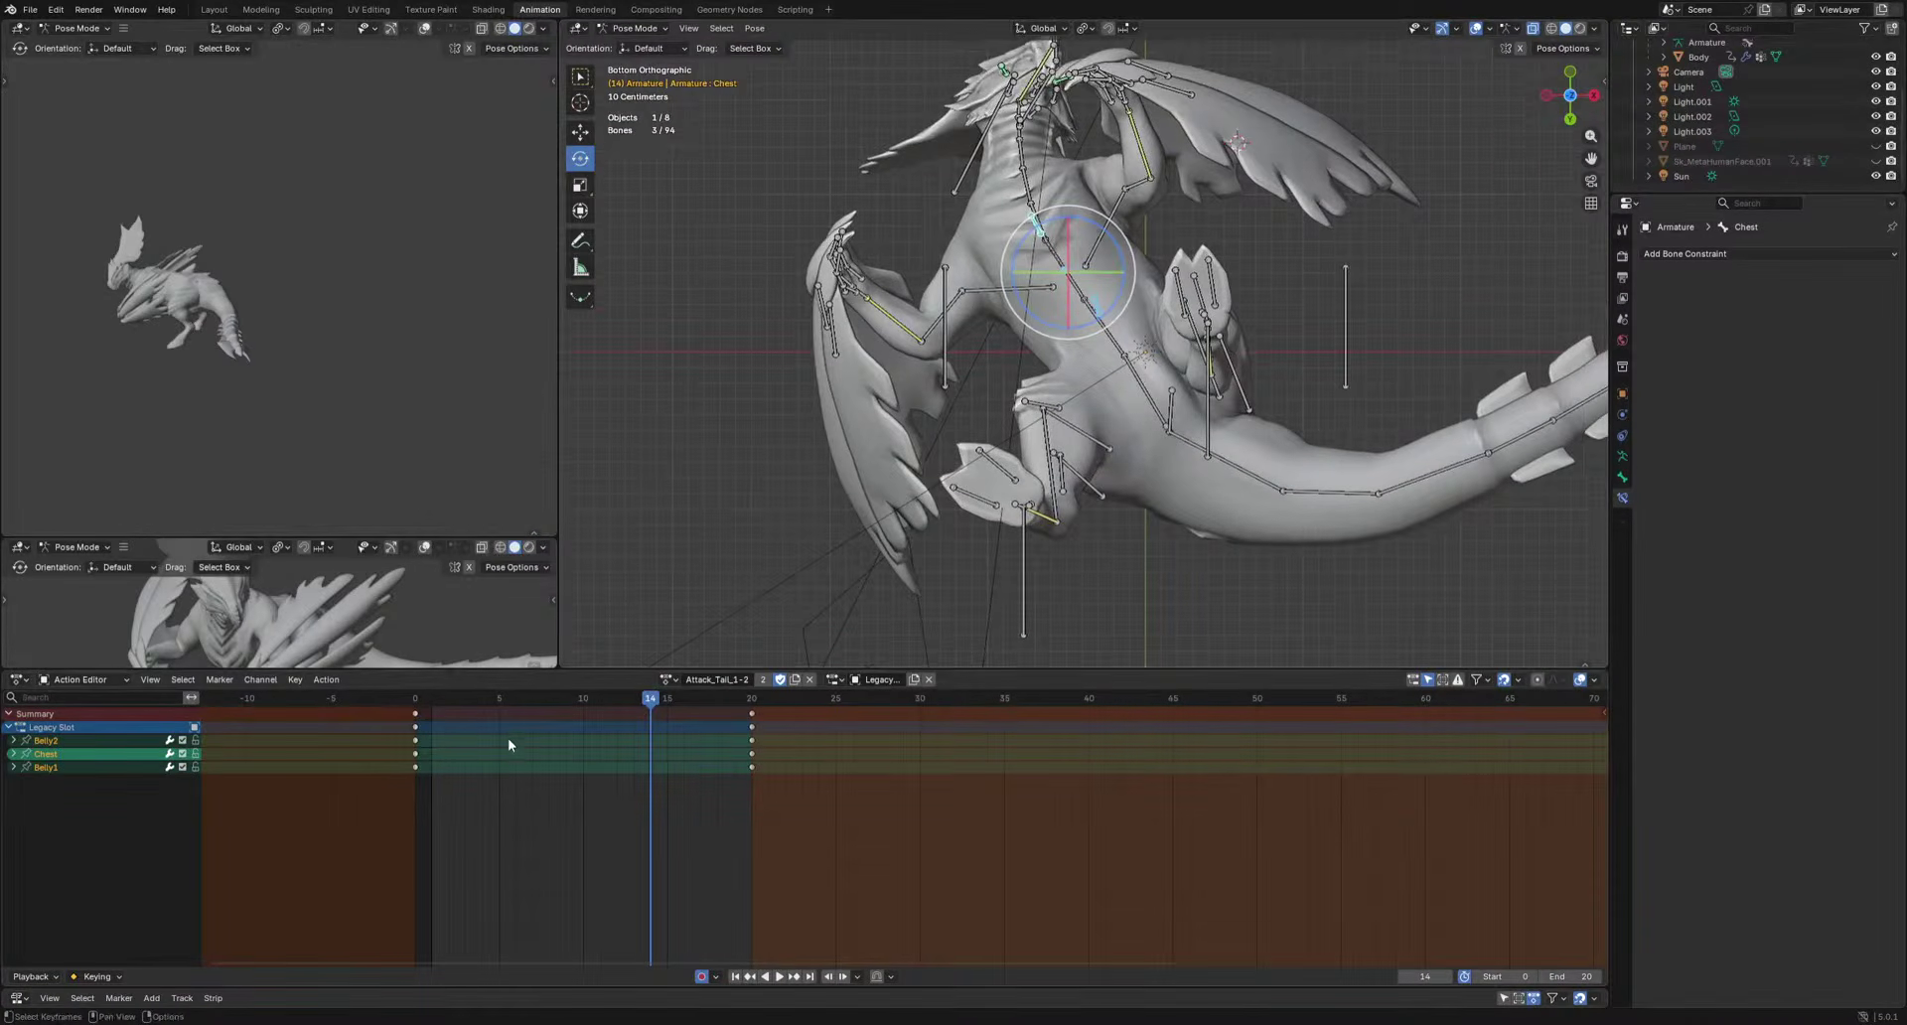
pyautogui.moveTo(443, 701)
pyautogui.mouseDown()
pyautogui.moveTo(384, 701)
pyautogui.moveTo(479, 705)
pyautogui.moveTo(449, 701)
pyautogui.mouseUp()
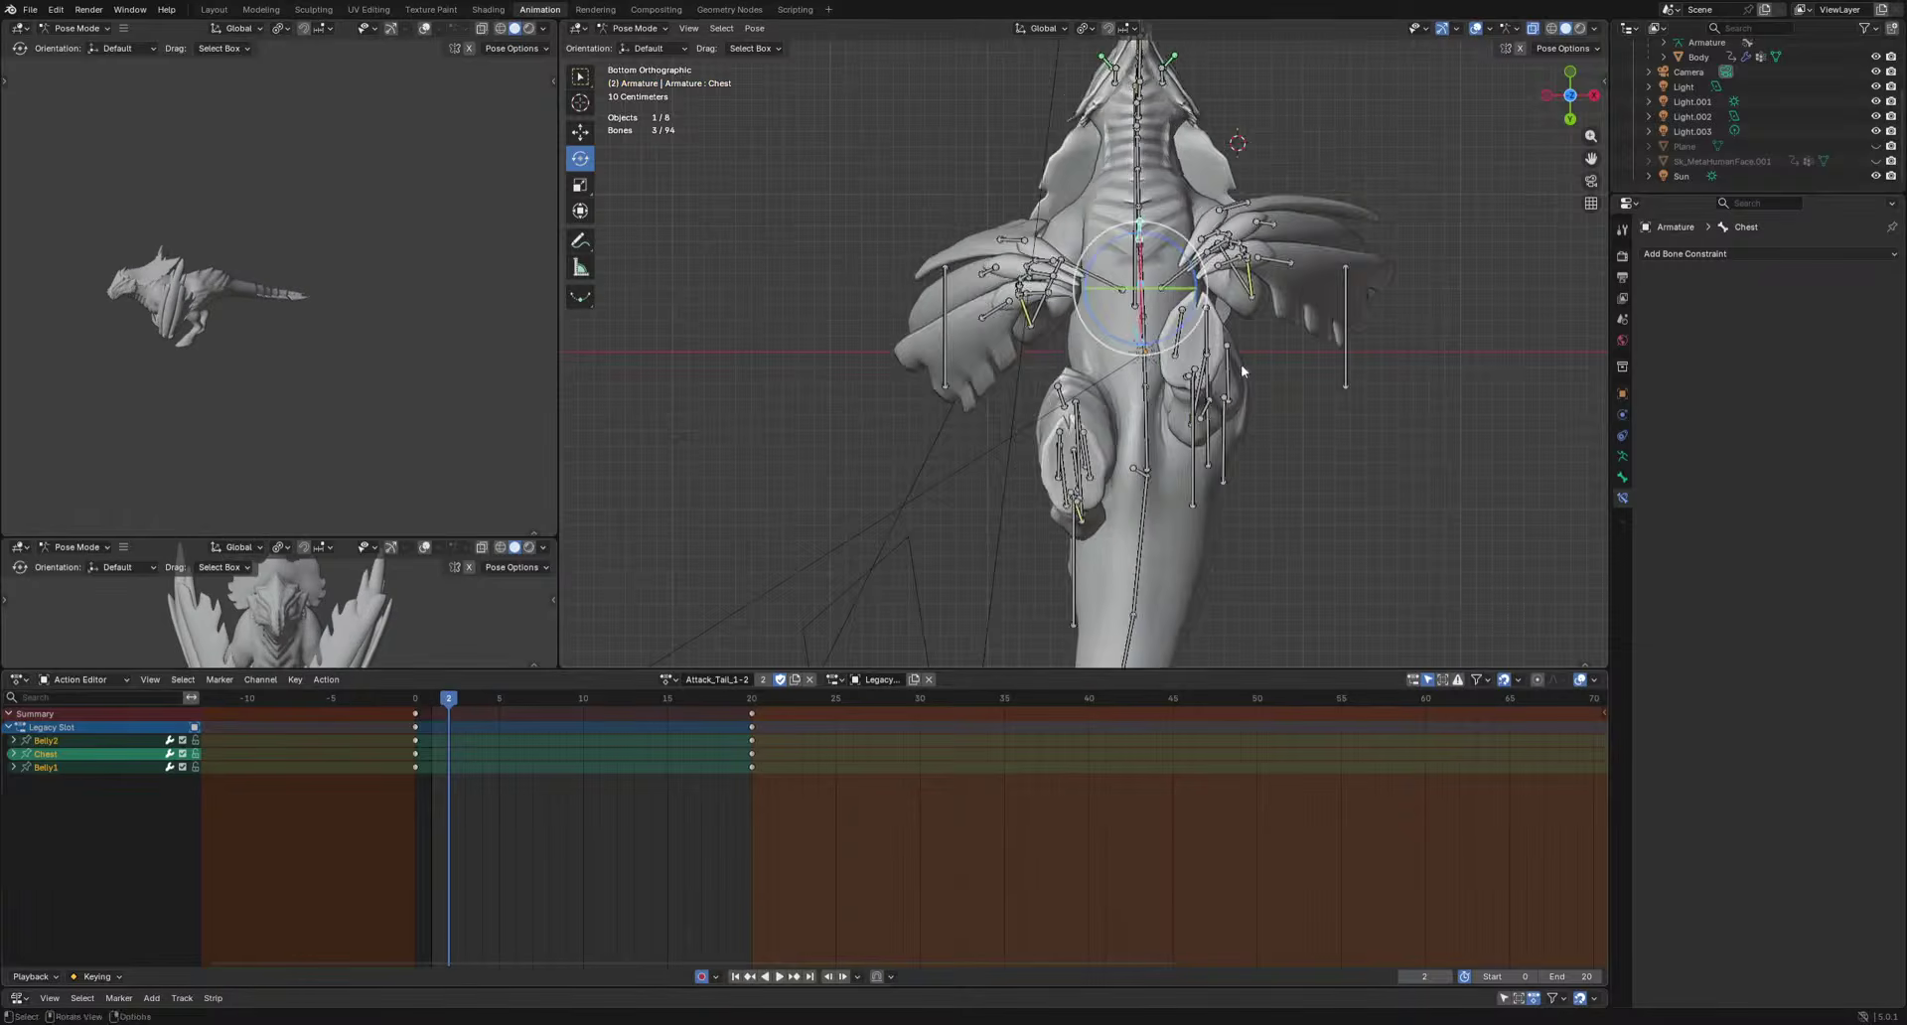
pyautogui.moveTo(1241, 364); pyautogui.dragTo(938, 631, button='middle')
pyautogui.press('Right')
pyautogui.press('Right')
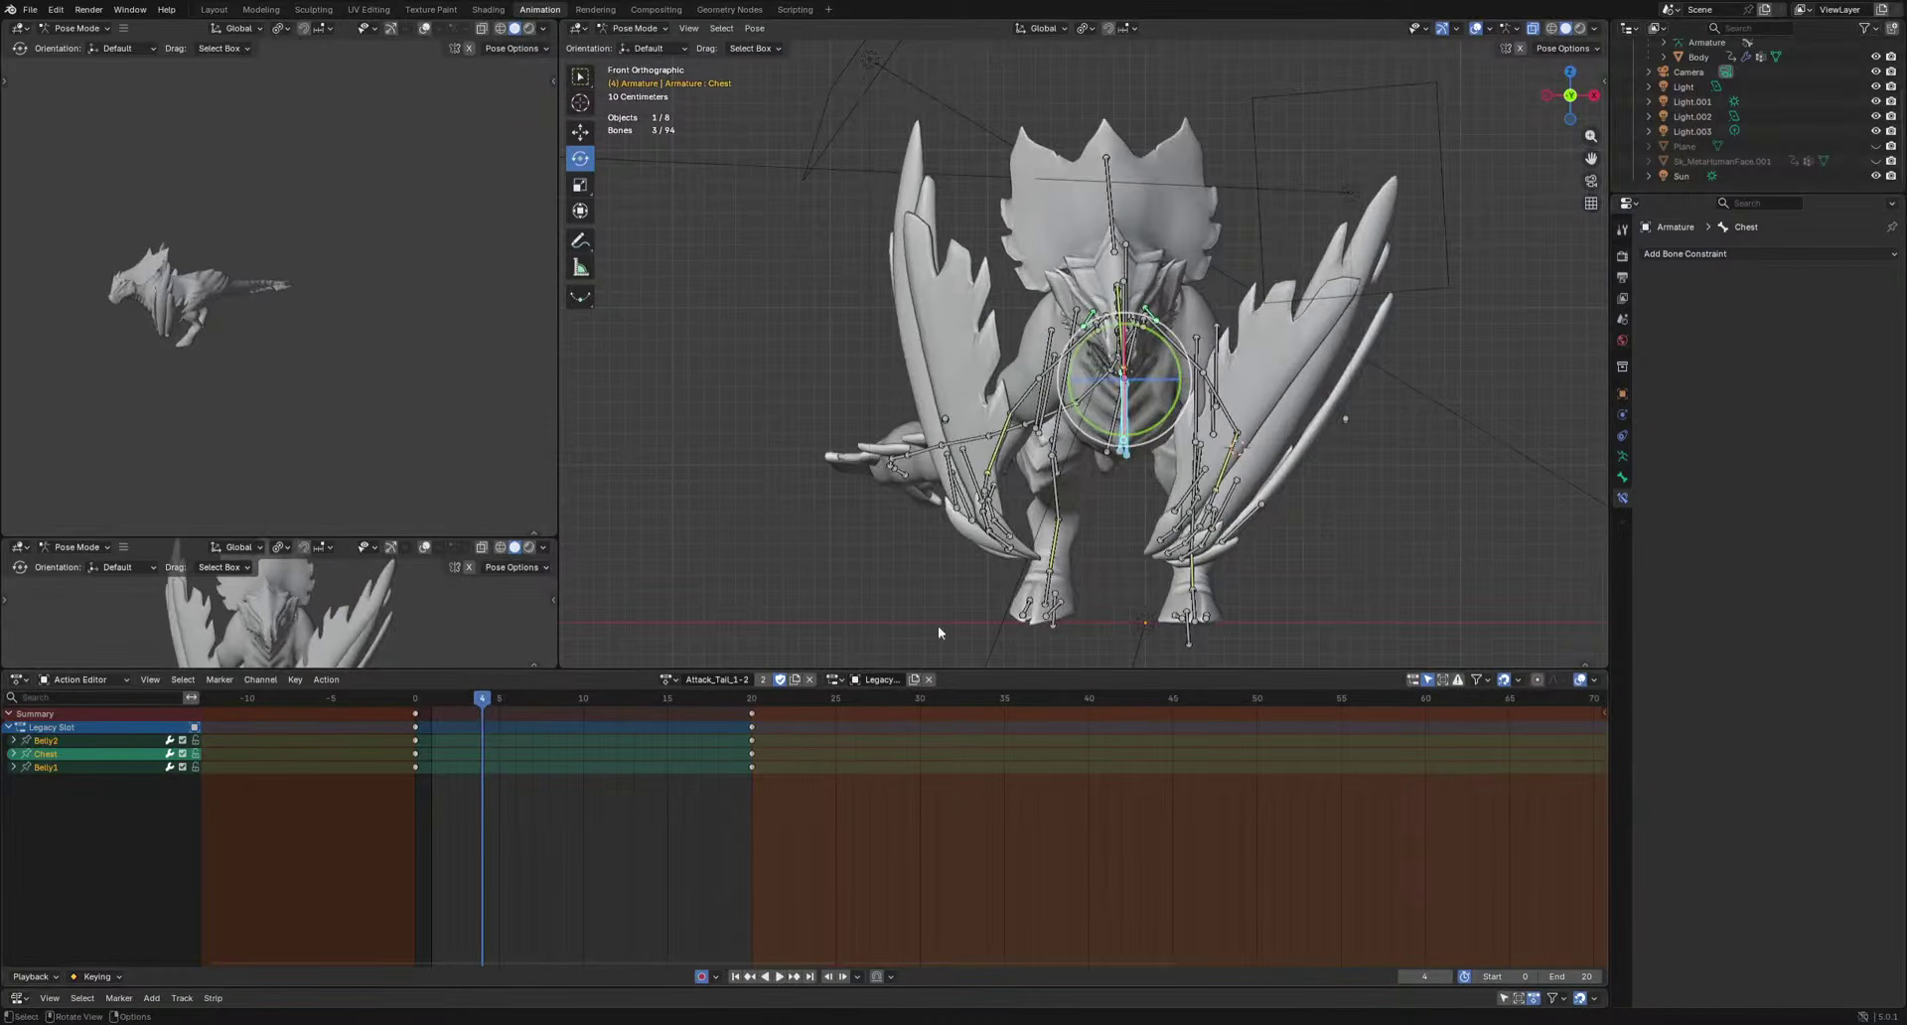
pyautogui.press('i')
# Rotate and key the Belly1, Belly2 and Chest bones at frames 10, 13 and 16.
pyautogui.moveTo(445, 704); pyautogui.dragTo(588, 735)
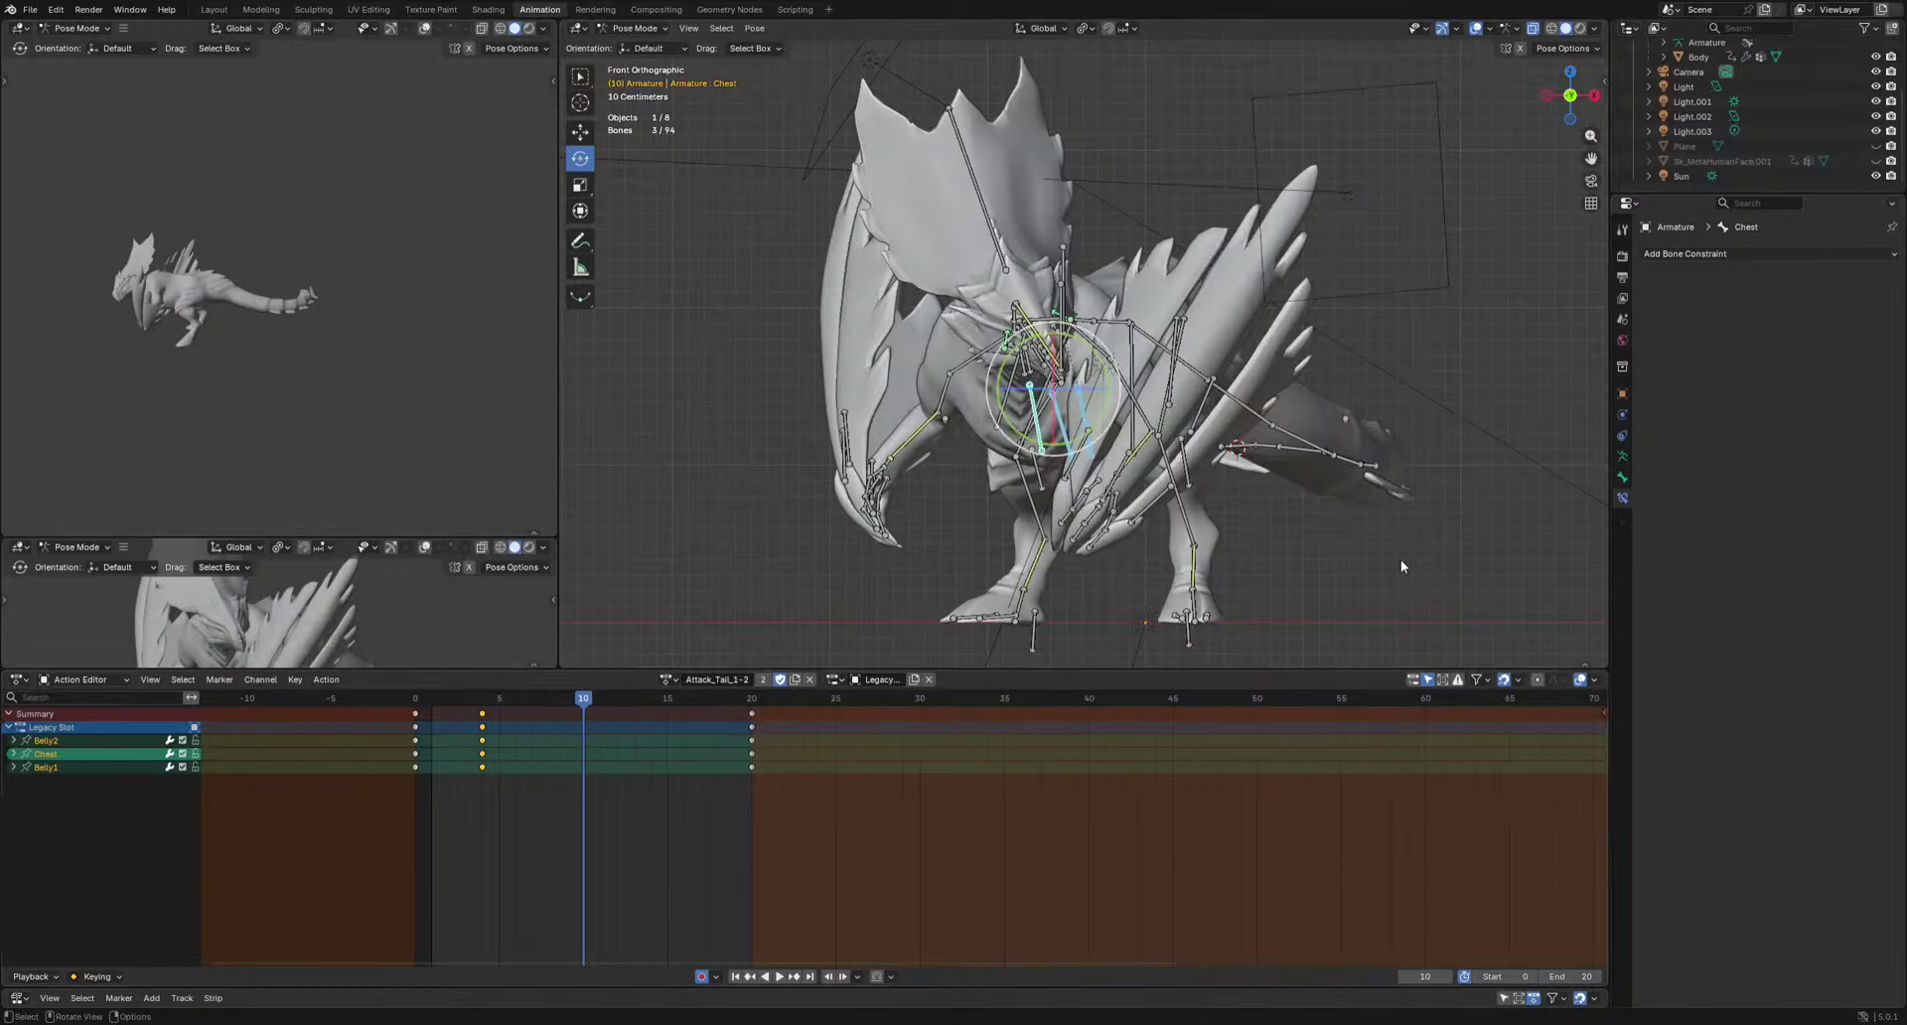
pyautogui.moveTo(1302, 570); pyautogui.dragTo(1335, 460, button='middle')
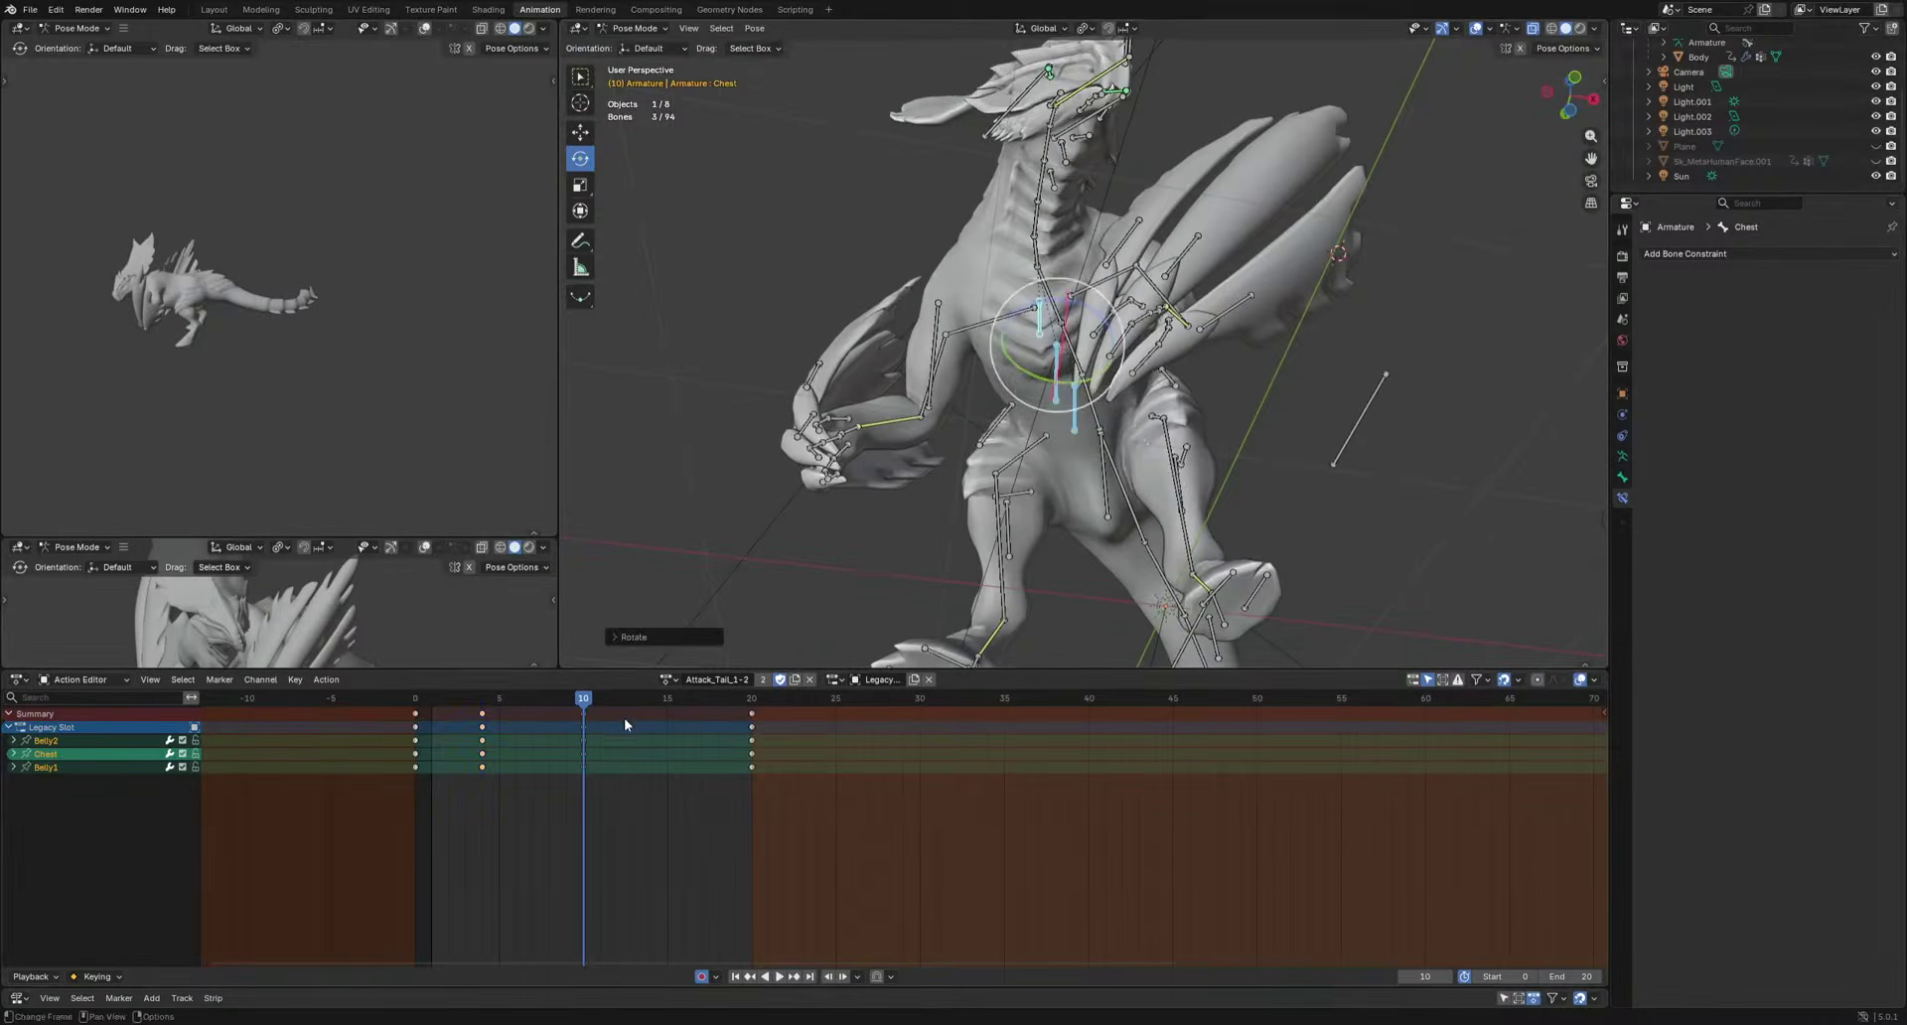
pyautogui.press('i')
pyautogui.press('space')
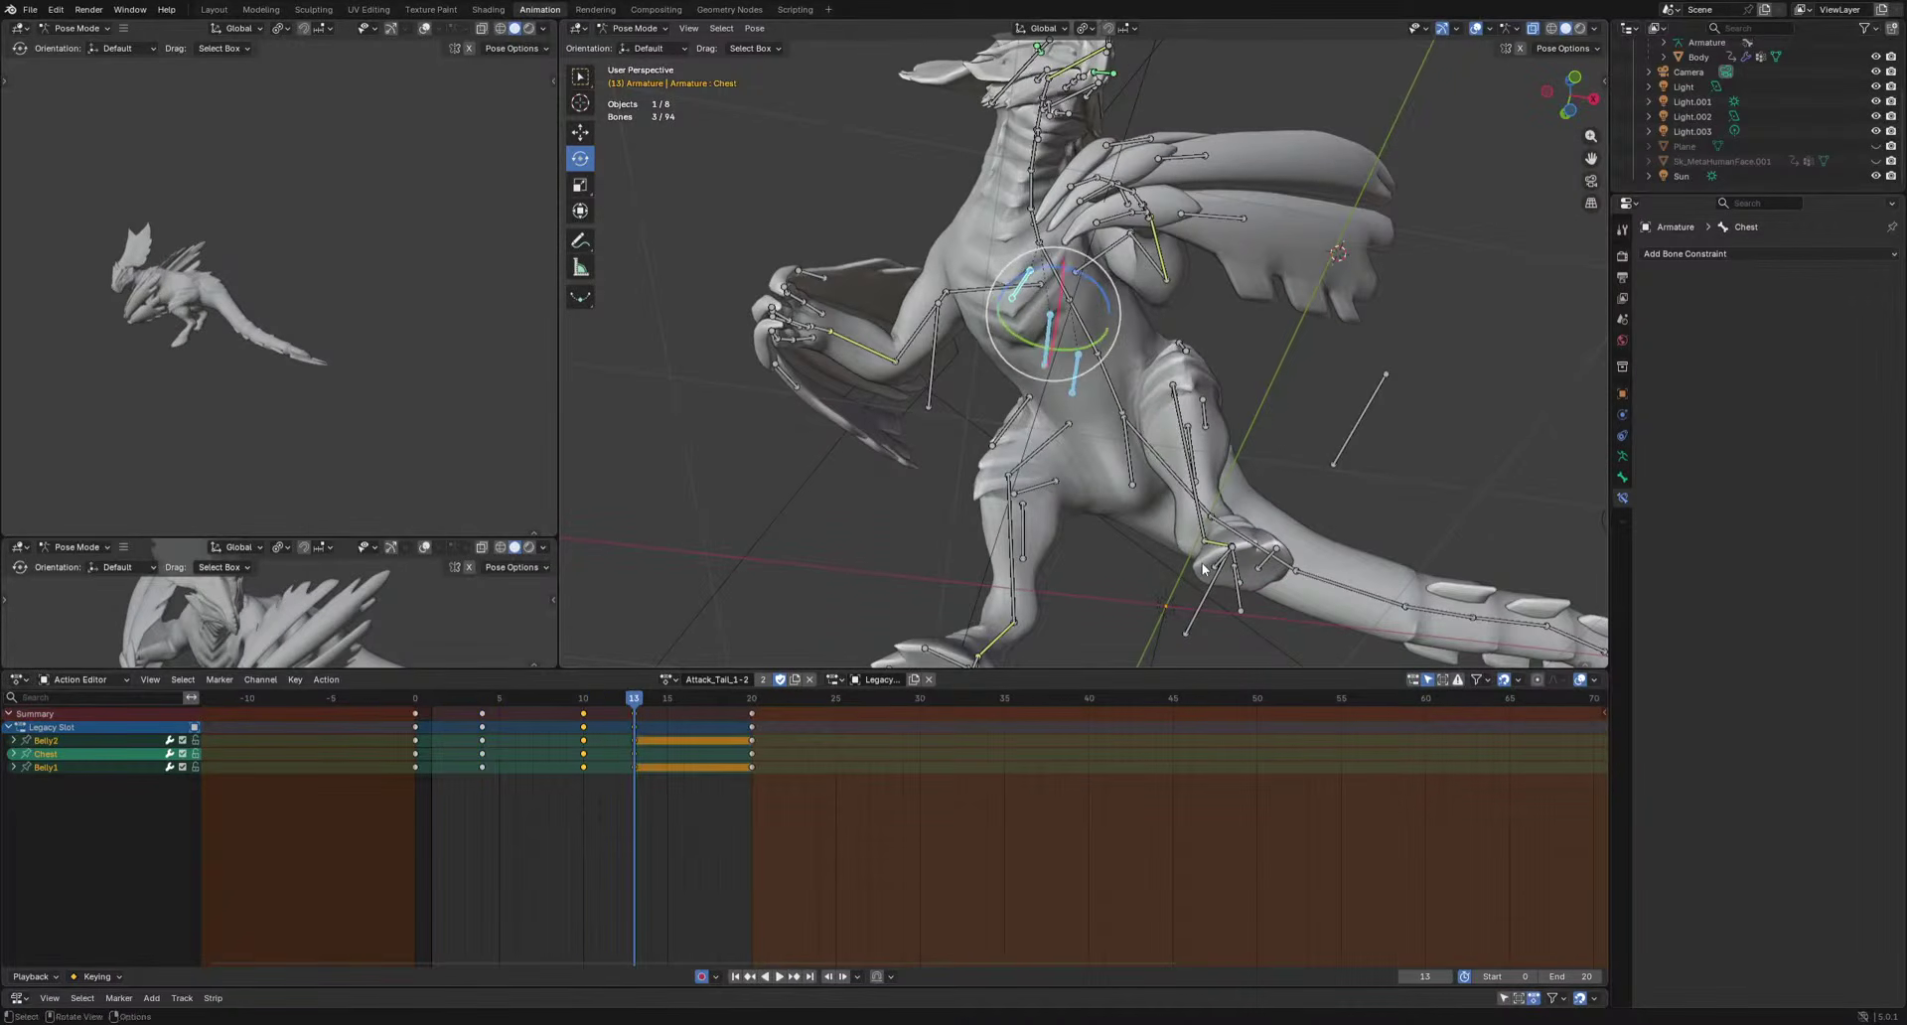
pyautogui.press('i')
pyautogui.moveTo(641, 703); pyautogui.dragTo(727, 715)
pyautogui.press('i')
pyautogui.press('i')
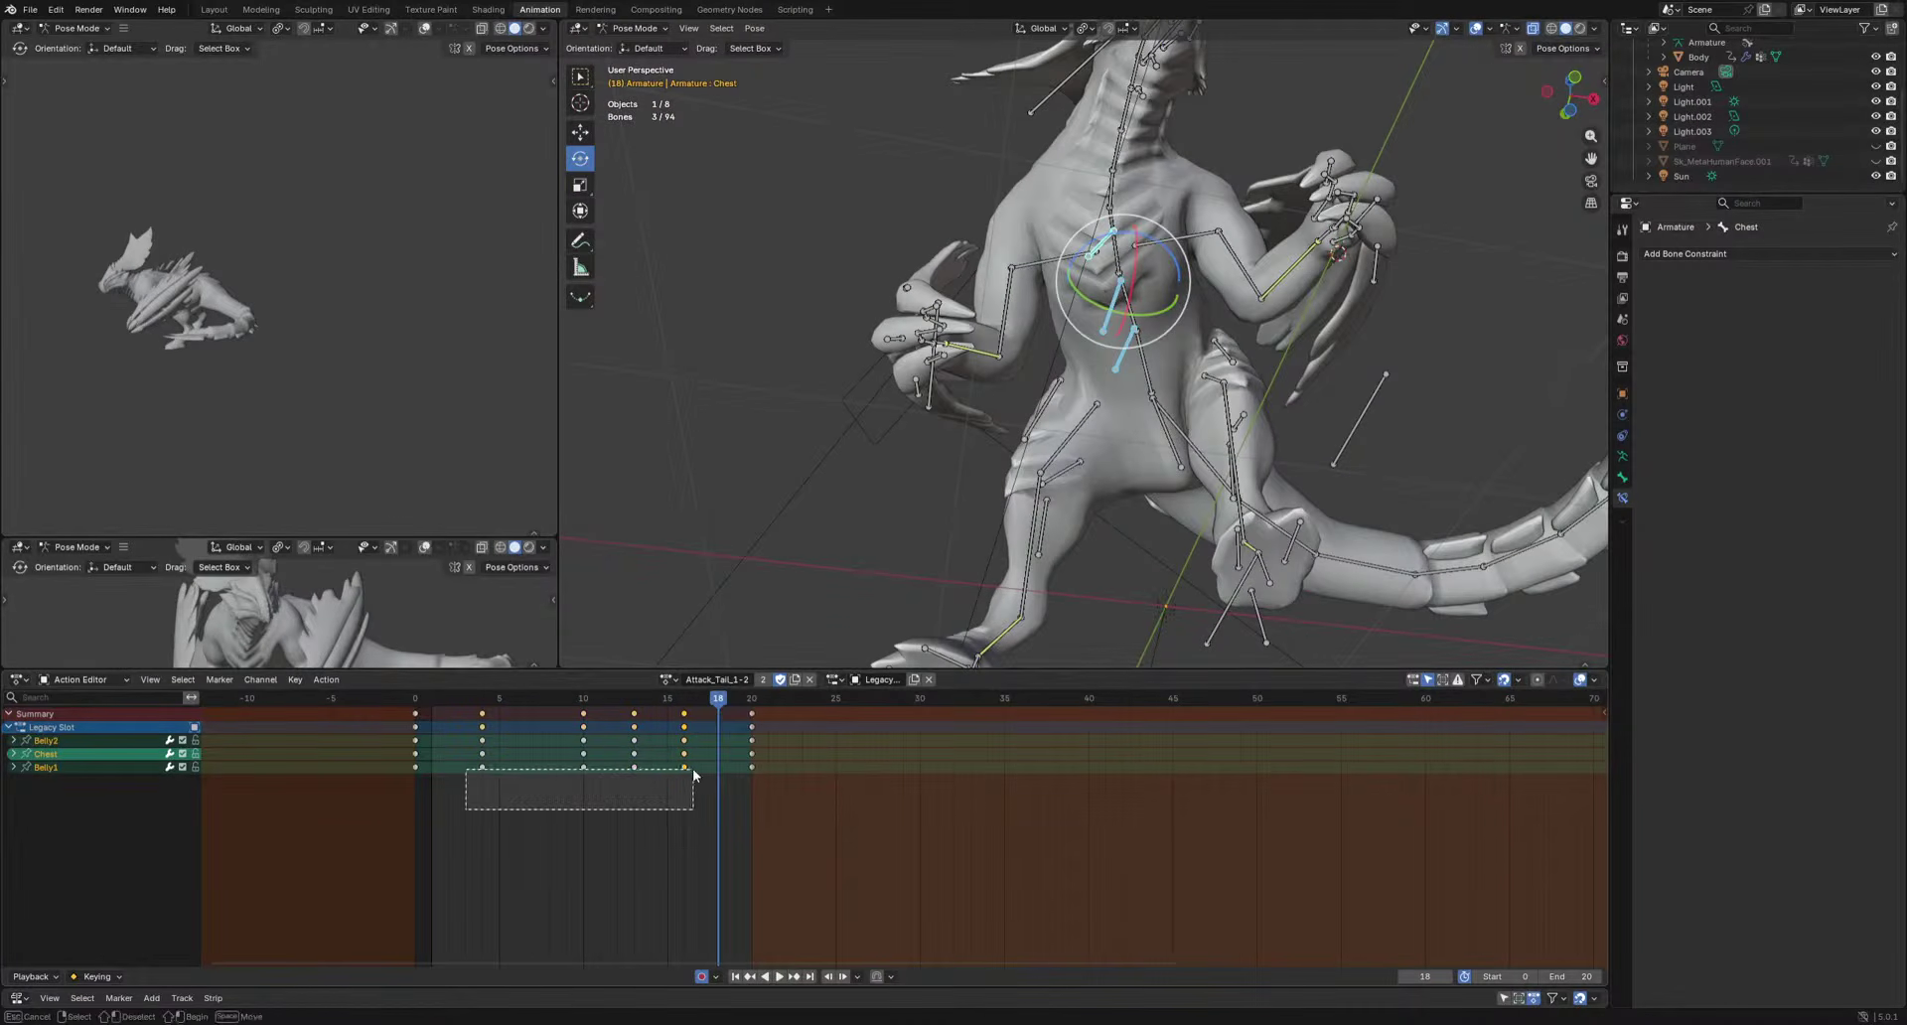
# Offset the in-between keyframes of Belly2 one frame earlier and Belly1 one frame later, and review the playback.
pyautogui.click(453, 742)
pyautogui.press('space')
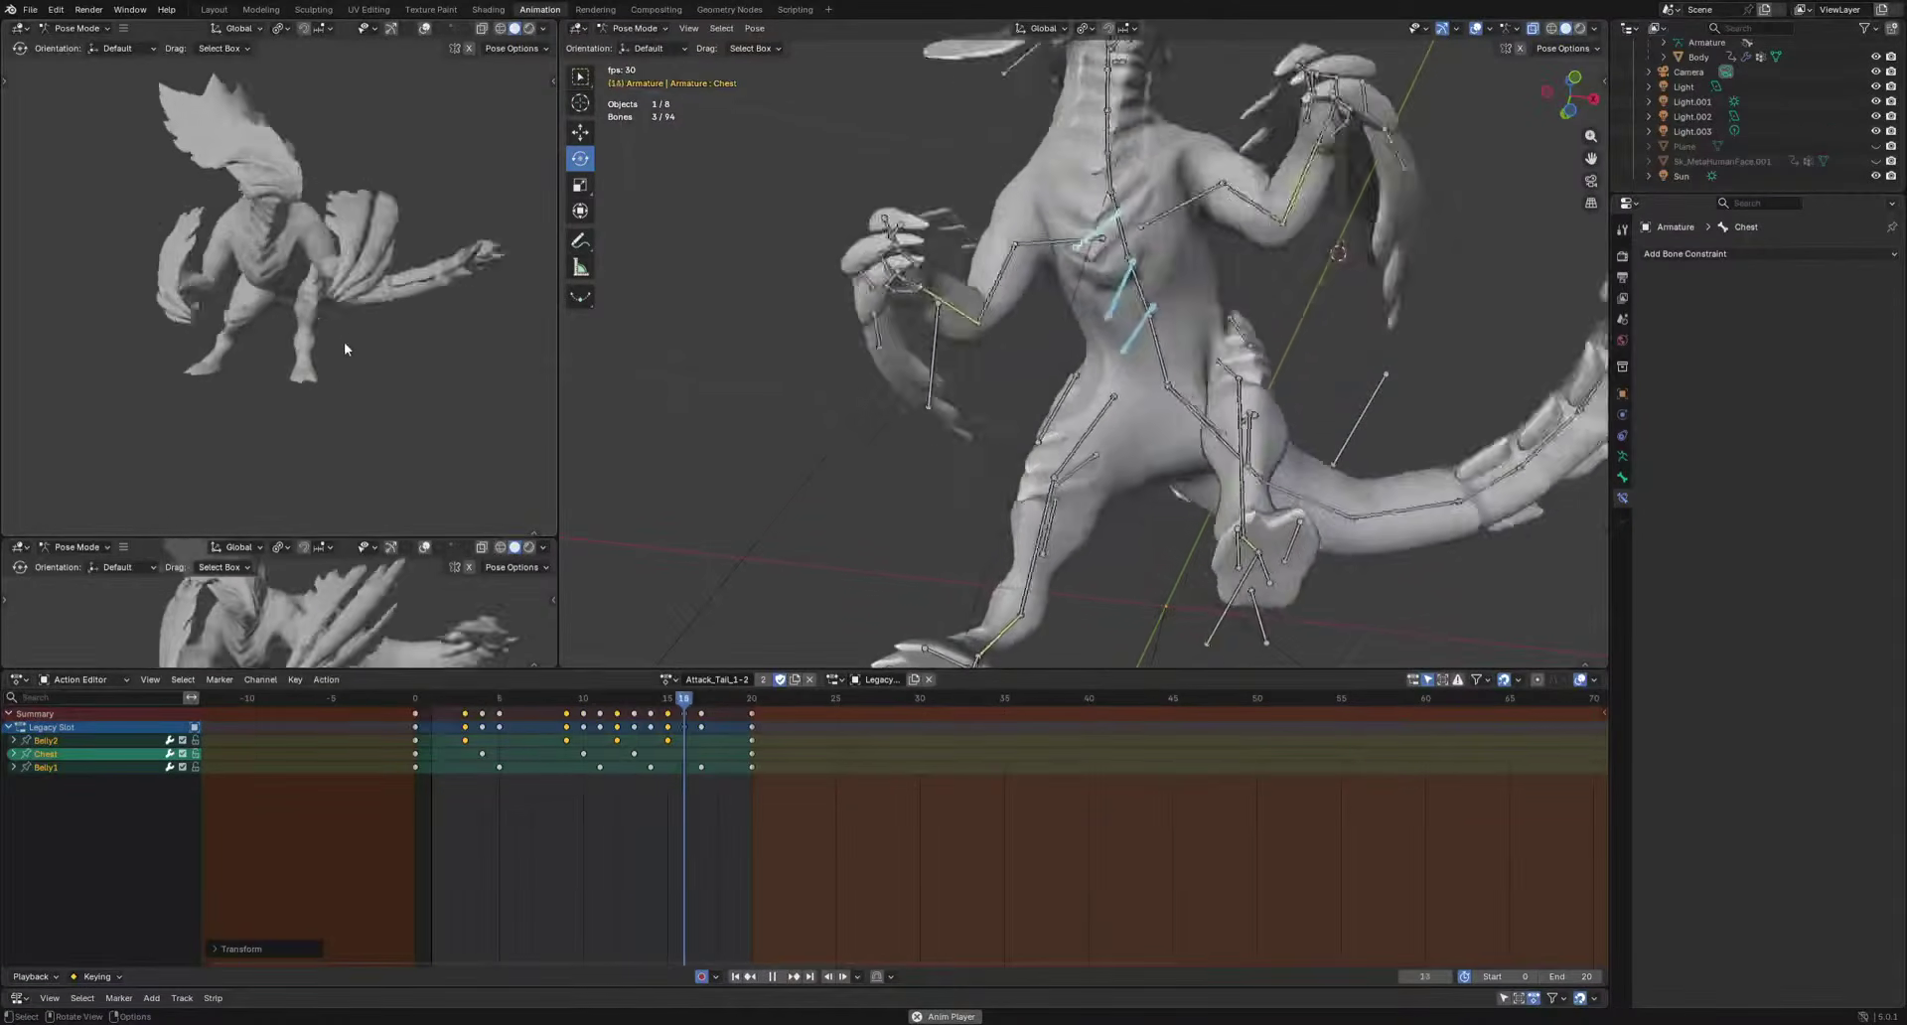
pyautogui.moveTo(246, 374); pyautogui.dragTo(419, 377, button='middle')
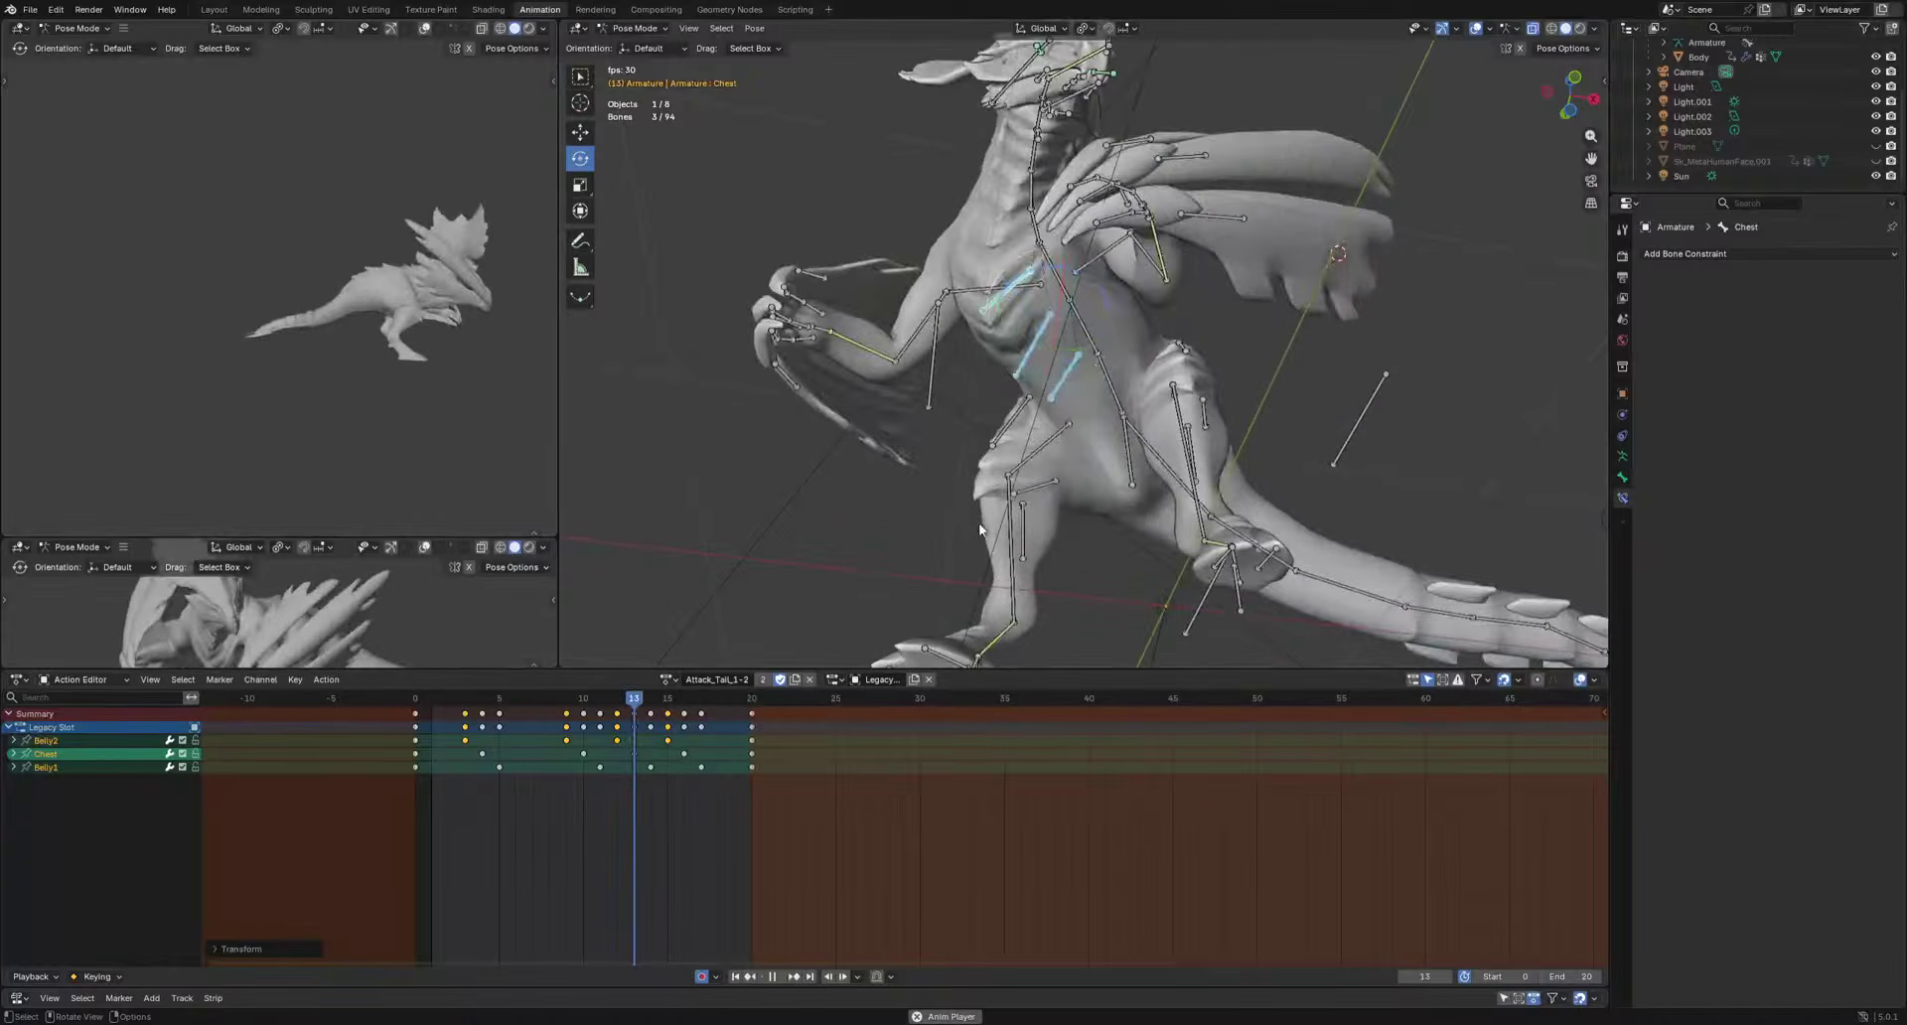
pyautogui.press('space')
# Select Thigh-muscle1.R, Thigh-muscle2.R and Calf-Muscle.R, and move and key them at frames 5 and 7.
pyautogui.moveTo(979, 526); pyautogui.dragTo(1090, 600, button='middle')
pyautogui.click(965, 431)
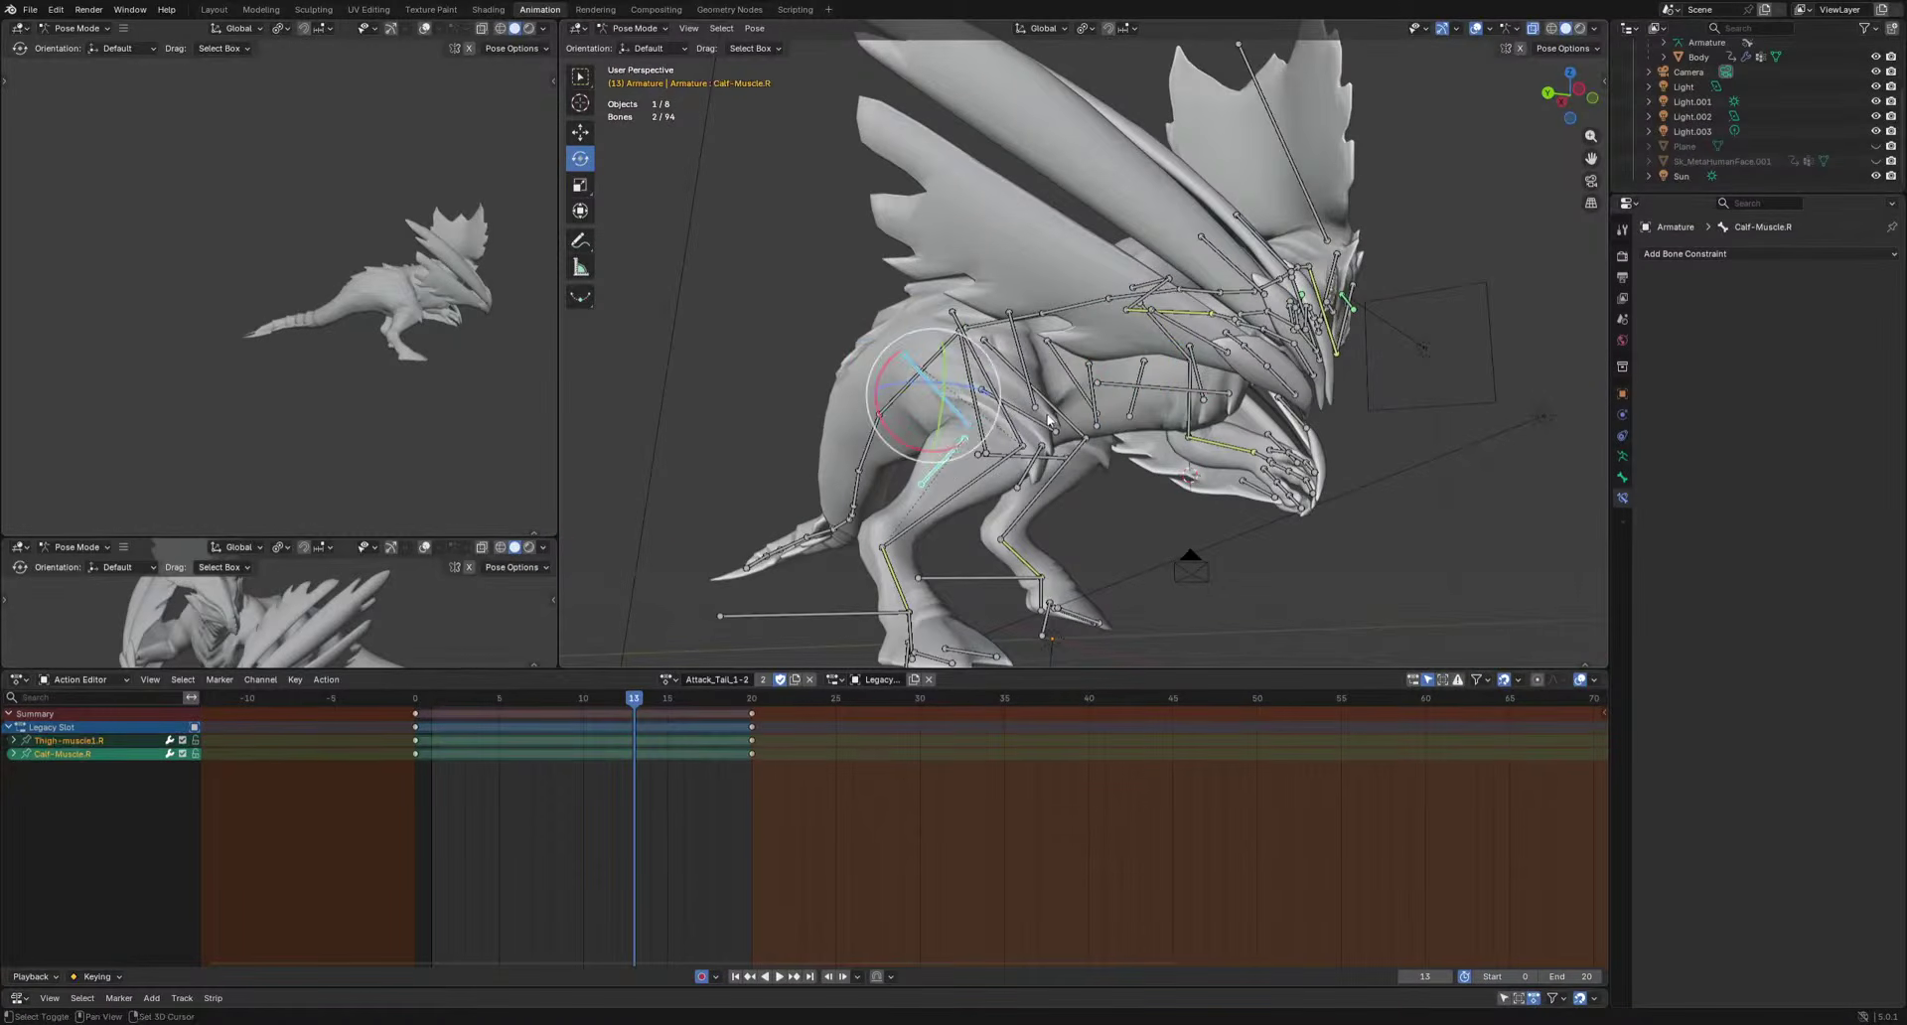
pyautogui.moveTo(1067, 452); pyautogui.dragTo(1124, 498, button='middle')
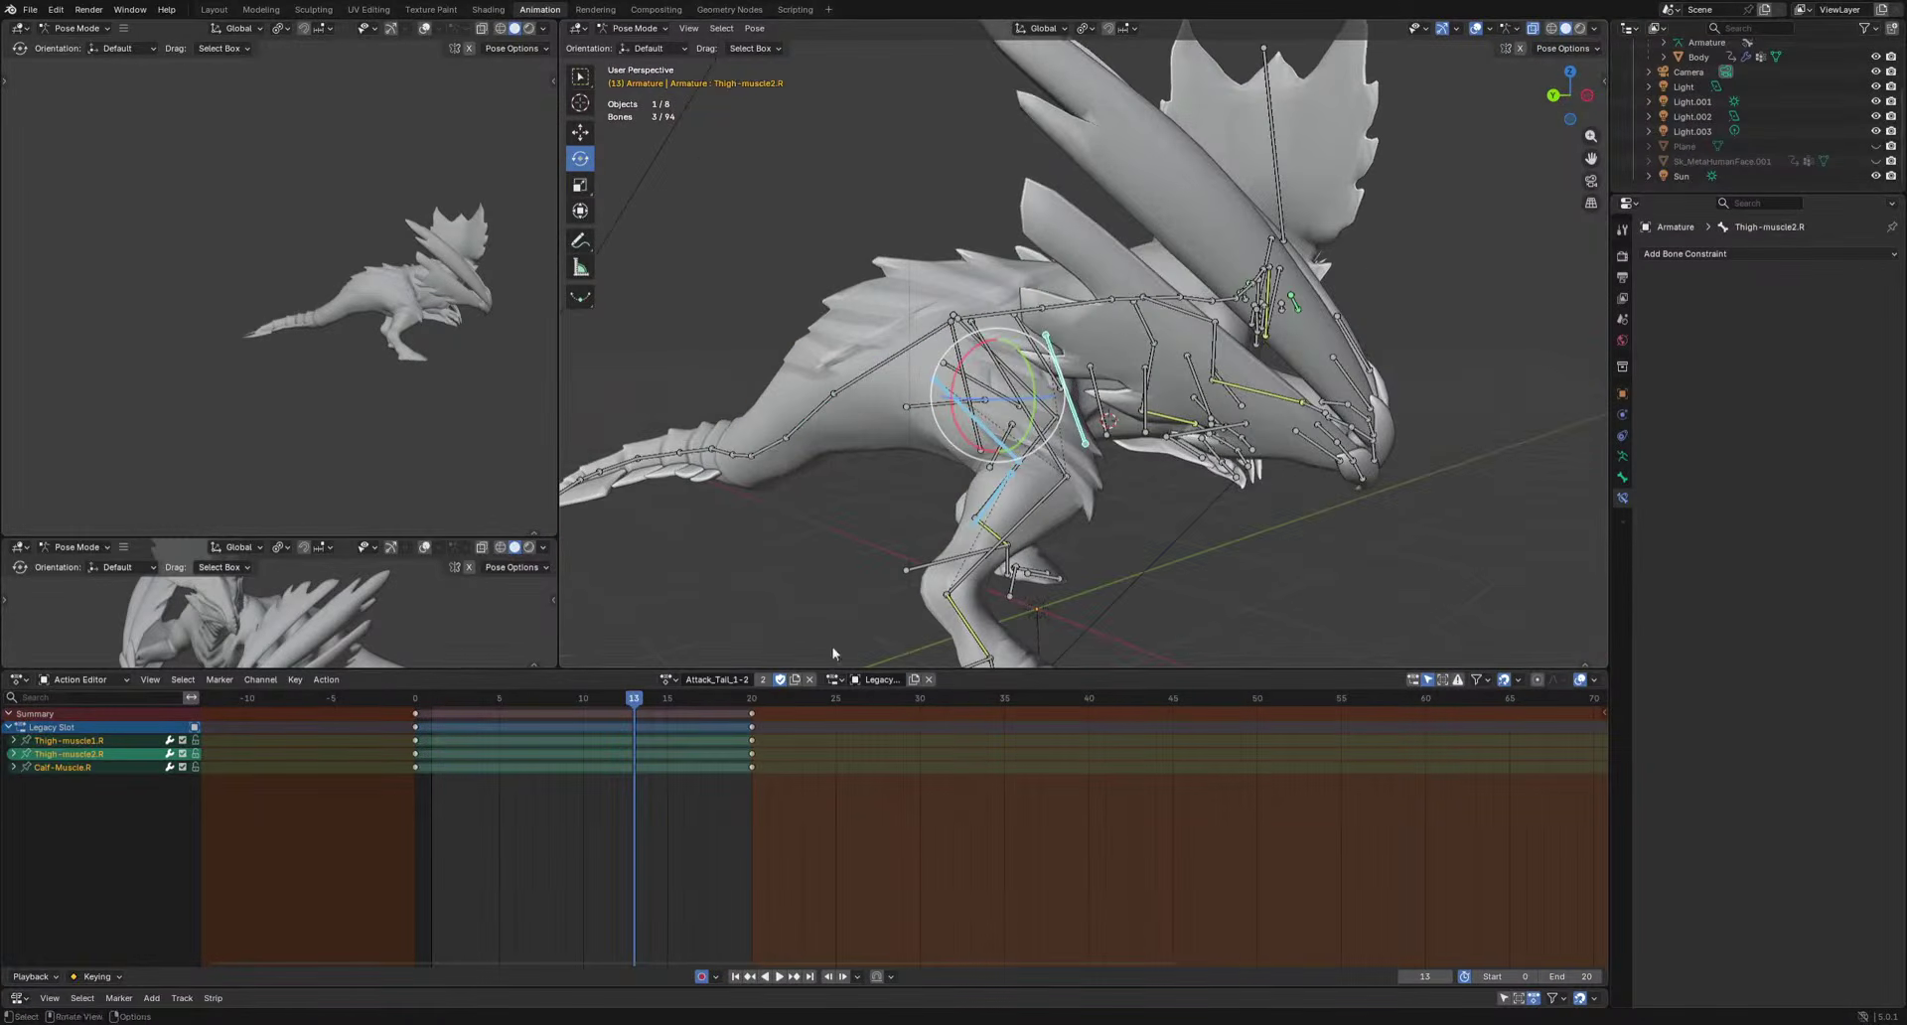
pyautogui.moveTo(496, 704); pyautogui.dragTo(566, 702)
pyautogui.moveTo(1023, 586); pyautogui.dragTo(1107, 562, button='middle')
pyautogui.press('g')
pyautogui.moveTo(509, 704); pyautogui.dragTo(534, 708)
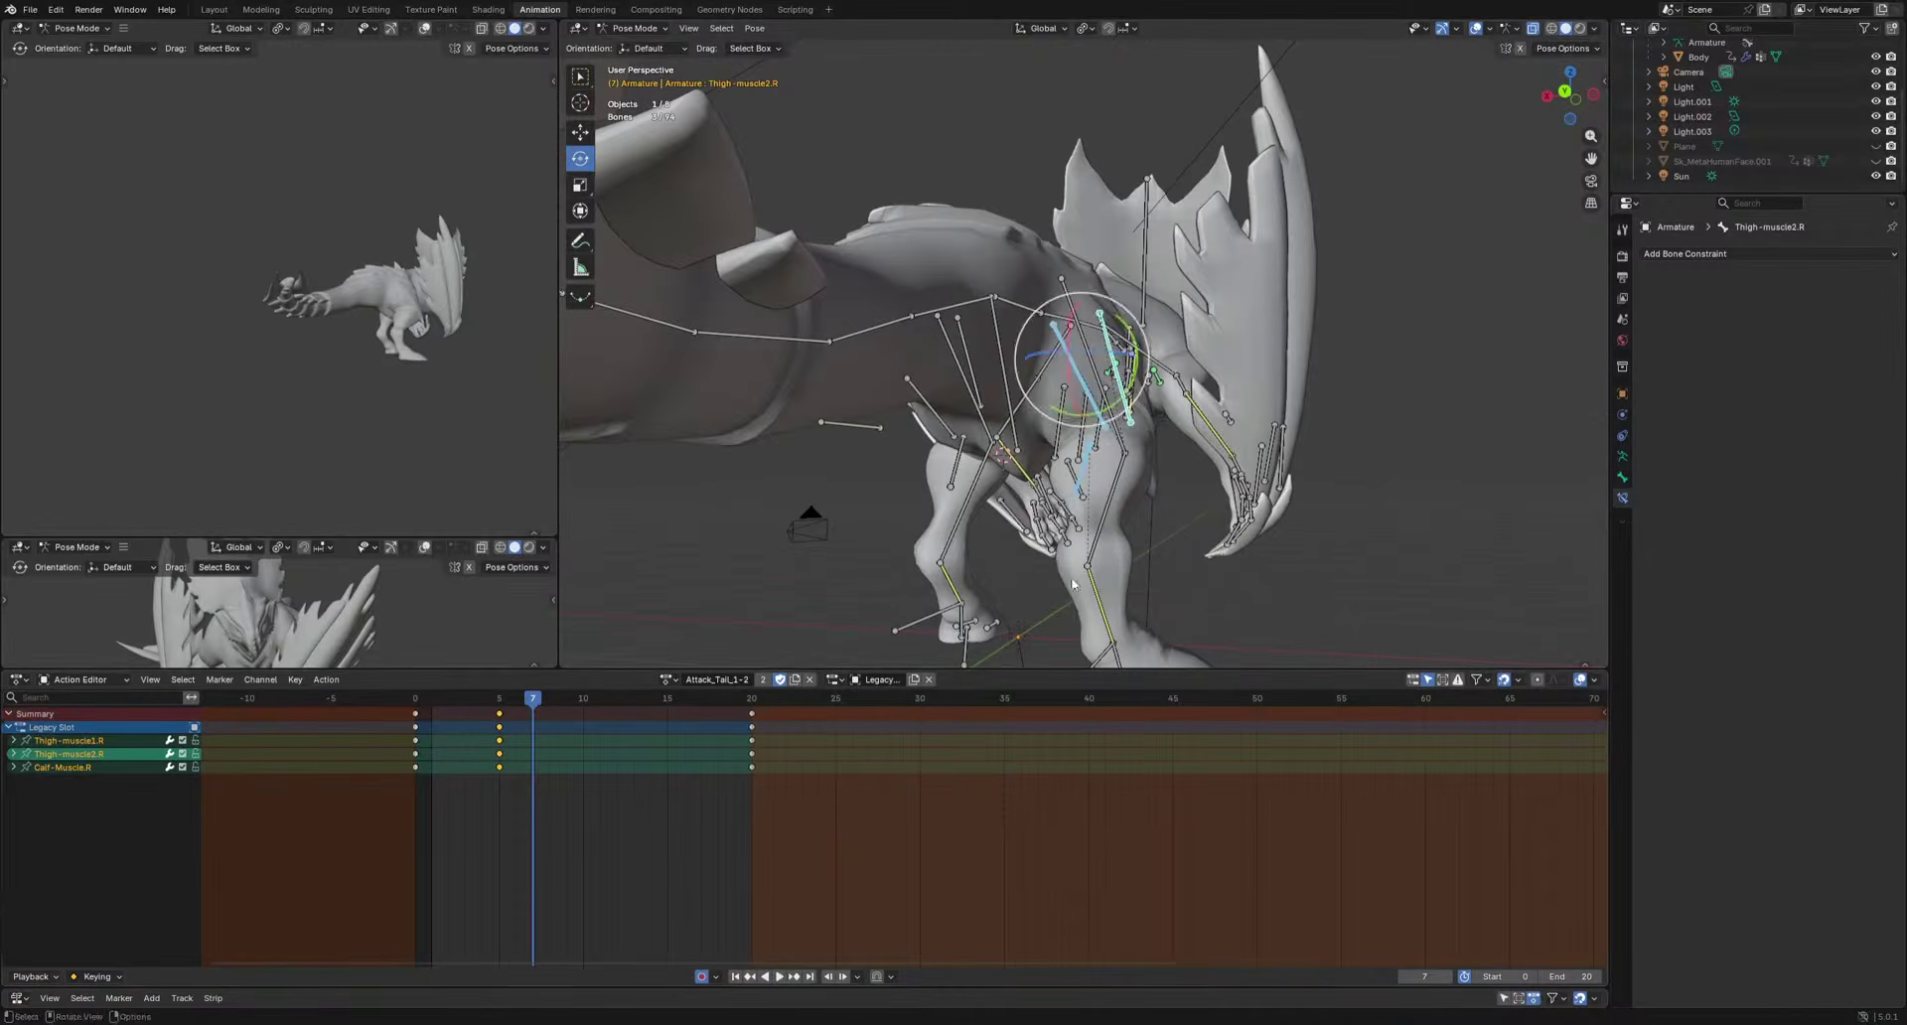
pyautogui.press('i')
pyautogui.press('space')
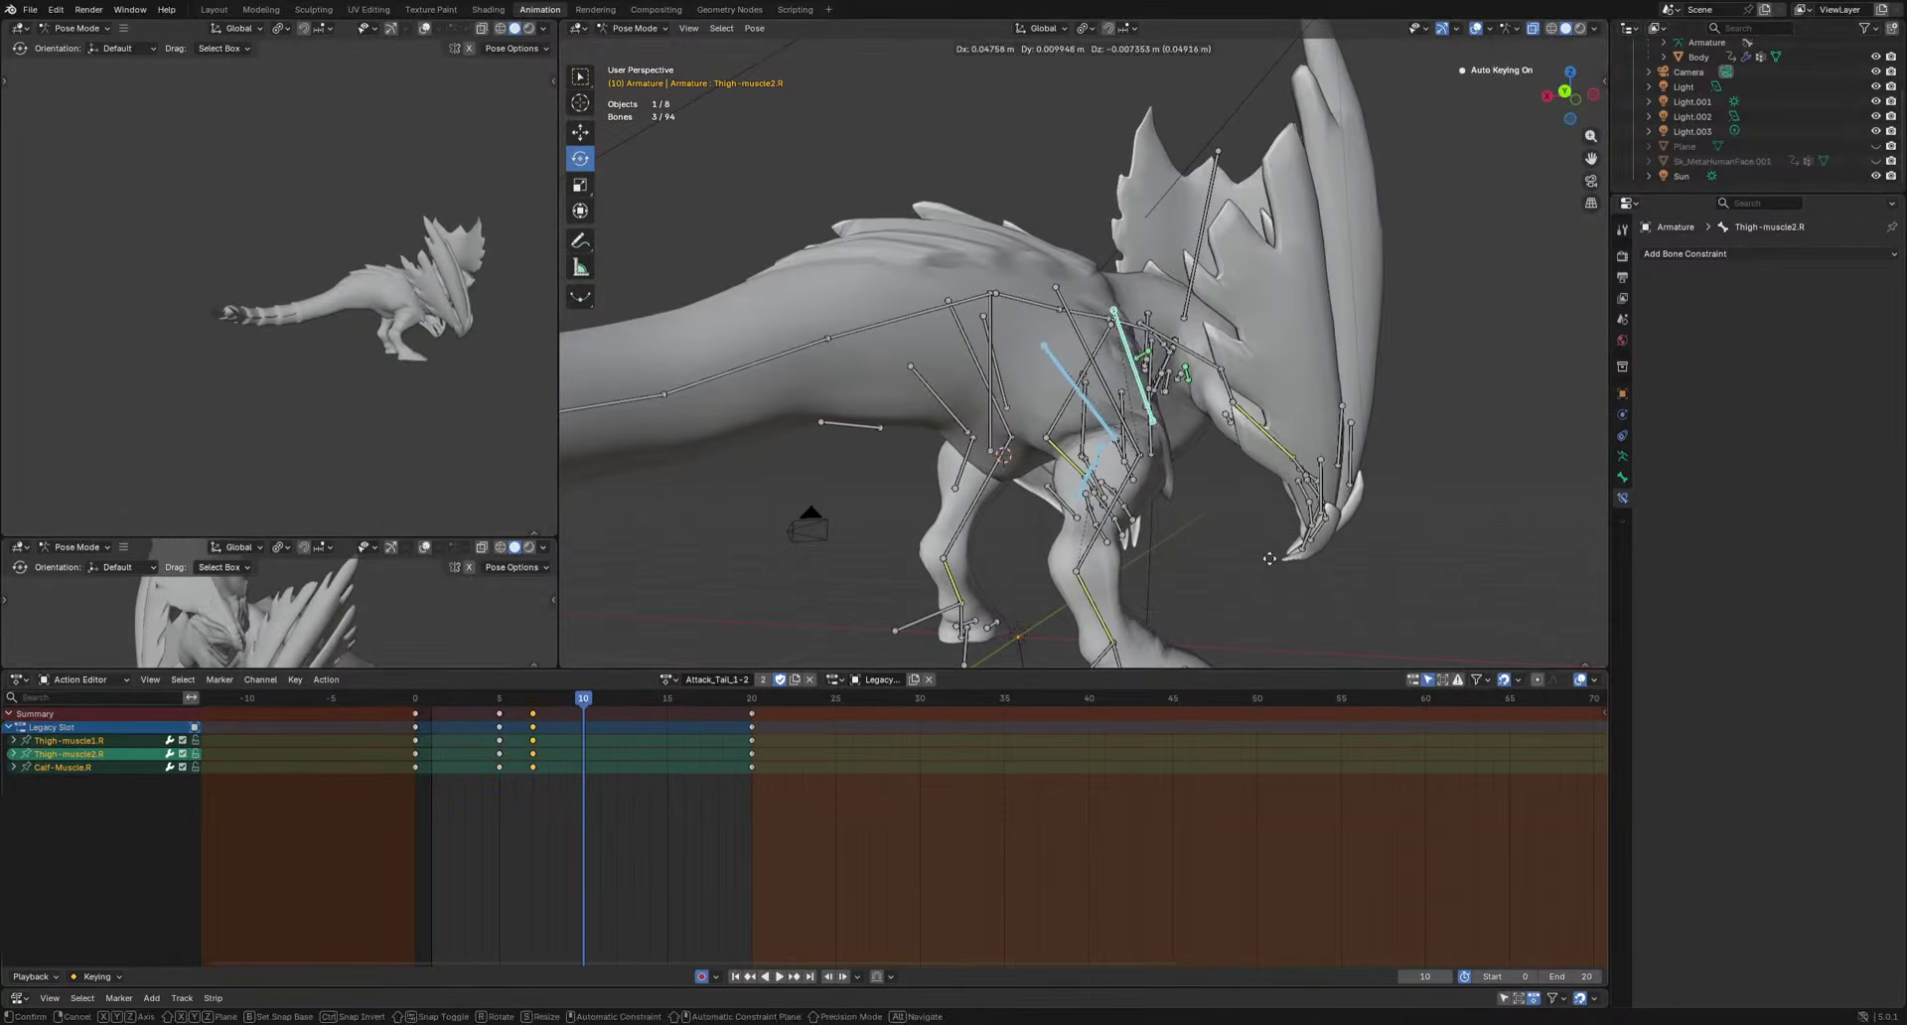
# Move and key the three selected right-leg muscle bones at frames 10 and 13.
pyautogui.press('i')
pyautogui.click(633, 701)
pyautogui.press('g')
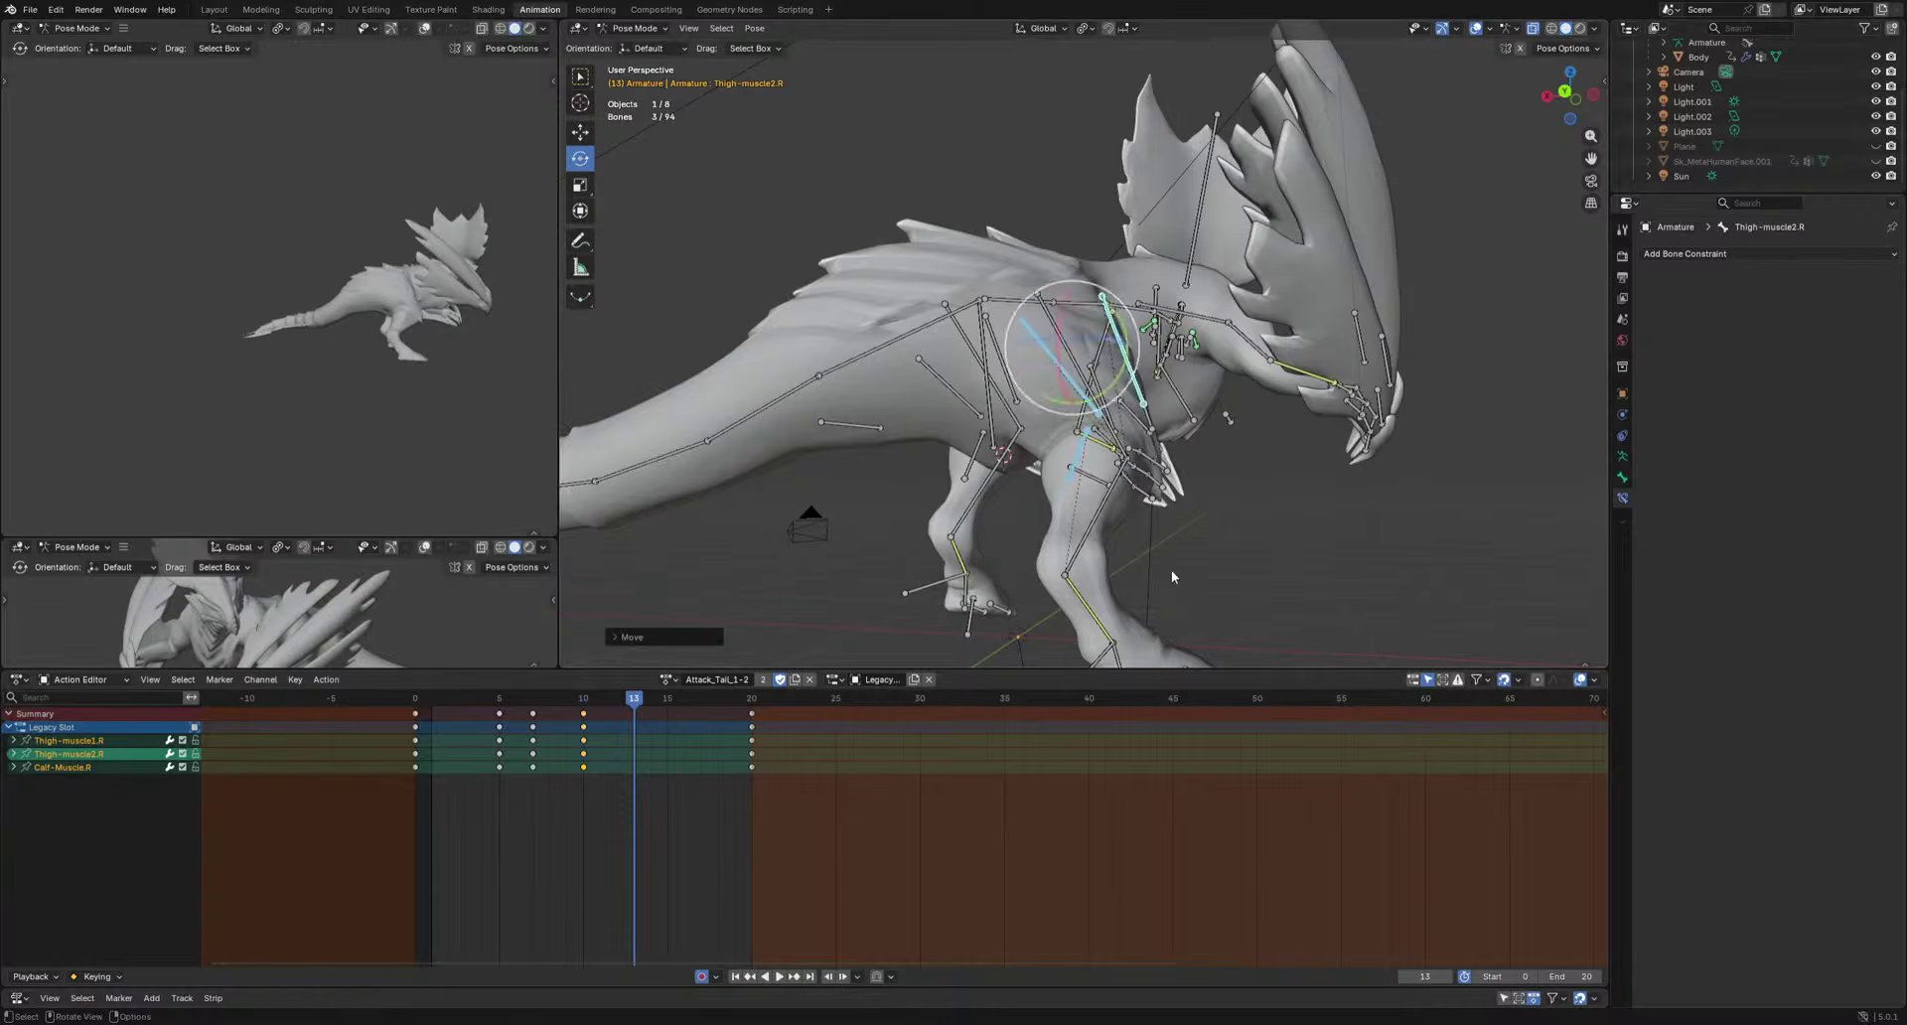
pyautogui.press('i')
# Offset the in-between keyframes of Thigh-muscle1.R one frame earlier and Calf-Muscle.R one frame later, and play back the motion.
pyautogui.press('space')
pyautogui.press('space')
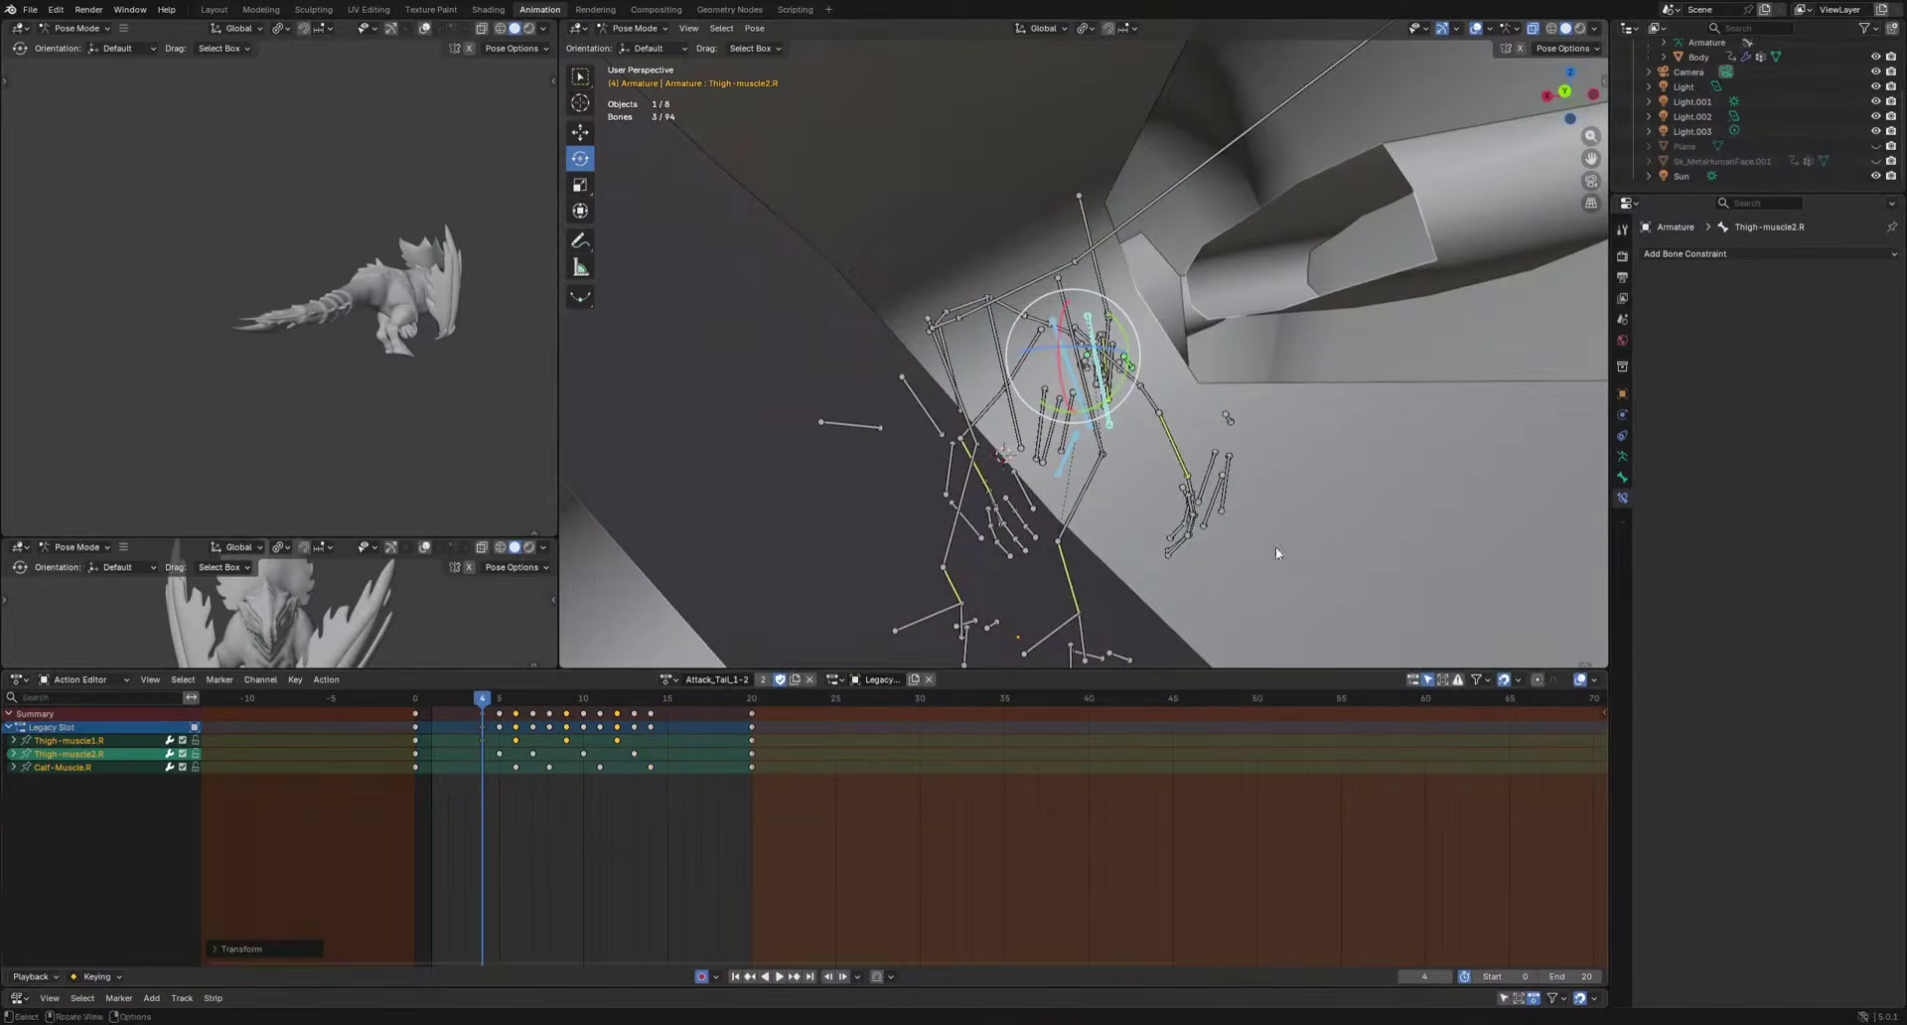
pyautogui.press('space')
# Hide the viewport overlays and review the full-body playback of the tail attack from the side and rear.
pyautogui.moveTo(1275, 552)
pyautogui.mouseDown(button='middle')
pyautogui.moveTo(1128, 552)
pyautogui.moveTo(1243, 556)
pyautogui.mouseUp(button='middle')
pyautogui.click(1478, 30)
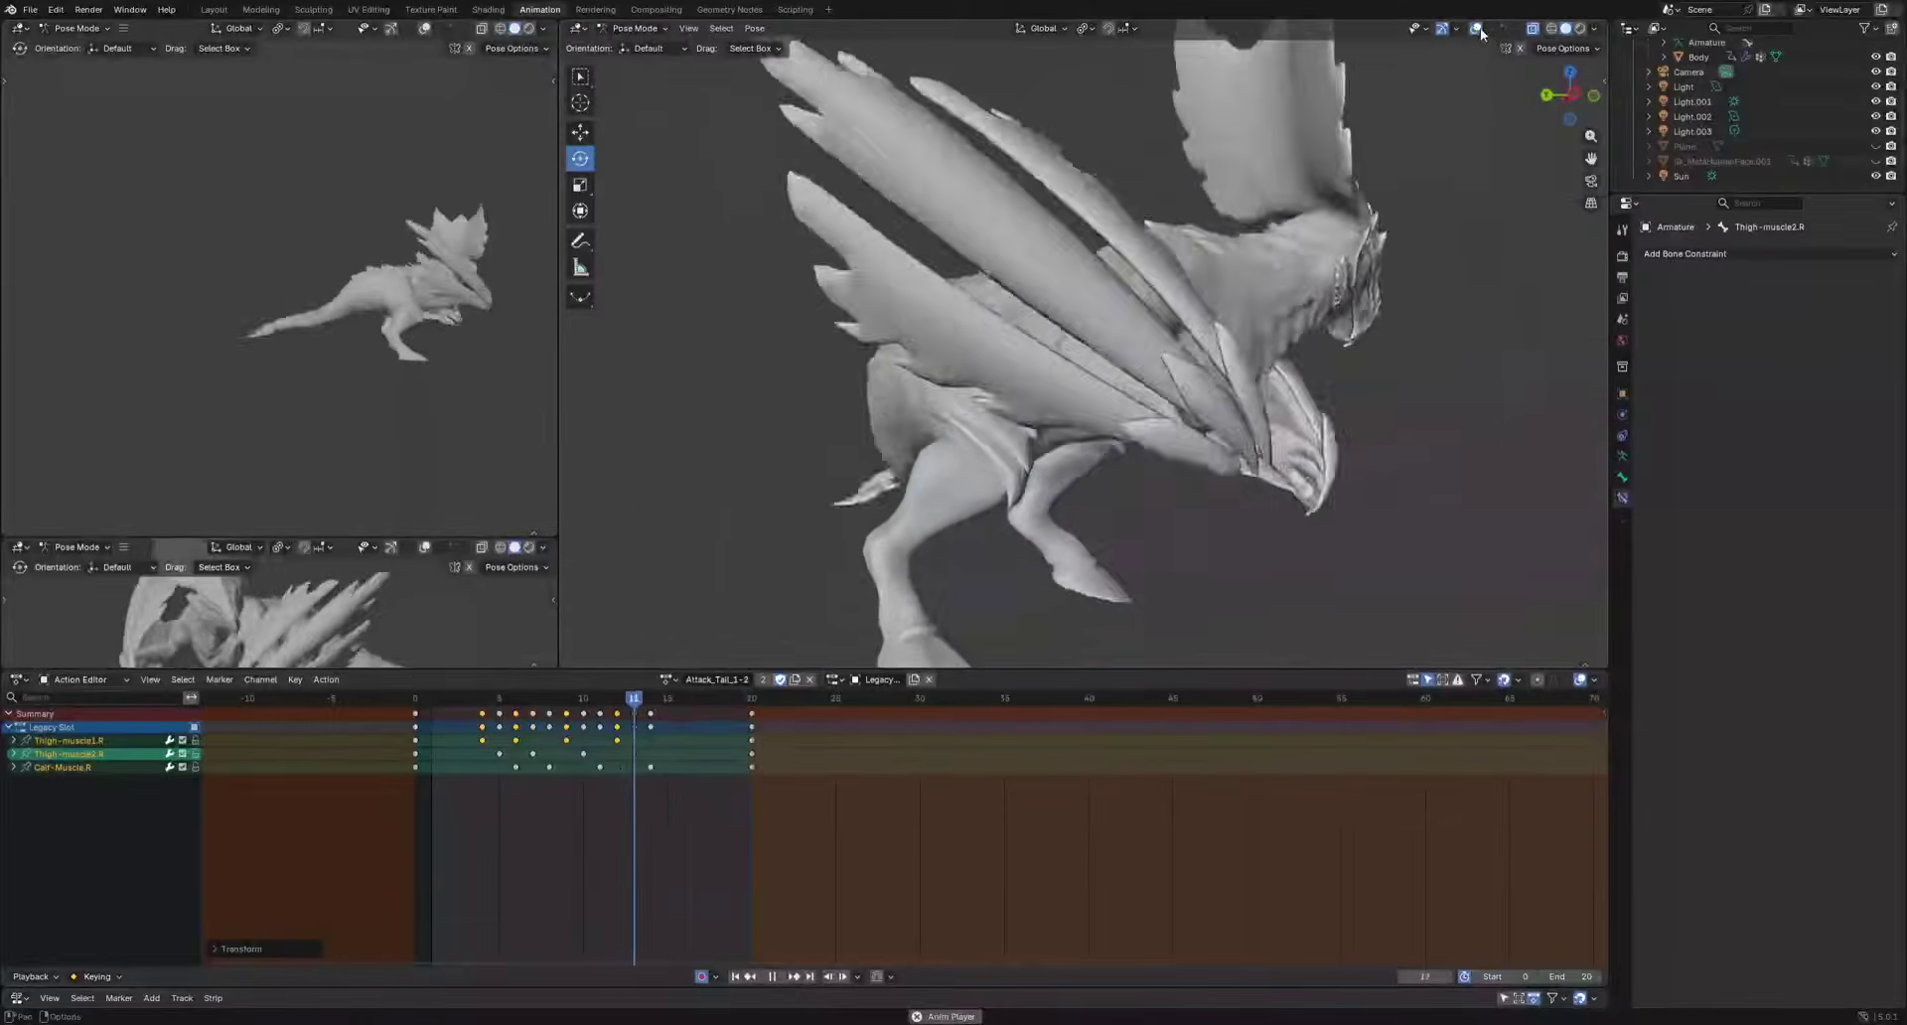
pyautogui.scroll(-5, 1194, 440)
pyautogui.moveTo(1193, 443); pyautogui.dragTo(1333, 455, button='middle')
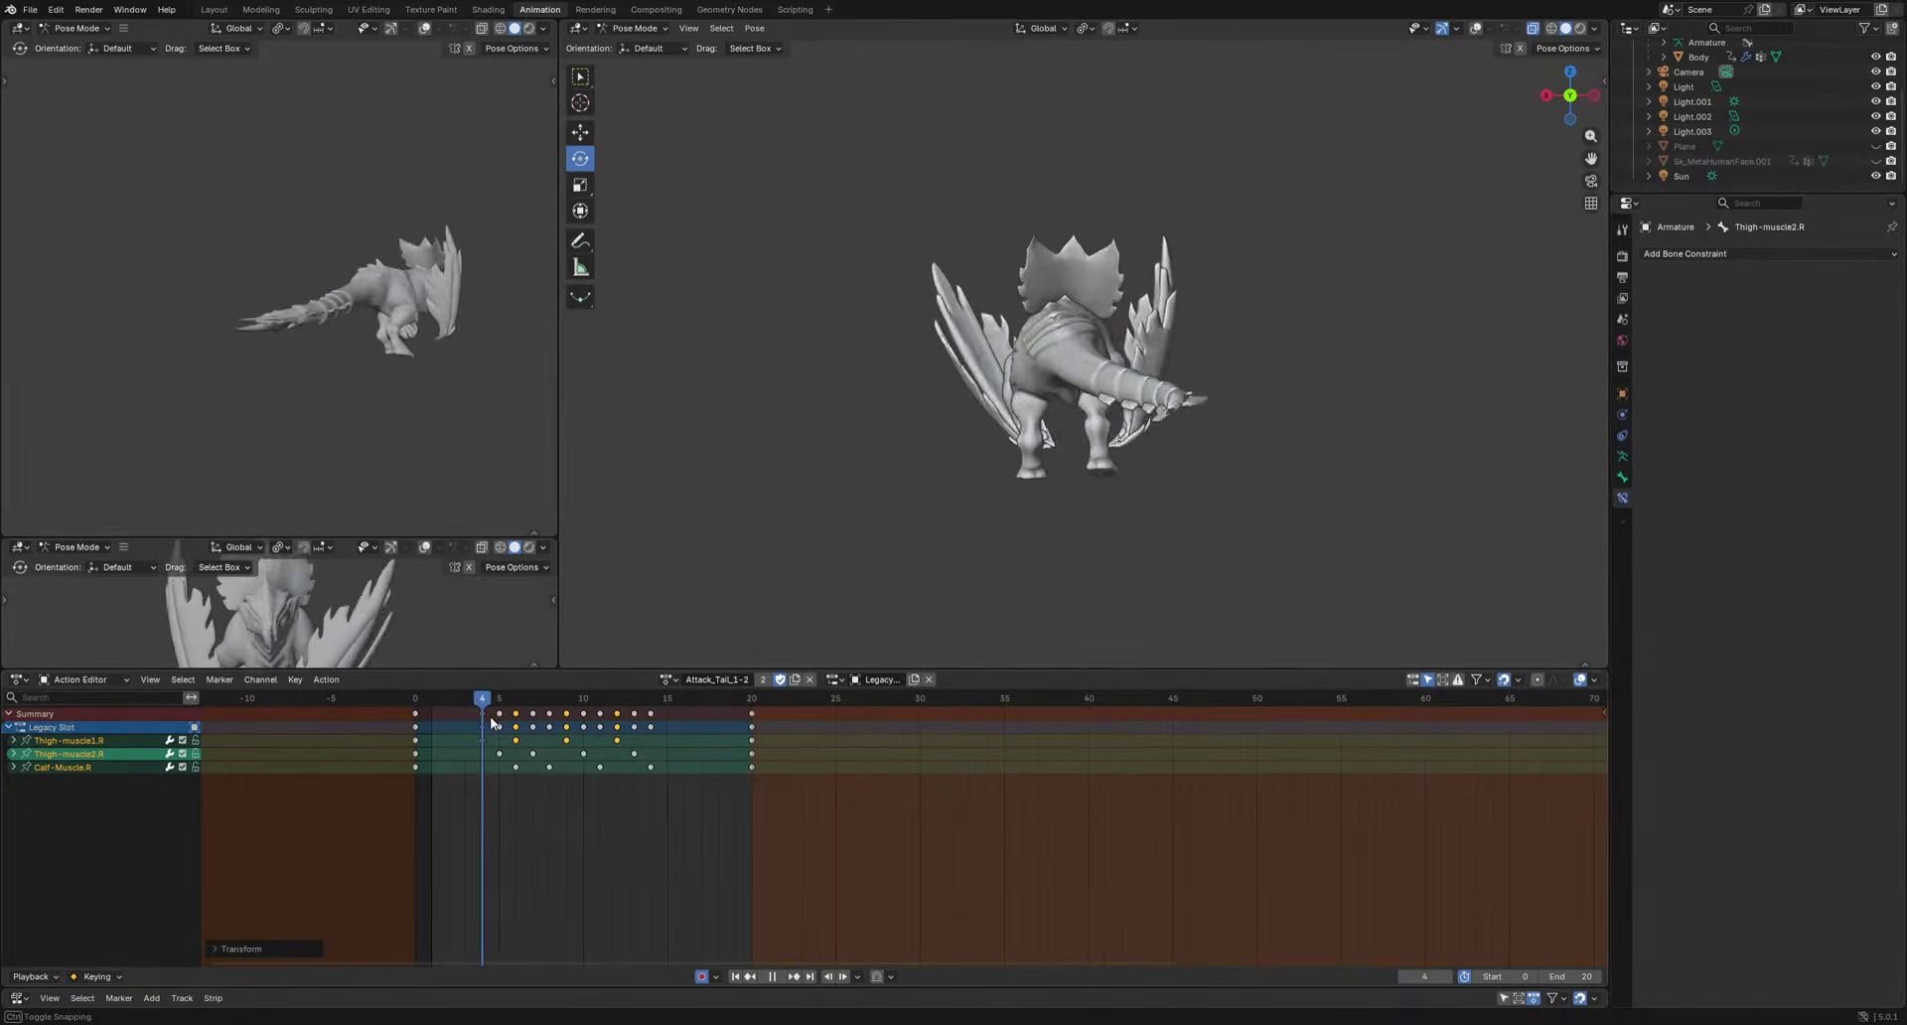
pyautogui.press('space')
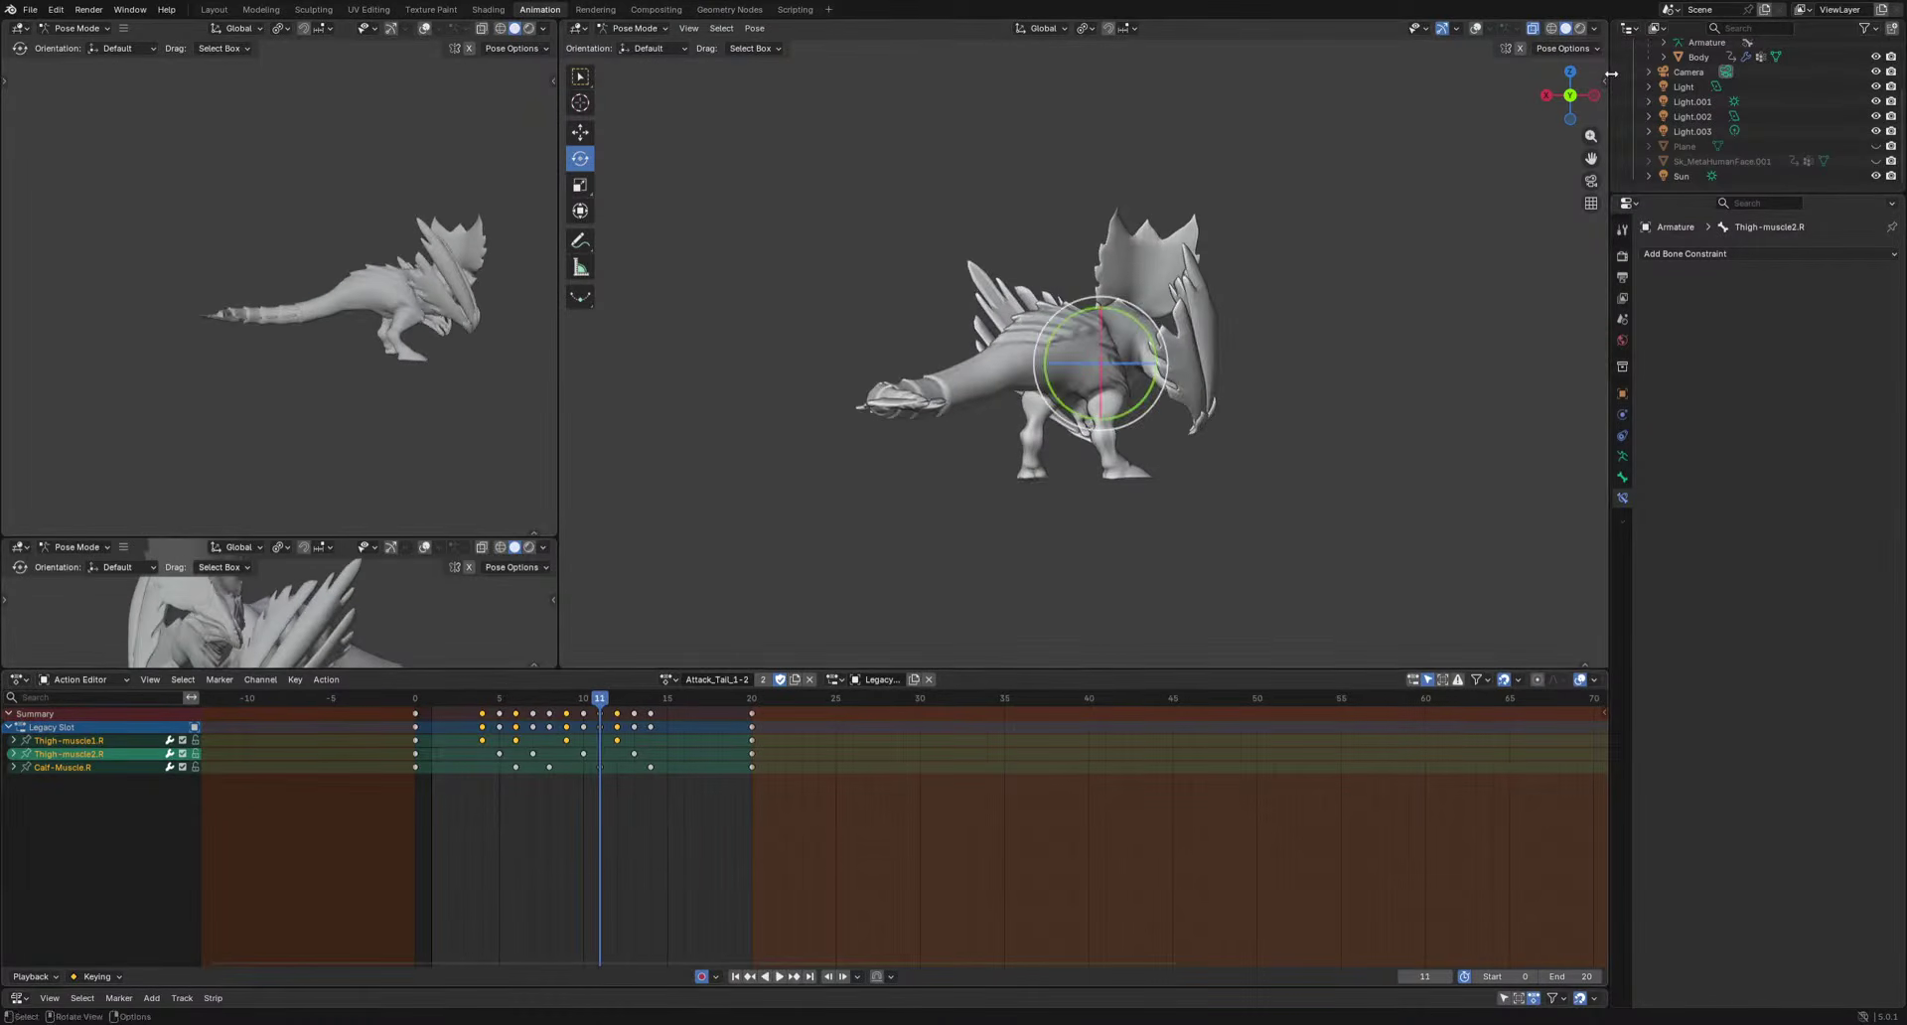
# Rotate and key the Pelvis bone at frame 11, and play back the tail attack from several angles.
pyautogui.click(1065, 365)
pyautogui.moveTo(1066, 365); pyautogui.dragTo(1154, 480, button='middle')
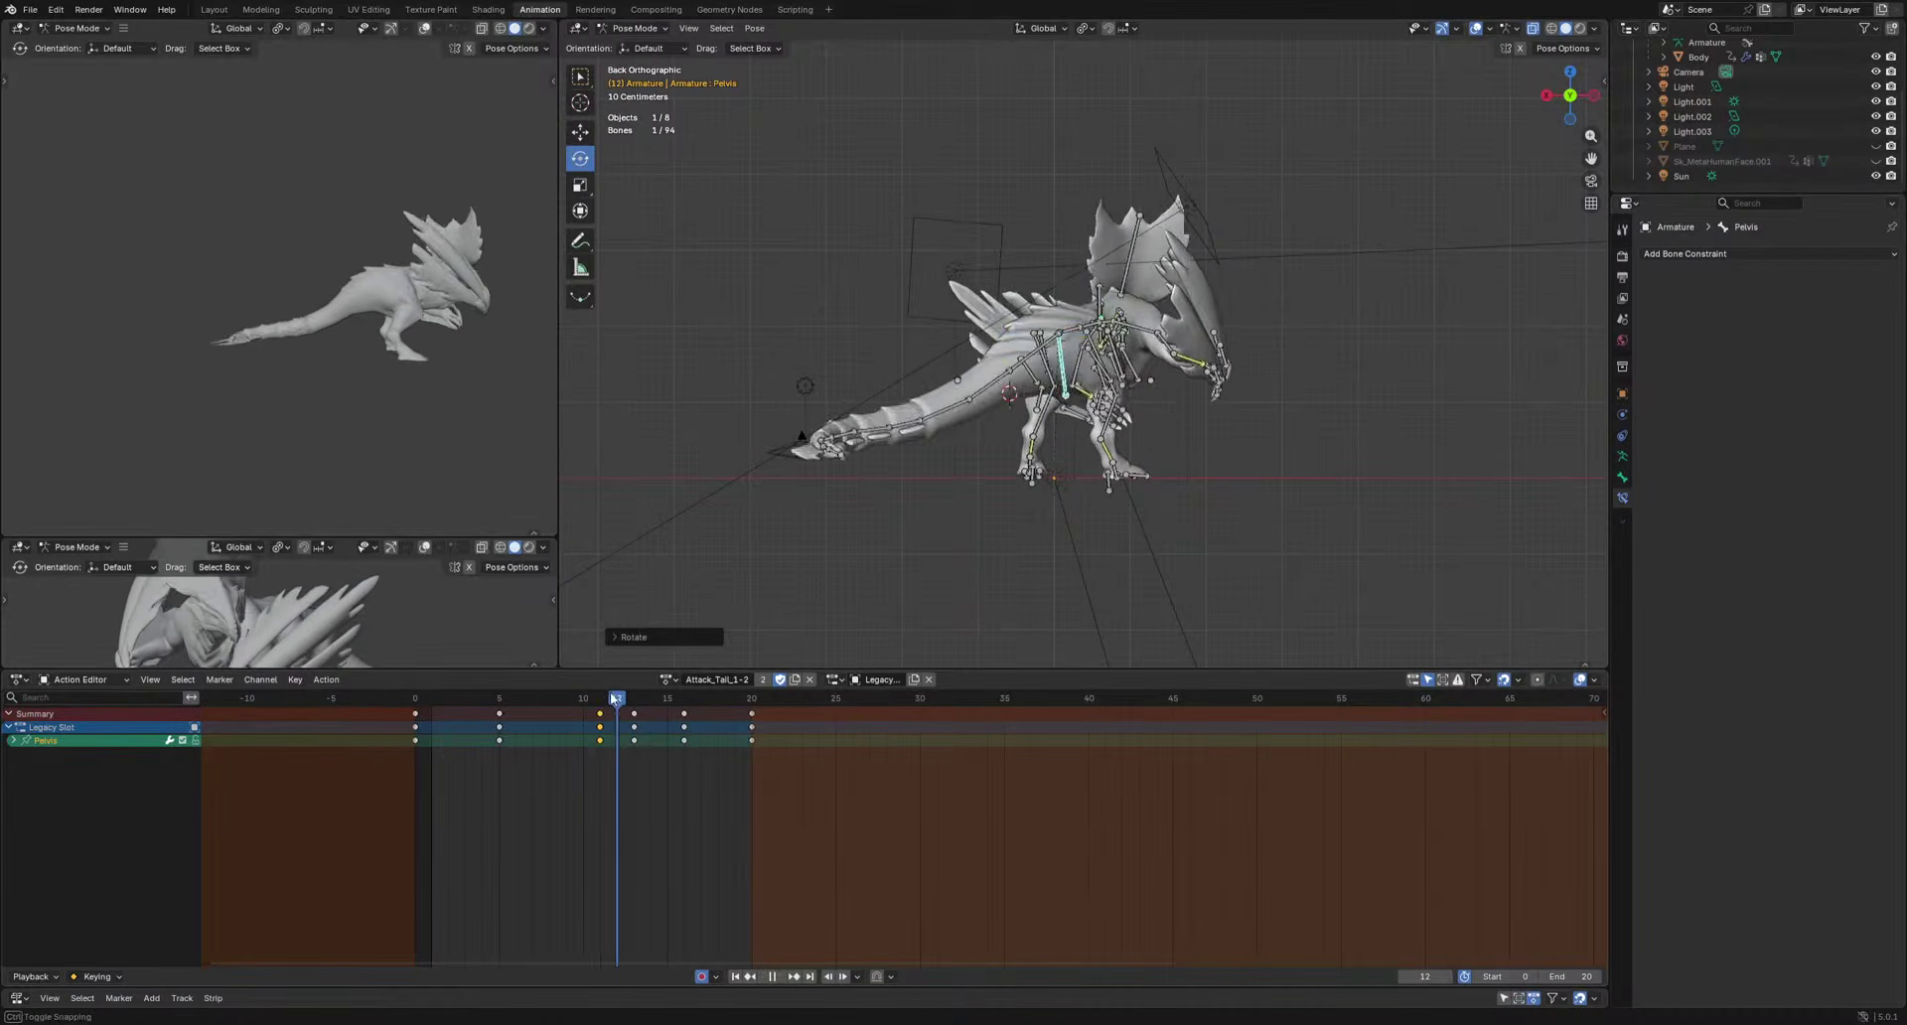
pyautogui.press('space')
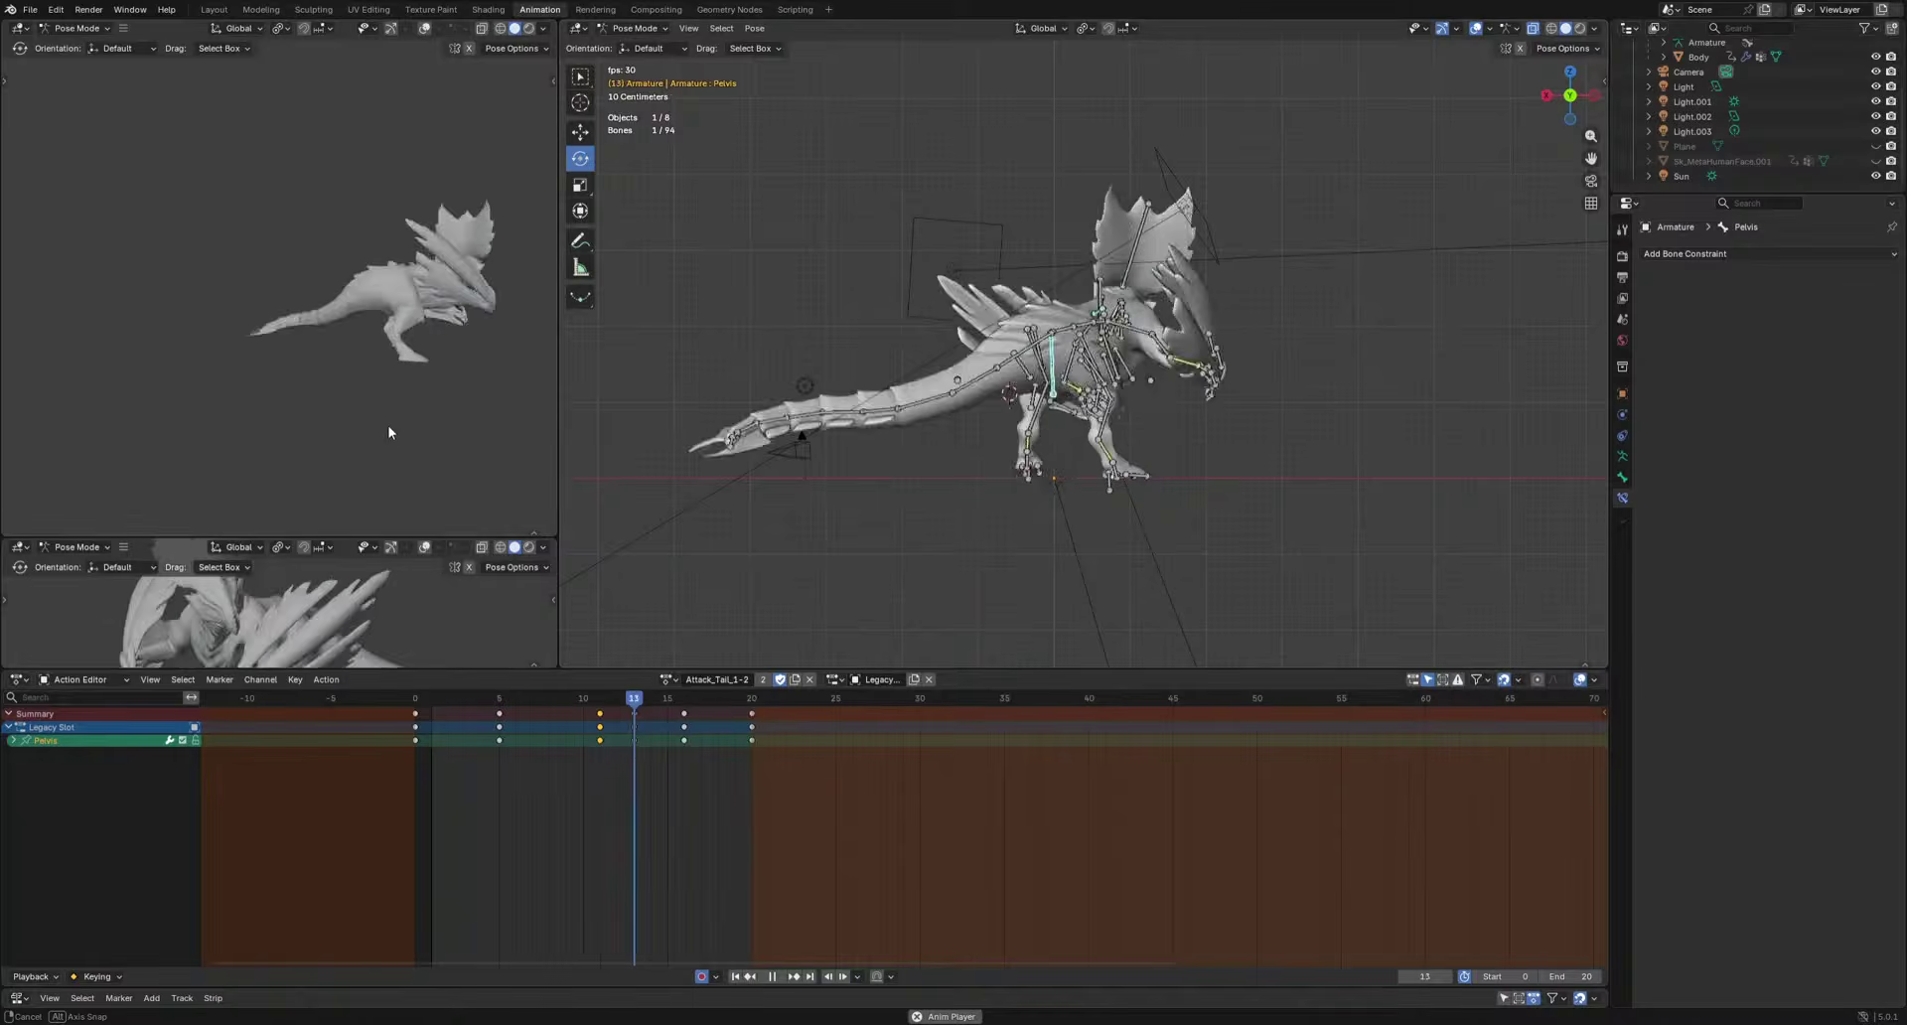
pyautogui.moveTo(389, 430); pyautogui.dragTo(261, 424, button='middle')
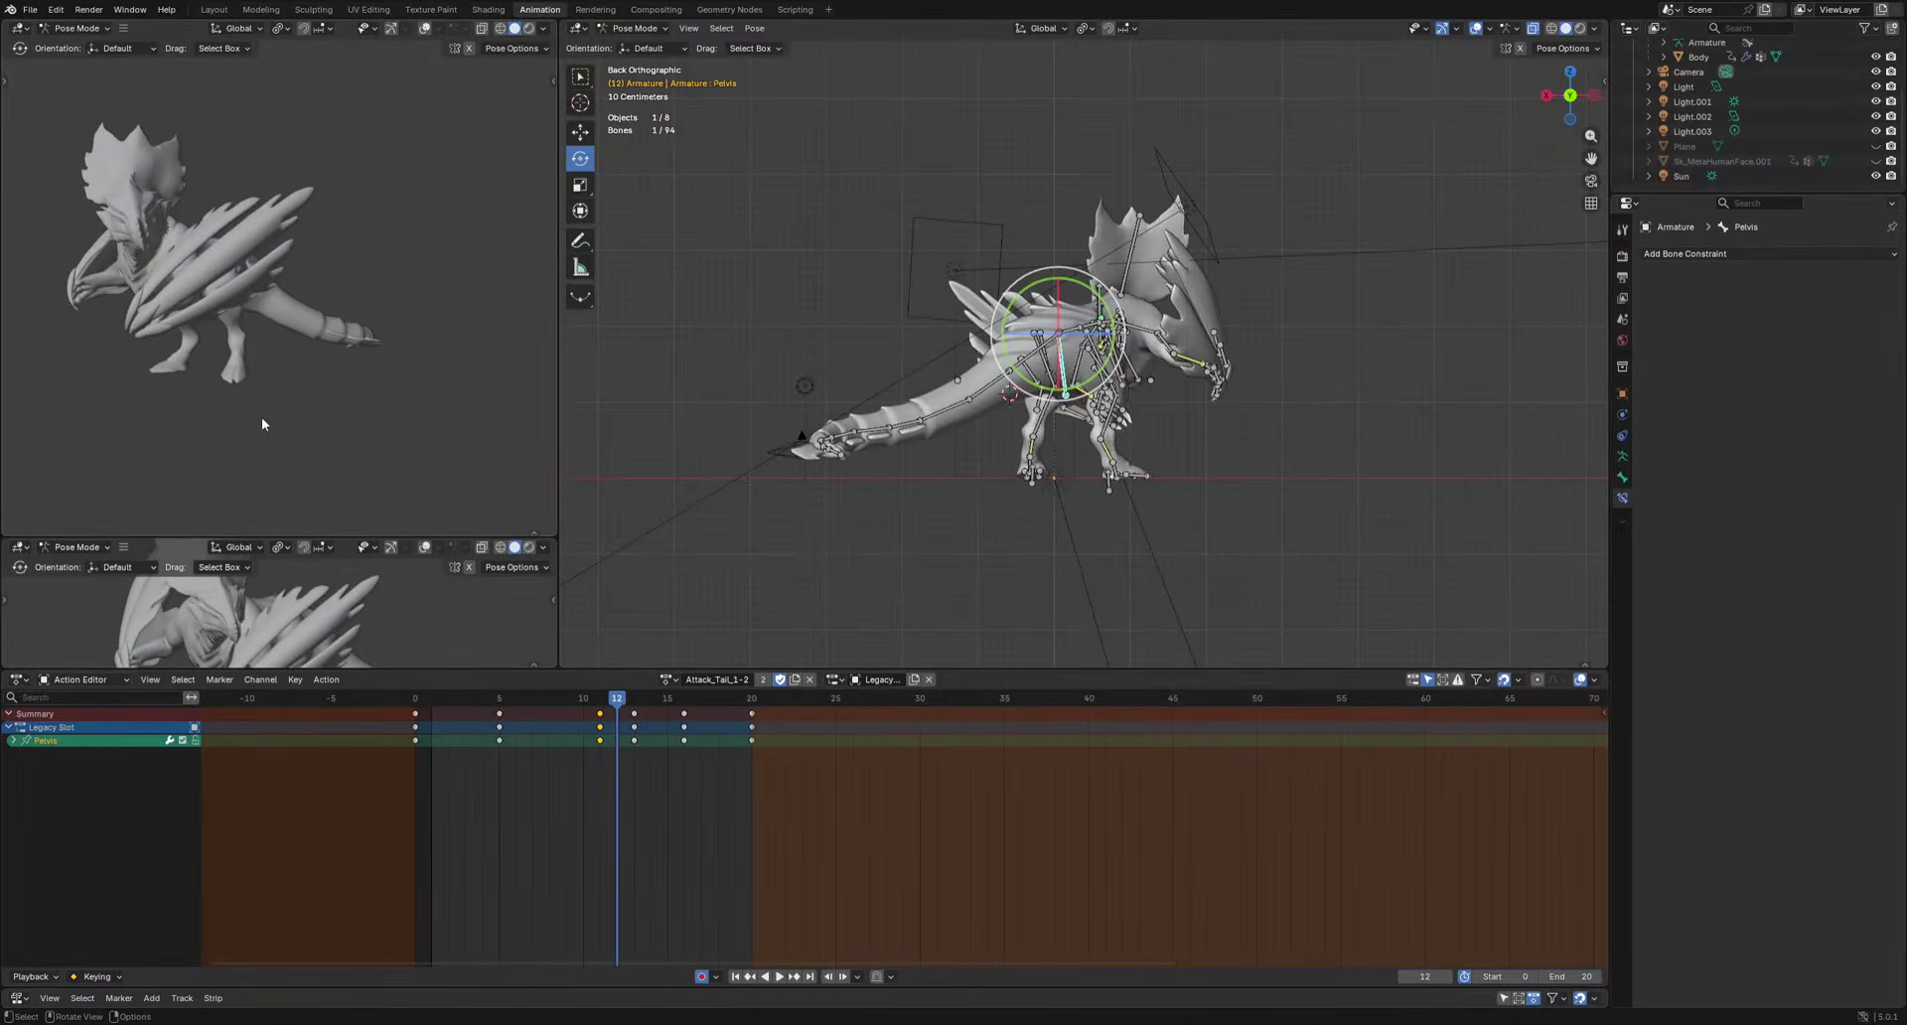
pyautogui.moveTo(983, 447); pyautogui.dragTo(987, 452, button='middle')
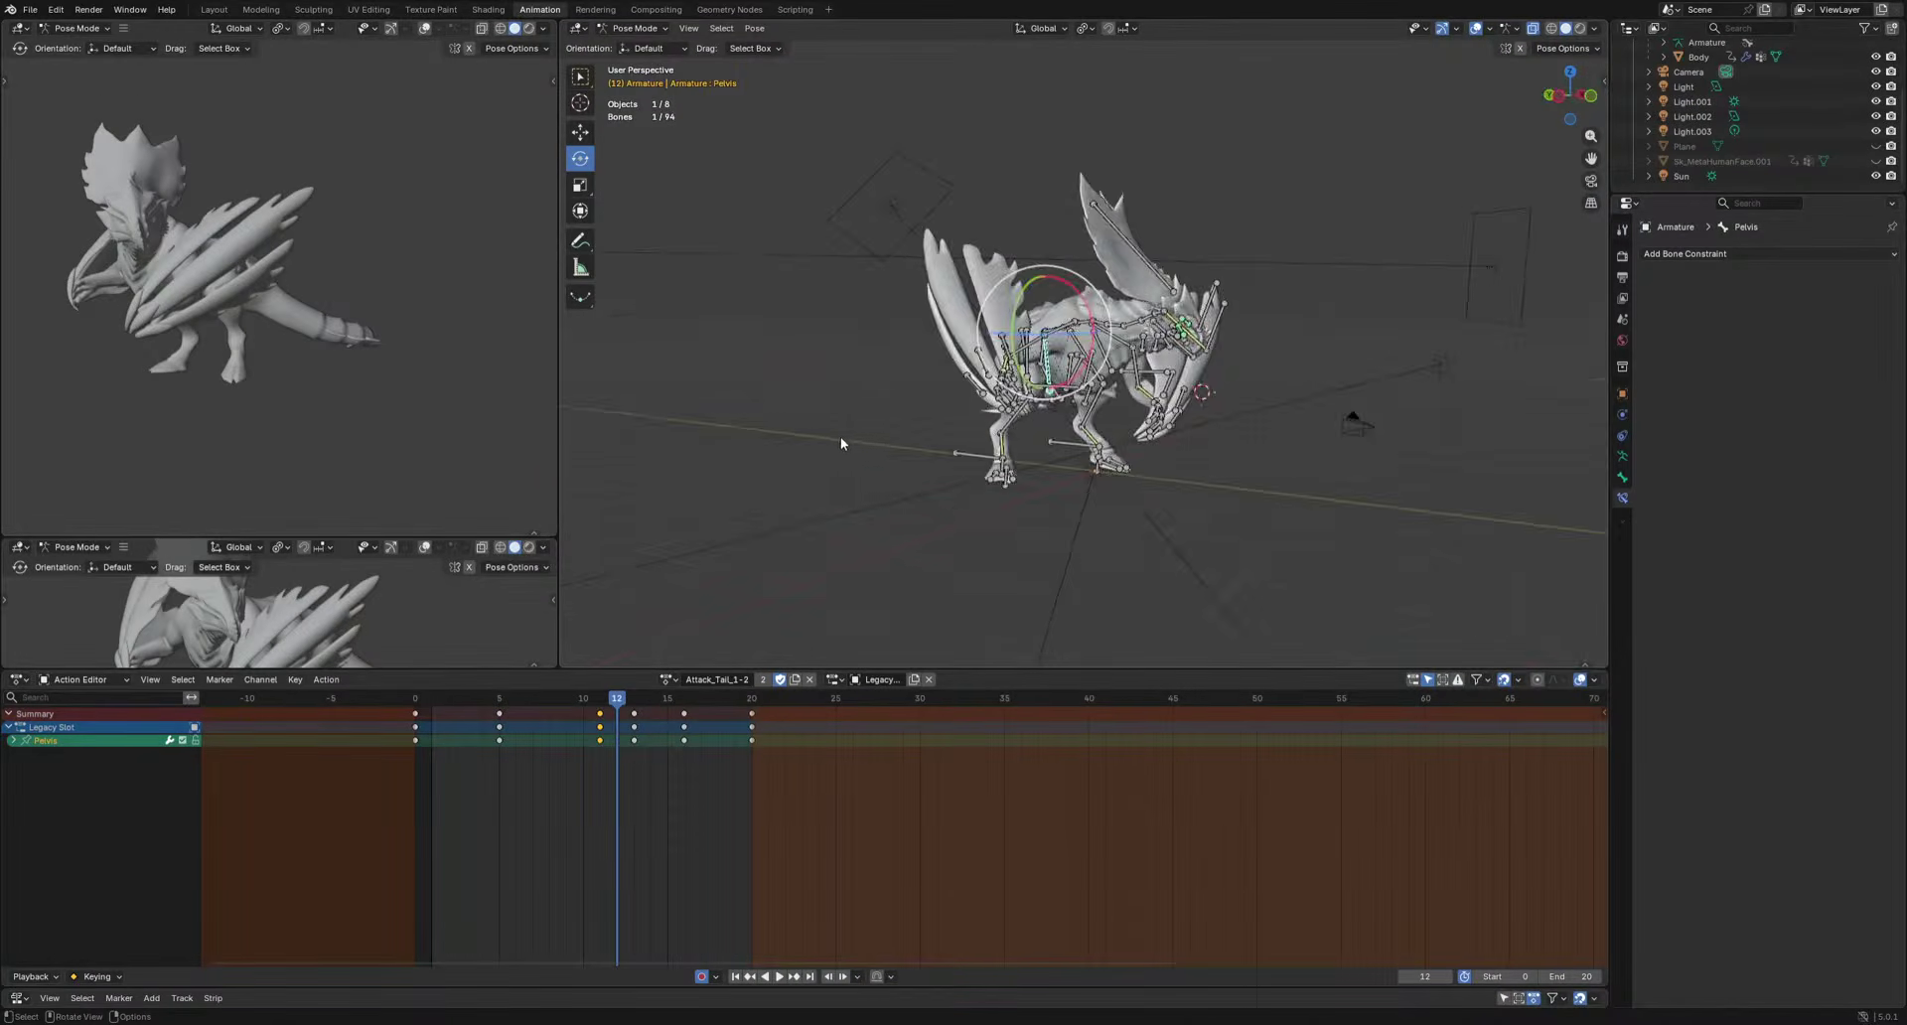
pyautogui.press('space')
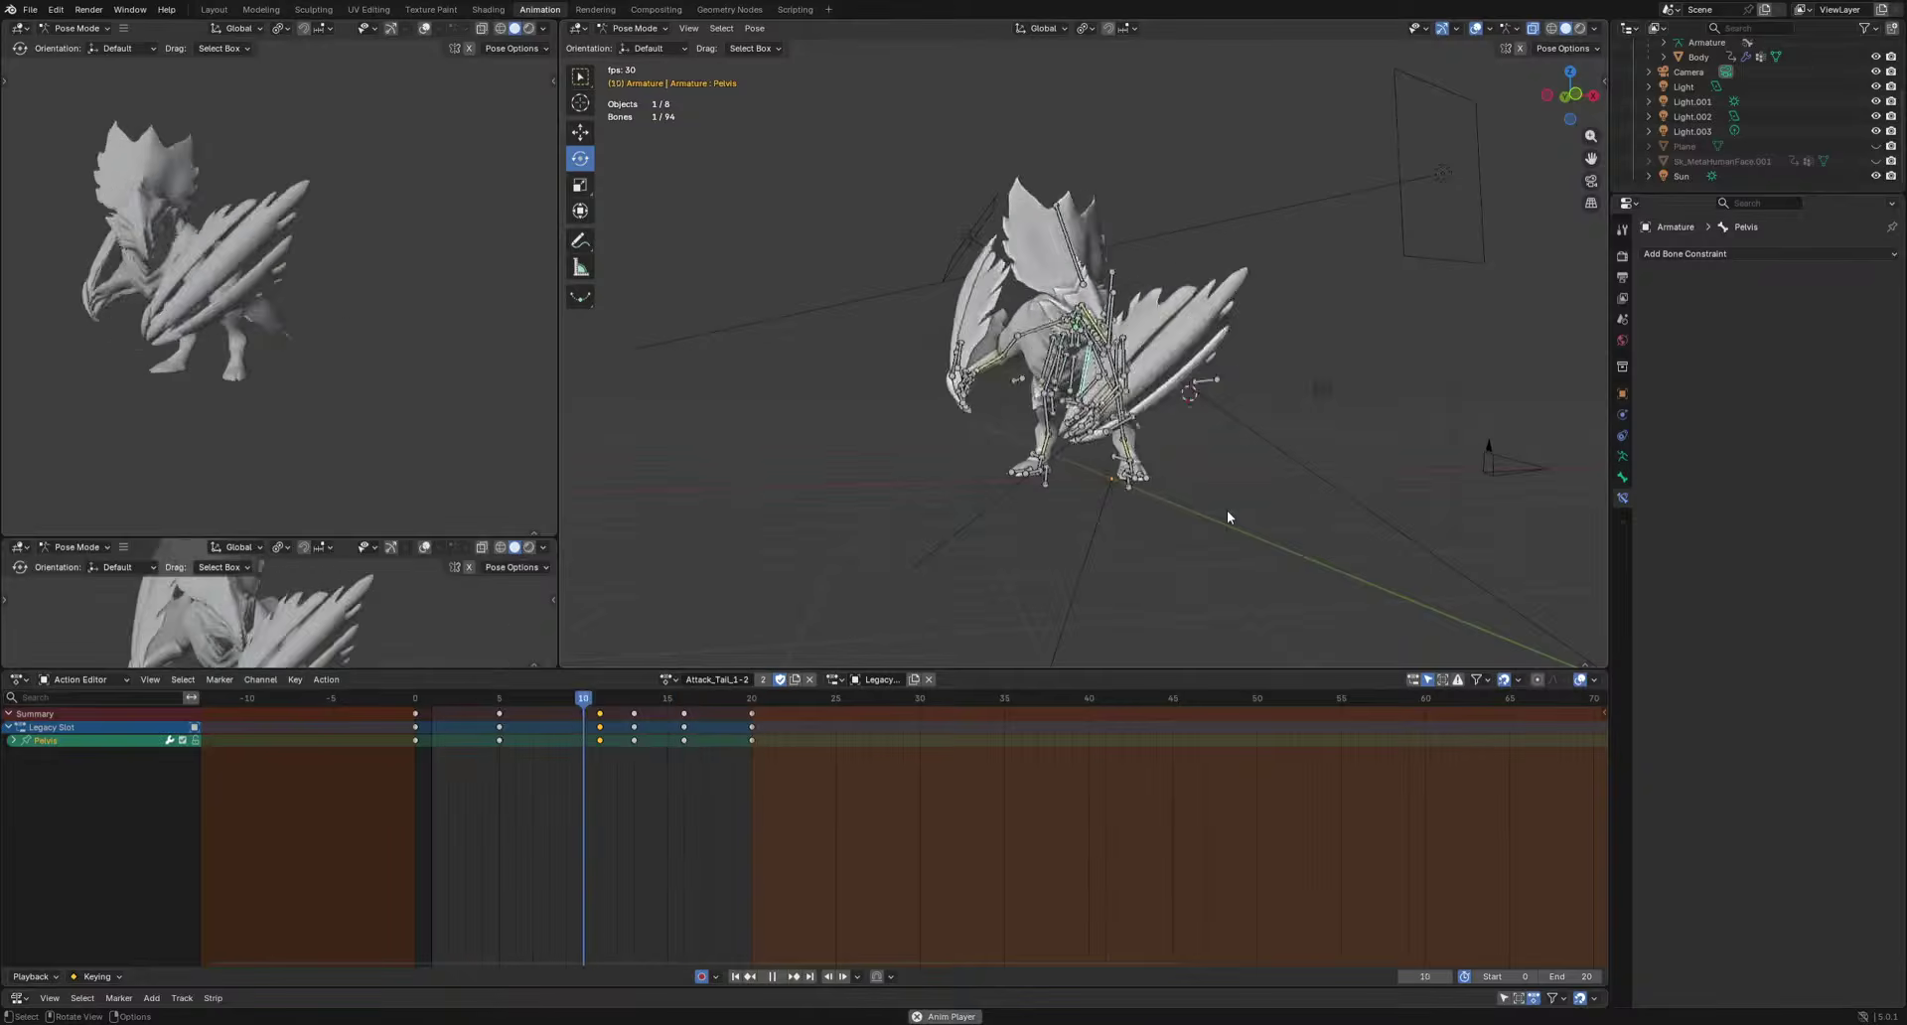
pyautogui.press('space')
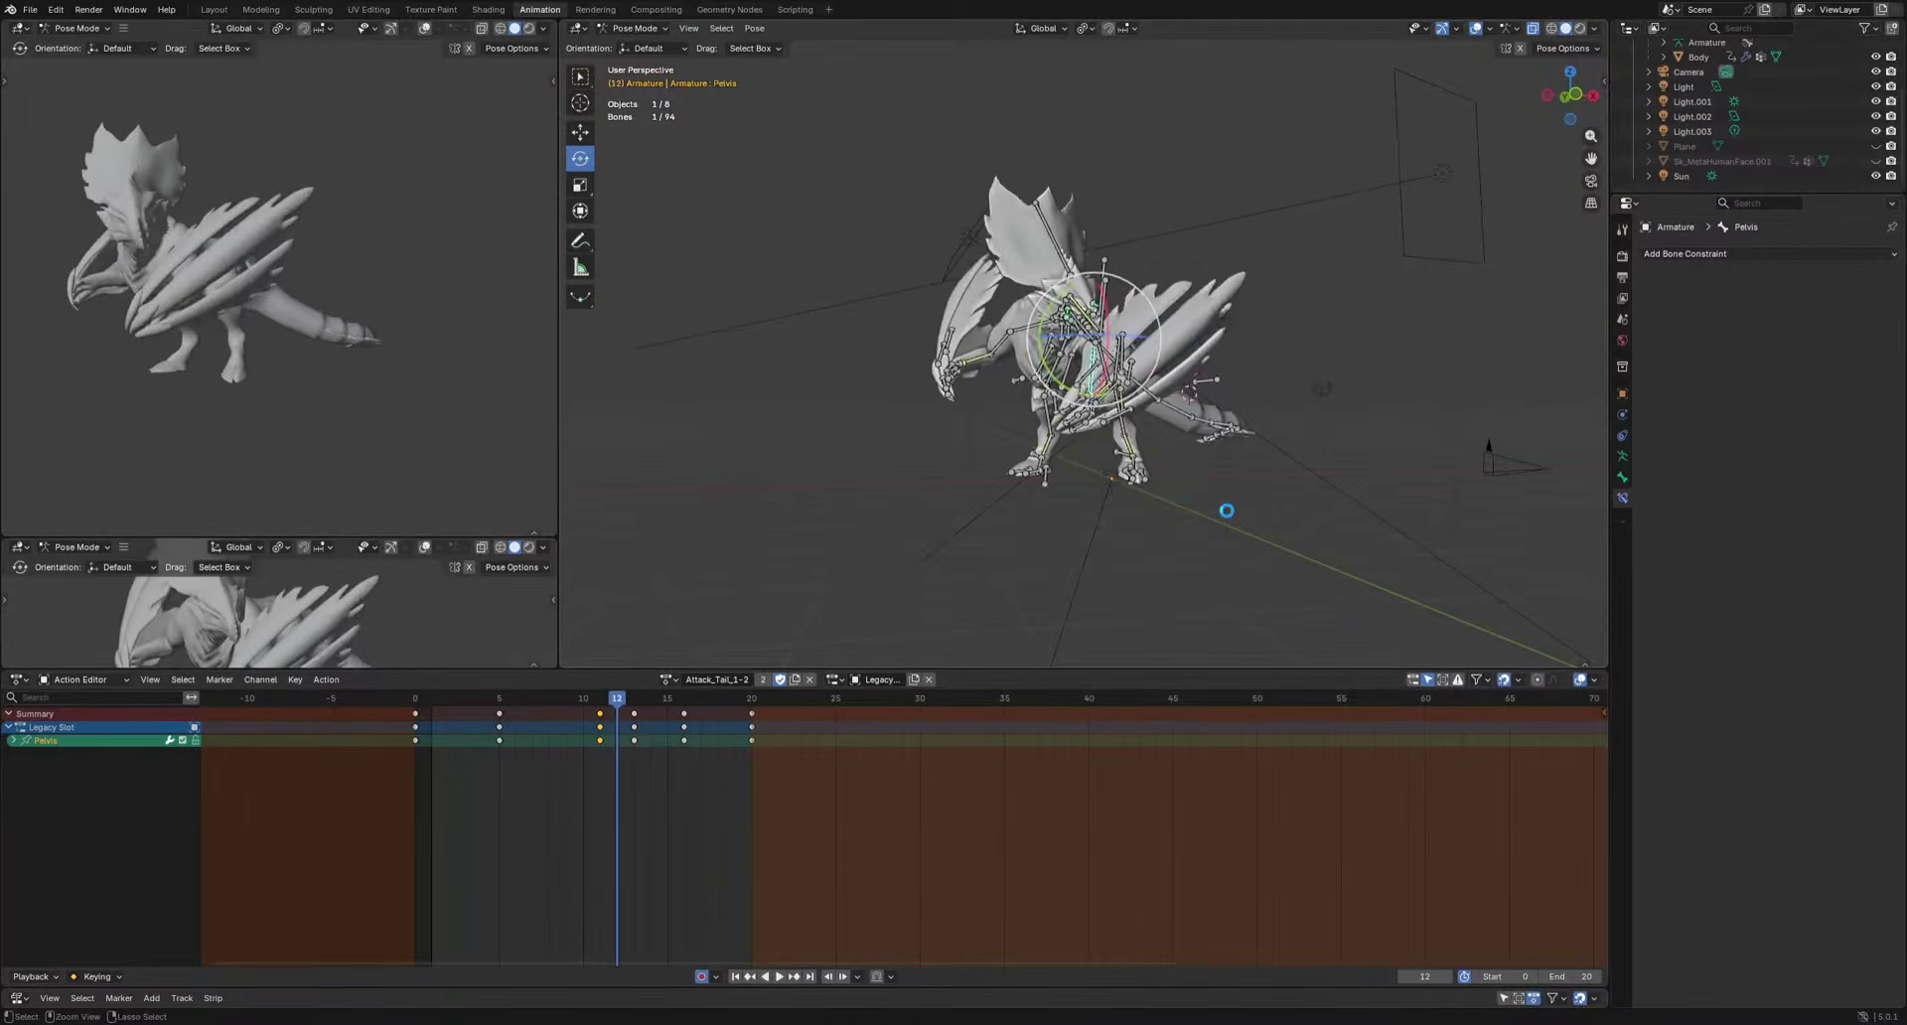
# Save the file and duplicate the Attack_Tail_1-2 action as Attack_Tail_ComboSeries.
pyautogui.hotkey('ctrl', 's')
pyautogui.keyDown('alt'); pyautogui.moveTo(1226, 510); pyautogui.dragTo(1204, 519, button='middle'); pyautogui.keyUp('alt')
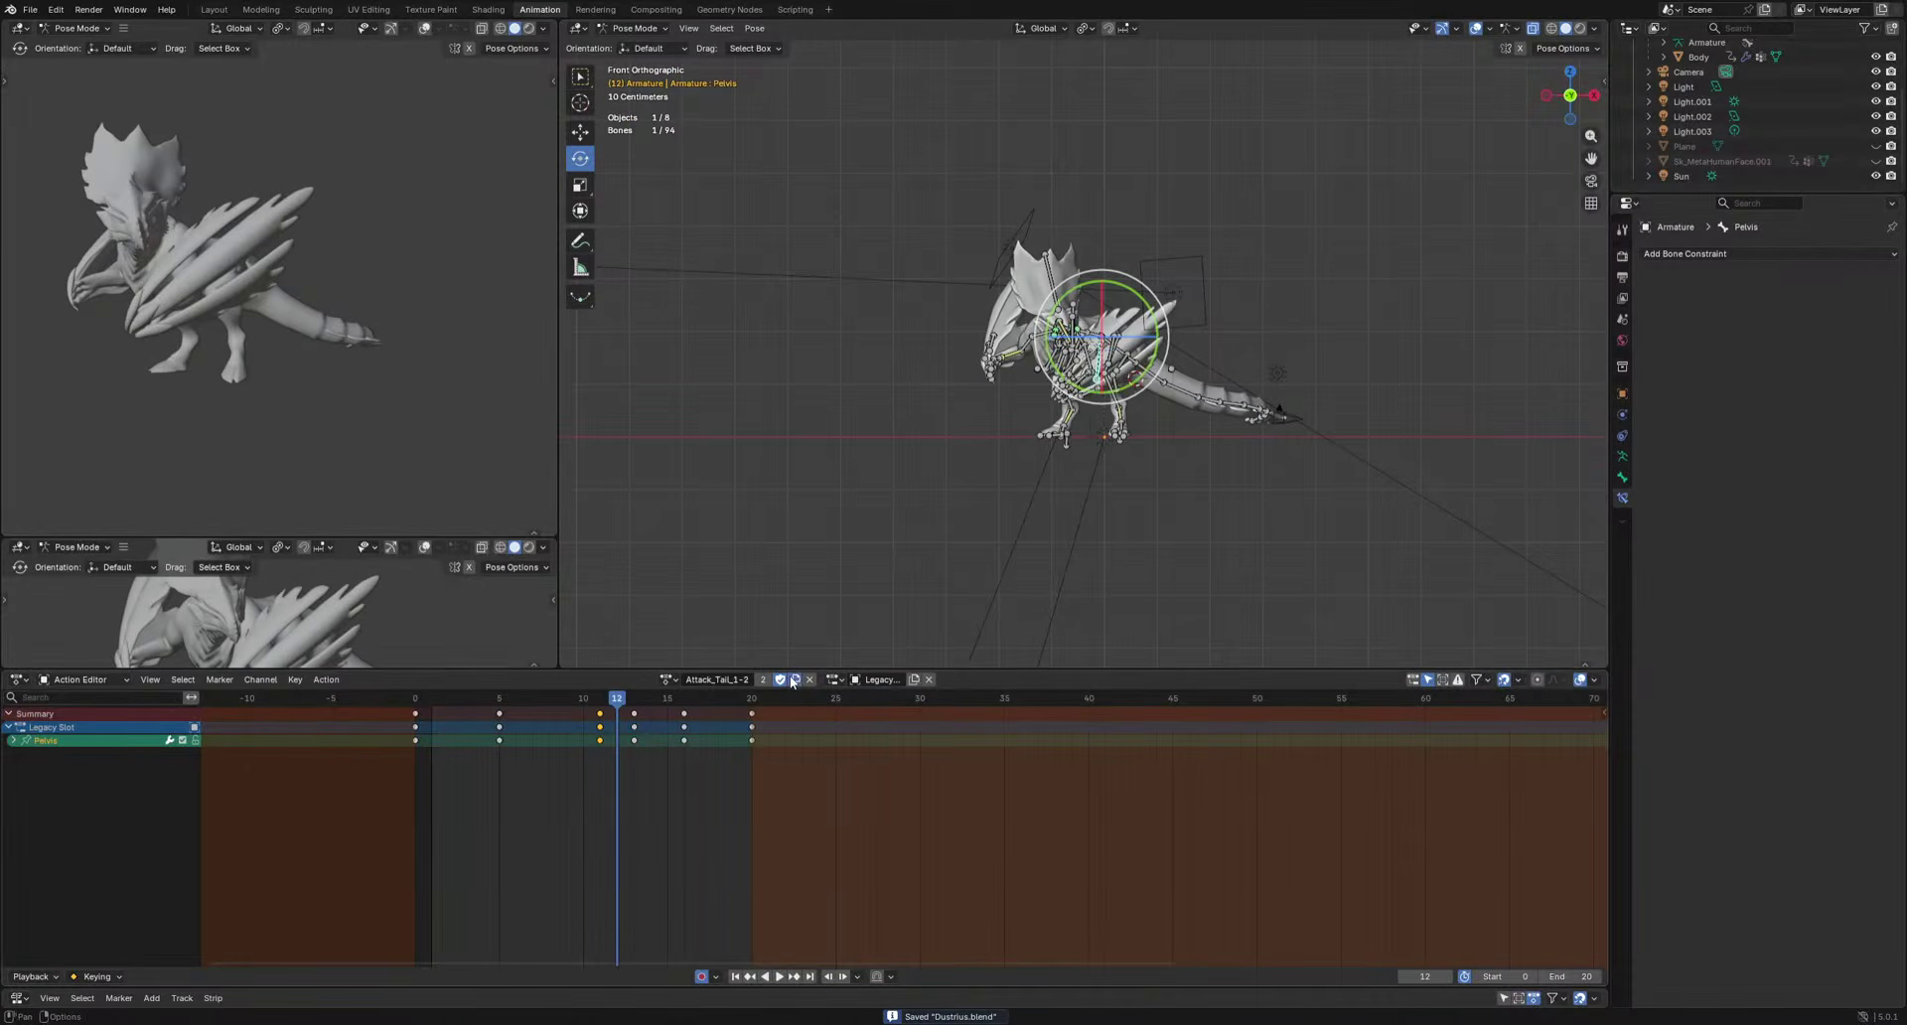
pyautogui.hotkey('ctrl', 'z')
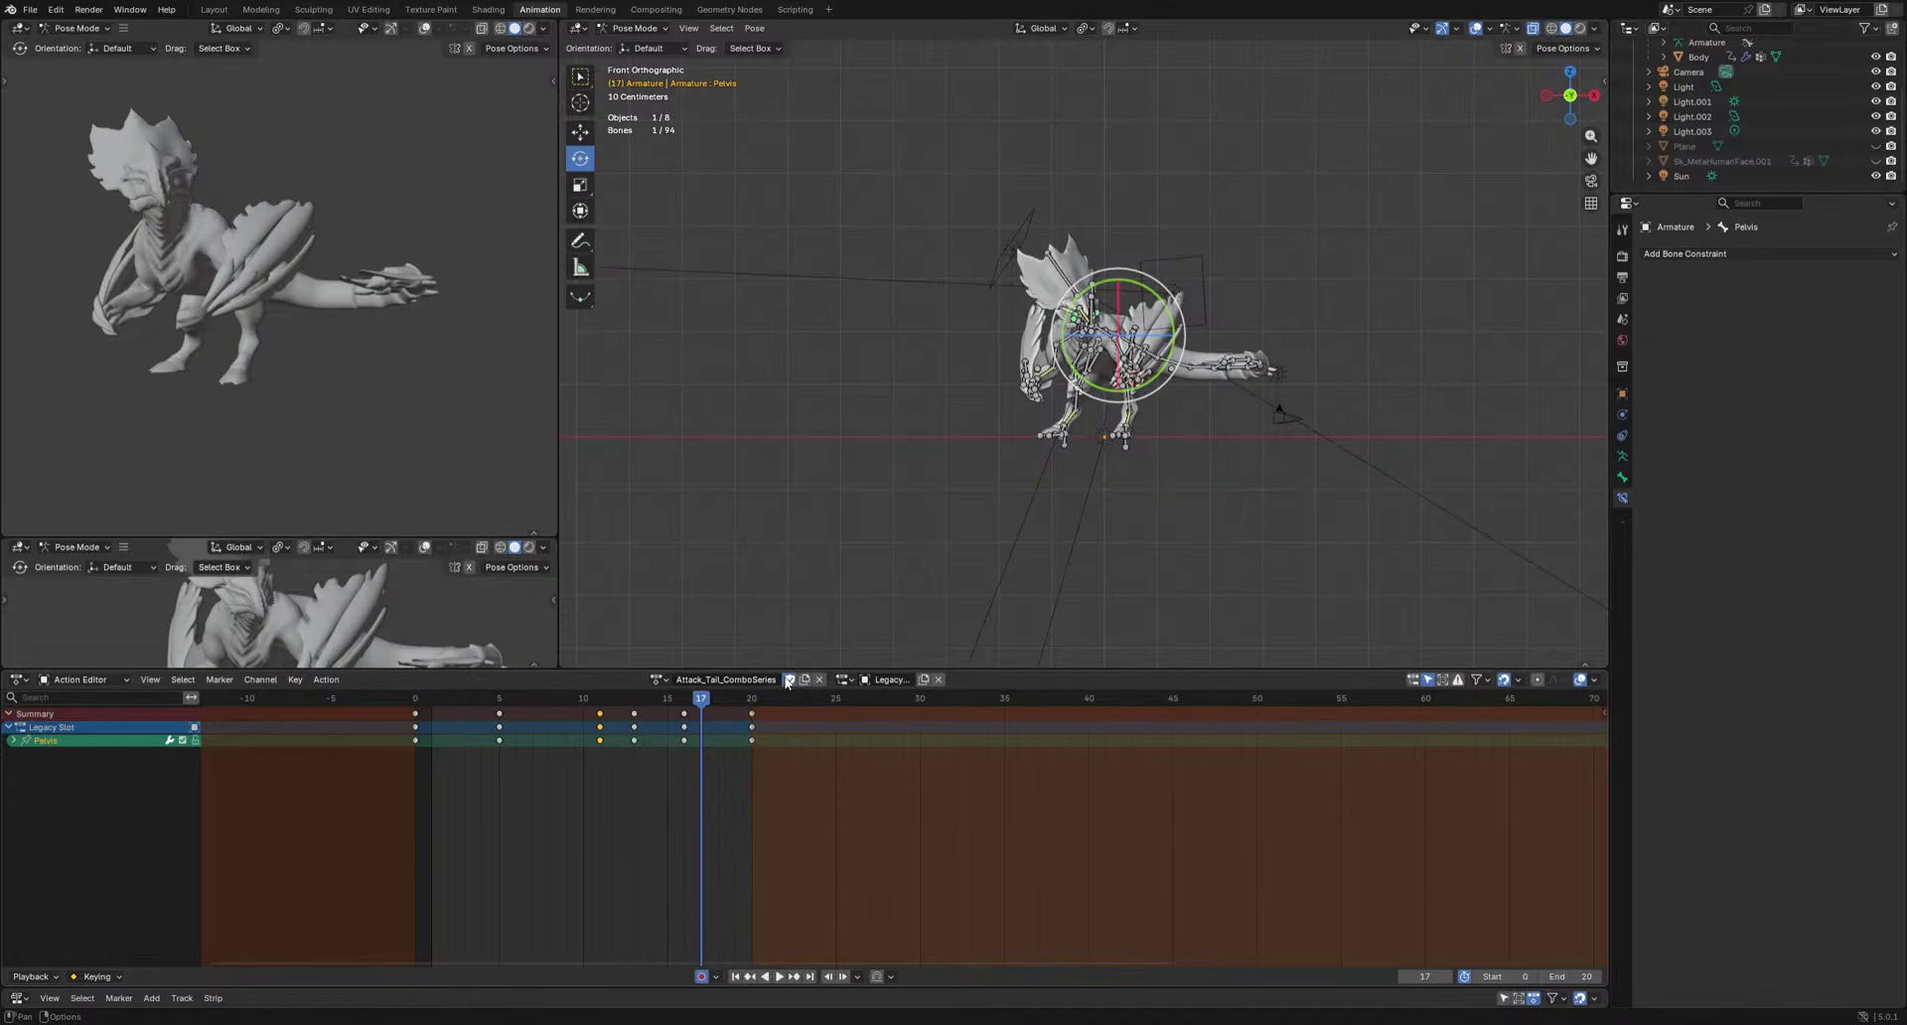
# Copy all bones' keyframes from the Attack_Tail_2-3 action and paste them at frame 20 of Attack_Tail_ComboSeries.
pyautogui.click(659, 681)
pyautogui.click(728, 745)
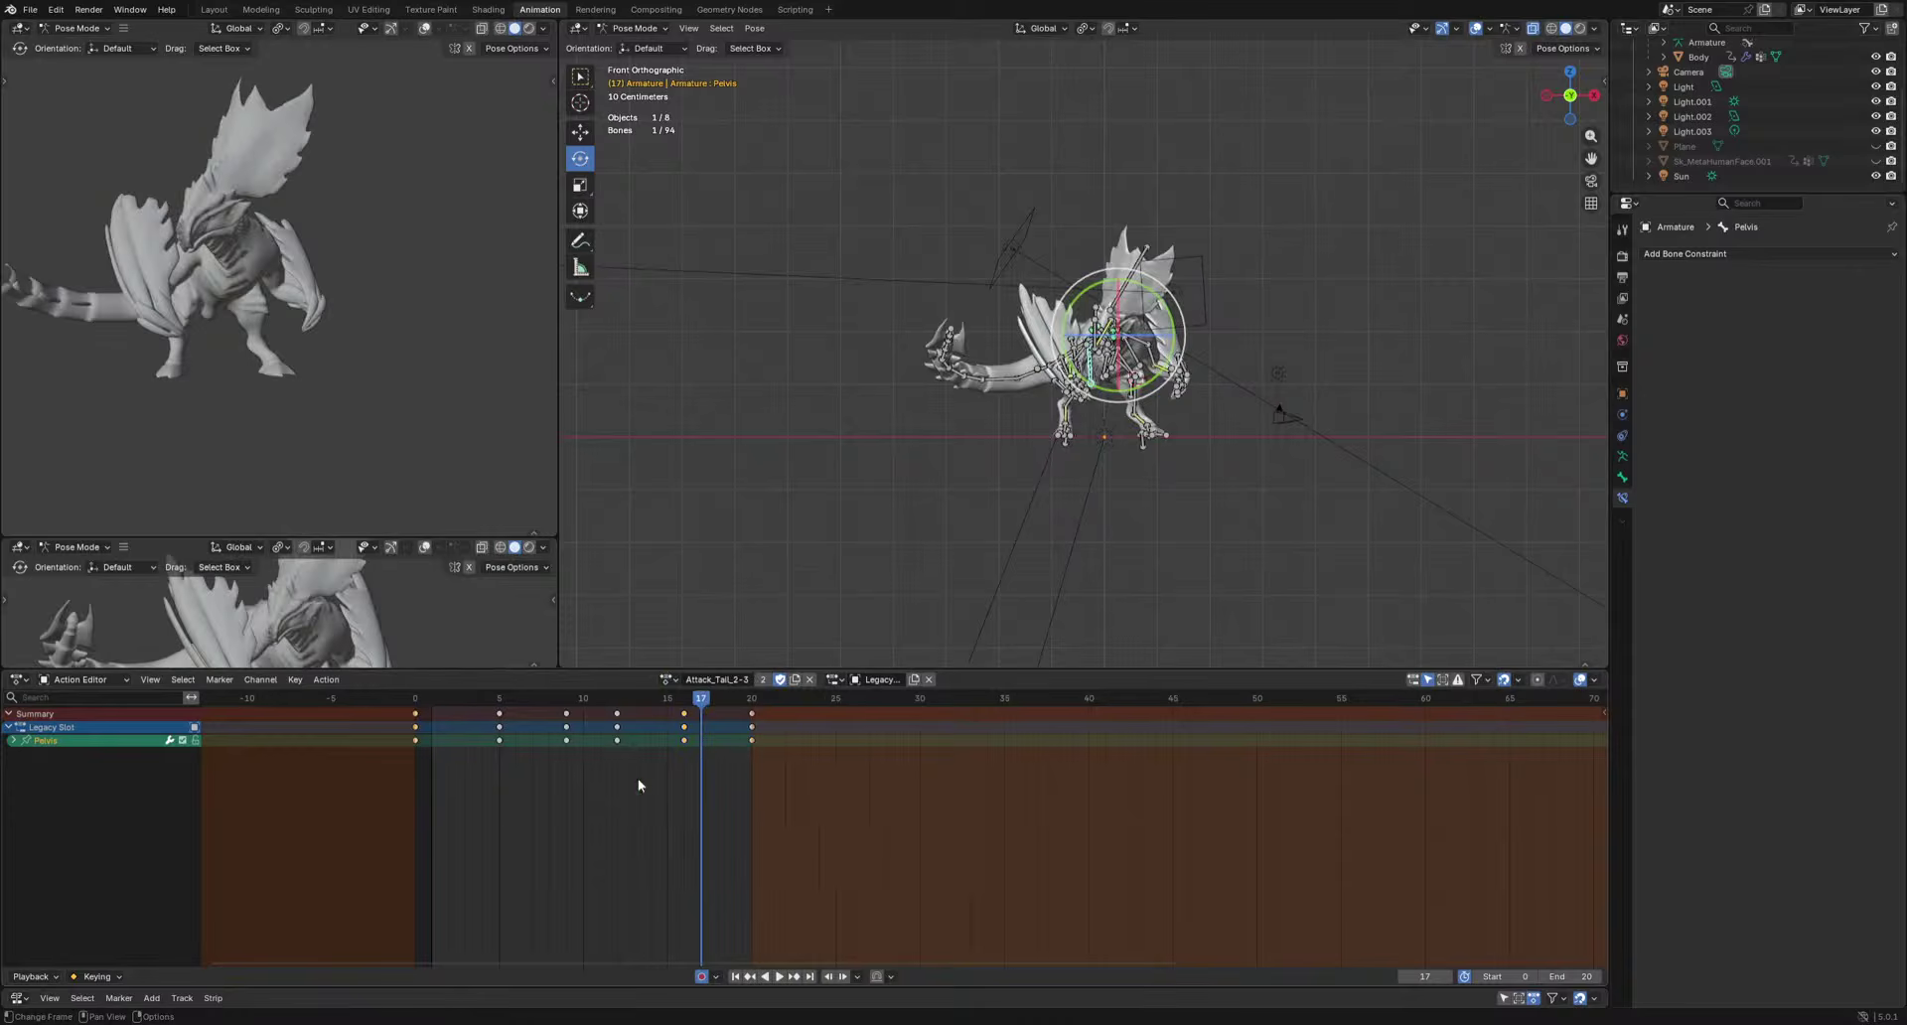
pyautogui.moveTo(286, 840); pyautogui.dragTo(736, 701)
pyautogui.press('a')
pyautogui.moveTo(324, 809); pyautogui.dragTo(846, 695)
pyautogui.click(729, 775)
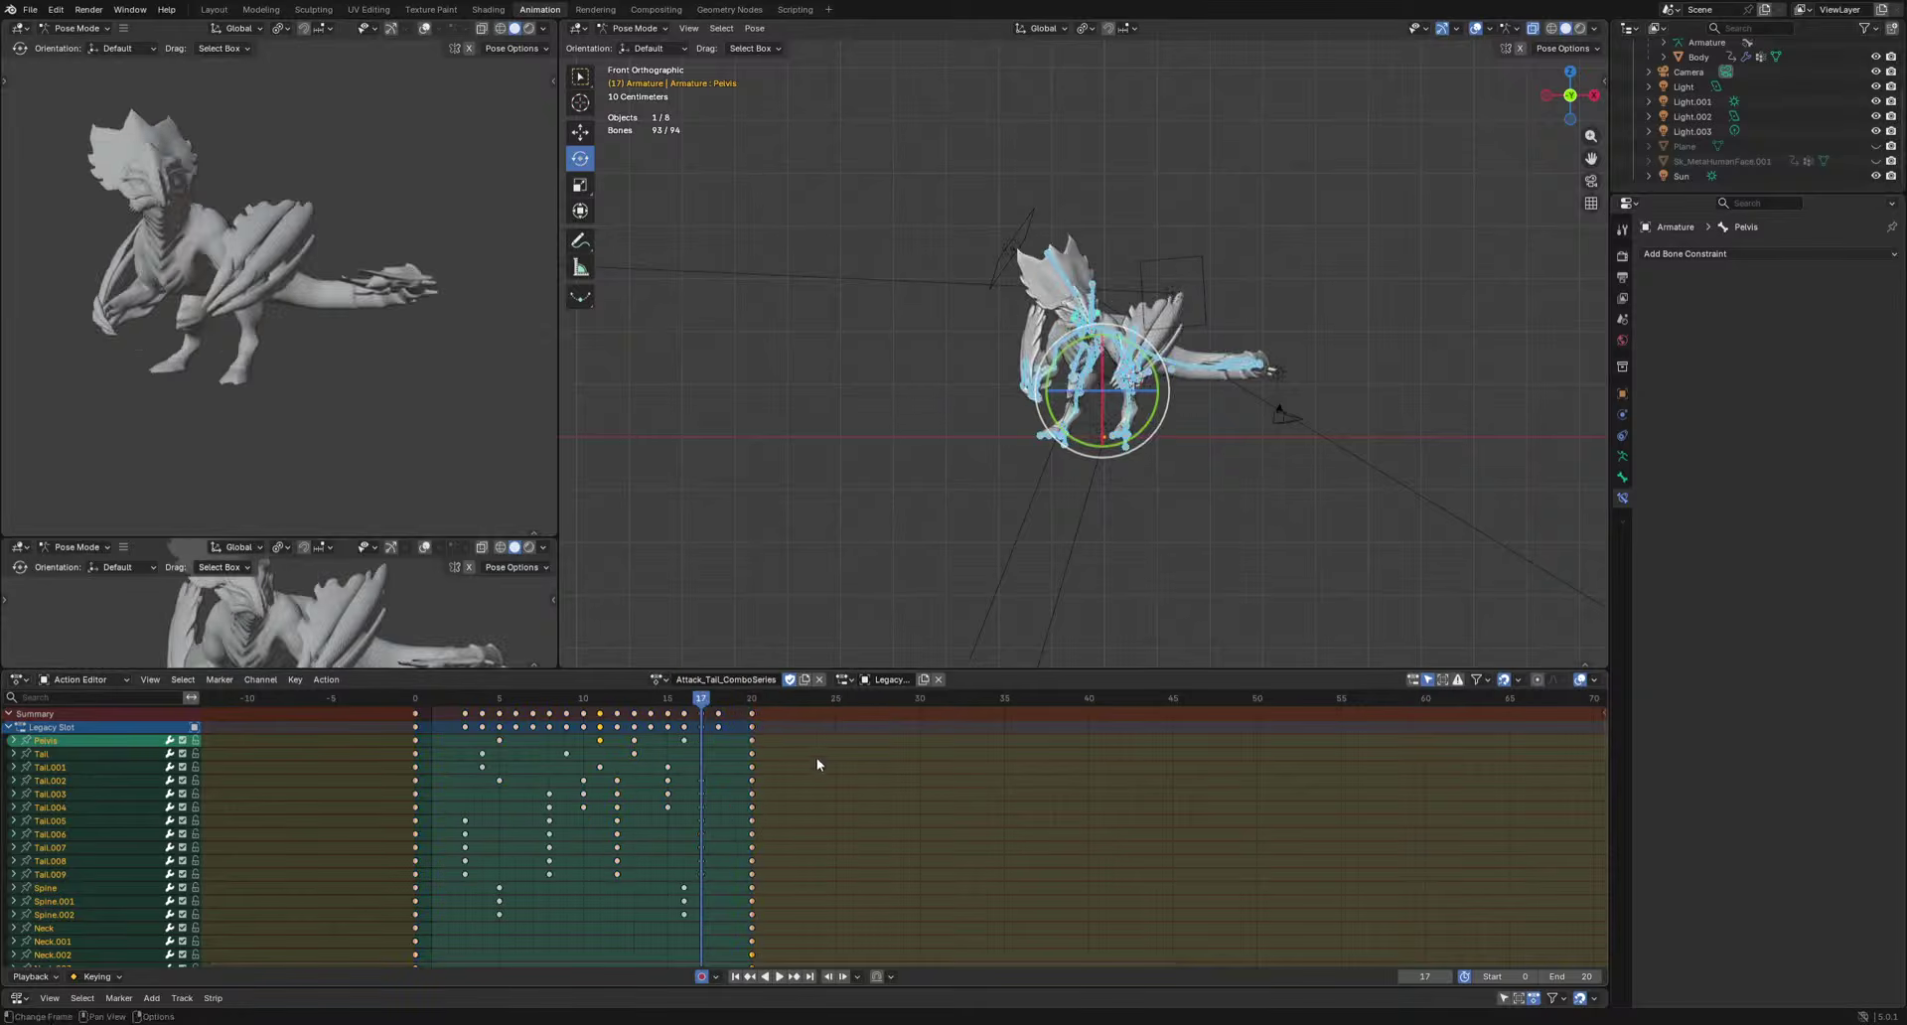
pyautogui.press('space')
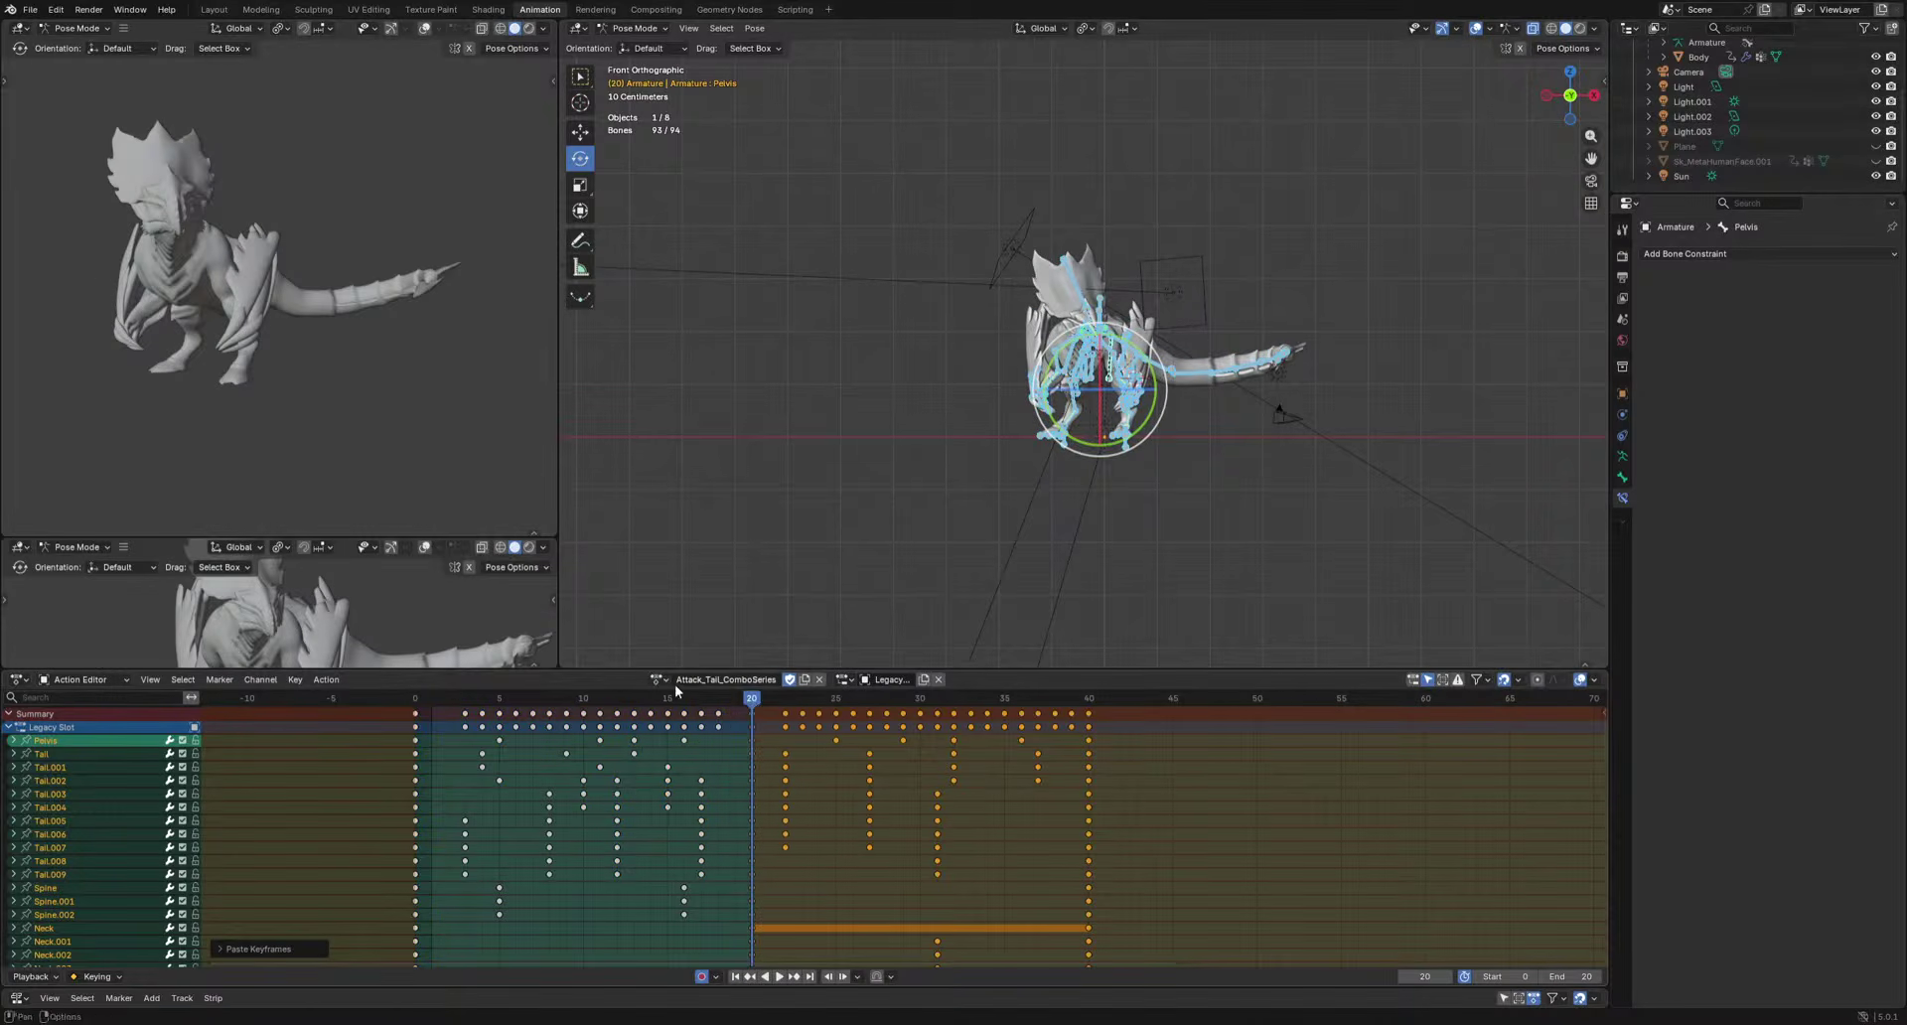
# Switch to the Attack_Tail_3-1 action and copy all of its keyframes.
pyautogui.click(660, 679)
pyautogui.click(729, 762)
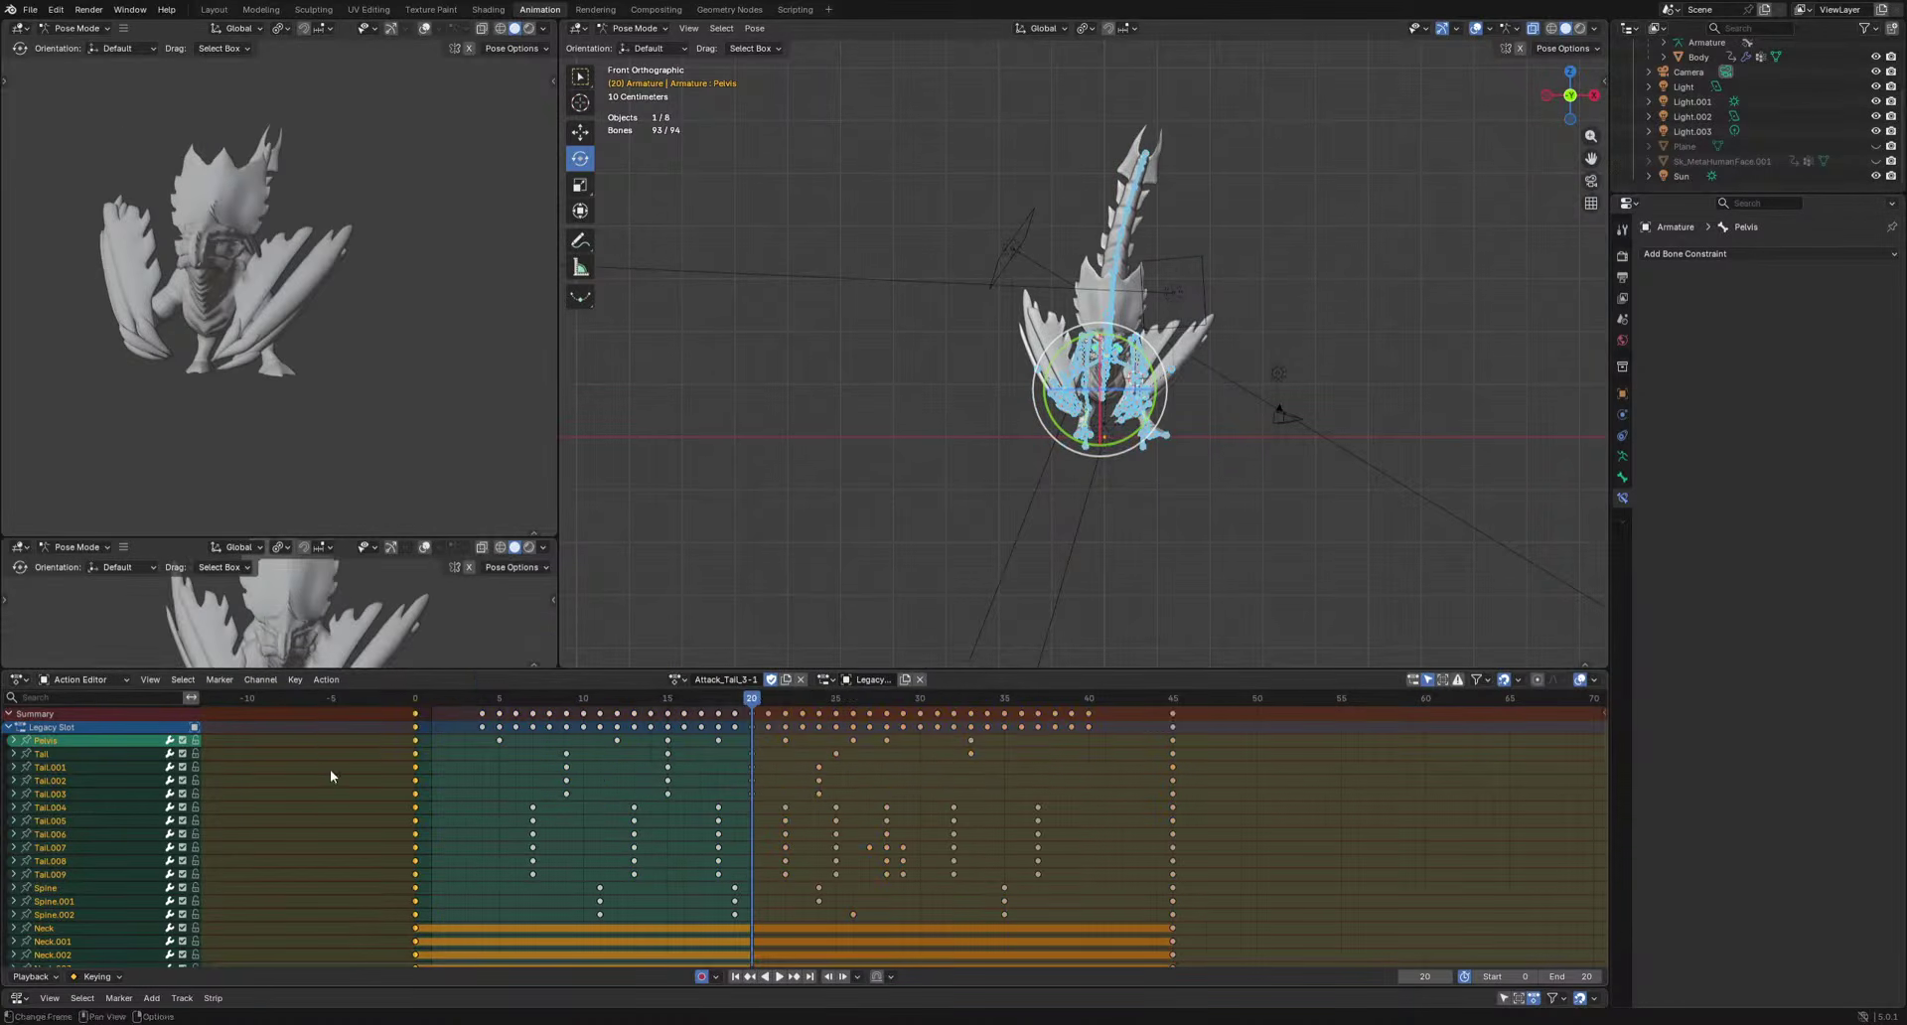
pyautogui.moveTo(331, 770); pyautogui.dragTo(977, 689)
pyautogui.moveTo(1241, 699); pyautogui.dragTo(1242, 699)
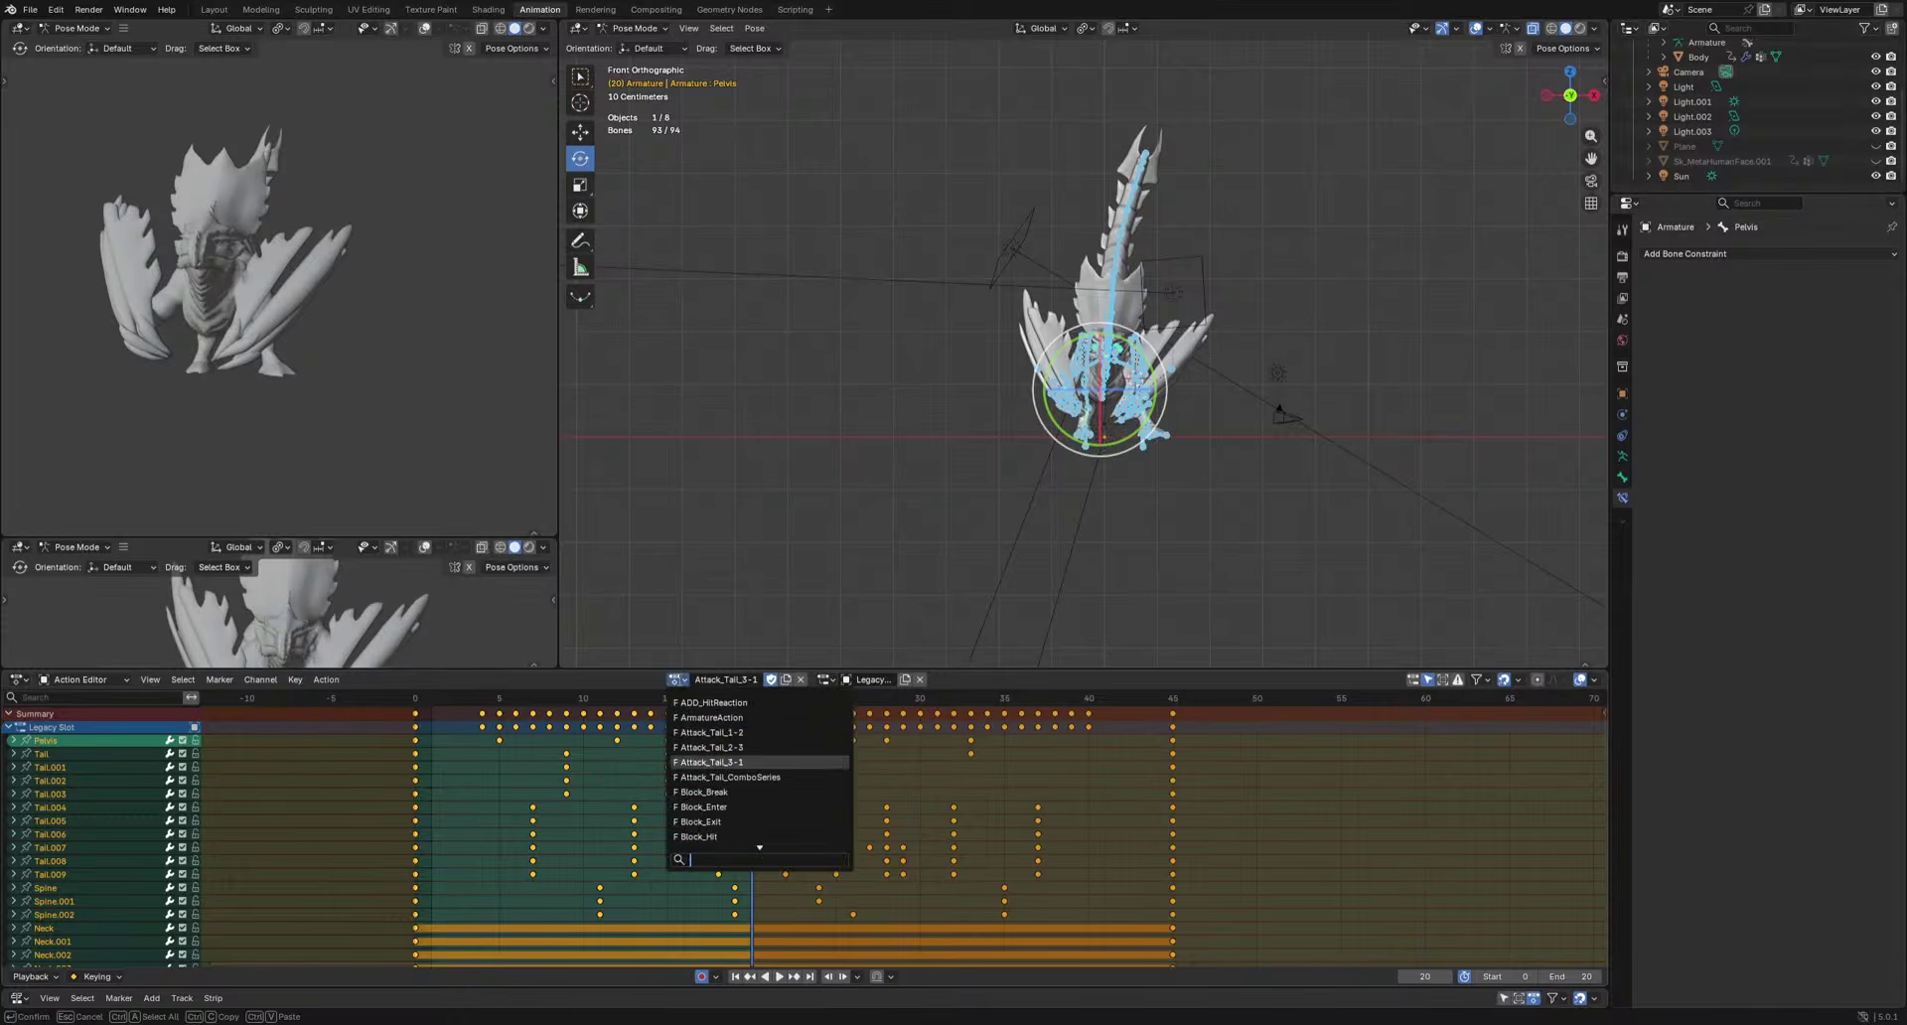
# Paste the copied keyframes at frame 40 of Attack_Tail_ComboSeries and set the scene end frame to 85.
pyautogui.click(771, 775)
pyautogui.moveTo(991, 753); pyautogui.dragTo(1100, 772)
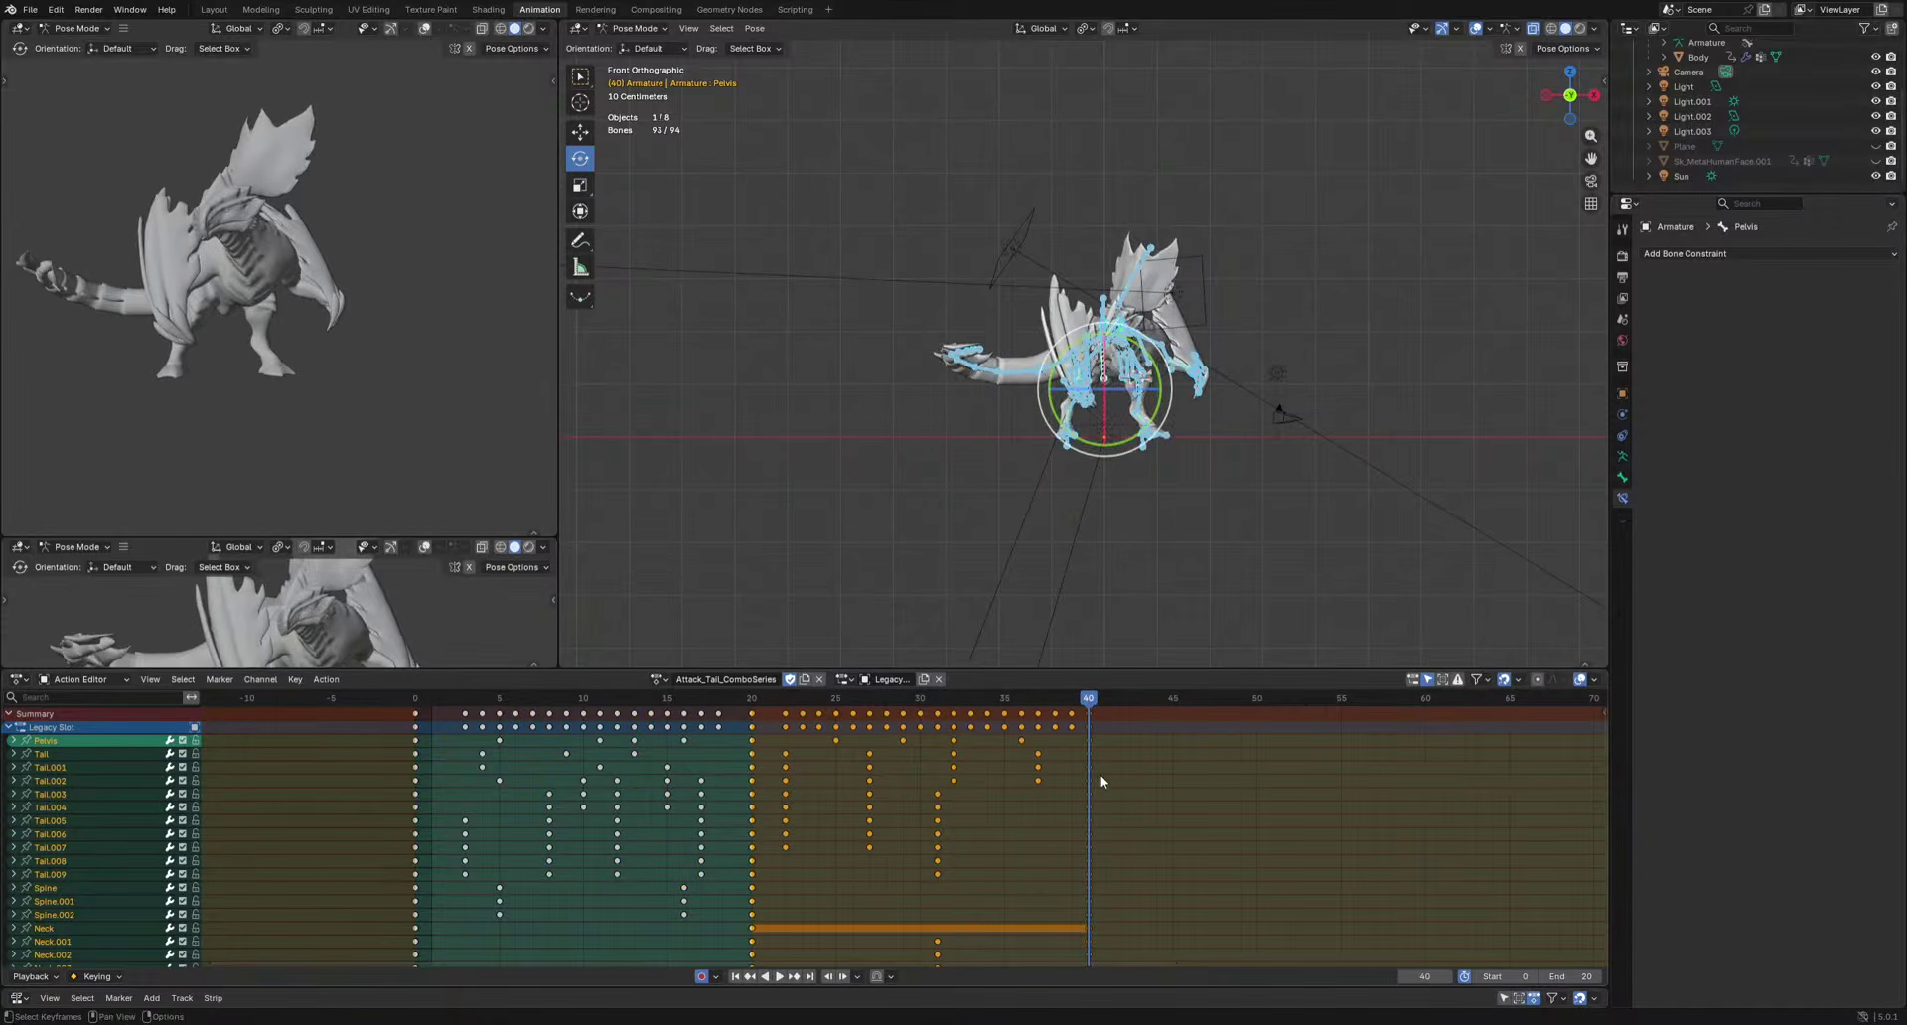
pyautogui.hotkey('ctrl', 'v')
pyautogui.scroll(-3, 1032, 815)
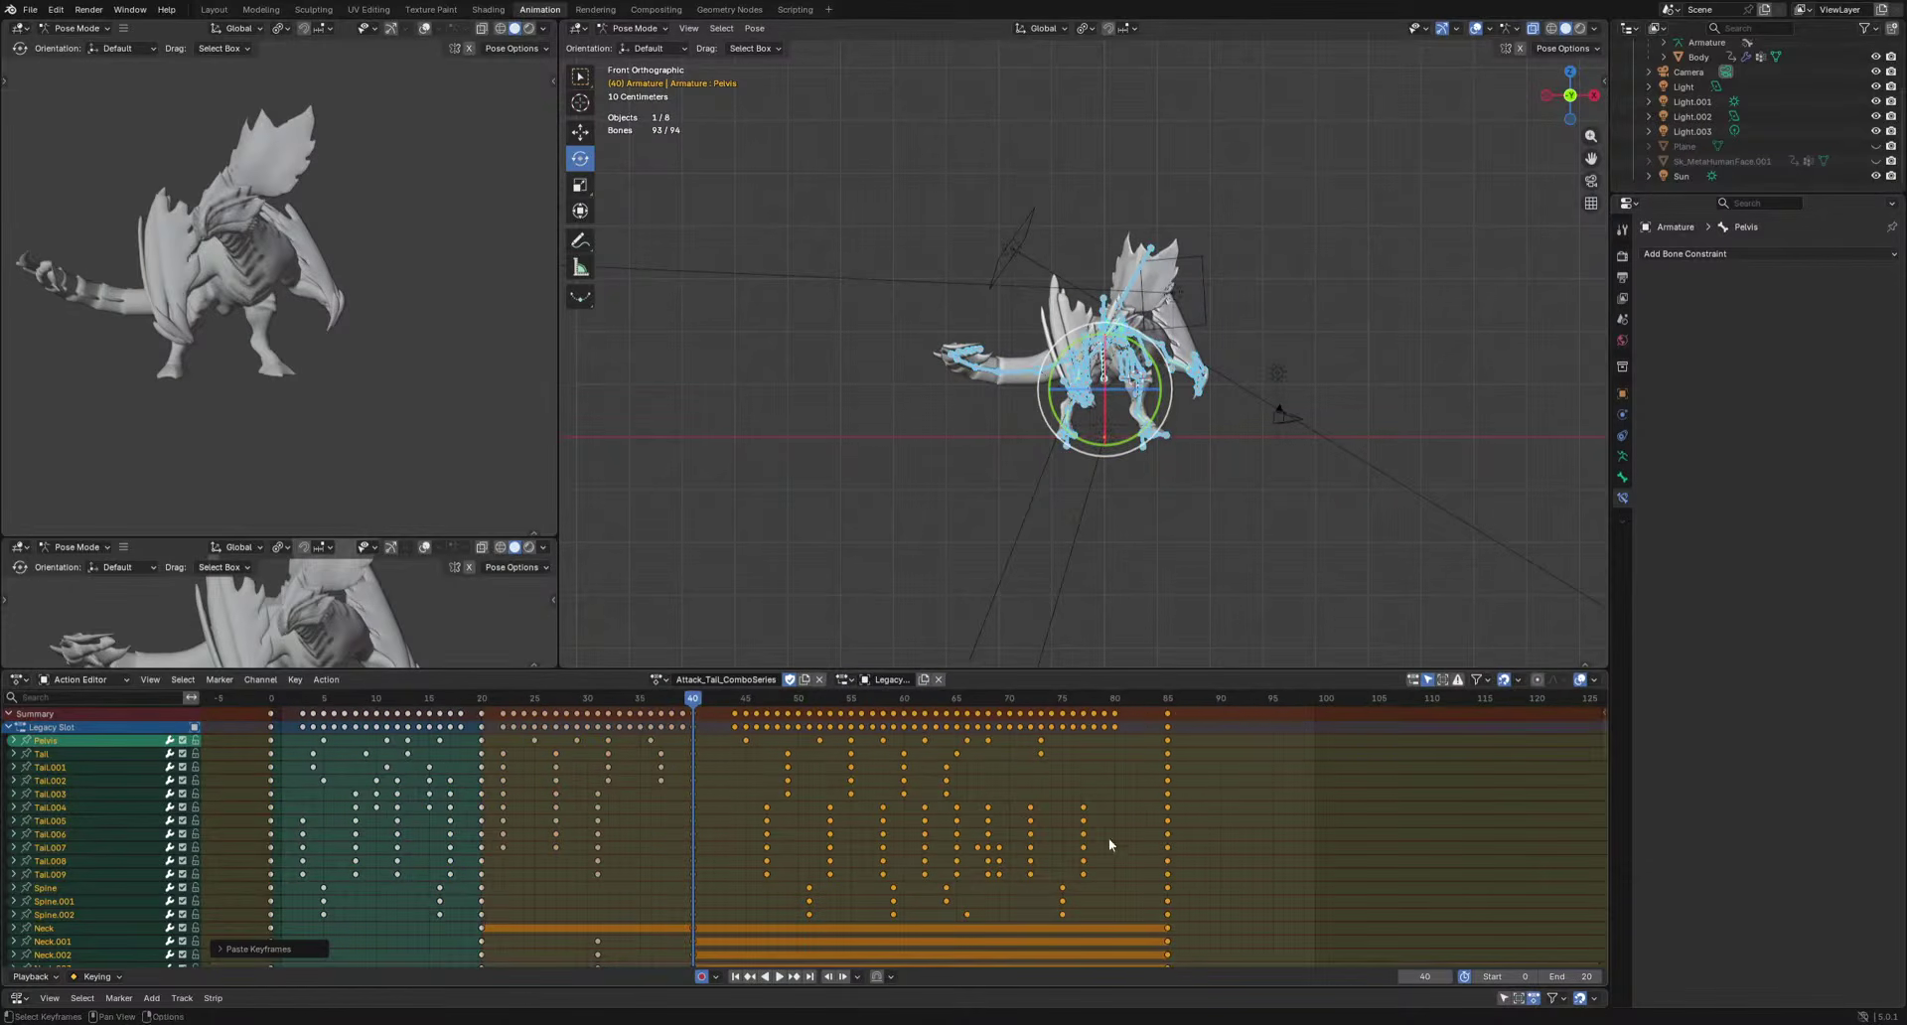
pyautogui.moveTo(1166, 715); pyautogui.dragTo(271, 810)
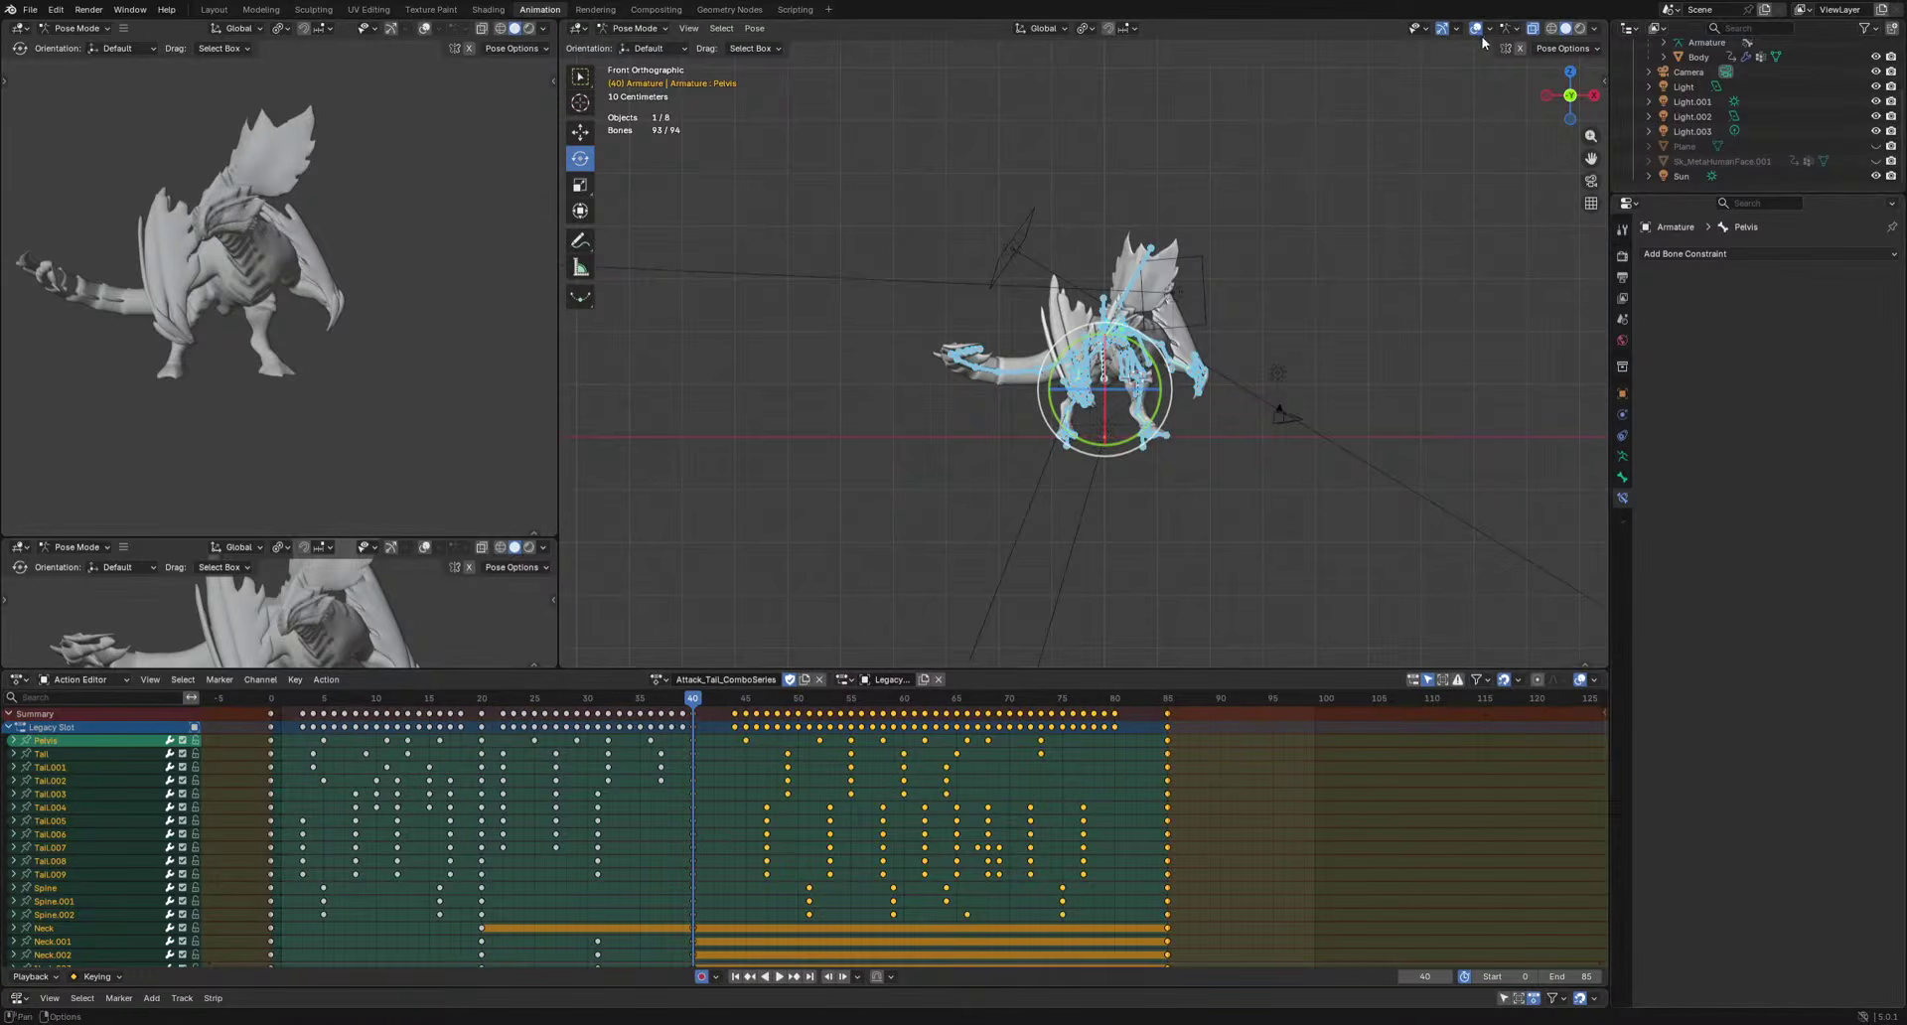
# Enlarge the 3D viewports and review the full combo playback with overlays hidden from the front, side and top.
pyautogui.press('space')
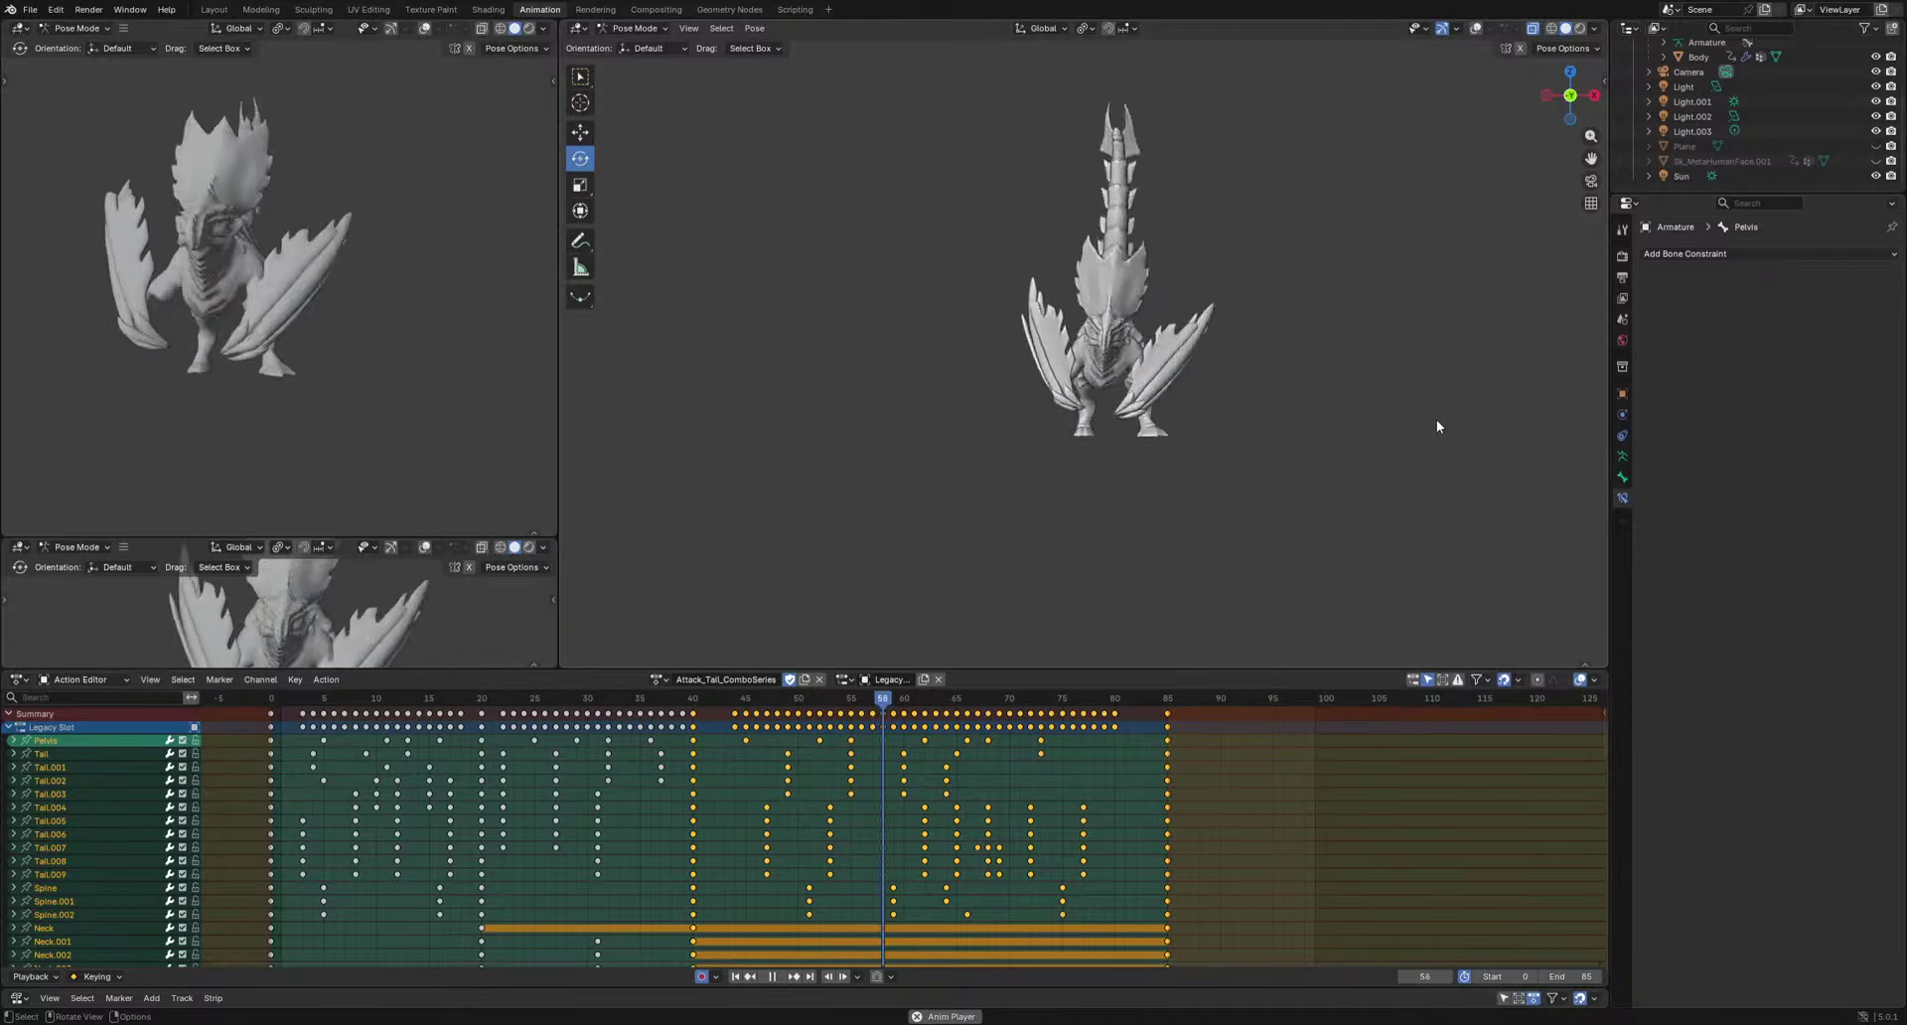
pyautogui.moveTo(1436, 426); pyautogui.dragTo(1223, 474, button='middle')
pyautogui.scroll(3, 1223, 473)
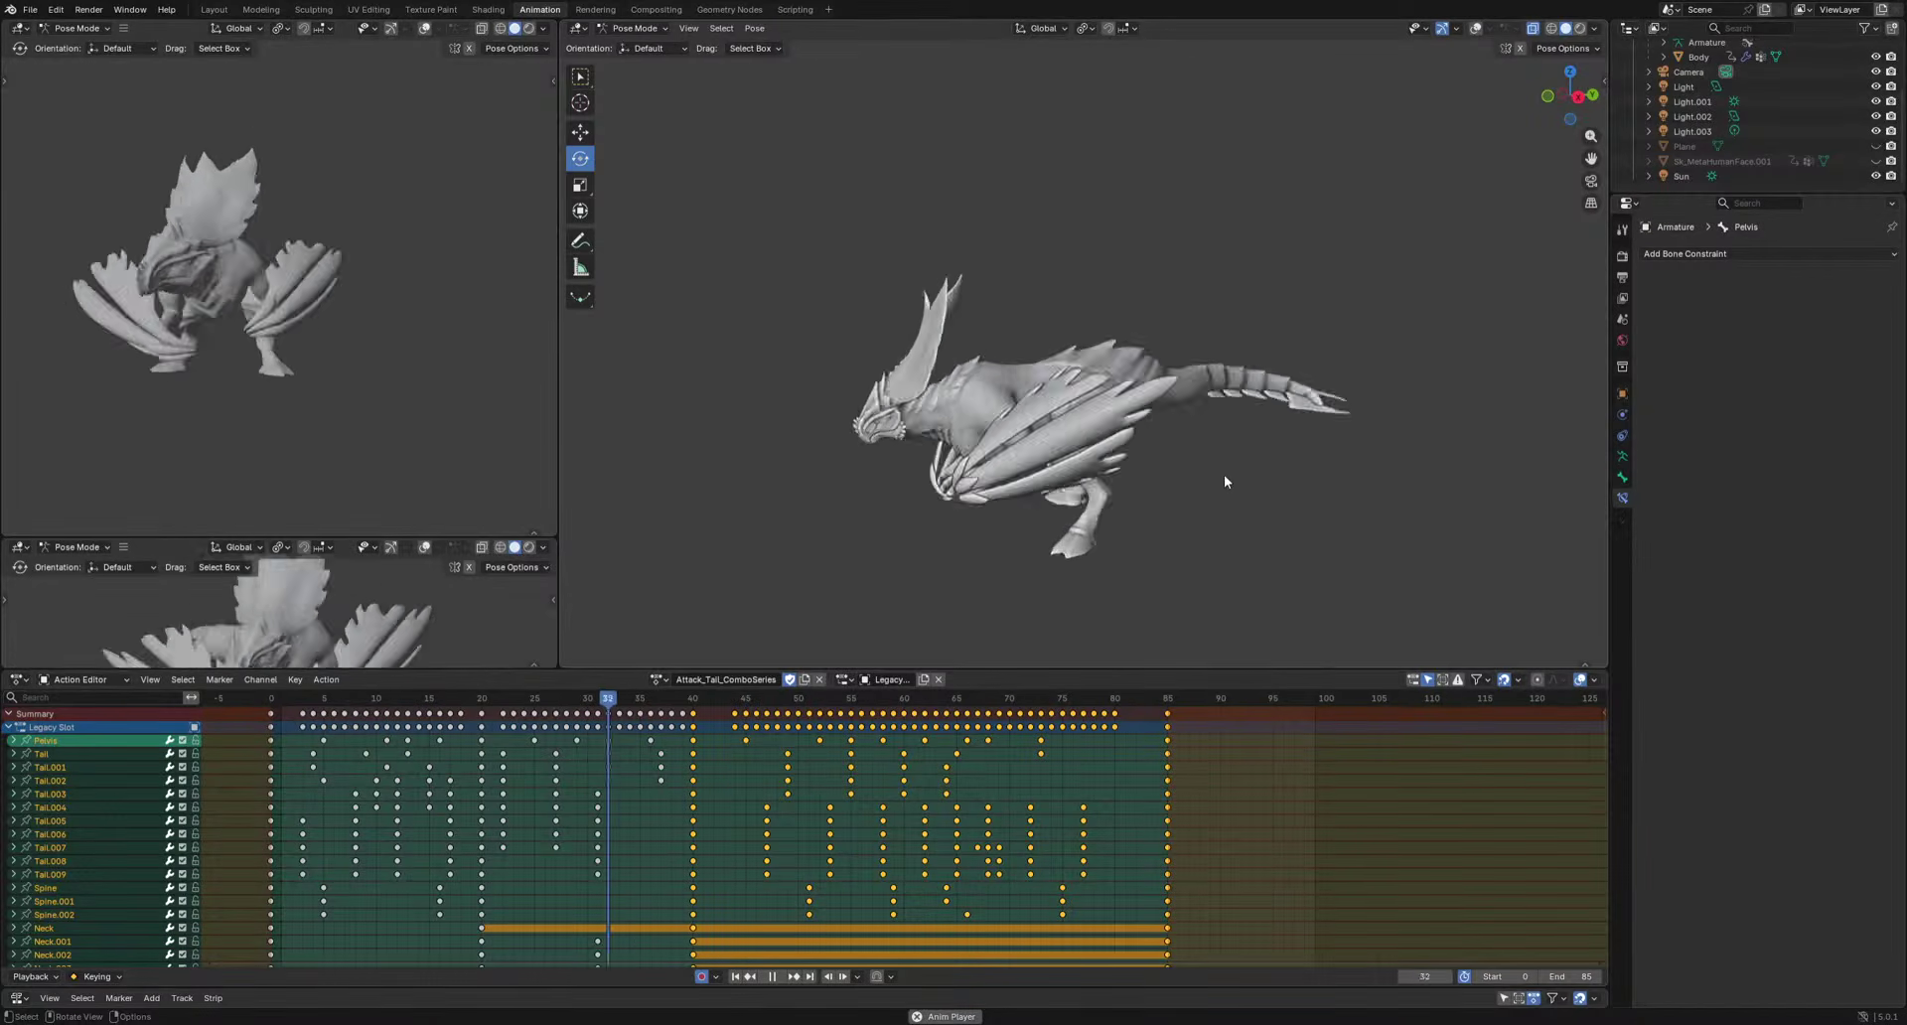
pyautogui.moveTo(1021, 671); pyautogui.dragTo(686, 899)
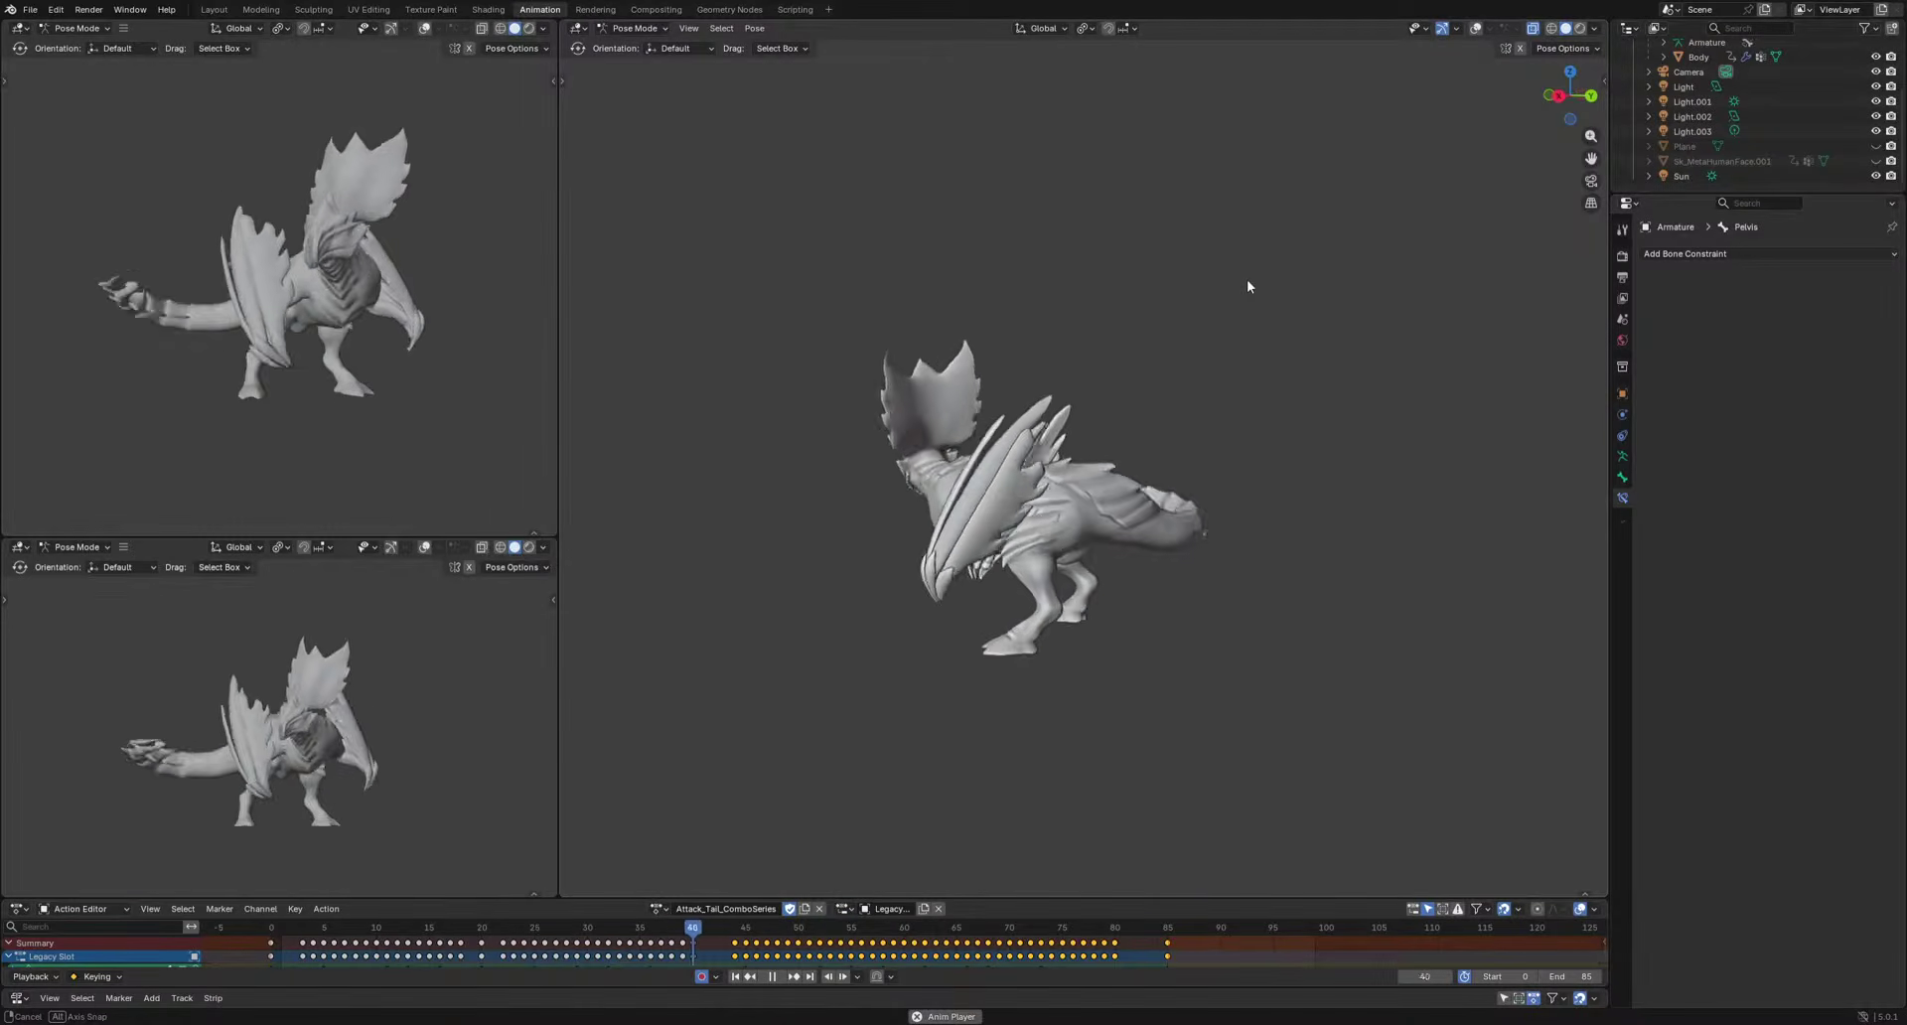
pyautogui.moveTo(1247, 285); pyautogui.dragTo(1285, 367, button='middle')
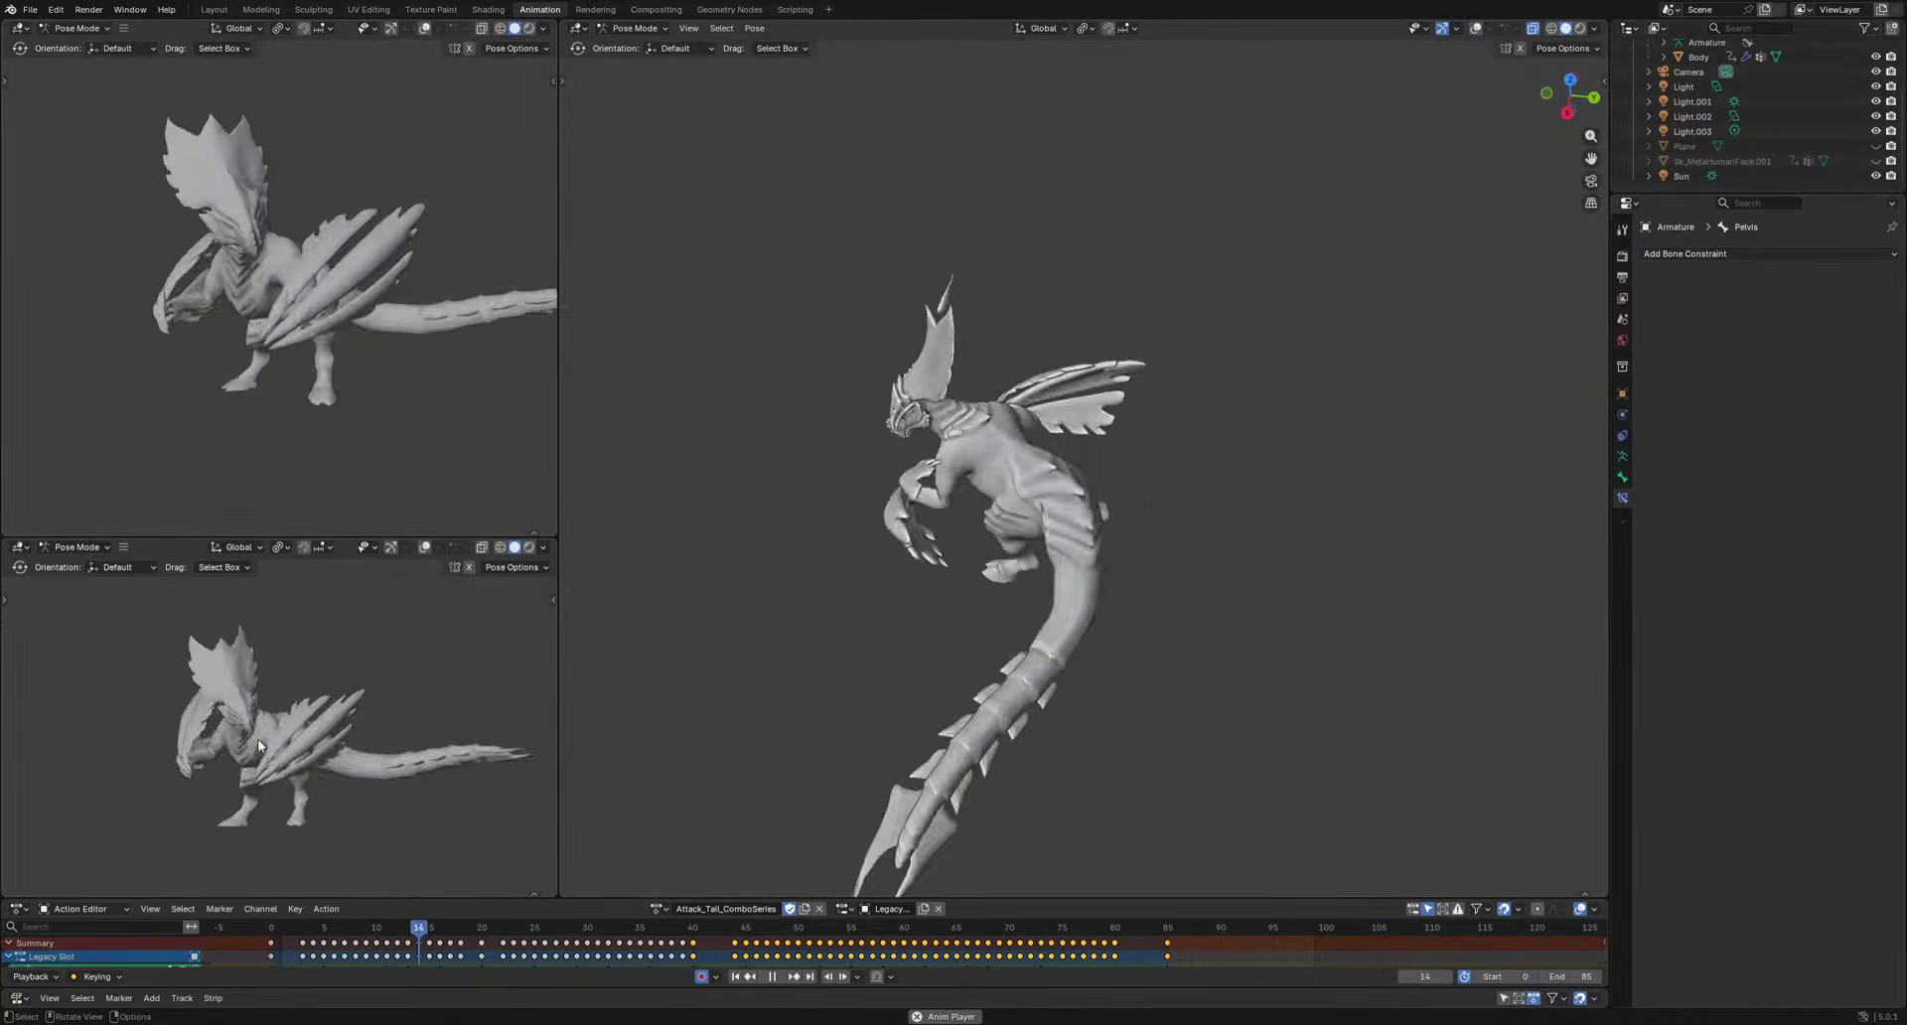
pyautogui.press('KP_3')
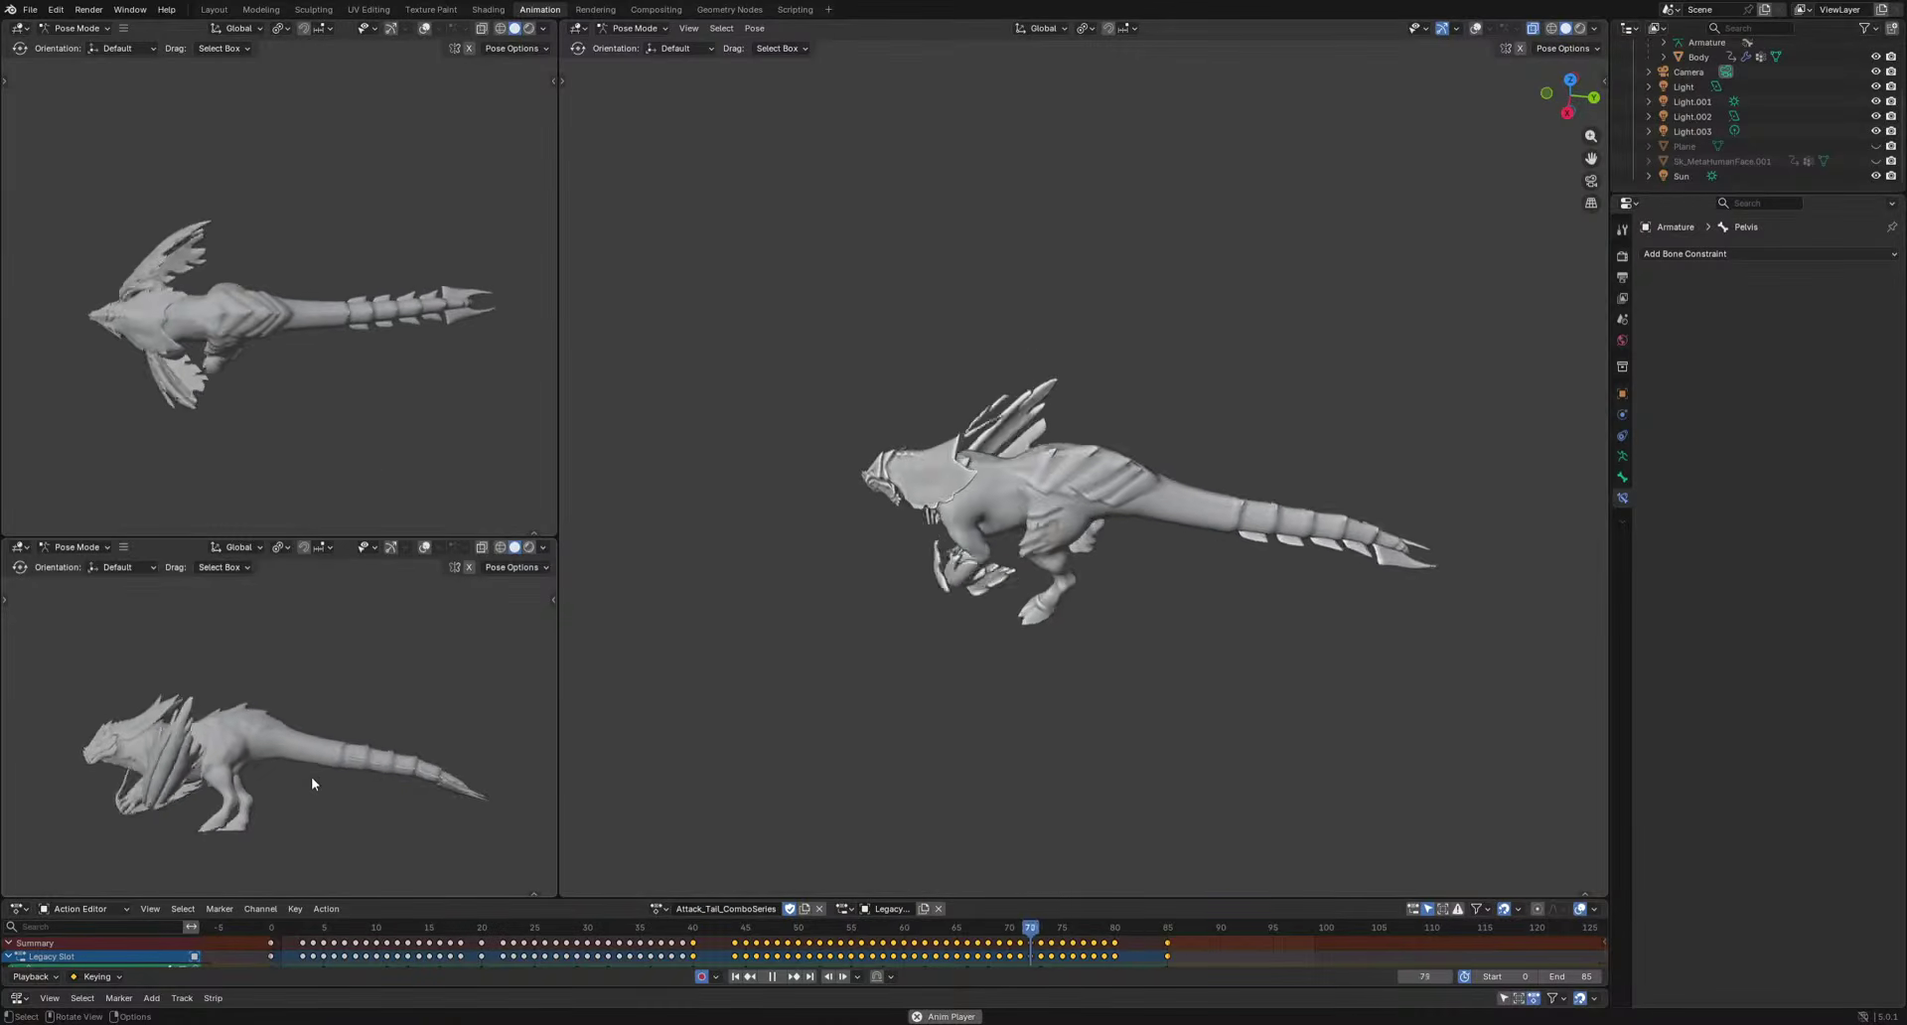
pyautogui.moveTo(1320, 659); pyautogui.dragTo(1068, 568, button='middle')
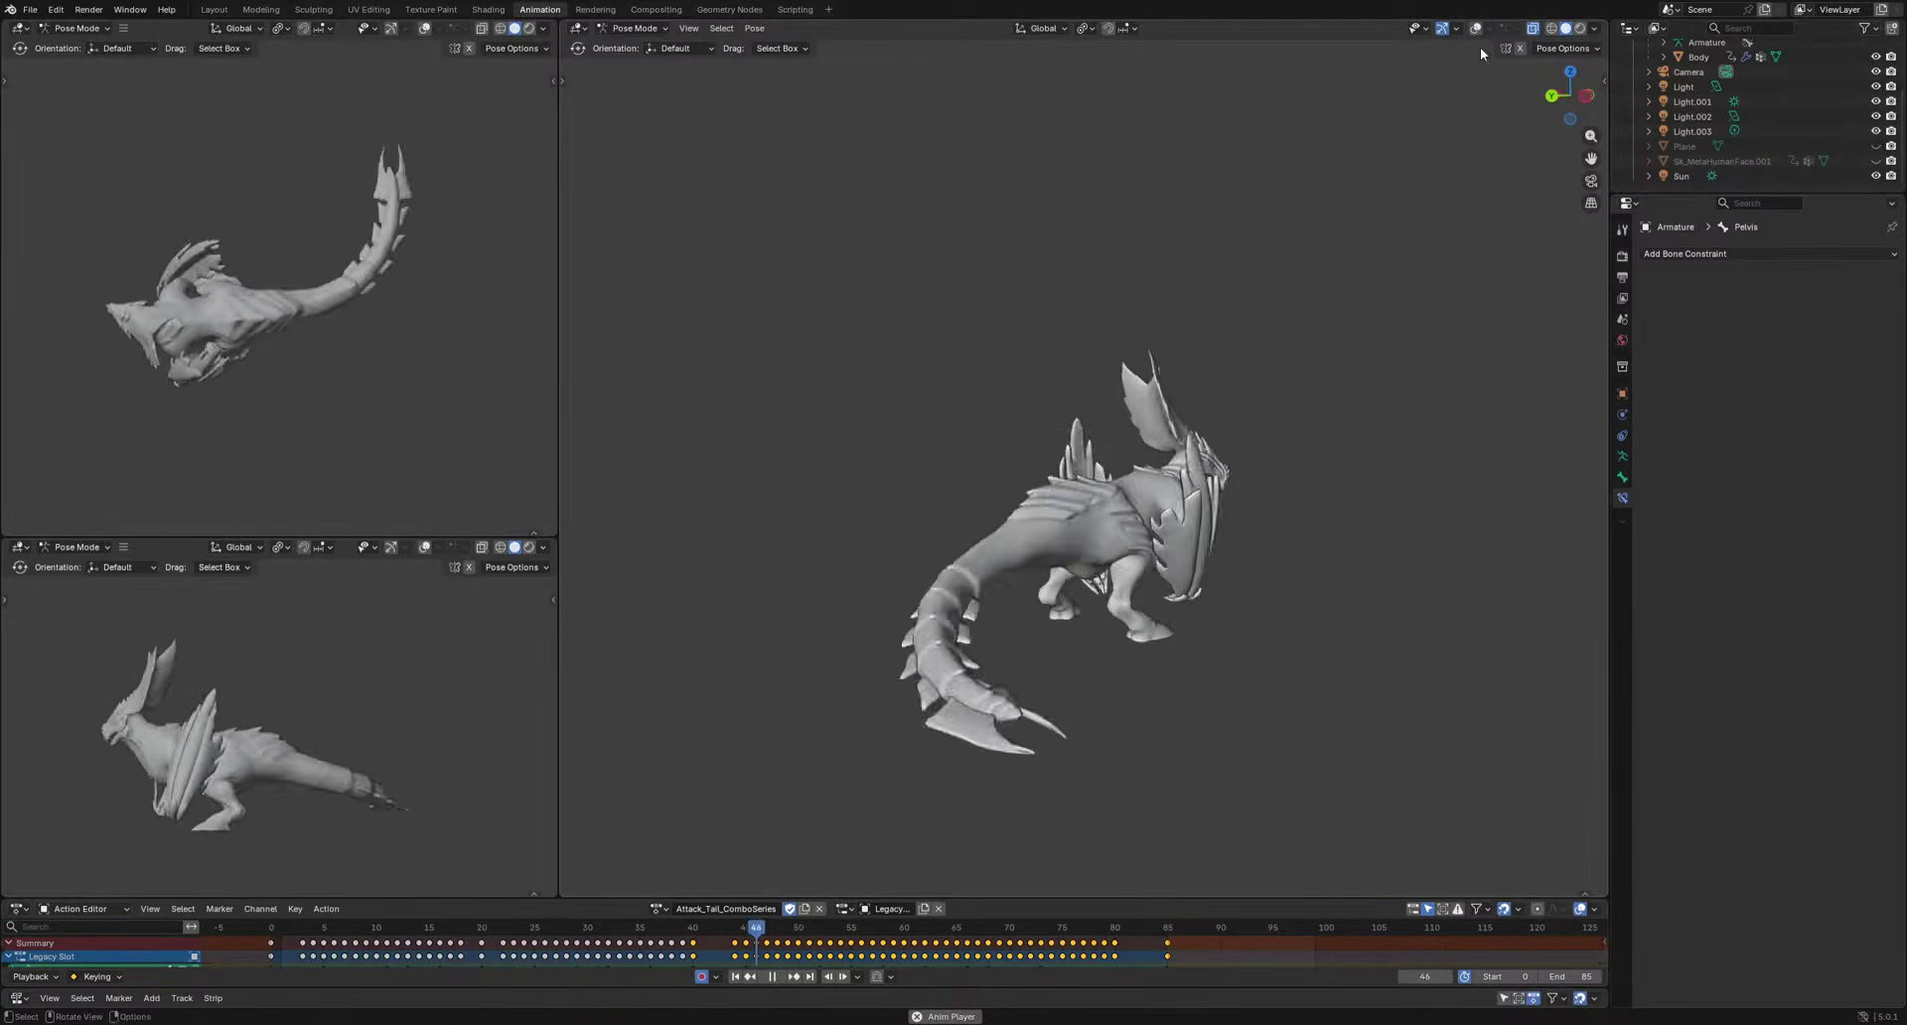
# Set the main viewport's solid shading object color to Texture.
pyautogui.click(1580, 28)
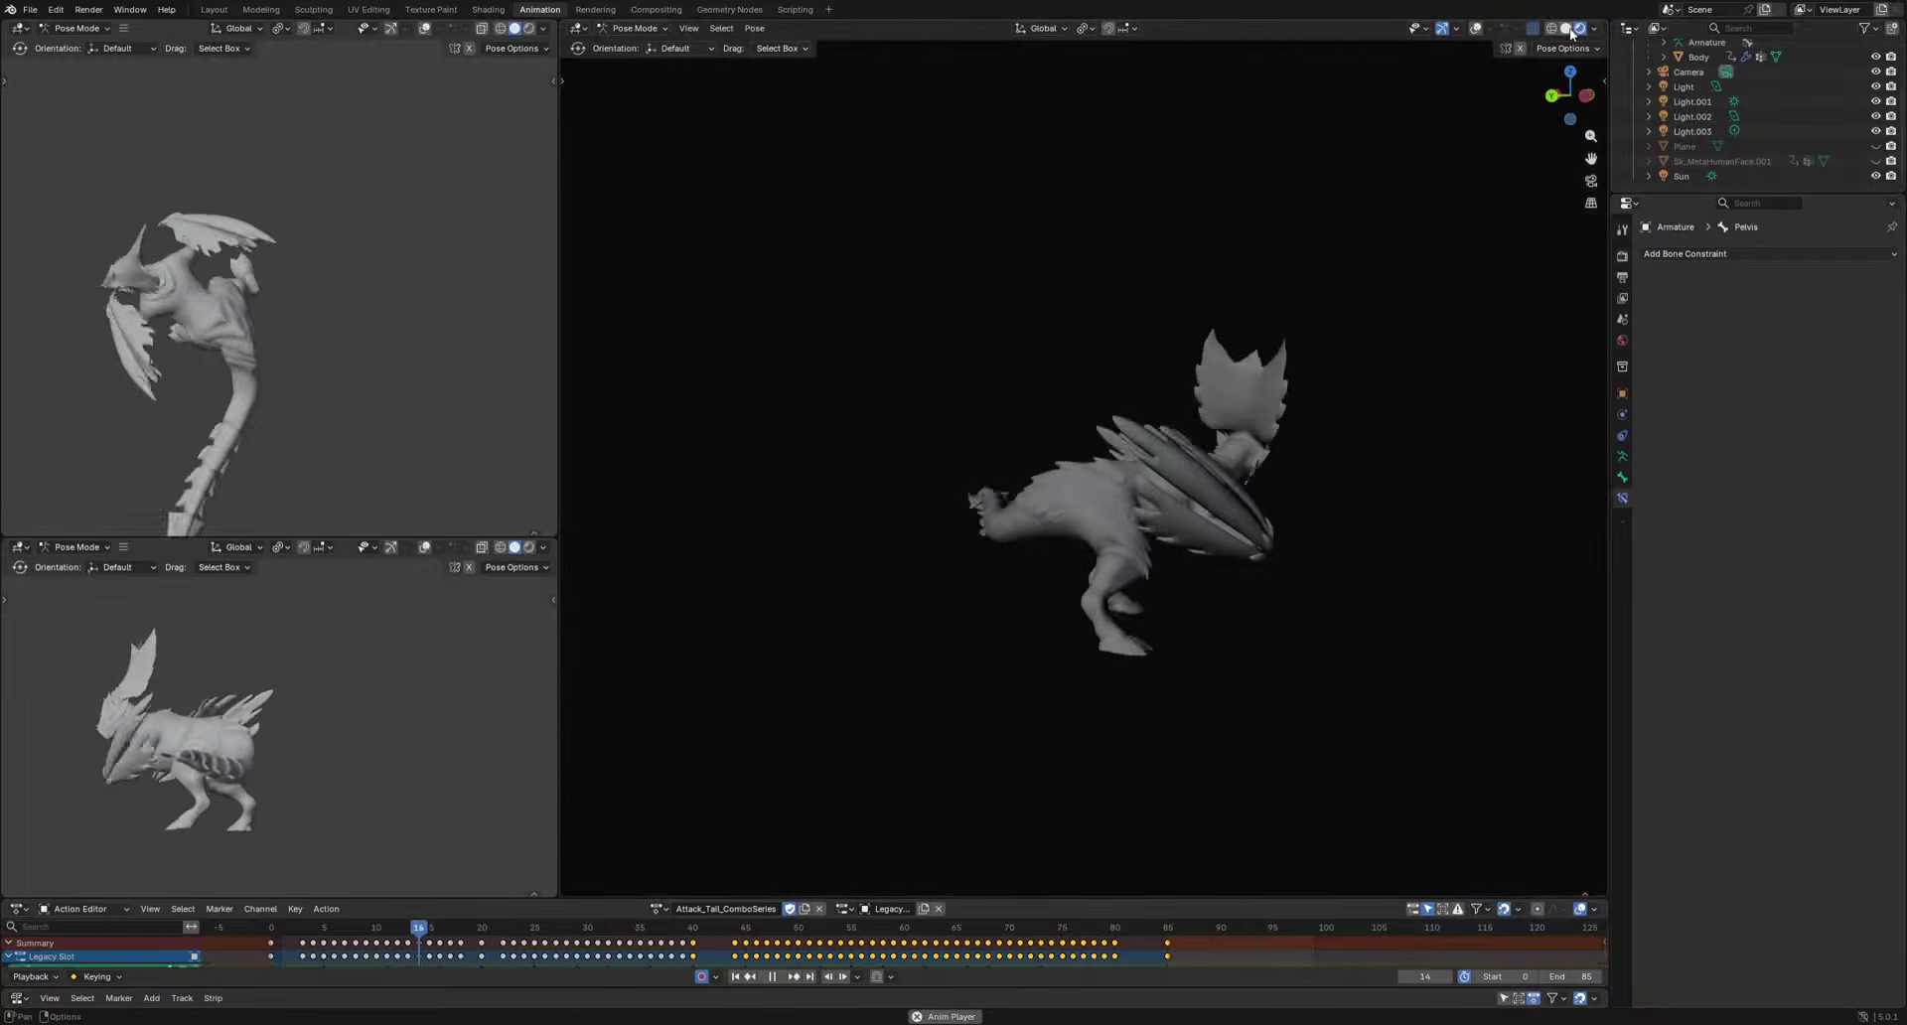
pyautogui.click(1566, 28)
pyautogui.click(1594, 28)
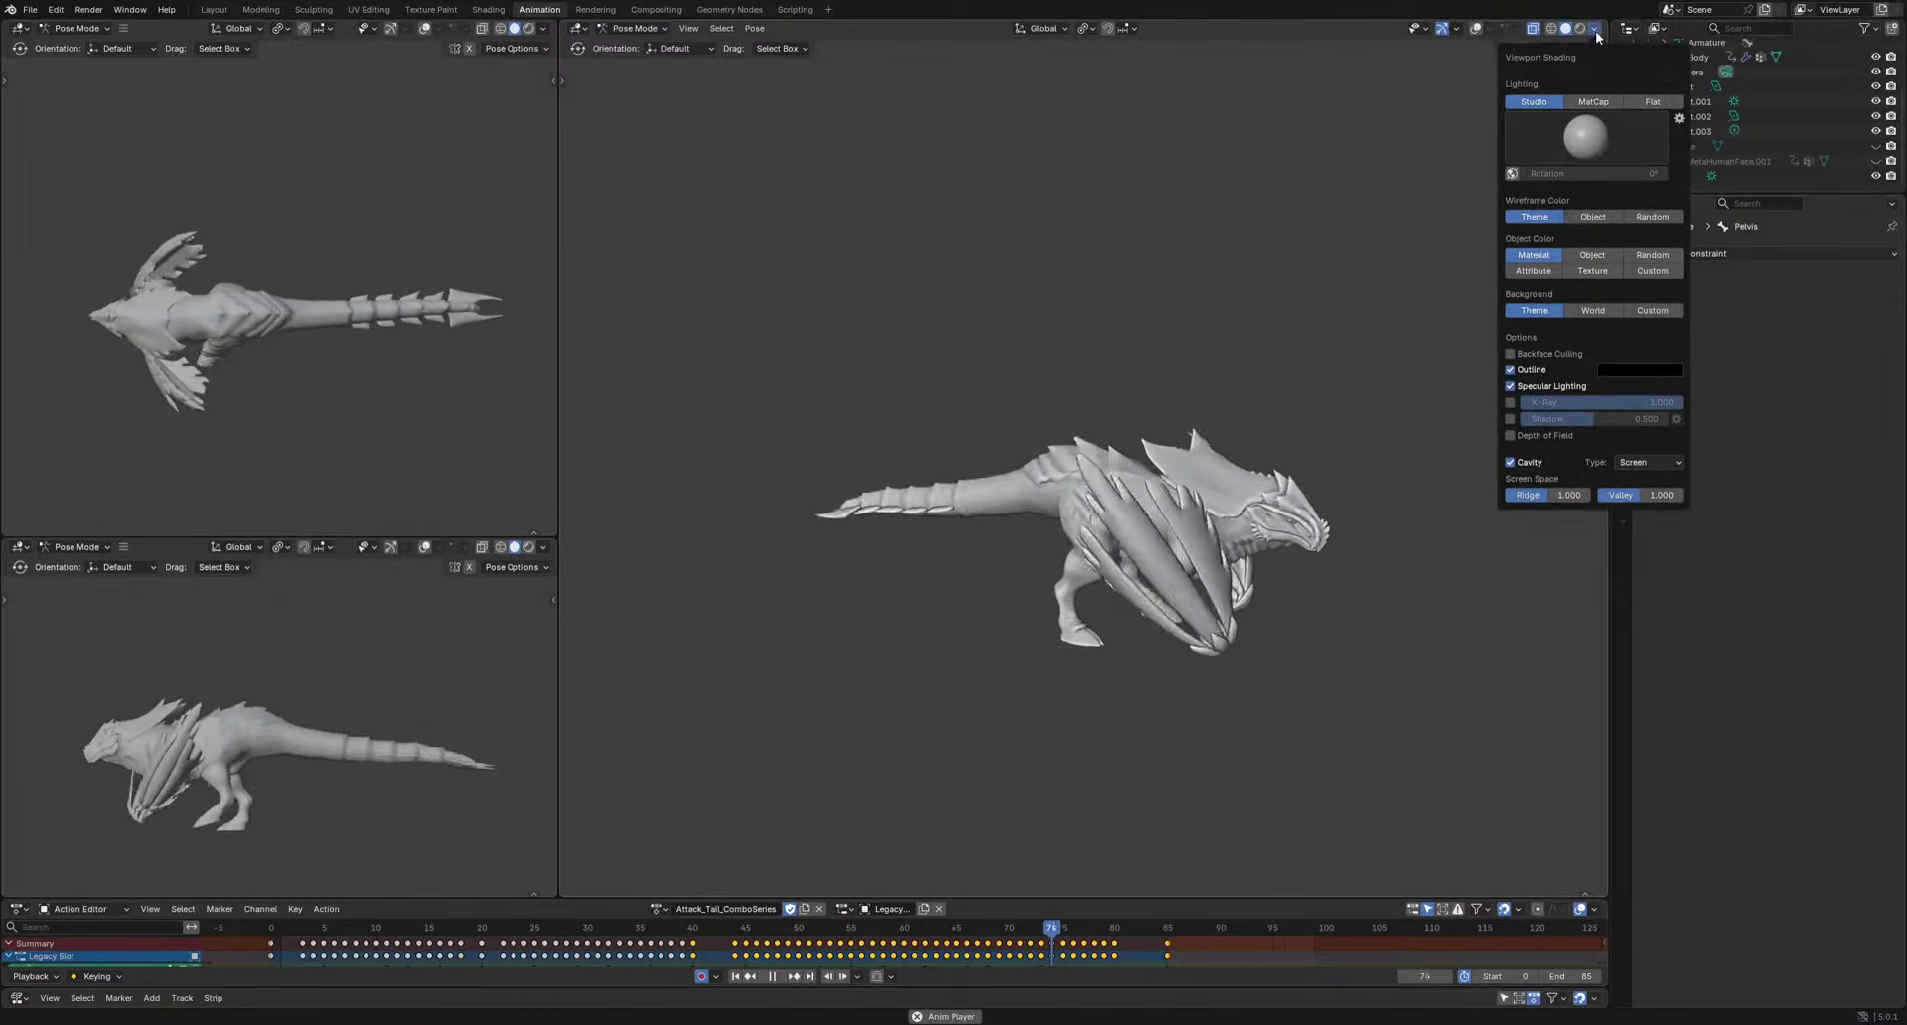
pyautogui.click(1594, 270)
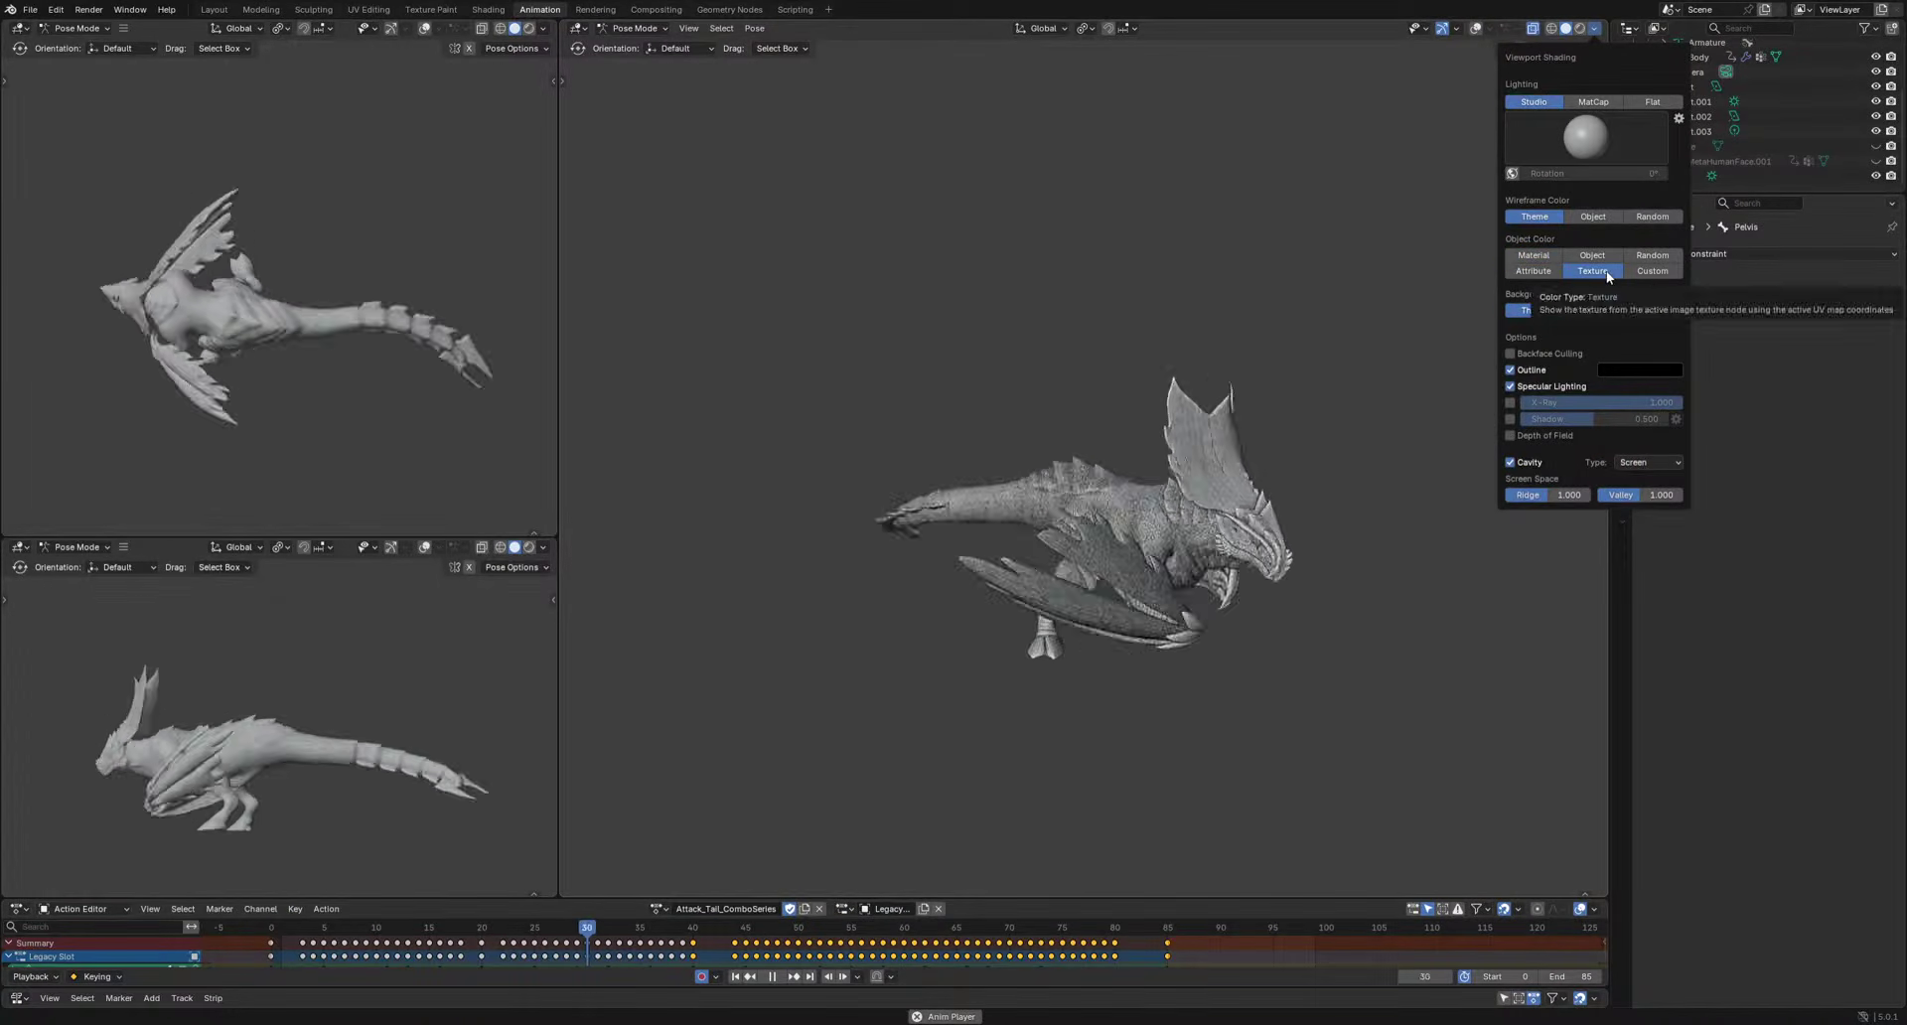
# Check the textured dragon in playback from both sides and unhide the Plane as its ground.
pyautogui.press('space')
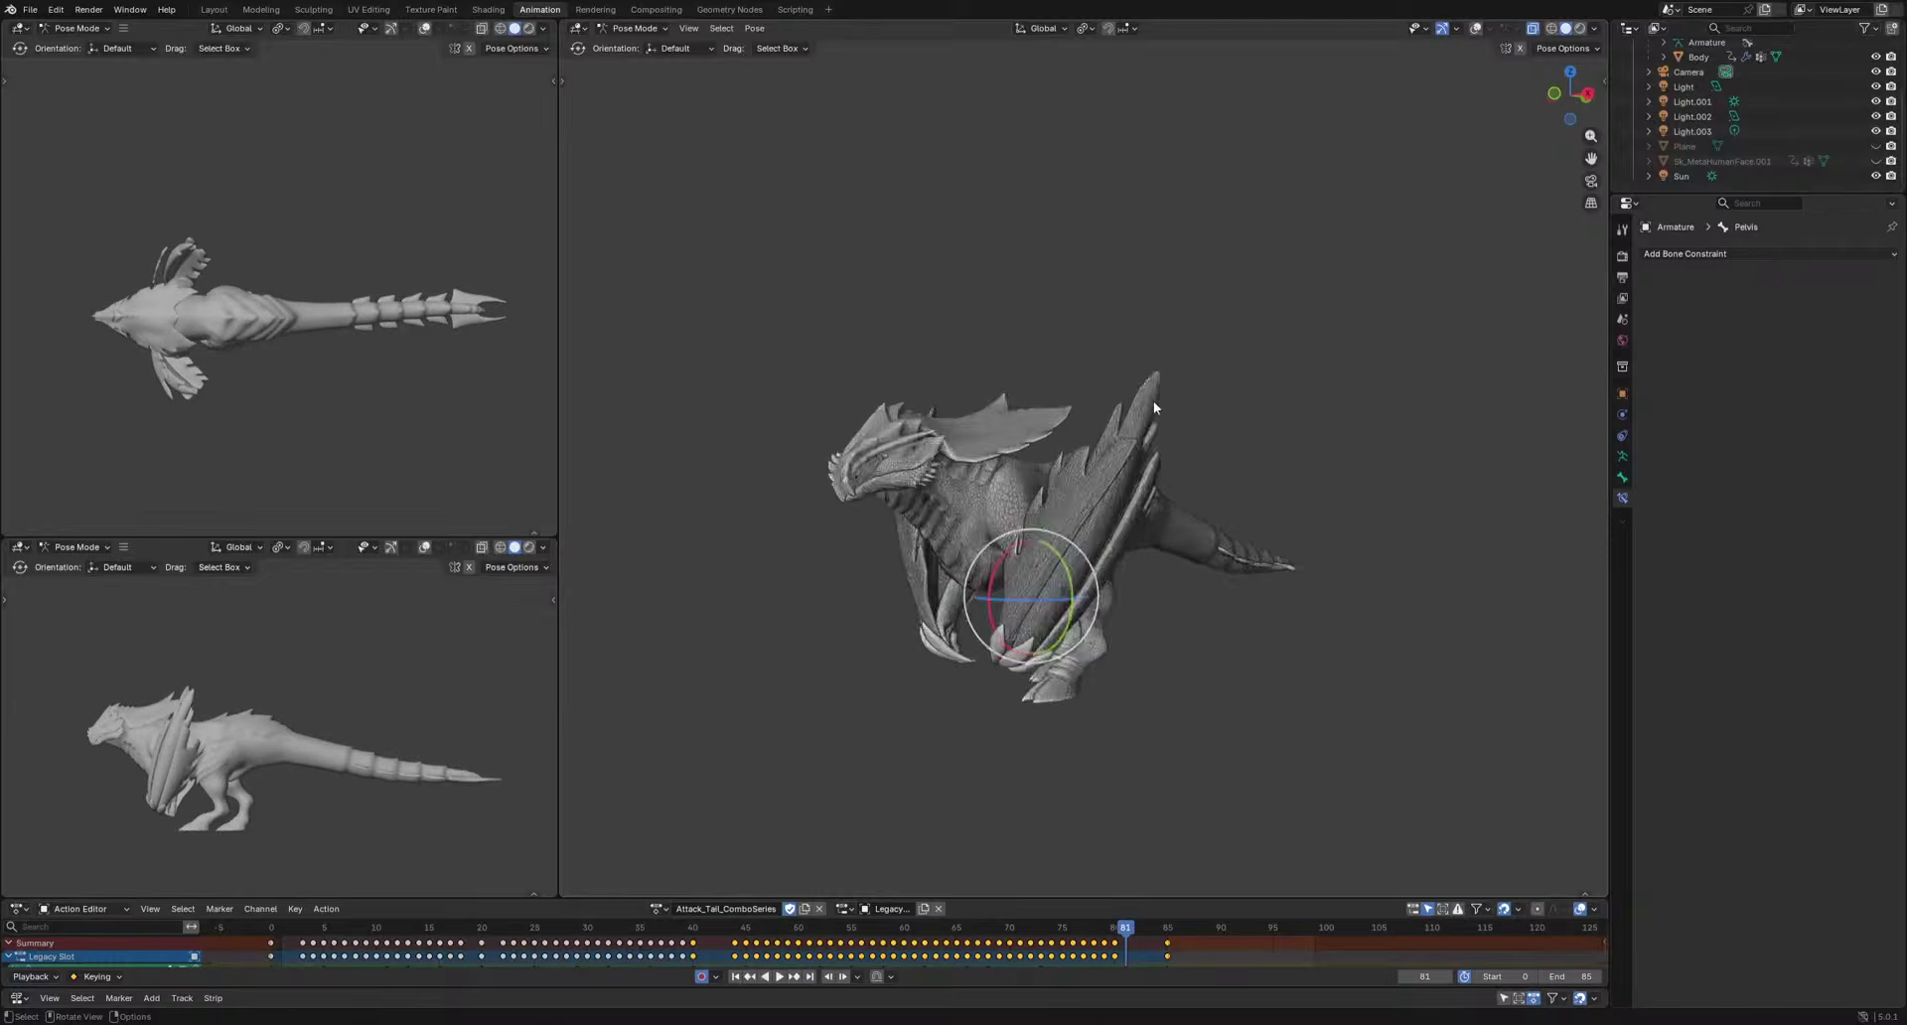
pyautogui.press('space')
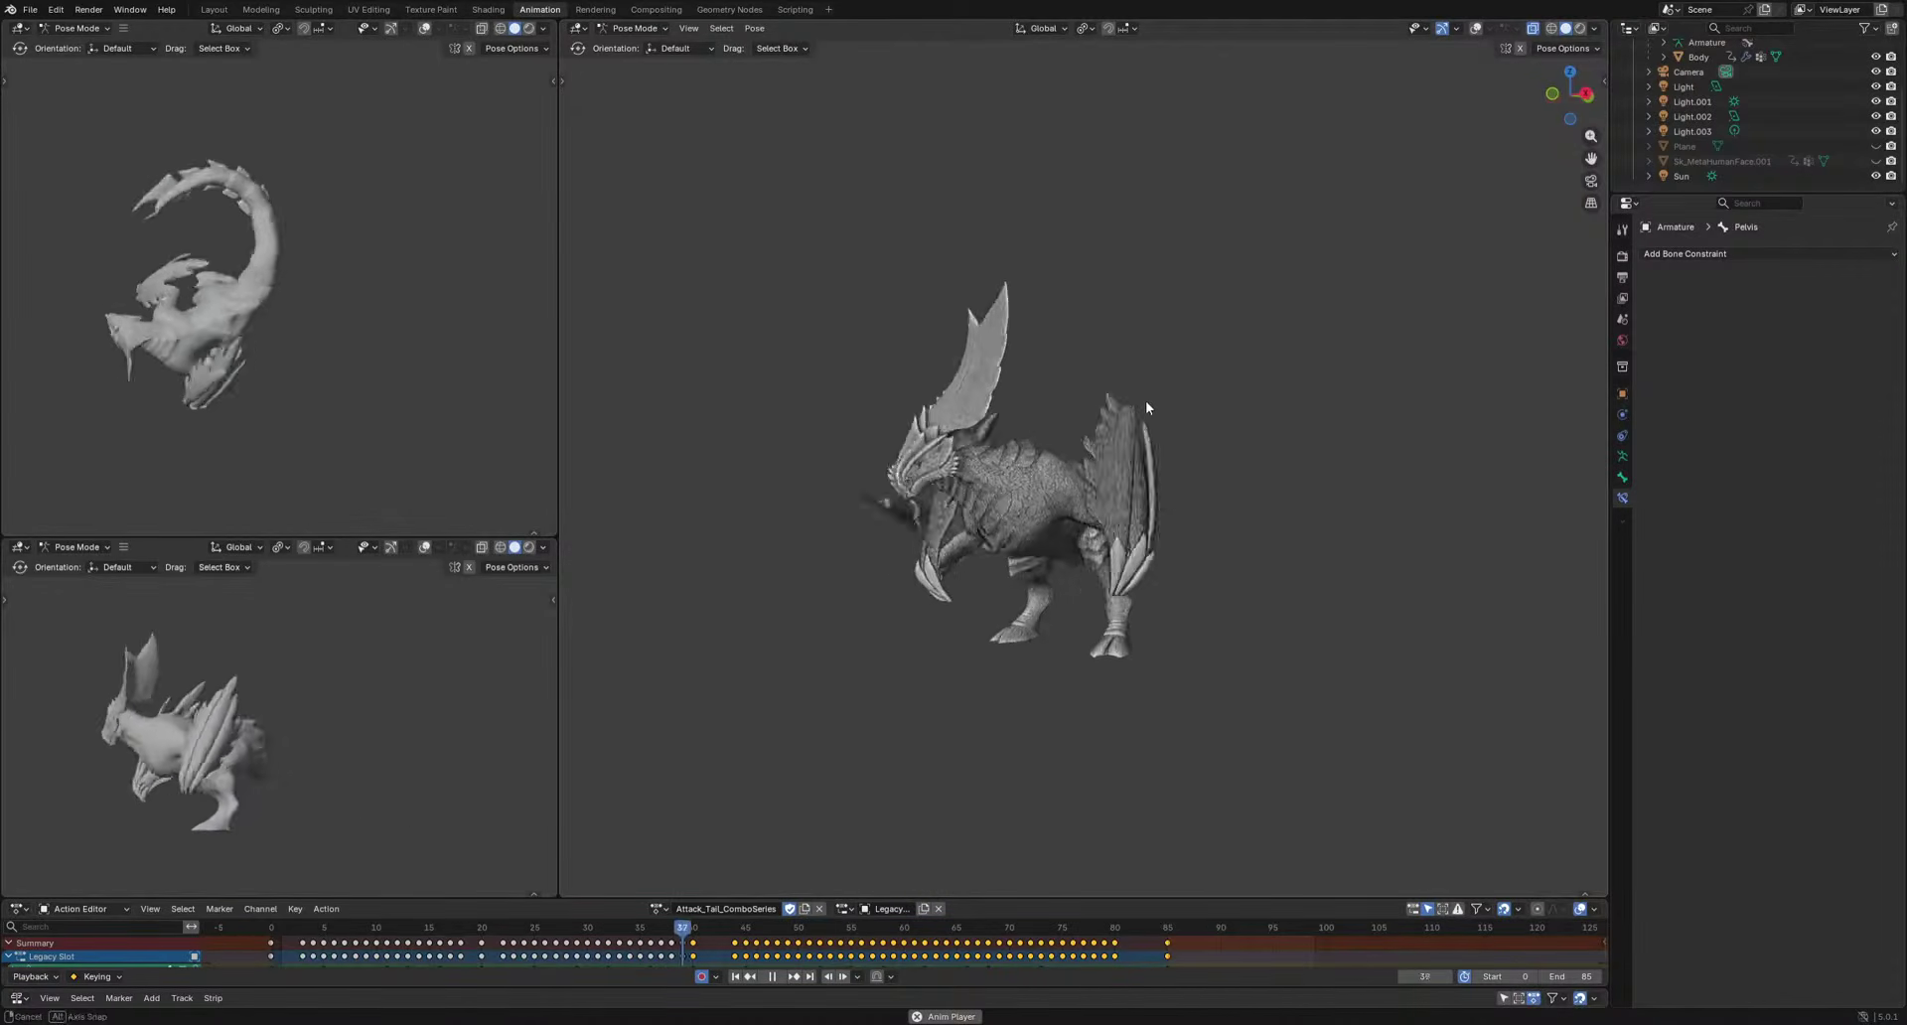
pyautogui.moveTo(1156, 402); pyautogui.dragTo(1203, 526, button='middle')
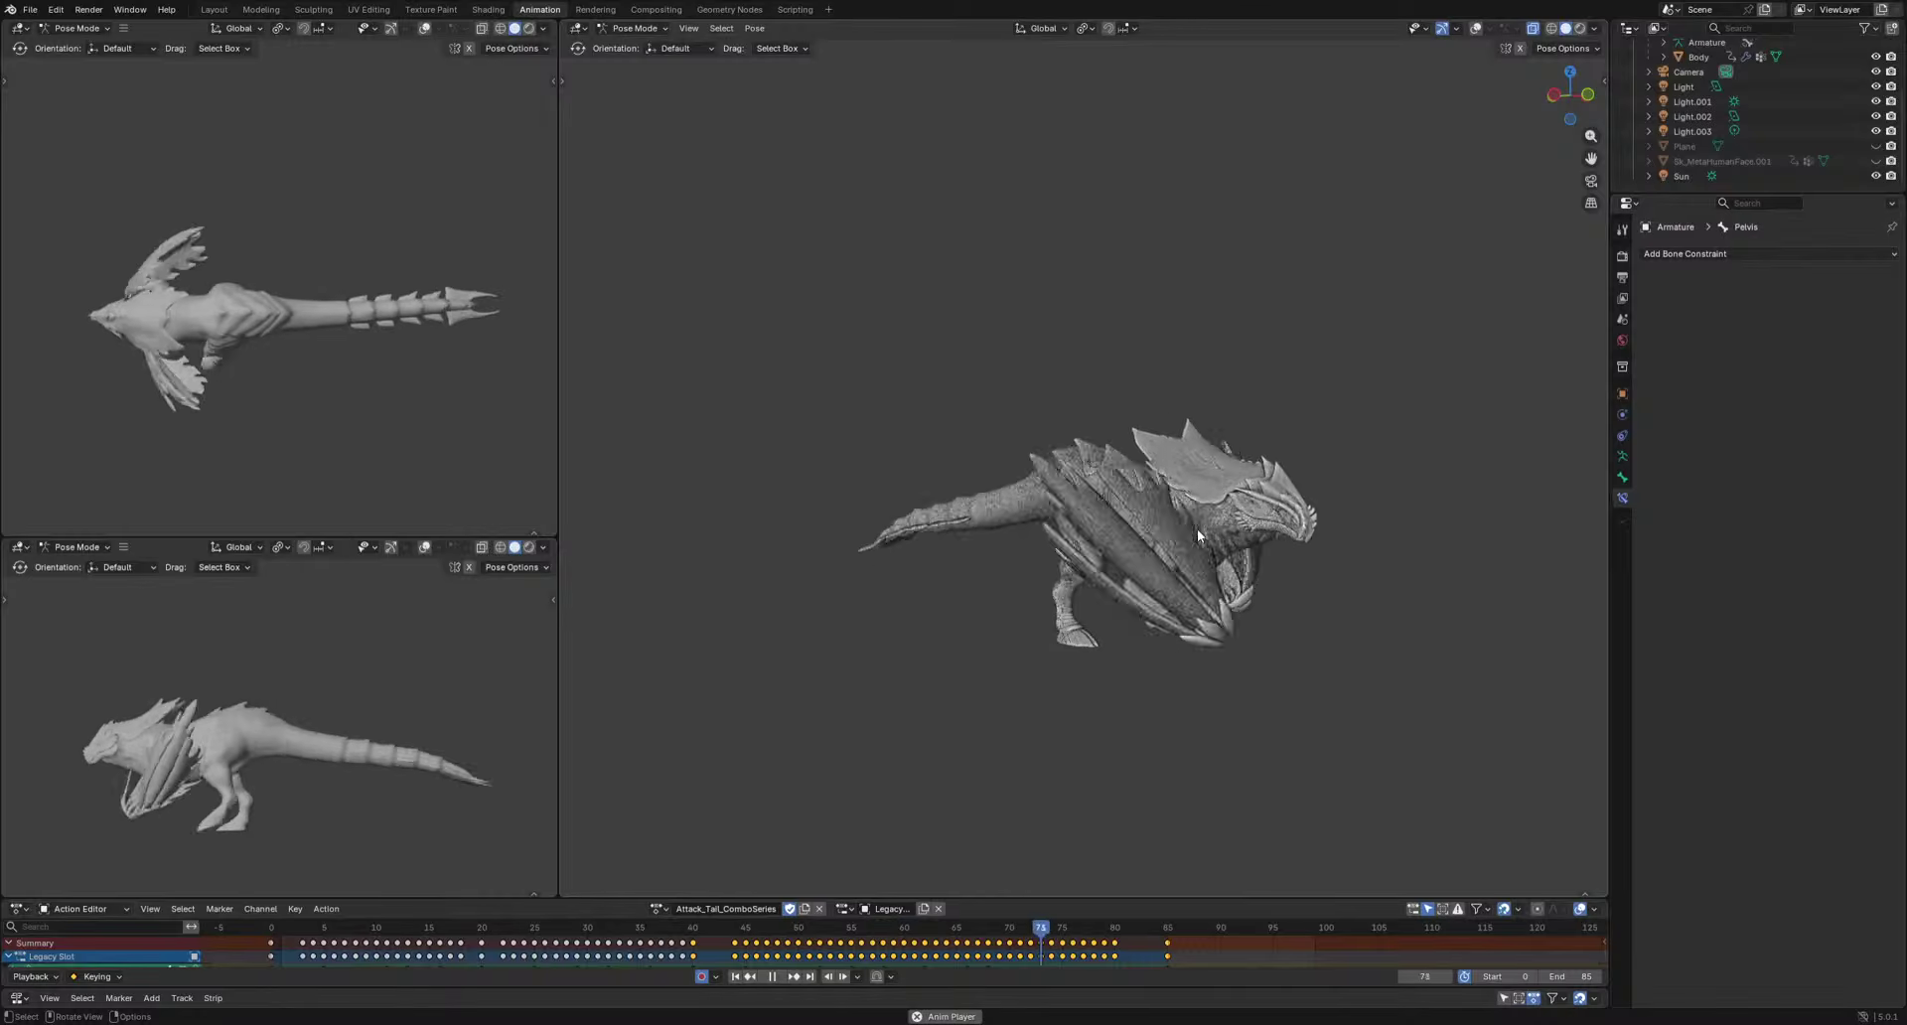
pyautogui.moveTo(1196, 528); pyautogui.dragTo(1283, 606, button='middle')
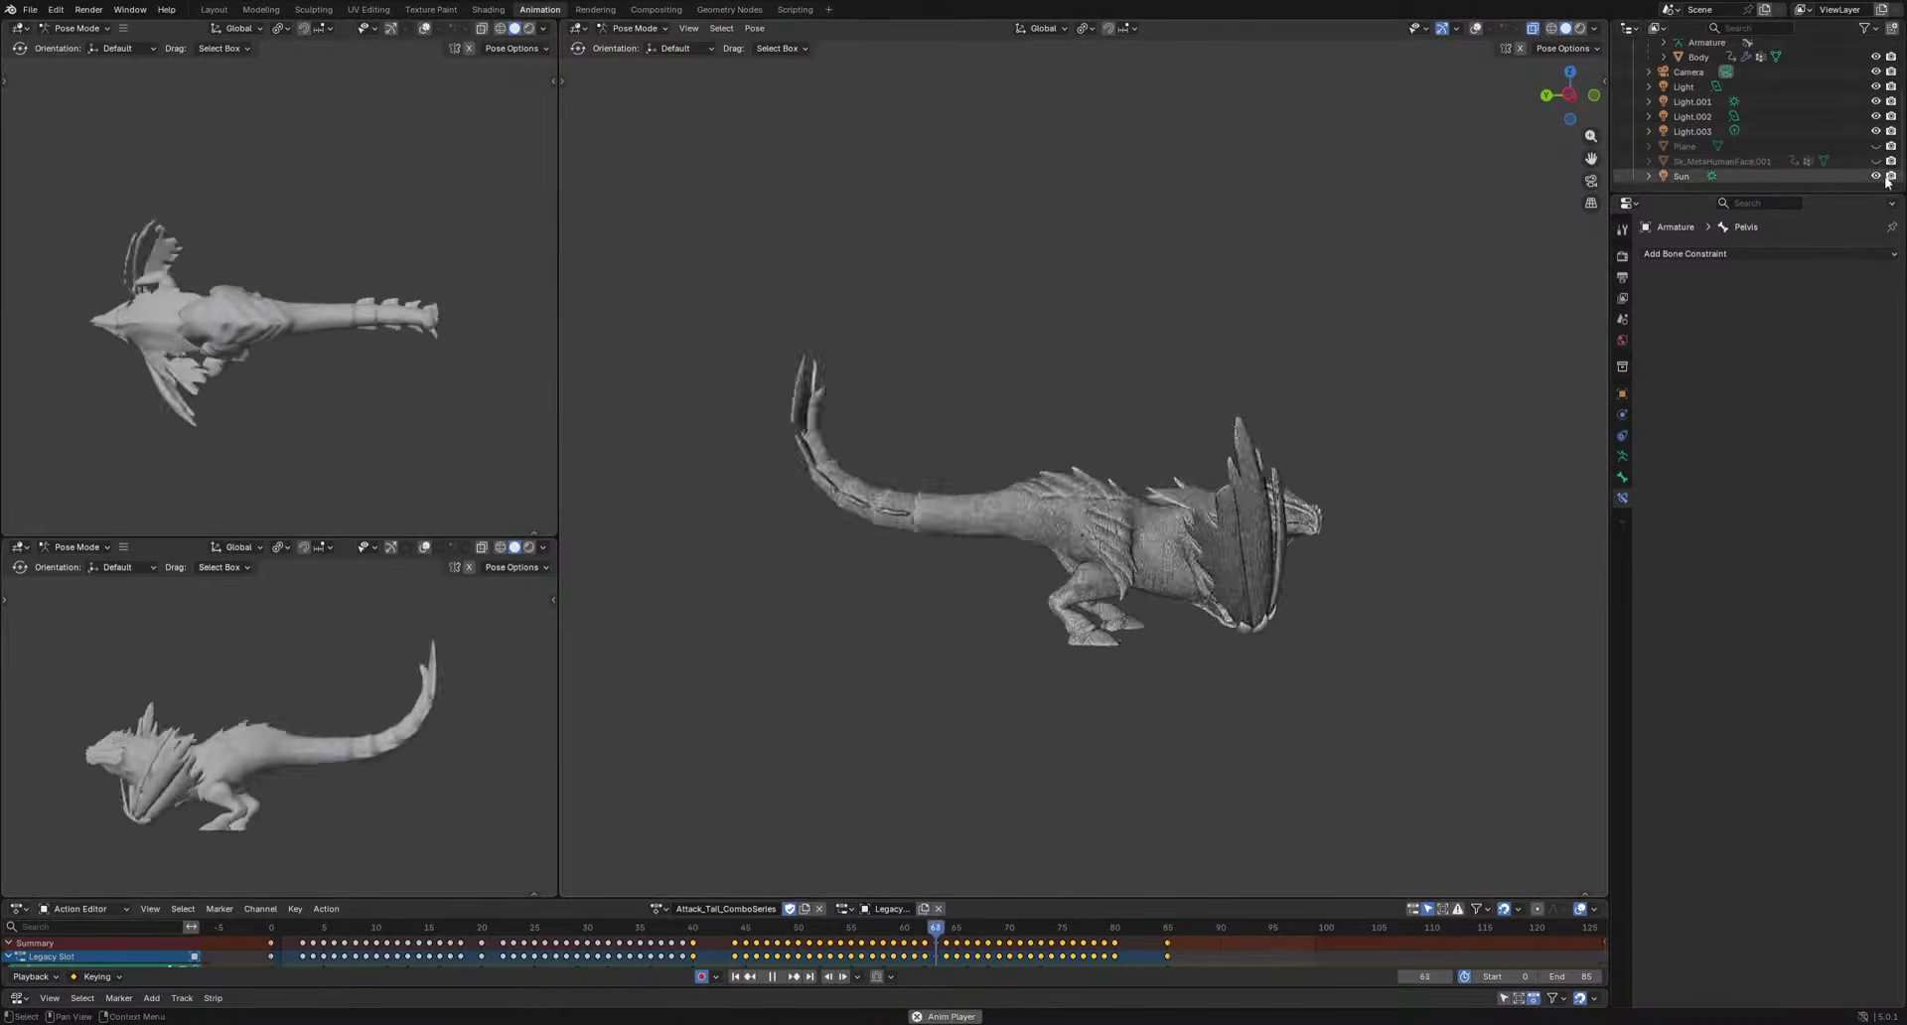
pyautogui.click(1875, 146)
pyautogui.moveTo(1410, 388); pyautogui.dragTo(1317, 417, button='middle')
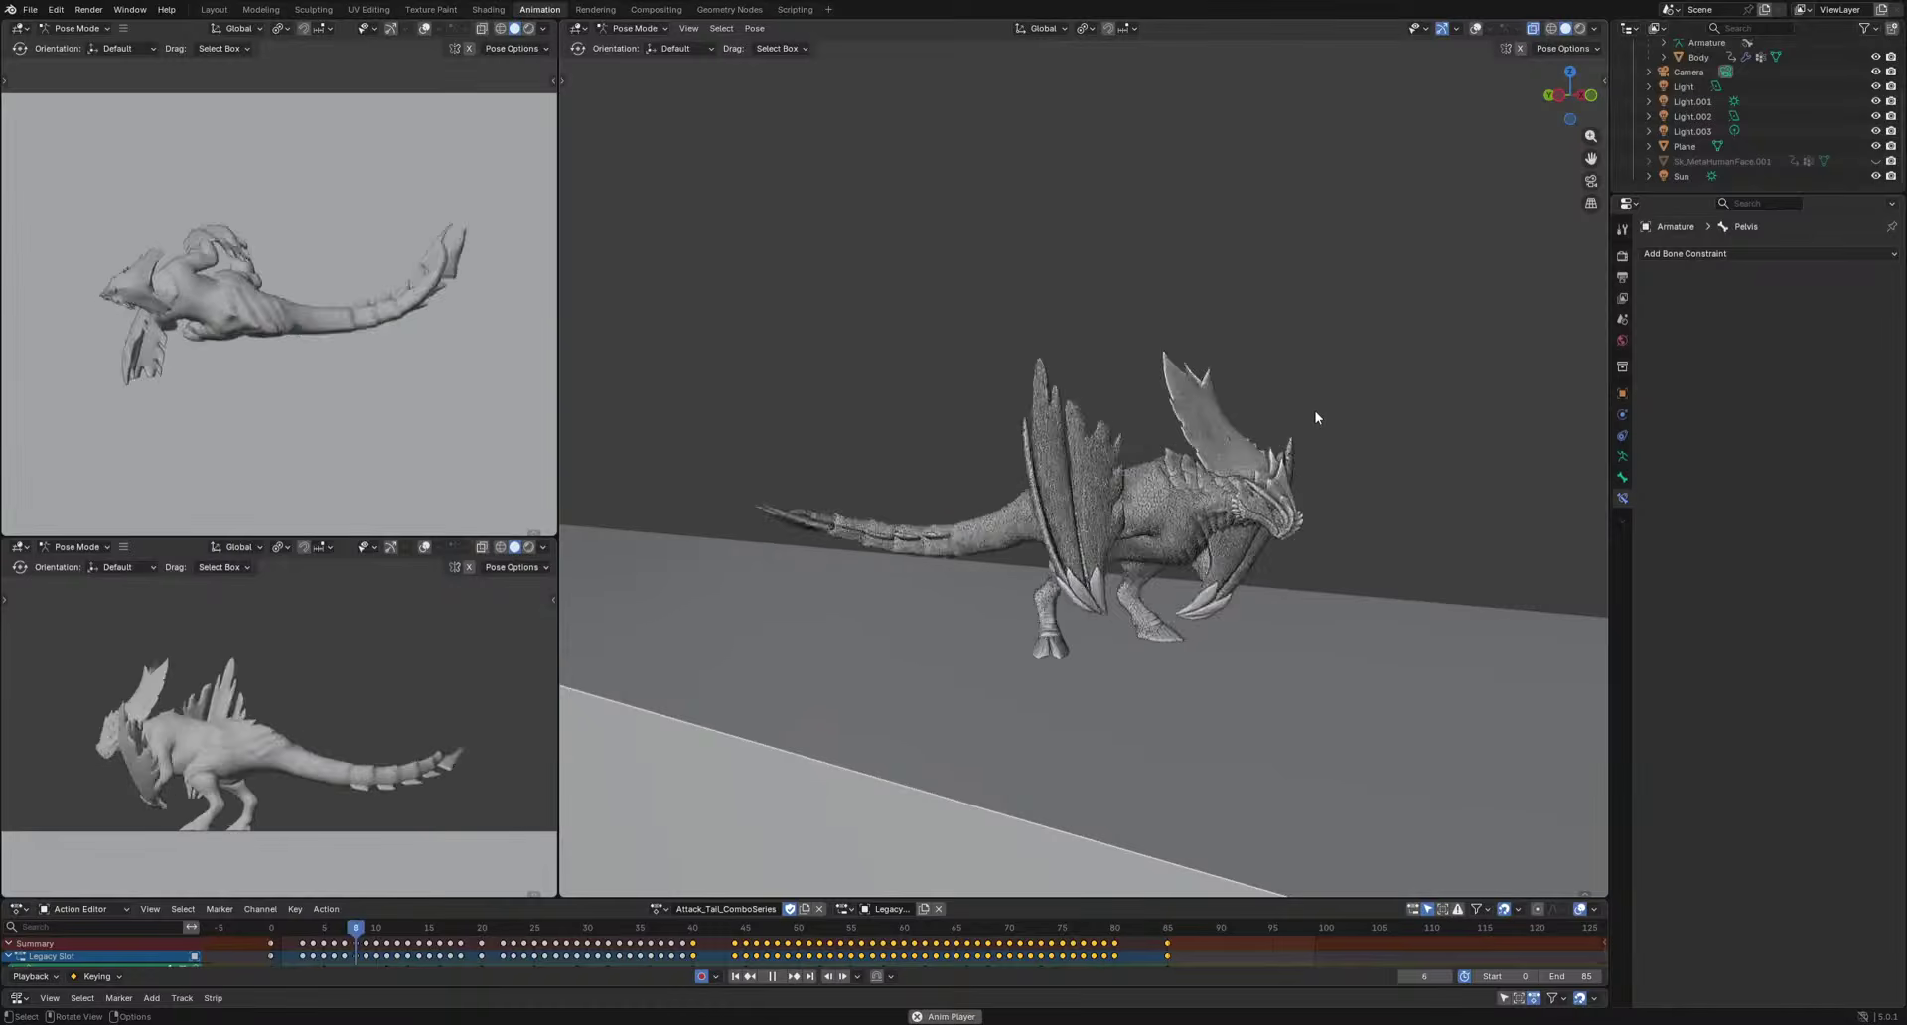
# Review the combo playback over the ground plane from frame 0, viewing the dragon from both sides.
pyautogui.press('space')
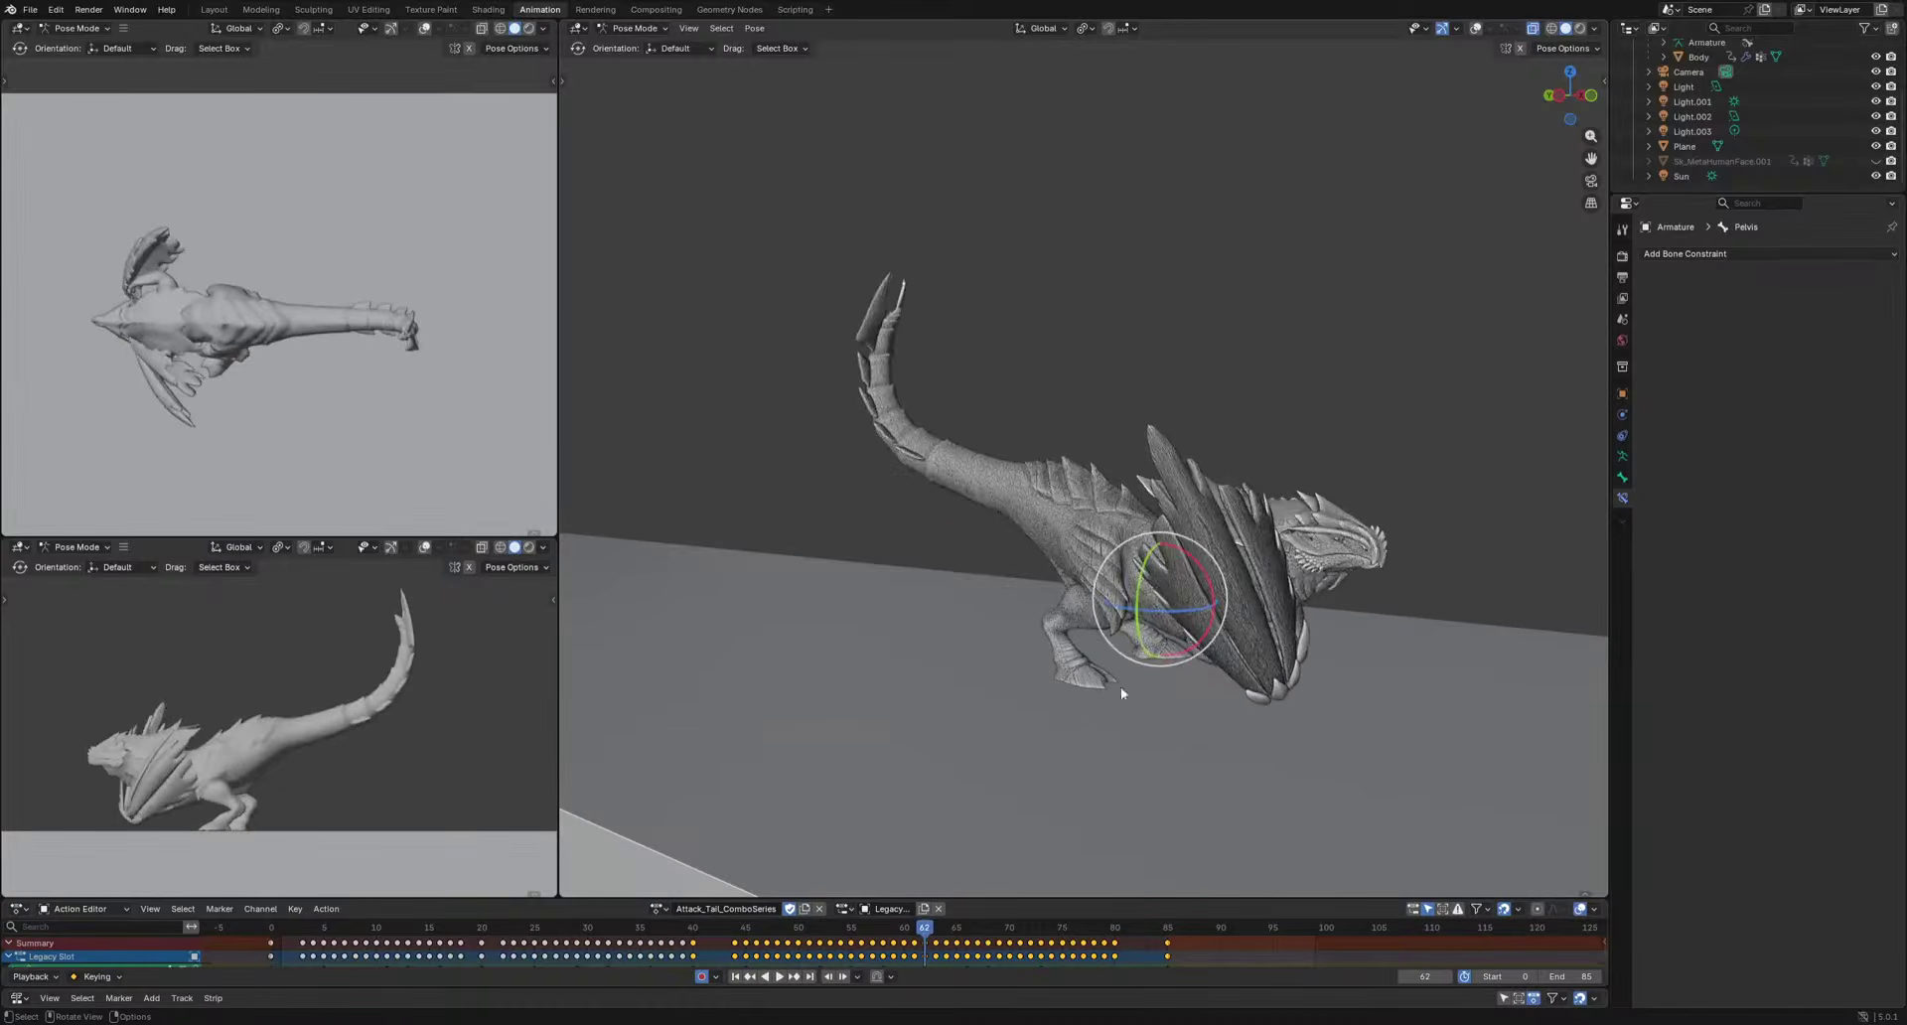
pyautogui.moveTo(551, 934); pyautogui.dragTo(270, 934)
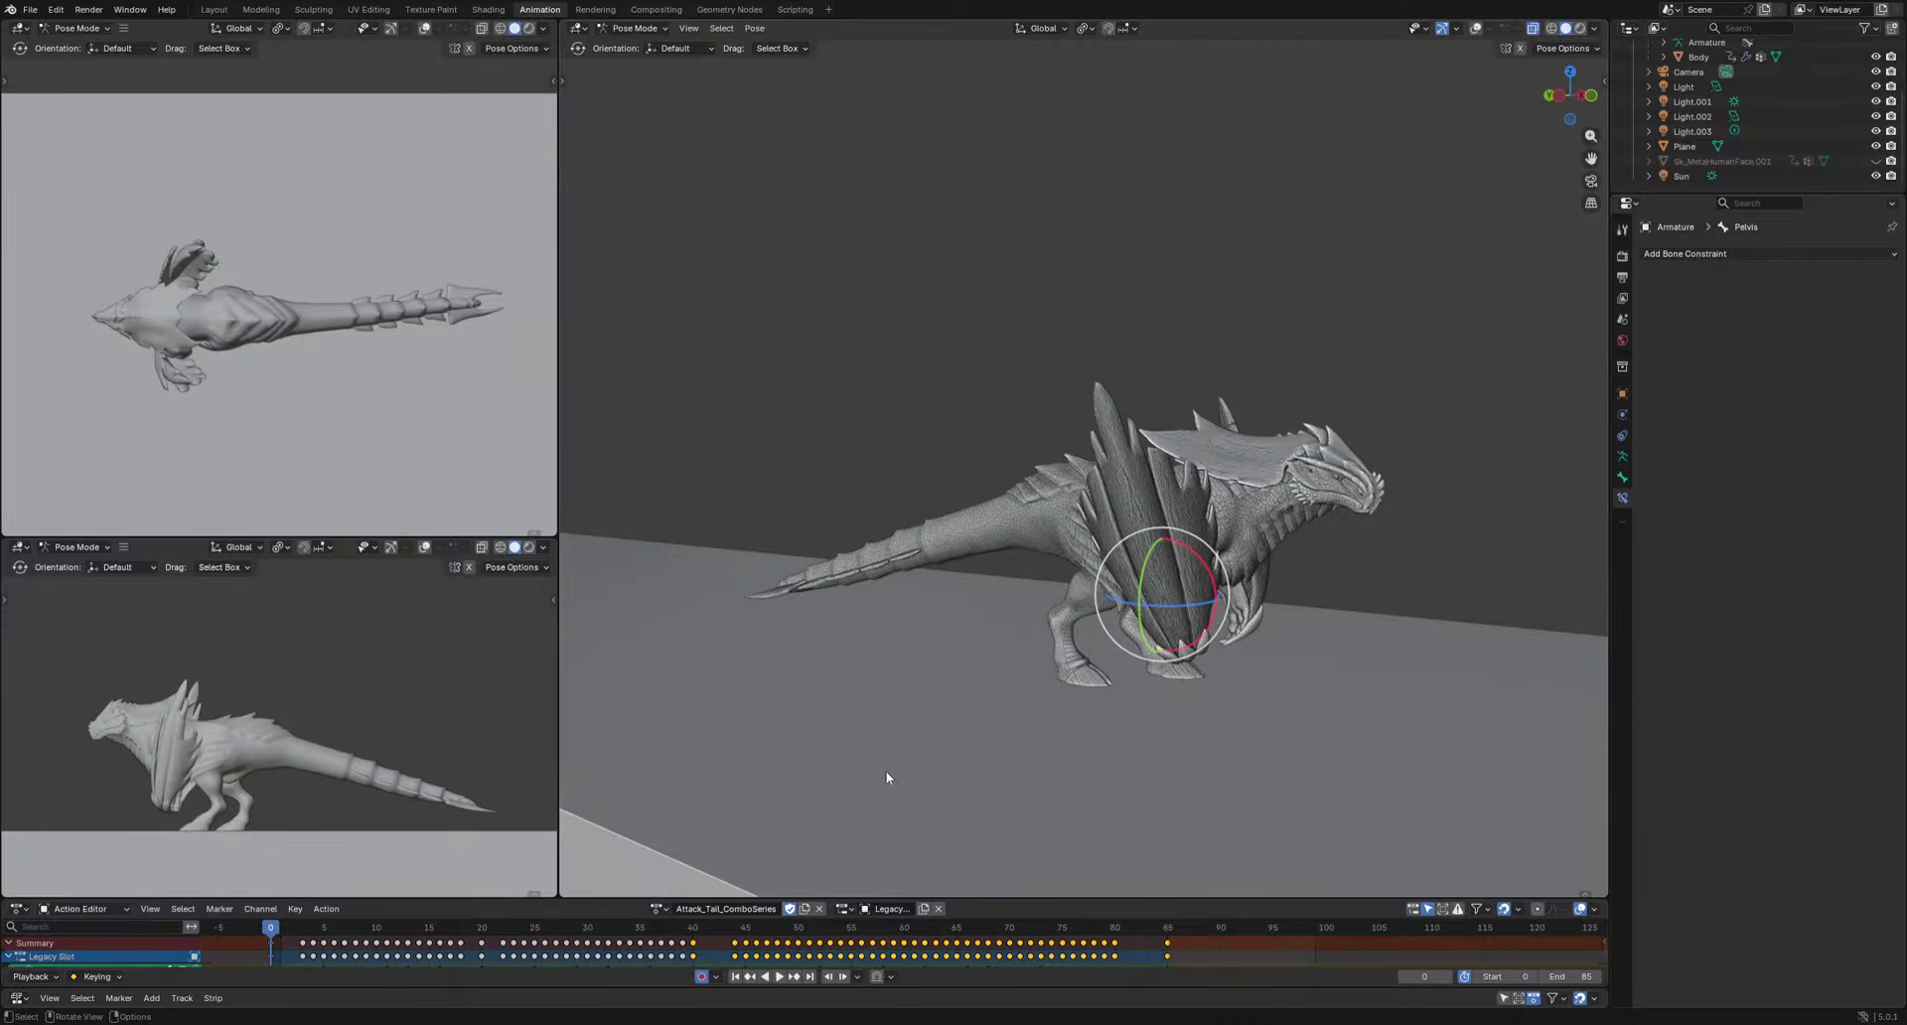
pyautogui.press('space')
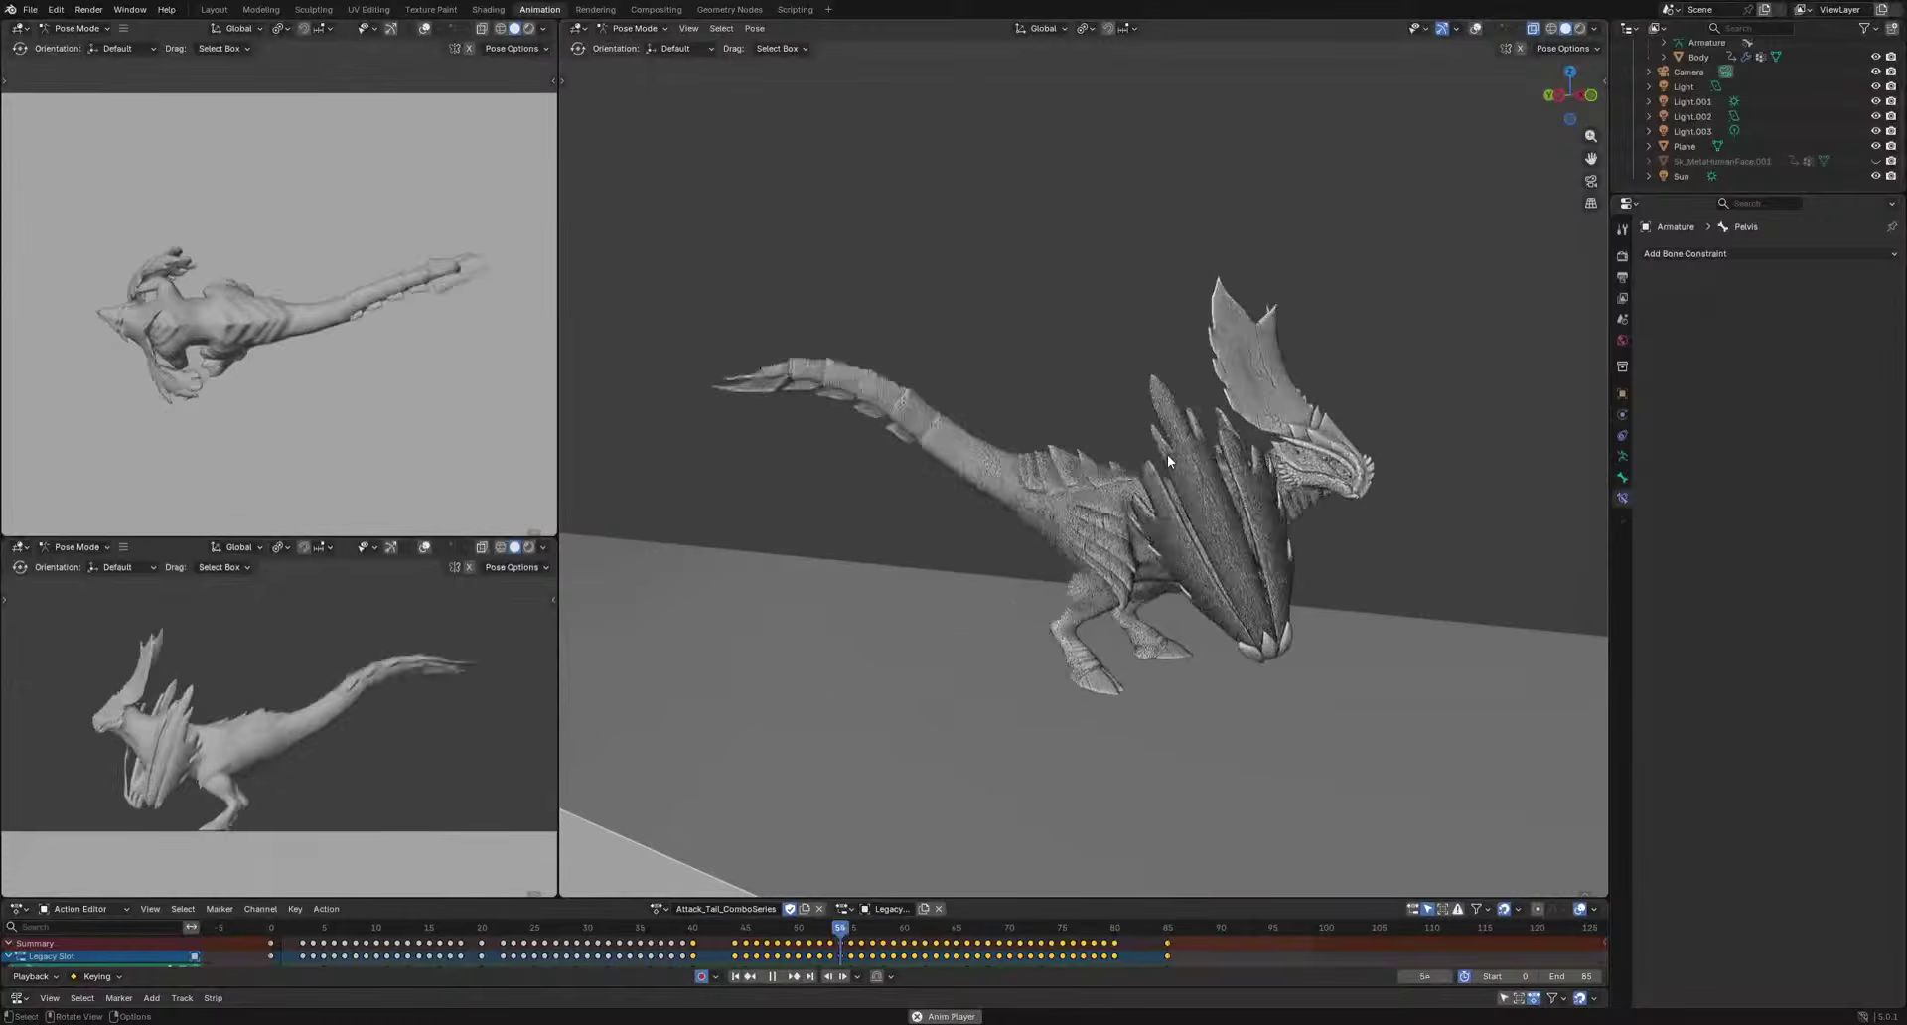
pyautogui.moveTo(1166, 455); pyautogui.dragTo(1085, 650, button='middle')
pyautogui.press('space')
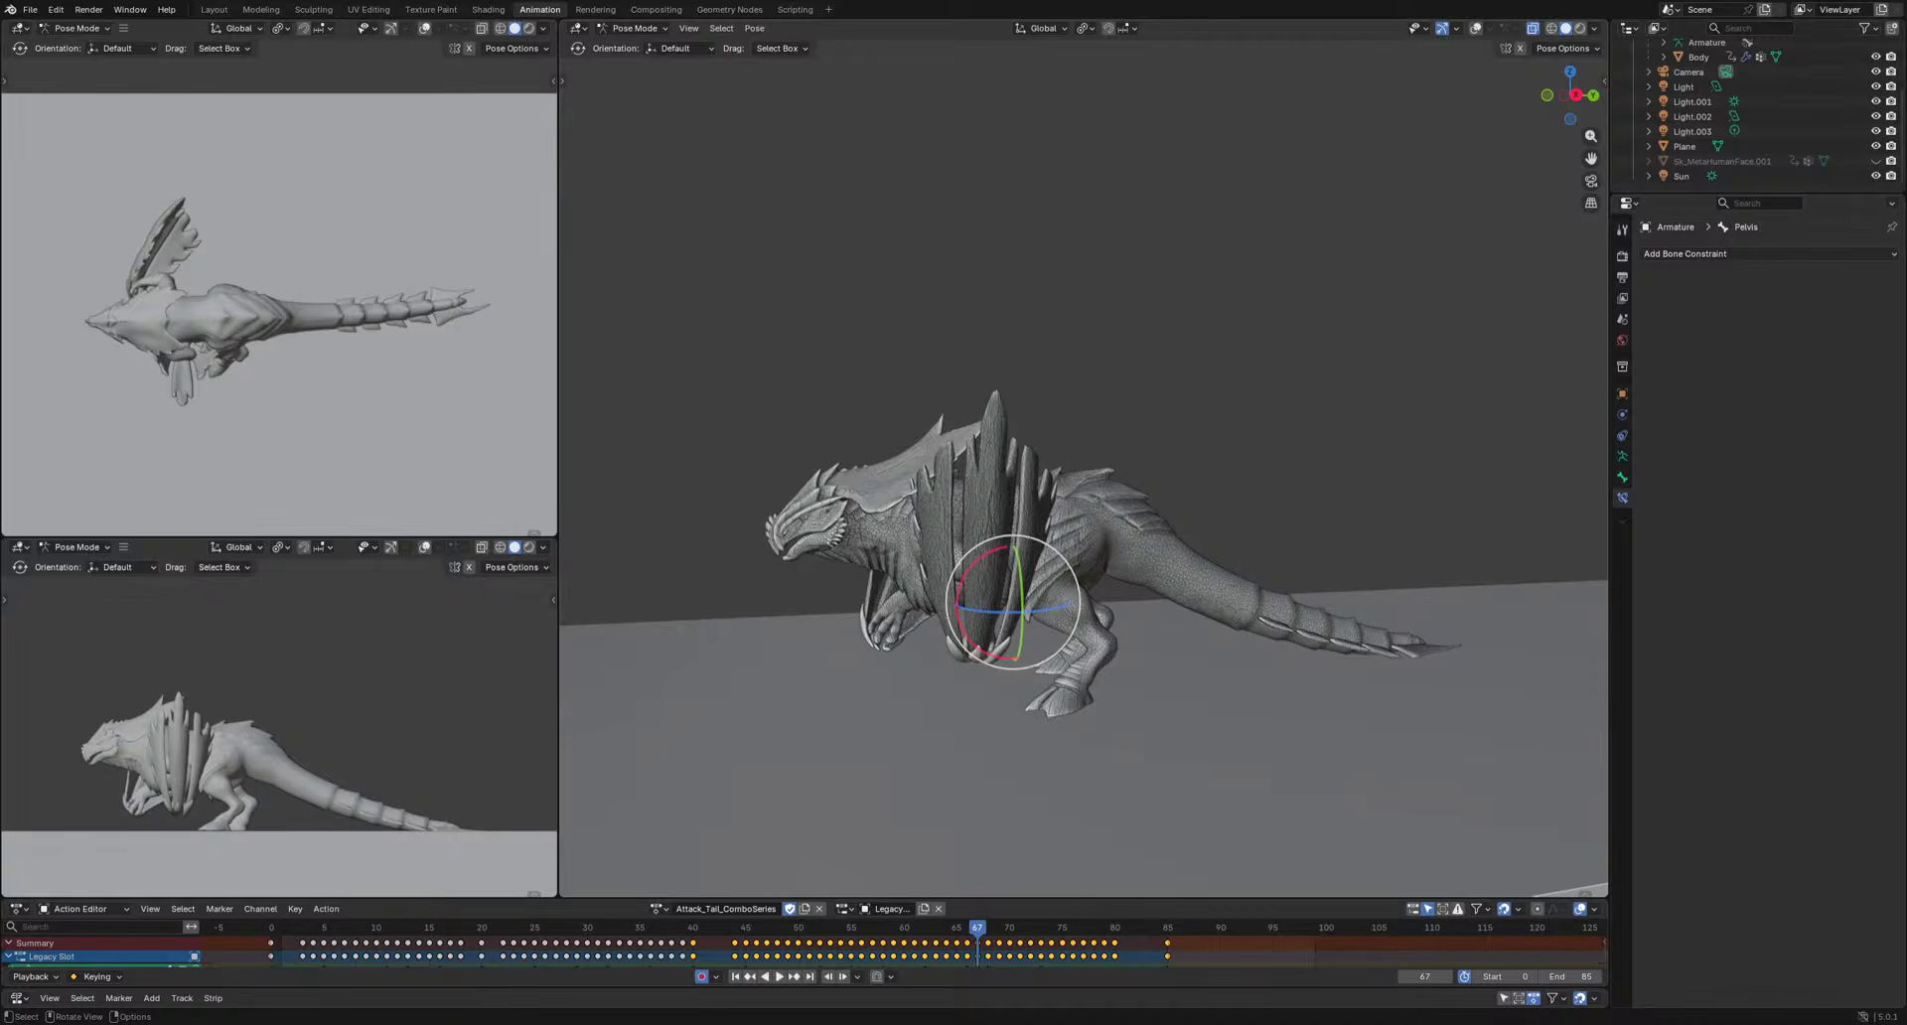
pyautogui.press('space')
pyautogui.moveTo(1101, 654); pyautogui.dragTo(1089, 612, button='middle')
pyautogui.press('space')
# Load the Attack_Tail_1-2 action, enlarge the Action Editor, and review the attack through frame 20.
pyautogui.click(660, 908)
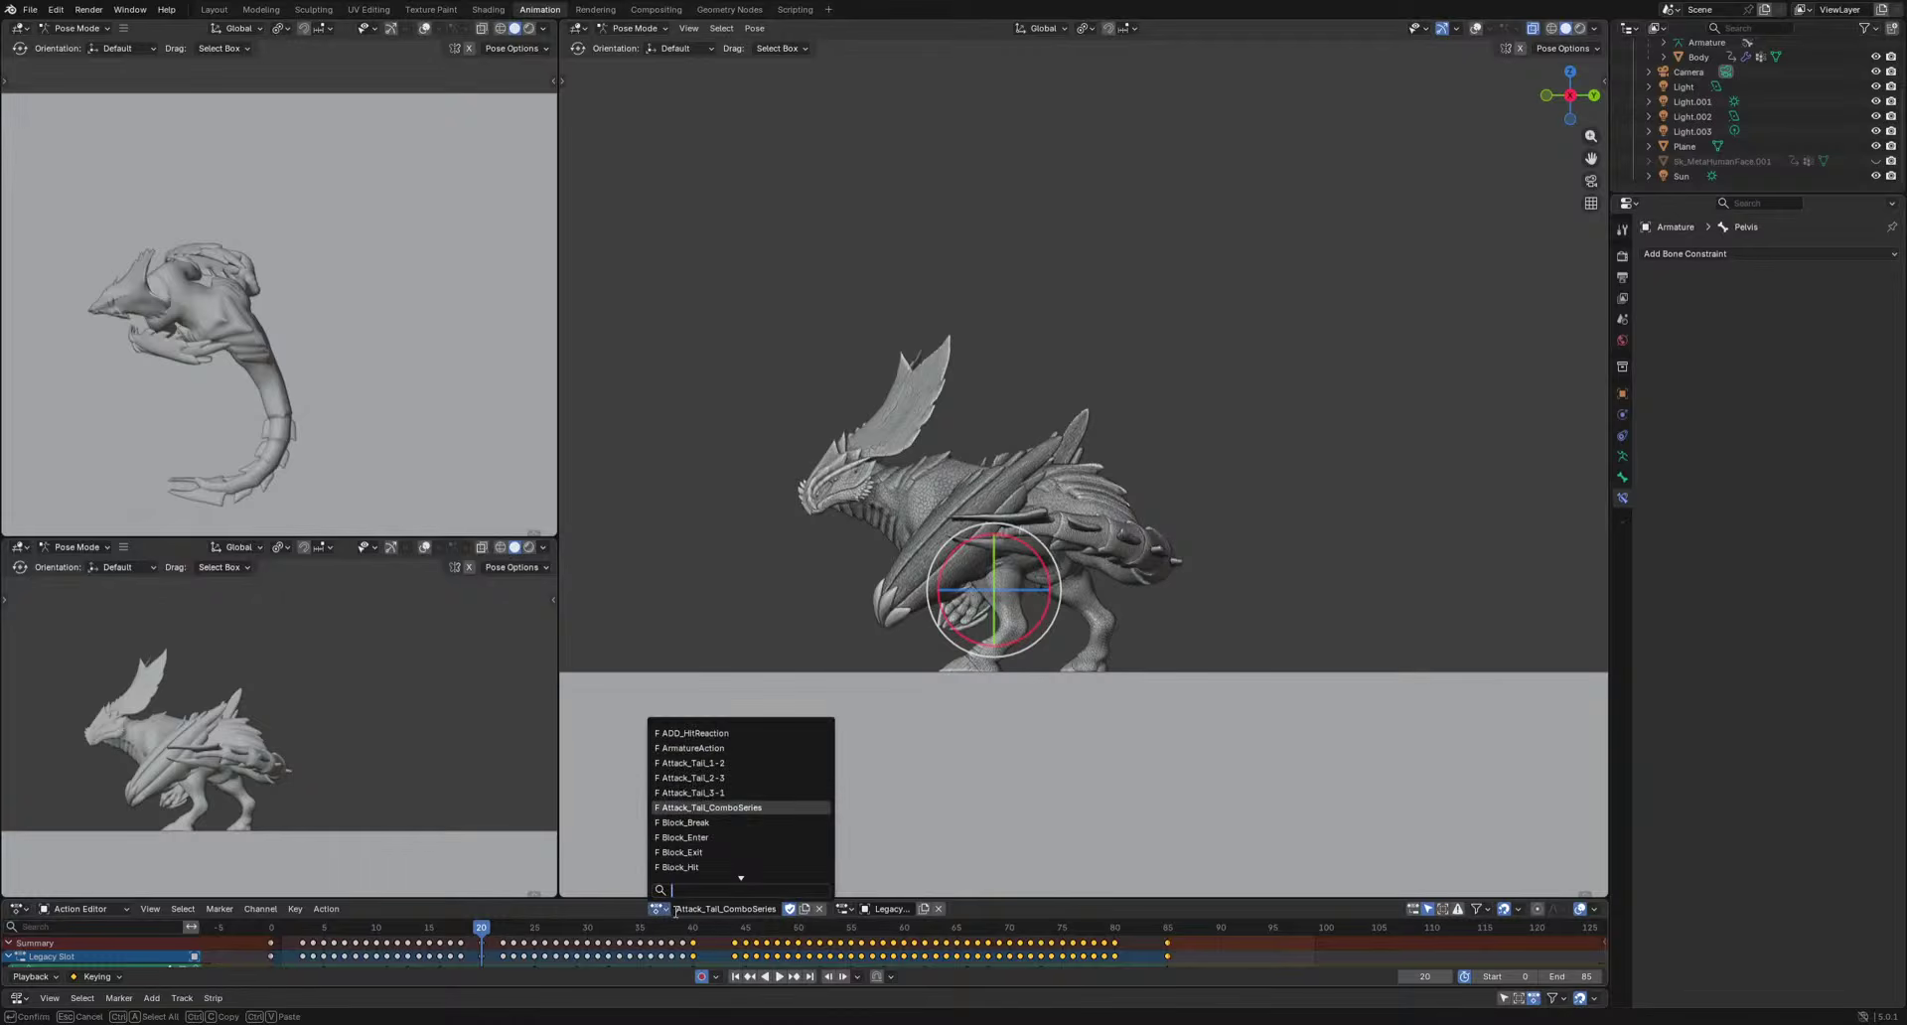
pyautogui.click(740, 763)
pyautogui.moveTo(645, 896); pyautogui.dragTo(646, 714)
pyautogui.press('space')
pyautogui.press('space')
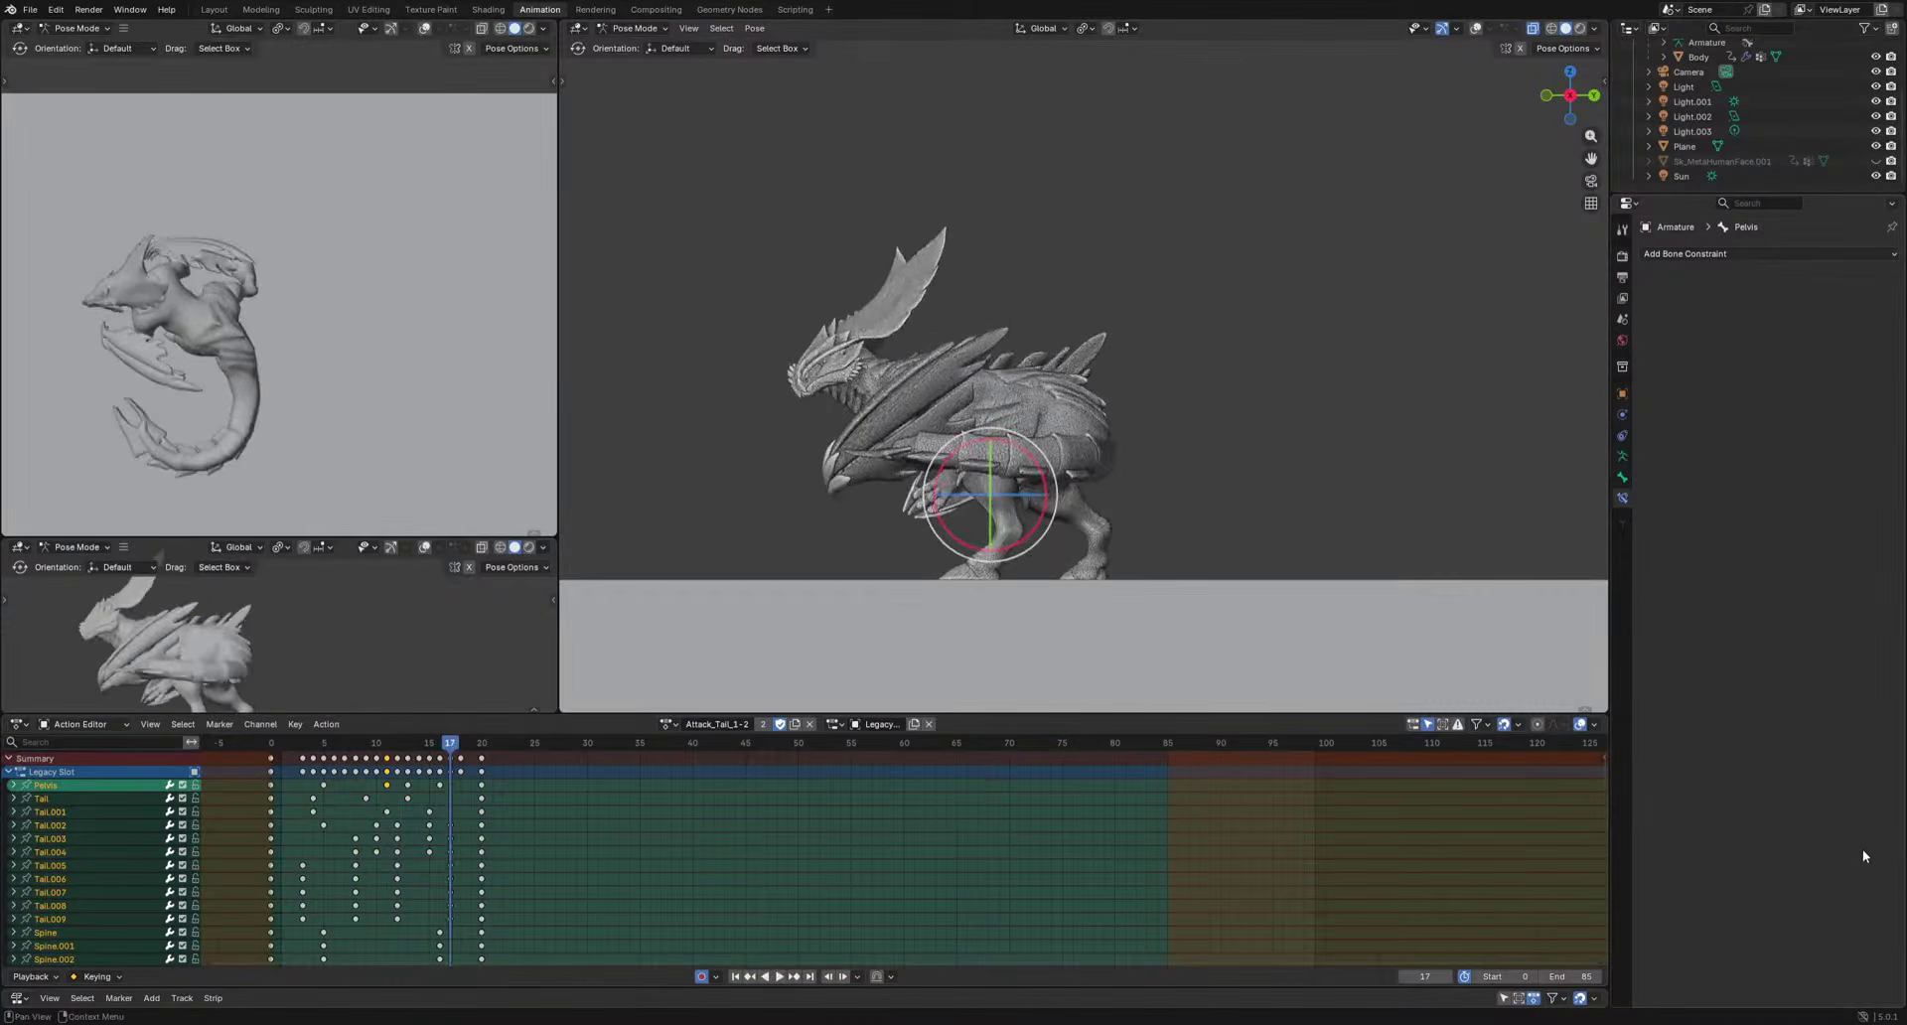
pyautogui.press('space')
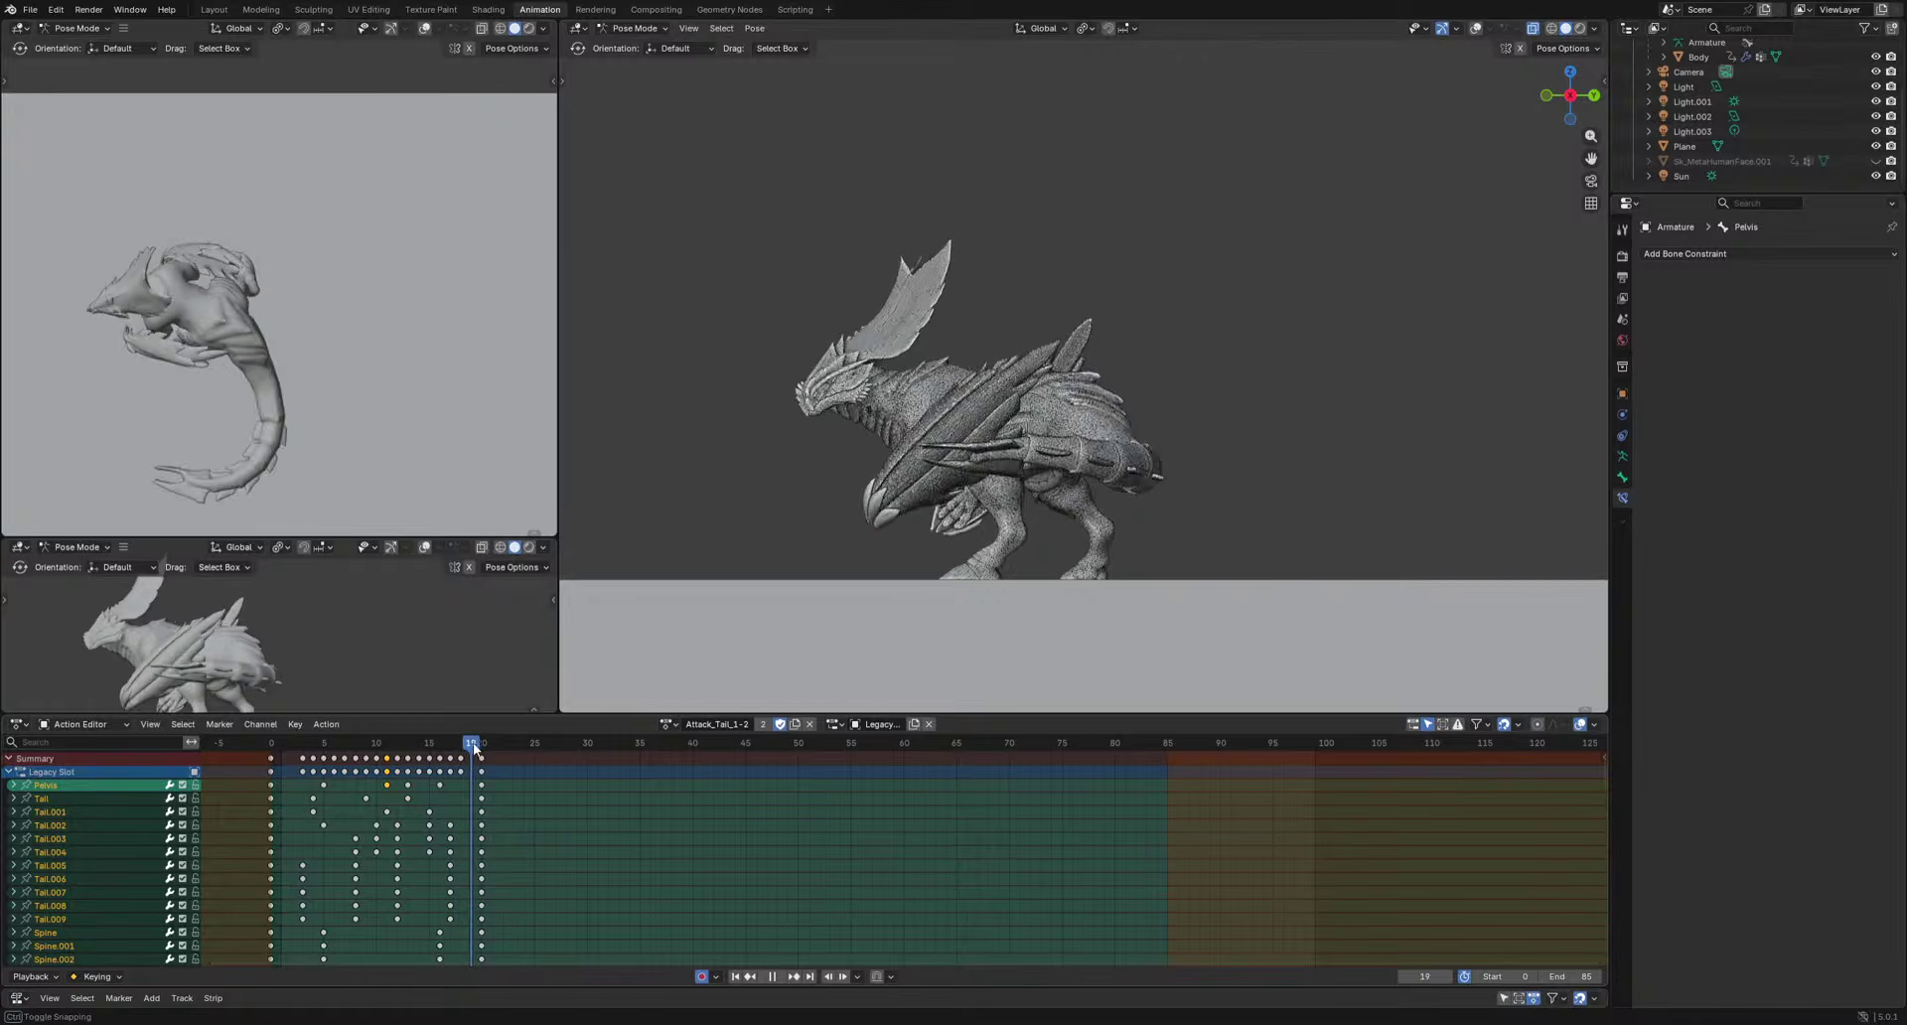
pyautogui.press('space')
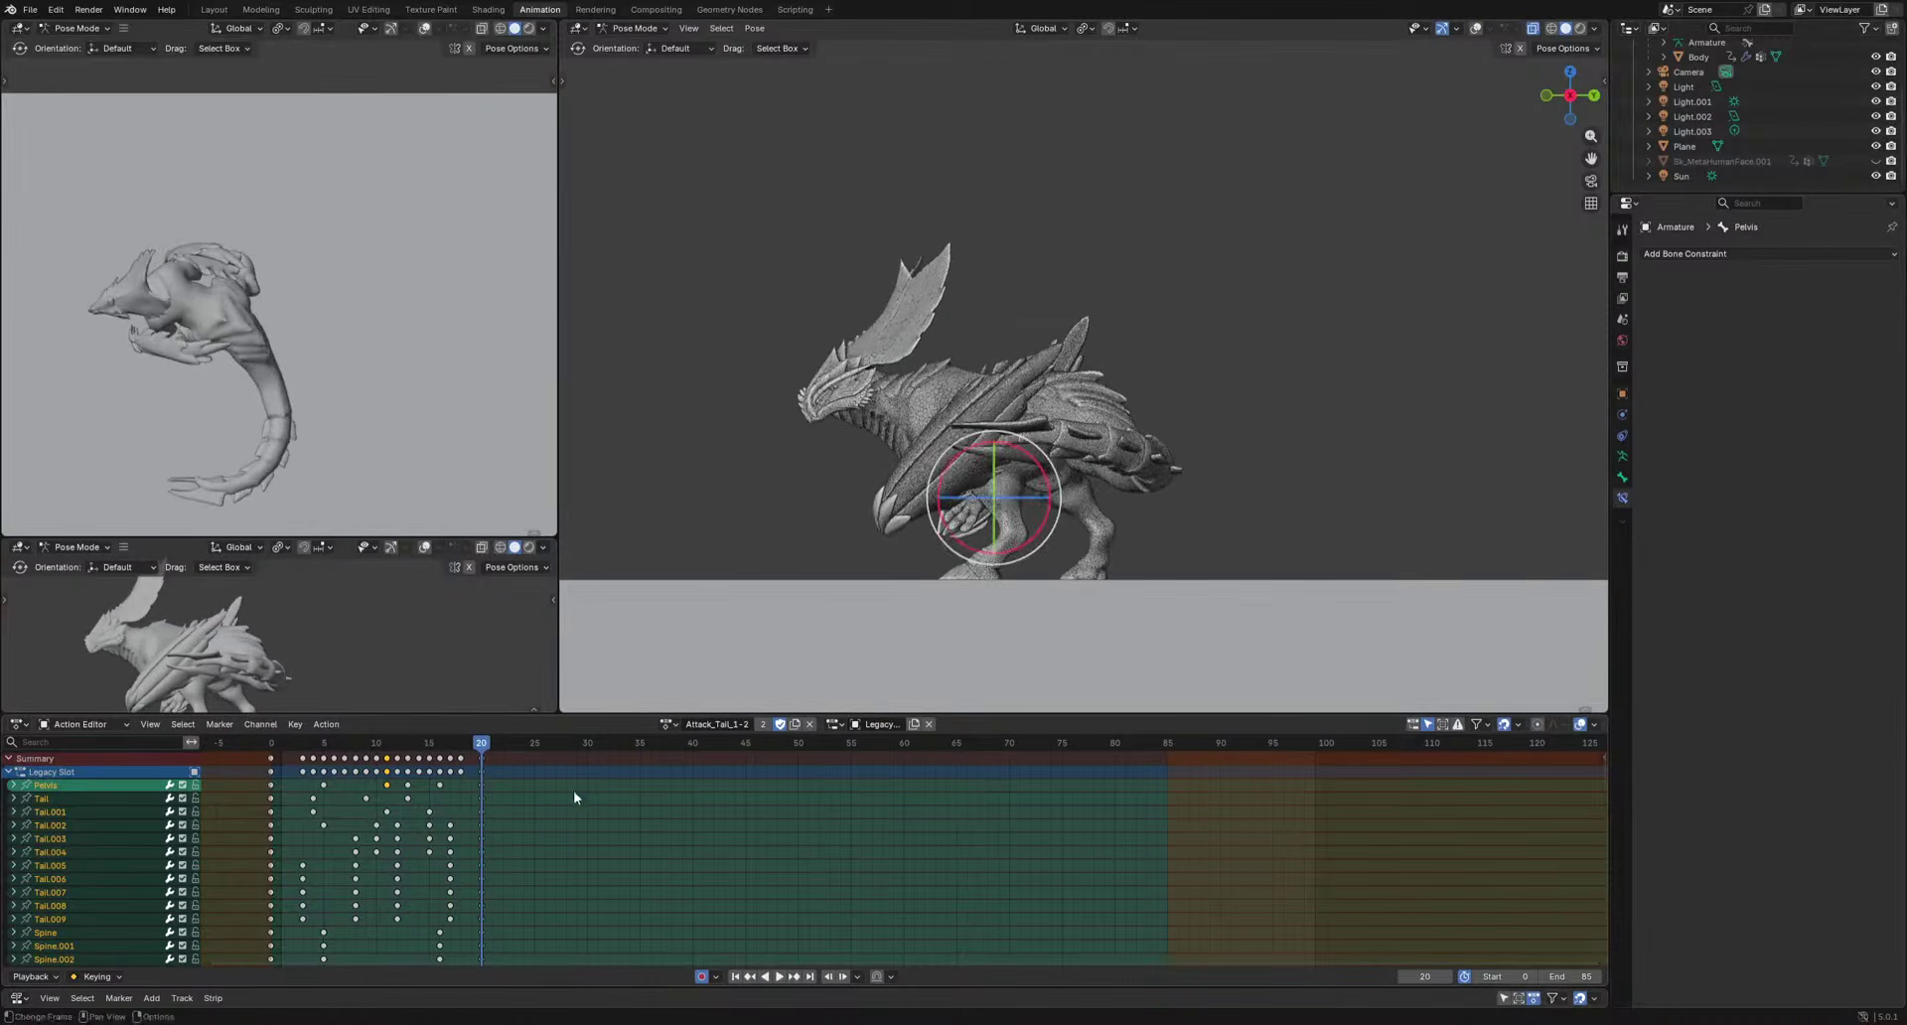
pyautogui.scroll(1, 1149, 541)
pyautogui.keyDown('shift'); pyautogui.moveTo(1147, 569); pyautogui.dragTo(1299, 558, button='middle'); pyautogui.keyUp('shift')
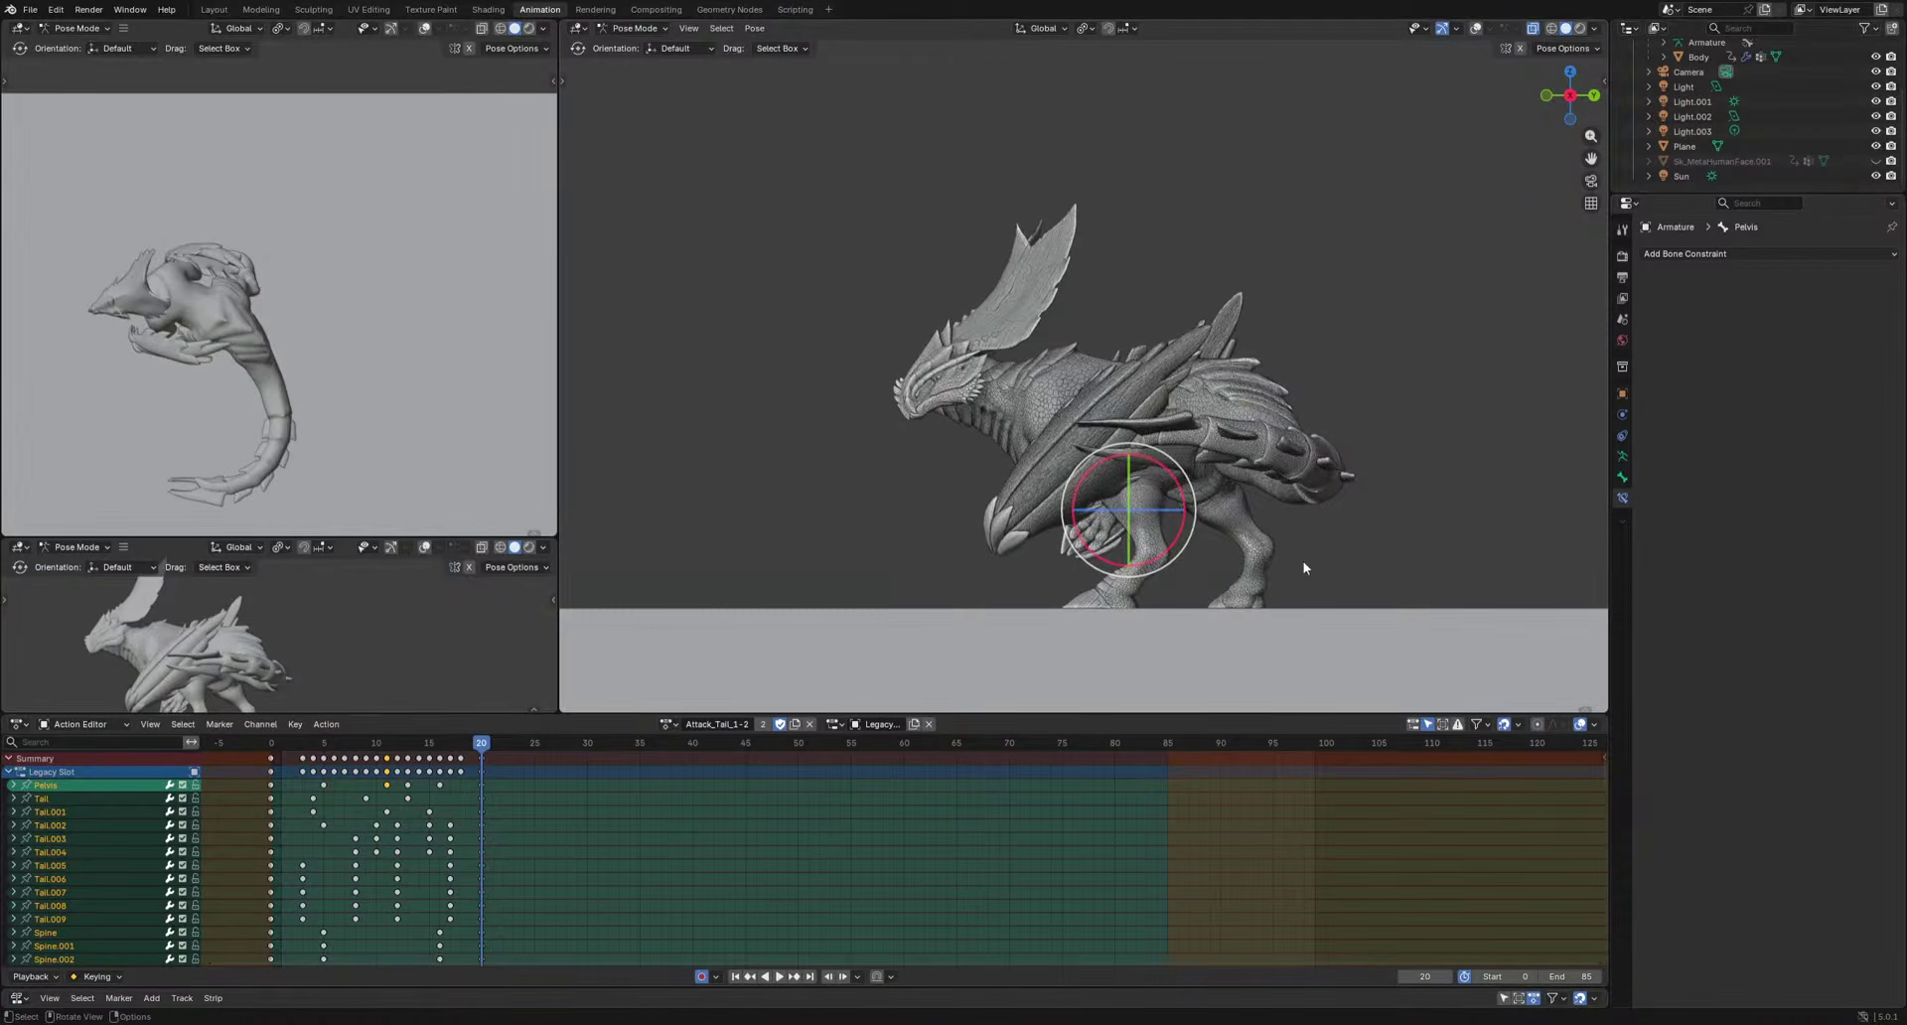
# Duplicate Attack_Tail_1-2 as Attack_Tail_1-1 and delete all keyframes between its first and last poses.
pyautogui.click(668, 724)
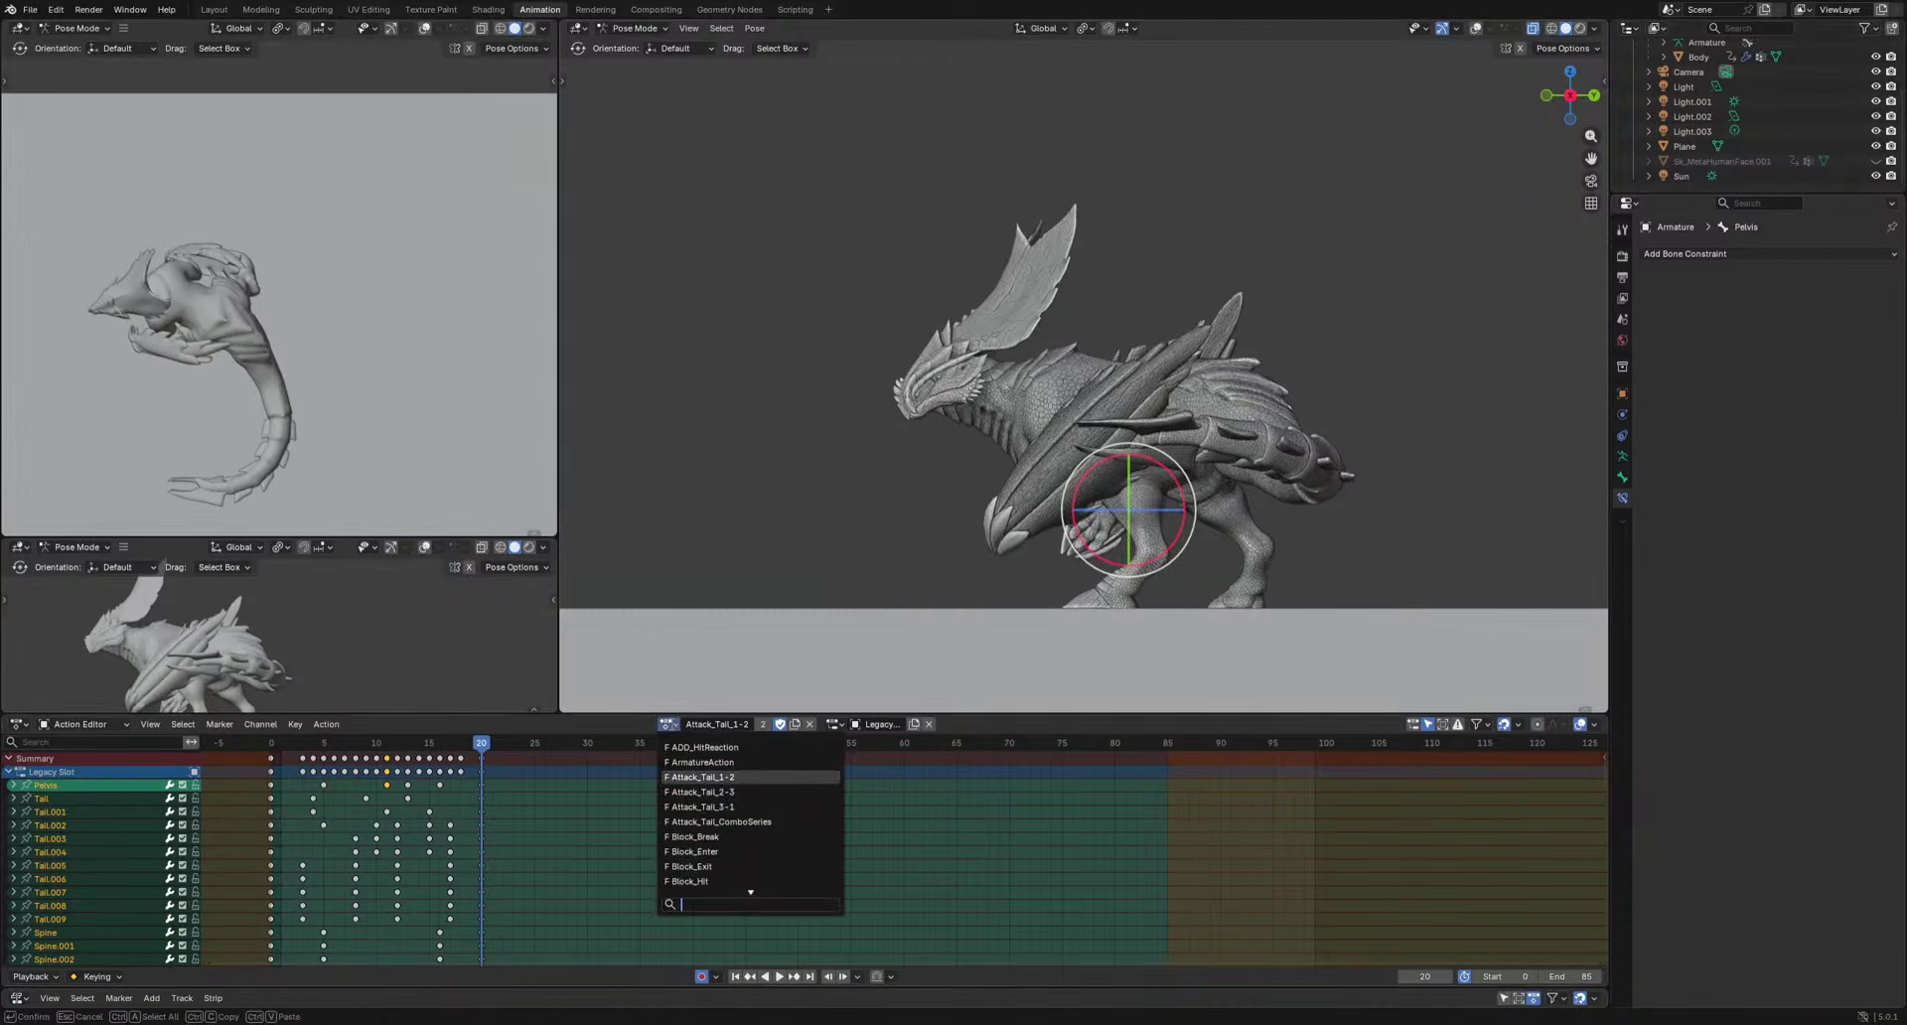
pyautogui.click(773, 780)
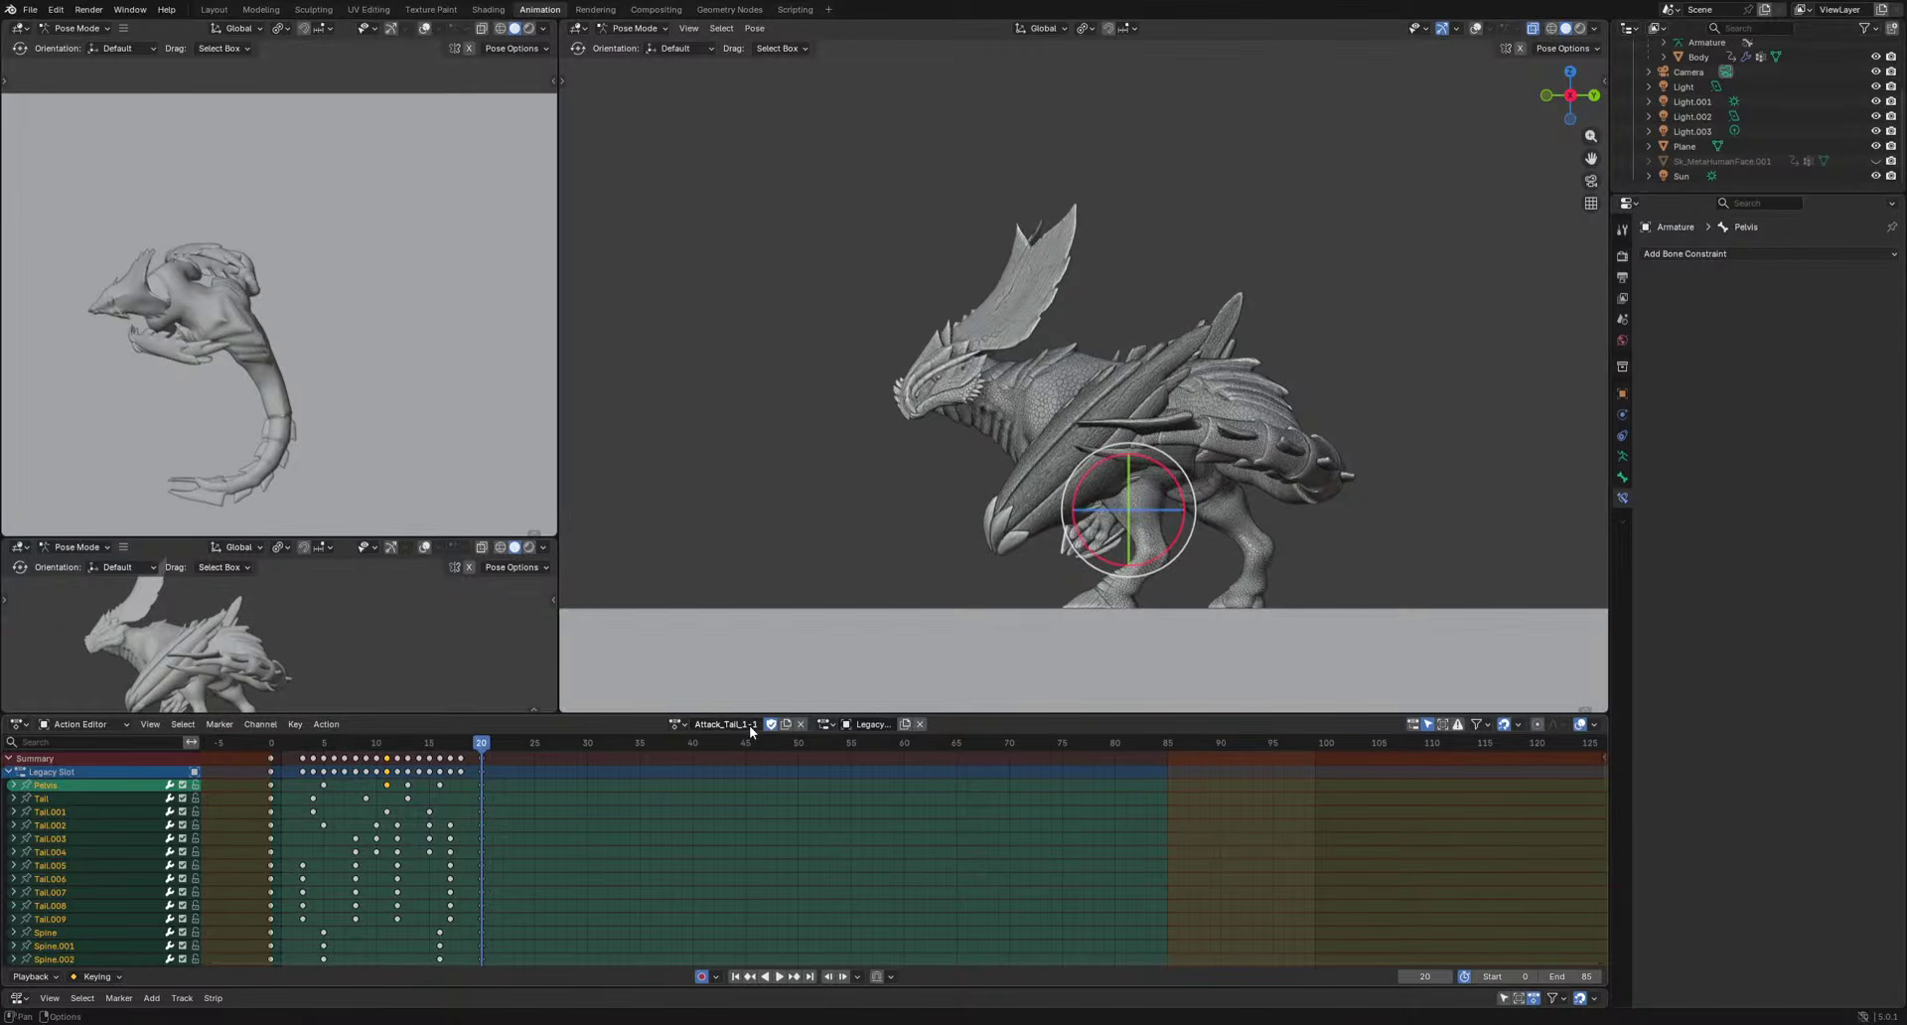
pyautogui.moveTo(482, 760); pyautogui.dragTo(512, 764)
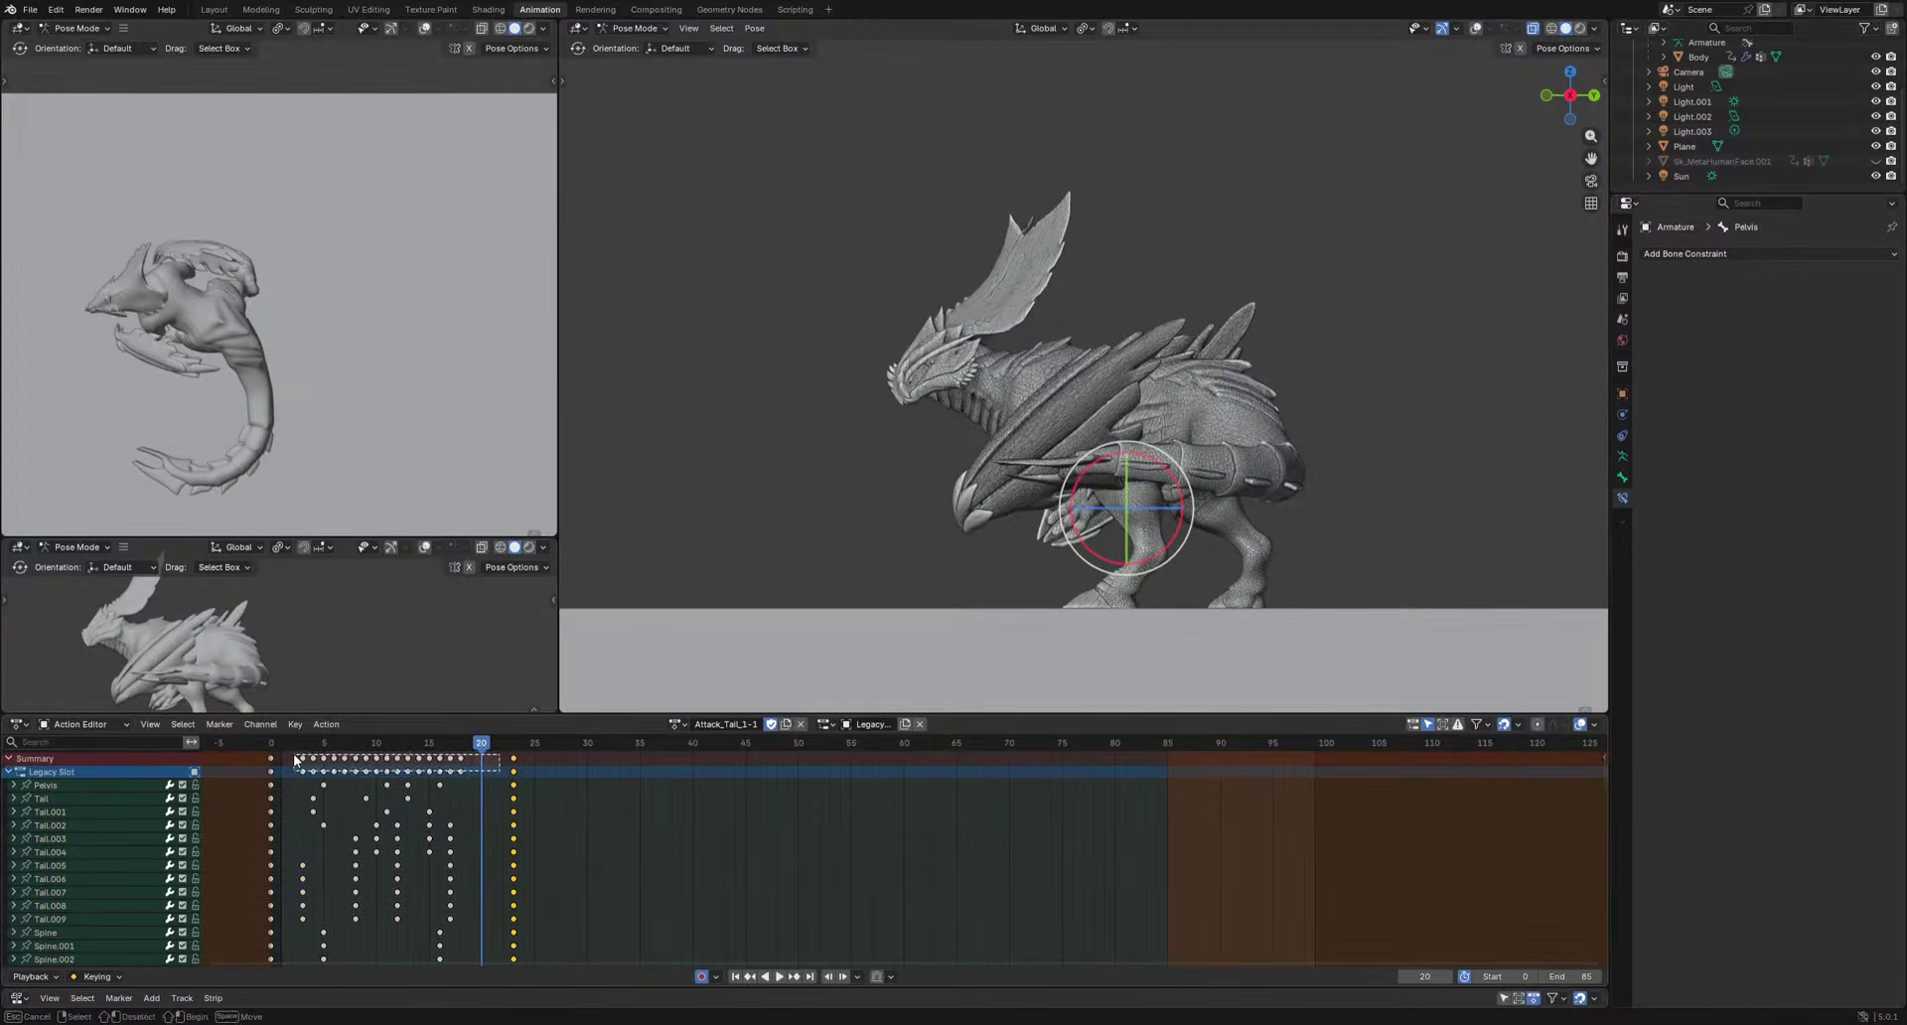
pyautogui.press('Delete')
# Swap the two remaining poses, putting the curled-tail keys at frame 0 and the neutral keys at frame 25, and set the playback end to 25.
pyautogui.moveTo(318, 797); pyautogui.dragTo(229, 752)
pyautogui.press('g')
pyautogui.click(493, 763)
pyautogui.hotkey('ctrl', 'z')
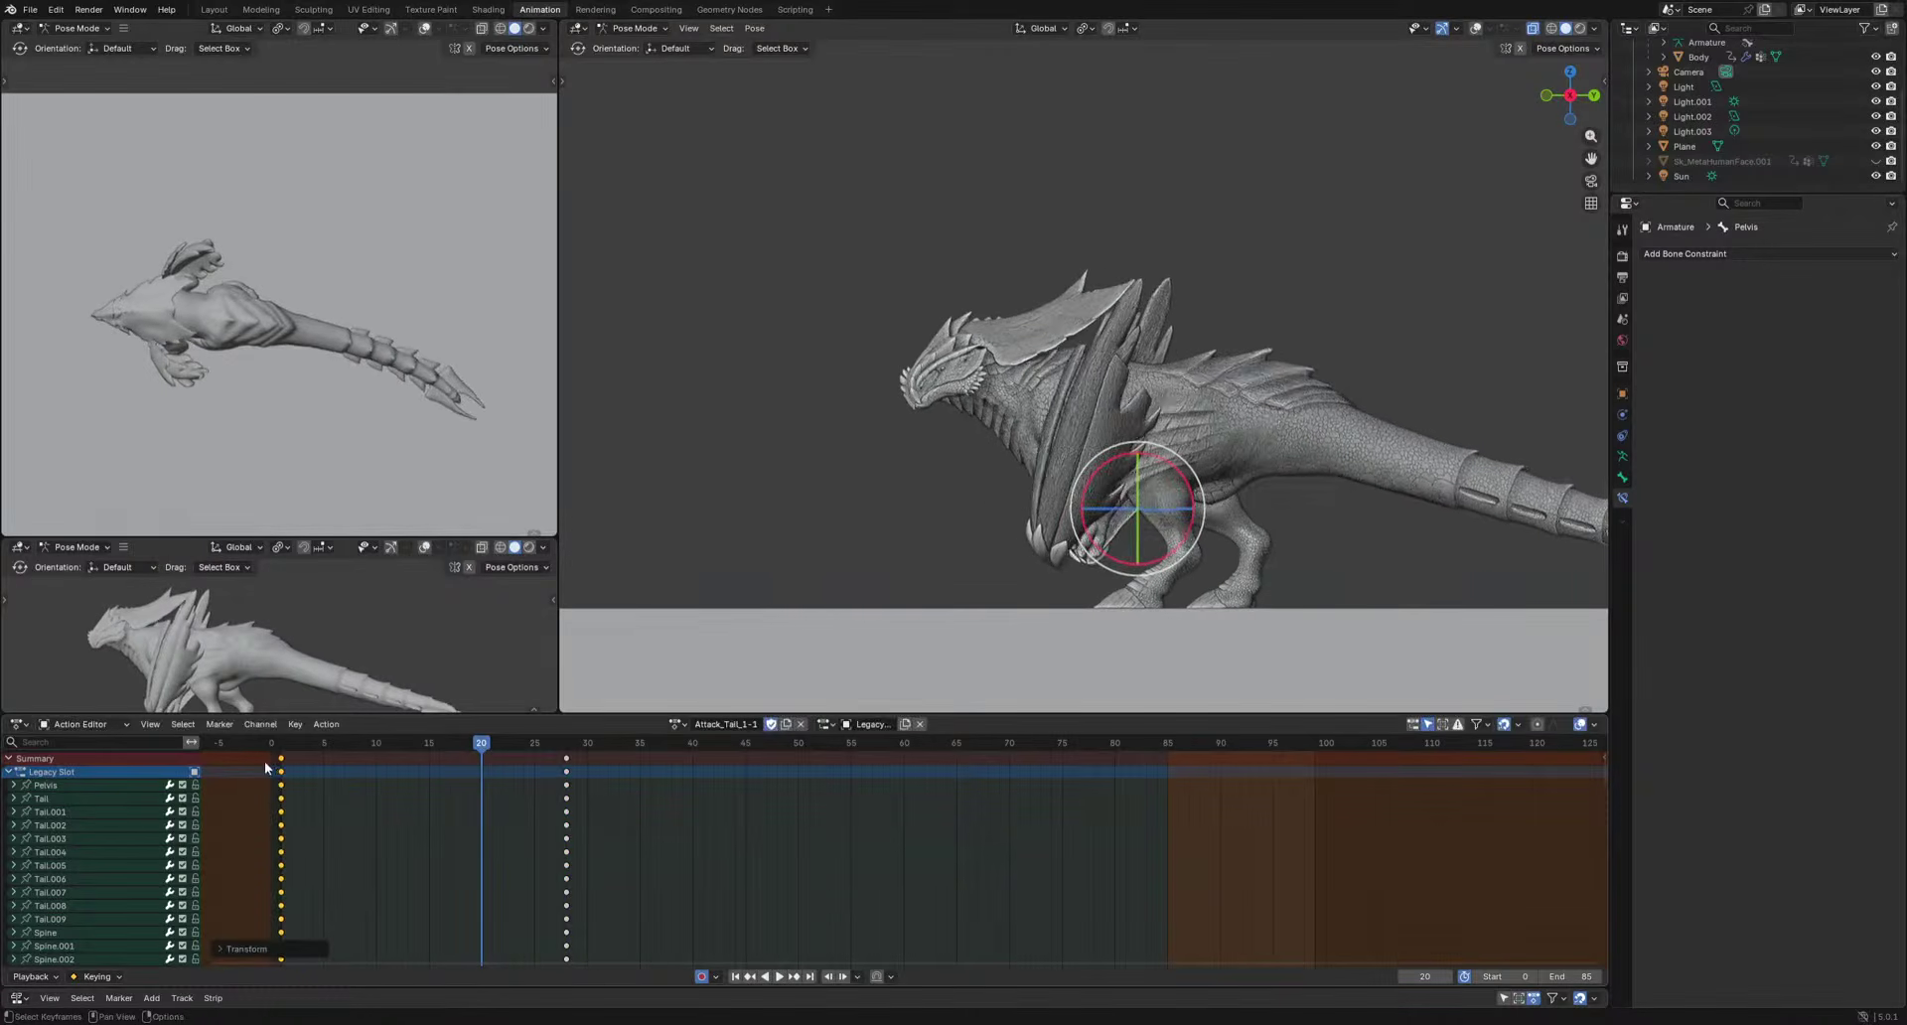
pyautogui.moveTo(567, 761); pyautogui.dragTo(506, 795)
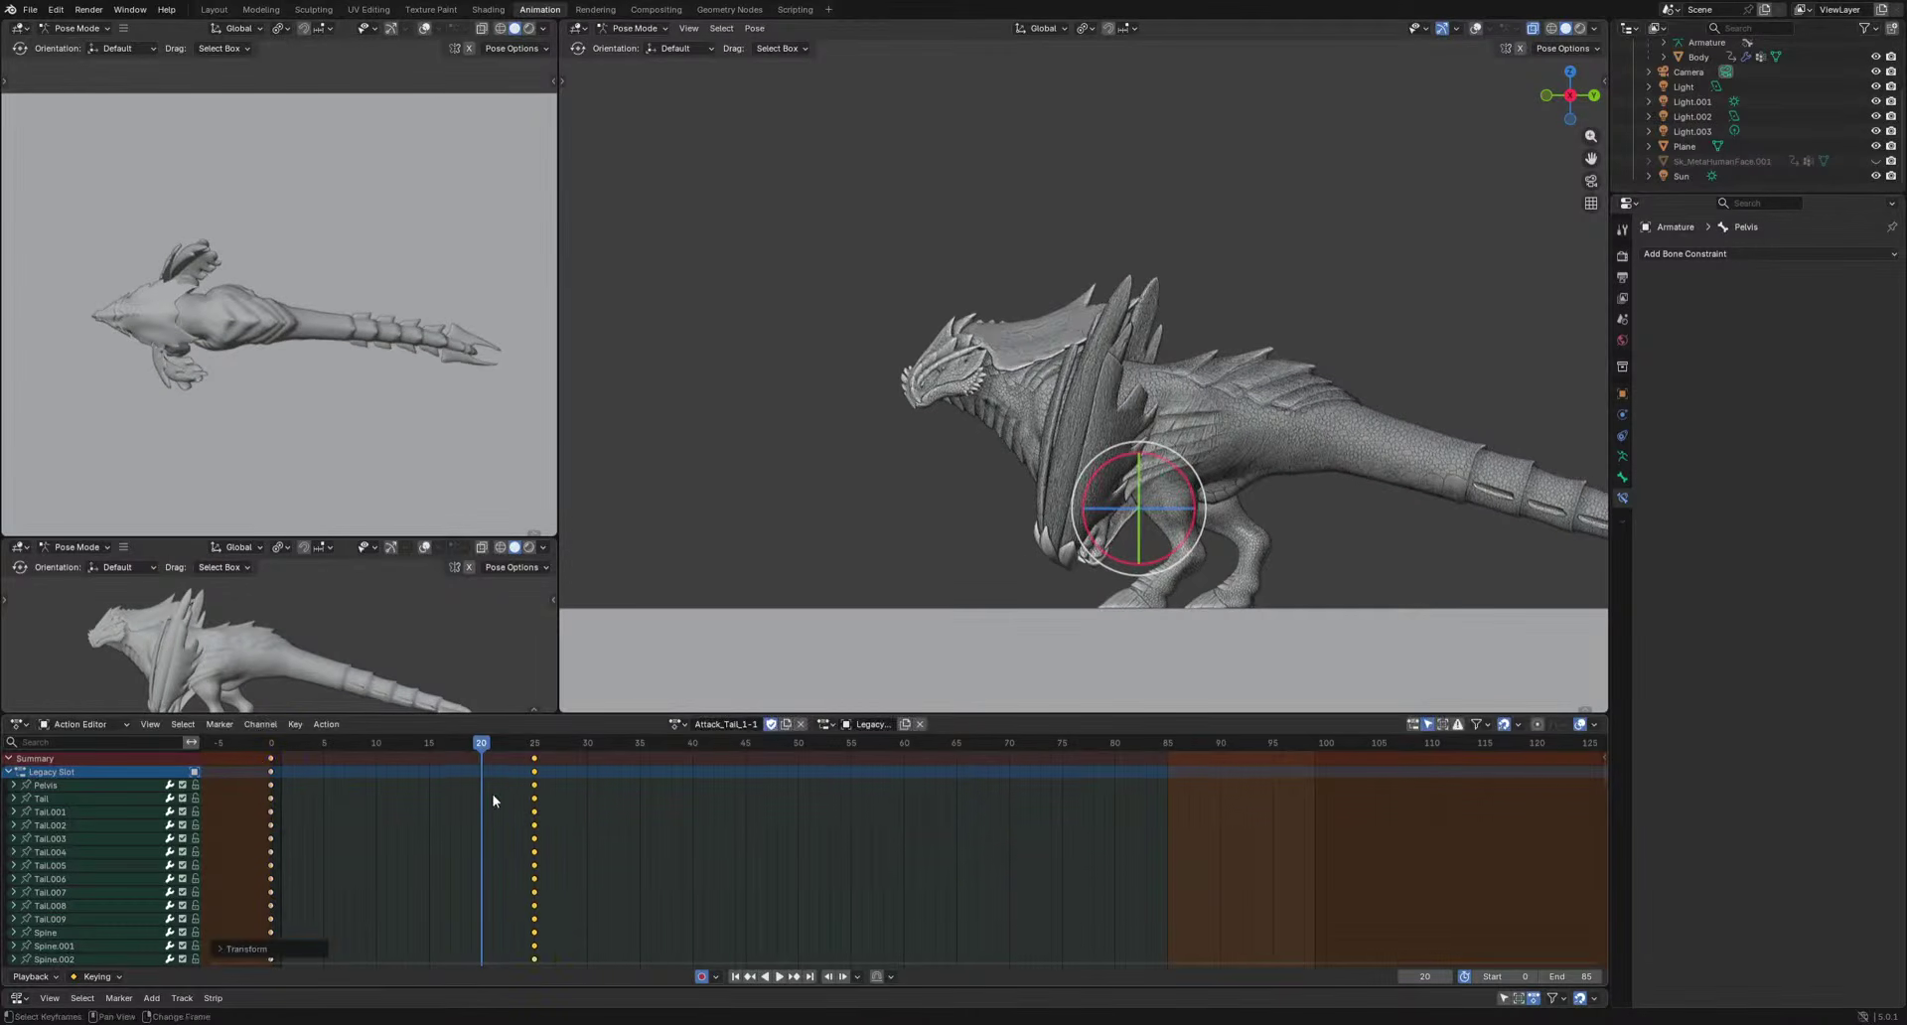
pyautogui.moveTo(667, 744); pyautogui.dragTo(653, 786)
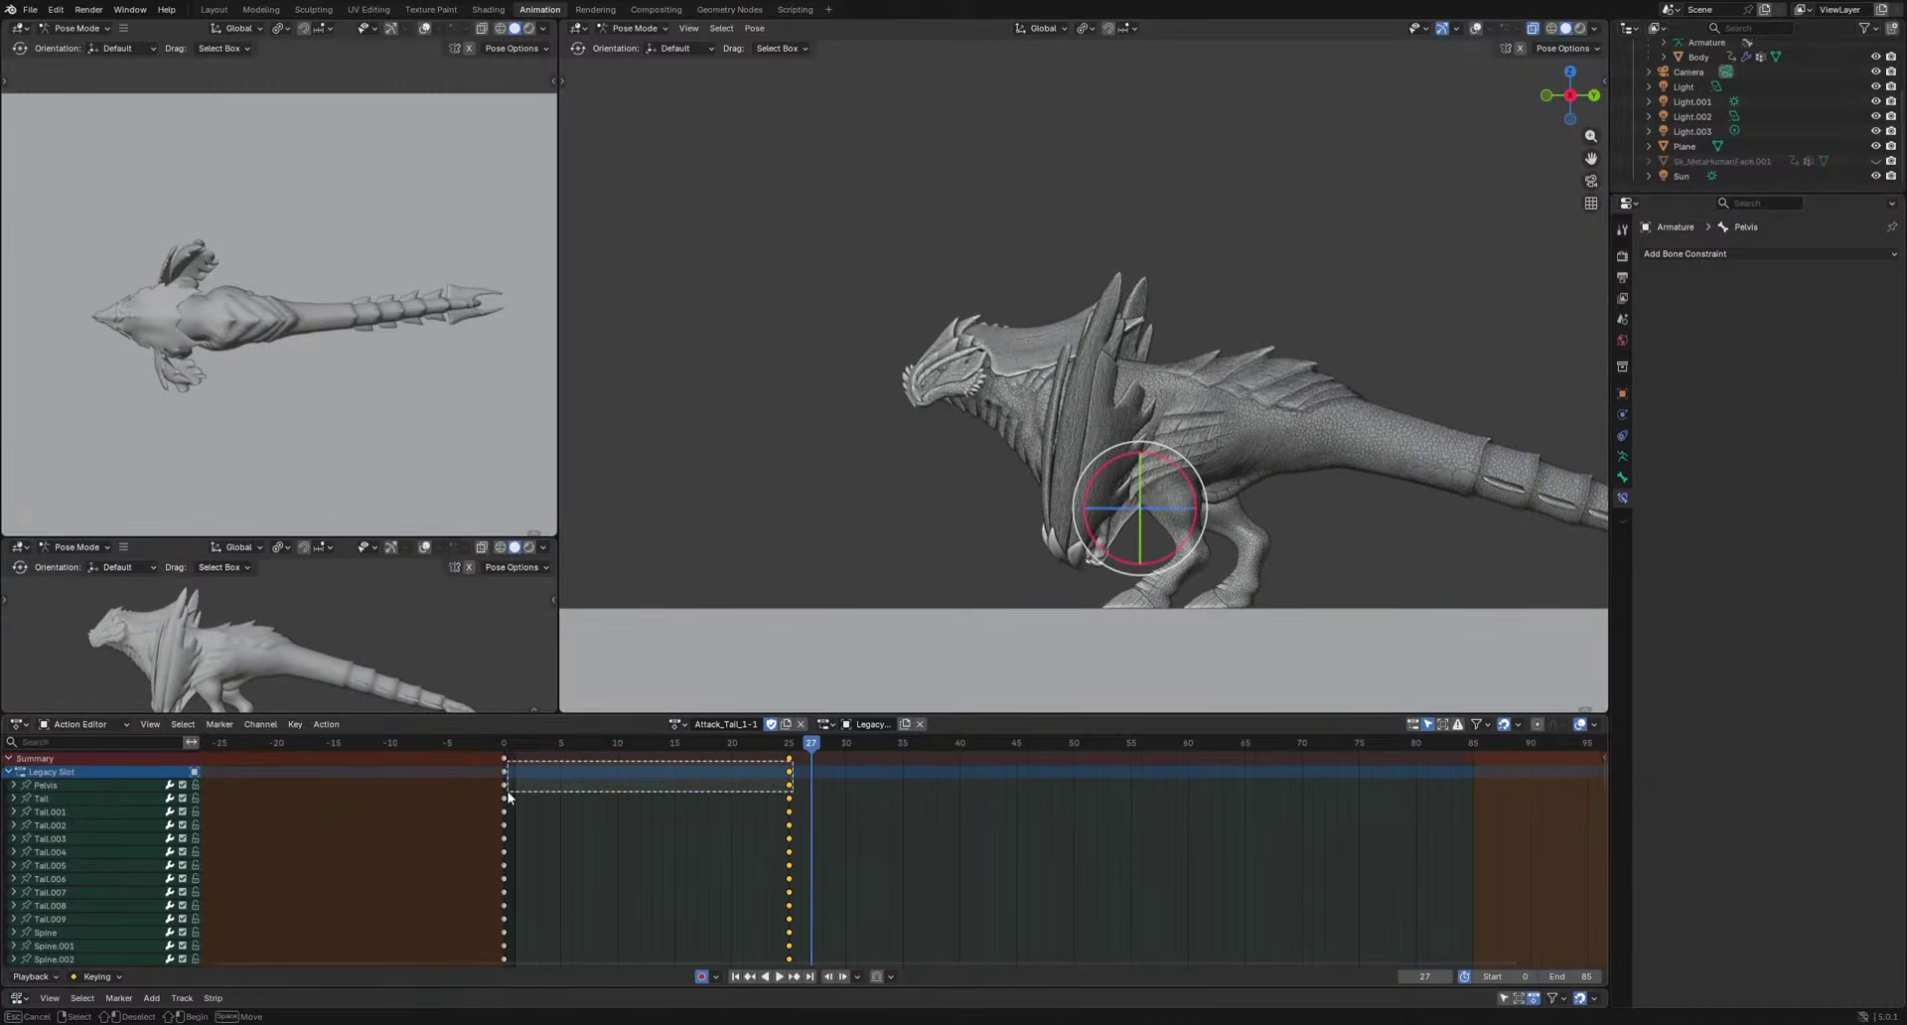
pyautogui.moveTo(509, 796); pyautogui.dragTo(508, 795)
# Return the main viewport to Material object color with the ground Plane hidden and the overlays shown.
pyautogui.moveTo(1233, 343); pyautogui.dragTo(1110, 413, button='middle')
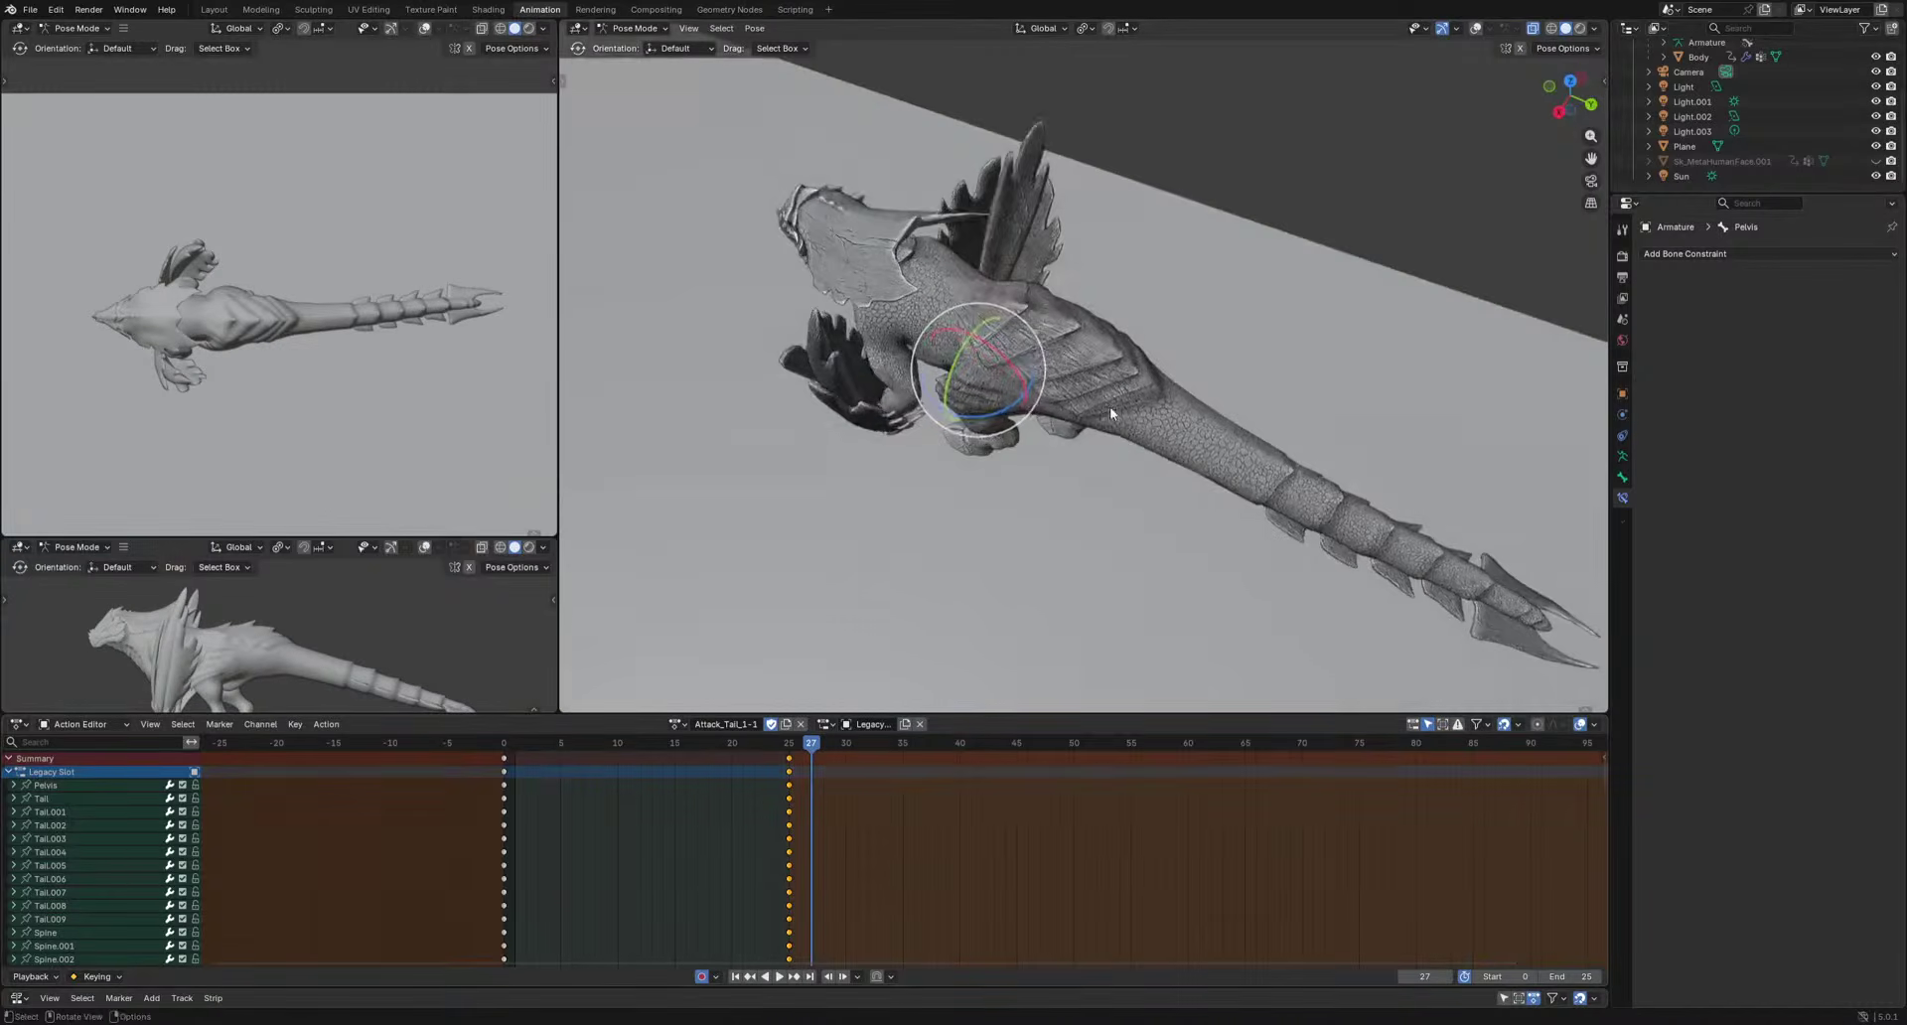
pyautogui.click(1593, 30)
pyautogui.click(1533, 255)
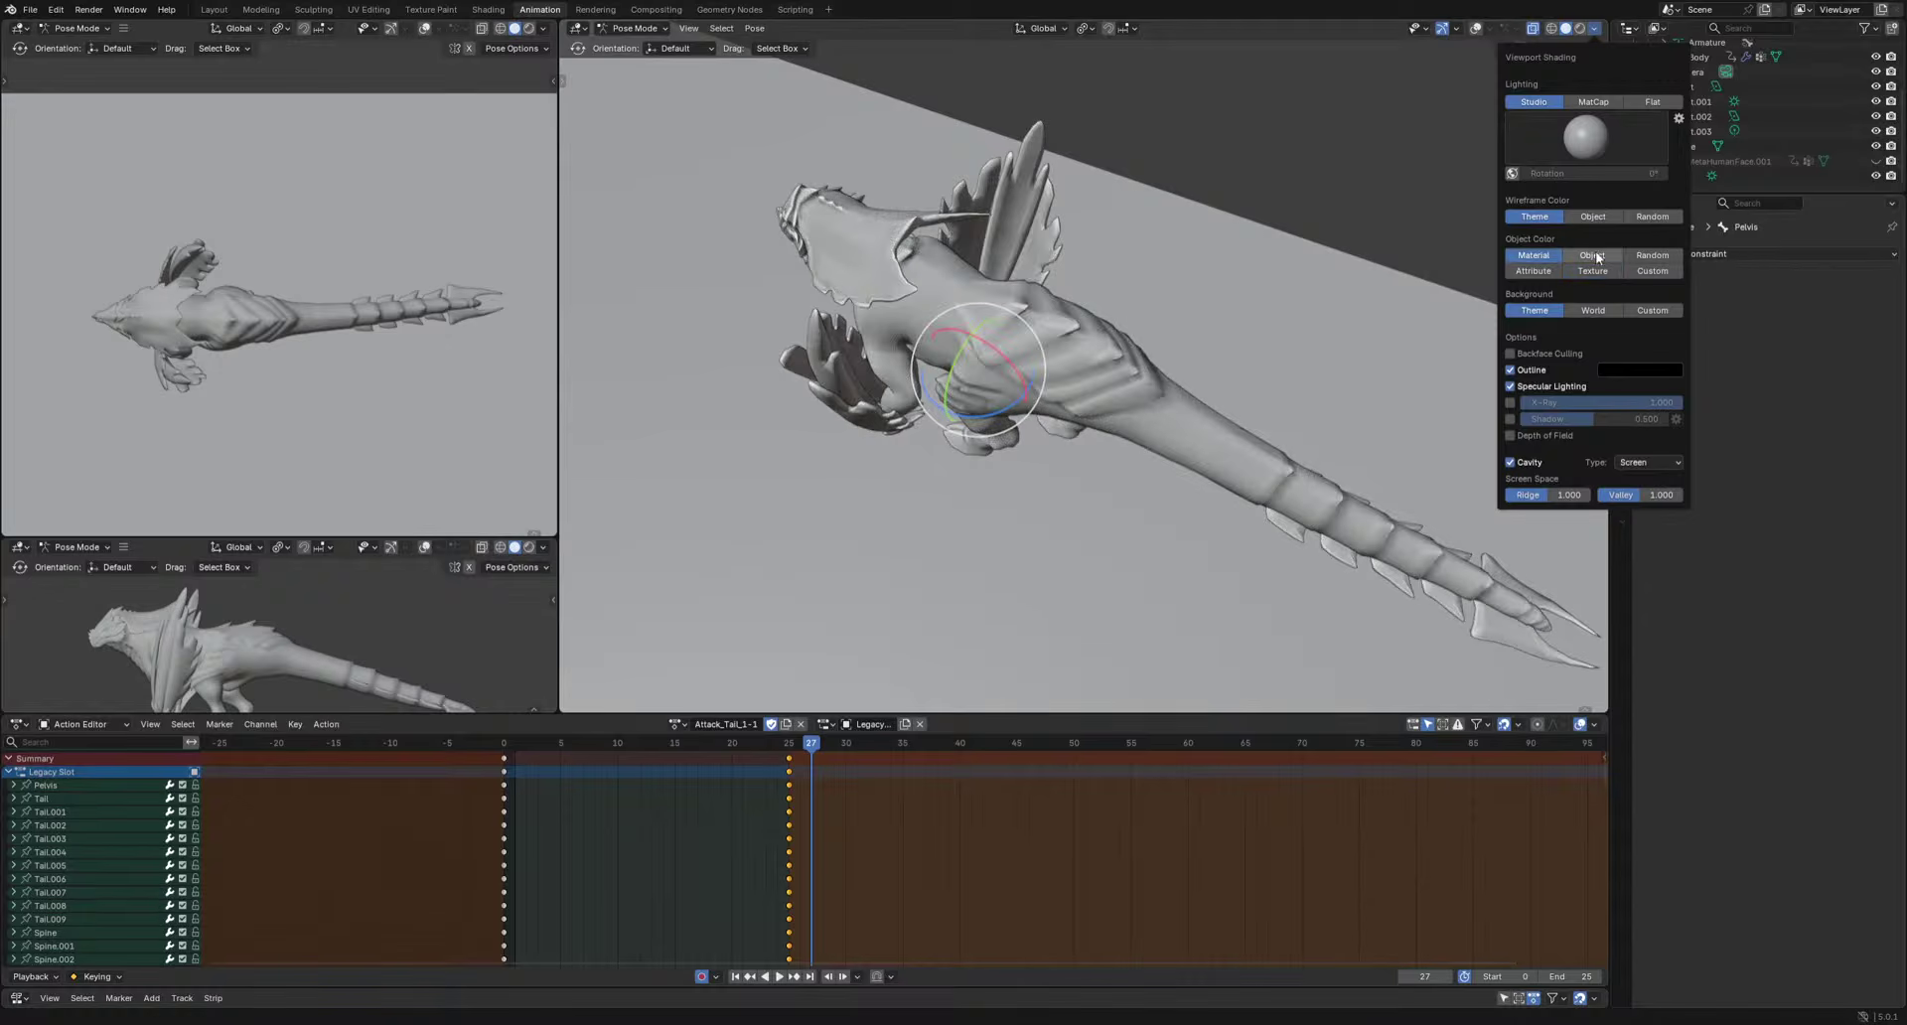
pyautogui.click(1875, 147)
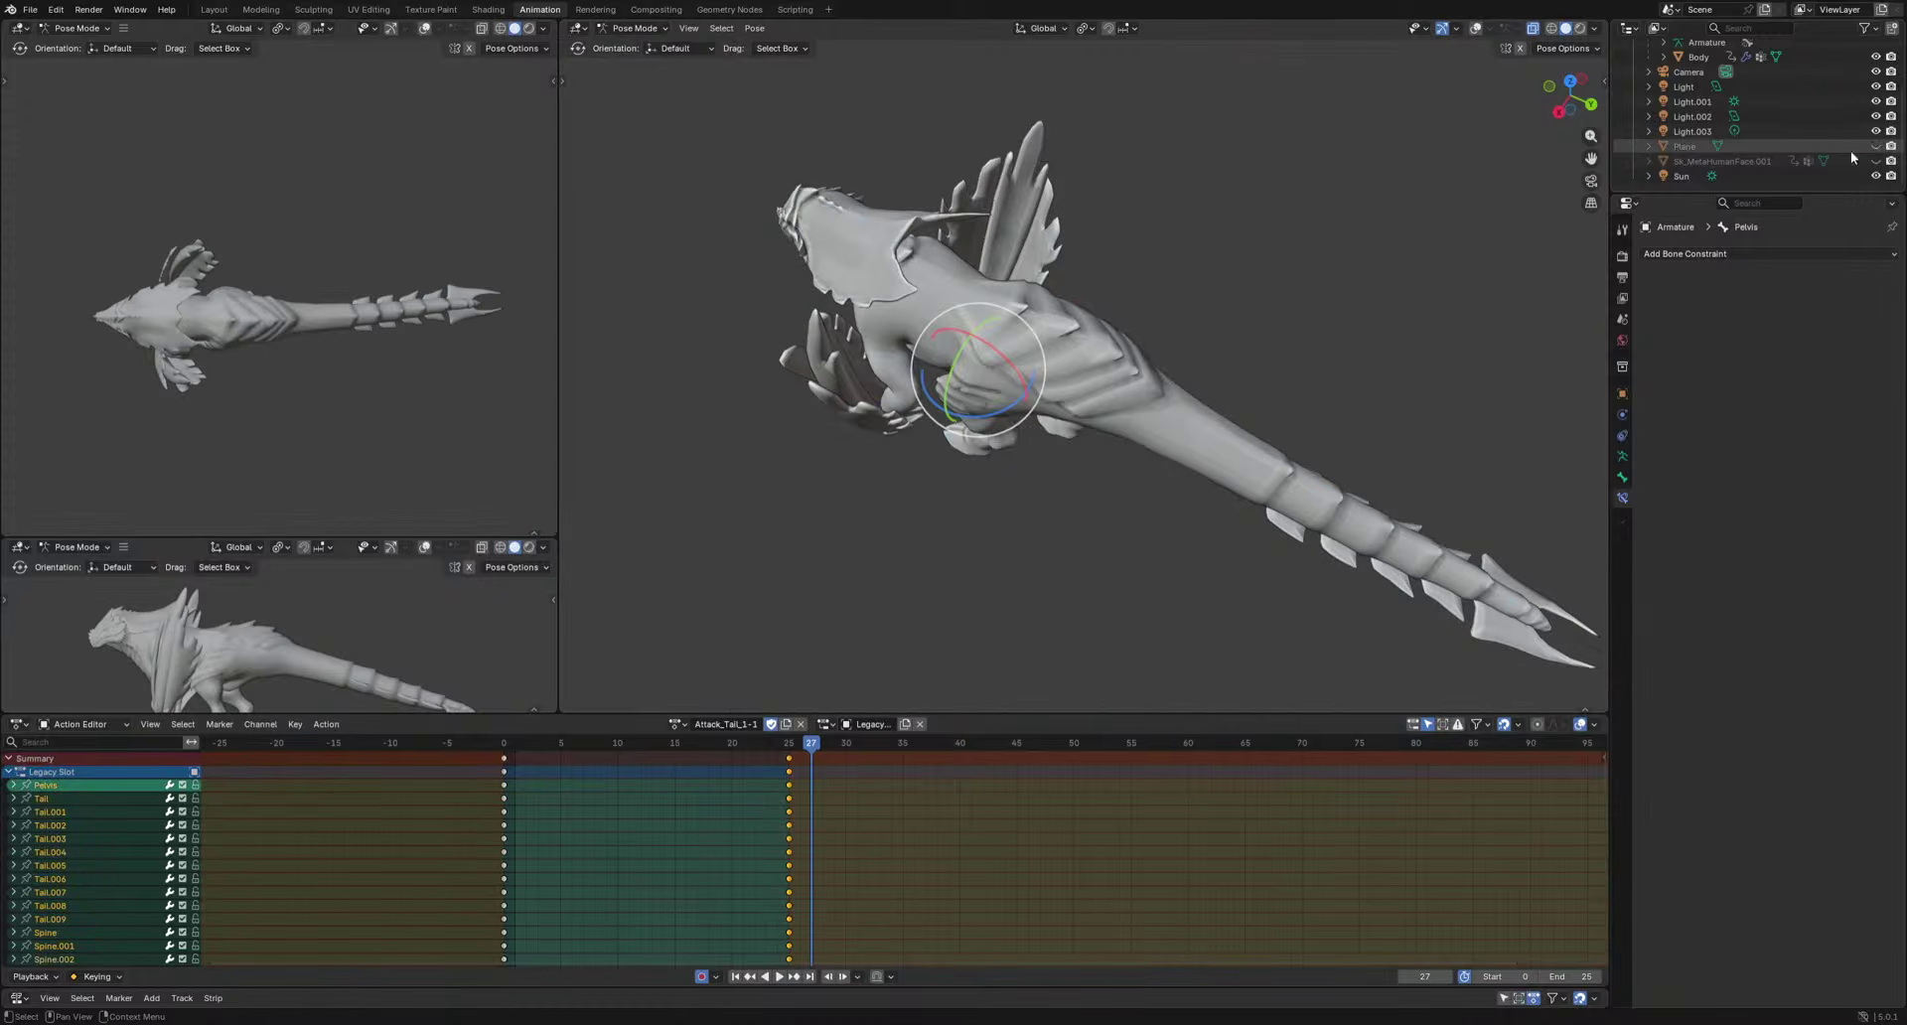
pyautogui.click(1477, 28)
pyautogui.moveTo(727, 540); pyautogui.dragTo(362, 498, button='middle')
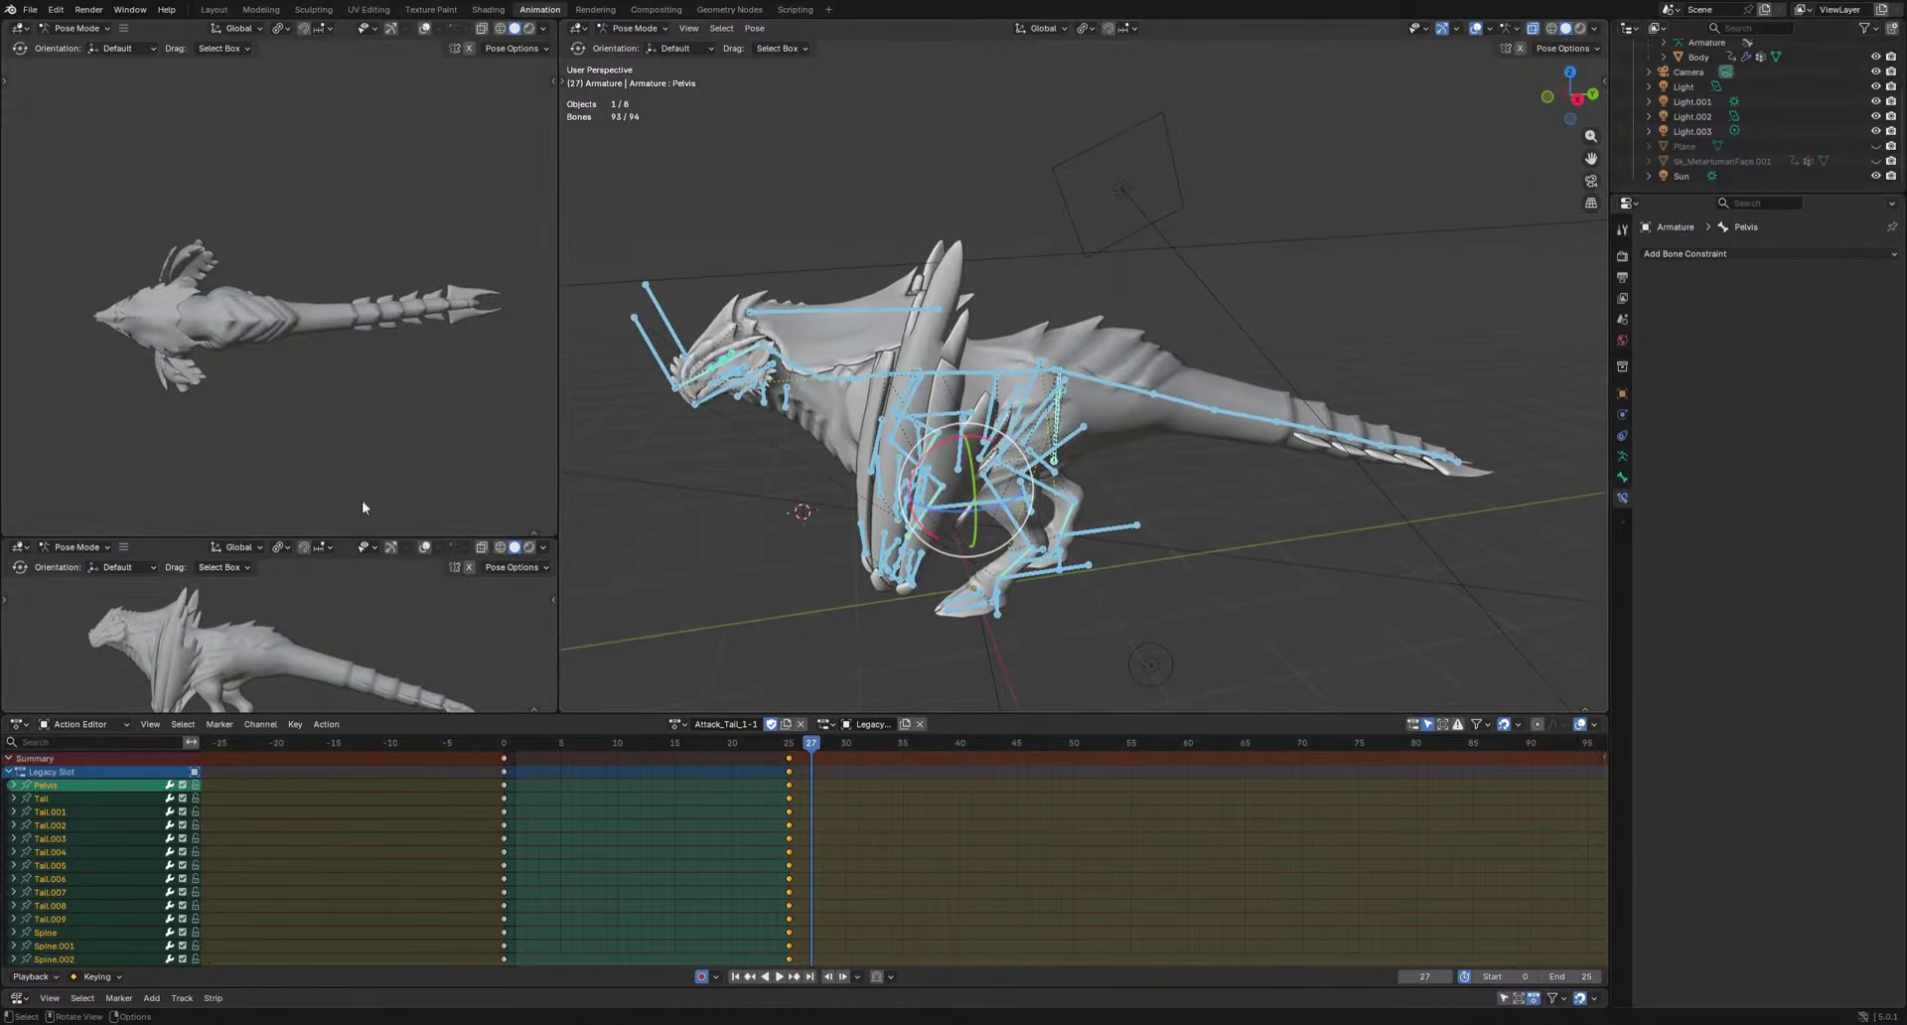
# Play back the Attack_Tail_1-1 action and check the dragon's body motion in perspective and side view.
pyautogui.scroll(2, 352, 663)
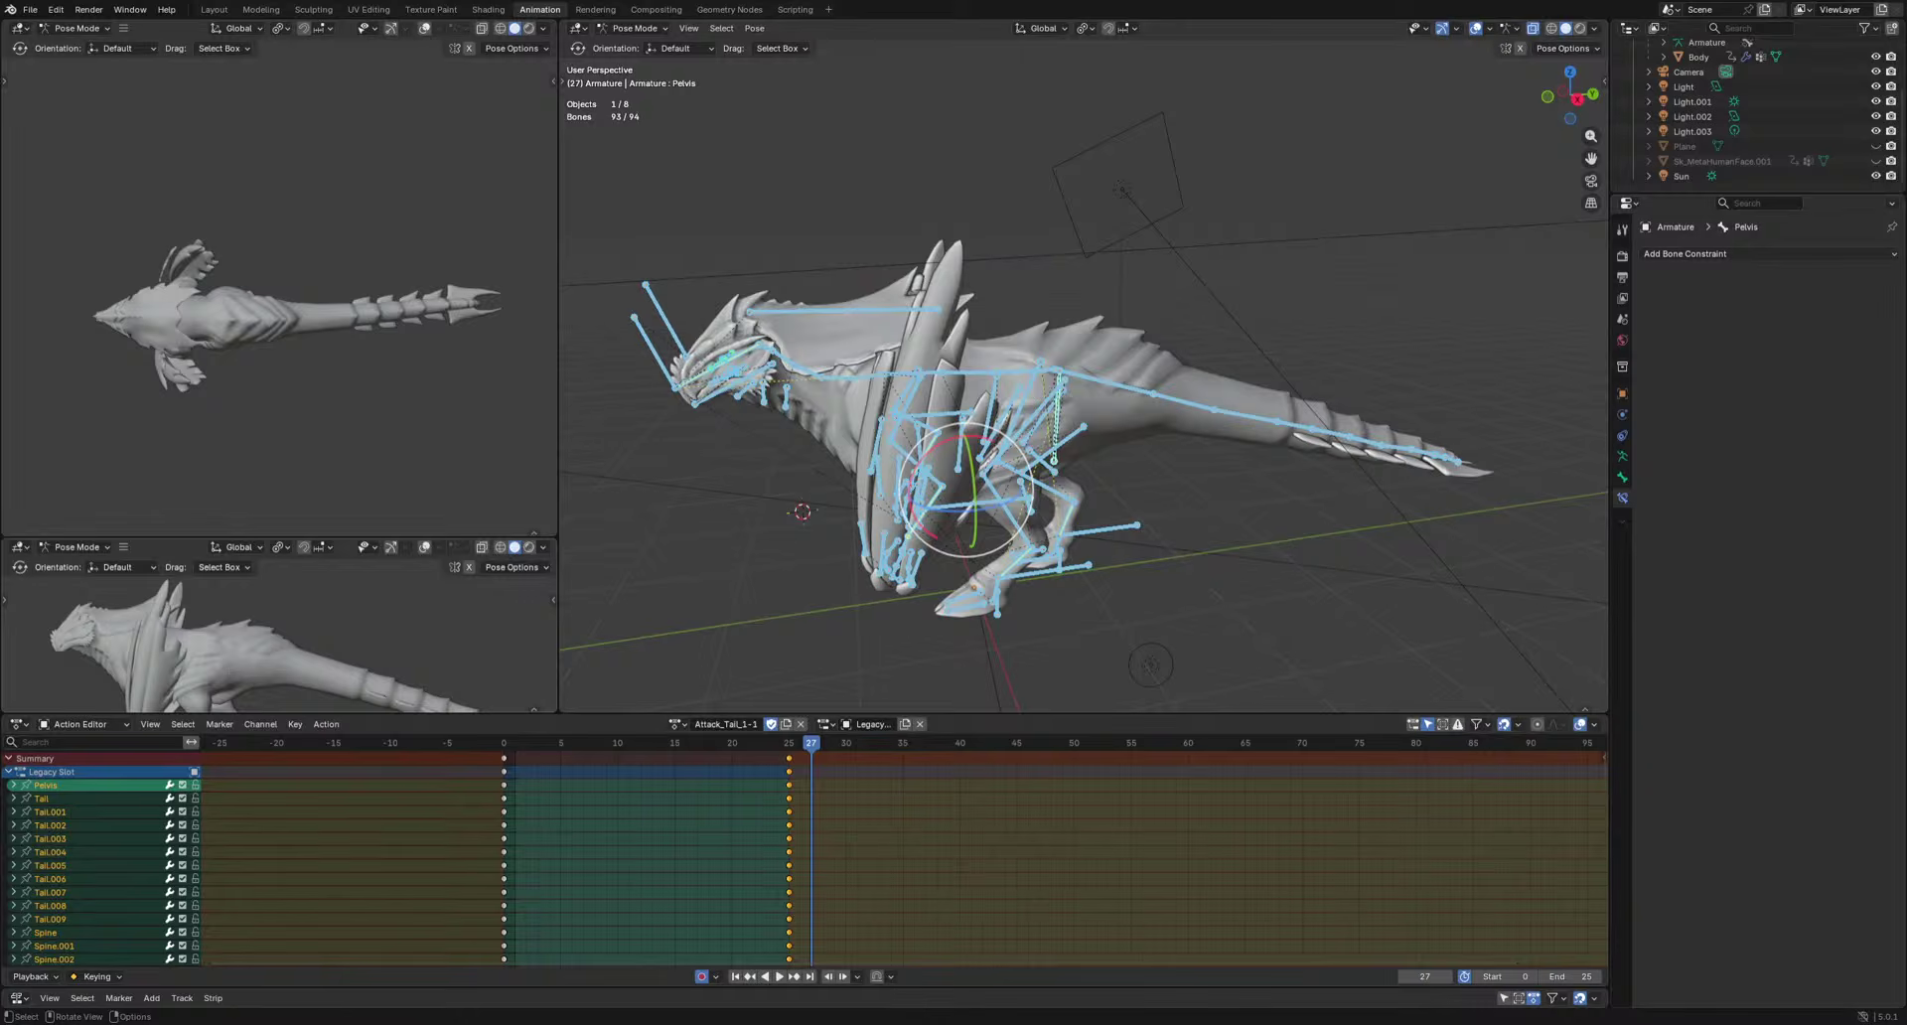
pyautogui.scroll(2, 647, 556)
pyautogui.keyDown('shift'); pyautogui.moveTo(647, 556); pyautogui.dragTo(815, 477, button='middle'); pyautogui.keyUp('shift')
pyautogui.moveTo(814, 476); pyautogui.dragTo(866, 459, button='middle')
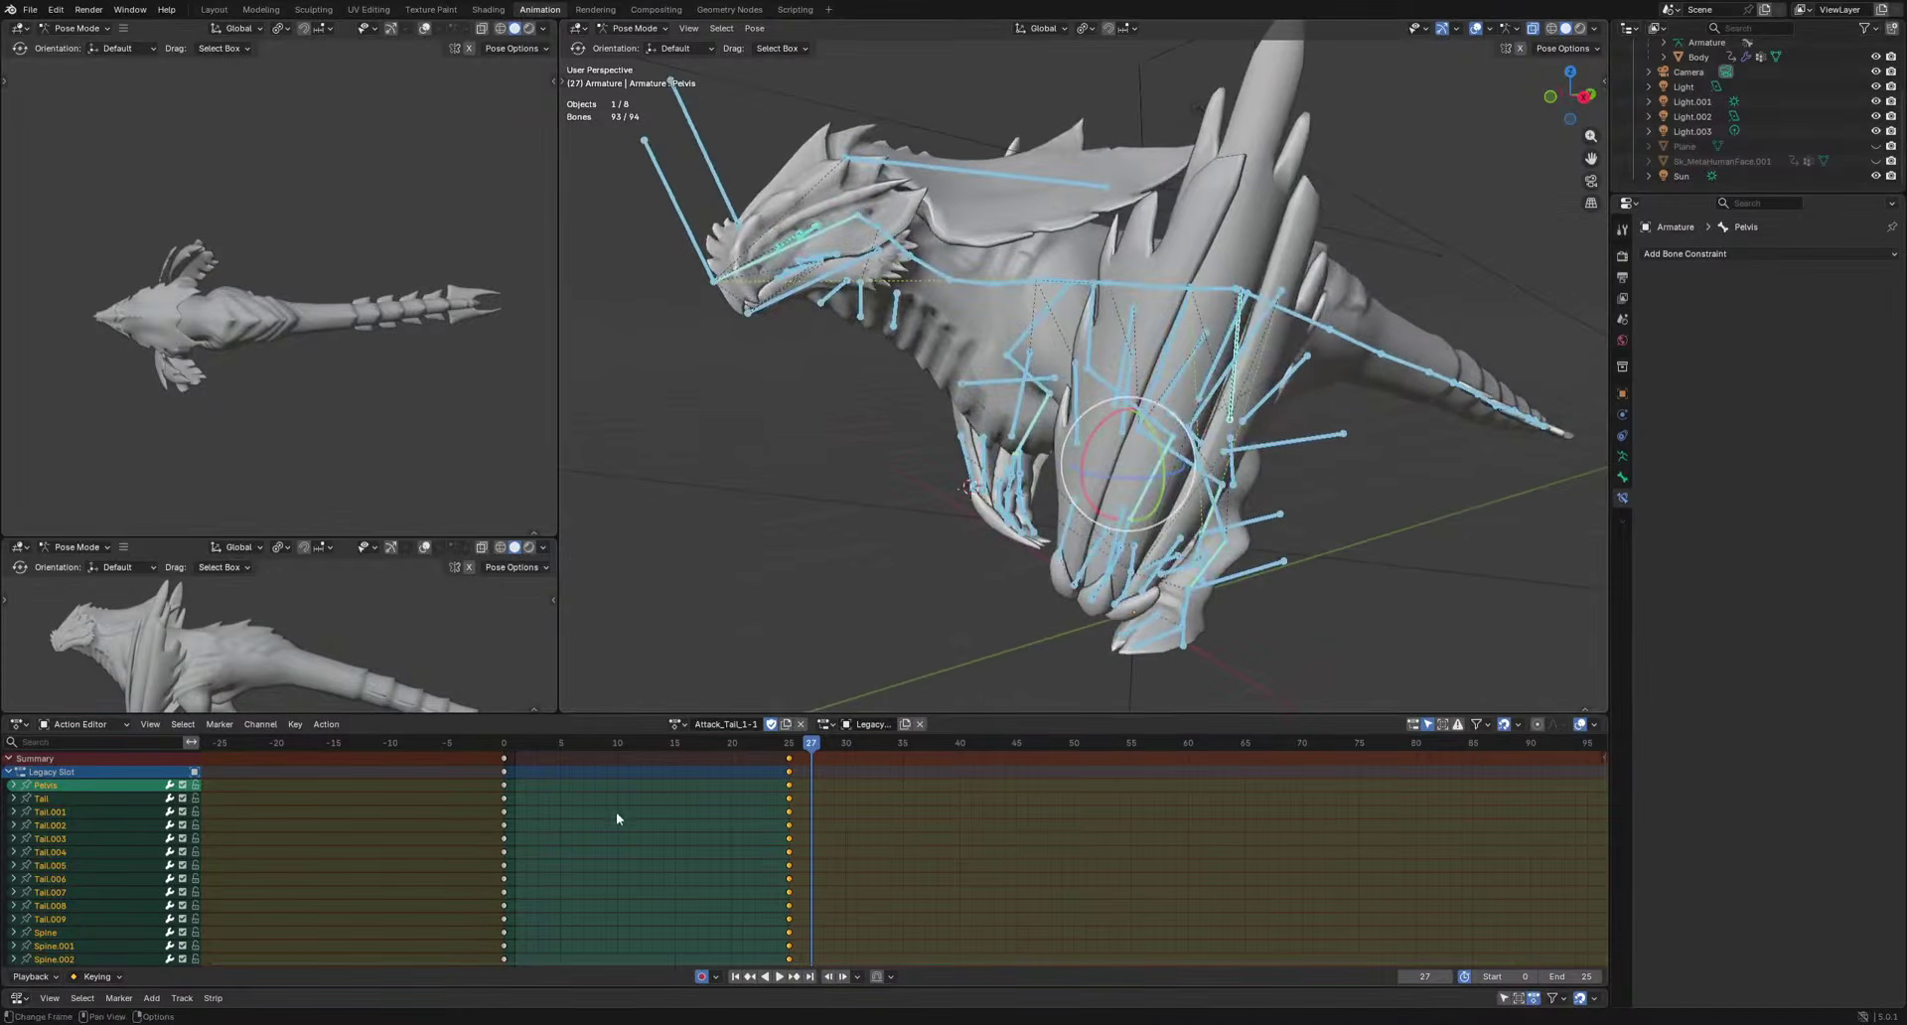
pyautogui.moveTo(602, 743); pyautogui.dragTo(537, 740)
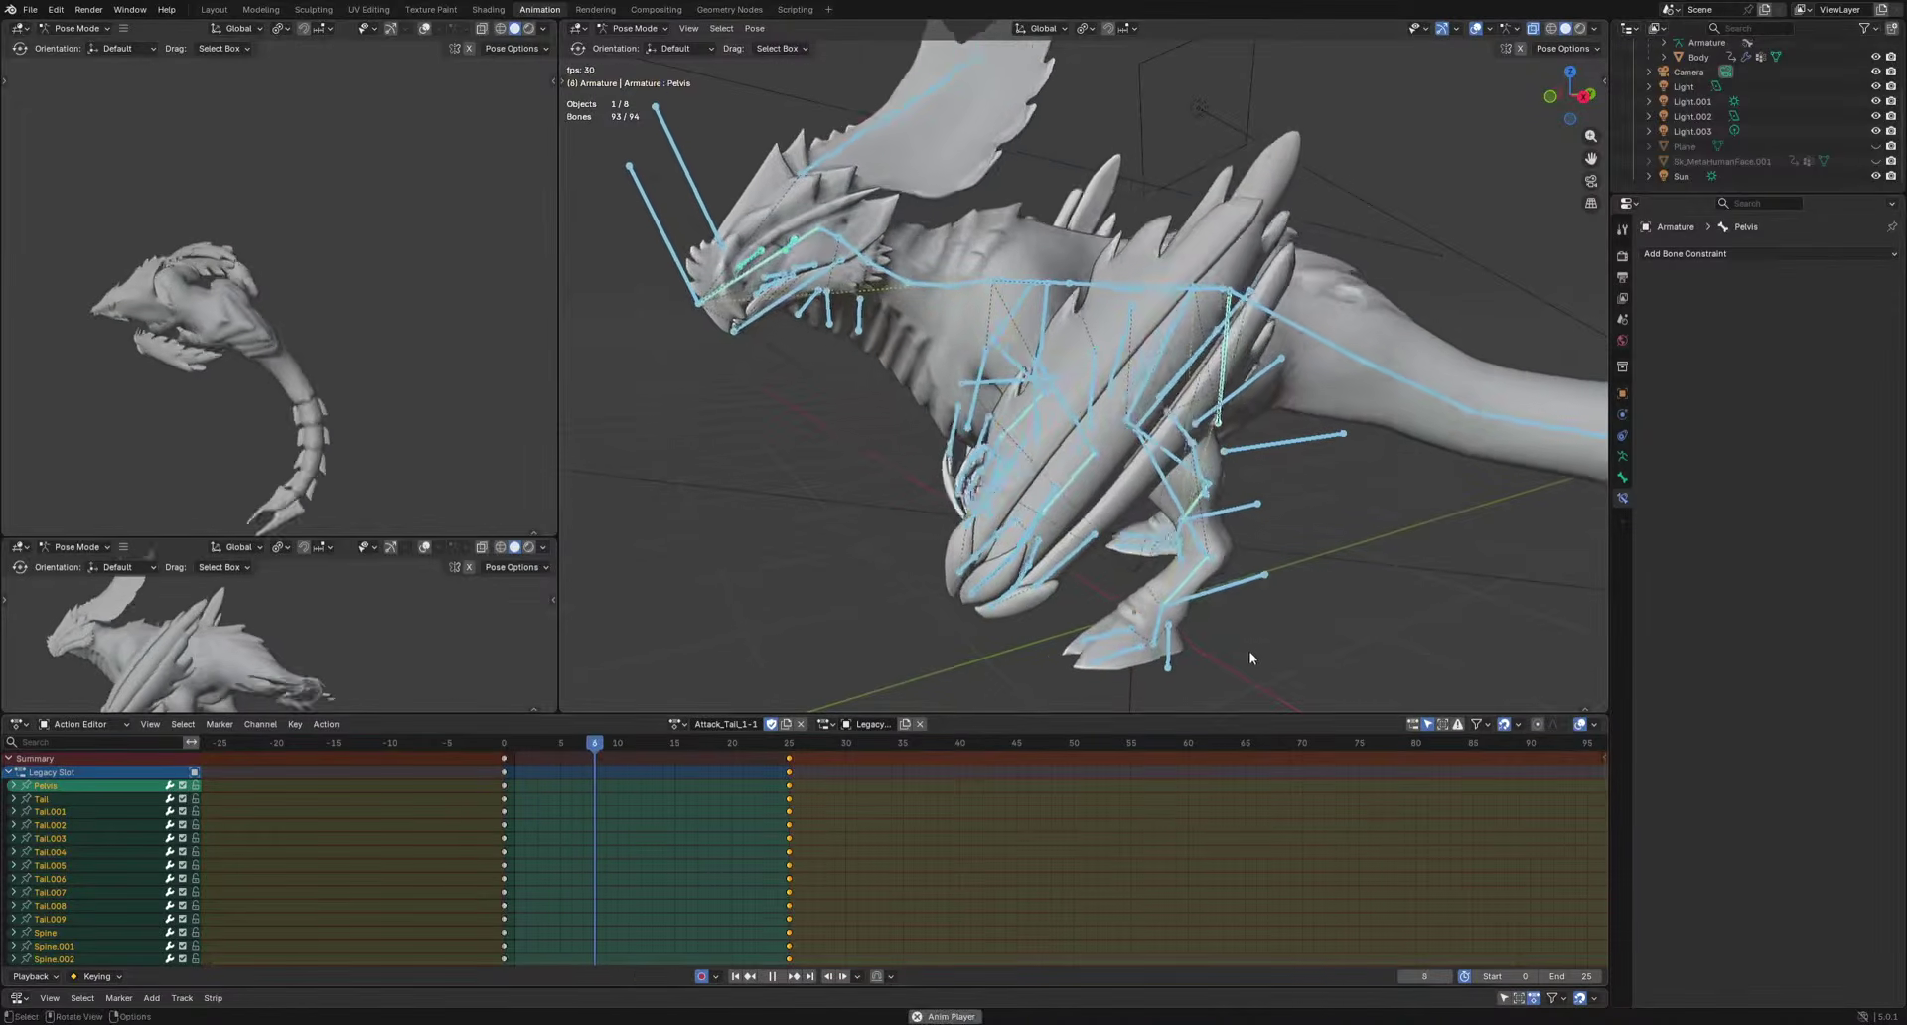
pyautogui.press('KP_3')
pyautogui.press('space')
# Copy the left foot IK bone's start key to frame 4 and end key to frame 17, and key a shifted foot at frame 9.
pyautogui.click(1164, 562)
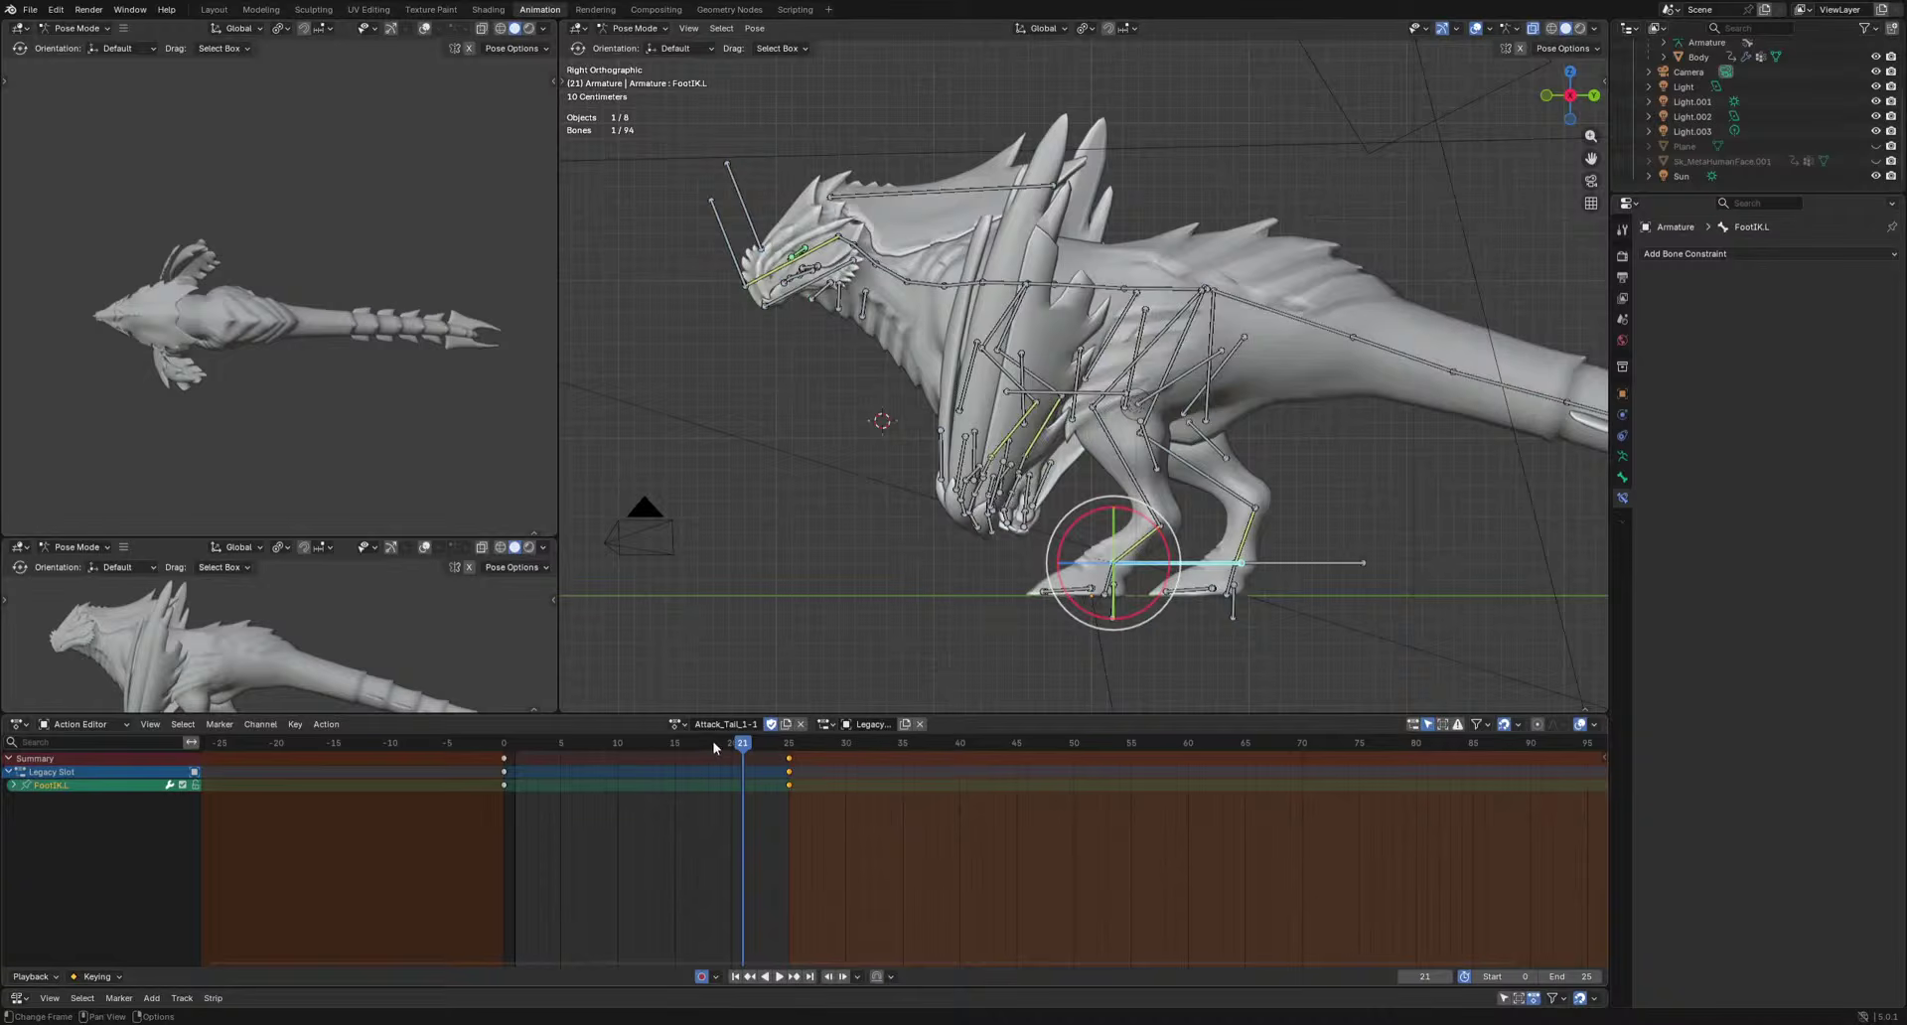
pyautogui.moveTo(713, 745); pyautogui.dragTo(699, 752)
pyautogui.hotkey('ctrl', 'c')
pyautogui.hotkey('ctrl', 'v')
pyautogui.moveTo(441, 813); pyautogui.dragTo(607, 763)
pyautogui.hotkey('ctrl', 'v')
pyautogui.press('g')
pyautogui.click(1026, 662)
pyautogui.press('space')
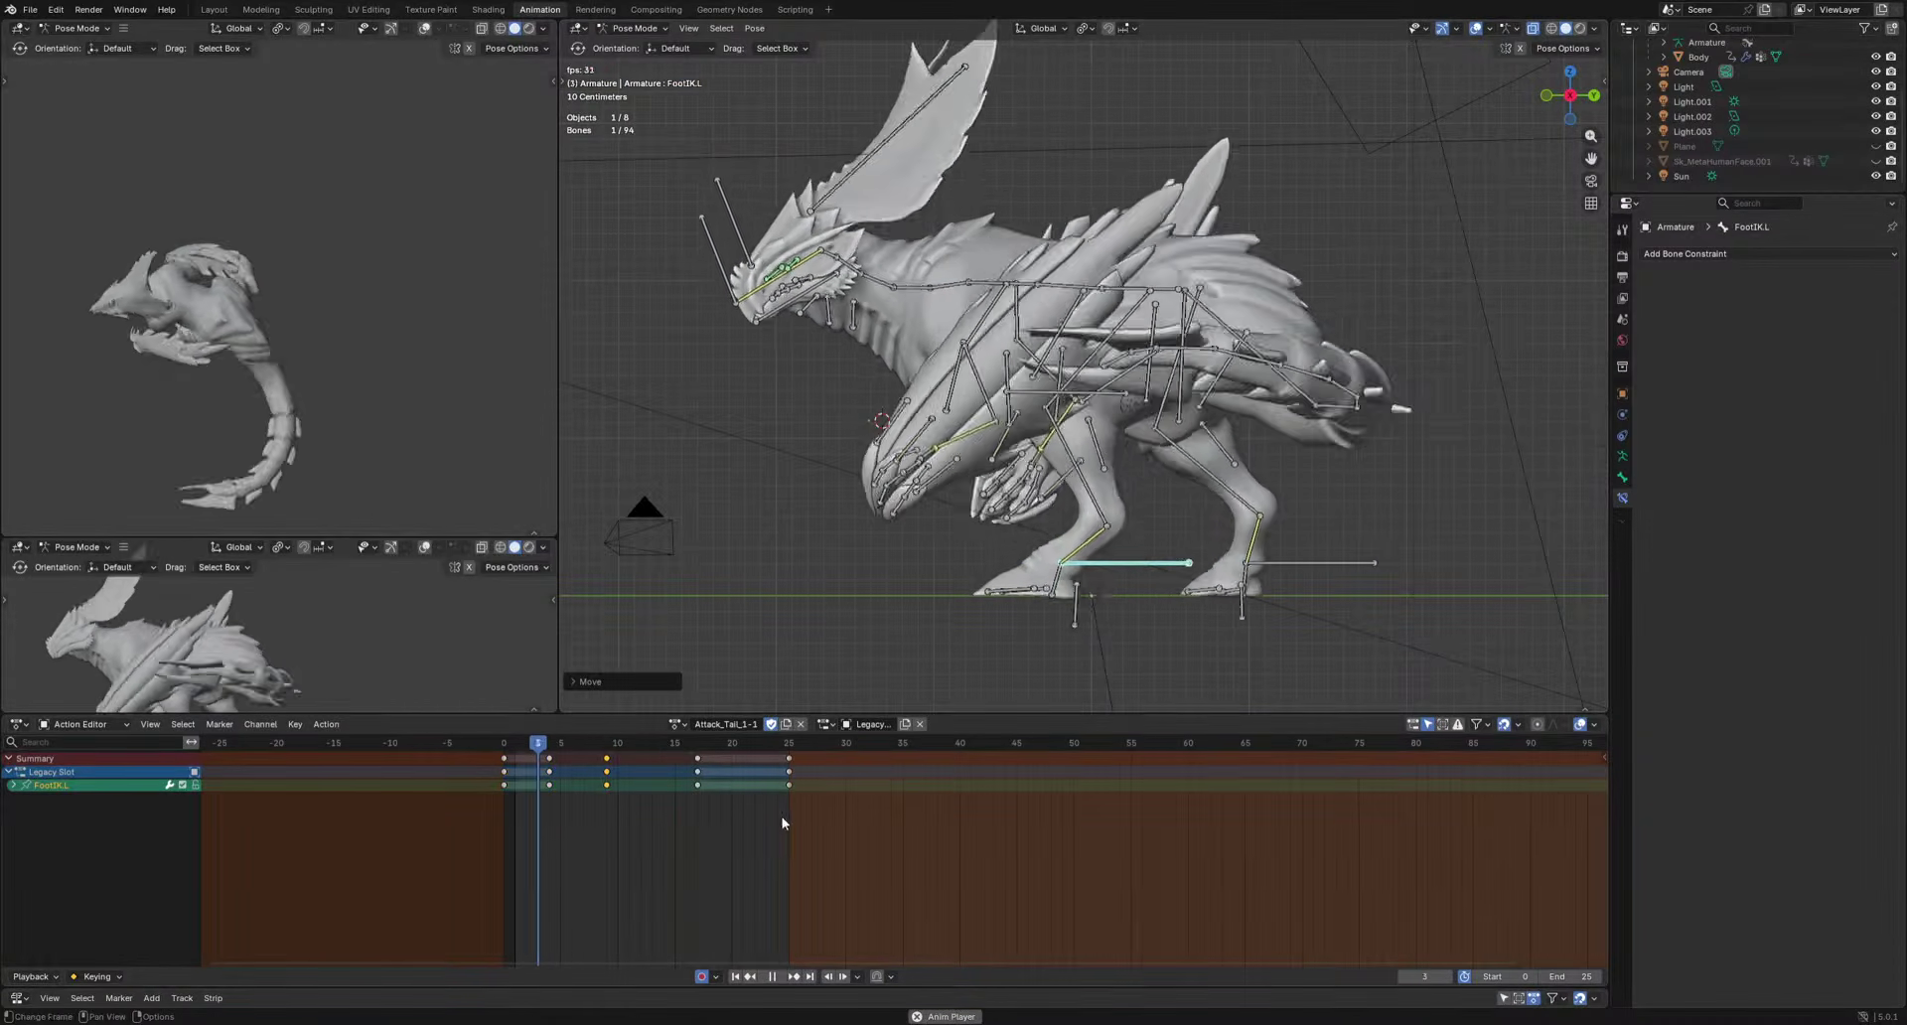
# Move the left foot IK bone's frame 17 key to frame 13 and replay the action.
pyautogui.press('space')
pyautogui.moveTo(538, 815); pyautogui.dragTo(576, 774)
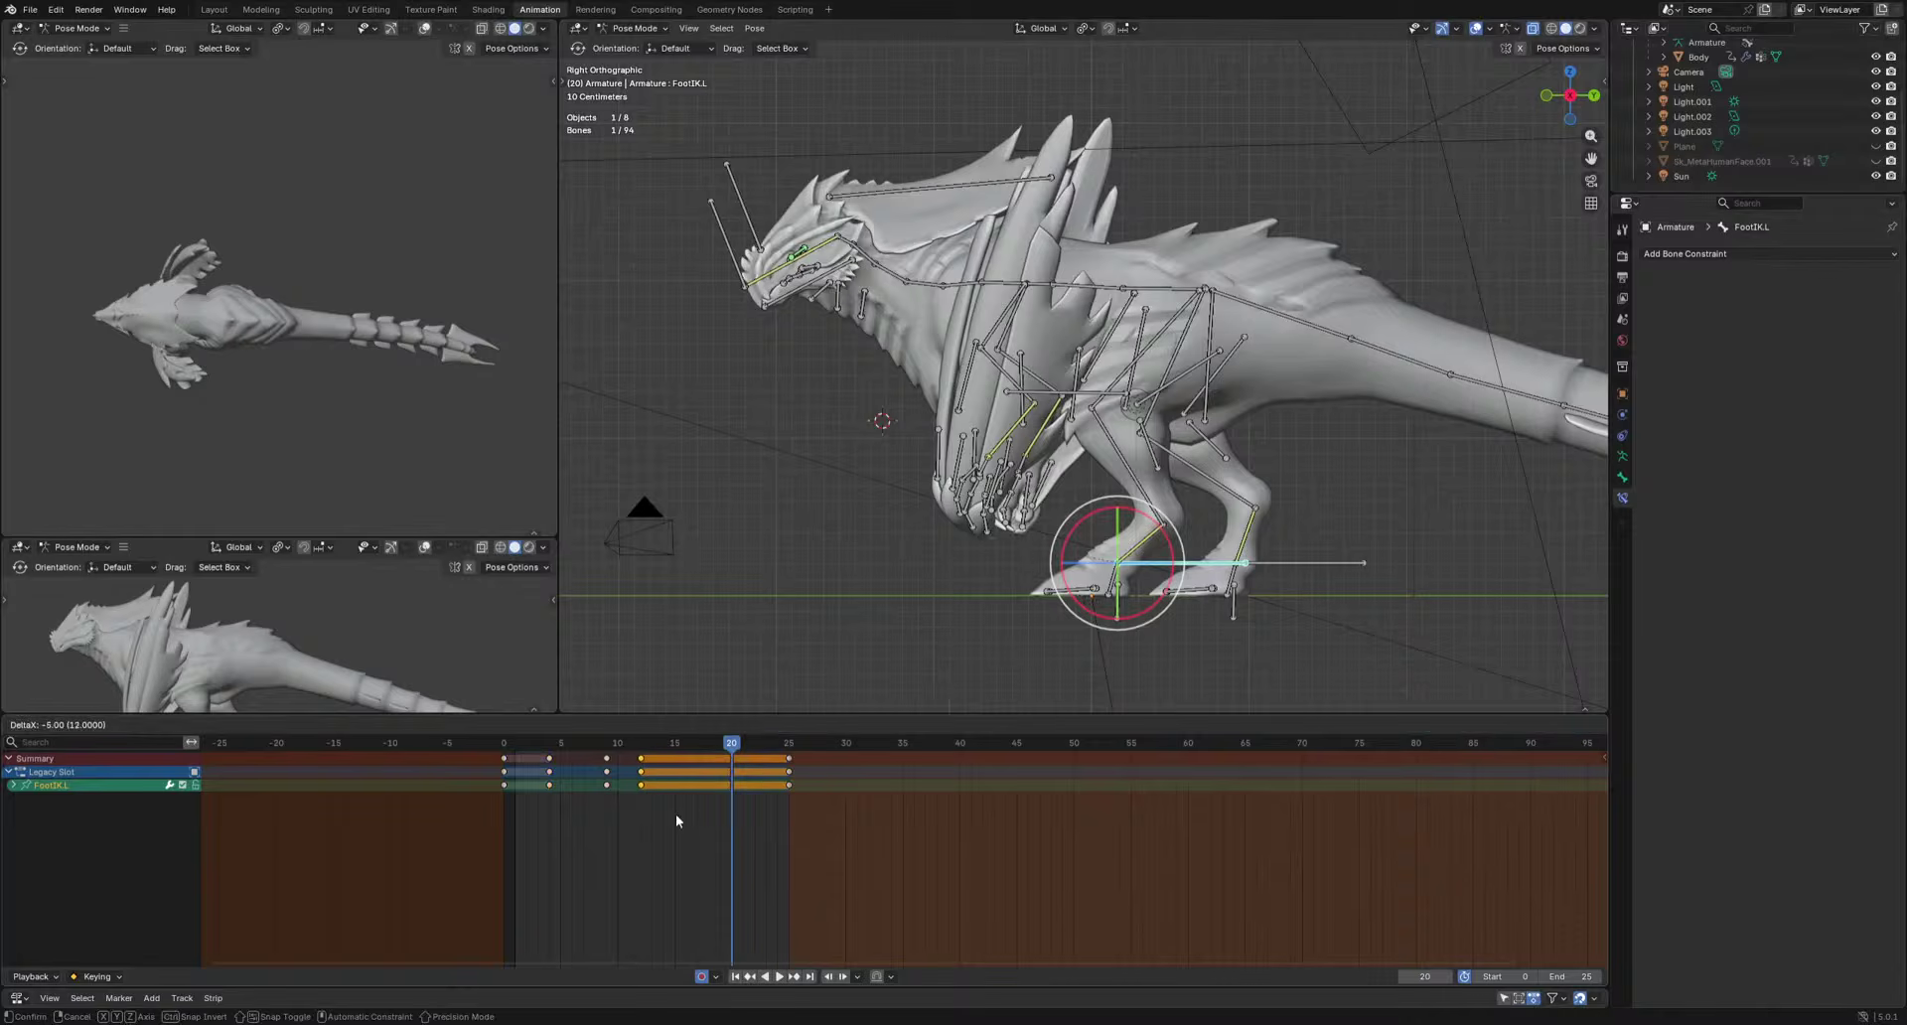
pyautogui.click(683, 840)
pyautogui.press('space')
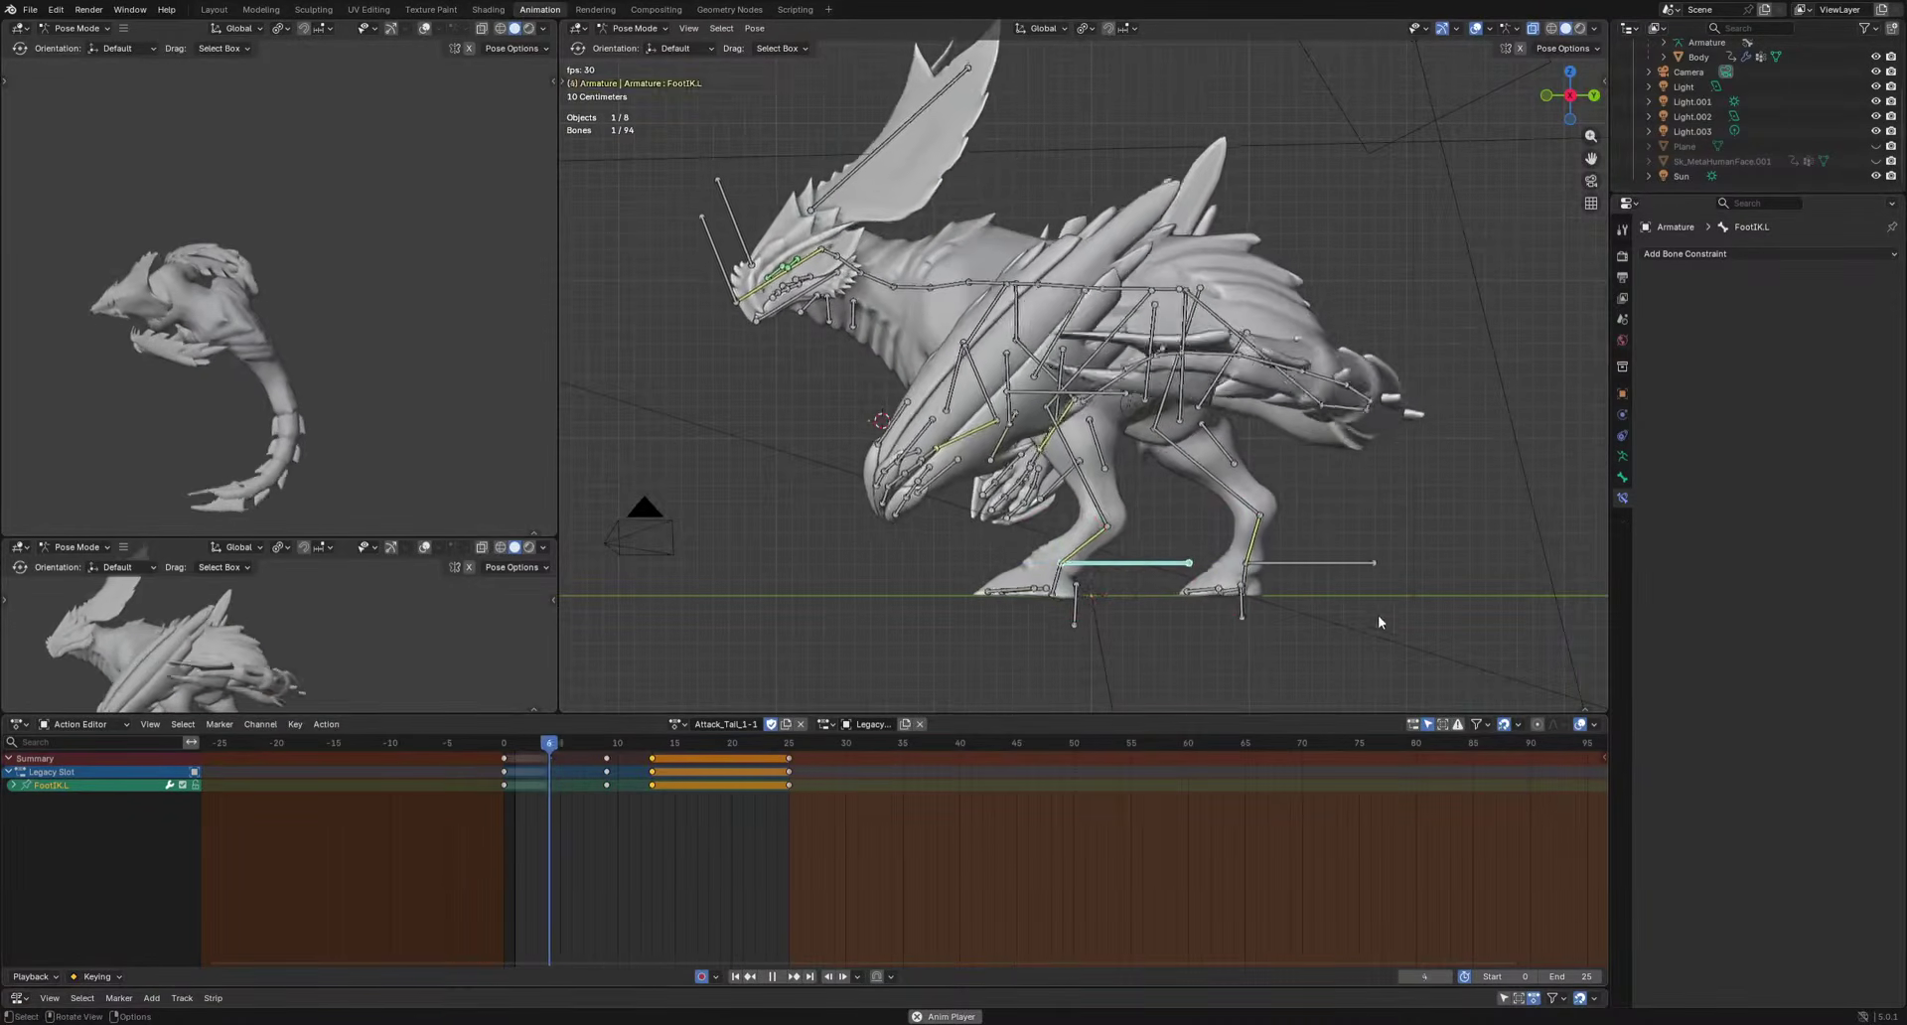
# Copy the right foot IK bone's start key to frame 14 and its end key to frame 21.
pyautogui.click(1331, 563)
pyautogui.press('space')
pyautogui.moveTo(553, 745); pyautogui.dragTo(654, 761)
pyautogui.moveTo(386, 825); pyautogui.dragTo(649, 745)
pyautogui.hotkey('ctrl', 'c')
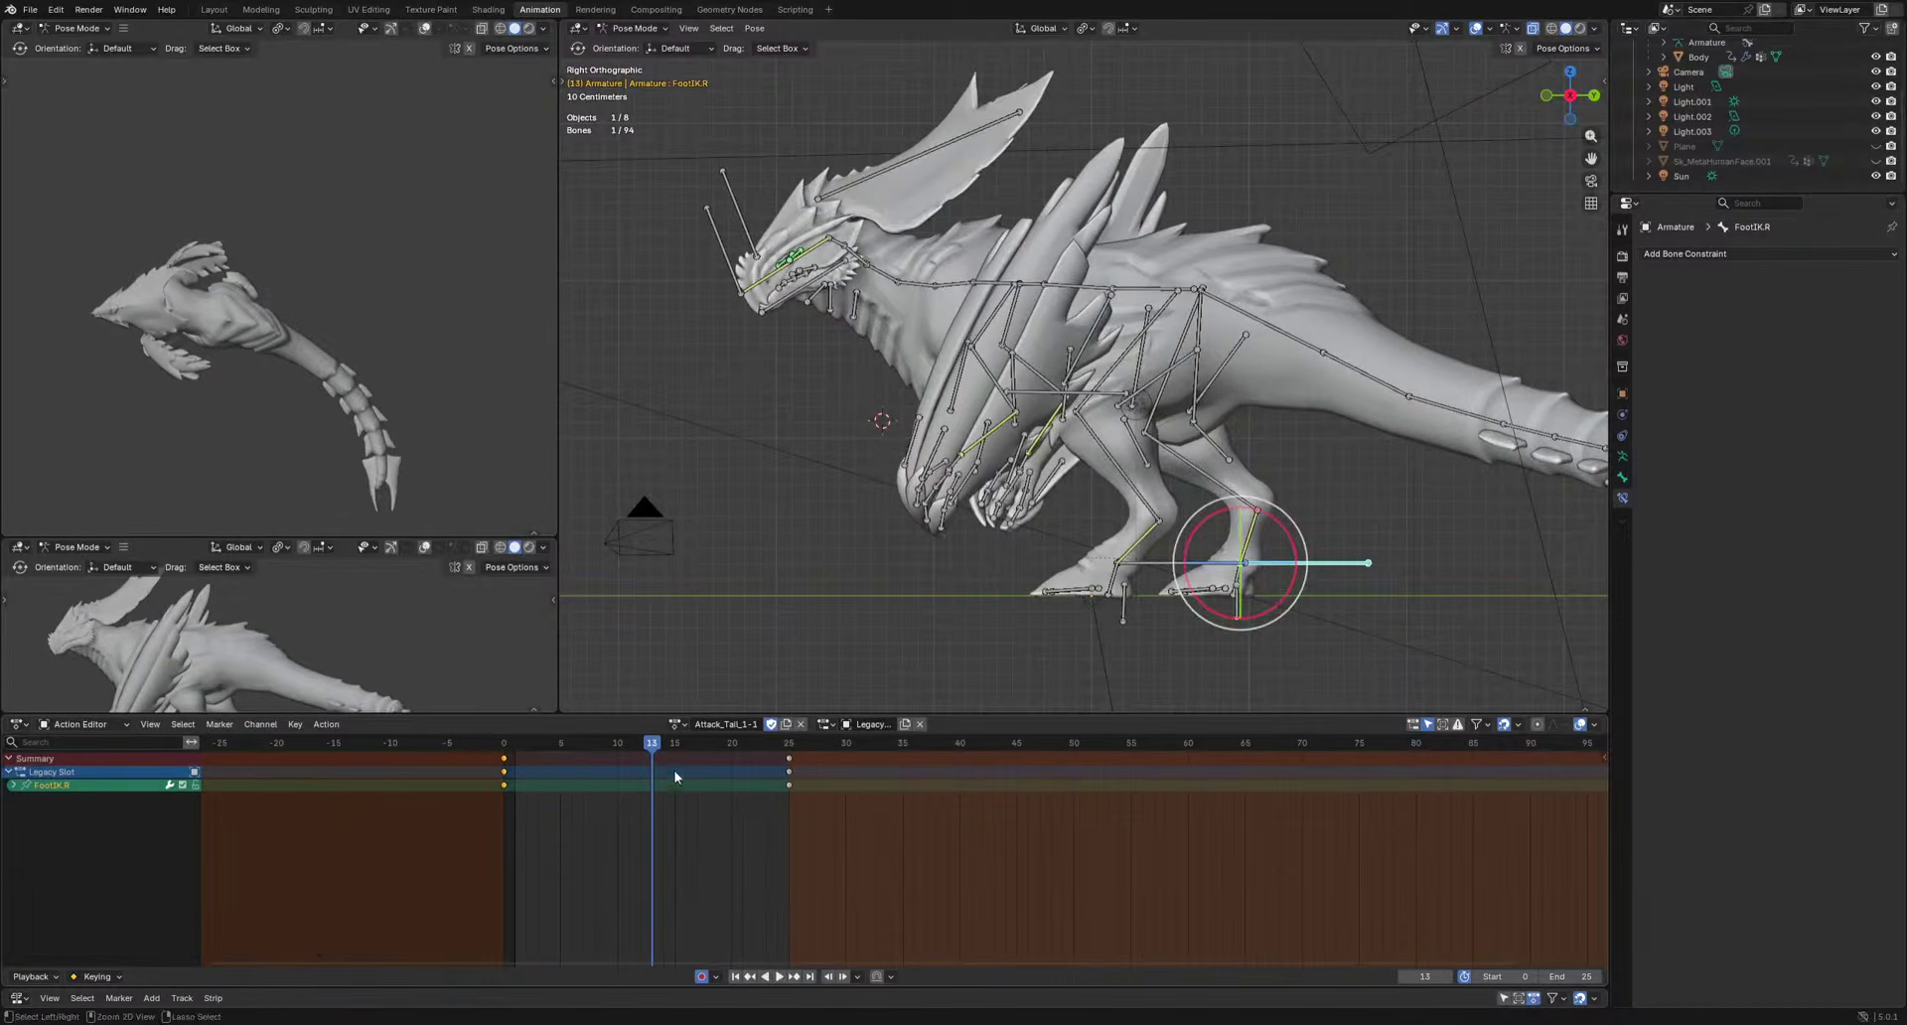
pyautogui.click(664, 744)
pyautogui.hotkey('ctrl', 'v')
pyautogui.moveTo(733, 819); pyautogui.dragTo(844, 752)
pyautogui.hotkey('ctrl', 'c')
pyautogui.moveTo(763, 745); pyautogui.dragTo(742, 749)
pyautogui.hotkey('ctrl', 'v')
# Move the right foot IK bone at frame 18 to key its mid-step position, and play the action.
pyautogui.click(709, 749)
pyautogui.press('g')
pyautogui.click(1182, 665)
pyautogui.press('space')
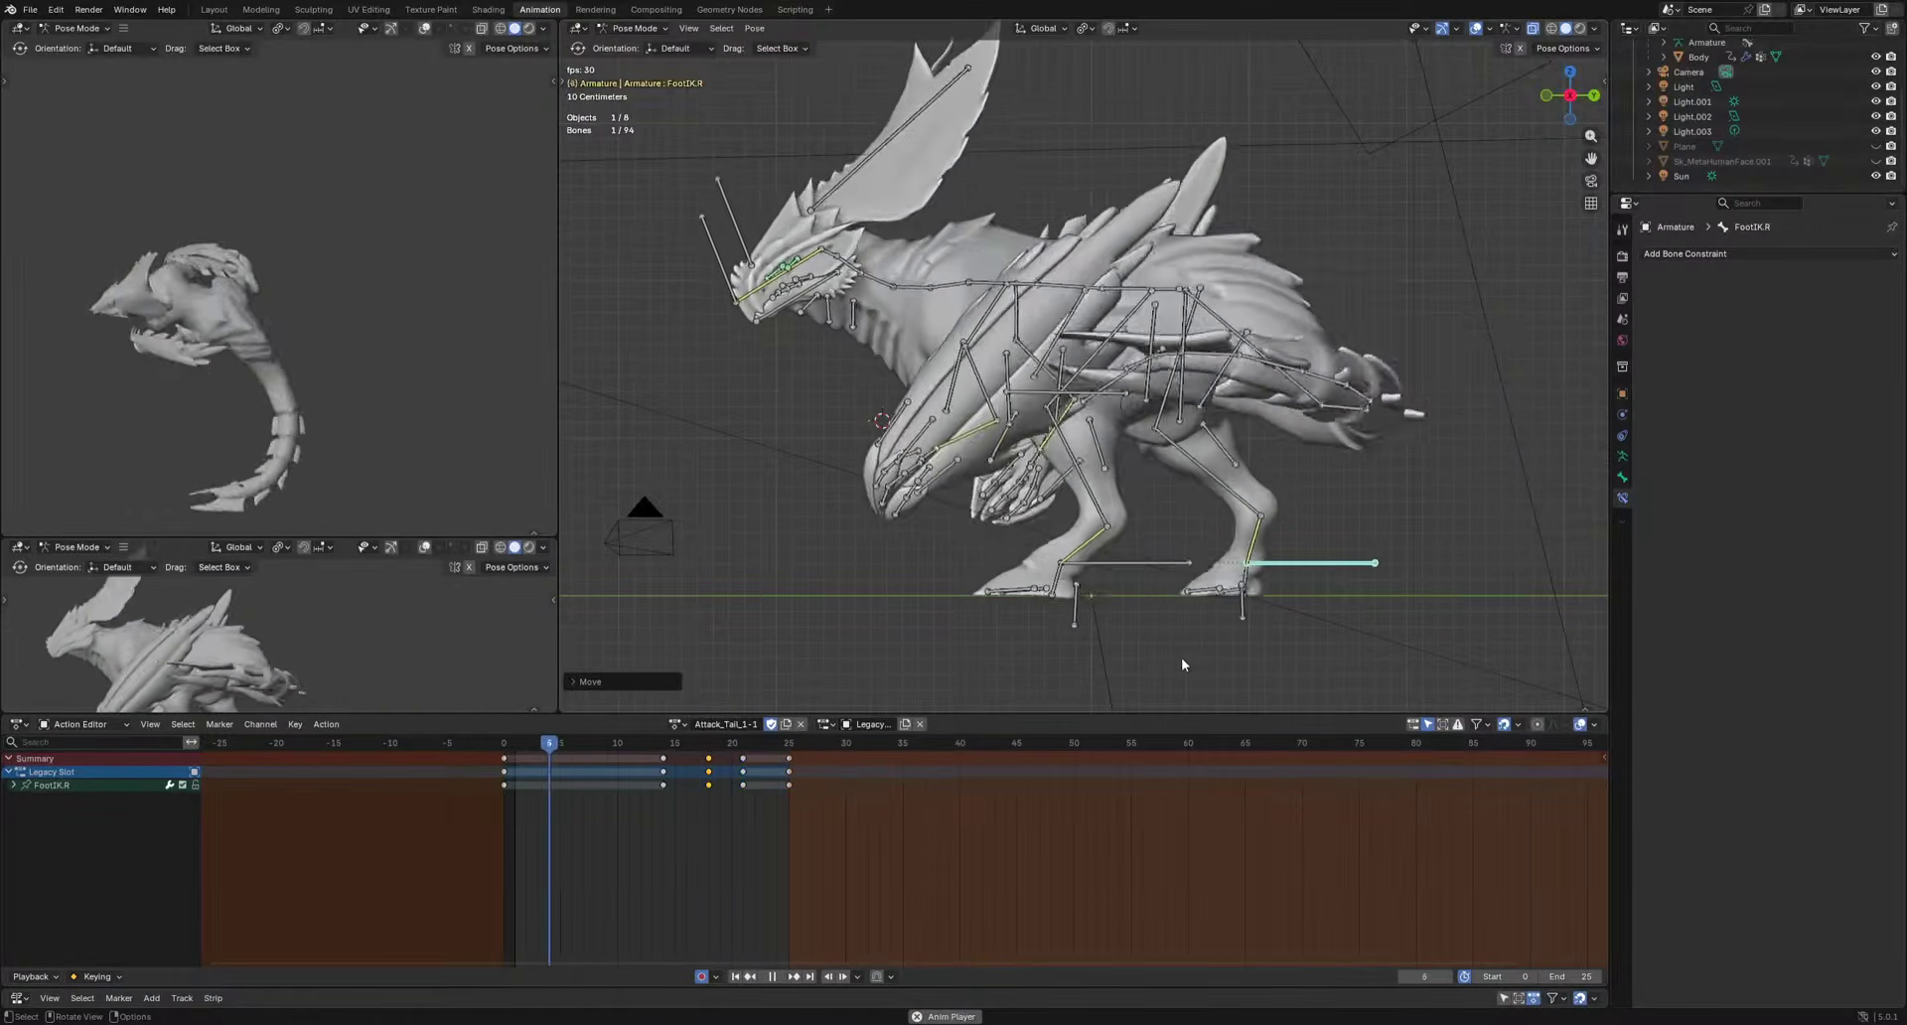
pyautogui.press('space')
# Rotate and move the Pelvis bone at frame 10 to key its weight shift.
pyautogui.click(1176, 419)
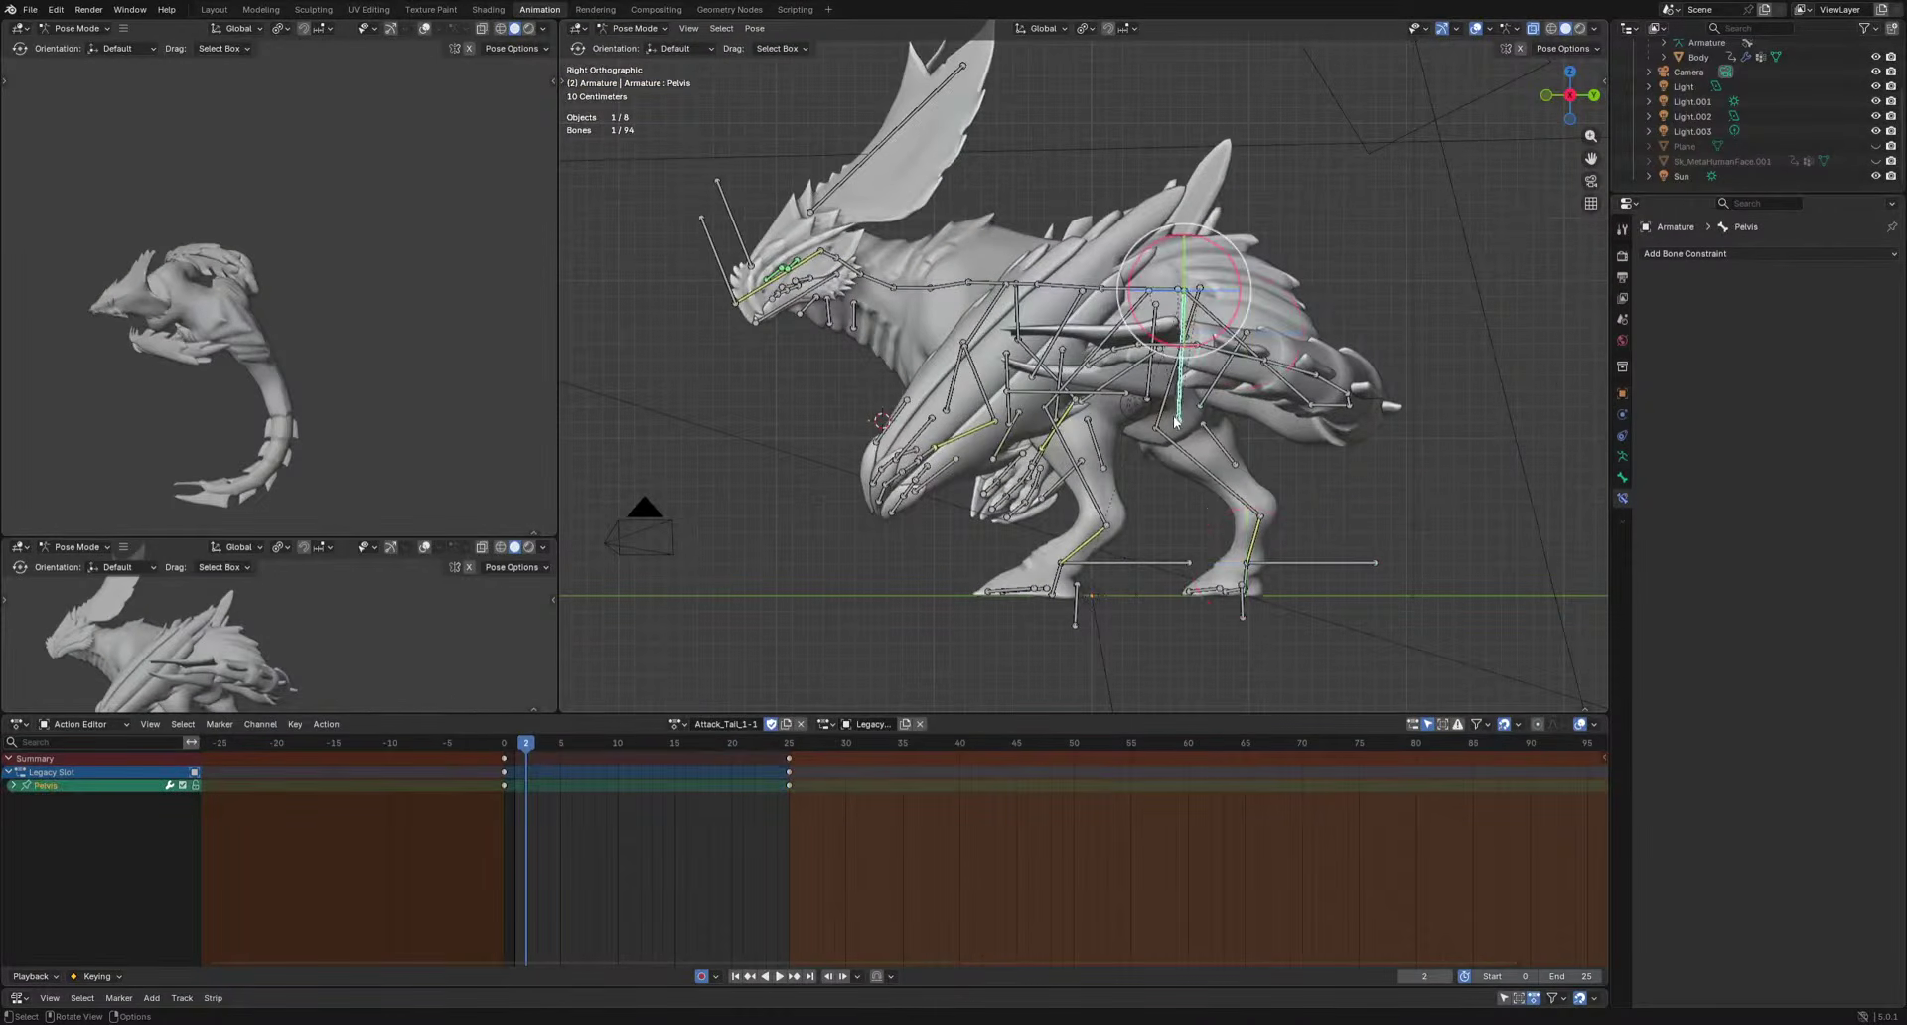
pyautogui.moveTo(536, 760); pyautogui.dragTo(617, 750)
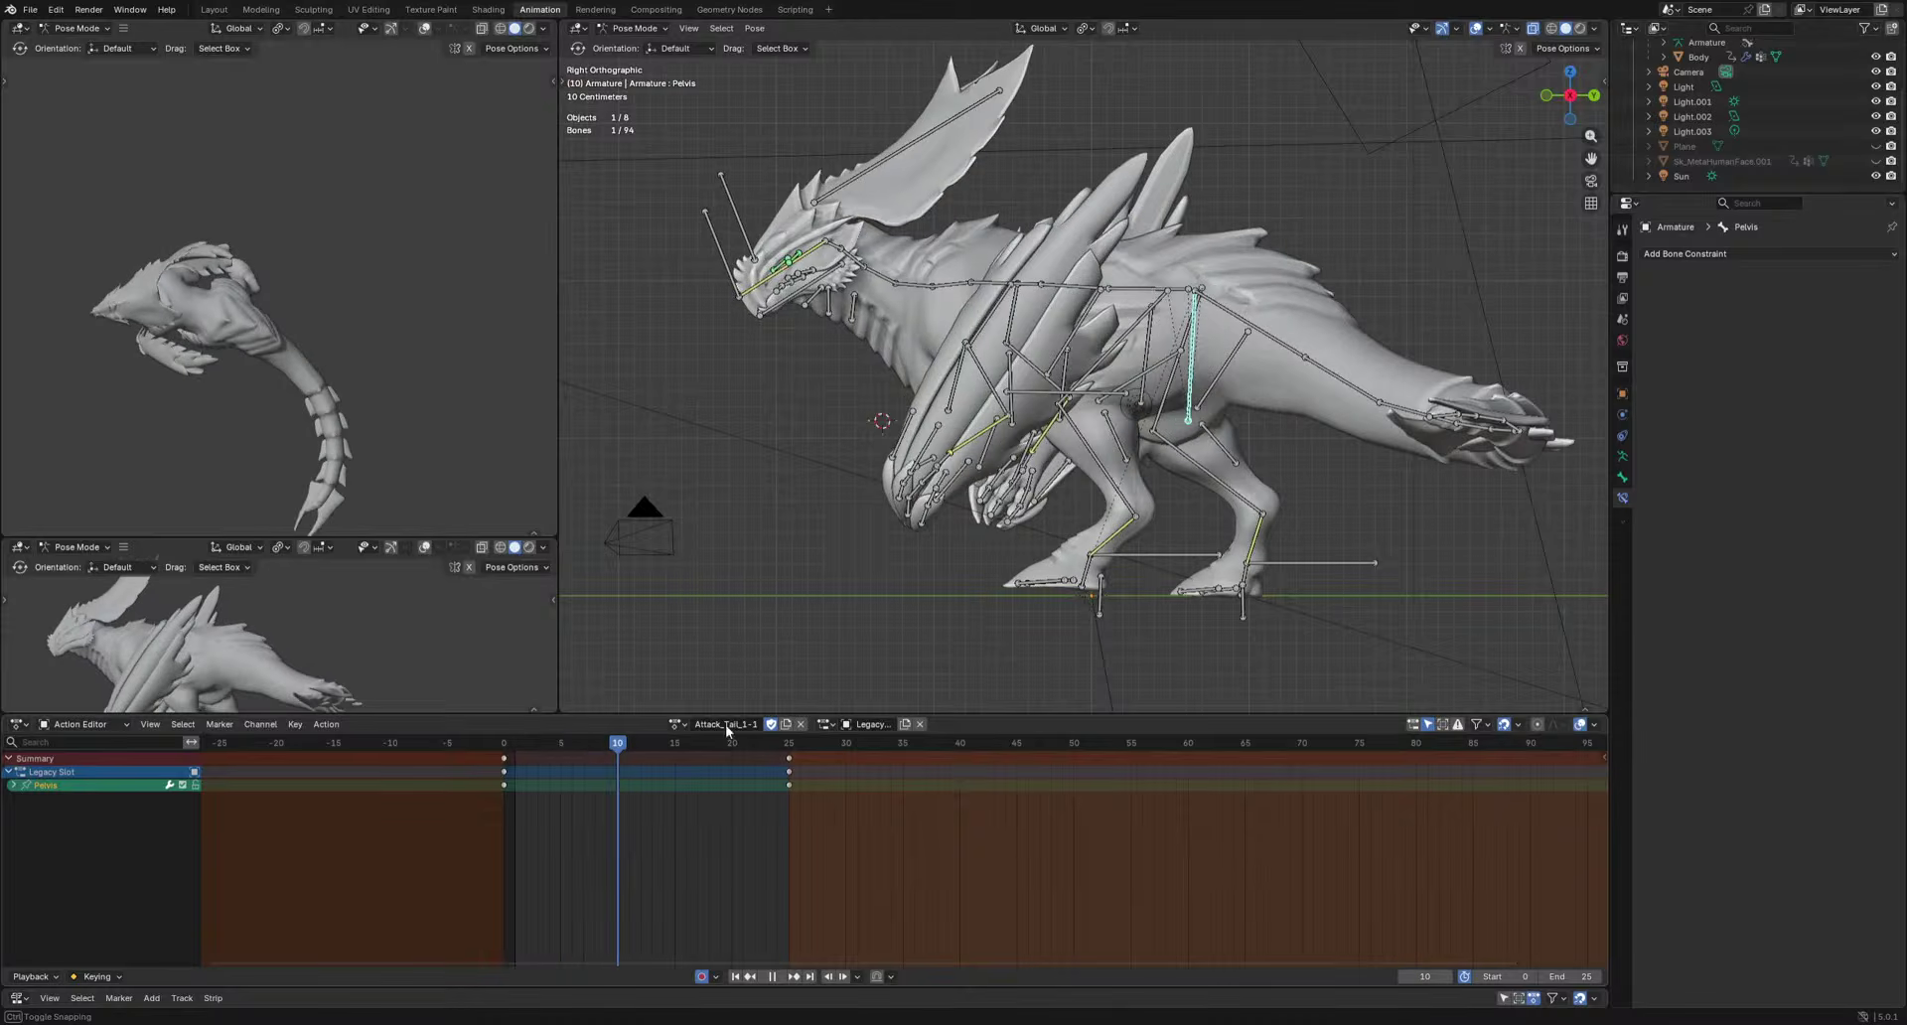
pyautogui.moveTo(775, 685); pyautogui.dragTo(1041, 582, button='middle')
pyautogui.press('r')
pyautogui.click(1140, 616)
pyautogui.press('g')
pyautogui.click(1112, 650)
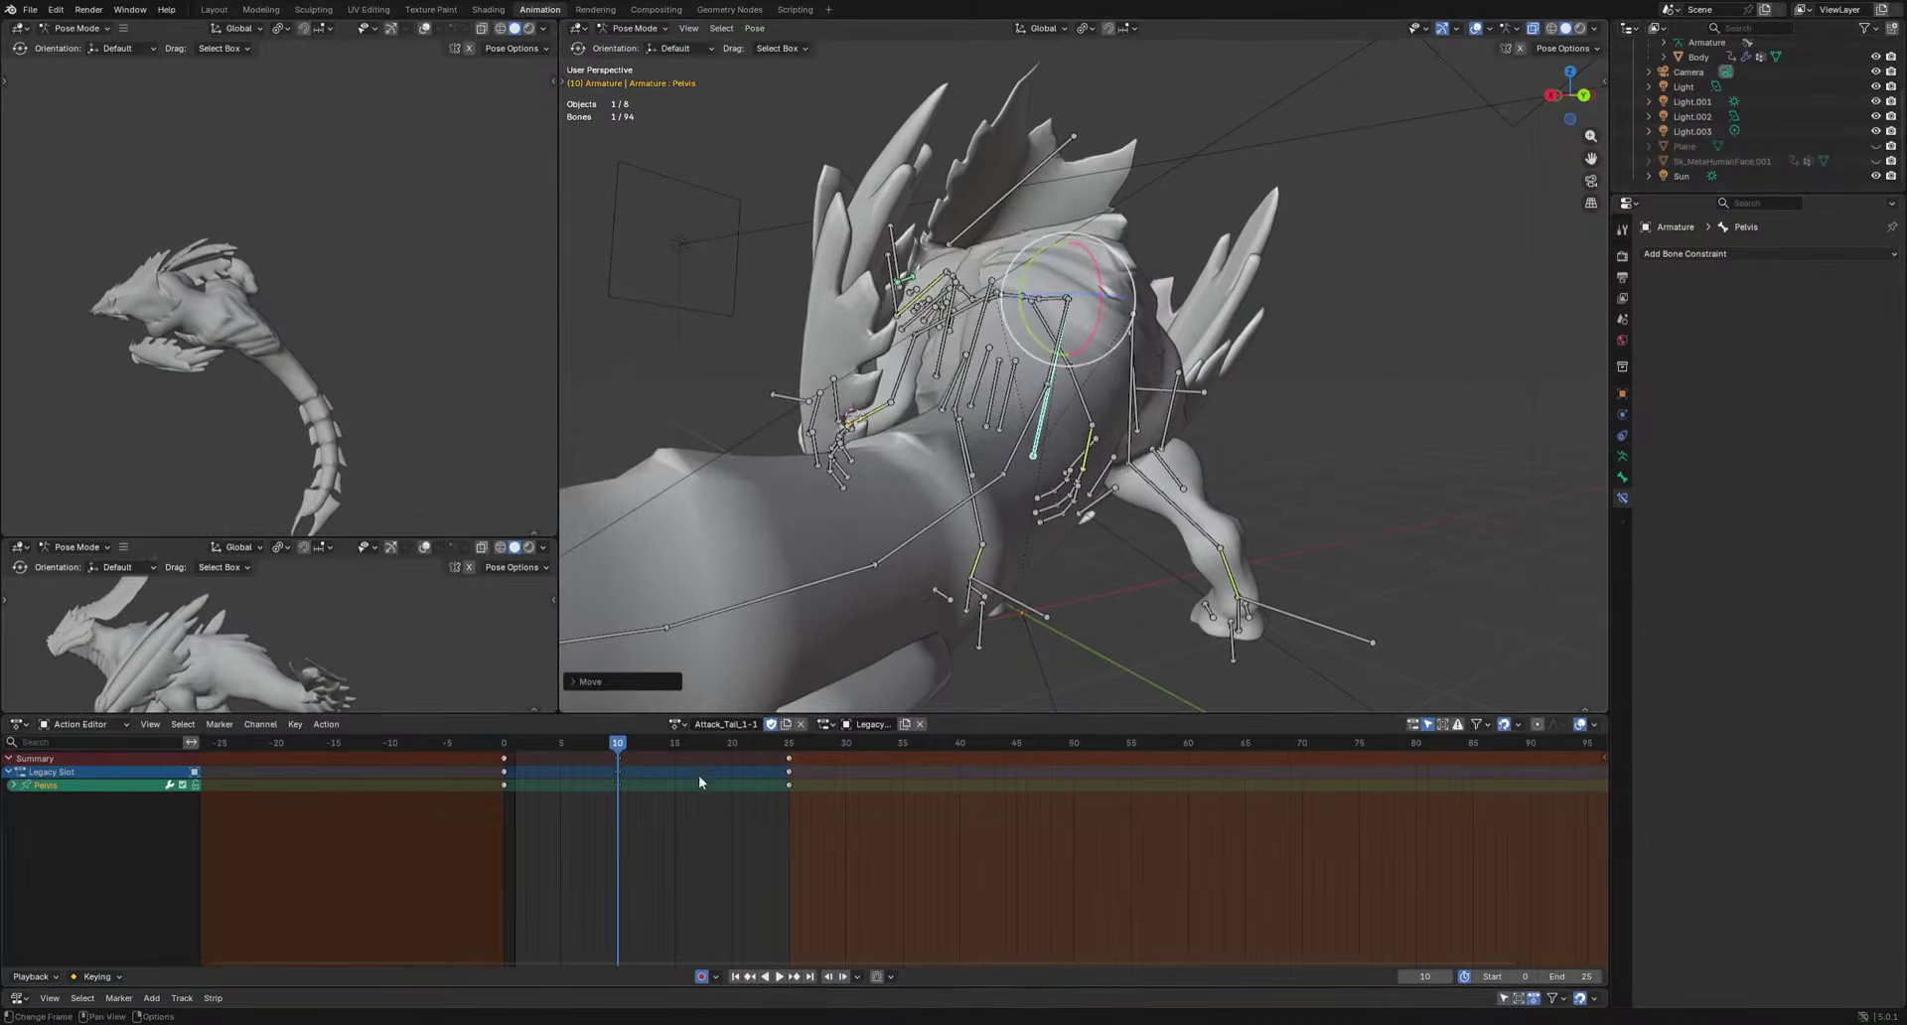
# Rotate and move the Pelvis bone at frame 18 to key the second weight shift, and play the action.
pyautogui.moveTo(629, 744); pyautogui.dragTo(709, 783)
pyautogui.moveTo(1179, 593); pyautogui.dragTo(1119, 587, button='middle')
pyautogui.press('r')
pyautogui.click(1142, 596)
pyautogui.press('g')
pyautogui.click(1183, 600)
pyautogui.press('space')
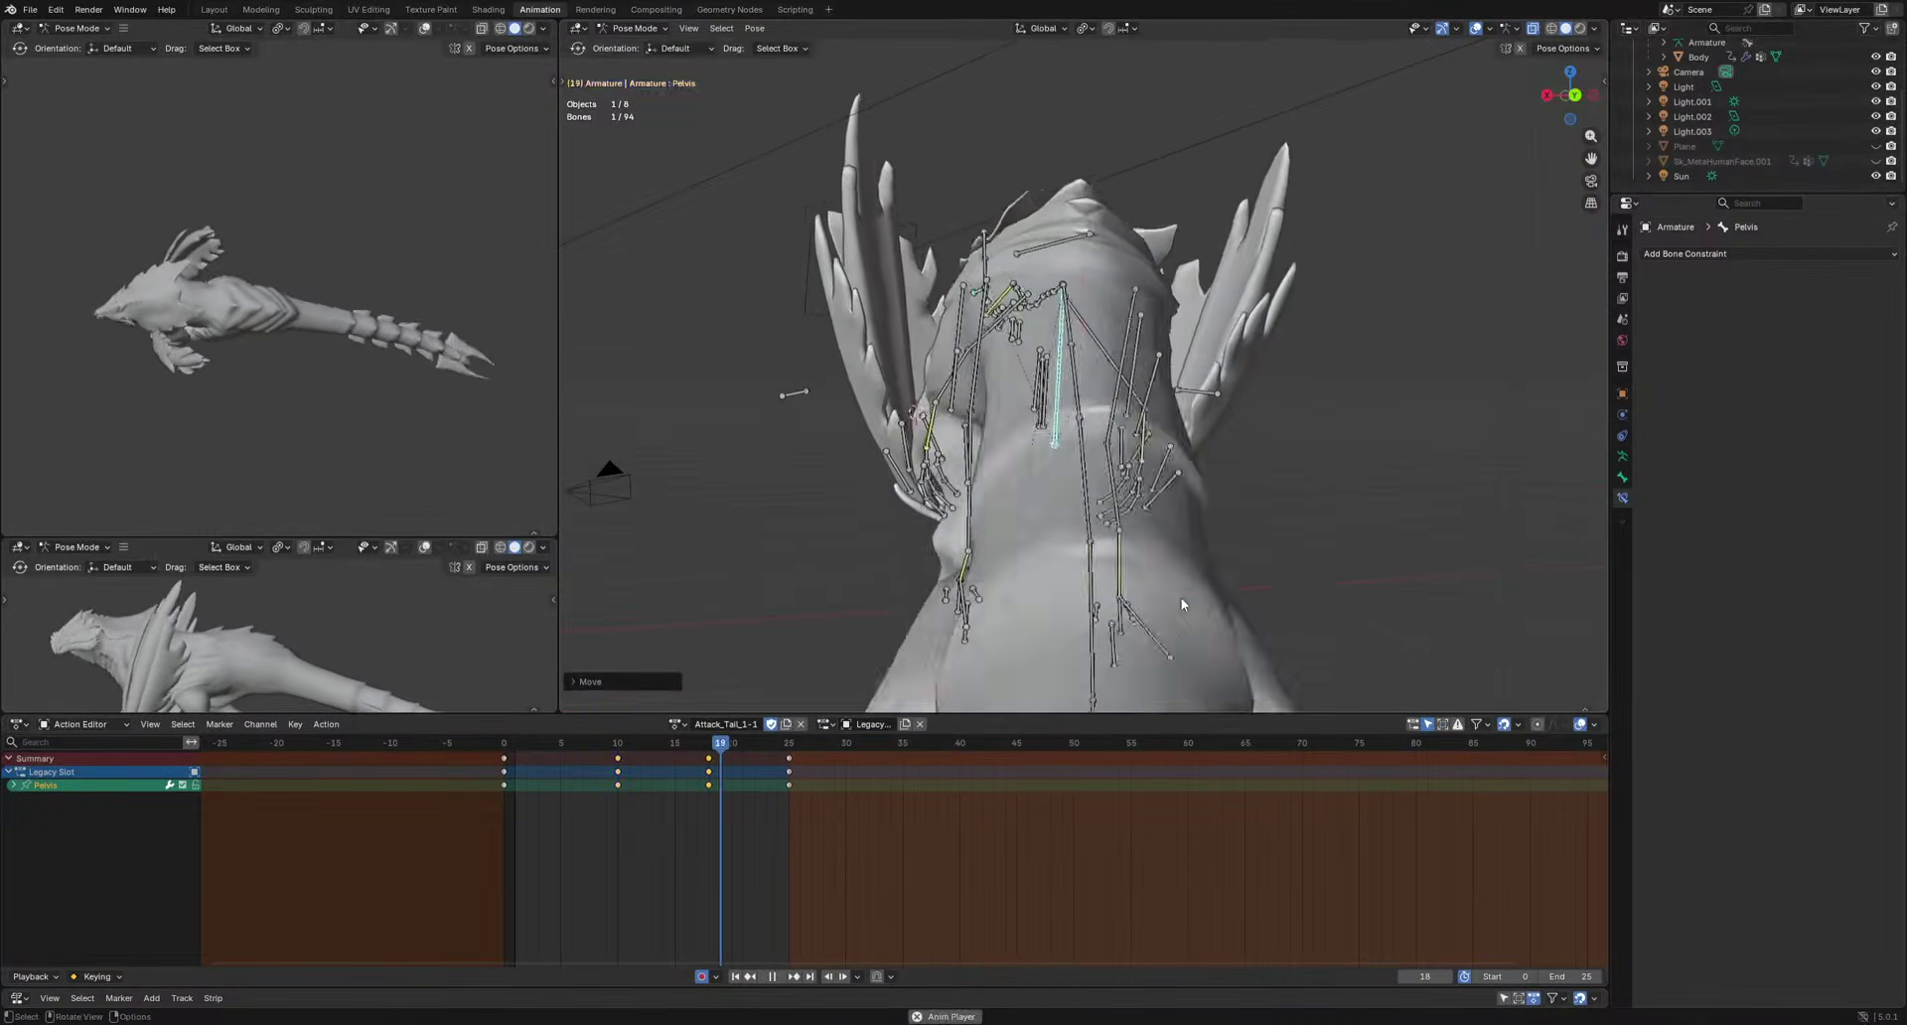
# Move the Pelvis key from frame 10 to frame 5 and review the motion from behind.
pyautogui.moveTo(672, 838); pyautogui.dragTo(588, 747)
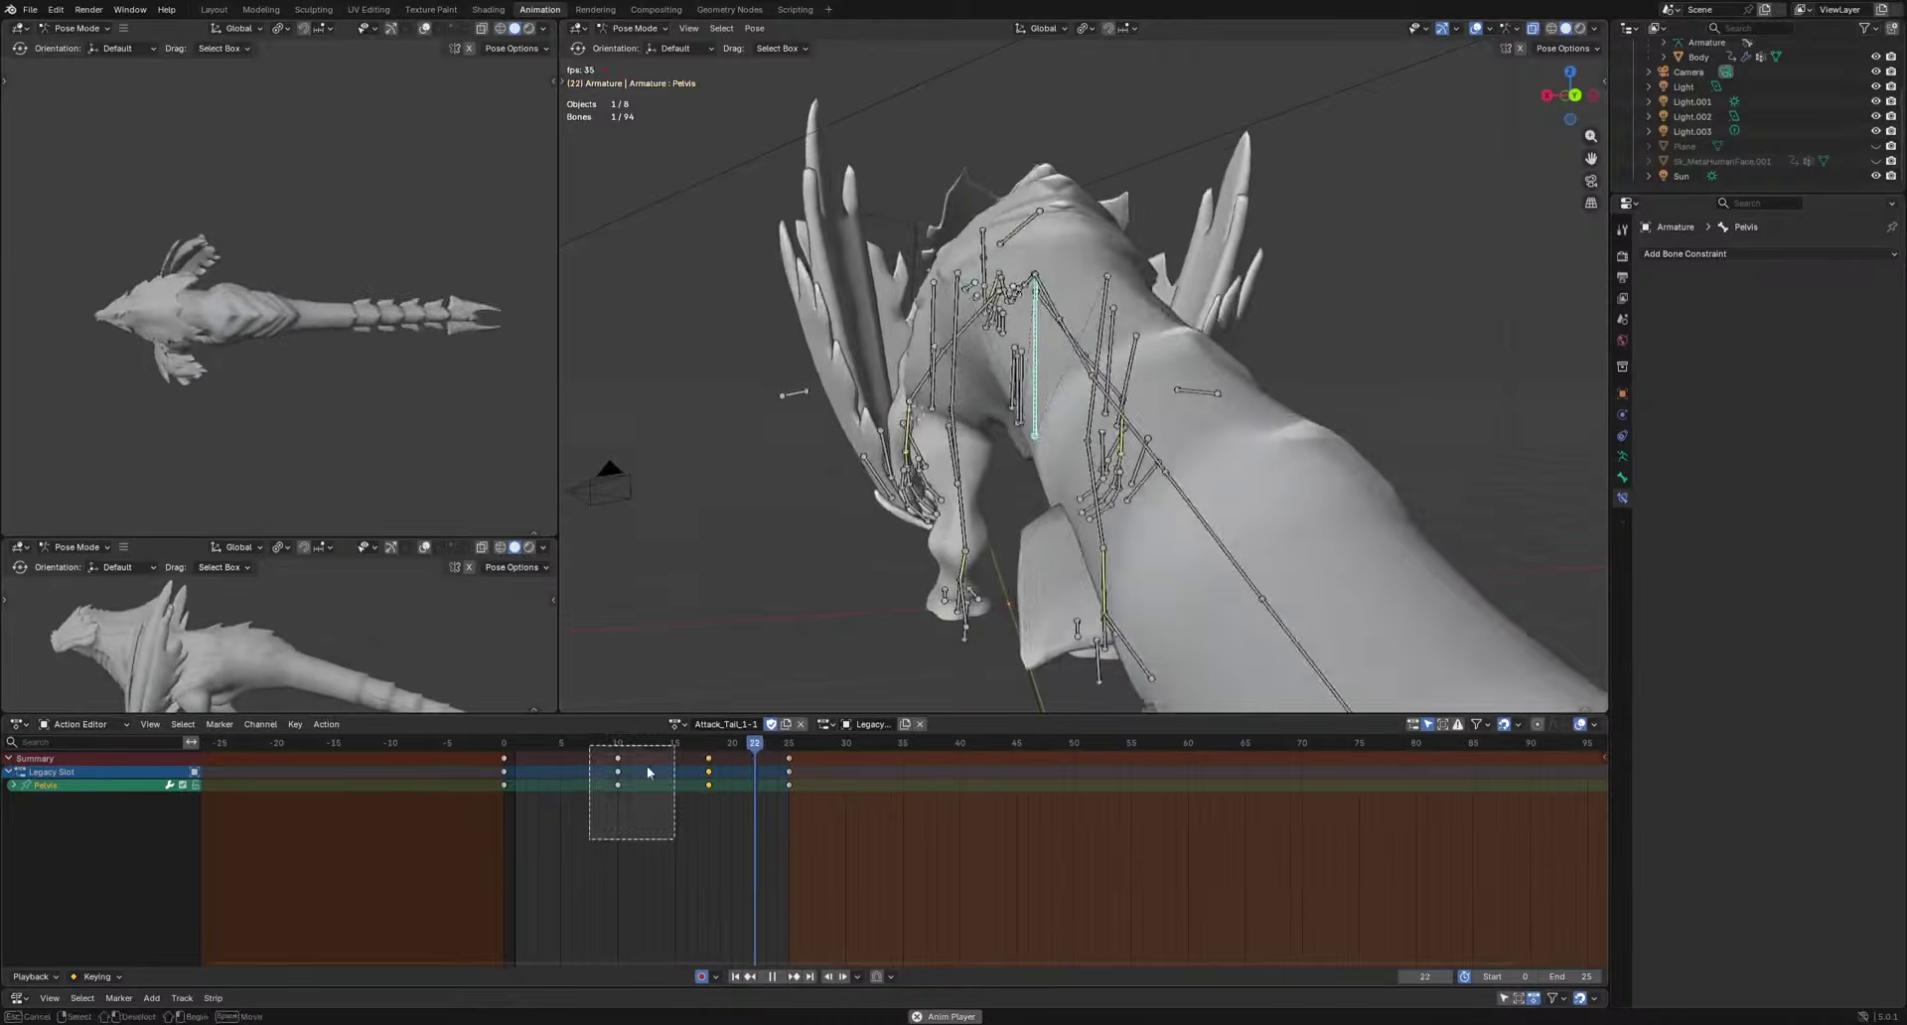
pyautogui.press('g')
pyautogui.click(619, 781)
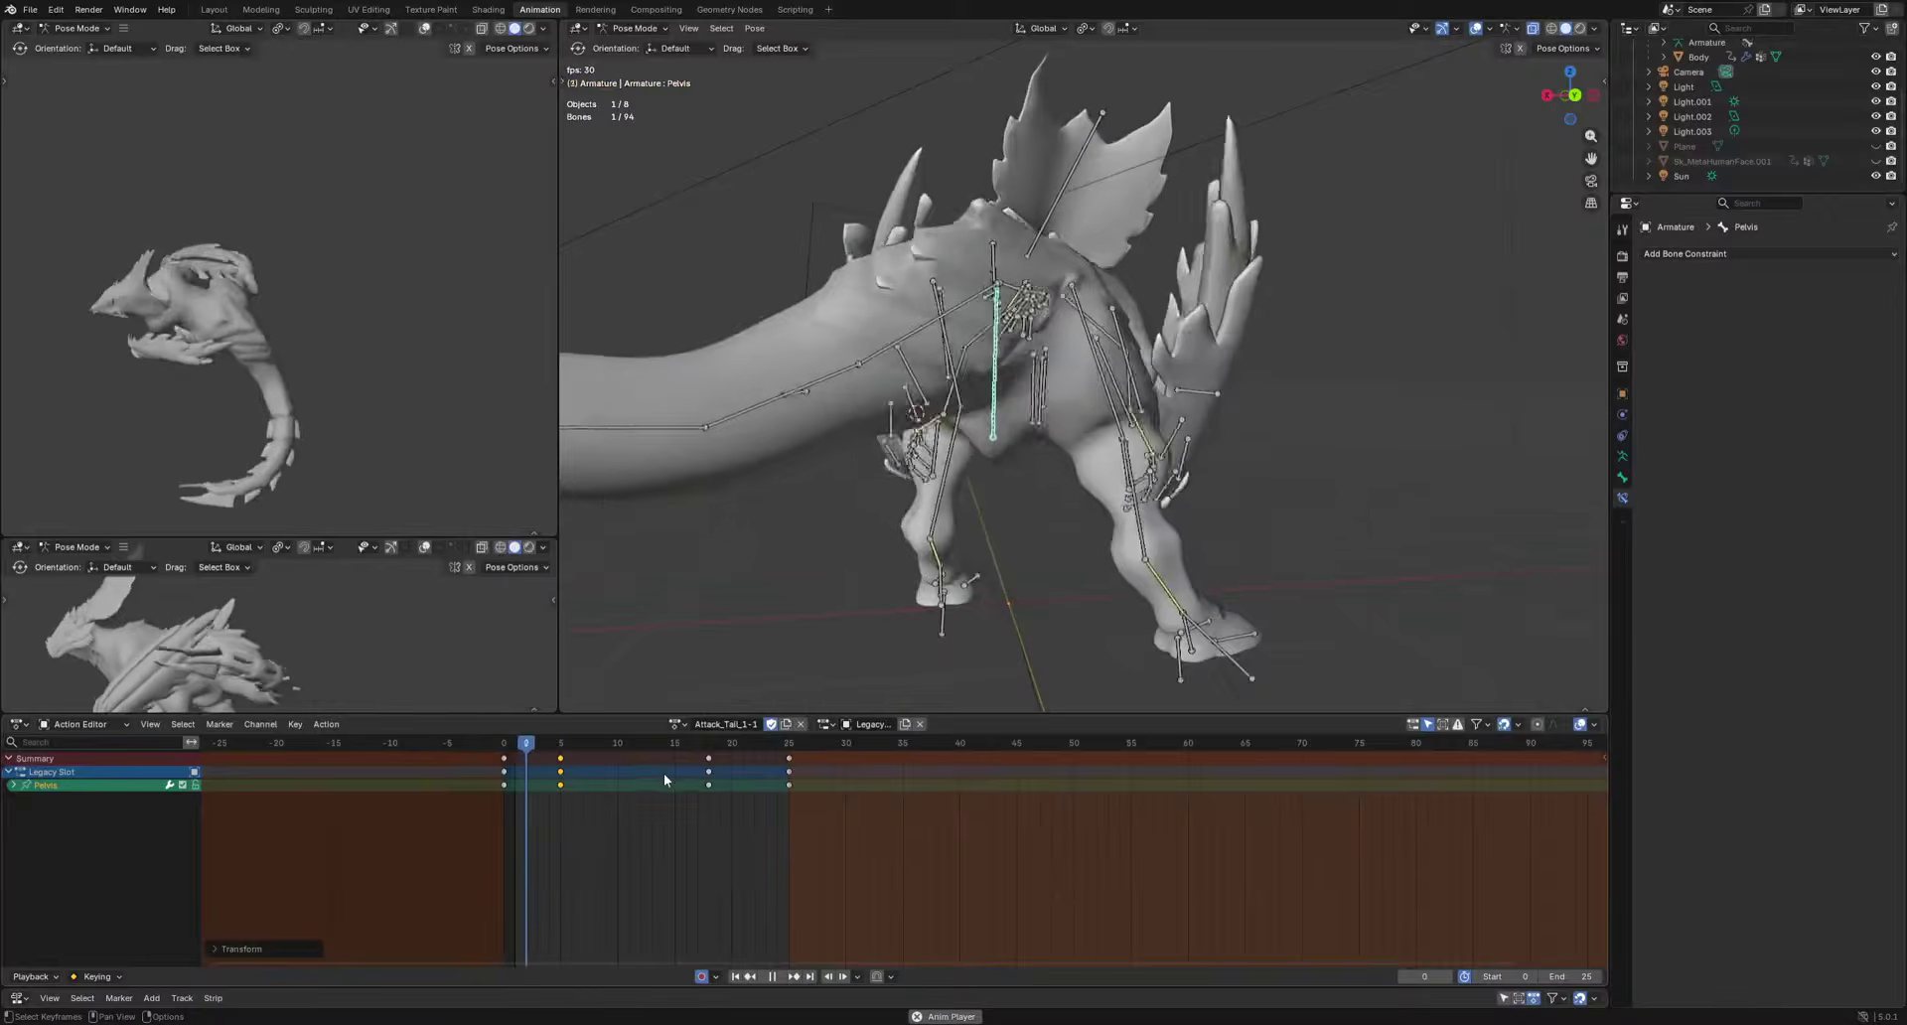
pyautogui.moveTo(1094, 544); pyautogui.dragTo(1178, 596, button='middle')
pyautogui.press('space')
# Scale the keyframes of all bones down in time and shift them to span frames 0 to 21.
pyautogui.press('a')
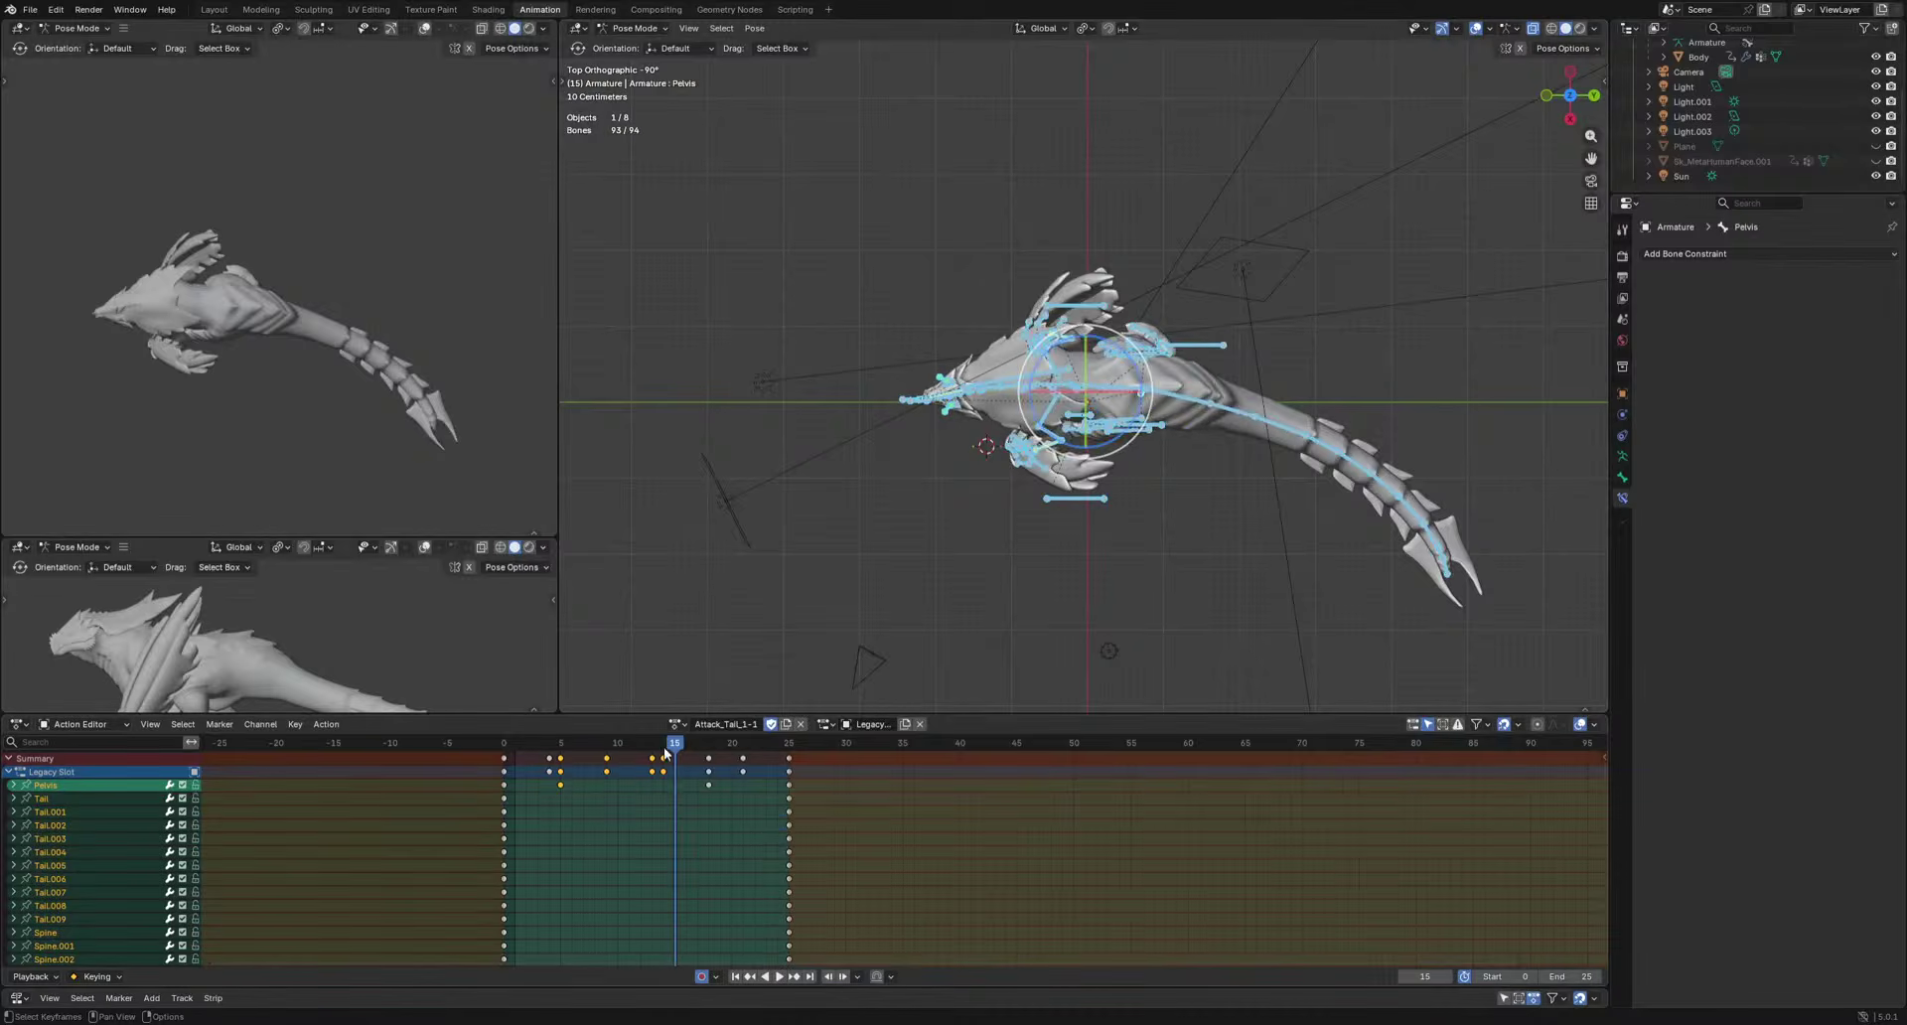
pyautogui.moveTo(664, 749); pyautogui.dragTo(656, 758)
pyautogui.press('a')
pyautogui.press('s')
pyautogui.click(744, 826)
pyautogui.press('g')
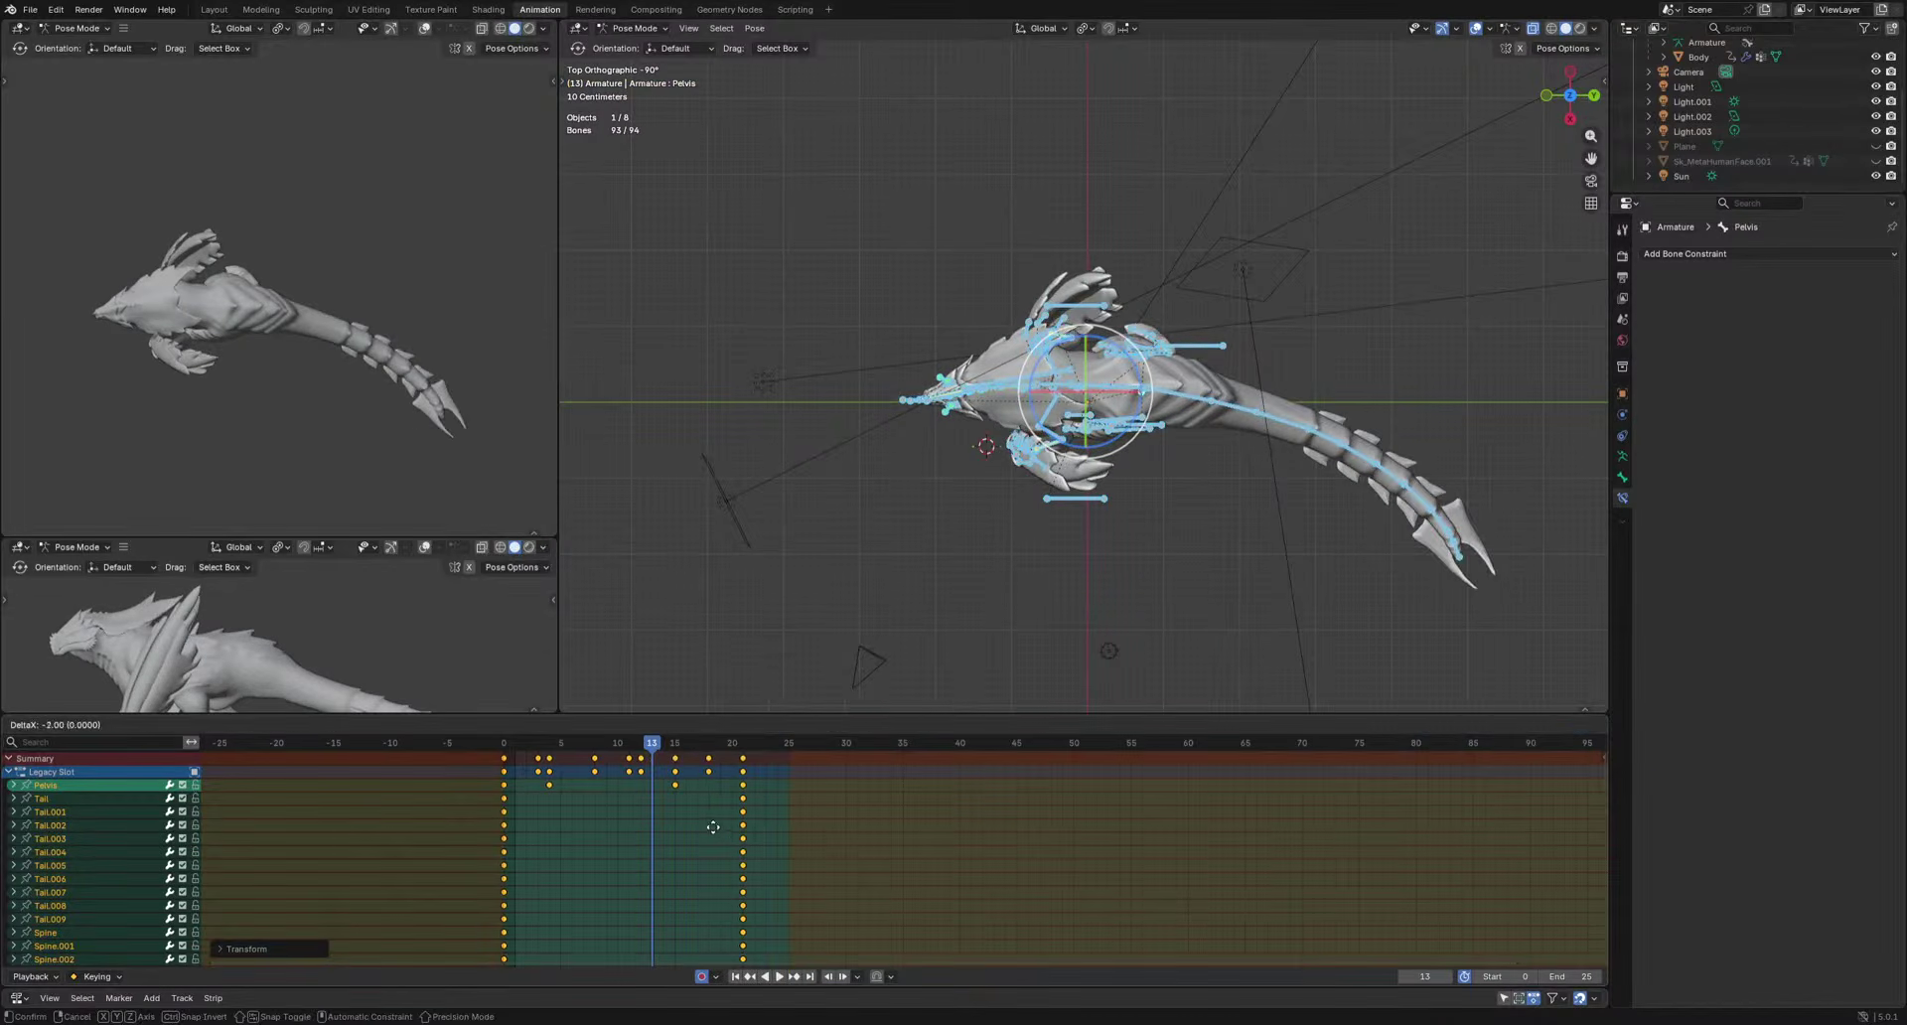
# Set the preview range to frames 0 to 21 and play back the shortened action.
pyautogui.press('p')
pyautogui.moveTo(745, 762); pyautogui.dragTo(510, 815)
pyautogui.press('space')
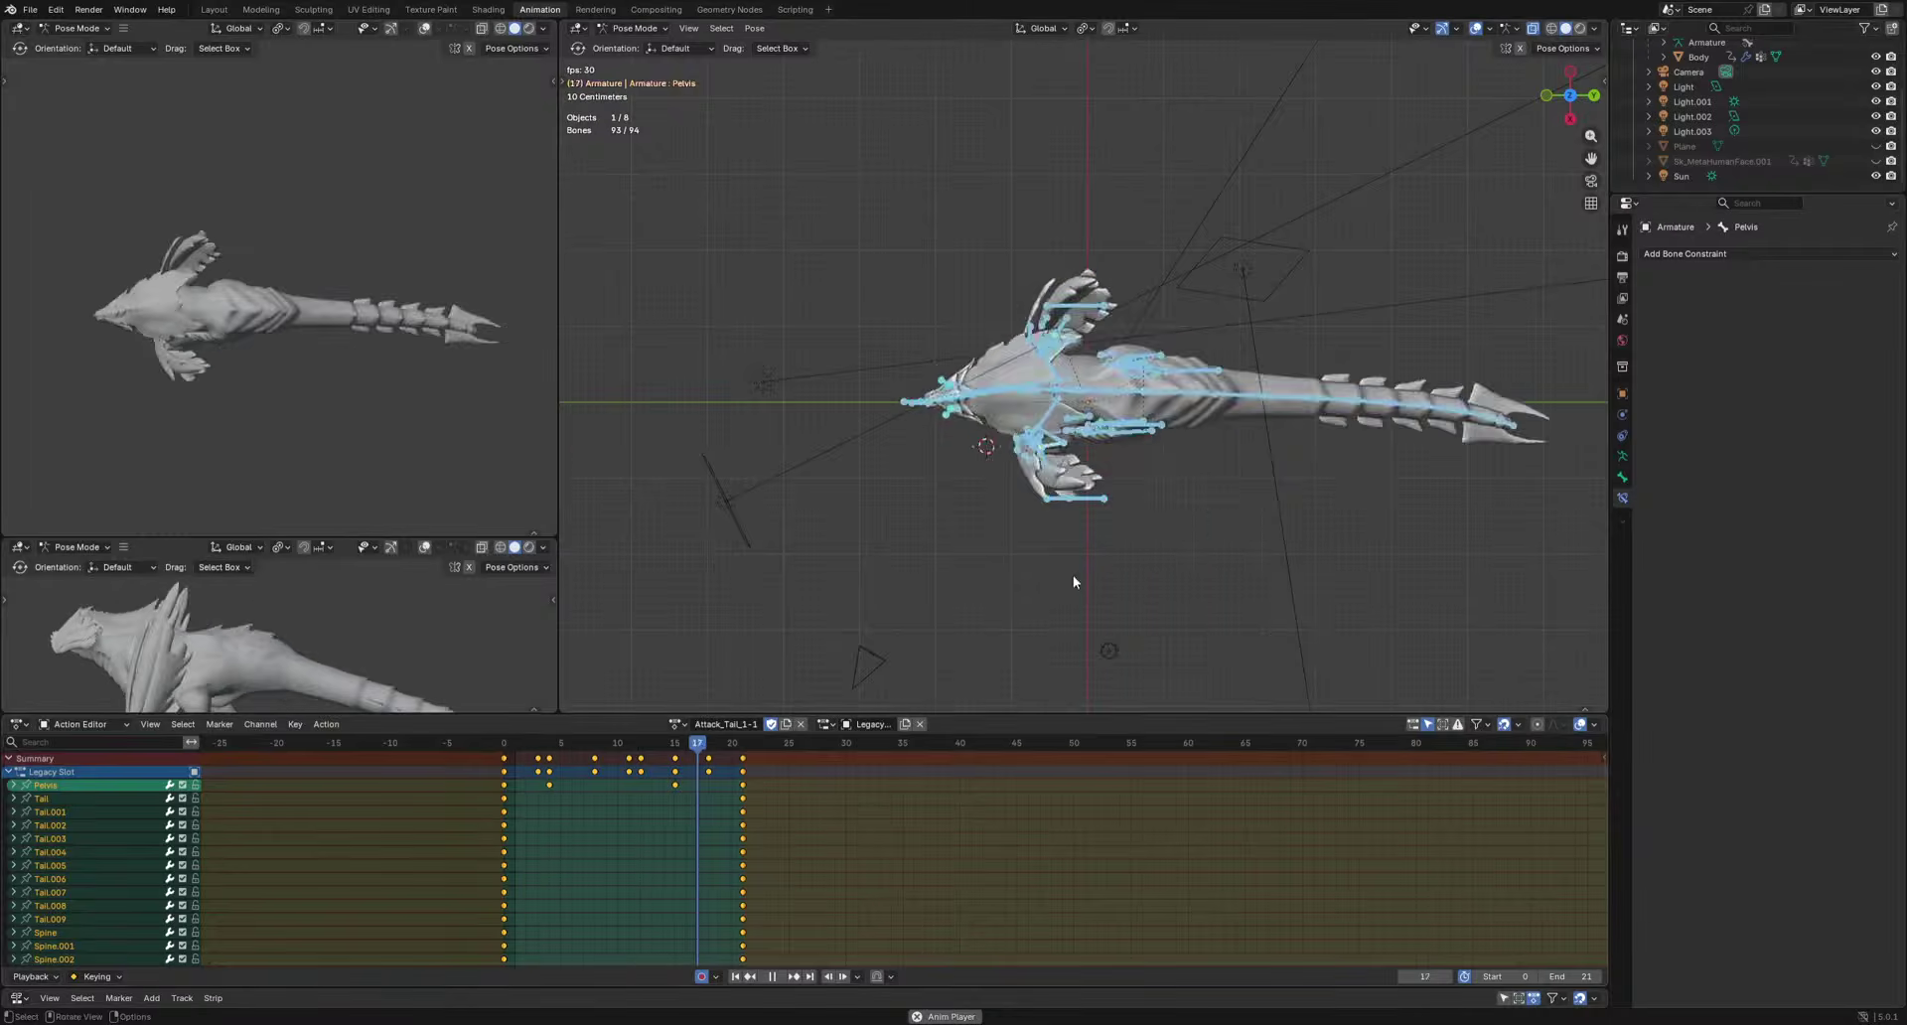
pyautogui.moveTo(1072, 575); pyautogui.dragTo(966, 466, button='middle')
pyautogui.press('space')
# Trackball-rotate the Spine, Spine.001 and Spine.002 bones together at frame 9 and play the result.
pyautogui.click(1128, 323)
pyautogui.keyDown('shift'); pyautogui.click(1092, 320); pyautogui.keyUp('shift')
pyautogui.keyDown('shift'); pyautogui.click(1056, 316); pyautogui.keyUp('shift')
pyautogui.moveTo(1057, 328); pyautogui.dragTo(1202, 348, button='middle')
pyautogui.moveTo(594, 743)
pyautogui.mouseDown()
pyautogui.moveTo(564, 746)
pyautogui.moveTo(606, 746)
pyautogui.mouseUp()
pyautogui.press('r')
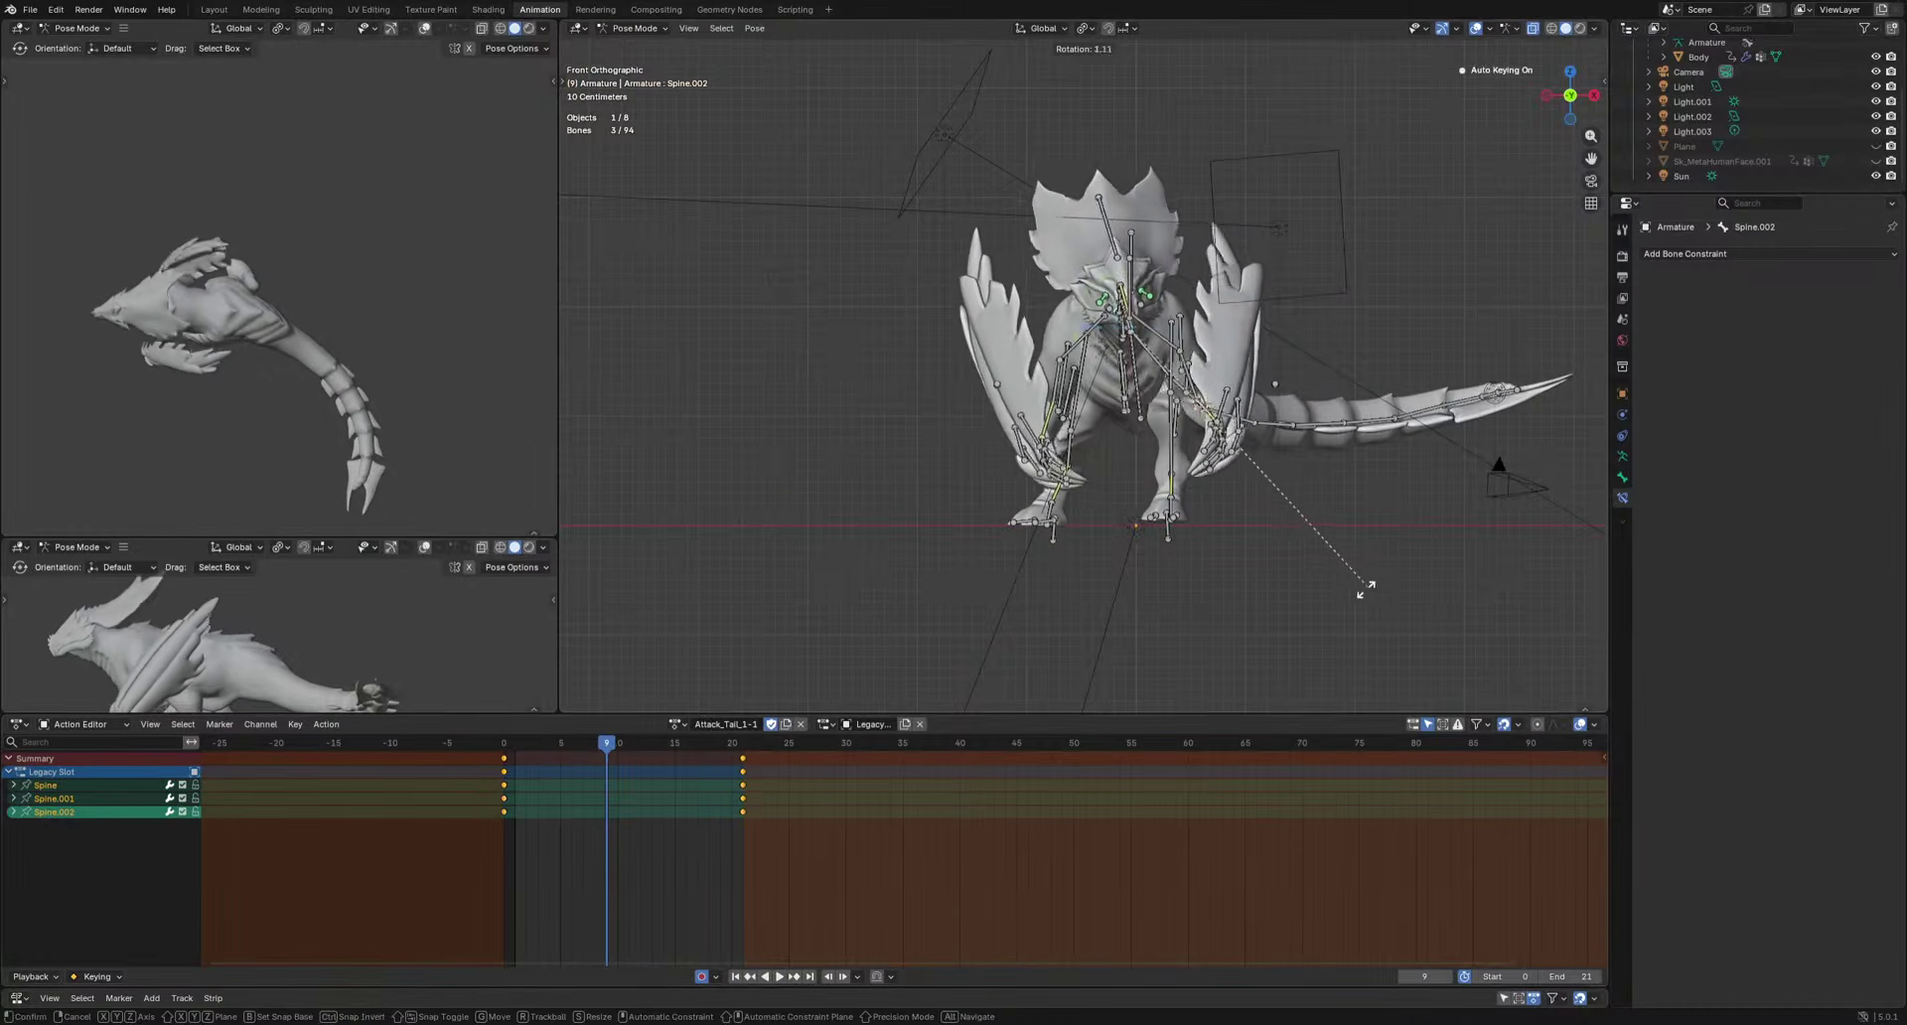
pyautogui.press('r')
pyautogui.click(1354, 594)
pyautogui.press('space')
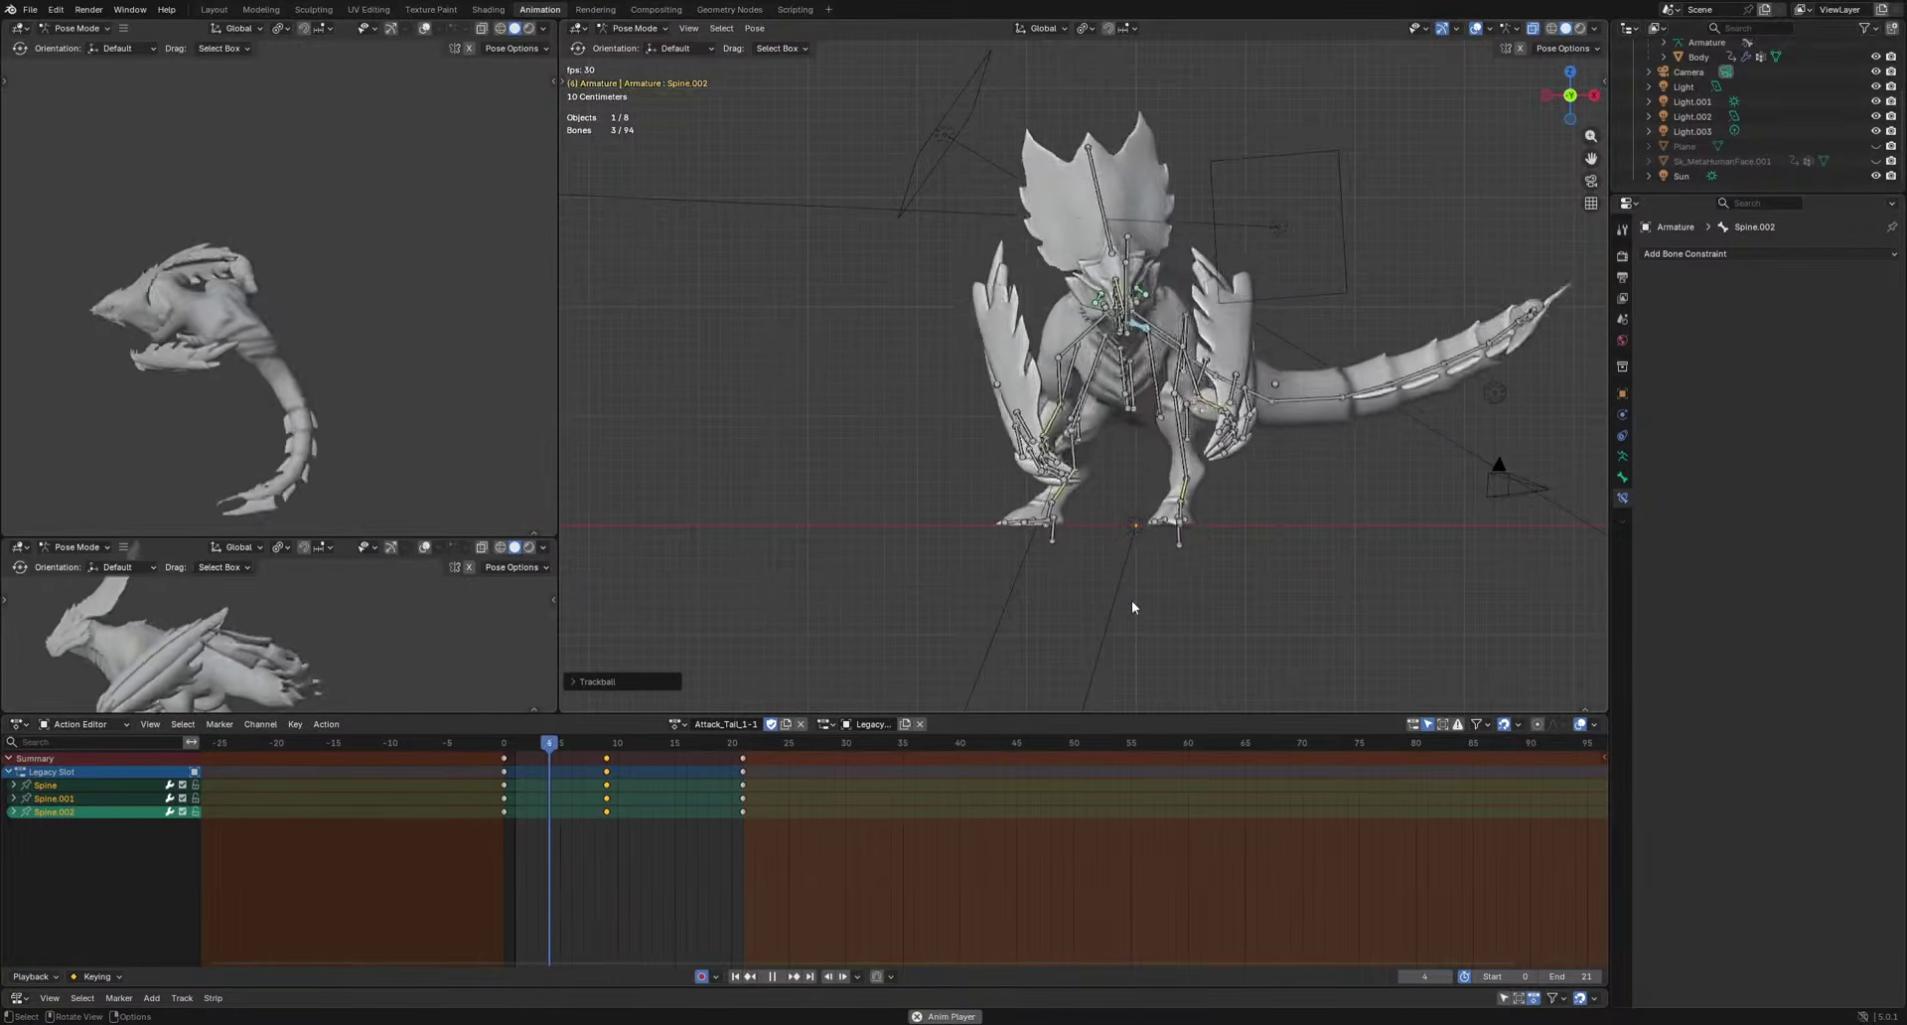
pyautogui.press('space')
# Shift the three spine bones' middle keys to frame 10 and rotate the bones there in side view.
pyautogui.press('space')
pyautogui.press('KP_3')
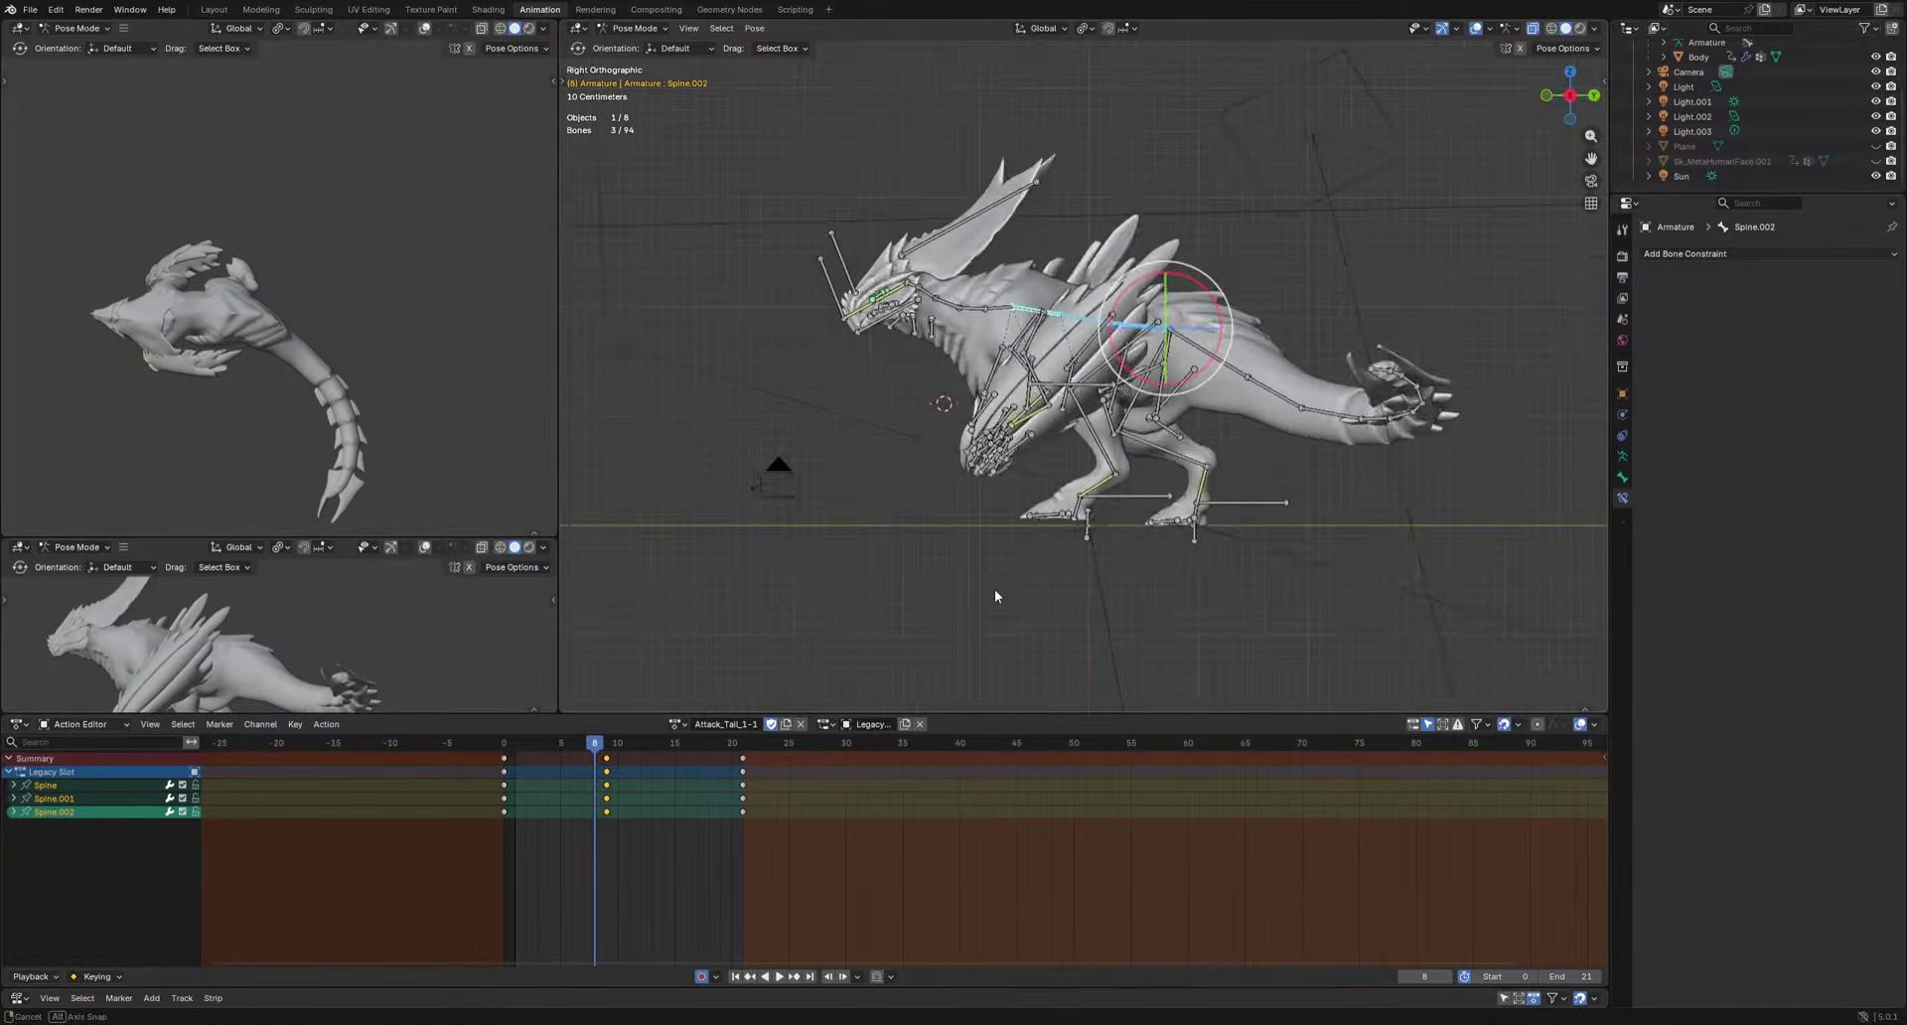
pyautogui.moveTo(965, 623); pyautogui.dragTo(954, 623, button='middle')
pyautogui.press('space')
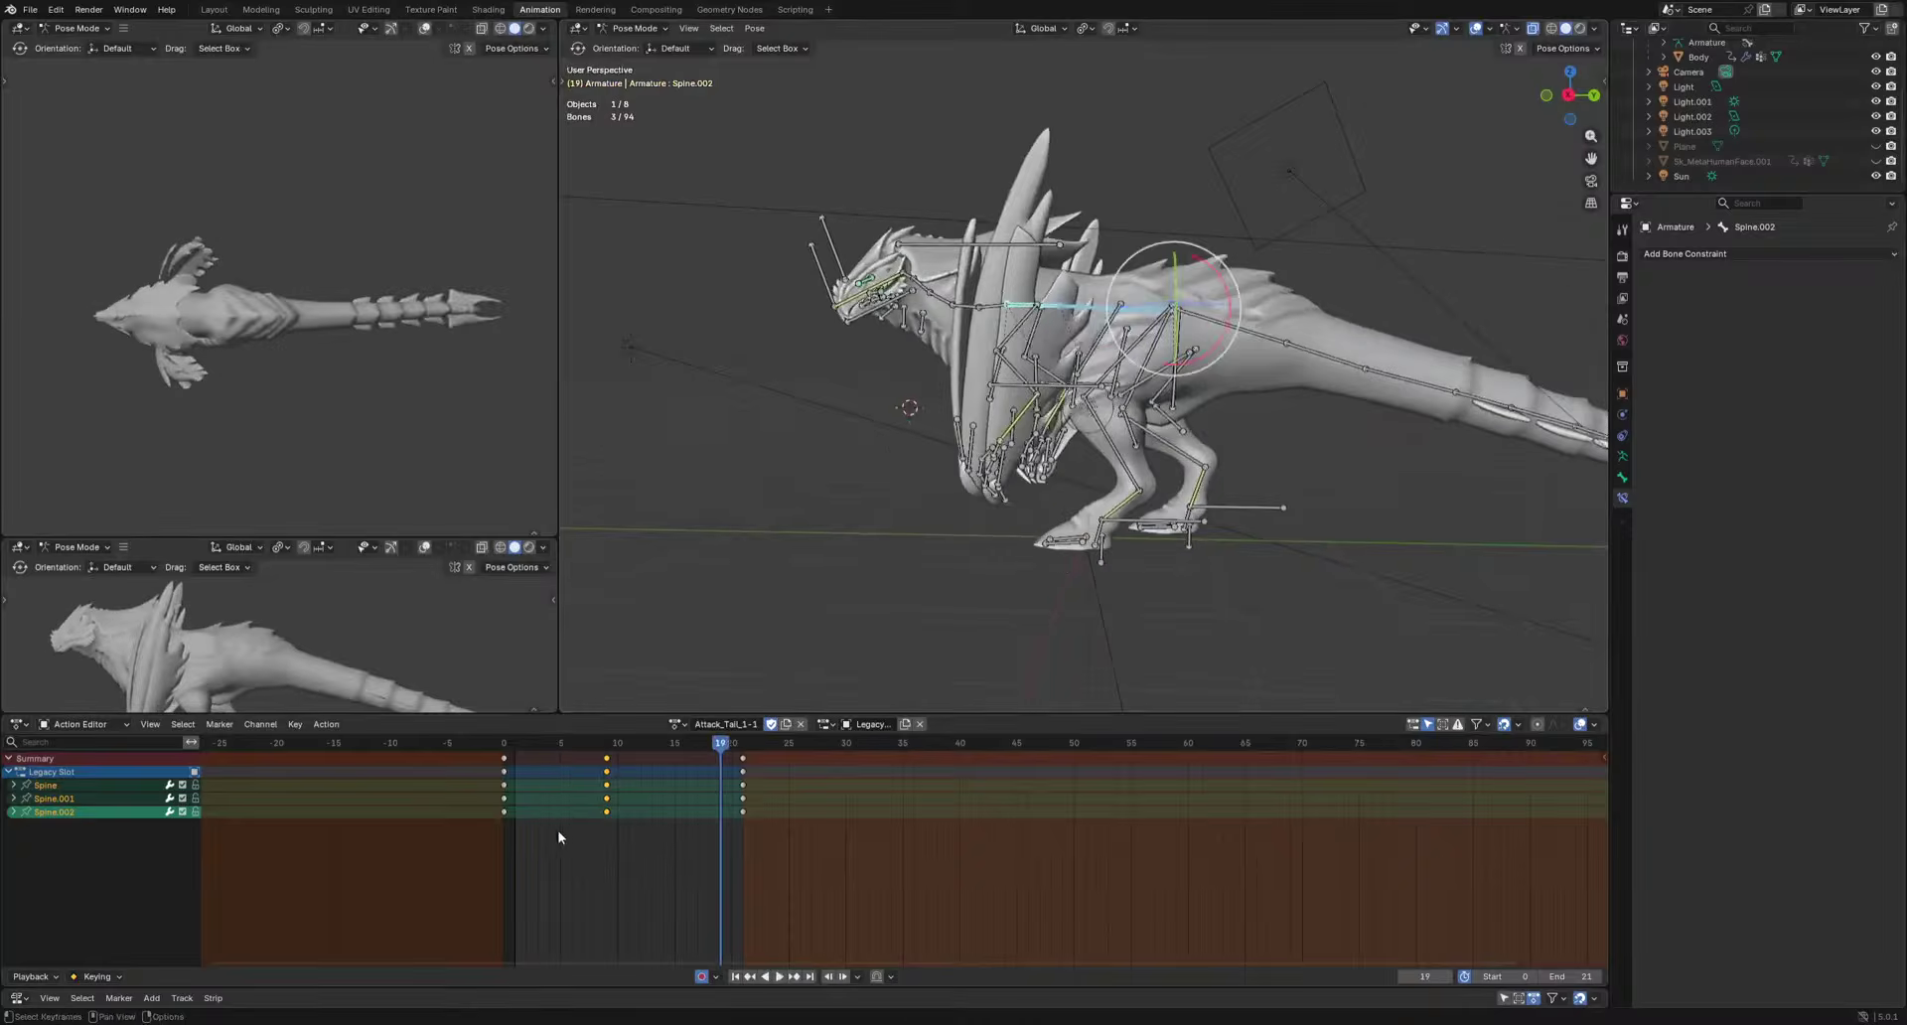
pyautogui.click(604, 745)
pyautogui.press('KP_3')
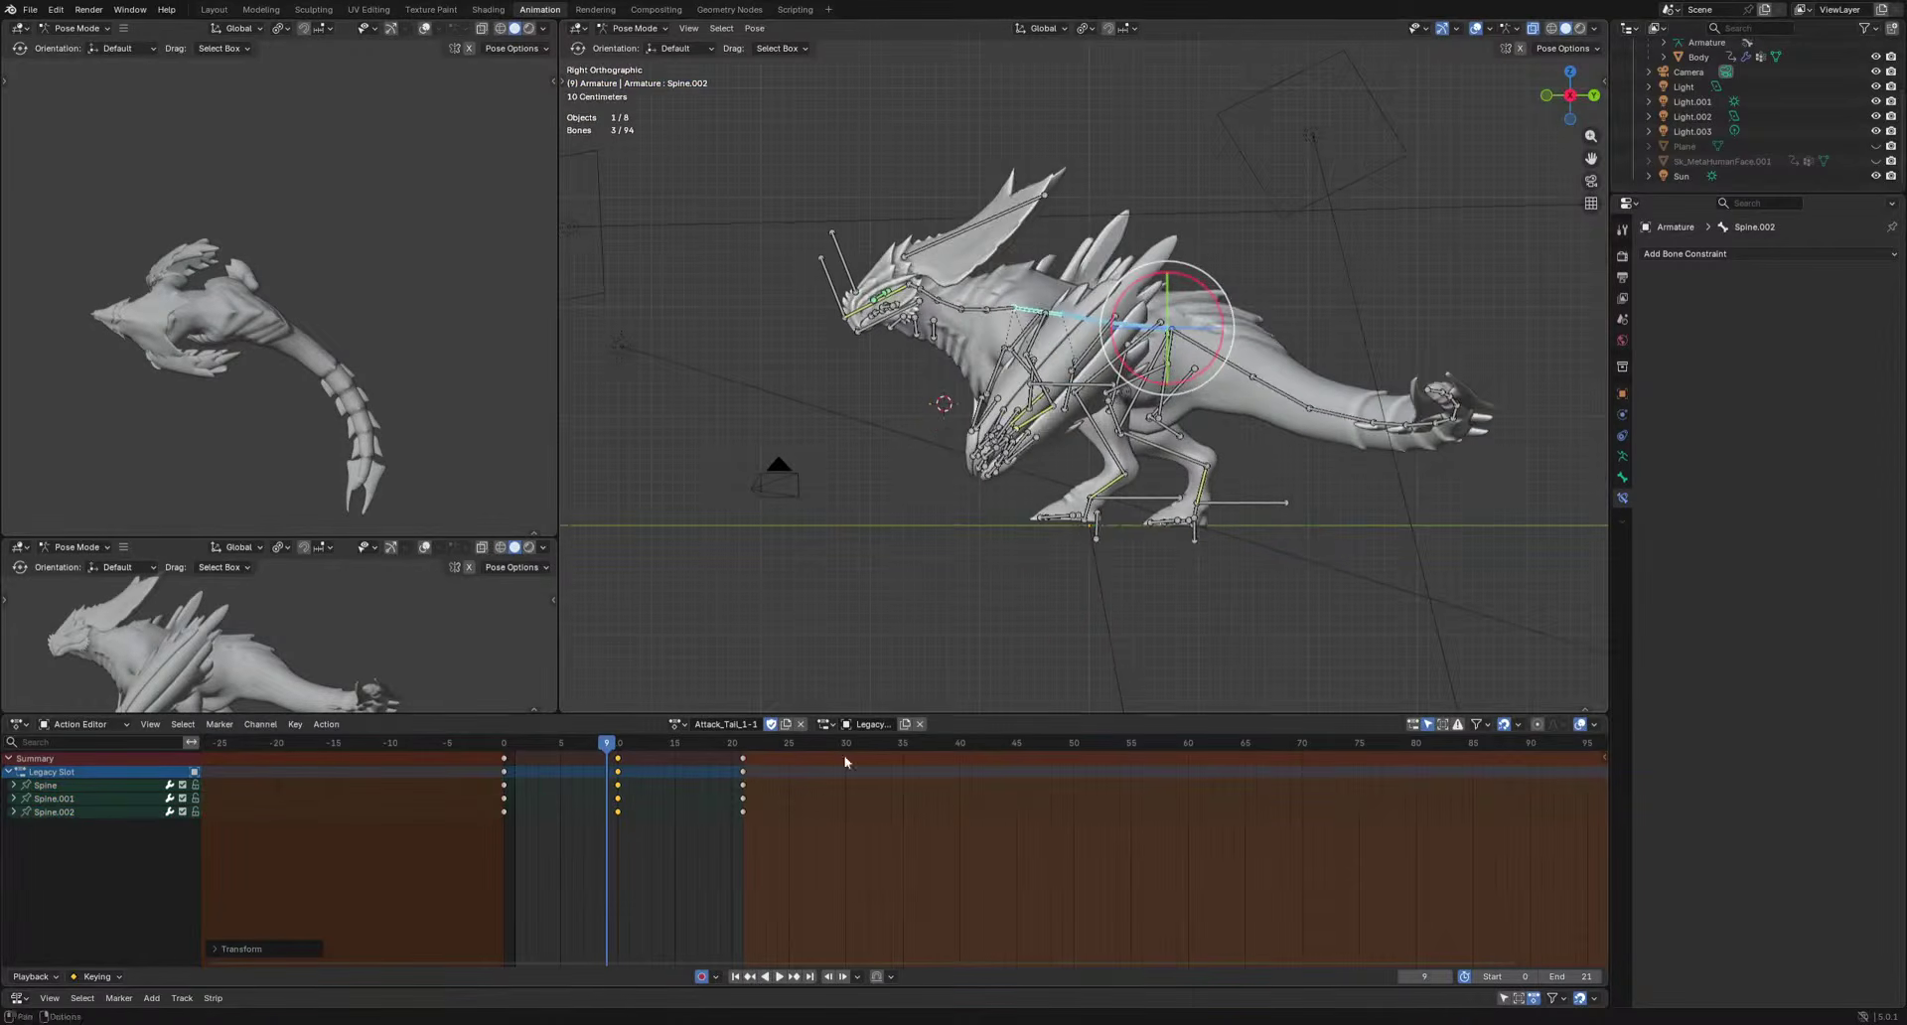
pyautogui.press('Right')
pyautogui.press('r')
pyautogui.click(1402, 562)
pyautogui.press('space')
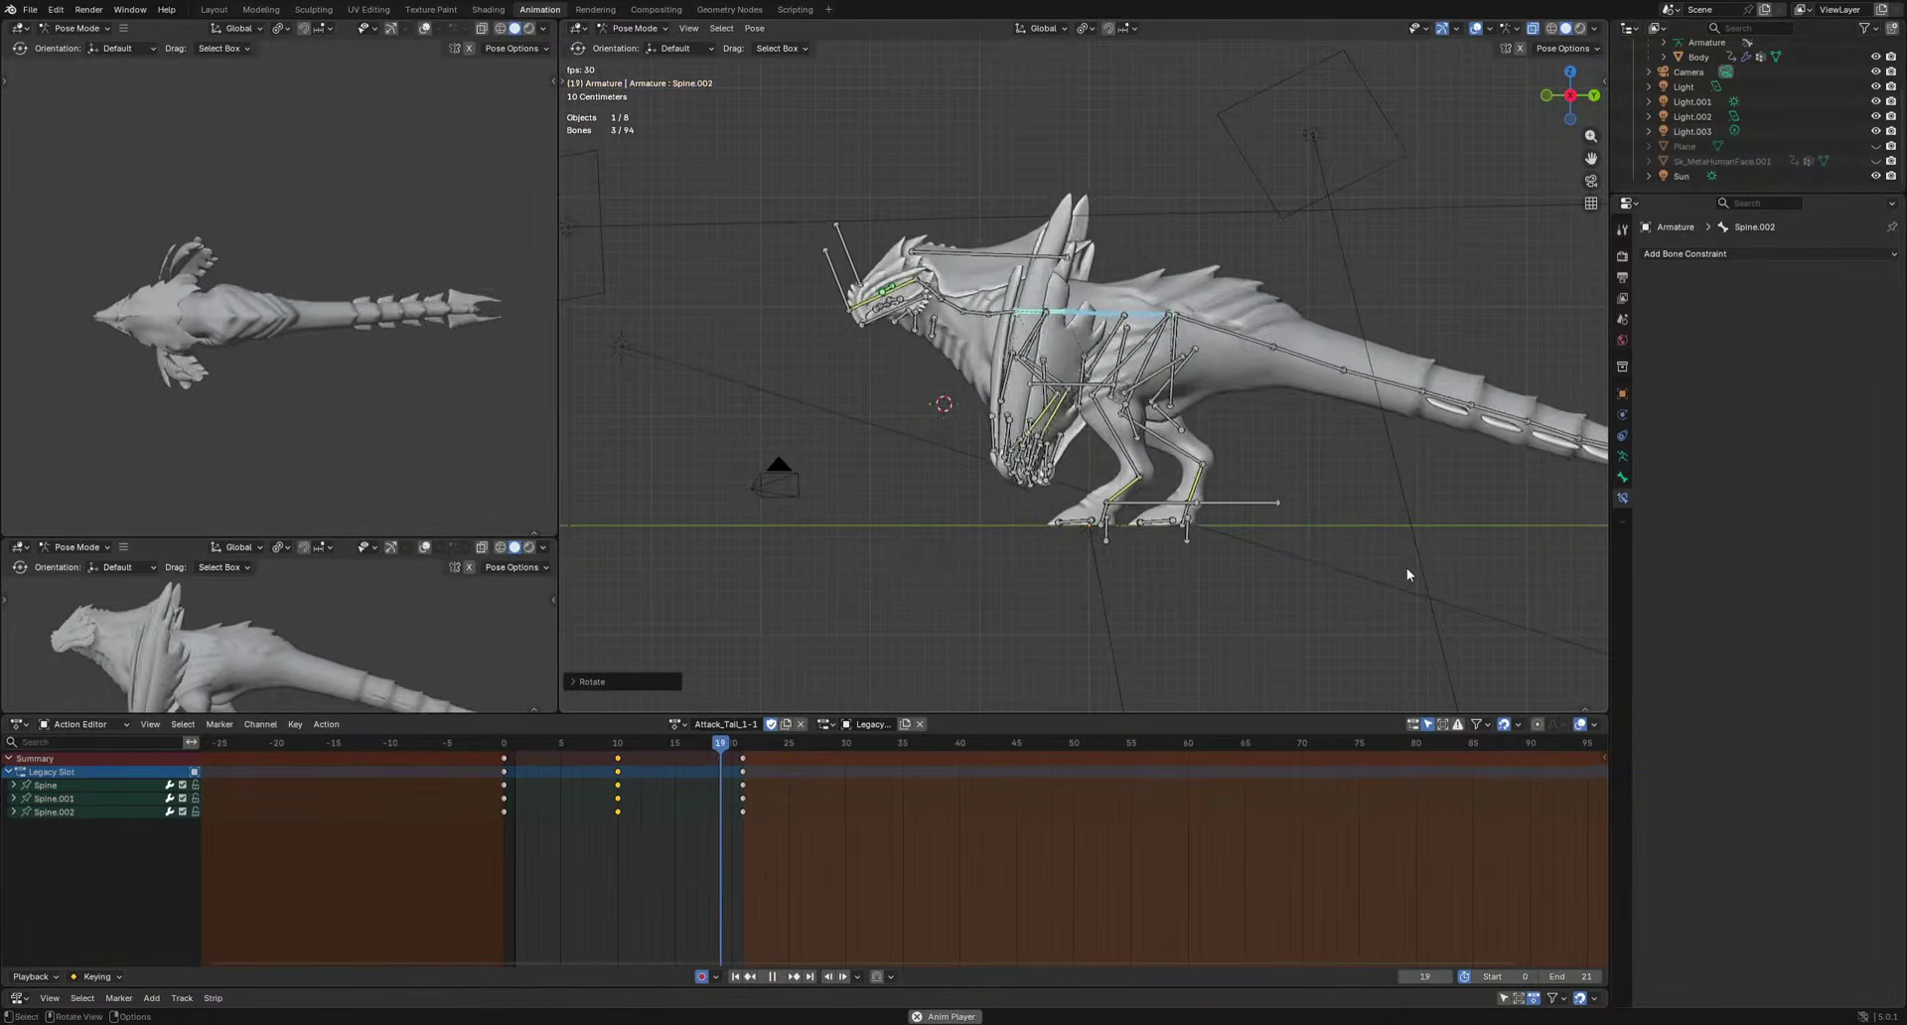
# Move the head IK bone at frame 10 to key a new head position, and play the action.
pyautogui.click(839, 319)
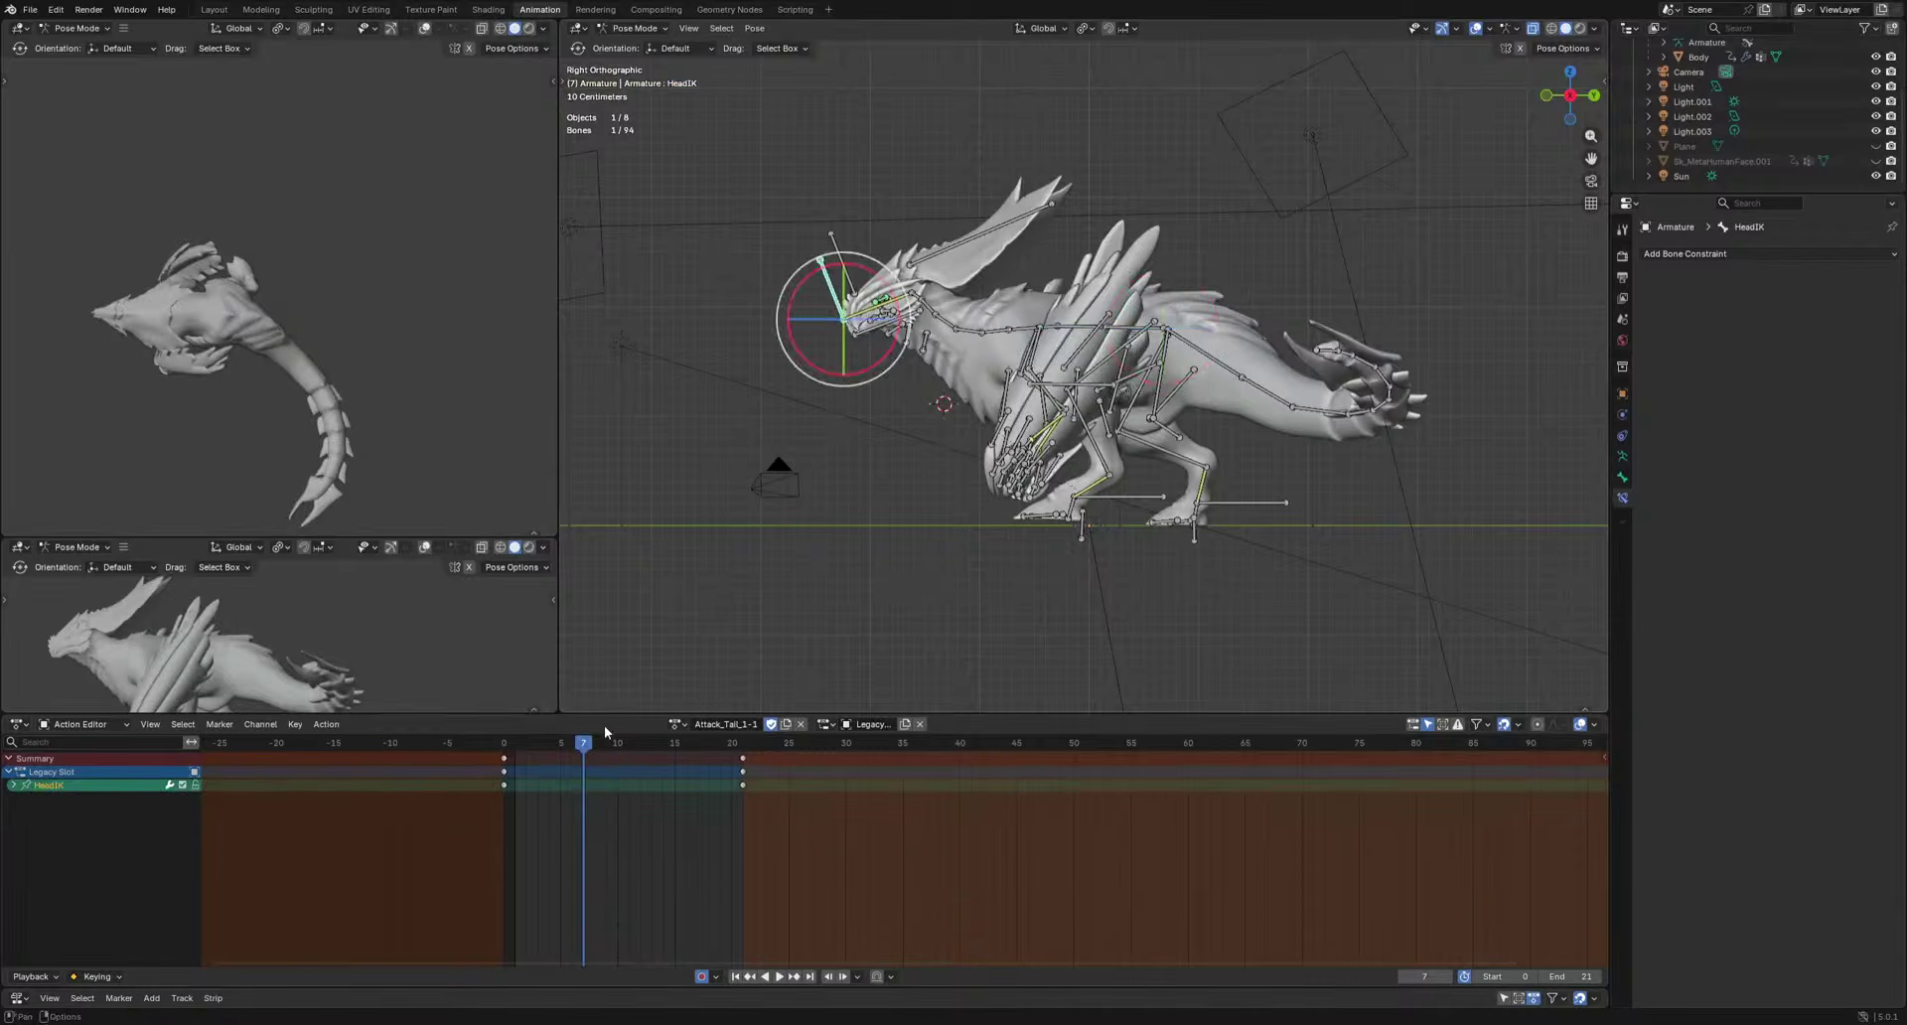
pyautogui.press('Escape')
pyautogui.press('g')
pyautogui.click(916, 487)
pyautogui.press('space')
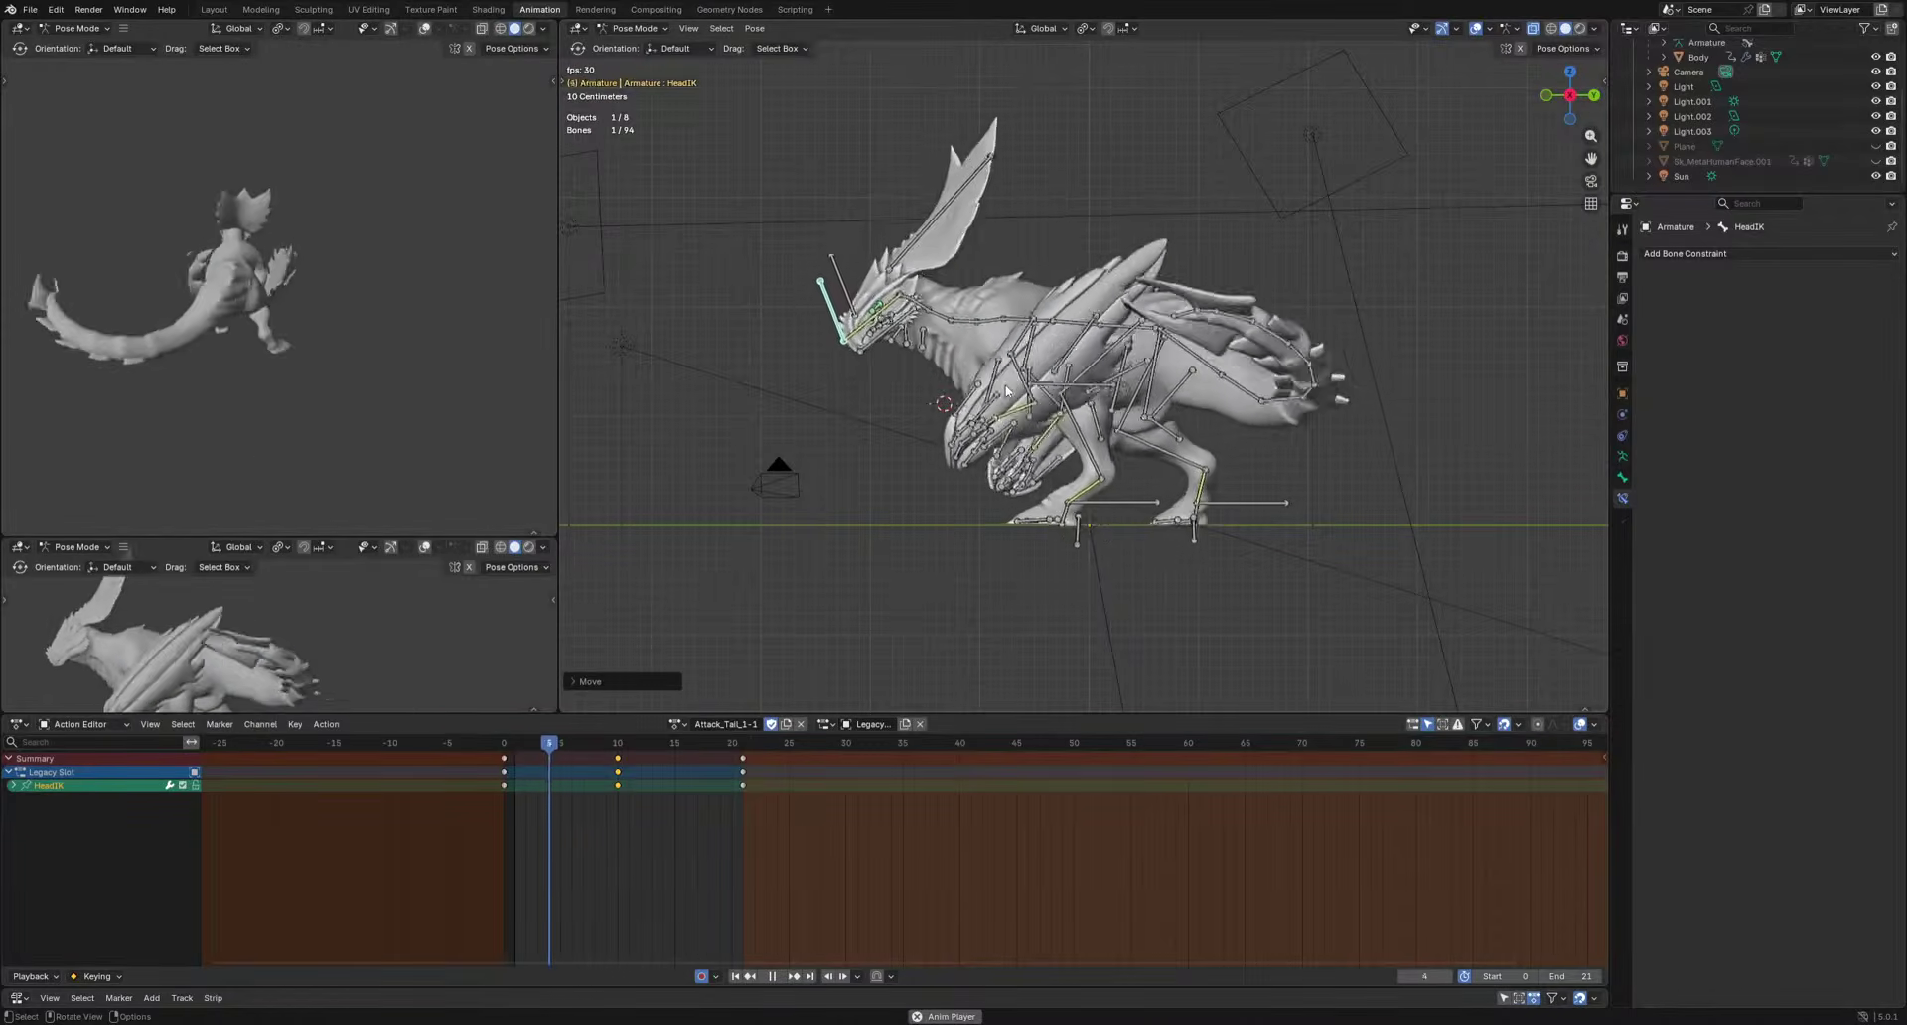
pyautogui.scroll(-2, 1367, 466)
pyautogui.keyDown('alt'); pyautogui.moveTo(1367, 467); pyautogui.dragTo(1244, 428, button='middle'); pyautogui.keyUp('alt')
pyautogui.press('space')
# Copy the Foot.L bone's start key to frame 2 and end key to frame 12, and rotate the foot at frame 7.
pyautogui.scroll(4, 1222, 472)
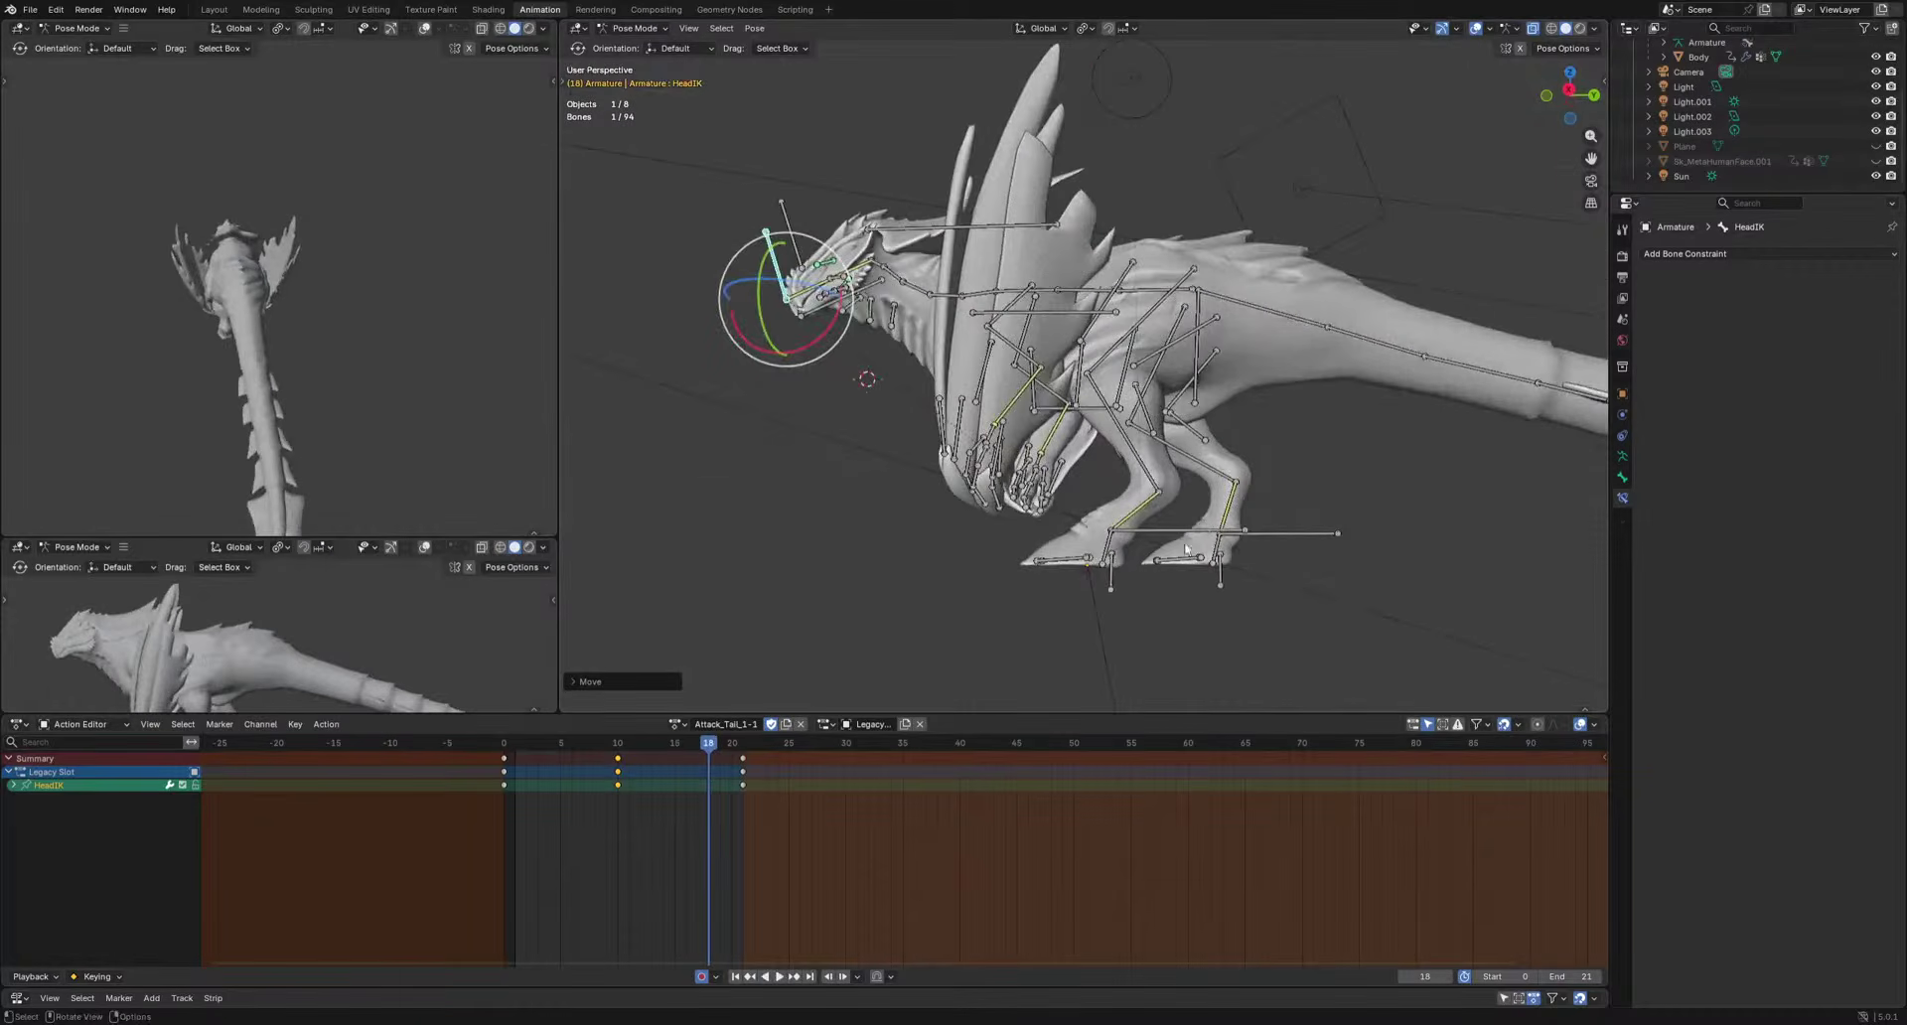
pyautogui.click(1108, 551)
pyautogui.keyDown('shift'); pyautogui.moveTo(1110, 553); pyautogui.dragTo(999, 506, button='middle'); pyautogui.keyUp('shift')
pyautogui.press('KP_3')
pyautogui.moveTo(585, 747); pyautogui.dragTo(641, 765)
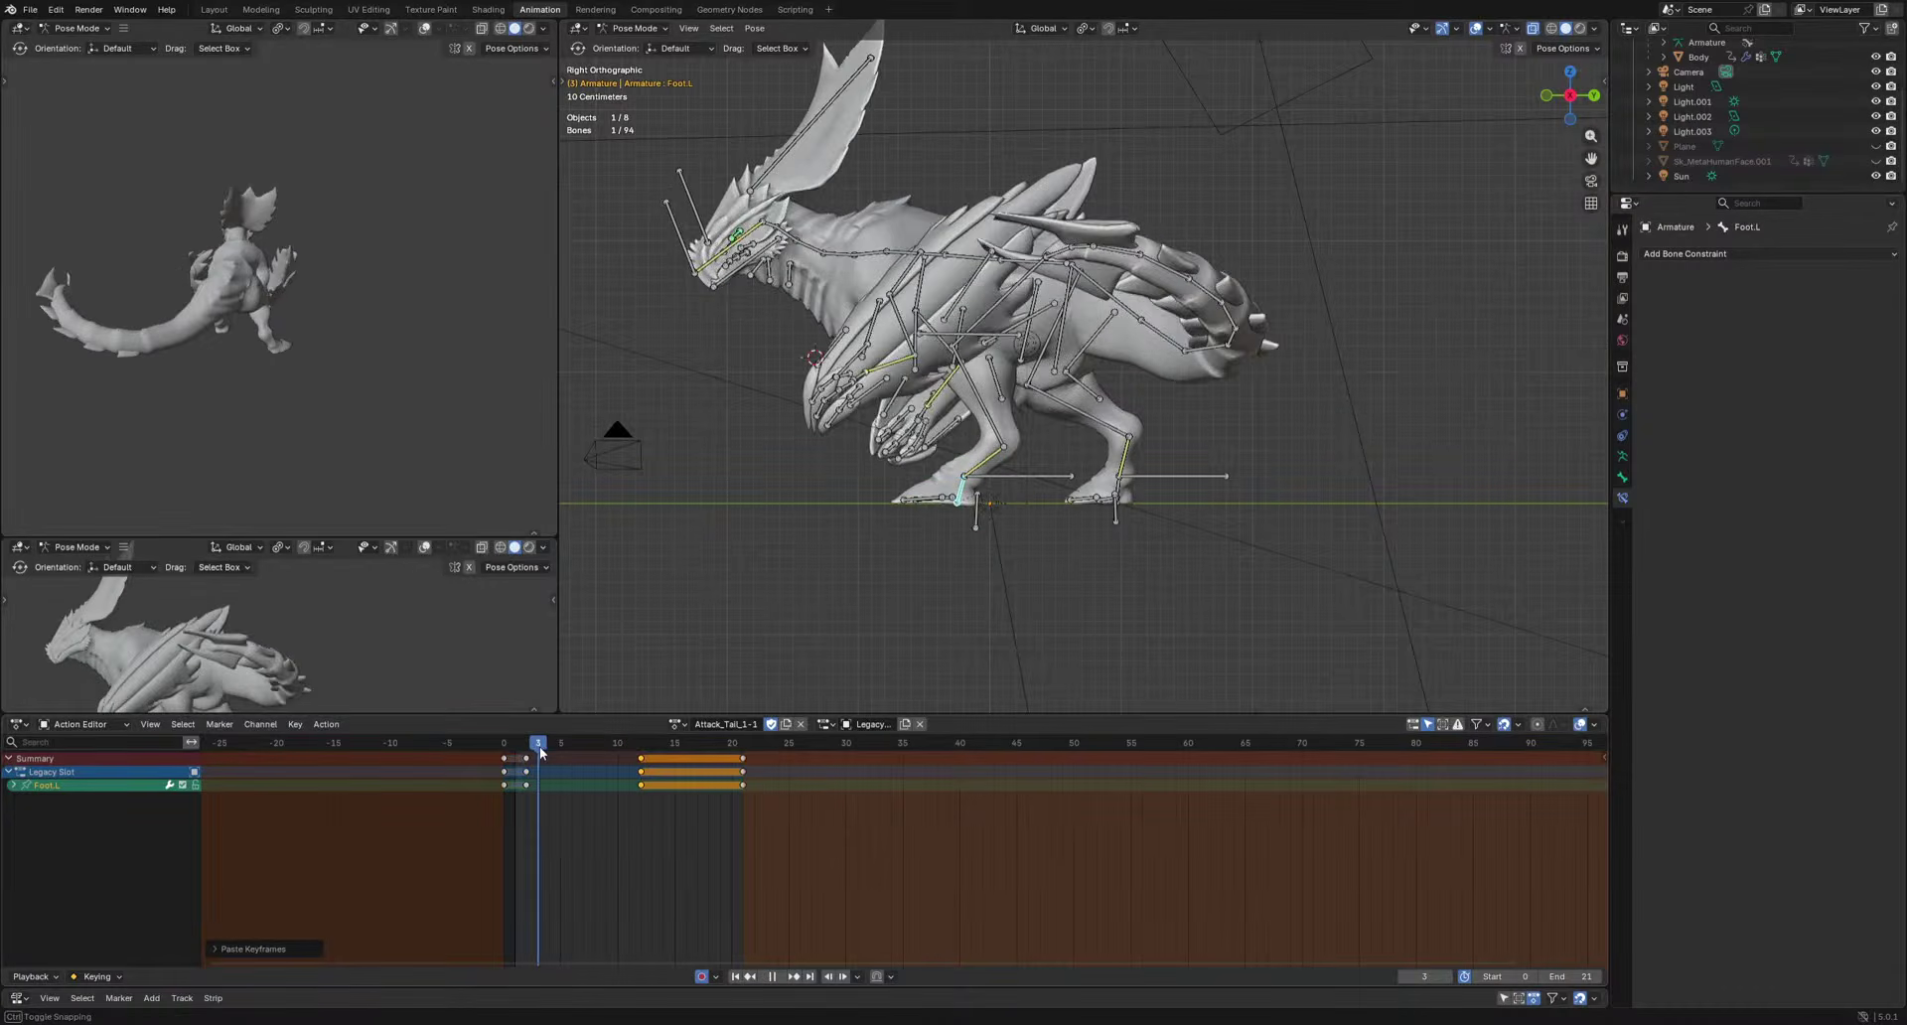
pyautogui.press('space')
pyautogui.press('r')
pyautogui.click(1153, 590)
pyautogui.press('space')
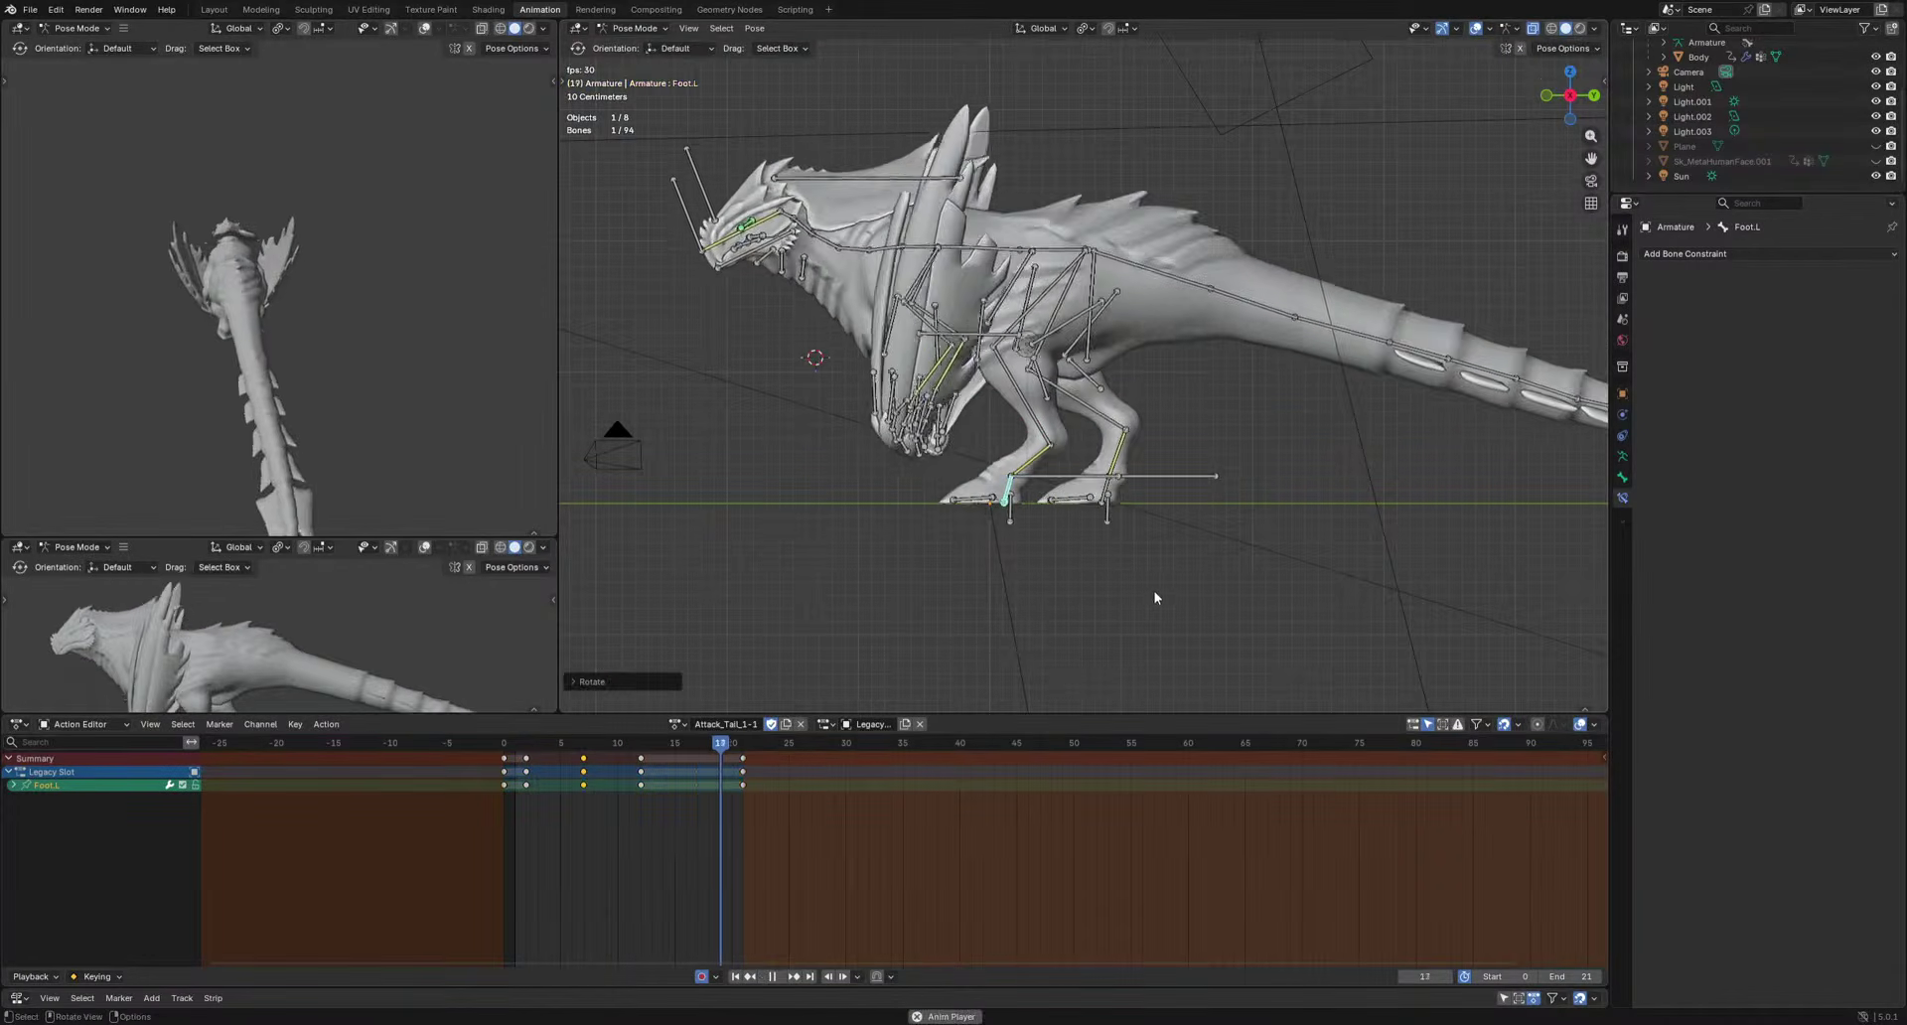
pyautogui.press('Escape')
# Copy the Foot.R bone's start key to frame 11 and its end key to frame 19.
pyautogui.scroll(3, 1111, 581)
pyautogui.scroll(1, 1110, 584)
pyautogui.keyDown('shift'); pyautogui.moveTo(1121, 643); pyautogui.dragTo(1125, 512, button='middle'); pyautogui.keyUp('shift')
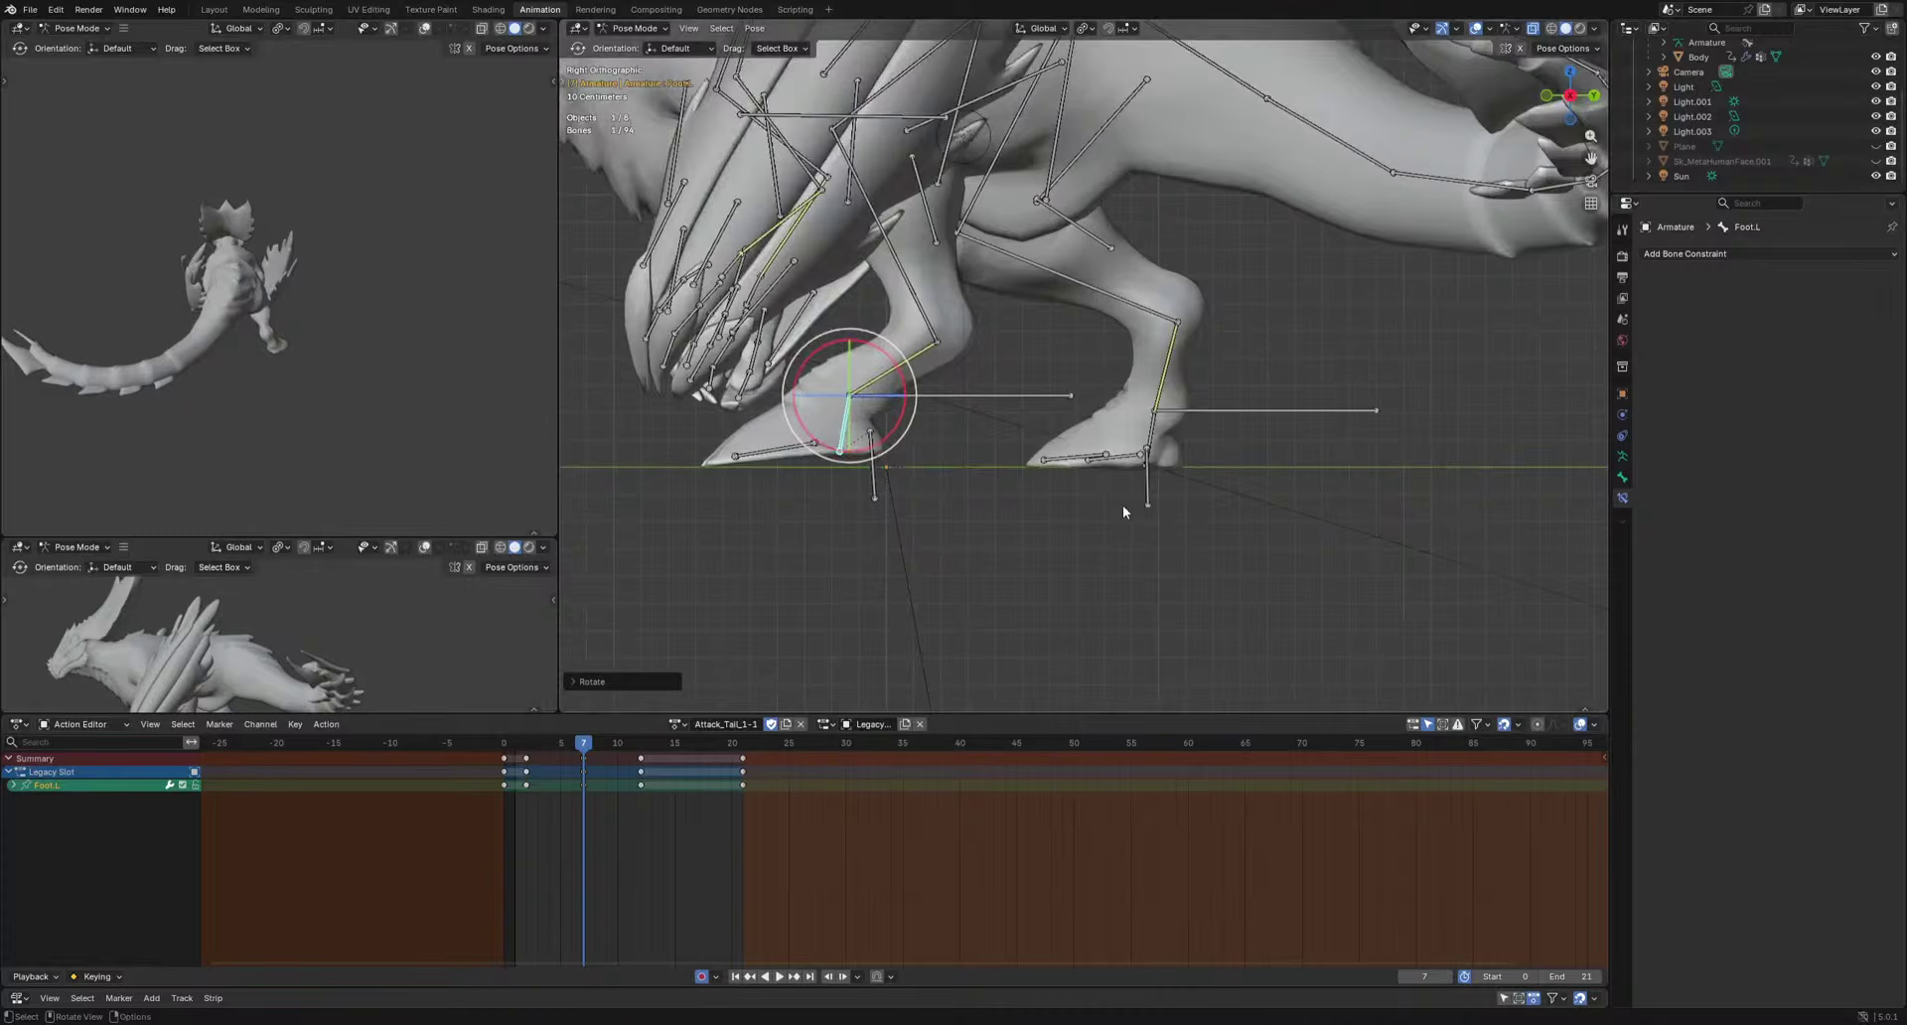
pyautogui.click(1148, 435)
pyautogui.moveTo(406, 833); pyautogui.dragTo(558, 745)
pyautogui.moveTo(549, 744); pyautogui.dragTo(652, 779)
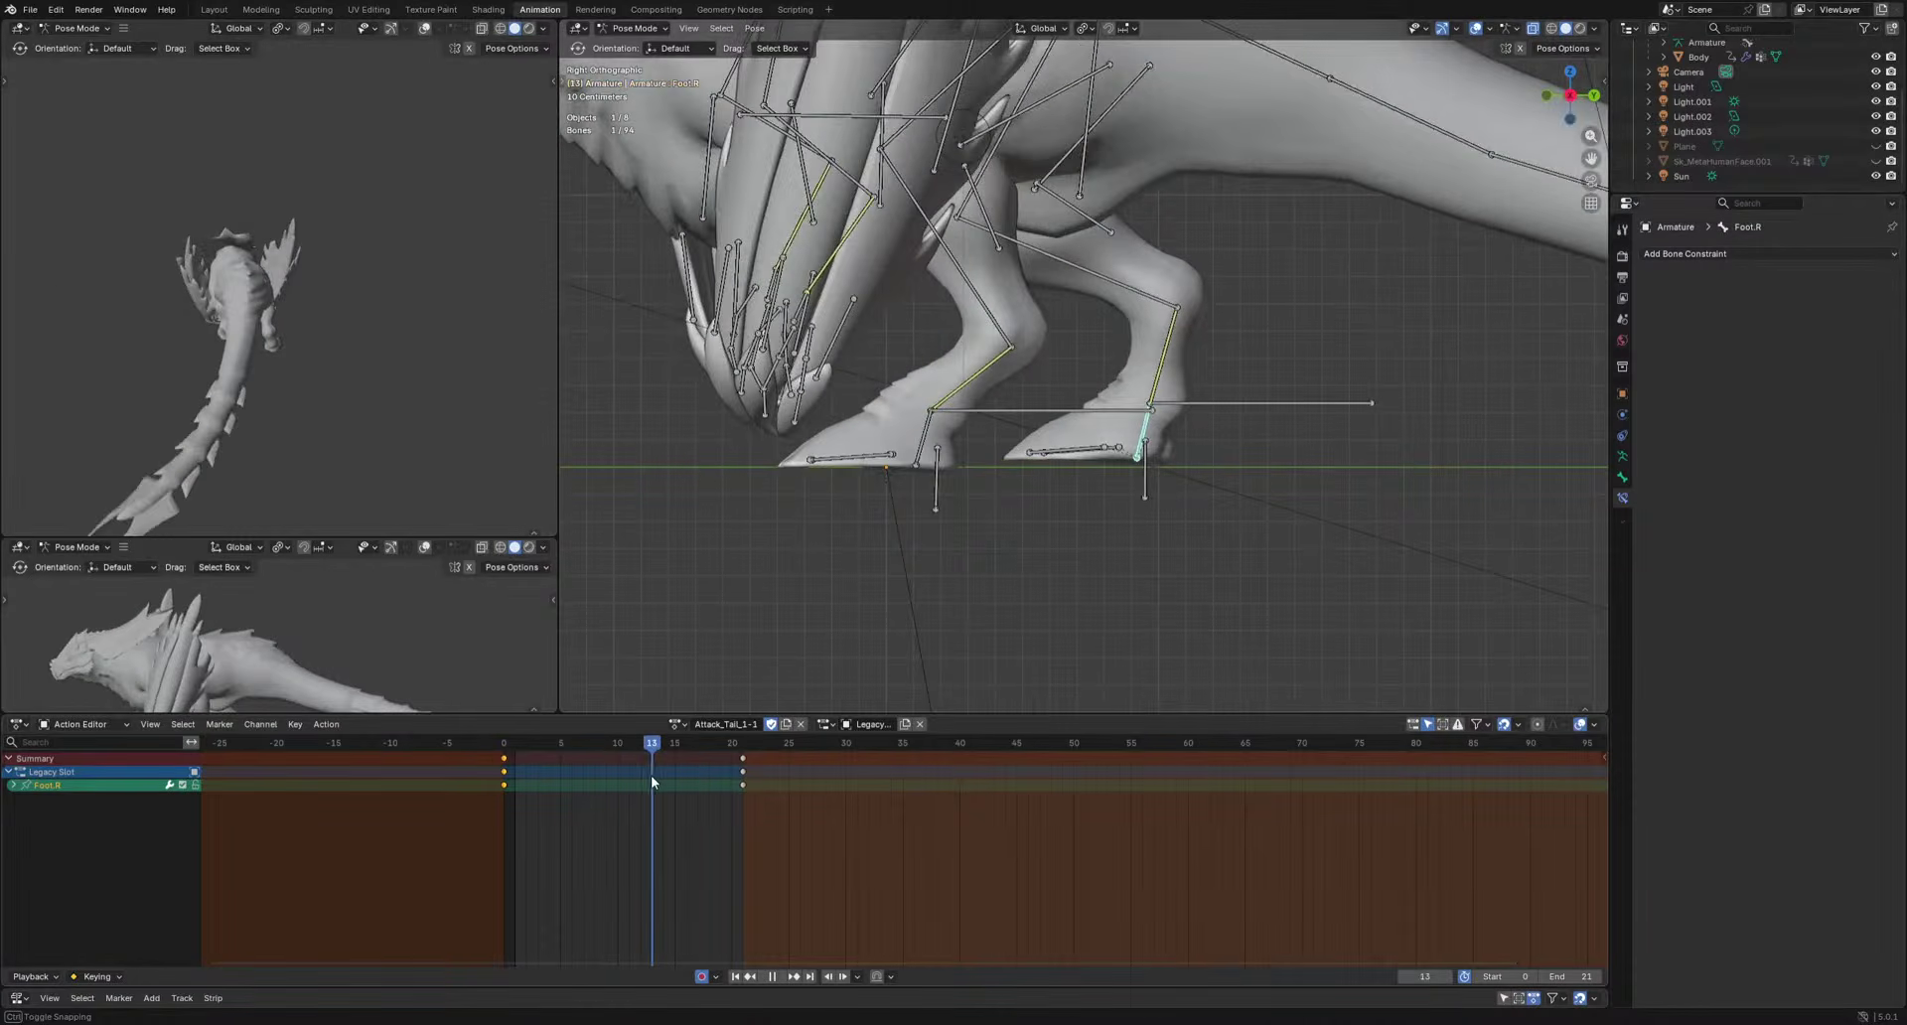
pyautogui.hotkey('ctrl', 'v')
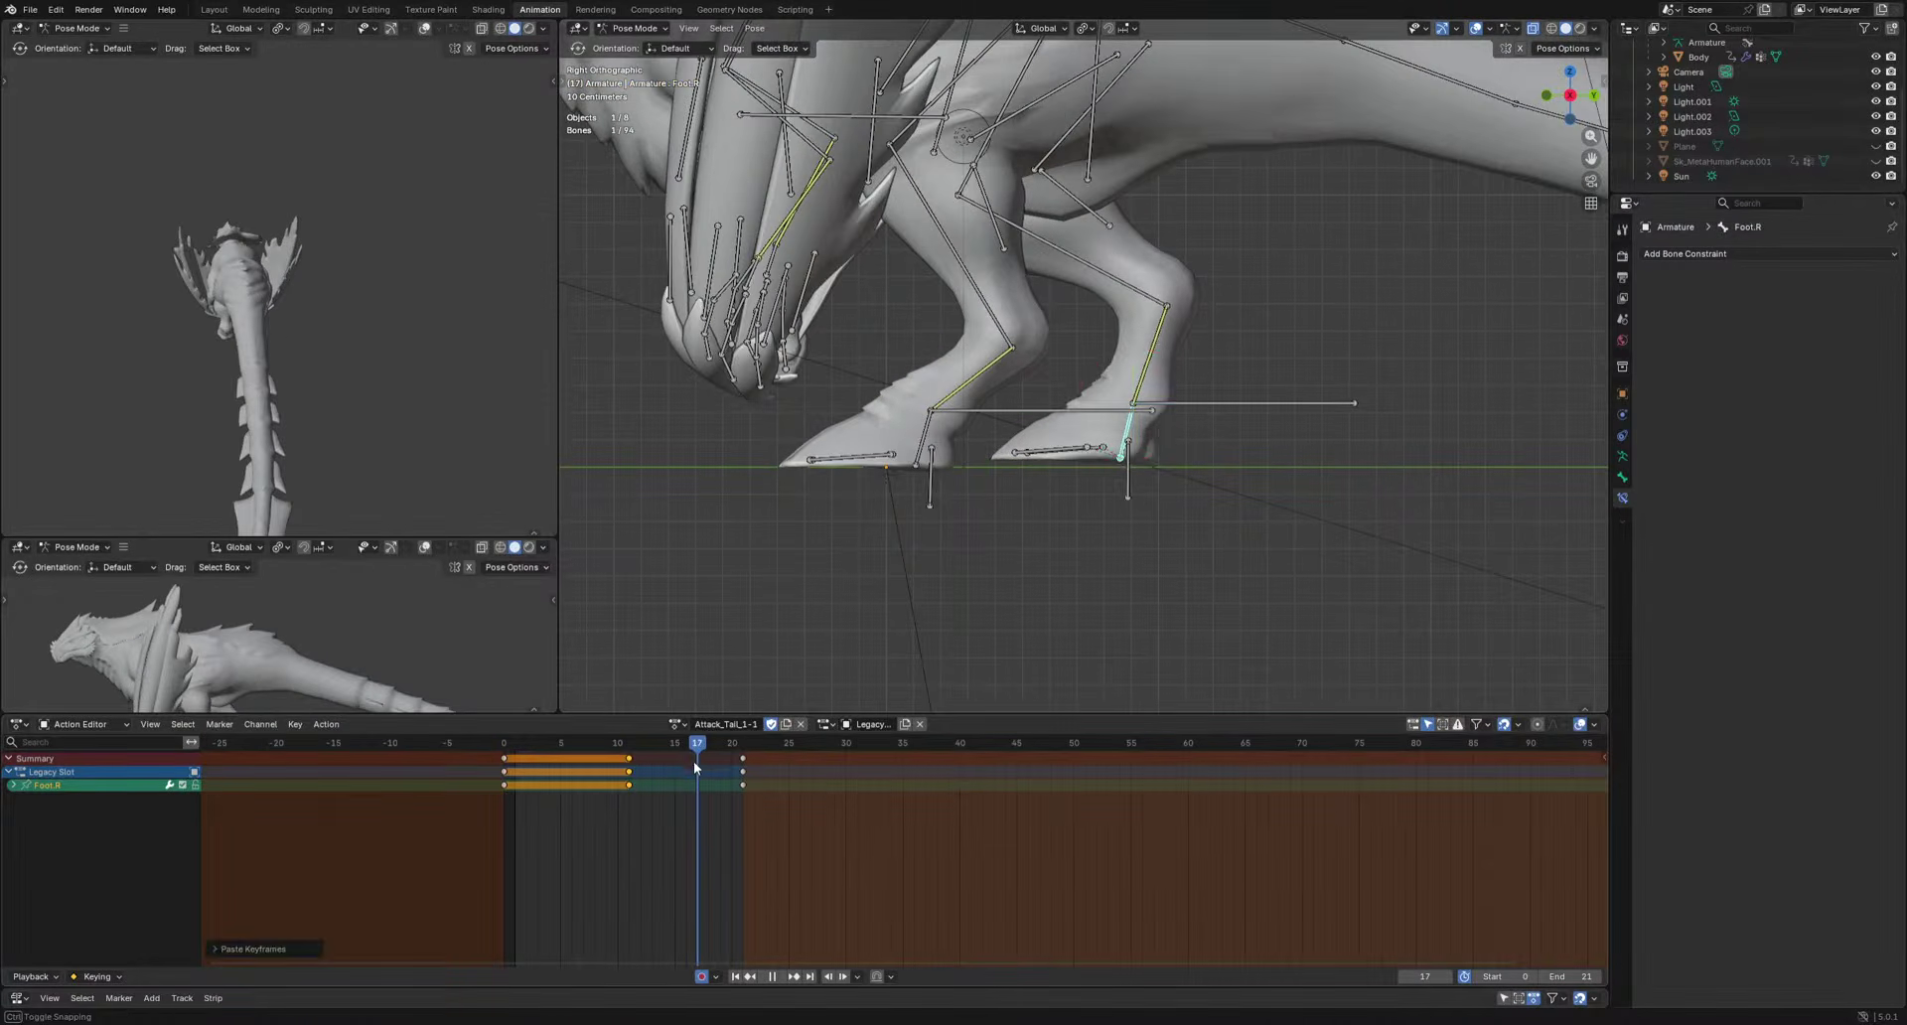
pyautogui.hotkey('ctrl', 'v')
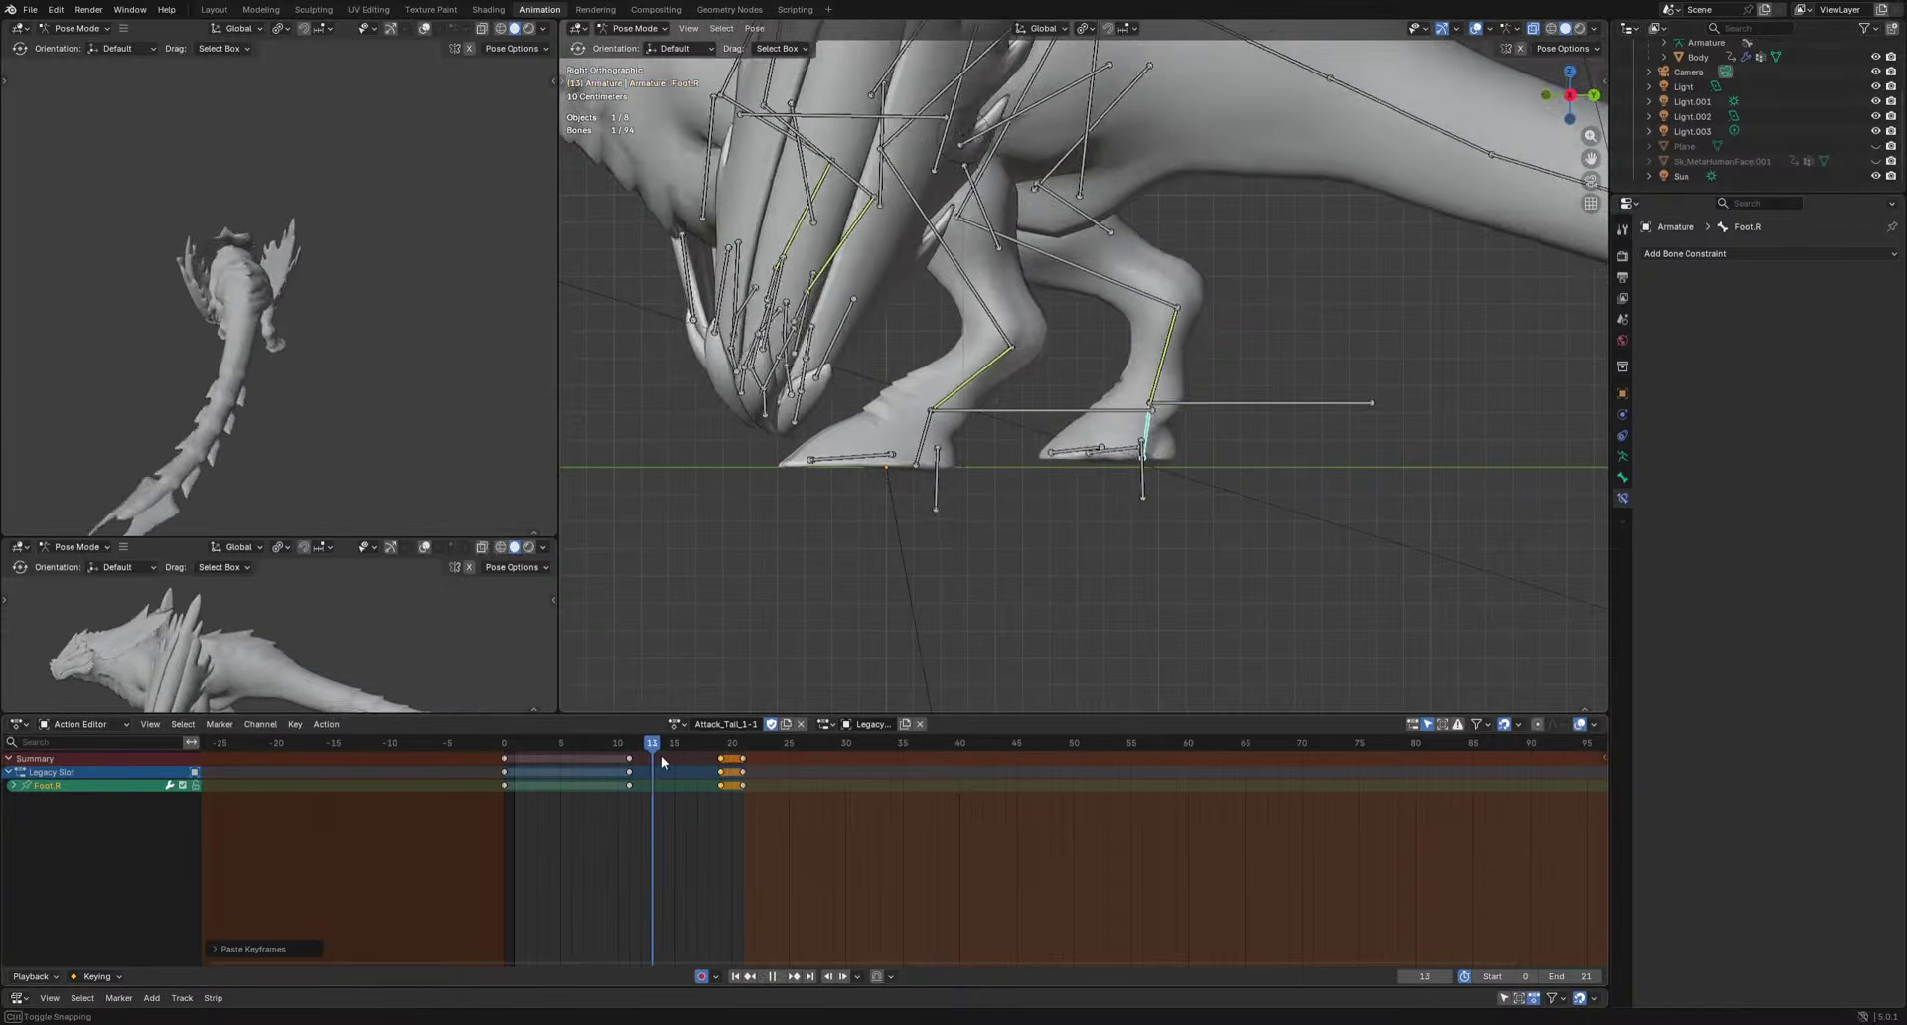
# Rotate the Foot.R bone to key its lifted angle at frame 15, and check the step motion.
pyautogui.press('r')
pyautogui.click(1279, 569)
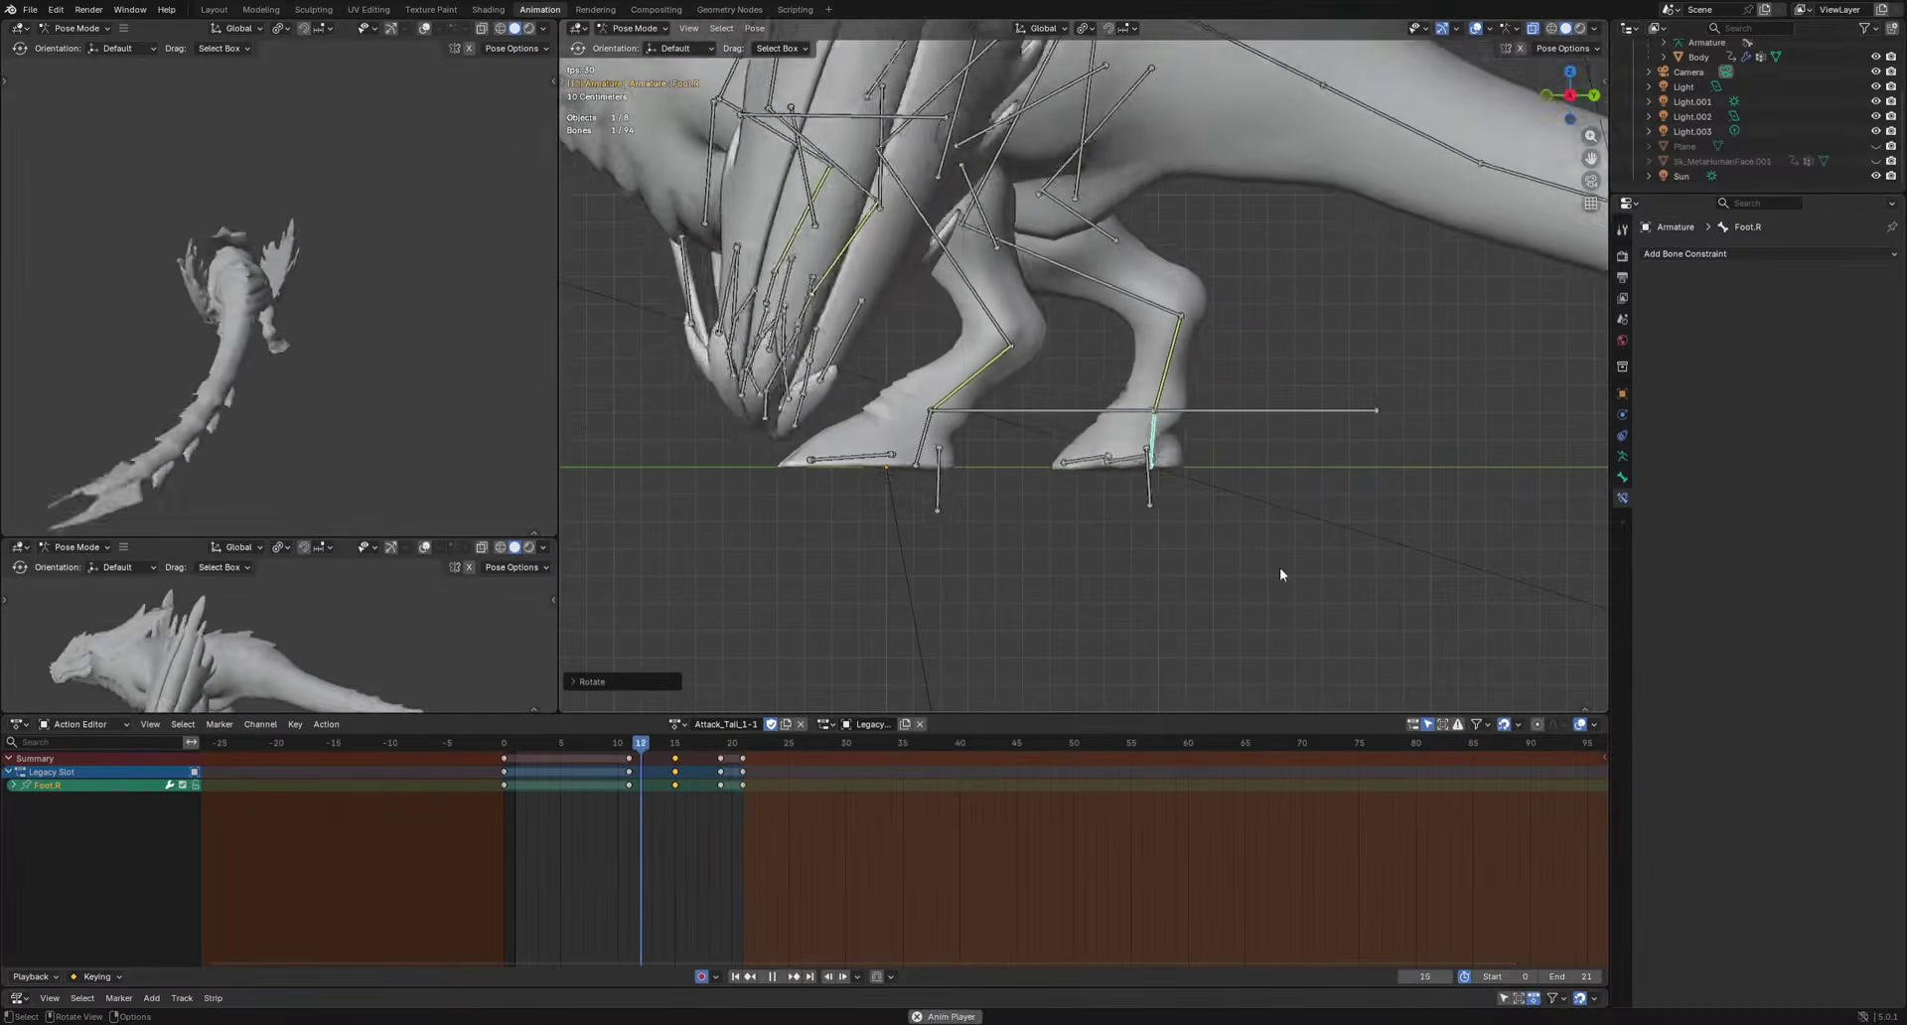
pyautogui.press('space')
pyautogui.moveTo(646, 745); pyautogui.dragTo(696, 770)
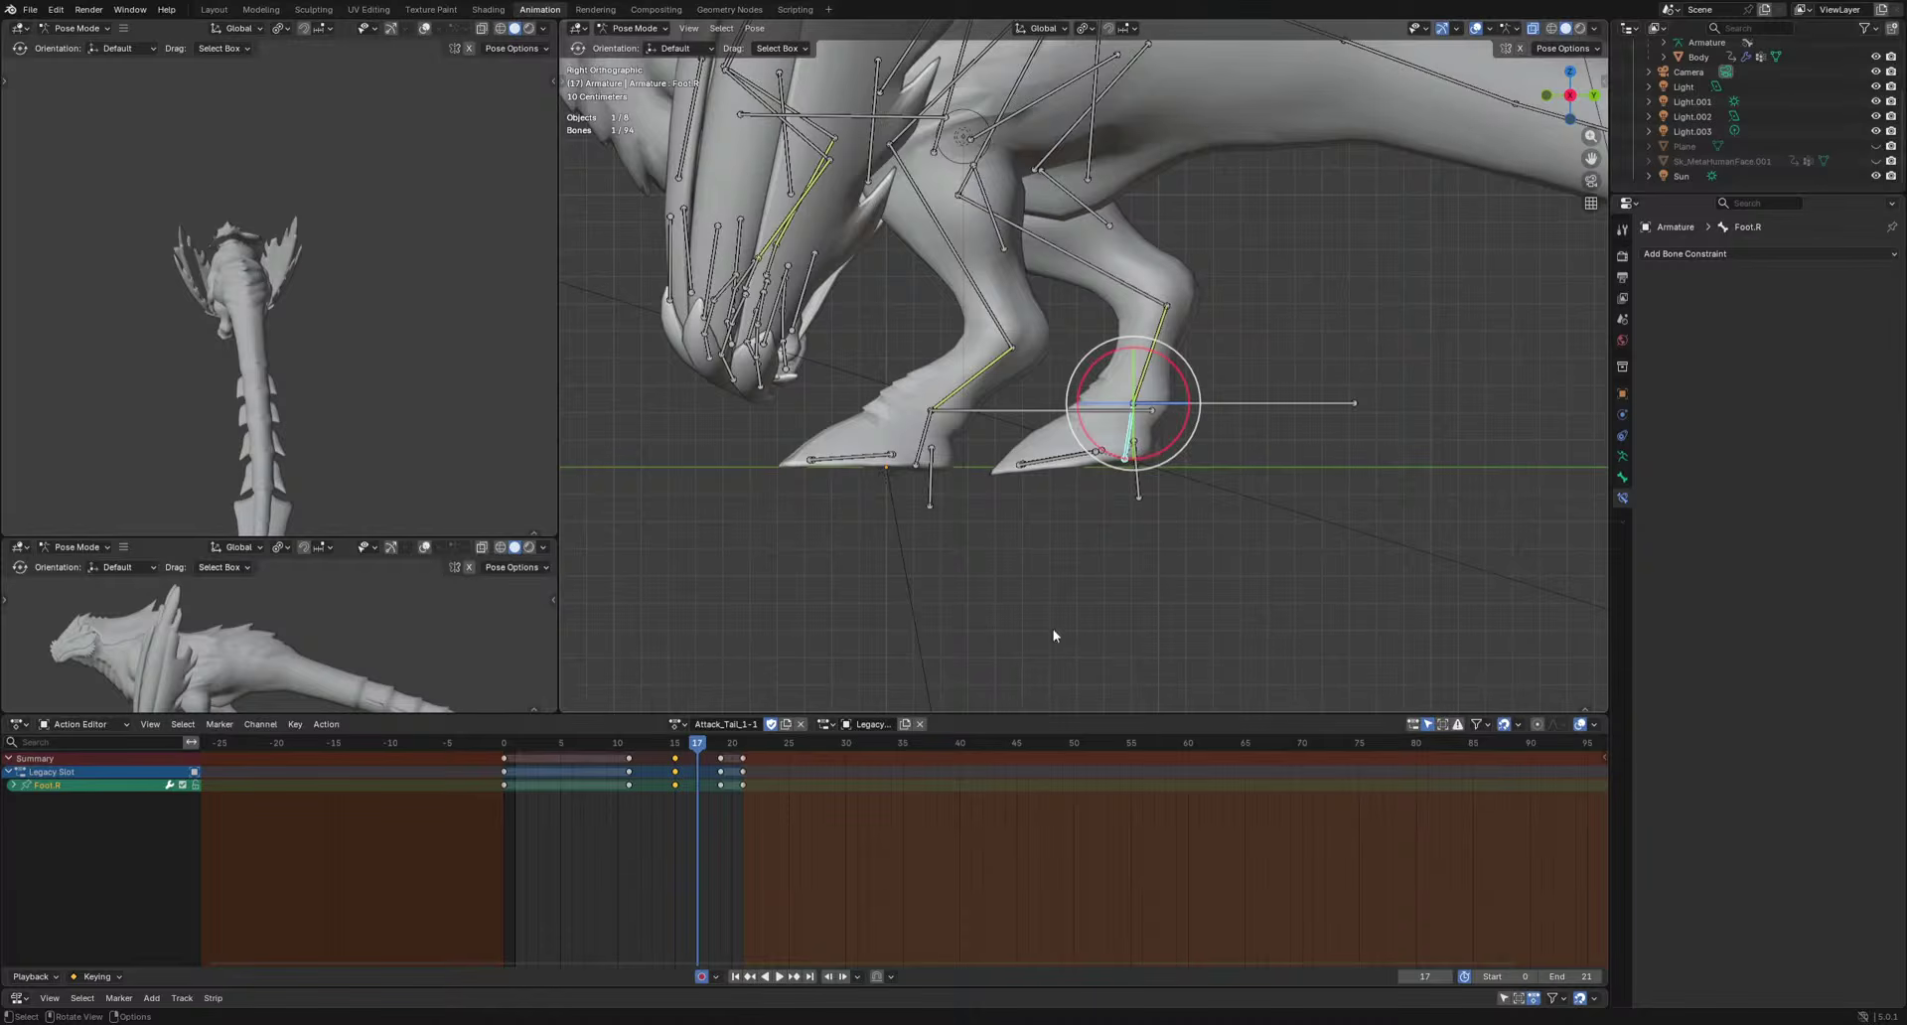
# Rotate the Foot.L bone at frame 7 to adjust its lifted angle, and play the action.
pyautogui.press('space')
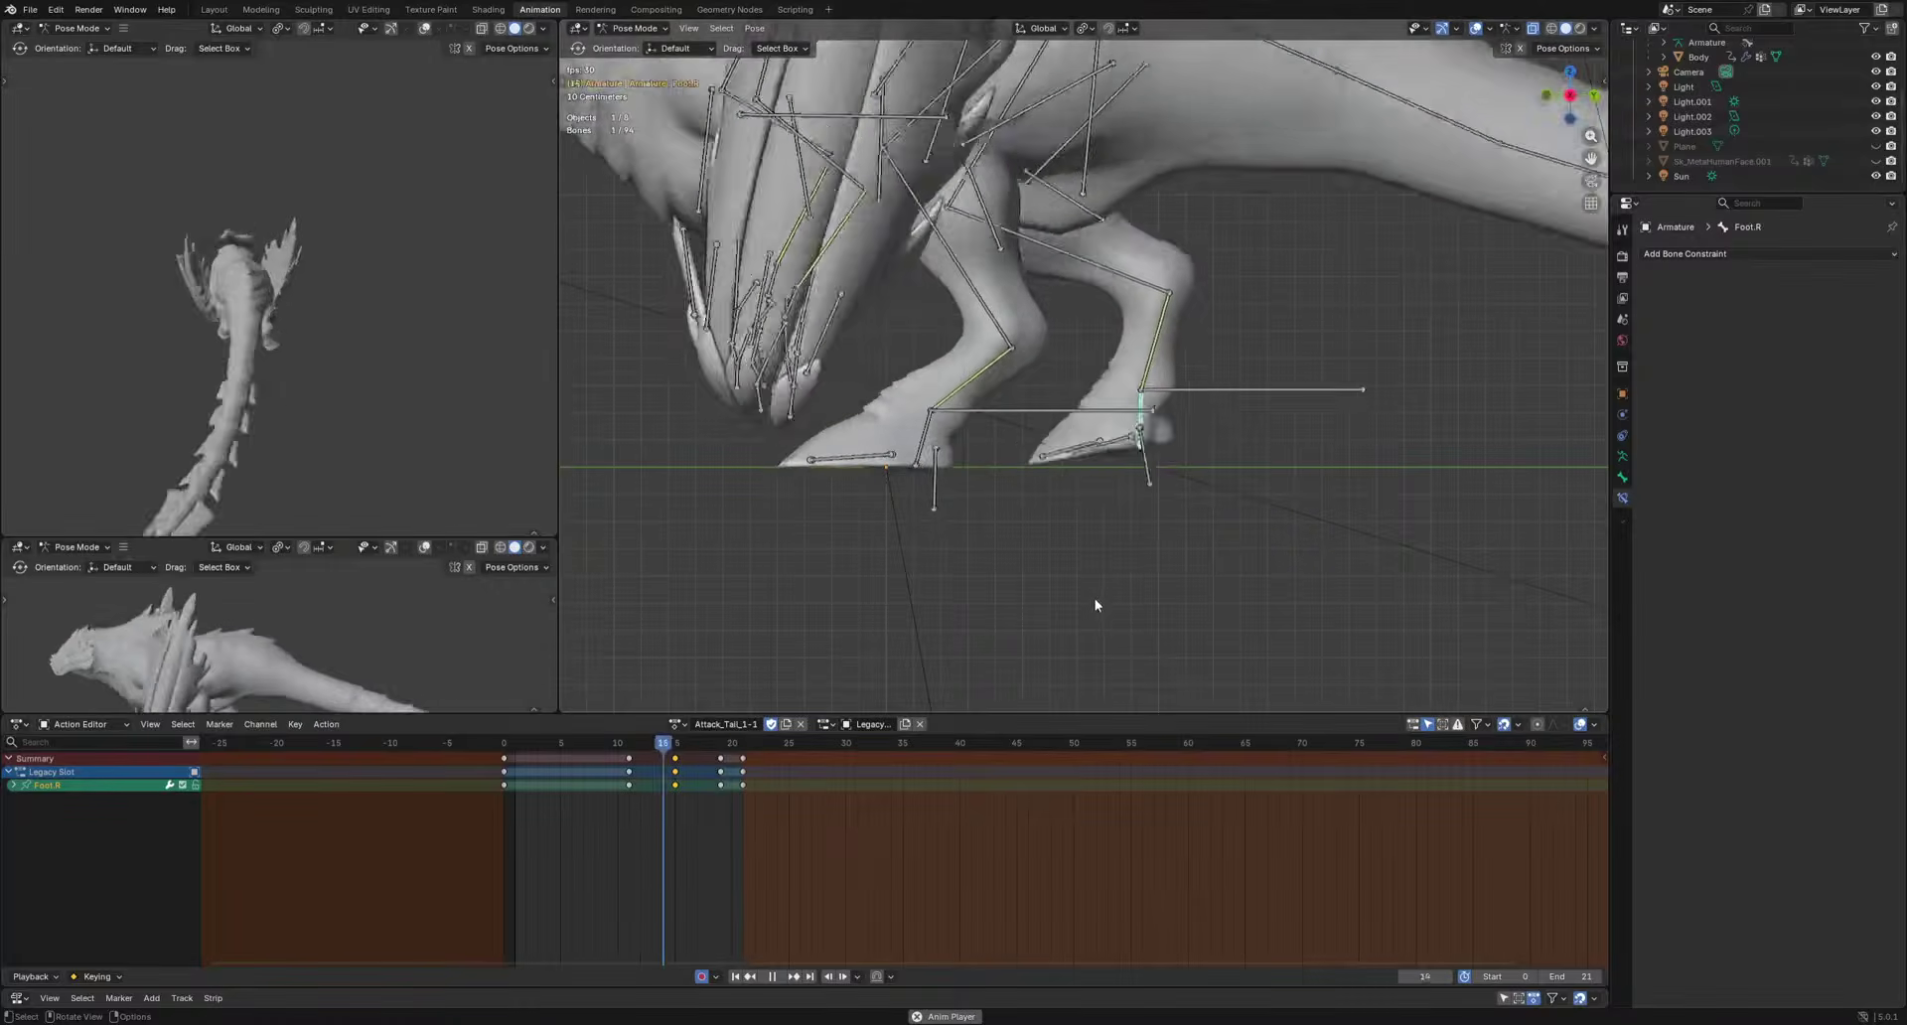
pyautogui.scroll(-2, 1035, 599)
pyautogui.keyDown('shift'); pyautogui.moveTo(1034, 596); pyautogui.dragTo(1112, 650, button='middle'); pyautogui.keyUp('shift')
pyautogui.press('space')
pyautogui.click(1007, 471)
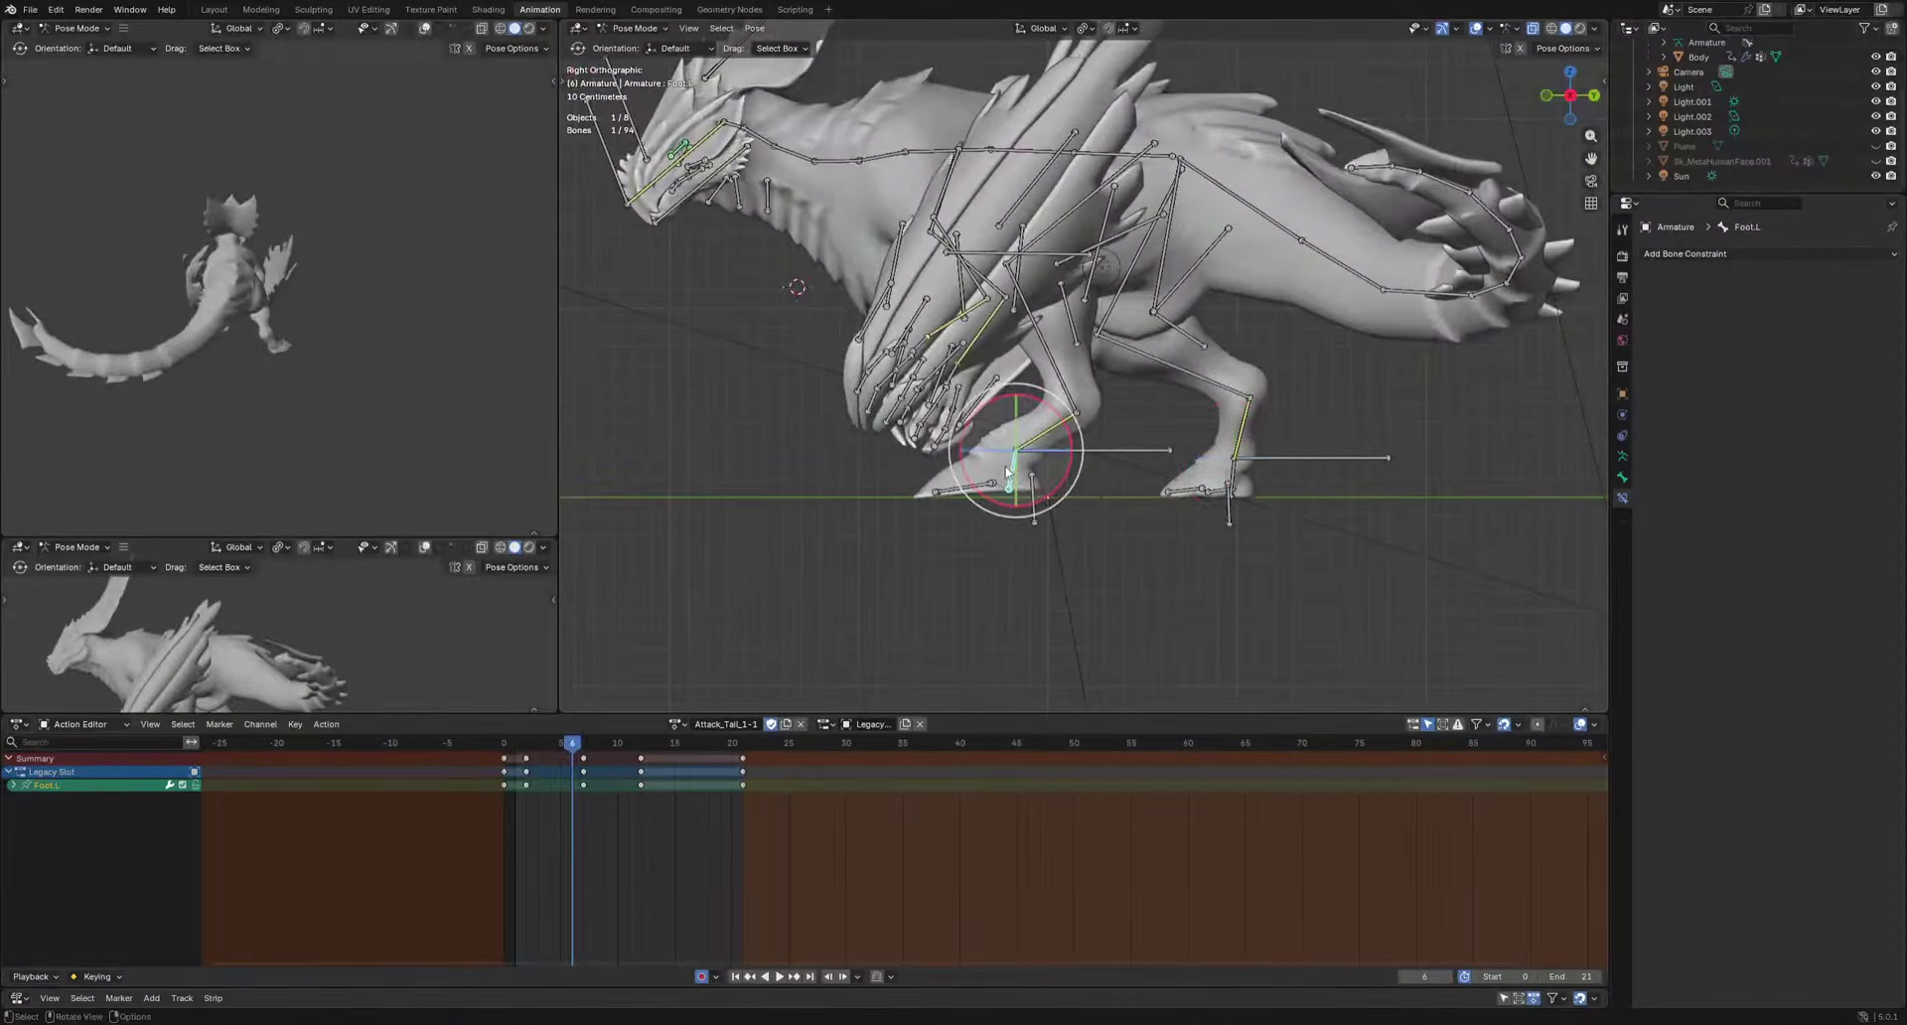
pyautogui.moveTo(591, 744)
pyautogui.mouseDown()
pyautogui.moveTo(617, 745)
pyautogui.moveTo(583, 744)
pyautogui.mouseUp()
pyautogui.press('s')
pyautogui.click(1137, 594)
pyautogui.press('space')
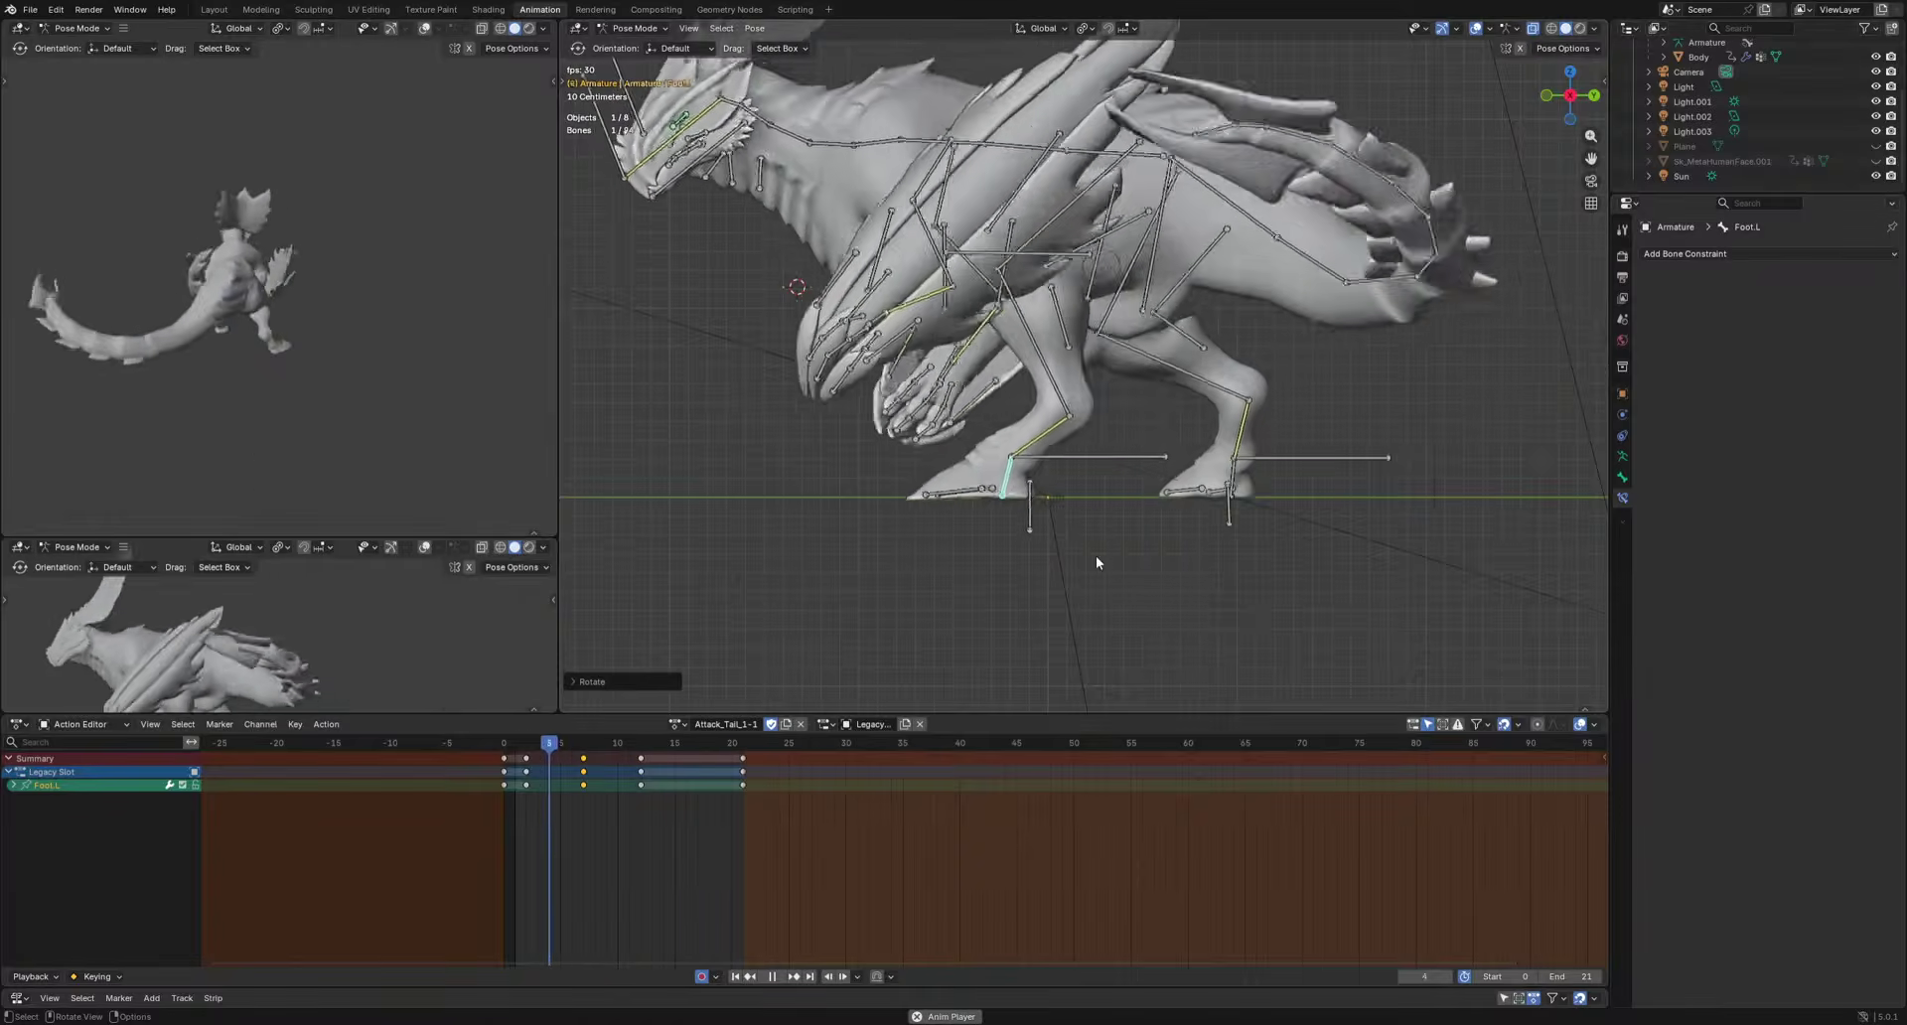
pyautogui.scroll(-3, 1095, 562)
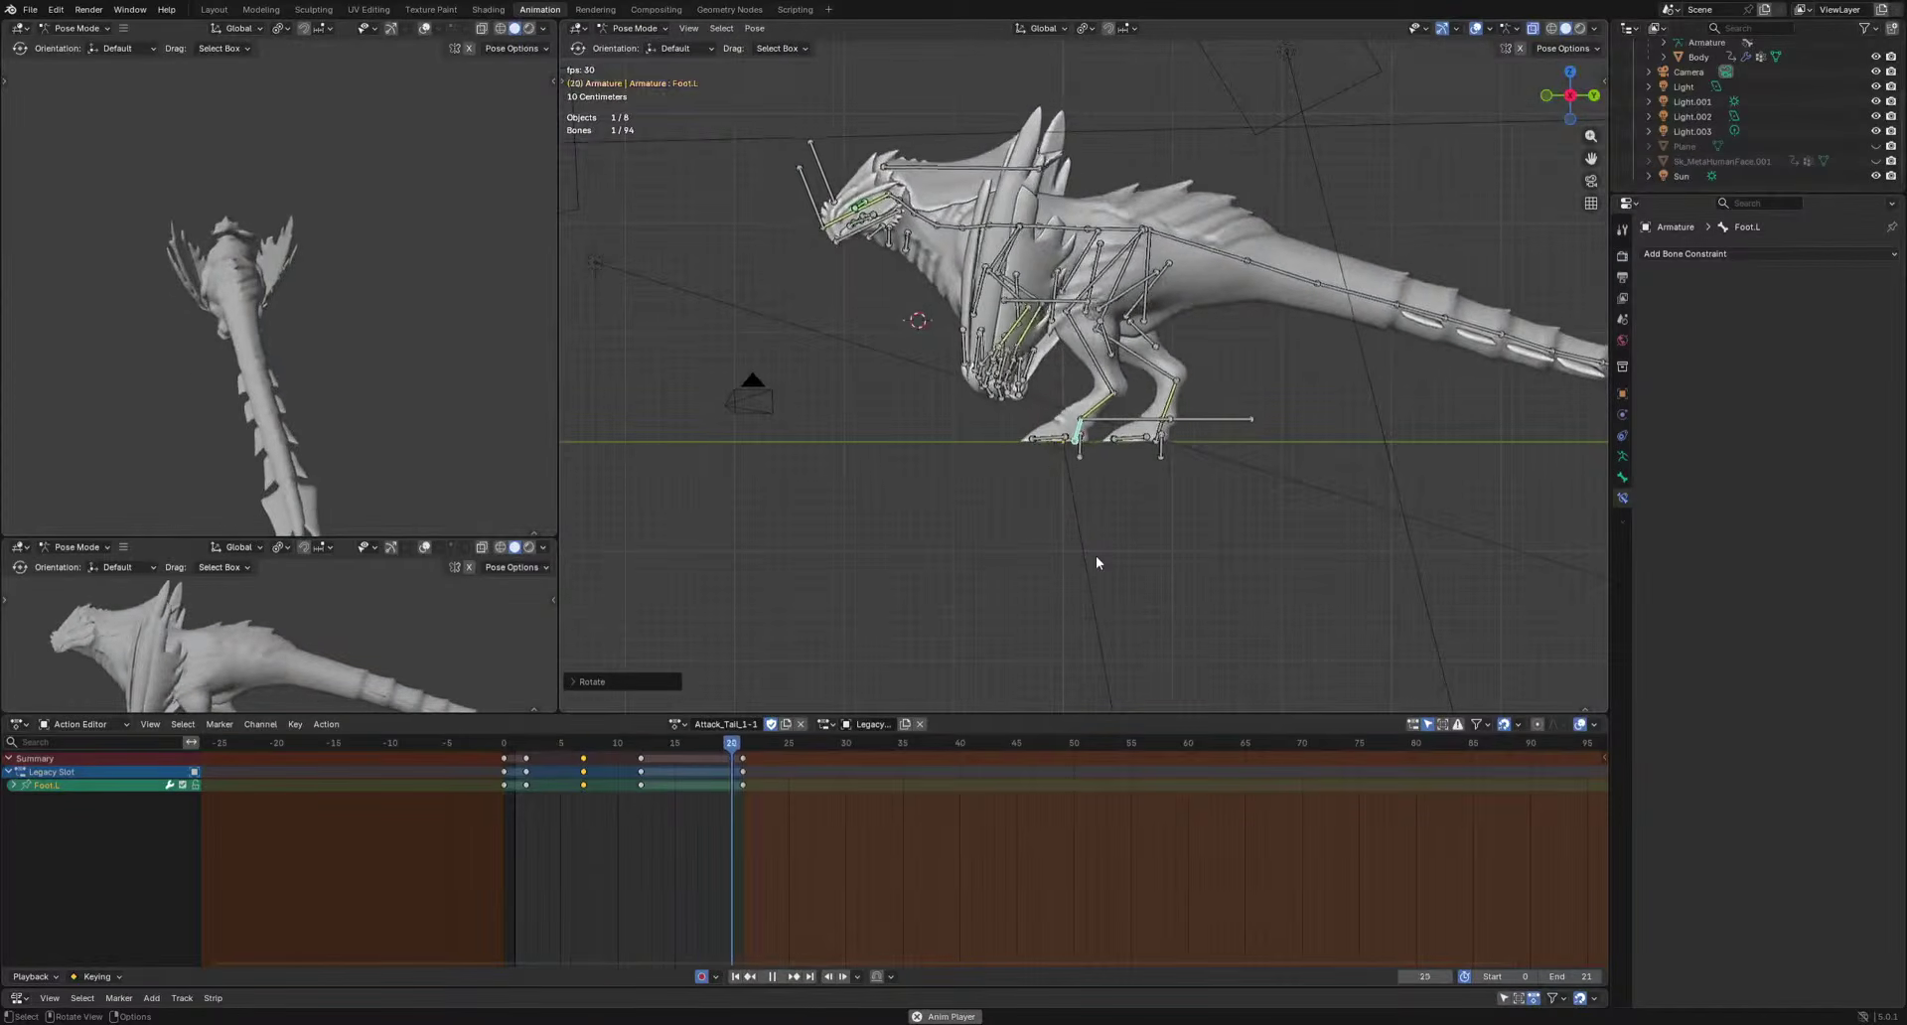
pyautogui.press('space')
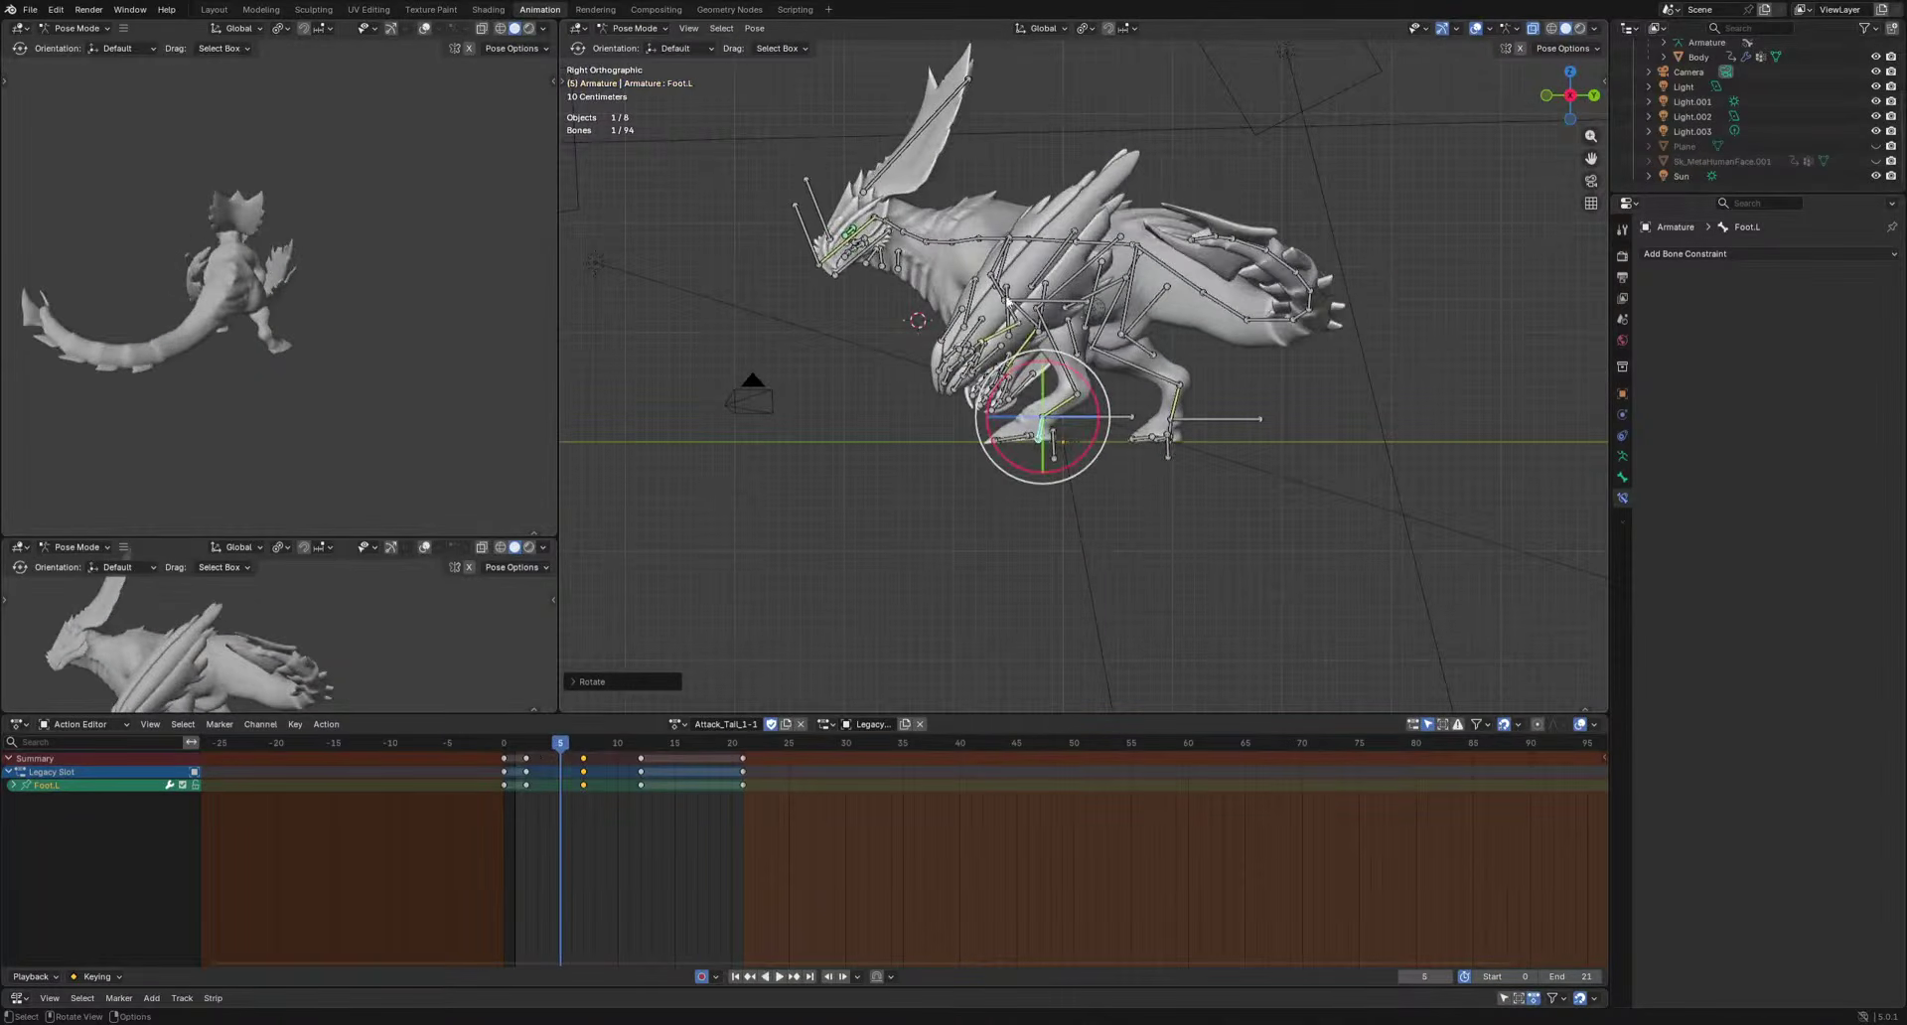
# Rotate the Shoulder.L bone at frame 10 in the front view.
pyautogui.click(1002, 266)
pyautogui.keyDown('alt'); pyautogui.moveTo(1010, 464); pyautogui.dragTo(1209, 498, button='middle'); pyautogui.keyUp('alt')
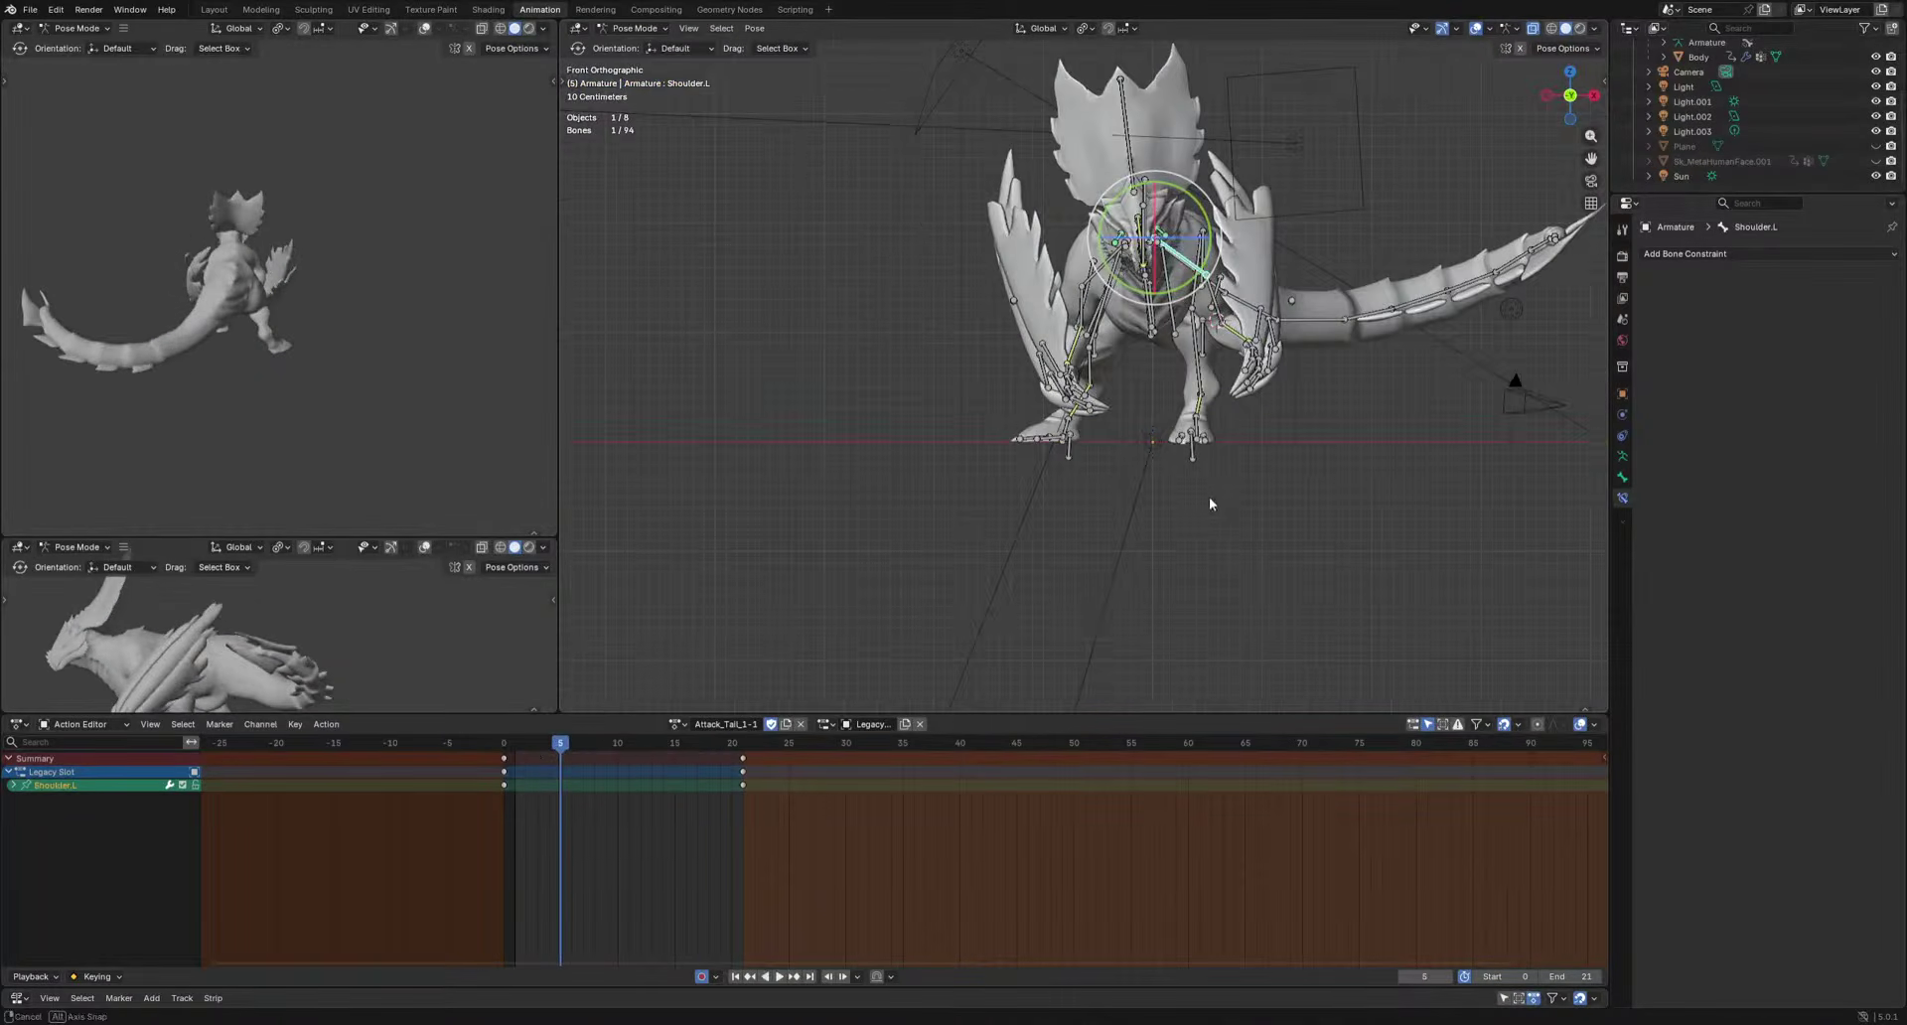
pyautogui.click(614, 746)
pyautogui.press('r')
pyautogui.click(1361, 517)
# Rotate the Shoulder.R bone at frame 9 in the front view, and play the action to check it.
pyautogui.click(1098, 275)
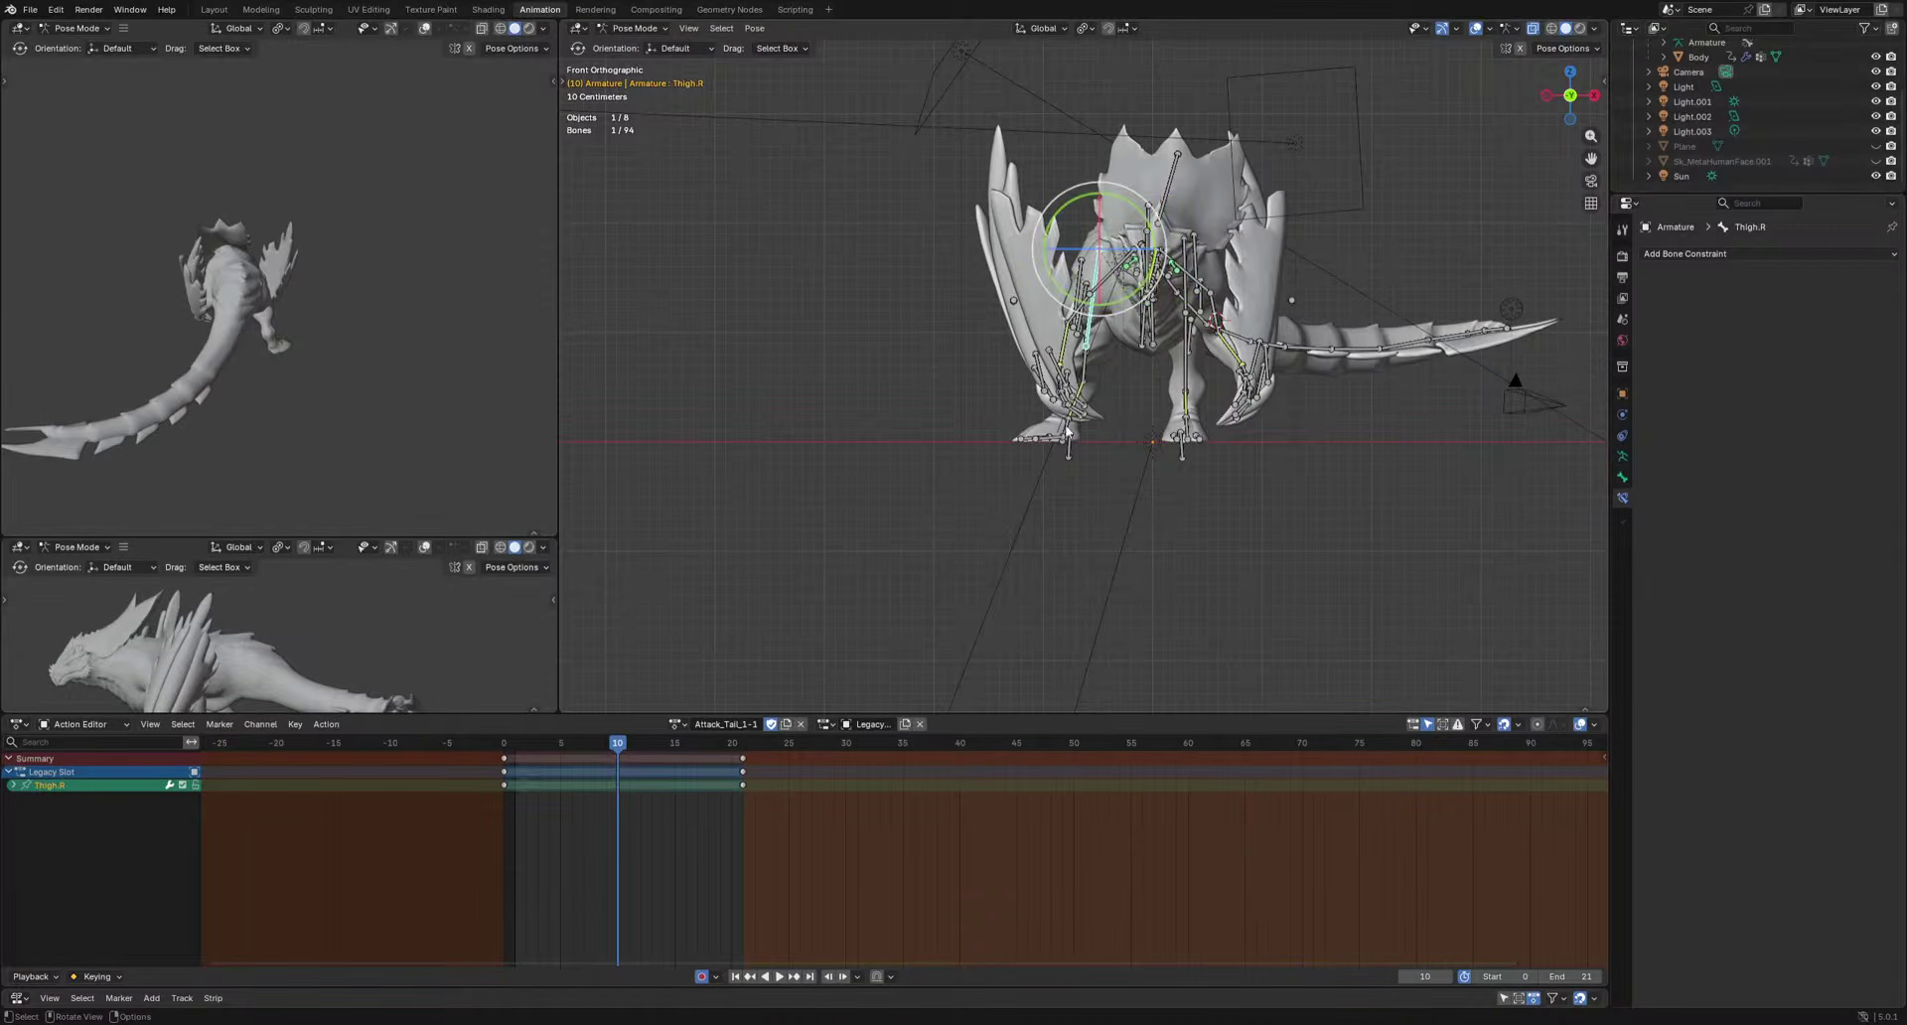
pyautogui.click(1107, 276)
pyautogui.press('space')
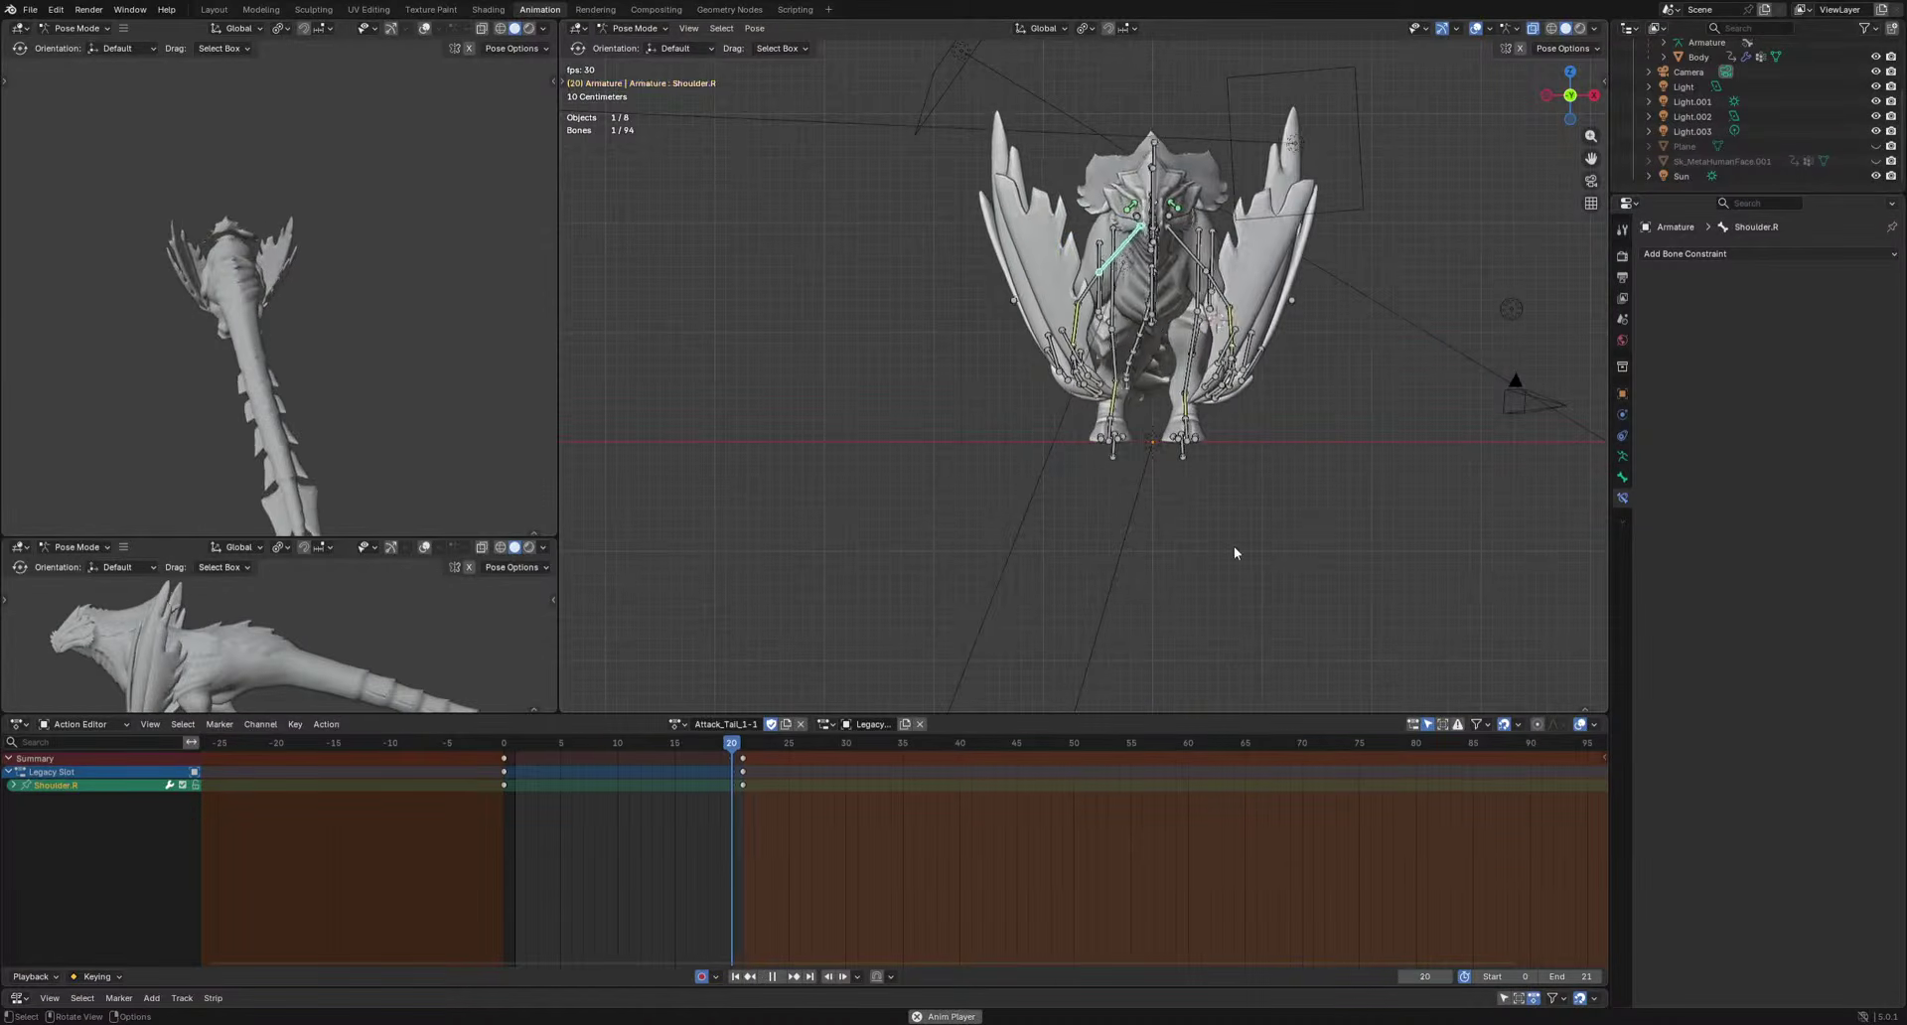
pyautogui.press('space')
pyautogui.press('r')
pyautogui.click(1236, 607)
pyautogui.press('space')
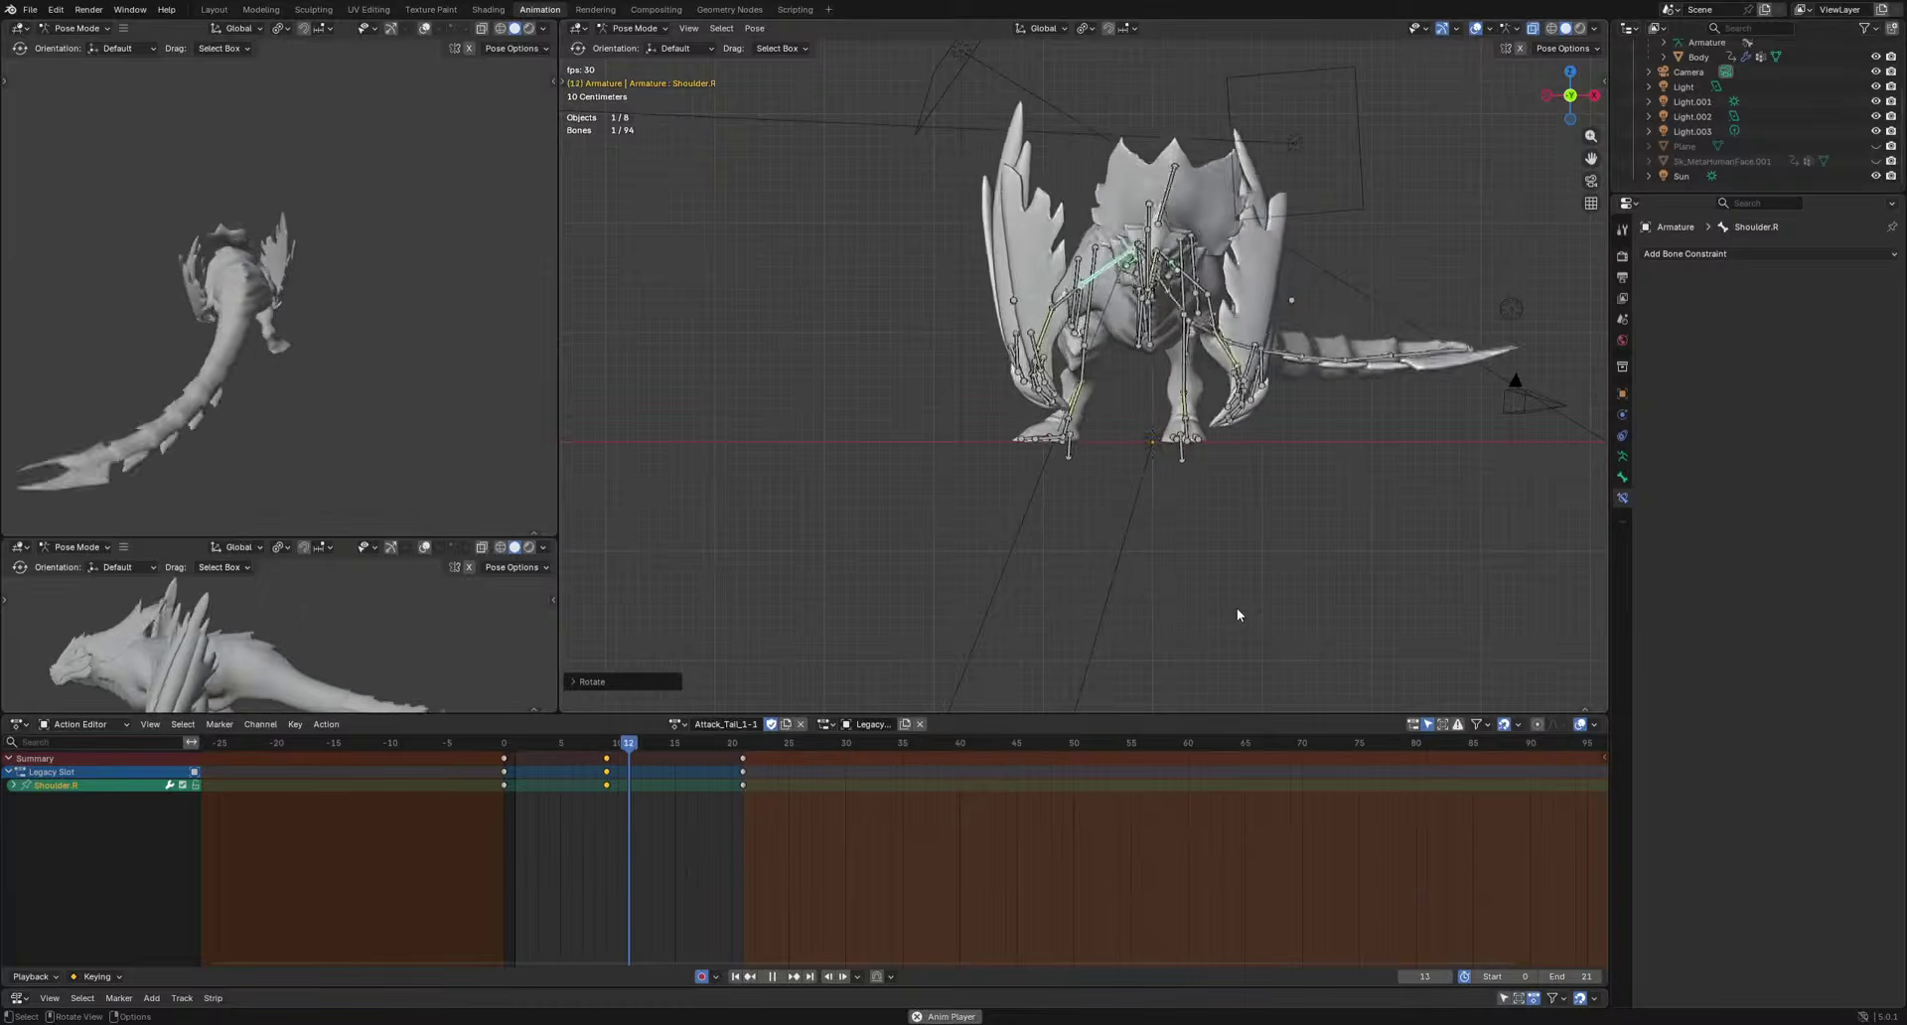
pyautogui.press('space')
# Rotate the UpperArm.R bone at frame 6 and shift that key to frame 10, checking the motion from several angles.
pyautogui.click(1074, 313)
pyautogui.moveTo(1082, 320); pyautogui.dragTo(1371, 497, button='middle')
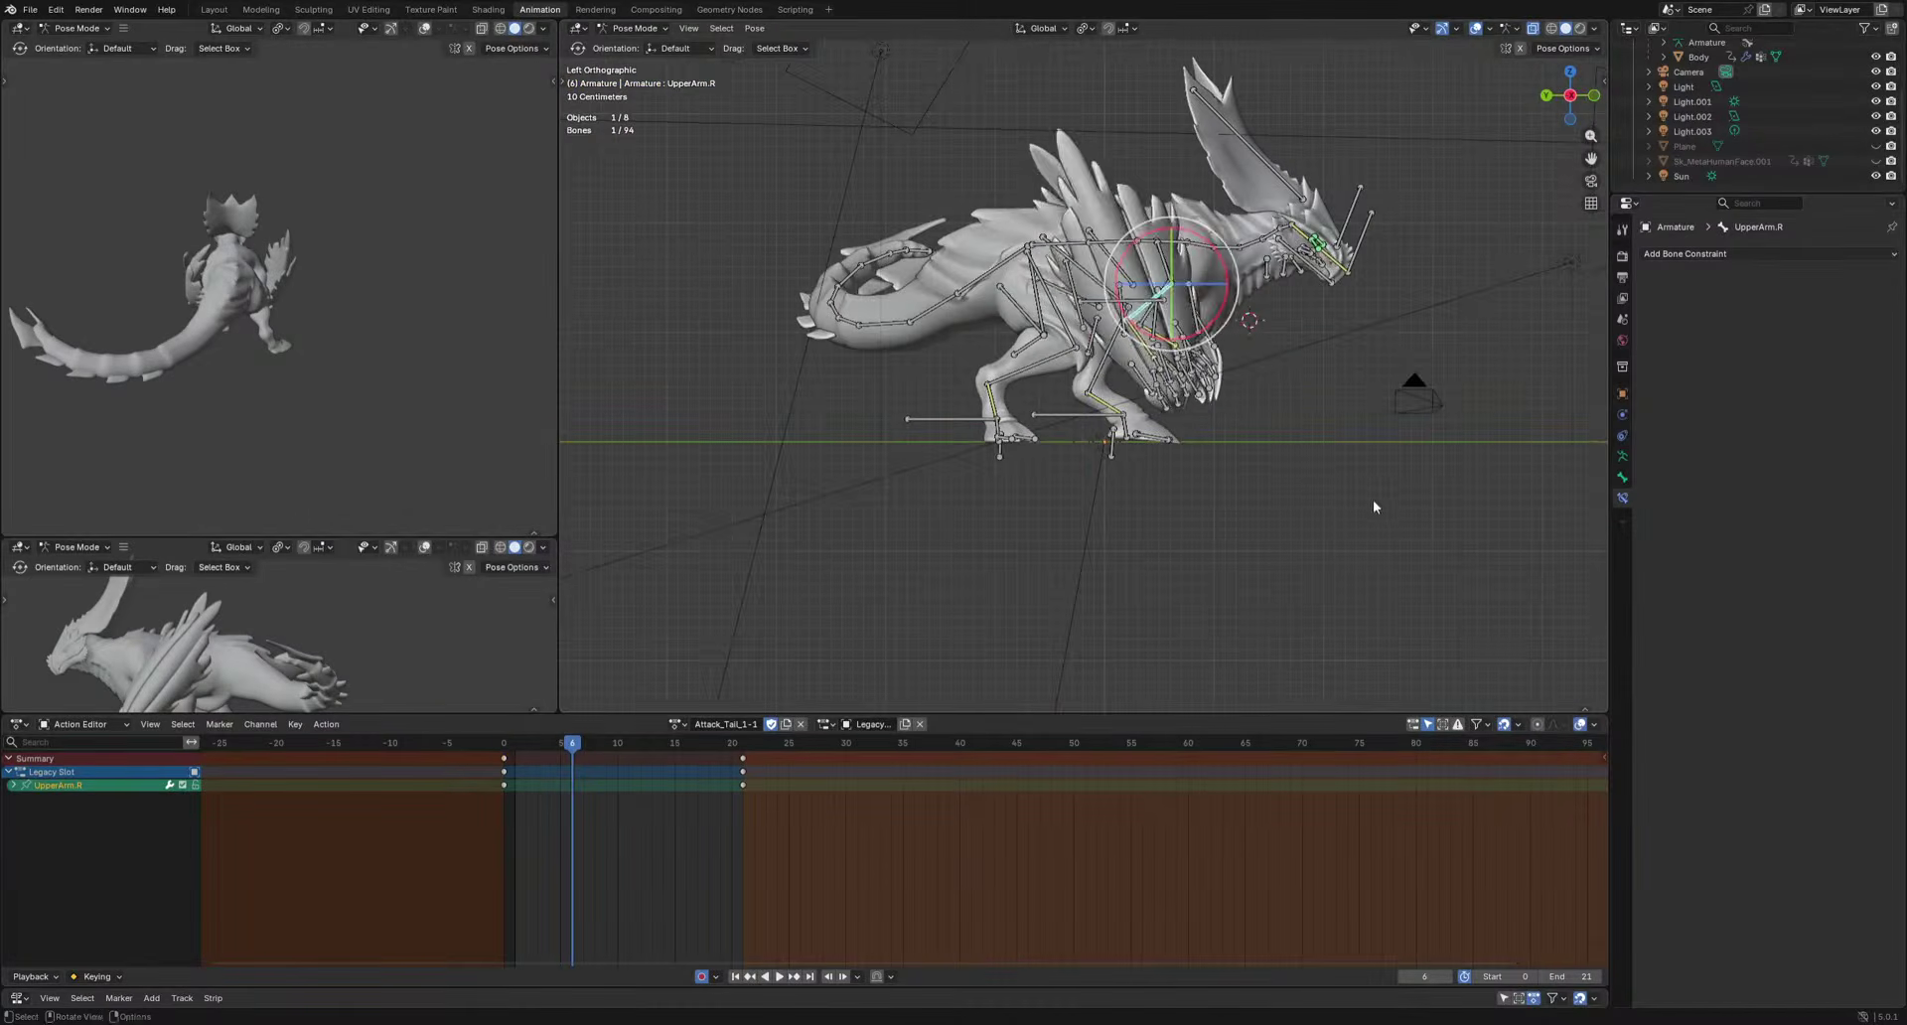
pyautogui.press('r')
pyautogui.click(1455, 405)
pyautogui.press('space')
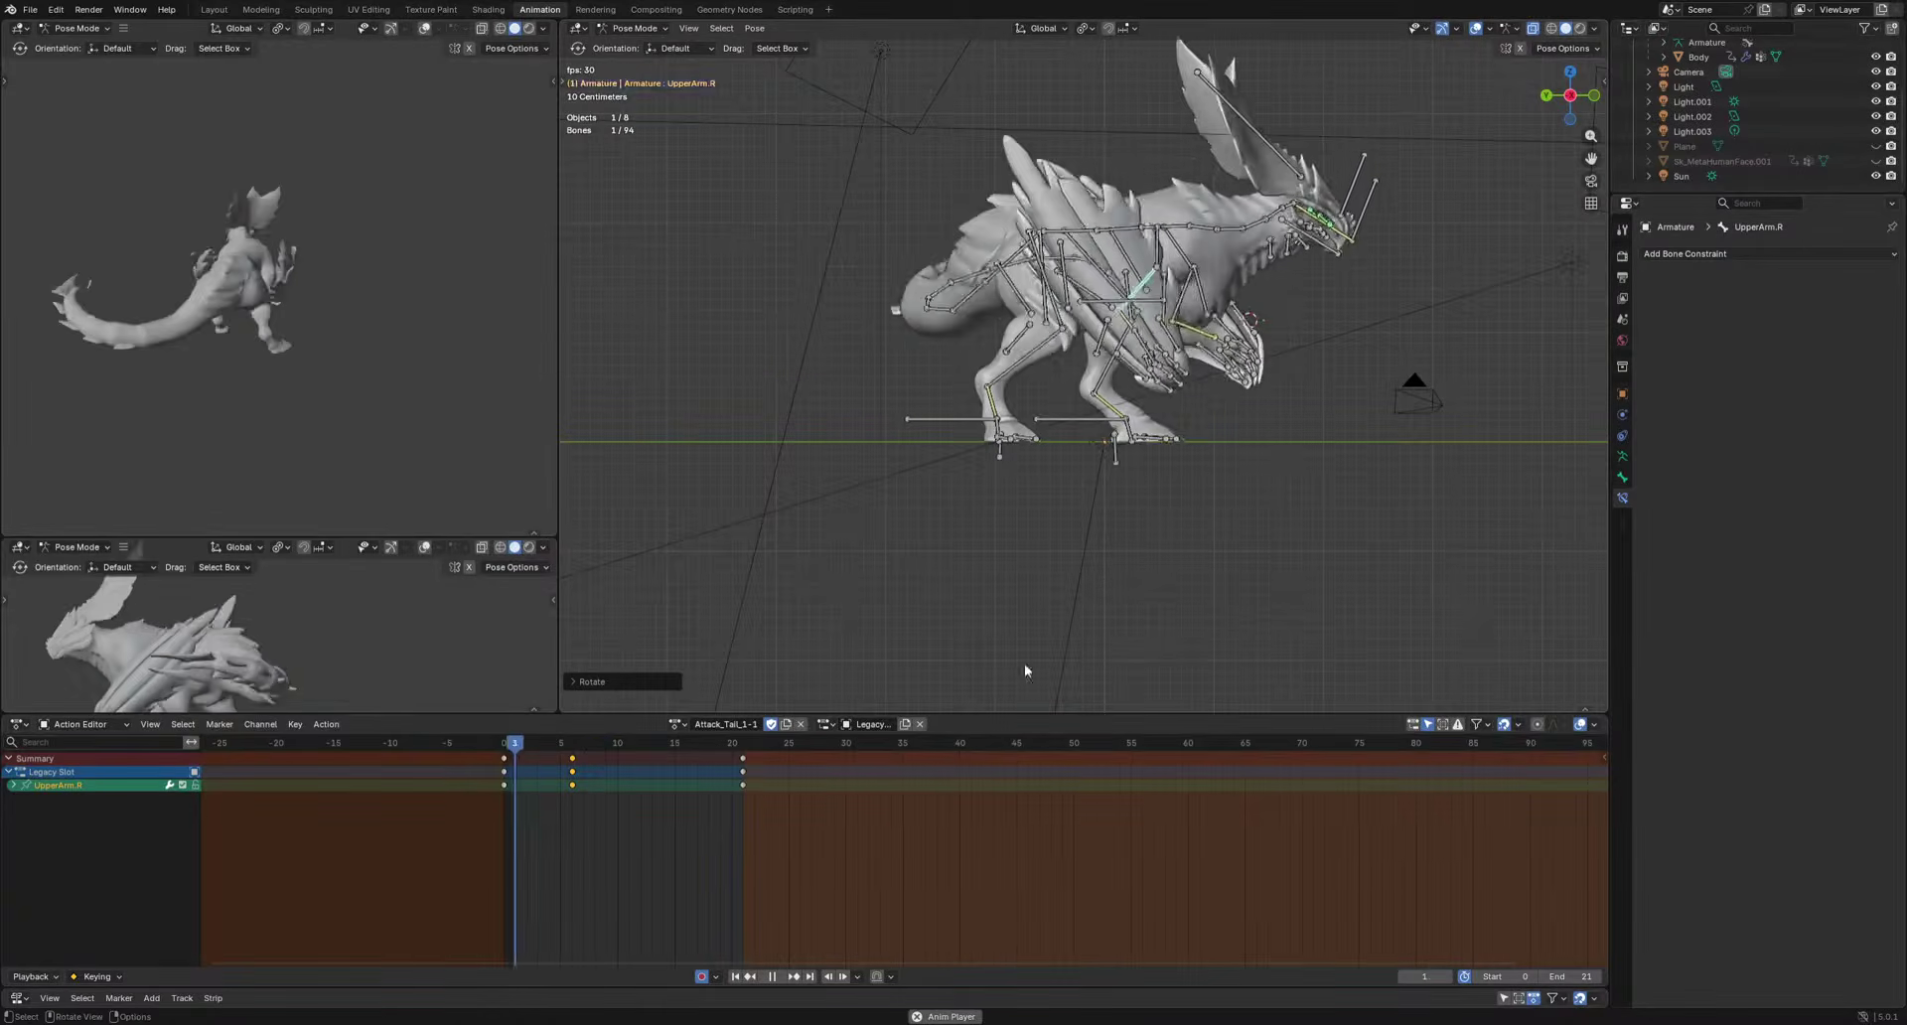
pyautogui.press('g')
pyautogui.click(678, 760)
pyautogui.moveTo(1462, 578); pyautogui.dragTo(1218, 578, button='middle')
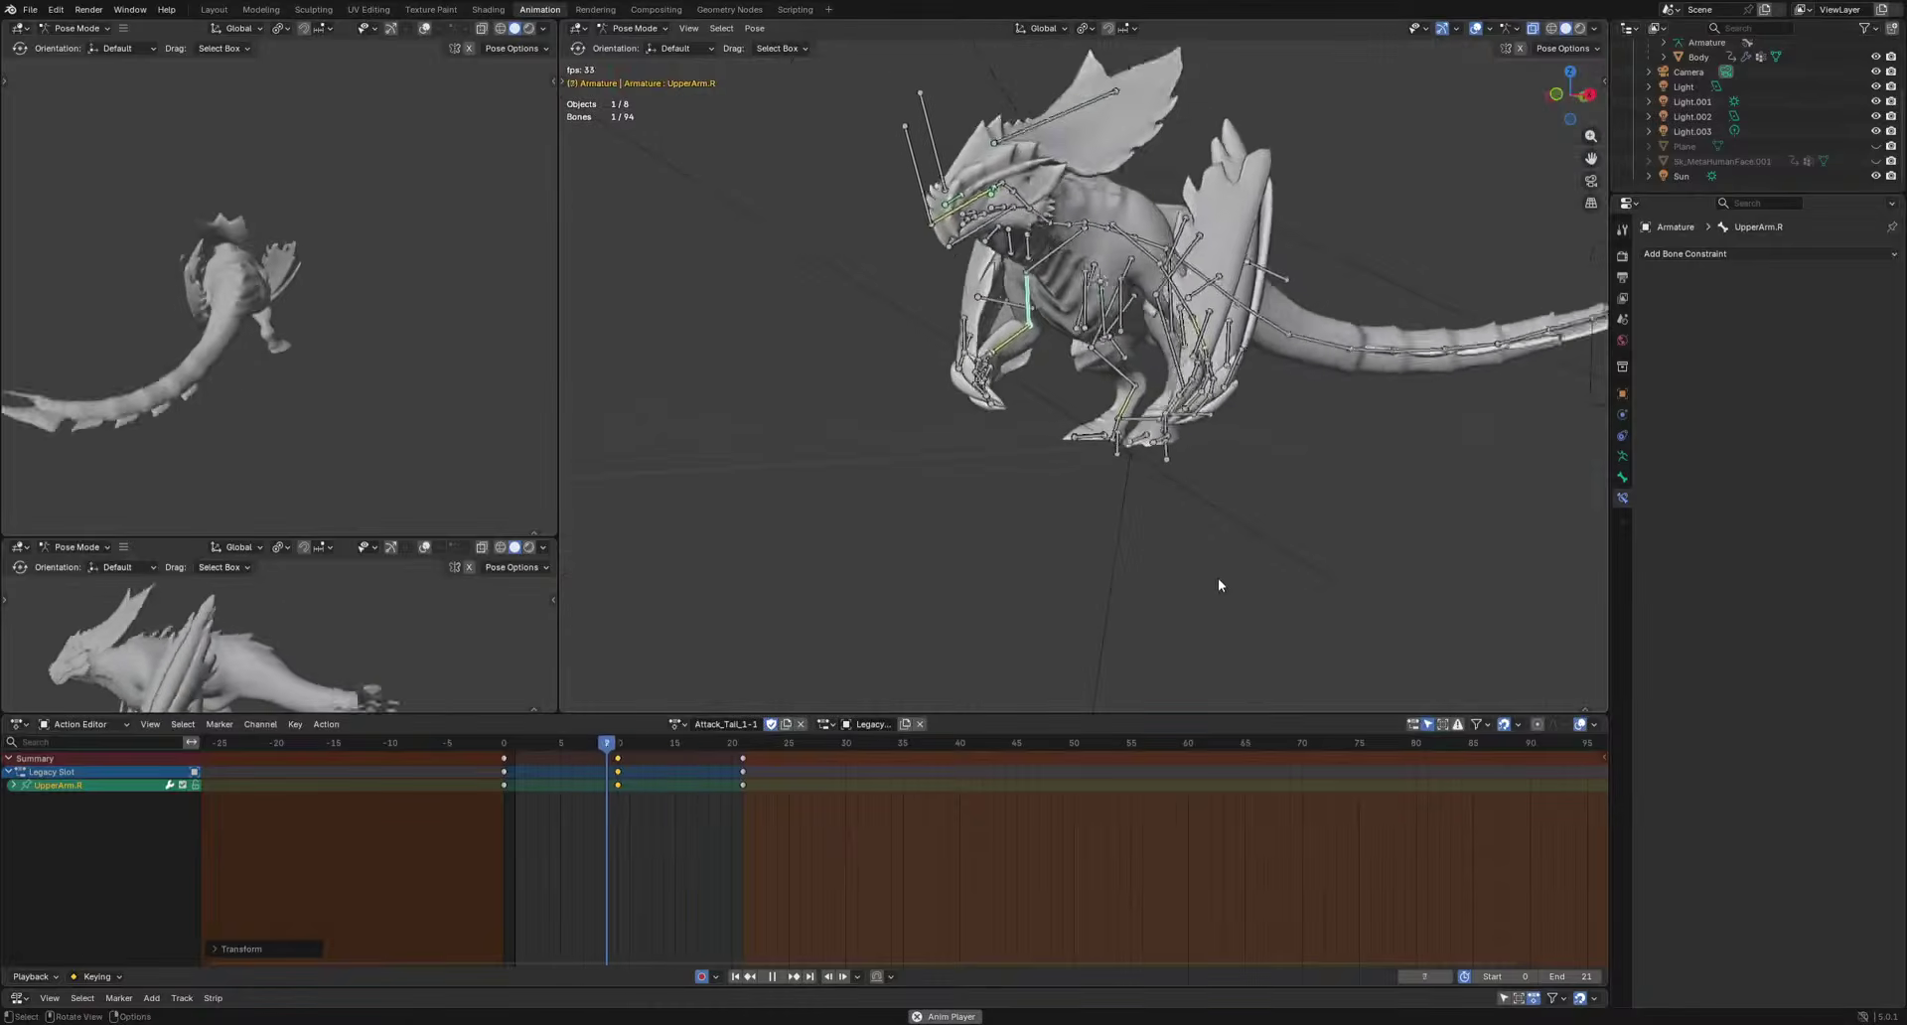
pyautogui.press('Escape')
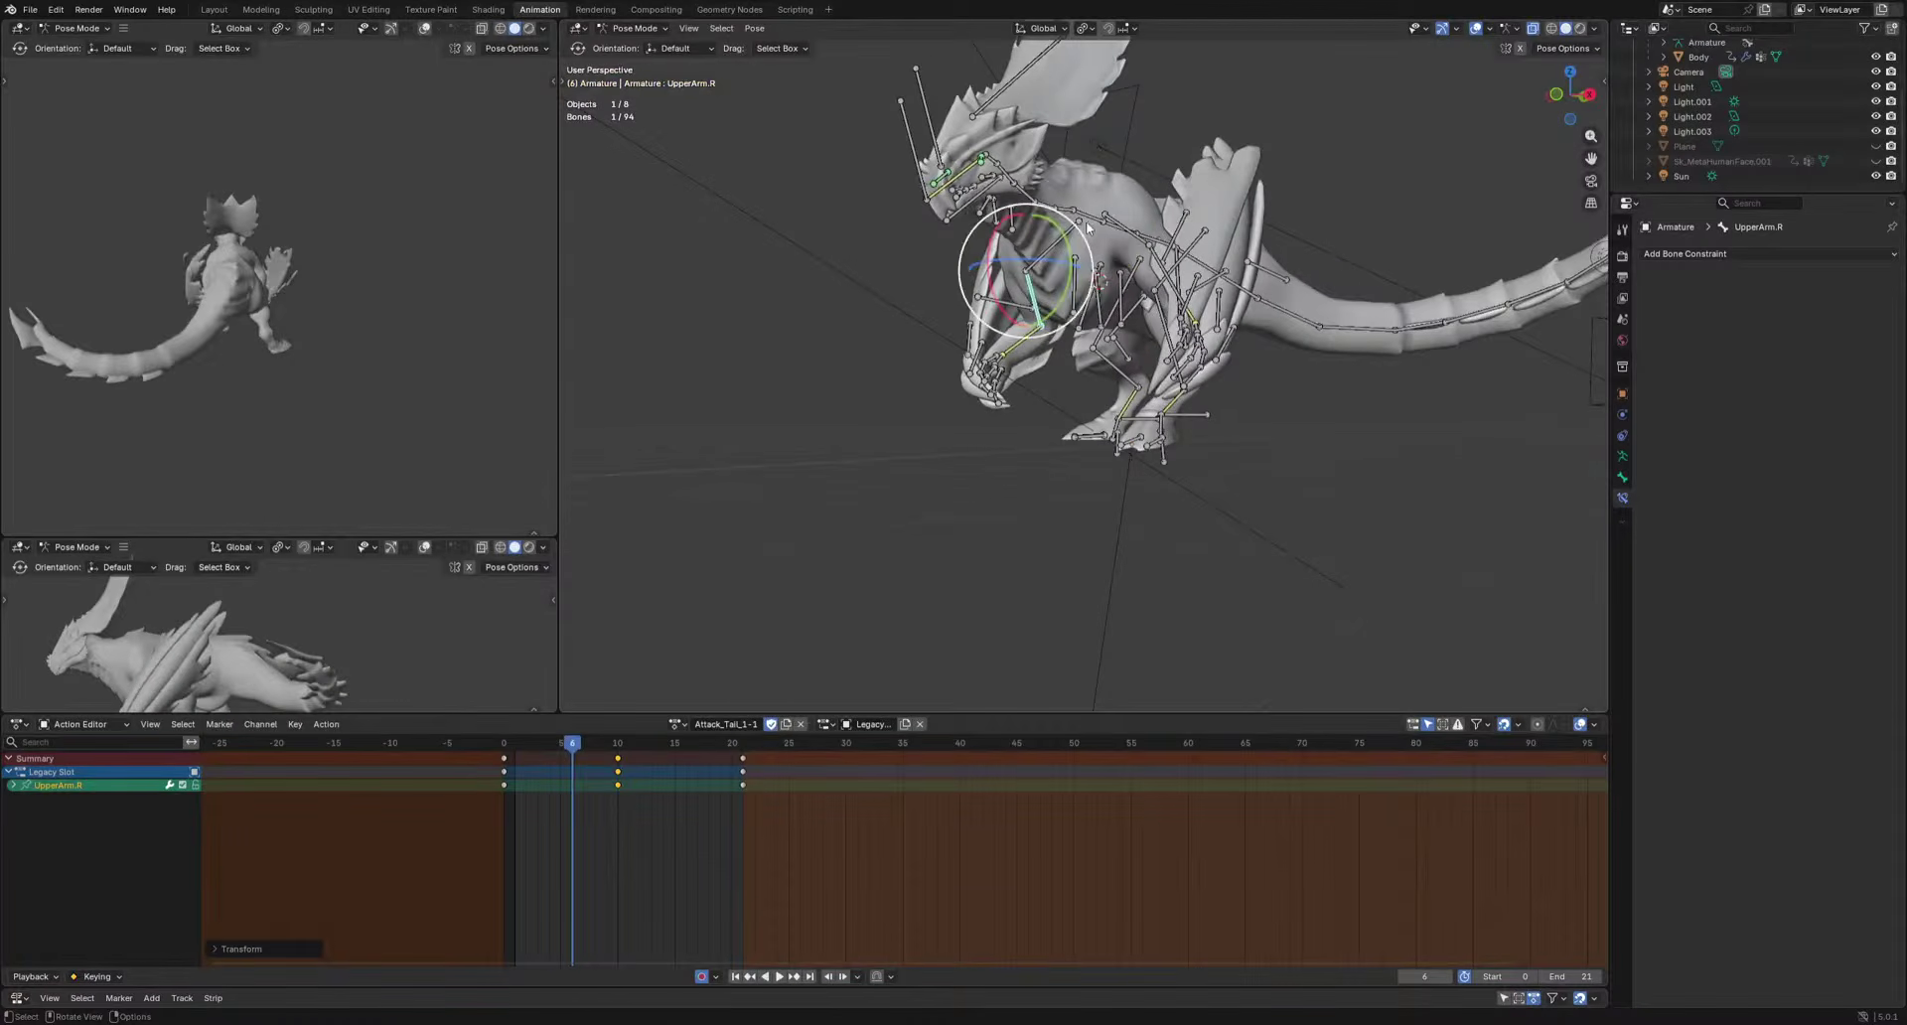
# Rotate the Spine.002 bone freely at frame 8, and play the action.
pyautogui.press('g')
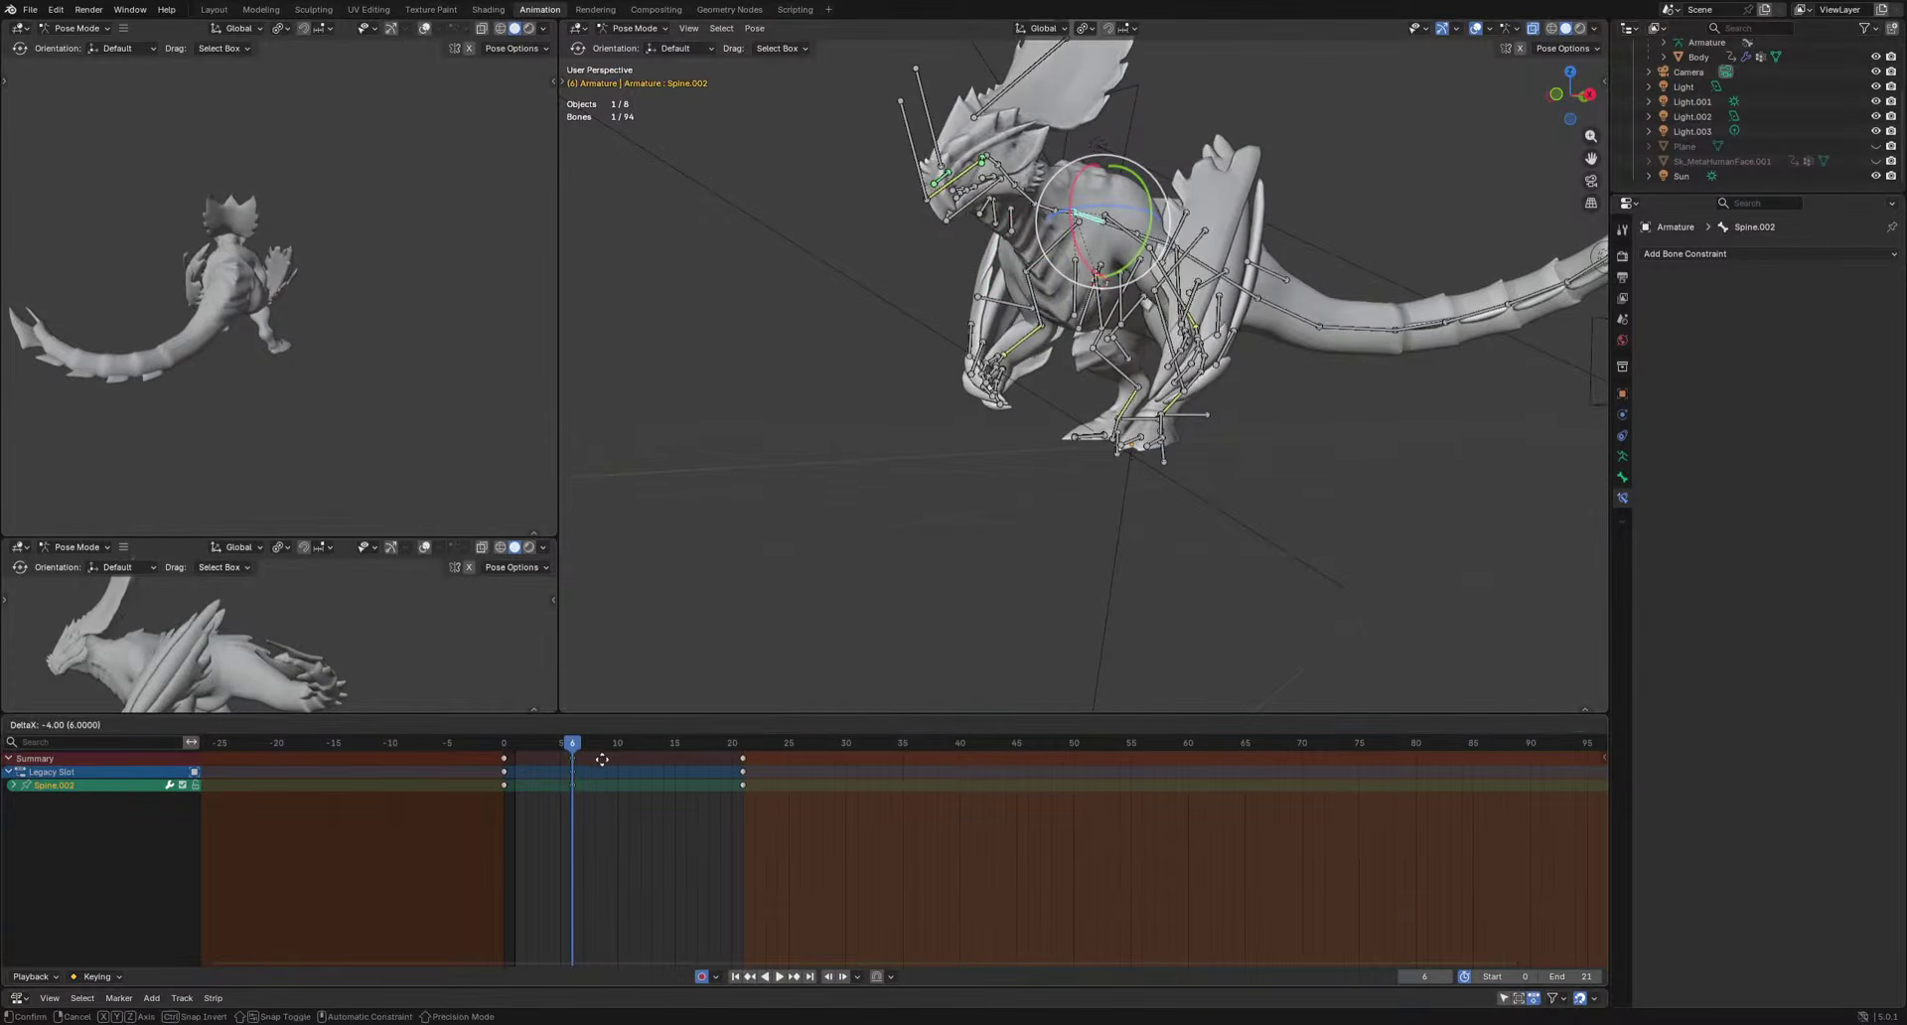
pyautogui.click(621, 758)
pyautogui.click(596, 744)
pyautogui.moveTo(1097, 492); pyautogui.dragTo(1200, 517, button='middle')
pyautogui.press('r')
pyautogui.press('r')
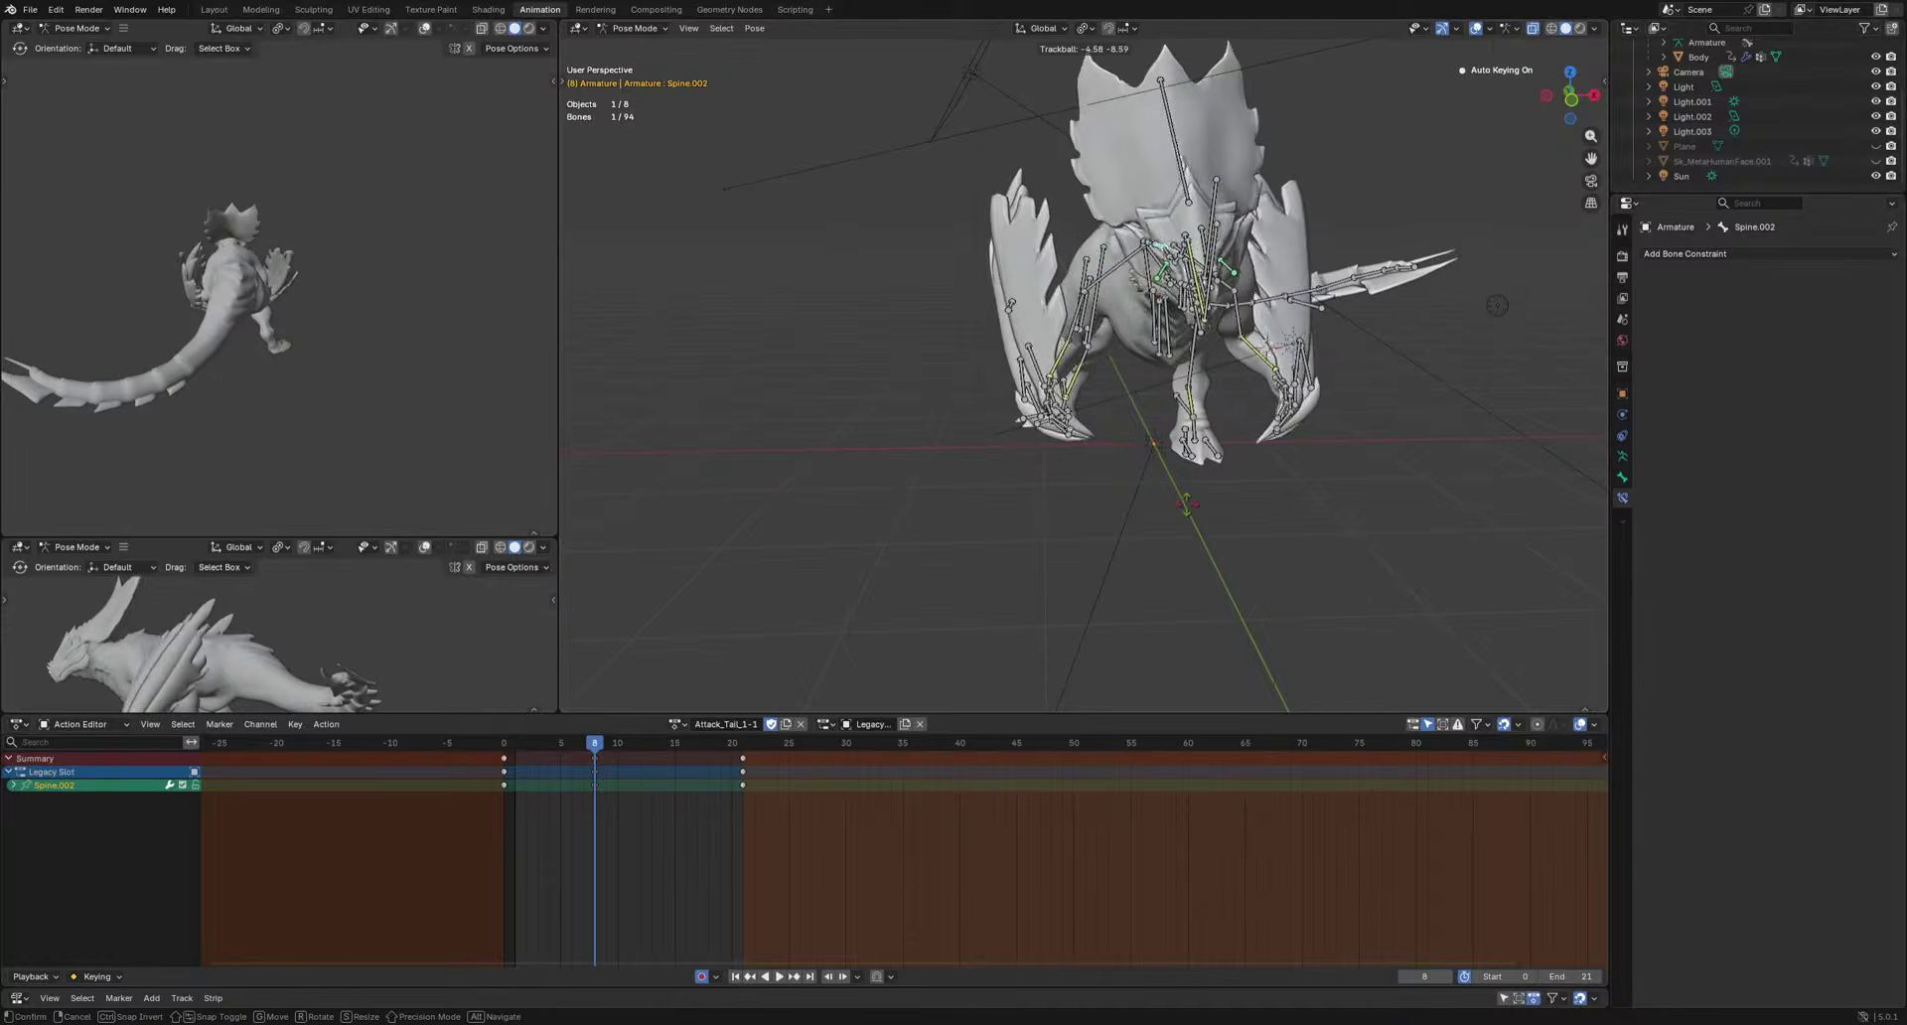
pyautogui.click(1168, 498)
pyautogui.press('space')
# Examine the feet up close from the side, playing the action with the Foot.R bone selected.
pyautogui.moveTo(1415, 578); pyautogui.dragTo(1236, 558, button='middle')
pyautogui.scroll(3, 1232, 563)
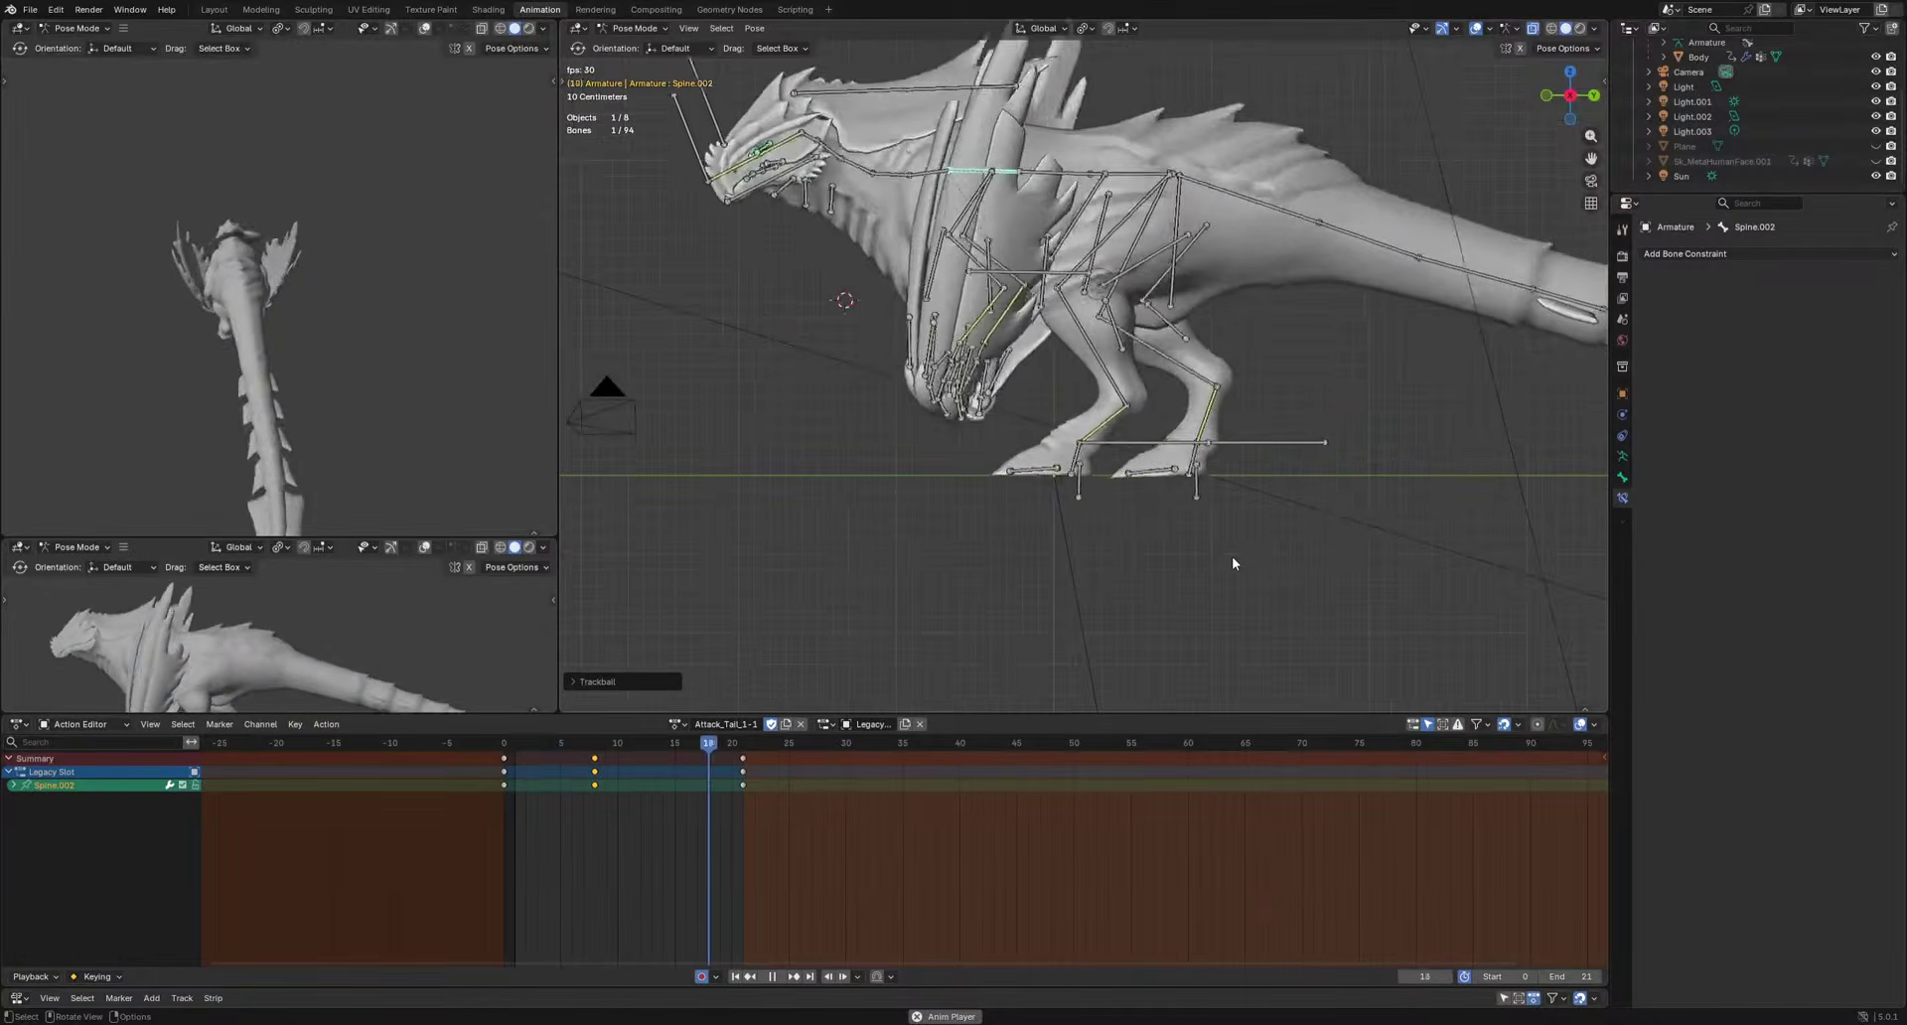
pyautogui.press('space')
pyautogui.scroll(2, 1198, 532)
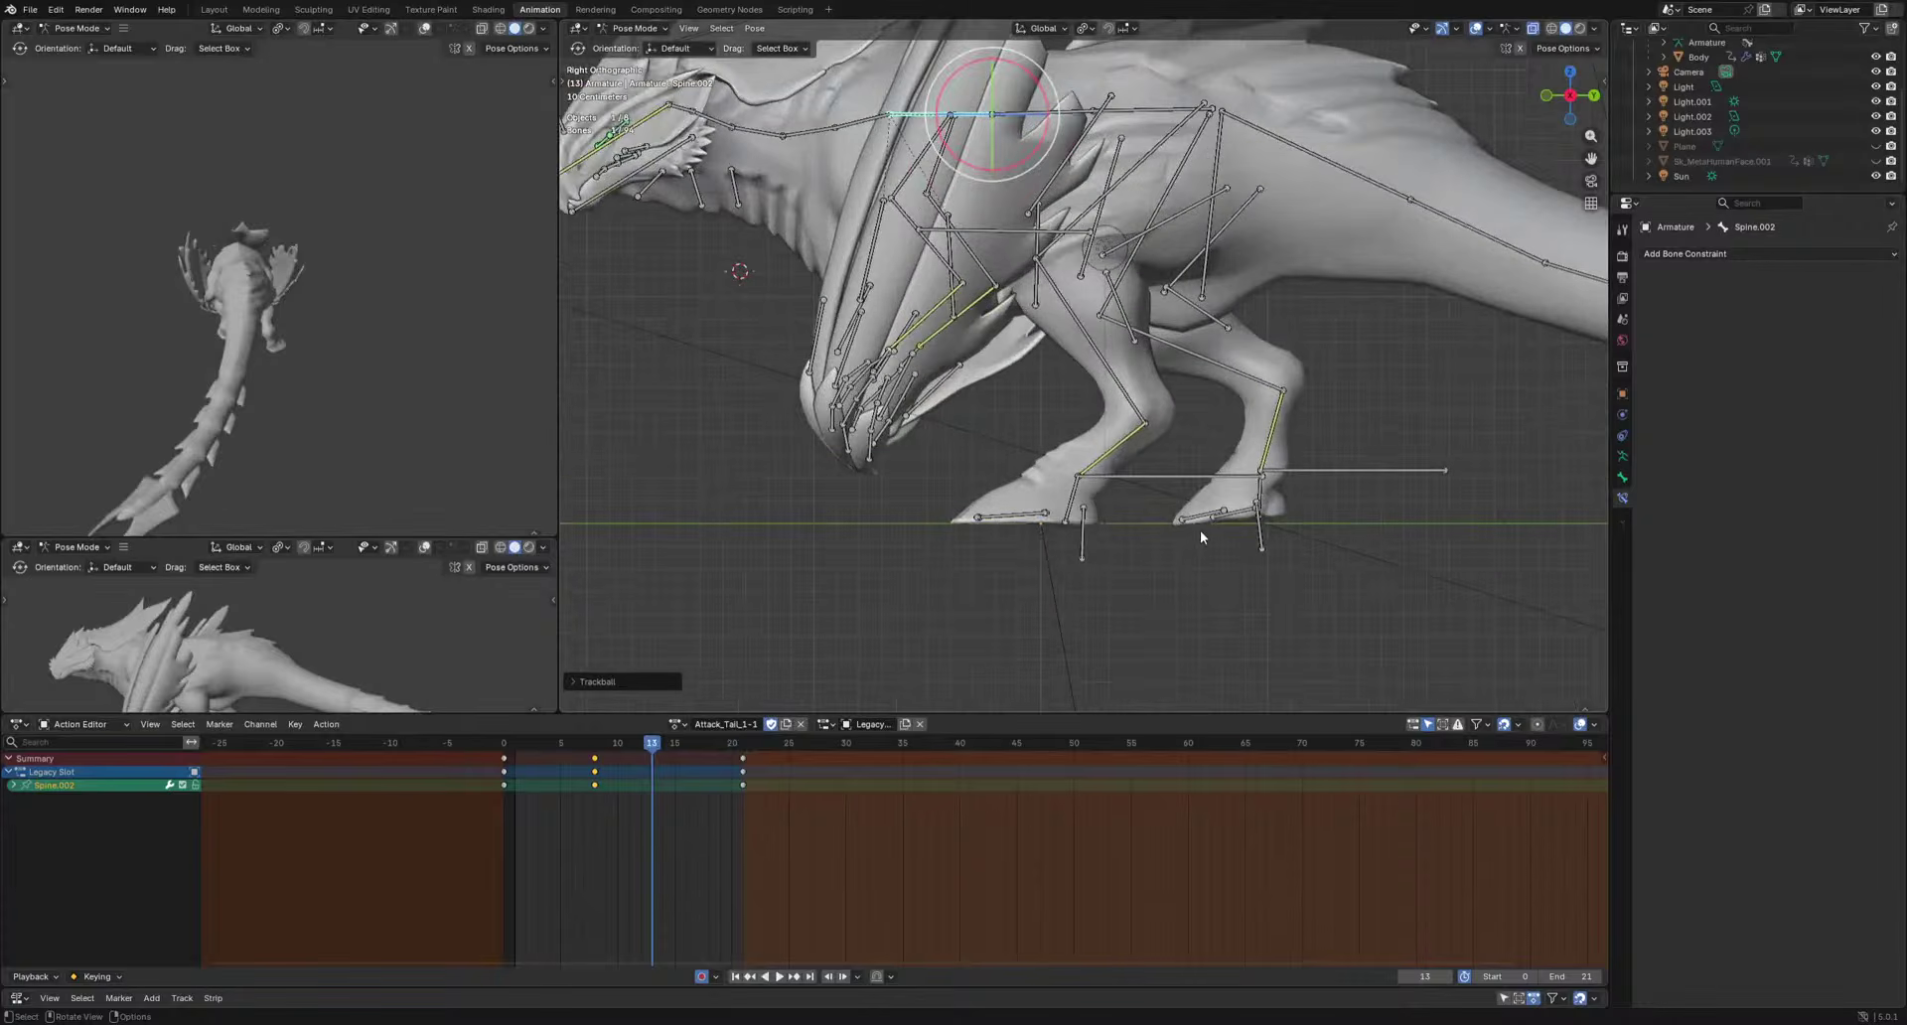
pyautogui.scroll(2, 1199, 536)
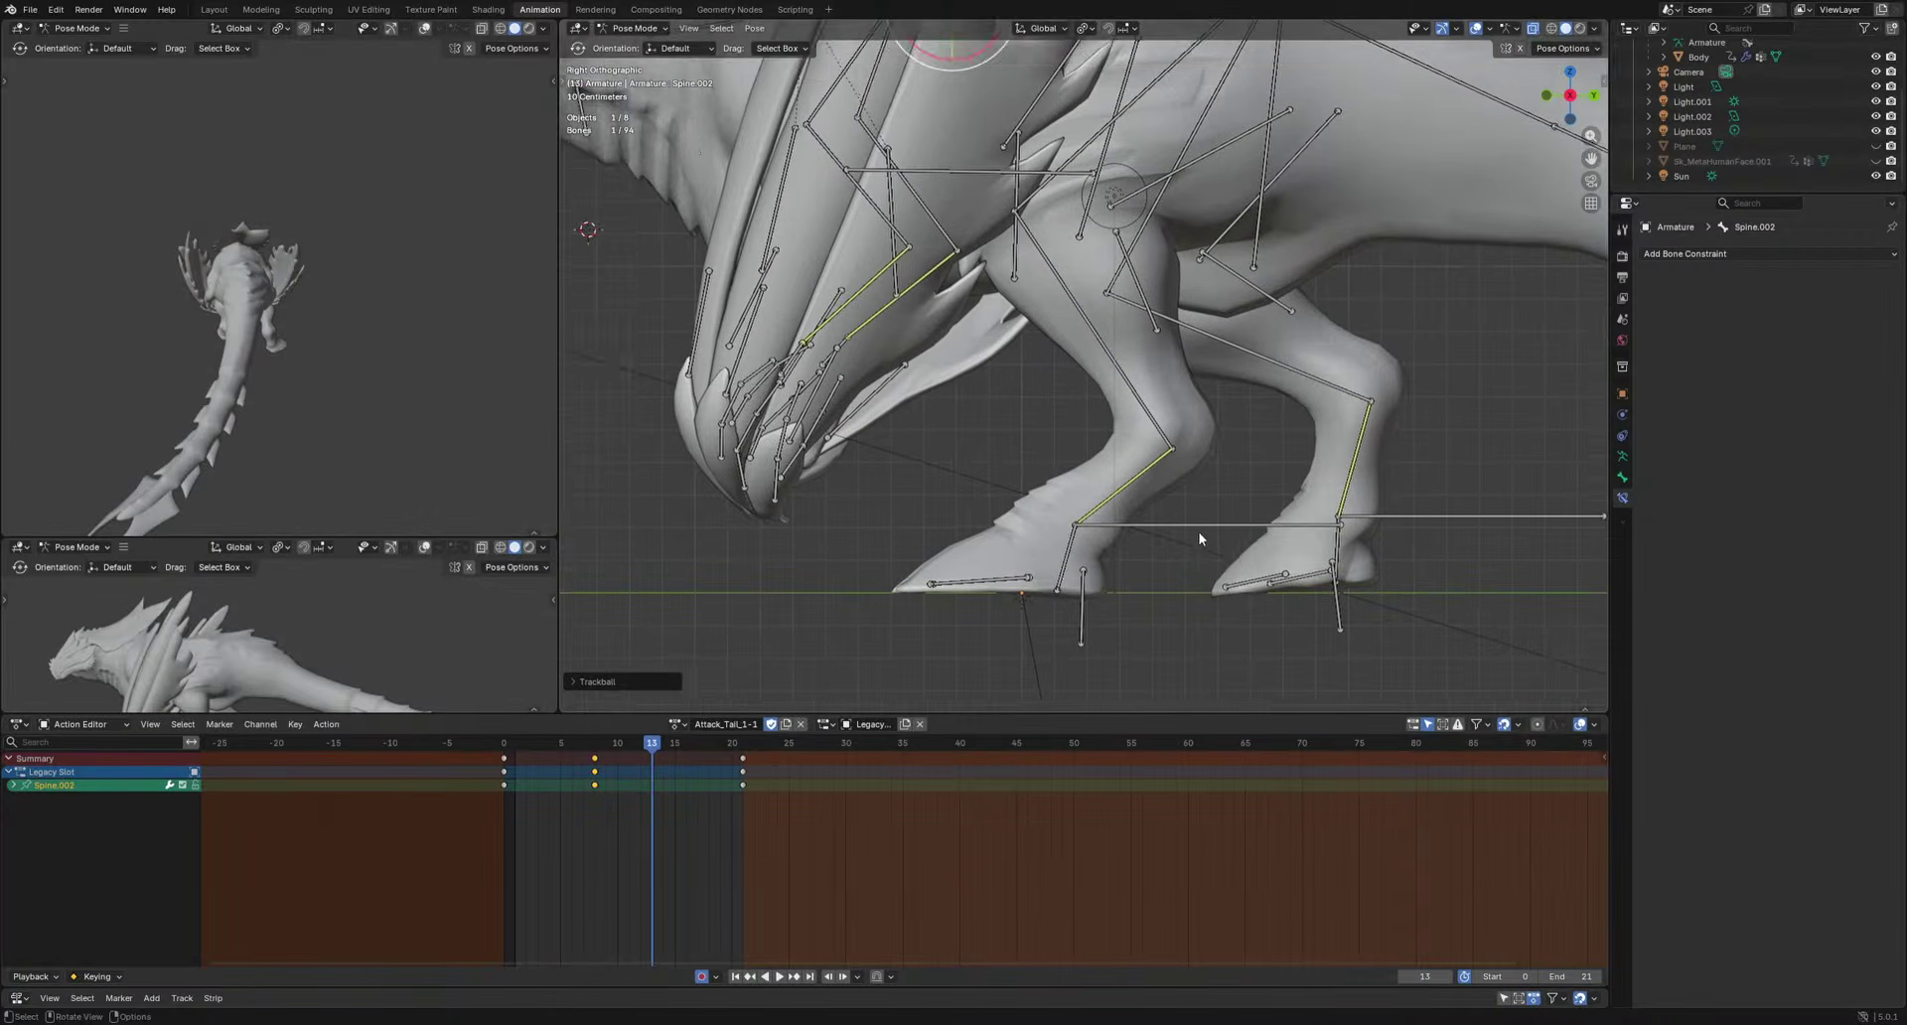
pyautogui.click(1277, 531)
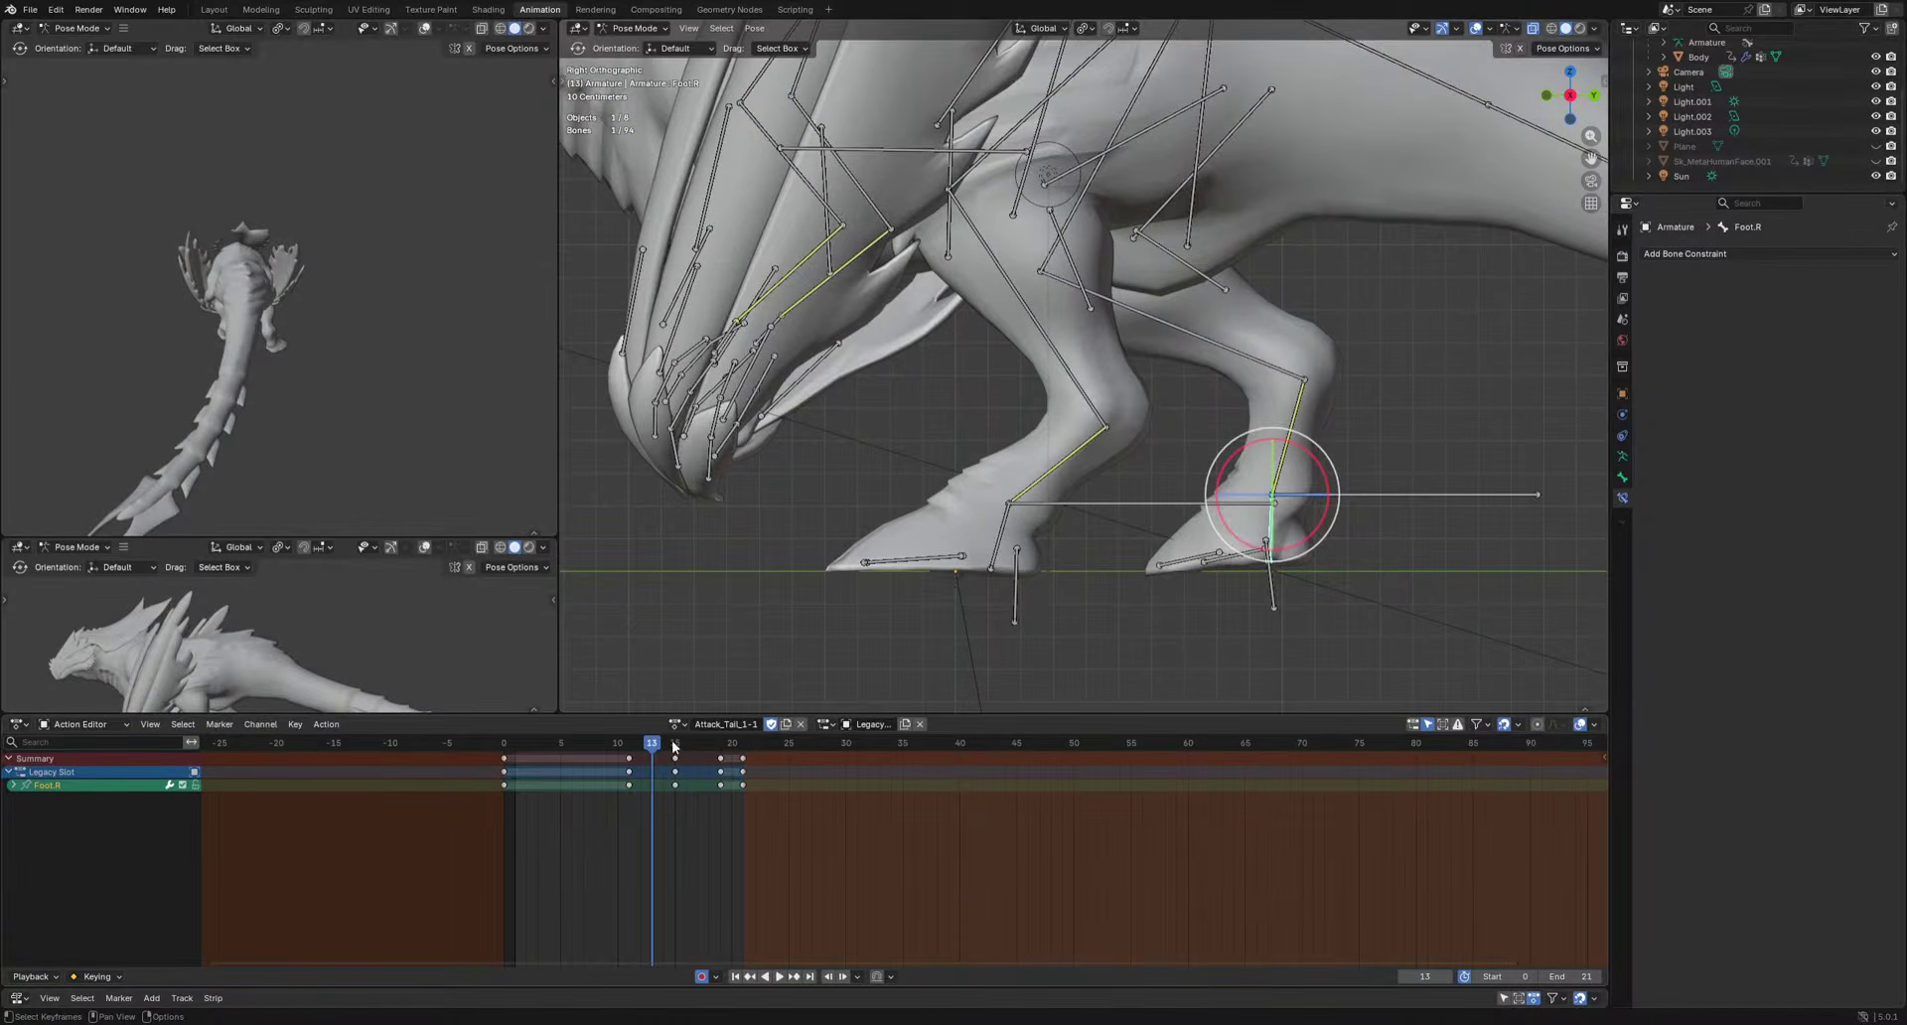
pyautogui.press('space')
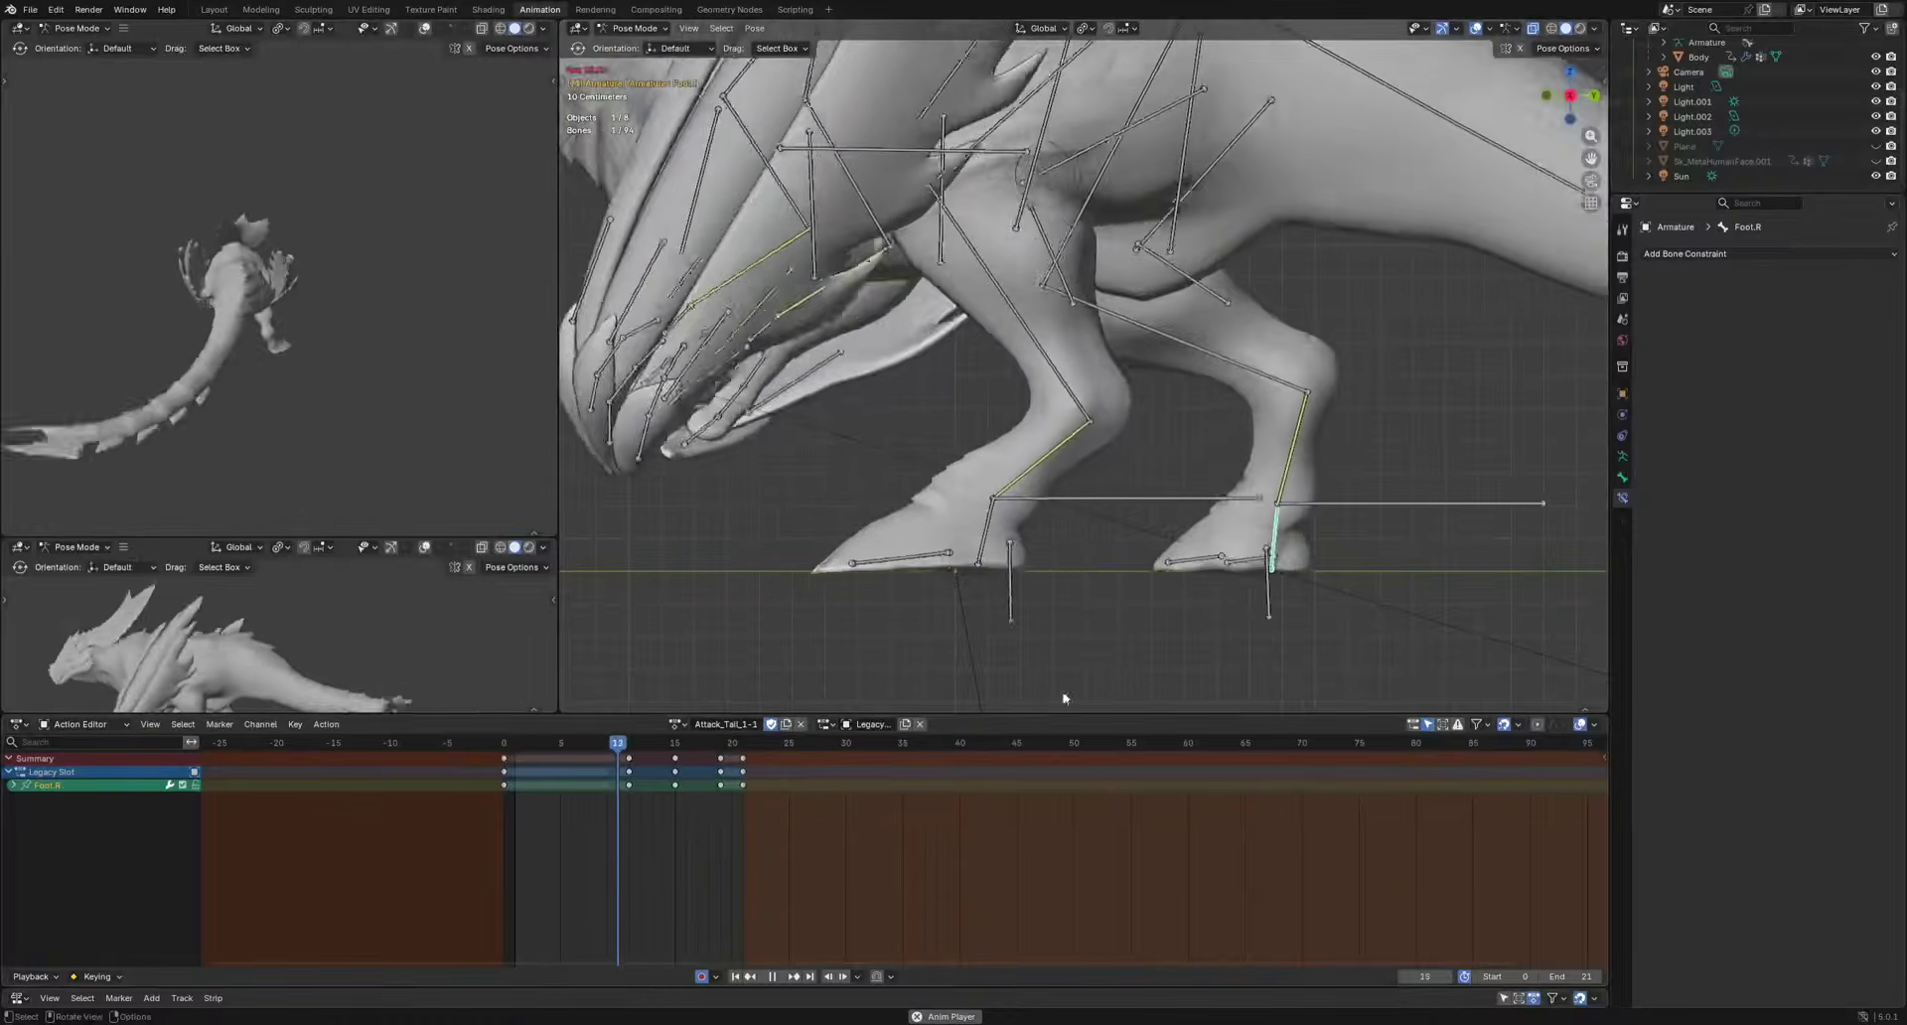
pyautogui.press('space')
# Copy the FootPad.L bone's start key to frame 3 and its end key to frame 13.
pyautogui.click(1013, 603)
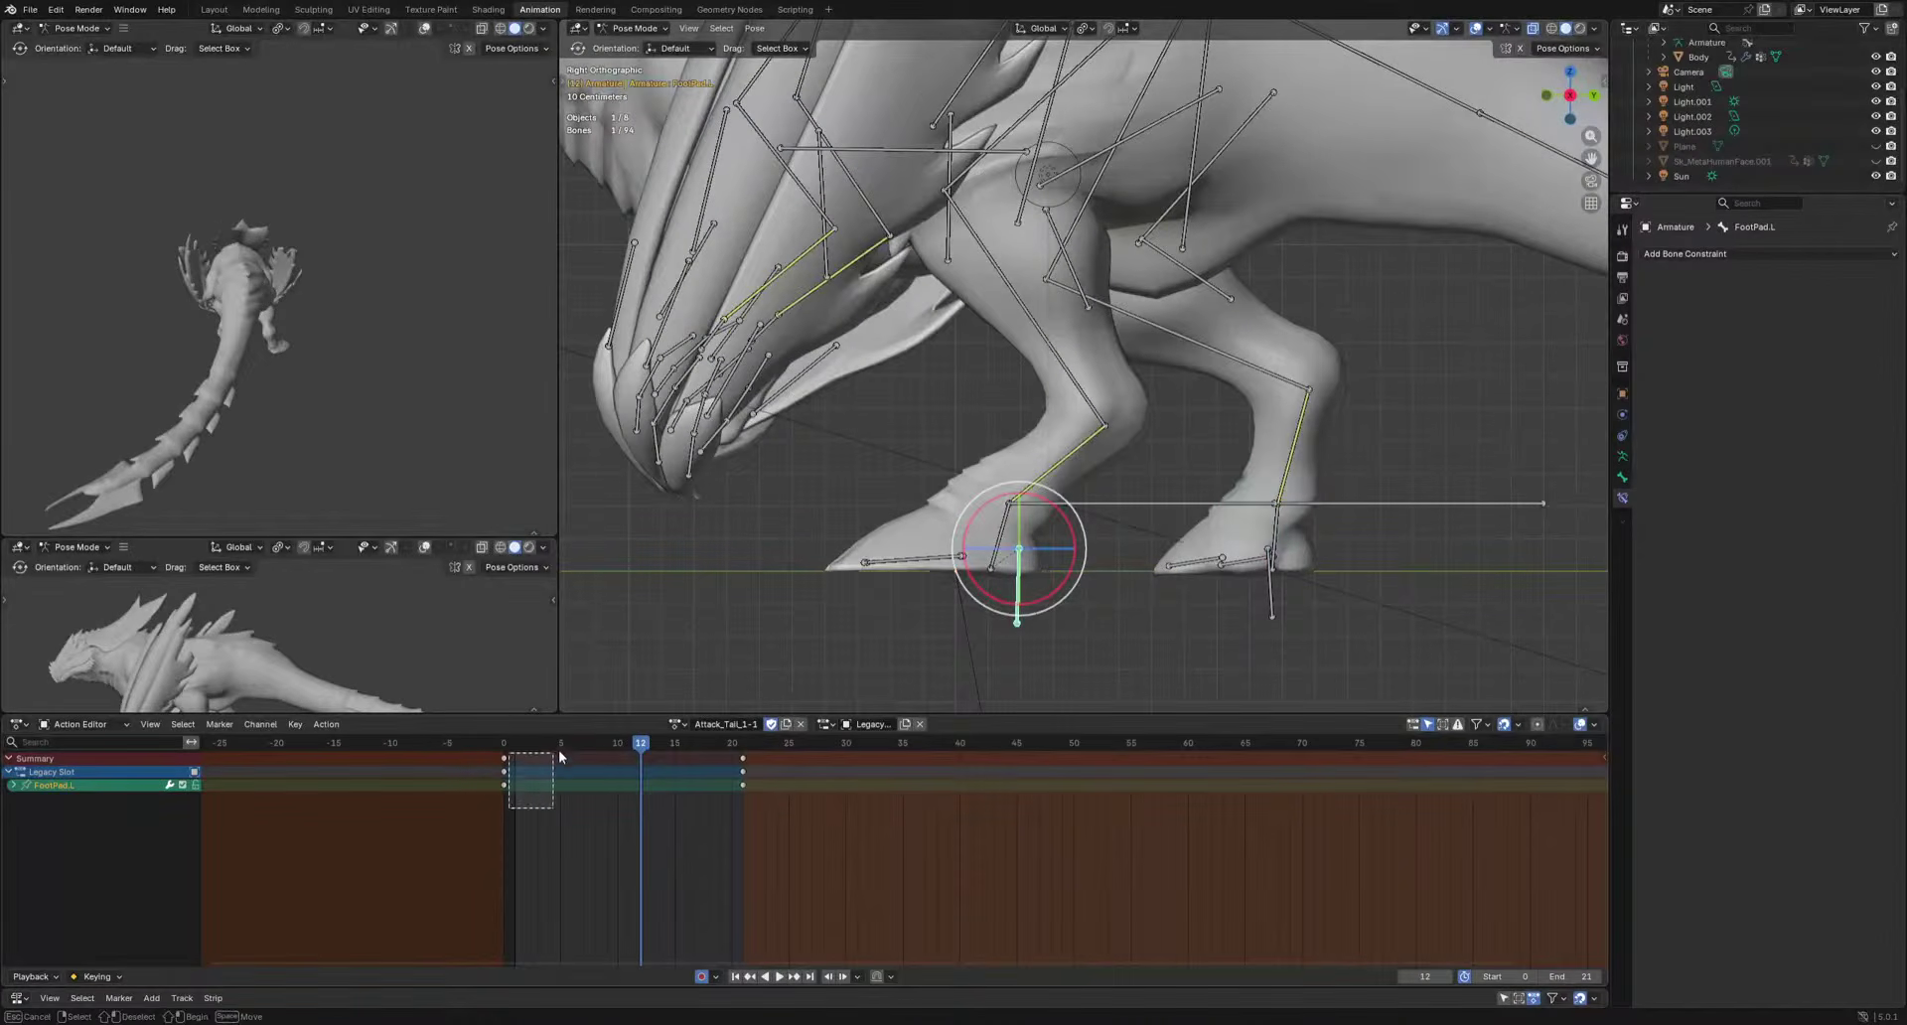
pyautogui.moveTo(574, 749); pyautogui.dragTo(574, 749)
pyautogui.hotkey('ctrl', 'c')
pyautogui.moveTo(505, 745)
pyautogui.mouseDown()
pyautogui.moveTo(570, 752)
pyautogui.moveTo(538, 751)
pyautogui.mouseUp()
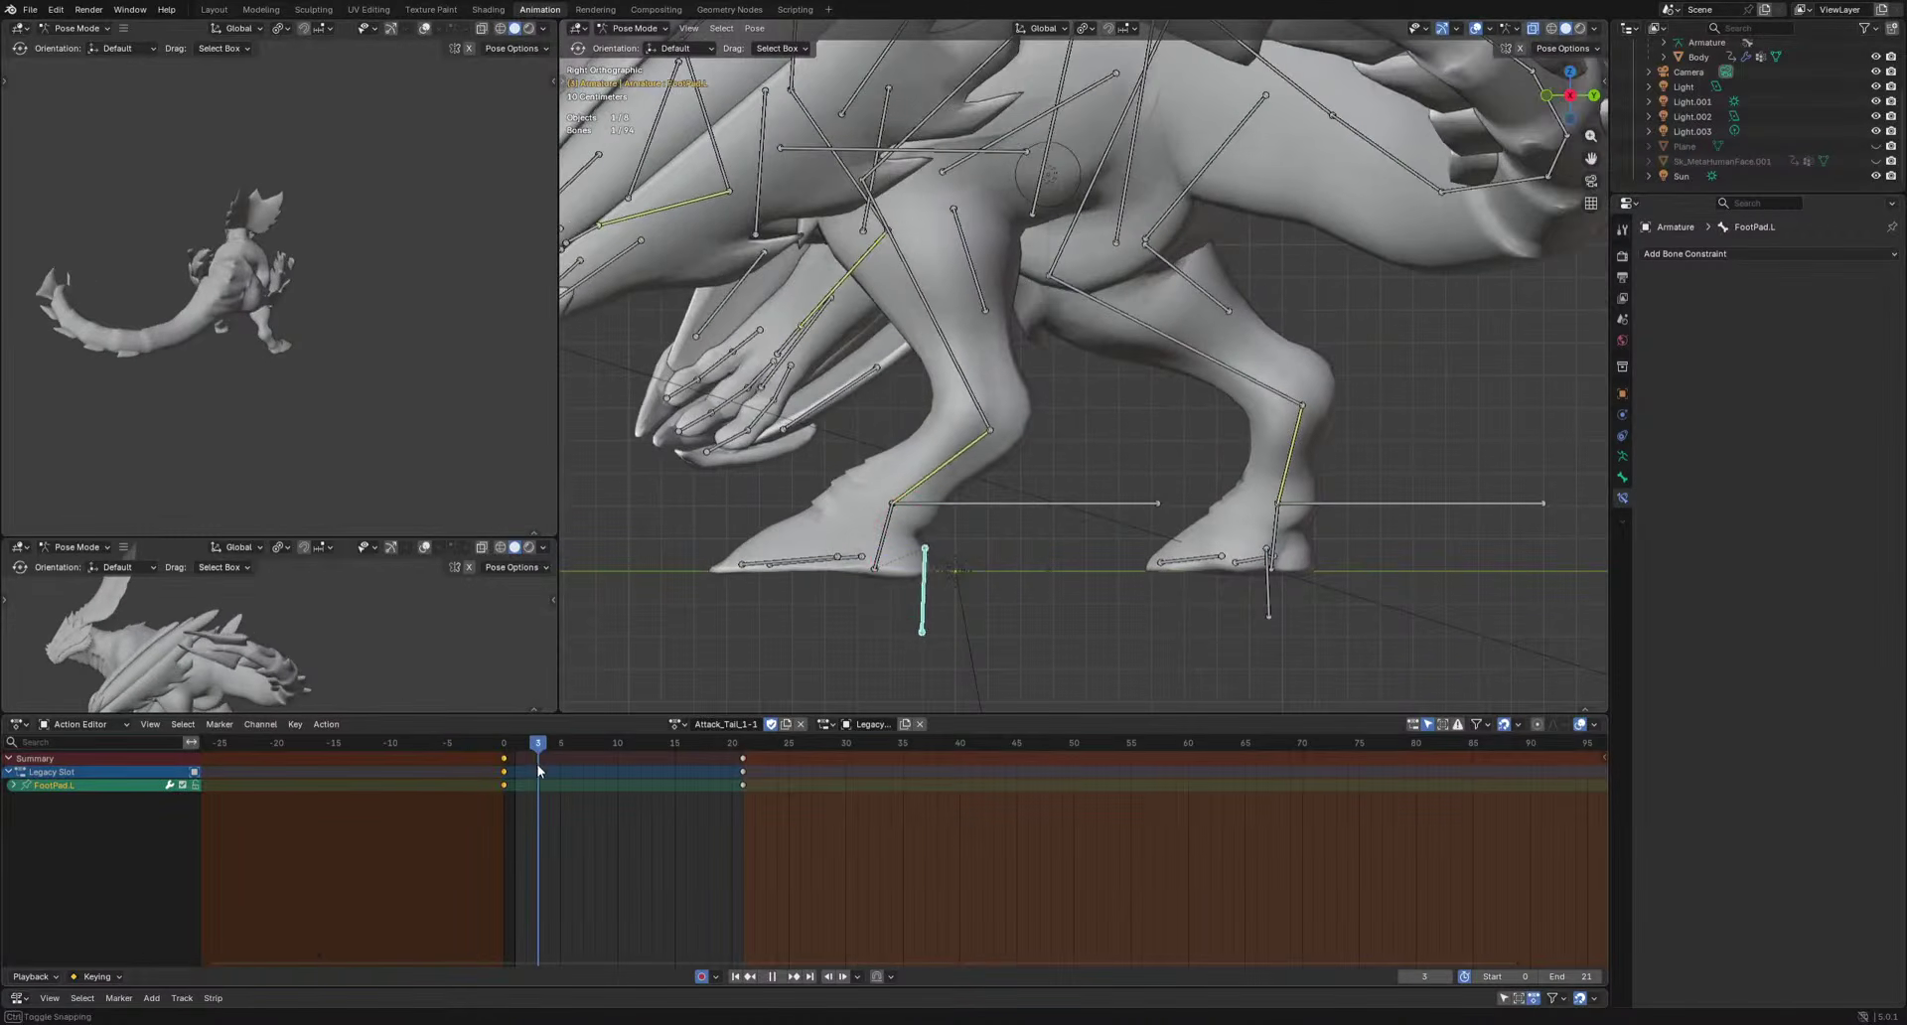
pyautogui.hotkey('ctrl', 'v')
pyautogui.press('space')
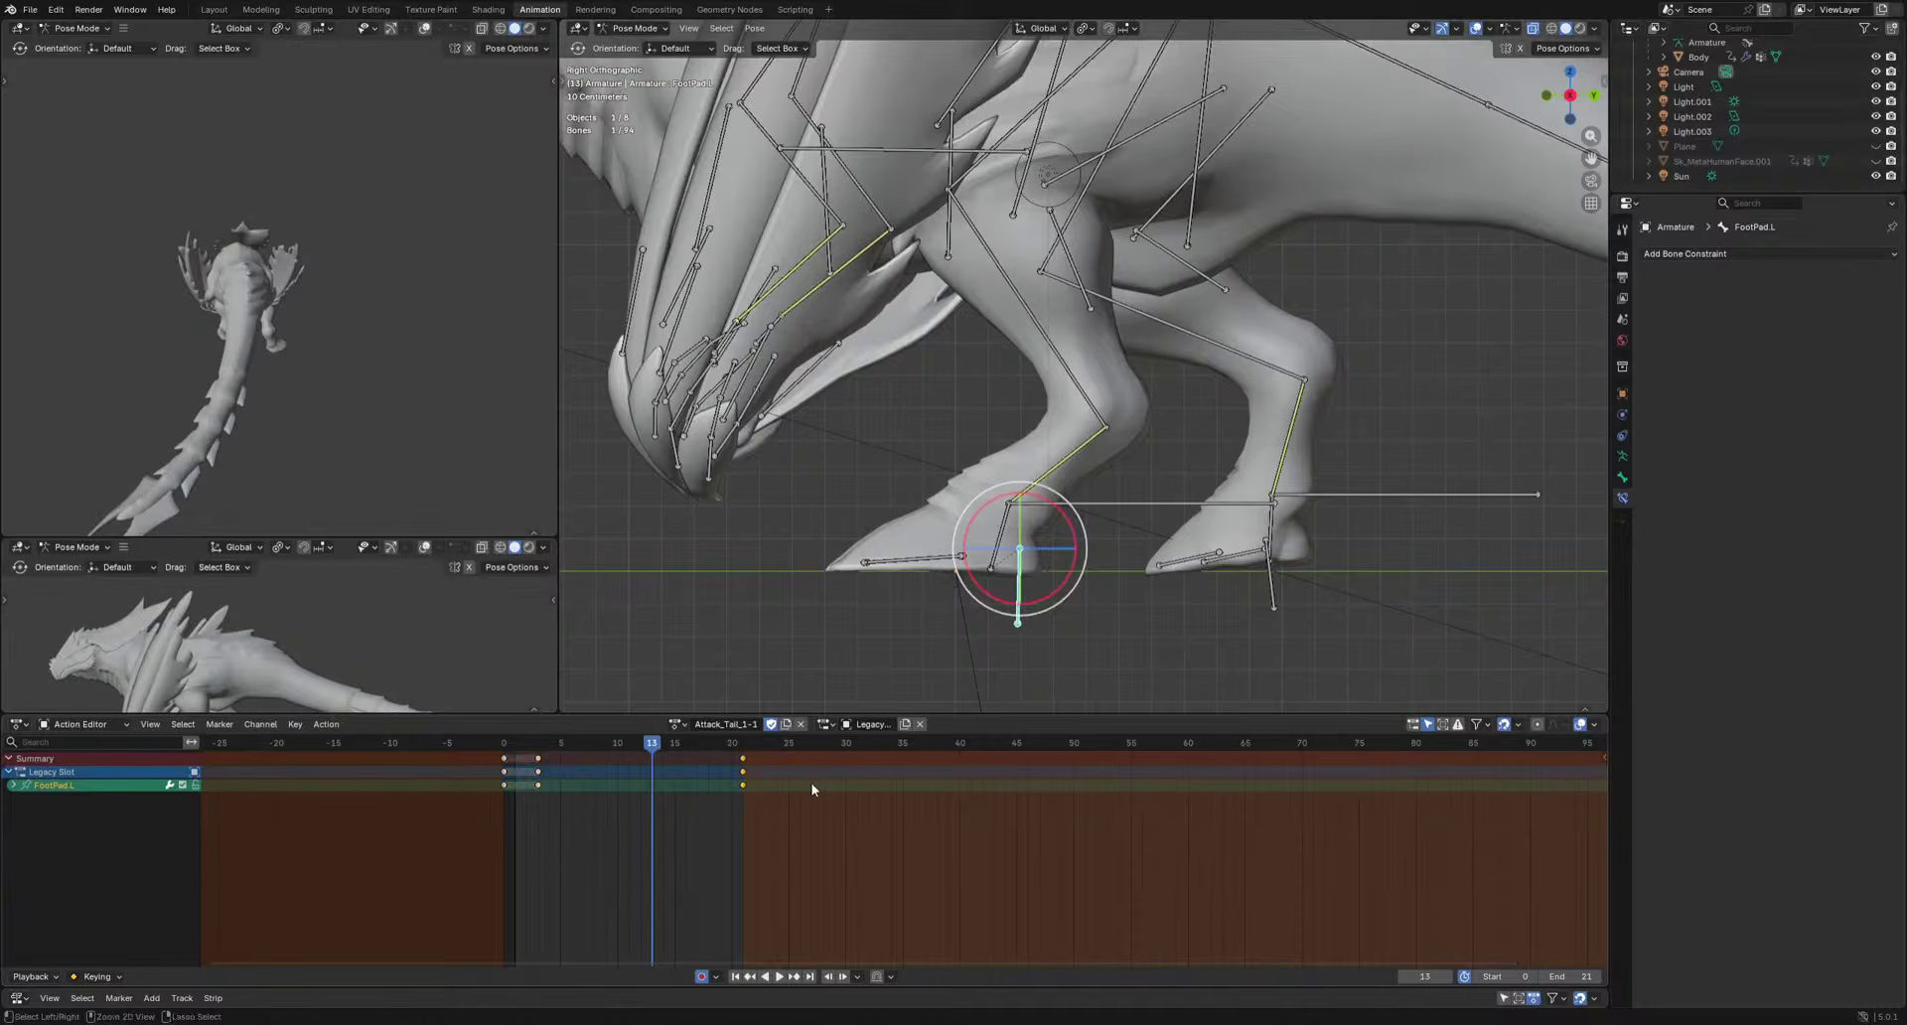
pyautogui.hotkey('ctrl', 'v')
# Move the FootPad.L bone at frame 8 to key its mid-step position.
pyautogui.press('space')
pyautogui.press('g')
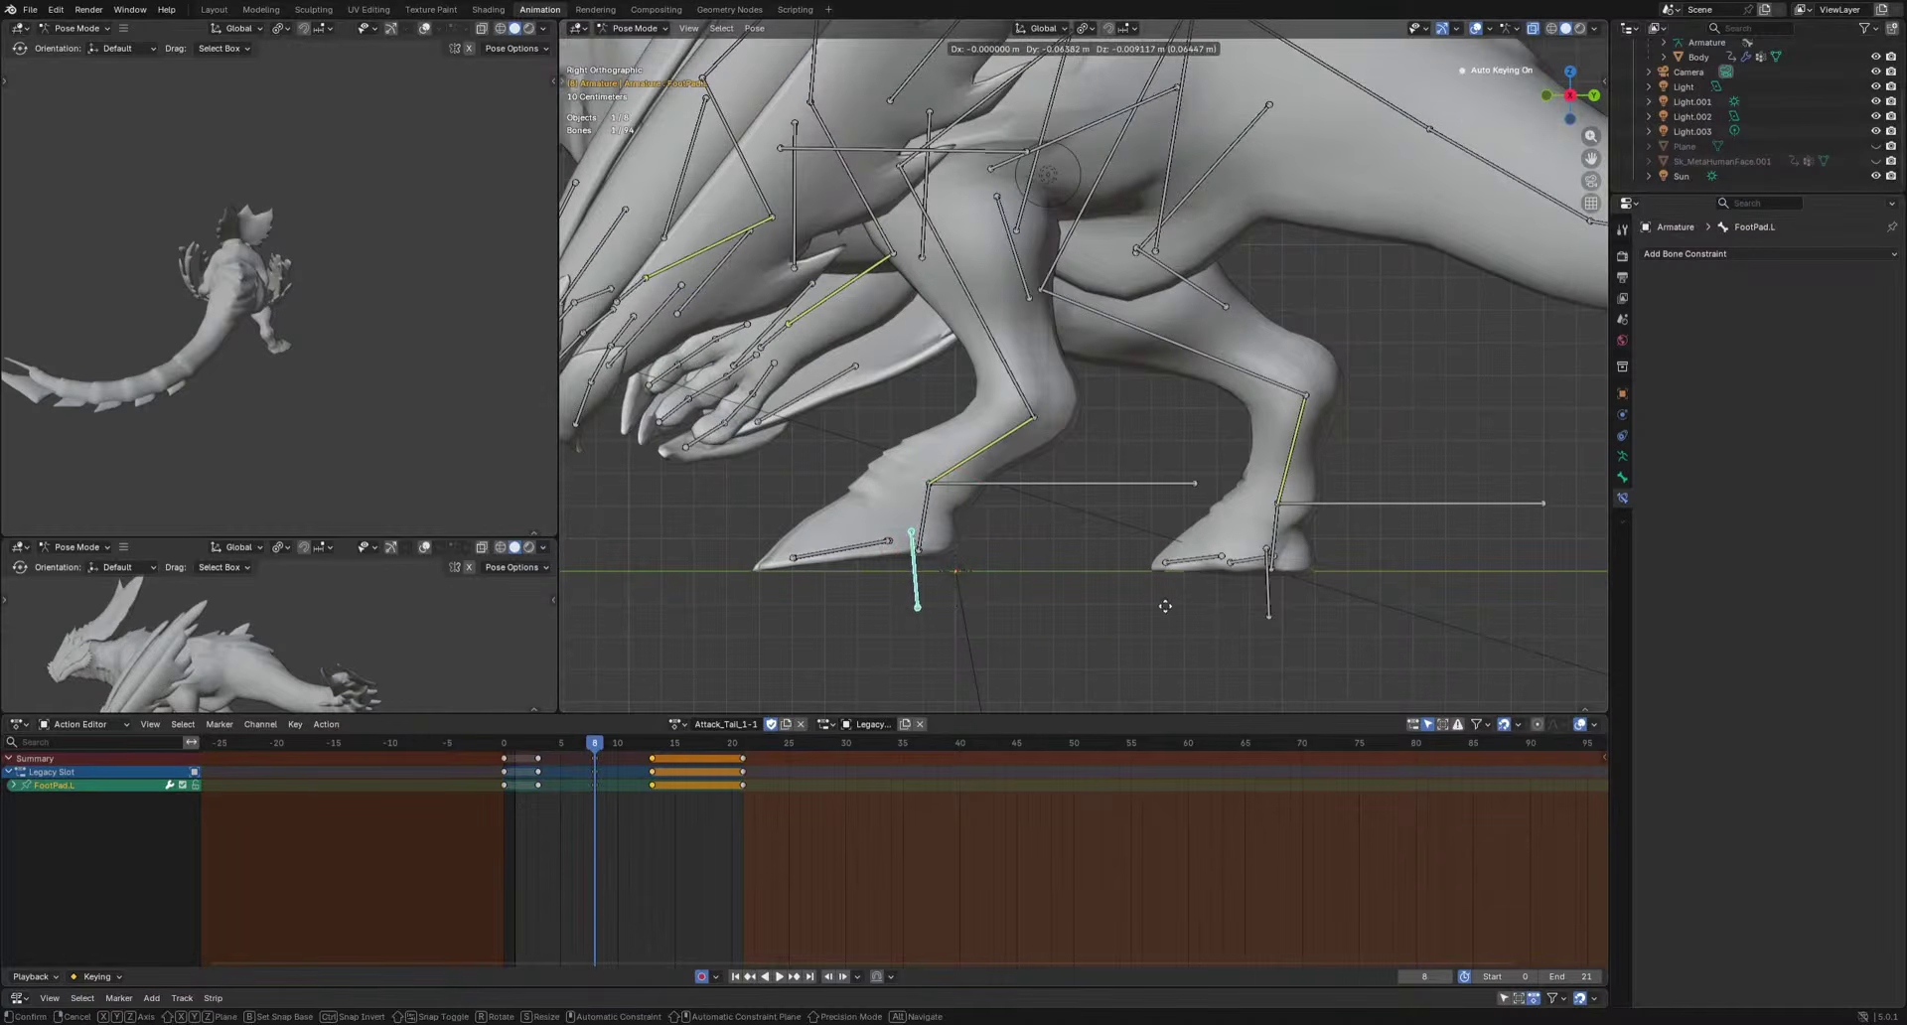
pyautogui.click(1179, 605)
# Copy the FootPad.R bone's start key to frame 11 and its end key to frame 18.
pyautogui.click(1270, 597)
pyautogui.moveTo(1271, 599); pyautogui.dragTo(1313, 608, button='middle')
pyautogui.press('KP_3')
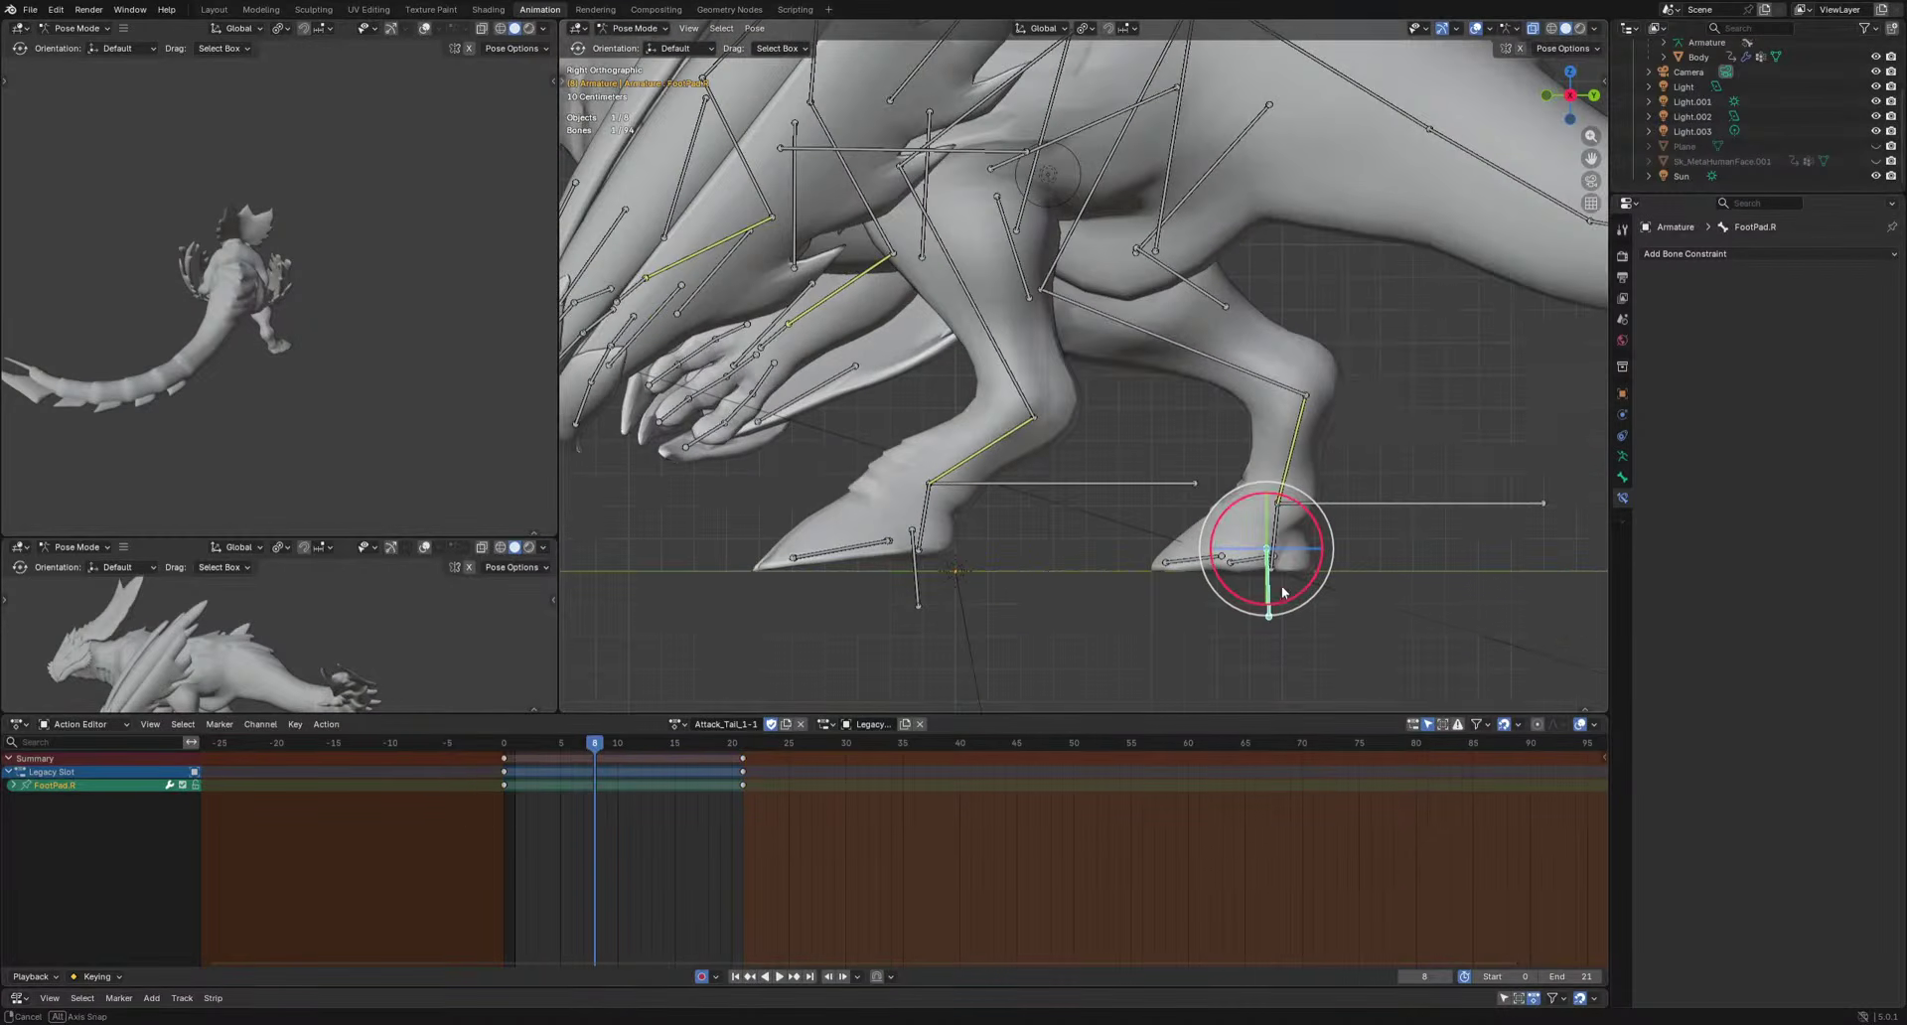
pyautogui.press('a')
pyautogui.moveTo(574, 740); pyautogui.dragTo(665, 758)
pyautogui.hotkey('ctrl', 'v')
pyautogui.hotkey('ctrl', 'v')
# Move the FootPad.R bone at frame 14 to key its mid-step position, and play the action.
pyautogui.press('g')
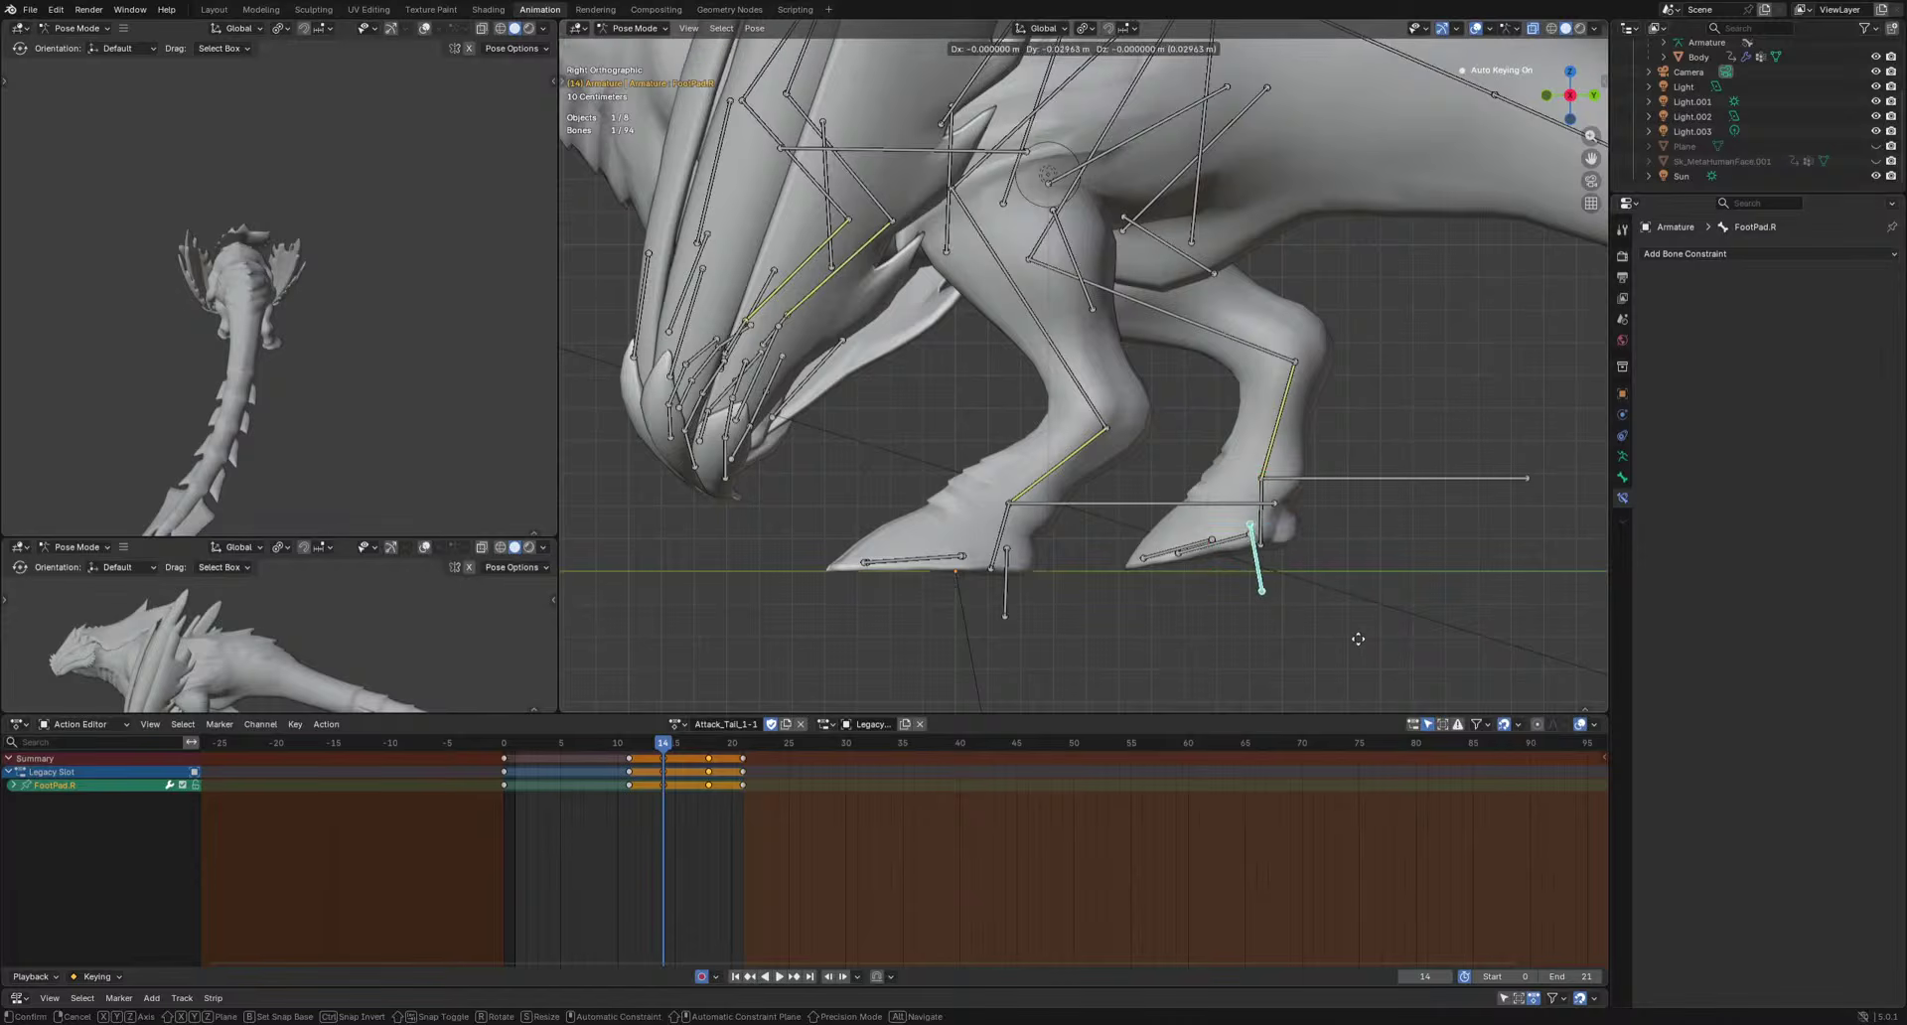
pyautogui.click(1335, 634)
pyautogui.press('space')
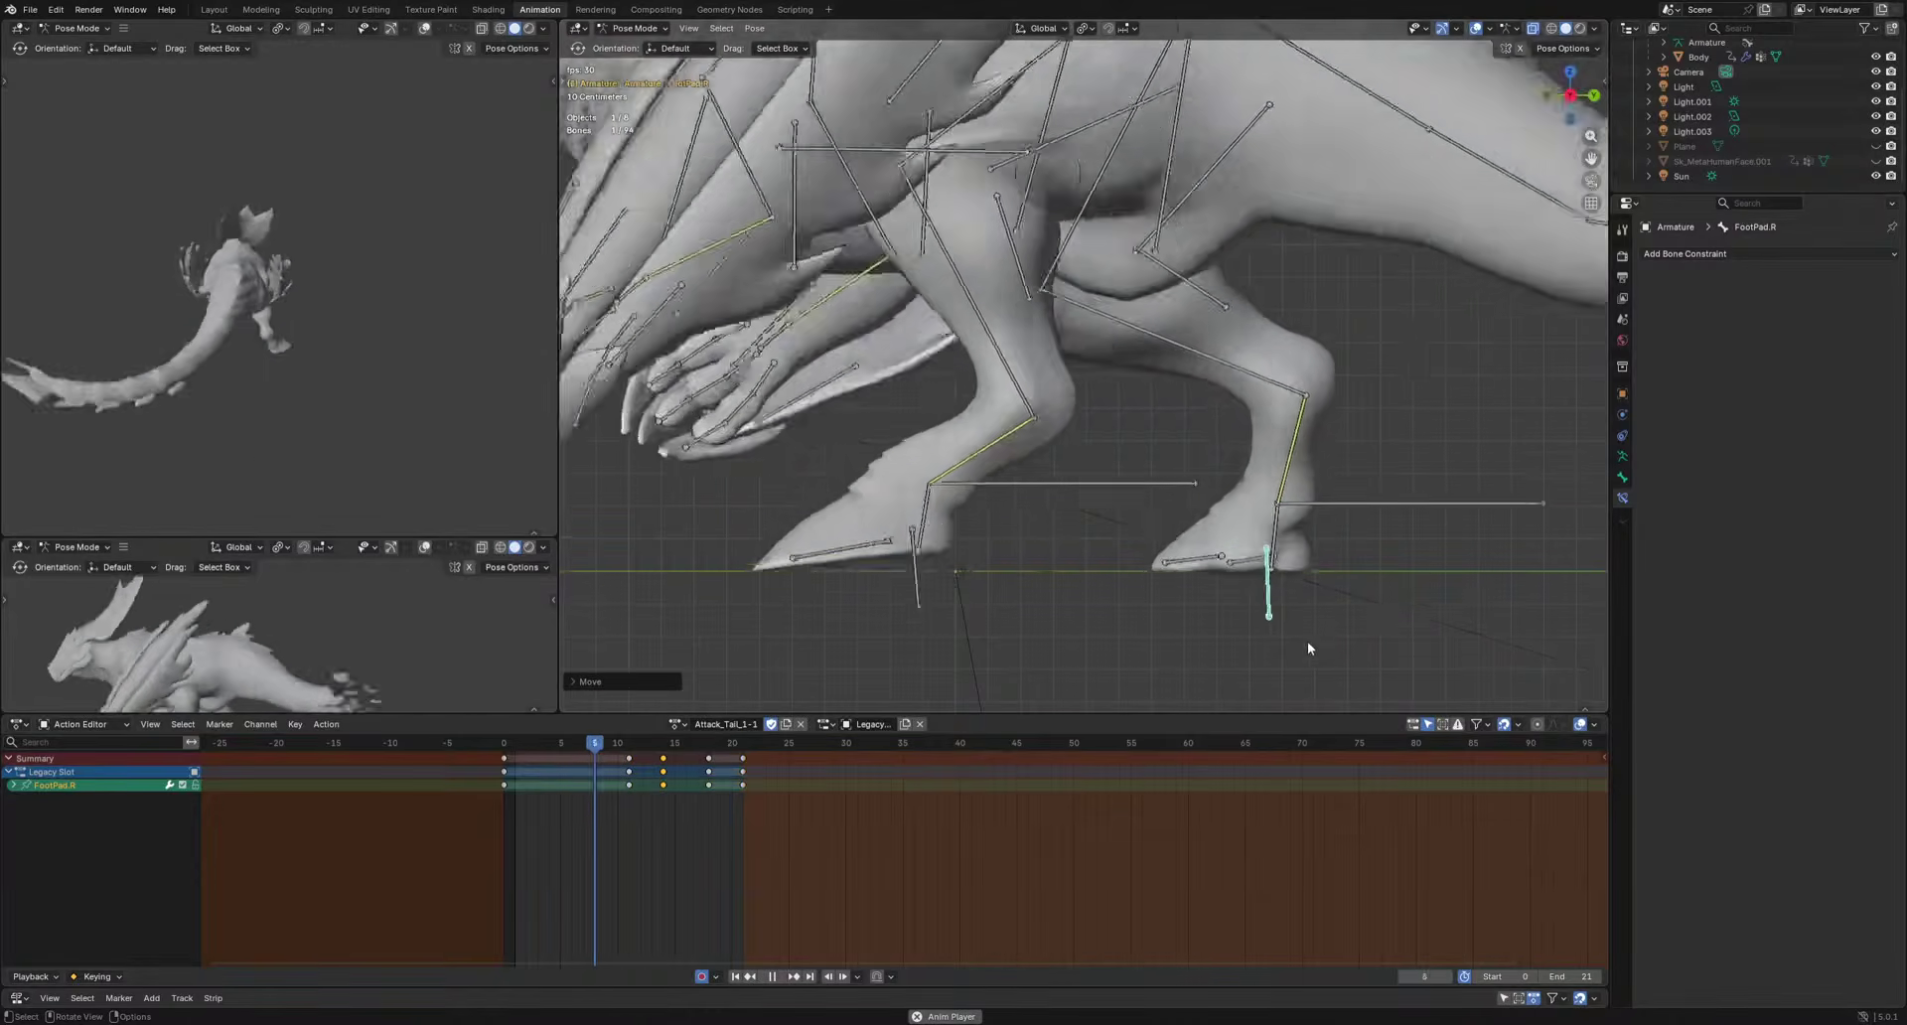
pyautogui.scroll(-2, 1305, 635)
pyautogui.press('space')
# Rotate the Ankle.R bone at frame 9.
pyautogui.click(1230, 429)
pyautogui.moveTo(514, 747); pyautogui.dragTo(605, 747)
pyautogui.press('r')
pyautogui.click(1336, 556)
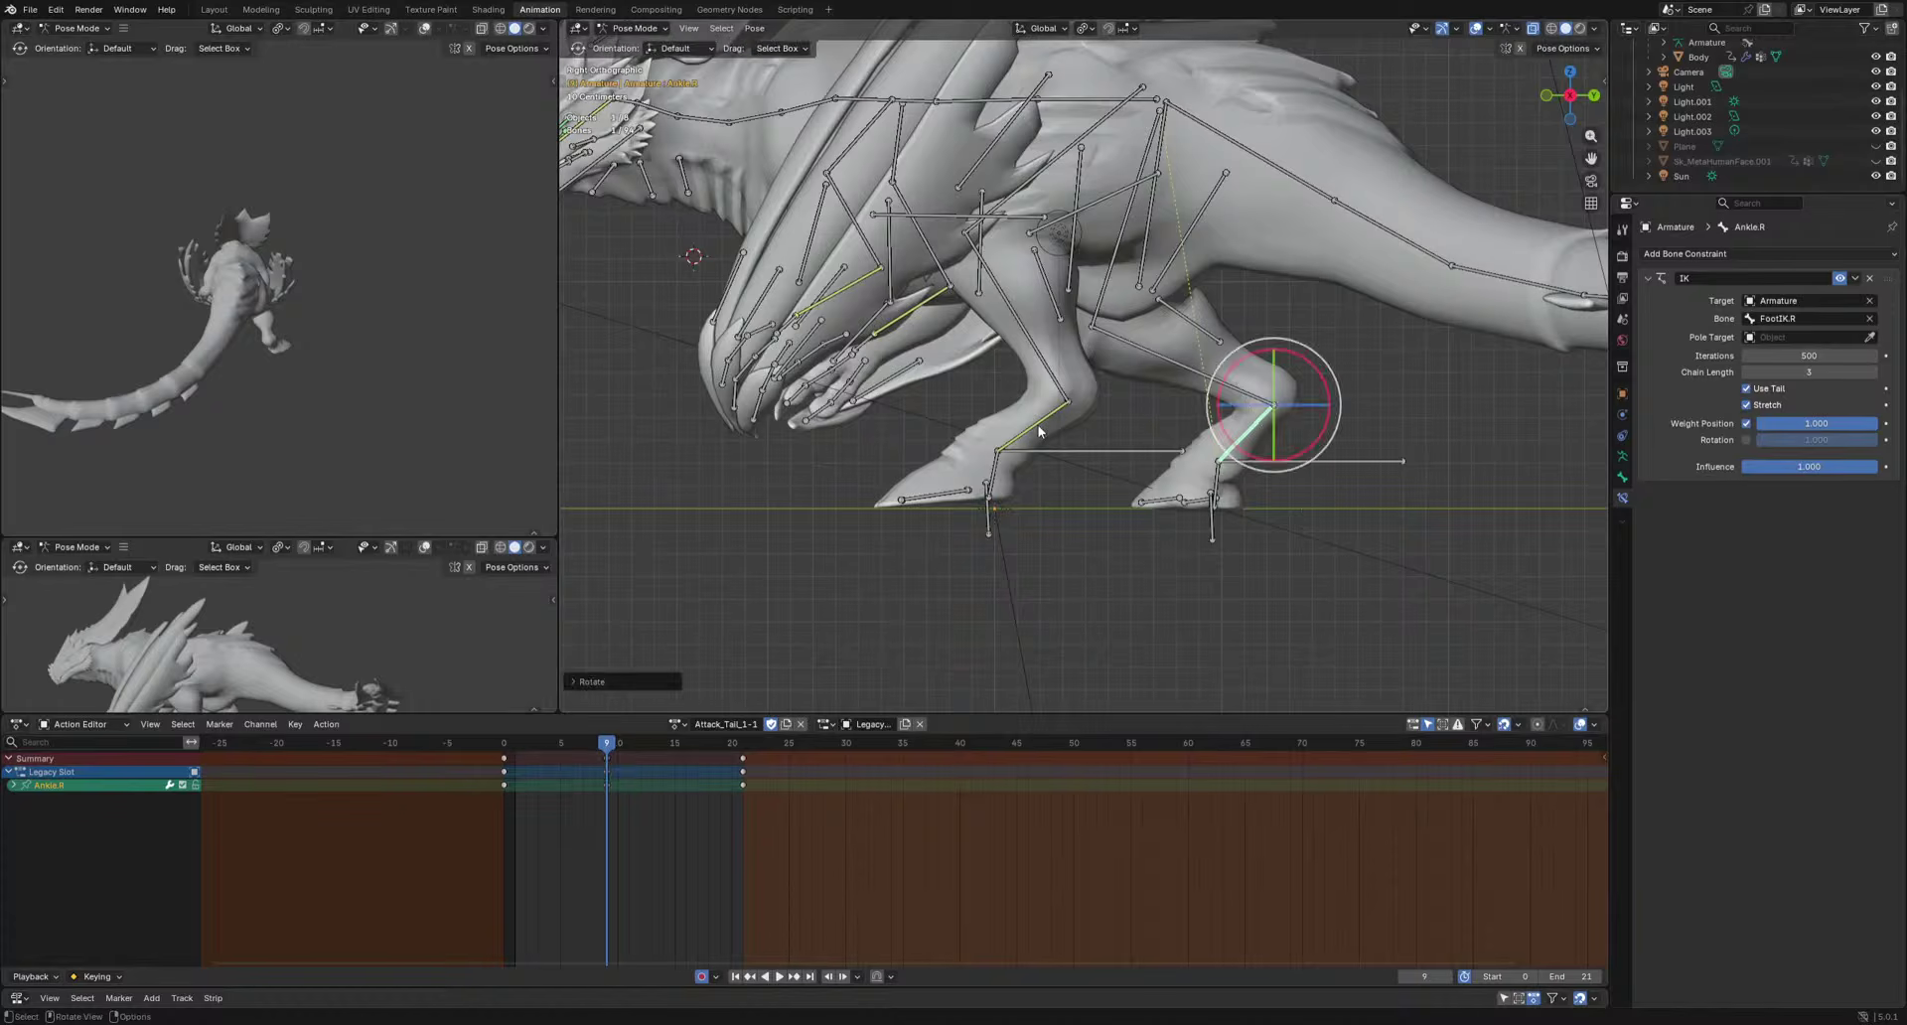
# Rotate the Ankle.L bone at frames 10 and 17, and play the action.
pyautogui.click(1041, 429)
pyautogui.moveTo(616, 745); pyautogui.dragTo(698, 757)
pyautogui.press('r')
pyautogui.click(1217, 568)
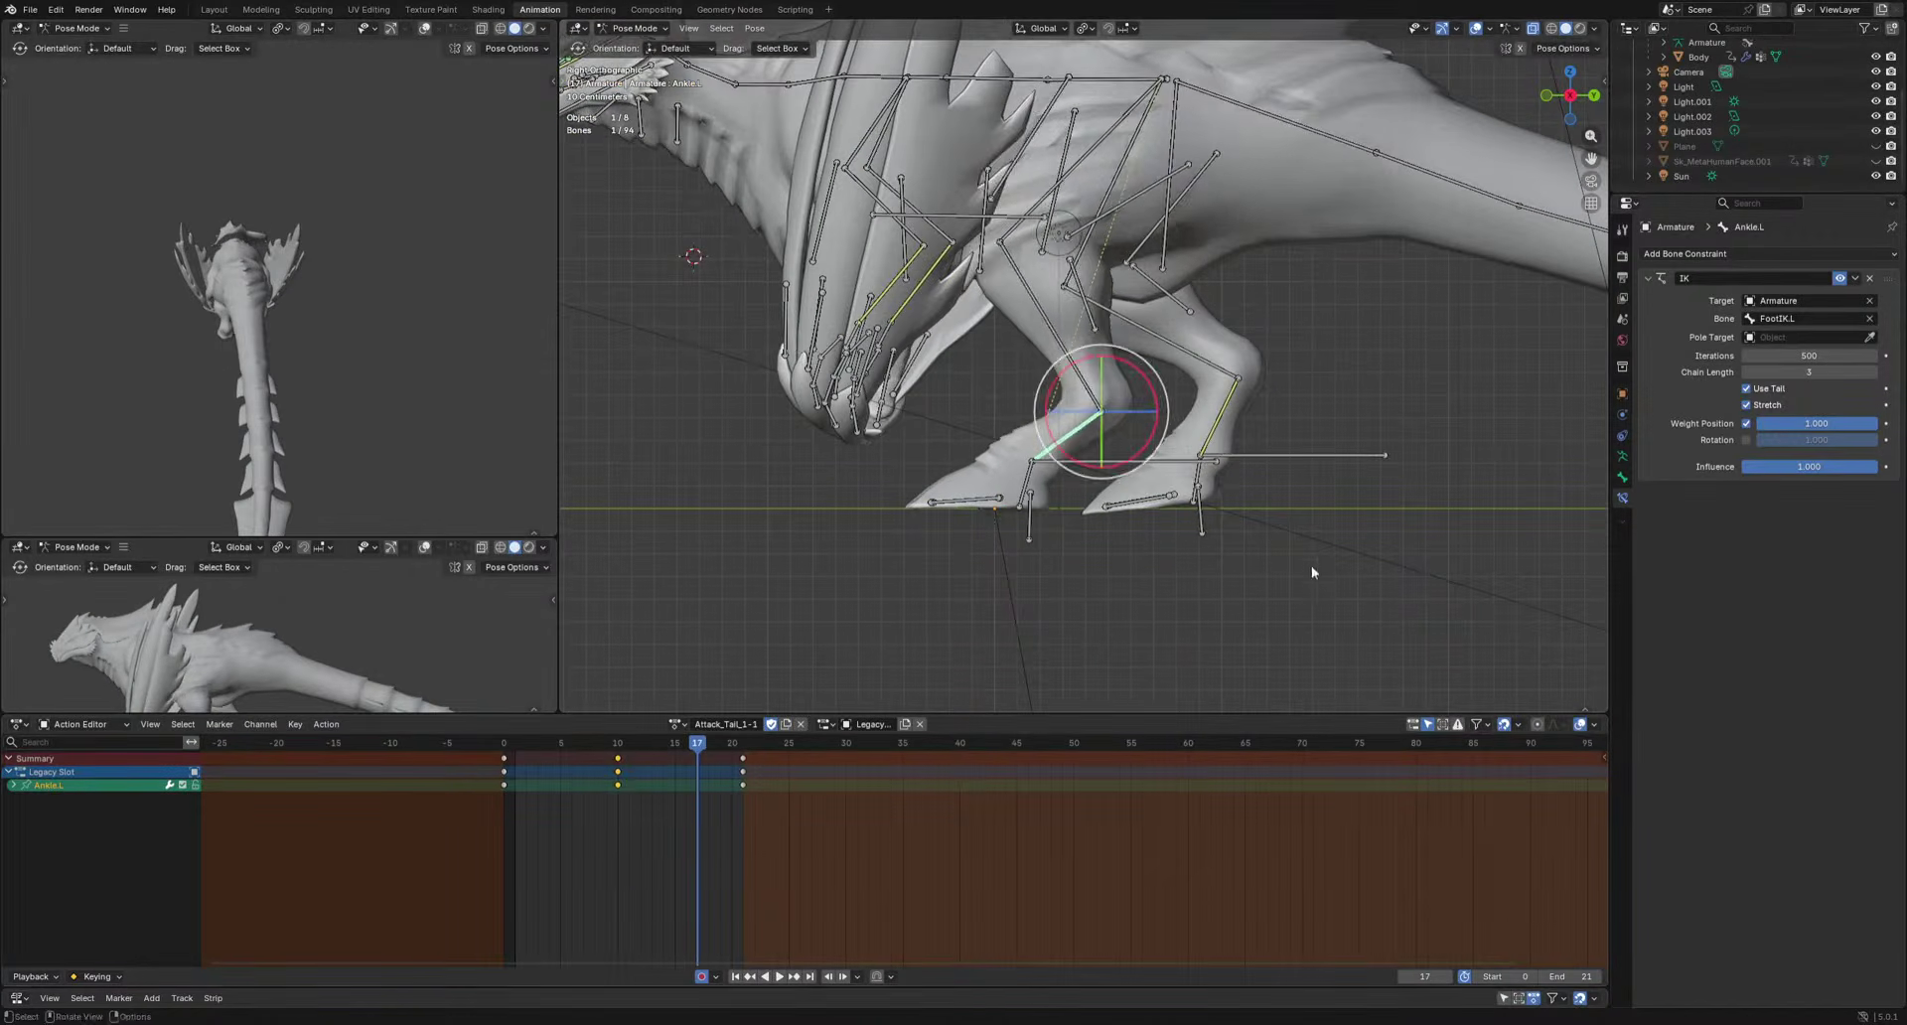
pyautogui.press('r')
pyautogui.click(1314, 479)
pyautogui.press('space')
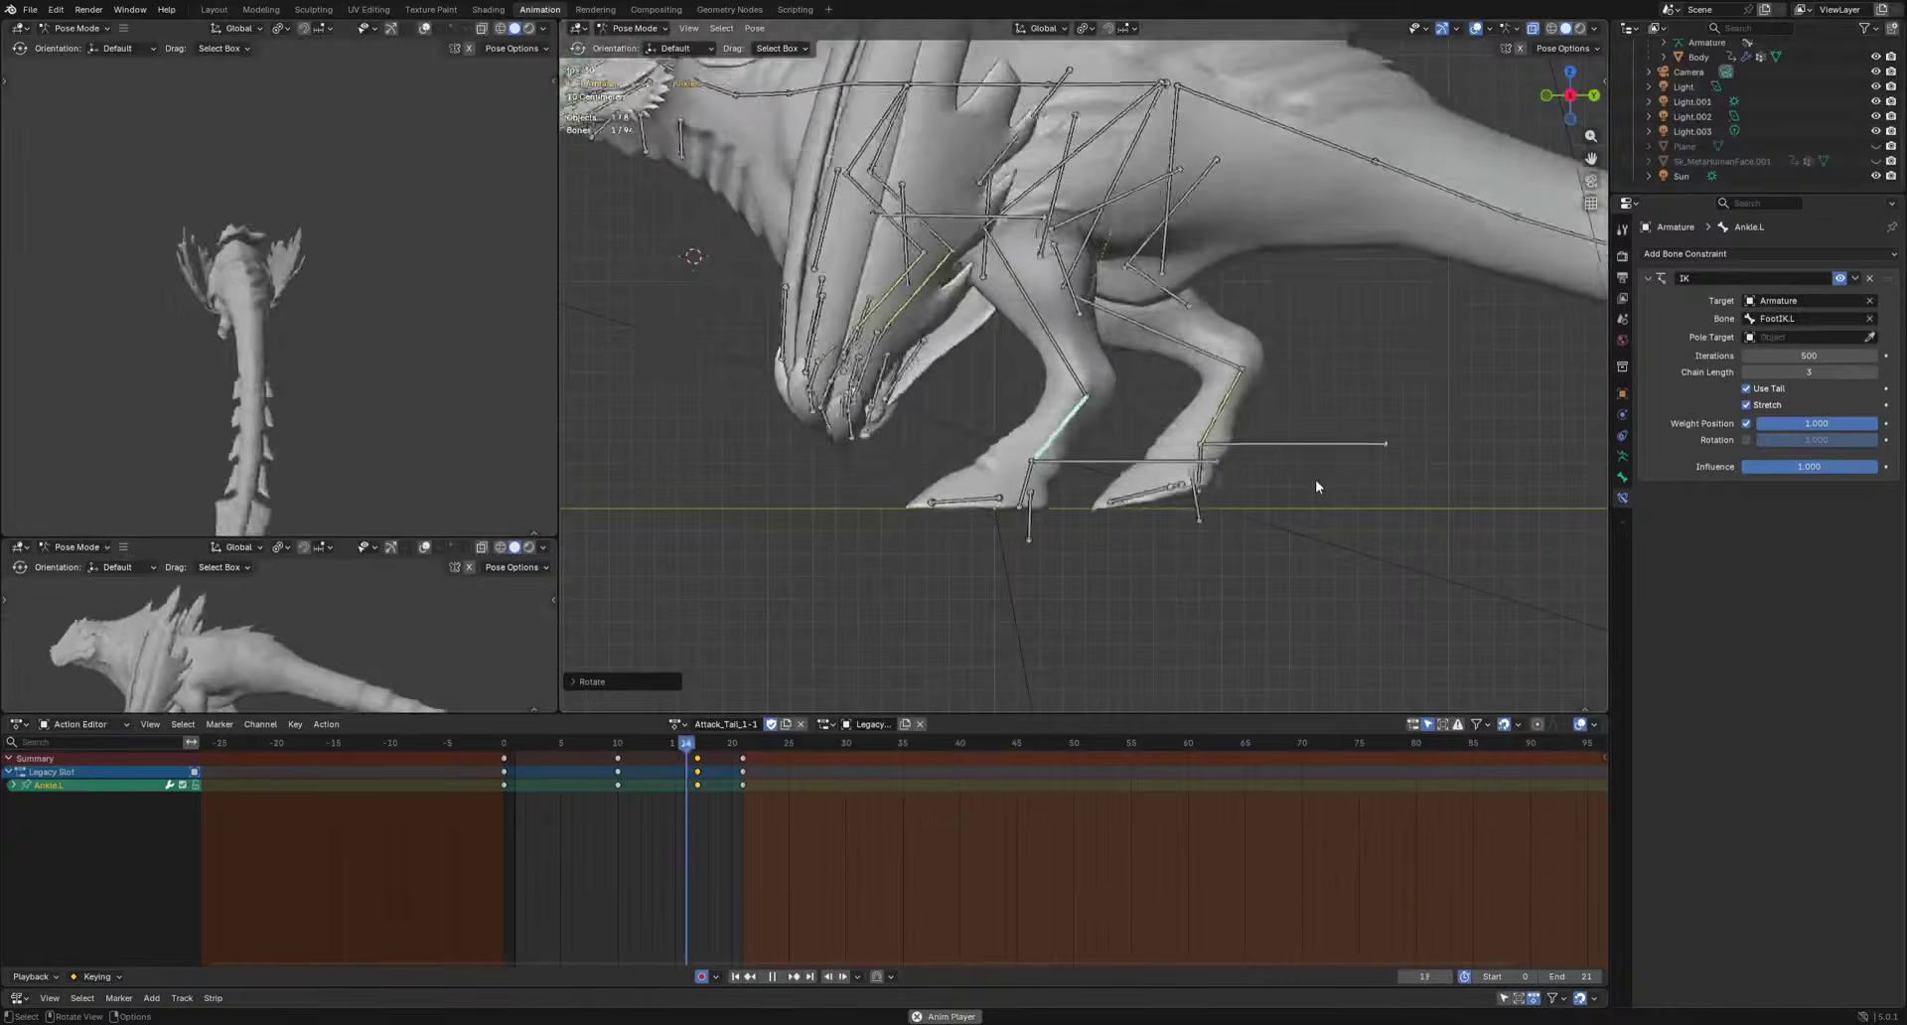
# Rotate the Calf.R bone at frames 7 and 16 in the back view, and play the action.
pyautogui.moveTo(1316, 482); pyautogui.dragTo(1086, 382, button='middle')
pyautogui.press('space')
pyautogui.click(1087, 386)
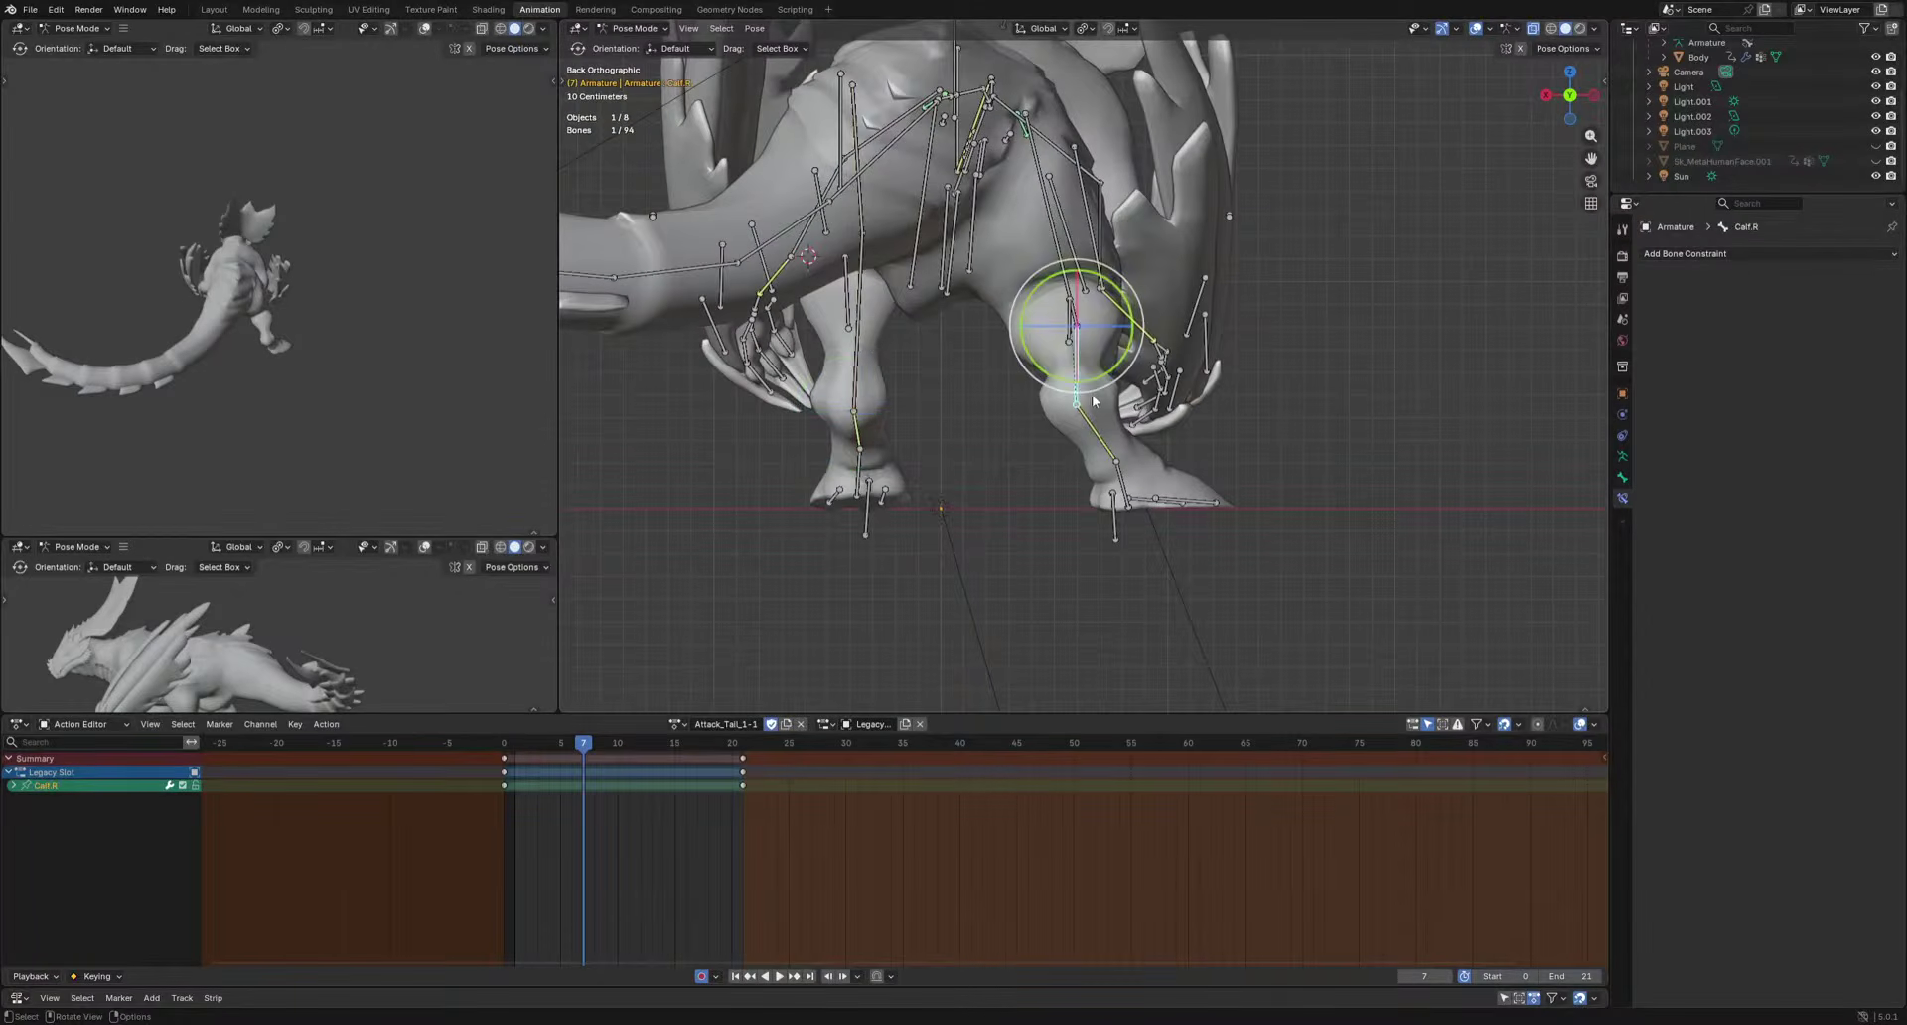
pyautogui.press('r')
pyautogui.click(1273, 556)
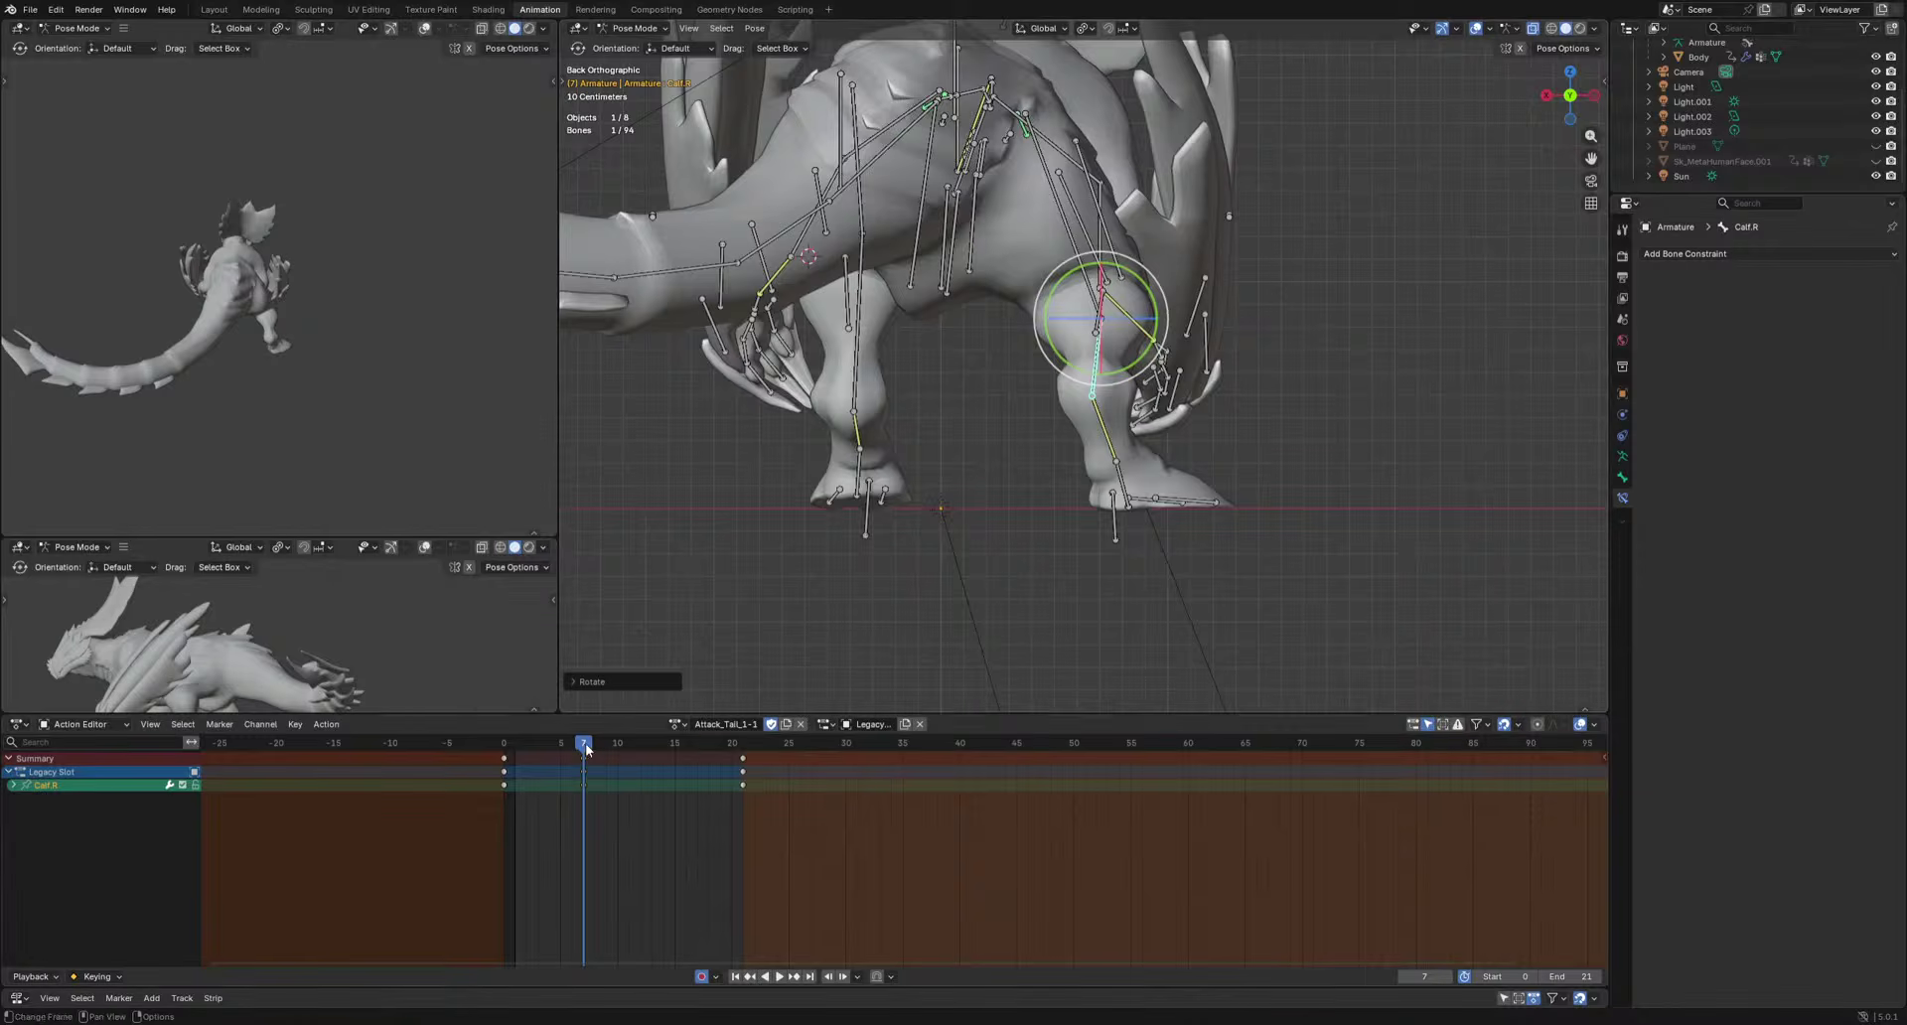
pyautogui.moveTo(585, 745); pyautogui.dragTo(689, 772)
pyautogui.press('r')
pyautogui.click(1375, 521)
pyautogui.press('space')
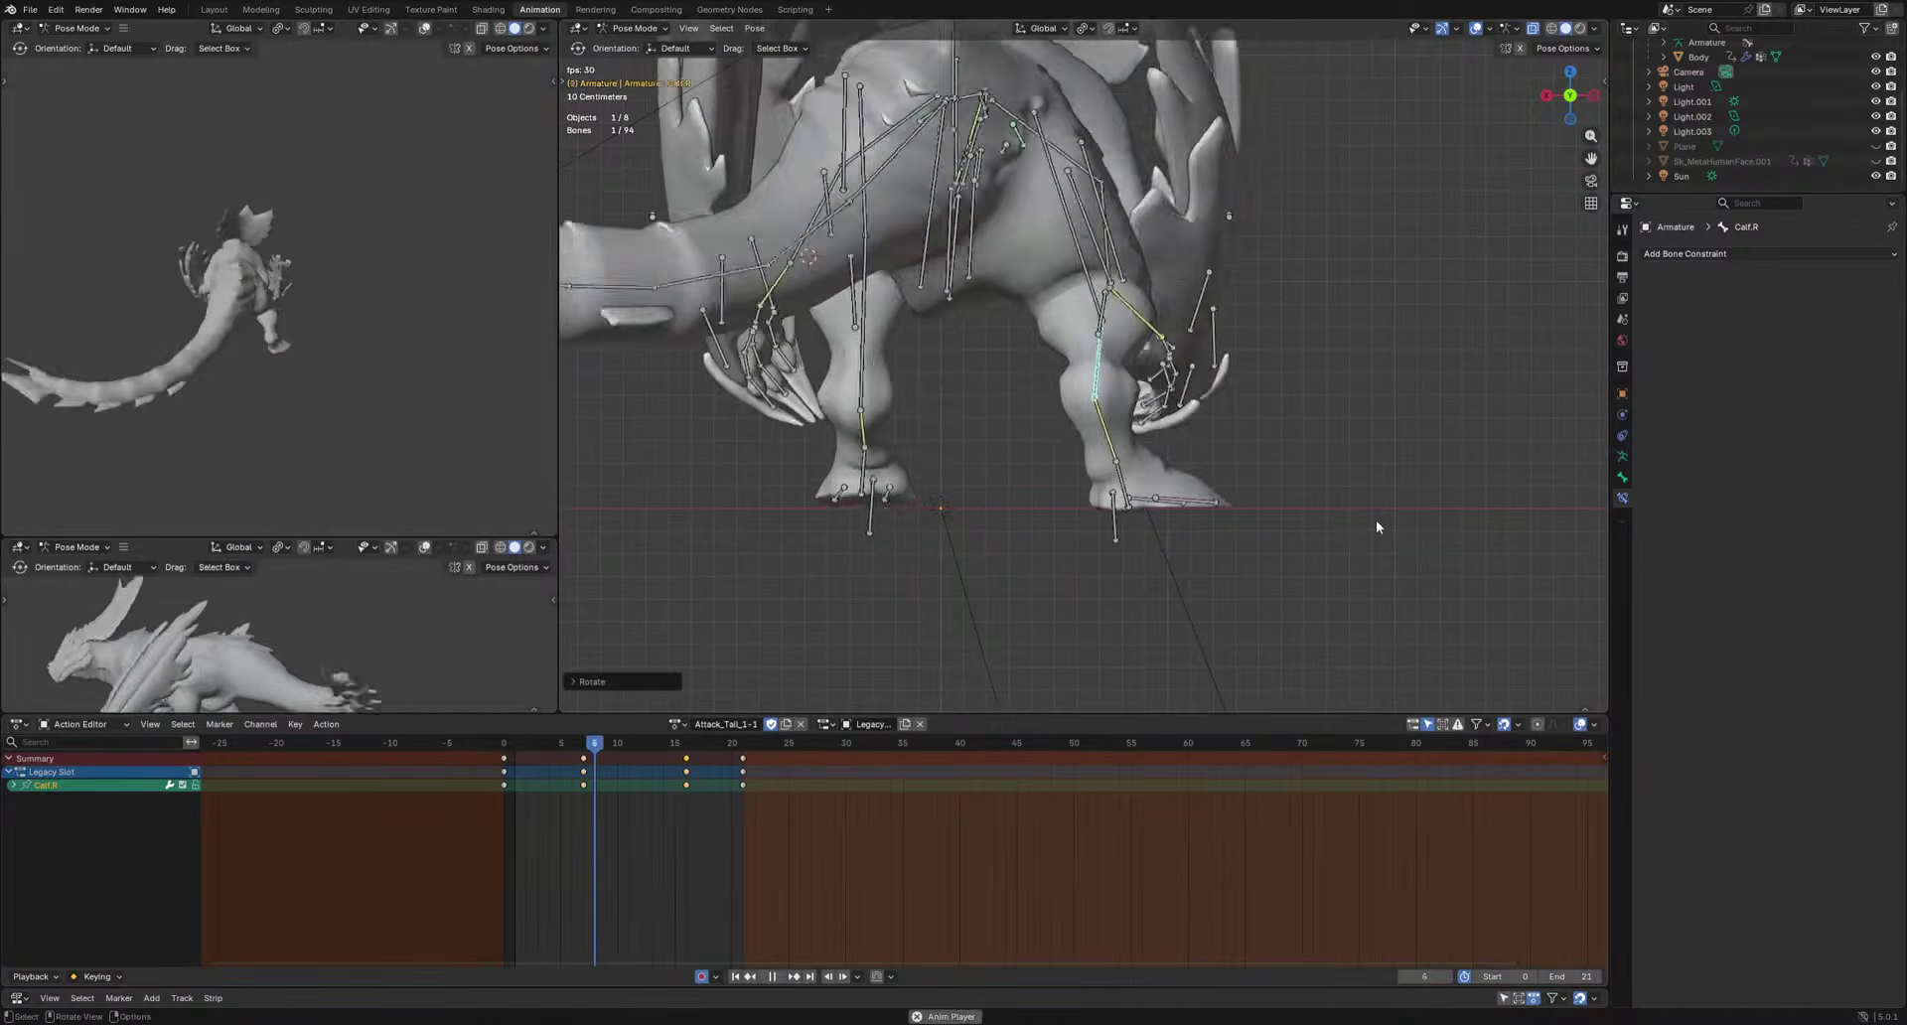
pyautogui.press('space')
# Rotate the Calf.L bone at frame 11 in the back view, and play the action.
pyautogui.click(883, 314)
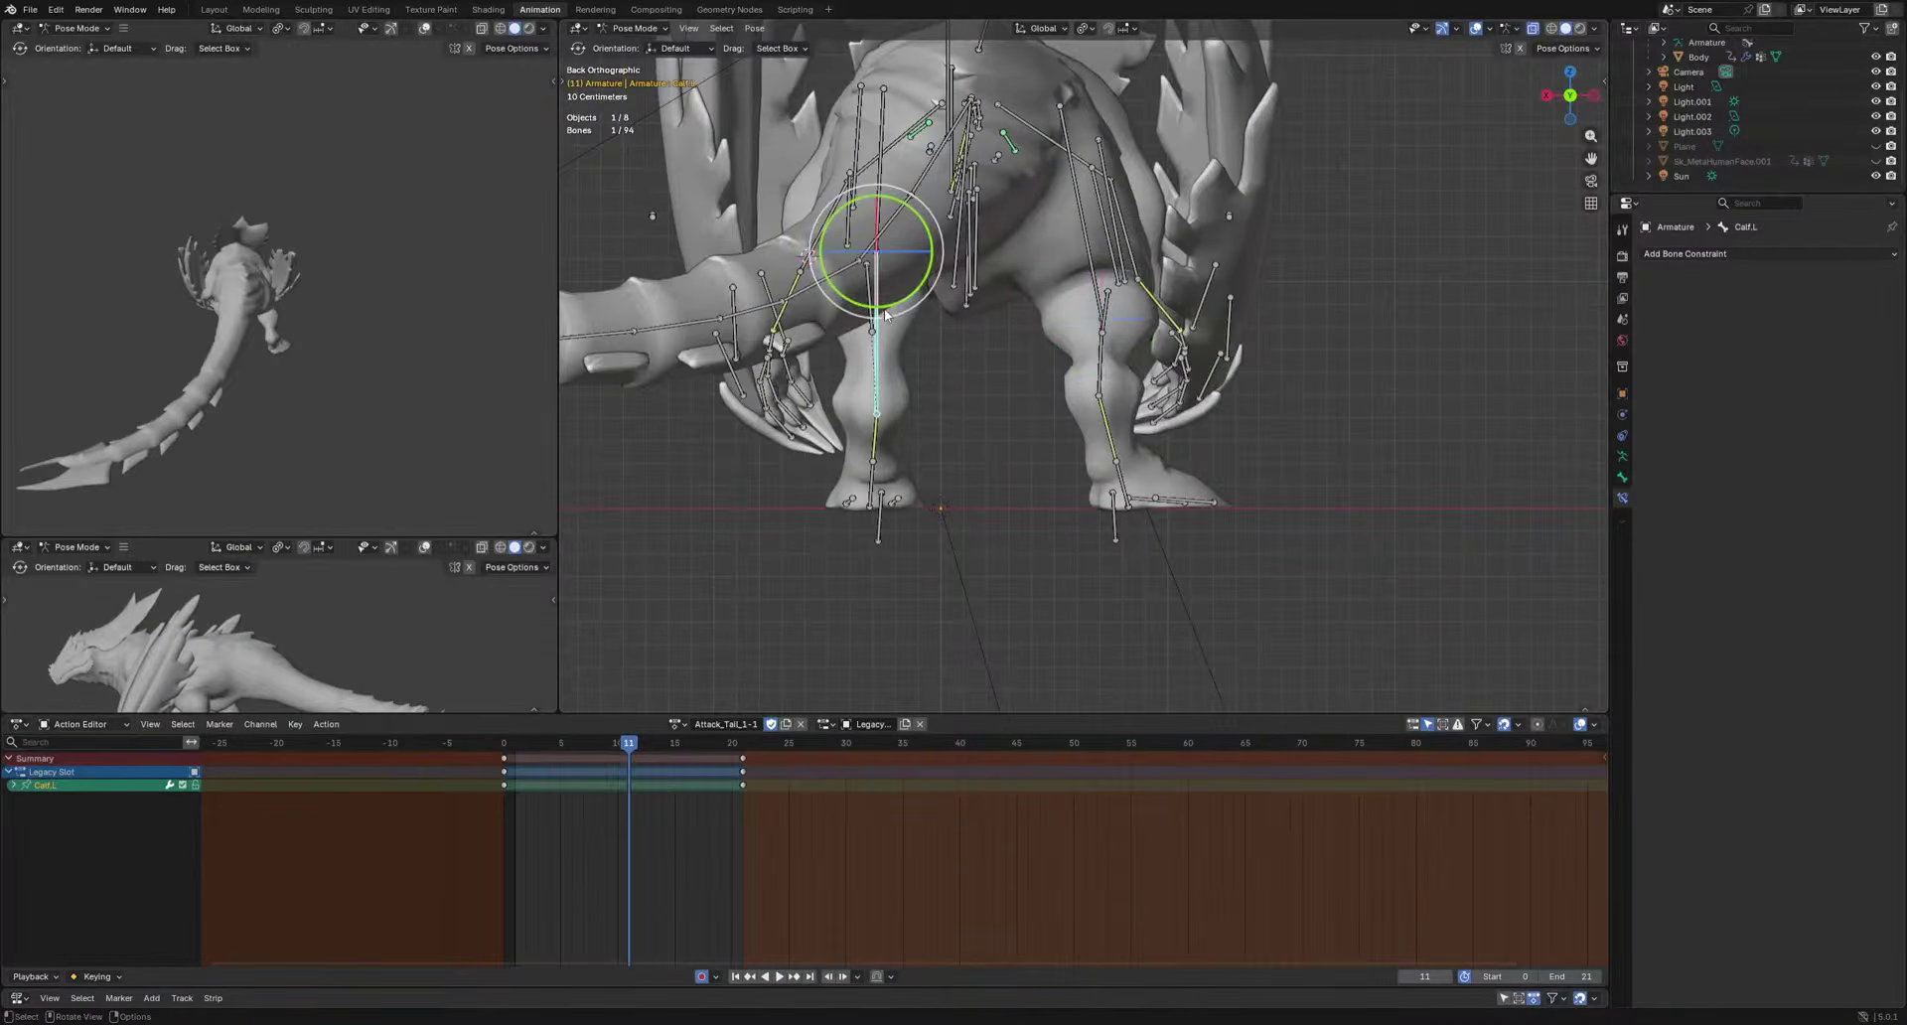
pyautogui.press('r')
pyautogui.click(1297, 407)
pyautogui.press('space')
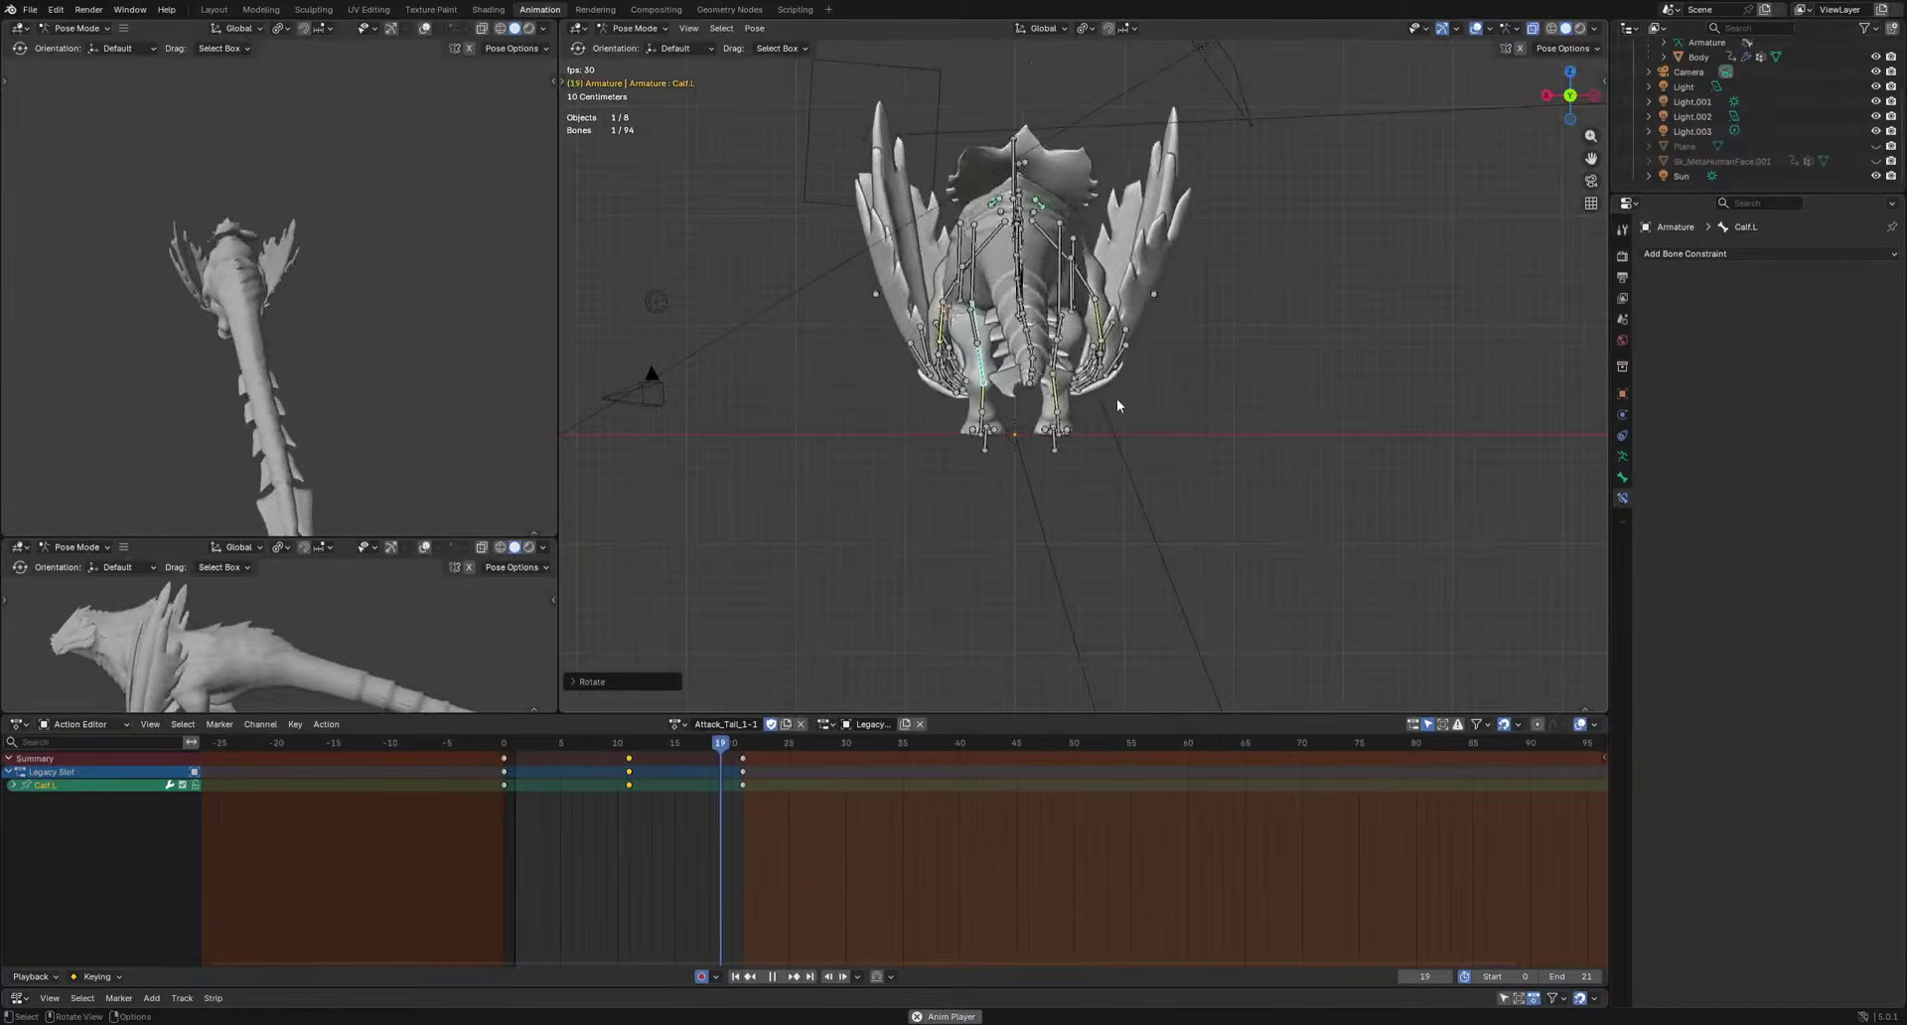
# Move the Throat, Throat.001 and Throat.002 bones at frames 4 and 12 in the right view.
pyautogui.moveTo(884, 385); pyautogui.dragTo(1086, 378, button='middle')
pyautogui.press('space')
pyautogui.moveTo(903, 270); pyautogui.dragTo(900, 276)
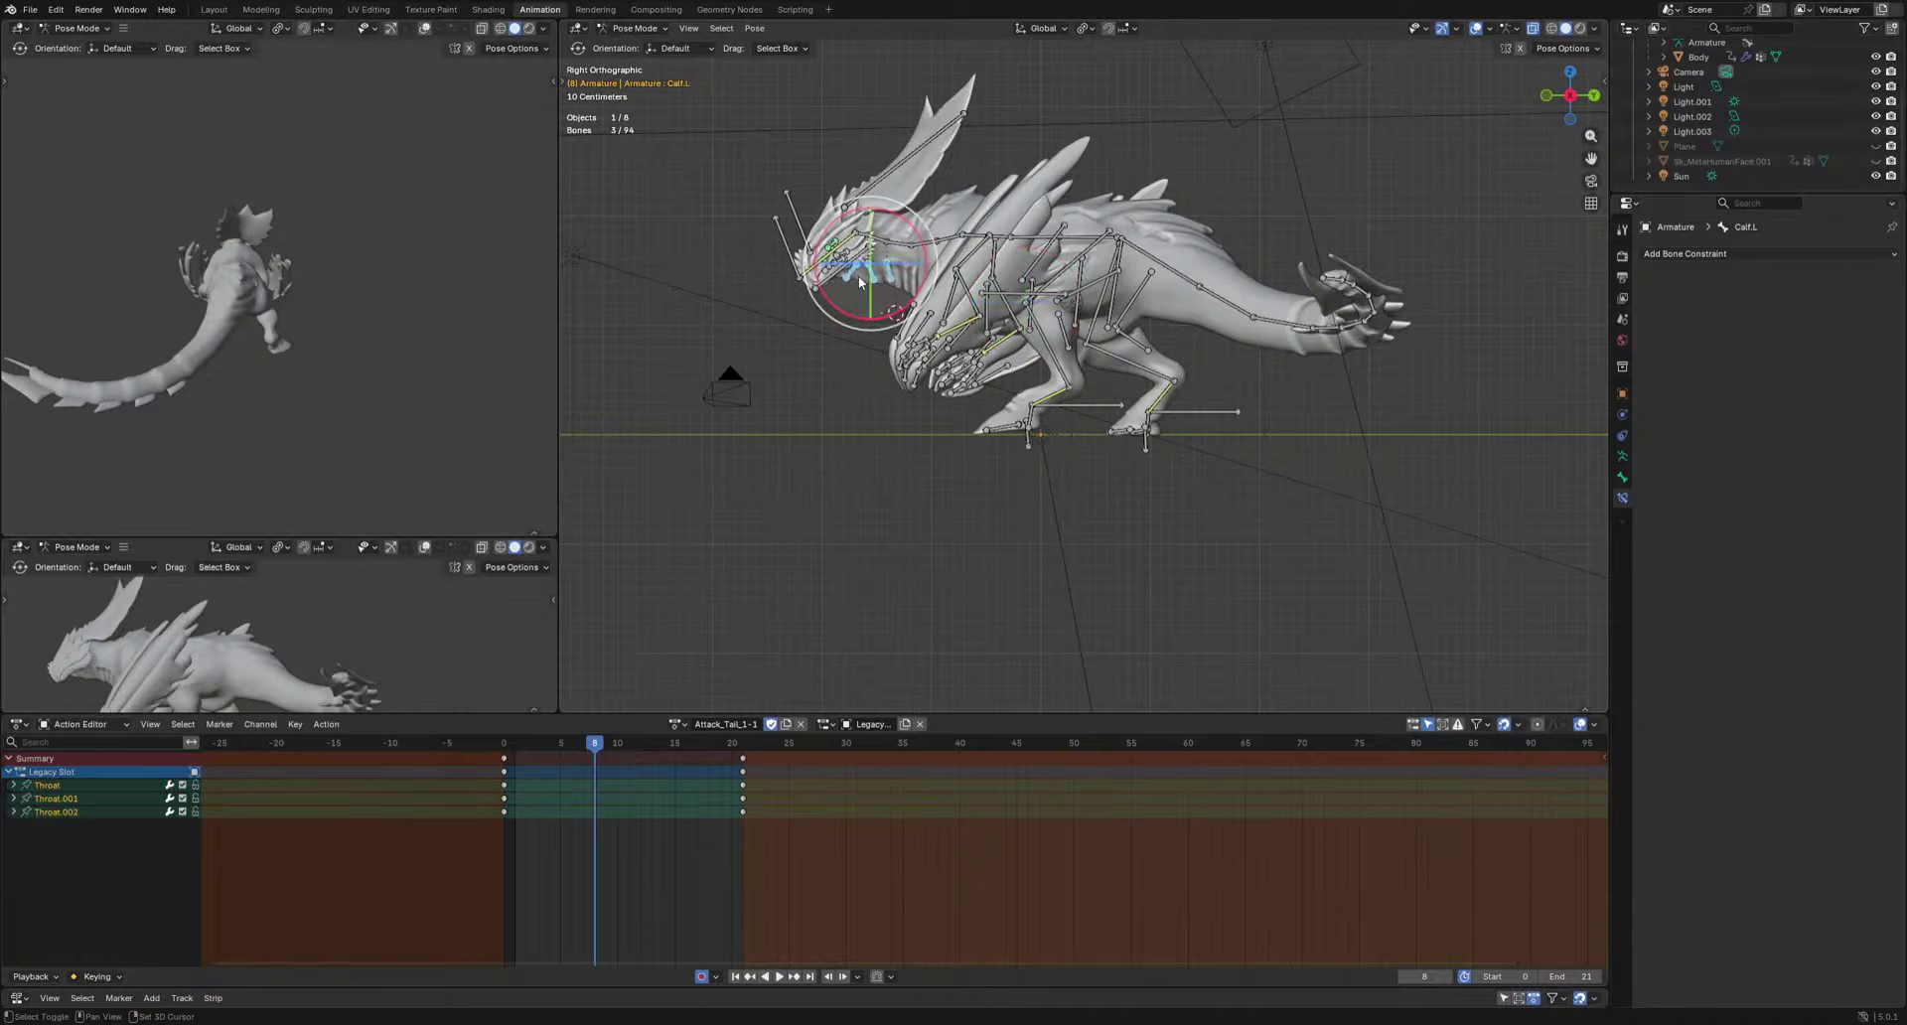
pyautogui.scroll(3, 858, 276)
pyautogui.scroll(3, 1024, 376)
pyautogui.keyDown('shift'); pyautogui.moveTo(1025, 375); pyautogui.dragTo(1070, 445, button='middle'); pyautogui.keyUp('shift')
pyautogui.moveTo(601, 746); pyautogui.dragTo(640, 772)
pyautogui.press('g')
pyautogui.press('z')
pyautogui.click(860, 562)
pyautogui.press('g')
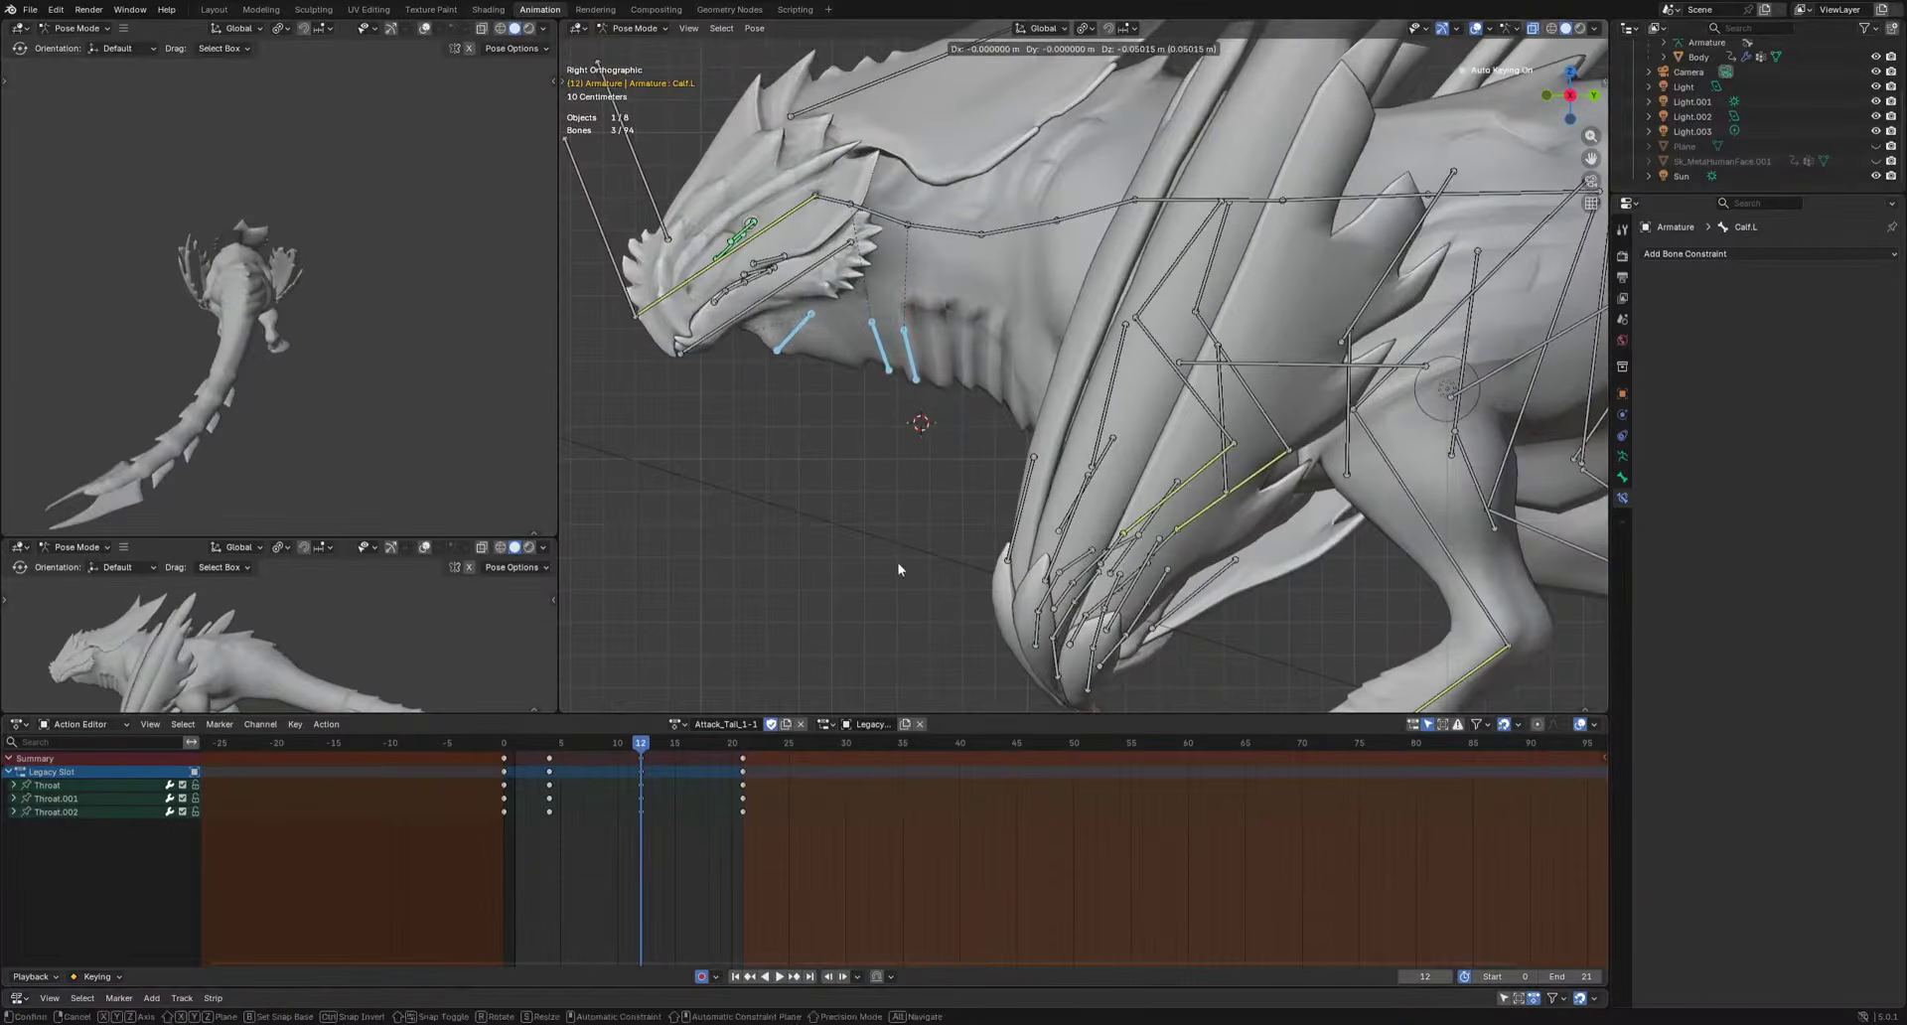
pyautogui.click(898, 566)
# Rotate and move the Throat bone at frame 12.
pyautogui.click(791, 343)
pyautogui.press('r')
pyautogui.click(871, 328)
pyautogui.press('r')
pyautogui.click(842, 362)
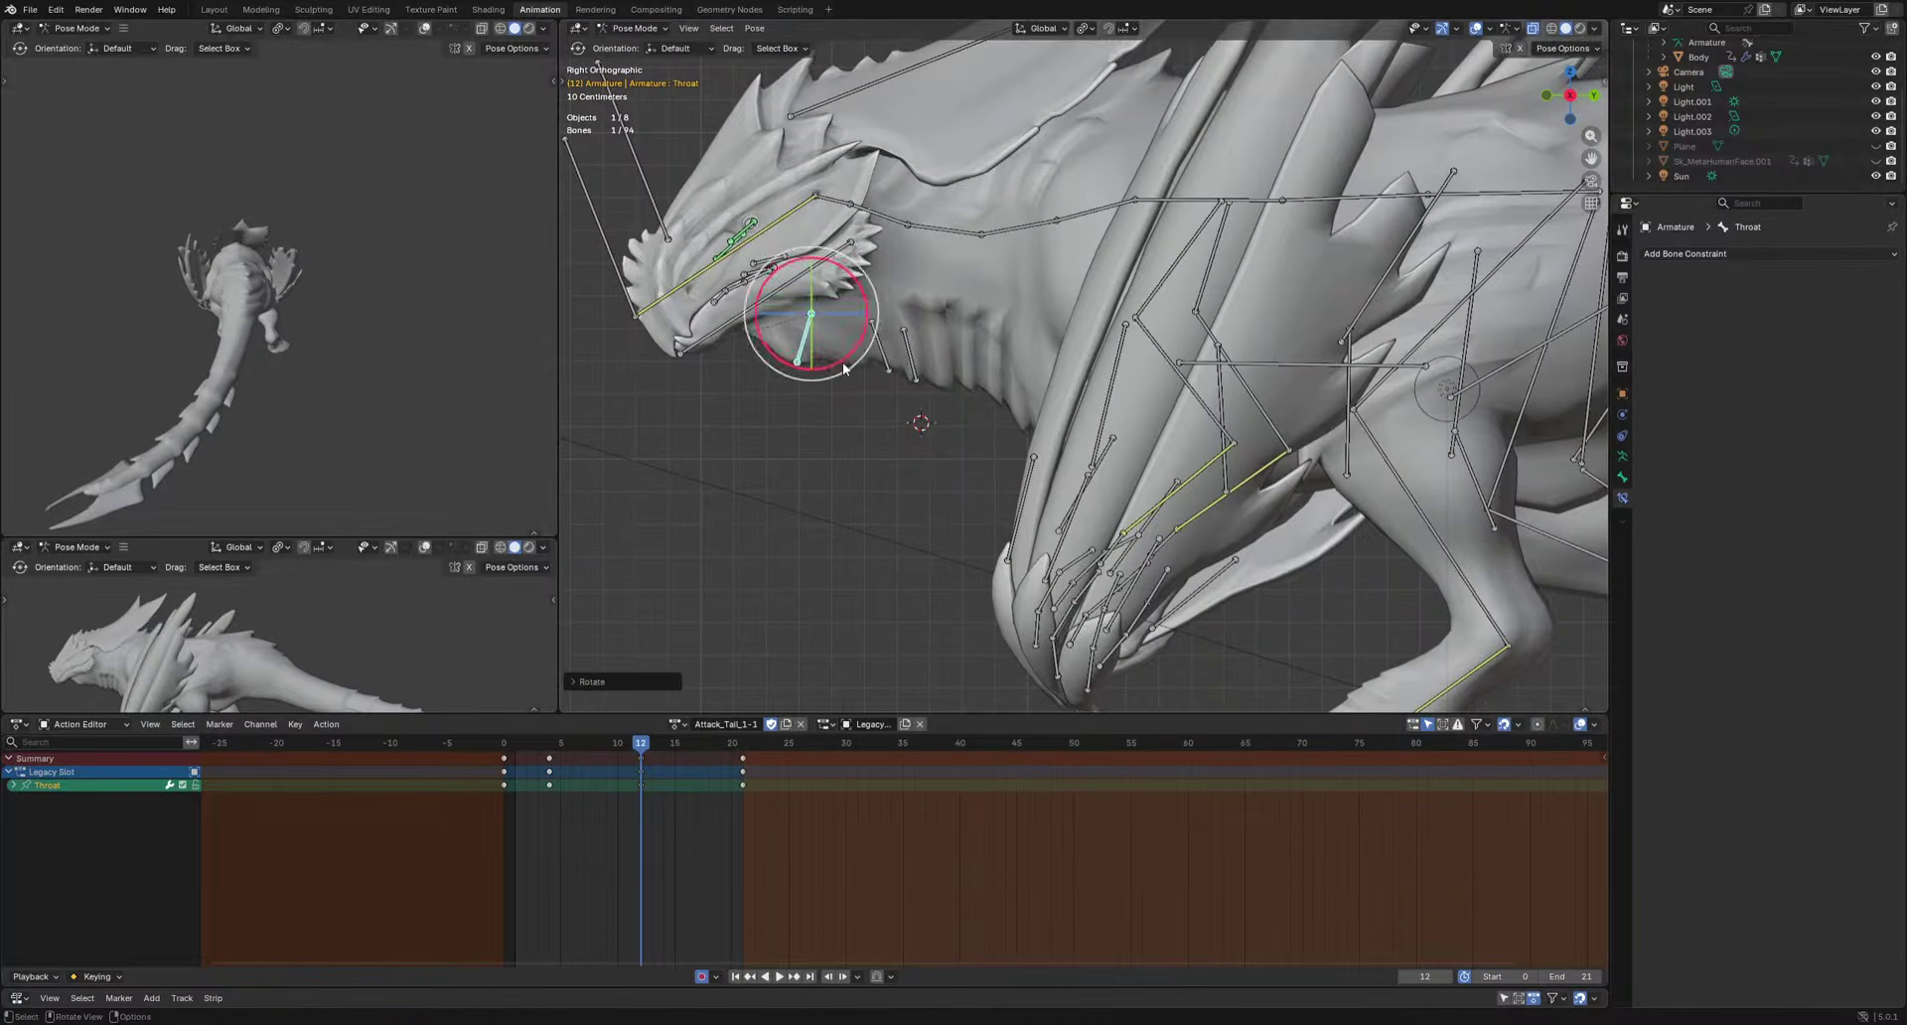
pyautogui.press('g')
pyautogui.click(844, 341)
# Move the Throat.001 bone at frame 12, and play the action.
pyautogui.click(884, 363)
pyautogui.press('g')
pyautogui.click(831, 365)
pyautogui.press('space')
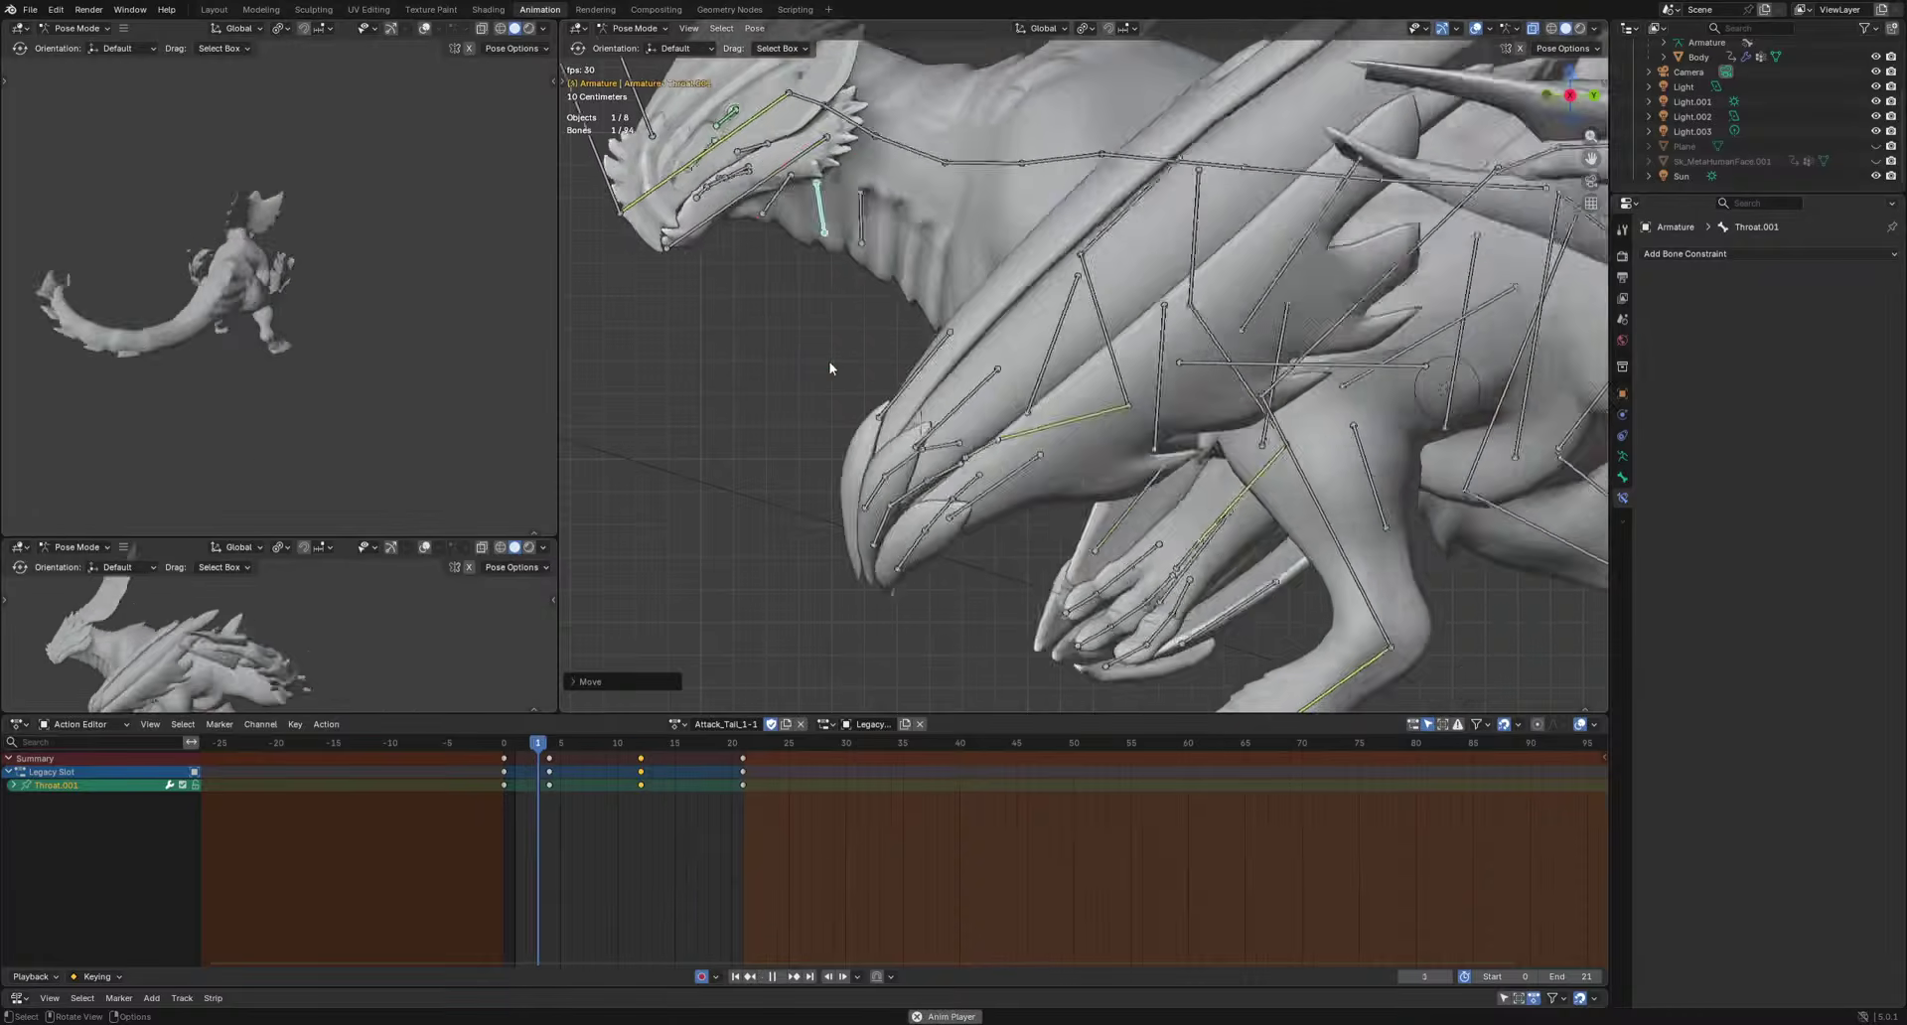
pyautogui.press('space')
# Shift the middle keyframes of the Throat.001 and Throat.002 bones in time.
pyautogui.moveTo(749, 270); pyautogui.dragTo(914, 182)
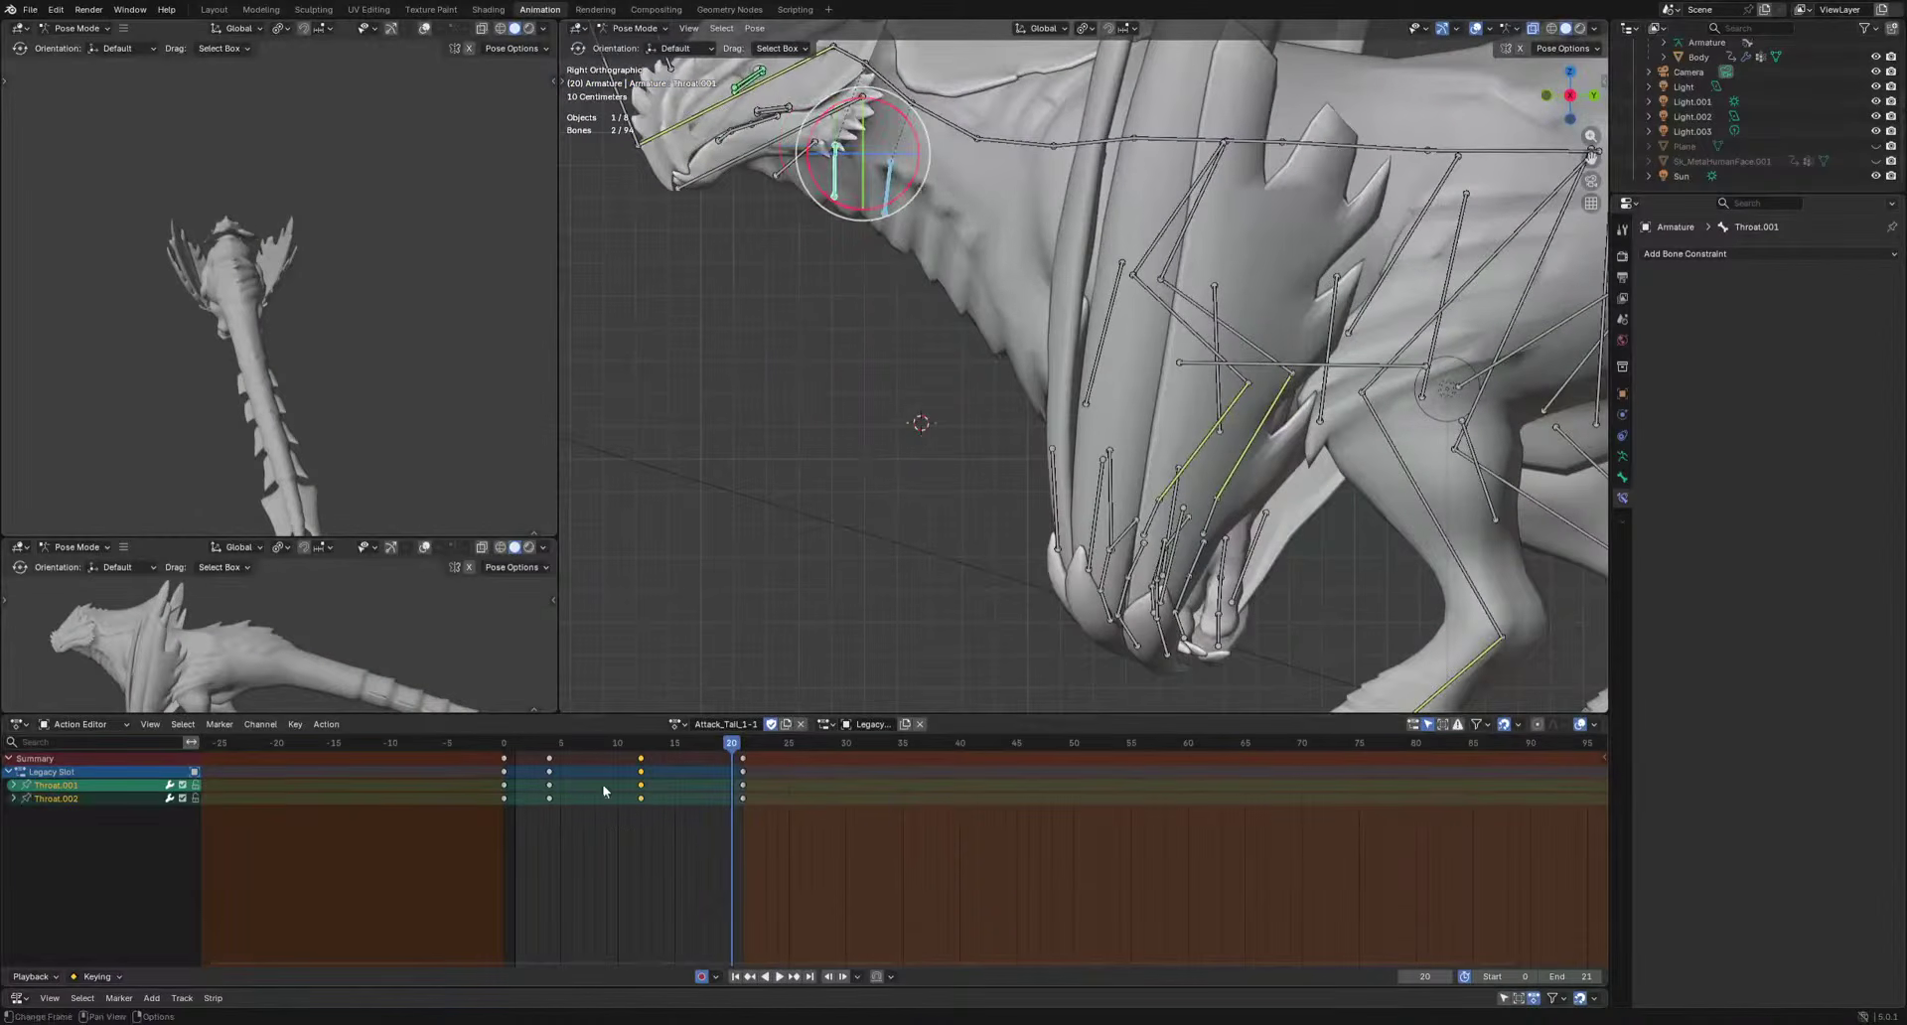
pyautogui.moveTo(641, 802); pyautogui.dragTo(646, 794)
pyautogui.press('g')
pyautogui.click(666, 795)
pyautogui.moveTo(525, 818); pyautogui.dragTo(666, 784)
pyautogui.press('g')
pyautogui.click(653, 789)
pyautogui.press('g')
pyautogui.click(664, 792)
# Shift the Throat bone's two middle keyframes to frames 3 and 11, and play the action.
pyautogui.click(791, 164)
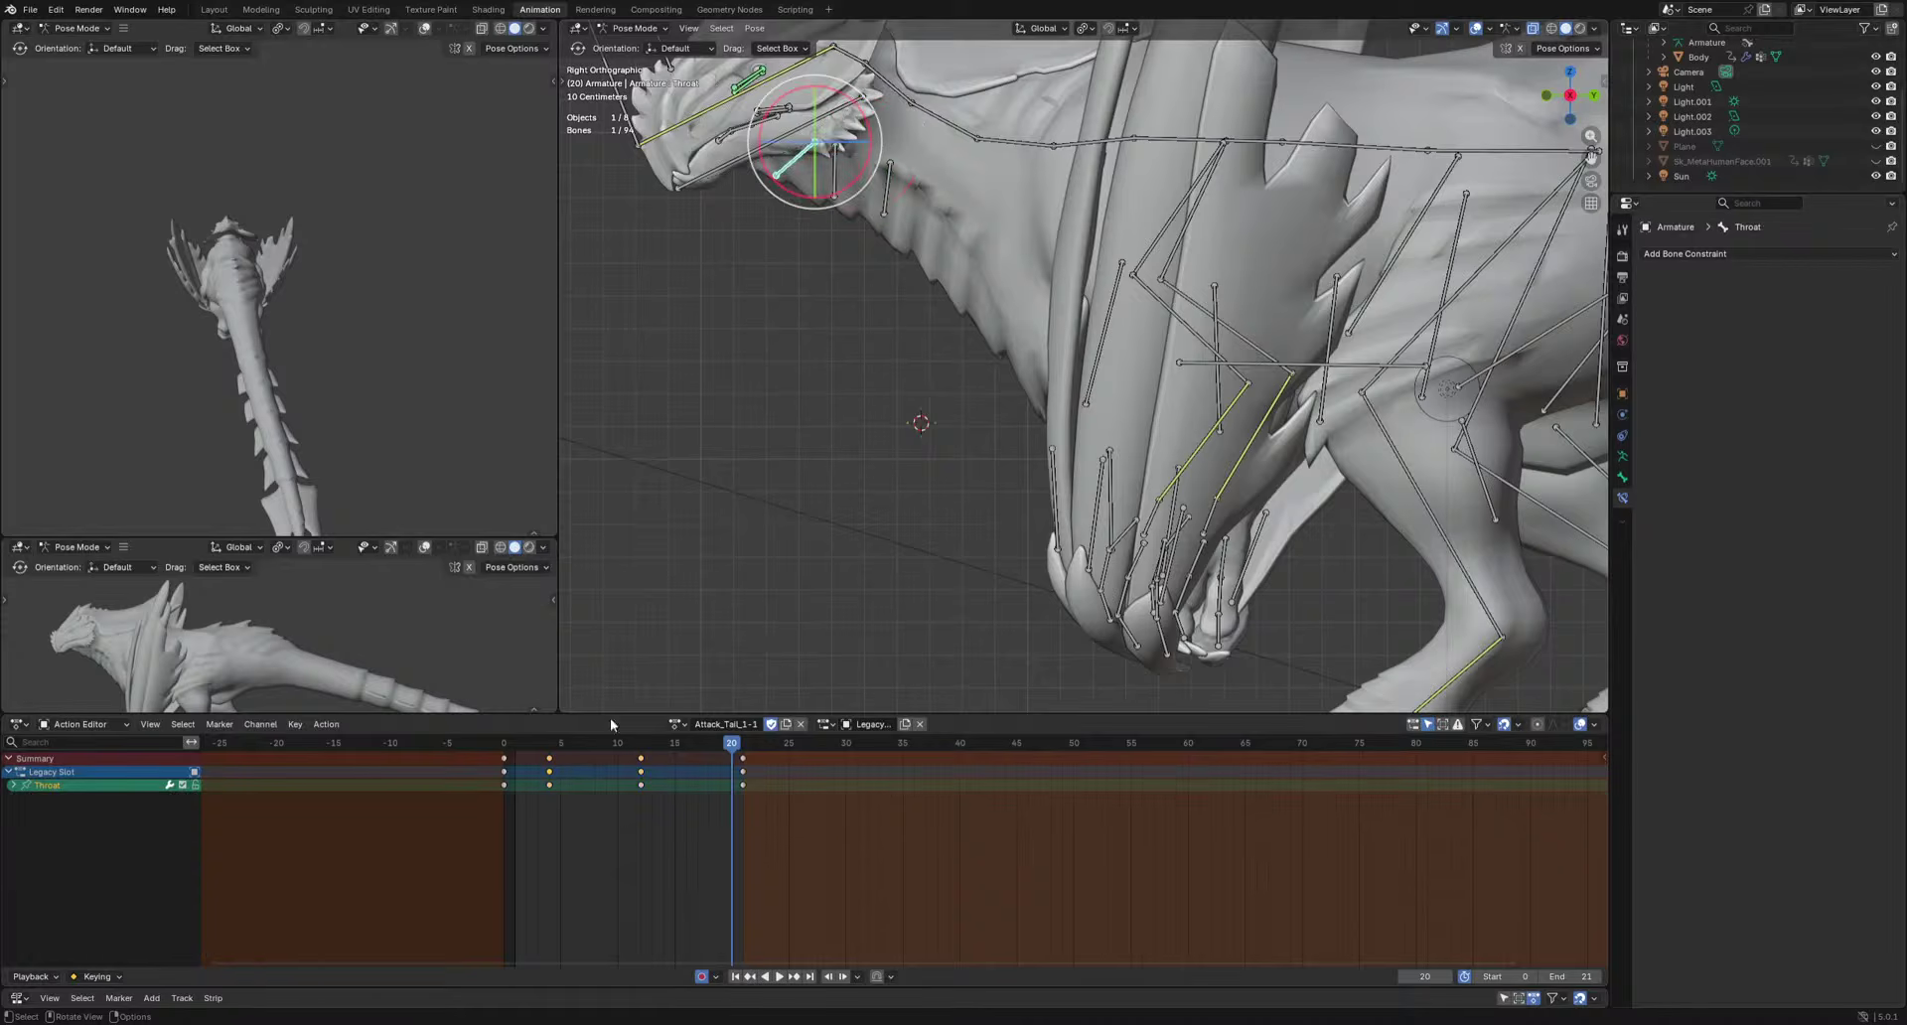
pyautogui.moveTo(522, 827); pyautogui.dragTo(668, 755)
pyautogui.press('g')
pyautogui.click(655, 772)
pyautogui.press('space')
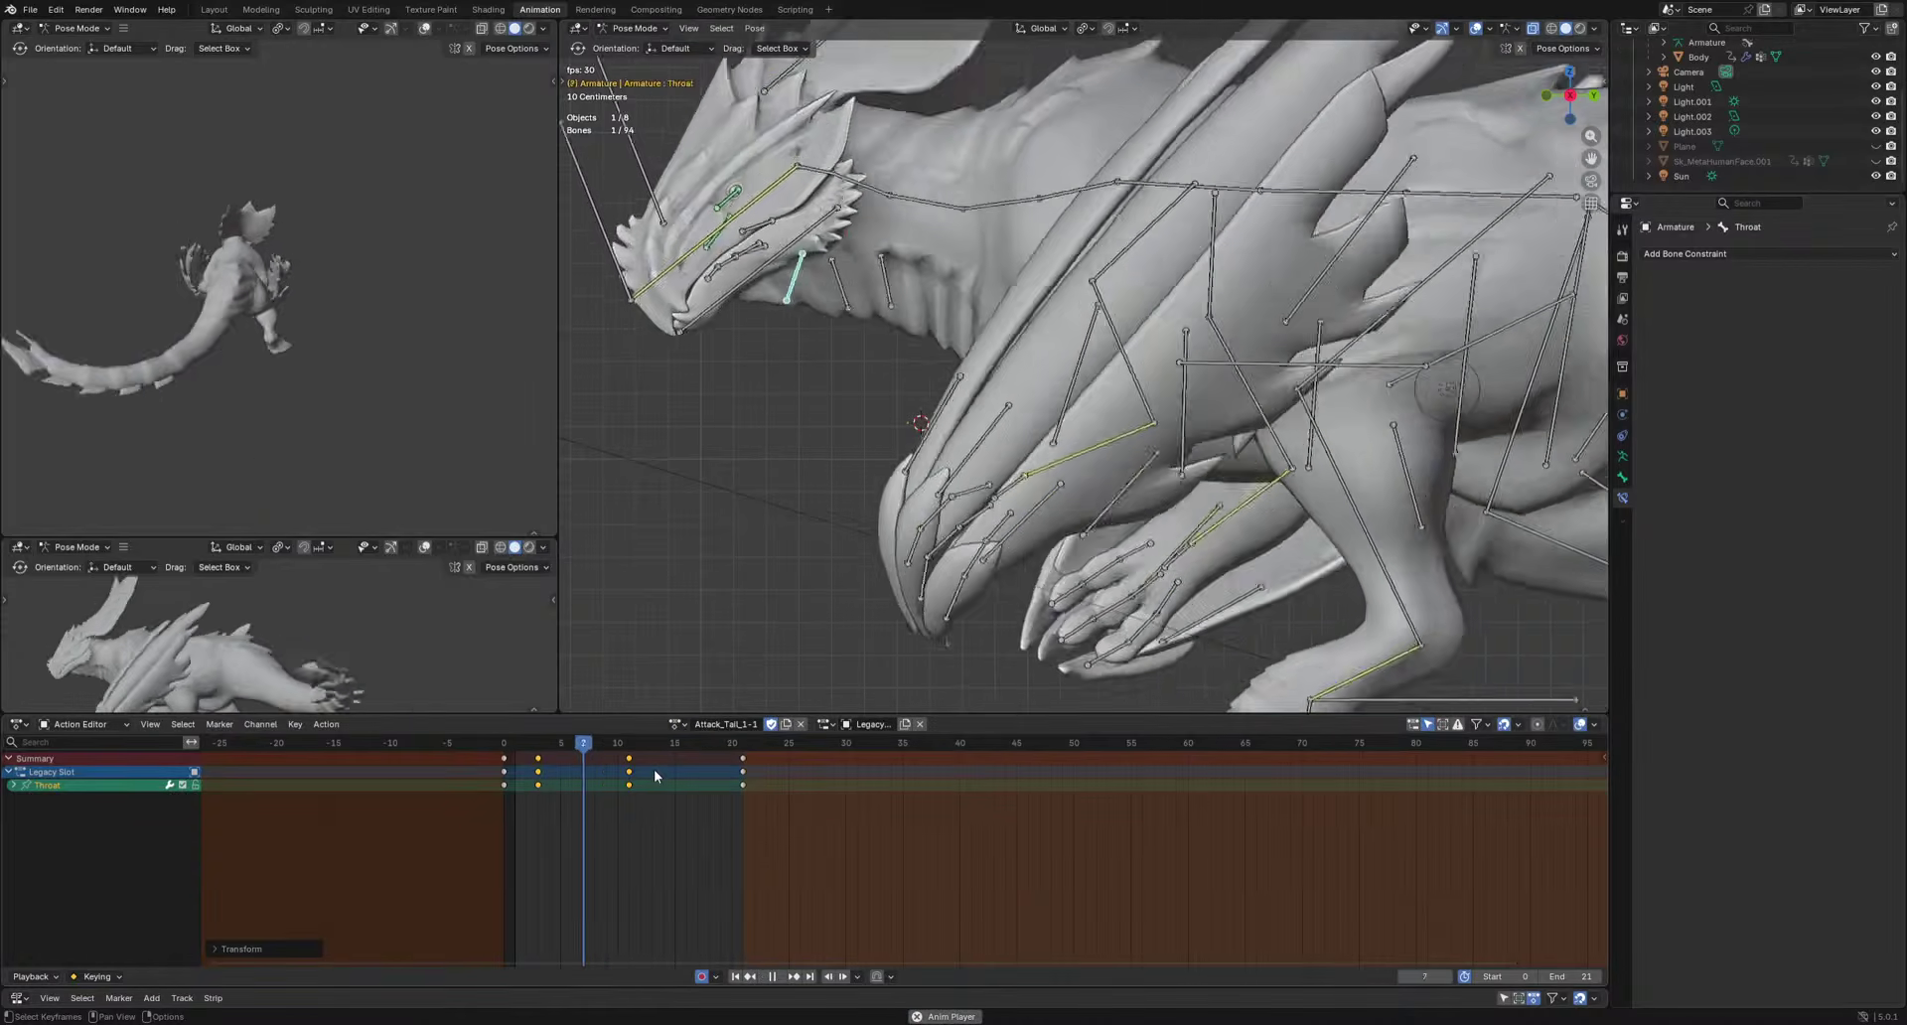
pyautogui.click(784, 564)
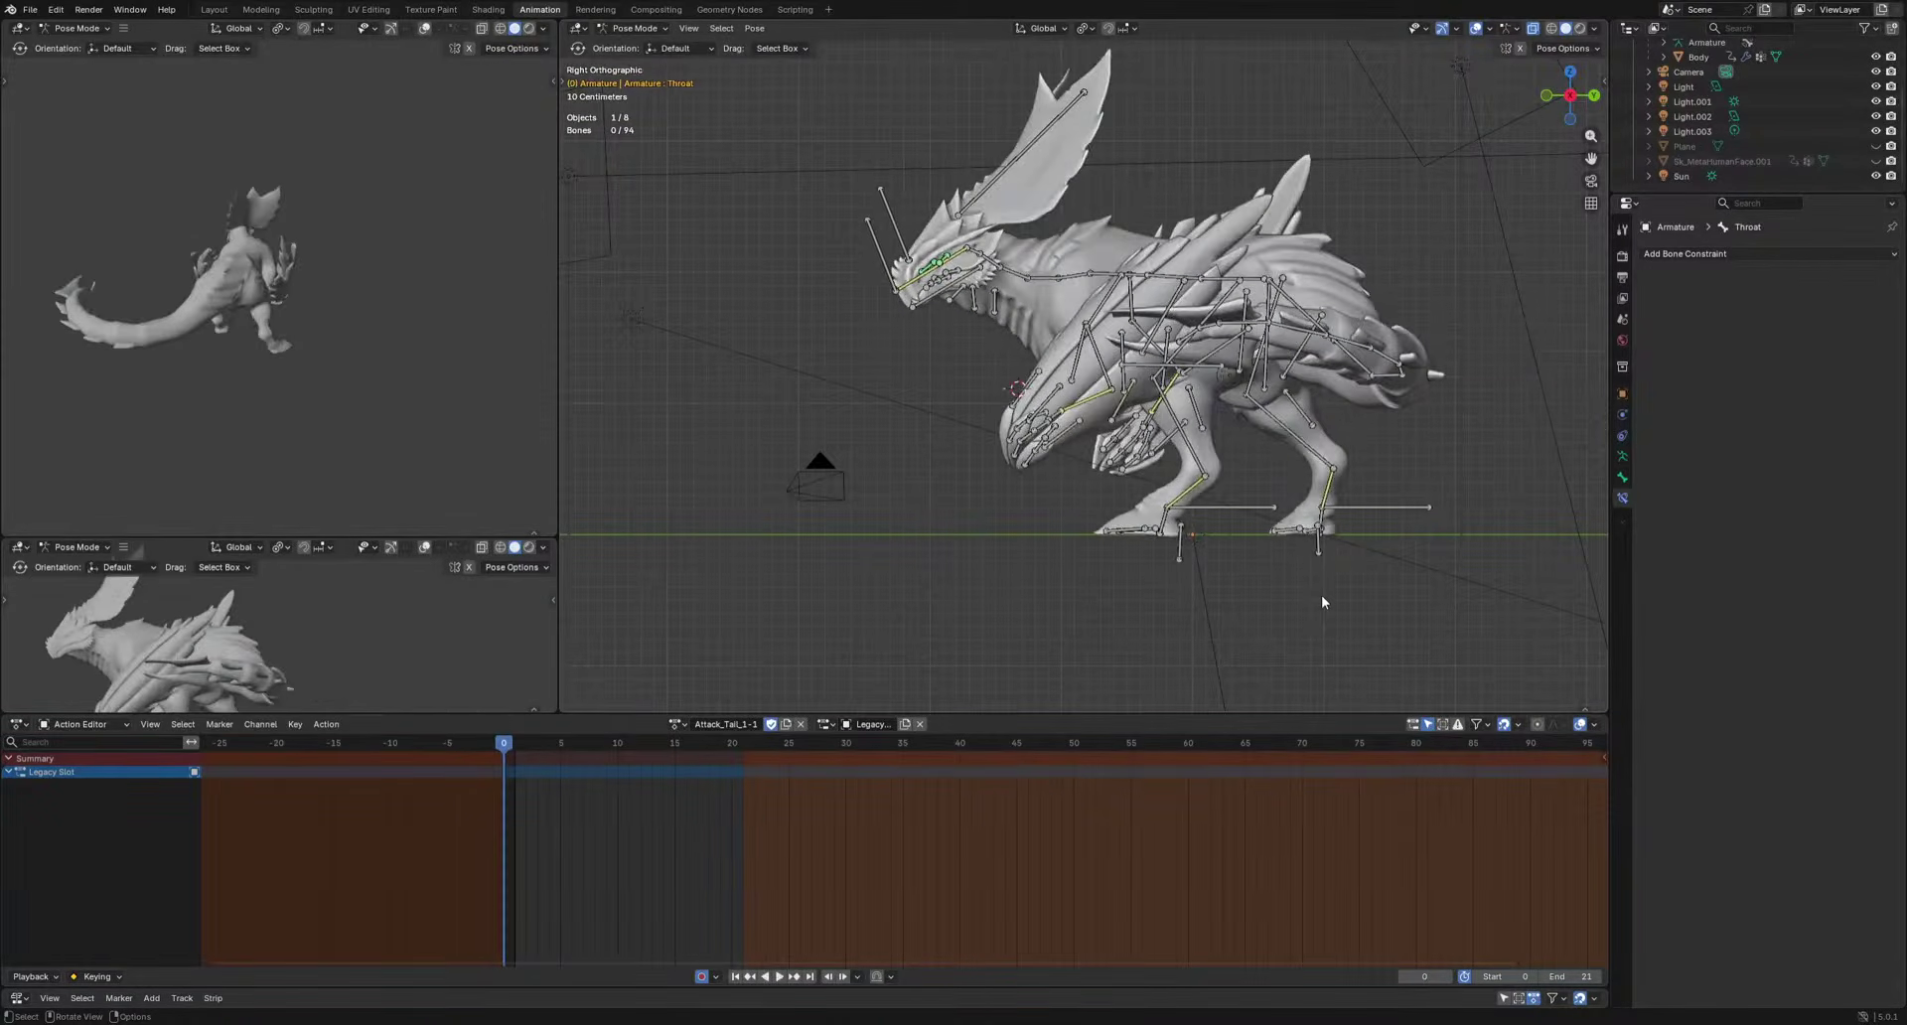
pyautogui.press('space')
# Switch to the Attack_Tail_2-3 action, make a separate copy of it and rename the copy Attack_Tail_2-1.
pyautogui.click(677, 724)
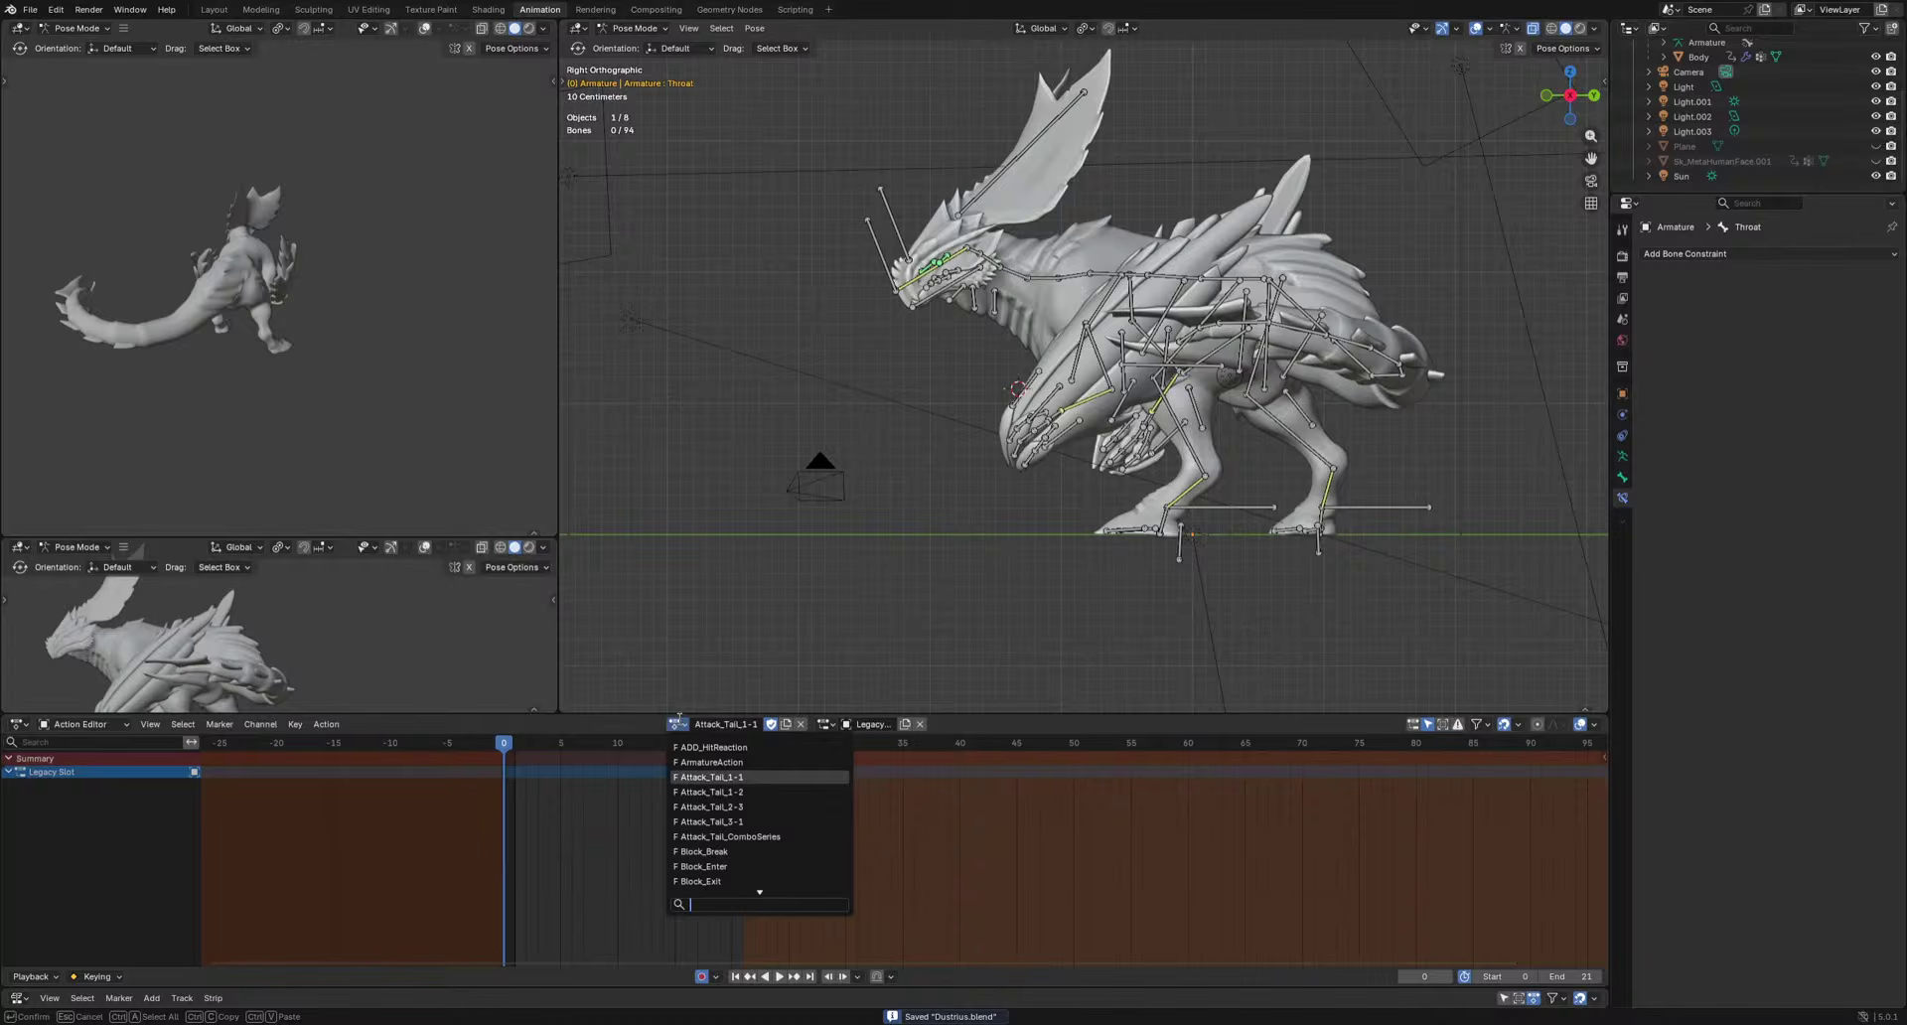
pyautogui.click(771, 807)
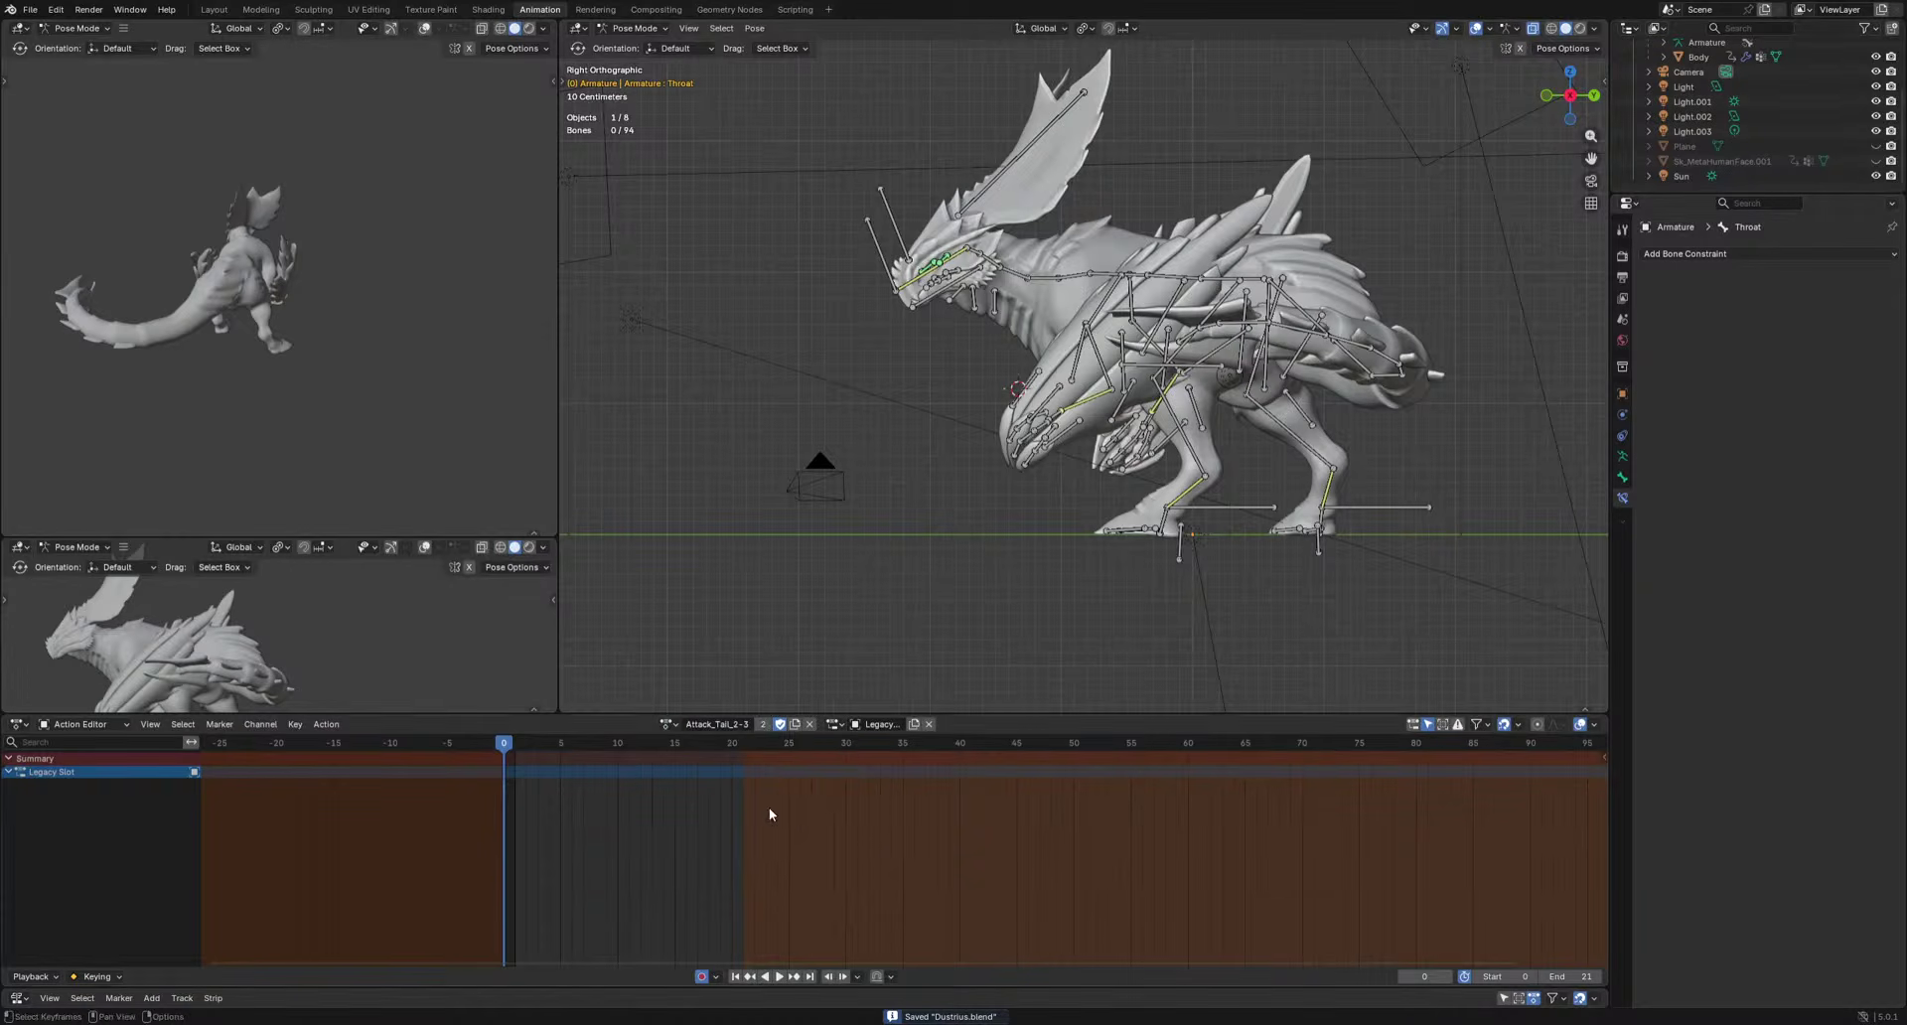
pyautogui.click(780, 725)
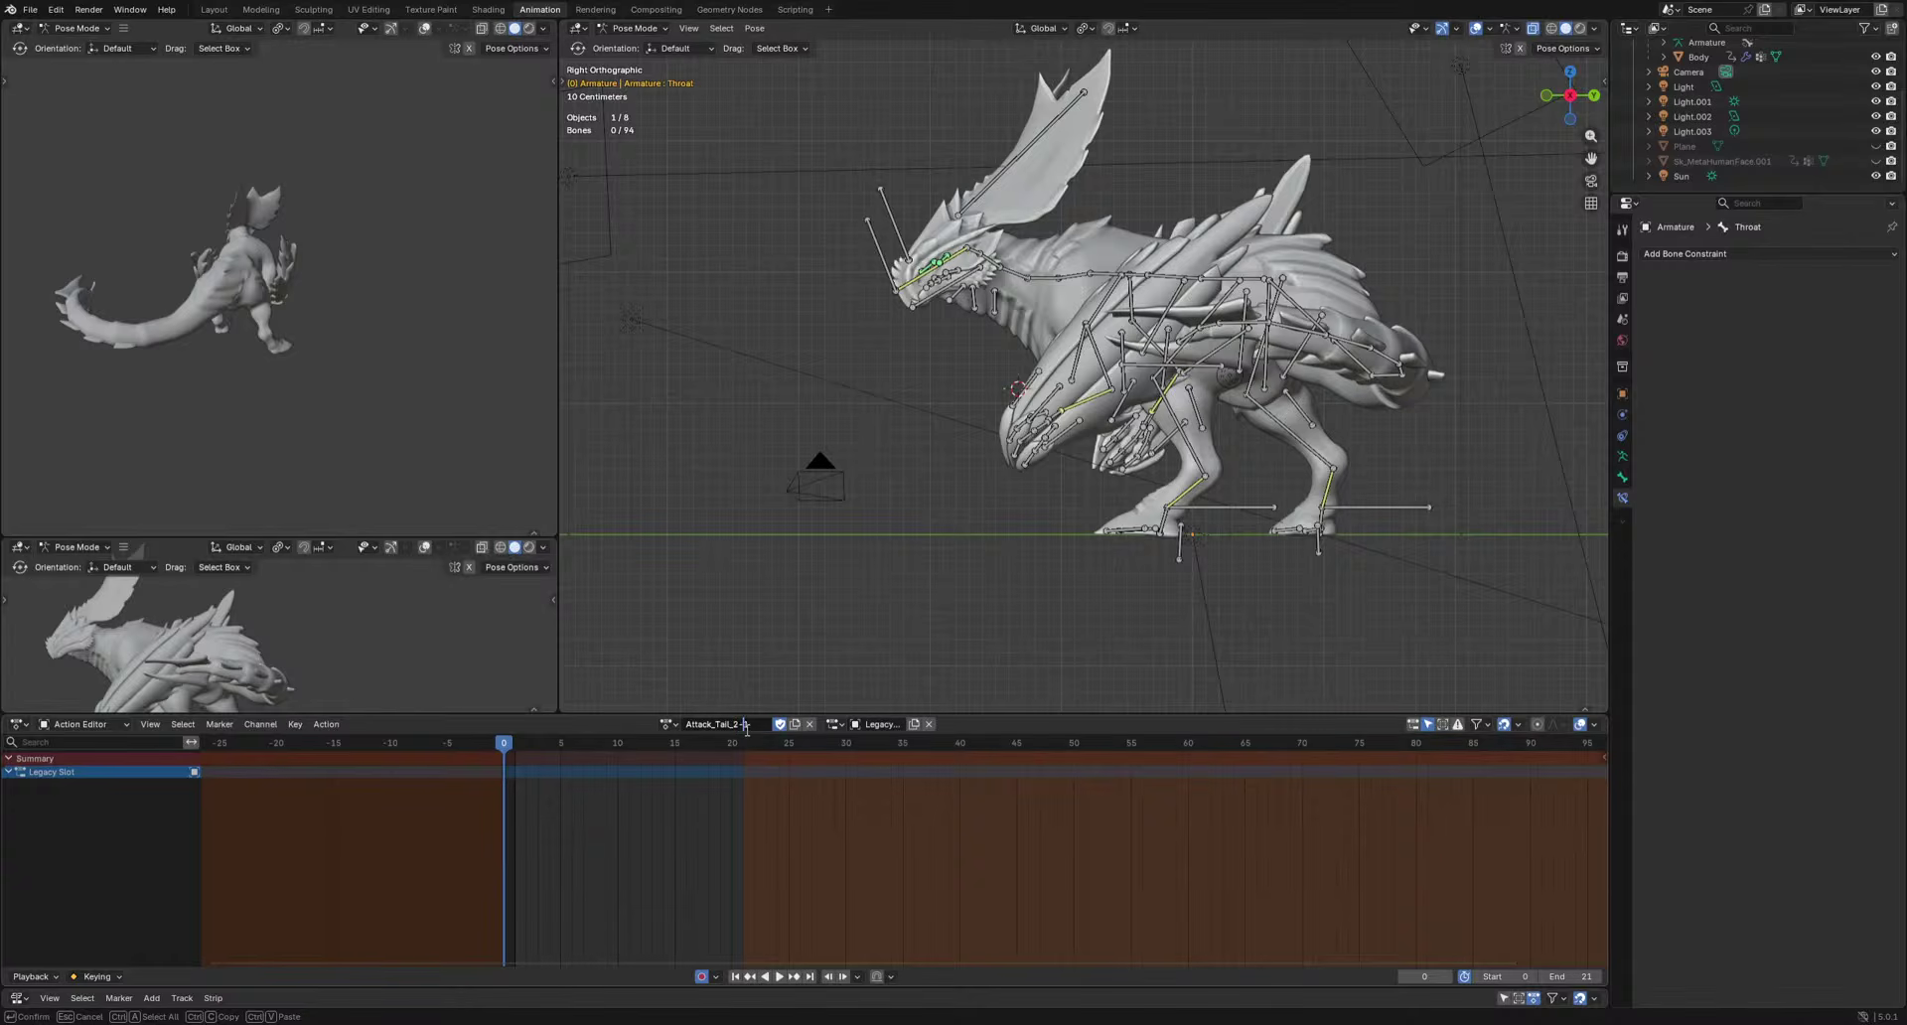
pyautogui.press('Return')
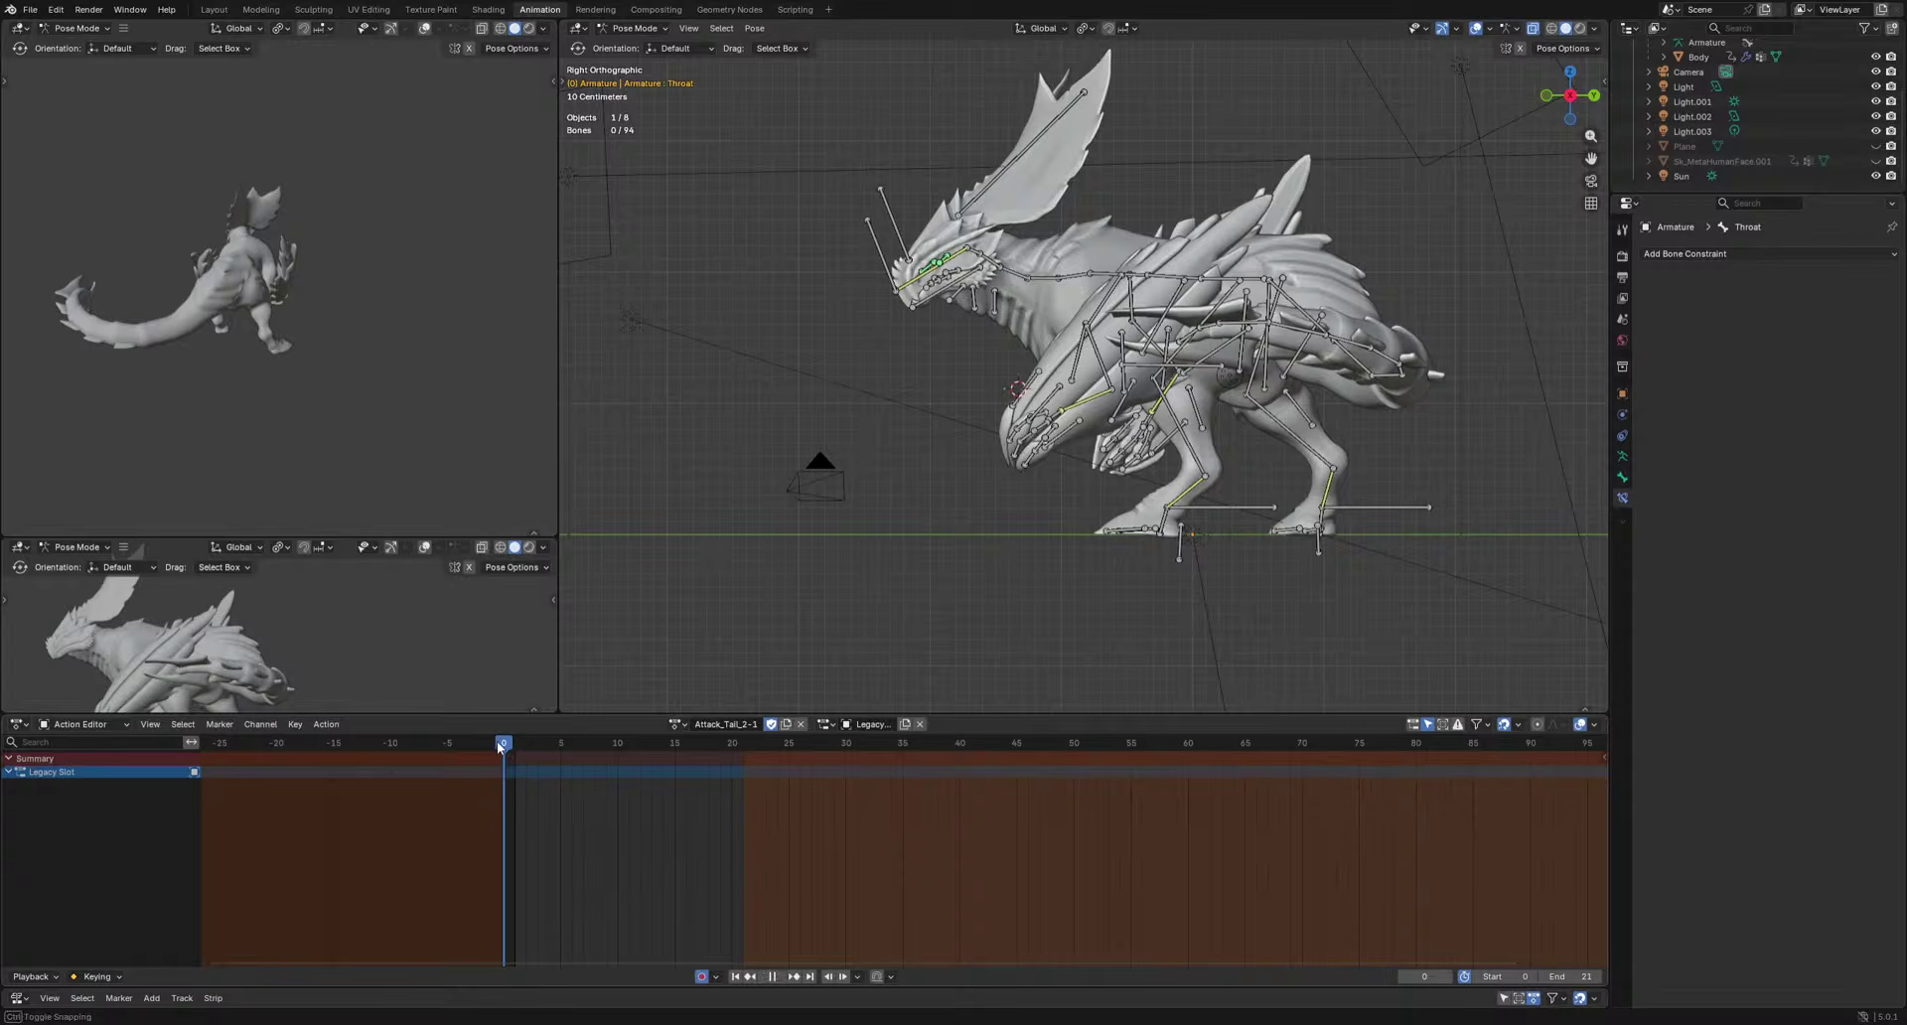
# Scrub through the Attack_Tail_2-1 and Attack_Tail_1-2 actions to review their poses.
pyautogui.moveTo(602, 751)
pyautogui.mouseDown()
pyautogui.moveTo(765, 779)
pyautogui.moveTo(606, 765)
pyautogui.mouseUp()
pyautogui.click(678, 724)
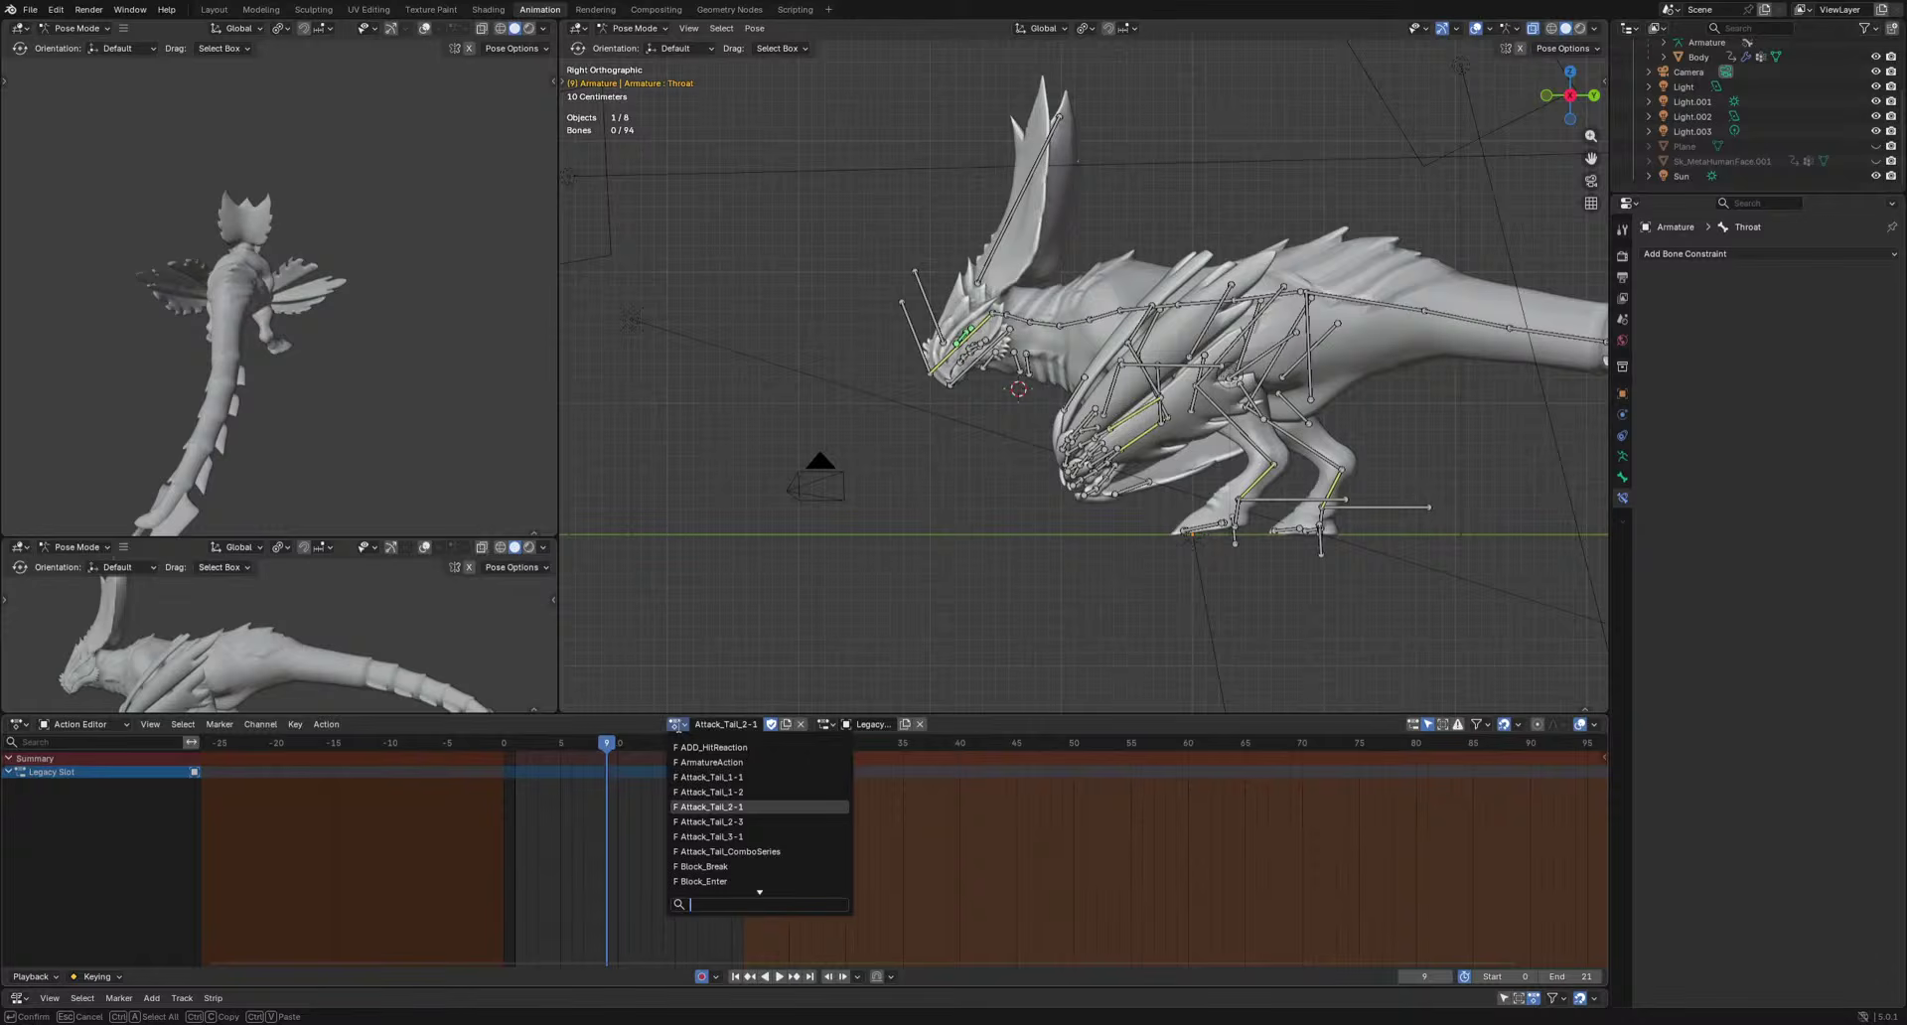
pyautogui.click(691, 792)
pyautogui.moveTo(531, 747); pyautogui.dragTo(743, 778)
# Return to the Attack_Tail_1-1 action and copy the pose of all its bones at frame 21.
pyautogui.click(668, 724)
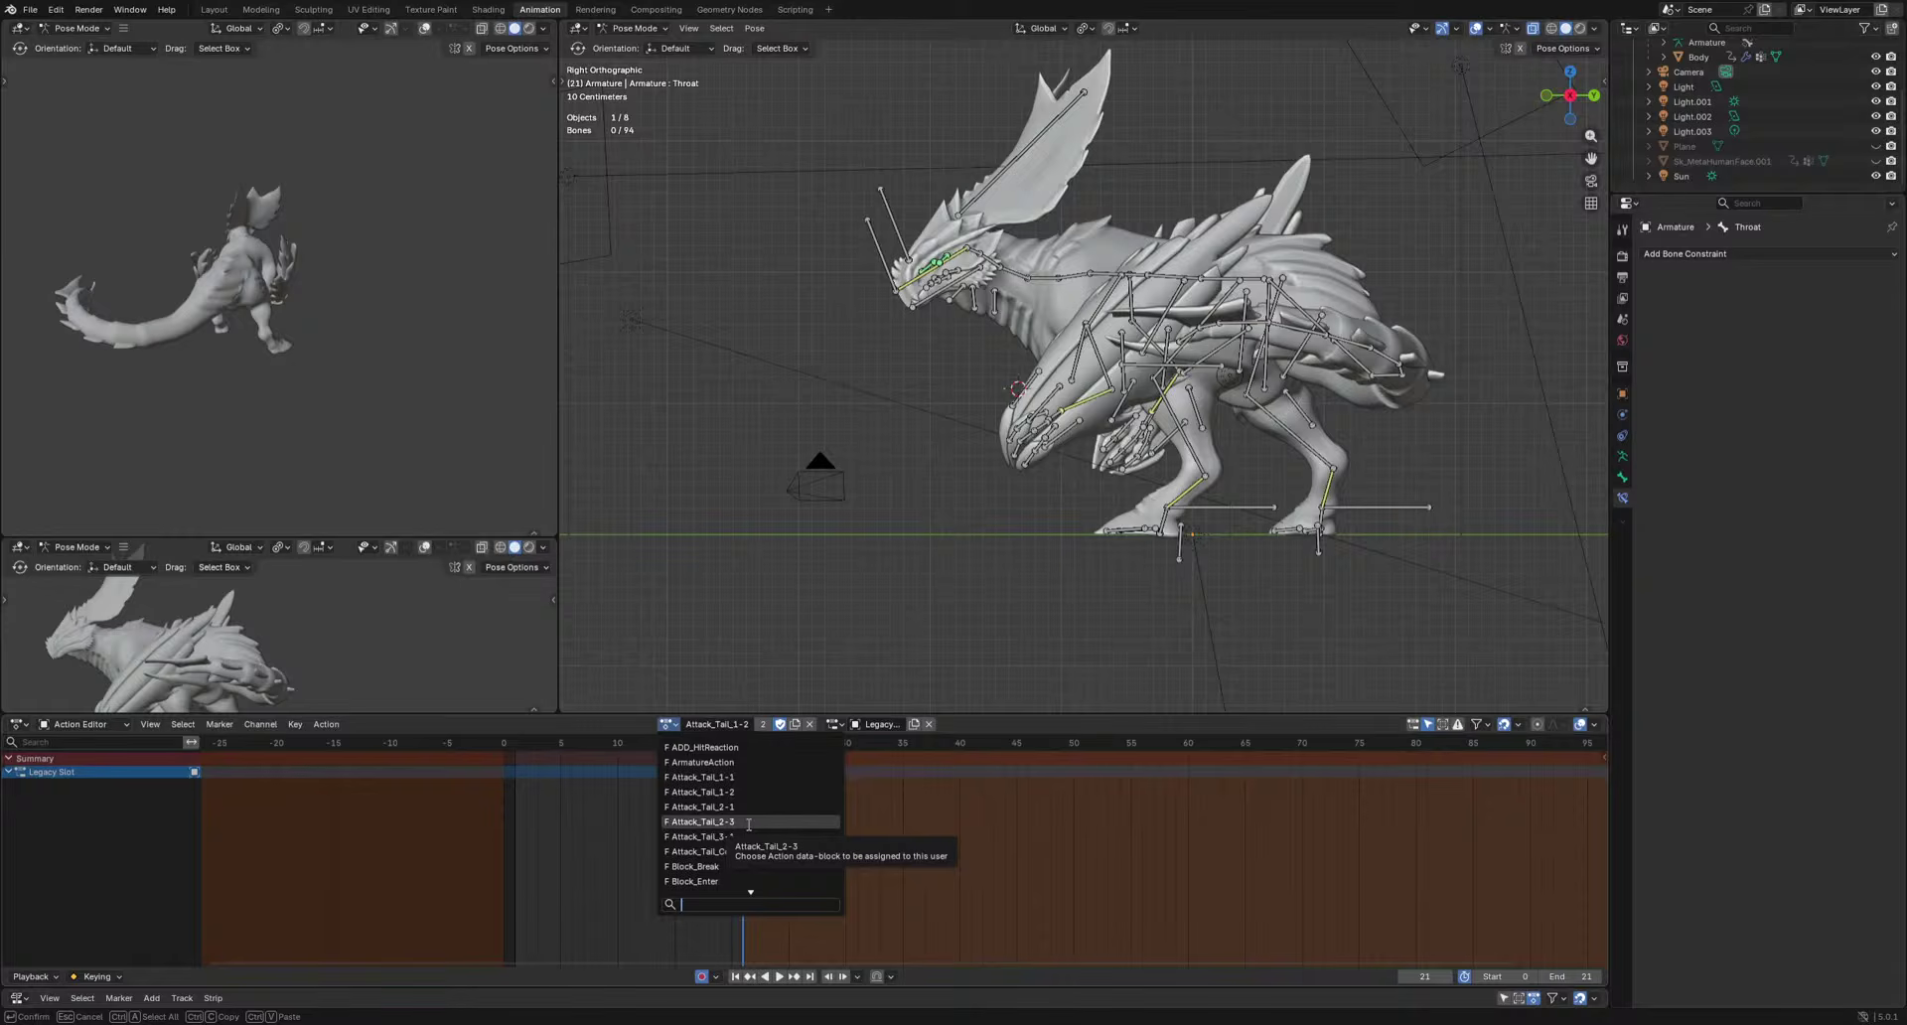
pyautogui.click(747, 777)
pyautogui.press('space')
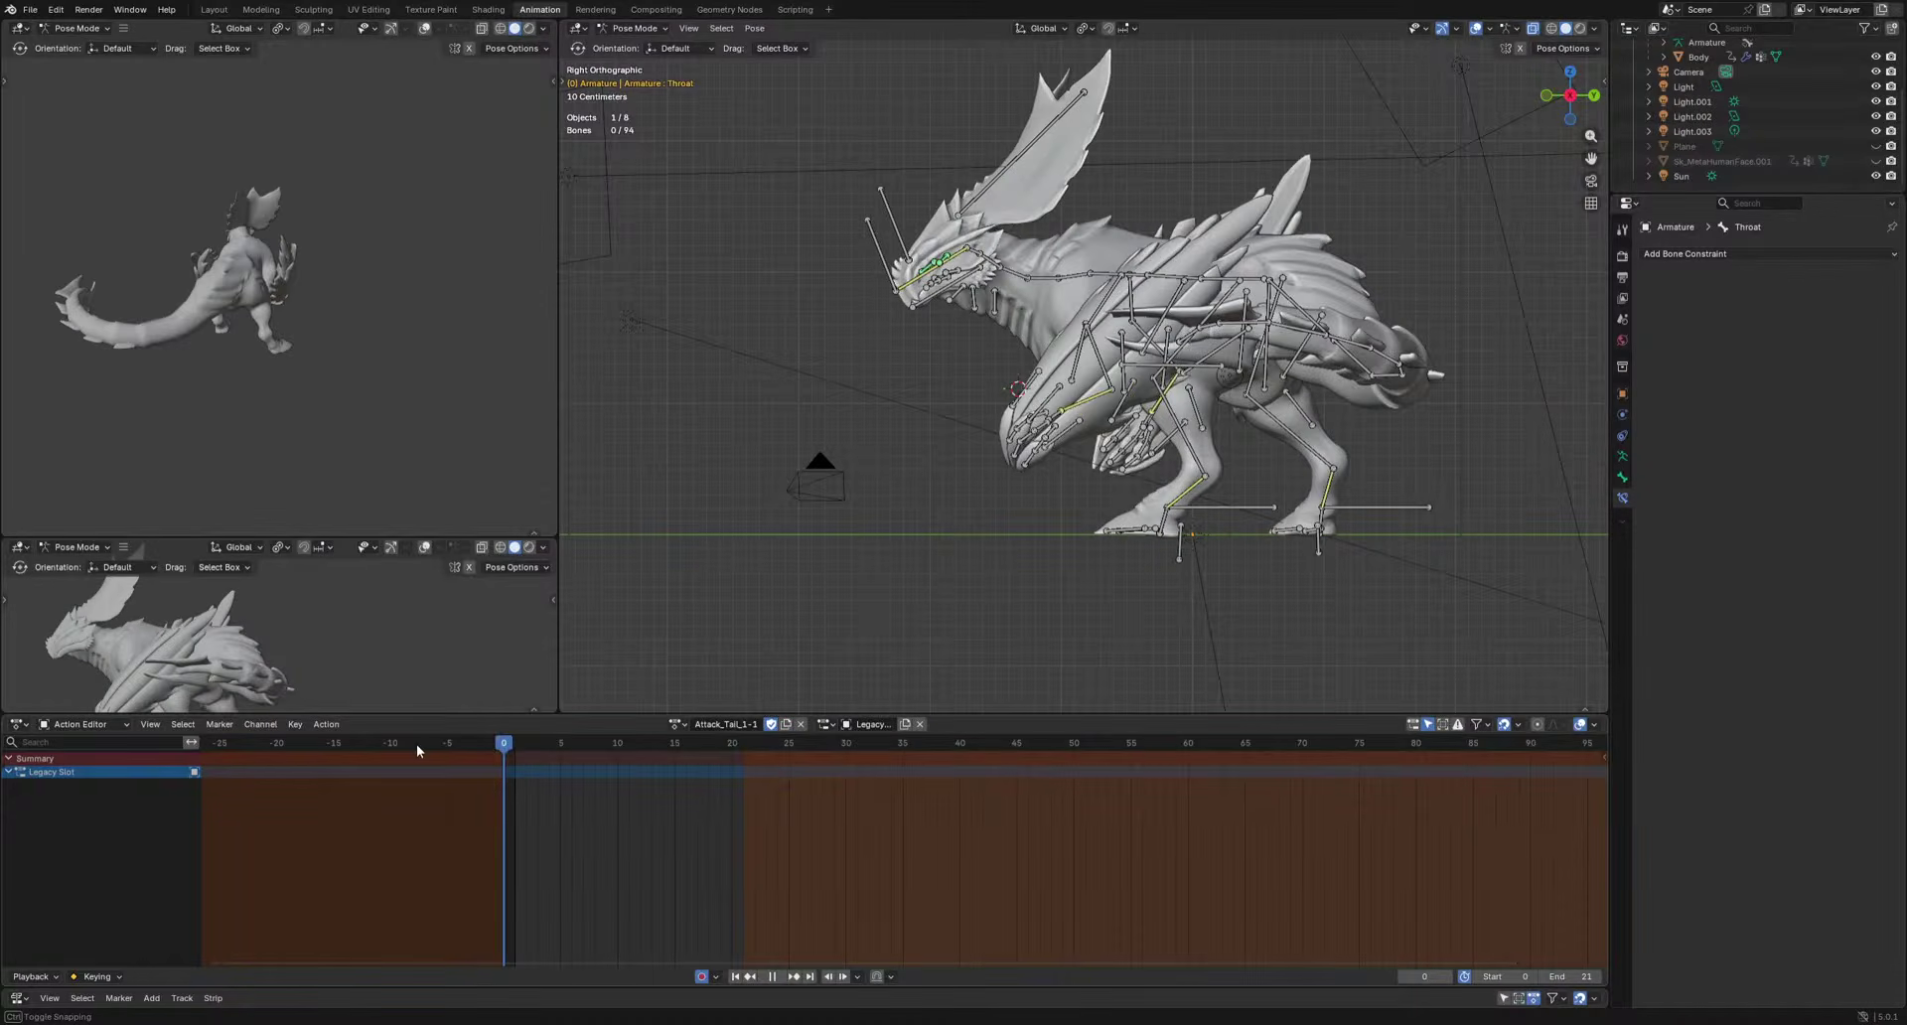
pyautogui.moveTo(416, 745); pyautogui.dragTo(747, 757)
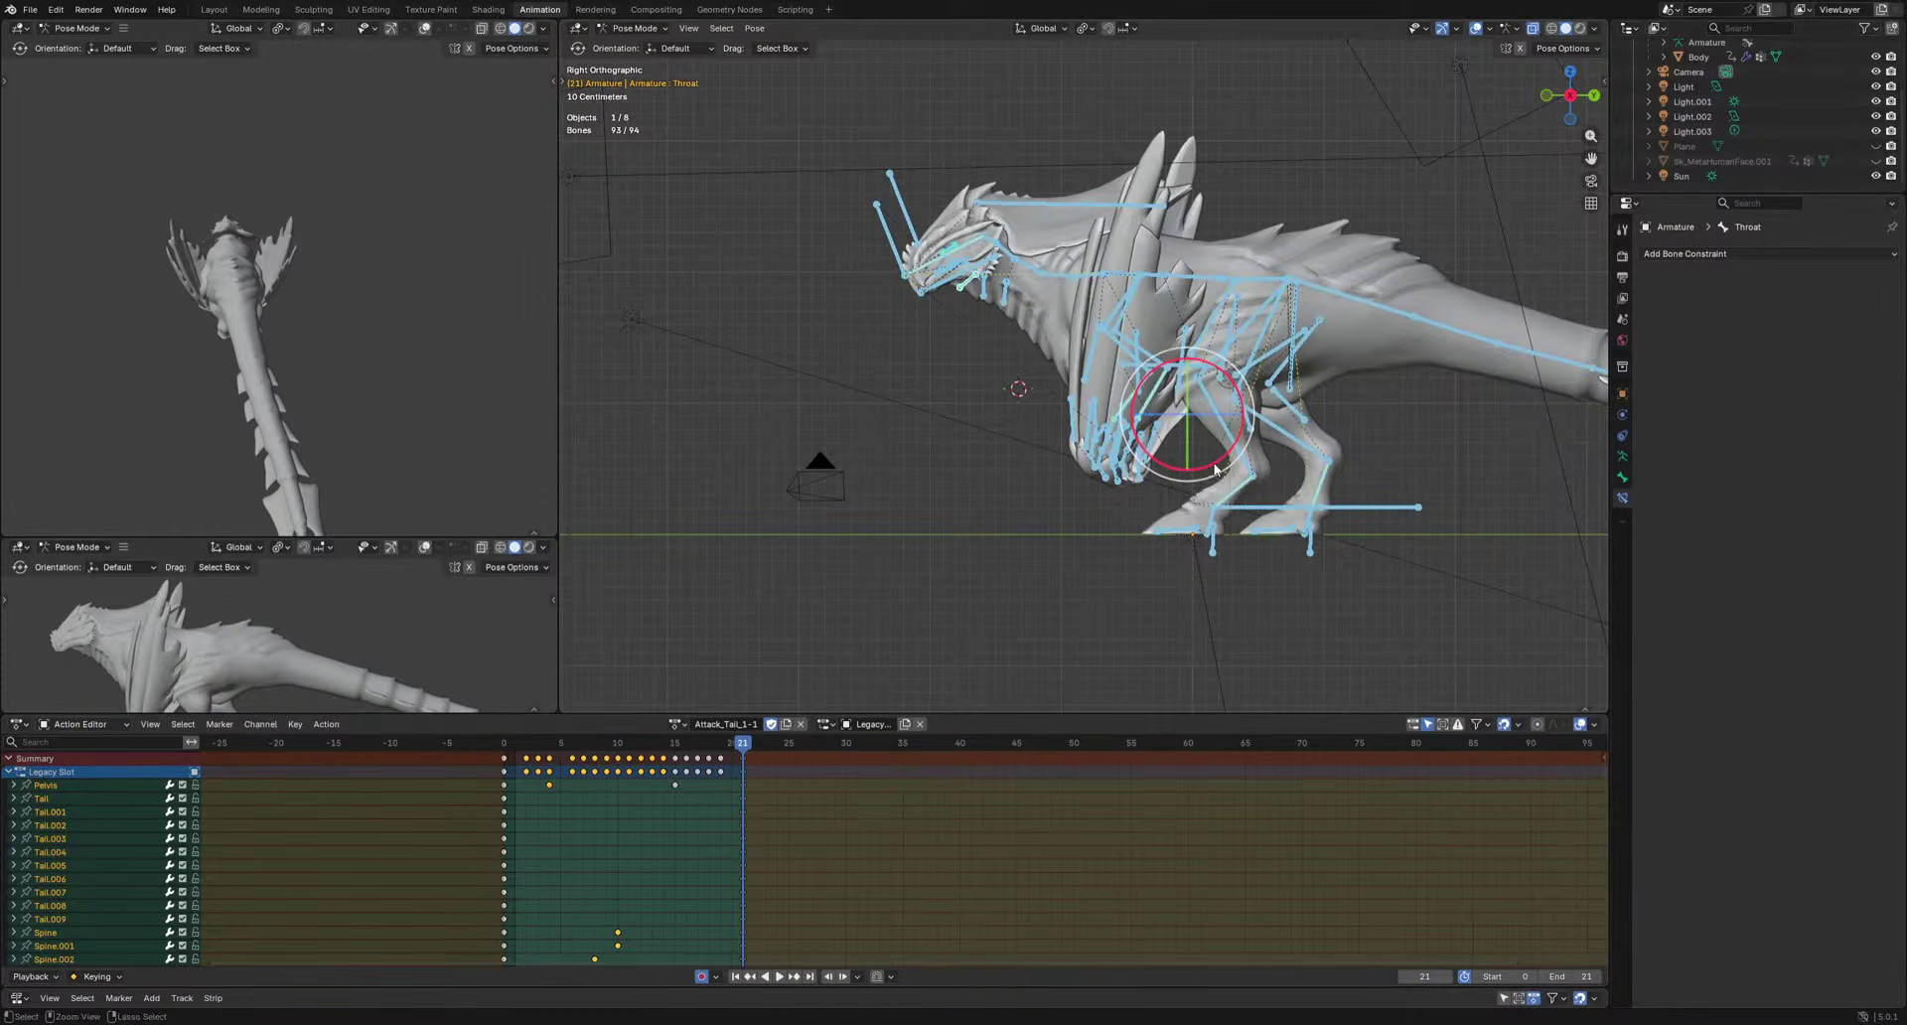
pyautogui.click(748, 766)
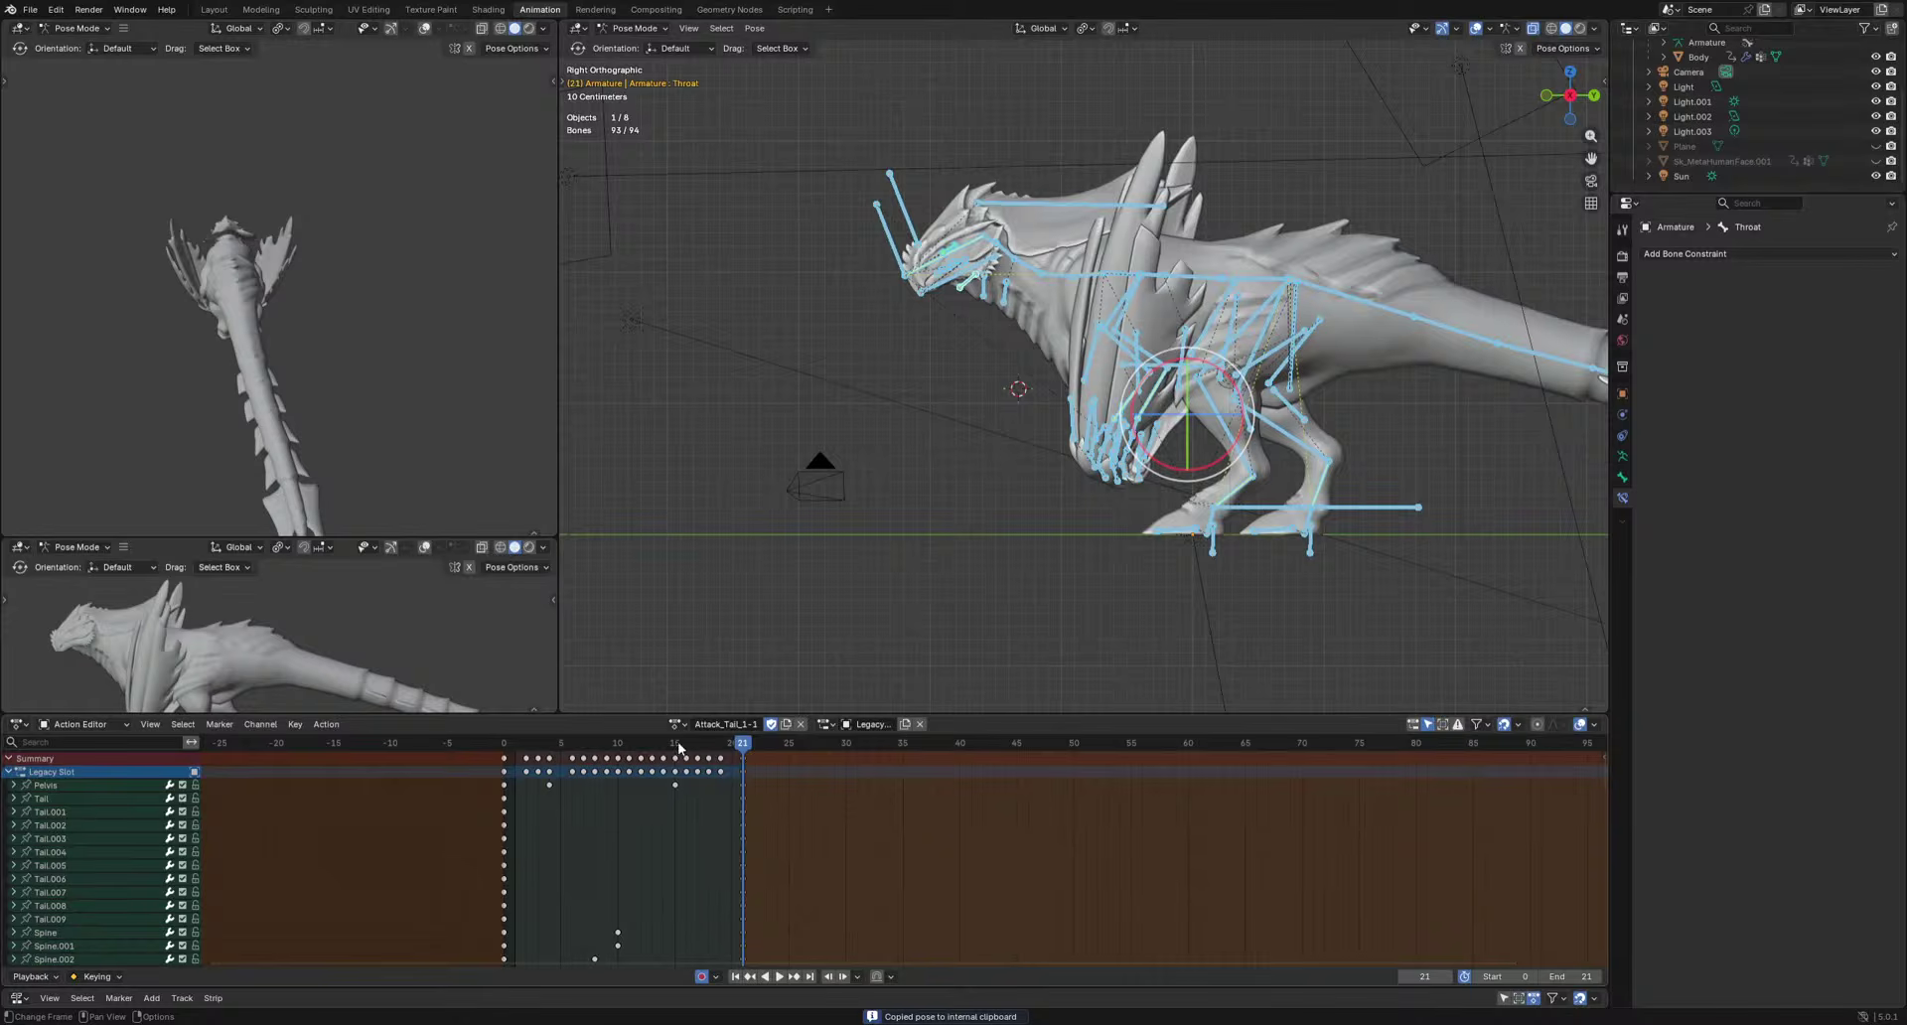
# Set up Attack_Tail_2-1 with all-bone keyframes at frame 0, paste the end-pose keyframes at frame 21, and play the action.
pyautogui.click(675, 724)
pyautogui.click(748, 806)
pyautogui.press('space')
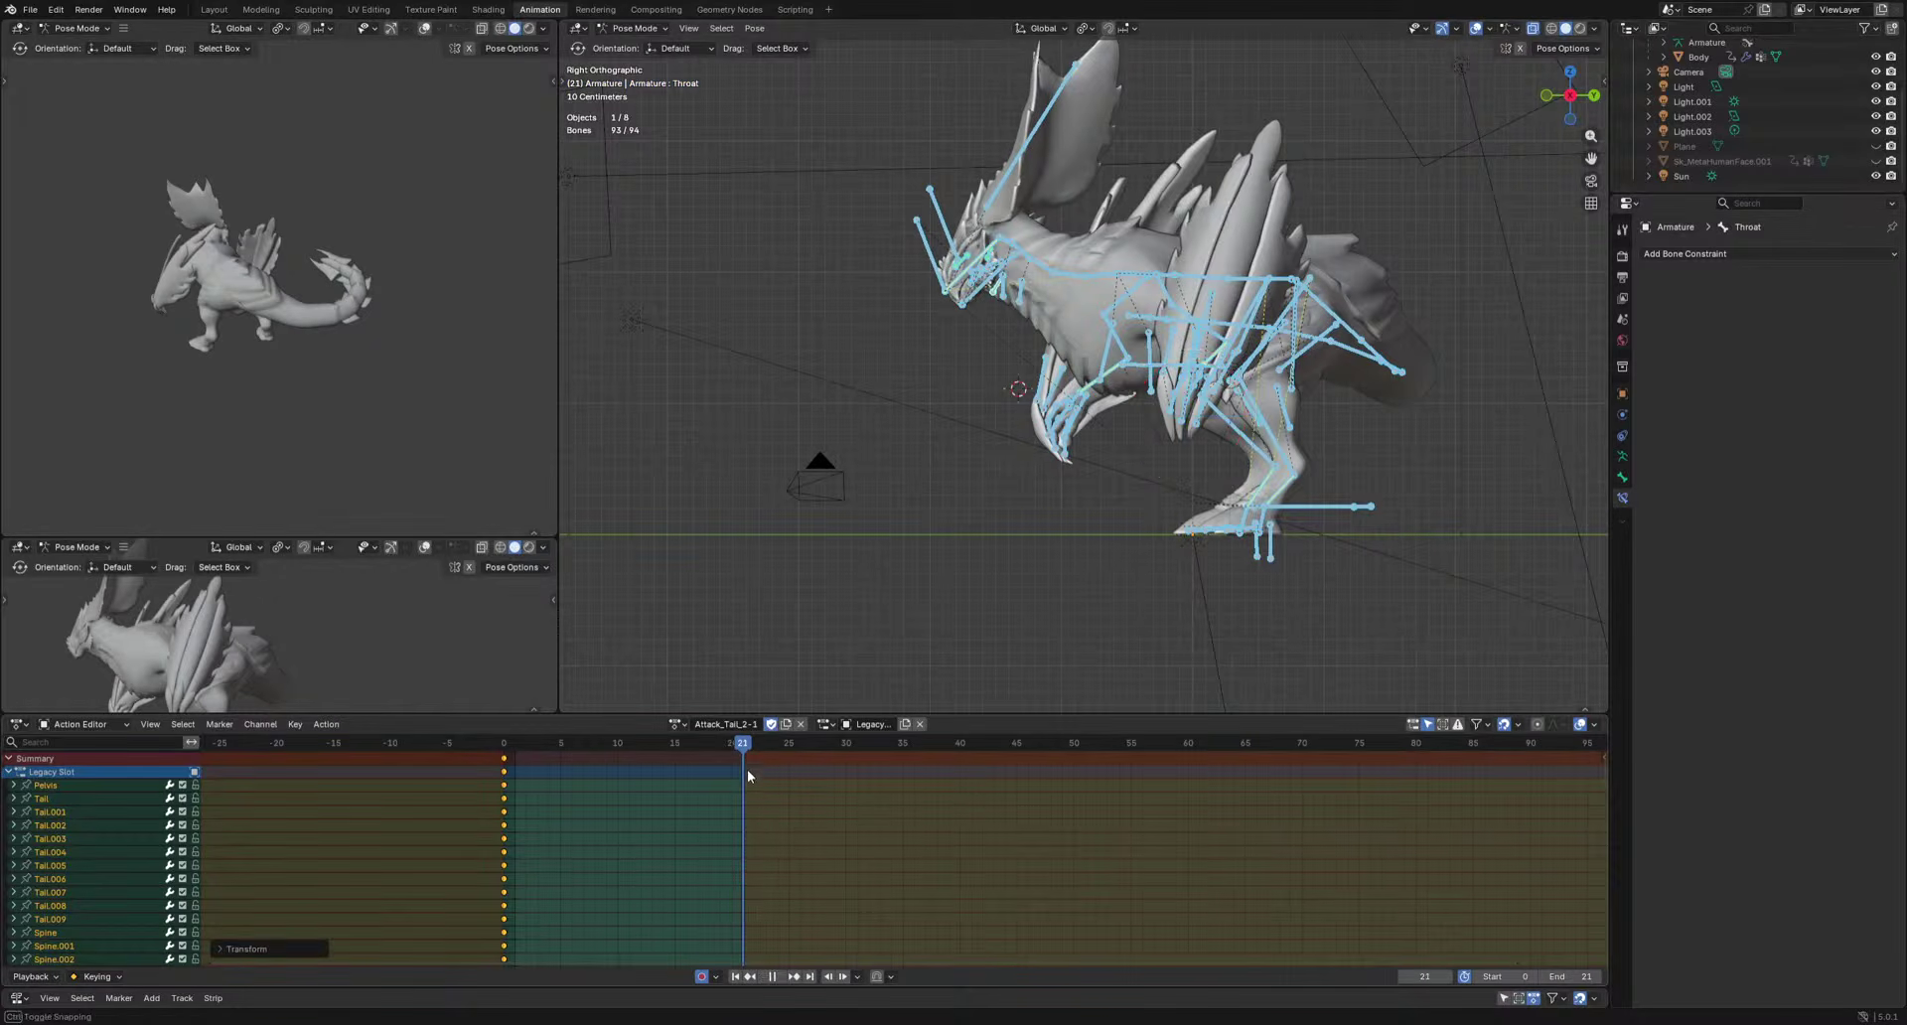
pyautogui.hotkey('ctrl', 'v')
pyautogui.press('space')
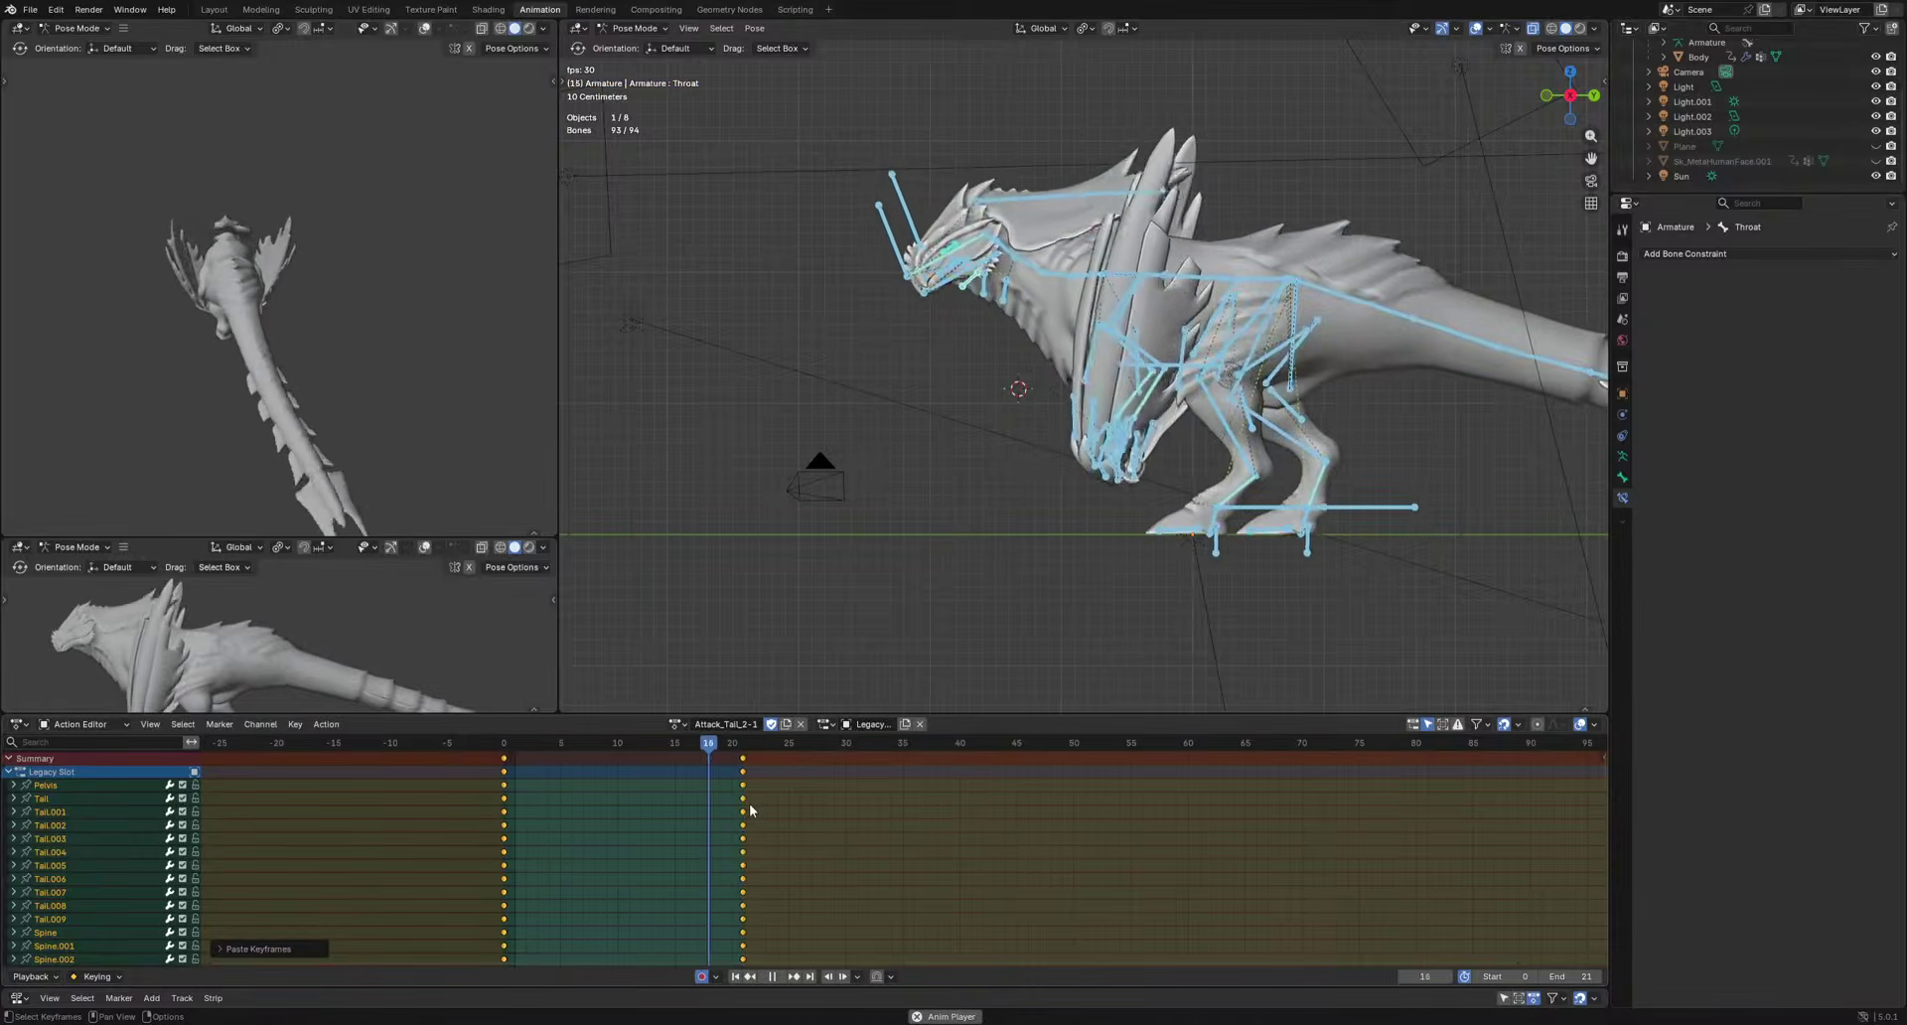
pyautogui.press('space')
# Copy the FootIK.L keyframes and paste them so the foot holds over frames 0 to 2 and 9 to 21.
pyautogui.scroll(5, 1410, 571)
pyautogui.moveTo(1435, 596); pyautogui.dragTo(1219, 541, button='middle')
pyautogui.press('KP_3')
pyautogui.click(1219, 541)
pyautogui.moveTo(529, 891); pyautogui.dragTo(882, 747)
pyautogui.hotkey('ctrl', 'c')
pyautogui.moveTo(585, 748)
pyautogui.mouseDown()
pyautogui.moveTo(605, 745)
pyautogui.moveTo(514, 752)
pyautogui.moveTo(549, 750)
pyautogui.mouseUp()
pyautogui.hotkey('ctrl', 'v')
pyautogui.hotkey('ctrl', 'v')
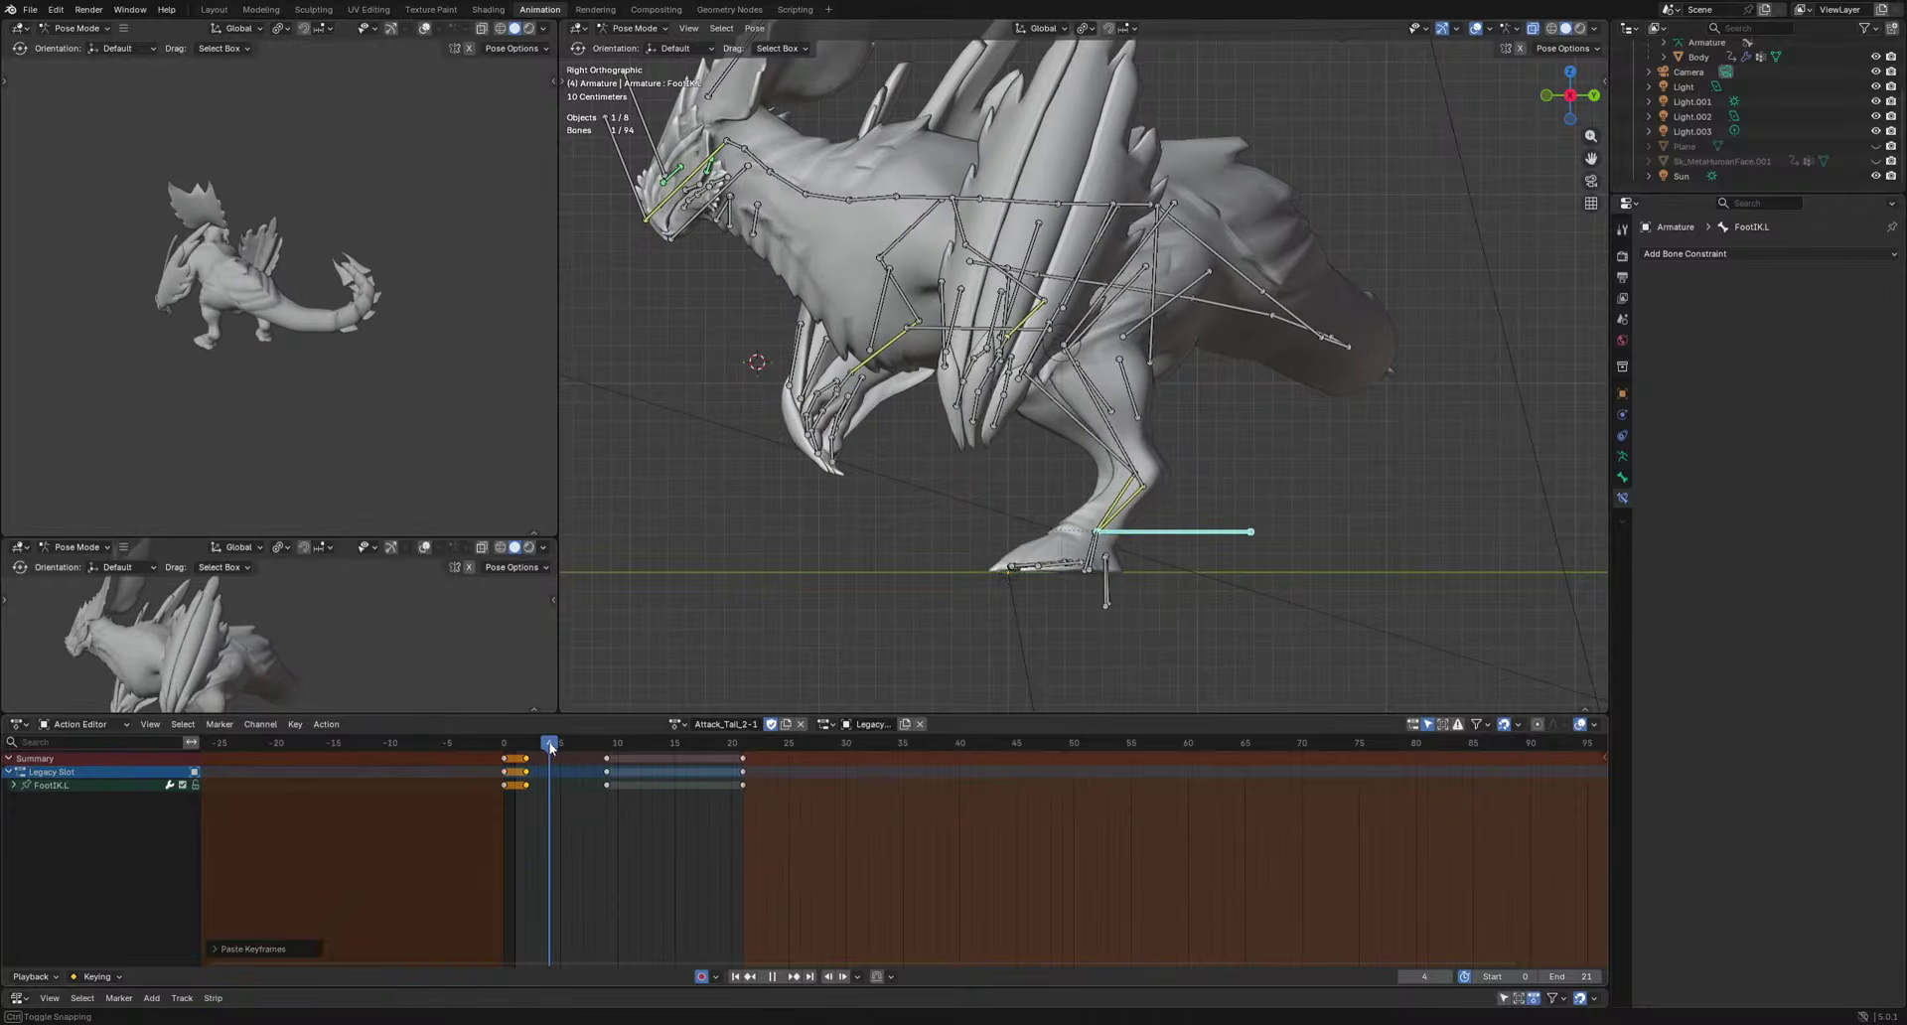
# Move the FootIK.L bone at frame 4 for the step, and play the action.
pyautogui.press('g')
pyautogui.click(1177, 599)
pyautogui.press('space')
pyautogui.press('space')
# Paste a FootIK.R hold keyframe at frame 11, move the bone at frame 16, and play the action.
pyautogui.click(1205, 530)
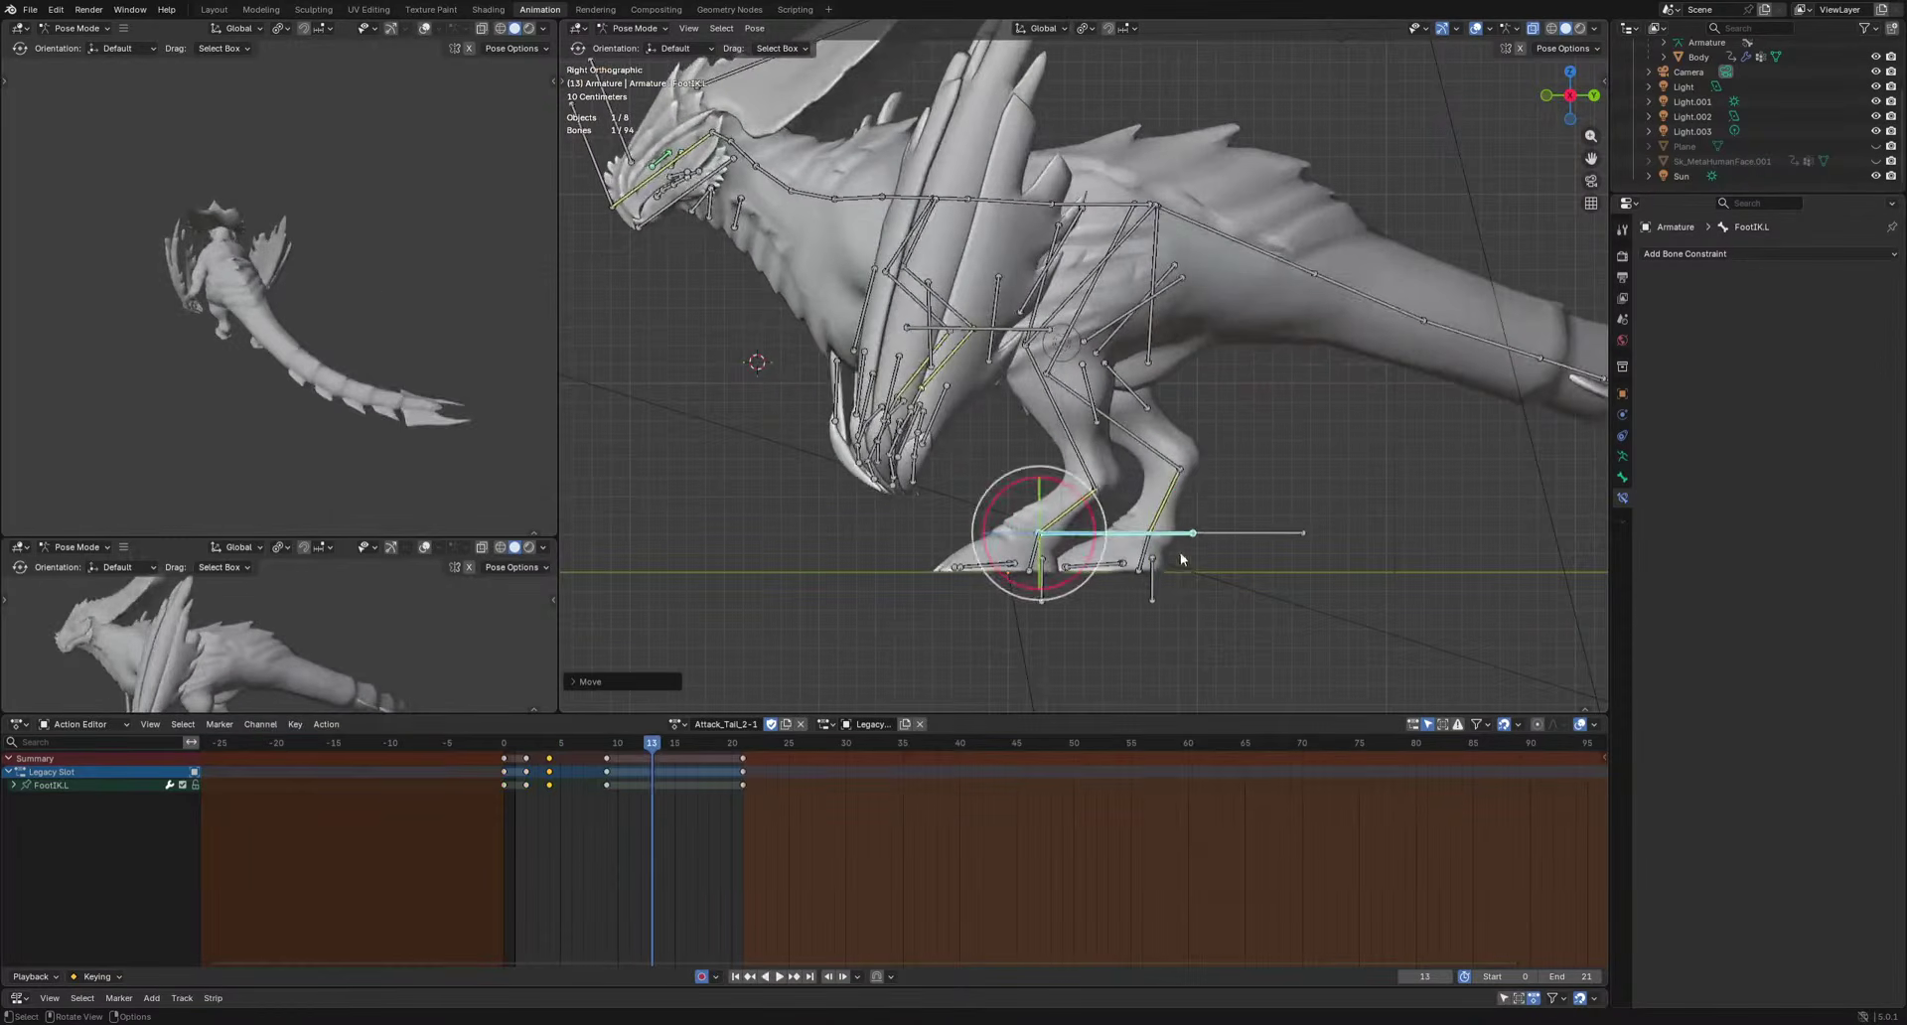
pyautogui.moveTo(622, 747); pyautogui.dragTo(625, 760)
pyautogui.hotkey('ctrl', 'v')
pyautogui.press('space')
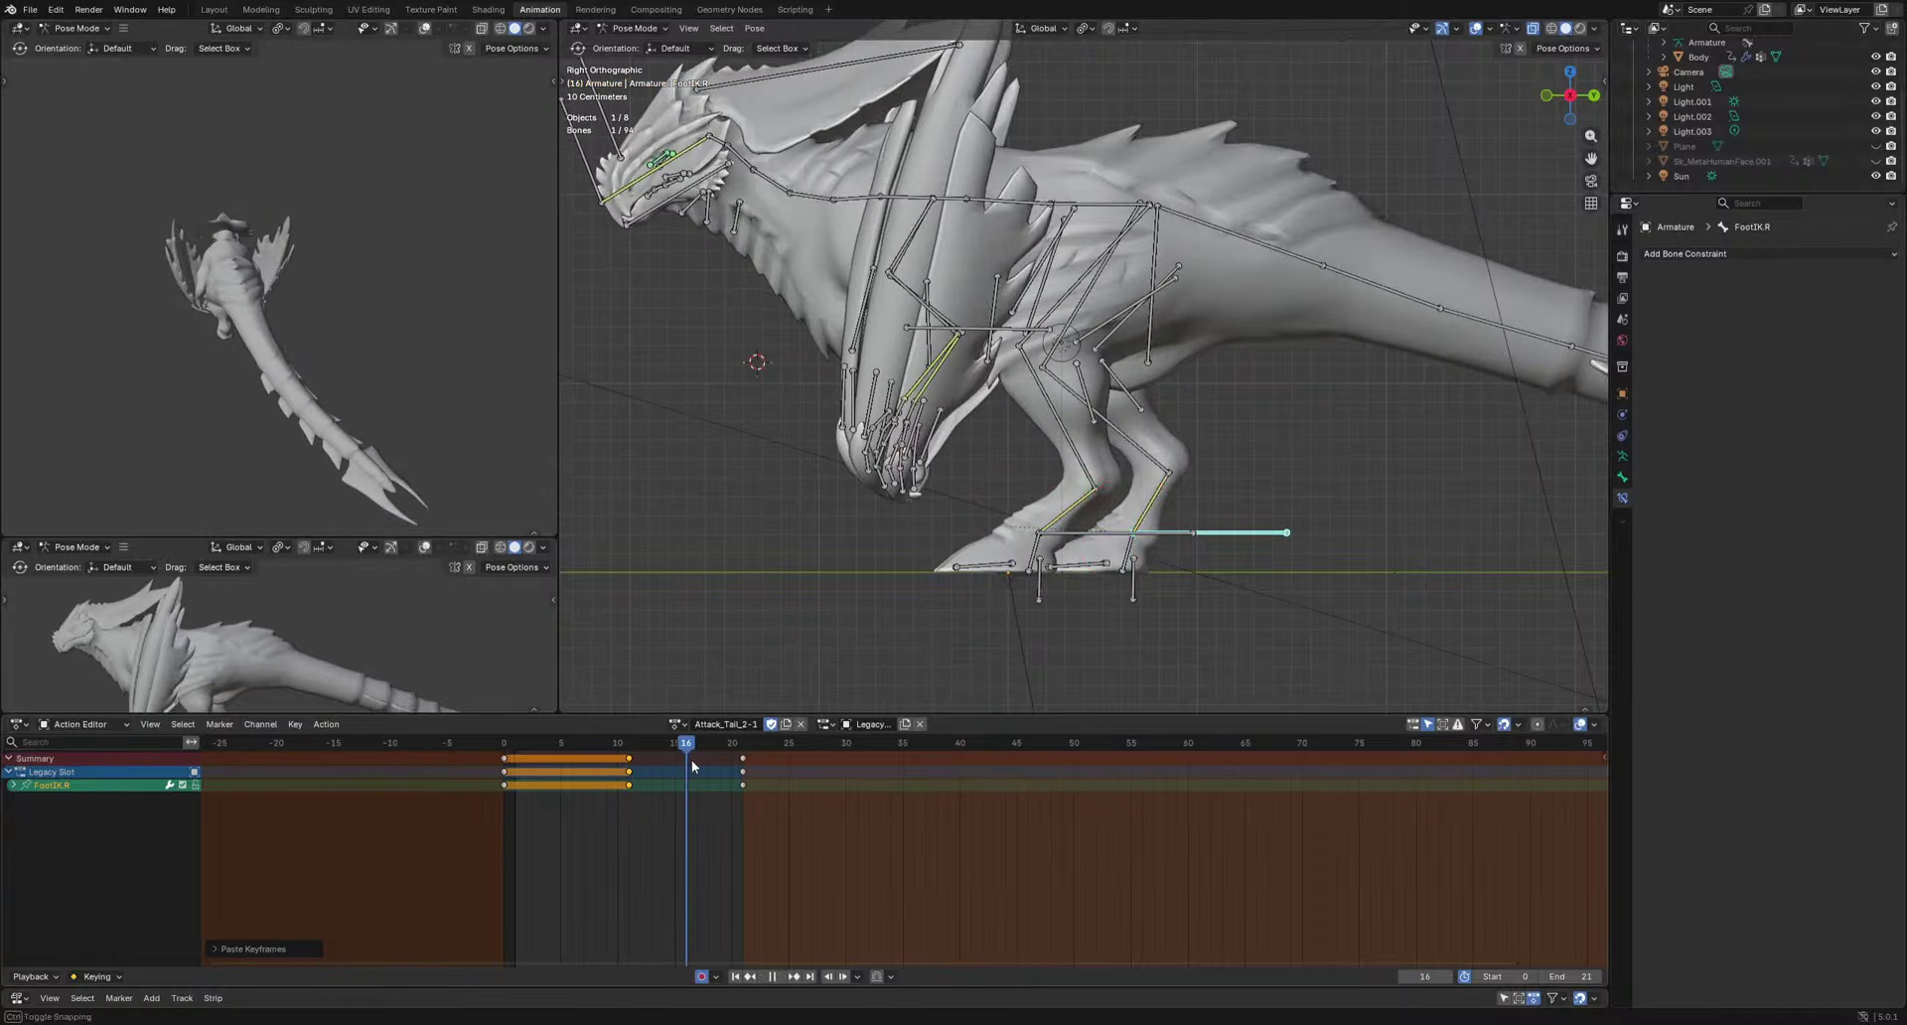
pyautogui.press('g')
pyautogui.click(1170, 640)
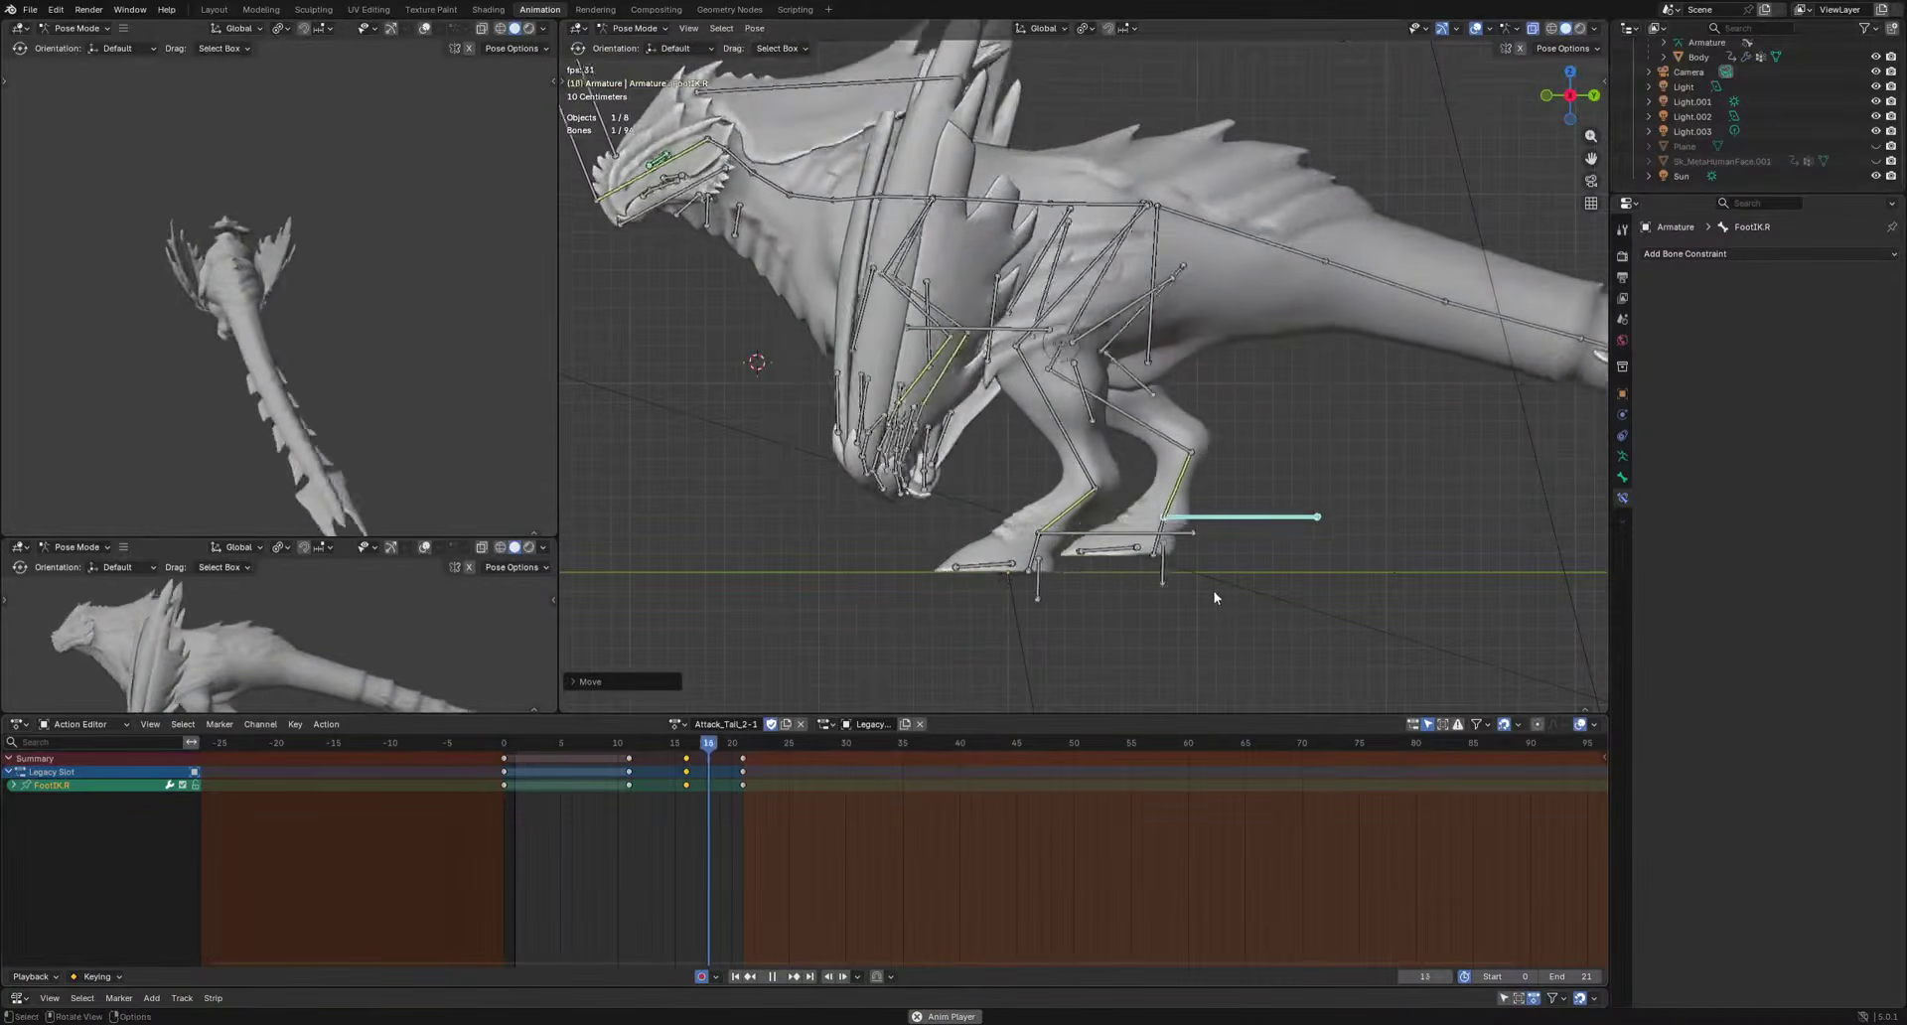
pyautogui.press('space')
# Move and rotate the Pelvis bone at frame 9 in the back view.
pyautogui.click(1157, 261)
pyautogui.moveTo(1381, 370); pyautogui.dragTo(1182, 397, button='middle')
pyautogui.moveTo(568, 748); pyautogui.dragTo(607, 748)
pyautogui.press('g')
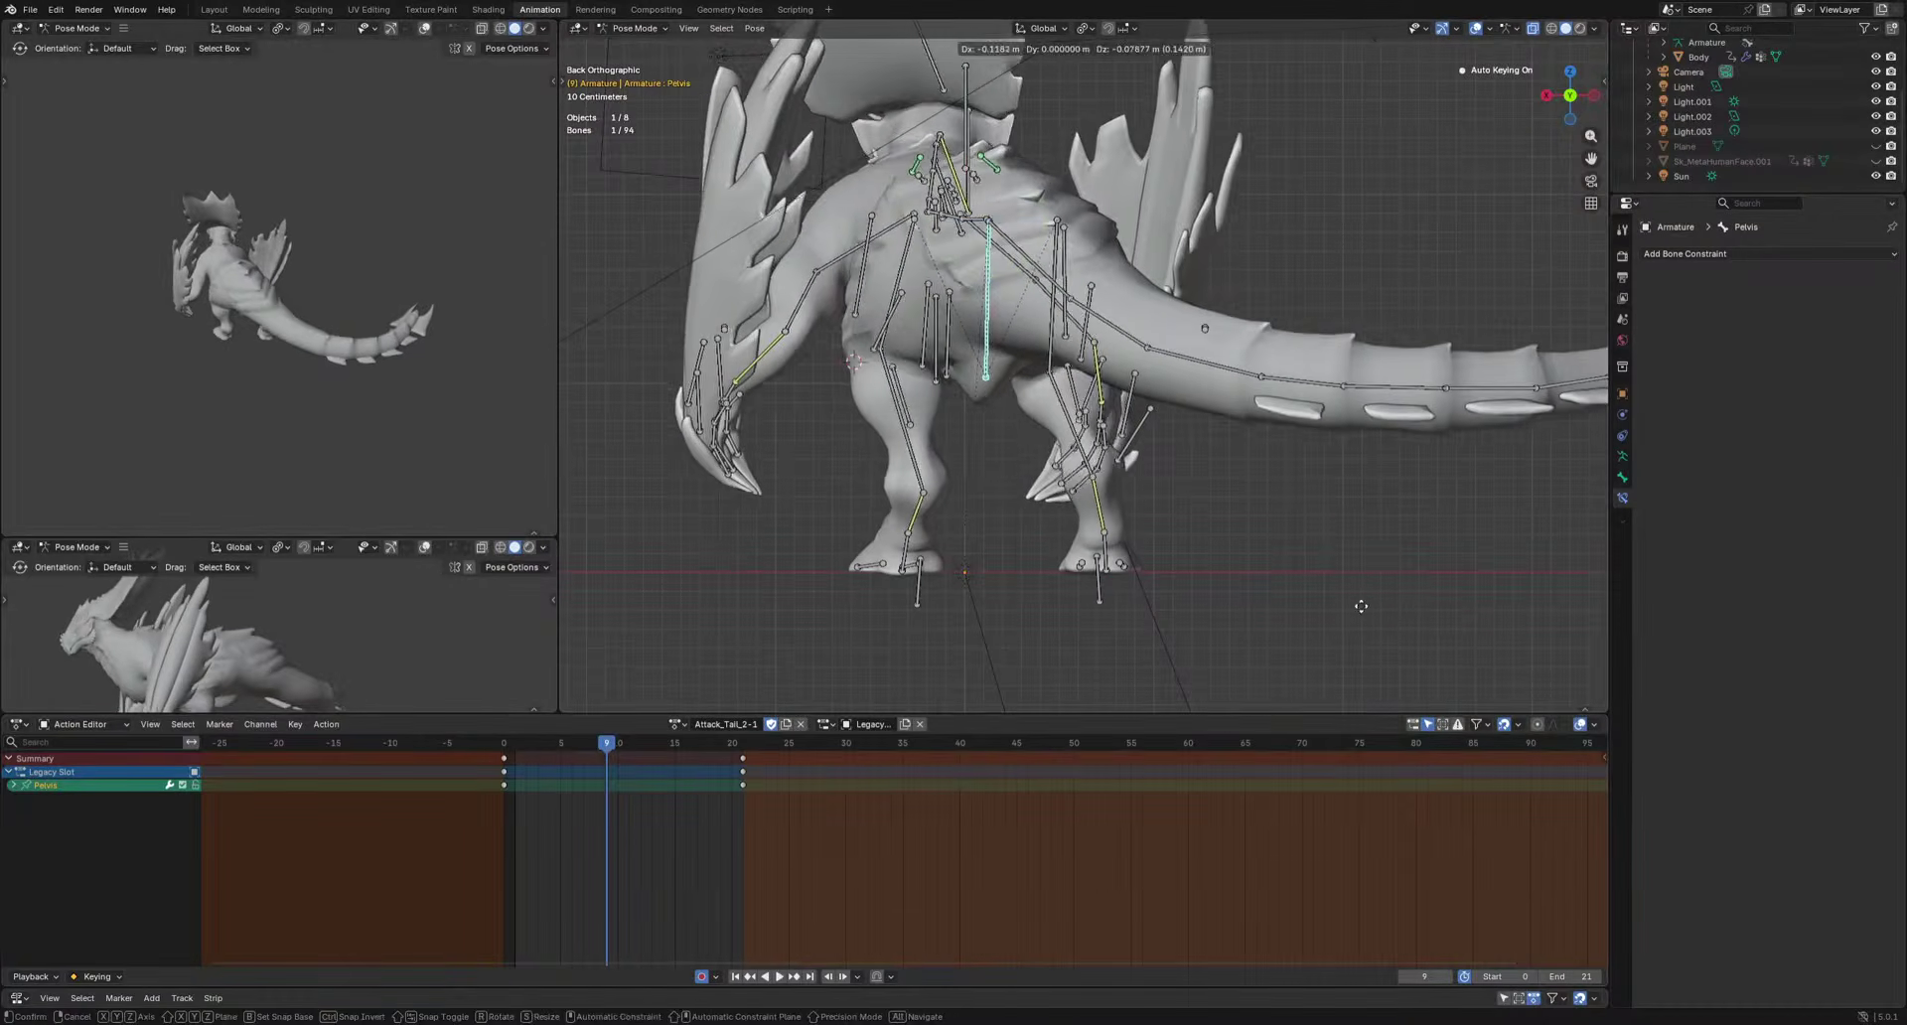
pyautogui.click(1362, 604)
pyautogui.press('r')
pyautogui.press('r')
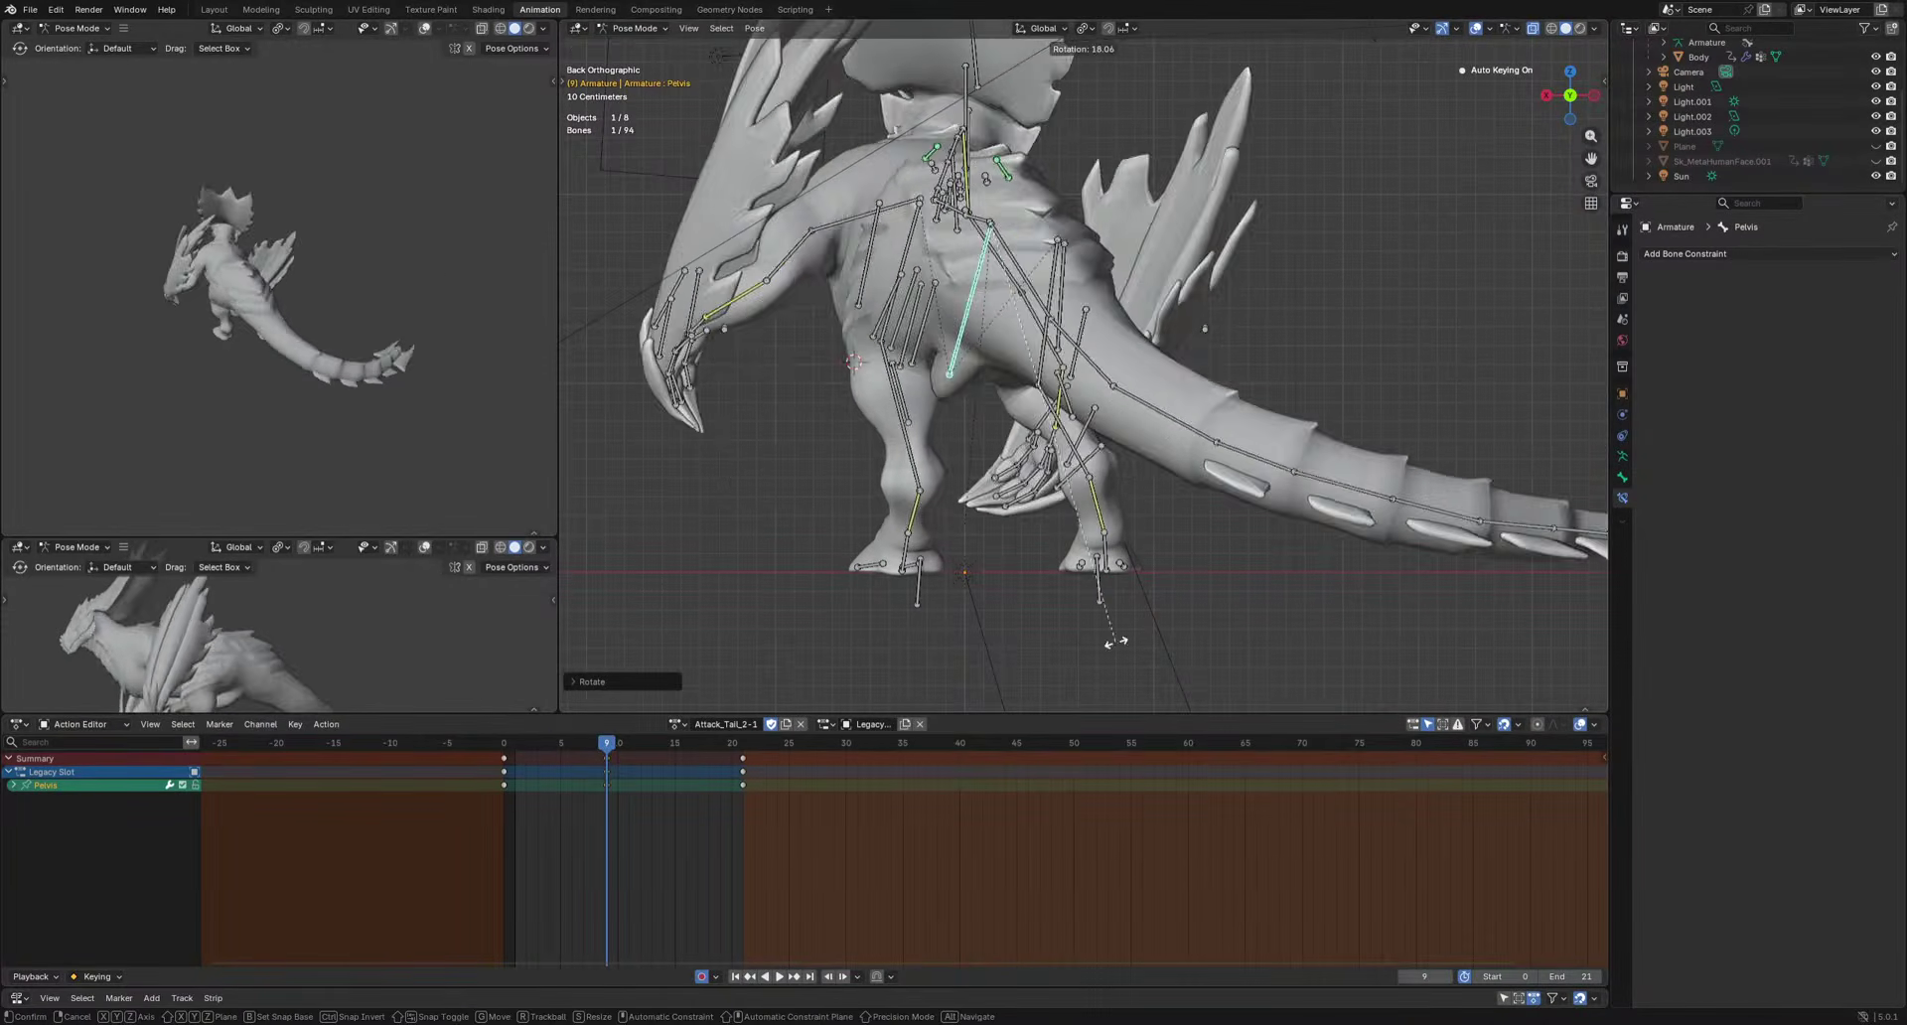
# Move the Pelvis bone at frame 18, and play the action.
pyautogui.moveTo(621, 745); pyautogui.dragTo(710, 764)
pyautogui.press('g')
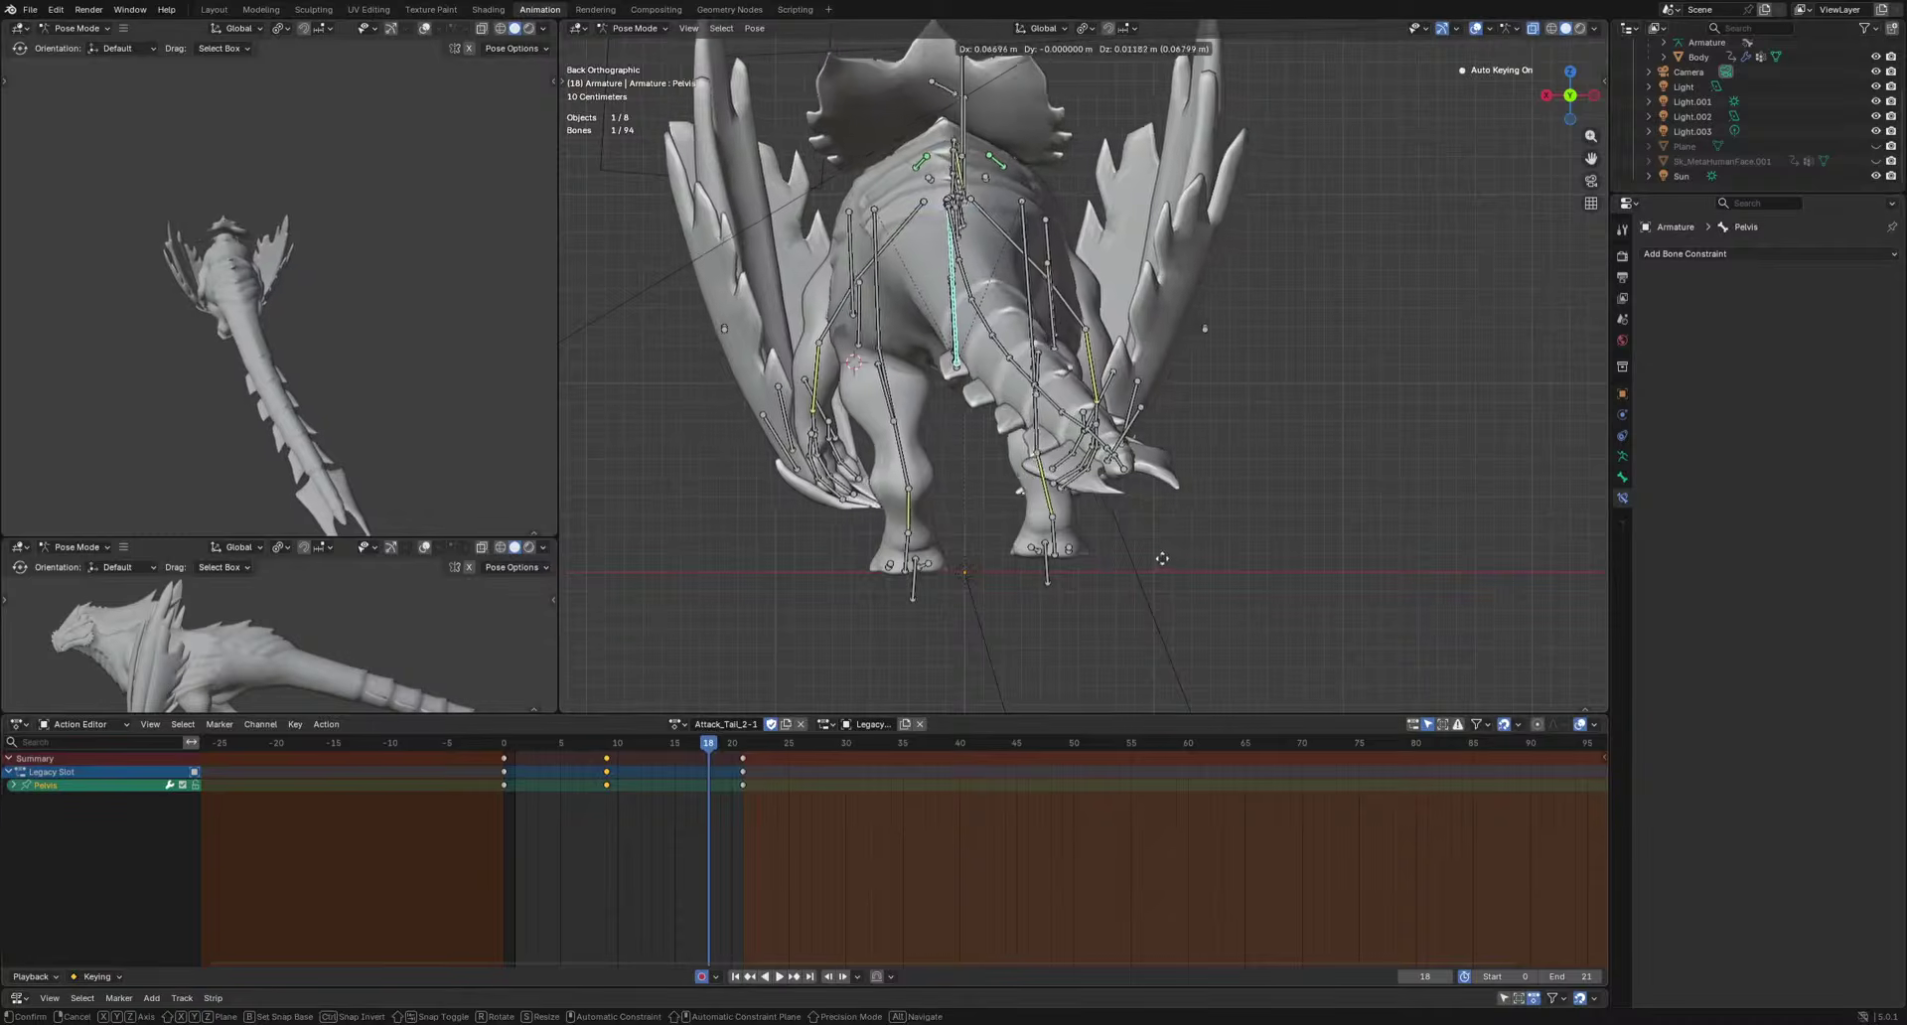
pyautogui.click(1148, 559)
pyautogui.press('space')
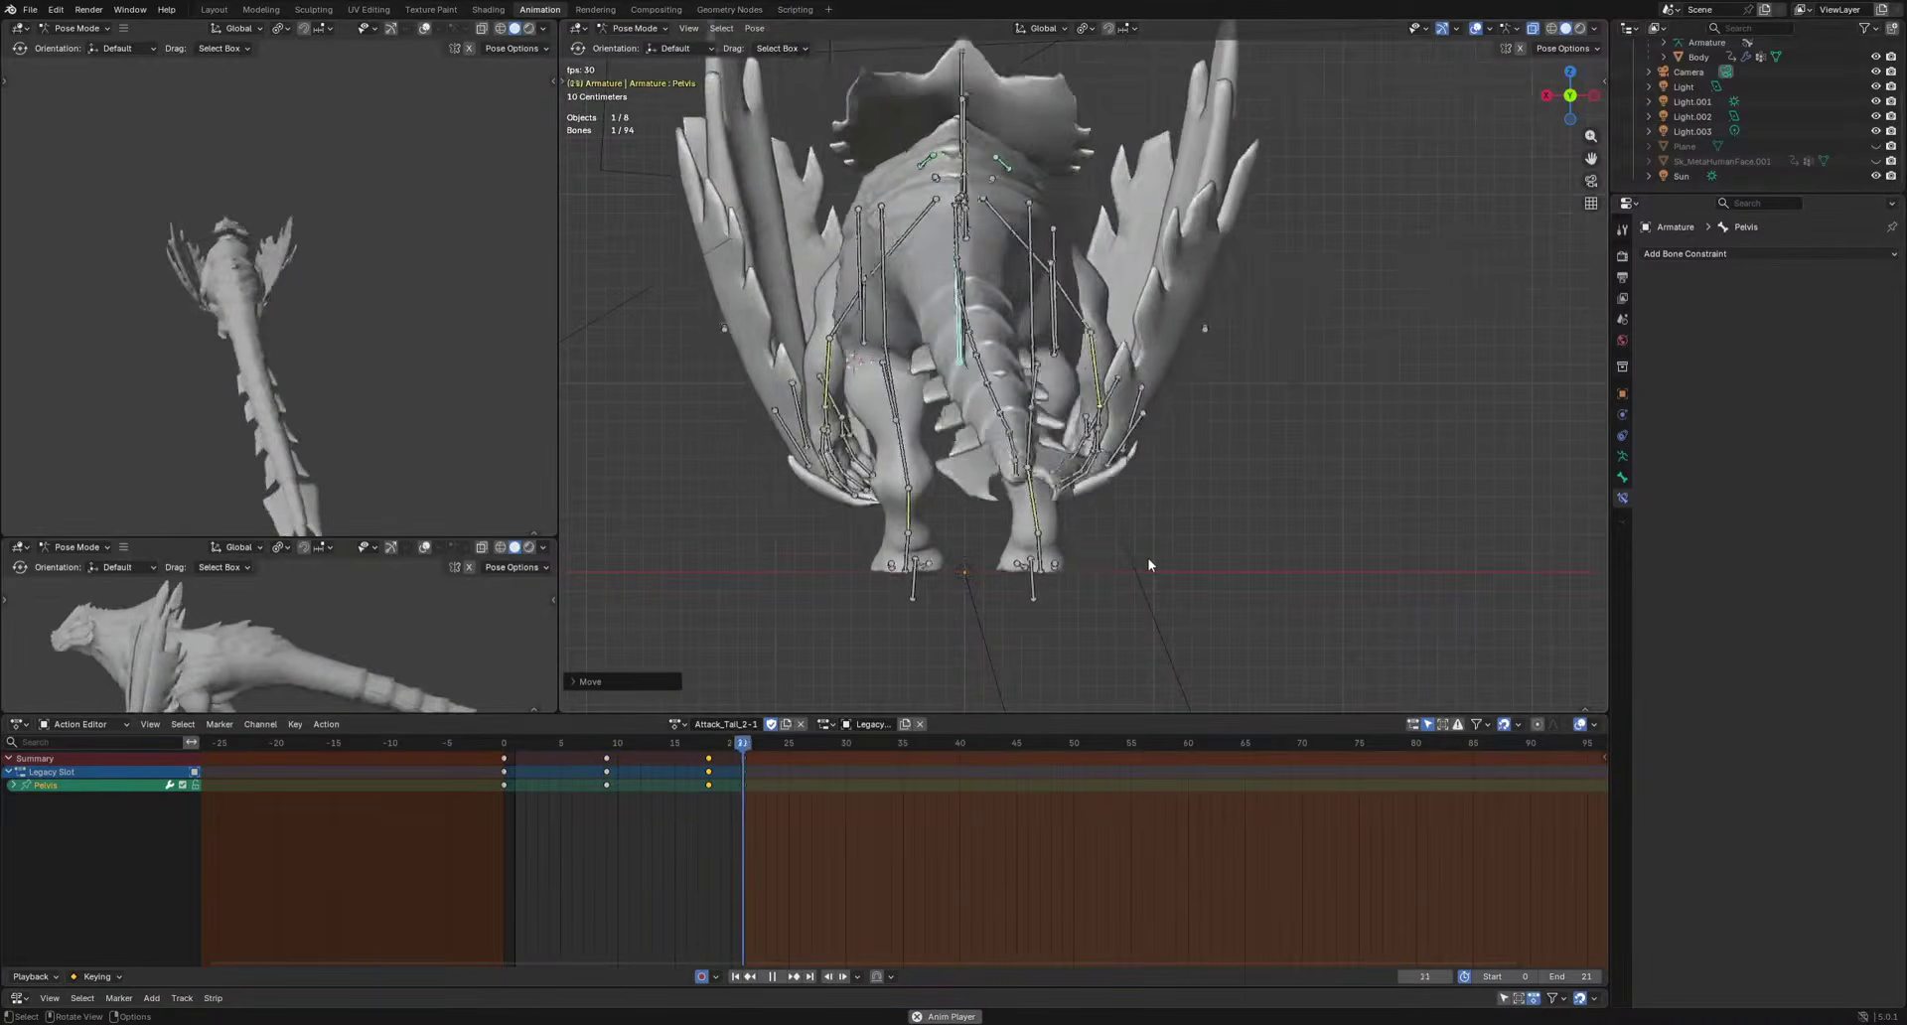
# Rotate the bones from Tail to Tail.009 at frame 13 in the top view, and play the action.
pyautogui.scroll(-5, 1147, 559)
pyautogui.keyDown('alt'); pyautogui.moveTo(1142, 556); pyautogui.dragTo(1083, 497, button='middle'); pyautogui.keyUp('alt')
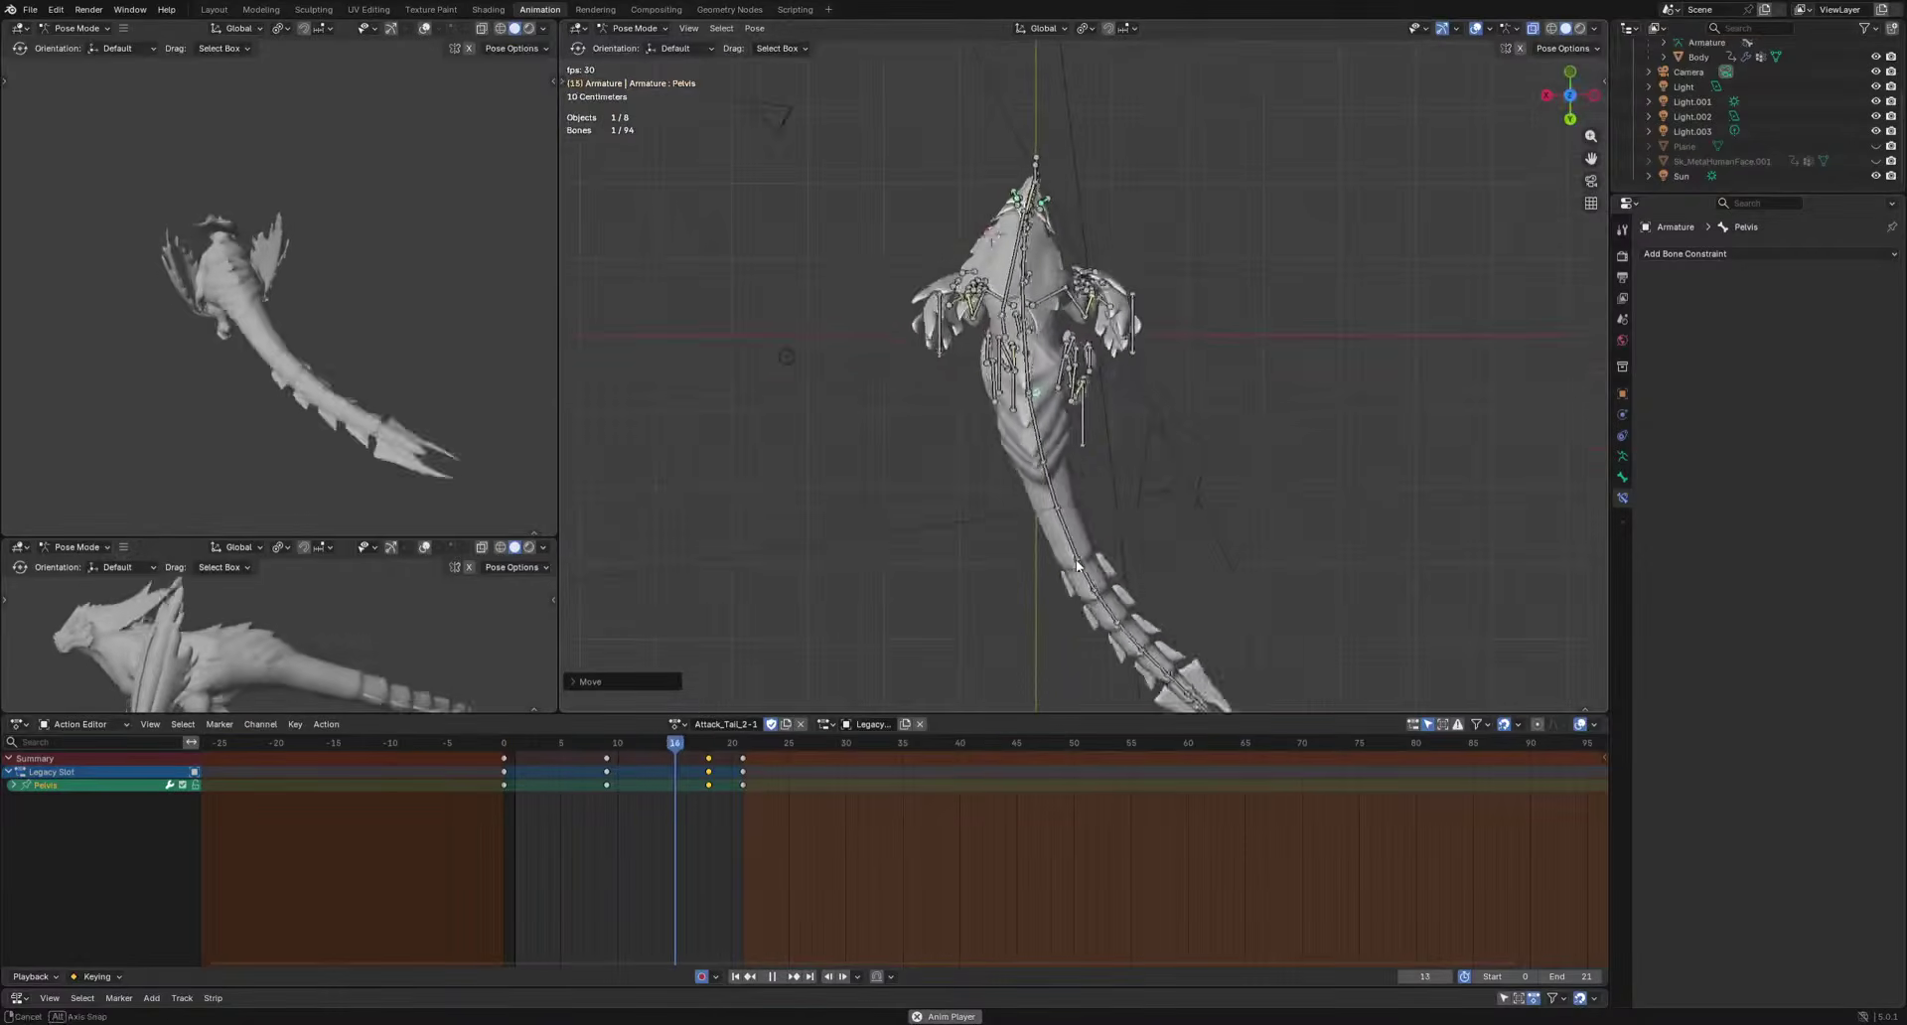
pyautogui.press('space')
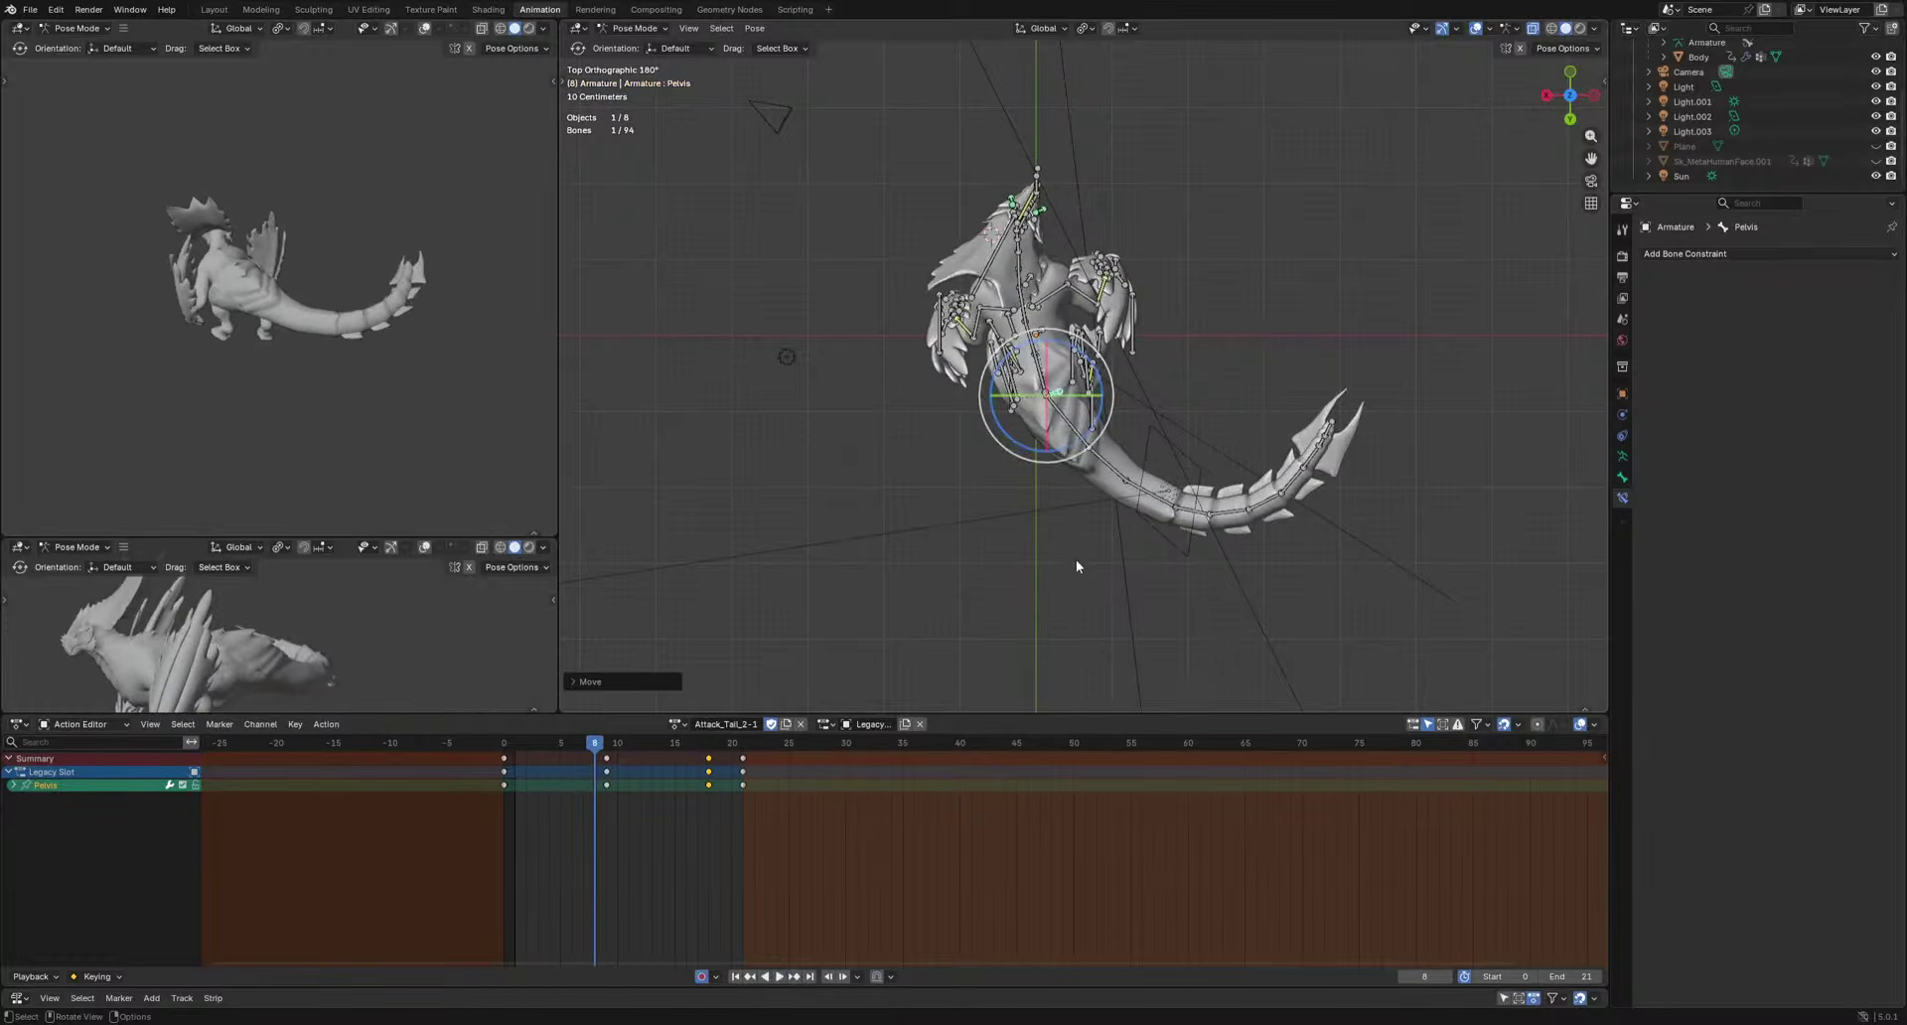
pyautogui.moveTo(1373, 394); pyautogui.dragTo(1147, 551)
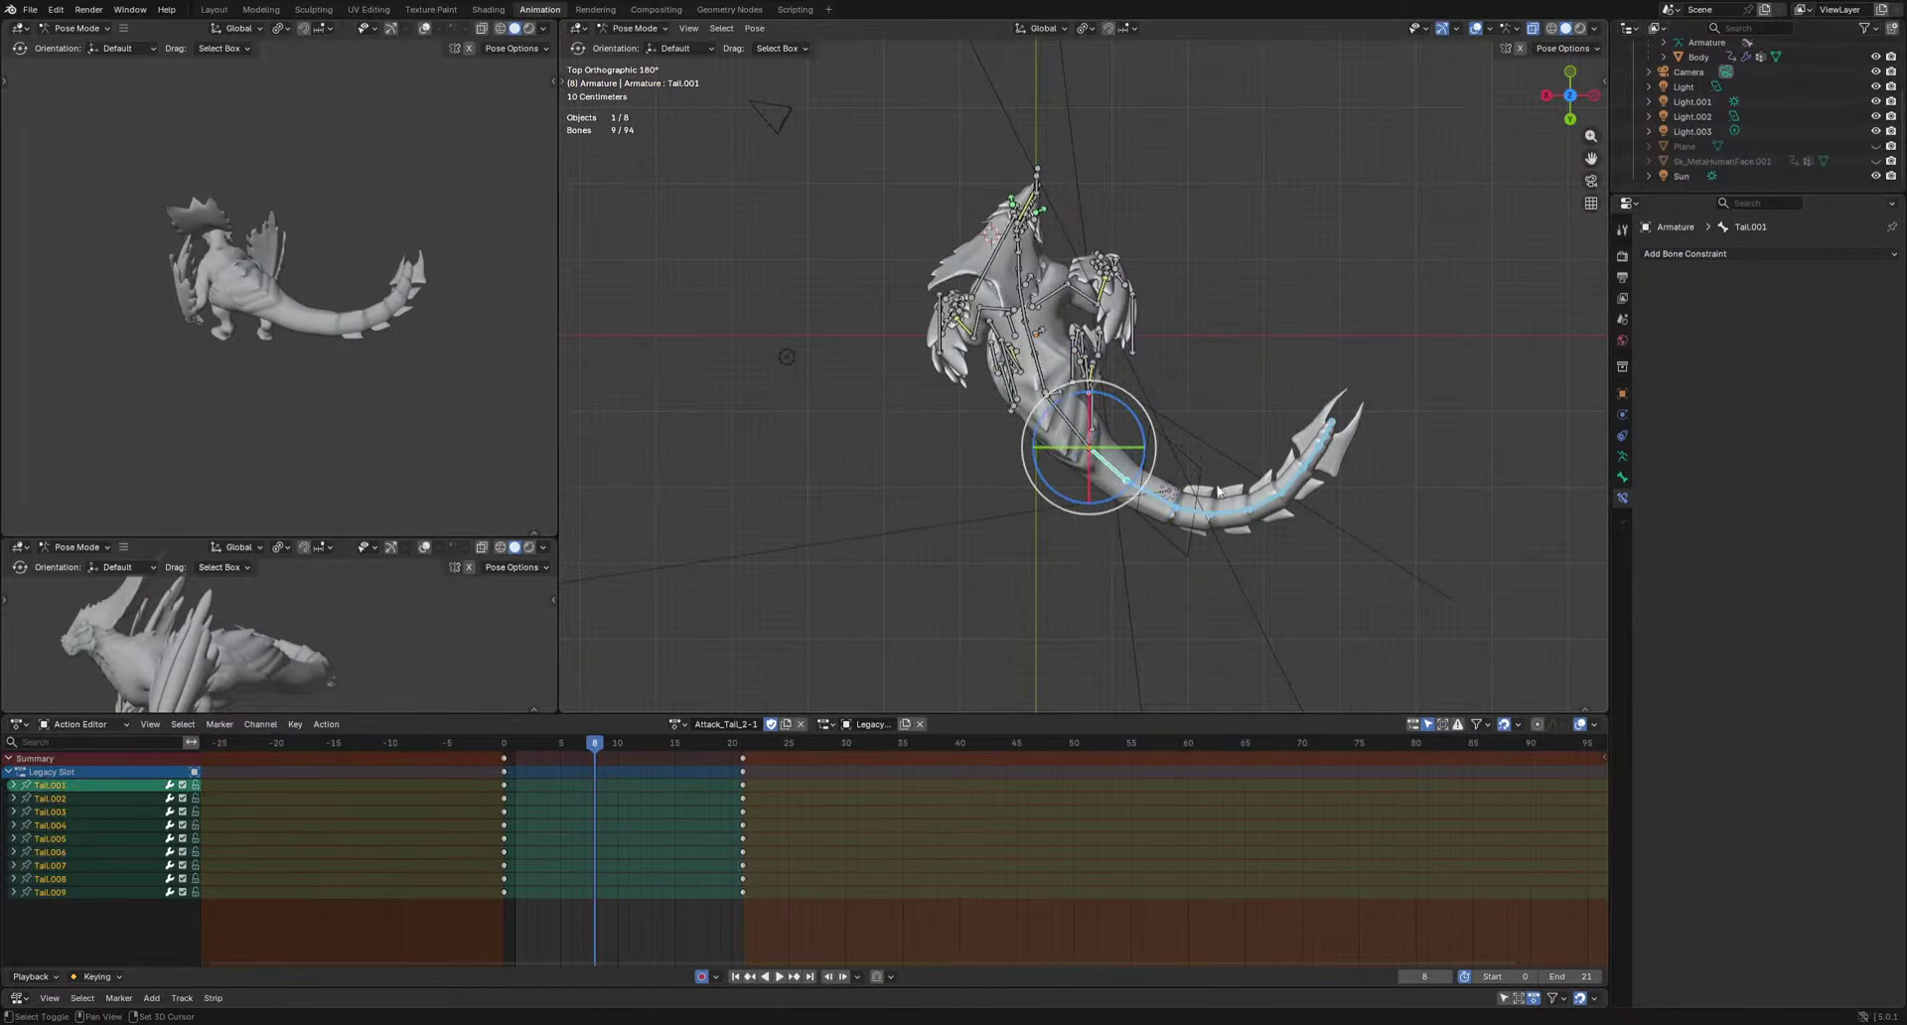
pyautogui.press('a')
pyautogui.moveTo(613, 747); pyautogui.dragTo(652, 748)
pyautogui.click(1049, 433)
pyautogui.moveTo(1301, 523); pyautogui.dragTo(948, 633)
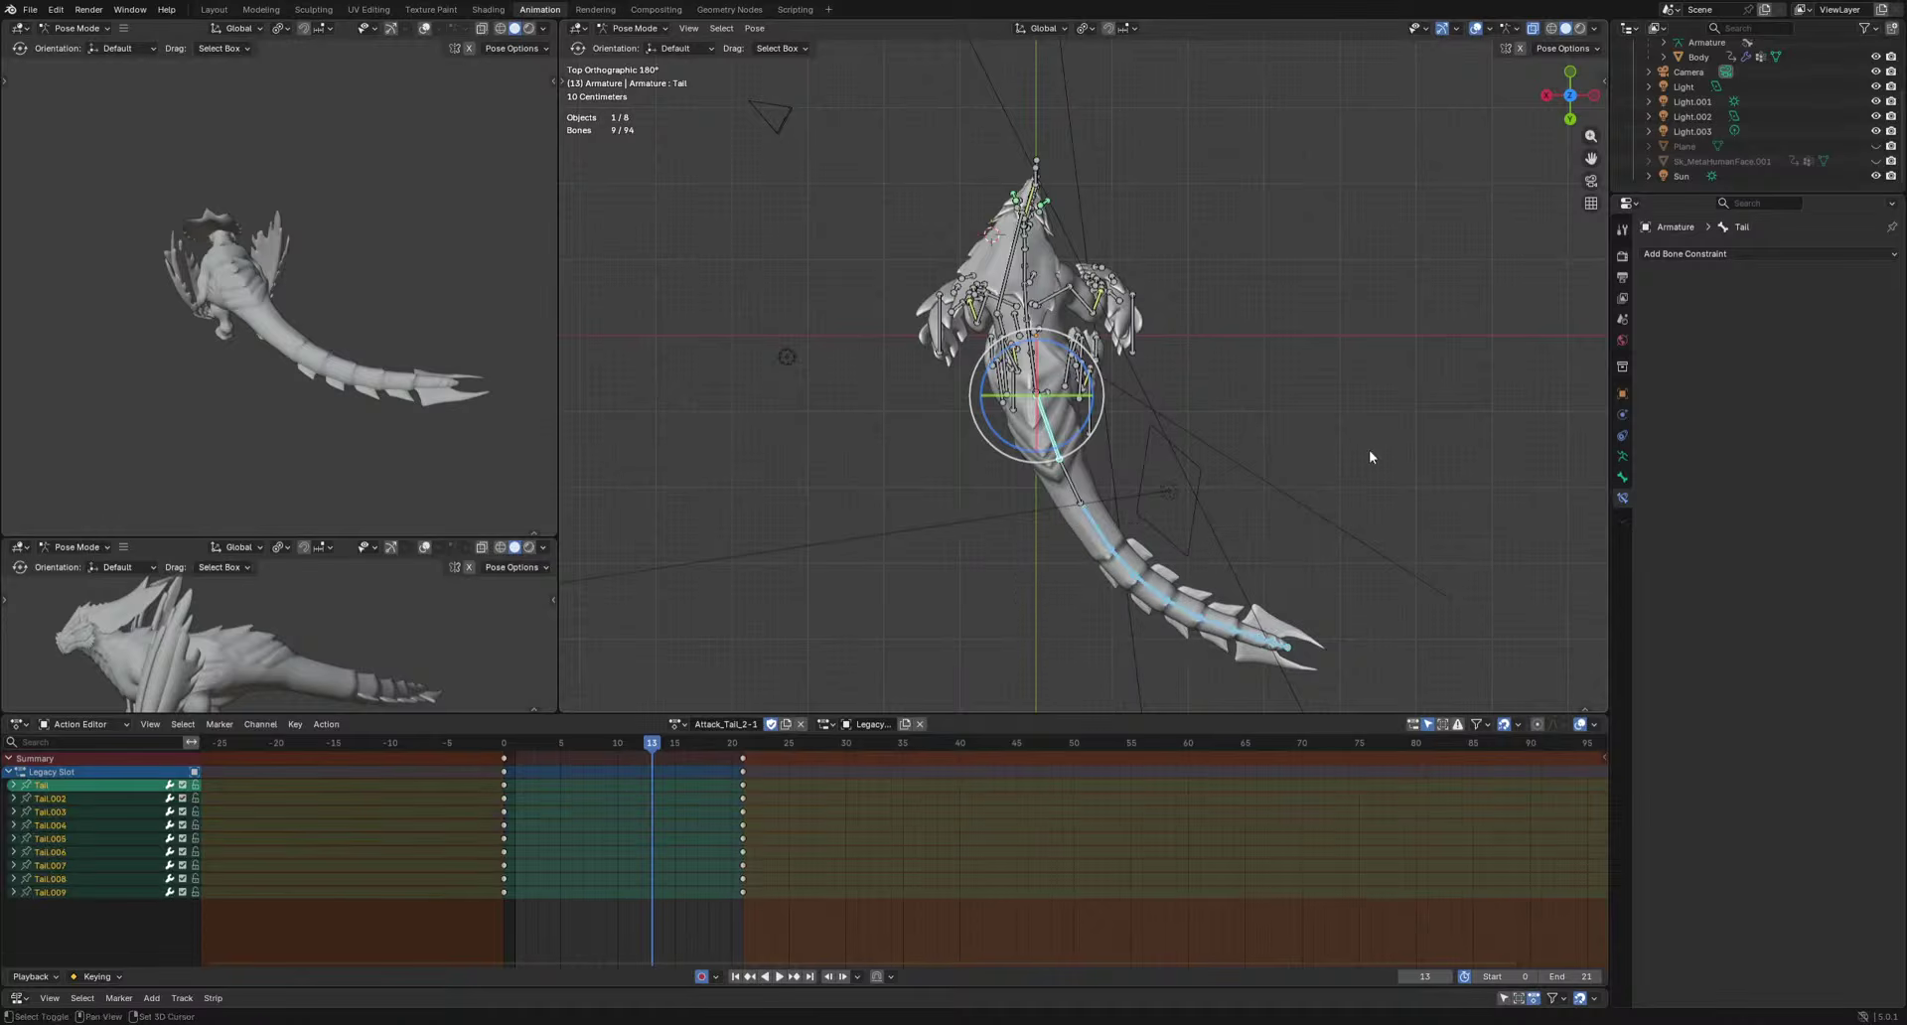
pyautogui.press('r')
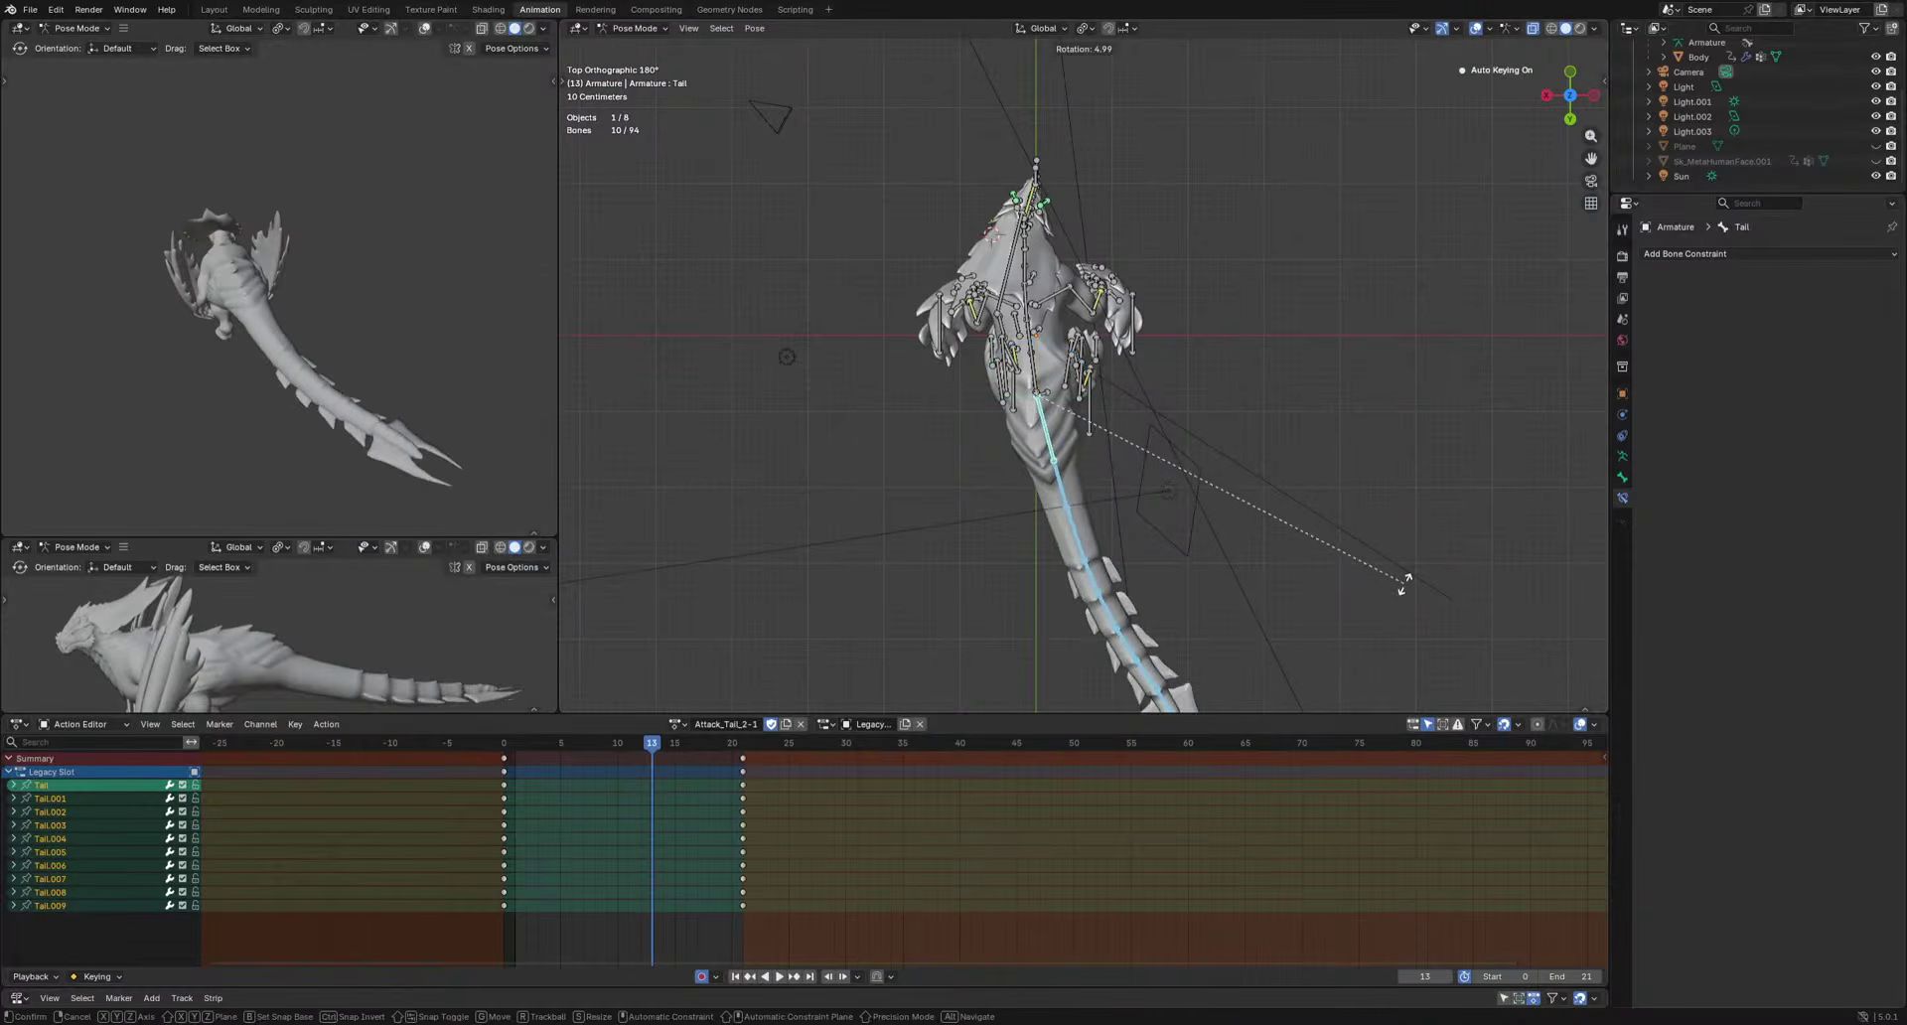
pyautogui.press('space')
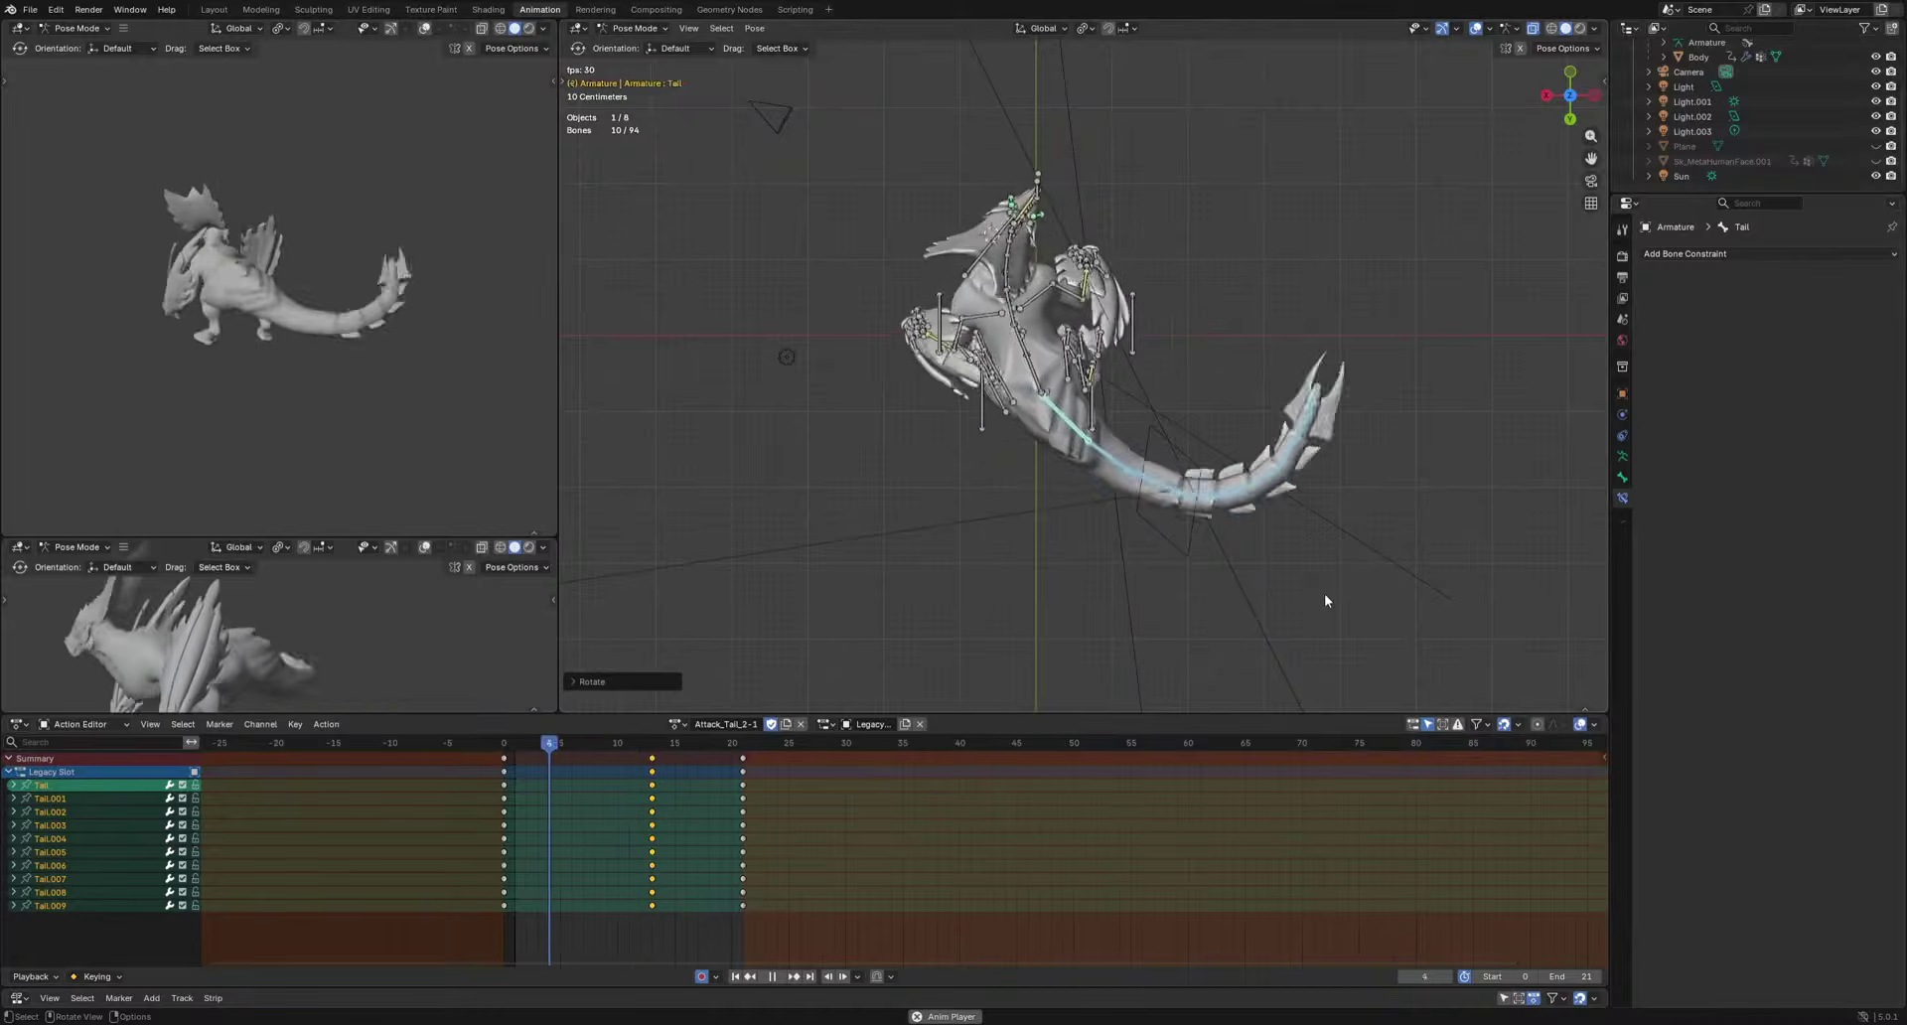
pyautogui.press('space')
# Shift the tail bones' frame 13 keyframes to frame 12.
pyautogui.moveTo(711, 737); pyautogui.dragTo(727, 737)
pyautogui.press('g')
pyautogui.click(717, 743)
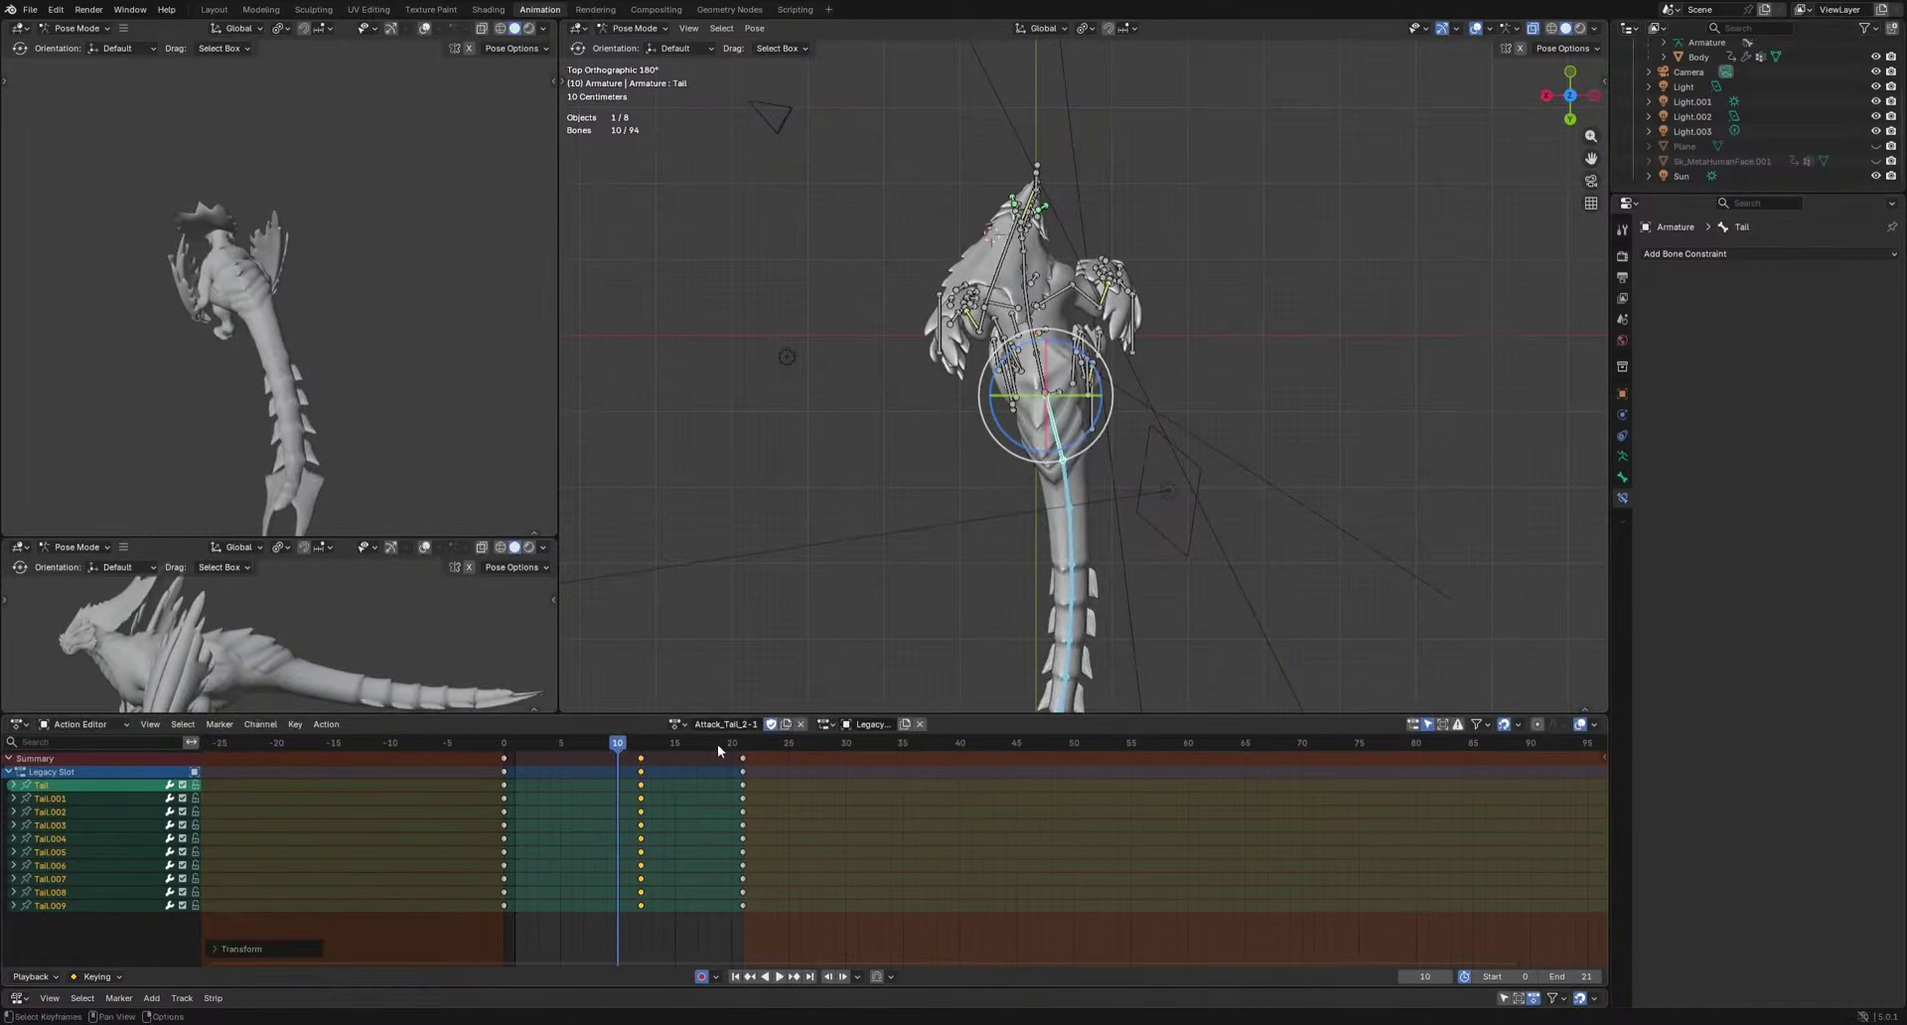
# Delete the frame 12 keyframes of the Tail.003 to Tail.009 bones, and play the action.
pyautogui.keyDown('shift'); pyautogui.moveTo(1166, 616); pyautogui.dragTo(1174, 496, button='middle'); pyautogui.keyUp('shift')
pyautogui.moveTo(1144, 479); pyautogui.dragTo(1144, 480)
pyautogui.moveTo(731, 743); pyautogui.dragTo(607, 753)
pyautogui.press('Delete')
pyautogui.press('space')
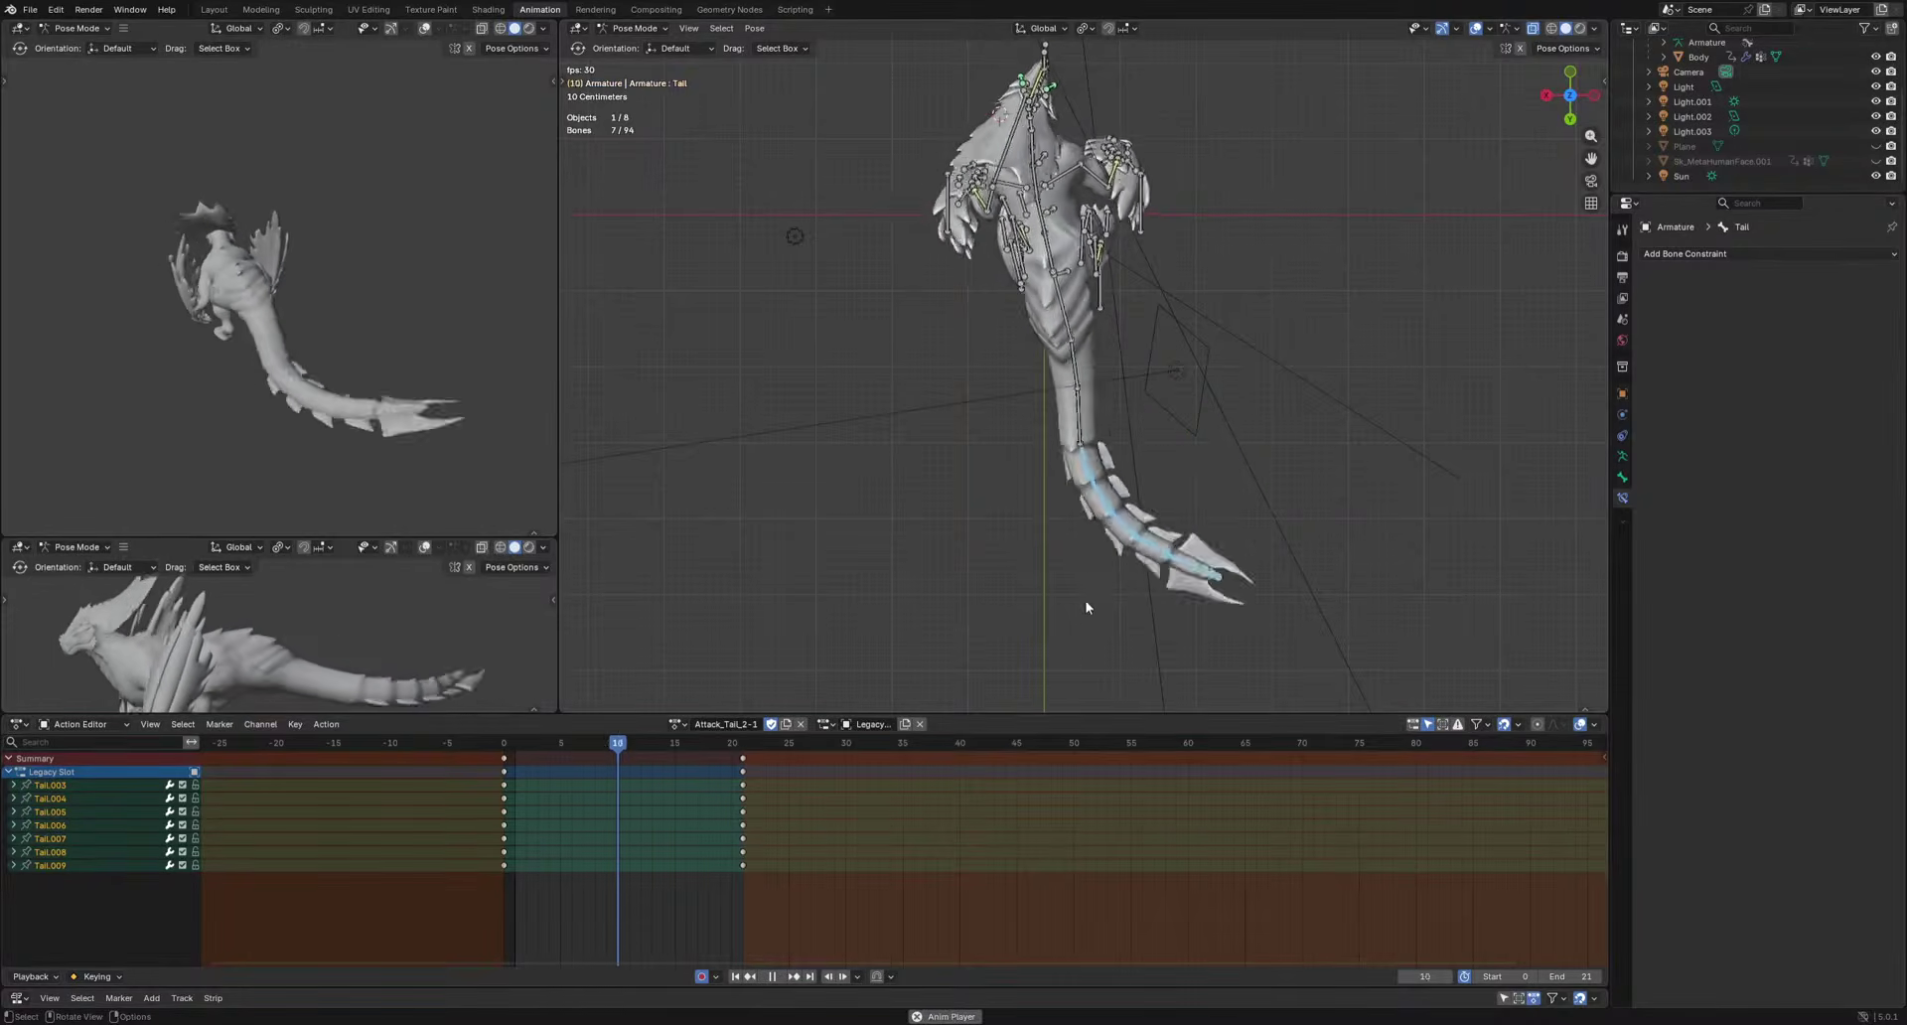
# Rotate the Tail.003 to Tail.009 bones at frame 9 and at frame 17 in the top view, and play the action.
pyautogui.press('Escape')
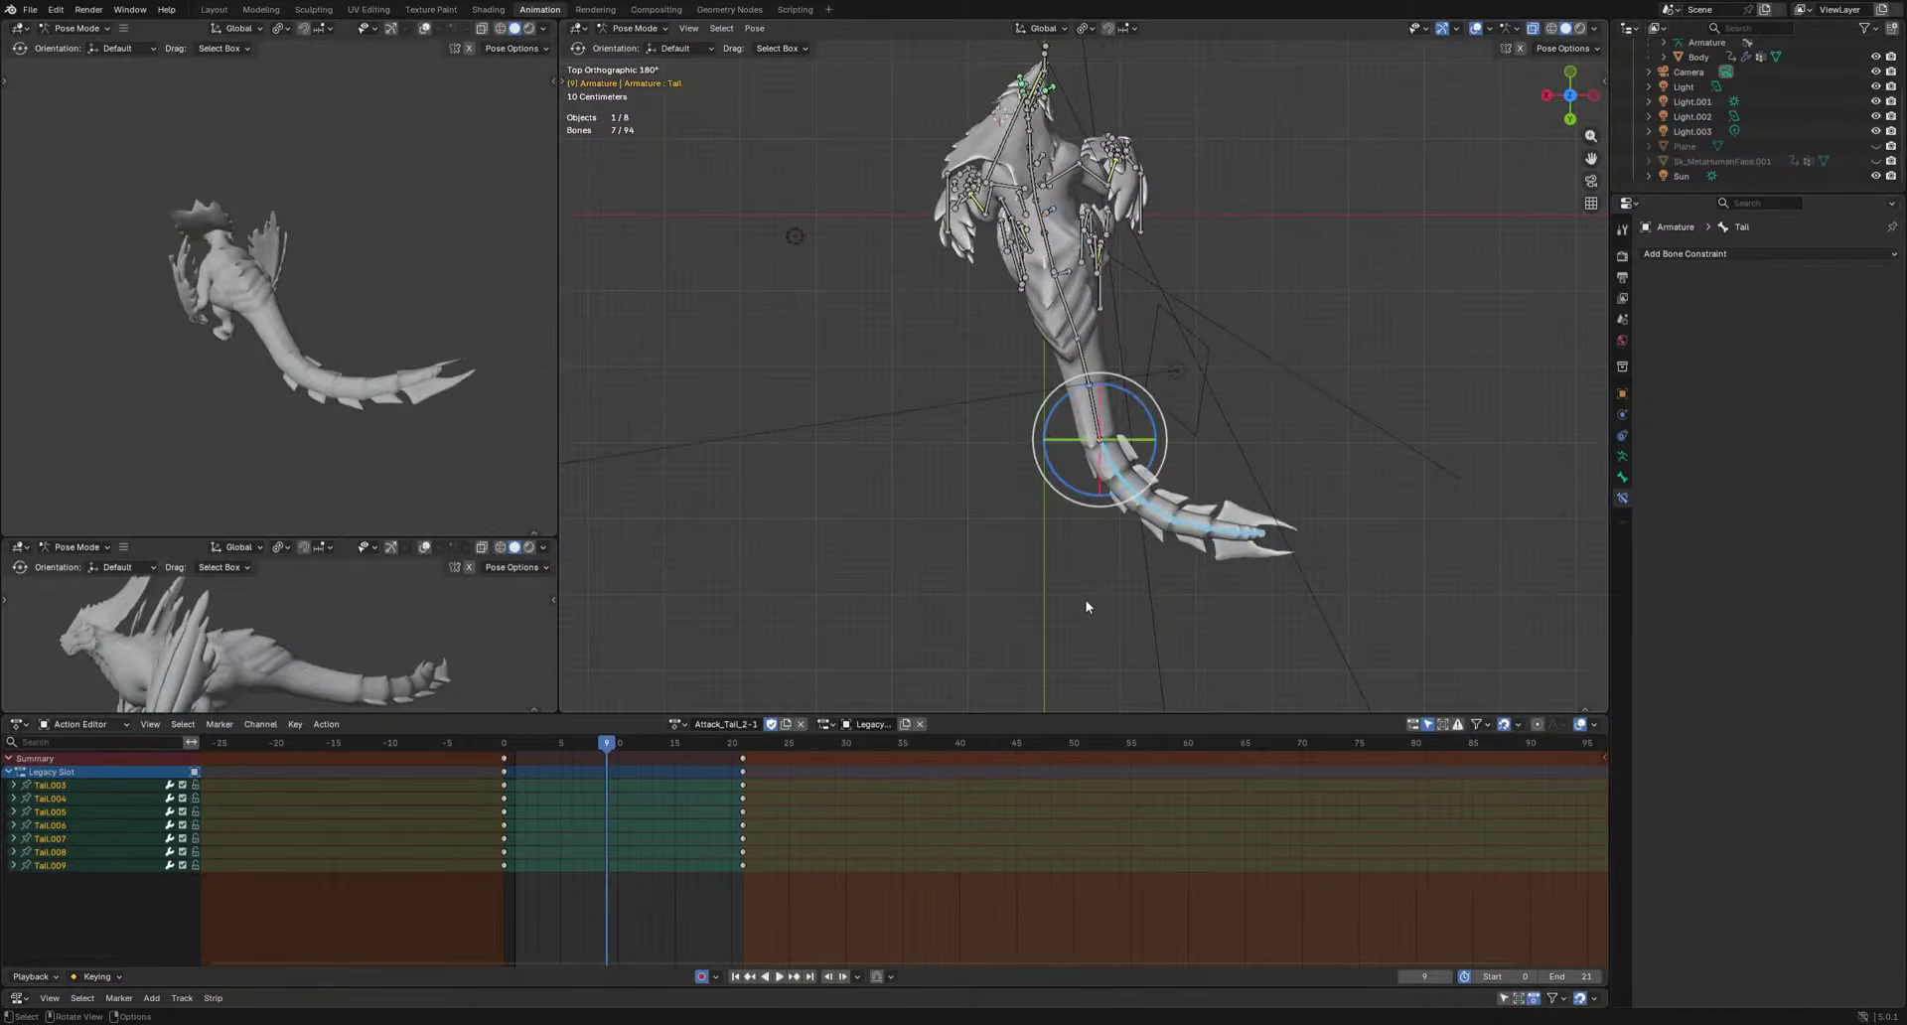
pyautogui.press('r')
pyautogui.click(1321, 578)
pyautogui.moveTo(617, 745); pyautogui.dragTo(698, 742)
pyautogui.press('r')
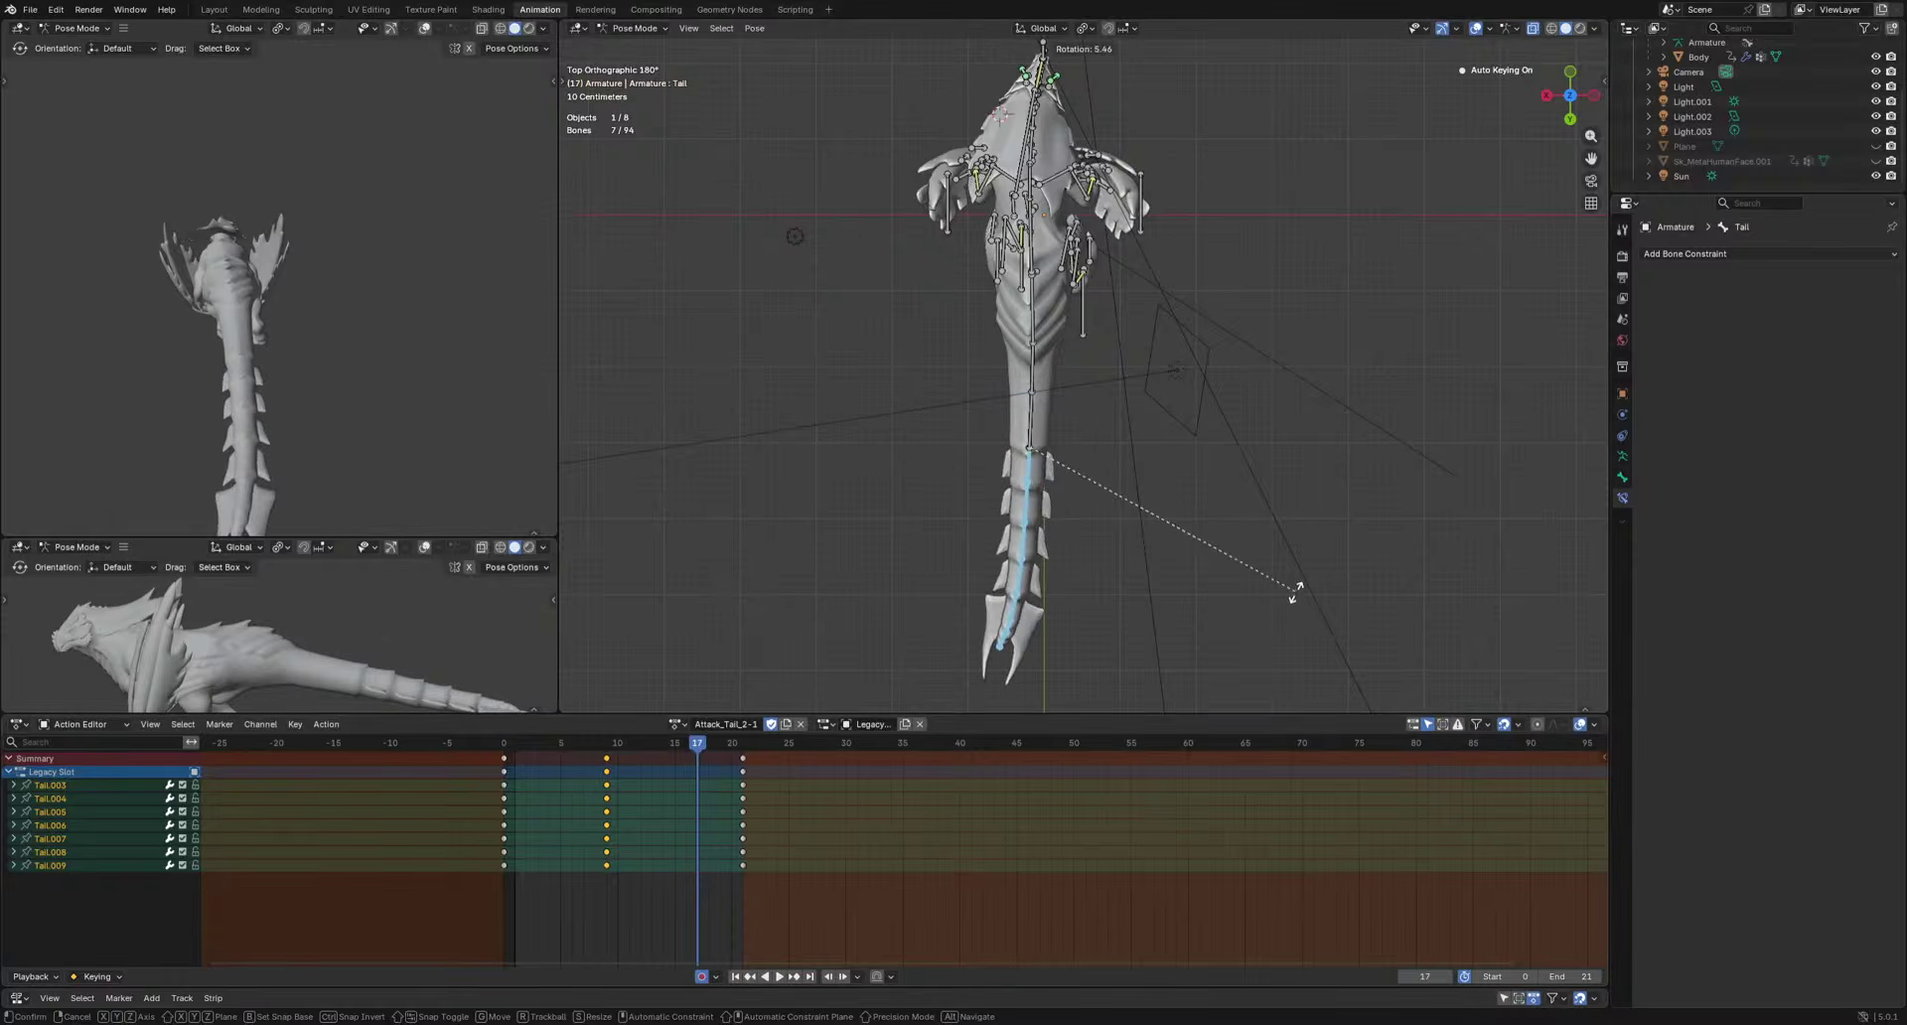
pyautogui.click(1296, 593)
pyautogui.press('space')
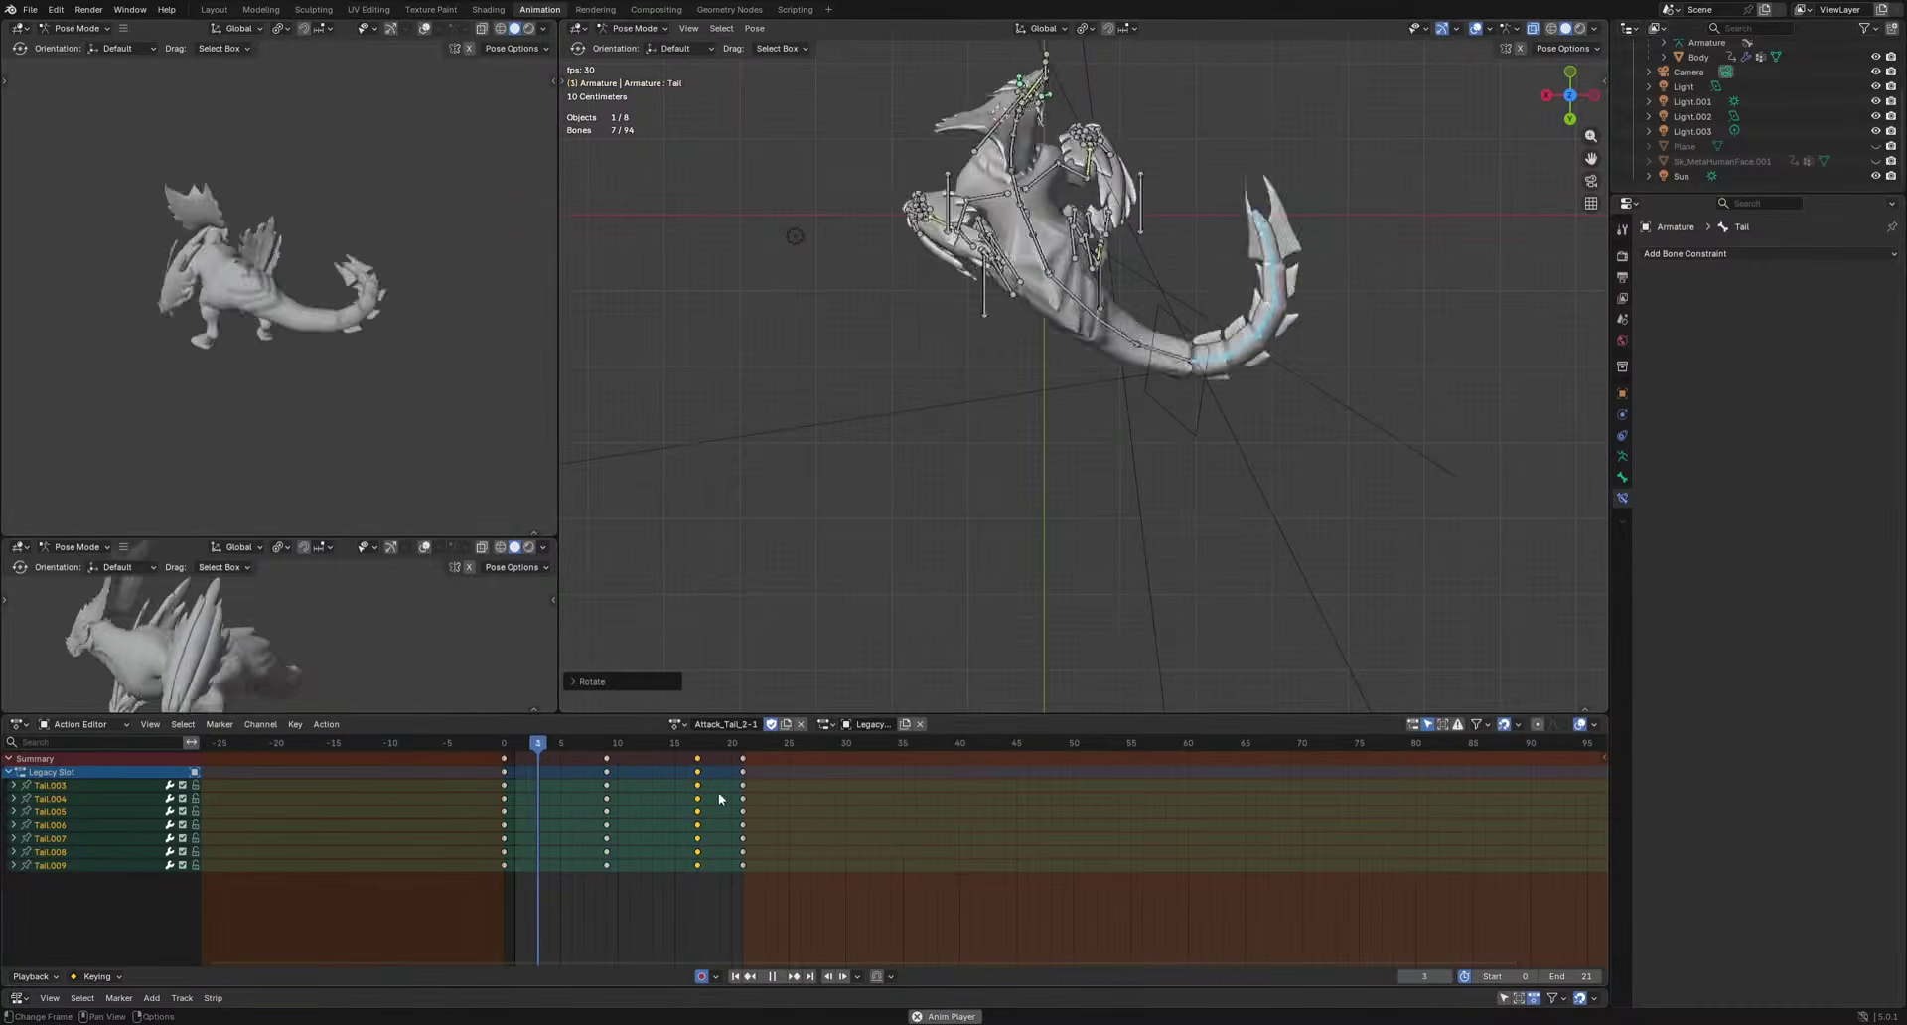
# Shift the frame 17 keyframes of the Tail.003 to Tail.009 bones to frame 18.
pyautogui.click(698, 758)
pyautogui.press('g')
pyautogui.click(721, 745)
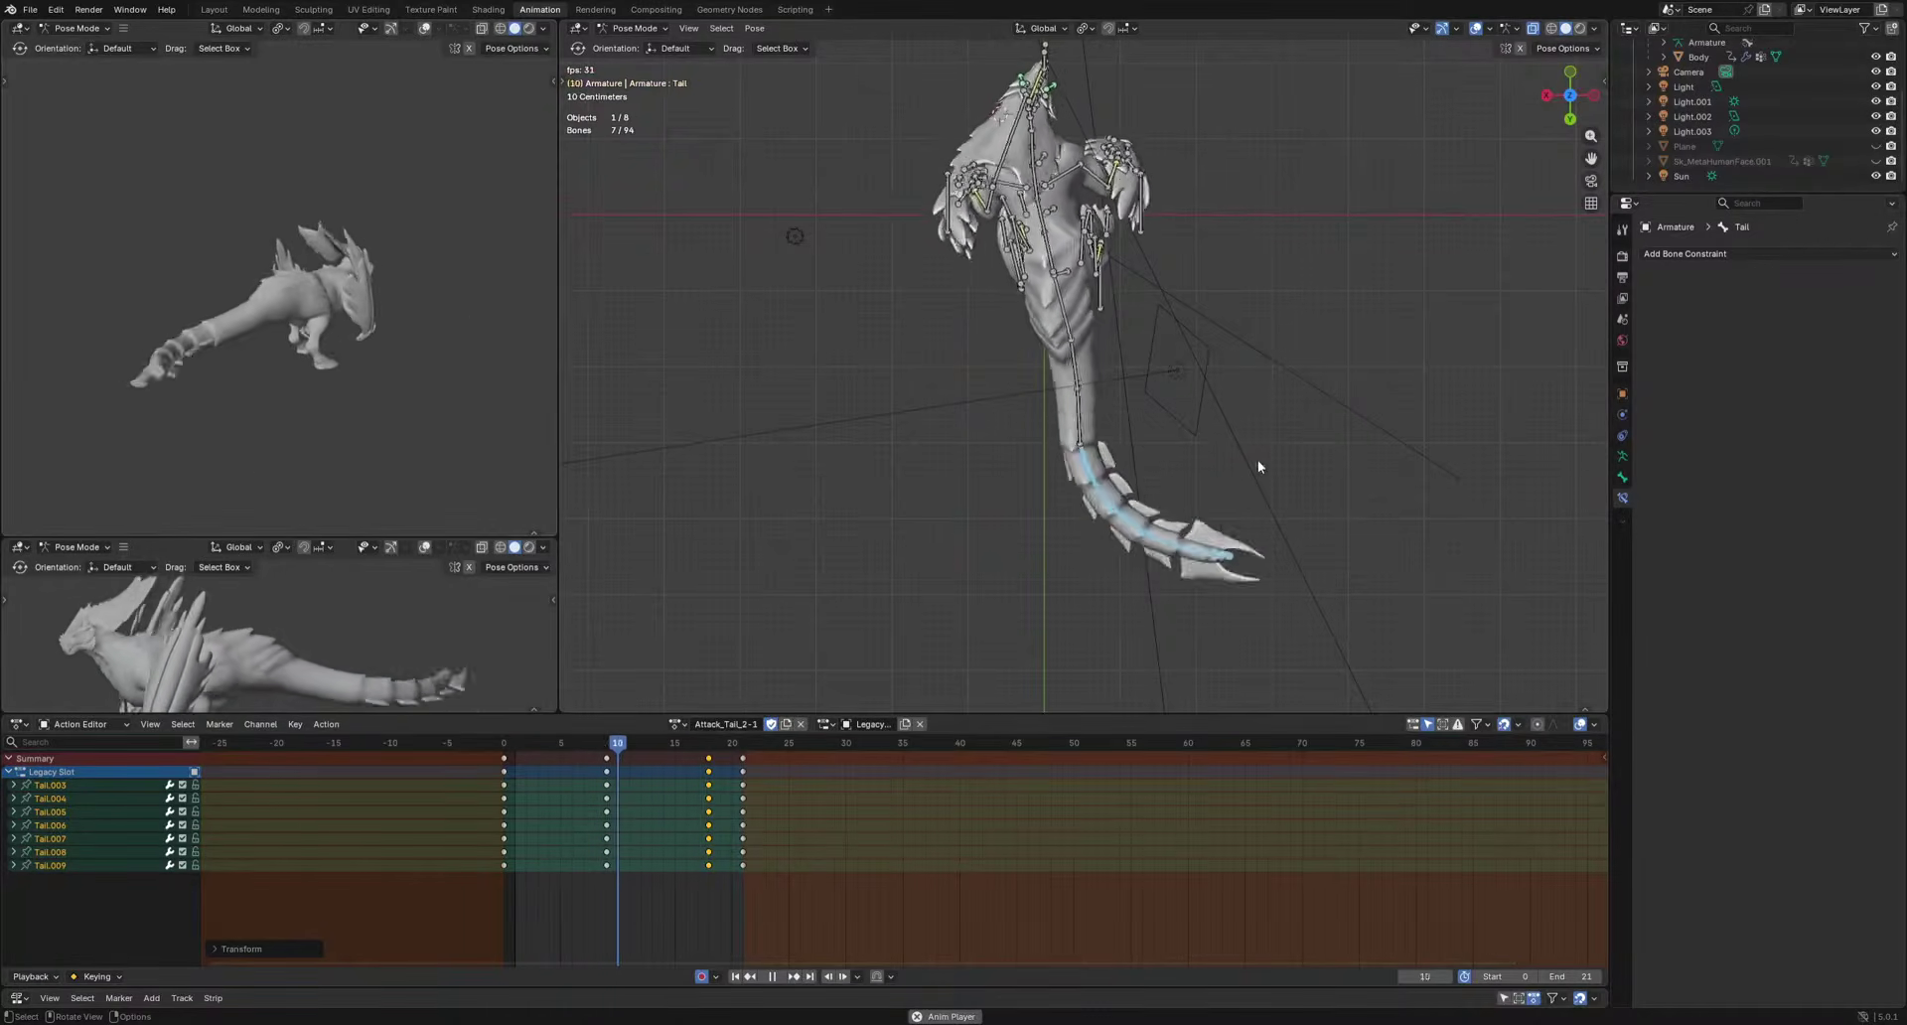
pyautogui.press('space')
# Move the HeadIK bone at frame 9 in the front view, and play the action.
pyautogui.scroll(3, 1110, 499)
pyautogui.click(937, 139)
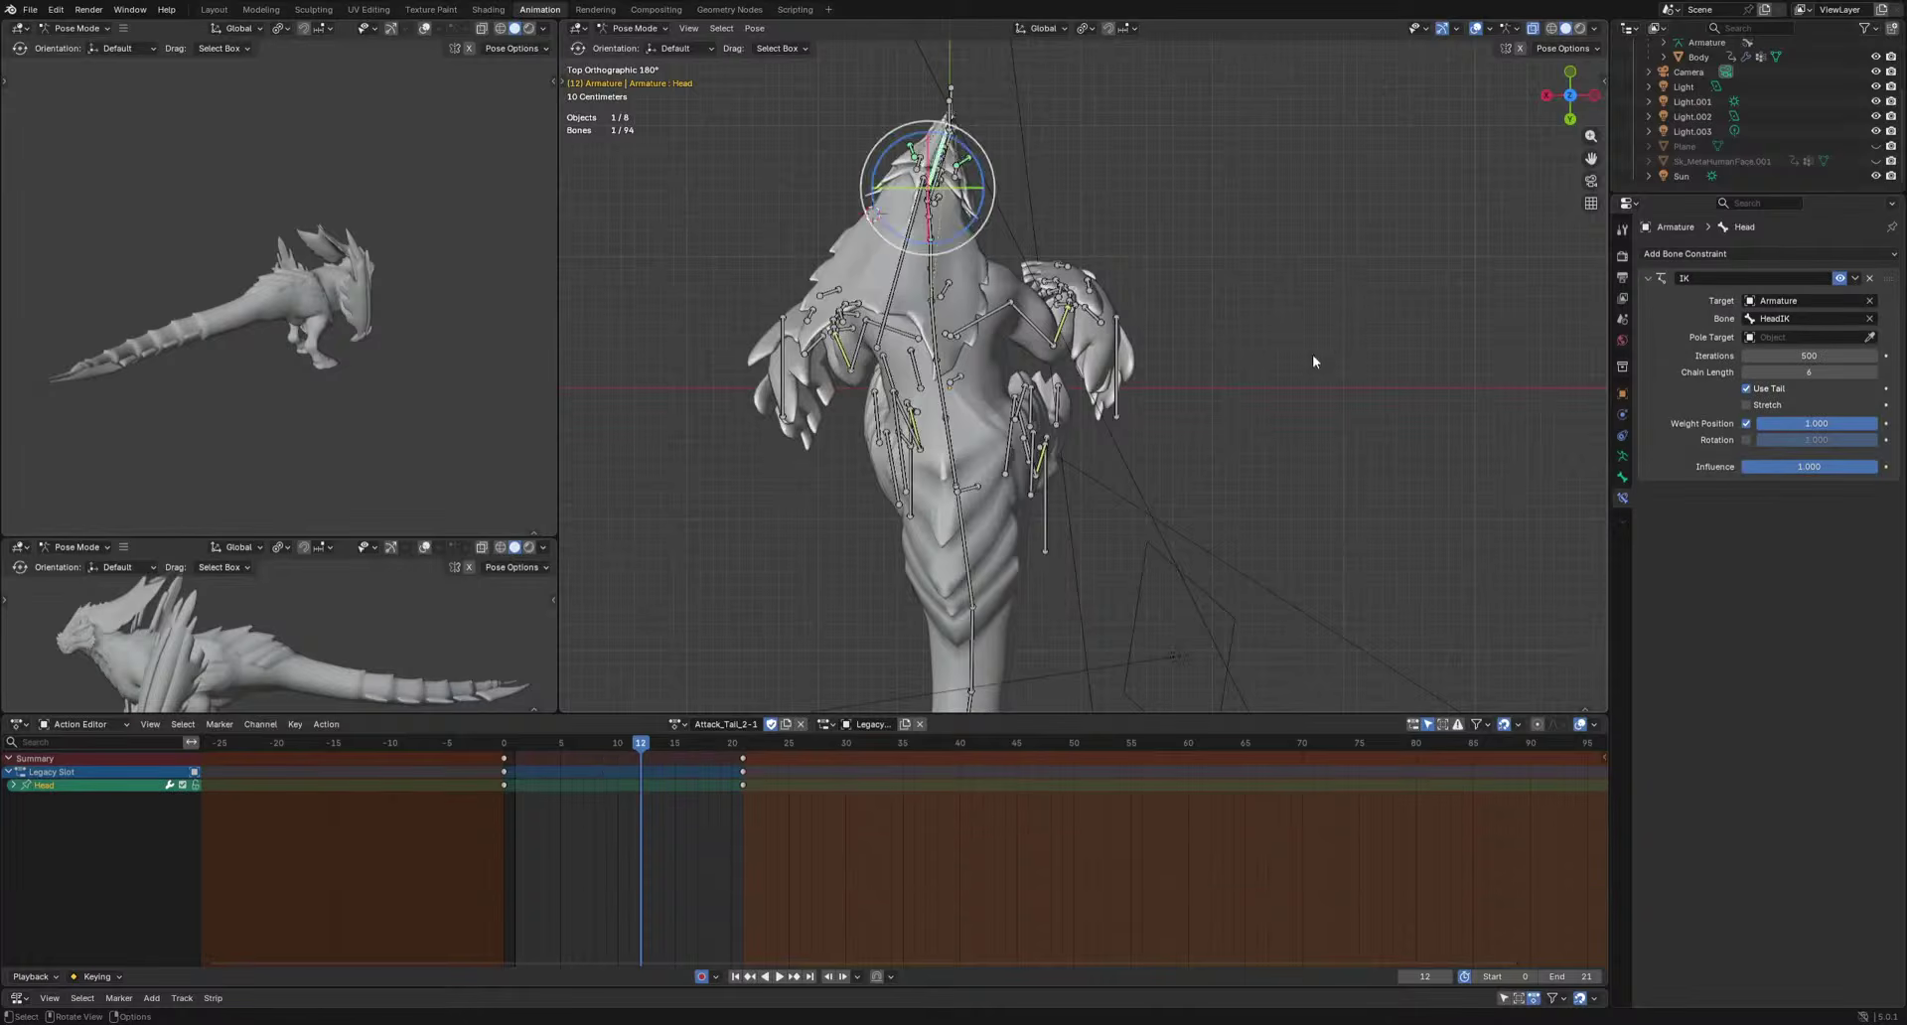
pyautogui.moveTo(1430, 417); pyautogui.dragTo(1302, 270, button='middle')
pyautogui.click(1297, 268)
pyautogui.moveTo(1391, 367); pyautogui.dragTo(1243, 379, button='middle')
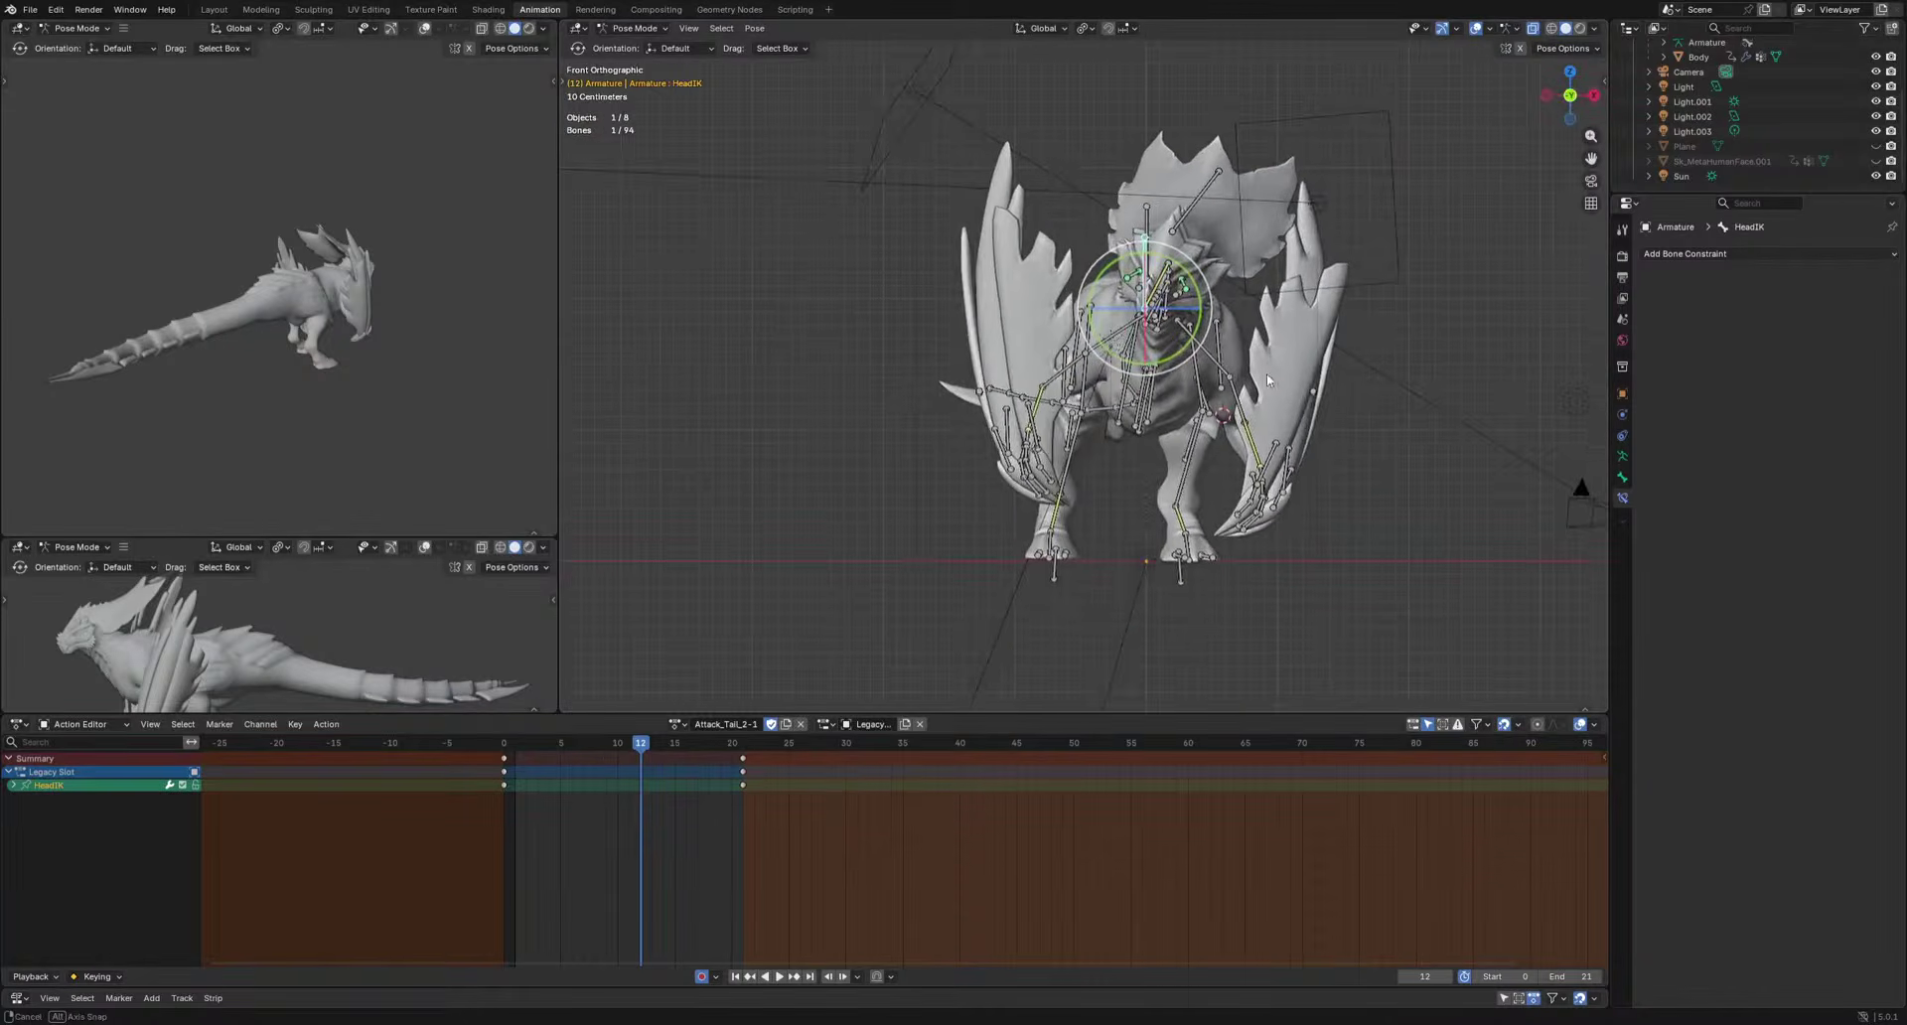
pyautogui.keyDown('shift'); pyautogui.moveTo(975, 624); pyautogui.dragTo(928, 649, button='middle'); pyautogui.keyUp('shift')
pyautogui.moveTo(532, 752); pyautogui.dragTo(606, 752)
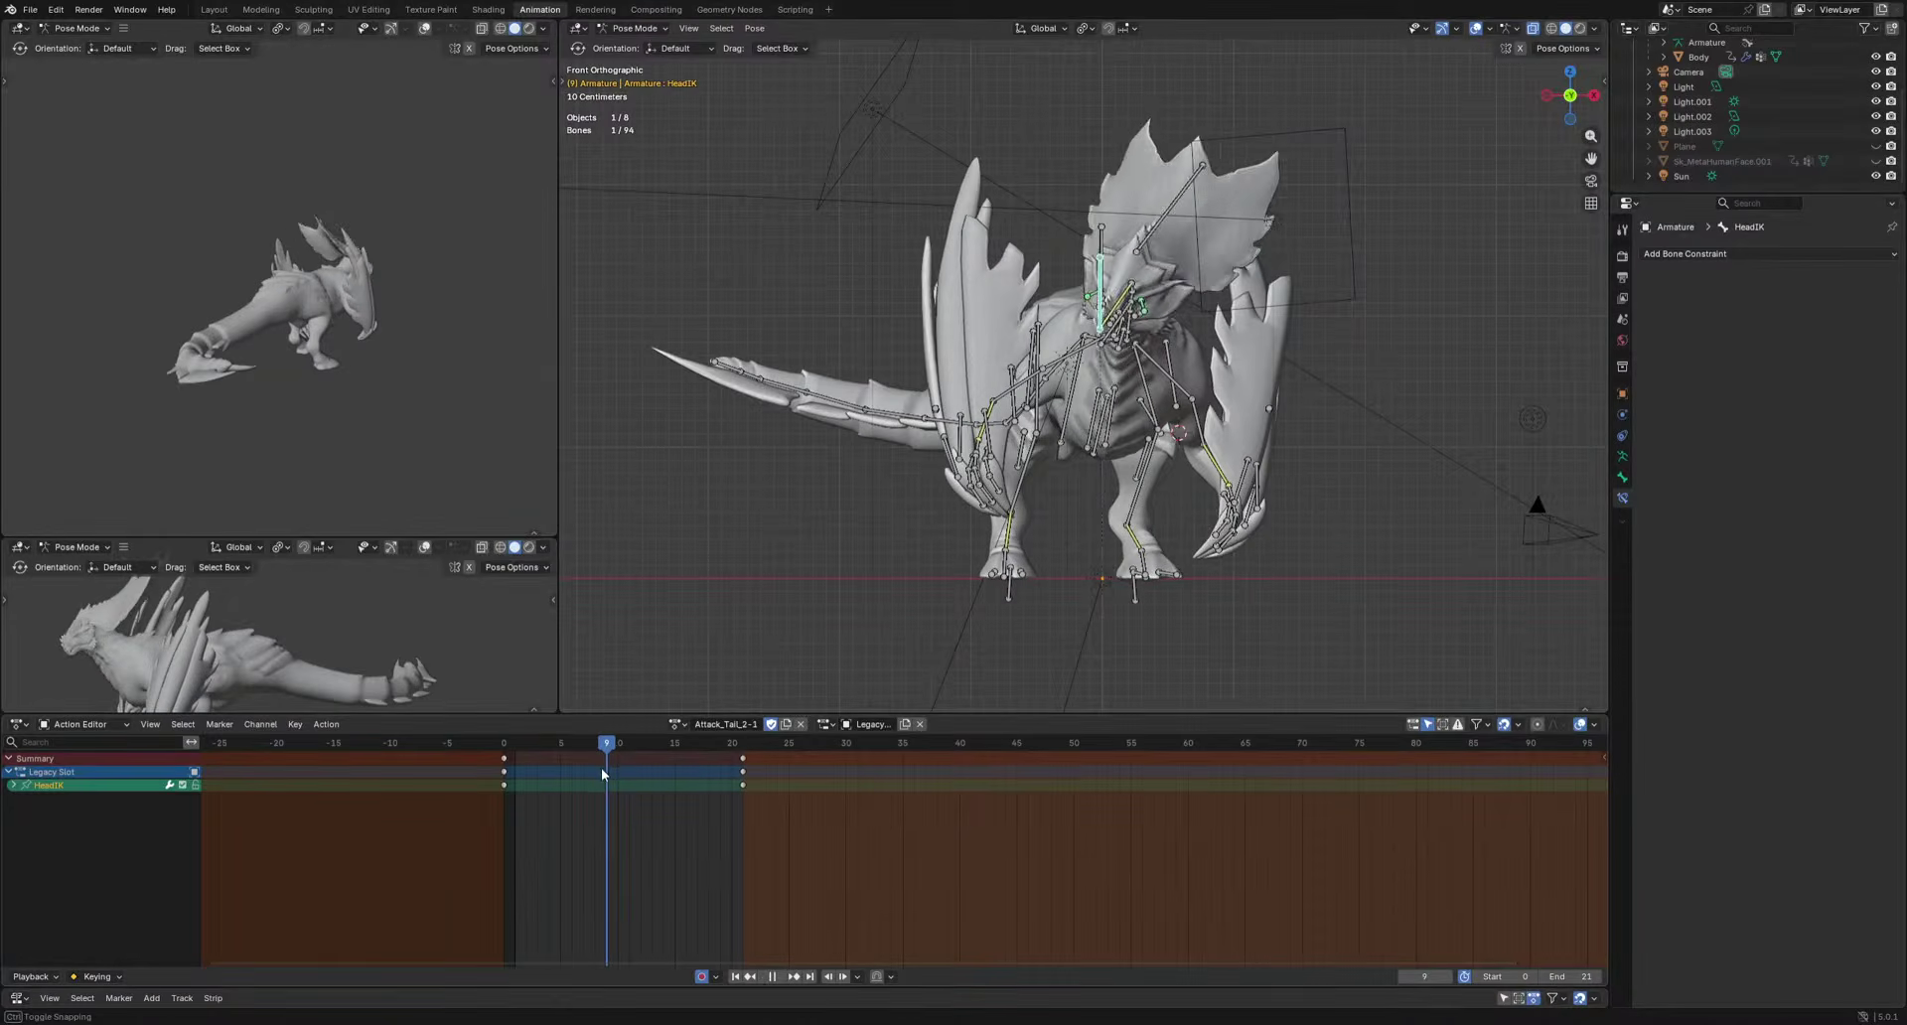
pyautogui.press('g')
pyautogui.click(1222, 370)
pyautogui.press('space')
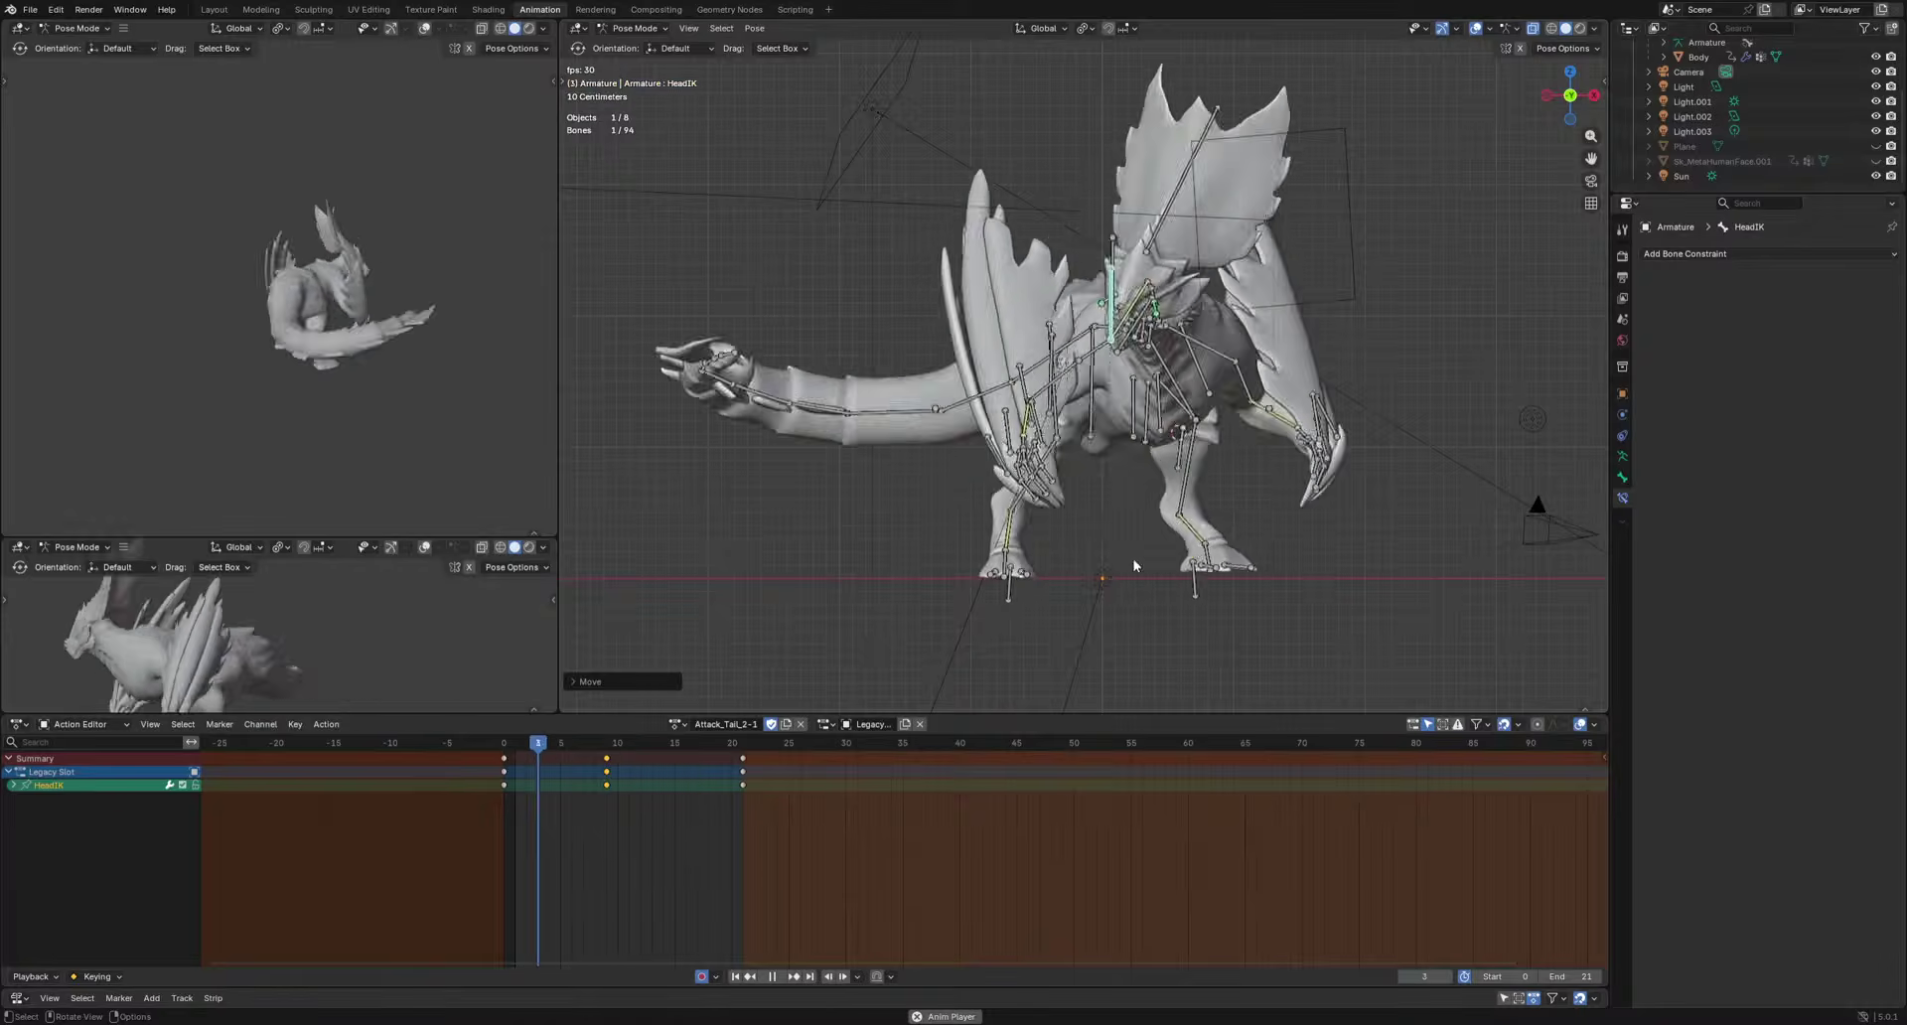
# Lower the HeadIK bone at frame 9 in the side view, and play the action.
pyautogui.moveTo(1222, 370); pyautogui.dragTo(1069, 366, button='middle')
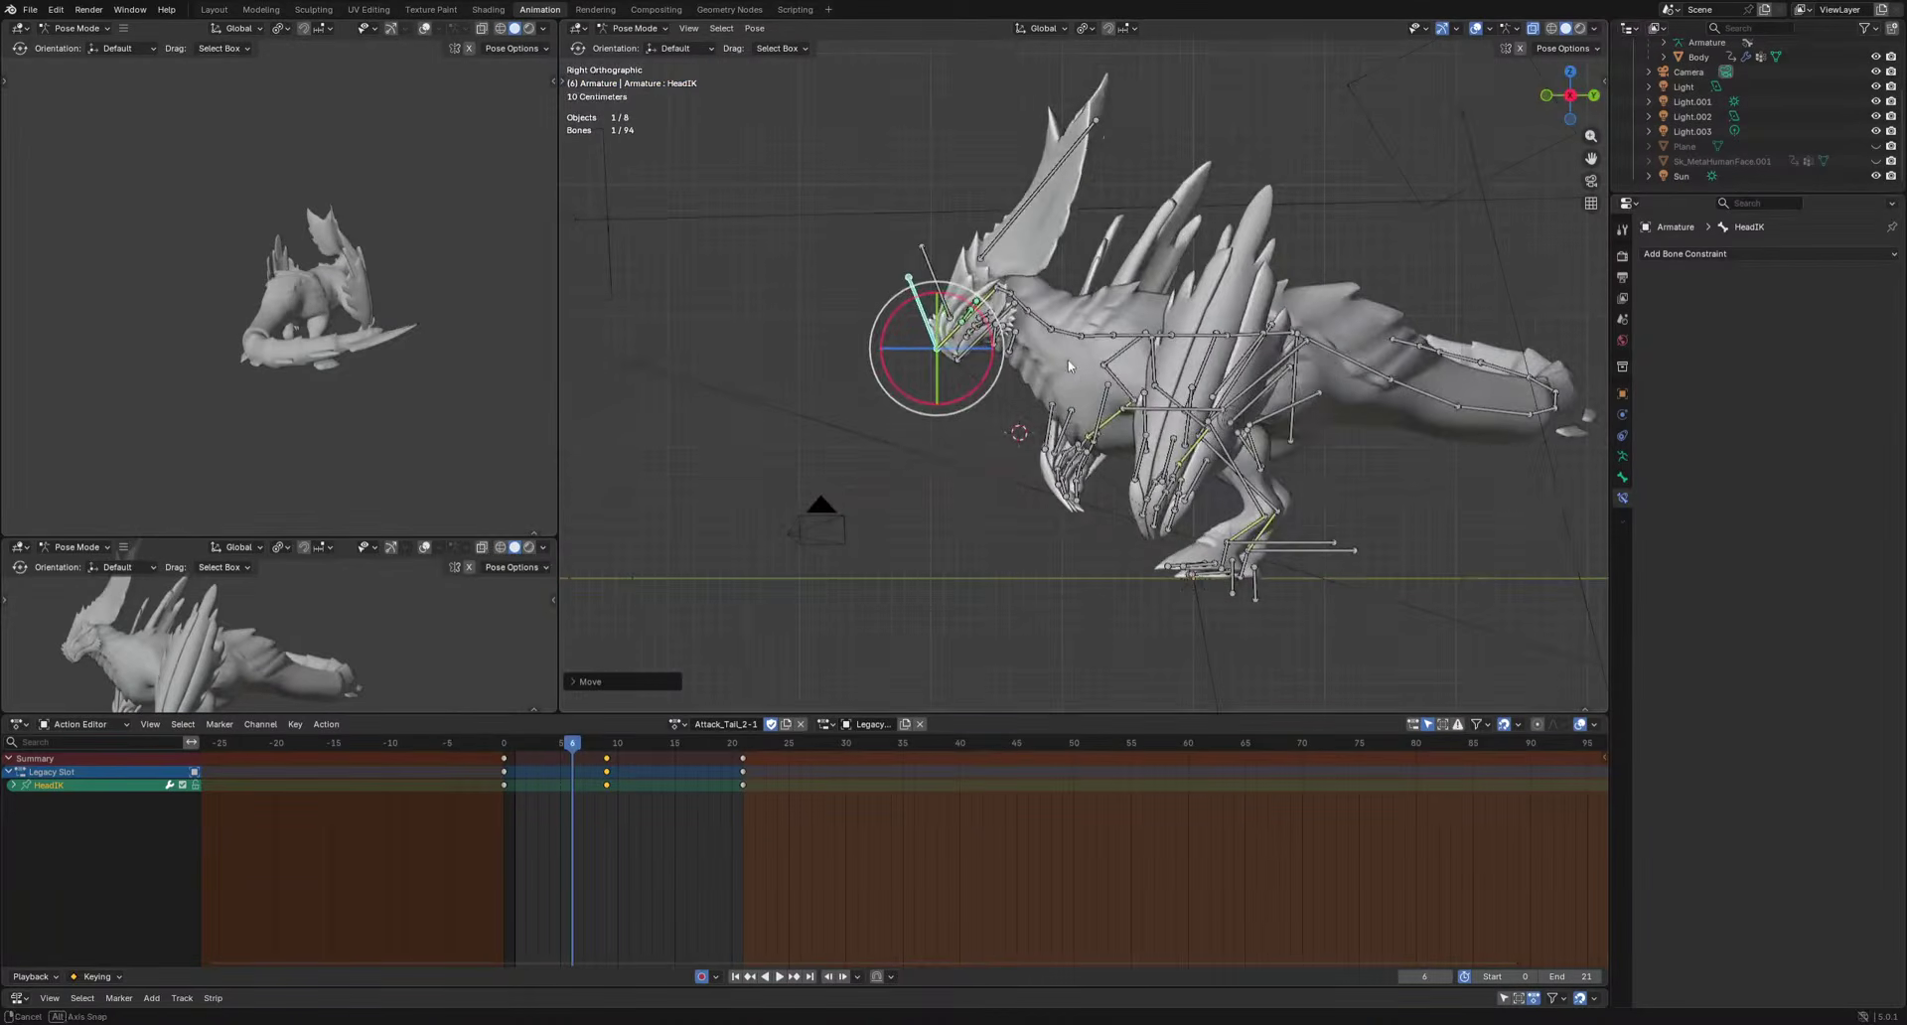
pyautogui.press('space')
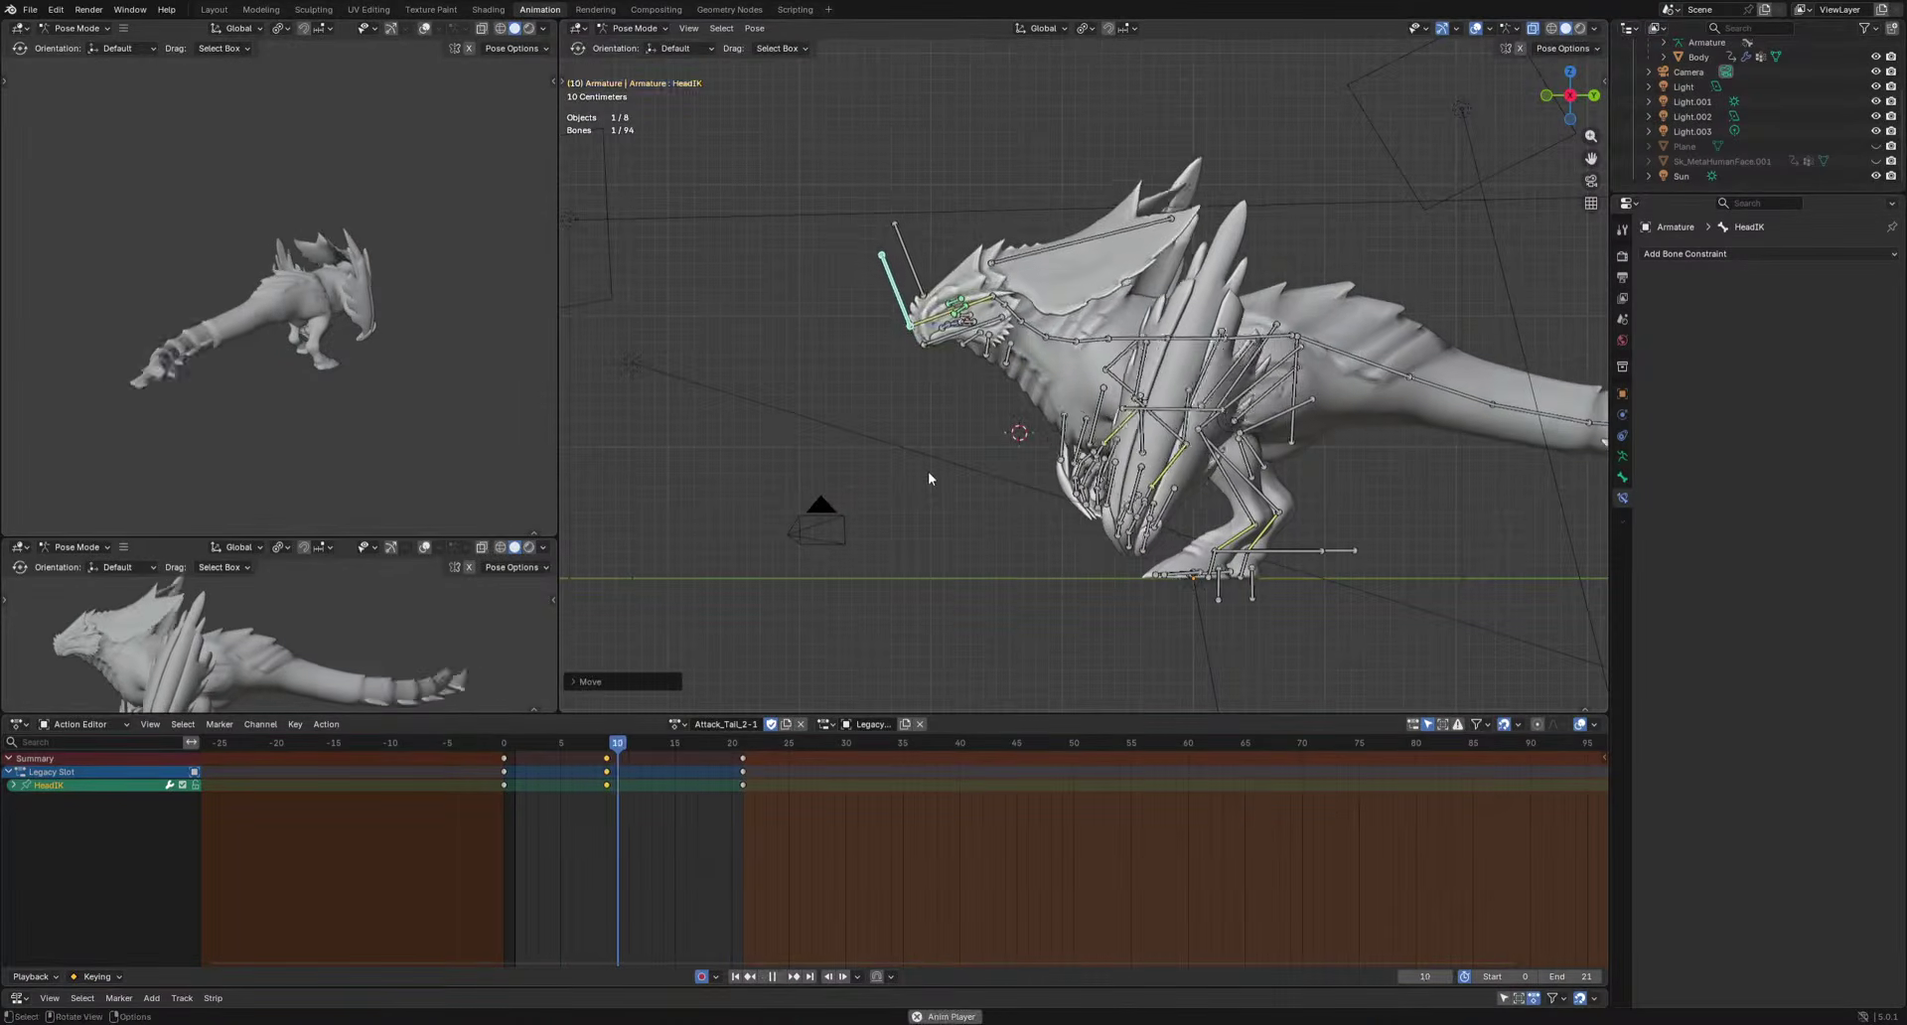
pyautogui.press('Escape')
pyautogui.press('g')
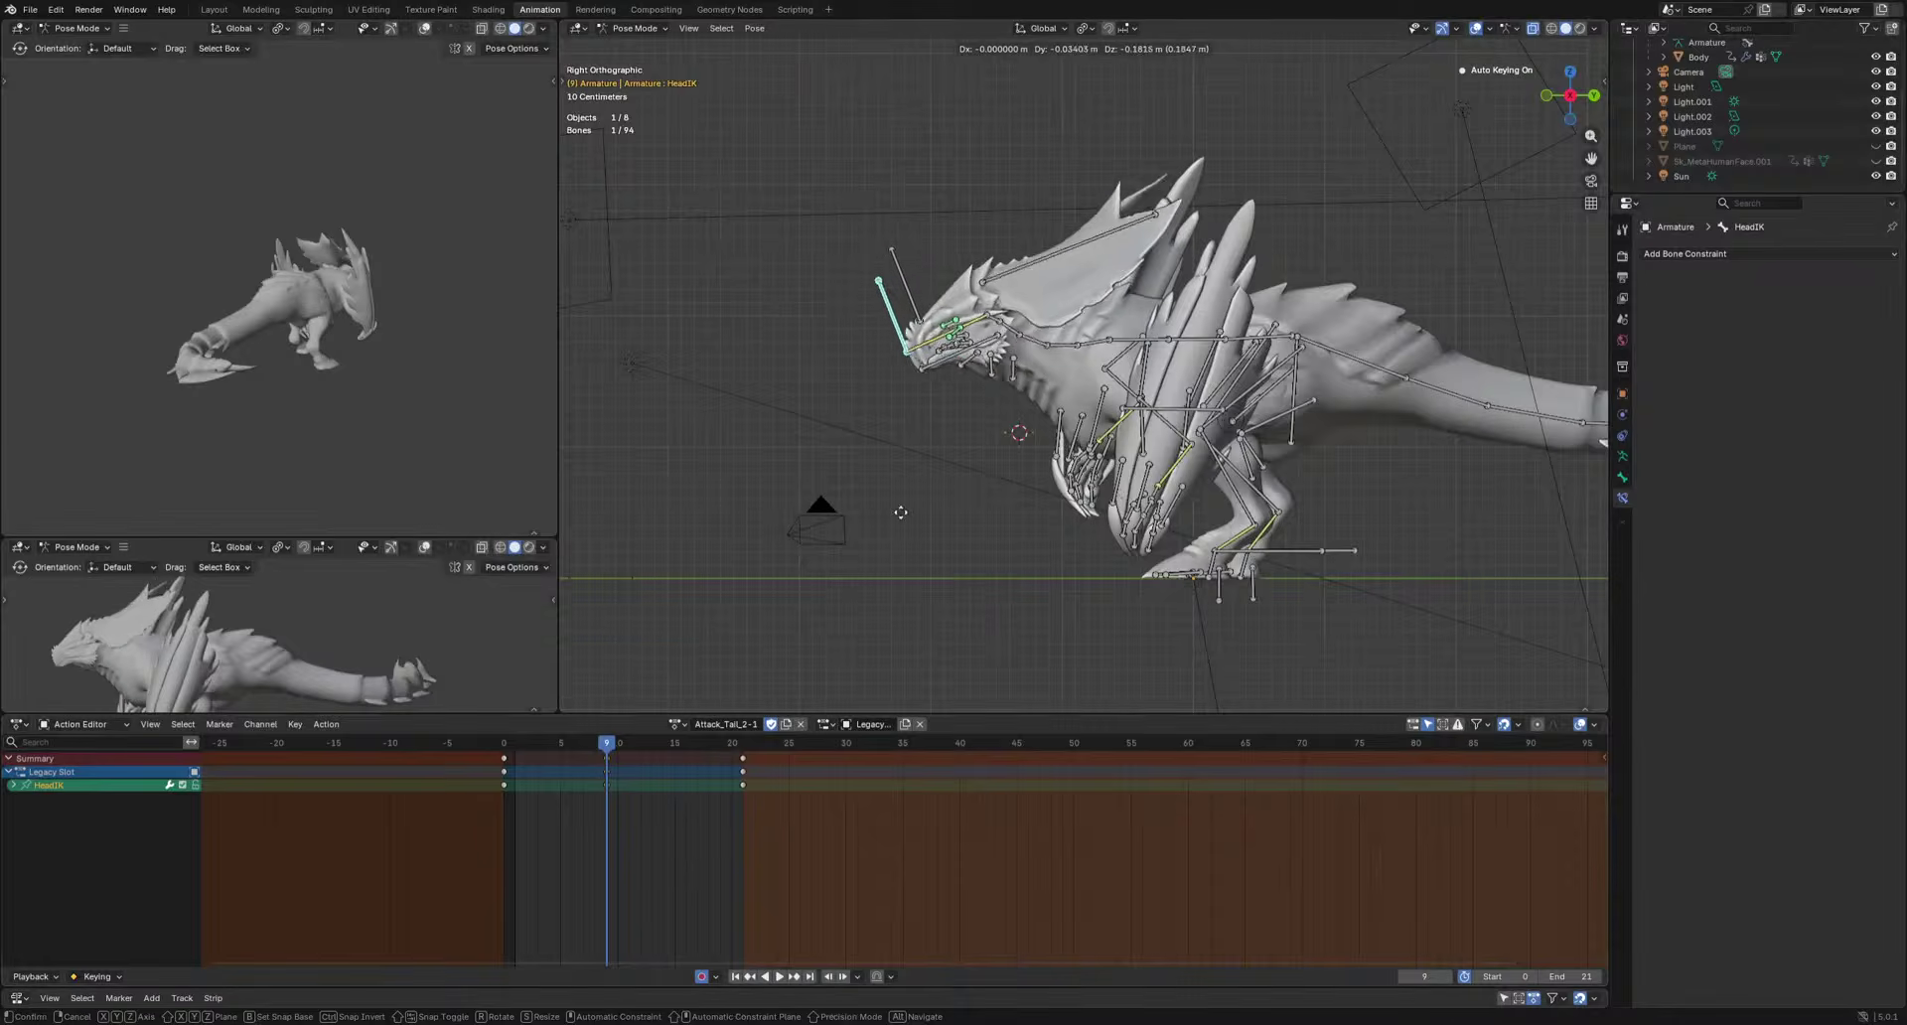
pyautogui.click(908, 539)
pyautogui.press('space')
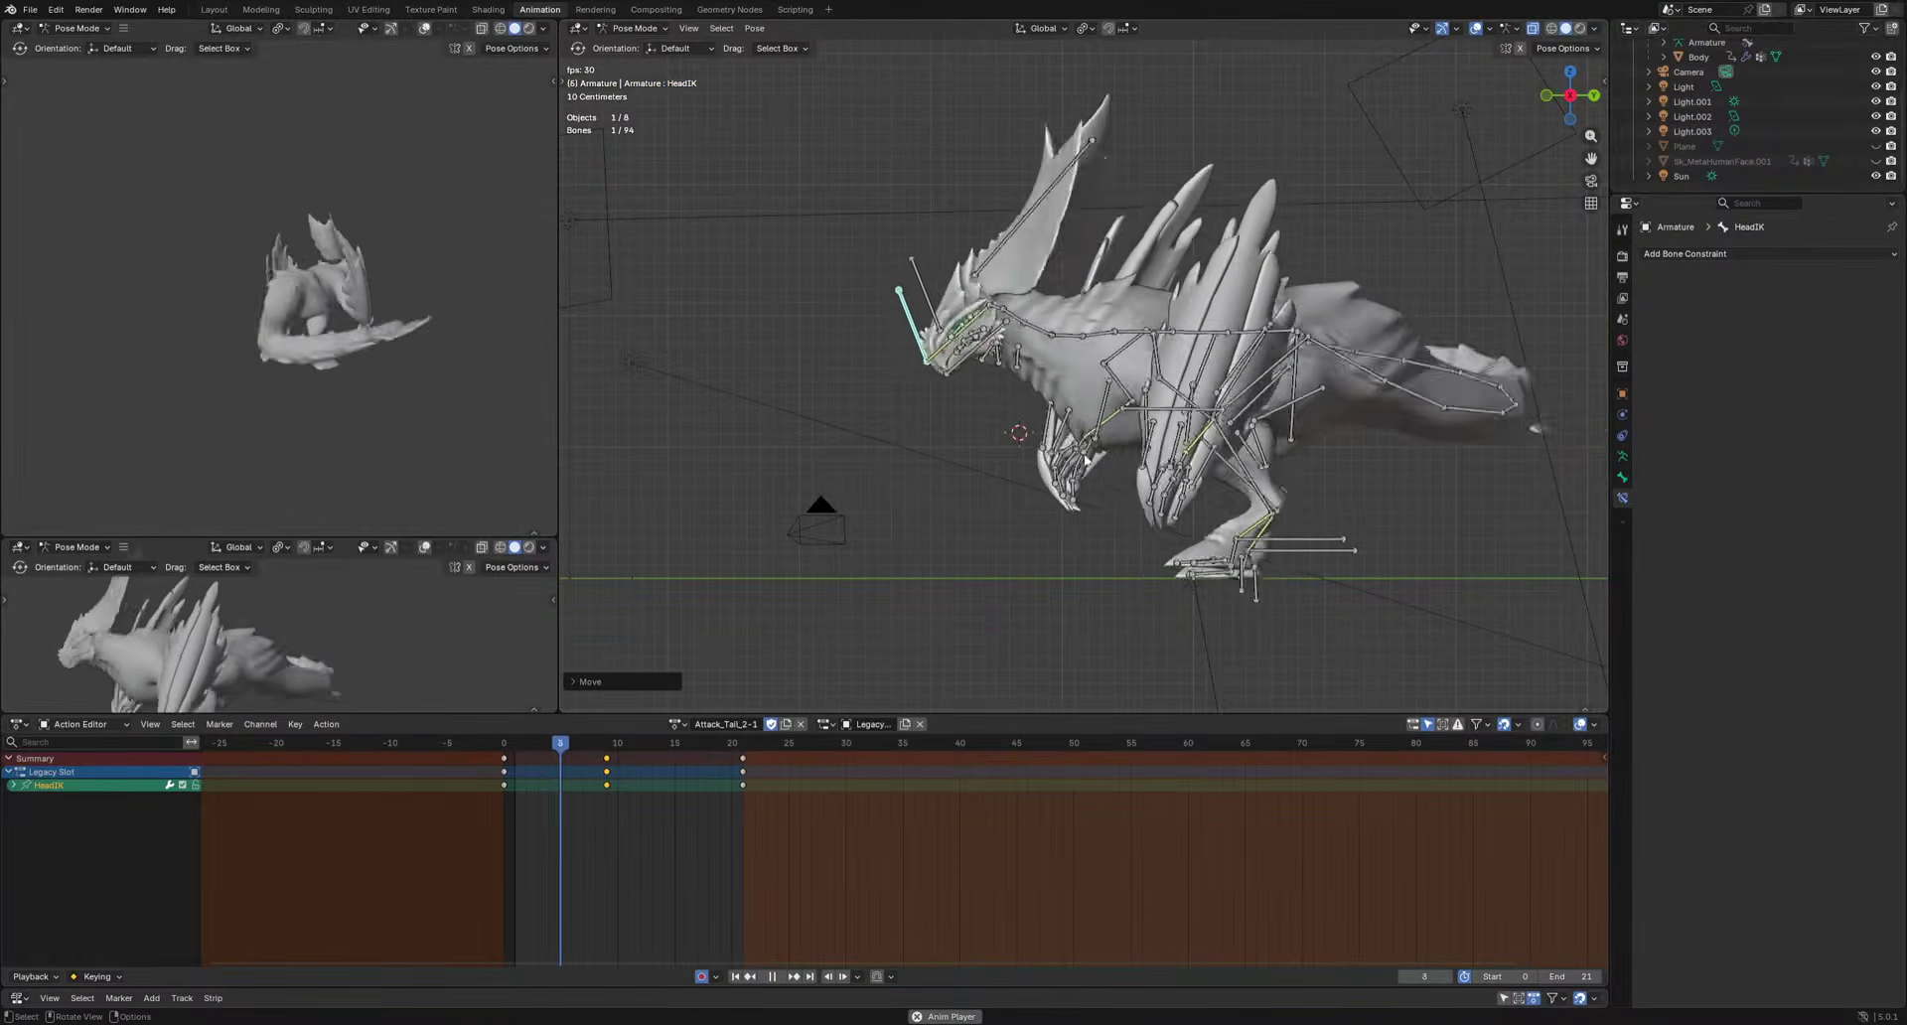
pyautogui.press('space')
# Rotate the Spine, Spine.001 and Spine.002 bones at frame 8 and at frame 15, and play the action.
pyautogui.keyDown('shift'); pyautogui.click(1141, 340); pyautogui.keyUp('shift')
pyautogui.keyDown('shift'); pyautogui.click(1259, 338); pyautogui.keyUp('shift')
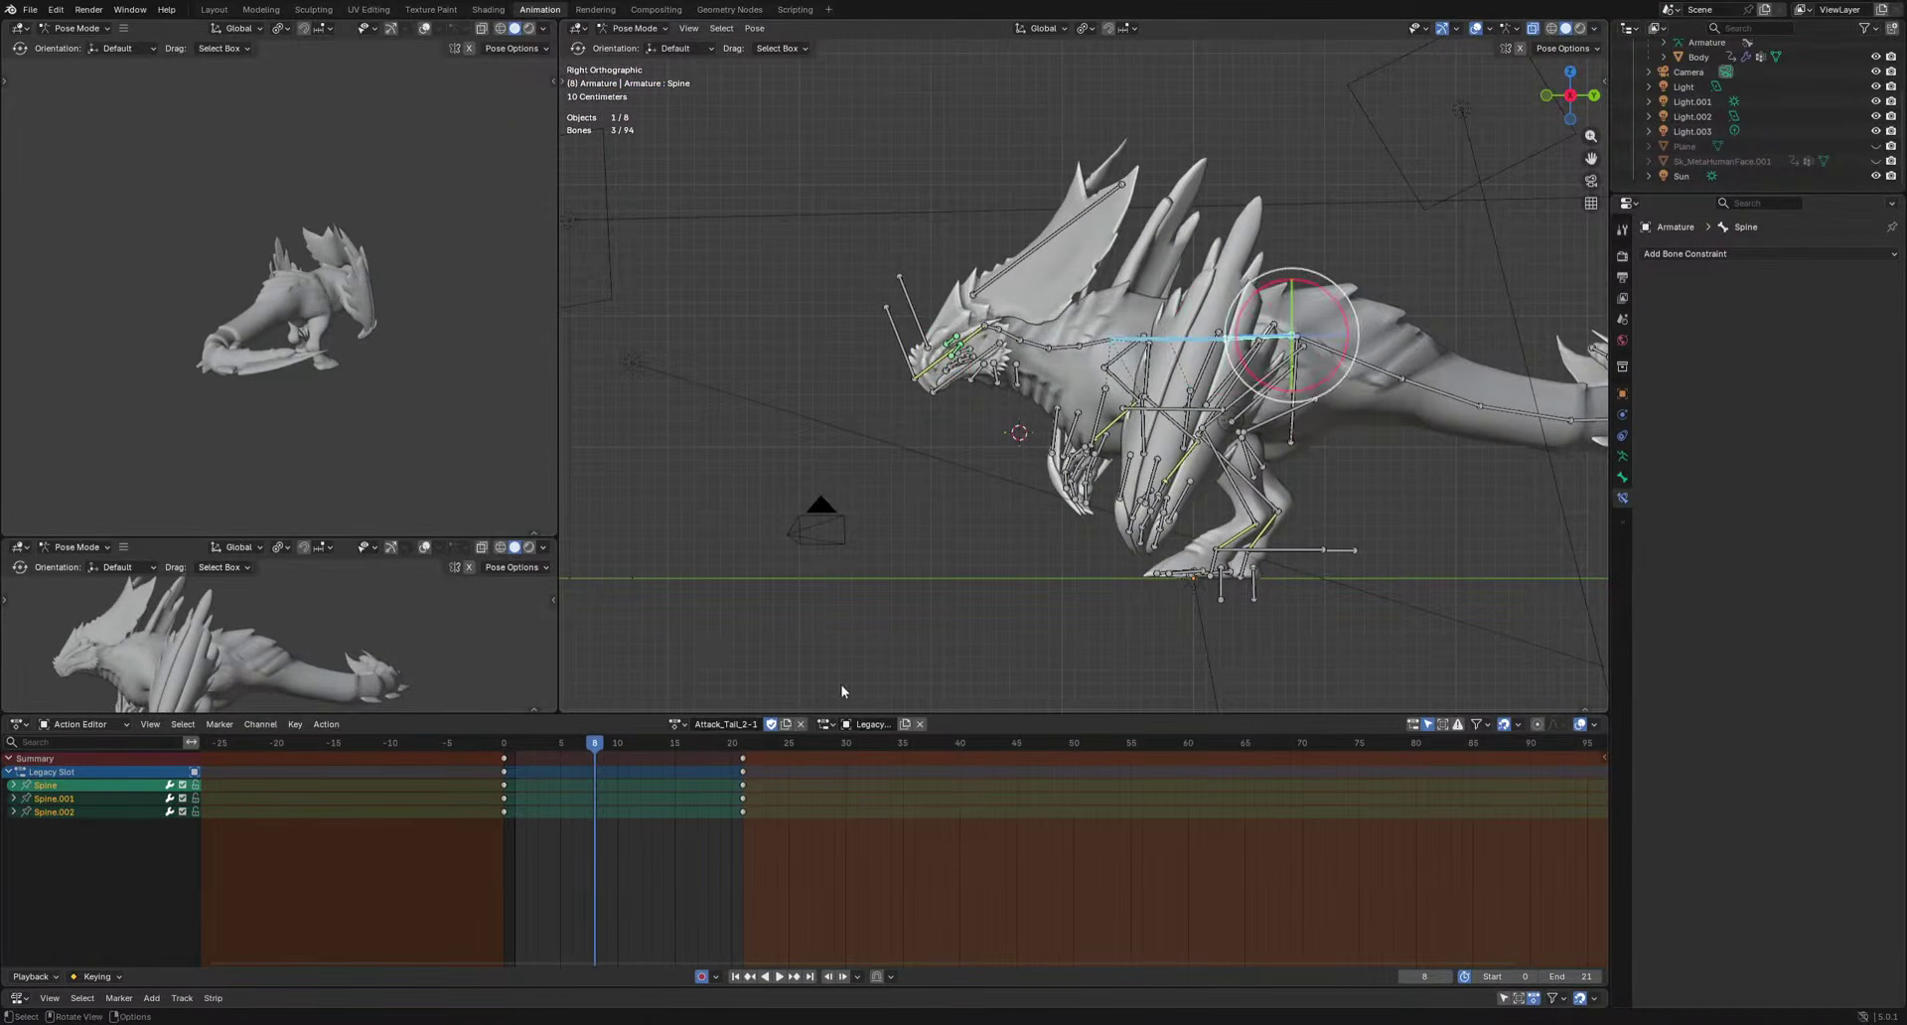
pyautogui.press('r')
pyautogui.press('space')
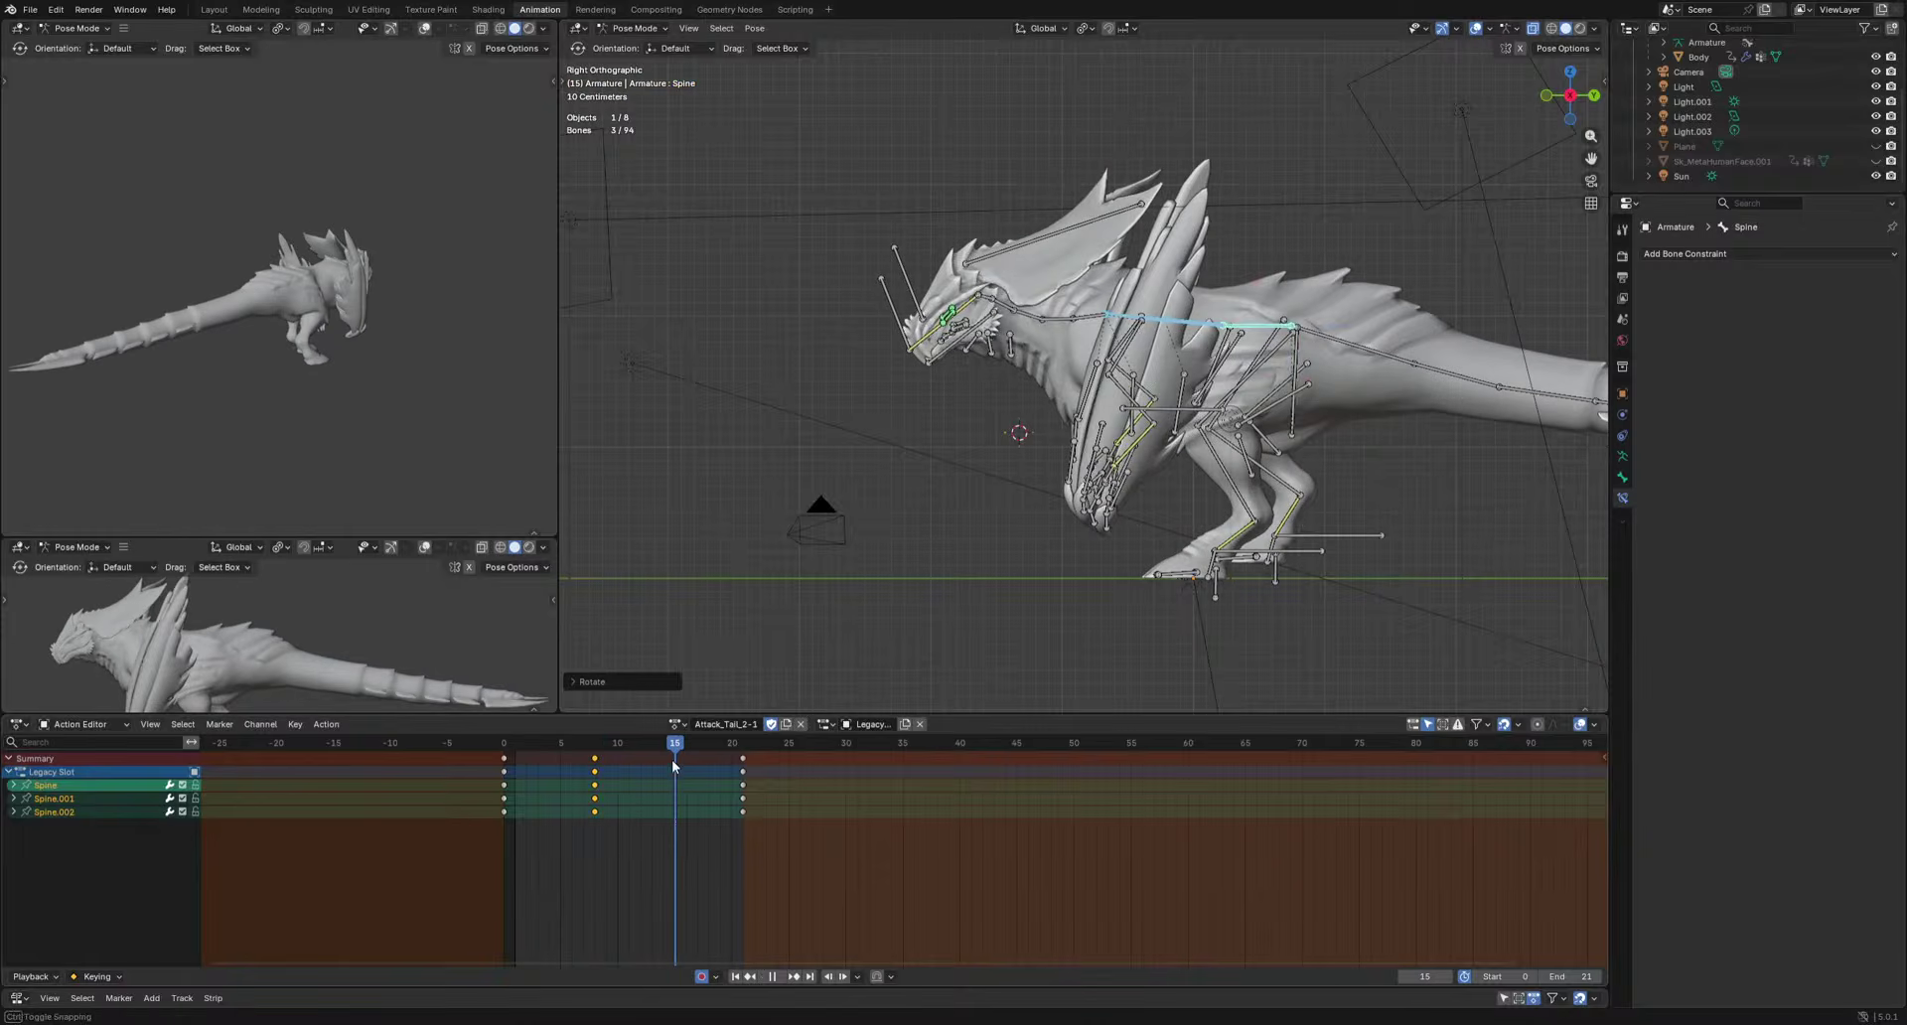
pyautogui.click(1312, 592)
pyautogui.press('space')
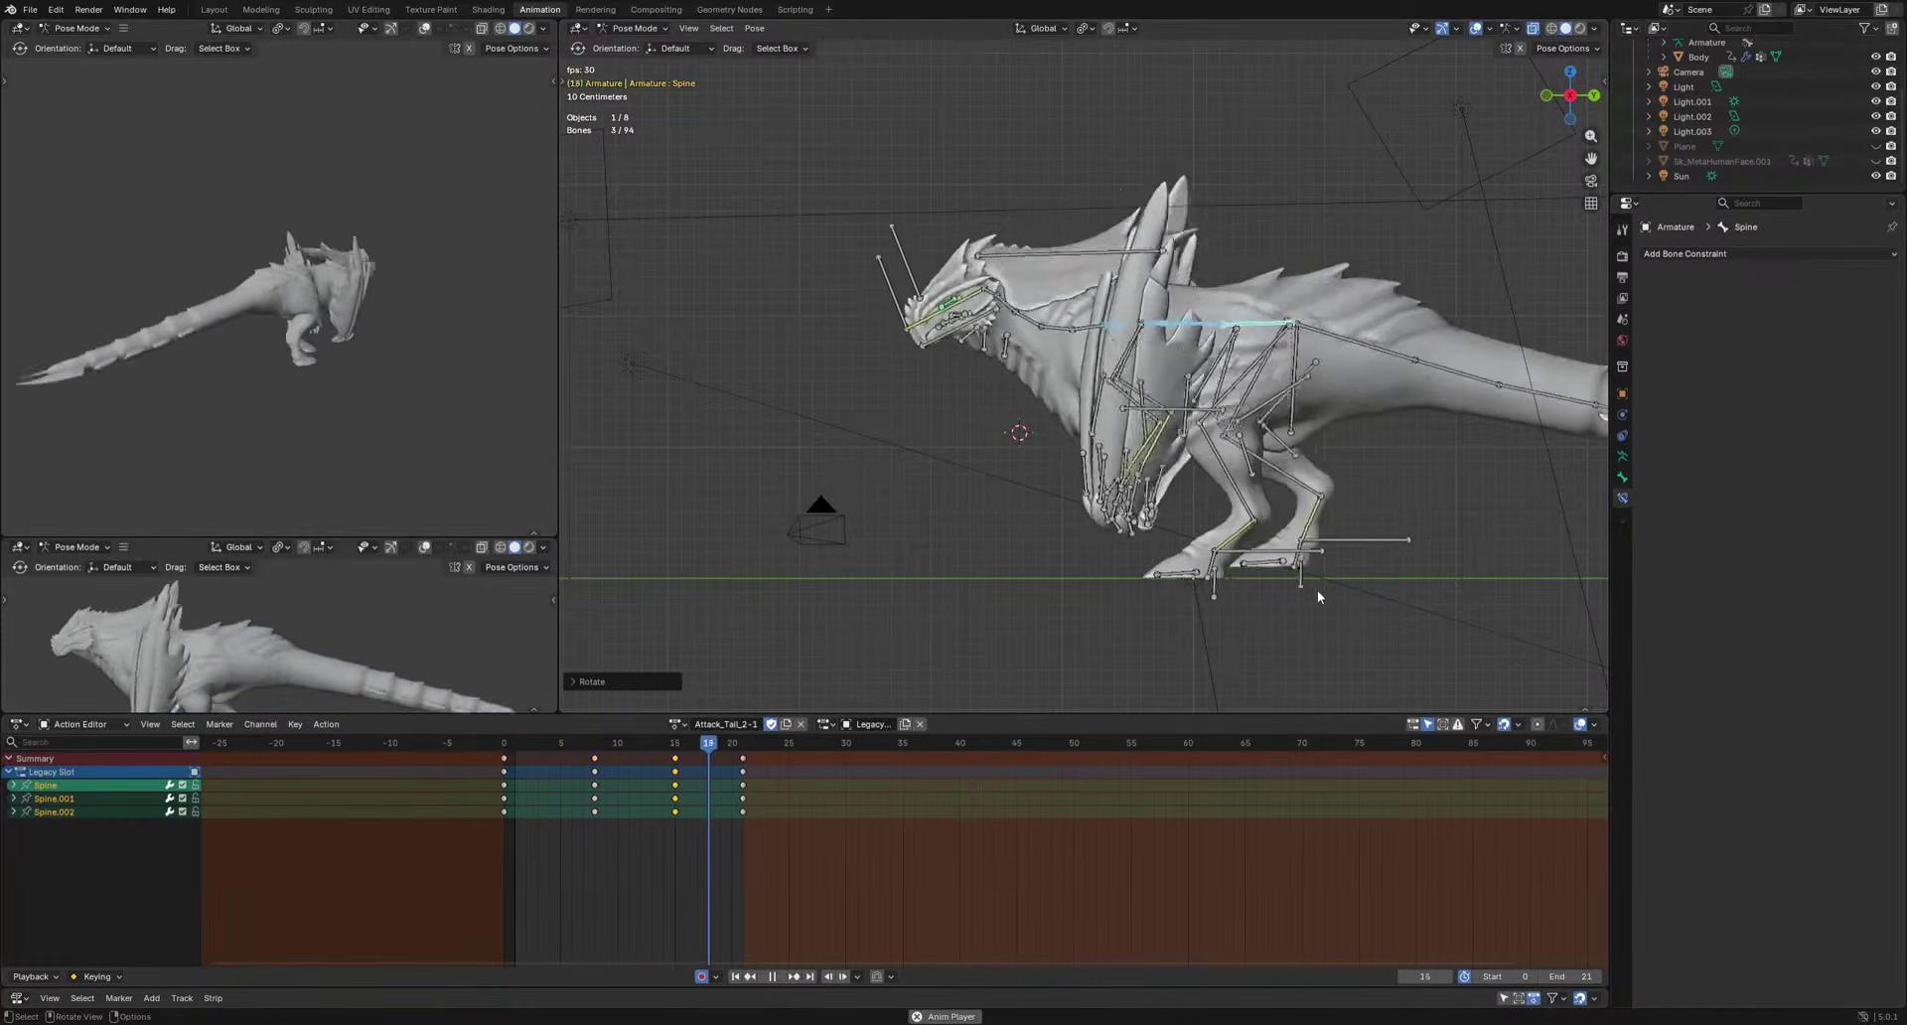
# Shift the spine bones' frame 8 keyframes to frame 6.
pyautogui.moveTo(555, 845); pyautogui.dragTo(630, 755)
pyautogui.press('g')
pyautogui.click(609, 764)
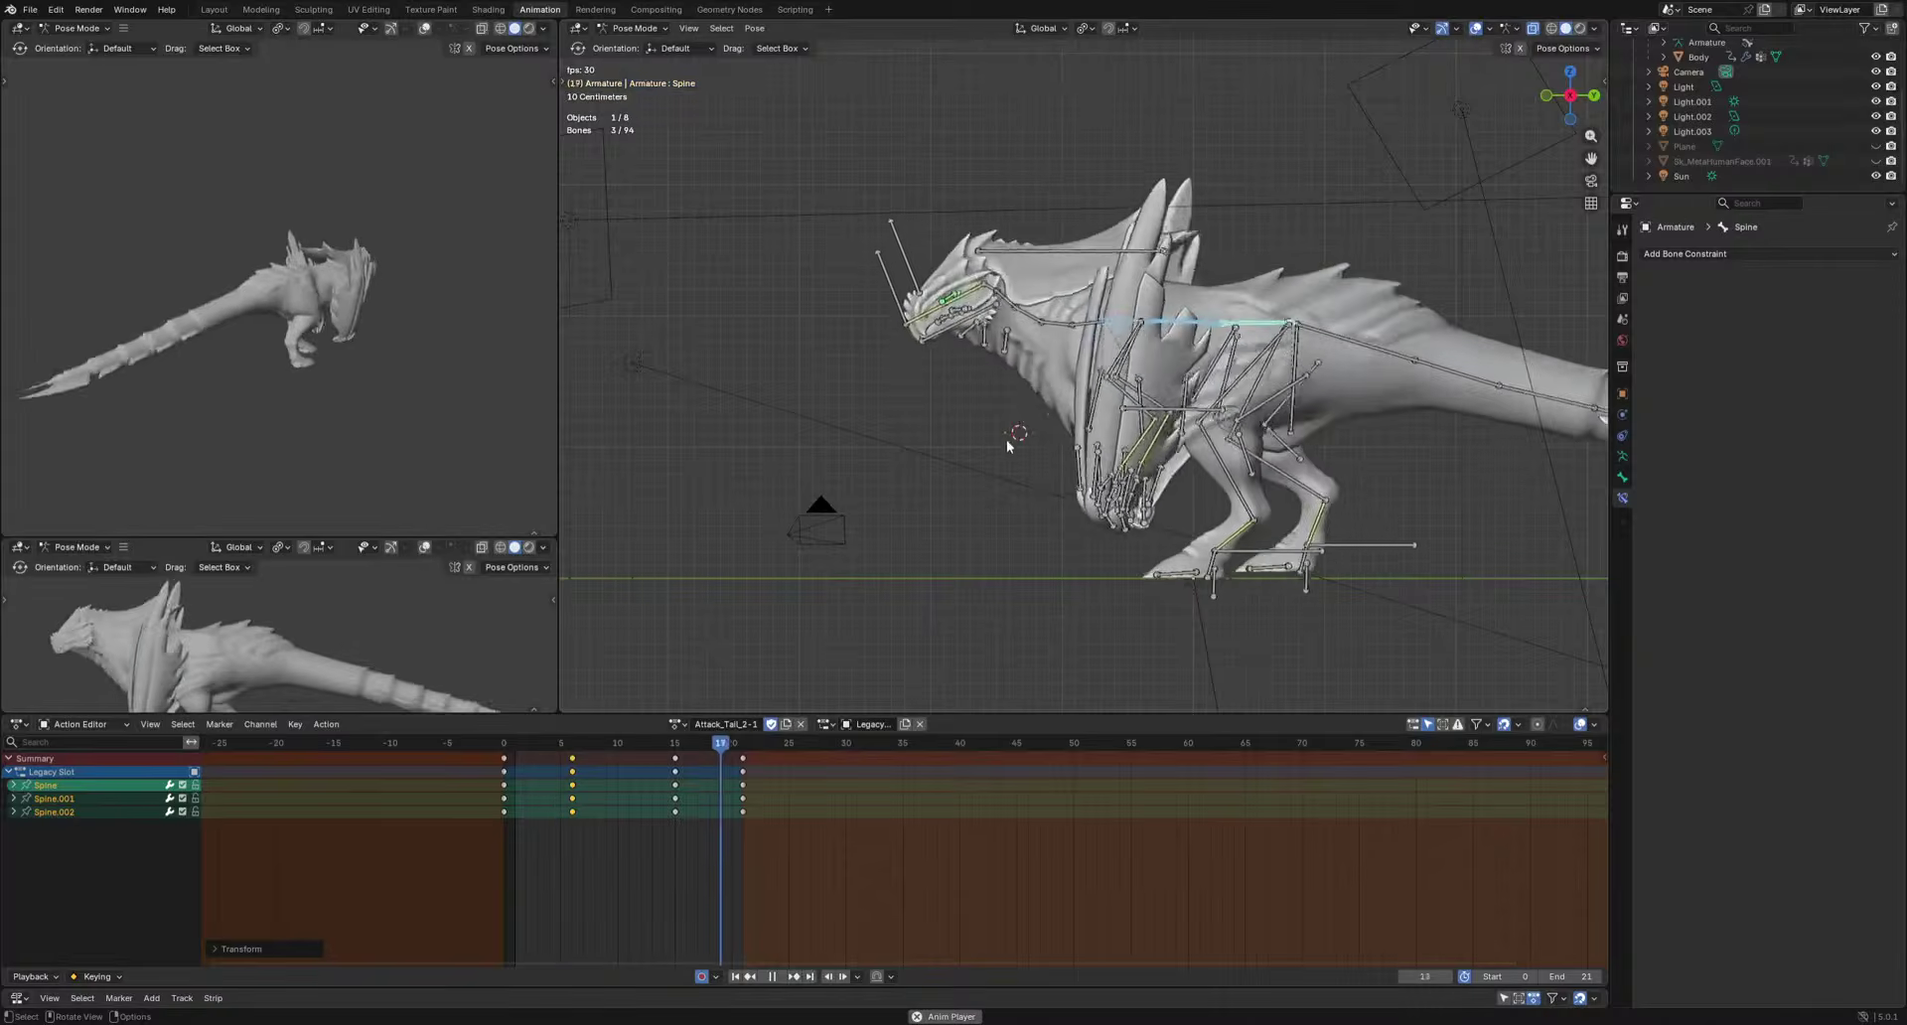
pyautogui.press('Escape')
# Rotate the bones from Neck to Neck.004 at frame 6 and at frame 17 in the front view, and play the action.
pyautogui.click(1095, 319)
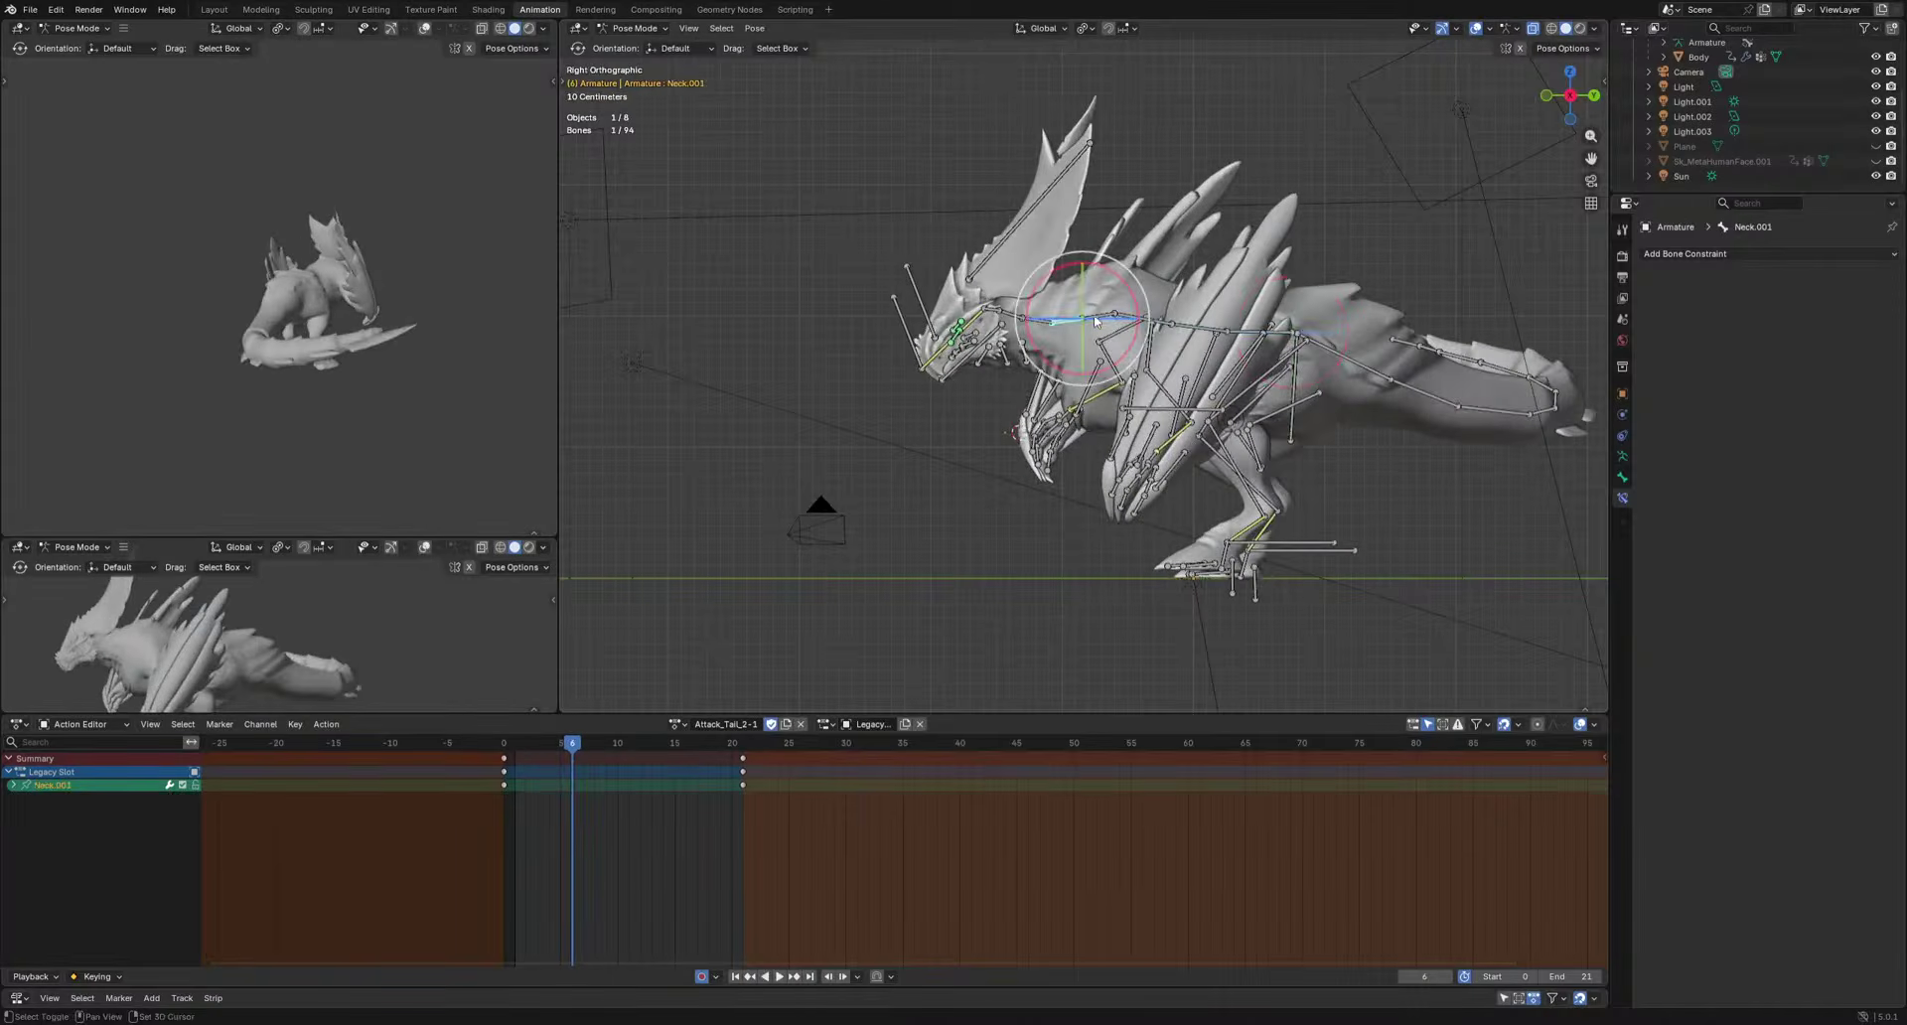
pyautogui.keyDown('shift'); pyautogui.click(987, 310); pyautogui.keyUp('shift')
pyautogui.press('KP_1')
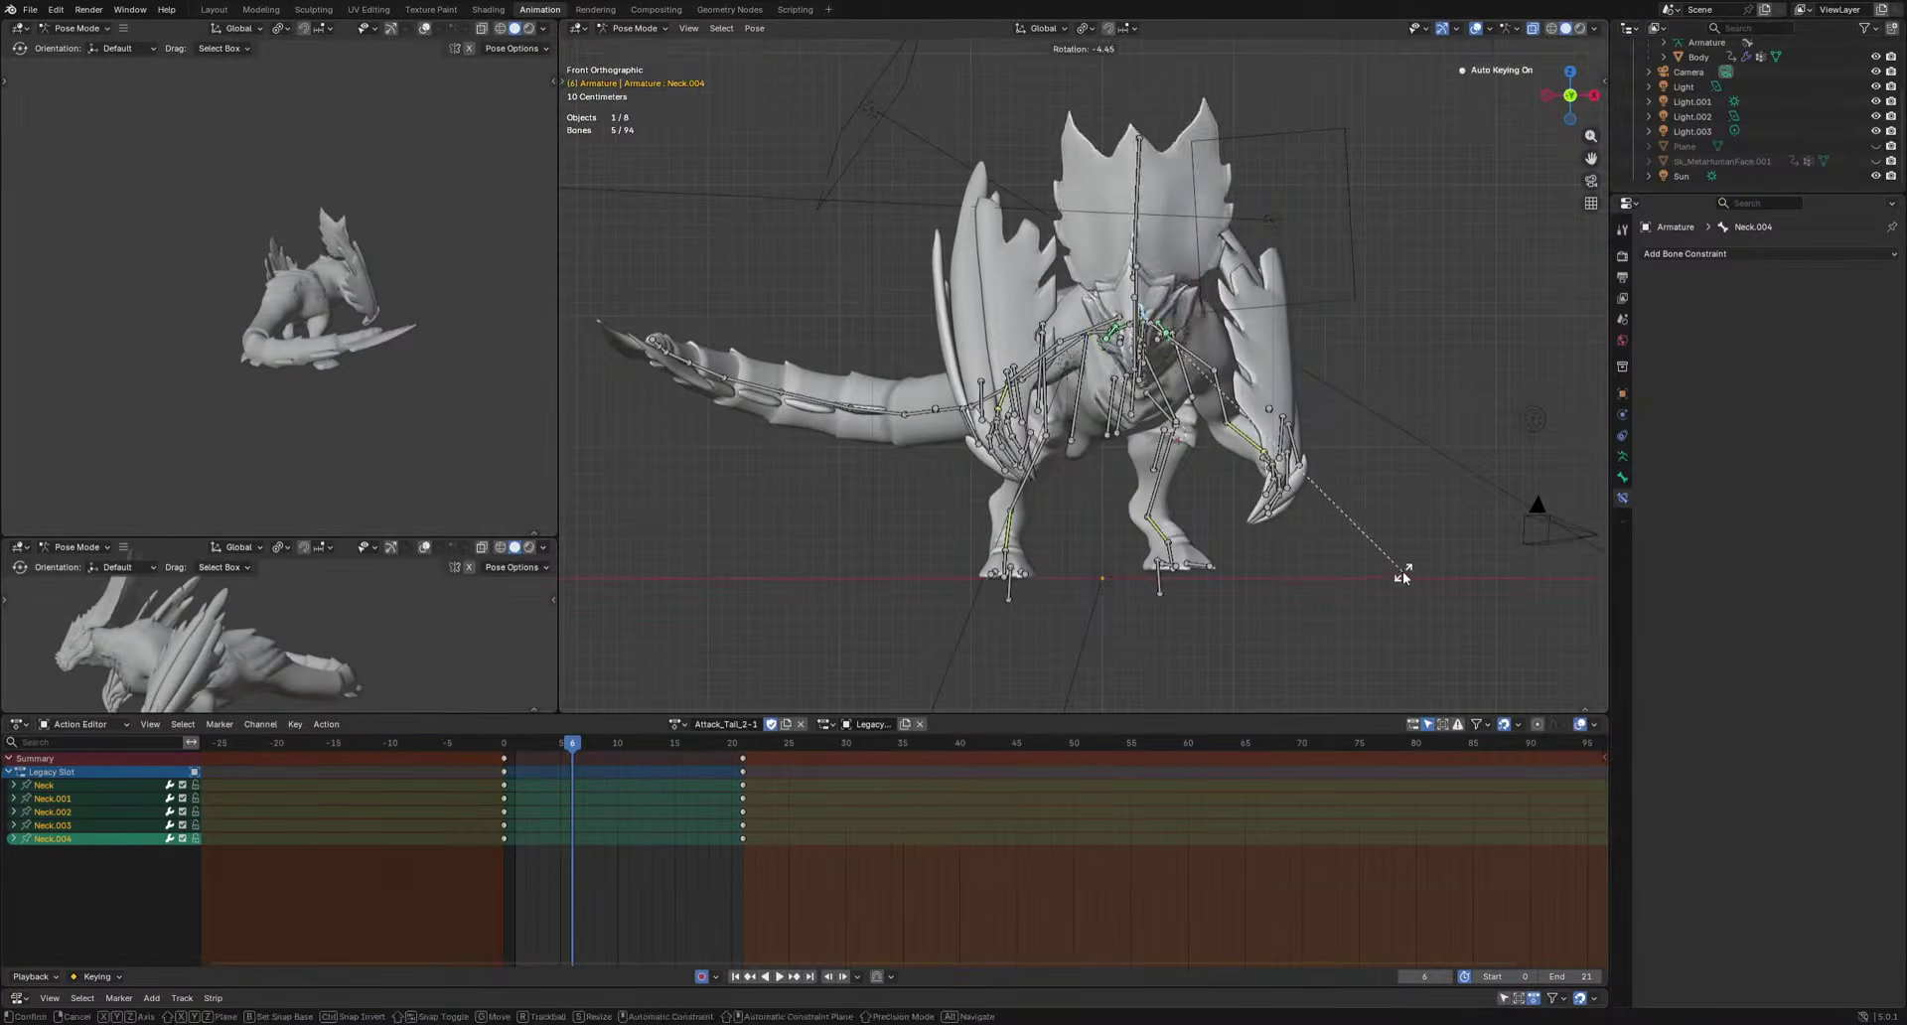
pyautogui.click(1402, 574)
pyautogui.press('space')
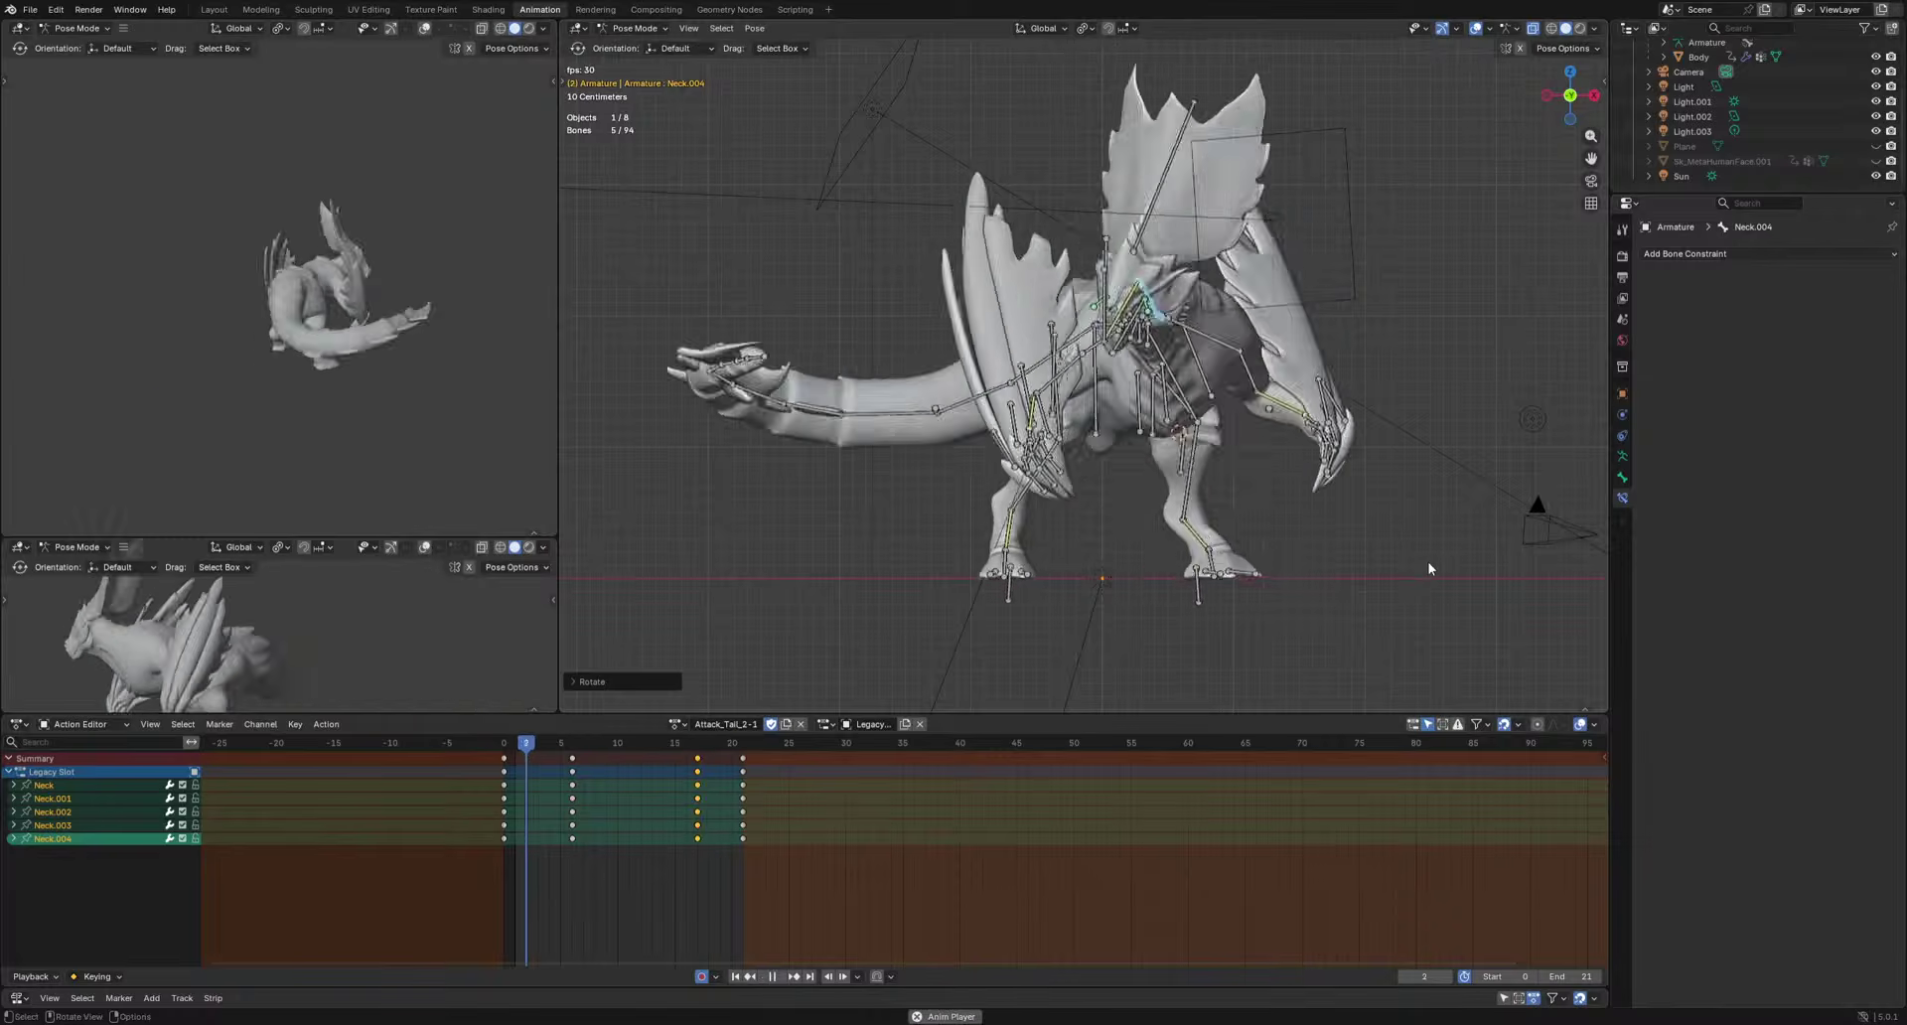
# Rotate the five neck bones at frame 11, and play the action.
pyautogui.moveTo(633, 743); pyautogui.dragTo(646, 742)
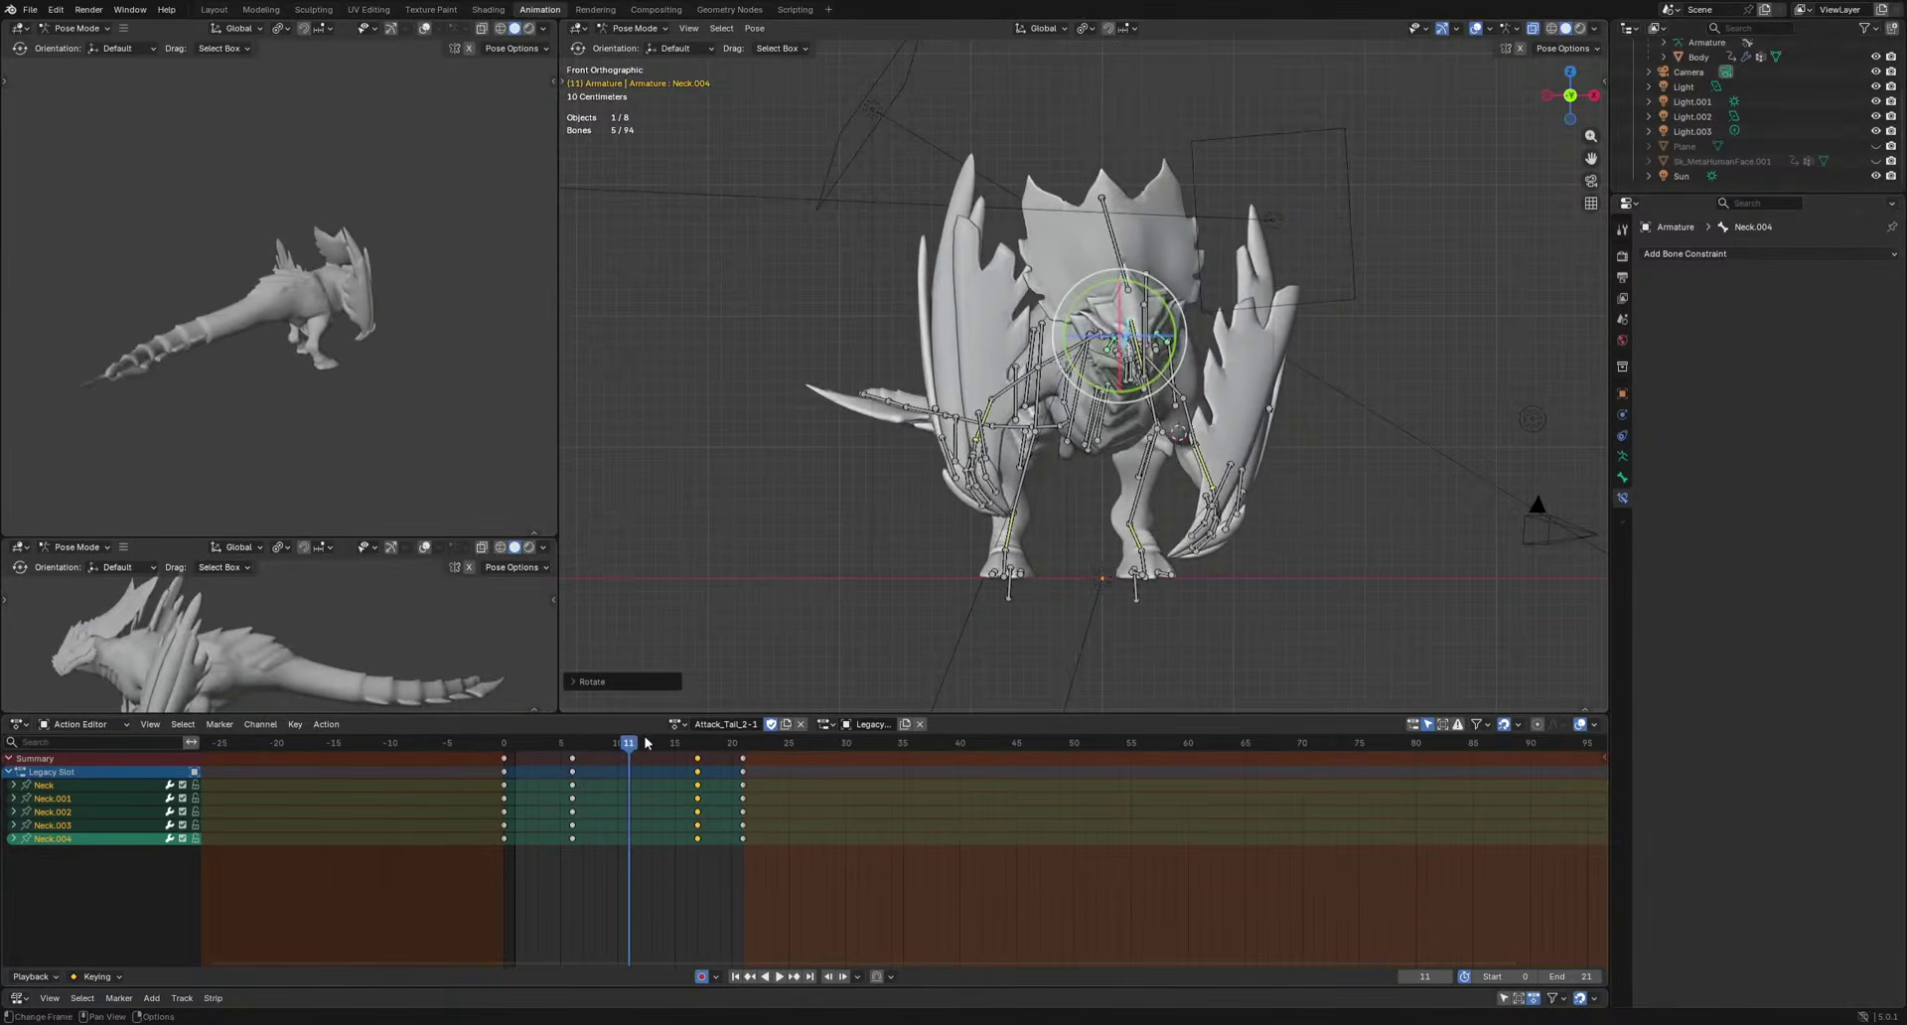
pyautogui.click(1369, 602)
pyautogui.press('space')
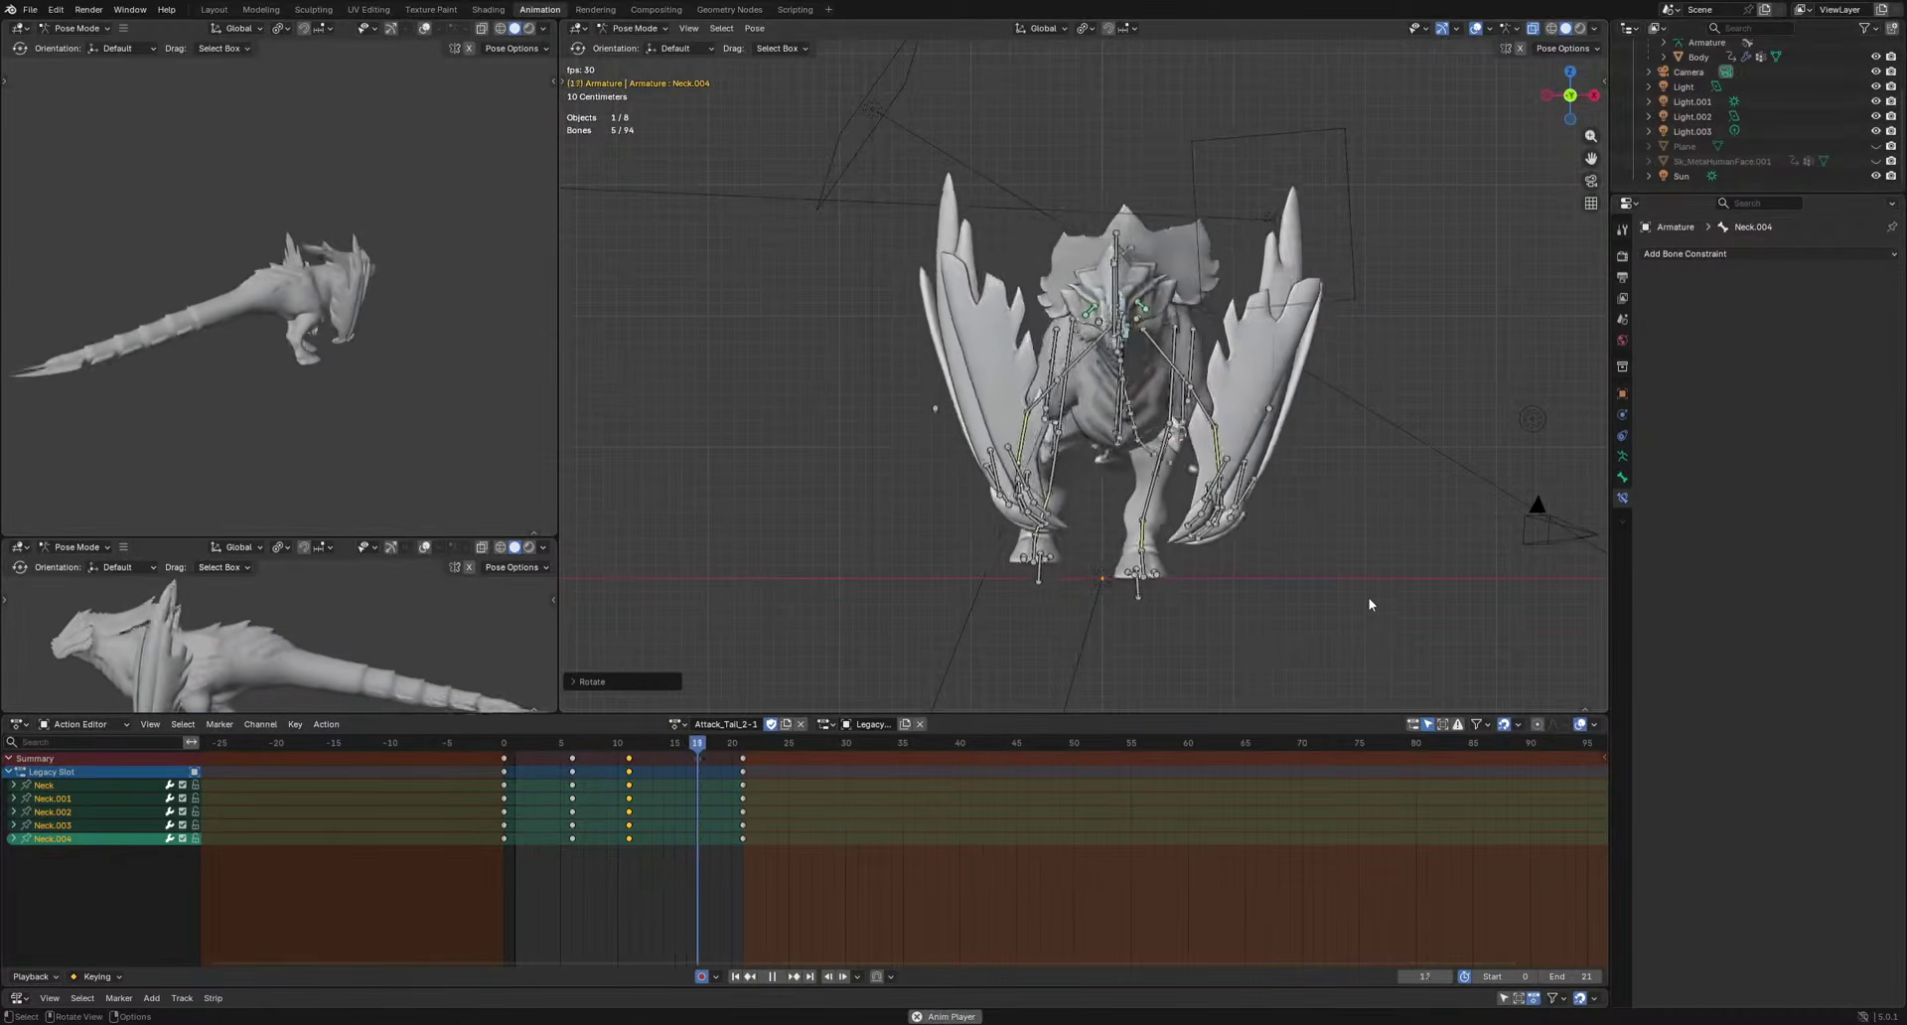
pyautogui.press('space')
# Rotate the Crest bone freely with trackball rotation at frame 8.
pyautogui.click(1140, 240)
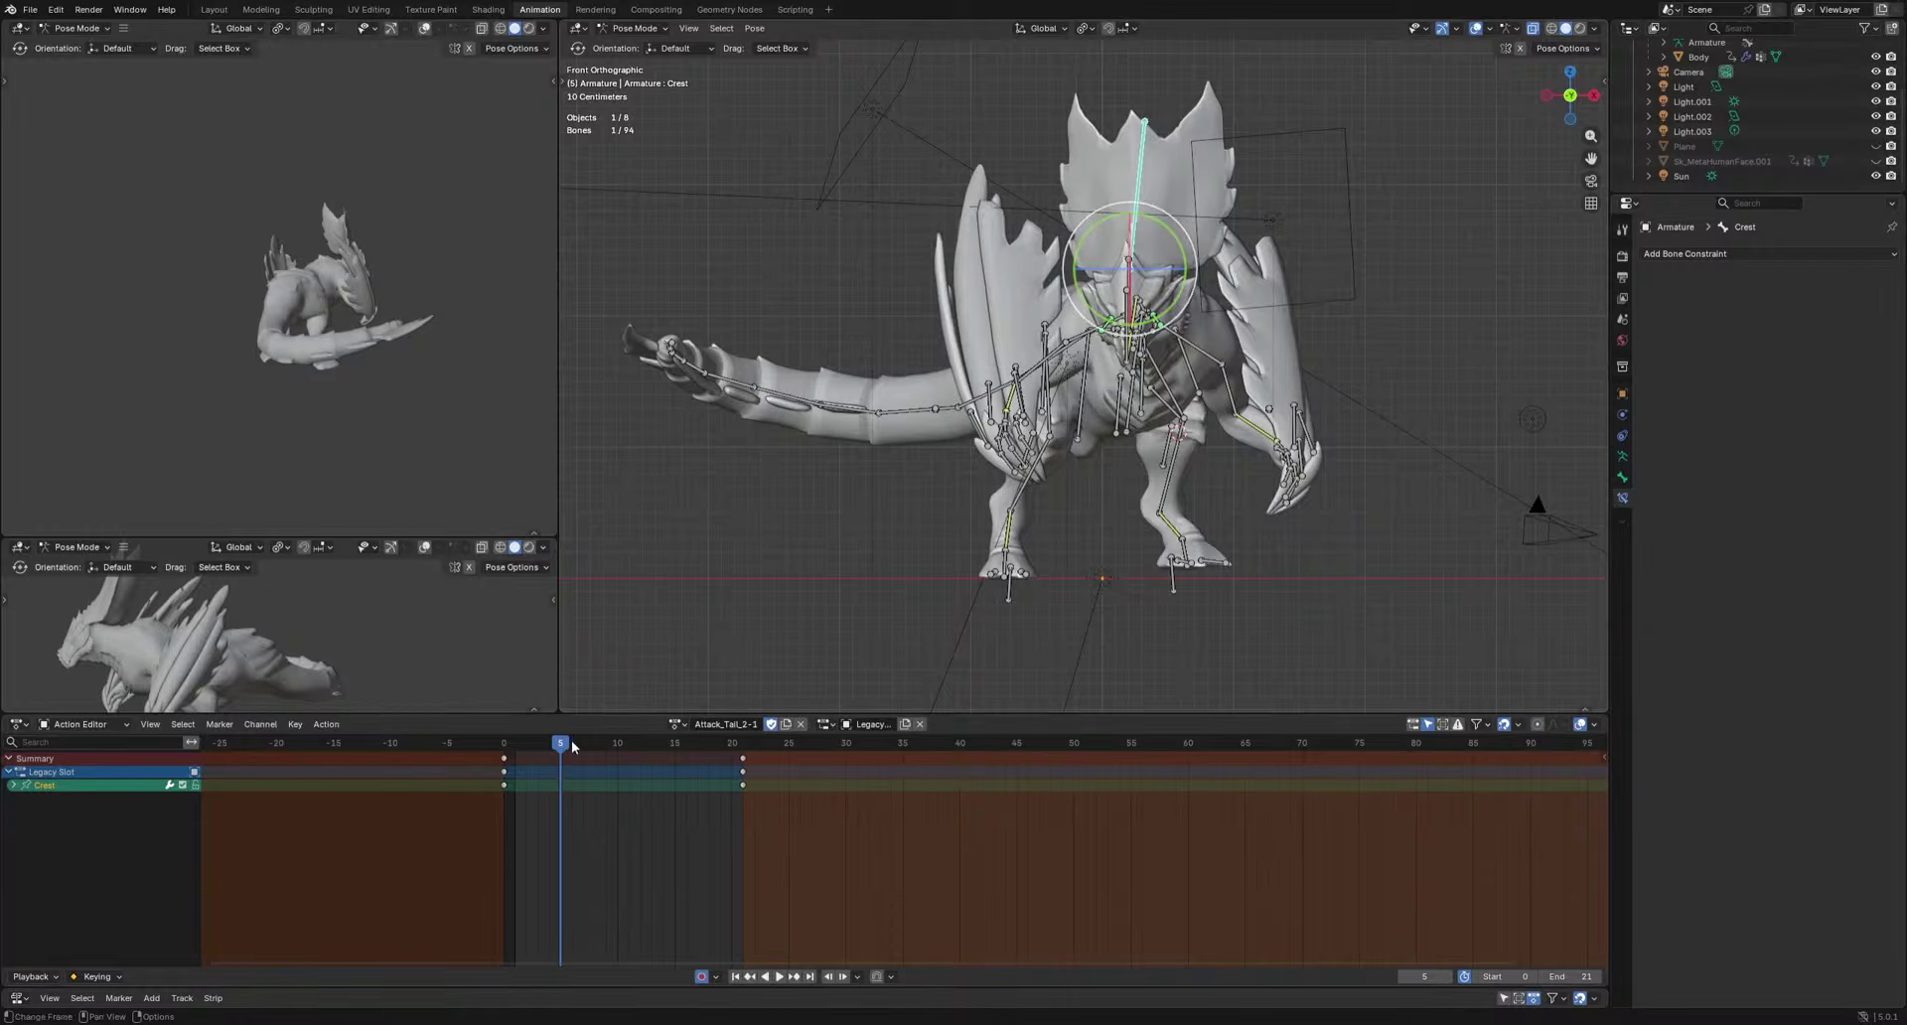
pyautogui.moveTo(573, 746); pyautogui.dragTo(593, 746)
pyautogui.press('r')
pyautogui.press('r')
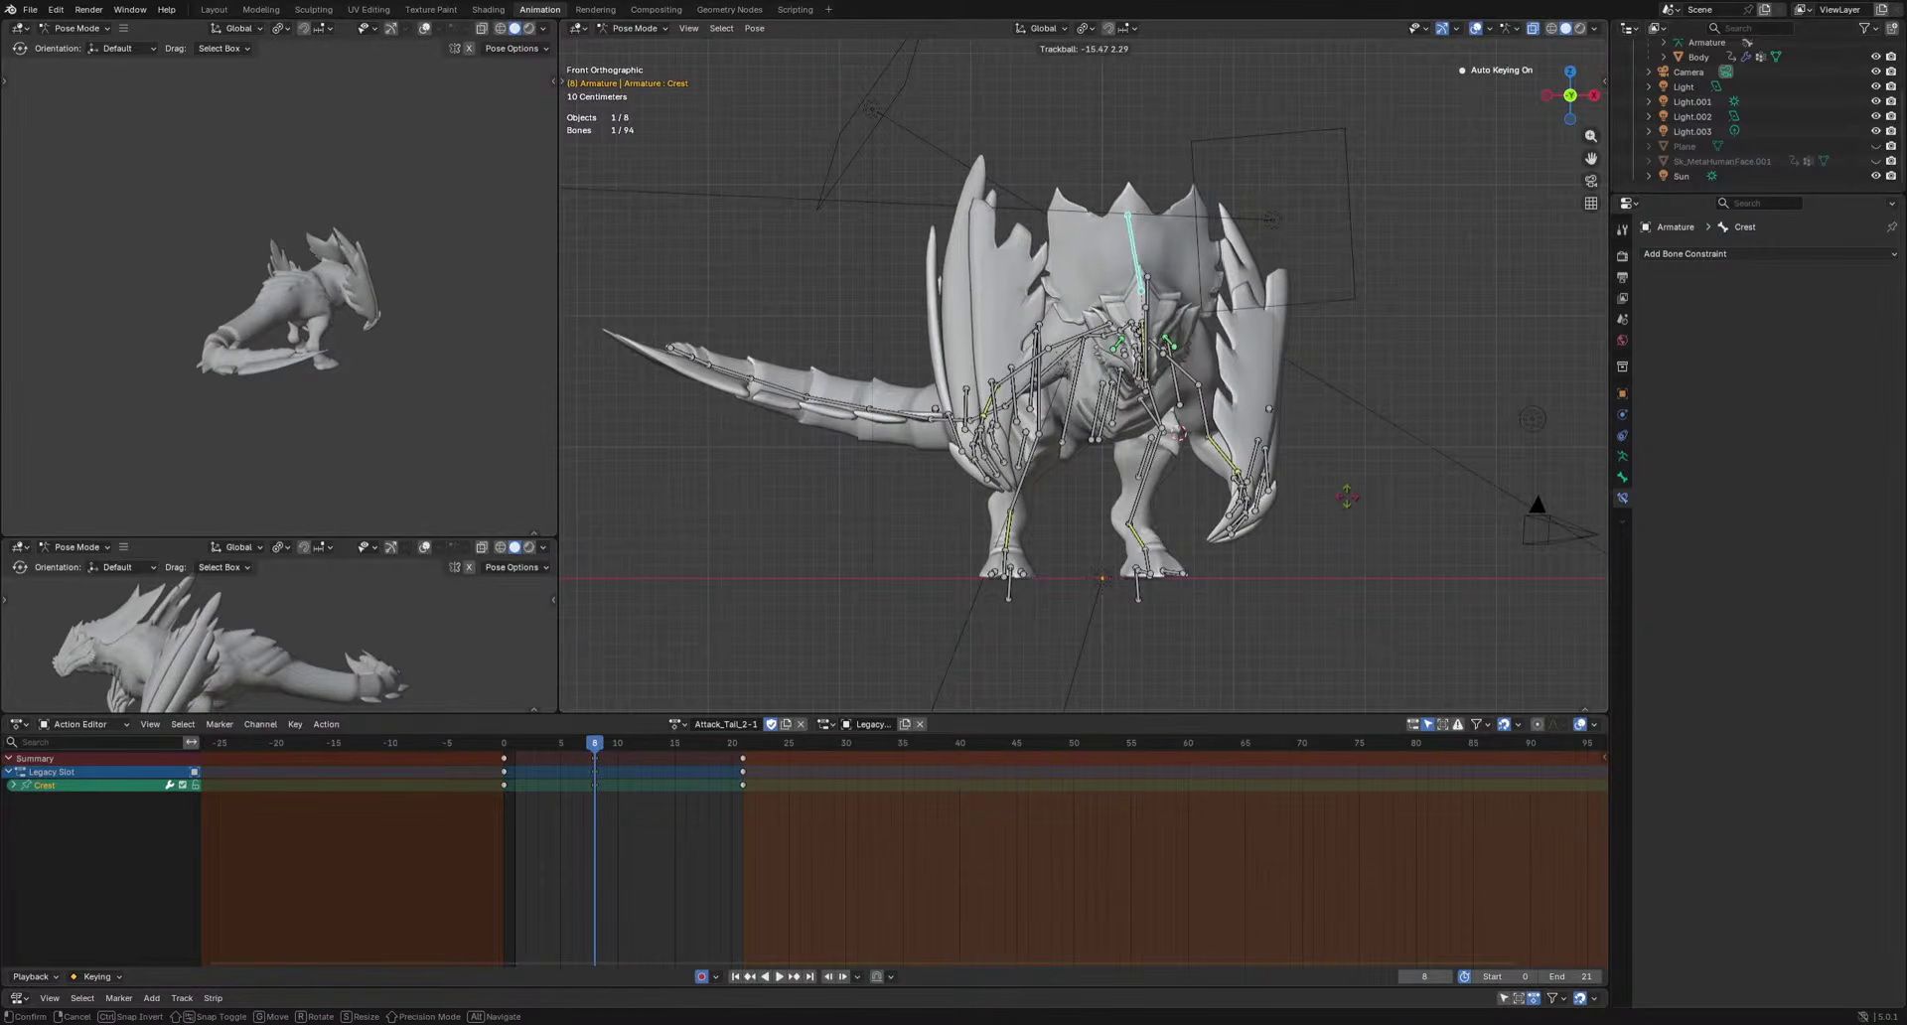
pyautogui.click(1342, 498)
# Rotate the UpperArm.L and LowerArm.L bones at frame 7, and play the action.
pyautogui.press('Left')
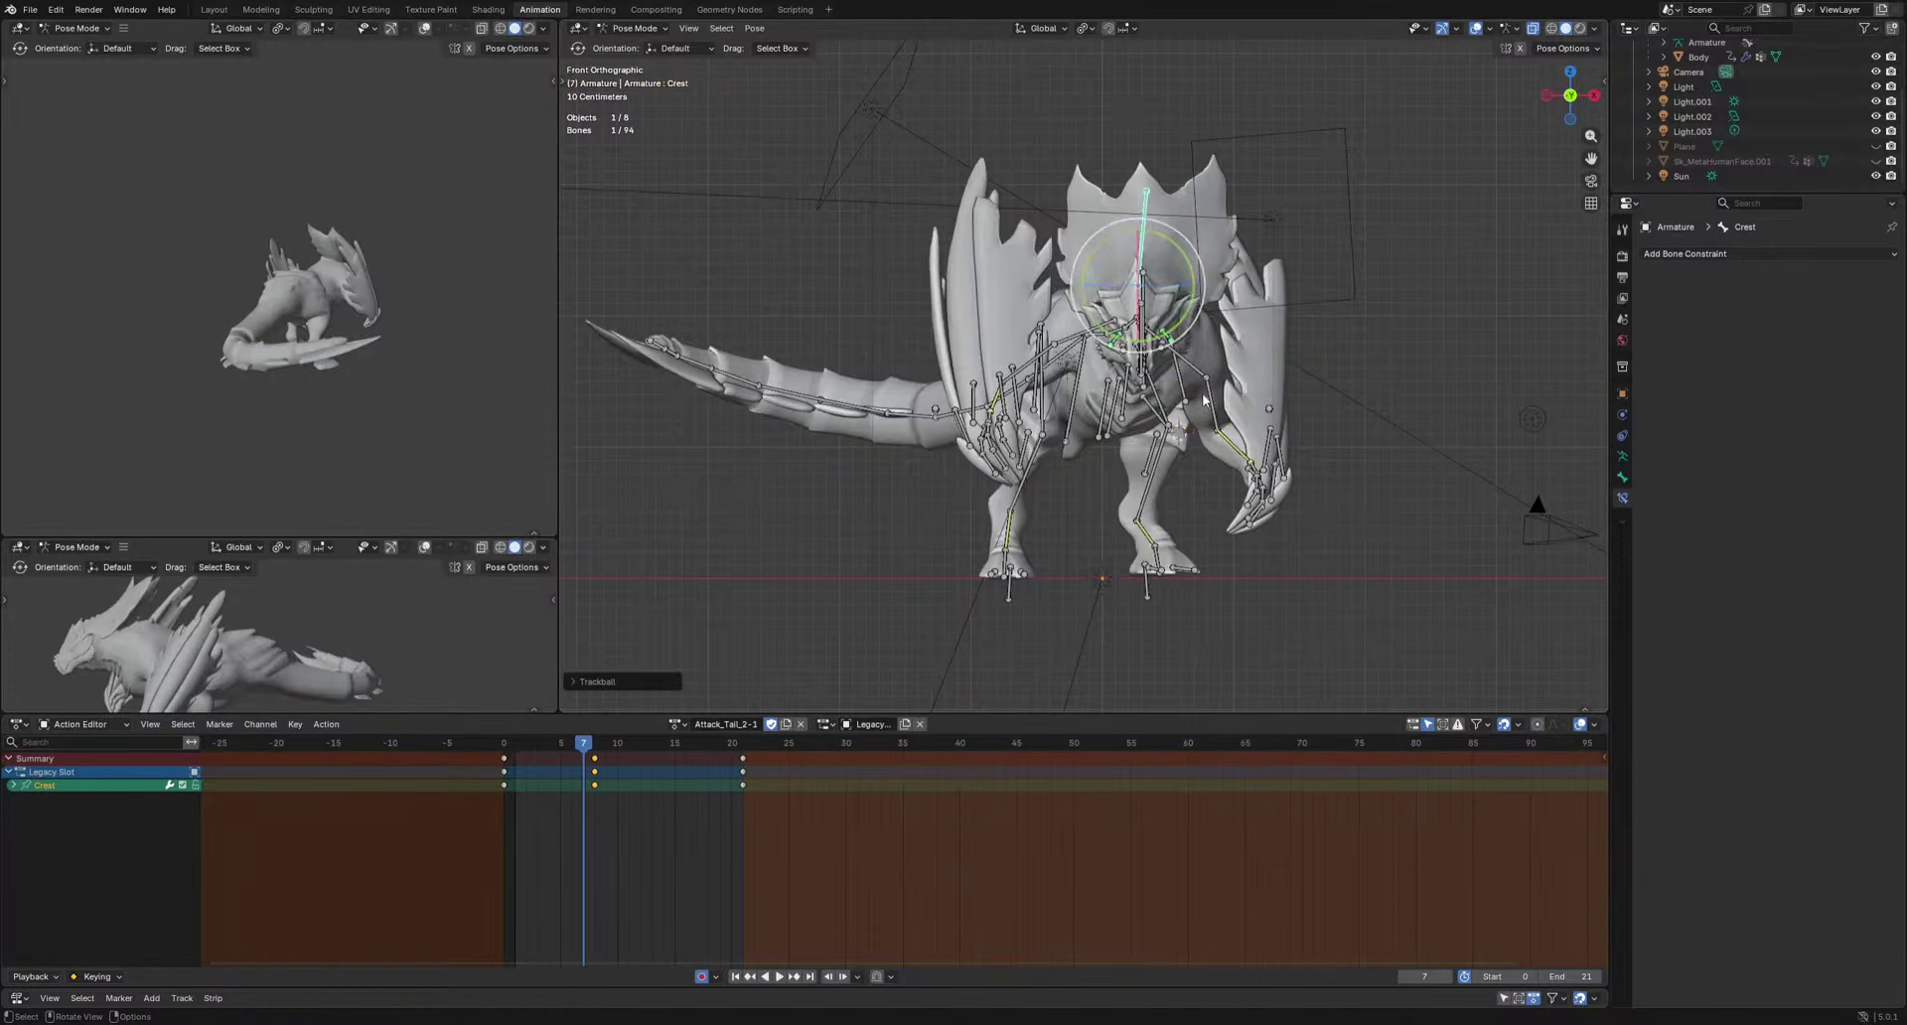
pyautogui.keyDown('shift'); pyautogui.click(1230, 442); pyautogui.keyUp('shift')
pyautogui.press('r')
pyautogui.press('r')
pyautogui.click(1341, 504)
pyautogui.press('r')
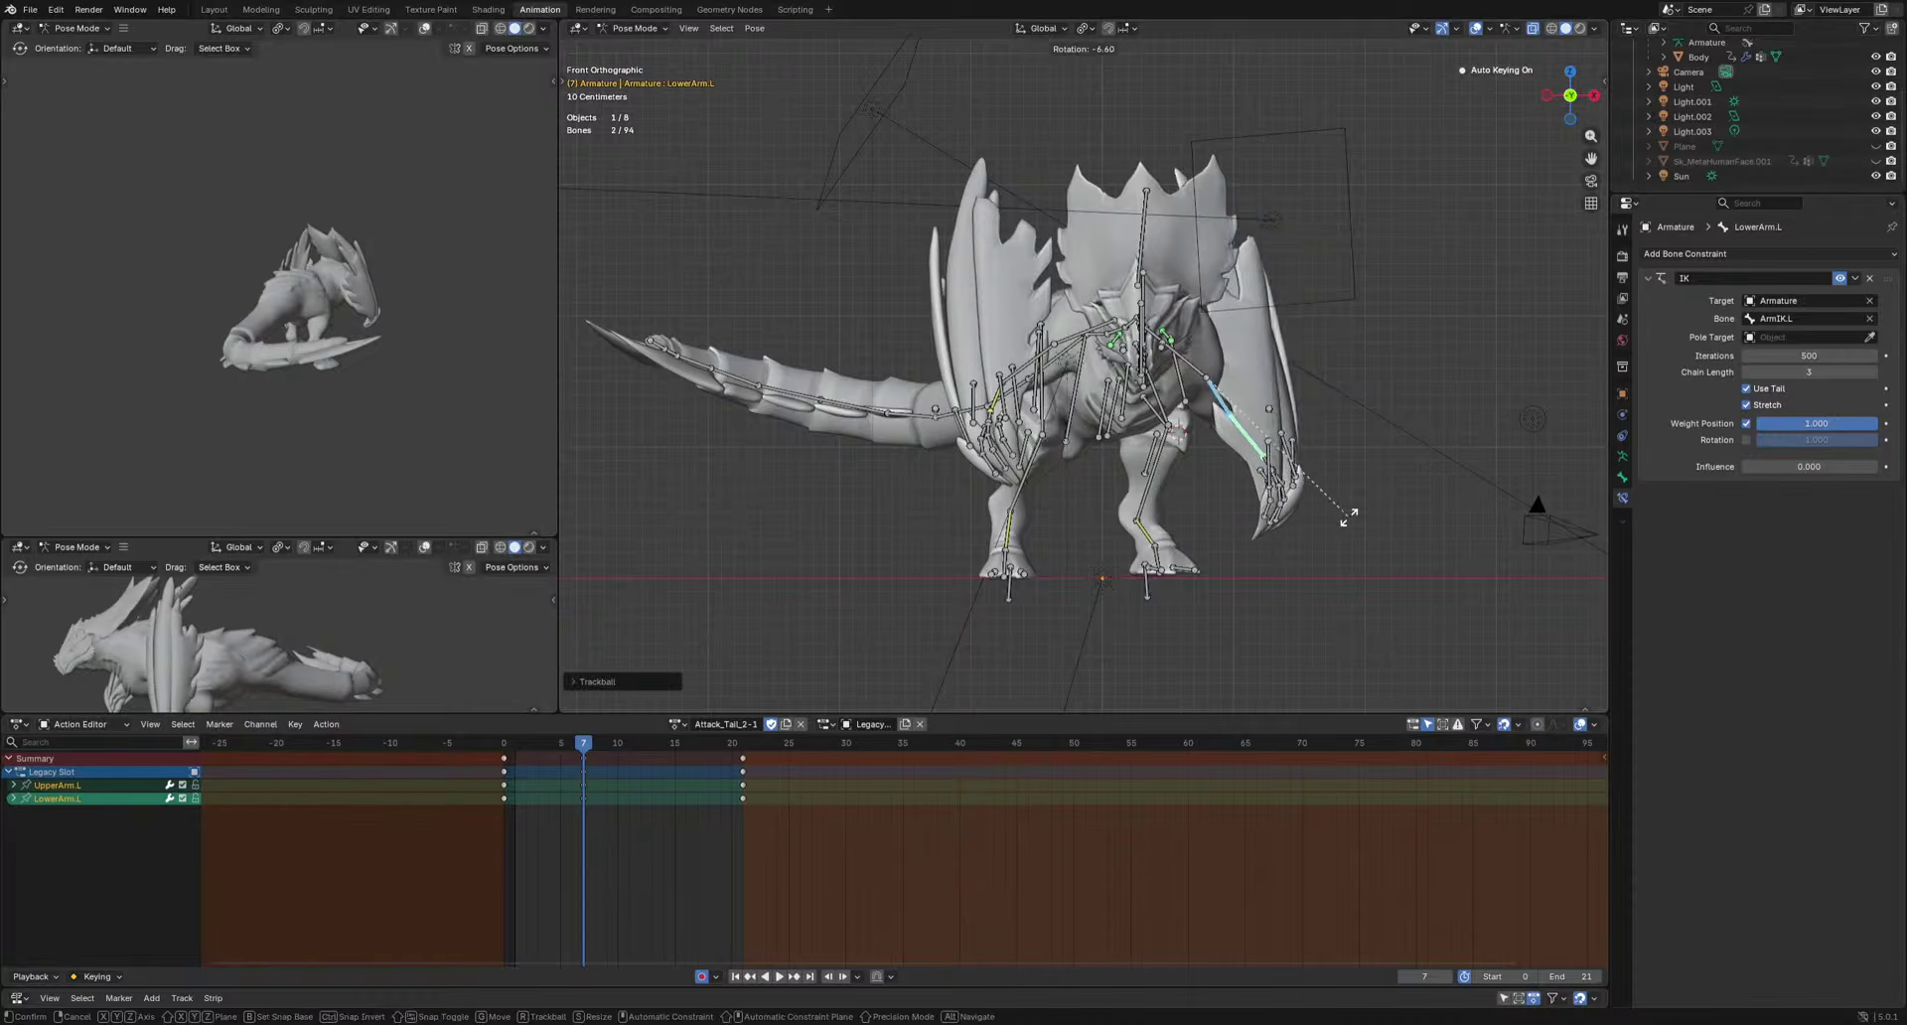
pyautogui.click(1355, 511)
pyautogui.press('space')
pyautogui.press('space')
# Rotate the UpperArm.L and LowerArm.L bones at frame 14.
pyautogui.press('r')
pyautogui.press('r')
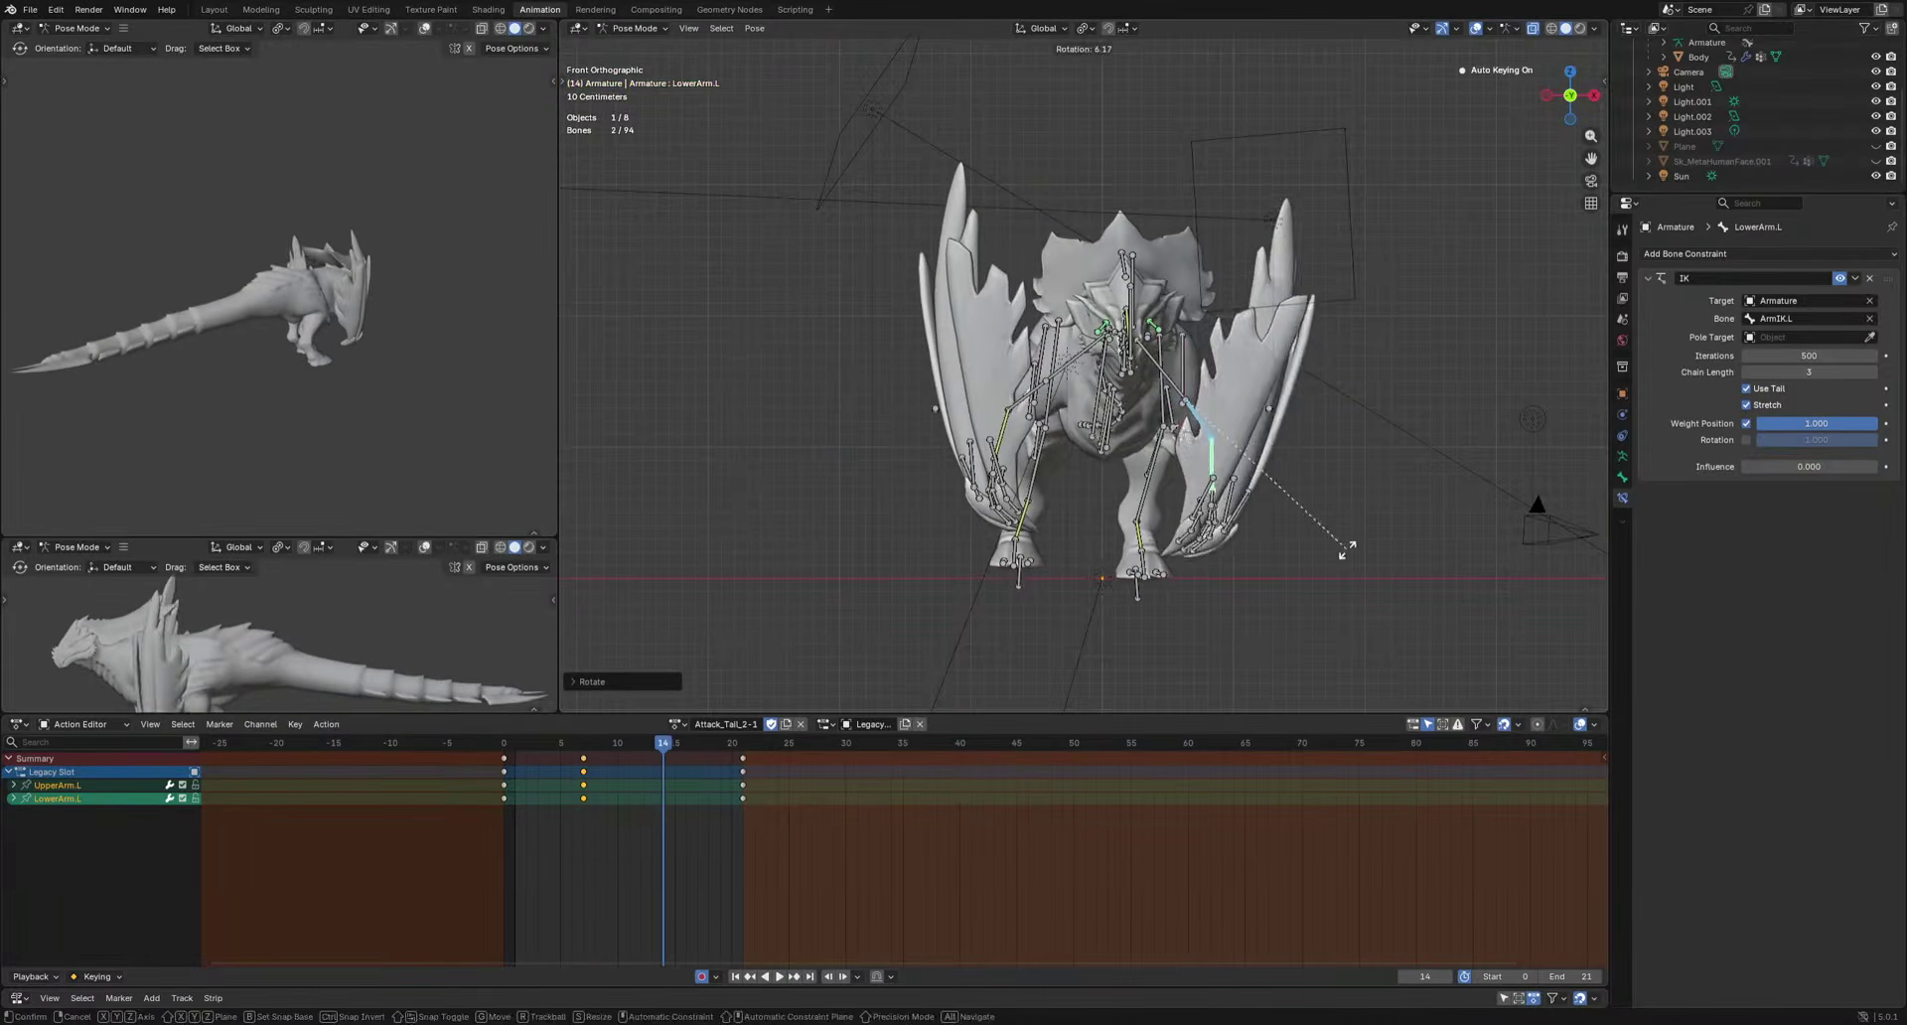
pyautogui.click(1365, 551)
pyautogui.press('r')
# Rotate the UpperArm.R and LowerArm.R bones at frame 5.
pyautogui.click(1003, 432)
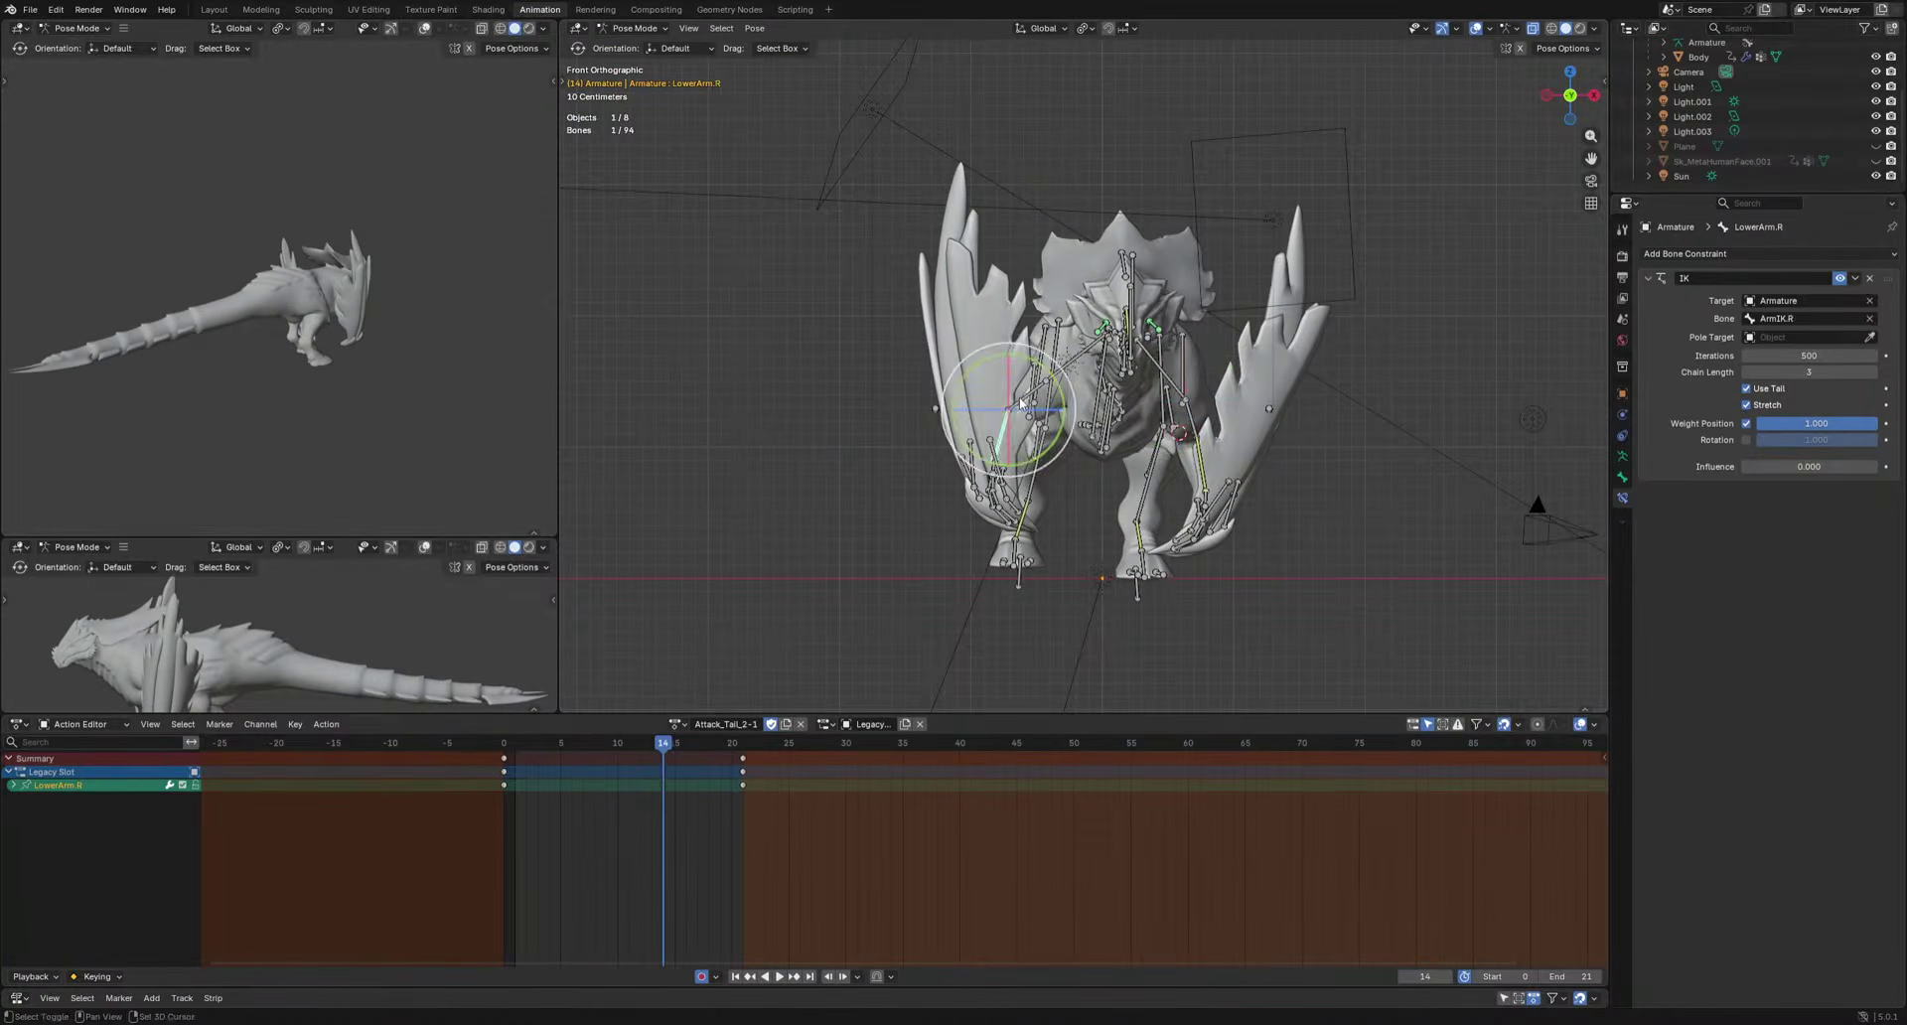
pyautogui.keyDown('shift'); pyautogui.click(1029, 394); pyautogui.keyUp('shift')
pyautogui.moveTo(660, 747); pyautogui.dragTo(560, 757)
pyautogui.press('r')
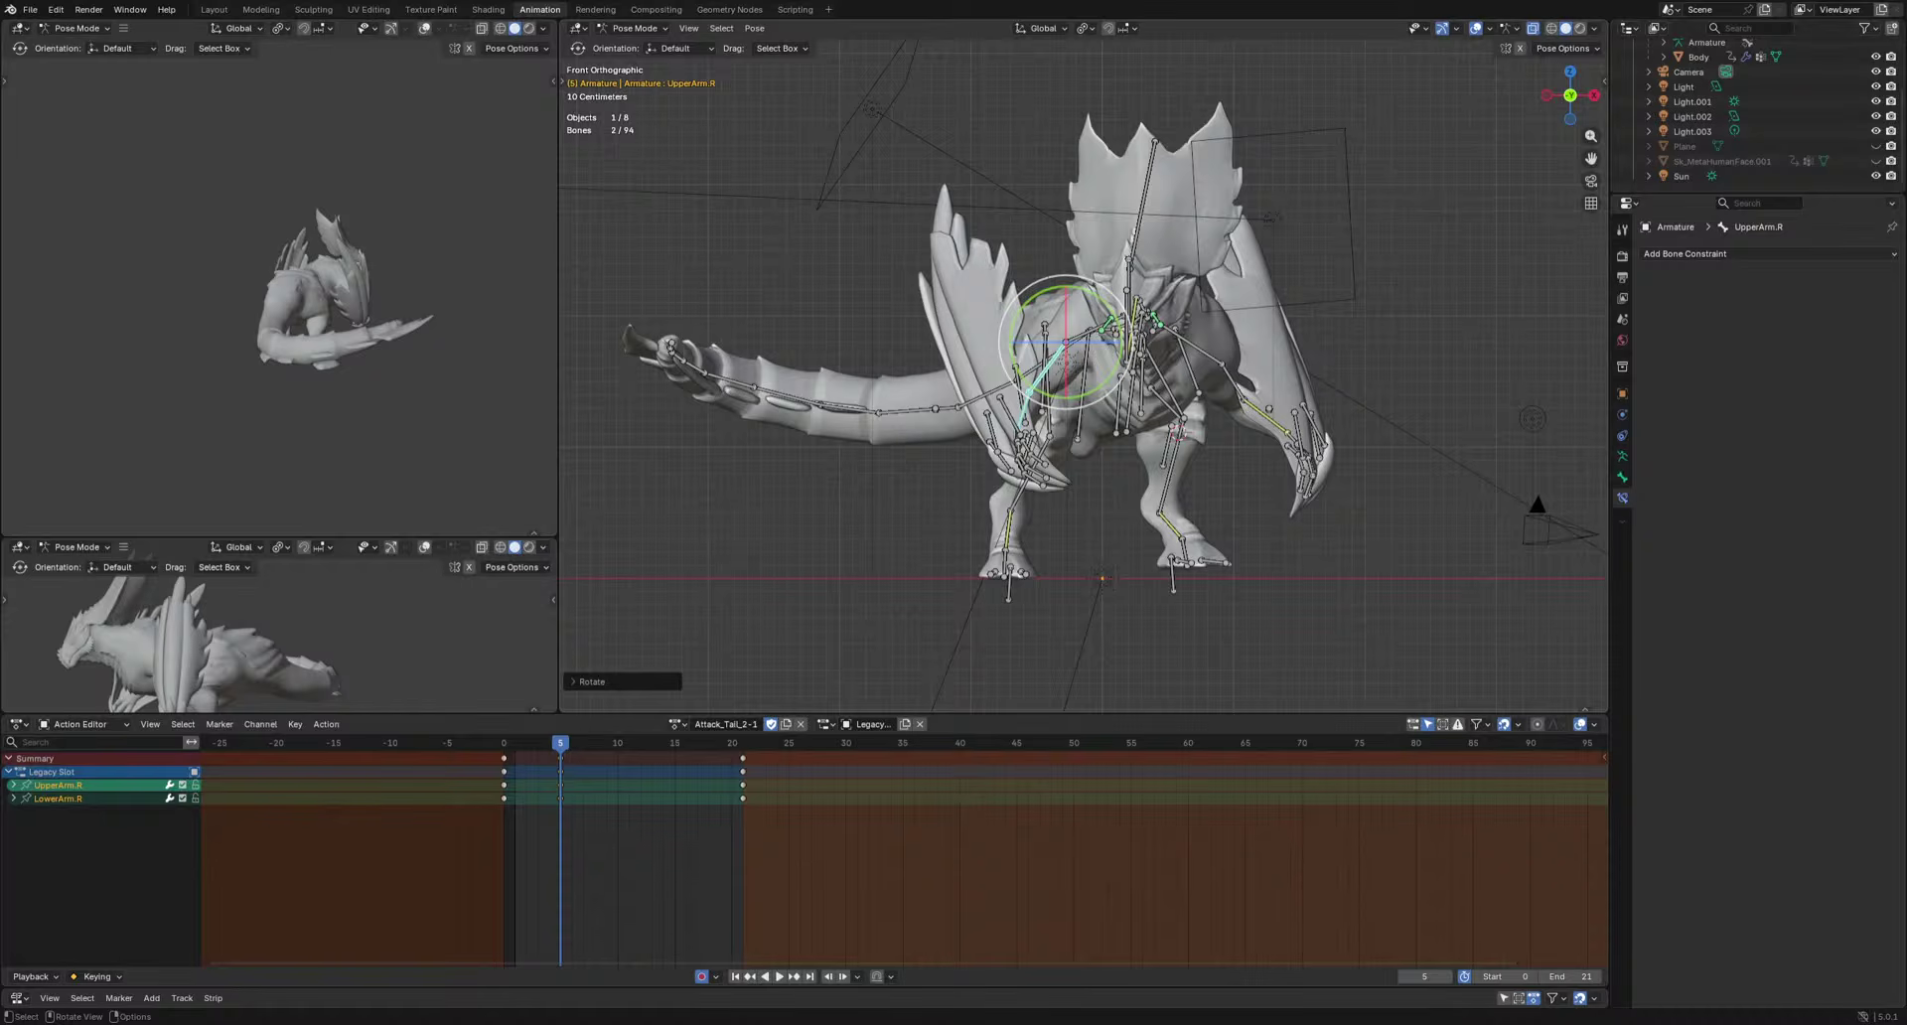
pyautogui.moveTo(1103, 441); pyautogui.dragTo(913, 431, button='middle')
# Rotate the UpperArm.R and LowerArm.R bones at frame 13, and play the action.
pyautogui.moveTo(558, 744); pyautogui.dragTo(654, 783)
pyautogui.press('r')
pyautogui.click(1161, 578)
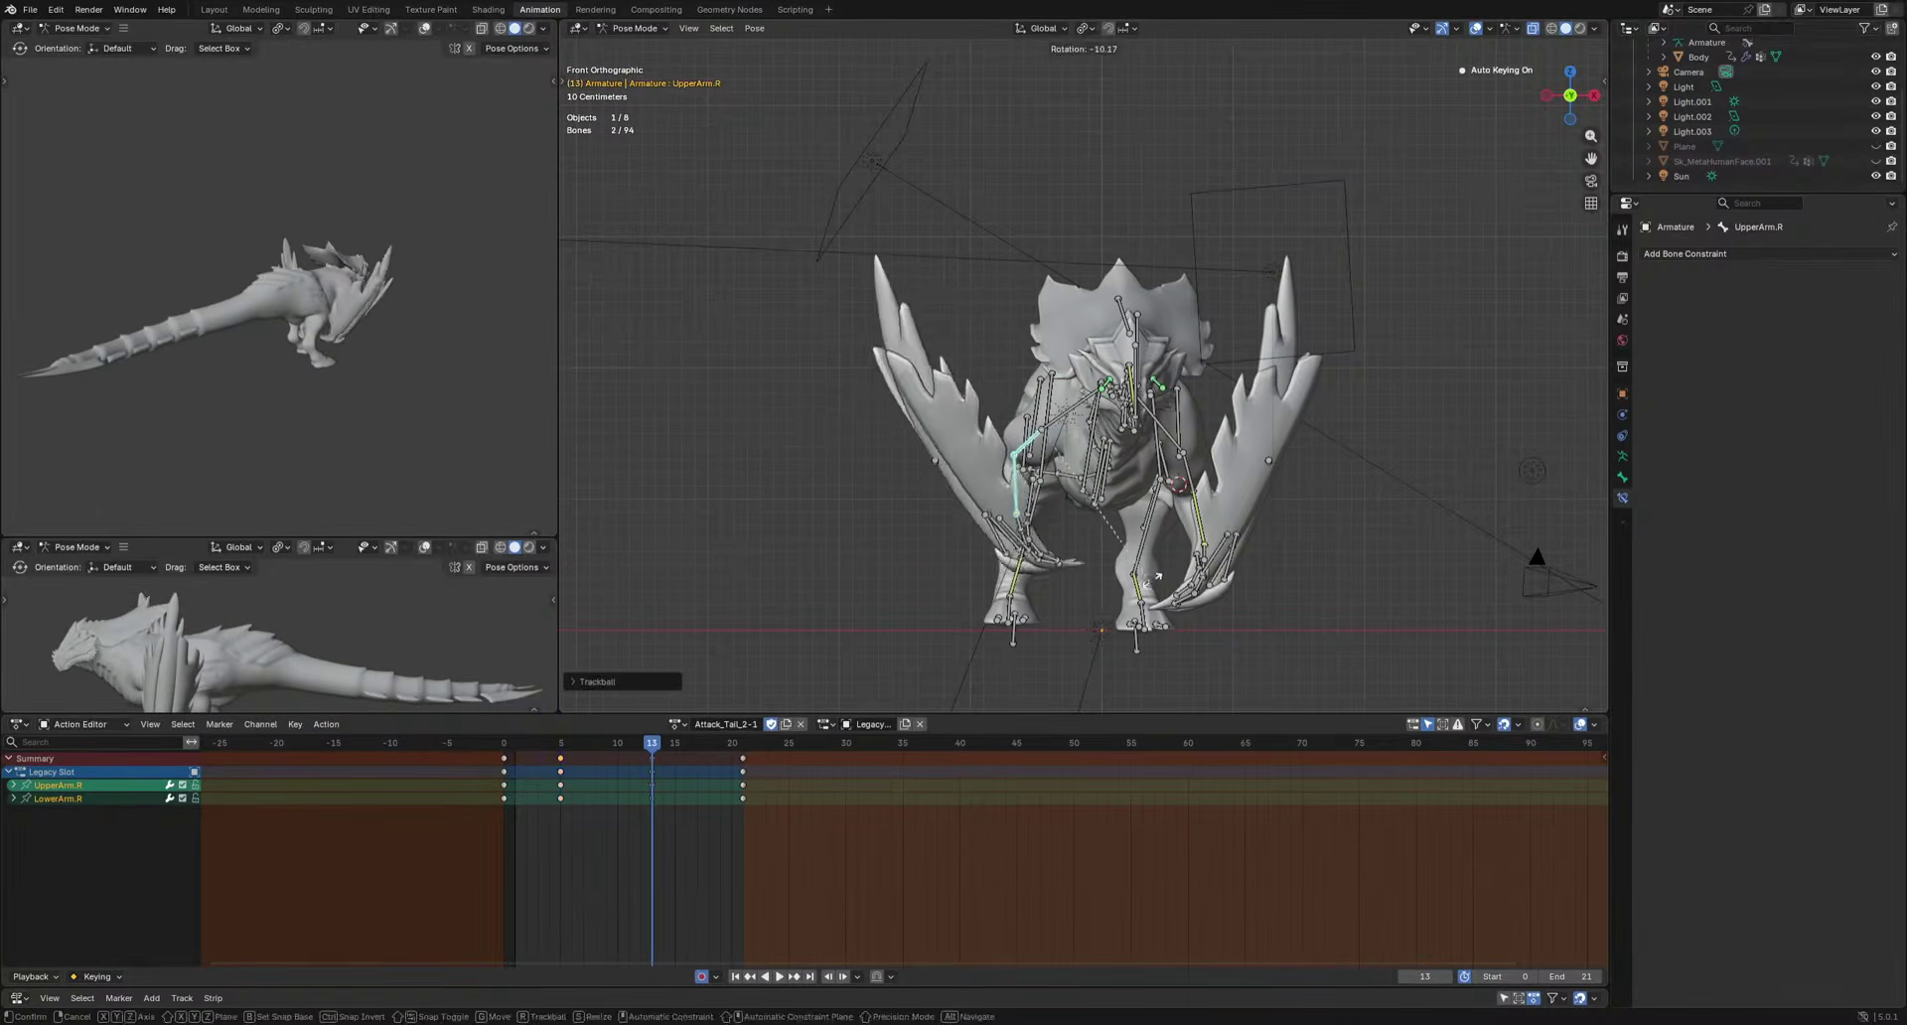
pyautogui.press('space')
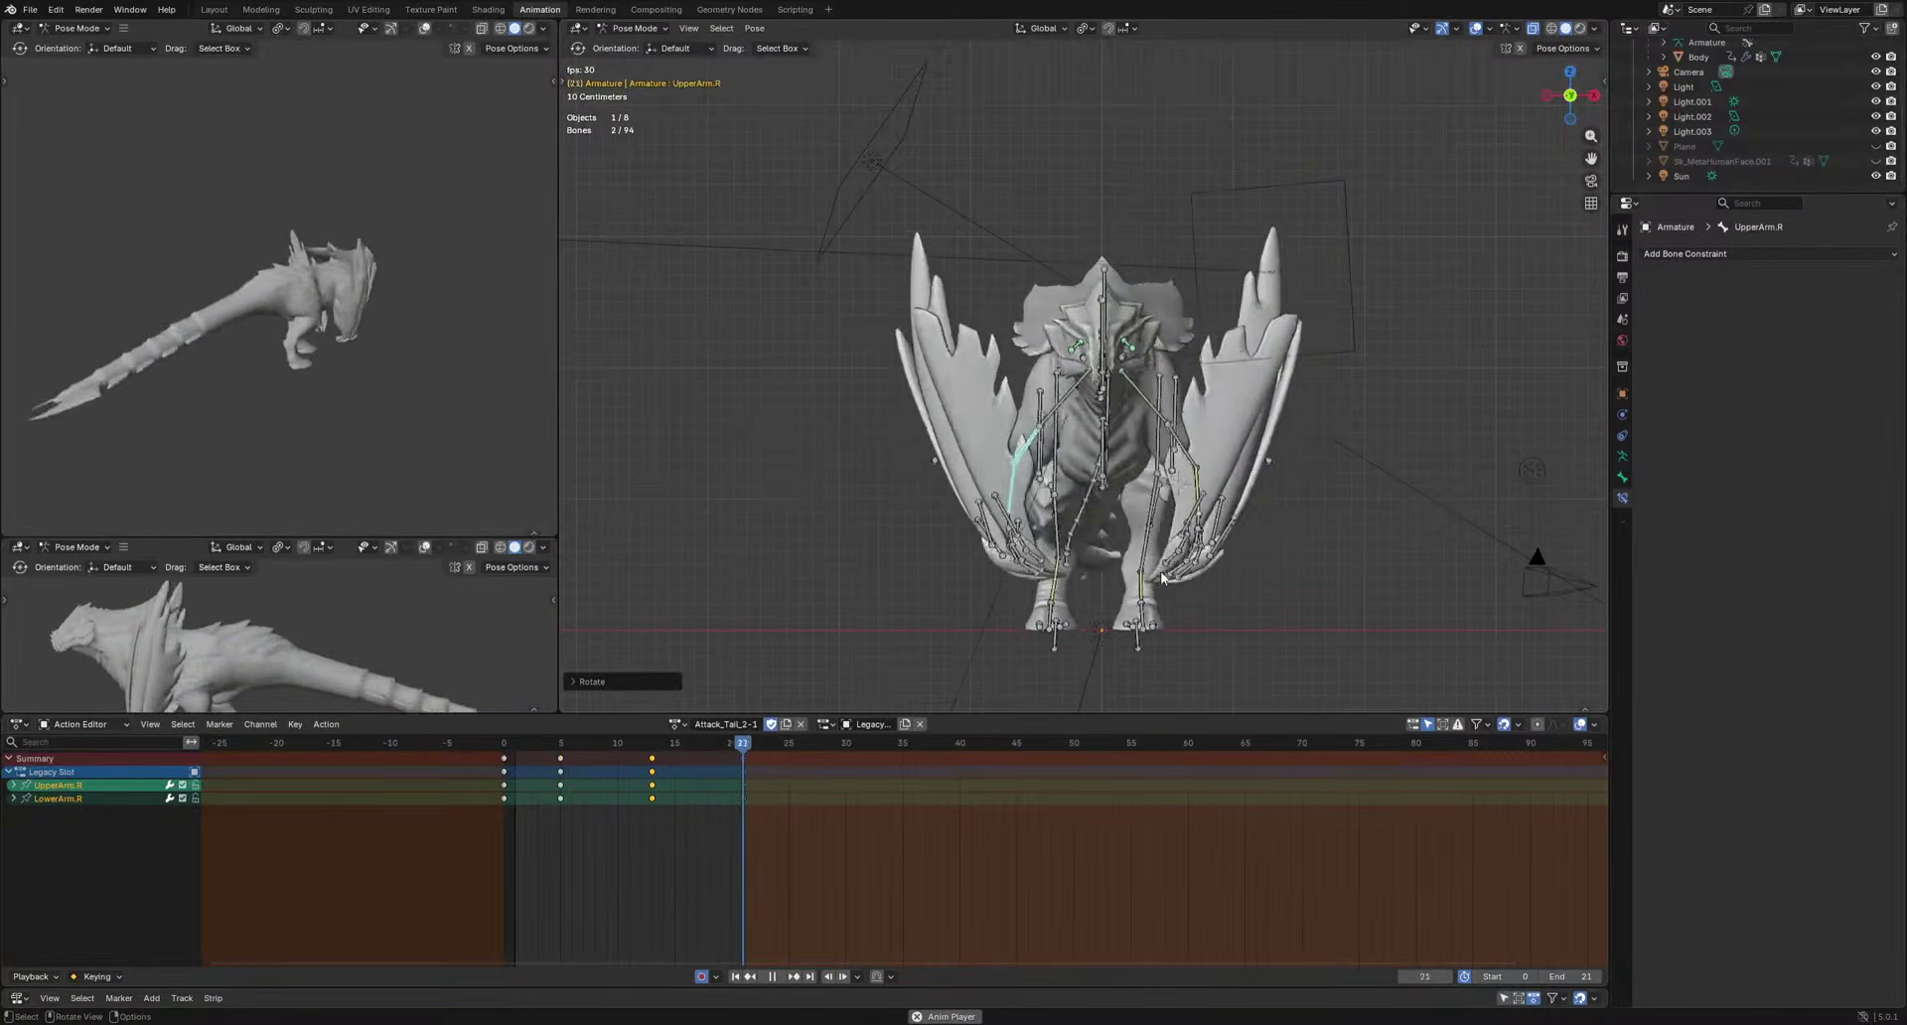
pyautogui.moveTo(1162, 578); pyautogui.dragTo(1267, 588, button='middle')
pyautogui.press('space')
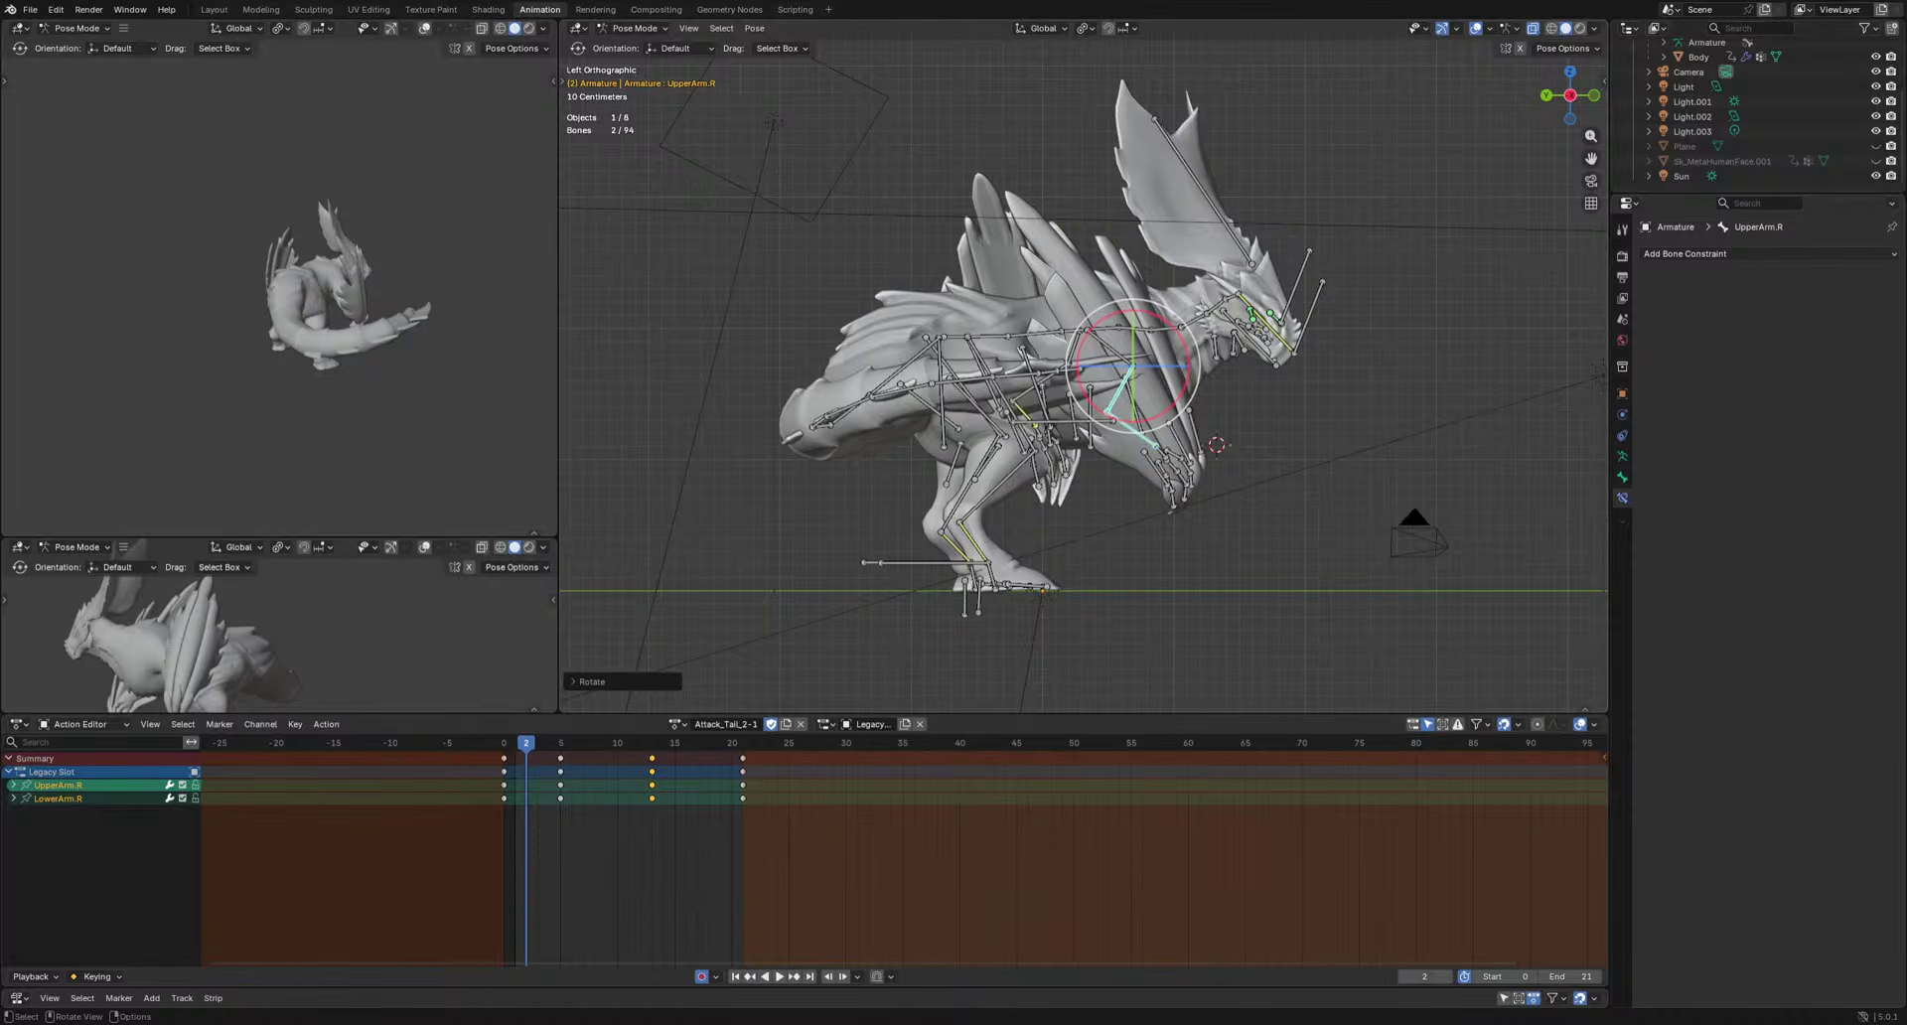
# Shift the LowerArm.R keyframes to frames 7 and 15, and play the action.
pyautogui.scroll(3, 1267, 561)
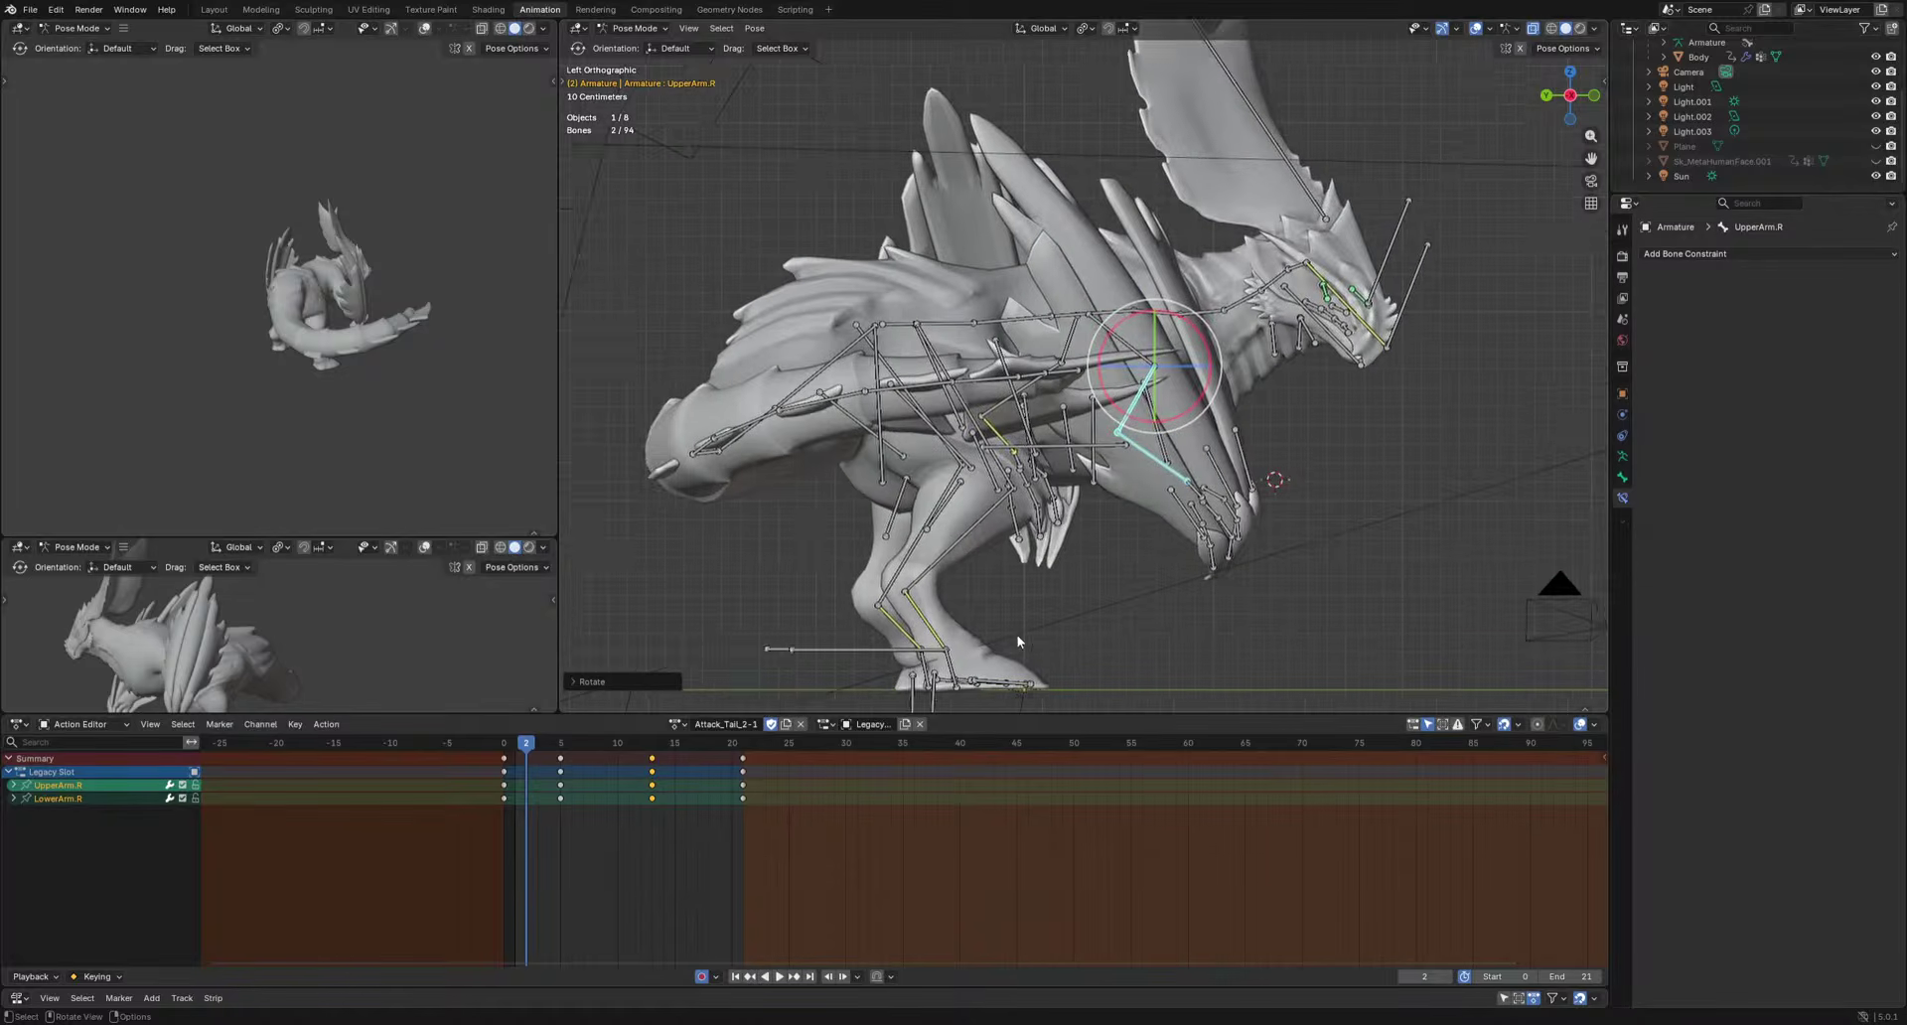
pyautogui.press('g')
pyautogui.click(689, 808)
pyautogui.press('space')
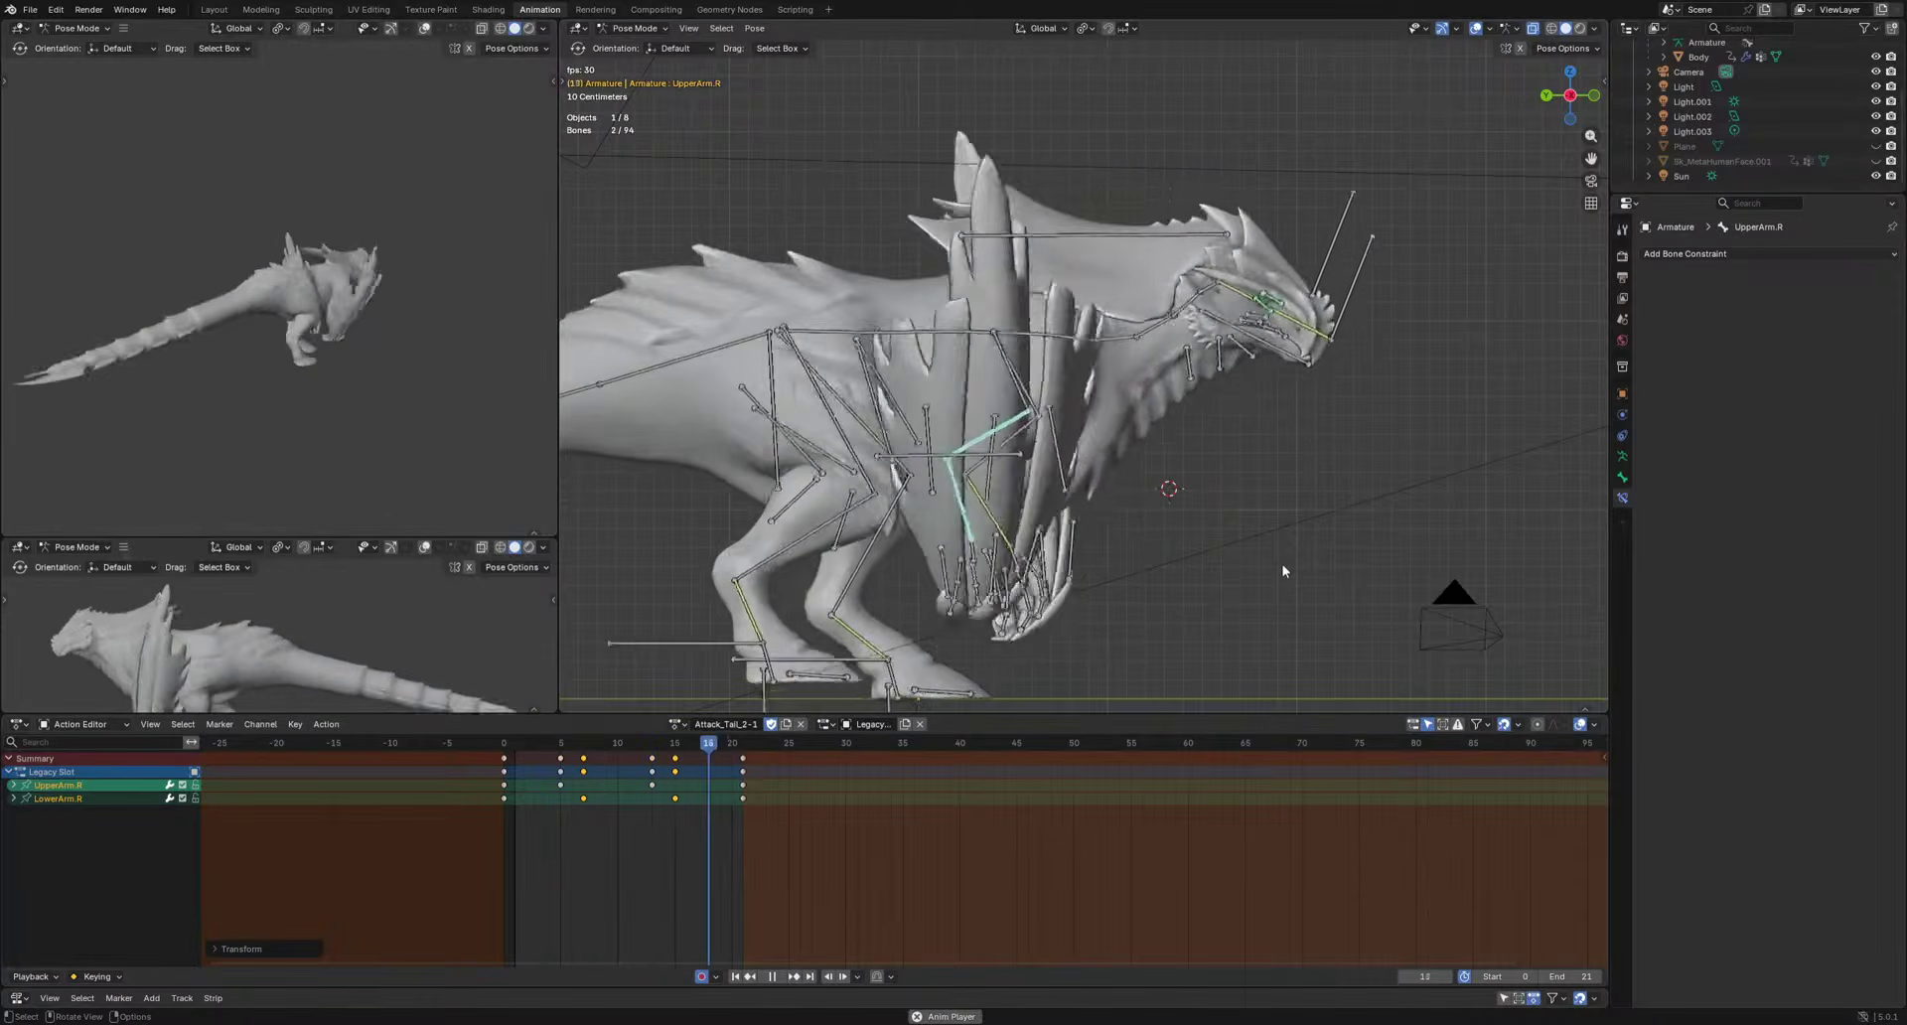
pyautogui.click(1282, 570)
# Rotate the Tail bone at frame 8 in the side view, and play the action.
pyautogui.scroll(-1, 1281, 563)
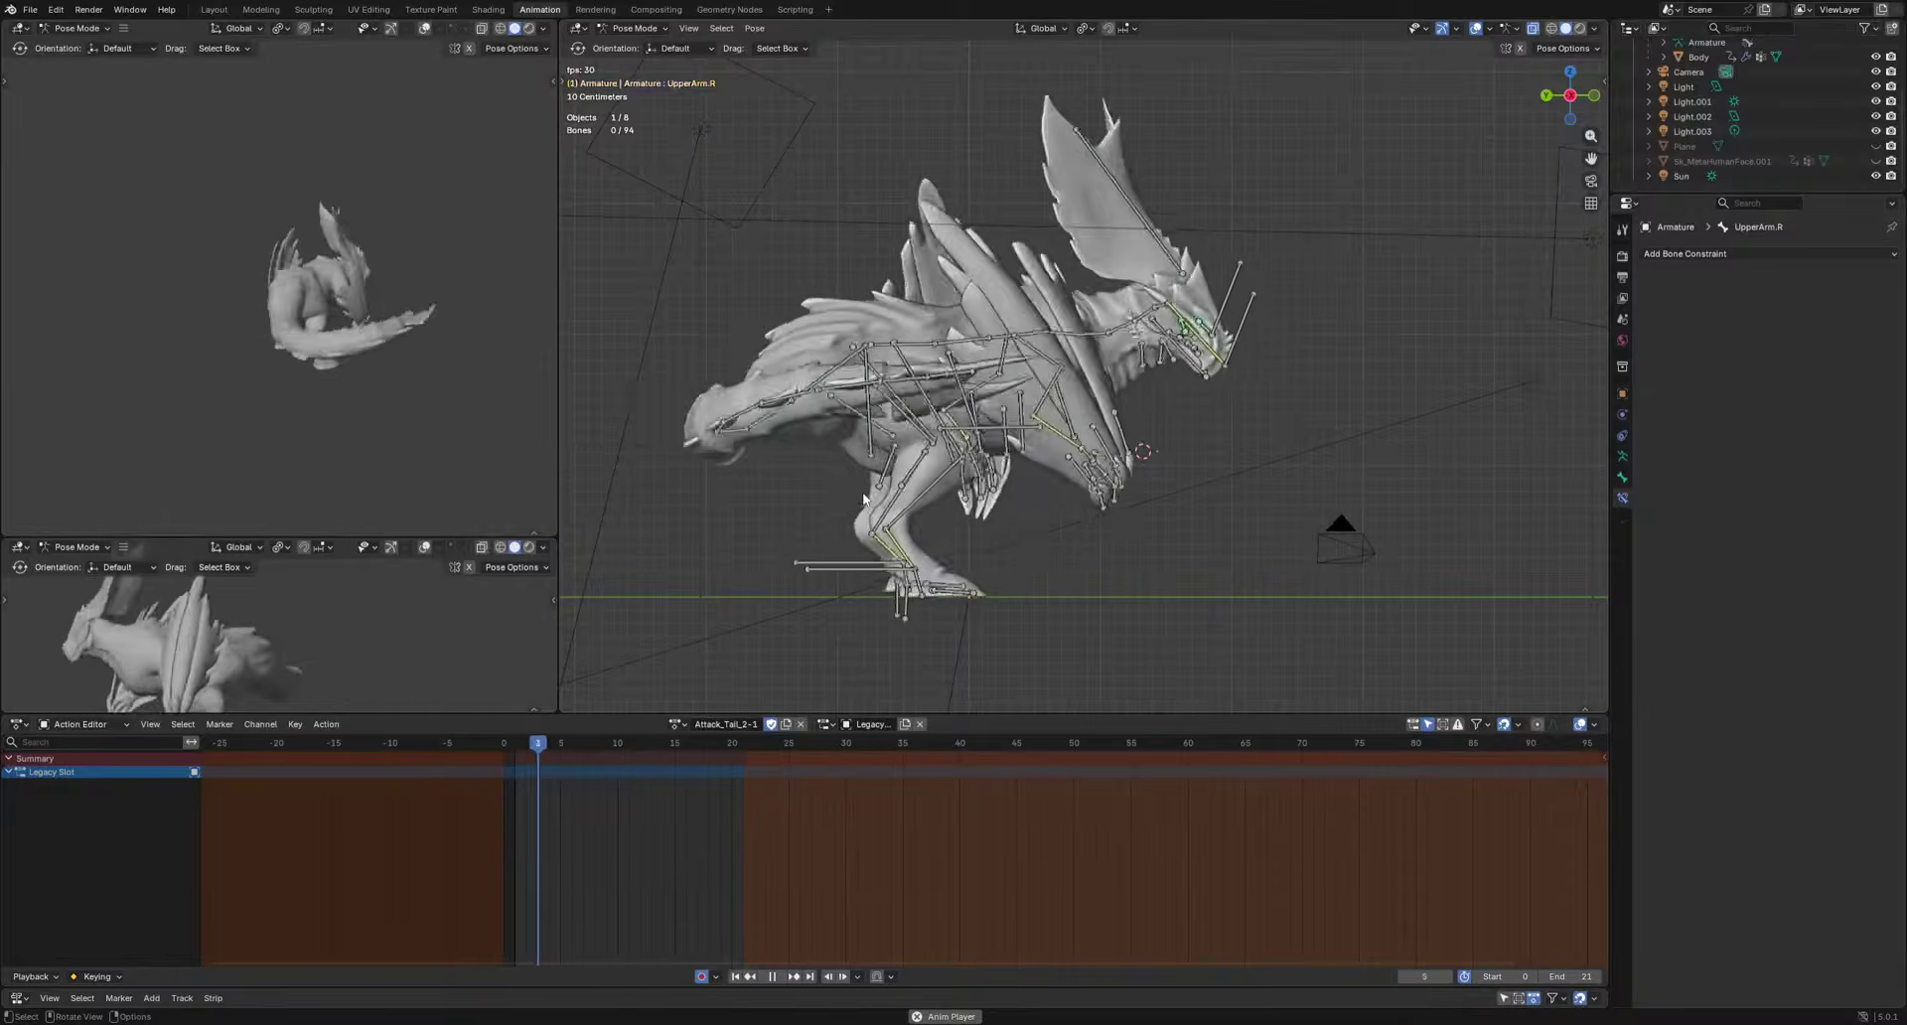
pyautogui.press('Escape')
pyautogui.moveTo(539, 746); pyautogui.dragTo(596, 746)
pyautogui.press('r')
pyautogui.click(1295, 534)
pyautogui.press('space')
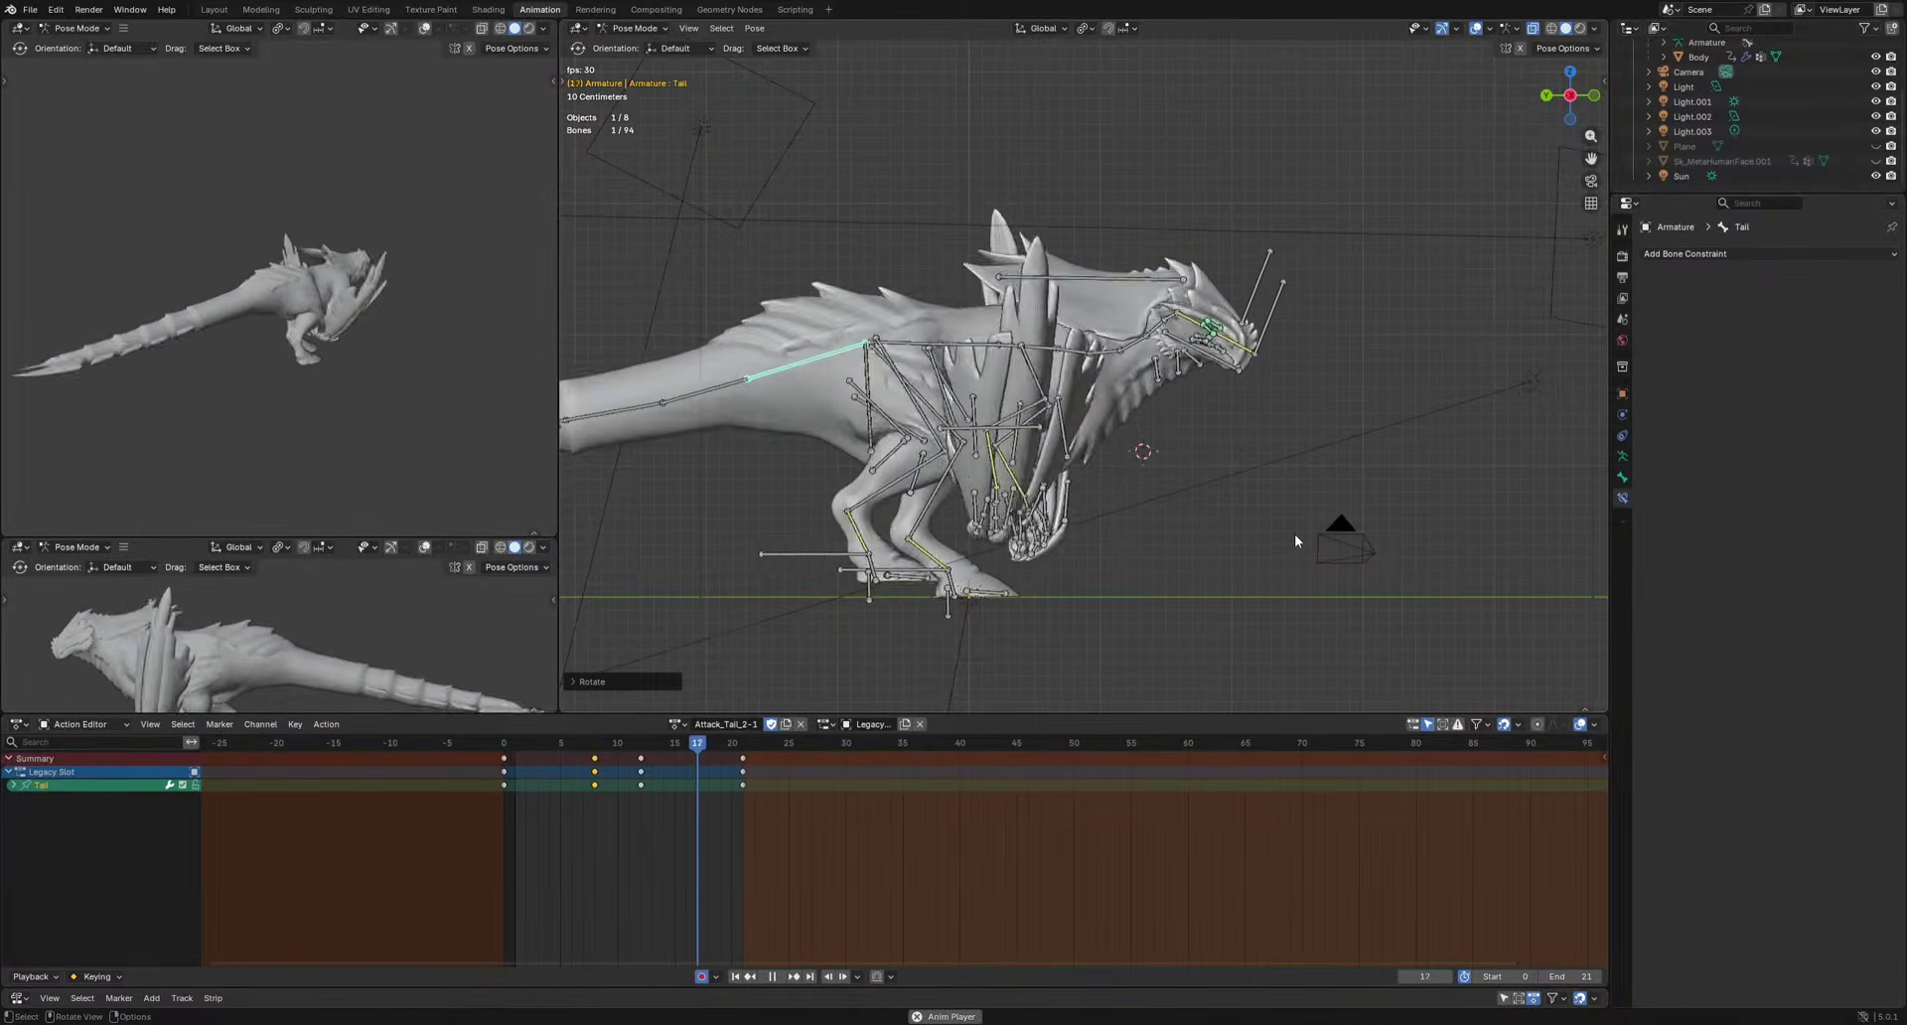
# Shift the Tail bone's frame 12 keyframe to frame 15, and play the action.
pyautogui.click(643, 746)
pyautogui.moveTo(642, 759); pyautogui.dragTo(677, 761)
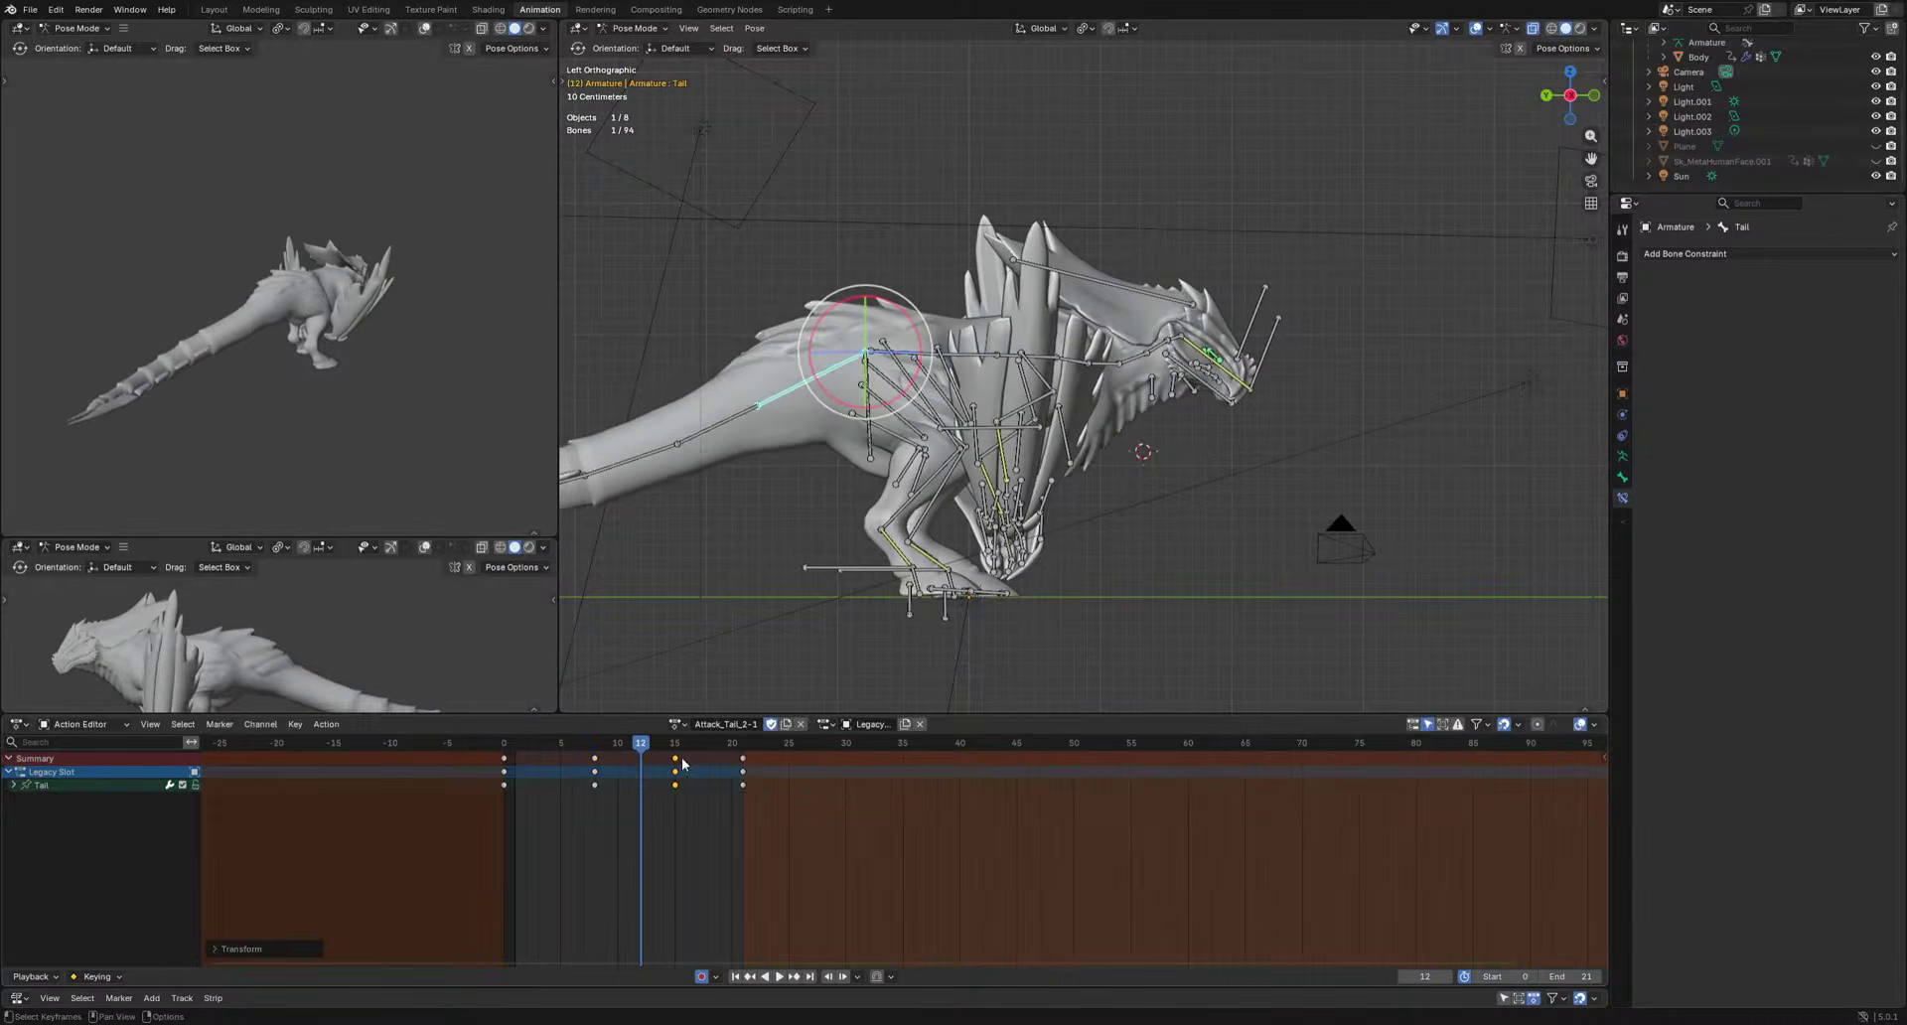
pyautogui.press('space')
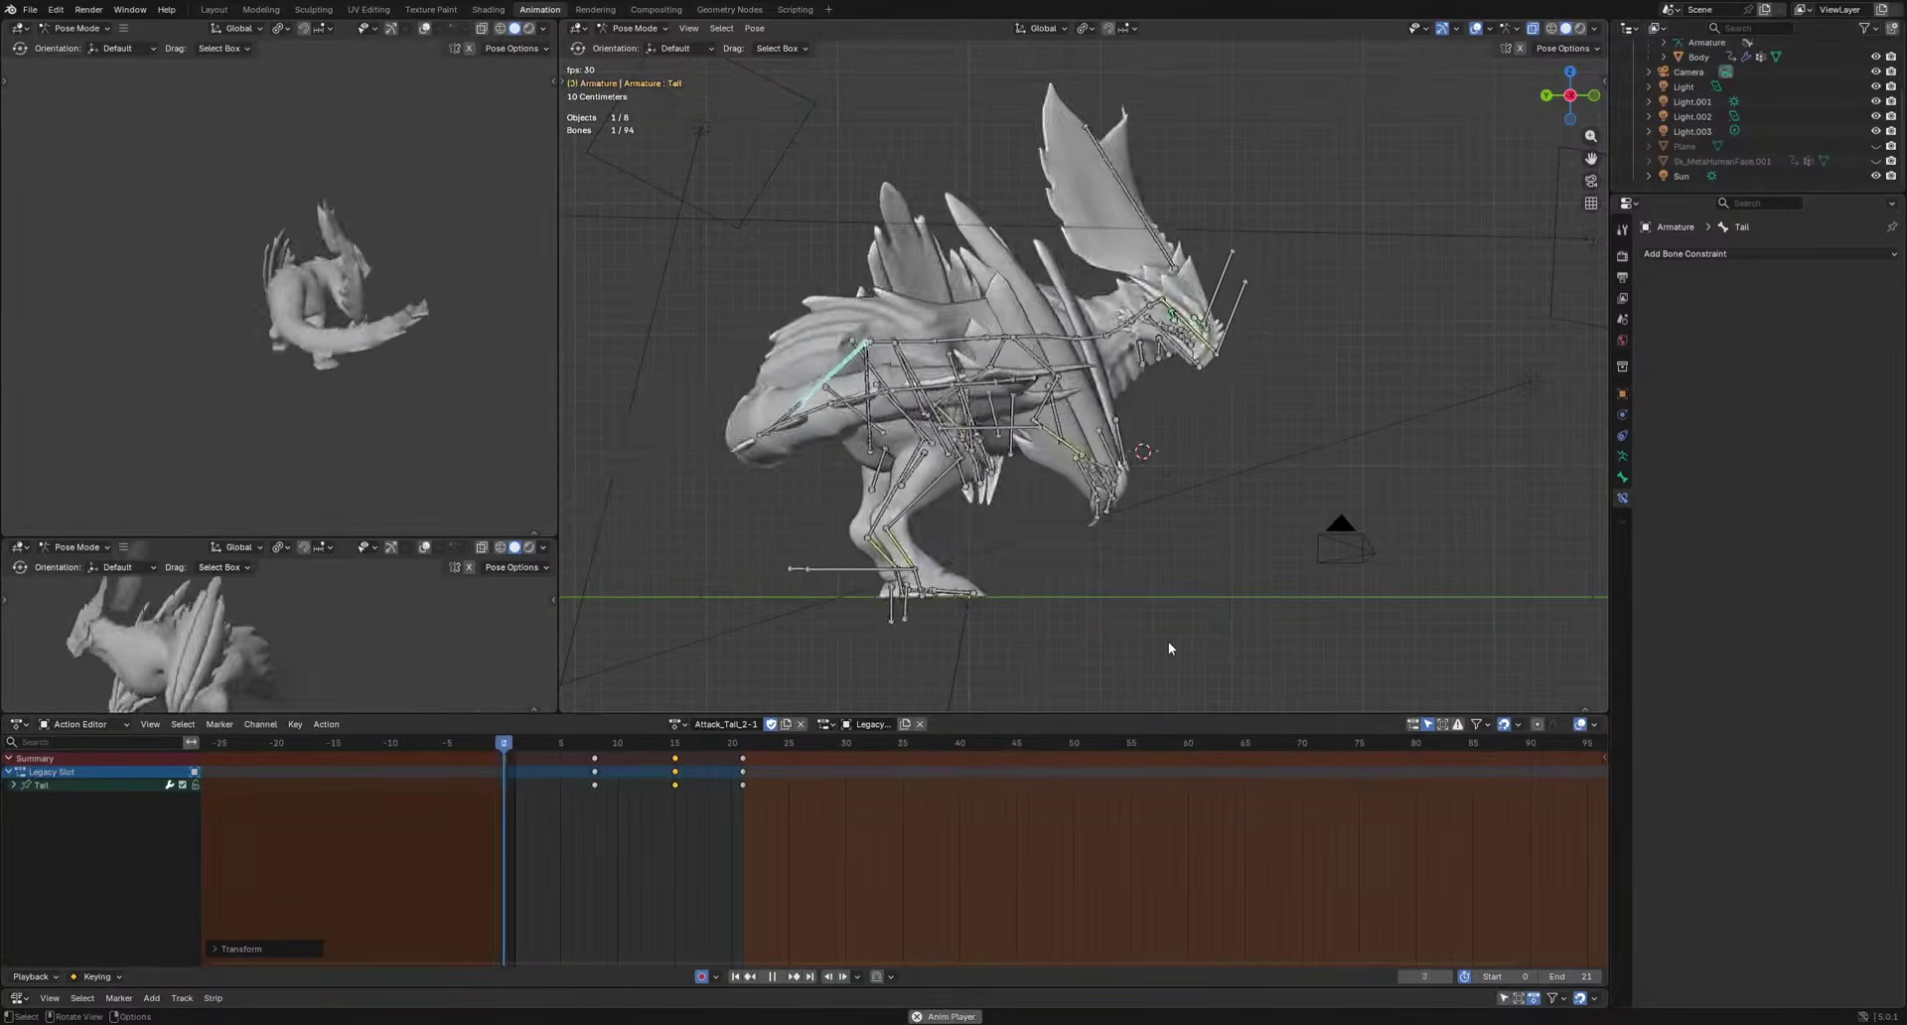
pyautogui.press('space')
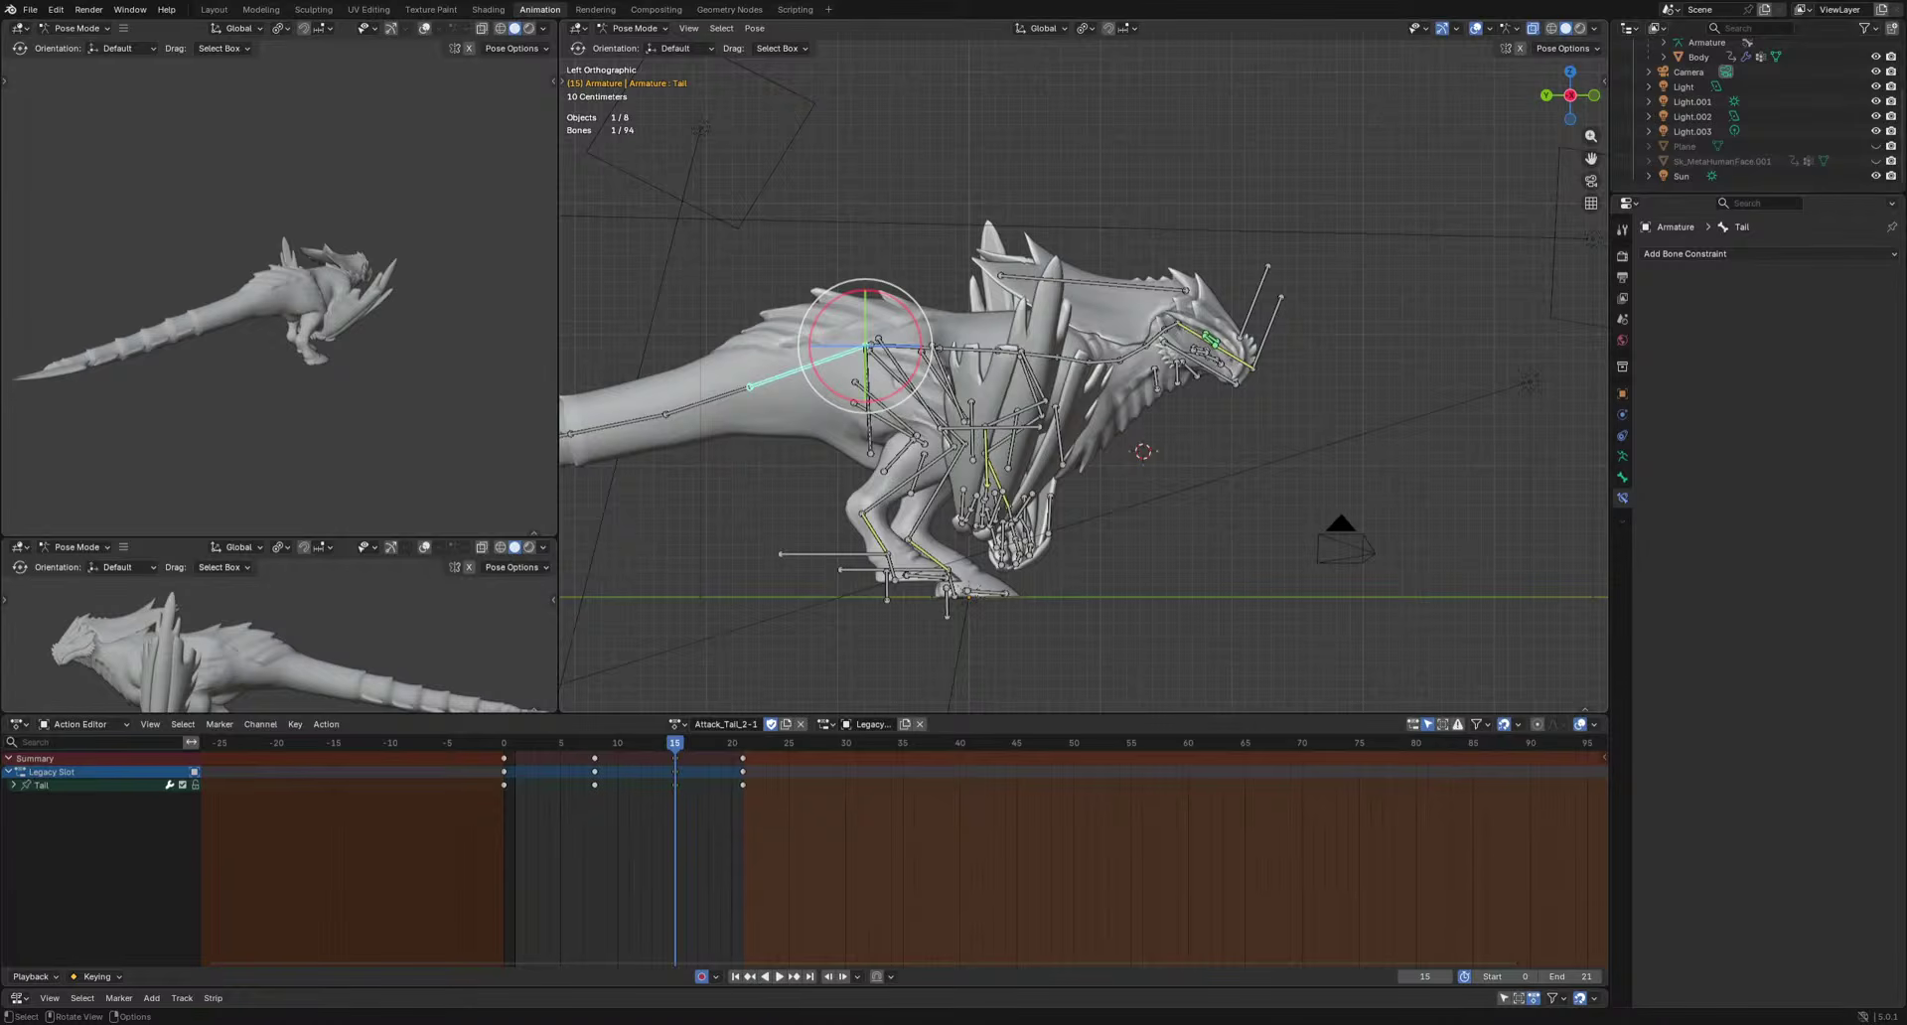
pyautogui.press('space')
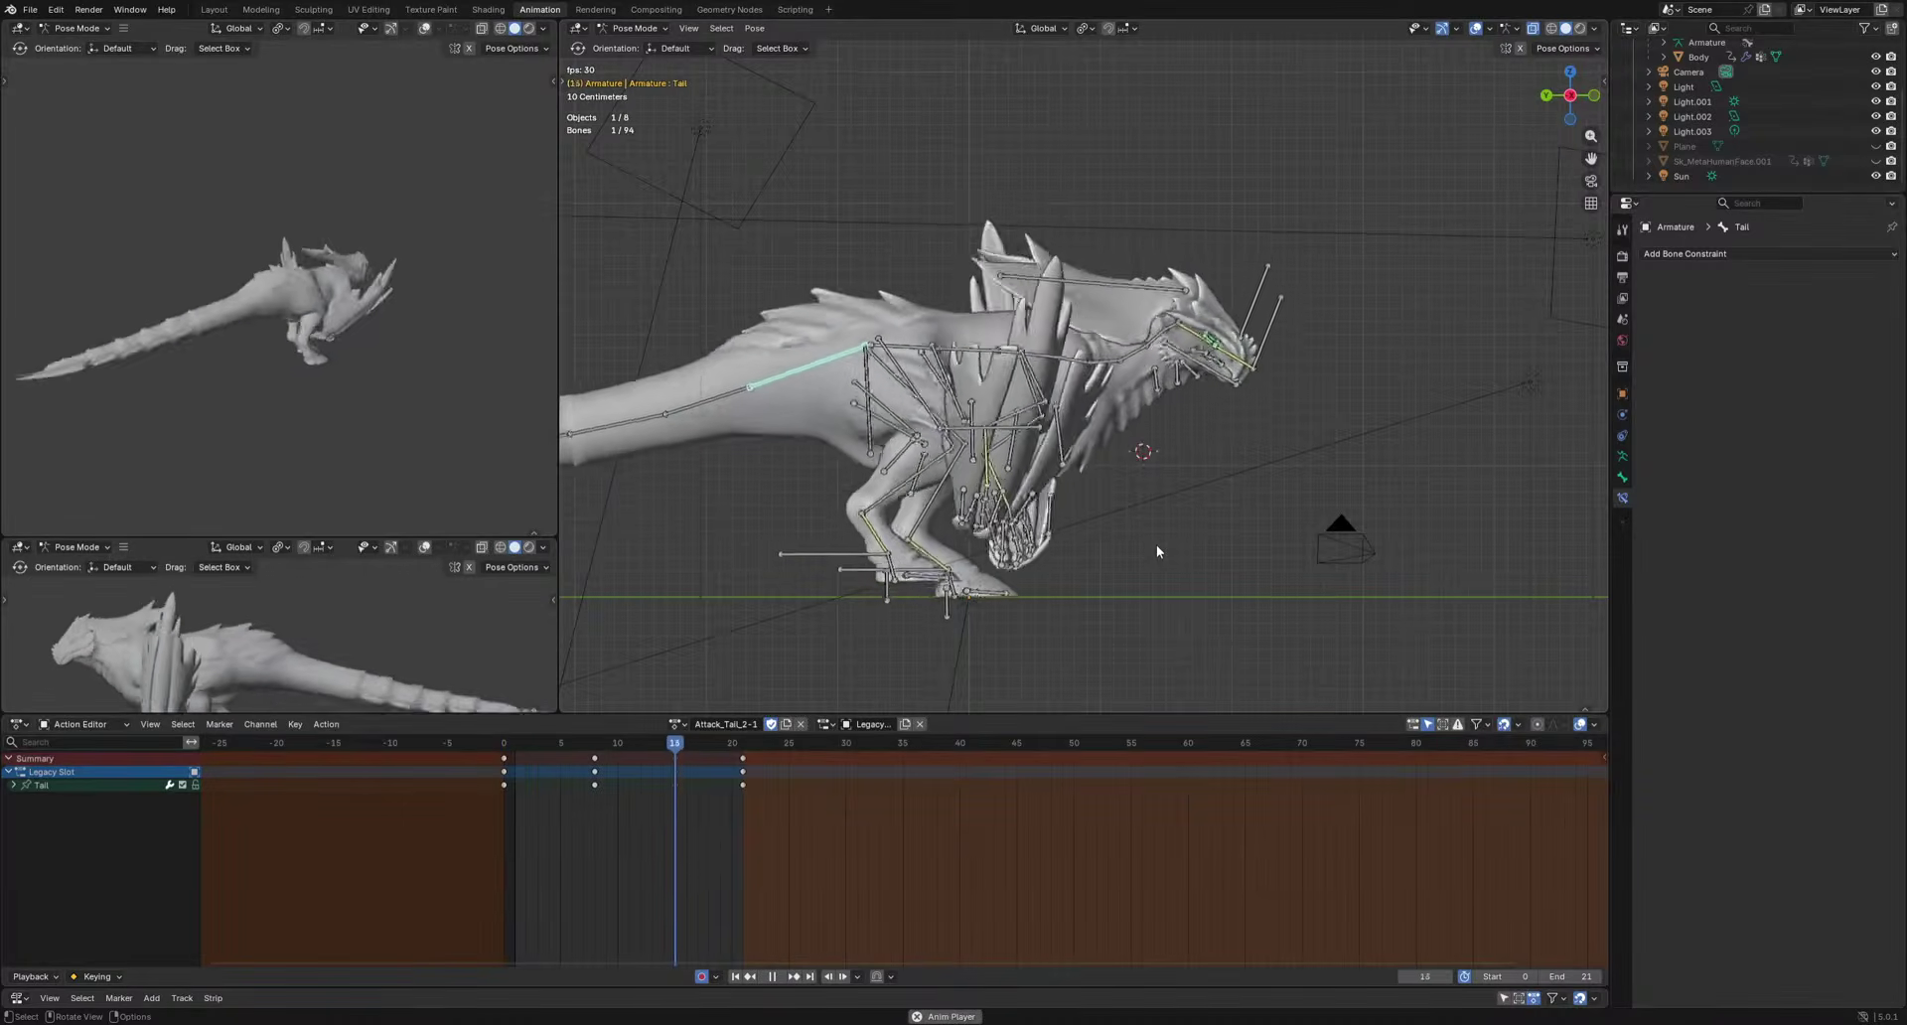
pyautogui.press('space')
# Move the Throat, Throat.001 and Throat.002 bones at frame 8 in the side view.
pyautogui.moveTo(1124, 408); pyautogui.dragTo(1199, 393)
pyautogui.scroll(2, 1228, 485)
pyautogui.scroll(1, 1229, 491)
pyautogui.keyDown('shift'); pyautogui.moveTo(1181, 548); pyautogui.dragTo(1066, 611, button='middle'); pyautogui.keyUp('shift')
pyautogui.hotkey('alt', 'r')
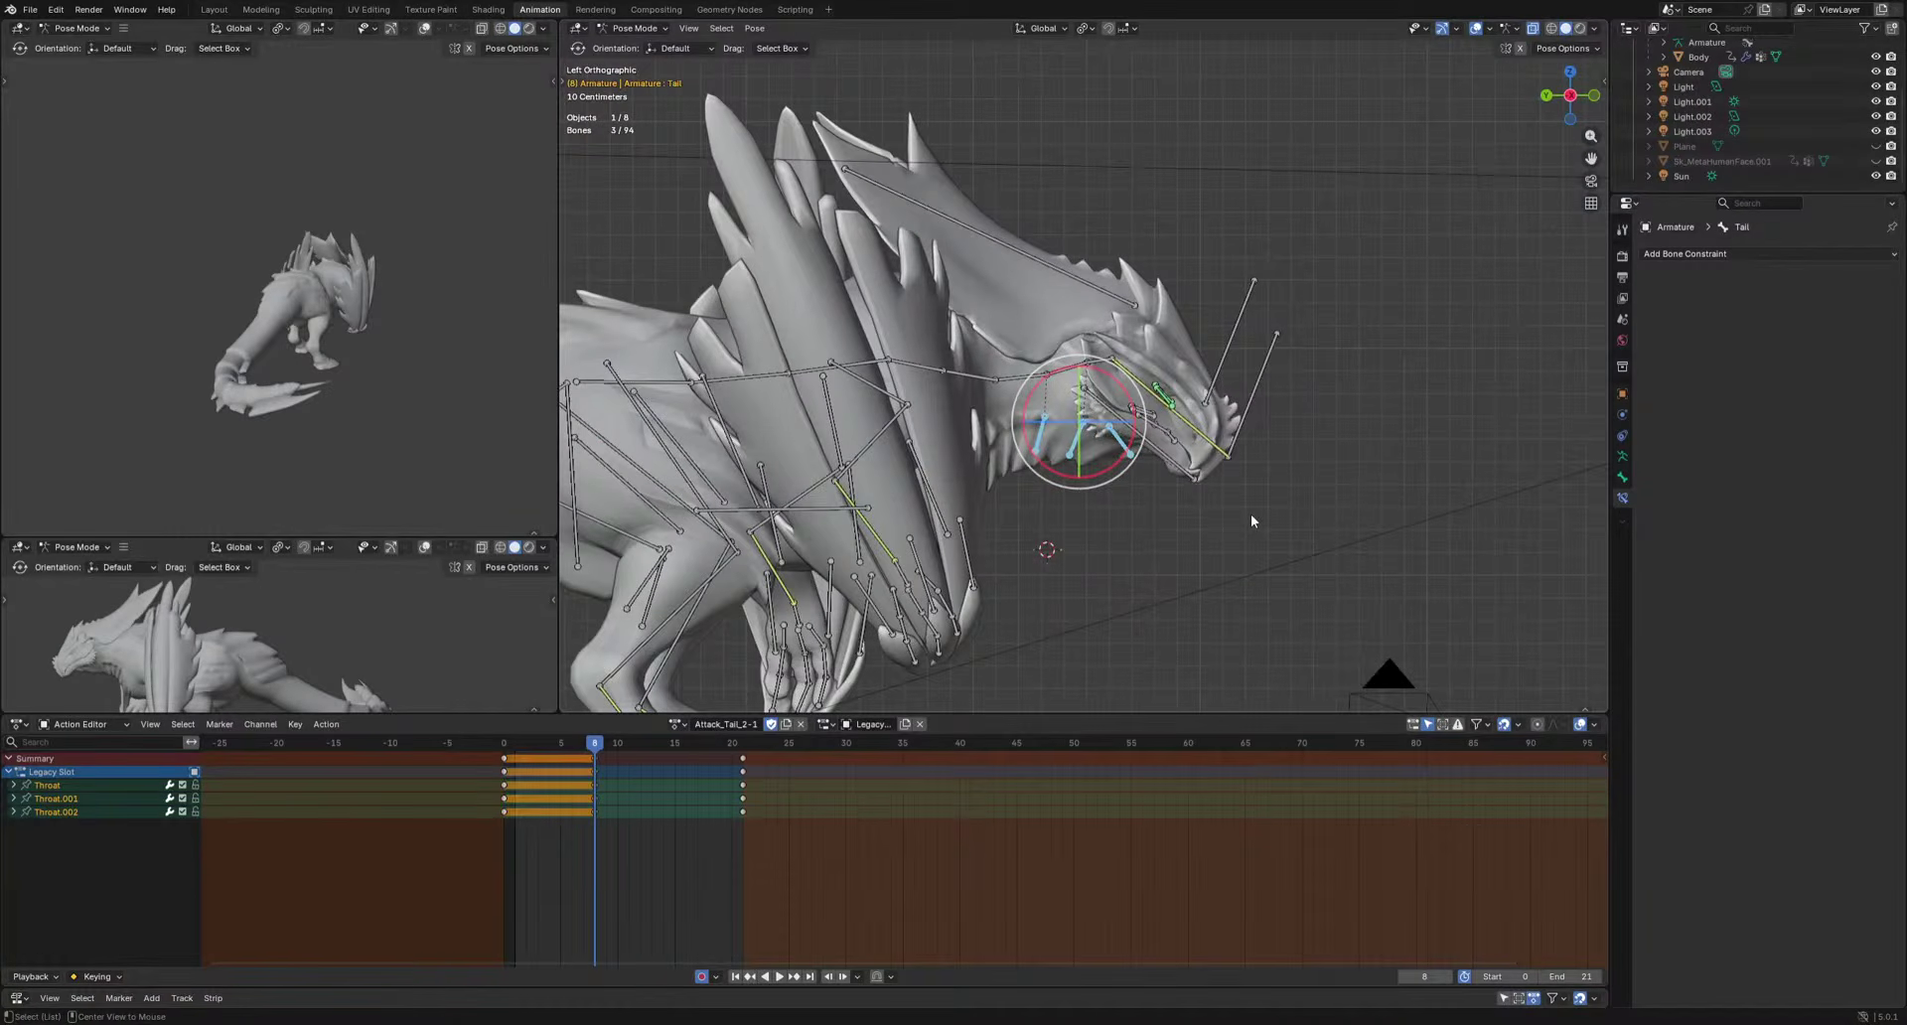
pyautogui.hotkey('alt', 'g')
pyautogui.press('g')
pyautogui.click(1264, 499)
# Rotate the three Throat bones at frame 12, and play the action.
pyautogui.moveTo(588, 747); pyautogui.dragTo(507, 751)
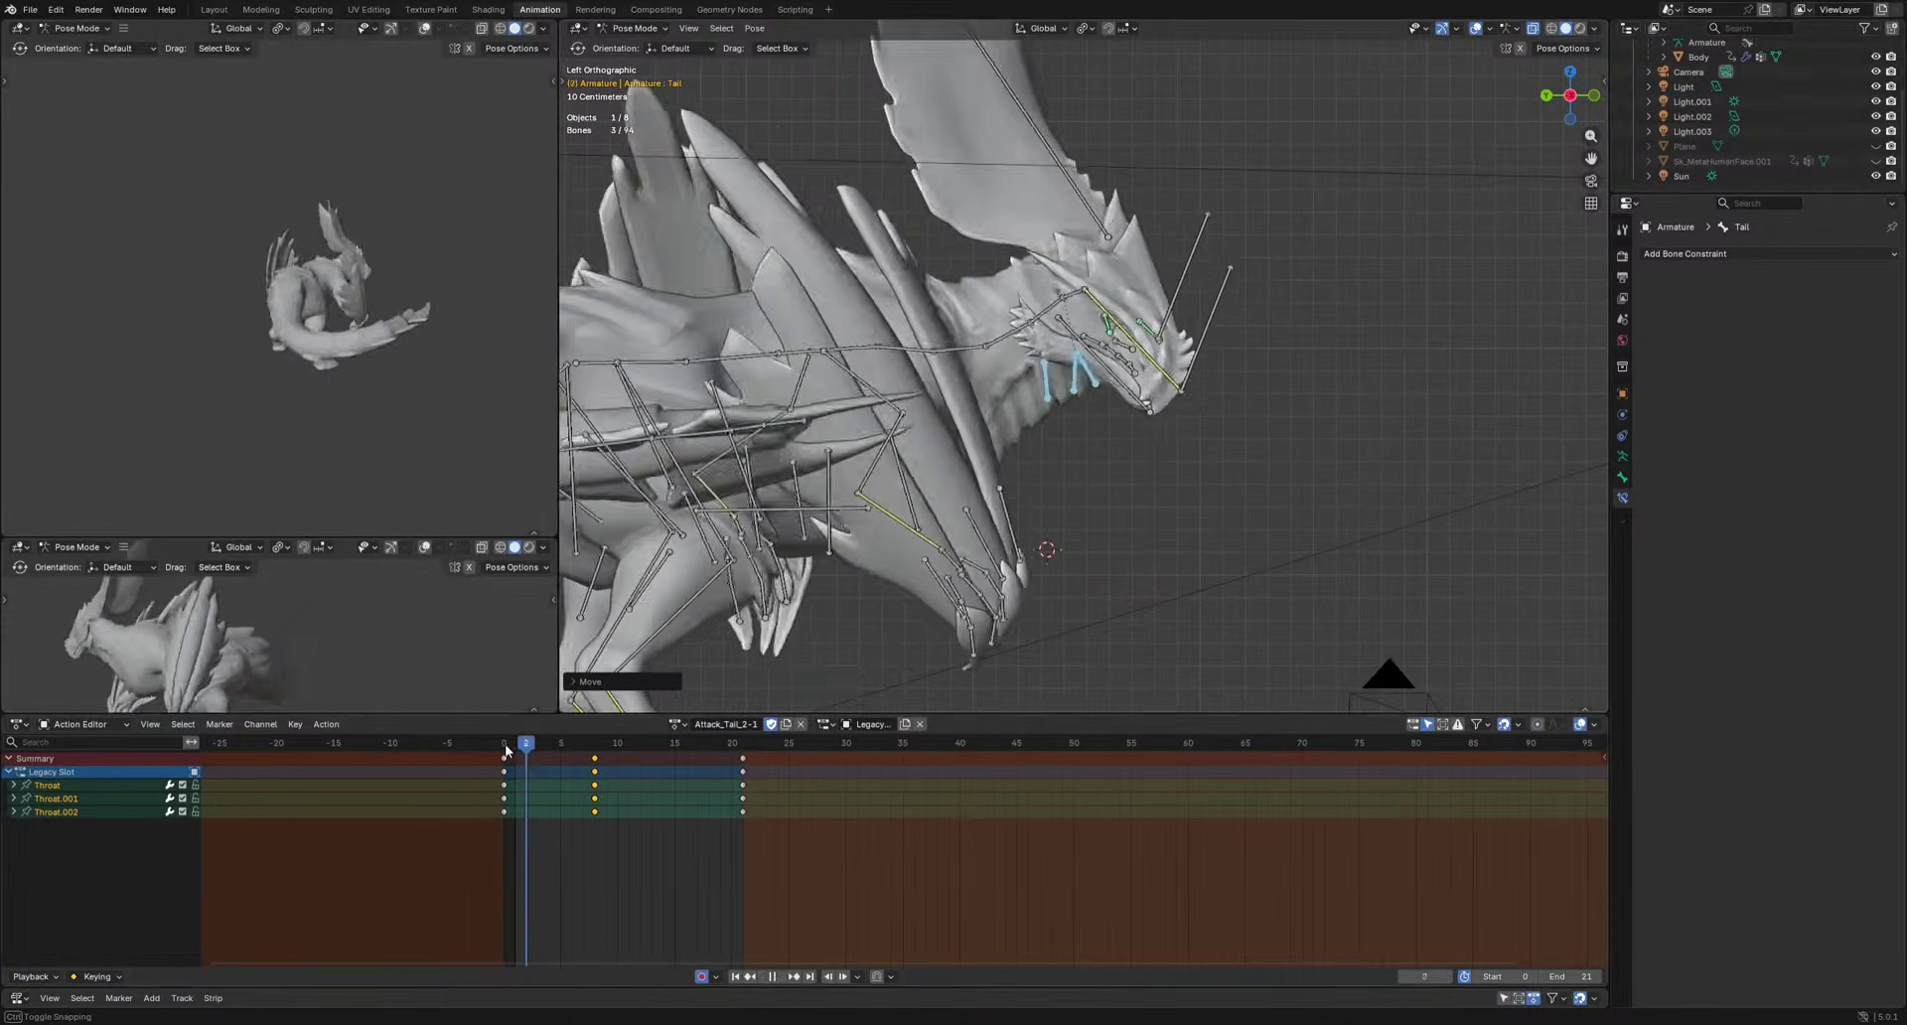
pyautogui.press('space')
pyautogui.press('r')
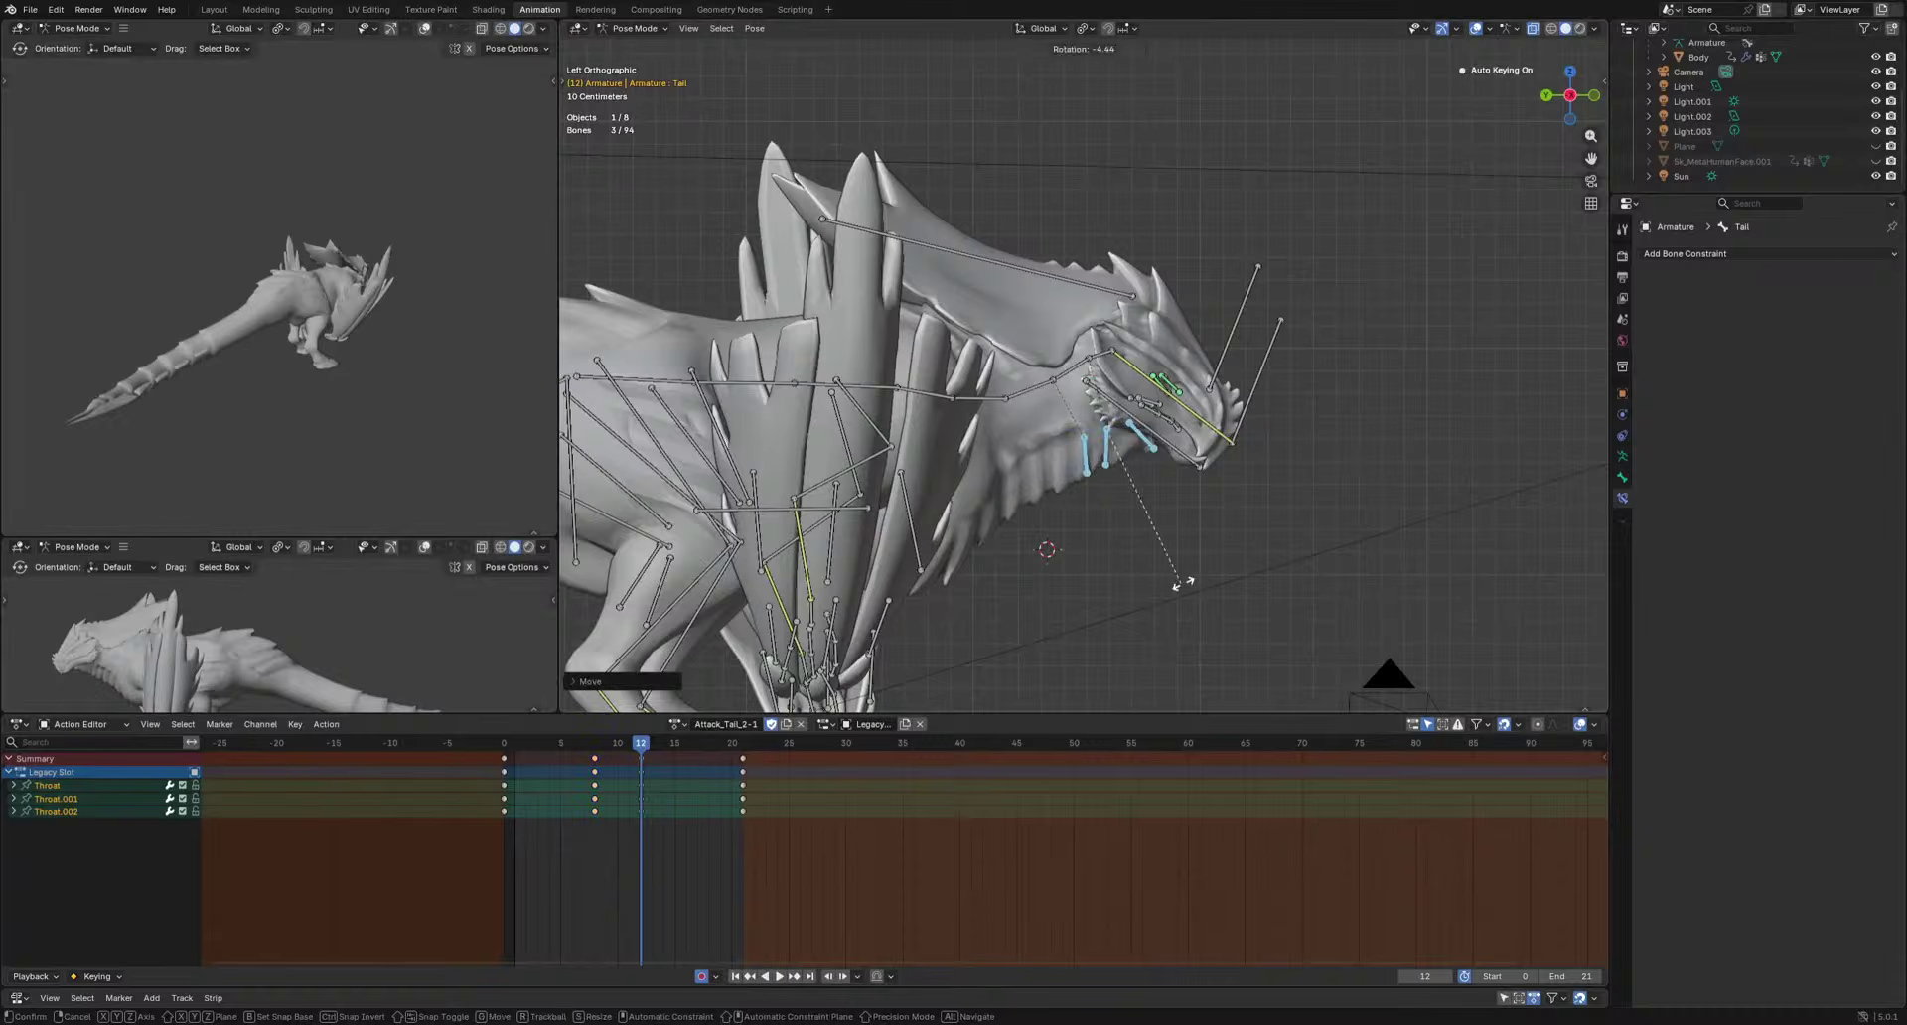
pyautogui.press('Return')
pyautogui.press('space')
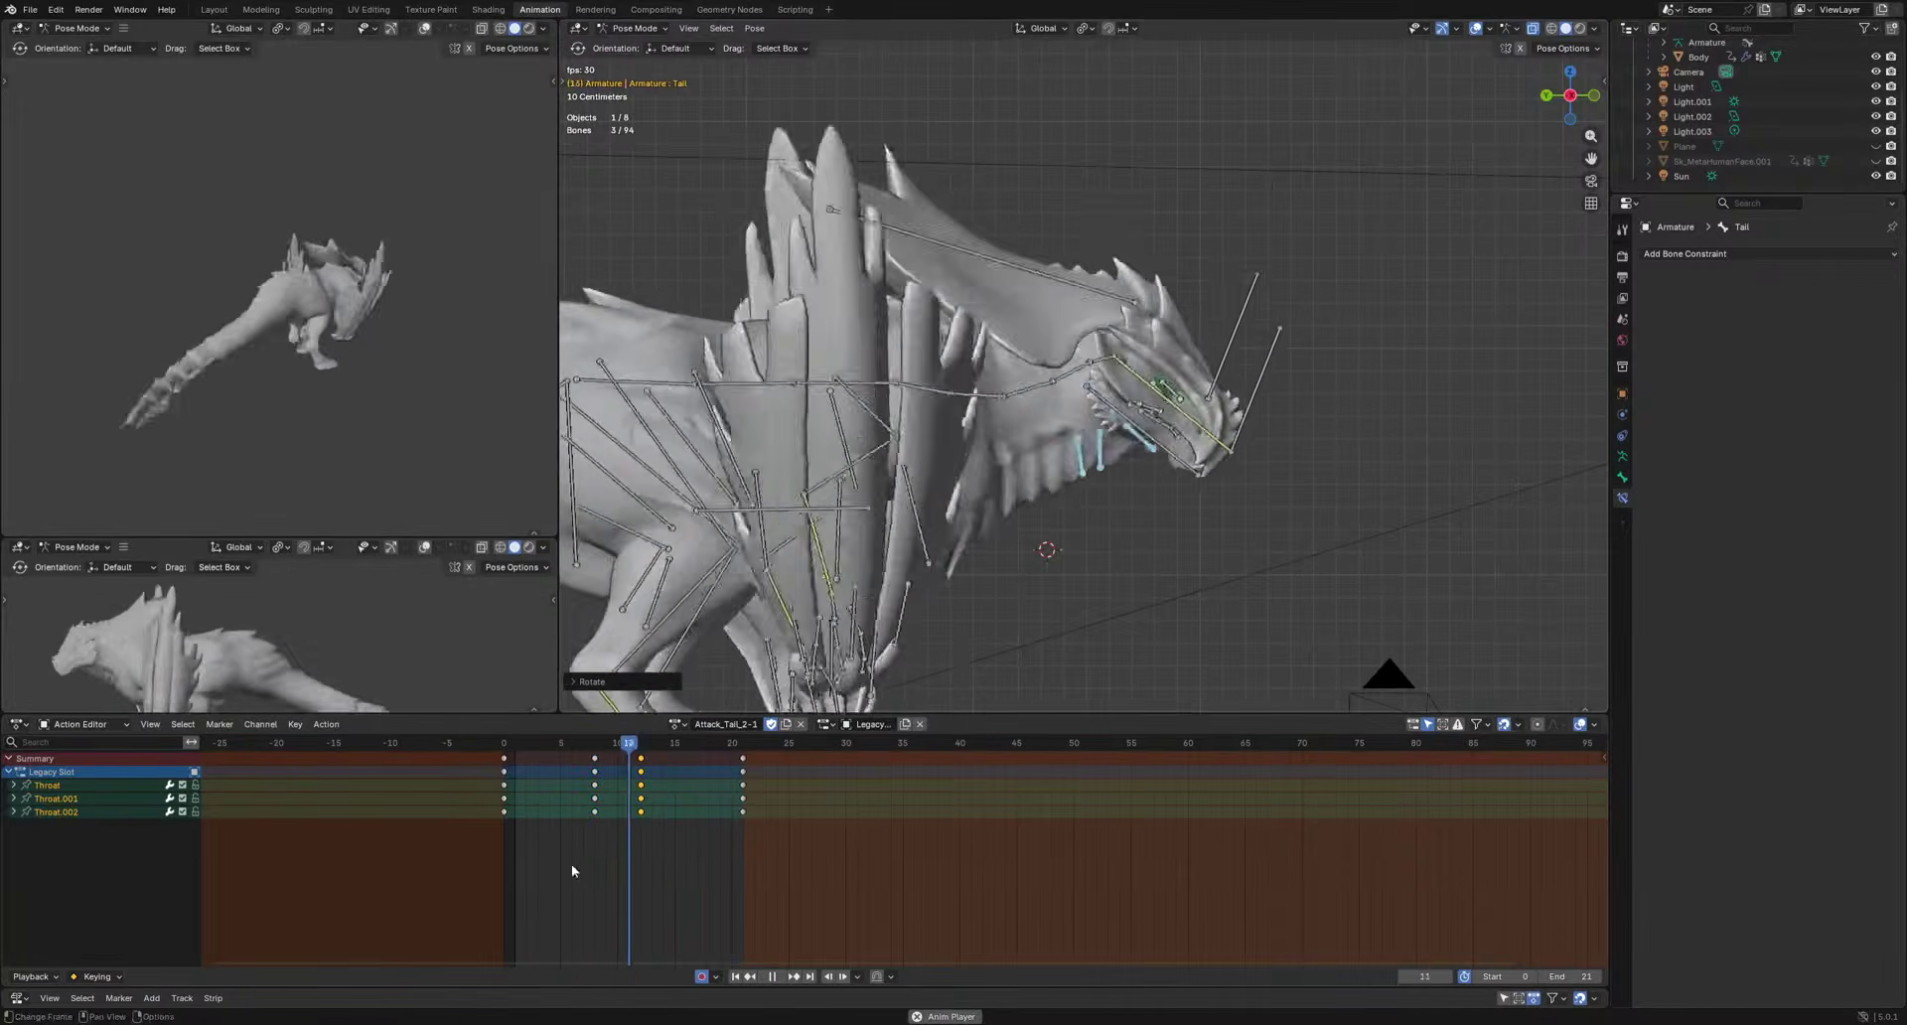
# Offset the Throat.001 keyframes to frames 9 and 13 and the Throat.002 keyframes to frames 11 and 15.
pyautogui.moveTo(572, 851); pyautogui.dragTo(695, 794)
pyautogui.press('g')
pyautogui.click(685, 819)
pyautogui.press('g')
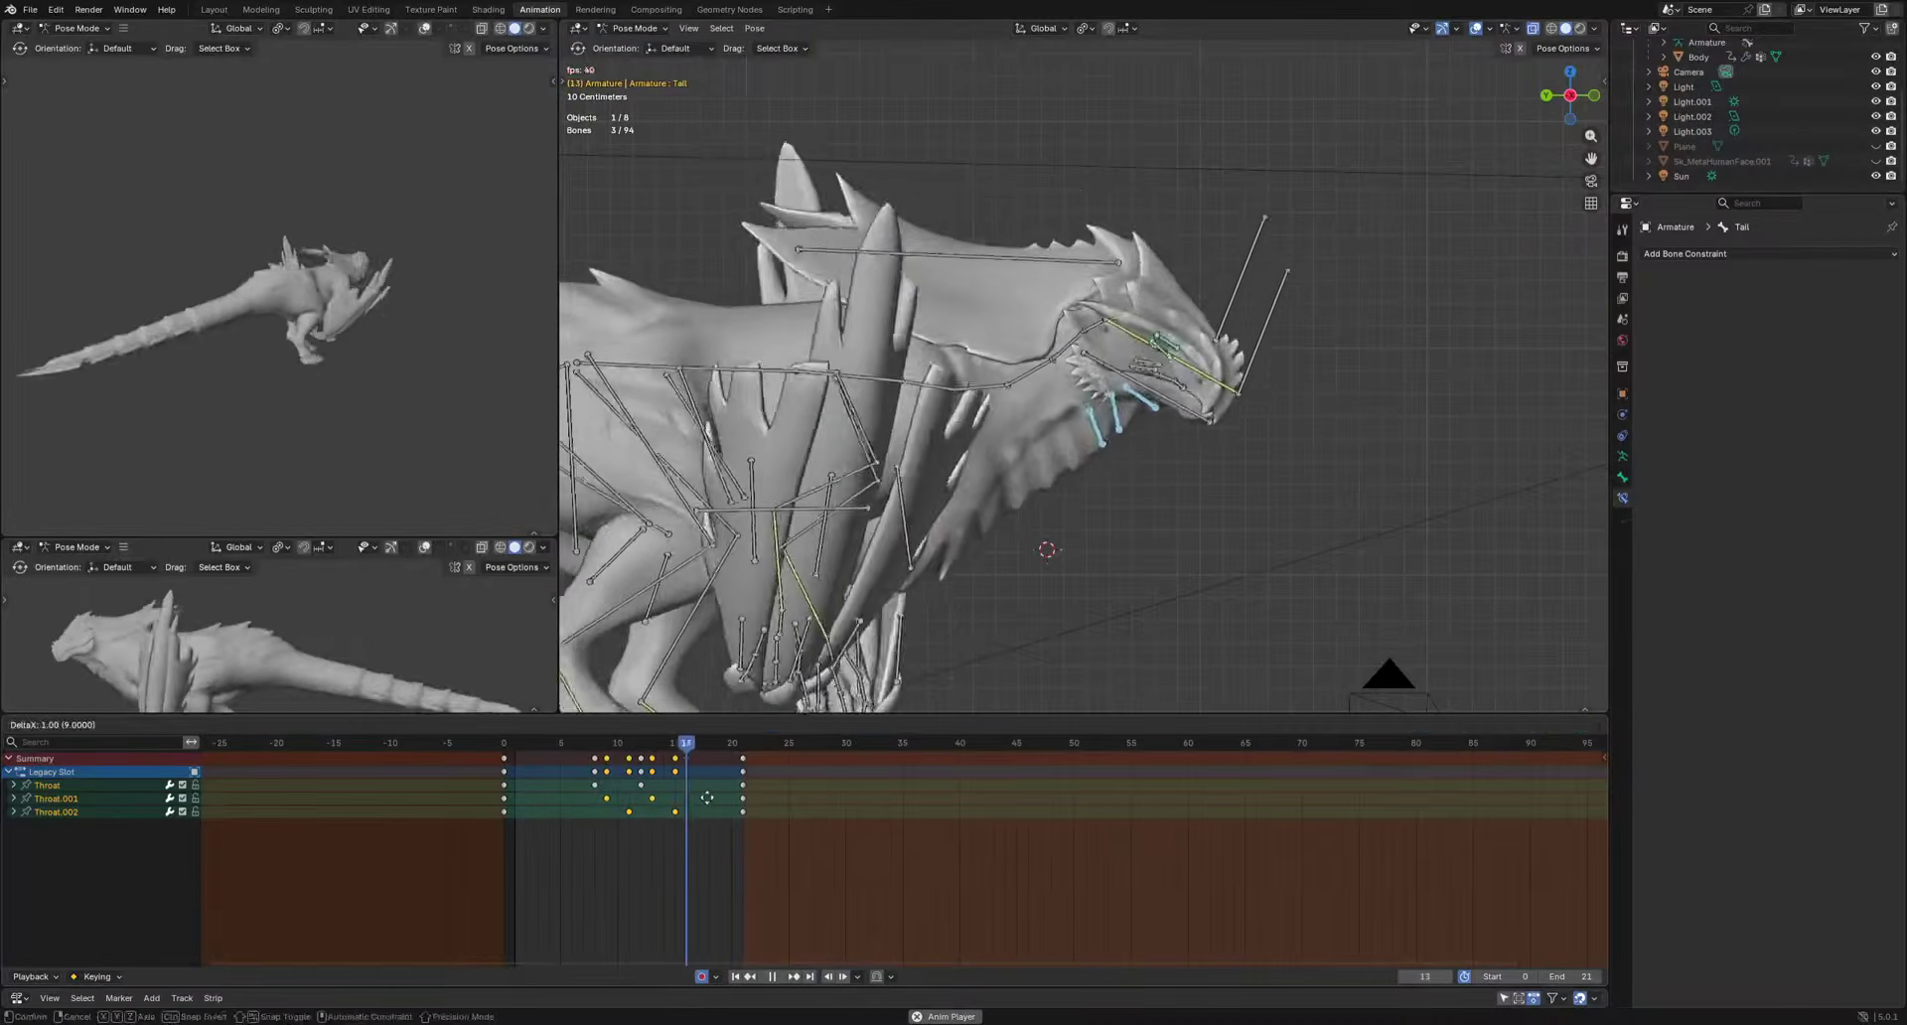
pyautogui.click(707, 797)
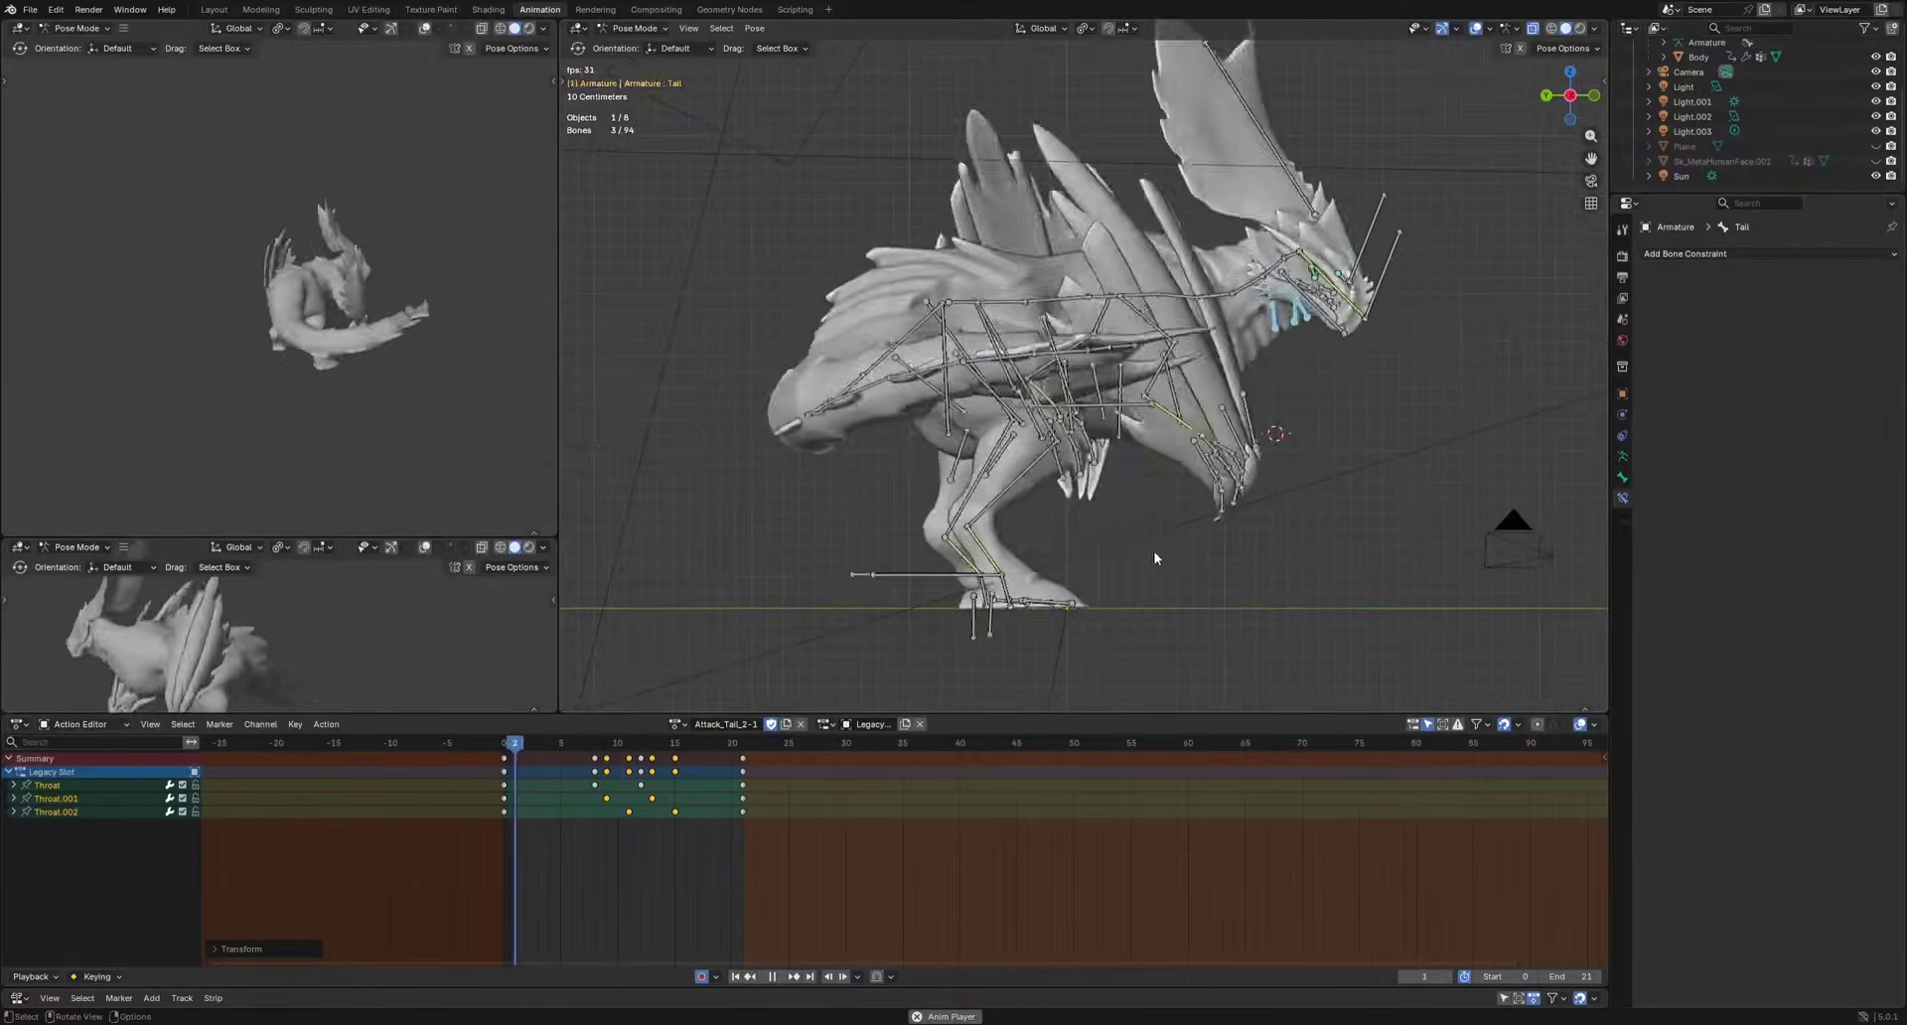
# Paste the Foot.R bone's starting keyframe at frame 10, and rotate the bone at frame 15.
pyautogui.press('space')
pyautogui.press('ctrl+KP_3')
pyautogui.click(993, 593)
pyautogui.scroll(3, 1100, 624)
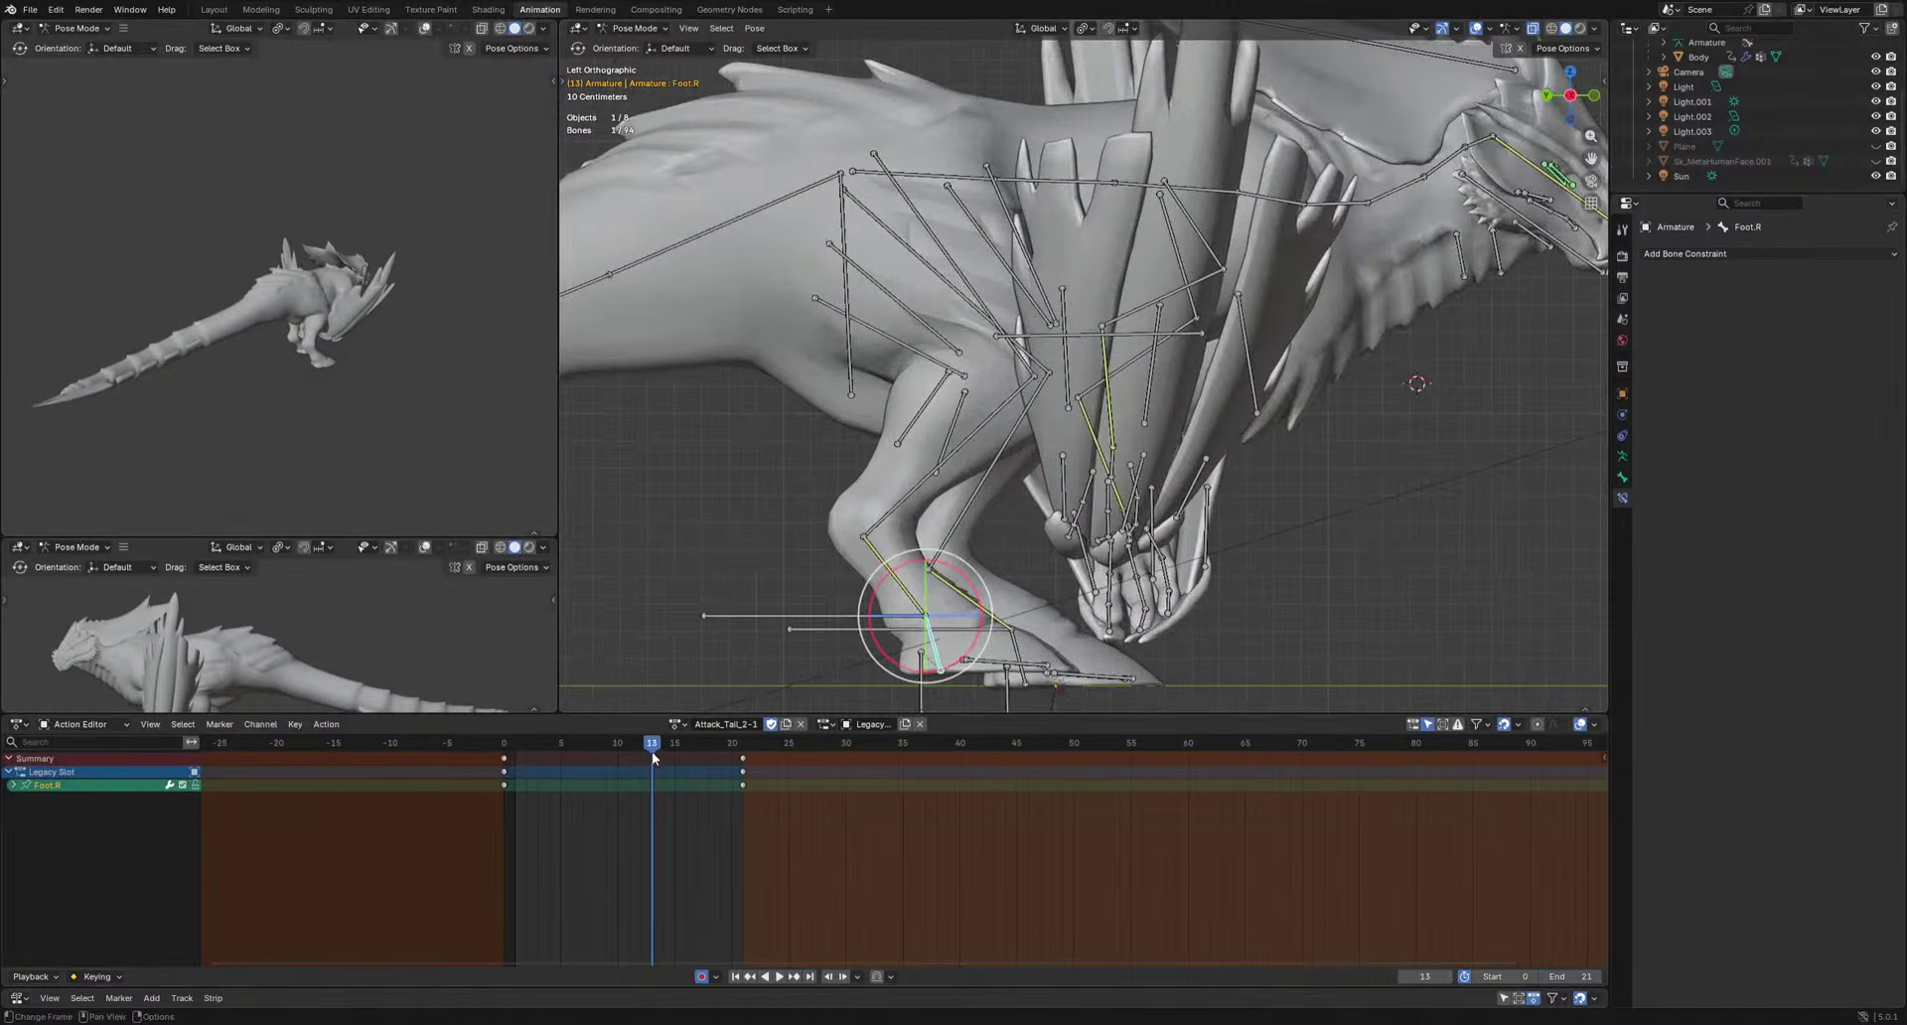
pyautogui.moveTo(651, 750)
pyautogui.mouseDown()
pyautogui.moveTo(492, 765)
pyautogui.moveTo(633, 765)
pyautogui.moveTo(624, 740)
pyautogui.moveTo(732, 754)
pyautogui.moveTo(674, 757)
pyautogui.mouseUp()
pyautogui.hotkey('ctrl', 'v')
pyautogui.press('r')
pyautogui.click(1183, 658)
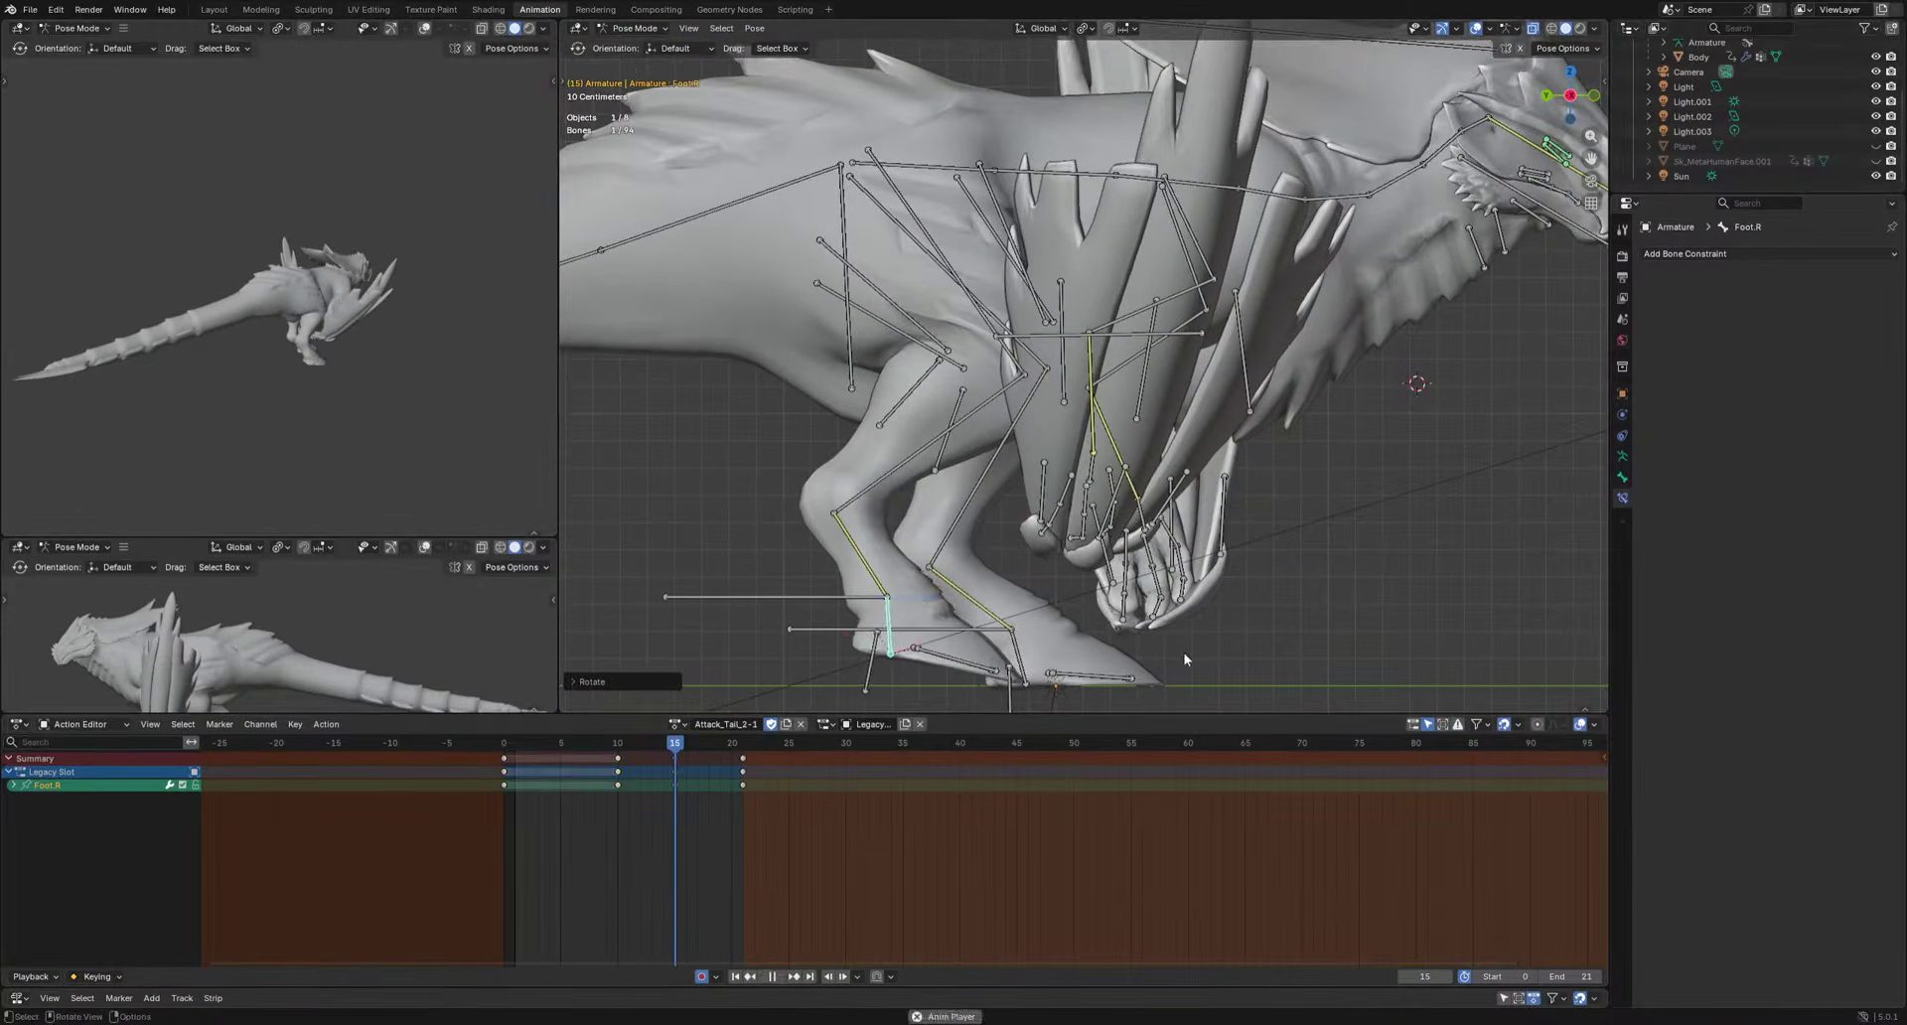
# Rotate the Foot.R bone at frame 18, and play the action.
pyautogui.click(732, 759)
pyautogui.click(709, 757)
pyautogui.press('r')
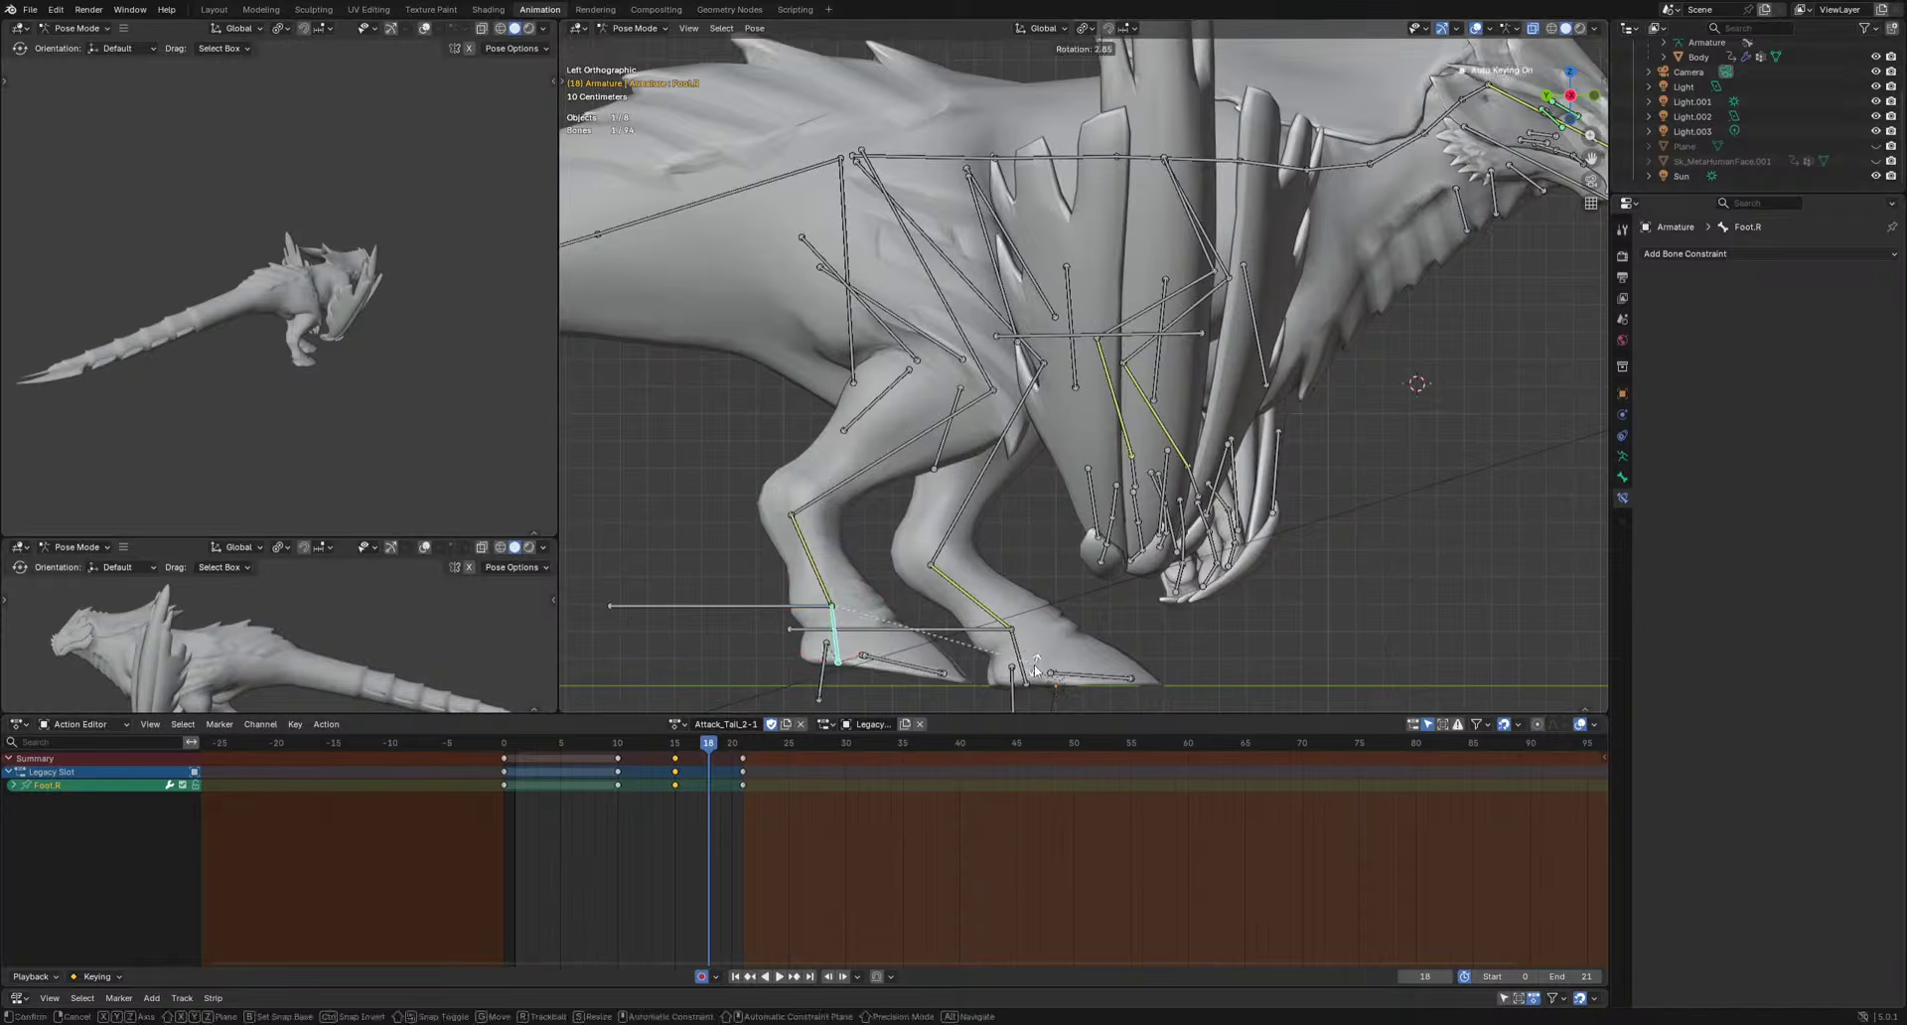
pyautogui.click(1033, 666)
pyautogui.press('space')
pyautogui.press('space')
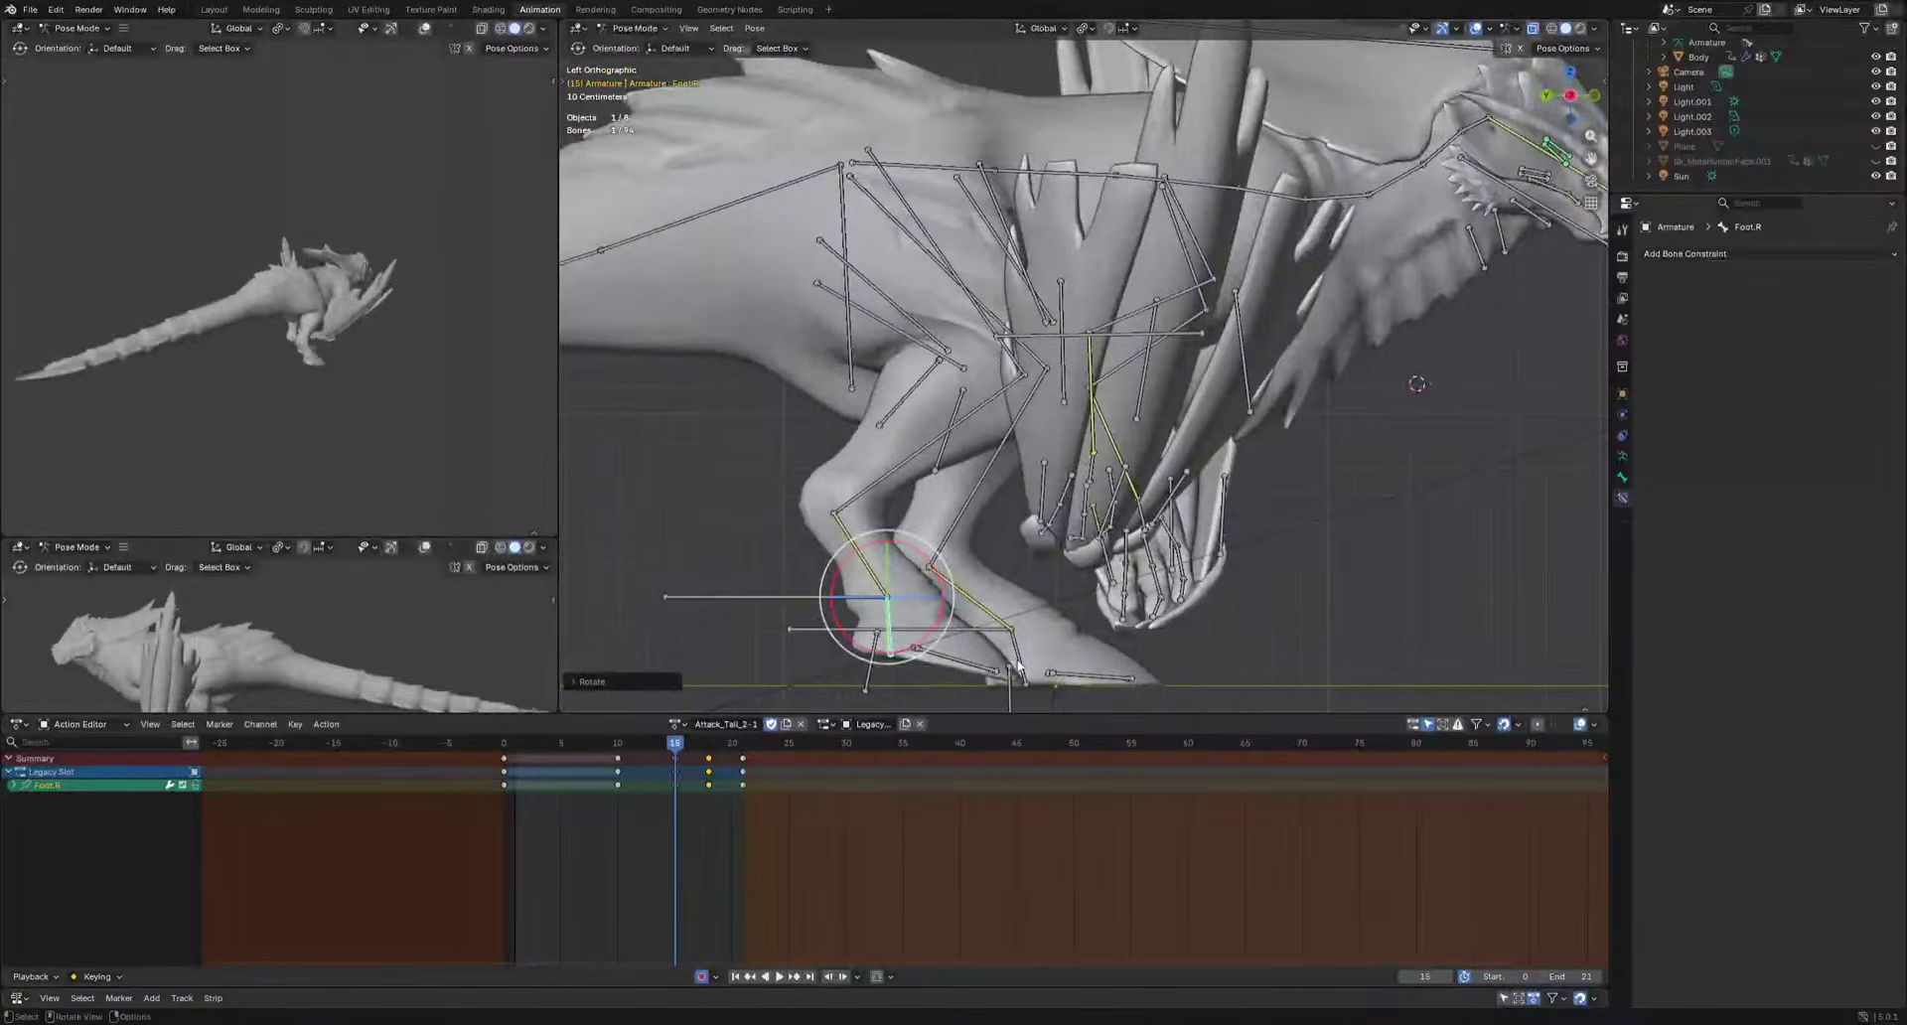
# Copy the Foot.L bone's last keyframe to frame 8.
pyautogui.click(1014, 663)
pyautogui.press('space')
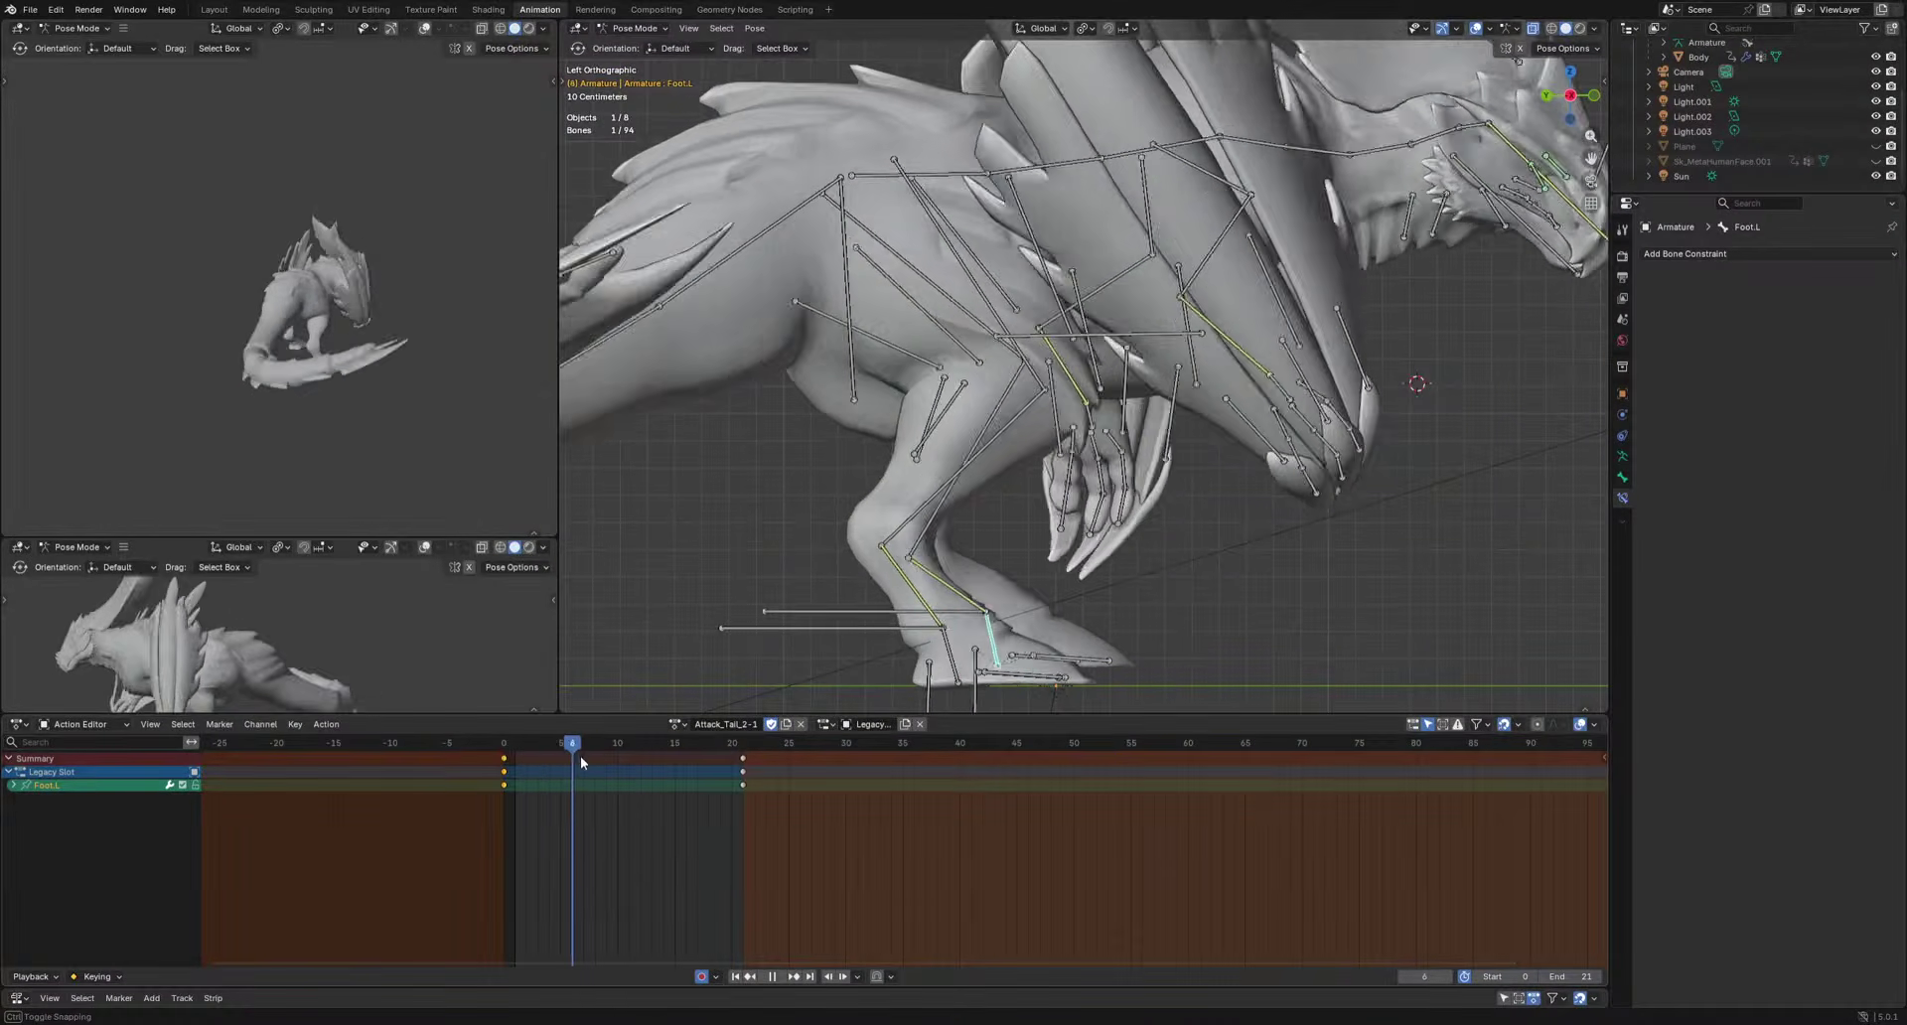
pyautogui.moveTo(691, 757); pyautogui.dragTo(840, 837)
pyautogui.hotkey('ctrl', 'c')
pyautogui.hotkey('ctrl', 'v')
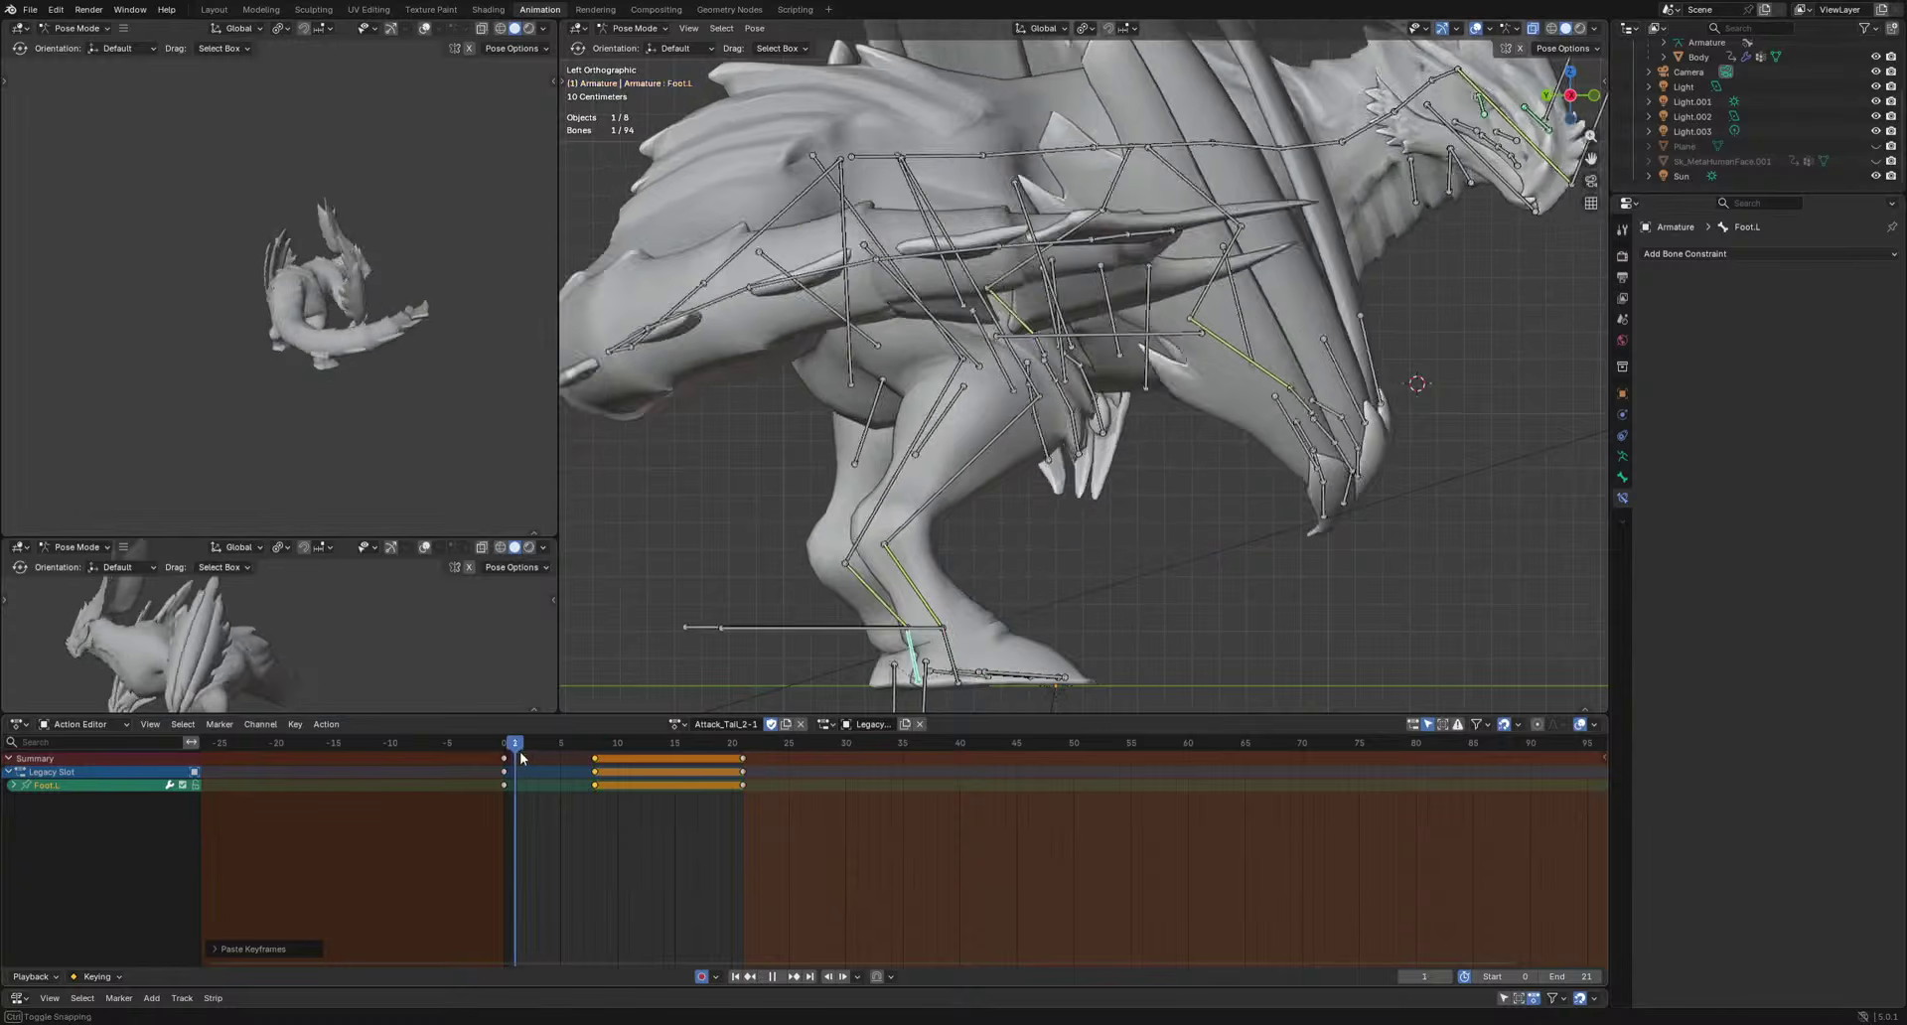
# Rotate the Foot.L bone at frames 4 and 6, and play the action.
pyautogui.press('r')
pyautogui.click(1191, 666)
pyautogui.press('space')
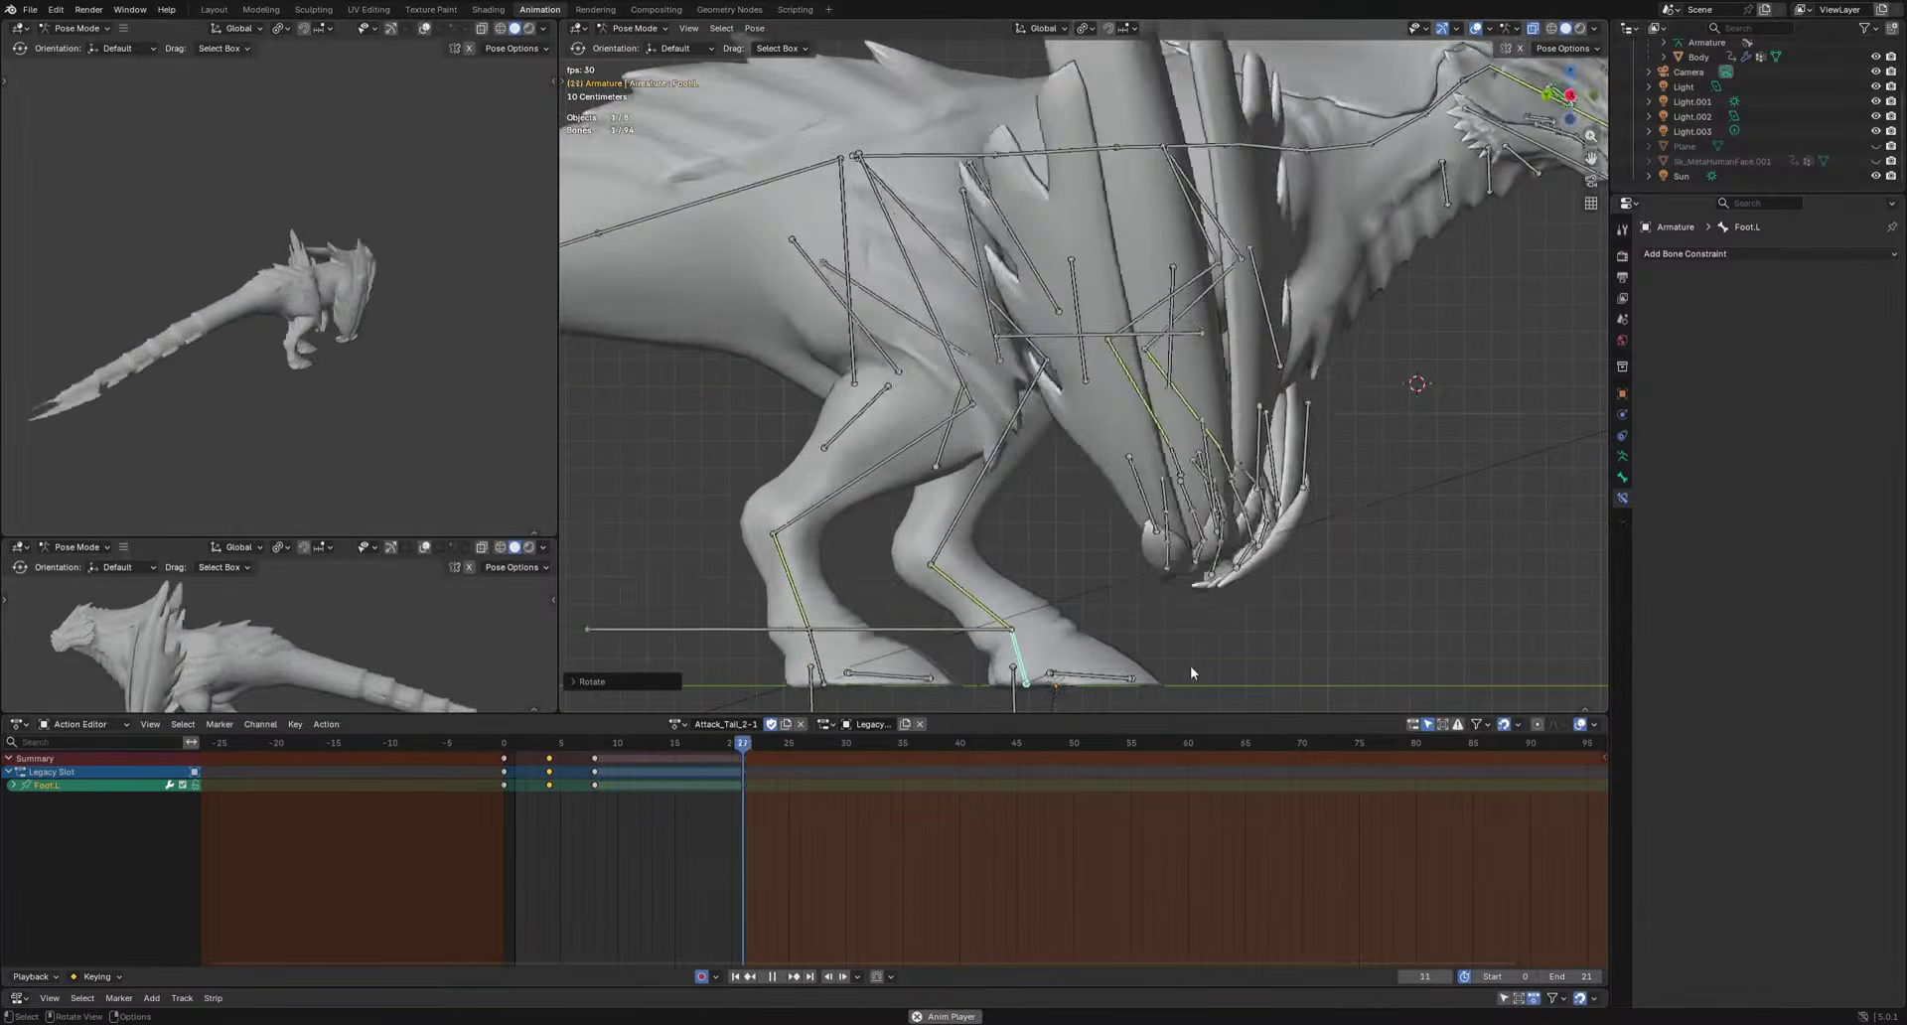
pyautogui.press('space')
pyautogui.press('space')
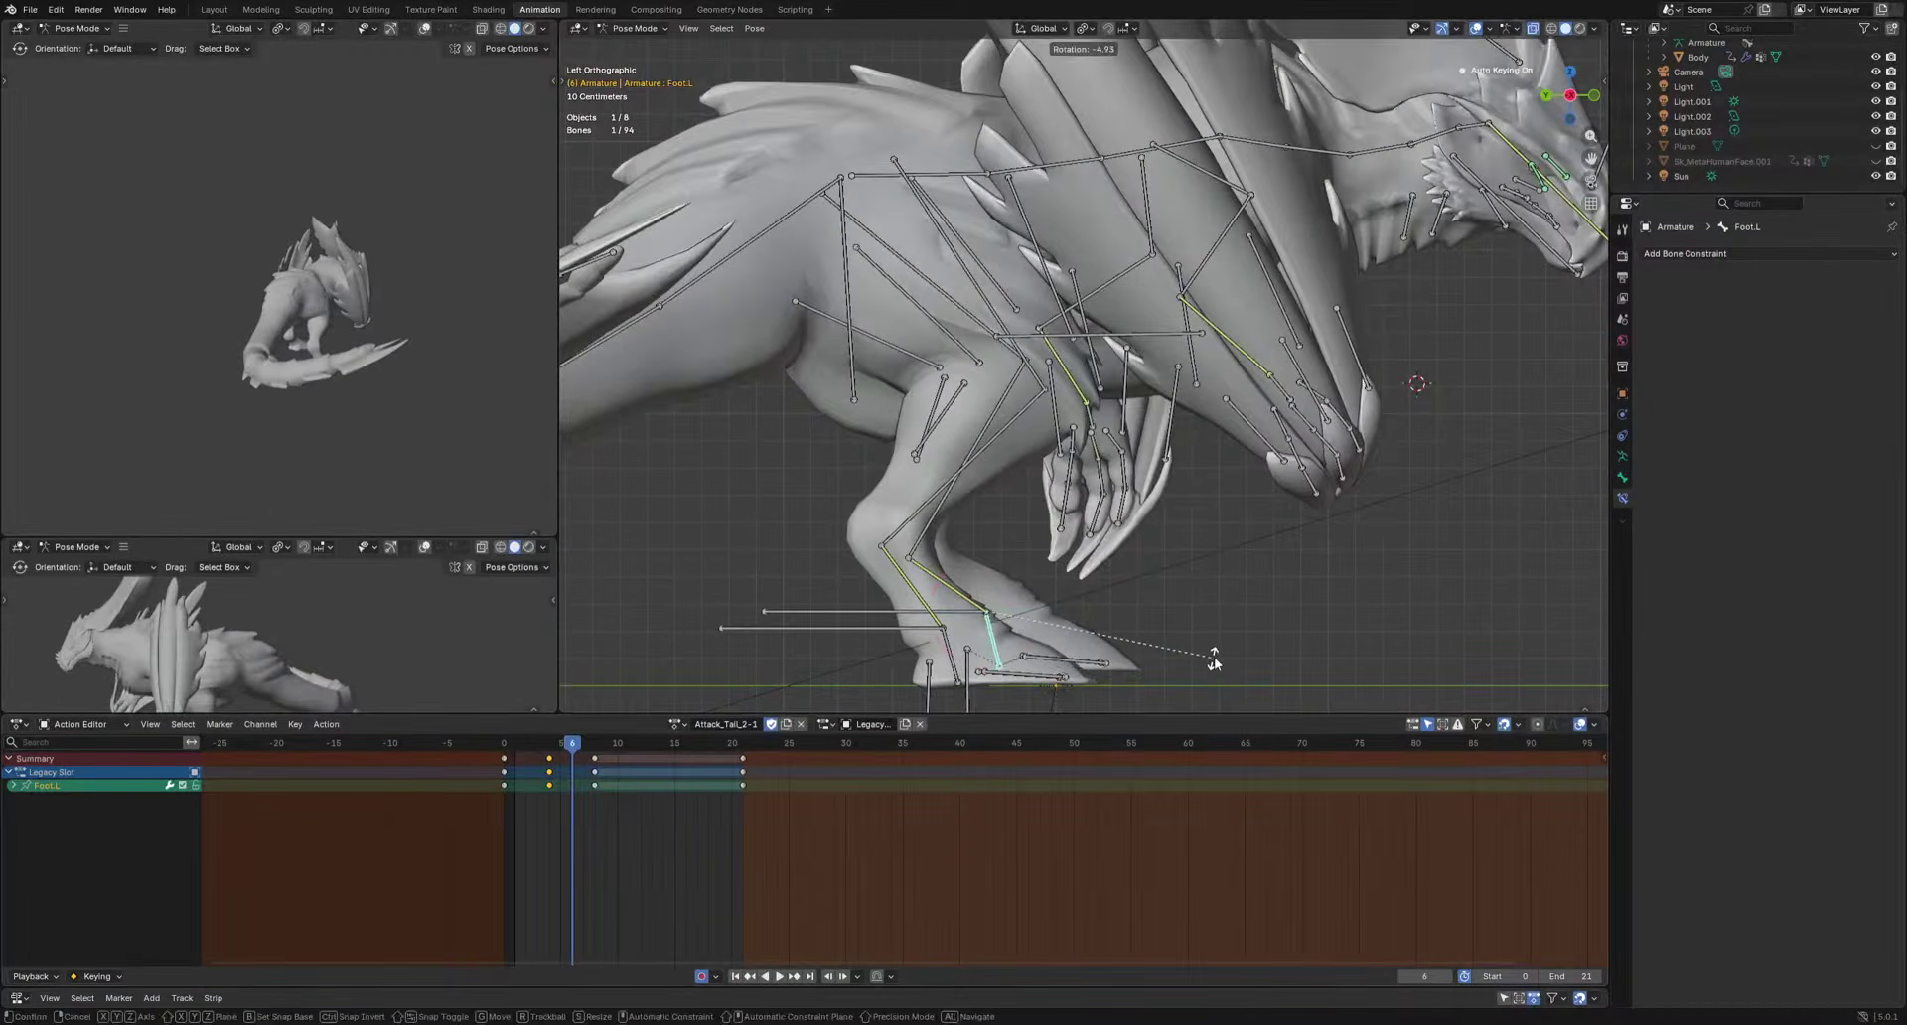
pyautogui.press('space')
# Rotate the Foot.R bone at frame 20, and play the action.
pyautogui.click(949, 657)
pyautogui.moveTo(657, 748); pyautogui.dragTo(733, 755)
pyautogui.press('r')
pyautogui.click(1098, 663)
pyautogui.press('space')
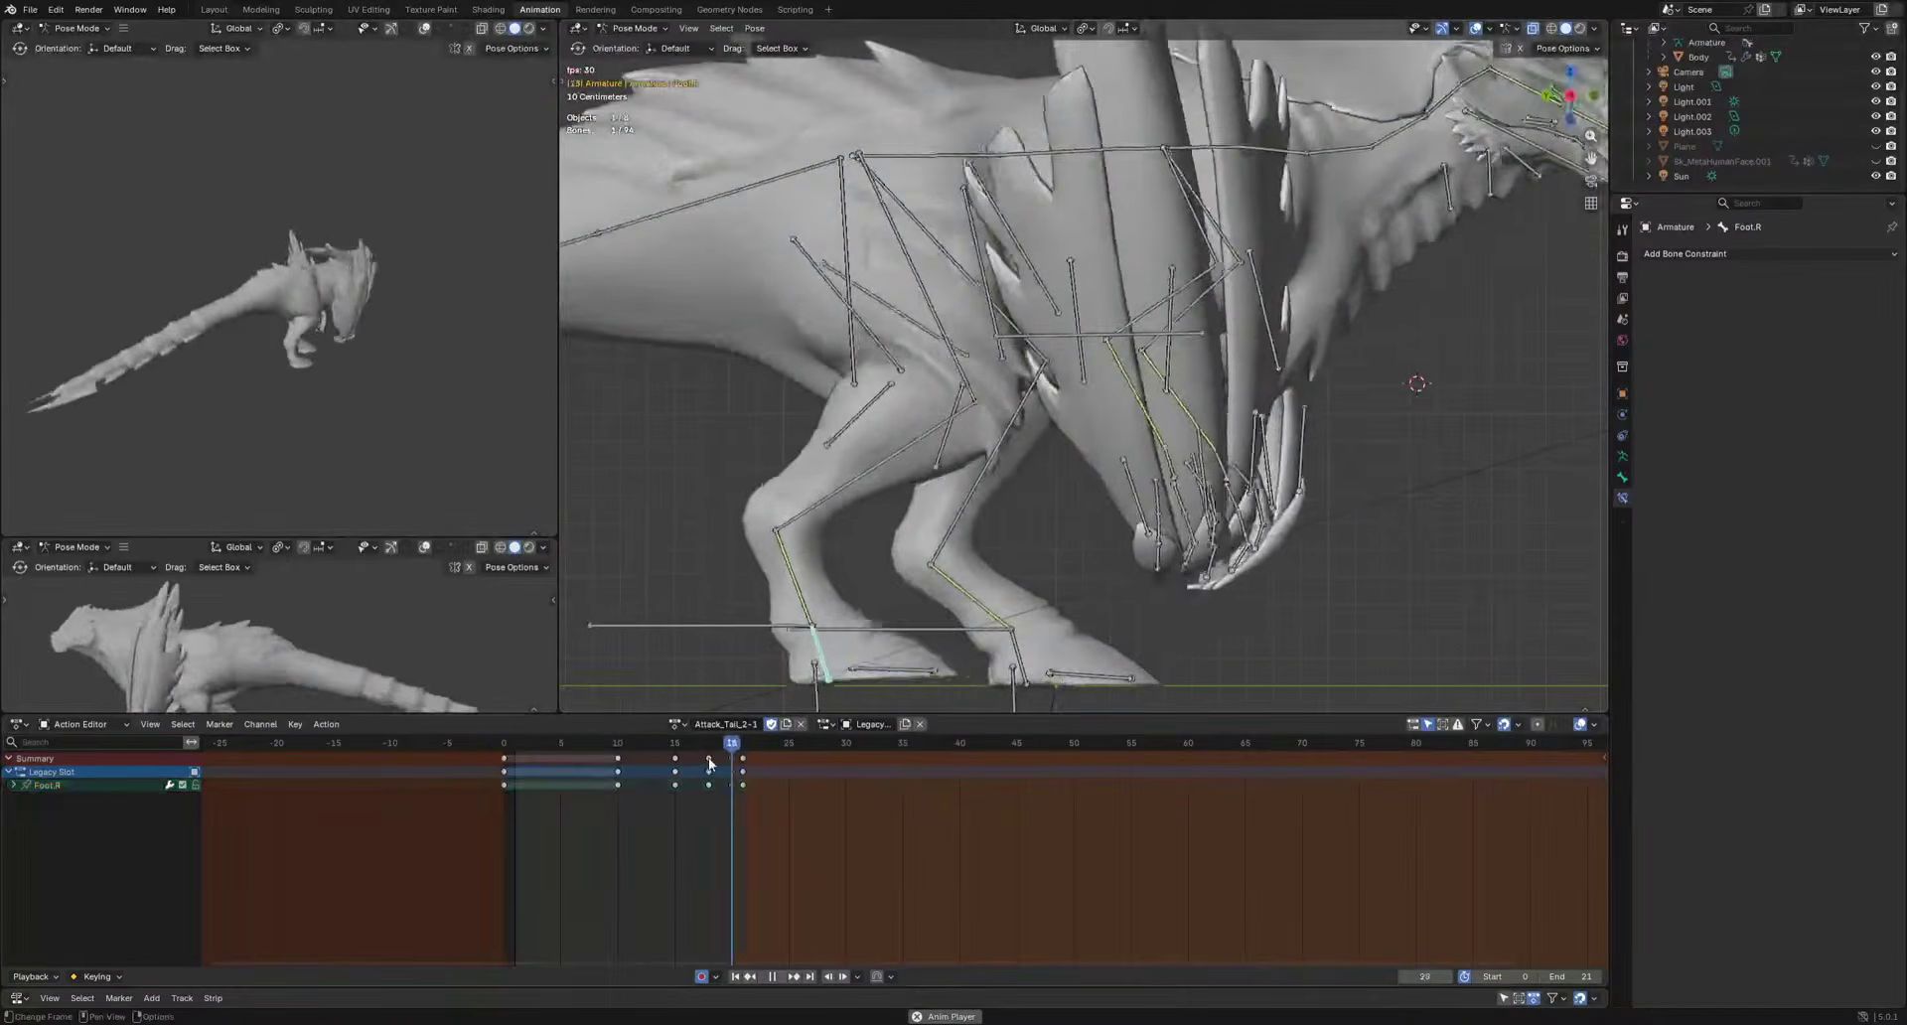
# Retime the late Foot.R keyframe, trying frame 18 and setting it at frame 20, and play the action.
pyautogui.press('g')
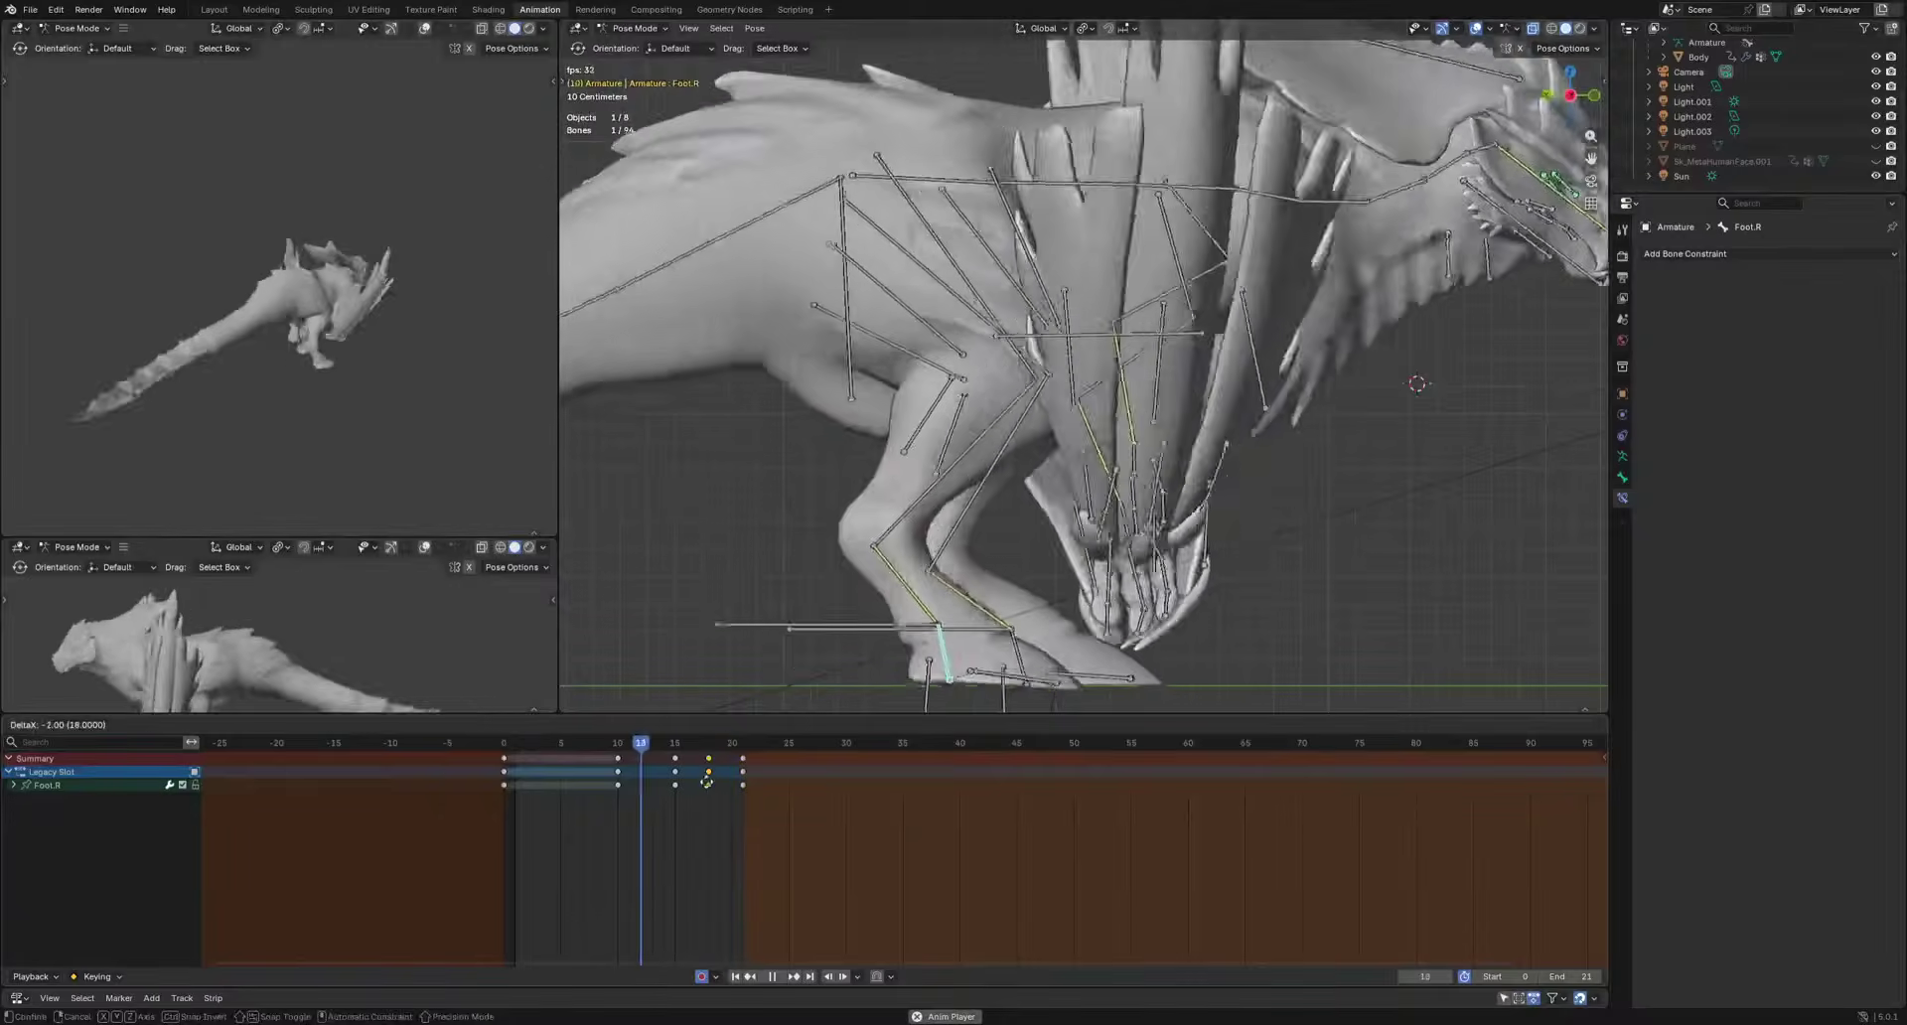
pyautogui.click(706, 781)
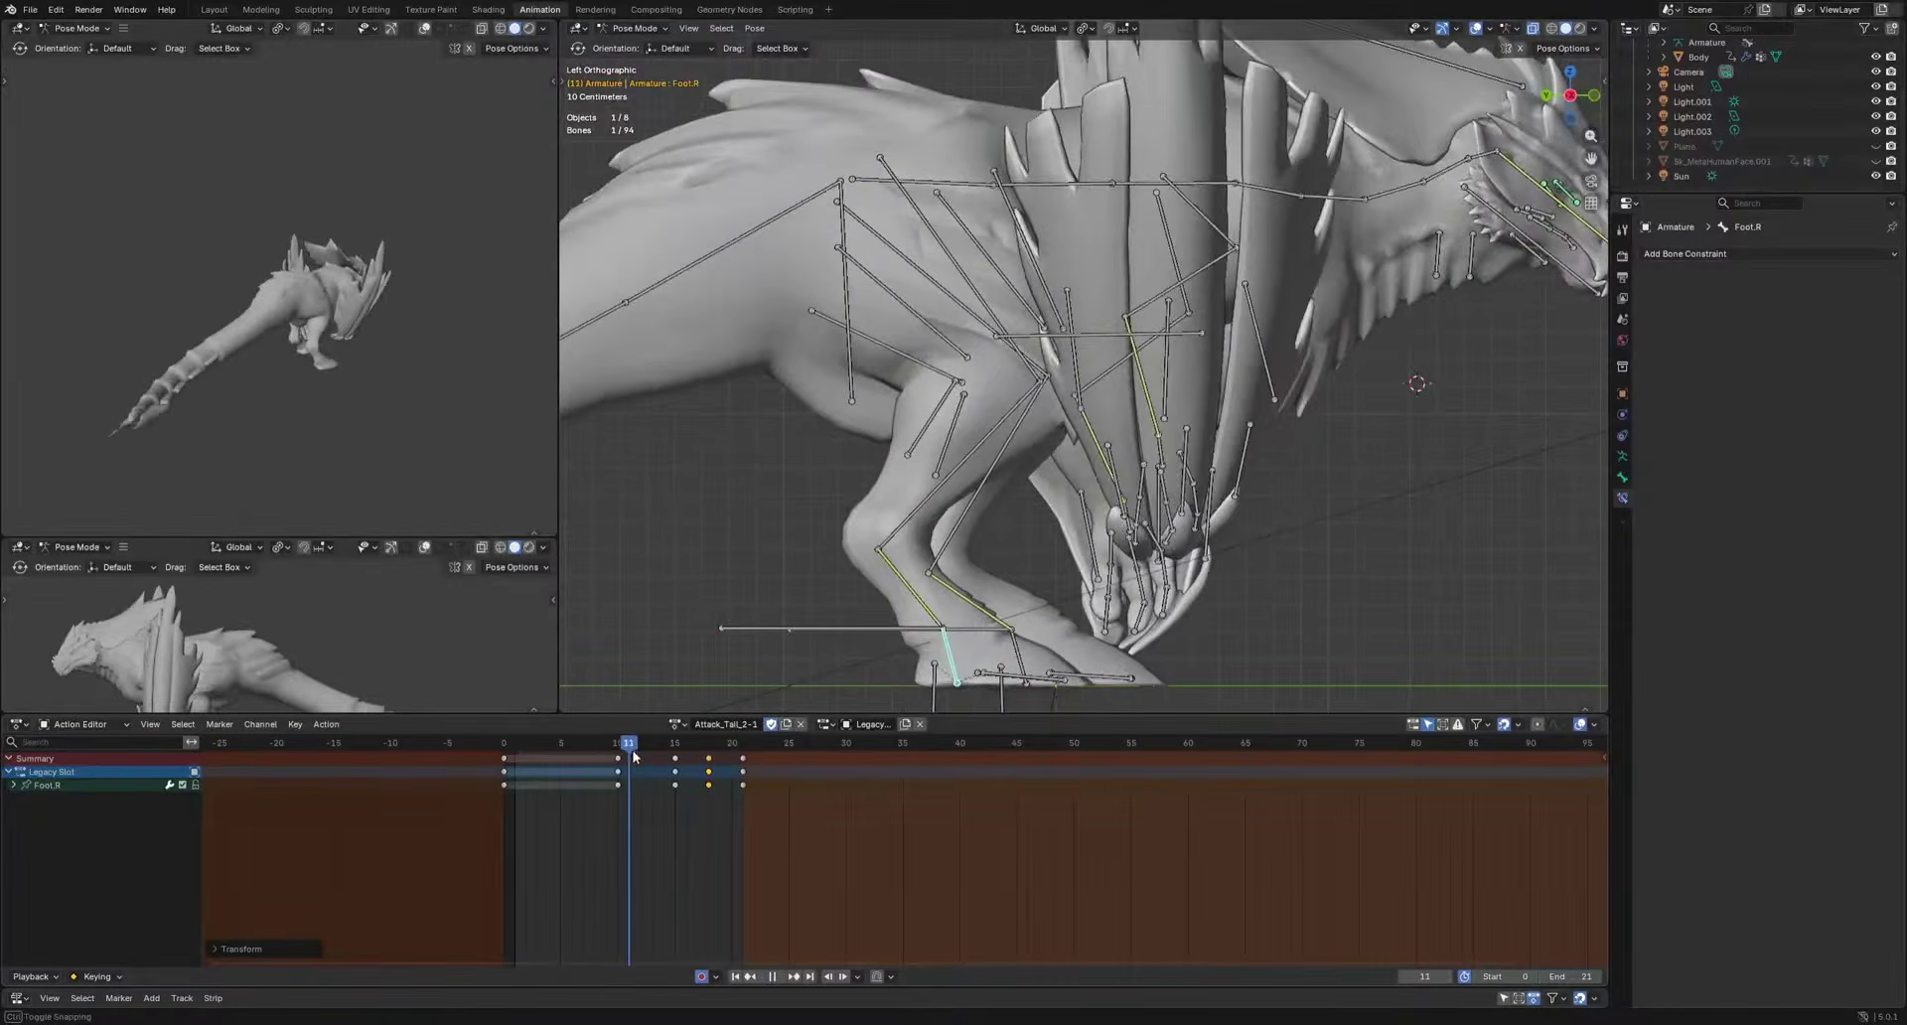
pyautogui.moveTo(723, 788); pyautogui.dragTo(732, 790)
pyautogui.press('g')
pyautogui.click(730, 753)
pyautogui.press('space')
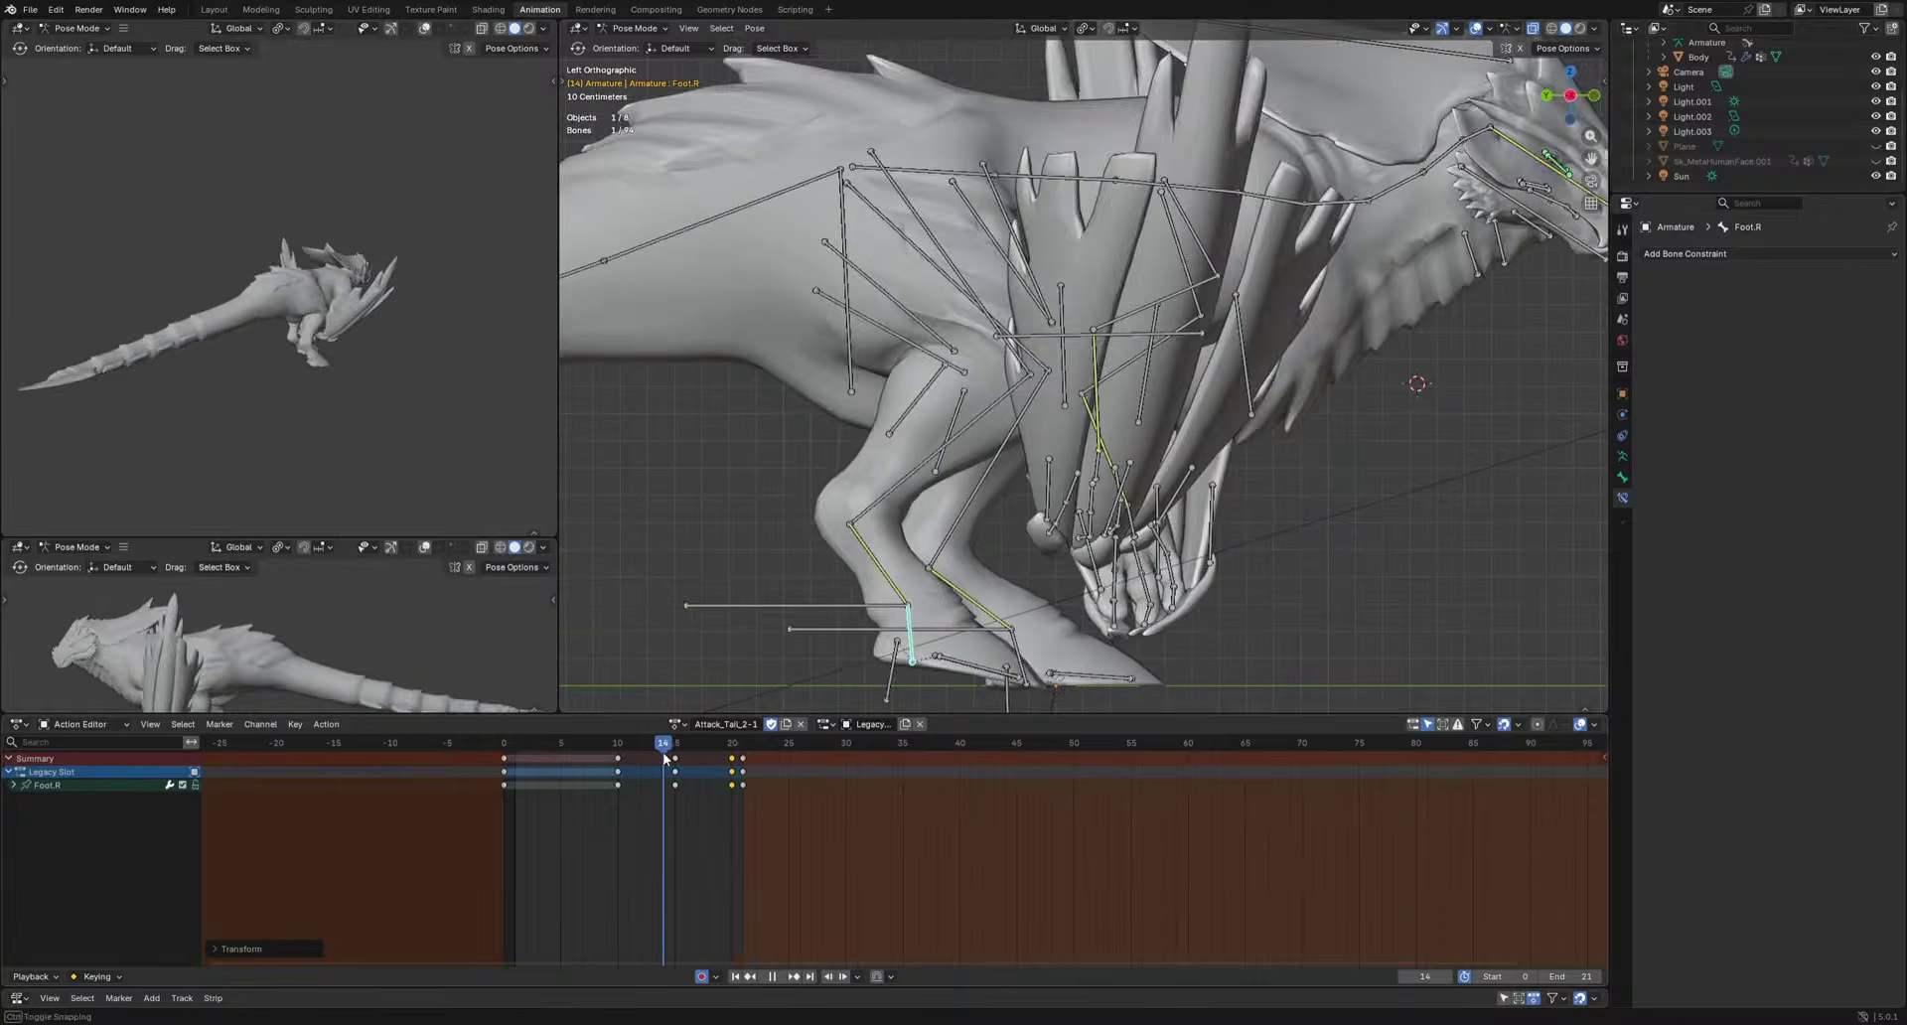
# Rotate the Ankle.R bone at frame 13 in the side view.
pyautogui.scroll(-8, 1125, 532)
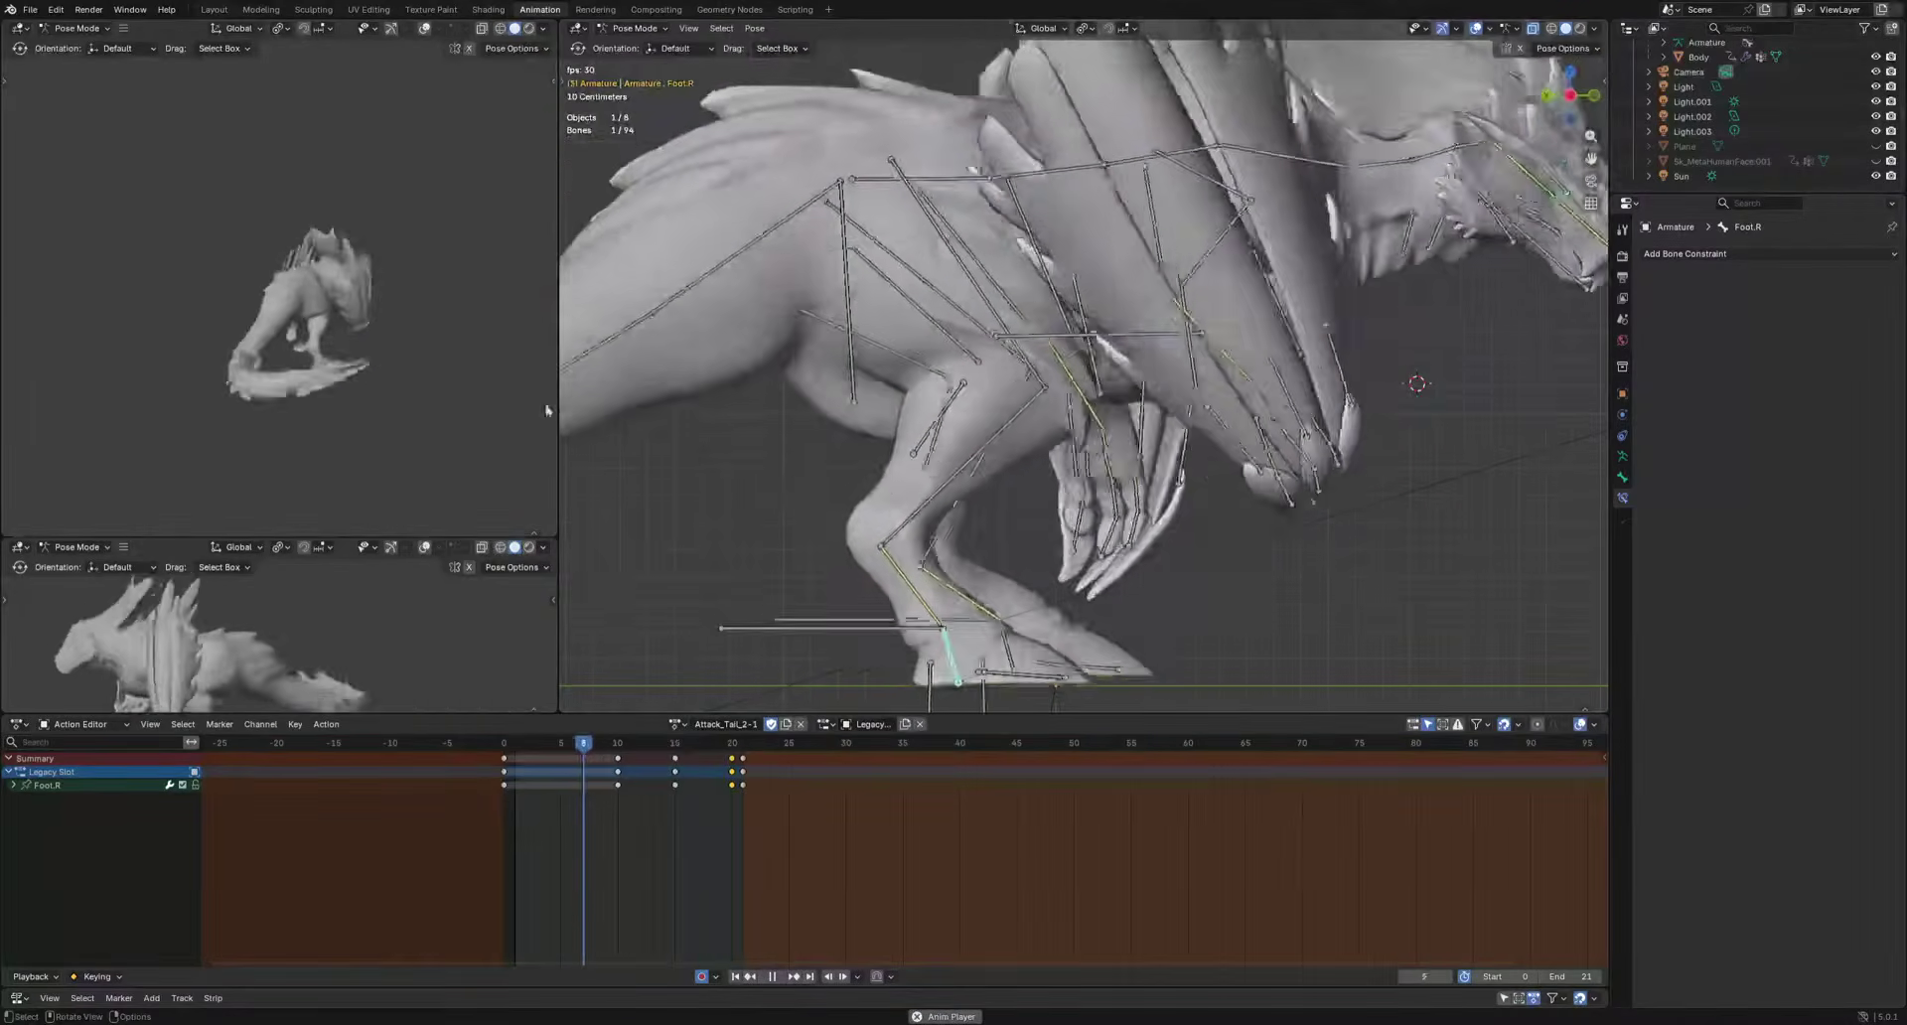
pyautogui.keyDown('shift'); pyautogui.moveTo(979, 540); pyautogui.dragTo(951, 562, button='middle'); pyautogui.keyUp('shift')
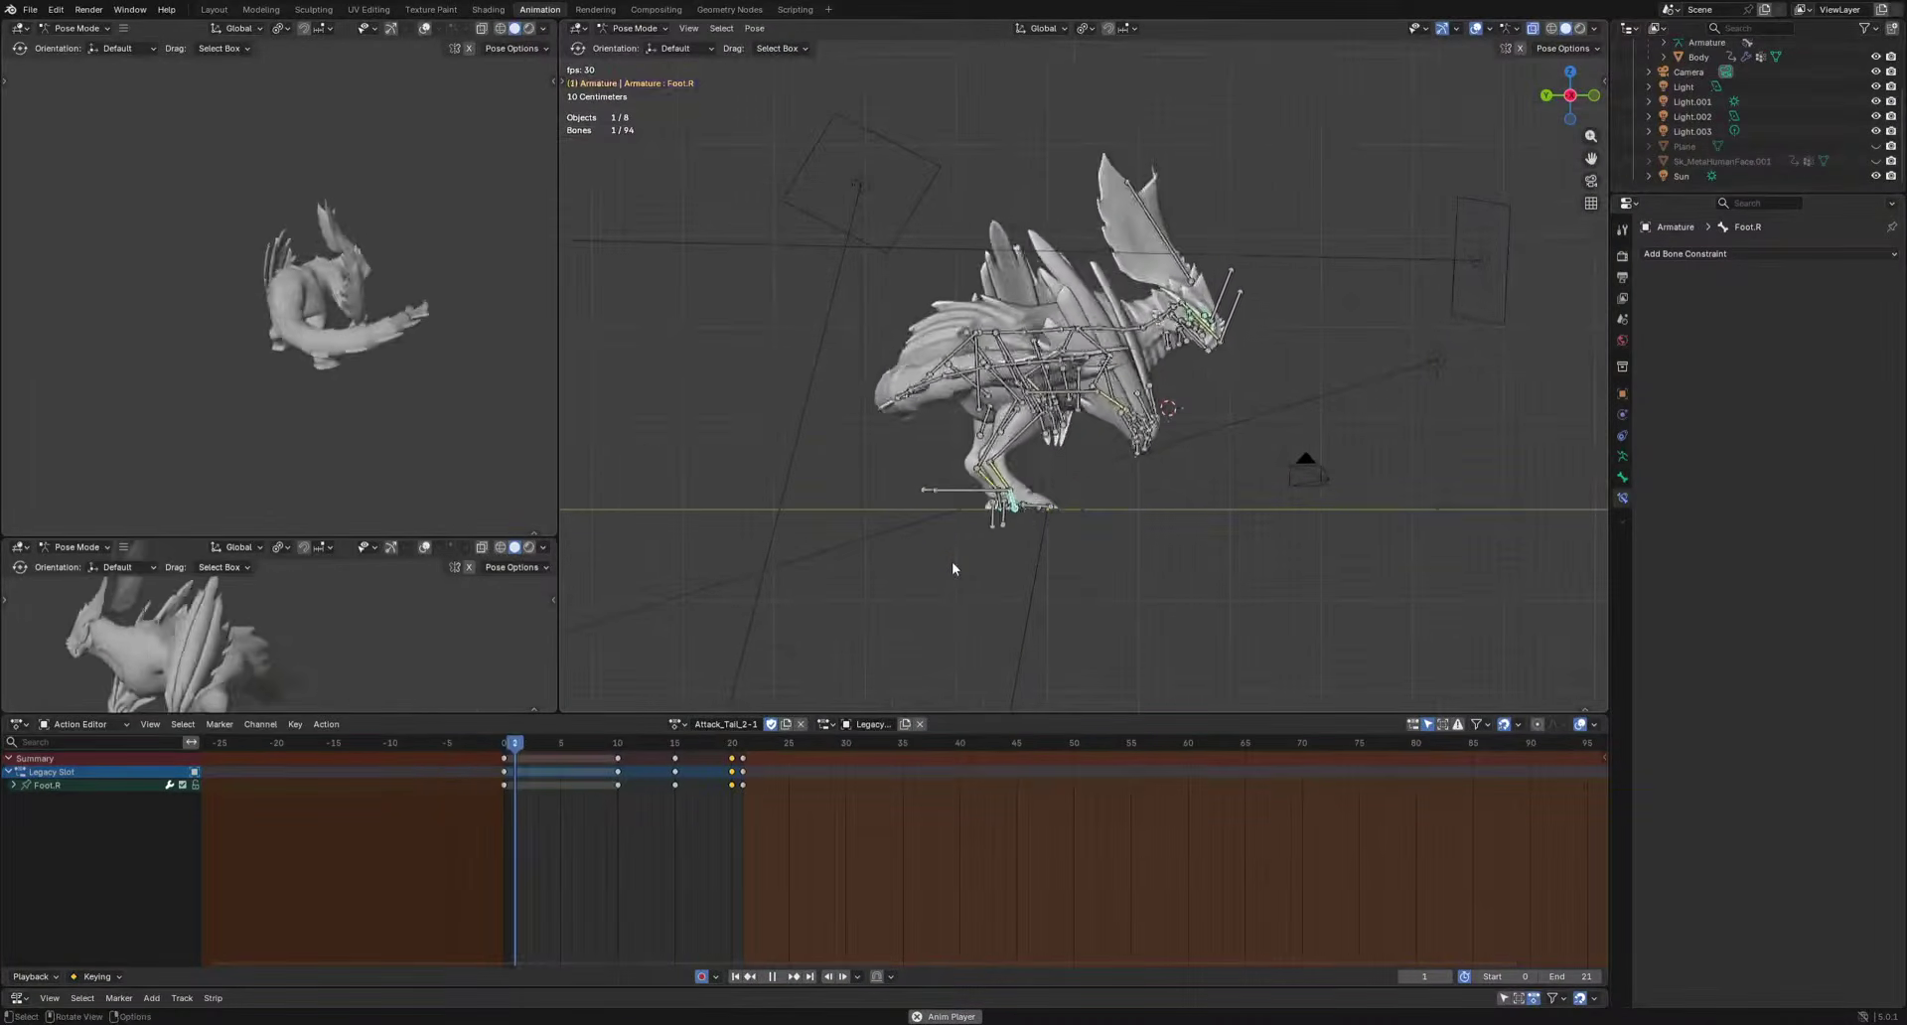
pyautogui.press('ctrl+KP_3')
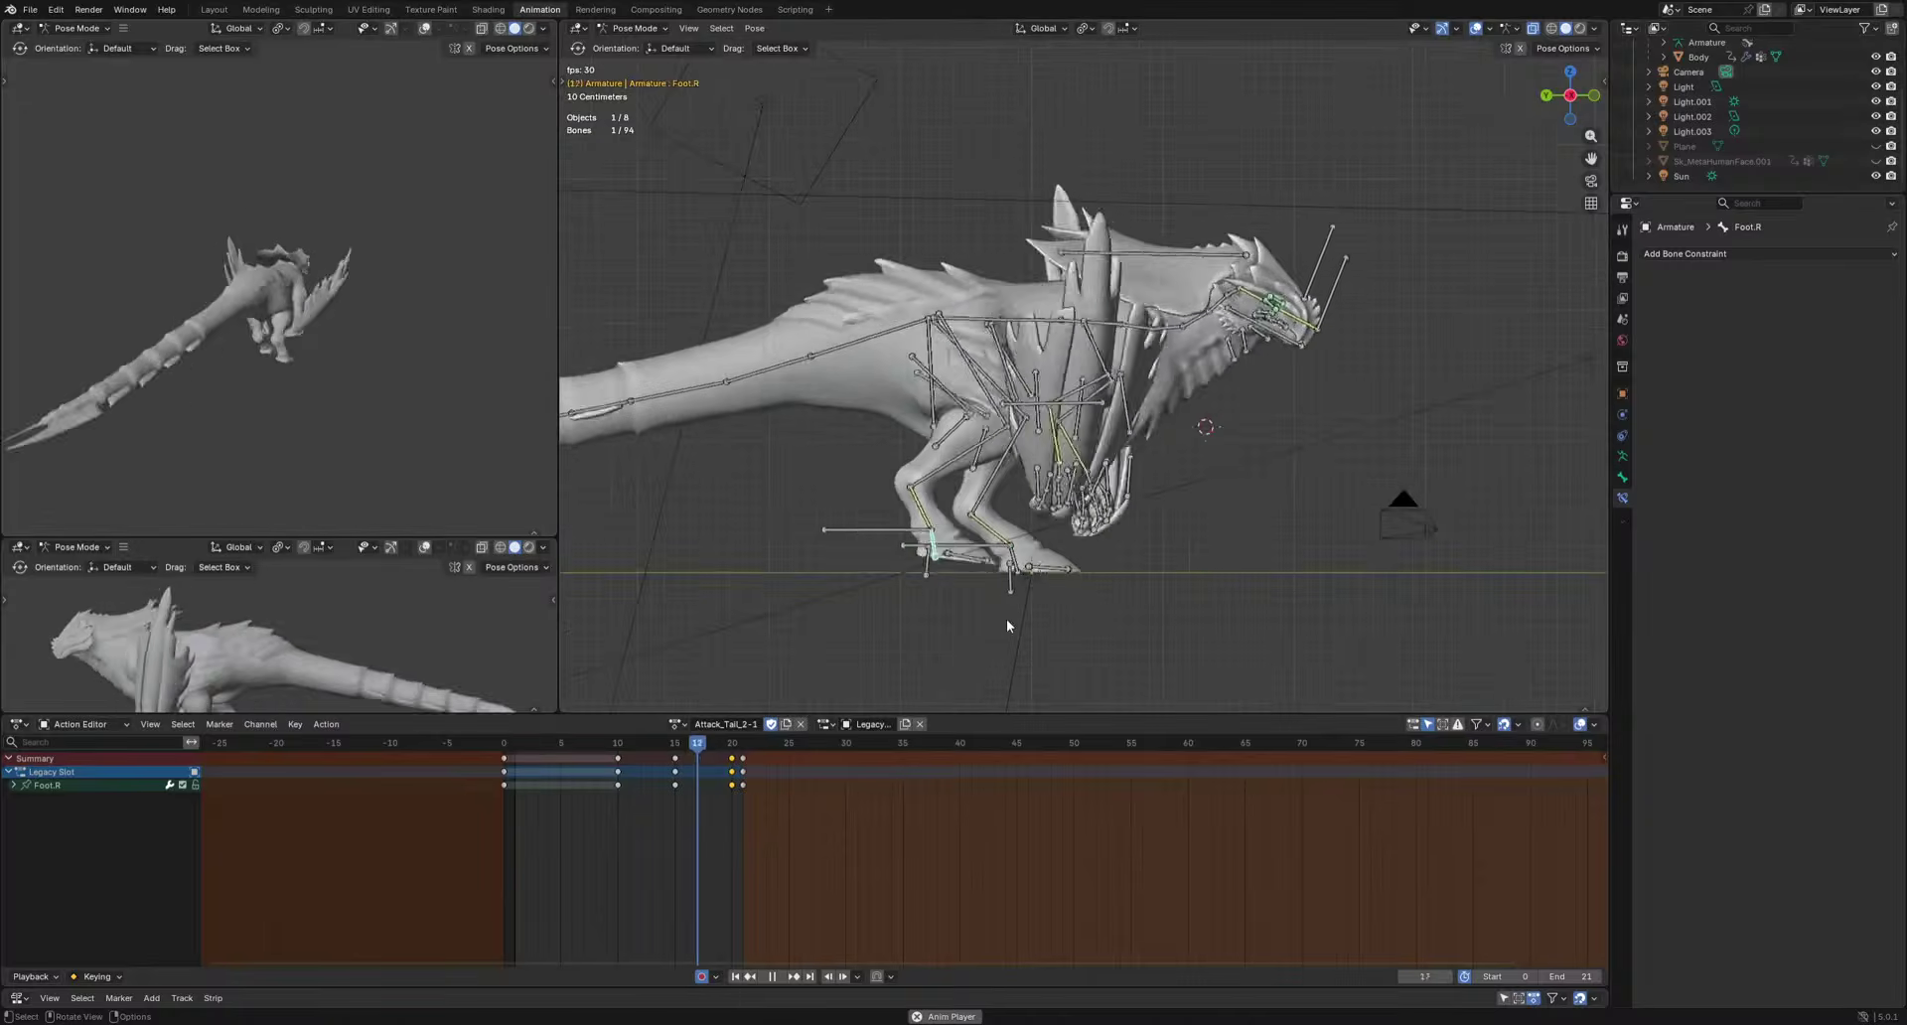
pyautogui.scroll(8, 1005, 618)
pyautogui.press('space')
pyautogui.click(898, 670)
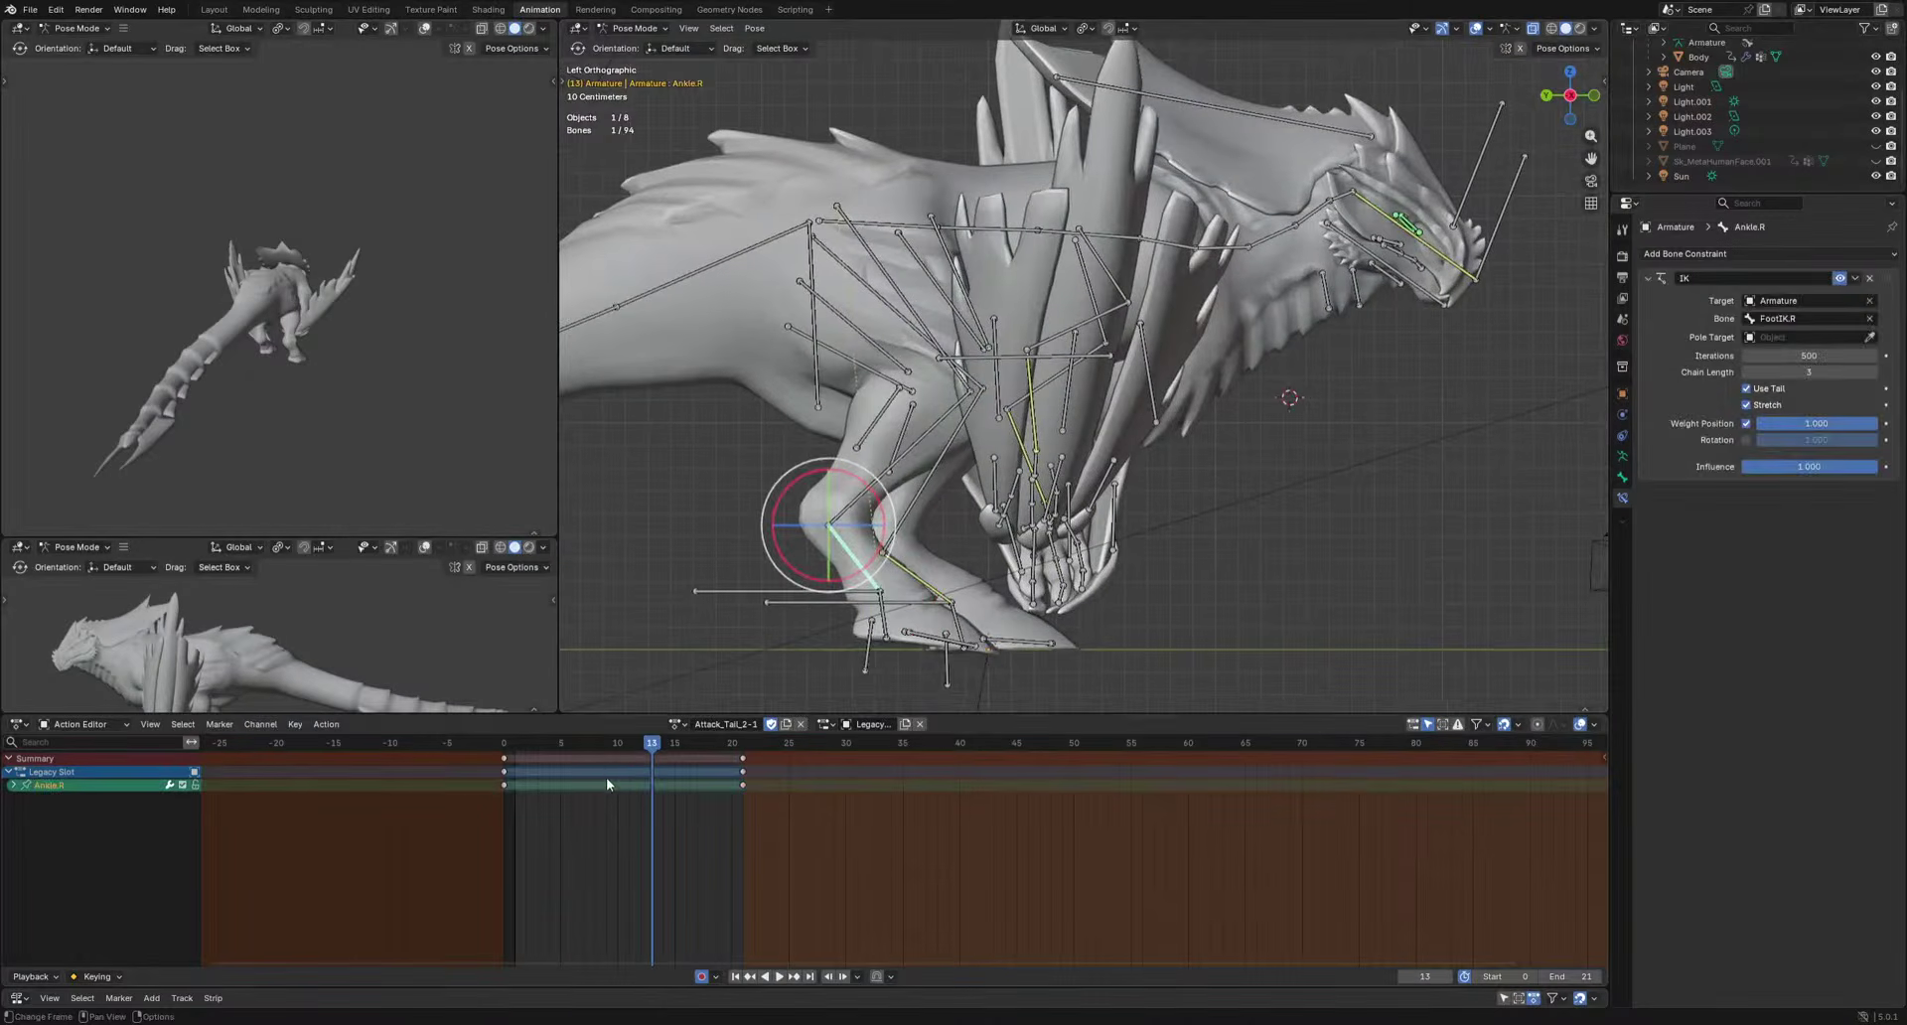
pyautogui.press('space')
pyautogui.moveTo(640, 764); pyautogui.dragTo(651, 764)
pyautogui.press('r')
pyautogui.click(1247, 528)
# Rotate the Ankle.R bone at frame 7 from the side and from behind, and play the action.
pyautogui.click(584, 747)
pyautogui.press('r')
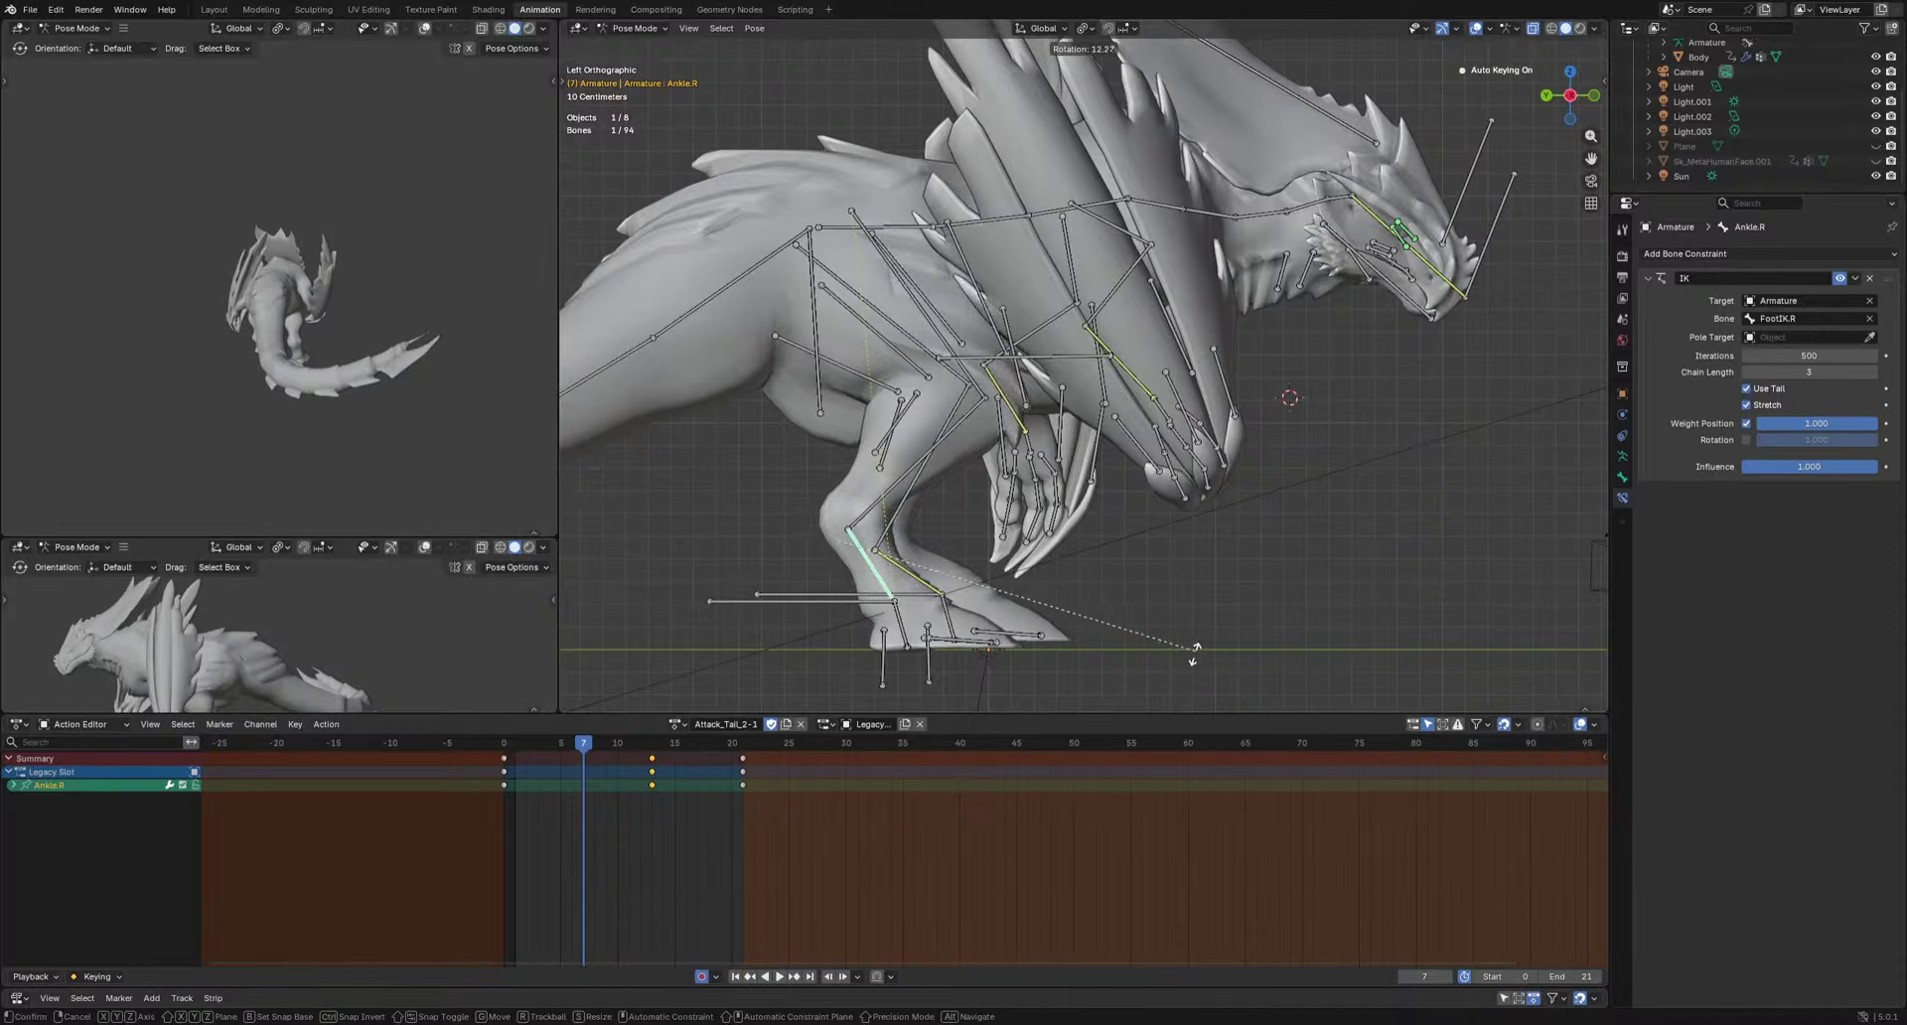
pyautogui.click(1191, 650)
pyautogui.moveTo(1192, 643); pyautogui.dragTo(1421, 640, button='middle')
pyautogui.press('r')
pyautogui.click(1496, 633)
pyautogui.press('Left')
pyautogui.press('Left')
pyautogui.press('Left')
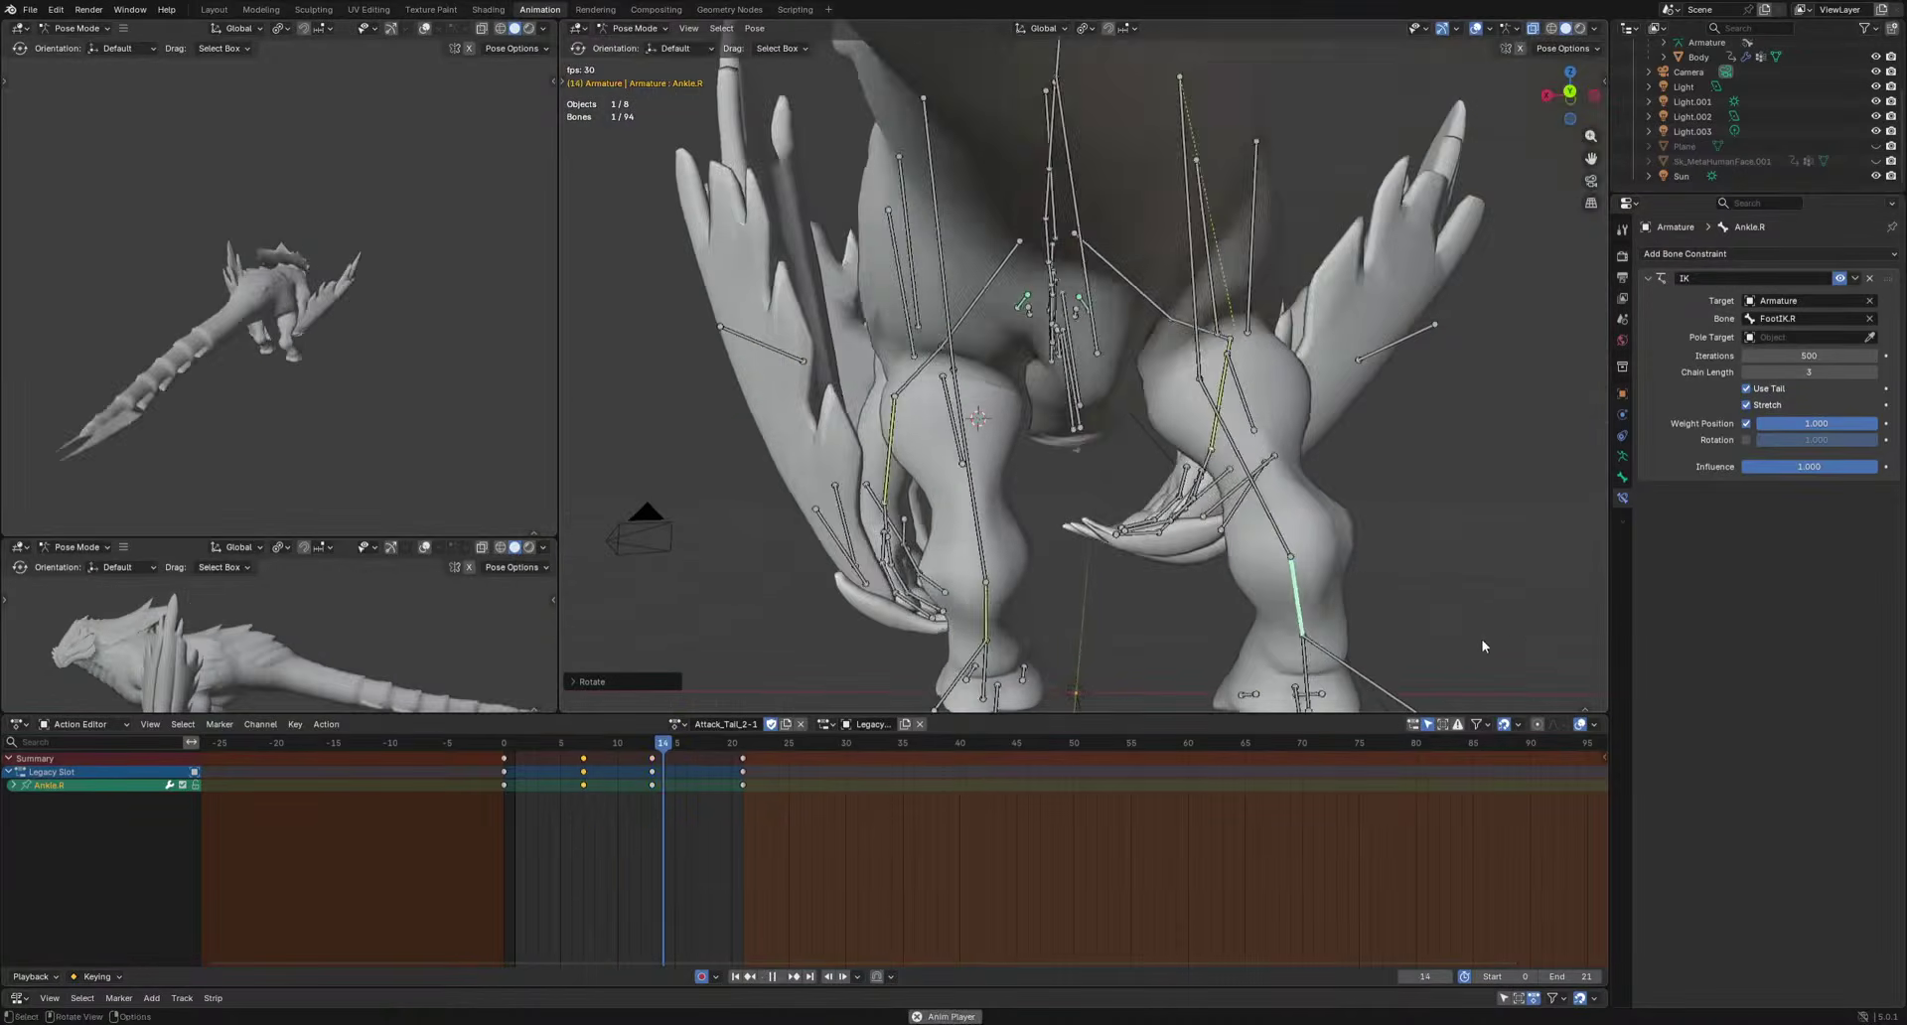
# Rotate the Ankle.L bone at frame 4.
pyautogui.click(880, 588)
pyautogui.press('r')
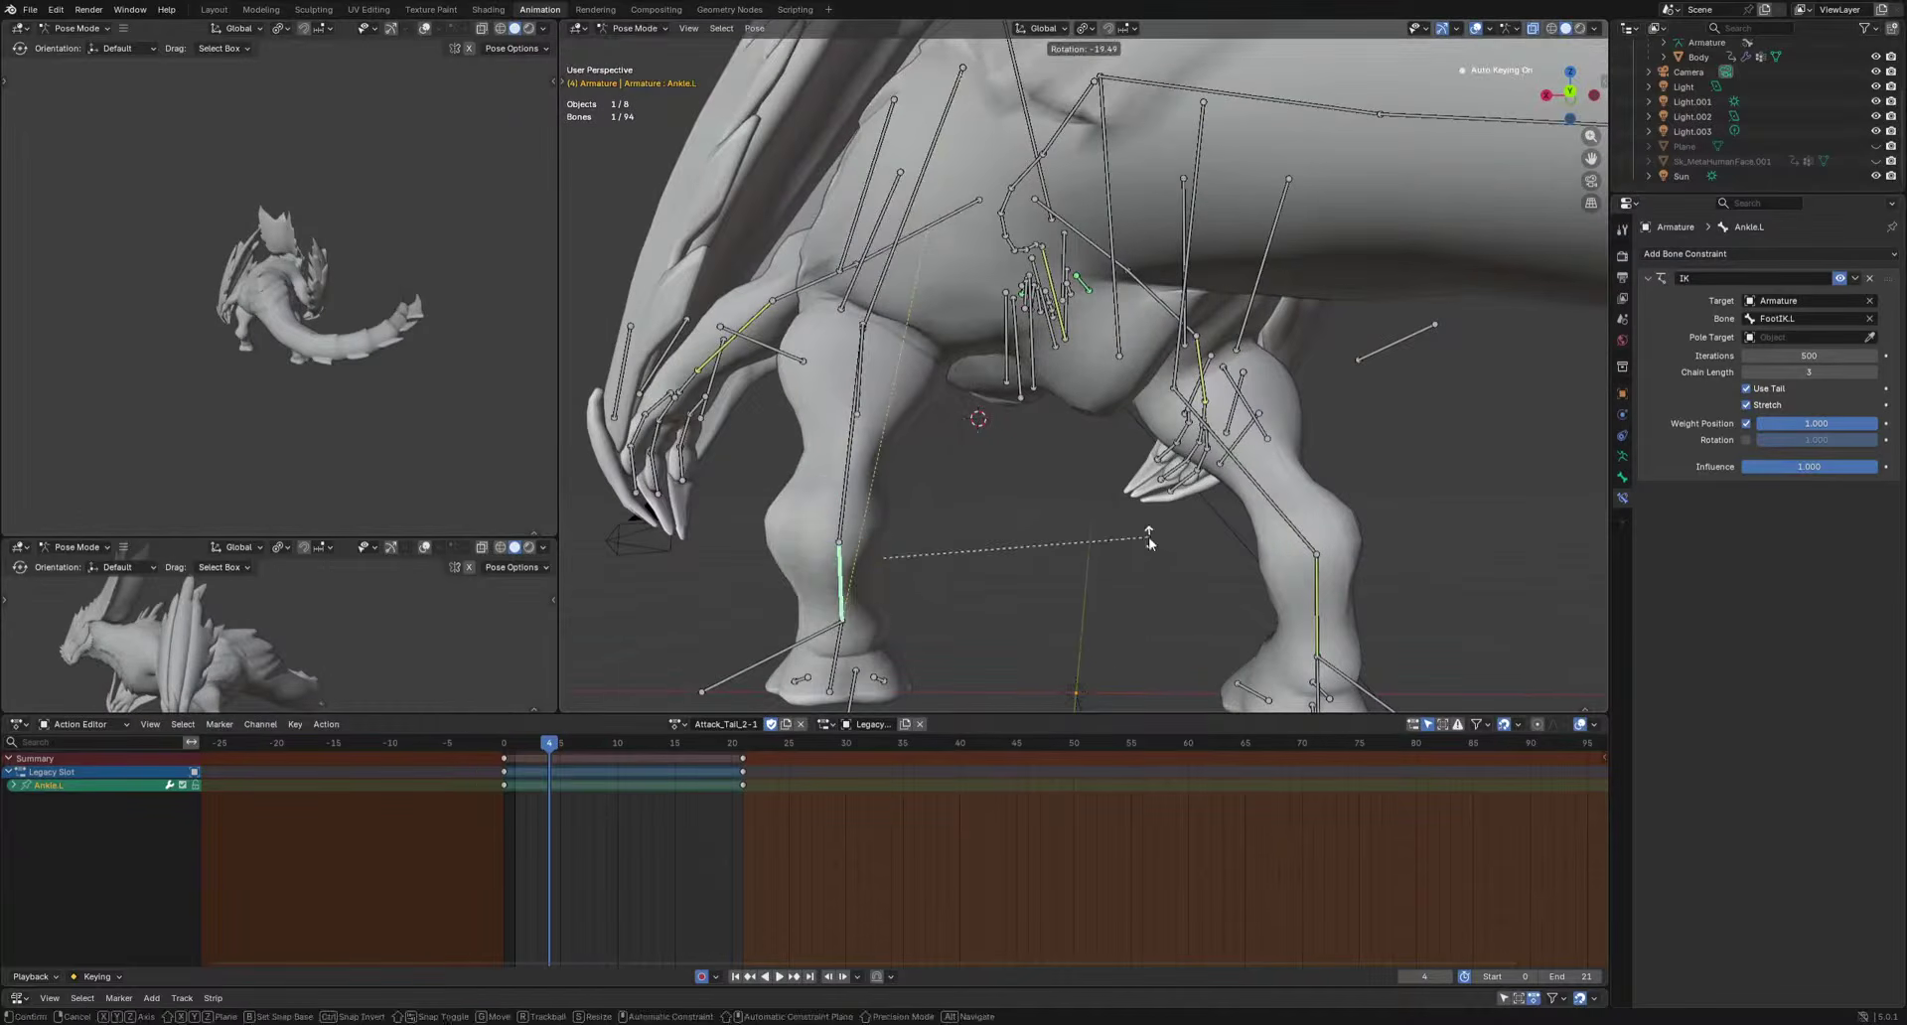
pyautogui.click(1172, 576)
pyautogui.press('space')
# Trackball-rotate the Ankle.L bone at frame 11, and play the action from several angles.
pyautogui.press('space')
pyautogui.press('r')
pyautogui.press('r')
pyautogui.click(1212, 626)
pyautogui.press('space')
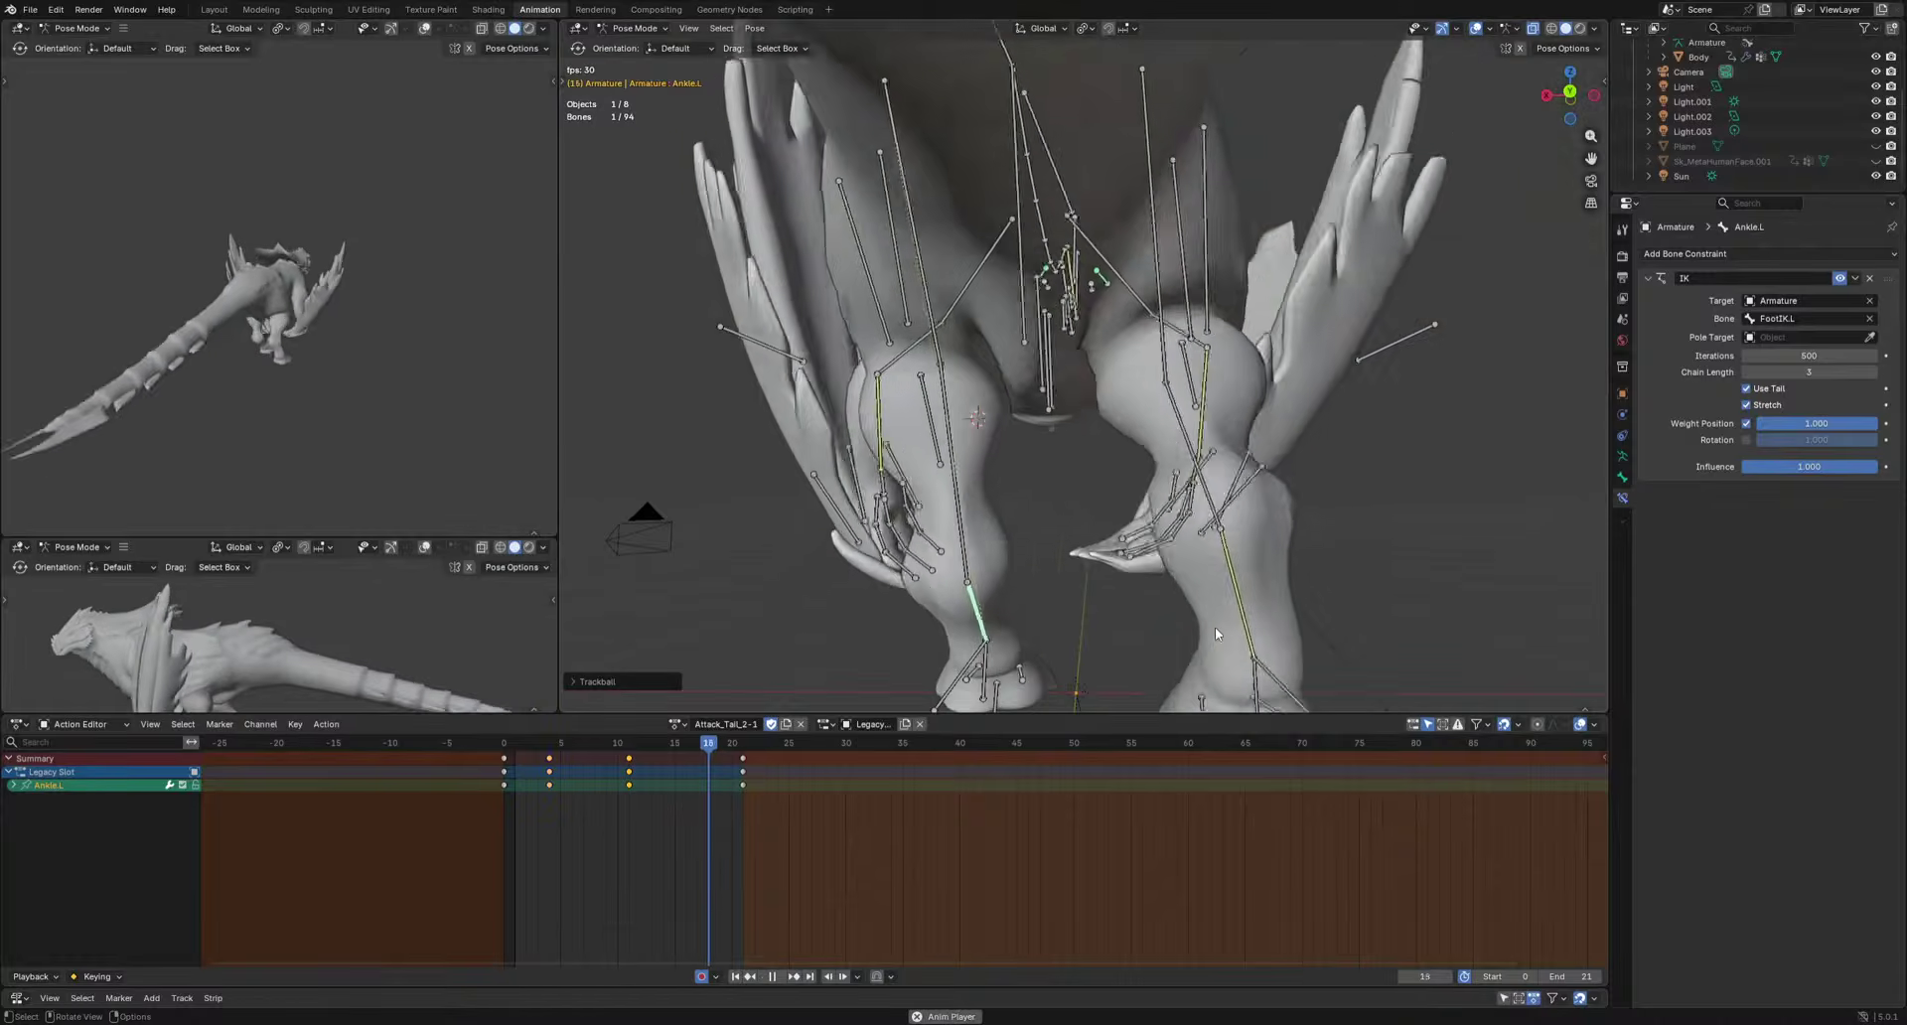
pyautogui.moveTo(989, 633); pyautogui.dragTo(1117, 625, button='middle')
pyautogui.scroll(-5, 1117, 625)
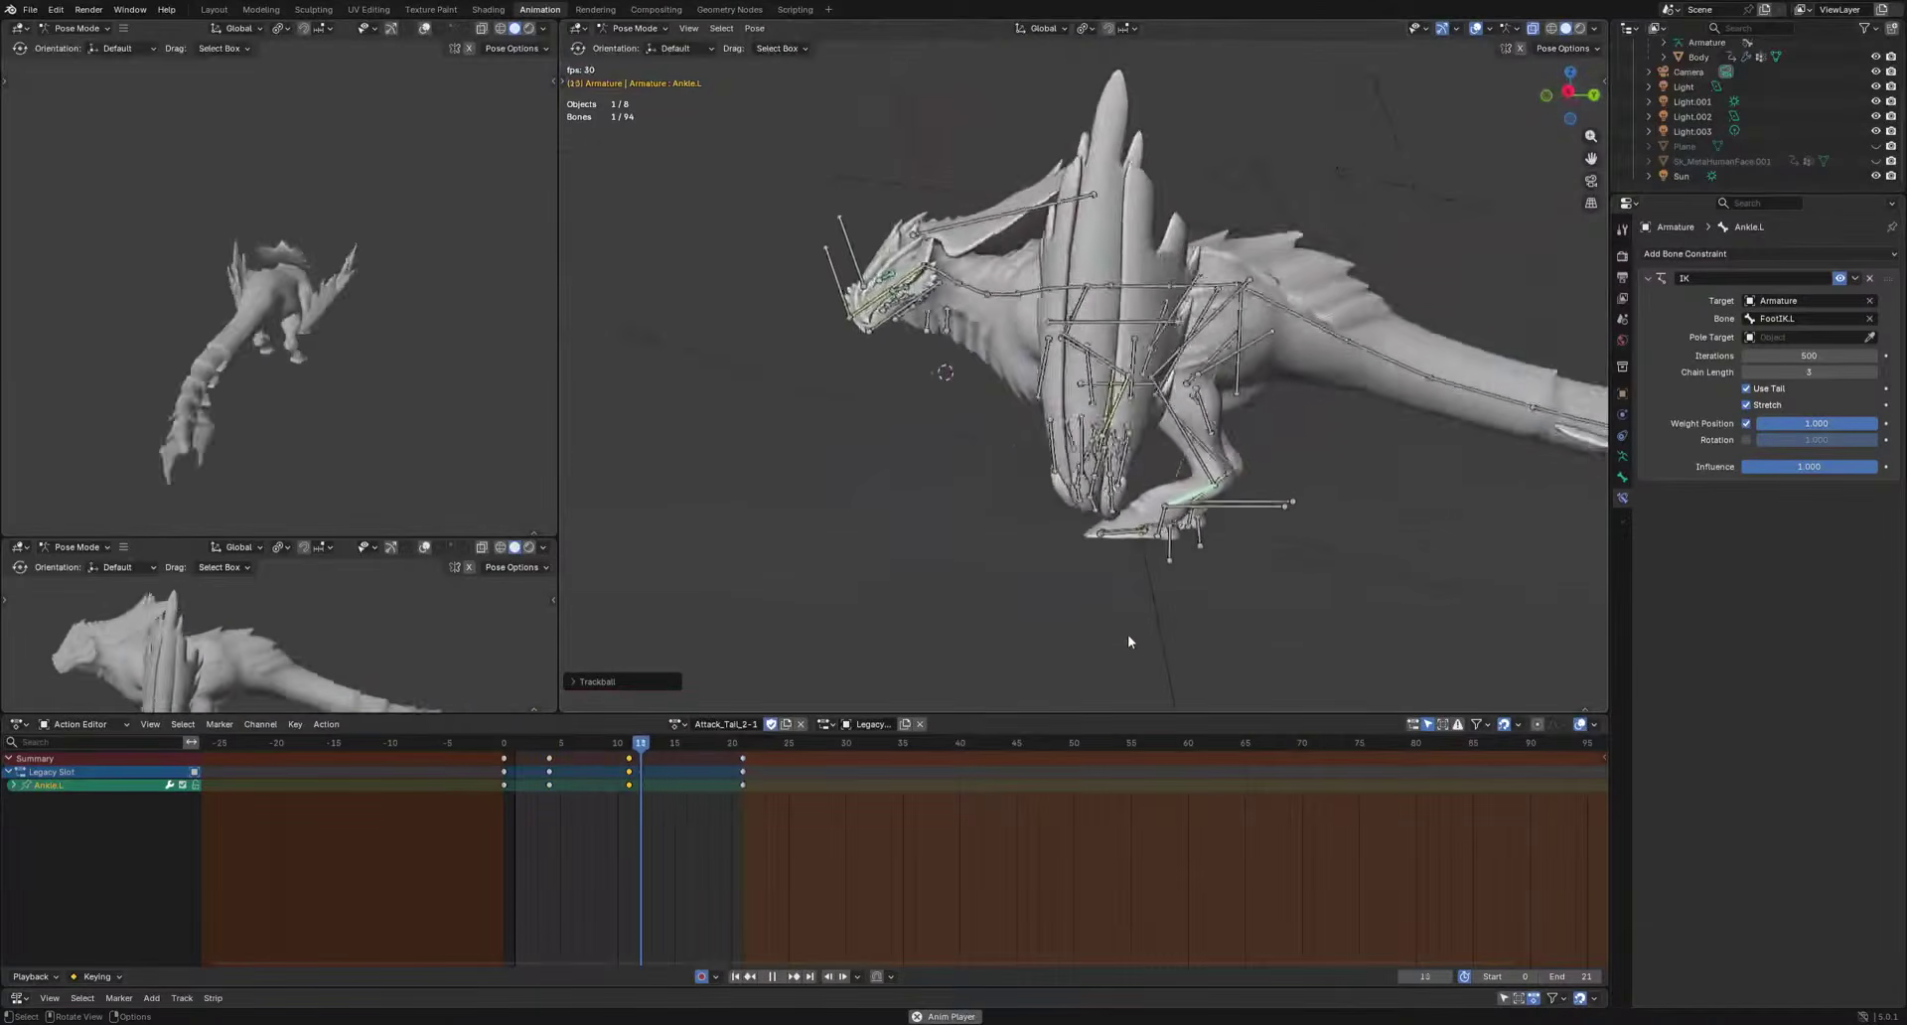
pyautogui.scroll(-3, 1132, 641)
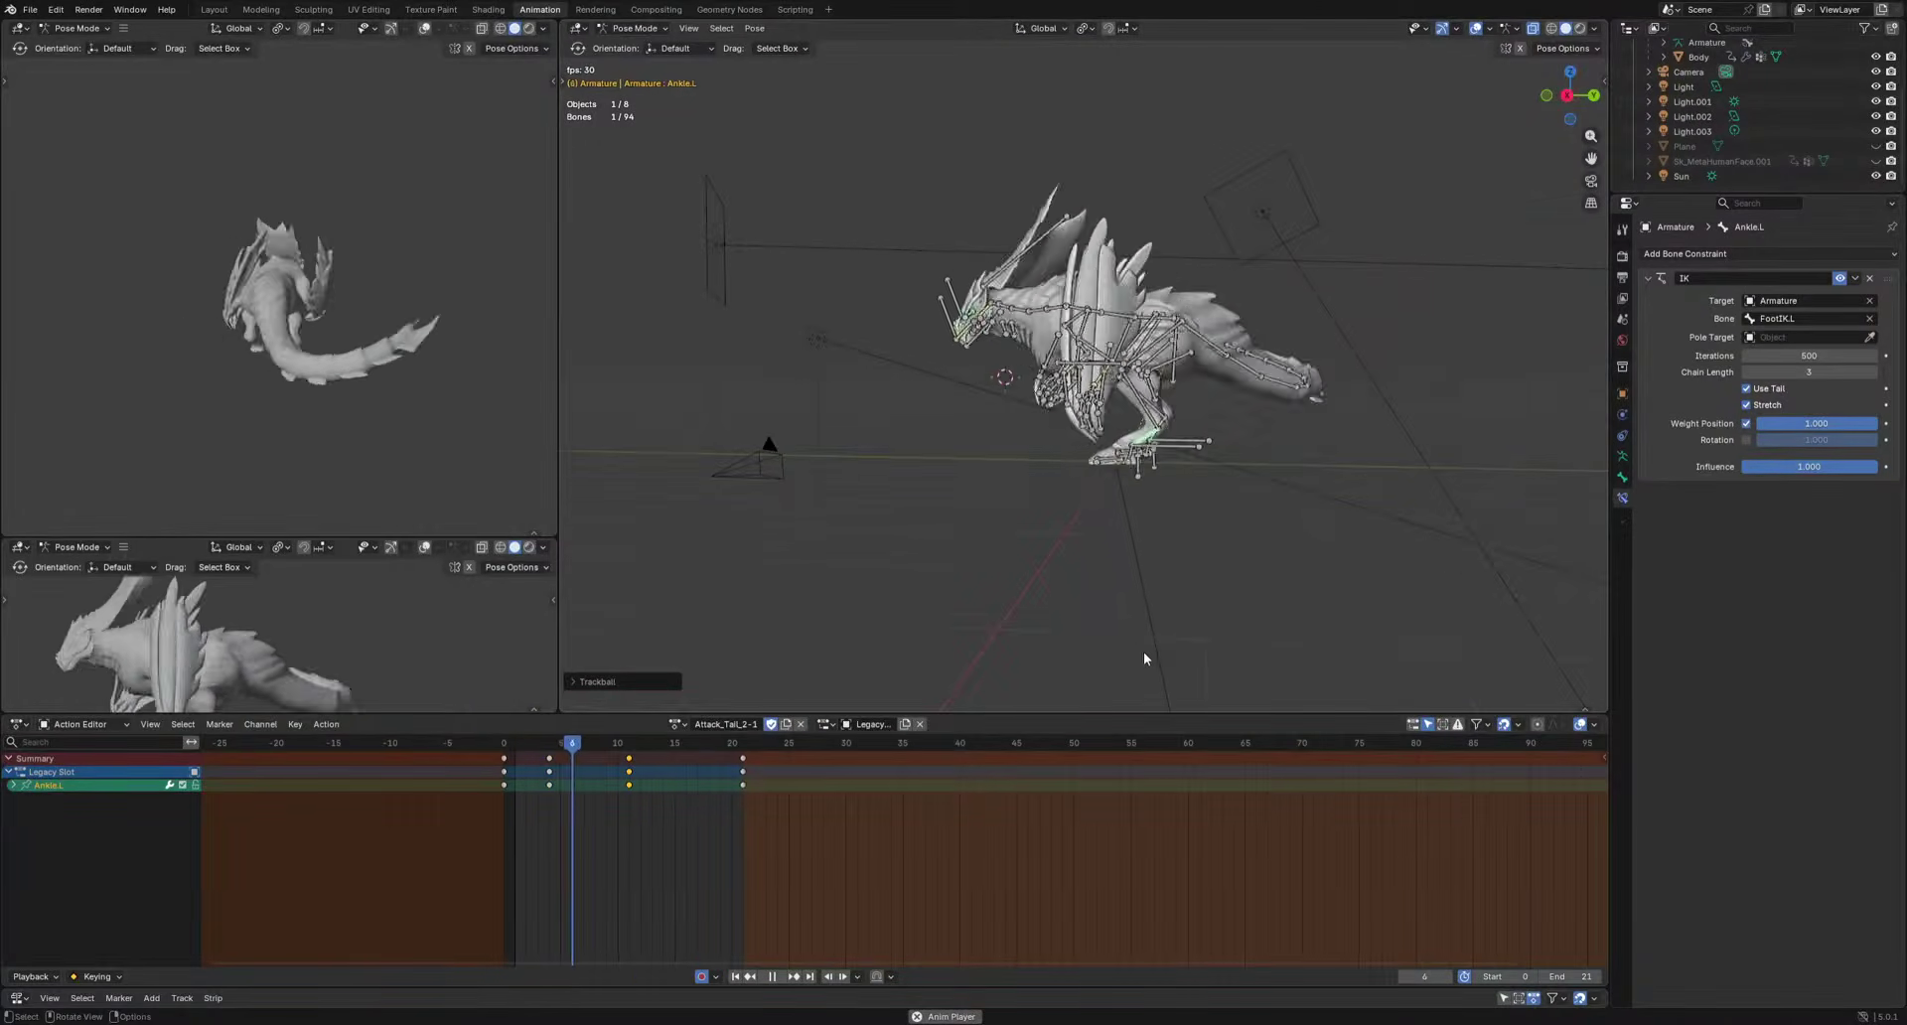
pyautogui.moveTo(1142, 652); pyautogui.dragTo(1056, 639, button='middle')
pyautogui.scroll(2, 1056, 639)
# Paste the FootPad.L bone's starting keyframe at frame 3.
pyautogui.press('space')
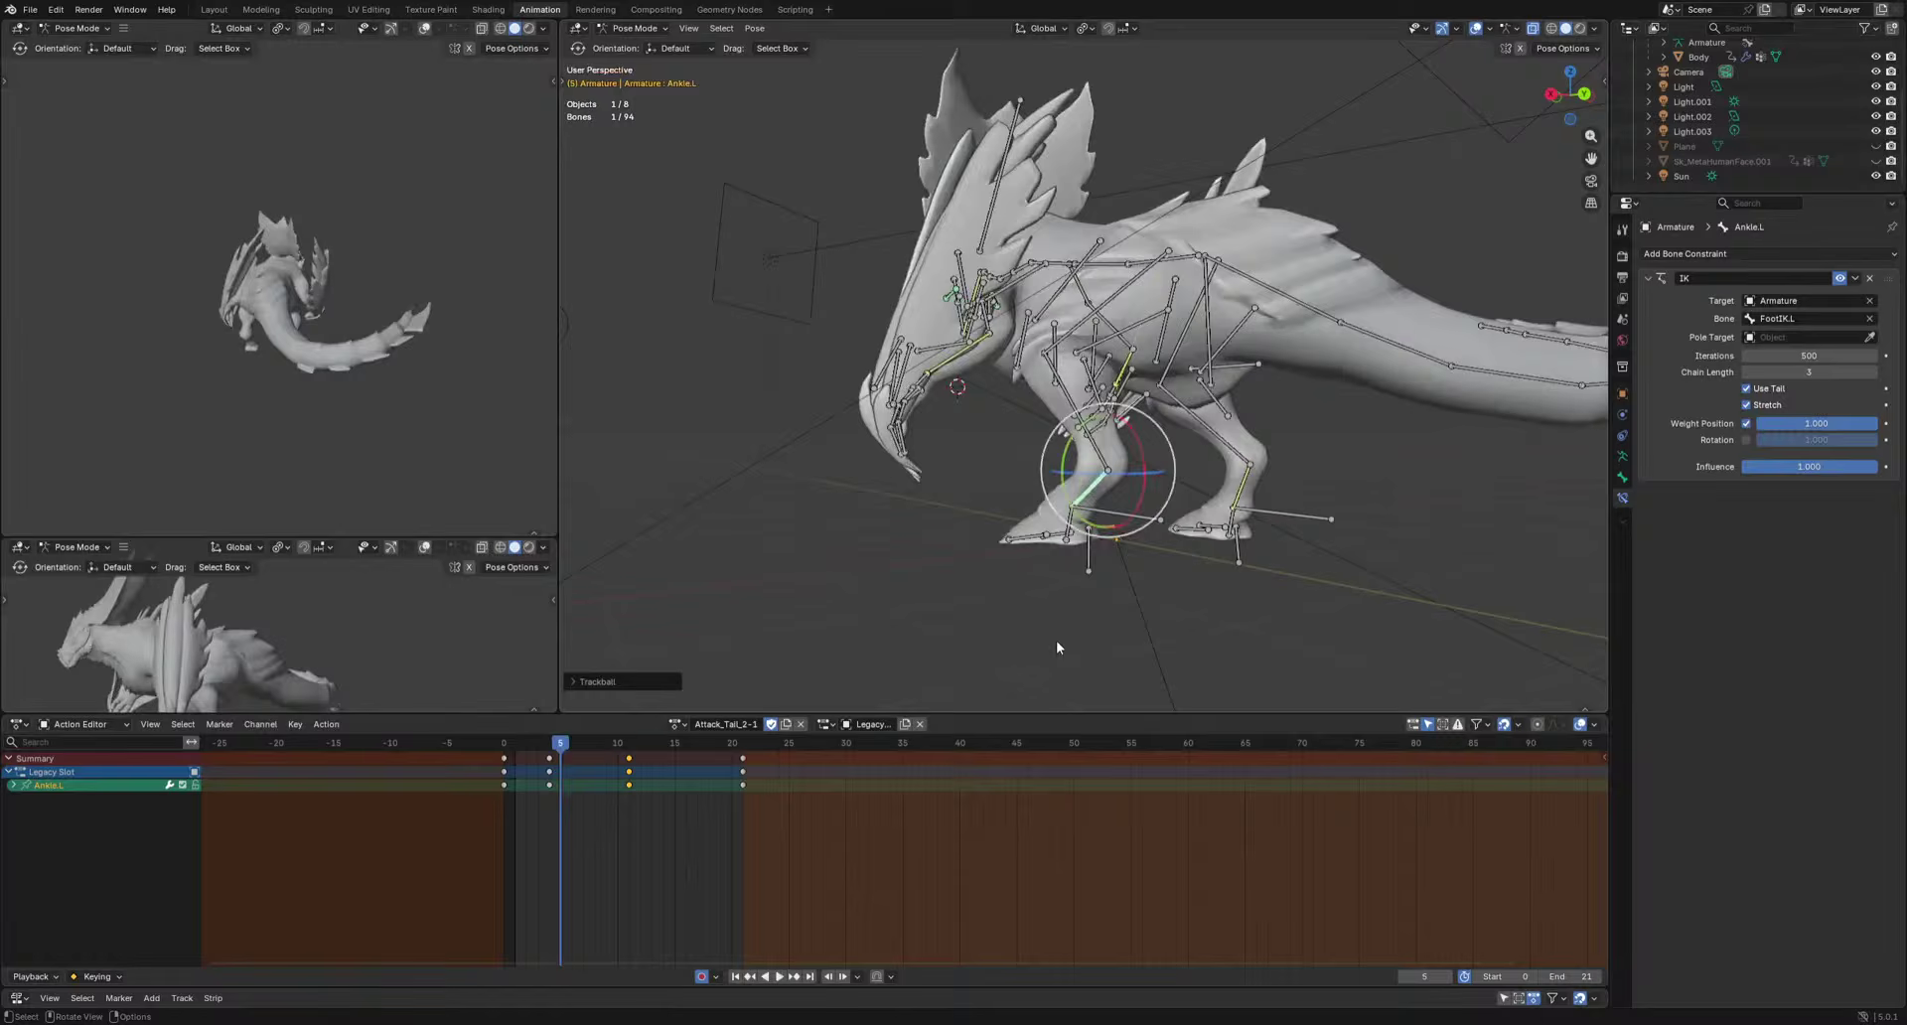
pyautogui.click(1093, 566)
pyautogui.moveTo(1092, 566); pyautogui.dragTo(1208, 529, button='middle')
pyautogui.scroll(4, 1203, 585)
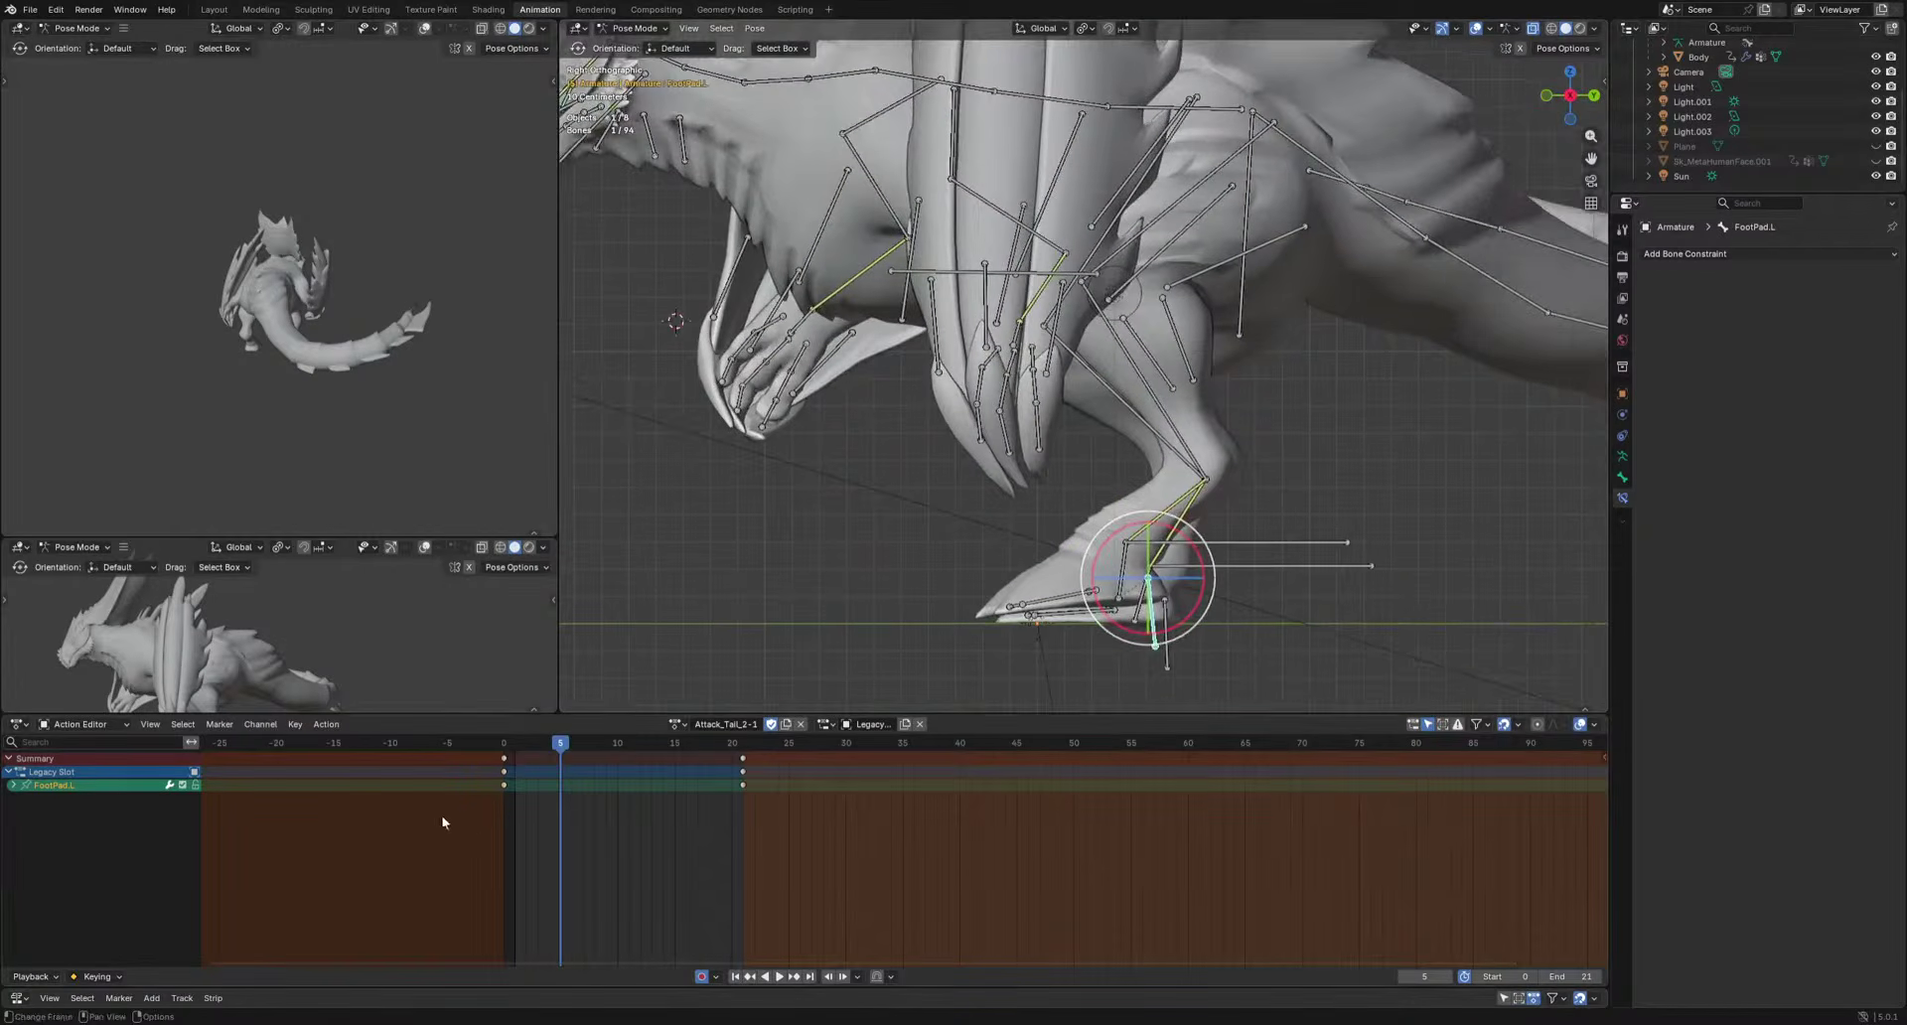
pyautogui.press('space')
pyautogui.hotkey('ctrl', 'v')
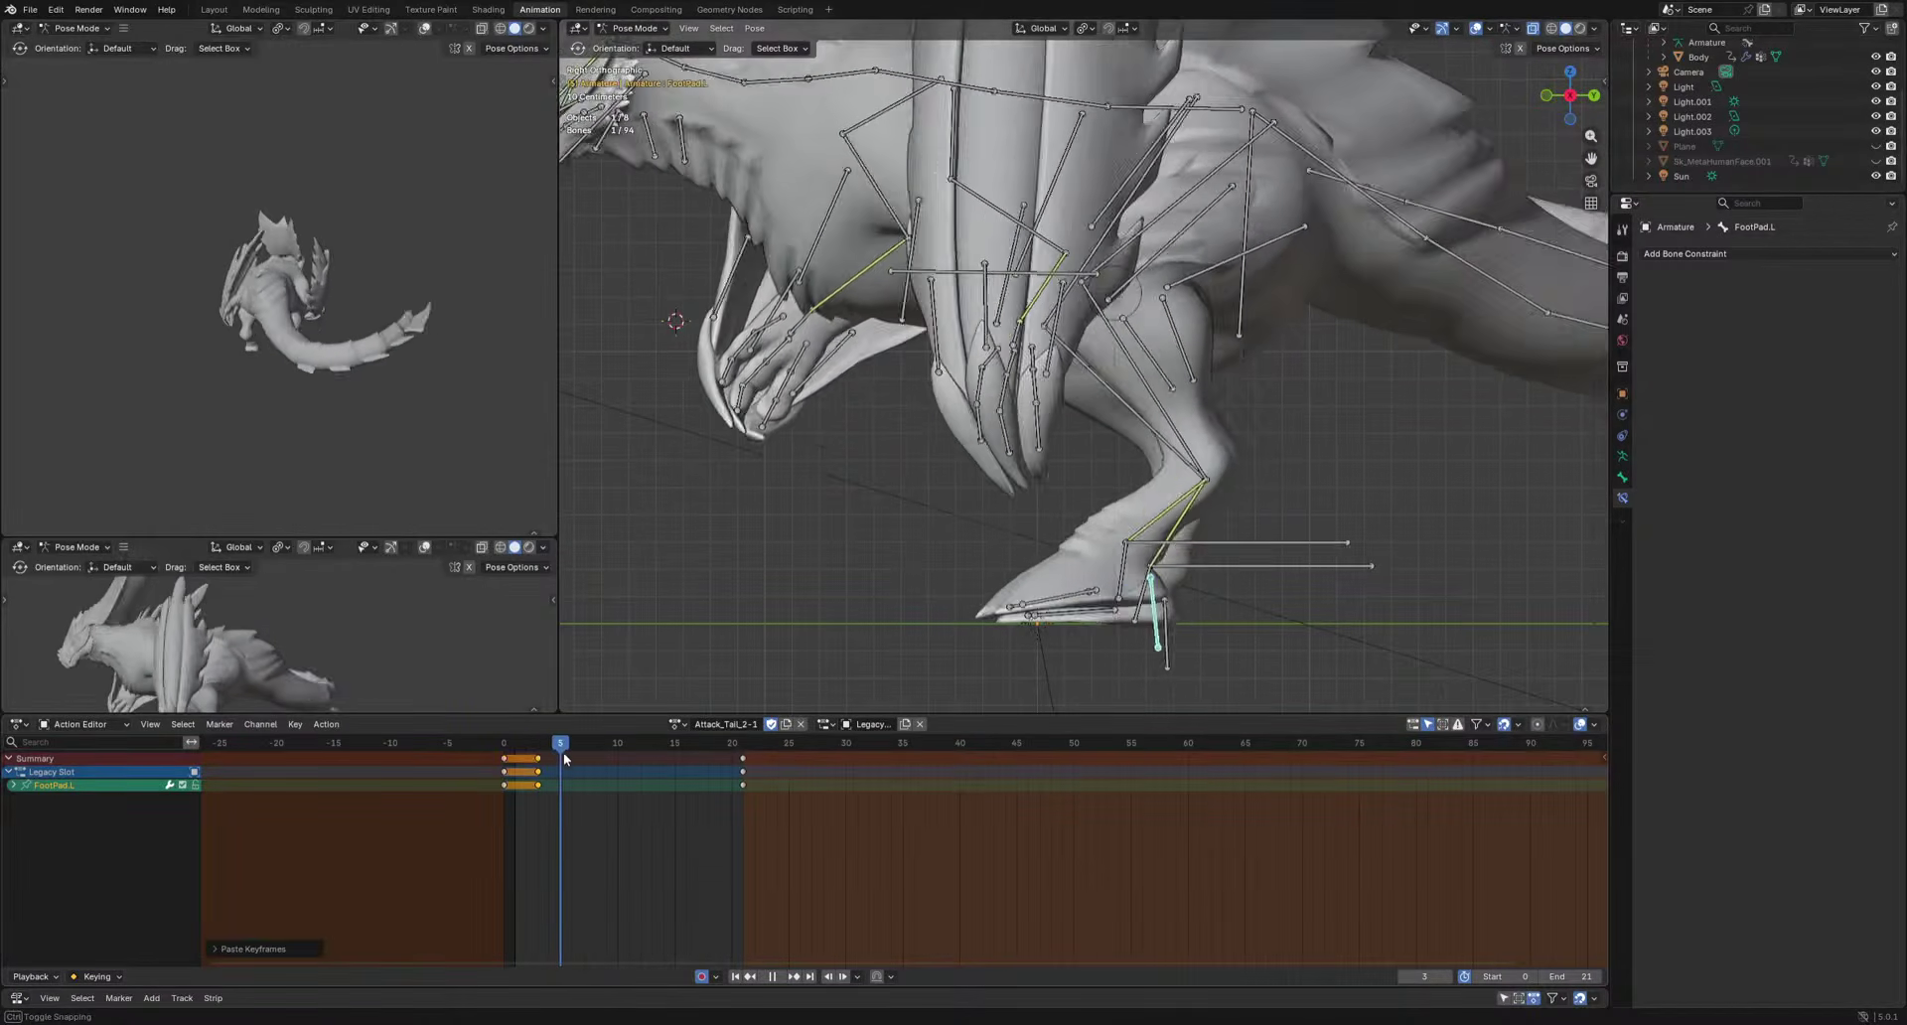
# Key the FootPad.L bone and move the new keyframe to frame 5.
pyautogui.press('space')
pyautogui.press('i')
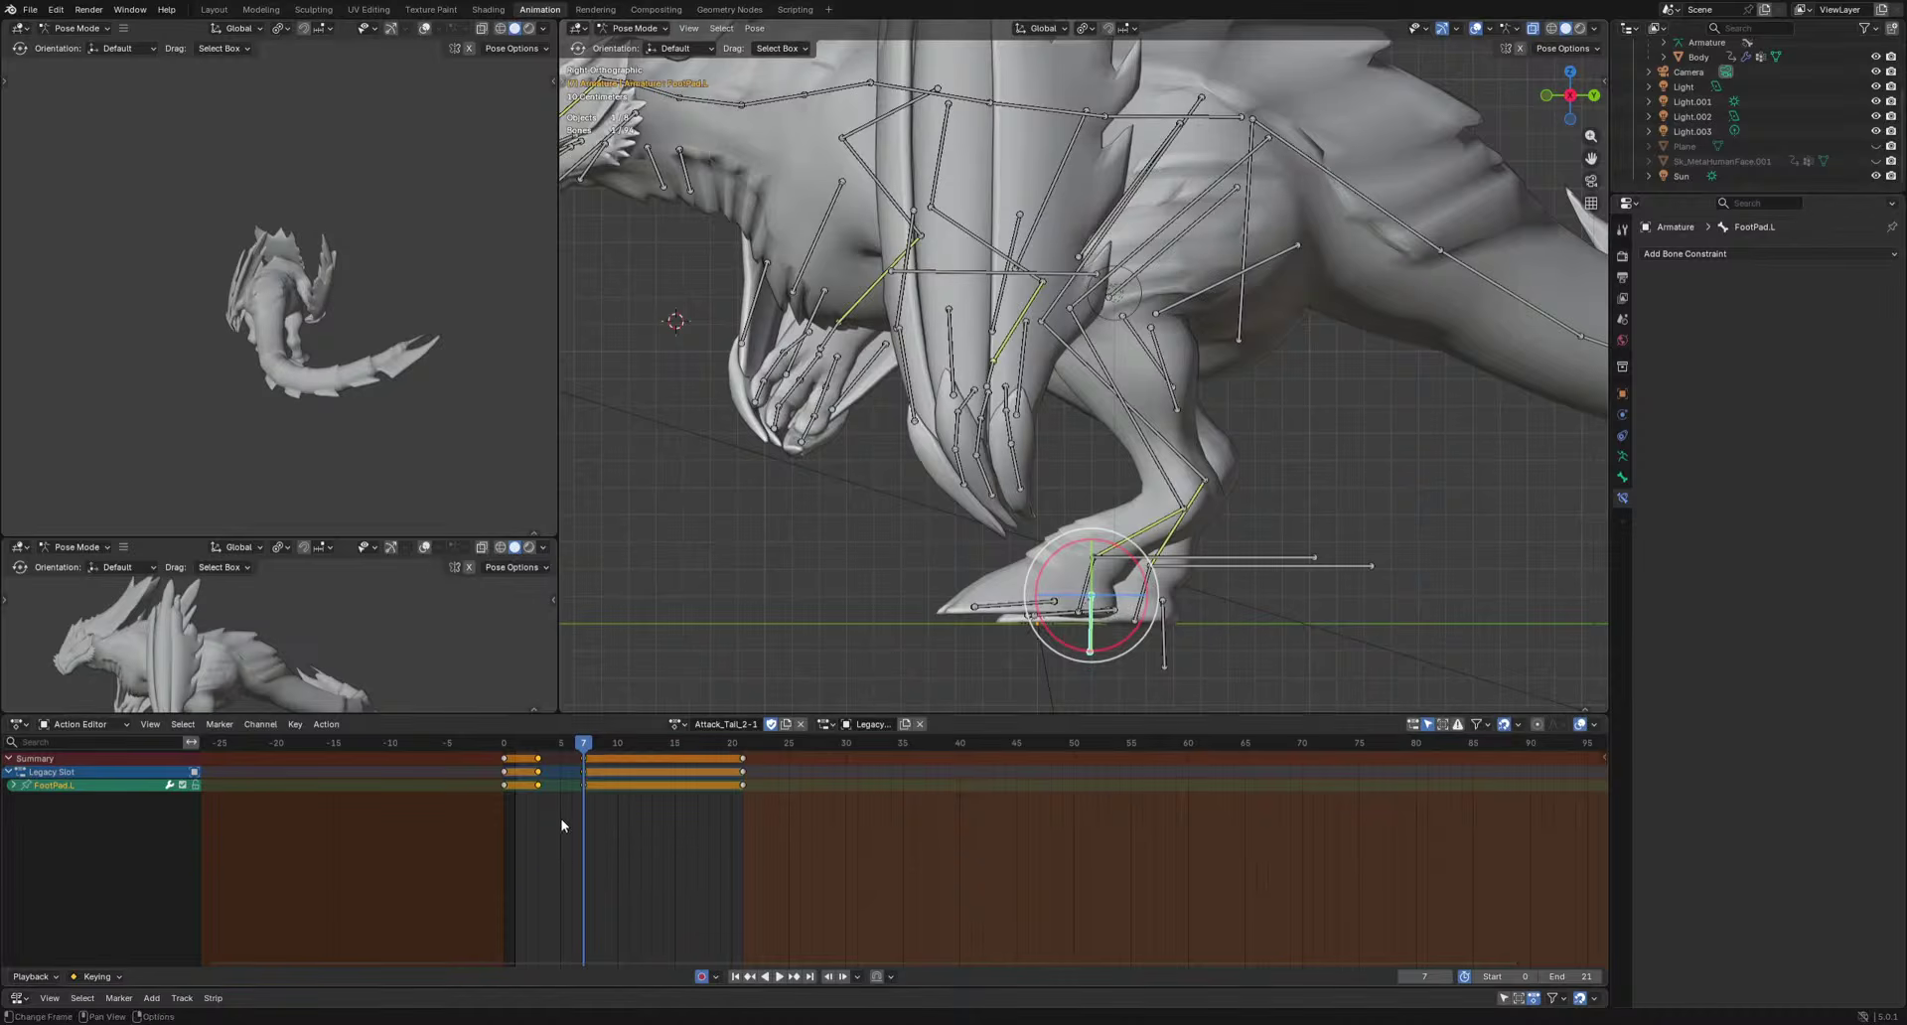
pyautogui.press('g')
pyautogui.moveTo(562, 820); pyautogui.dragTo(617, 745)
pyautogui.click(590, 759)
# Copy the FootPad.L bone's keyframe at frame 3, paste it at frame 10, and play the action.
pyautogui.click(537, 759)
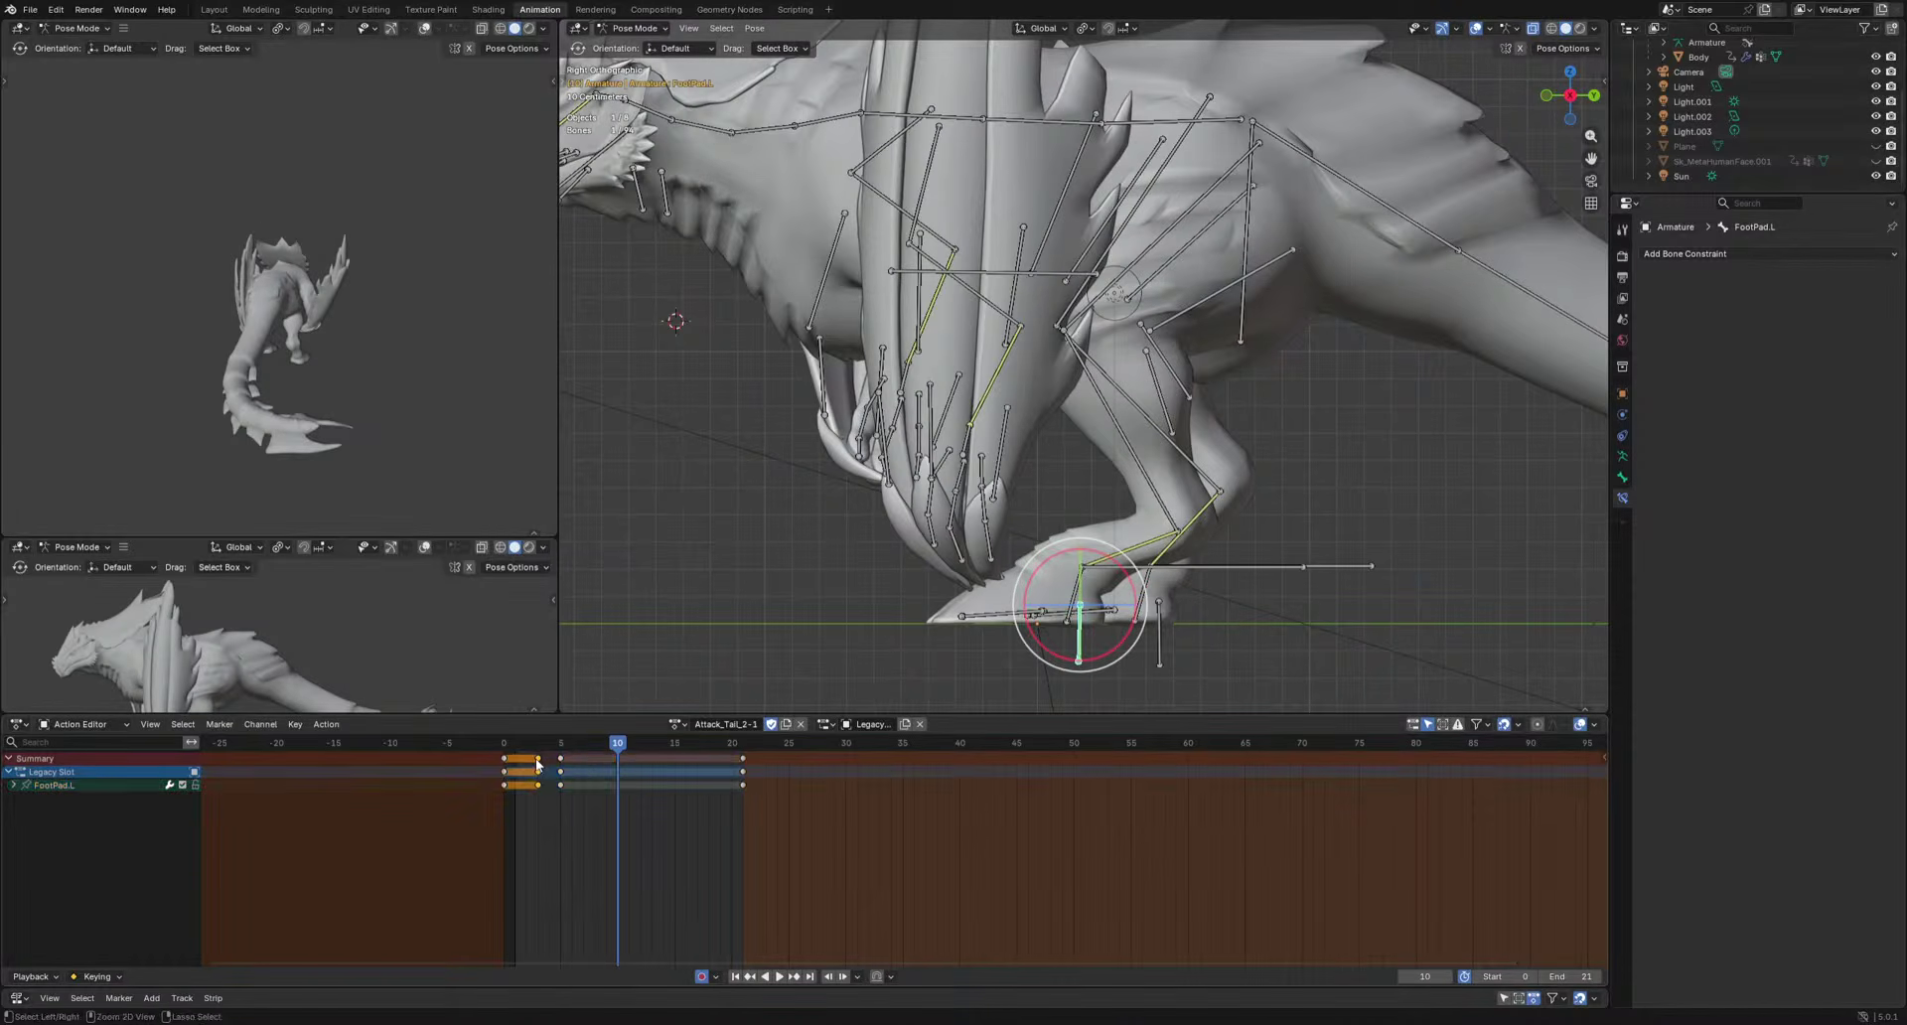
pyautogui.hotkey('ctrl', 'c')
pyautogui.hotkey('ctrl', 'v')
pyautogui.press('space')
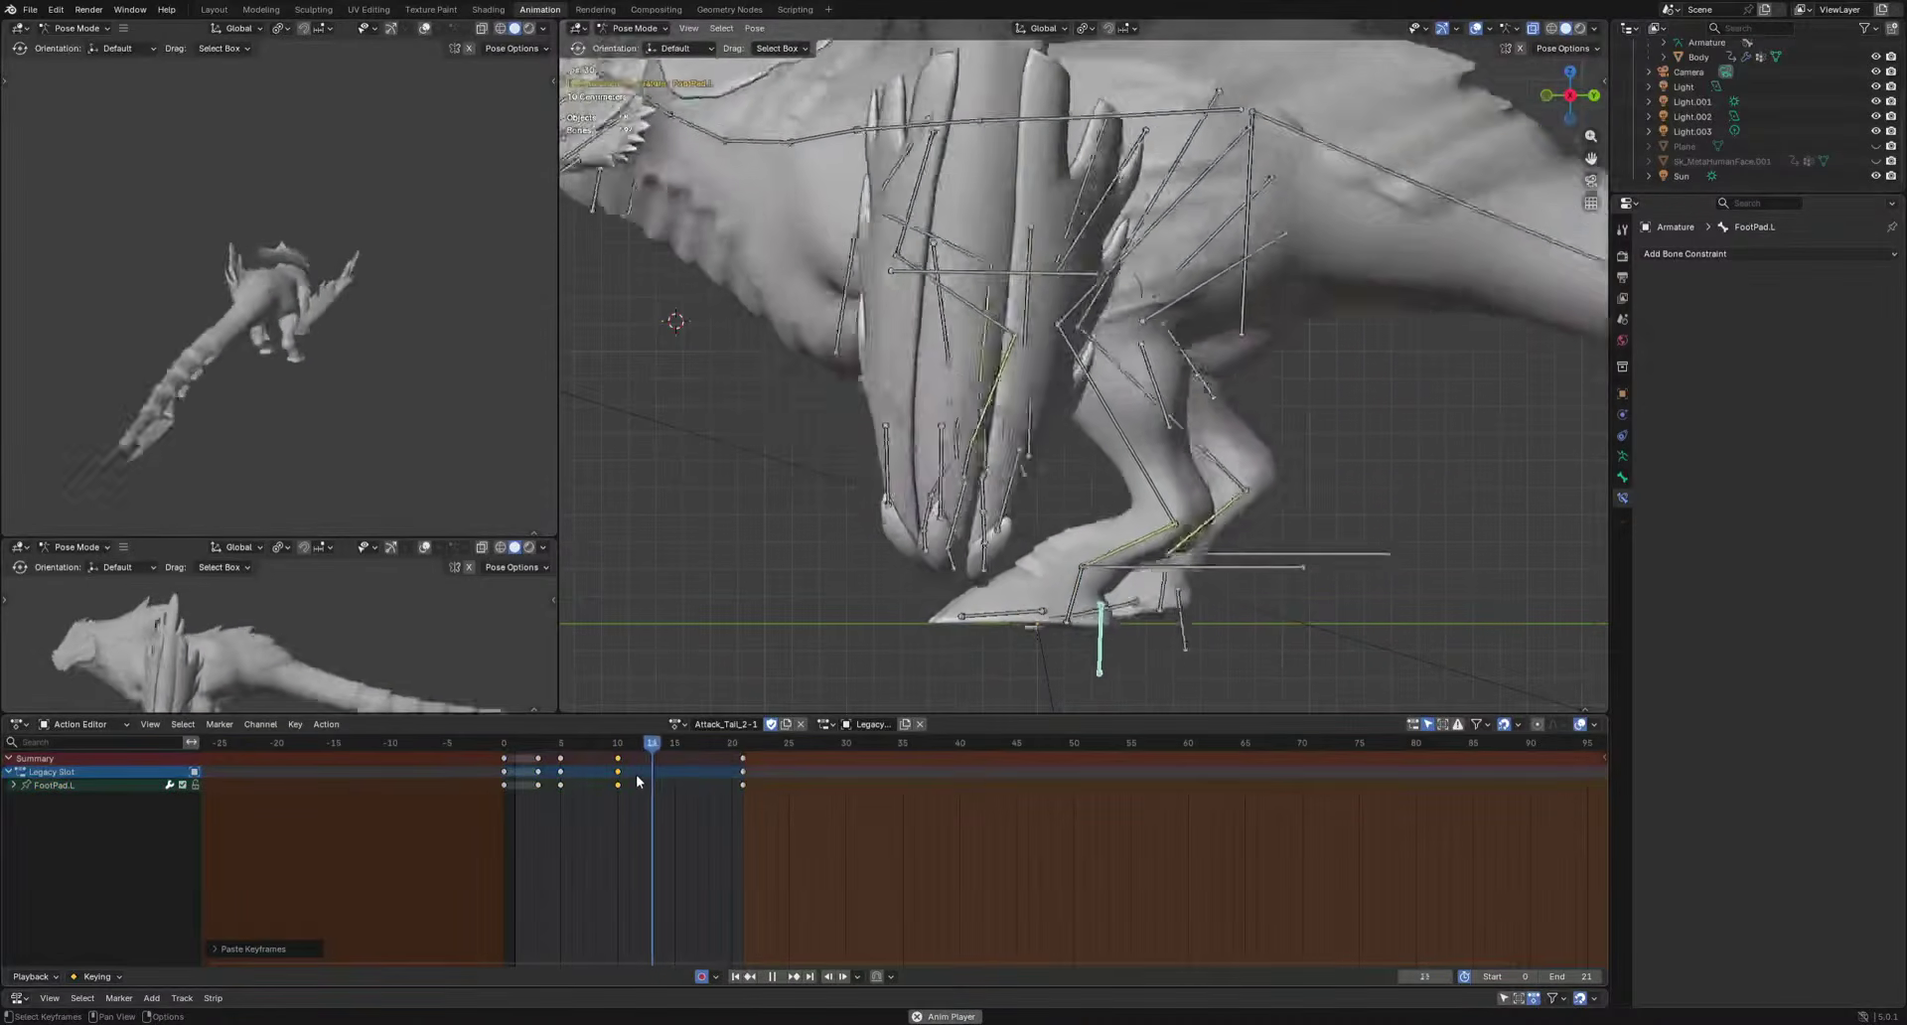
pyautogui.press('space')
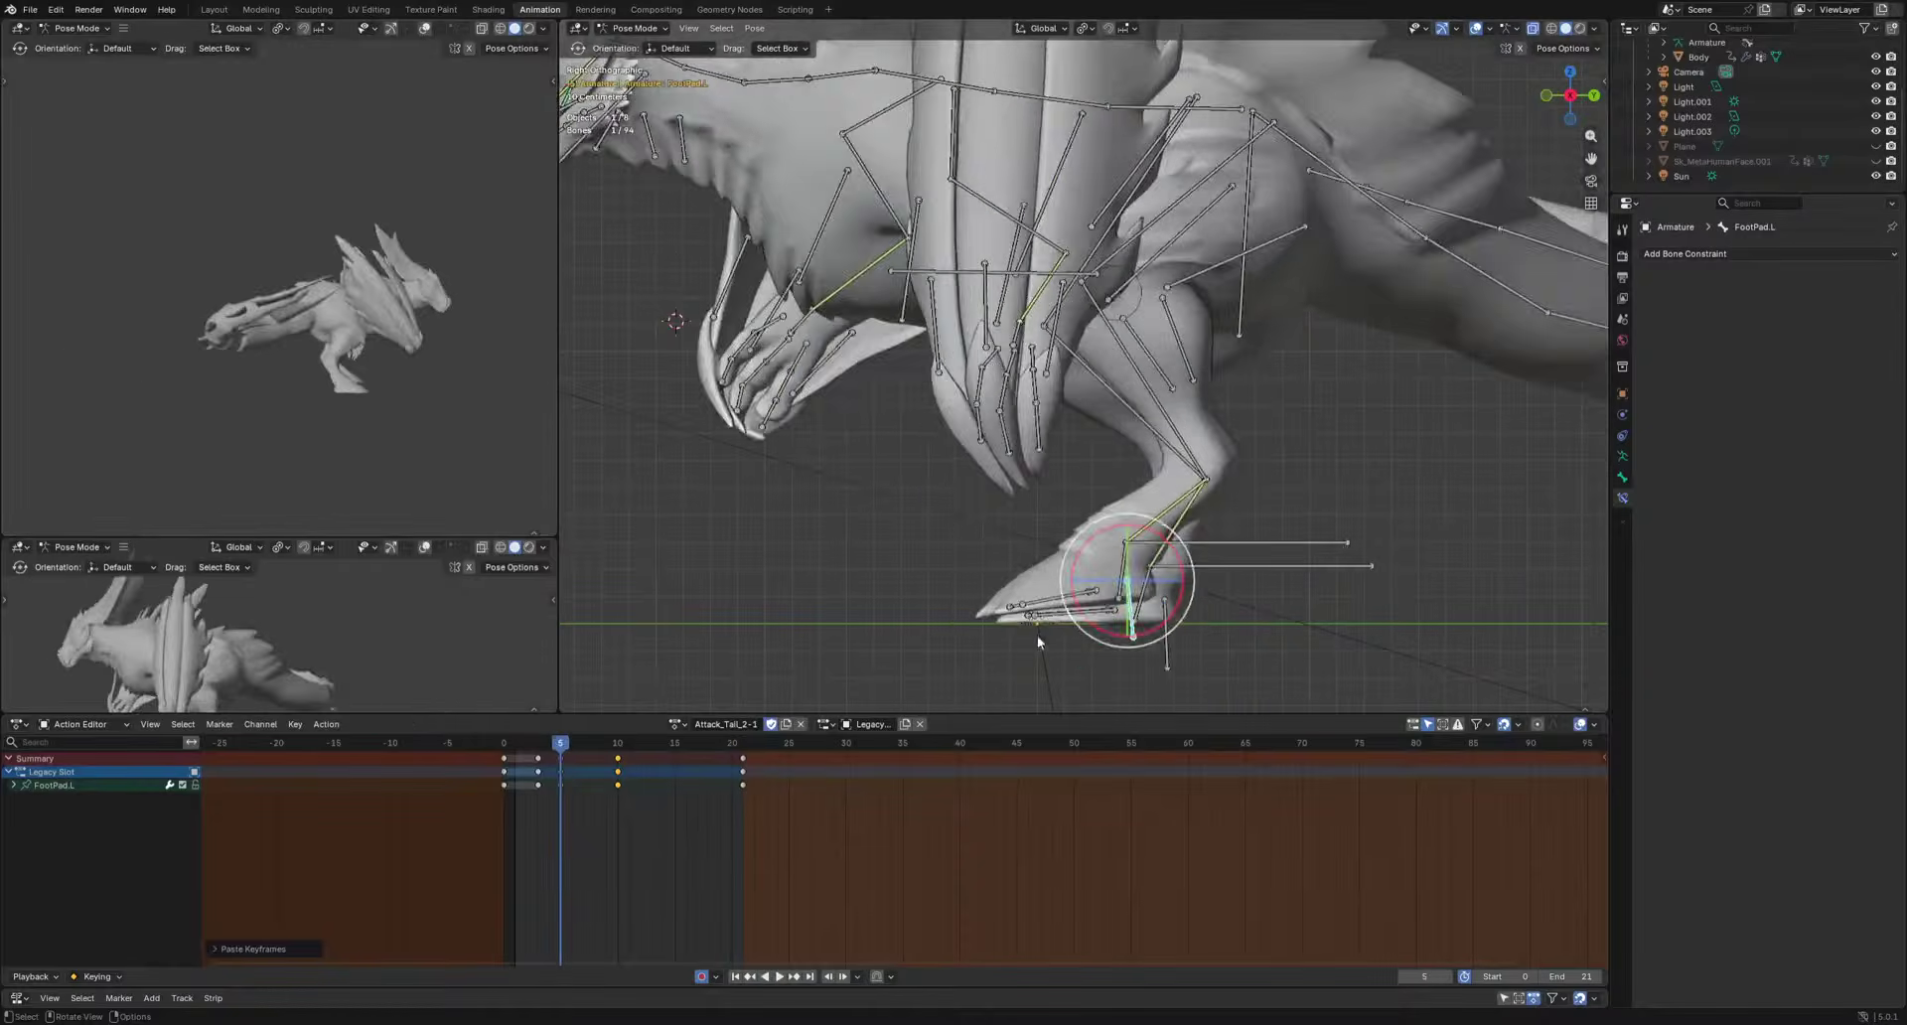
# Key the Toe1-1.L and Toe2-1.L bones at frames 2 and 5 by pasting keyframes and rotating the toes.
pyautogui.press('Up')
pyautogui.moveTo(946, 640); pyautogui.dragTo(988, 598)
pyautogui.moveTo(793, 818); pyautogui.dragTo(617, 748)
pyautogui.hotkey('ctrl', 'c')
pyautogui.hotkey('ctrl', 'v')
pyautogui.press('t')
pyautogui.press('t')
pyautogui.press('r')
pyautogui.click(1253, 646)
pyautogui.hotkey('alt', 'r')
pyautogui.press('r')
pyautogui.click(1329, 657)
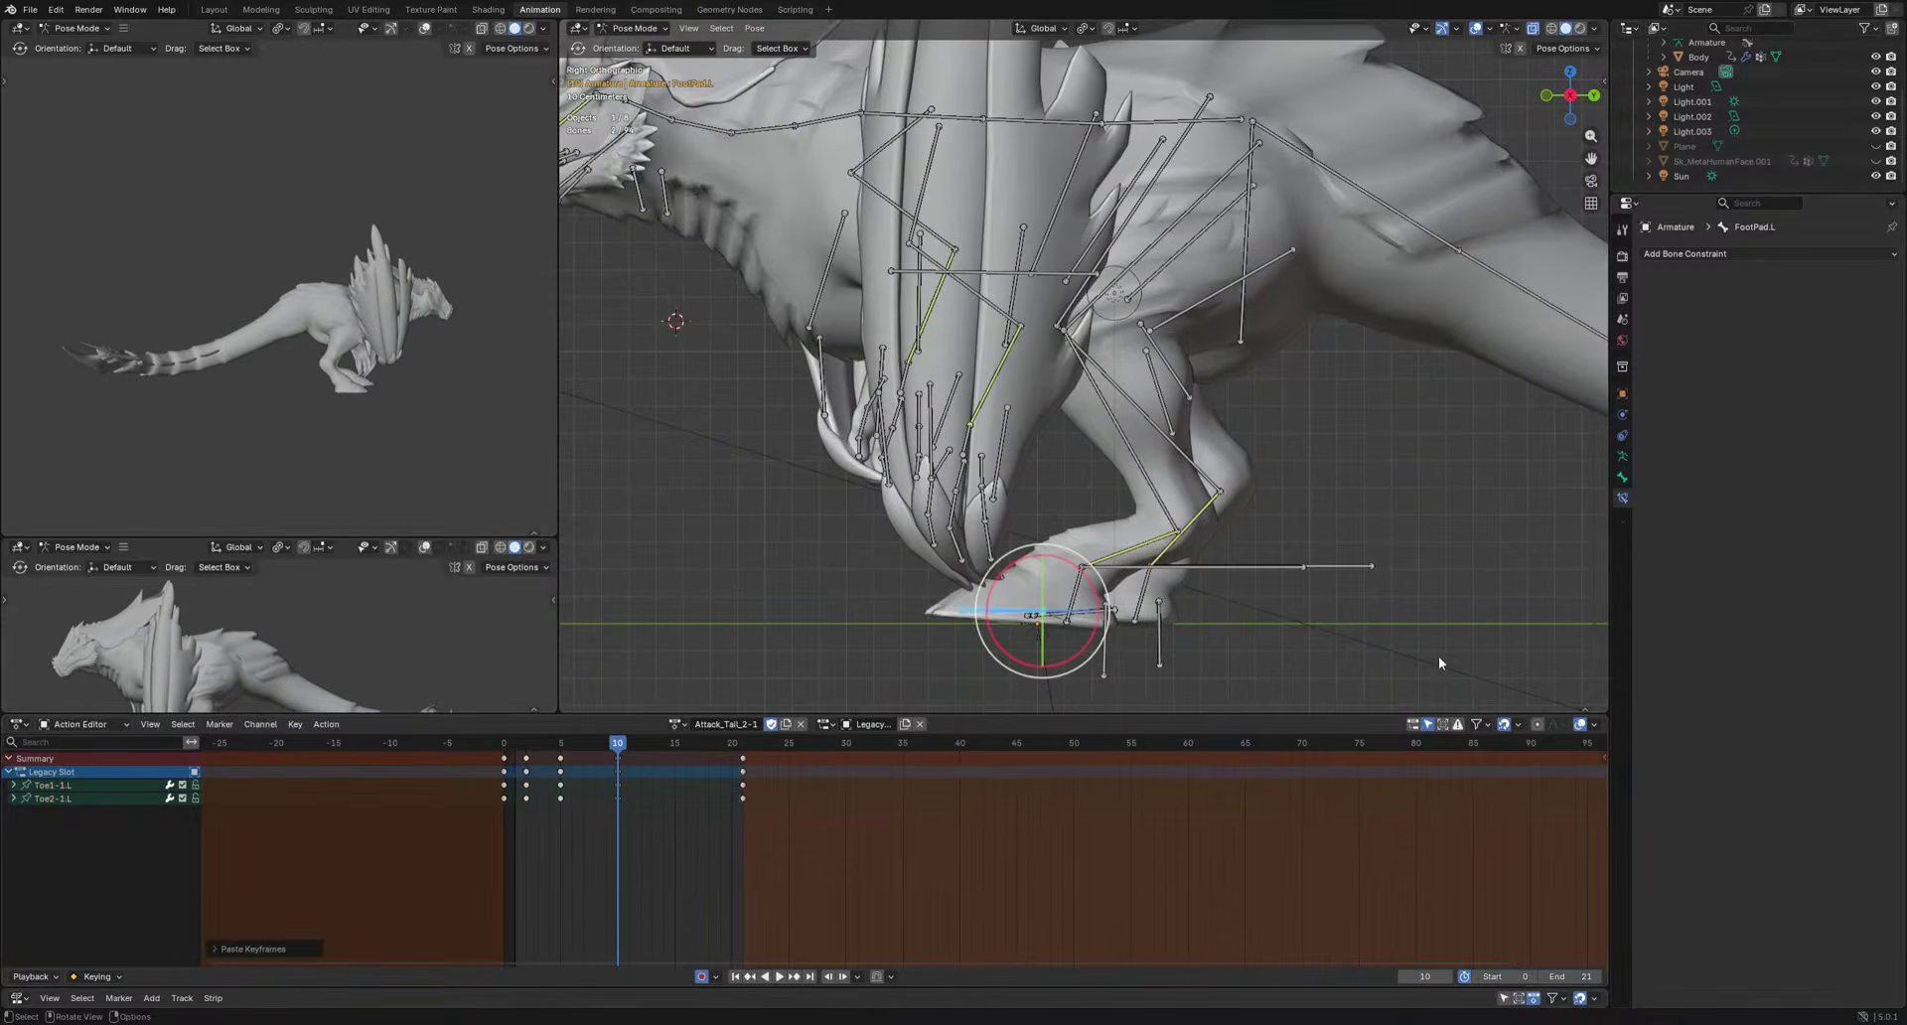
# Rotate the Toe1-1.L and Toe2-1.L bones at frame 10, and play the action.
pyautogui.press('r')
pyautogui.click(1469, 626)
pyautogui.press('space')
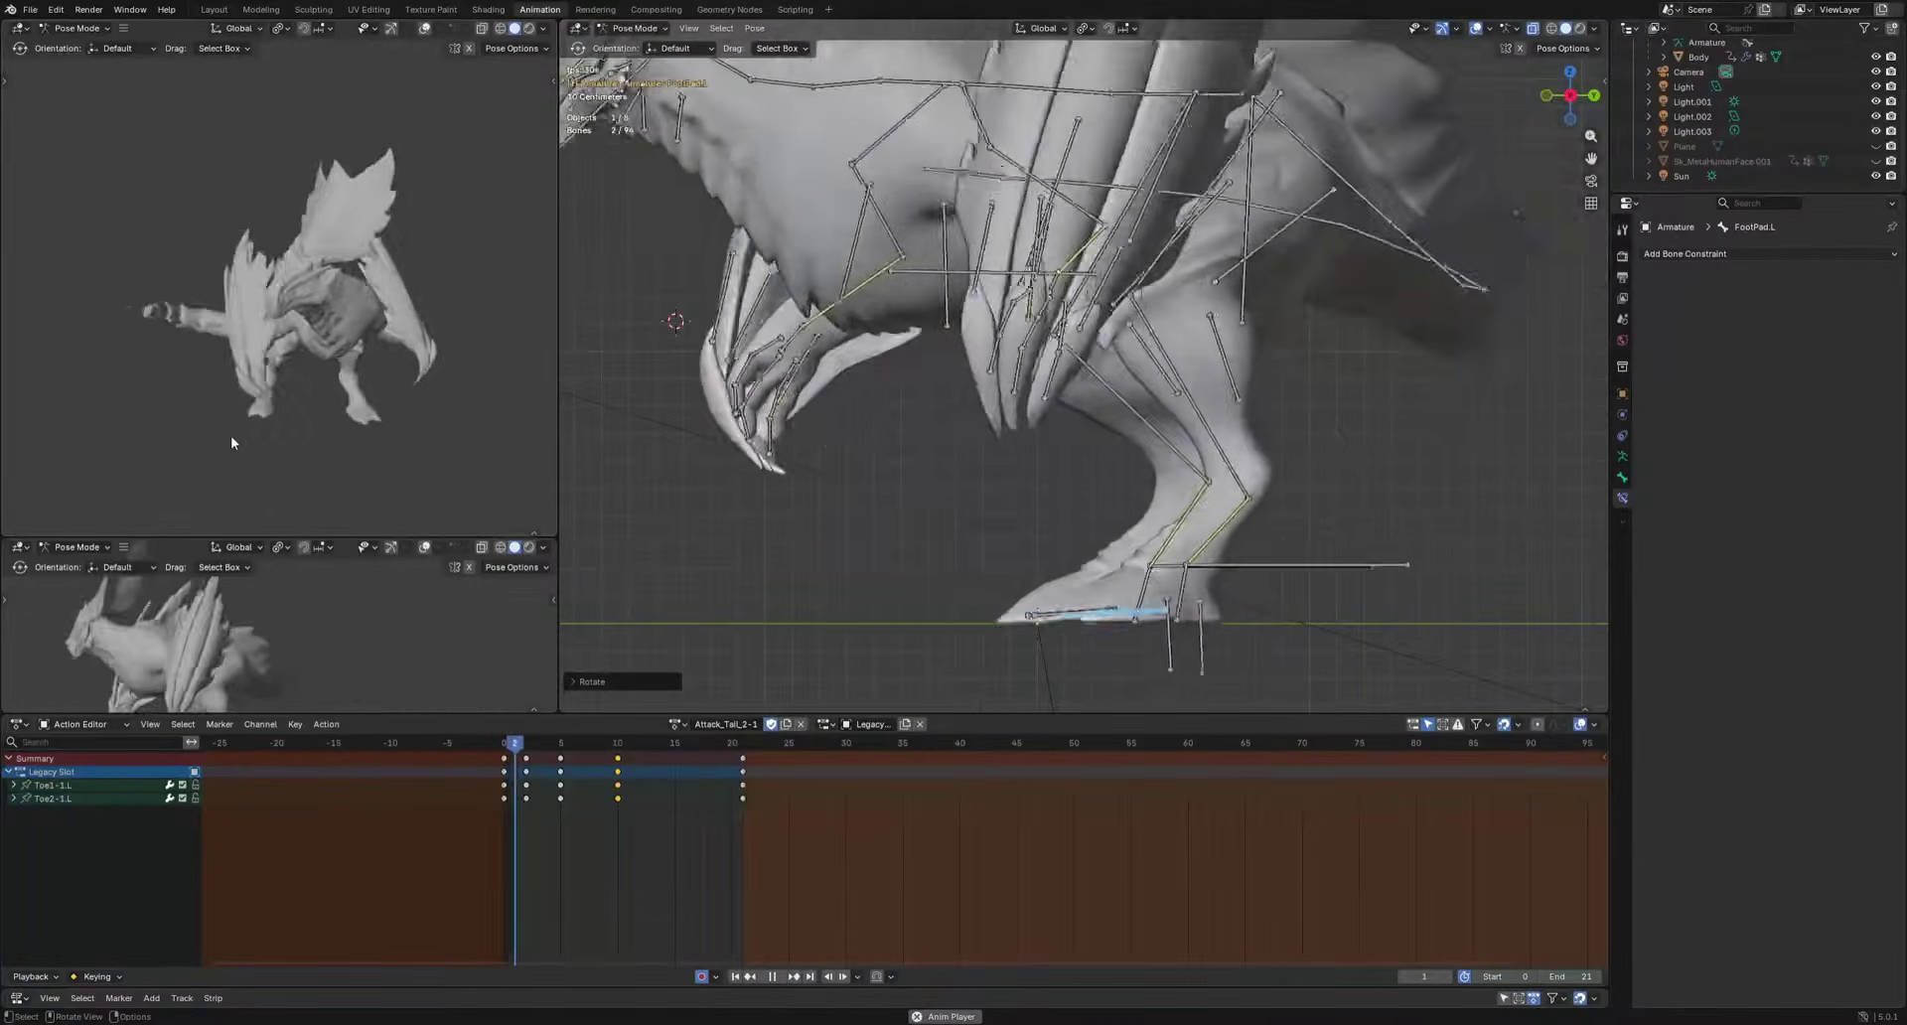
pyautogui.press('space')
# Paste the starting keyframes of the Toe1-1.R and Toe2-1.R bones at frame 11.
pyautogui.moveTo(1281, 644); pyautogui.dragTo(1172, 588)
pyautogui.moveTo(655, 744); pyautogui.dragTo(452, 772)
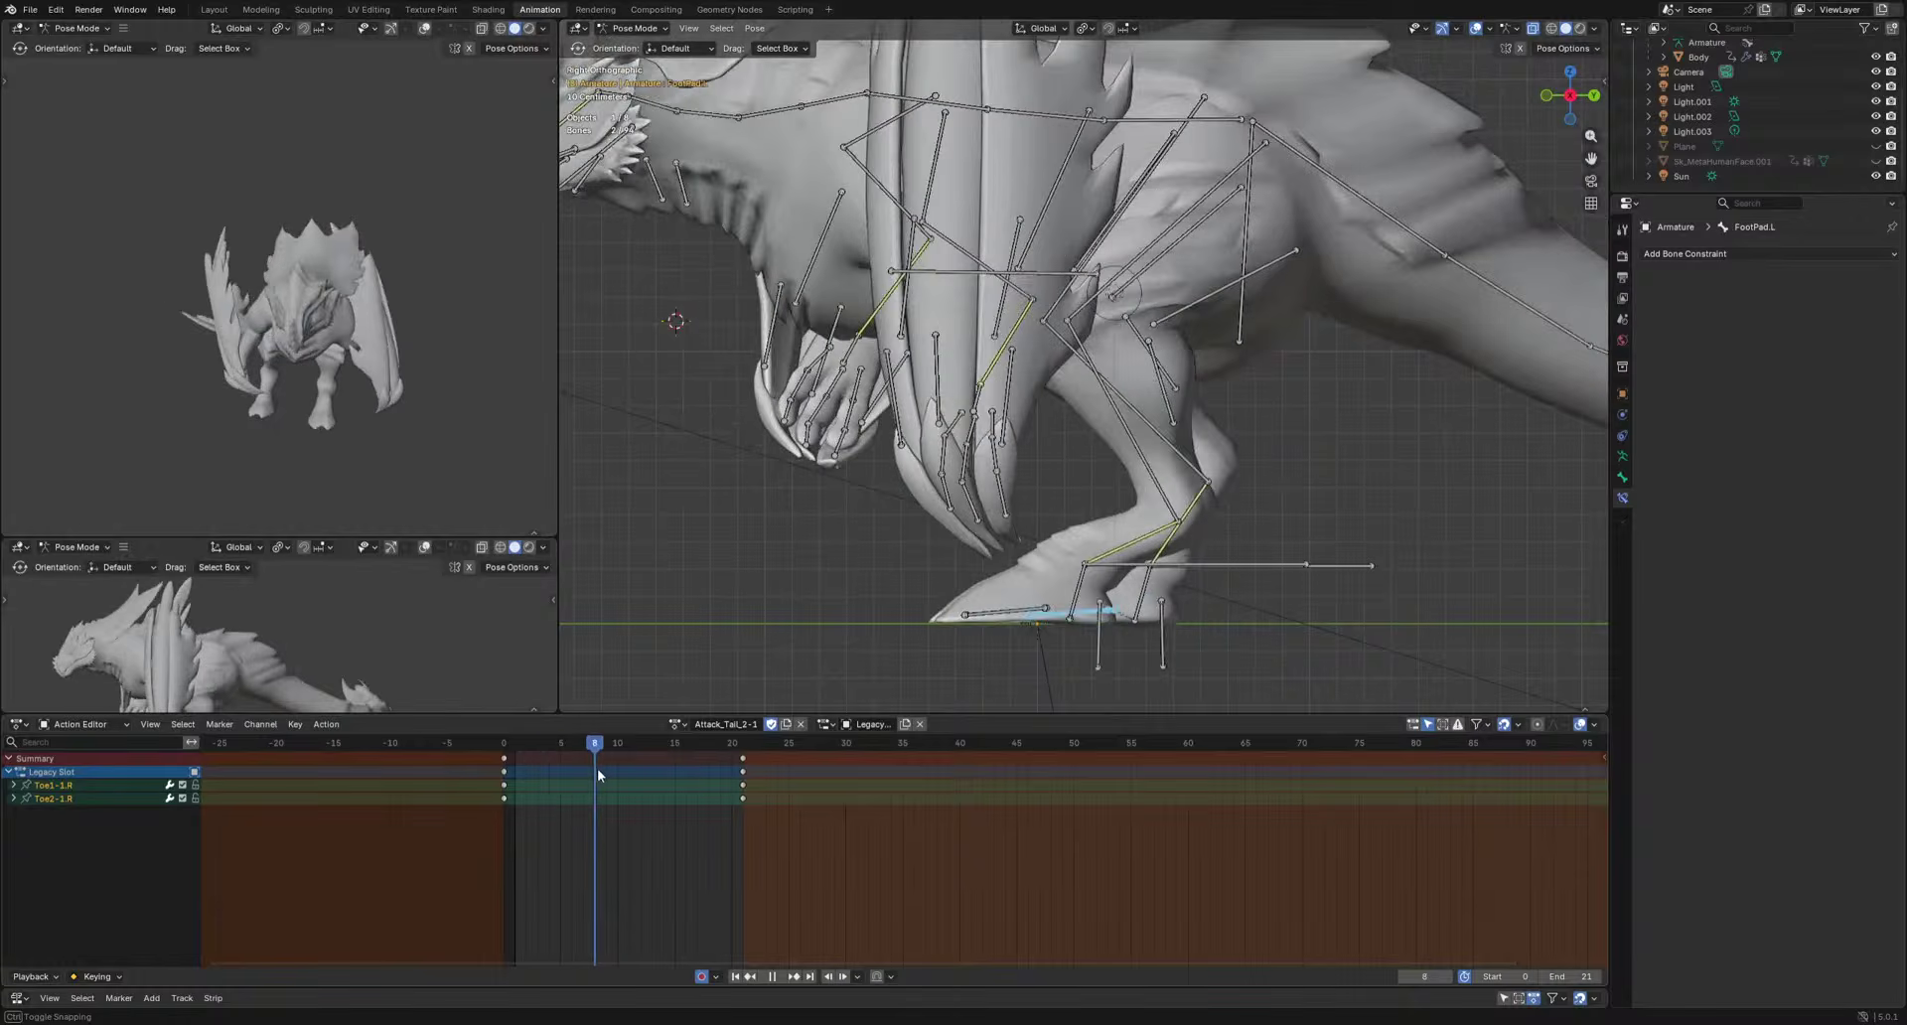
pyautogui.hotkey('ctrl', 'shift', 'v')
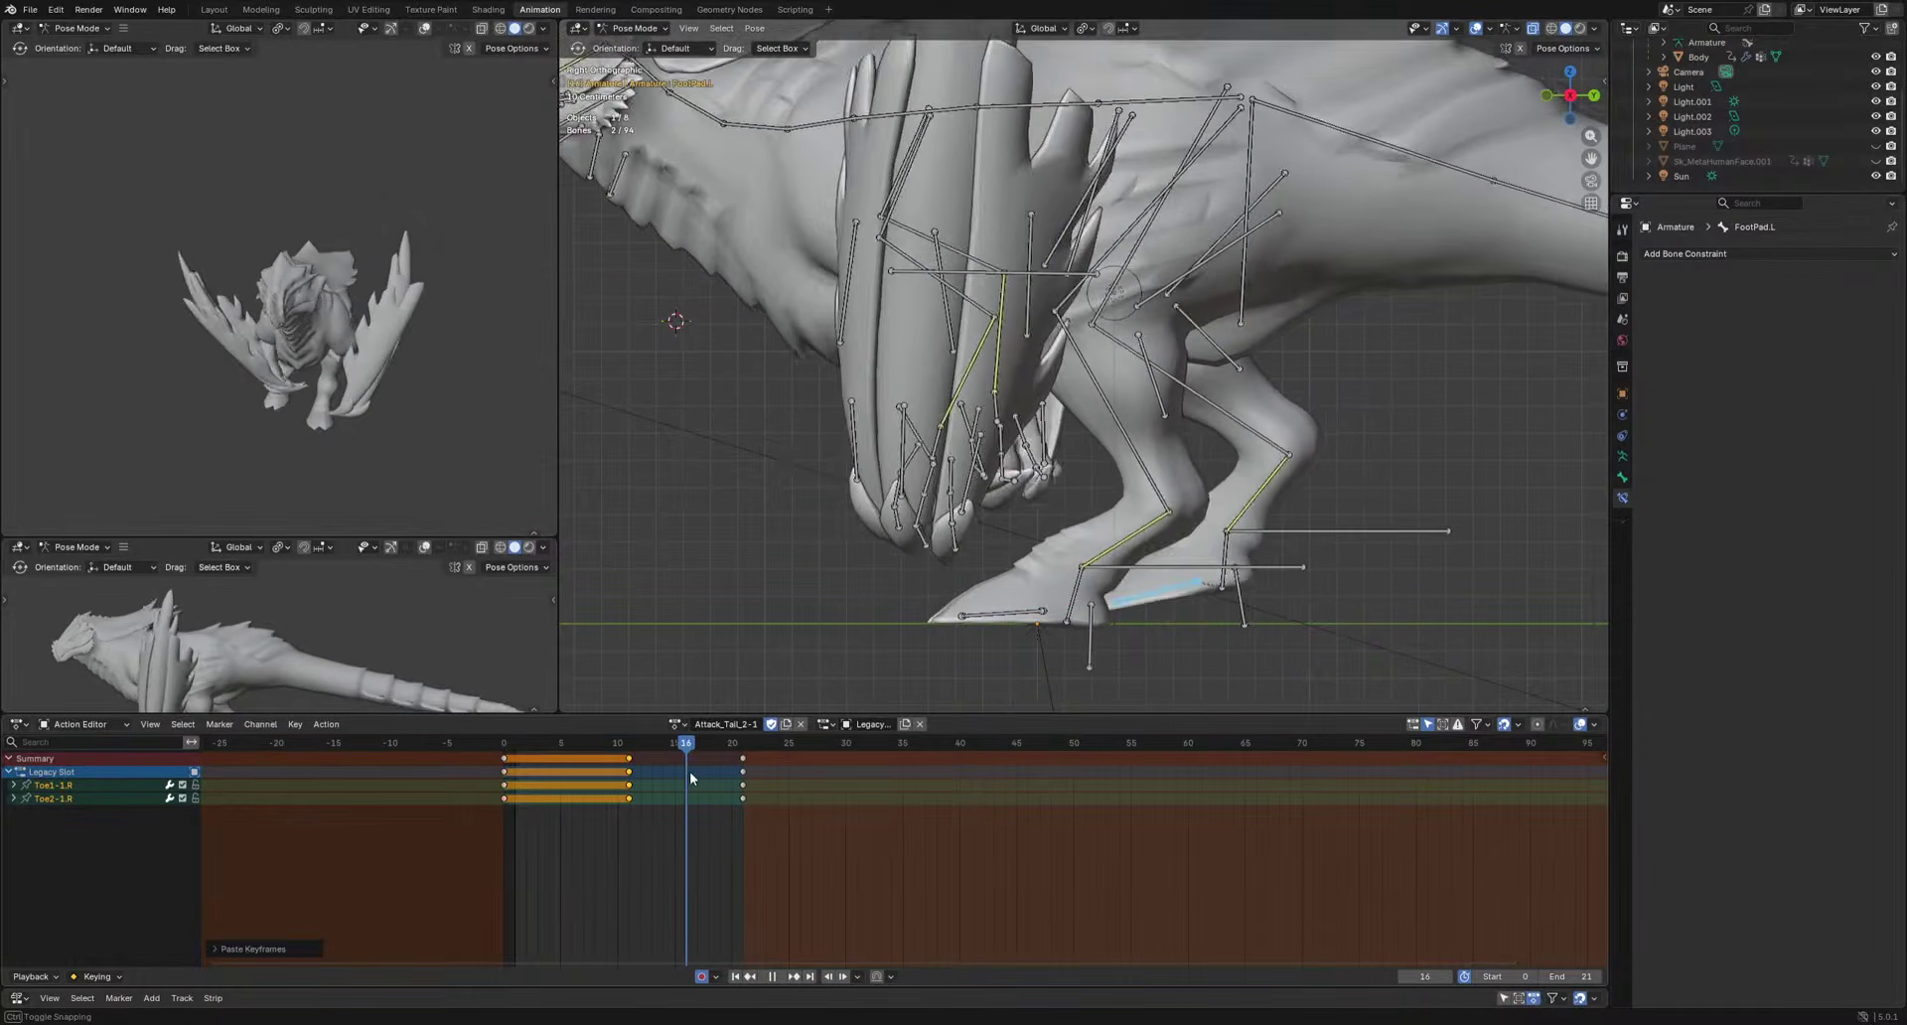
# Key and rotate the Toe1-1.R and Toe2-1.R bones at frame 17, and play the action.
pyautogui.press('space')
pyautogui.press('i')
pyautogui.press('r')
pyautogui.click(1508, 640)
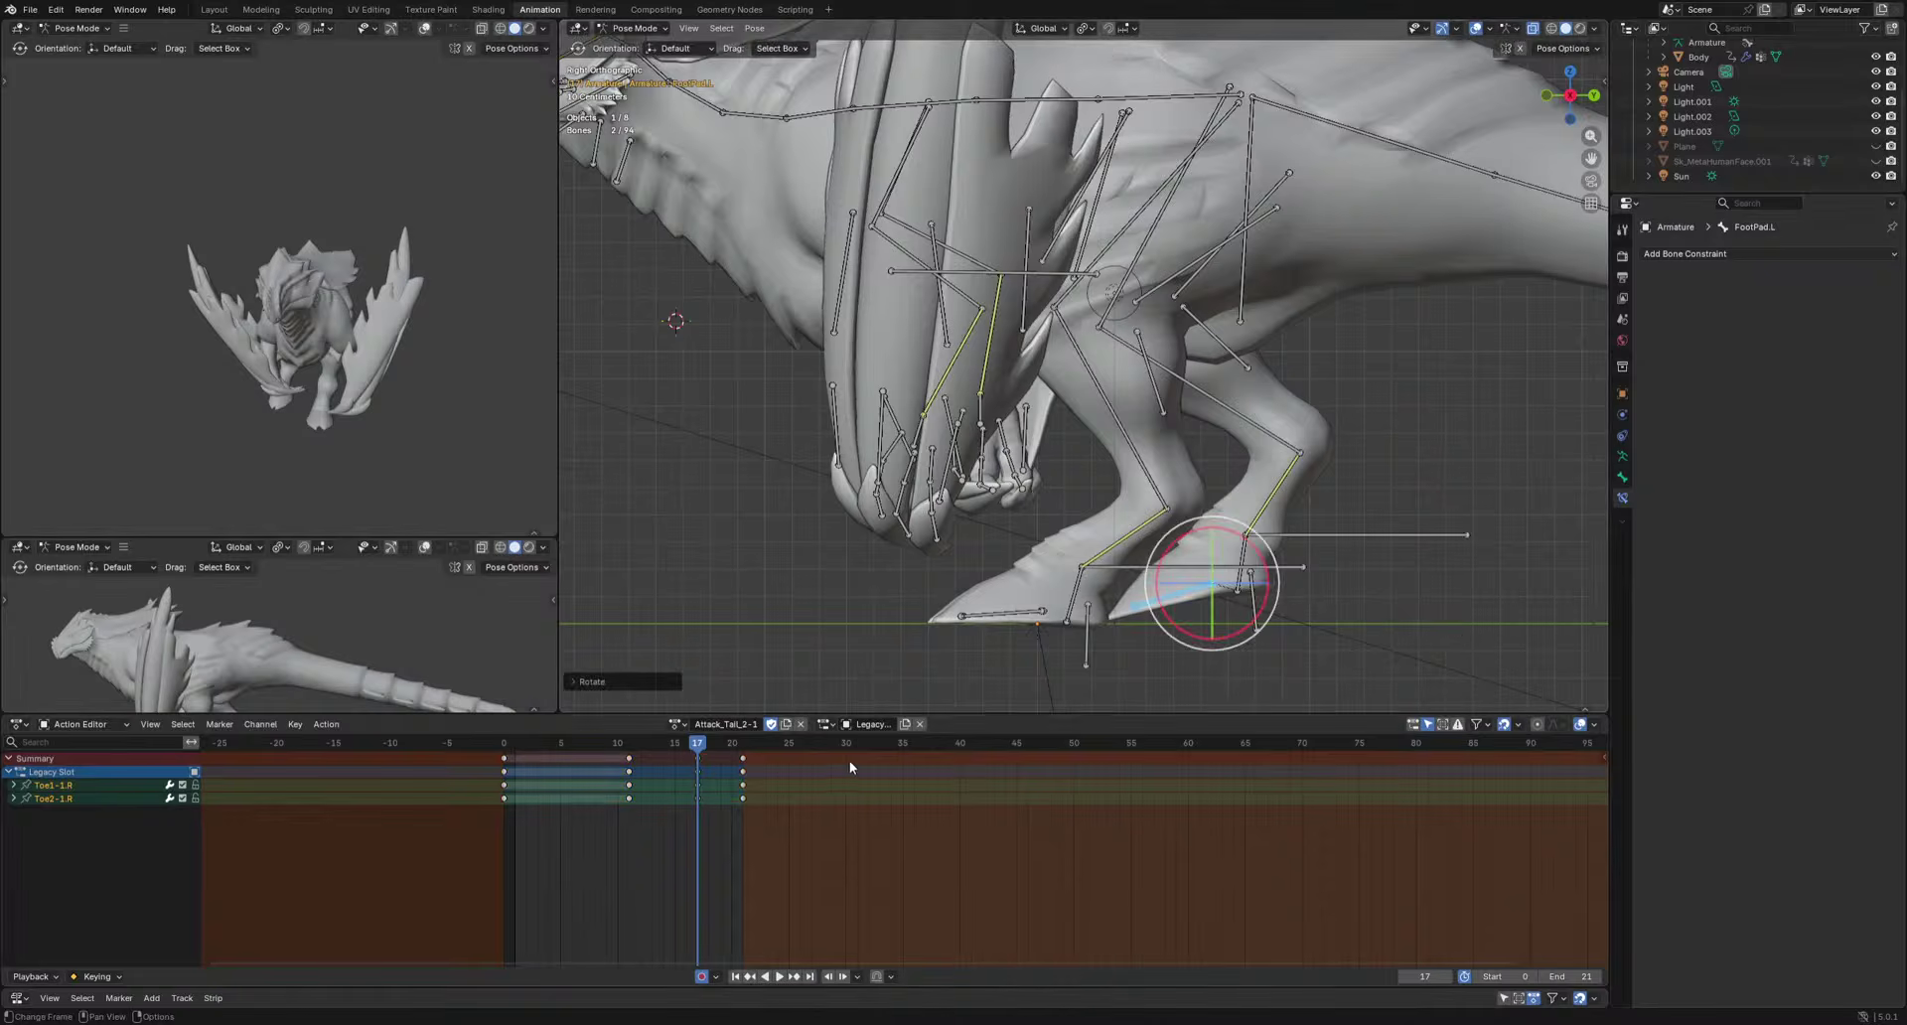
pyautogui.press('space')
# Paste the FootPad.R bone's starting keyframe at frame 11.
pyautogui.click(1160, 604)
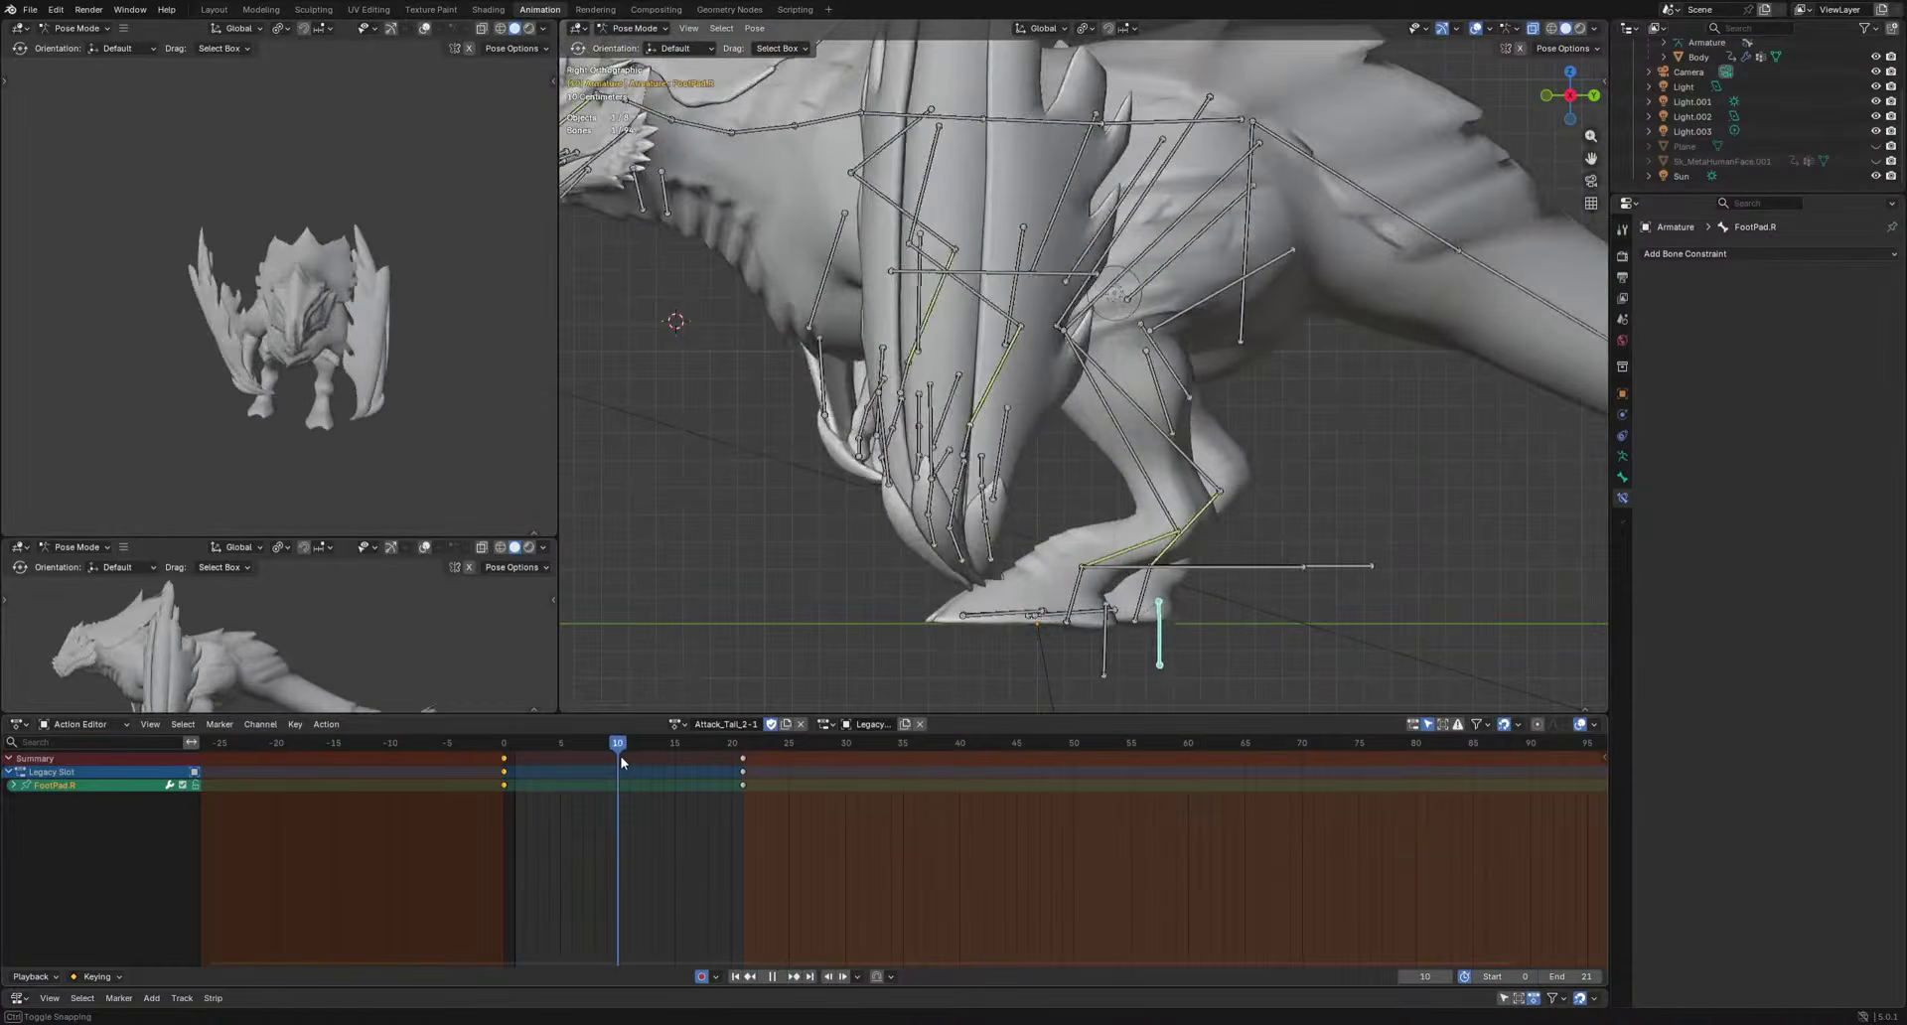
pyautogui.press('space')
pyautogui.hotkey('ctrl', 'v')
# Reset the FootPad.R bone's location and rotation at frame 15, move it under the raised foot, and play the action.
pyautogui.moveTo(645, 745); pyautogui.dragTo(675, 748)
pyautogui.hotkey('alt', 'g')
pyautogui.hotkey('alt', 'r')
pyautogui.press('g')
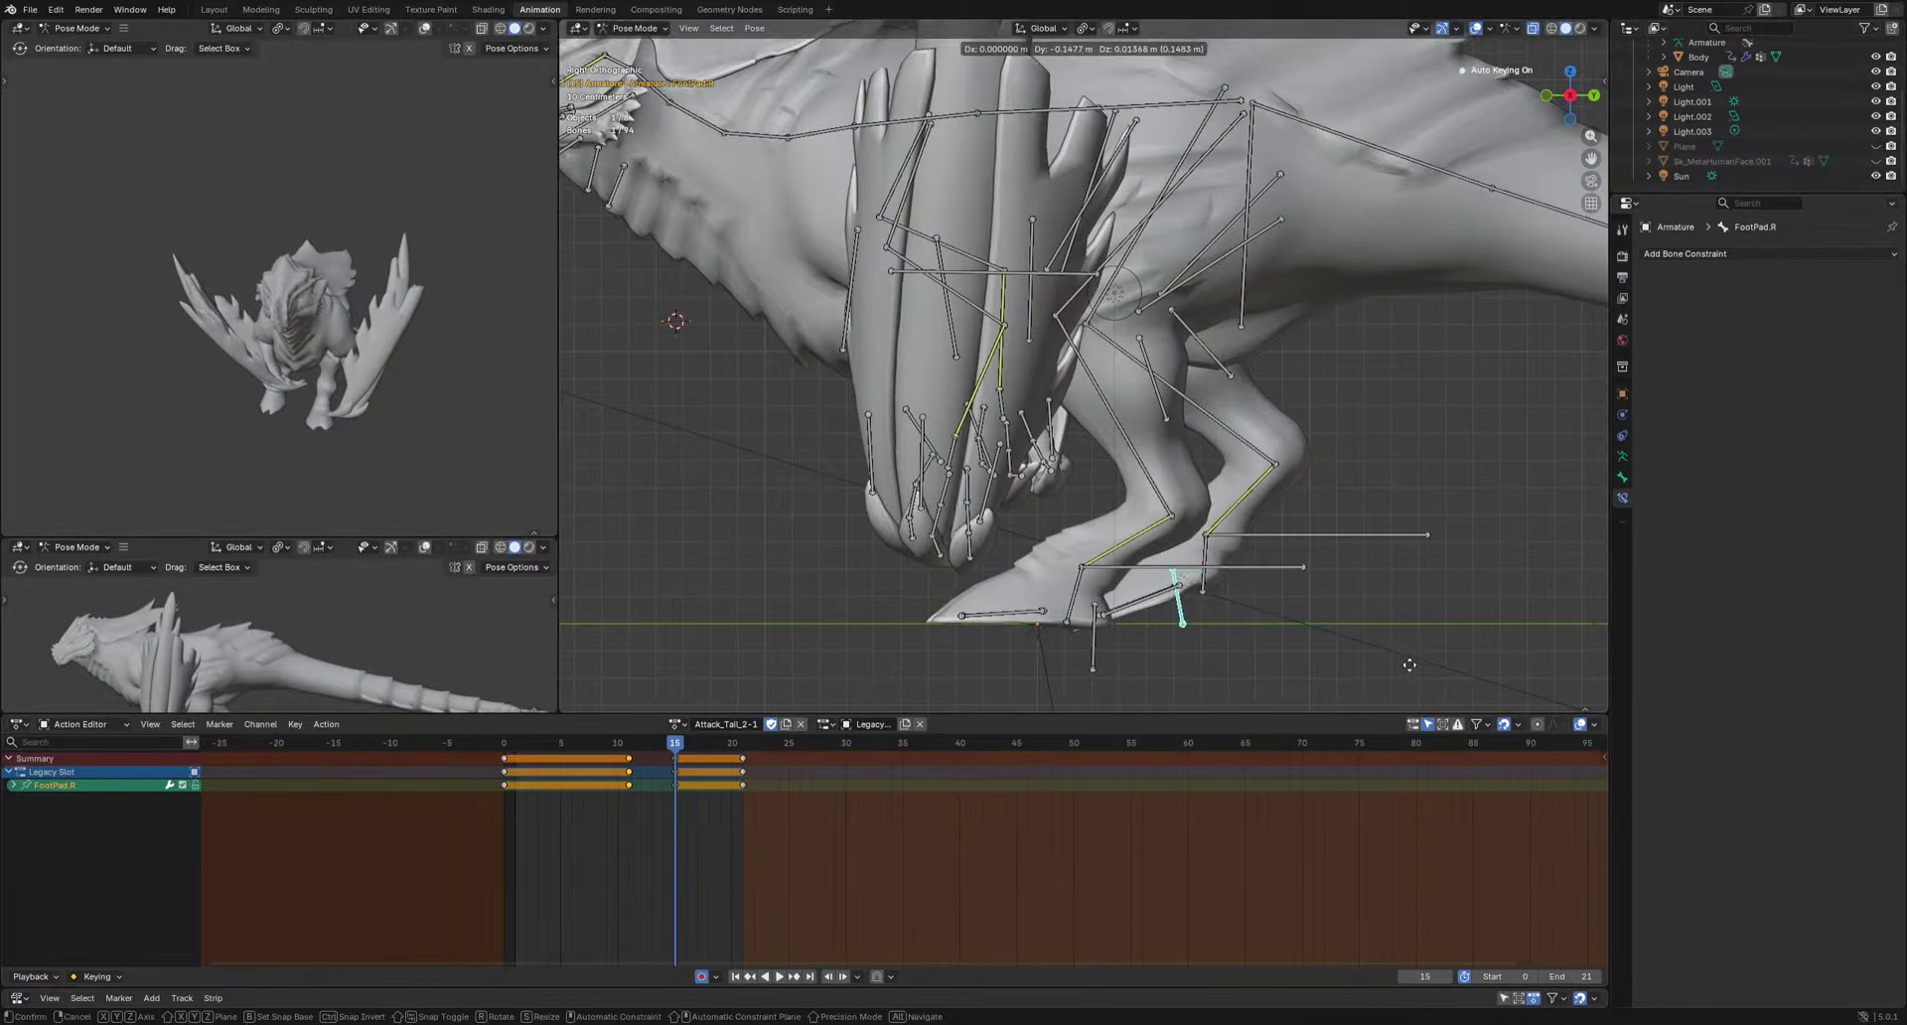
pyautogui.click(1412, 676)
pyautogui.press('space')
pyautogui.scroll(-4, 1332, 633)
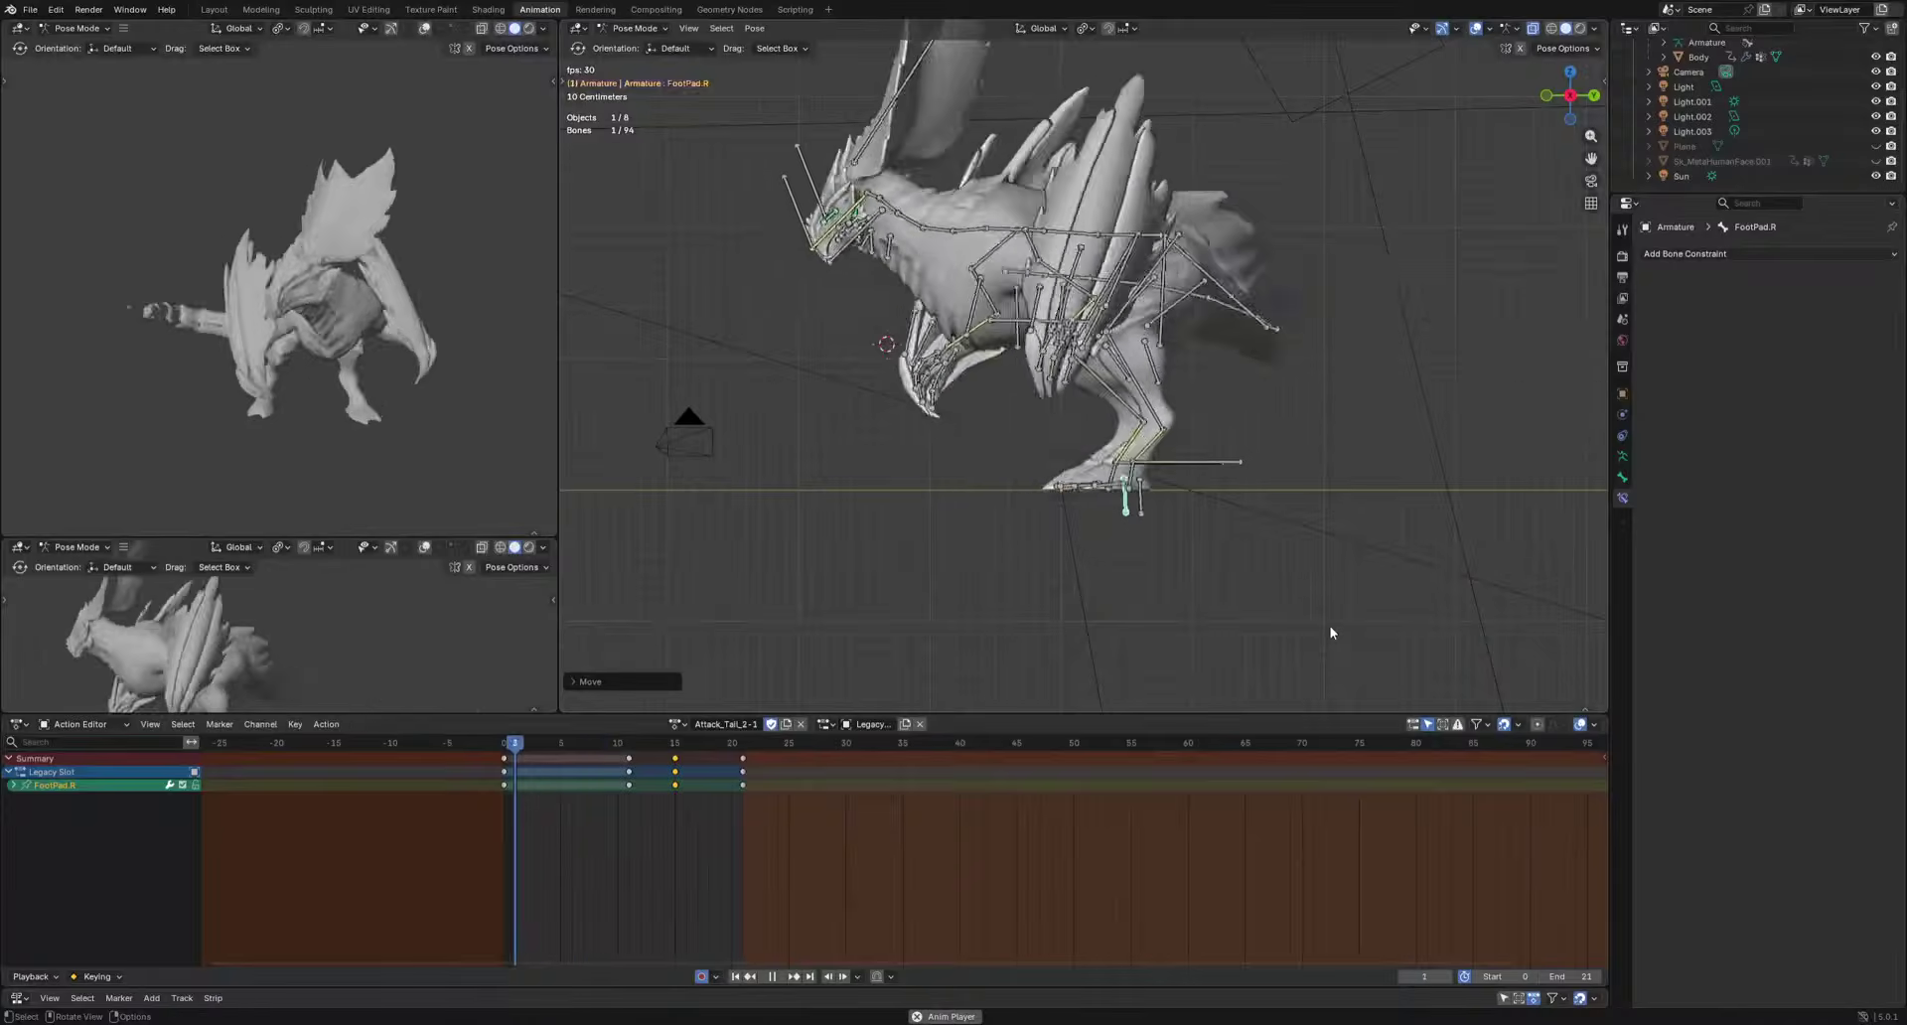
pyautogui.press('space')
# Rotate the Crest bone at frame 8, play the action, and save the file.
pyautogui.click(904, 180)
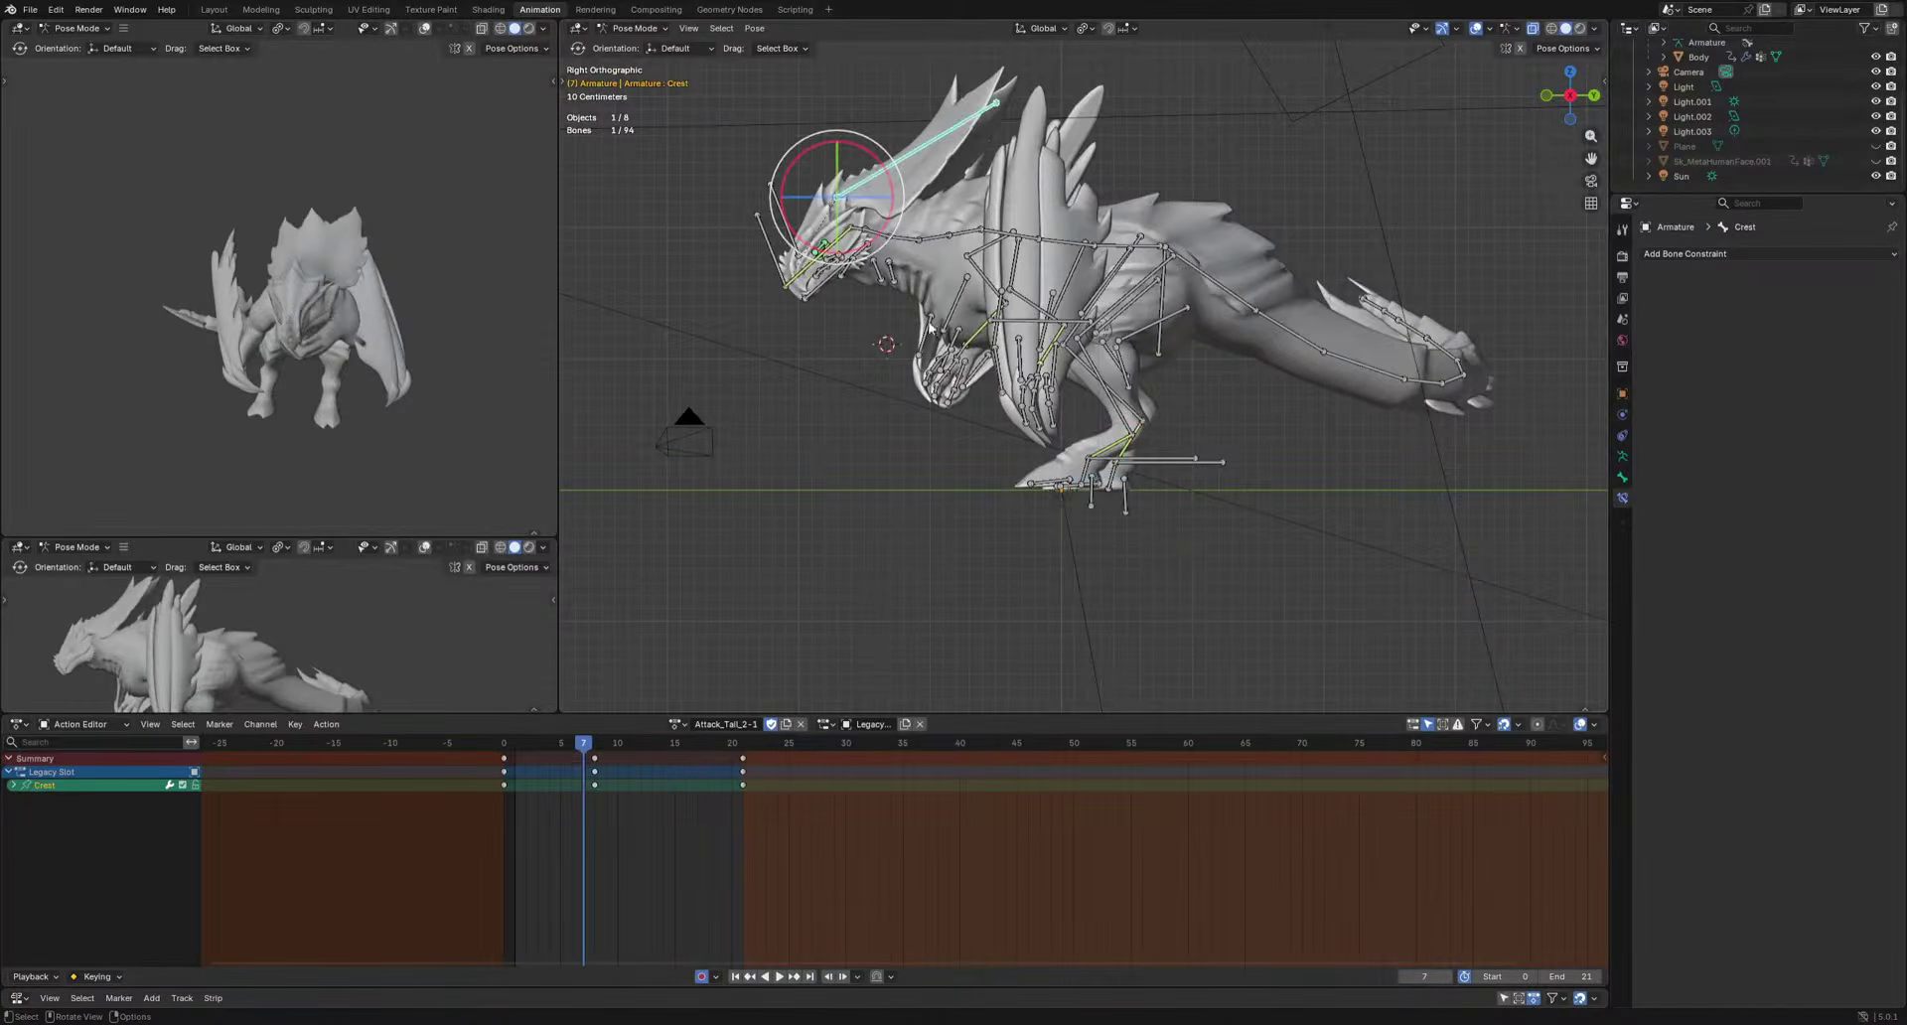
pyautogui.press('Right')
pyautogui.press('r')
pyautogui.click(1119, 369)
pyautogui.press('space')
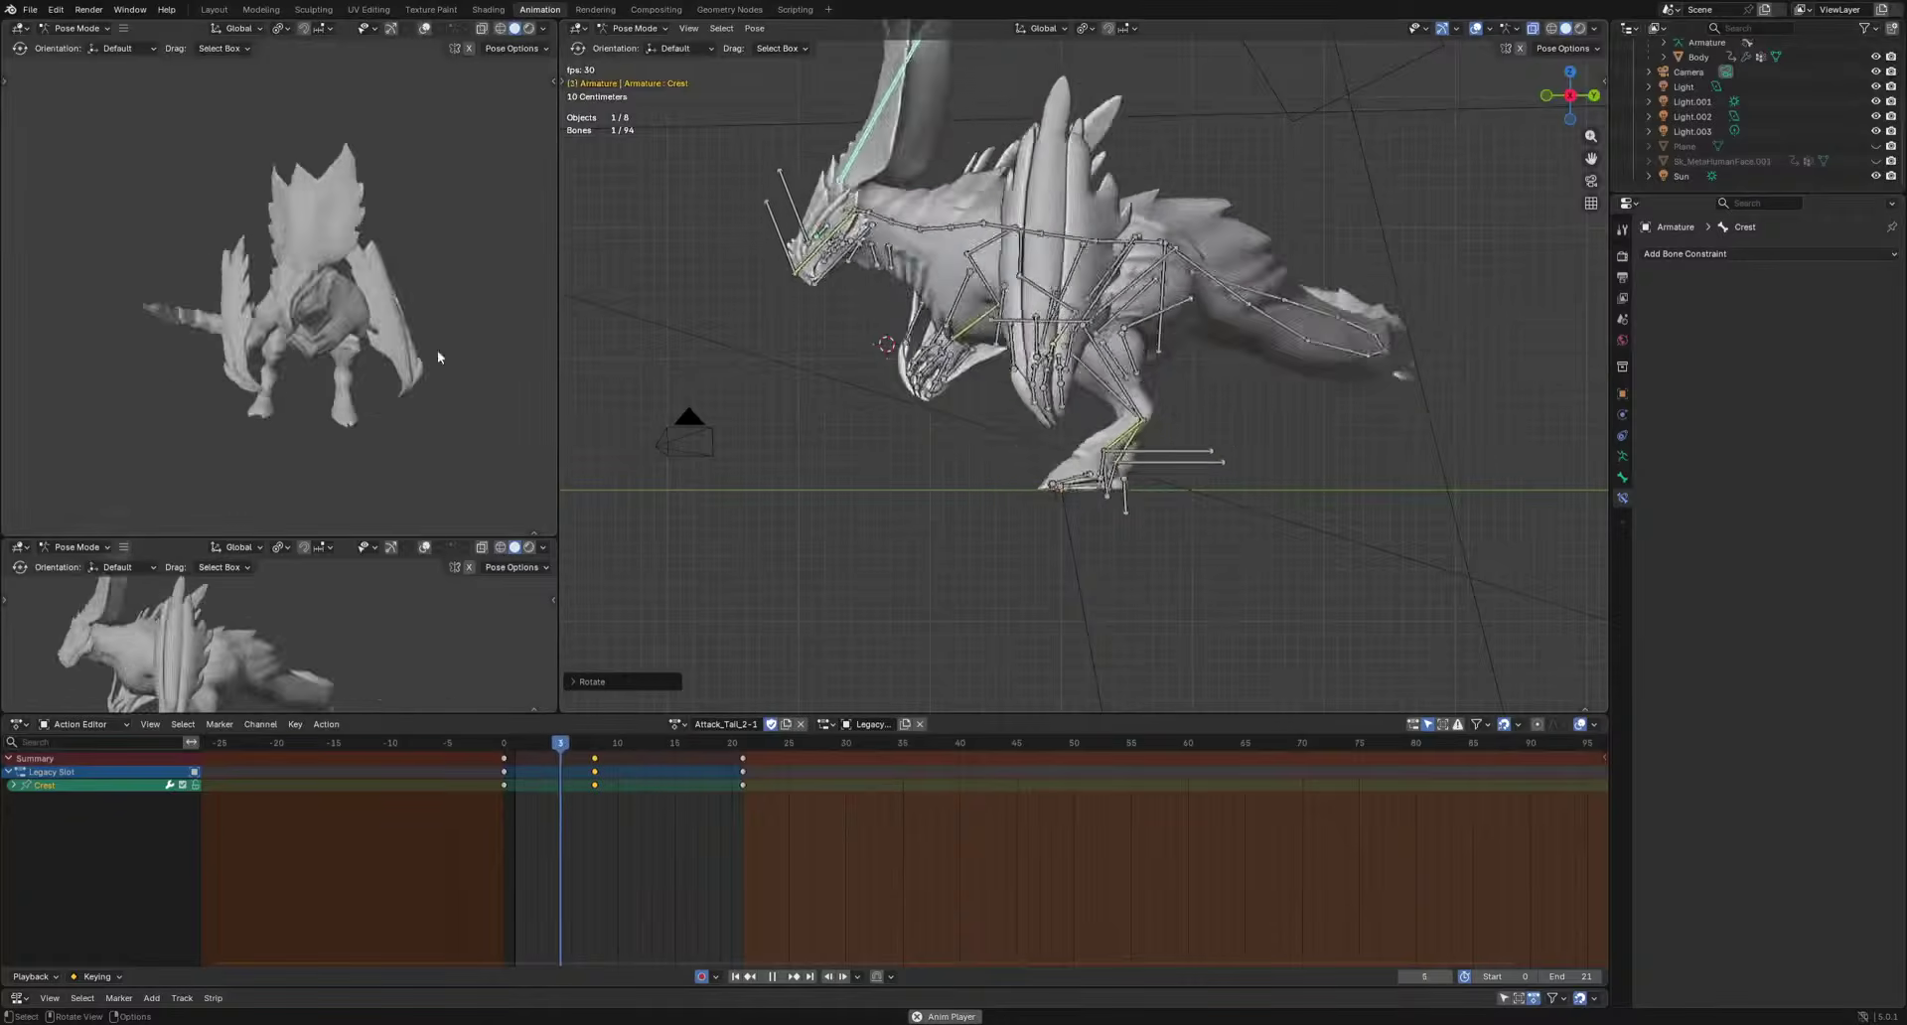
pyautogui.press('space')
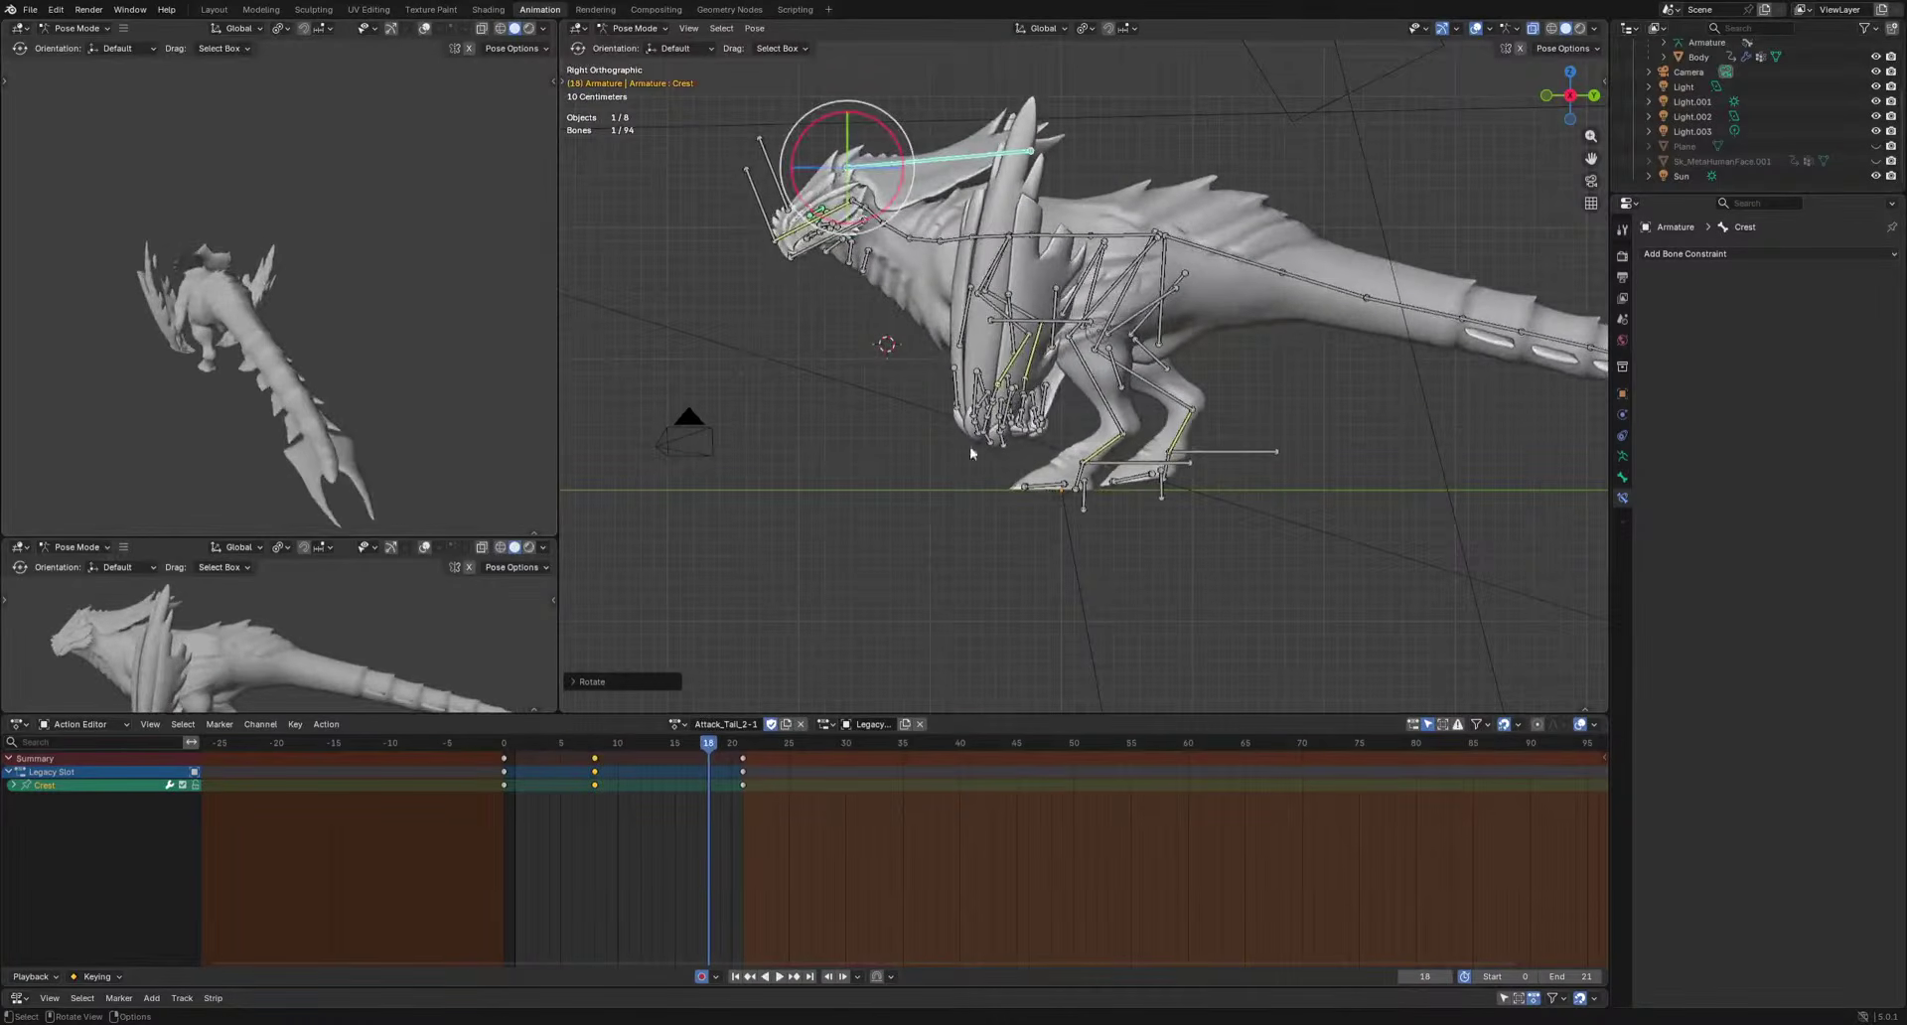
pyautogui.hotkey('ctrl', 's')
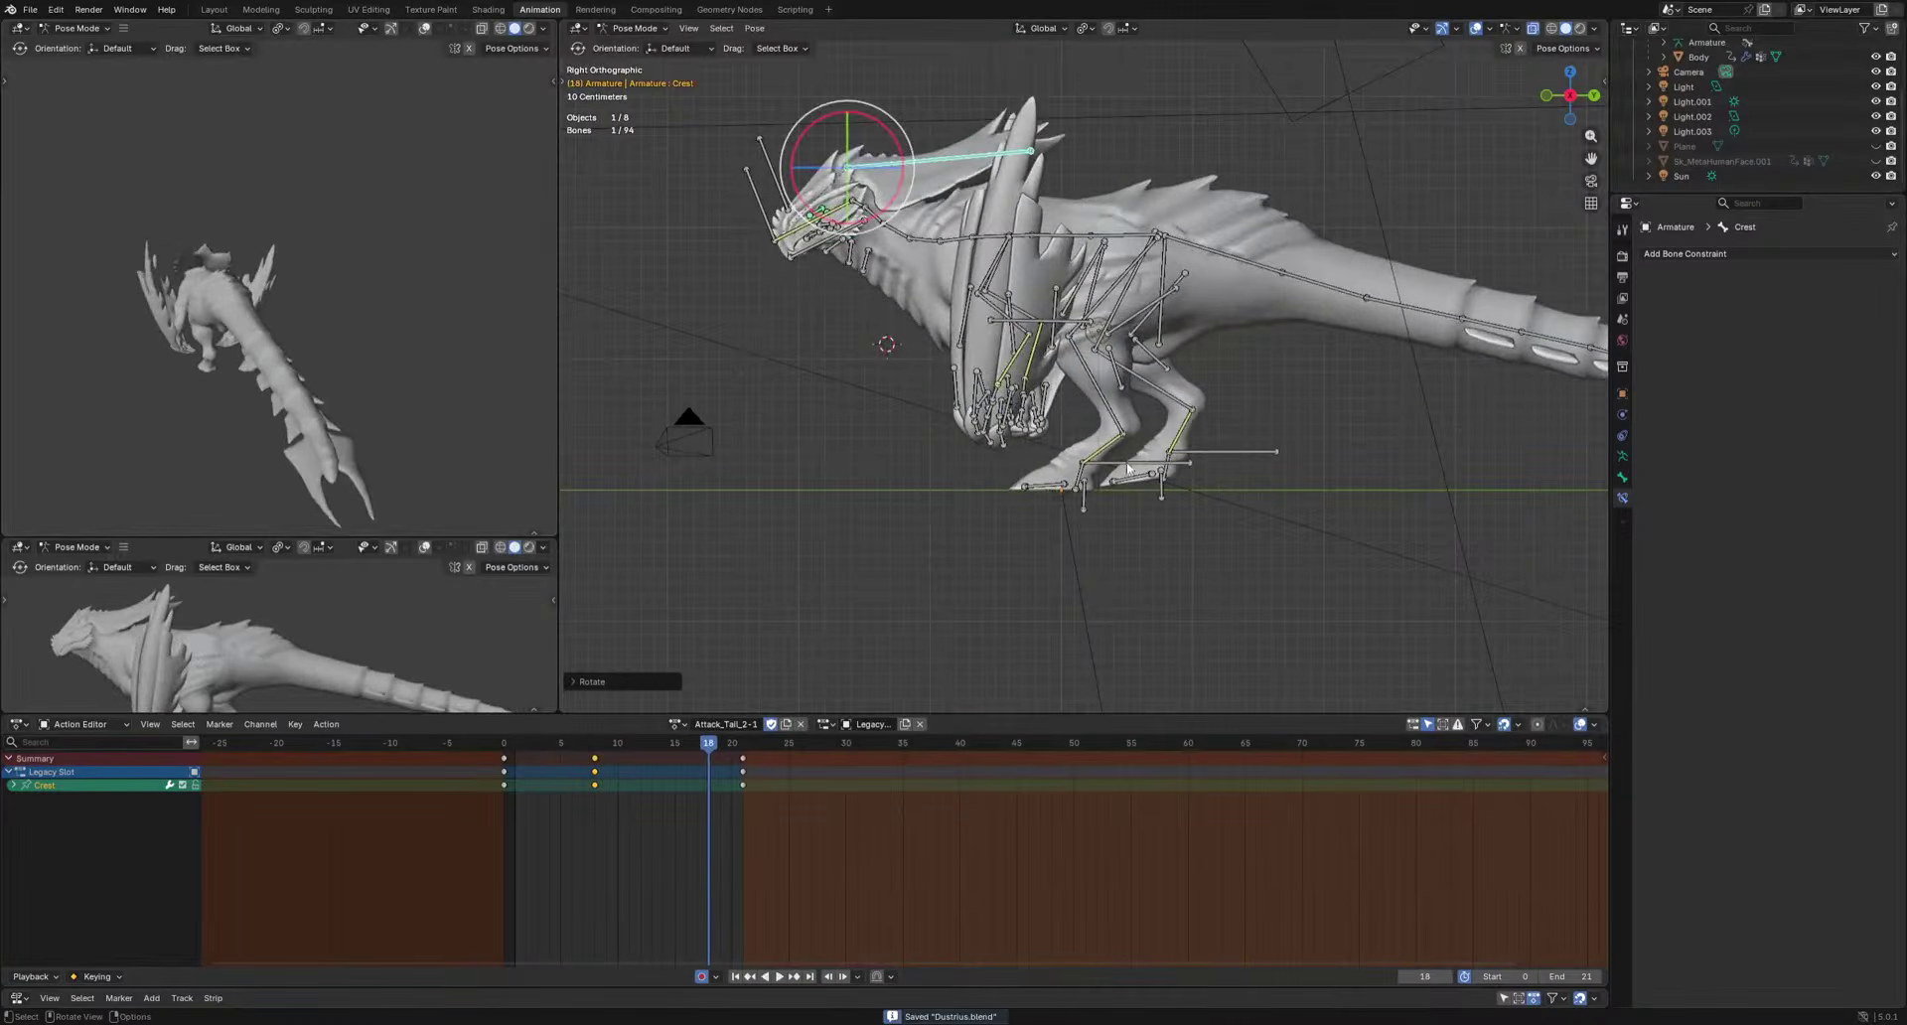
# Switch to the Attack_Tail_1-2 action and review its motion.
pyautogui.click(676, 725)
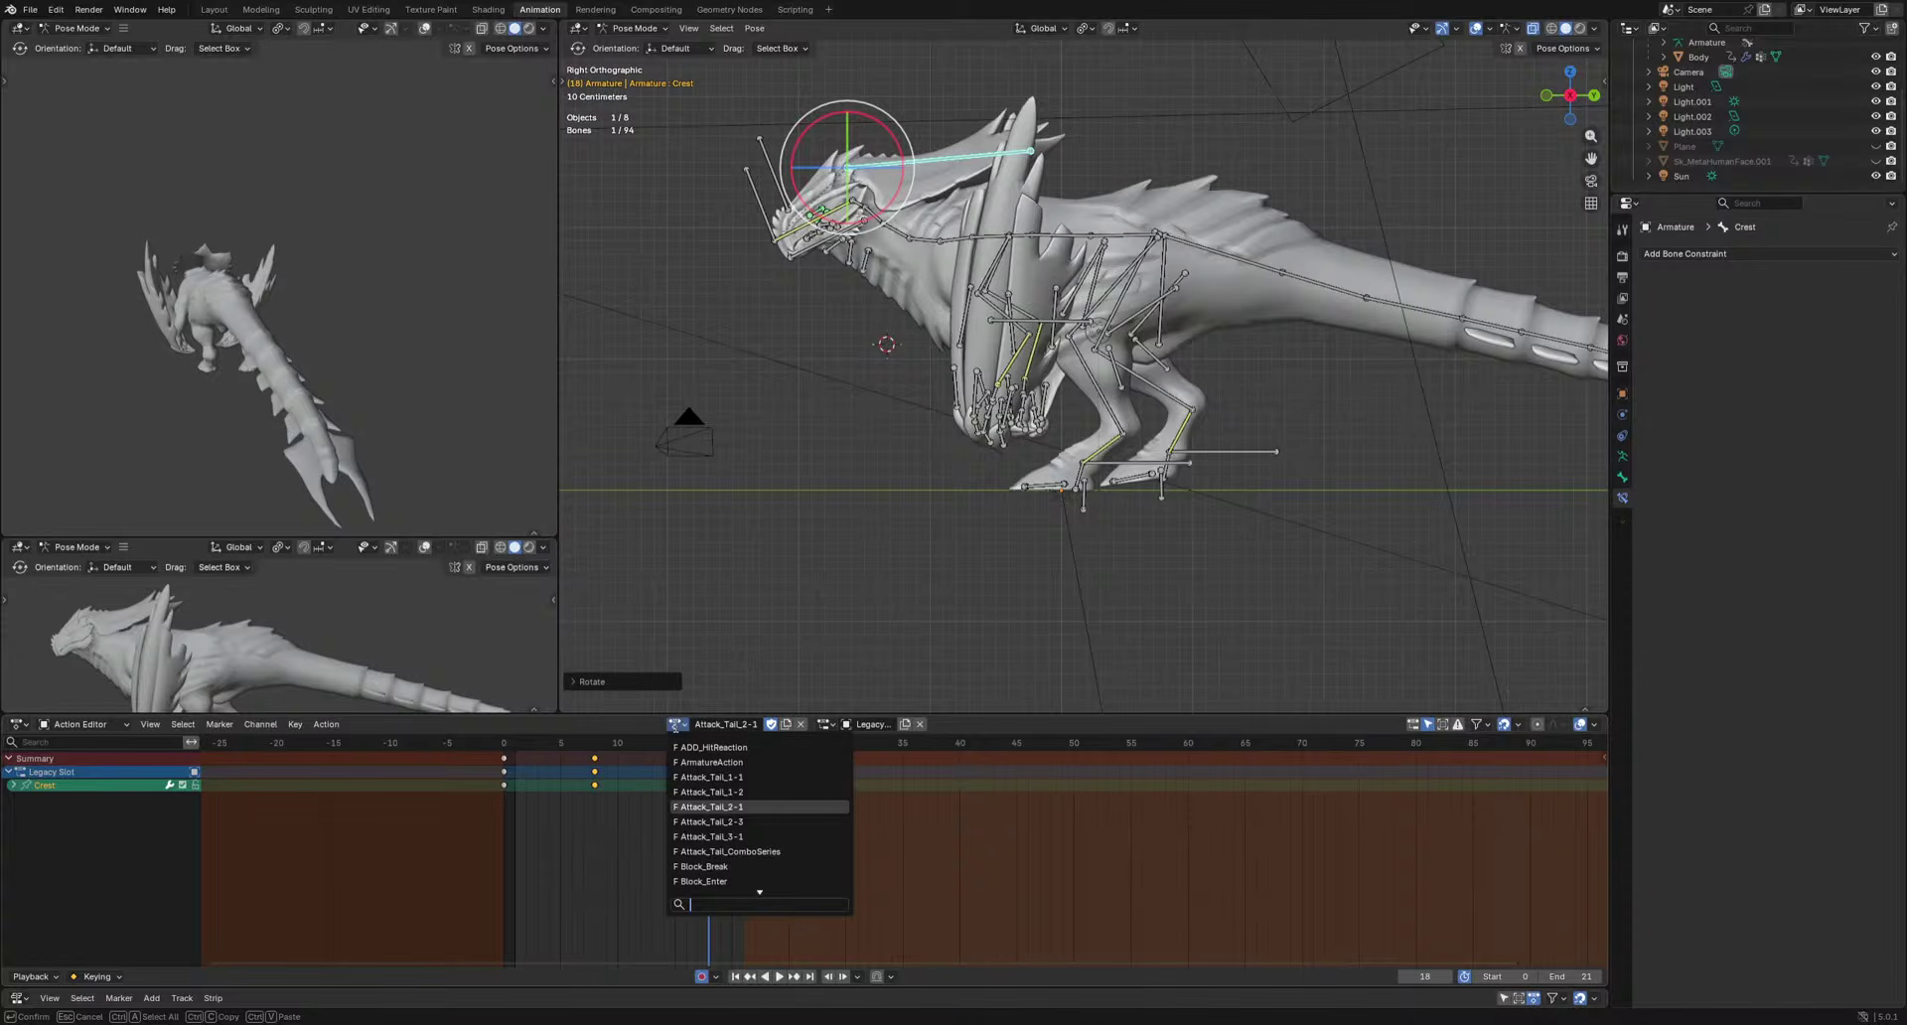
pyautogui.press('Escape')
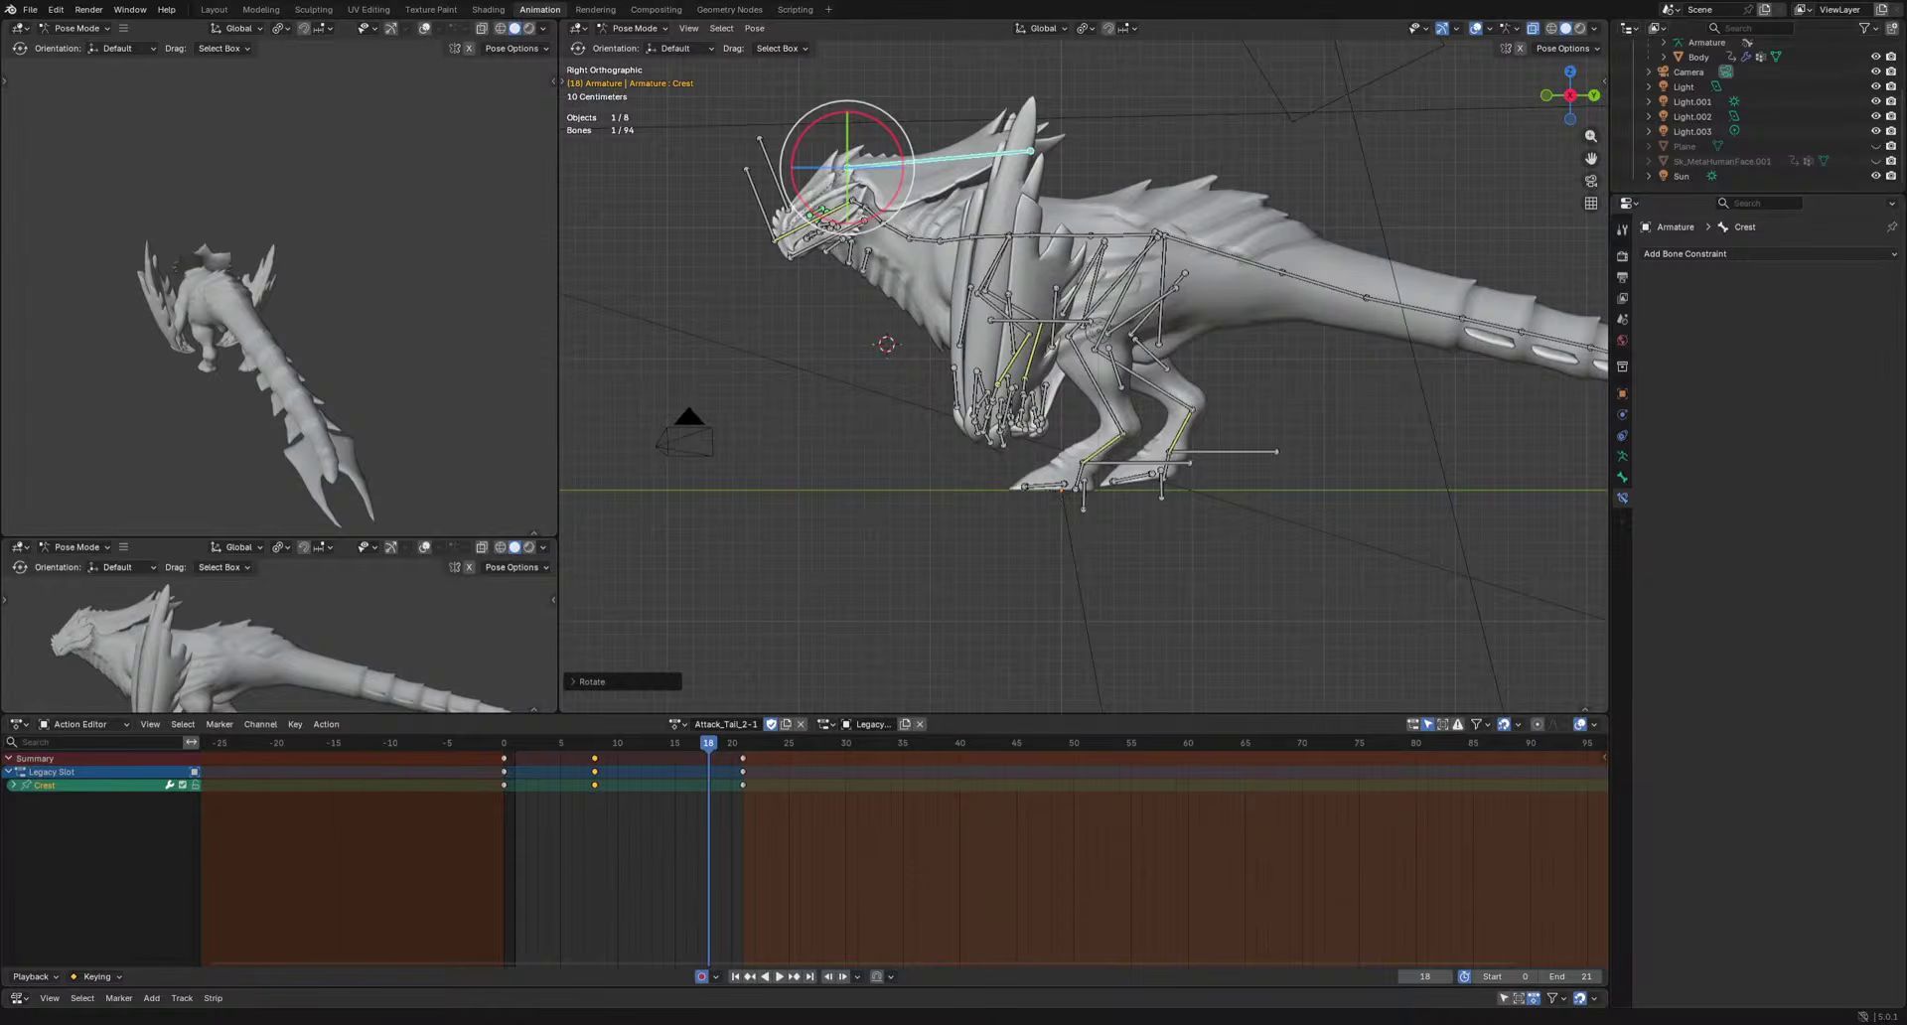
pyautogui.click(679, 724)
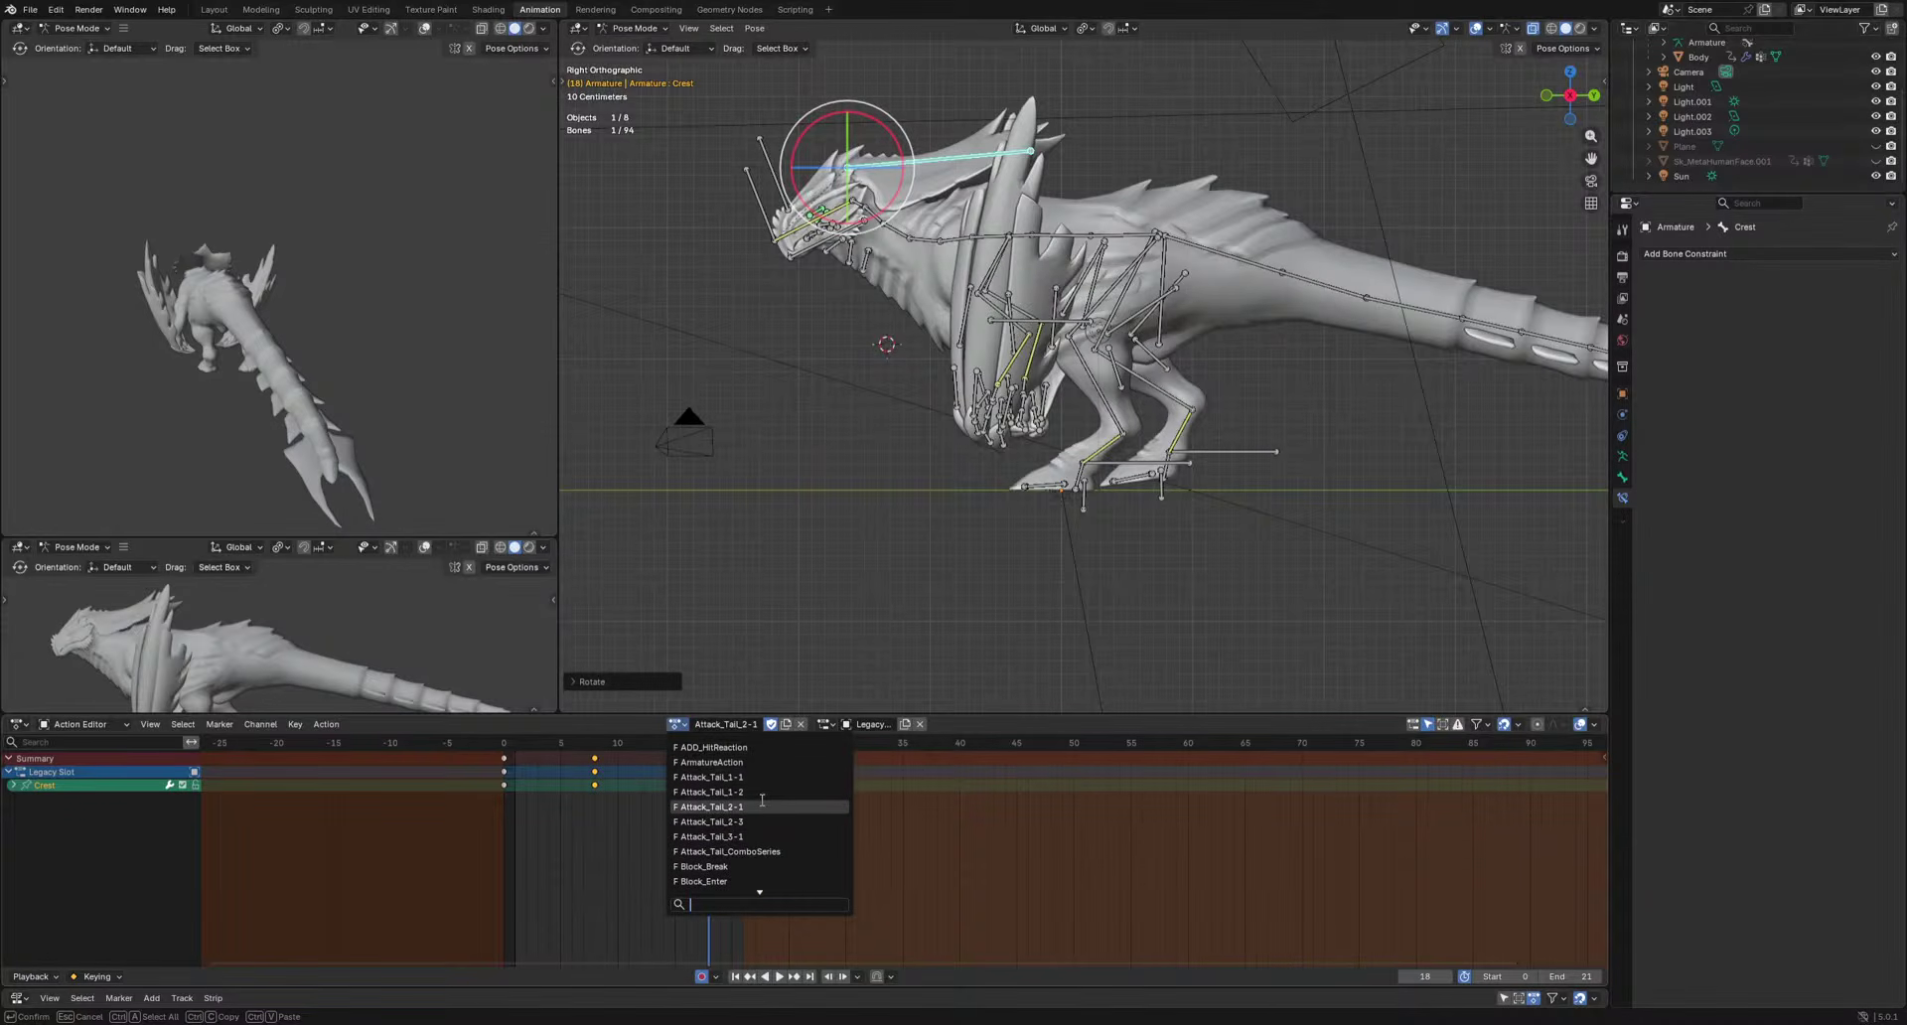
pyautogui.click(765, 792)
pyautogui.press('space')
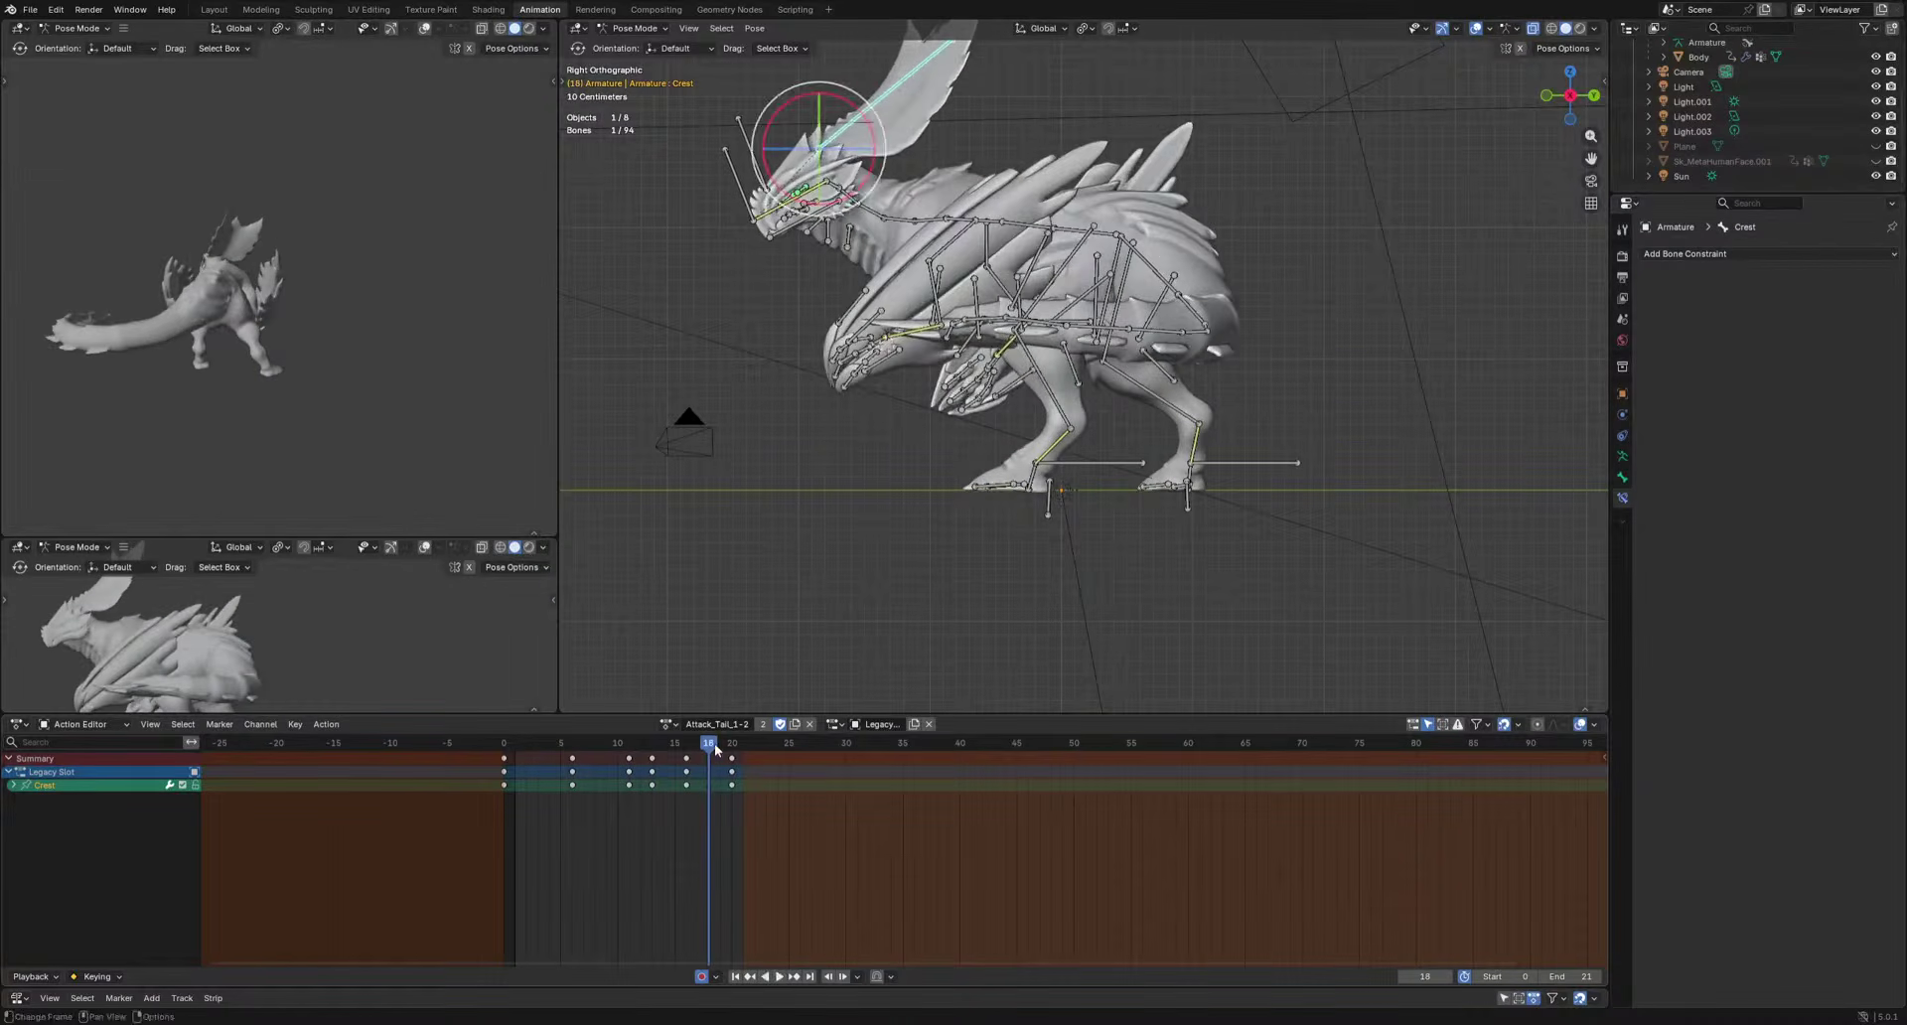
pyautogui.press('space')
# Switch to the Attack_Tail_2-3 action and review its frames up to frame 20.
pyautogui.click(668, 724)
pyautogui.click(725, 821)
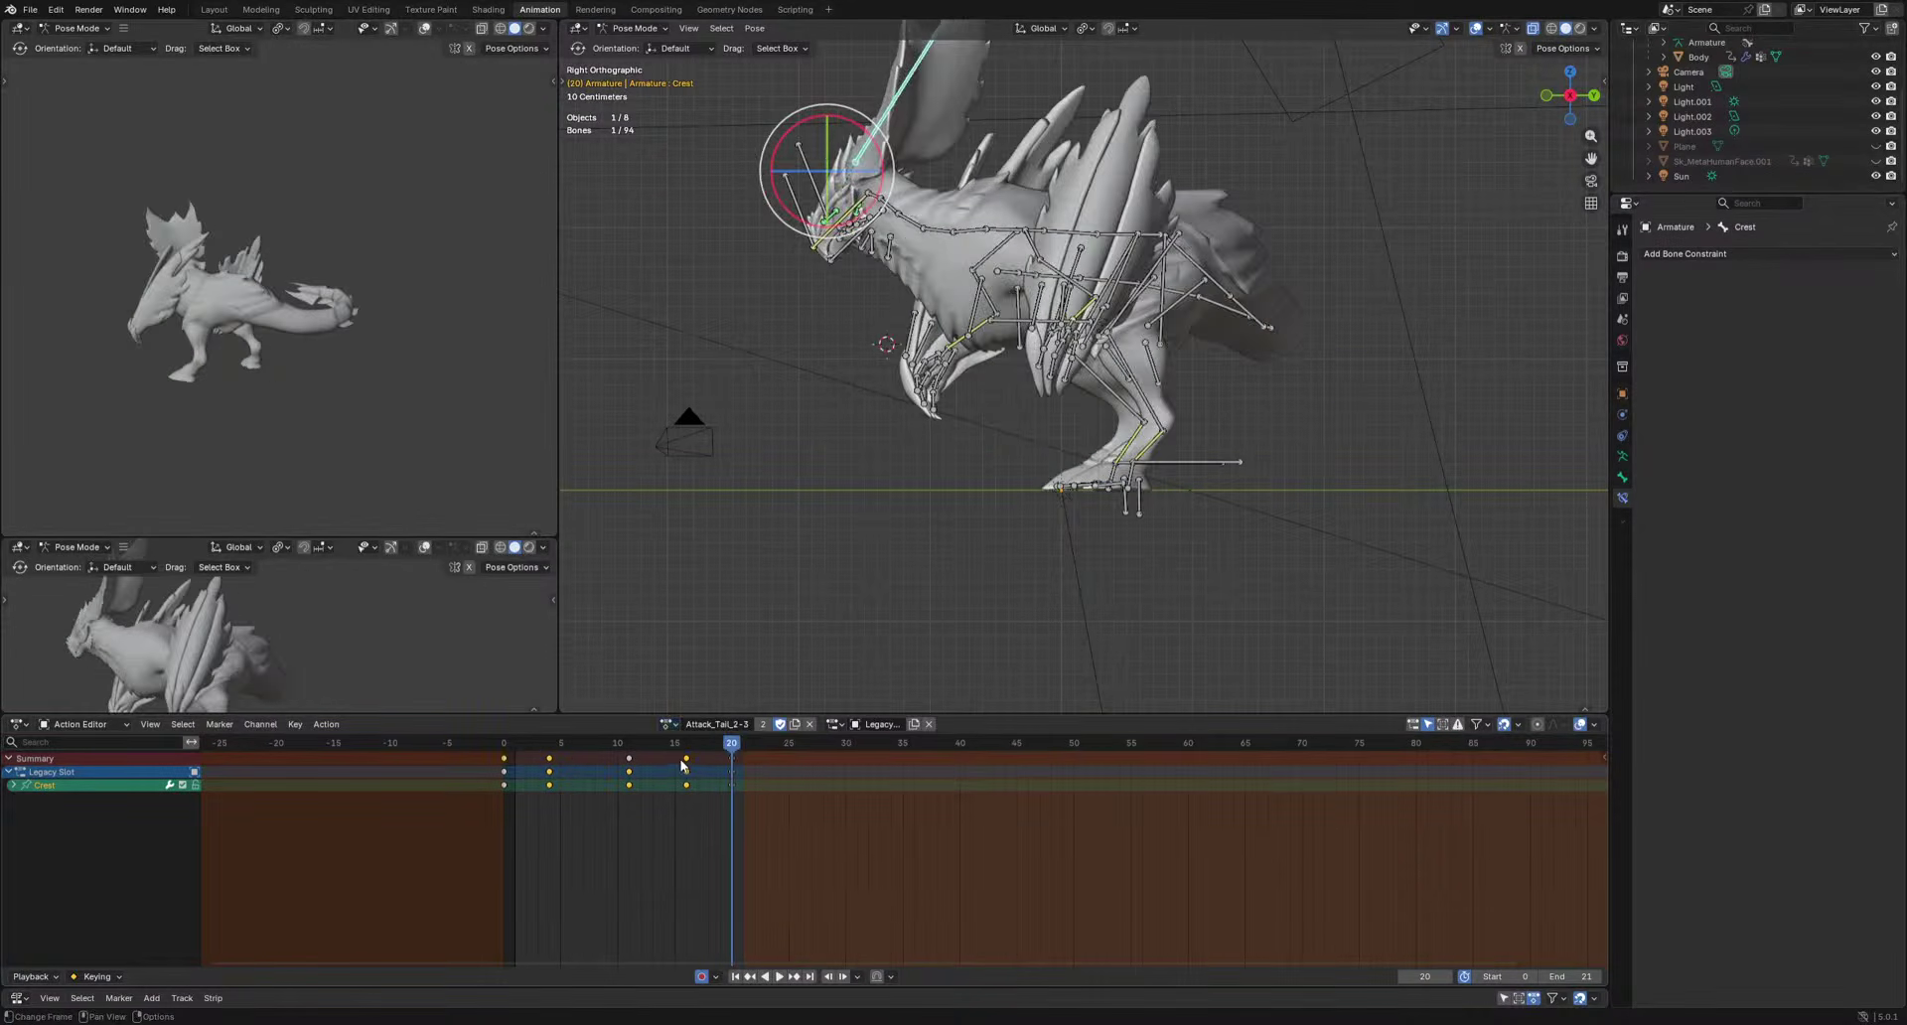
pyautogui.press('space')
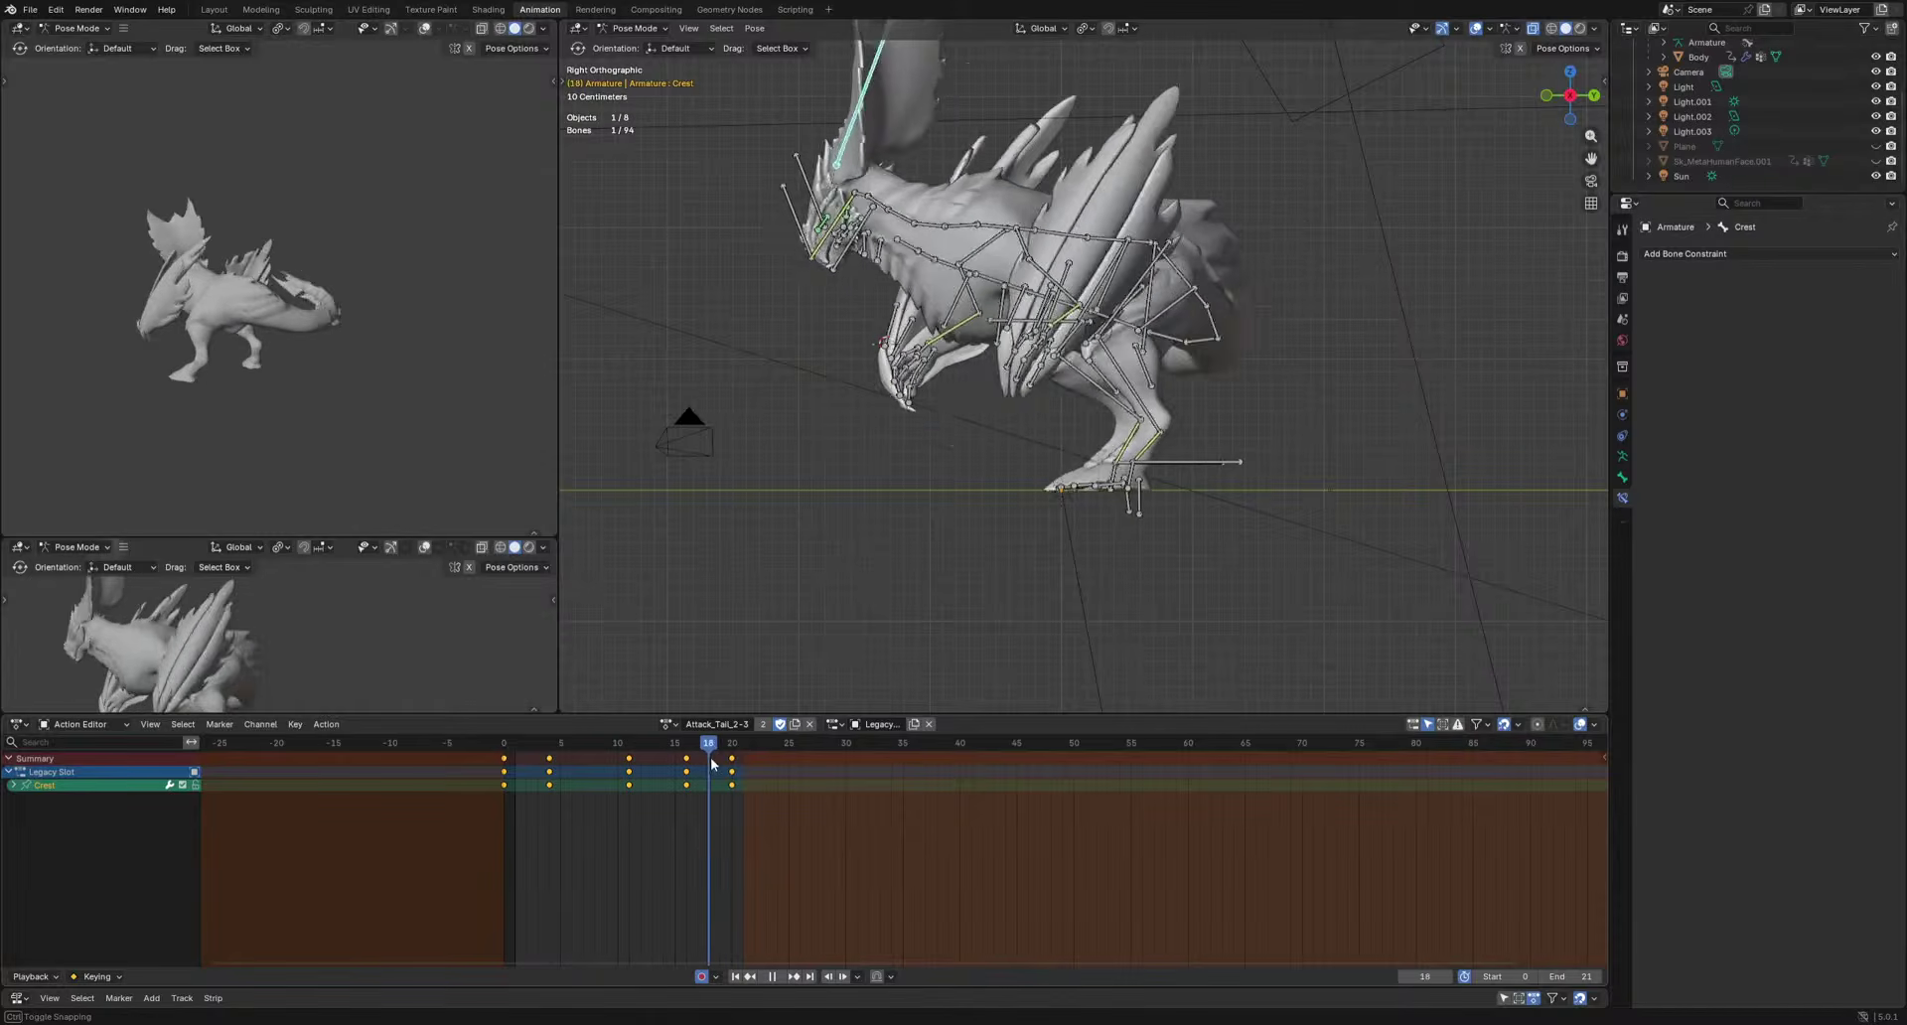
pyautogui.press('space')
# Switch to the Attack_Tail_3-1 action, review it through frame 45, and save the file.
pyautogui.click(669, 724)
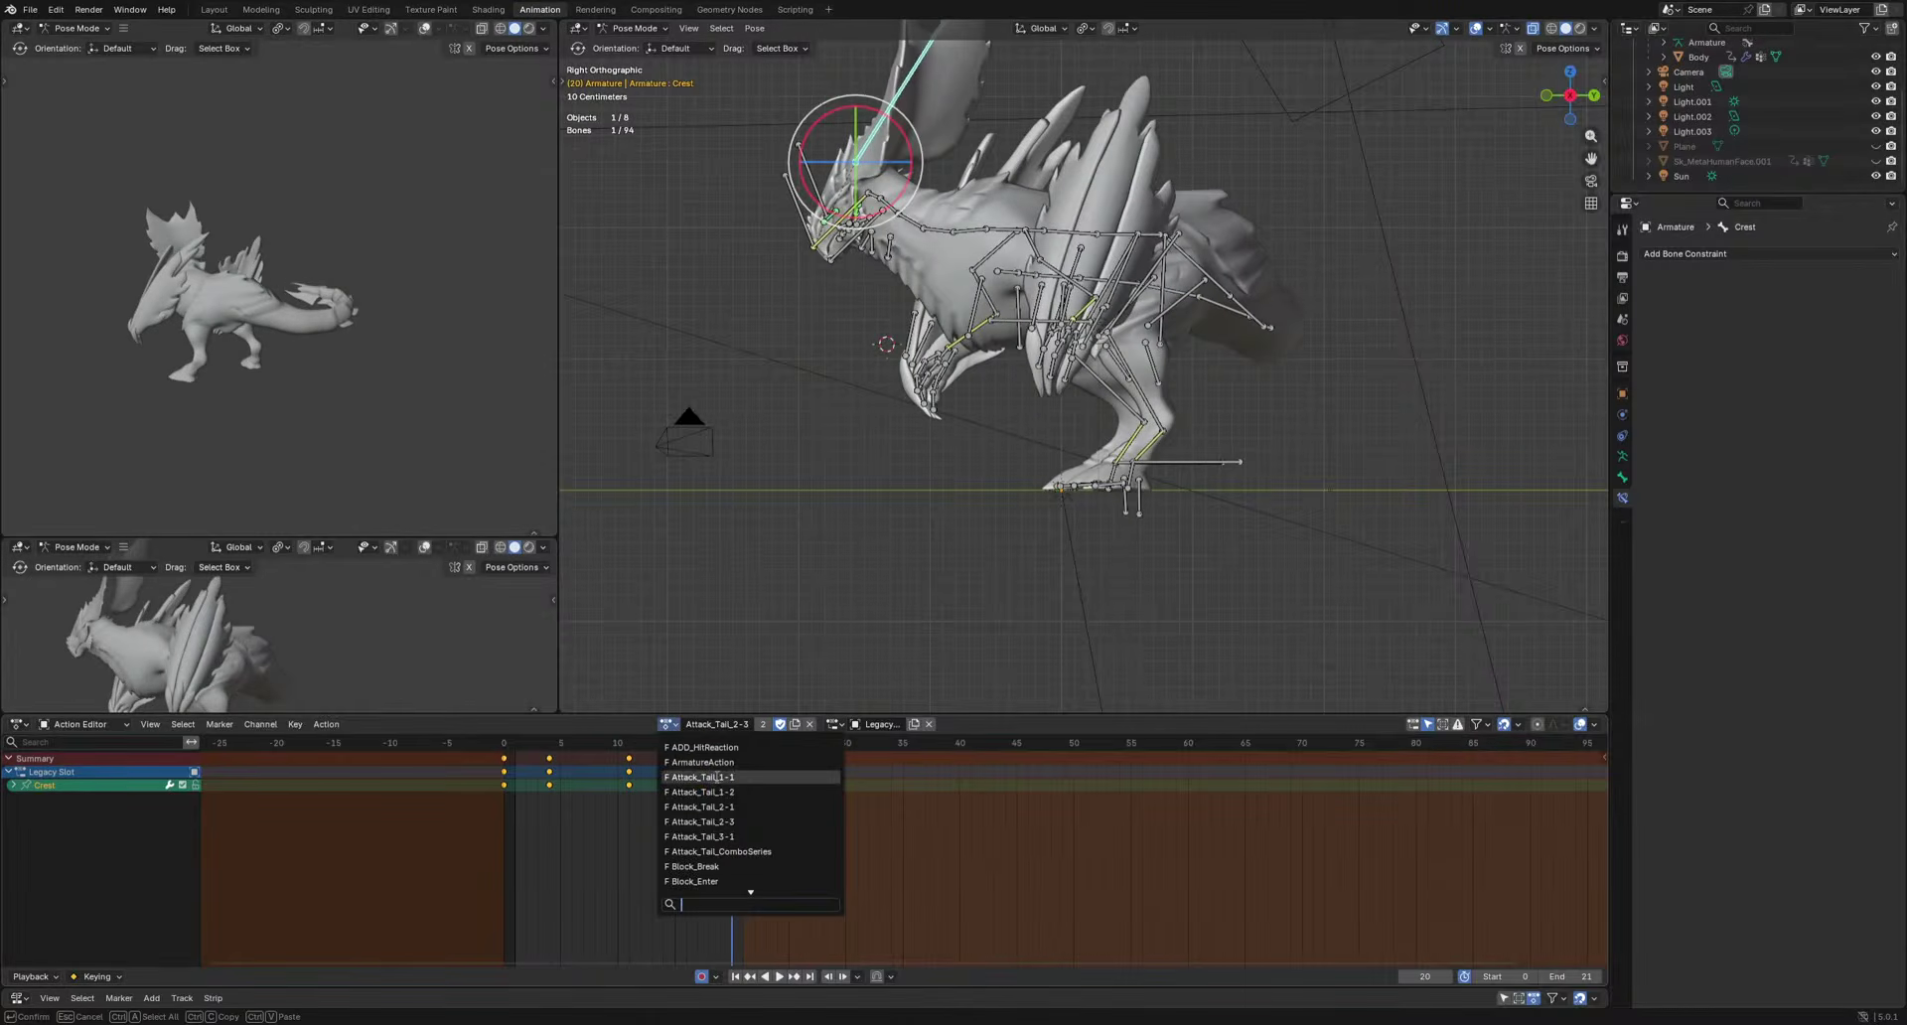
pyautogui.click(748, 837)
pyautogui.press('space')
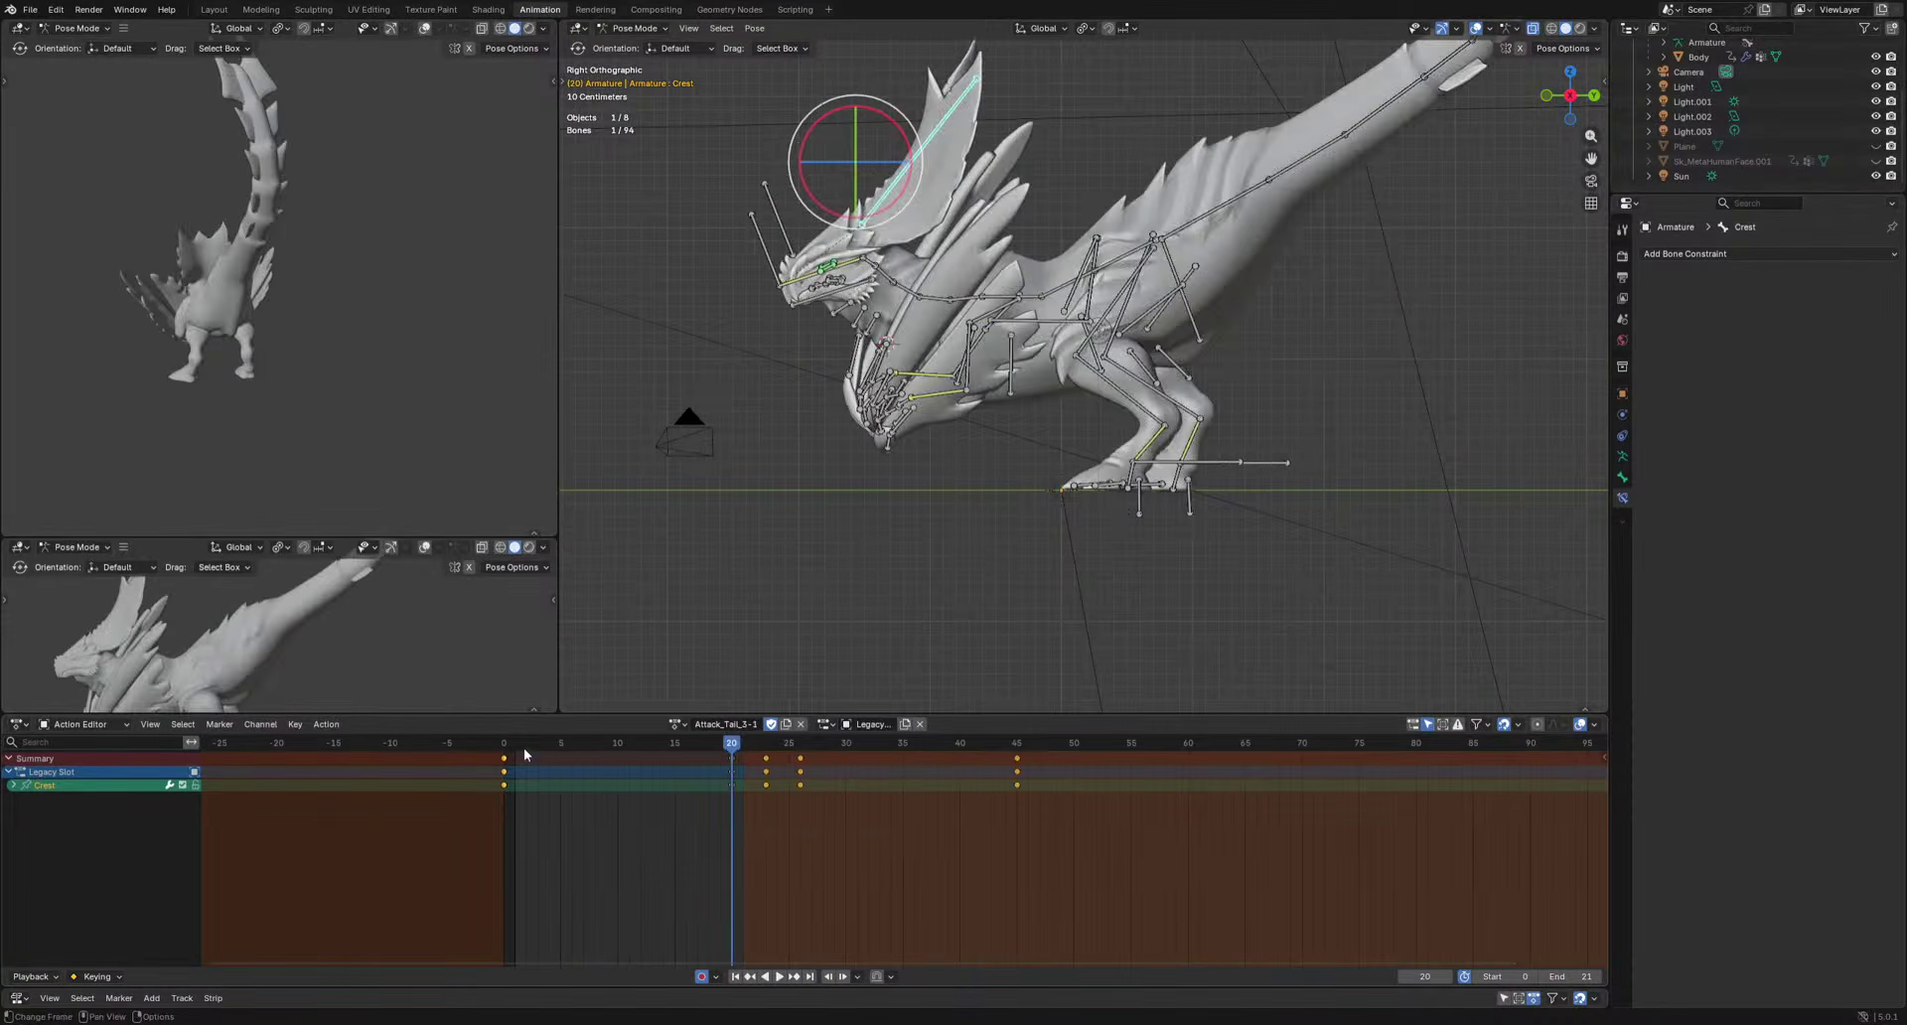
pyautogui.moveTo(691, 785); pyautogui.dragTo(1023, 830)
pyautogui.press('space')
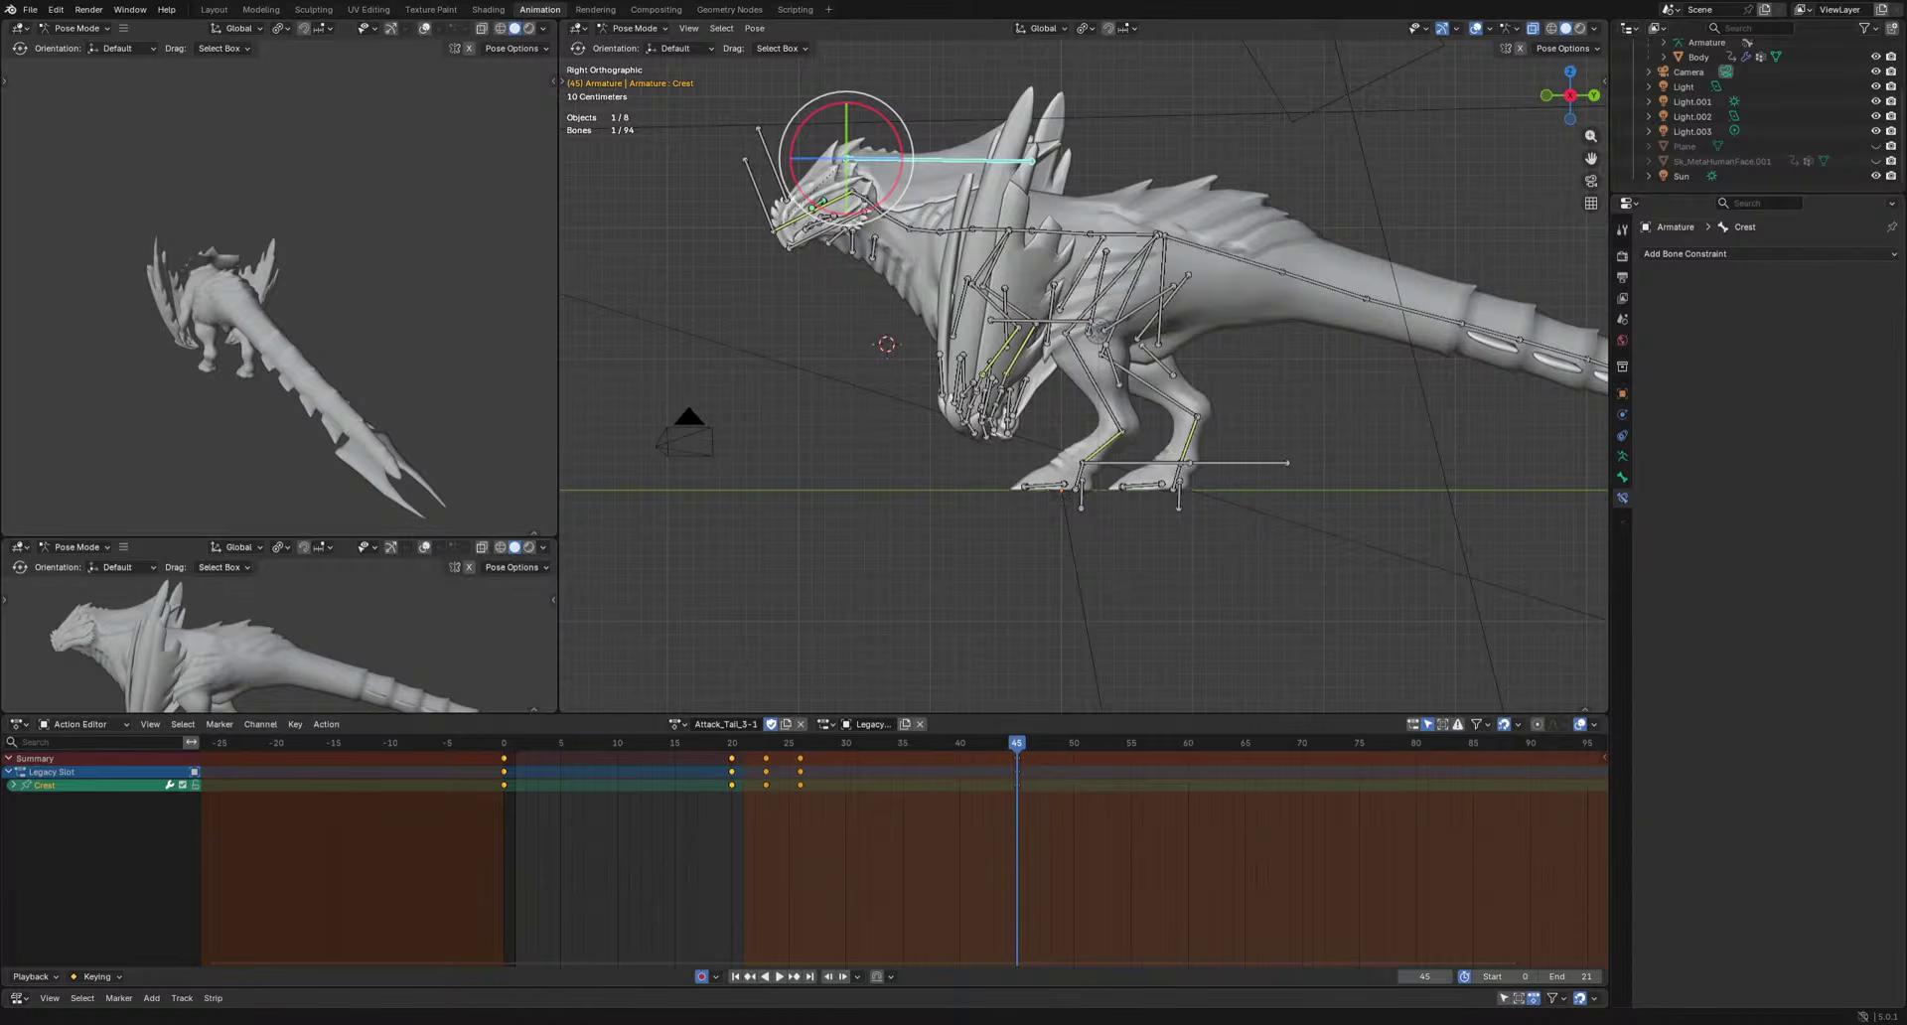
pyautogui.press('space')
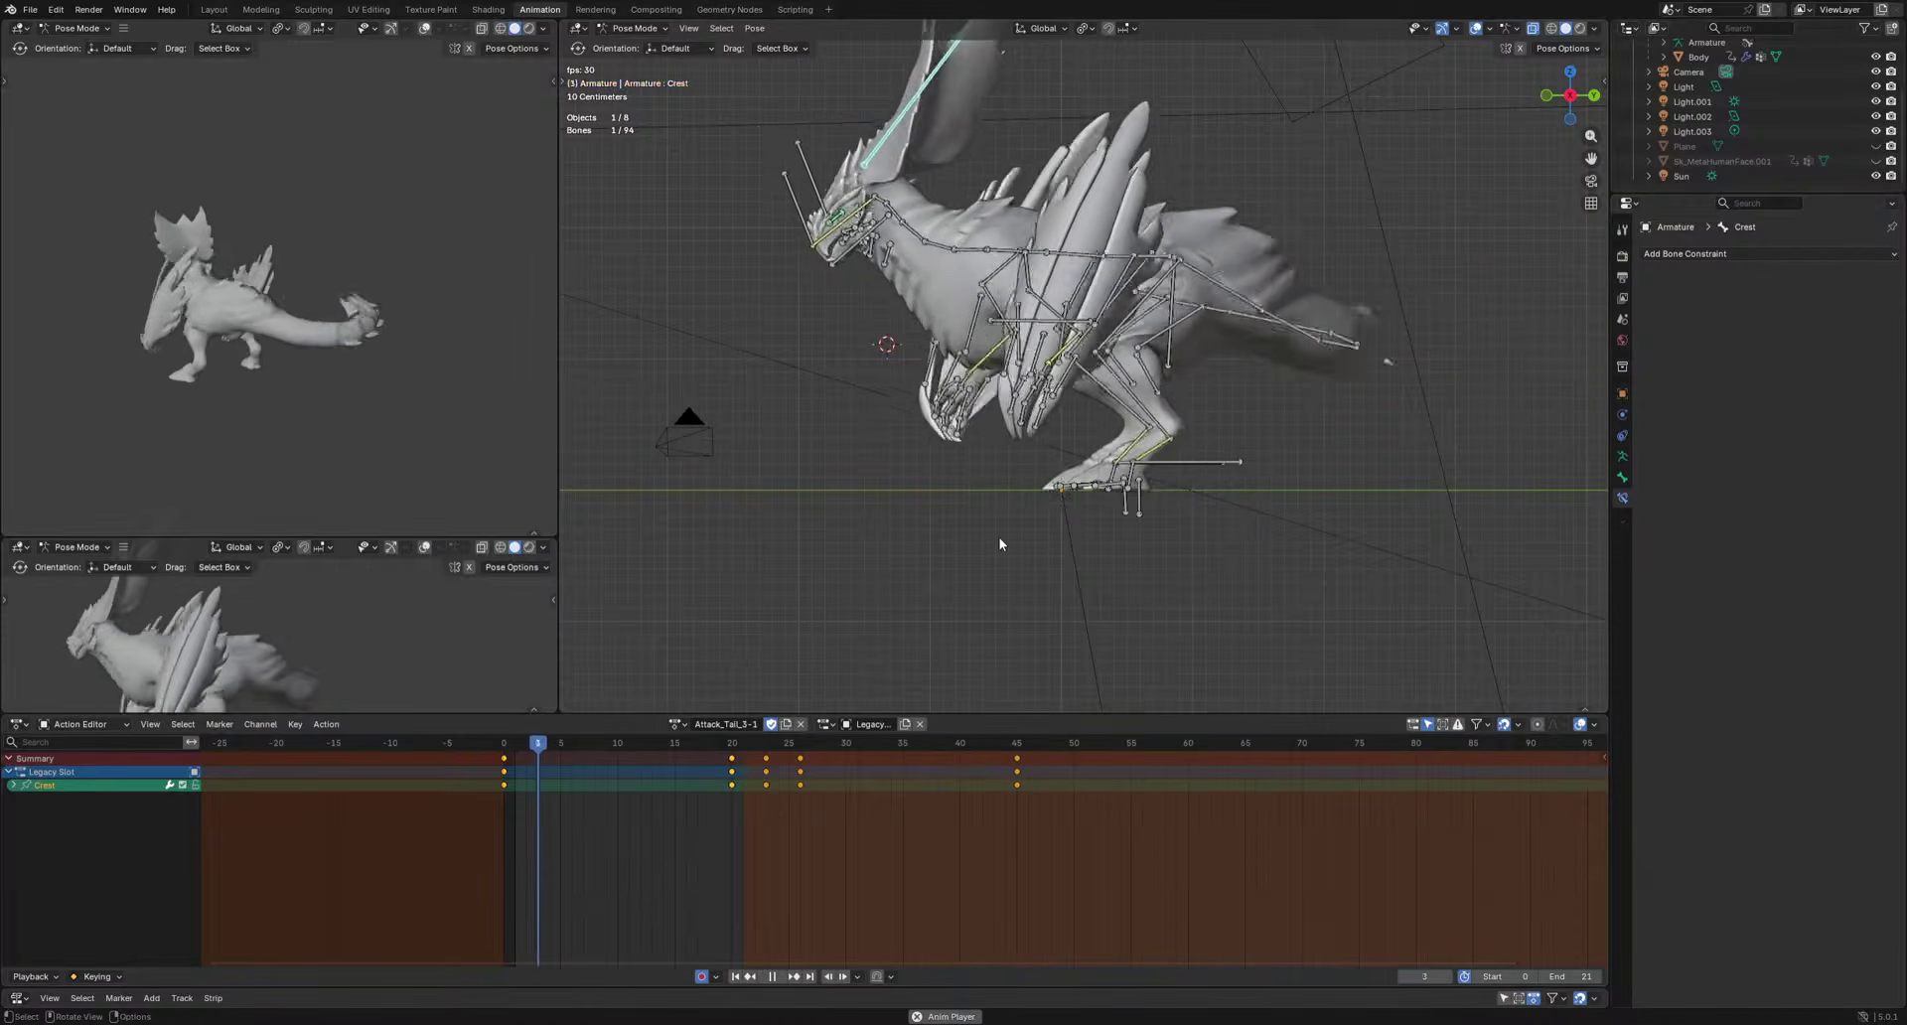
pyautogui.press('space')
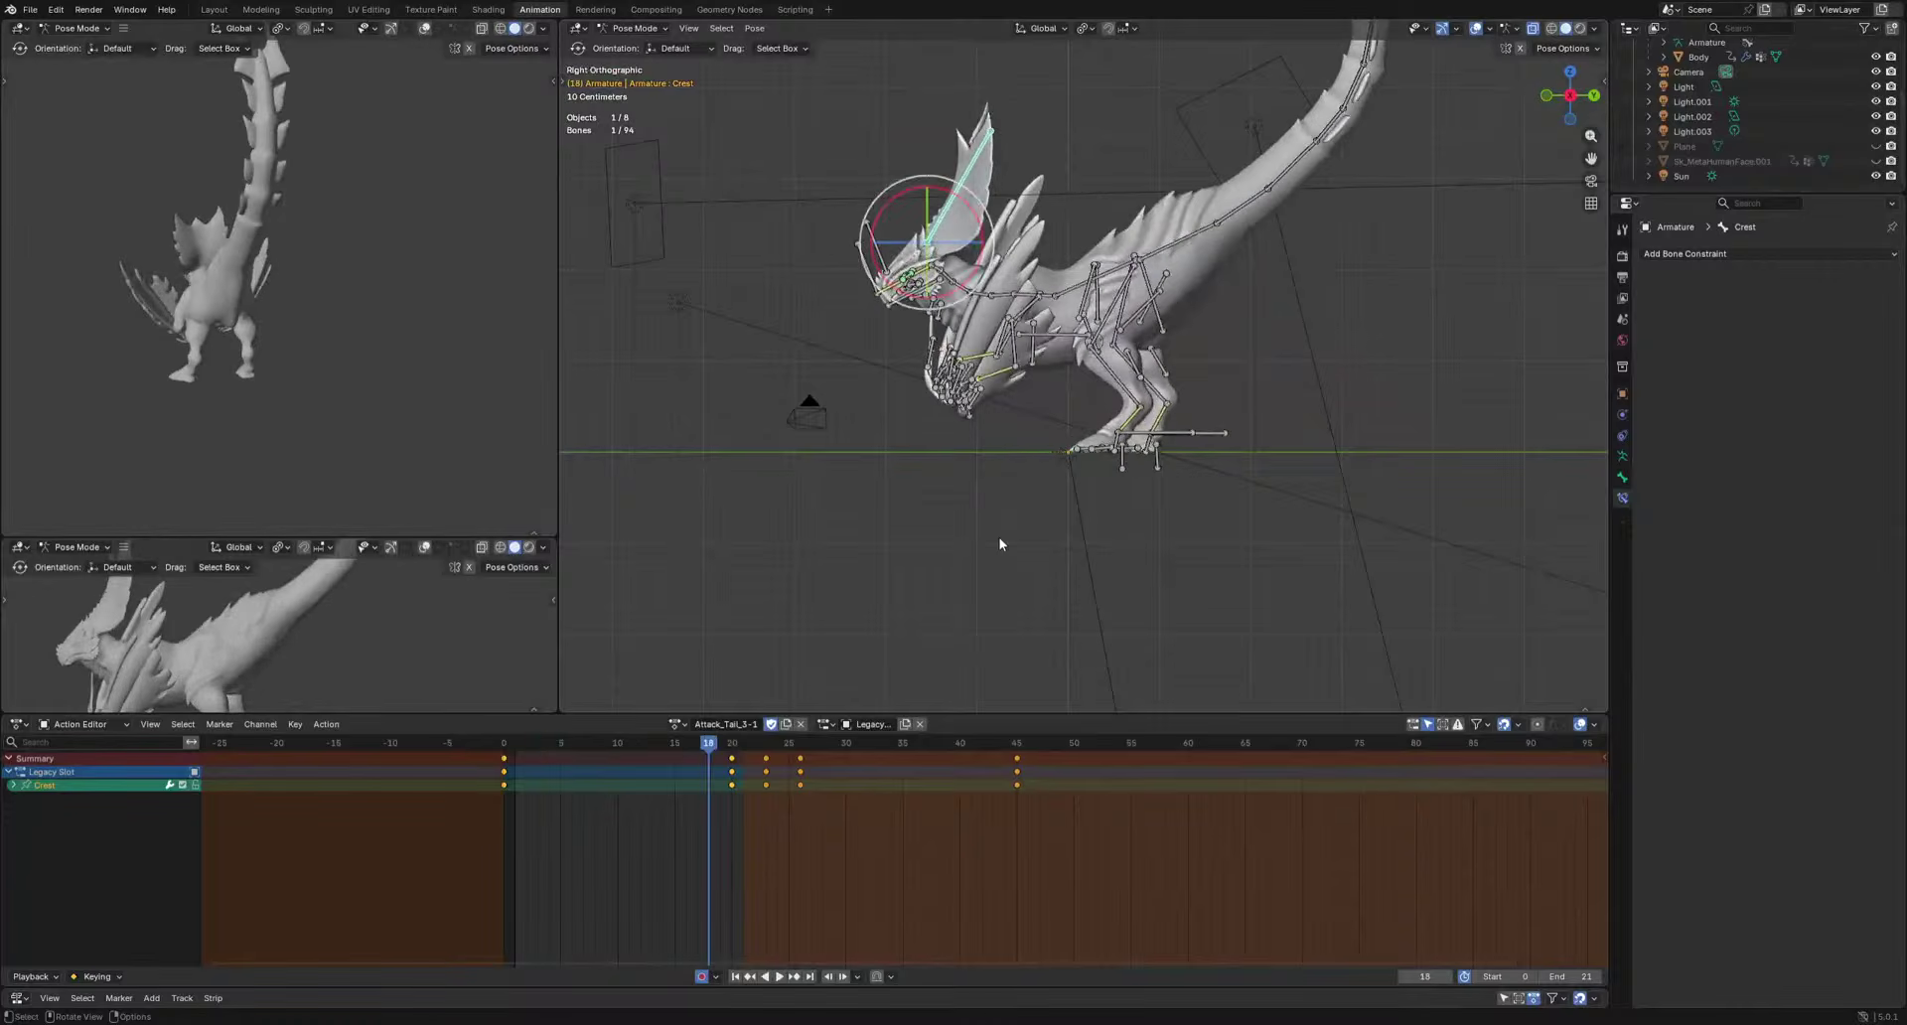
pyautogui.hotkey('ctrl', 's')
pyautogui.keyDown('shift'); pyautogui.moveTo(1082, 535); pyautogui.dragTo(1020, 577, button='middle'); pyautogui.keyUp('shift')
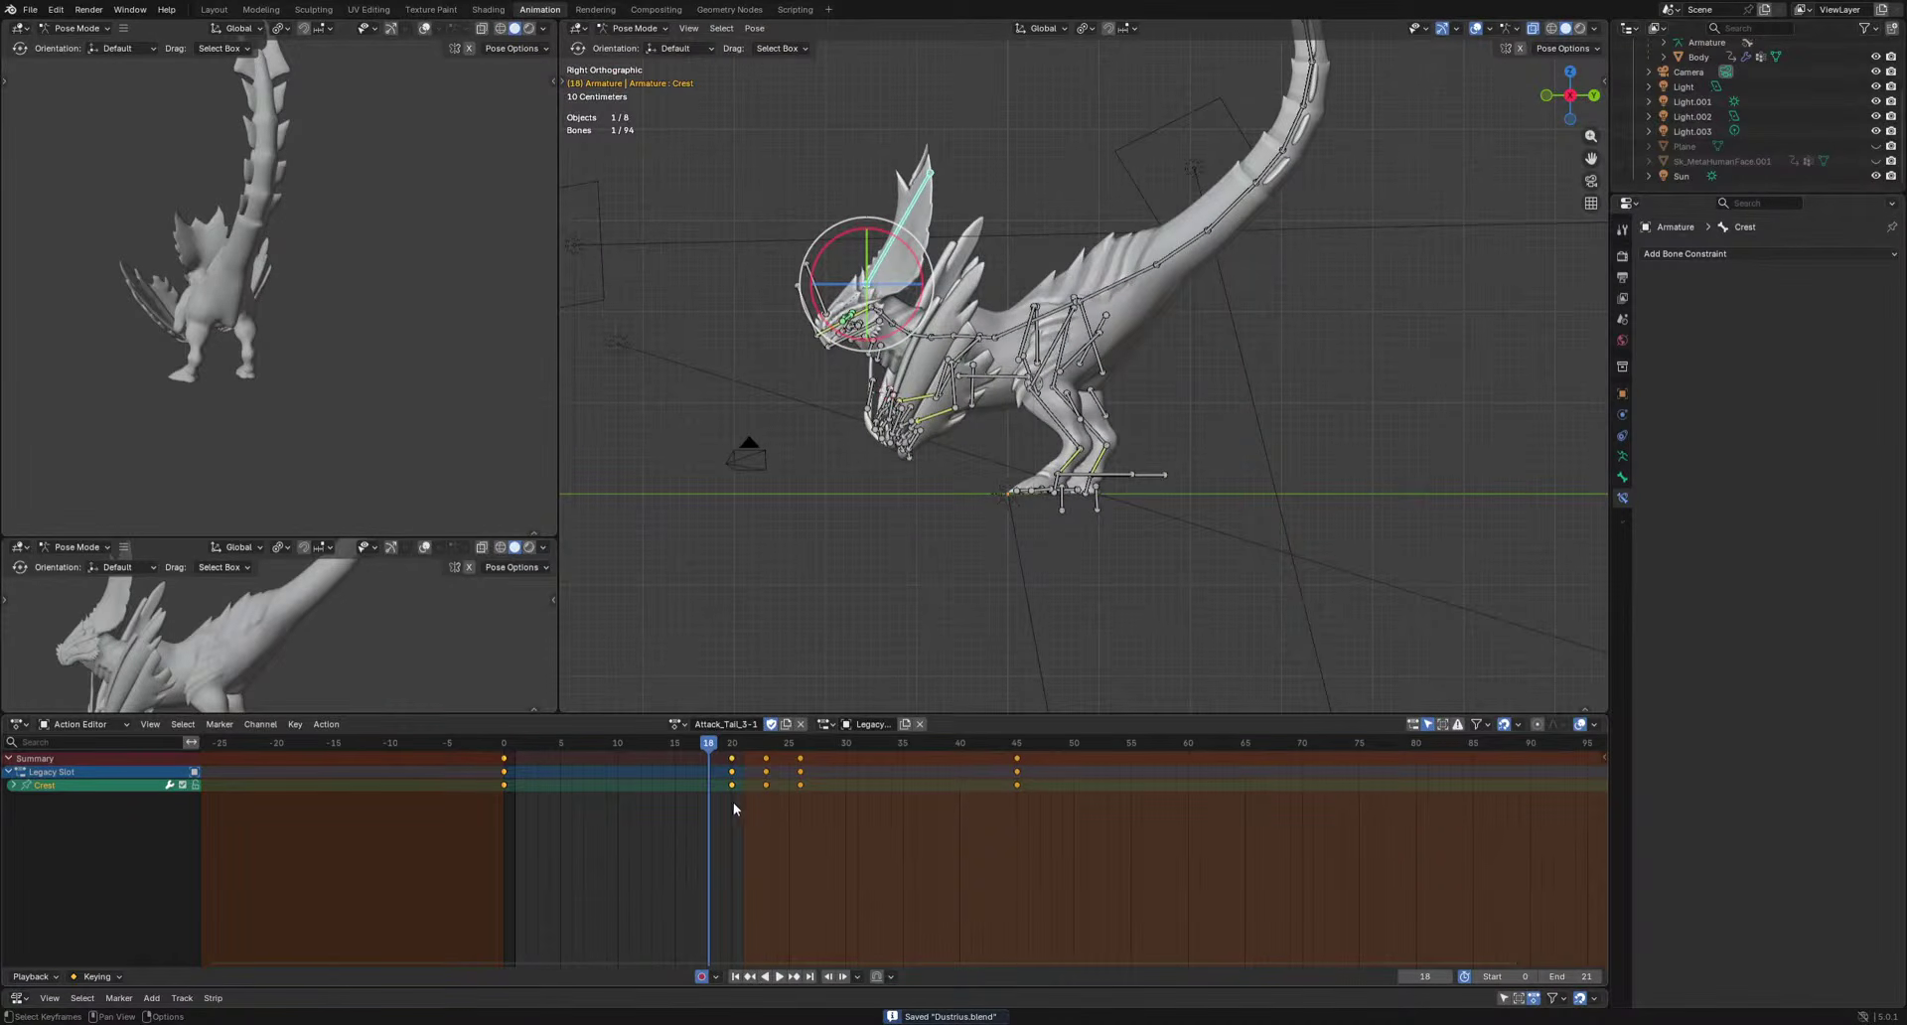
# Switch to the Attack_Tail_1-1 action and scrub through its frames.
pyautogui.click(676, 724)
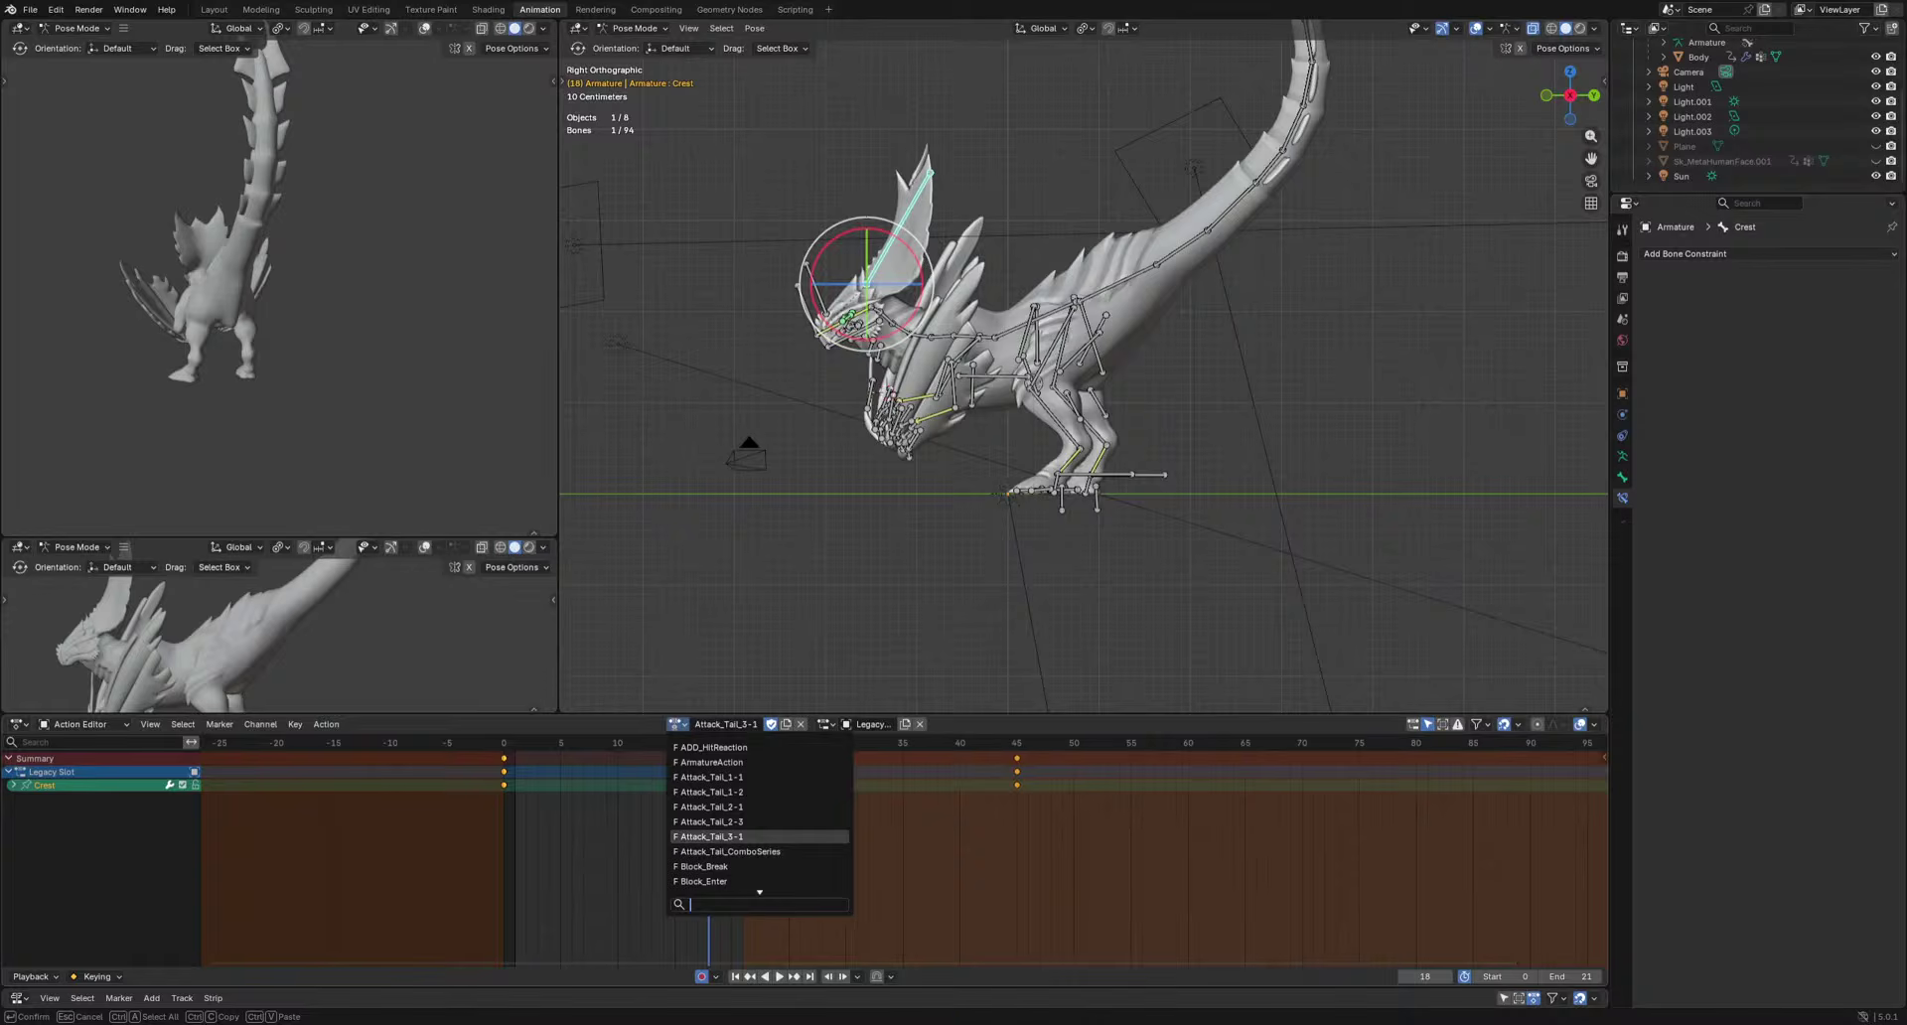
pyautogui.click(616, 842)
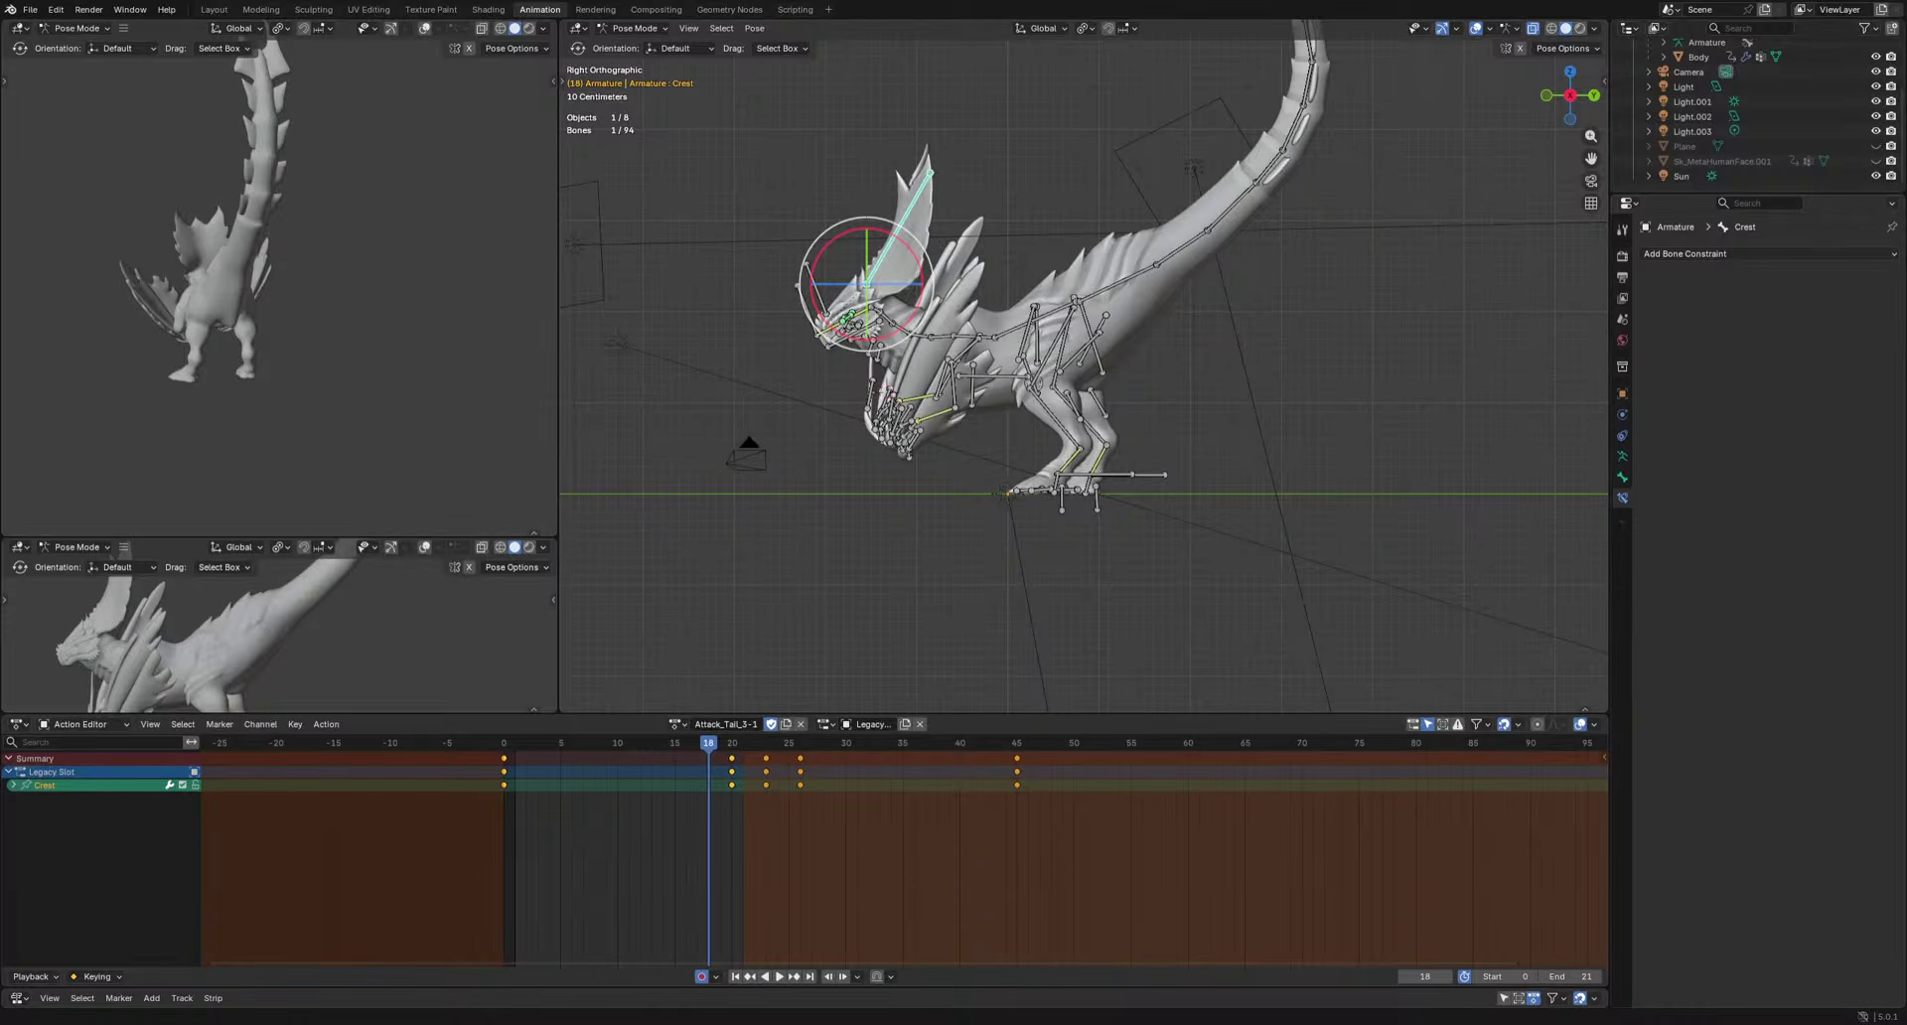
pyautogui.click(681, 725)
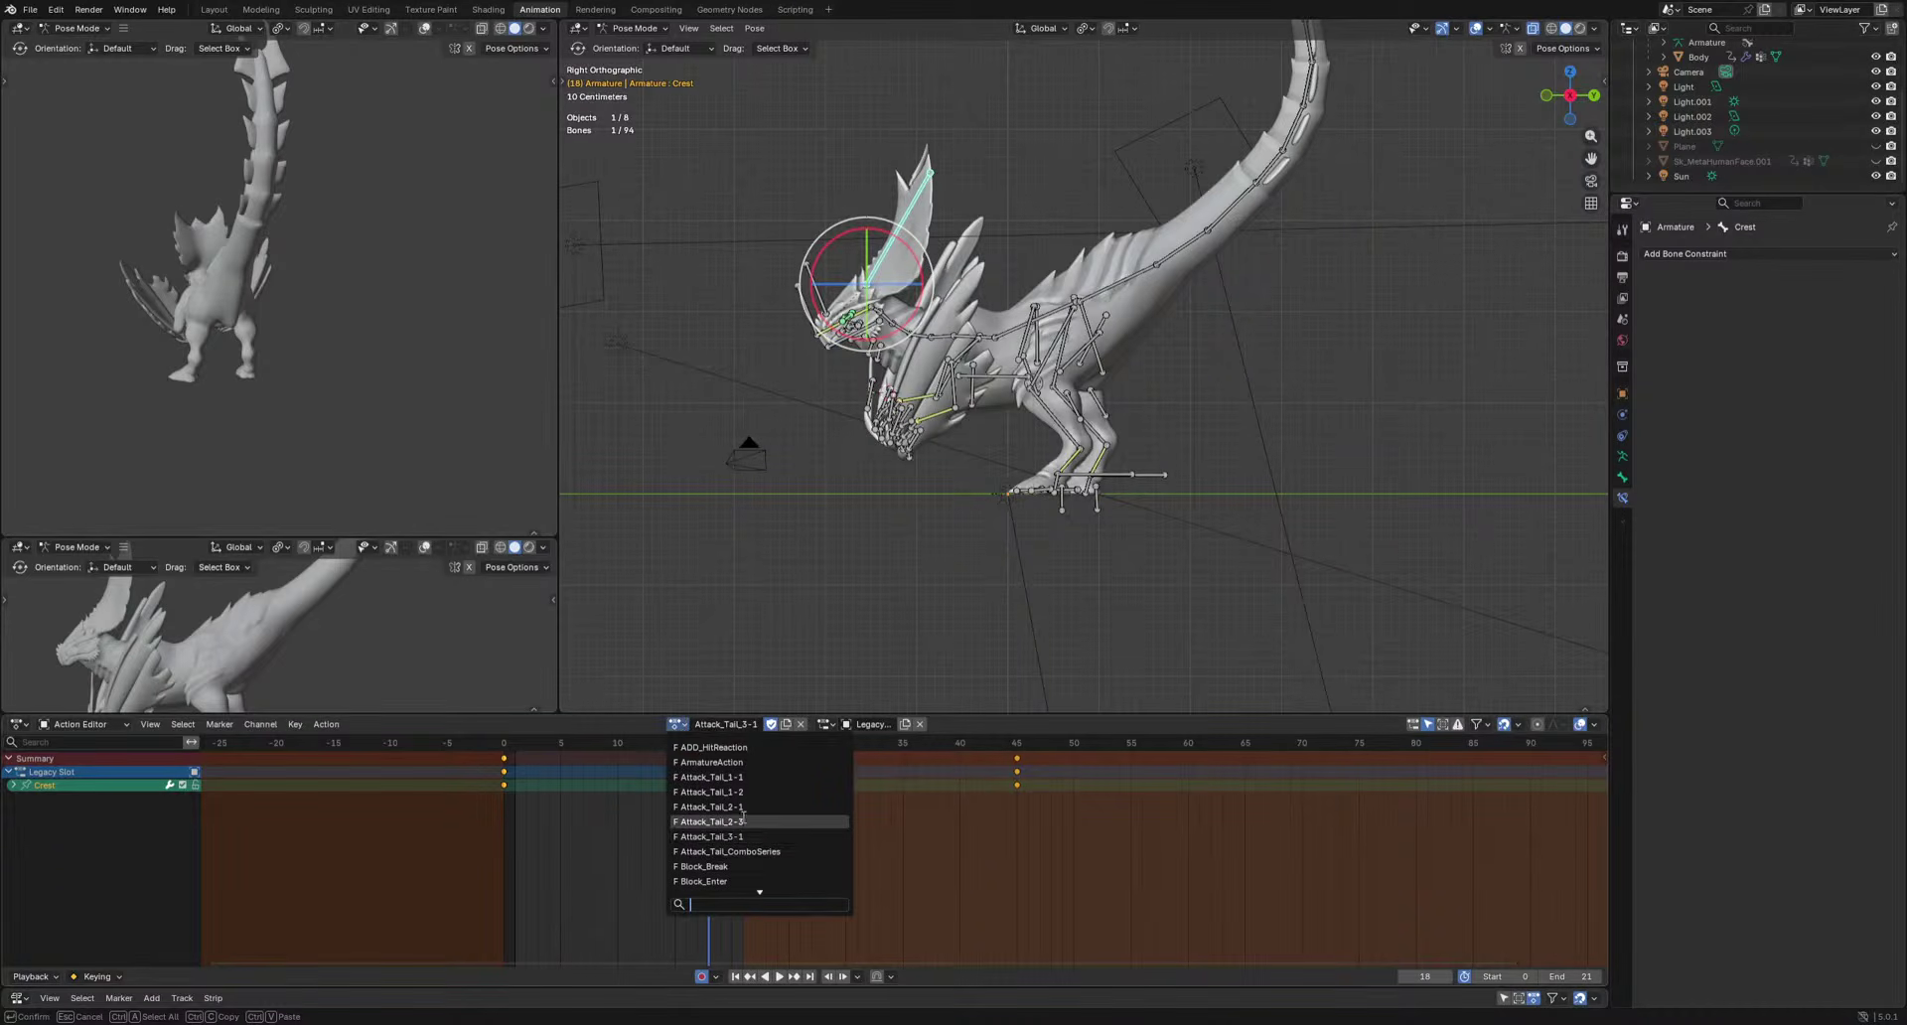
pyautogui.click(740, 781)
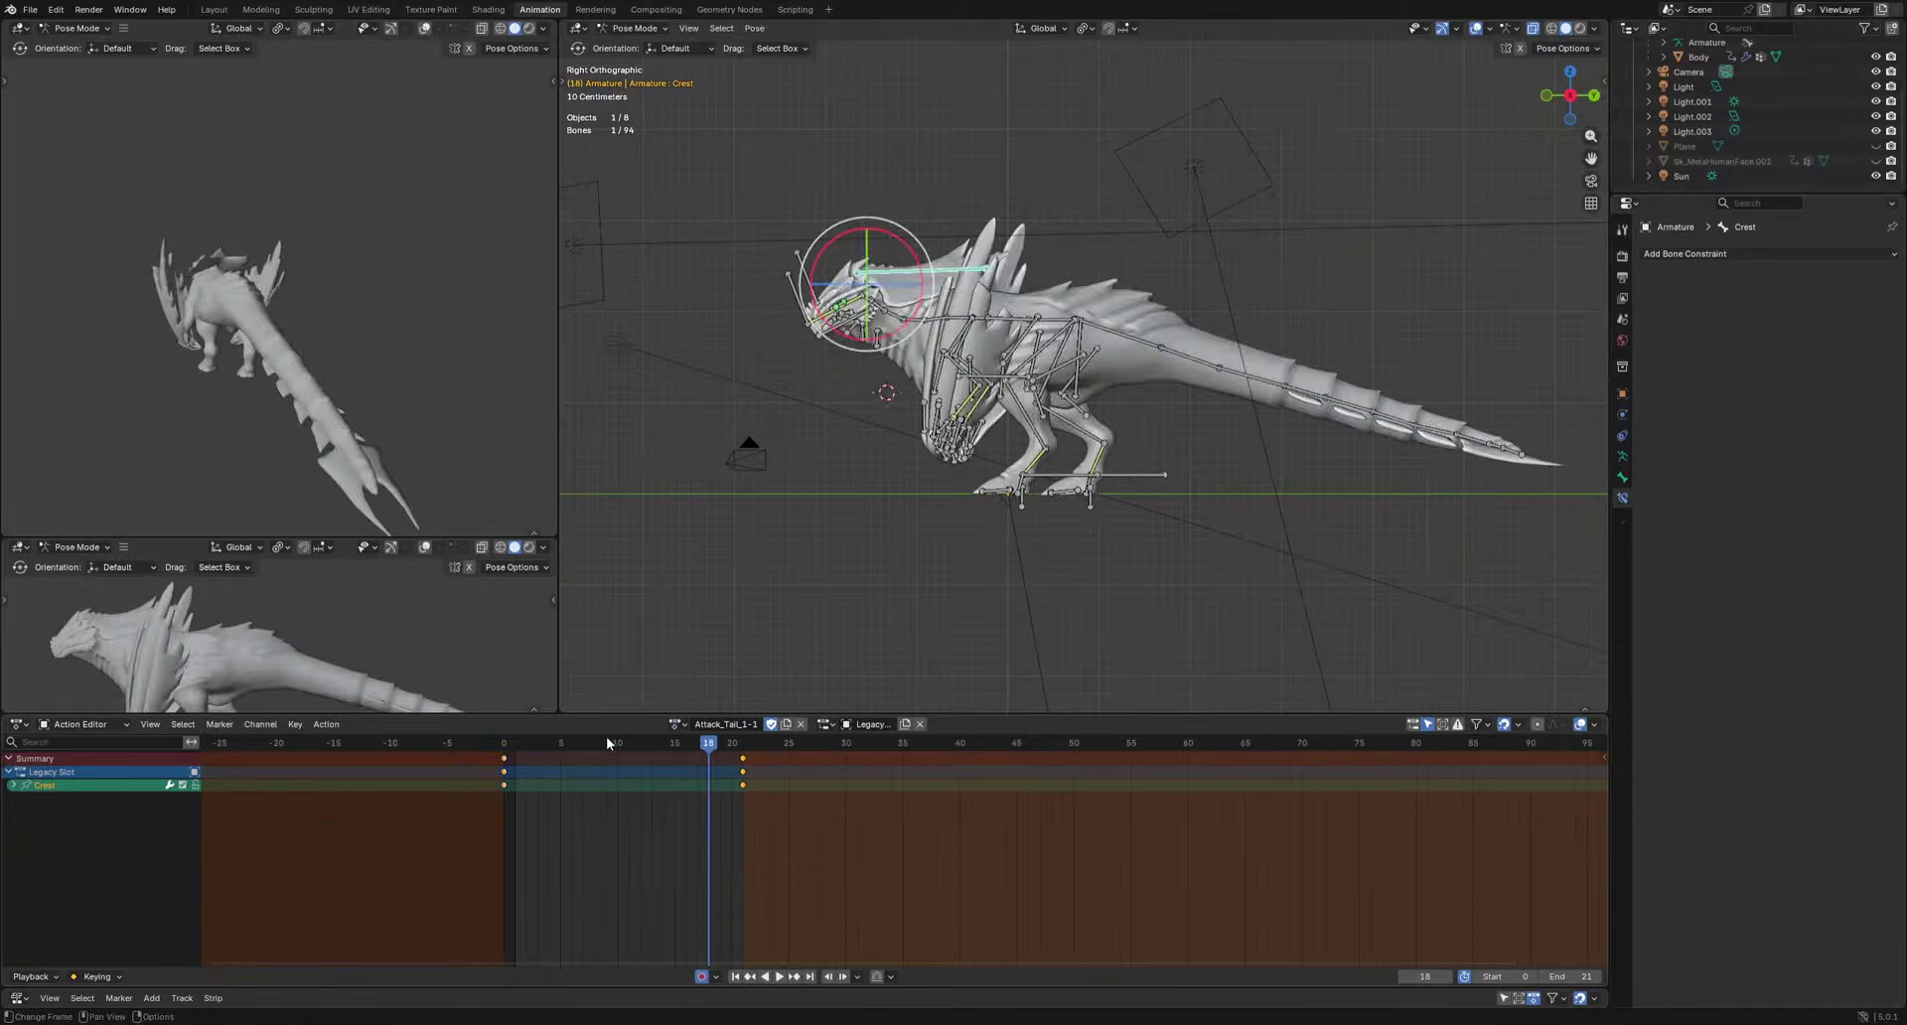
pyautogui.press('space')
pyautogui.moveTo(470, 739); pyautogui.dragTo(628, 796)
# Return to the Attack_Tail_1-2 action and scrub through its frames.
pyautogui.click(681, 724)
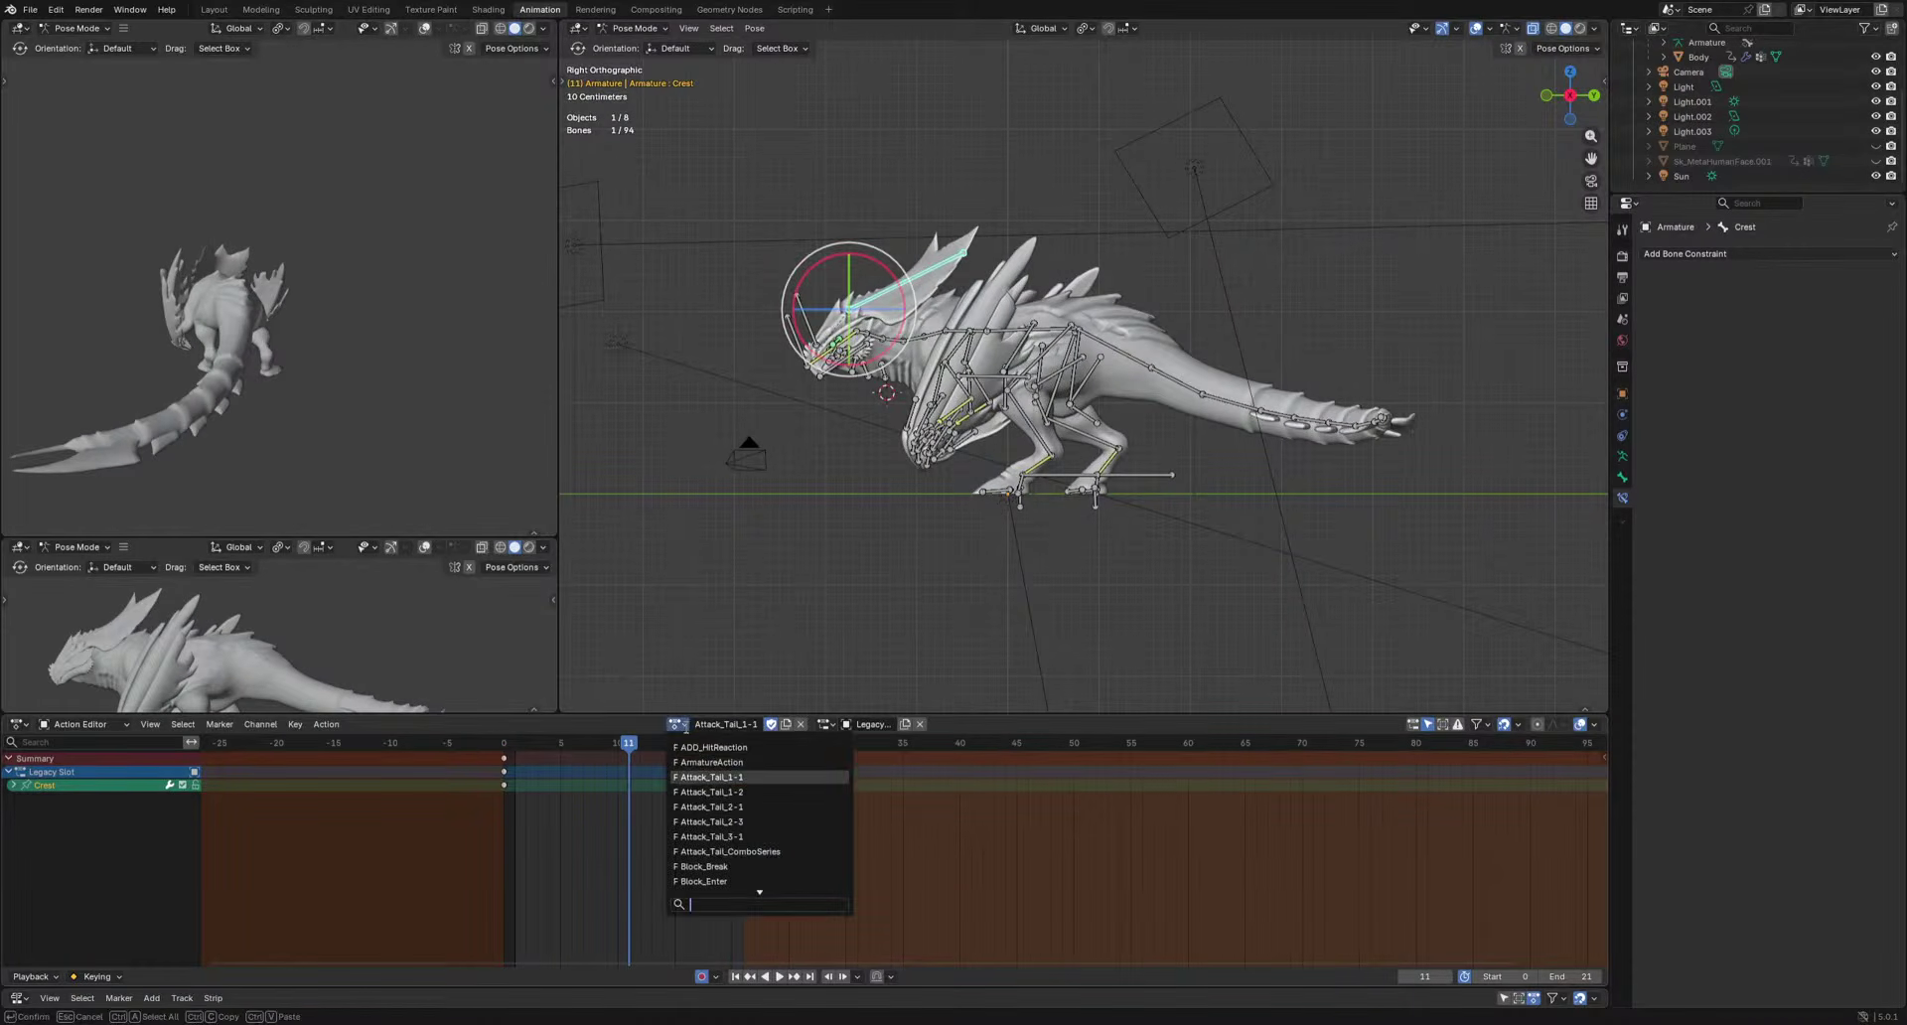
pyautogui.click(754, 800)
pyautogui.moveTo(471, 736); pyautogui.dragTo(742, 785)
pyautogui.press('Escape')
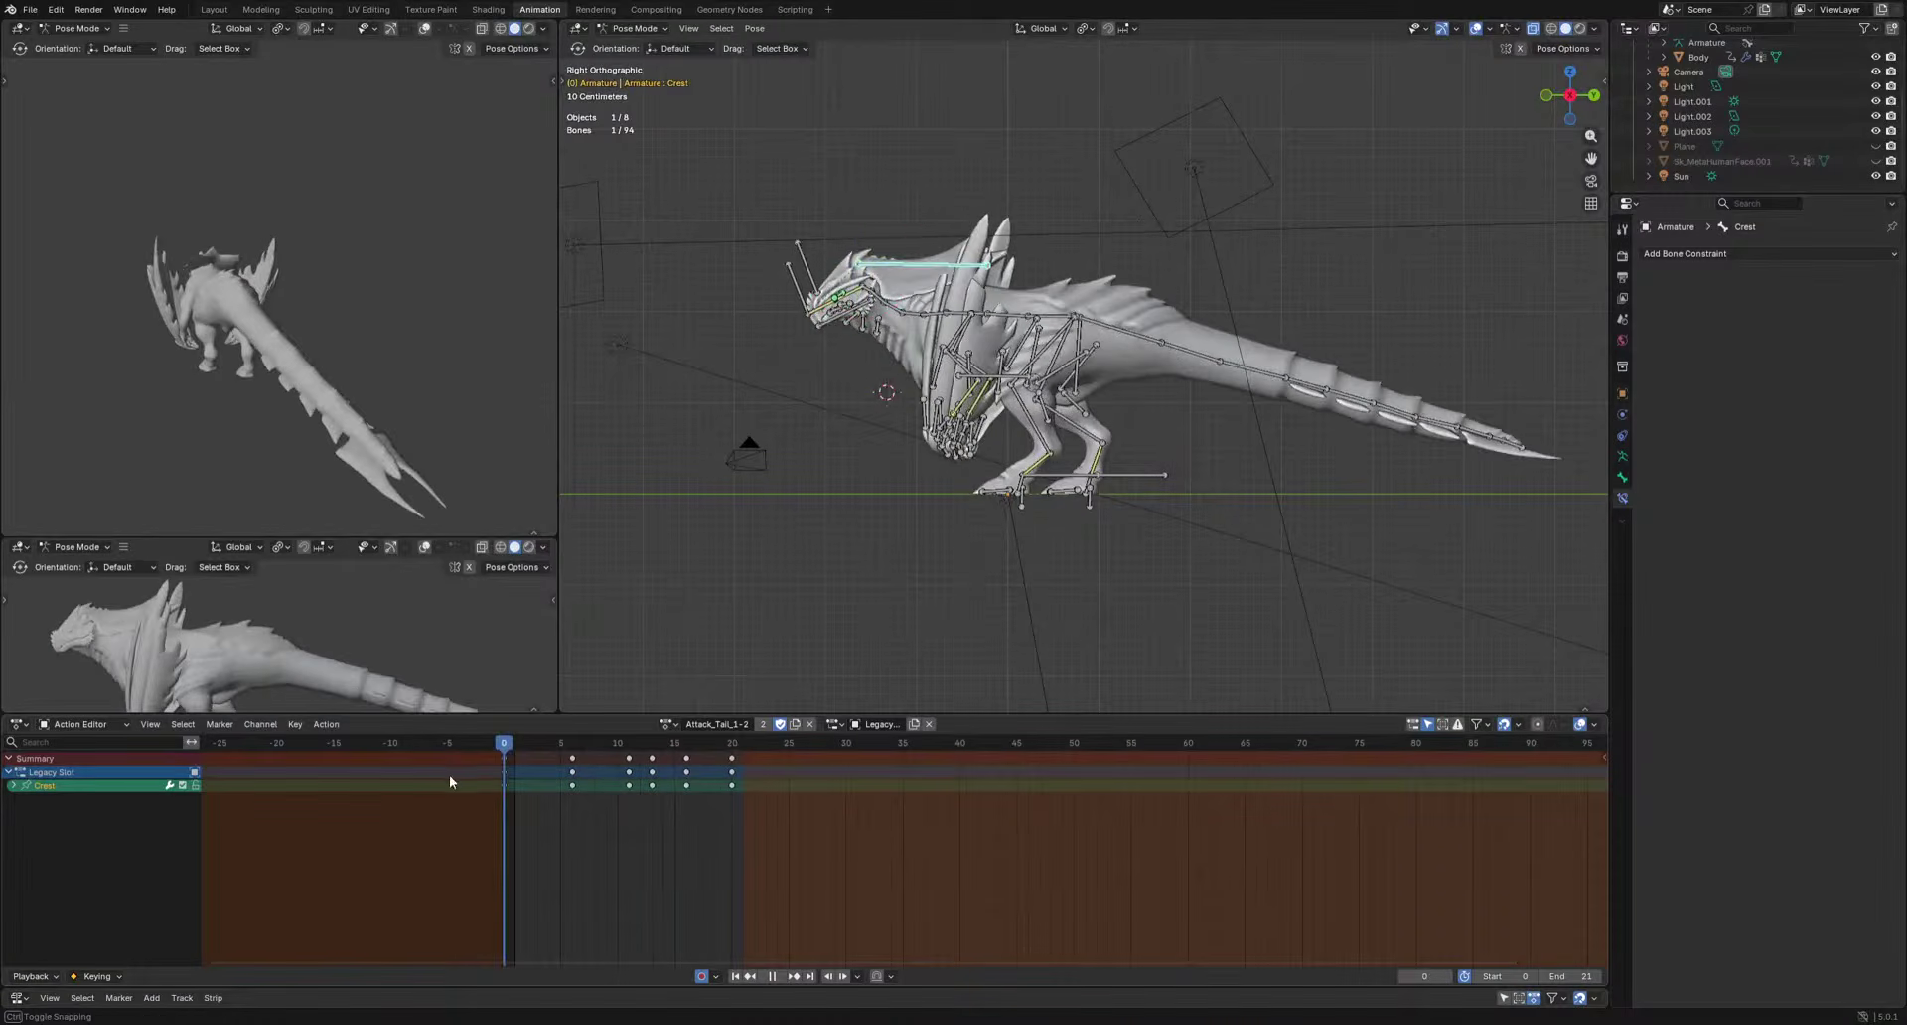
pyautogui.moveTo(857, 830); pyautogui.dragTo(564, 762)
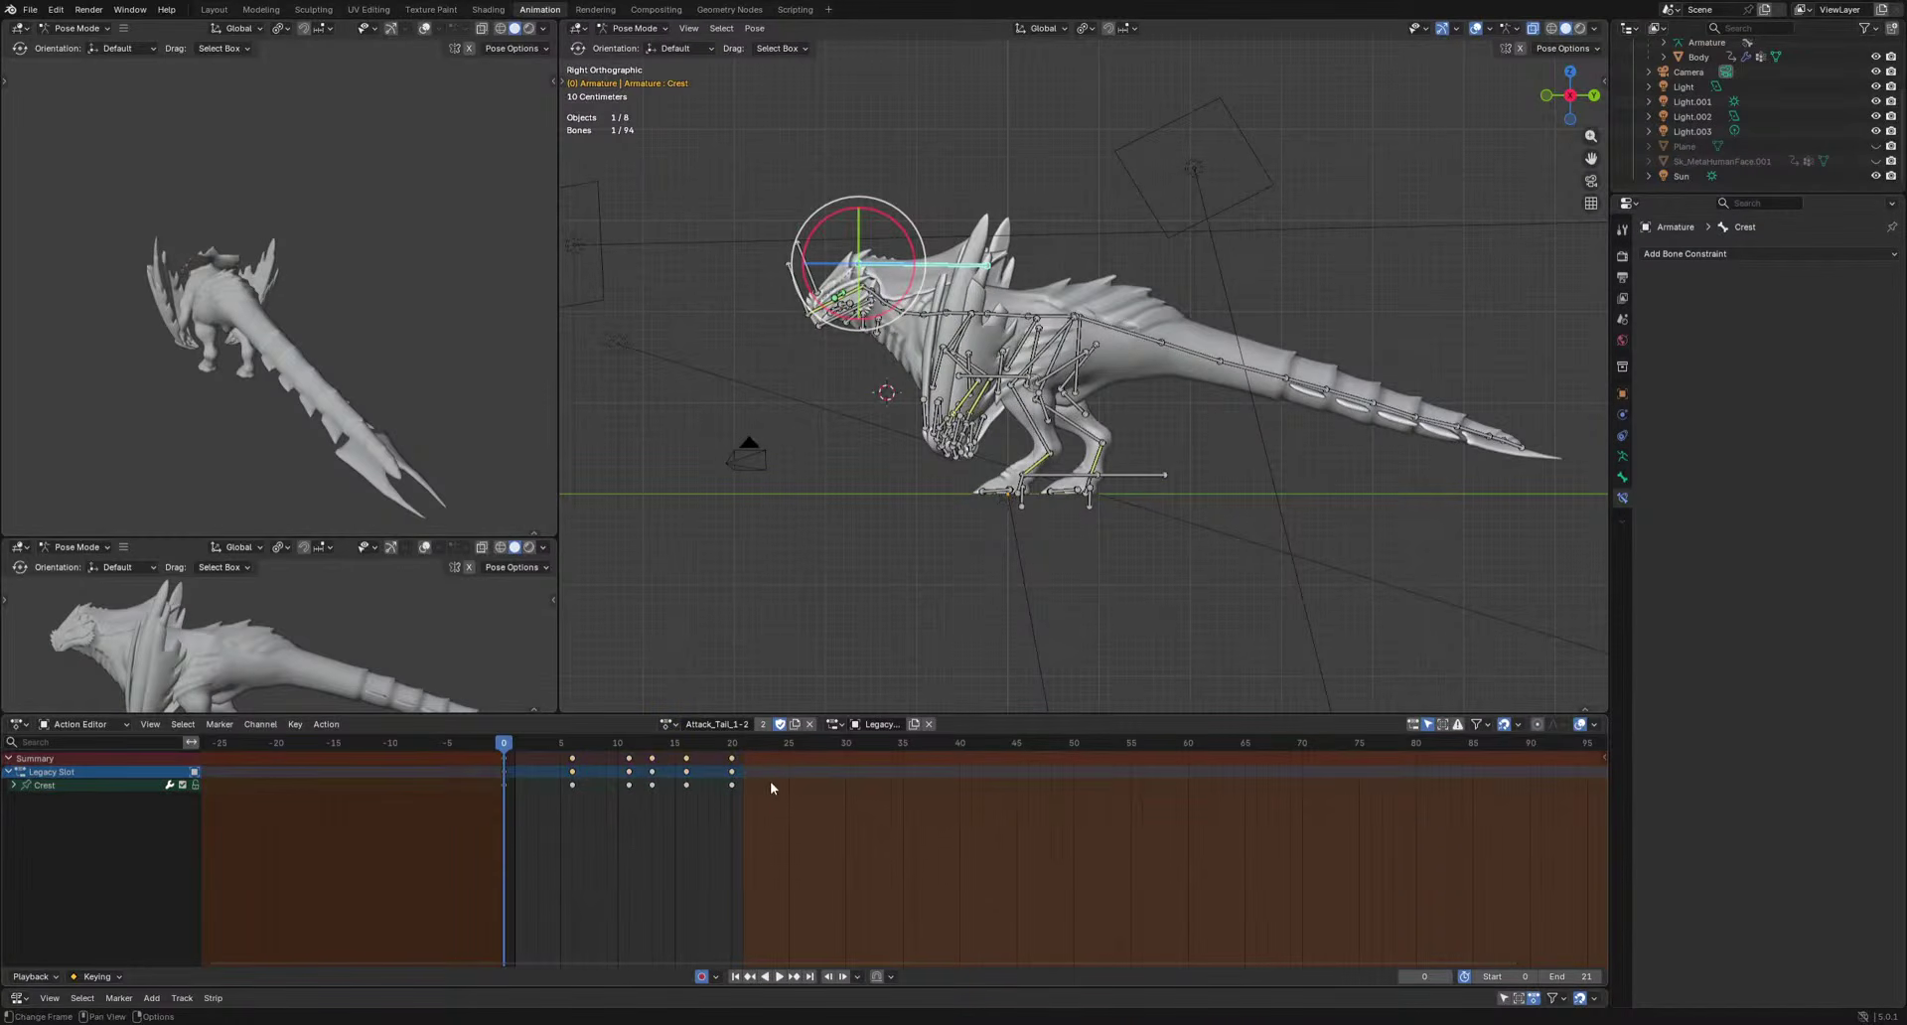
# Duplicate the Attack_Tail_1-2 action, rename the copy Attack_Projectile and protect it with a fake user.
pyautogui.click(669, 724)
pyautogui.click(672, 725)
pyautogui.click(673, 725)
pyautogui.click(795, 725)
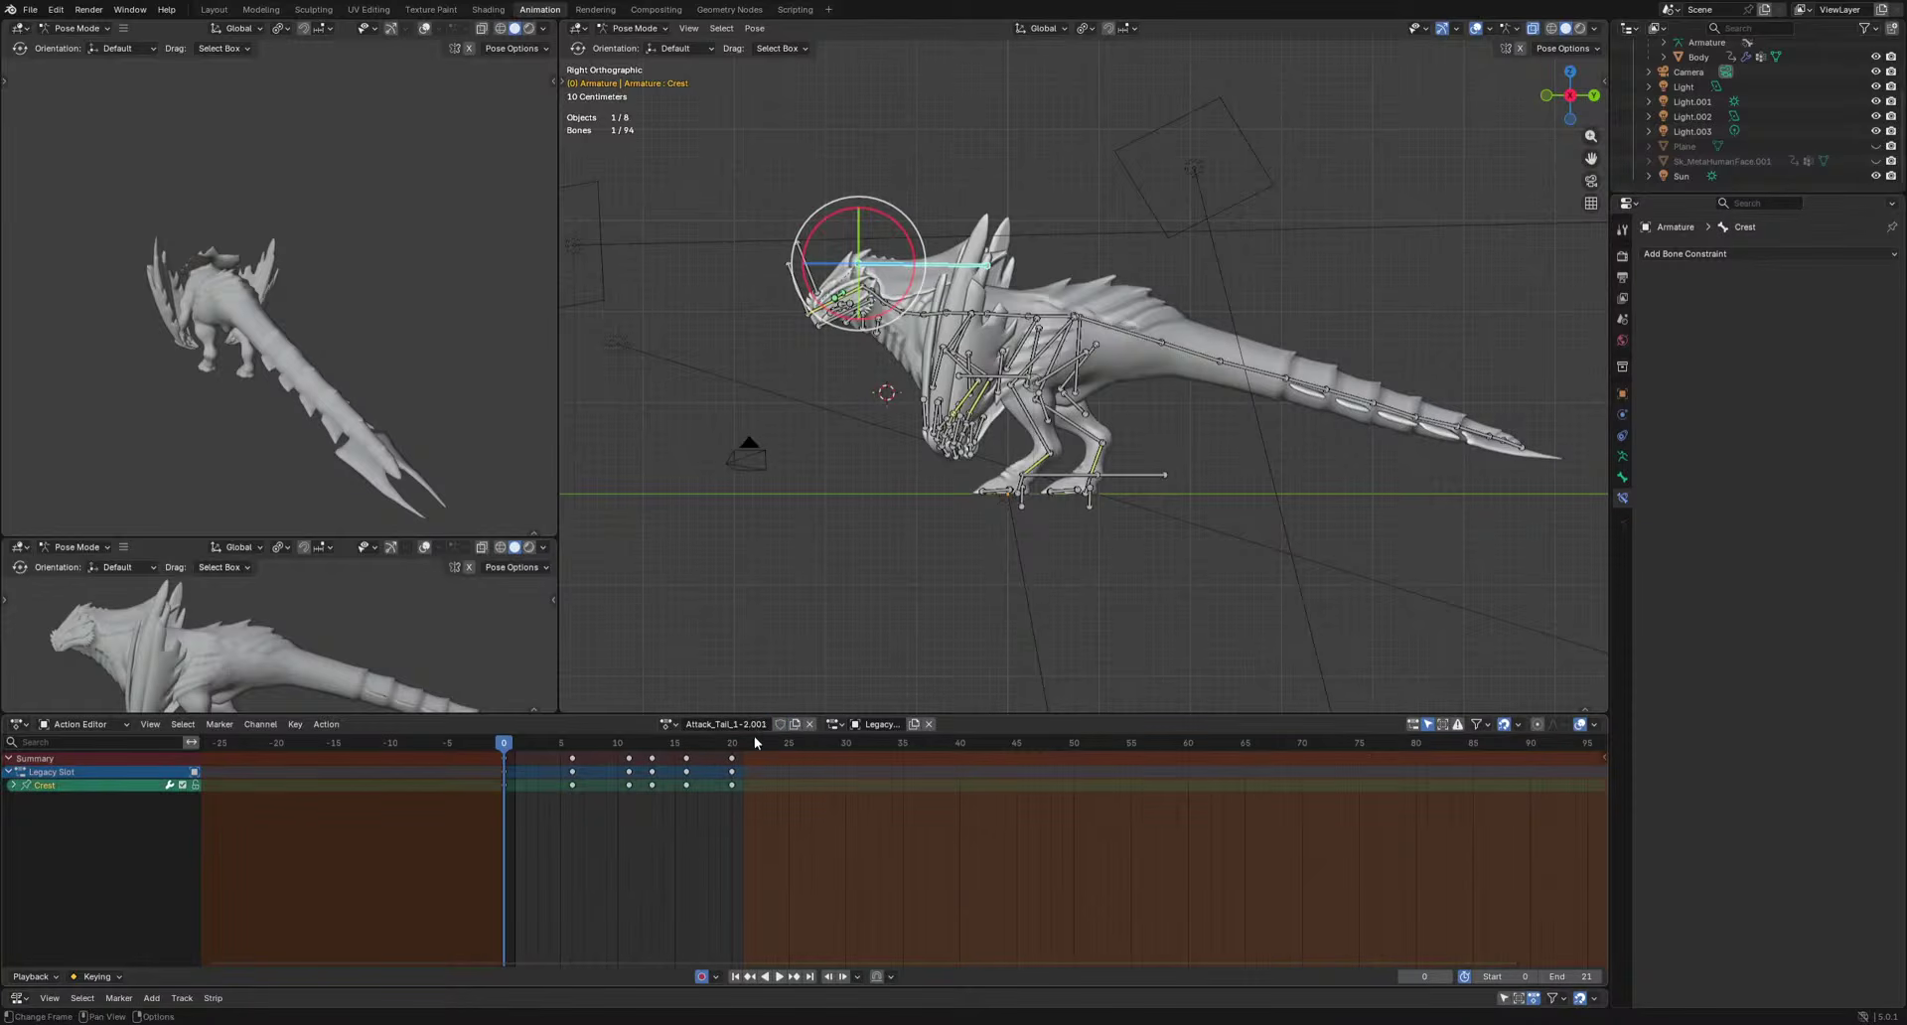
pyautogui.doubleClick(735, 726)
pyautogui.moveTo(770, 727); pyautogui.dragTo(752, 728)
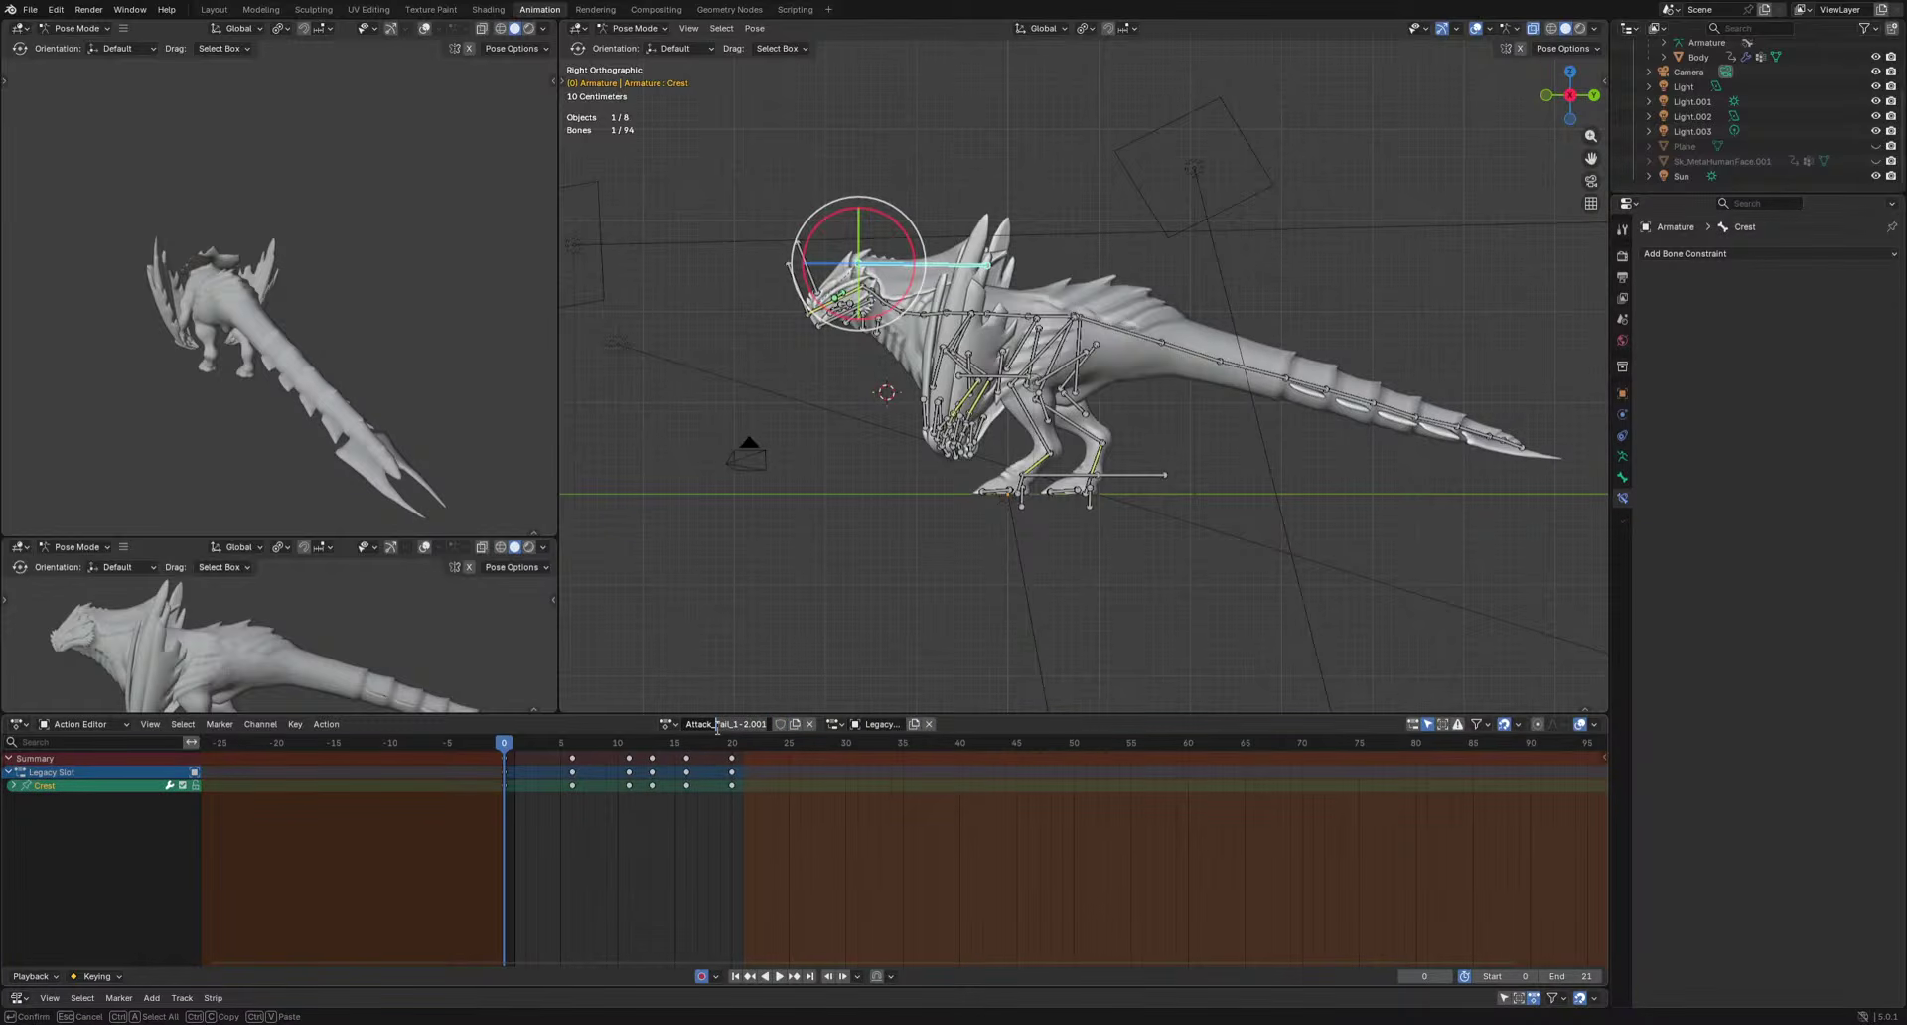
pyautogui.press('BackSpace')
pyautogui.write('Projectile')
pyautogui.press('Return')
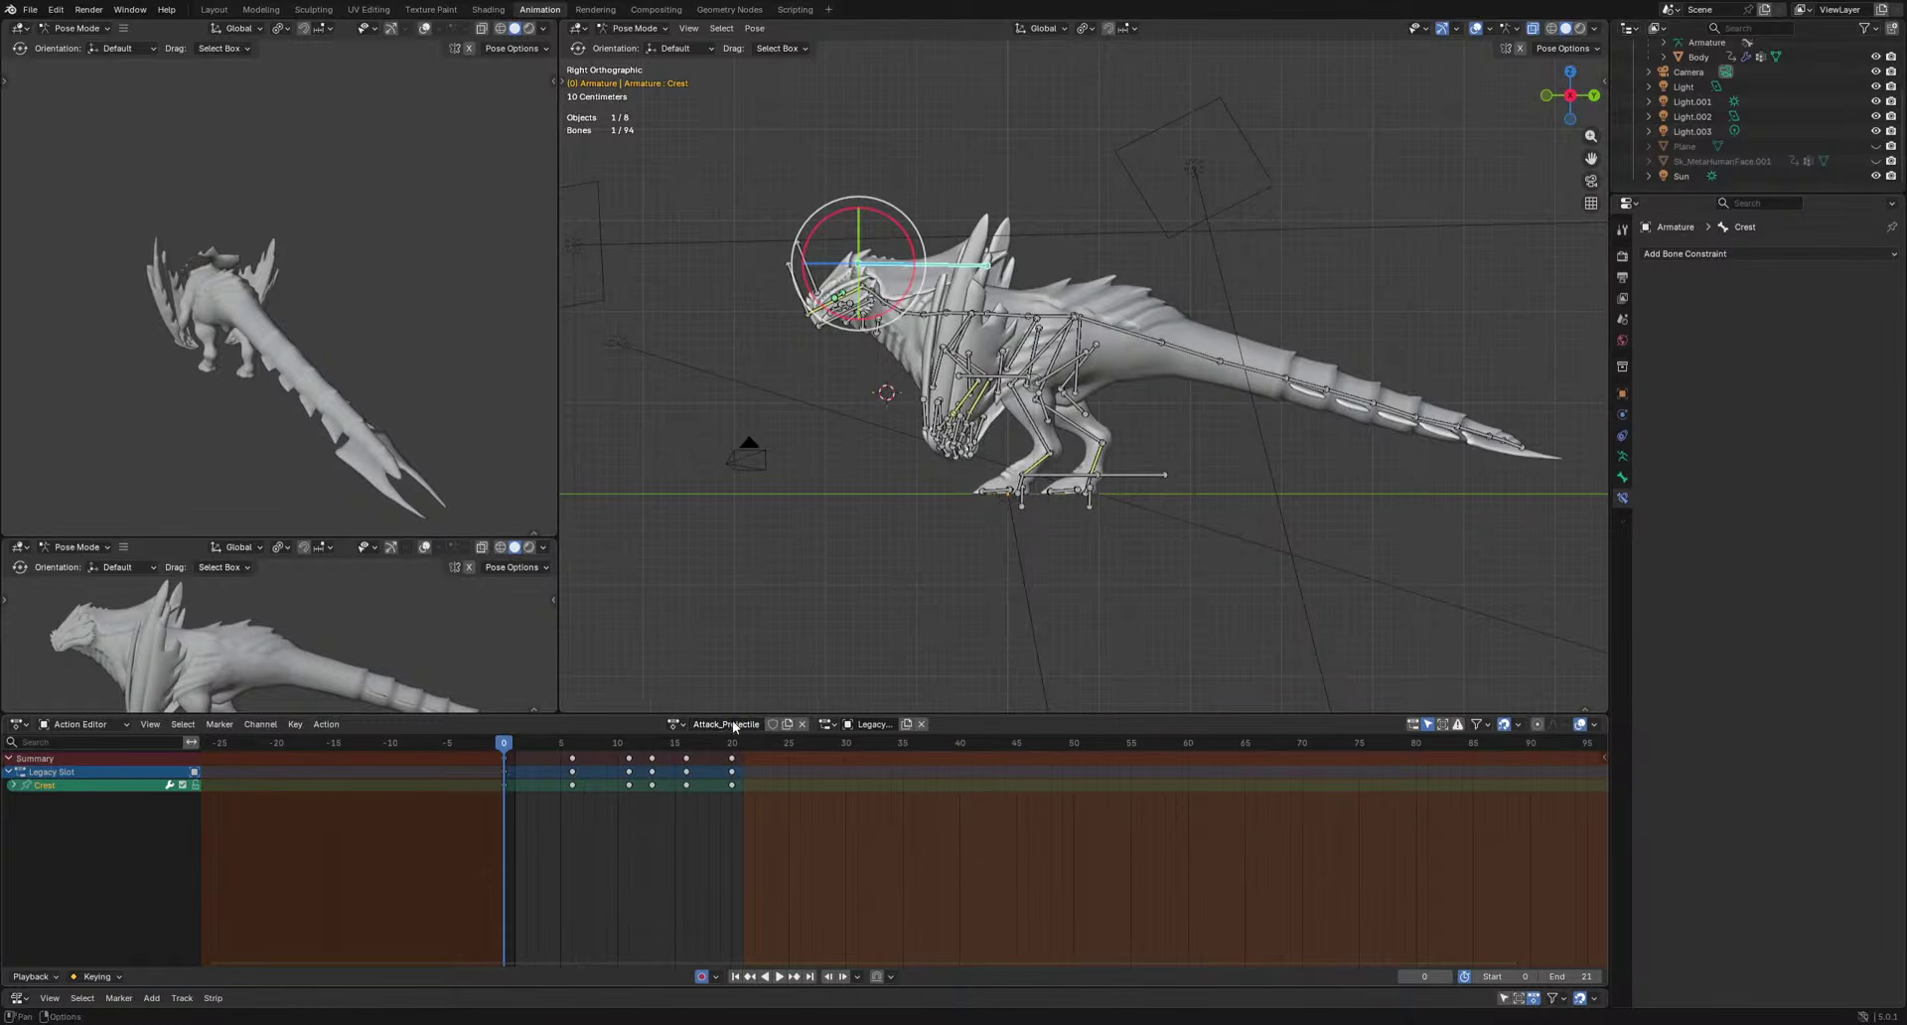
pyautogui.click(764, 727)
pyautogui.click(770, 727)
# Clear the in-between keys on all bones, paste the frame 0 pose at frame 25 and end the frame range at 25.
pyautogui.press('a')
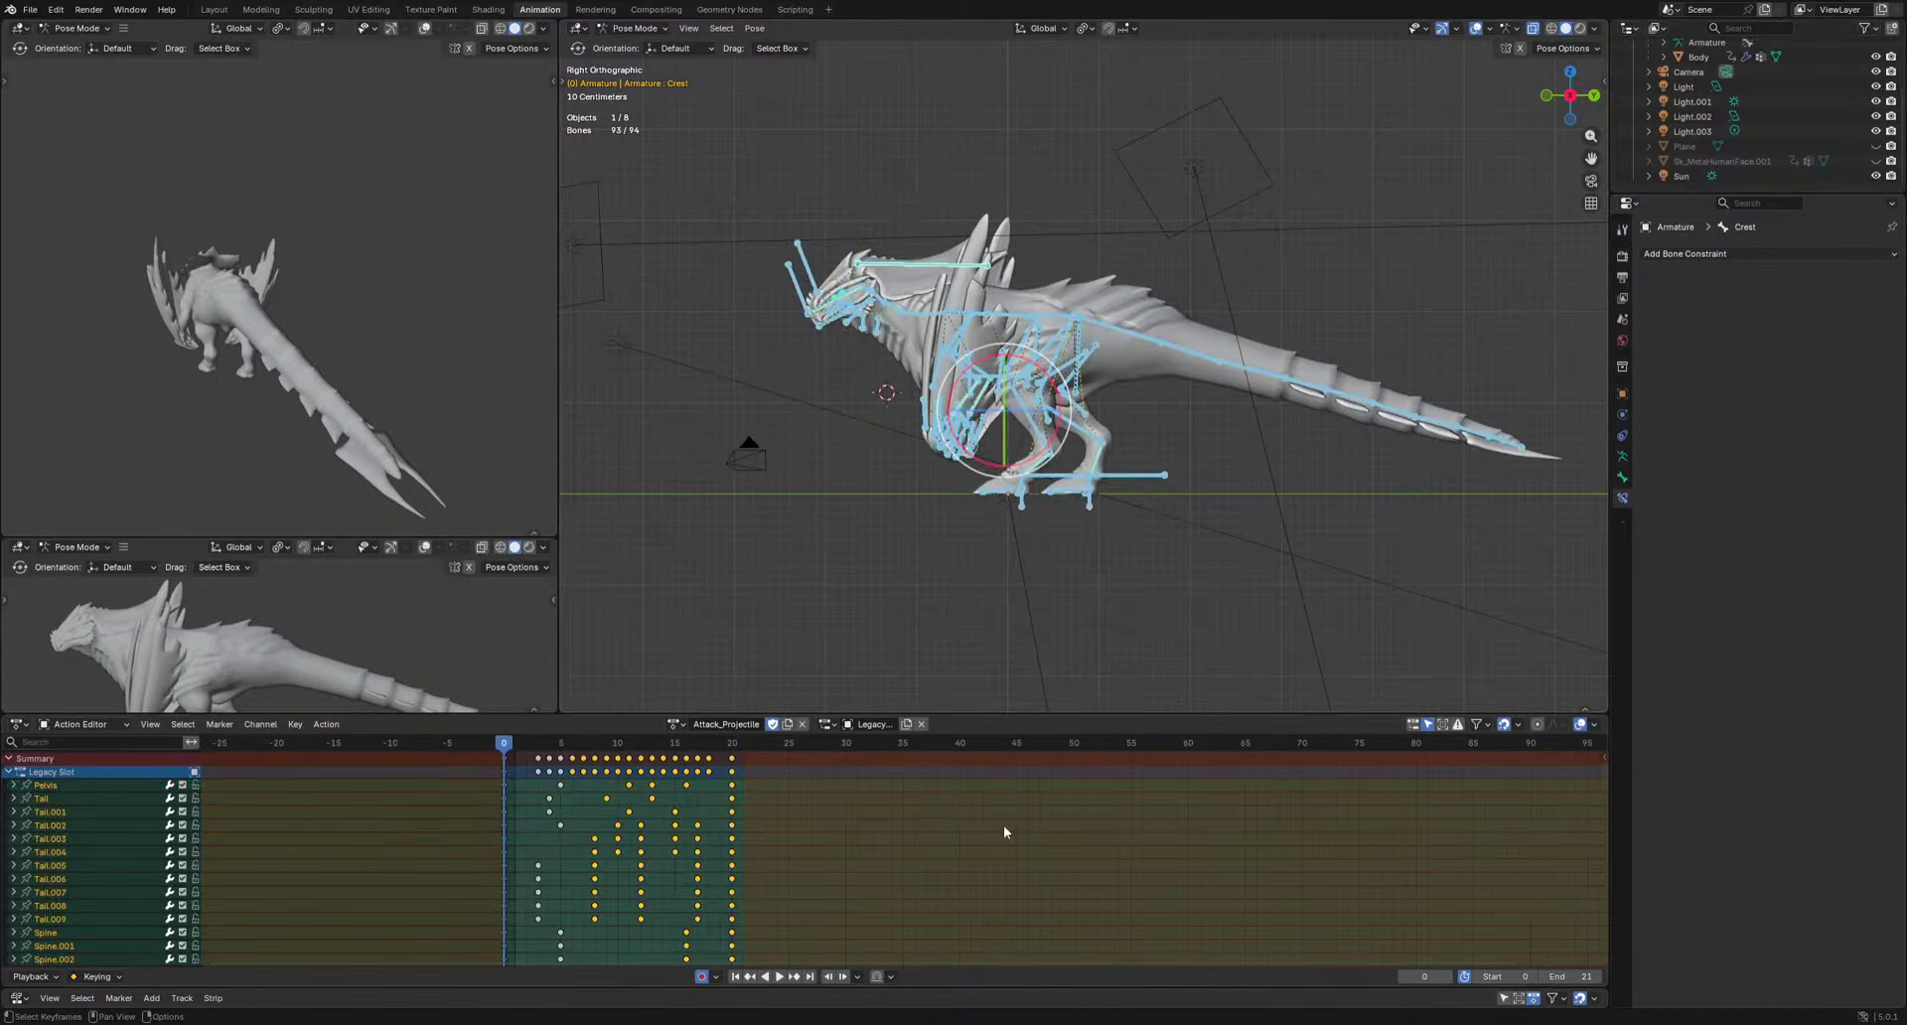
pyautogui.moveTo(1037, 805); pyautogui.dragTo(530, 757)
pyautogui.moveTo(715, 744)
pyautogui.mouseDown()
pyautogui.moveTo(786, 753)
pyautogui.moveTo(703, 790)
pyautogui.moveTo(506, 809)
pyautogui.mouseUp()
pyautogui.hotkey('ctrl', 'v')
pyautogui.press('p')
# Key the Pelvis bone moved back and down at frame 5, and play the action.
pyautogui.scroll(1, 1003, 553)
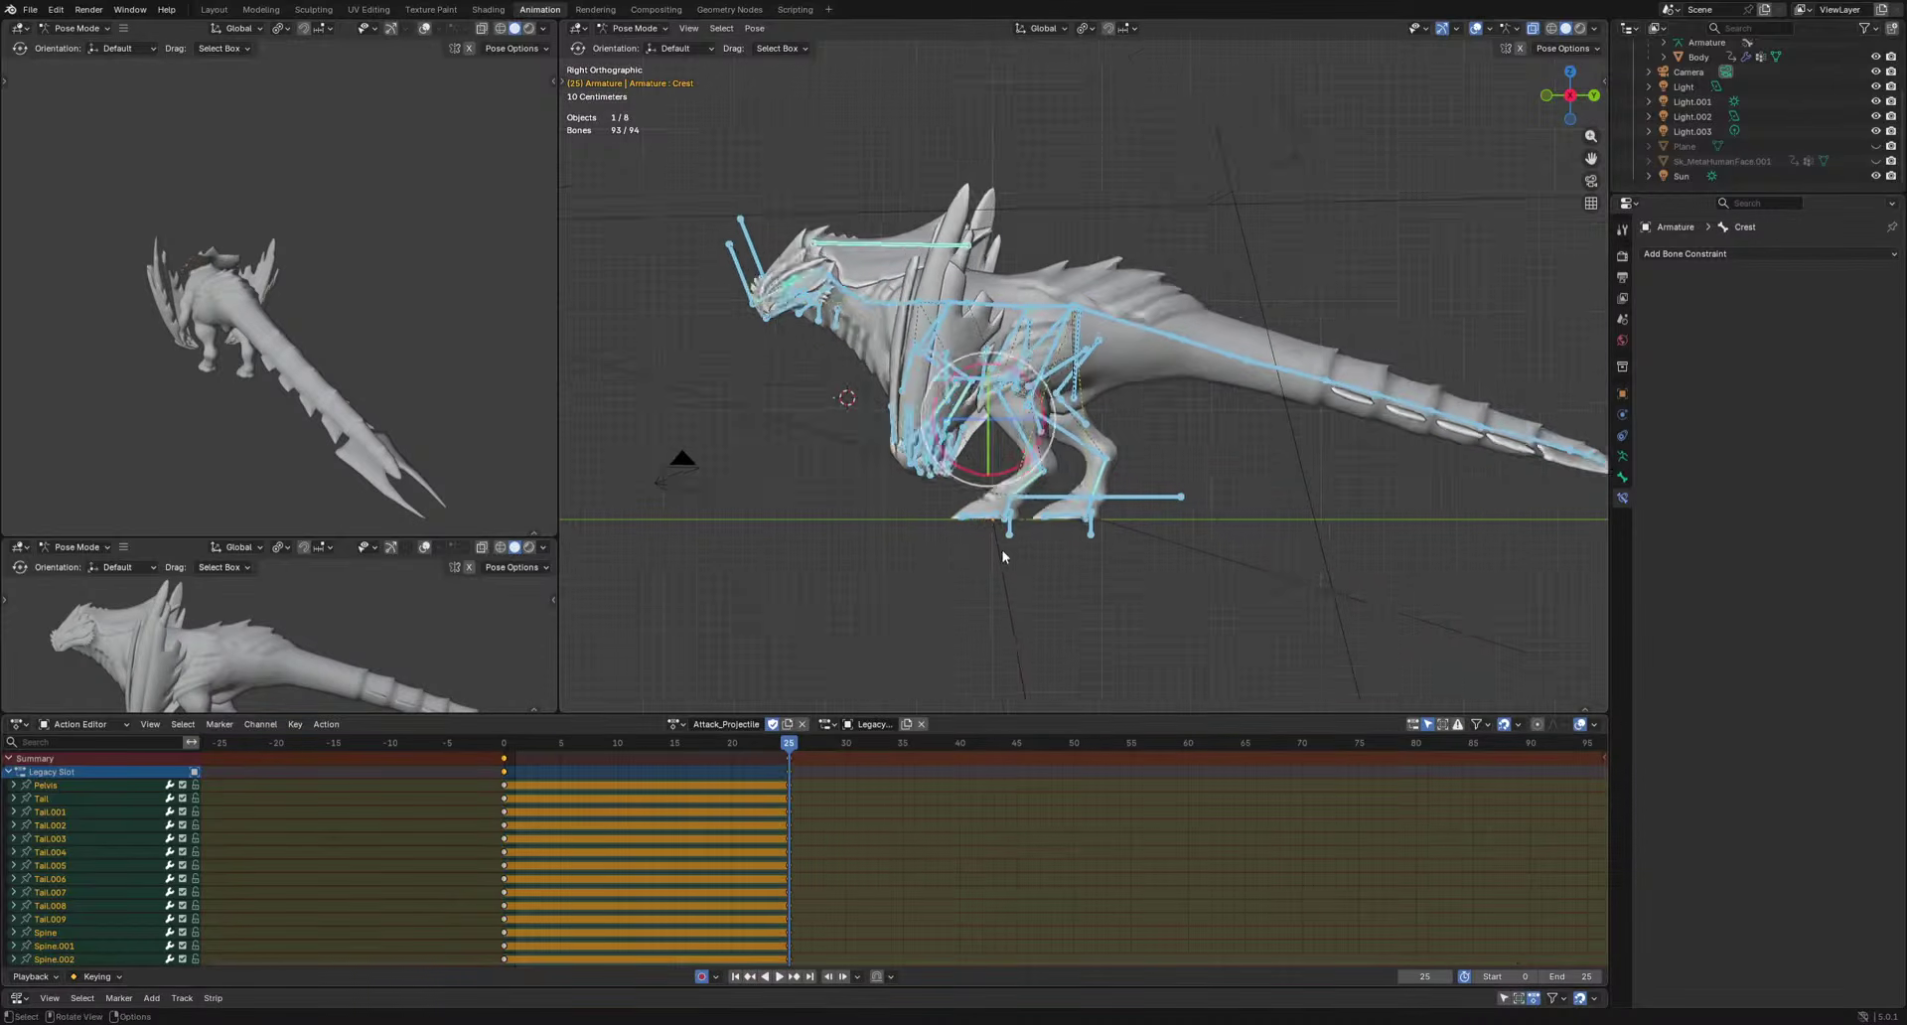
pyautogui.scroll(1, 1003, 553)
pyautogui.click(1073, 360)
pyautogui.keyDown('shift'); pyautogui.moveTo(969, 436); pyautogui.dragTo(1005, 455, button='middle'); pyautogui.keyUp('shift')
pyautogui.moveTo(554, 741); pyautogui.dragTo(648, 749)
pyautogui.press('g')
pyautogui.click(1102, 584)
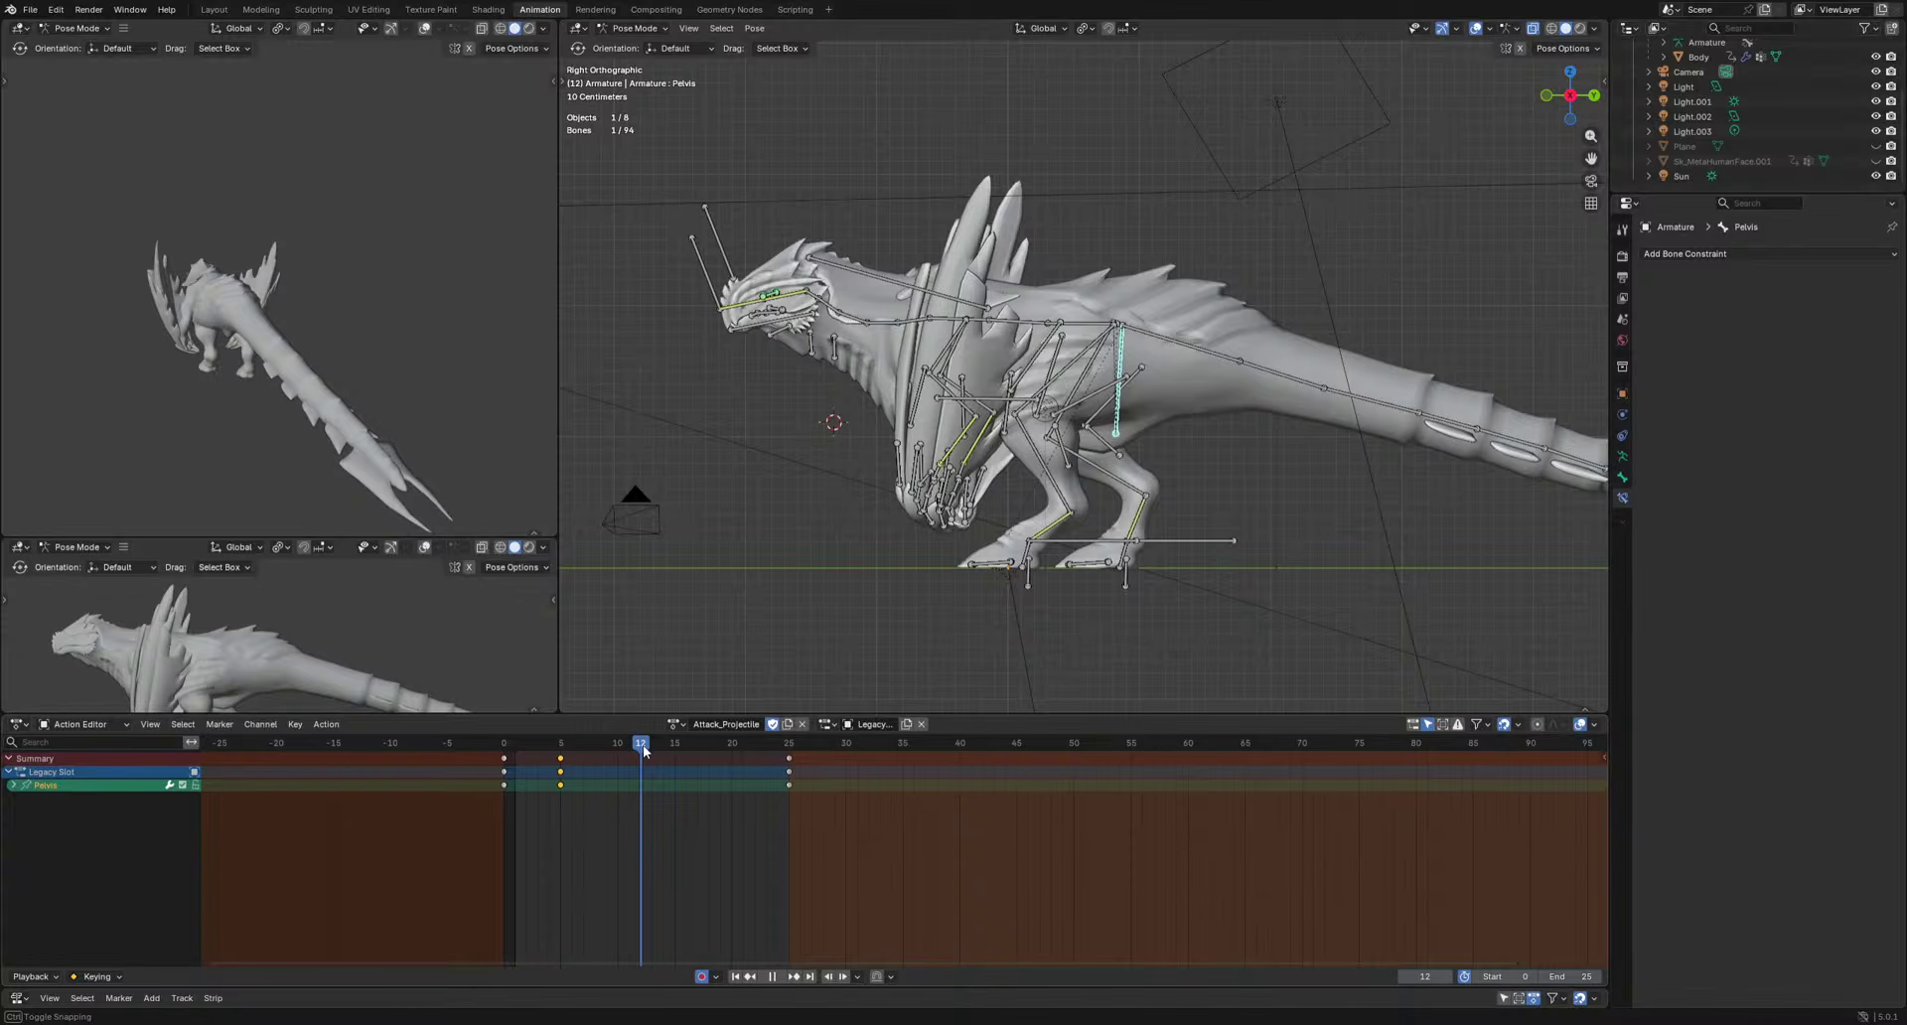
pyautogui.press('space')
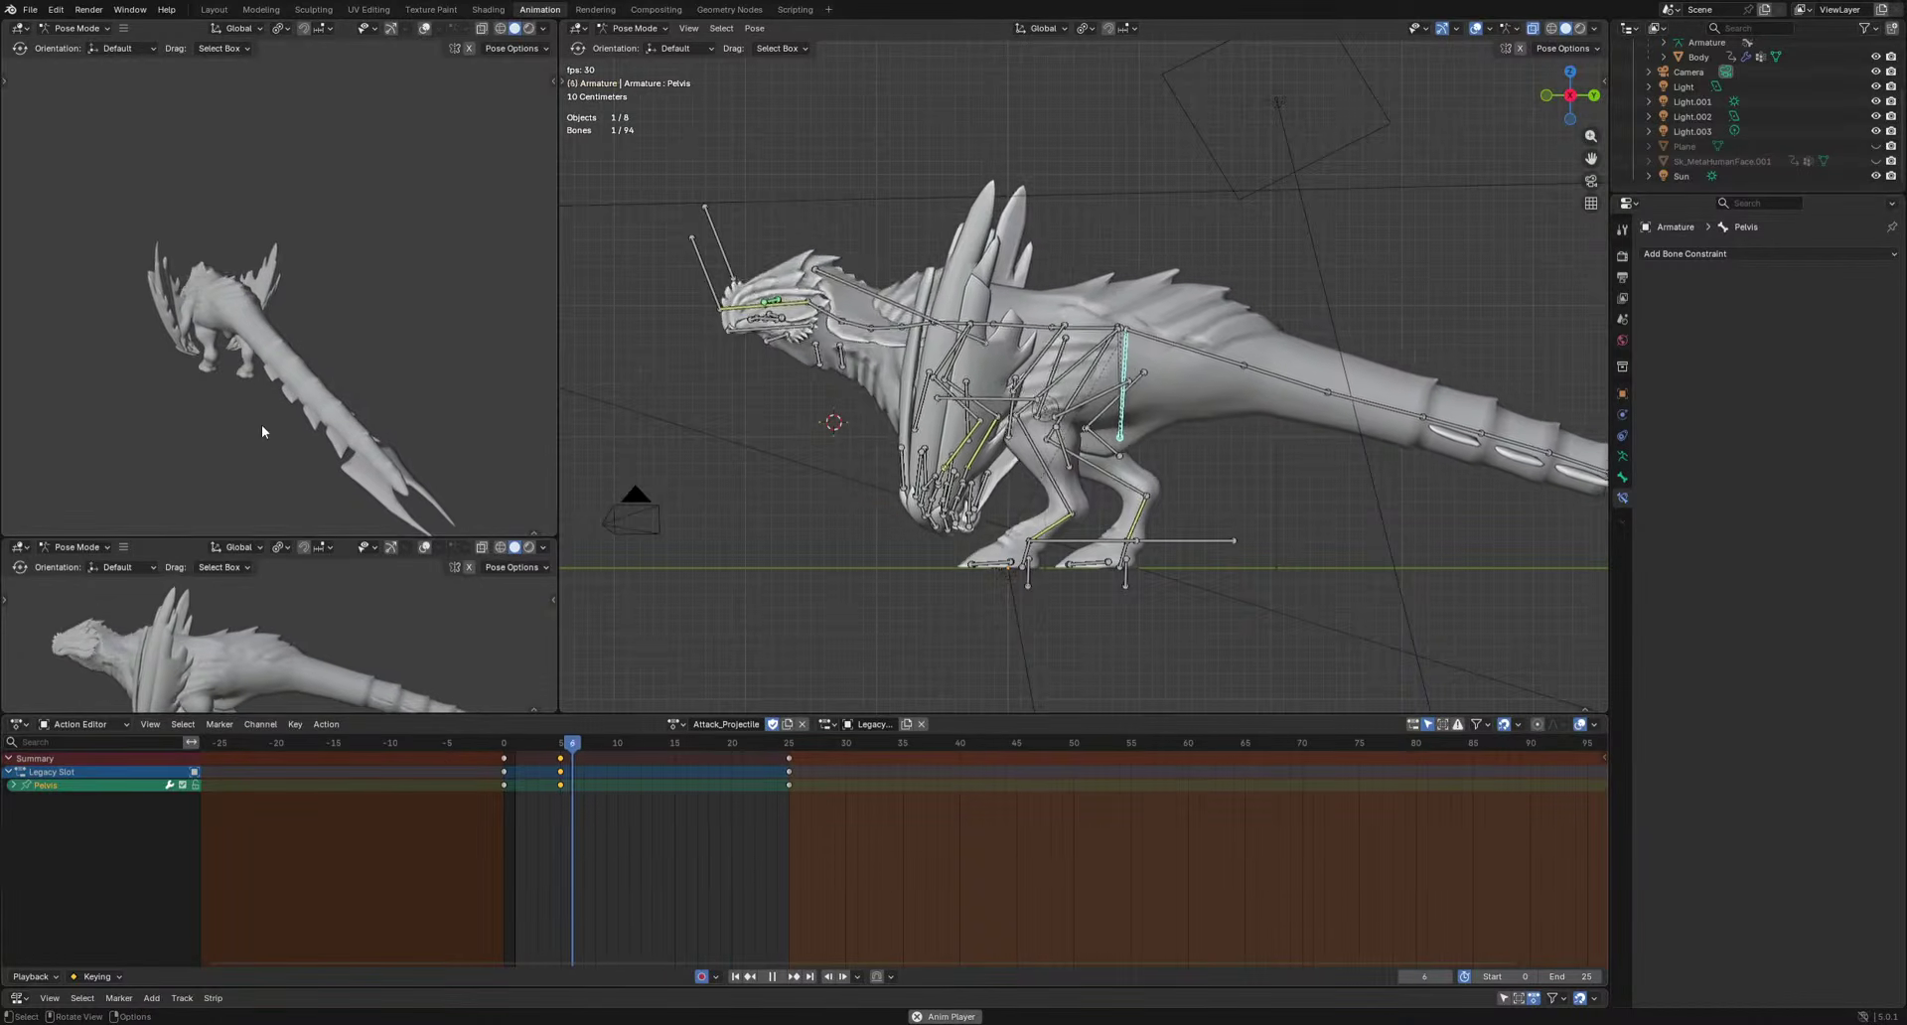
pyautogui.press('space')
# Retime the lowered Pelvis key to frame 10, key the Pelvis moved forward at frame 16, and play the action.
pyautogui.click(540, 763)
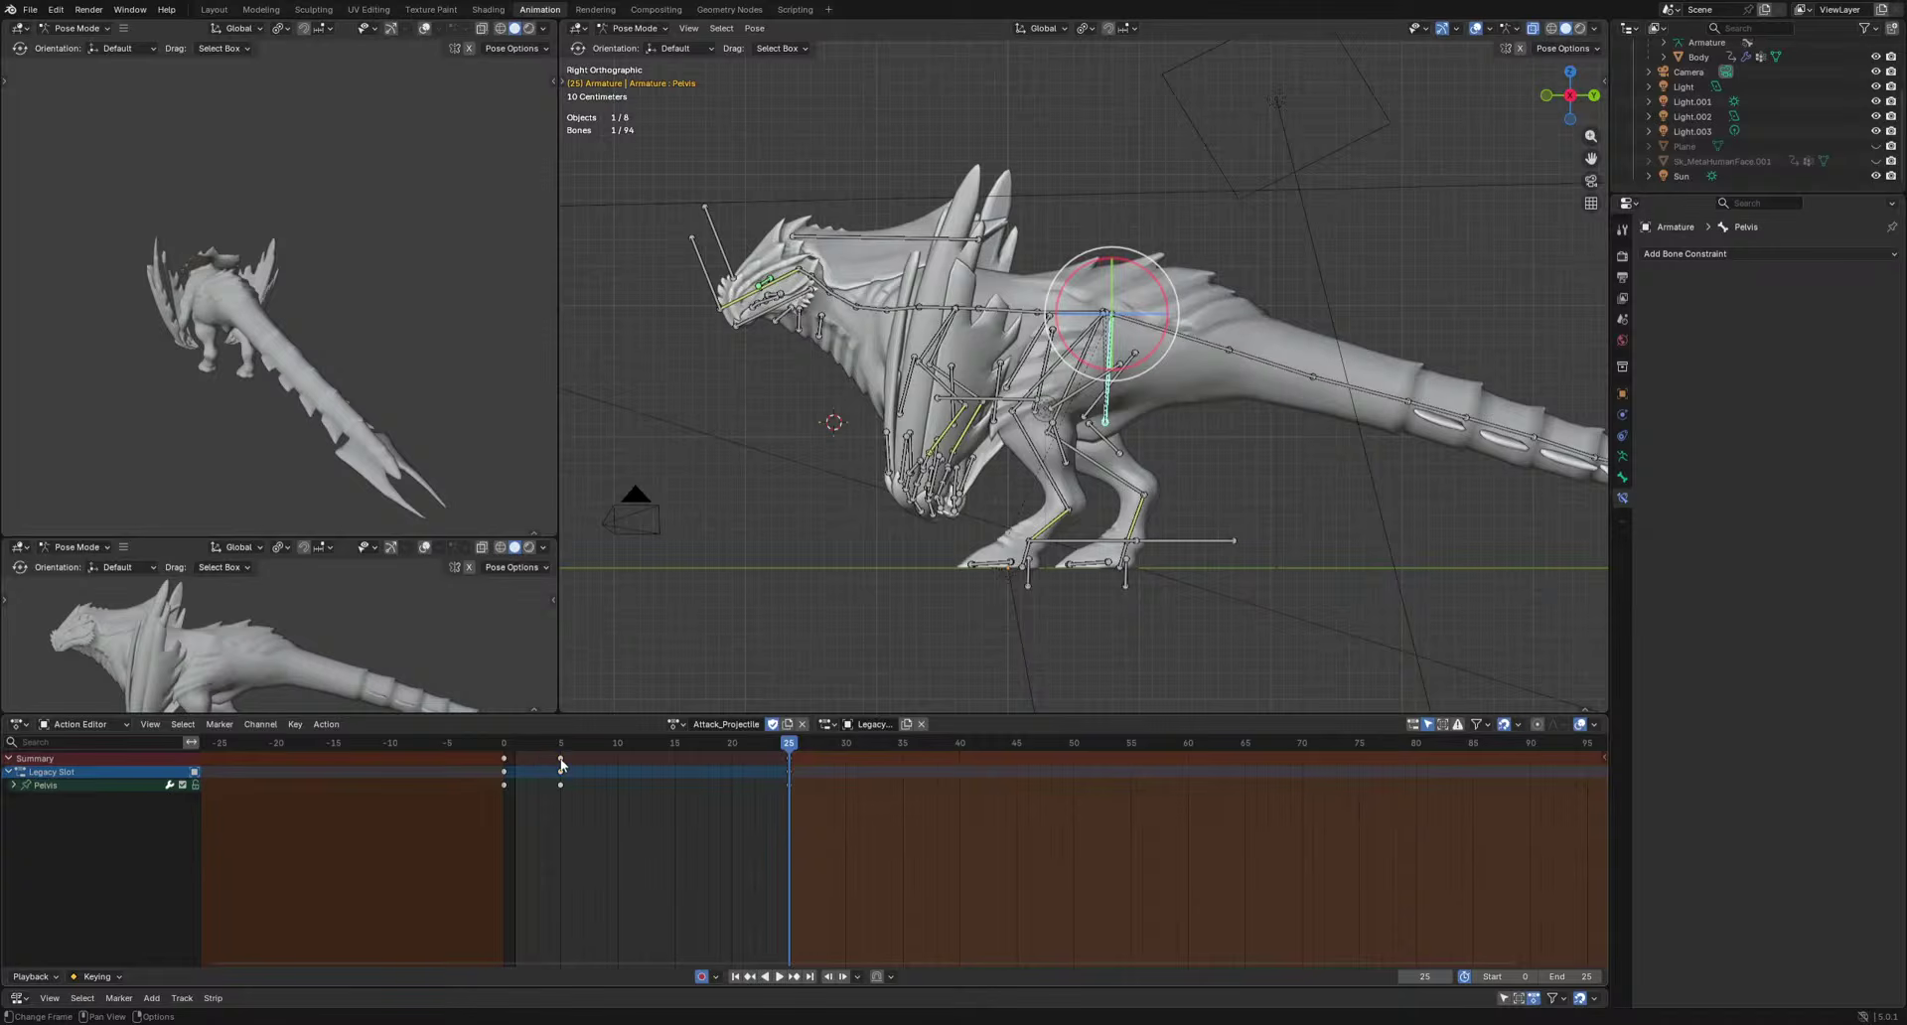
pyautogui.moveTo(590, 747)
pyautogui.mouseDown()
pyautogui.moveTo(663, 750)
pyautogui.moveTo(565, 760)
pyautogui.moveTo(605, 761)
pyautogui.mouseUp()
pyautogui.click(640, 760)
pyautogui.click(685, 743)
pyautogui.press('g')
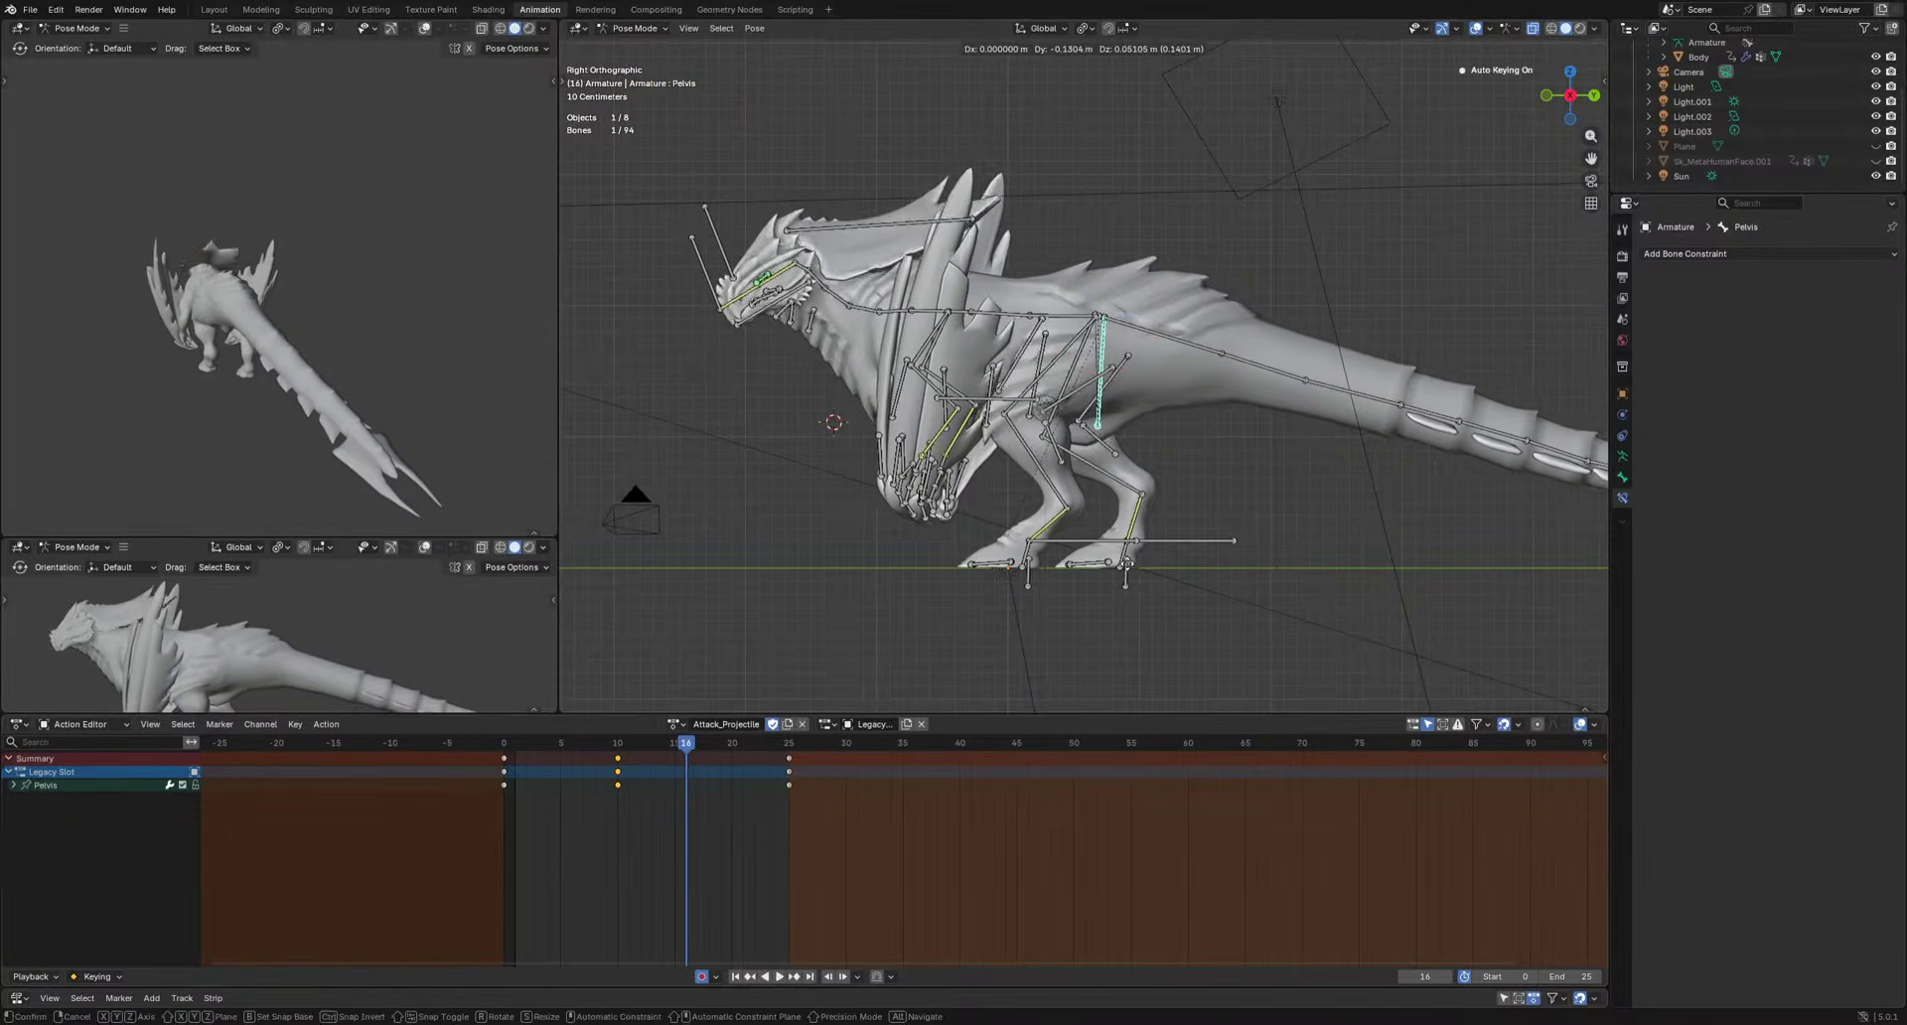
pyautogui.click(1118, 568)
pyautogui.press('space')
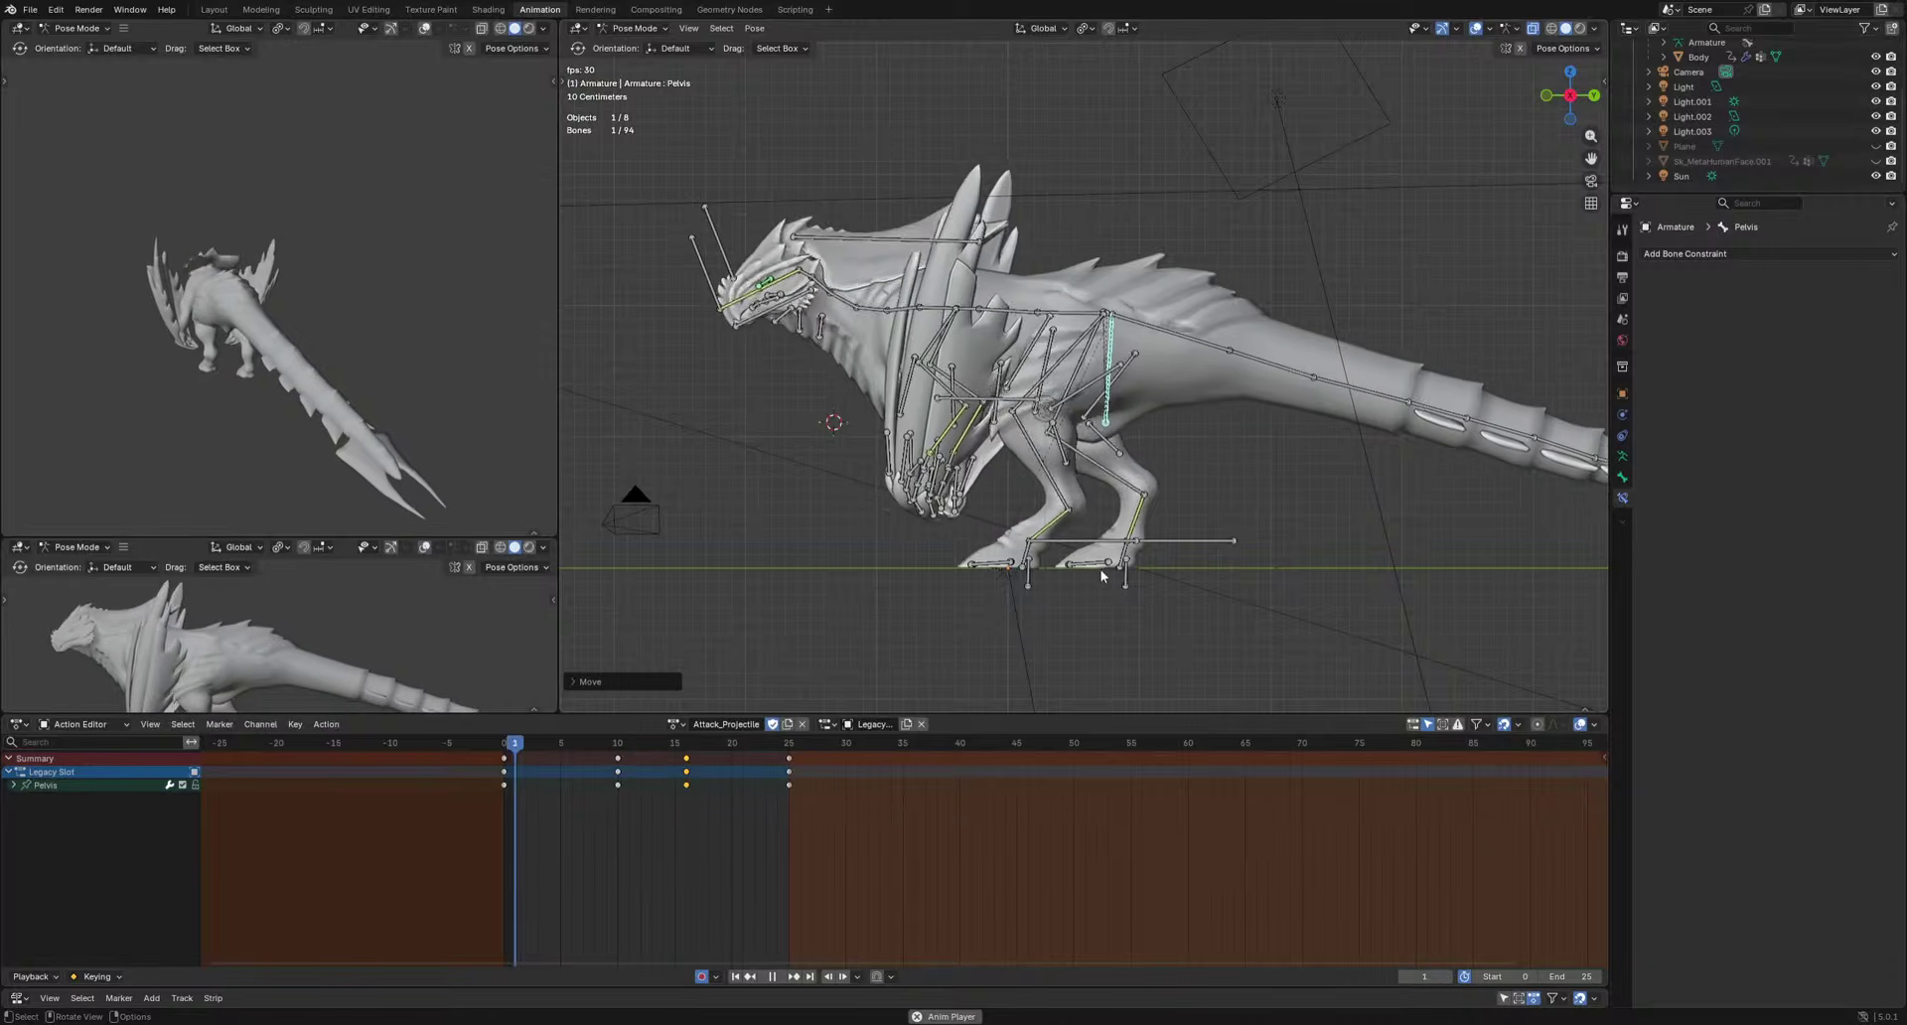
pyautogui.press('space')
# Rotate the Spine, Spine.001 and Spine.002 bones together to raise the chest at frame 12.
pyautogui.click(705, 274)
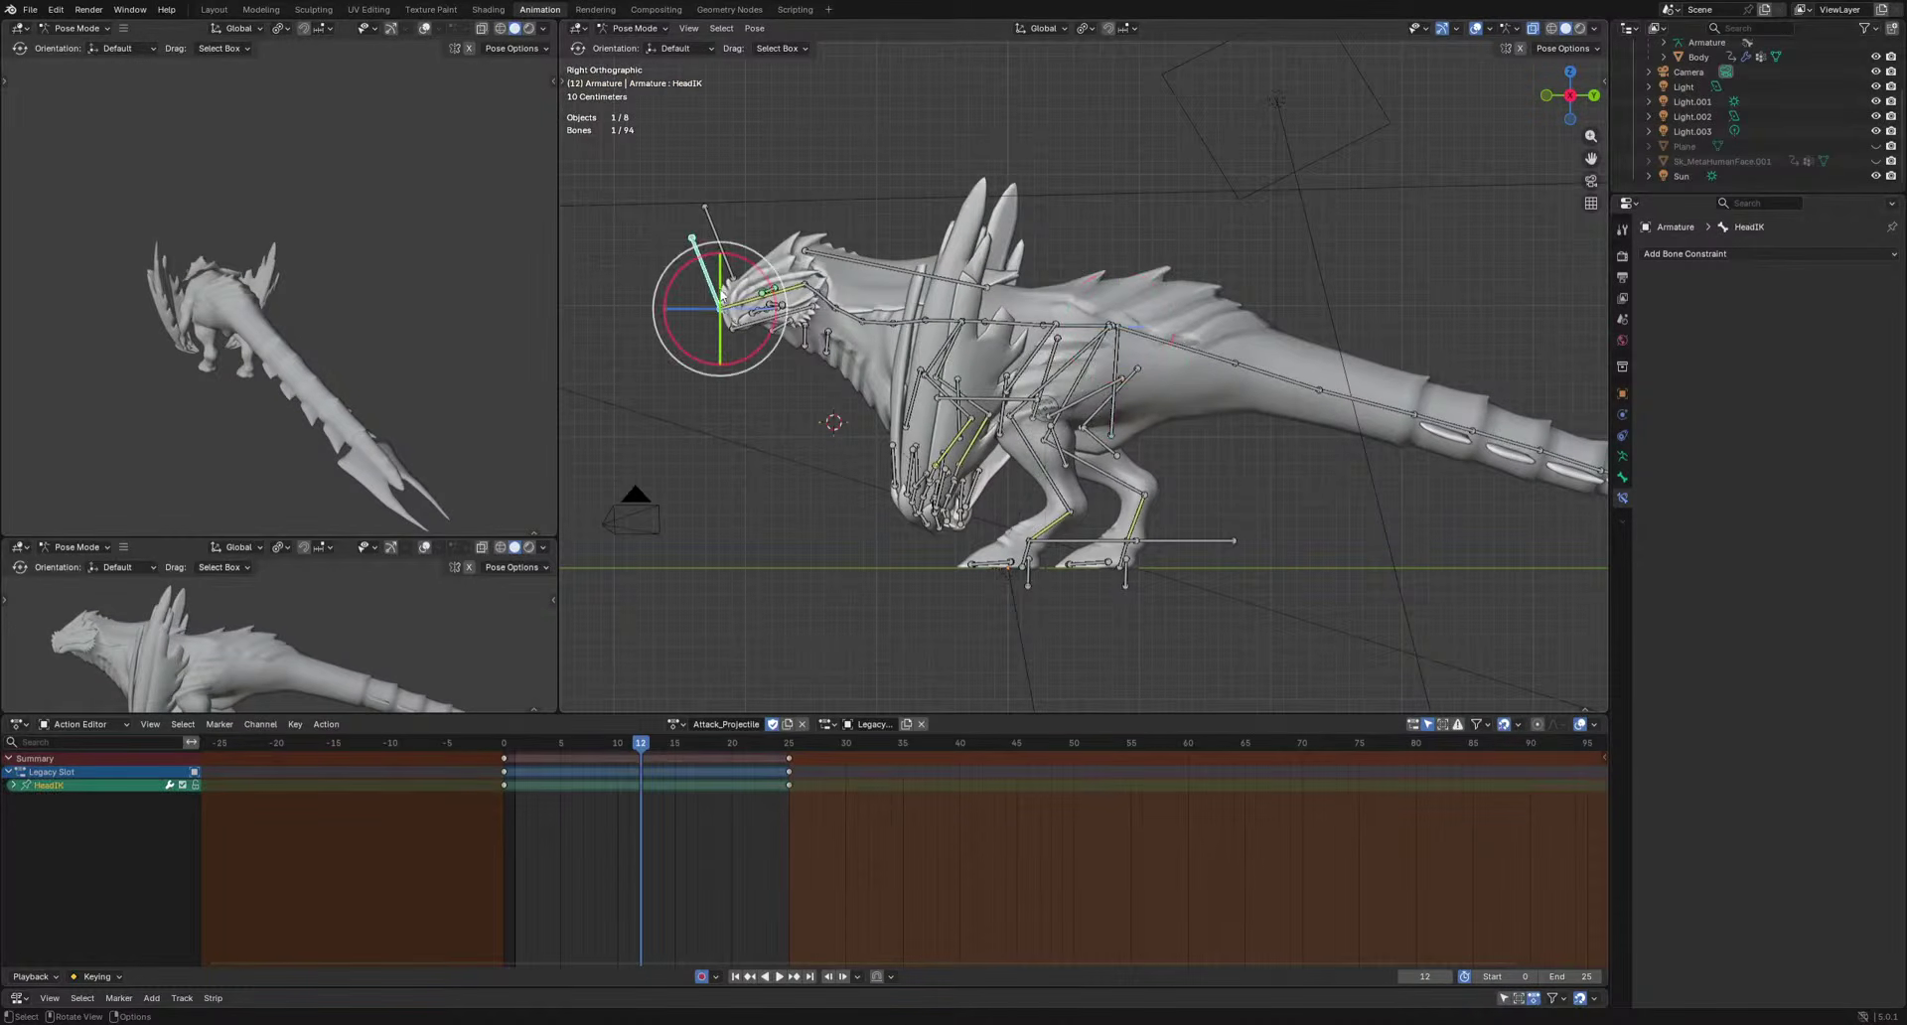
pyautogui.click(1074, 326)
pyautogui.keyDown('shift'); pyautogui.click(1015, 324); pyautogui.keyUp('shift')
pyautogui.keyDown('shift'); pyautogui.click(973, 322); pyautogui.keyUp('shift')
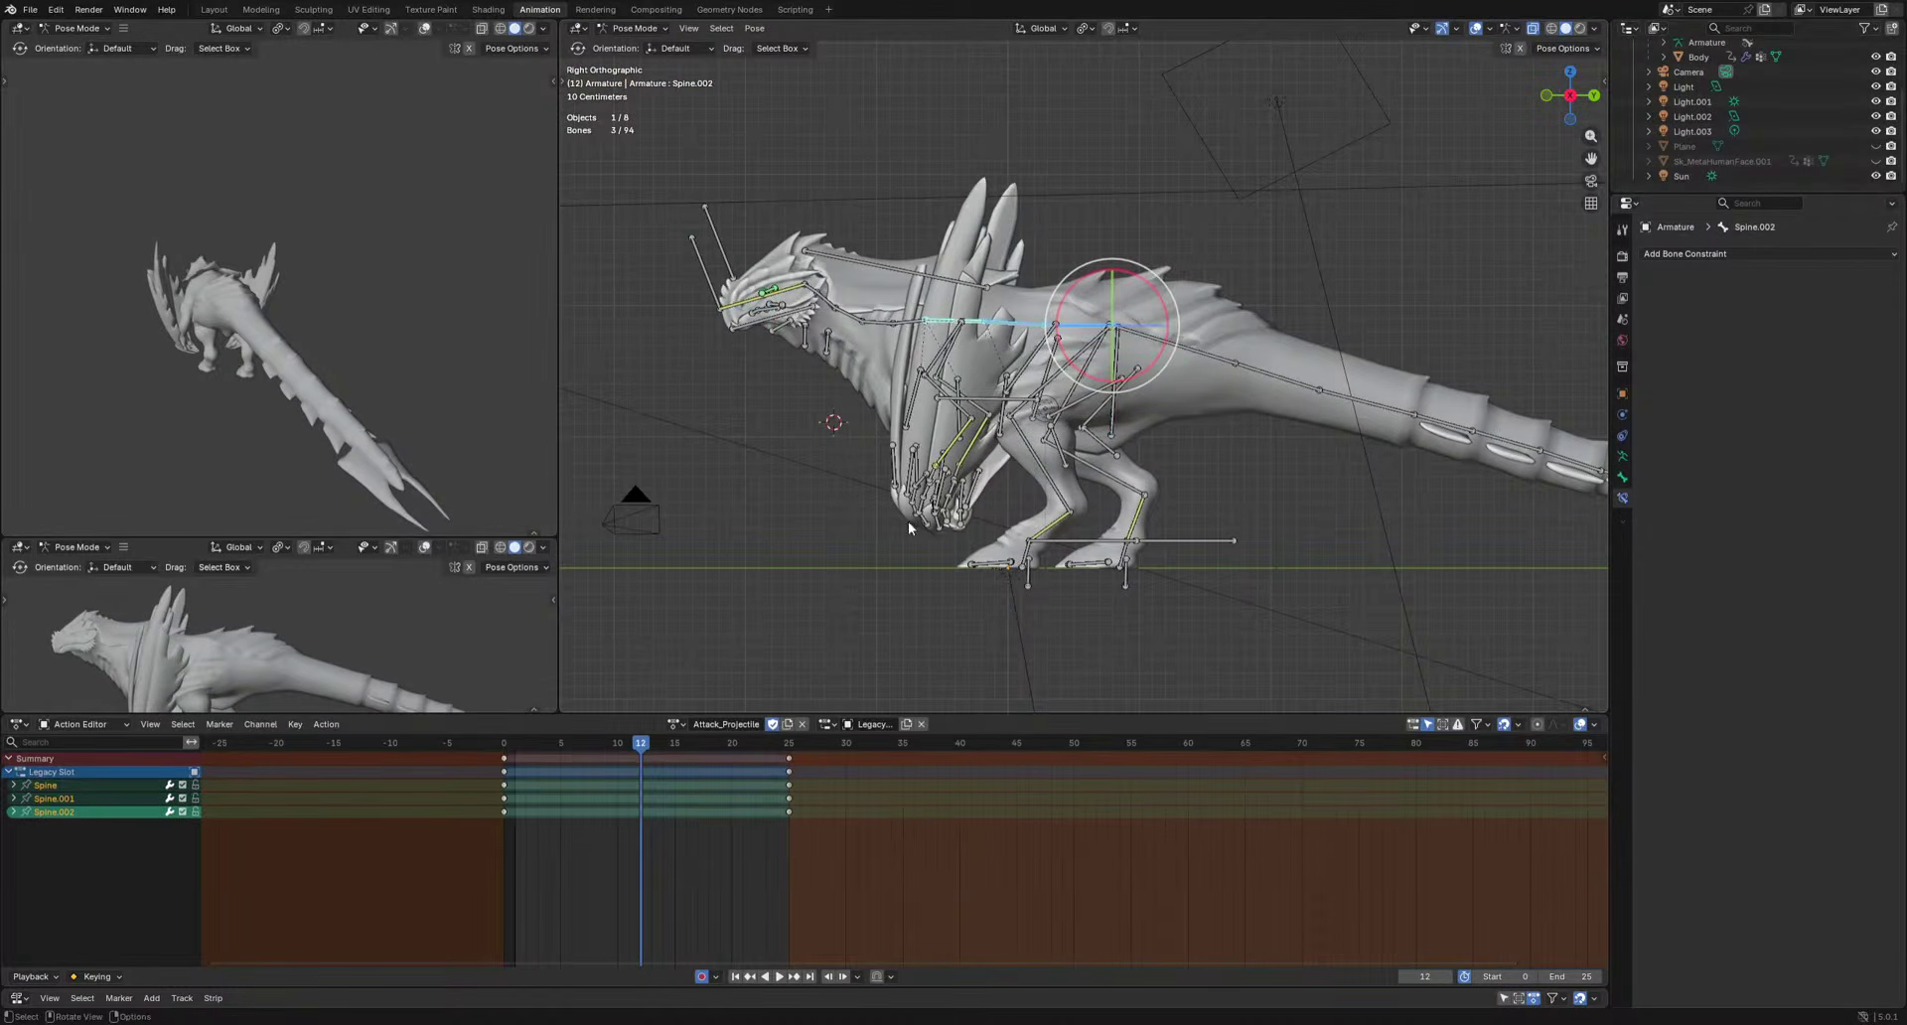
pyautogui.hotkey('alt', 'r')
pyautogui.press('r')
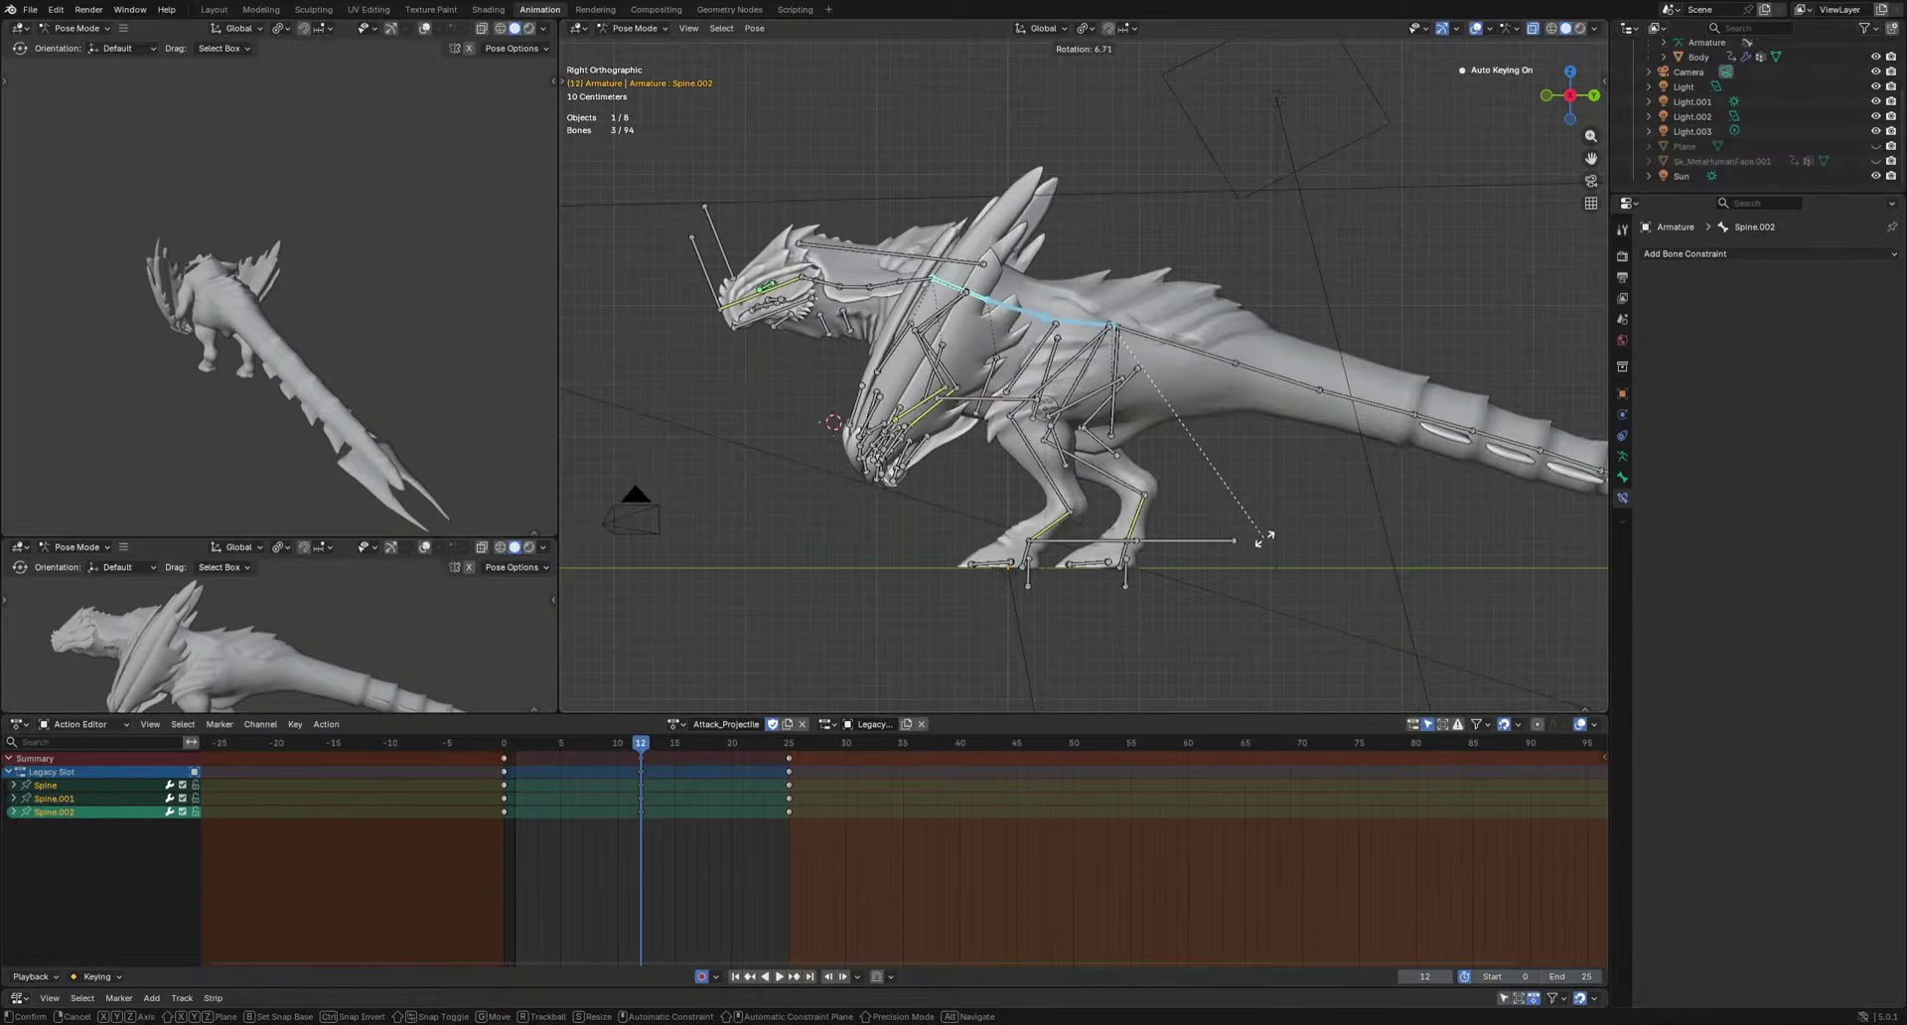
pyautogui.click(1260, 540)
# Retime the raised-chest keys of the three spine bones to frame 11.
pyautogui.click(641, 758)
pyautogui.press('g')
pyautogui.click(650, 757)
pyautogui.click(645, 745)
pyautogui.press('g')
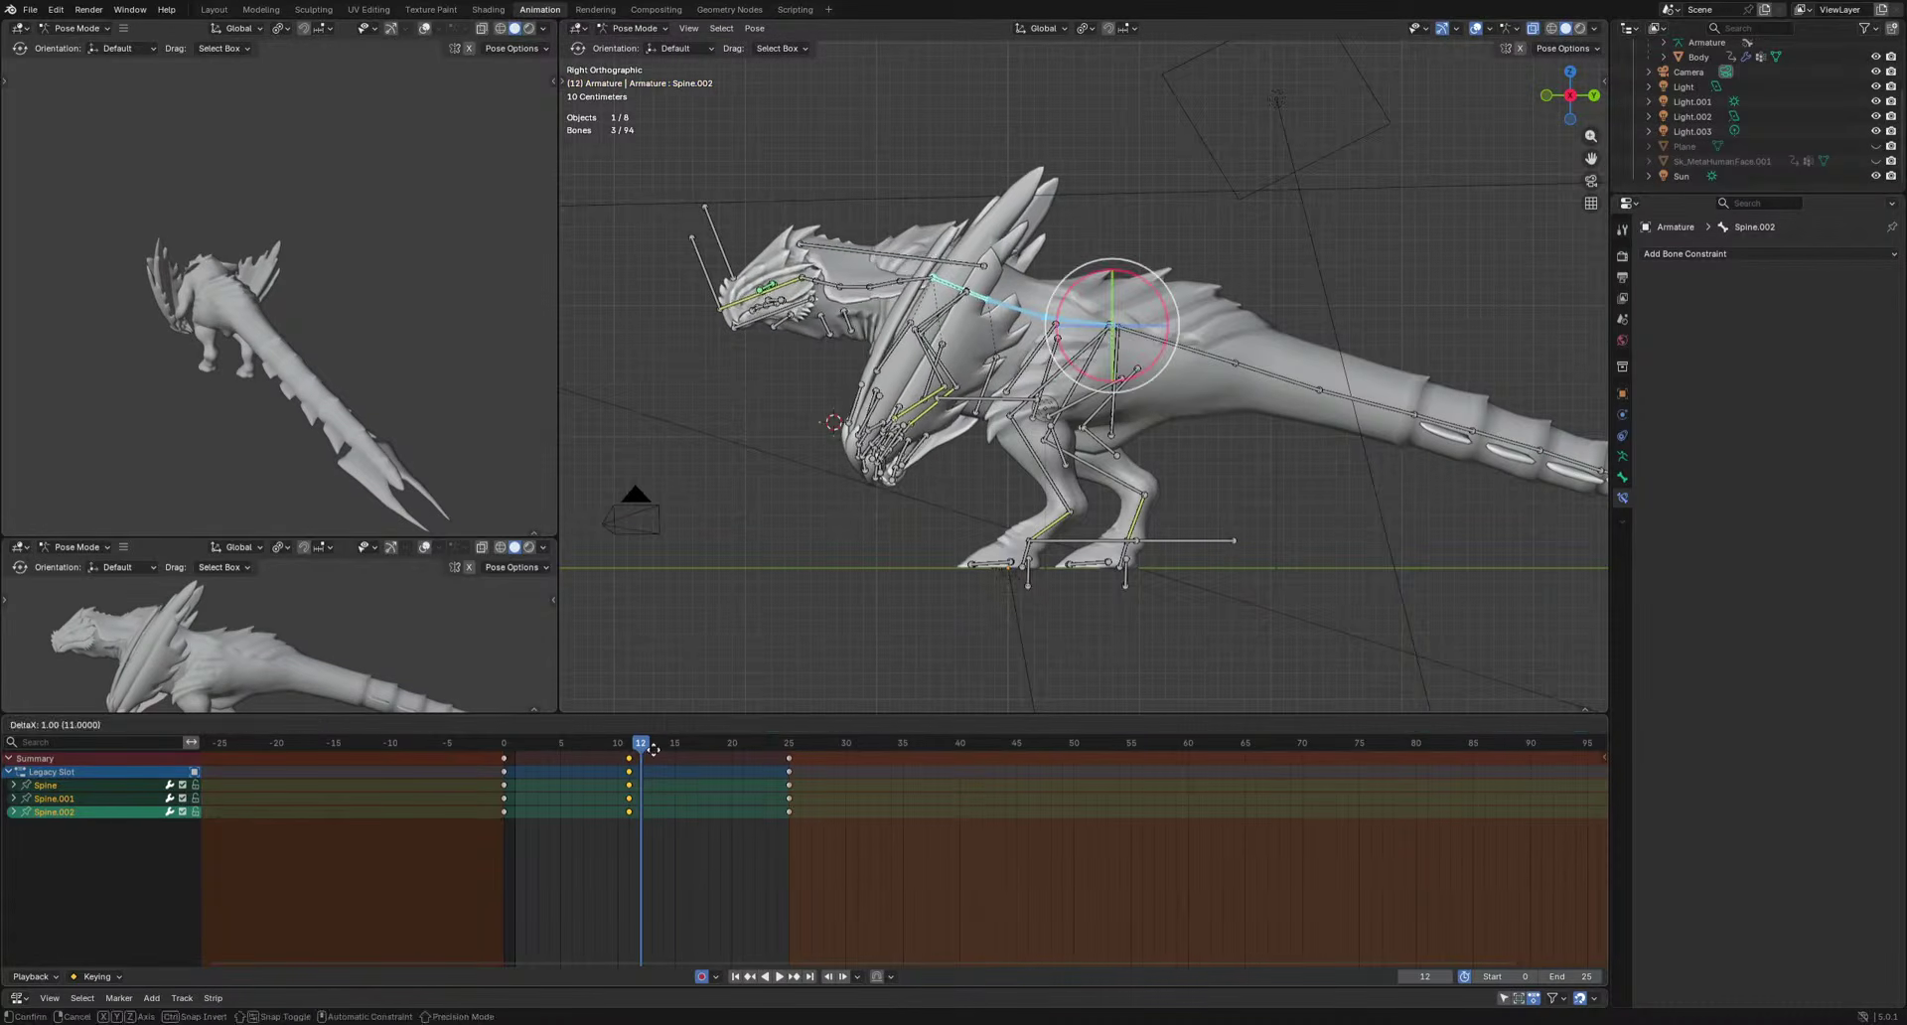
pyautogui.click(649, 752)
# Rotate the three spine bones to lower the chest at frame 16, and play the action.
pyautogui.moveTo(640, 744)
pyautogui.mouseDown()
pyautogui.moveTo(551, 743)
pyautogui.moveTo(651, 770)
pyautogui.mouseUp()
pyautogui.moveTo(700, 785); pyautogui.dragTo(687, 784)
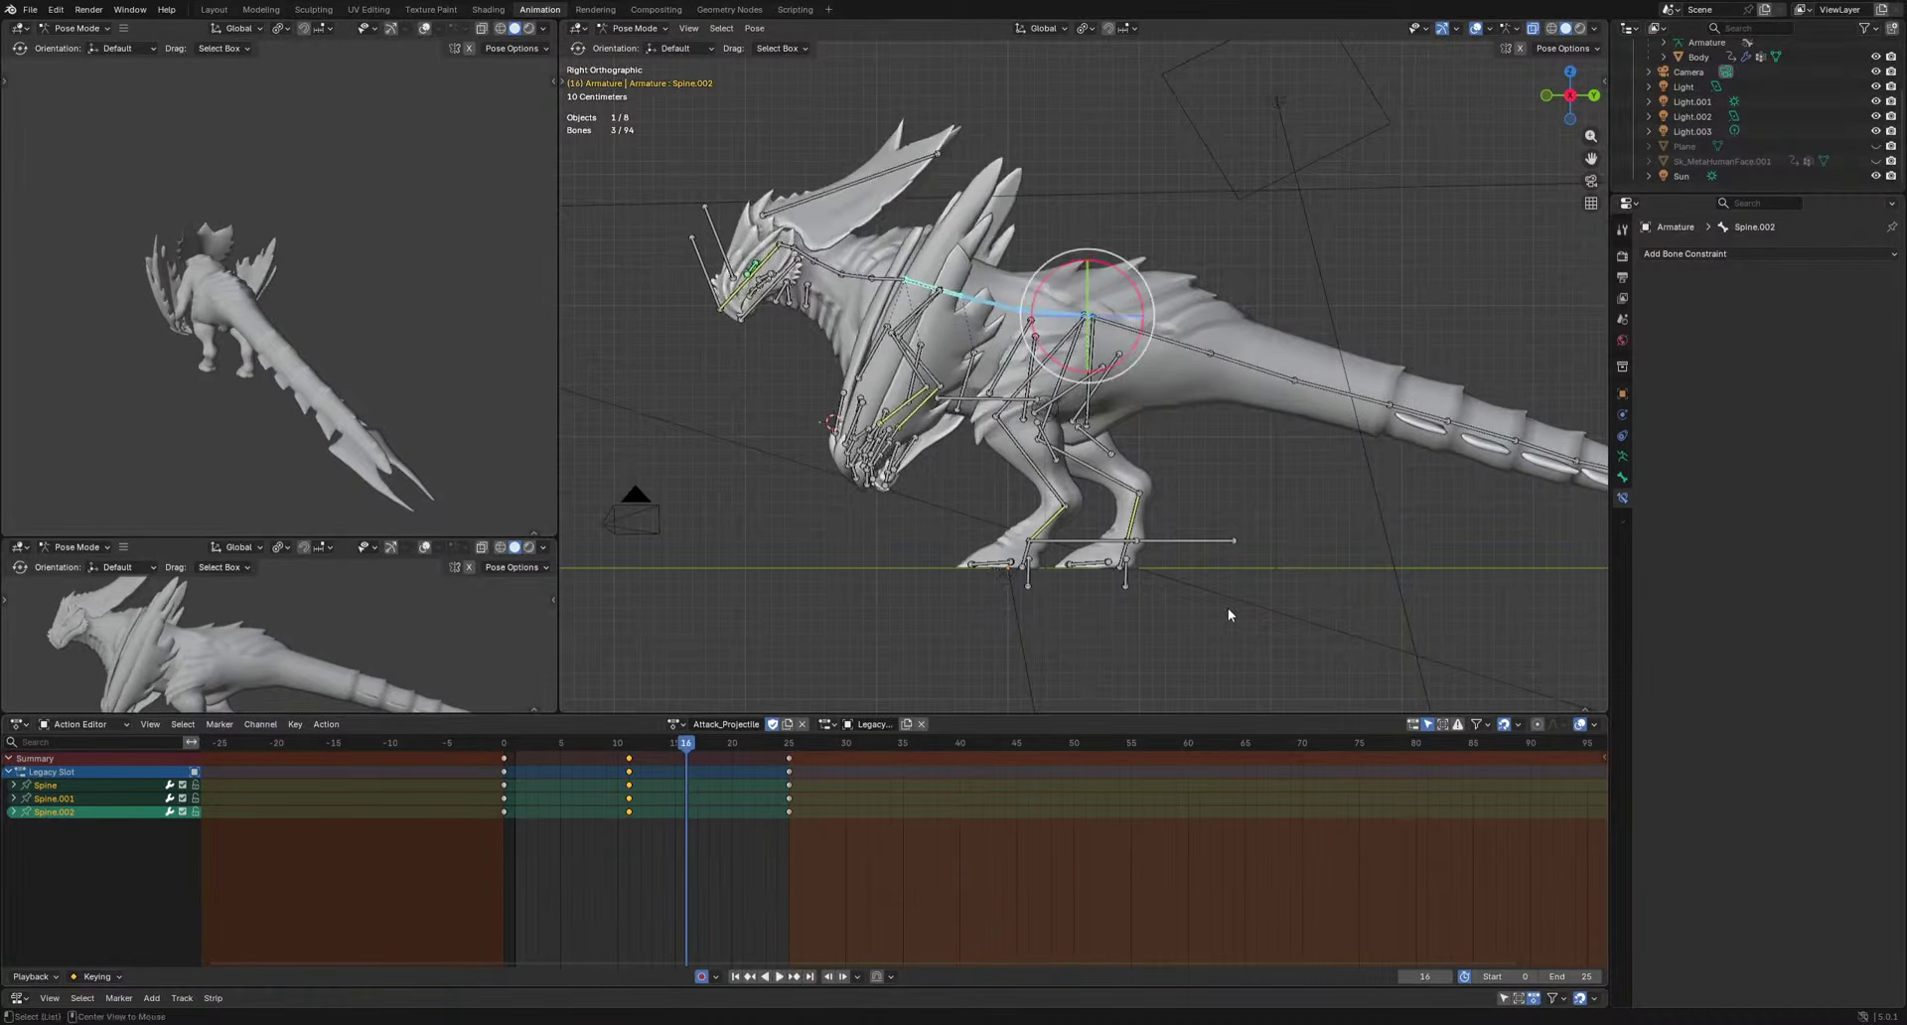
pyautogui.press('r')
pyautogui.click(1282, 588)
pyautogui.press('space')
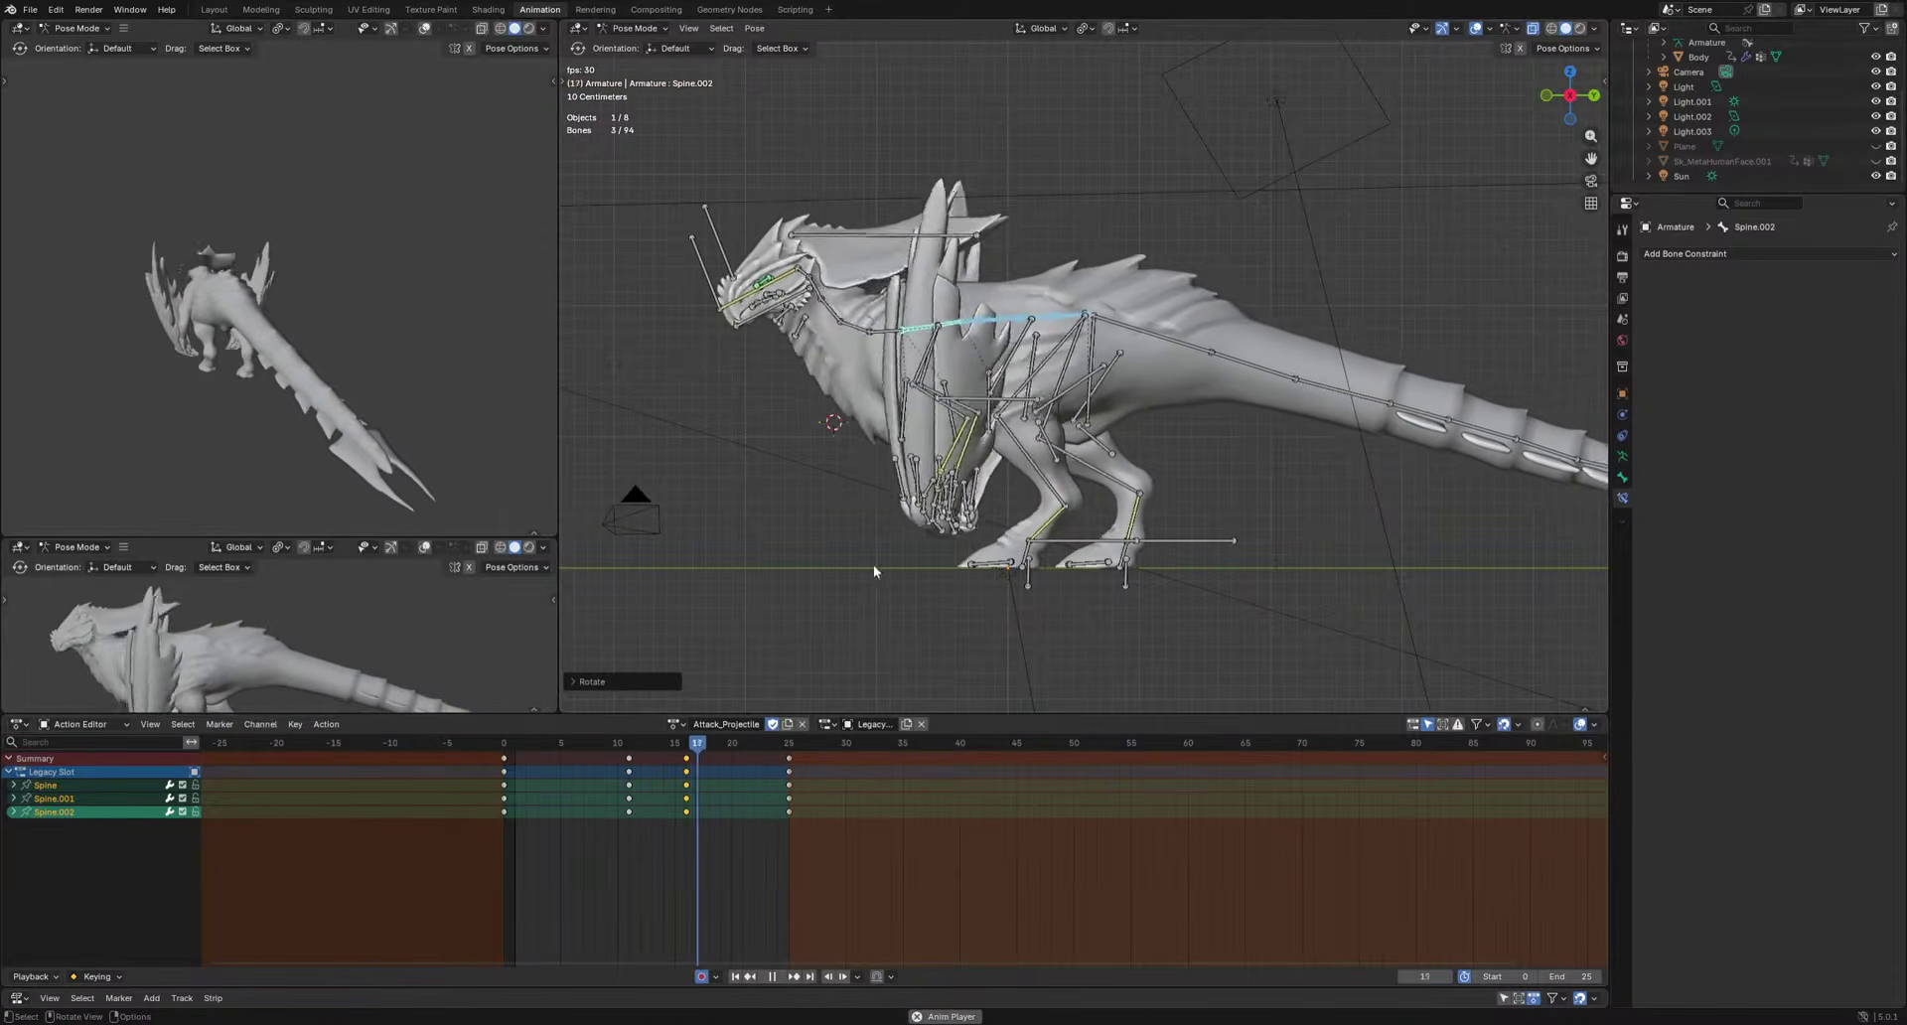
pyautogui.press('space')
# Key the HeadIK bone pulled up and back at frame 7 and thrust forward and down at frame 16, checking in playback.
pyautogui.click(702, 282)
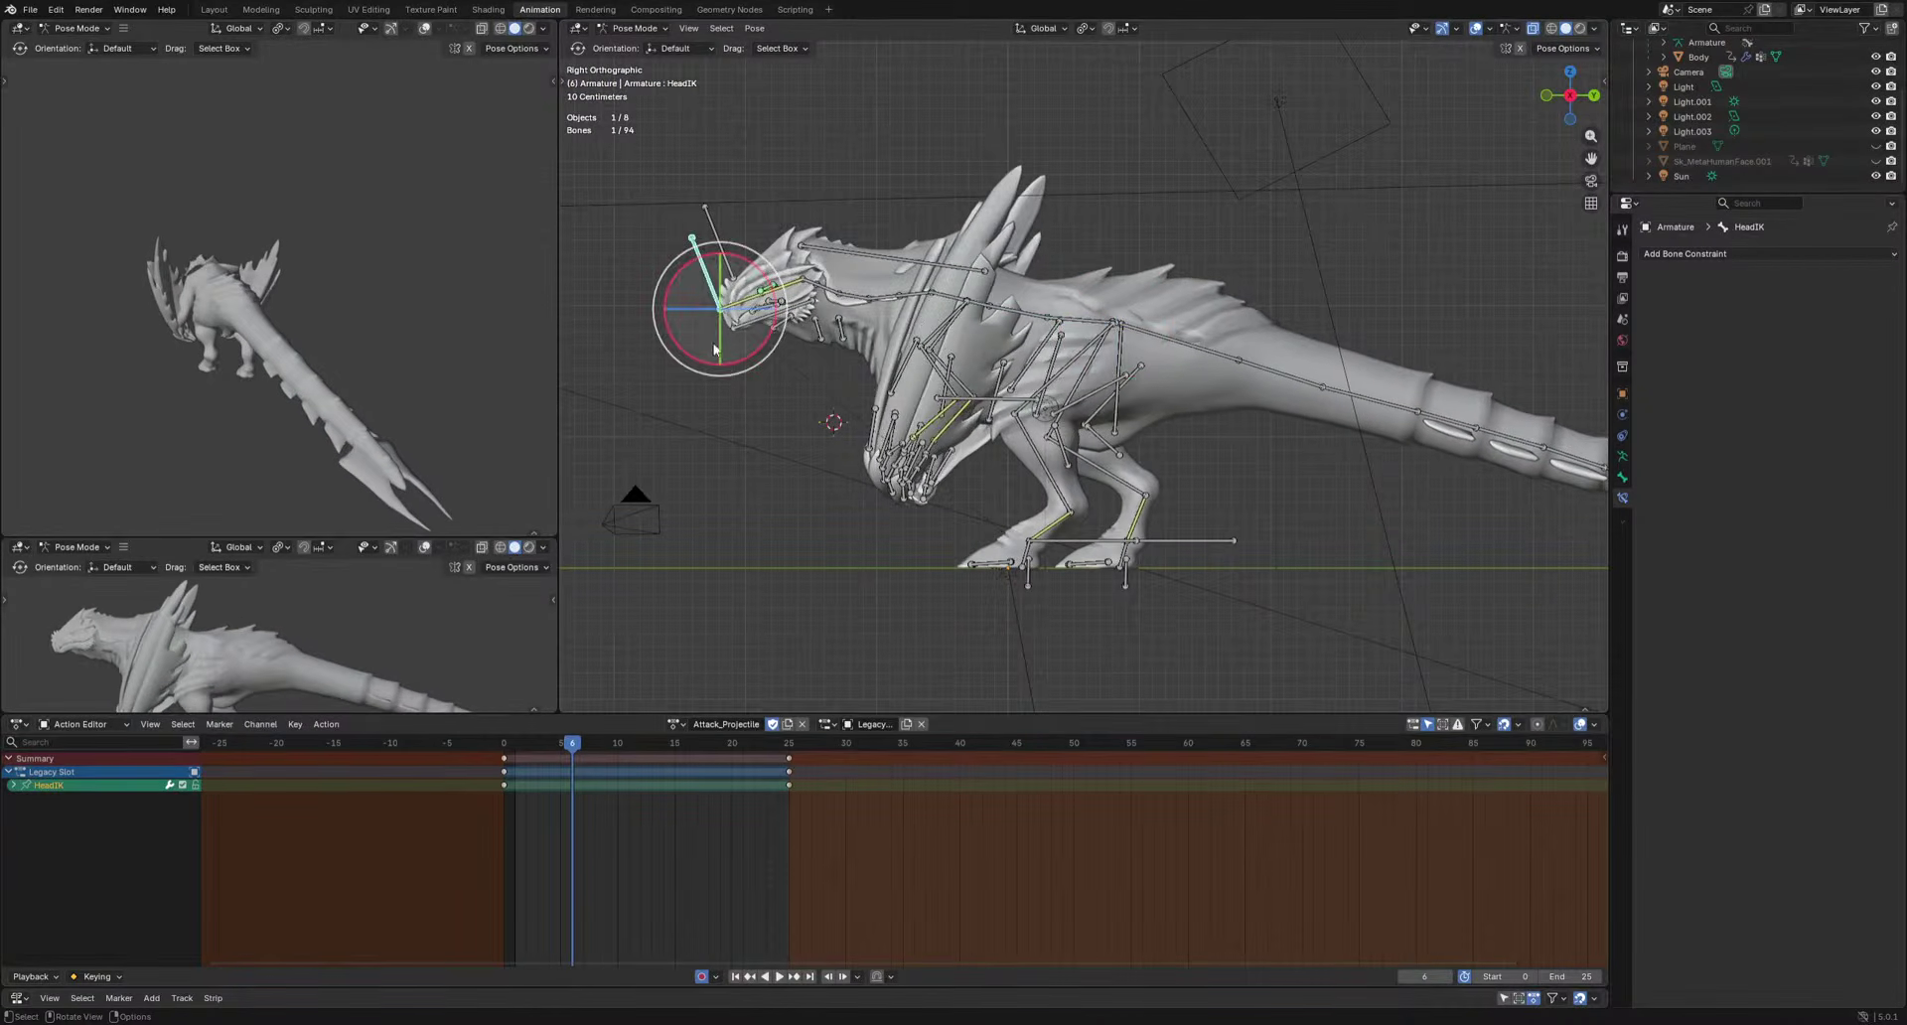
pyautogui.click(583, 745)
pyautogui.press('g')
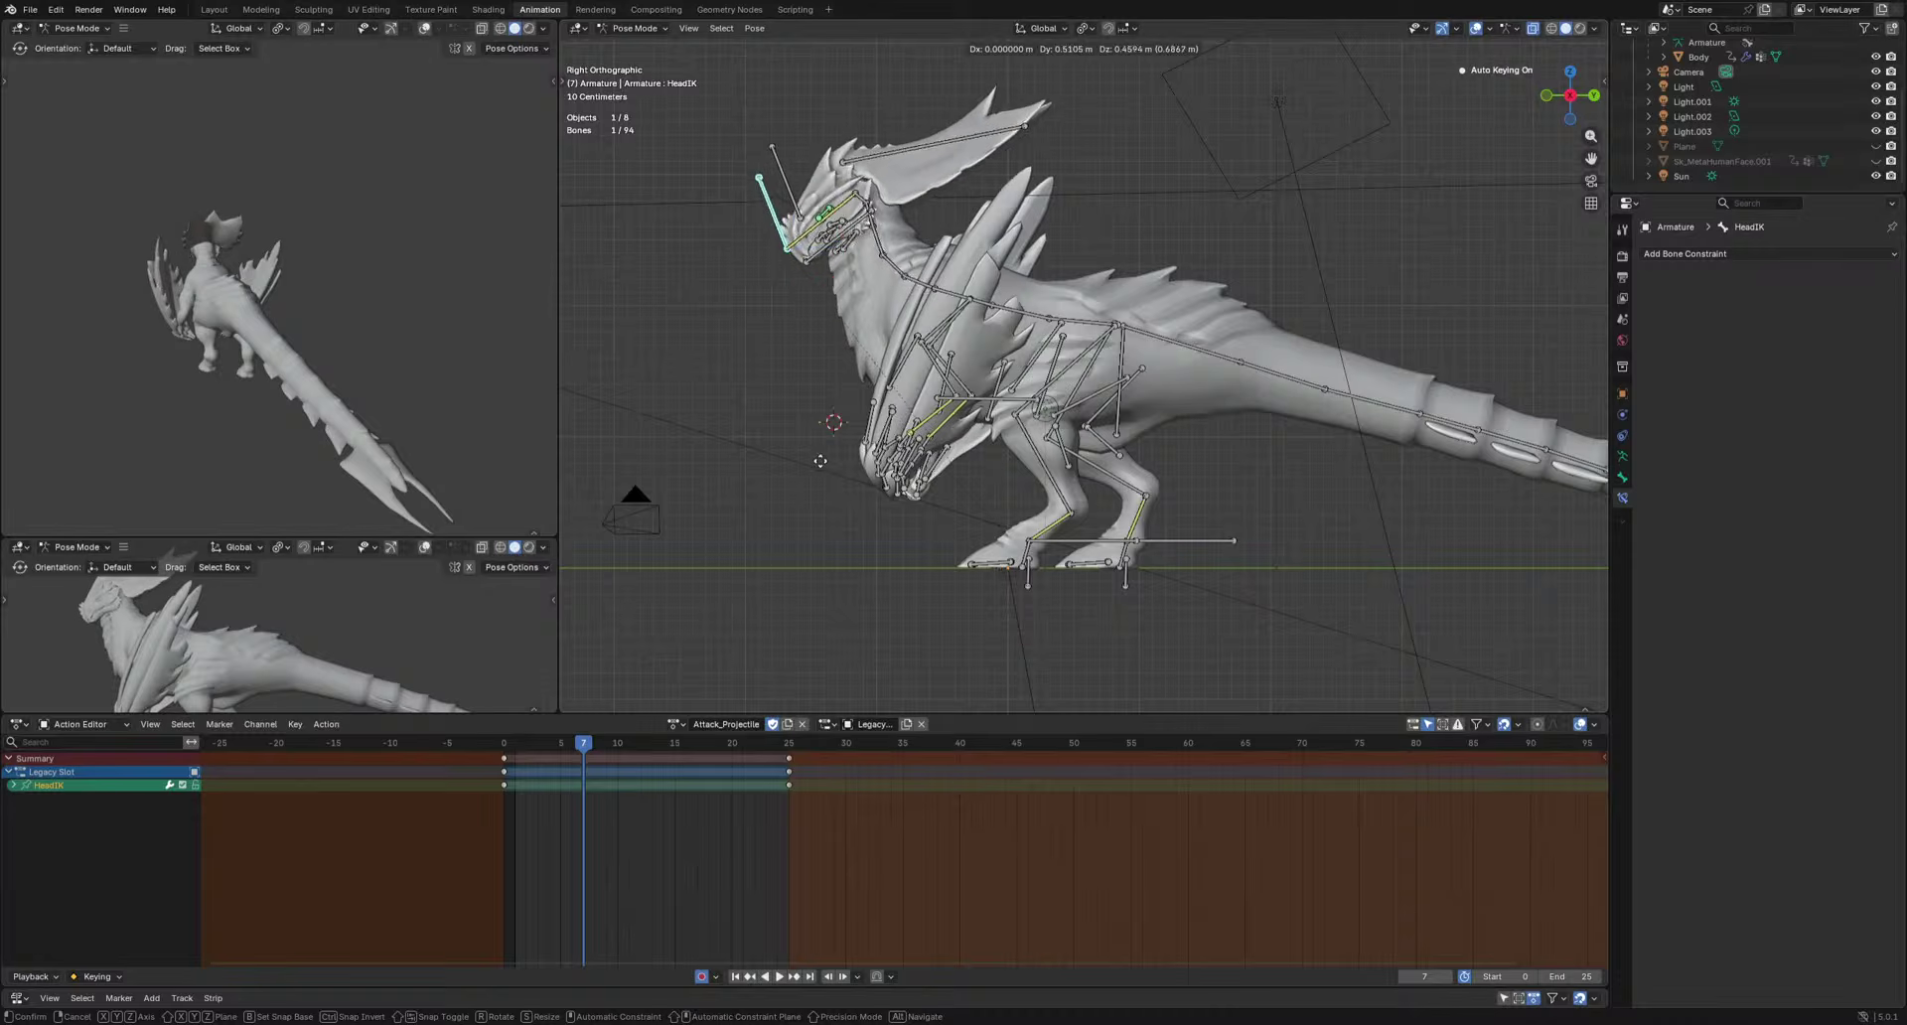
pyautogui.click(820, 460)
pyautogui.moveTo(586, 743); pyautogui.dragTo(685, 742)
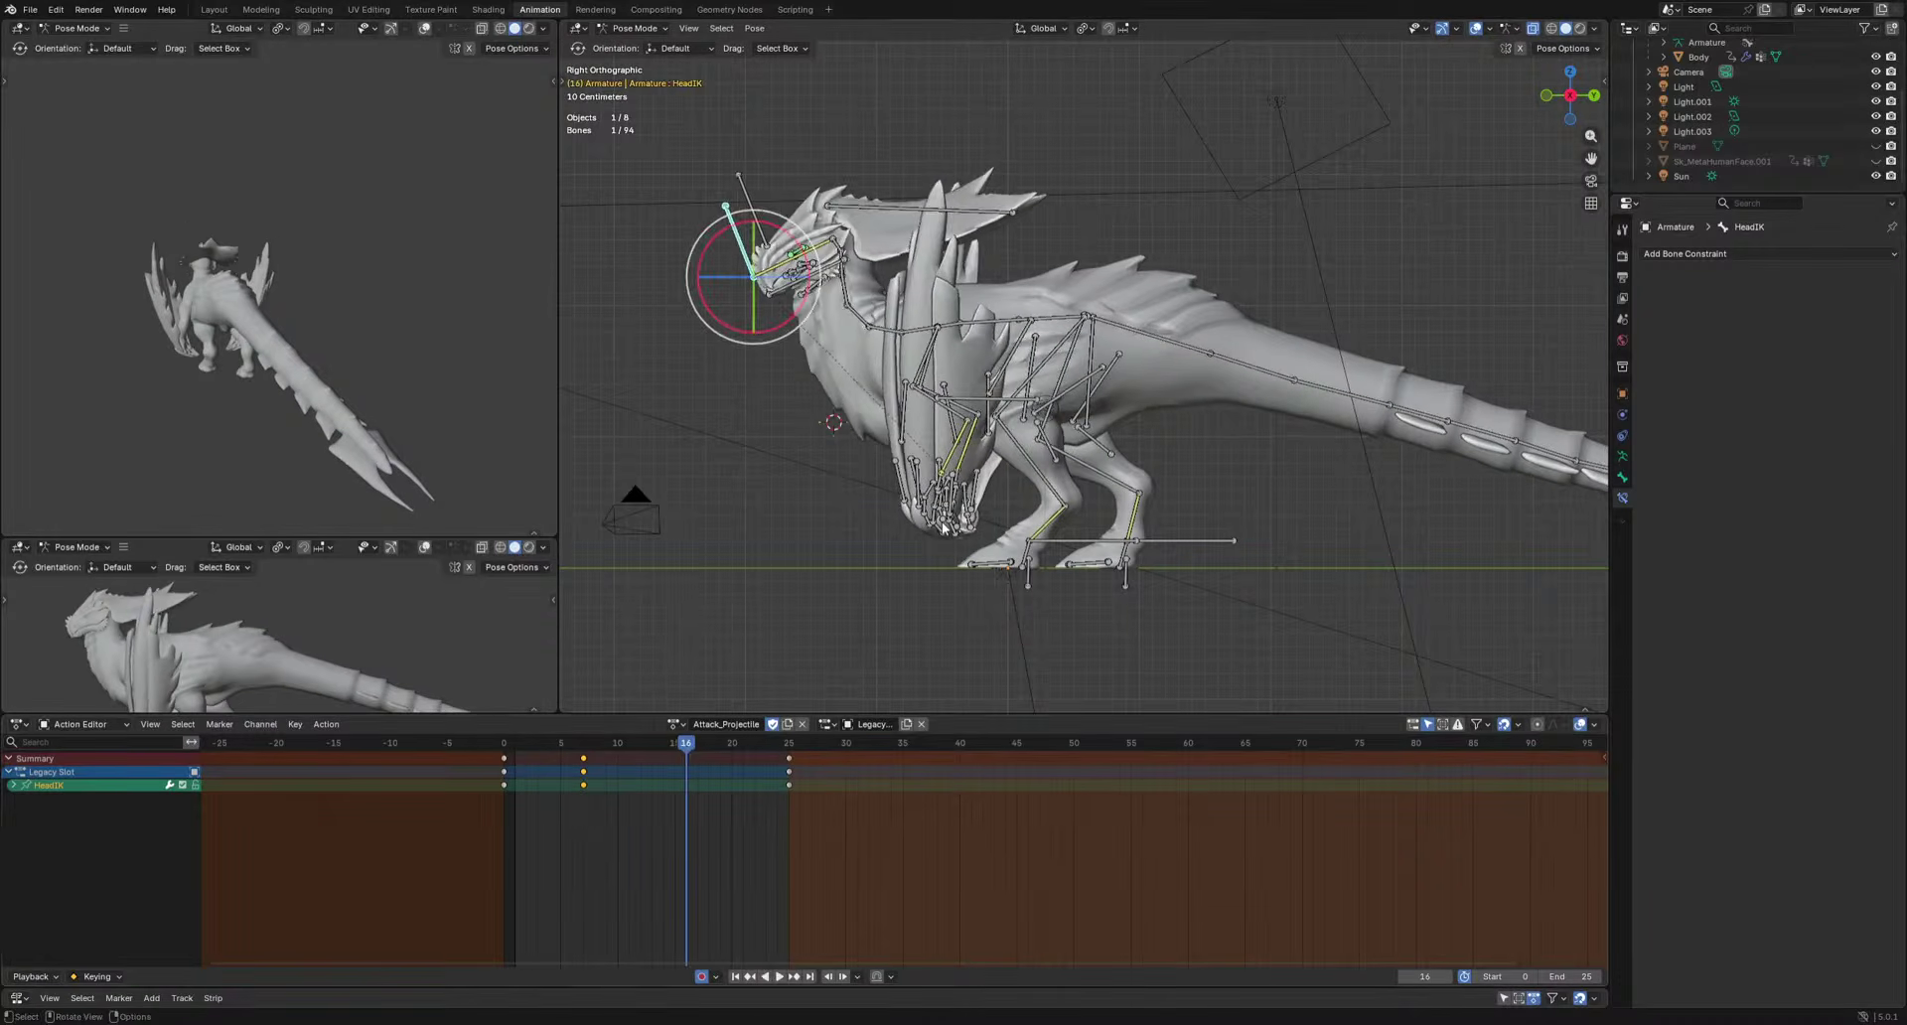
pyautogui.press('g')
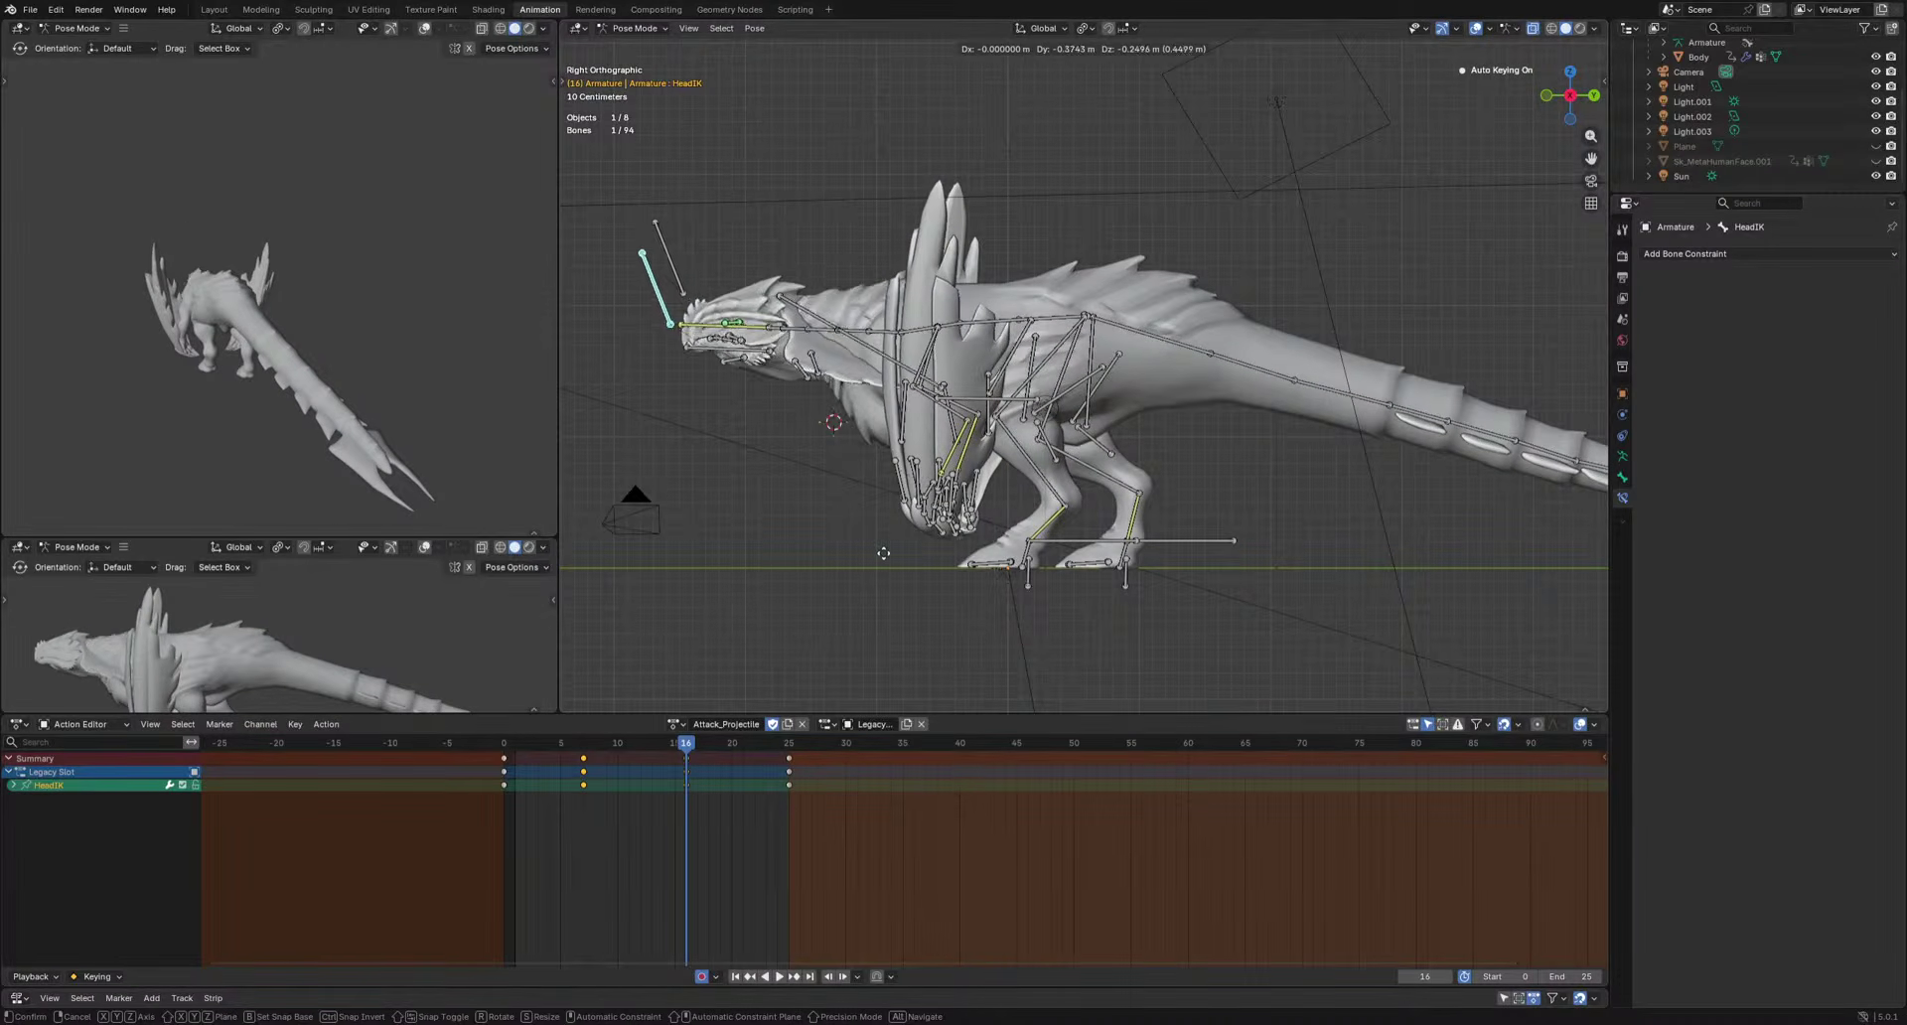
pyautogui.click(907, 536)
pyautogui.press('space')
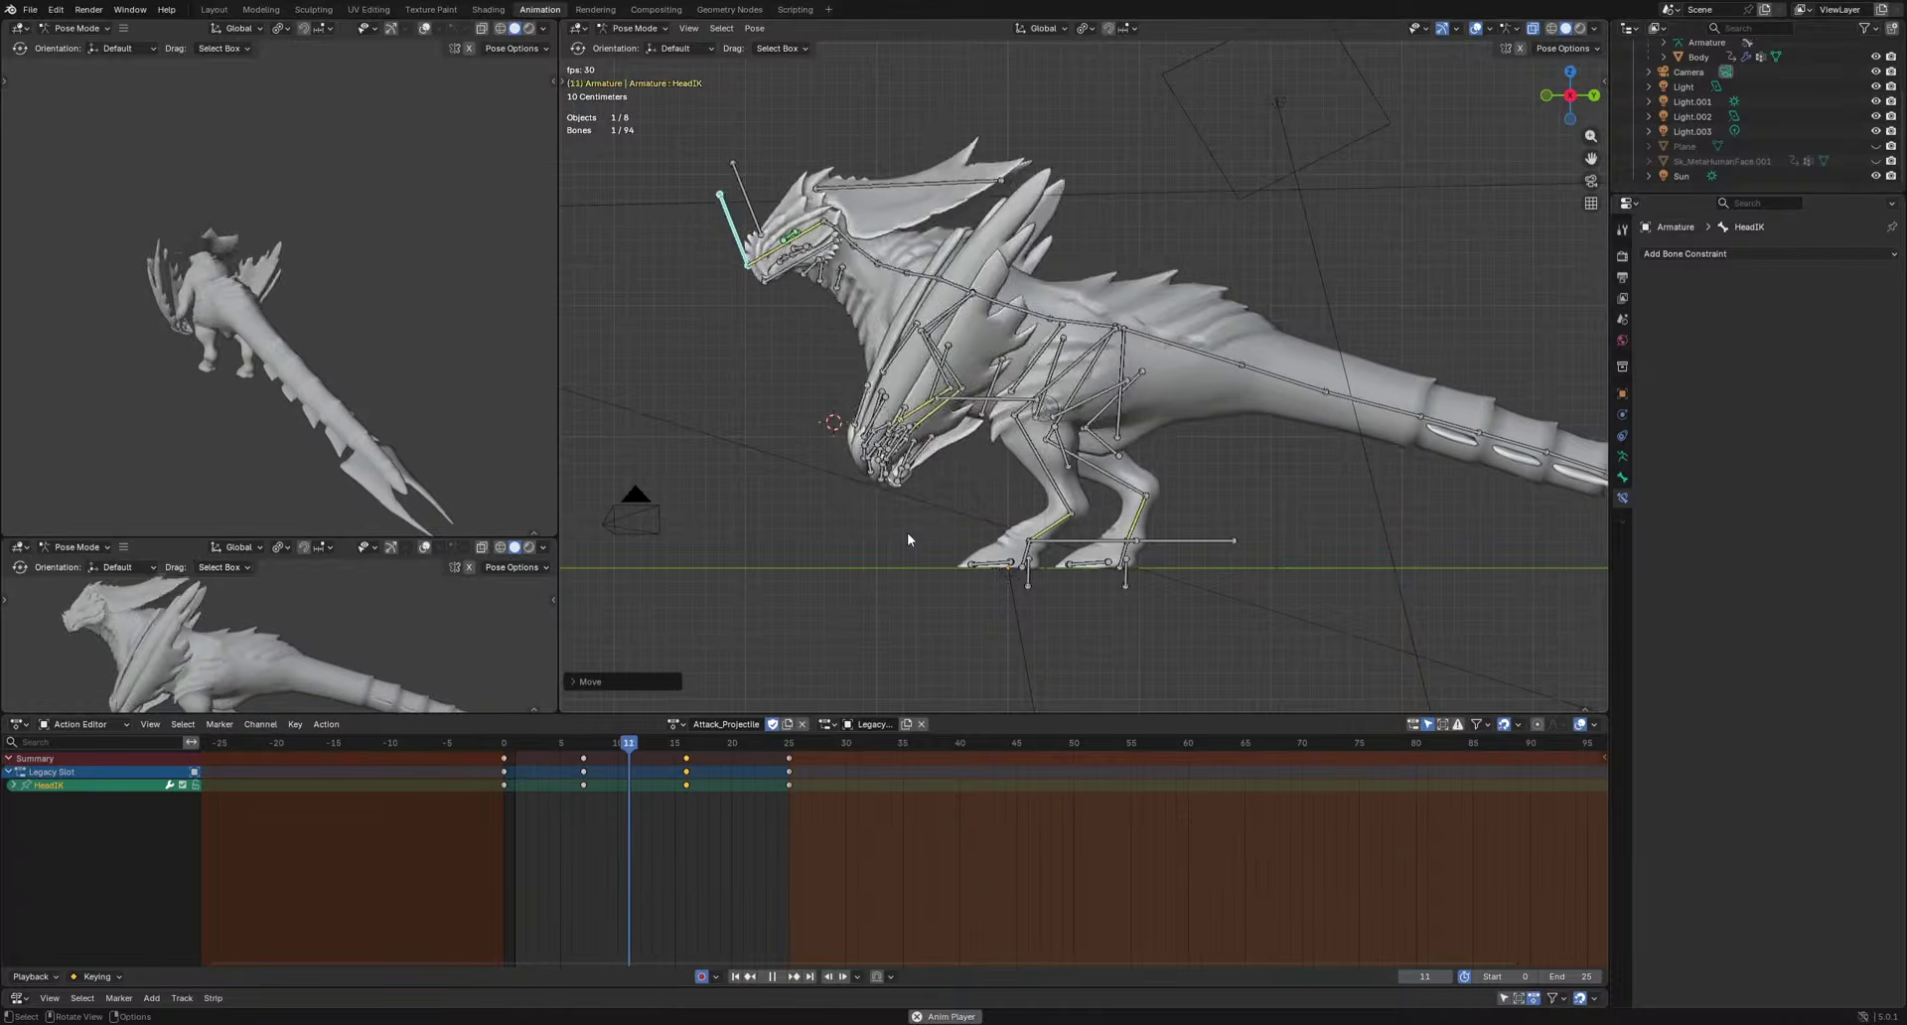
# Retime the two middle HeadIK keys to frames 9 and 18.
pyautogui.press('g')
pyautogui.keyDown('shift'); pyautogui.moveTo(530, 820); pyautogui.dragTo(717, 754); pyautogui.keyUp('shift')
pyautogui.click(621, 761)
pyautogui.press('g')
pyautogui.click(735, 751)
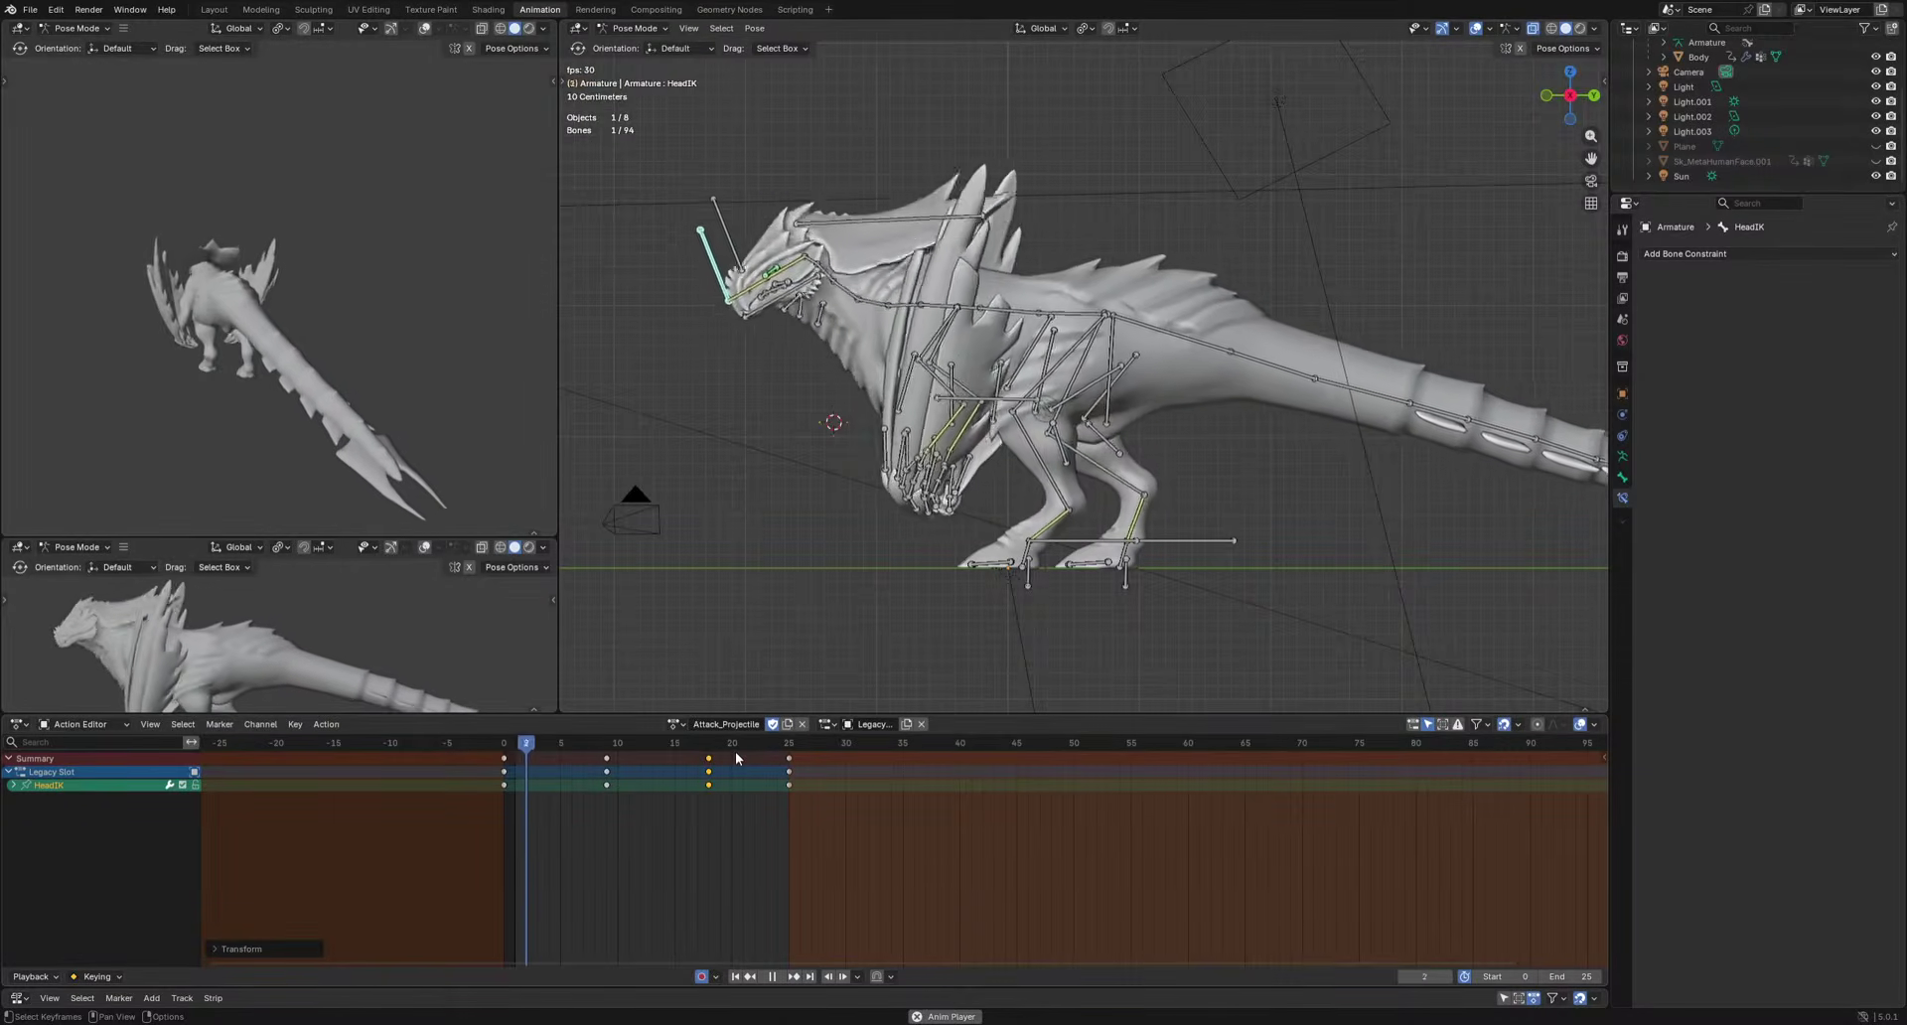
# Reset the Crest bone's rotation, rotate it to raise the crest at frame 15, and play the action.
pyautogui.keyDown('shift'); pyautogui.moveTo(863, 560); pyautogui.dragTo(1040, 690, button='middle'); pyautogui.keyUp('shift')
pyautogui.press('space')
pyautogui.click(1039, 385)
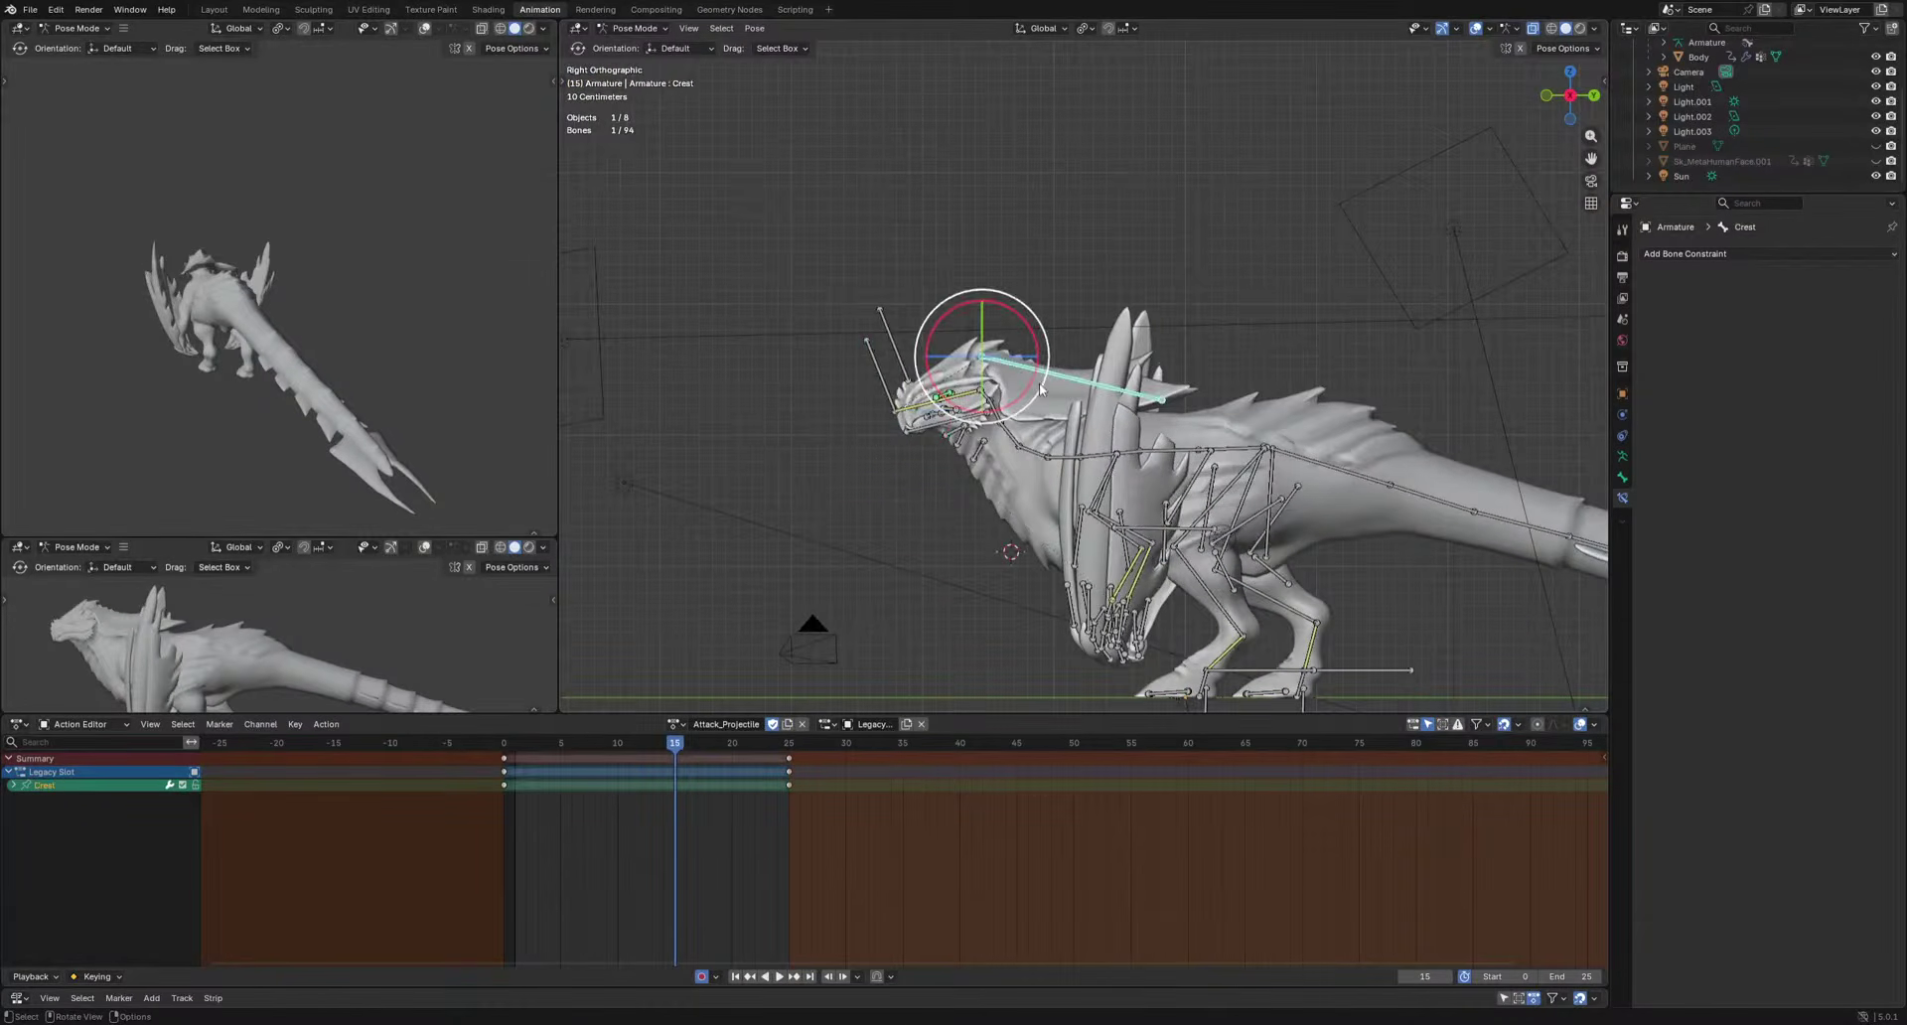
pyautogui.hotkey('alt', 'r')
pyautogui.press('r')
pyautogui.click(1225, 320)
pyautogui.press('space')
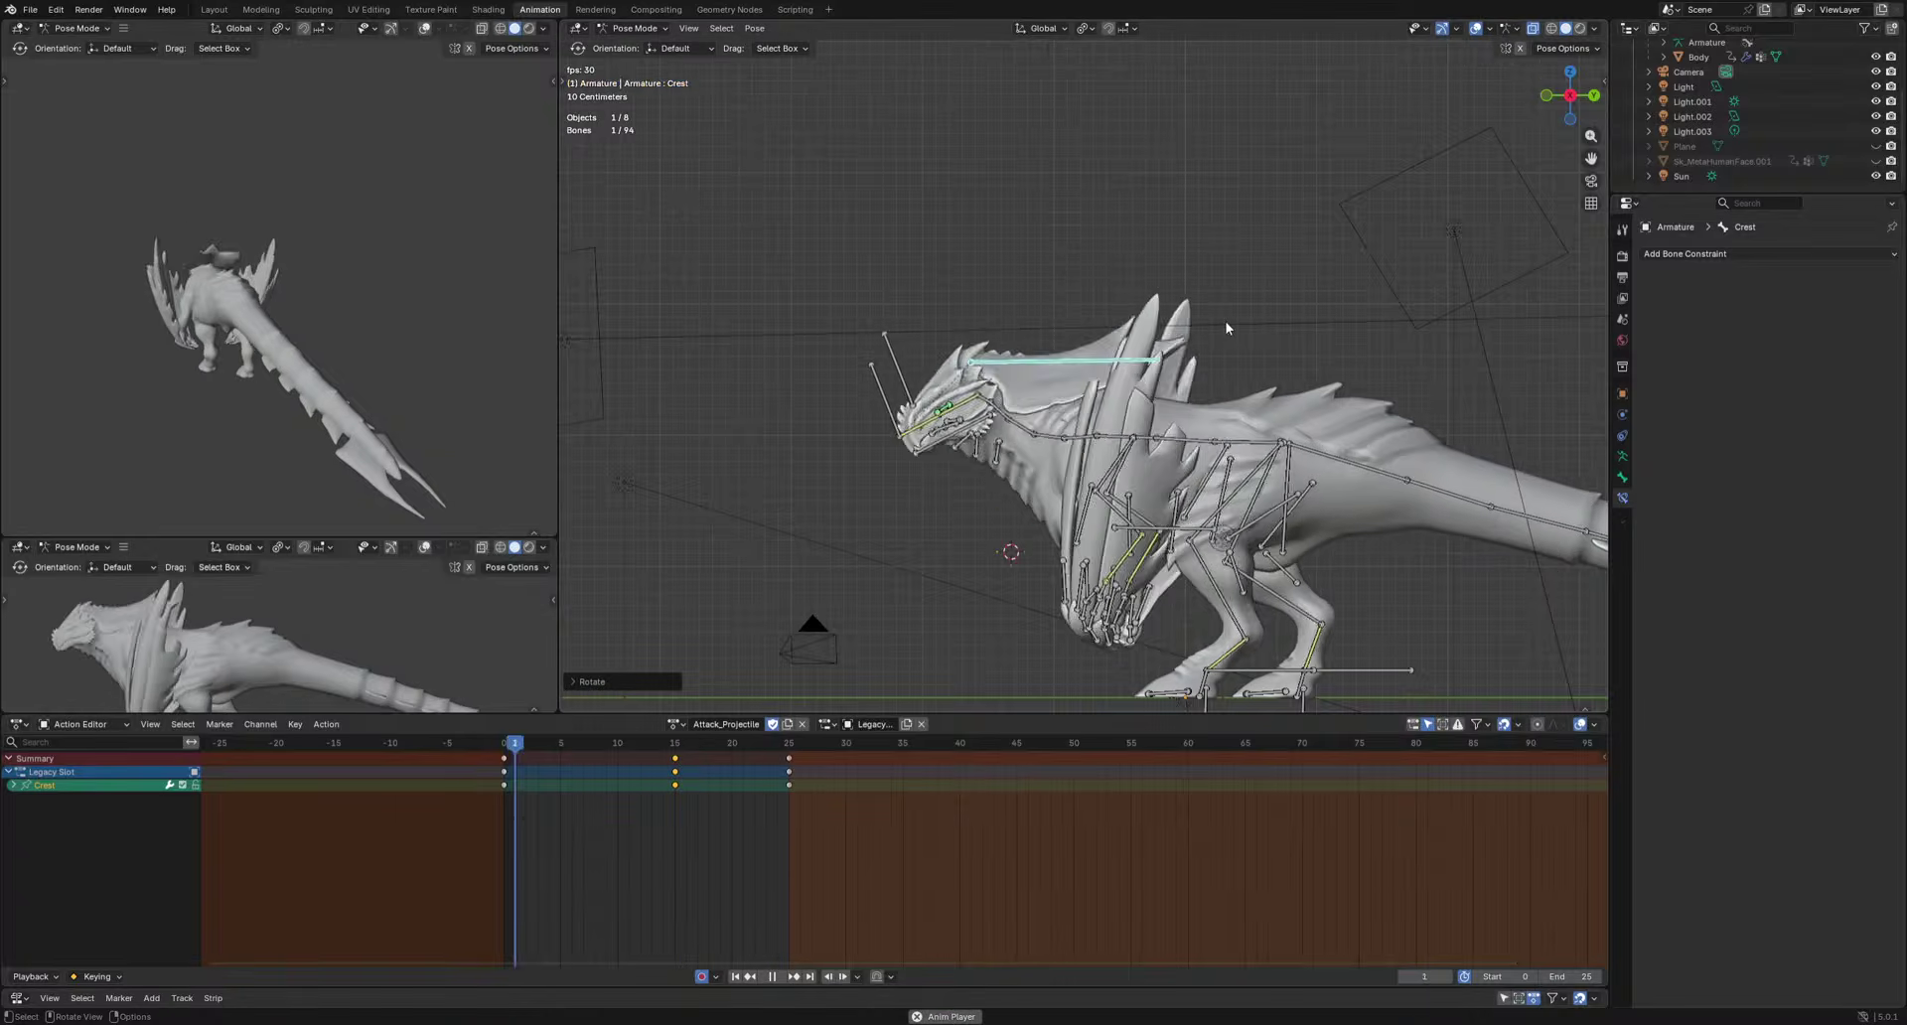
pyautogui.press('space')
# Rotate the Crest bone back down at frame 10 and play the action.
pyautogui.moveTo(644, 743); pyautogui.dragTo(617, 752)
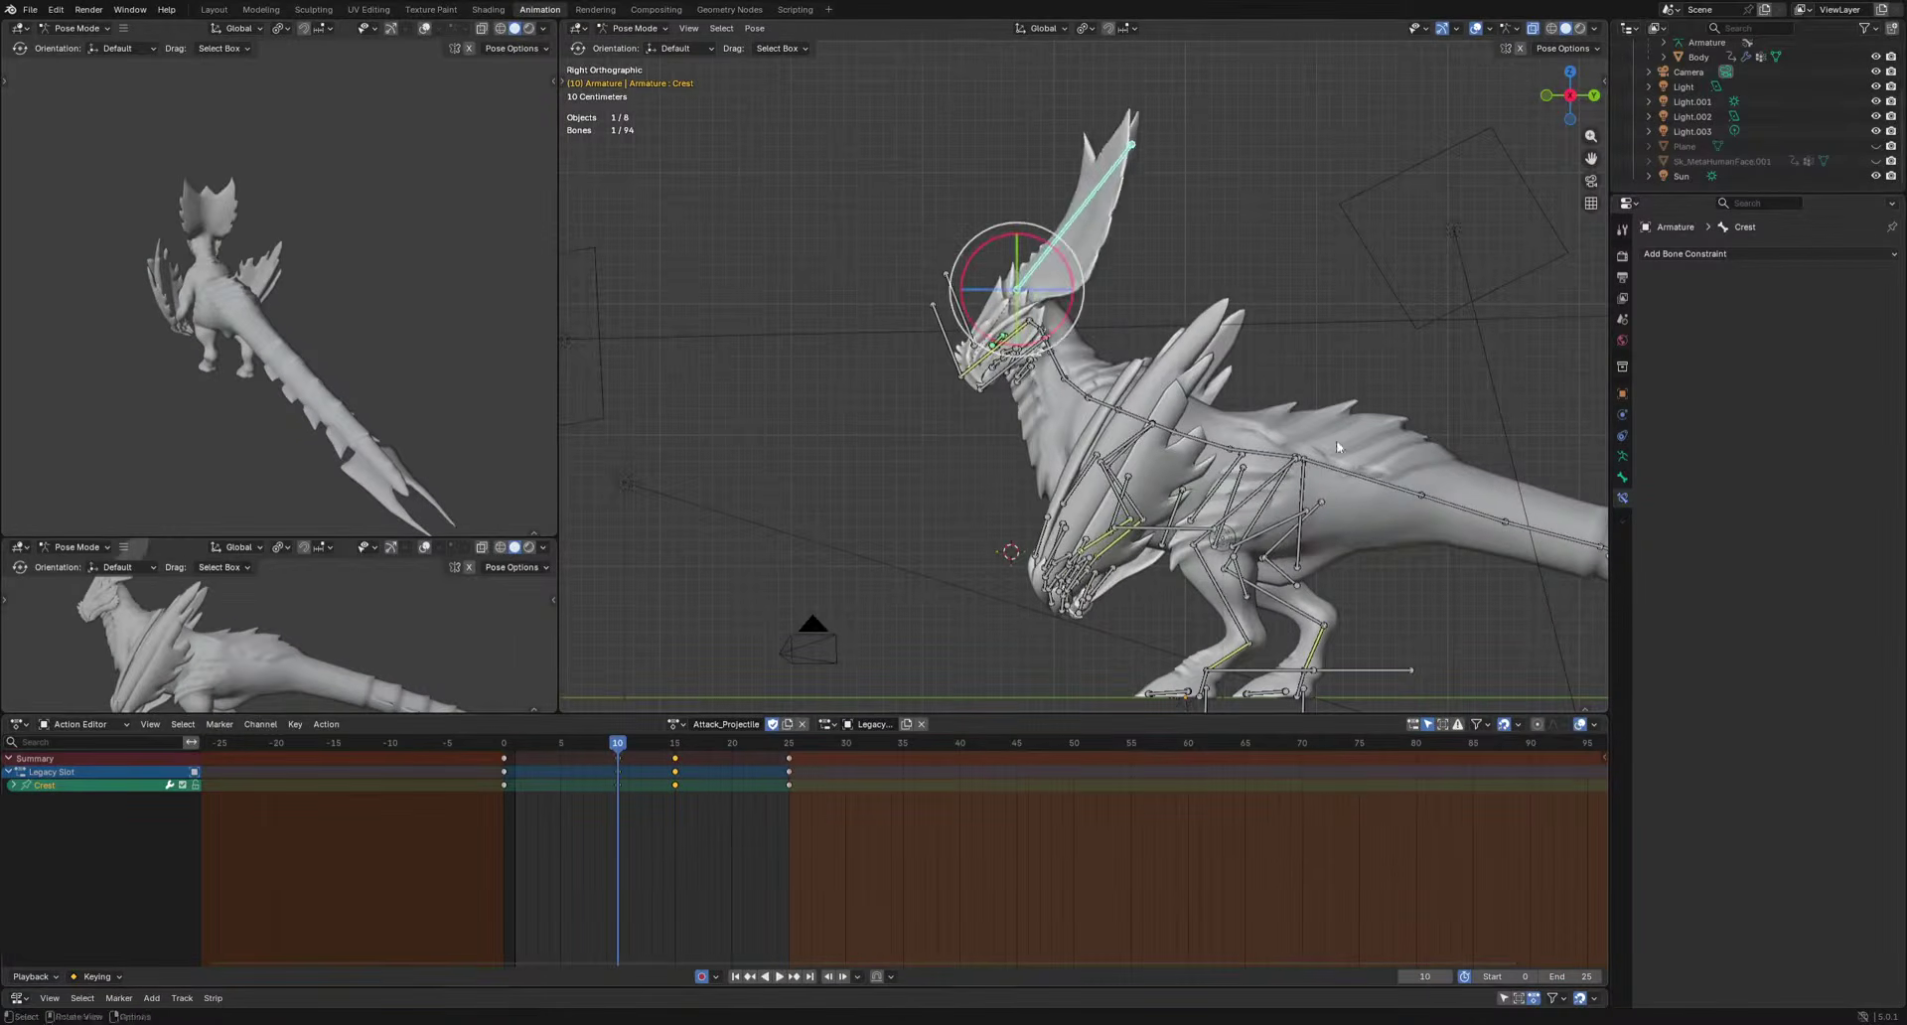
pyautogui.press('r')
pyautogui.click(1108, 565)
pyautogui.press('space')
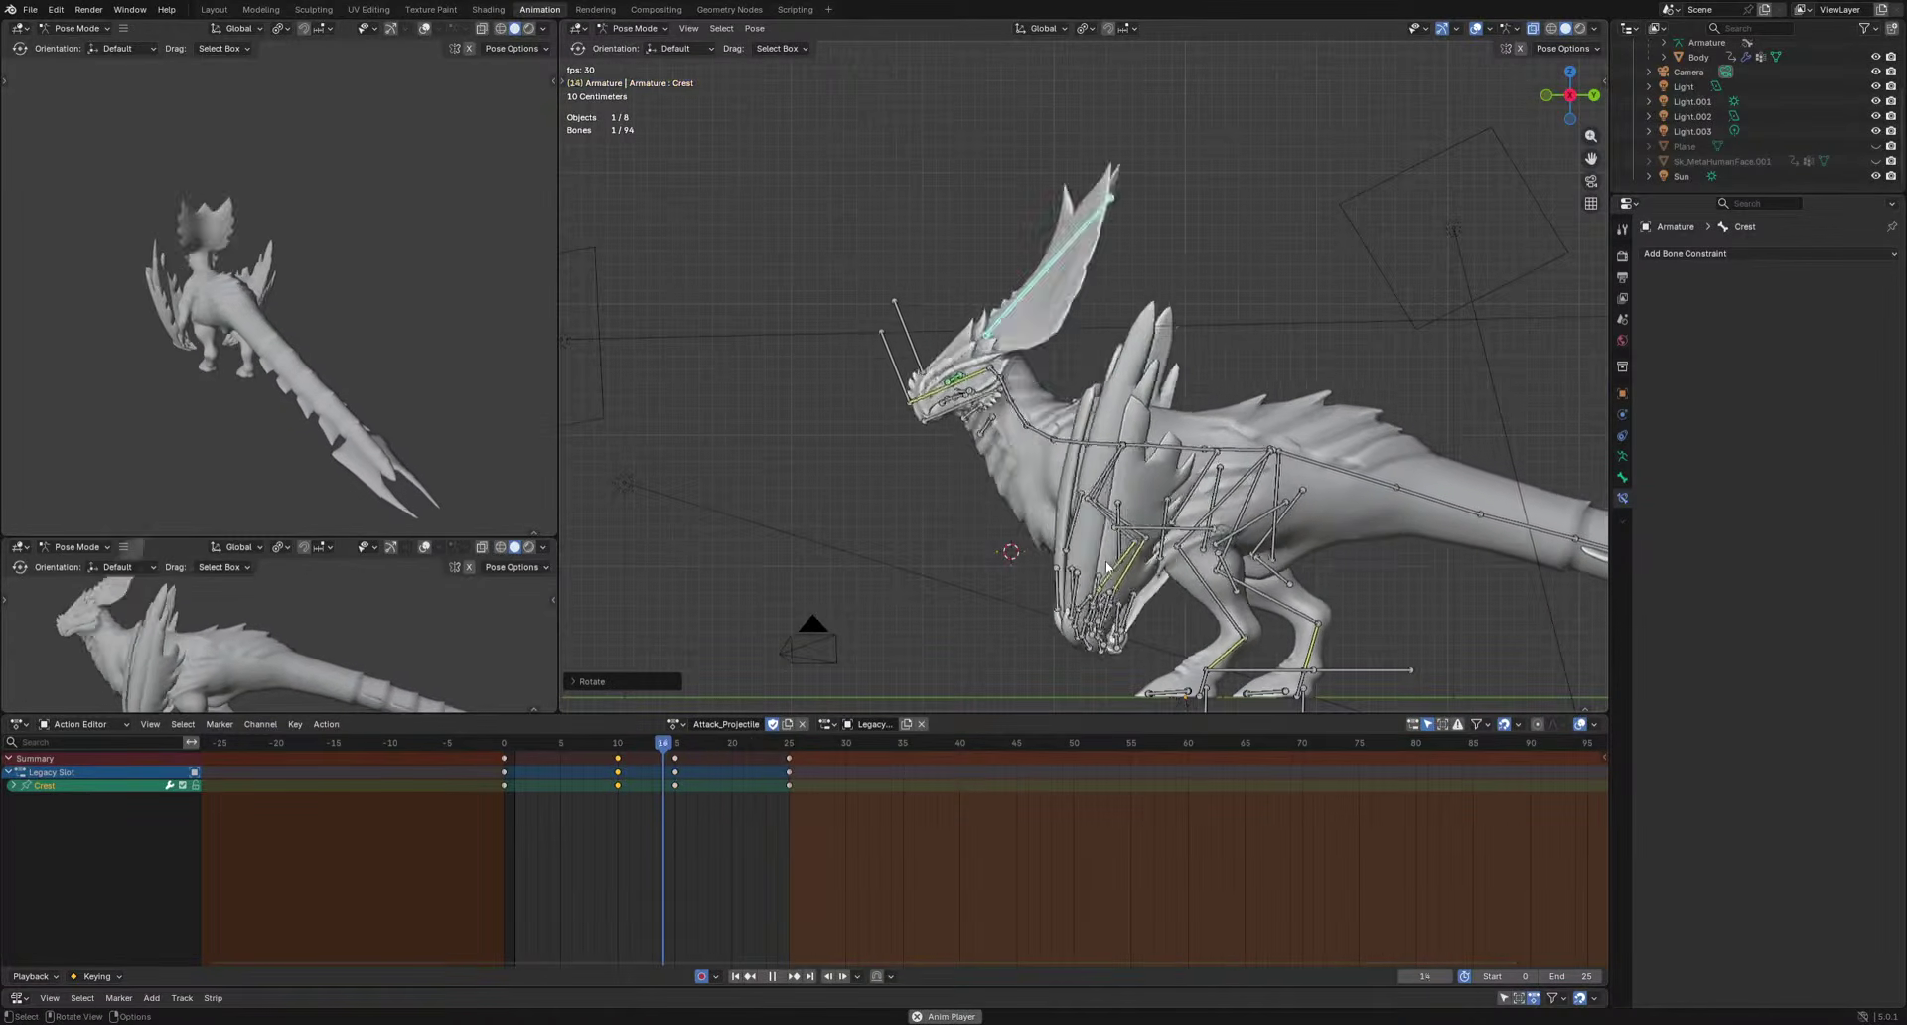
pyautogui.press('space')
# Open the jaw and shift the HeadIK bone slightly forward and up at frame 9.
pyautogui.click(1023, 368)
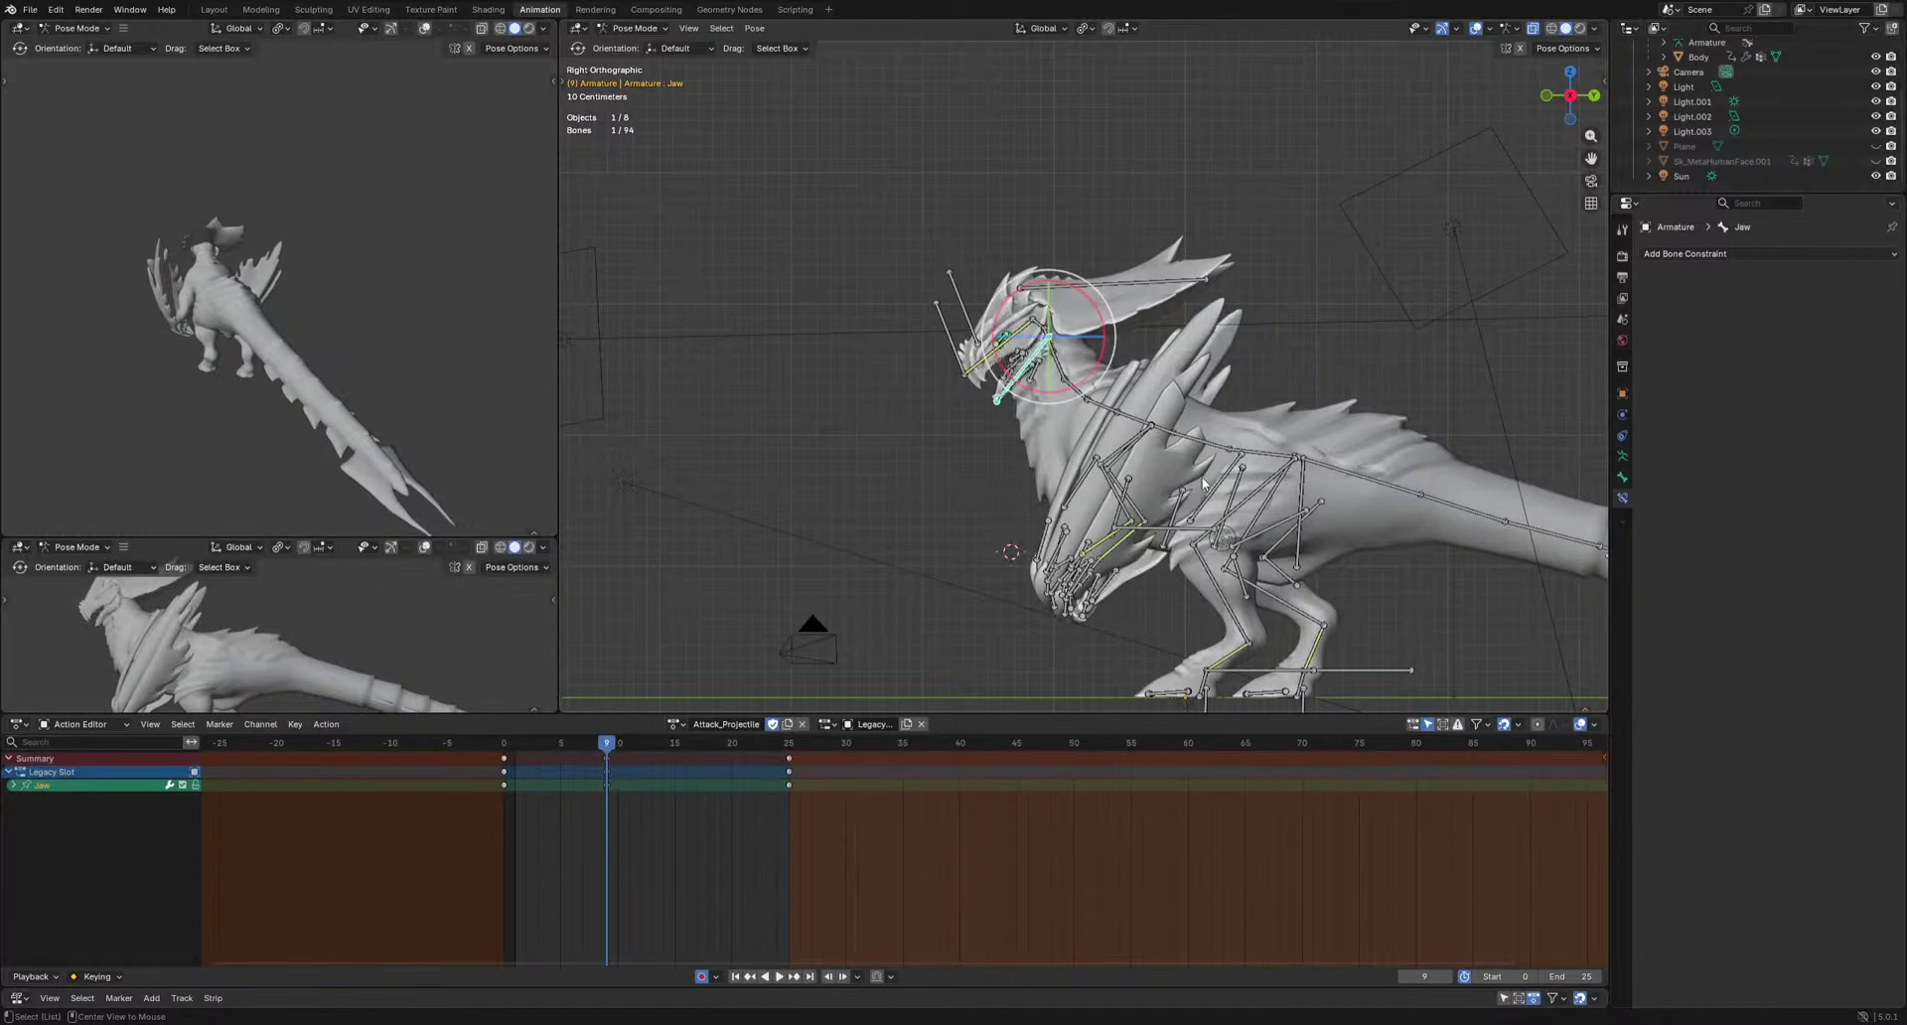
pyautogui.click(955, 363)
pyautogui.press('g')
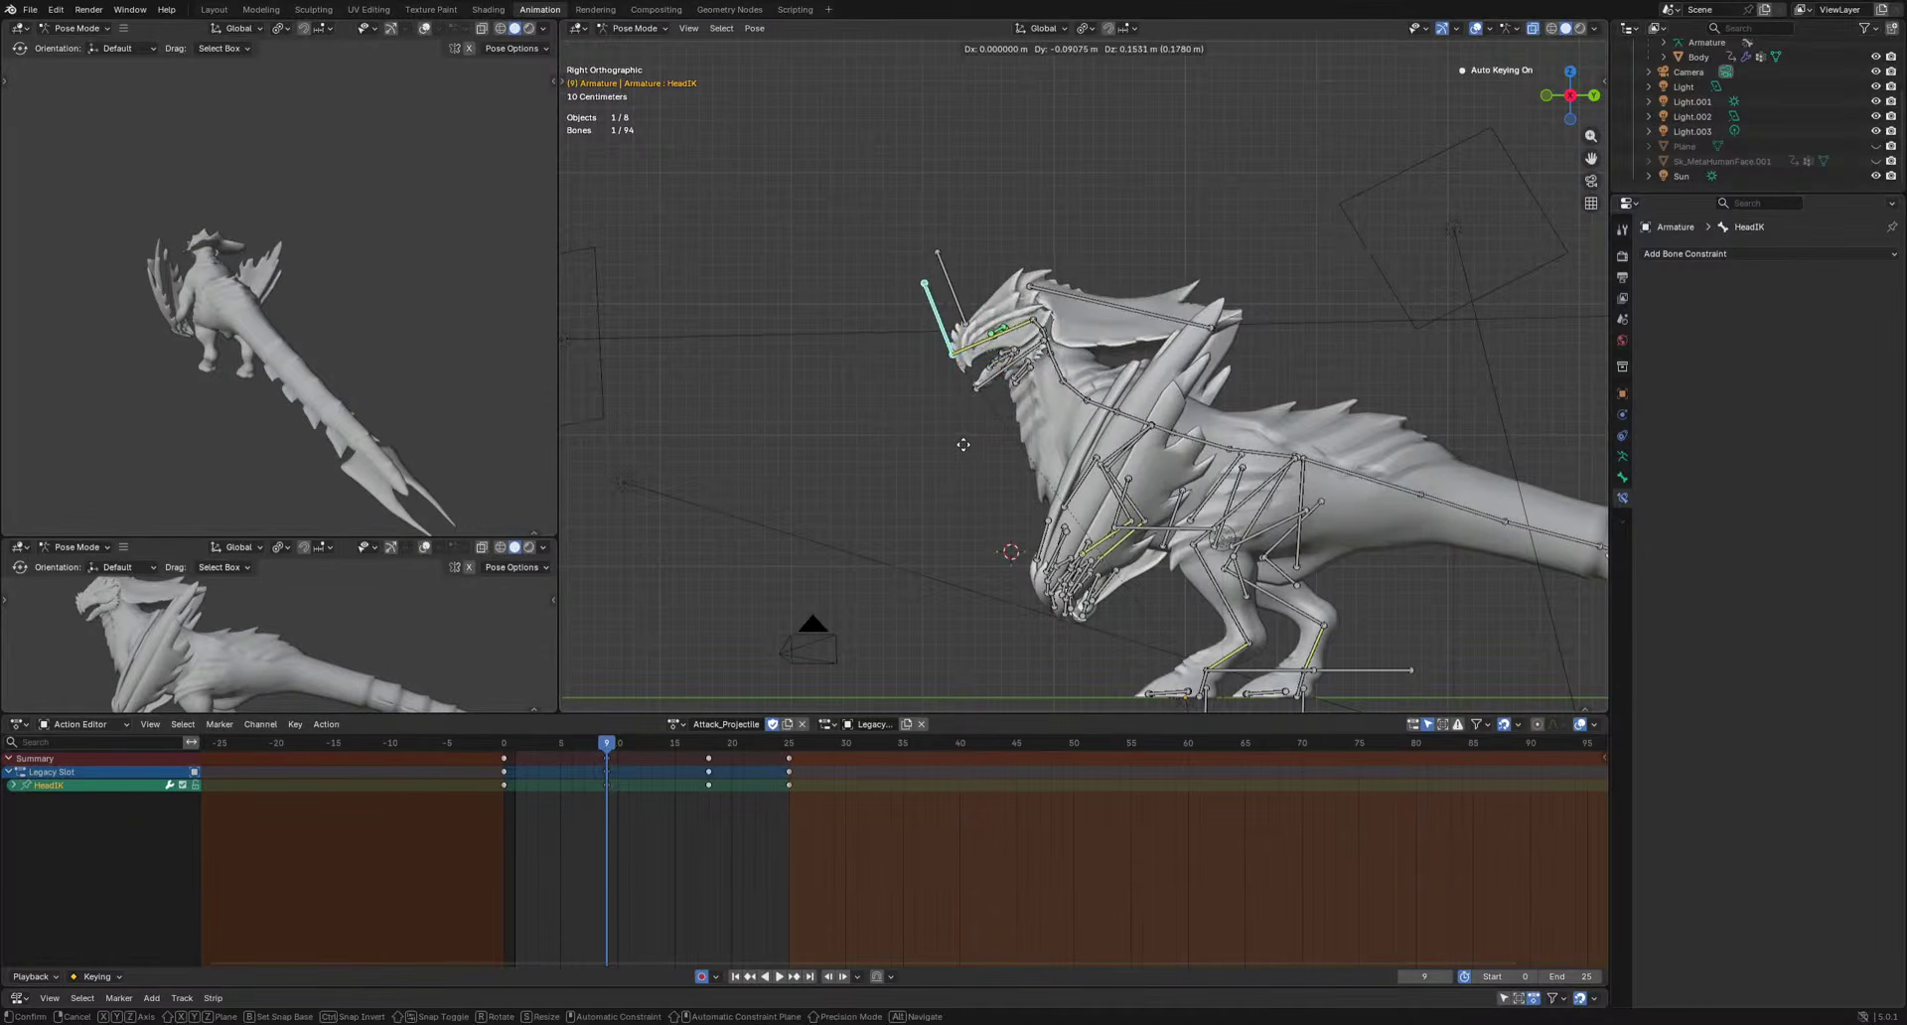
pyautogui.click(963, 442)
# Adjust the HeadIK bone's position at frame 13, open the jaw wider there, and play the action.
pyautogui.moveTo(624, 745); pyautogui.dragTo(652, 743)
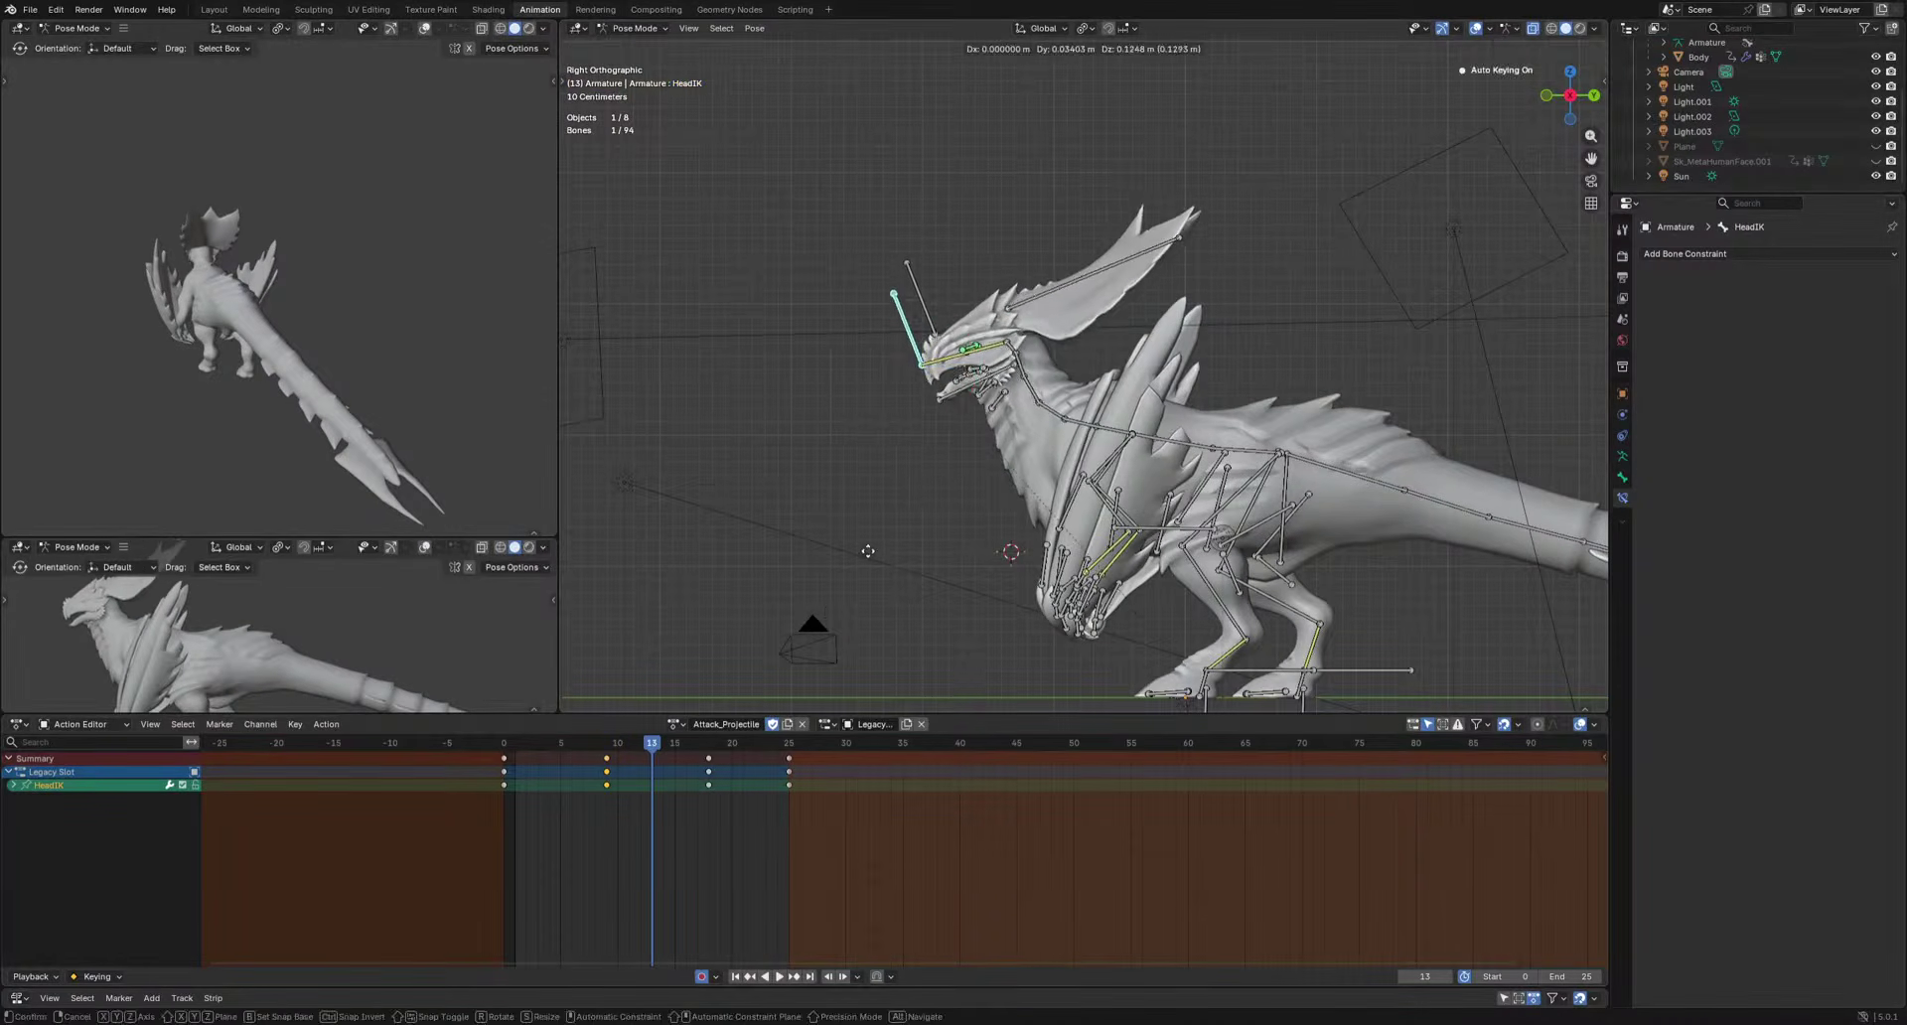
pyautogui.click(950, 398)
pyautogui.press('r')
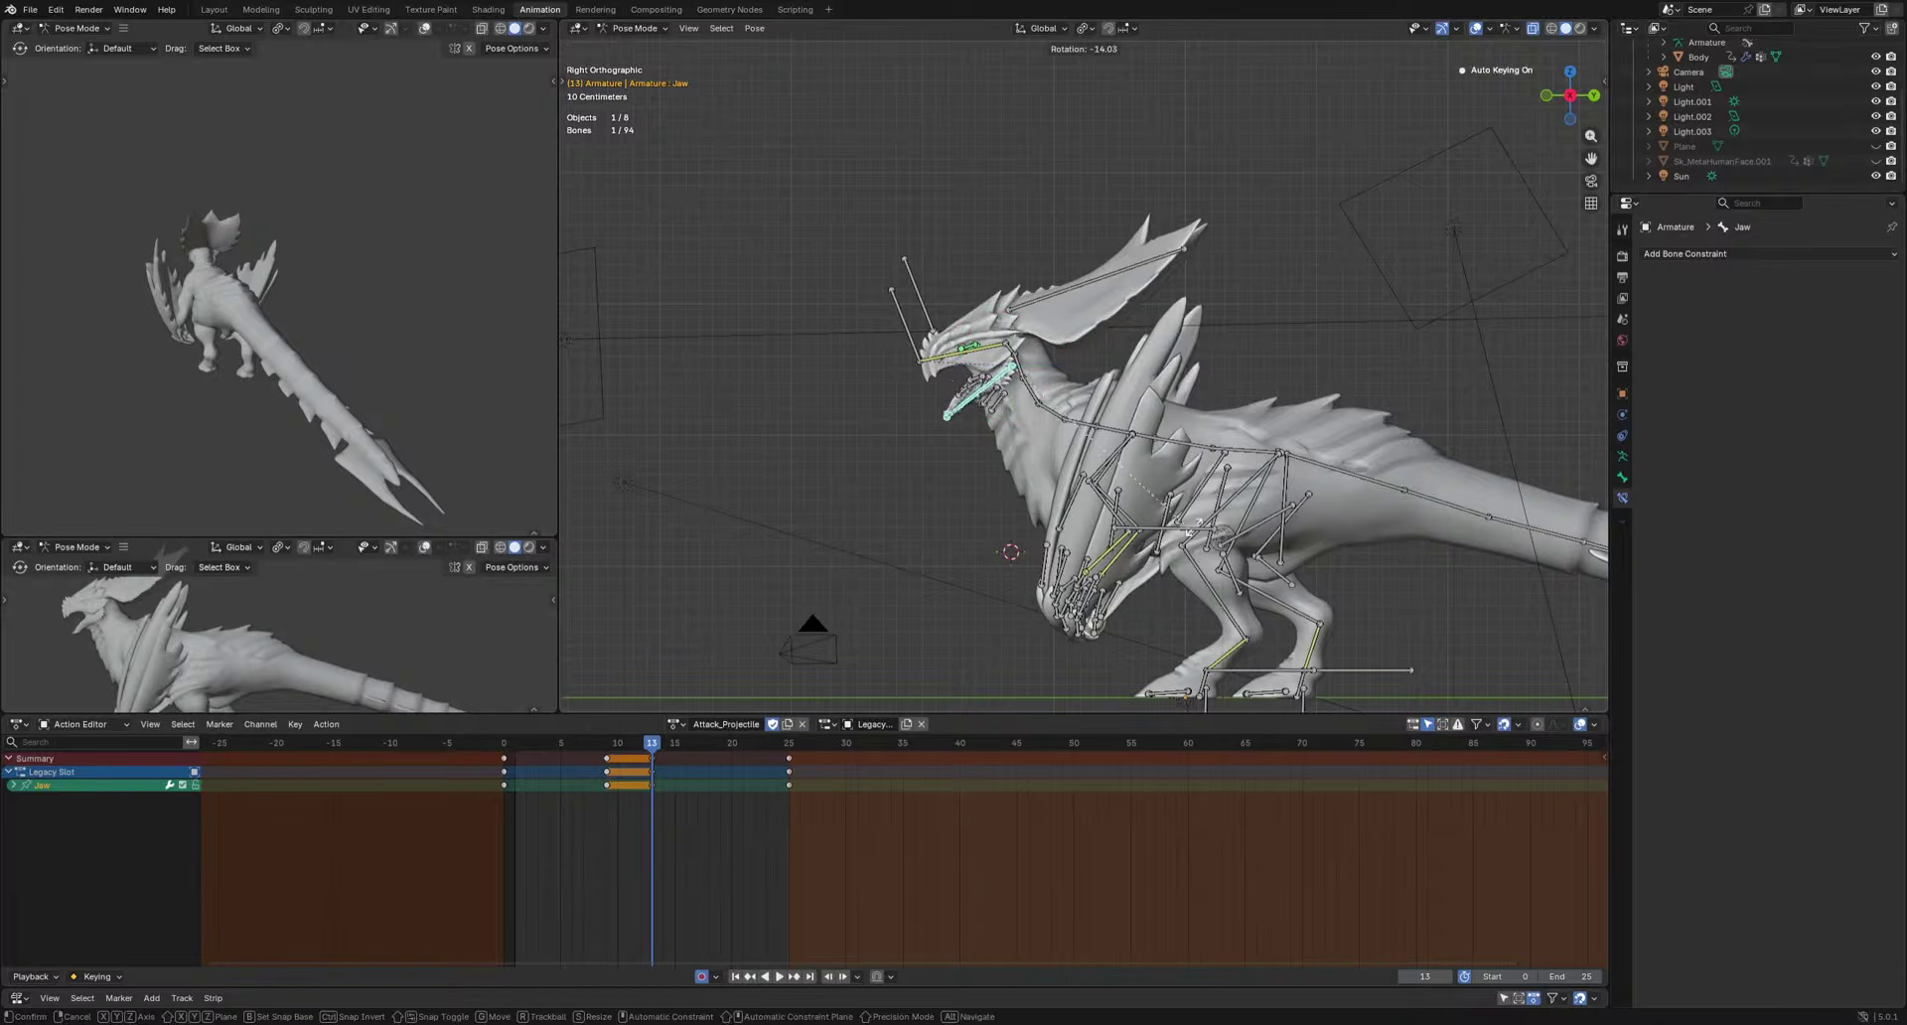
pyautogui.click(1217, 498)
pyautogui.press('space')
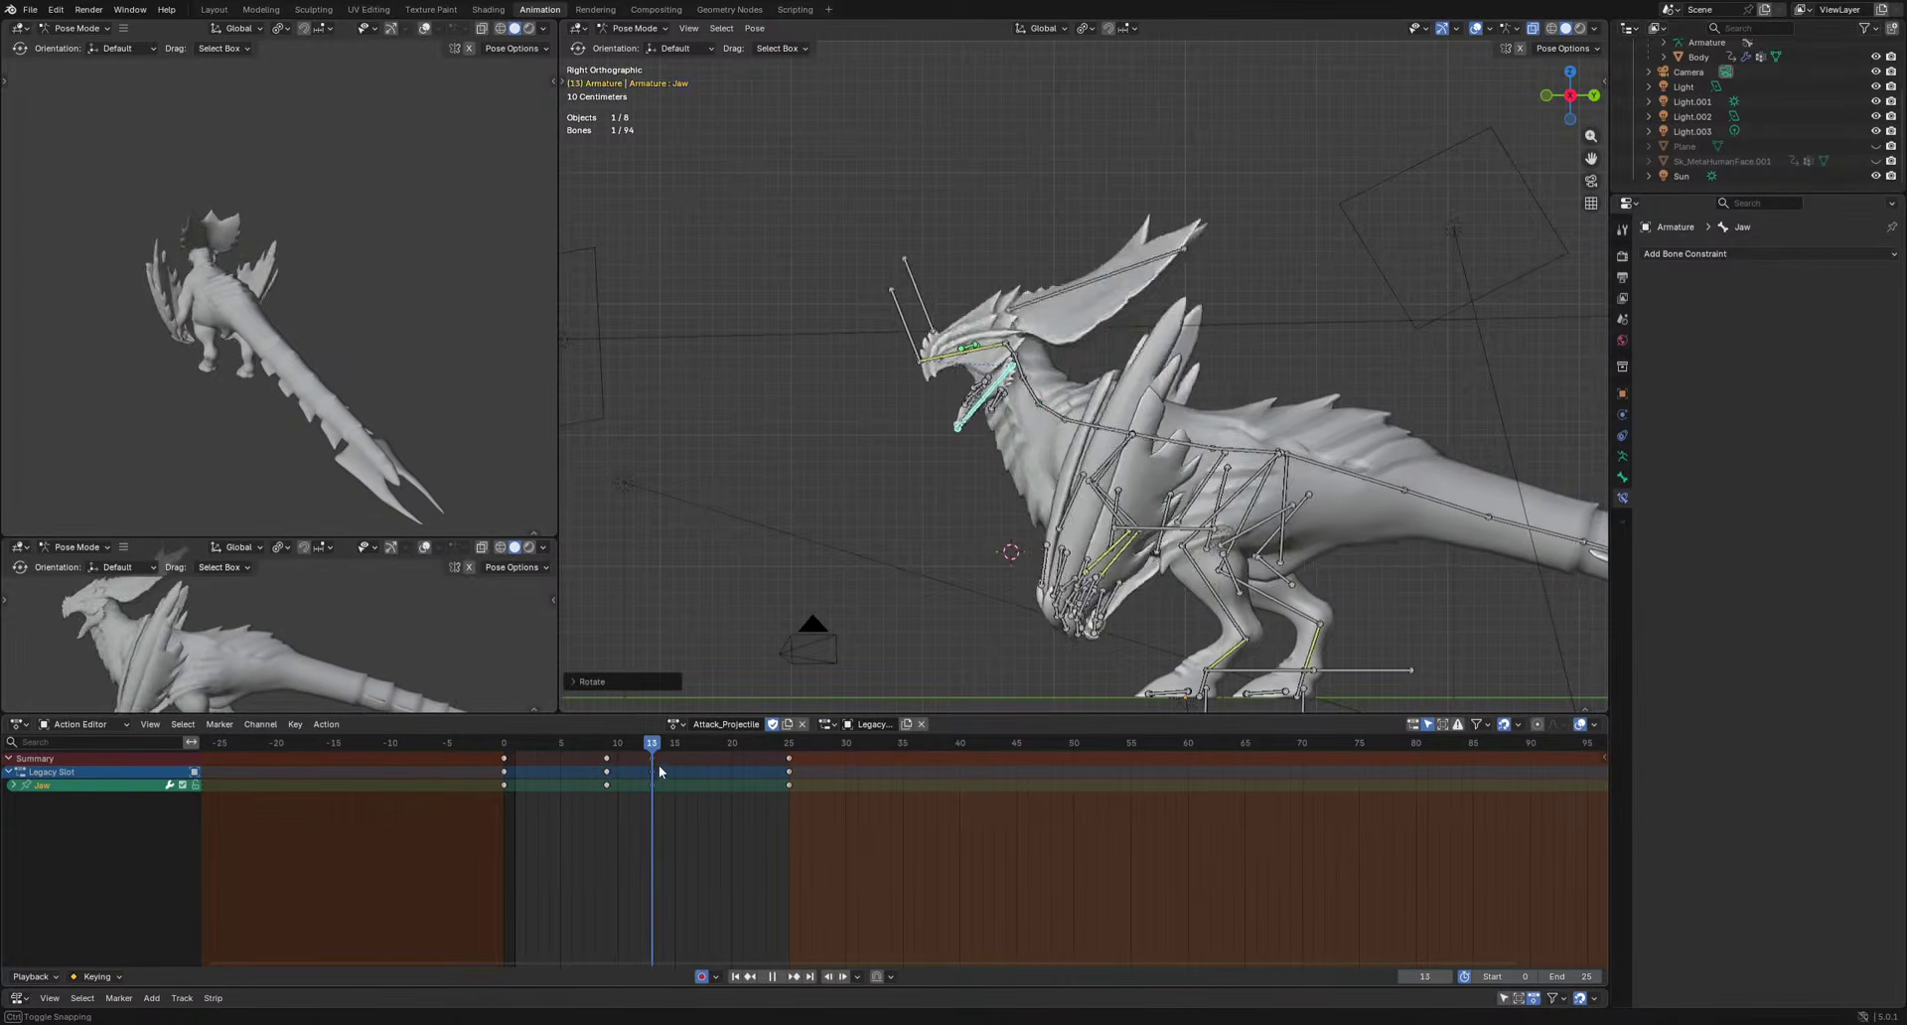
pyautogui.press('space')
# Copy the closed Jaw key from frame 25 to frame 16 and play the action.
pyautogui.click(790, 758)
pyautogui.hotkey('ctrl', 'c')
pyautogui.hotkey('ctrl', 'v')
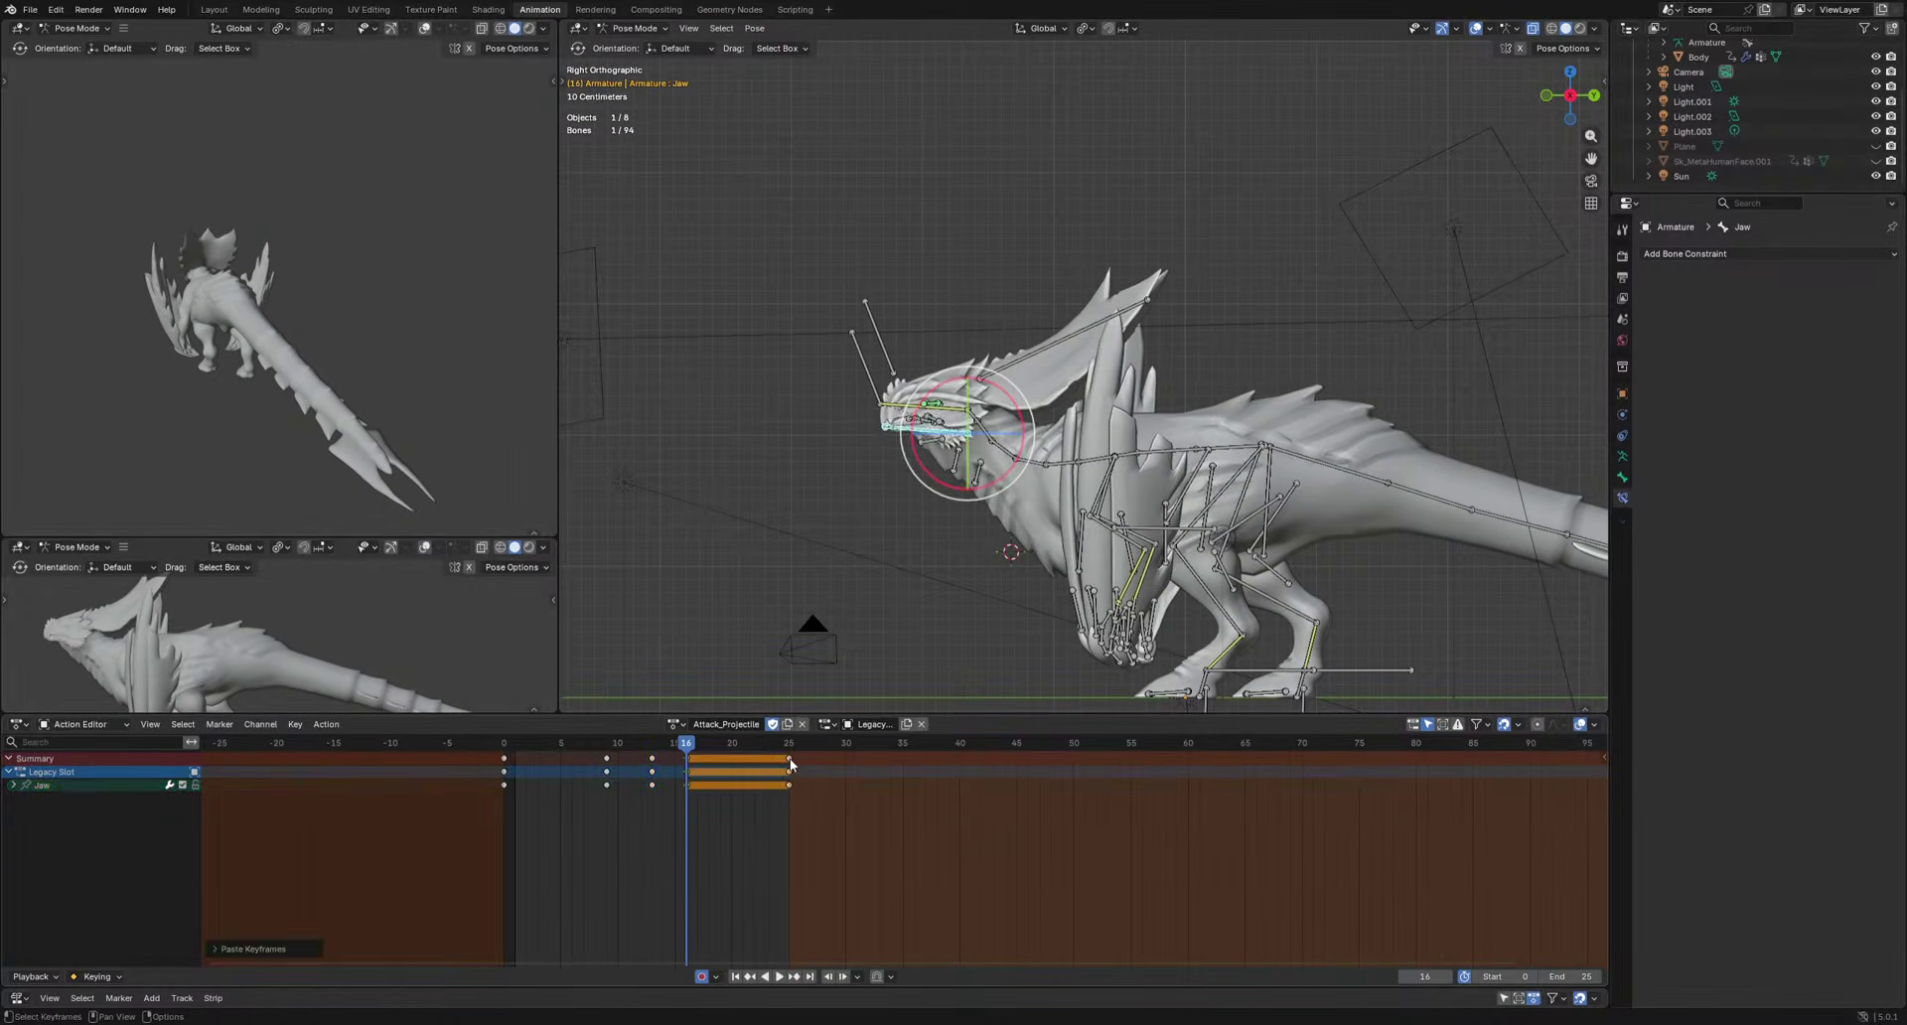
pyautogui.press('space')
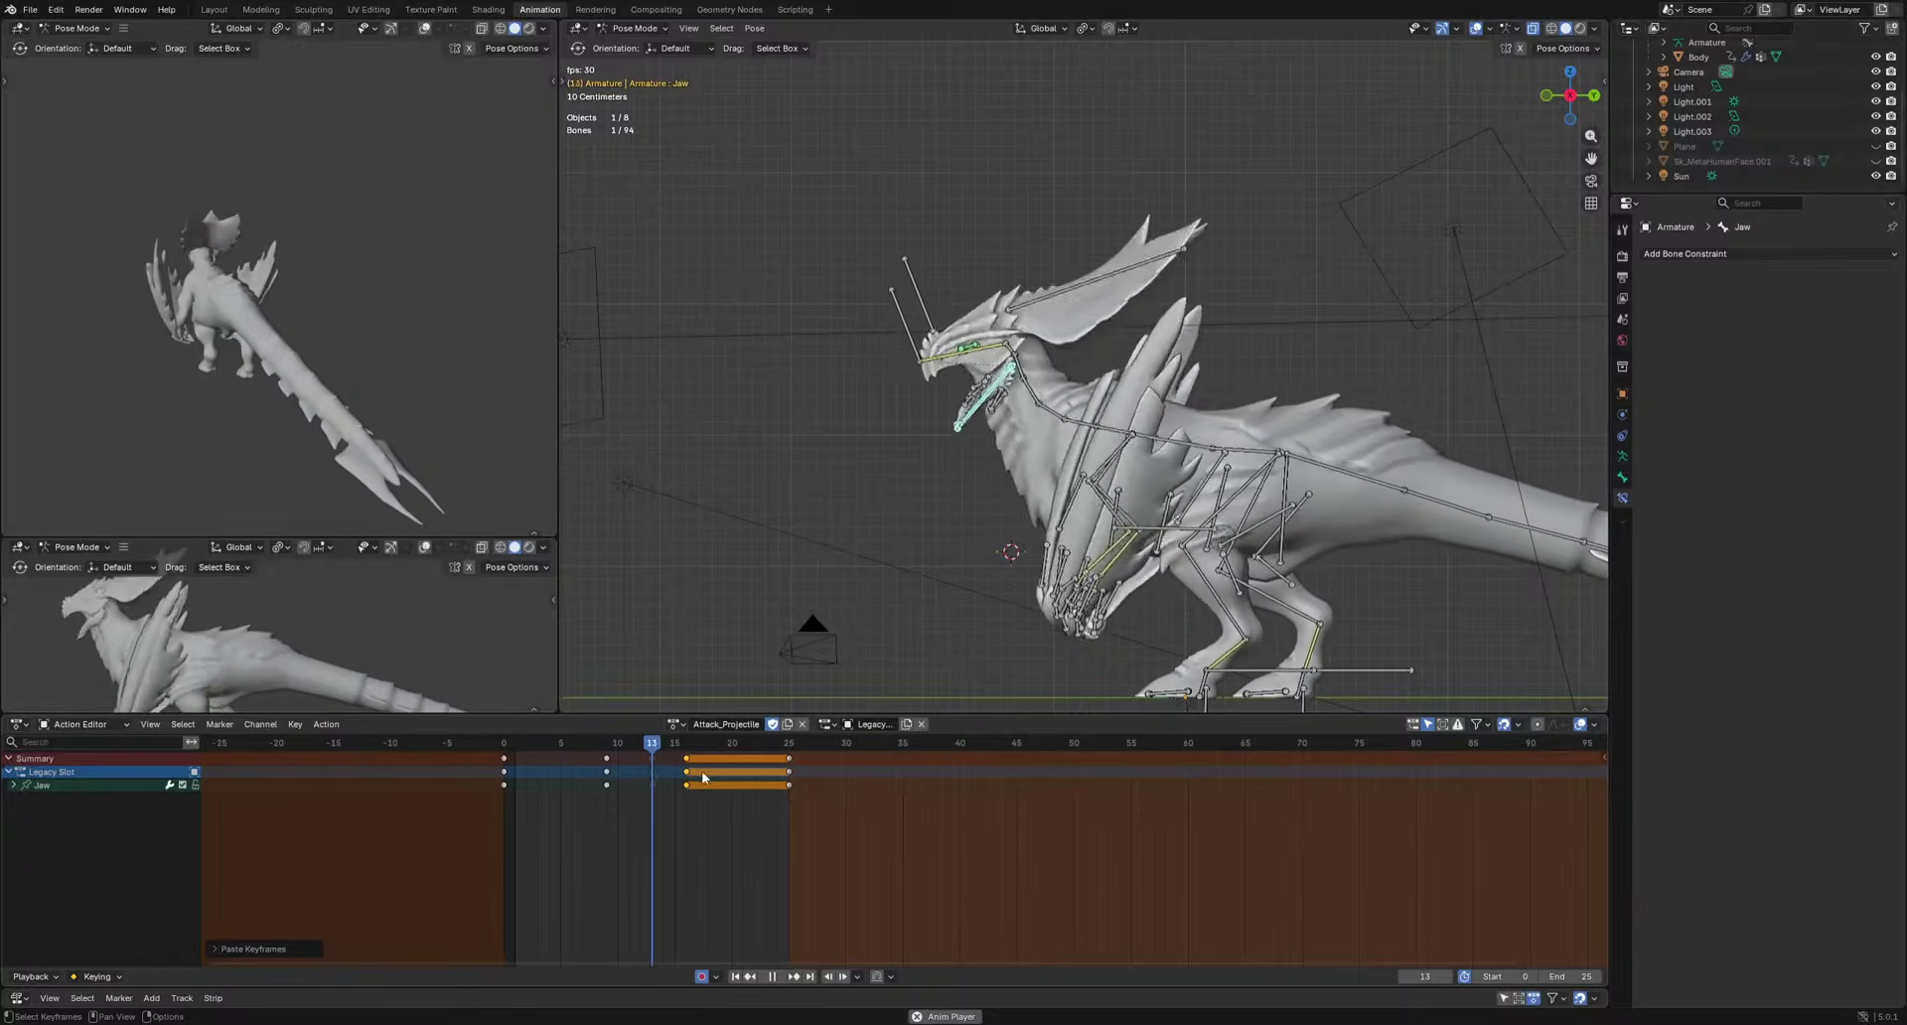
# Retime the middle Jaw keys to frames 6, 15 and 19.
pyautogui.moveTo(688, 772)
pyautogui.mouseDown()
pyautogui.moveTo(722, 771)
pyautogui.moveTo(685, 762)
pyautogui.mouseUp()
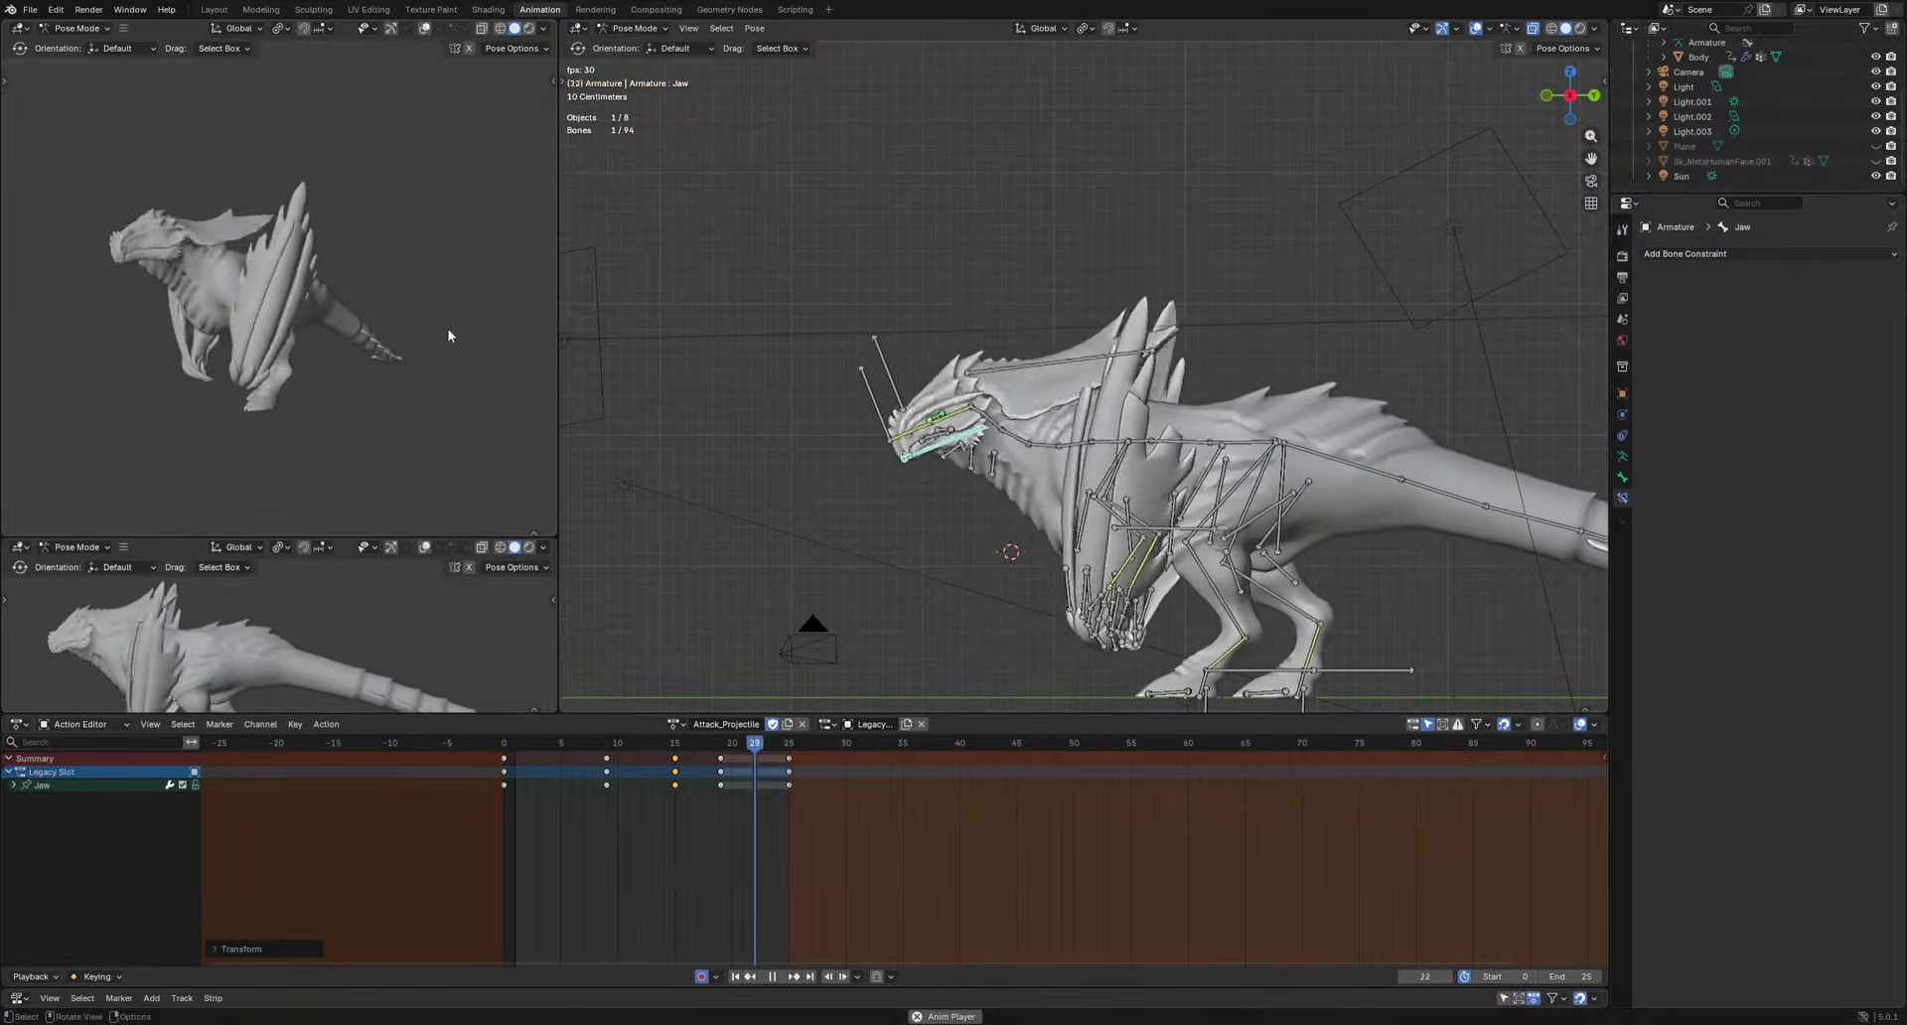
pyautogui.press('space')
pyautogui.moveTo(578, 804); pyautogui.dragTo(635, 750)
pyautogui.press('g')
pyautogui.click(632, 765)
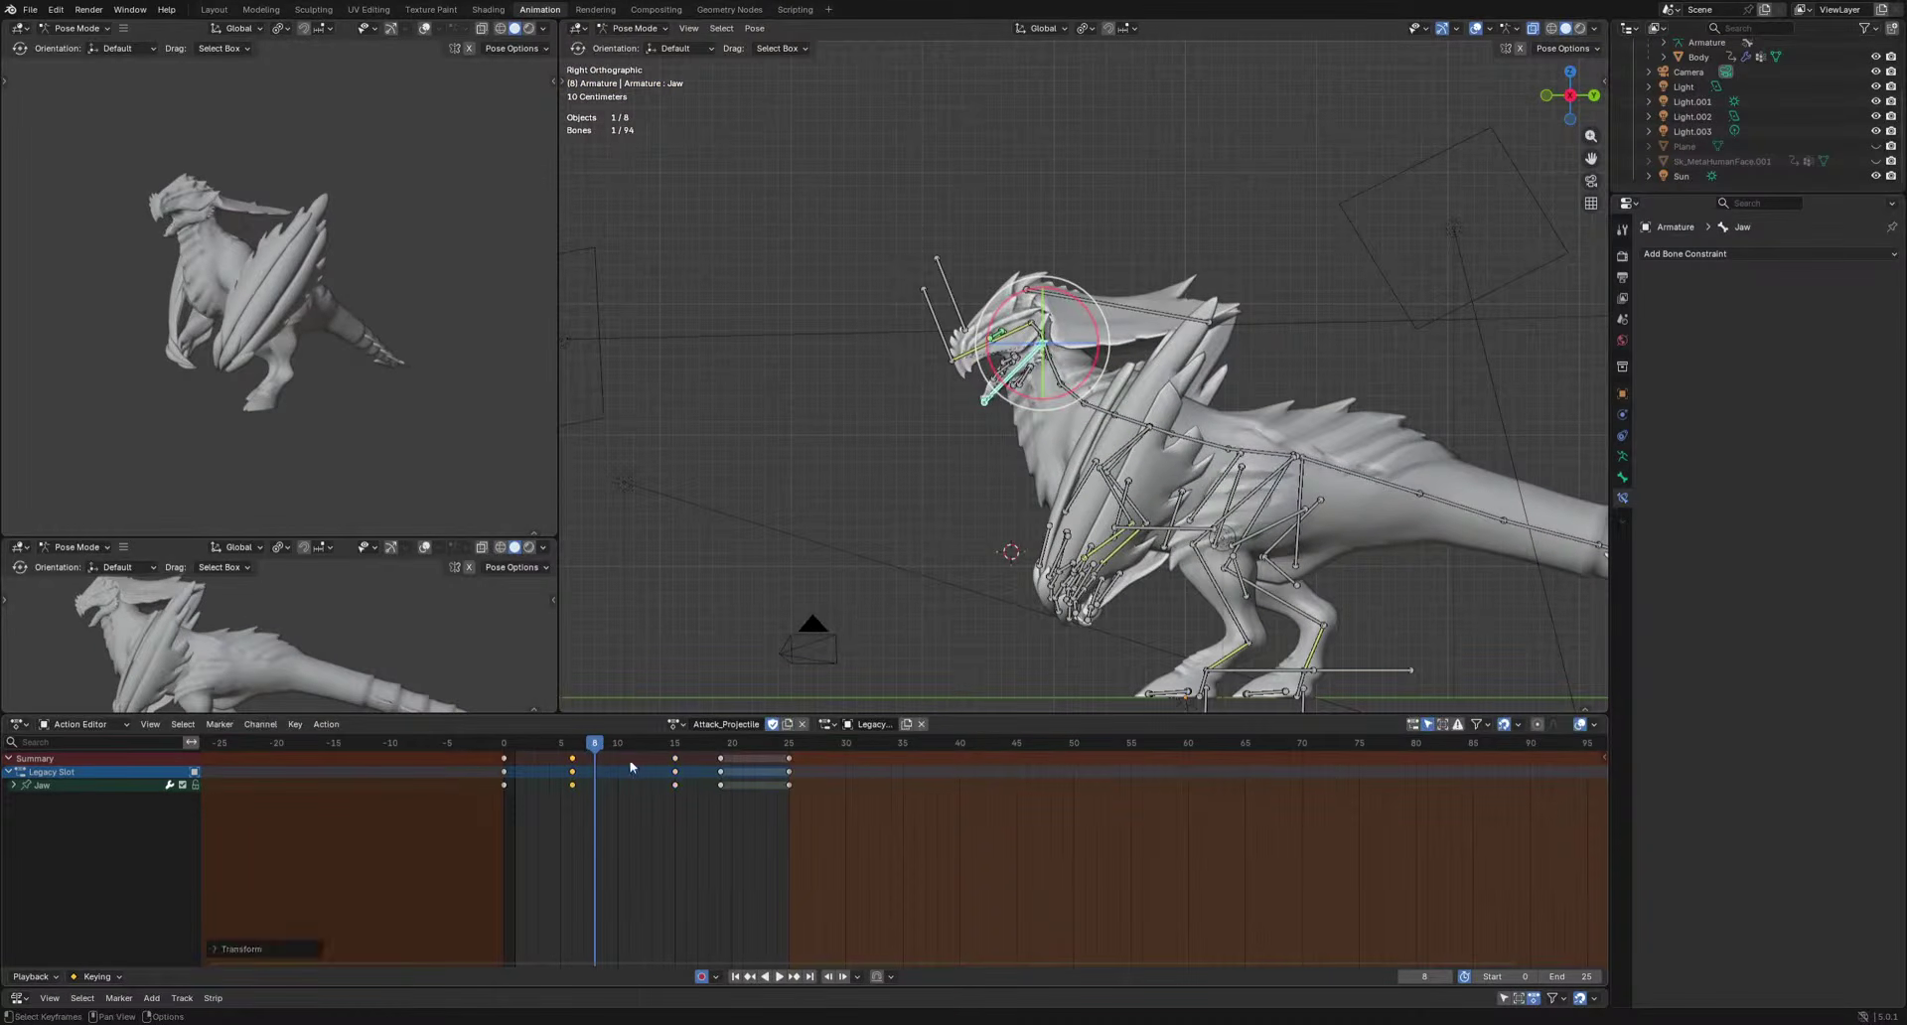
# Move the Jaw key at frame 15 to frame 11 and play the action.
pyautogui.click(676, 759)
pyautogui.press('g')
pyautogui.click(630, 764)
pyautogui.press('space')
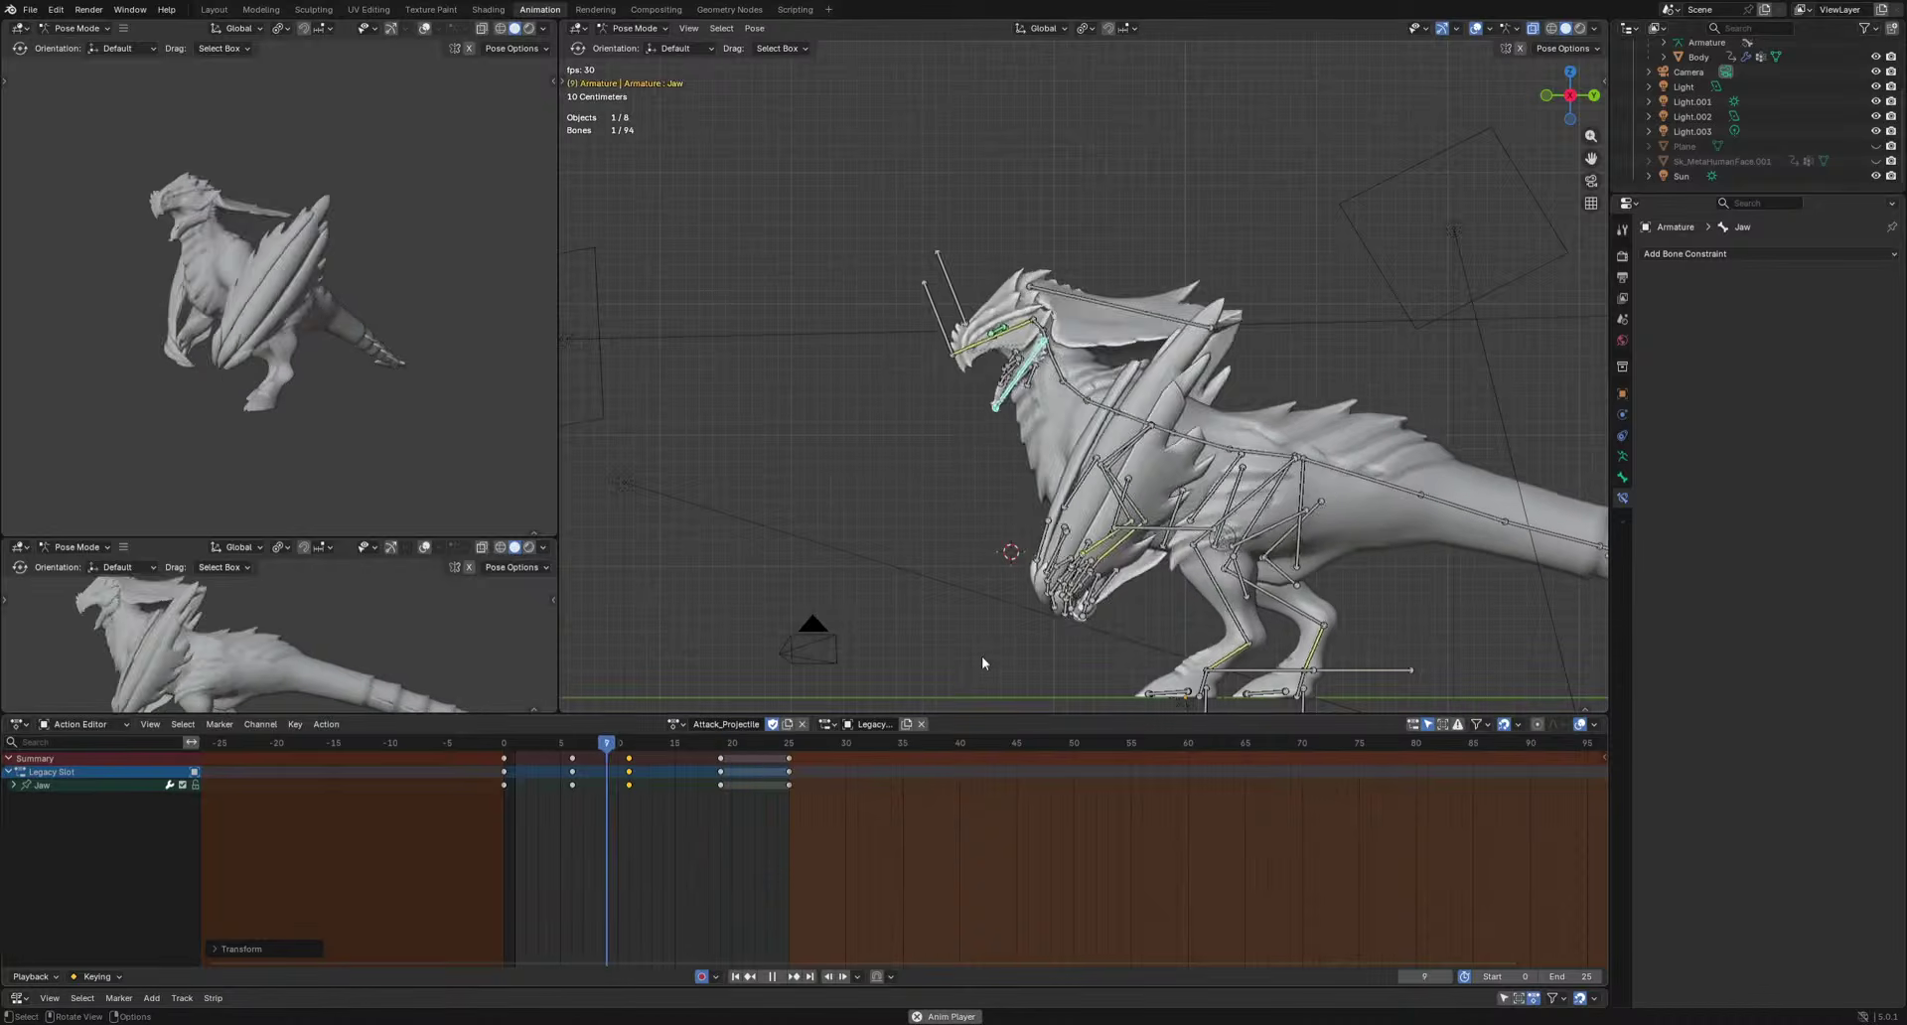
pyautogui.press('space')
pyautogui.moveTo(597, 781); pyautogui.dragTo(652, 764)
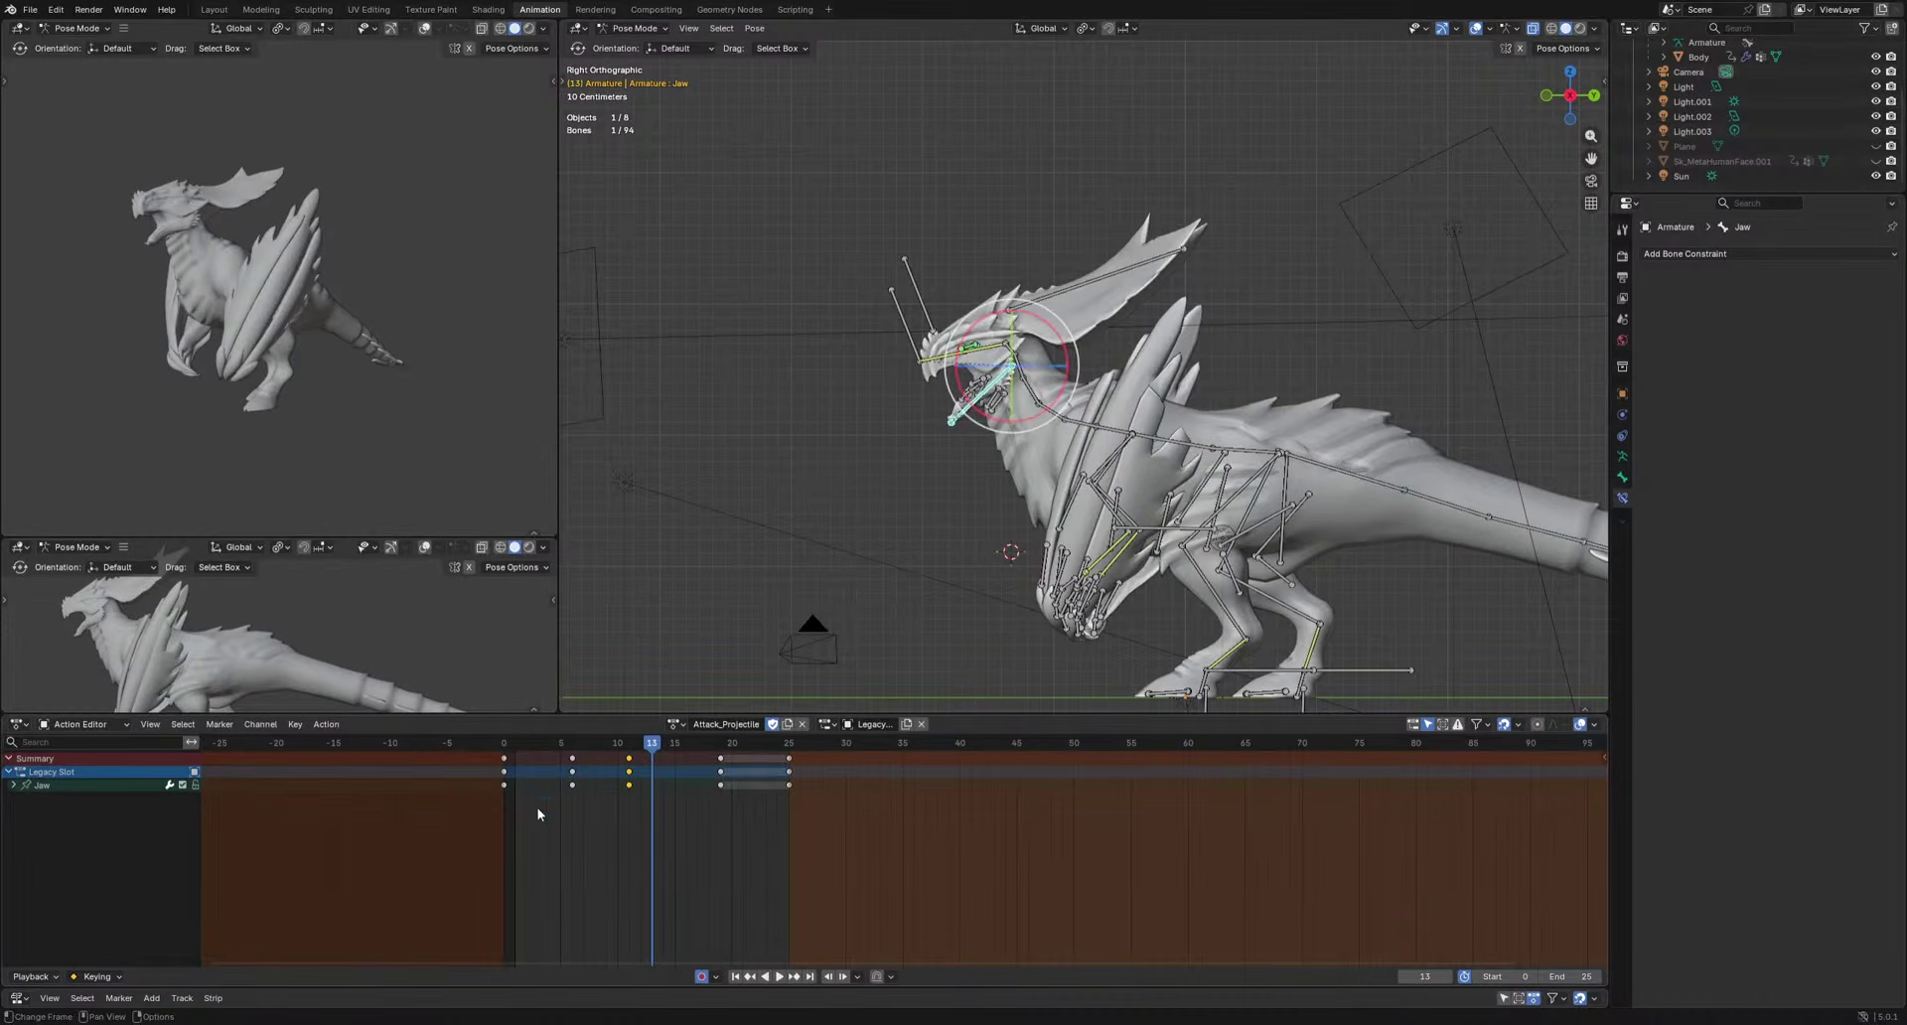
# Delete the Jaw keys at frames 6 and 11, and rotate the jaw wide open at frame 13.
pyautogui.moveTo(541, 805); pyautogui.dragTo(651, 754)
pyautogui.press('Delete')
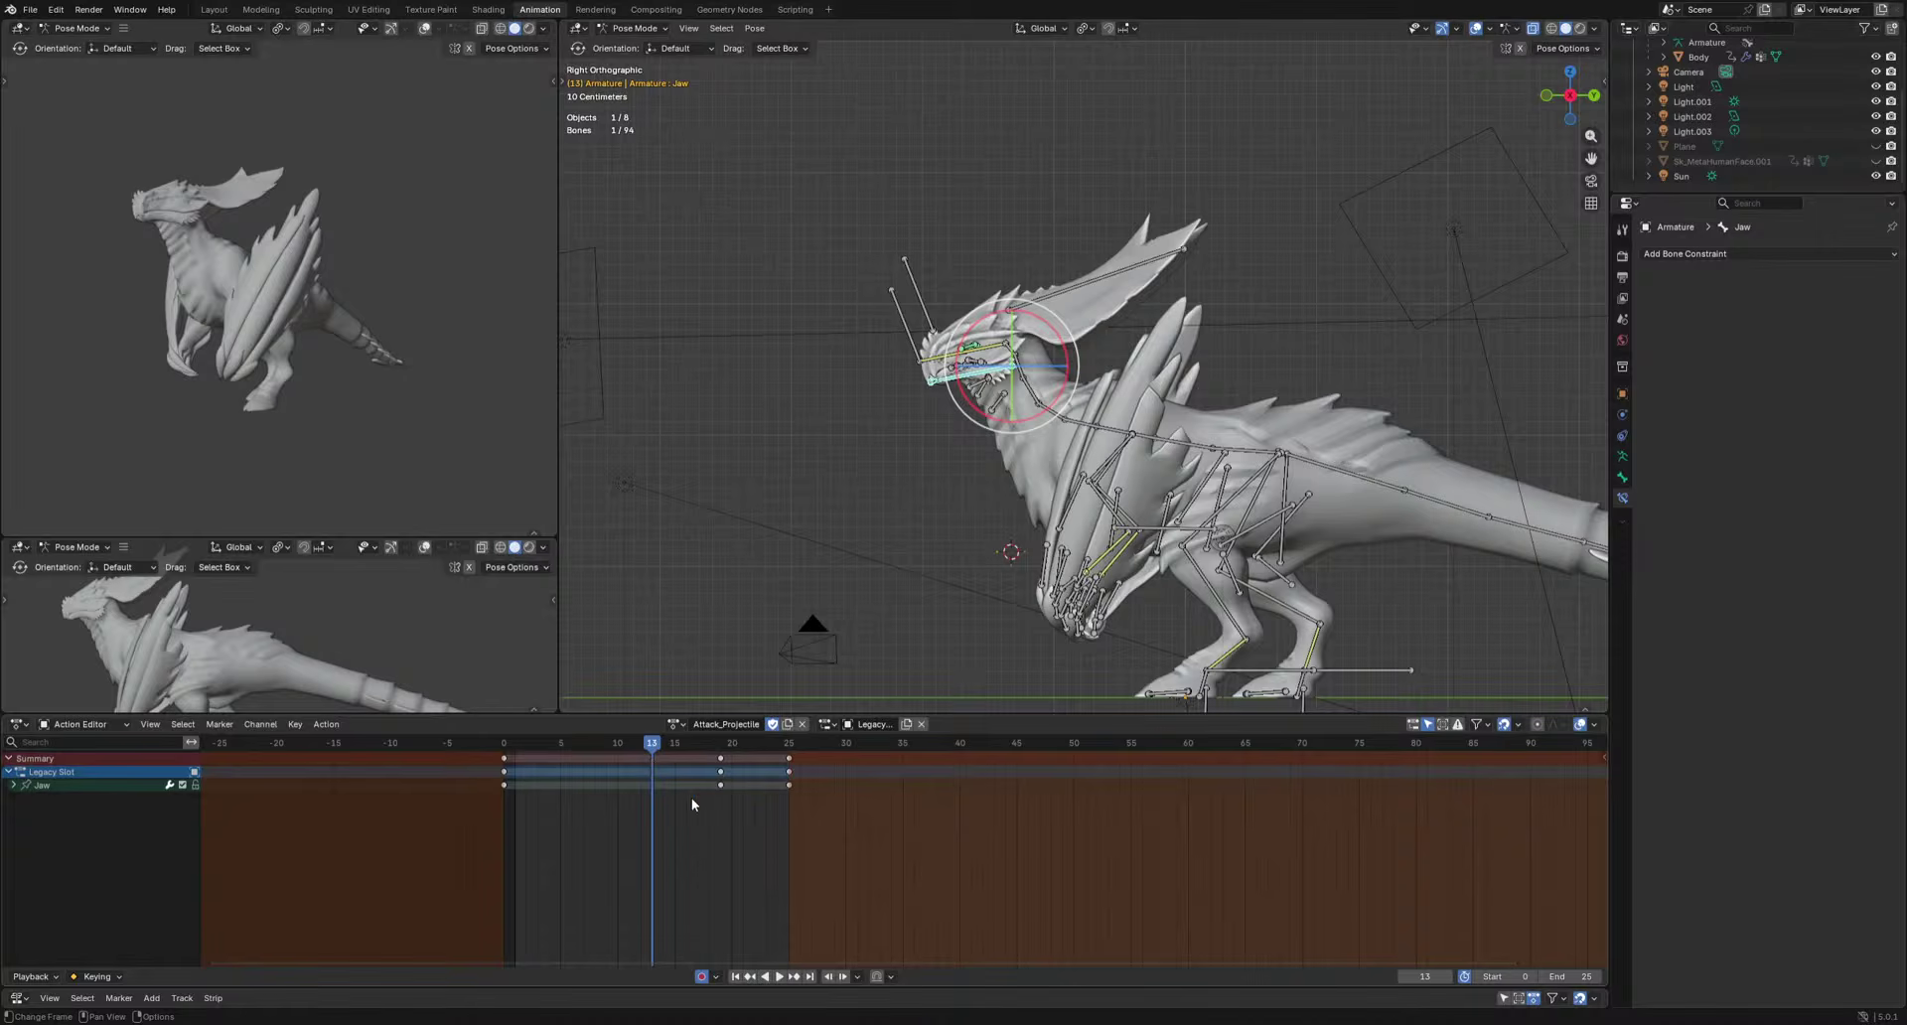
pyautogui.press('a')
pyautogui.moveTo(459, 825); pyautogui.dragTo(556, 757)
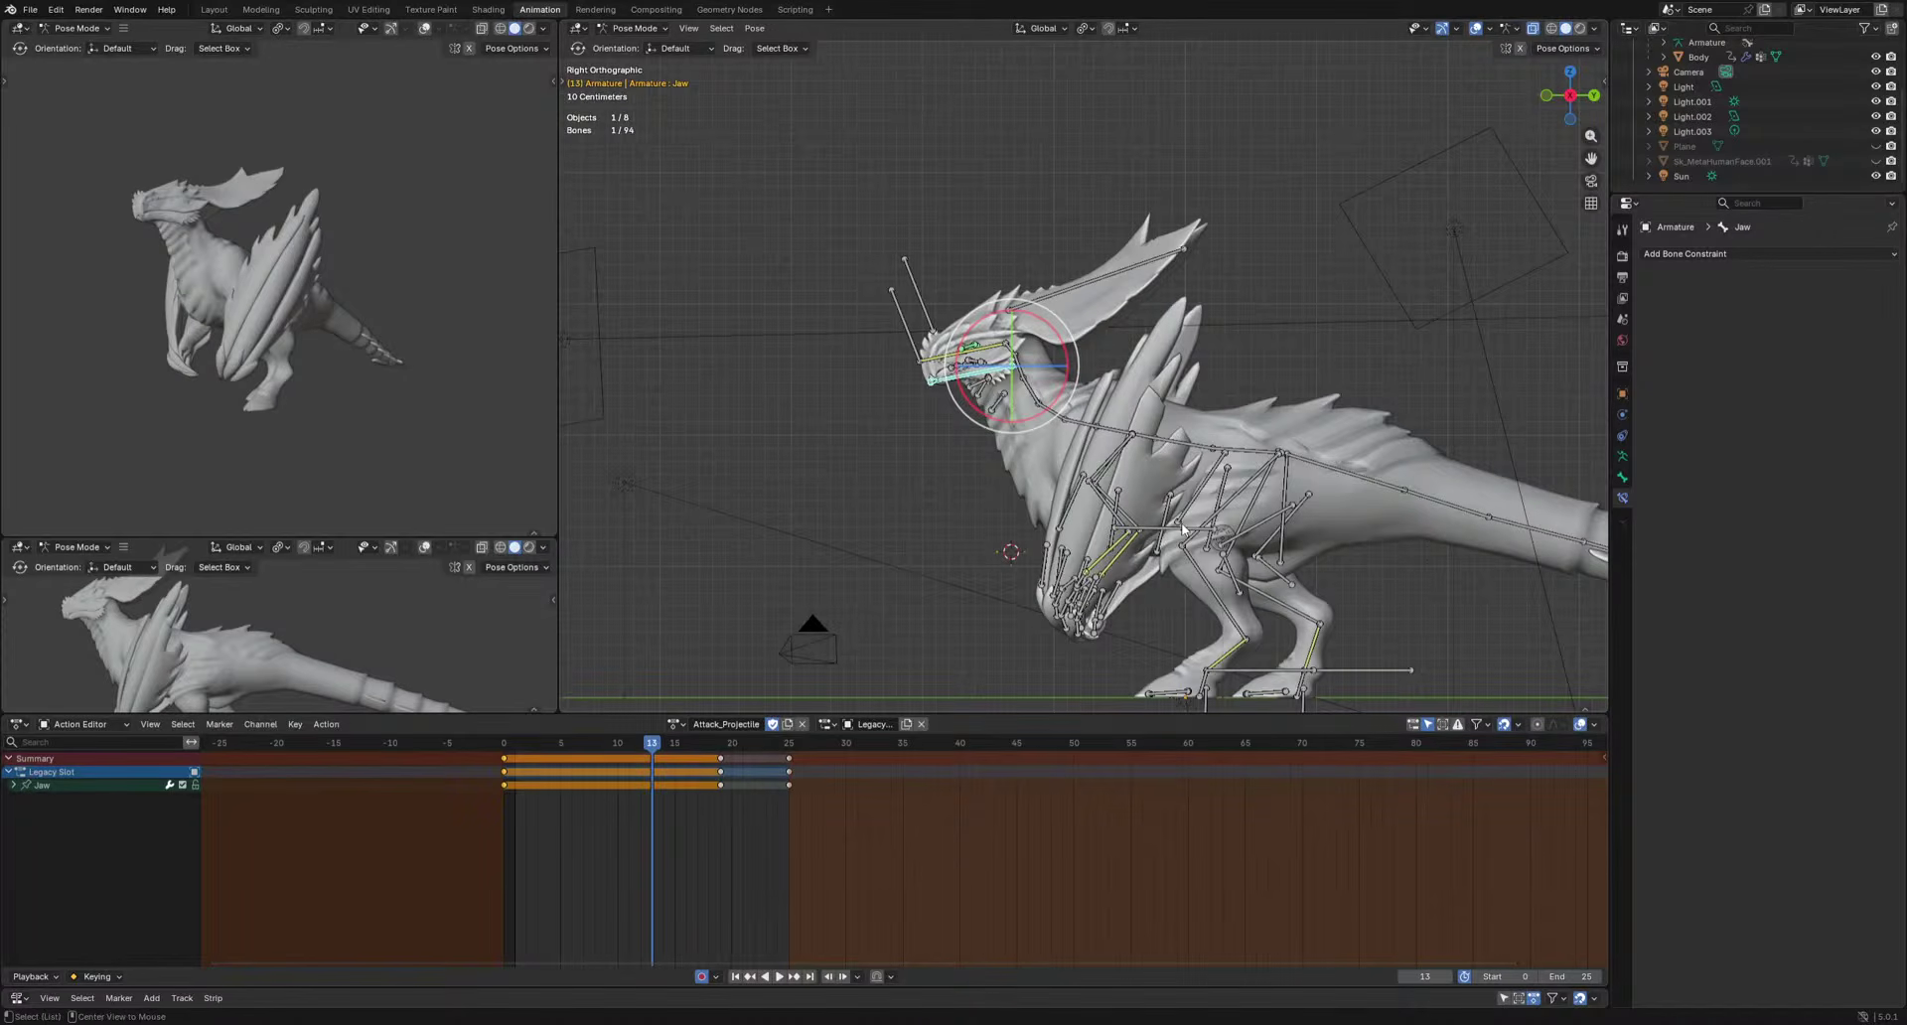
pyautogui.press('r')
pyautogui.click(846, 367)
pyautogui.scroll(2, 847, 367)
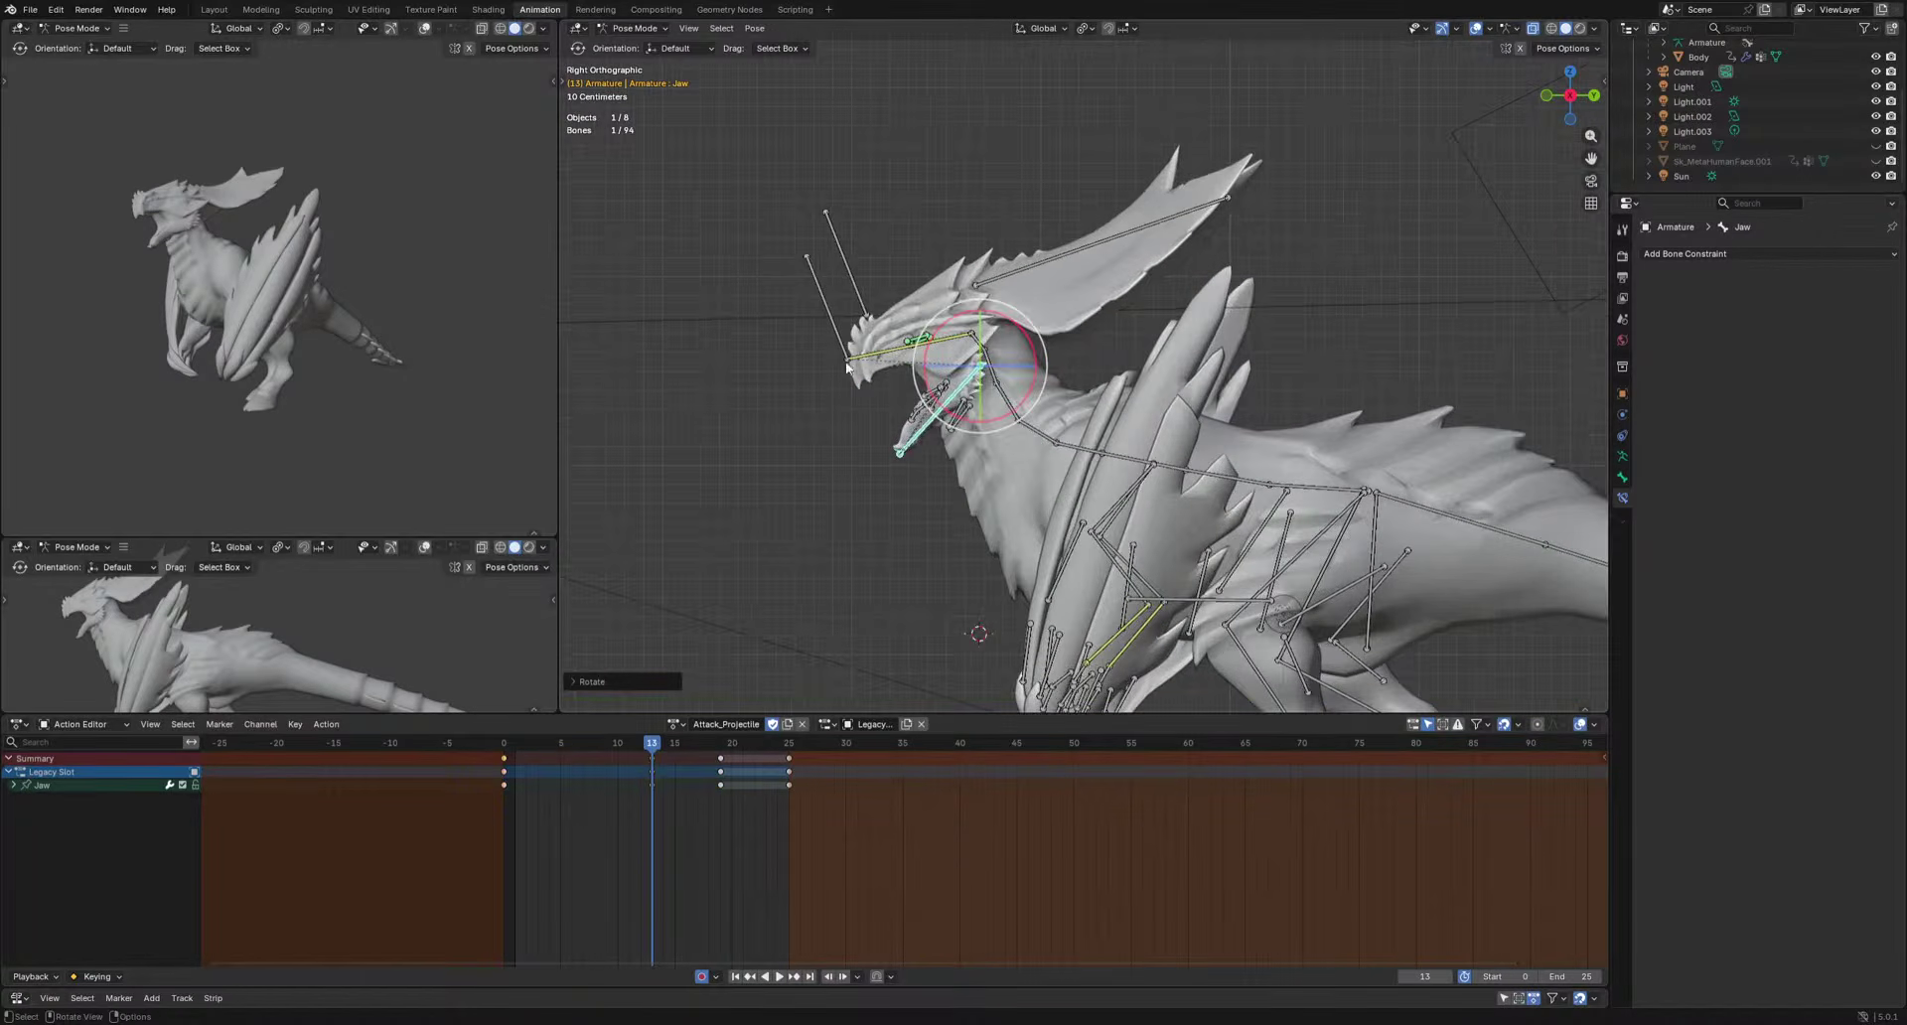
# Move the HeadIK bone up and slightly back at frame 13.
pyautogui.click(838, 330)
pyautogui.press('g')
pyautogui.click(874, 280)
pyautogui.press('g')
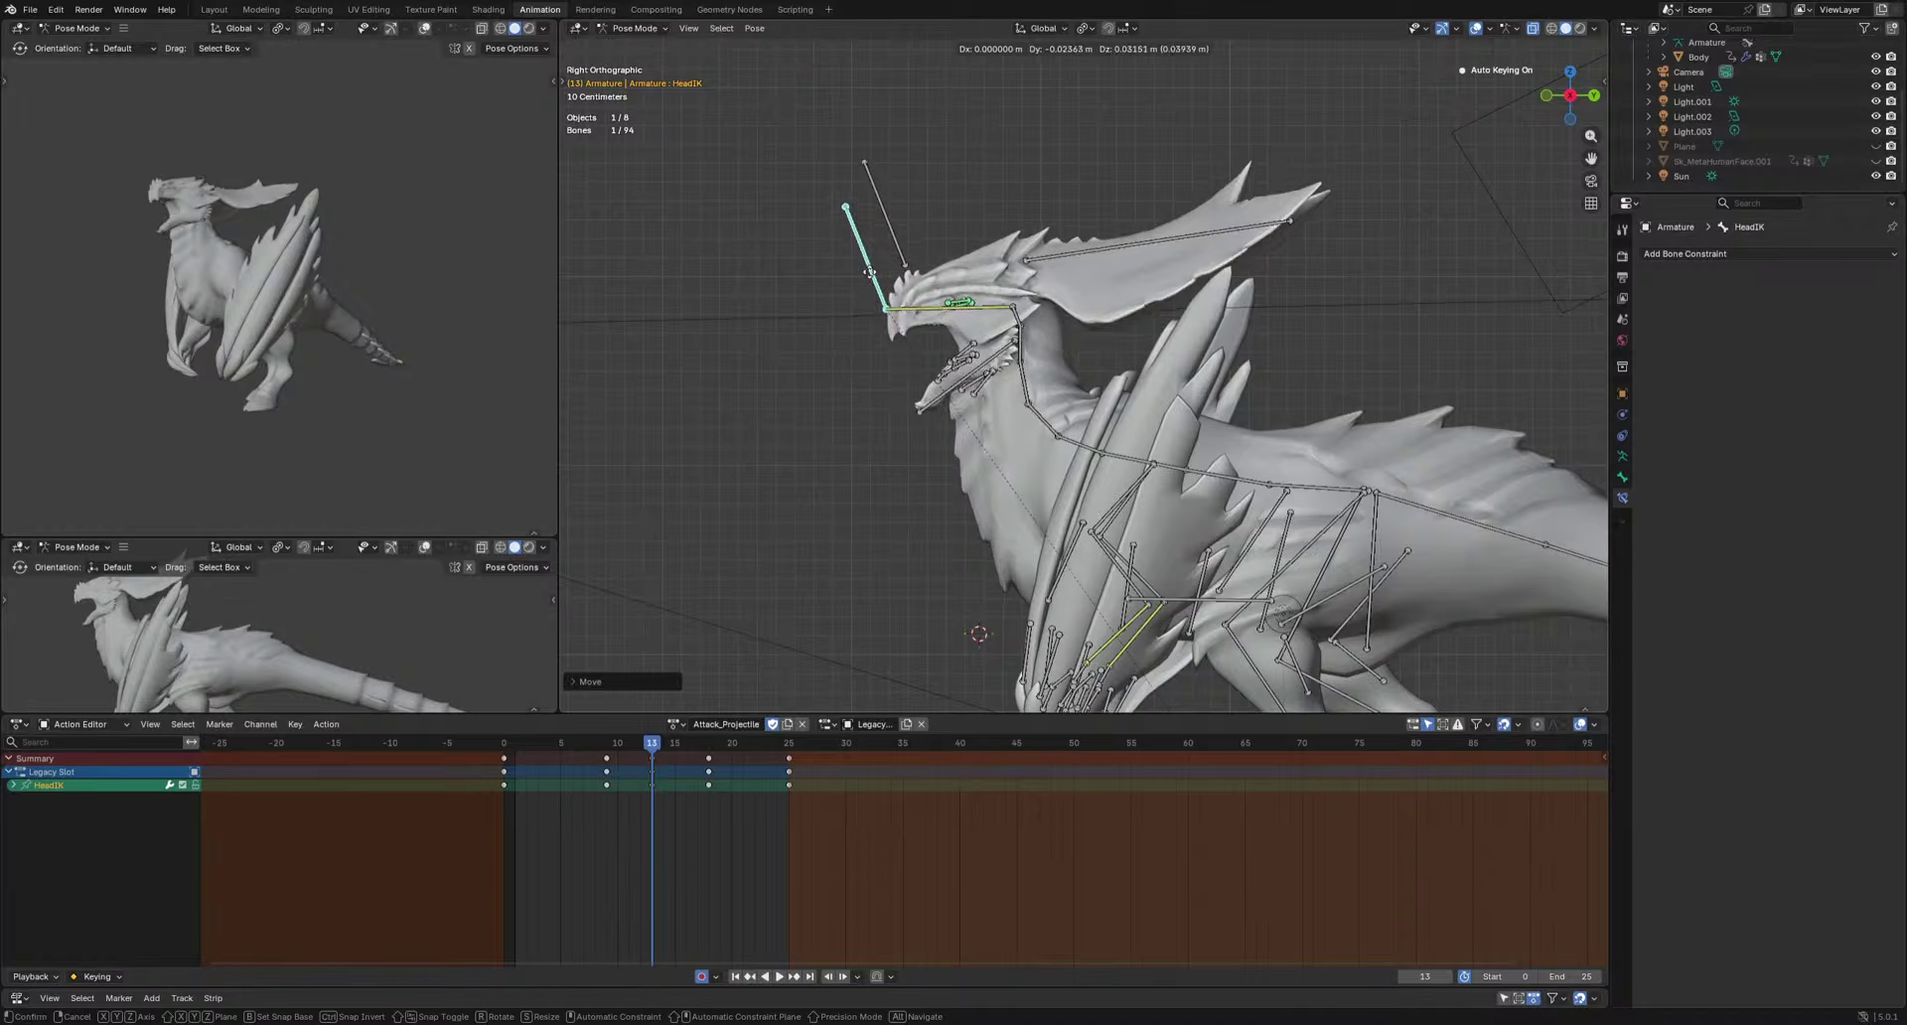
pyautogui.click(874, 276)
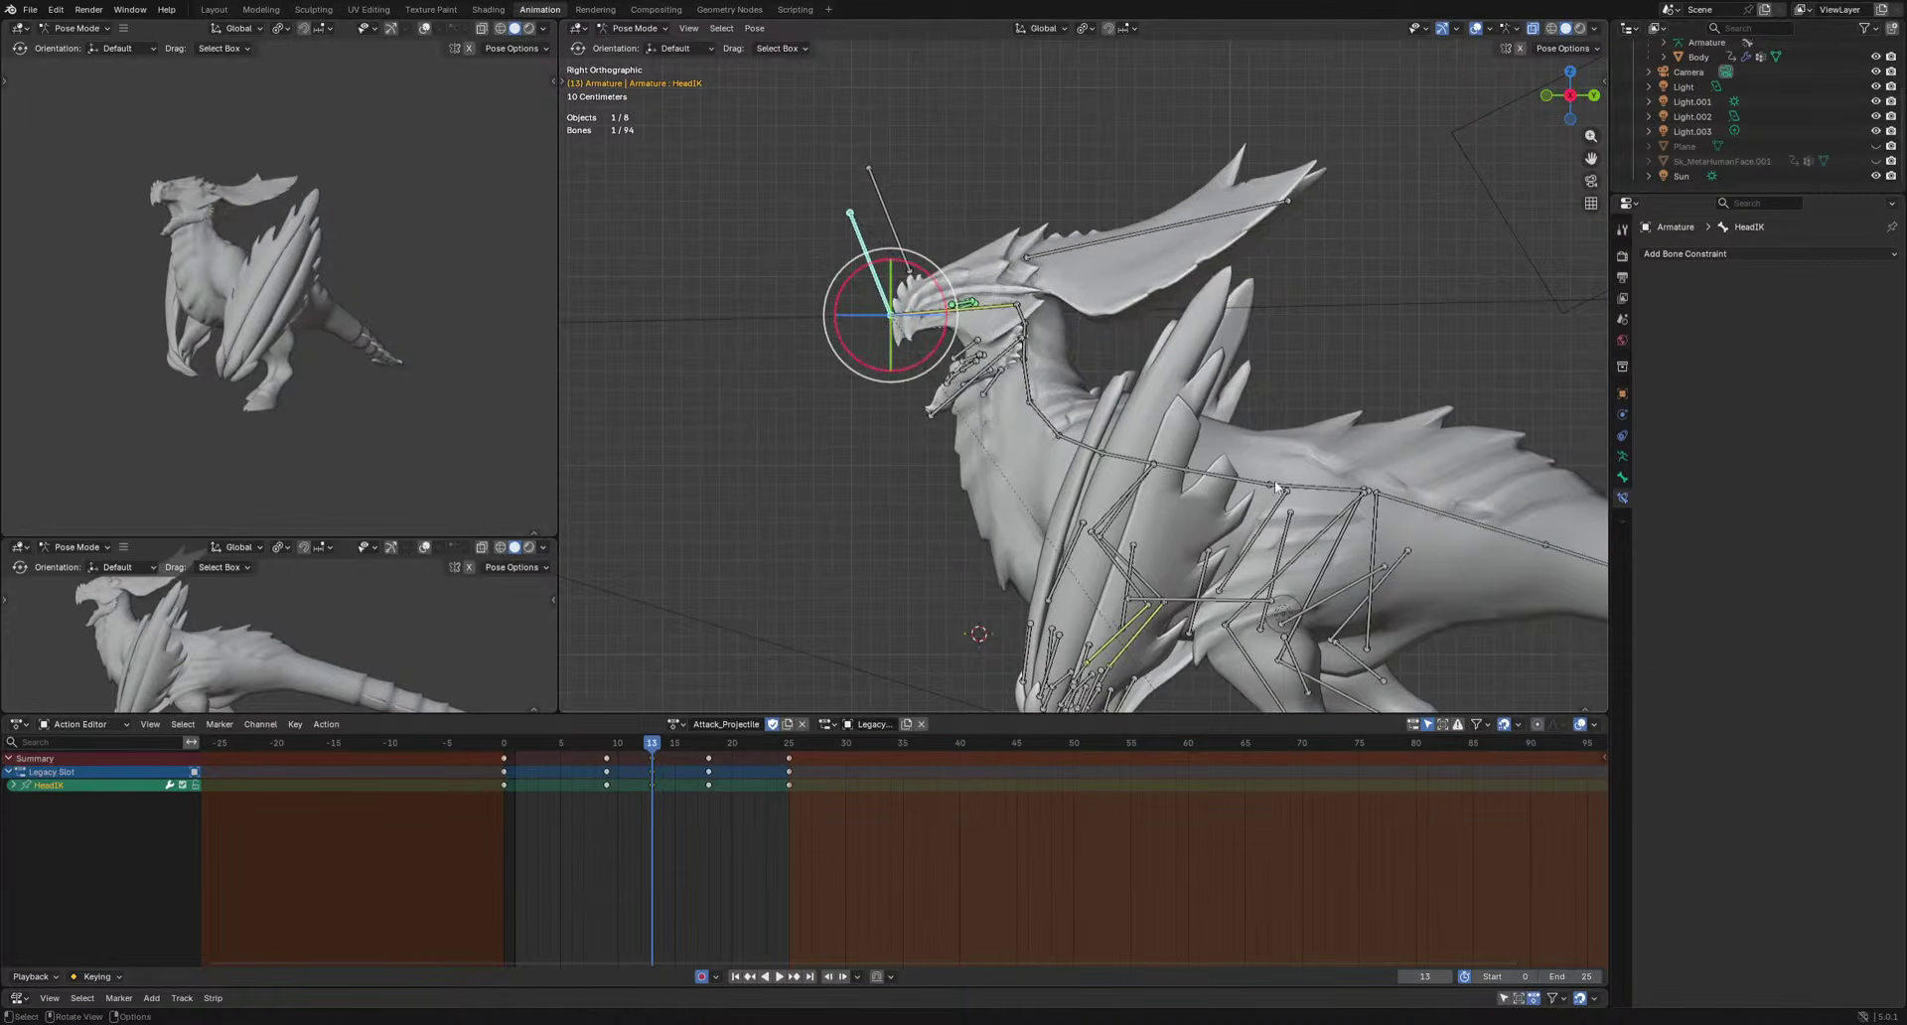
# Rotate the Spine.001 and Spine.002 bones upward at frame 13 to rear up the chest.
pyautogui.moveTo(1229, 475); pyautogui.dragTo(1226, 472)
pyautogui.click(1225, 474)
pyautogui.keyDown('shift'); pyautogui.click(1175, 469); pyautogui.keyUp('shift')
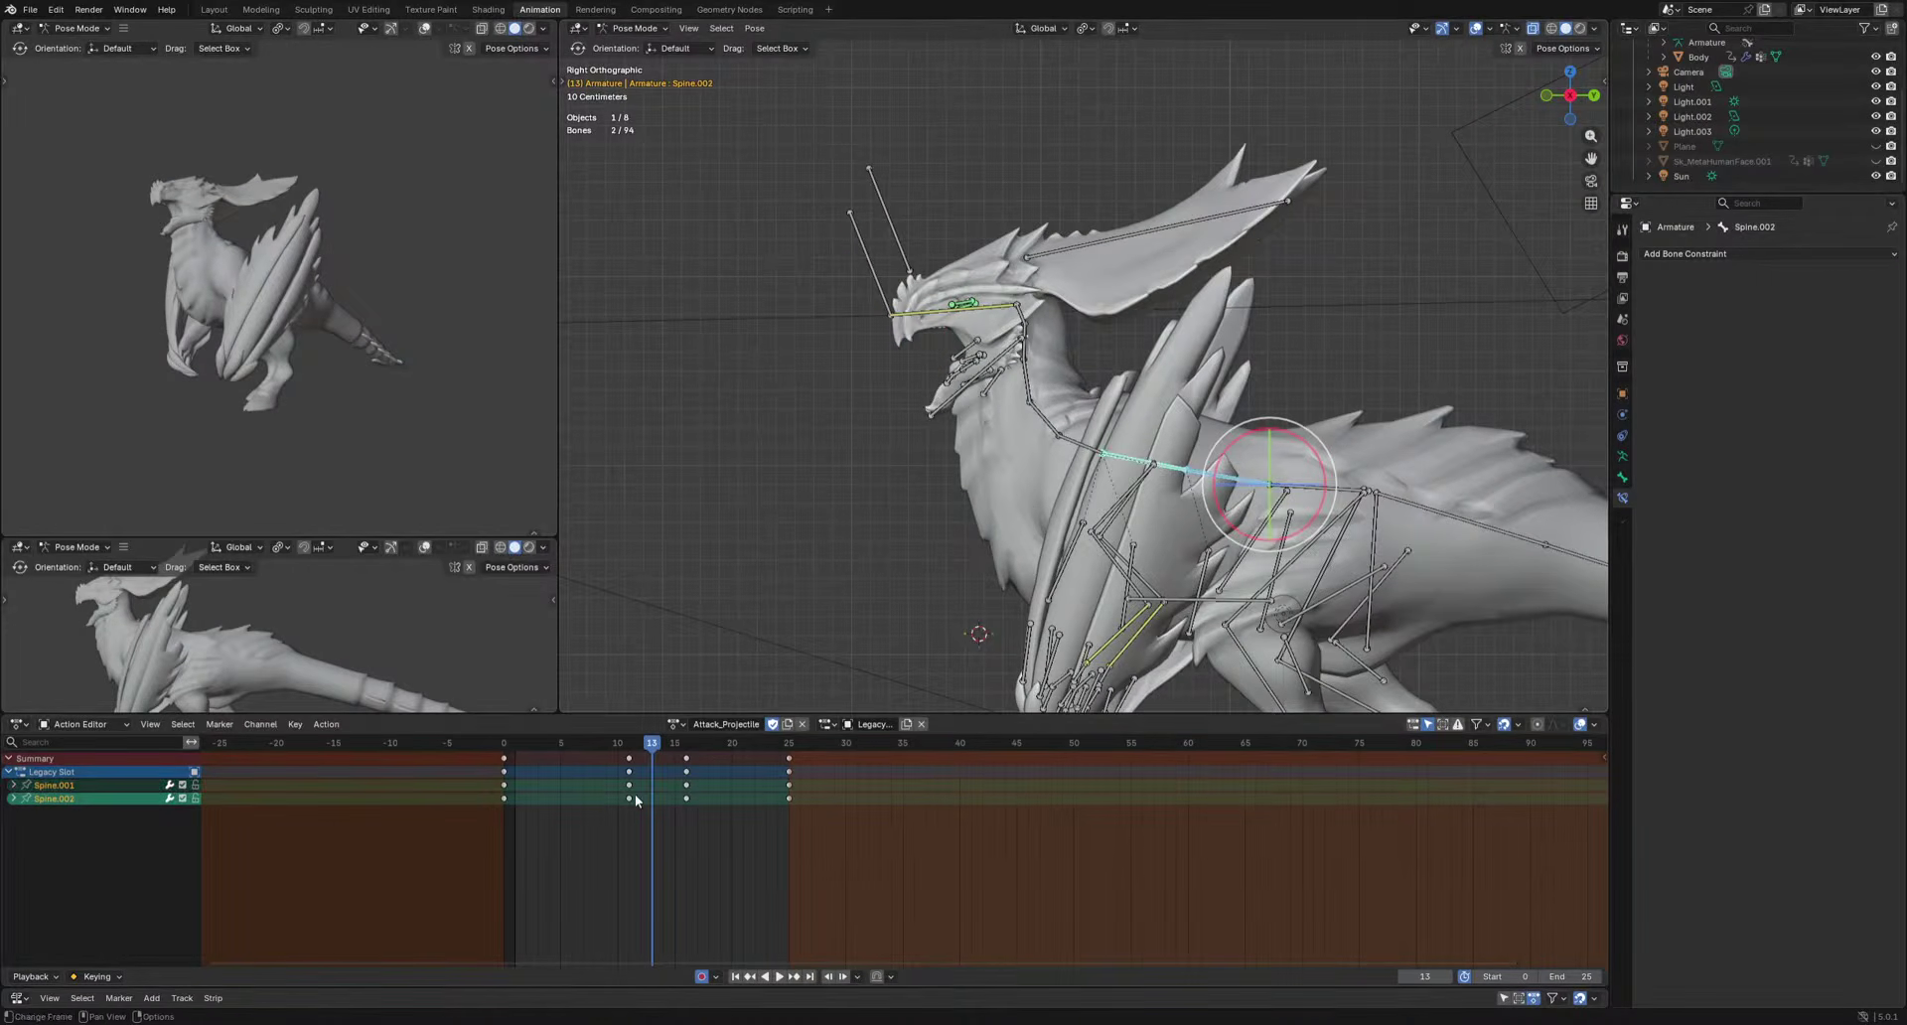
pyautogui.press('r')
pyautogui.click(1403, 599)
# Raise the HeadIK bone to follow the reared-up chest at frame 13, key it and play the action.
pyautogui.click(883, 281)
pyautogui.press('g')
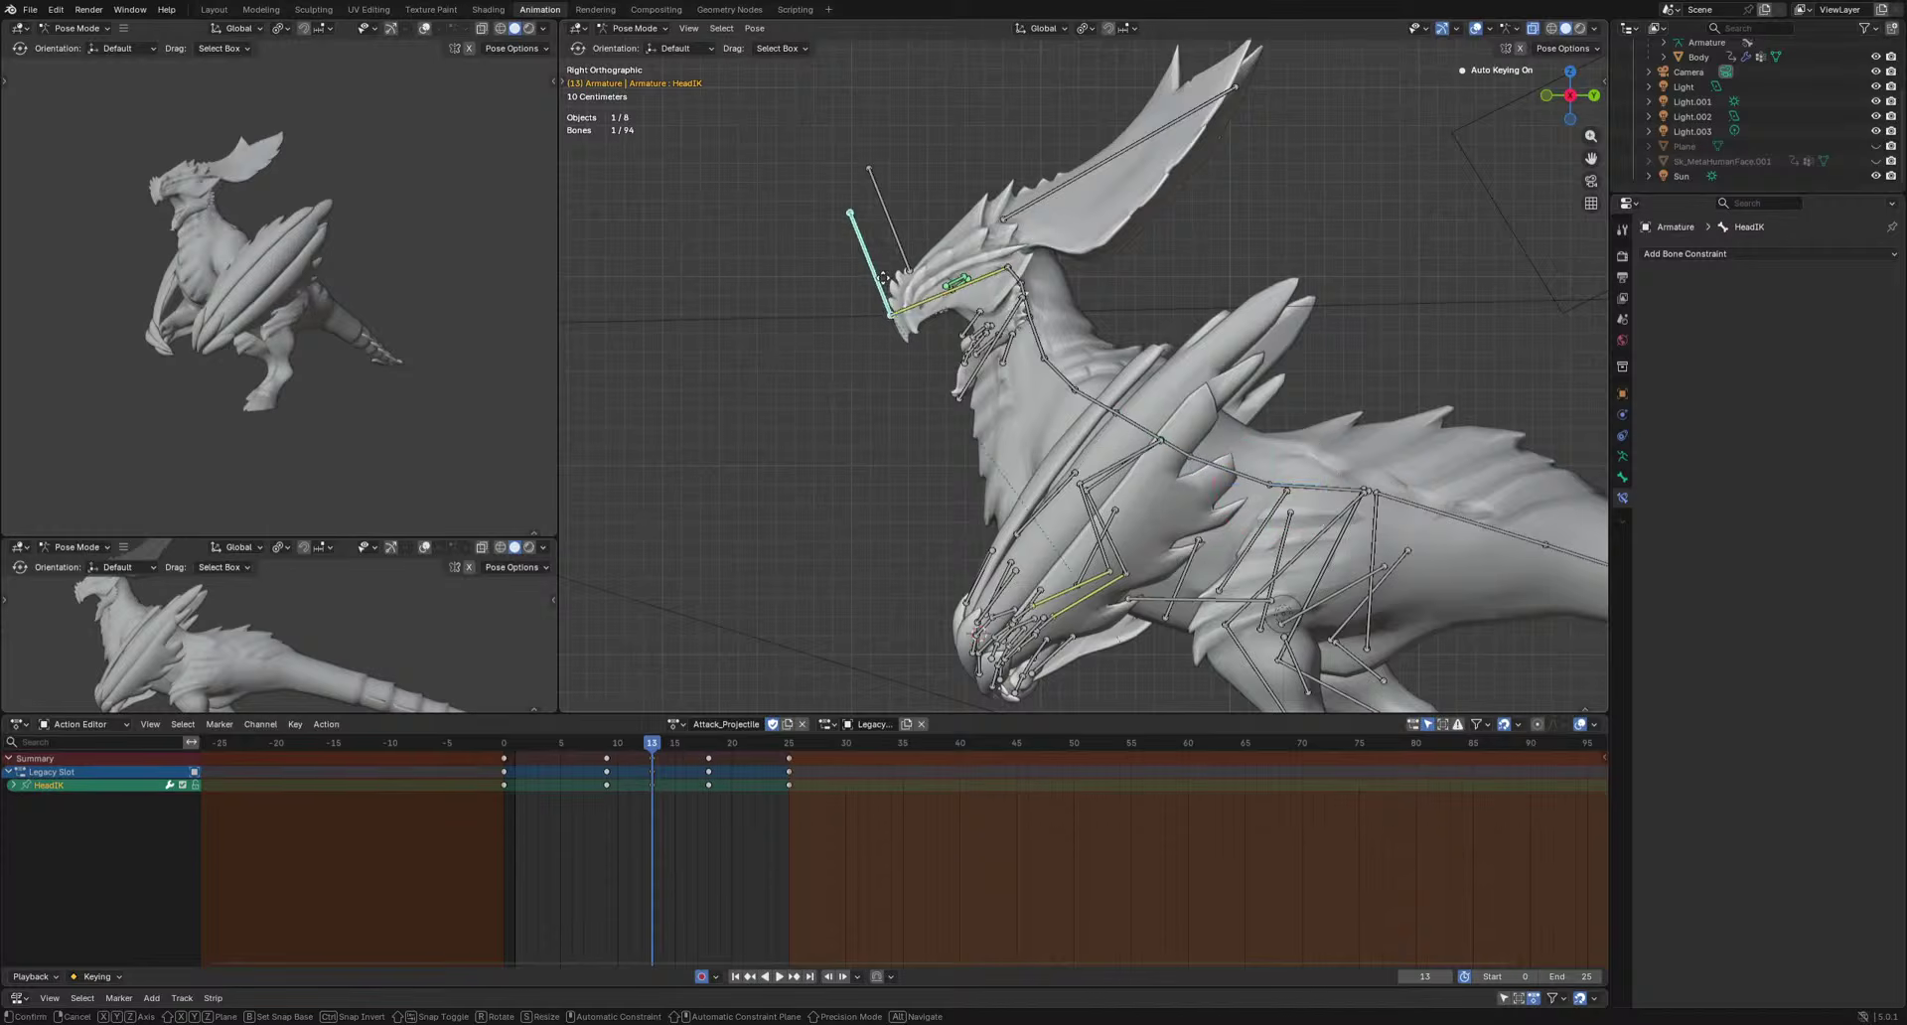
pyautogui.click(895, 239)
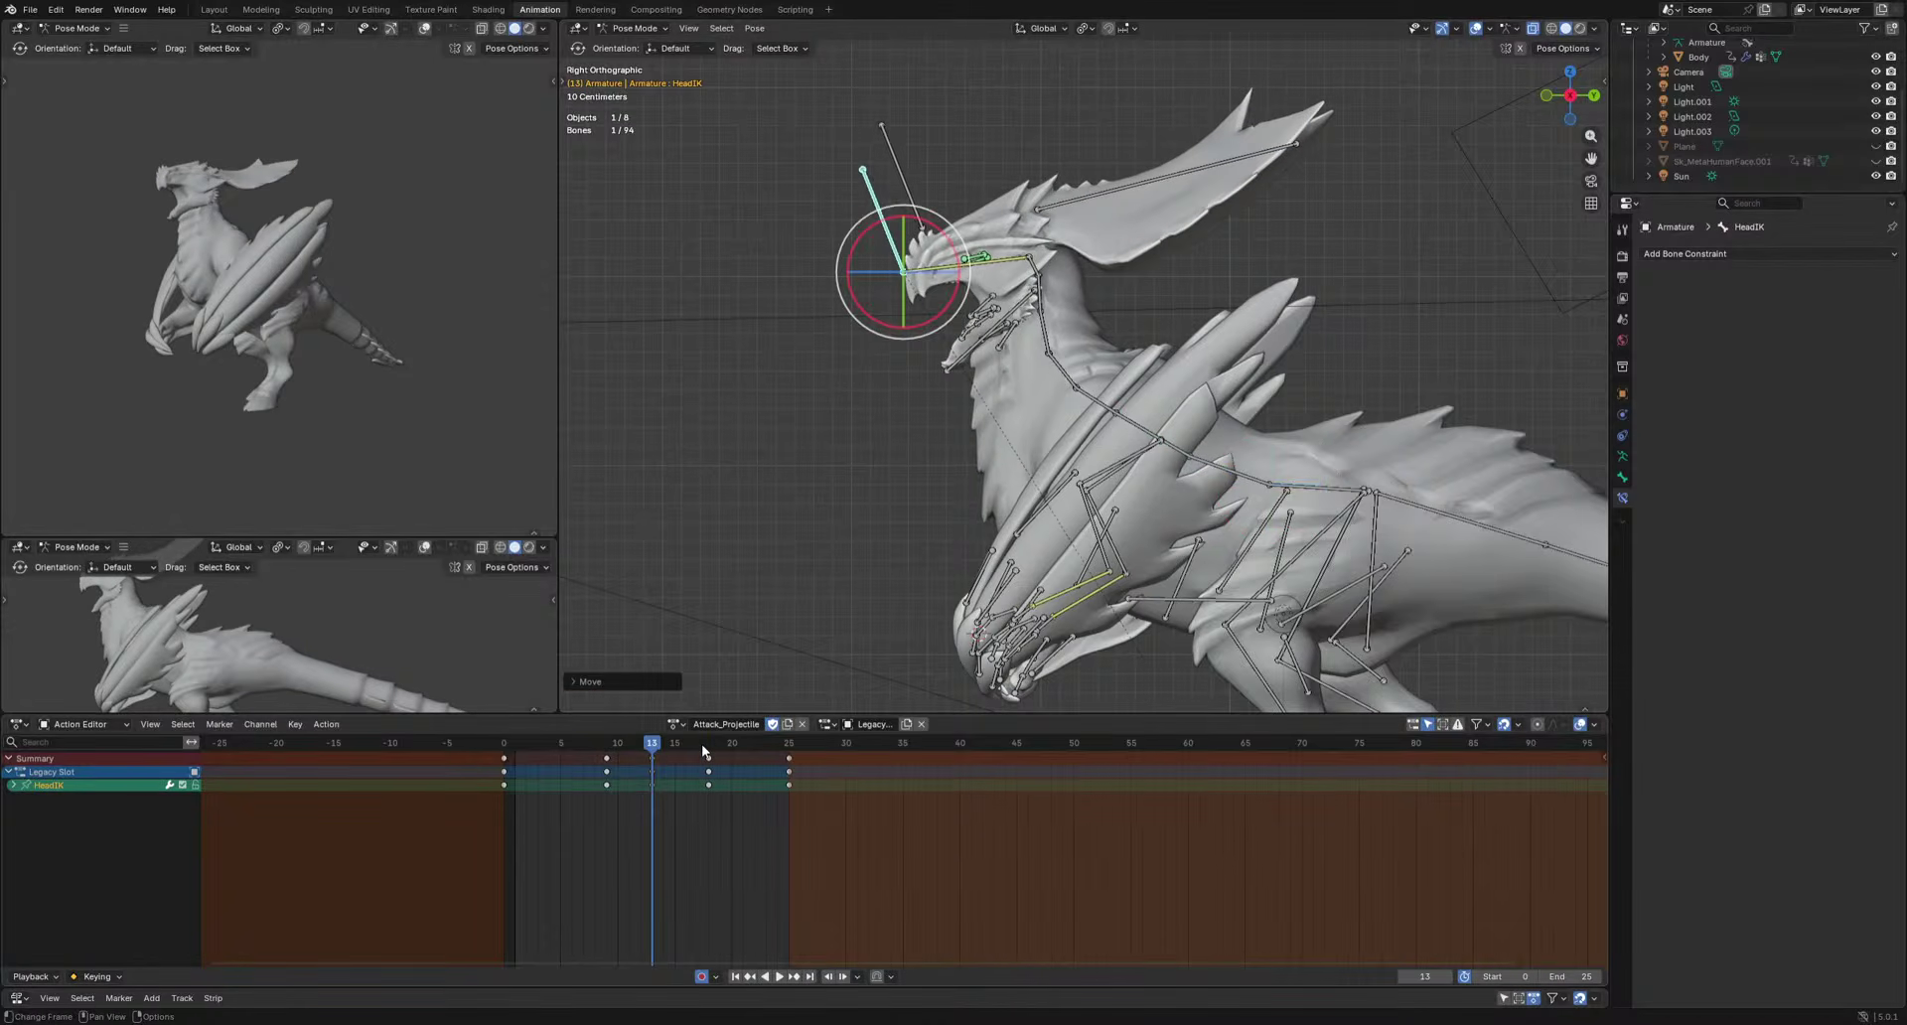
pyautogui.press('i')
pyautogui.press('space')
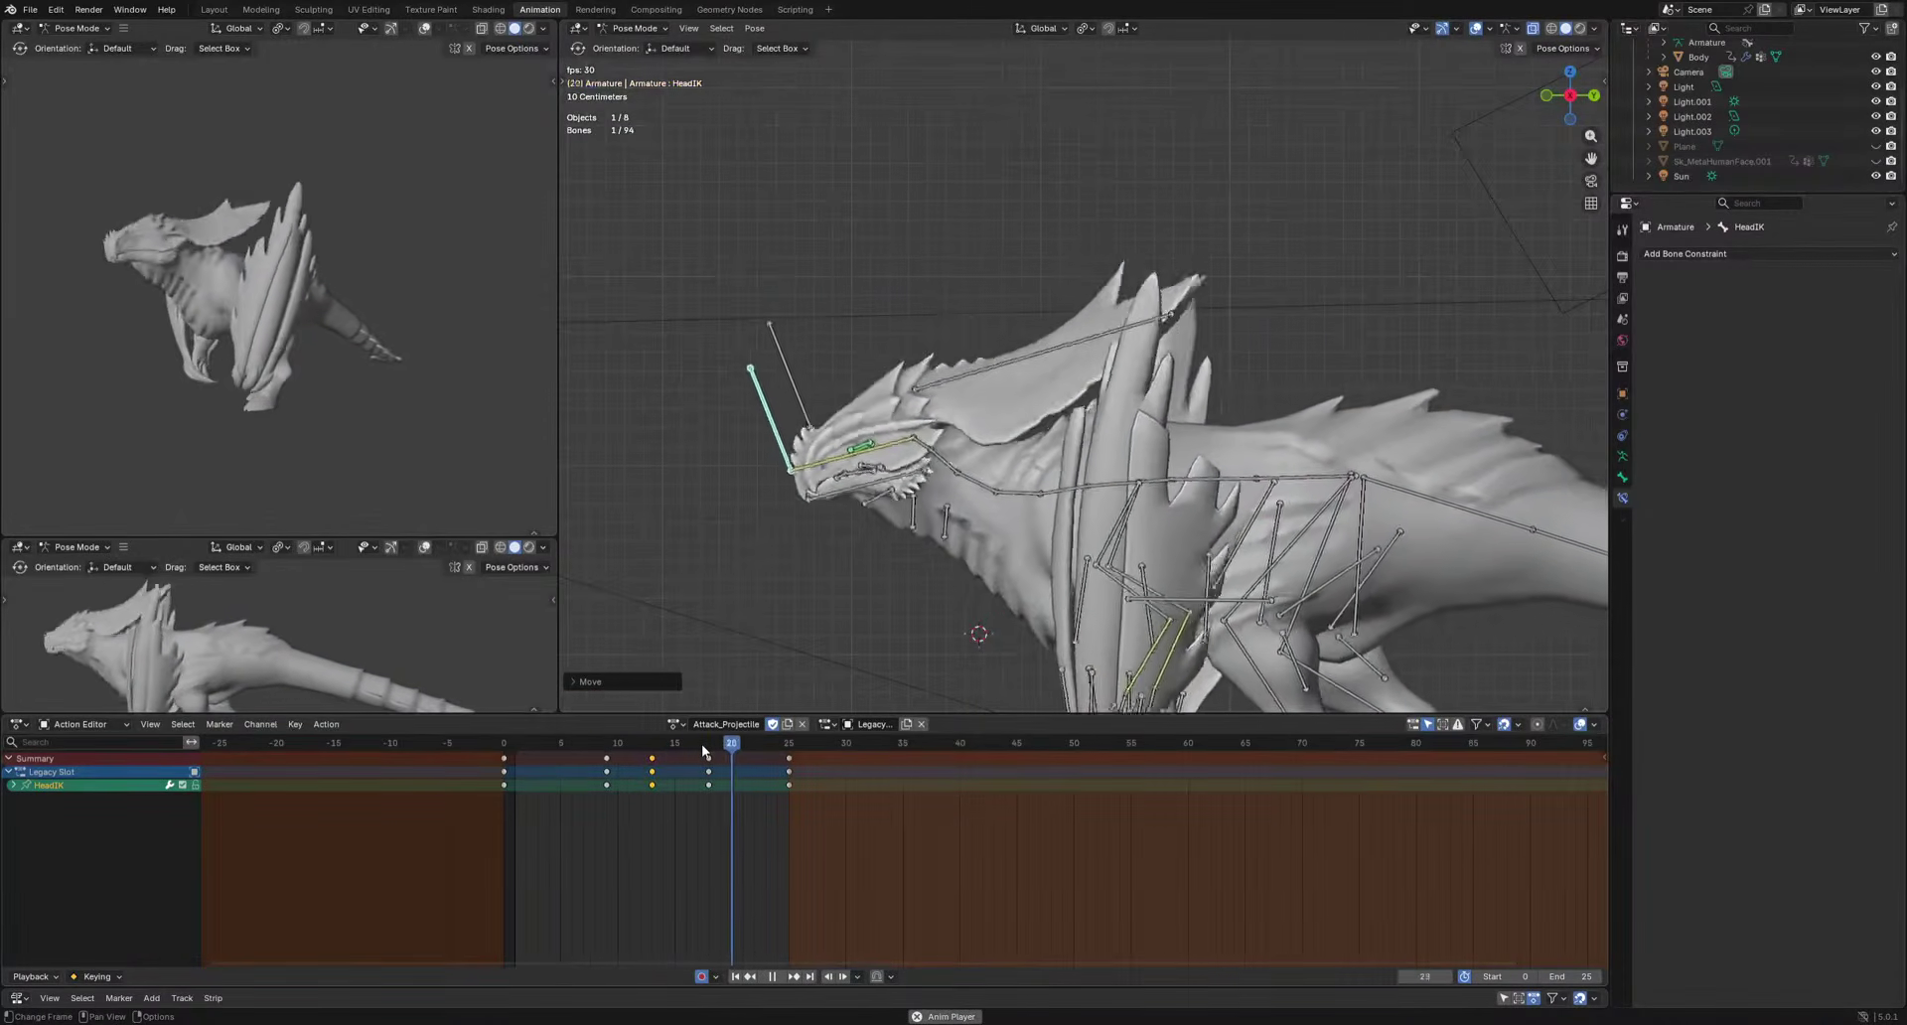
pyautogui.press('space')
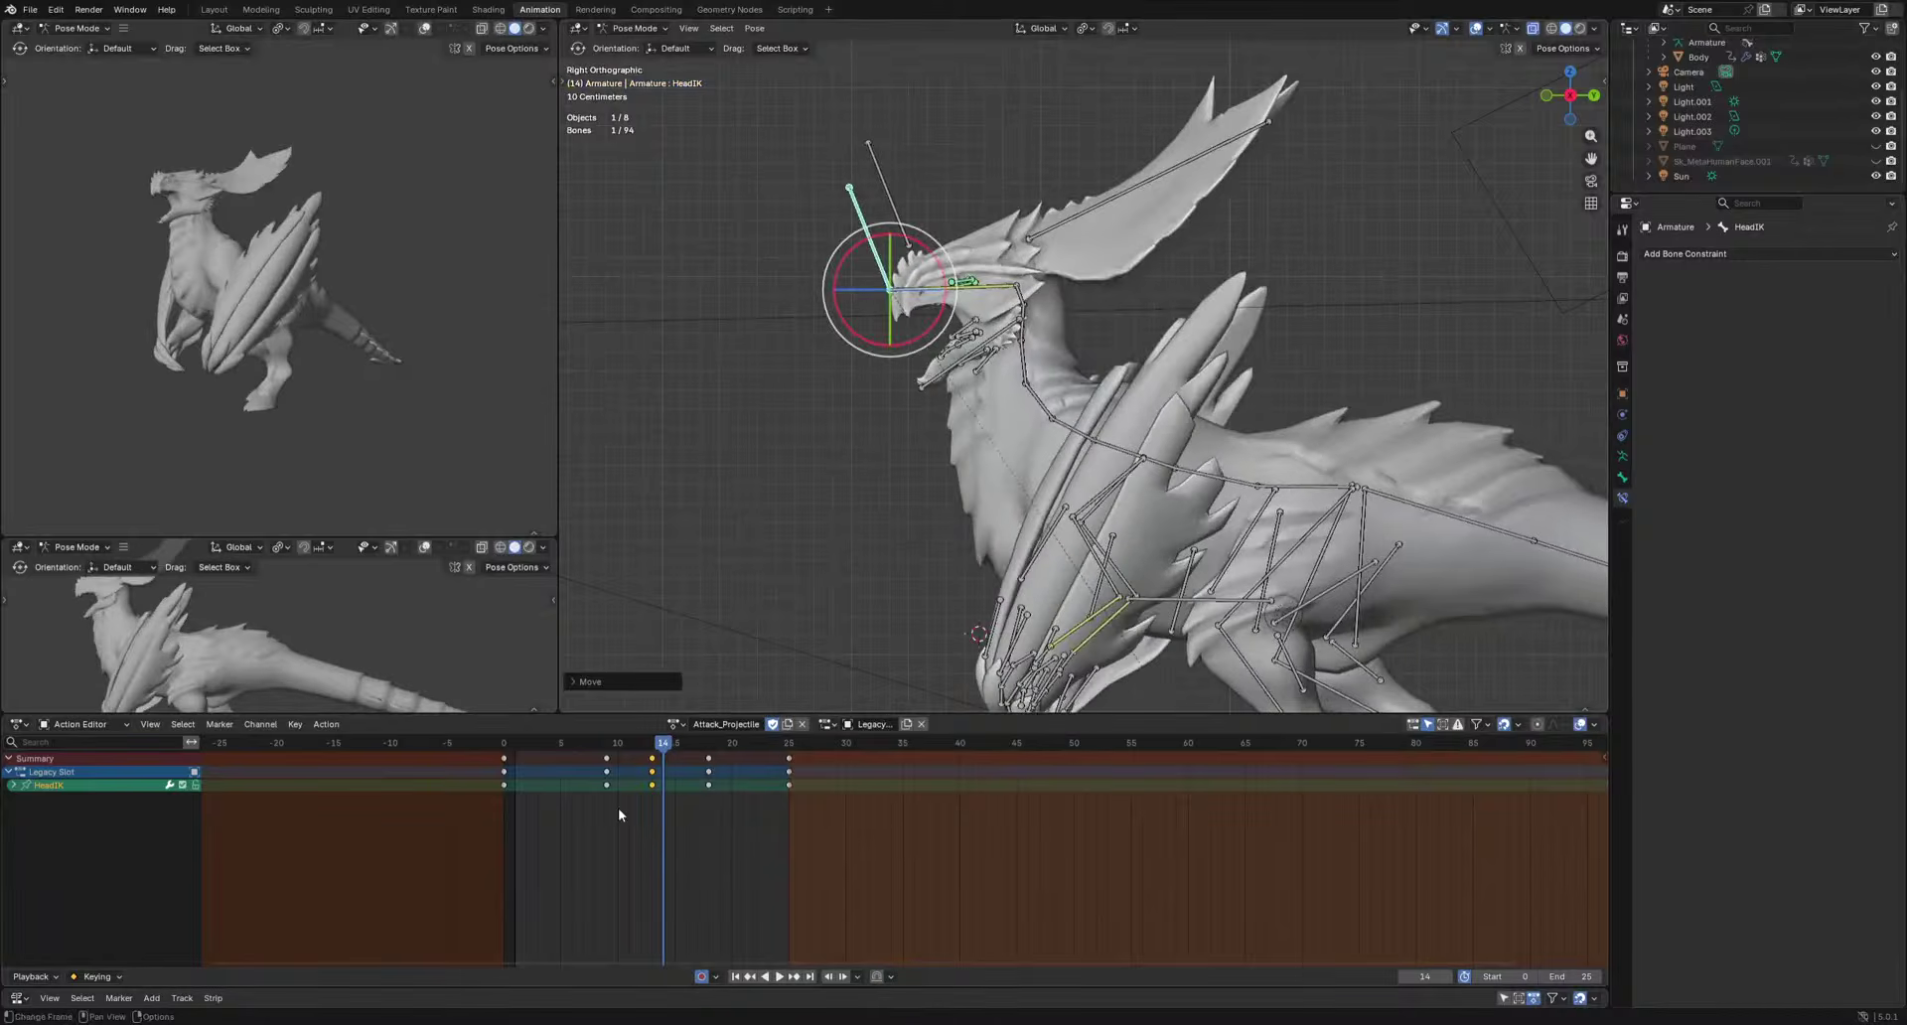
pyautogui.press('space')
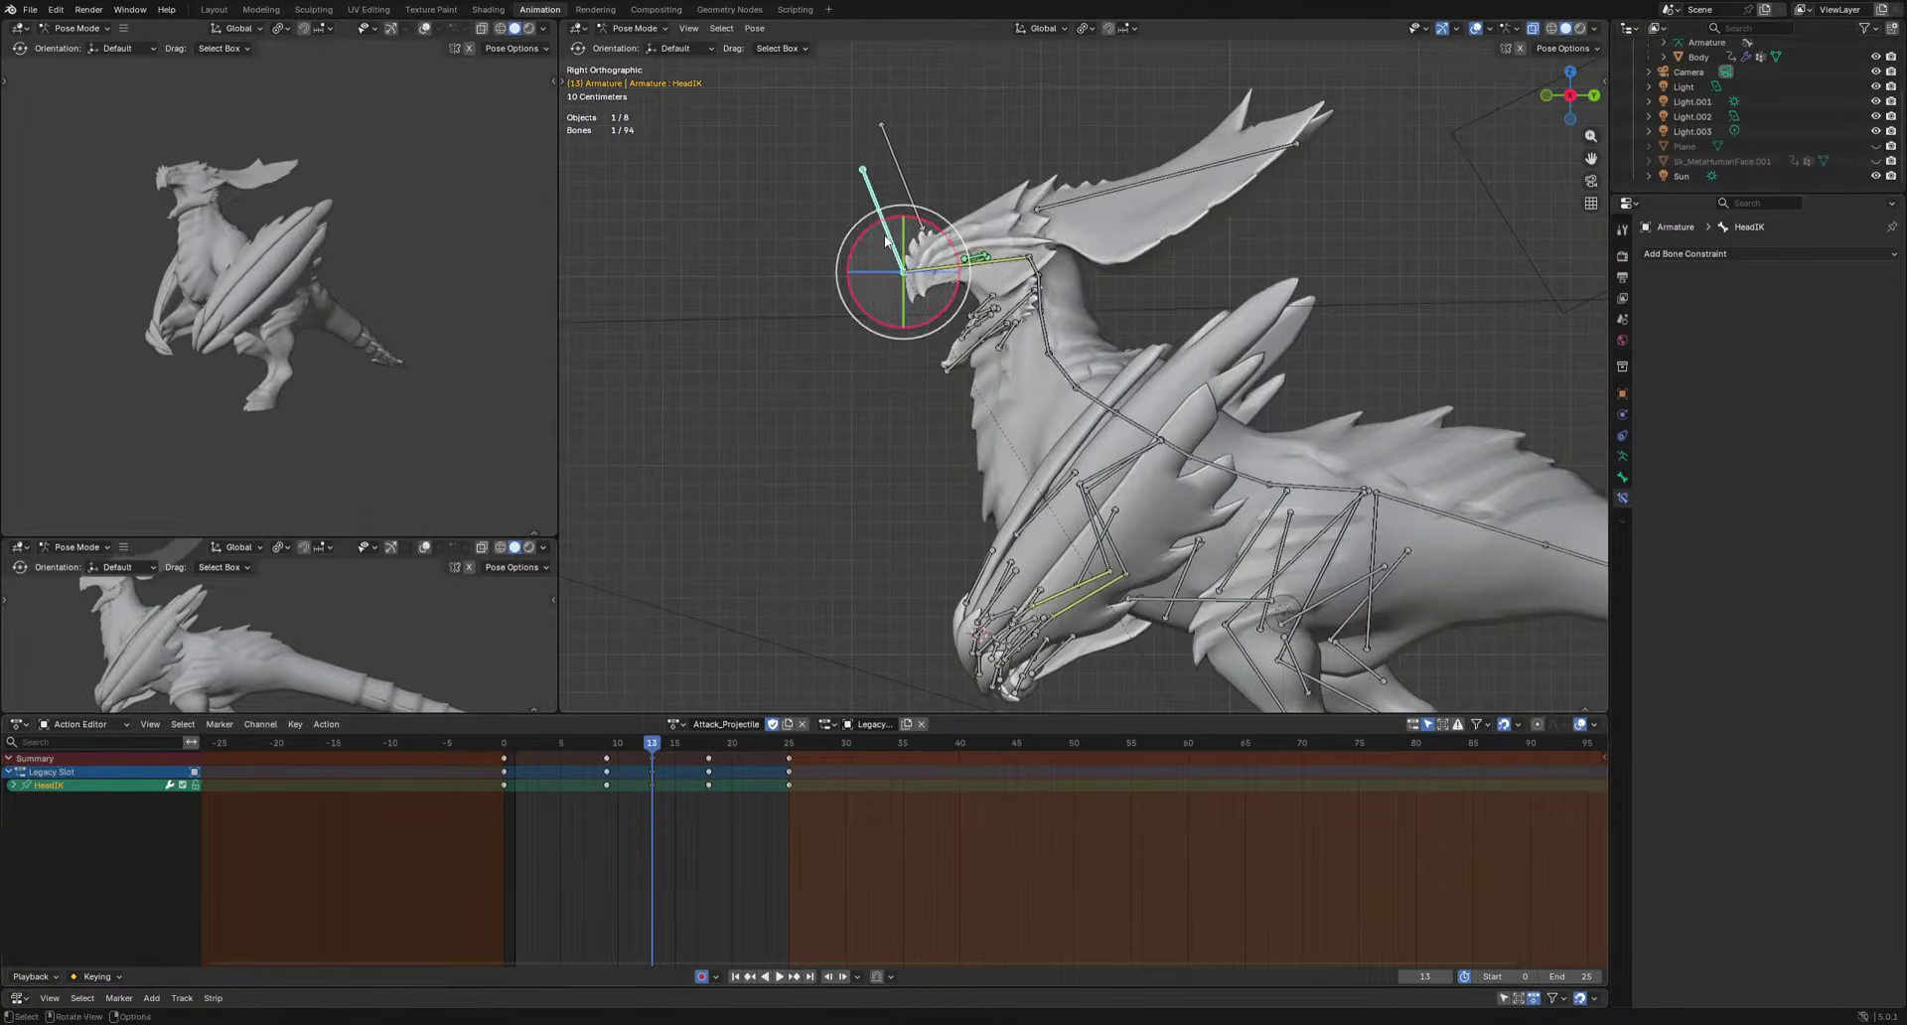
# Raise the HeadIK bone slightly more at frame 13 and lower it at frame 18, keying both poses.
pyautogui.press('g')
pyautogui.click(881, 219)
pyautogui.press('i')
pyautogui.moveTo(665, 752); pyautogui.dragTo(708, 750)
pyautogui.press('g')
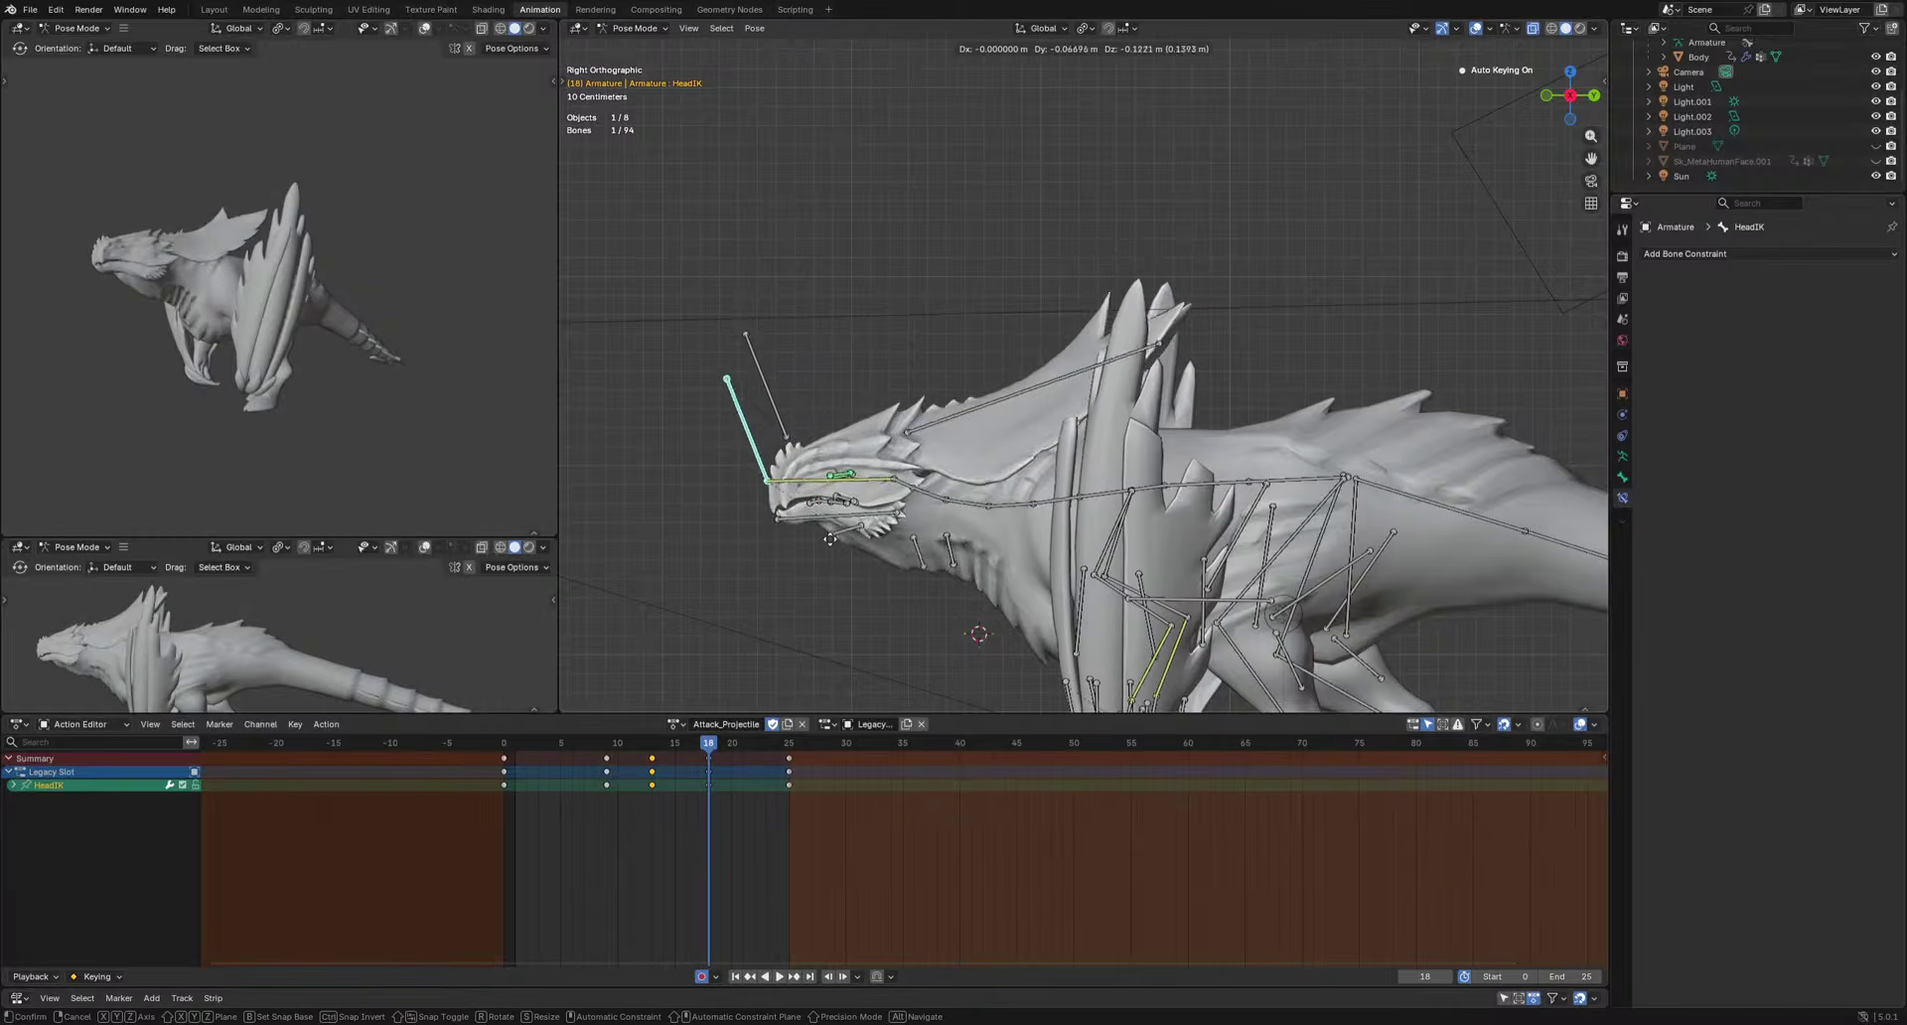
pyautogui.click(840, 562)
pyautogui.press('i')
# Reposition the HeadIK bone at frame 9 and play the action.
pyautogui.moveTo(675, 750); pyautogui.dragTo(612, 749)
pyautogui.press('g')
pyautogui.click(961, 493)
pyautogui.press('space')
pyautogui.press('space')
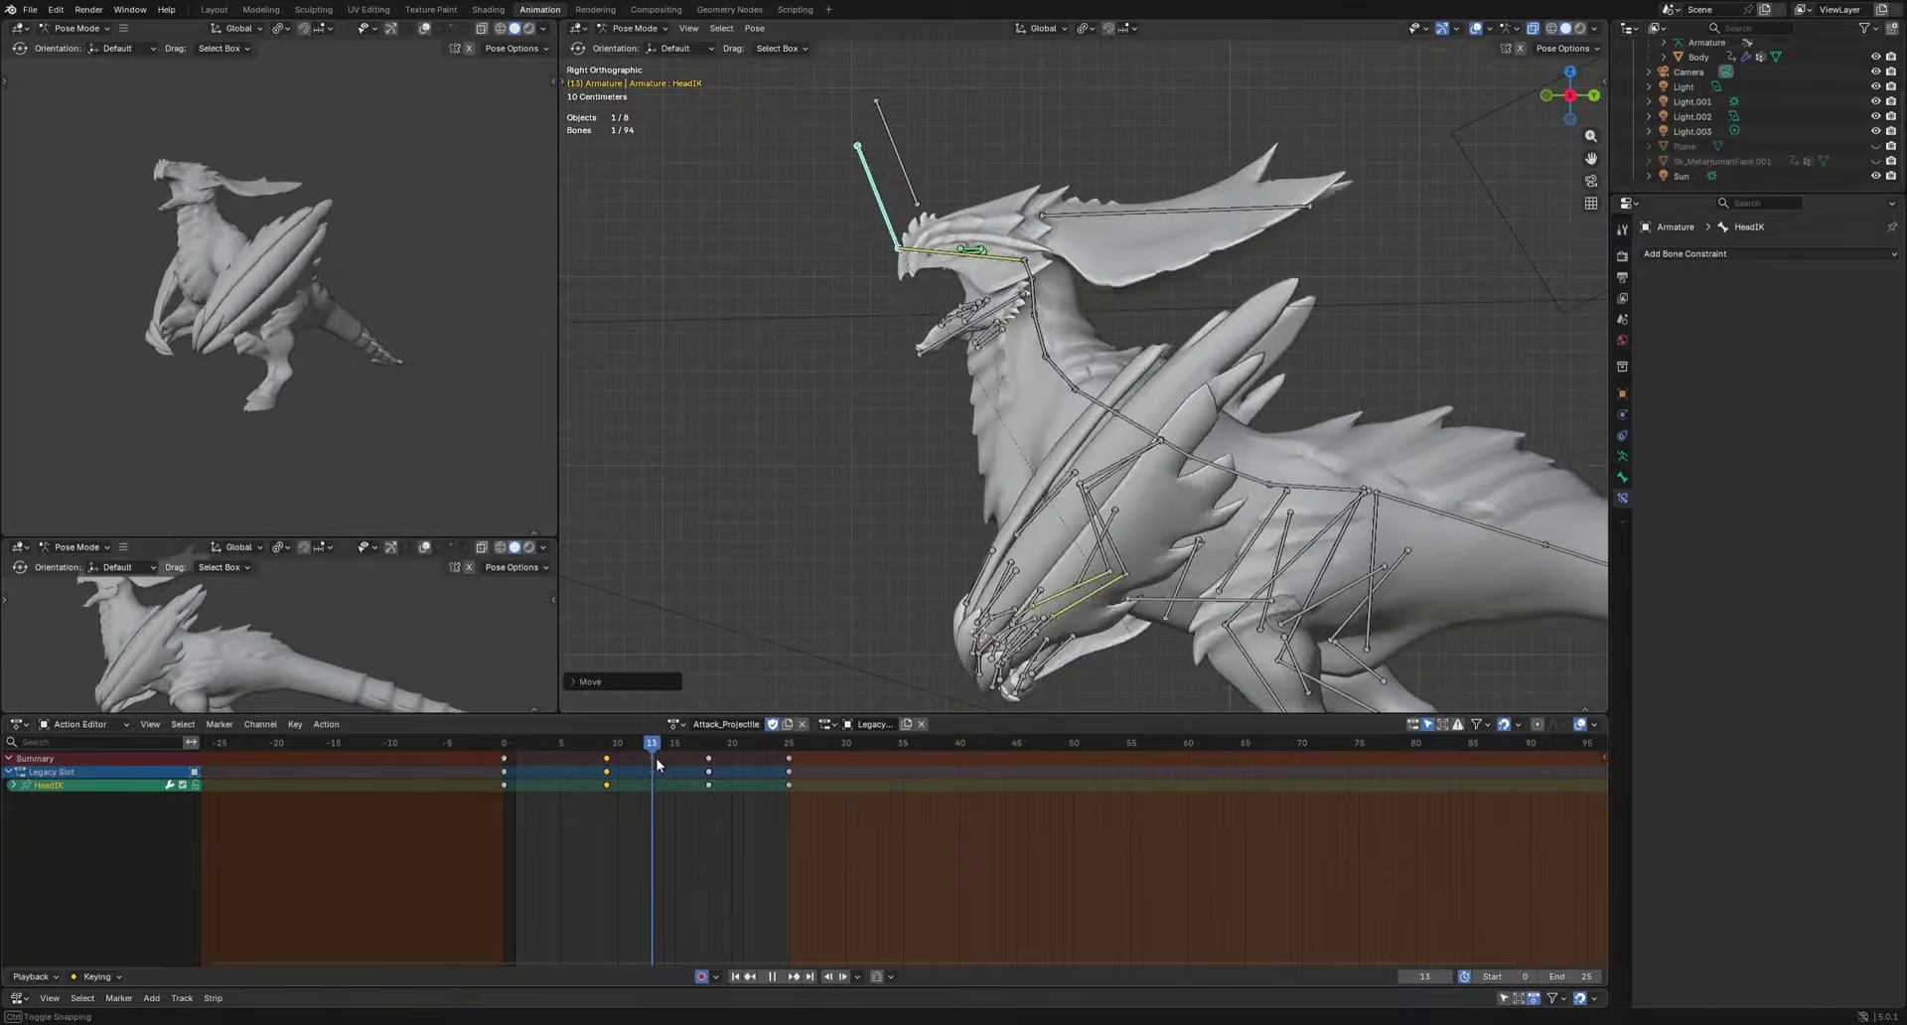
# Adjust the HeadIK bone's position at frames 13 and 15 and review the motion.
pyautogui.press('space')
pyautogui.press('g')
pyautogui.click(851, 277)
pyautogui.moveTo(673, 752)
pyautogui.mouseDown()
pyautogui.moveTo(602, 745)
pyautogui.moveTo(712, 753)
pyautogui.moveTo(675, 755)
pyautogui.mouseUp()
pyautogui.press('g')
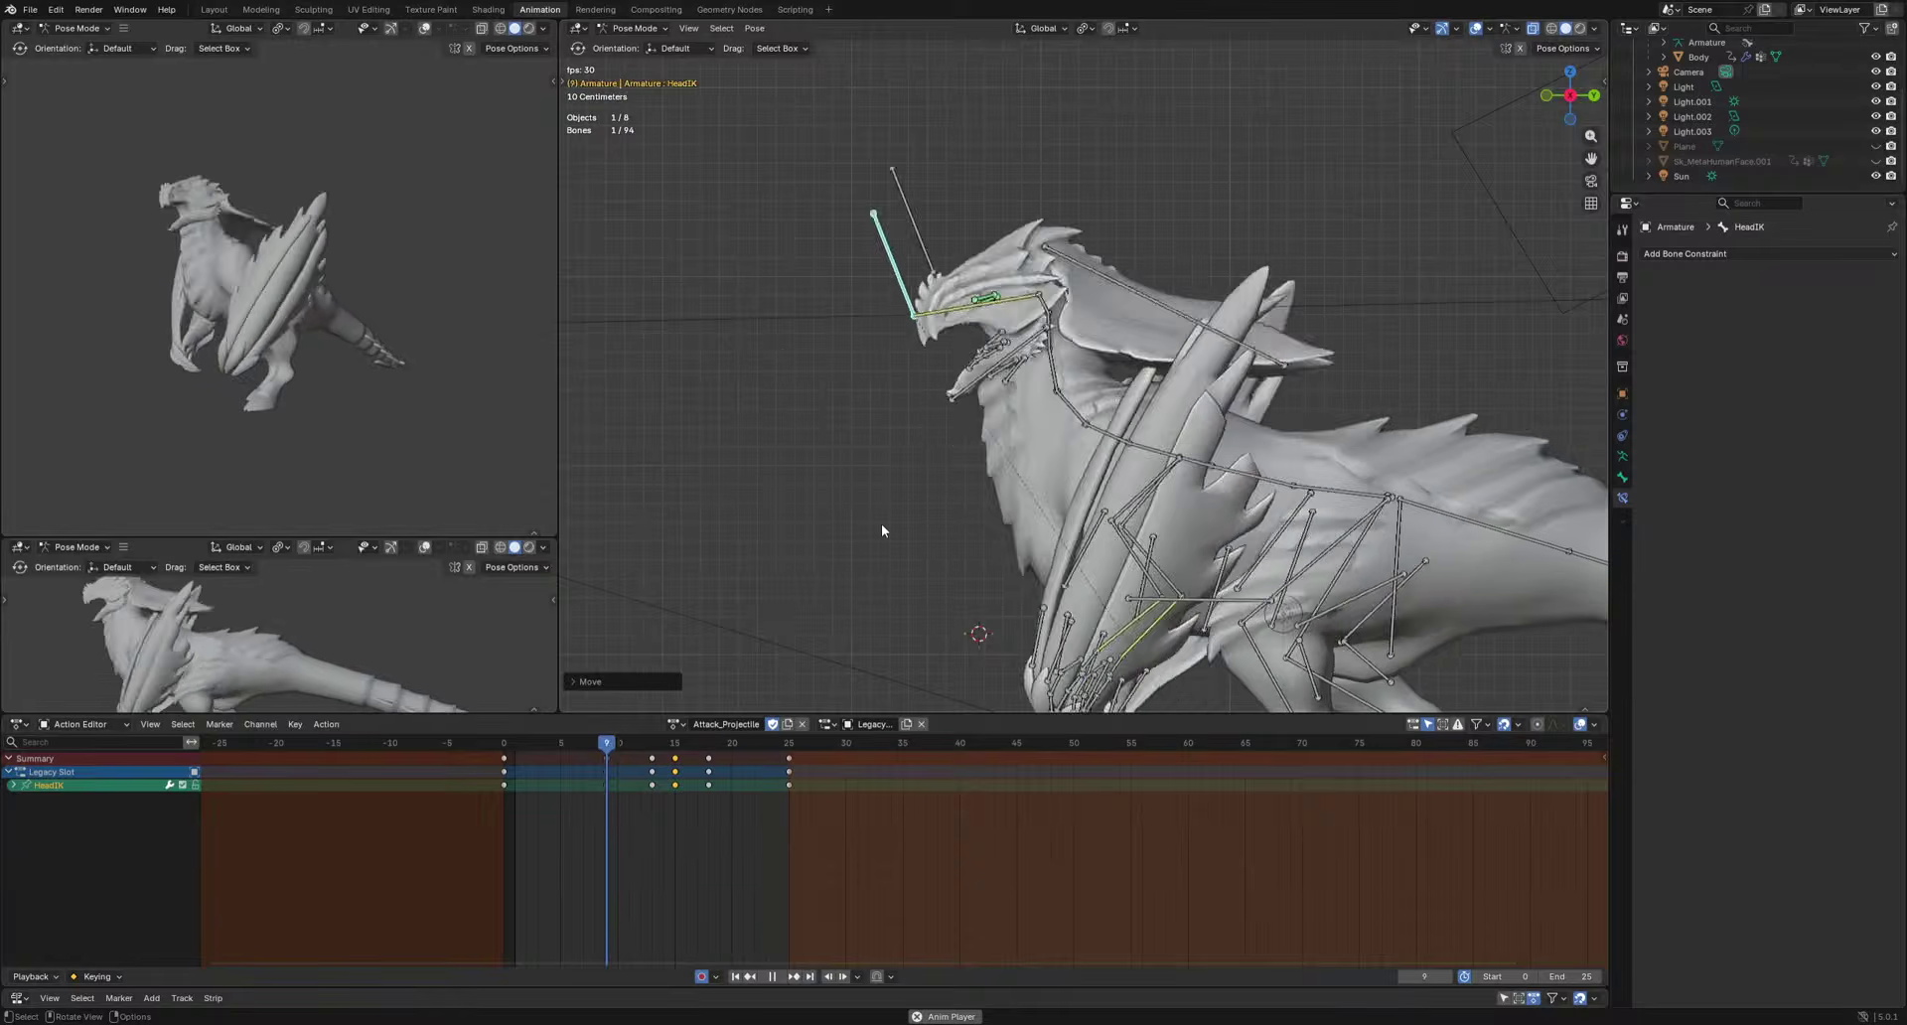
pyautogui.click(881, 523)
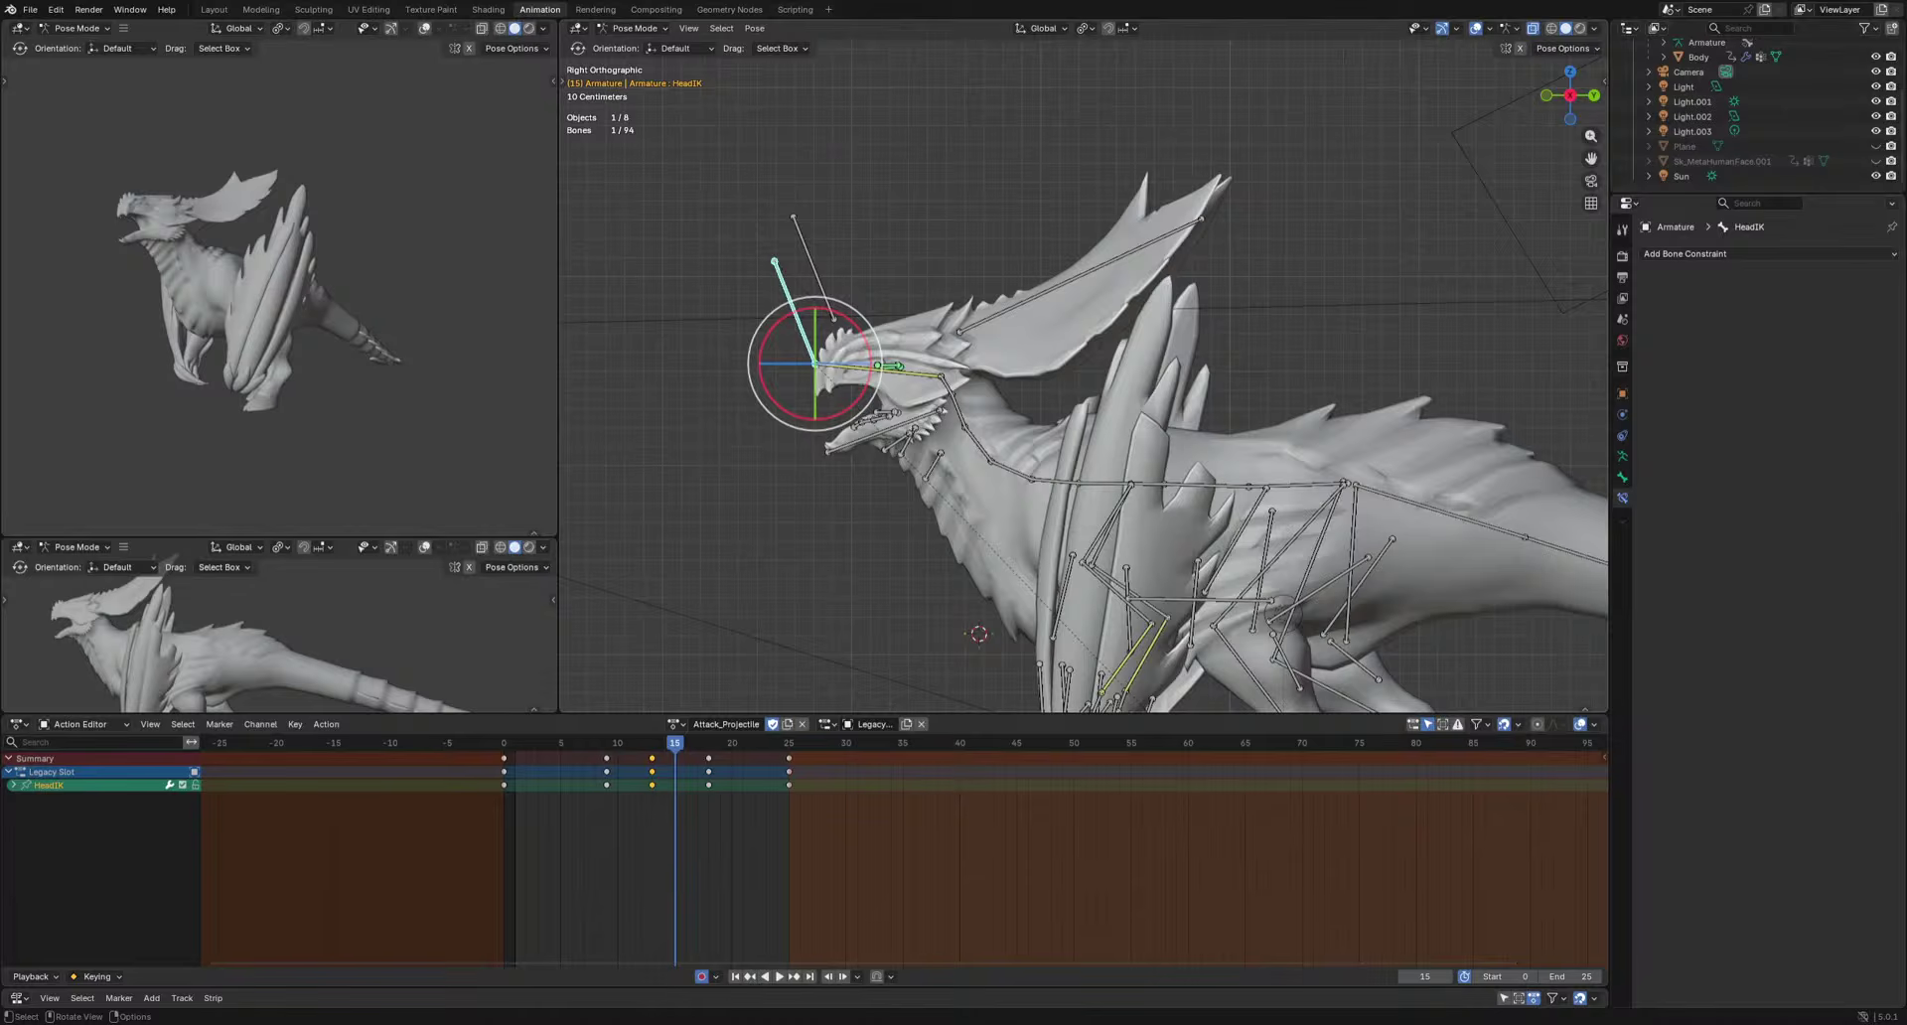
# Switch to Object Mode, hide the armature and select the dragon's Body mesh.
pyautogui.scroll(-4, 1082, 347)
pyautogui.moveTo(1052, 327); pyautogui.dragTo(1241, 383, button='middle')
pyautogui.scroll(5, 1191, 338)
pyautogui.keyDown('shift'); pyautogui.moveTo(1301, 233); pyautogui.dragTo(1158, 298, button='middle'); pyautogui.keyUp('shift')
pyautogui.moveTo(1164, 233); pyautogui.dragTo(1097, 376)
pyautogui.moveTo(1137, 226); pyautogui.dragTo(1059, 306)
pyautogui.click(634, 29)
pyautogui.click(637, 45)
pyautogui.moveTo(949, 453); pyautogui.dragTo(1106, 442, button='middle')
pyautogui.press('h')
pyautogui.click(1001, 467)
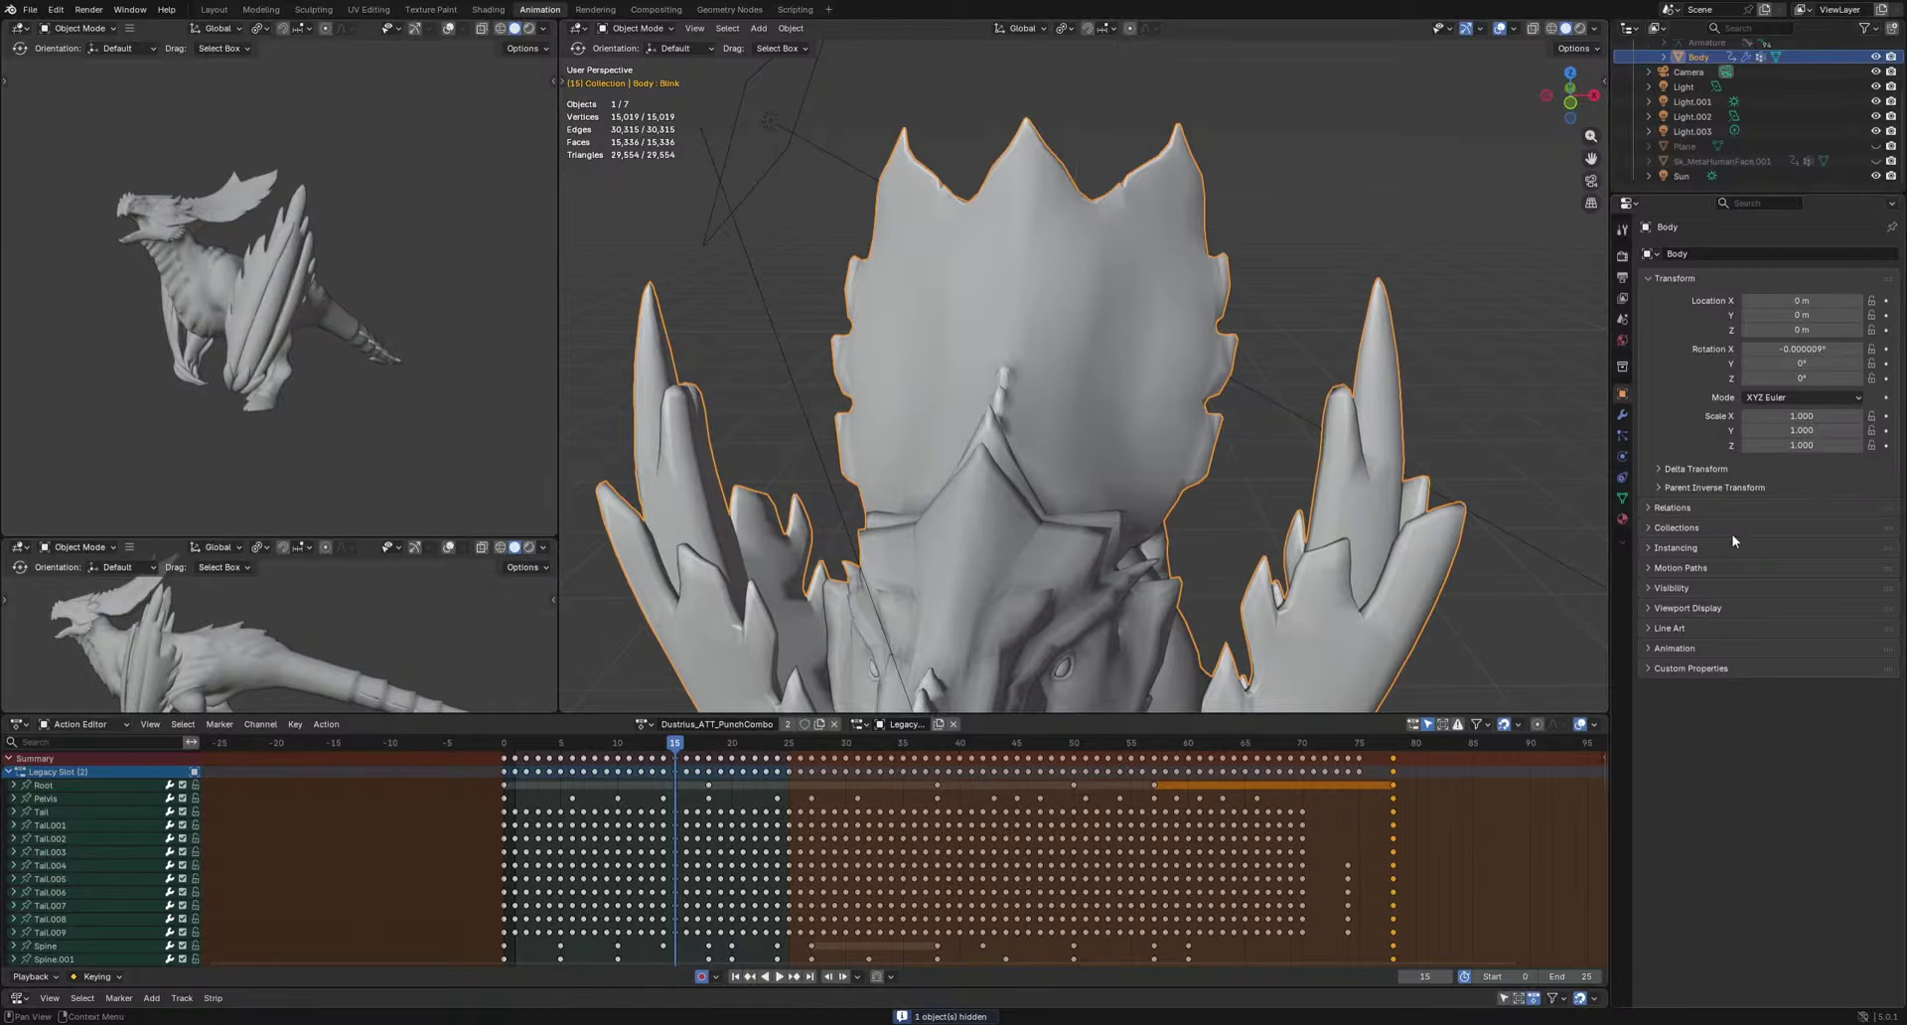
# Show the Body mesh's shape keys, enlarge the list and browse the crest keys up to CC_Crest_CurlUp.
pyautogui.click(1621, 498)
pyautogui.moveTo(1769, 488); pyautogui.dragTo(1769, 984)
pyautogui.scroll(-1, 1826, 786)
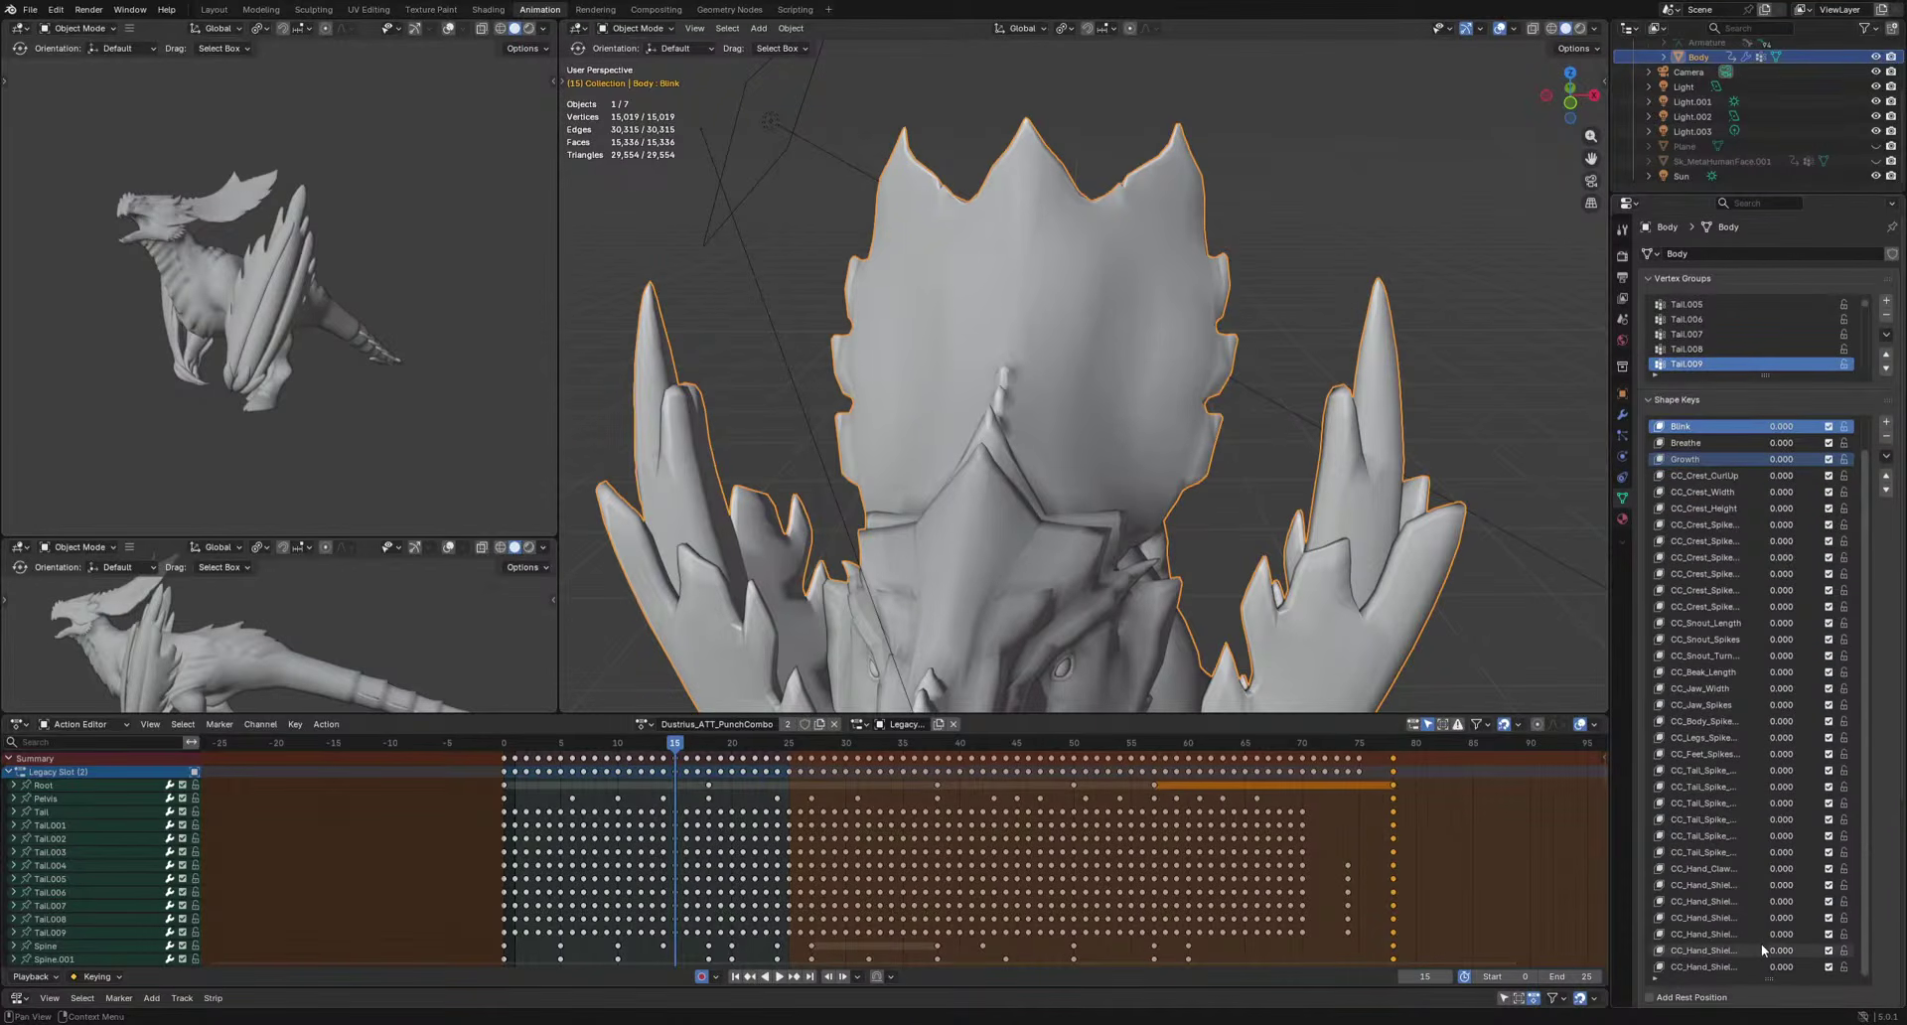
pyautogui.click(1721, 526)
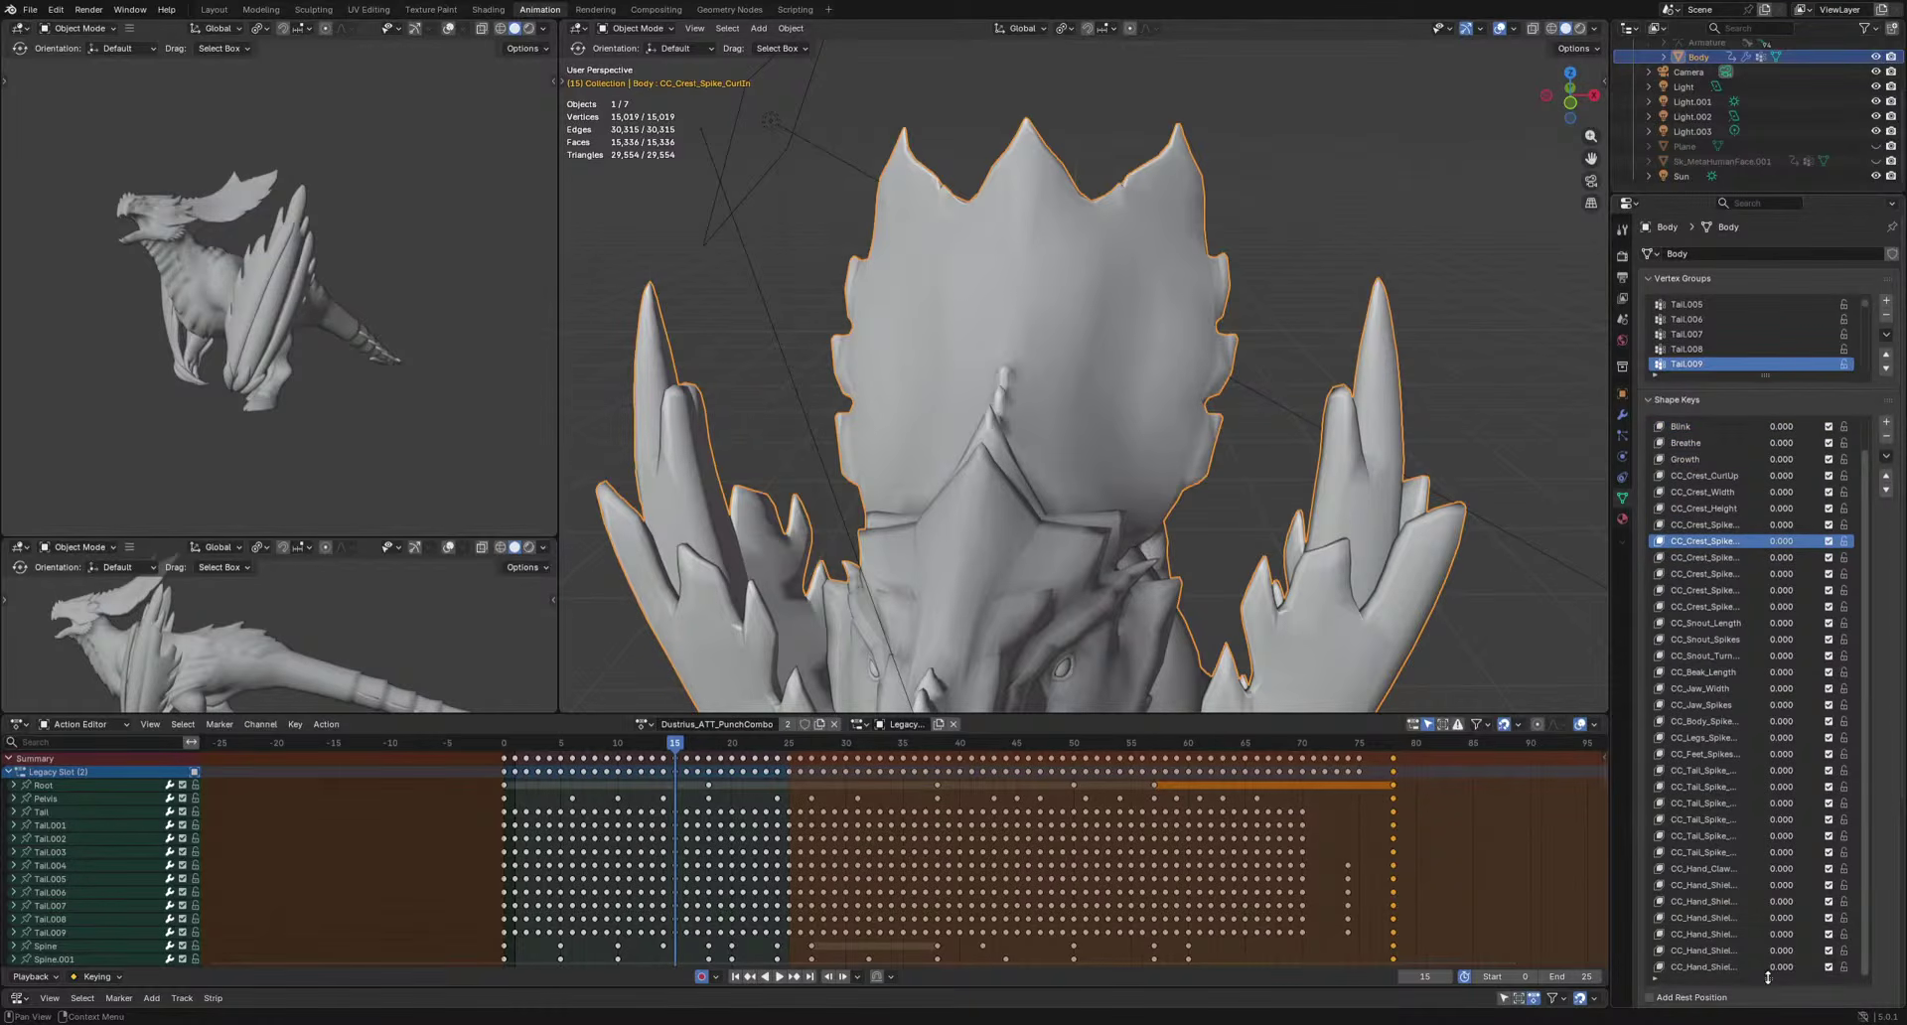
pyautogui.moveTo(1768, 978); pyautogui.dragTo(1788, 858)
pyautogui.click(1734, 558)
pyautogui.click(1736, 527)
pyautogui.click(1704, 507)
pyautogui.click(1710, 492)
pyautogui.click(1705, 475)
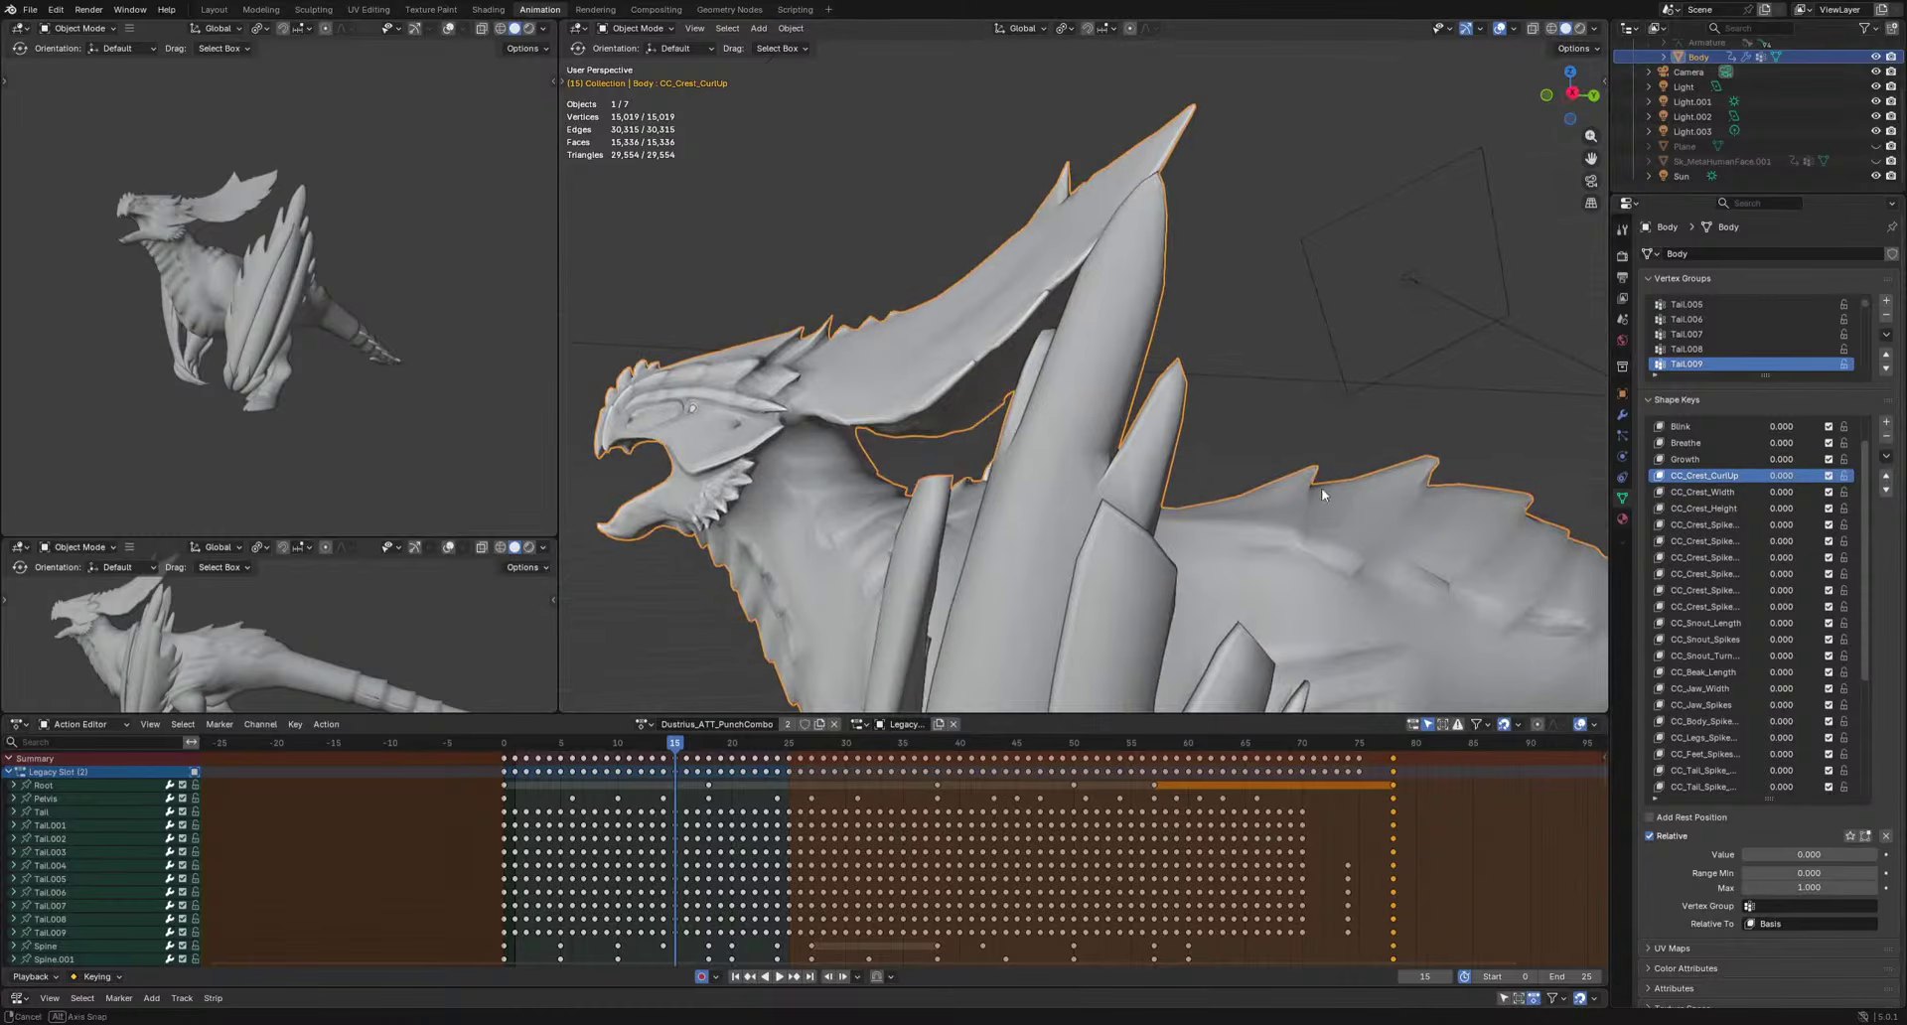
# Set the CC_Crest_CurlUp, CC_Crest_Width and CC_Crest_Height shape keys to 1.000.
pyautogui.moveTo(1788, 854); pyautogui.dragTo(1877, 854)
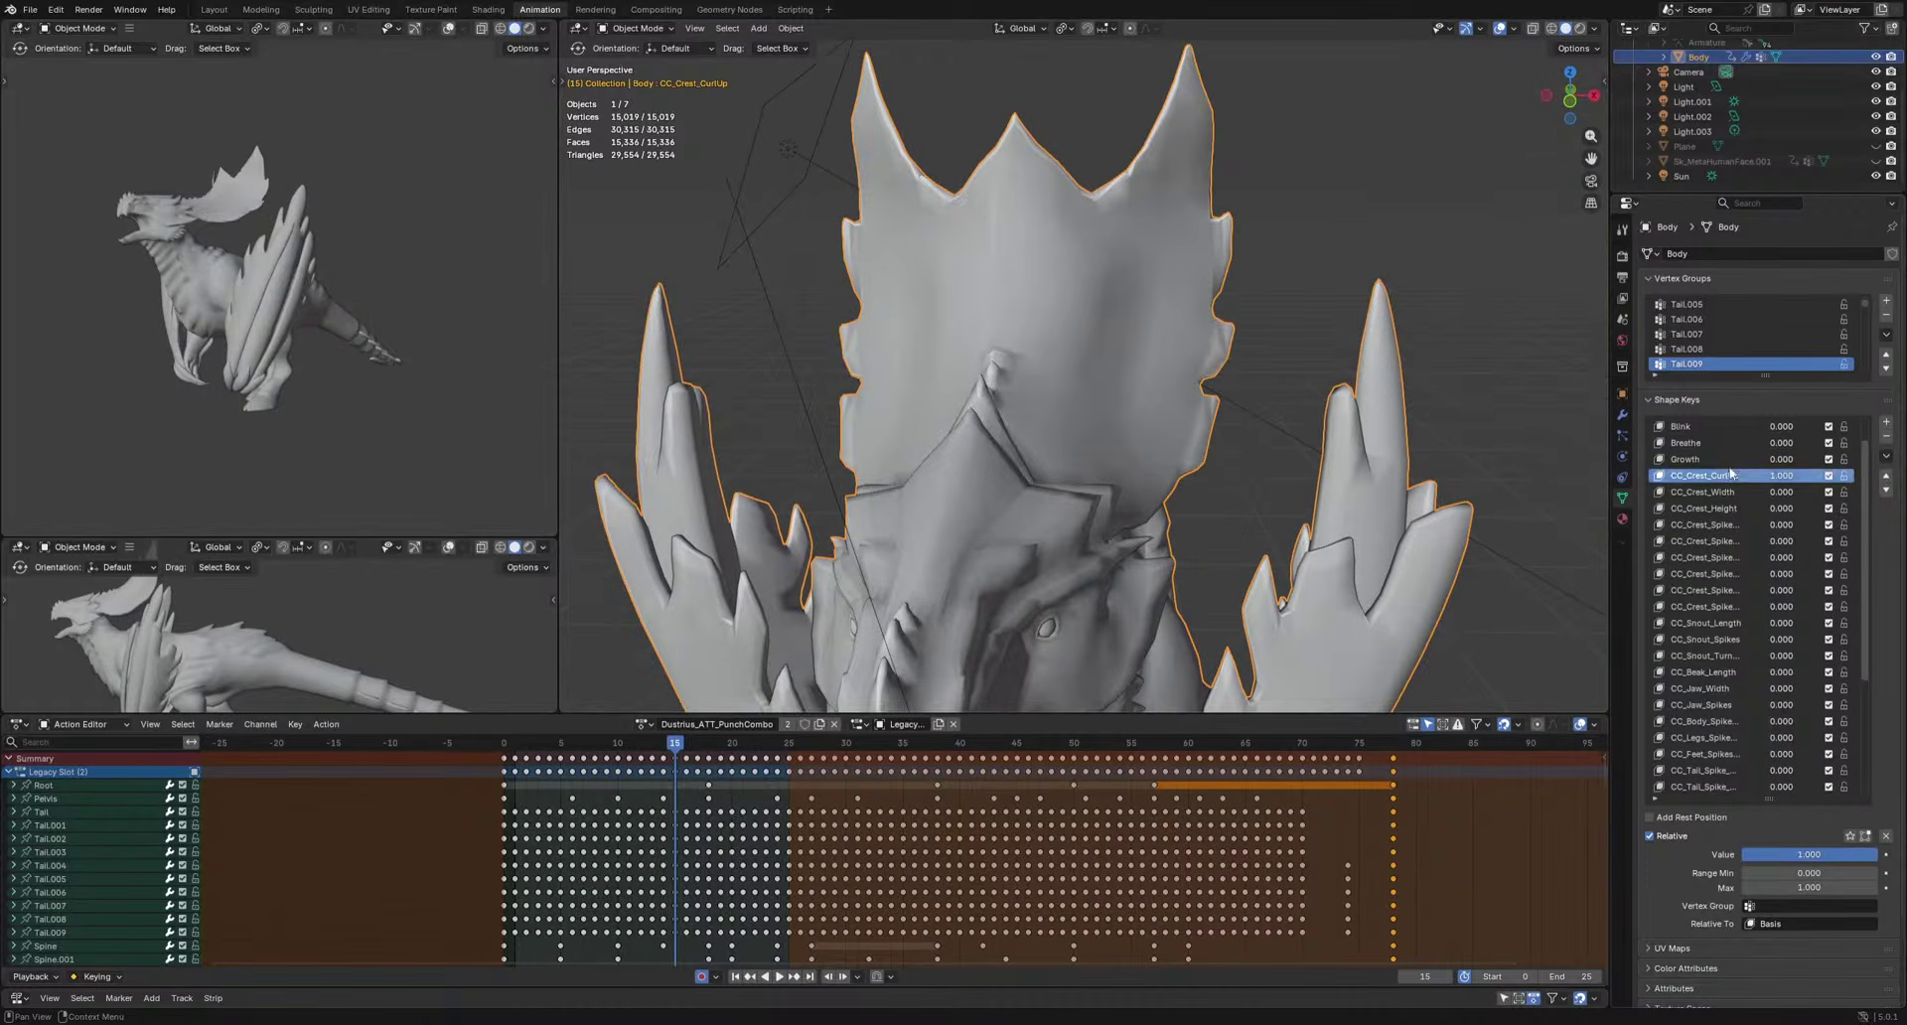
pyautogui.click(1728, 491)
pyautogui.moveTo(1778, 854)
pyautogui.mouseDown()
pyautogui.moveTo(1877, 854)
pyautogui.moveTo(1794, 854)
pyautogui.mouseUp()
pyautogui.click(1704, 508)
pyautogui.moveTo(1793, 854); pyautogui.dragTo(1877, 854)
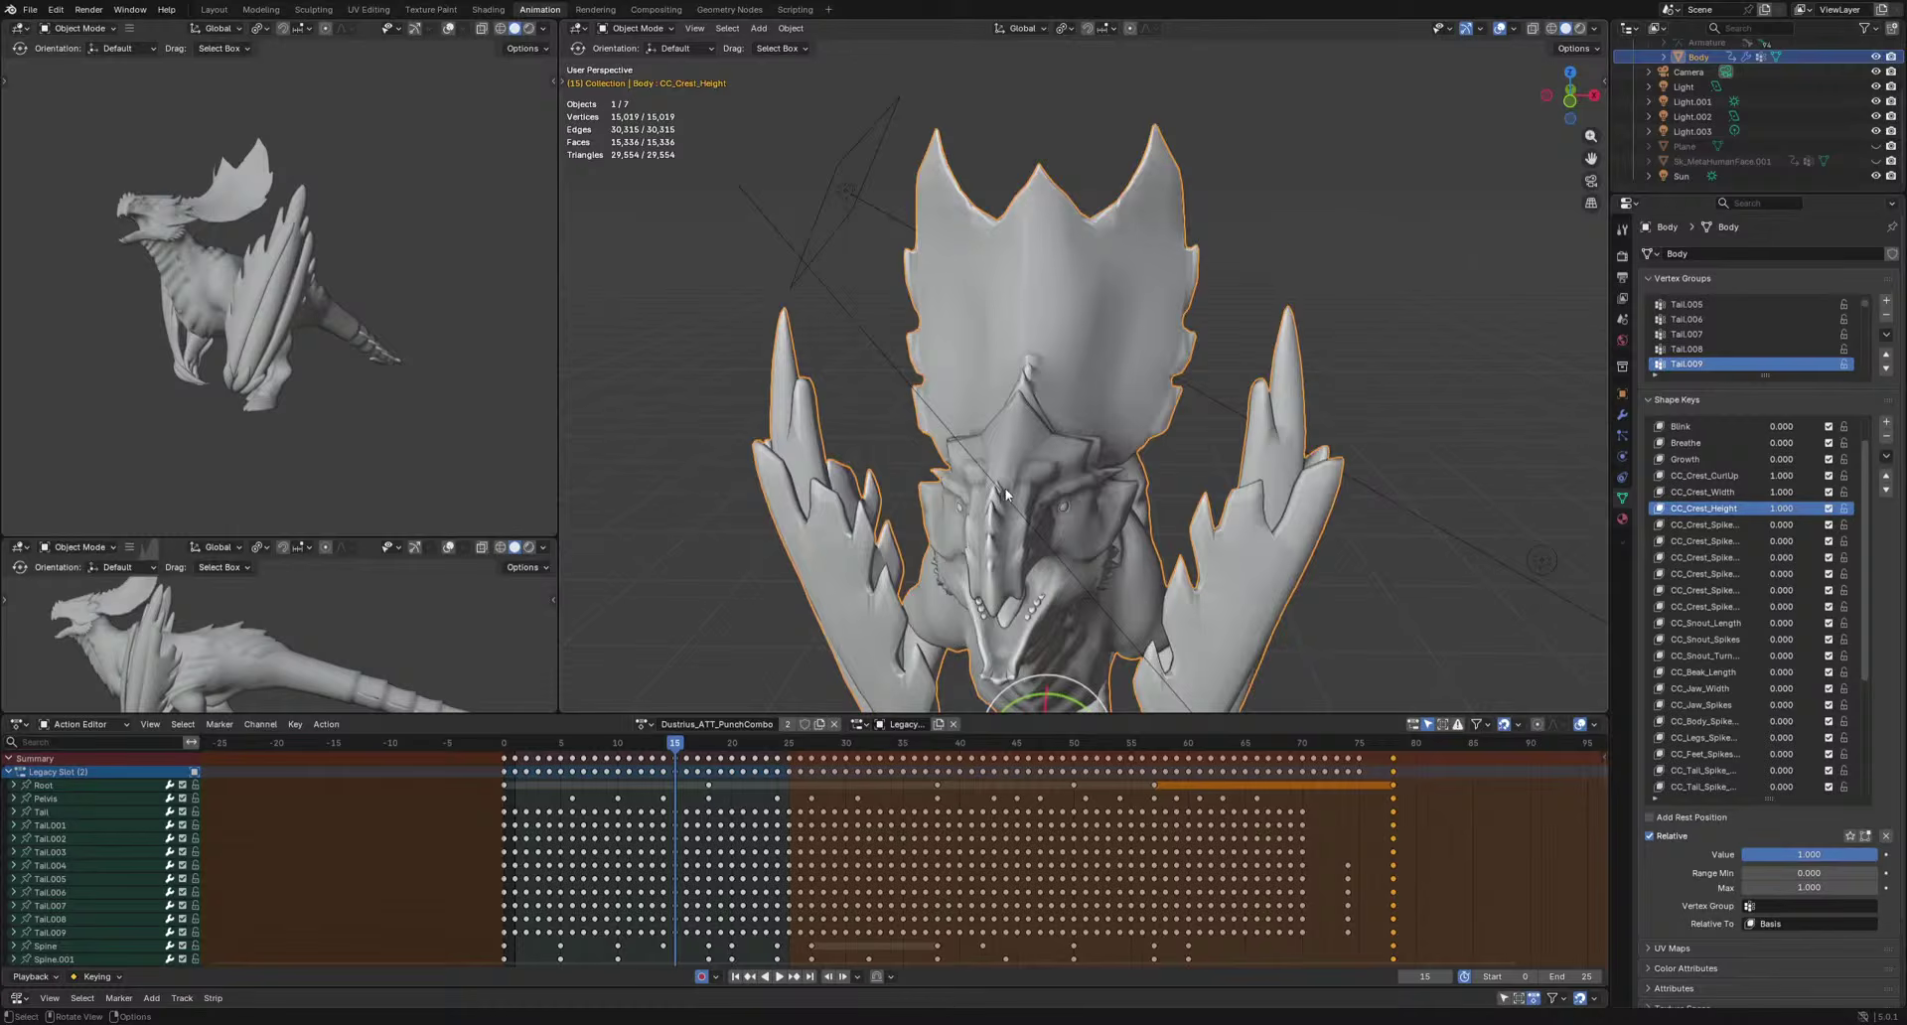
pyautogui.moveTo(868, 497); pyautogui.dragTo(1093, 474, button='middle')
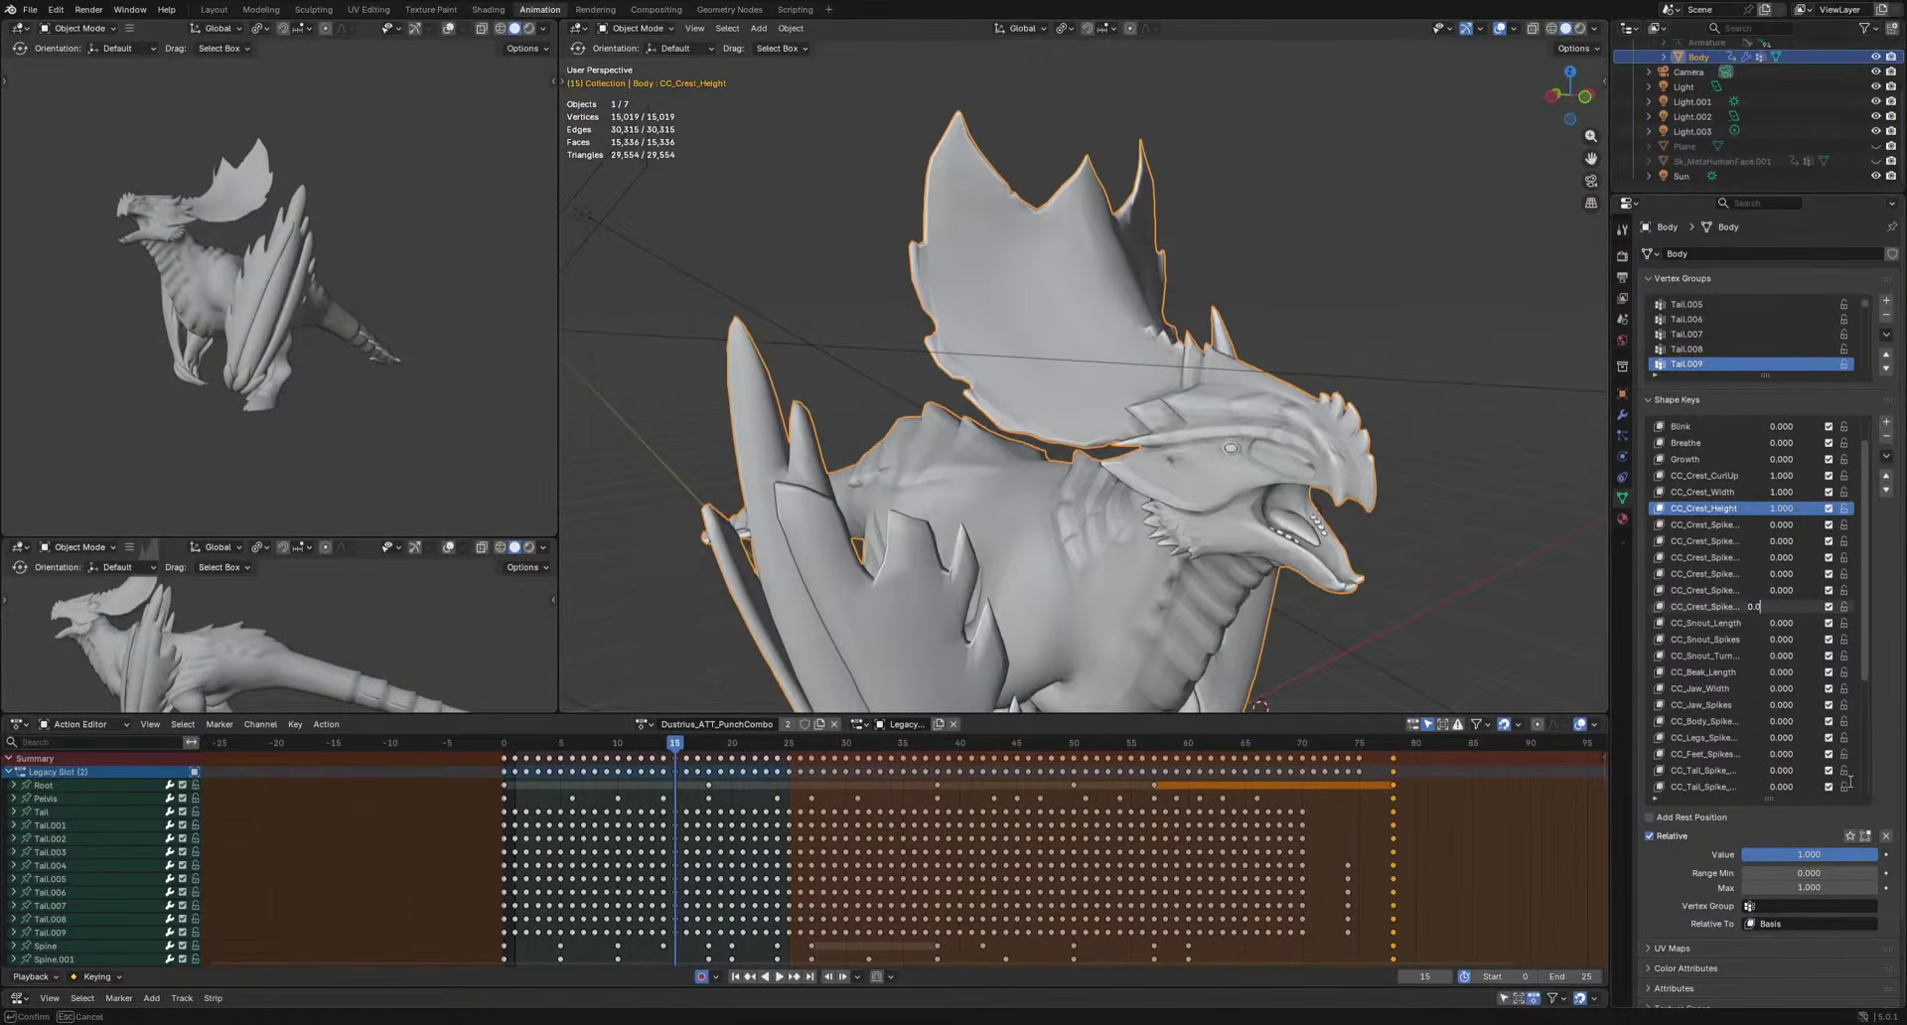
# Try the crest spike shape keys, including CC_Crest_Spike_Top_CurlIn, at 1.000 and keep two of them on.
pyautogui.click(1717, 607)
pyautogui.click(1715, 607)
pyautogui.moveTo(1773, 854); pyautogui.dragTo(1877, 854)
pyautogui.moveTo(1301, 556); pyautogui.dragTo(1216, 568, button='middle')
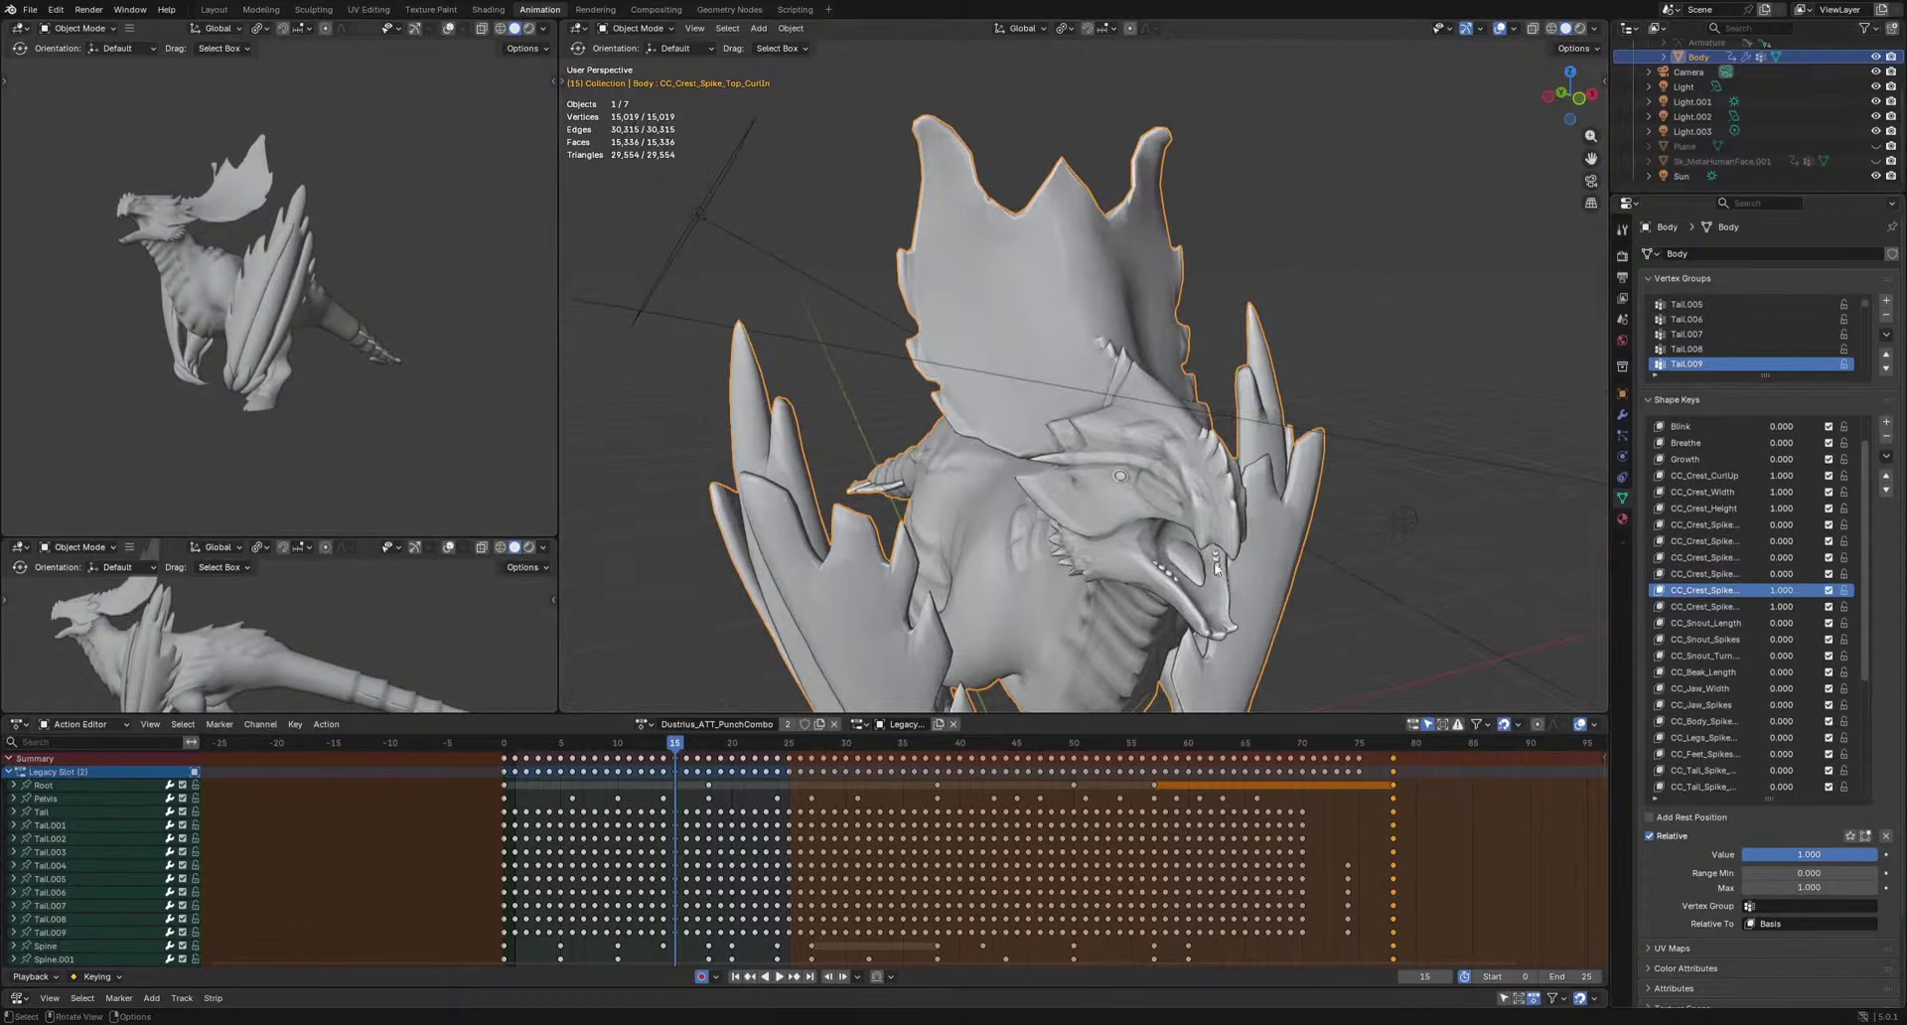
pyautogui.moveTo(1798, 854); pyautogui.dragTo(1862, 854)
pyautogui.click(1728, 575)
pyautogui.click(1700, 543)
pyautogui.moveTo(1381, 556); pyautogui.dragTo(1153, 588, button='middle')
# Preview the snout length, snout spikes and other snout shape keys, and select CC_Beak_Length.
pyautogui.click(1728, 625)
pyautogui.scroll(2, 1153, 588)
pyautogui.moveTo(1818, 858)
pyautogui.mouseDown()
pyautogui.moveTo(1837, 858)
pyautogui.moveTo(1819, 858)
pyautogui.mouseUp()
pyautogui.click(1705, 640)
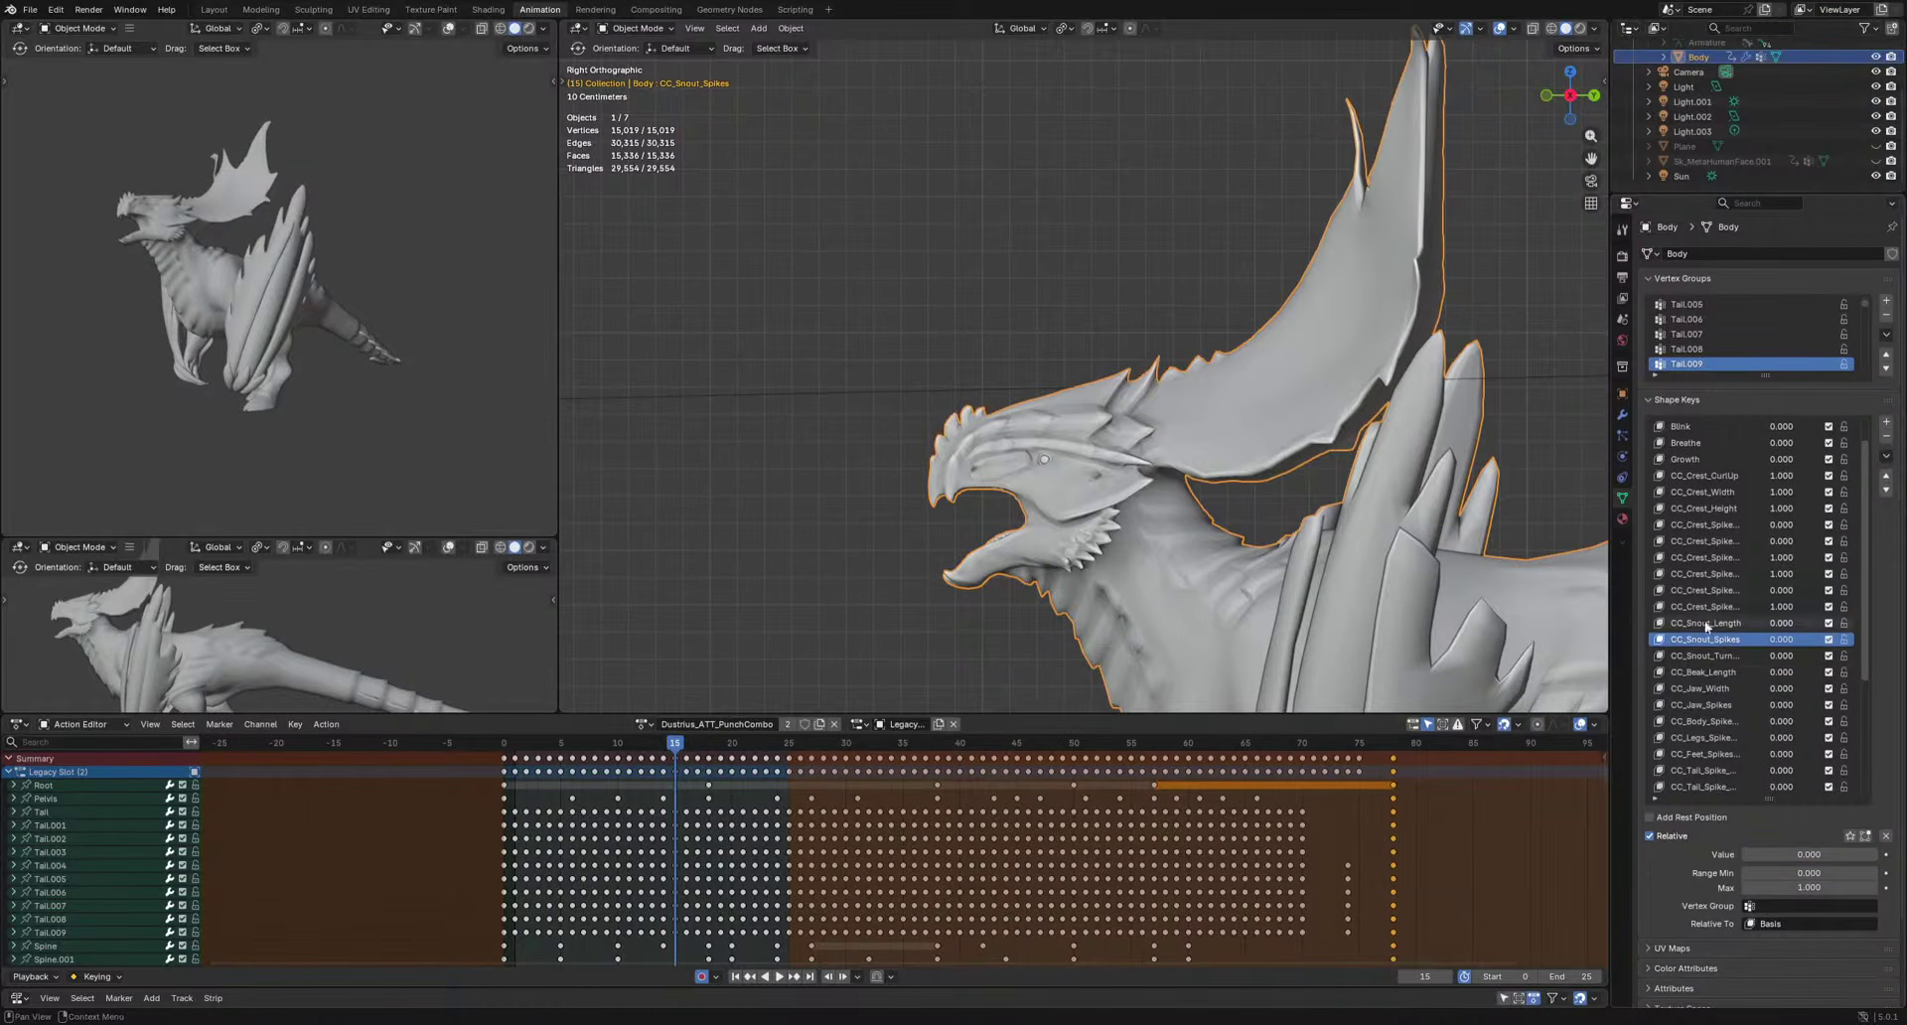
pyautogui.click(1705, 656)
pyautogui.moveTo(1809, 854)
pyautogui.mouseDown()
pyautogui.moveTo(1837, 854)
pyautogui.moveTo(1809, 854)
pyautogui.mouseUp()
pyautogui.click(1706, 673)
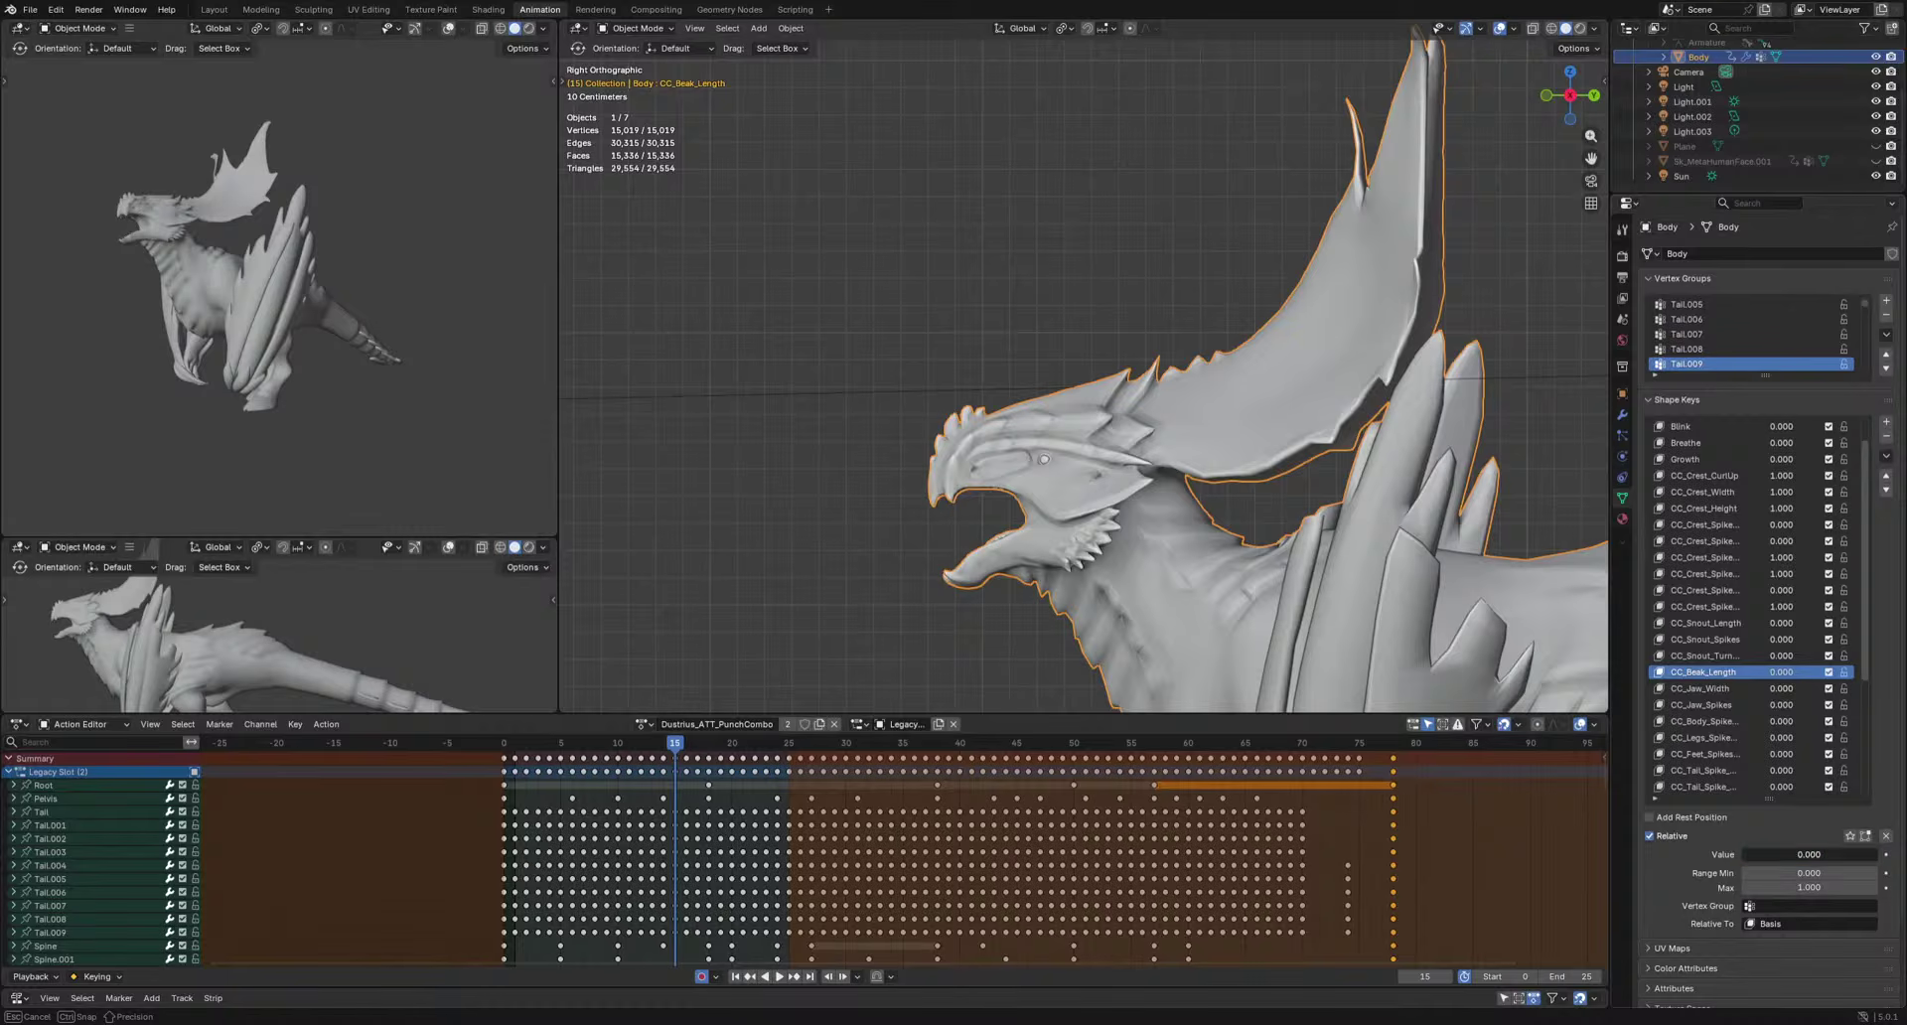
# Preview the CC_Jaw_Width and CC_Jaw_Spikes shape keys at 1.000 and reset them to 0.000.
pyautogui.click(1700, 688)
pyautogui.press('KP_1')
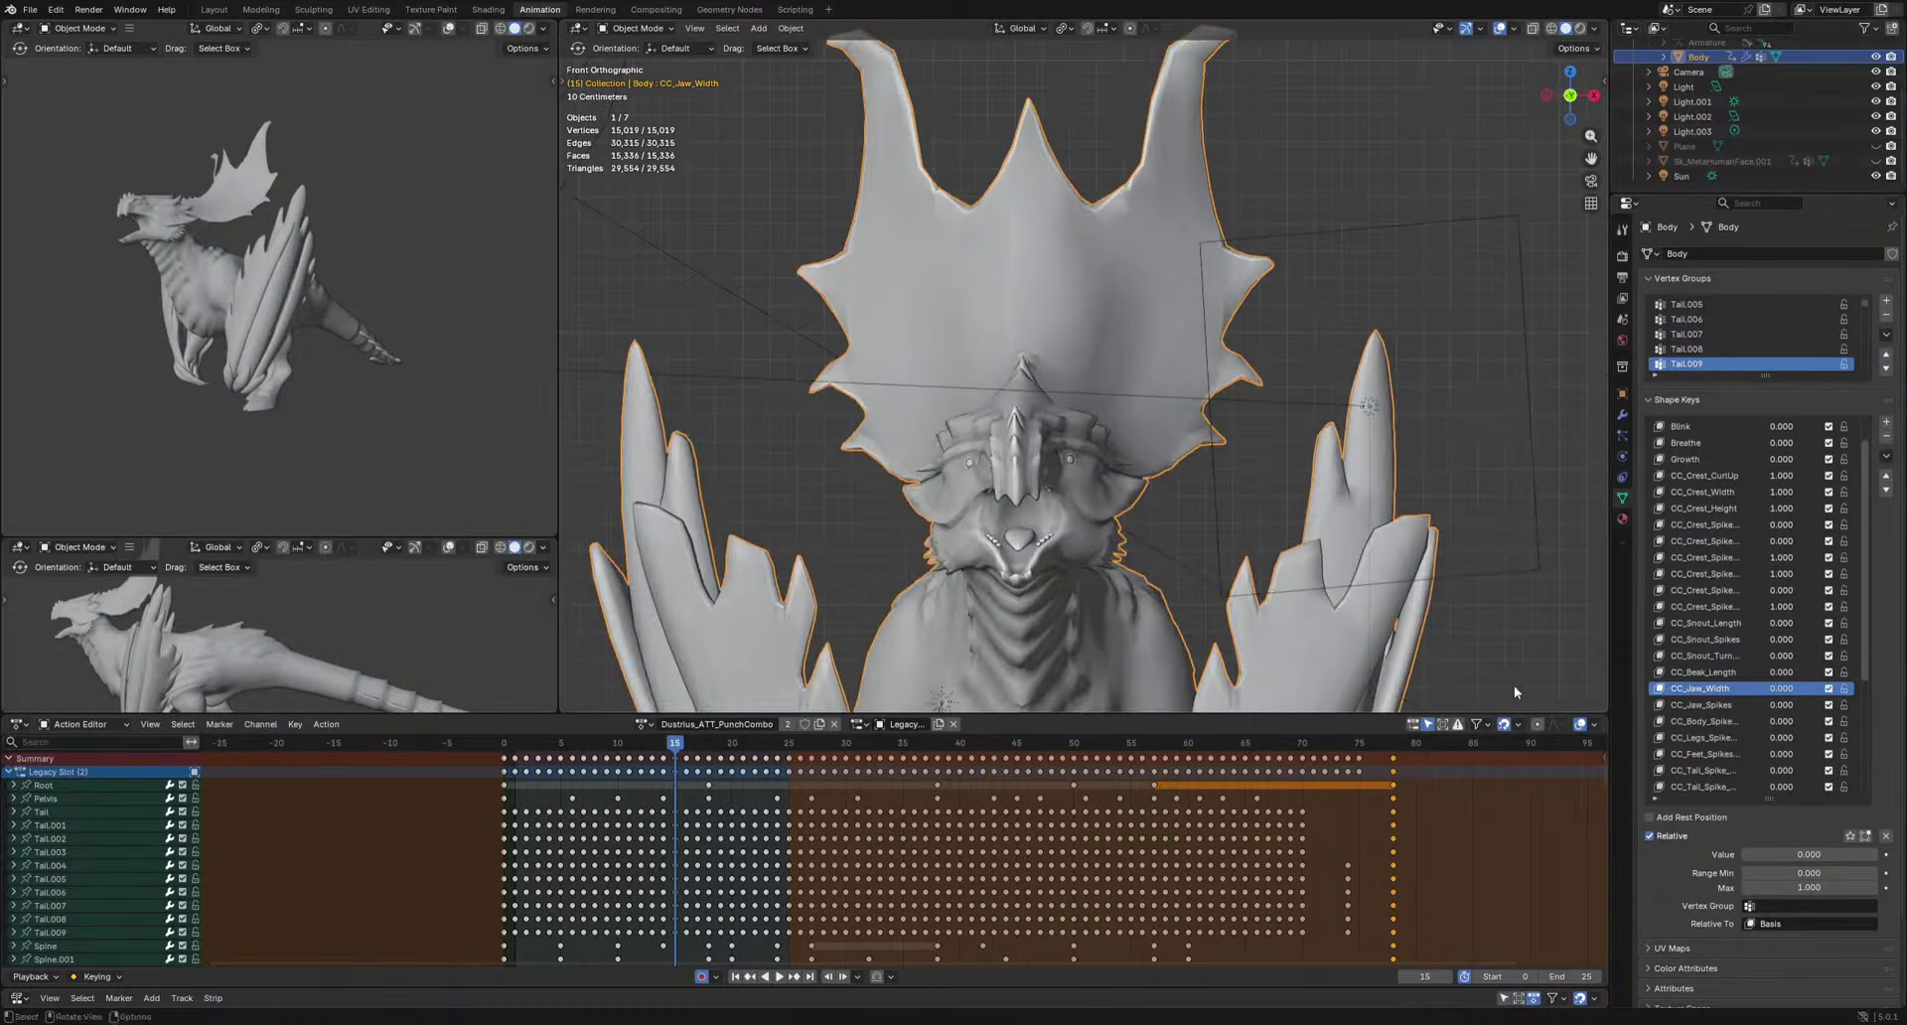
pyautogui.moveTo(1791, 854); pyautogui.dragTo(1859, 854)
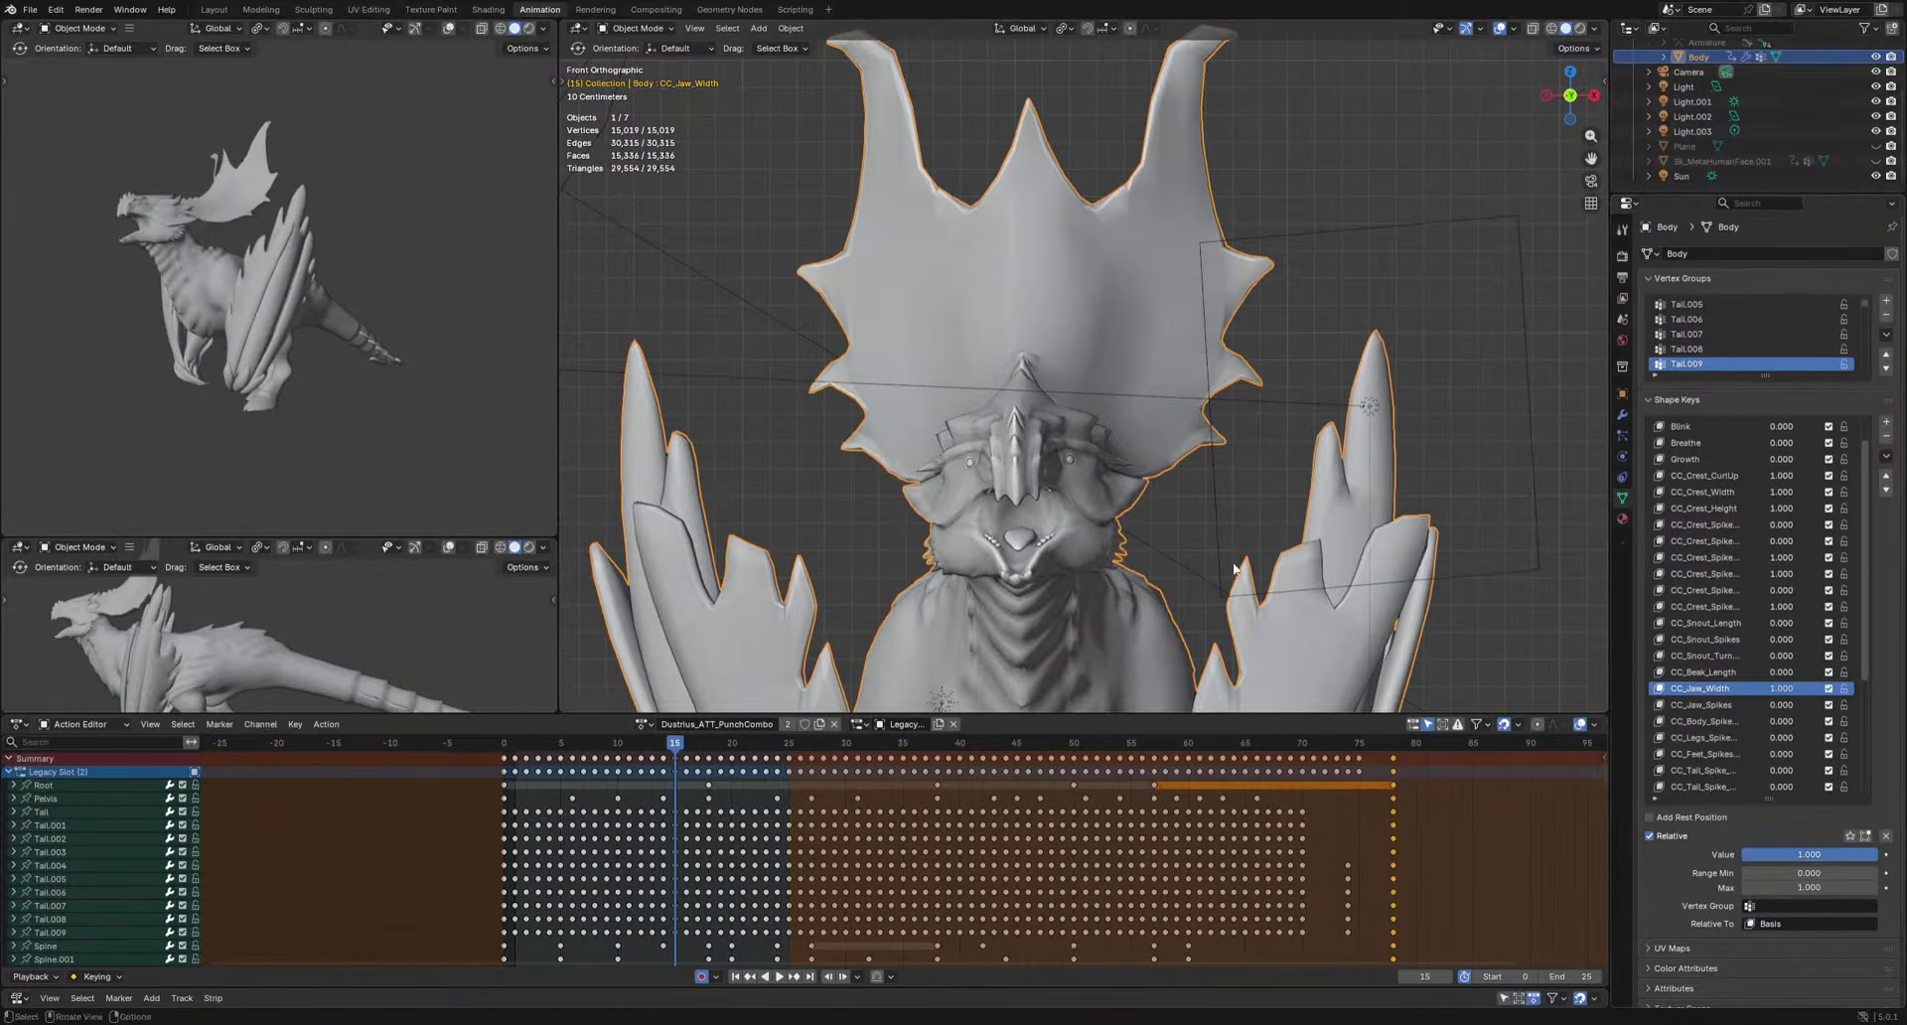
pyautogui.moveTo(1234, 569); pyautogui.dragTo(1114, 538, button='middle')
pyautogui.moveTo(1838, 857); pyautogui.dragTo(1708, 857)
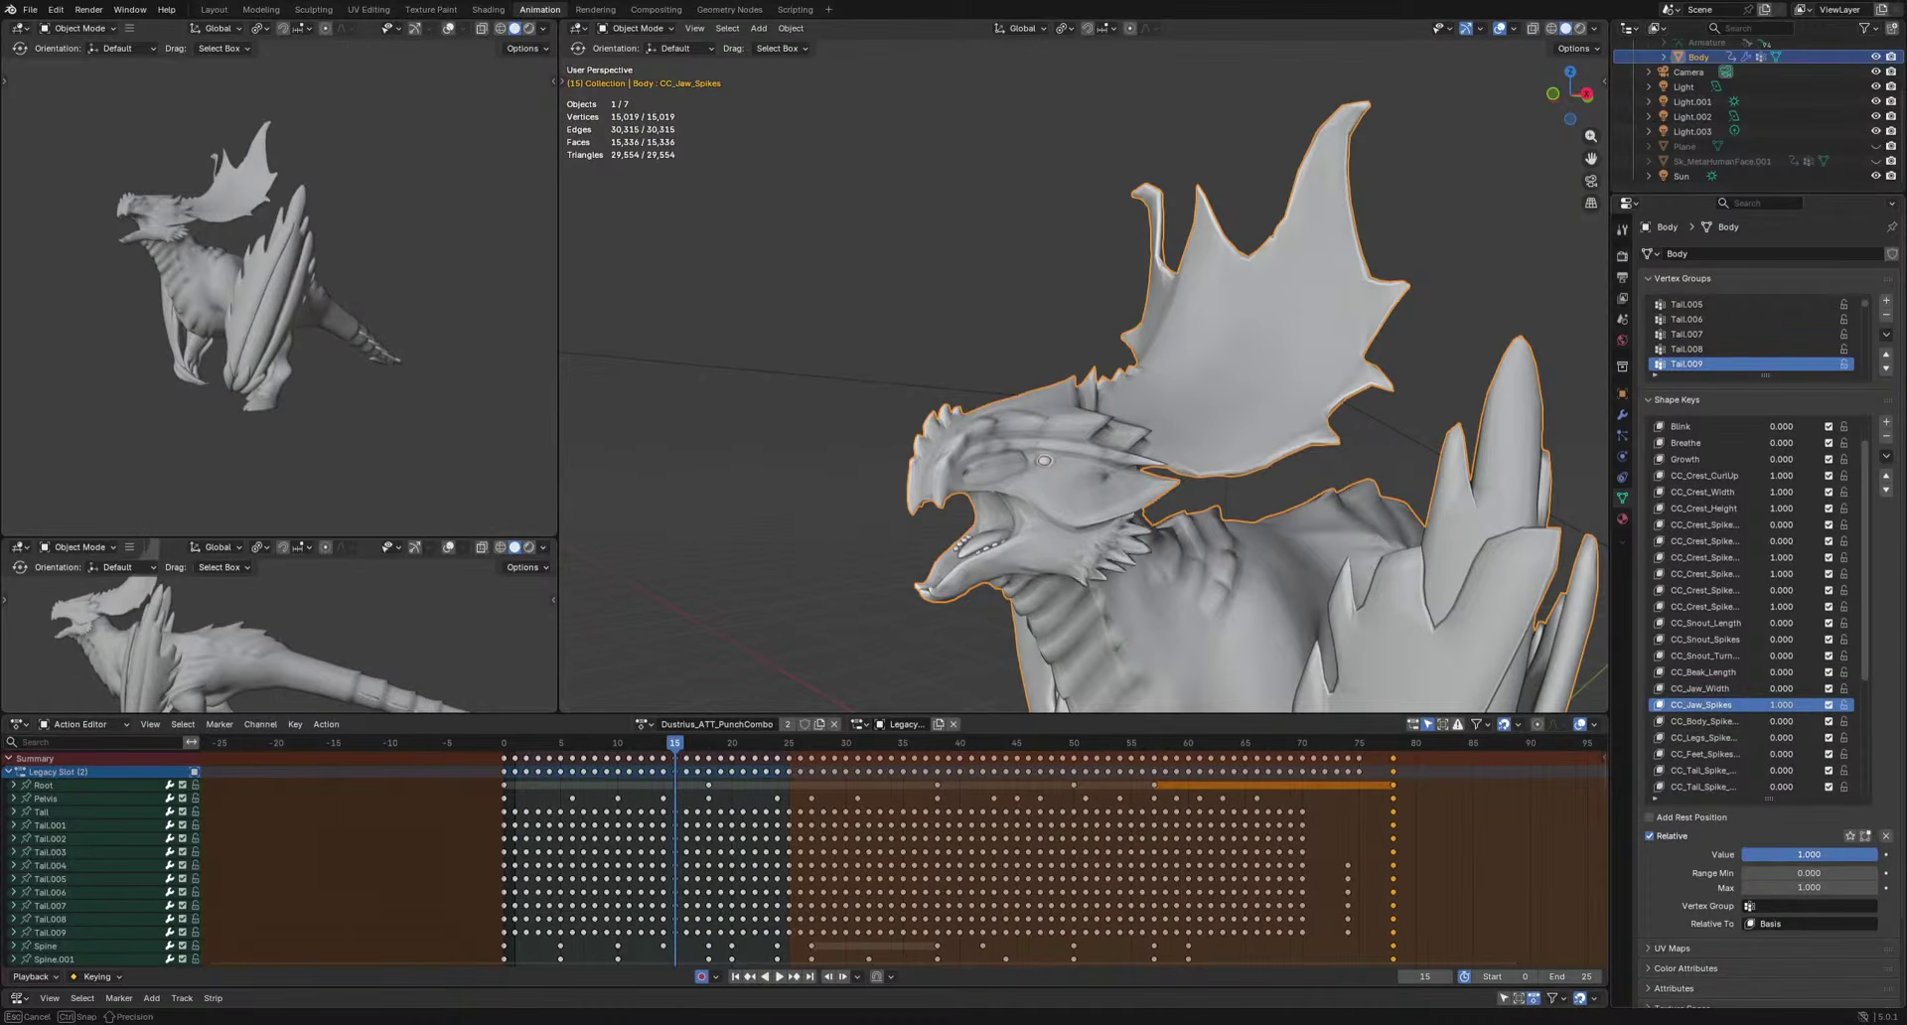
# Preview the CC_Body_Spikes_Length shape key at 1.000 and reset it to 0.000.
pyautogui.click(1734, 723)
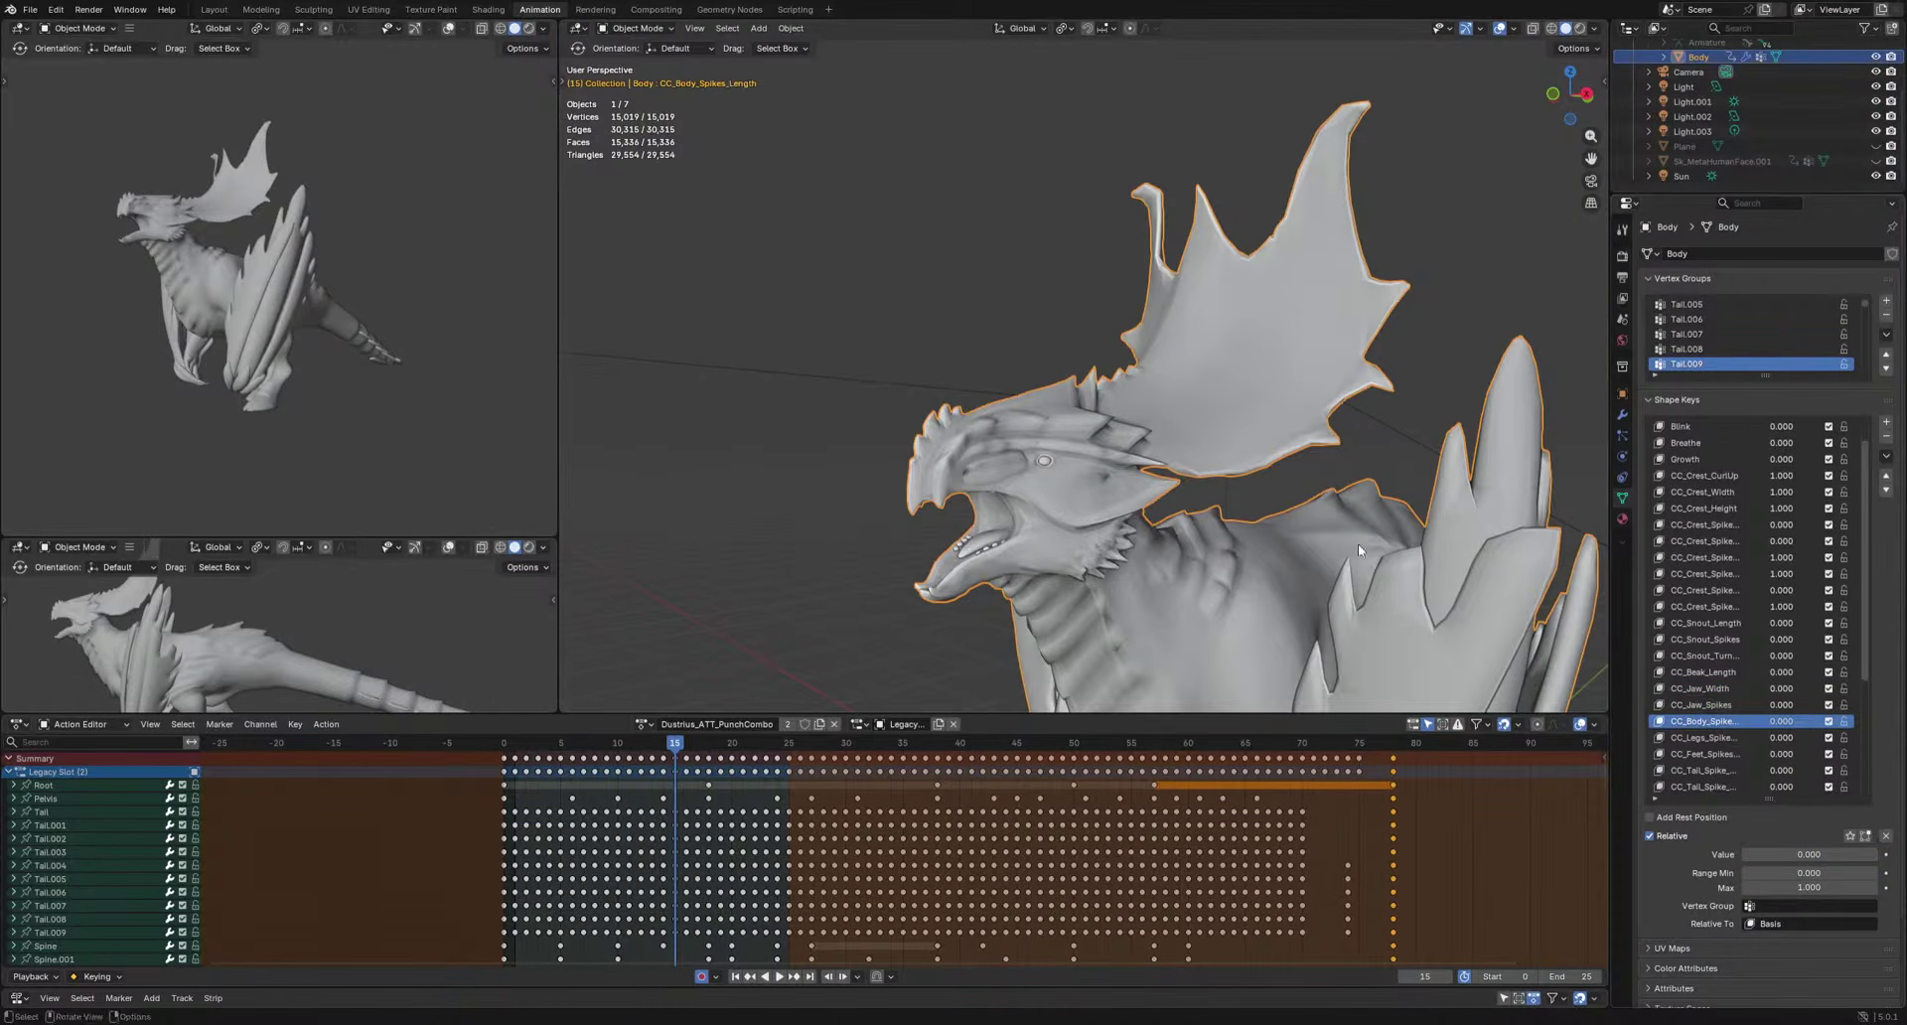
pyautogui.moveTo(1356, 544); pyautogui.dragTo(1254, 528, button='middle')
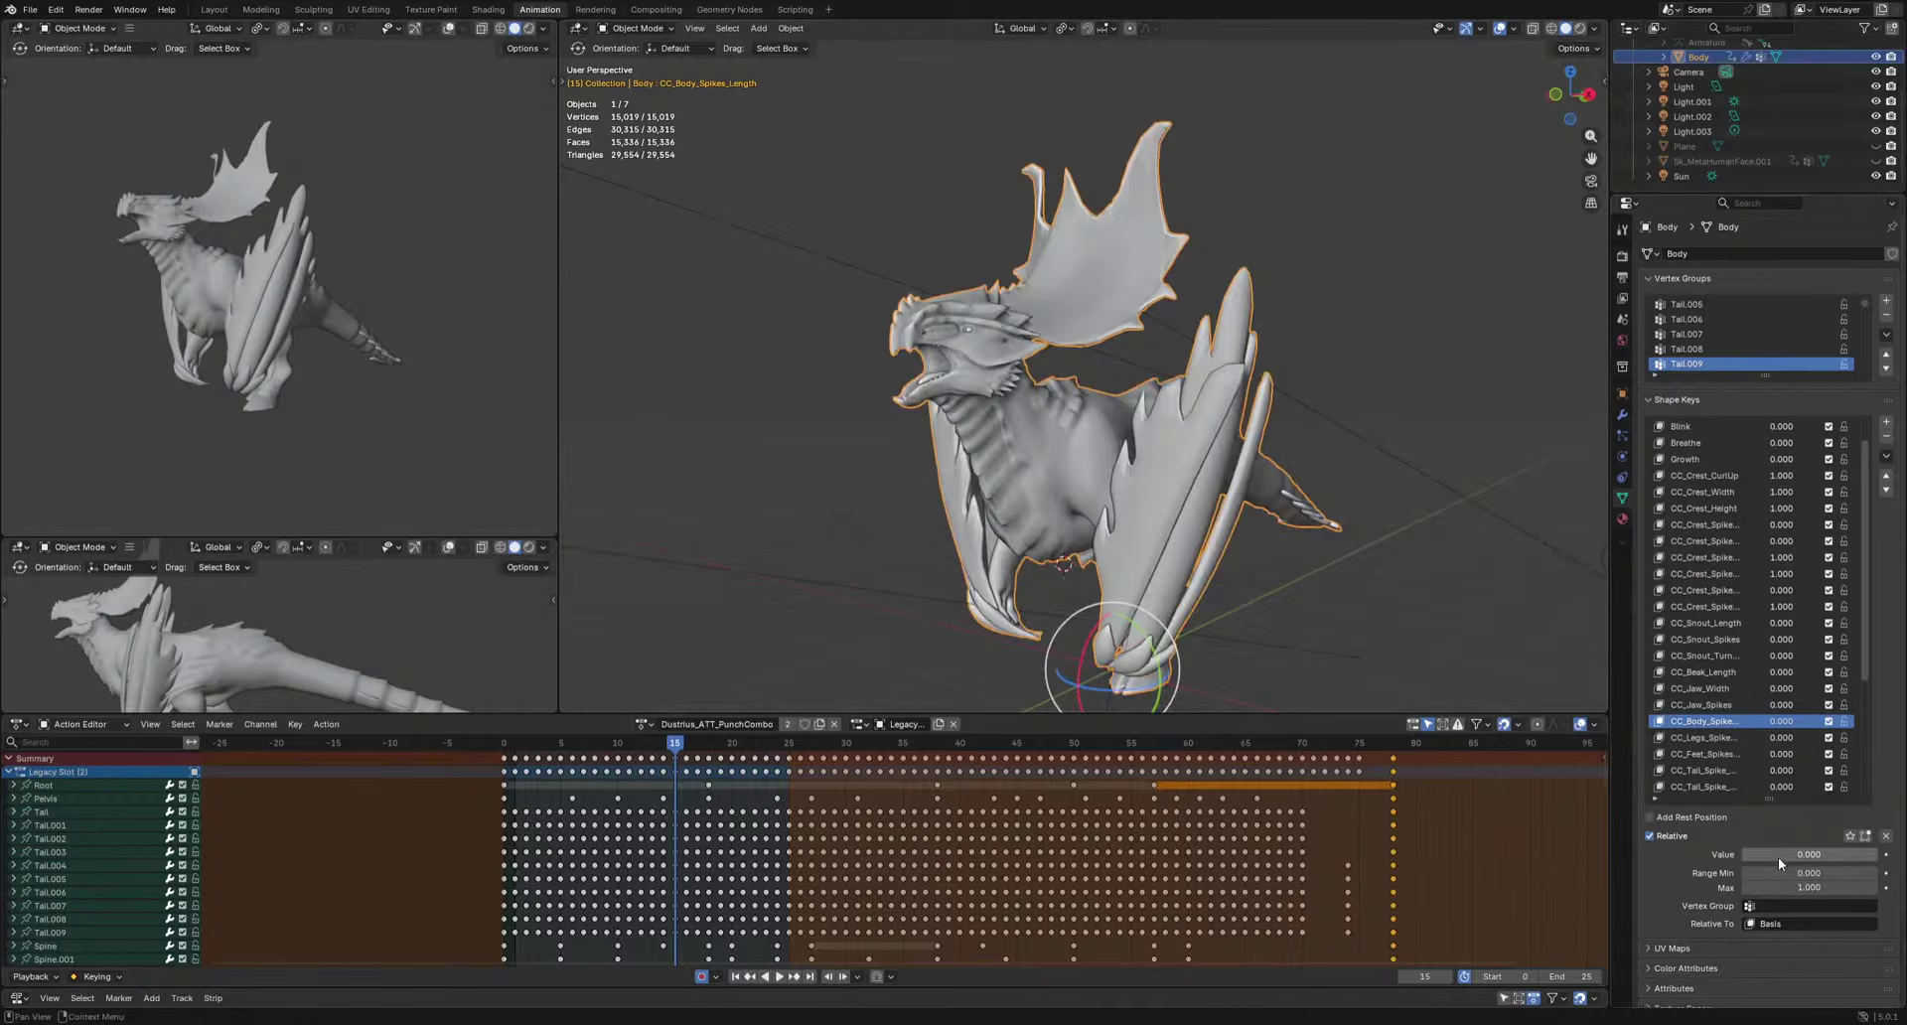
pyautogui.moveTo(1779, 858); pyautogui.dragTo(1876, 858)
pyautogui.moveTo(1380, 551); pyautogui.dragTo(1078, 556, button='middle')
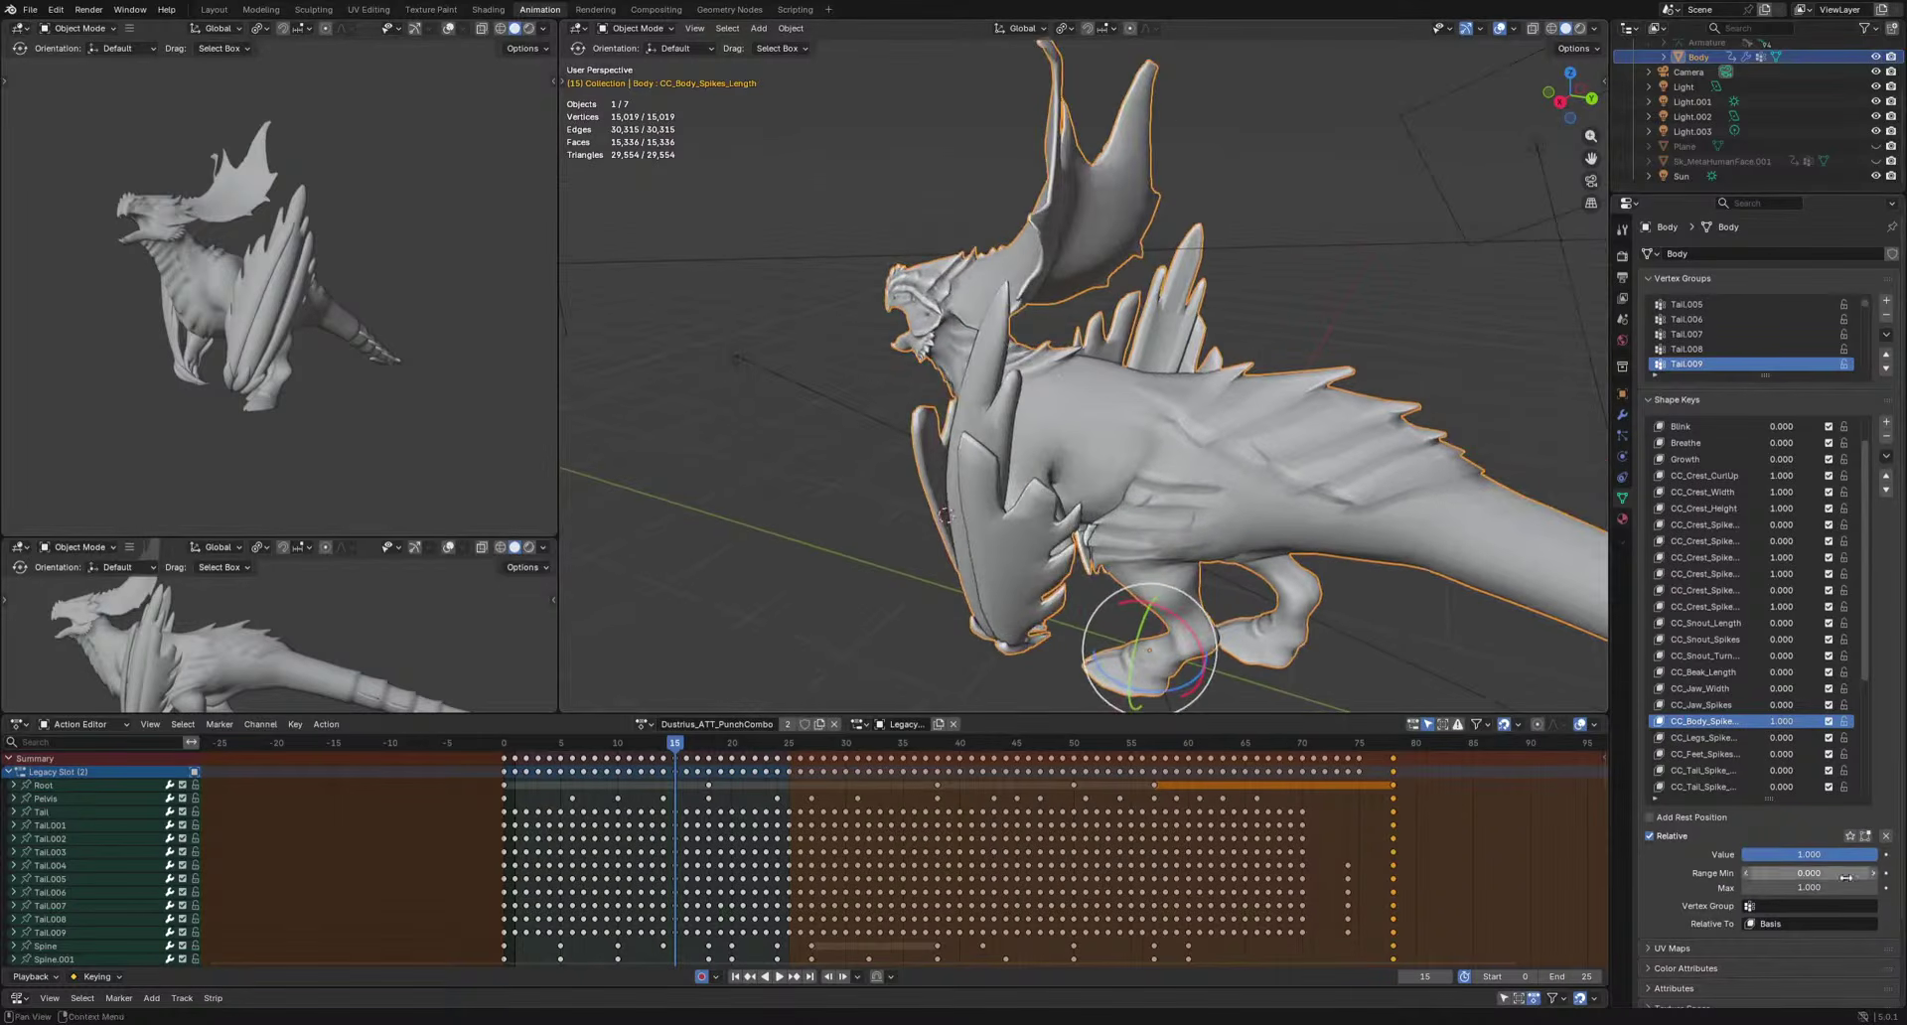
pyautogui.moveTo(1843, 857); pyautogui.dragTo(1745, 855)
# Preview the legs and feet spike shape keys, and set CC_Tail_Spike_Length to 1.000.
pyautogui.click(1754, 737)
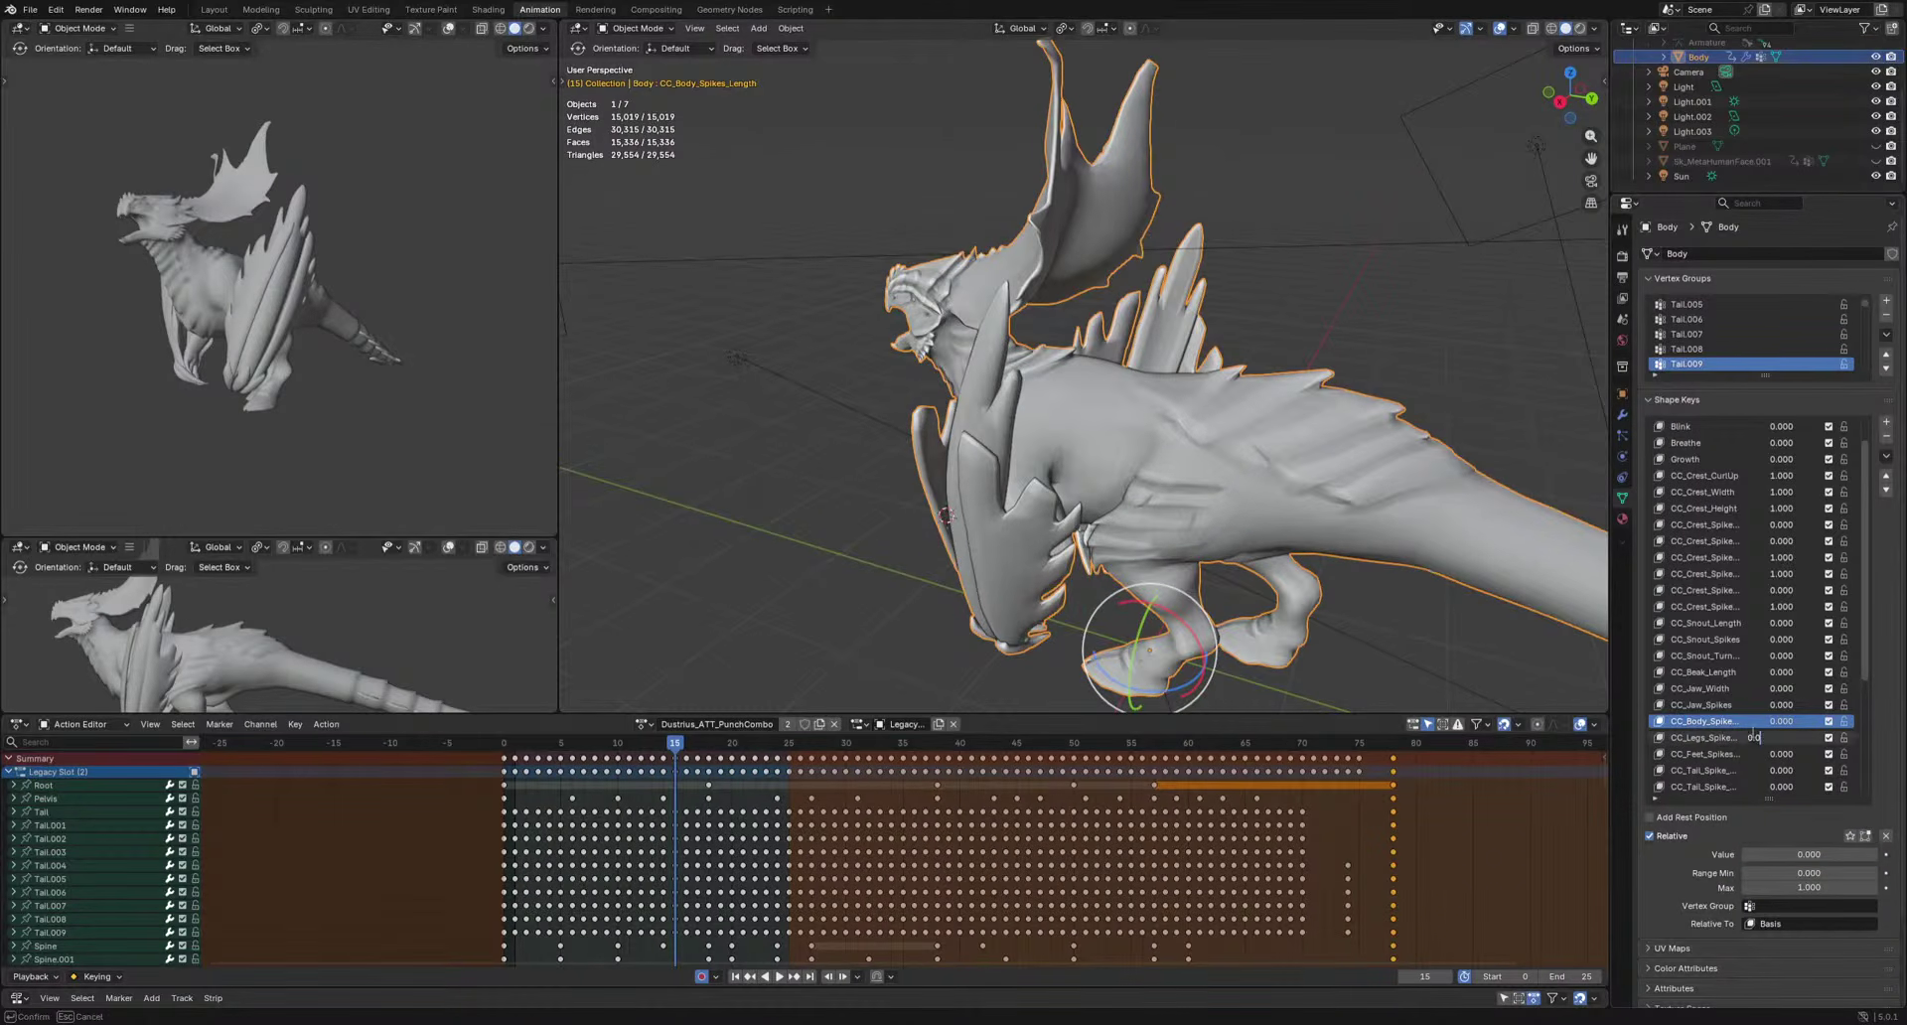
pyautogui.click(1712, 740)
pyautogui.moveTo(1410, 585)
pyautogui.mouseDown(button='middle')
pyautogui.moveTo(1379, 564)
pyautogui.moveTo(1397, 518)
pyautogui.moveTo(1403, 560)
pyautogui.mouseUp(button='middle')
pyautogui.moveTo(1778, 855); pyautogui.dragTo(1876, 855)
pyautogui.click(1730, 761)
pyautogui.click(1716, 755)
pyautogui.click(1726, 770)
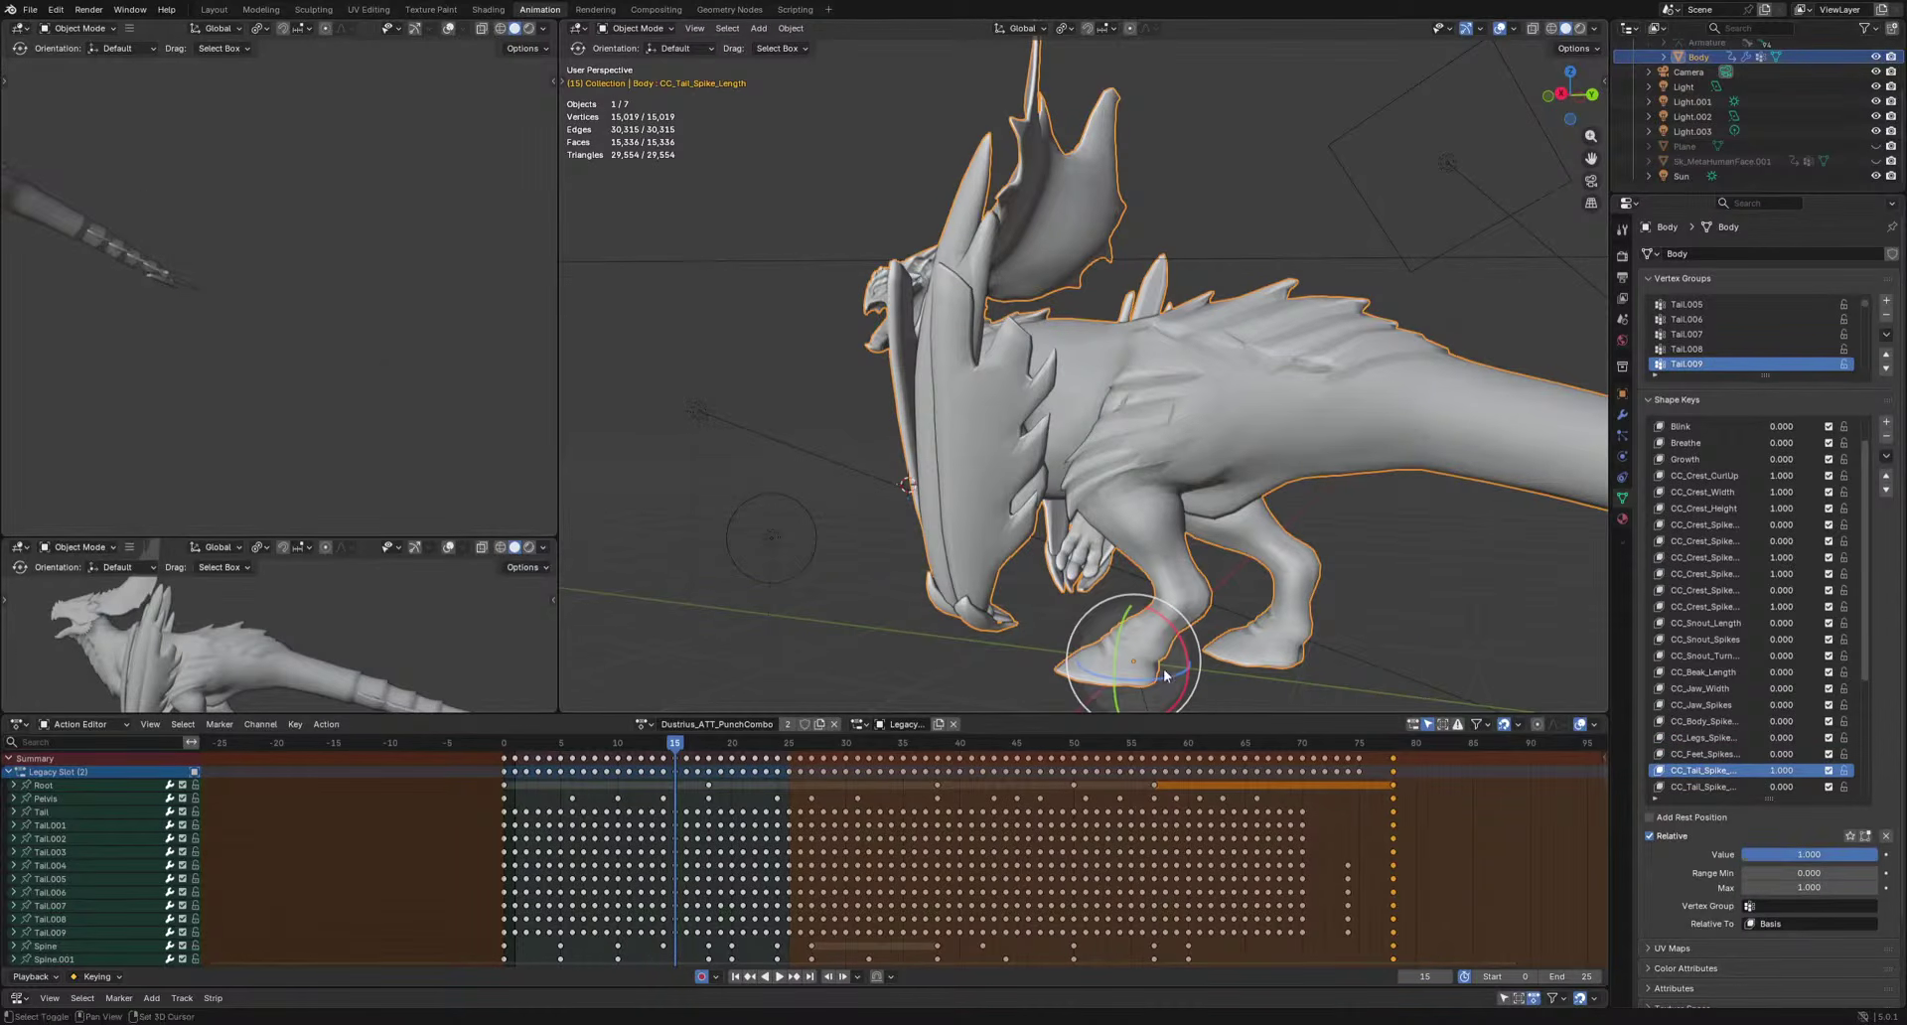
# Reset the CC_Tail_Spike_Length shape key to 0.000 and check its effect on the tail from above.
pyautogui.moveTo(1873, 855); pyautogui.dragTo(1745, 855)
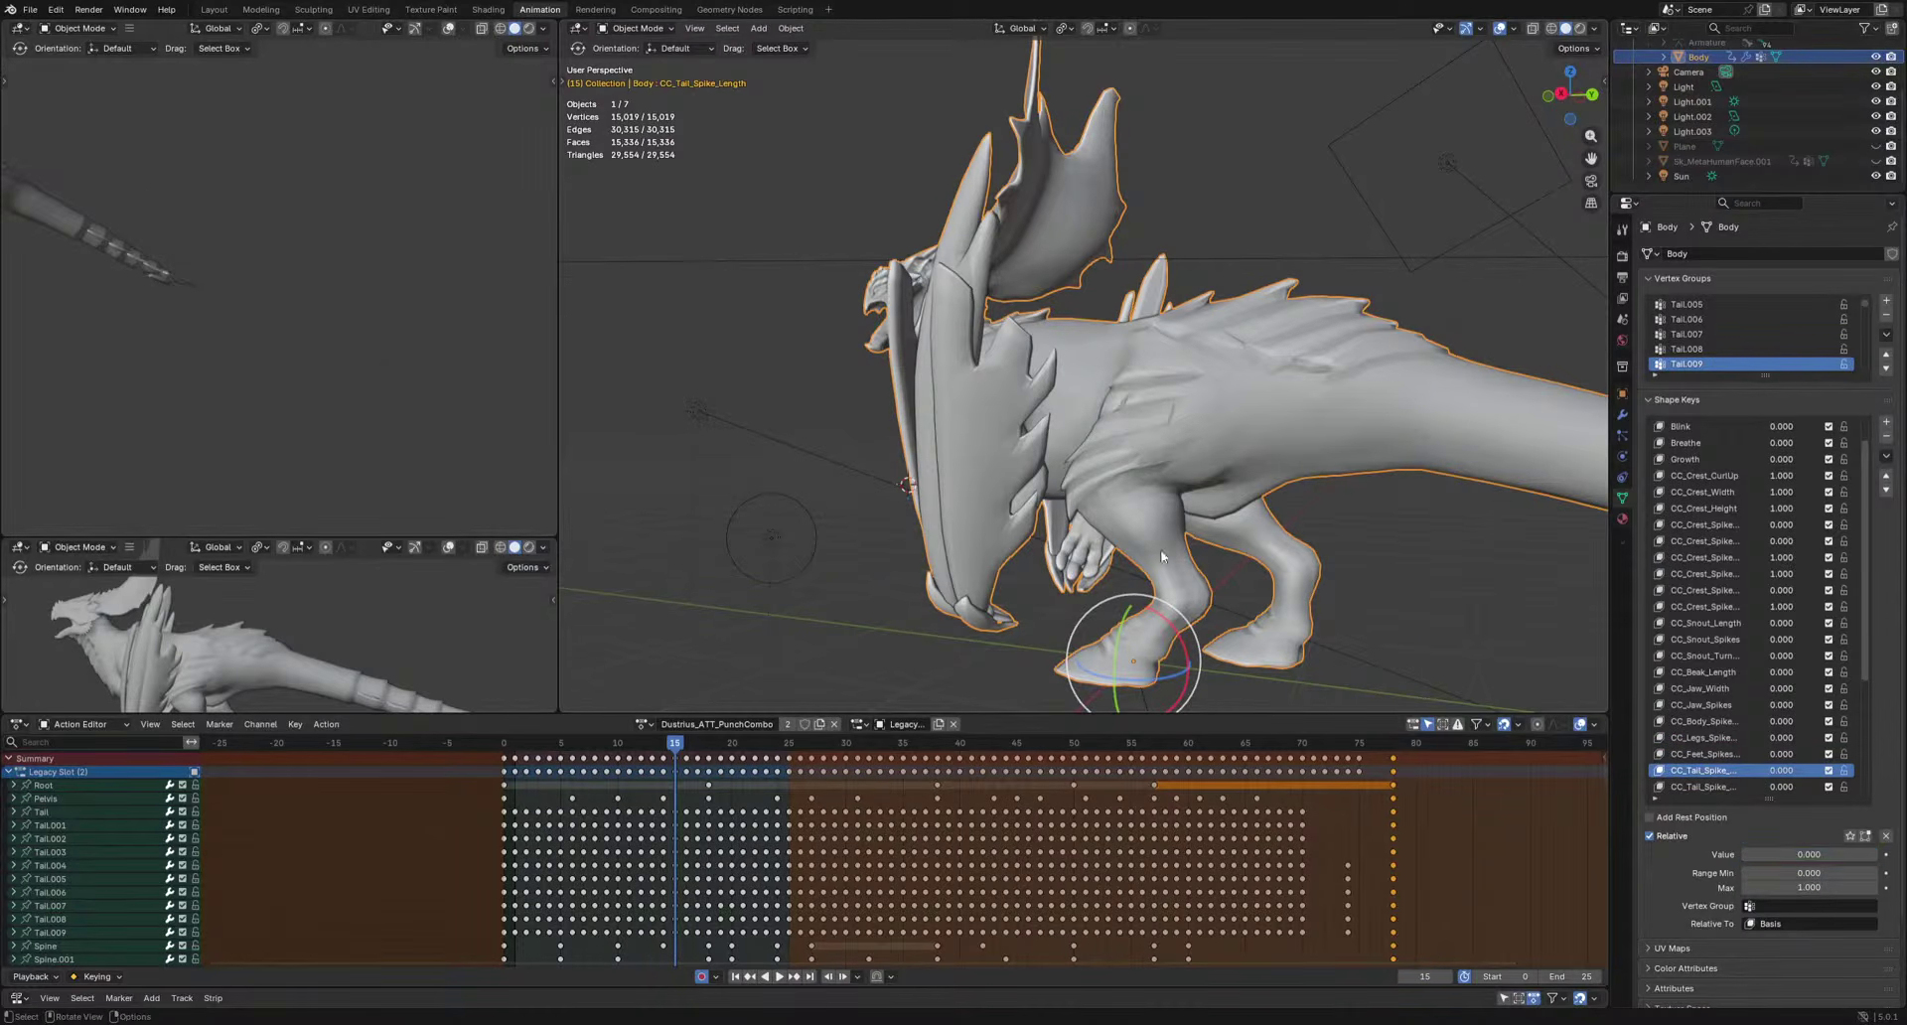
pyautogui.scroll(-4, 289, 361)
pyautogui.moveTo(289, 362); pyautogui.dragTo(527, 453, button='middle')
pyautogui.keyDown('shift'); pyautogui.moveTo(1485, 557); pyautogui.dragTo(1093, 650, button='middle'); pyautogui.keyUp('shift')
pyautogui.keyDown('shift'); pyautogui.moveTo(1092, 650); pyautogui.dragTo(1113, 552, button='middle'); pyautogui.keyUp('shift')
pyautogui.moveTo(1802, 858)
pyautogui.mouseDown()
pyautogui.moveTo(1884, 858)
pyautogui.moveTo(1787, 858)
pyautogui.mouseUp()
pyautogui.scroll(-4, 1780, 745)
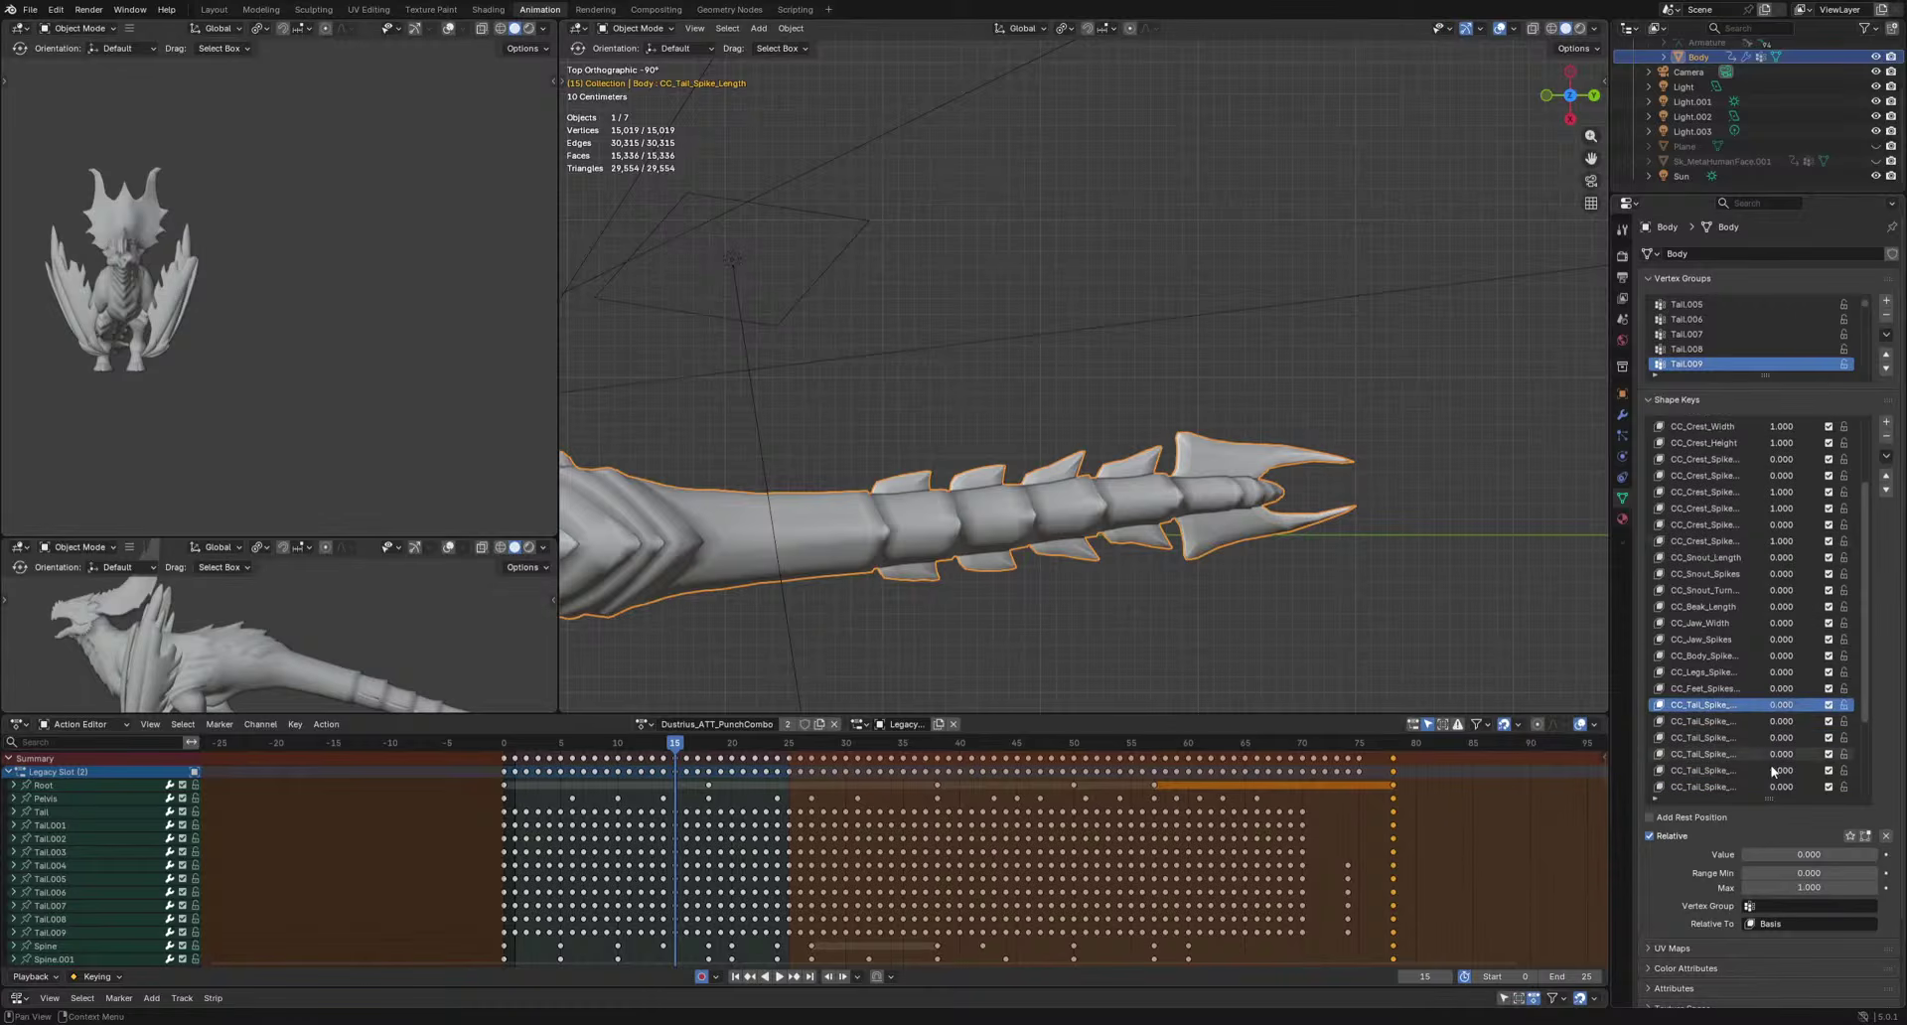
# Preview the CC_Tail_Spike_Width and CC_Tail_Spike_CurlOut shape keys at 1.000.
pyautogui.click(1724, 723)
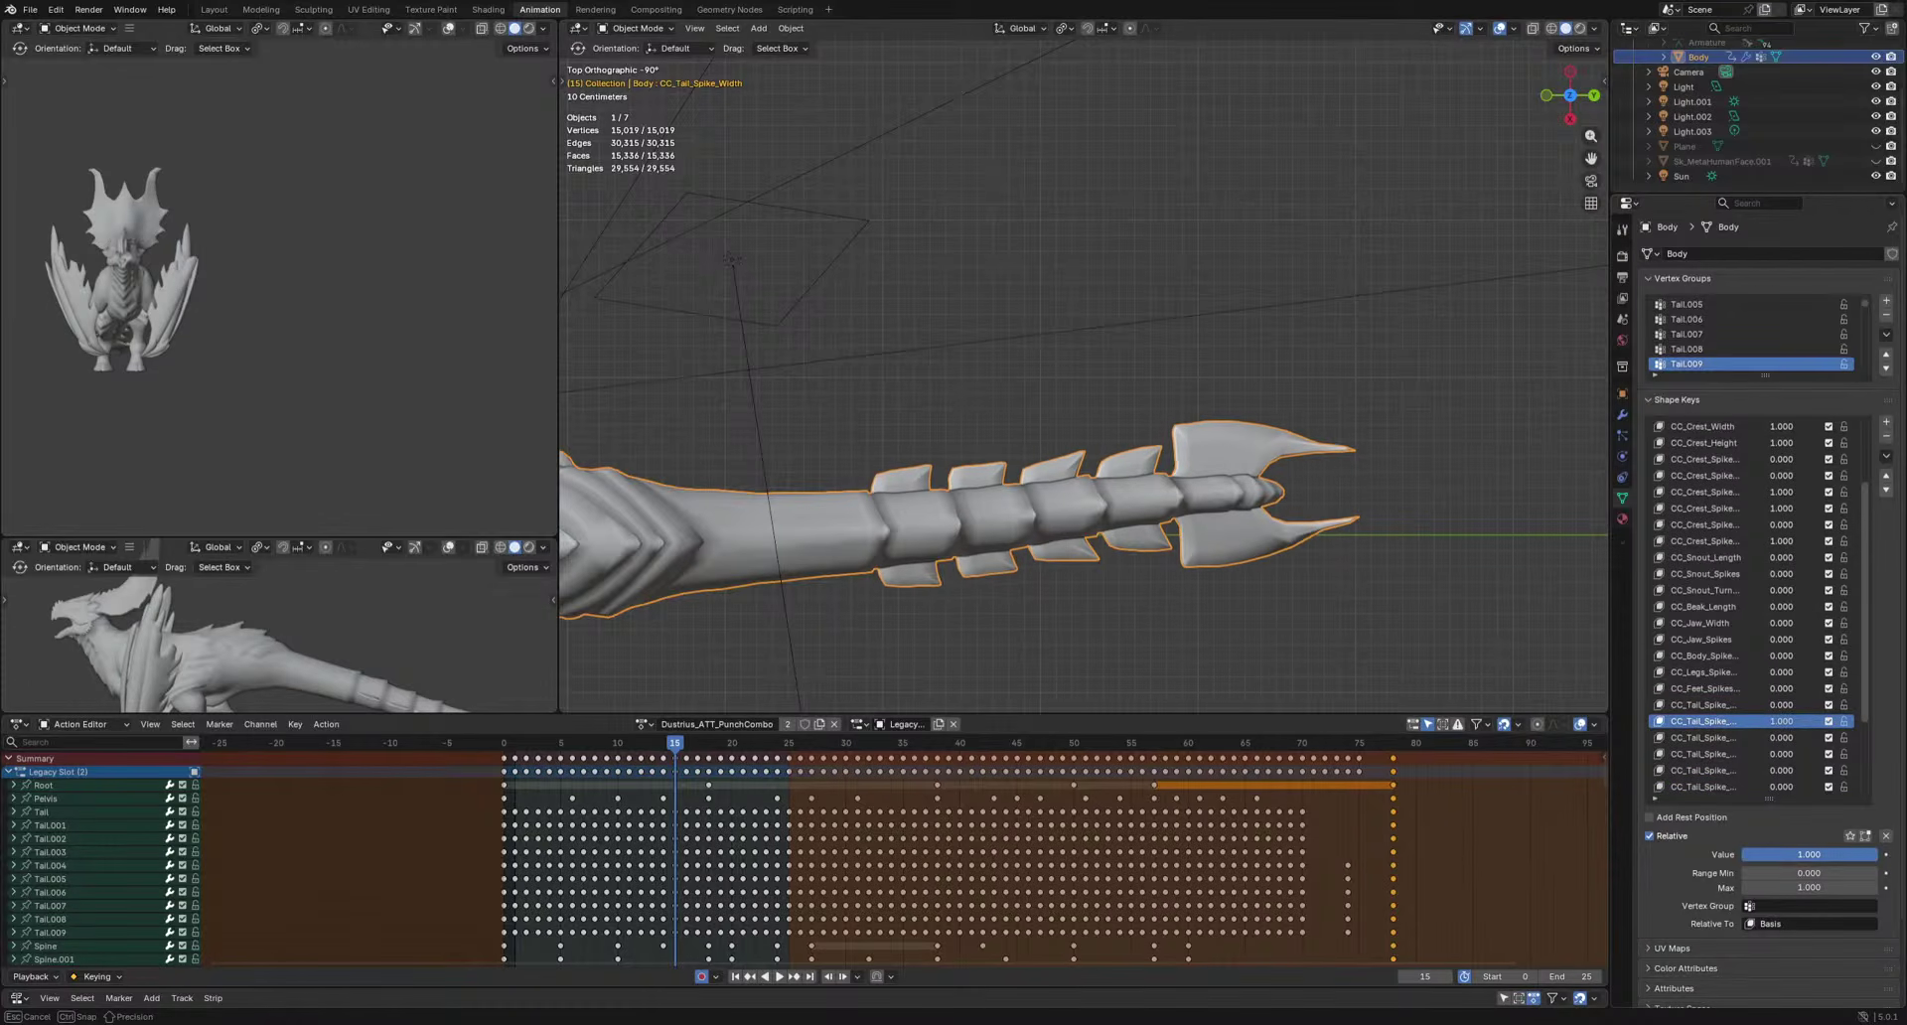
pyautogui.click(1710, 737)
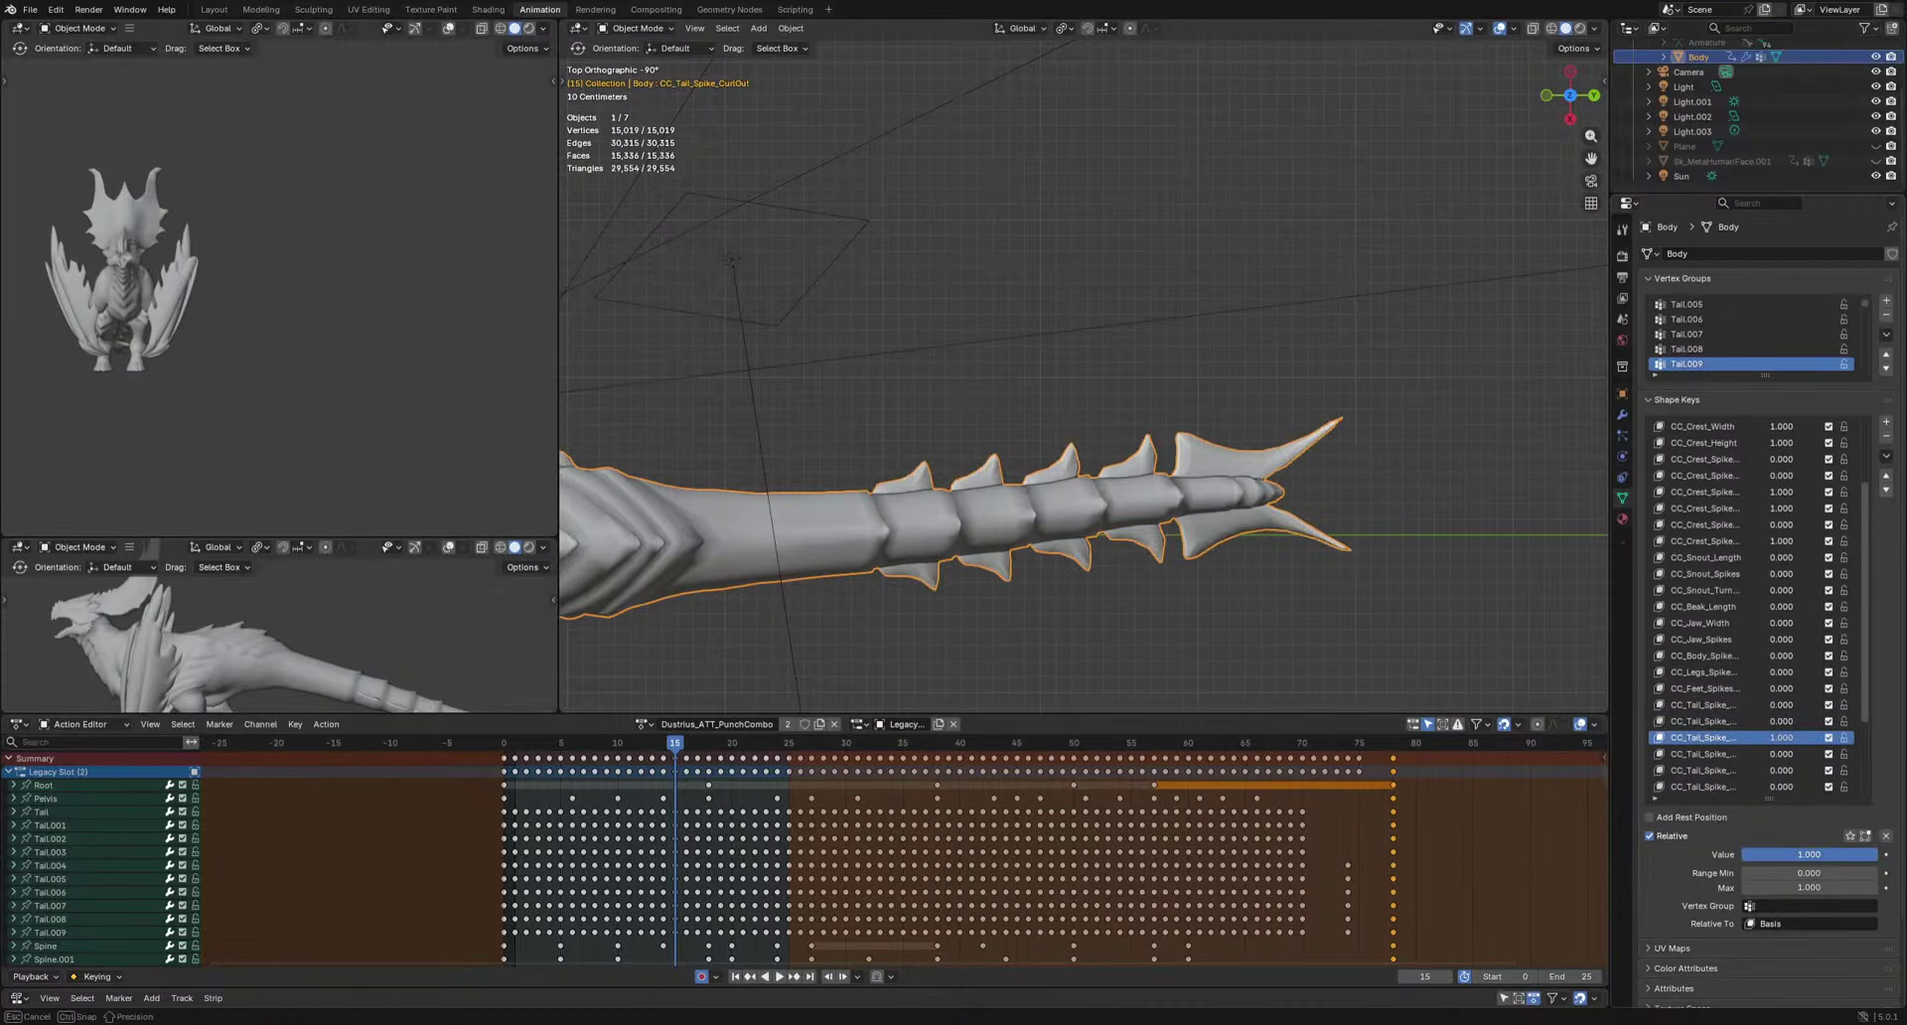
pyautogui.click(1710, 721)
pyautogui.moveTo(1768, 854); pyautogui.dragTo(1872, 854)
pyautogui.click(1700, 737)
# Preview the tail spike length, width and curl shape keys in combination and reset them to 0.000.
pyautogui.click(1708, 704)
pyautogui.click(1702, 724)
pyautogui.click(1812, 855)
pyautogui.click(1776, 754)
pyautogui.click(1710, 741)
pyautogui.click(1762, 707)
pyautogui.click(1730, 725)
# Preview the remaining tail spike shape keys through CC_Tail_Spike_CurlDown and restore them to 0.000.
pyautogui.click(1728, 754)
pyautogui.click(1728, 770)
pyautogui.moveTo(1033, 387); pyautogui.dragTo(1063, 450, button='middle')
pyautogui.moveTo(1847, 854)
pyautogui.mouseDown()
pyautogui.moveTo(1778, 855)
pyautogui.moveTo(1837, 855)
pyautogui.mouseUp()
pyautogui.click(1724, 786)
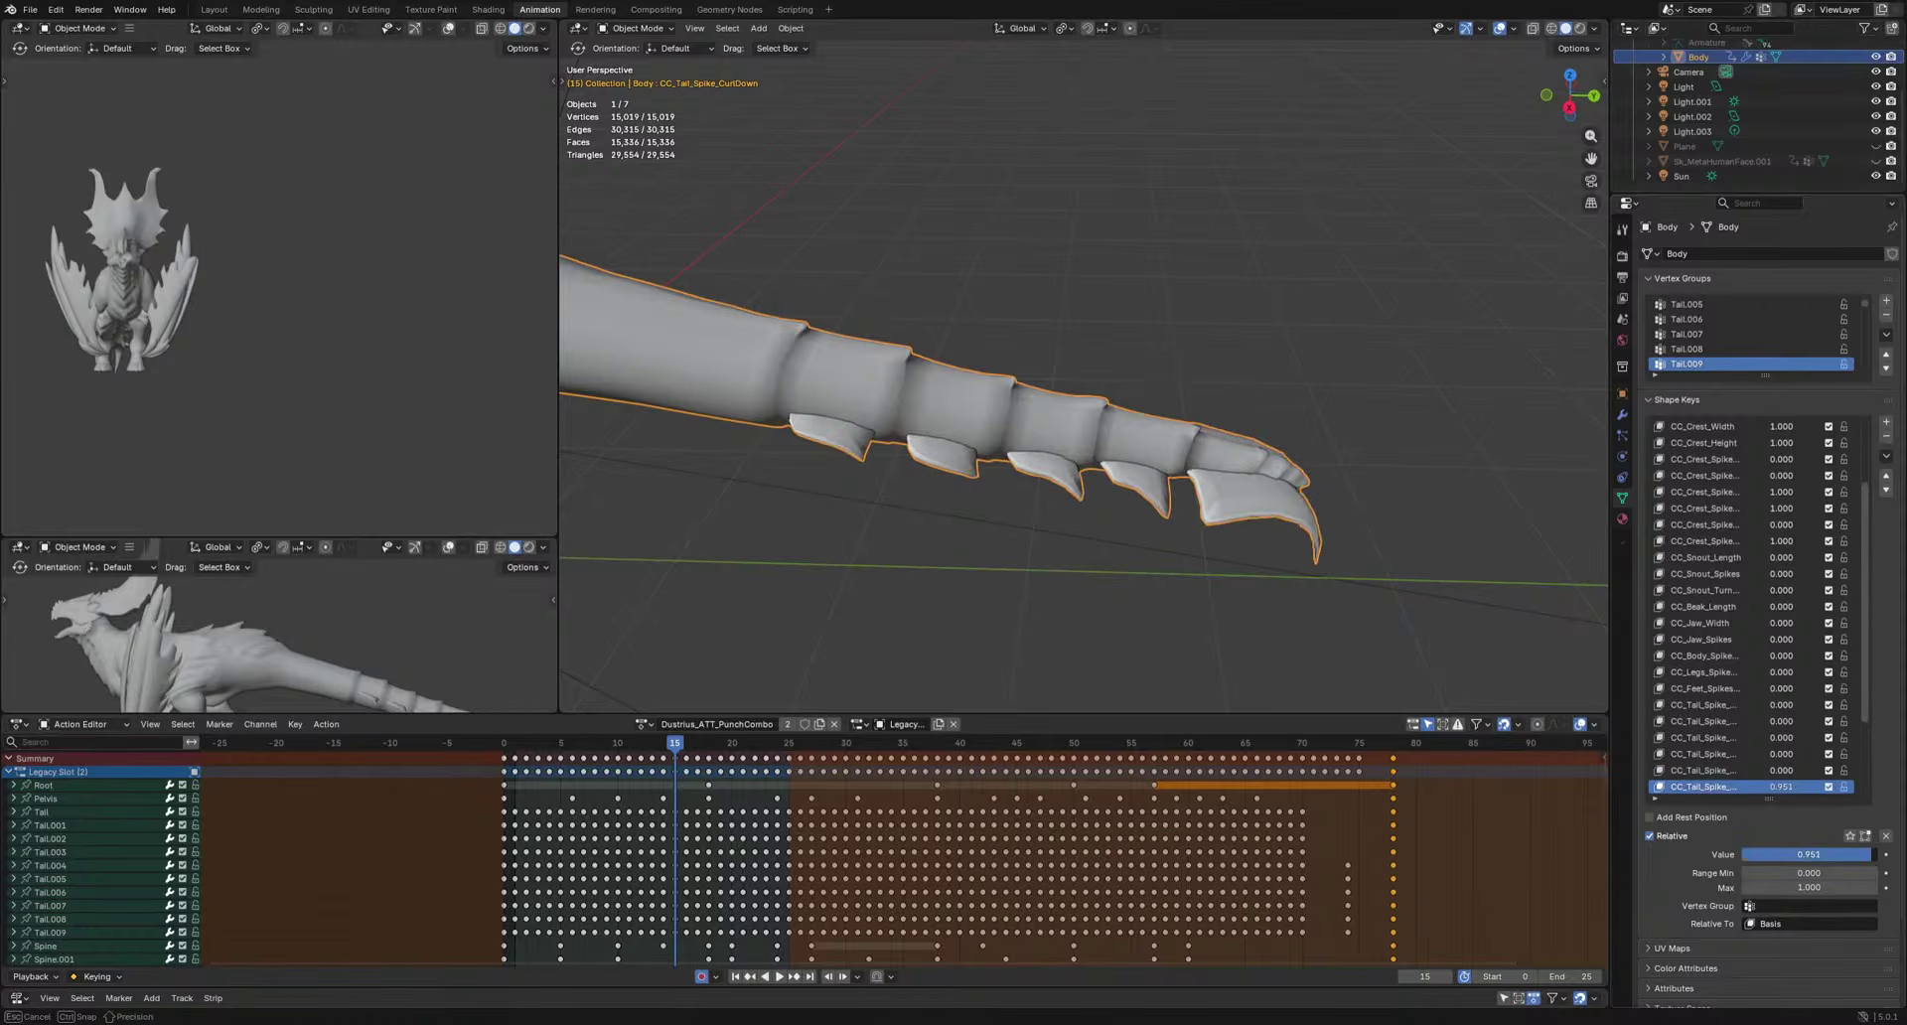
pyautogui.press('Escape')
# Preview the CC_Hand_Claws_Length shape key at 1.000 on the hands and reset it to 0.000.
pyautogui.scroll(-3, 1715, 720)
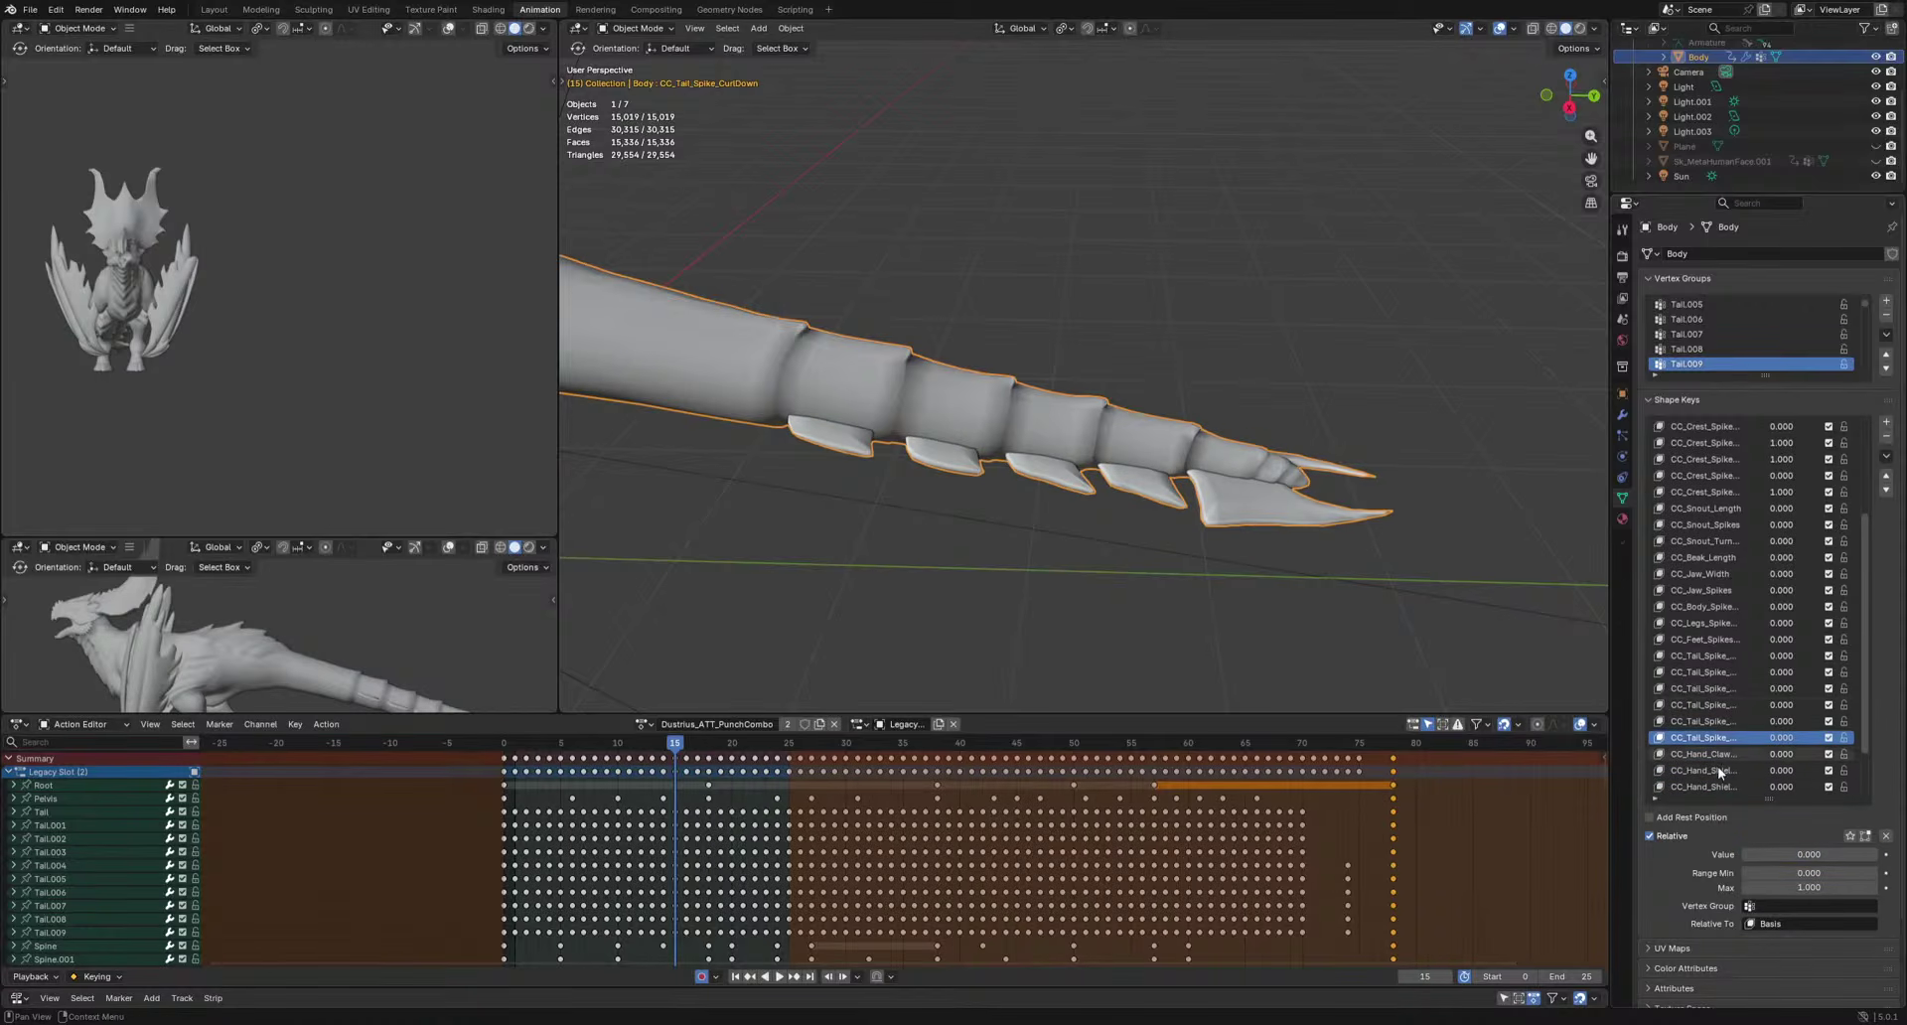
pyautogui.click(1708, 753)
pyautogui.moveTo(1271, 566)
pyautogui.mouseDown(button='middle')
pyautogui.moveTo(1213, 536)
pyautogui.moveTo(1281, 556)
pyautogui.moveTo(1260, 584)
pyautogui.moveTo(1281, 581)
pyautogui.mouseUp(button='middle')
pyautogui.moveTo(1750, 850); pyautogui.dragTo(1848, 850)
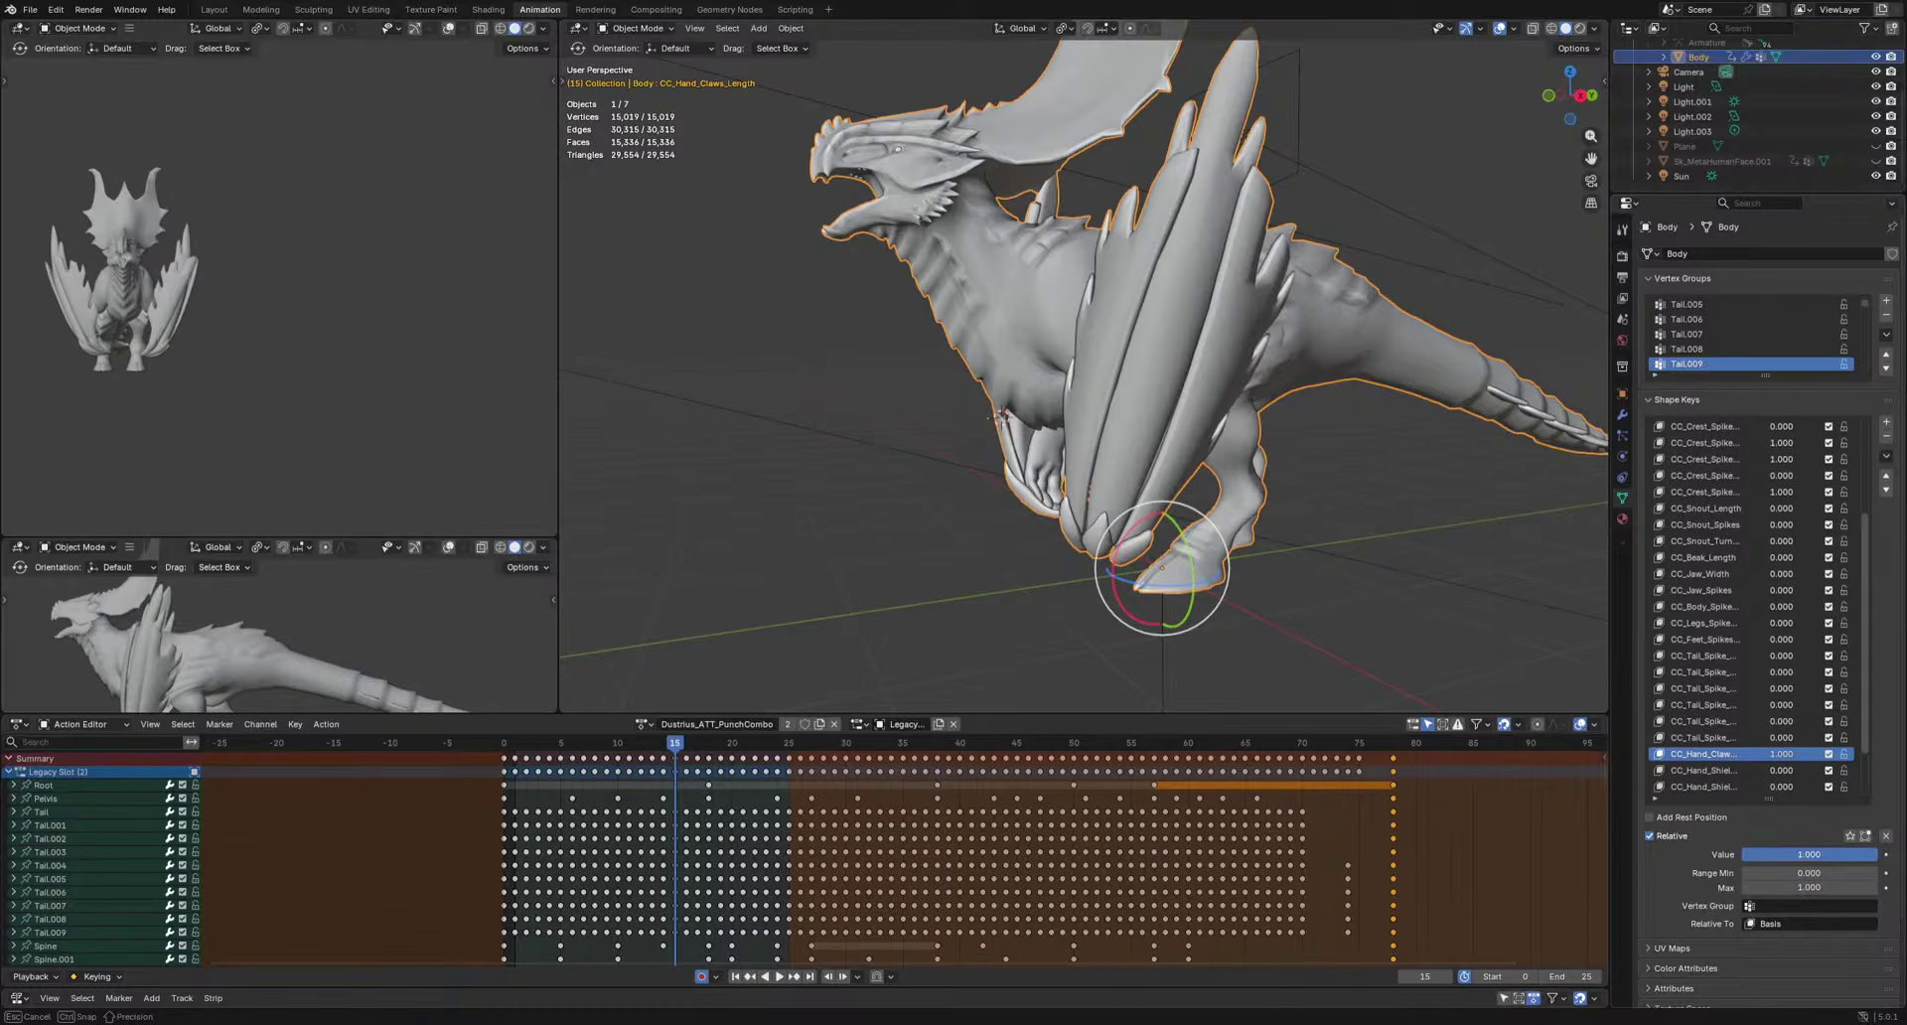
pyautogui.moveTo(1241, 487); pyautogui.dragTo(1218, 458, button='middle')
pyautogui.scroll(2, 1077, 475)
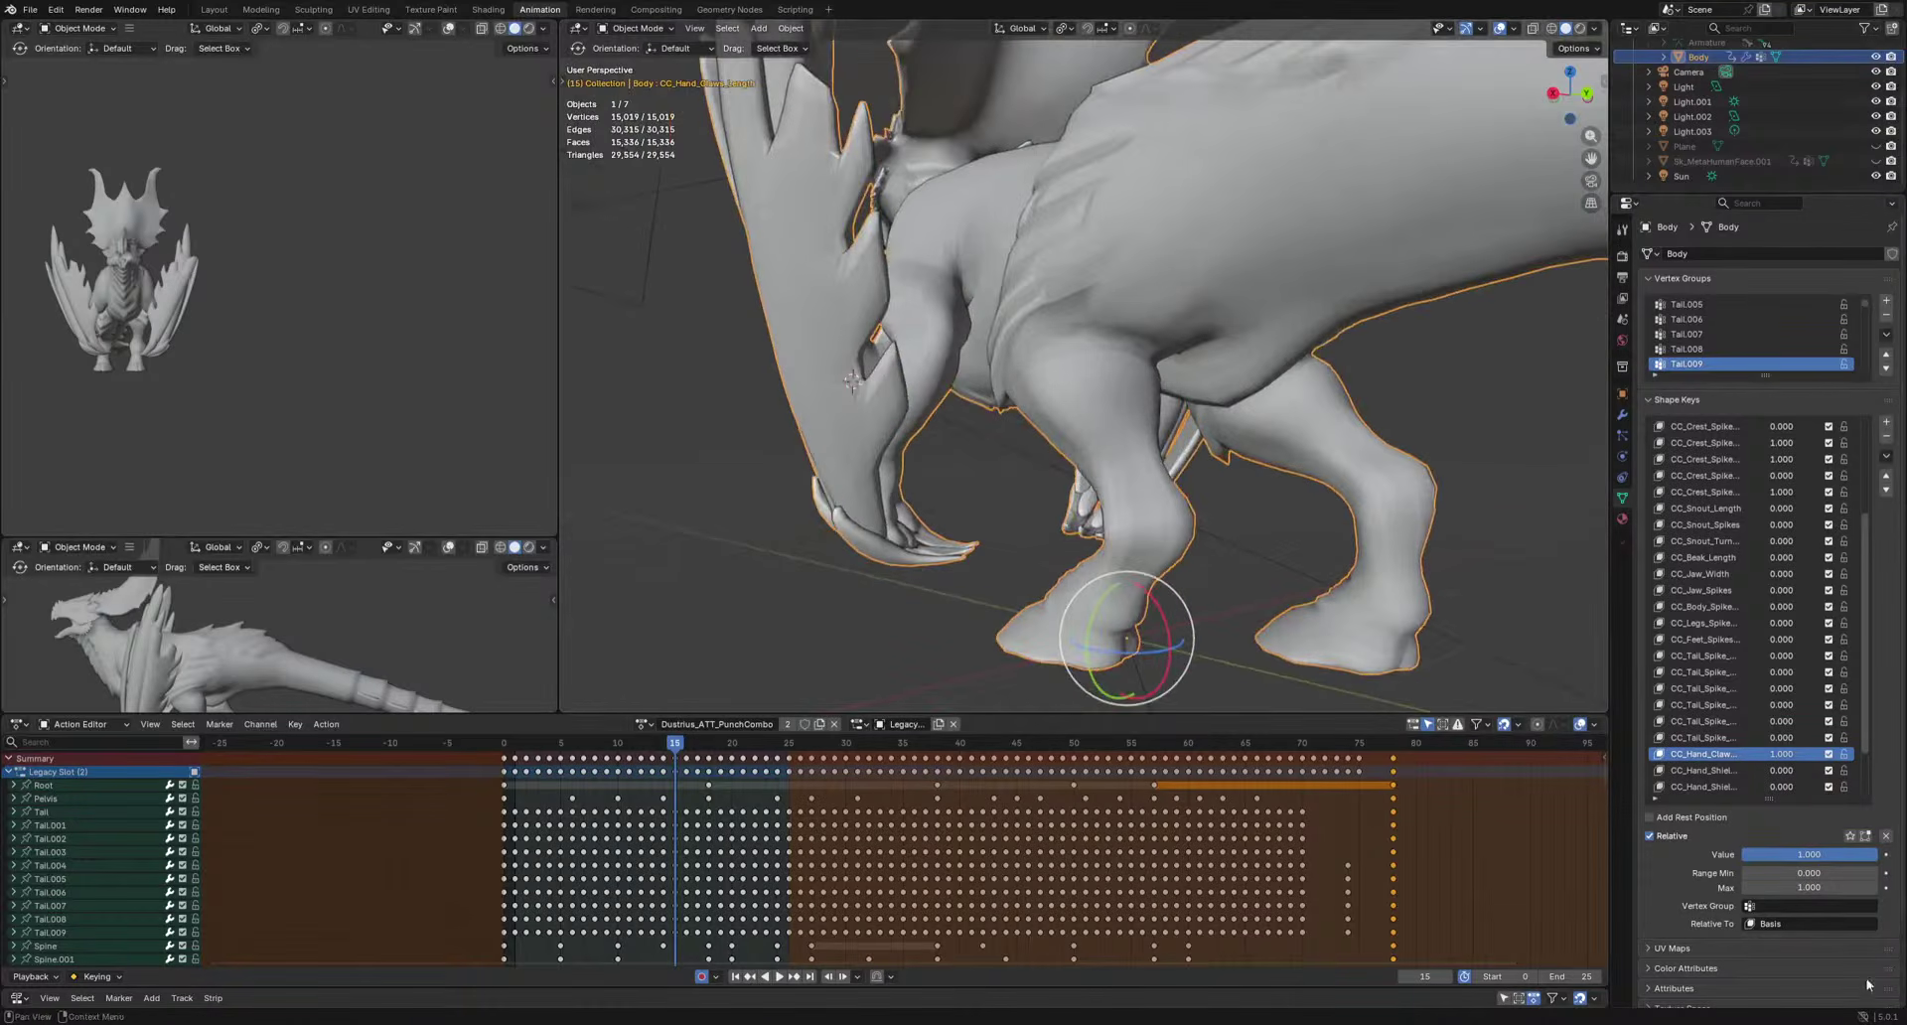
pyautogui.moveTo(1830, 858); pyautogui.dragTo(1740, 853)
# Preview the CC_Hand_Shield_Length and CC_Hand_Shield_CurveIn shape keys and reset them to 0.000.
pyautogui.scroll(-3, 1758, 741)
pyautogui.click(1737, 725)
pyautogui.scroll(-3, 1232, 553)
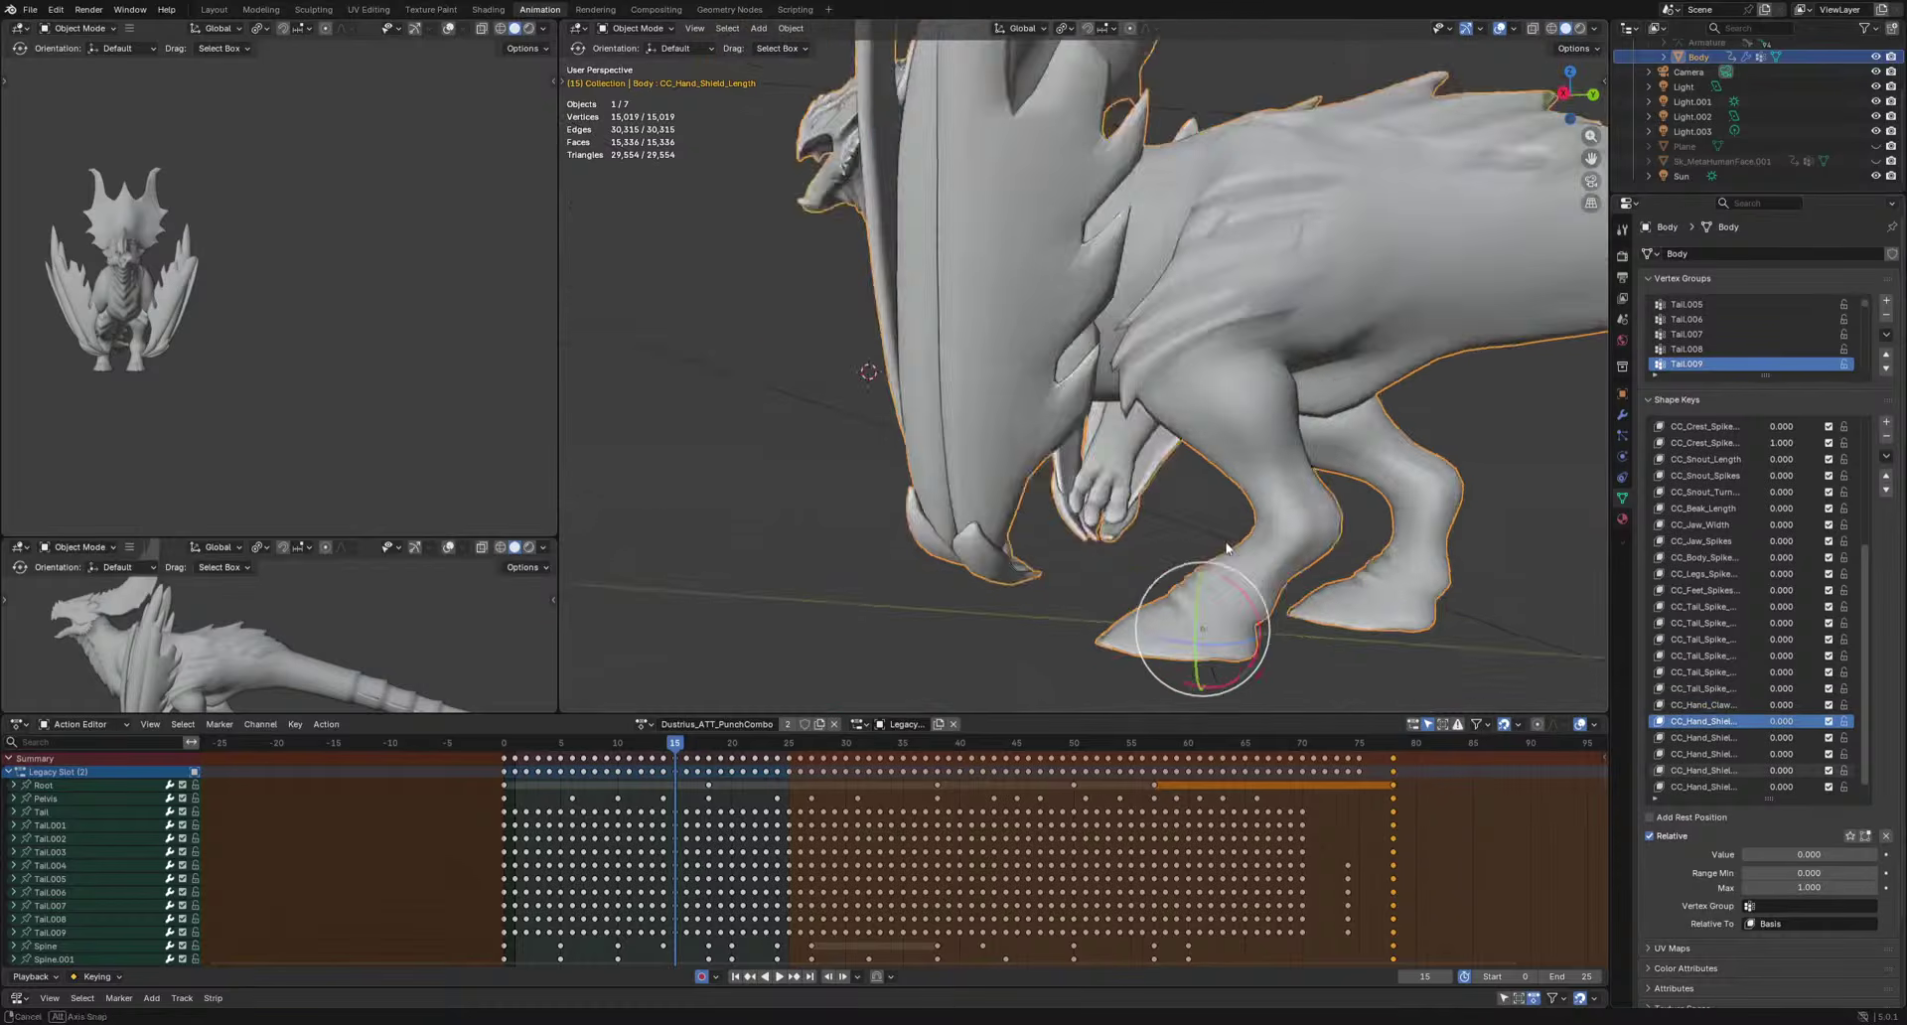
pyautogui.moveTo(1232, 552); pyautogui.dragTo(1435, 581, button='middle')
pyautogui.moveTo(1869, 856)
pyautogui.mouseDown()
pyautogui.moveTo(1740, 859)
pyautogui.moveTo(1863, 846)
pyautogui.mouseUp()
pyautogui.click(1703, 741)
pyautogui.moveTo(1390, 517); pyautogui.dragTo(1260, 573, button='middle')
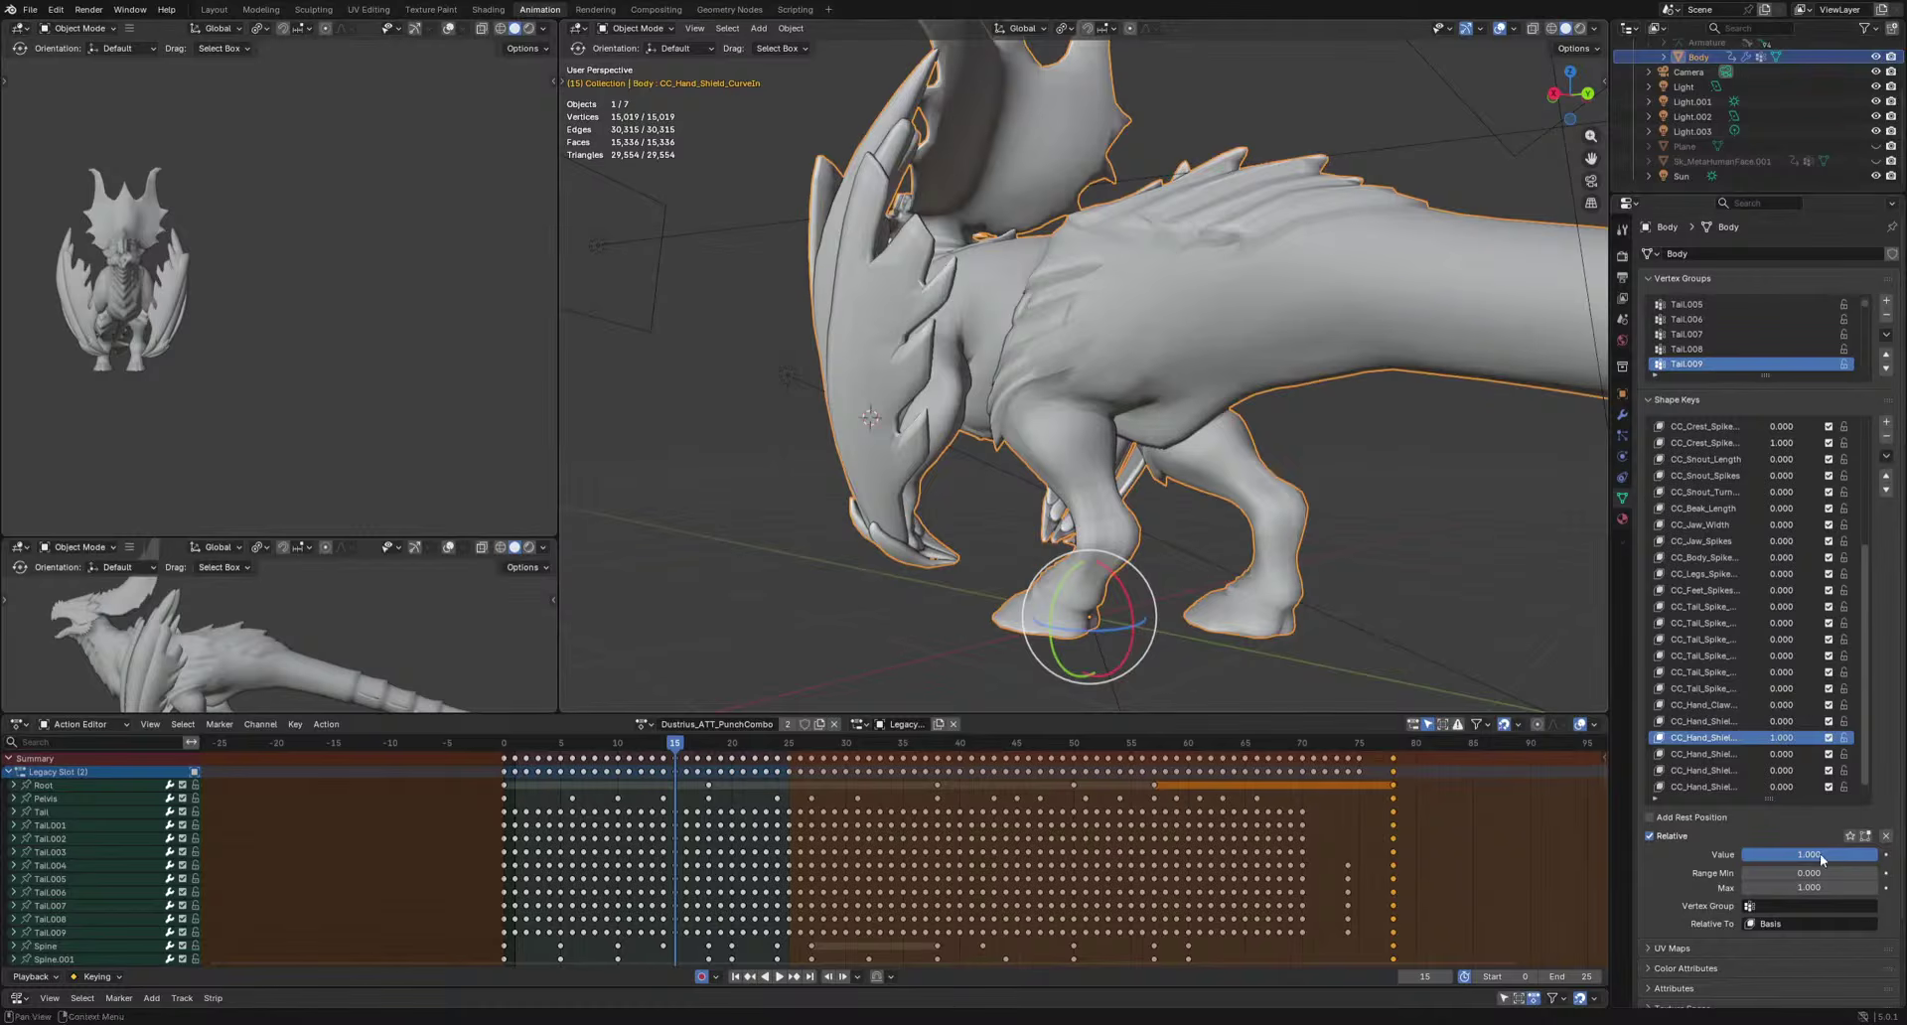
pyautogui.moveTo(1822, 860); pyautogui.dragTo(1873, 856)
# Preview the CC_Hand_Shield_CurveOut and CC_Hand_Shield_Shape01 shape keys on the hand shields.
pyautogui.click(1723, 757)
pyautogui.click(1720, 772)
pyautogui.moveTo(1142, 596); pyautogui.dragTo(1309, 610, button='middle')
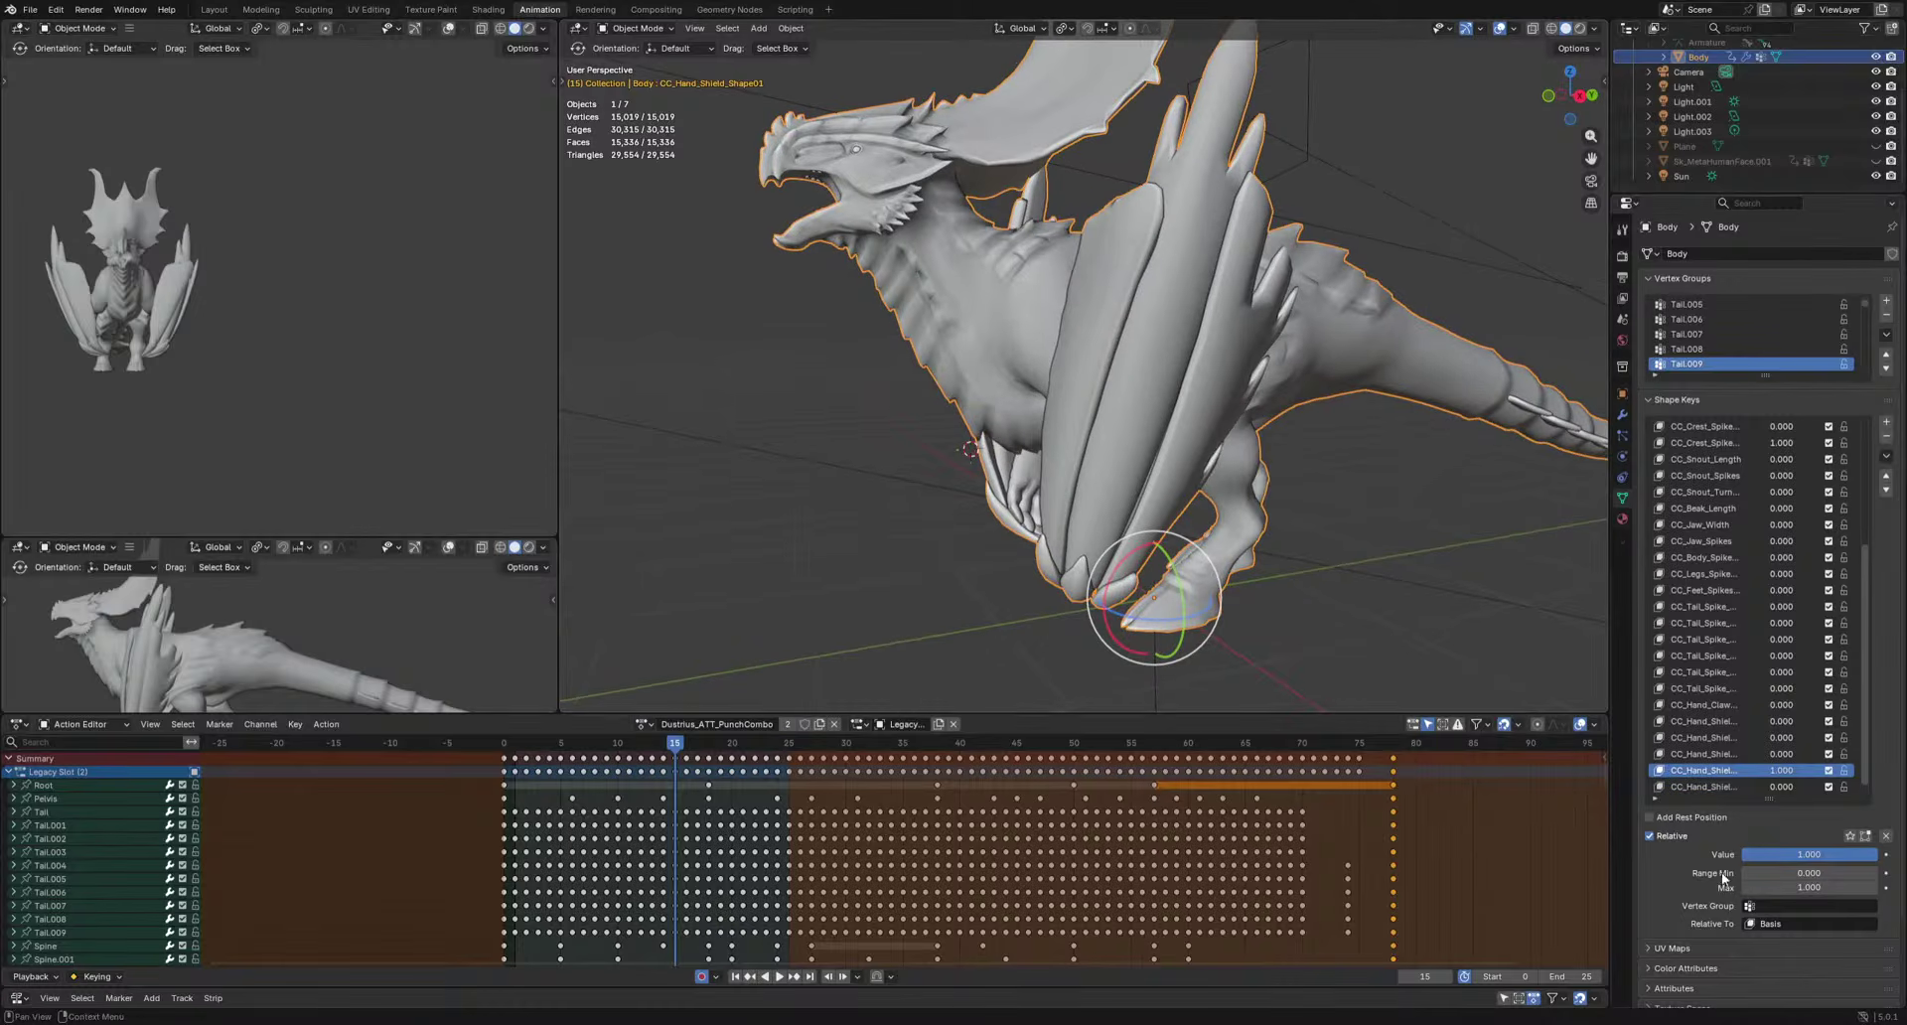
pyautogui.moveTo(1841, 859); pyautogui.dragTo(1519, 744)
# Set the three CC_Hand_Shield_Shape keys to 1.000 and preview them together with the hand shield curve keys.
pyautogui.click(1708, 786)
pyautogui.scroll(-1, 1736, 706)
pyautogui.click(1736, 788)
pyautogui.click(1736, 772)
pyautogui.click(1745, 754)
pyautogui.click(1721, 739)
pyautogui.click(1713, 723)
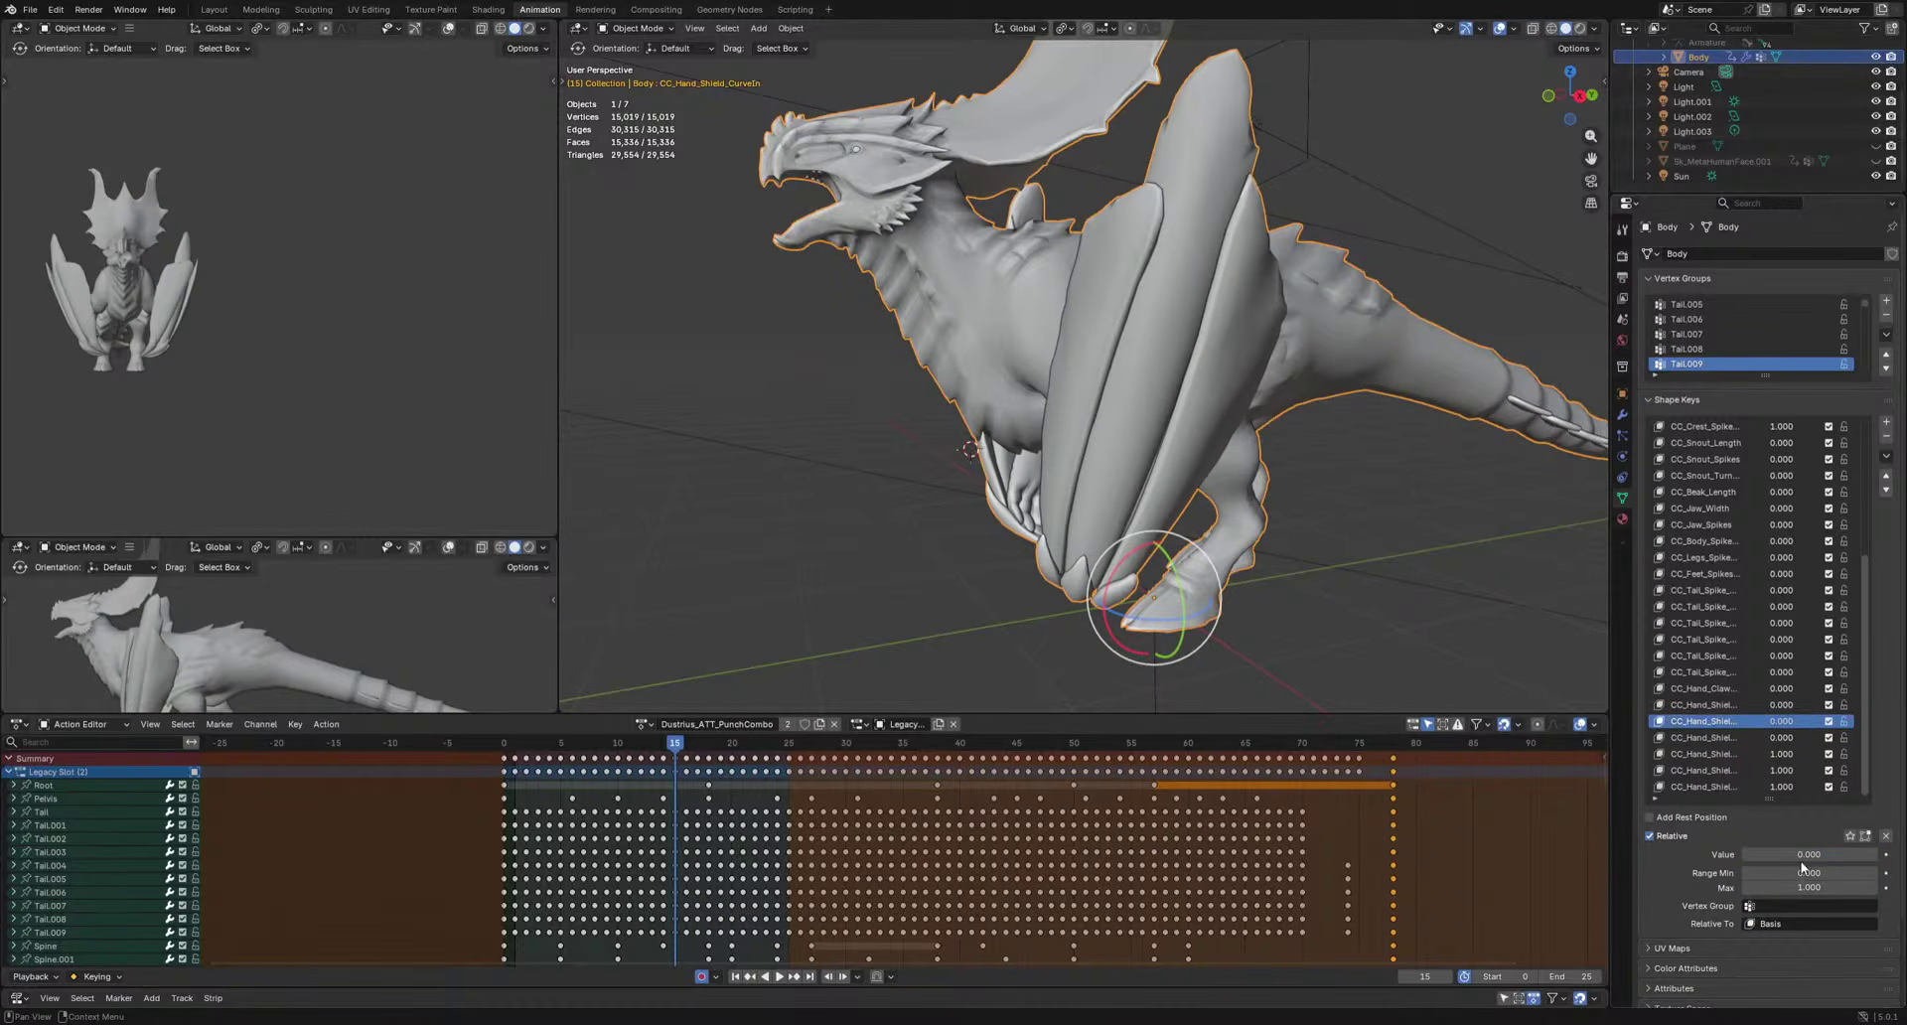
pyautogui.moveTo(1801, 856); pyautogui.dragTo(1755, 809)
# Reset the three CC_Hand_Shield_Shape keys to 0.000.
pyautogui.click(1723, 786)
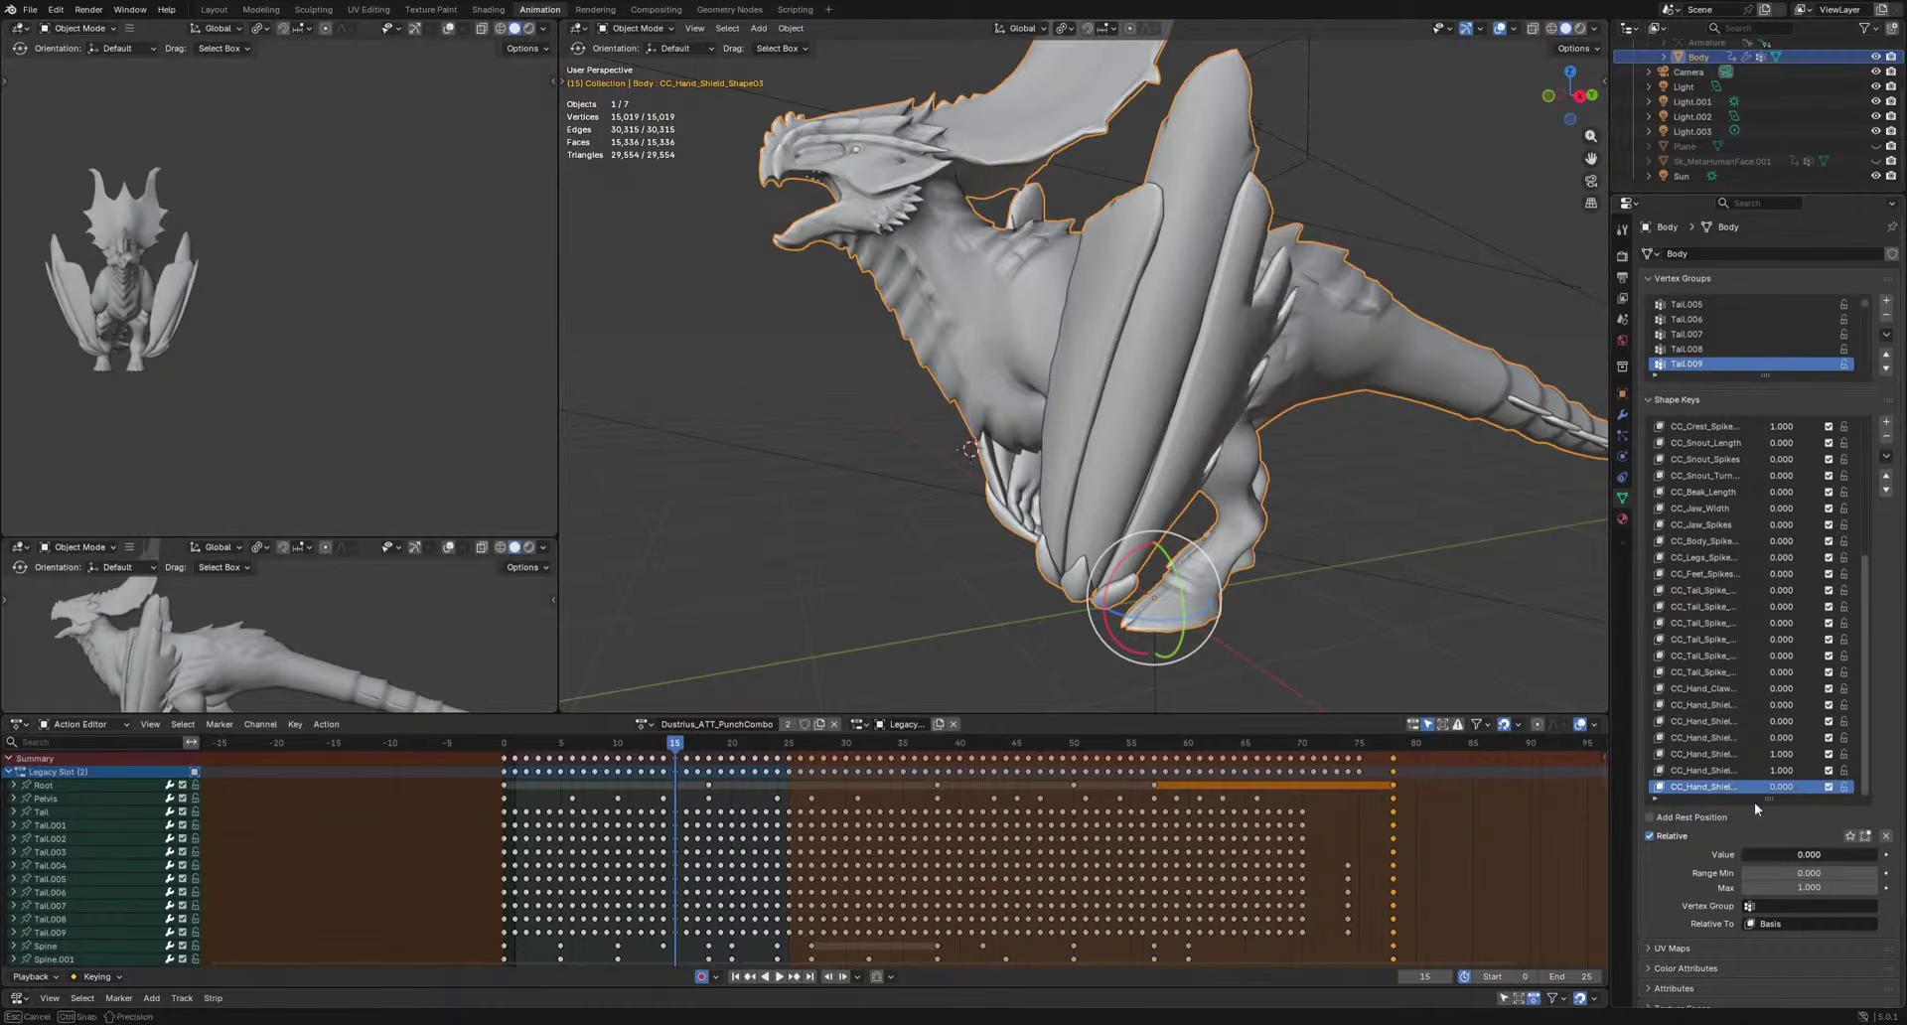
pyautogui.click(1703, 753)
pyautogui.moveTo(1152, 199); pyautogui.dragTo(1231, 467, button='middle')
pyautogui.click(1703, 736)
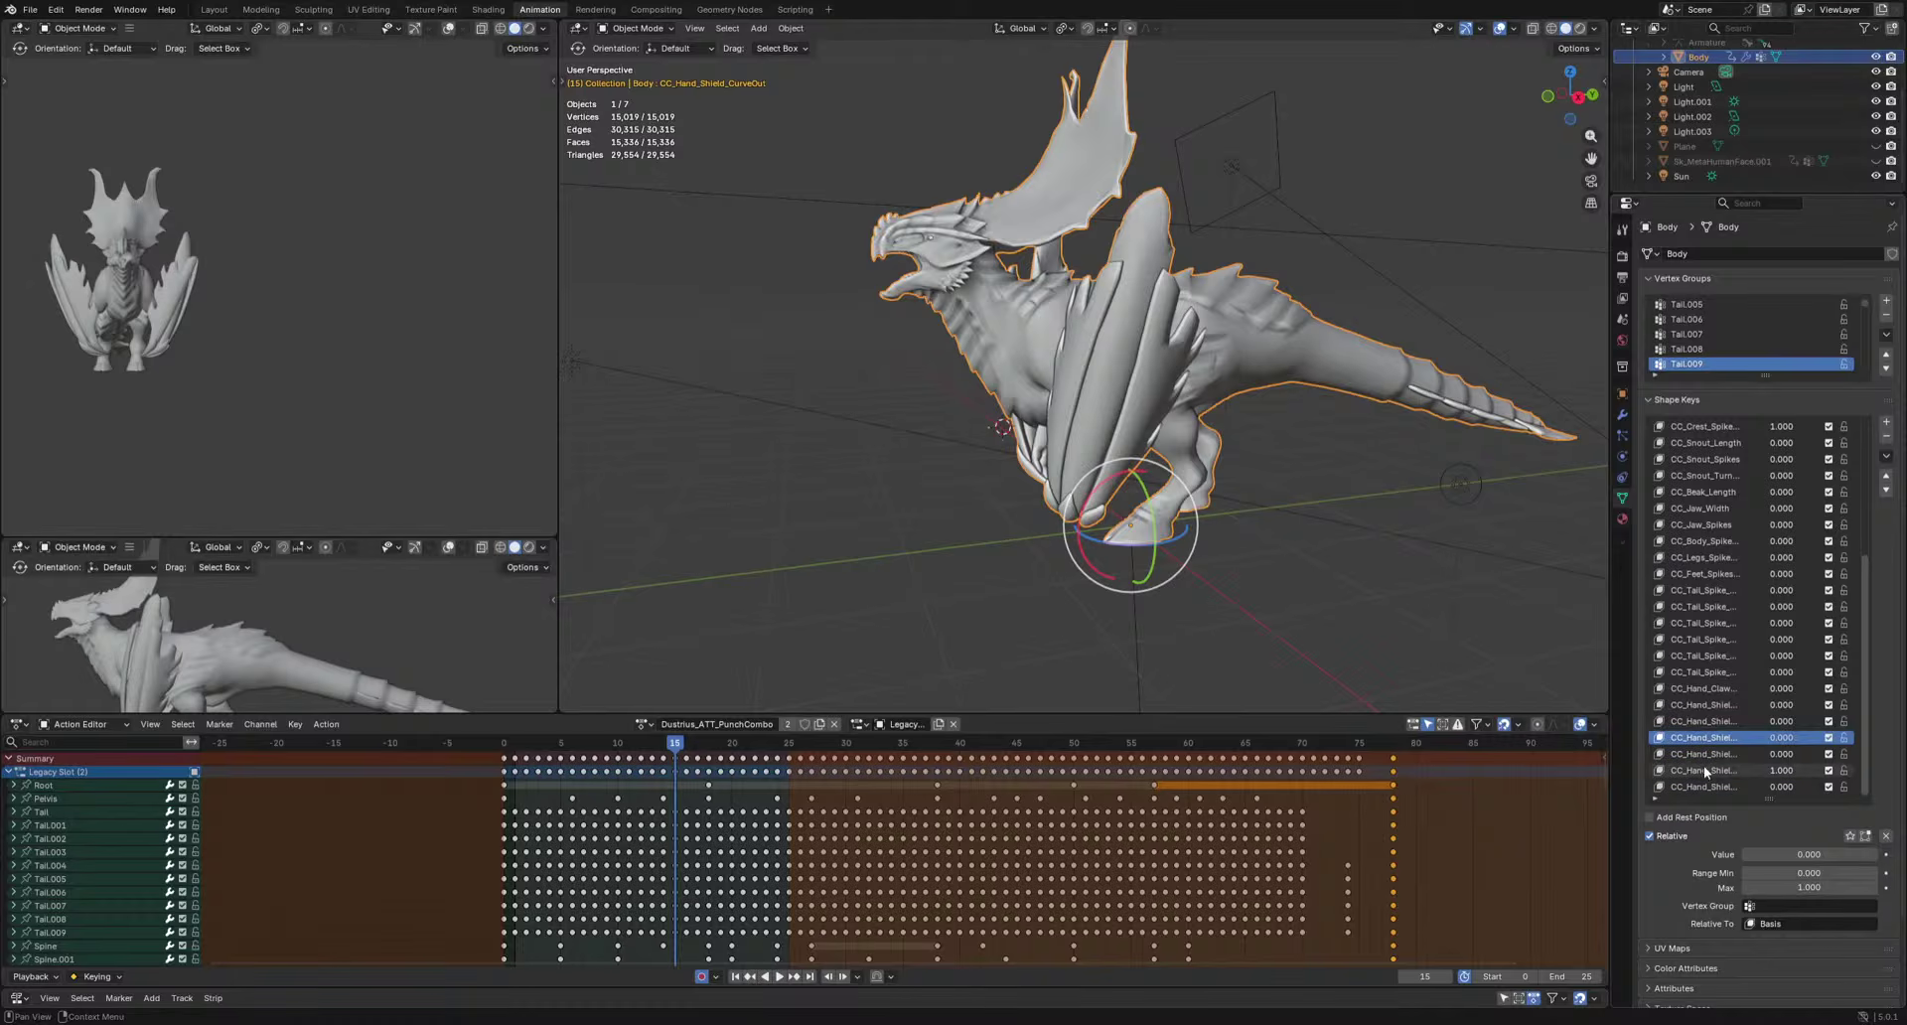
pyautogui.click(1704, 769)
pyautogui.moveTo(1850, 856); pyautogui.dragTo(1748, 856)
pyautogui.moveTo(1112, 487); pyautogui.dragTo(1362, 521, button='middle')
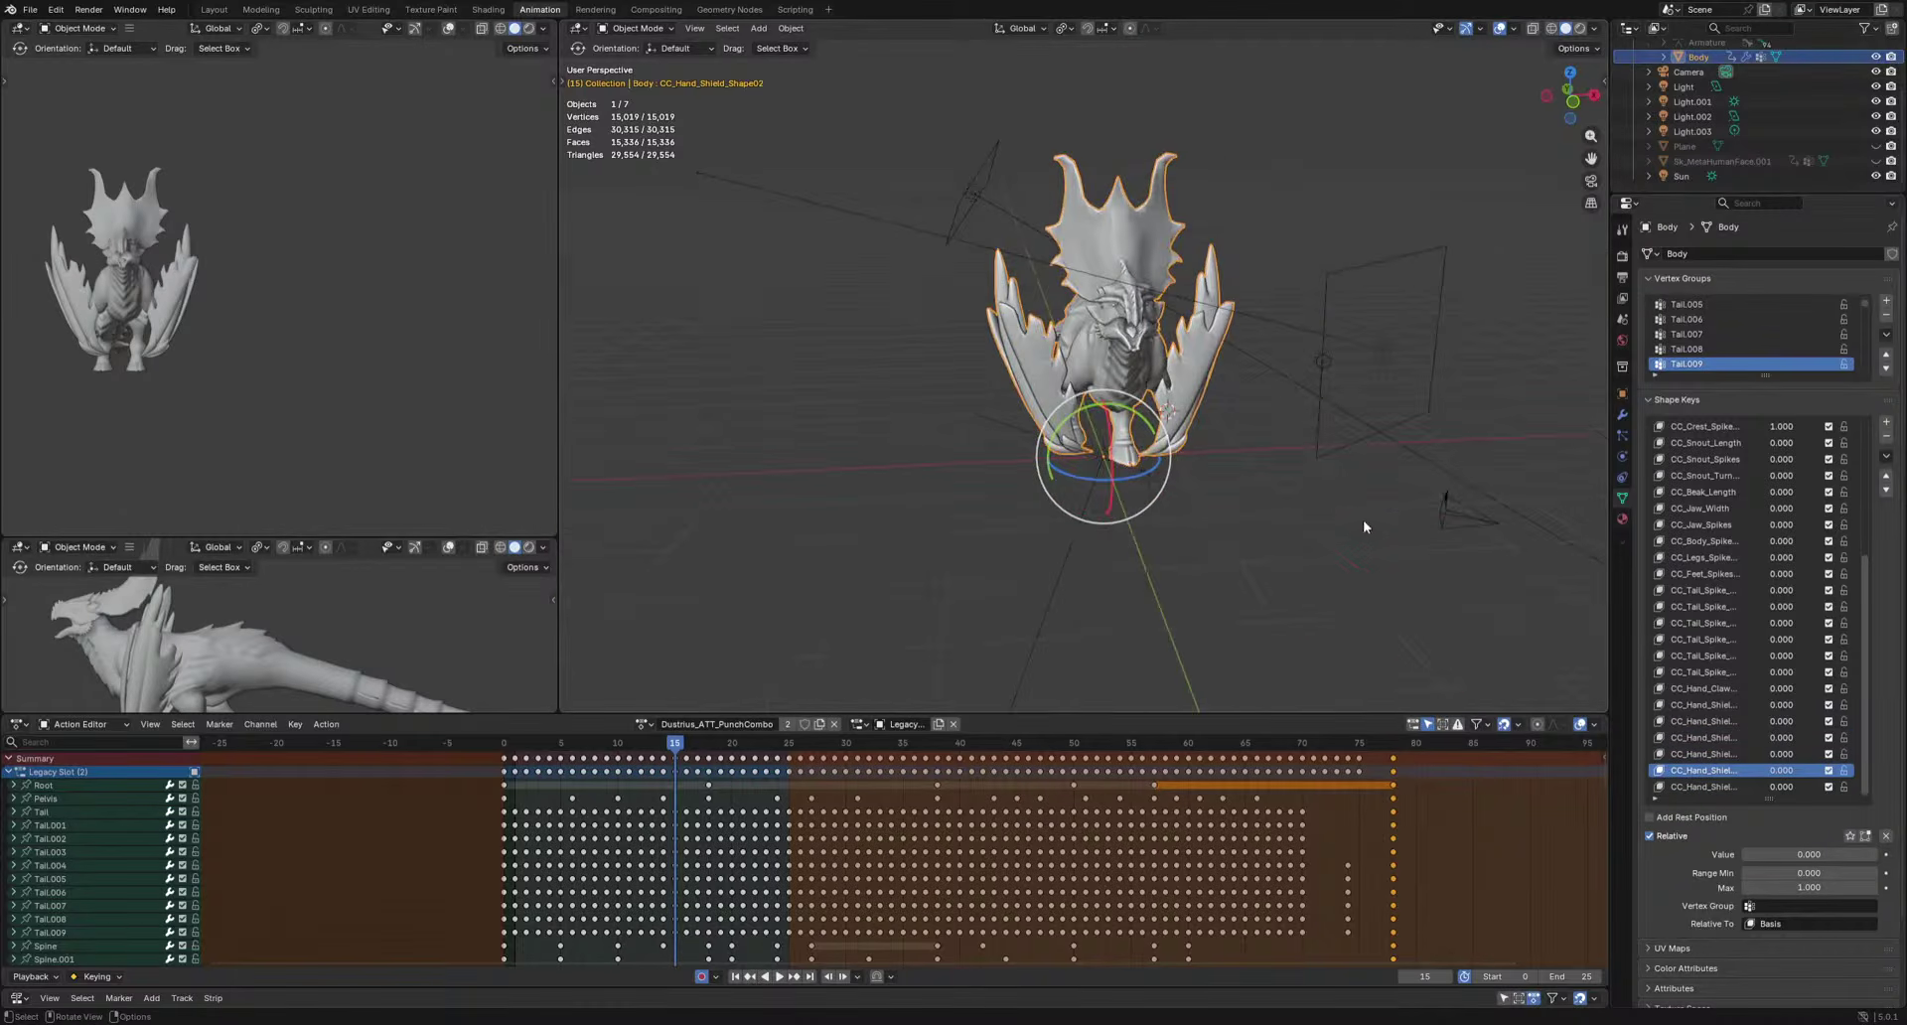
# Reset the crest spike shape keys, including CC_Crest_Spike_CurlOut, and CC_Crest_Height to 0.000.
pyautogui.scroll(5, 1766, 628)
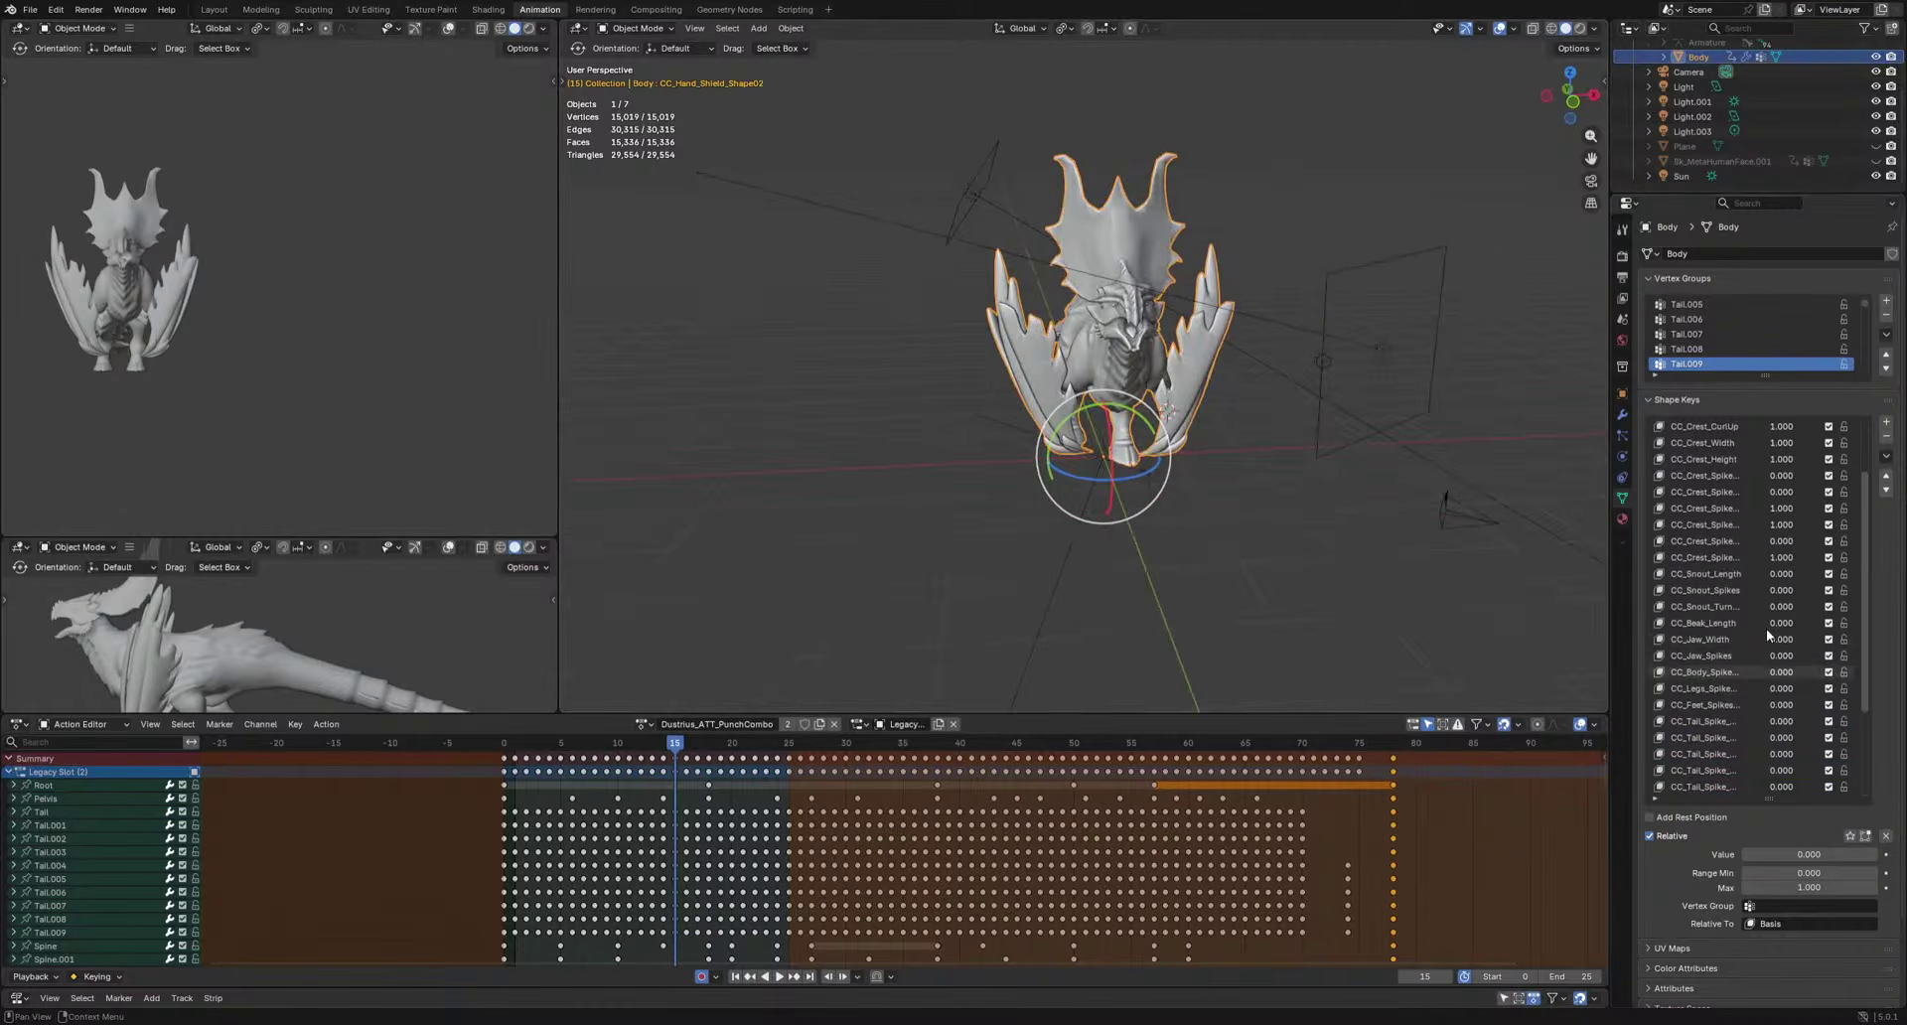
pyautogui.click(1705, 564)
pyautogui.moveTo(1849, 855); pyautogui.dragTo(1752, 852)
pyautogui.click(1724, 526)
pyautogui.click(1698, 511)
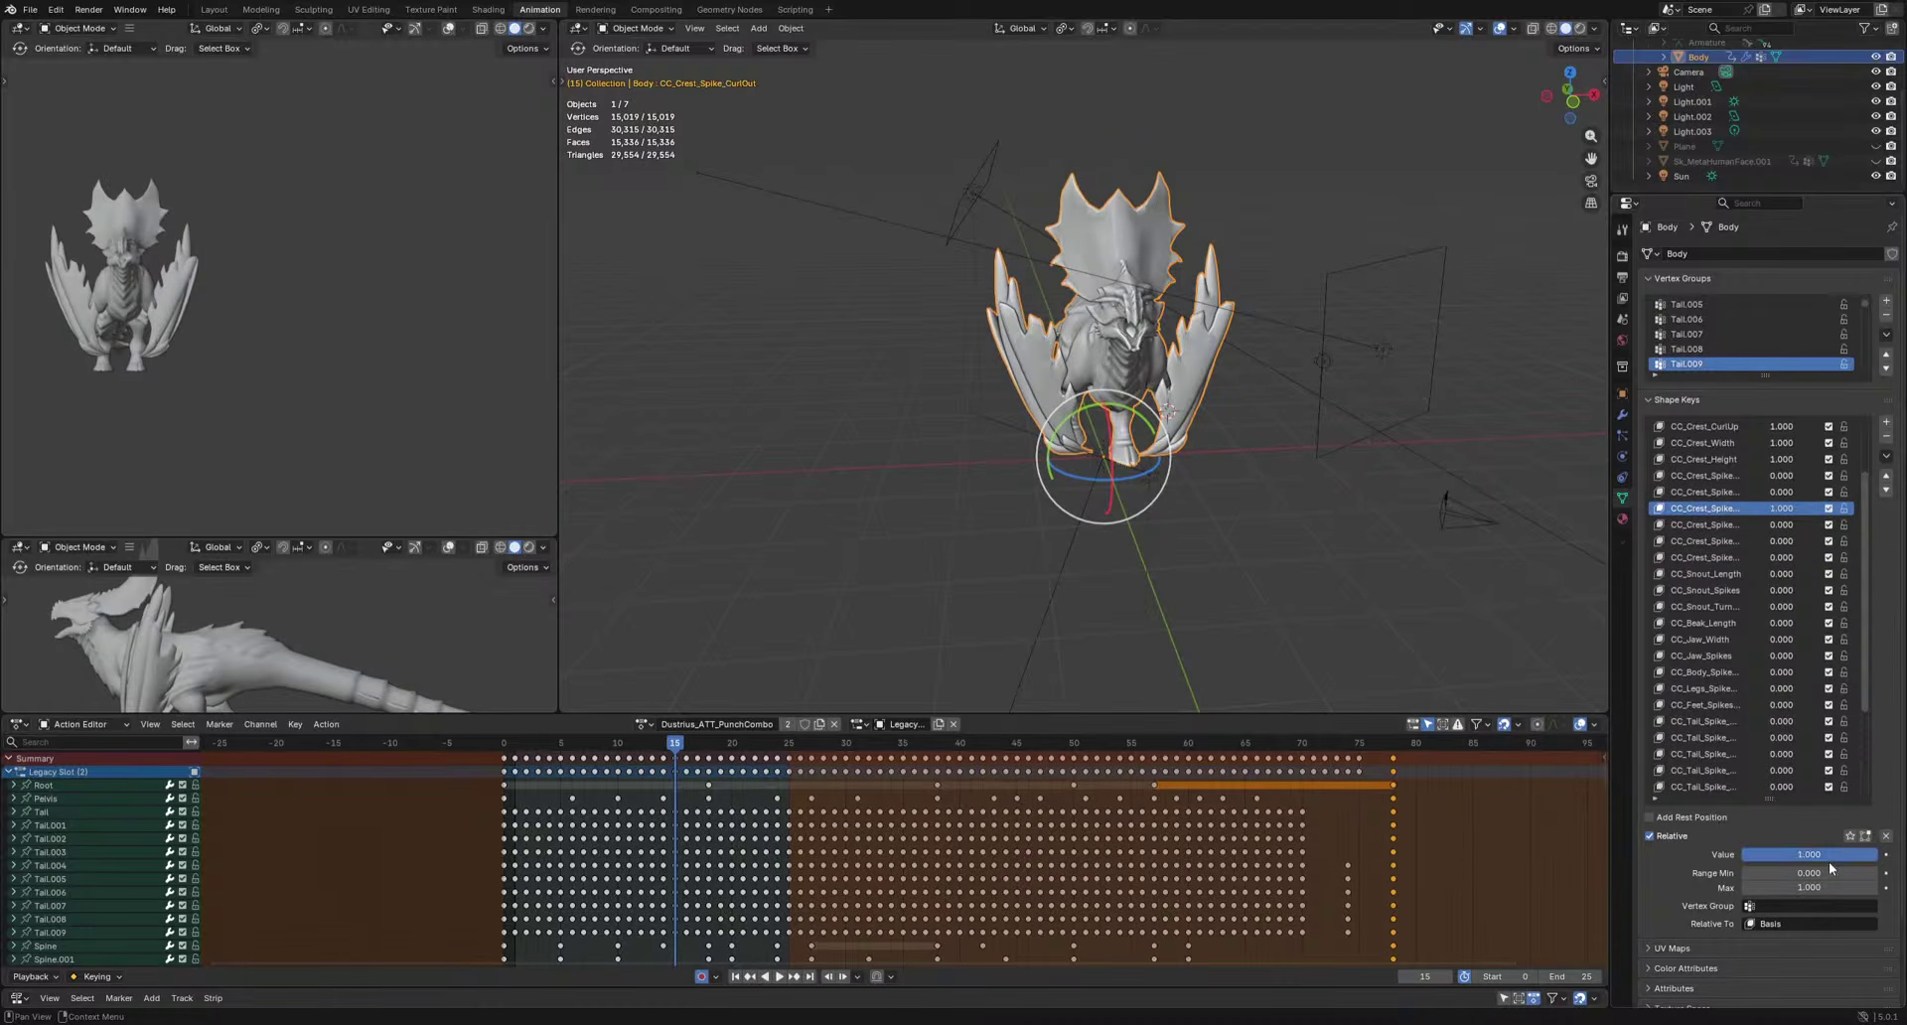
pyautogui.click(1704, 459)
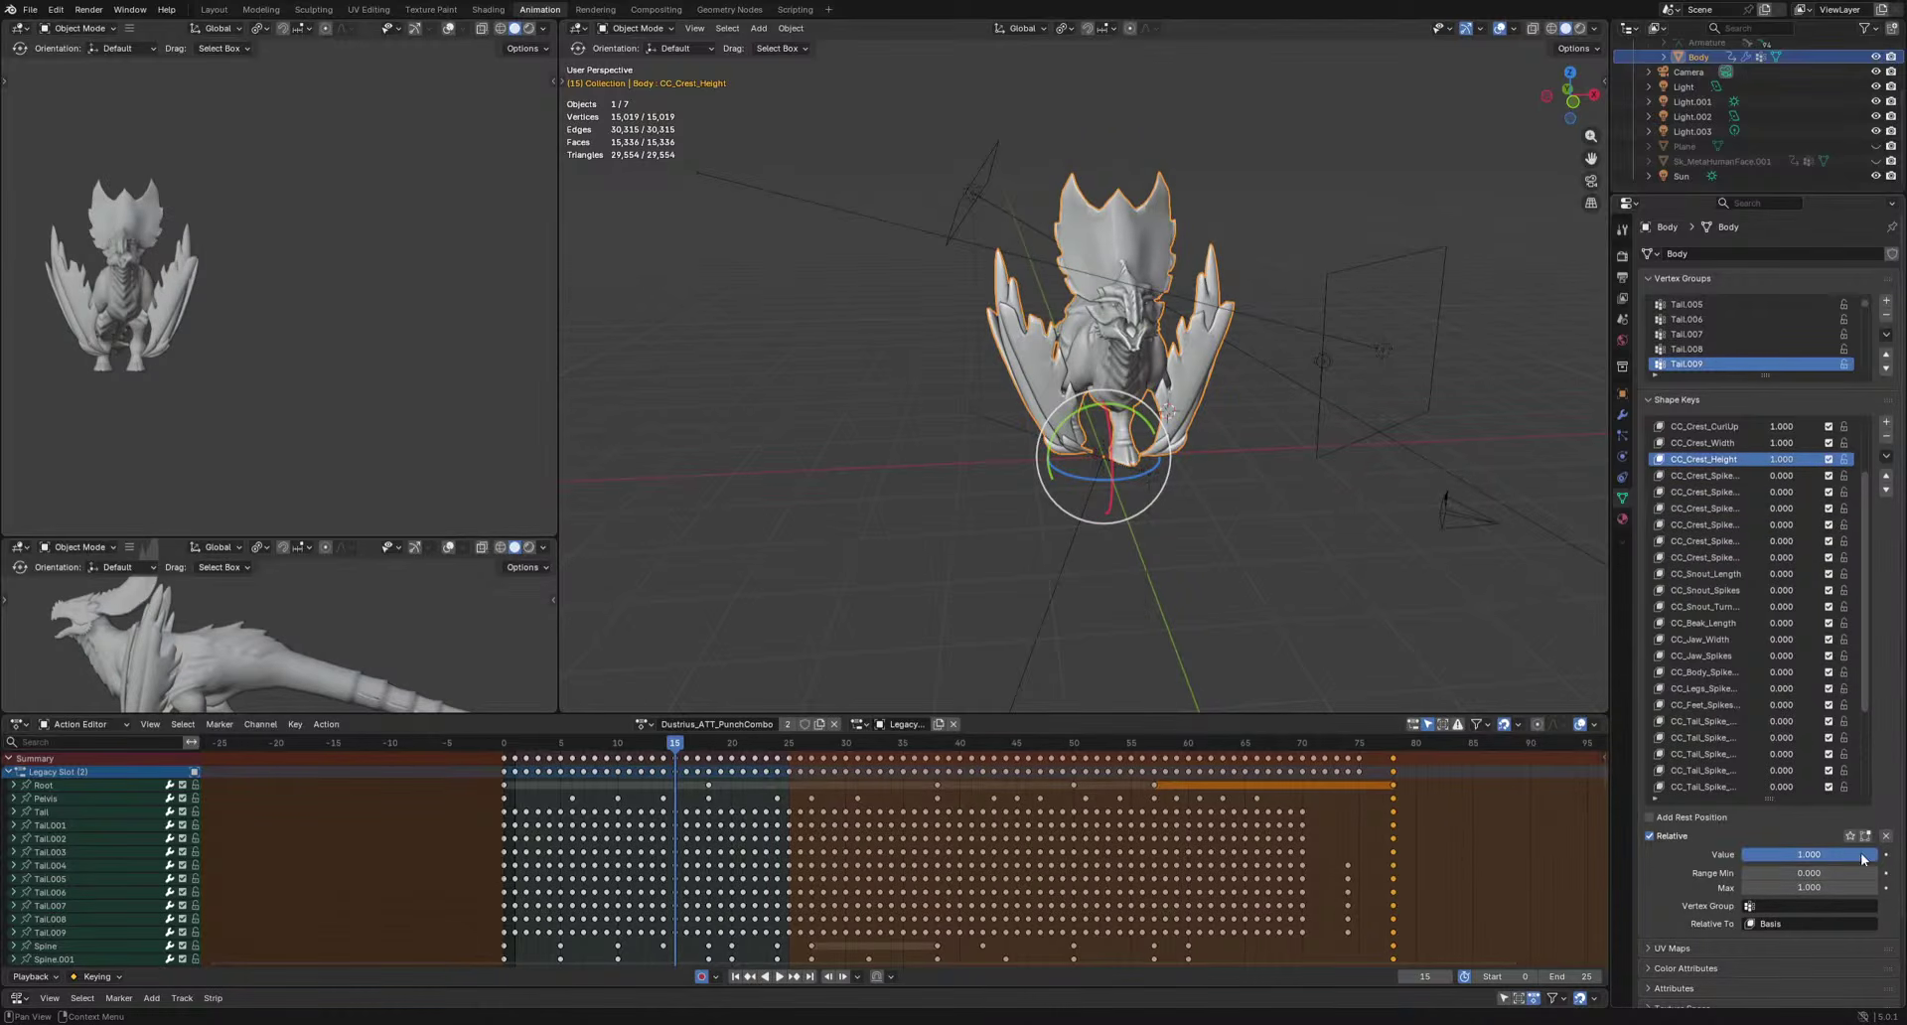
pyautogui.moveTo(1847, 854); pyautogui.dragTo(1755, 856)
# Reset the CC_Crest_Width and CC_Crest_CurlUp shape keys to 0.000.
pyautogui.scroll(4, 1766, 696)
pyautogui.click(1712, 508)
pyautogui.click(1719, 478)
pyautogui.click(1716, 491)
pyautogui.scroll(1, 1776, 658)
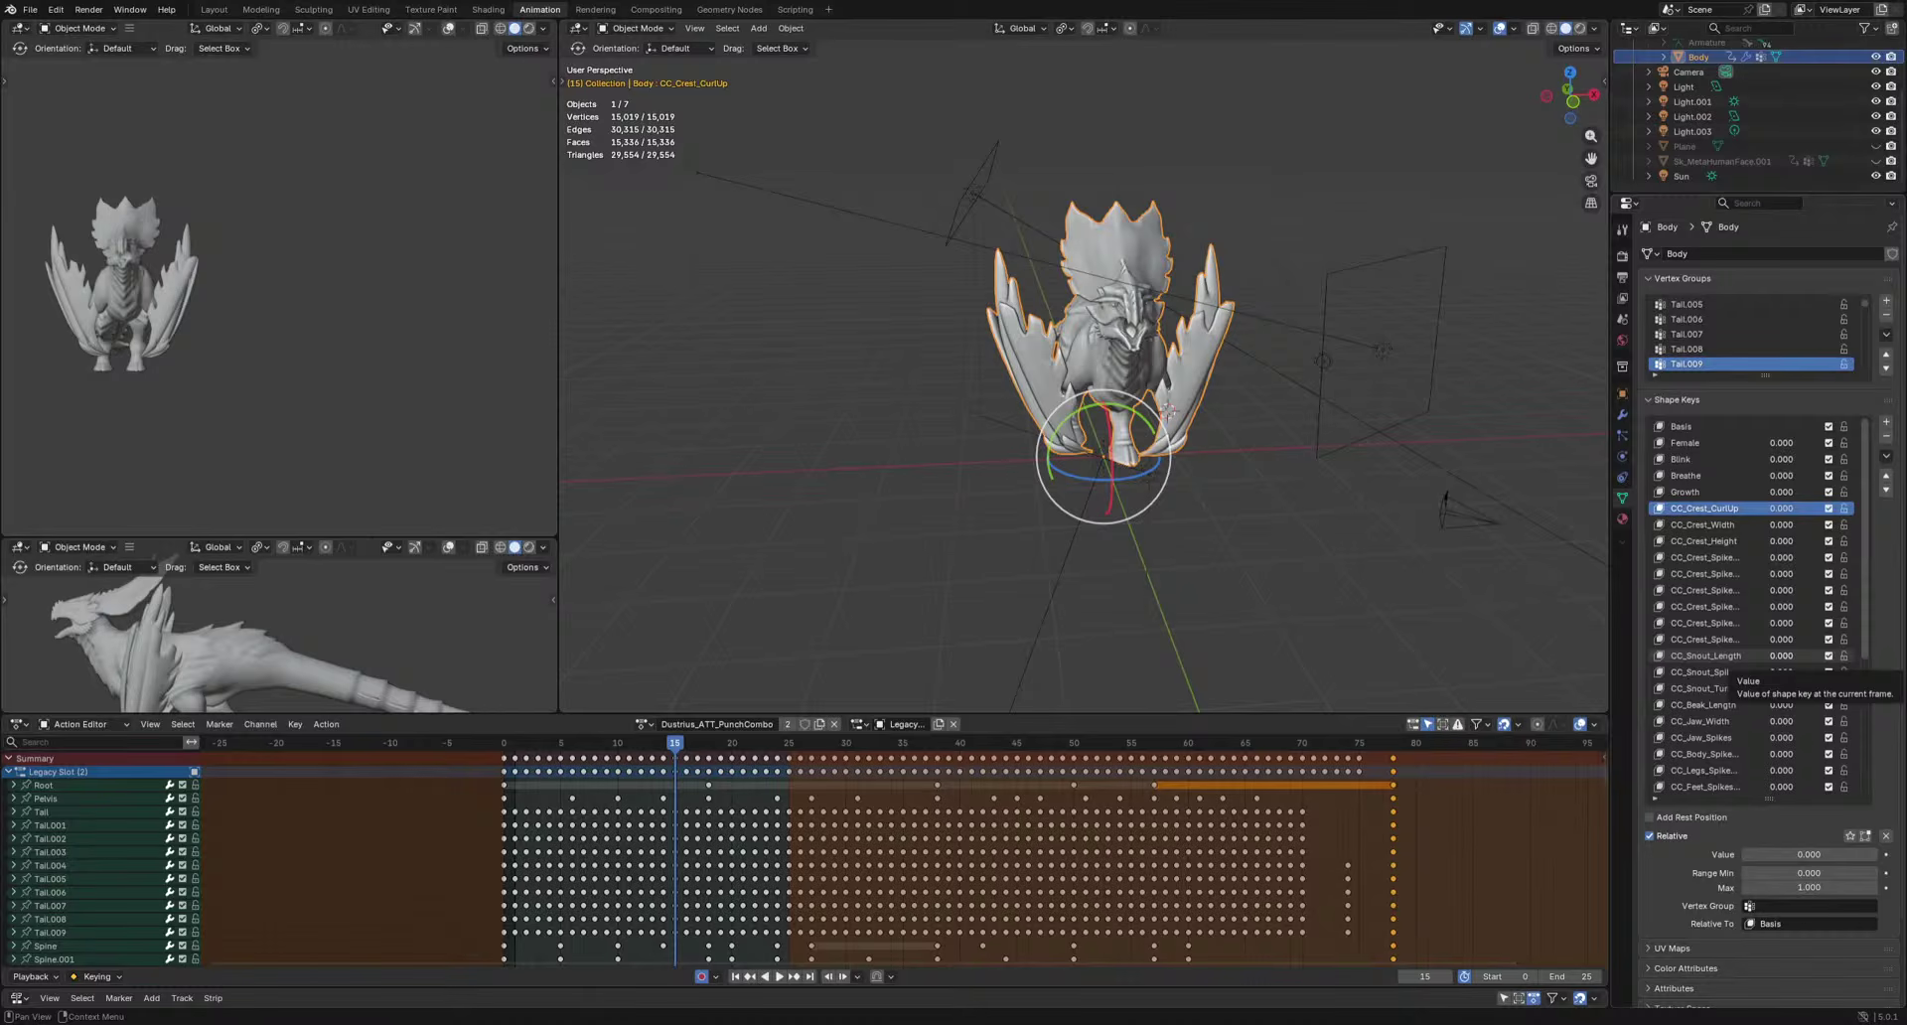
# Unhide and select the dragon's Armature in a straight side view.
pyautogui.press('KP_3')
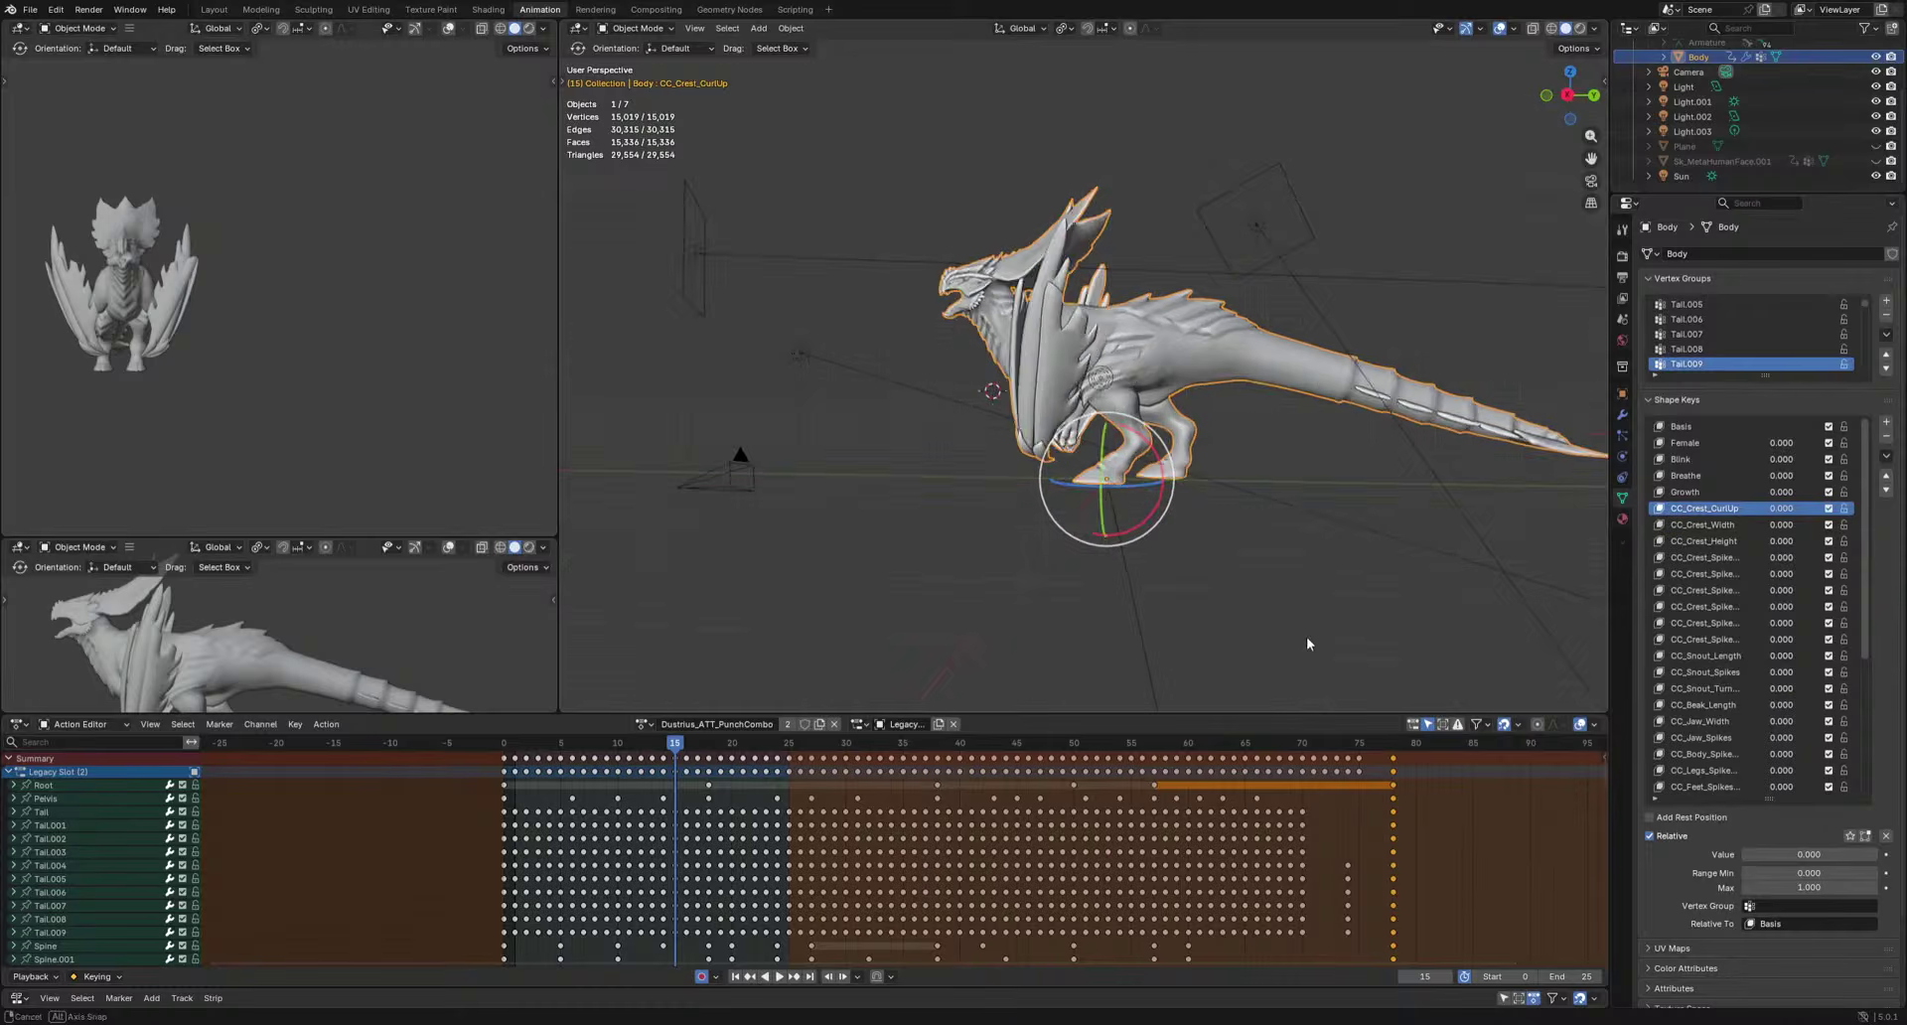
pyautogui.scroll(4, 1146, 606)
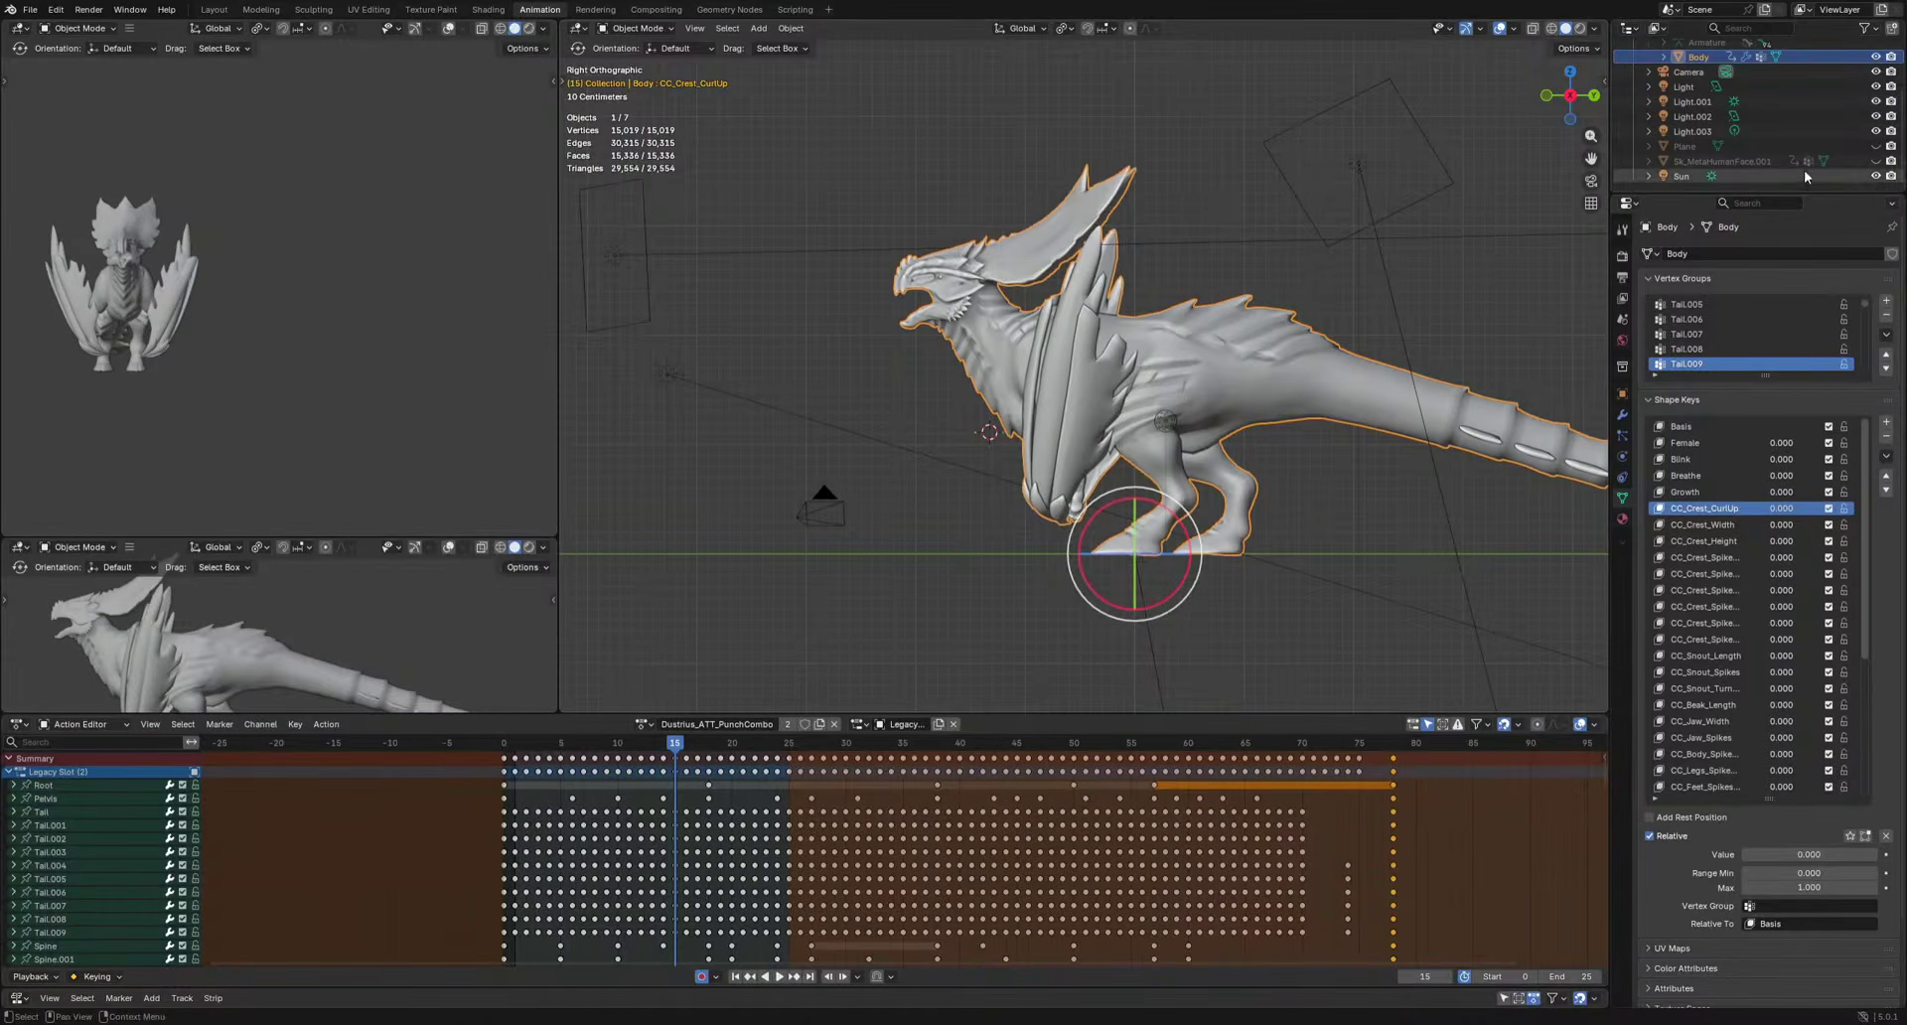
pyautogui.scroll(3, 1852, 156)
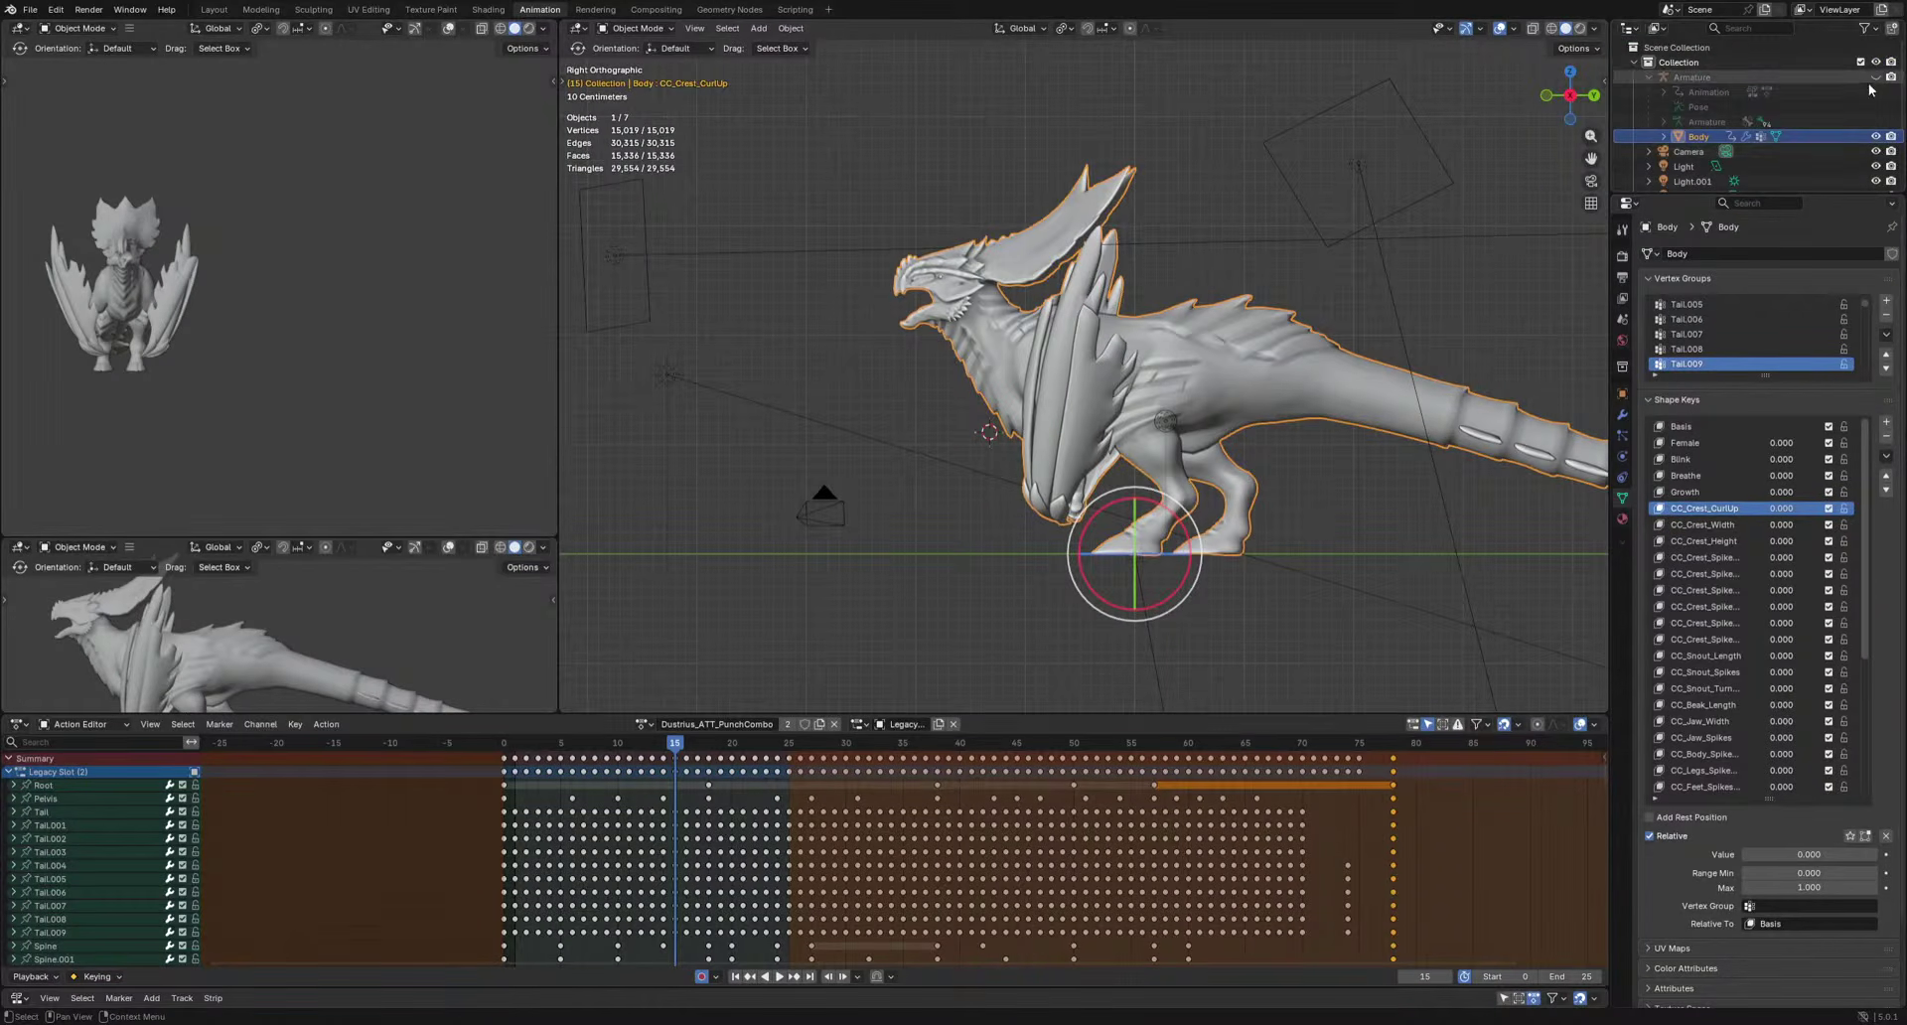
pyautogui.click(1693, 76)
pyautogui.scroll(2, 1051, 340)
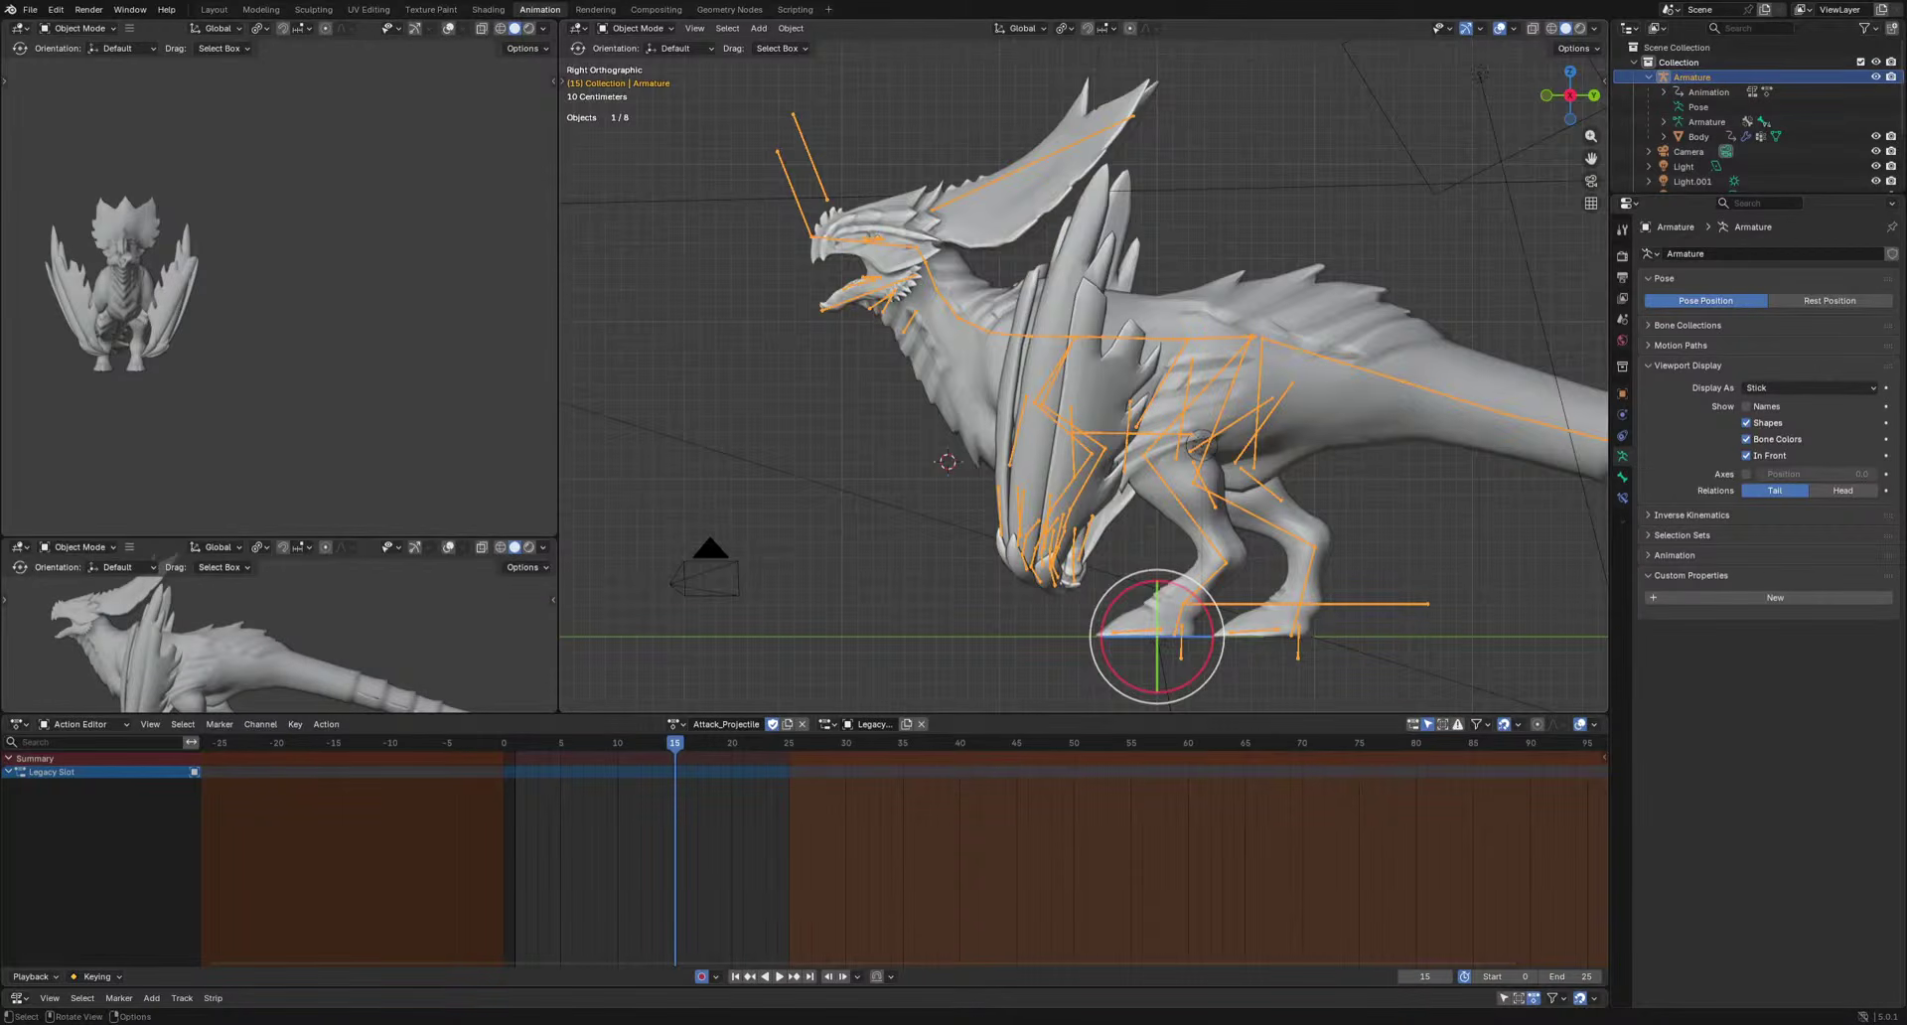
# Switch the armature to Pose Mode and play back the Attack_Projectile action.
pyautogui.moveTo(959, 382); pyautogui.dragTo(1071, 475, button='middle')
pyautogui.scroll(4, 1072, 474)
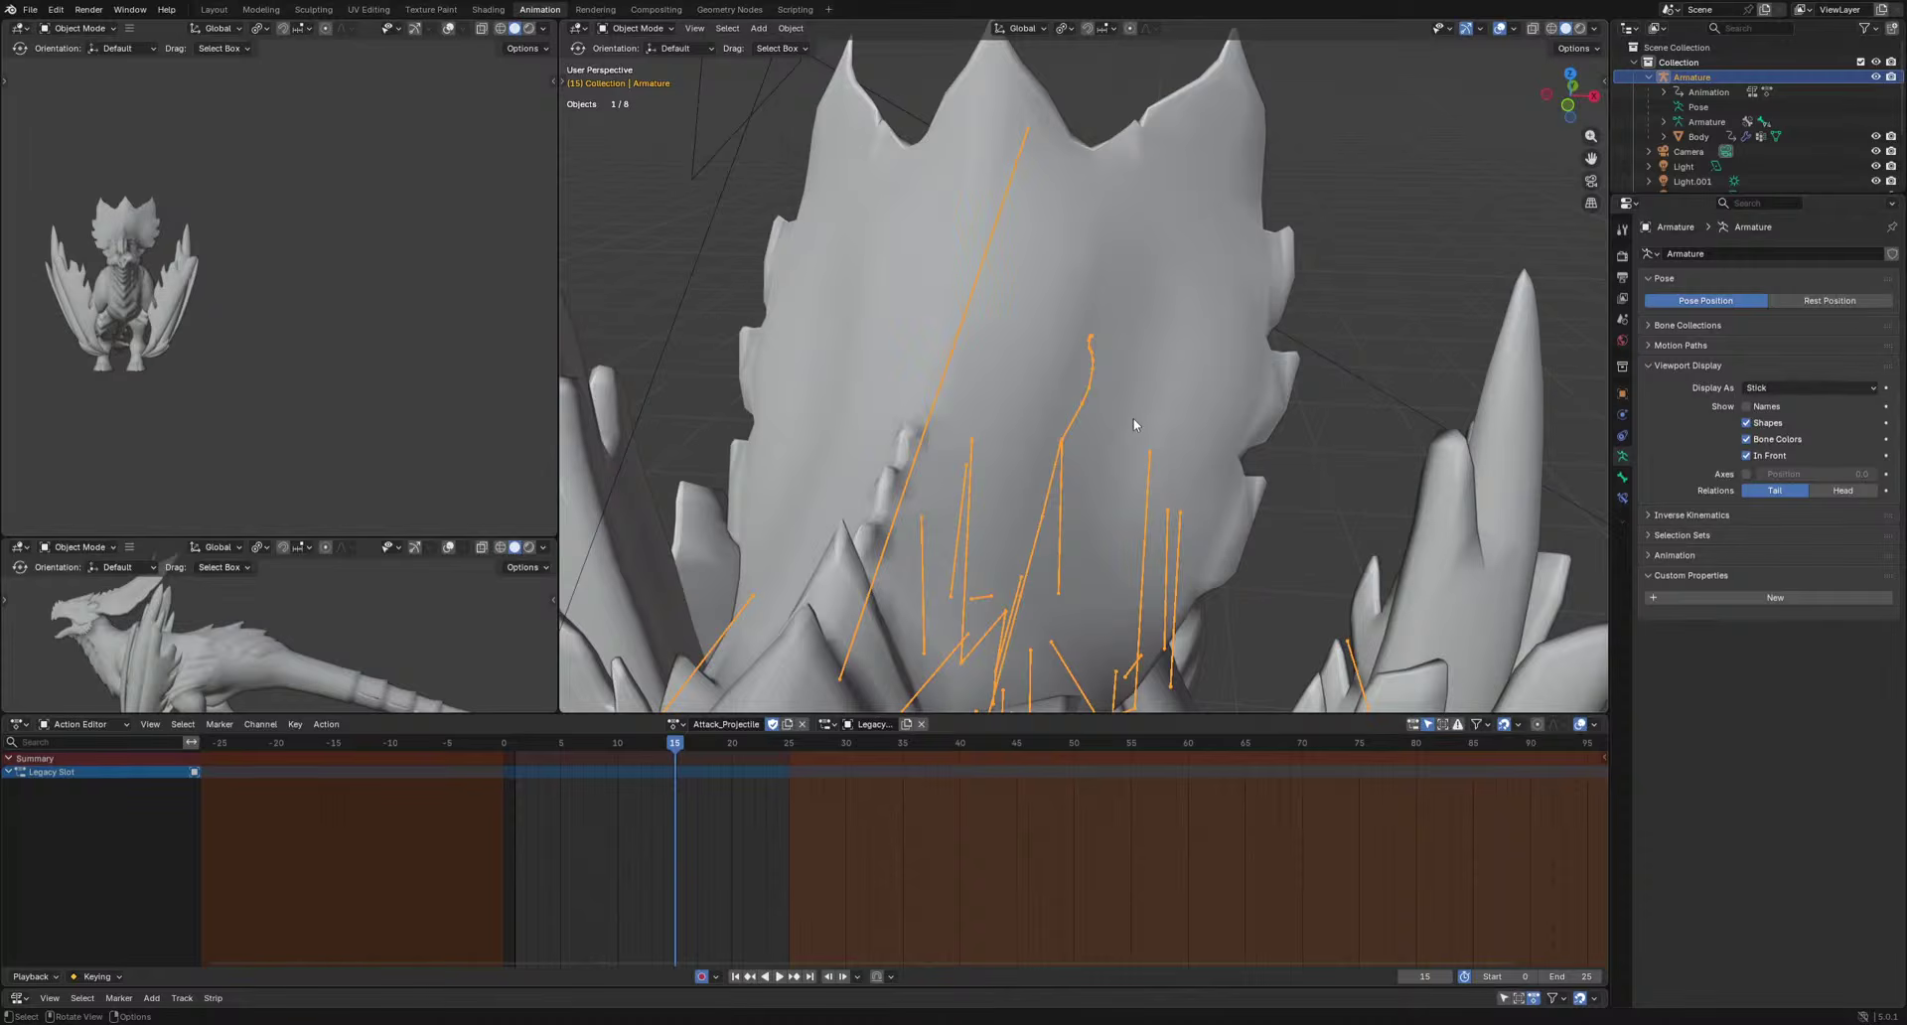
pyautogui.scroll(-1, 1135, 424)
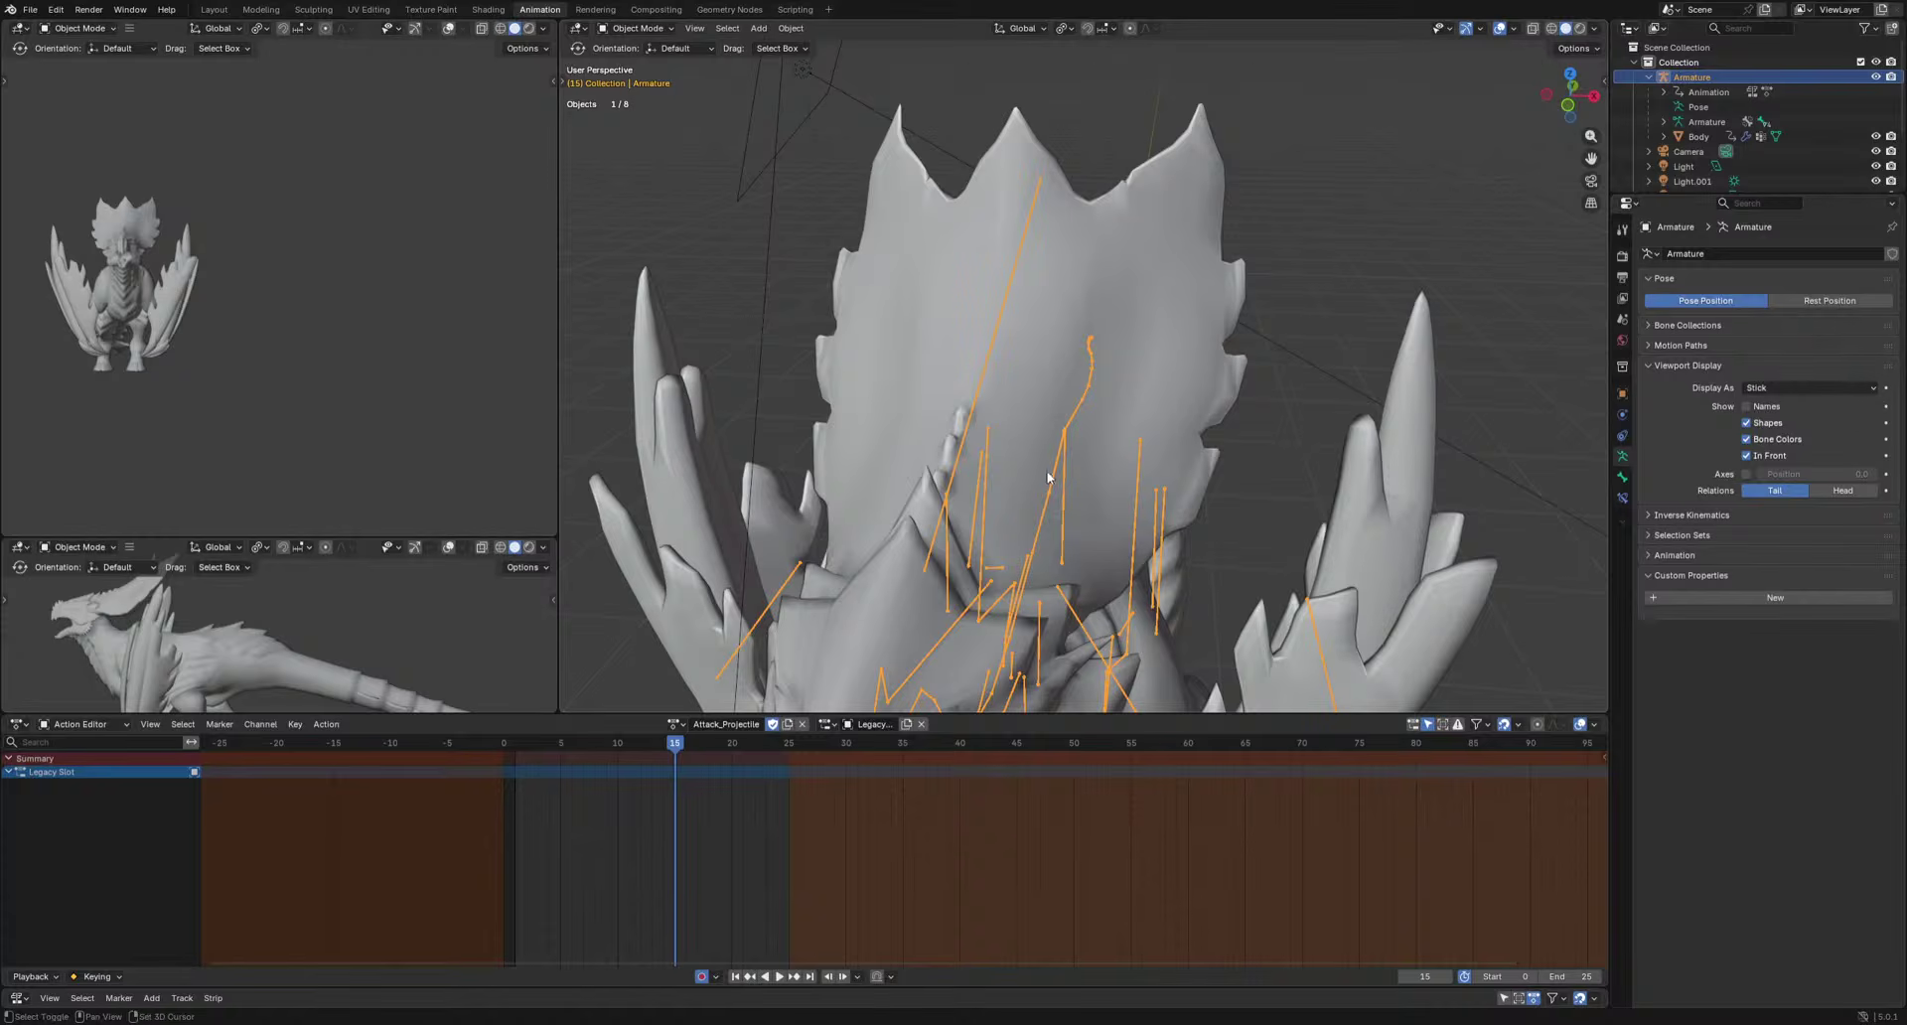
pyautogui.moveTo(1048, 477); pyautogui.dragTo(1100, 457, button='middle')
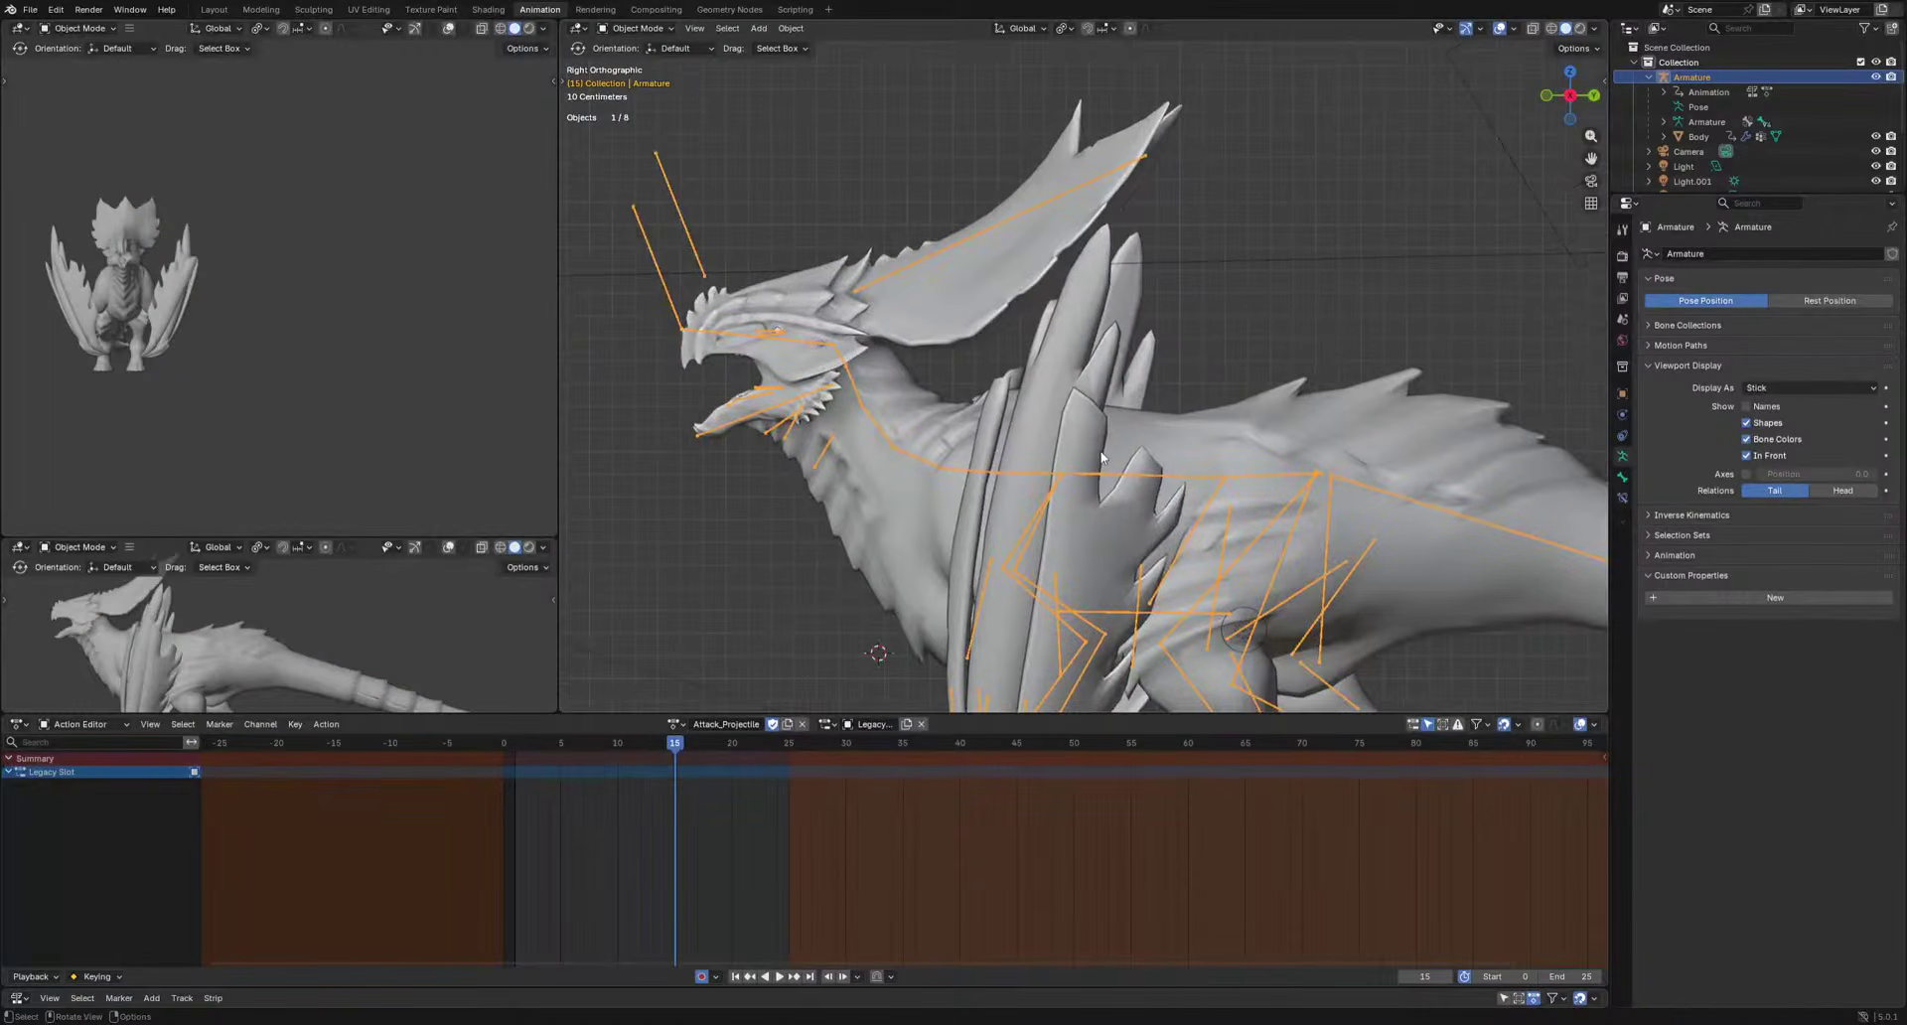
pyautogui.click(638, 29)
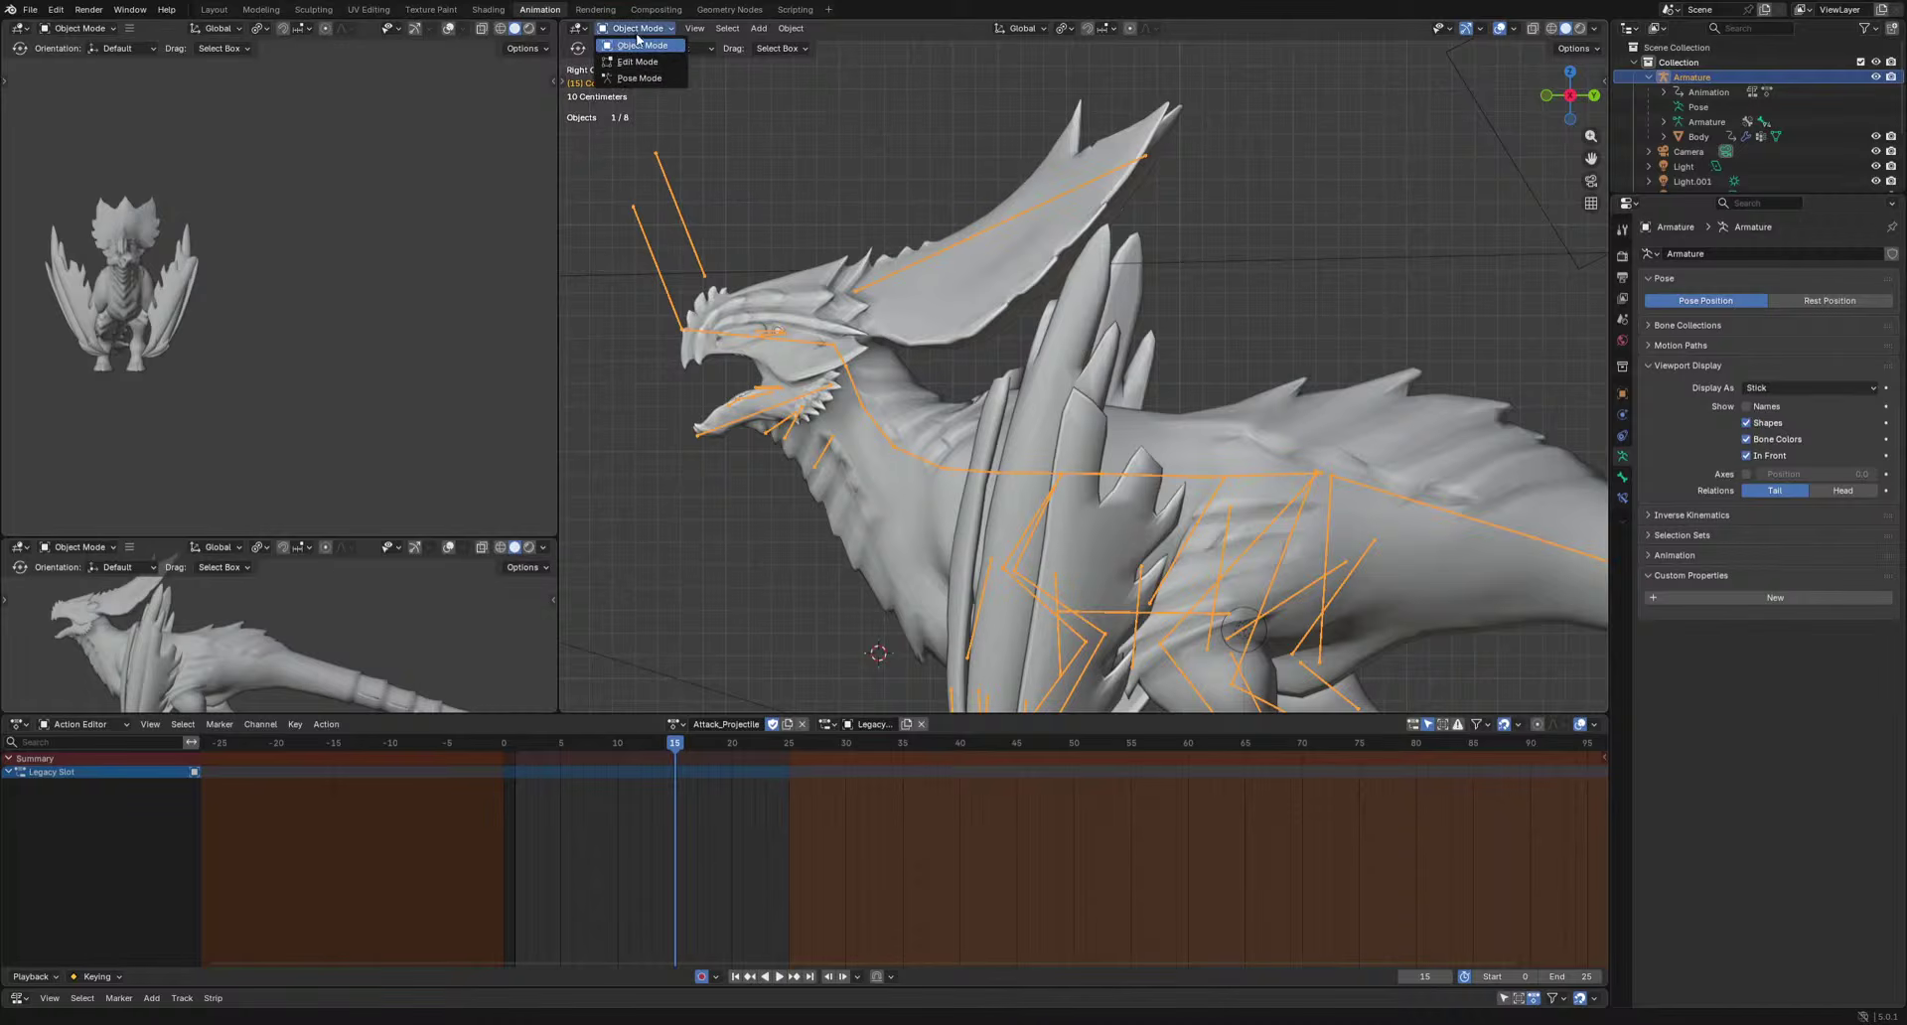
pyautogui.click(643, 77)
pyautogui.moveTo(944, 369); pyautogui.dragTo(1247, 516, button='middle')
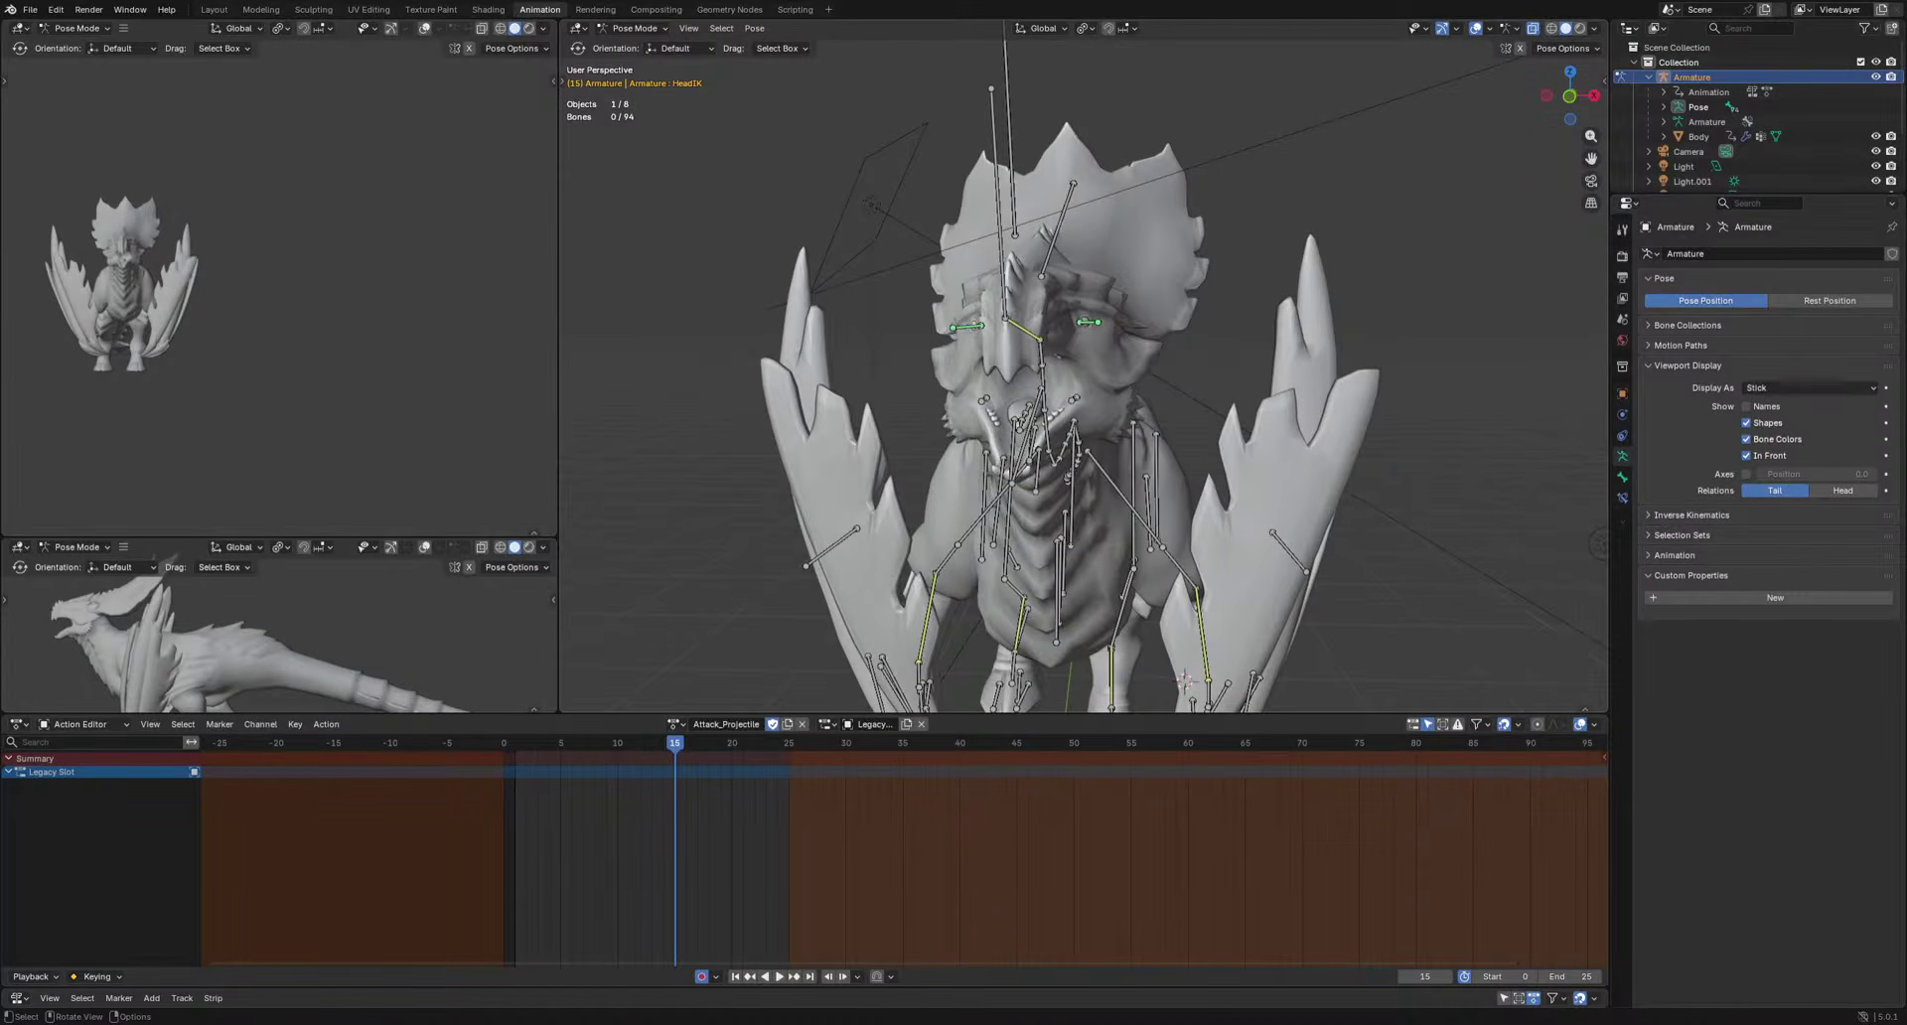
pyautogui.moveTo(1212, 510); pyautogui.dragTo(911, 635, button='middle')
pyautogui.scroll(3, 909, 624)
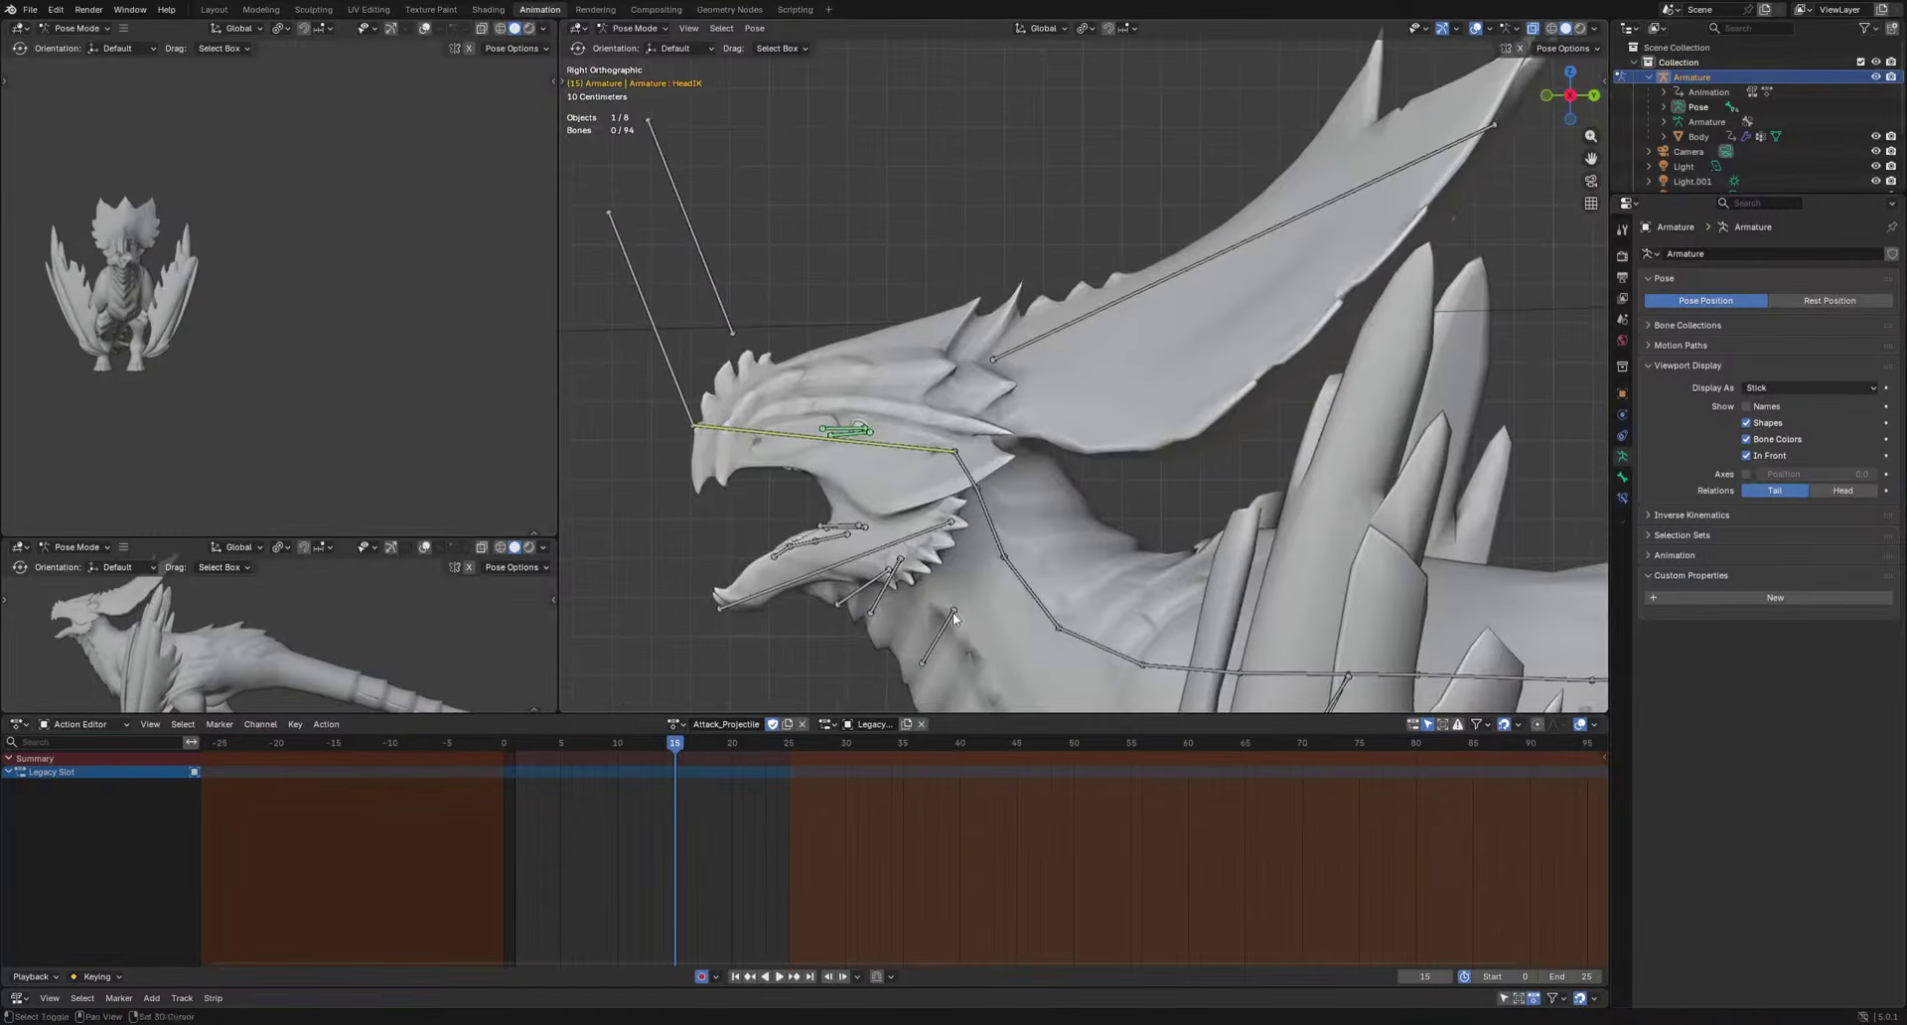
pyautogui.press('space')
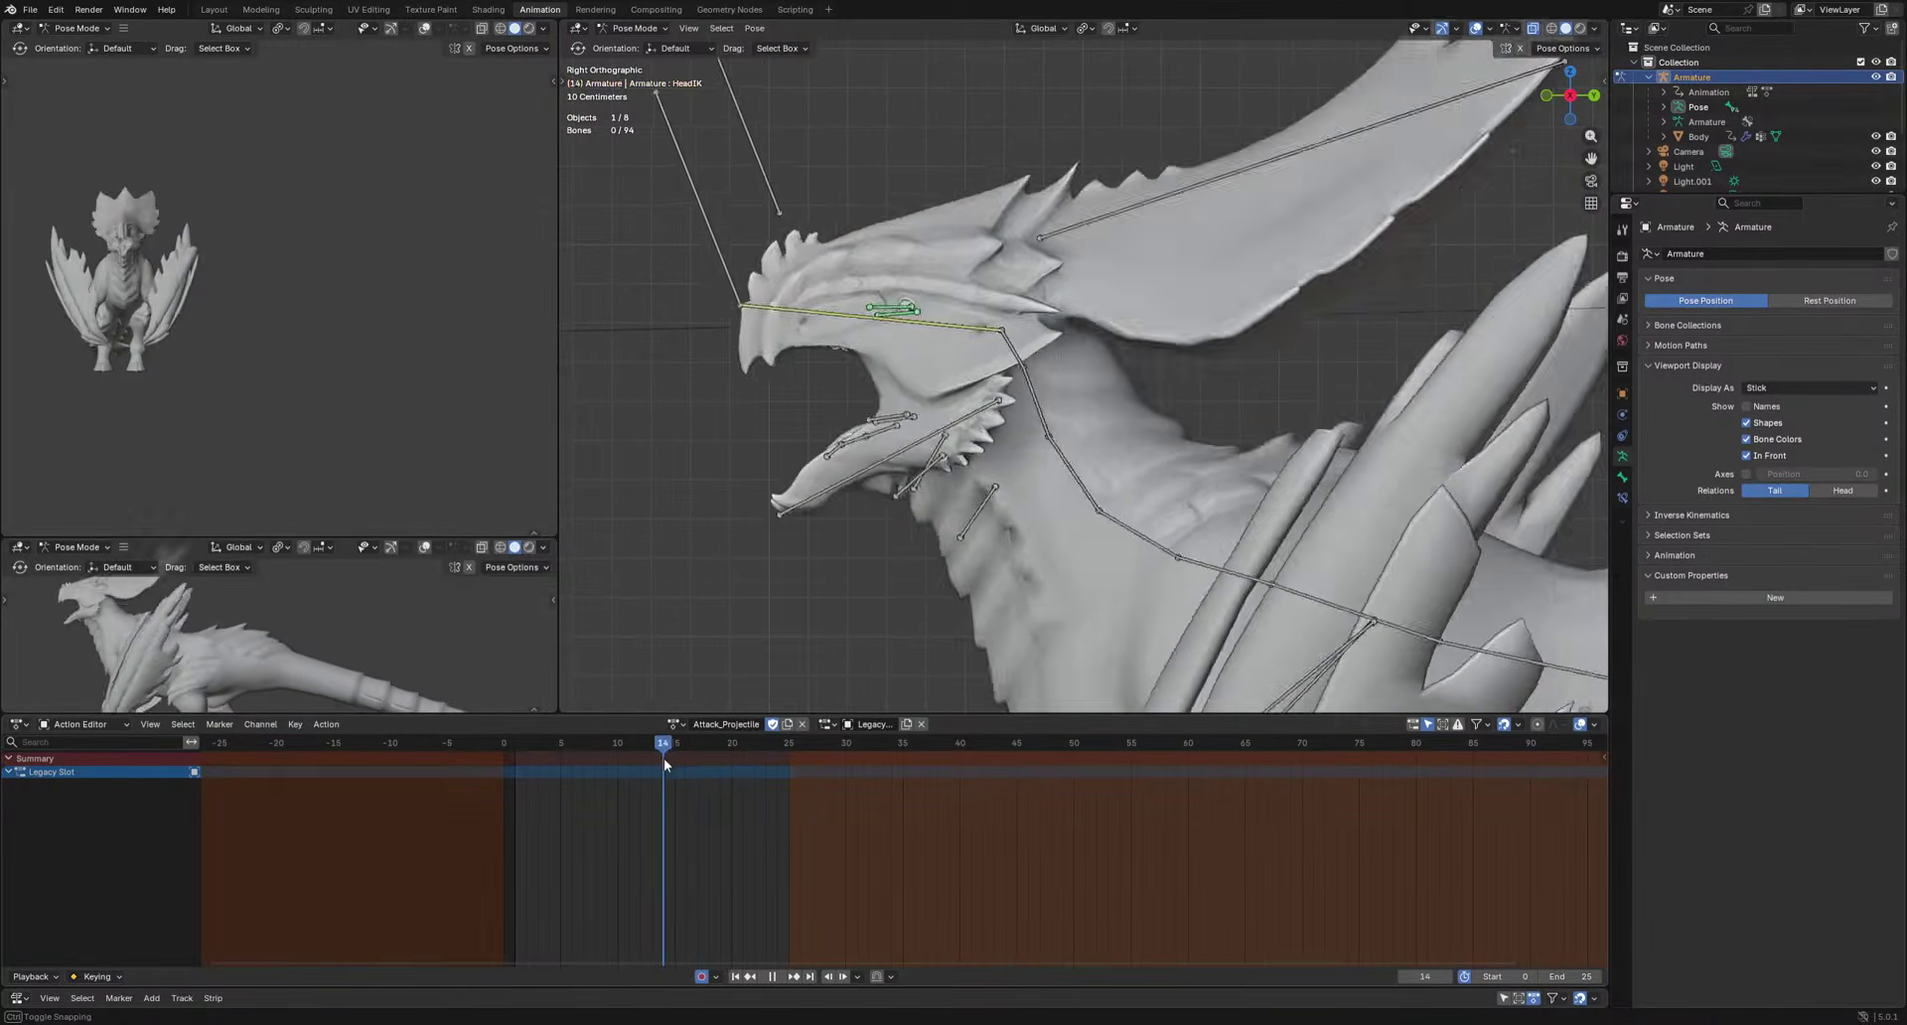
pyautogui.press('space')
# Adjust the position of the Pelvis bone at frame 16.
pyautogui.keyDown('shift'); pyautogui.moveTo(1278, 616); pyautogui.dragTo(1239, 537, button='middle'); pyautogui.keyUp('shift')
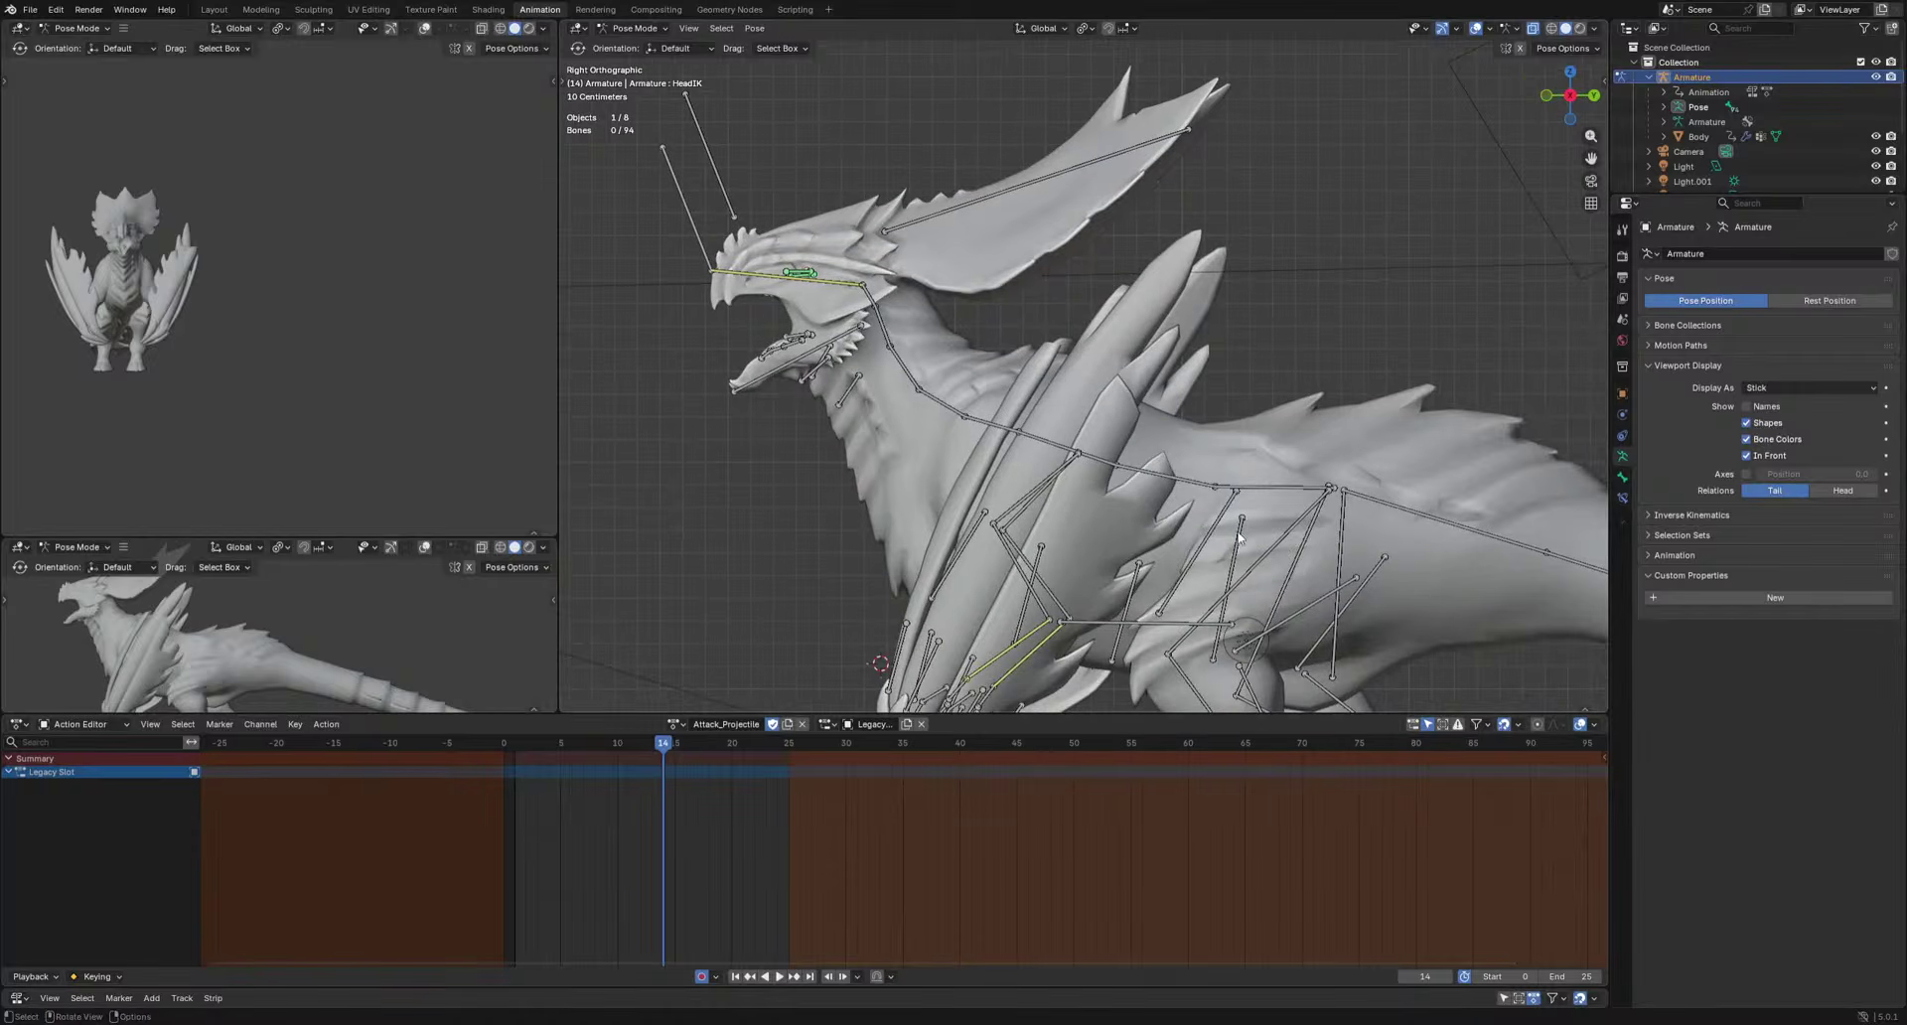
pyautogui.click(1301, 540)
pyautogui.keyDown('shift'); pyautogui.moveTo(1409, 614); pyautogui.dragTo(1454, 534, button='middle'); pyautogui.keyUp('shift')
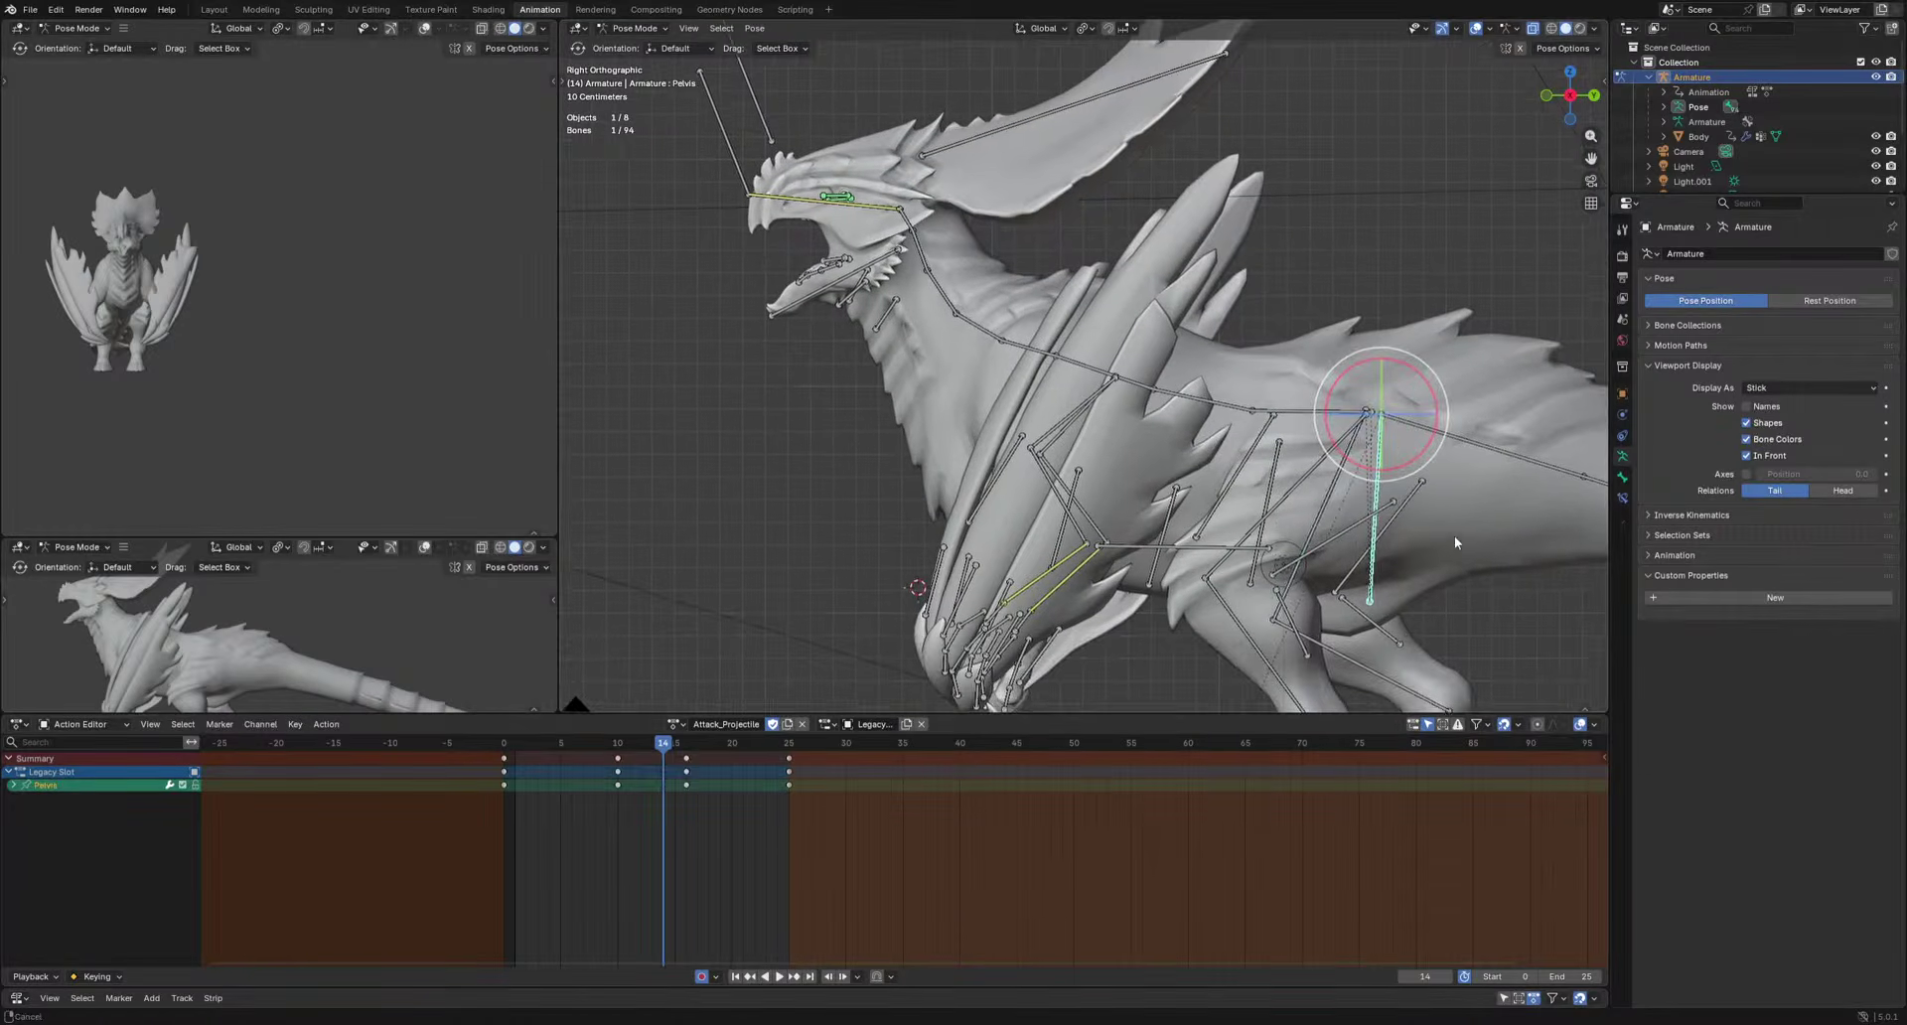
pyautogui.click(685, 747)
pyautogui.press('g')
pyautogui.click(642, 356)
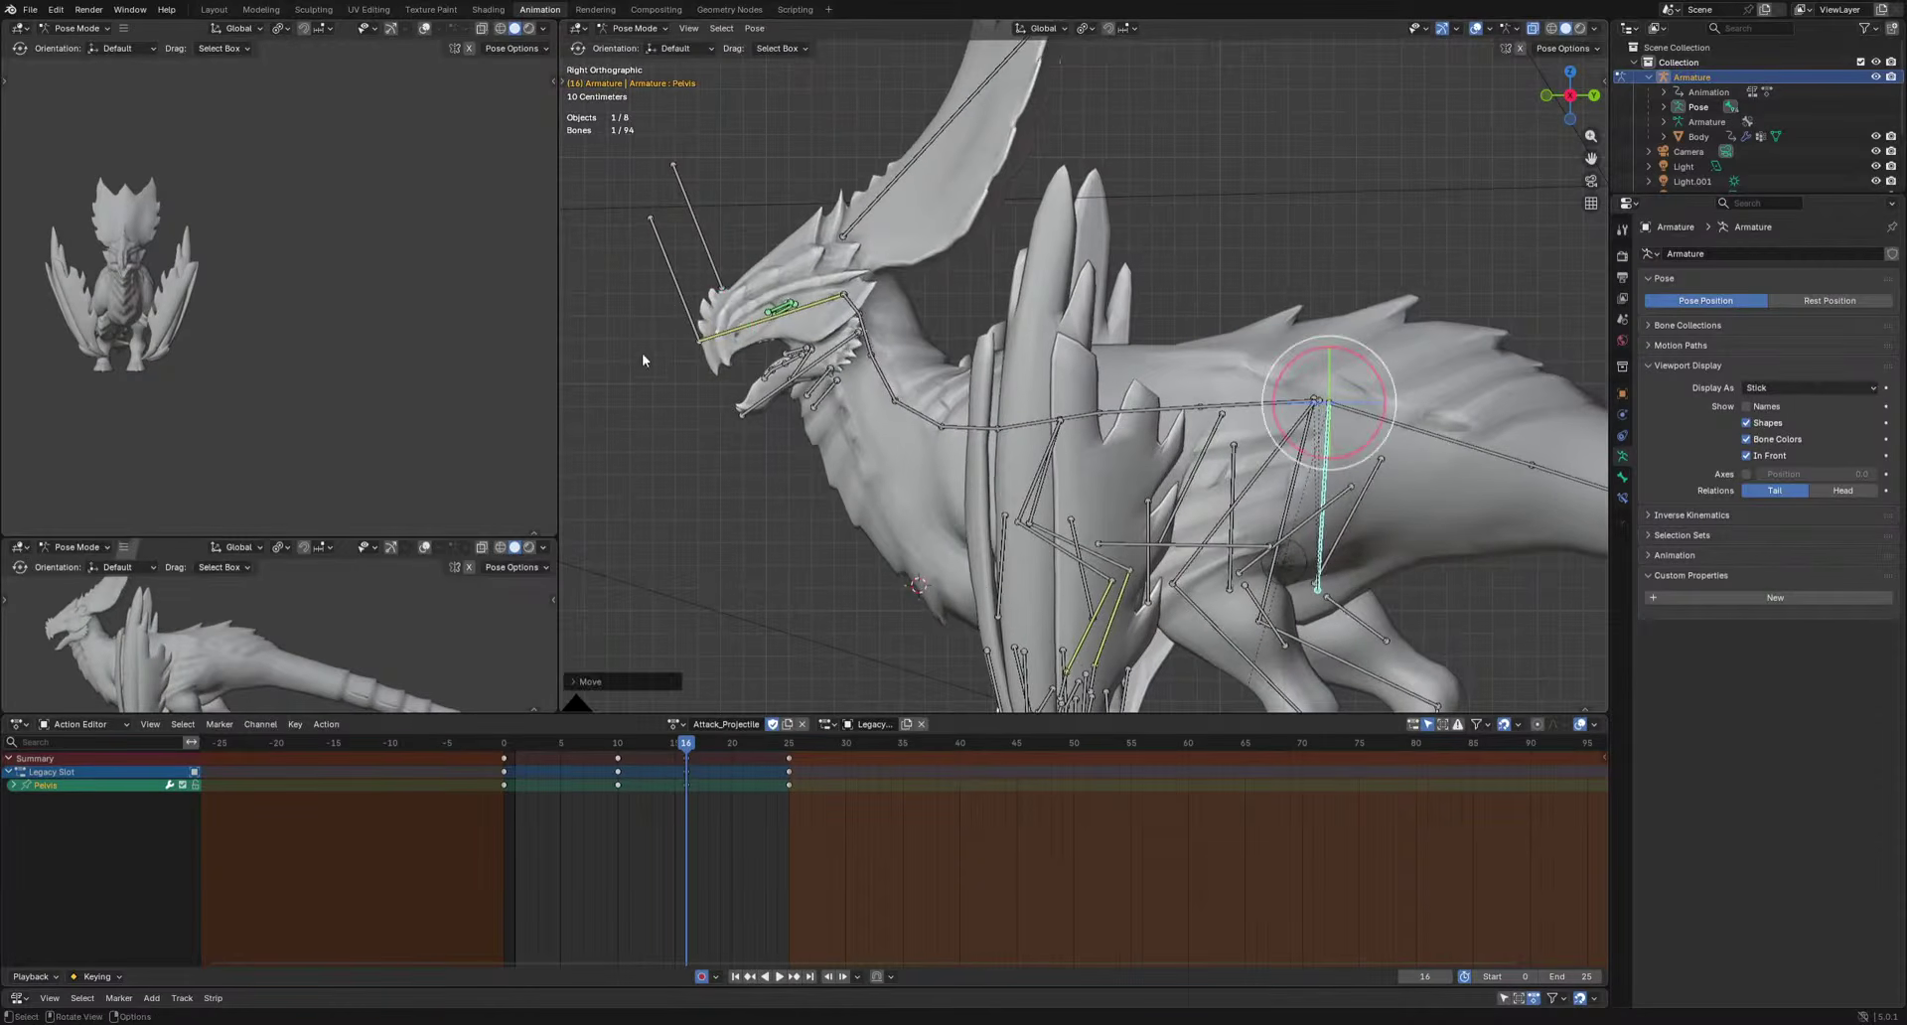
# Move the HeadIK bone about 0.18 m forward and up at frame 18, and play back the motion.
pyautogui.click(685, 308)
pyautogui.click(707, 743)
pyautogui.press('g')
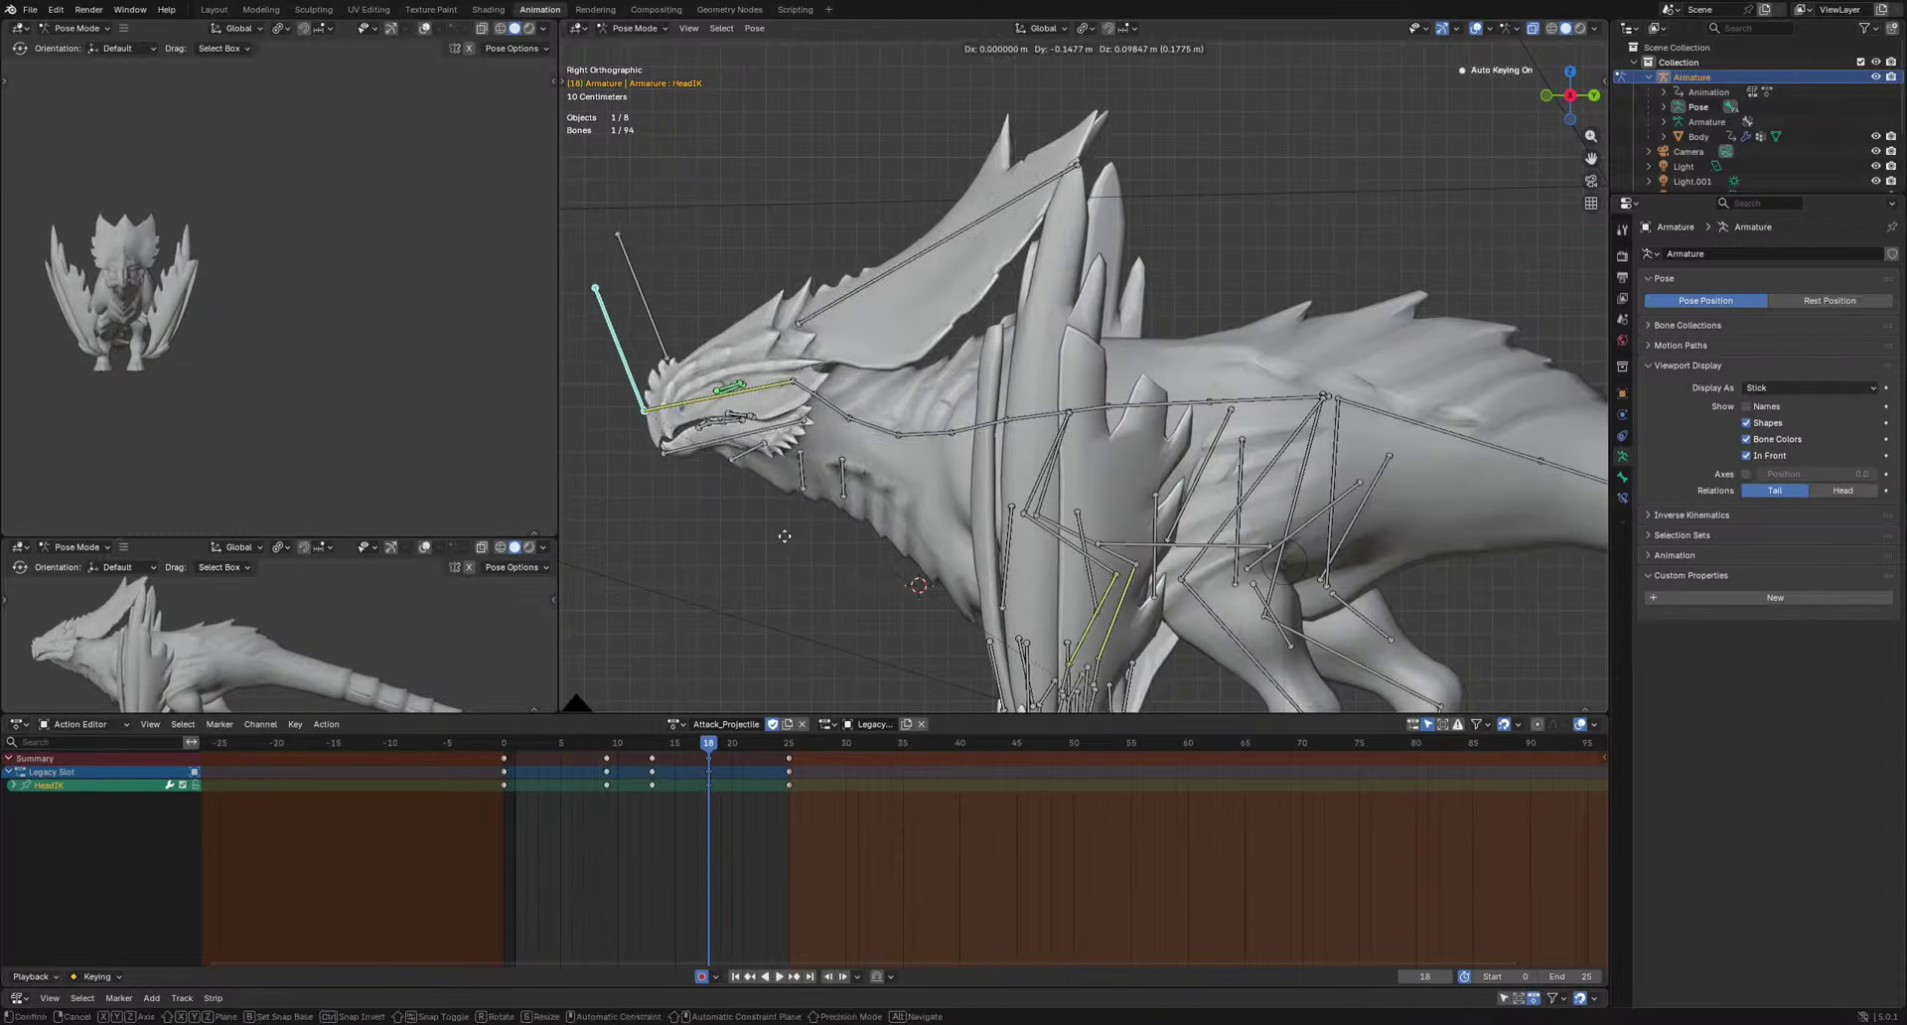
pyautogui.click(784, 541)
pyautogui.press('space')
pyautogui.press('space')
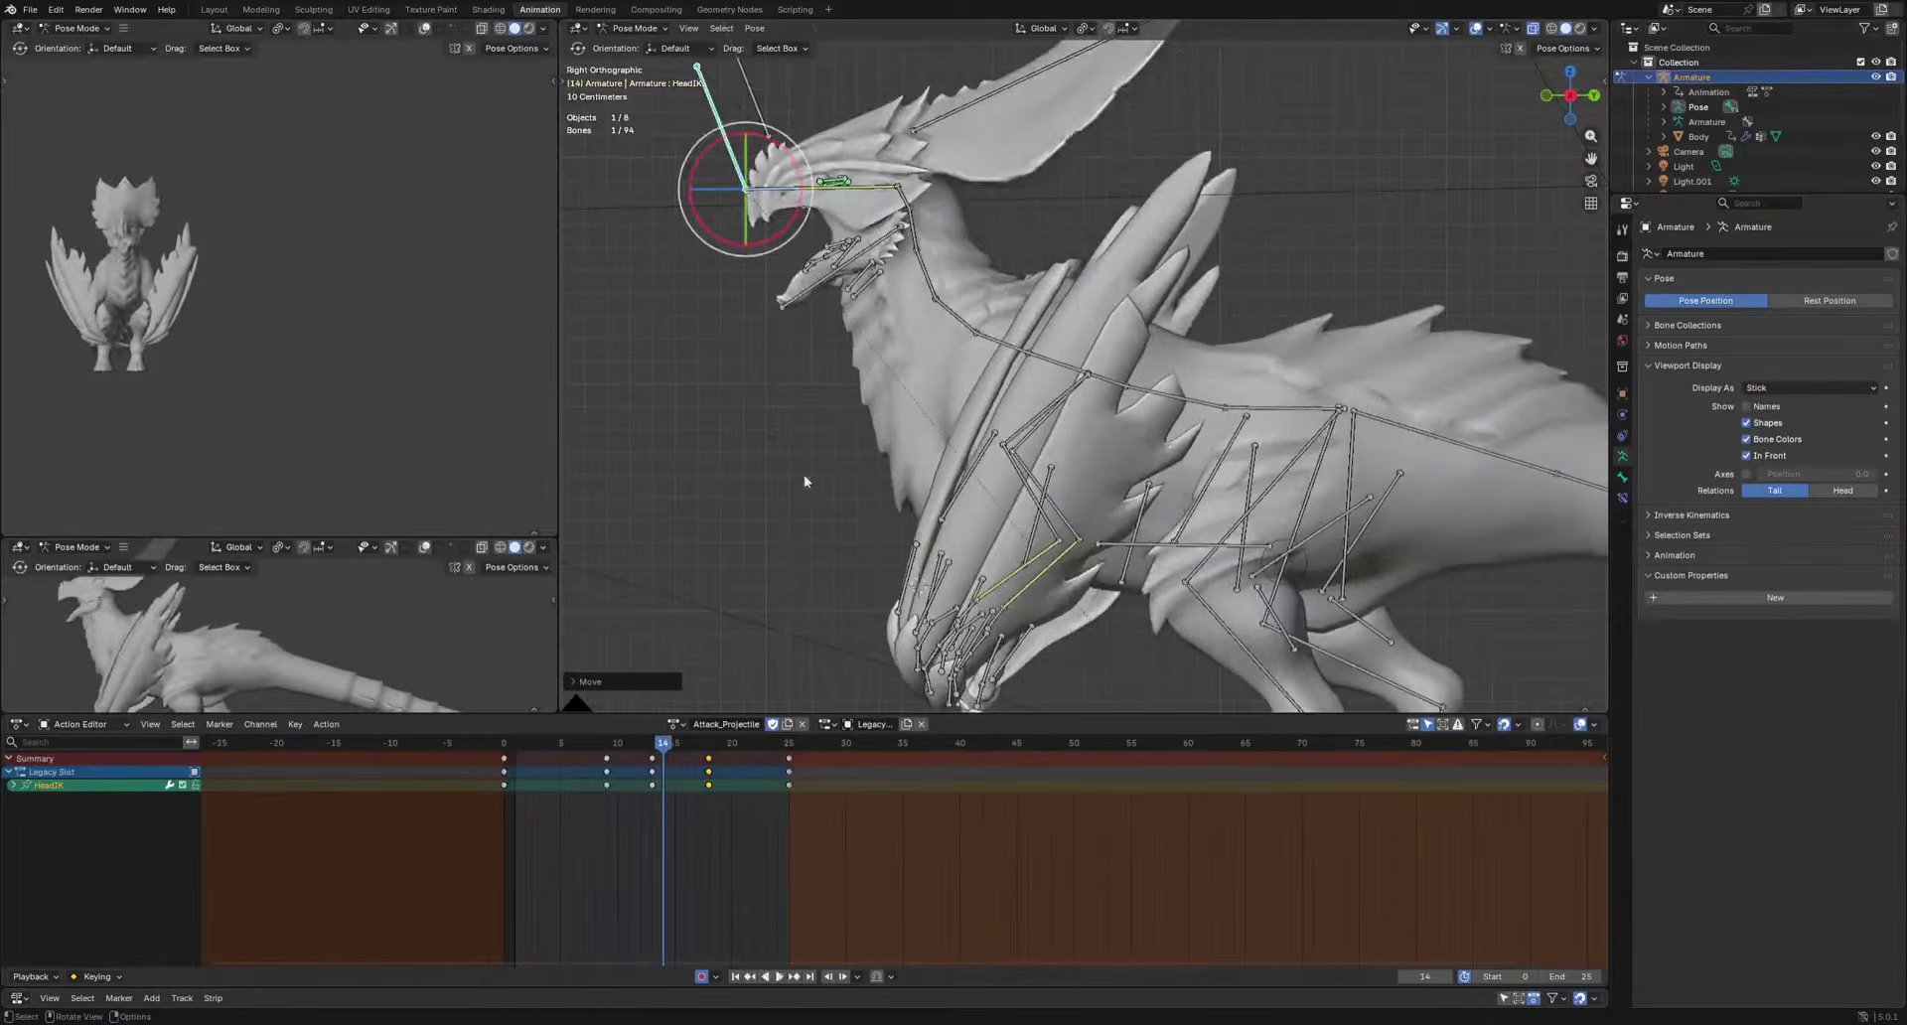
# Clear every bone's keyframes between frames 0 and 25 of the Attack_Projectile action.
pyautogui.press('a')
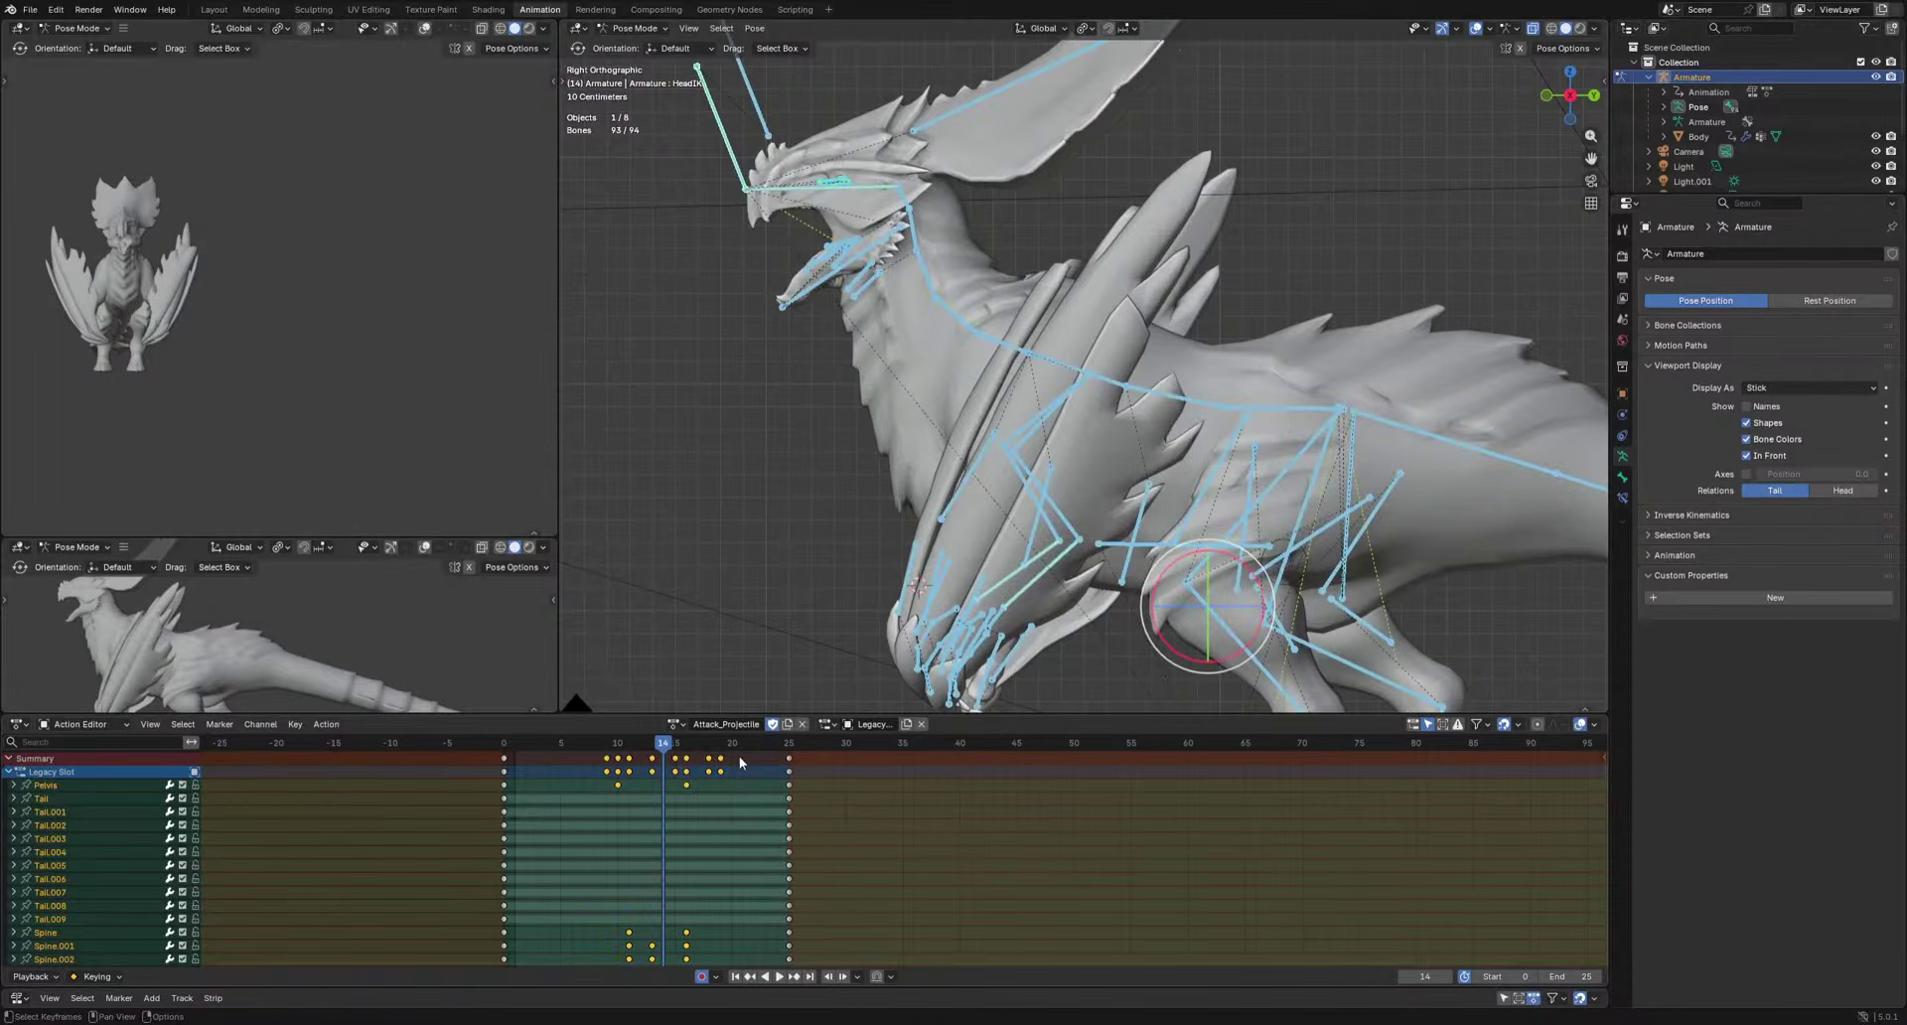
pyautogui.press('space')
# Shift the Pelvis bone with keys at frames 5 and 13, key it at frame 21, and play back the action.
pyautogui.click(1394, 407)
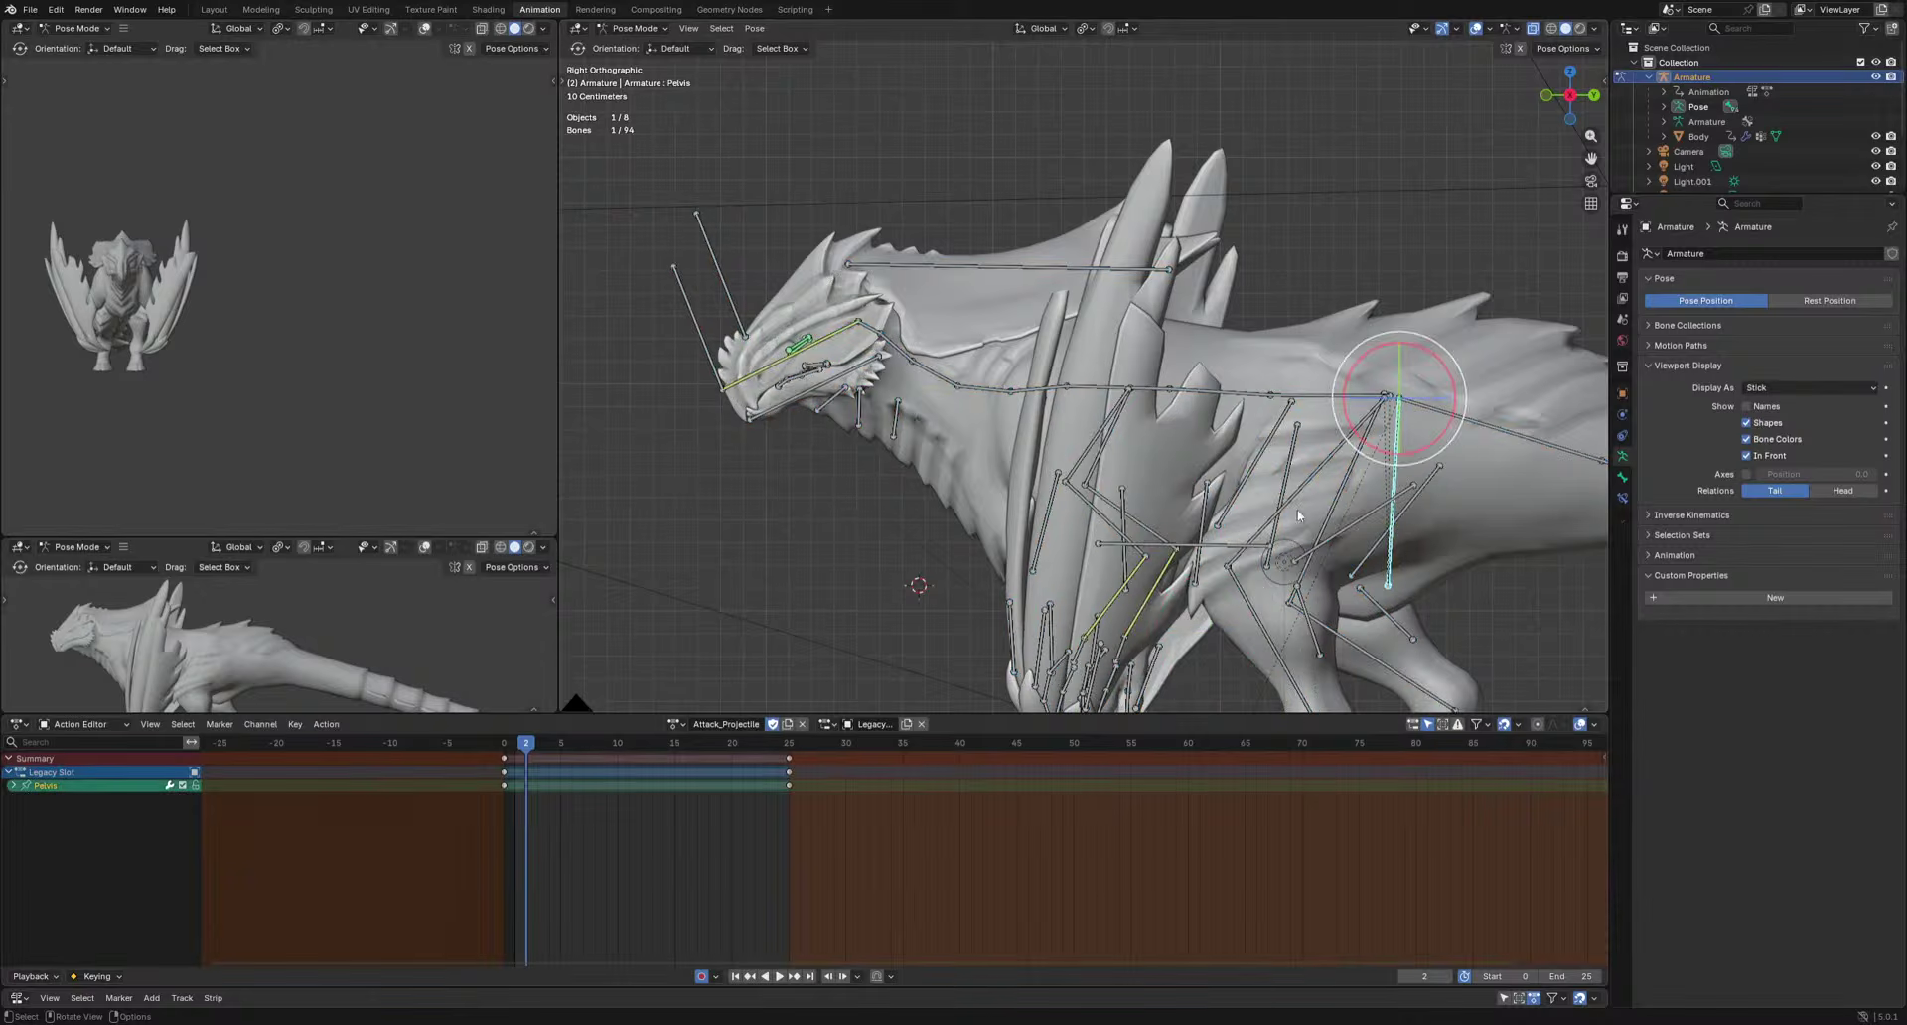
pyautogui.click(515, 752)
pyautogui.press('r')
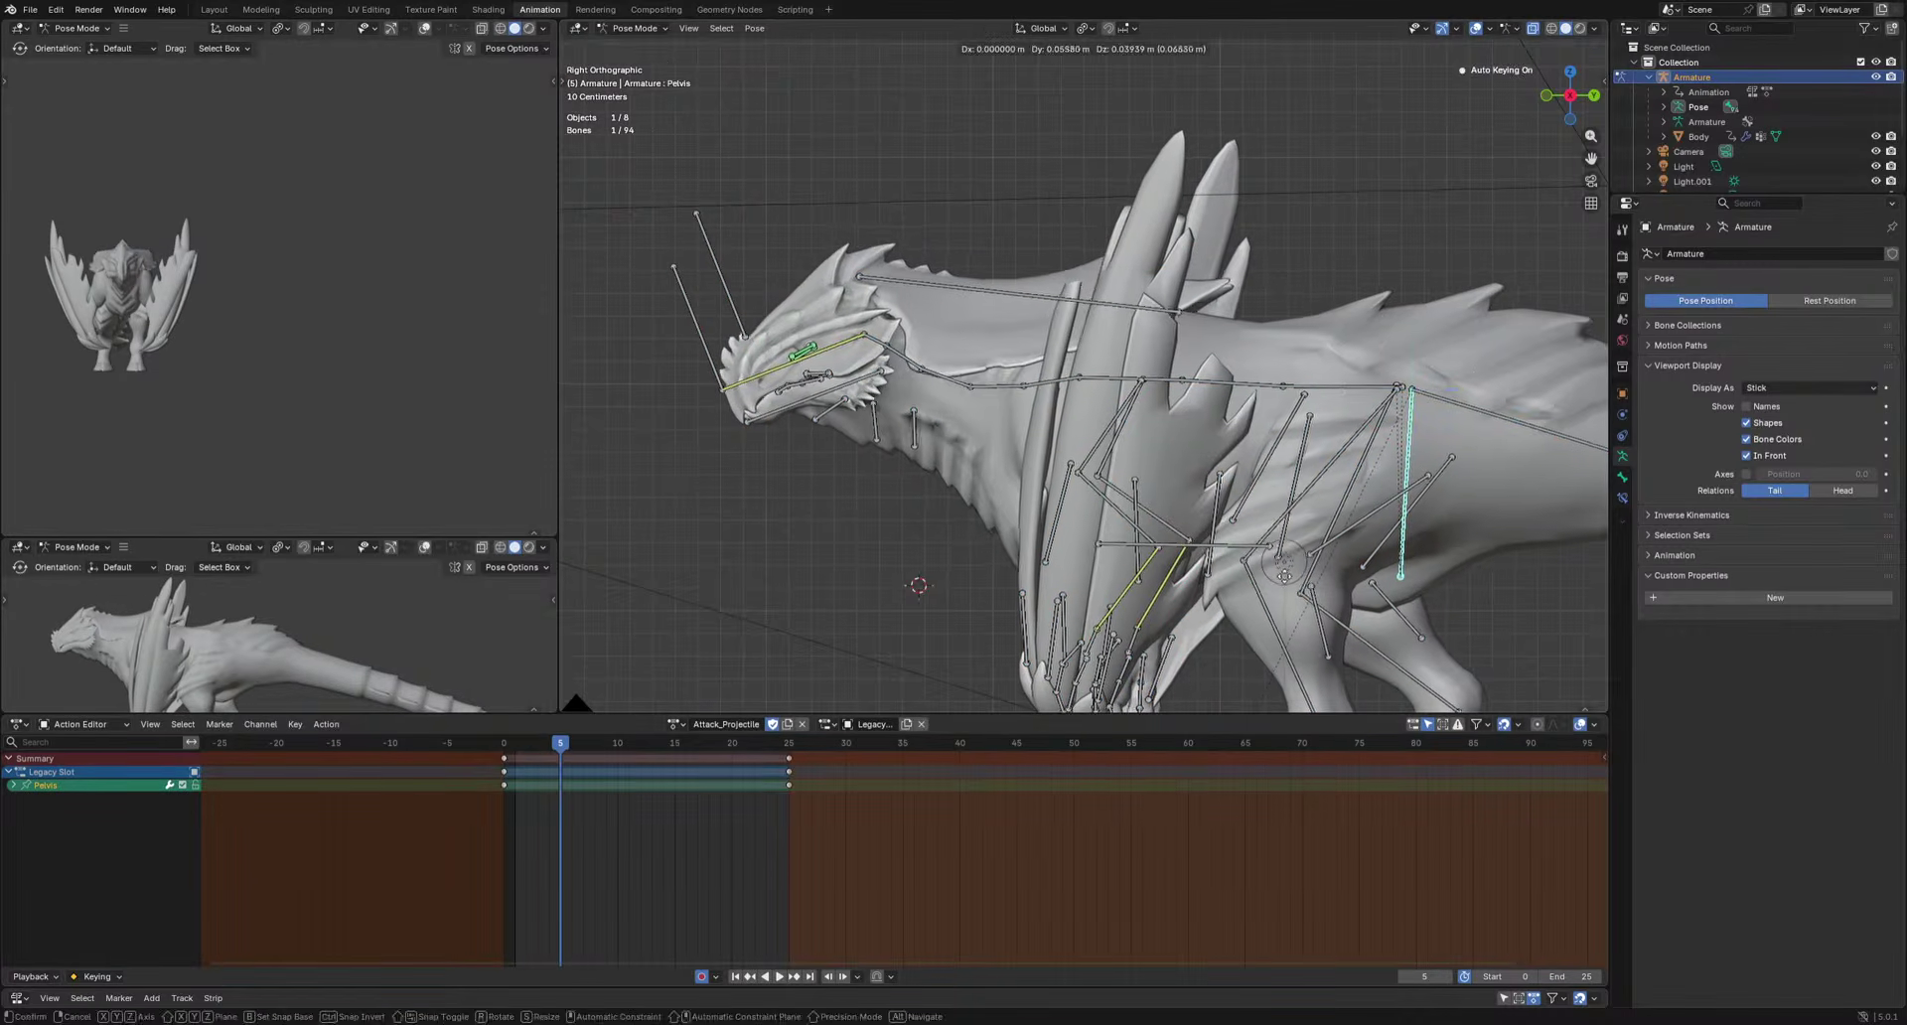
pyautogui.press('Right')
pyautogui.press('g')
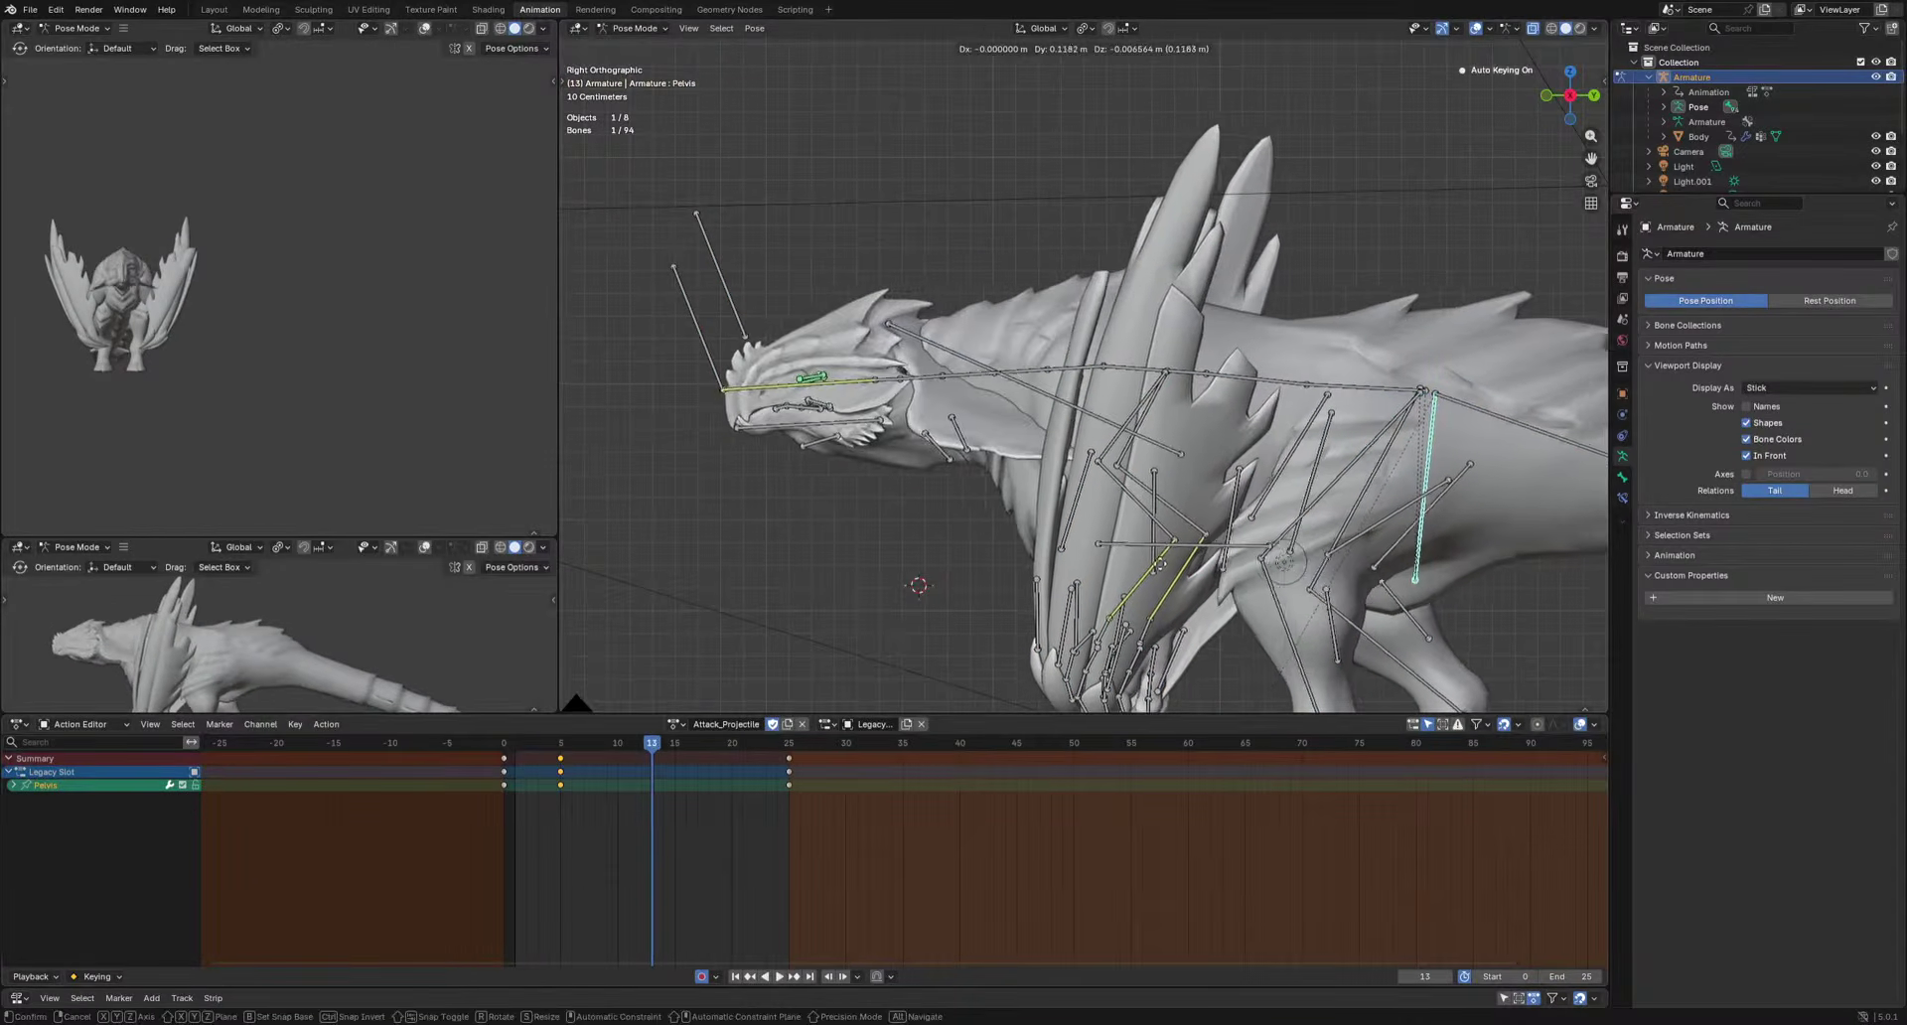
pyautogui.click(1167, 574)
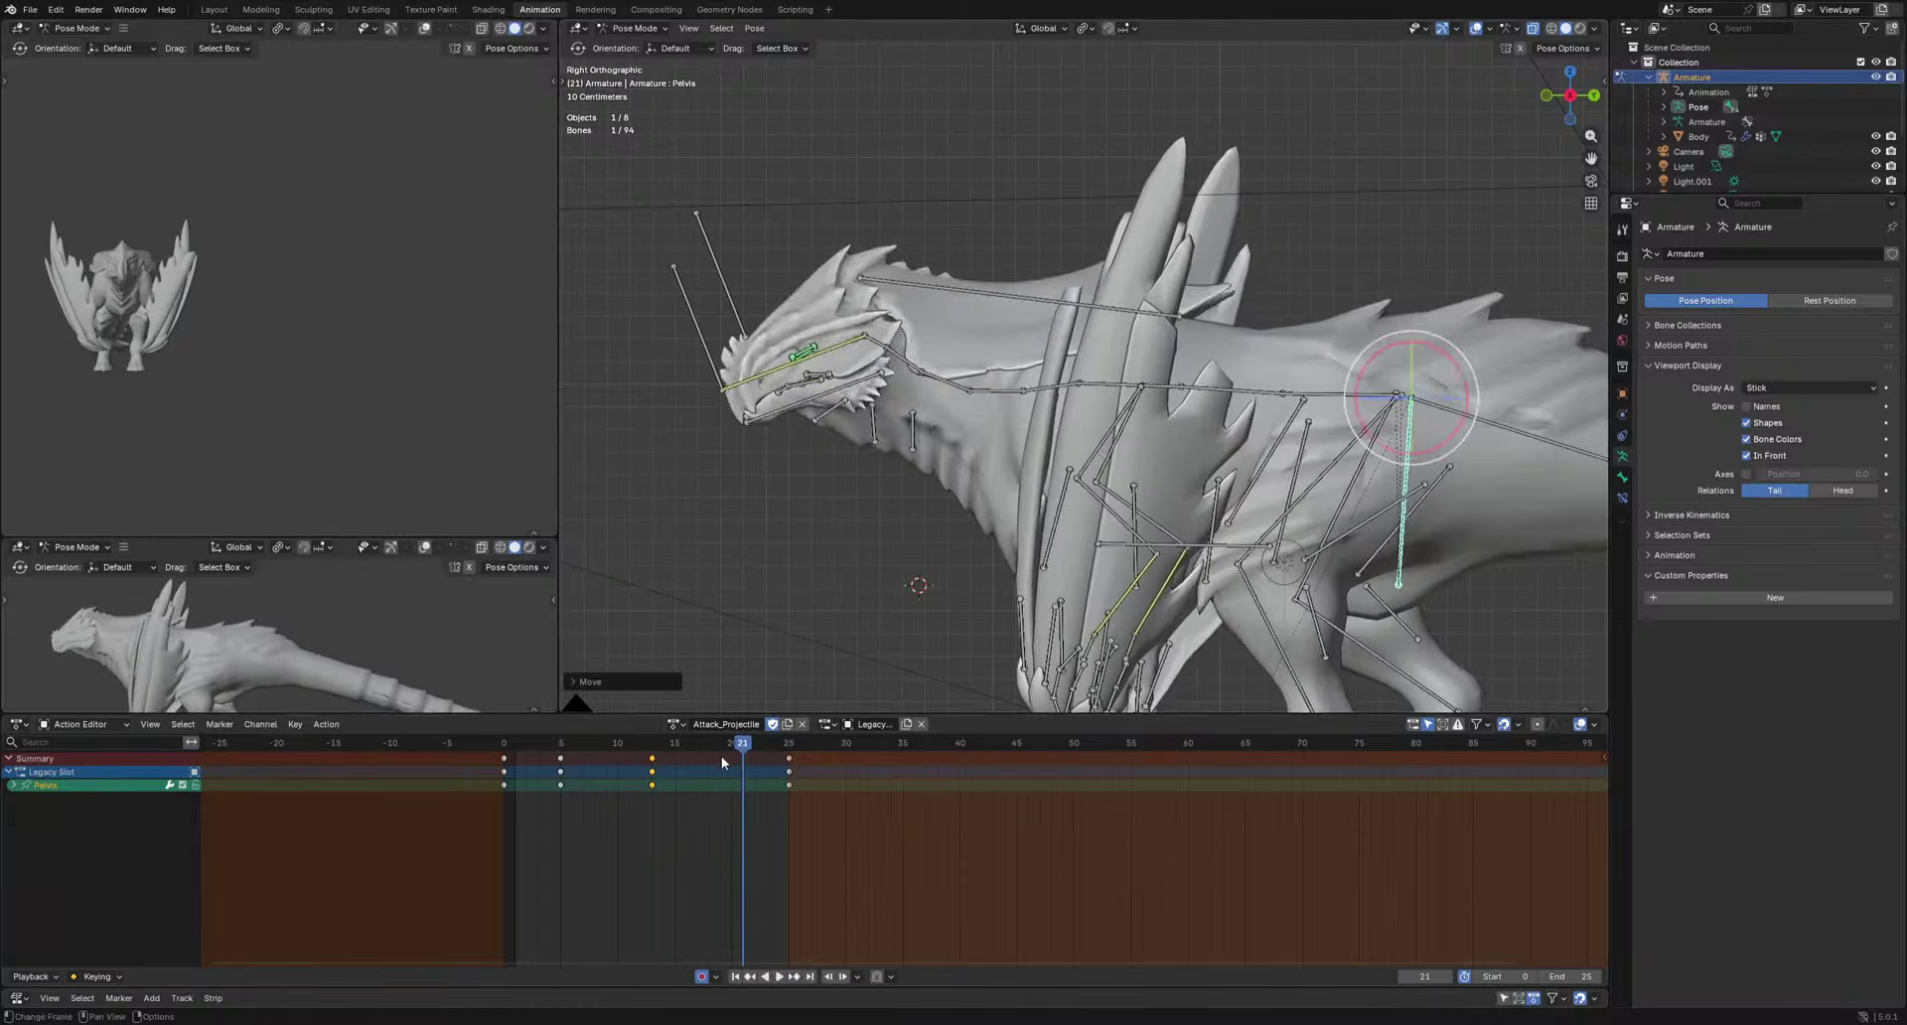
pyautogui.press('space')
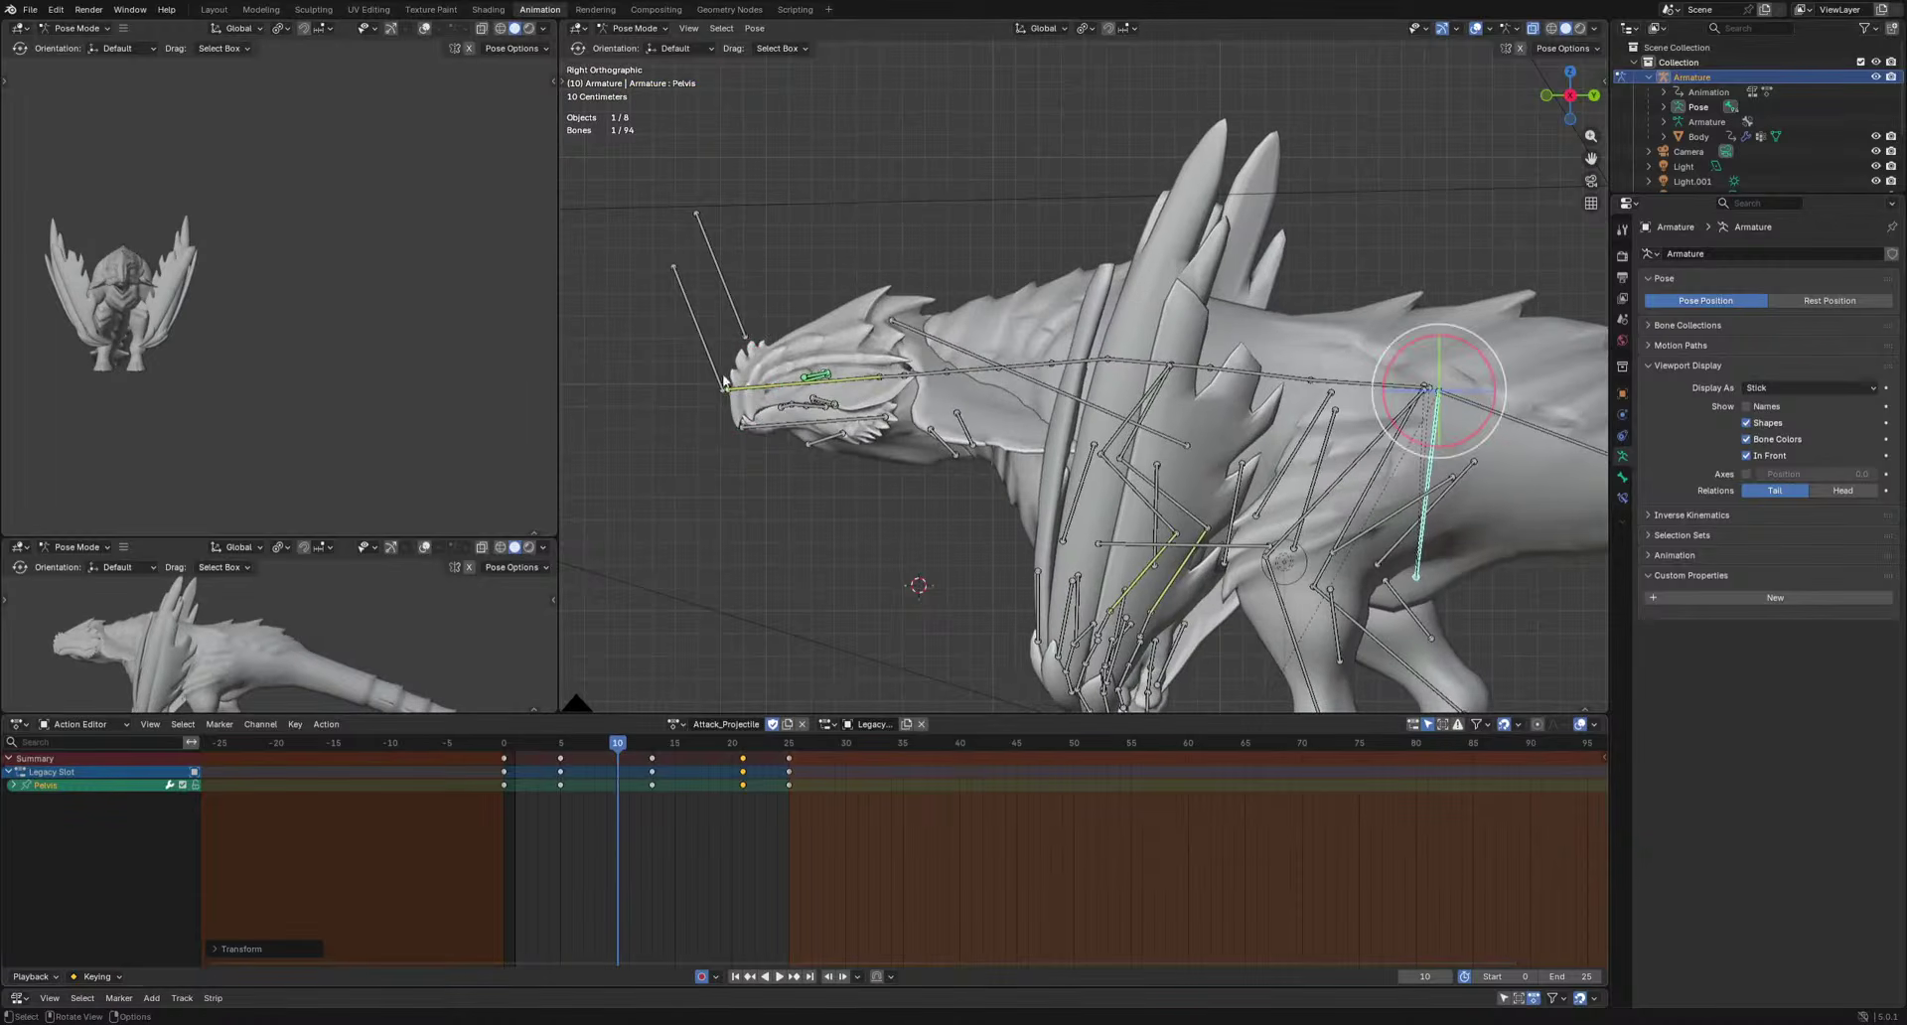
# Rotate the Spine, Spine.001 and Spine.002 bones upward at frame 10, key them at frame 18, and play back.
pyautogui.click(1330, 384)
pyautogui.keyDown('shift'); pyautogui.click(1271, 376); pyautogui.keyUp('shift')
pyautogui.keyDown('shift'); pyautogui.click(1236, 372); pyautogui.keyUp('shift')
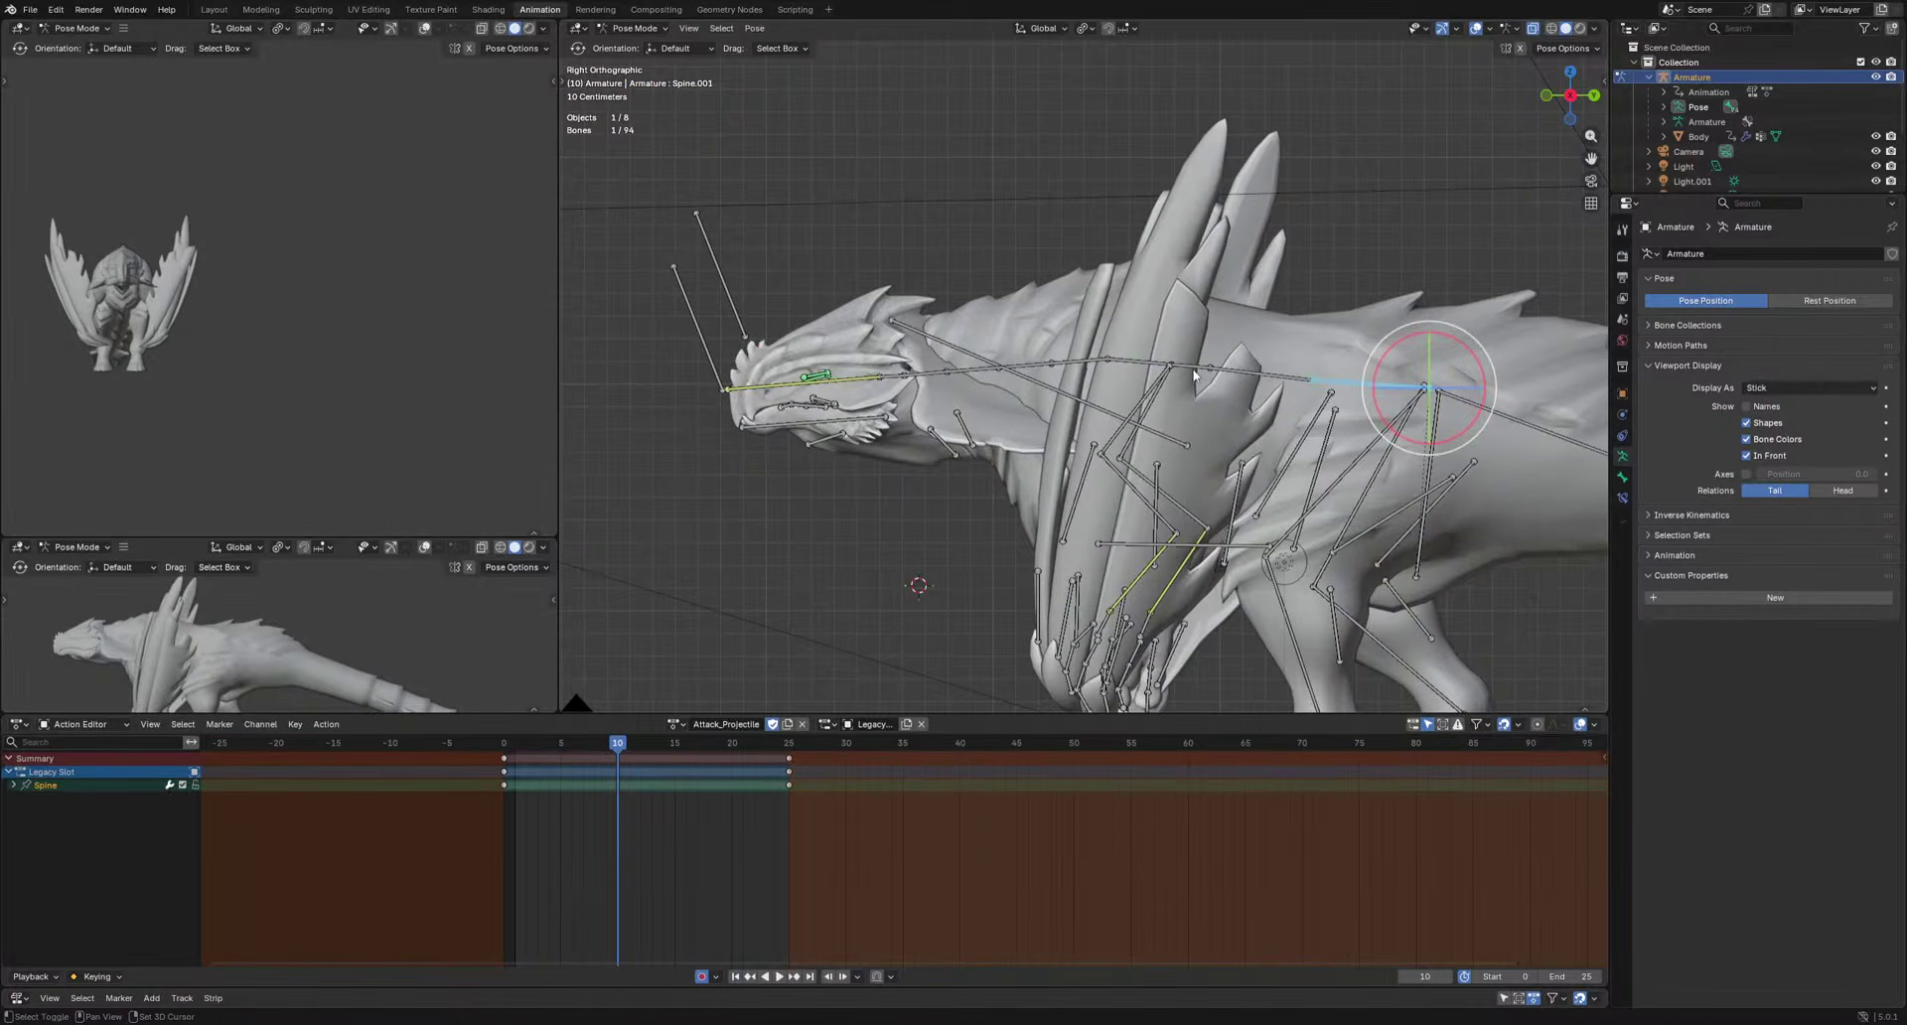
pyautogui.keyDown('shift'); pyautogui.click(1157, 365); pyautogui.keyUp('shift')
pyautogui.keyDown('shift'); pyautogui.click(1251, 375); pyautogui.keyUp('shift')
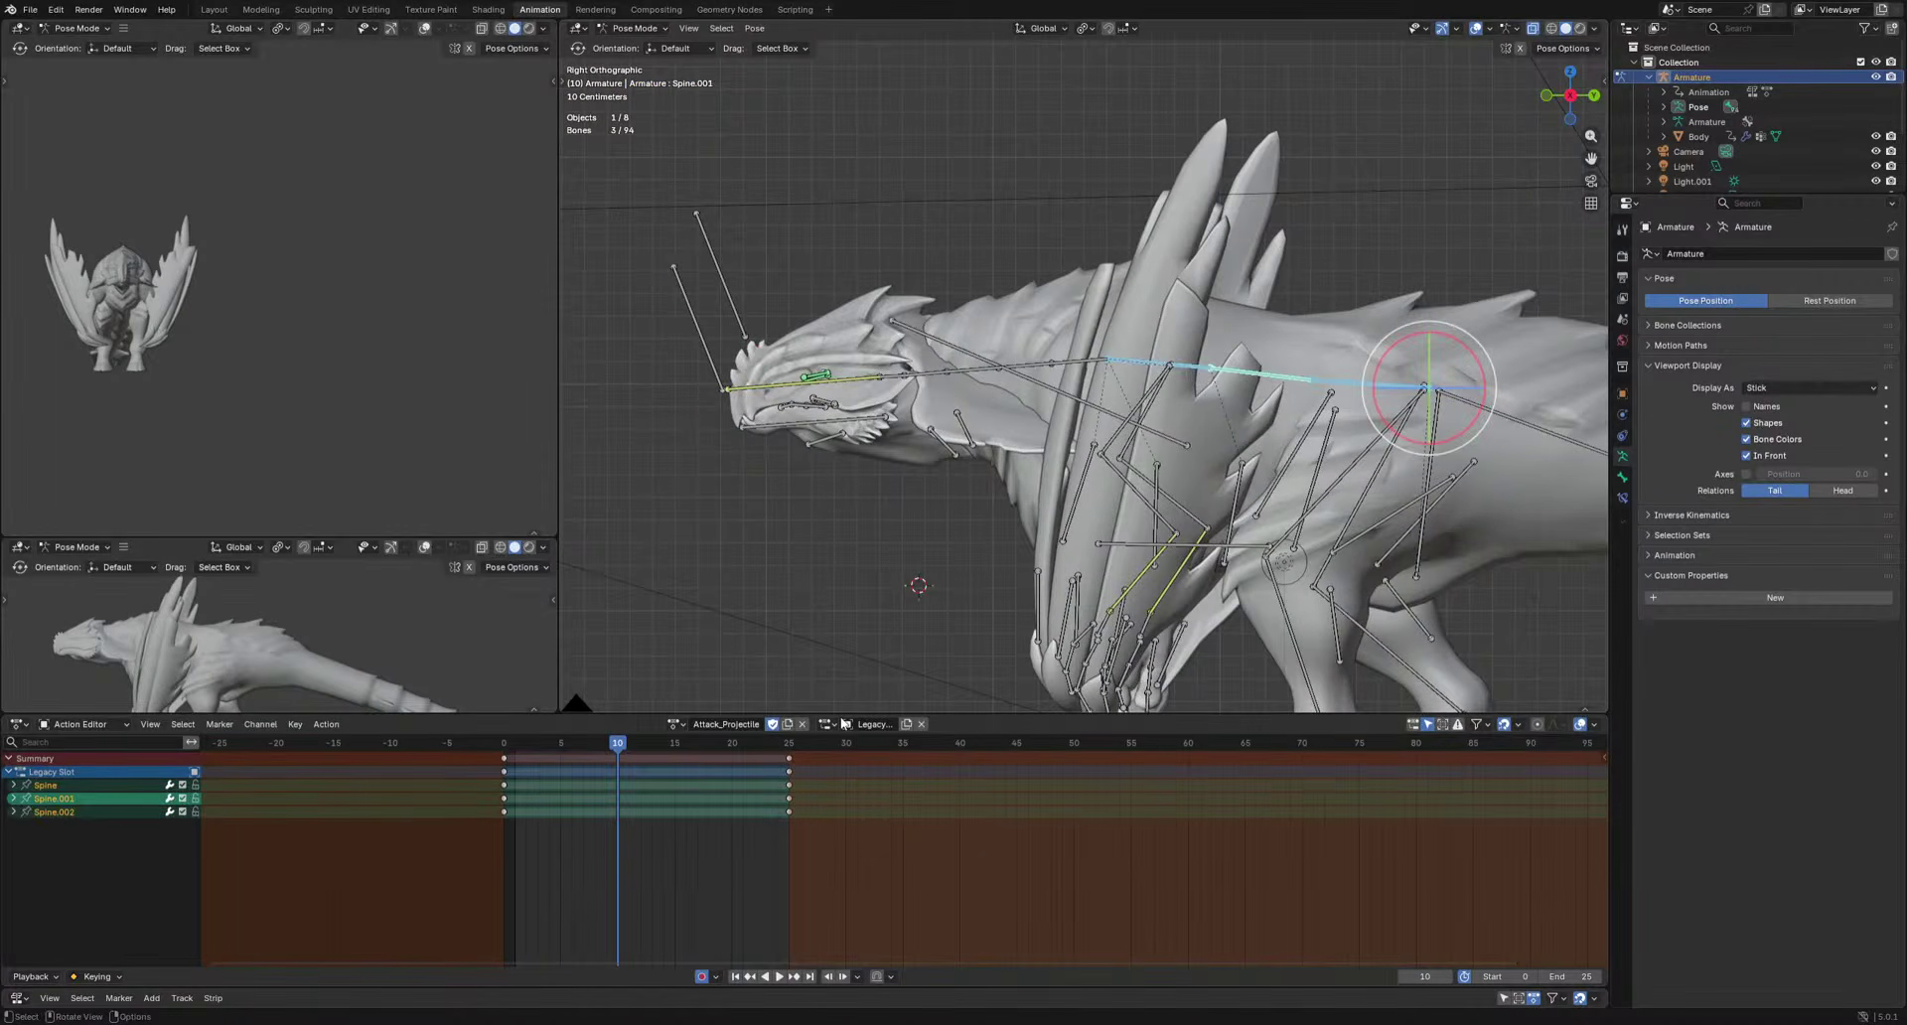
pyautogui.click(1419, 620)
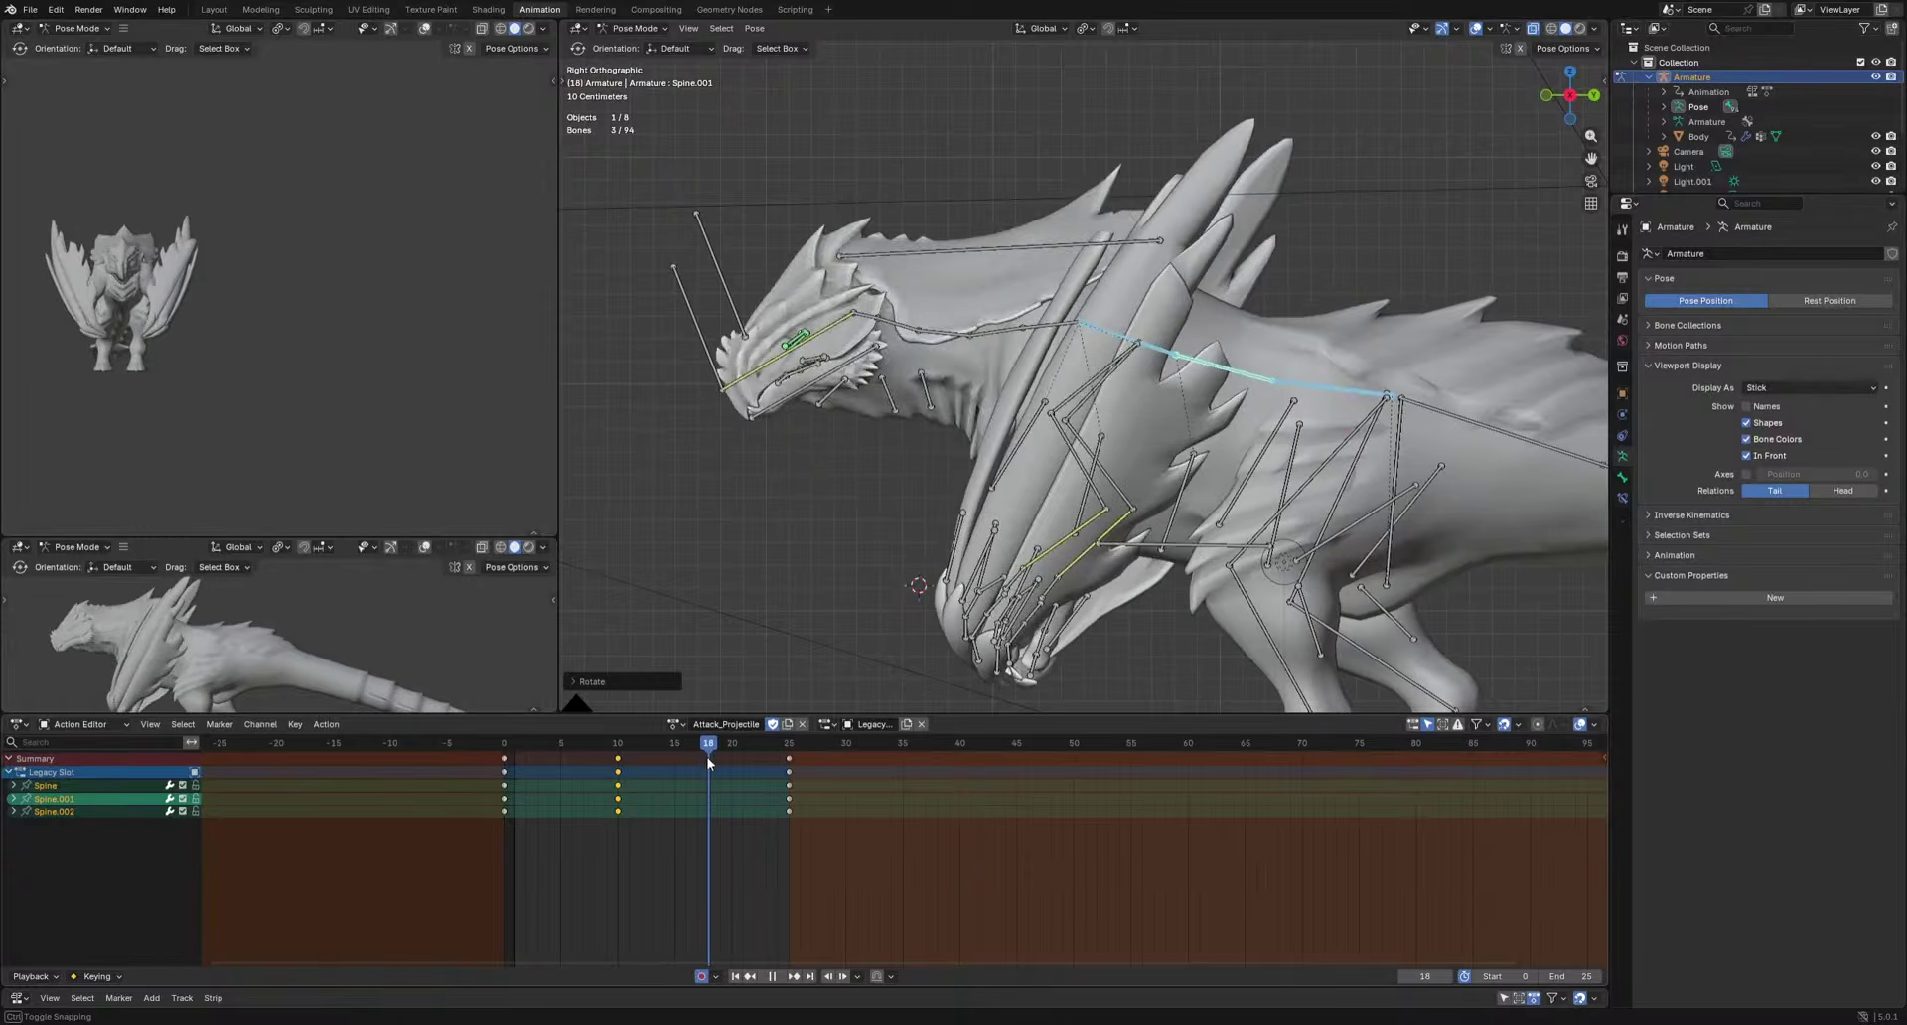
pyautogui.press('i')
pyautogui.press('space')
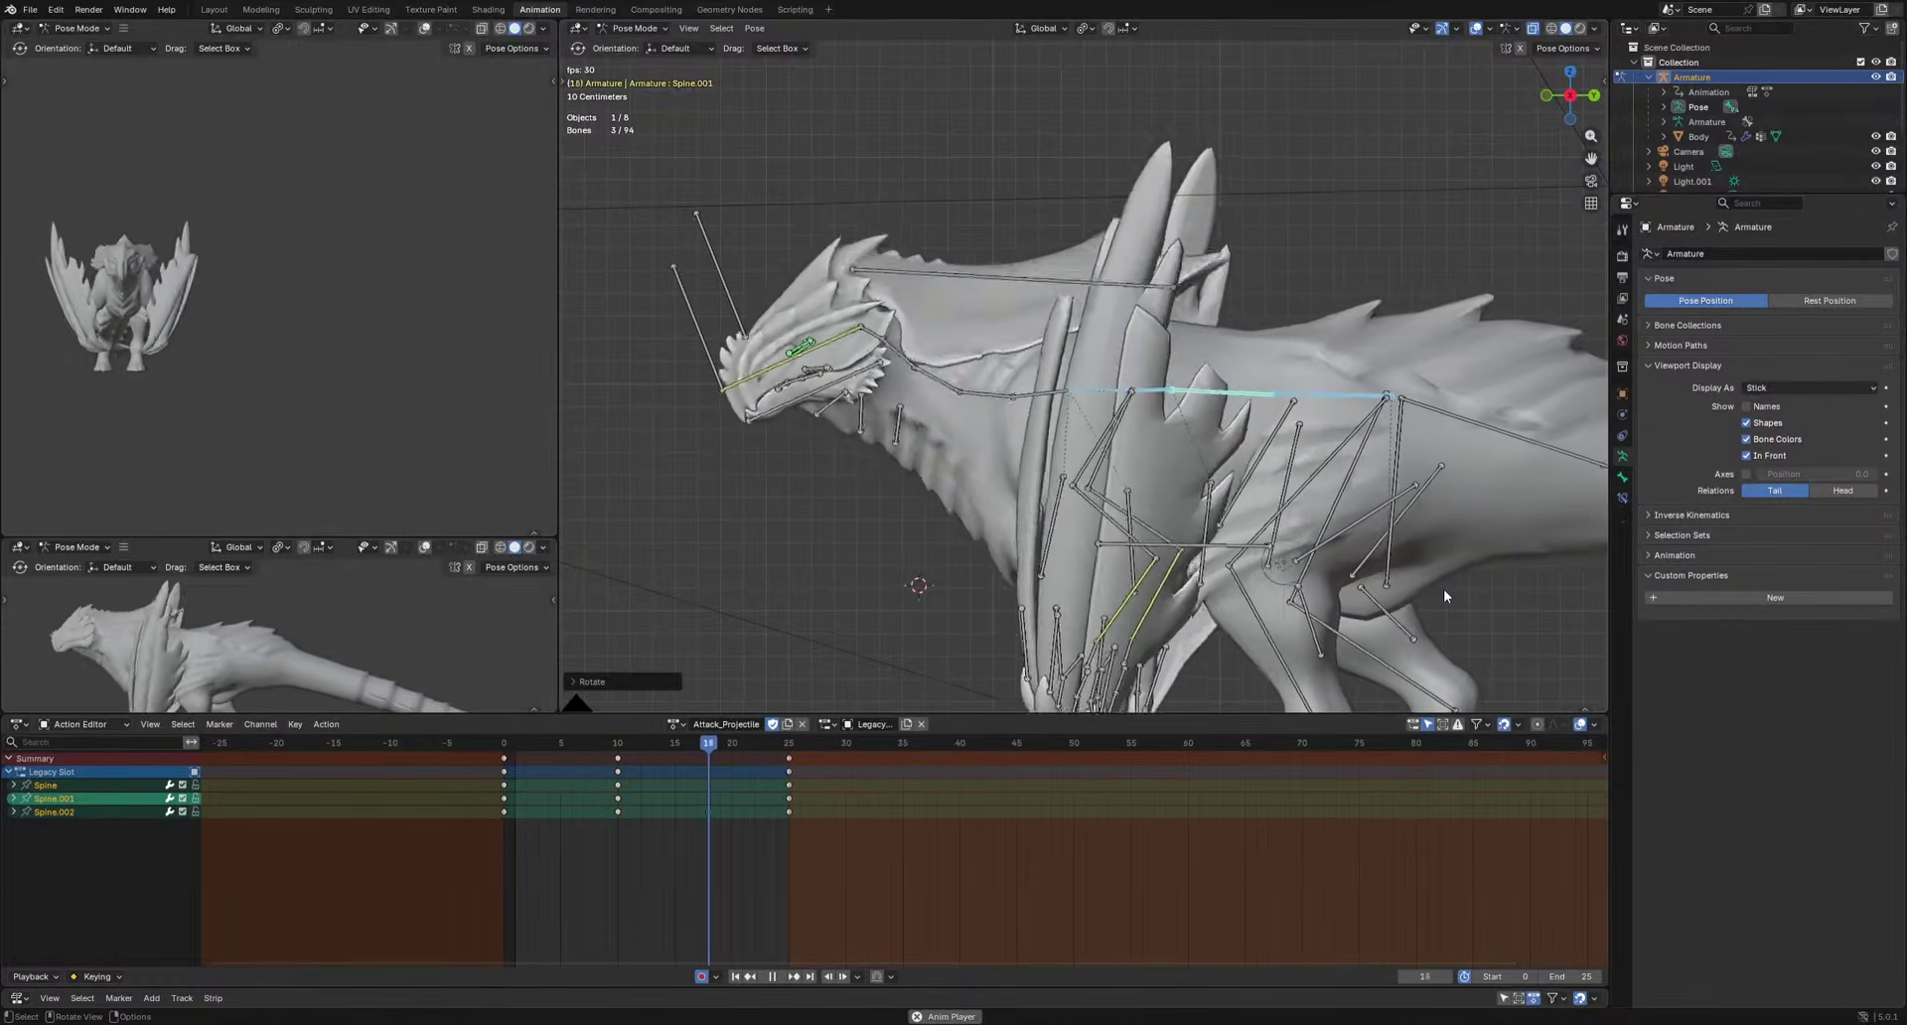
# Retime the three Spine bones' in-between keyframes to frames 7 and 14 while the action plays.
pyautogui.moveTo(576, 882); pyautogui.dragTo(658, 751)
pyautogui.press('g')
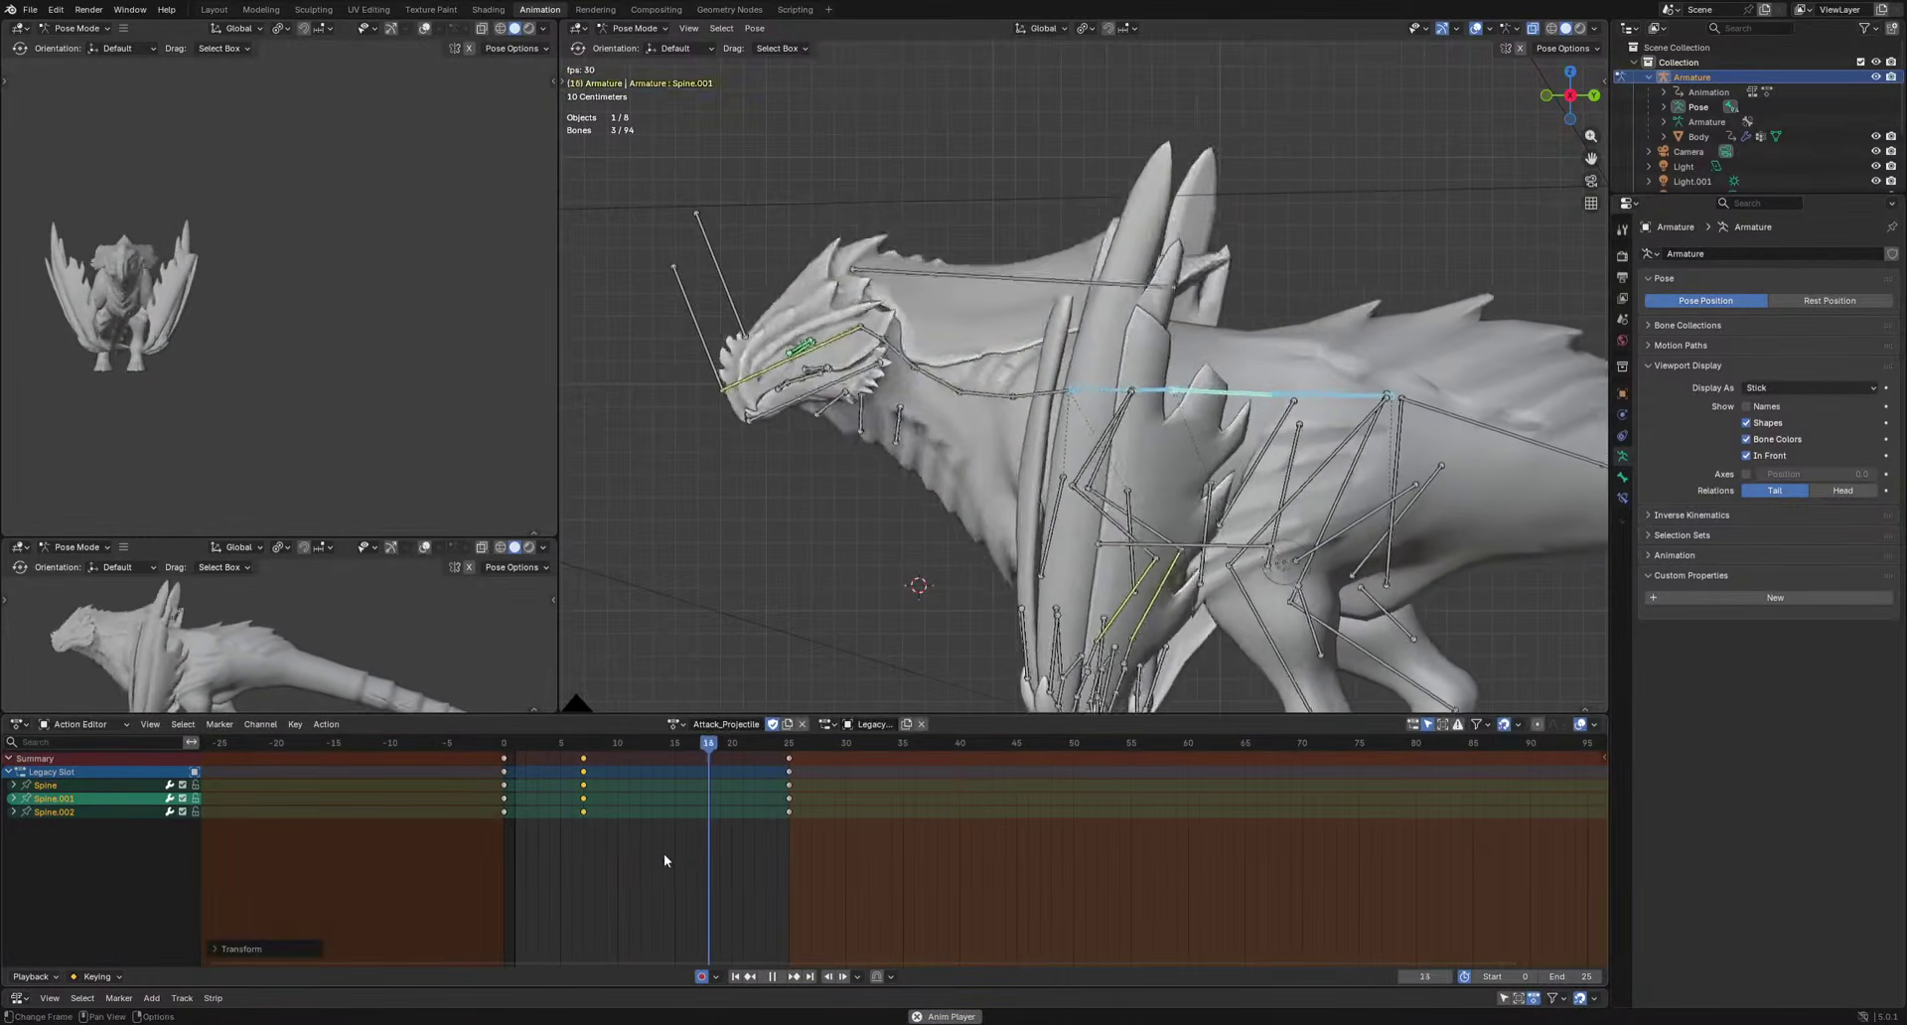
pyautogui.moveTo(647, 865); pyautogui.dragTo(740, 776)
pyautogui.press('g')
pyautogui.click(694, 779)
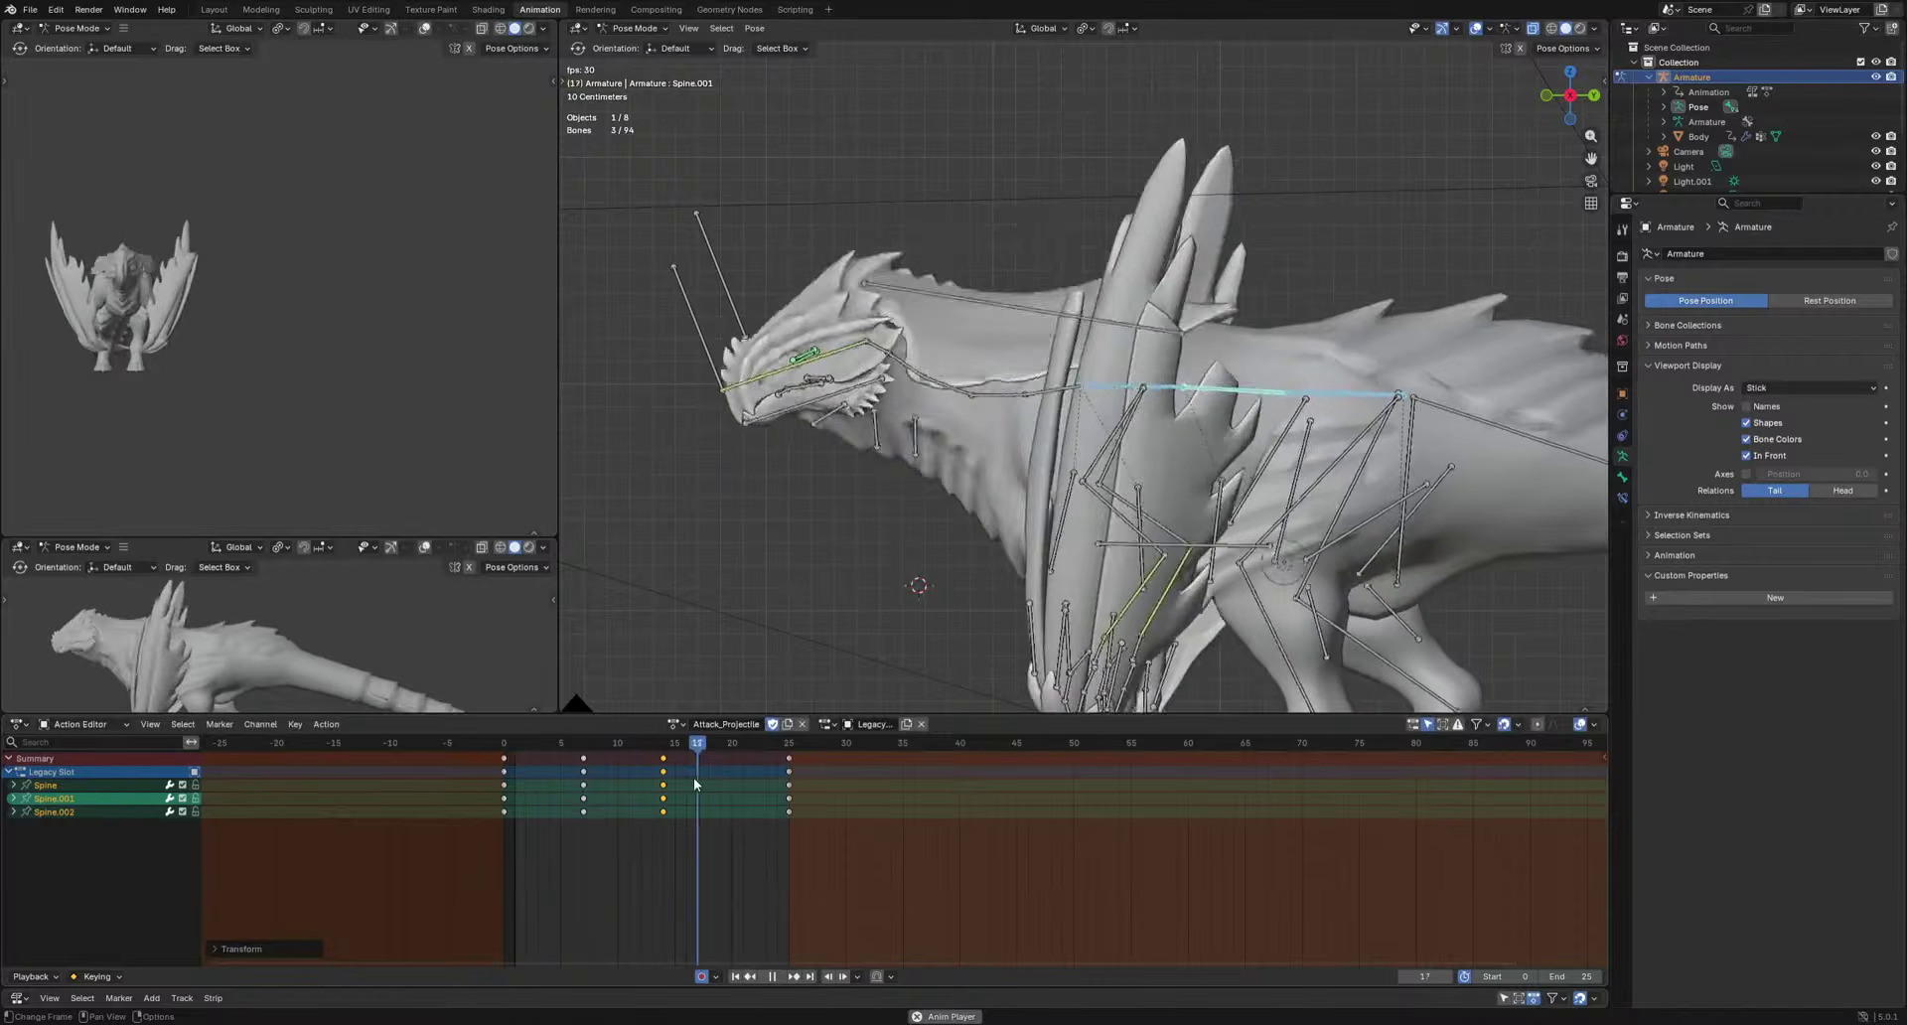
pyautogui.press('space')
# Rotate the three Spine bones about -5.9° at frame 14 and play back the motion.
pyautogui.click(654, 745)
pyautogui.click(1301, 651)
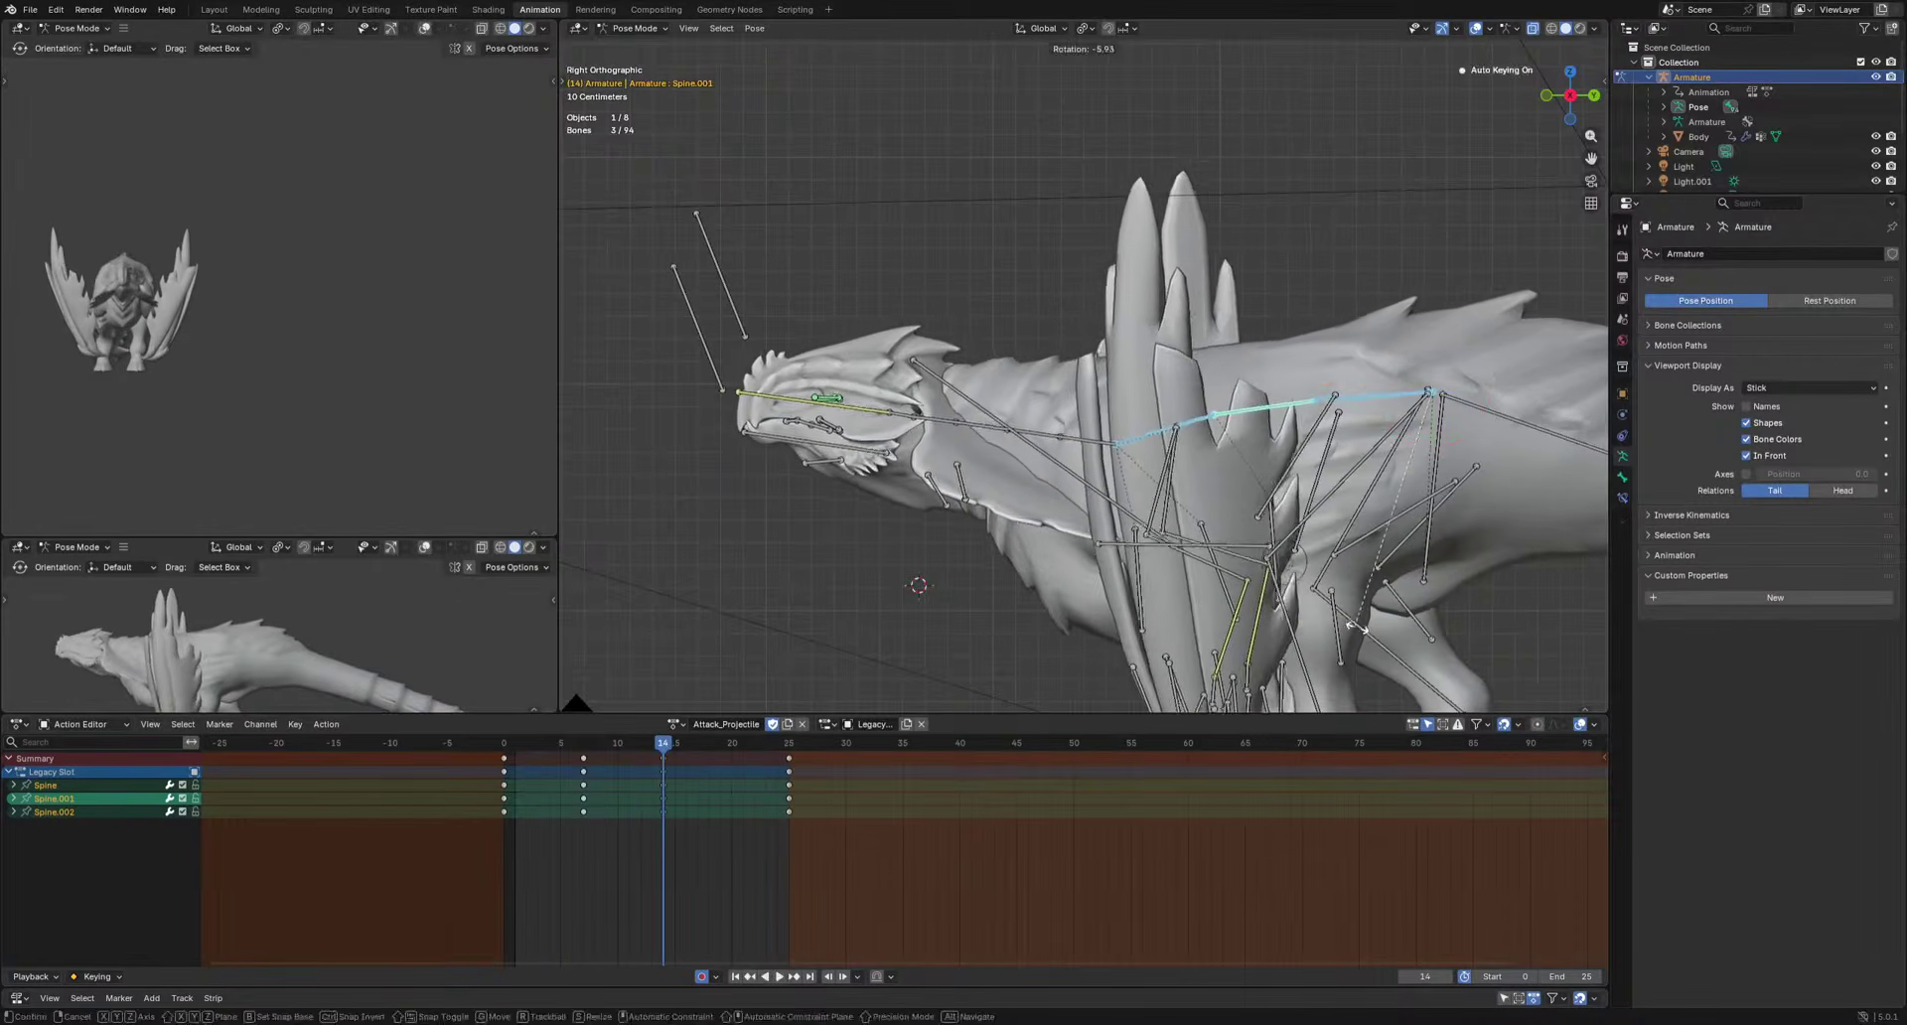
pyautogui.press('space')
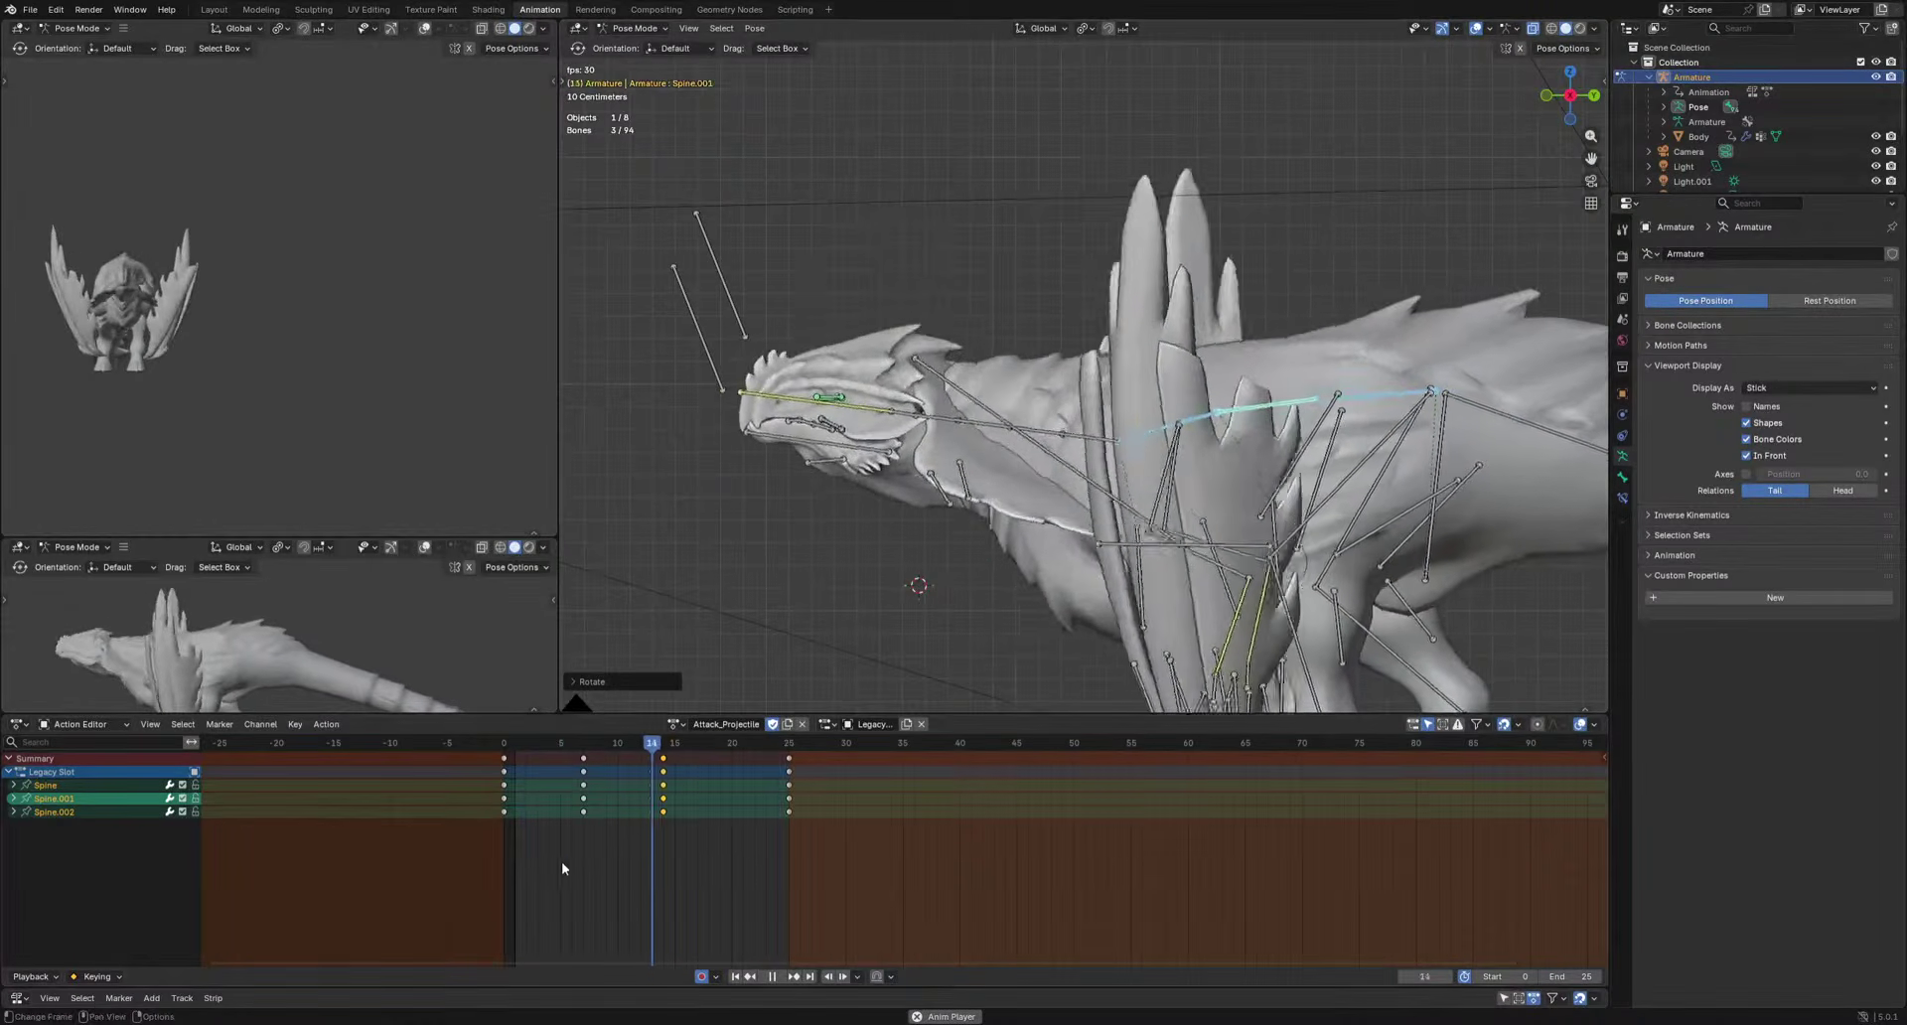
pyautogui.press('space')
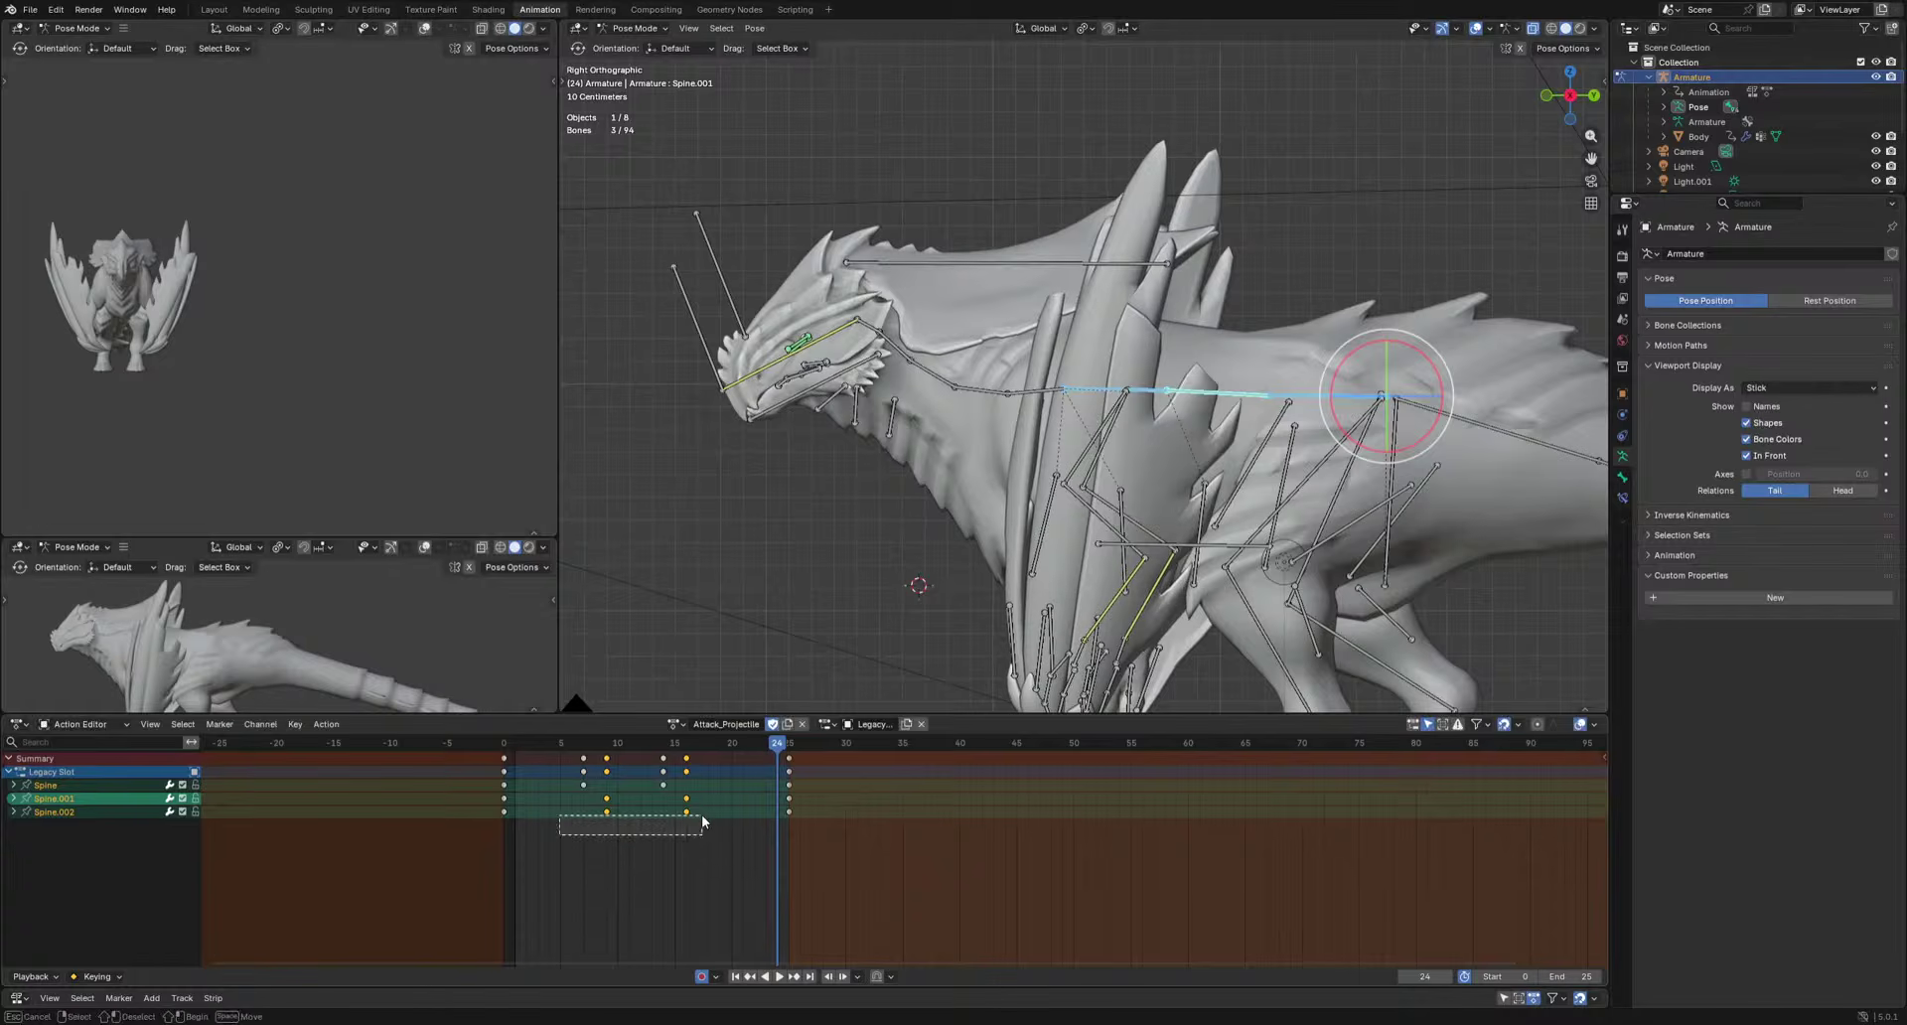
# Stagger the in-between keys, with Spine.001 at frames 9 and 16 and Spine.002 at frames 11 and 18, and play back.
pyautogui.press('g')
pyautogui.click(744, 807)
pyautogui.press('space')
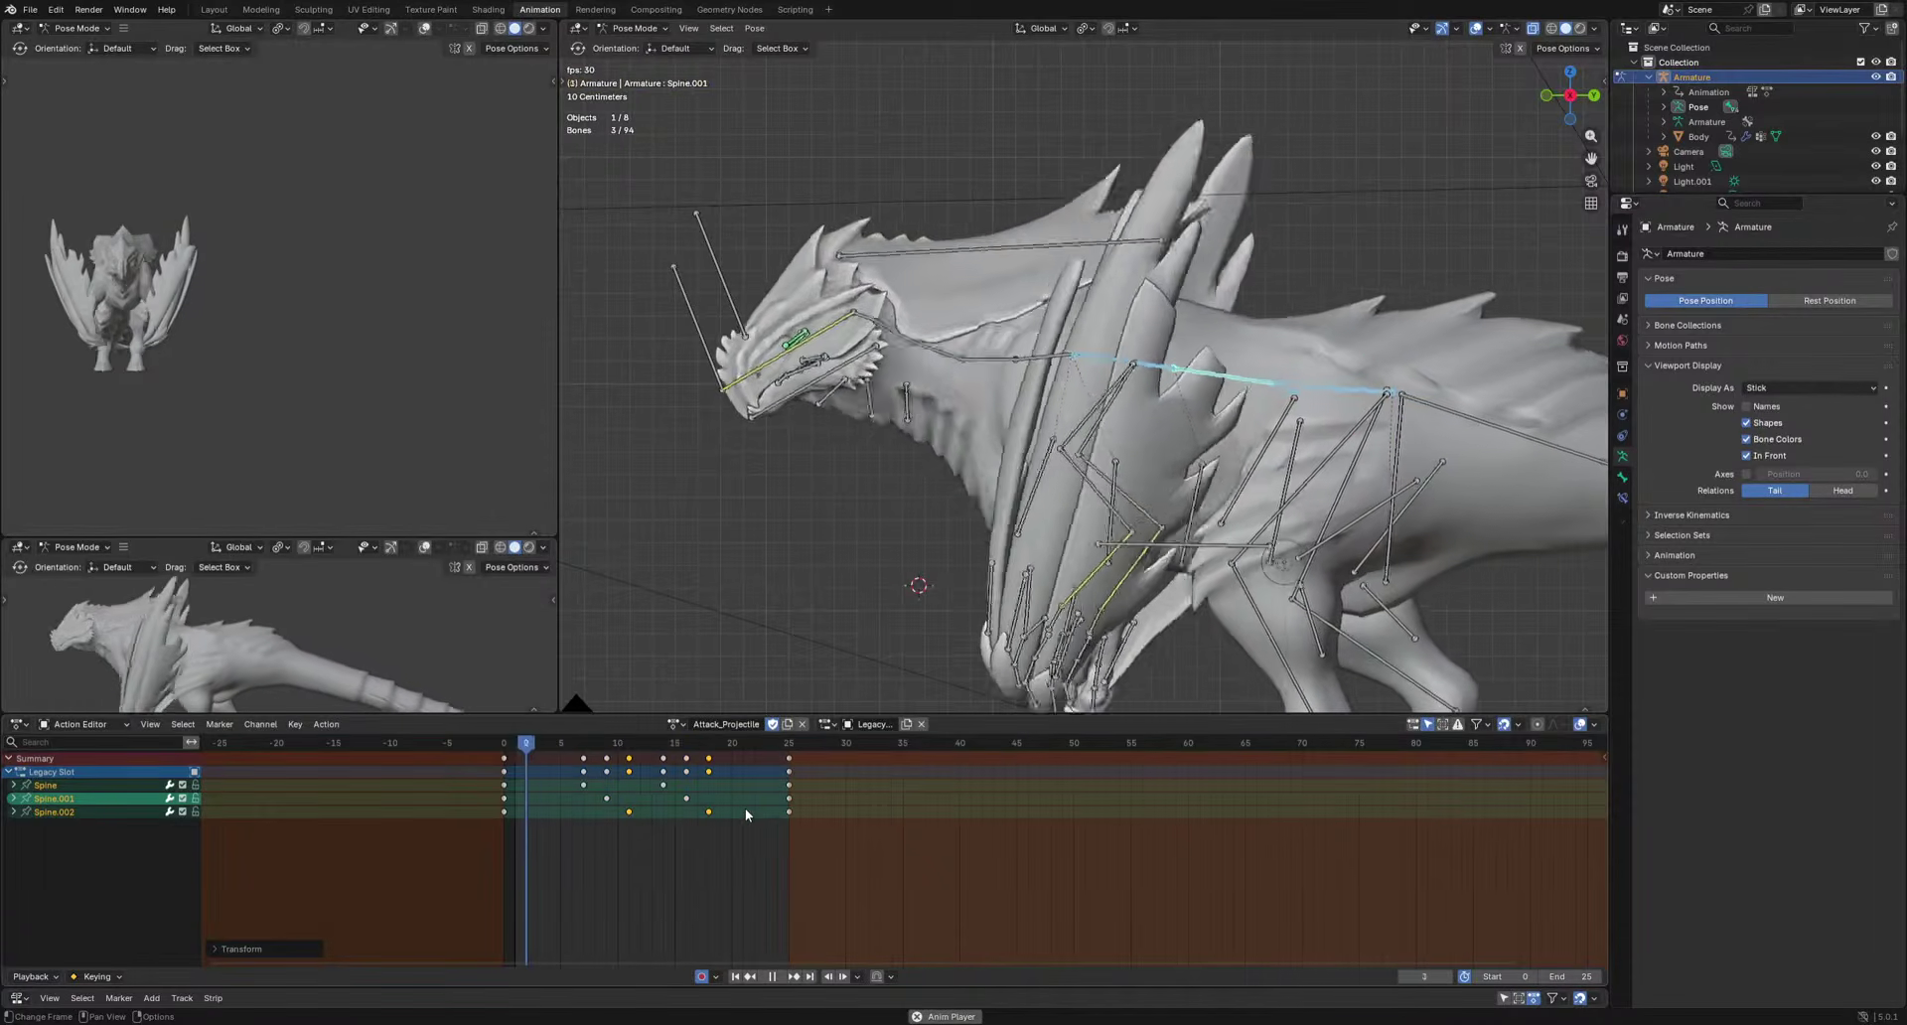
pyautogui.press('space')
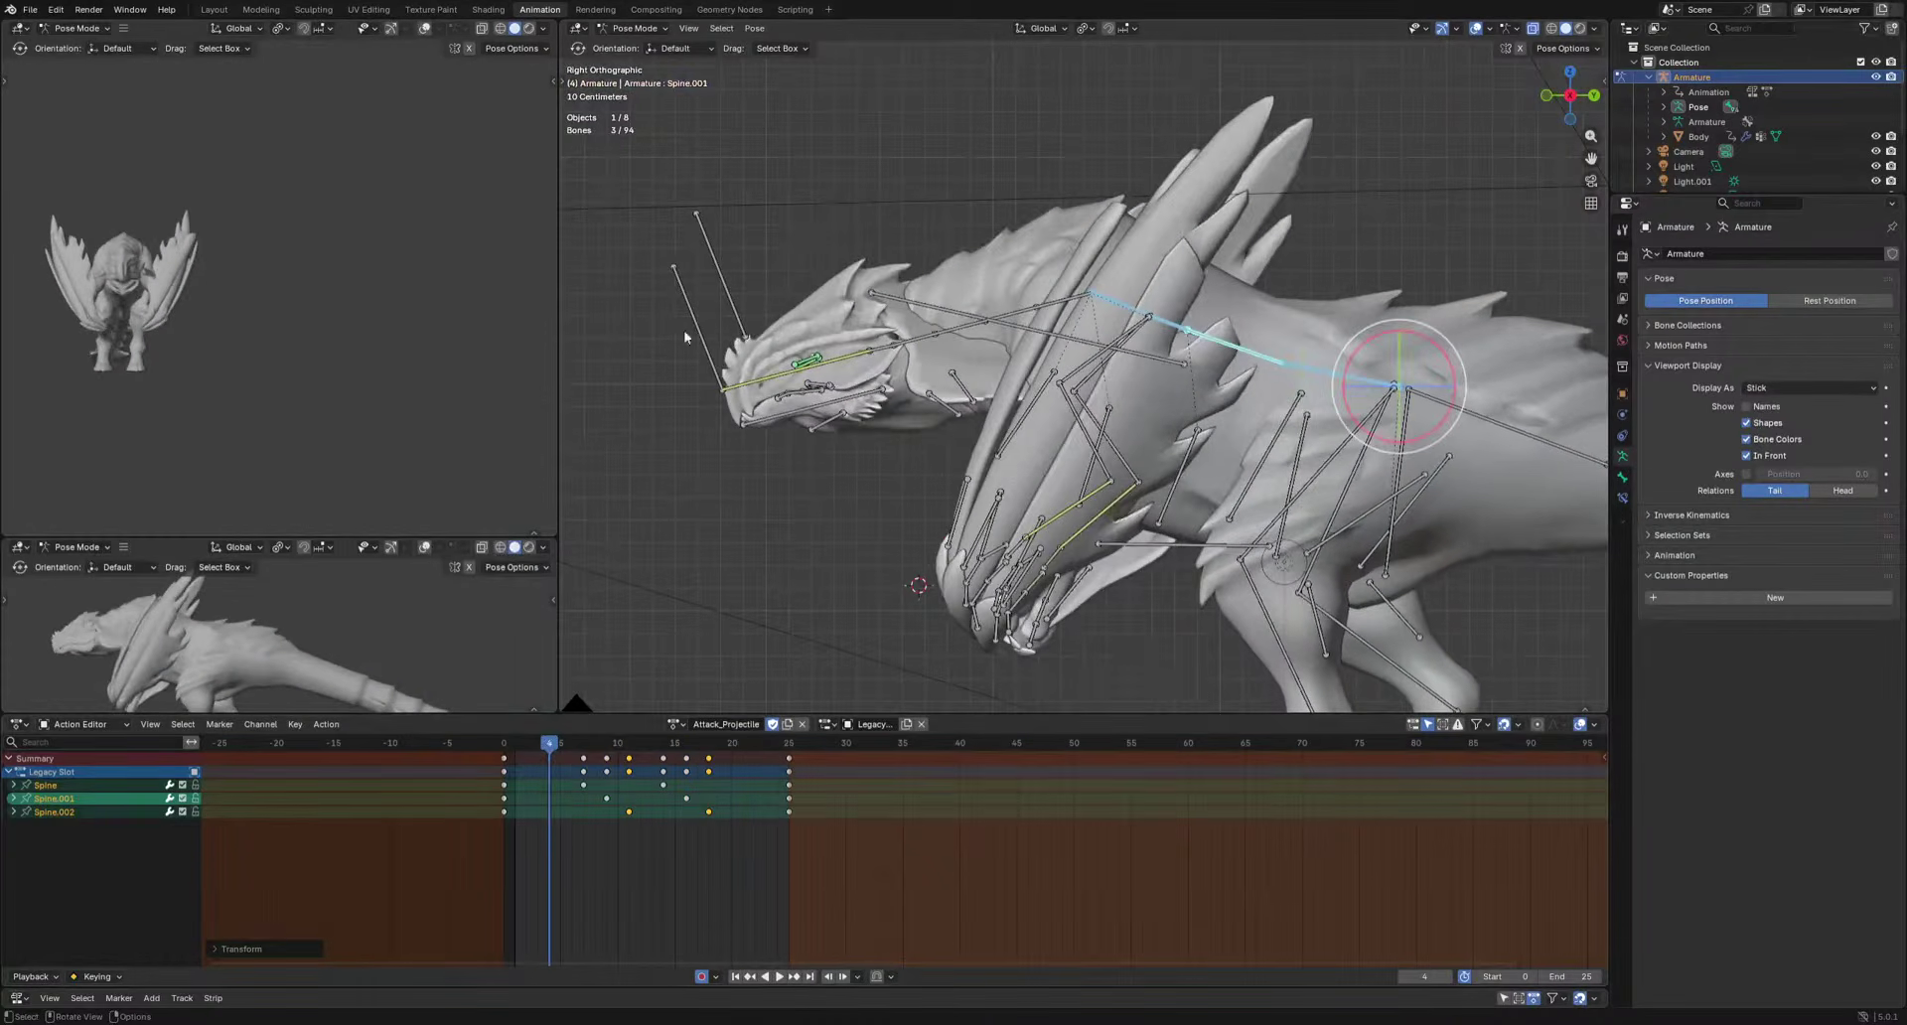
# Move the HeadIK bone back and up at frame 5 to raise the head, and play back from the start.
pyautogui.click(709, 347)
pyautogui.click(562, 739)
pyautogui.press('g')
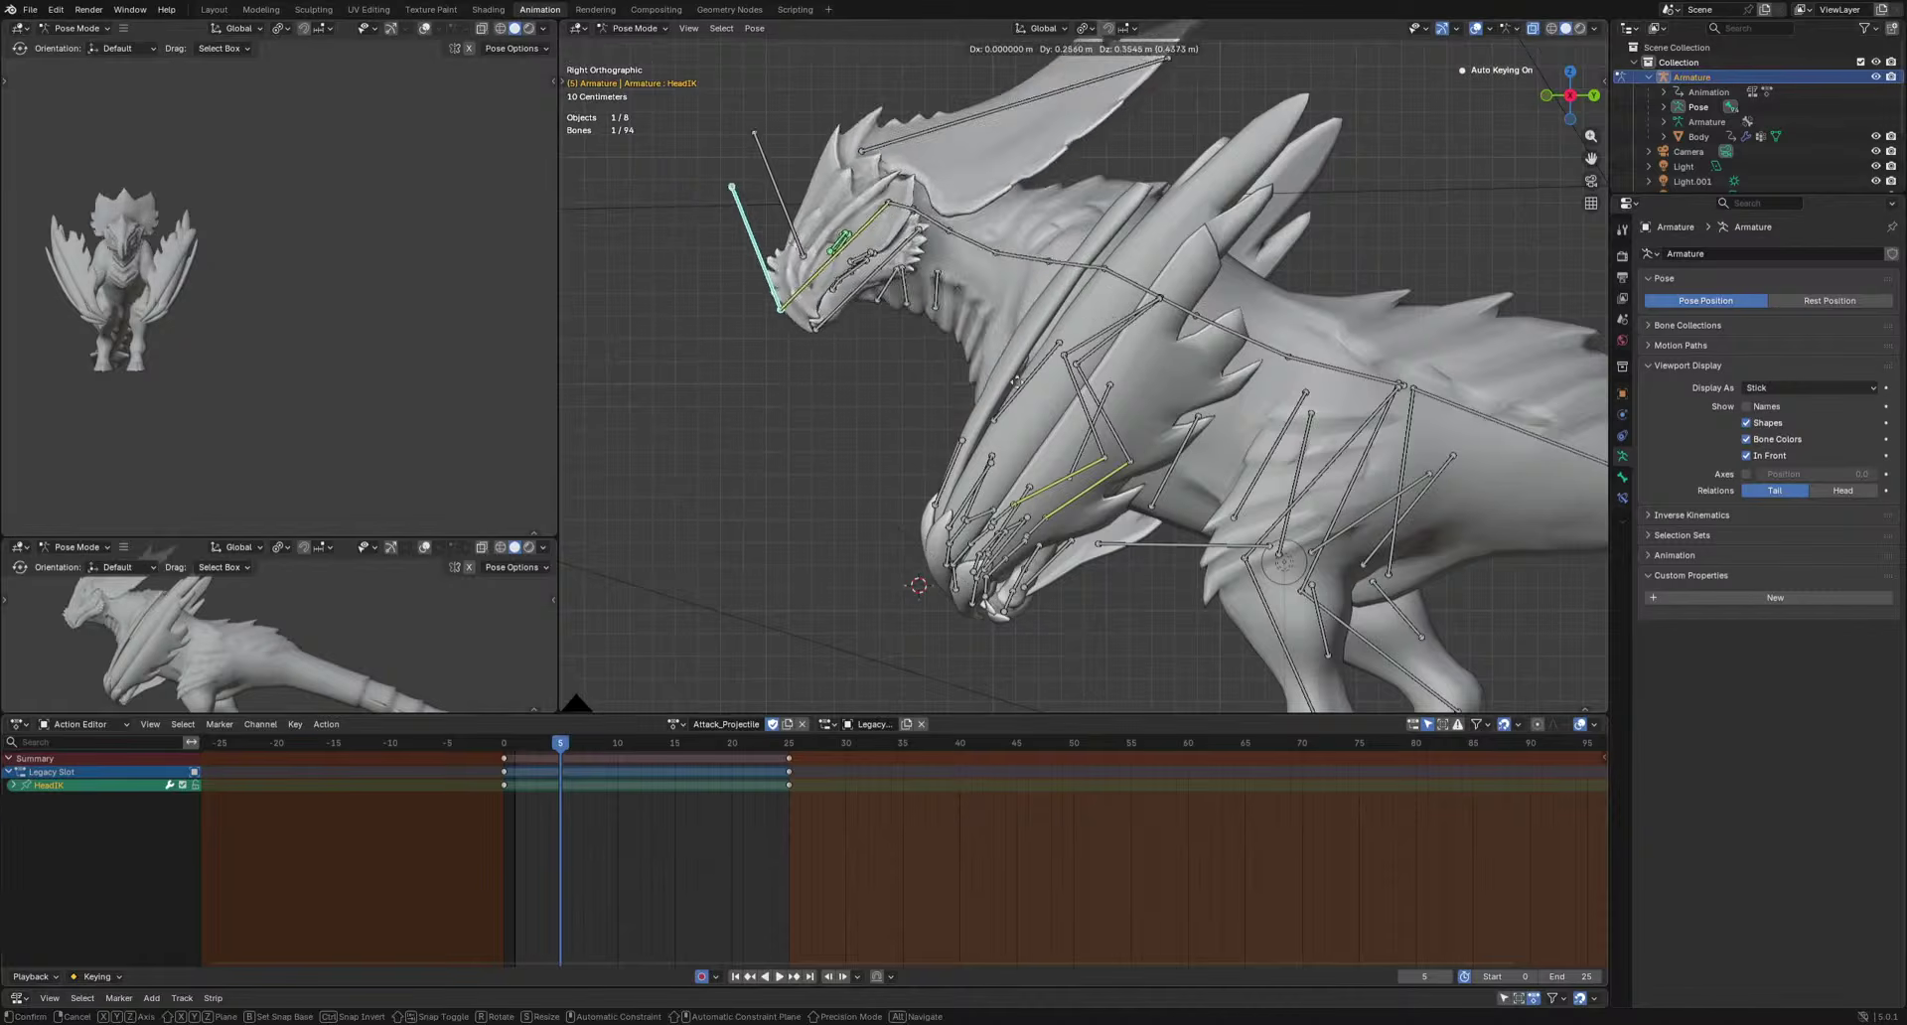
pyautogui.click(1051, 294)
pyautogui.moveTo(541, 743); pyautogui.dragTo(472, 746)
pyautogui.press('space')
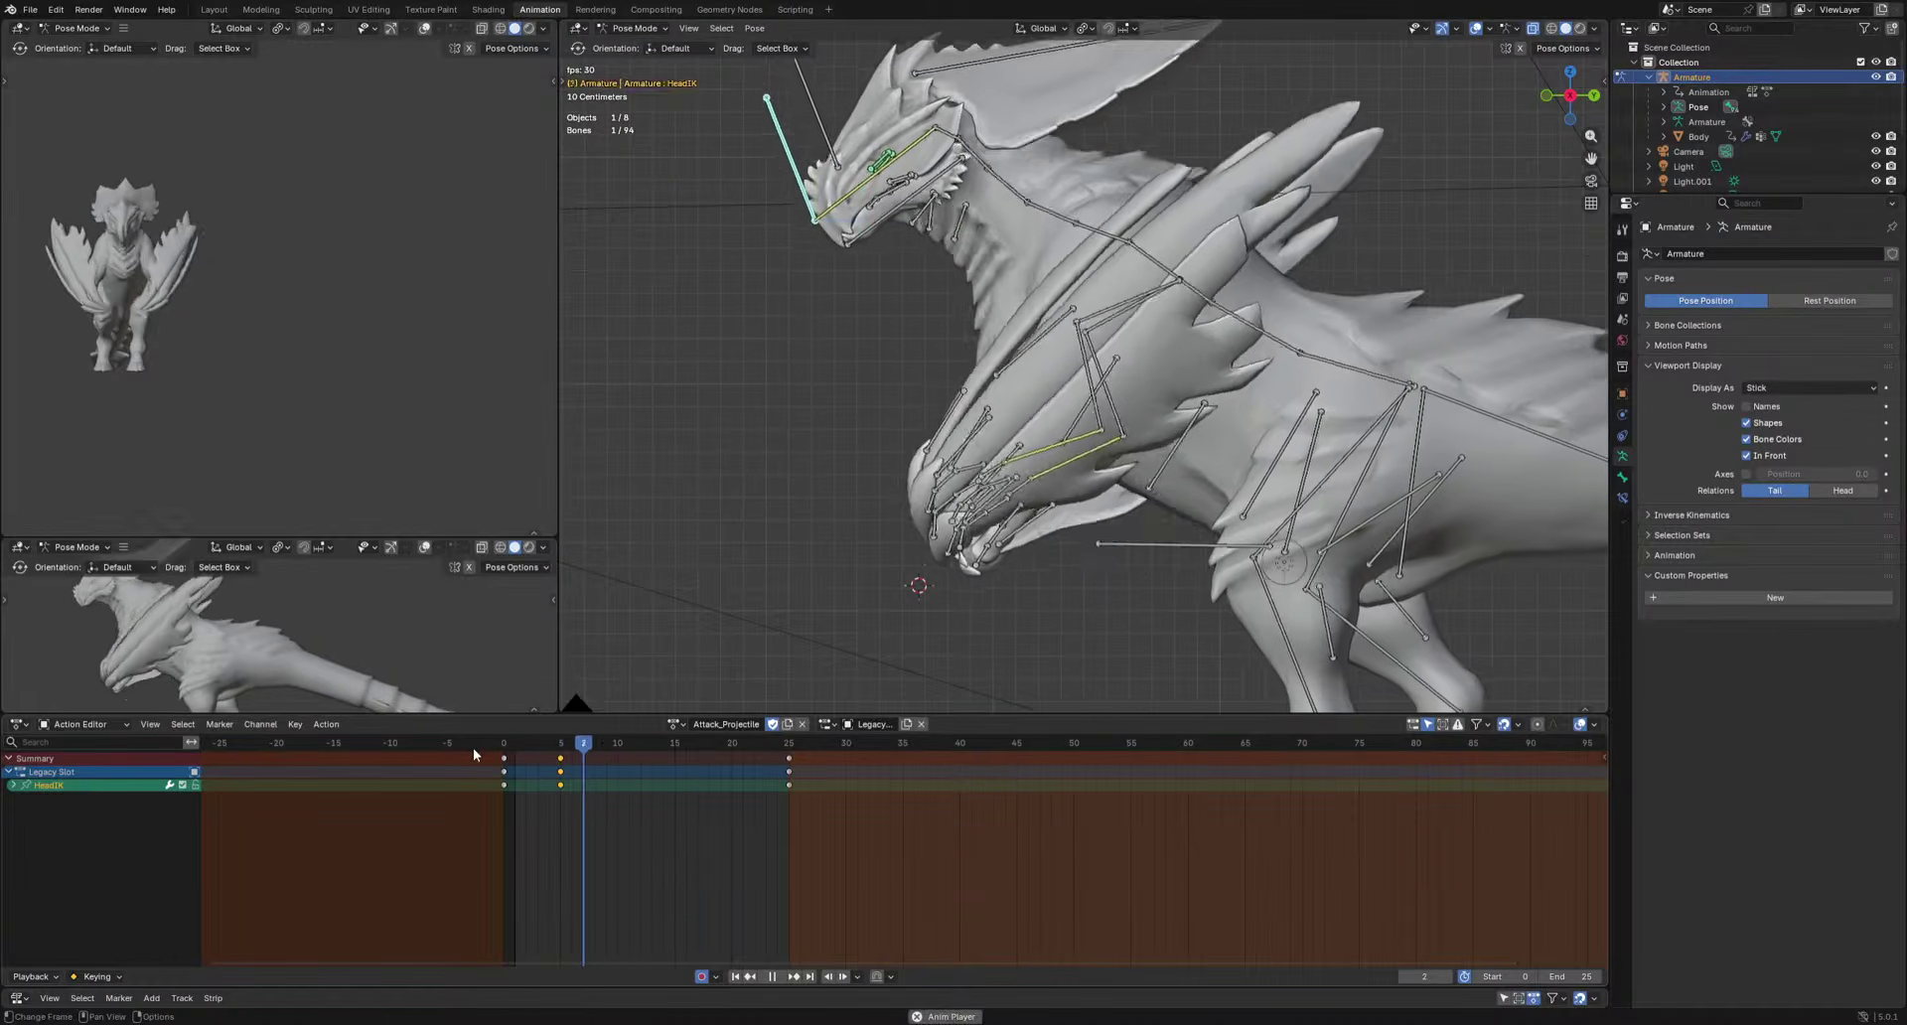
pyautogui.press('space')
# Move the HeadIK bone forward and down at frame 13, key it, and review the motion with the whole dragon in view.
pyautogui.click(648, 747)
pyautogui.press('g')
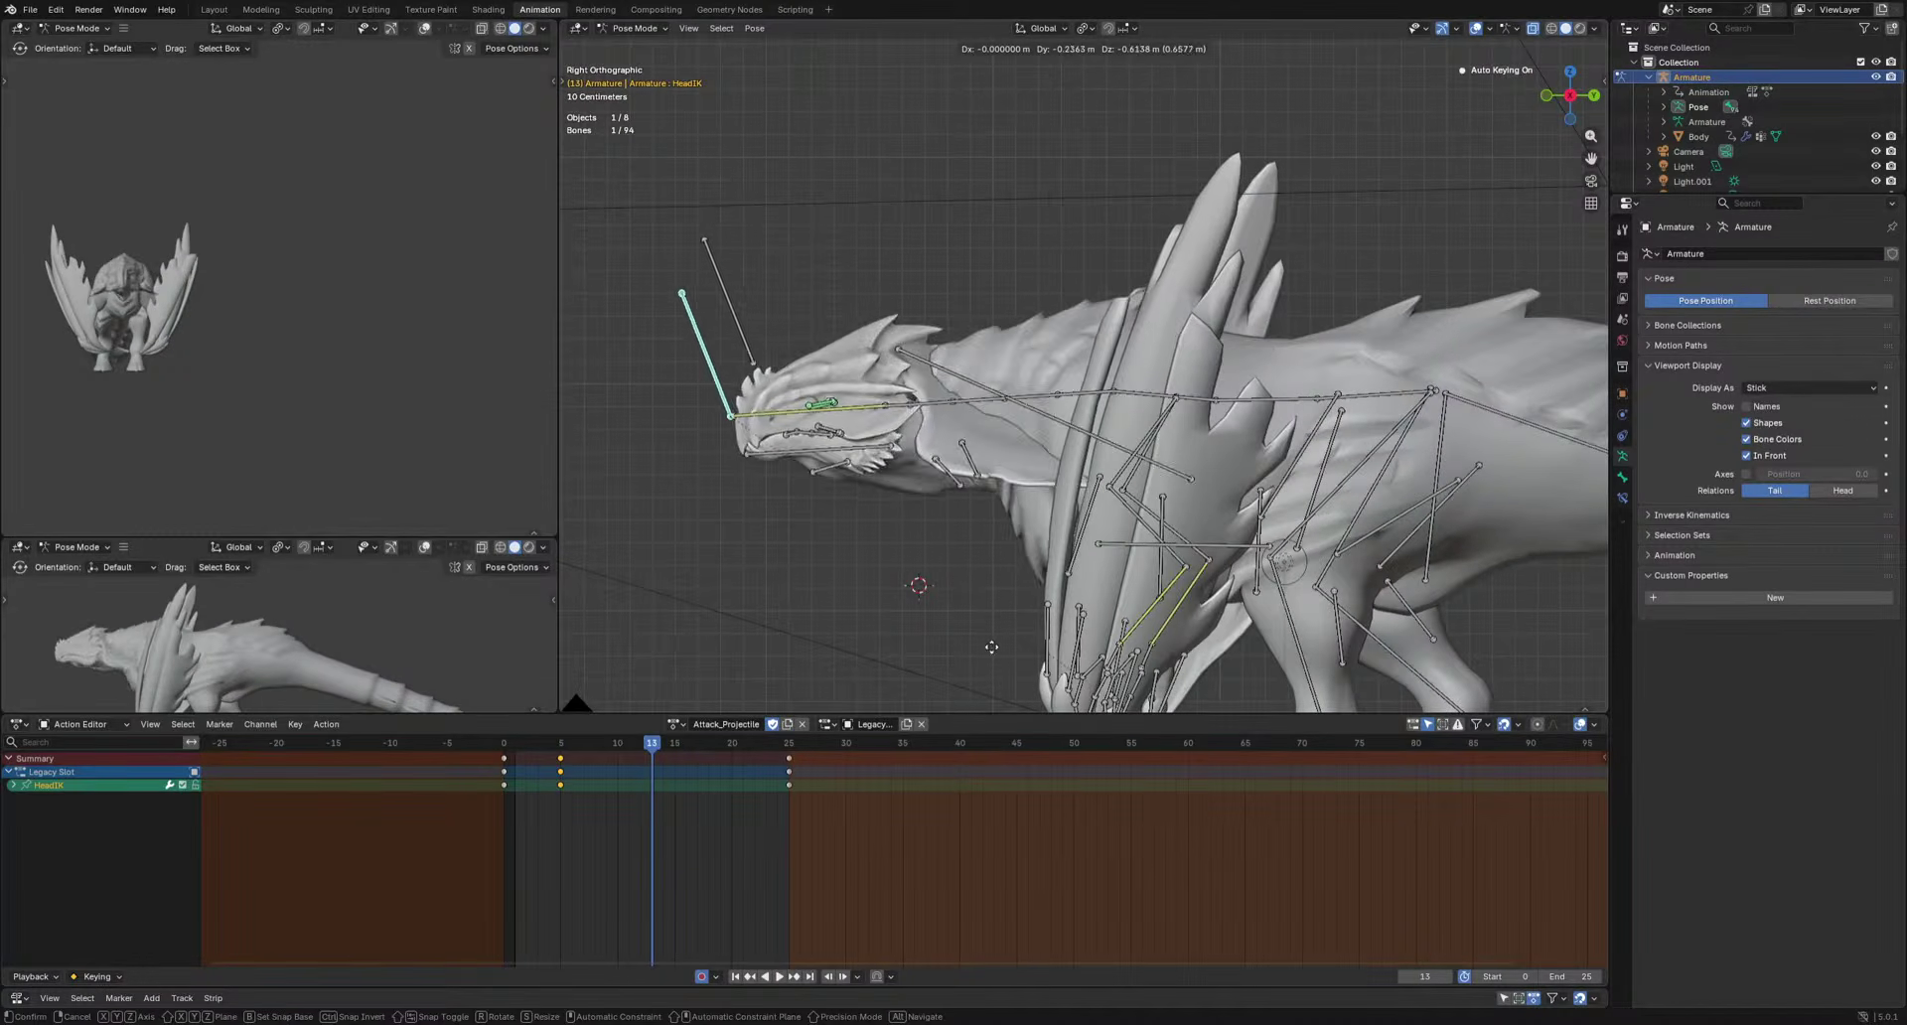
pyautogui.click(997, 717)
pyautogui.press('i')
pyautogui.press('space')
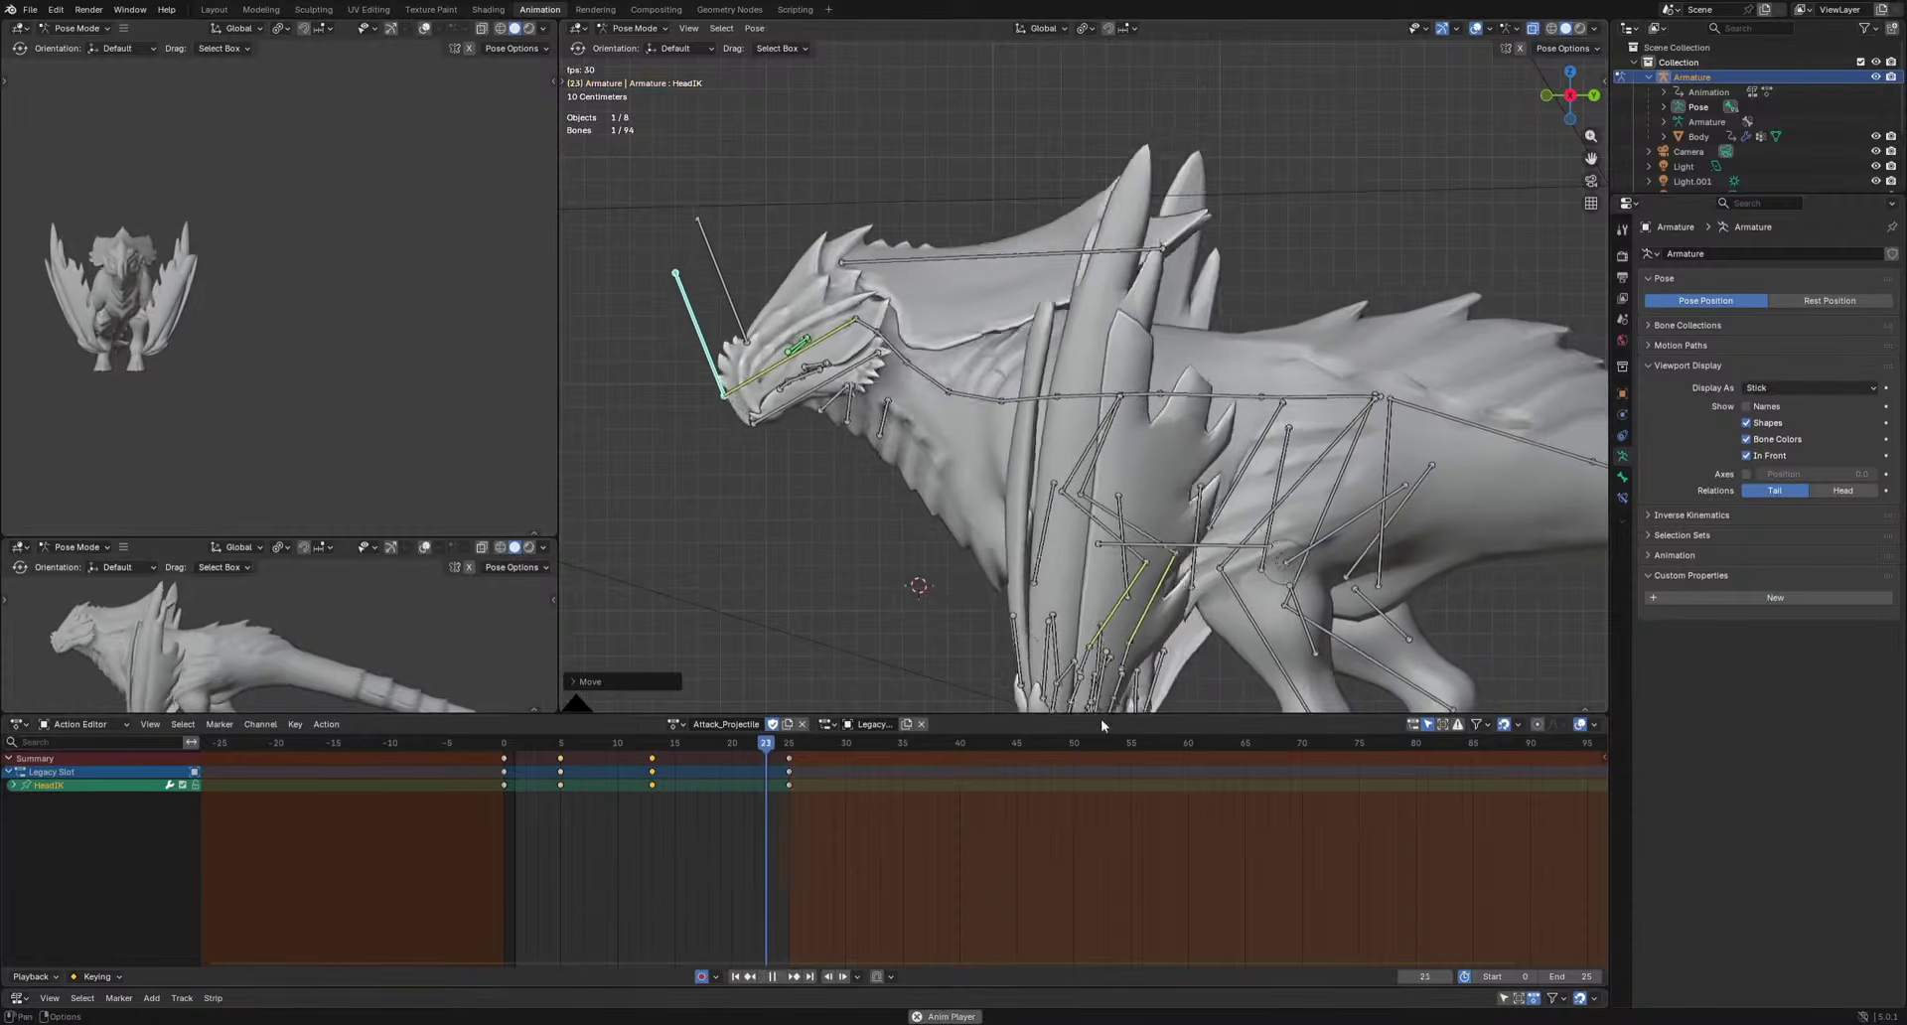
pyautogui.scroll(-3, 1057, 546)
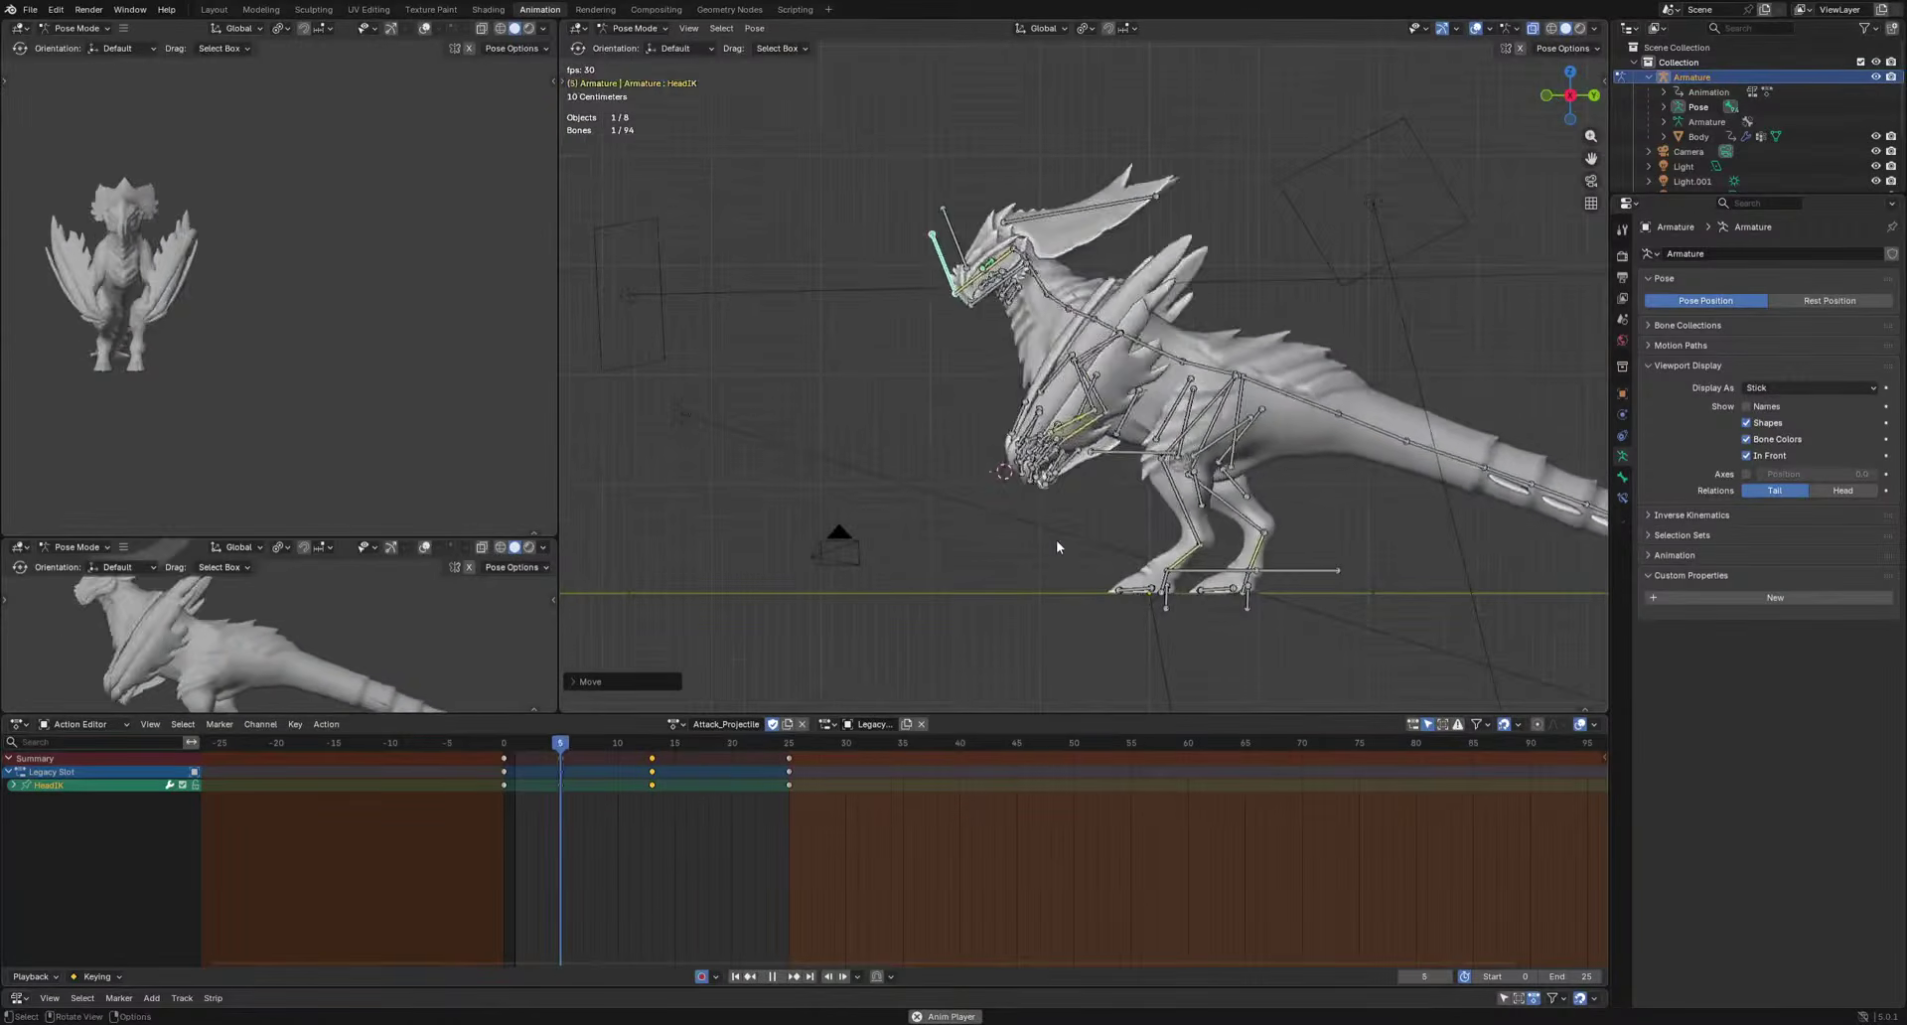
pyautogui.press('space')
# Readjust the HeadIK bone's position at frame 5 and play back the action.
pyautogui.moveTo(582, 744); pyautogui.dragTo(564, 752)
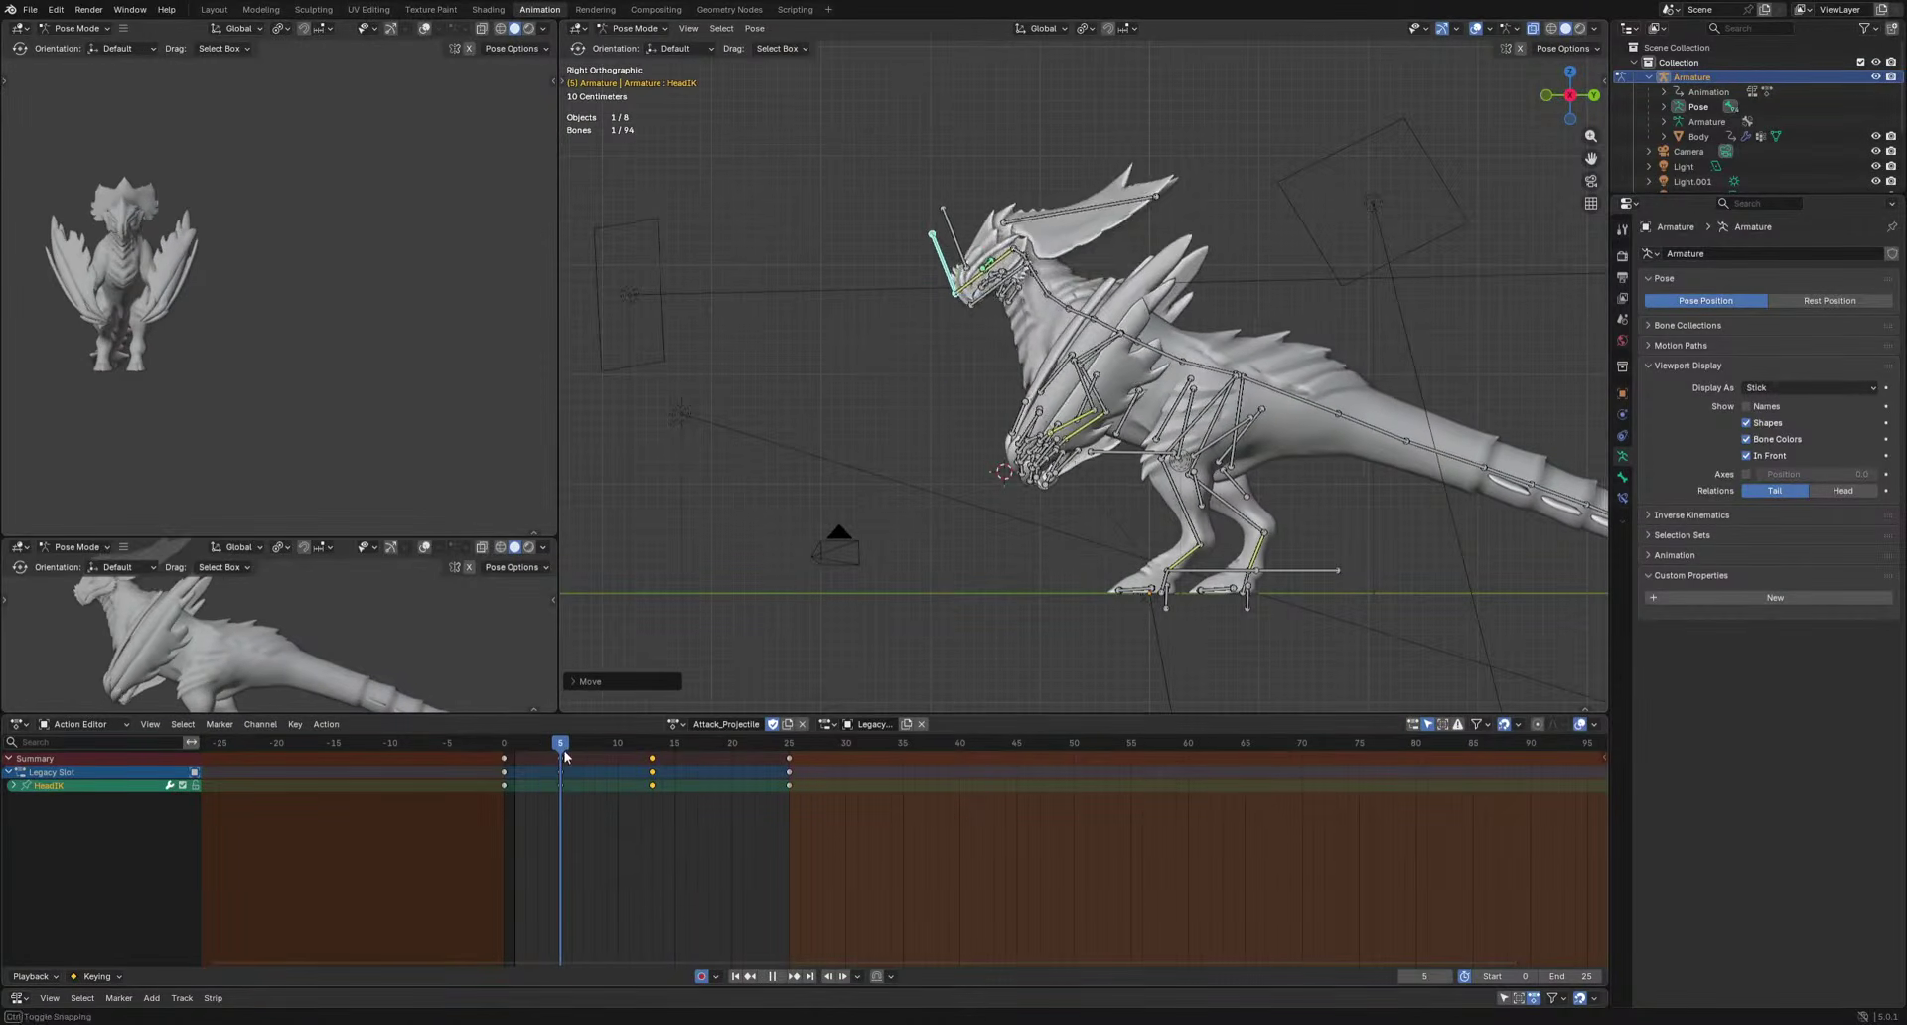
pyautogui.press('g')
pyautogui.click(736, 515)
pyautogui.press('space')
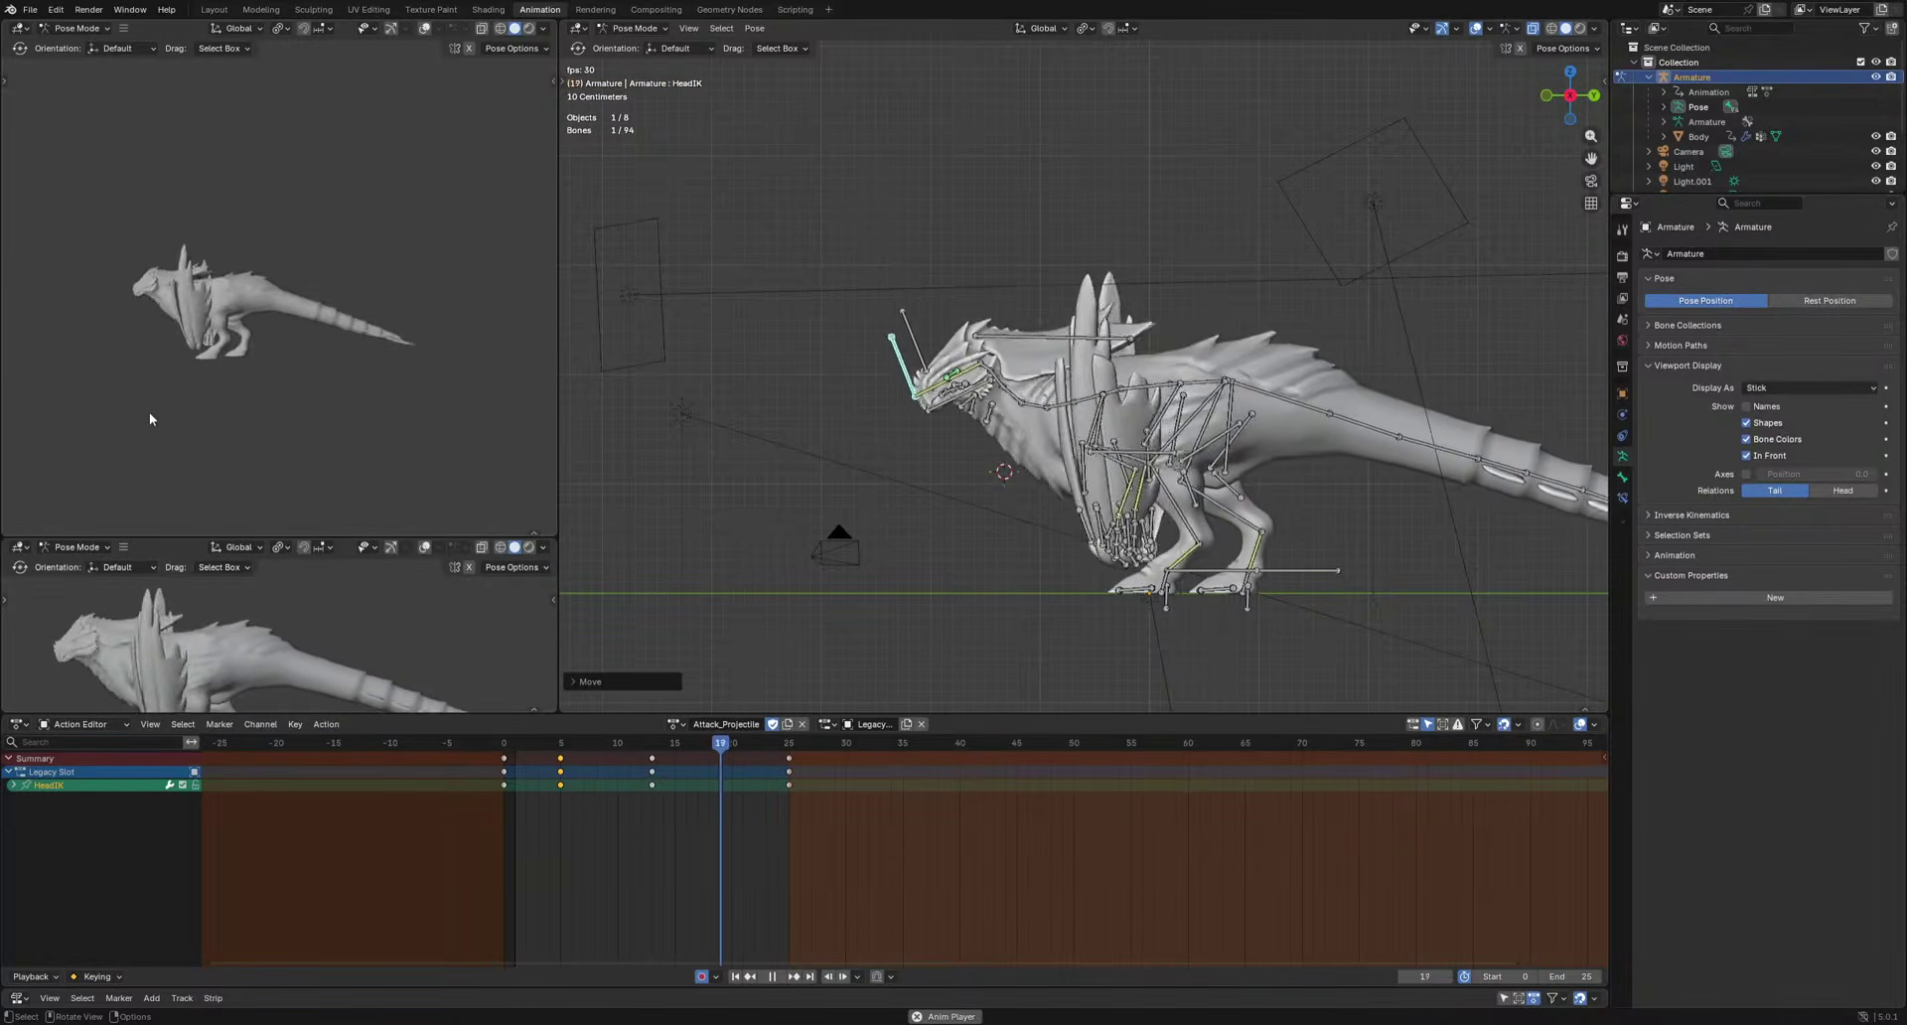
pyautogui.press('space')
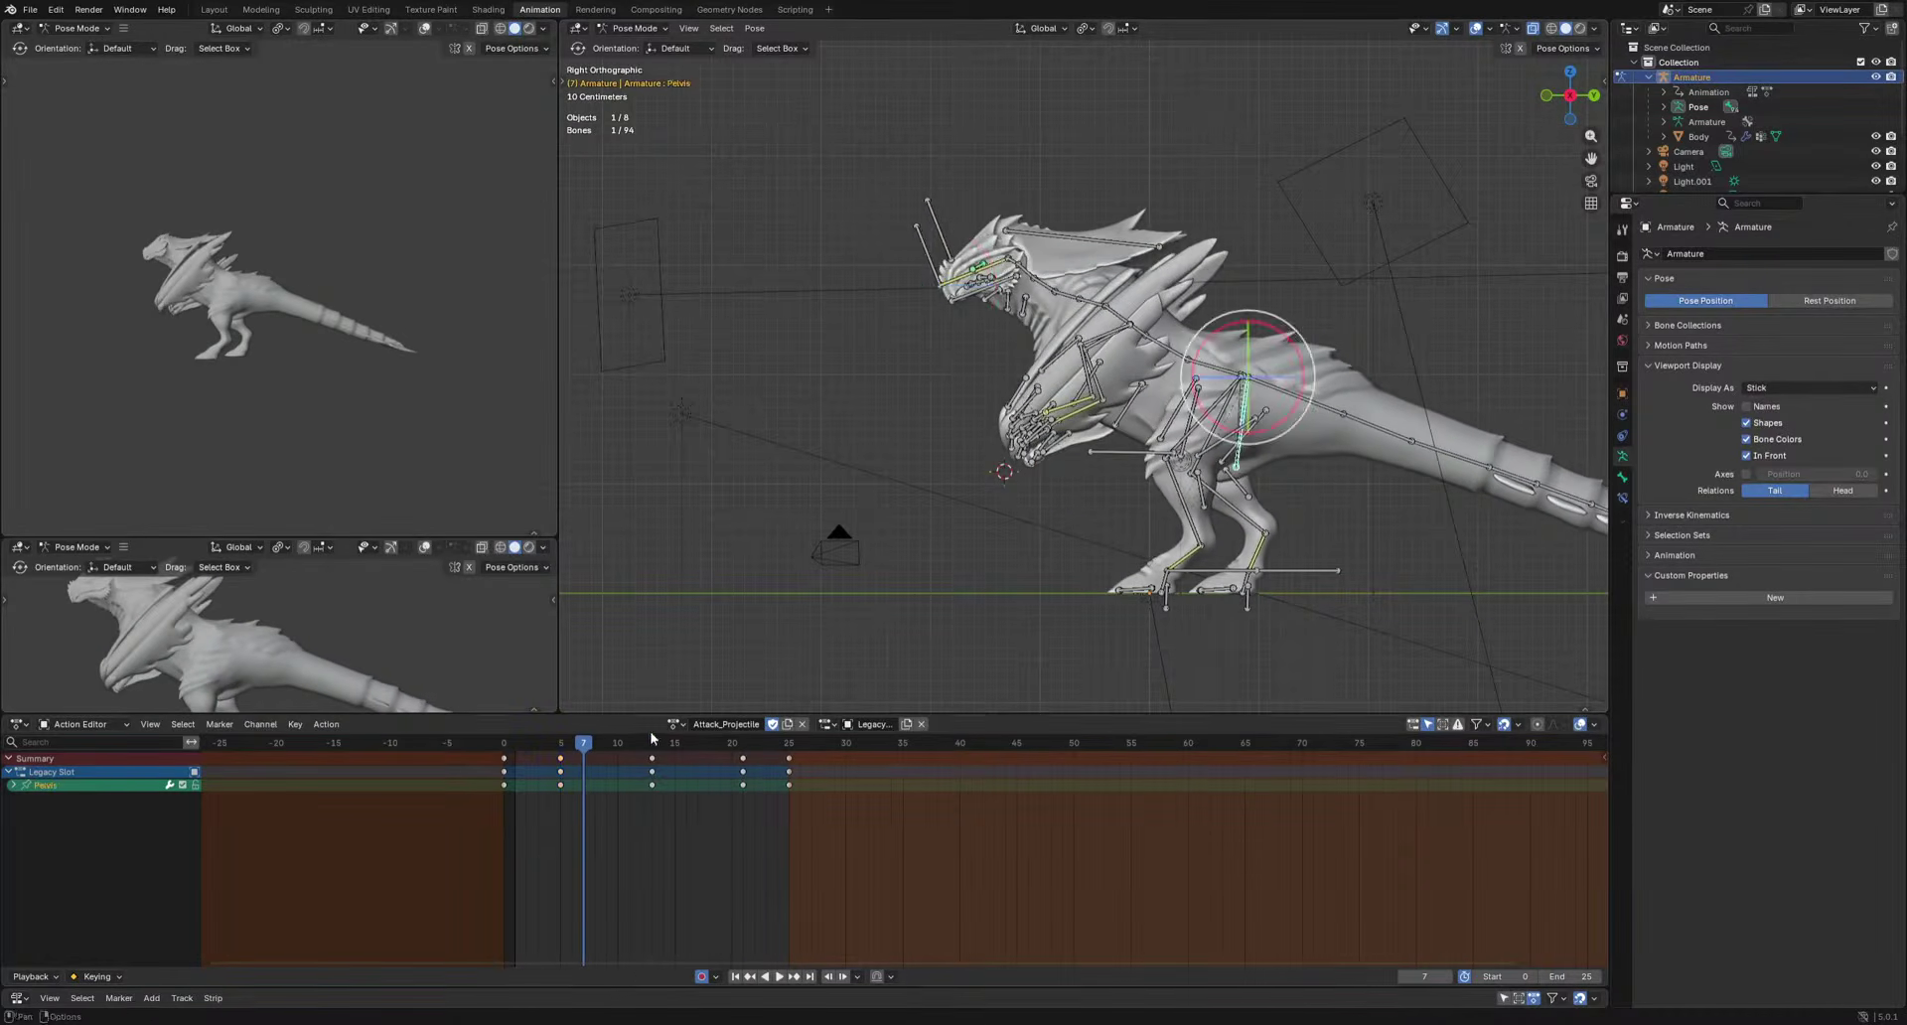
# Move the Pelvis bone about 0.22 m forward and down at frame 13, and play back.
pyautogui.moveTo(650, 737); pyautogui.dragTo(651, 747)
pyautogui.press('g')
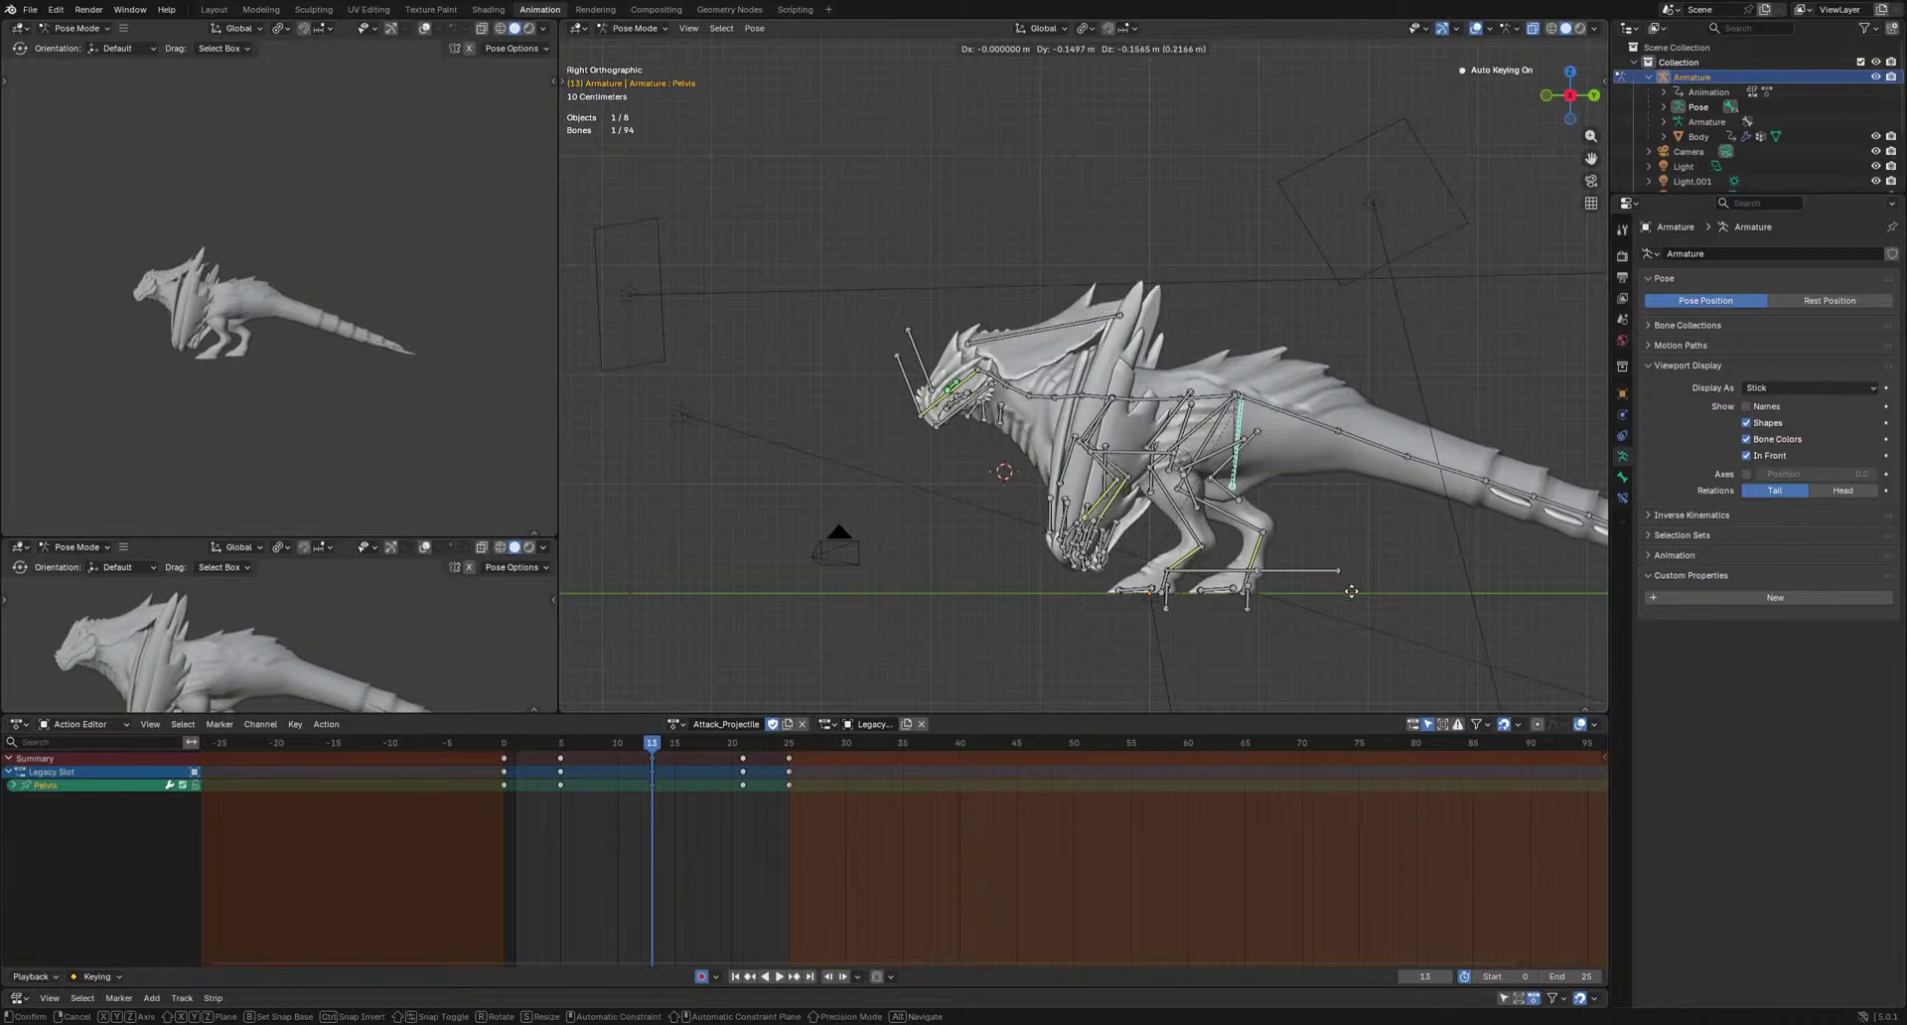
pyautogui.click(1350, 592)
pyautogui.press('space')
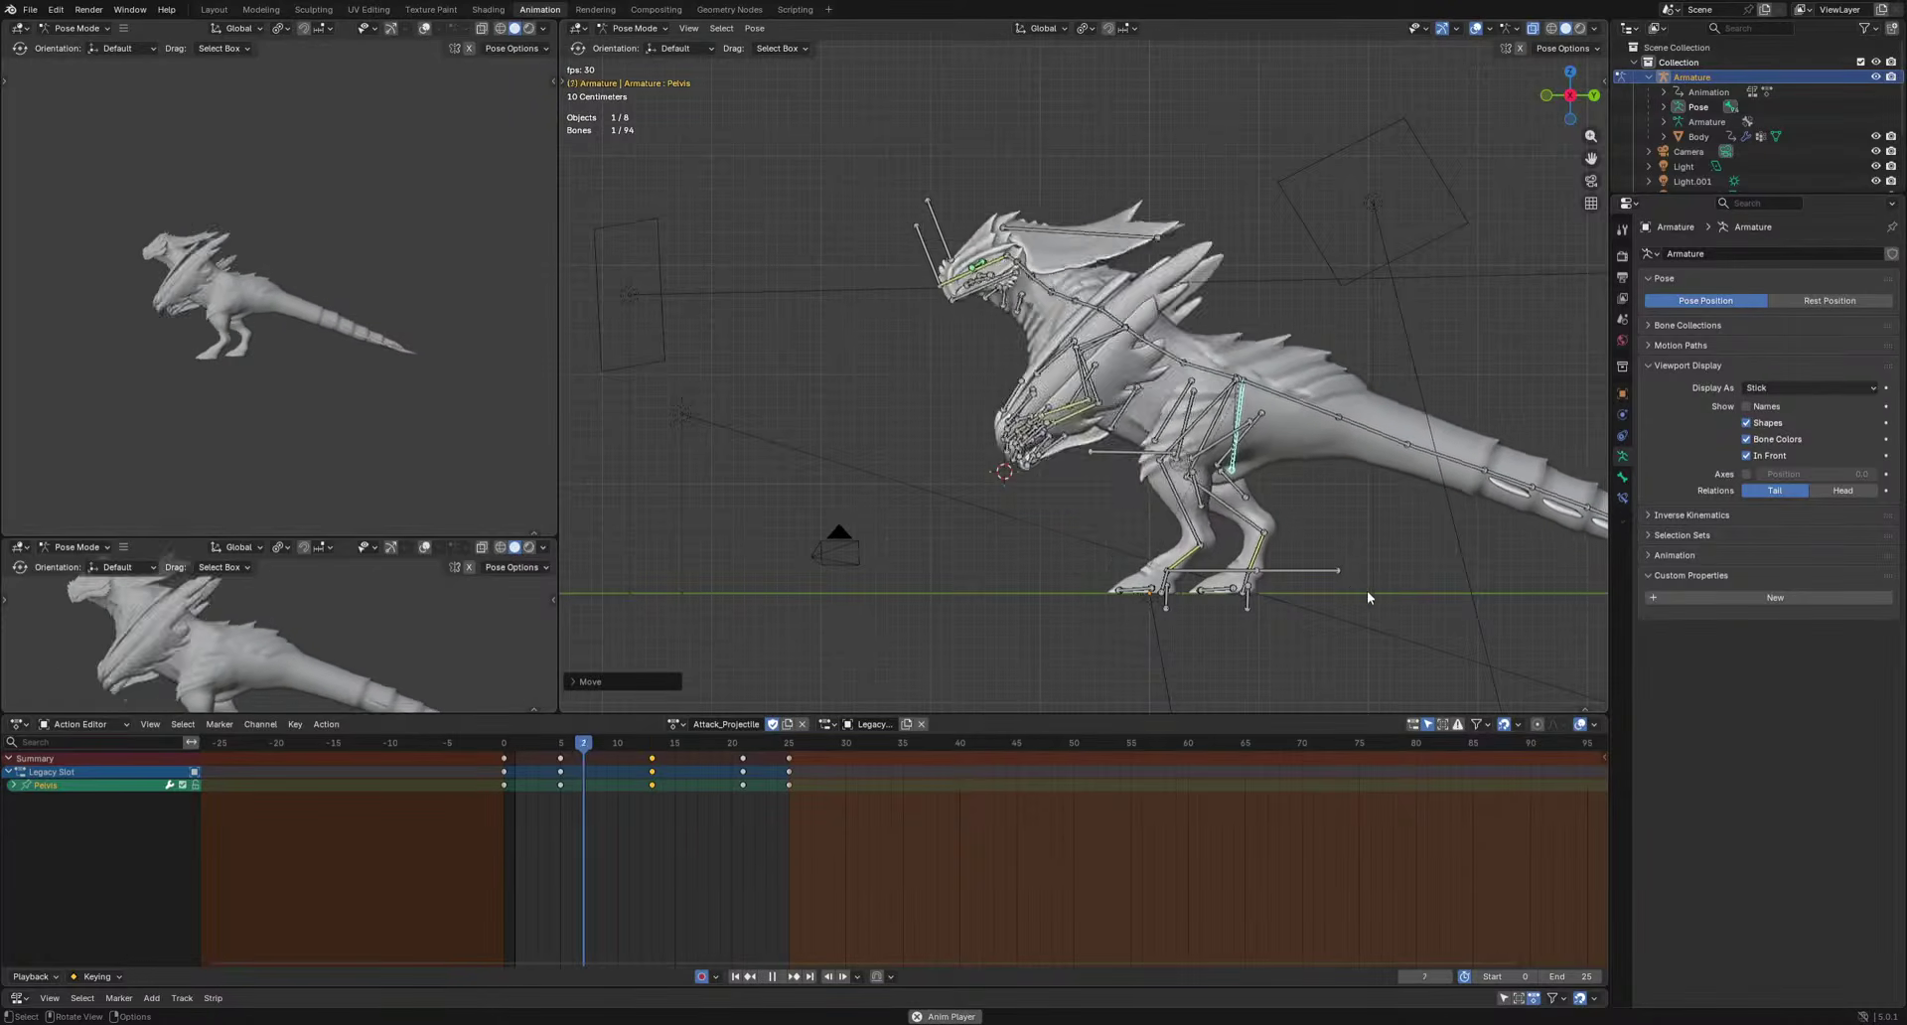
pyautogui.press('space')
# Move the Pelvis bone about 0.05 m back and up at frame 5, and play back.
pyautogui.click(564, 744)
pyautogui.click(562, 747)
pyautogui.press('g')
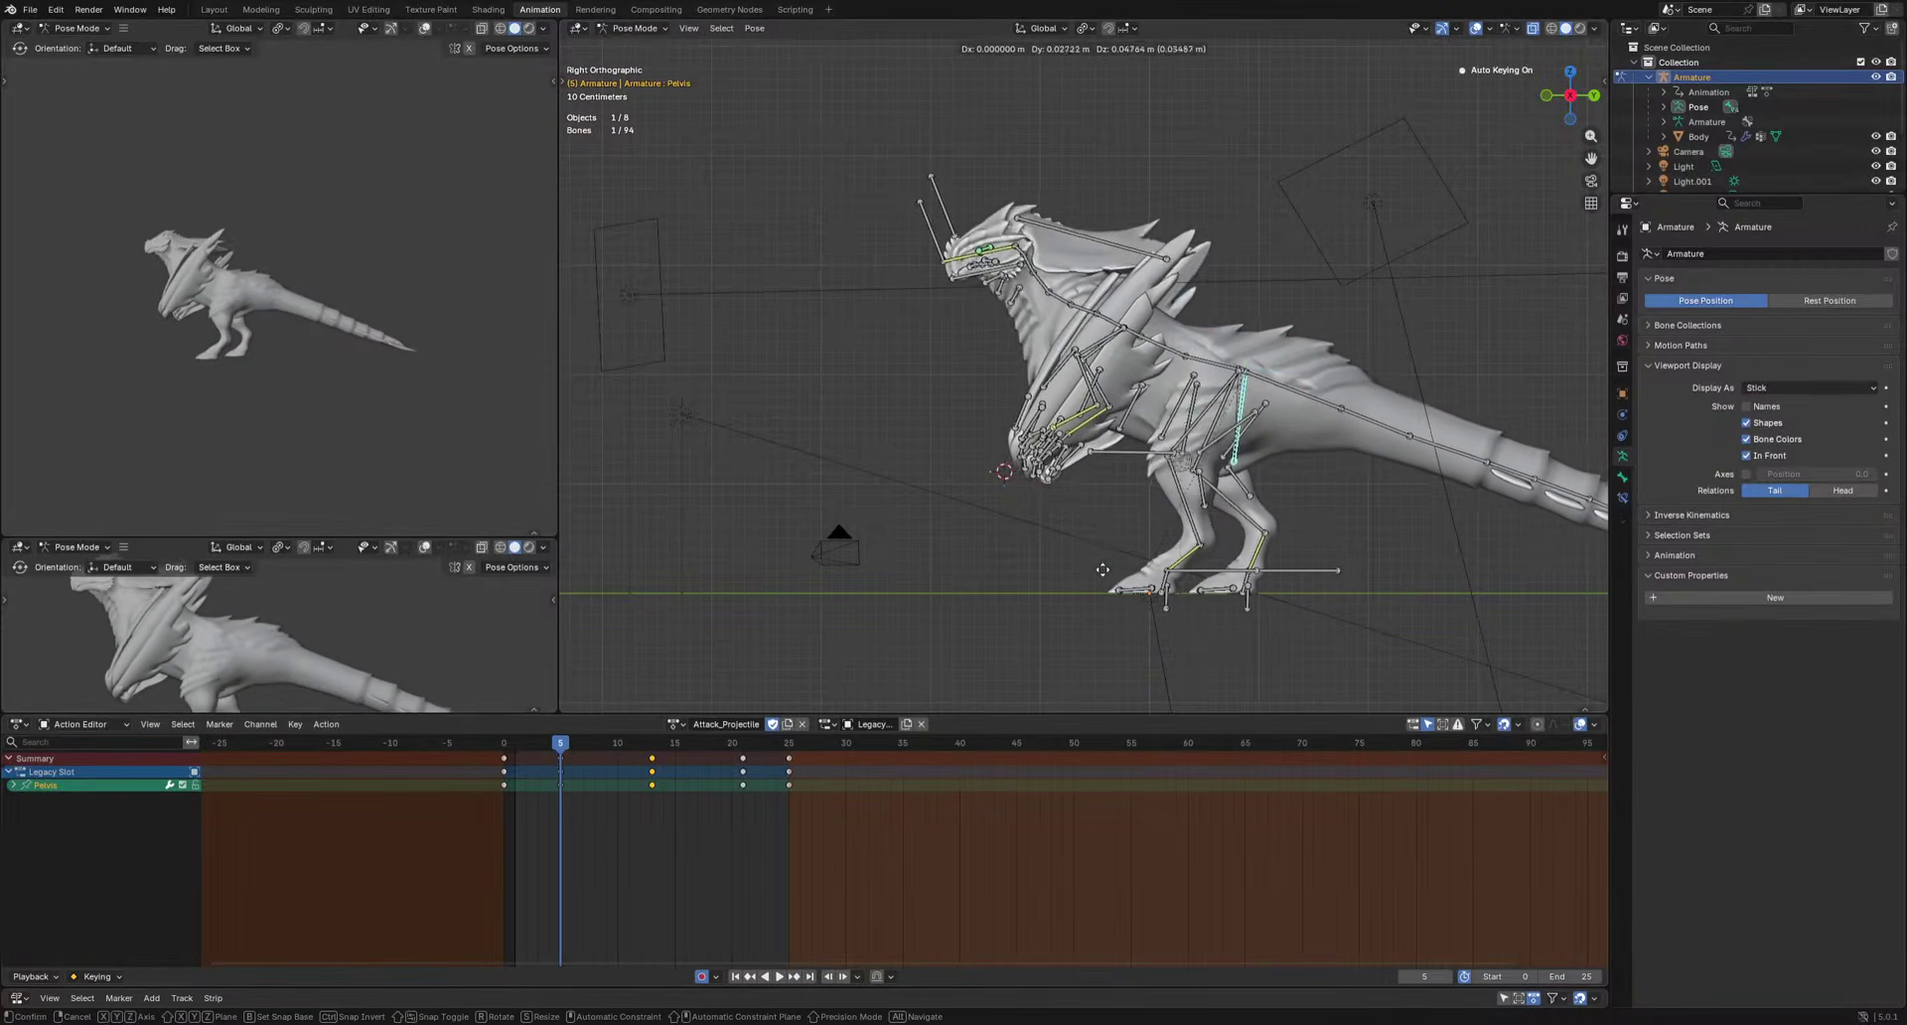
pyautogui.click(1107, 576)
pyautogui.press('space')
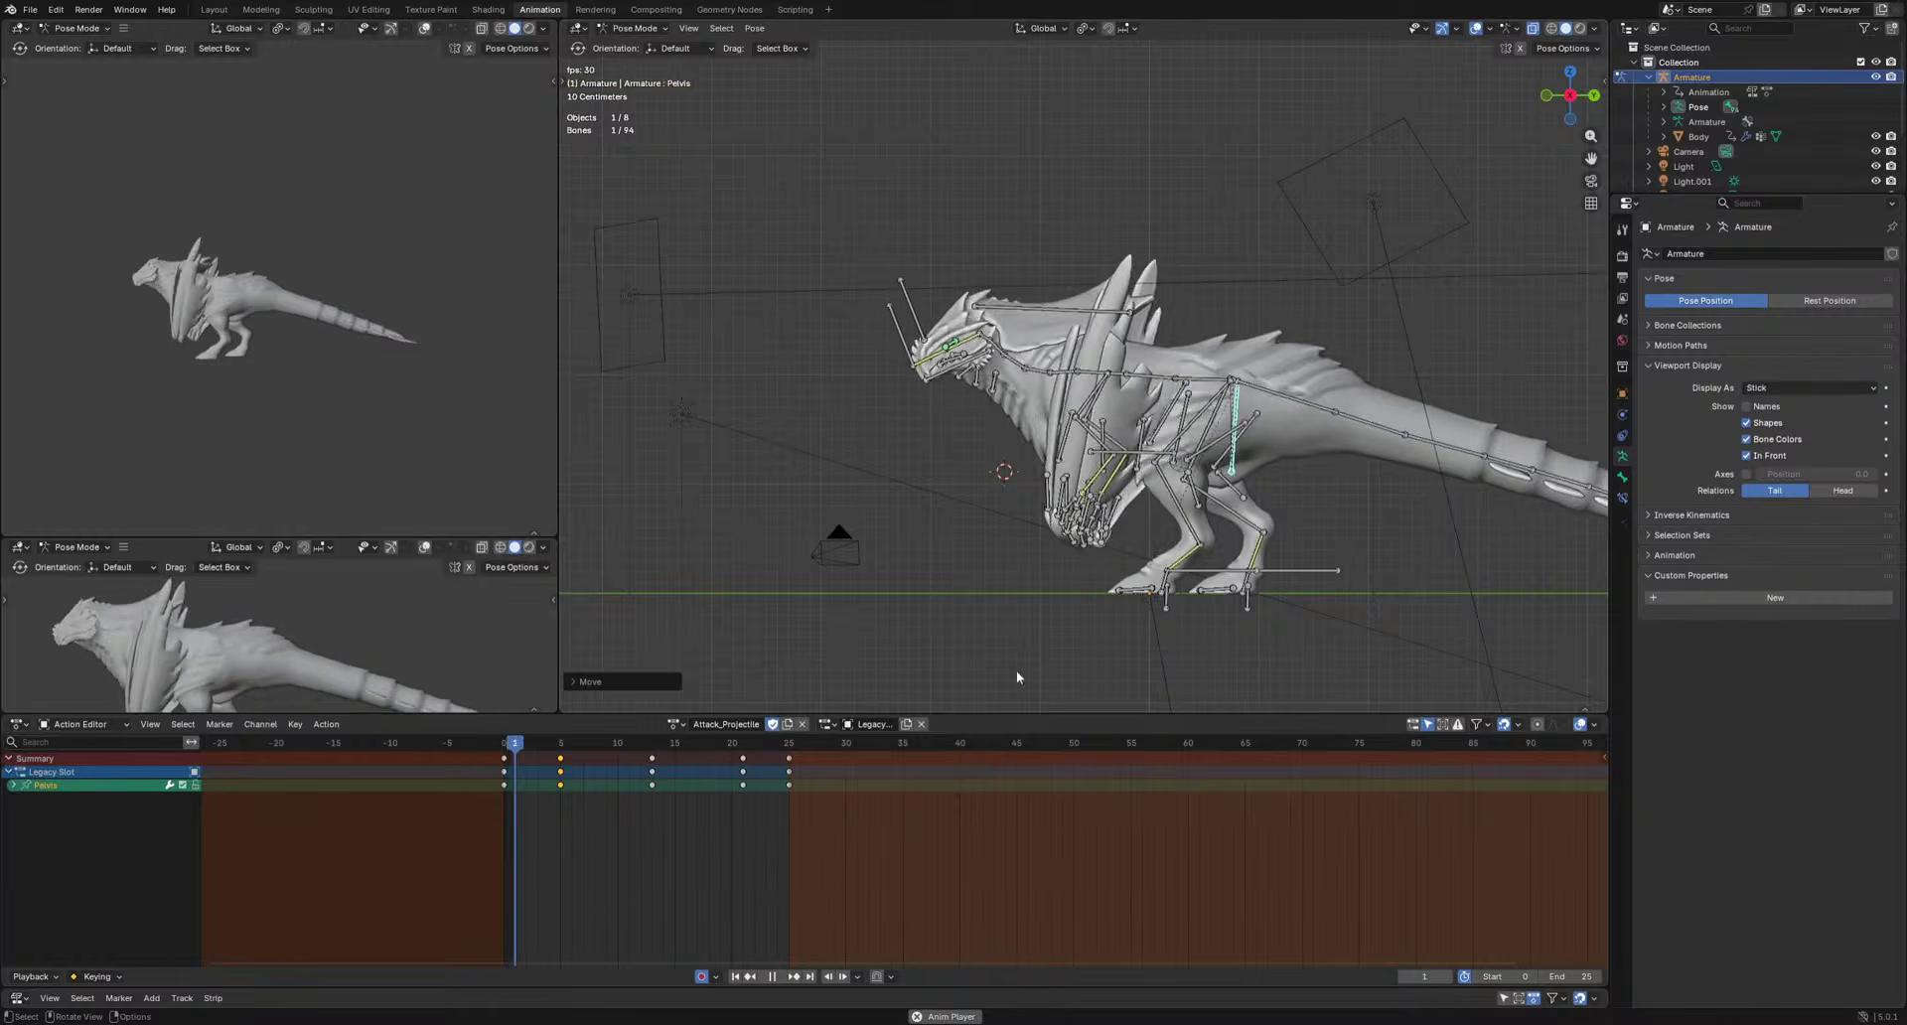
# Move the Pelvis bone about 0.08 m forward and down at frame 21.
pyautogui.moveTo(736, 755); pyautogui.dragTo(742, 755)
pyautogui.press('space')
pyautogui.press('g')
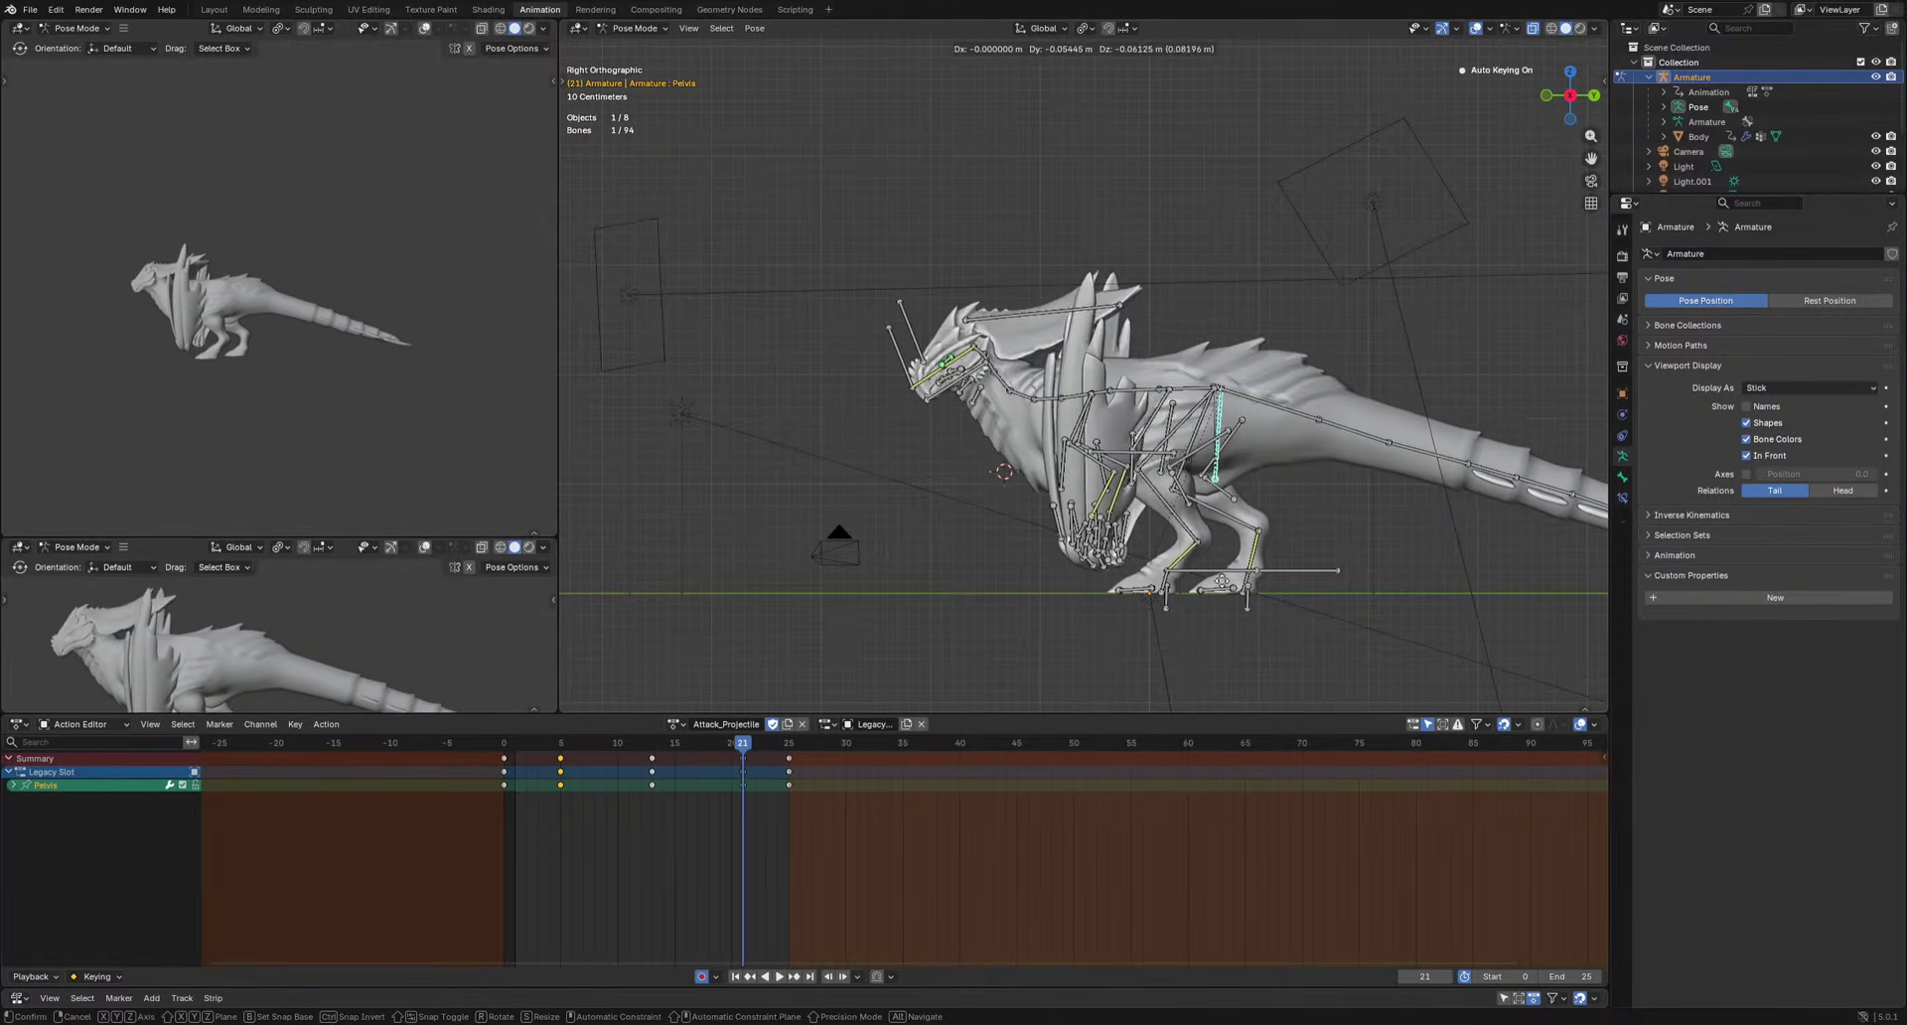
pyautogui.click(967, 437)
# Move the HeadIK bone forward and down at frame 18, and play back the motion.
pyautogui.scroll(2, 967, 437)
pyautogui.click(826, 374)
pyautogui.scroll(1, 1031, 561)
pyautogui.keyDown('shift'); pyautogui.moveTo(1031, 561); pyautogui.dragTo(1205, 594, button='middle'); pyautogui.keyUp('shift')
pyautogui.moveTo(743, 747)
pyautogui.mouseDown()
pyautogui.moveTo(664, 750)
pyautogui.moveTo(733, 752)
pyautogui.mouseUp()
pyautogui.press('g')
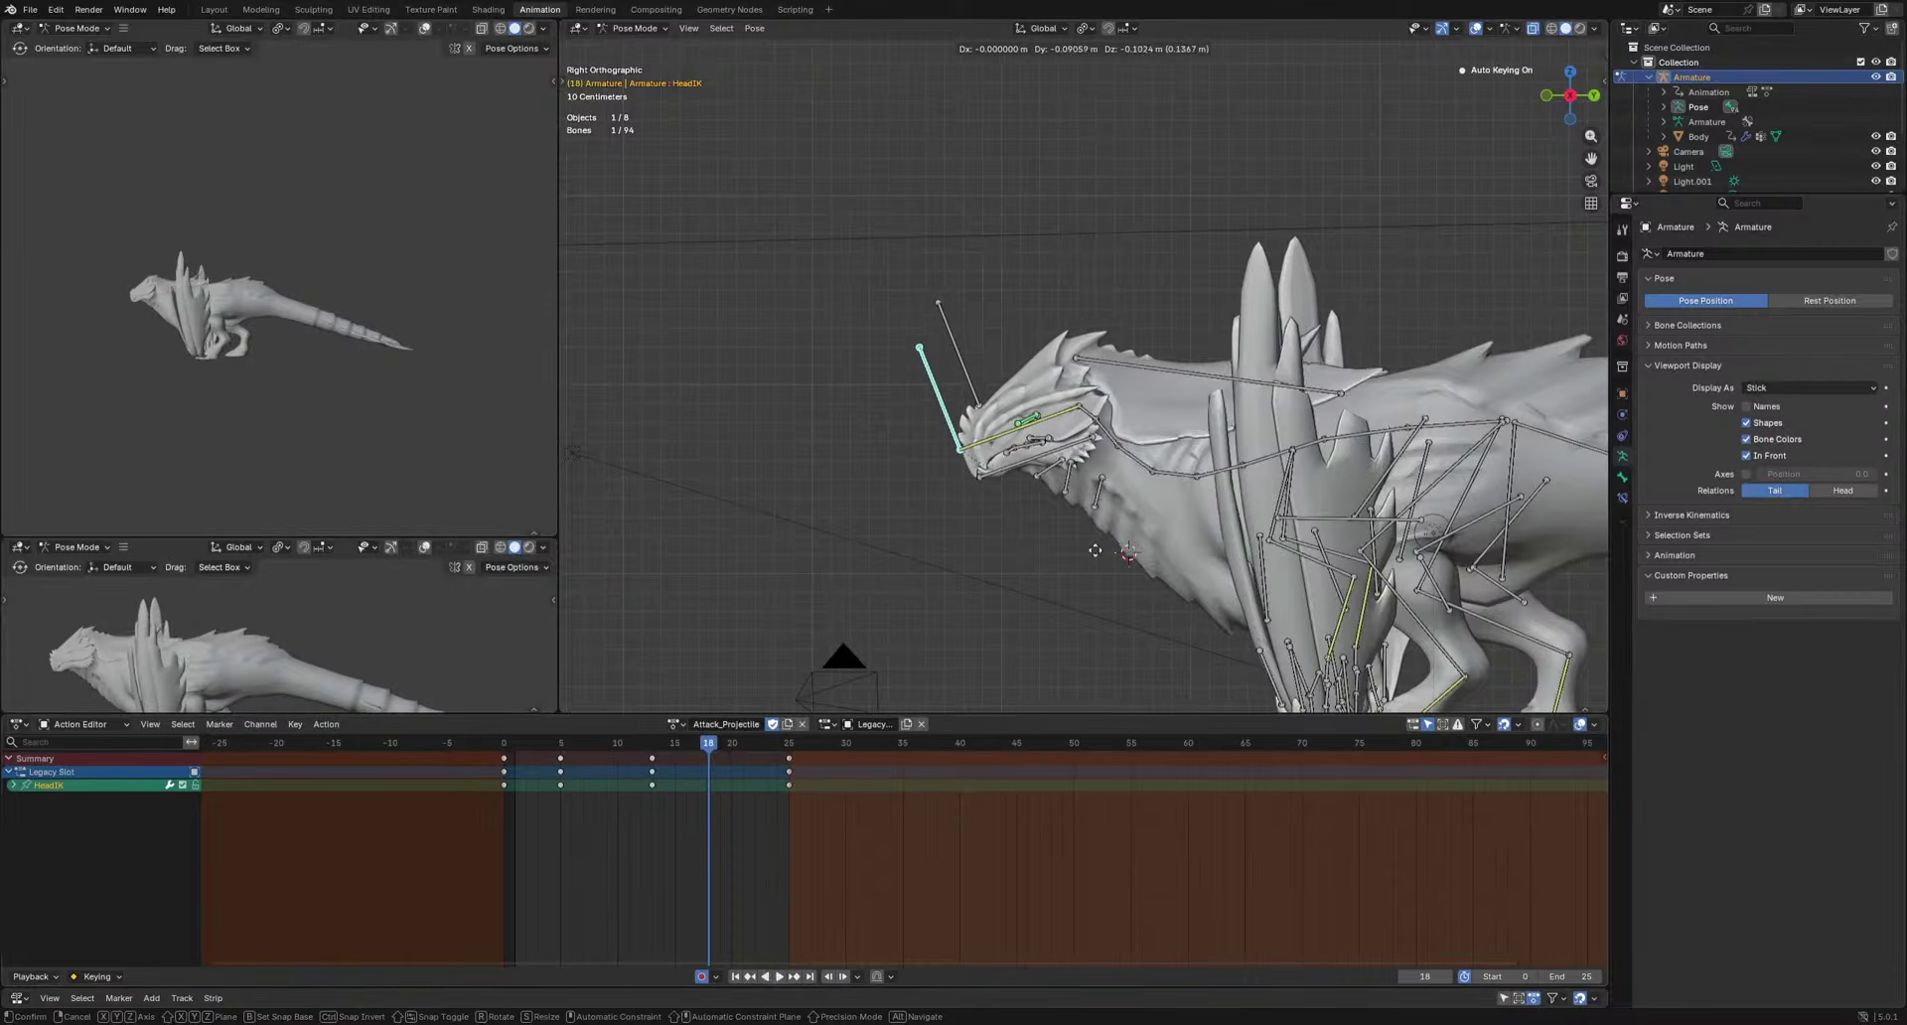
pyautogui.click(1085, 569)
pyautogui.press('space')
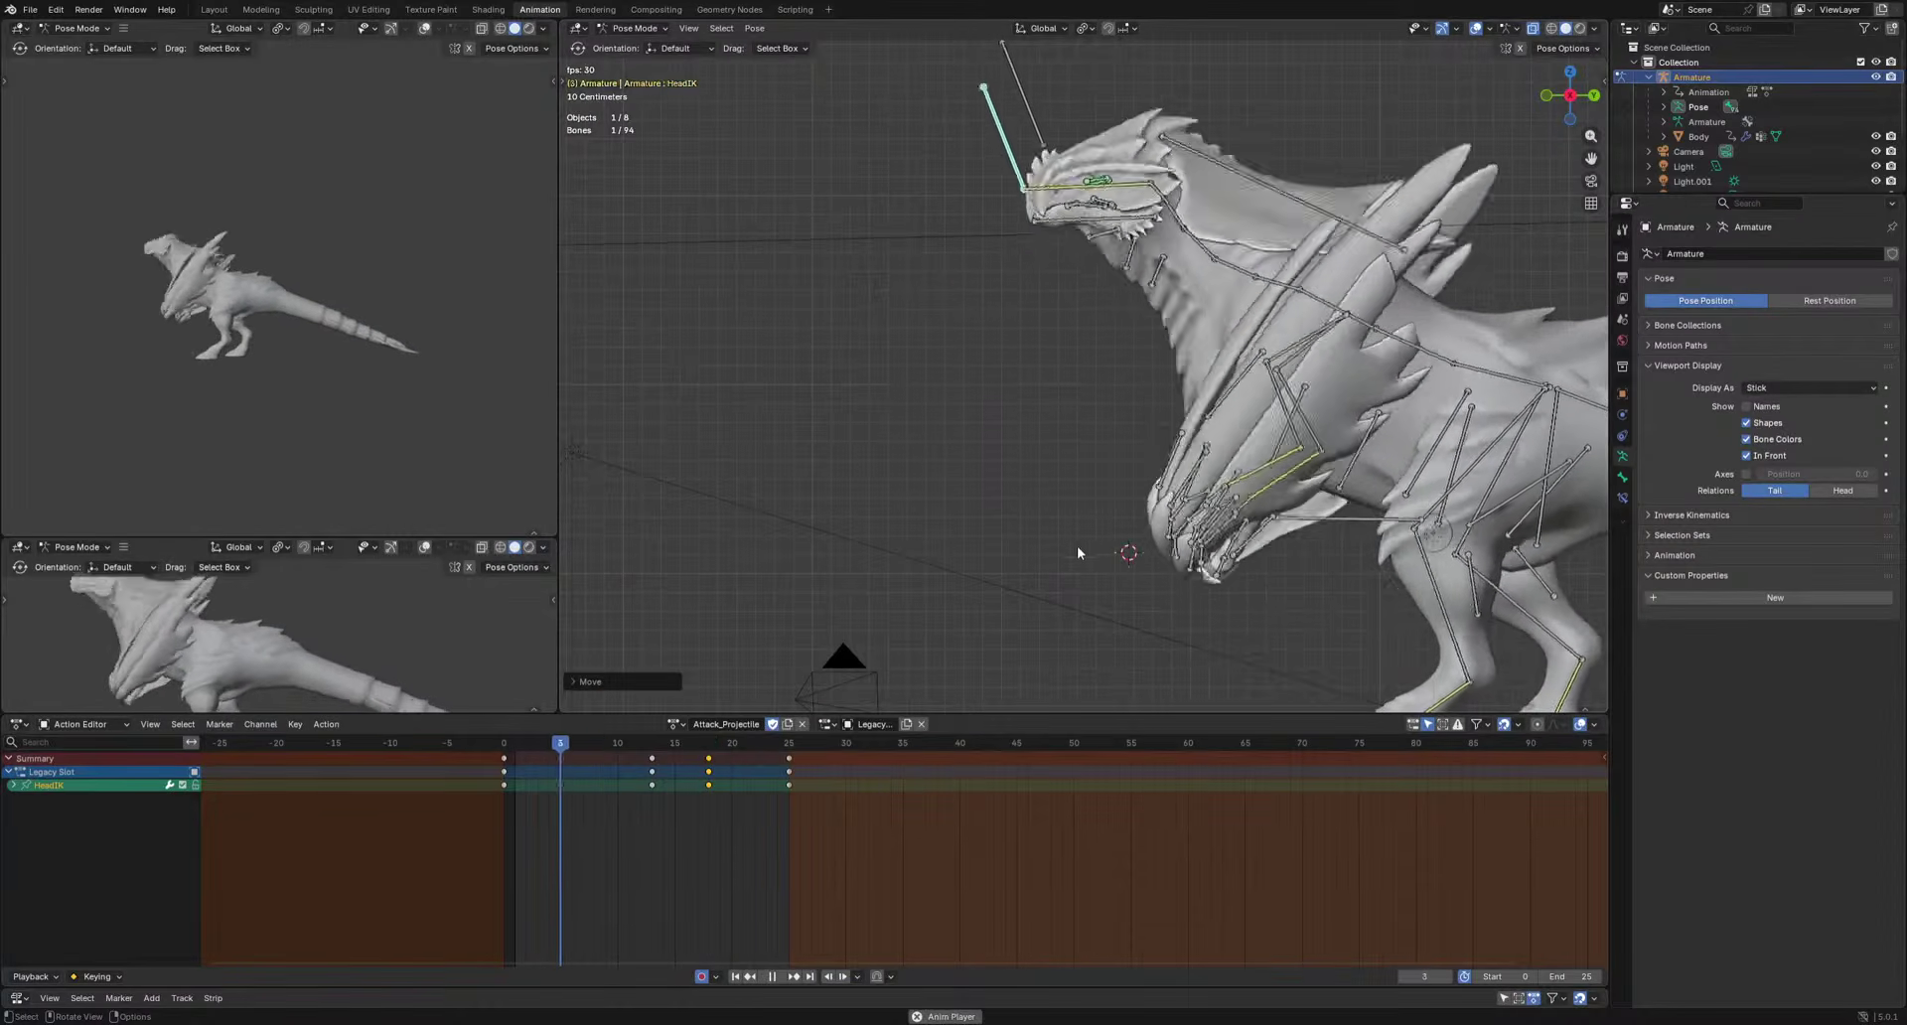
# Open the mouth by rotating the Jaw bone about -18.5° at frame 8, and play back.
pyautogui.press('space')
pyautogui.click(1094, 290)
pyautogui.press('r')
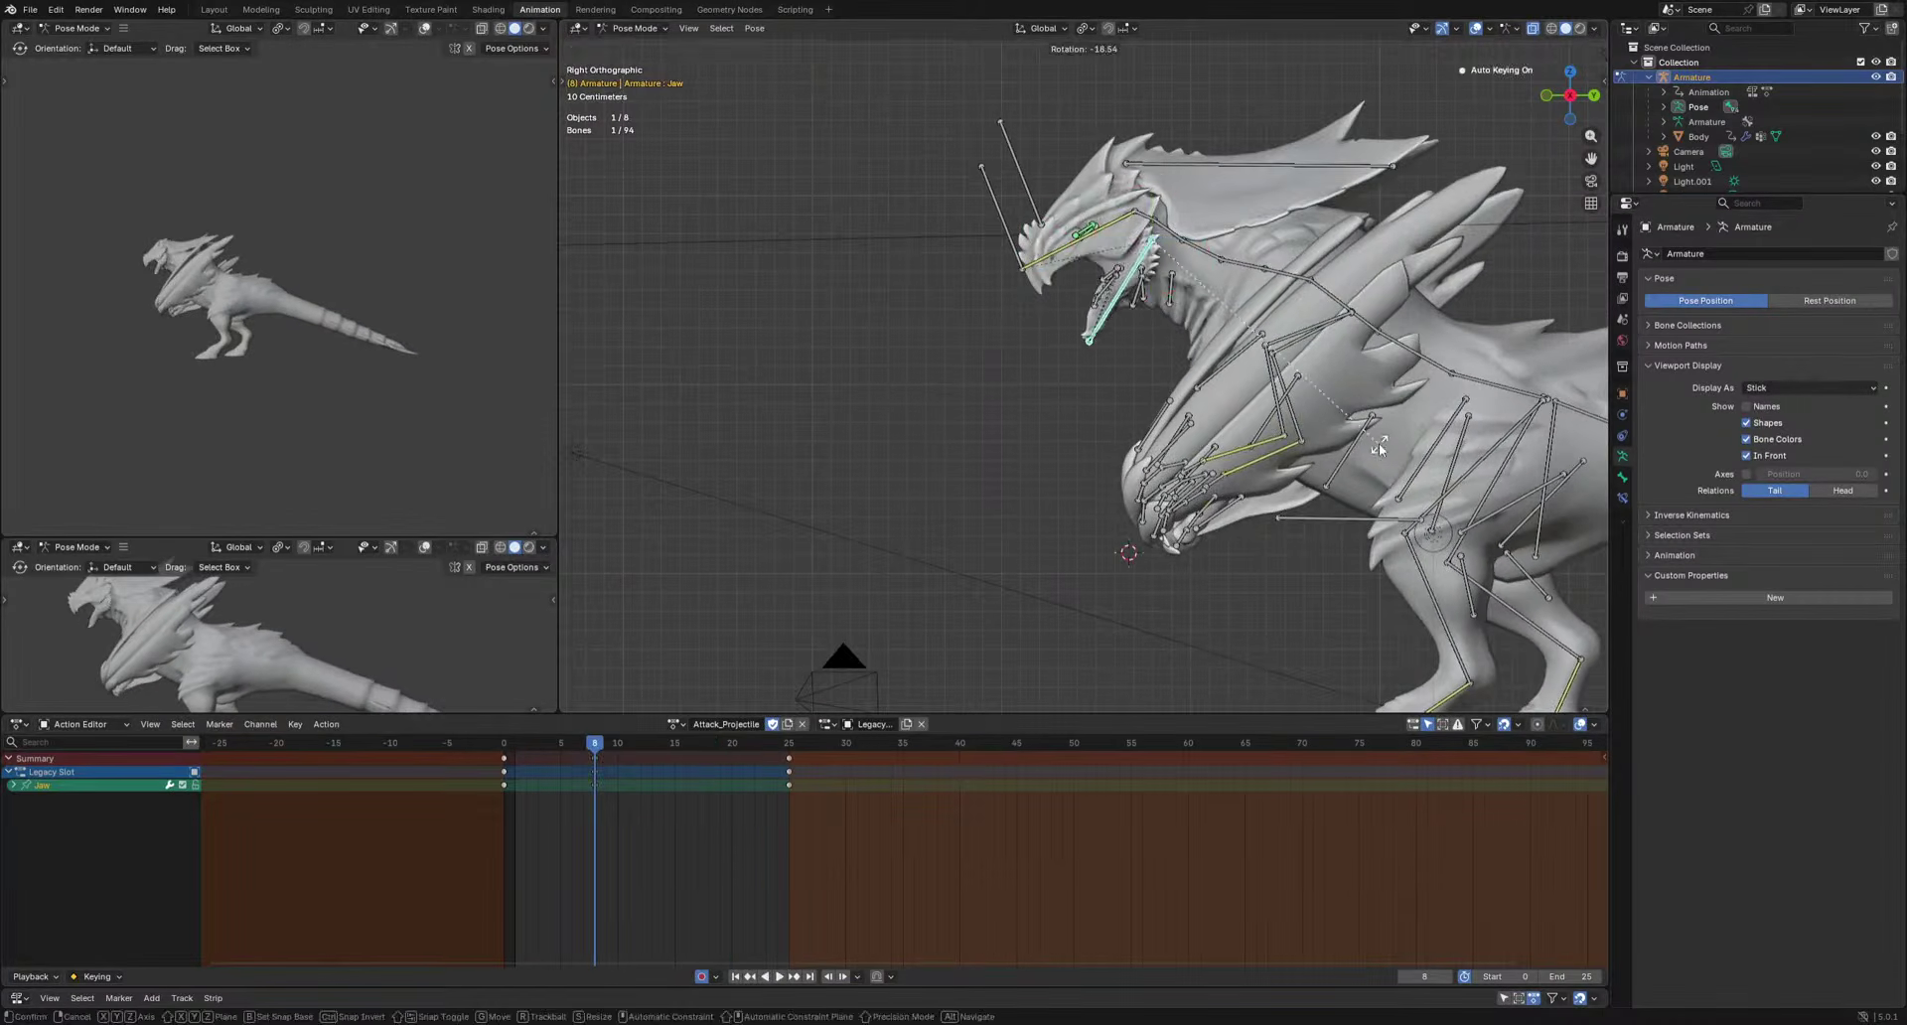
pyautogui.click(1379, 443)
pyautogui.press('space')
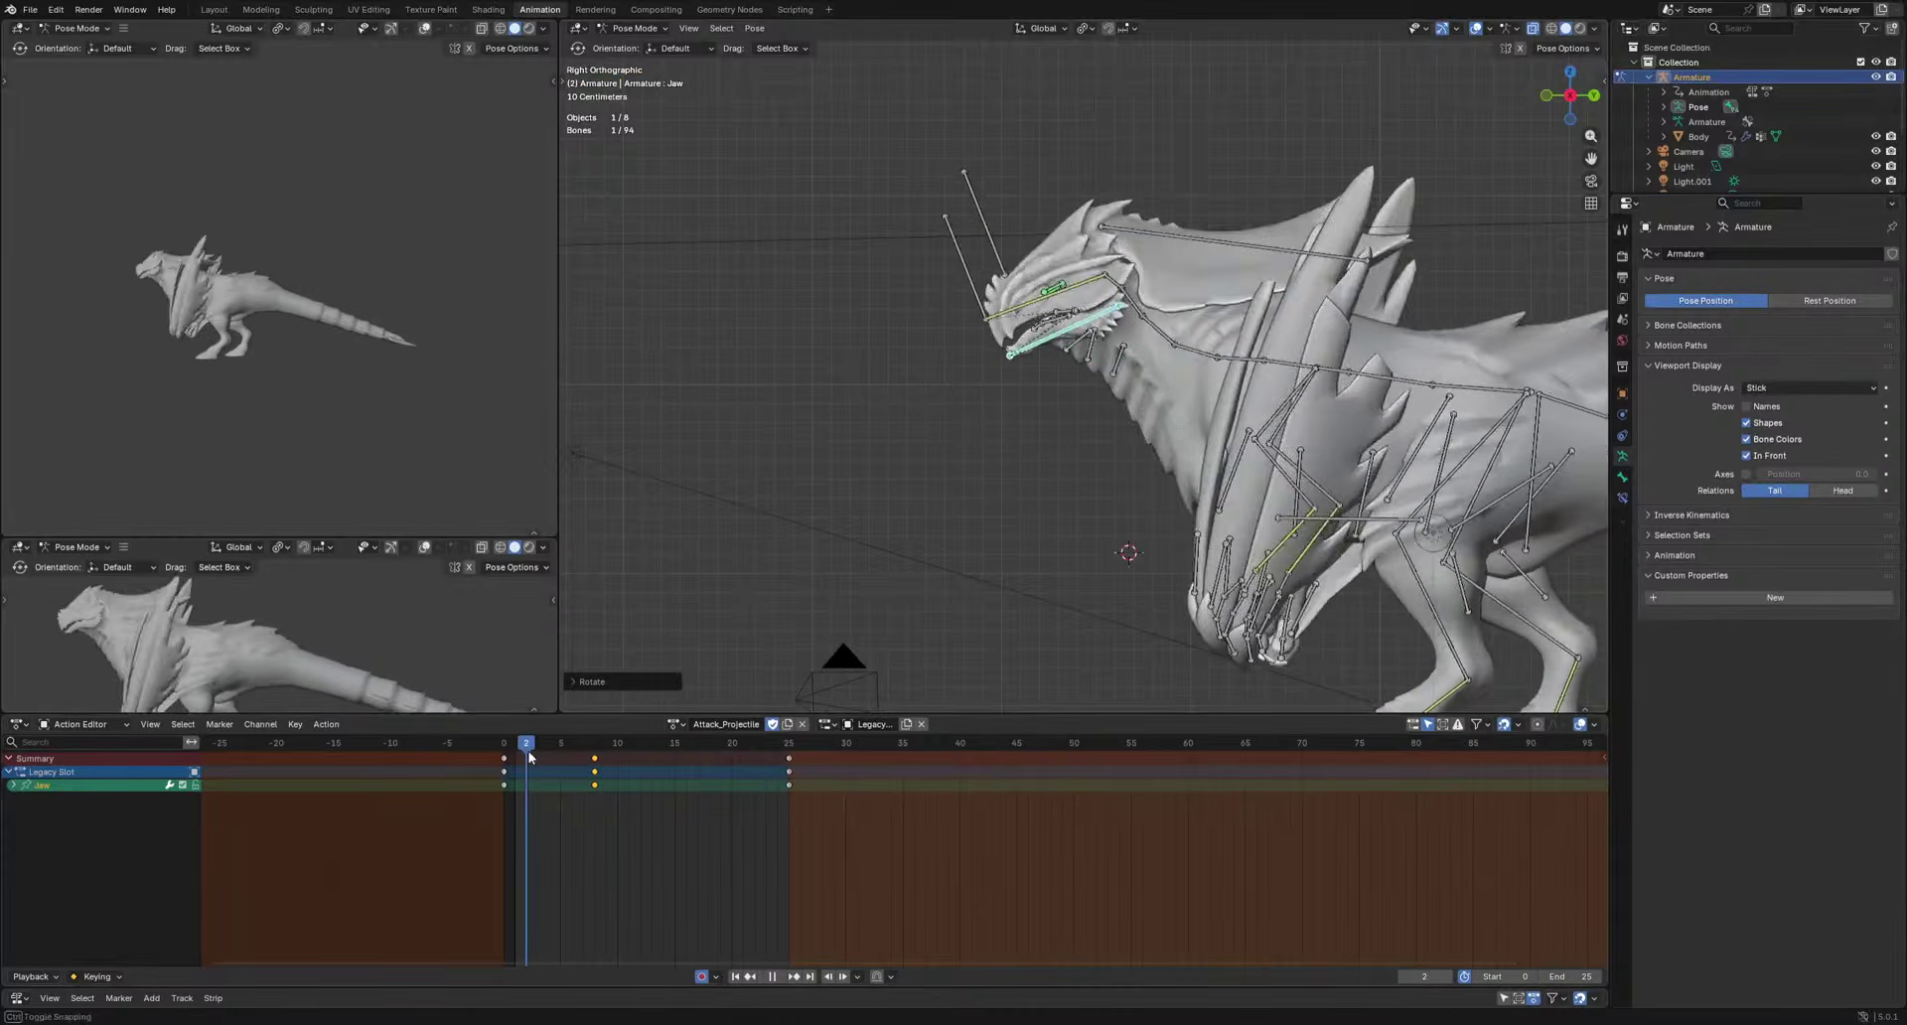
# Raise the HeadIK bone at frame 13, and play back the motion while viewing the dragon from another angle.
pyautogui.hotkey('ctrl', 'v')
pyautogui.moveTo(538, 748); pyautogui.dragTo(655, 784)
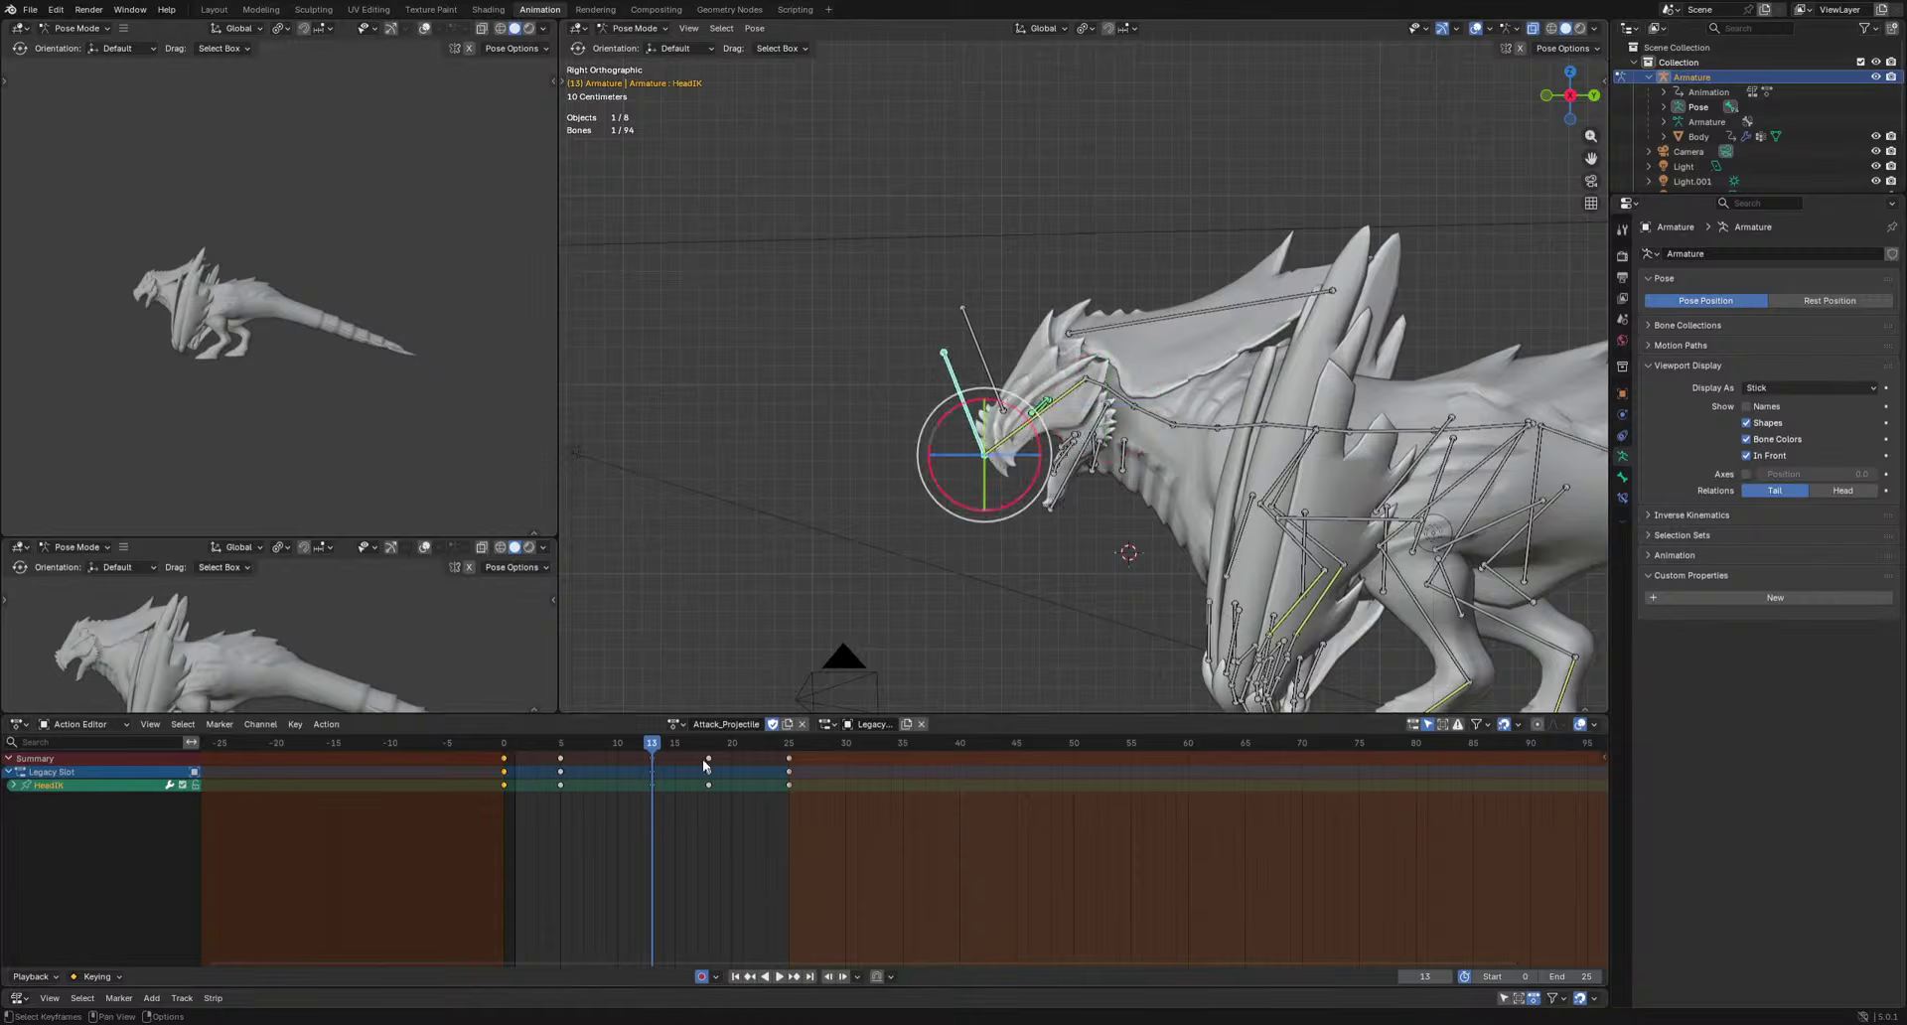
pyautogui.press('g')
pyautogui.click(999, 487)
pyautogui.press('space')
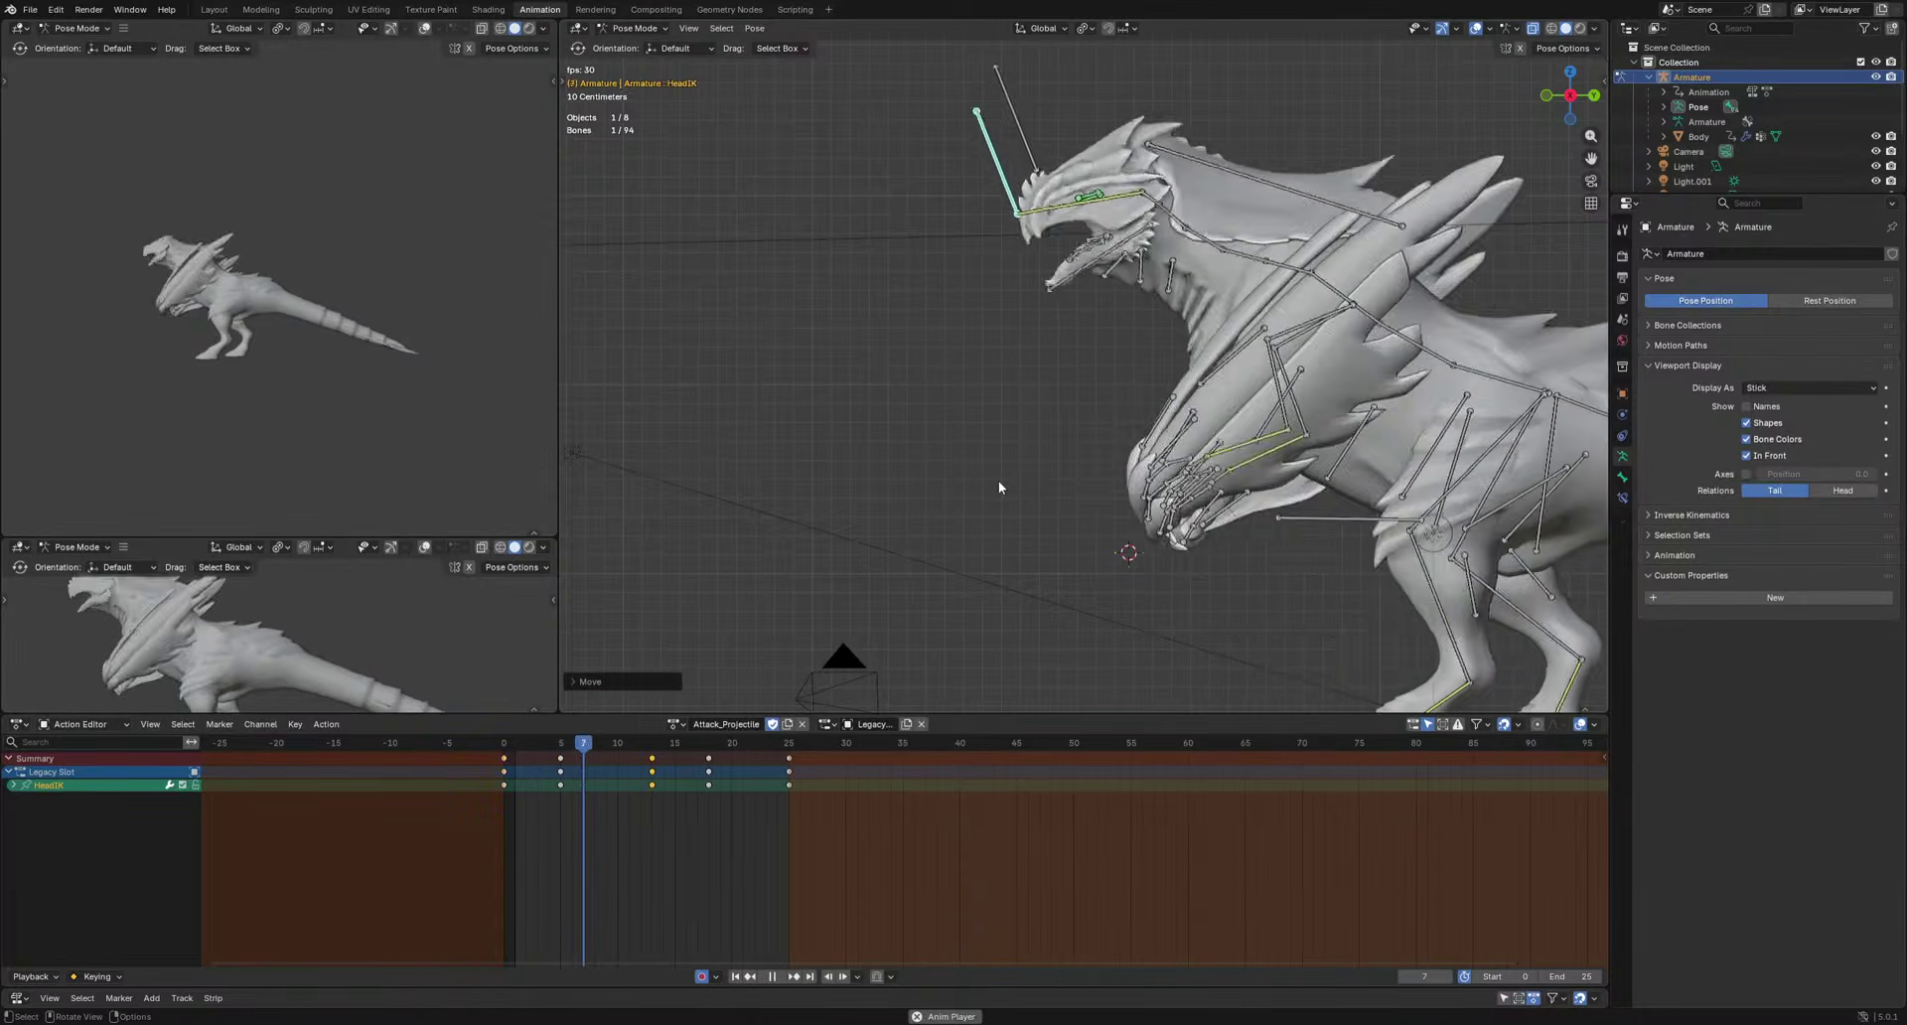
pyautogui.scroll(3, 285, 438)
pyautogui.moveTo(285, 438); pyautogui.dragTo(455, 451, button='middle')
pyautogui.scroll(2, 510, 463)
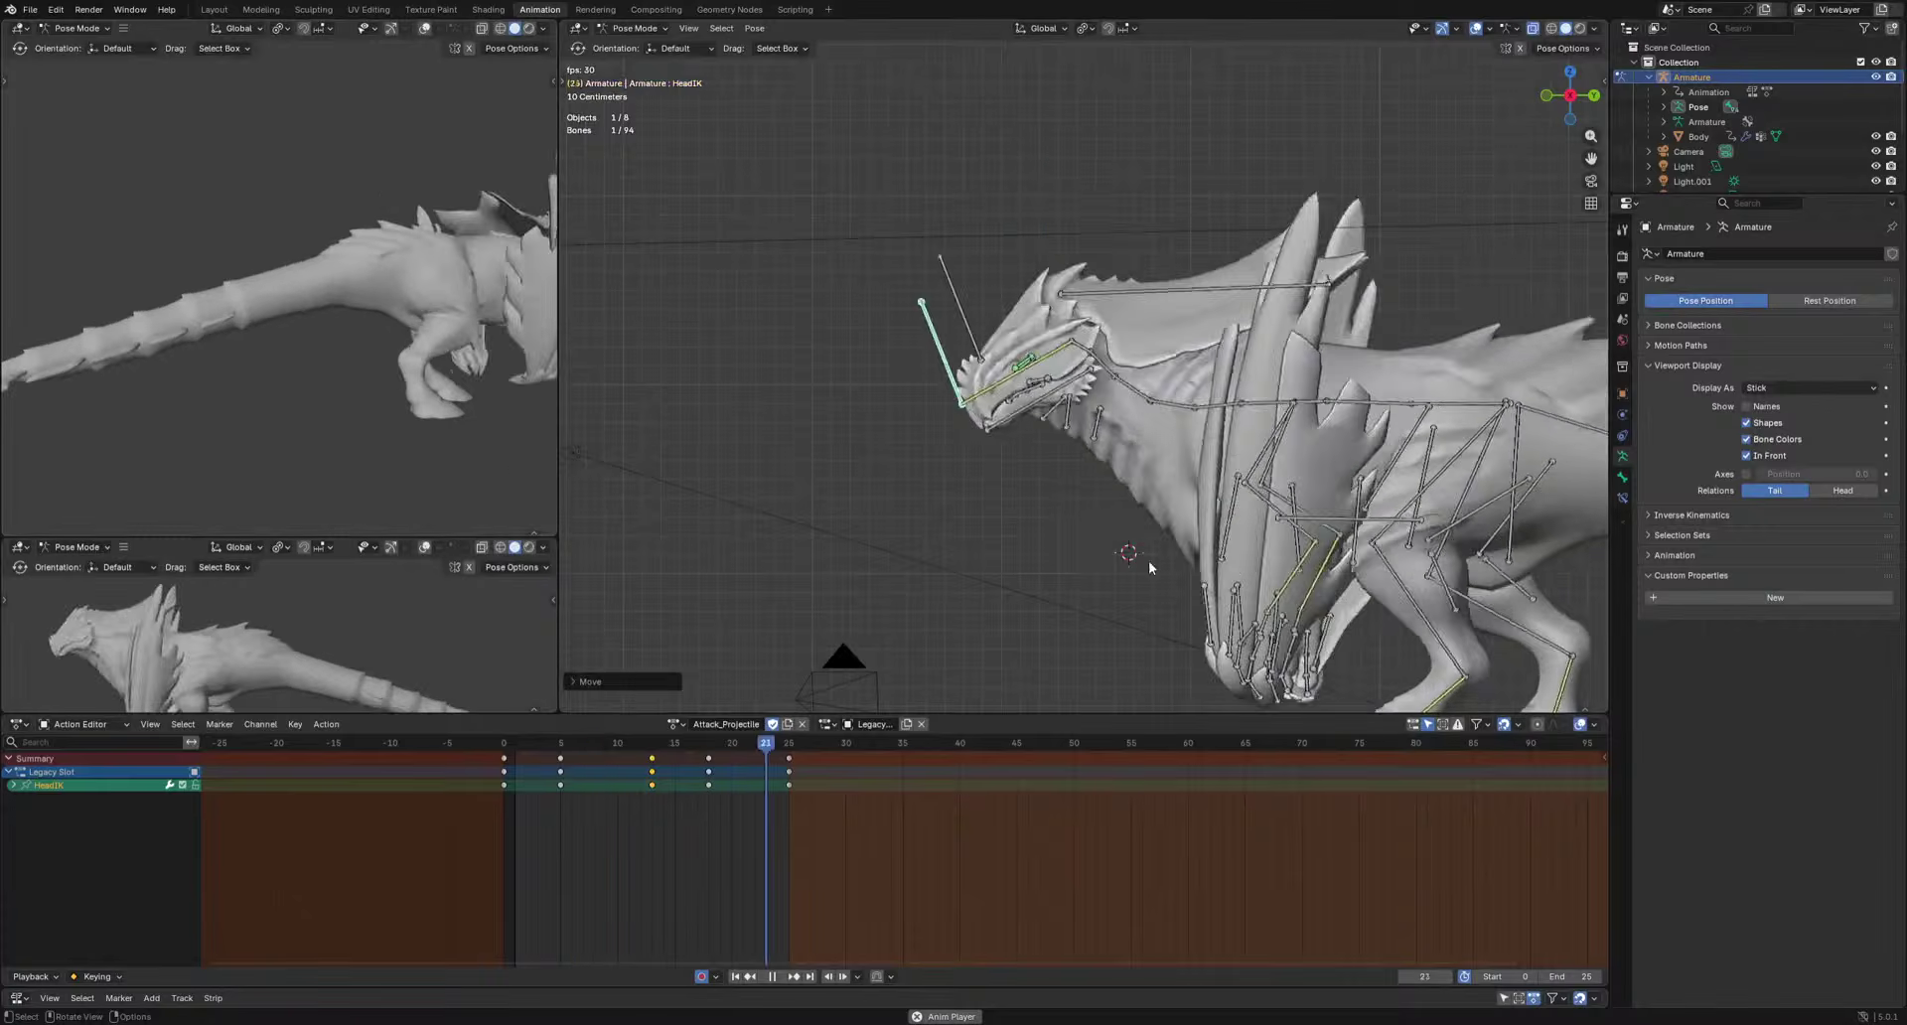
pyautogui.press('space')
# Key the closed jaw pose at frame 5 and rotate the Jaw bone wide open at frame 12.
pyautogui.press('Right')
pyautogui.press('Right')
pyautogui.press('Right')
pyautogui.press('Right')
pyautogui.press('Right')
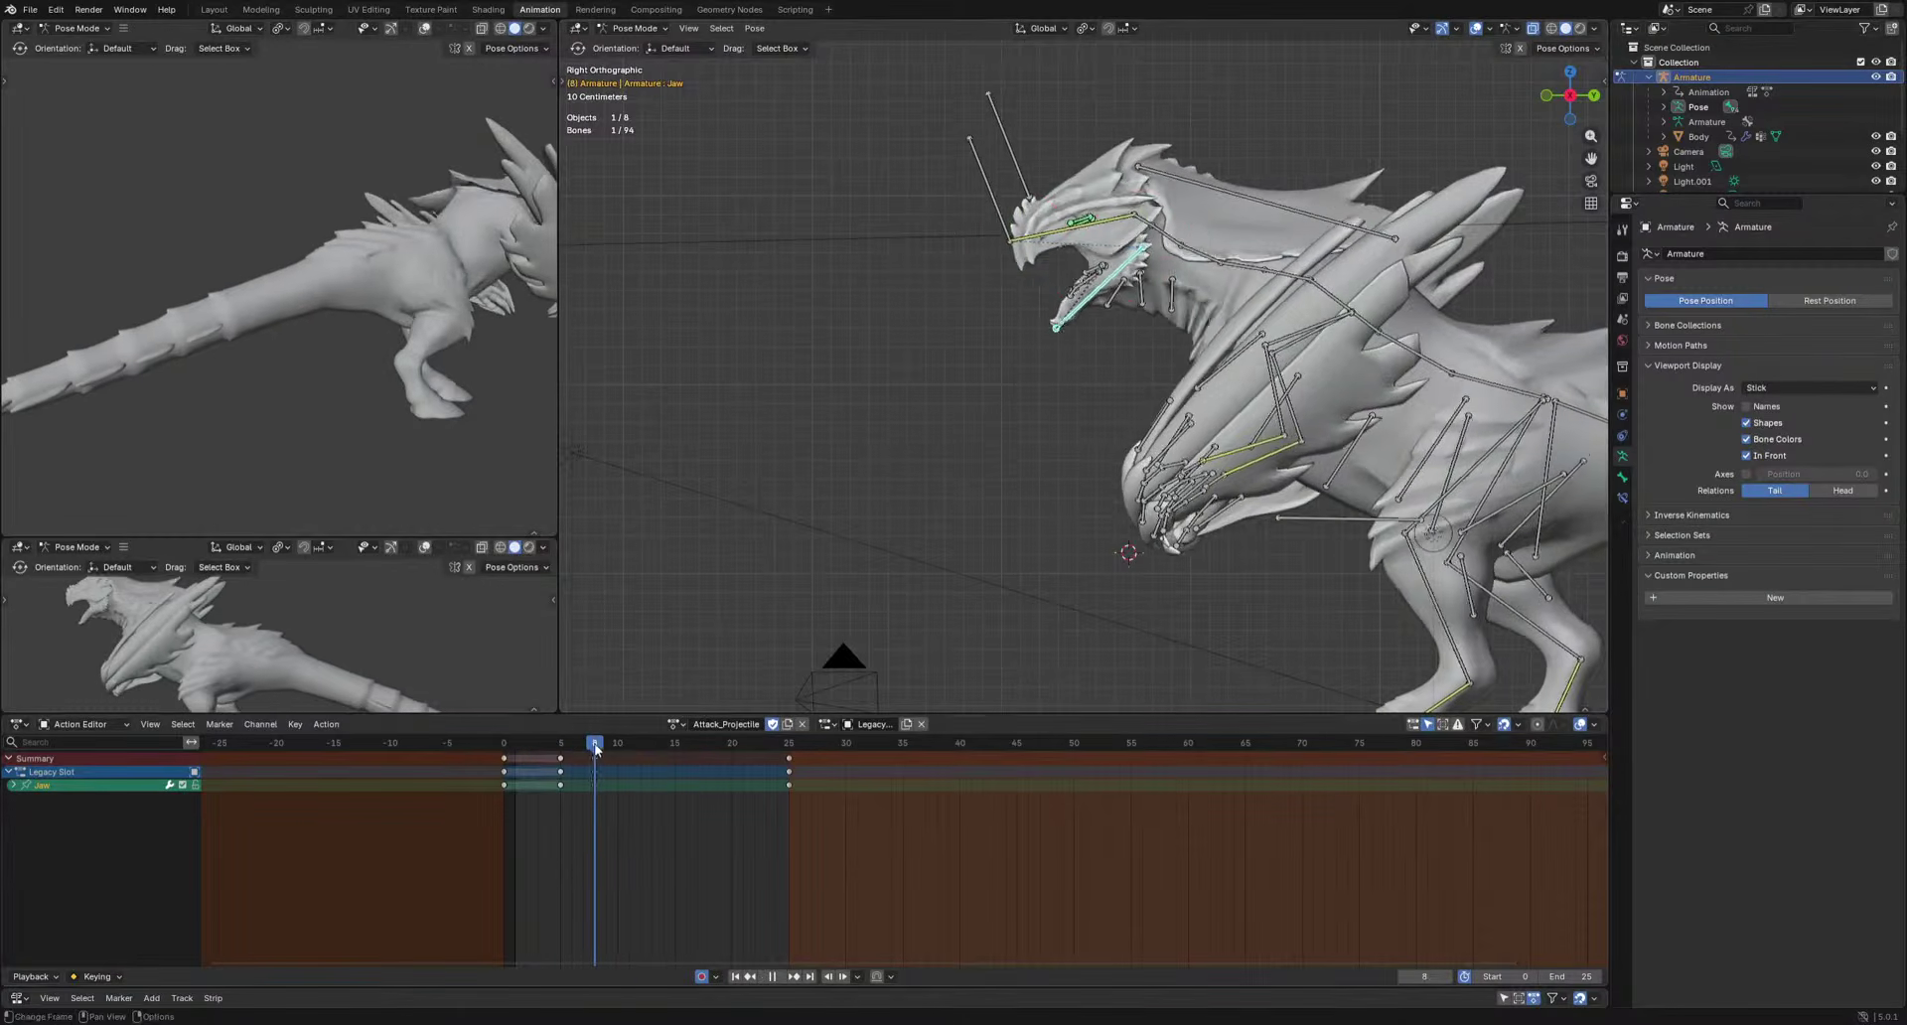
pyautogui.press('r')
pyautogui.click(1410, 459)
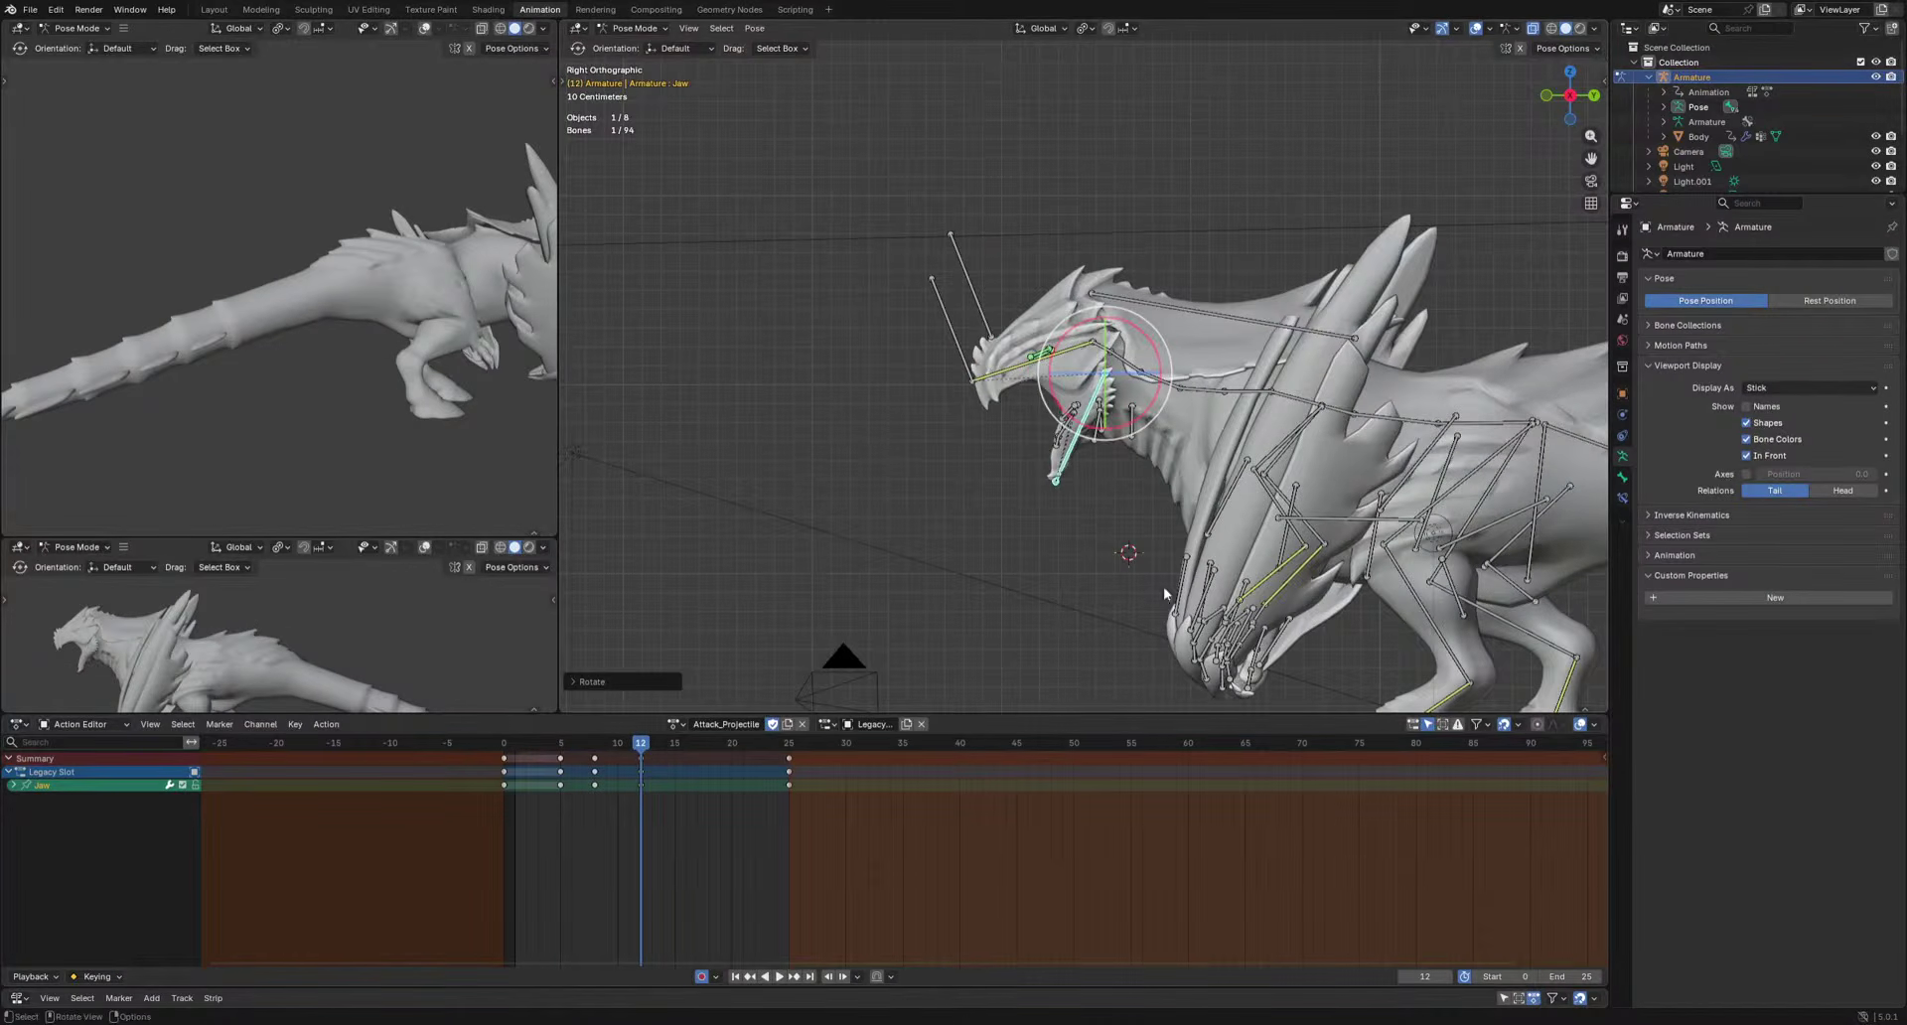
# Rotate the Jaw bone at frame 16, and play back the motion.
pyautogui.press('Right')
pyautogui.press('Right')
pyautogui.press('Right')
pyautogui.press('Right')
pyautogui.press('r')
pyautogui.click(1276, 619)
pyautogui.press('space')
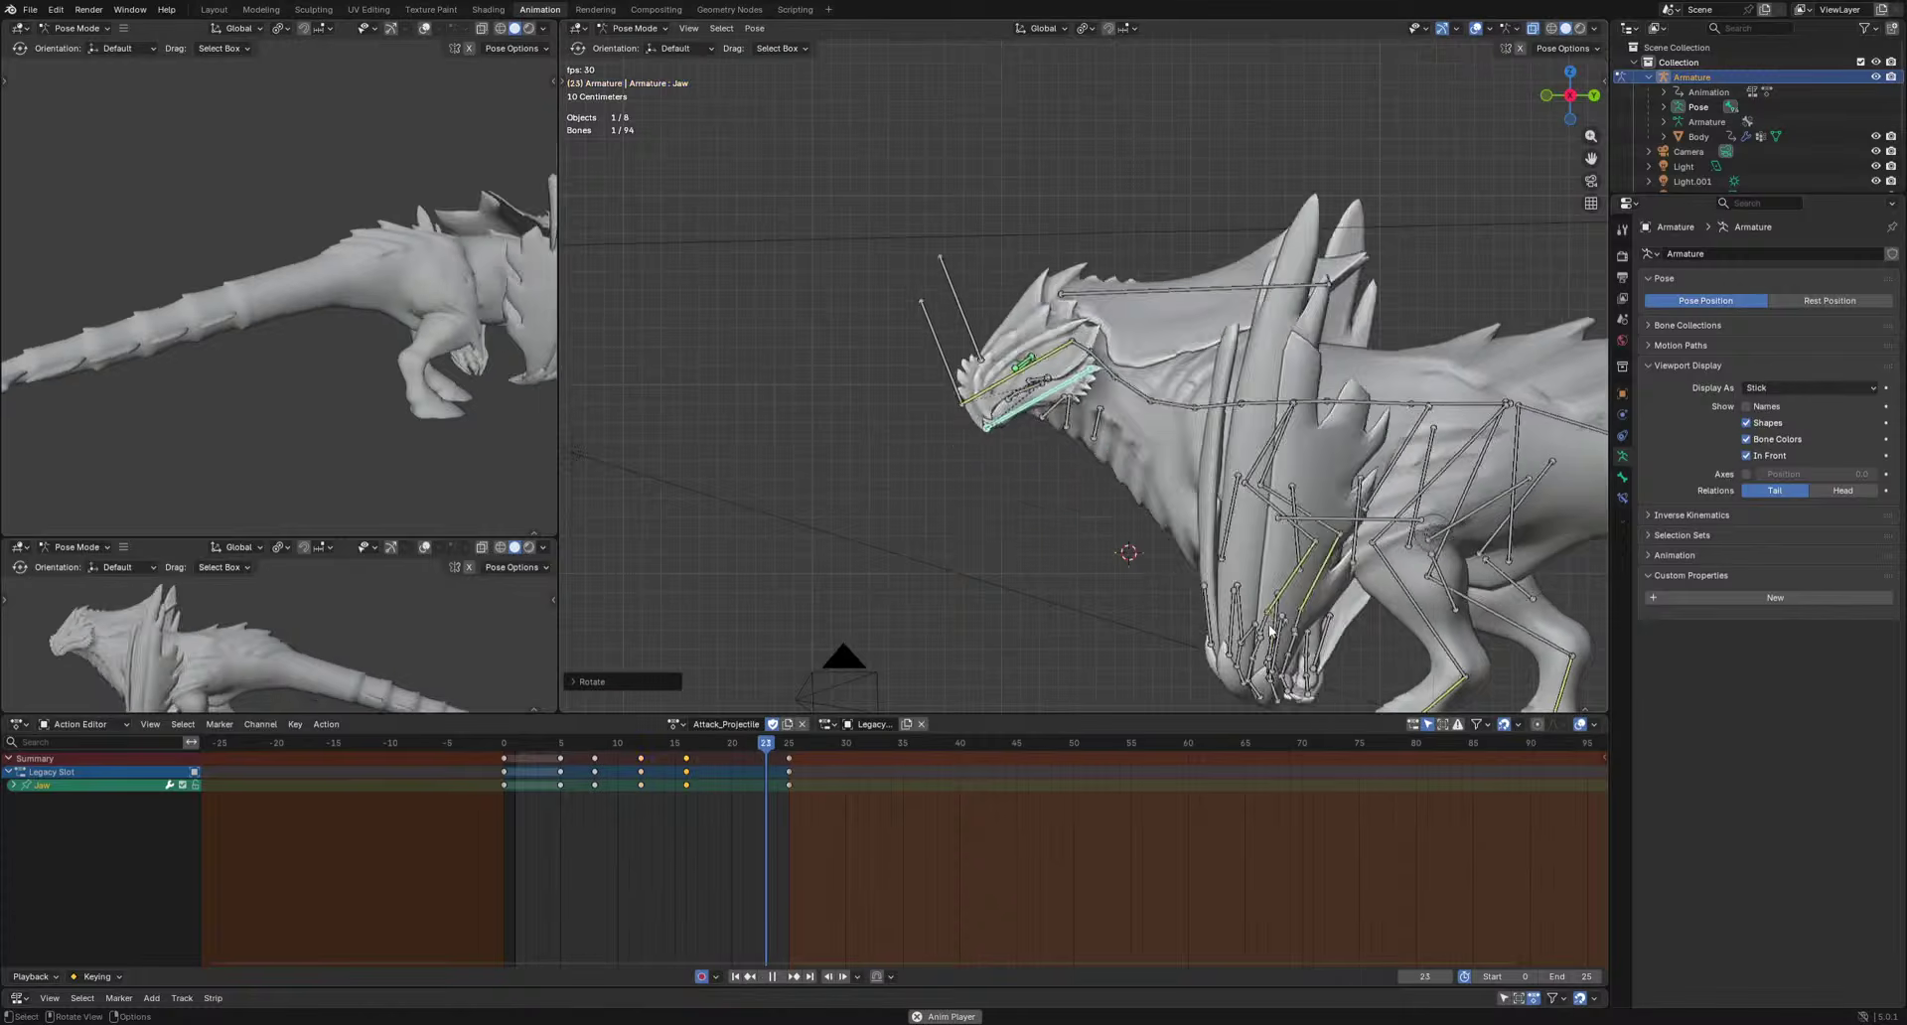
pyautogui.press('space')
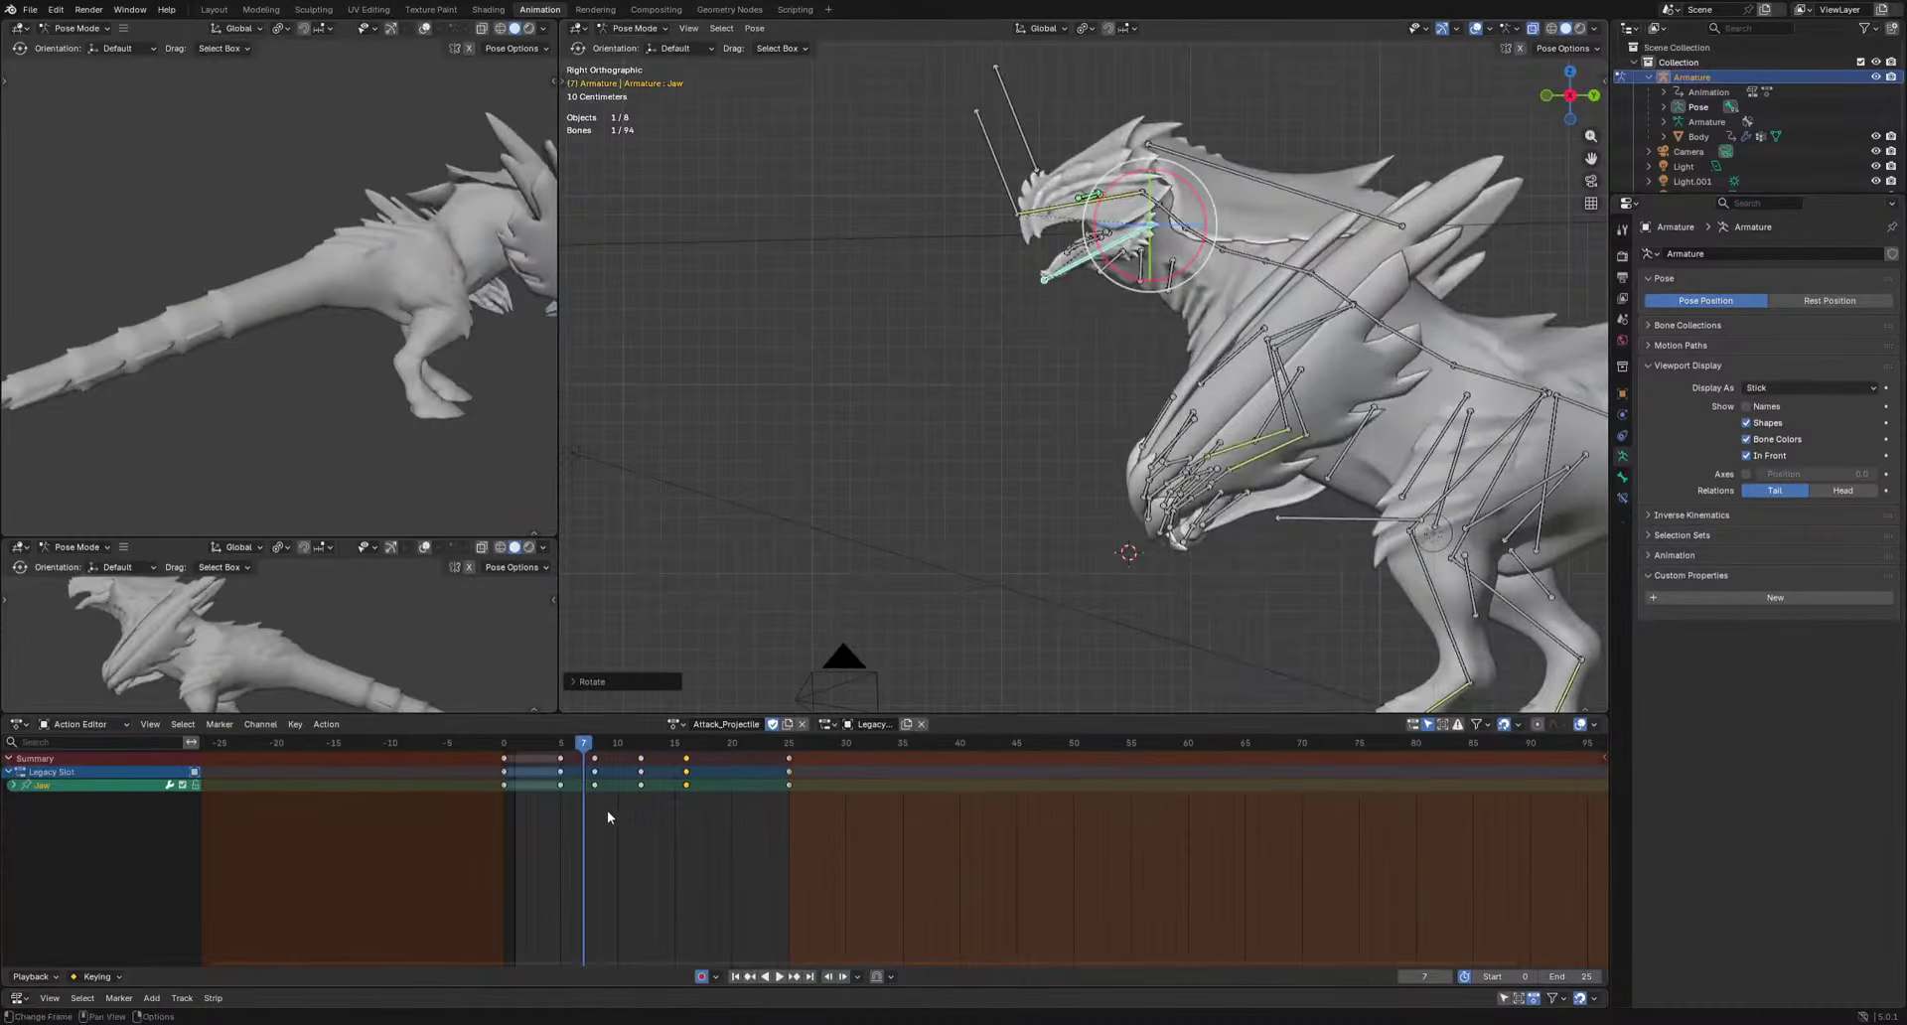
# Retime the Jaw bone's keyframes from frames 5, 8 and 12 to frames 4, 7 and 10, and play back.
pyautogui.moveTo(565, 757); pyautogui.dragTo(565, 757)
pyautogui.press('g')
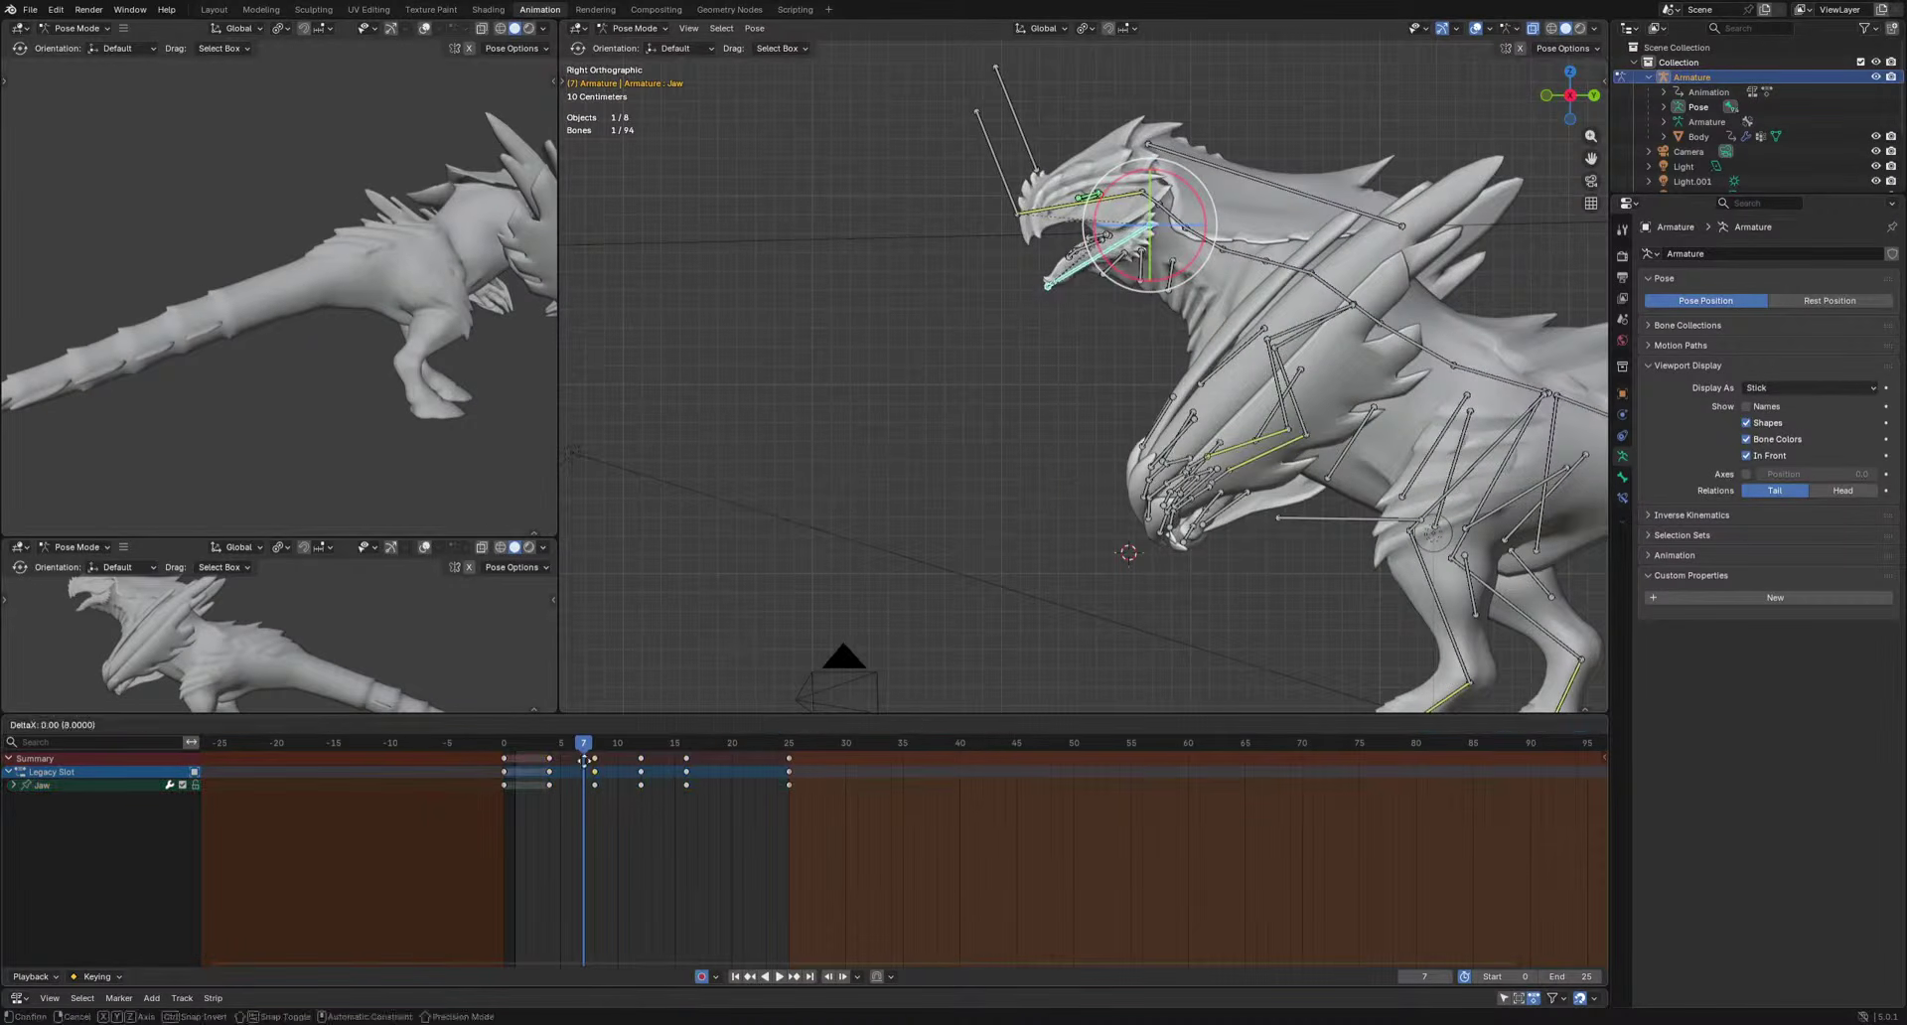
pyautogui.click(609, 768)
pyautogui.press('space')
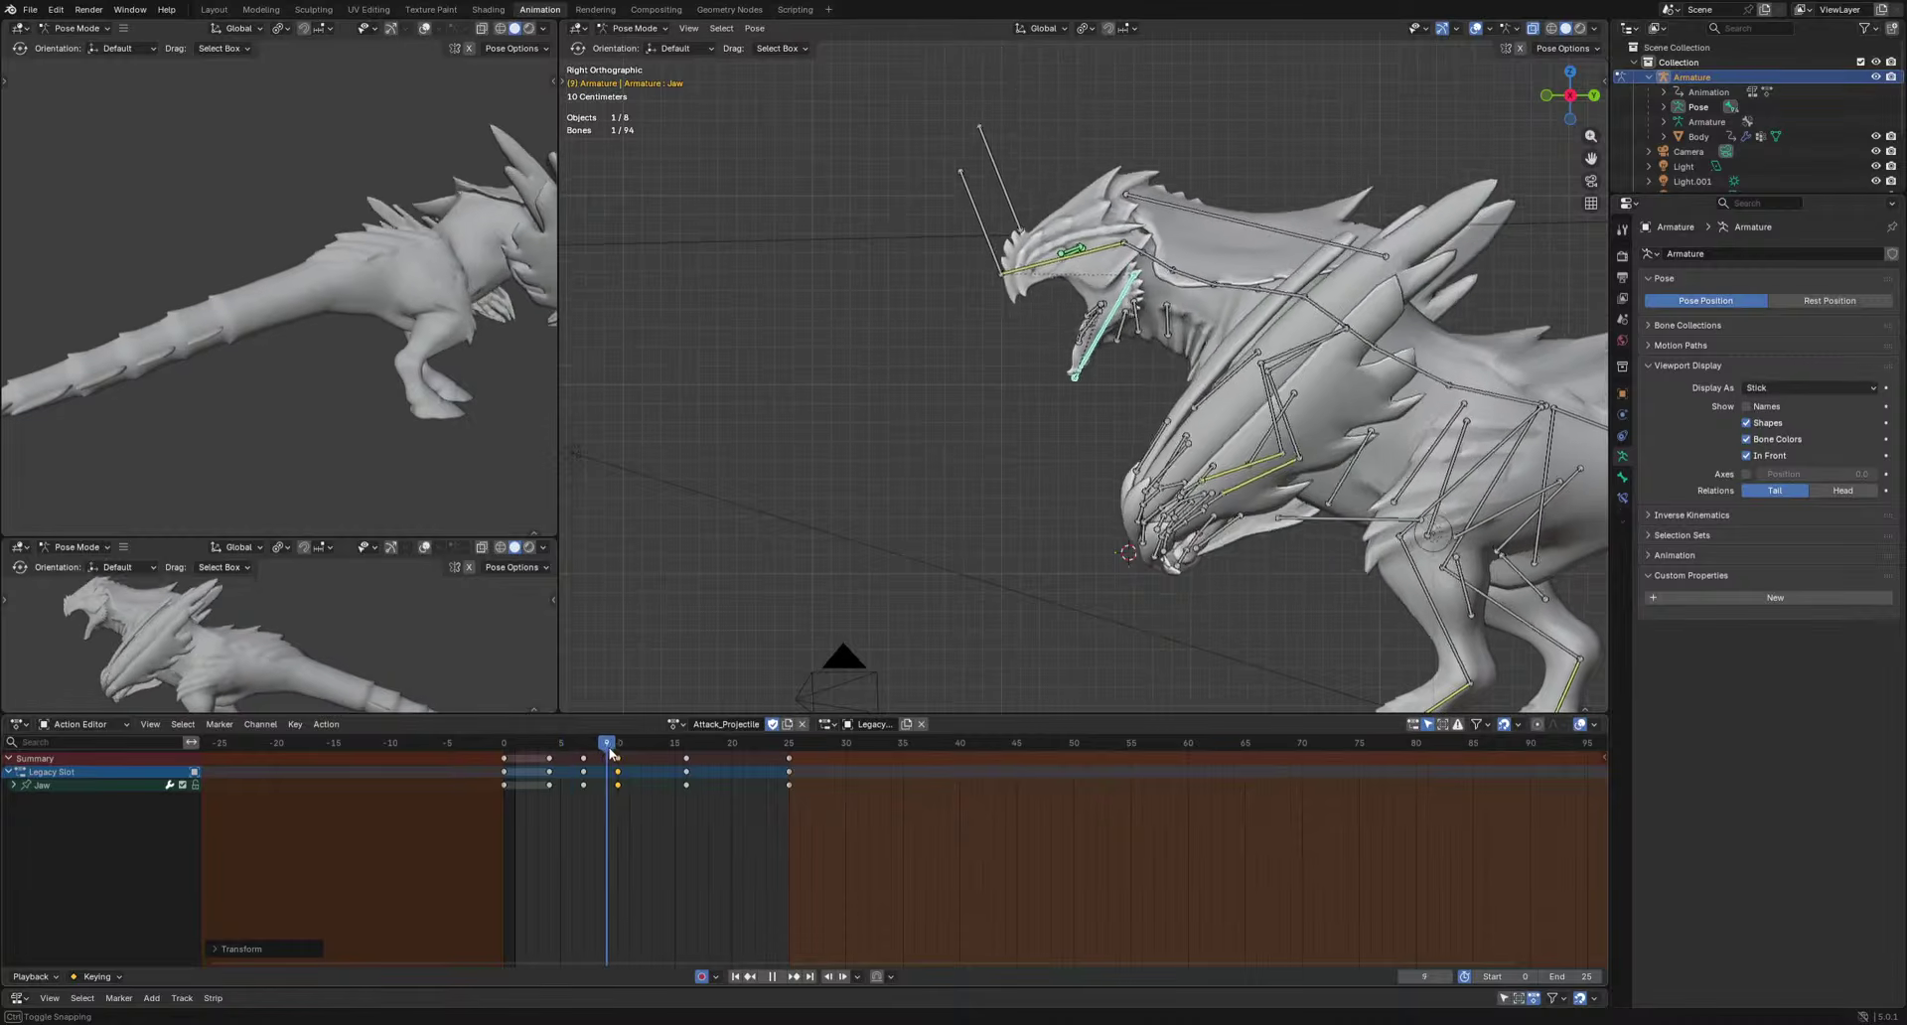
pyautogui.press('space')
# Delete the Jaw keyframe at frame 10, shift the frame 7 keyframe to frame 8, and play back.
pyautogui.moveTo(618, 768); pyautogui.dragTo(582, 763)
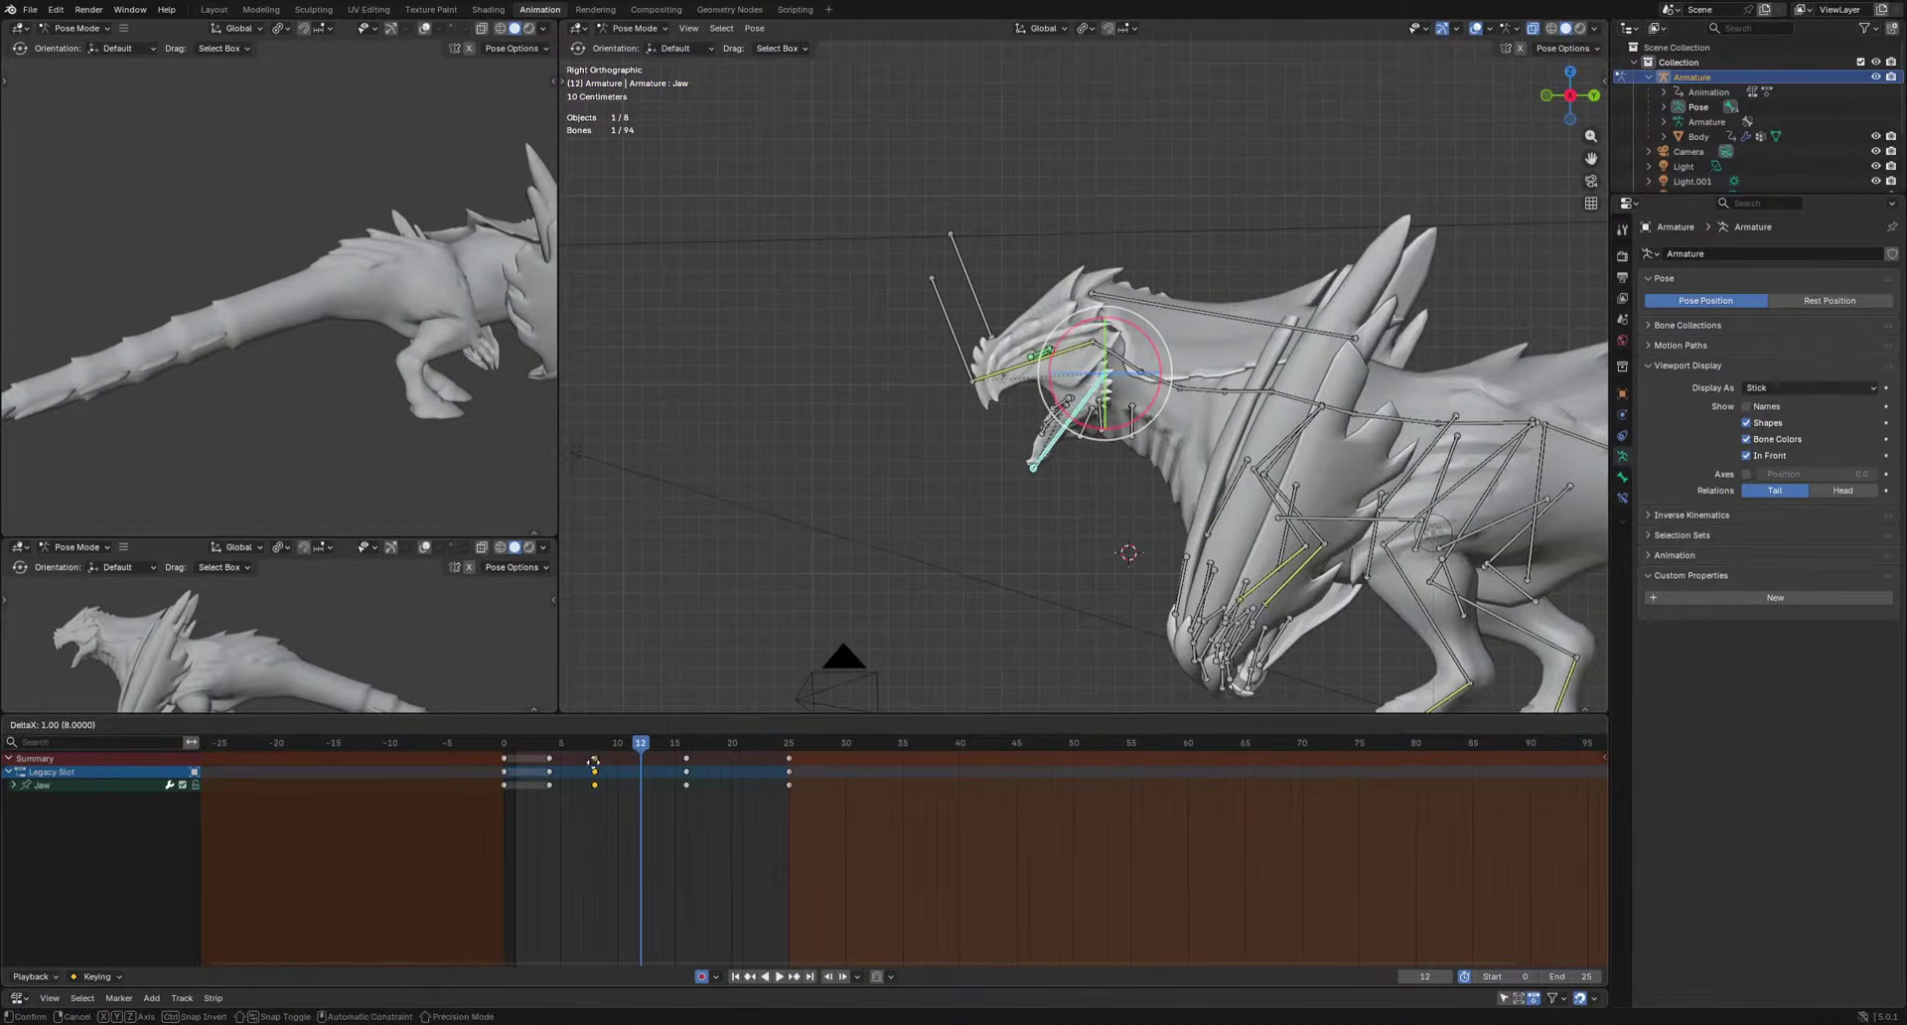
pyautogui.click(592, 762)
pyautogui.press('space')
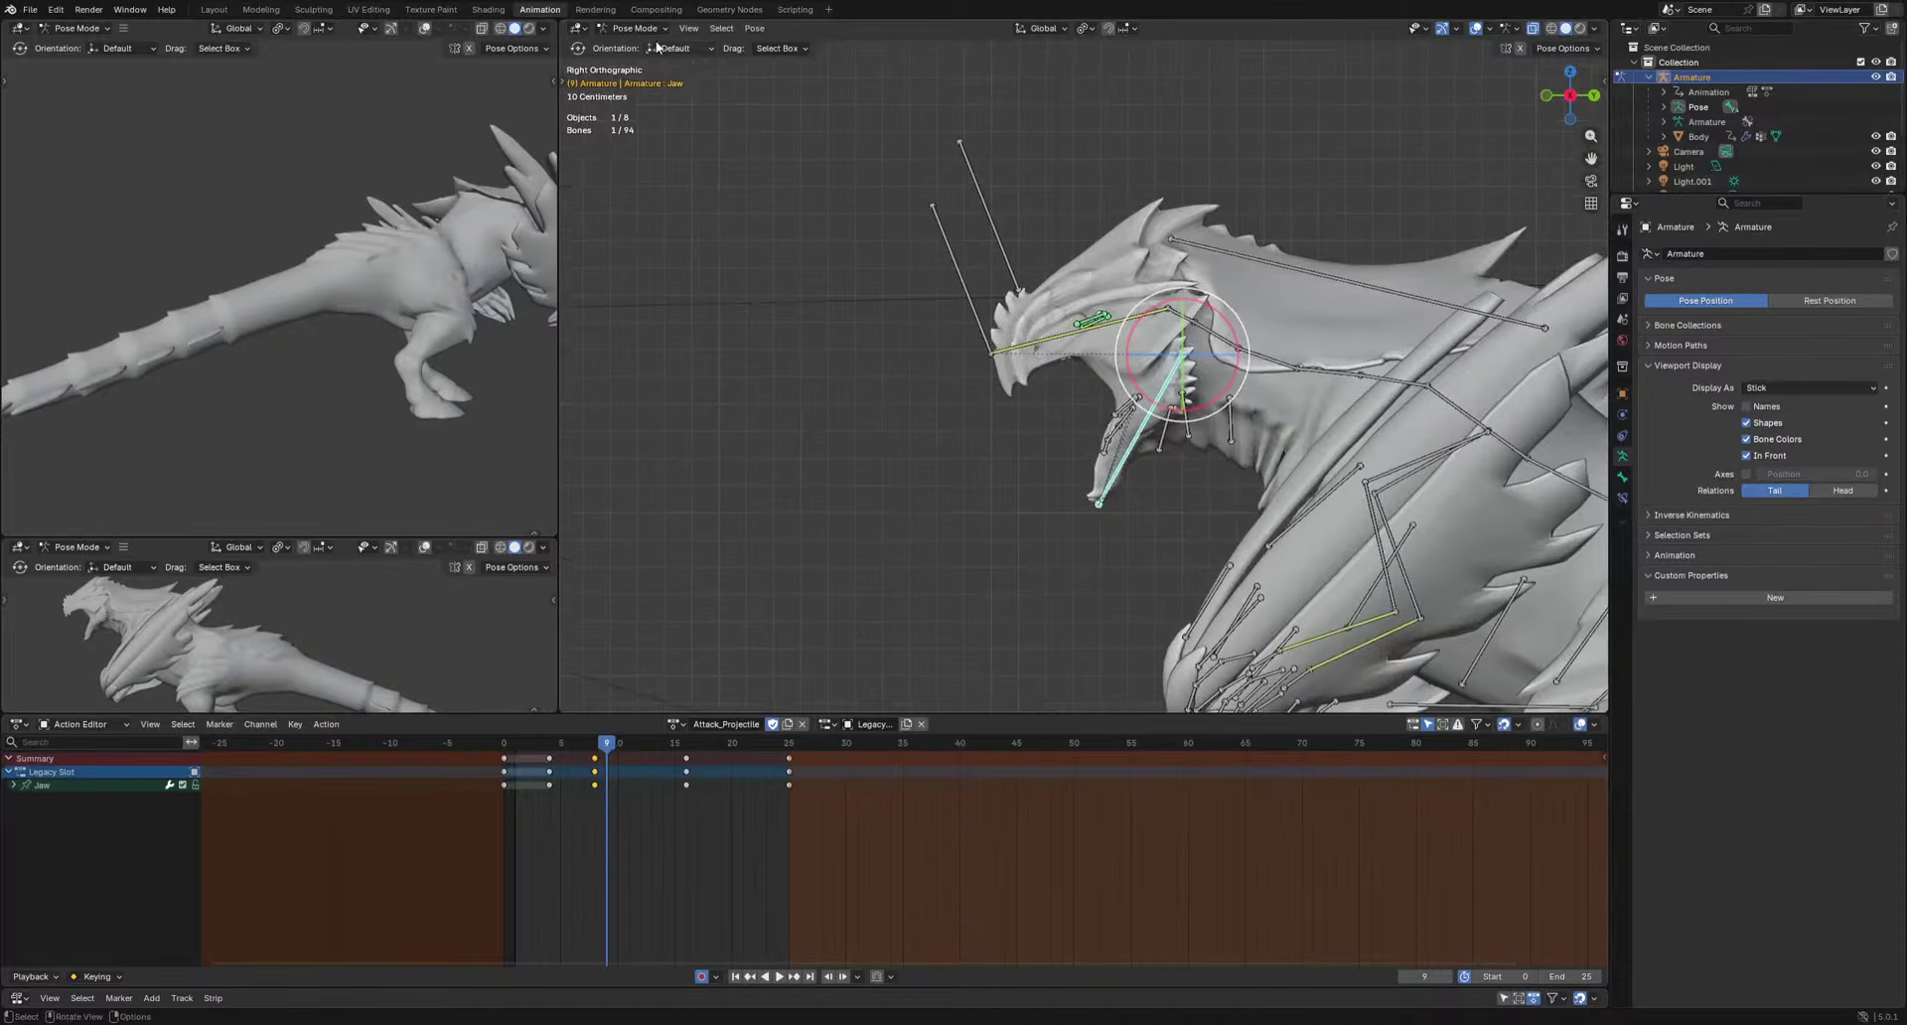
# Switch to Object Mode, hide the armature, and set the Body mesh's Growth shape key to 1.000.
pyautogui.click(633, 47)
pyautogui.press('h')
pyautogui.click(1261, 390)
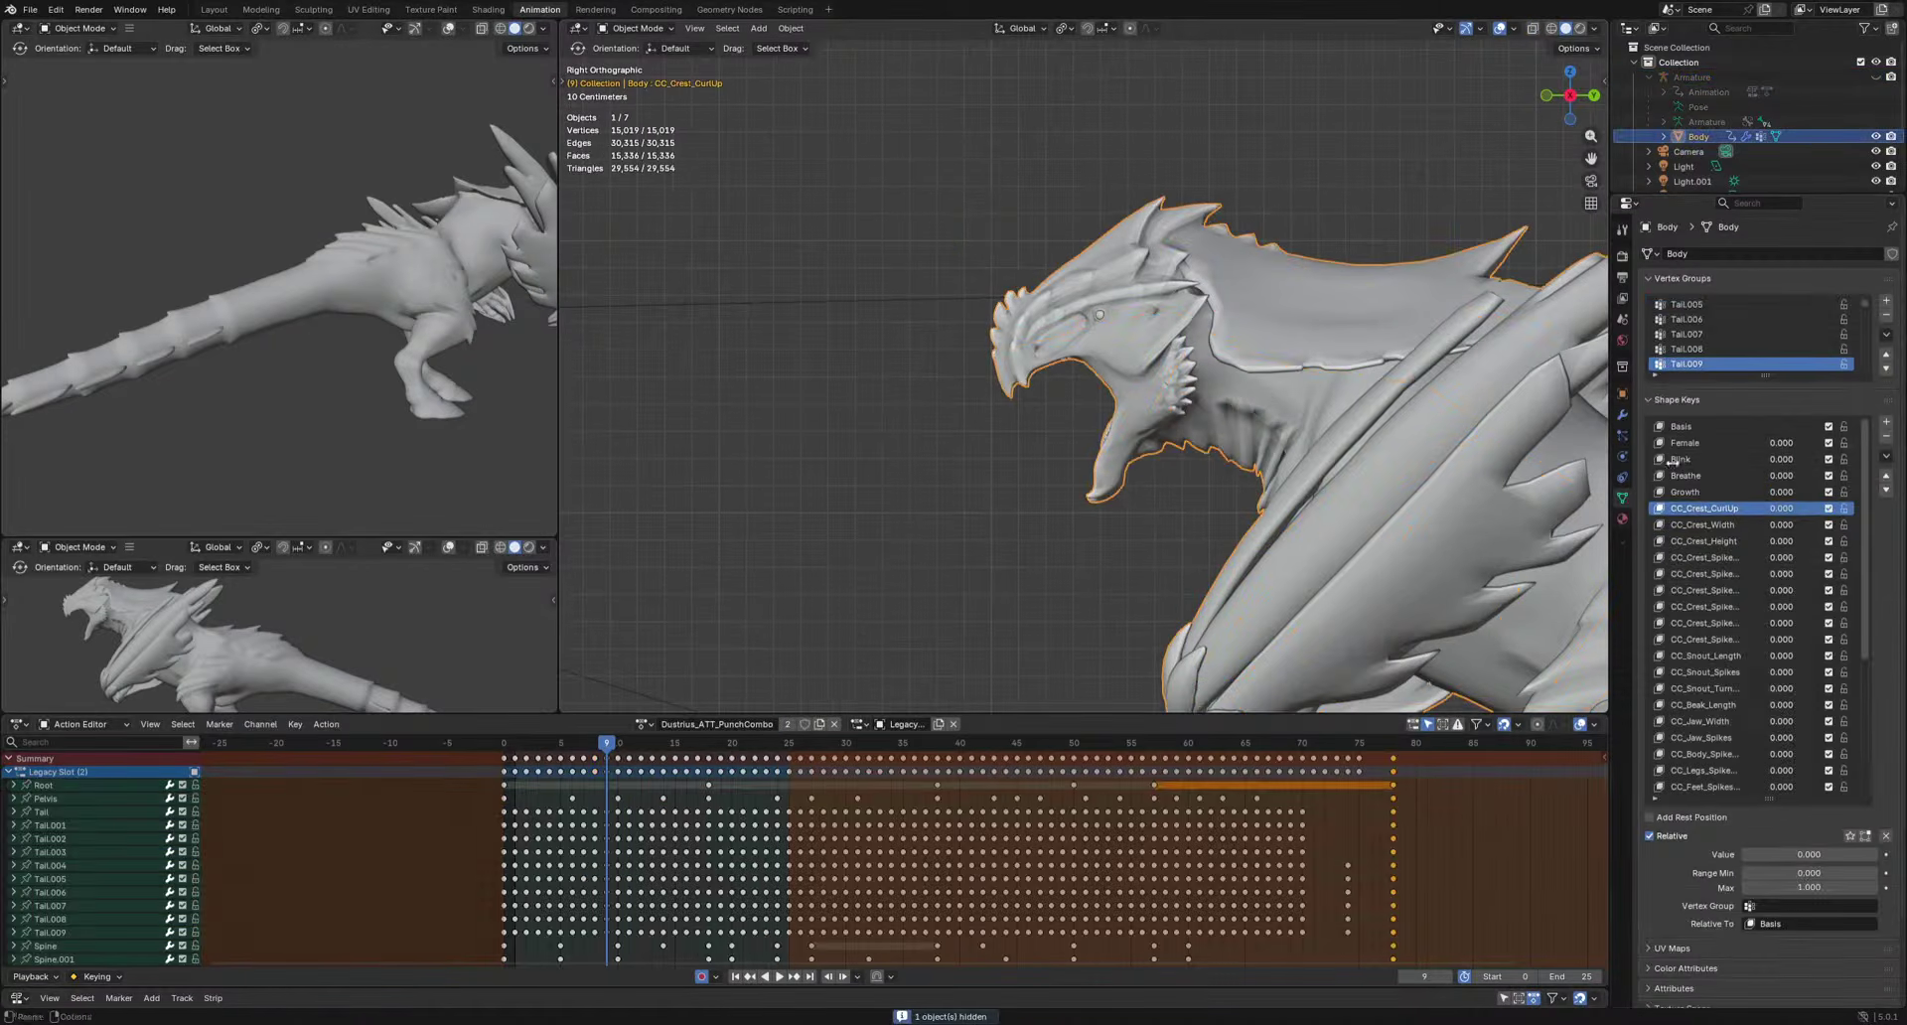
pyautogui.click(1688, 491)
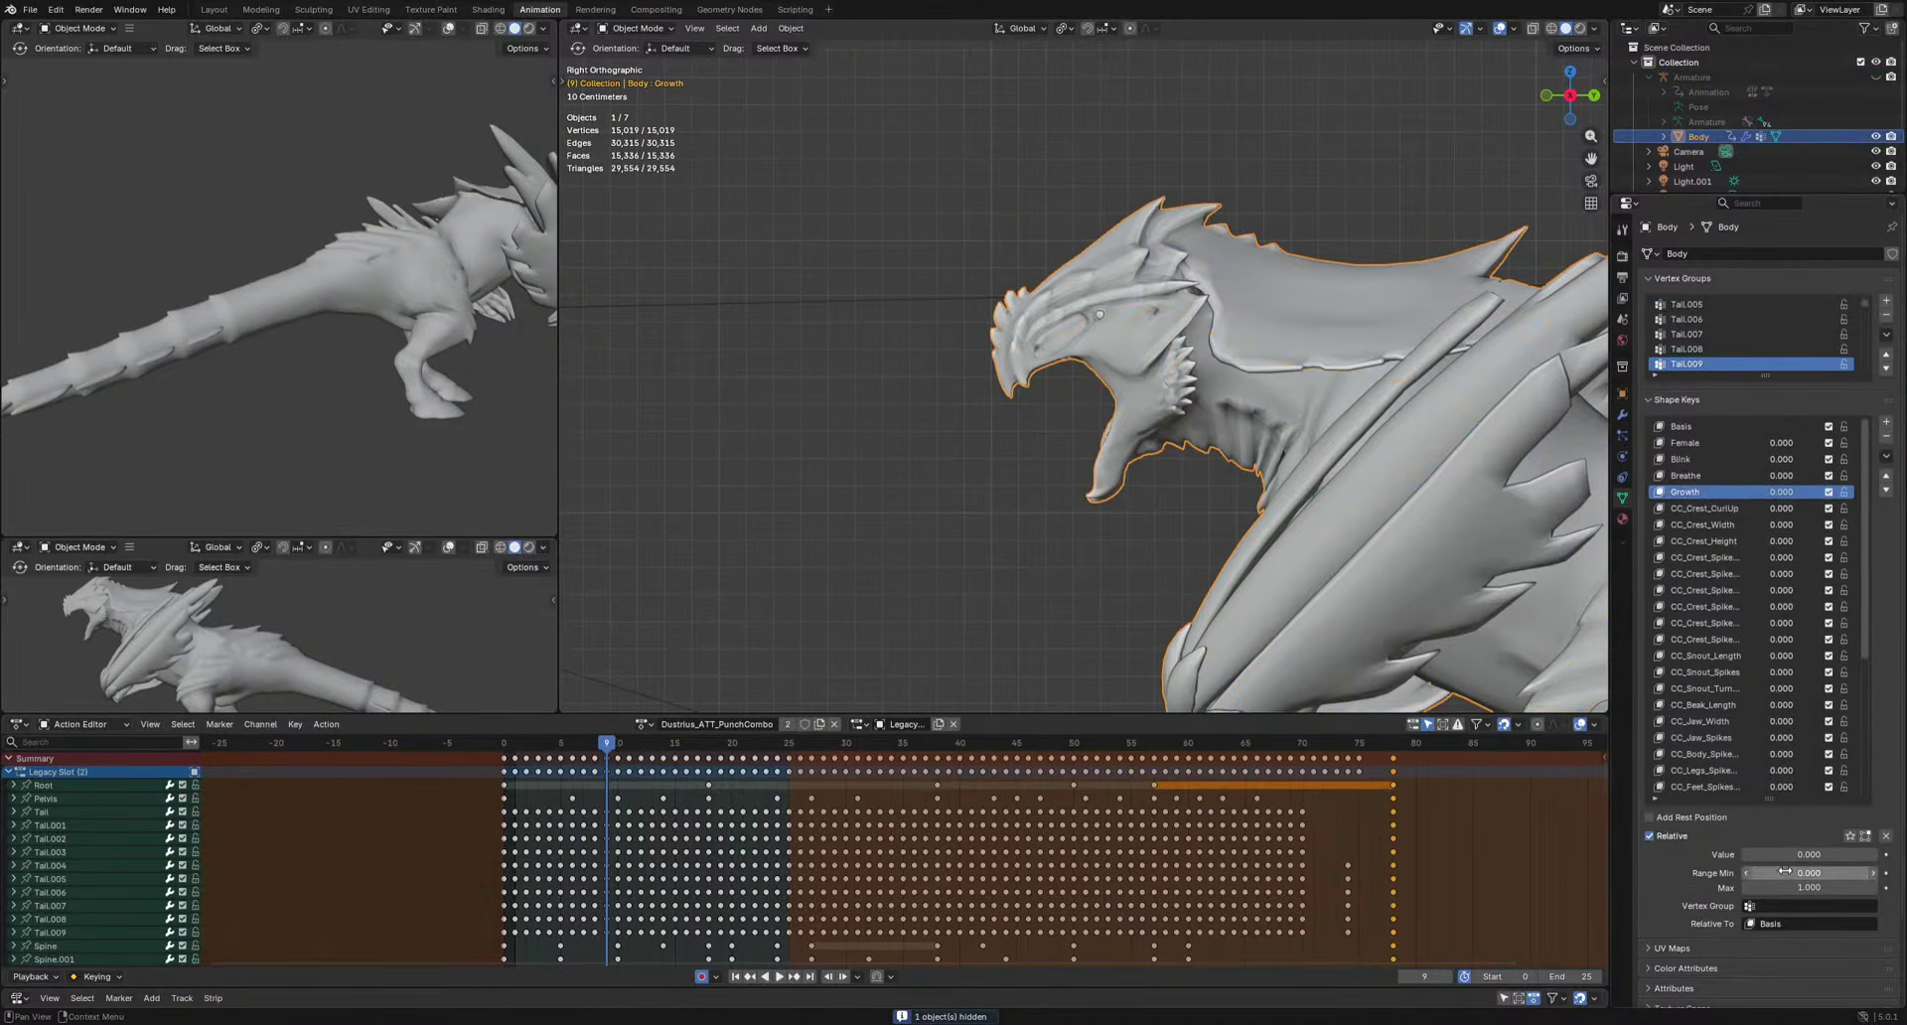
pyautogui.moveTo(1788, 854); pyautogui.dragTo(1880, 861)
pyautogui.moveTo(1091, 546); pyautogui.dragTo(1263, 530, button='middle')
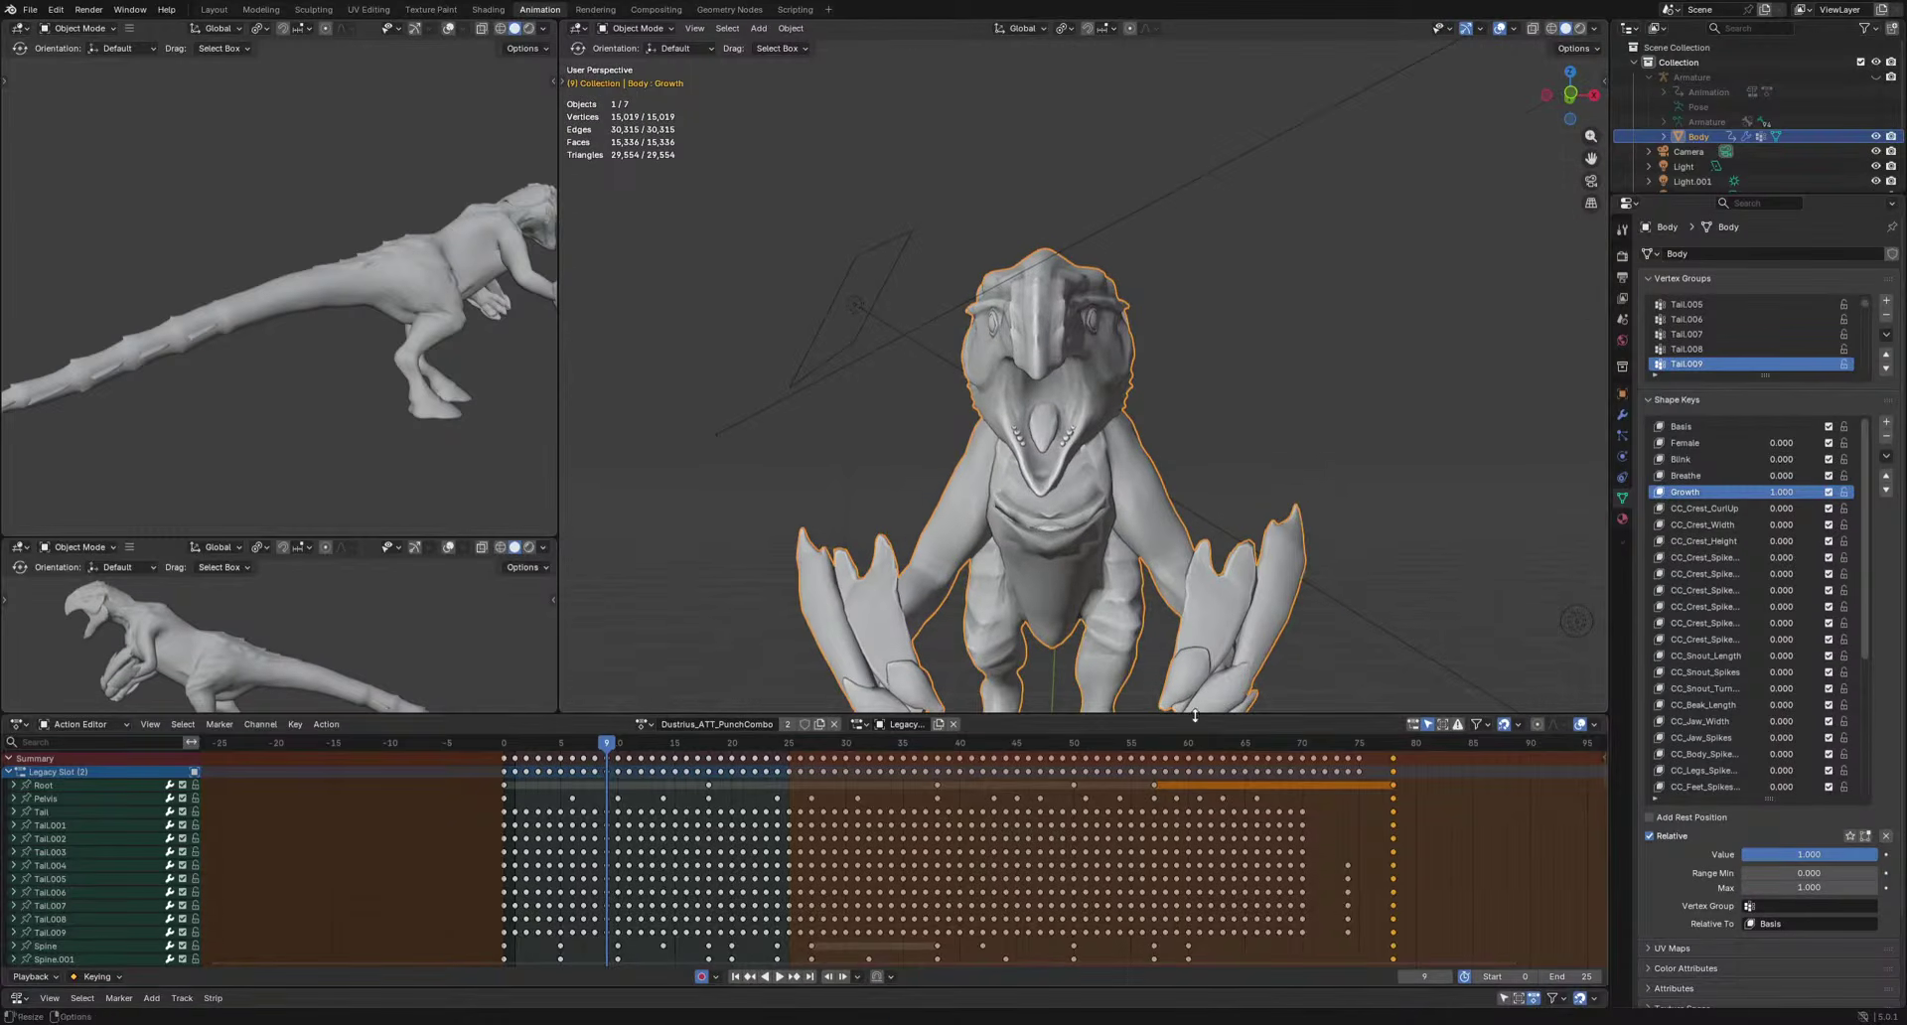
# Enlarge the main viewport, hide its overlays, and play back the animation on the grown body shape.
pyautogui.moveTo(1195, 715); pyautogui.dragTo(1242, 931)
pyautogui.click(1499, 28)
pyautogui.moveTo(1311, 502); pyautogui.dragTo(1073, 502, button='middle')
pyautogui.press('space')
pyautogui.press('space')
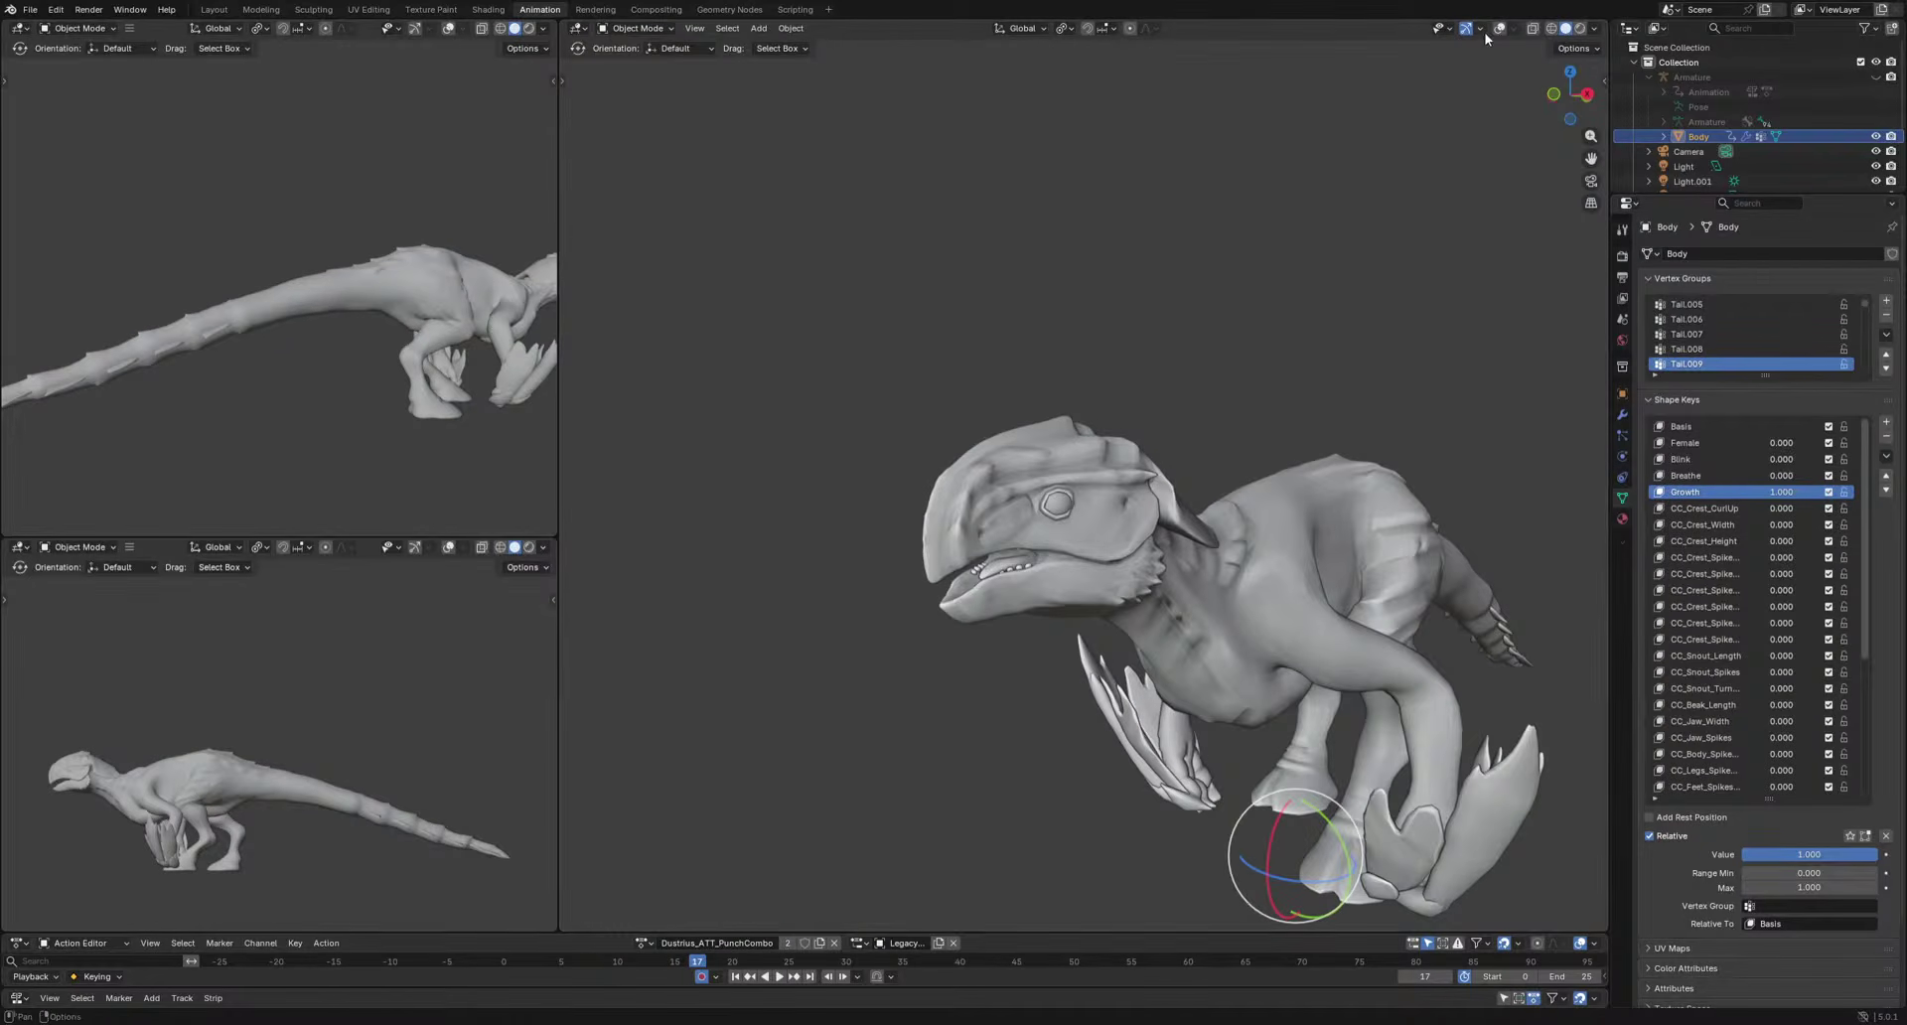
# Set the main viewport's solid shading color to Texture and inspect the body's surface detail.
pyautogui.click(1595, 28)
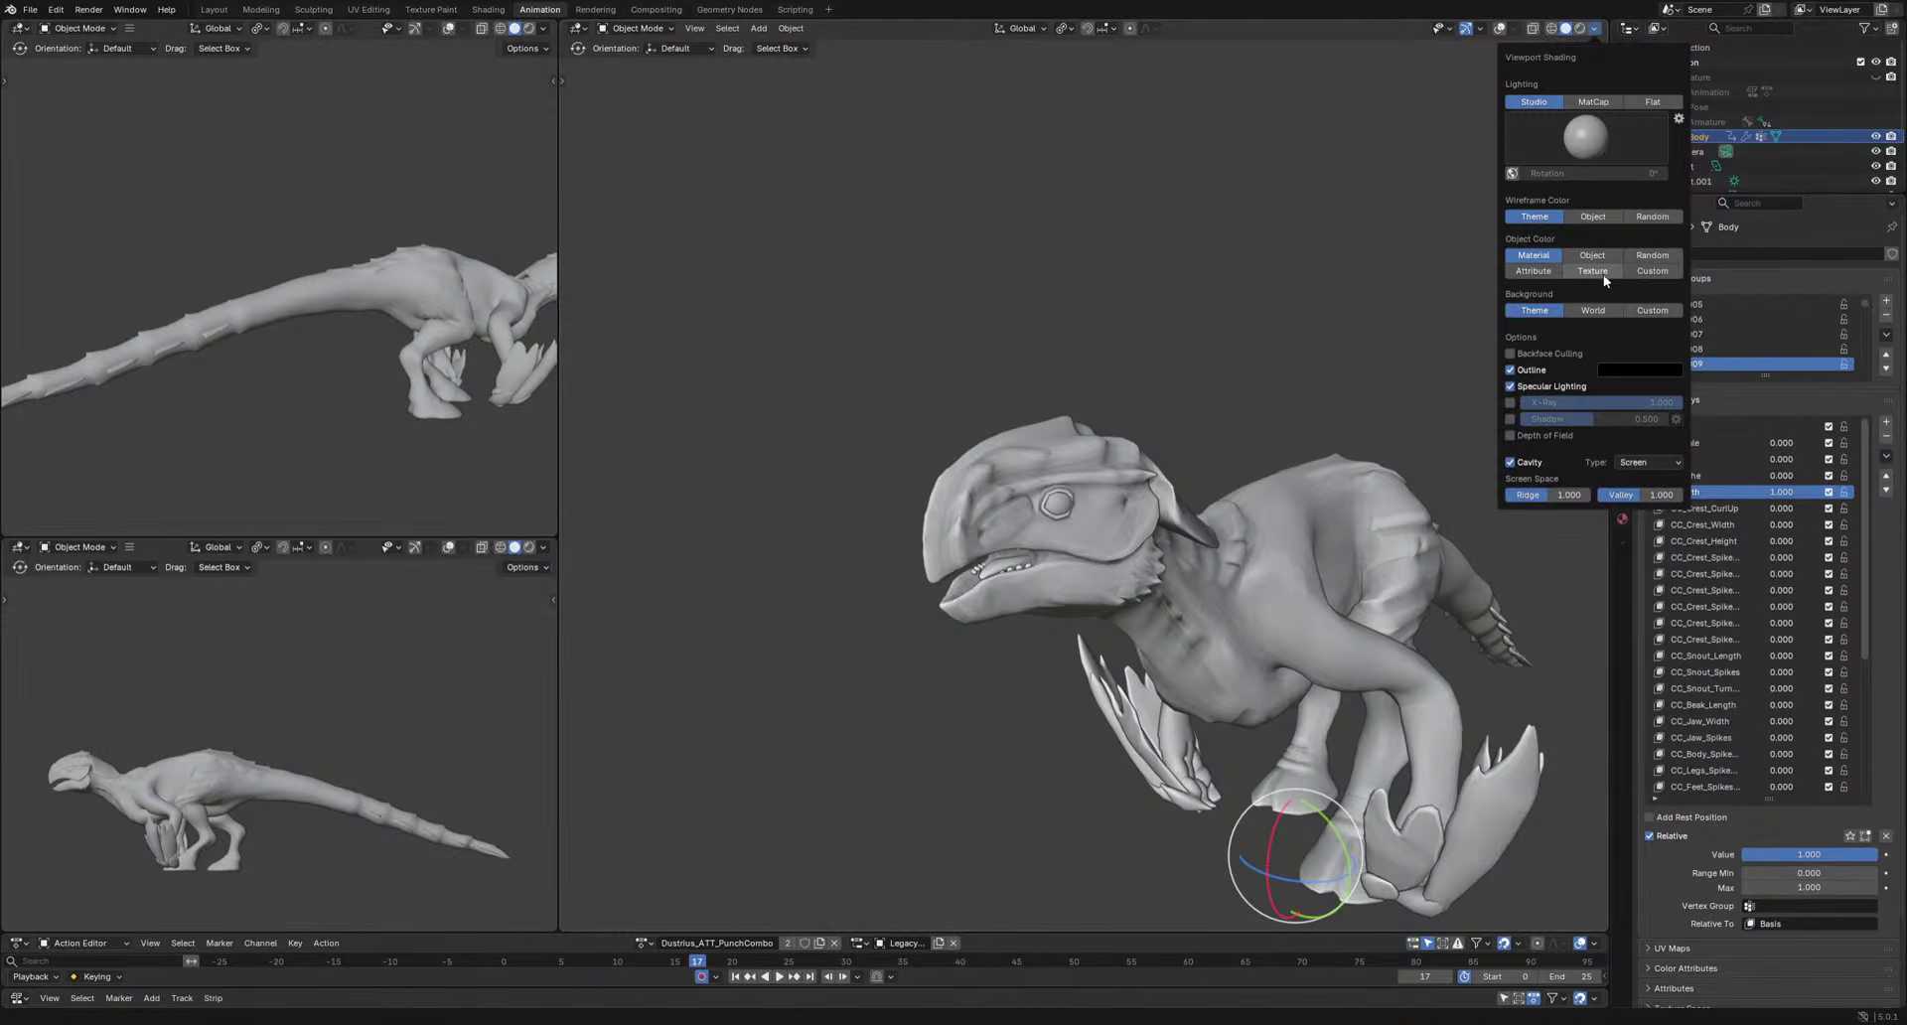
pyautogui.scroll(4, 1216, 415)
pyautogui.moveTo(1331, 404)
pyautogui.mouseDown(button='middle')
pyautogui.moveTo(1218, 415)
pyautogui.moveTo(1327, 427)
pyautogui.moveTo(1302, 451)
pyautogui.moveTo(1419, 470)
pyautogui.moveTo(1430, 600)
pyautogui.moveTo(1331, 443)
pyautogui.moveTo(1212, 412)
pyautogui.mouseUp(button='middle')
pyautogui.scroll(-6, 1326, 432)
# Compare the two body forms by switching the Growth shape key to 0.000 and back to 1.000.
pyautogui.moveTo(1809, 854)
pyautogui.mouseDown()
pyautogui.moveTo(1683, 854)
pyautogui.moveTo(1820, 854)
pyautogui.mouseUp()
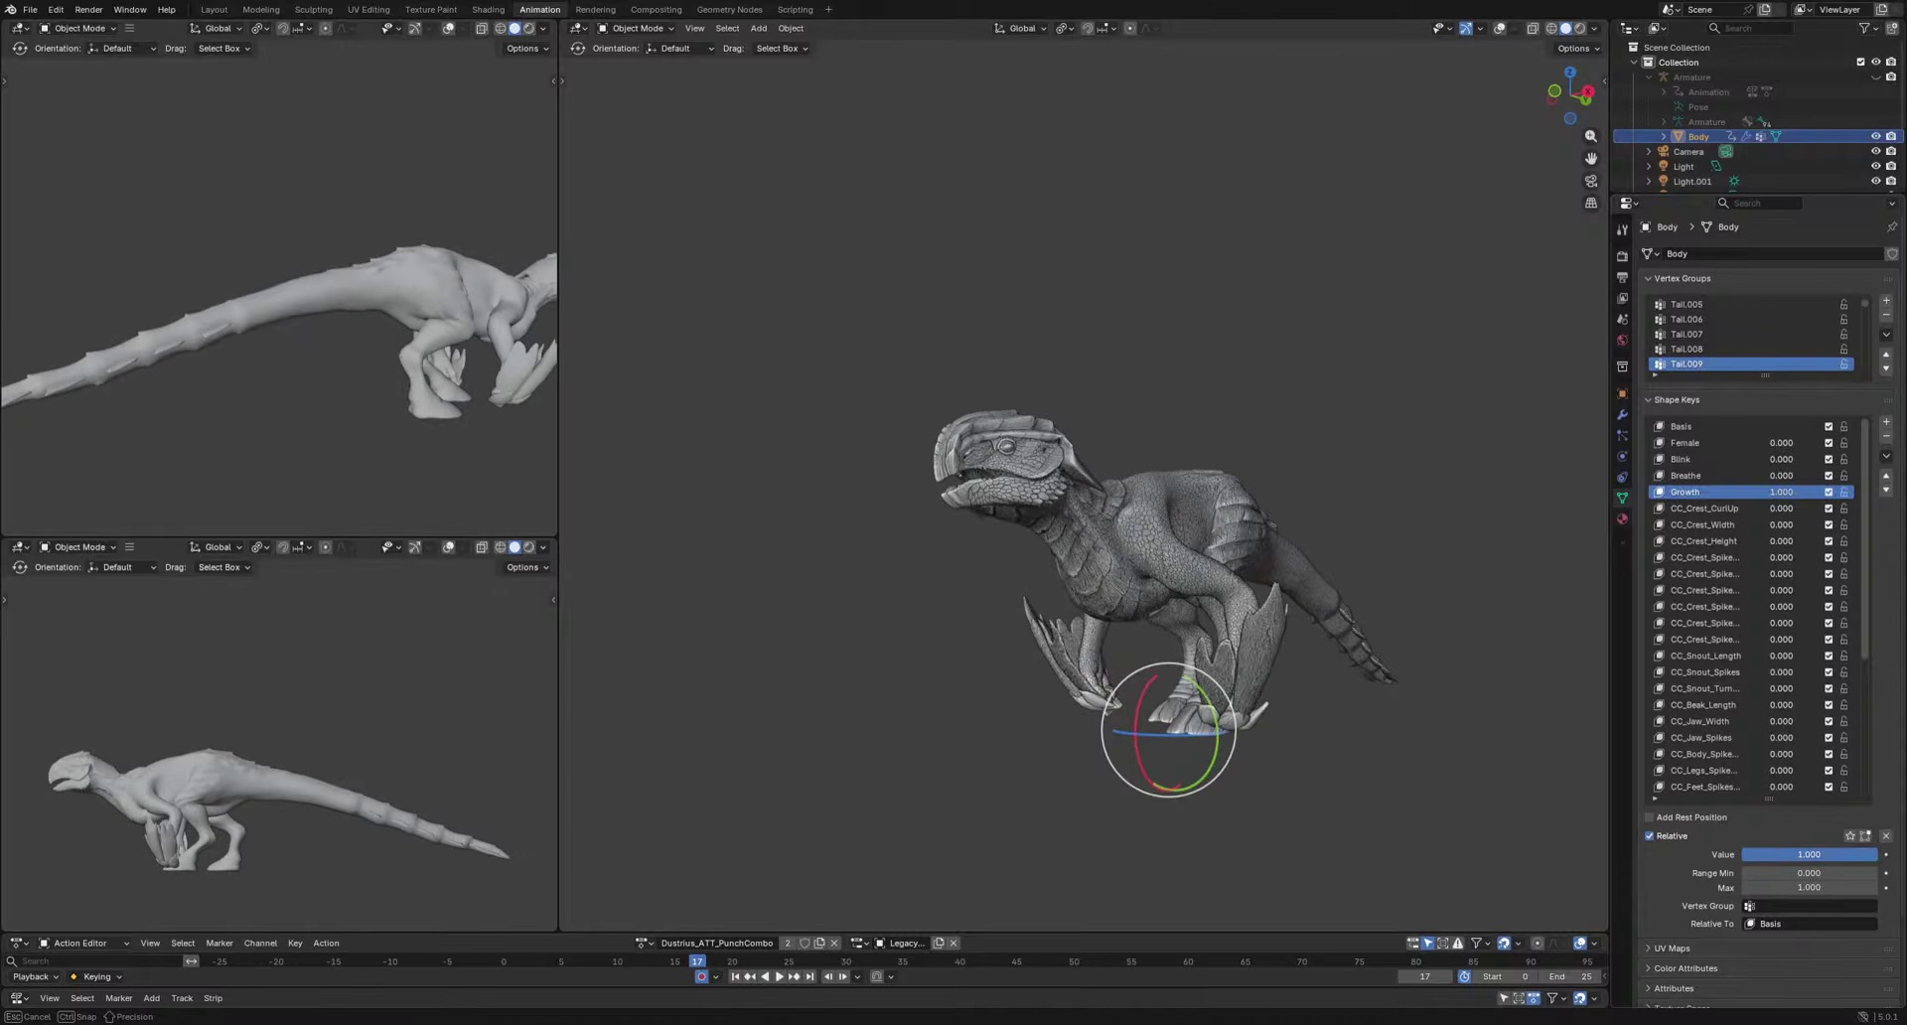
pyautogui.moveTo(1583, 740); pyautogui.dragTo(1458, 725, button='middle')
pyautogui.moveTo(1858, 856); pyautogui.dragTo(1733, 857)
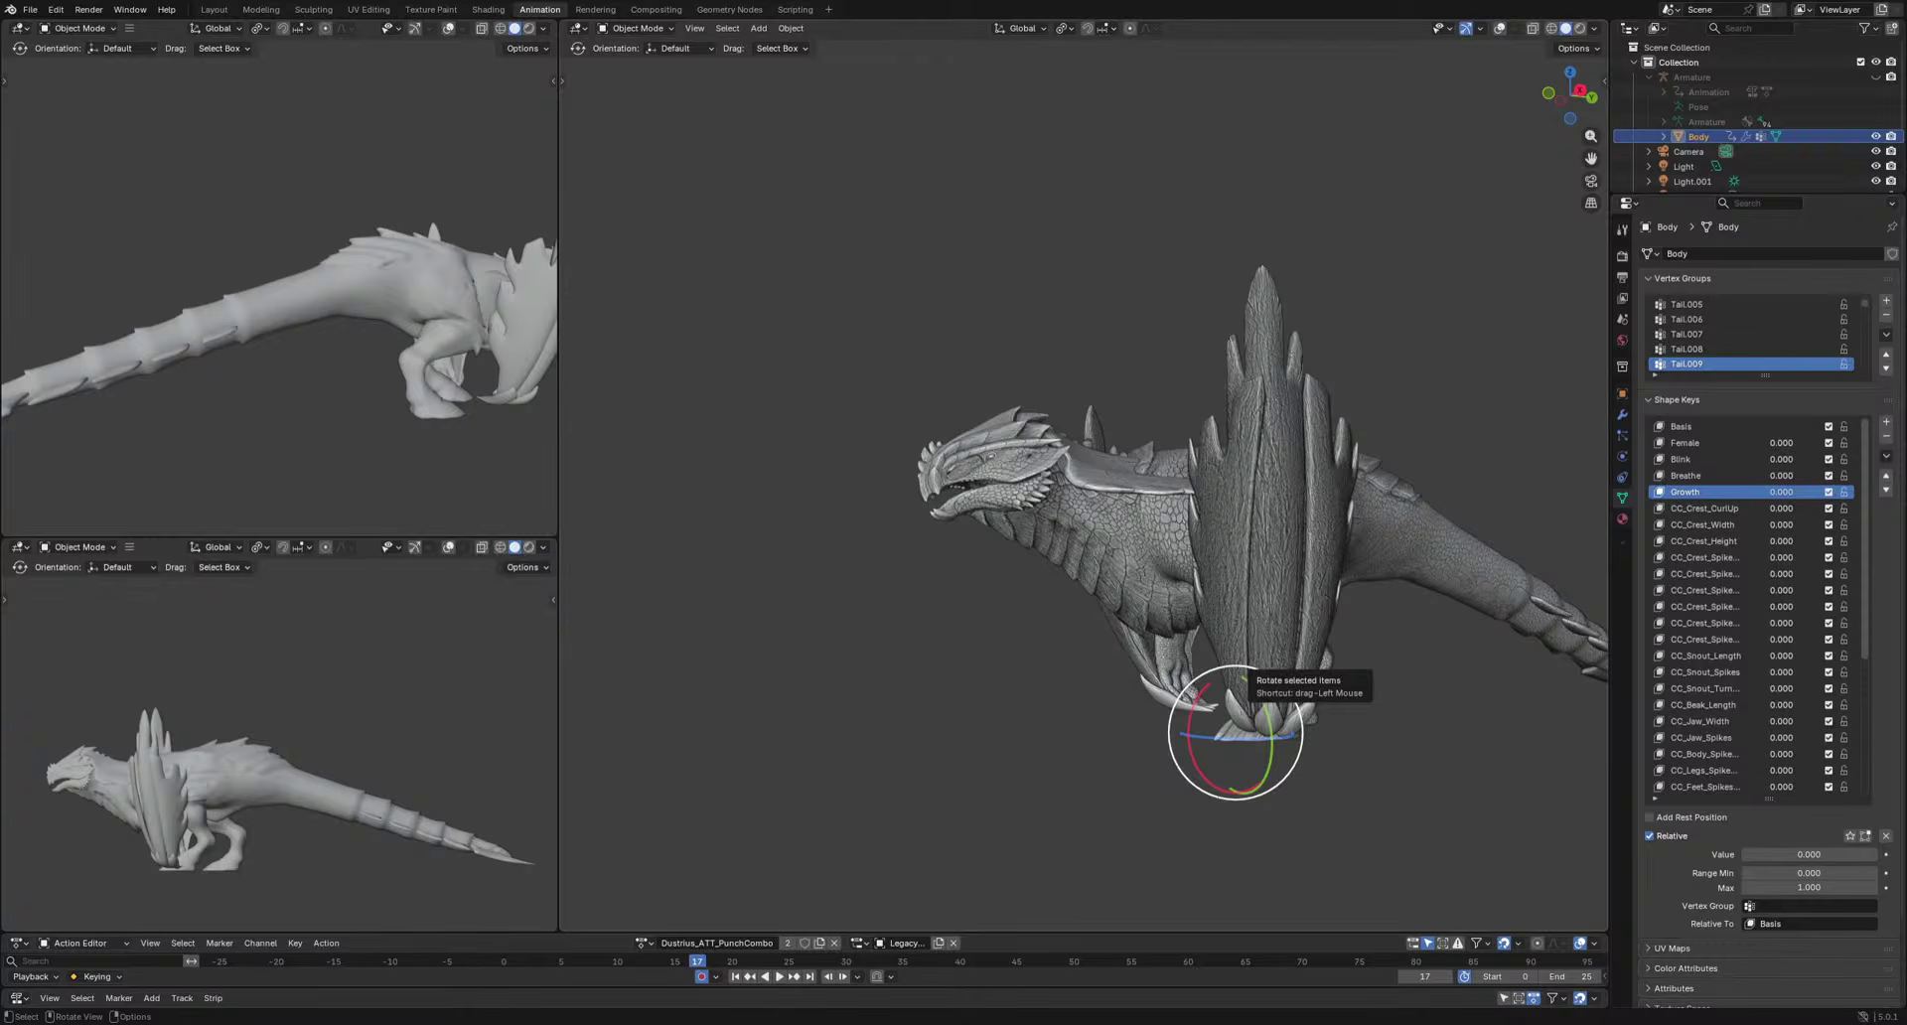
pyautogui.moveTo(1263, 632); pyautogui.dragTo(1211, 646, button='middle')
pyautogui.moveTo(1818, 856); pyautogui.dragTo(1879, 855)
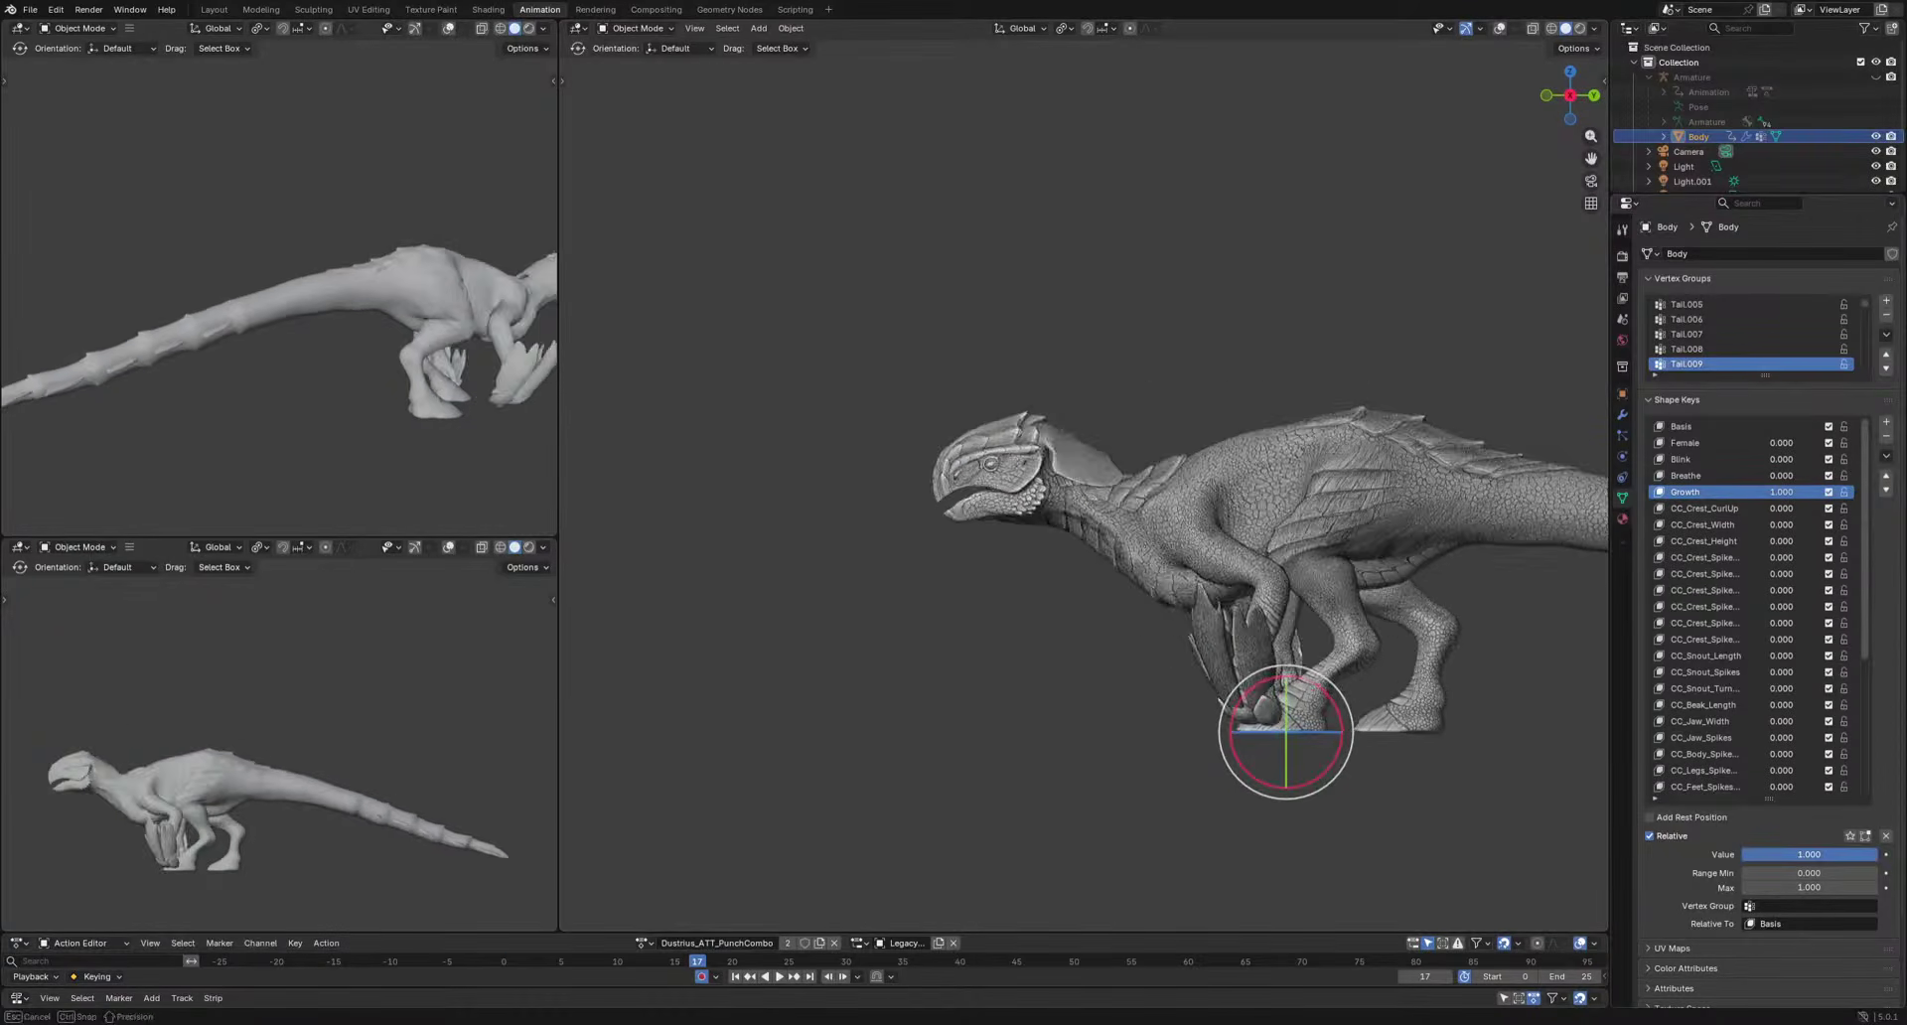
# Play back the animation from the opposite side and reset the Growth shape key to 0.000.
pyautogui.press('space')
pyautogui.moveTo(1289, 729); pyautogui.dragTo(1046, 659, button='middle')
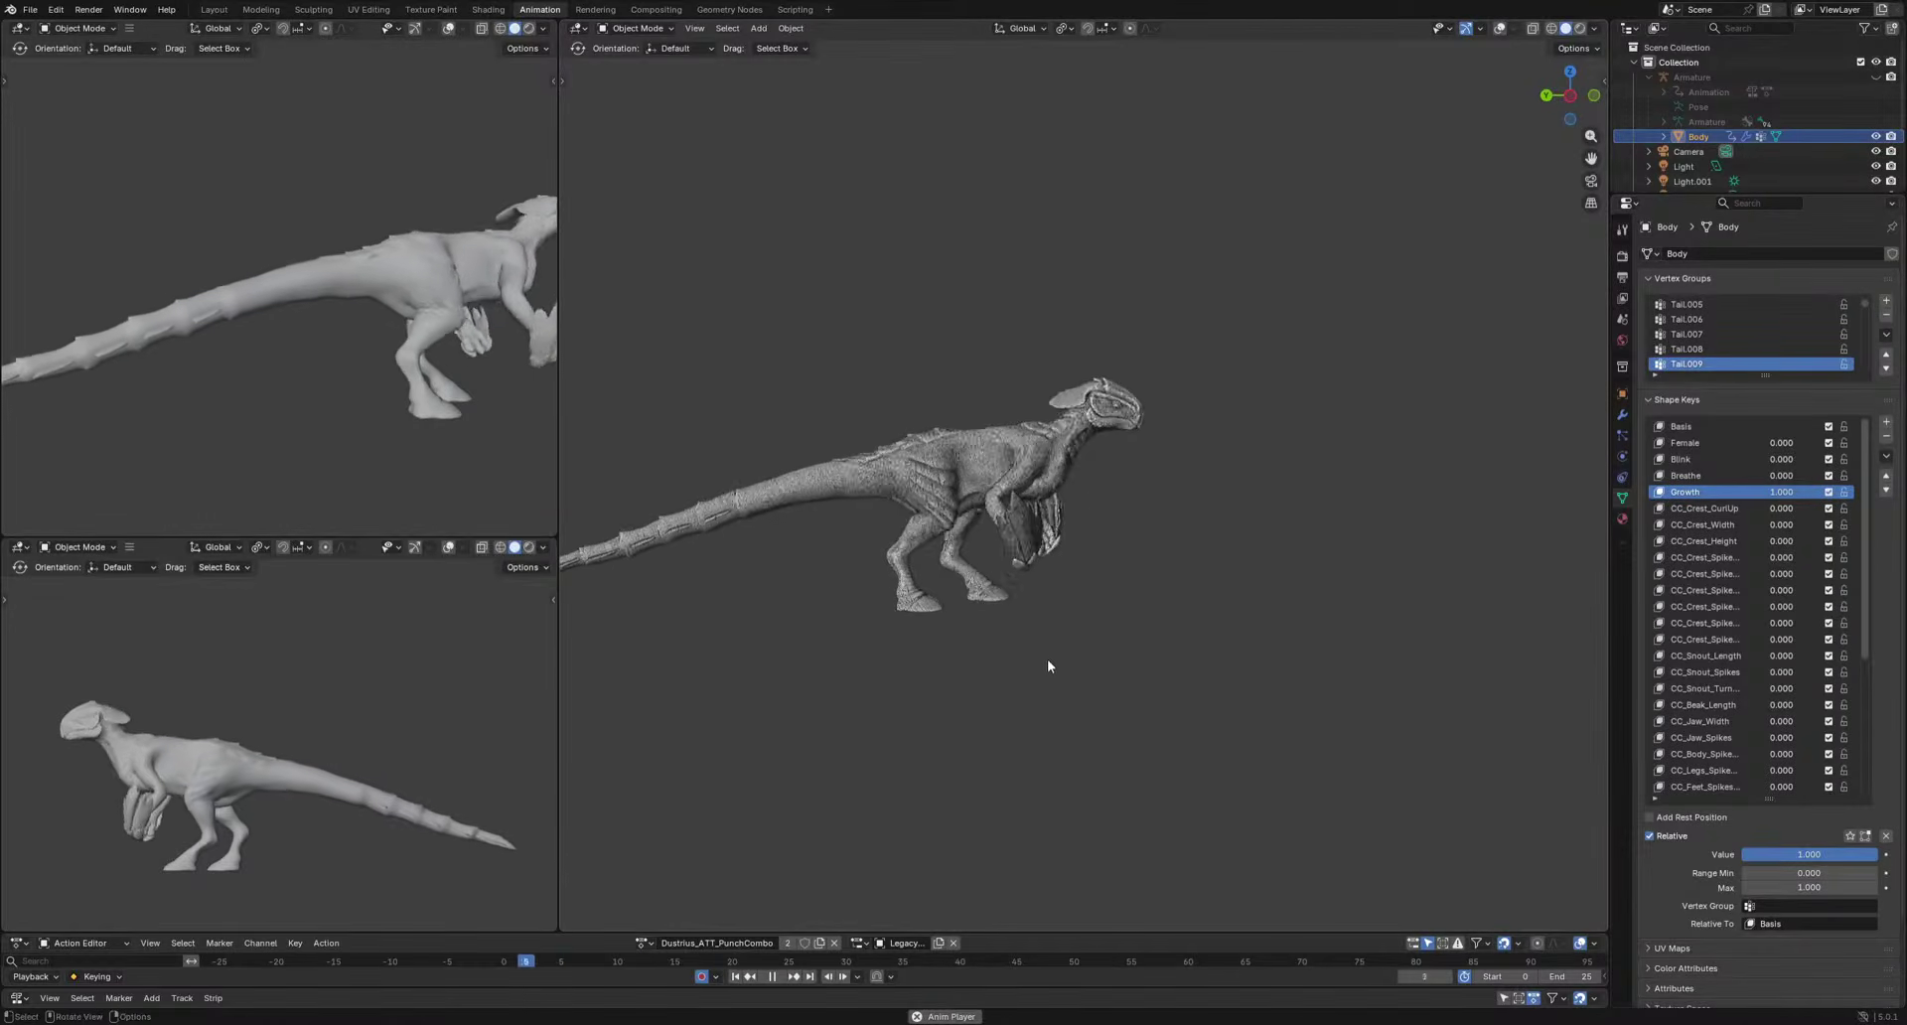
pyautogui.press('Escape')
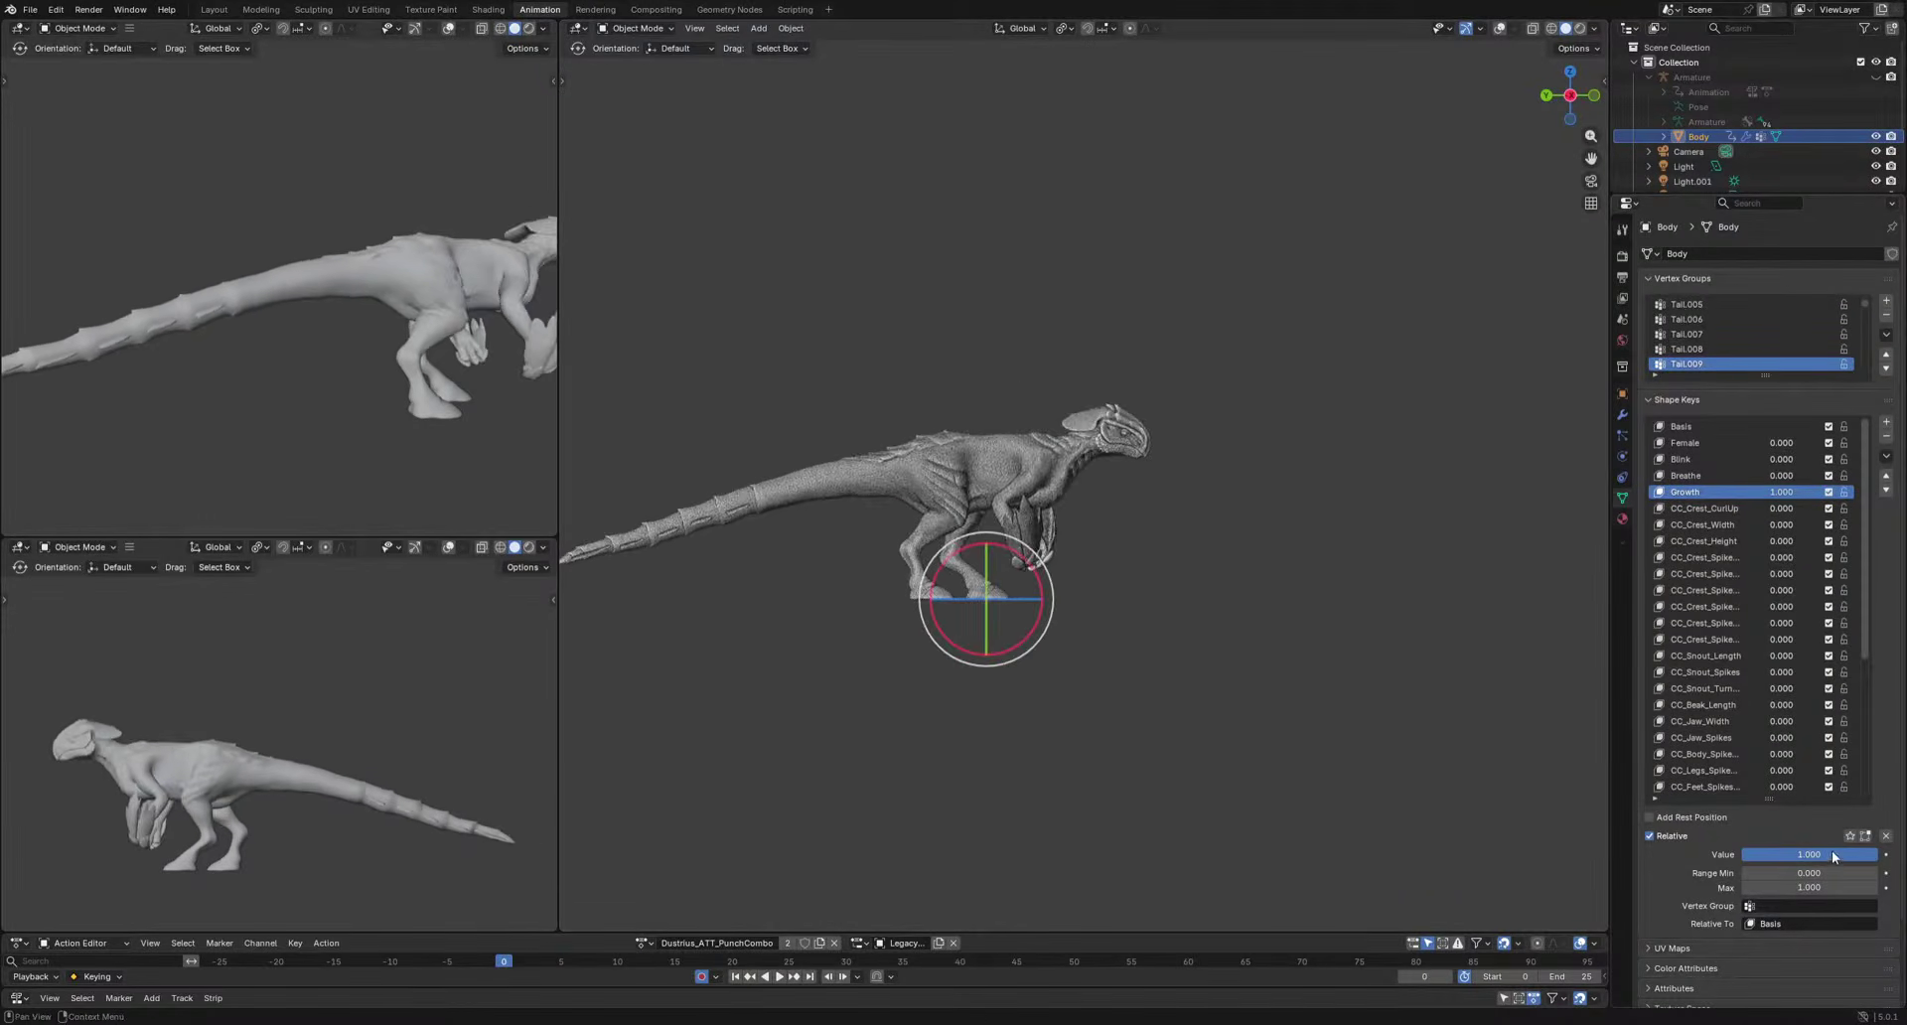
pyautogui.moveTo(1831, 854); pyautogui.dragTo(1522, 526)
# Turn the viewport overlays back on and unhide the armature, returning to the right side view.
pyautogui.click(1500, 28)
pyautogui.scroll(5, 1414, 414)
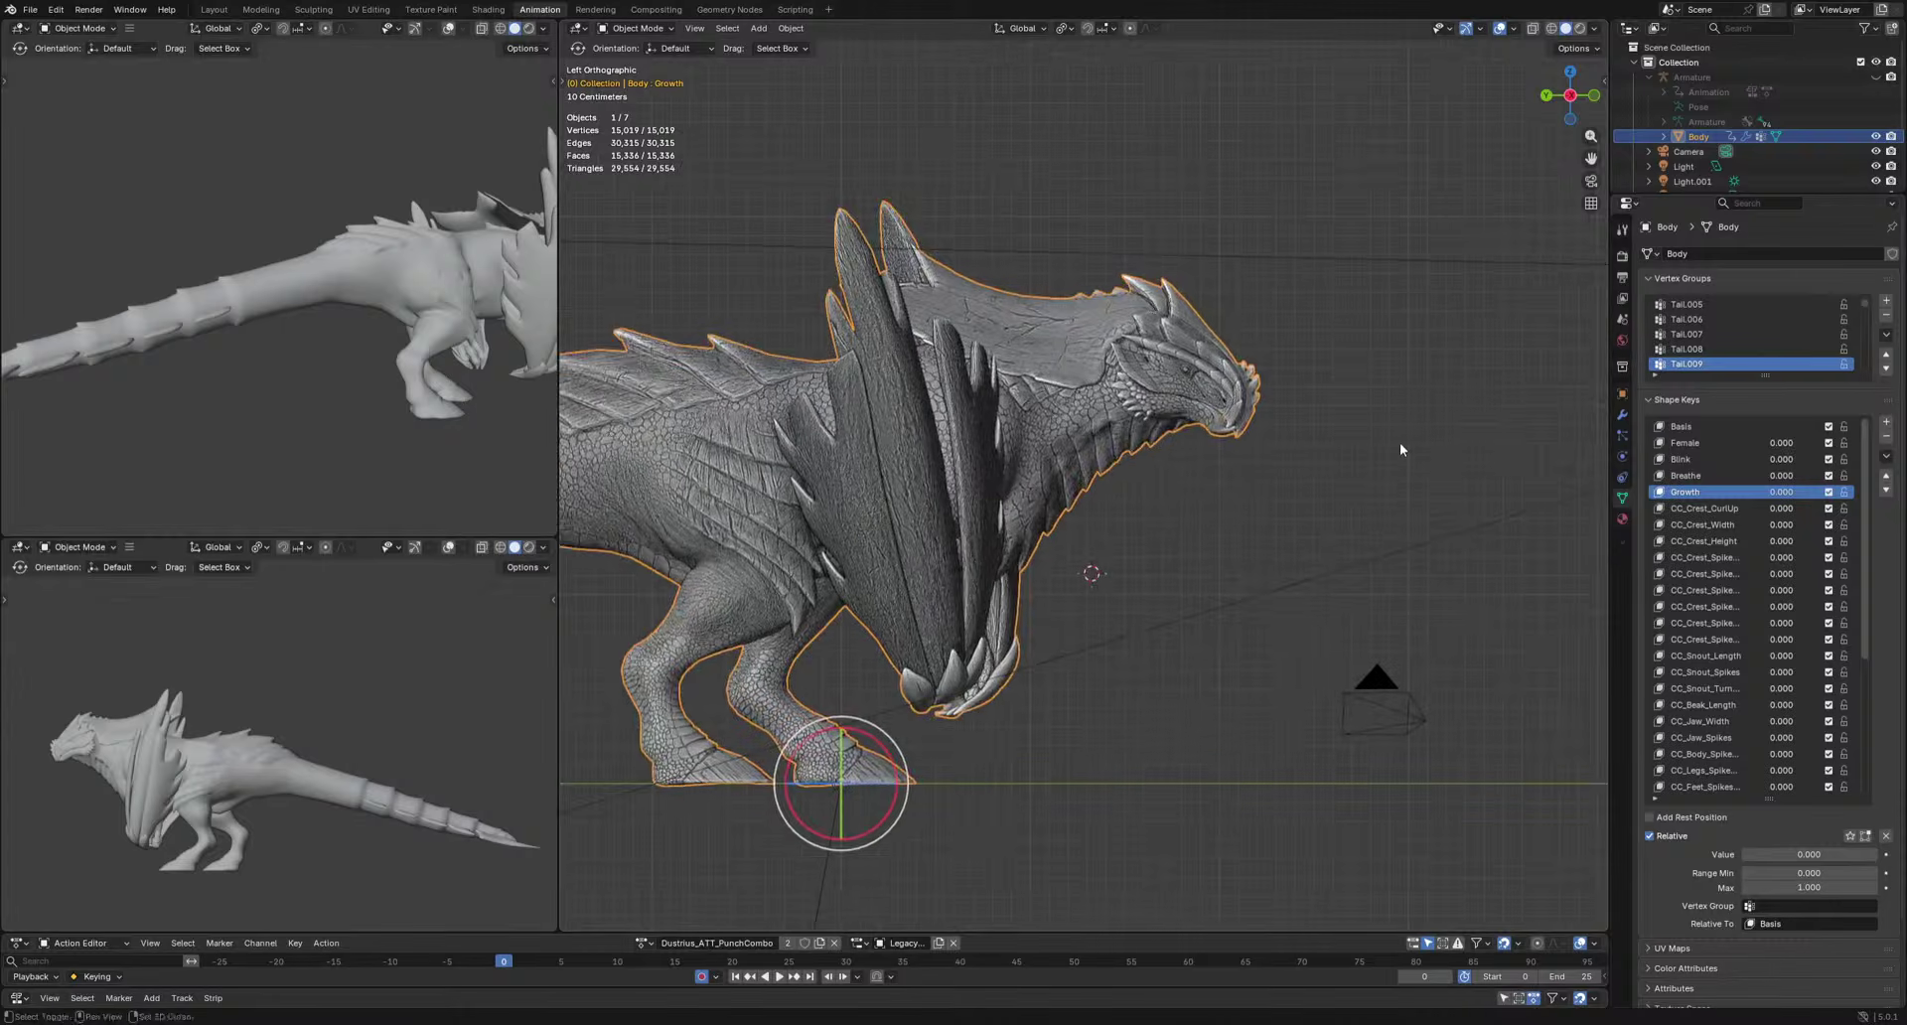
pyautogui.moveTo(1398, 443); pyautogui.dragTo(1192, 506, button='middle')
pyautogui.click(1728, 78)
pyautogui.click(1876, 78)
pyautogui.press('KP_3')
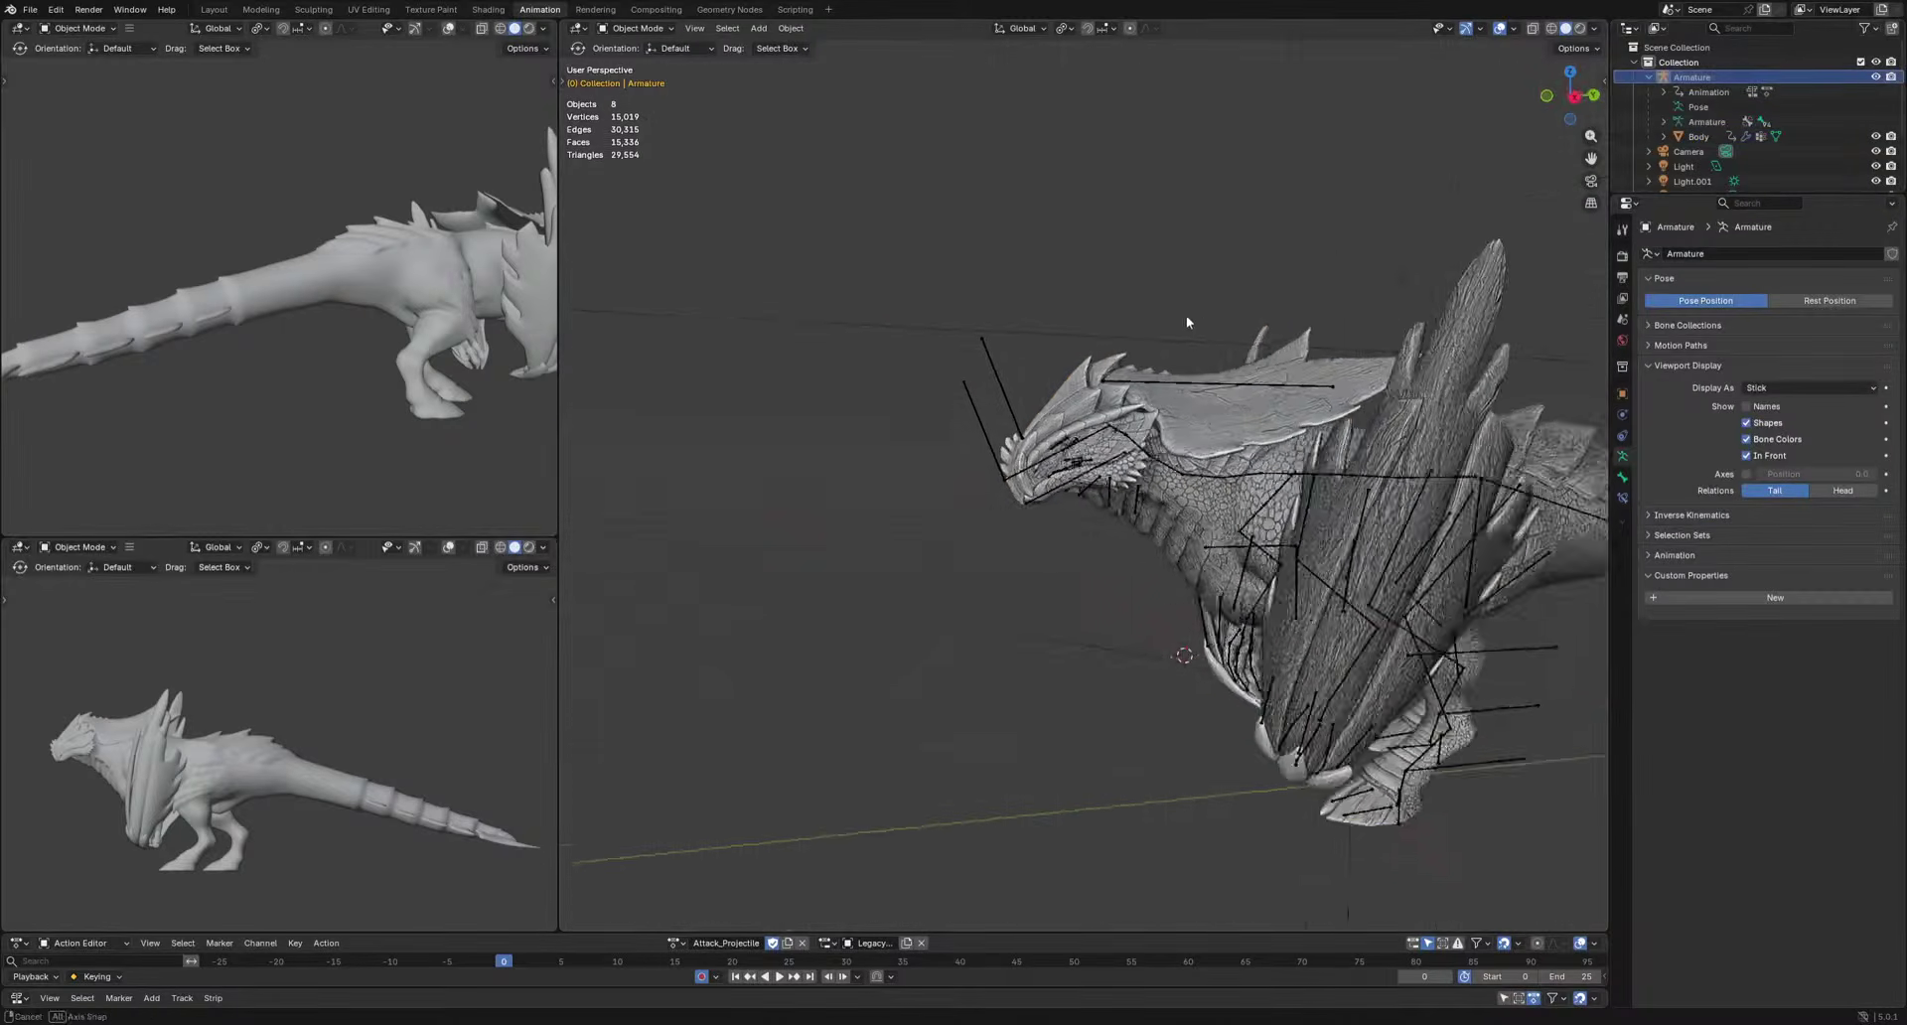
# Select the armature, enter Pose Mode, and enlarge the Action Editor to show the keyframes.
pyautogui.click(1162, 381)
pyautogui.click(1161, 379)
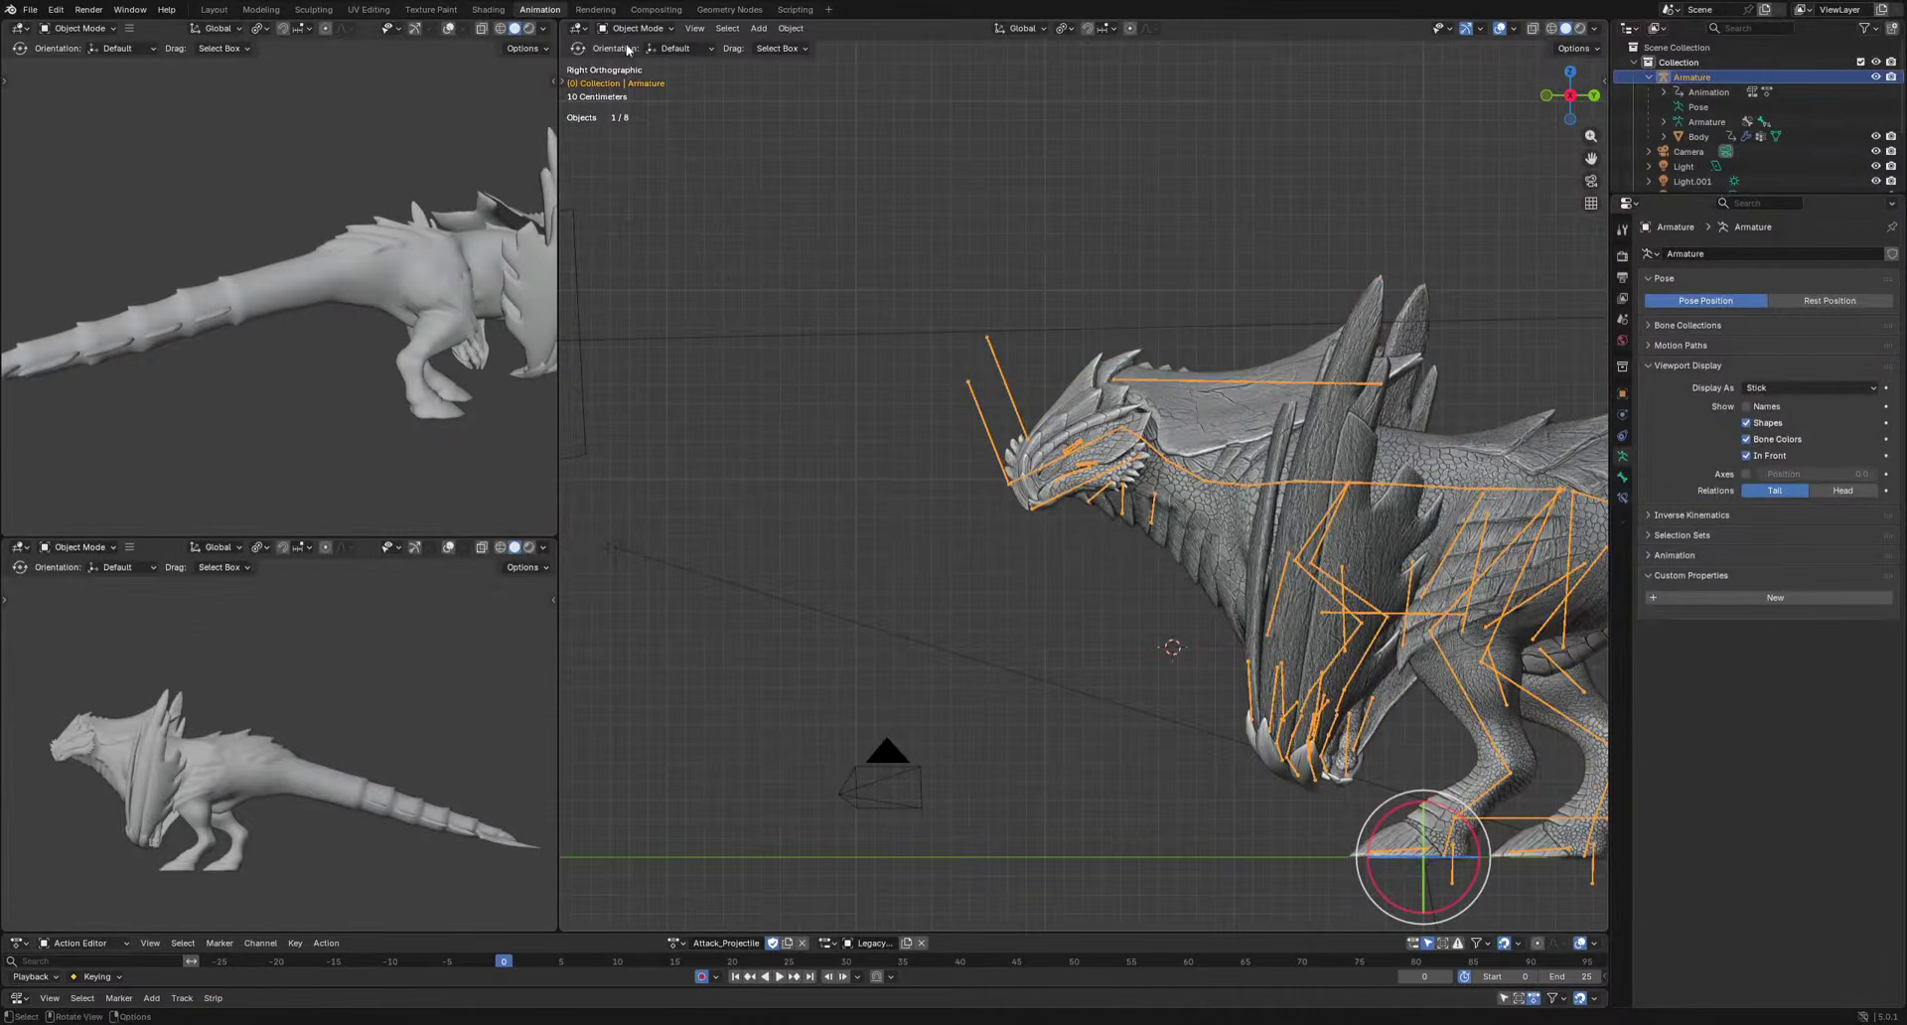
pyautogui.click(636, 78)
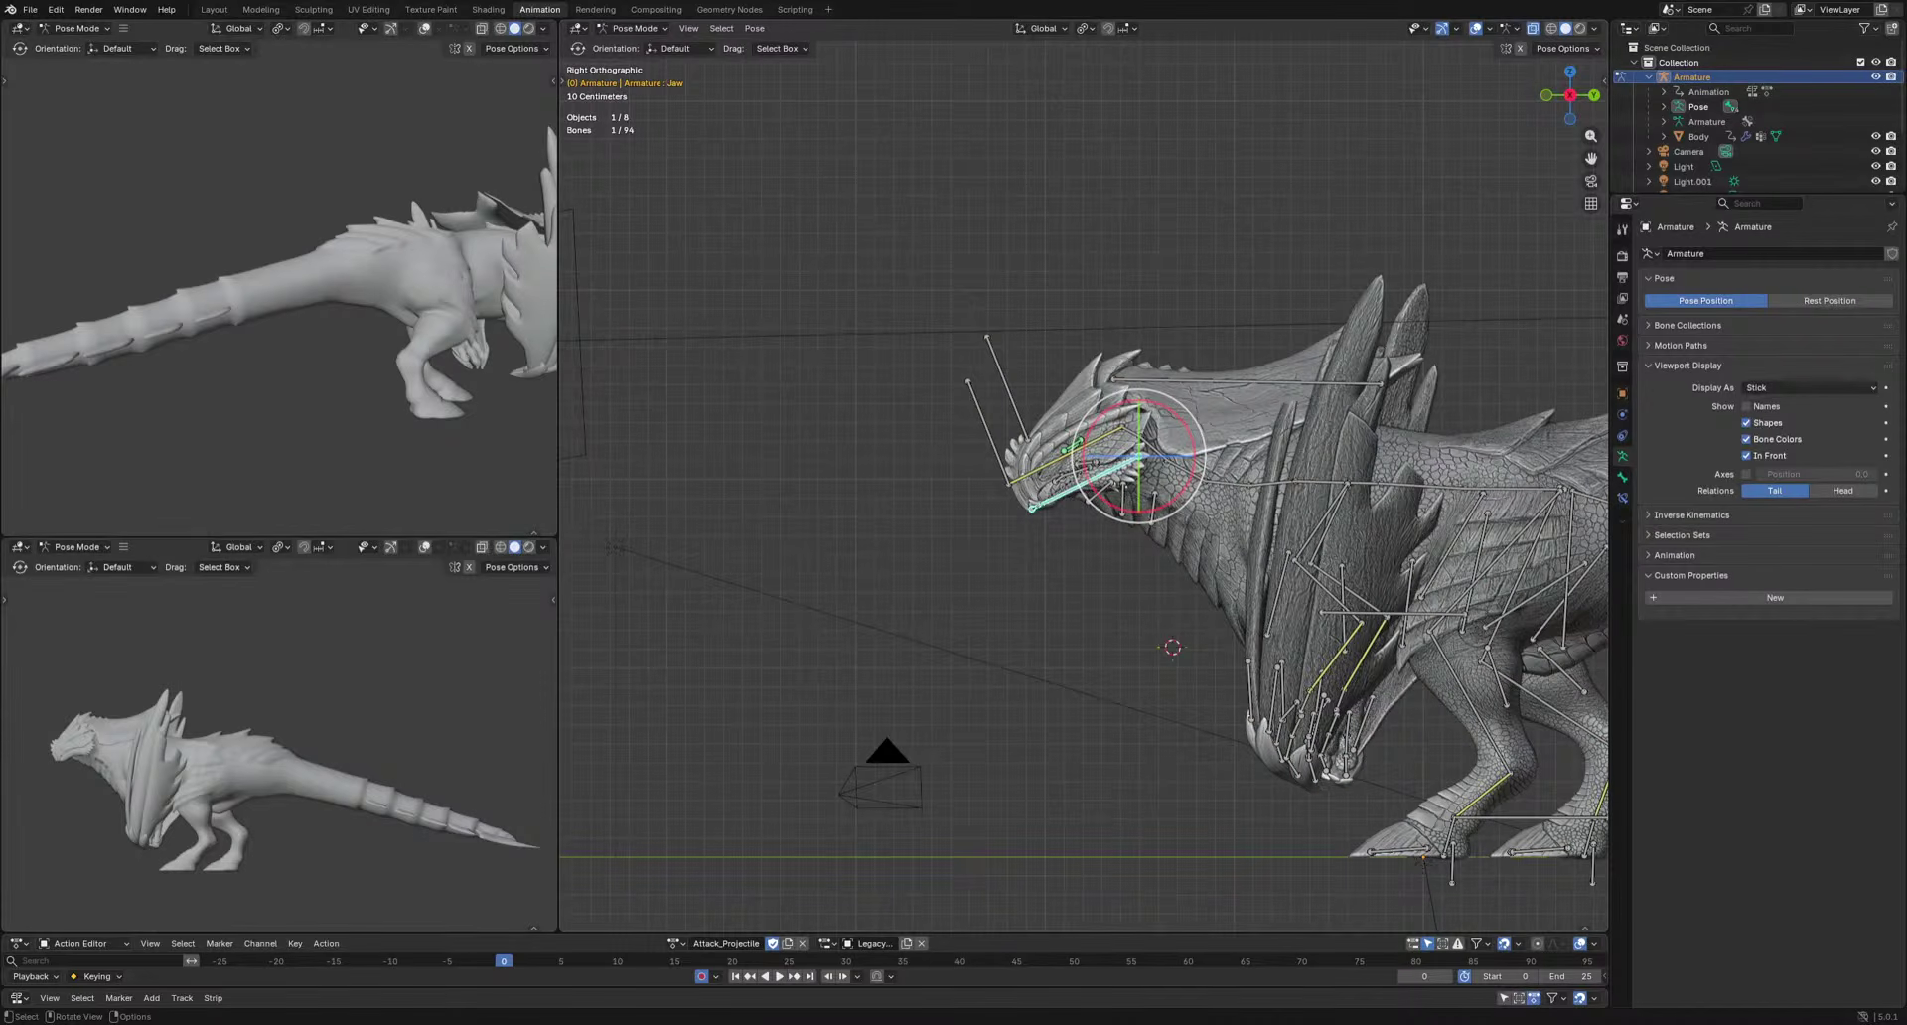
pyautogui.keyDown('shift'); pyautogui.moveTo(1053, 298); pyautogui.dragTo(944, 304, button='middle'); pyautogui.keyUp('shift')
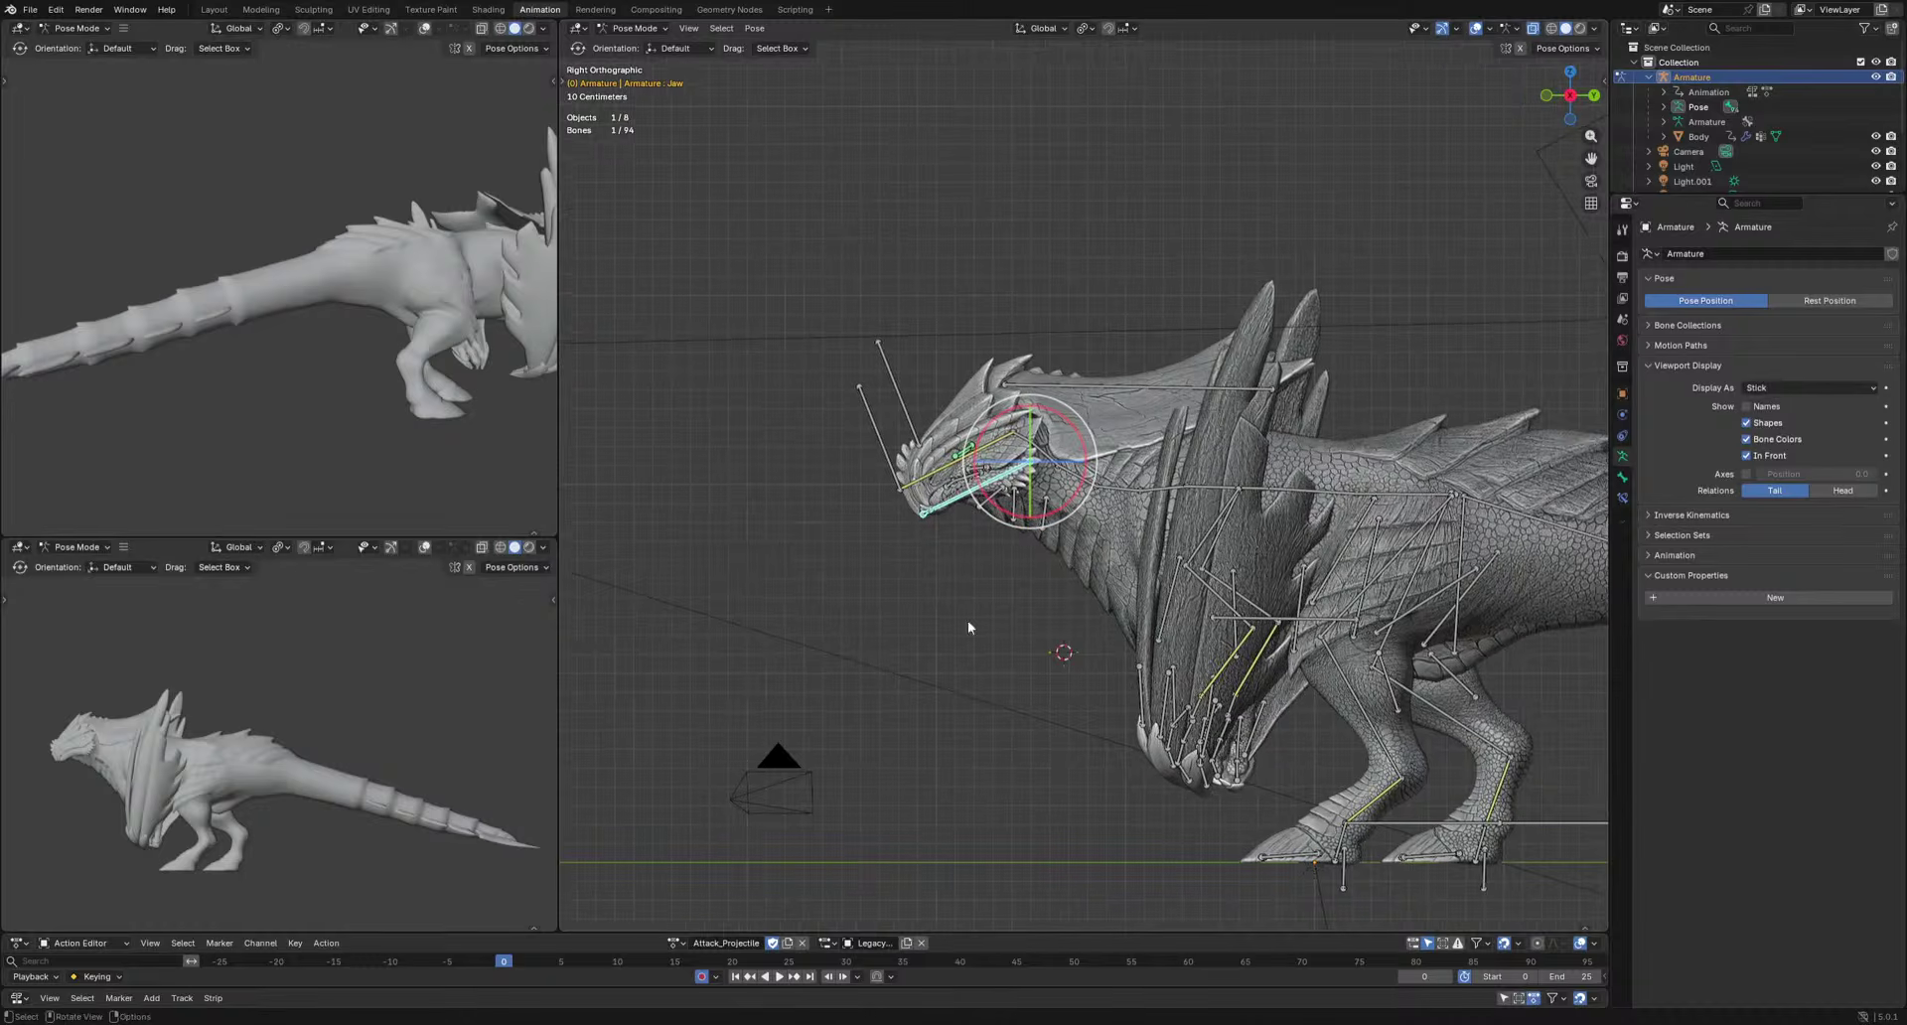
pyautogui.moveTo(965, 934); pyautogui.dragTo(1015, 707)
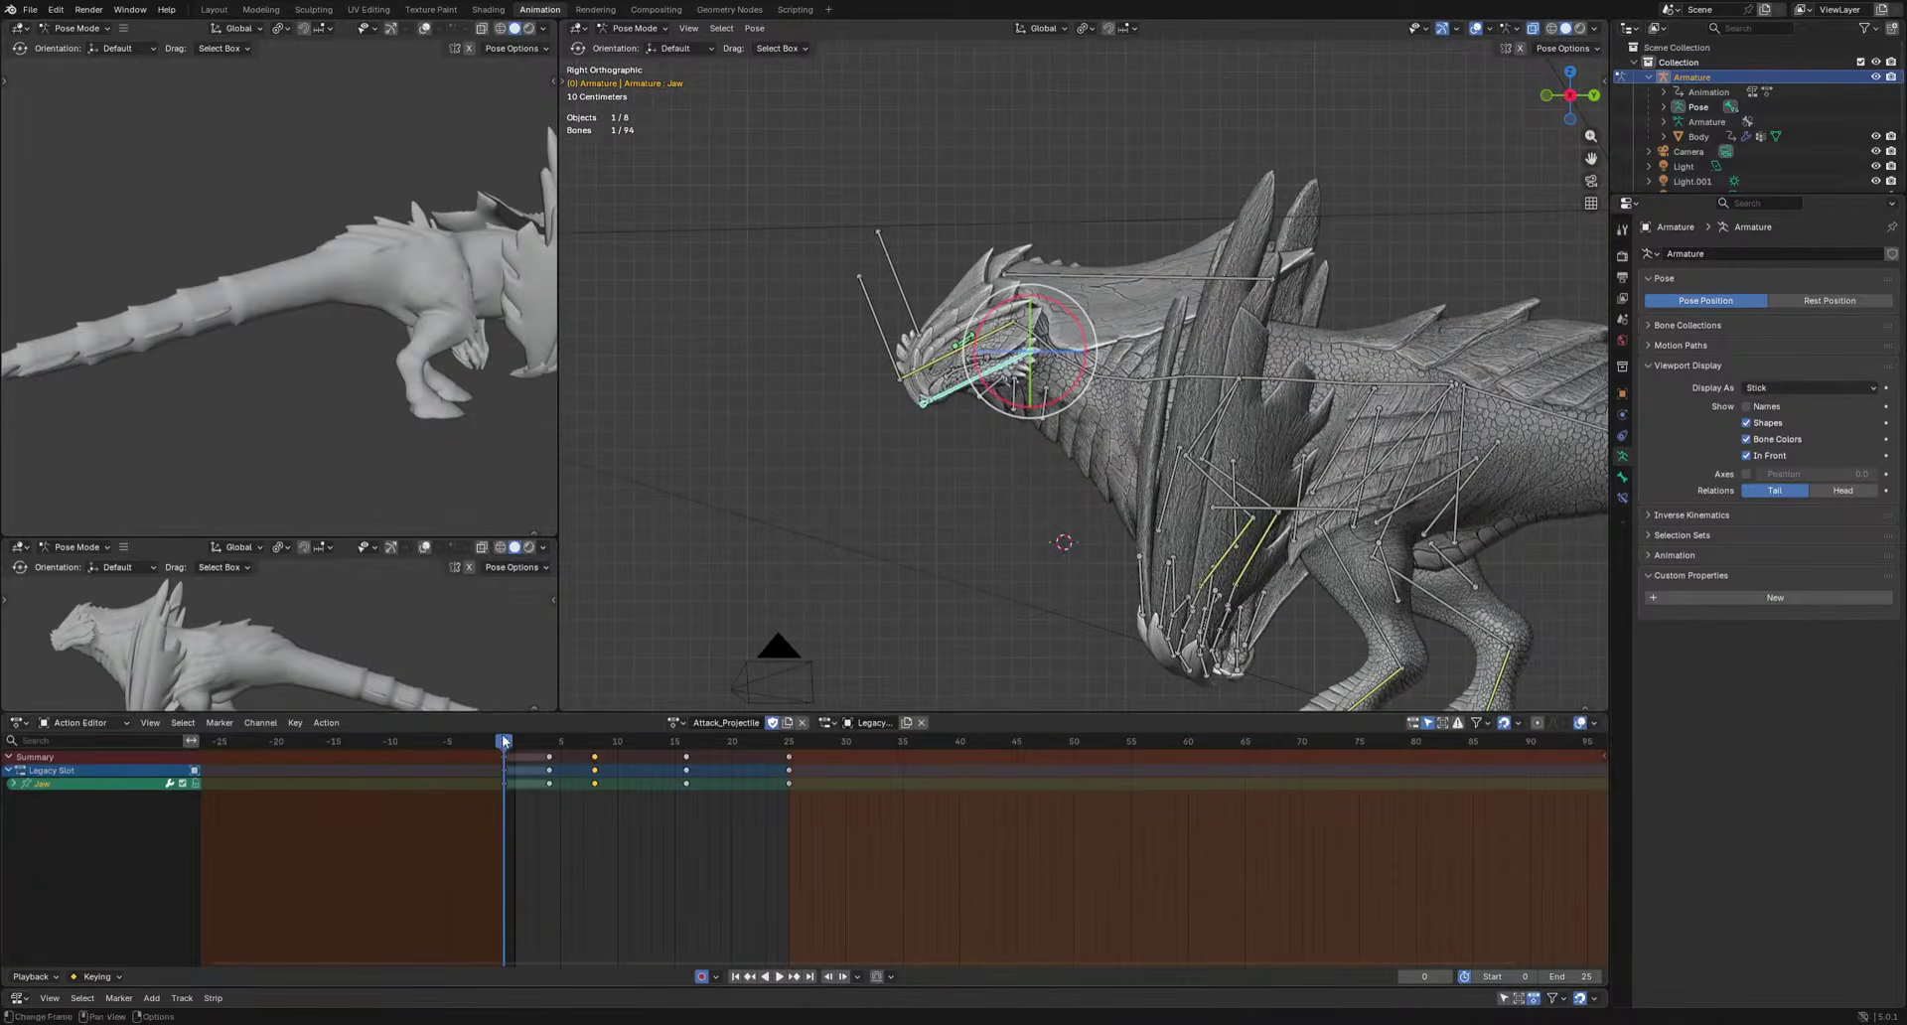
pyautogui.moveTo(505, 741); pyautogui.dragTo(549, 765)
pyautogui.press('g')
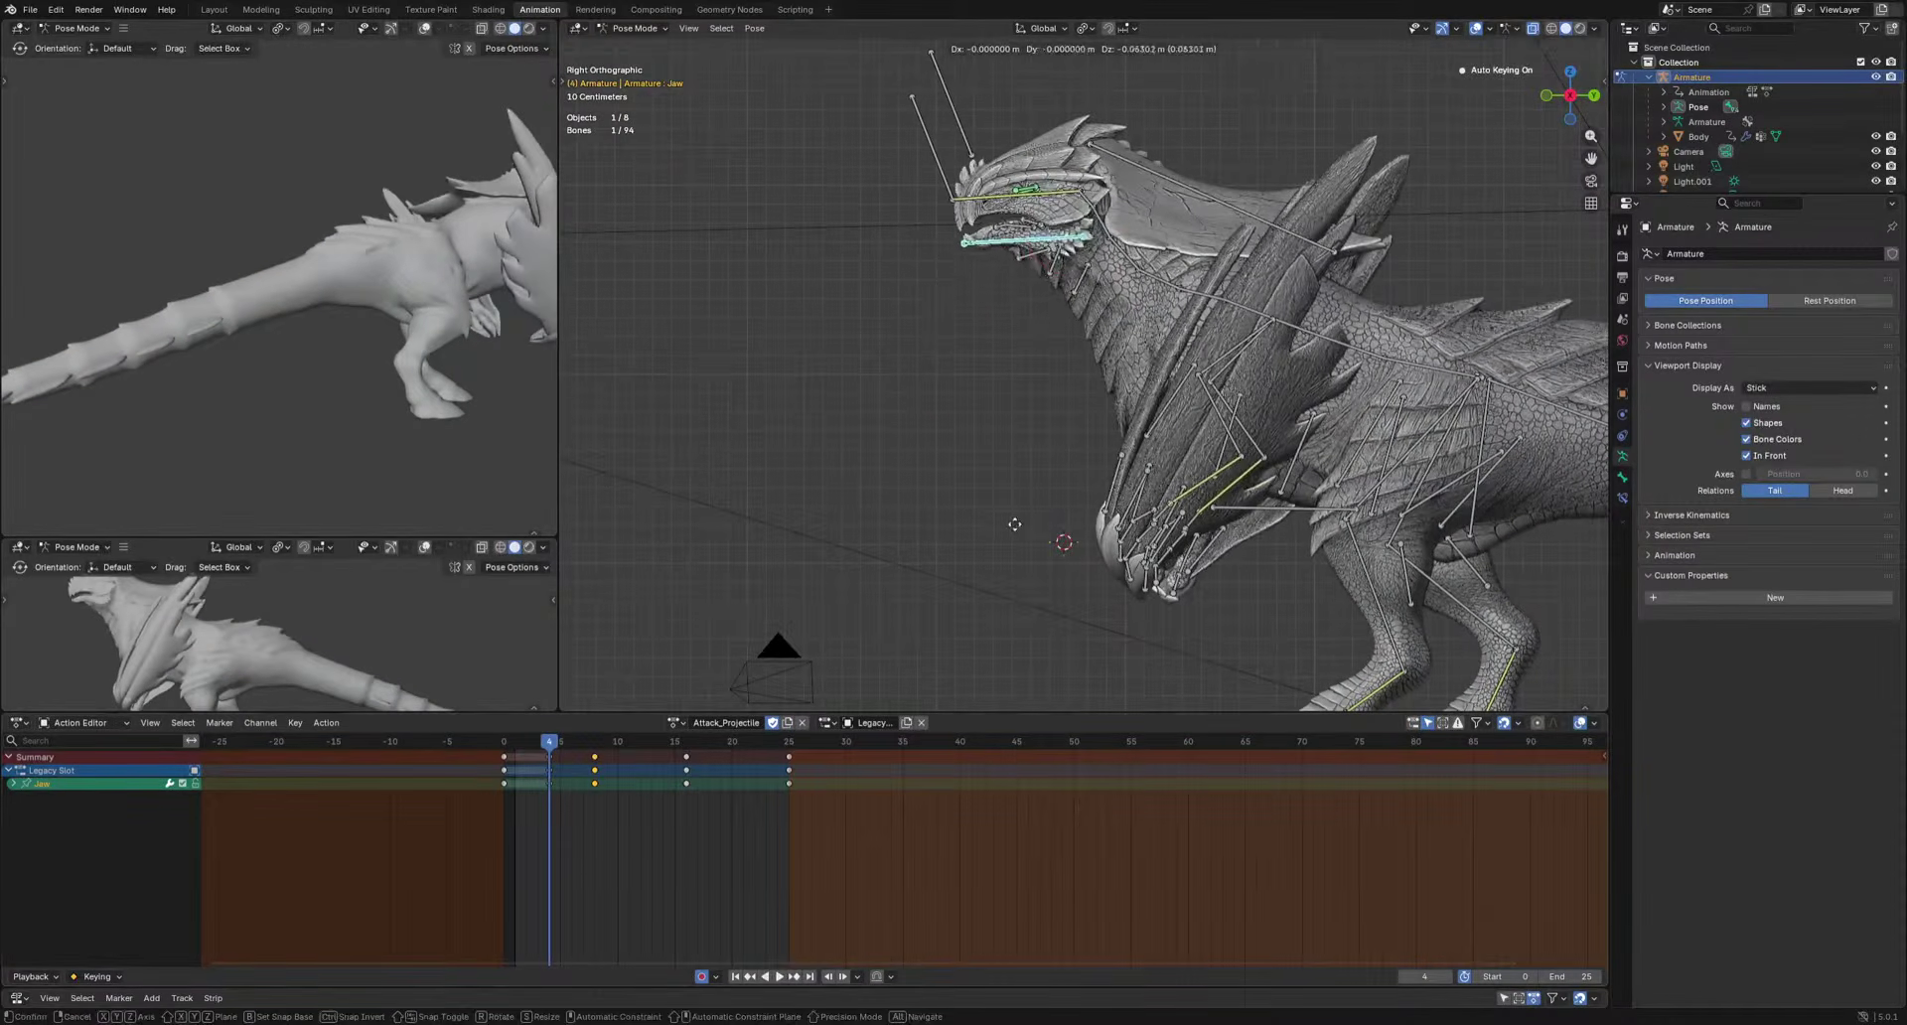
pyautogui.click(1023, 541)
pyautogui.hotkey('ctrl', 'z')
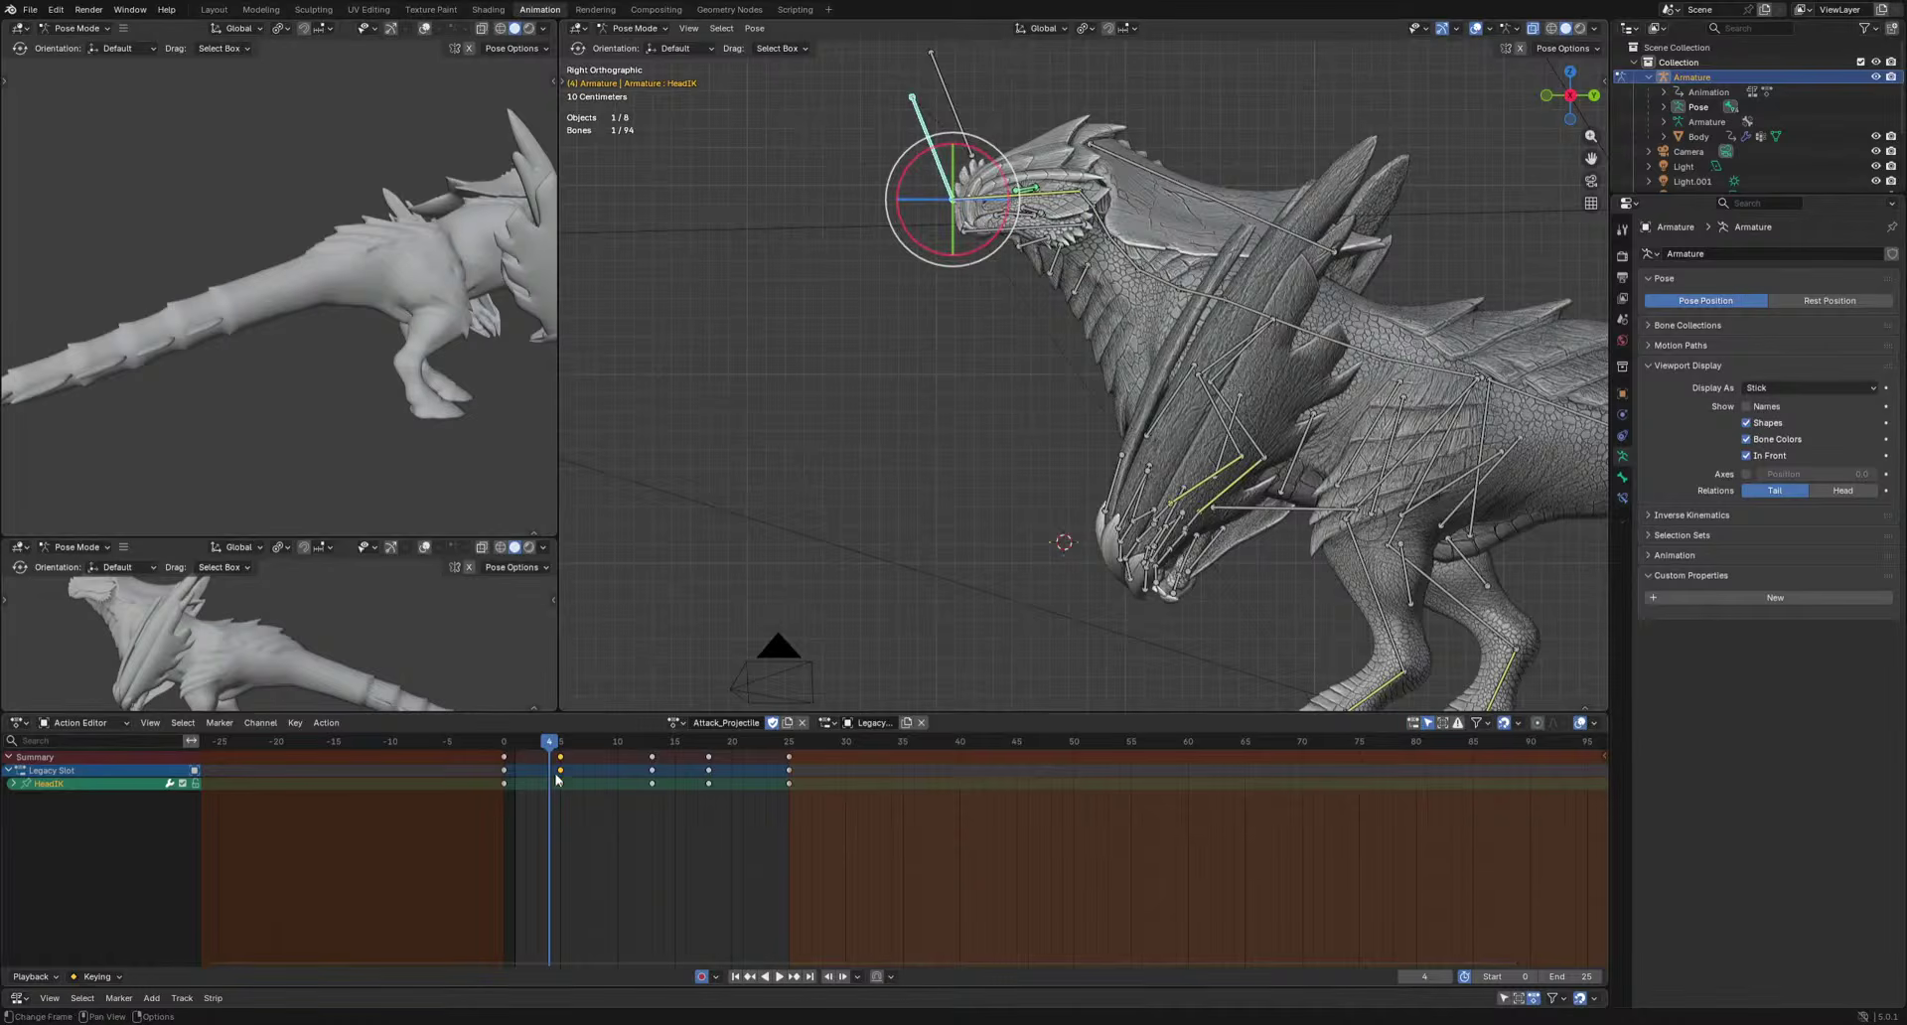
# Move the HeadIK keyframe from frame 5 to frame 4, shift the bone back and down there, and play back.
pyautogui.click(551, 760)
pyautogui.moveTo(559, 763); pyautogui.dragTo(548, 761)
pyautogui.press('space')
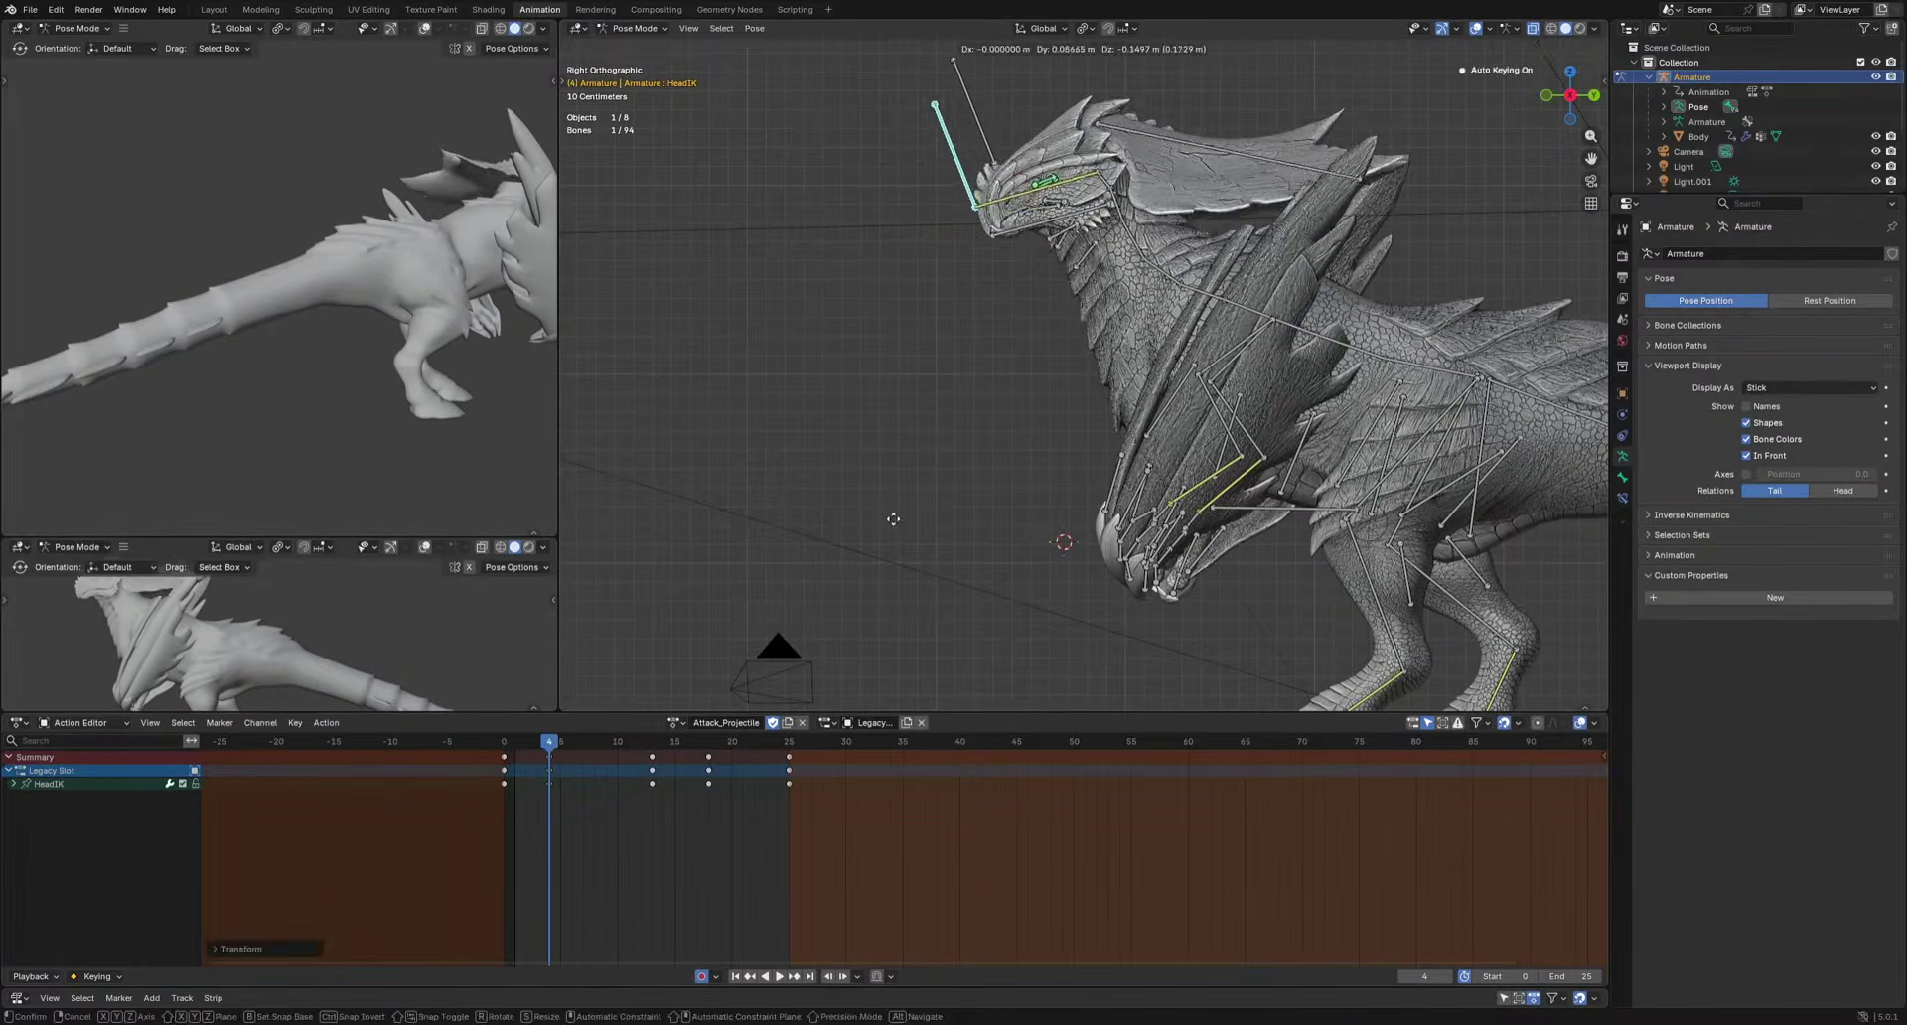
pyautogui.press('space')
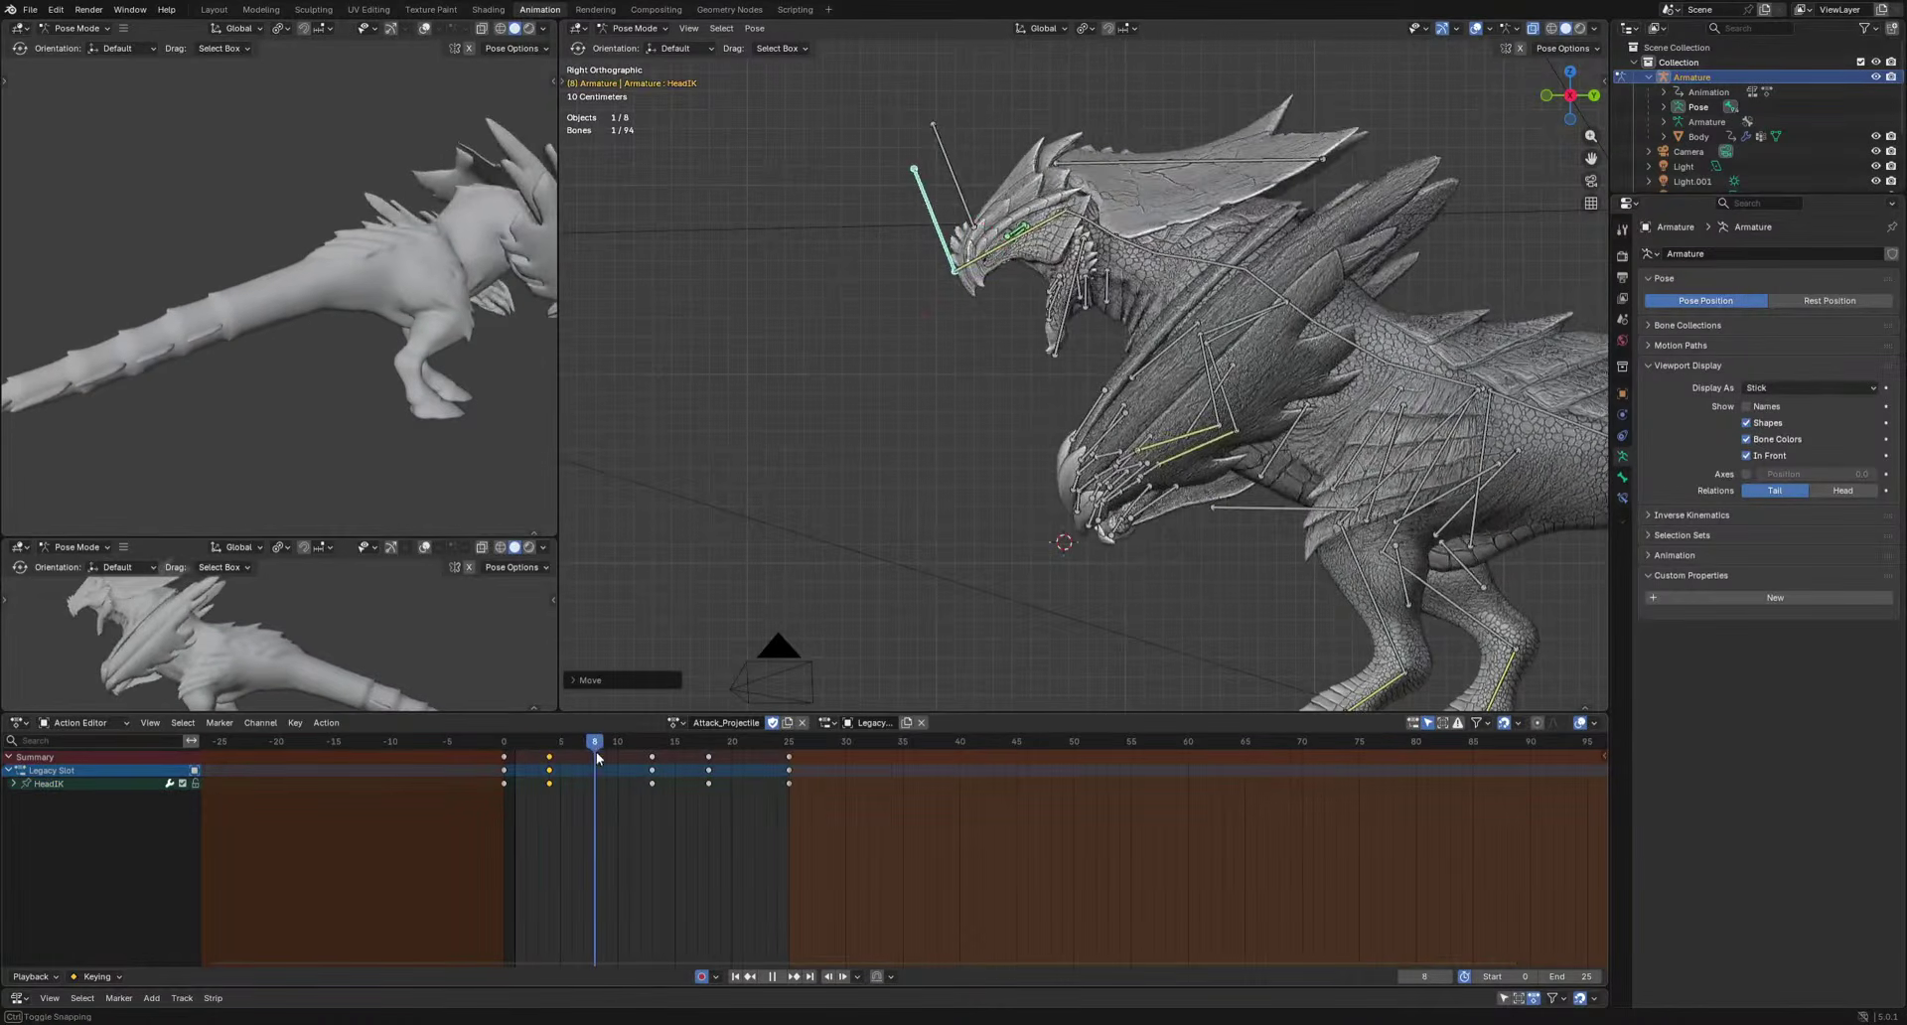
# Move the HeadIK bone up and slightly back at frame 8, and play back the motion.
pyautogui.press('g')
pyautogui.click(1003, 318)
pyautogui.press('space')
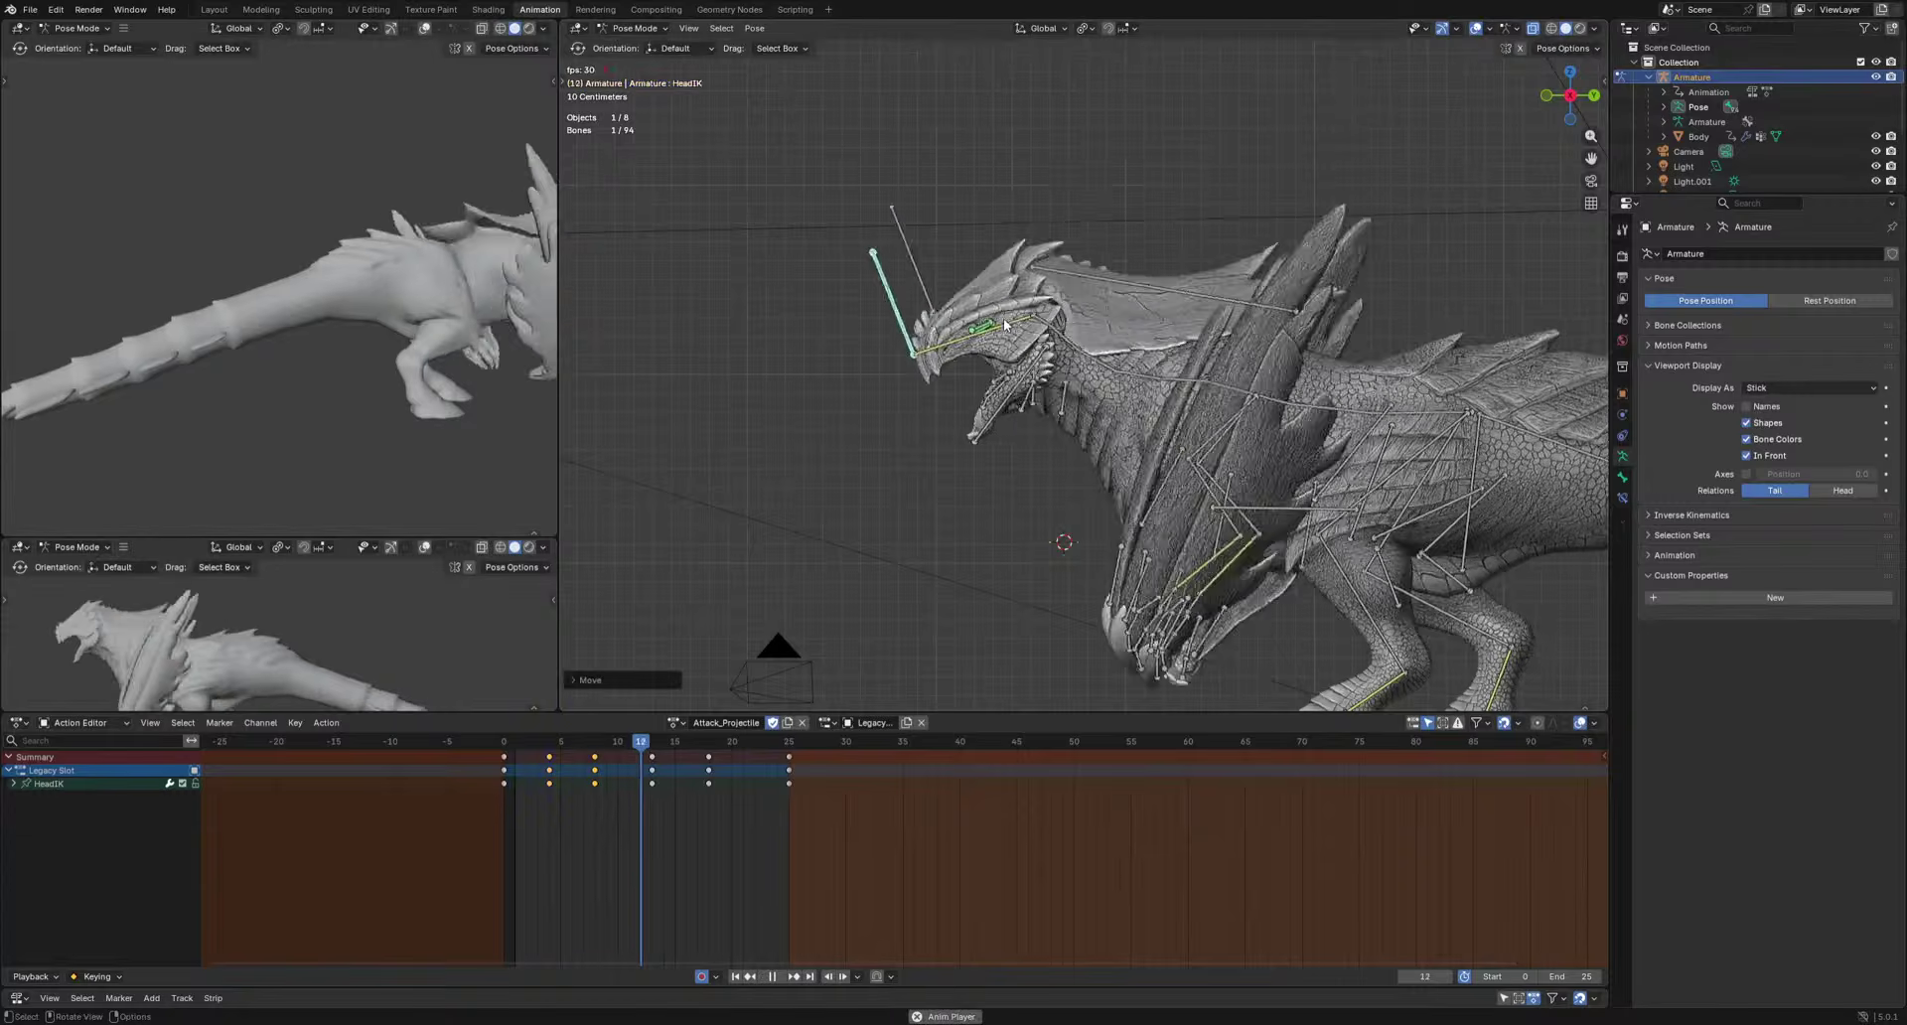
pyautogui.press('space')
# Move the Pelvis bone about 0.16 m forward and 0.06 m up at frame 13.
pyautogui.moveTo(561, 747); pyautogui.dragTo(652, 747)
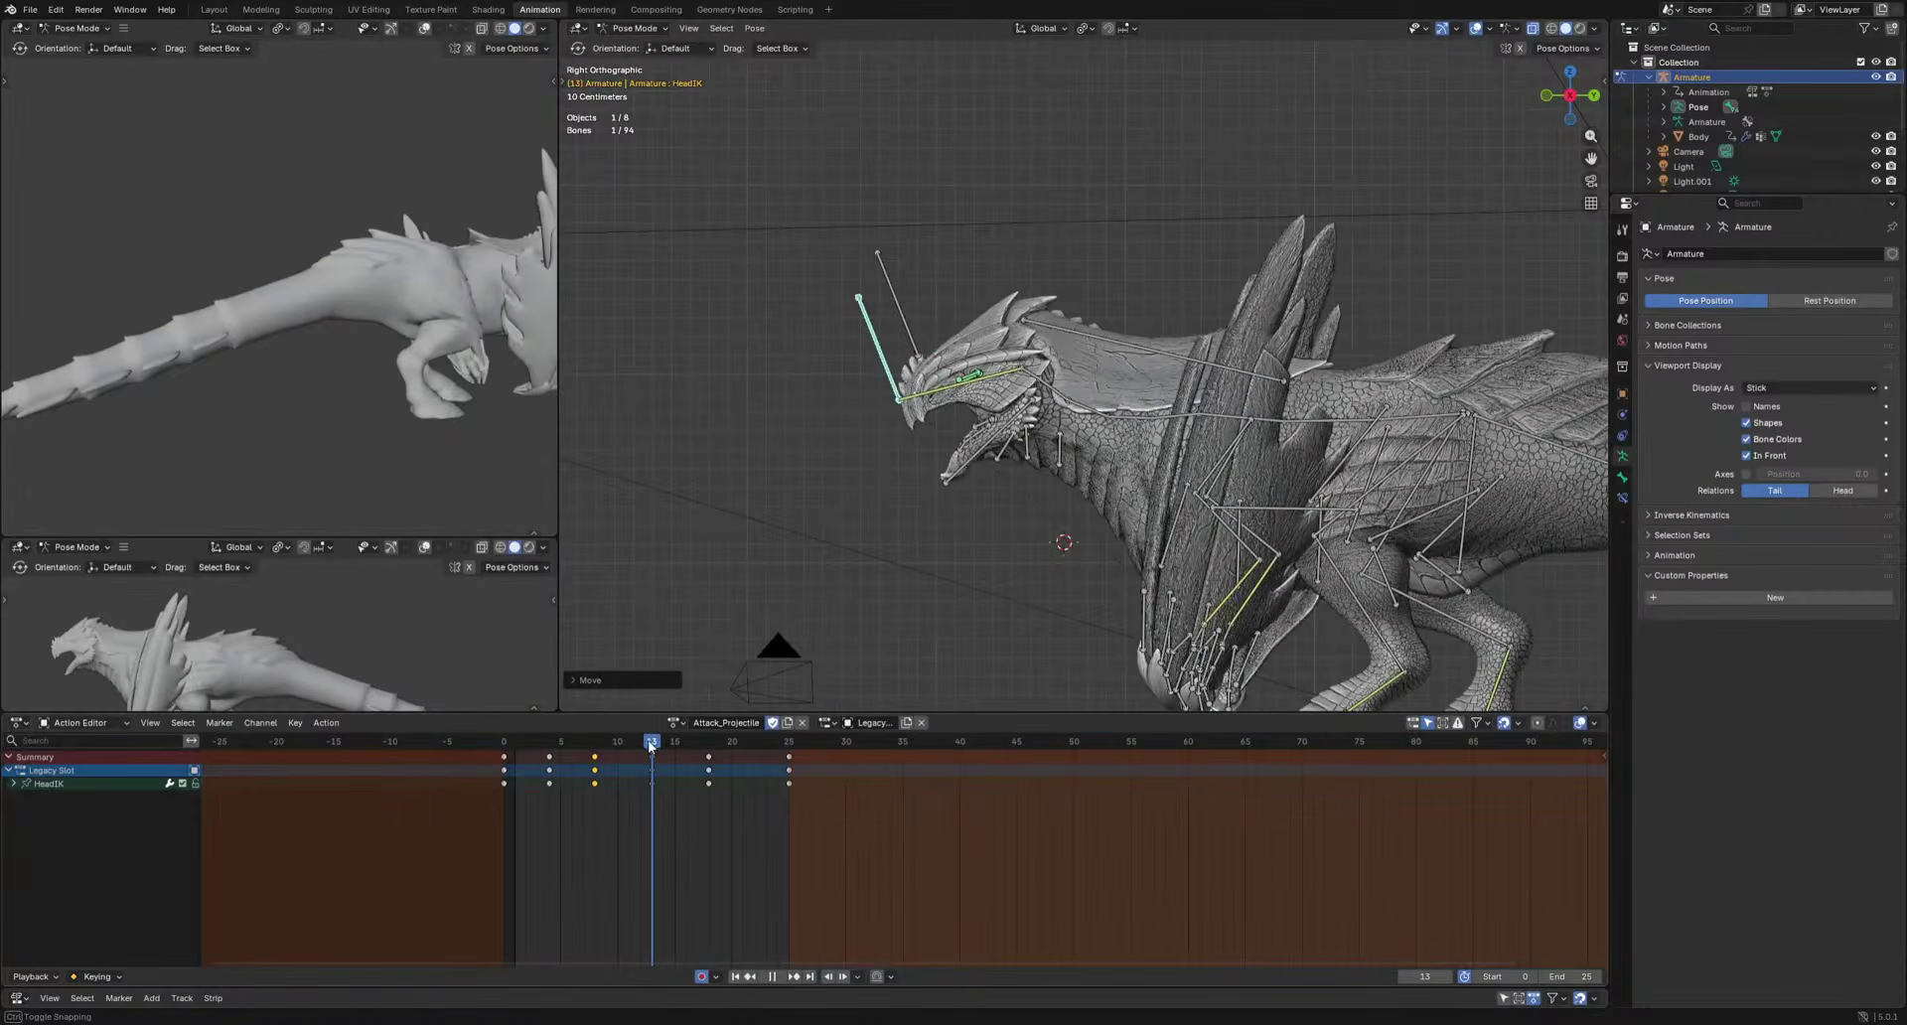
pyautogui.click(1471, 448)
pyautogui.press('g')
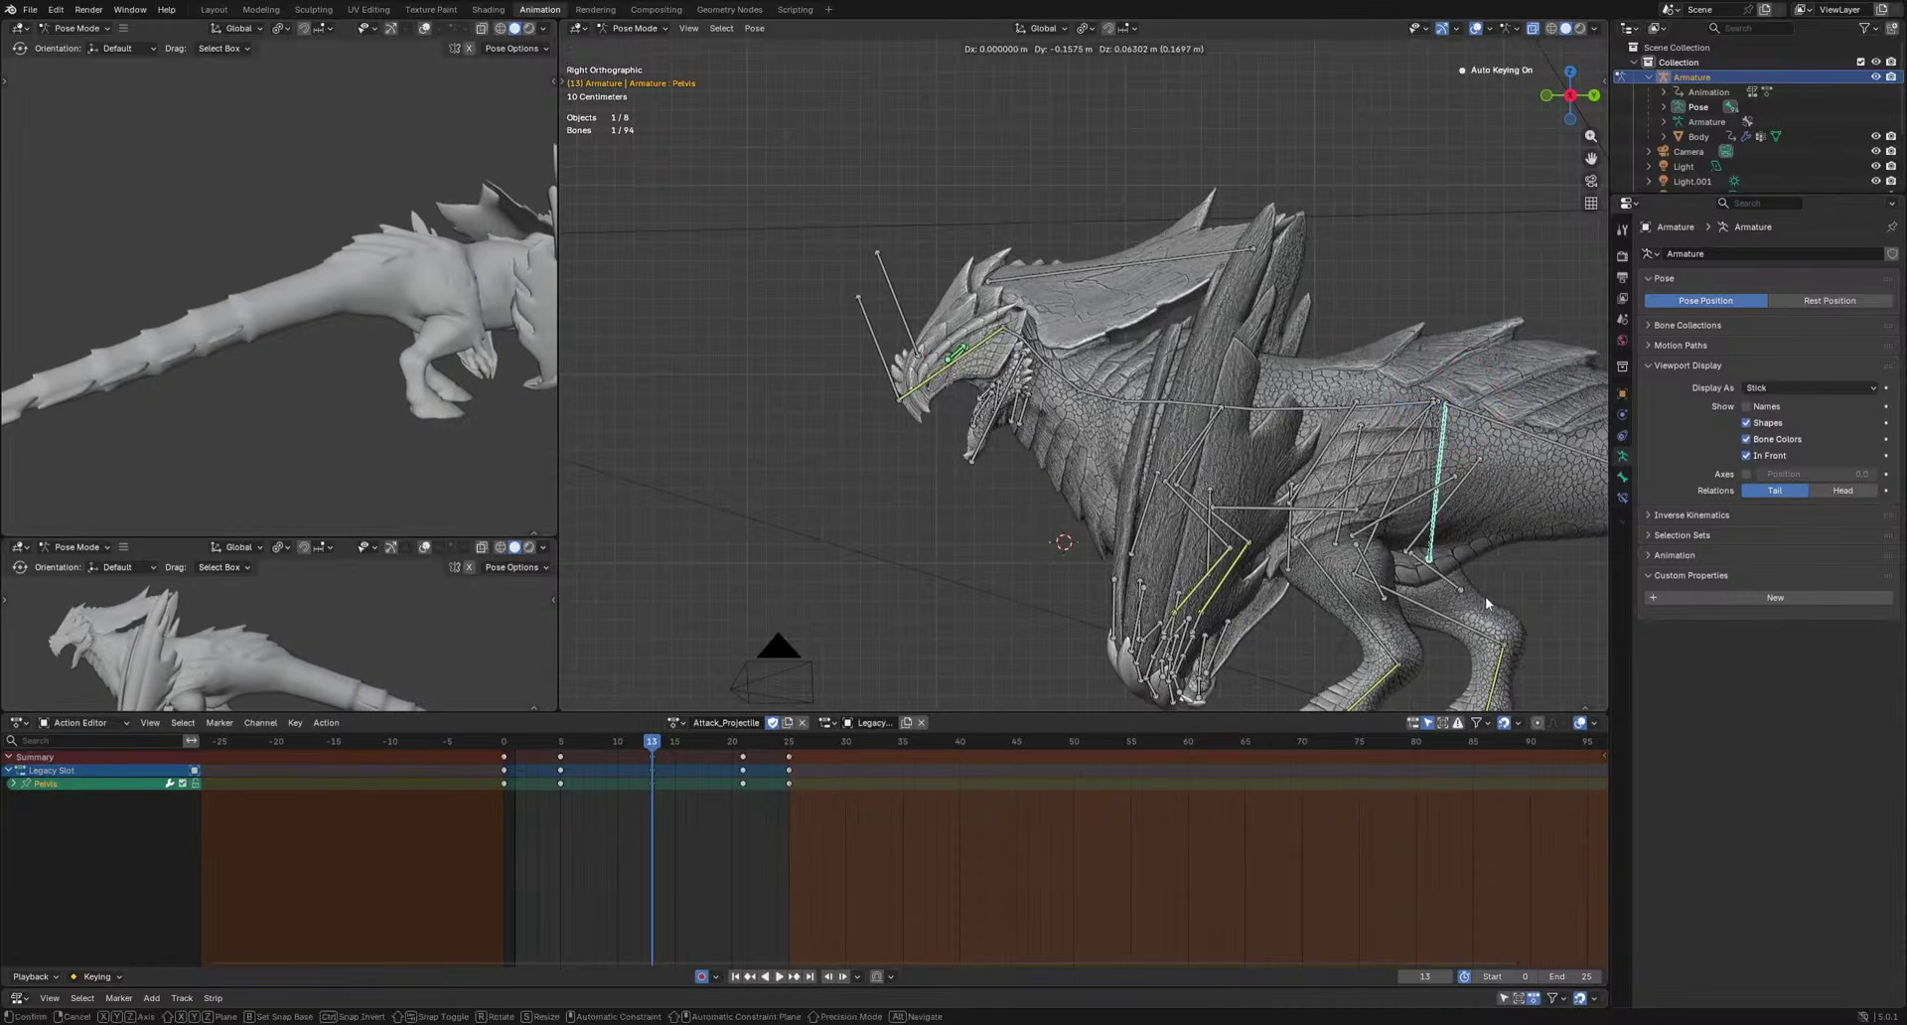
pyautogui.click(1485, 596)
# Move the HeadIK bone forward and up at frame 13, and play back the attack with a front view.
pyautogui.click(889, 360)
pyautogui.press('g')
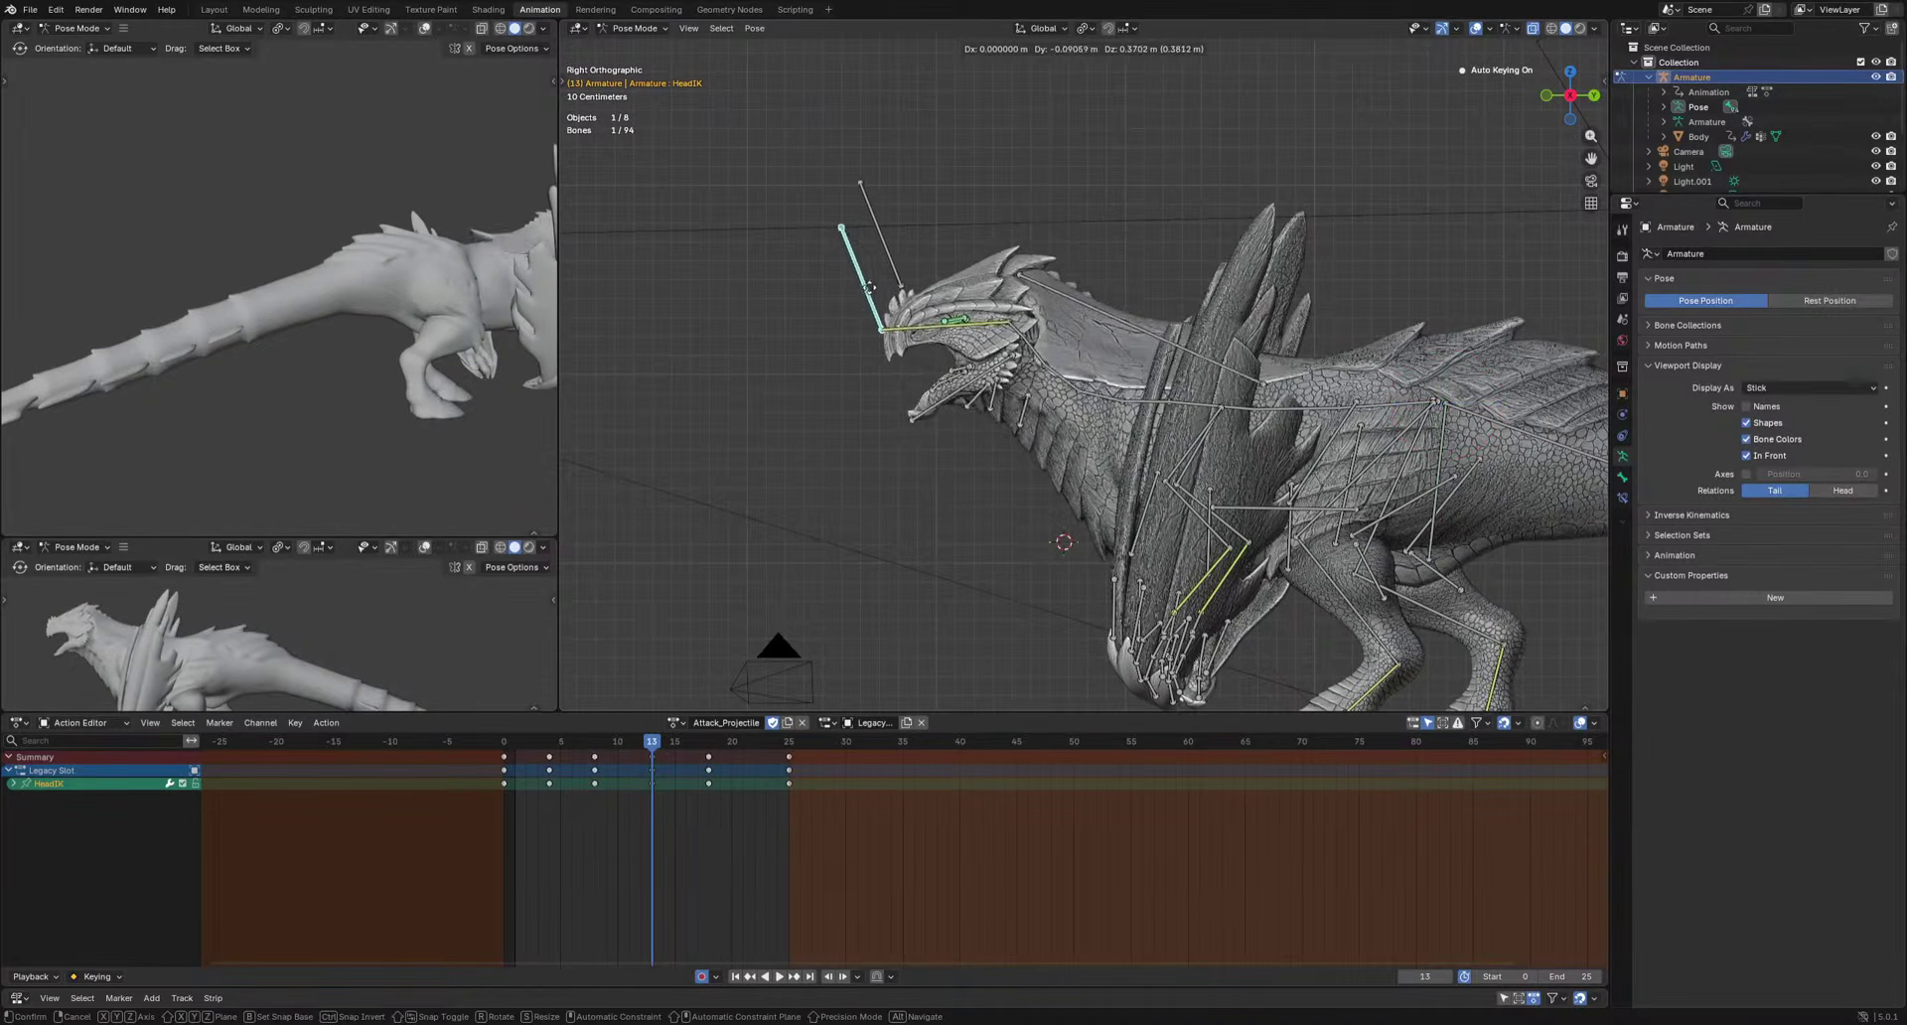
pyautogui.click(867, 303)
pyautogui.press('space')
pyautogui.scroll(-10, 212, 359)
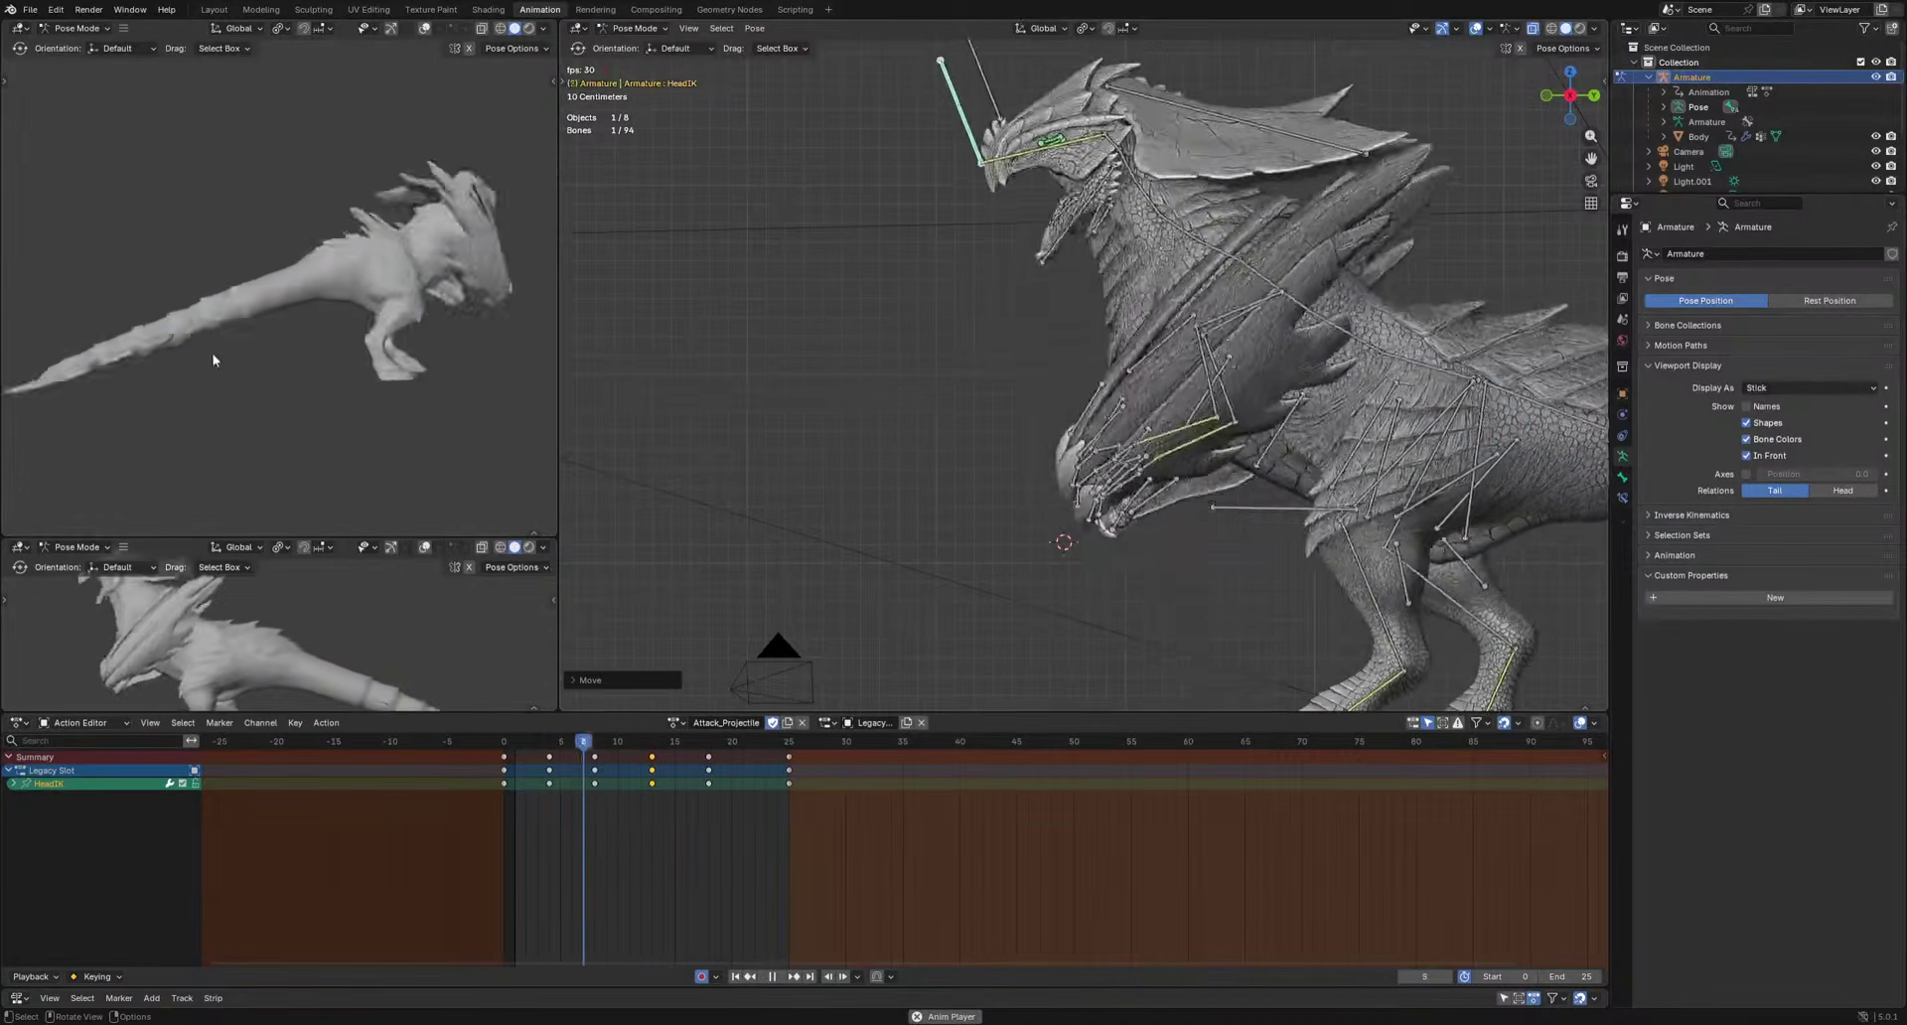
pyautogui.moveTo(249, 421); pyautogui.dragTo(445, 457, button='middle')
pyautogui.scroll(2, 265, 432)
pyautogui.scroll(3, 445, 457)
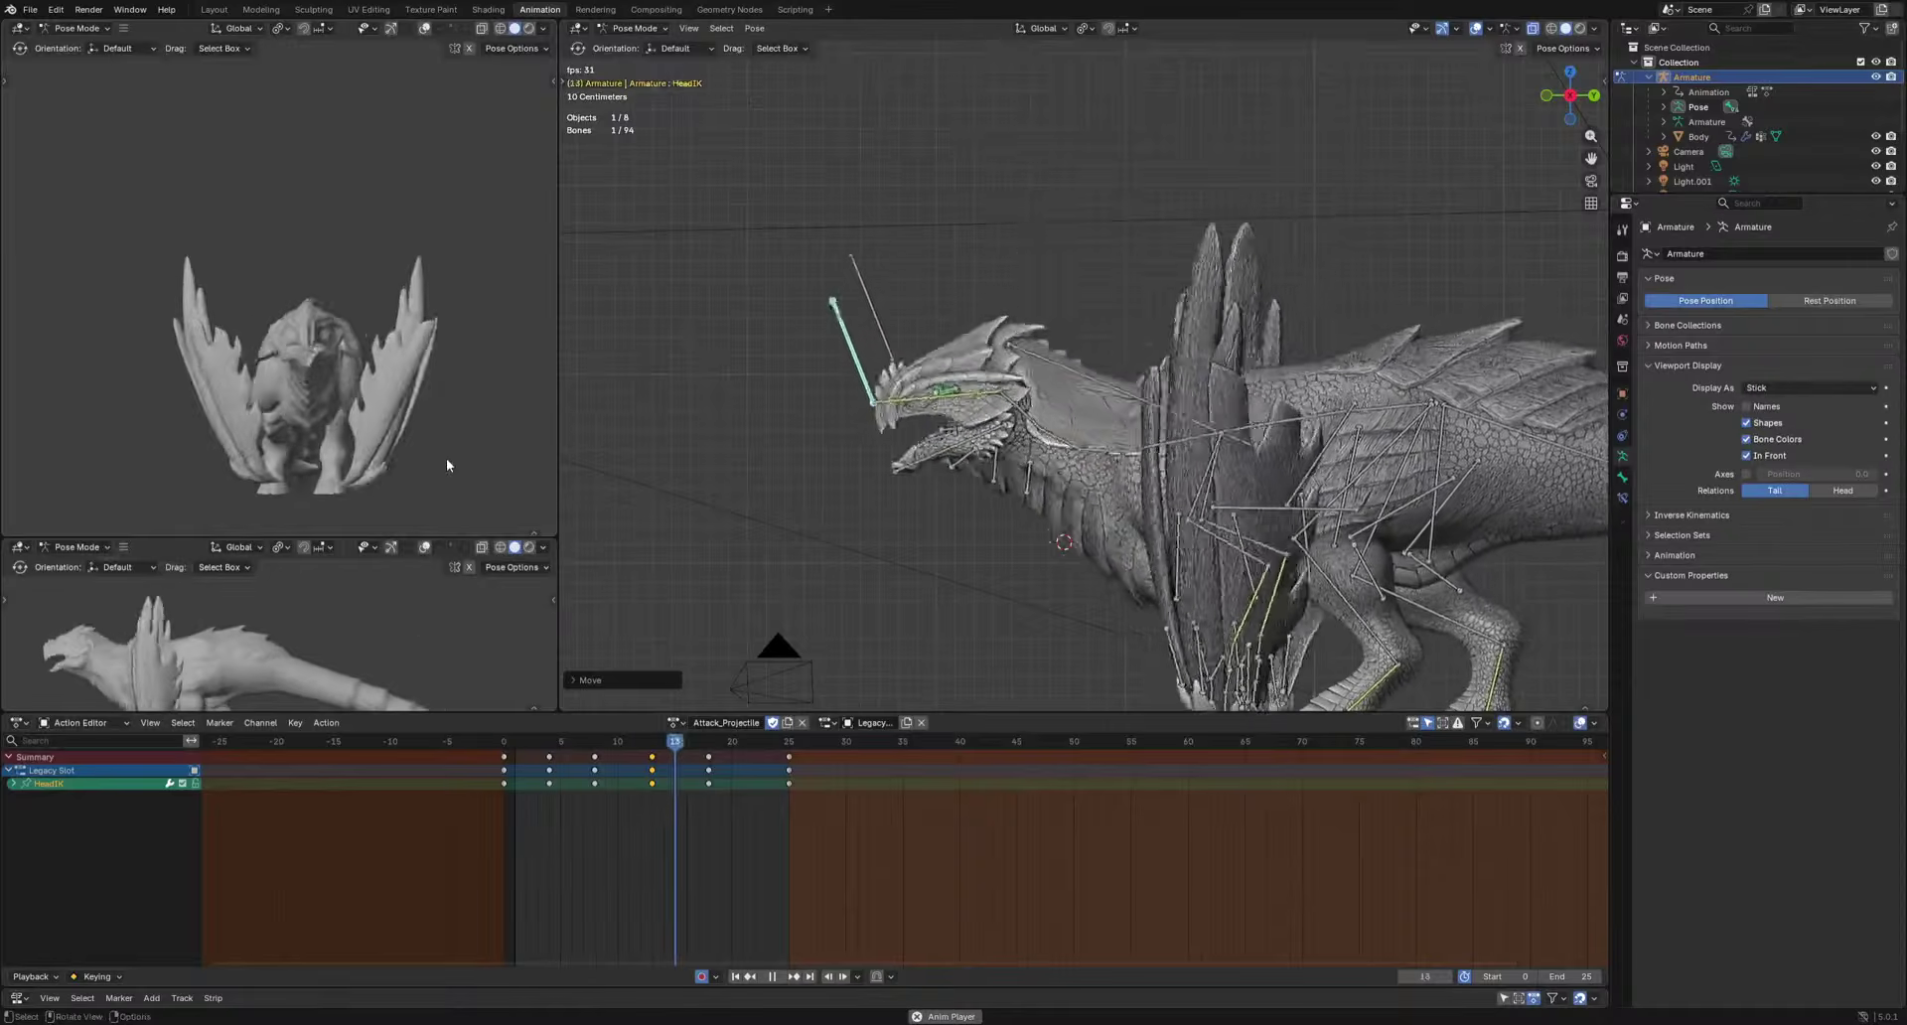
pyautogui.keyDown('shift'); pyautogui.moveTo(278, 663); pyautogui.dragTo(379, 668, button='middle'); pyautogui.keyUp('shift')
pyautogui.press('space')
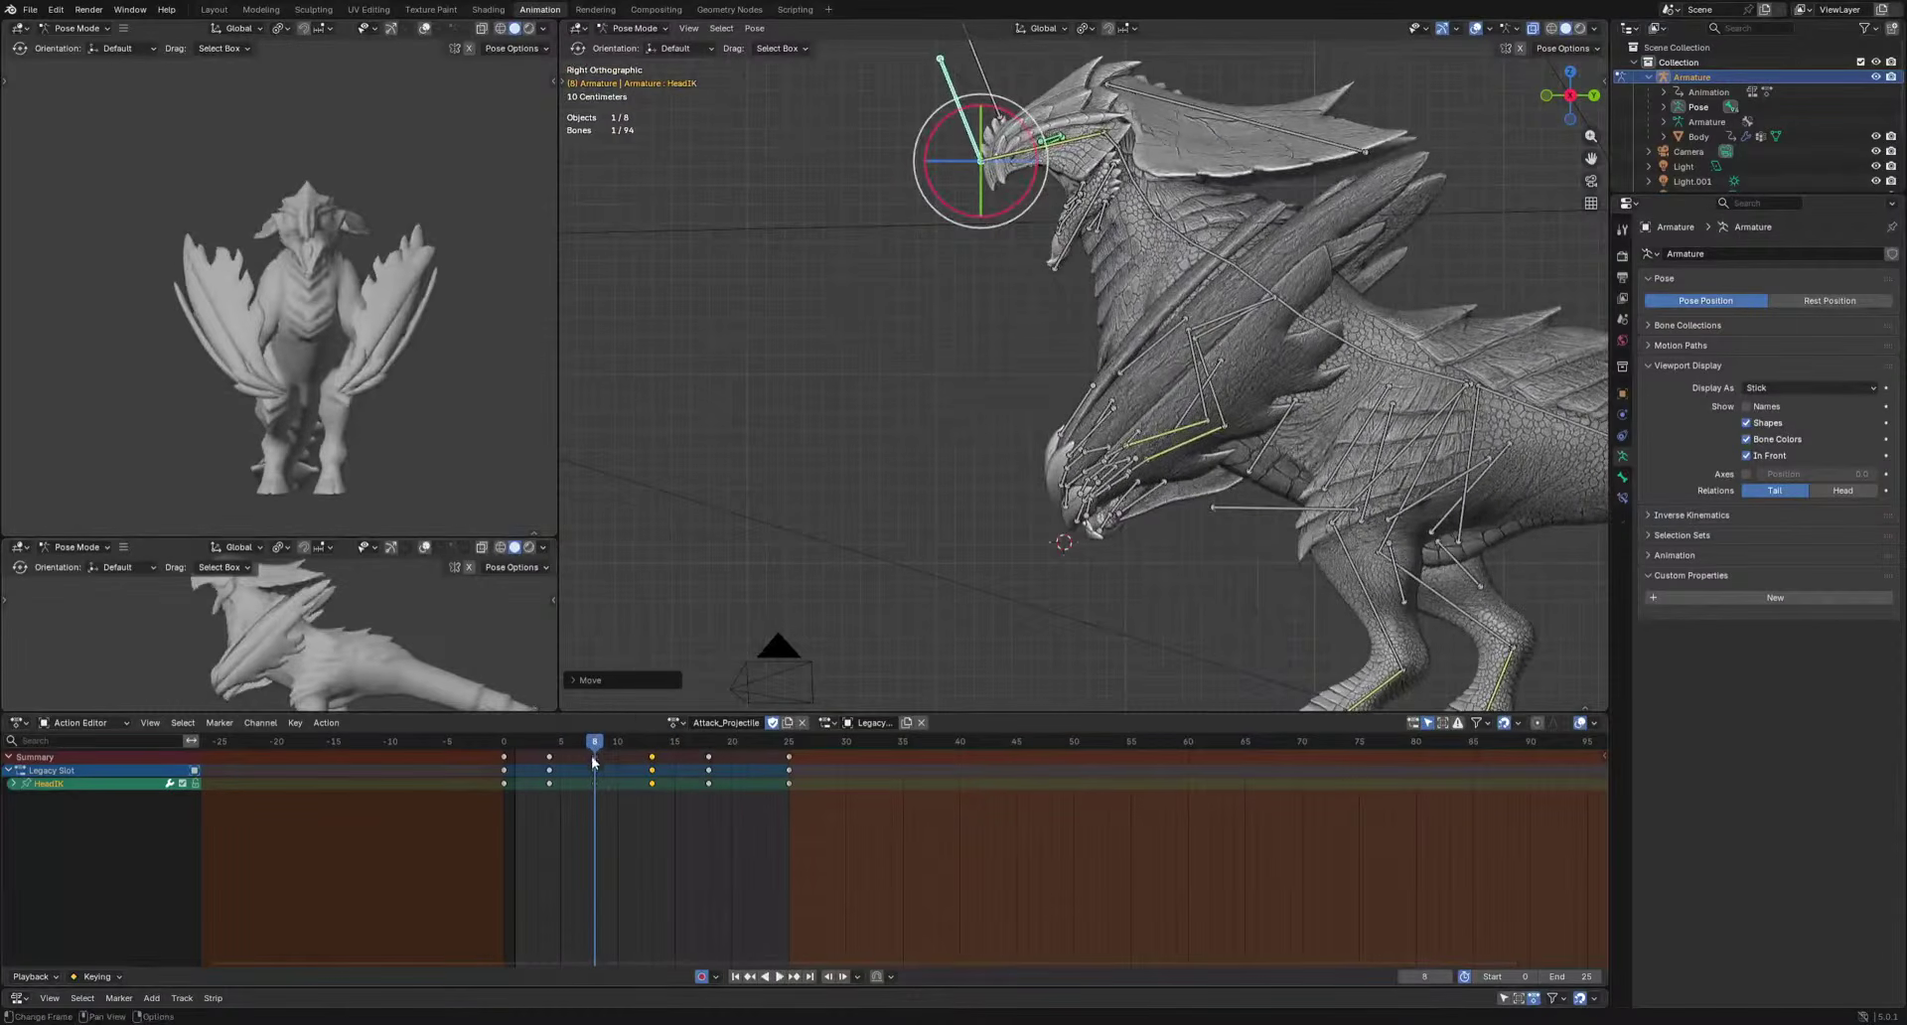
# Raise the dragon's head IK bone at frame 8.
pyautogui.press('g')
pyautogui.click(901, 391)
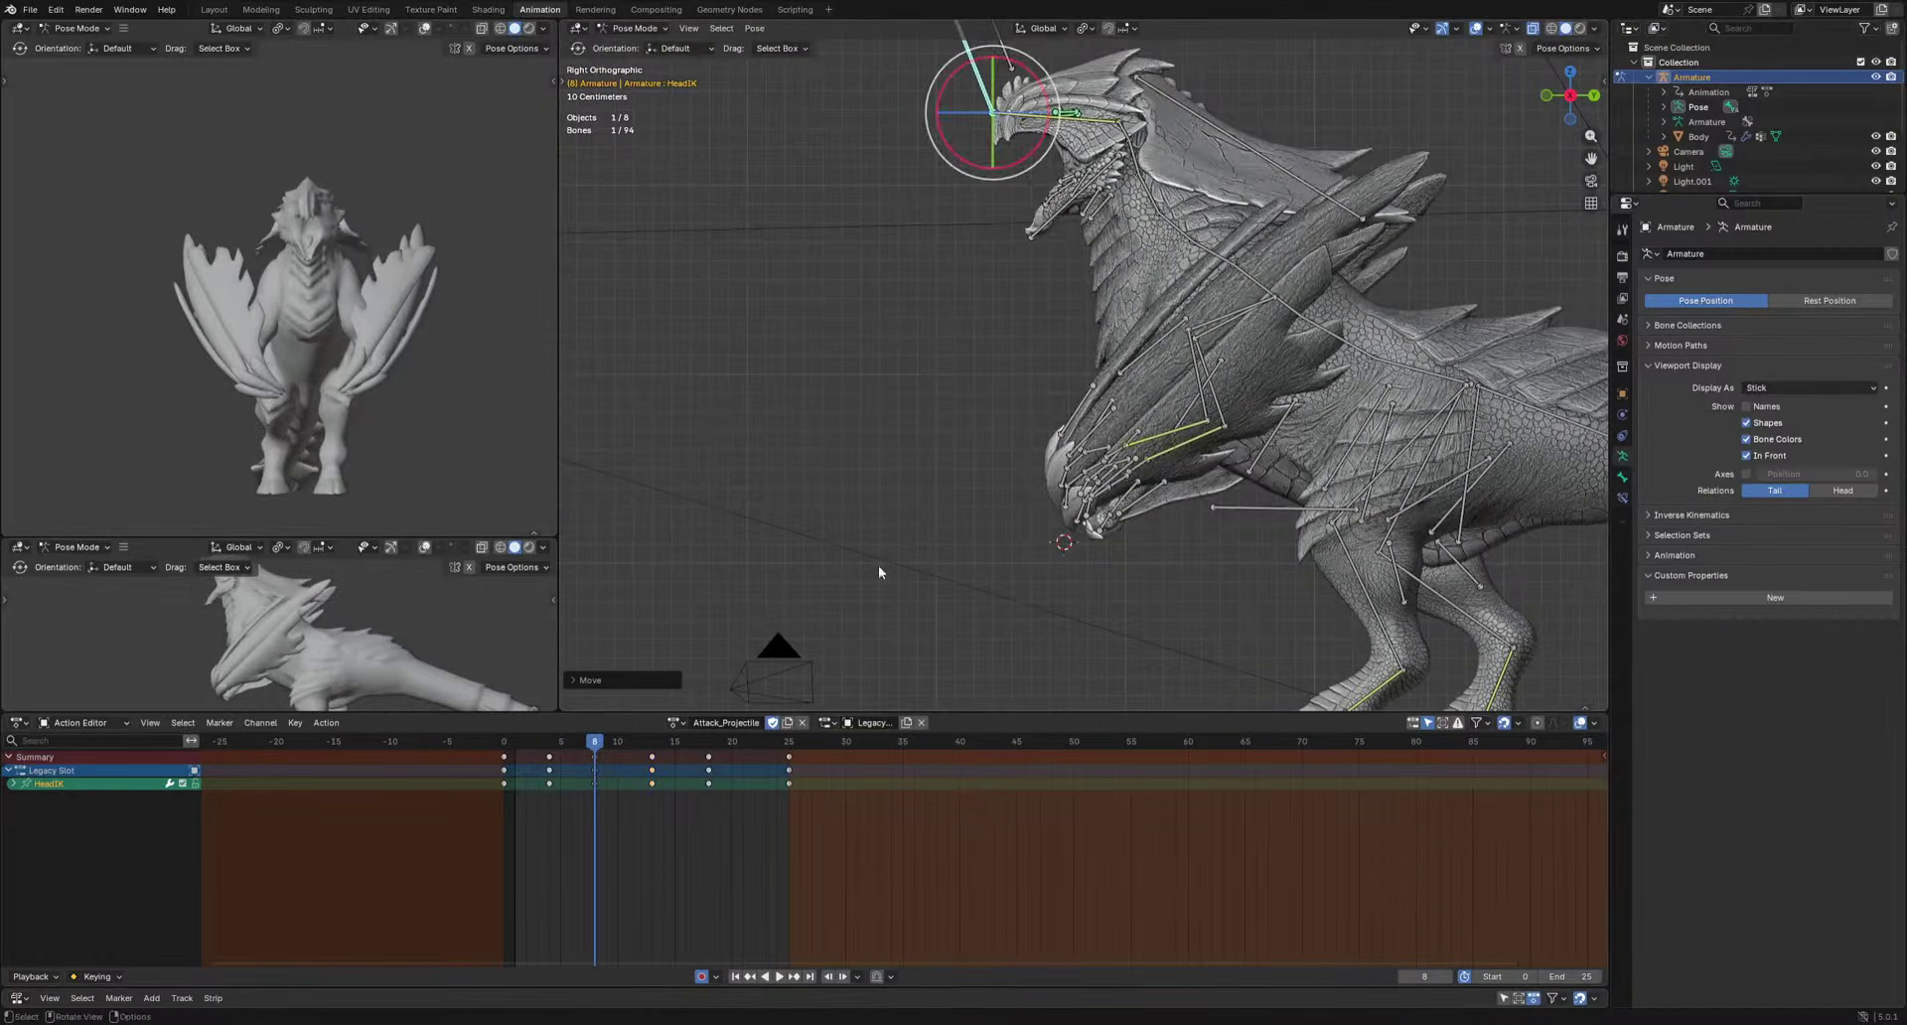
# Reposition the Pelvis bone and the head IK bone at frame 11.
pyautogui.moveTo(593, 745); pyautogui.dragTo(632, 753)
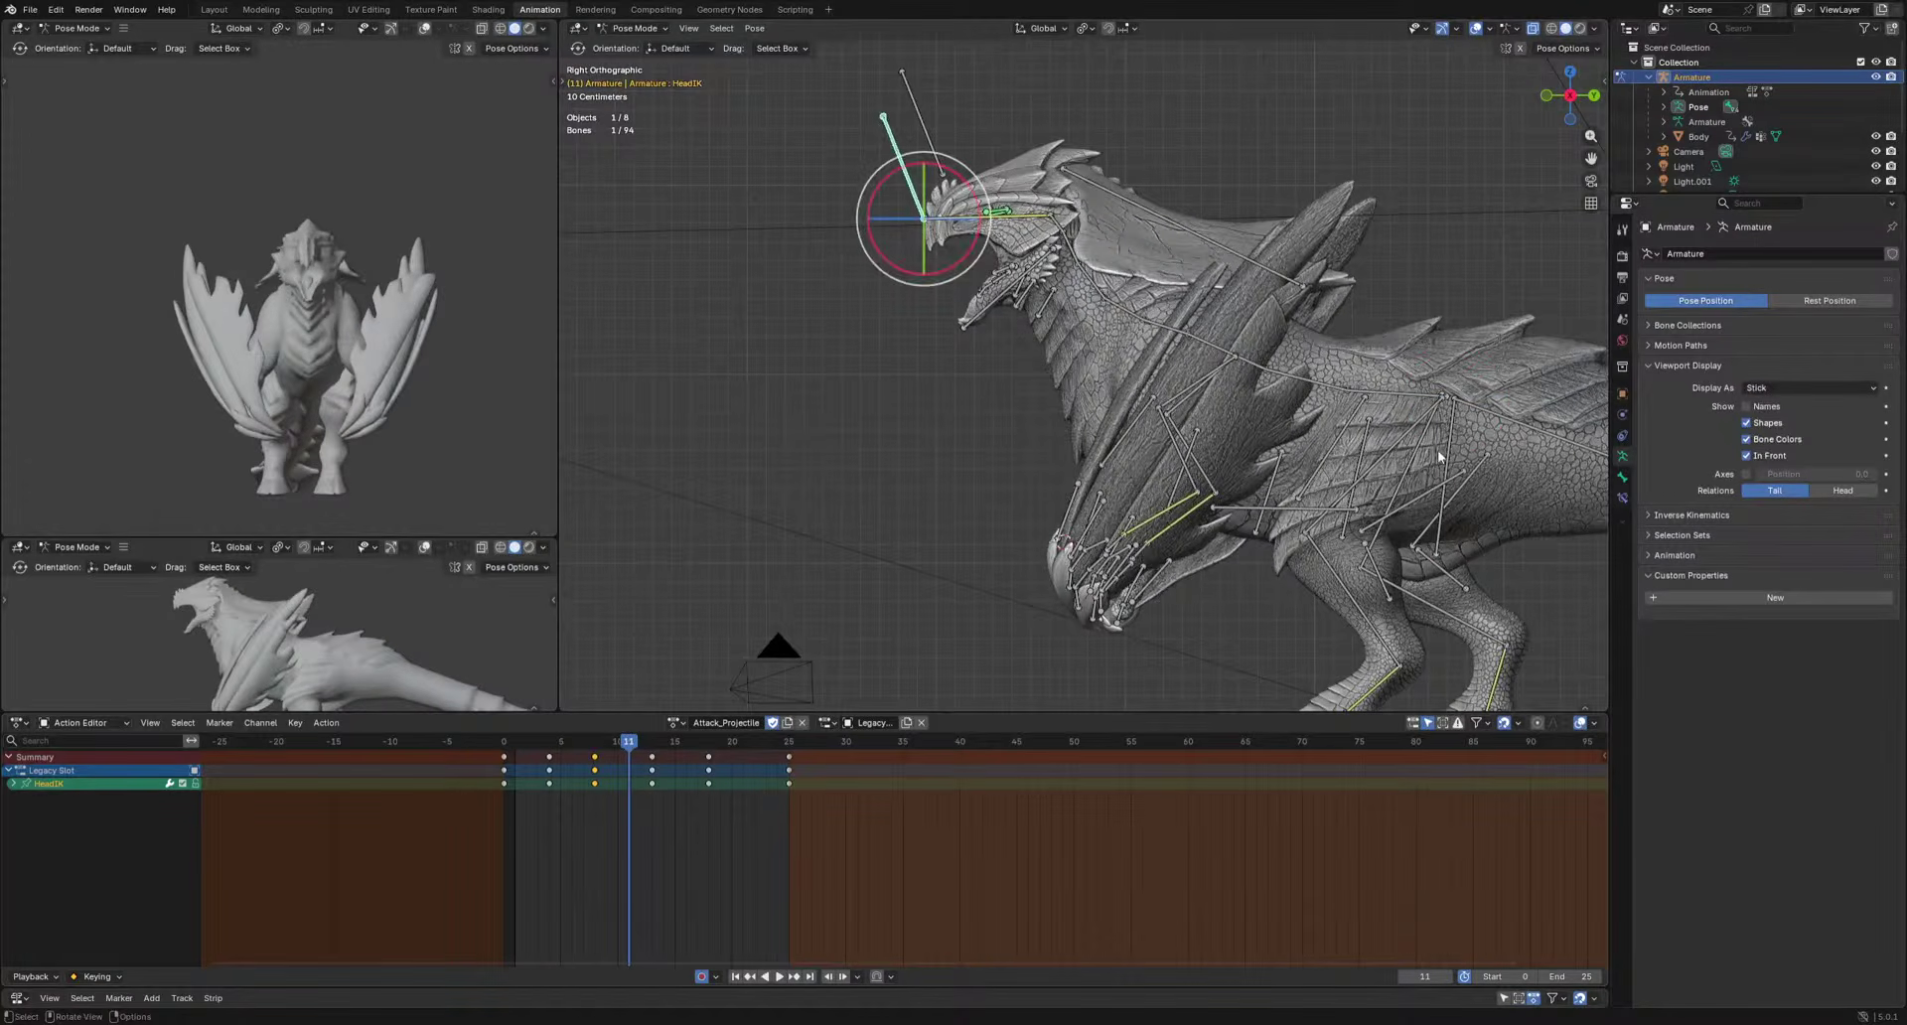
pyautogui.press('g')
pyautogui.click(1404, 516)
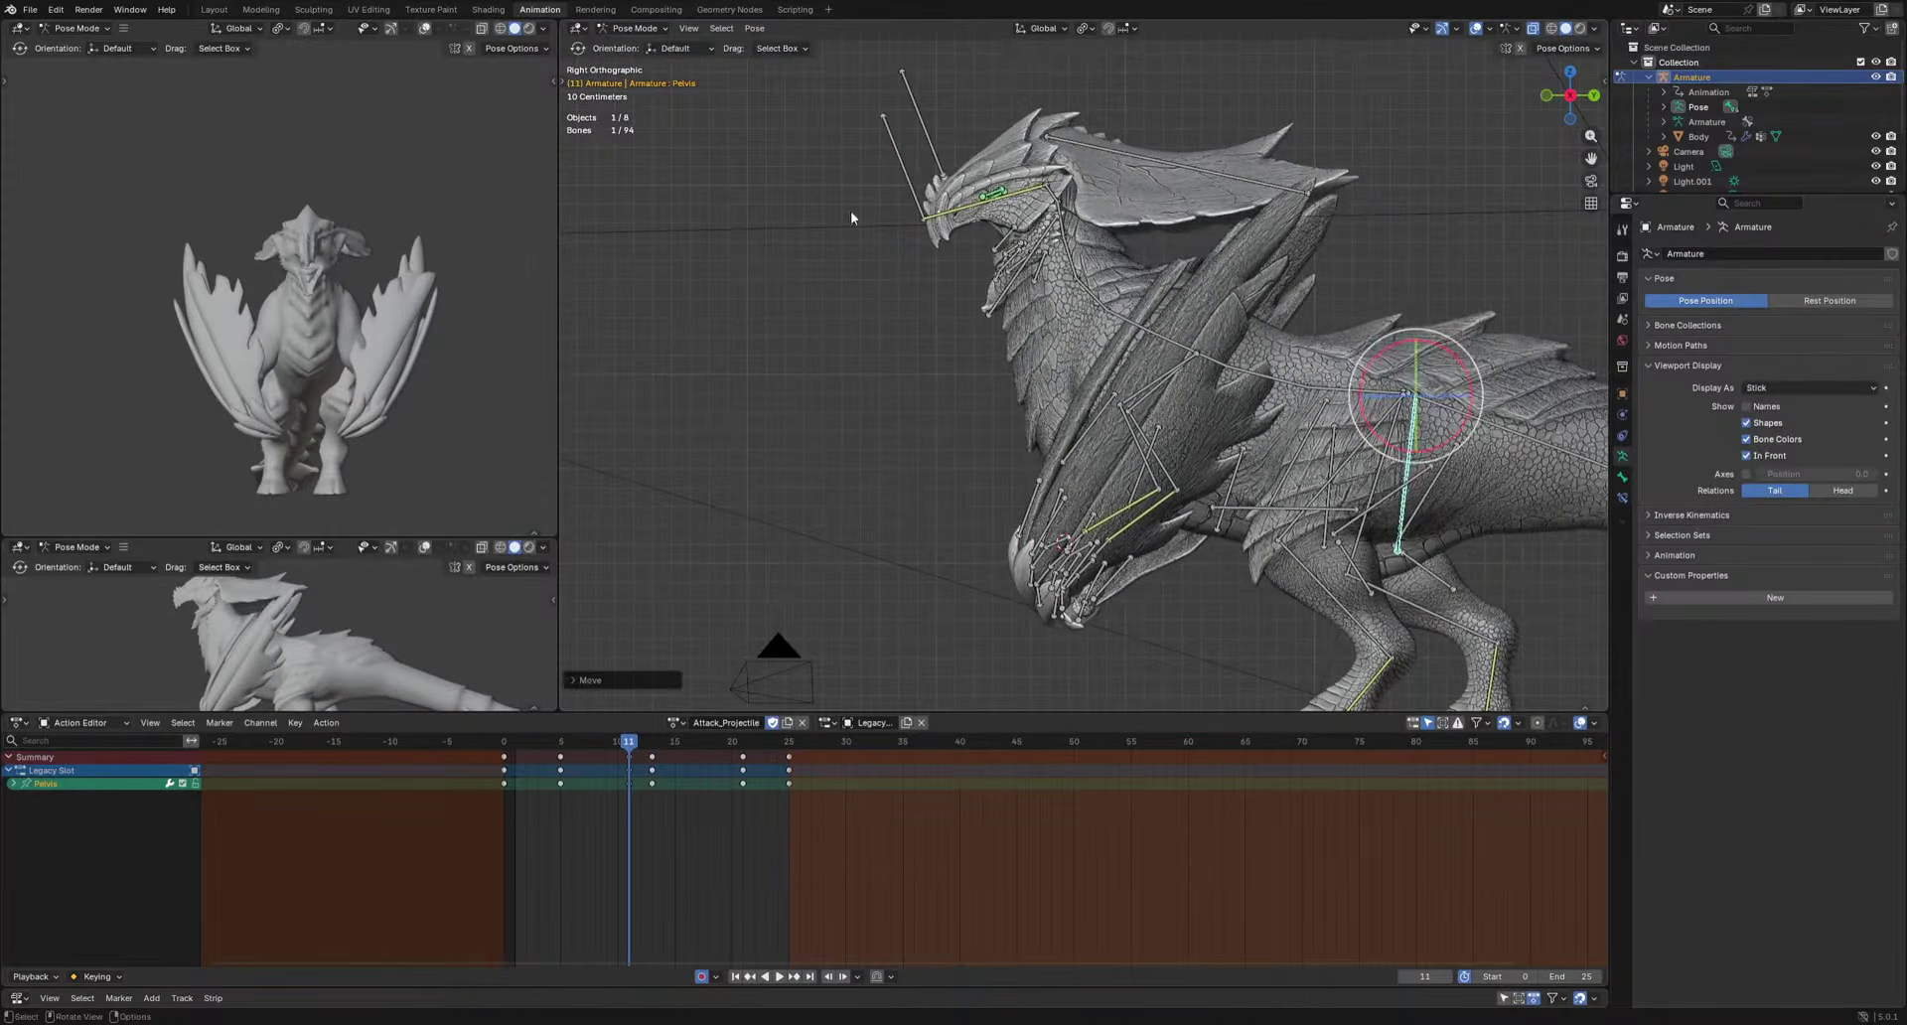
pyautogui.press('g')
pyautogui.click(862, 185)
# Undo the last head IK adjustment, remove the head's keyframe at frame 13 and replay the animation.
pyautogui.press('space')
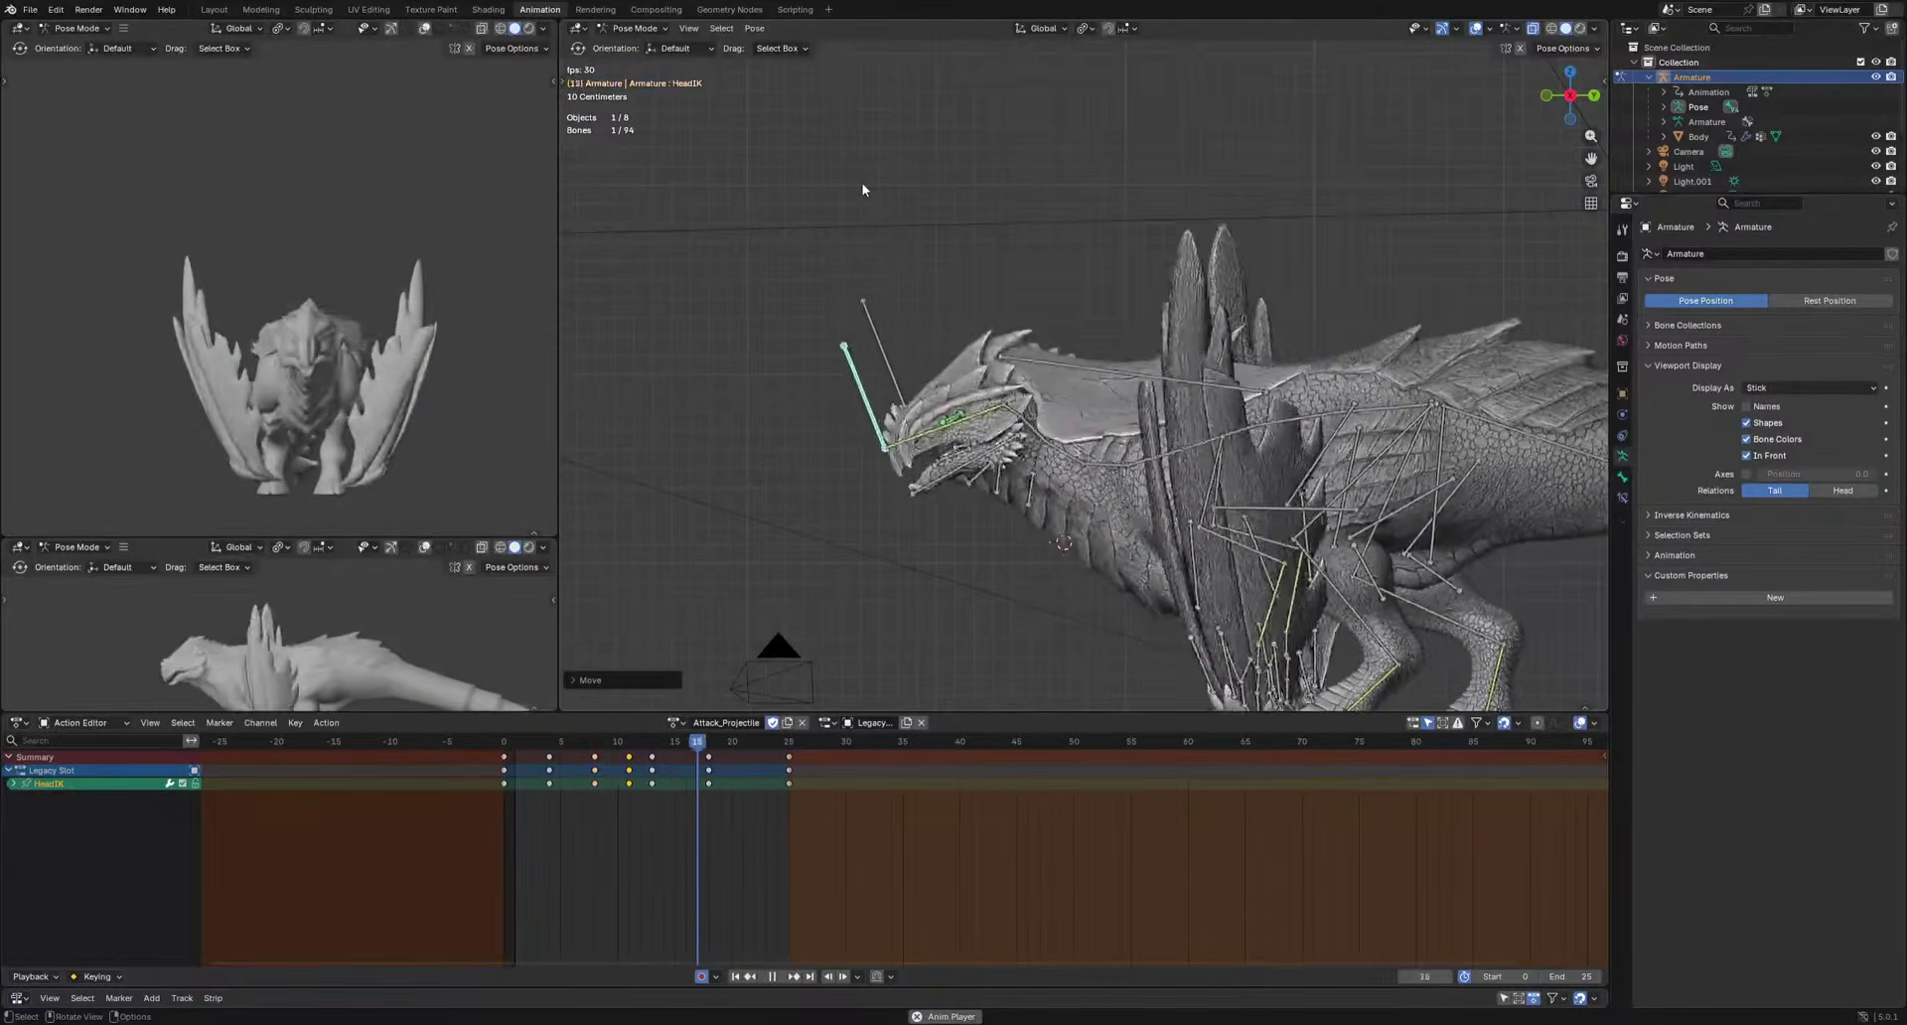
pyautogui.press('space')
pyautogui.press('space')
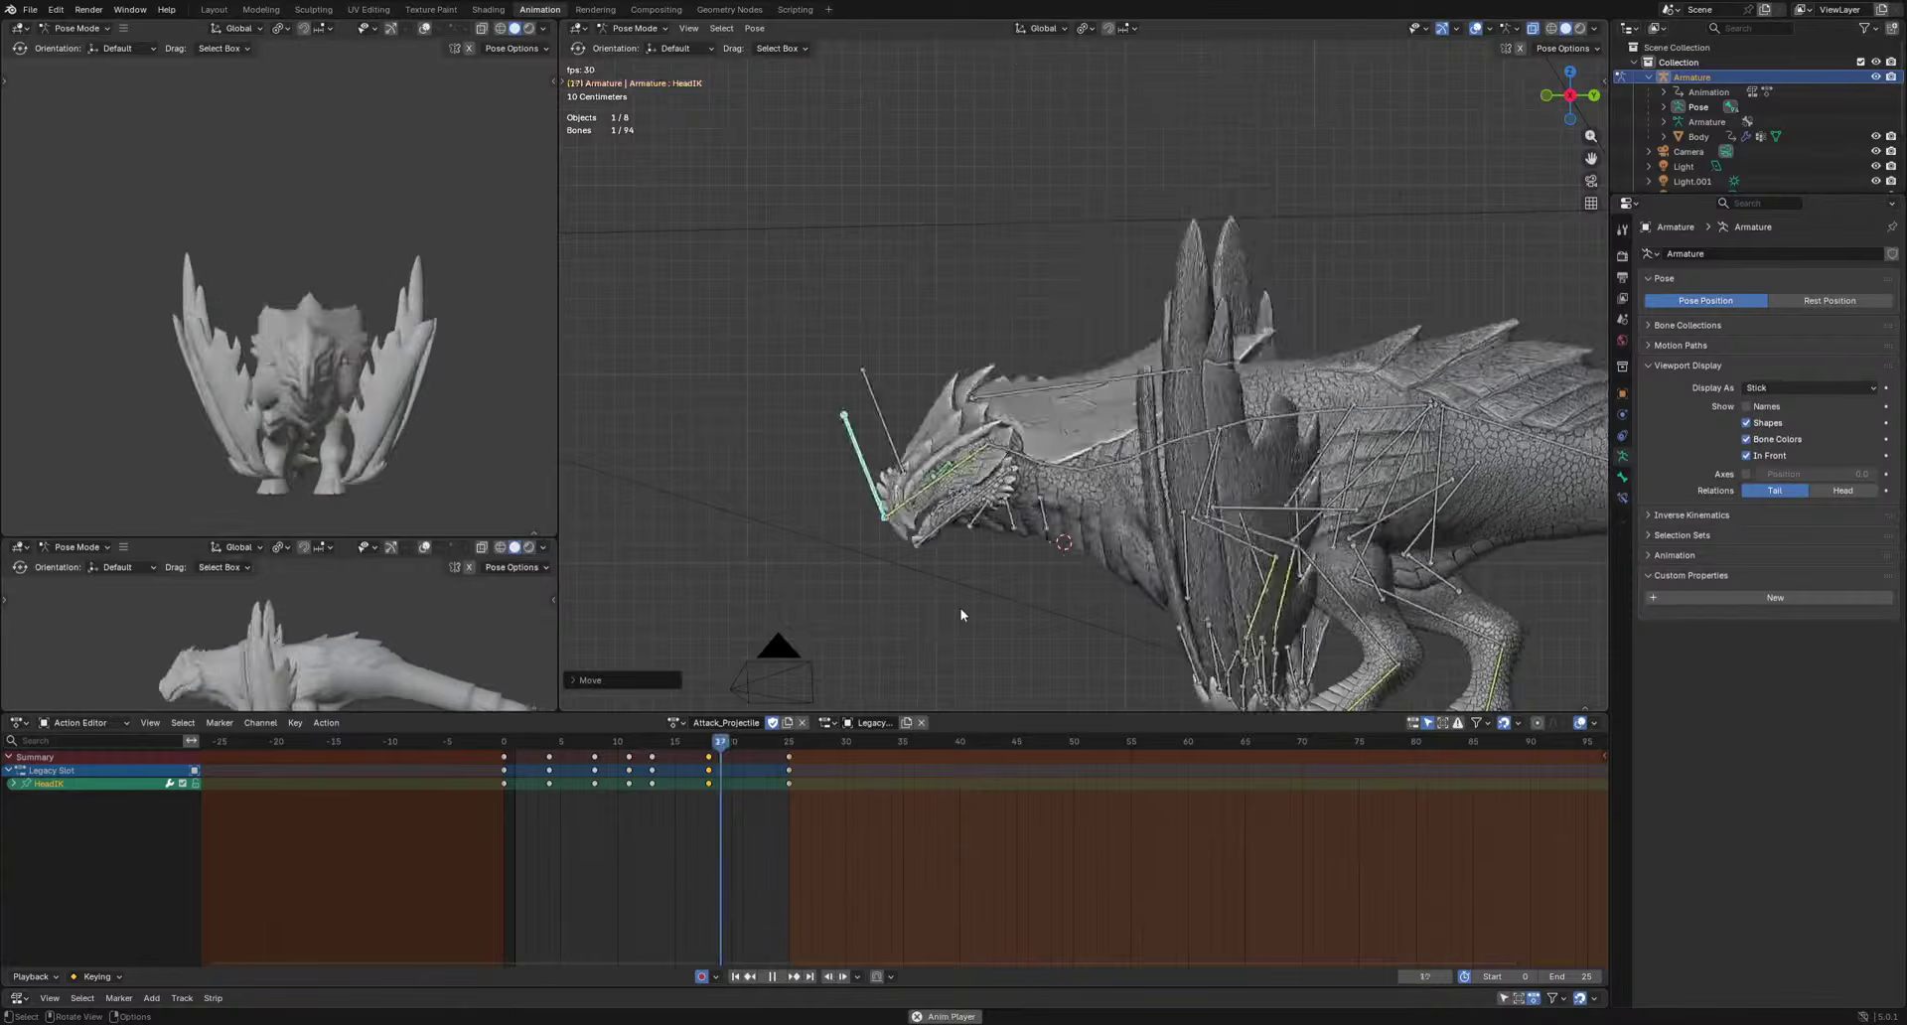
pyautogui.press('space')
pyautogui.hotkey('ctrl', 'z')
pyautogui.press('space')
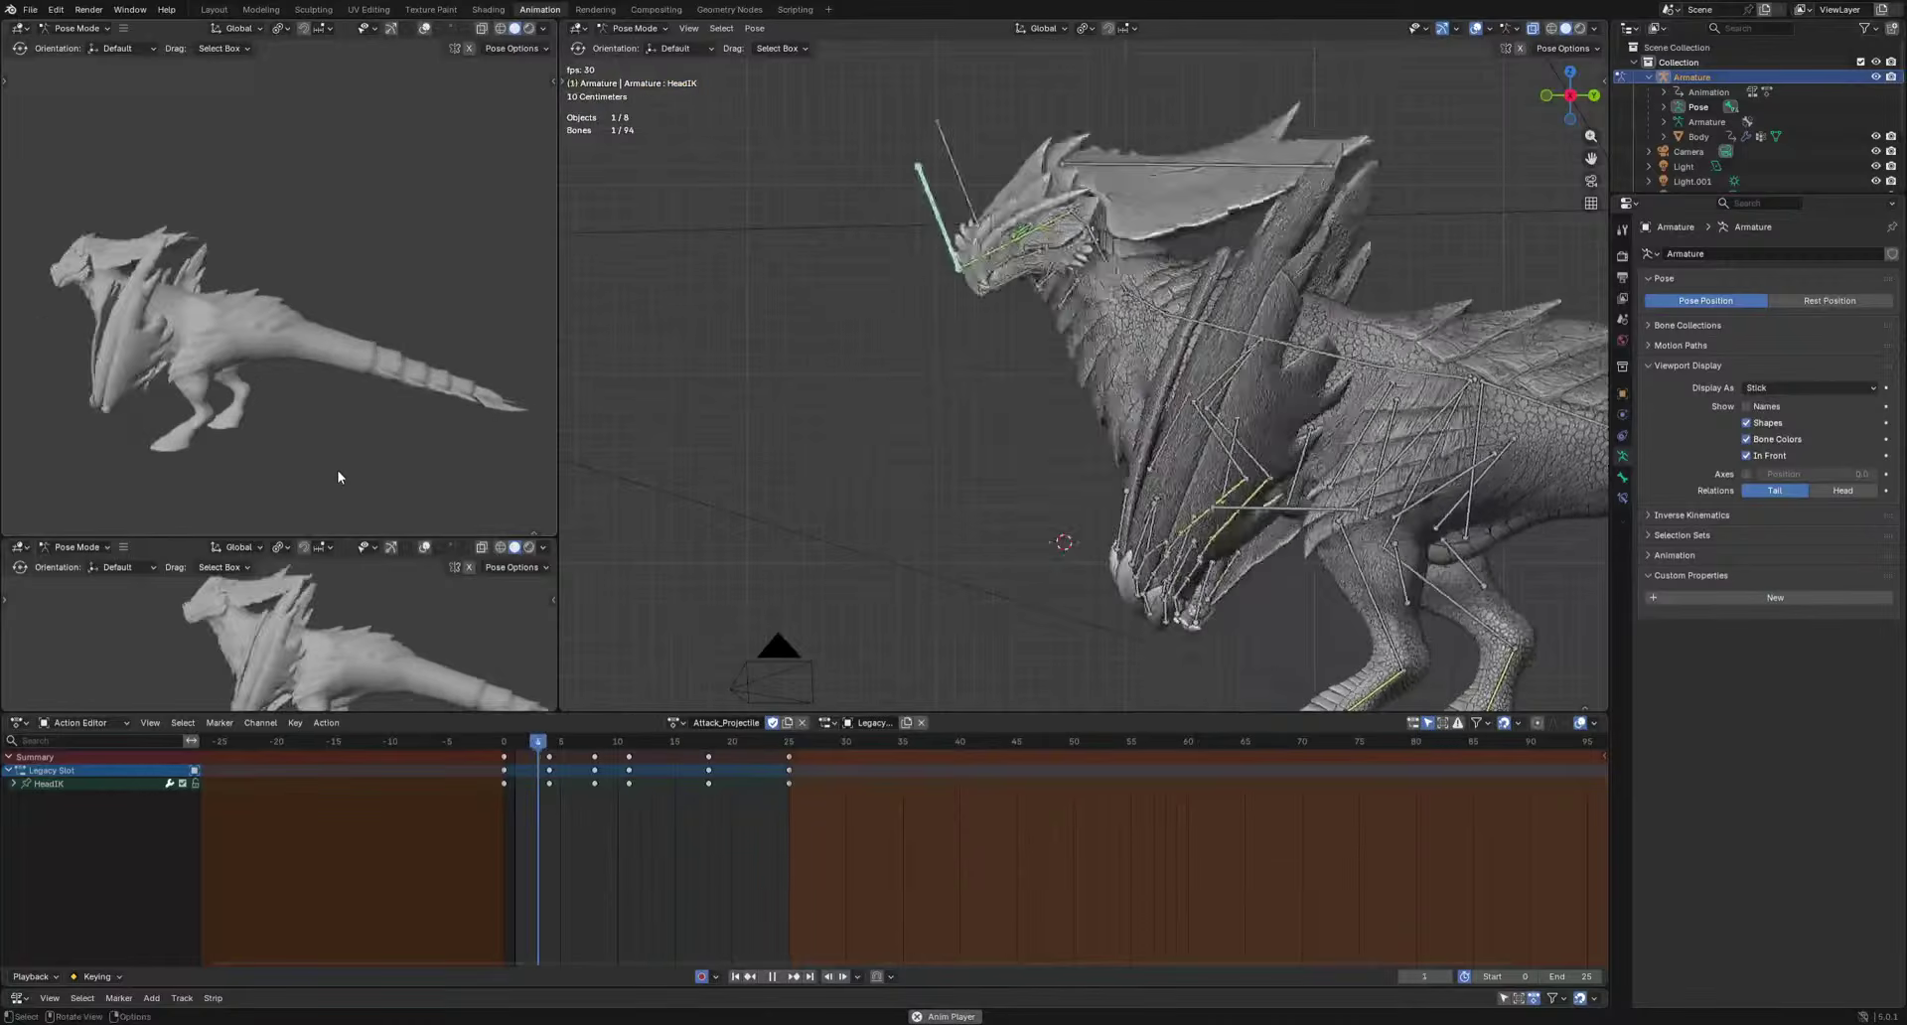
pyautogui.press('space')
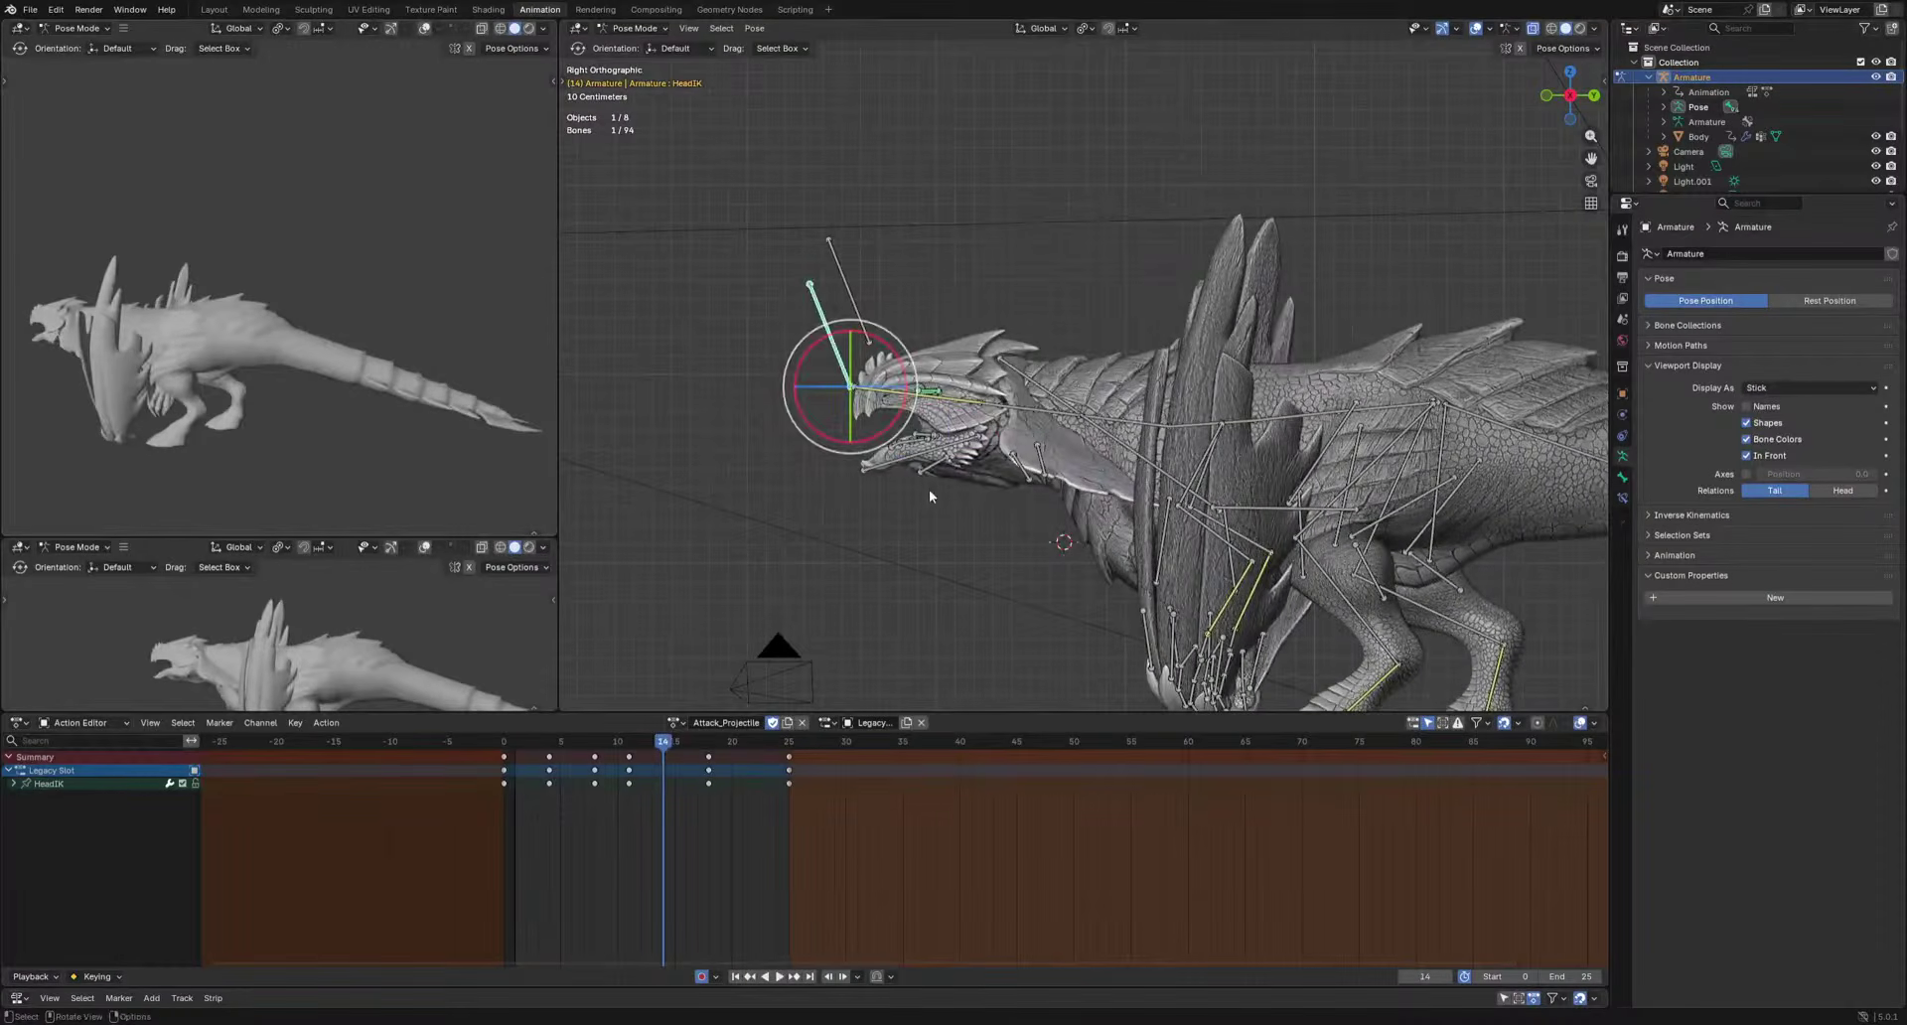
# Rotate the Crest bone to swing the dragon's crest, with keyframes at frames 5, 10, 14 and 18.
pyautogui.click(1046, 391)
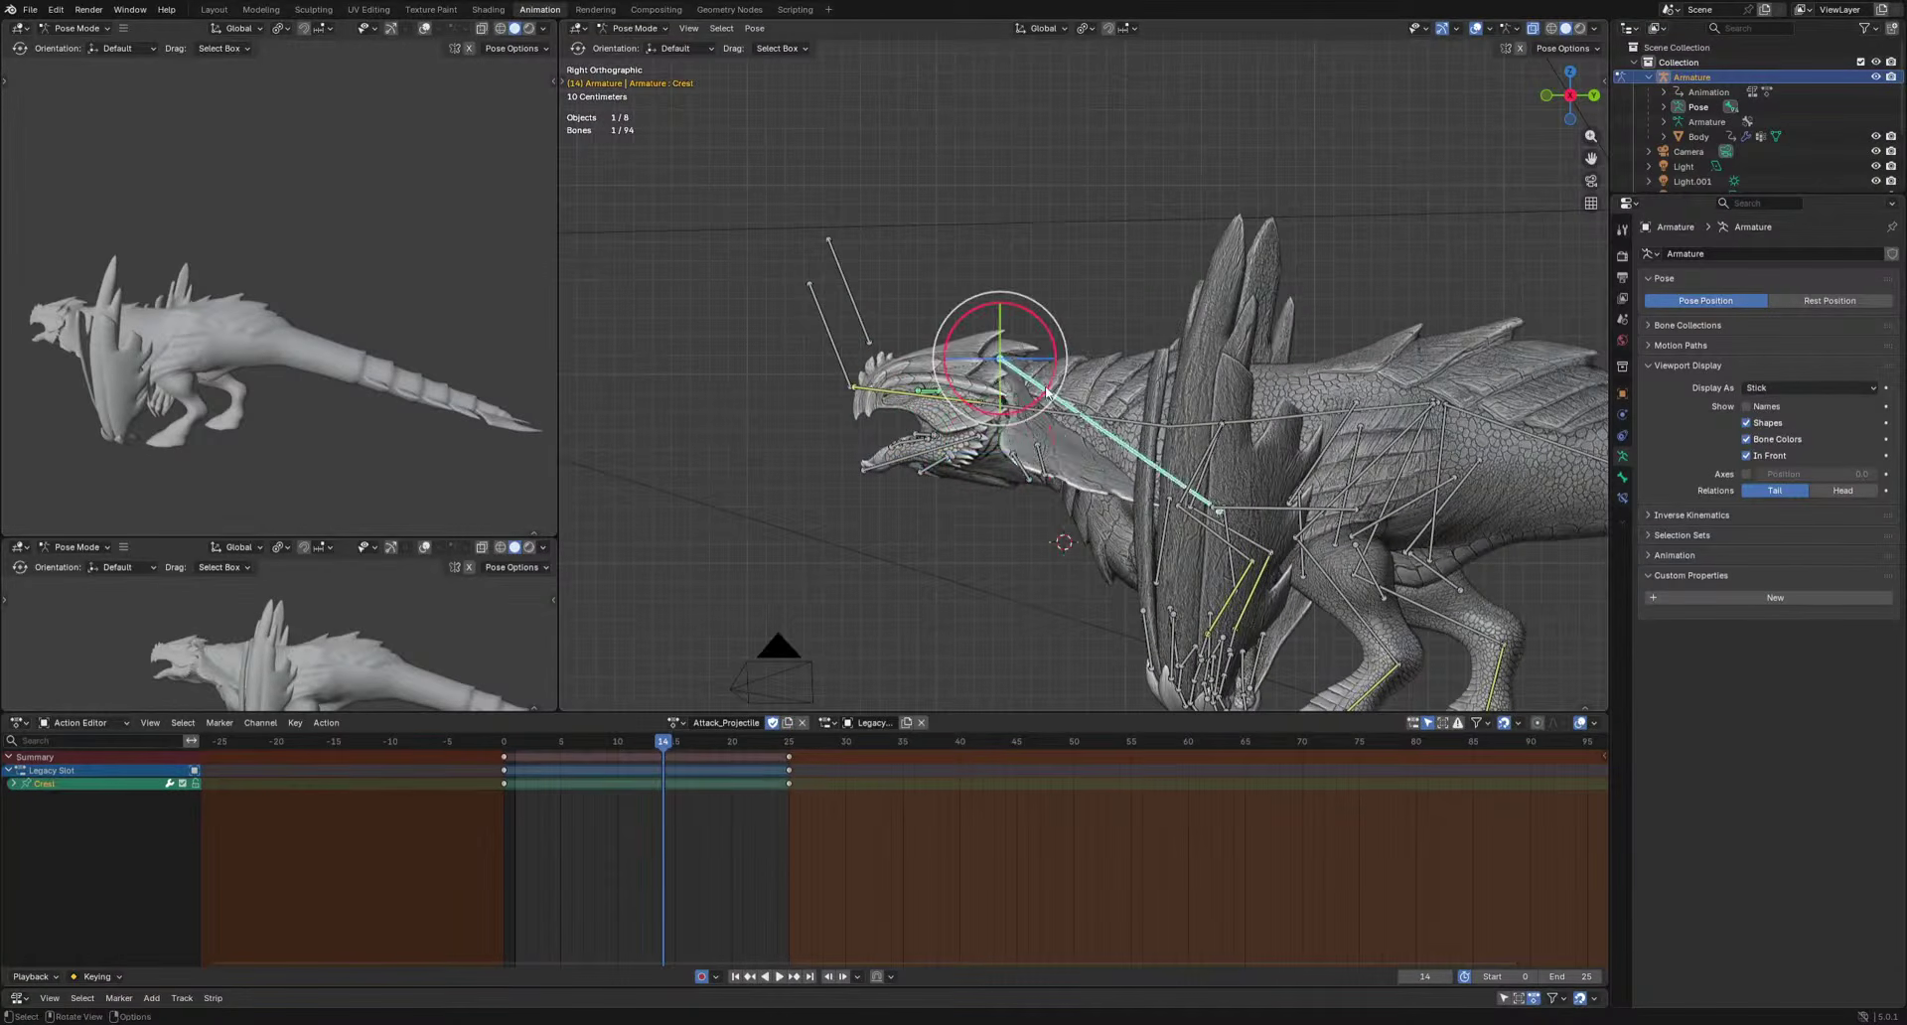
pyautogui.press('r')
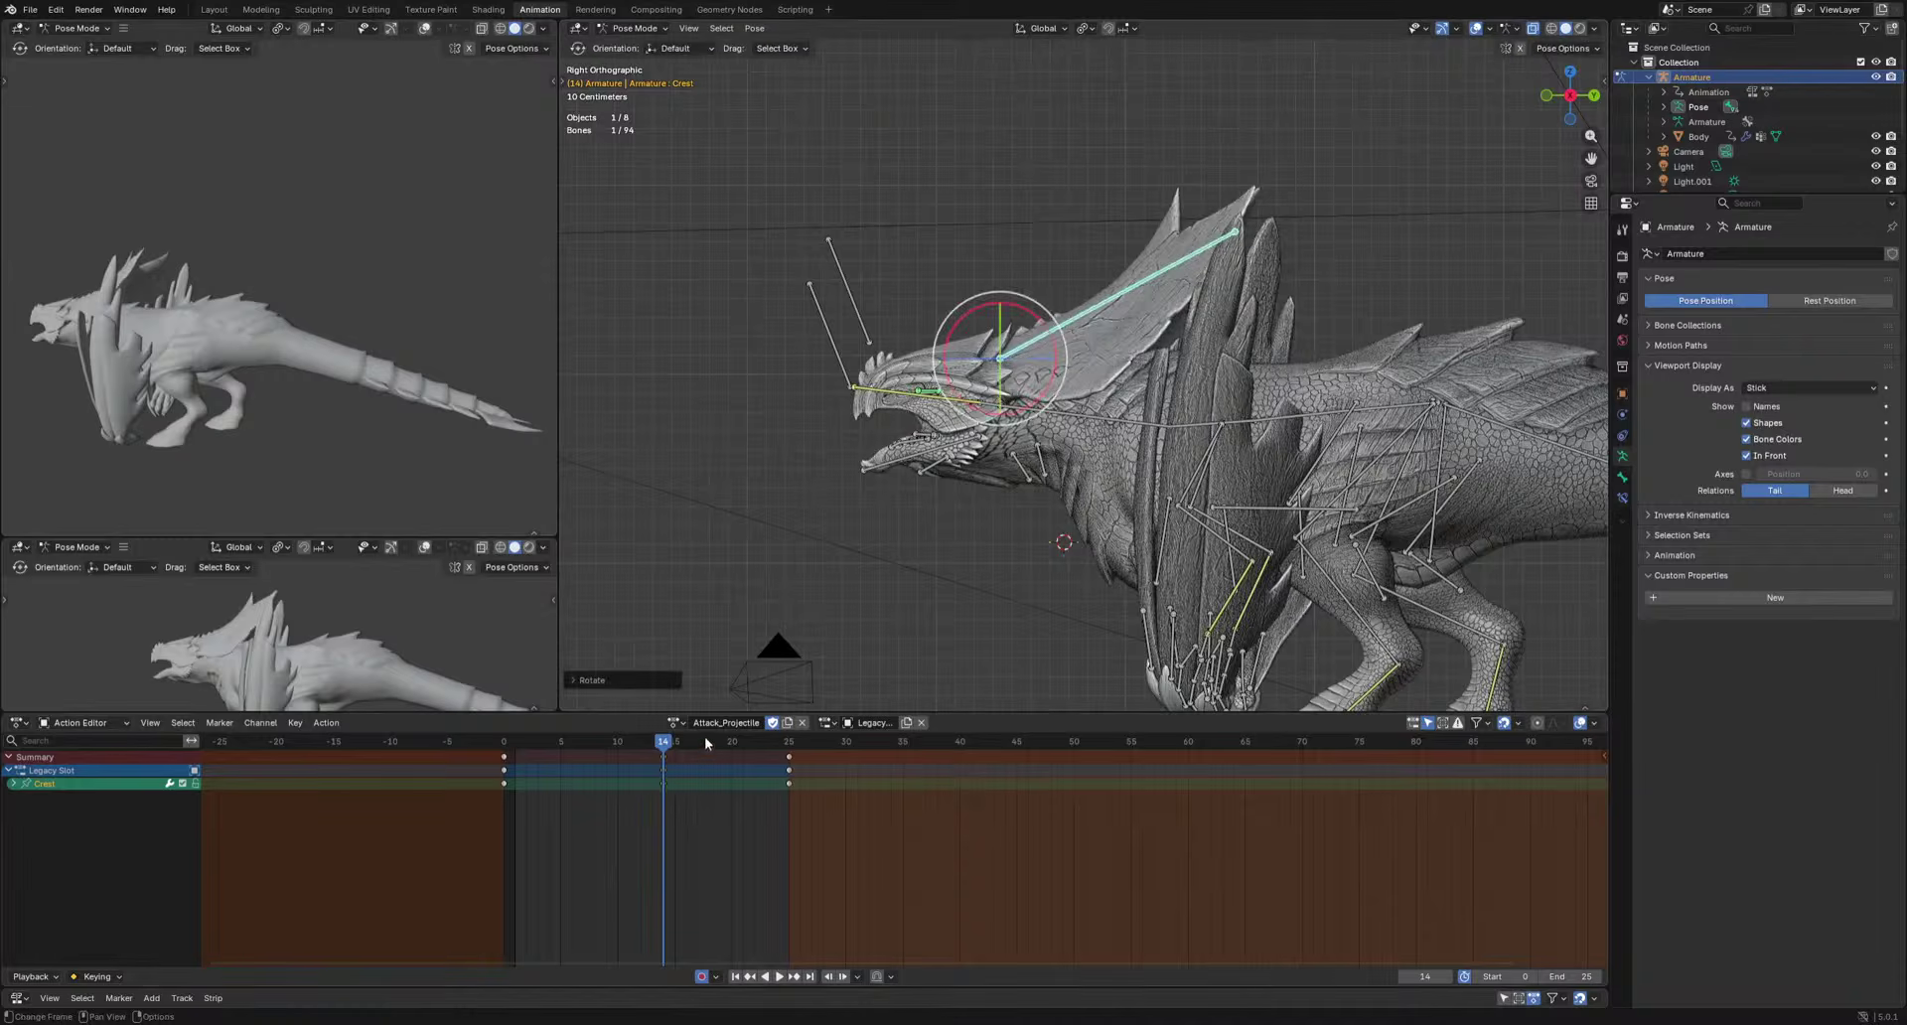
pyautogui.moveTo(705, 736)
pyautogui.mouseDown()
pyautogui.moveTo(528, 739)
pyautogui.moveTo(712, 759)
pyautogui.mouseUp()
pyautogui.press('i')
pyautogui.press('r')
pyautogui.press('r')
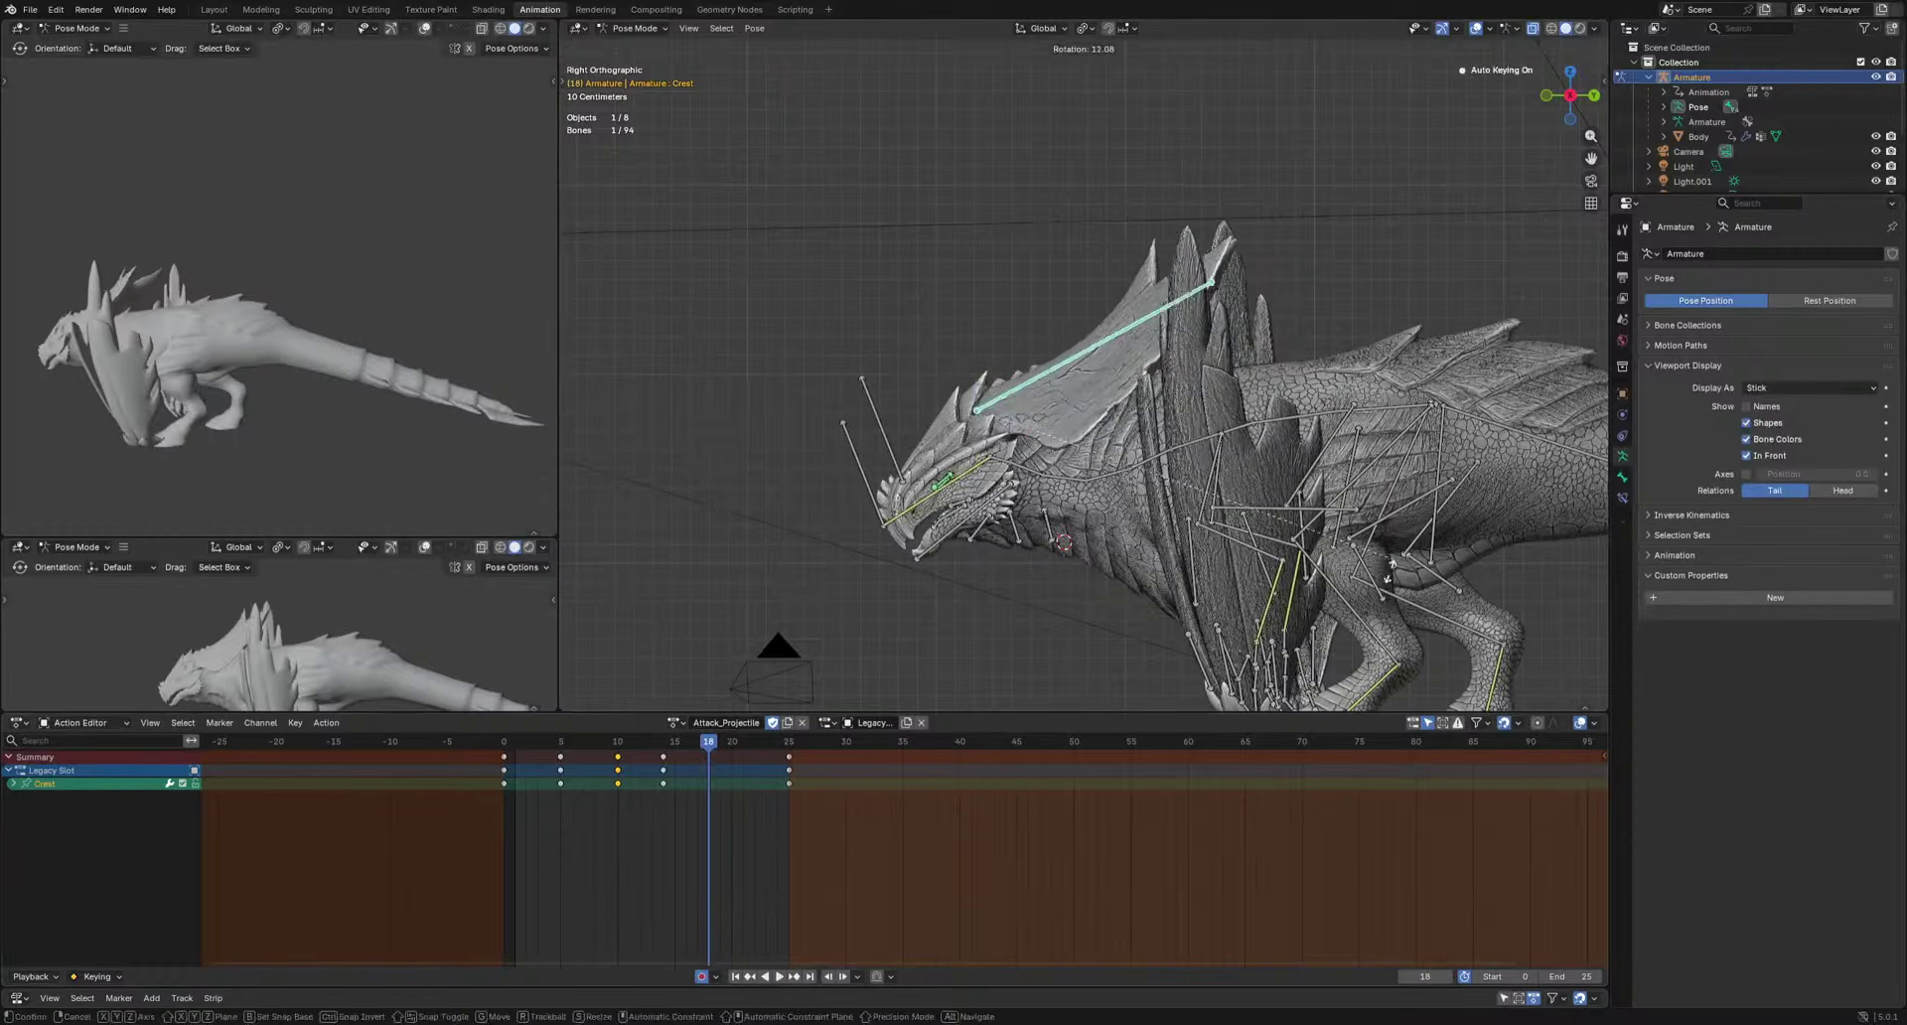
pyautogui.press('i')
pyautogui.press('space')
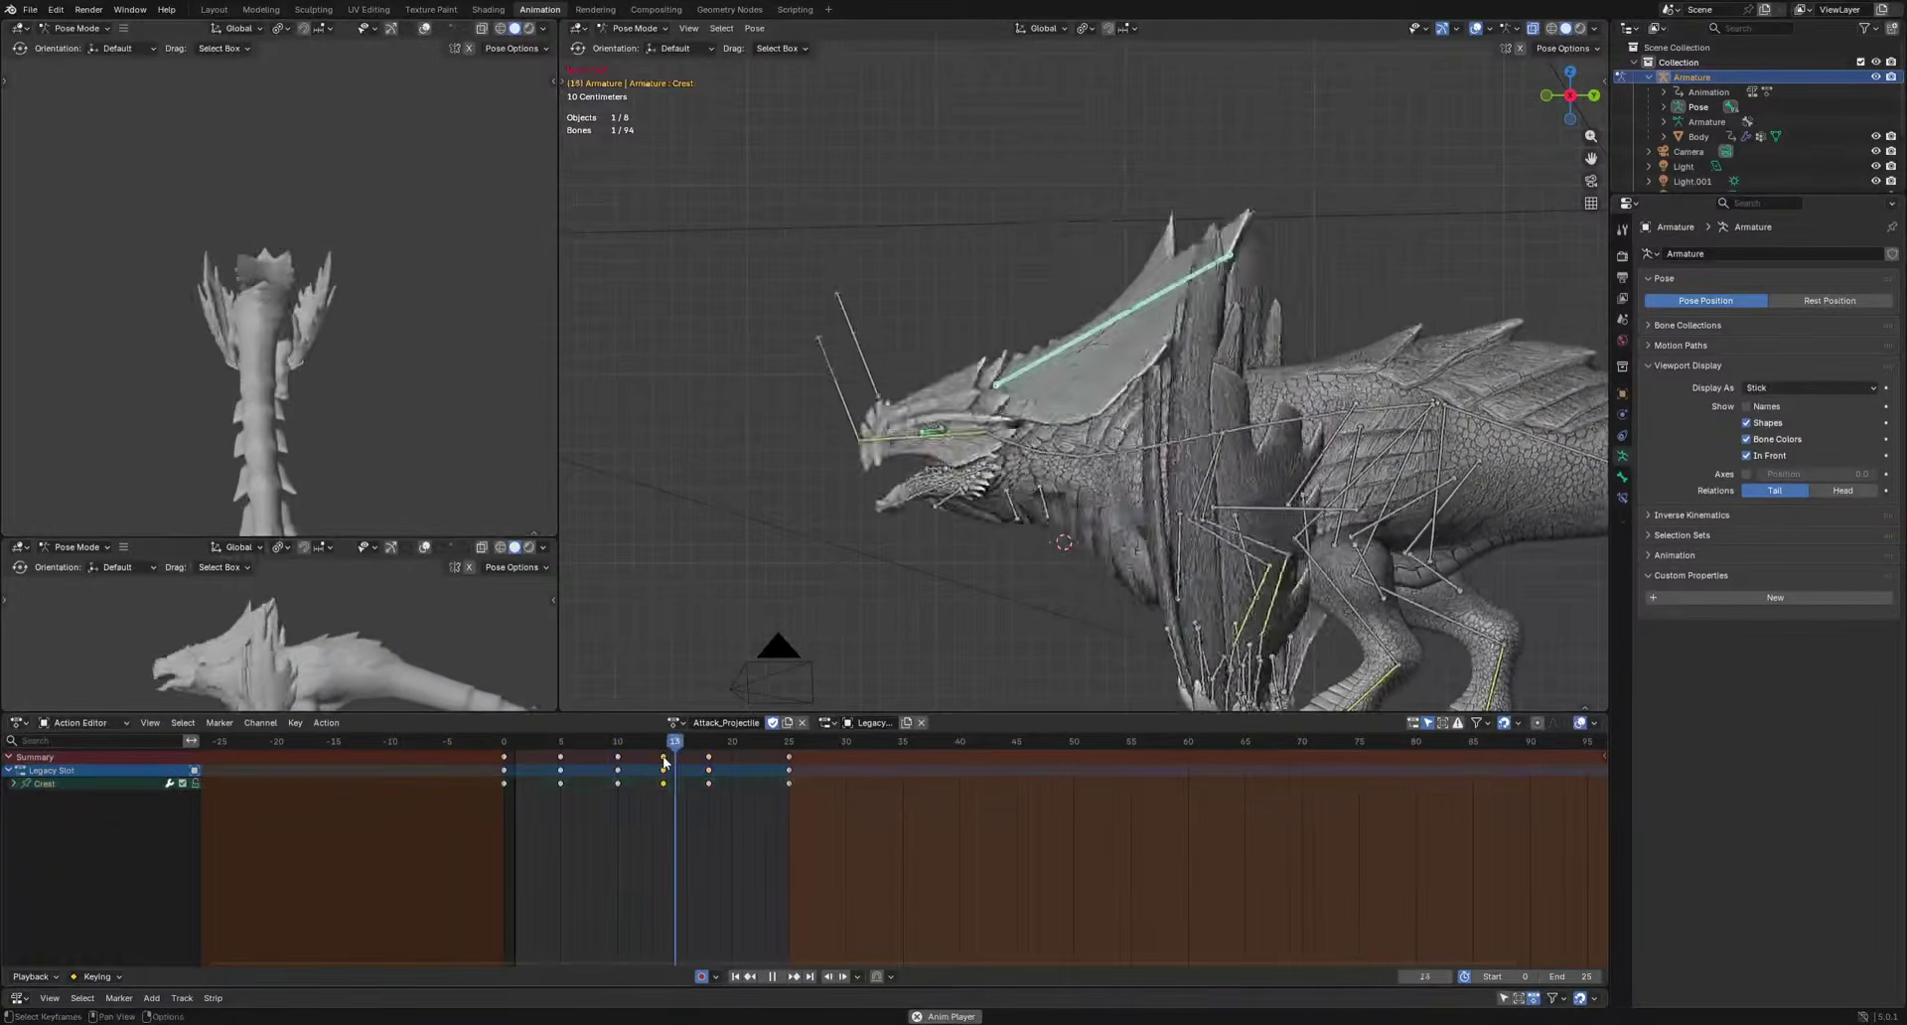
# Delete the Crest bone's keyframe at frame 14 and replay the attack from the right side view.
pyautogui.click(663, 758)
pyautogui.press('space')
pyautogui.press('Delete')
pyautogui.press('KP_3')
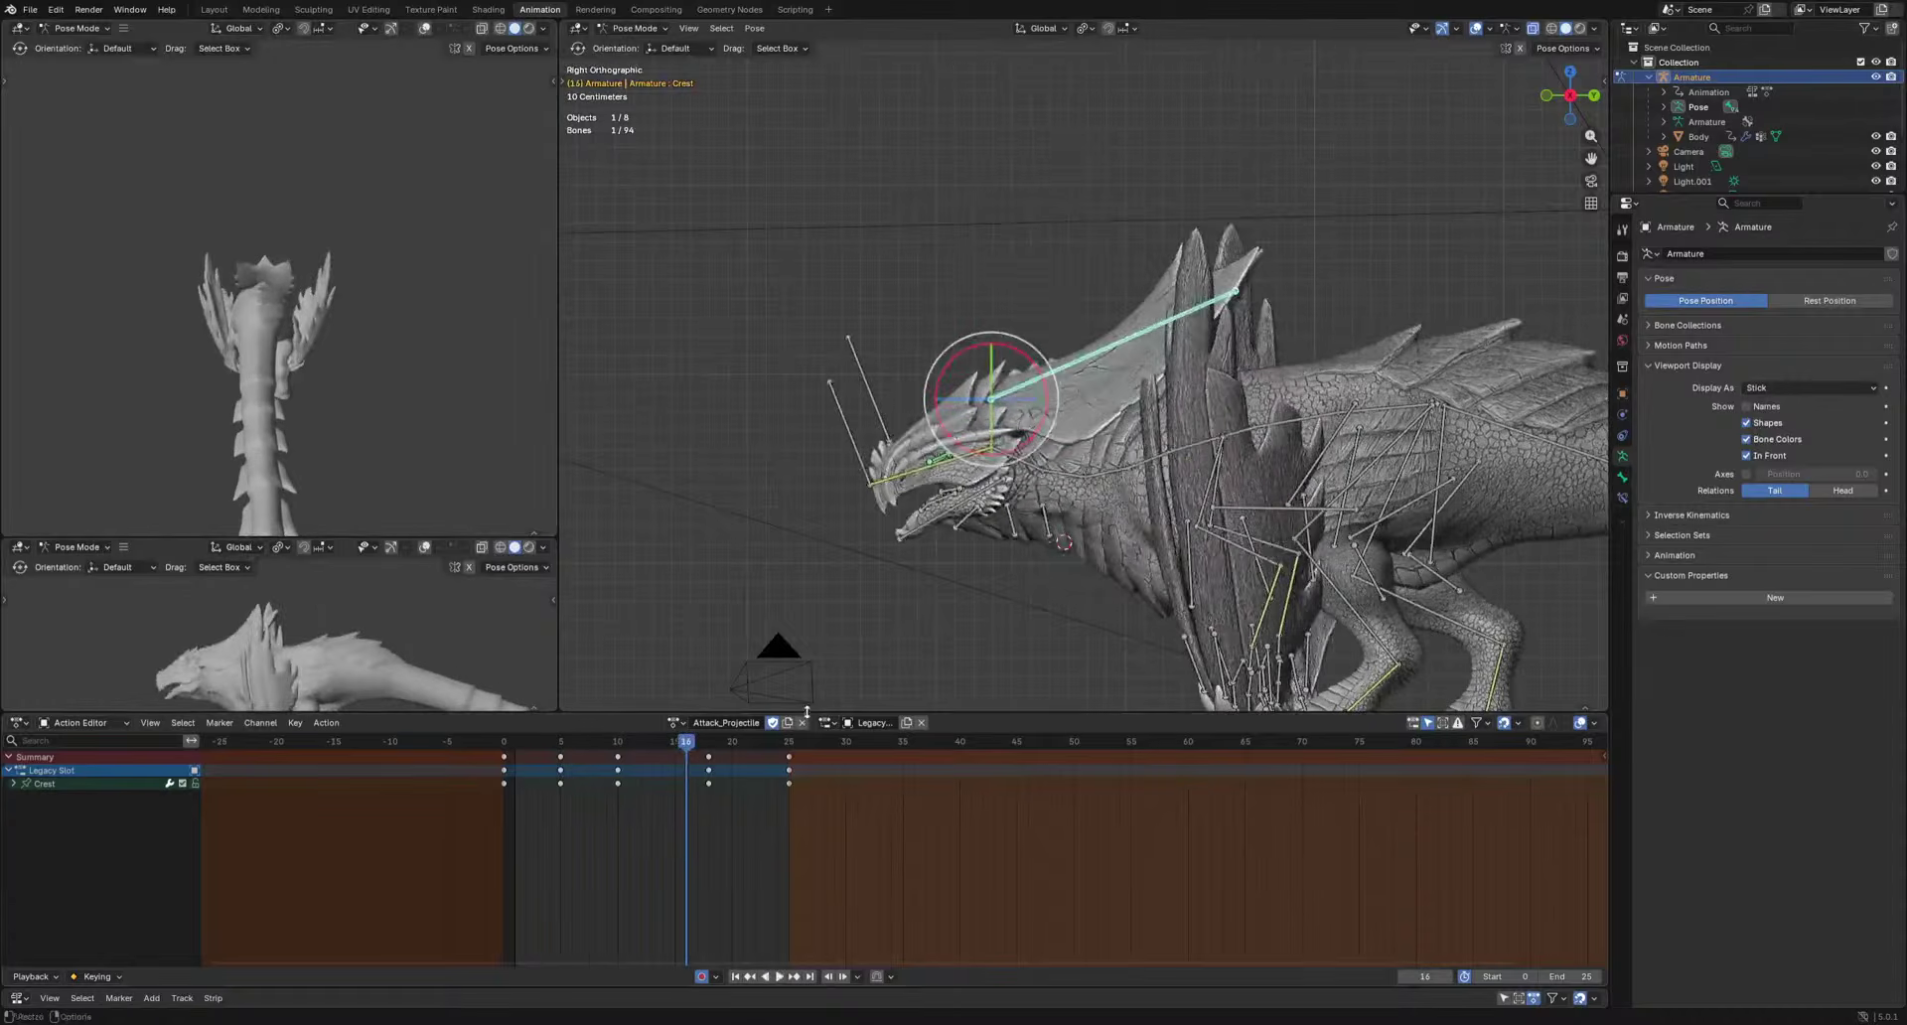
pyautogui.click(870, 467)
pyautogui.press('space')
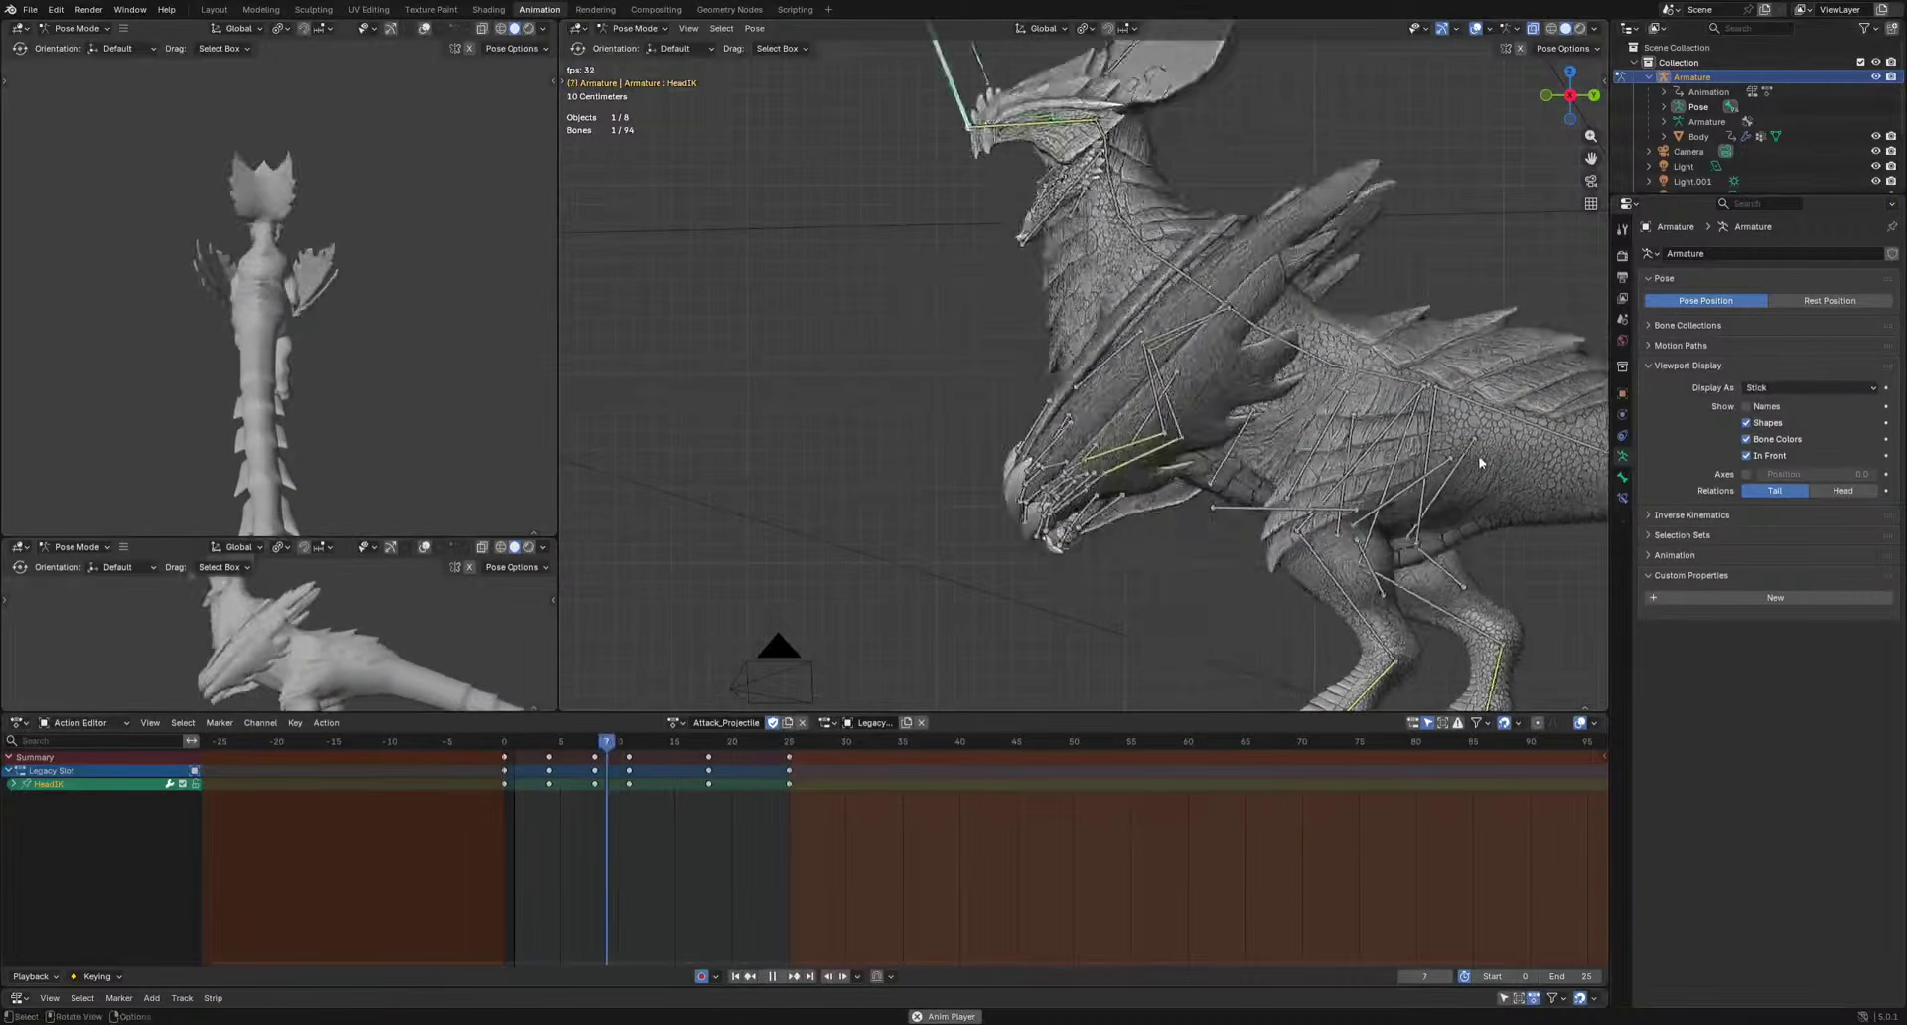
# Reposition the Pelvis bone at frame 13 and replay the animation.
pyautogui.press('space')
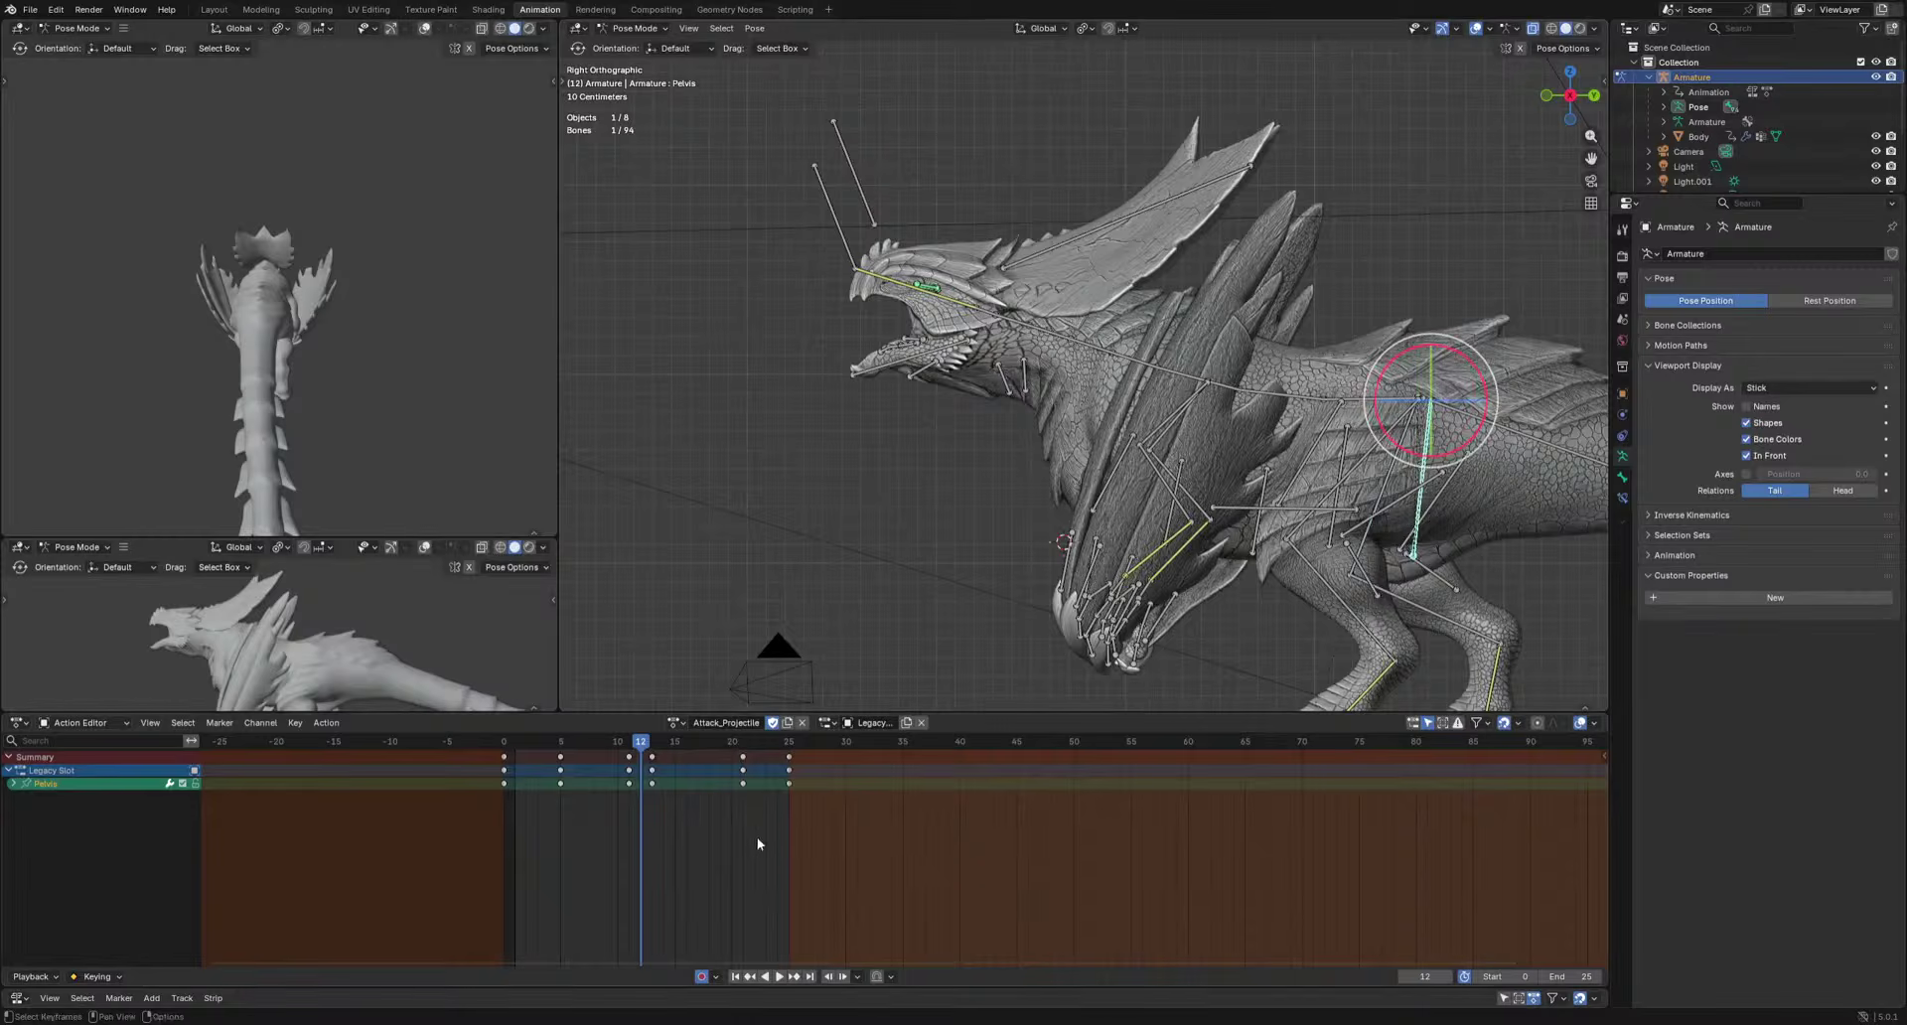
pyautogui.press('Right')
pyautogui.press('g')
pyautogui.click(1430, 529)
pyautogui.press('space')
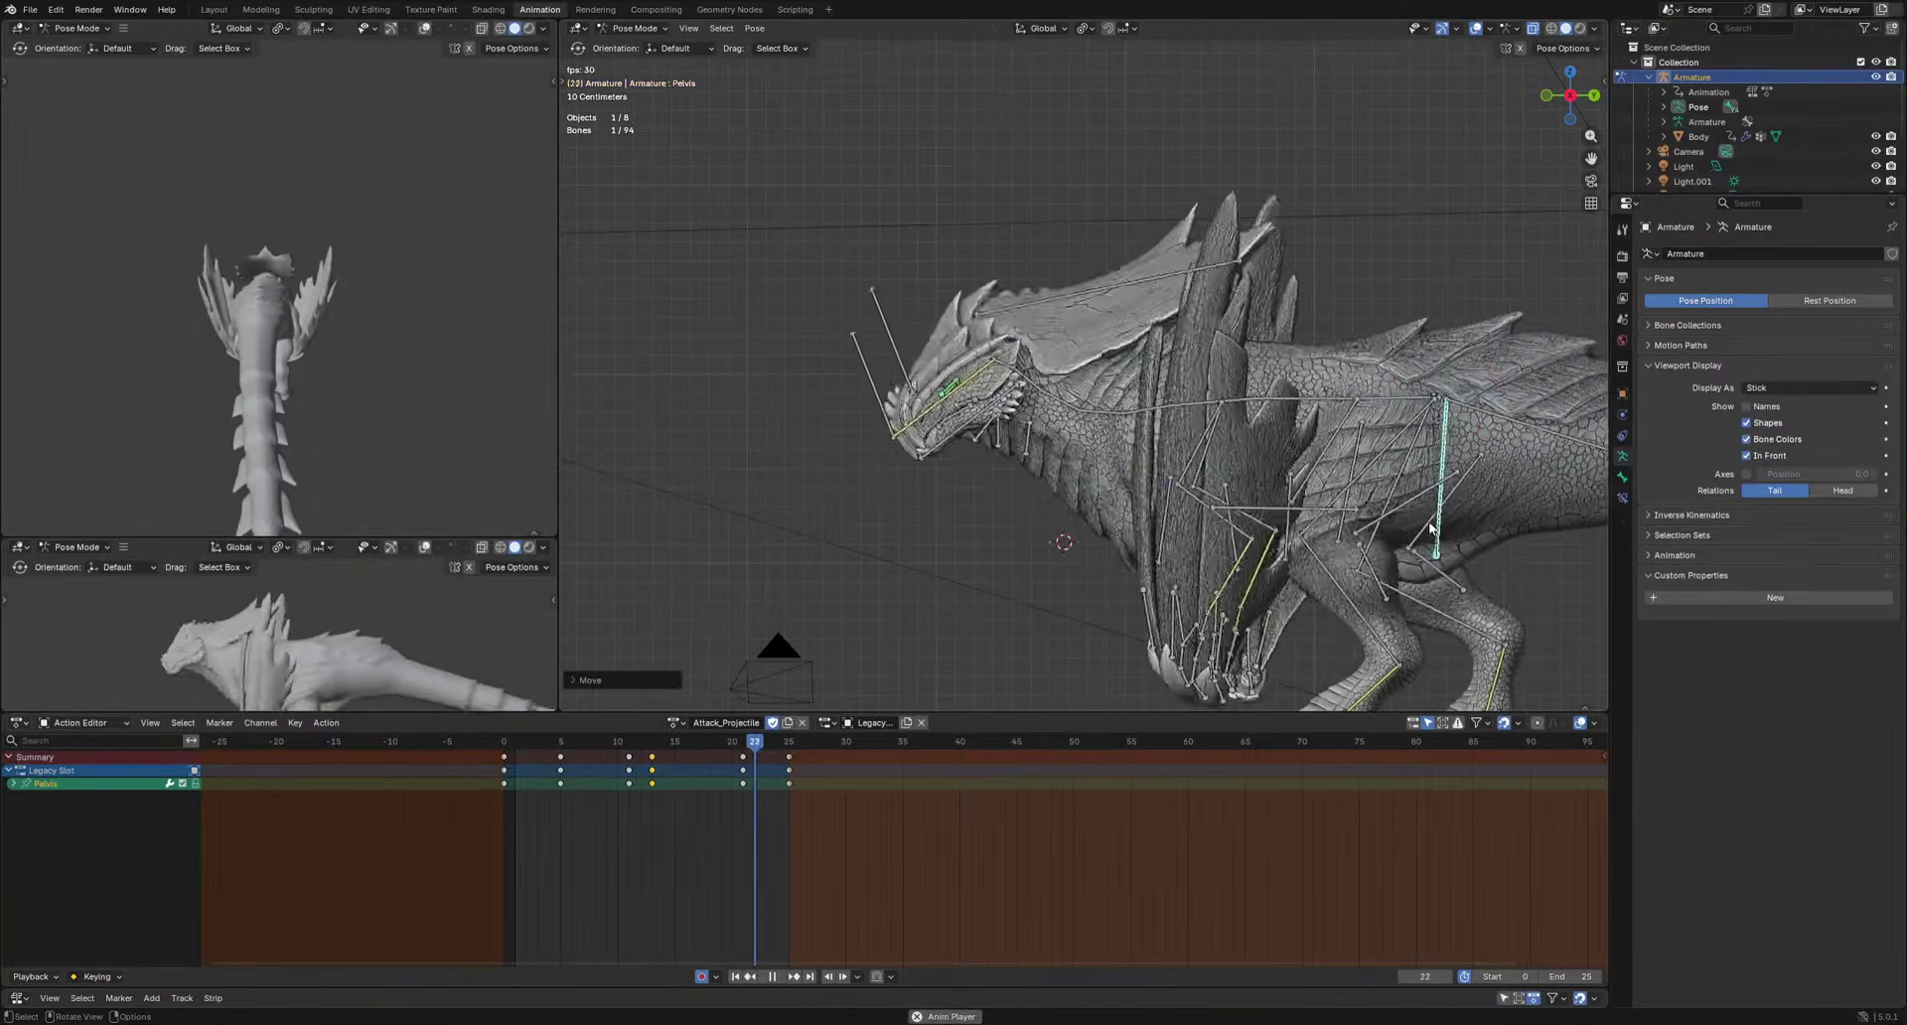
pyautogui.press('space')
# Pull the head IK bone back at frame 14 and check the motion in playback.
pyautogui.moveTo(596, 742); pyautogui.dragTo(629, 770)
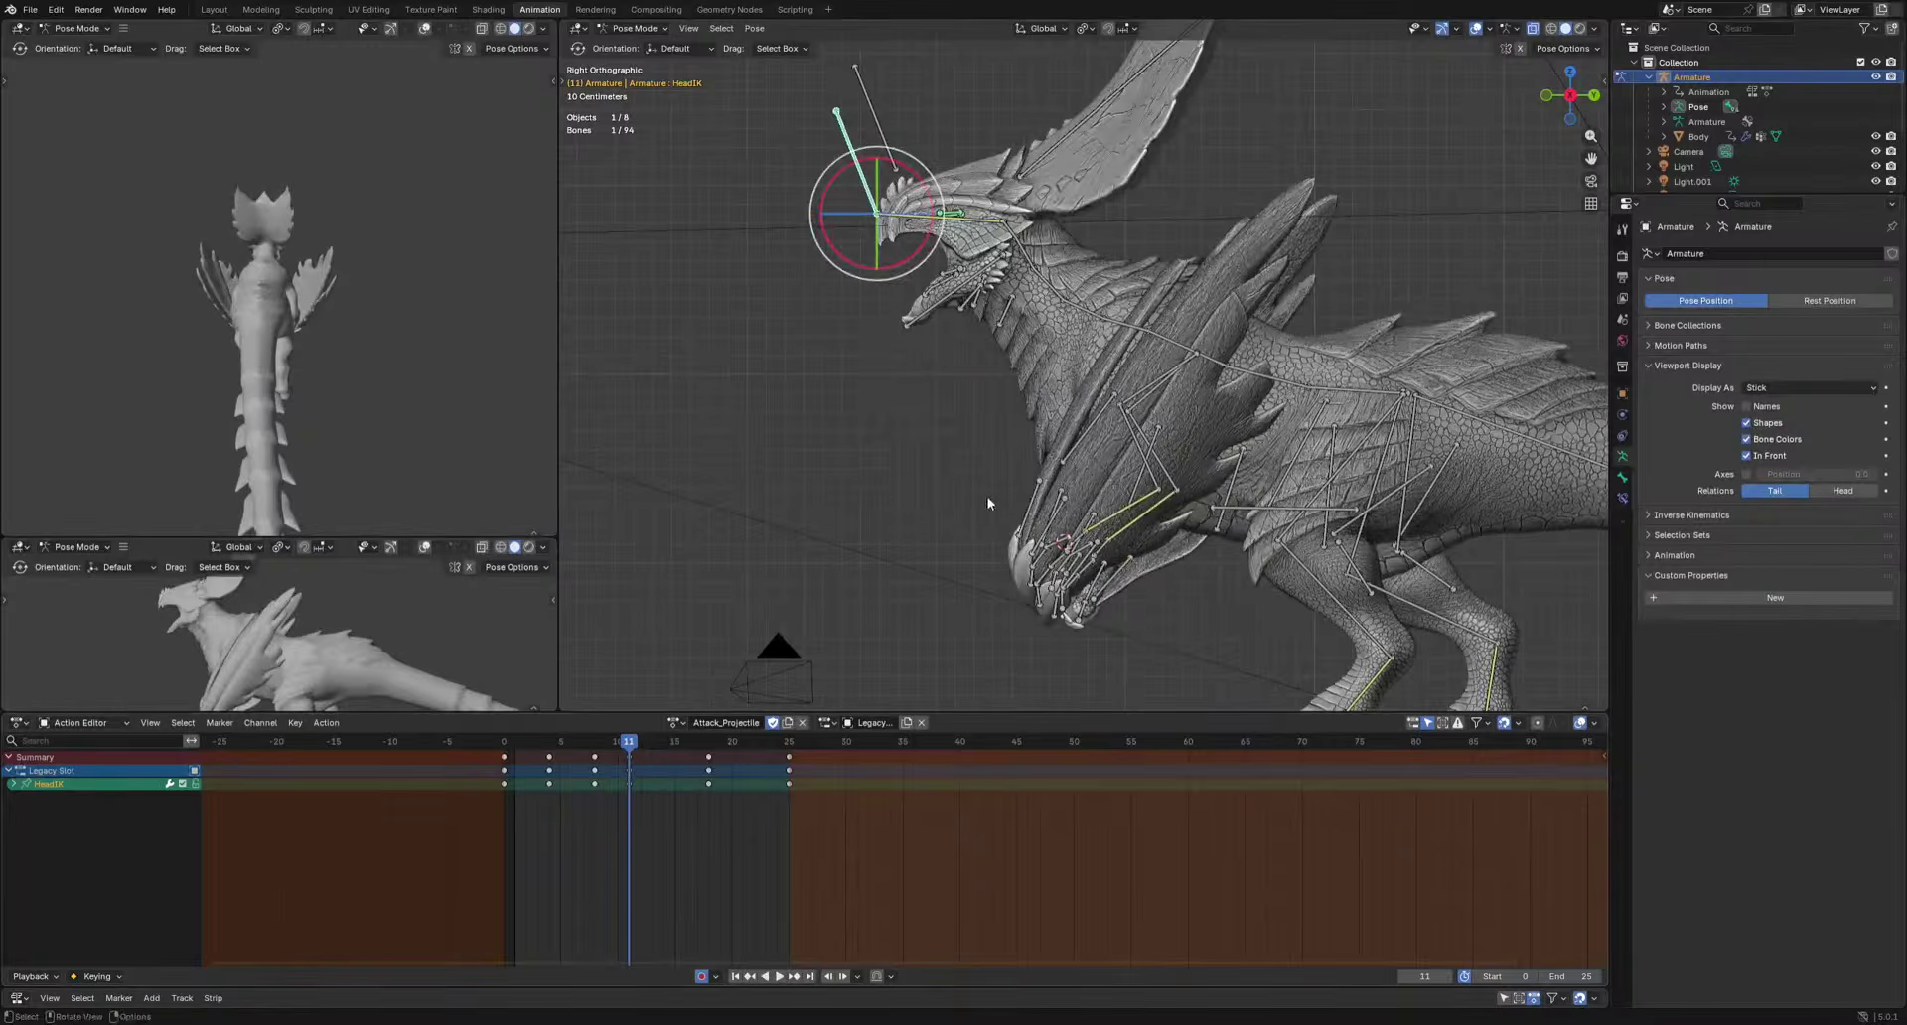
pyautogui.click(661, 745)
pyautogui.press('g')
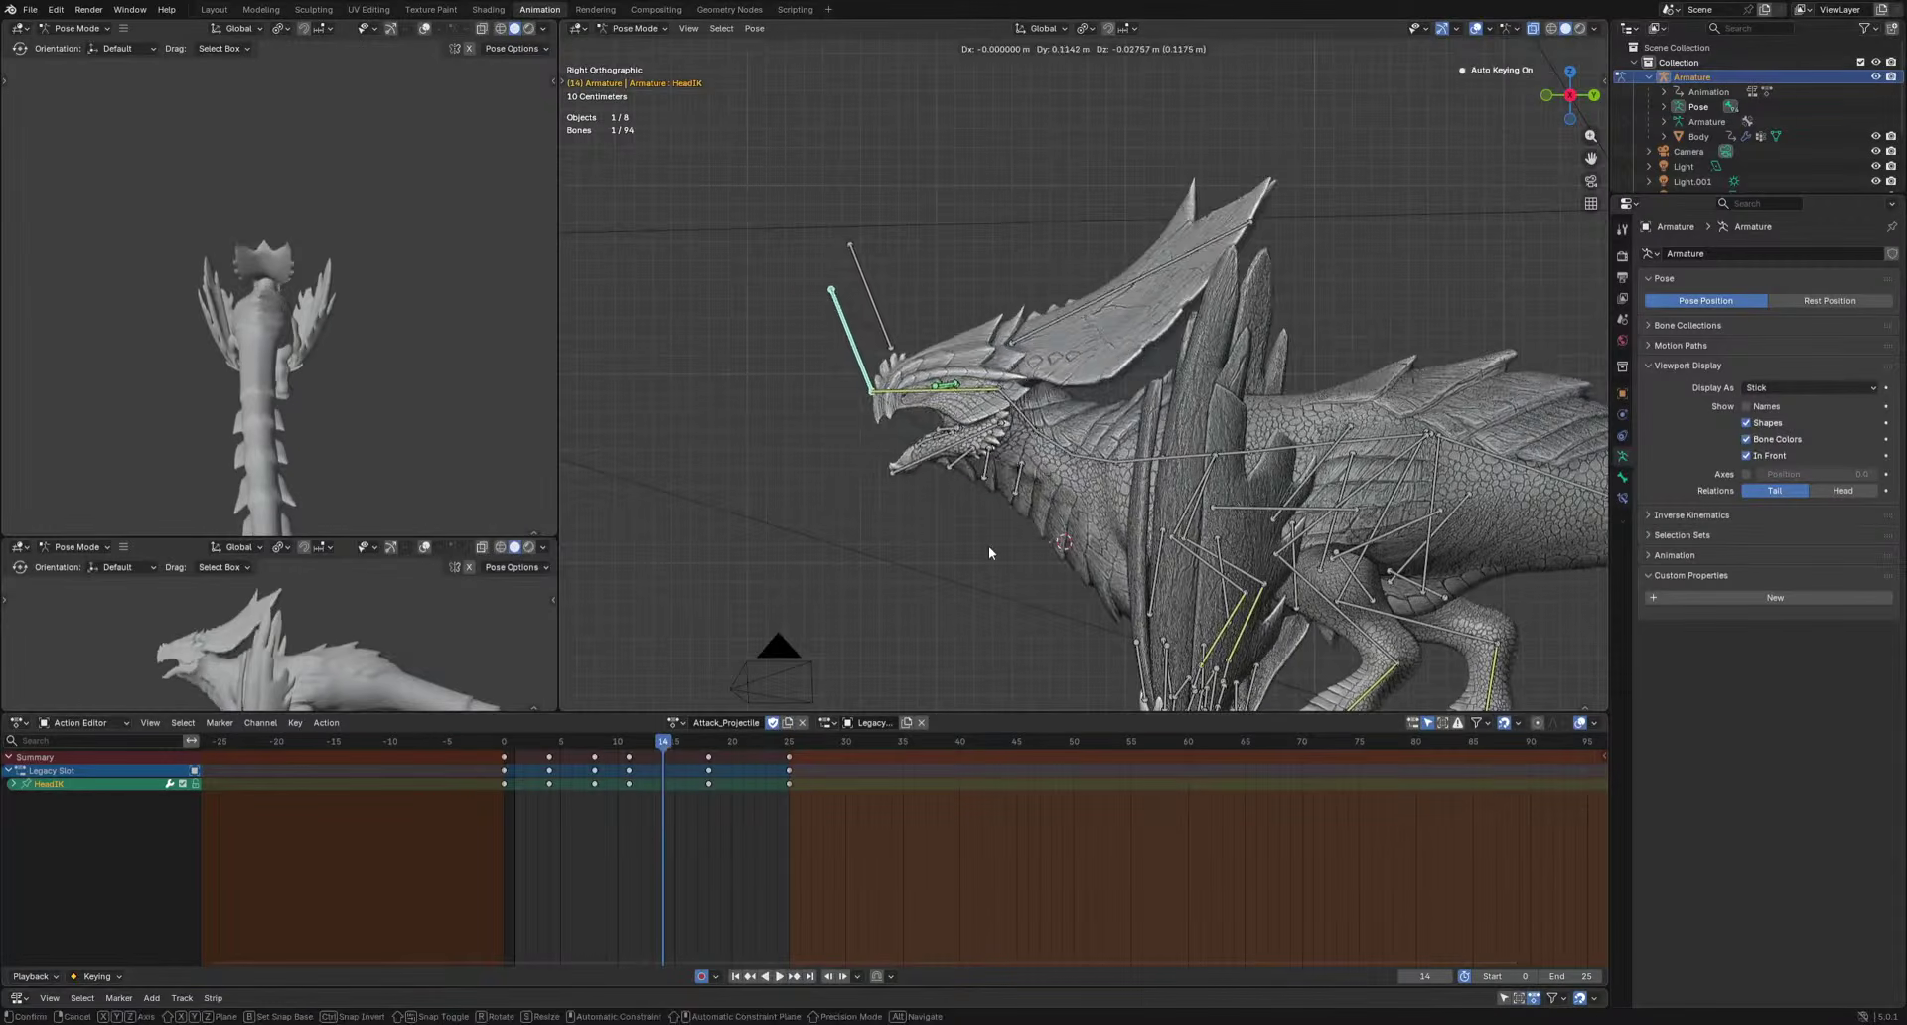
pyautogui.click(989, 547)
pyautogui.press('space')
pyautogui.press('space')
# Raise the head IK bone at frame 18 and replay the animation.
pyautogui.click(708, 744)
pyautogui.press('g')
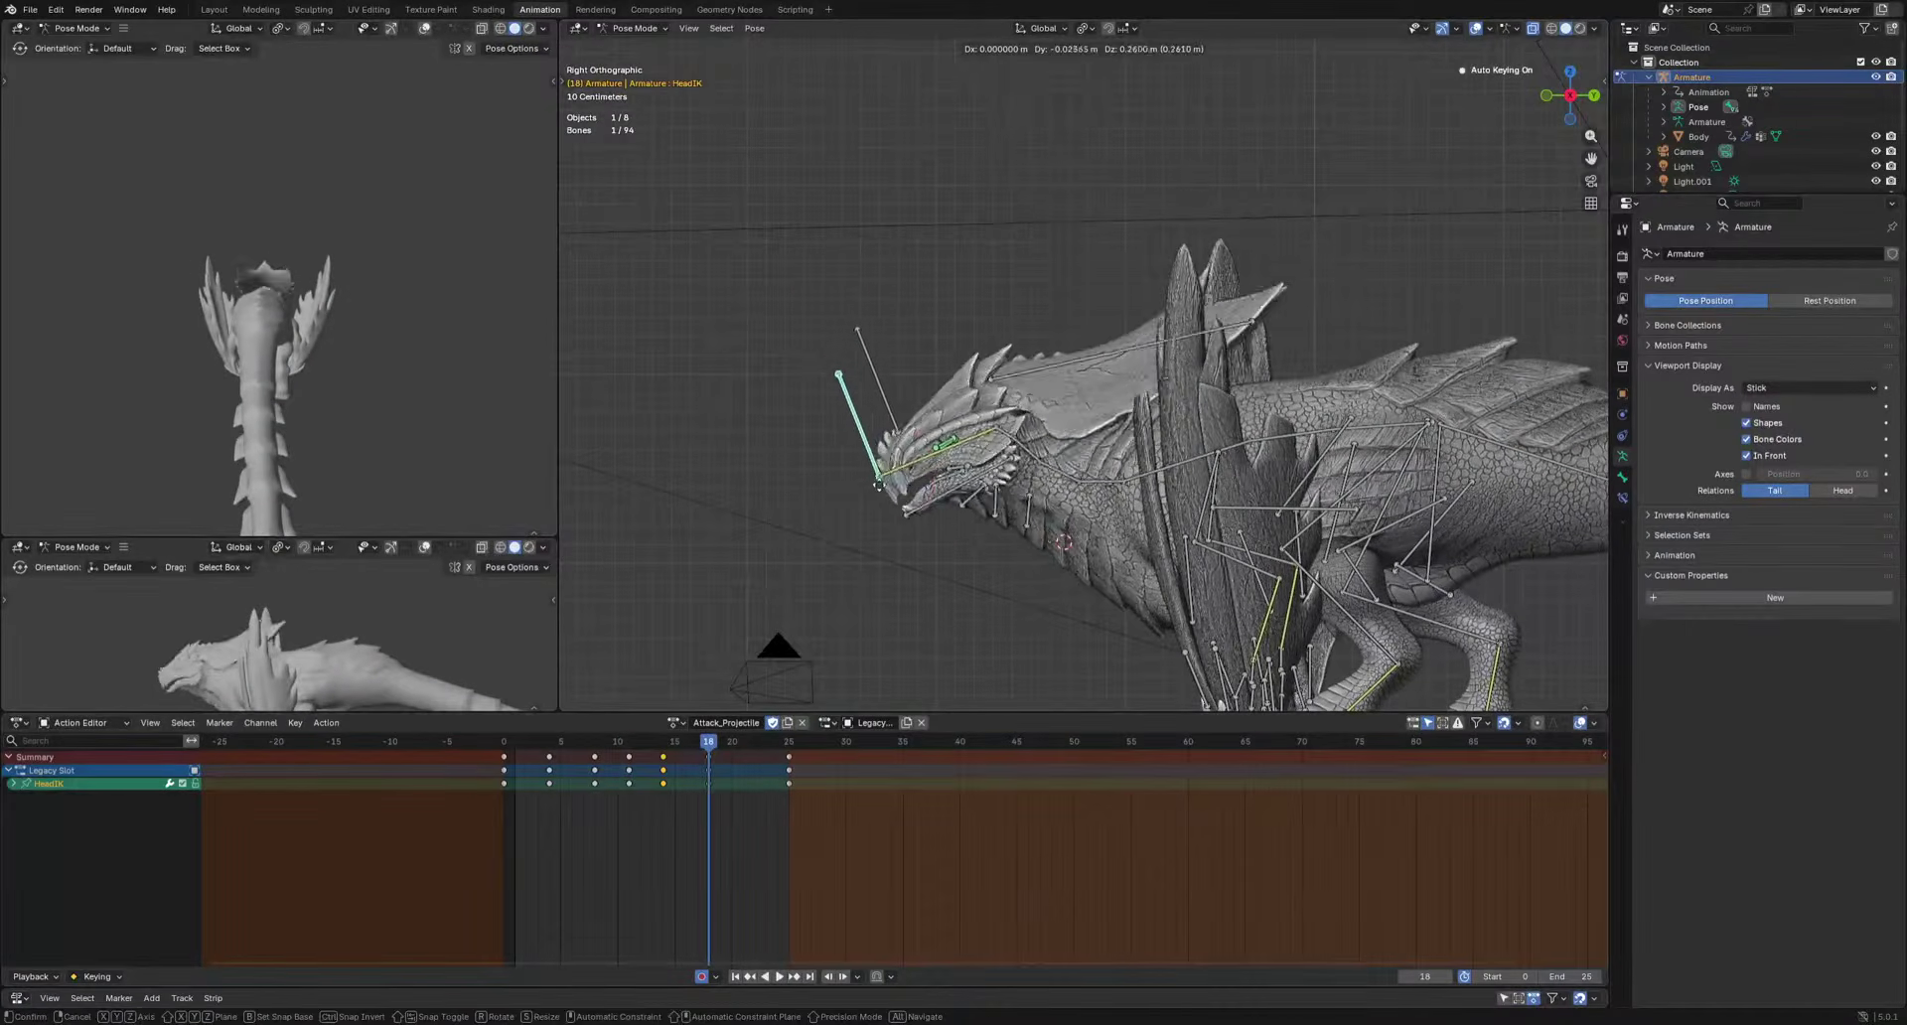
pyautogui.click(868, 467)
pyautogui.press('space')
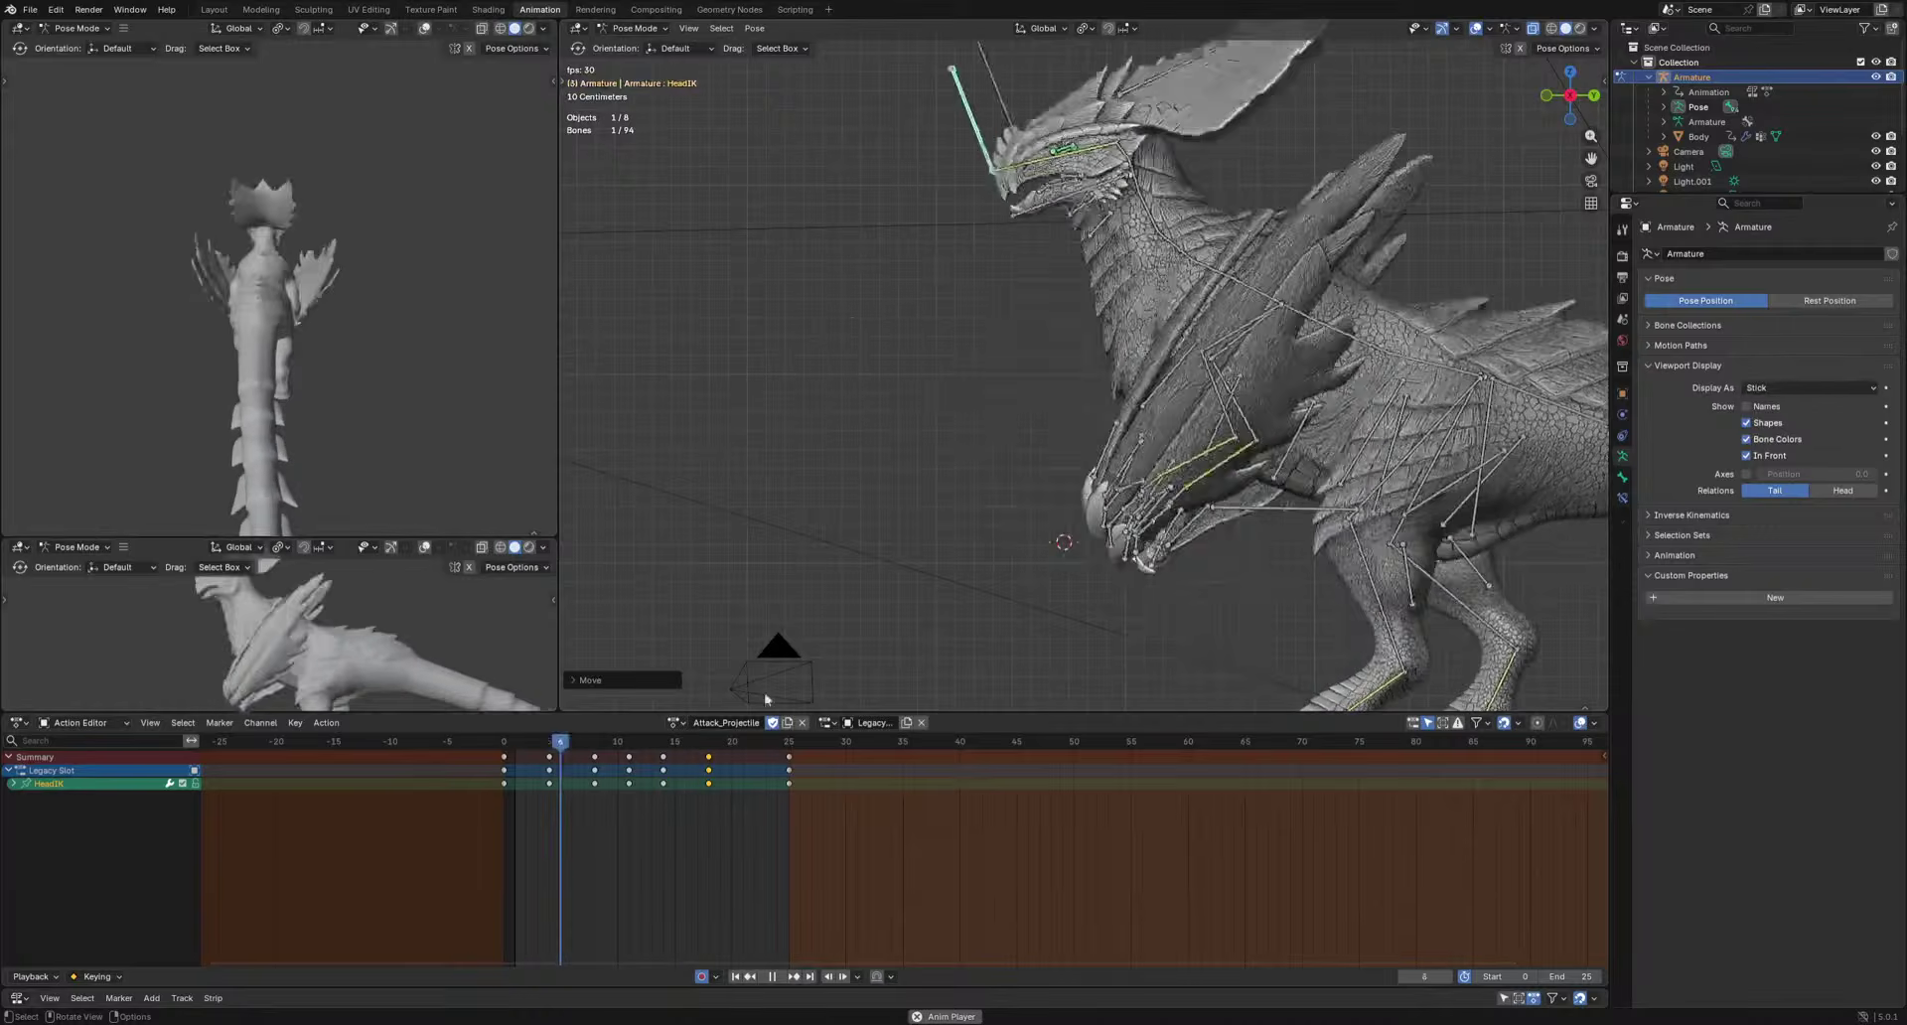
# Delete the head IK bone's keyframes at frames 11 and 14.
pyautogui.press('space')
pyautogui.press('Delete')
pyautogui.press('space')
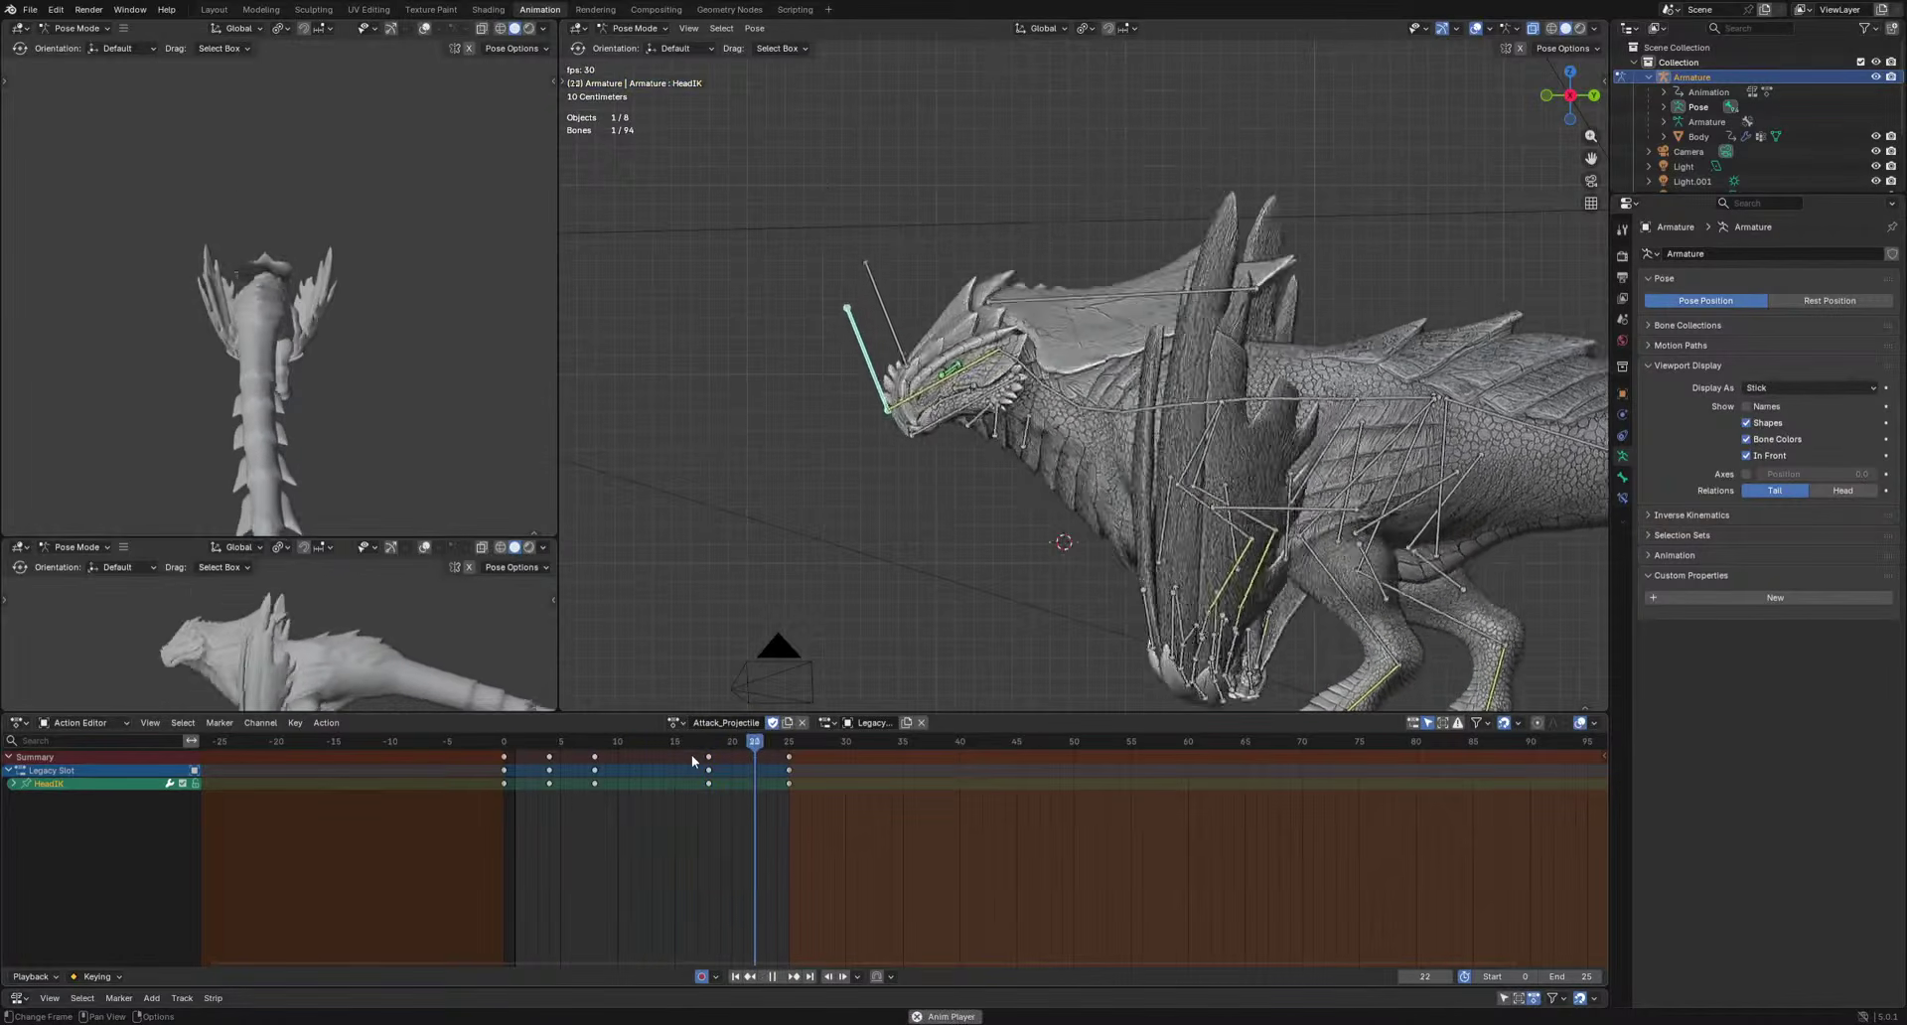
# Move the head IK bone forward and up about 0.2 m at frame 8.
pyautogui.press('space')
pyautogui.press('space')
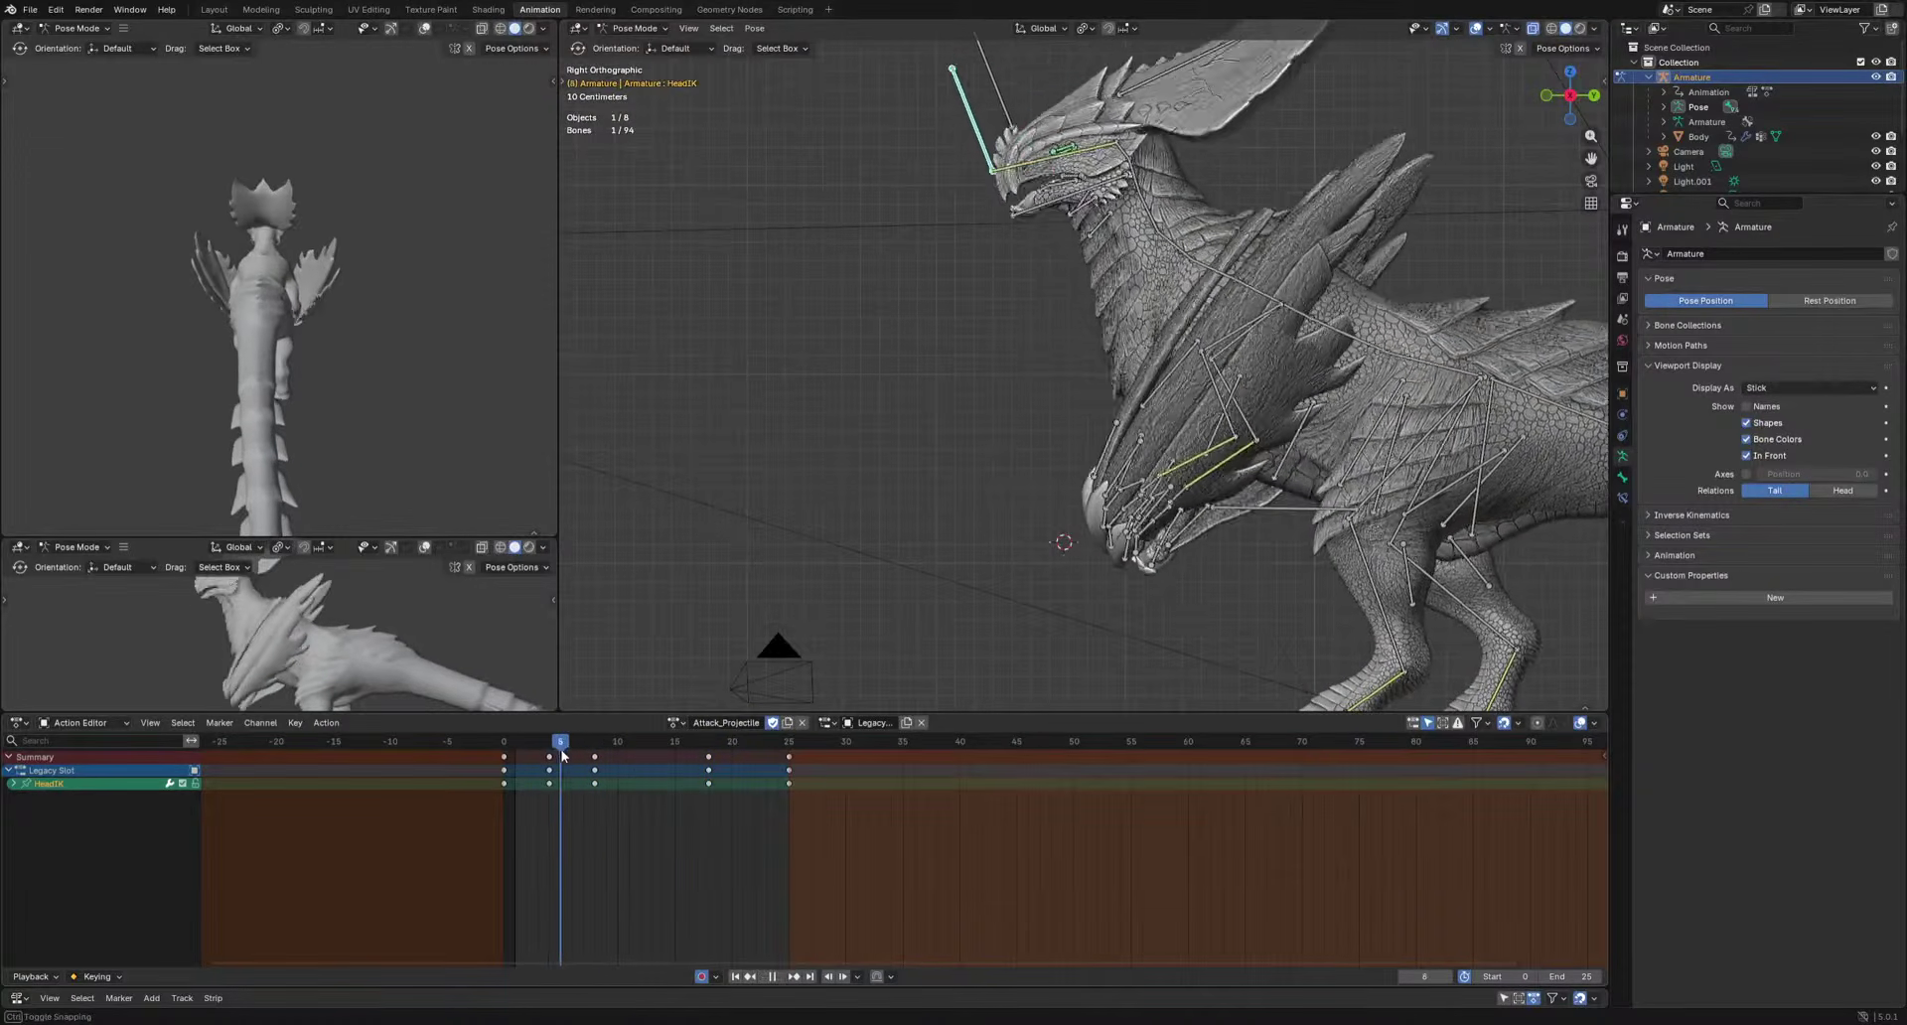
pyautogui.press('g')
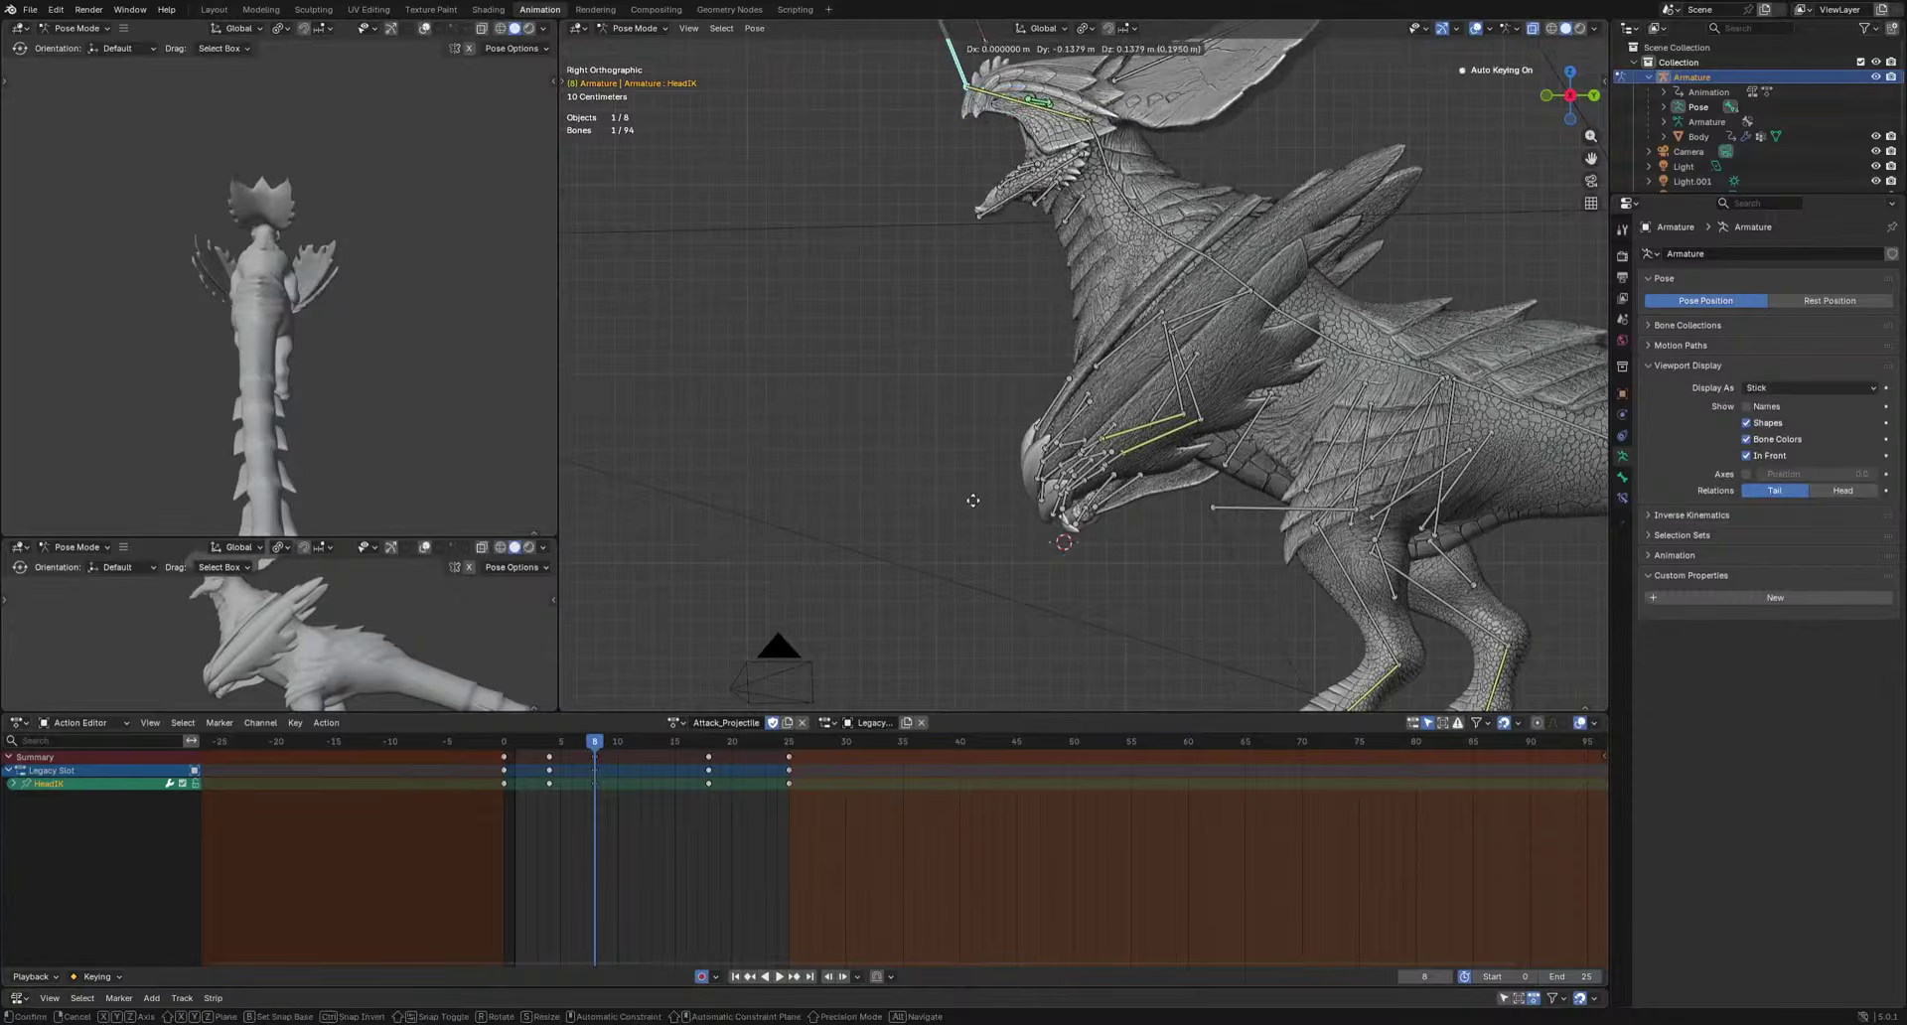
# Try new head IK bone positions at frames 13 and 11.
pyautogui.click(645, 741)
pyautogui.press('g')
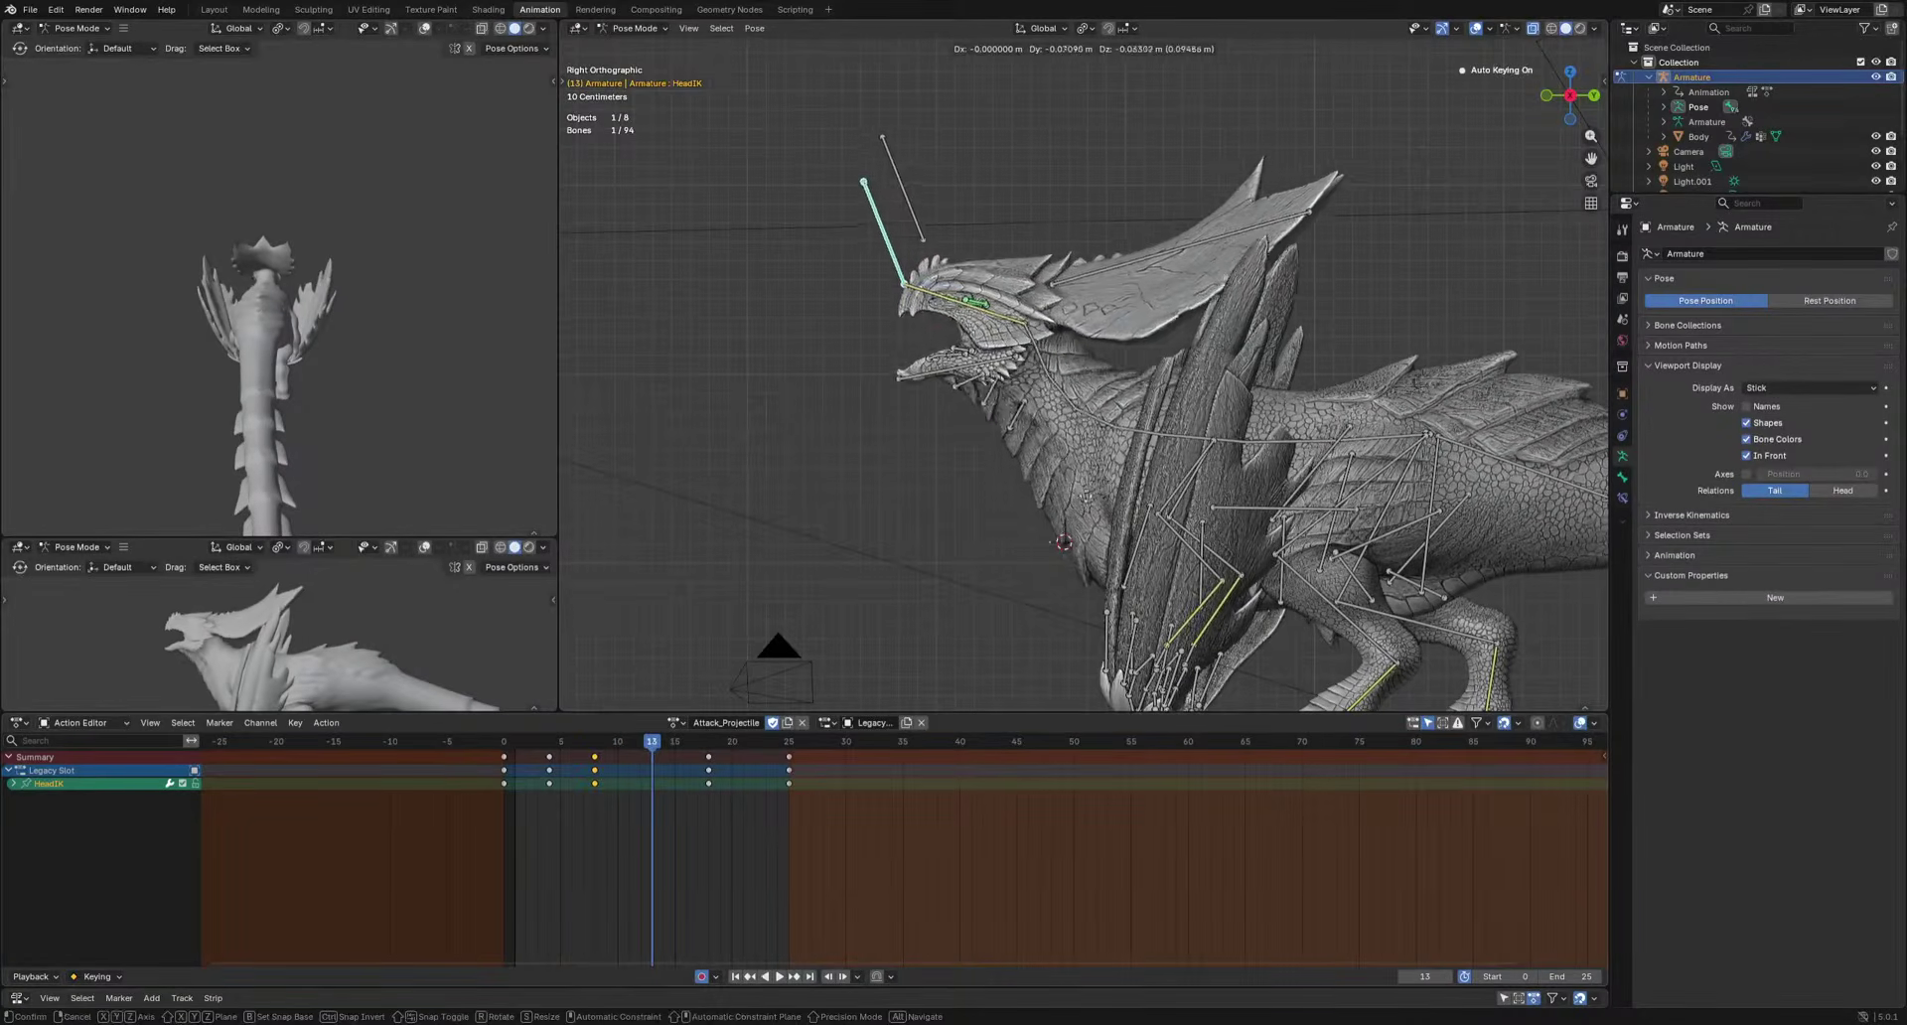
pyautogui.click(1040, 593)
pyautogui.press('space')
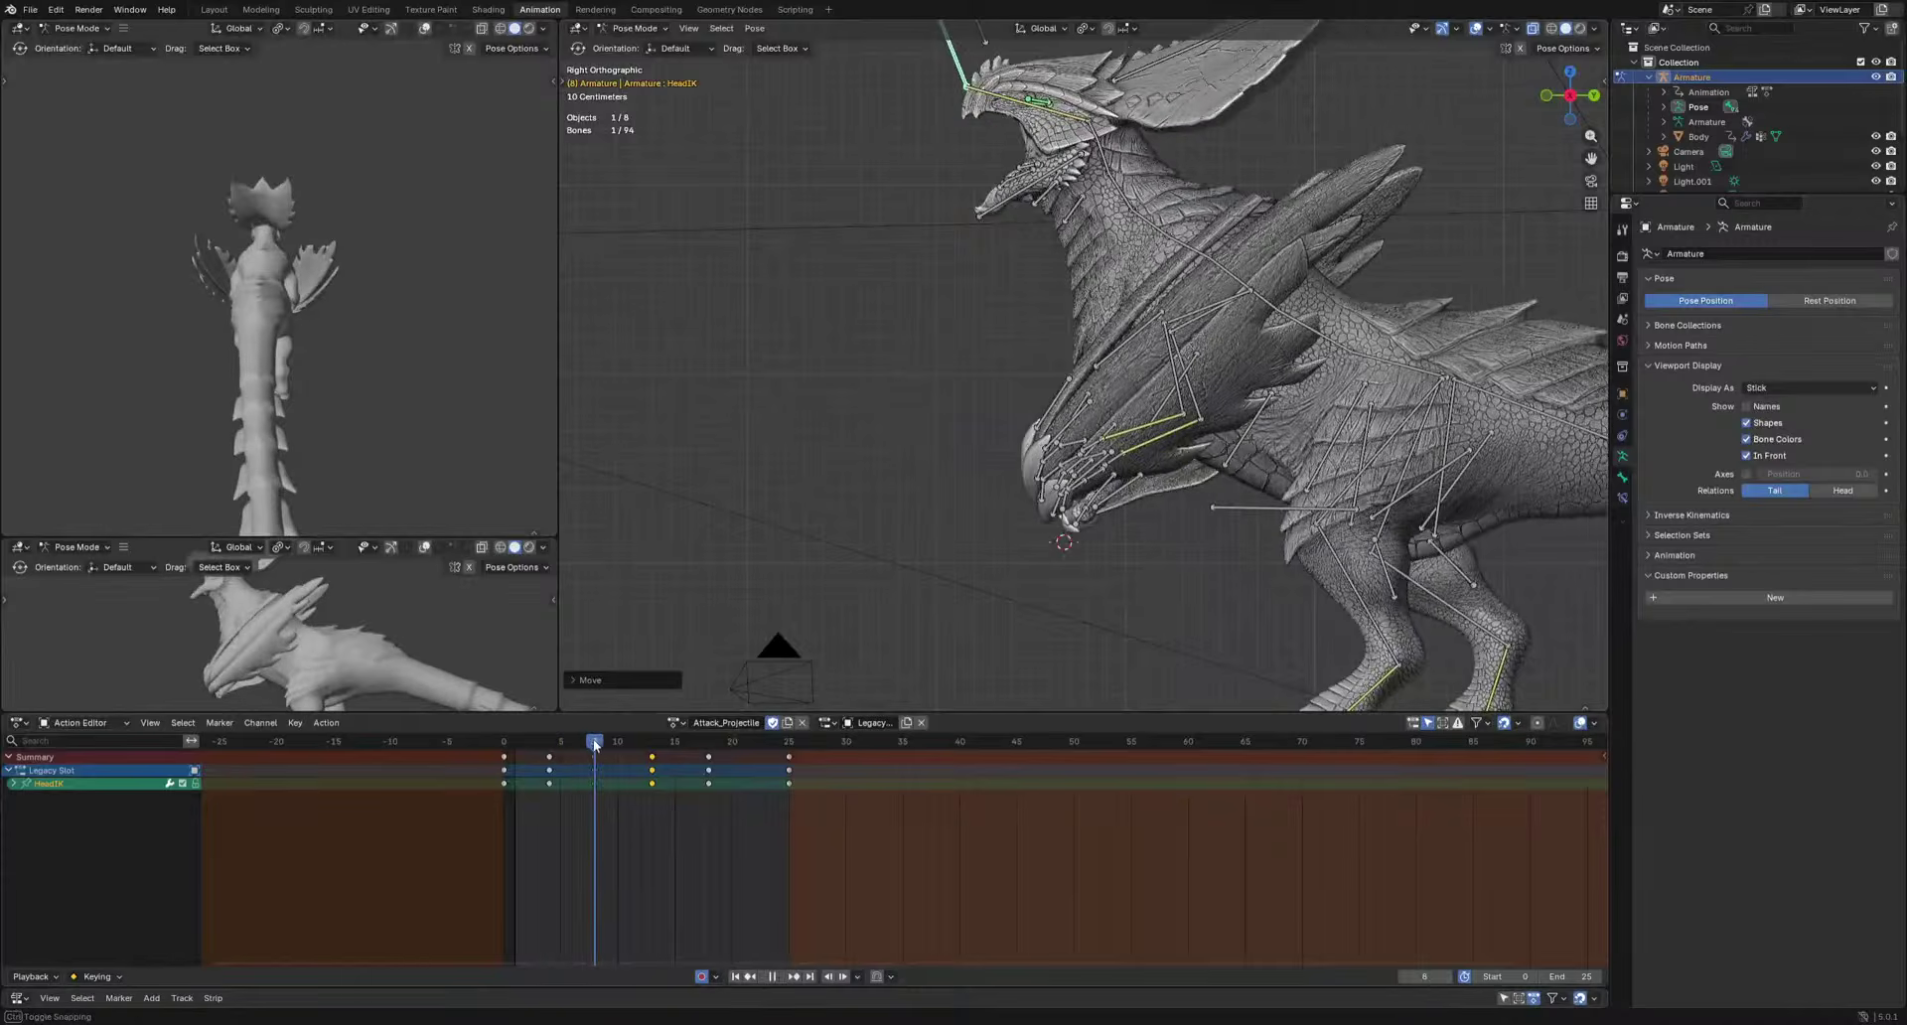
pyautogui.press('space')
pyautogui.press('g')
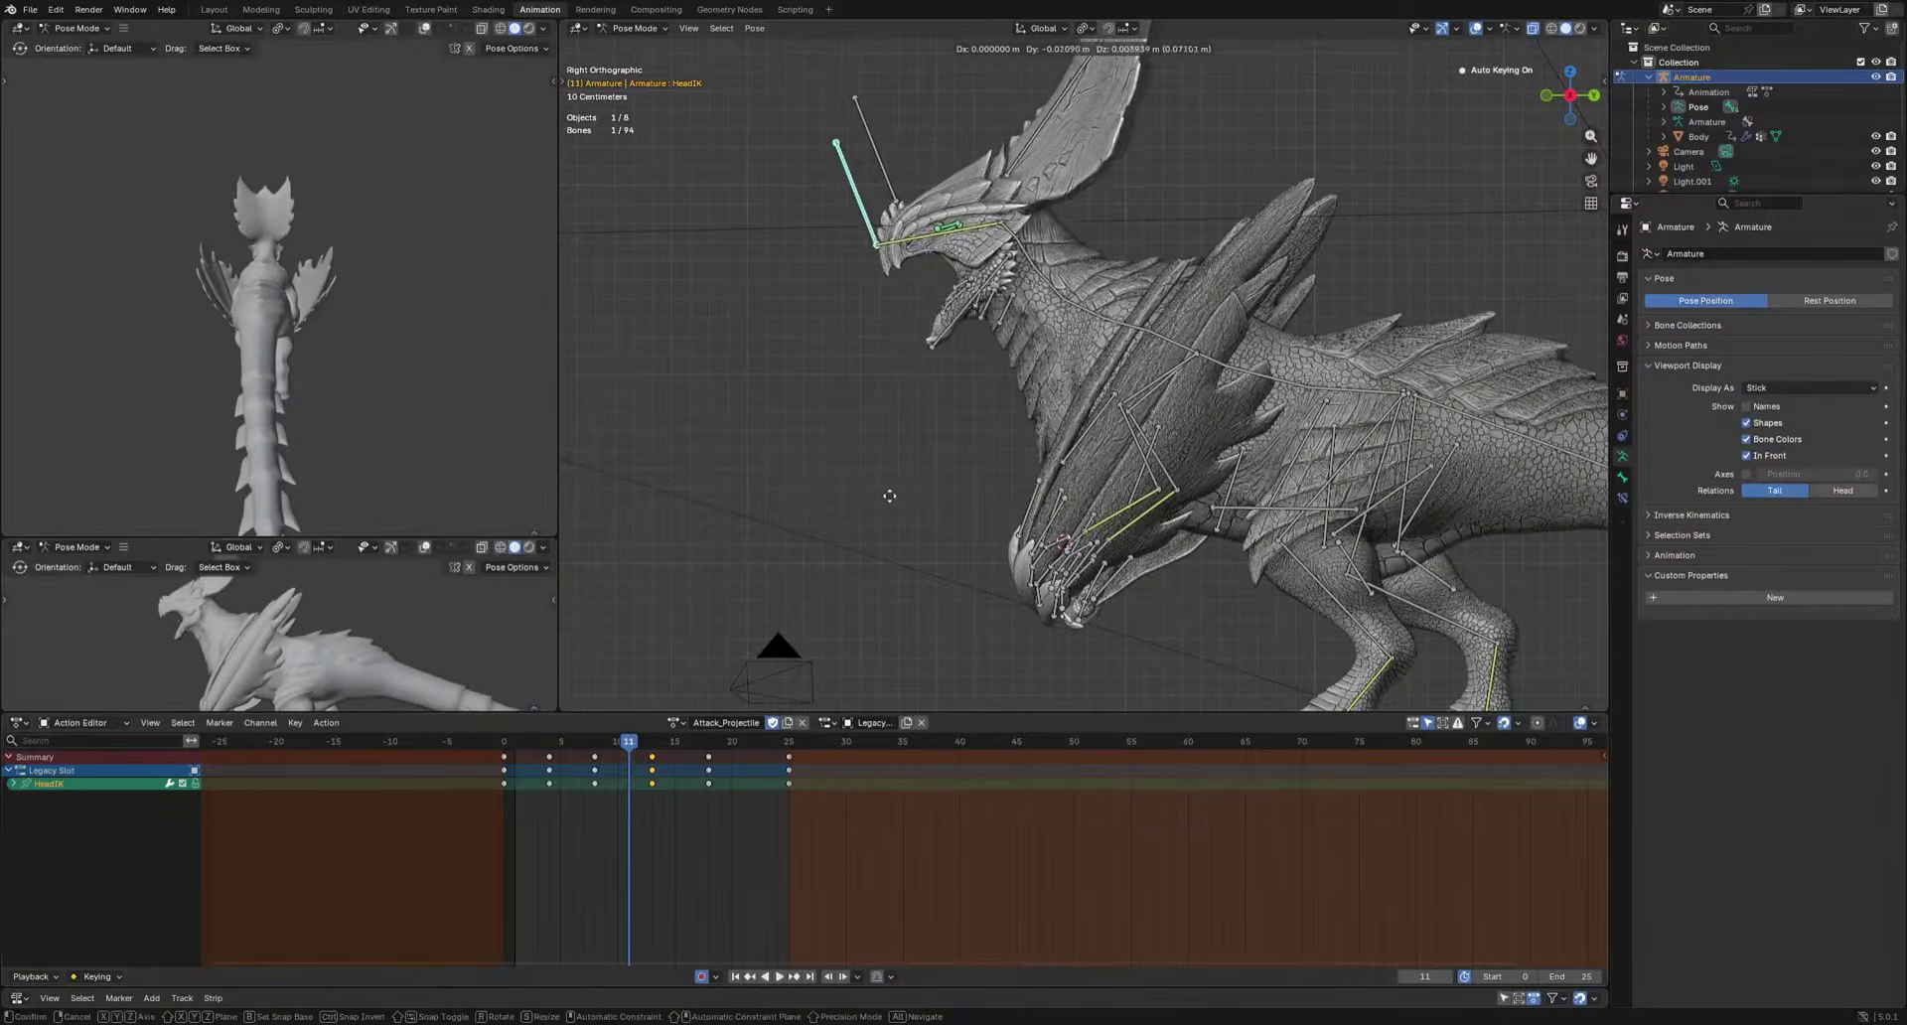
pyautogui.moveTo(625, 745); pyautogui.dragTo(651, 755)
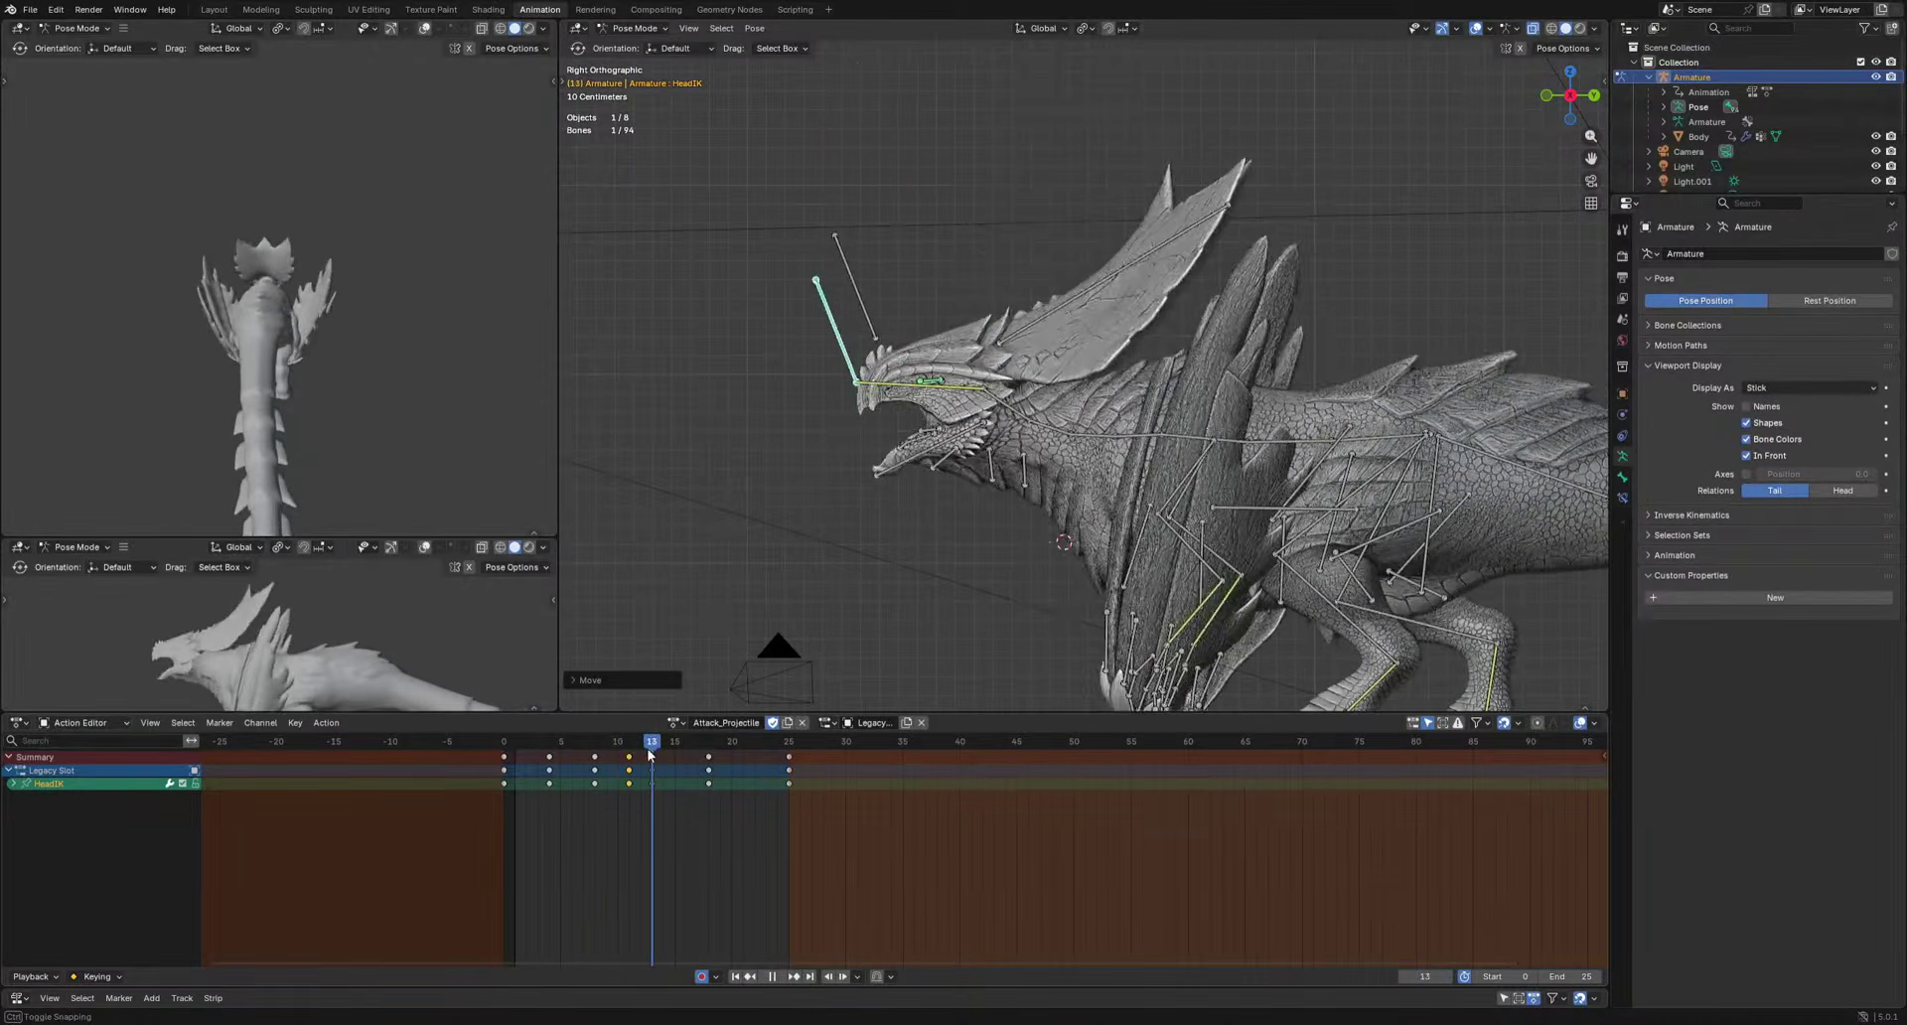
# Undo the head IK bone moves made at frames 11 and 13.
pyautogui.hotkey('ctrl', 'z')
pyautogui.hotkey('ctrl', 'z')
pyautogui.hotkey('ctrl', 'z')
pyautogui.hotkey('ctrl', 'z')
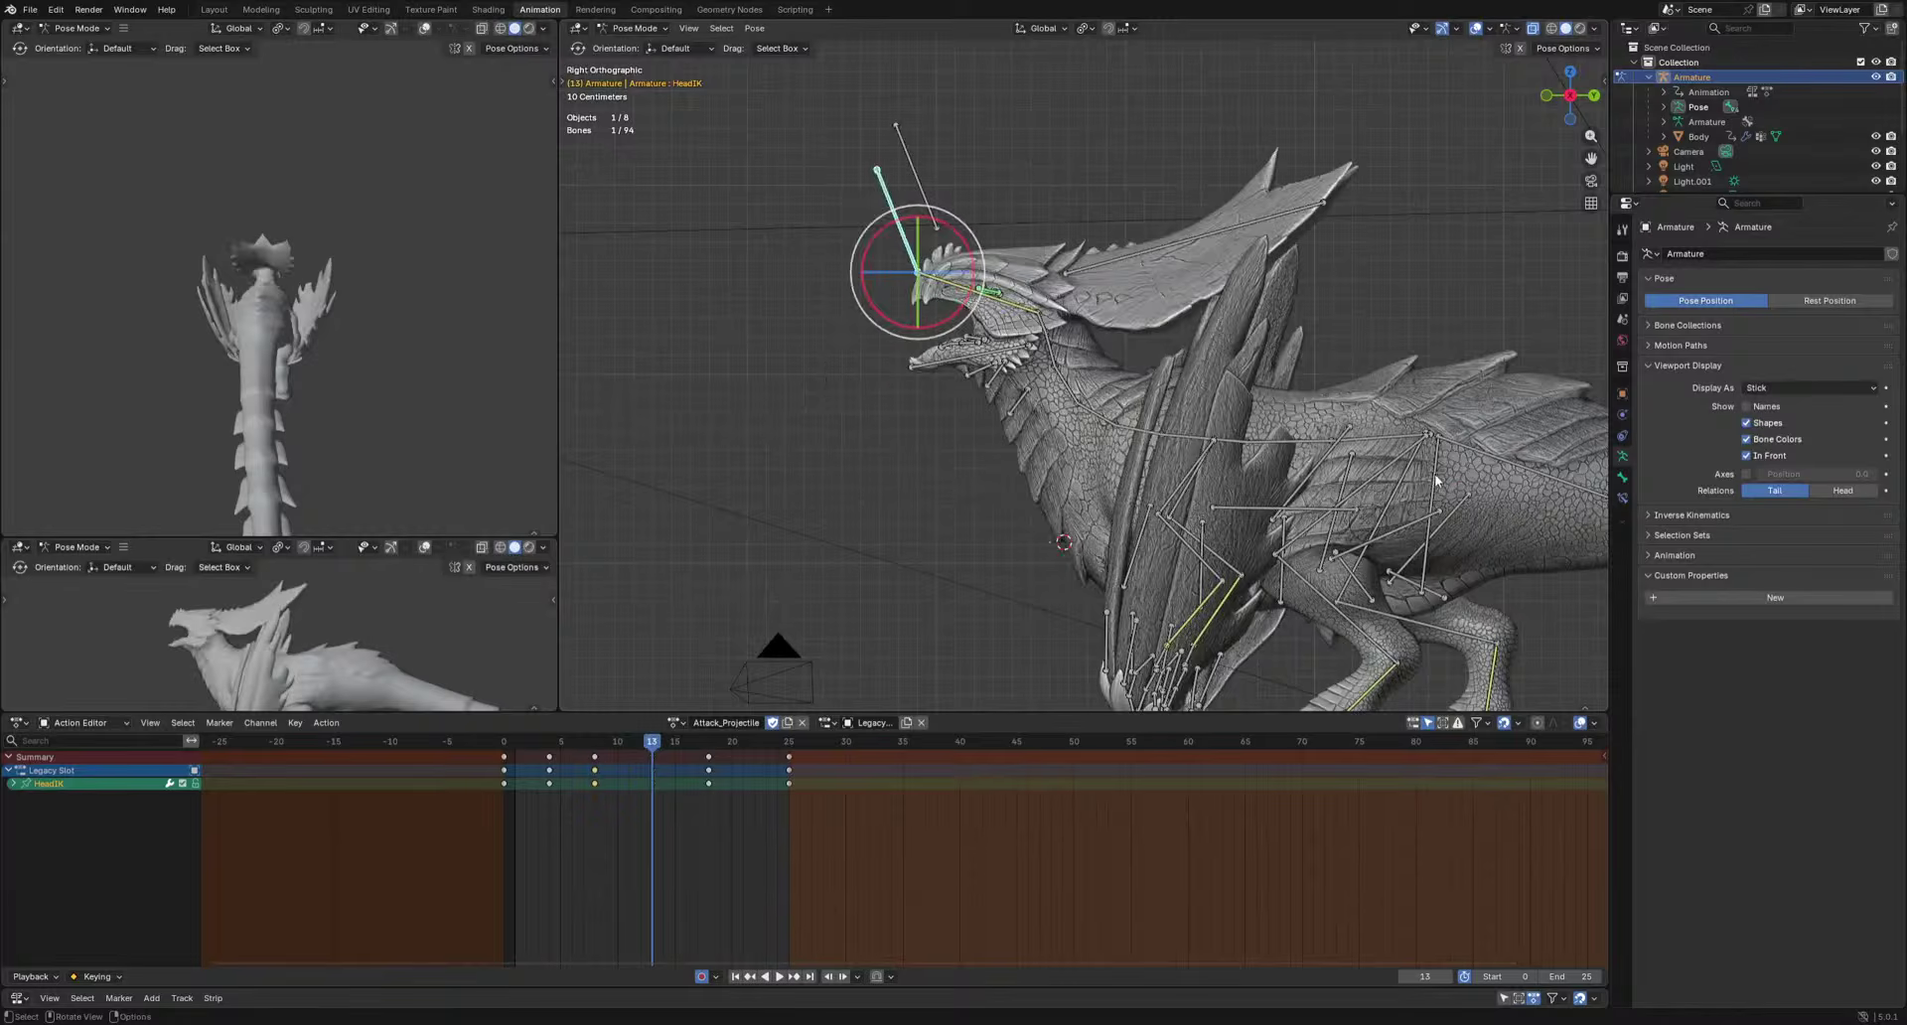
# Try to reposition the Pelvis bone at frame 11.
pyautogui.click(1434, 473)
pyautogui.scroll(-2, 1510, 612)
pyautogui.keyDown('shift'); pyautogui.moveTo(1509, 613); pyautogui.dragTo(1397, 623, button='middle'); pyautogui.keyUp('shift')
pyautogui.moveTo(651, 745)
pyautogui.mouseDown()
pyautogui.moveTo(588, 752)
pyautogui.moveTo(628, 757)
pyautogui.mouseUp()
pyautogui.click(630, 760)
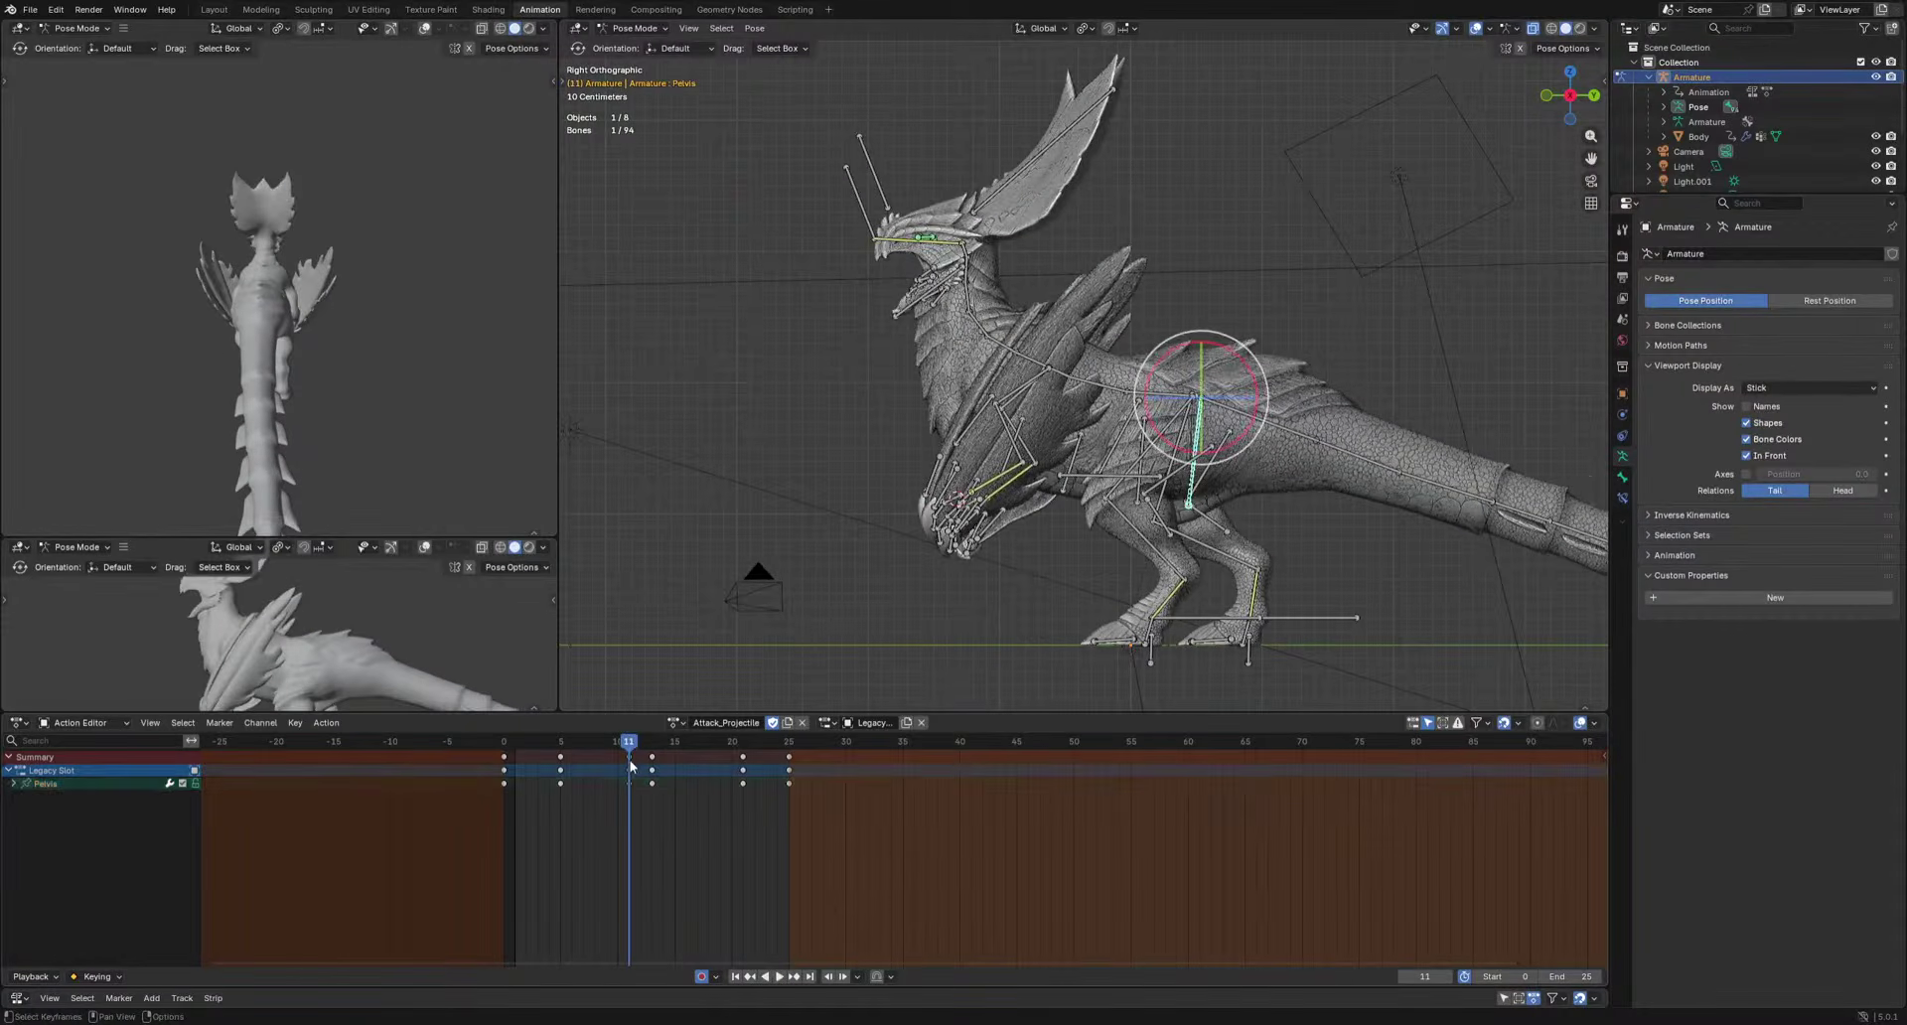
pyautogui.press('g')
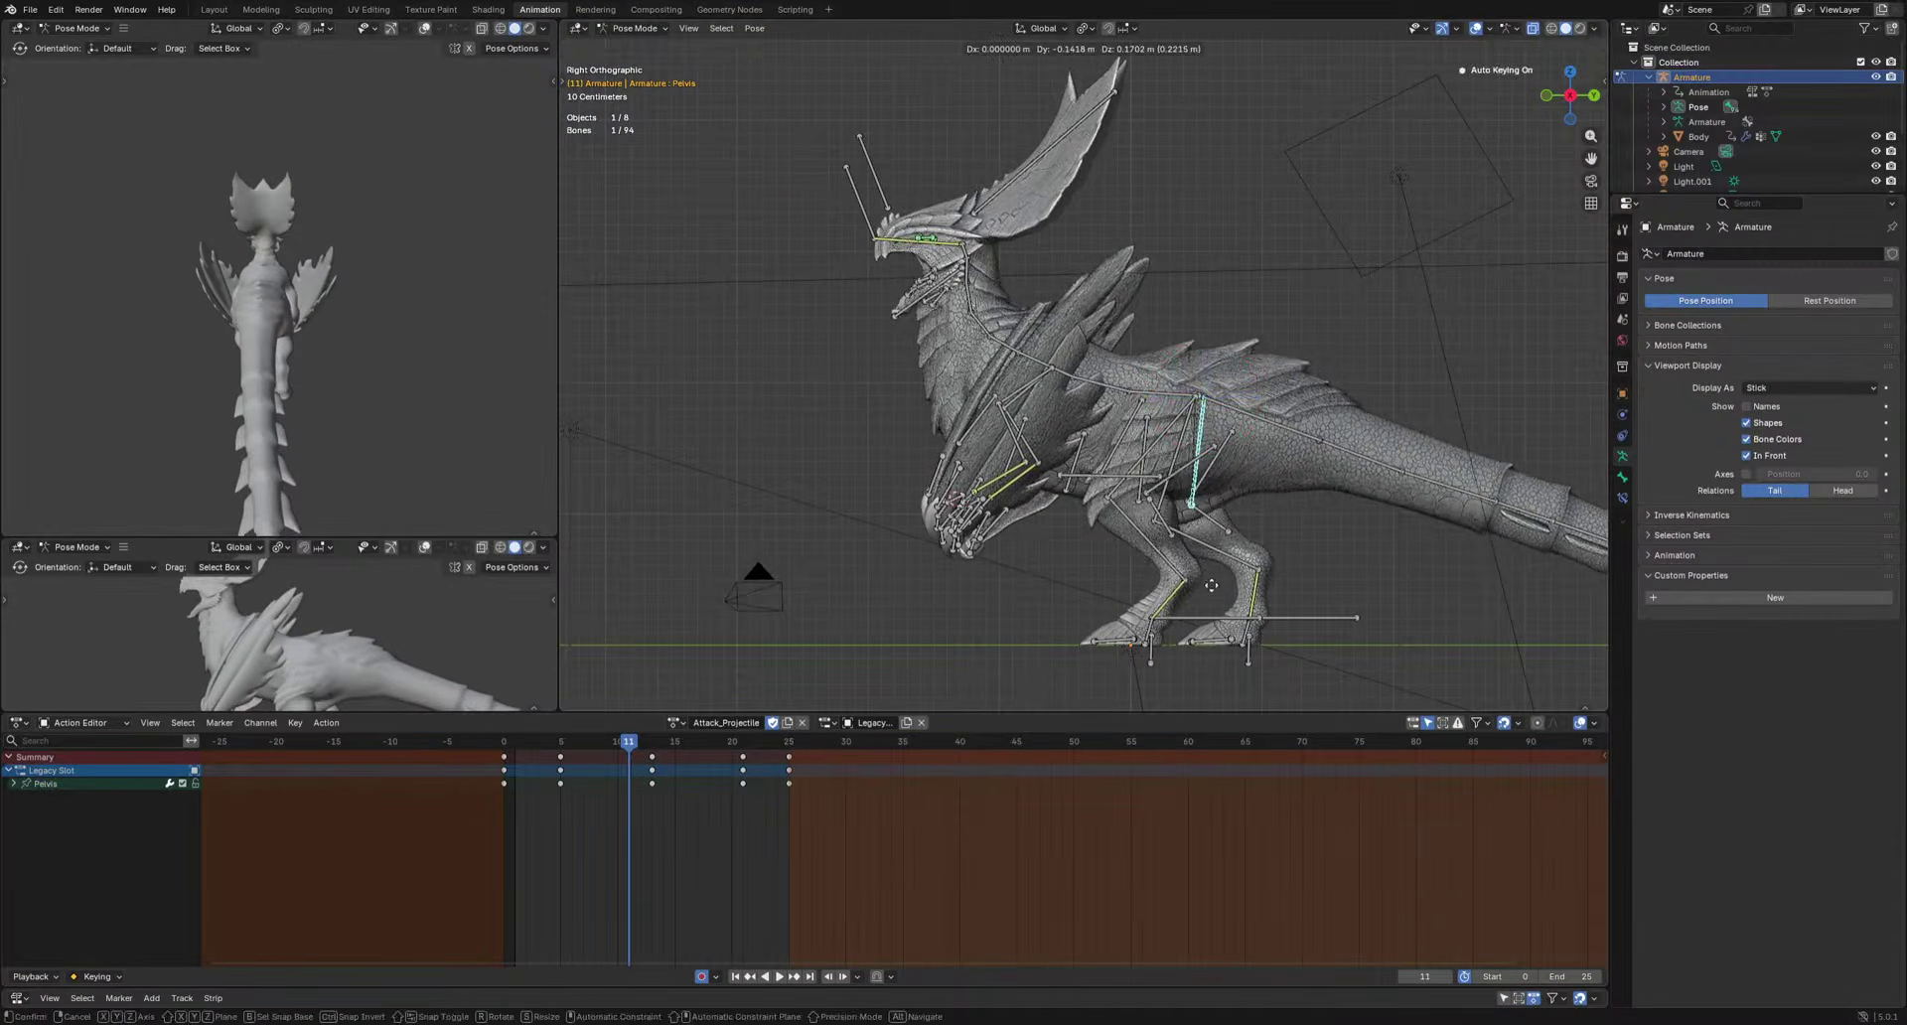
pyautogui.click(1082, 561)
# Move the head IK bone forward and slightly down at frame 11.
pyautogui.click(860, 183)
pyautogui.press('g')
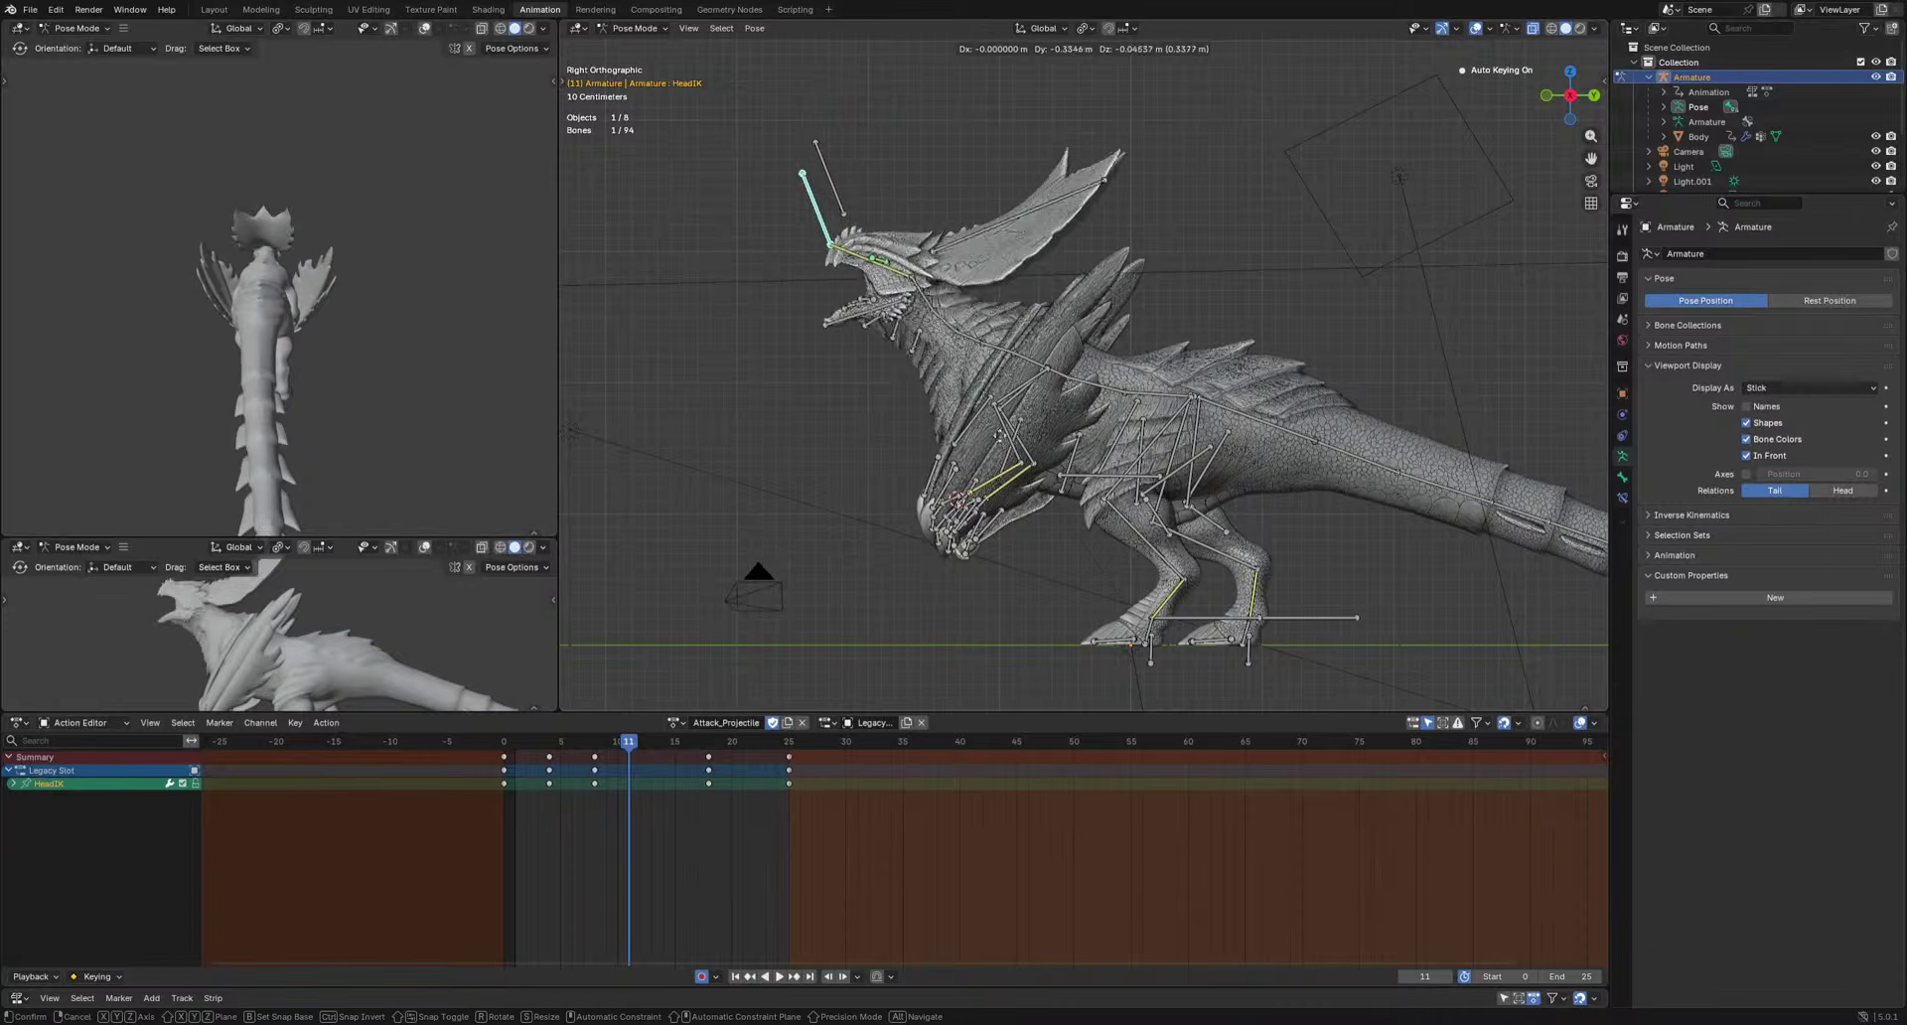
pyautogui.click(980, 487)
# Play back the projectile attack and examine the head and body motion from the side and an angled front view.
pyautogui.press('space')
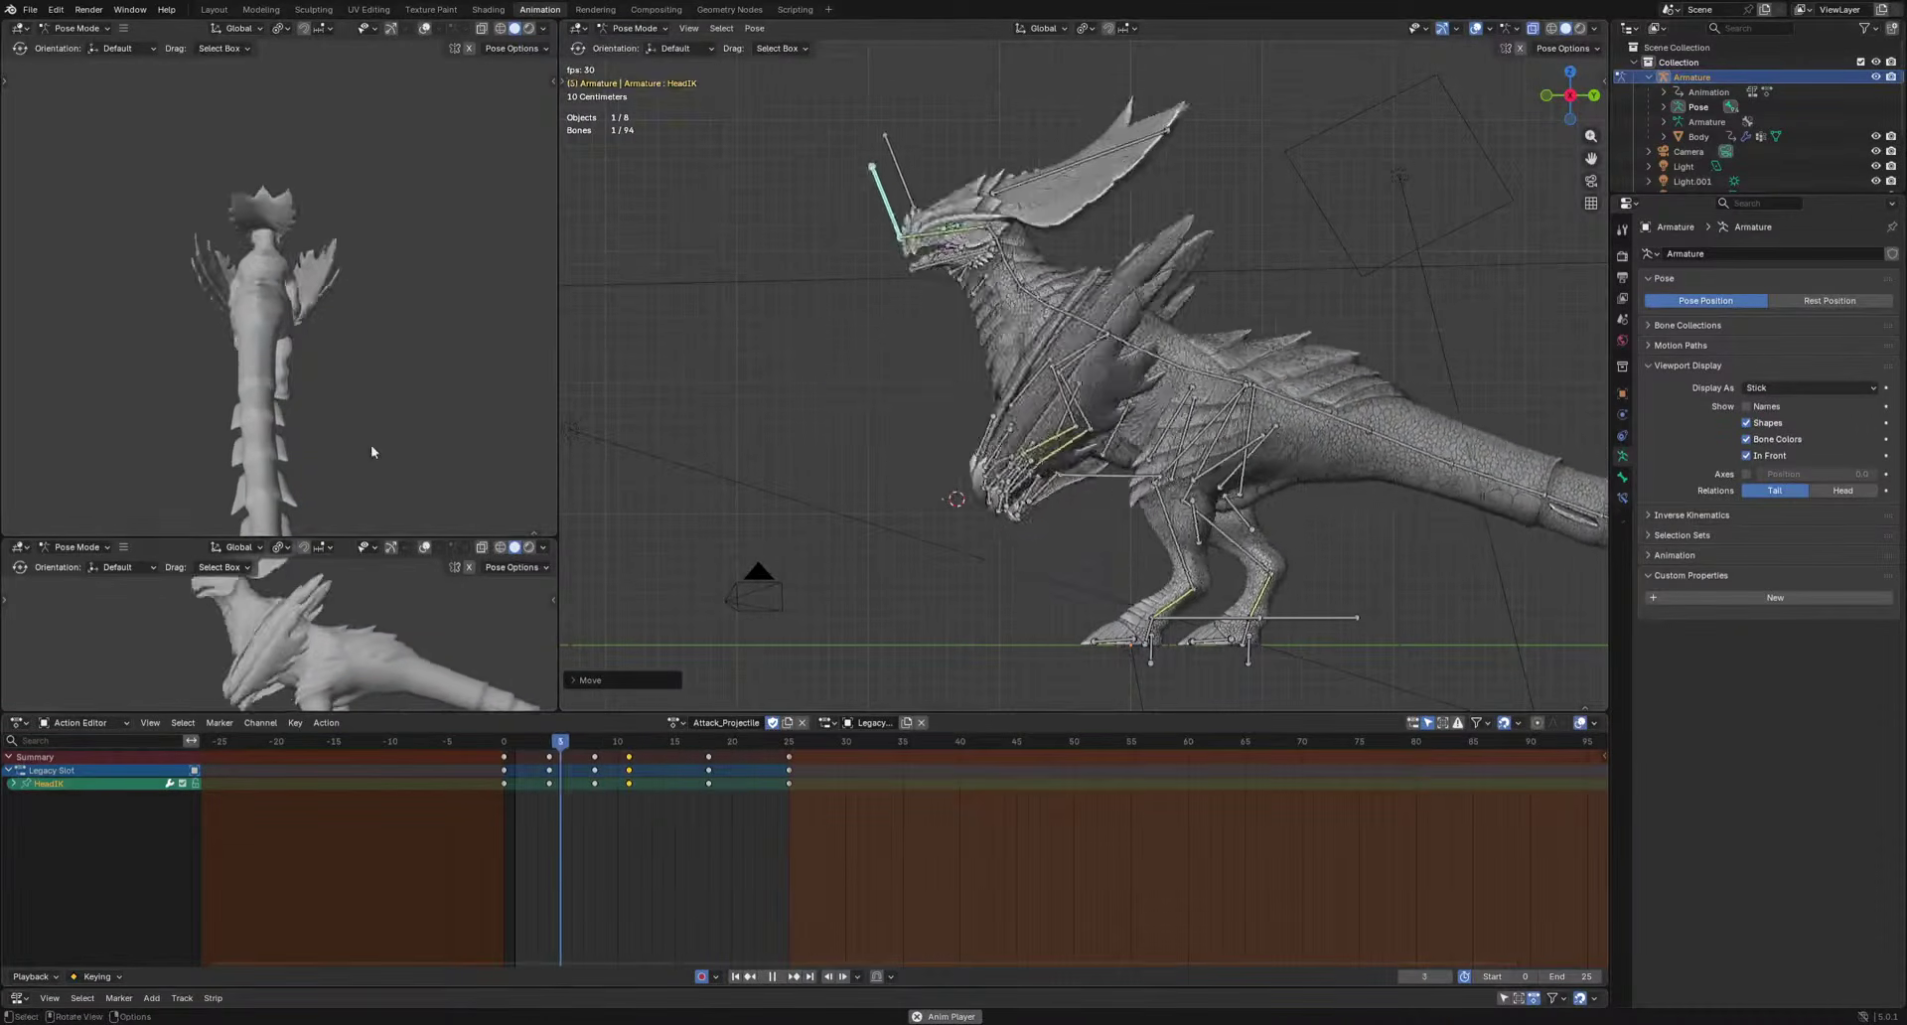
pyautogui.moveTo(371, 444); pyautogui.dragTo(418, 493, button='middle')
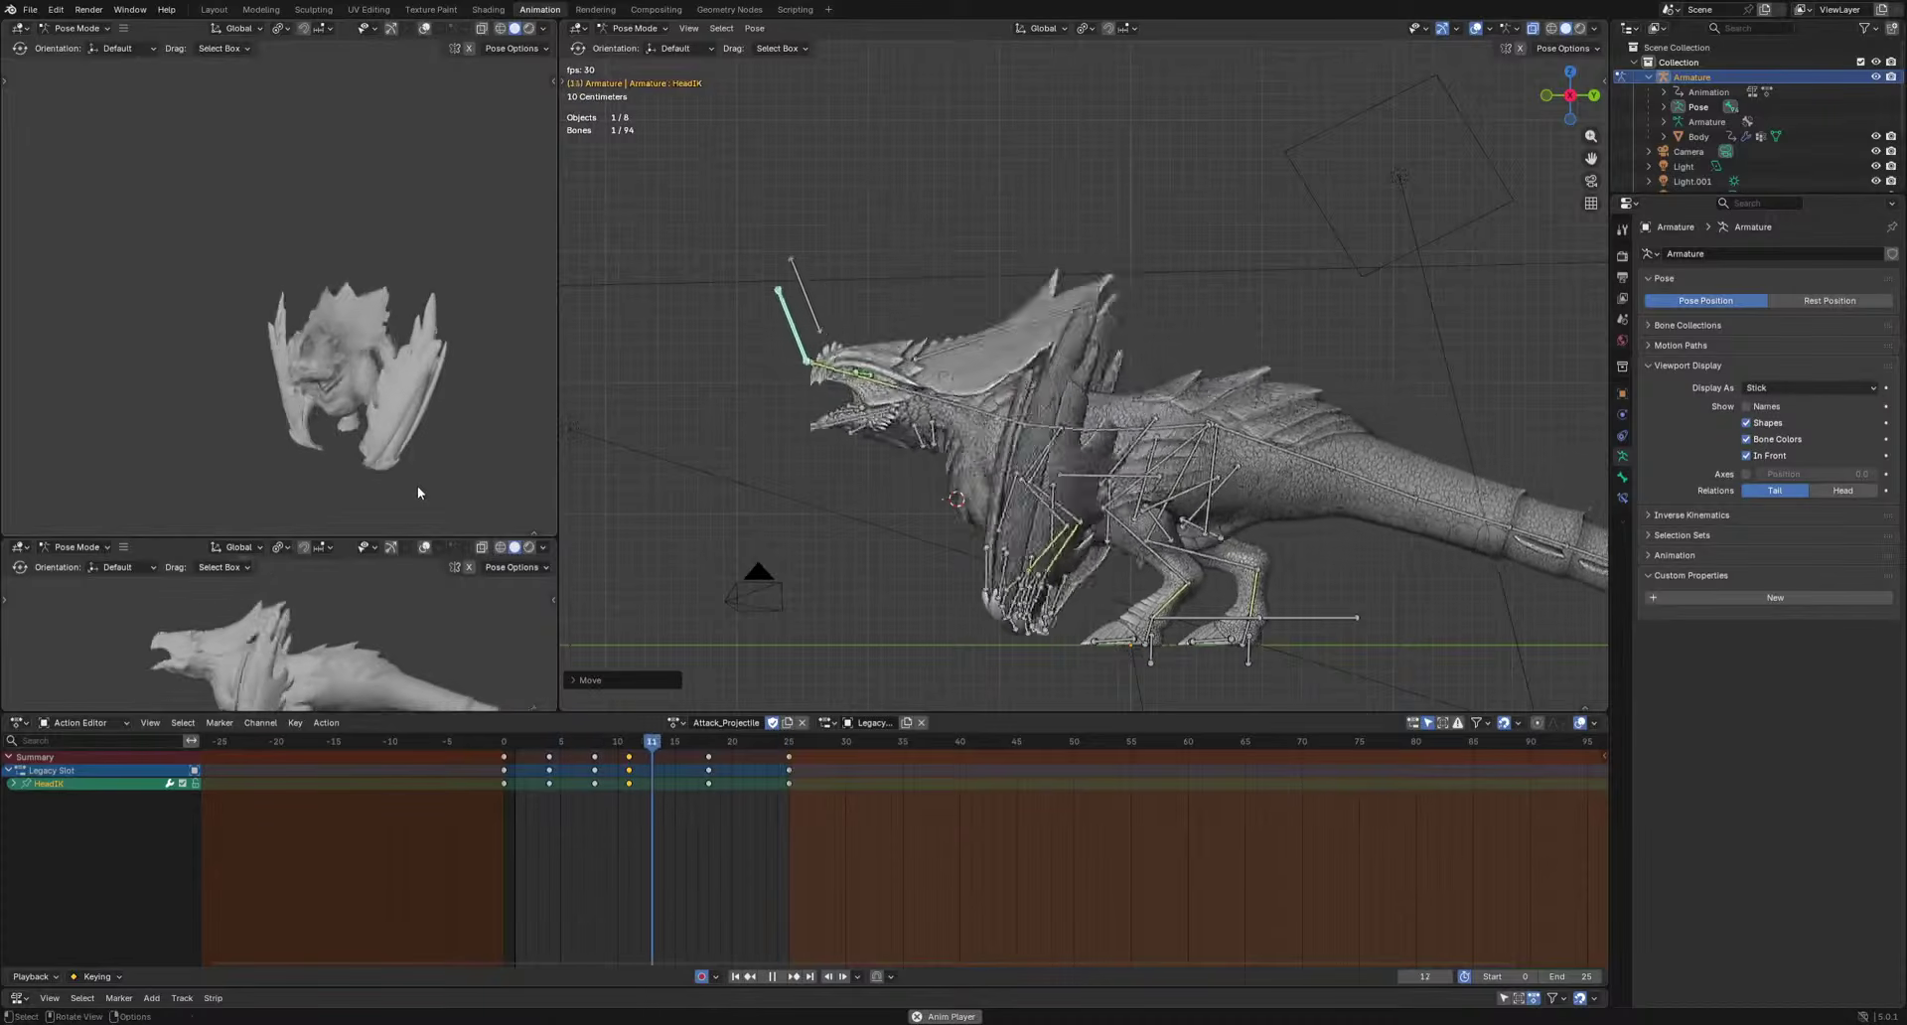
pyautogui.press('space')
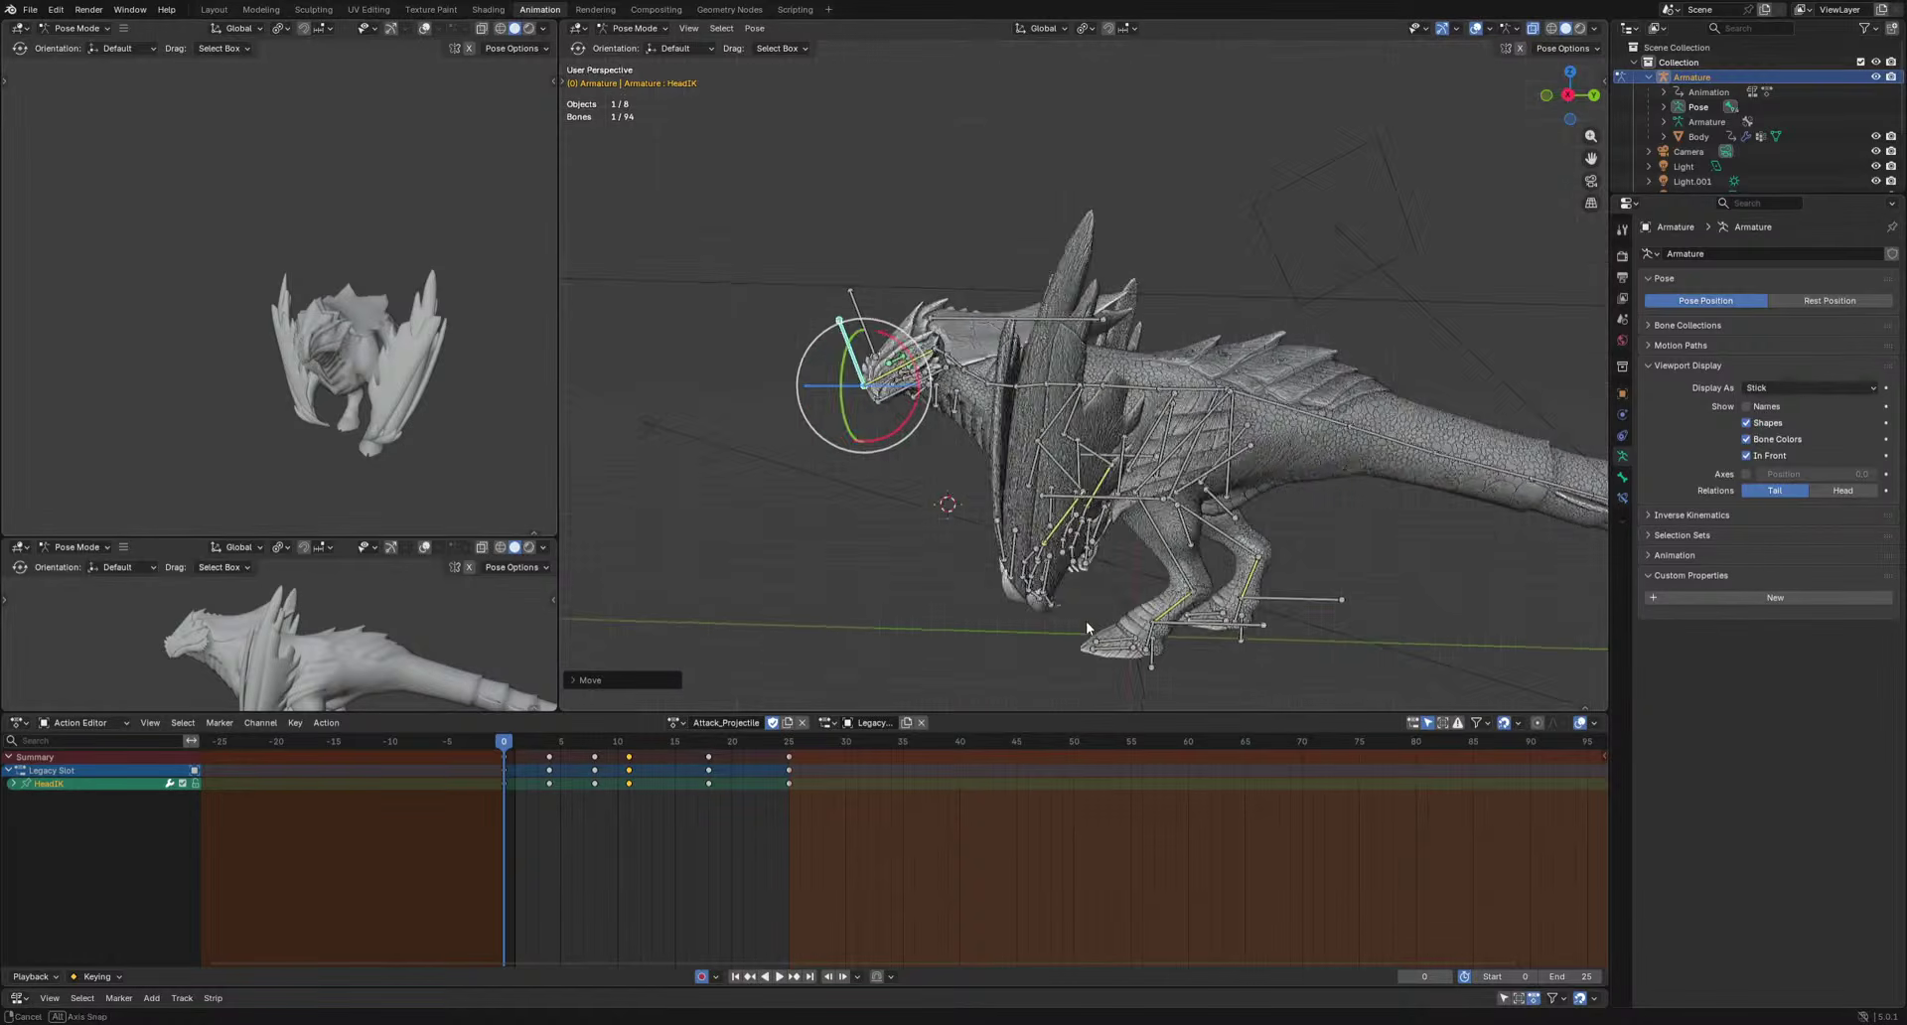
pyautogui.press('space')
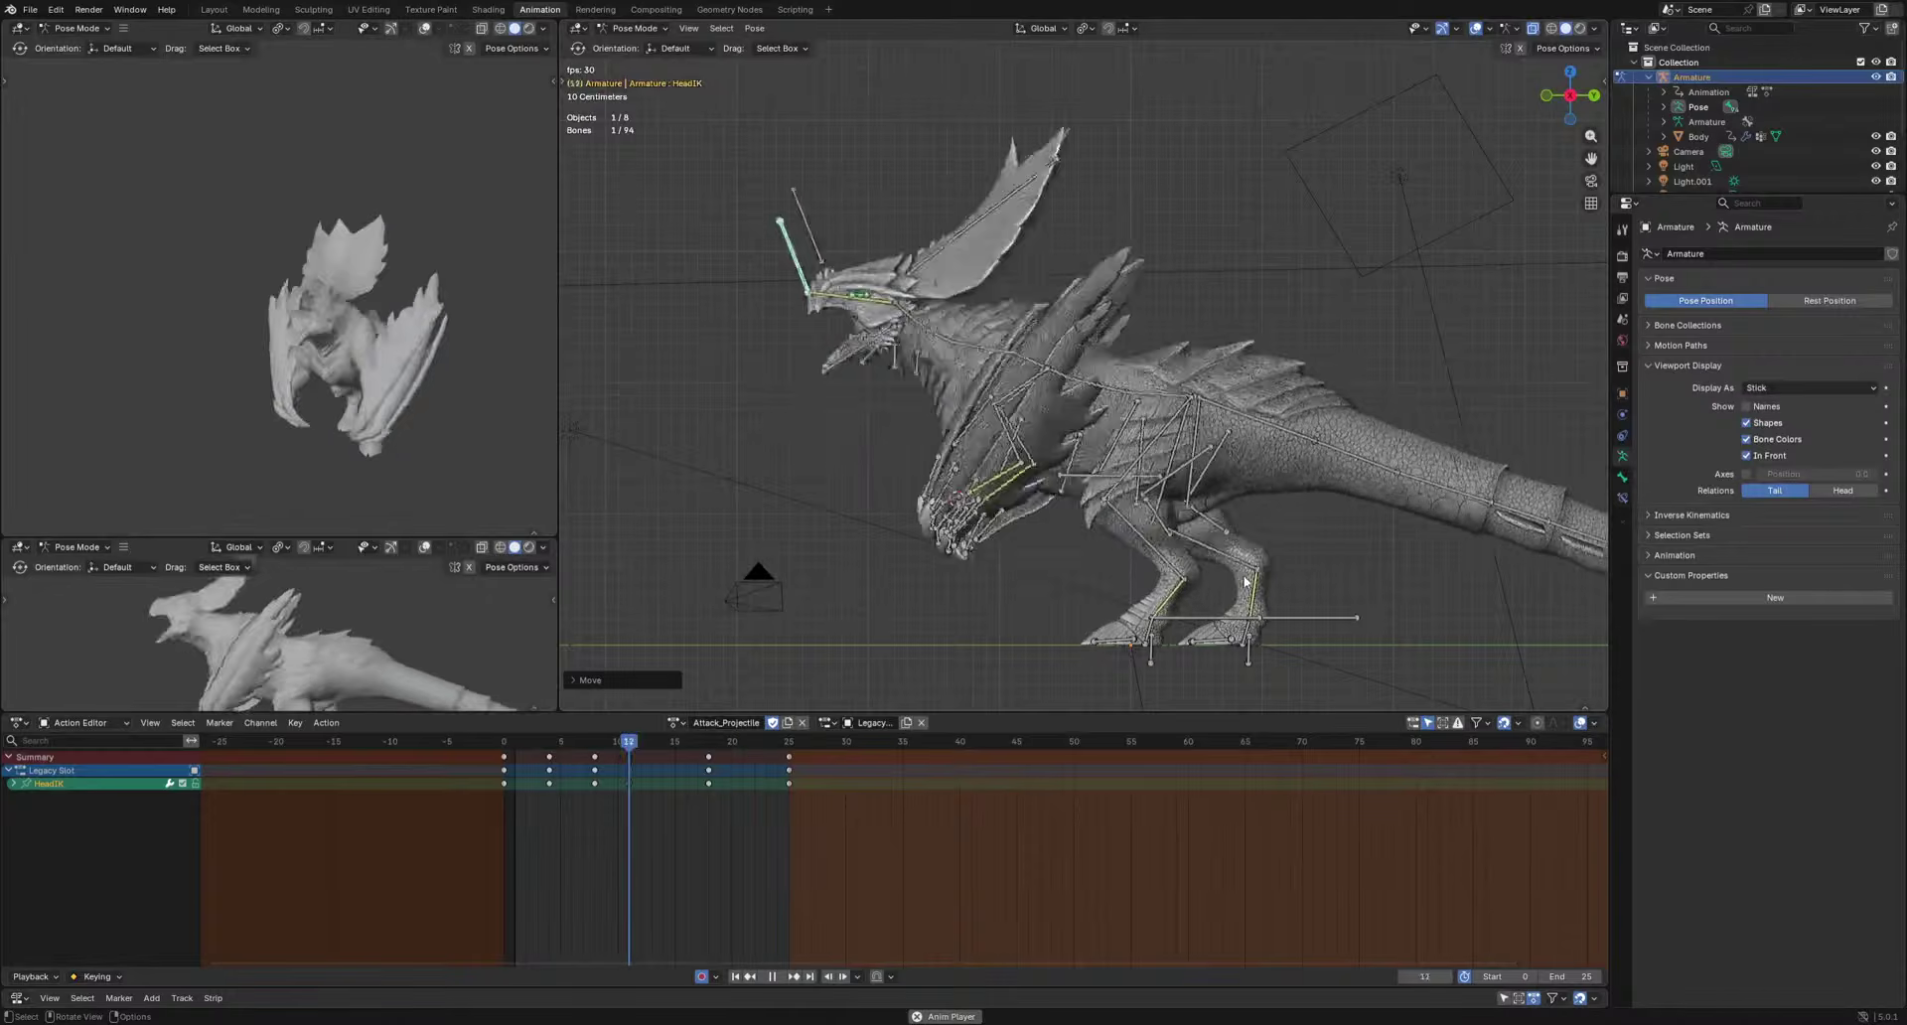
pyautogui.press('space')
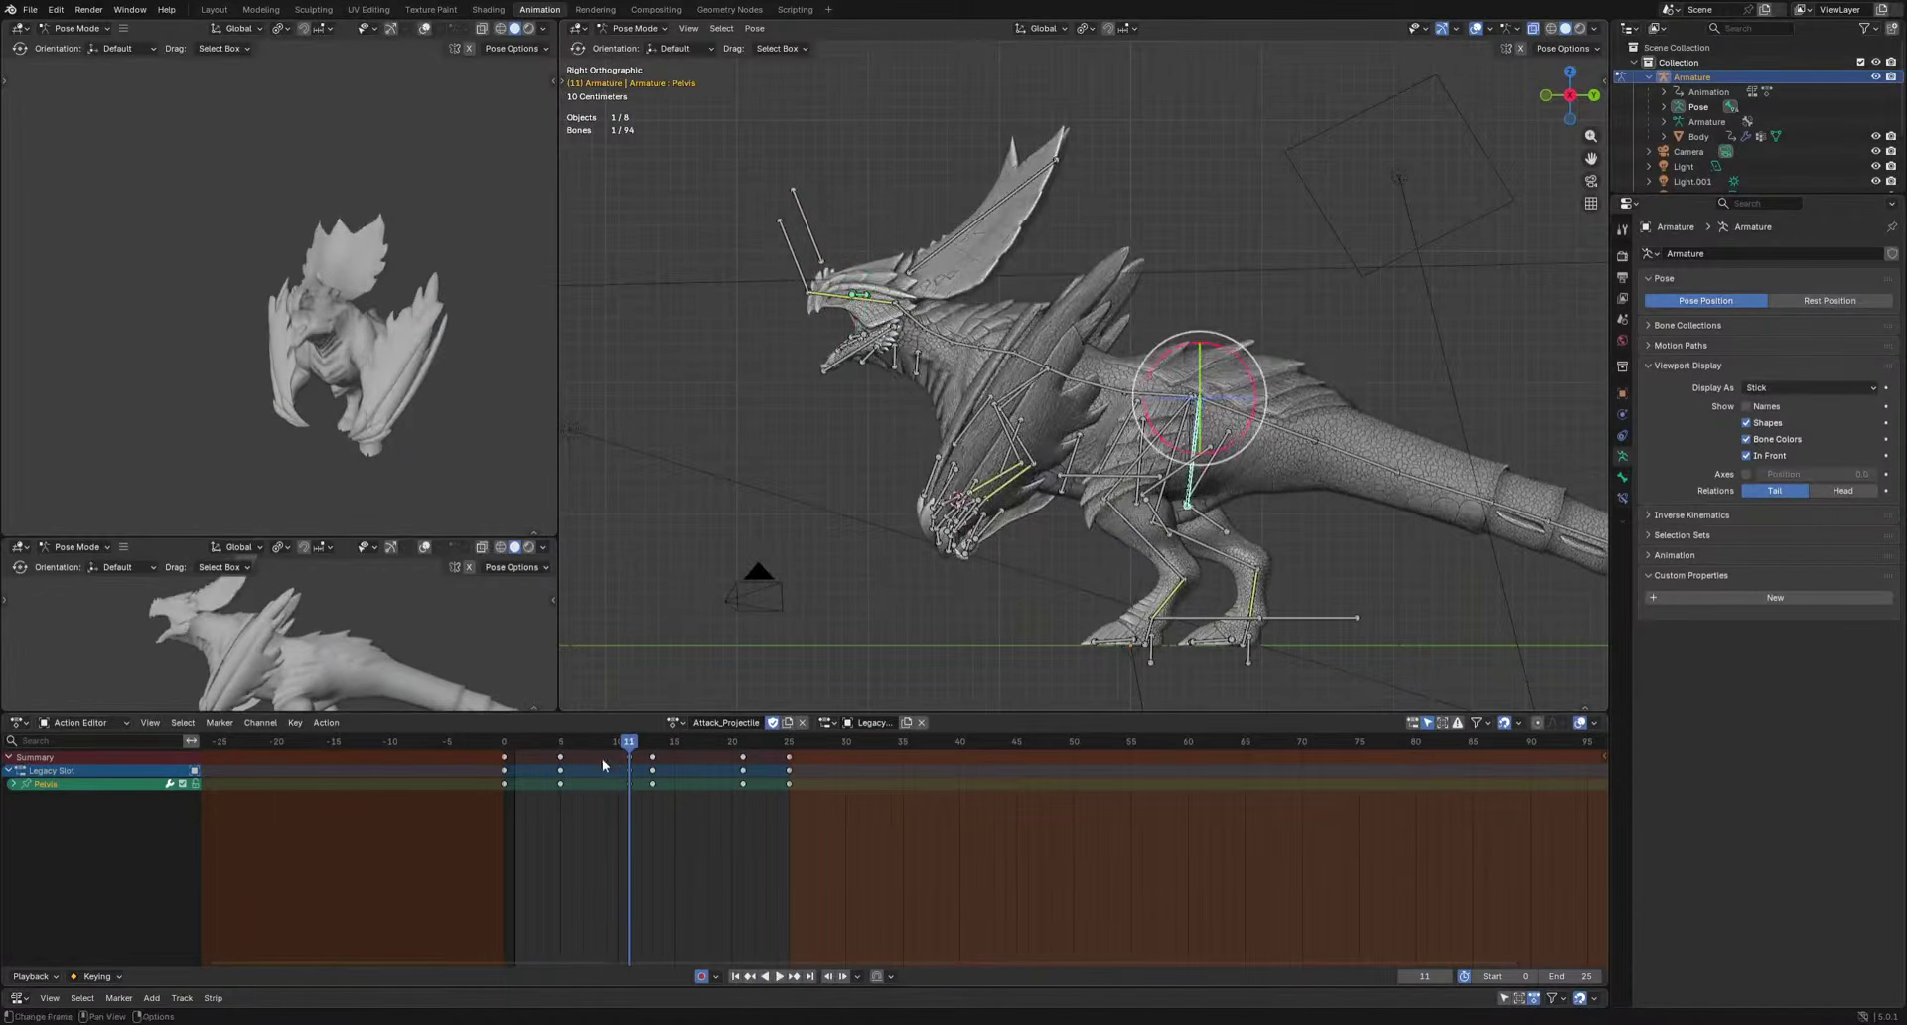
# Move the Pelvis bone backward and slightly up at frame 11.
pyautogui.moveTo(599, 751)
pyautogui.mouseDown()
pyautogui.moveTo(563, 748)
pyautogui.moveTo(626, 756)
pyautogui.mouseUp()
pyautogui.press('g')
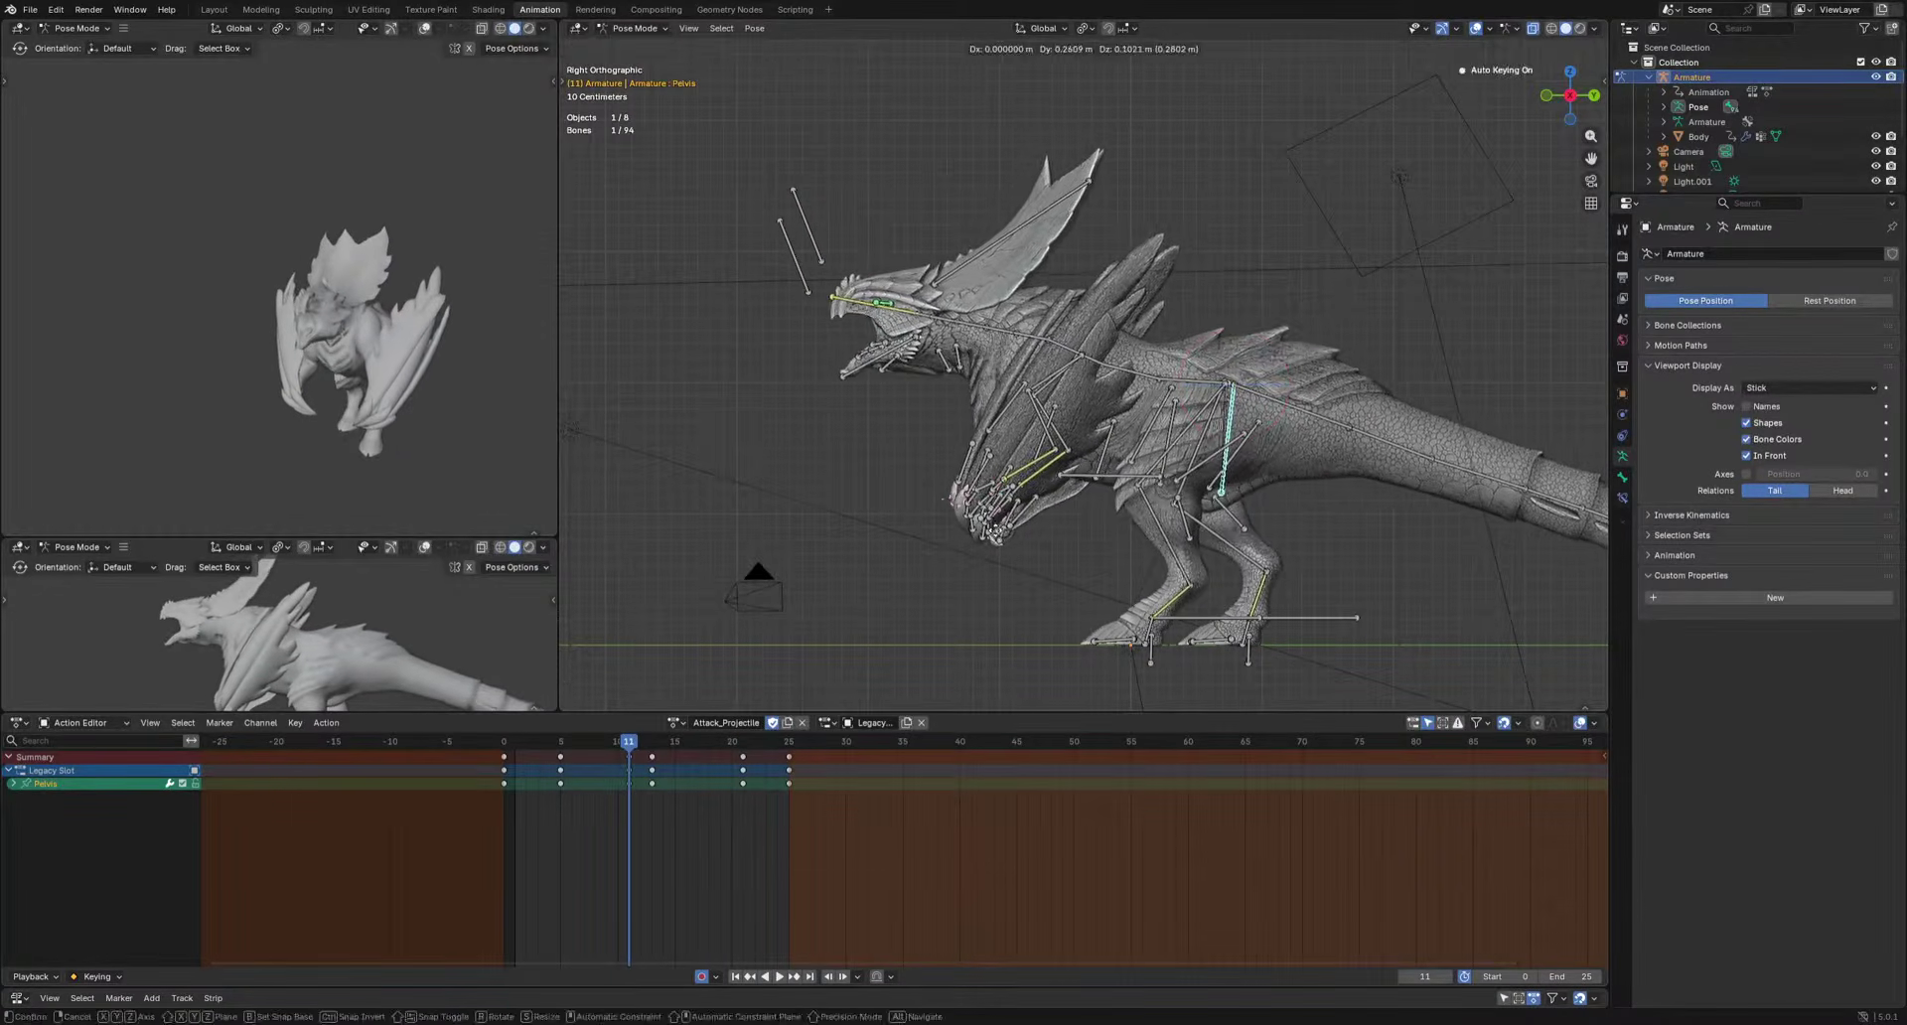
pyautogui.click(991, 540)
# Shift the Pelvis keyframe at frame 13 to frame 14, and move the bone forward and rotate it there.
pyautogui.click(672, 756)
pyautogui.press('space')
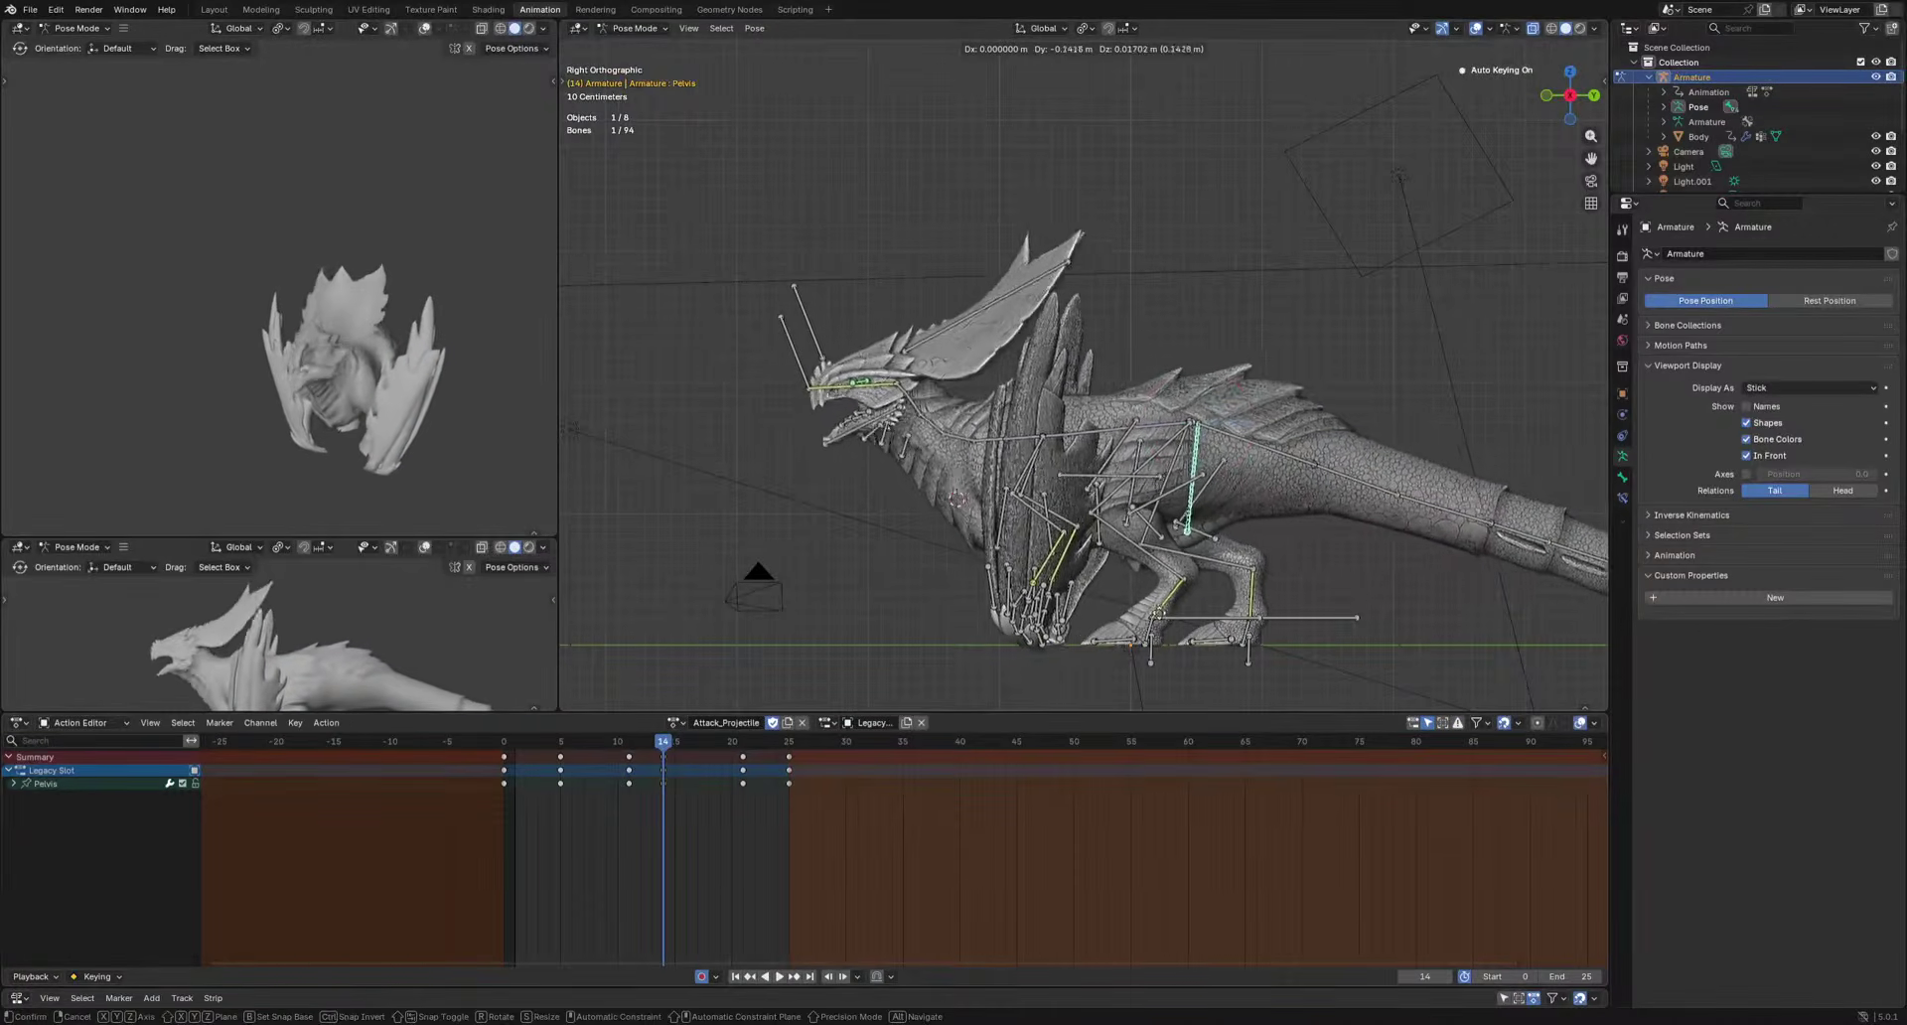
pyautogui.press('space')
pyautogui.press('r')
pyautogui.click(1281, 637)
pyautogui.press('space')
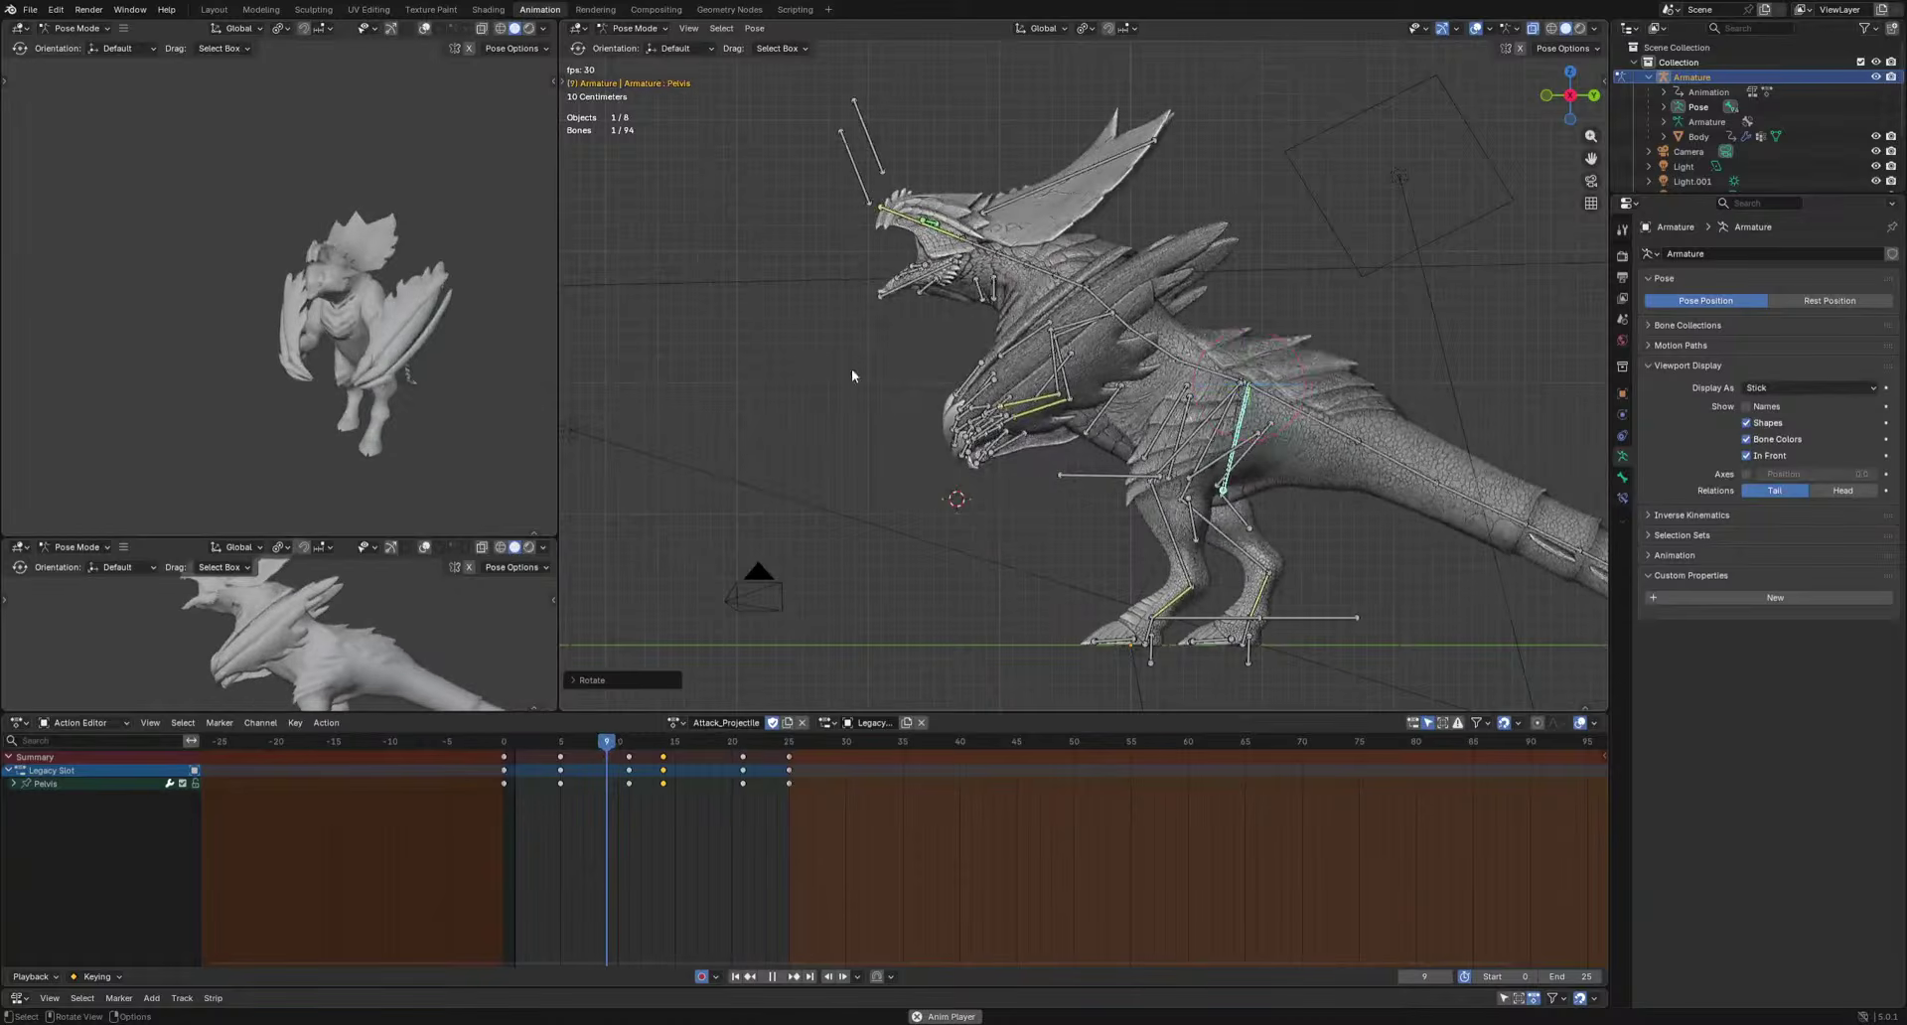
# Move the head IK bone backward and up at frame 8.
pyautogui.click(872, 185)
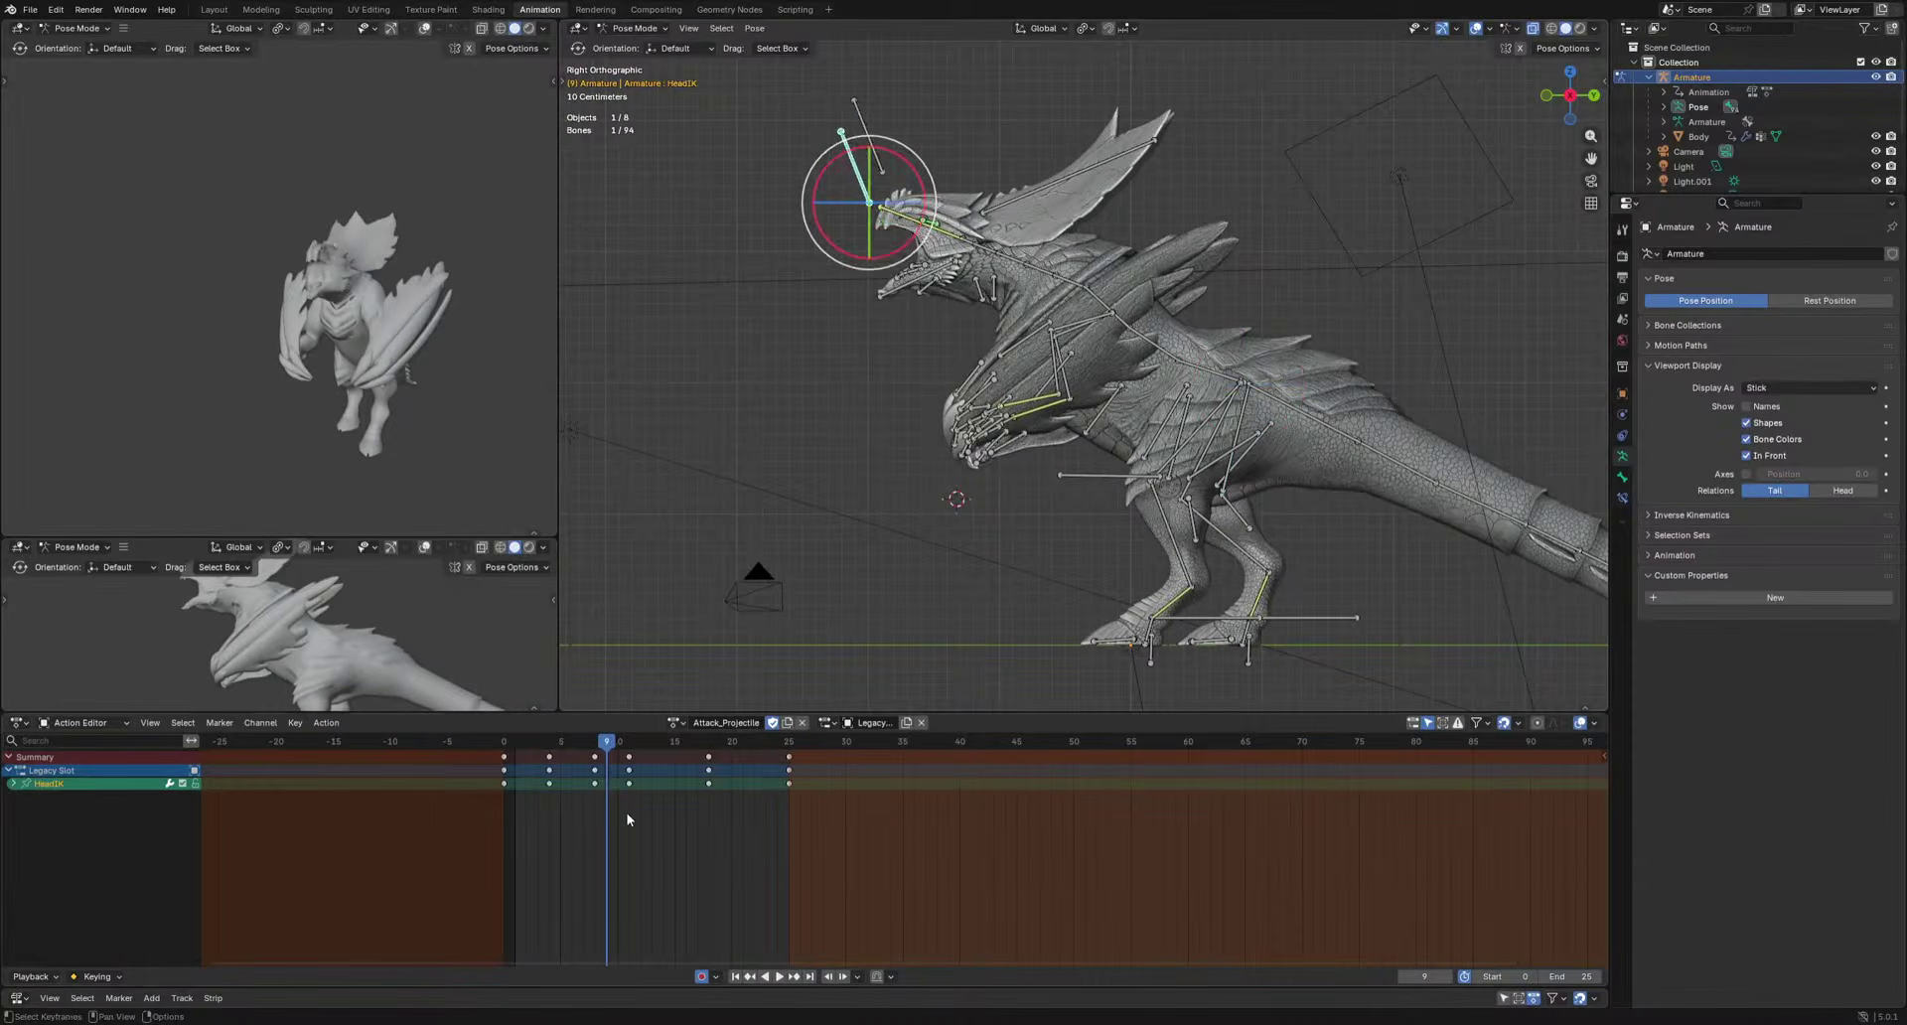
pyautogui.press('Left')
pyautogui.press('g')
pyautogui.click(955, 445)
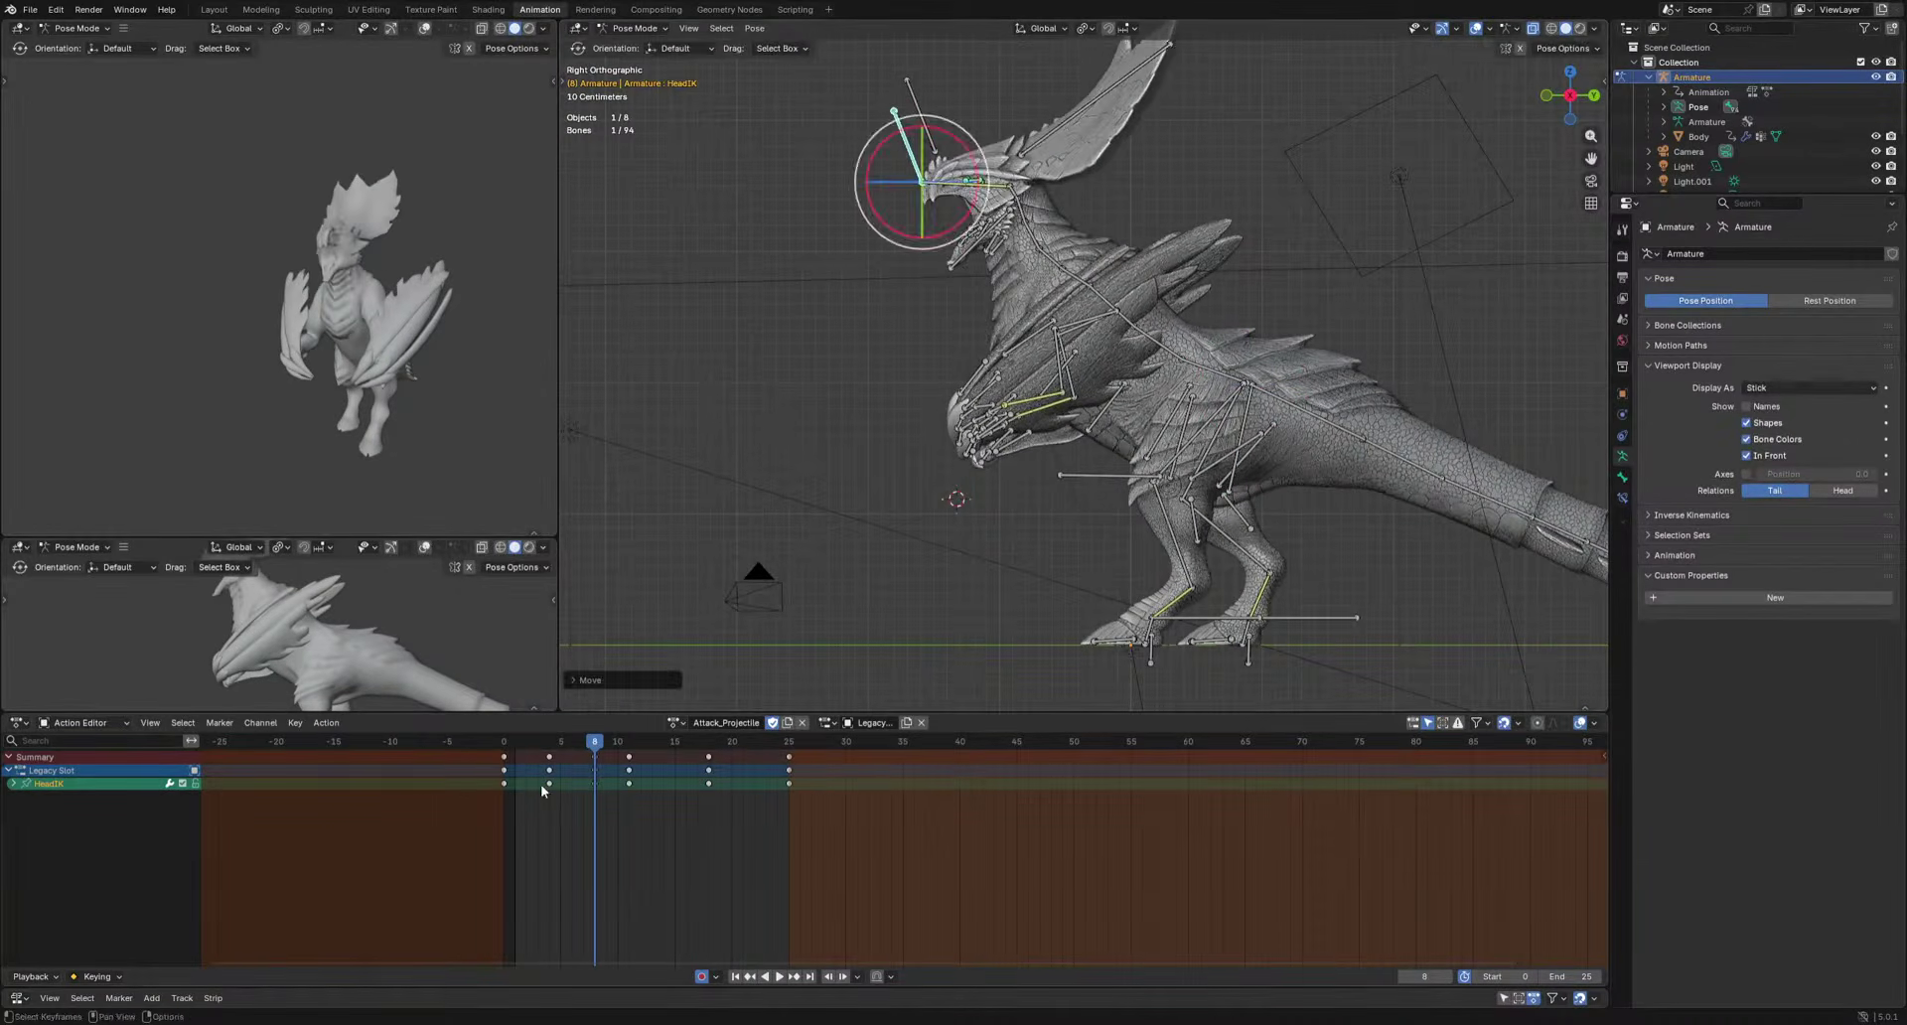
# Pull the head IK bone back and slightly up at frame 11.
pyautogui.moveTo(570, 744); pyautogui.dragTo(618, 760)
pyautogui.press('space')
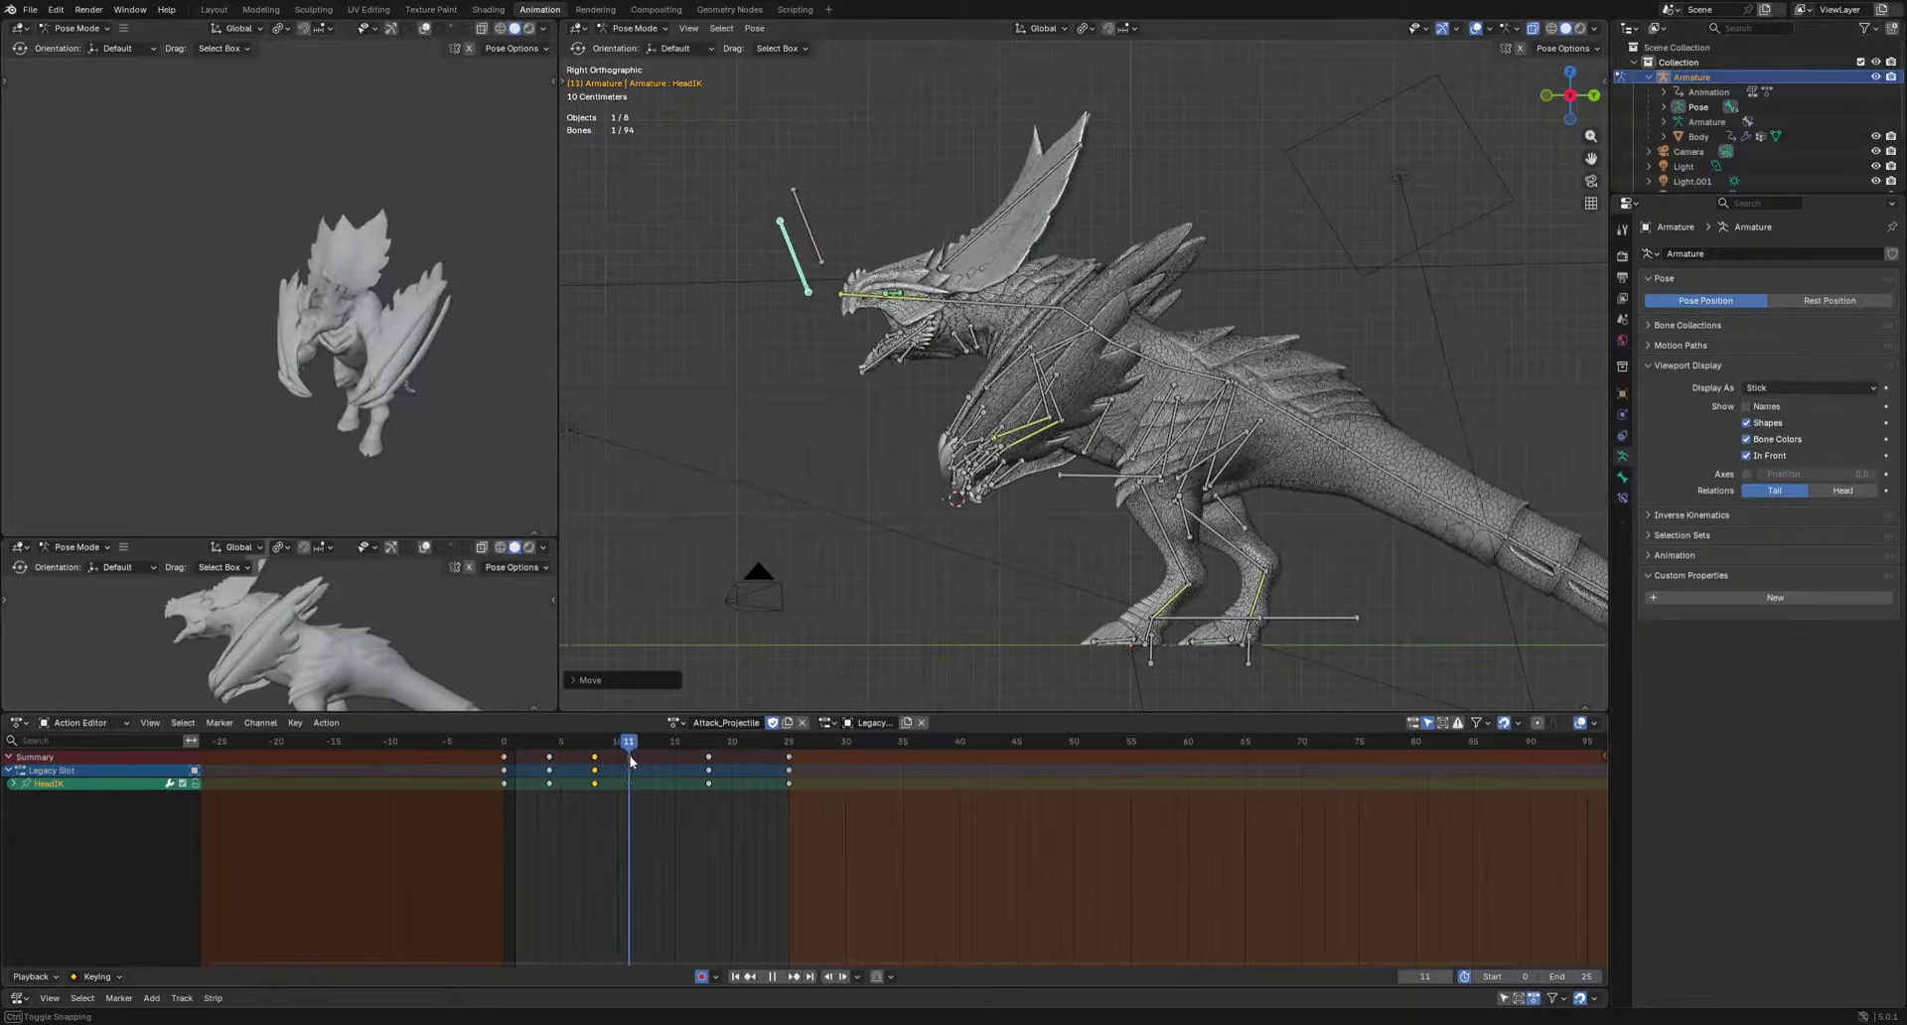
pyautogui.press('g')
pyautogui.press('space')
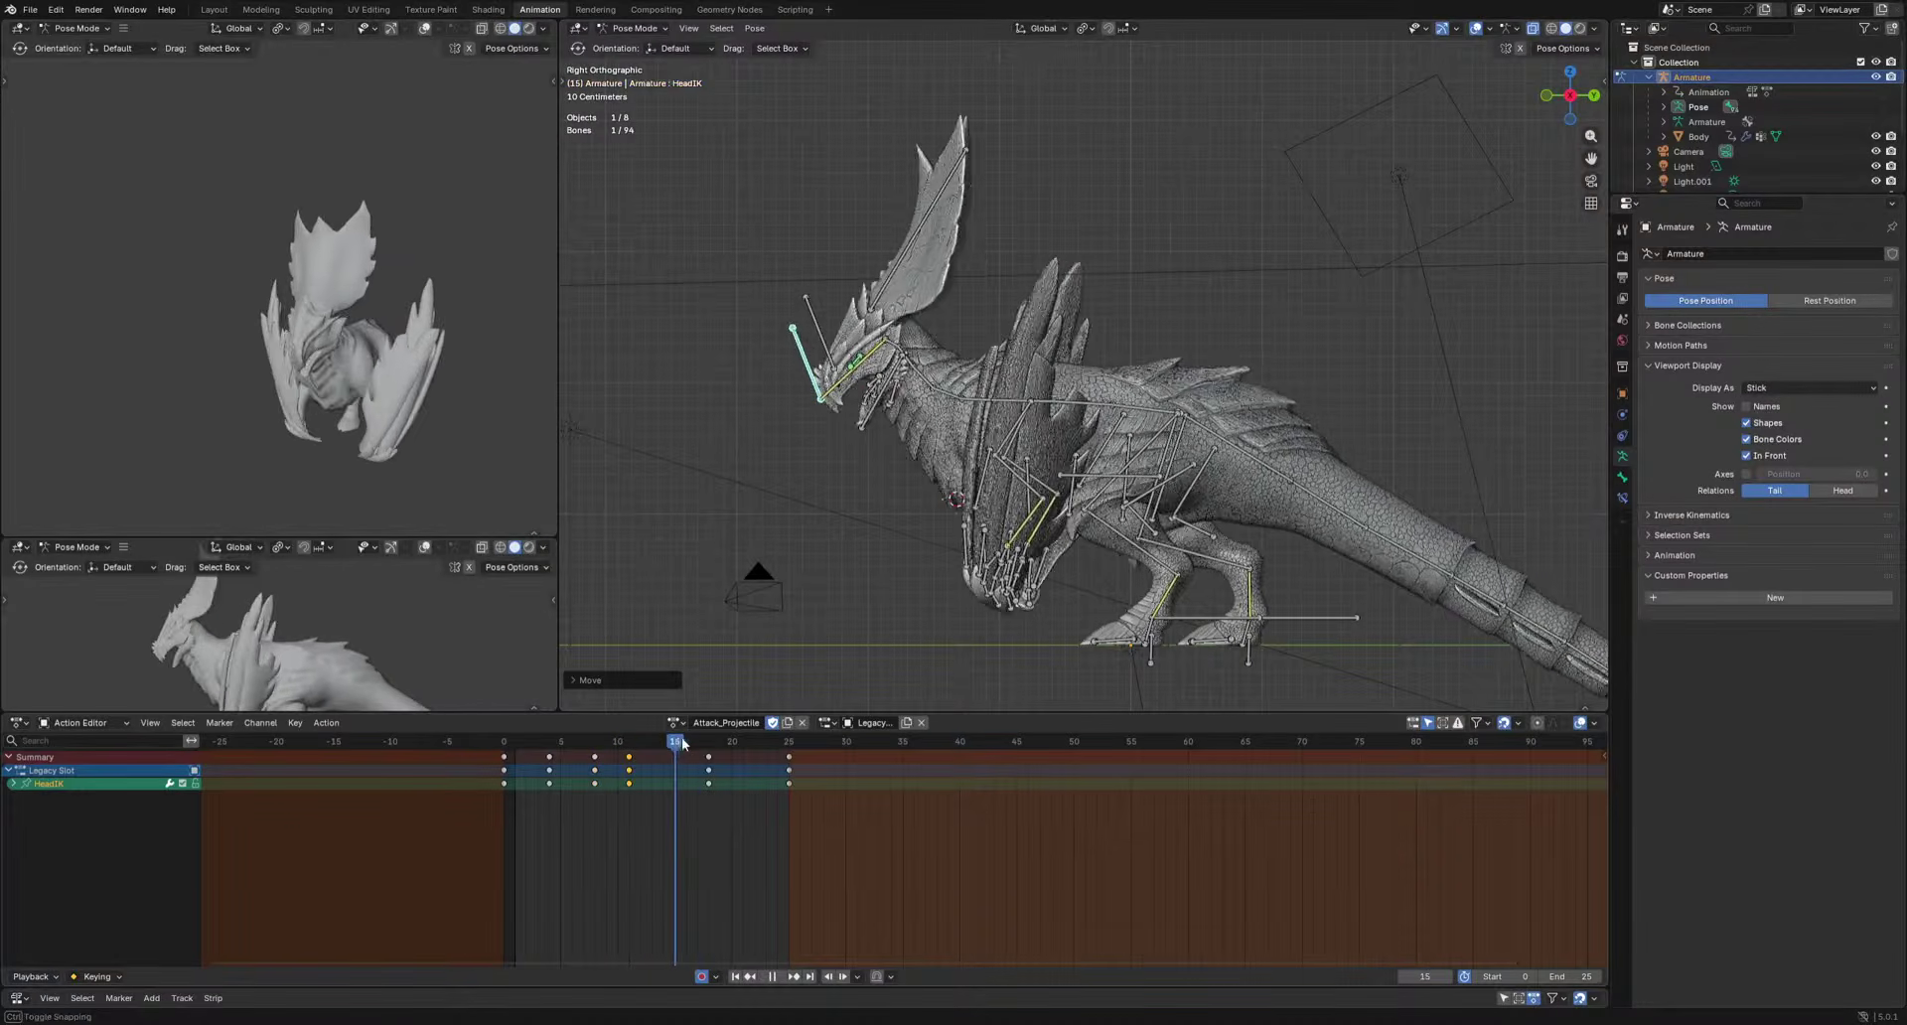
# Move the head IK bone forward and up at frame 18, and play back the attack to check it.
pyautogui.press('space')
pyautogui.press('g')
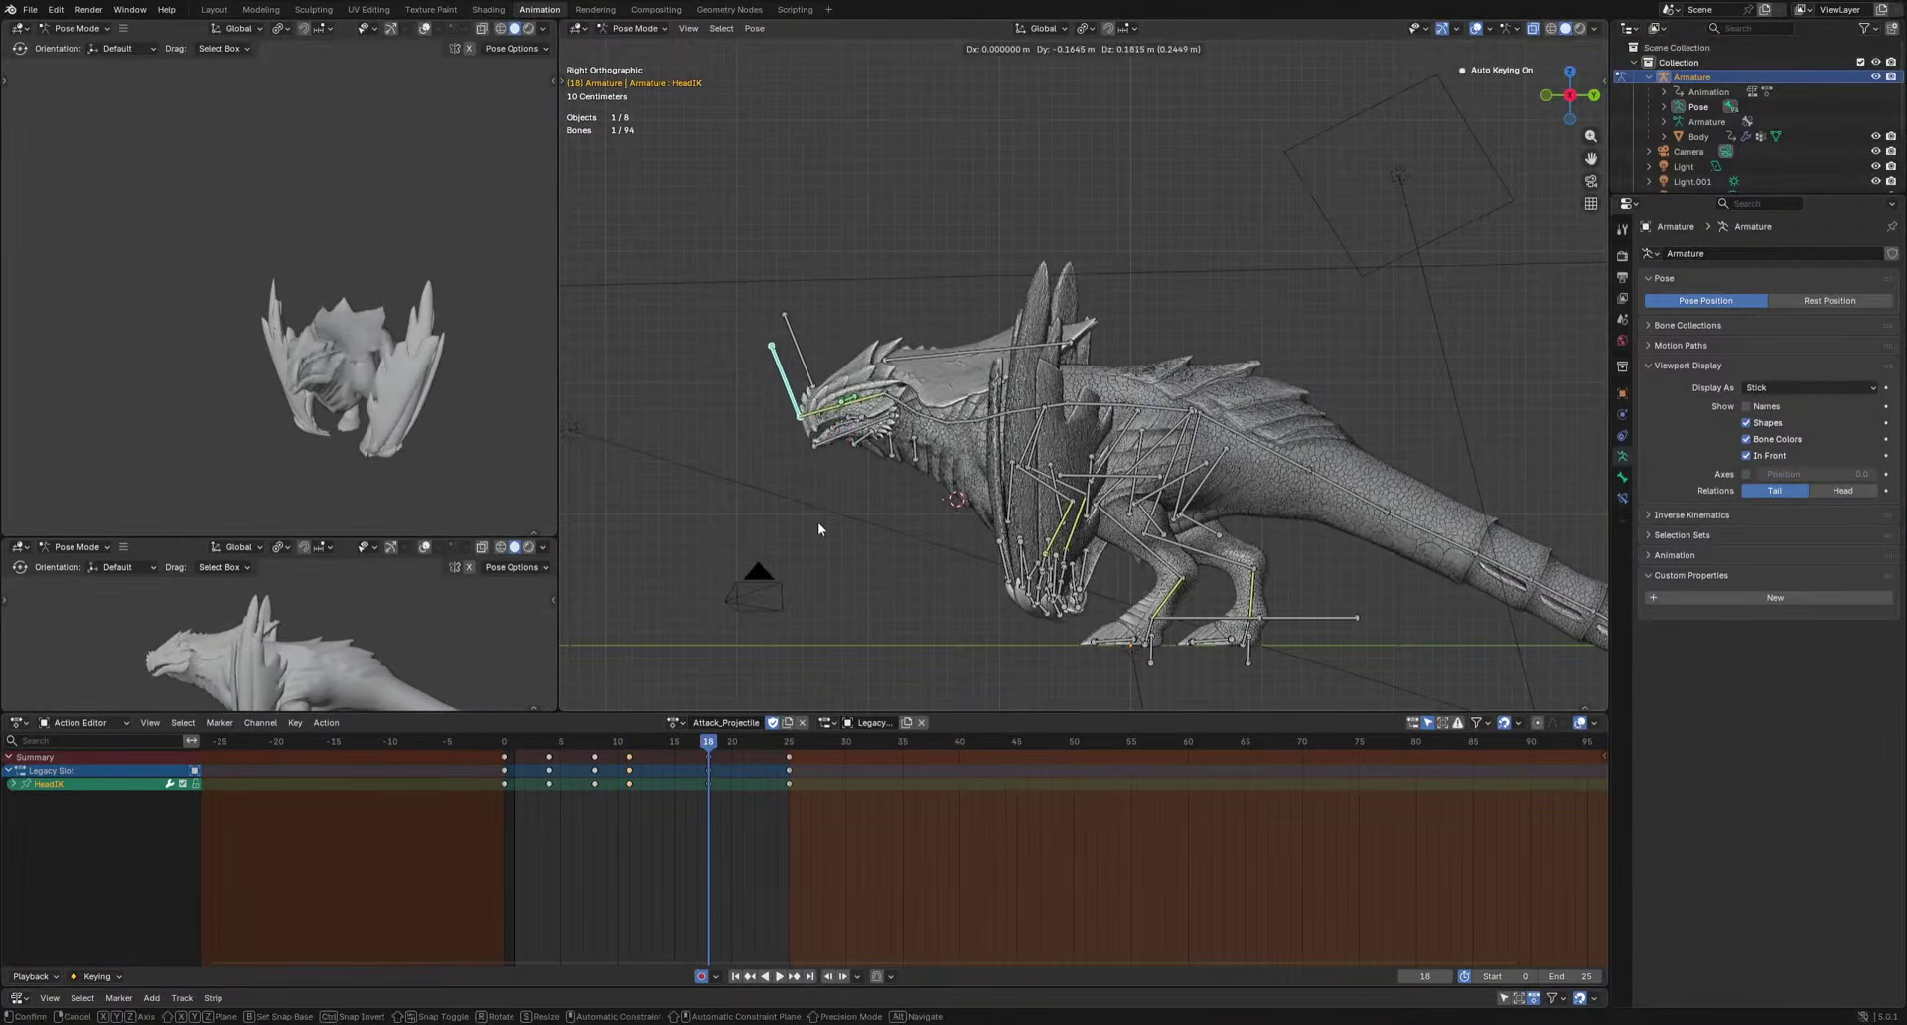
pyautogui.press('Return')
pyautogui.press('space')
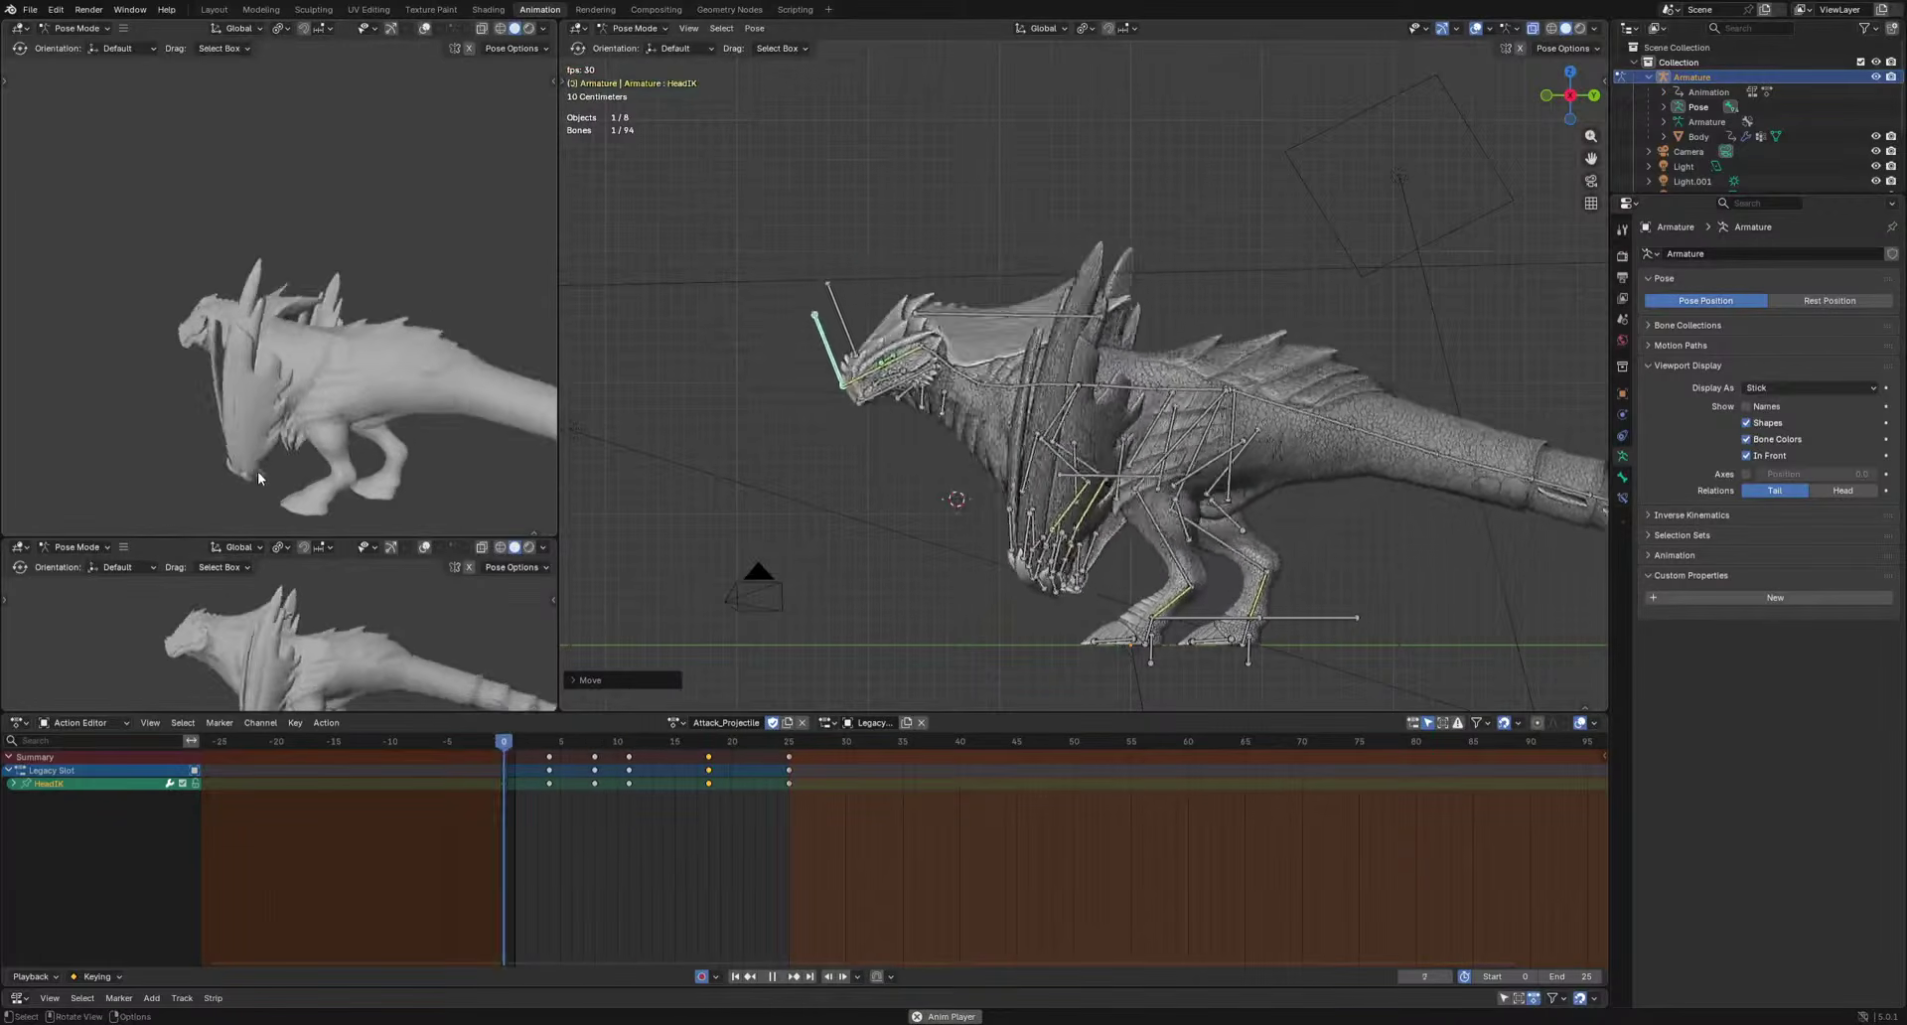
pyautogui.press('space')
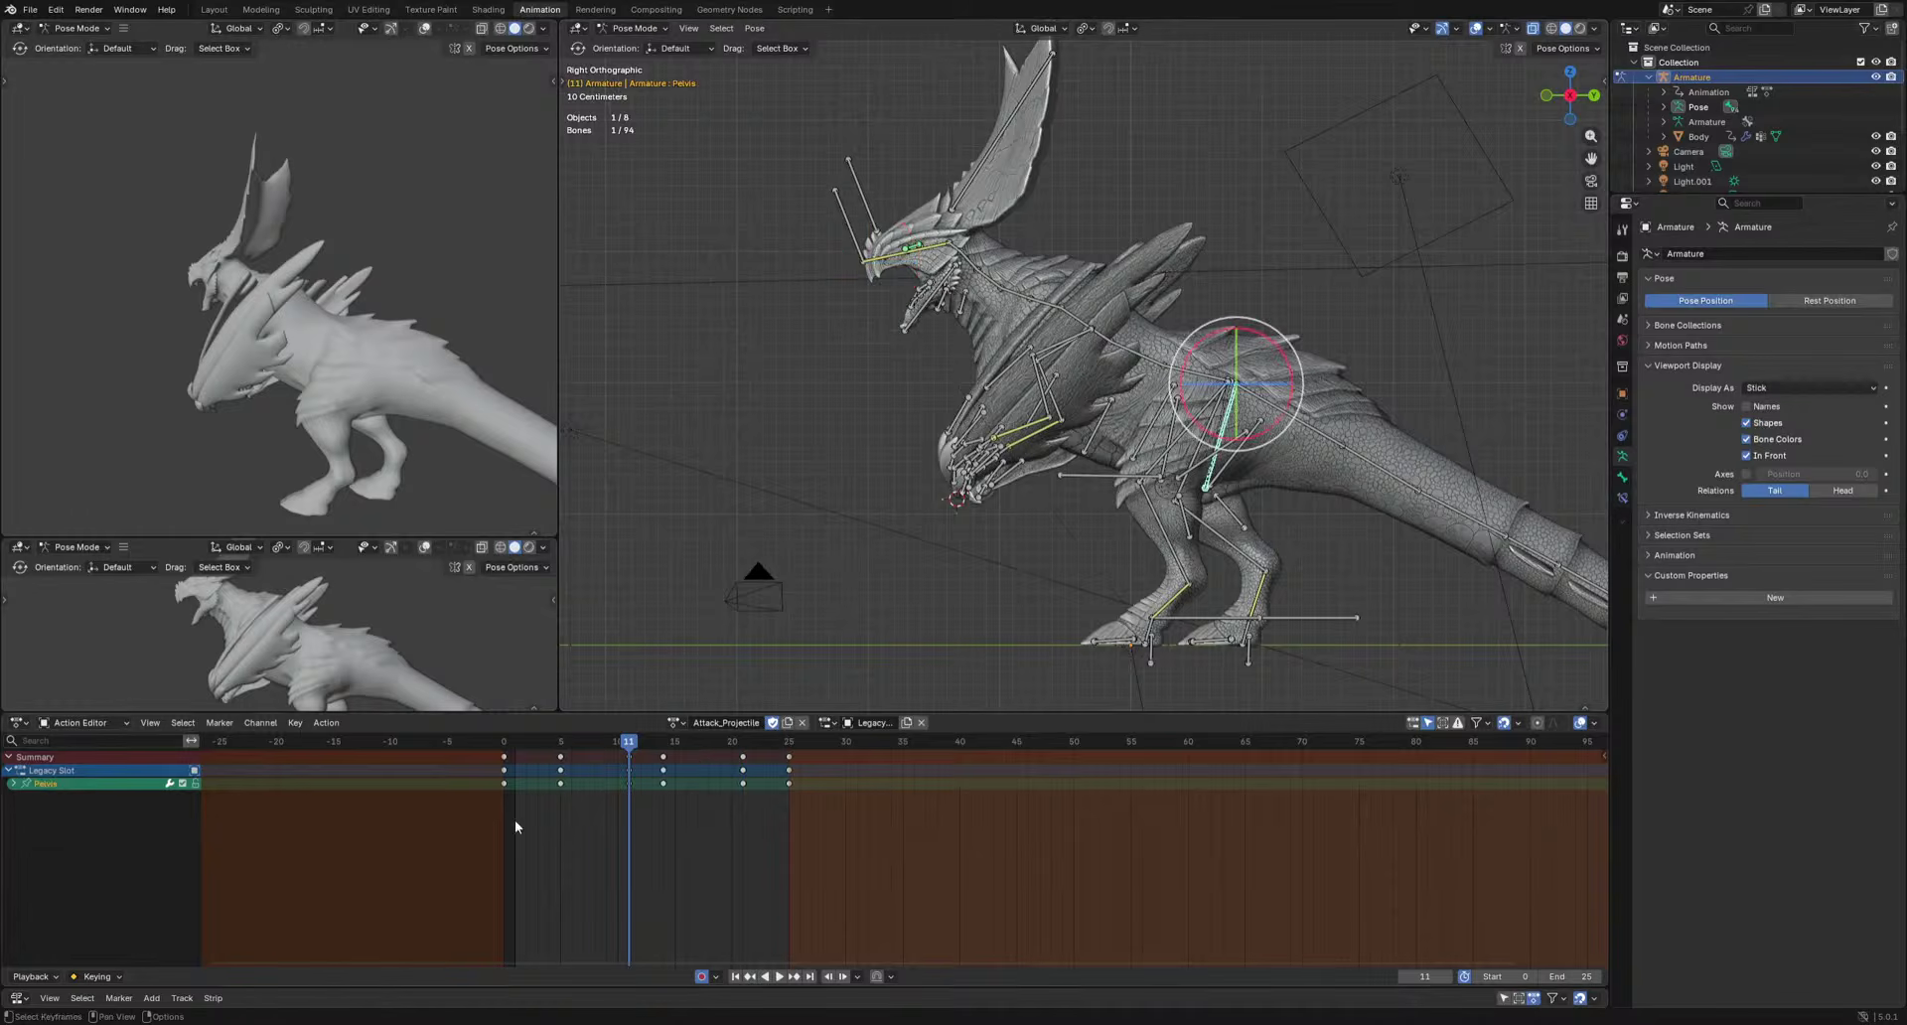
# Shift the Pelvis keyframes at frames 5, 11 and 14 one frame earlier and play back the timing.
pyautogui.moveTo(695, 758); pyautogui.dragTo(697, 757)
pyautogui.press('g')
pyautogui.click(682, 757)
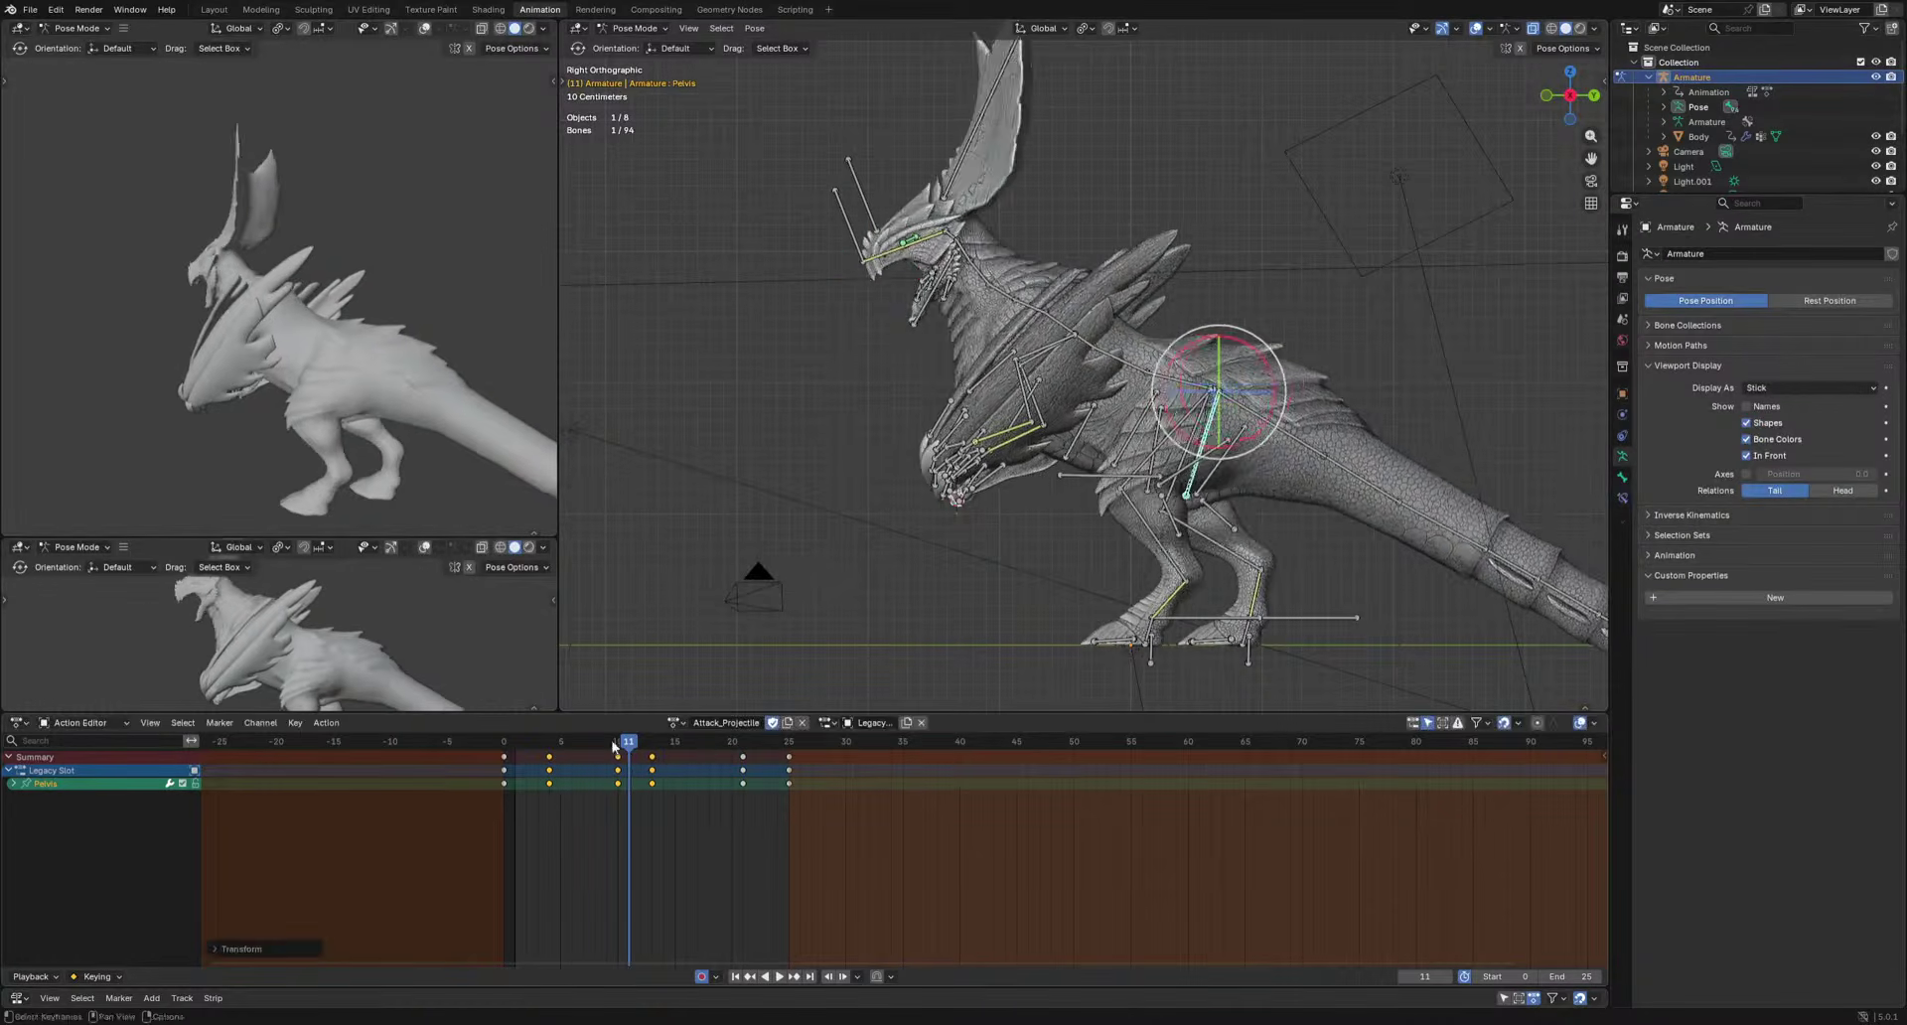
pyautogui.press('space')
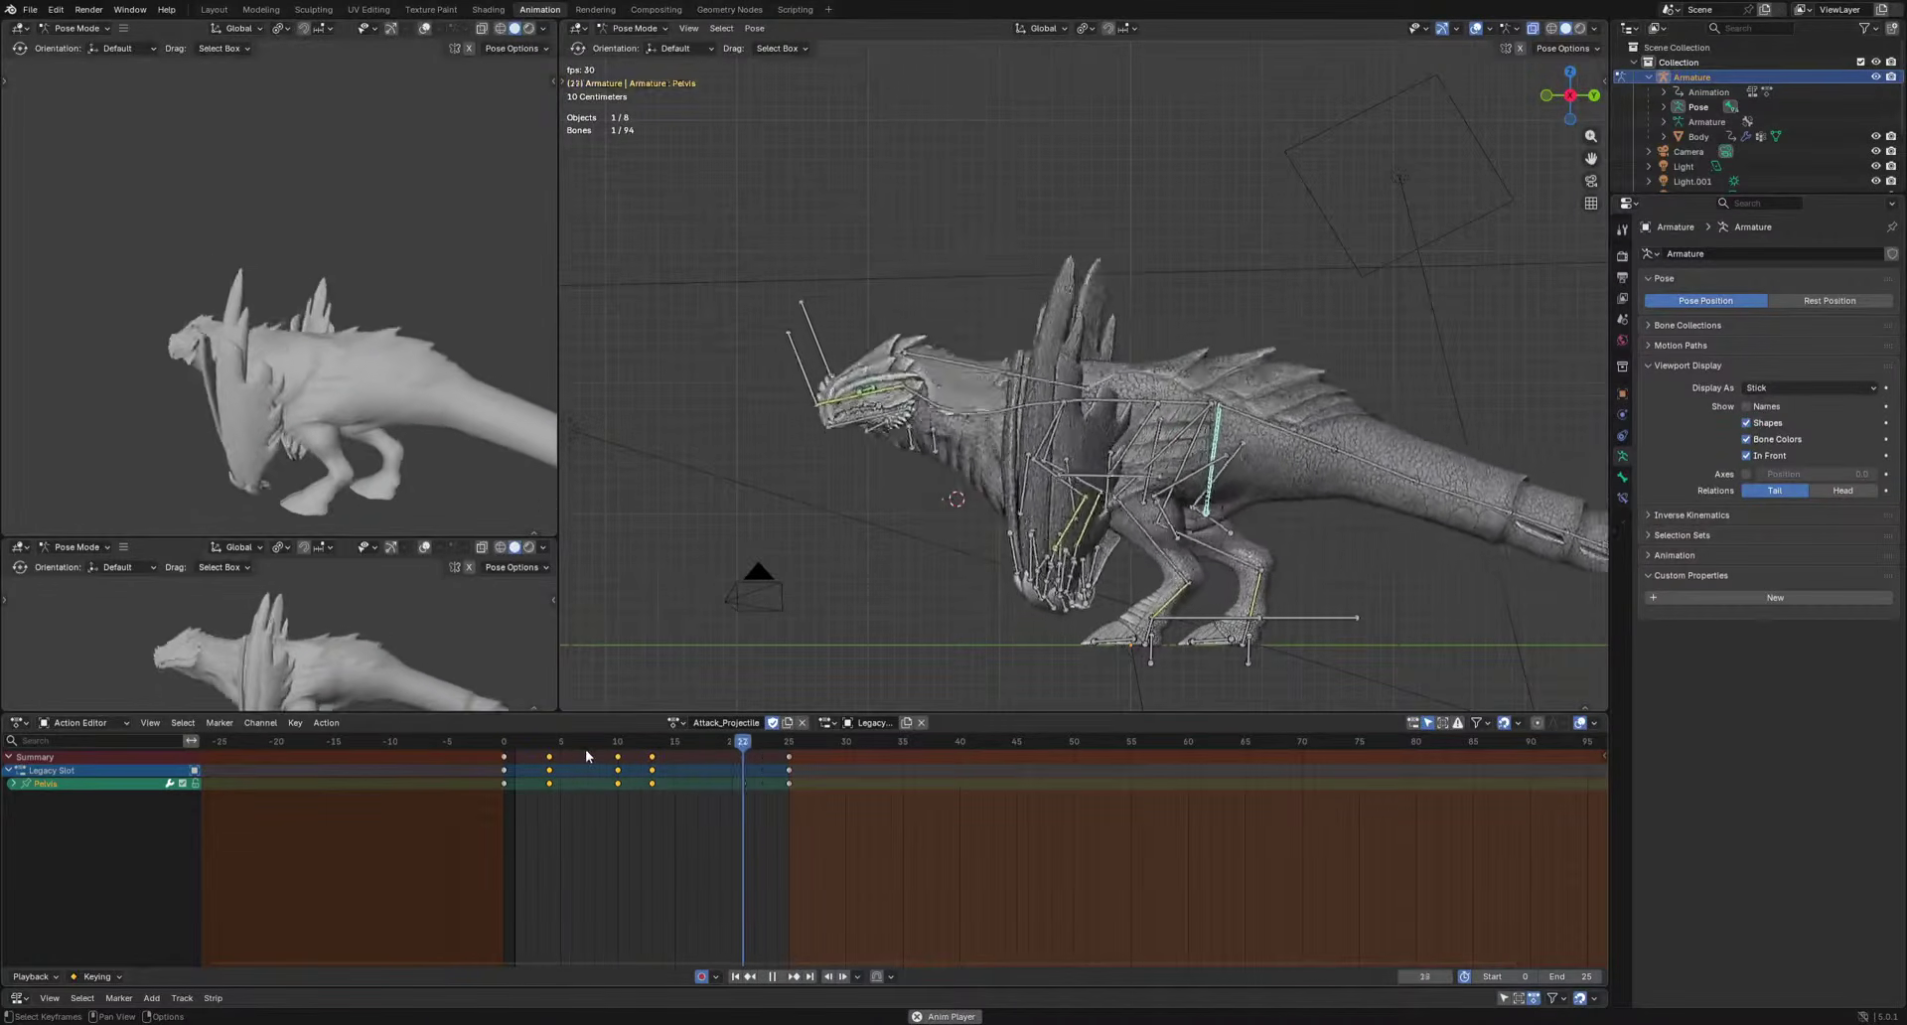
pyautogui.press('space')
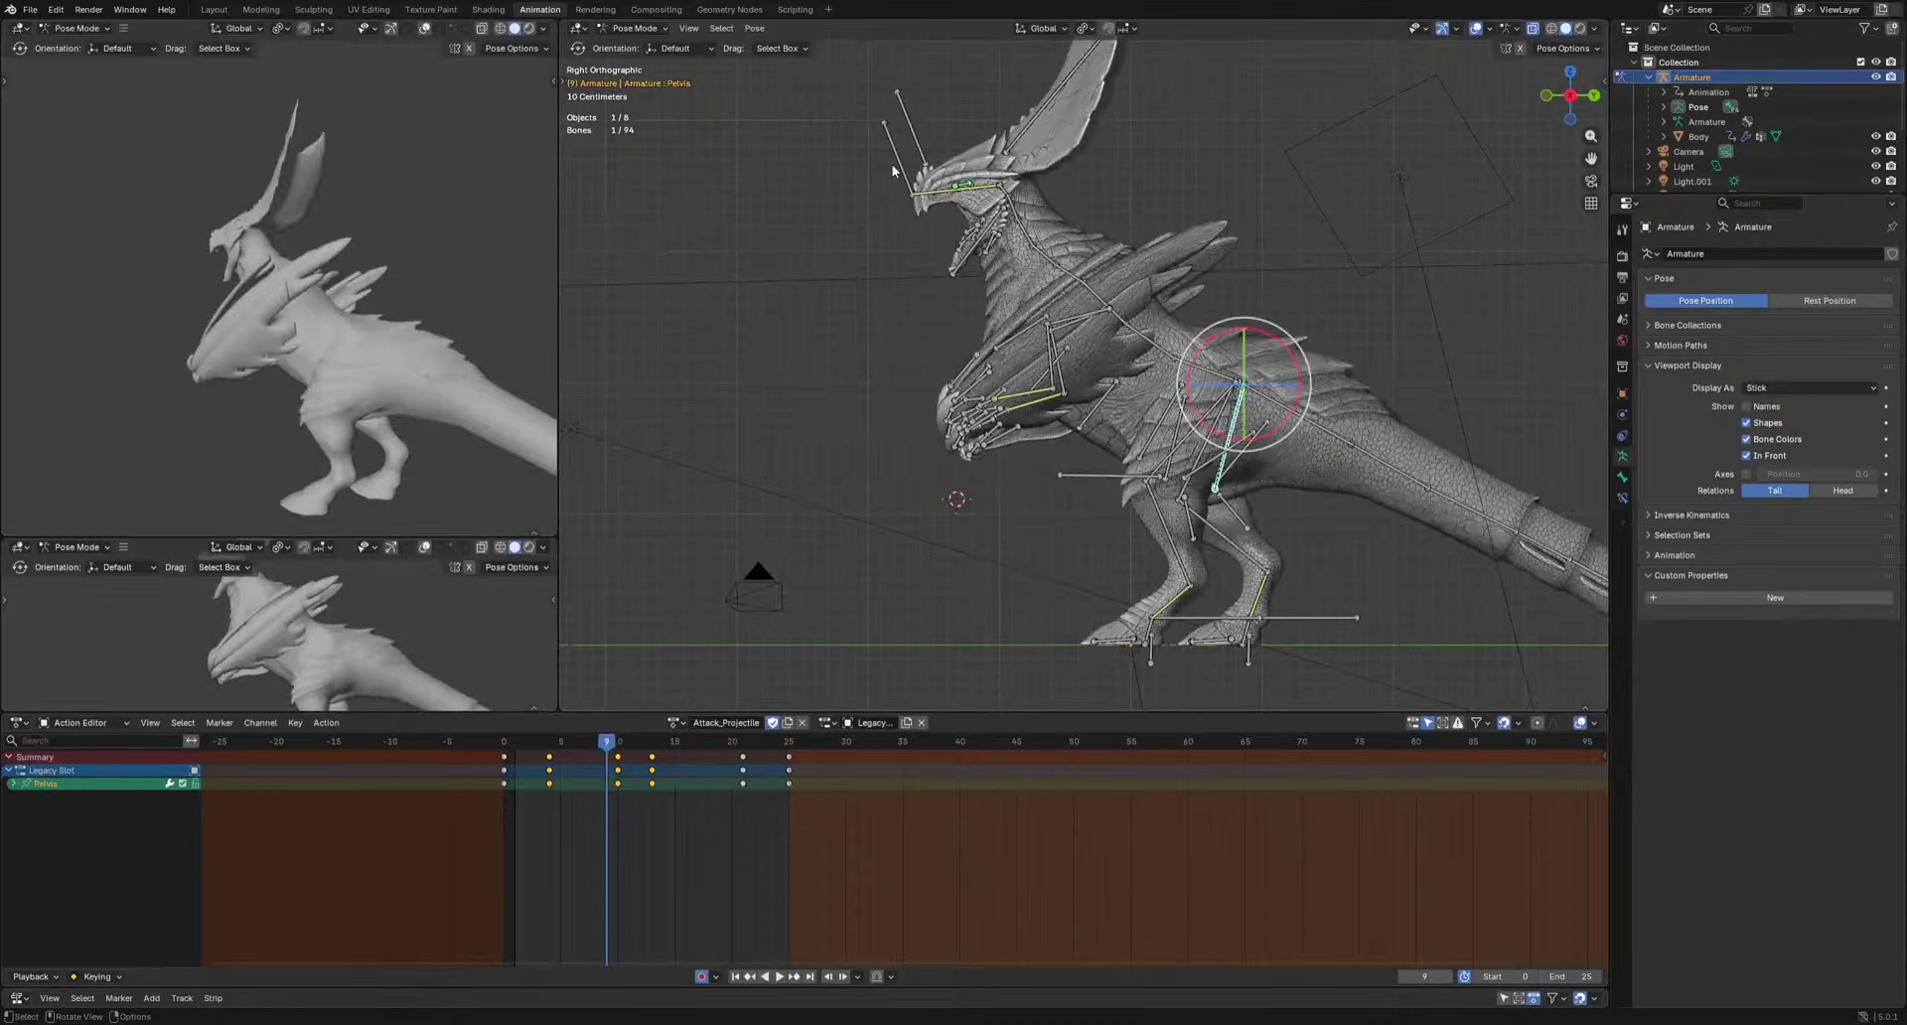
# Retime the three middle head IK keyframes to frames 9, 11 and 15.
pyautogui.moveTo(609, 746); pyautogui.dragTo(652, 747)
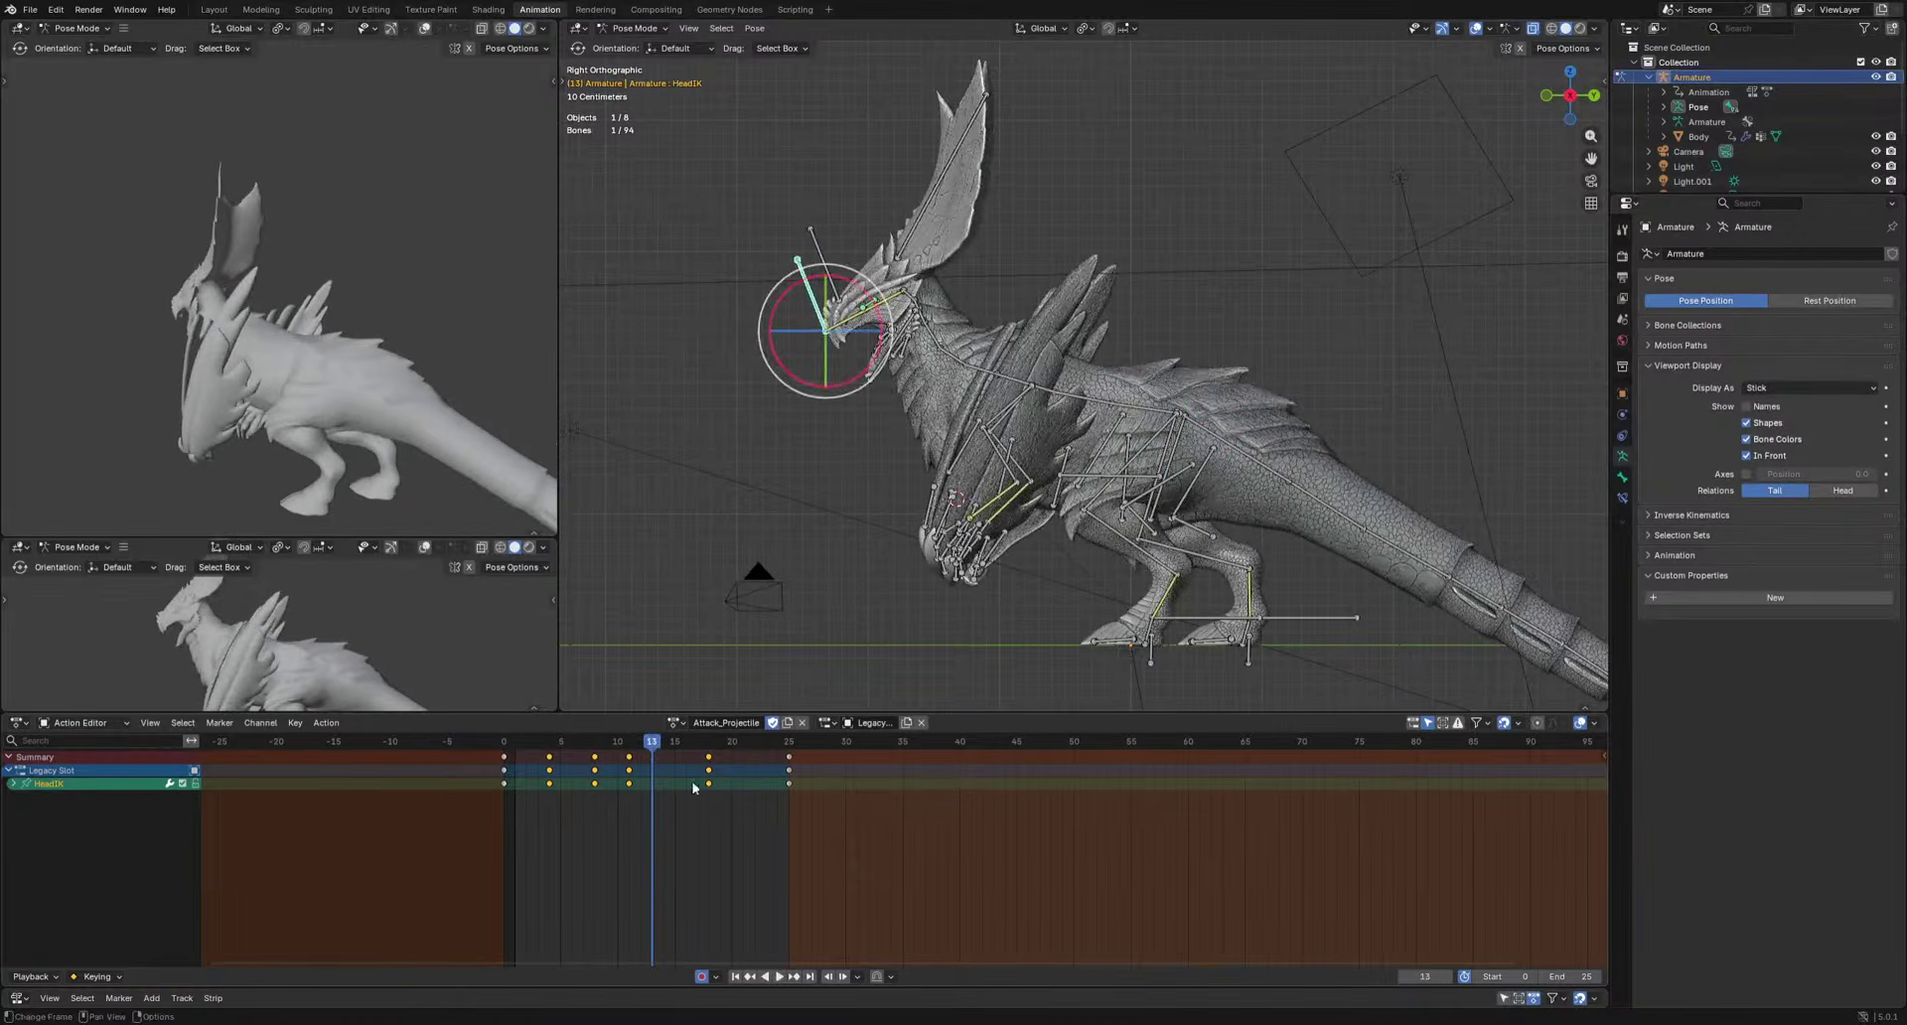
pyautogui.click(711, 755)
pyautogui.press('space')
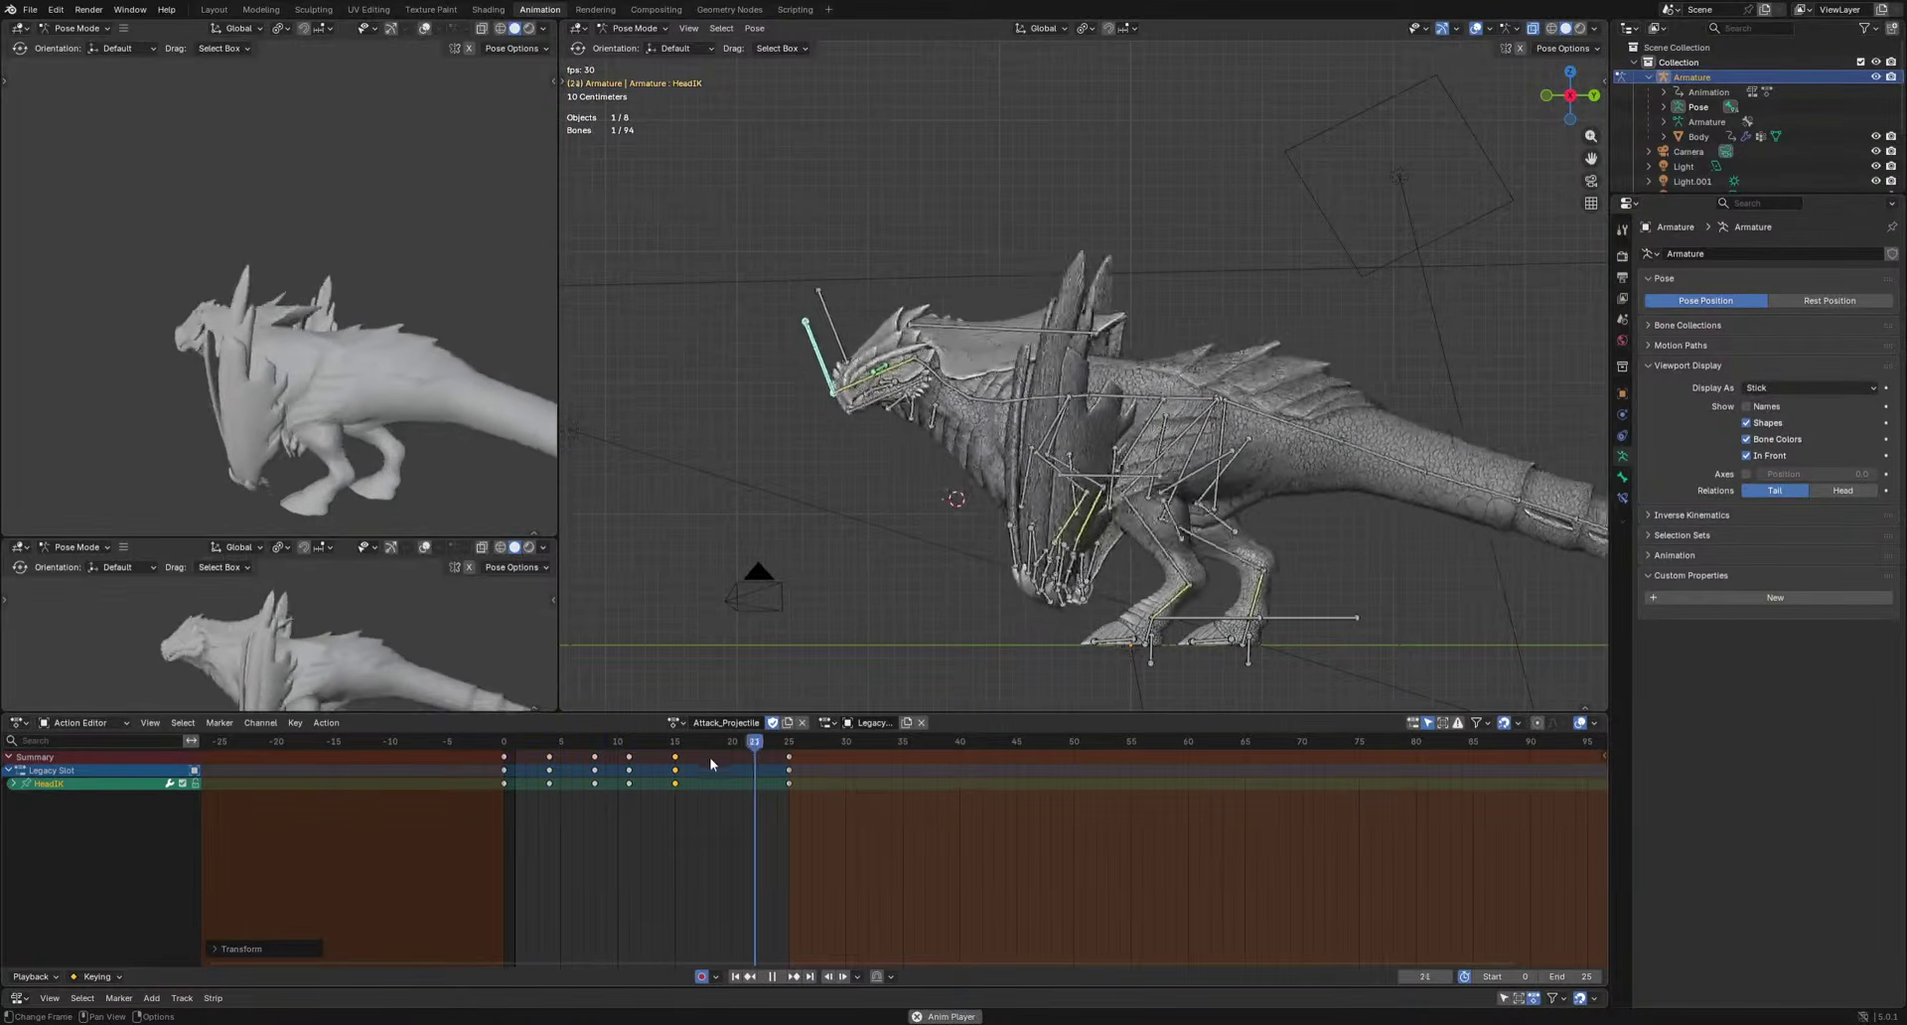
pyautogui.moveTo(574, 808); pyautogui.dragTo(691, 744)
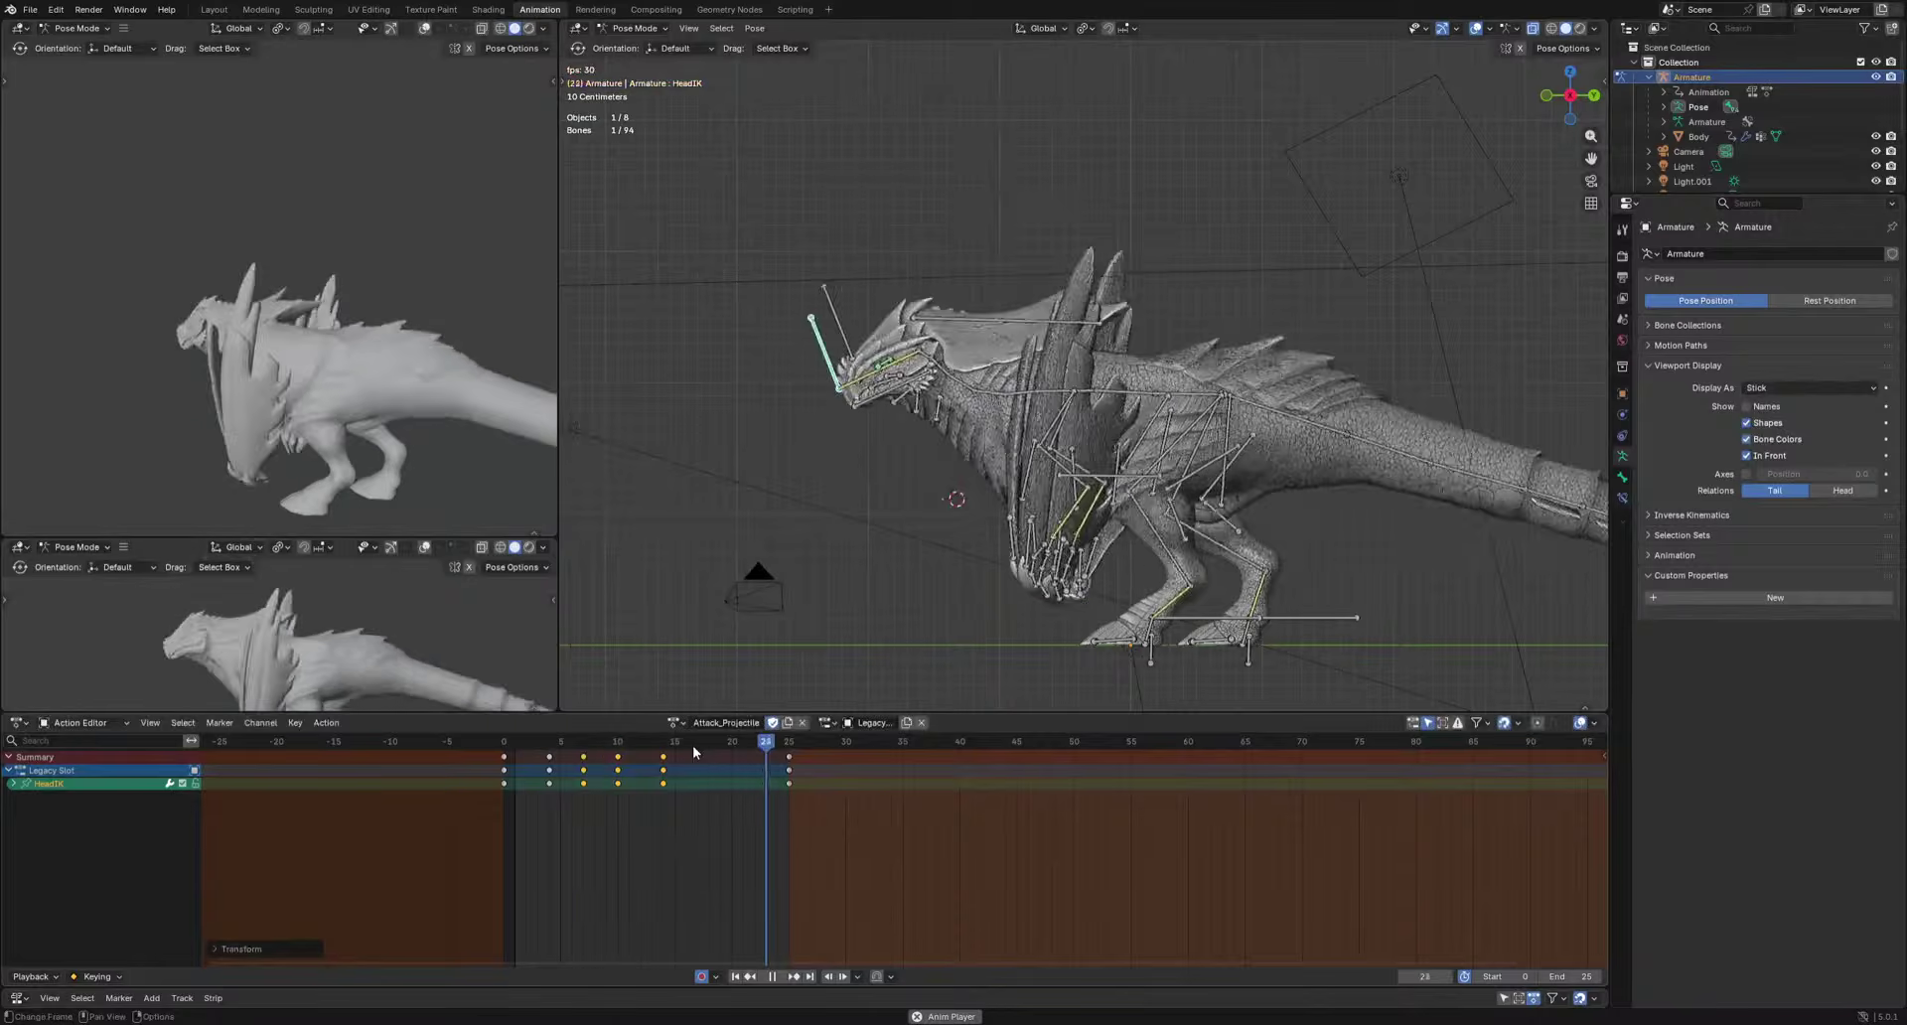
pyautogui.press('g')
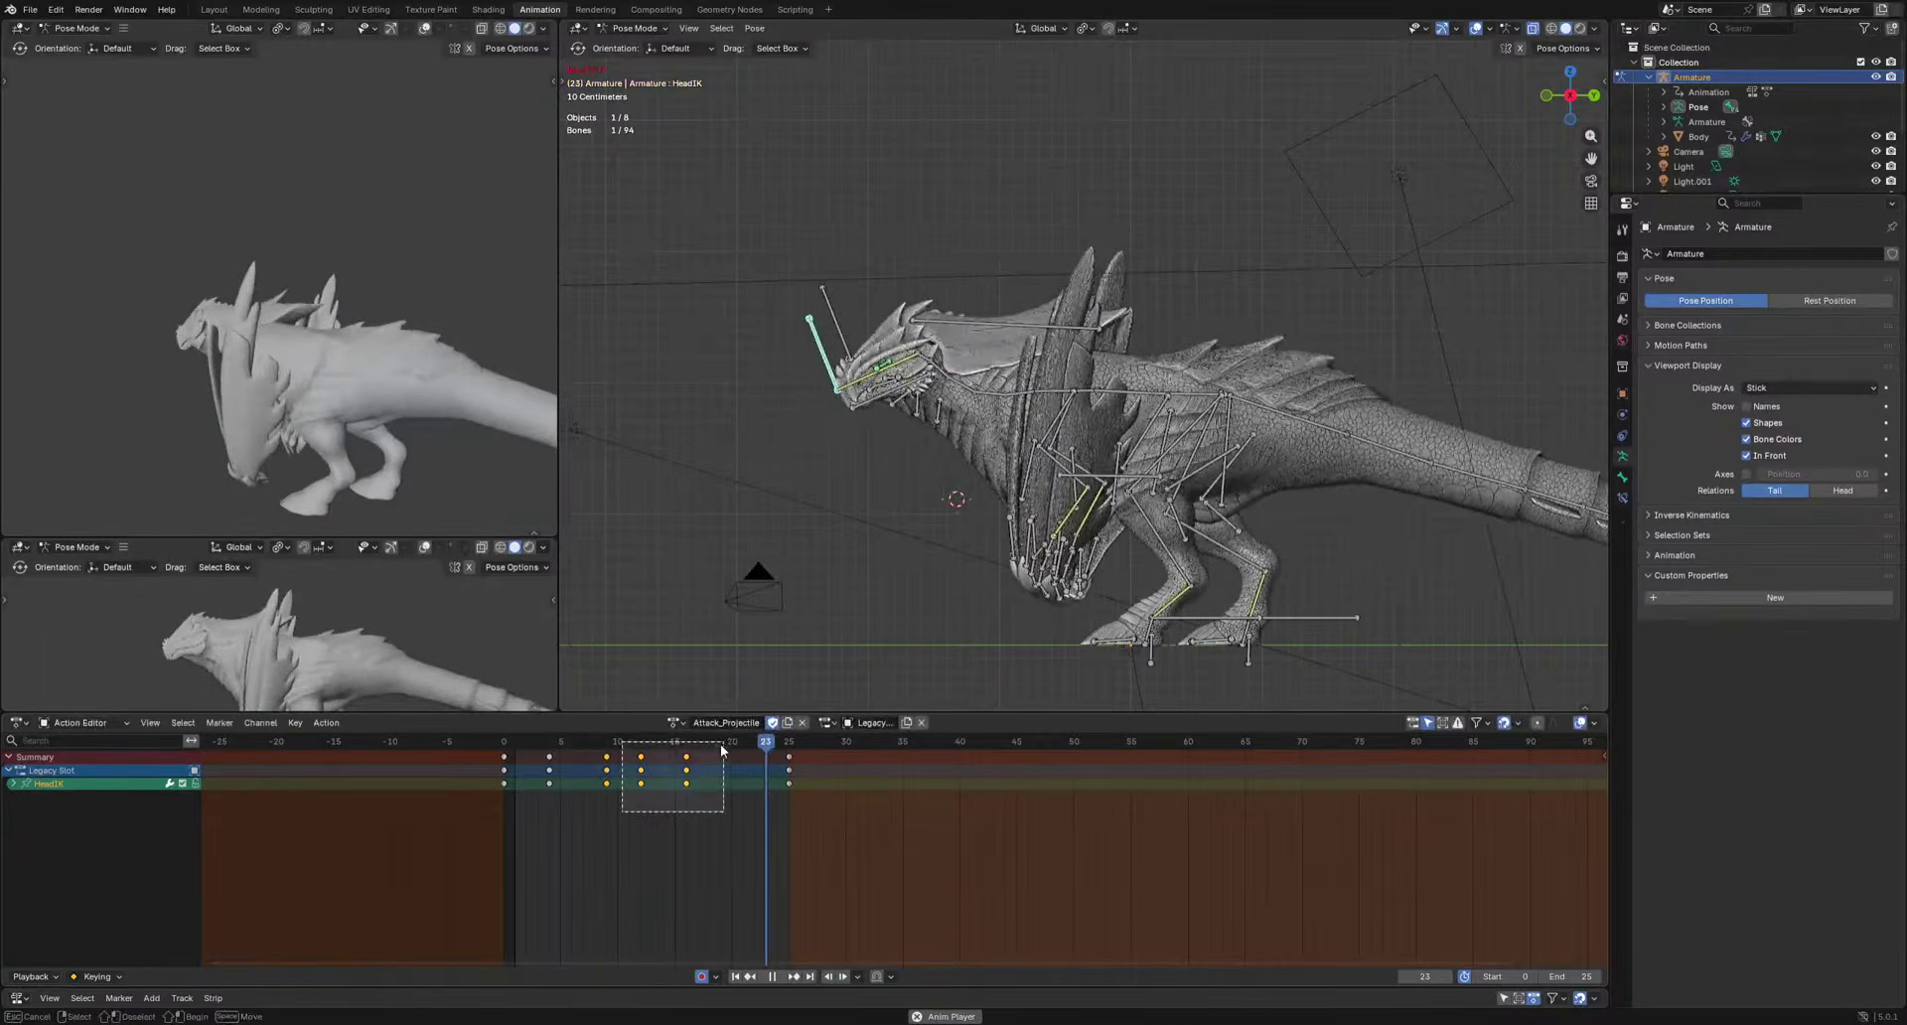
pyautogui.click(701, 755)
pyautogui.press('space')
# Reposition the head IK bone at frame 15 and play back the attack.
pyautogui.click(607, 746)
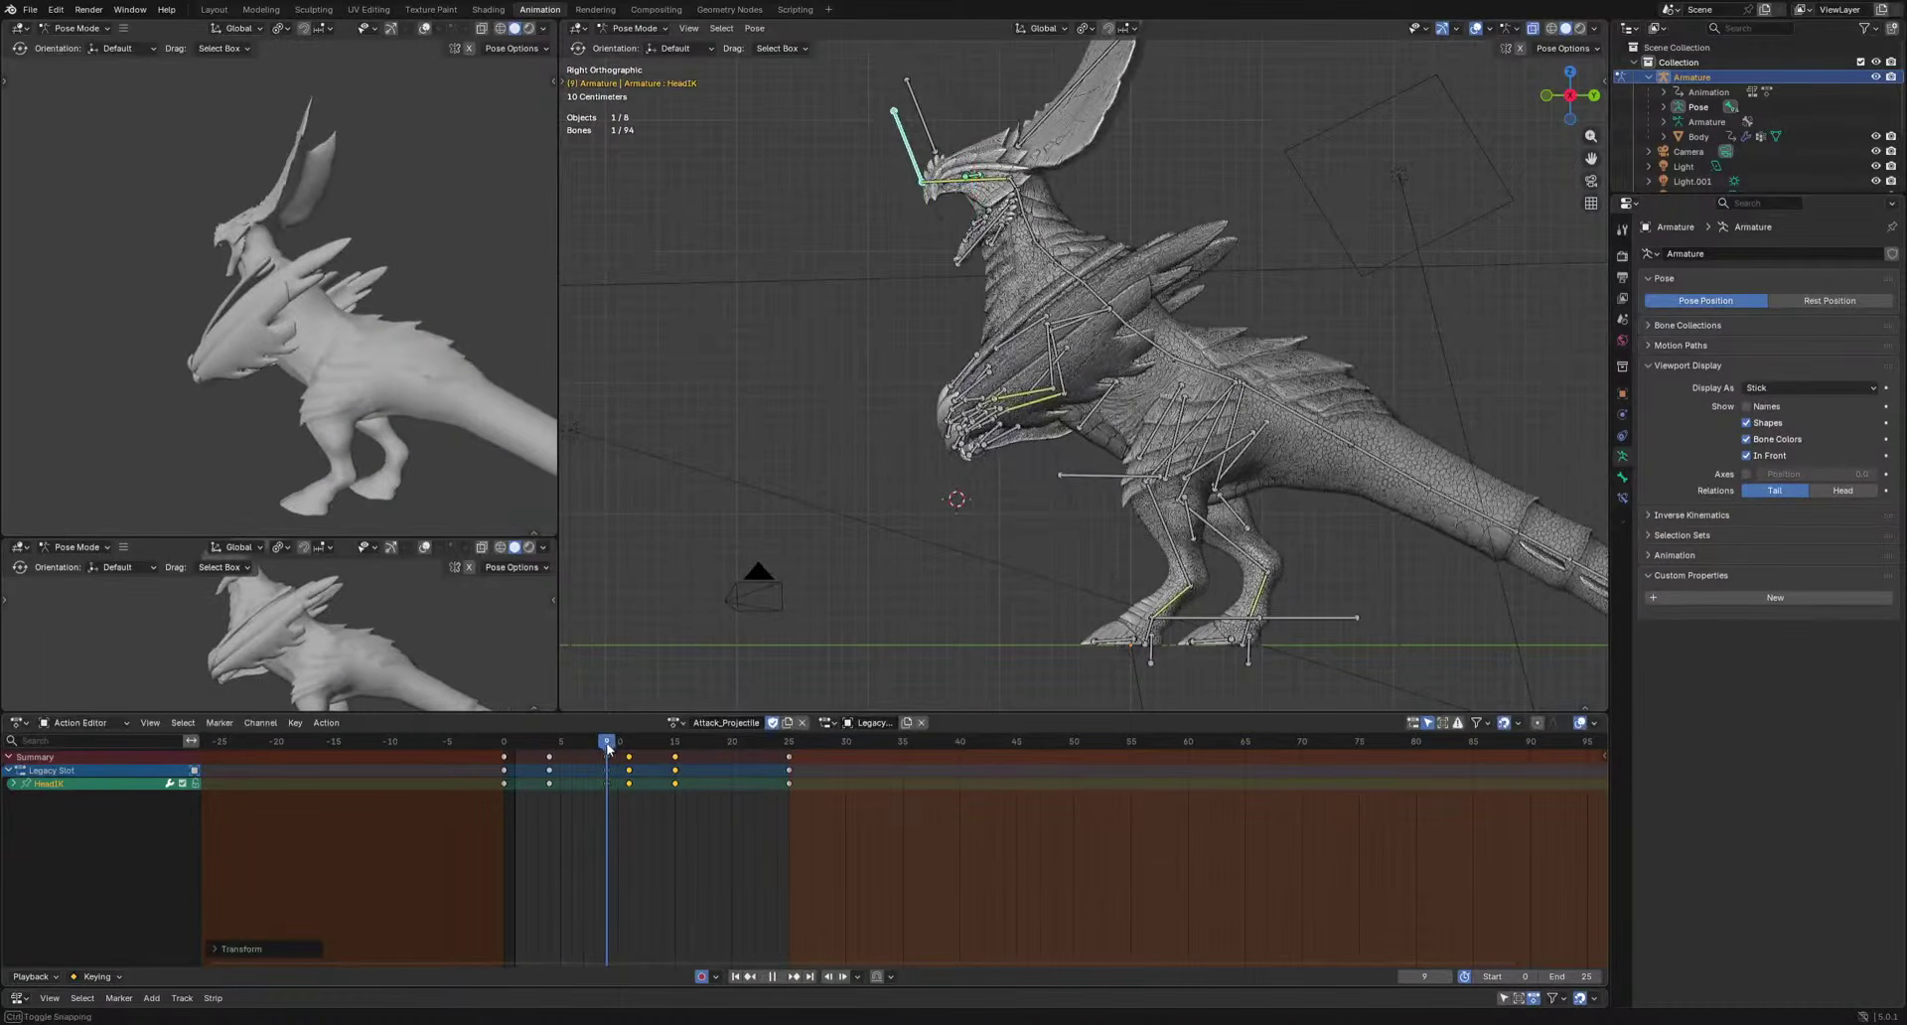
pyautogui.moveTo(609, 747); pyautogui.dragTo(675, 751)
pyautogui.press('g')
pyautogui.press('g')
pyautogui.click(740, 500)
pyautogui.press('space')
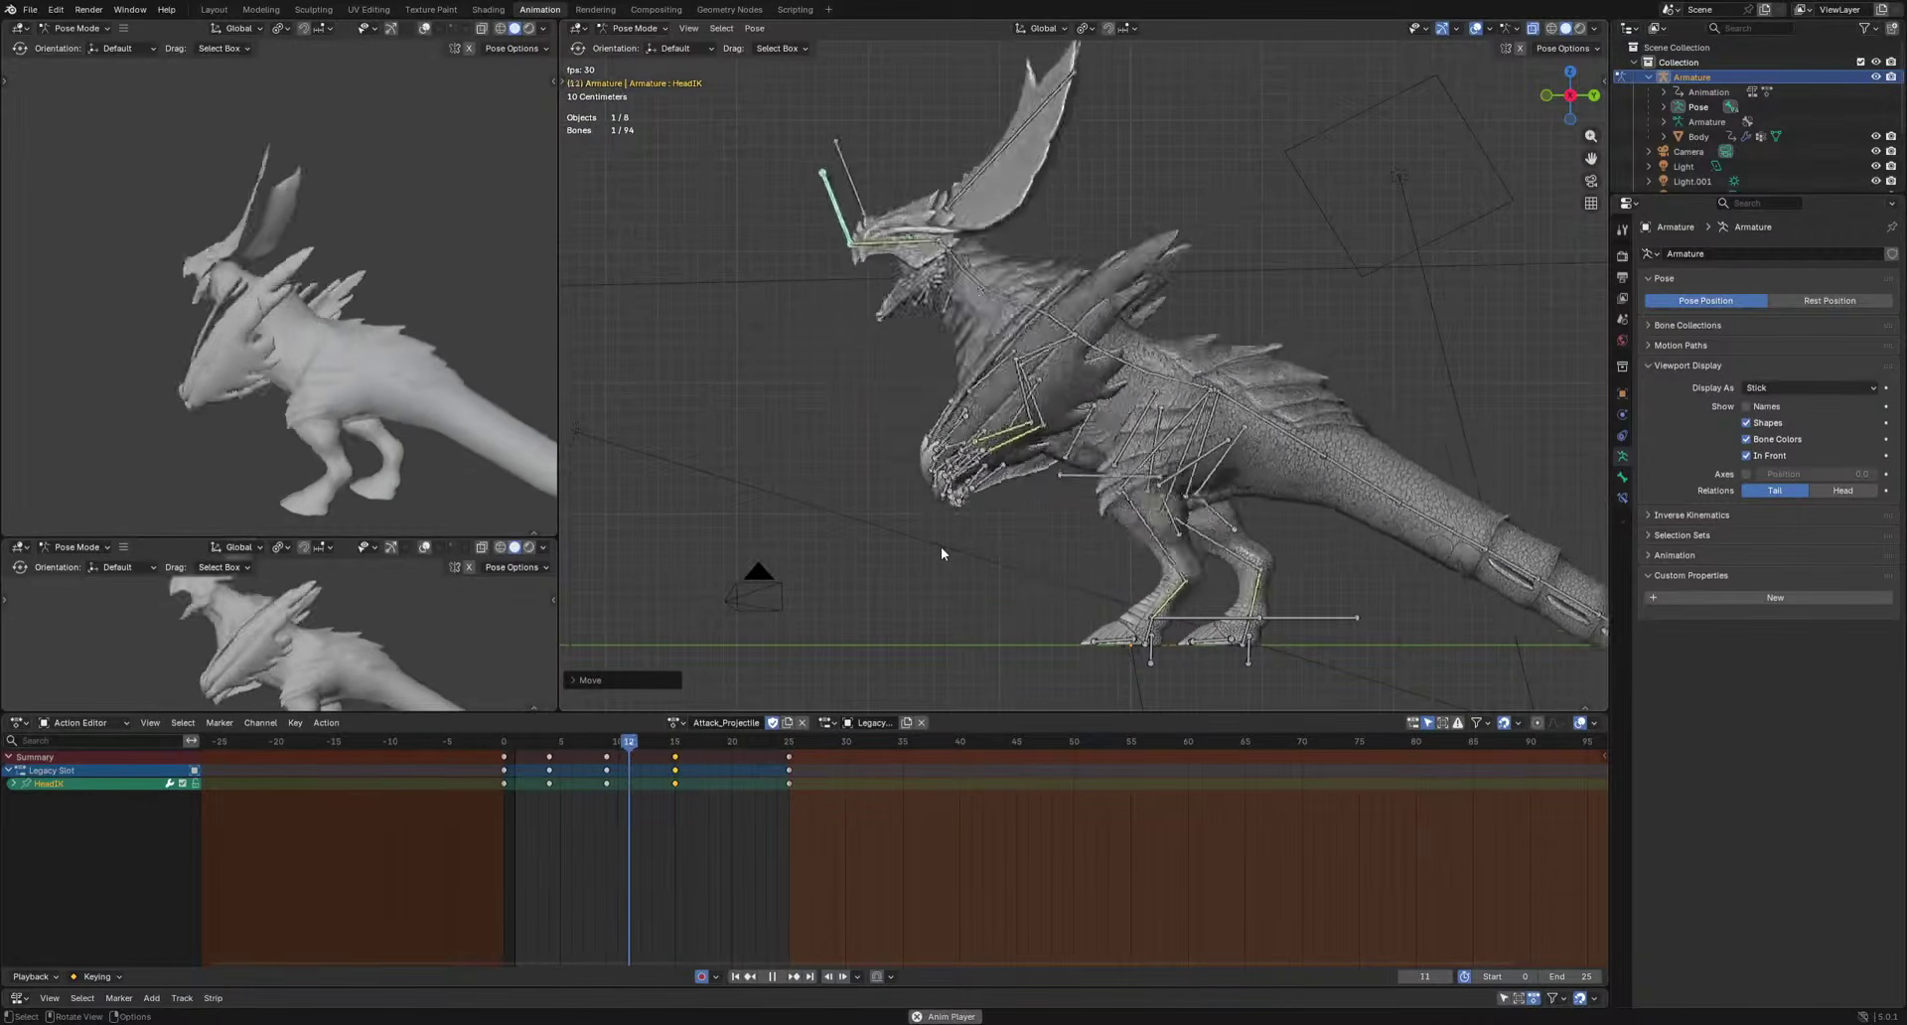
# Select all ten tail bones and key a changed rotation for them at frame 16.
pyautogui.press('space')
pyautogui.scroll(-3, 1350, 619)
pyautogui.keyDown('shift'); pyautogui.moveTo(1350, 619); pyautogui.dragTo(1221, 642, button='middle'); pyautogui.keyUp('shift')
pyautogui.moveTo(1437, 400); pyautogui.dragTo(1169, 610)
pyautogui.keyDown('shift'); pyautogui.moveTo(1037, 468); pyautogui.dragTo(1043, 475); pyautogui.keyUp('shift')
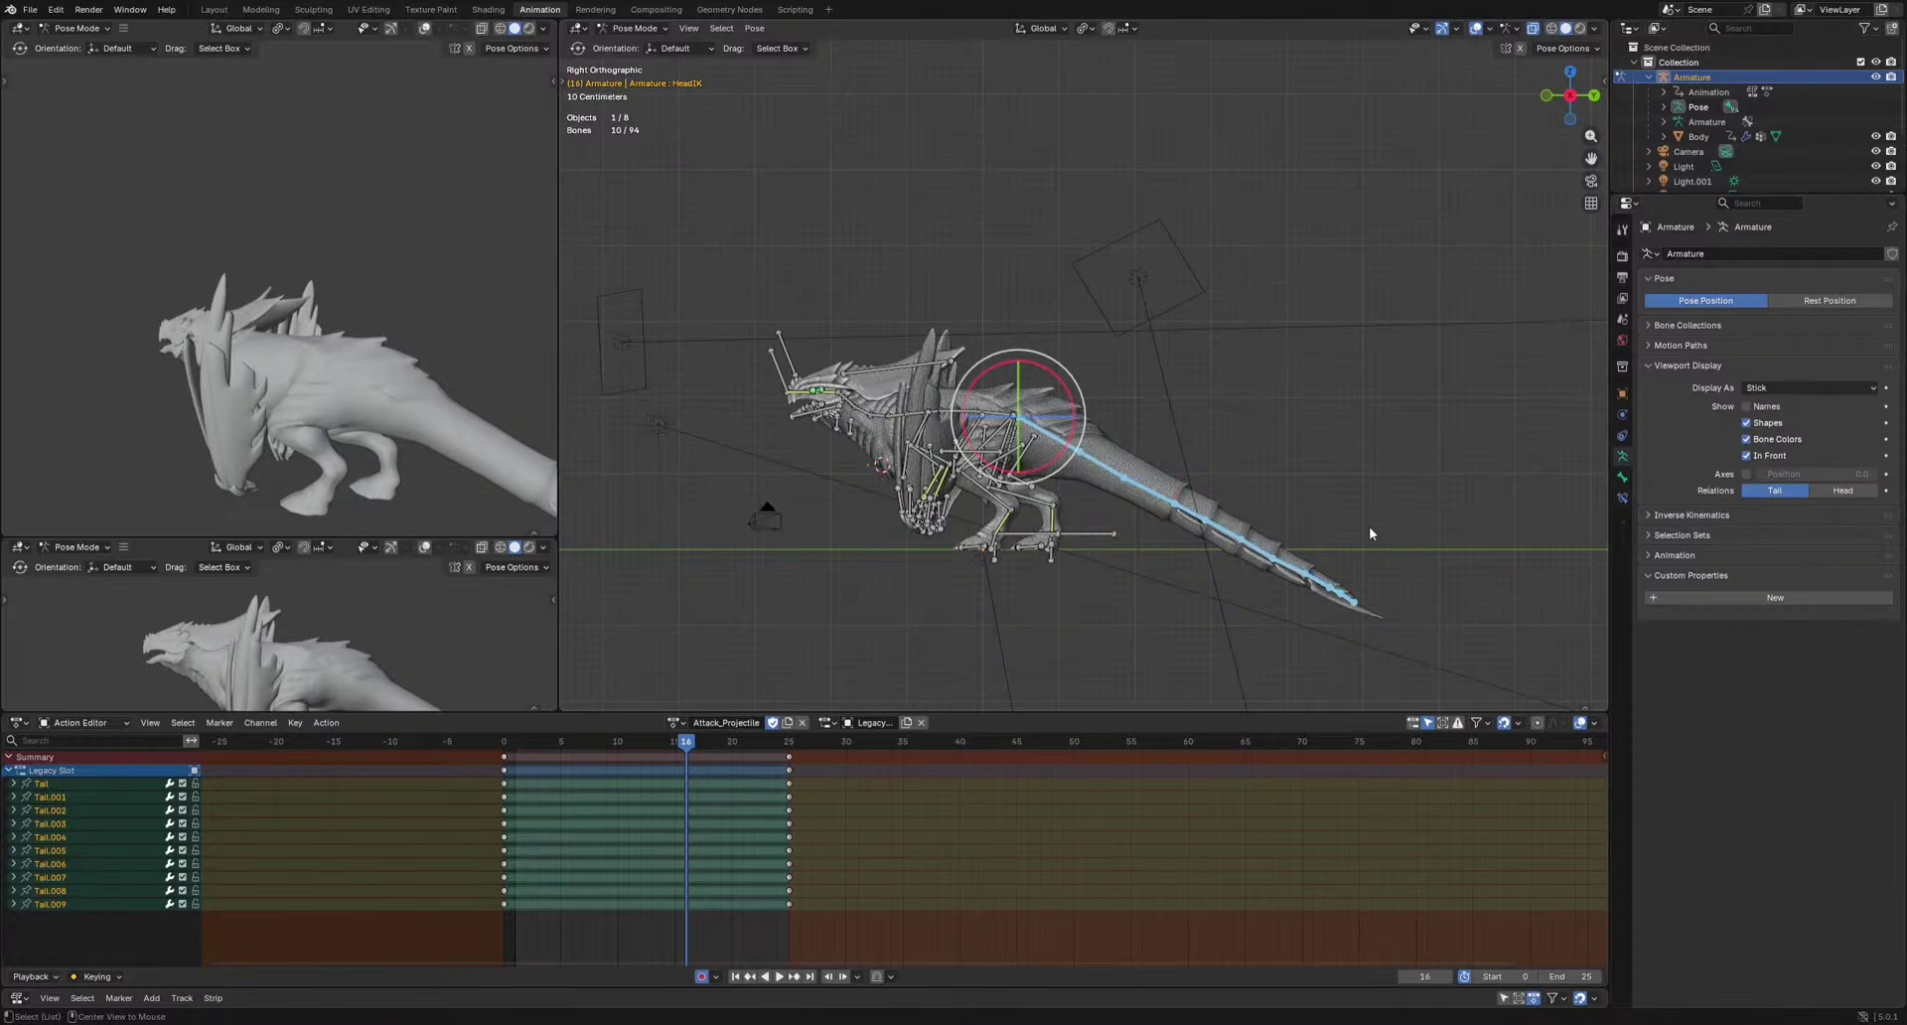
pyautogui.hotkey('alt', 'r')
# Rotate the tail bones at frame 8 so the tail curls upward.
pyautogui.press('space')
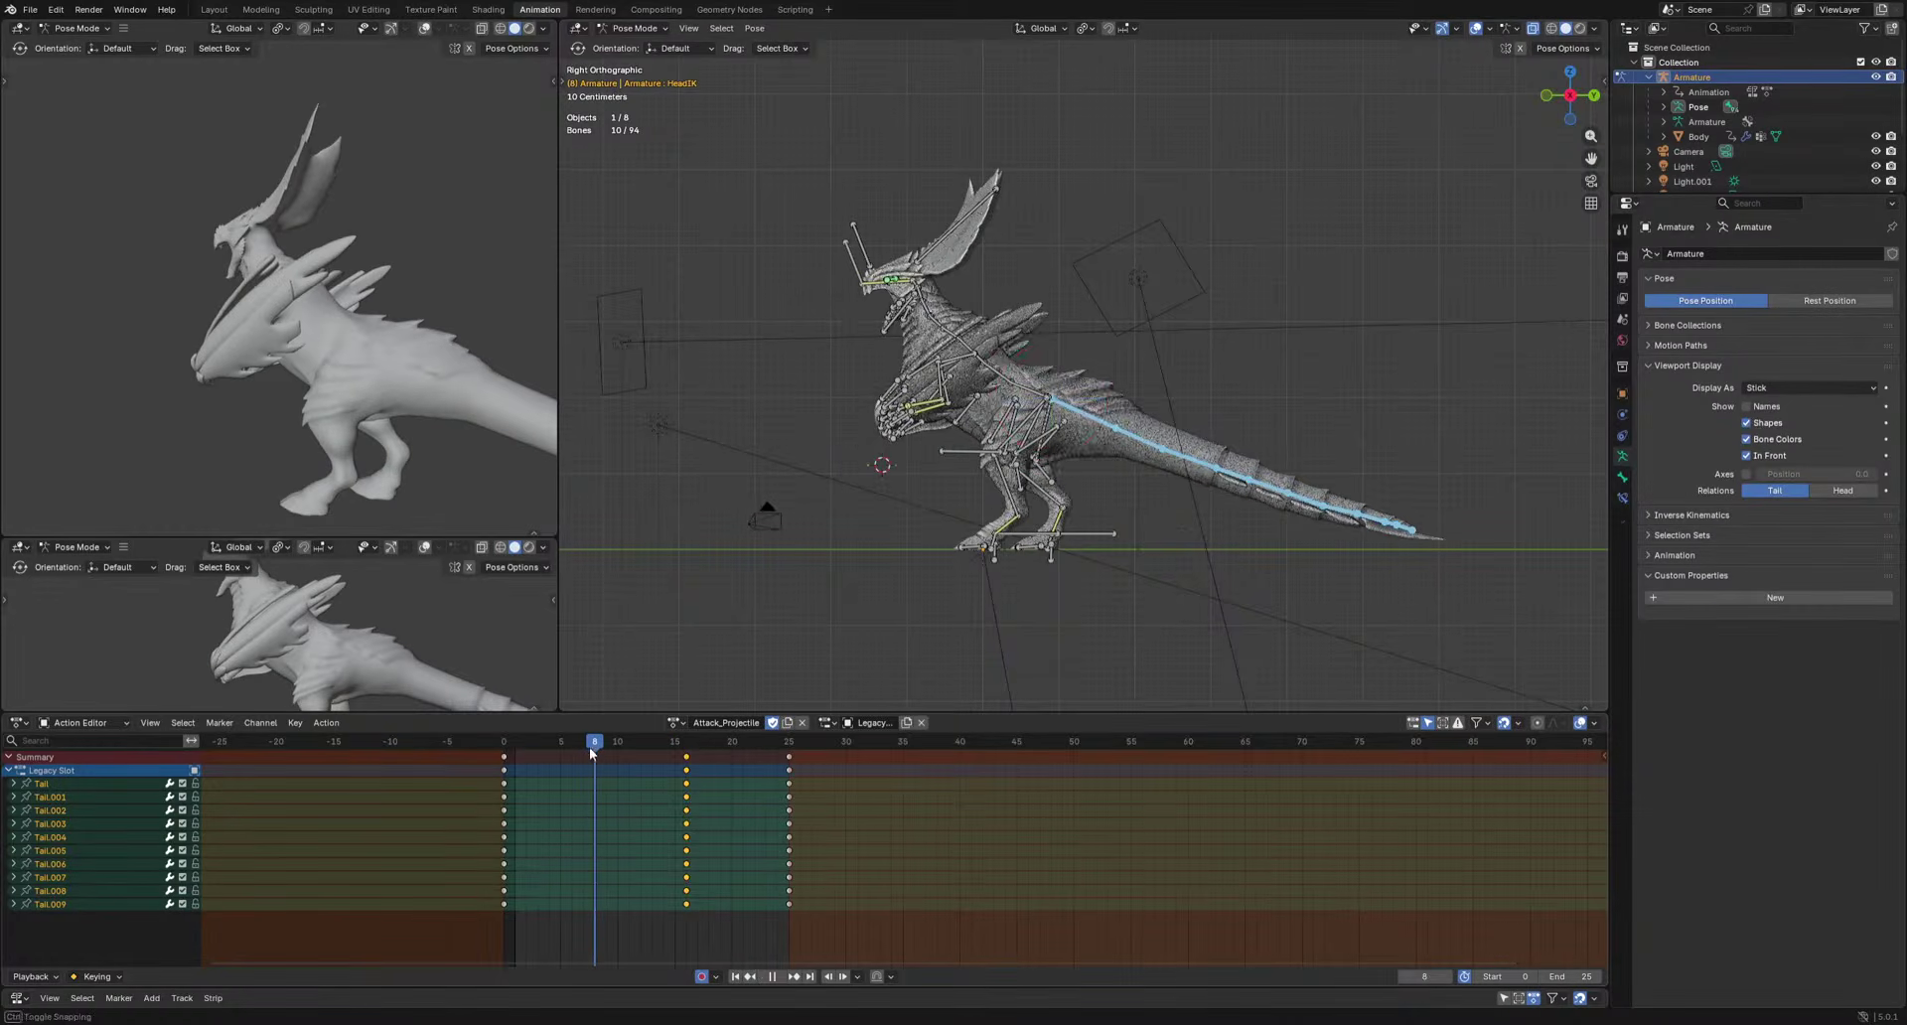
pyautogui.press('r')
pyautogui.click(1498, 611)
# Play back the attack and examine the tail motion from an angled rear view and from the side.
pyautogui.press('space')
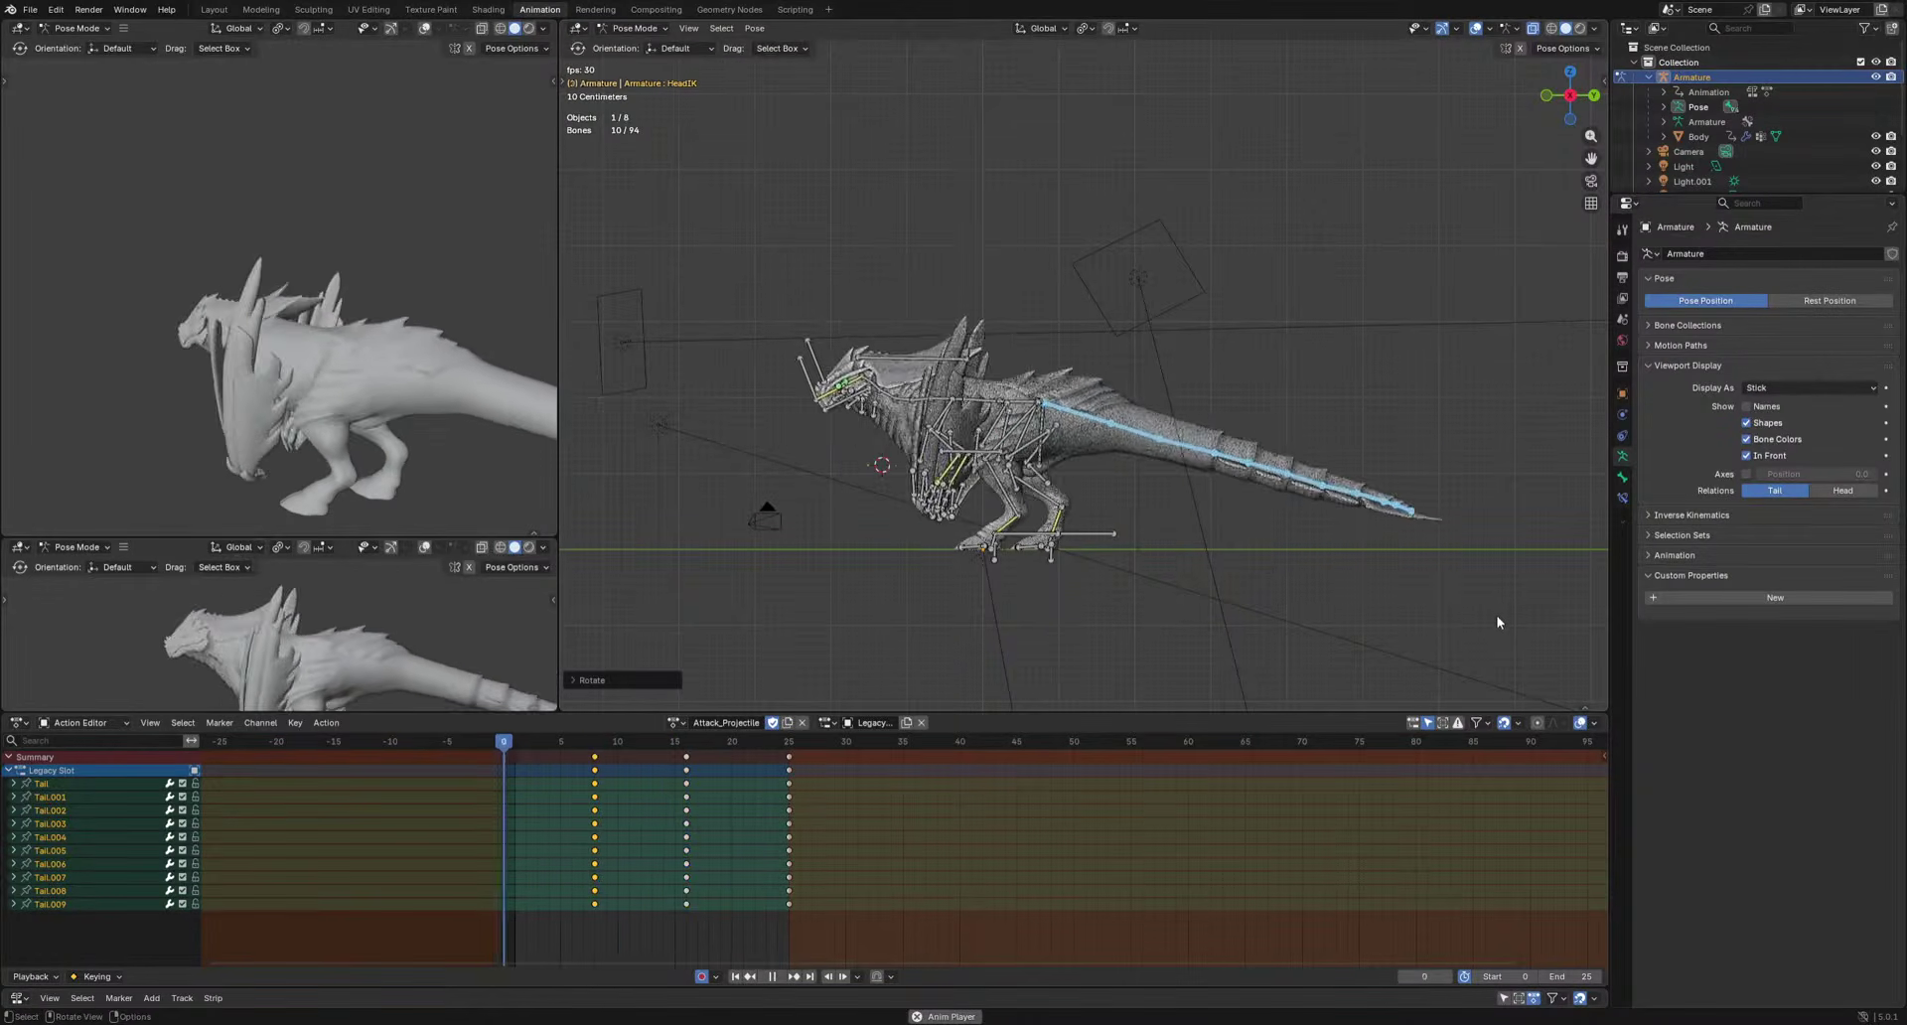
pyautogui.scroll(-3, 392, 363)
pyautogui.moveTo(387, 357); pyautogui.dragTo(236, 399, button='middle')
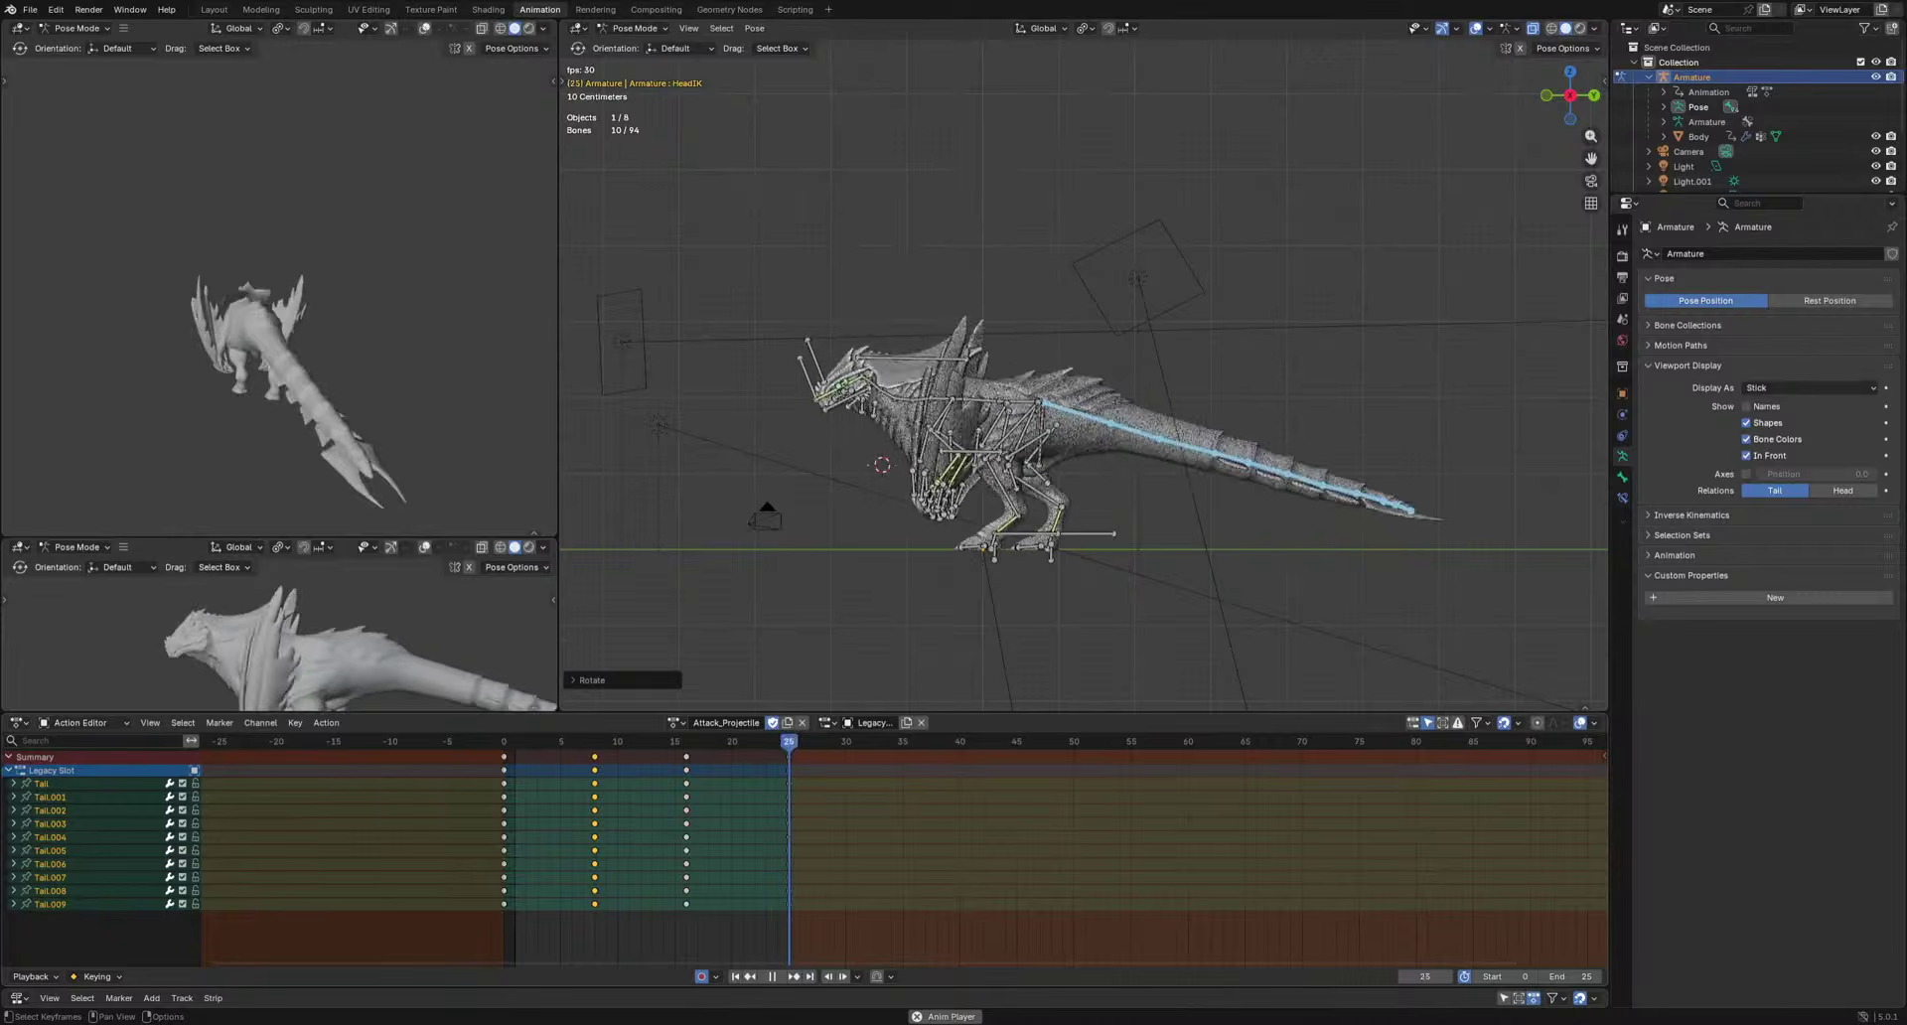
pyautogui.scroll(5, 1043, 660)
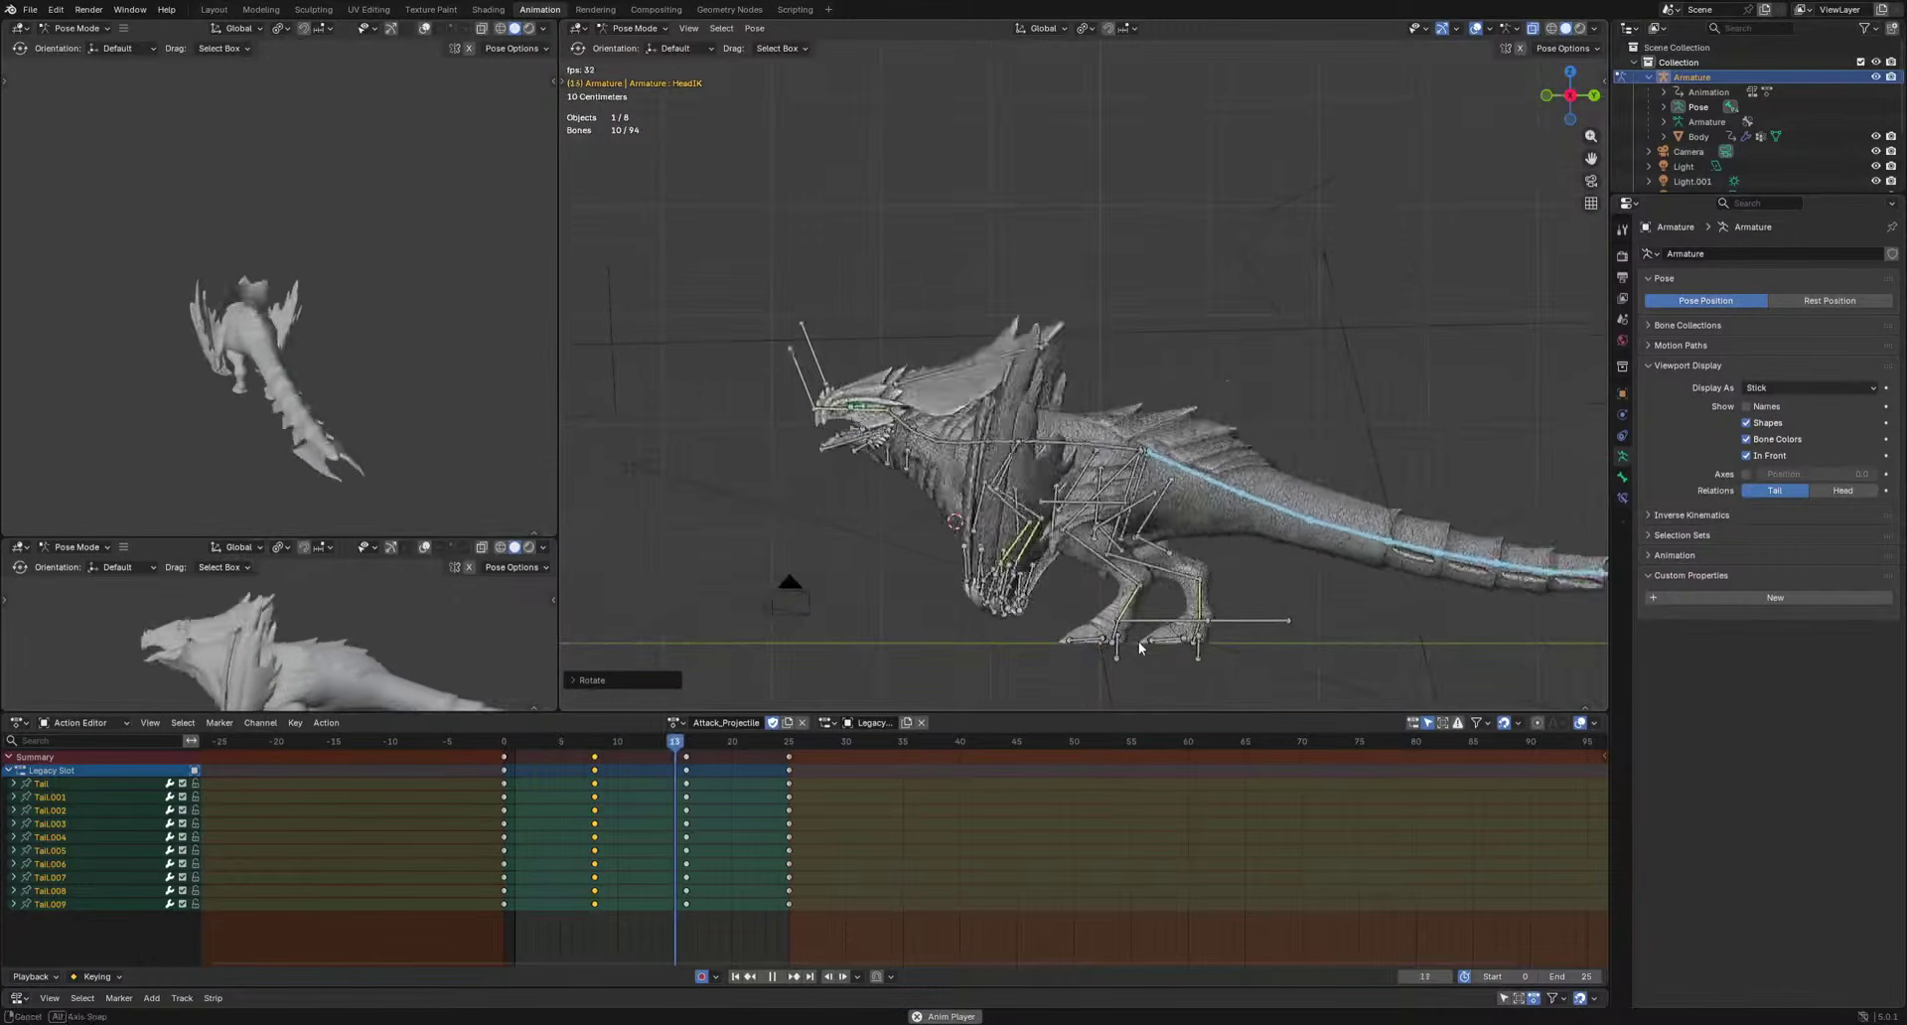
pyautogui.press('Escape')
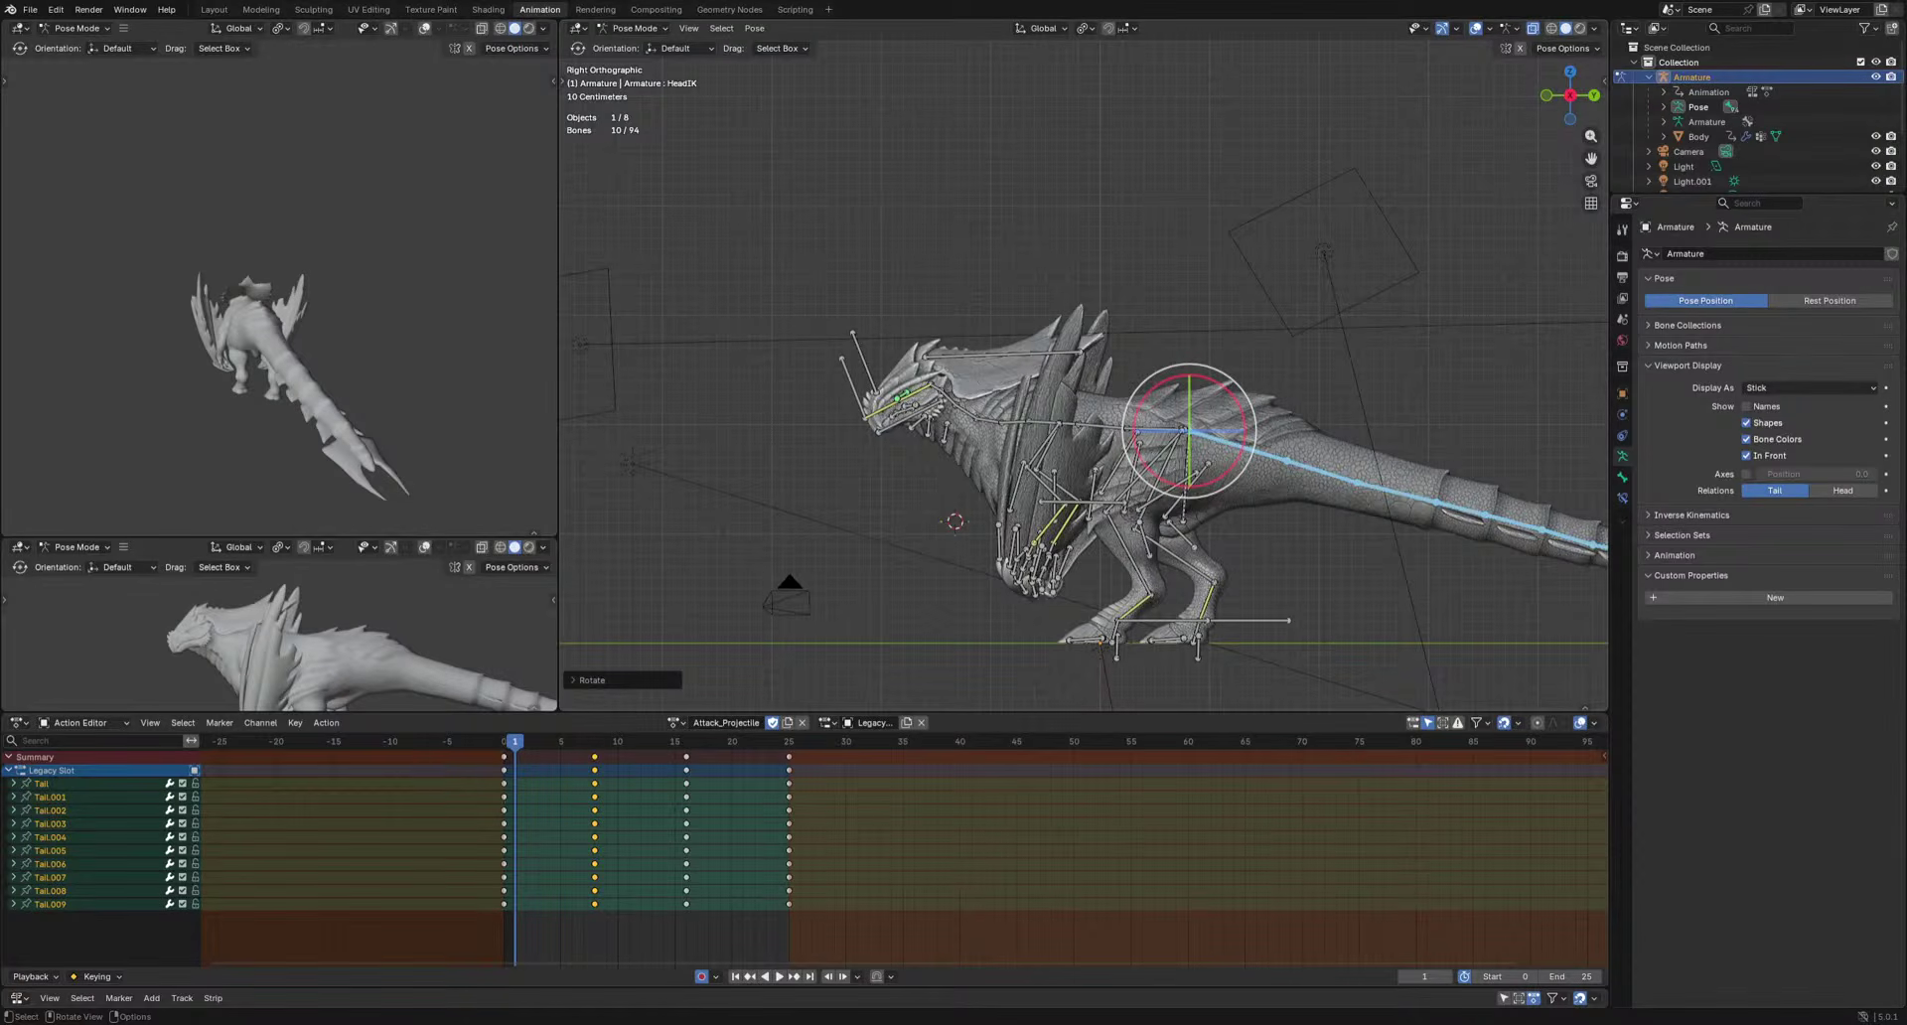
pyautogui.scroll(2, 1171, 629)
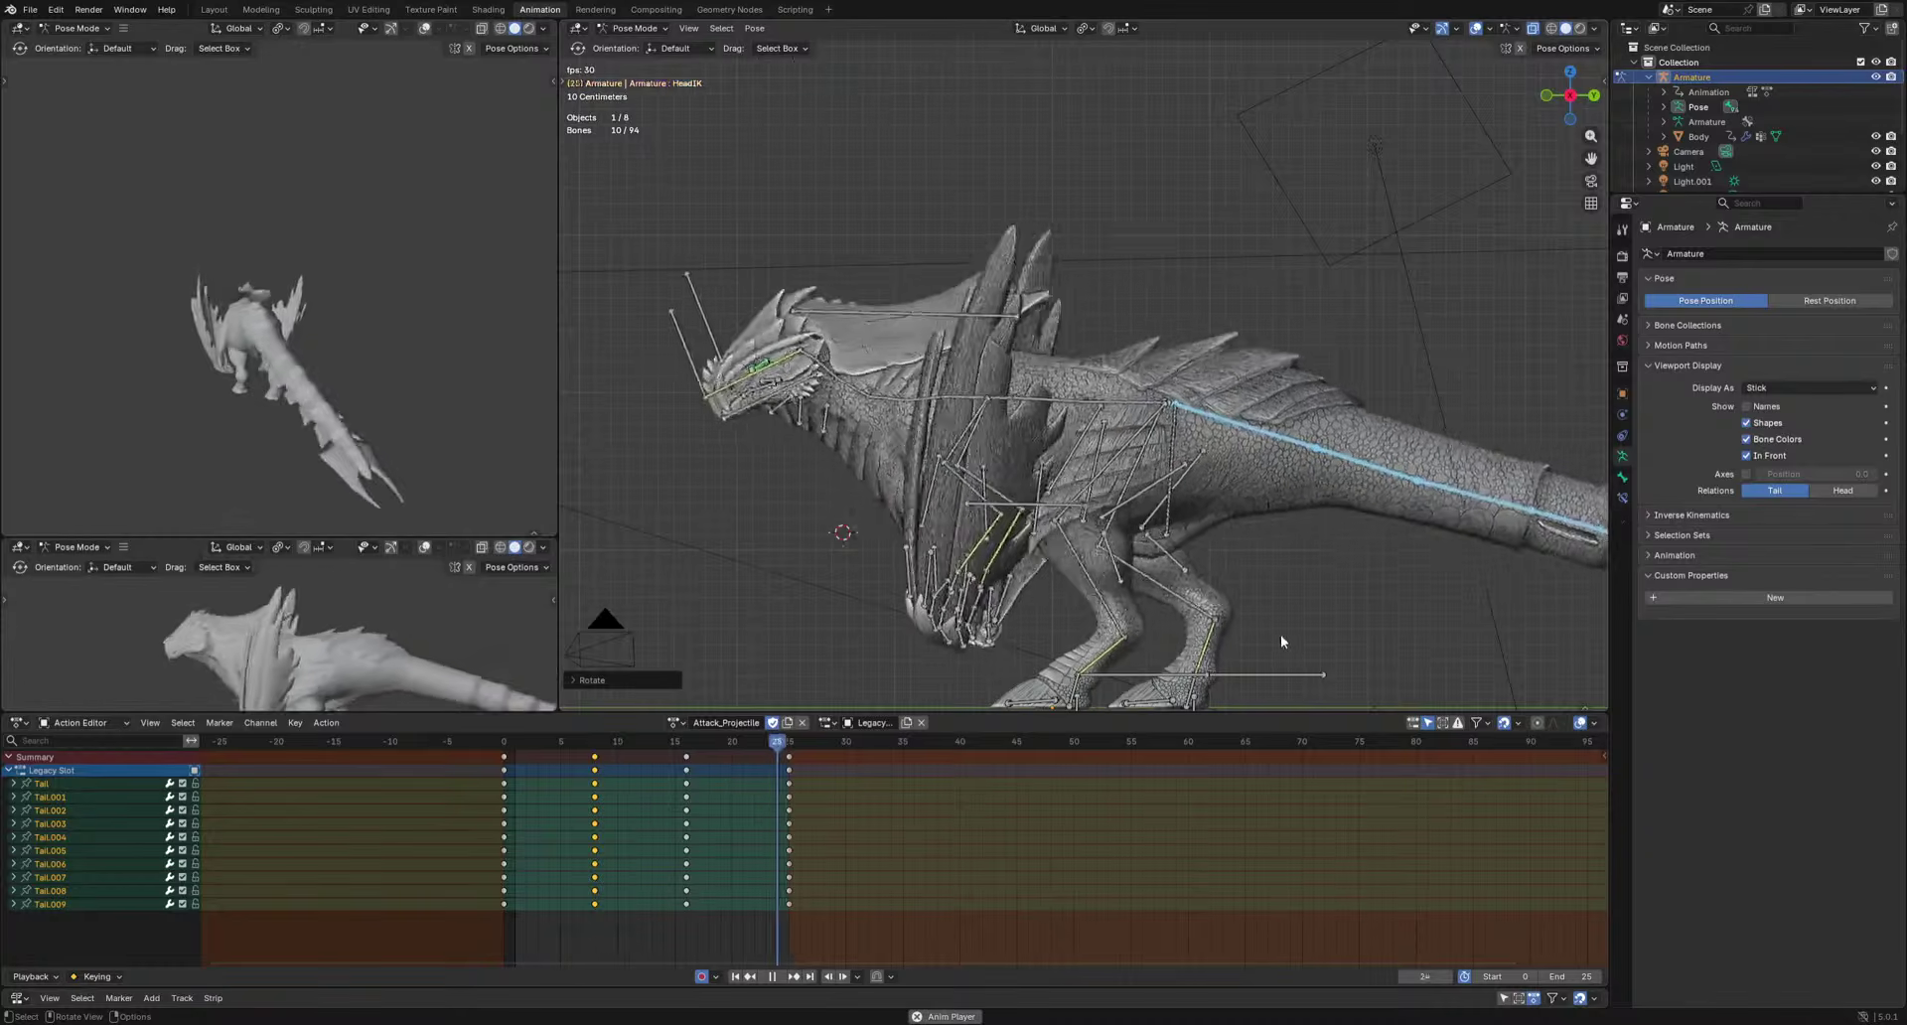
pyautogui.scroll(-3, 1135, 594)
# Move the frame 8 tail keyframes to frame 11 and play back the new timing.
pyautogui.press('g')
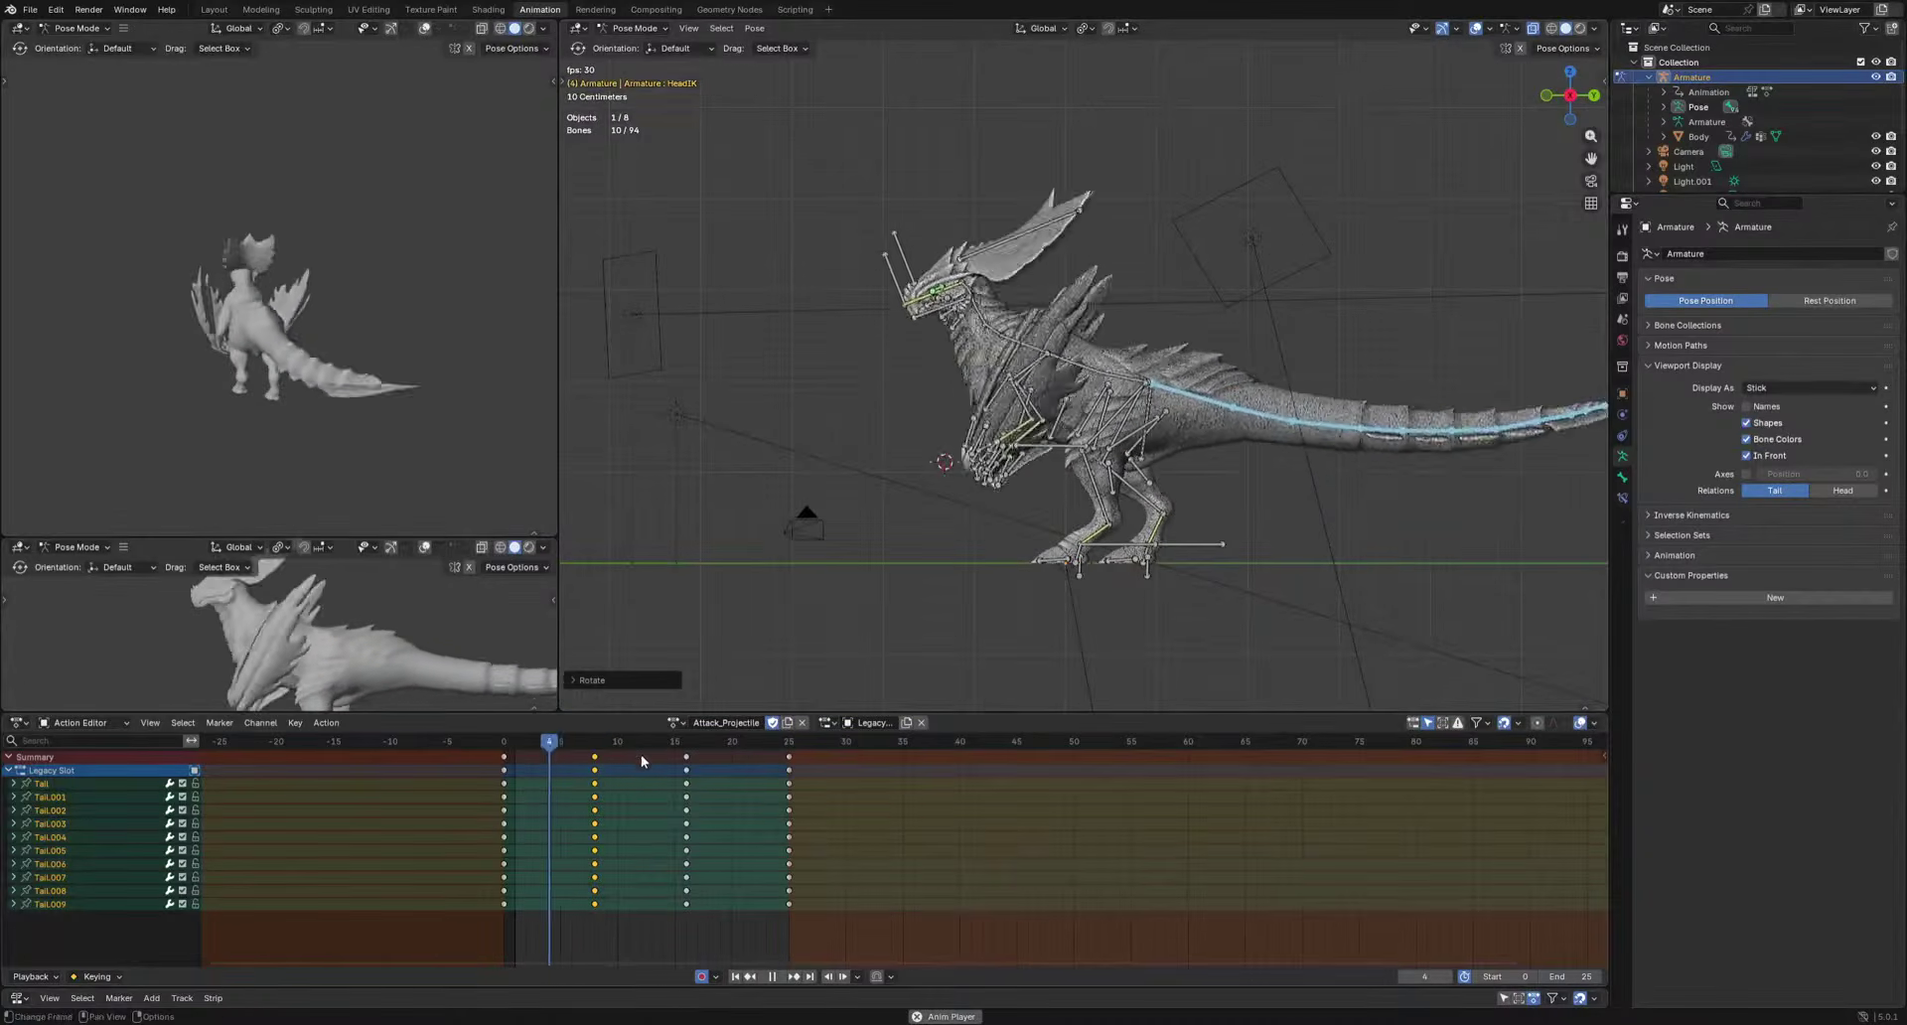
pyautogui.click(688, 756)
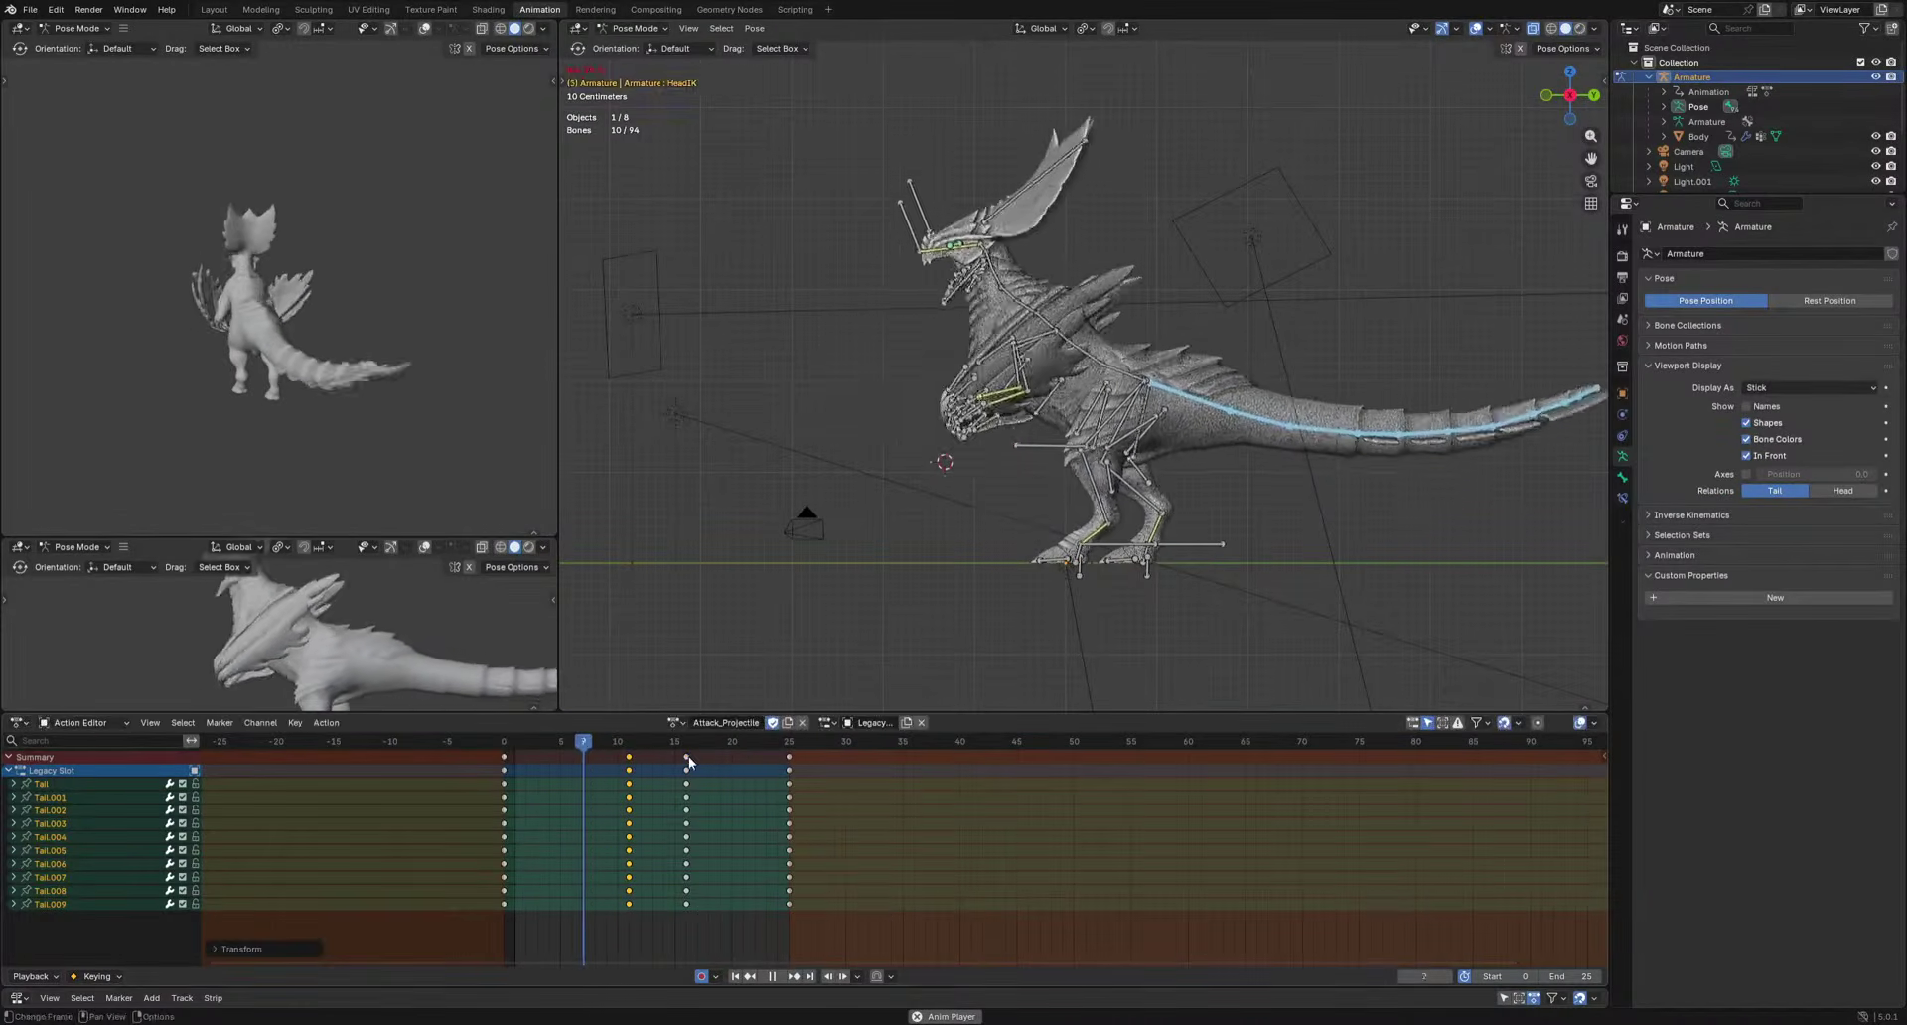
pyautogui.press('space')
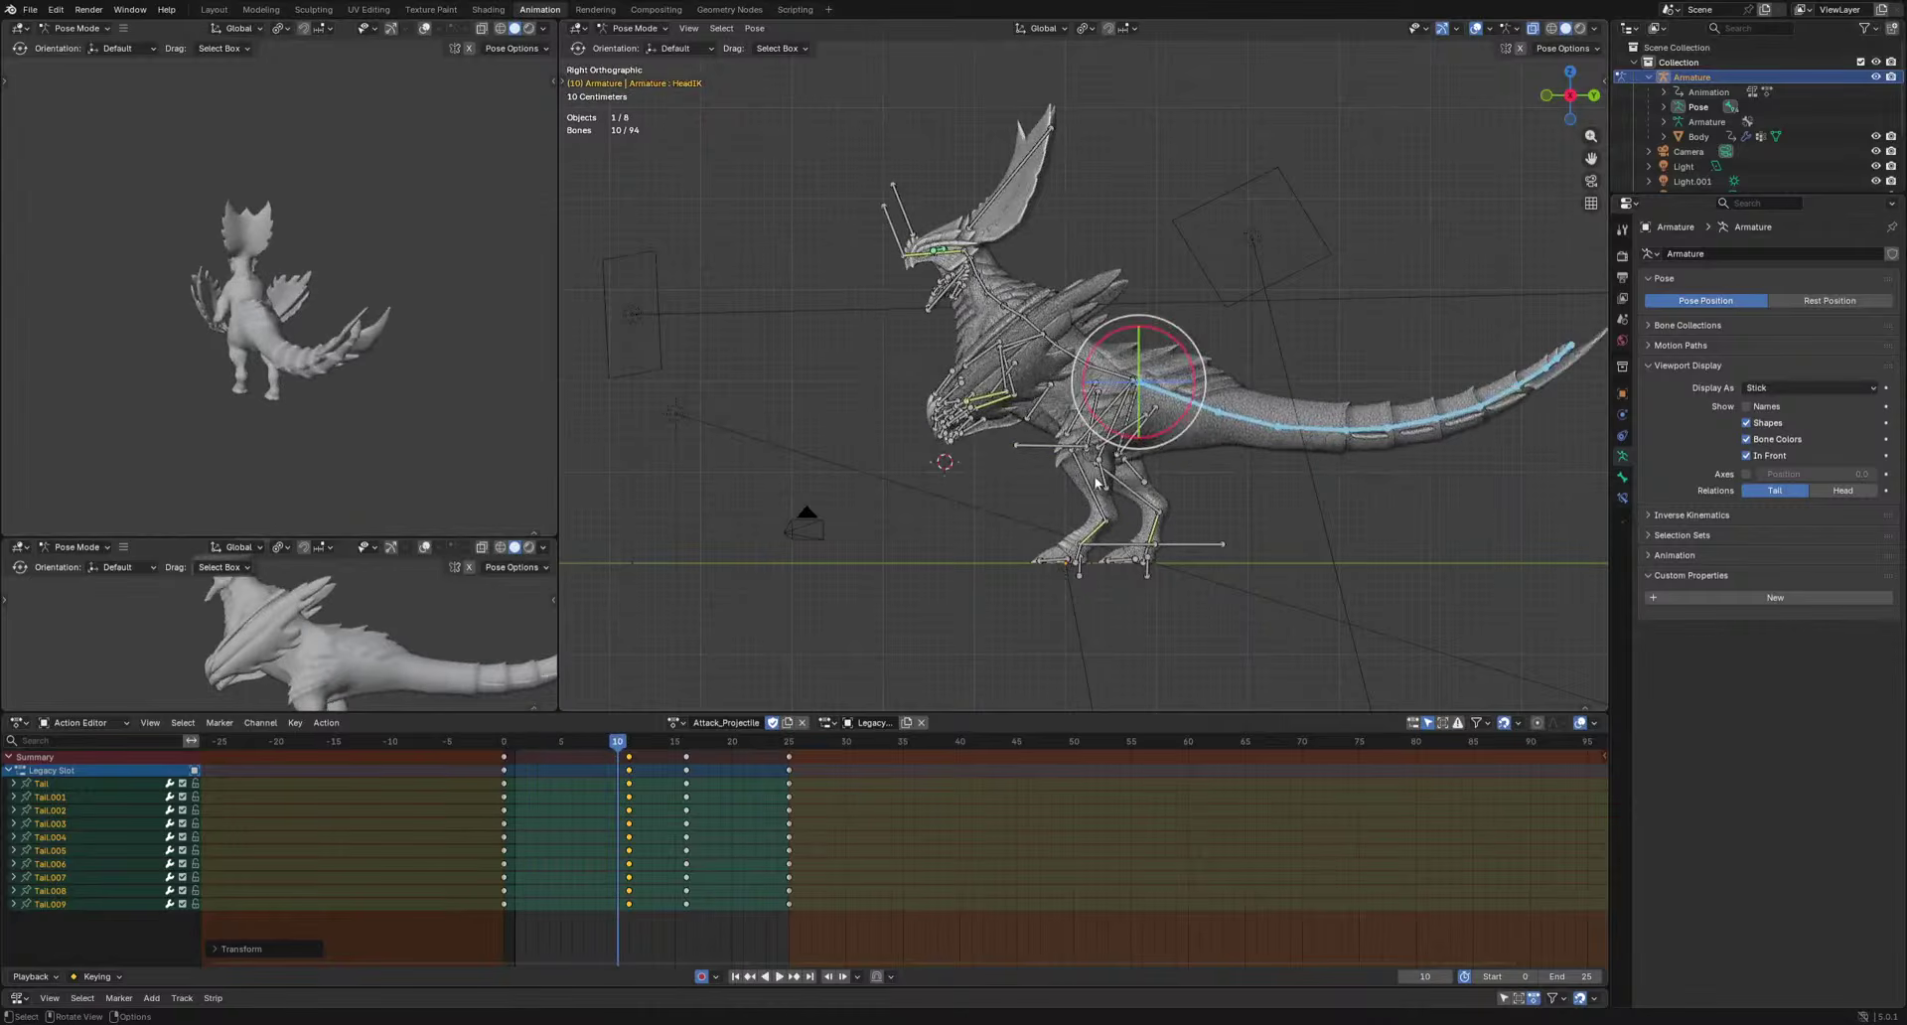
# Select the shoulder, upper arm and lower arm bones on both sides and insert a keyframe for them at frame 10.
pyautogui.click(1016, 345)
pyautogui.keyDown('shift'); pyautogui.click(1011, 365); pyautogui.keyUp('shift')
pyautogui.keyDown('shift'); pyautogui.click(1002, 355); pyautogui.keyUp('shift')
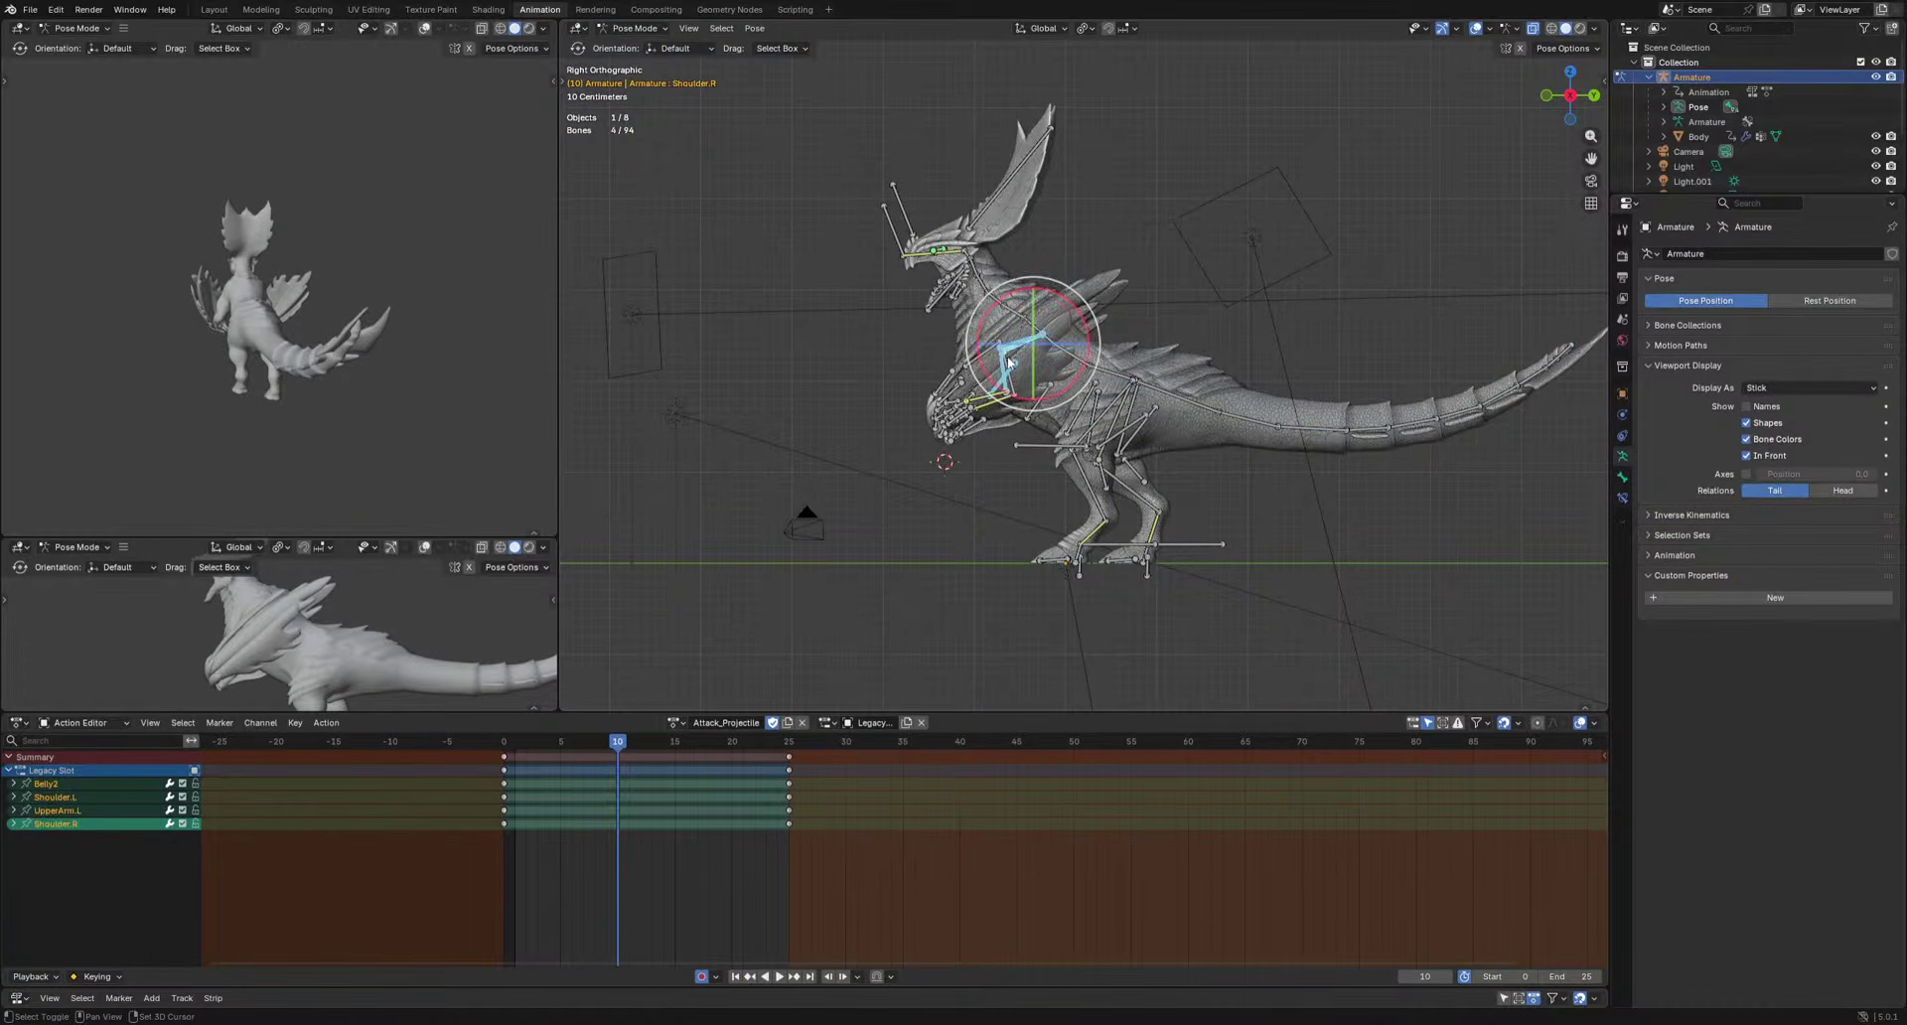
pyautogui.scroll(5, 1043, 382)
pyautogui.press('b')
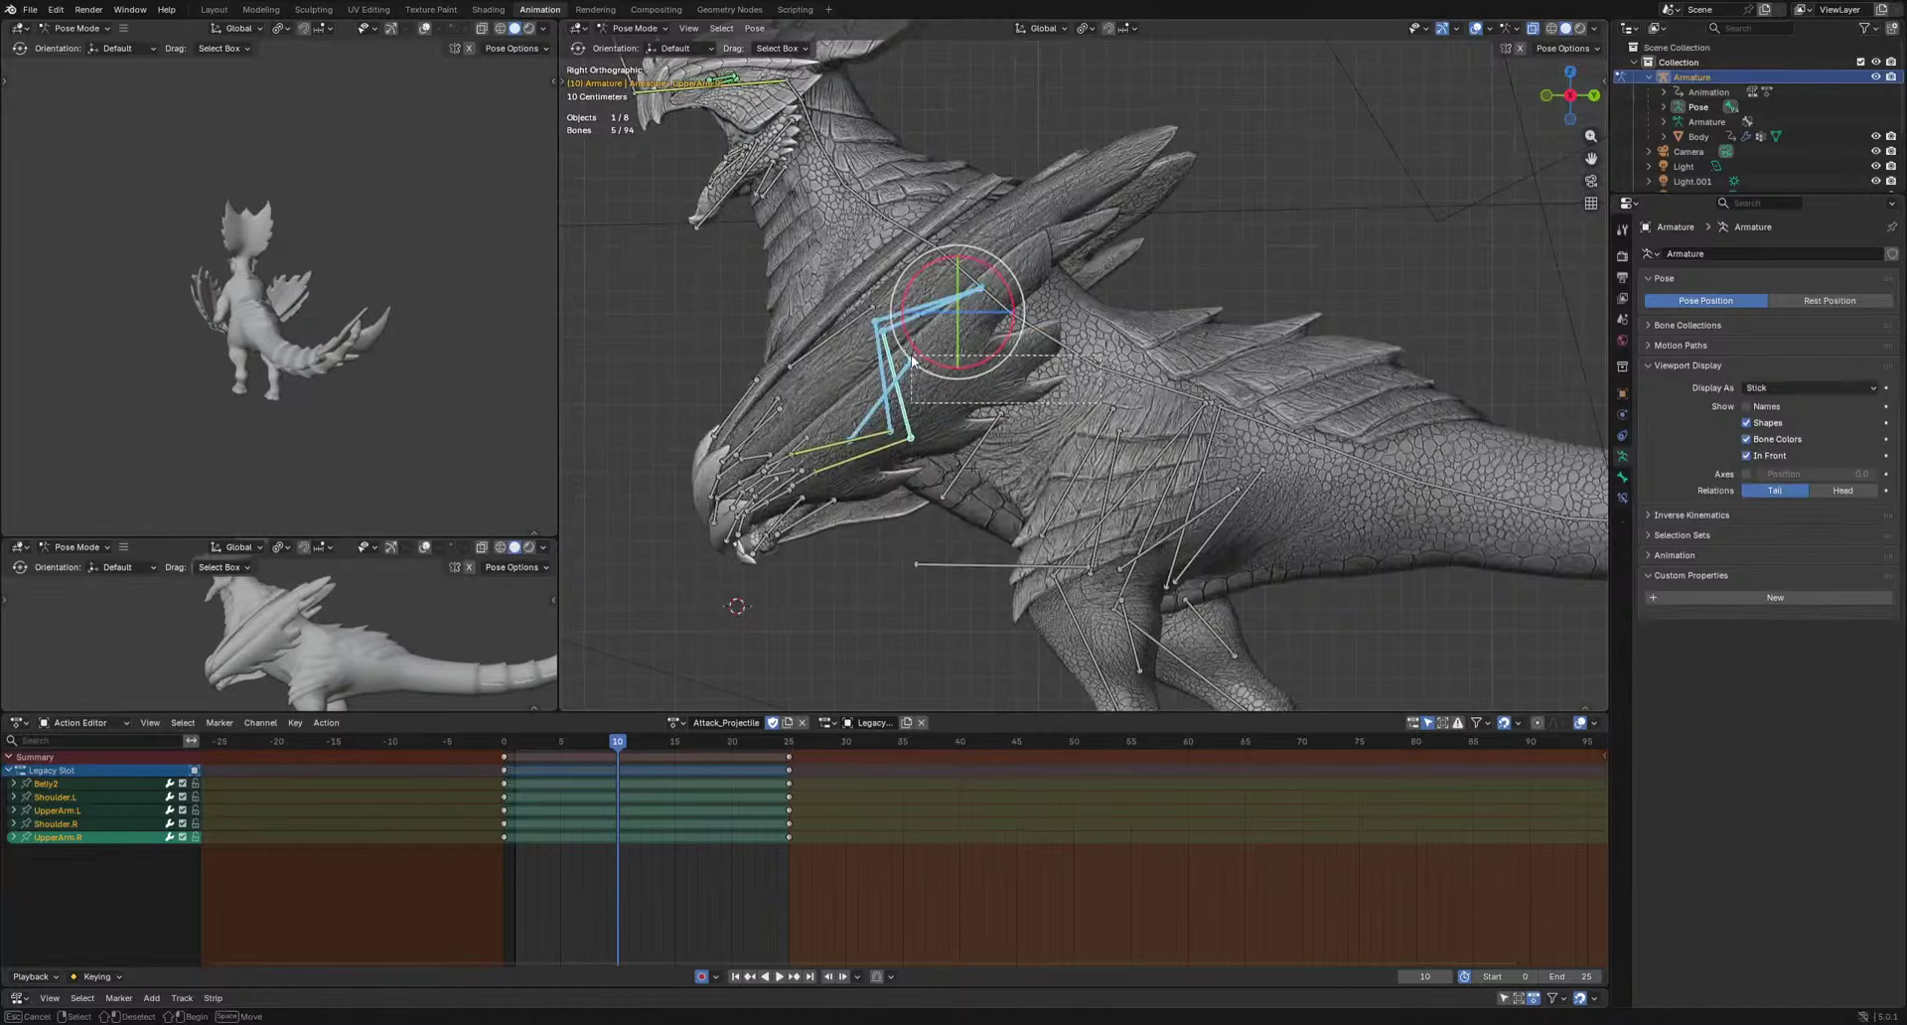
pyautogui.moveTo(909, 360); pyautogui.dragTo(878, 459)
pyautogui.moveTo(874, 452); pyautogui.dragTo(1112, 591, button='middle')
pyautogui.press('i')
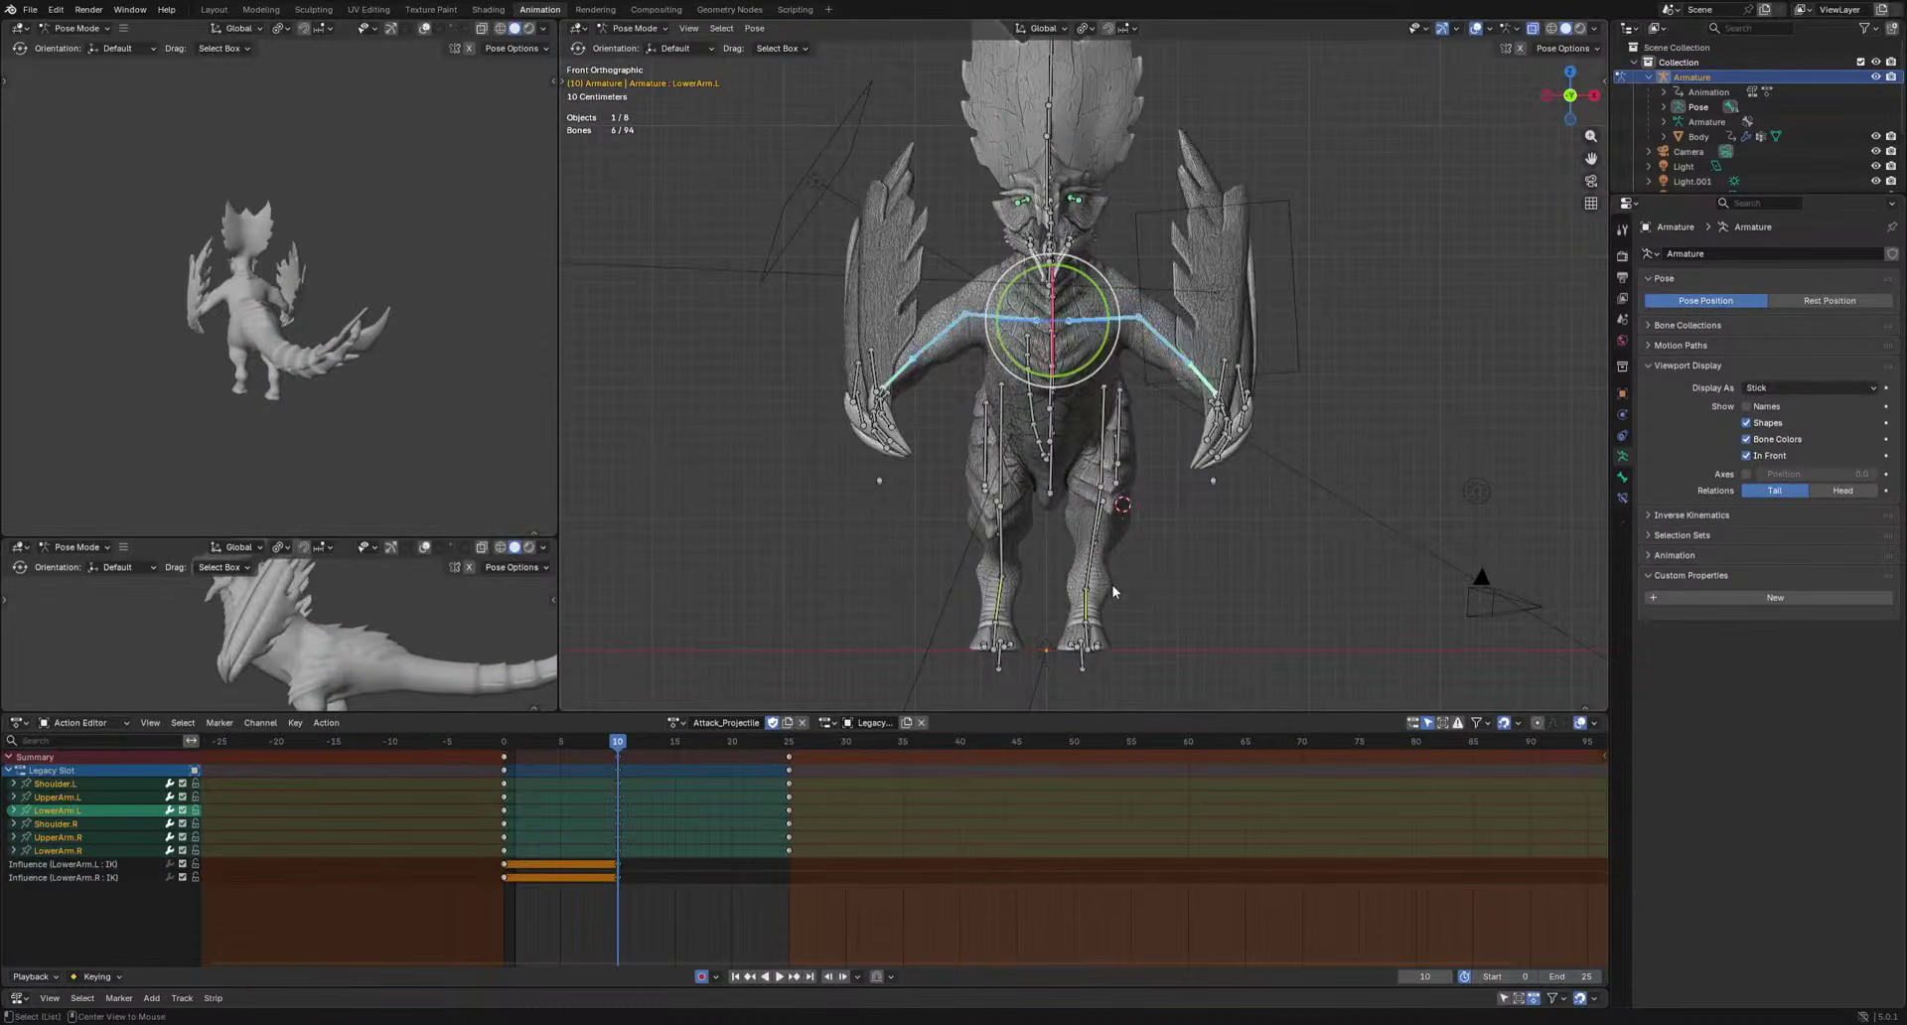
# Move the frame 10 arm keyframes to frame 16, paste a copy of the frame 0 arm keyframes at frame 8, and play back.
pyautogui.press('space')
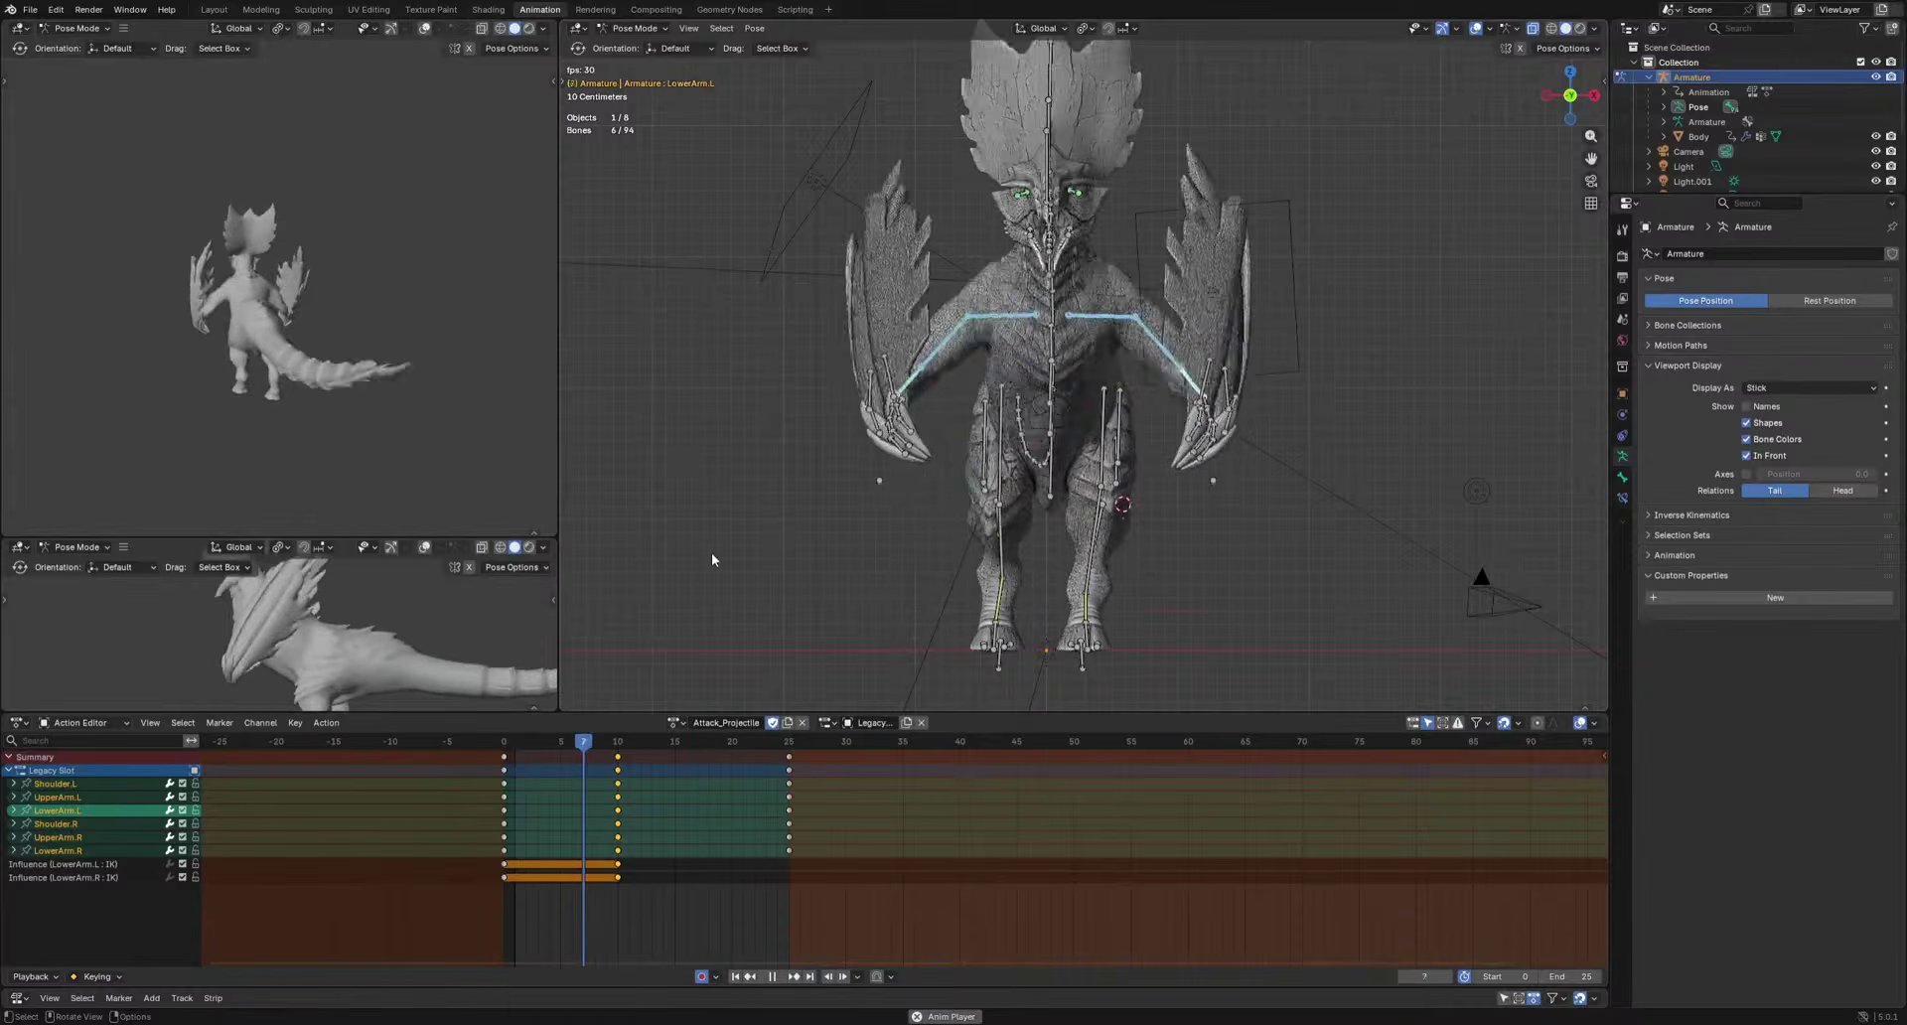
pyautogui.press('space')
pyautogui.press('g')
pyautogui.click(701, 760)
pyautogui.moveTo(455, 798); pyautogui.dragTo(640, 759)
pyautogui.hotkey('ctrl', 'c')
pyautogui.hotkey('ctrl', 'v')
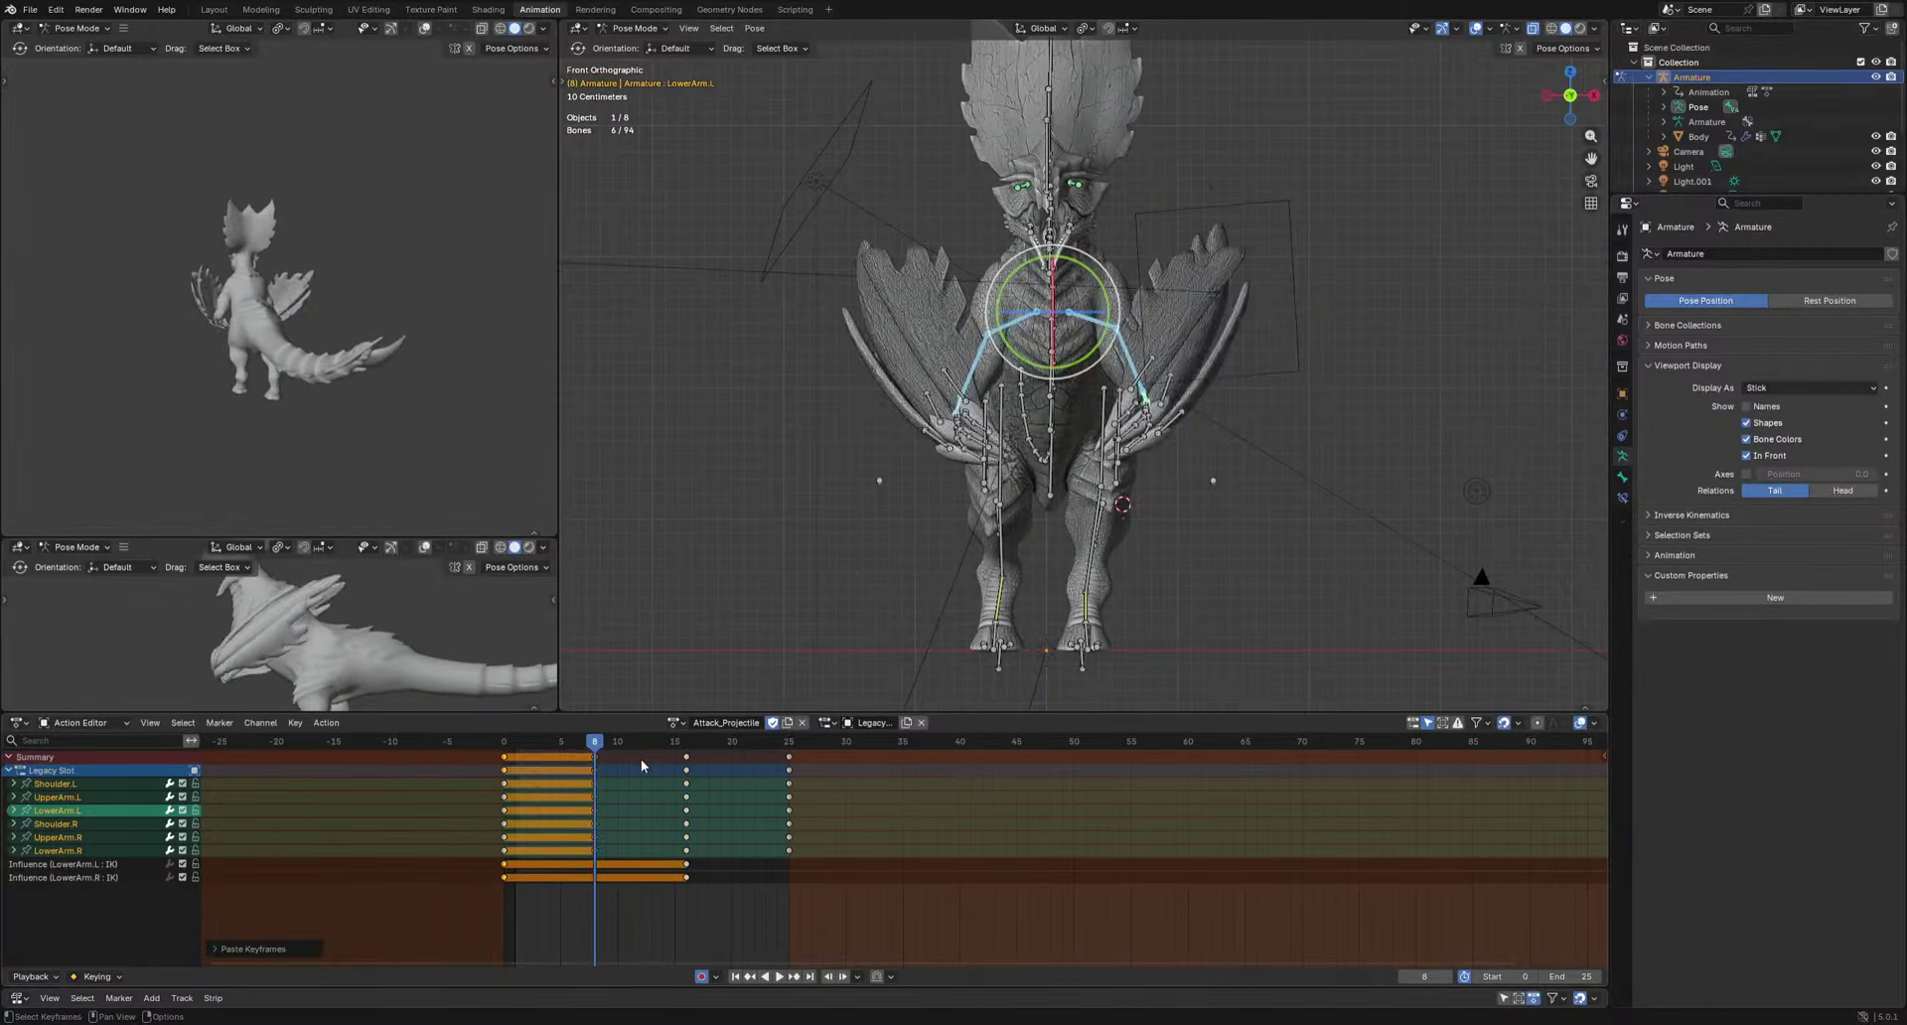
pyautogui.press('space')
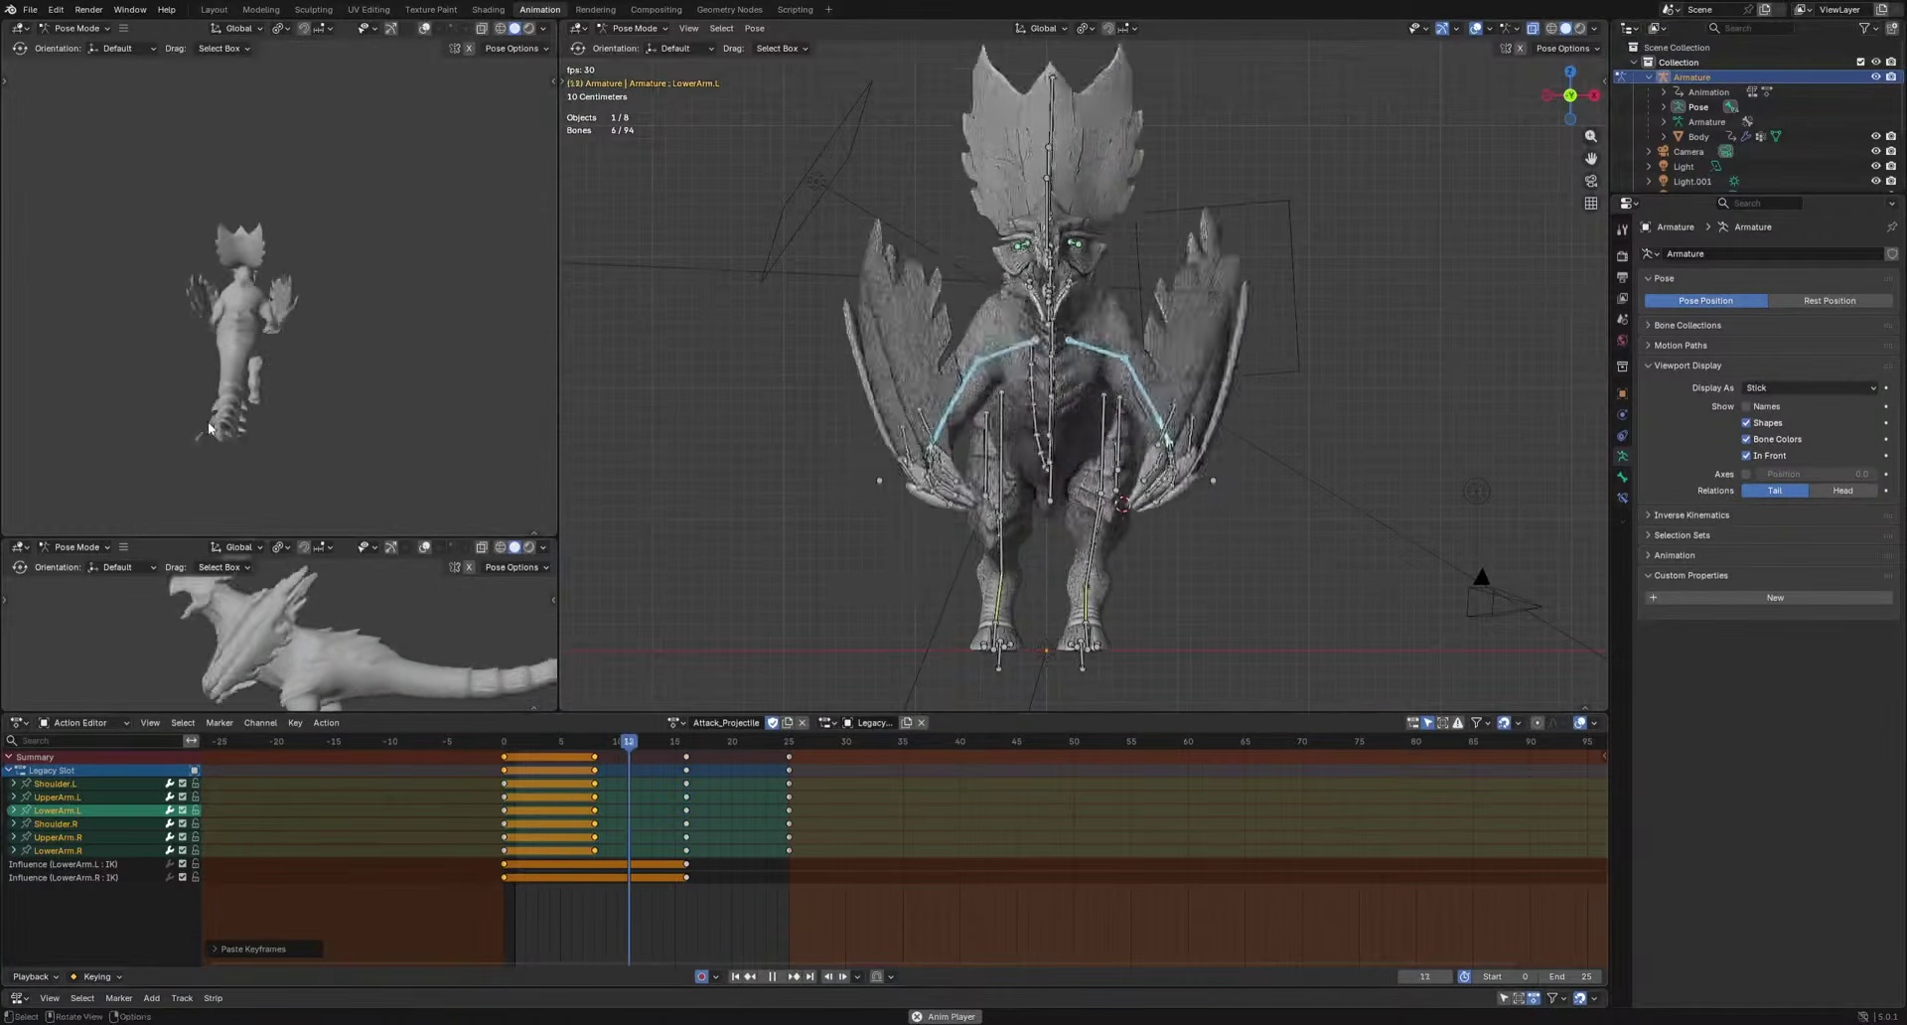
# Pose both arms at frame 12 by rotating the selected shoulder, upper arm and lower arm bones in the side view.
pyautogui.press('space')
pyautogui.moveTo(1213, 562); pyautogui.dragTo(1027, 594, button='middle')
pyautogui.moveTo(519, 744); pyautogui.dragTo(641, 751)
pyautogui.press('r')
pyautogui.click(1155, 573)
pyautogui.press('r')
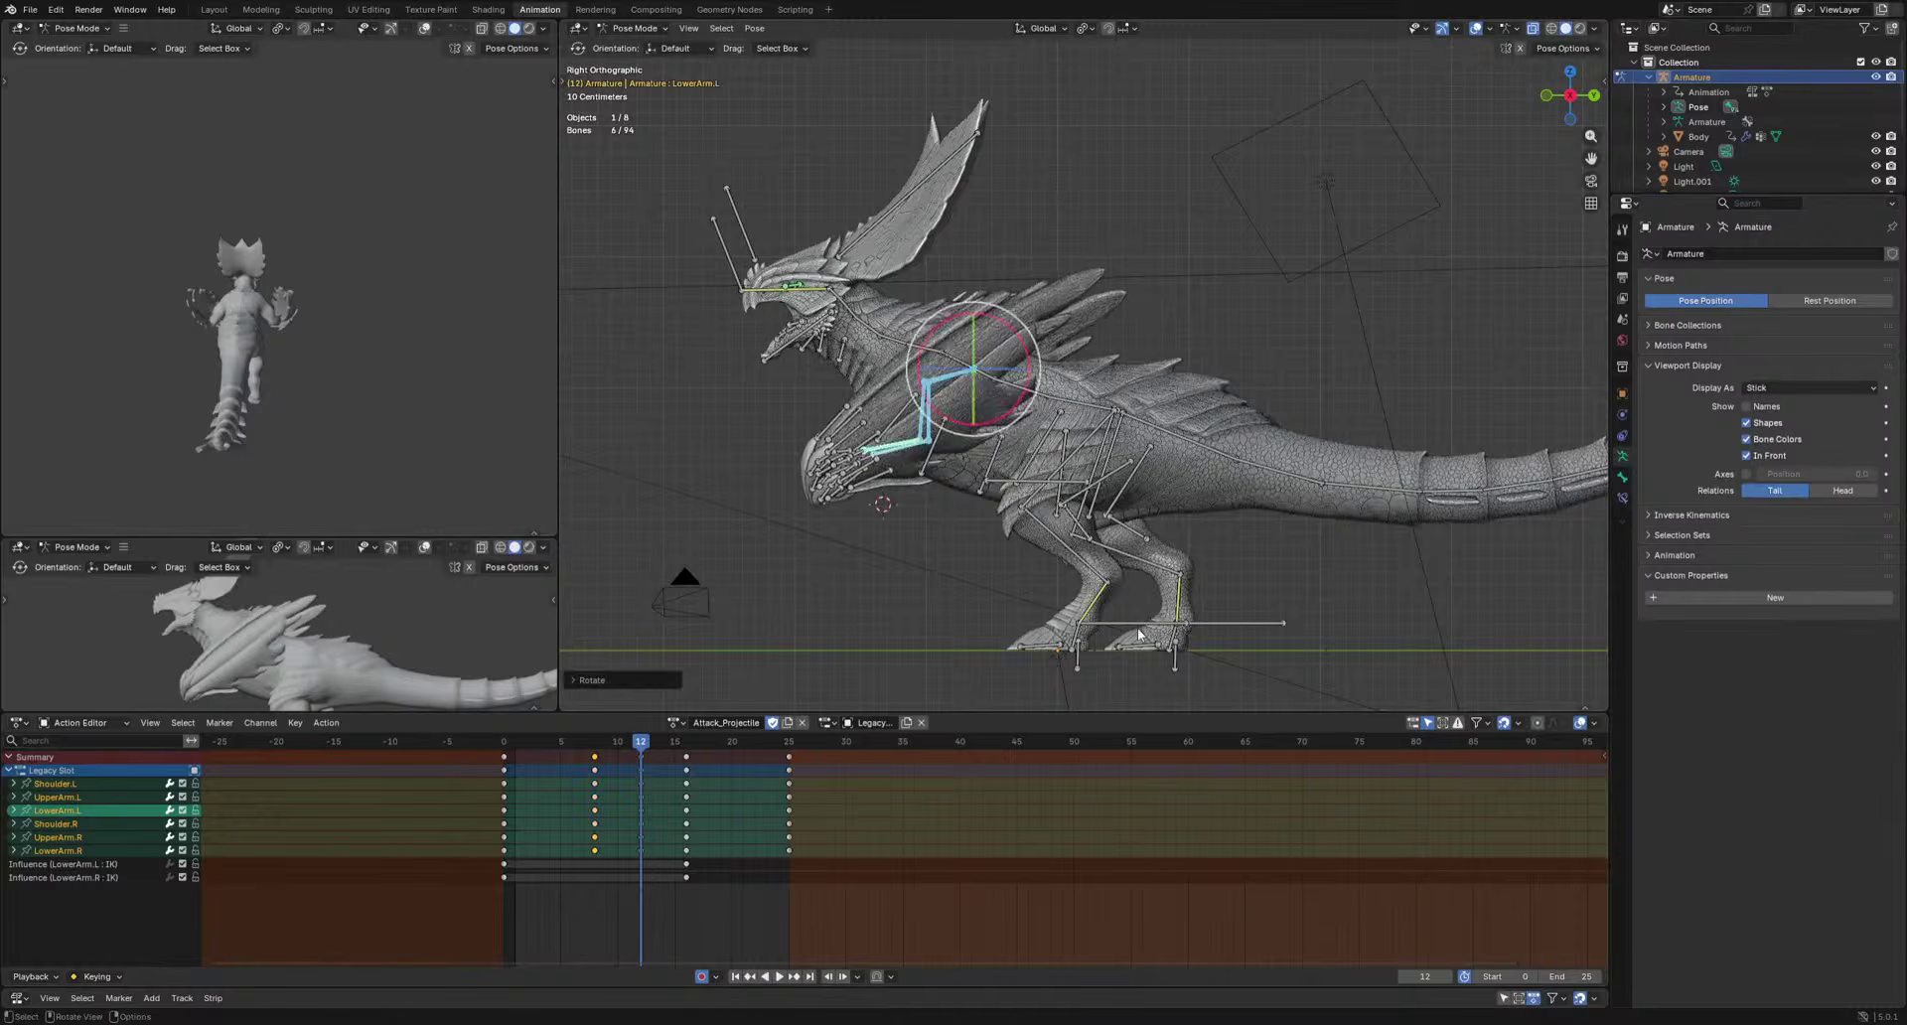
# Move the frame 16 arm keyframes to frame 19 and play back the new timing.
pyautogui.press('space')
pyautogui.moveTo(686, 757); pyautogui.dragTo(721, 762)
pyautogui.press('space')
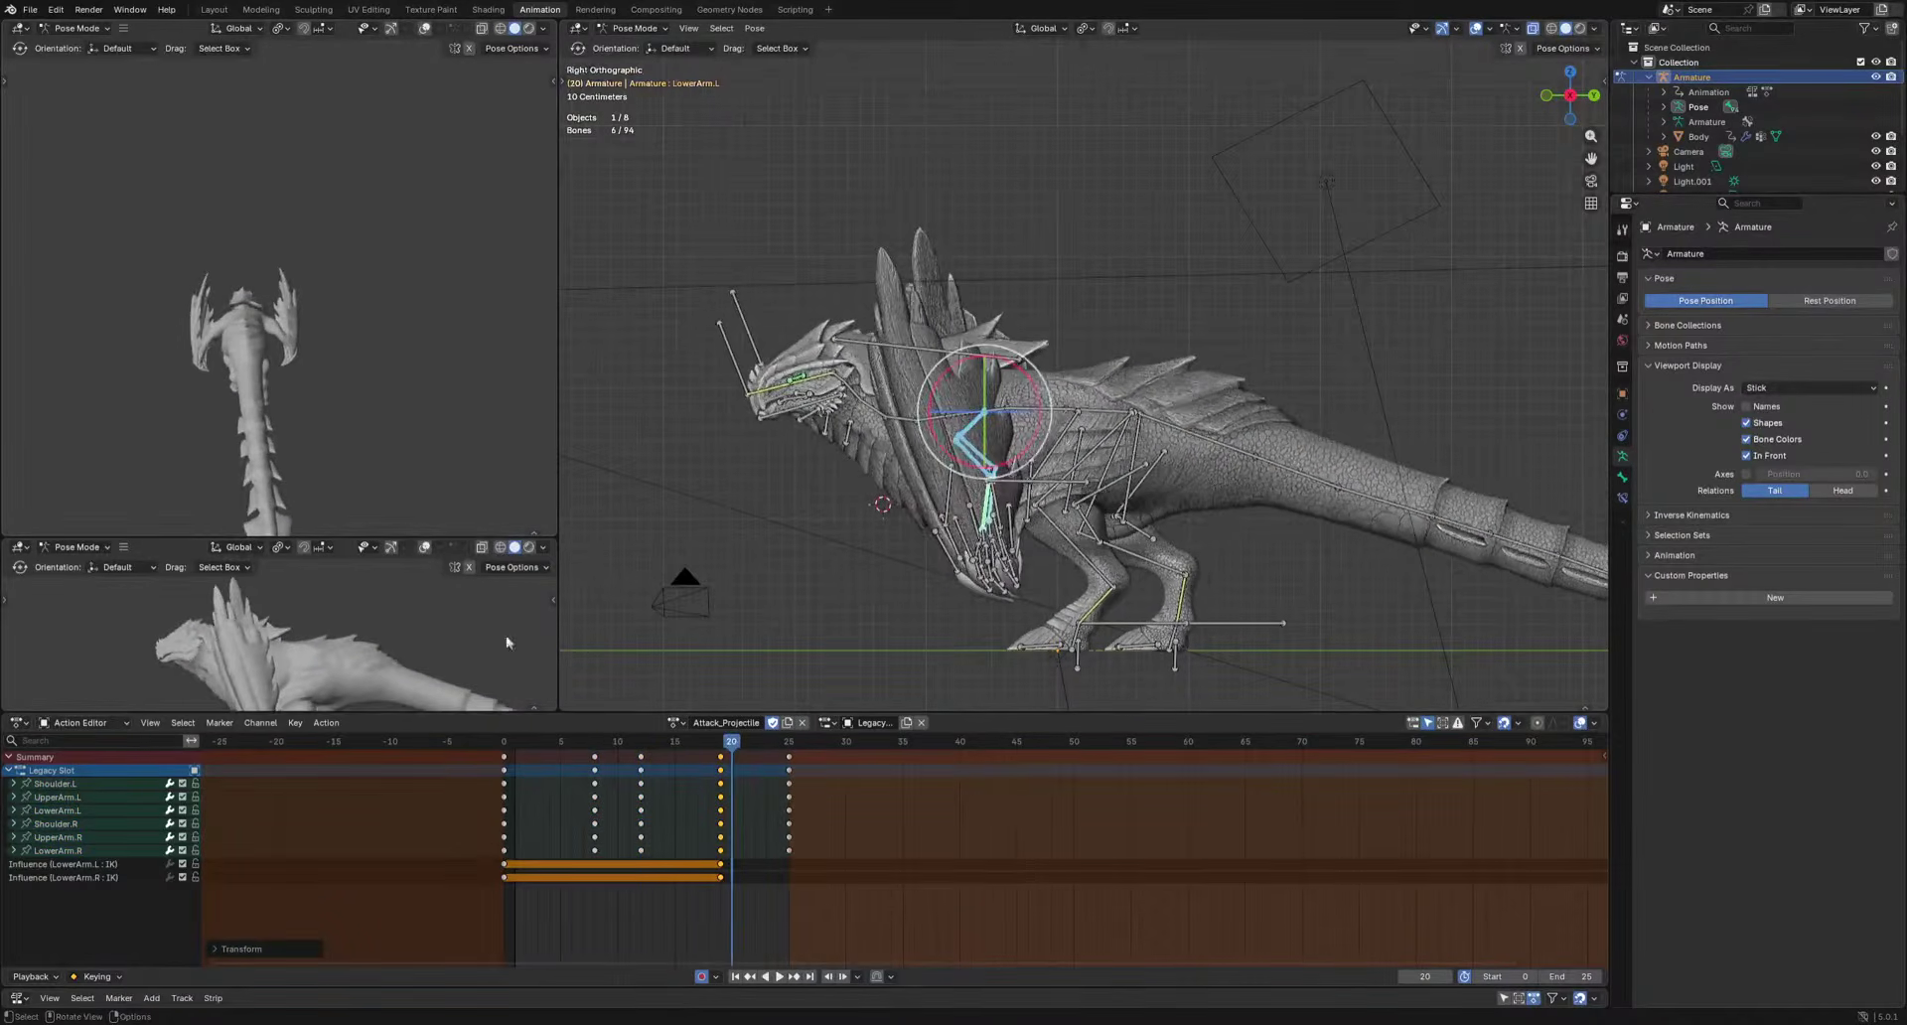
pyautogui.press('Left')
# Rotate the lower arm bones outward at frame 19 in the front view and play back the arm motion.
pyautogui.moveTo(1042, 596); pyautogui.dragTo(1171, 558, button='middle')
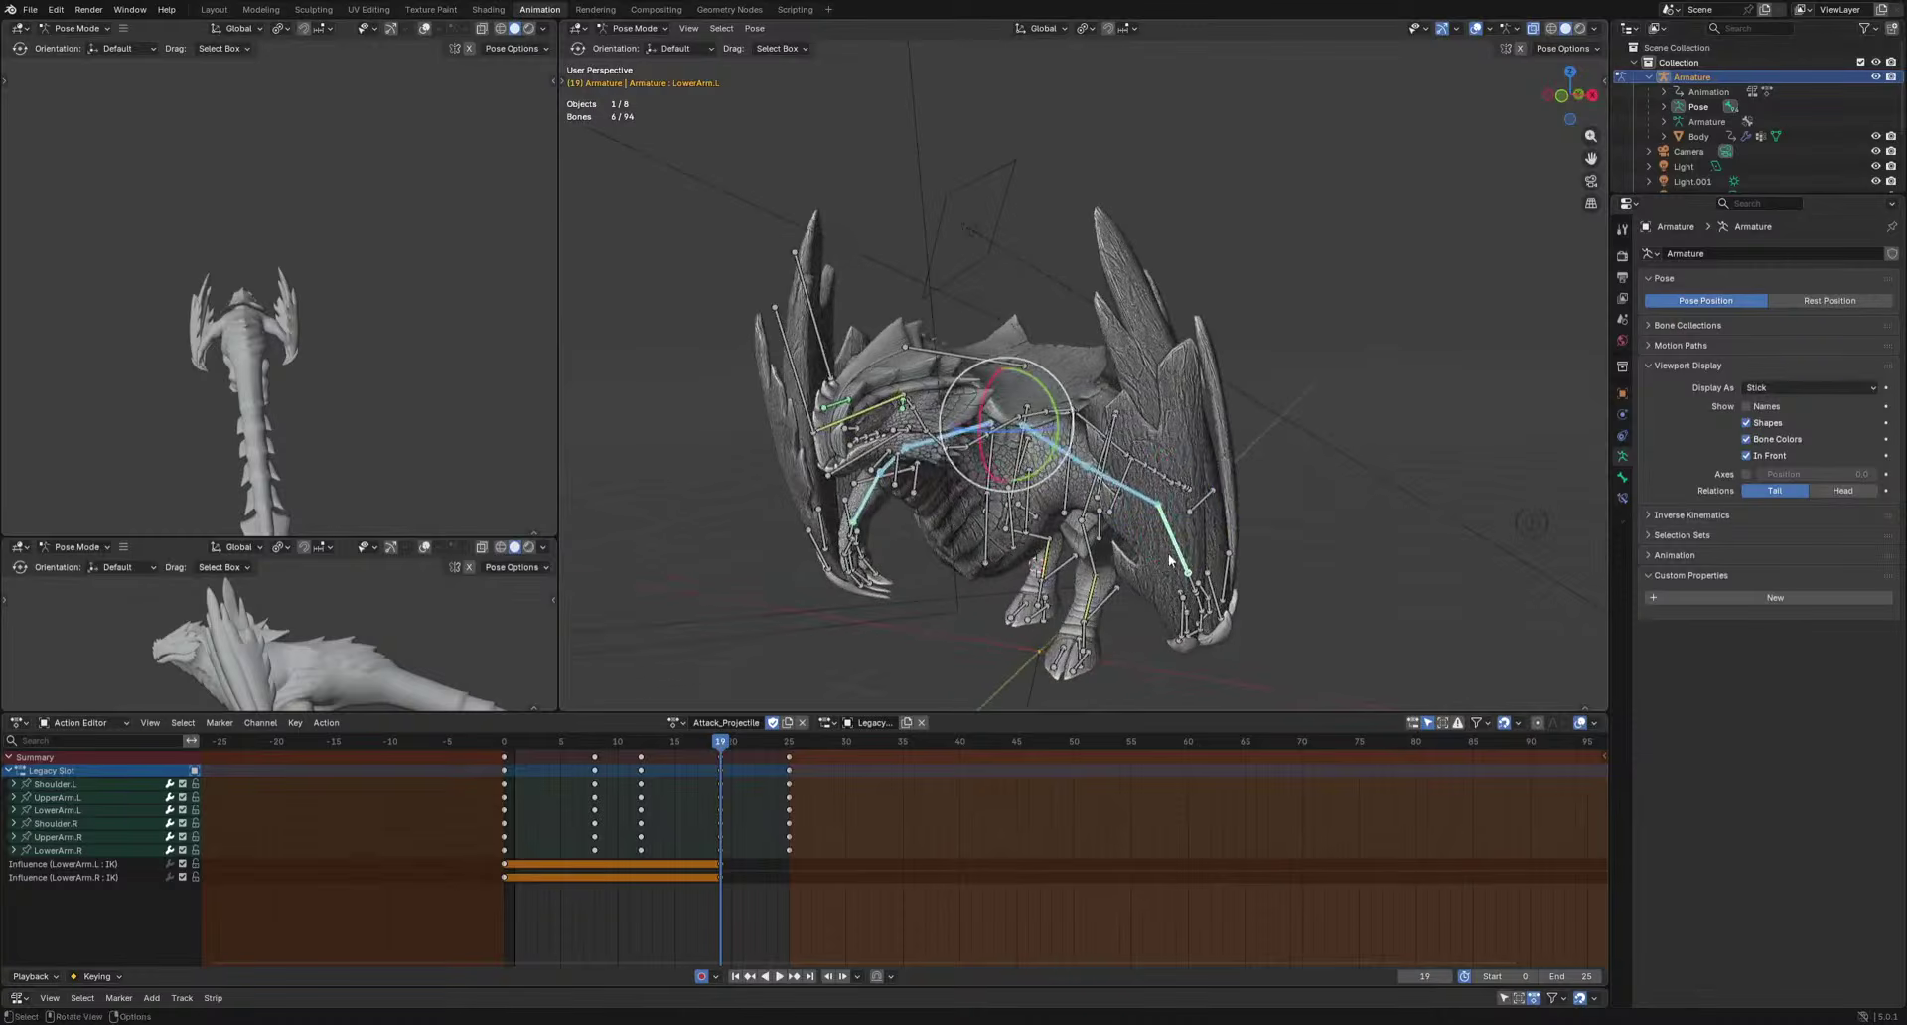
pyautogui.click(1175, 558)
pyautogui.press('KP_1')
pyautogui.press('r')
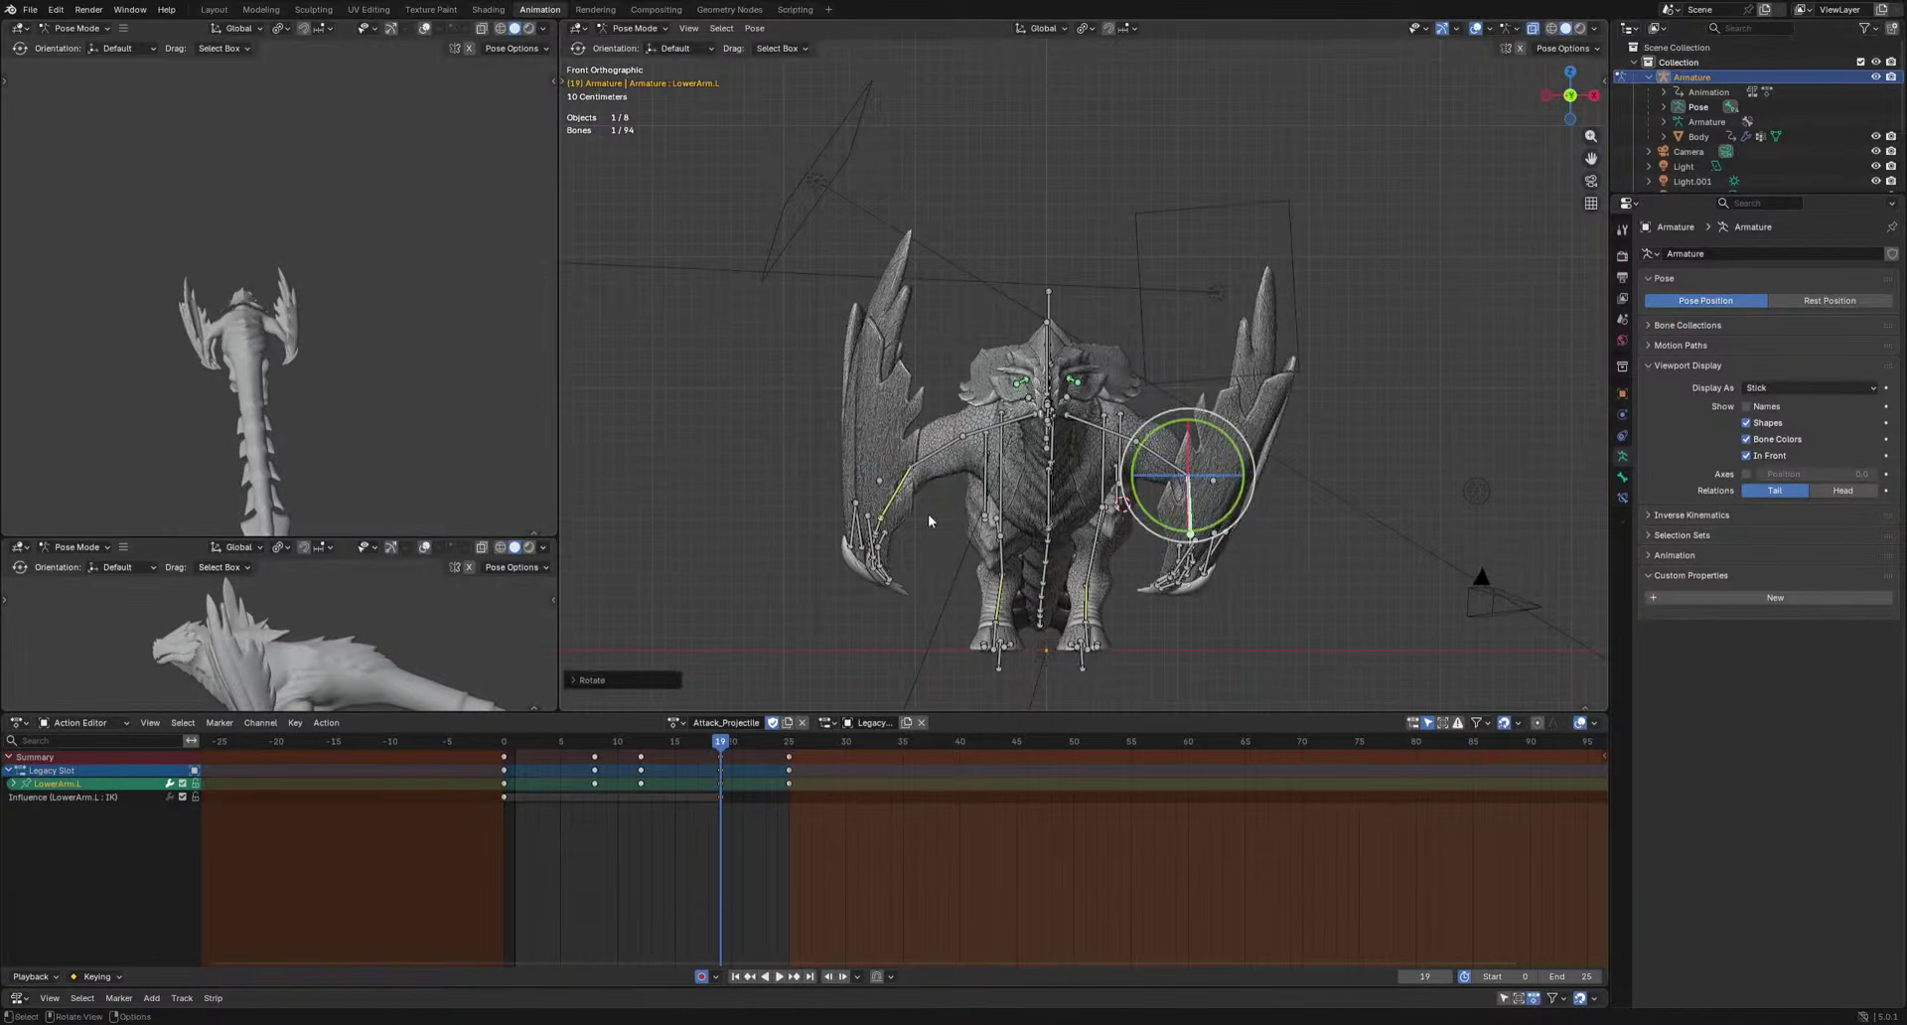
pyautogui.click(1202, 412)
pyautogui.press('space')
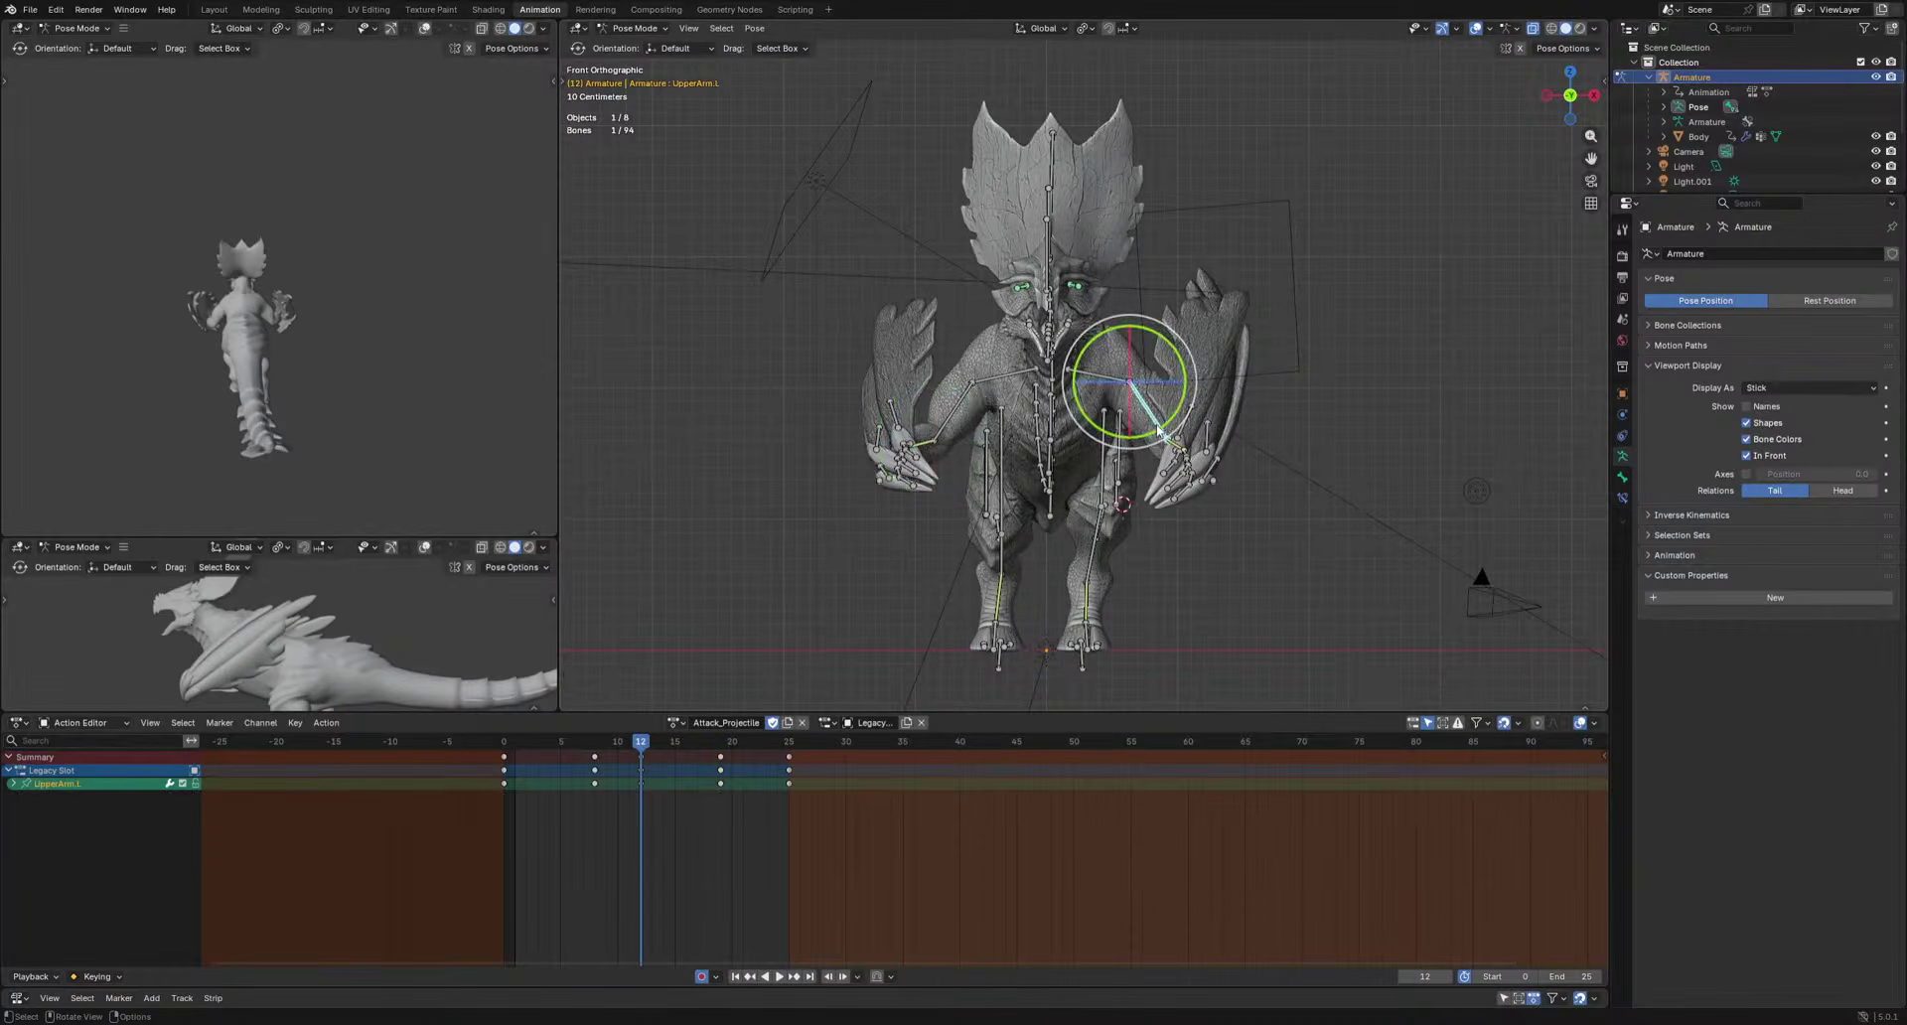
# Adjust the frame 12 arm pose by rotating the left upper arm and right shoulder bones, and play back.
pyautogui.press('space')
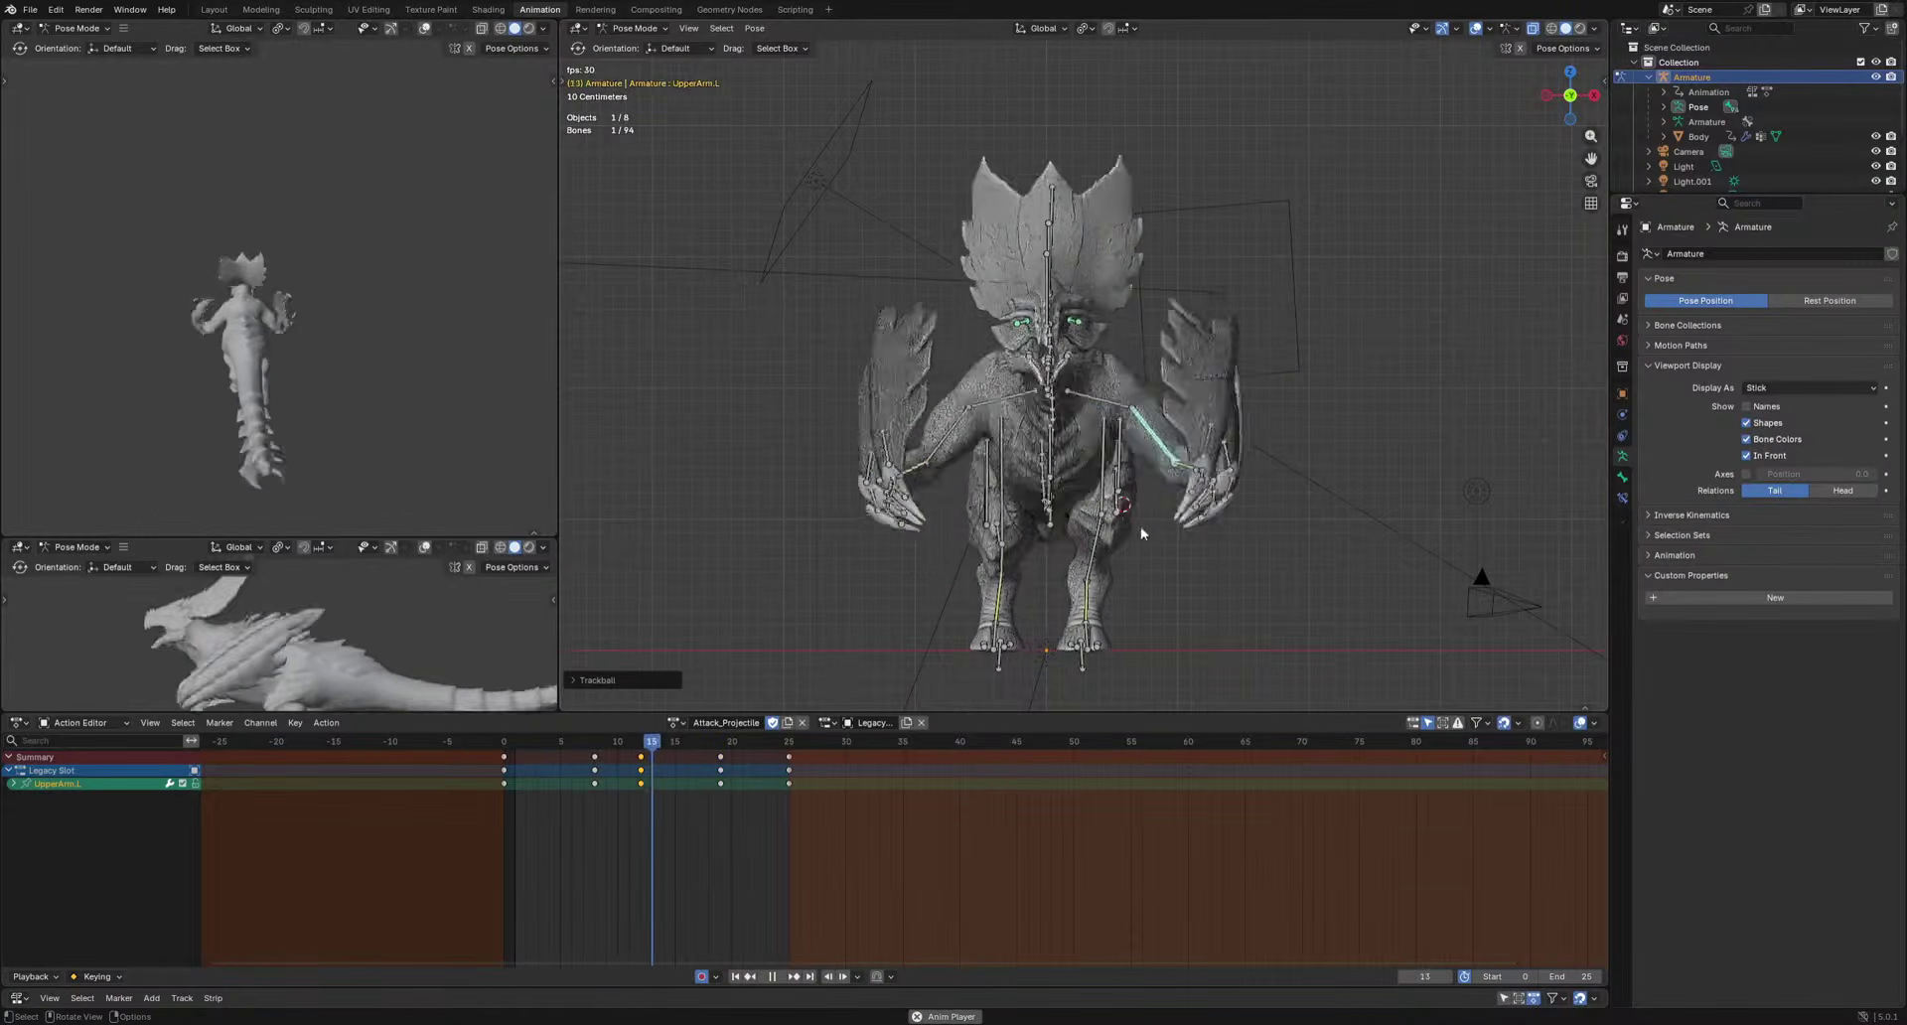
pyautogui.press('space')
pyautogui.moveTo(696, 744)
pyautogui.mouseDown()
pyautogui.moveTo(774, 757)
pyautogui.moveTo(724, 766)
pyautogui.mouseUp()
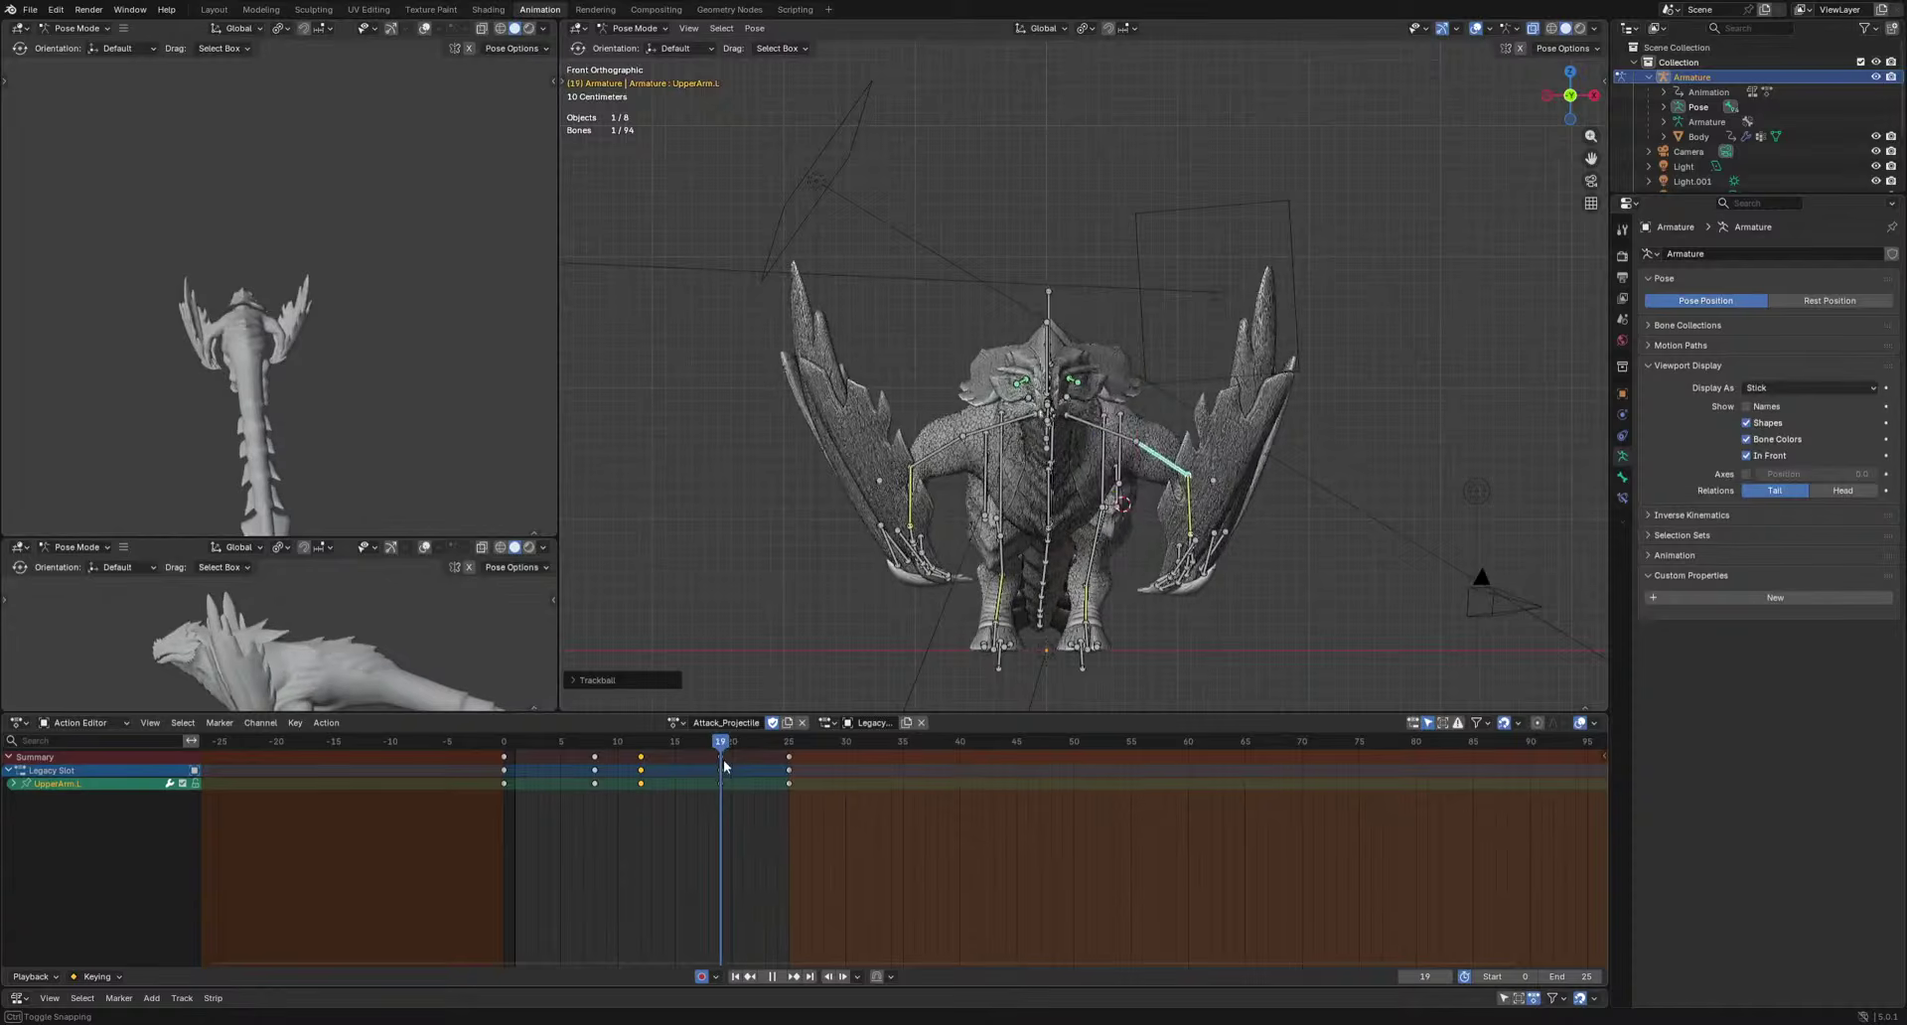
pyautogui.moveTo(599, 746); pyautogui.dragTo(643, 752)
pyautogui.press('r')
pyautogui.press('r')
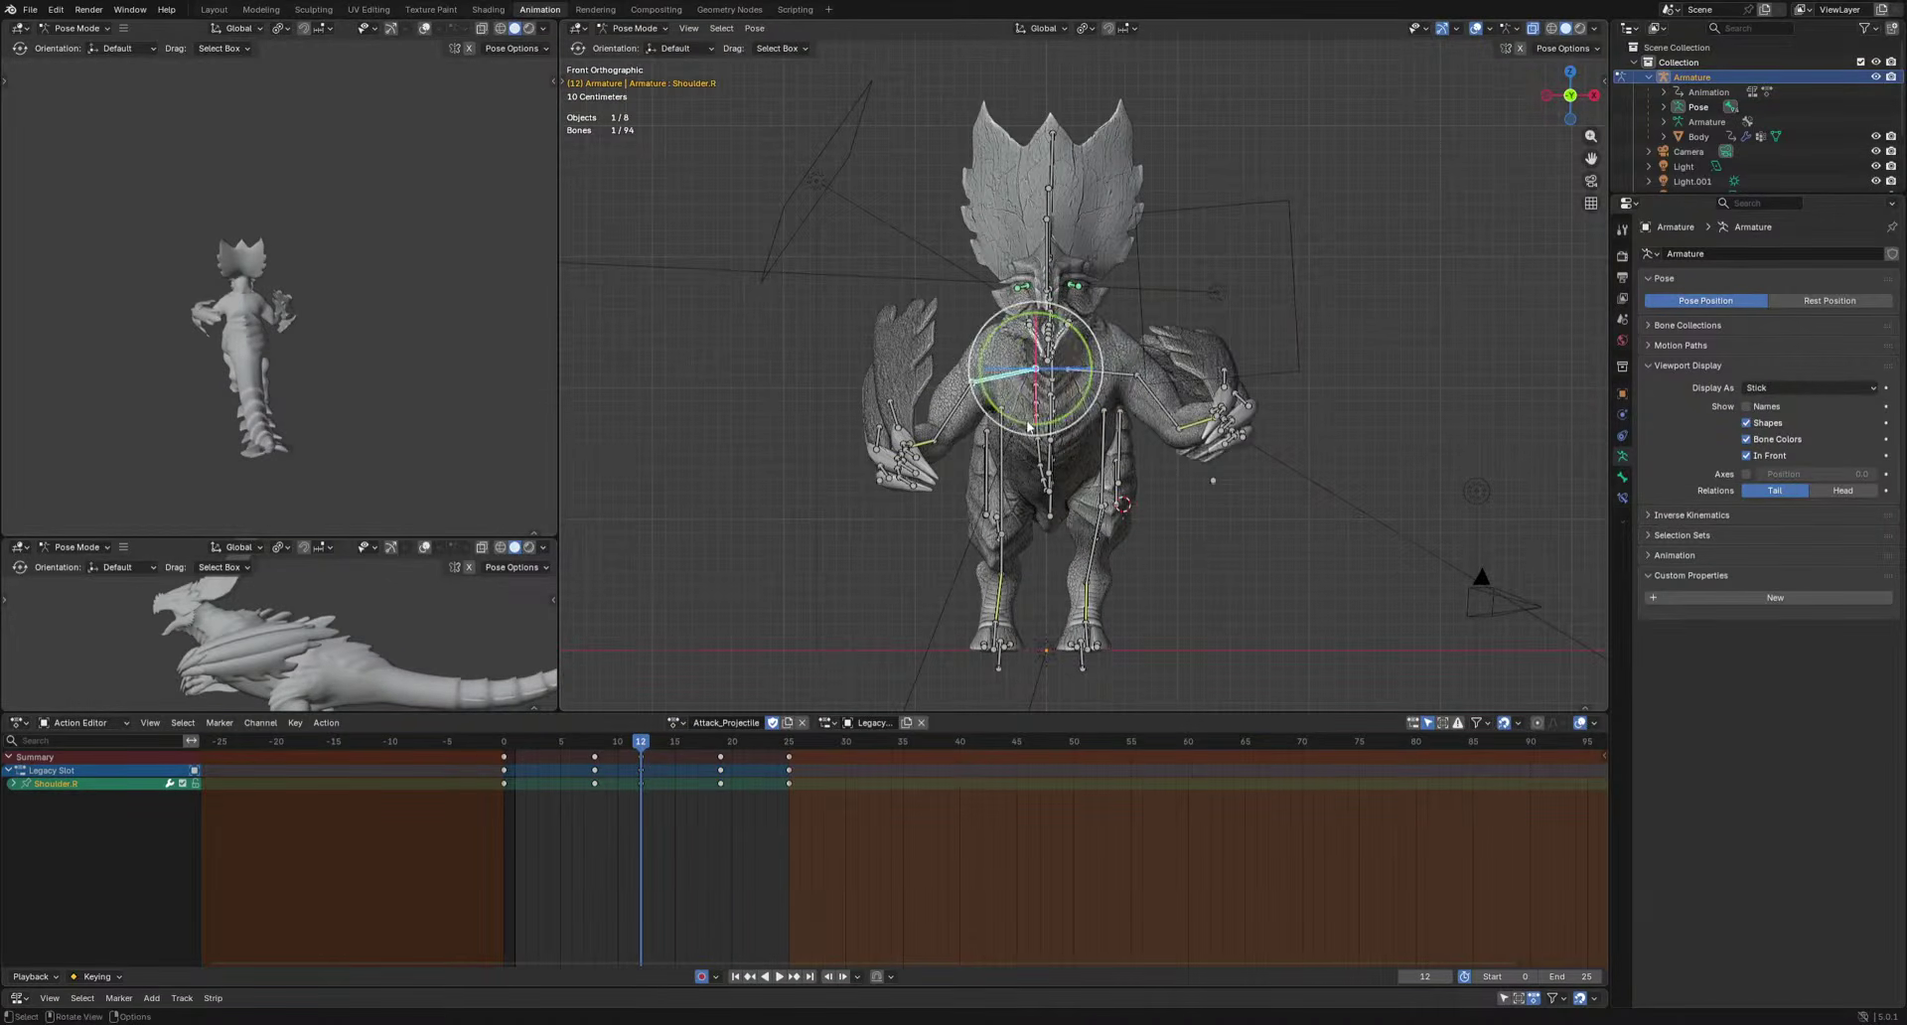
pyautogui.click(1172, 606)
pyautogui.press('space')
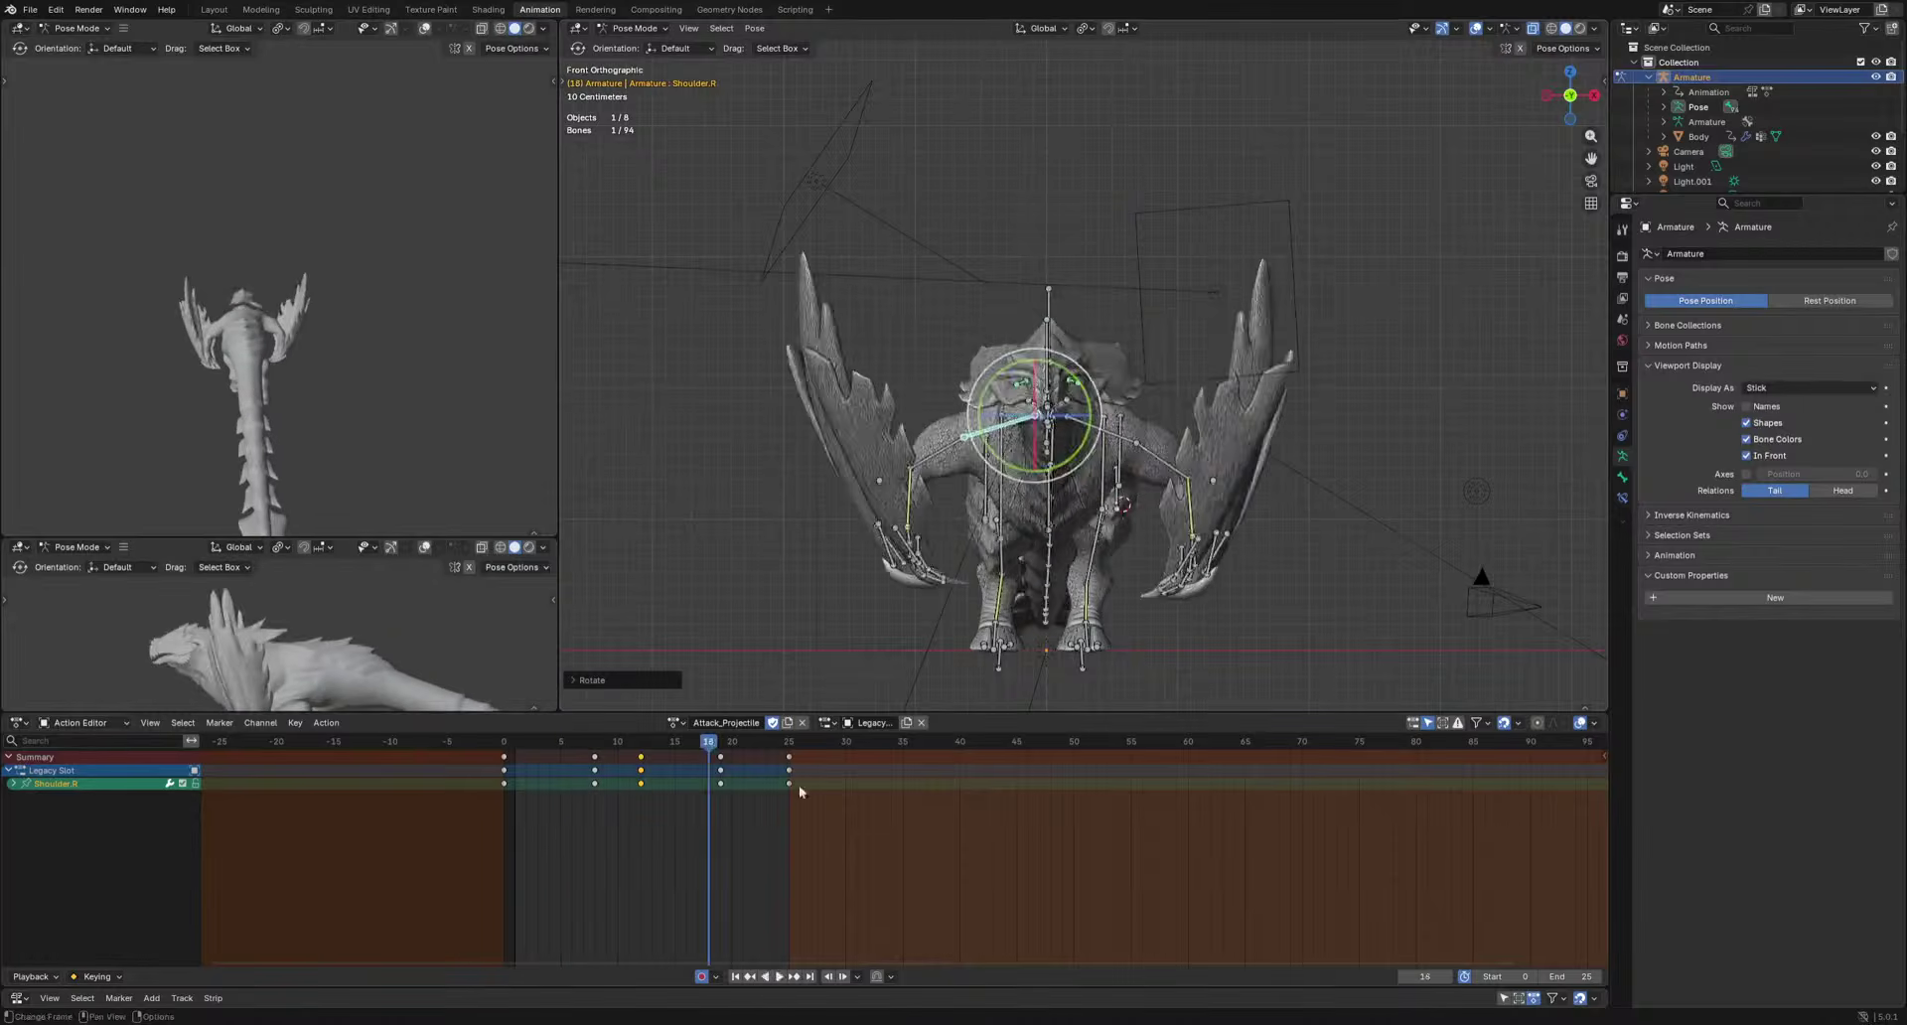
# Paste a copy of both shoulder bones' frame 25 keyframes at frame 19 and play back.
pyautogui.click(723, 749)
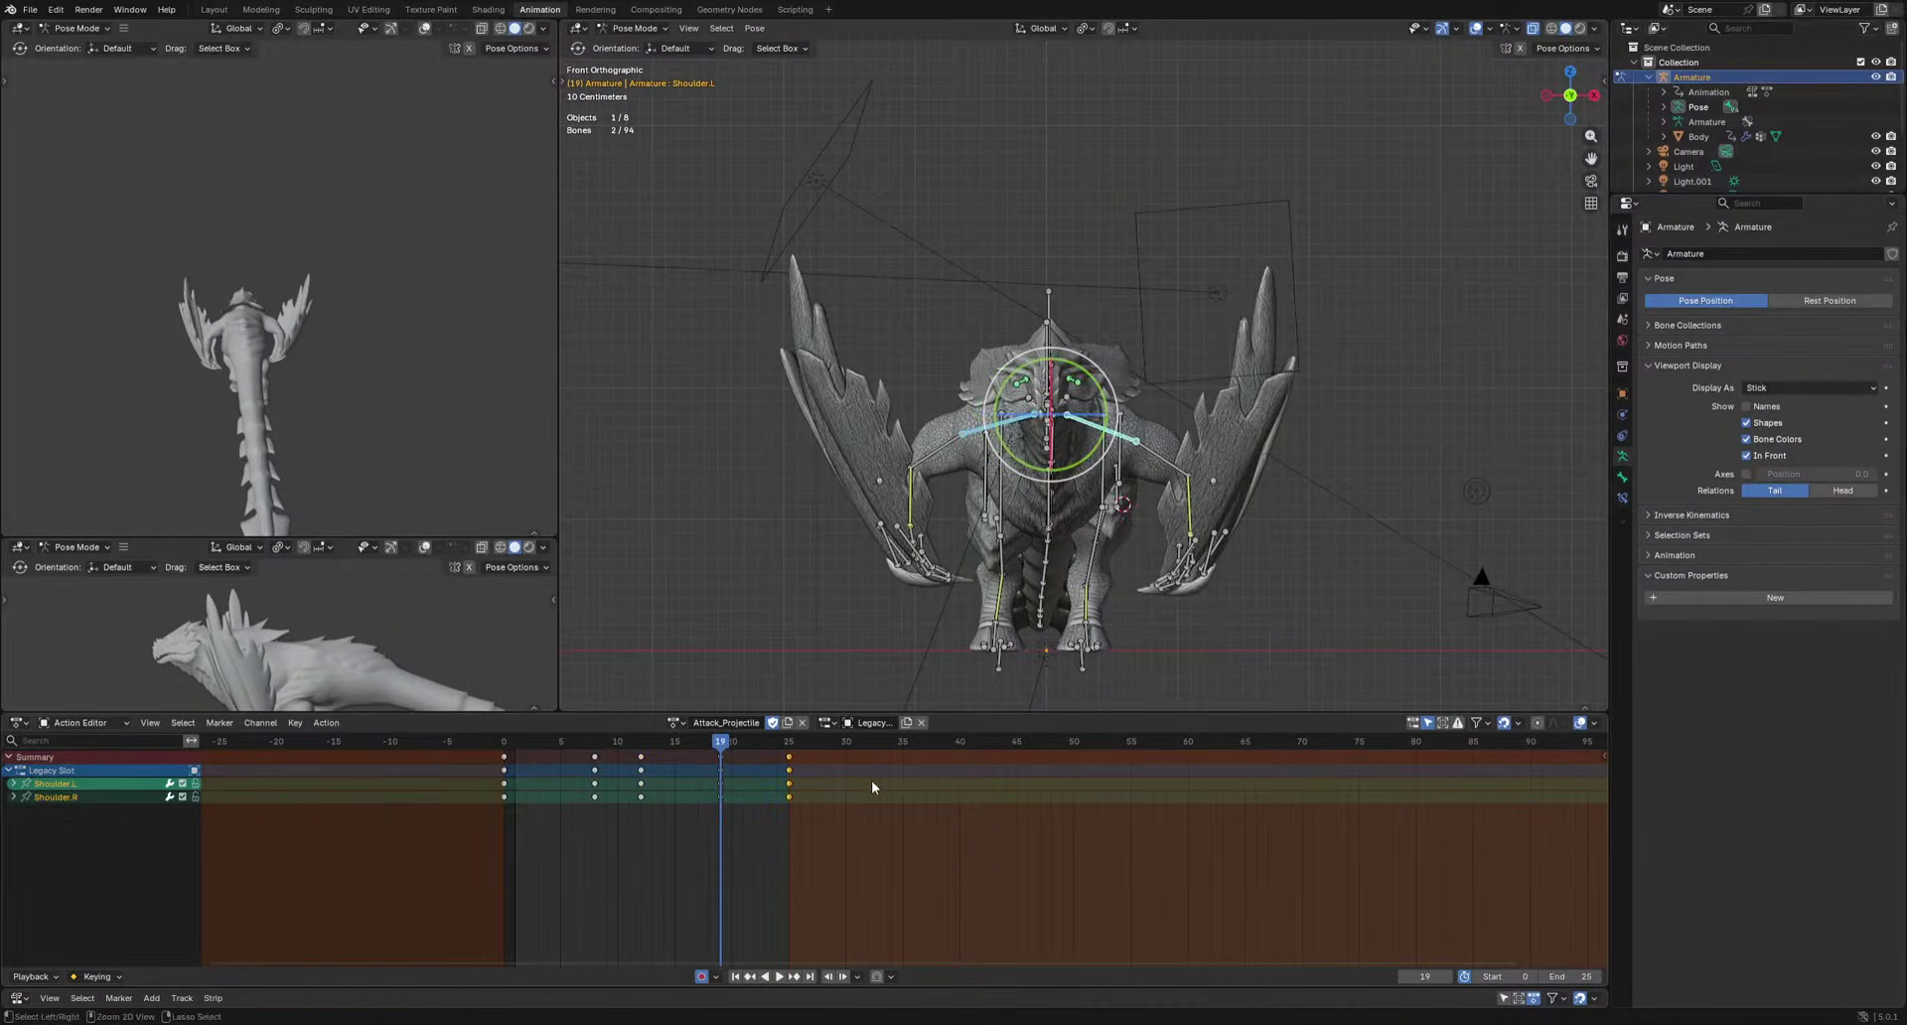
pyautogui.hotkey('ctrl', 'v')
pyautogui.press('space')
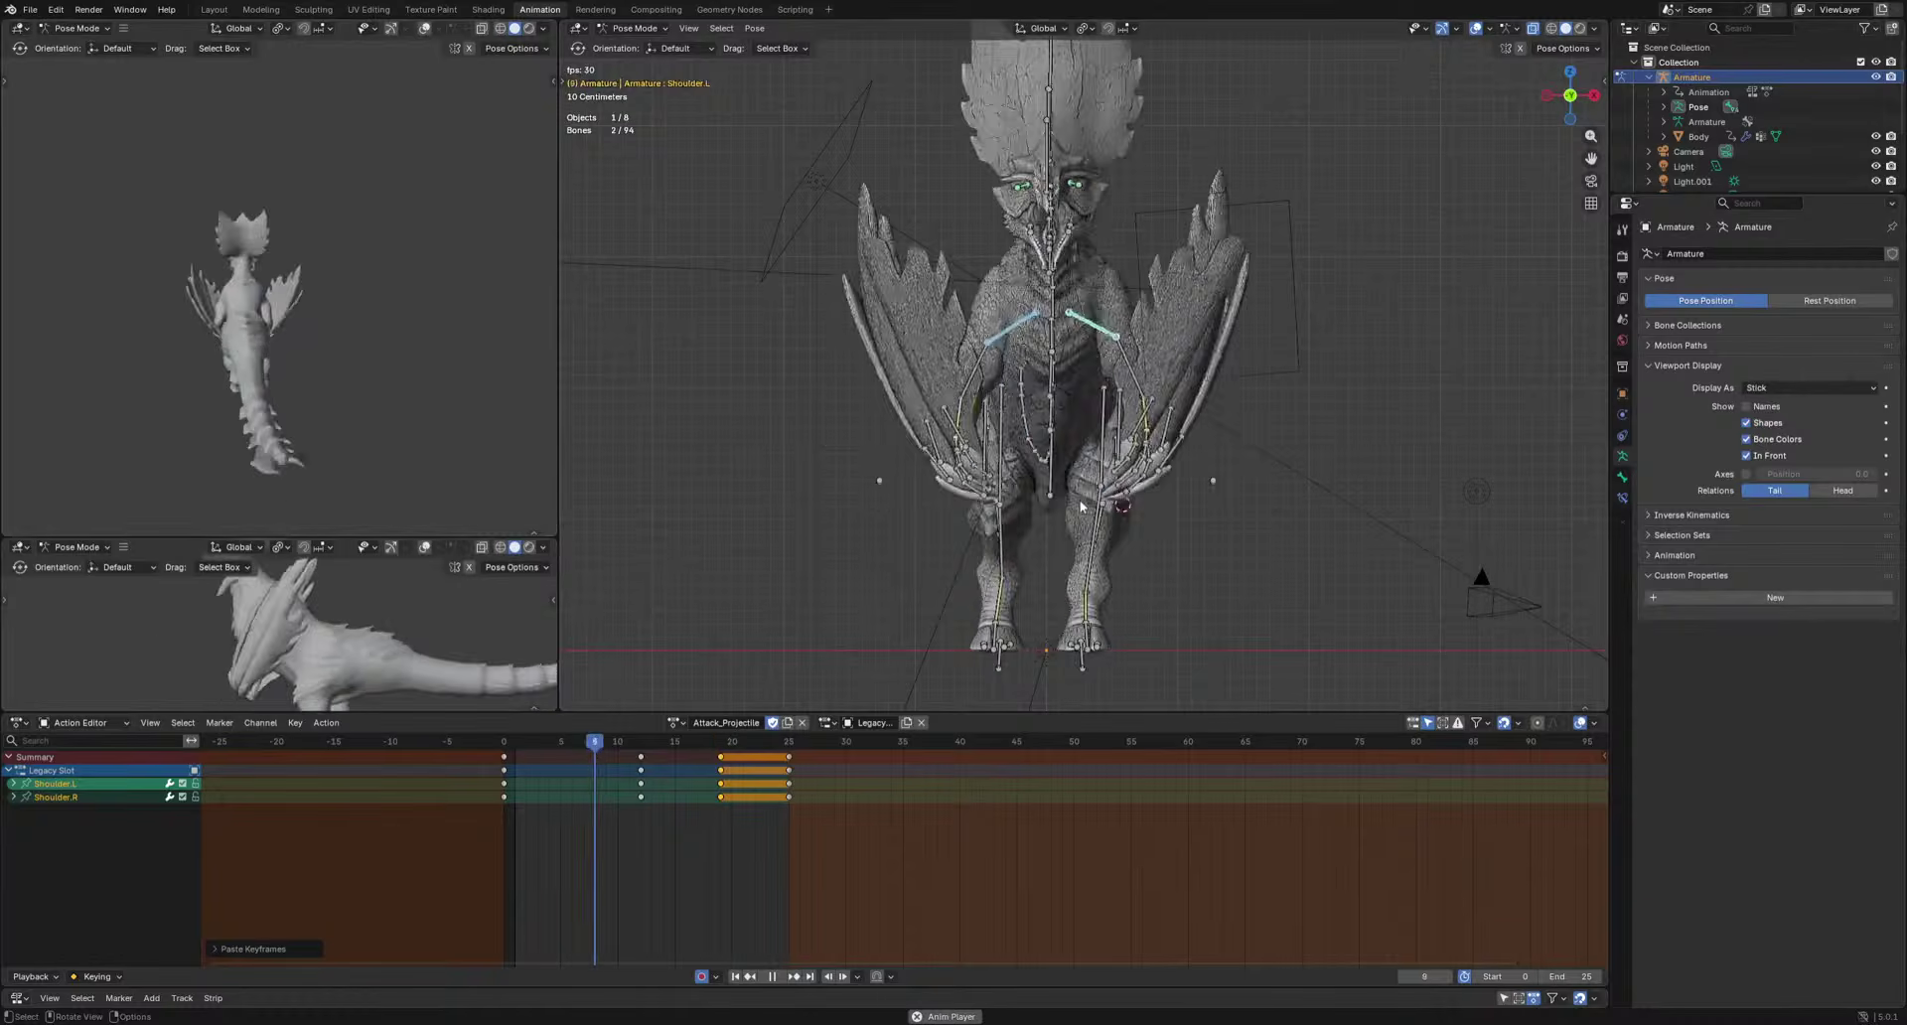
pyautogui.press('space')
# Rotate the left and right upper arm bones outward at frame 19 and play back the result.
pyautogui.click(1135, 518)
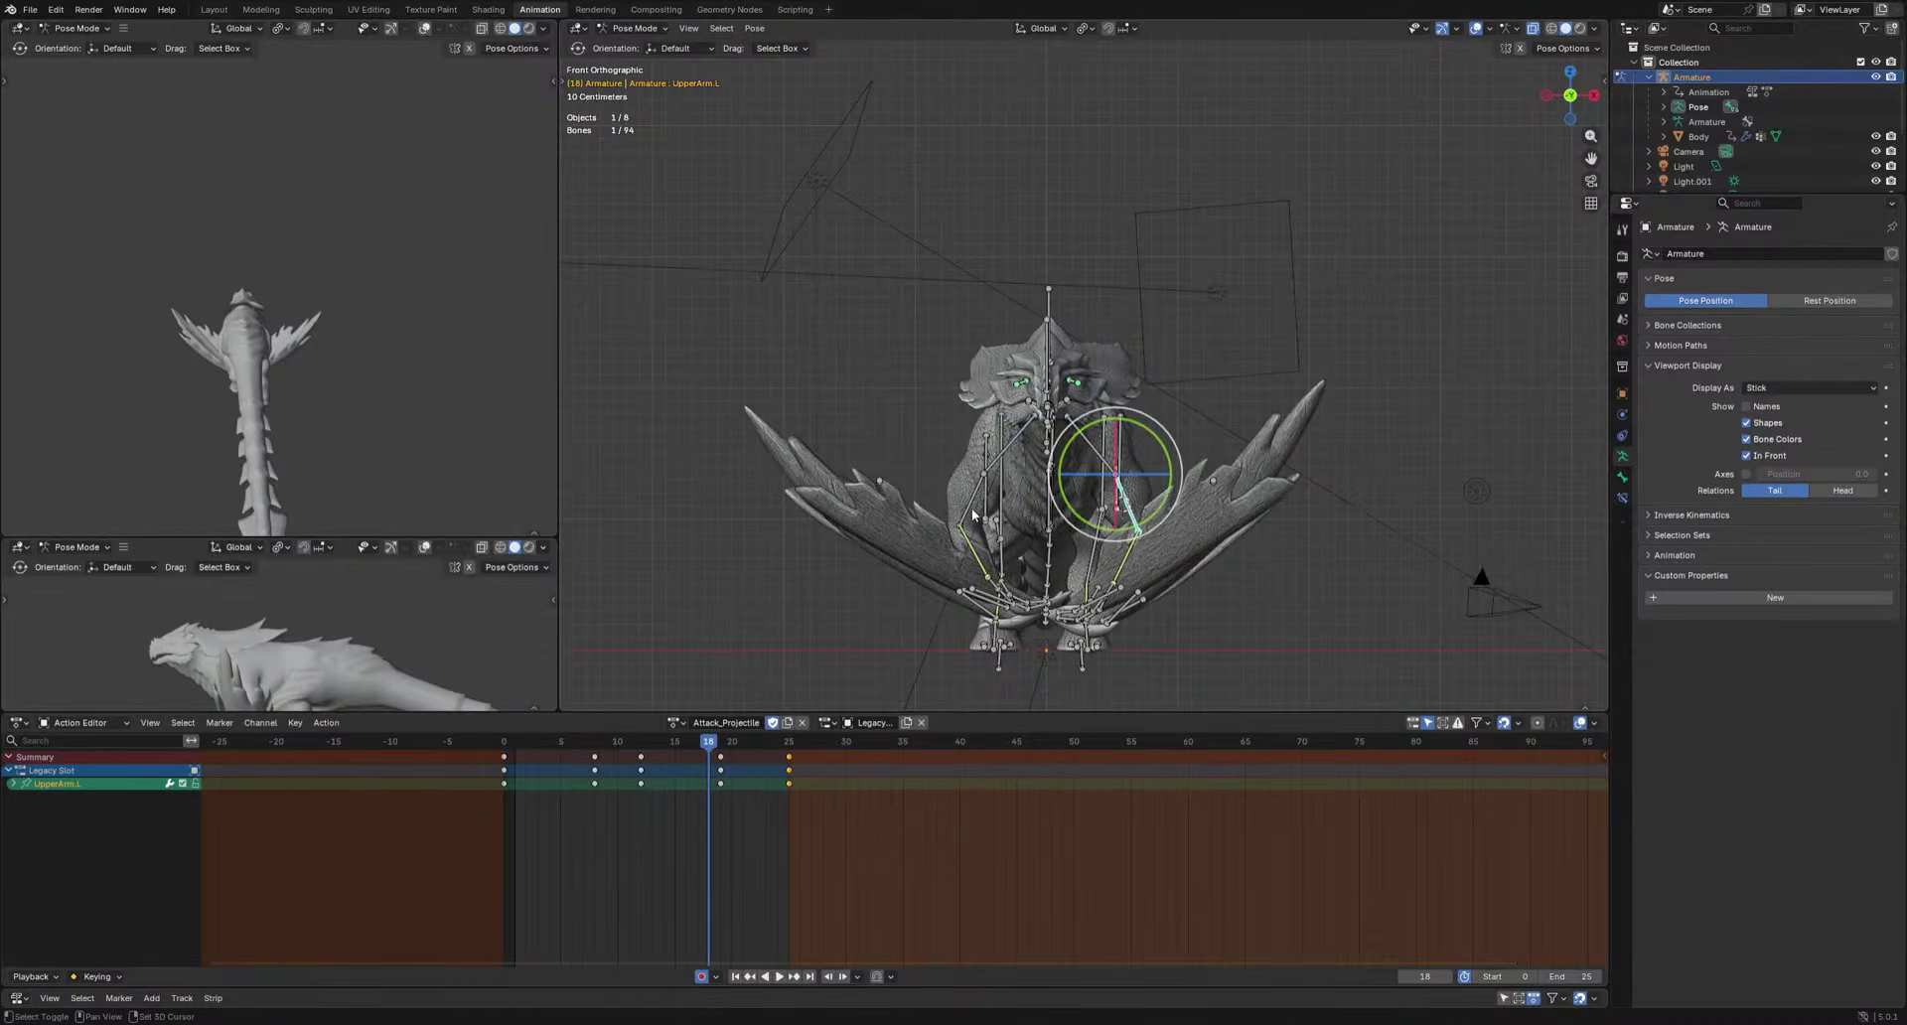
pyautogui.keyDown('shift'); pyautogui.click(973, 515); pyautogui.keyUp('shift')
pyautogui.click(1138, 517)
pyautogui.press('Right')
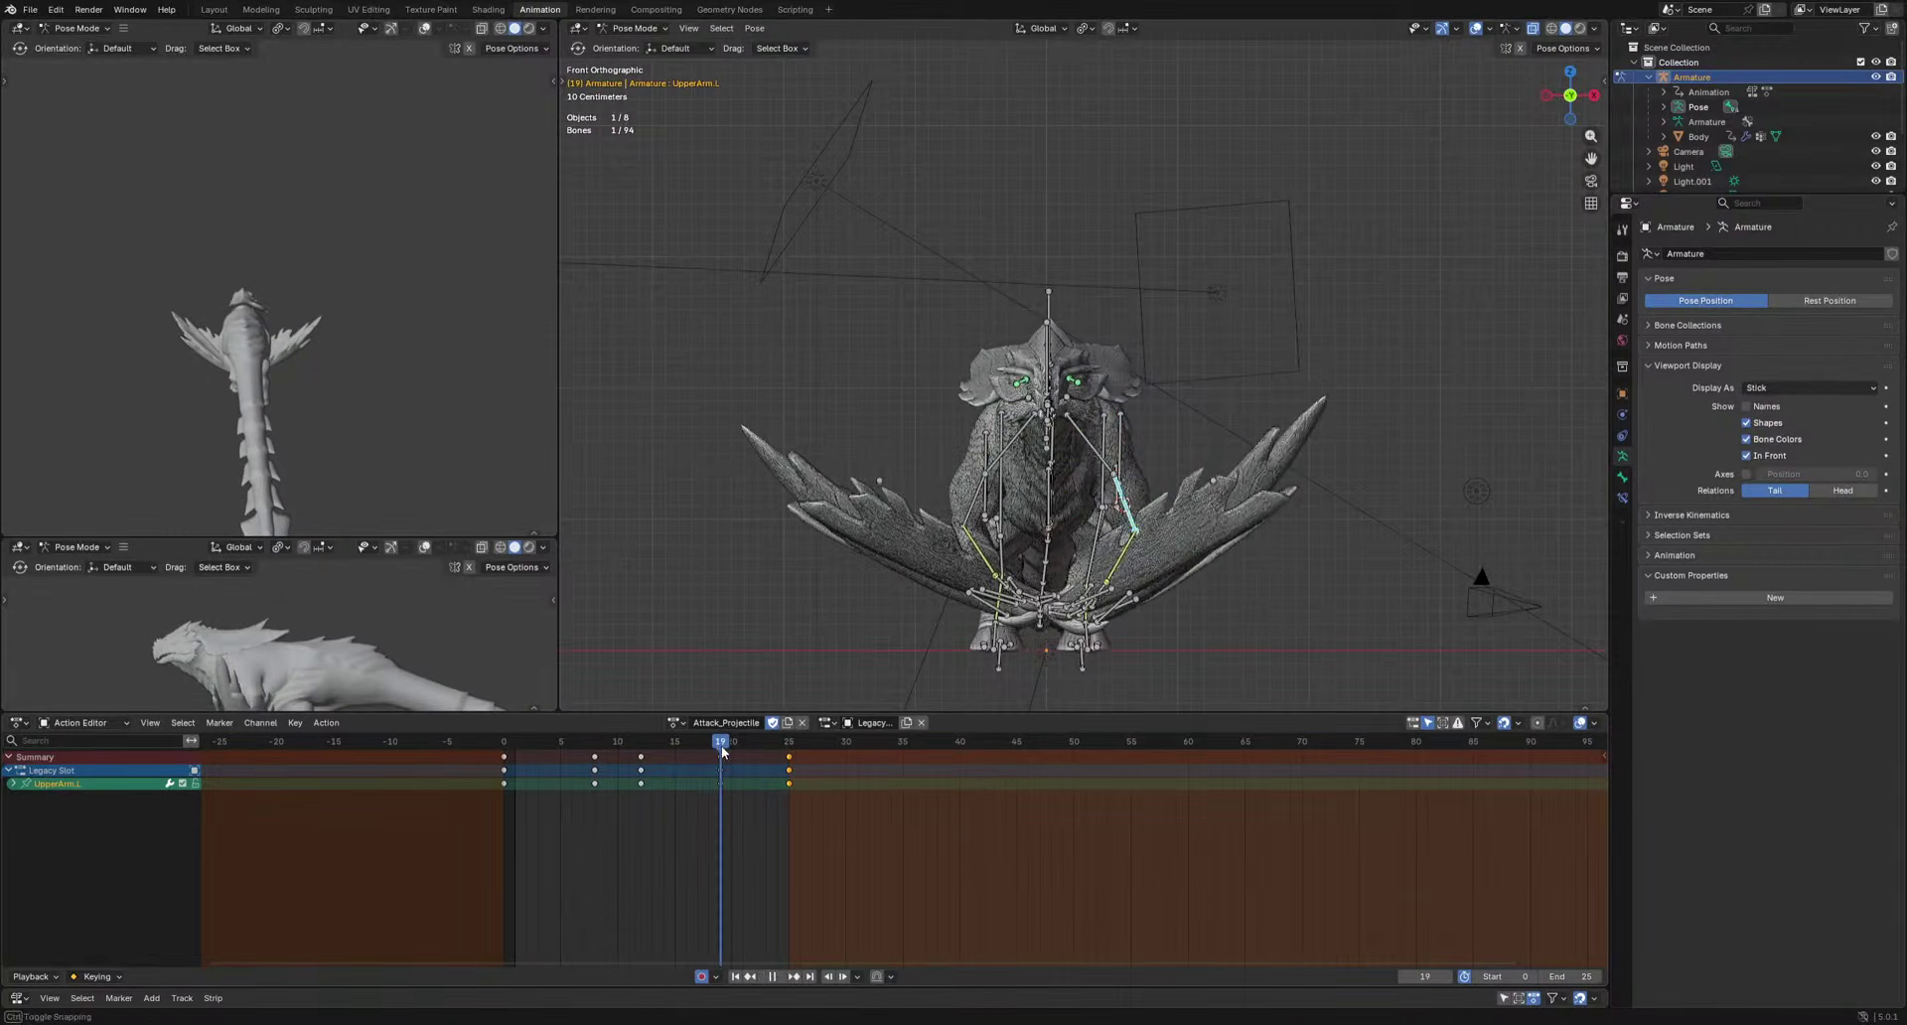
pyautogui.press('r')
pyautogui.press('r')
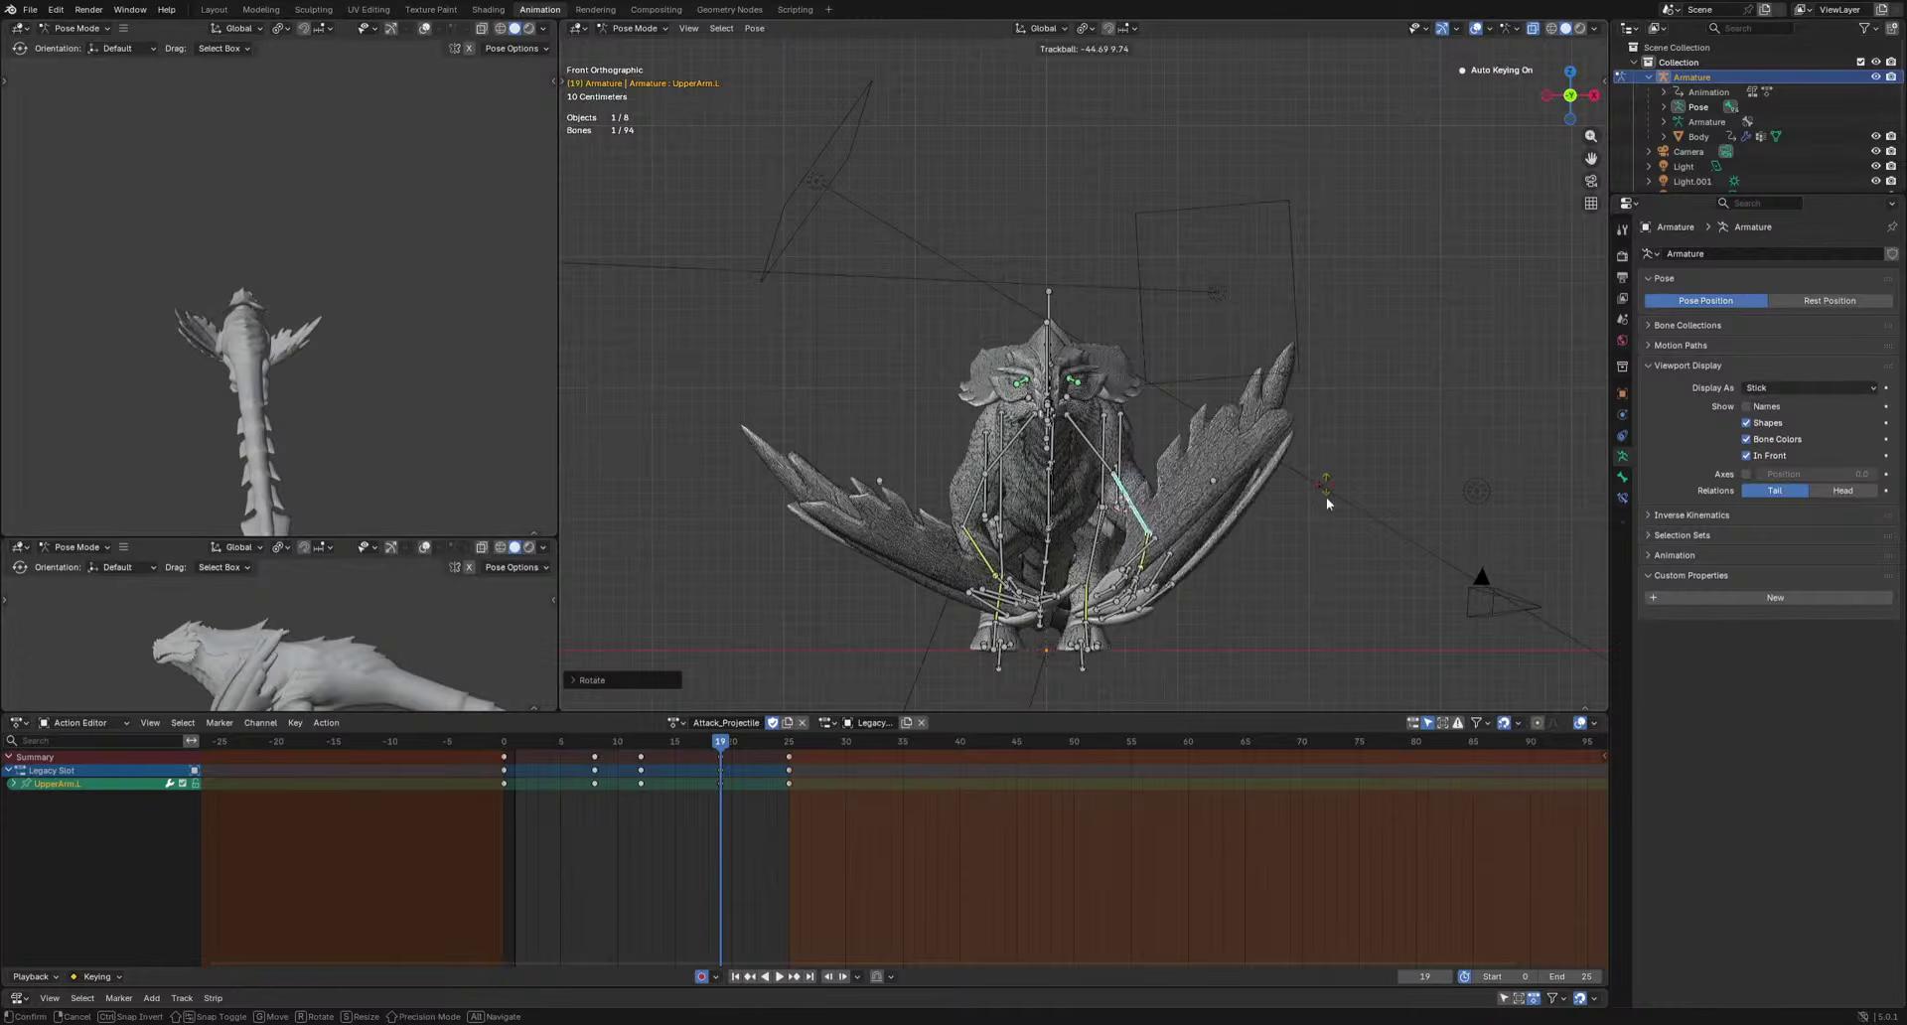
pyautogui.click(959, 524)
pyautogui.press('r')
pyautogui.press('r')
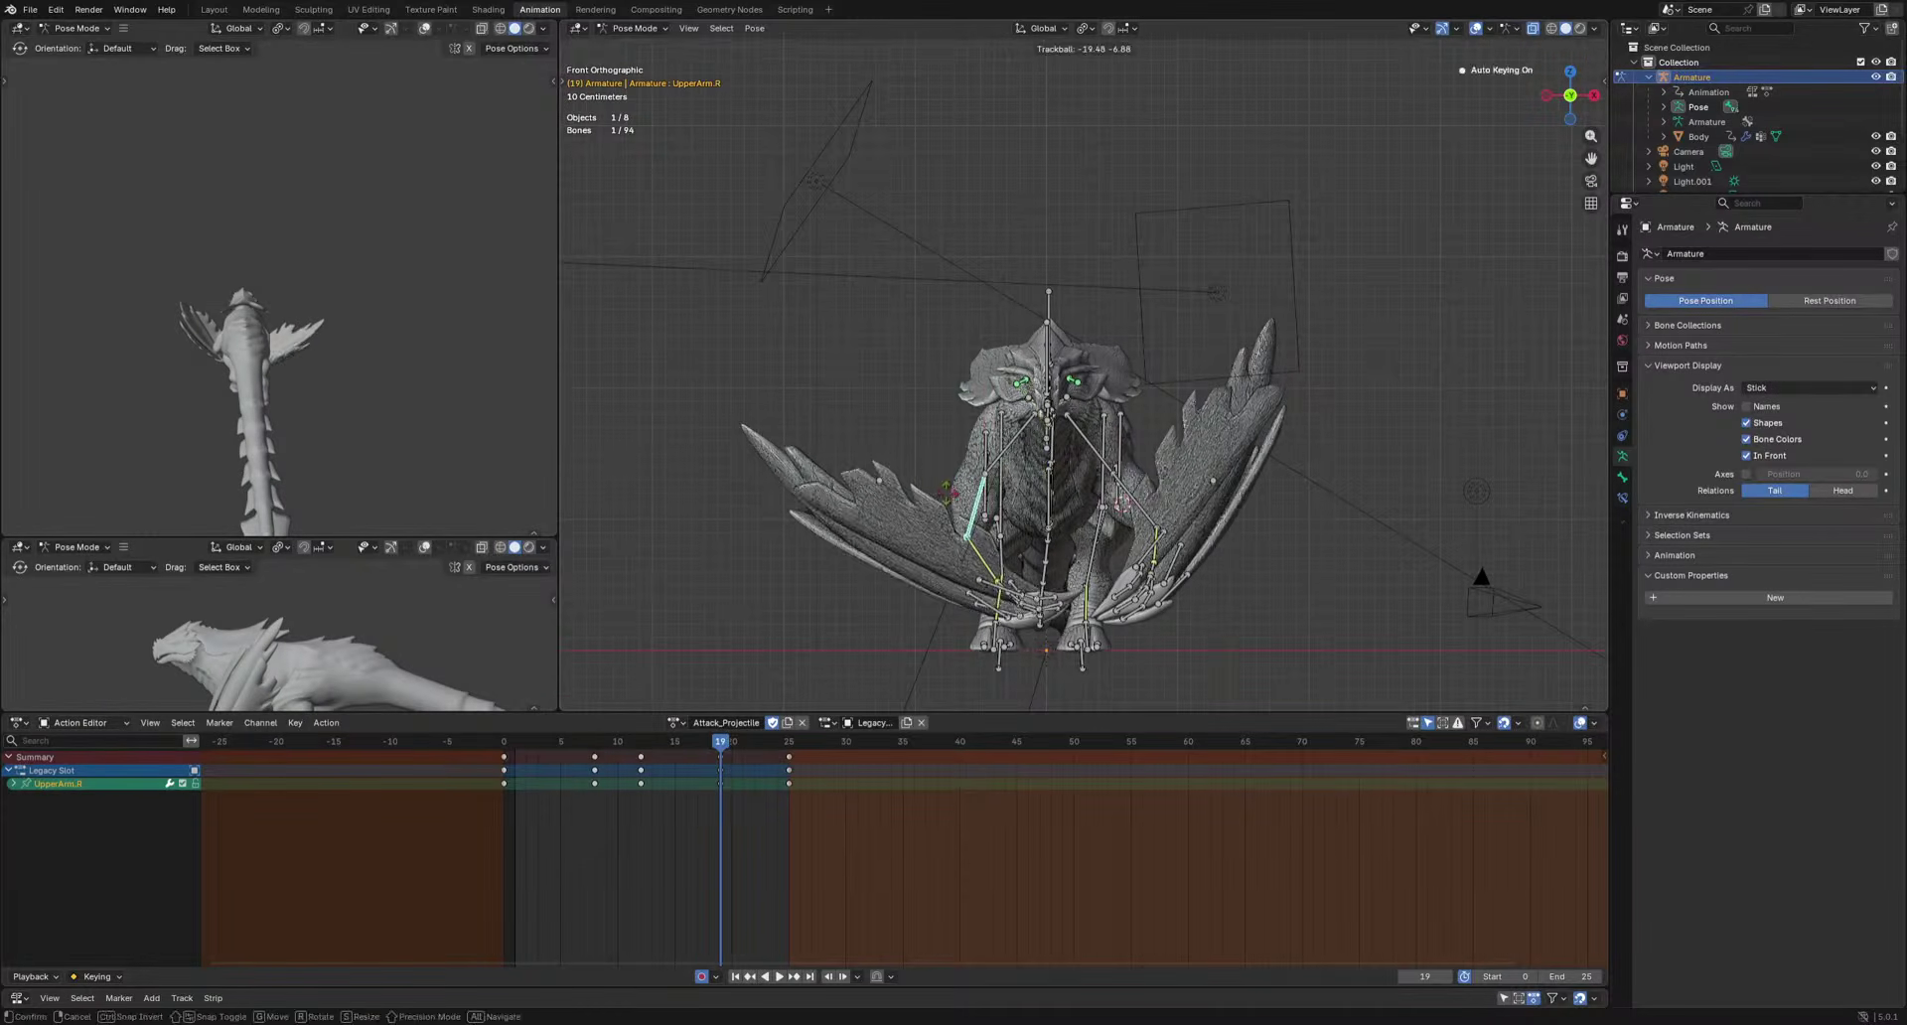
pyautogui.press('space')
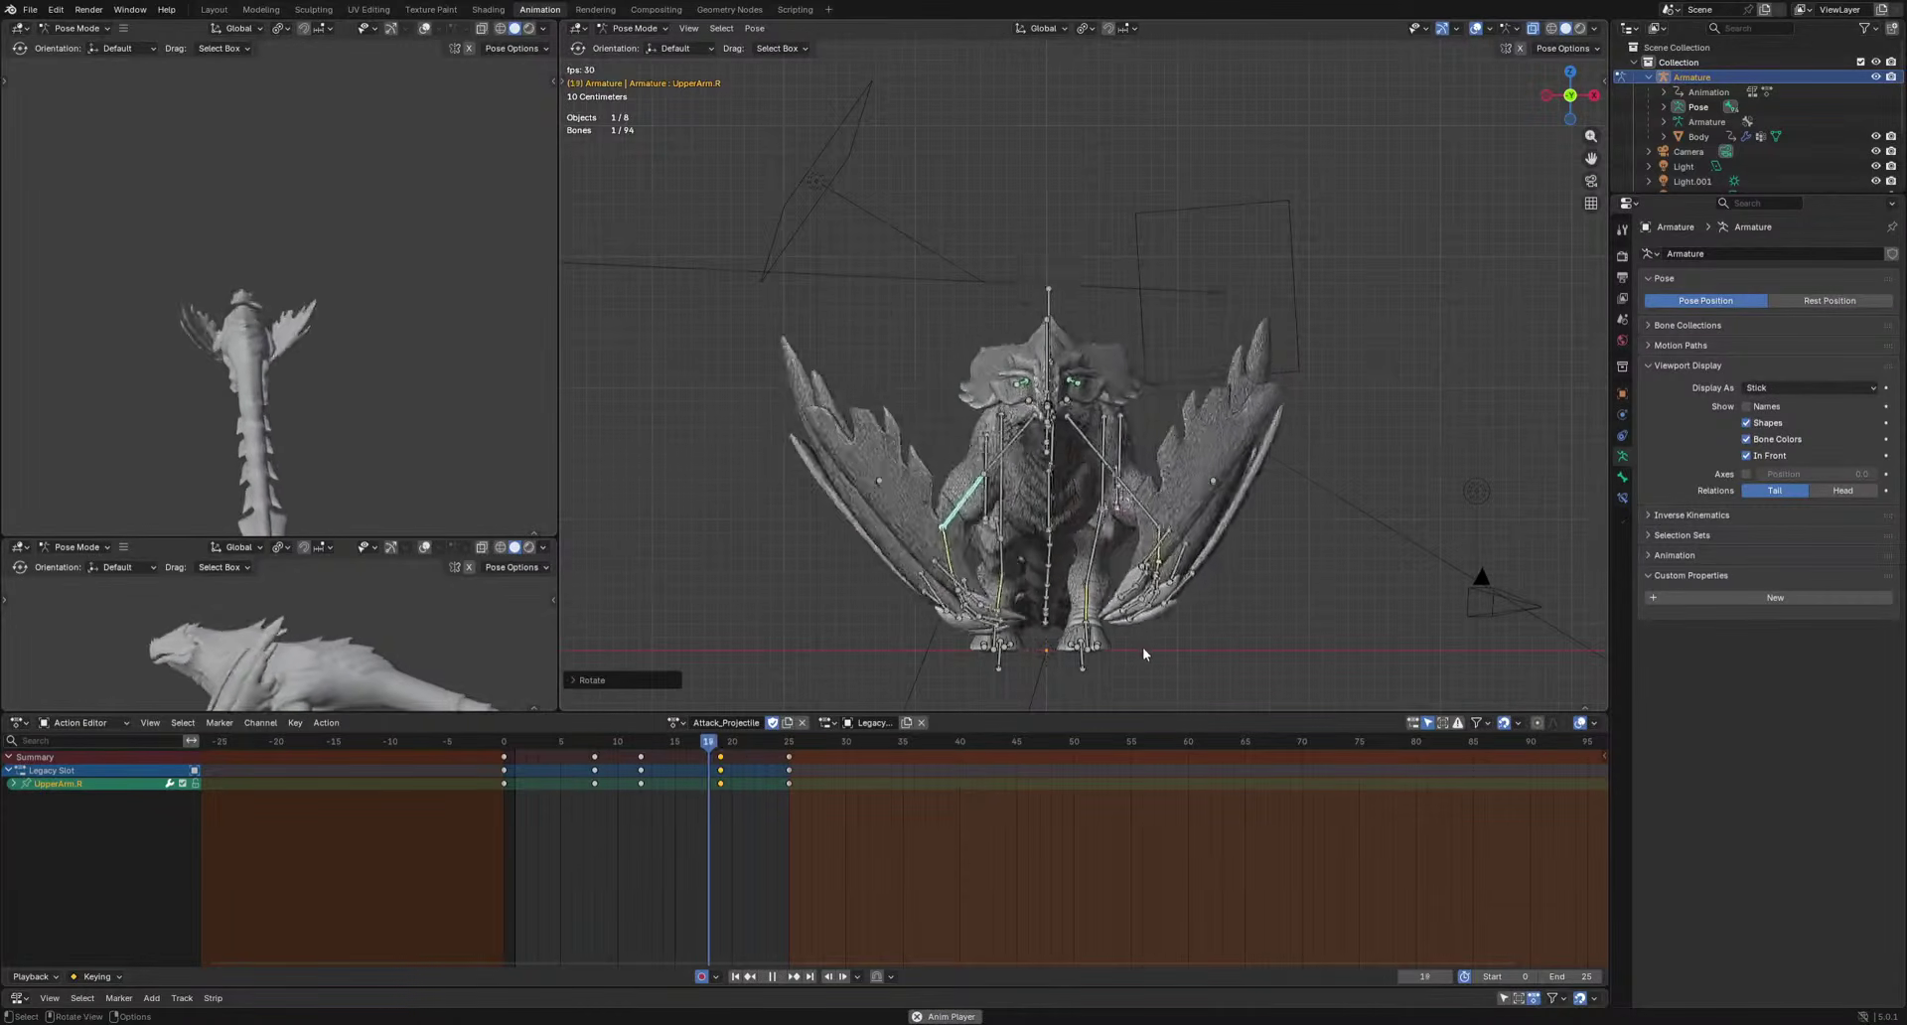
# Clear the rotation of the hand, finger and finger shield bones on both sides at frame 16, and play back.
pyautogui.moveTo(1142, 647); pyautogui.dragTo(783, 643, button='middle')
pyautogui.press('space')
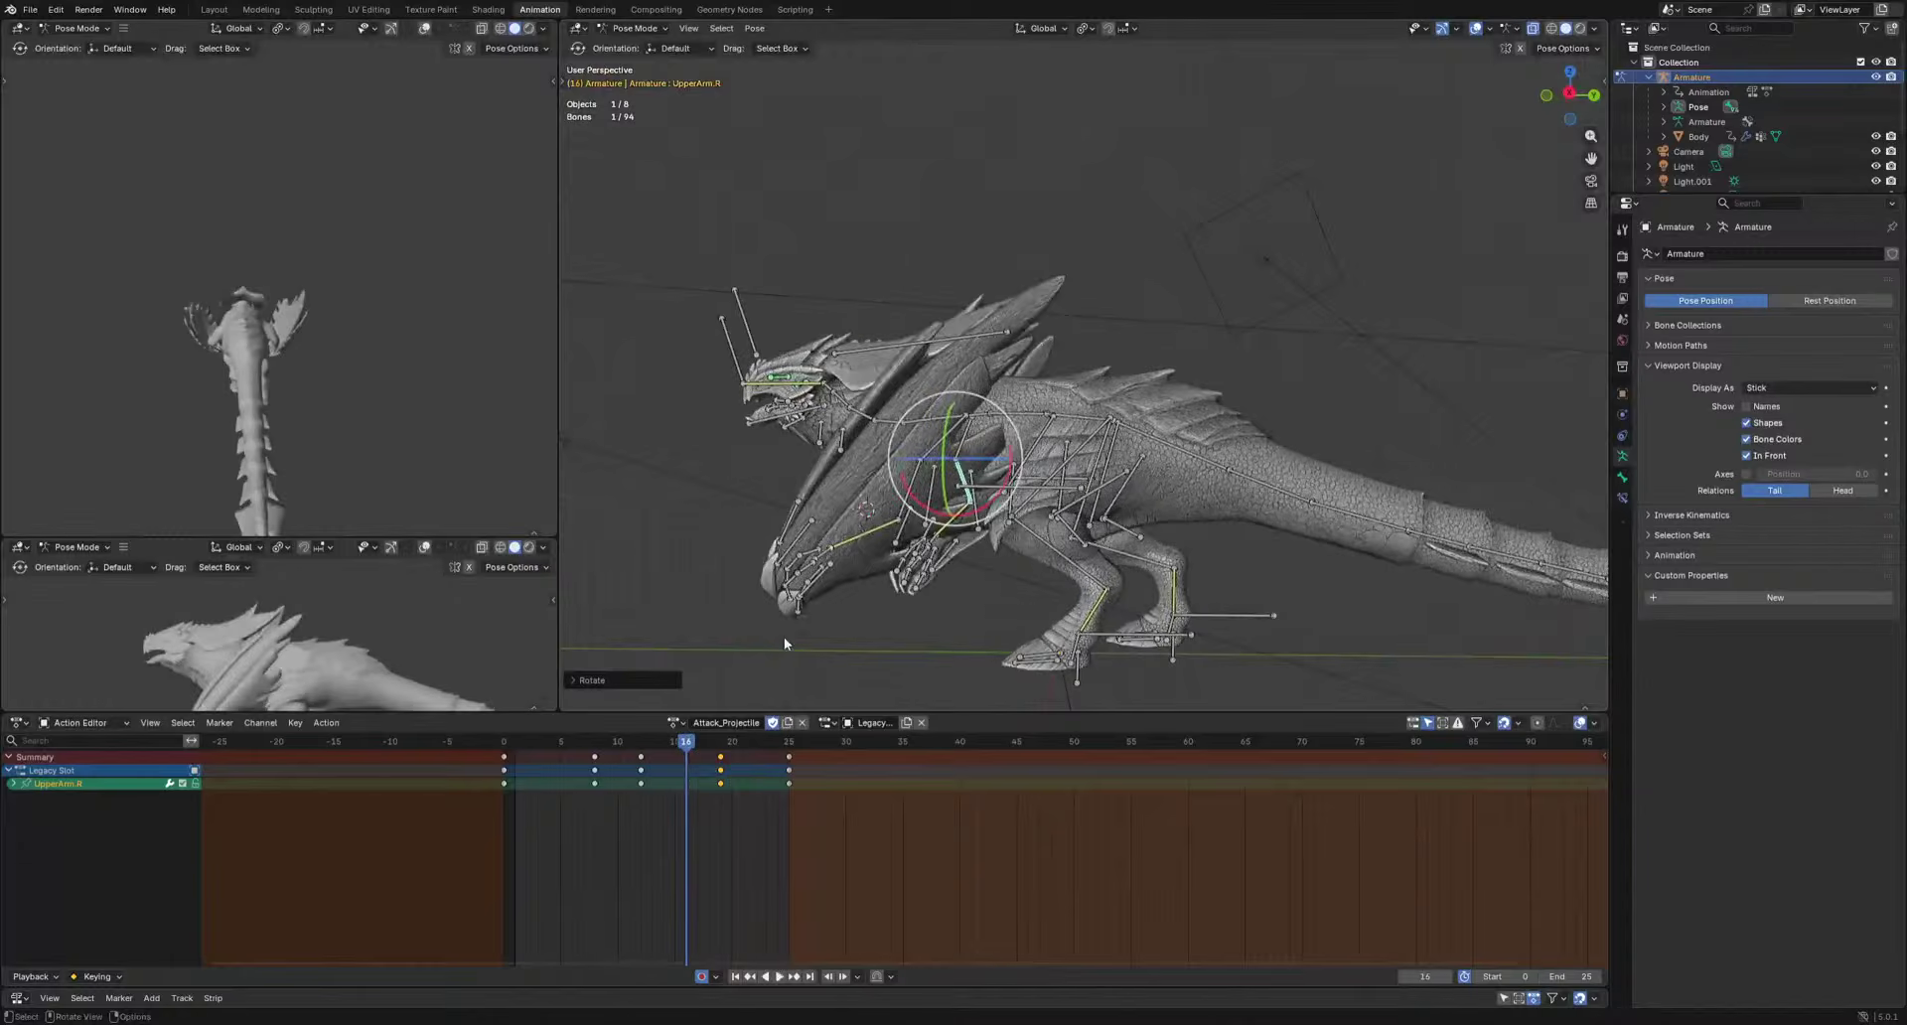
pyautogui.moveTo(815, 509); pyautogui.dragTo(816, 511)
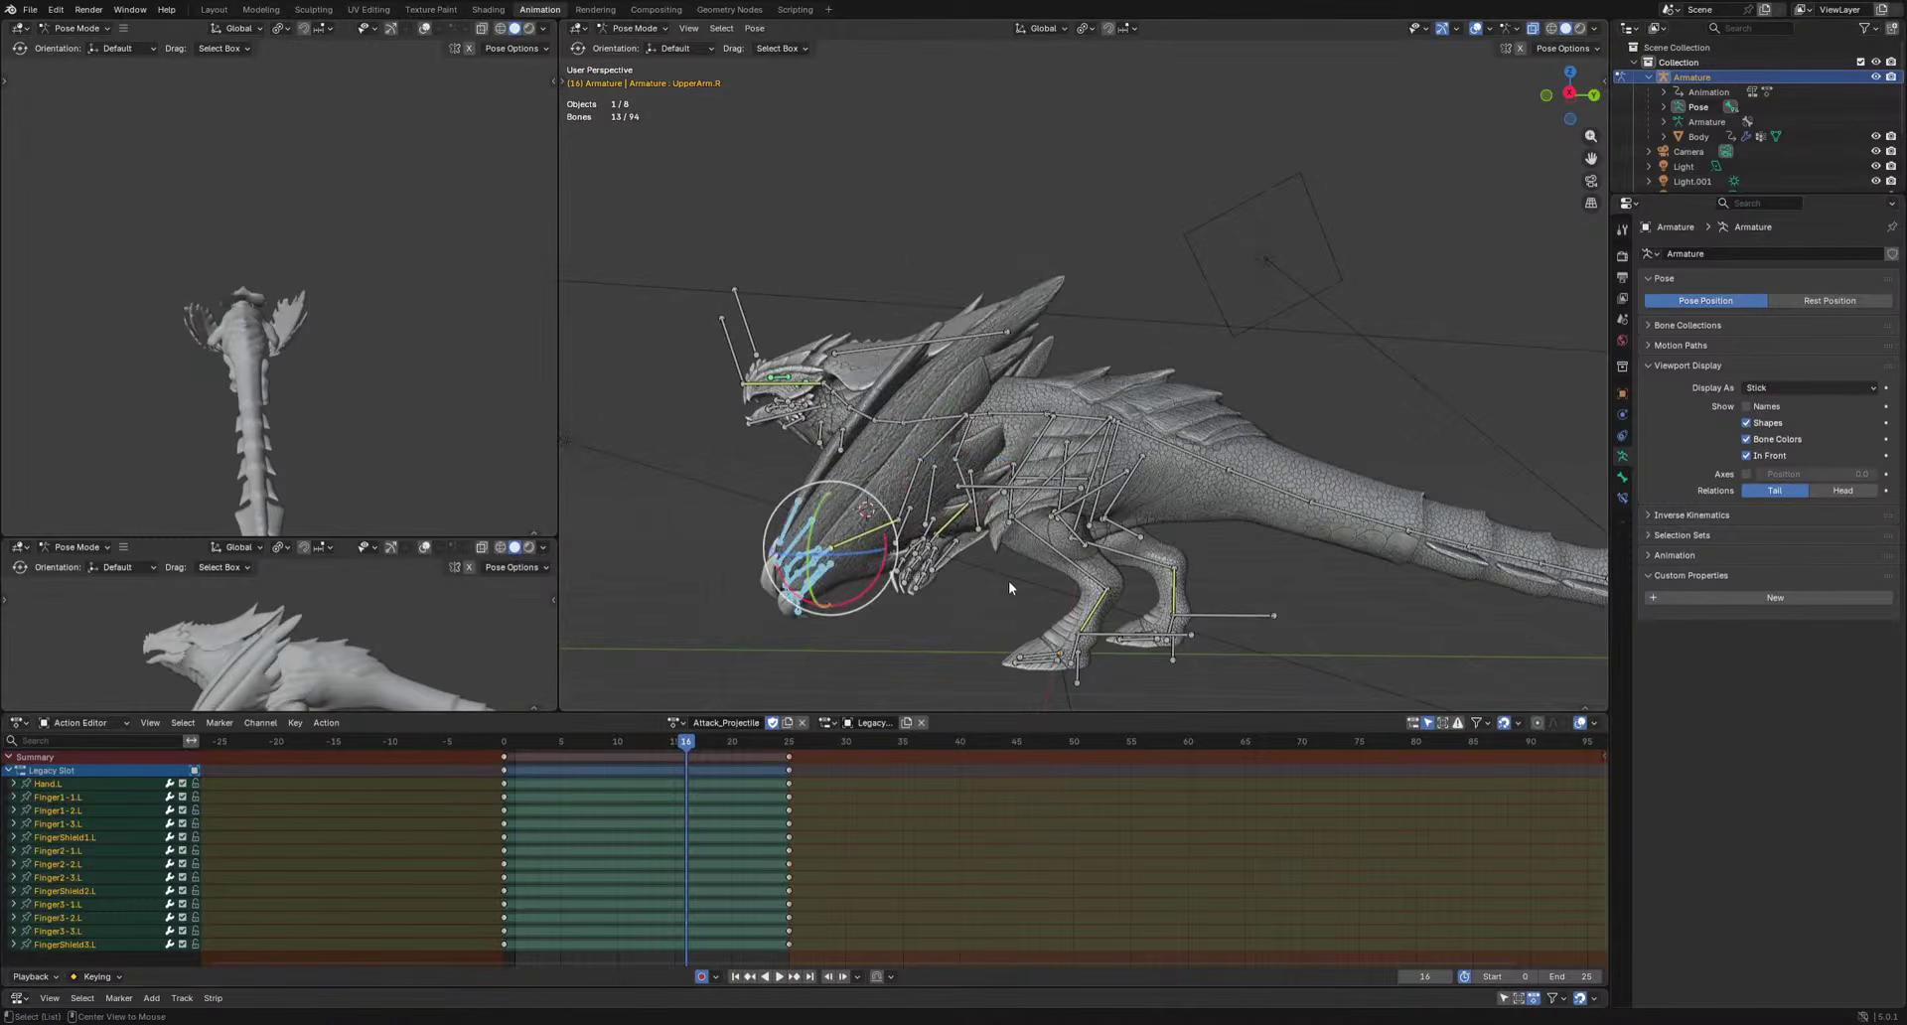
pyautogui.hotkey('alt', 'r')
pyautogui.moveTo(936, 659)
pyautogui.mouseDown(button='middle')
pyautogui.moveTo(979, 651)
pyautogui.moveTo(927, 647)
pyautogui.mouseUp(button='middle')
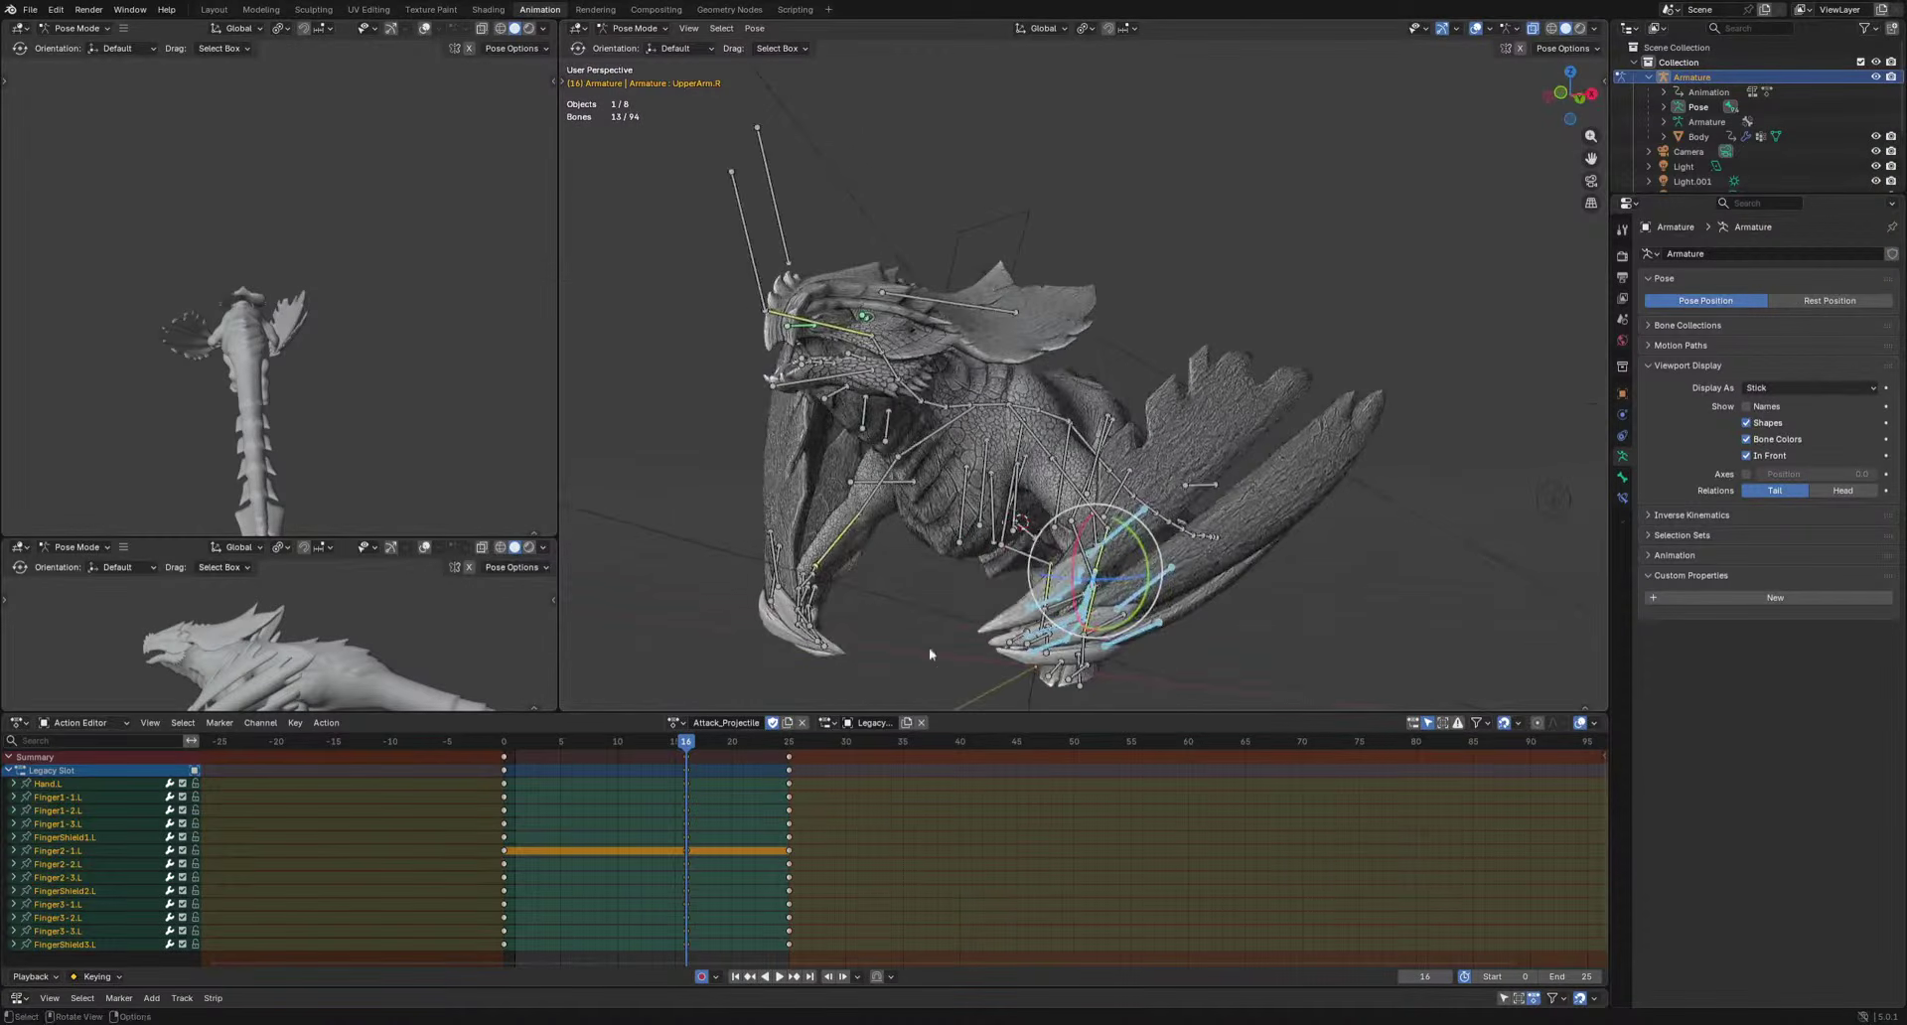
pyautogui.moveTo(824, 584); pyautogui.dragTo(824, 586)
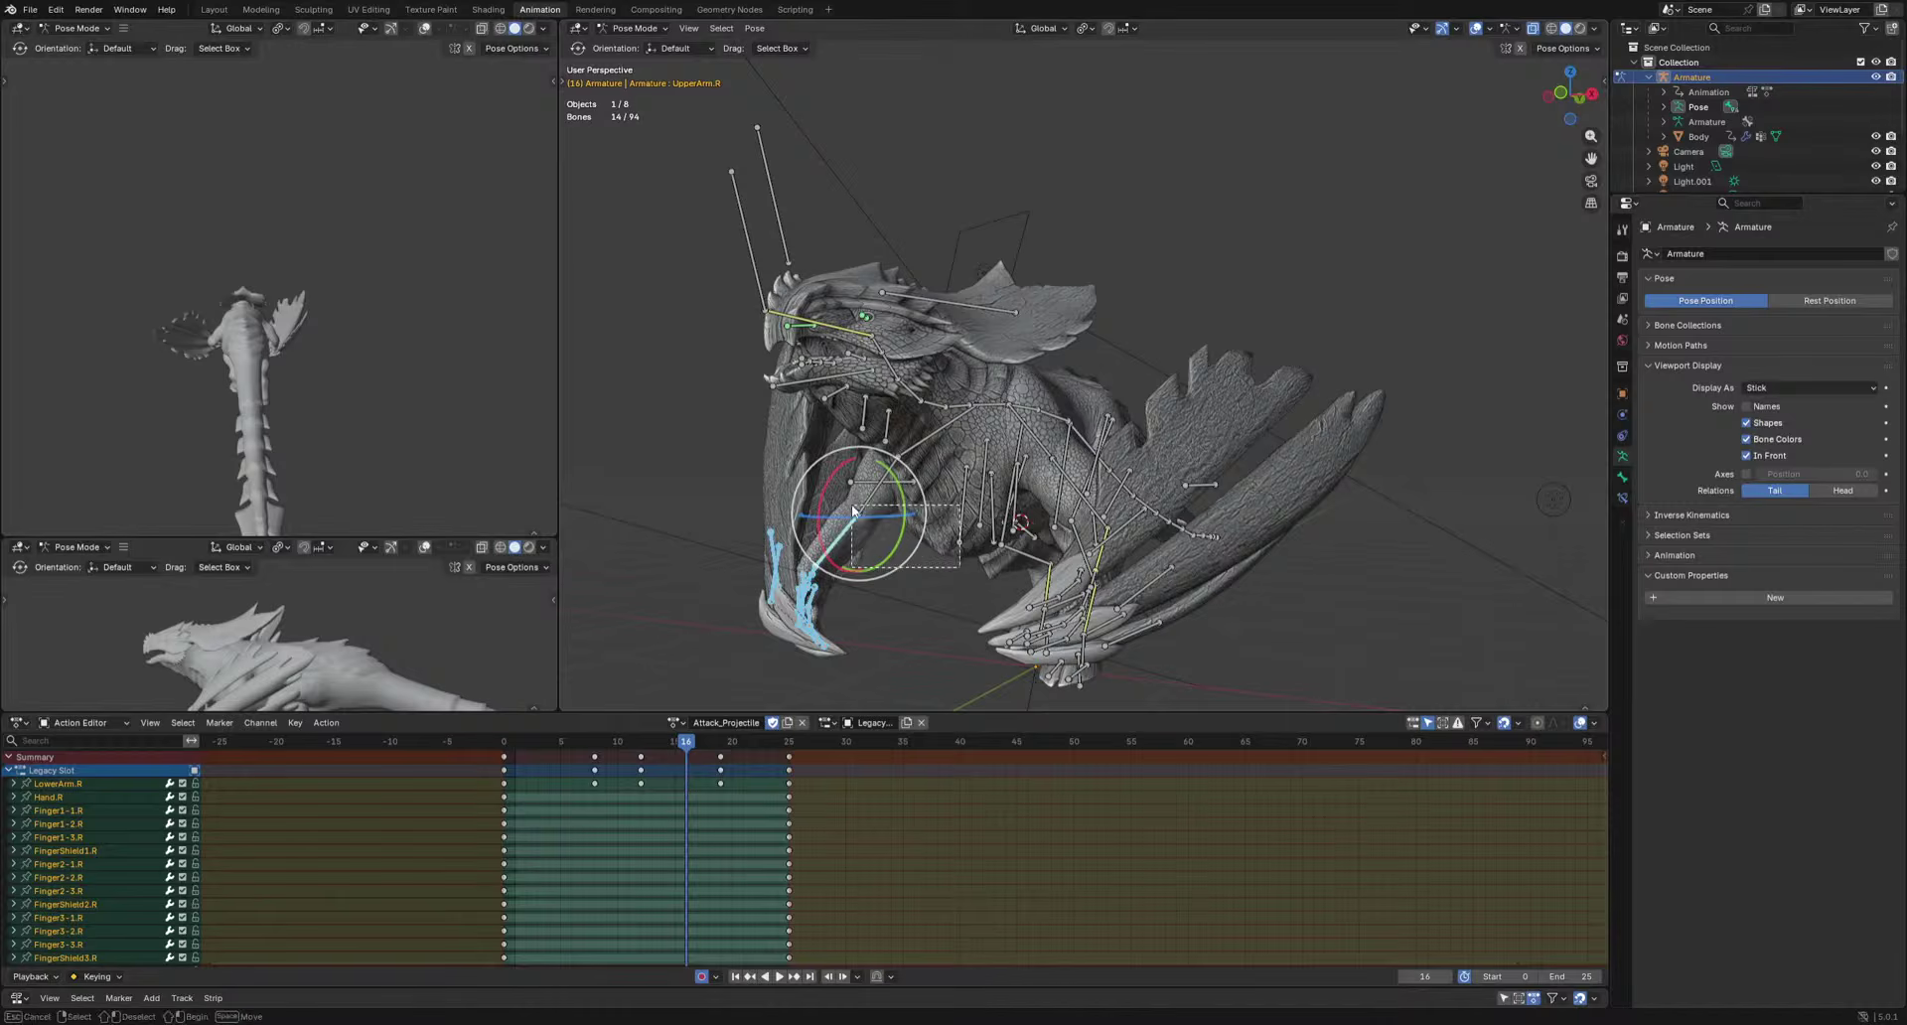
pyautogui.keyDown('ctrl'); pyautogui.moveTo(853, 510); pyautogui.dragTo(853, 508); pyautogui.keyUp('ctrl')
pyautogui.hotkey('alt', 'r')
pyautogui.press('space')
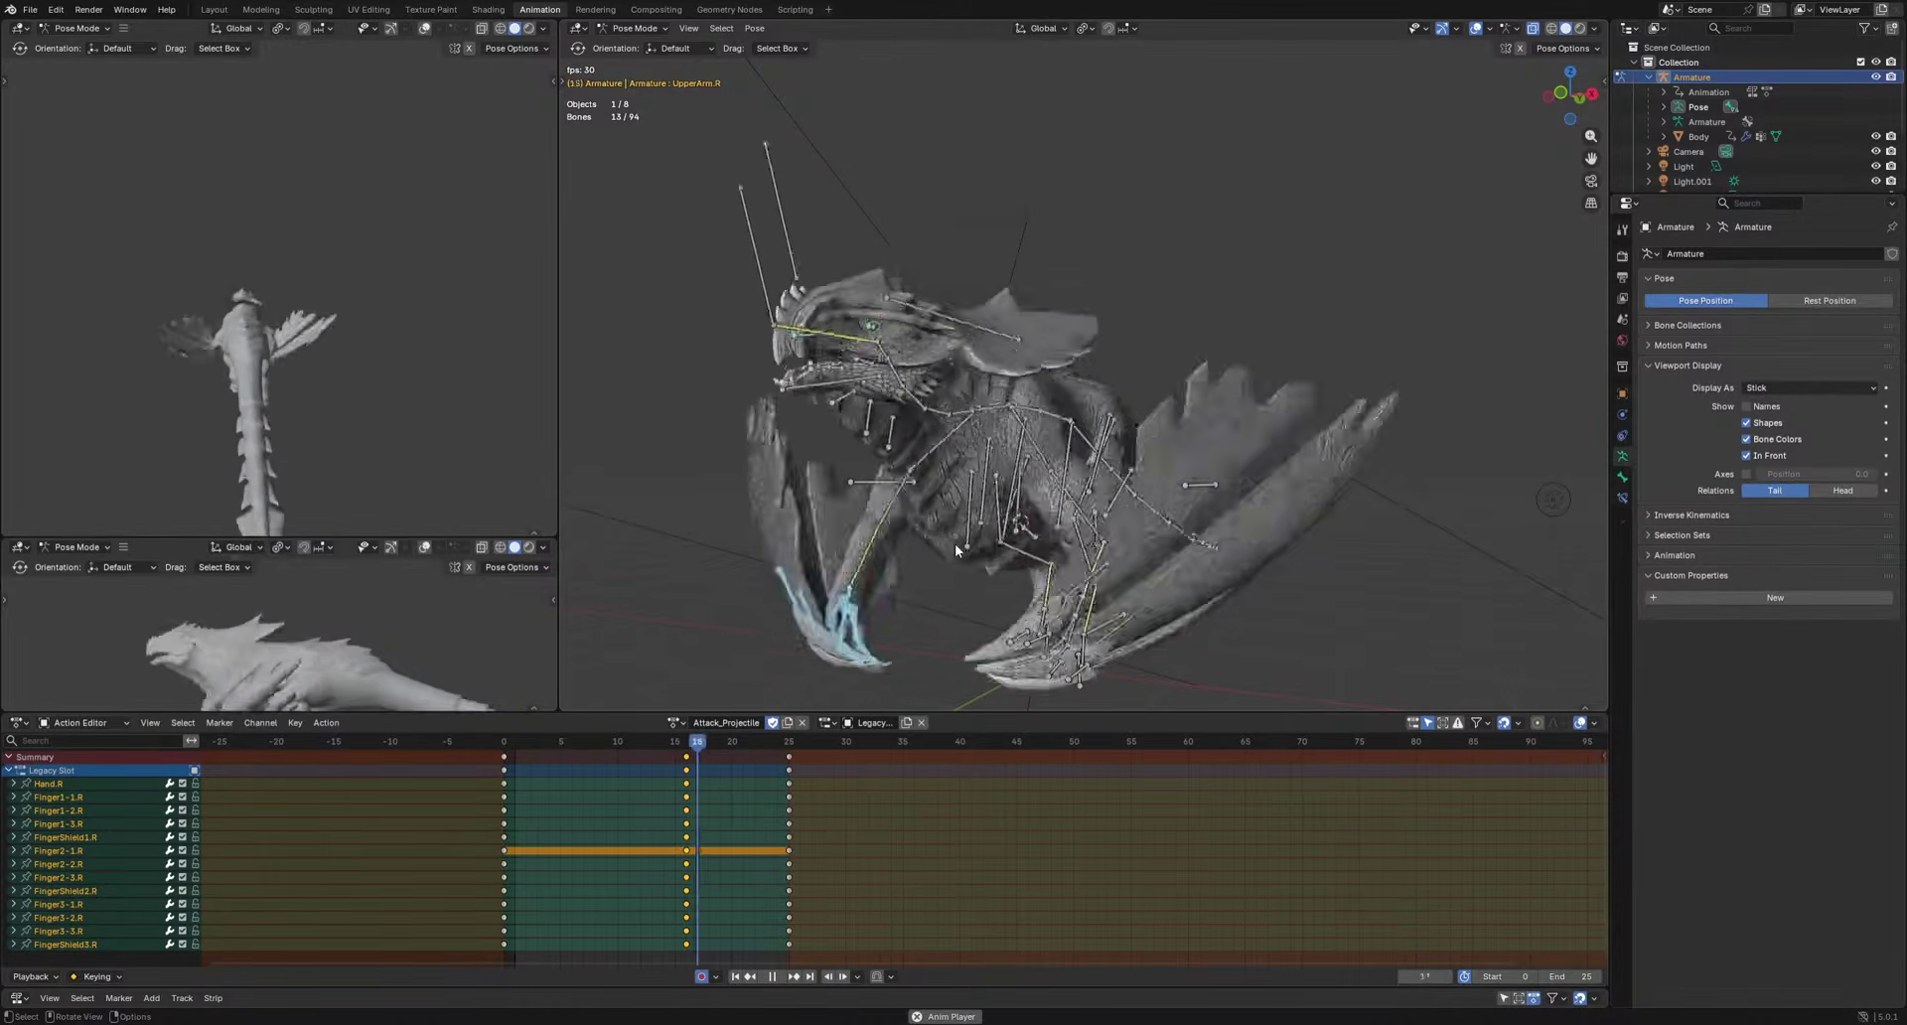
# Pose the left hand at frame 13 by rotating its finger shield and finger bones individually.
pyautogui.press('space')
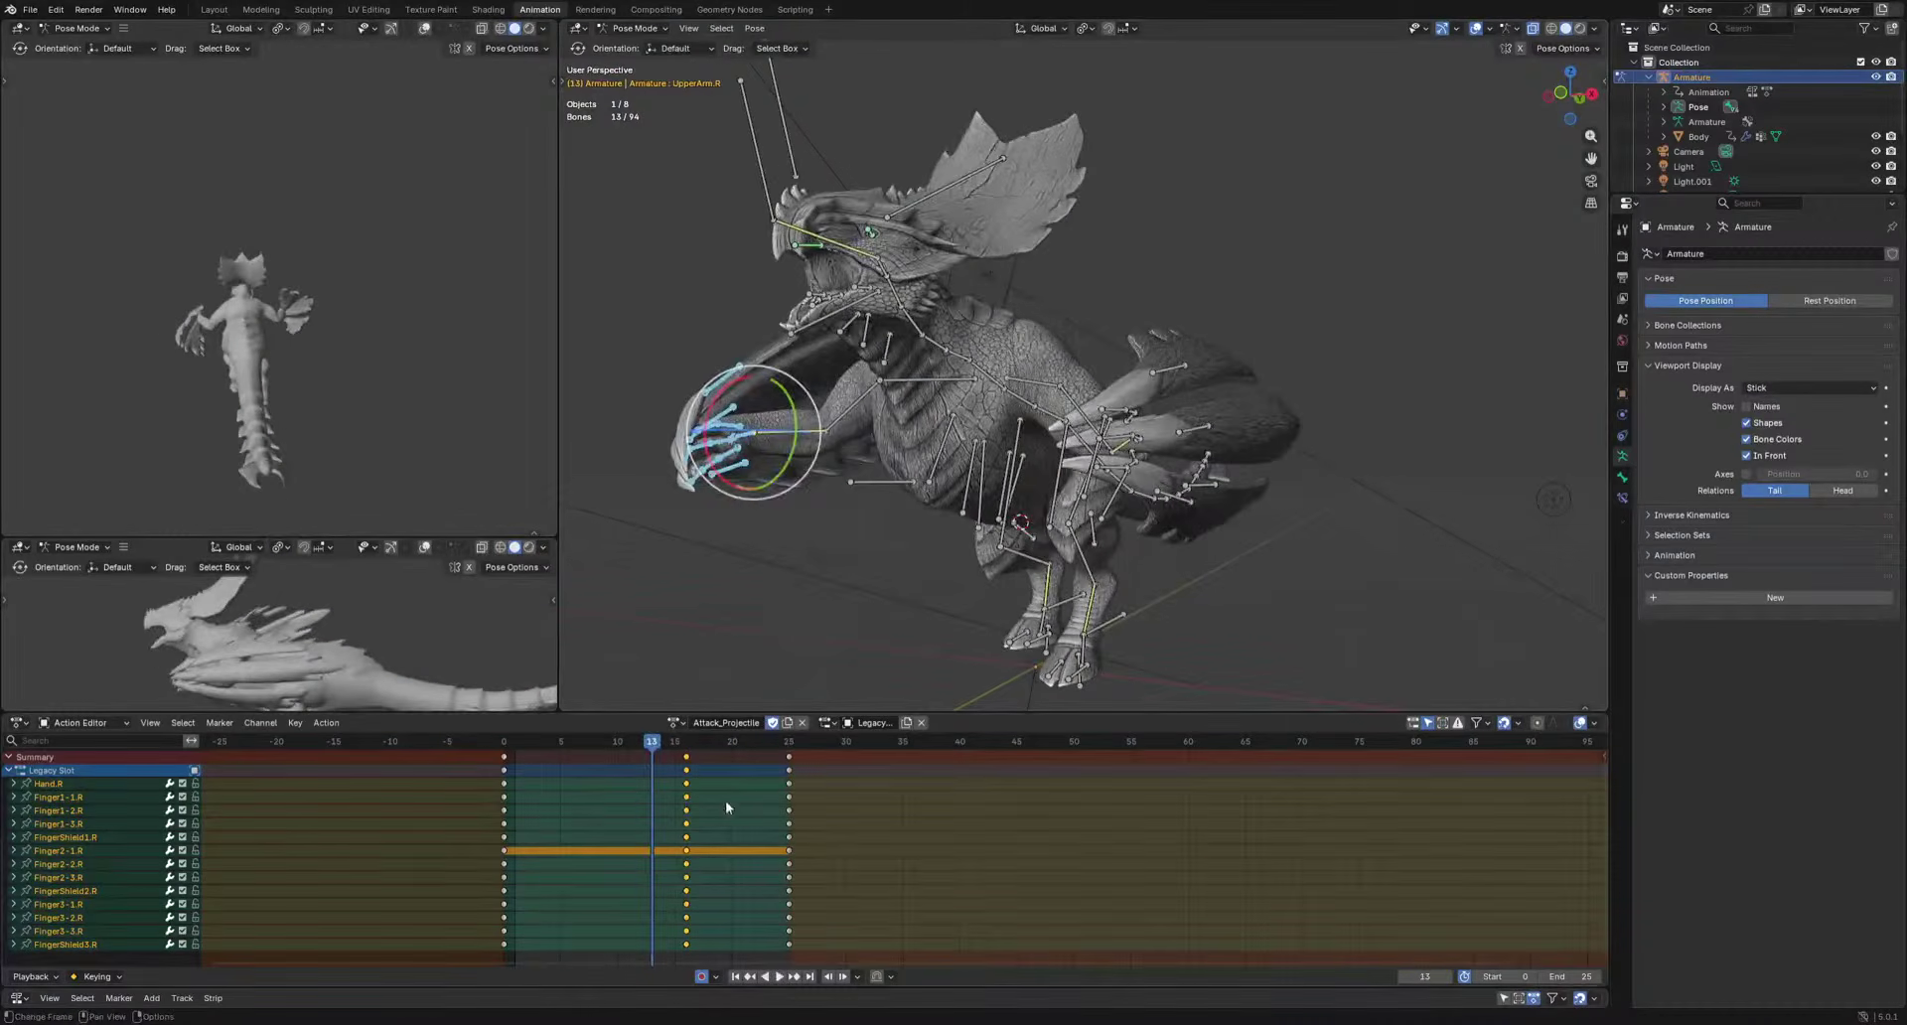
pyautogui.moveTo(776, 692); pyautogui.dragTo(908, 553, button='middle')
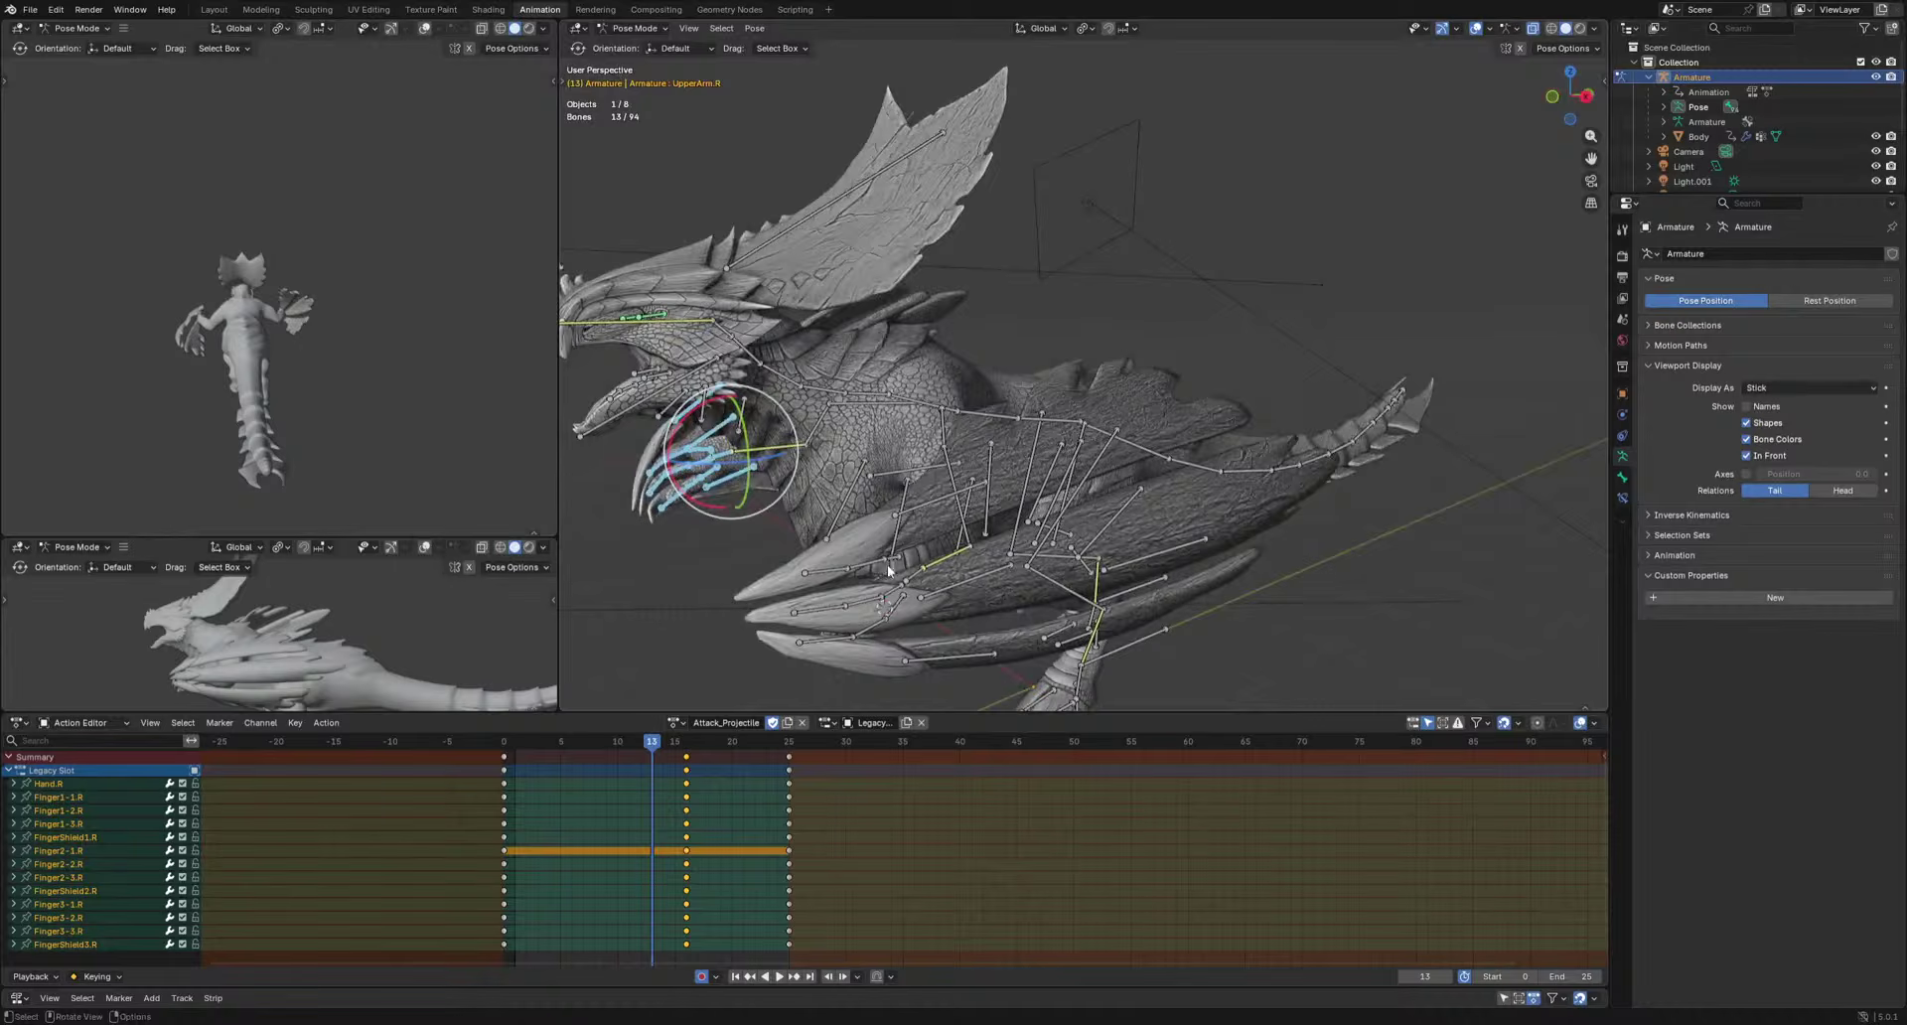
pyautogui.click(929, 509)
pyautogui.press('r')
pyautogui.press('g')
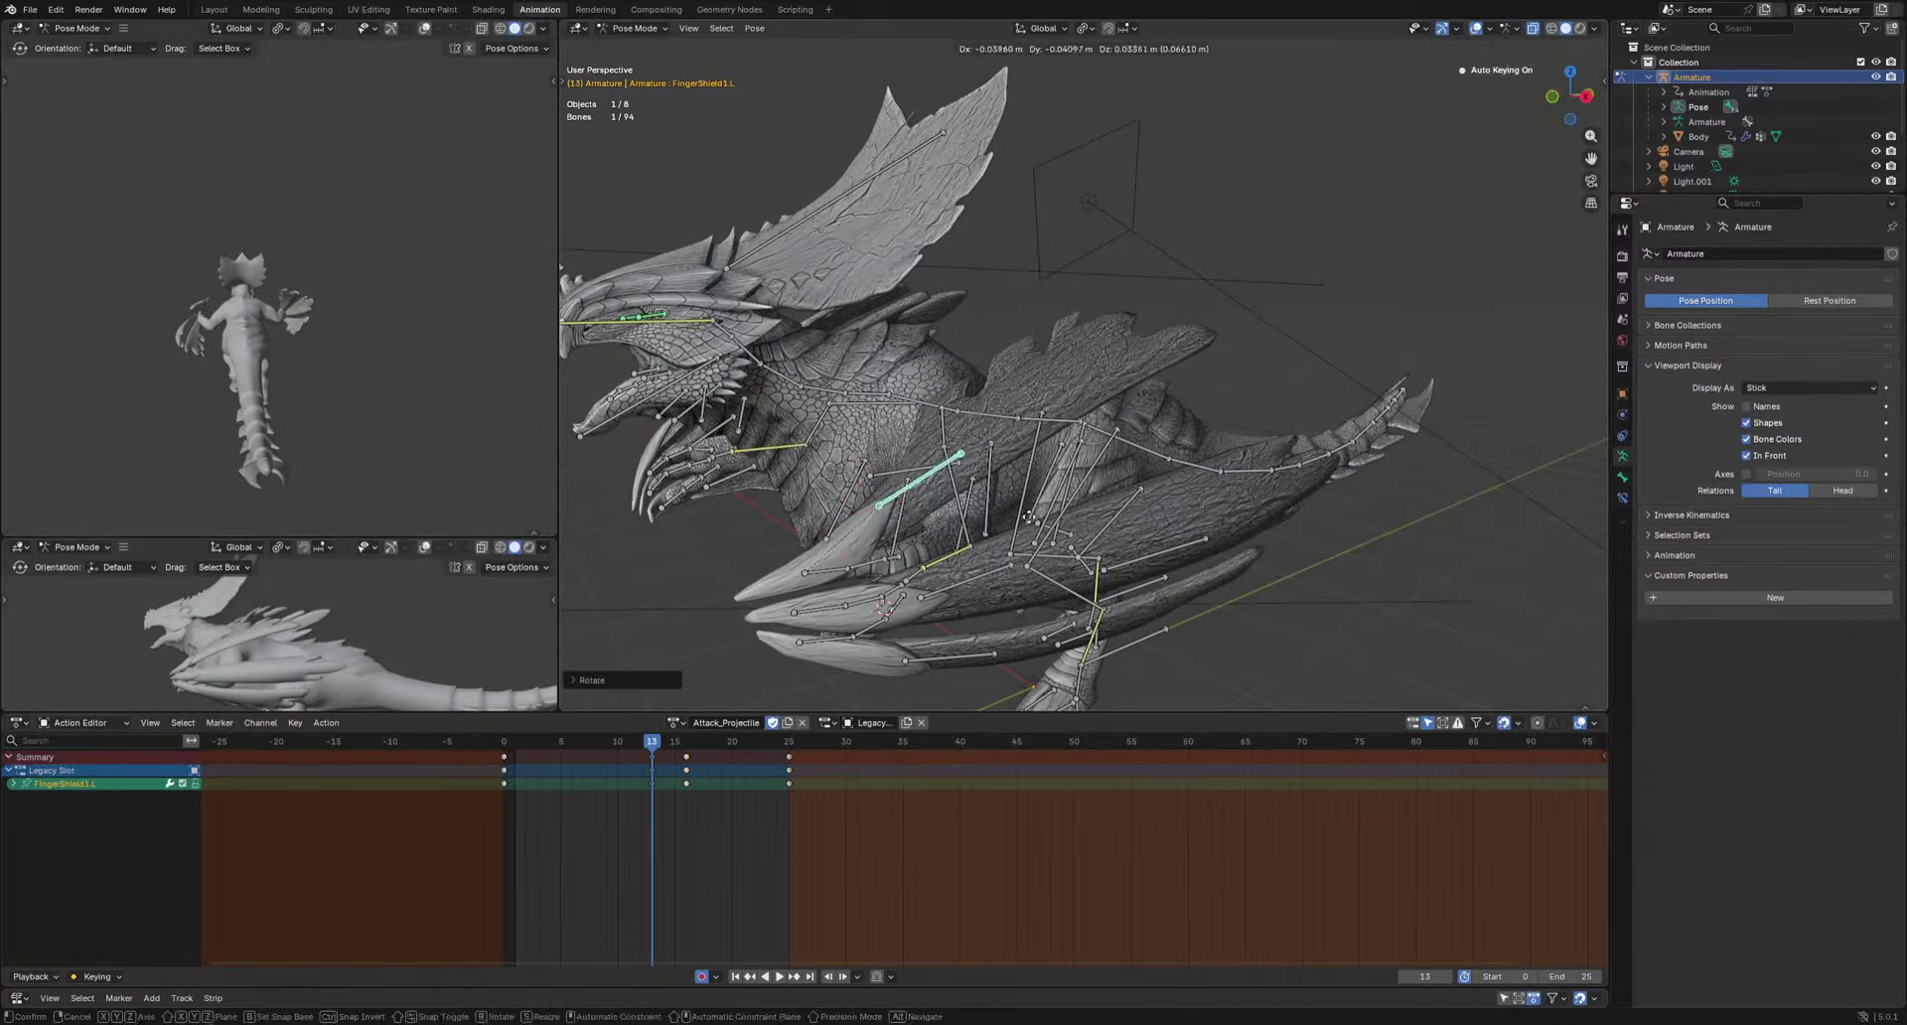
pyautogui.press('g')
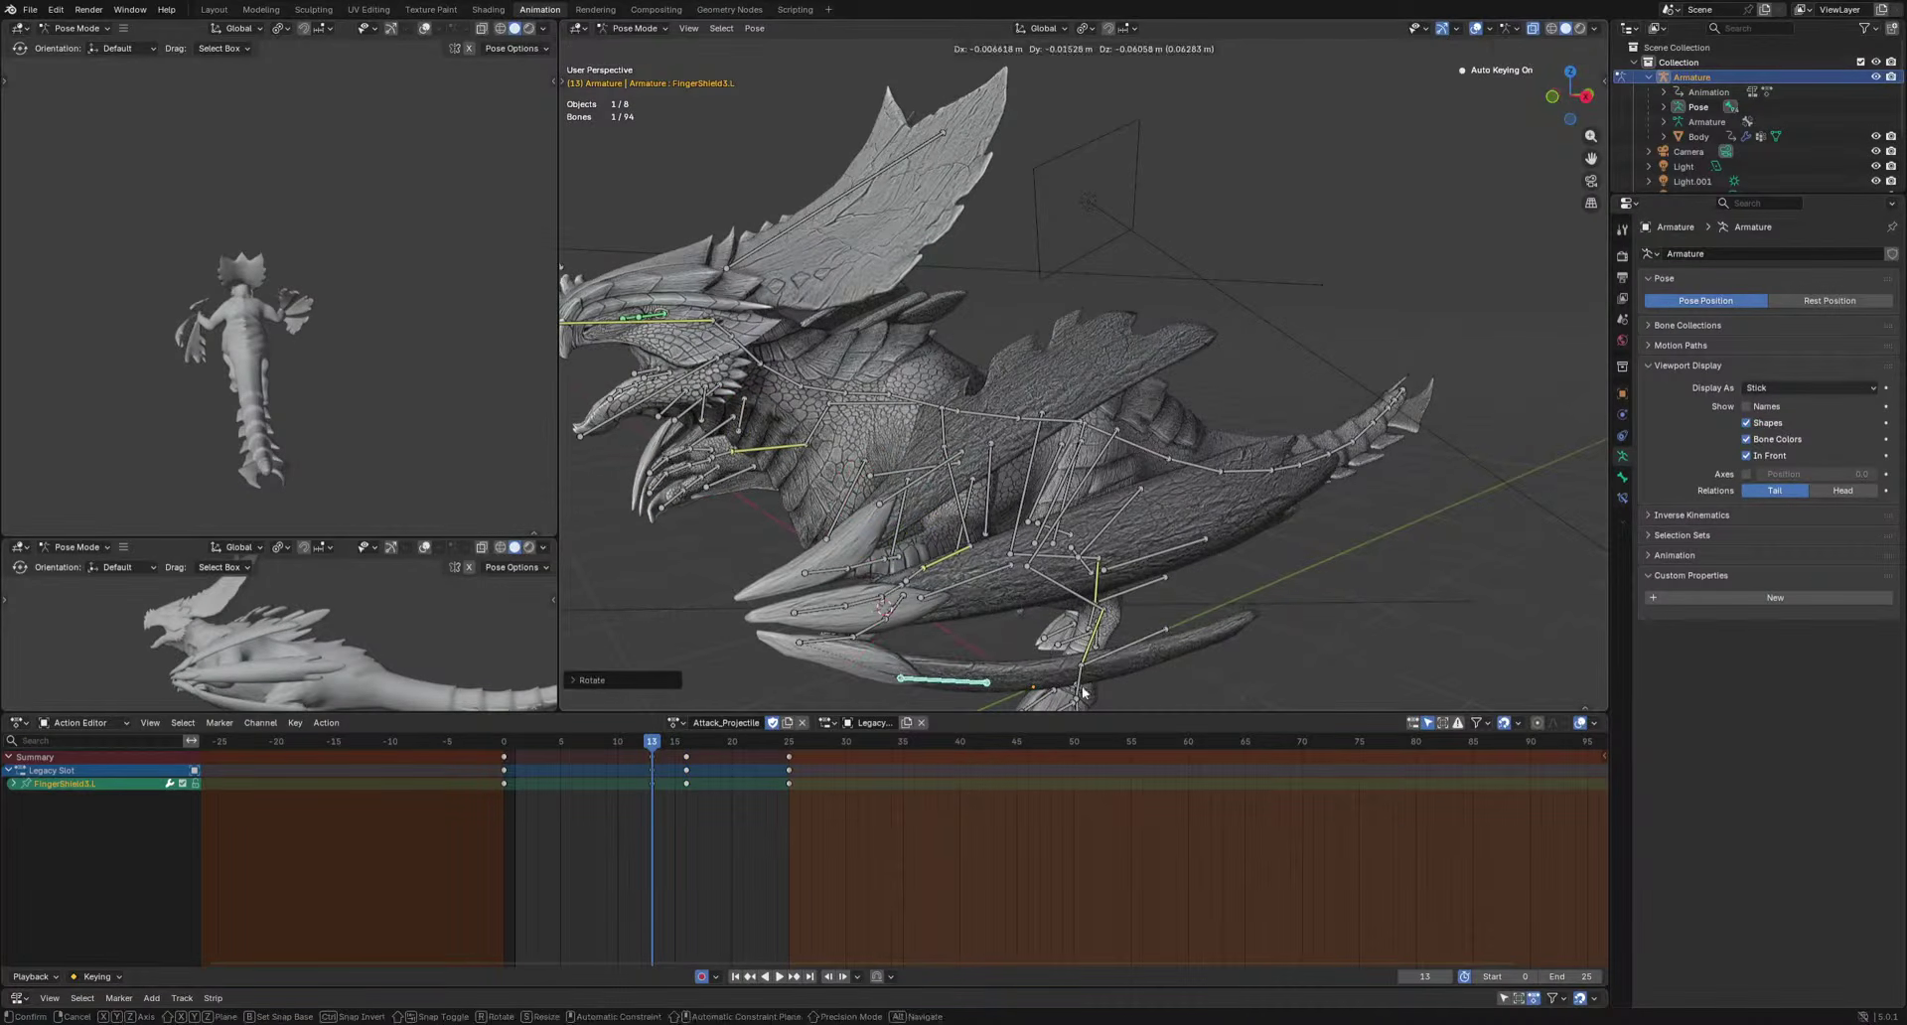
pyautogui.click(878, 624)
pyautogui.press('r')
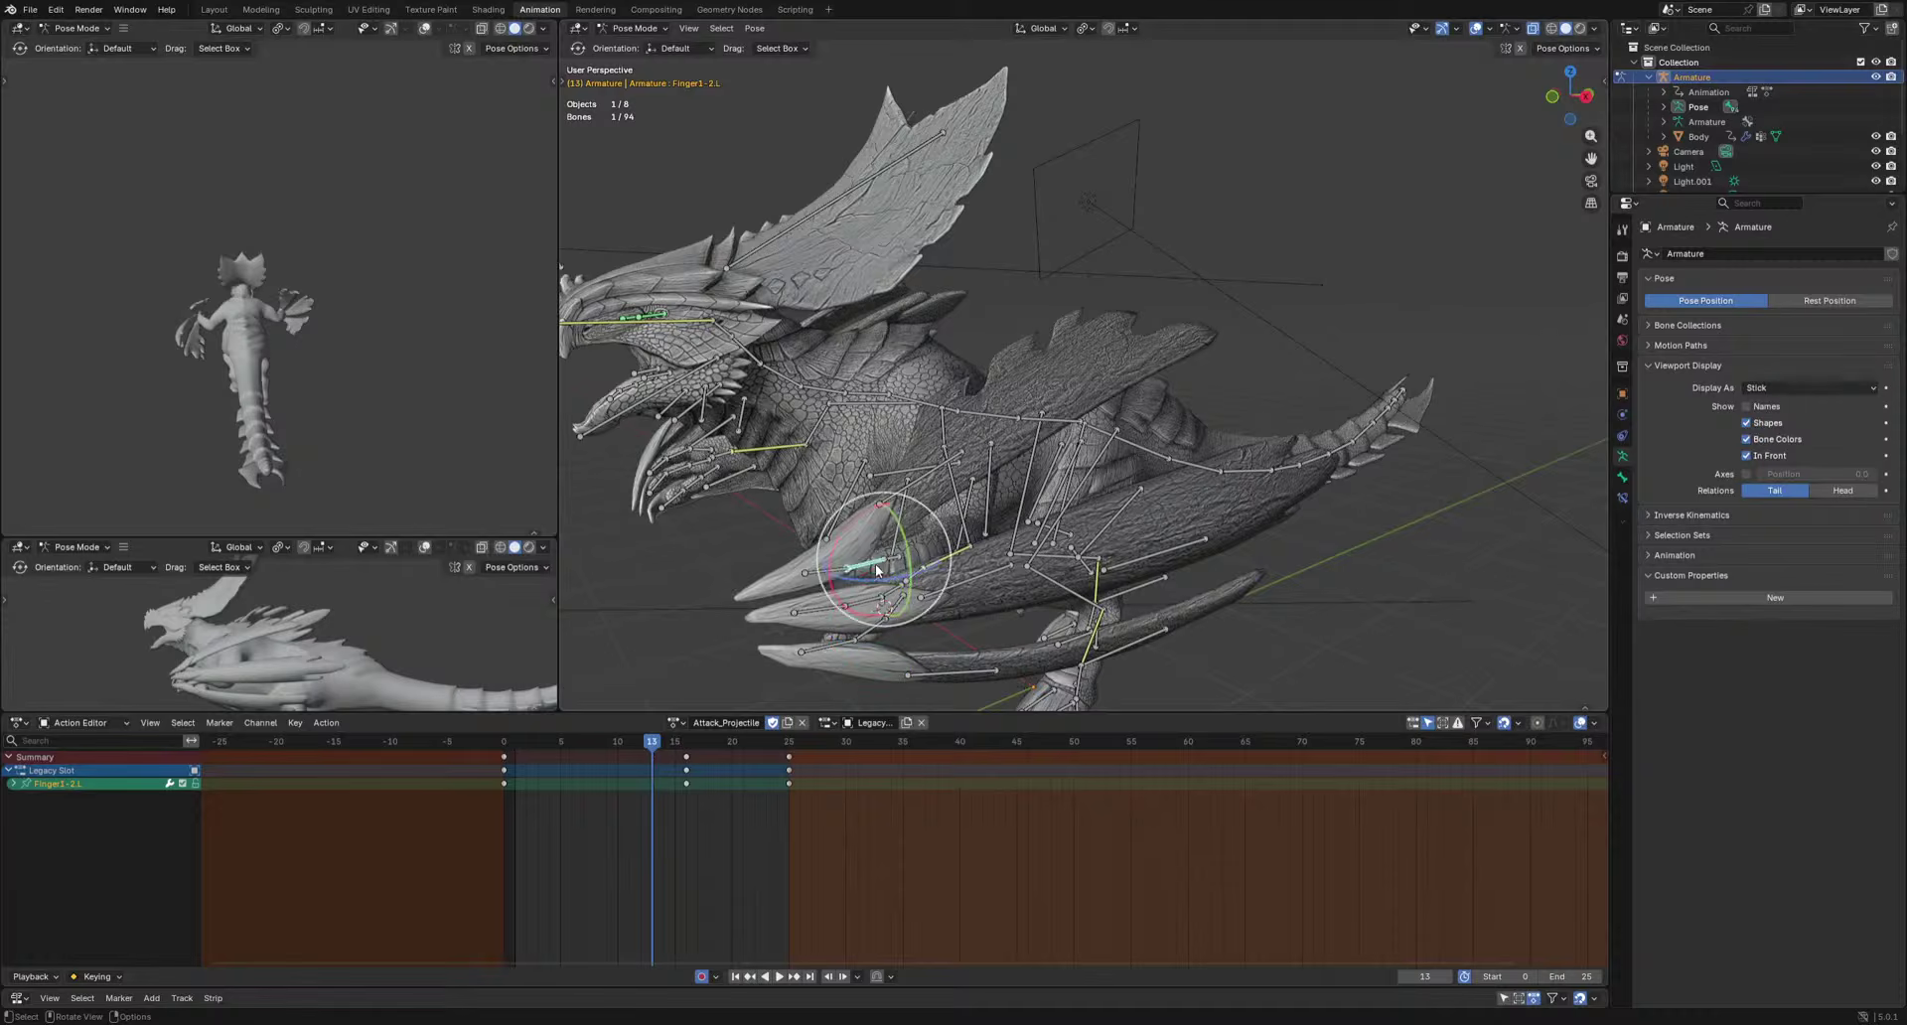
pyautogui.press('r')
pyautogui.press('r')
# Rotate the right hand's finger bones and first finger shield bone at frame 13, and play back.
pyautogui.moveTo(878, 564); pyautogui.dragTo(1008, 574, button='middle')
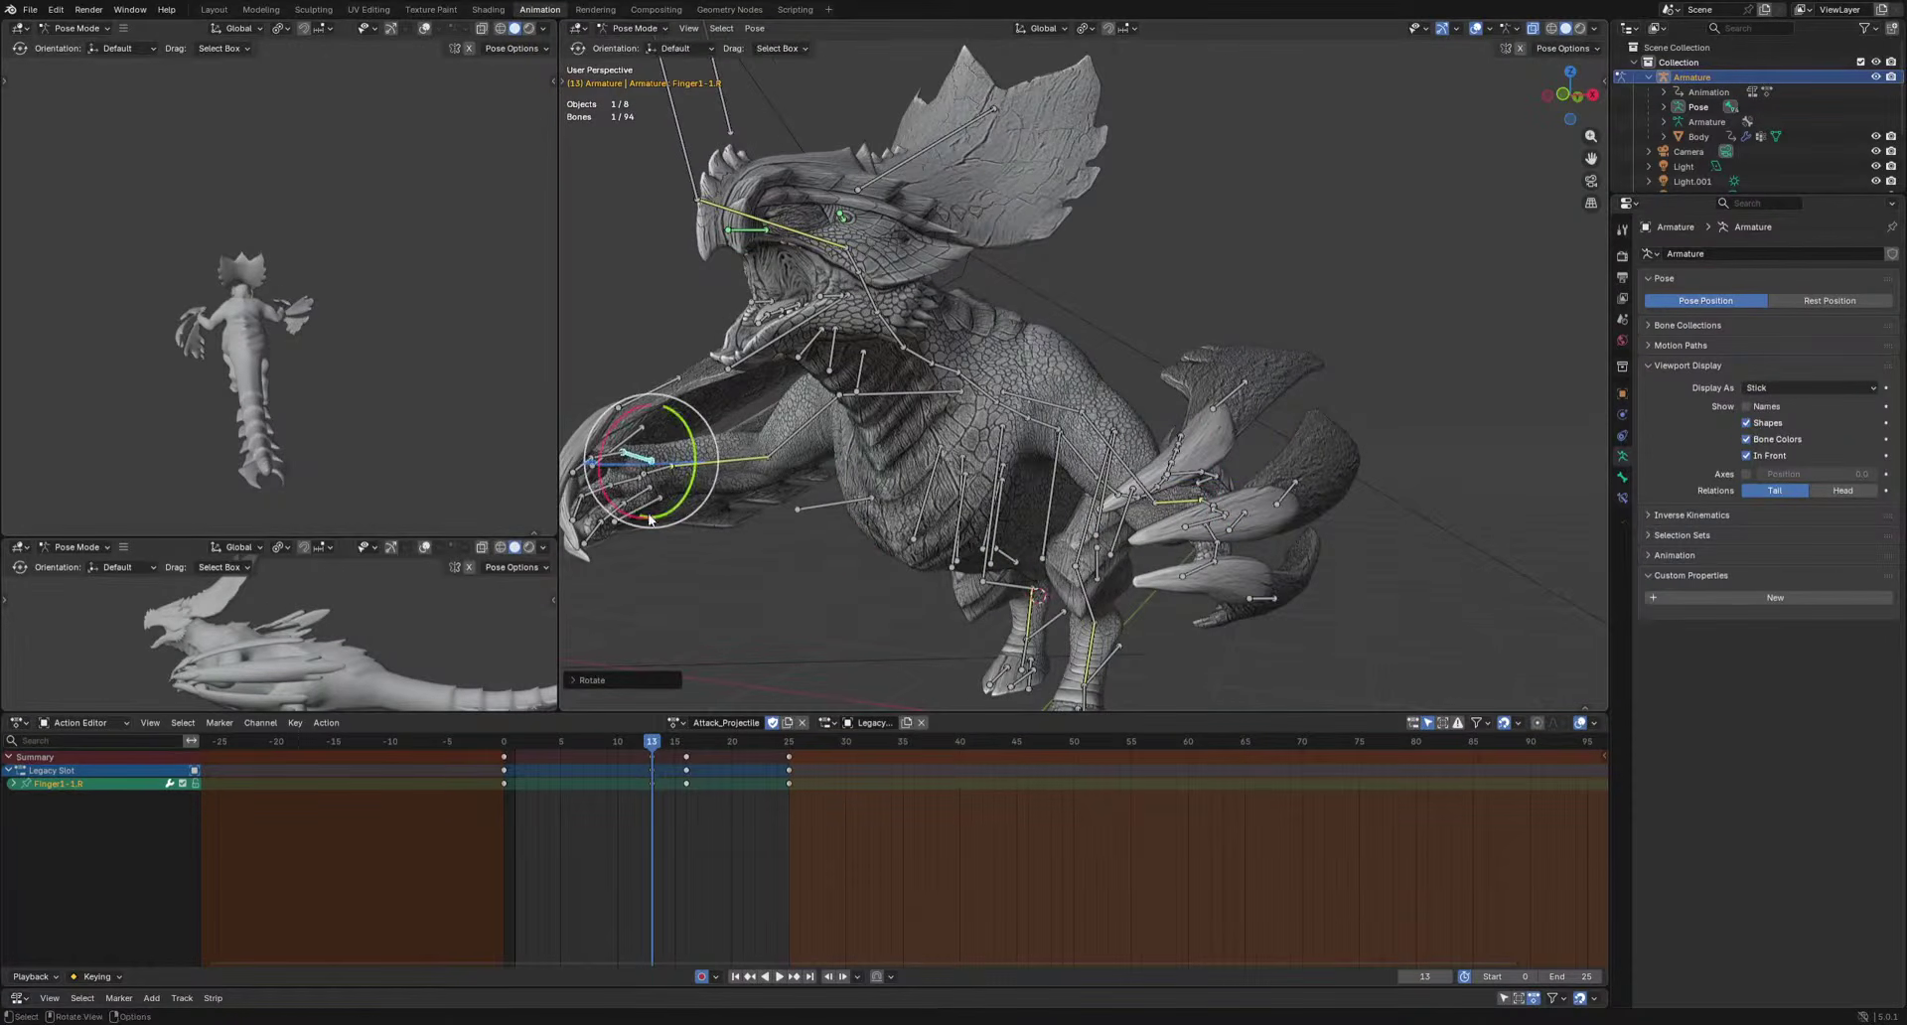
pyautogui.click(643, 496)
pyautogui.press('r')
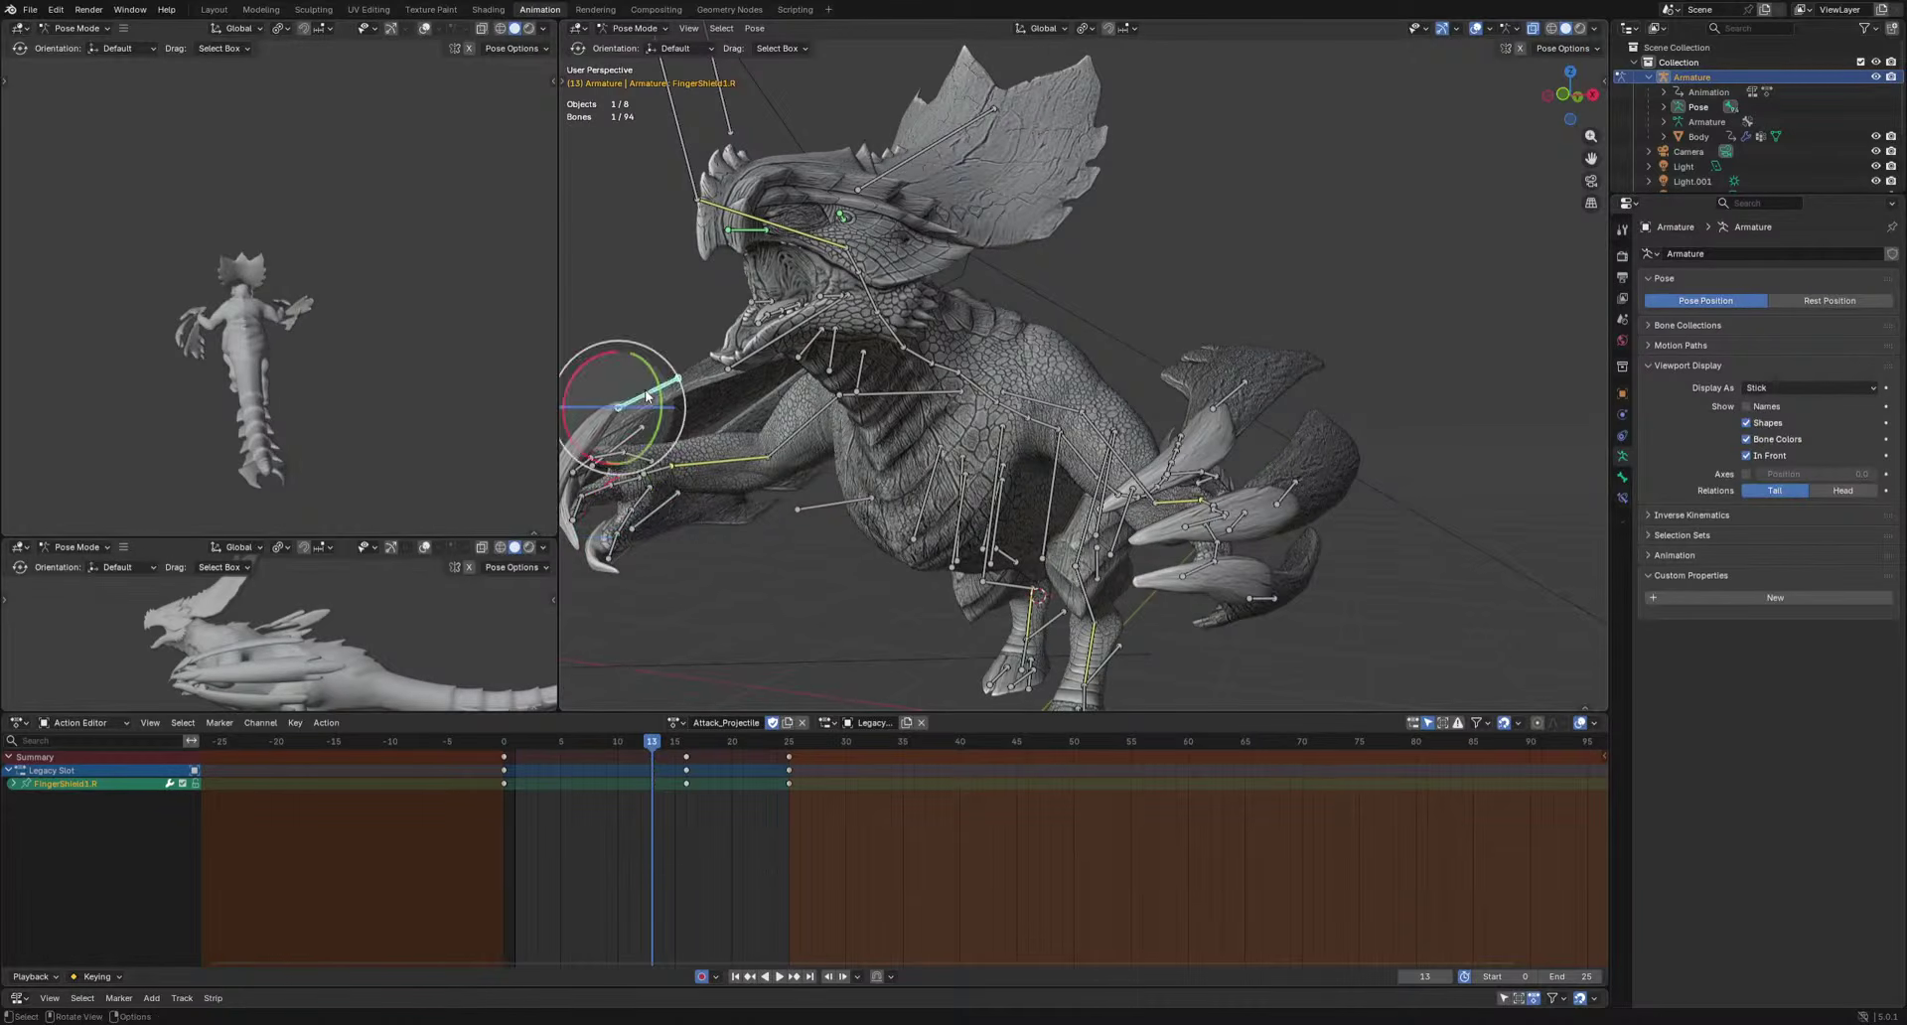
pyautogui.click(836, 372)
pyautogui.press('space')
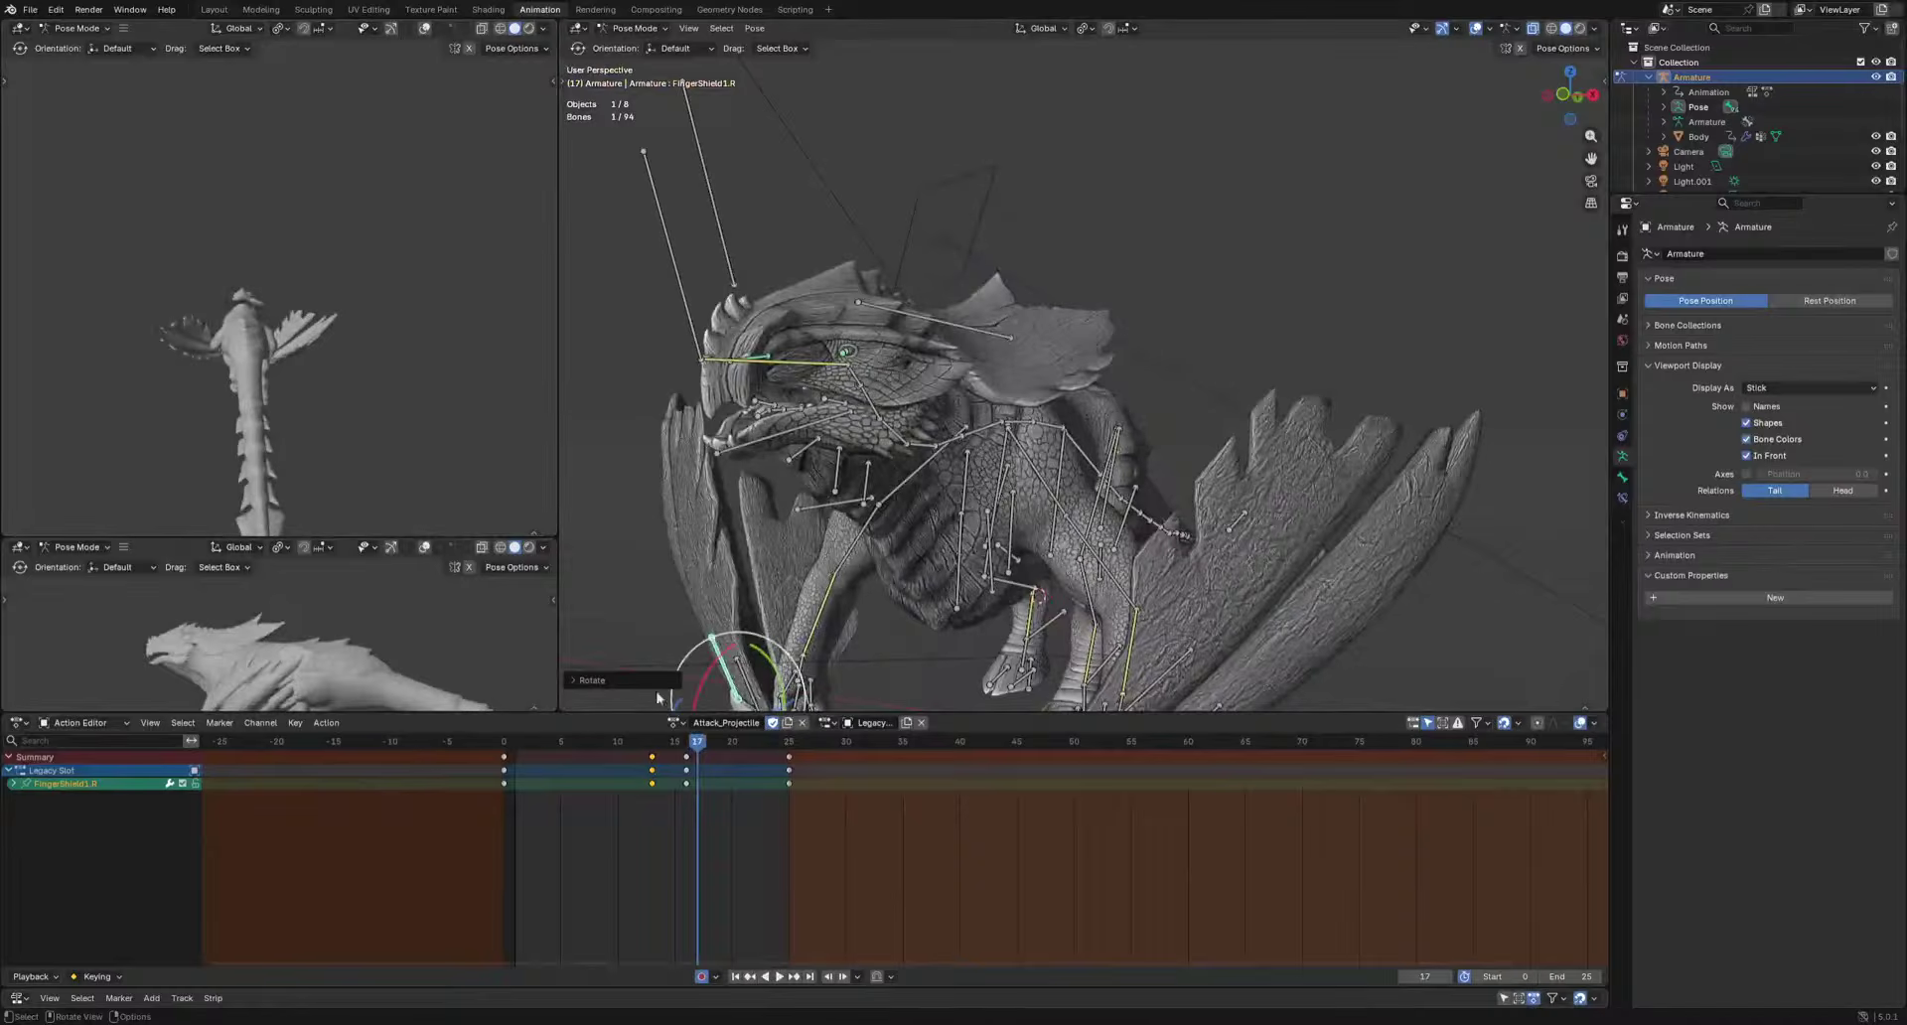
pyautogui.press('space')
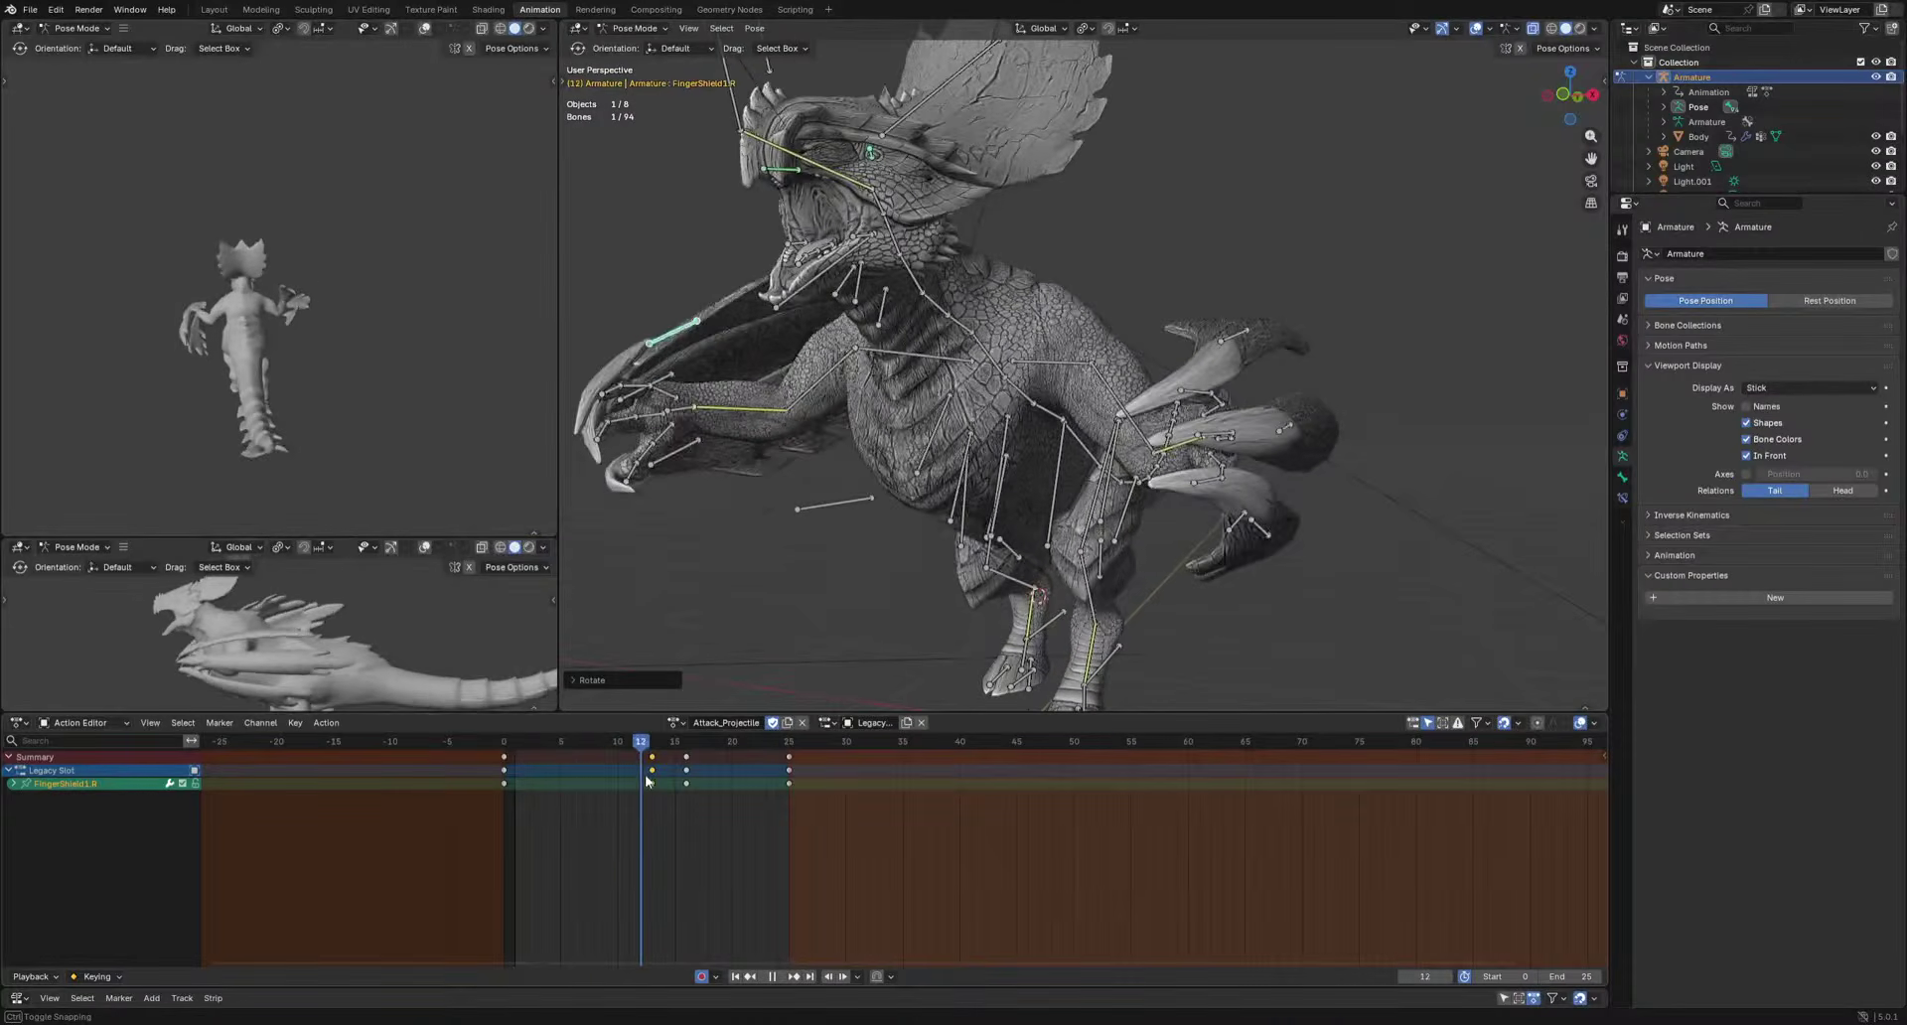
# Rotate the three right finger shield bones together at frame 13 and insert a keyframe for them.
pyautogui.moveTo(645, 781); pyautogui.dragTo(651, 754)
pyautogui.moveTo(723, 663); pyautogui.dragTo(1213, 518, button='middle')
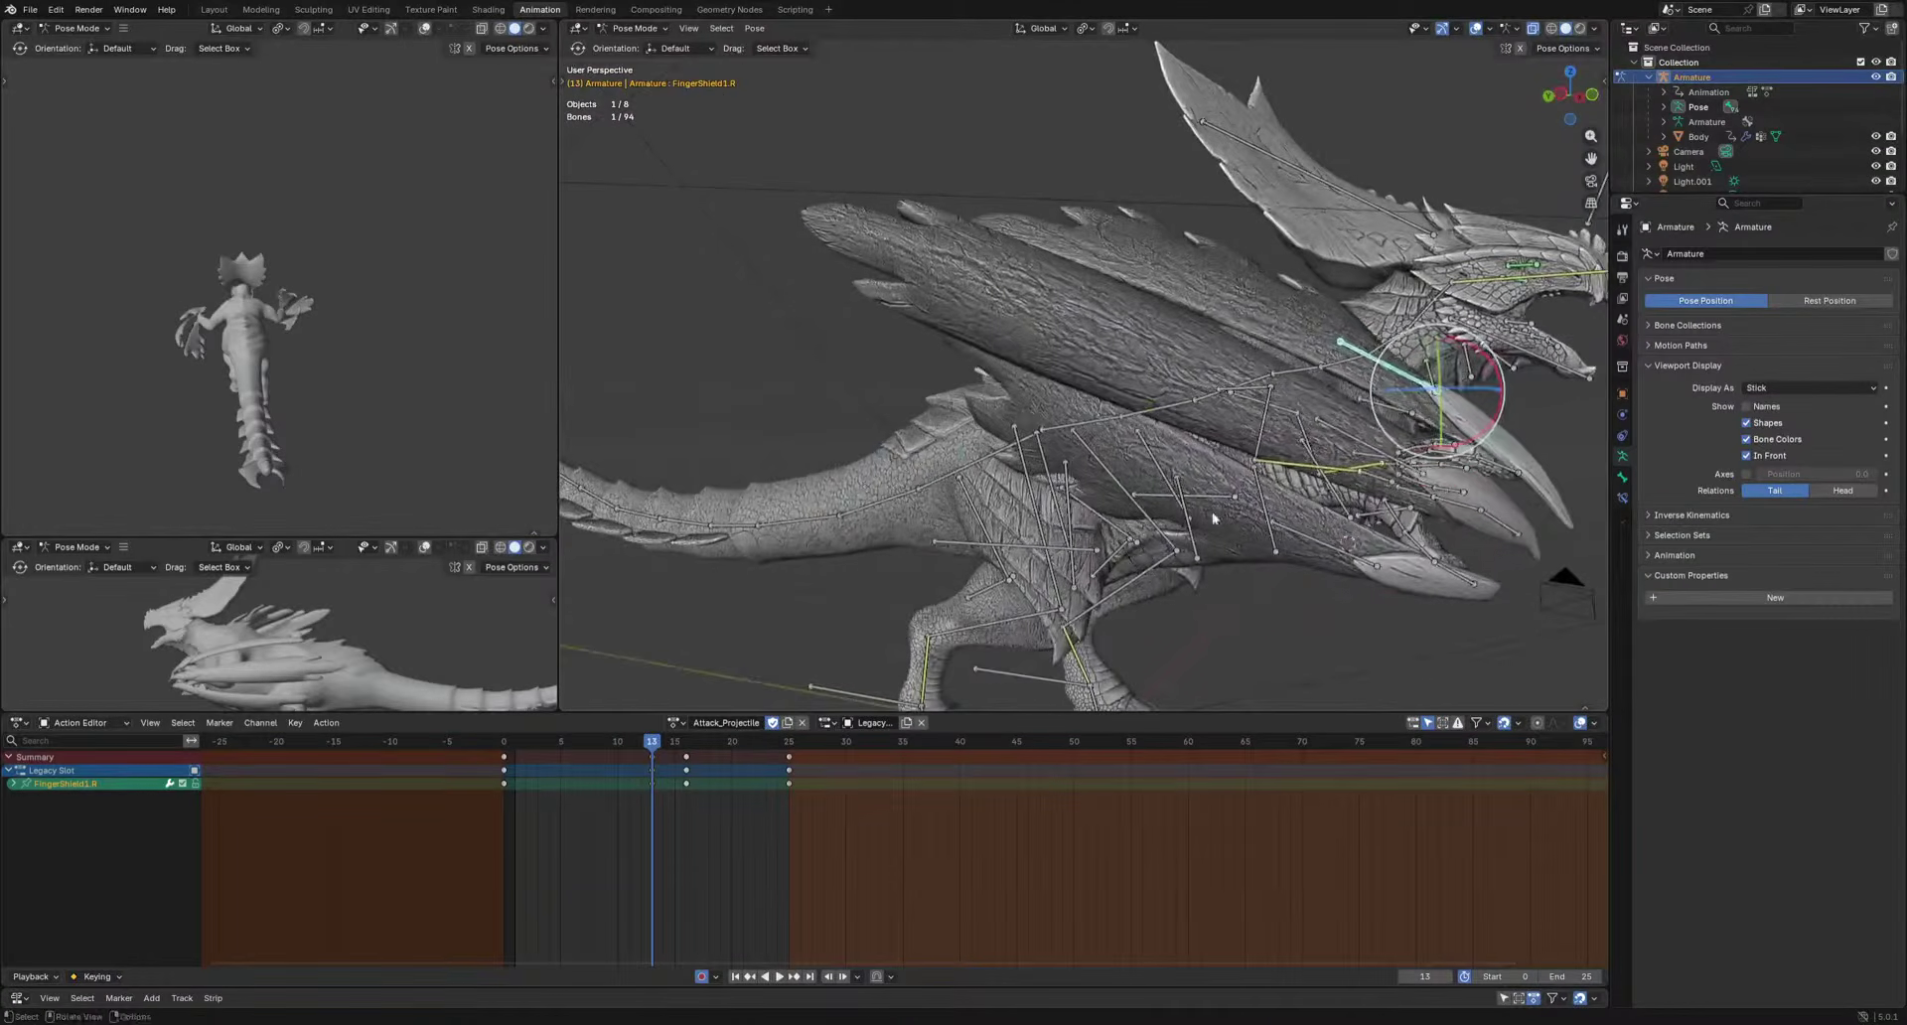
pyautogui.keyDown('shift'); pyautogui.click(1376, 454); pyautogui.keyUp('shift')
pyautogui.keyDown('shift'); pyautogui.click(1348, 560); pyautogui.keyUp('shift')
pyautogui.moveTo(1182, 625); pyautogui.dragTo(1541, 550, button='middle')
pyautogui.press('r')
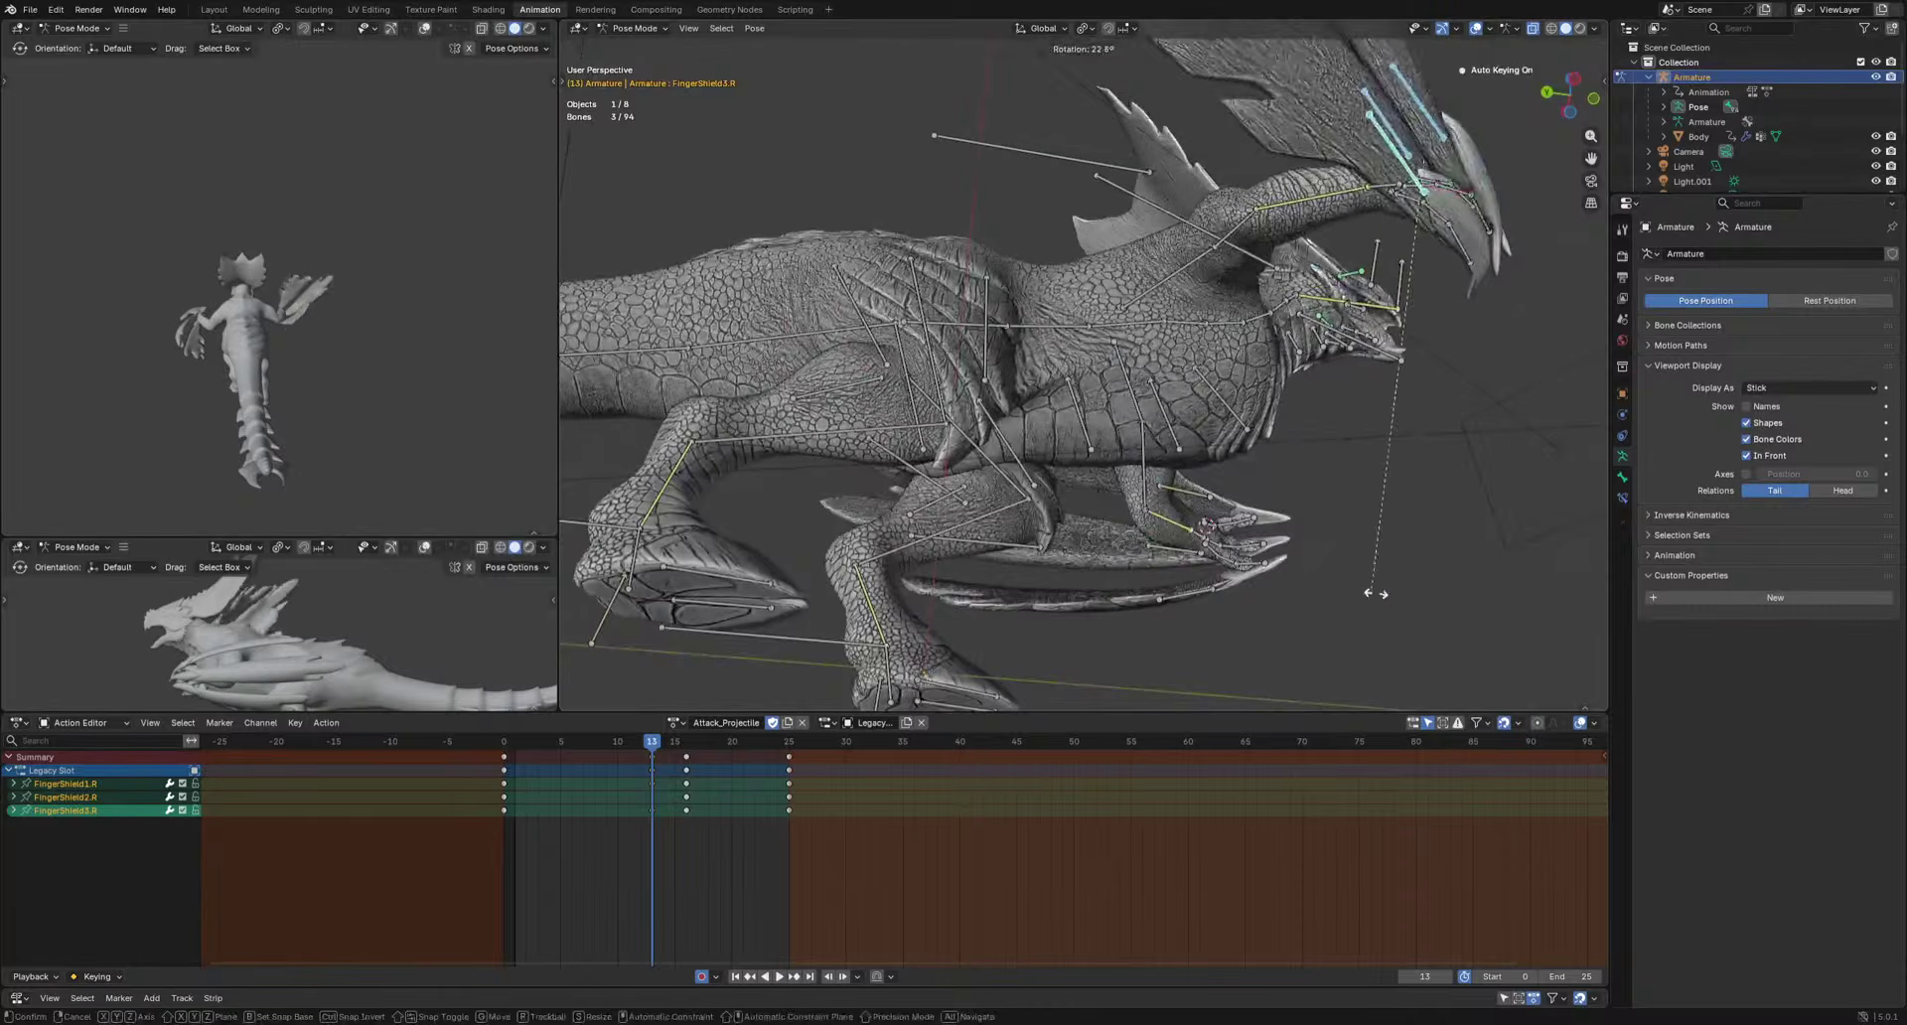
pyautogui.click(1373, 594)
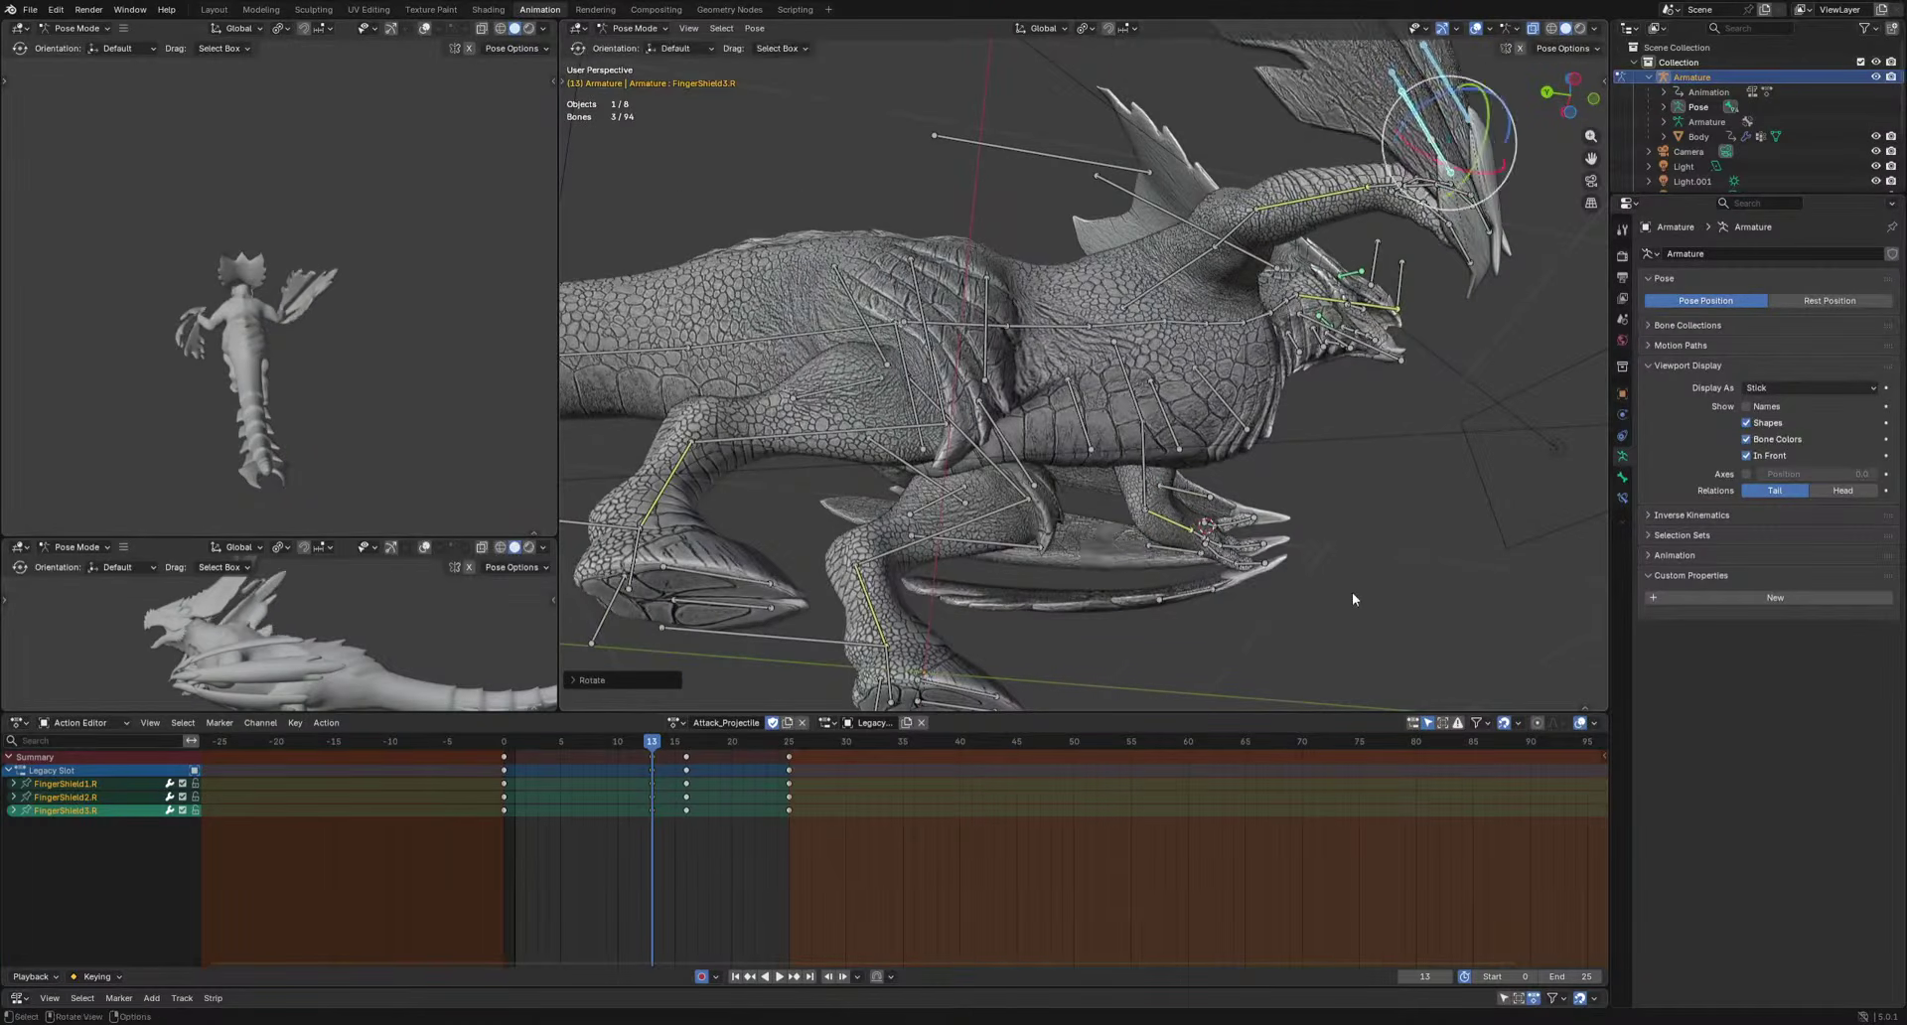
pyautogui.press('i')
# Play back the attack, and match the three right finger shield bones at frame 13 to their frame 16 pose.
pyautogui.press('space')
pyautogui.press('space')
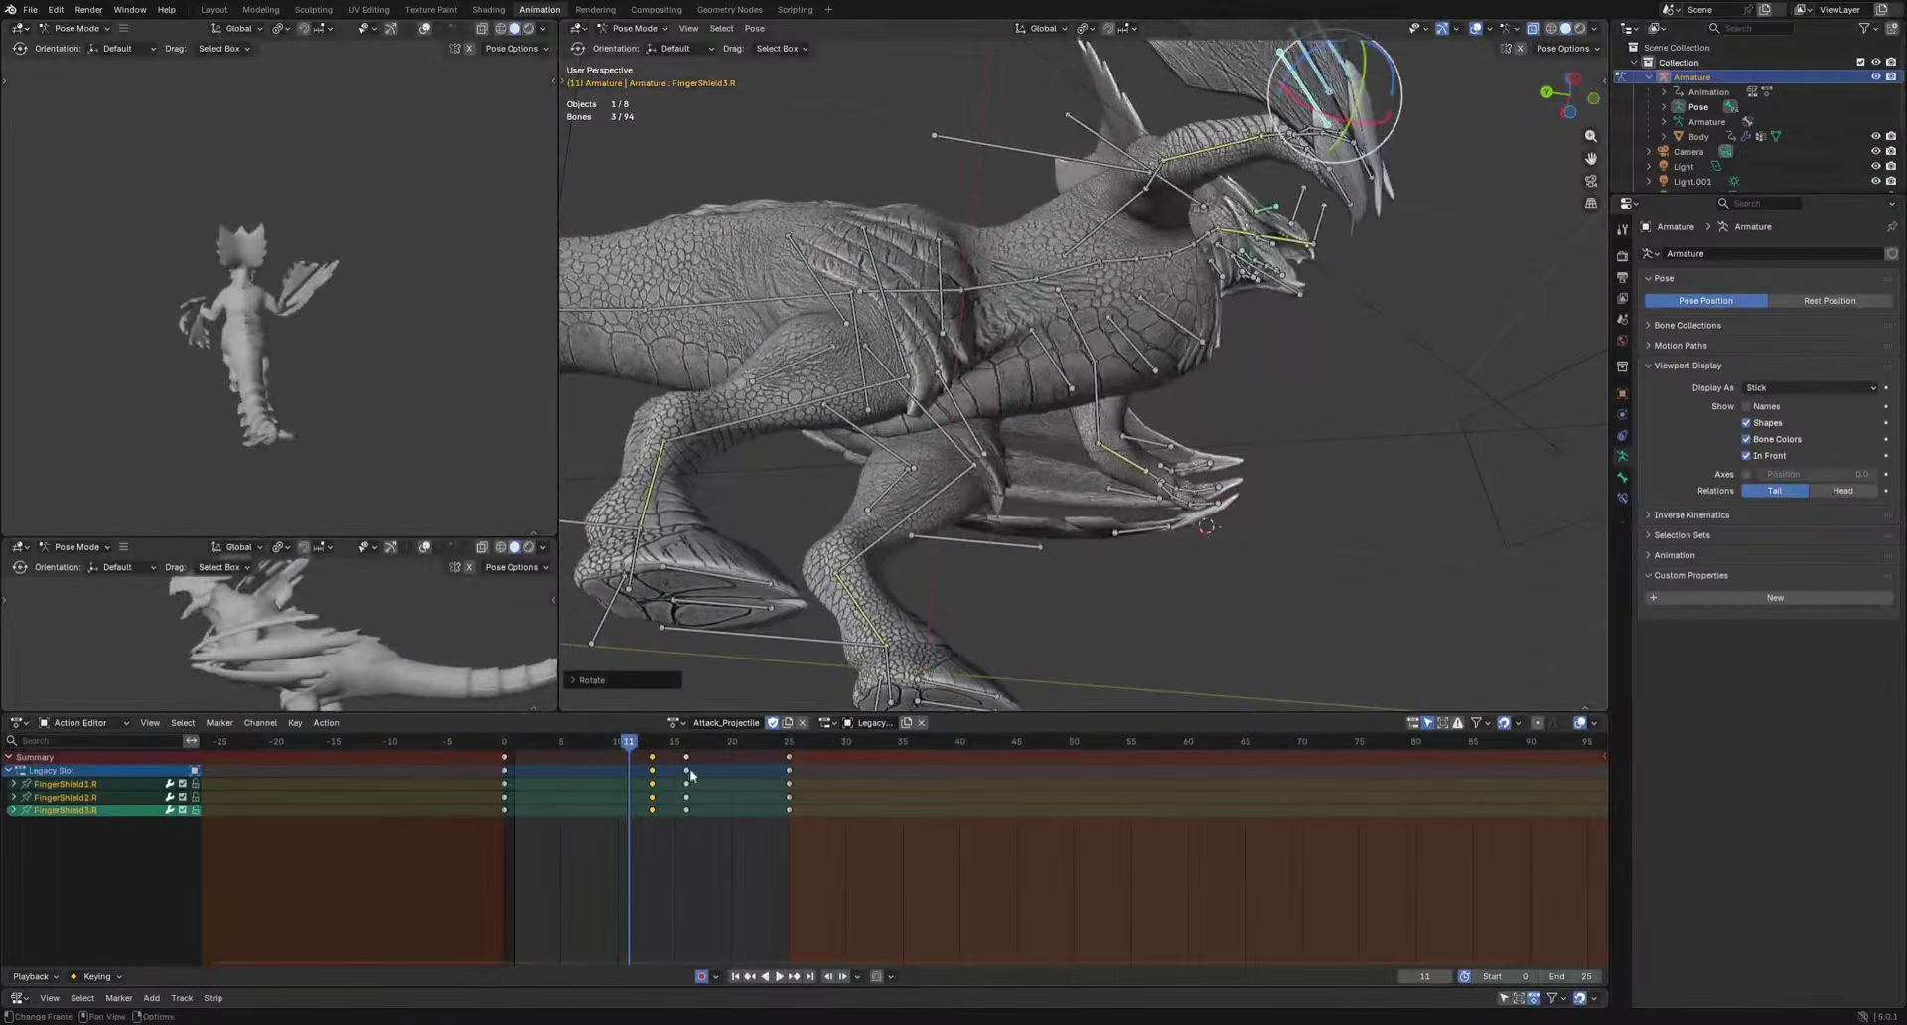
pyautogui.click(651, 747)
pyautogui.moveTo(1218, 468); pyautogui.dragTo(1305, 528, button='middle')
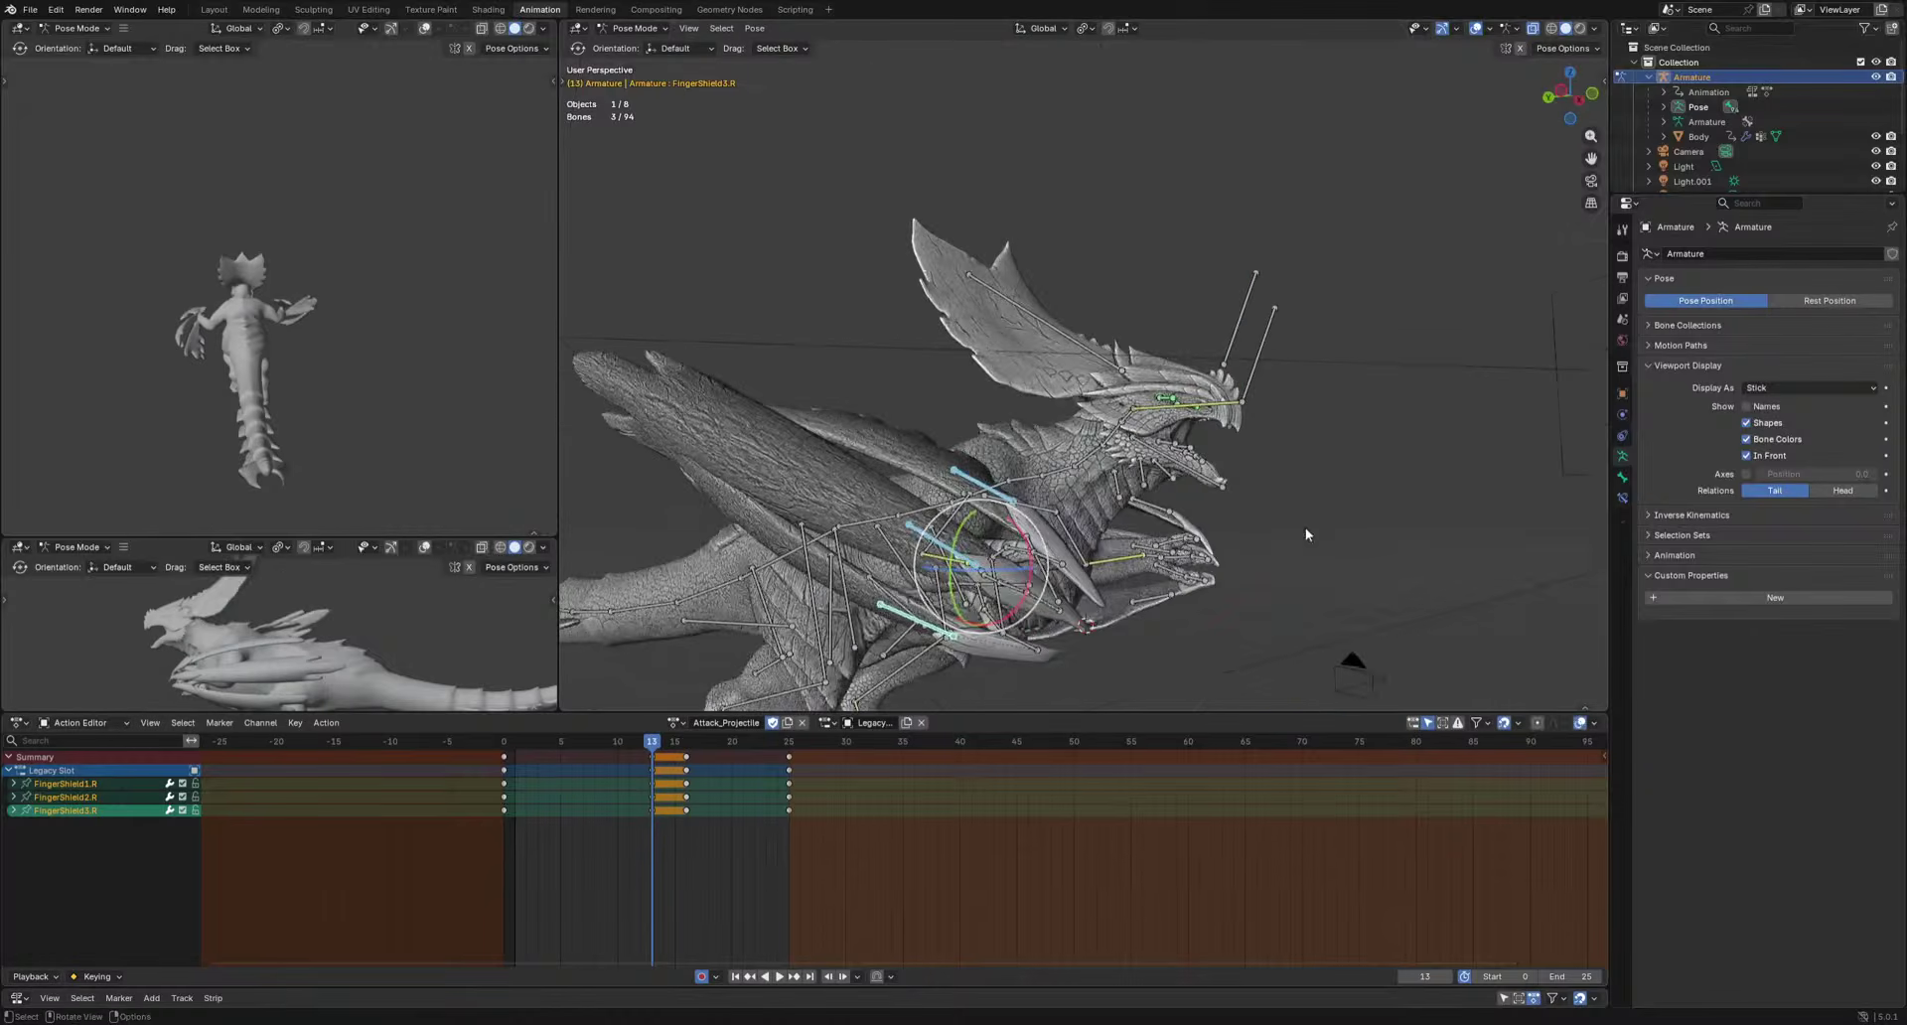
# Rotate the right hand's first finger shield bone at frame 13.
pyautogui.click(988, 494)
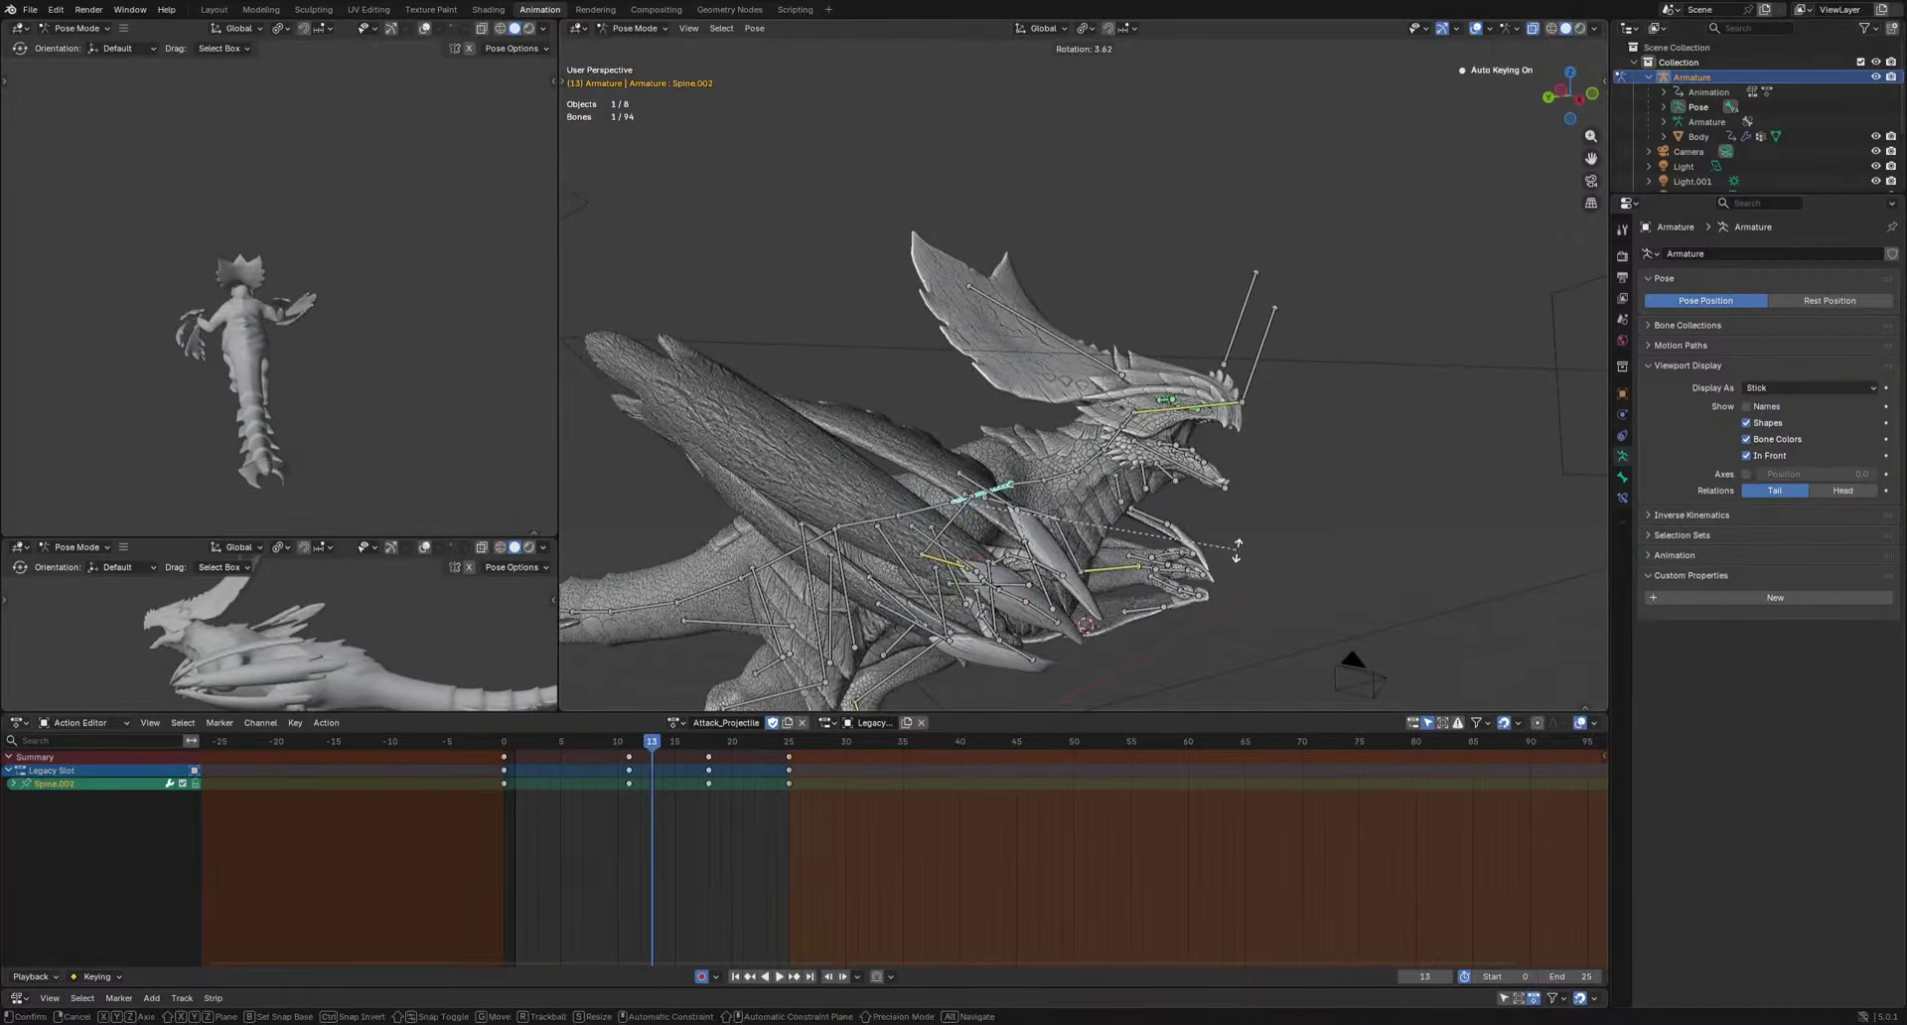
pyautogui.click(1157, 568)
pyautogui.press('g')
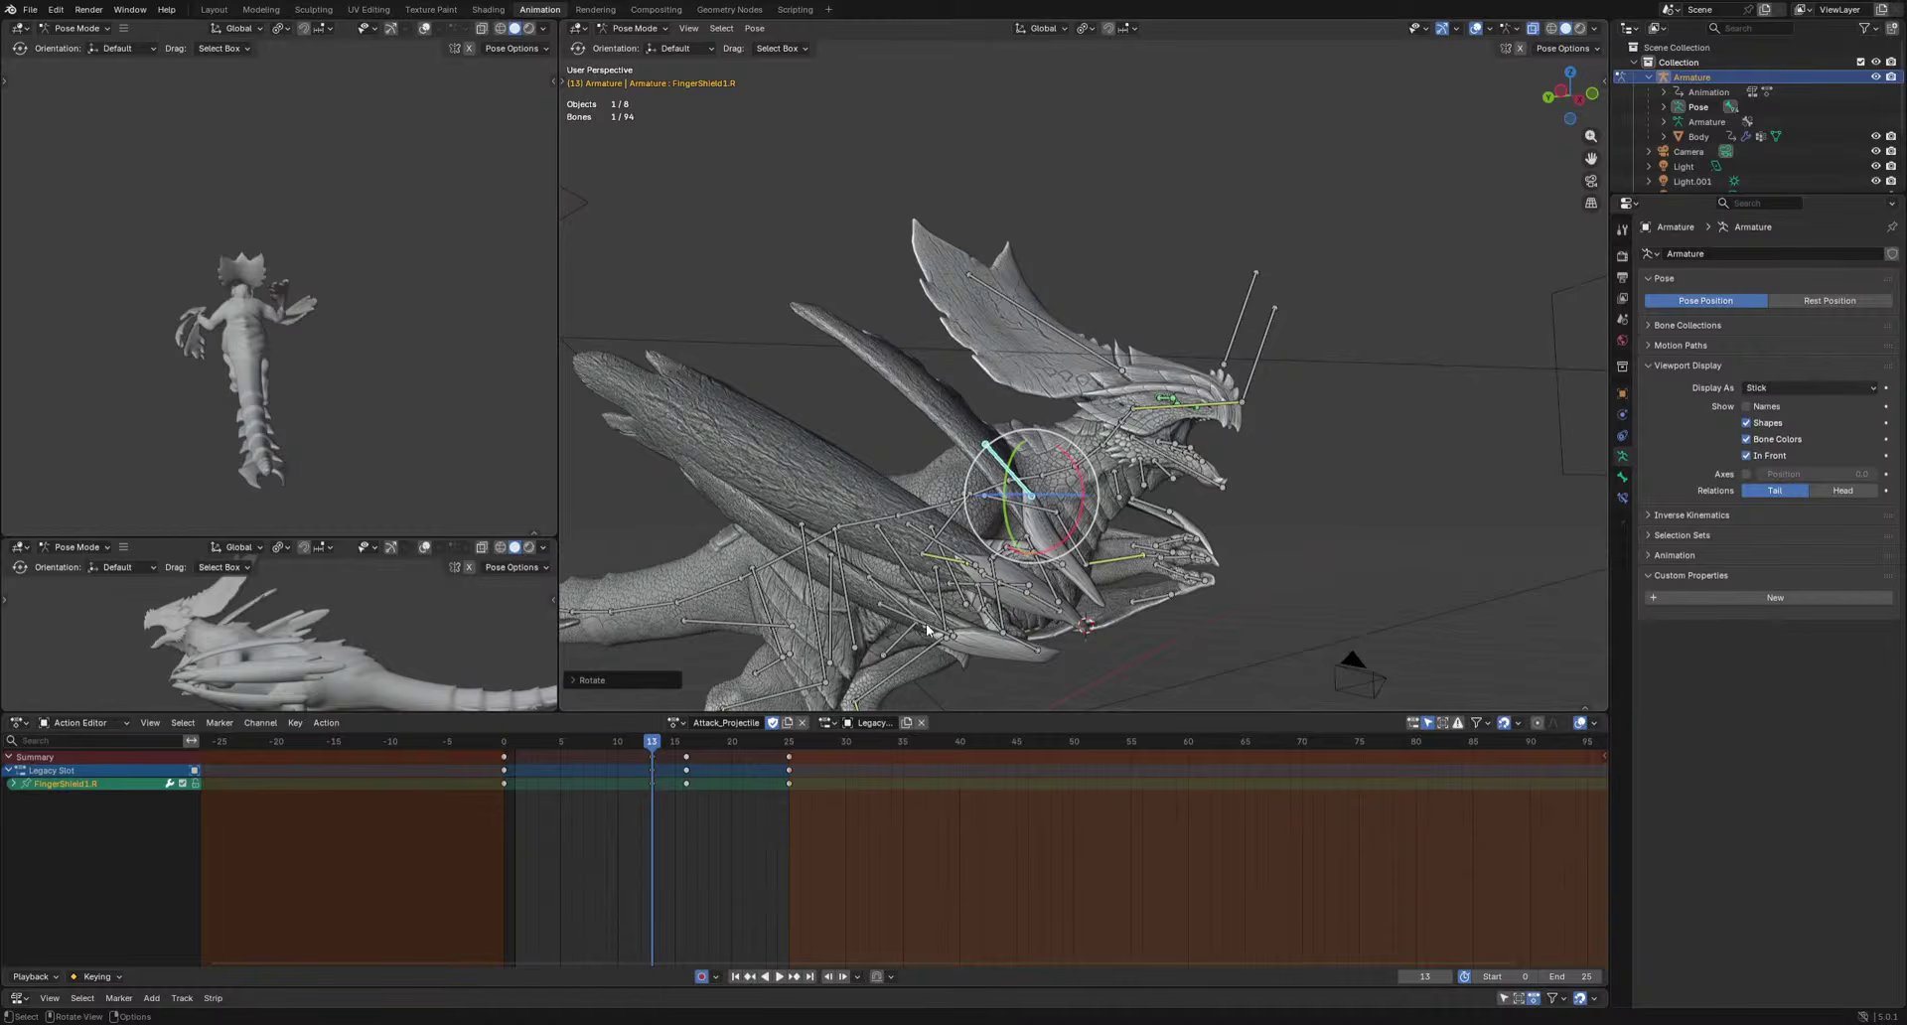
pyautogui.click(931, 647)
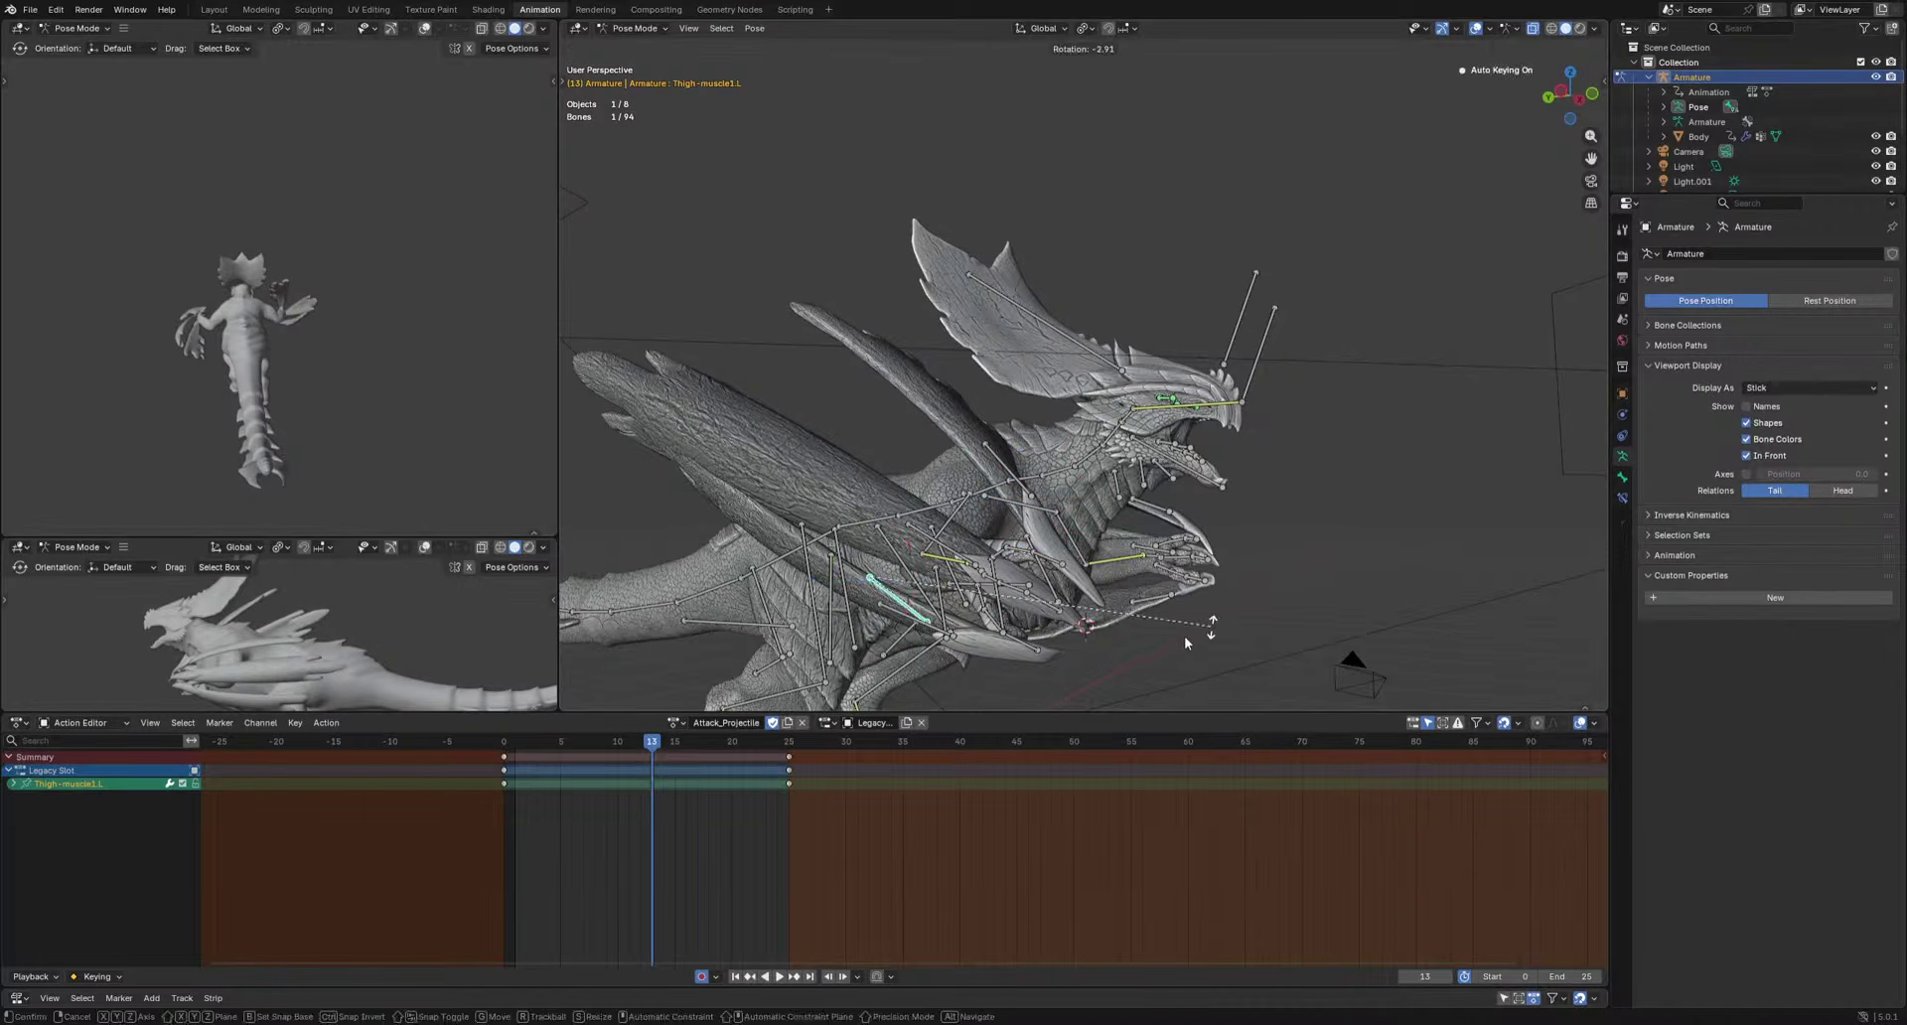
pyautogui.click(1184, 638)
pyautogui.moveTo(1184, 638); pyautogui.dragTo(1078, 548, button='middle')
# Rotate and move the right hand's third finger shield bone at frame 13, and play back.
pyautogui.click(1017, 544)
pyautogui.press('r')
pyautogui.click(1336, 568)
pyautogui.press('g')
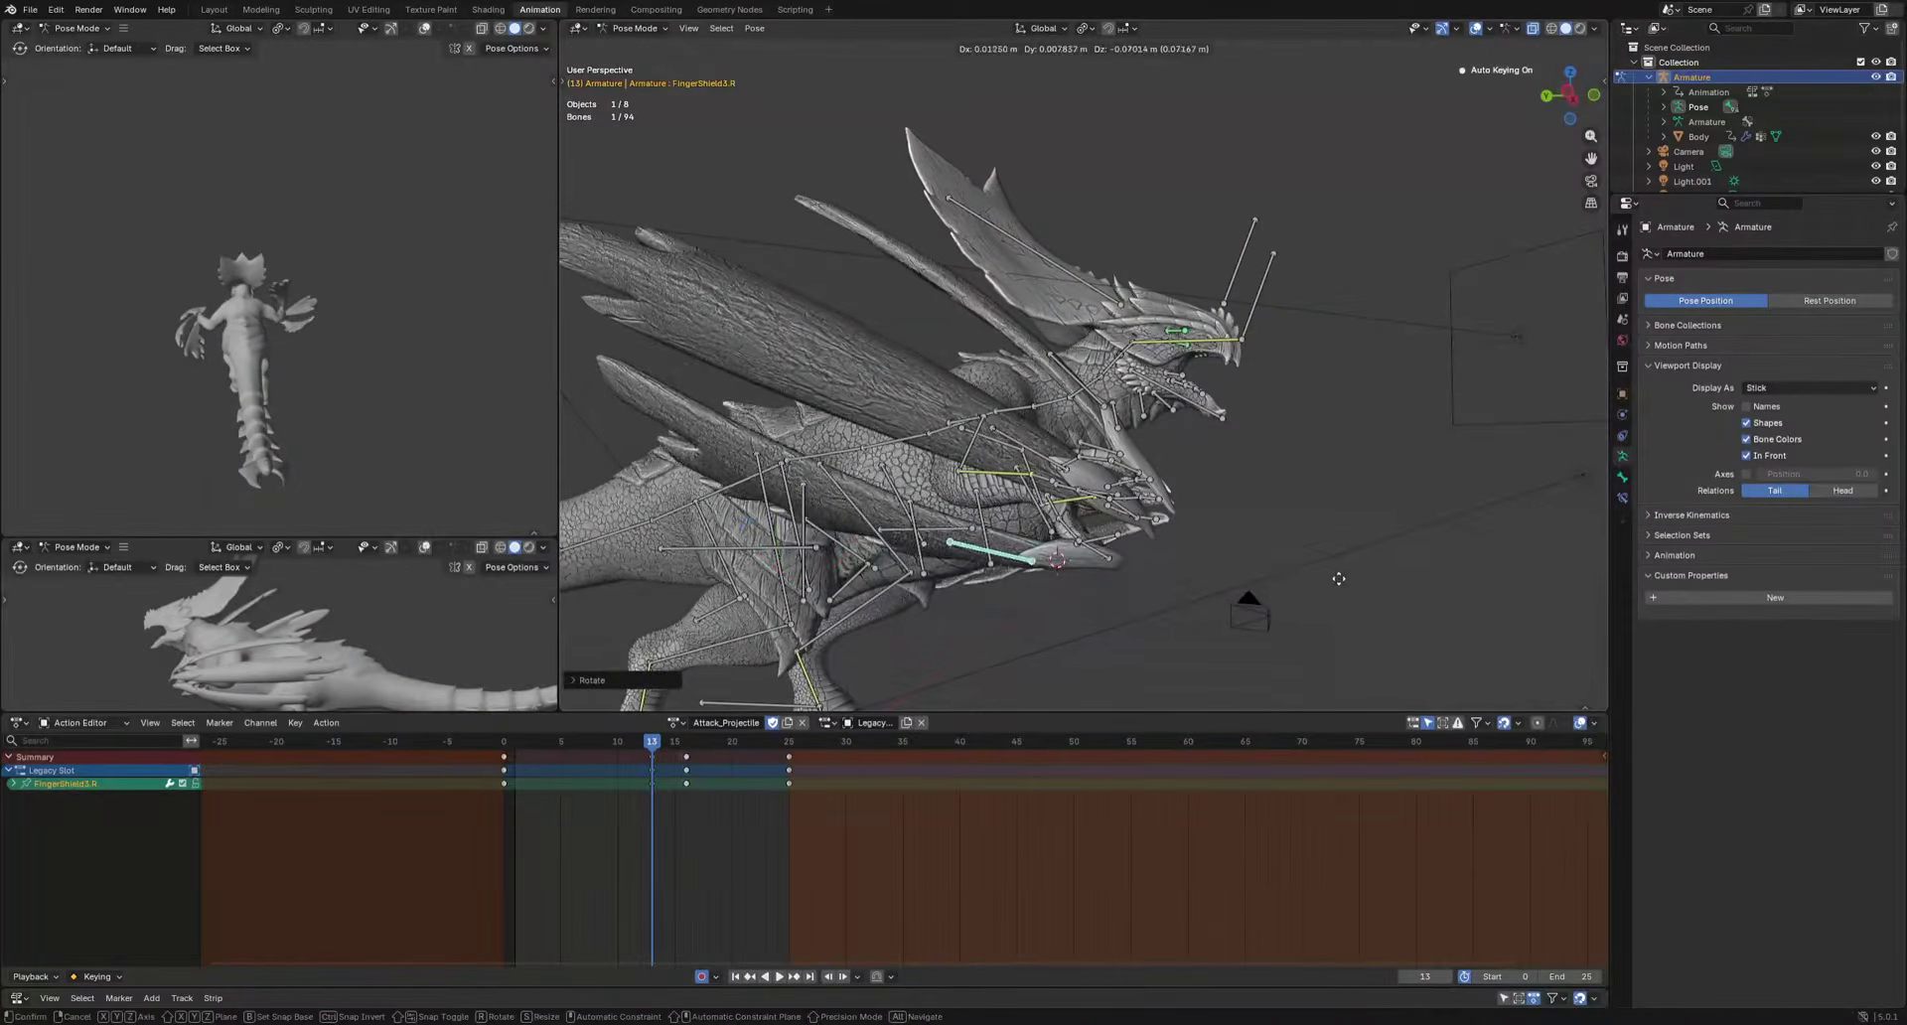
pyautogui.click(1341, 575)
pyautogui.press('r')
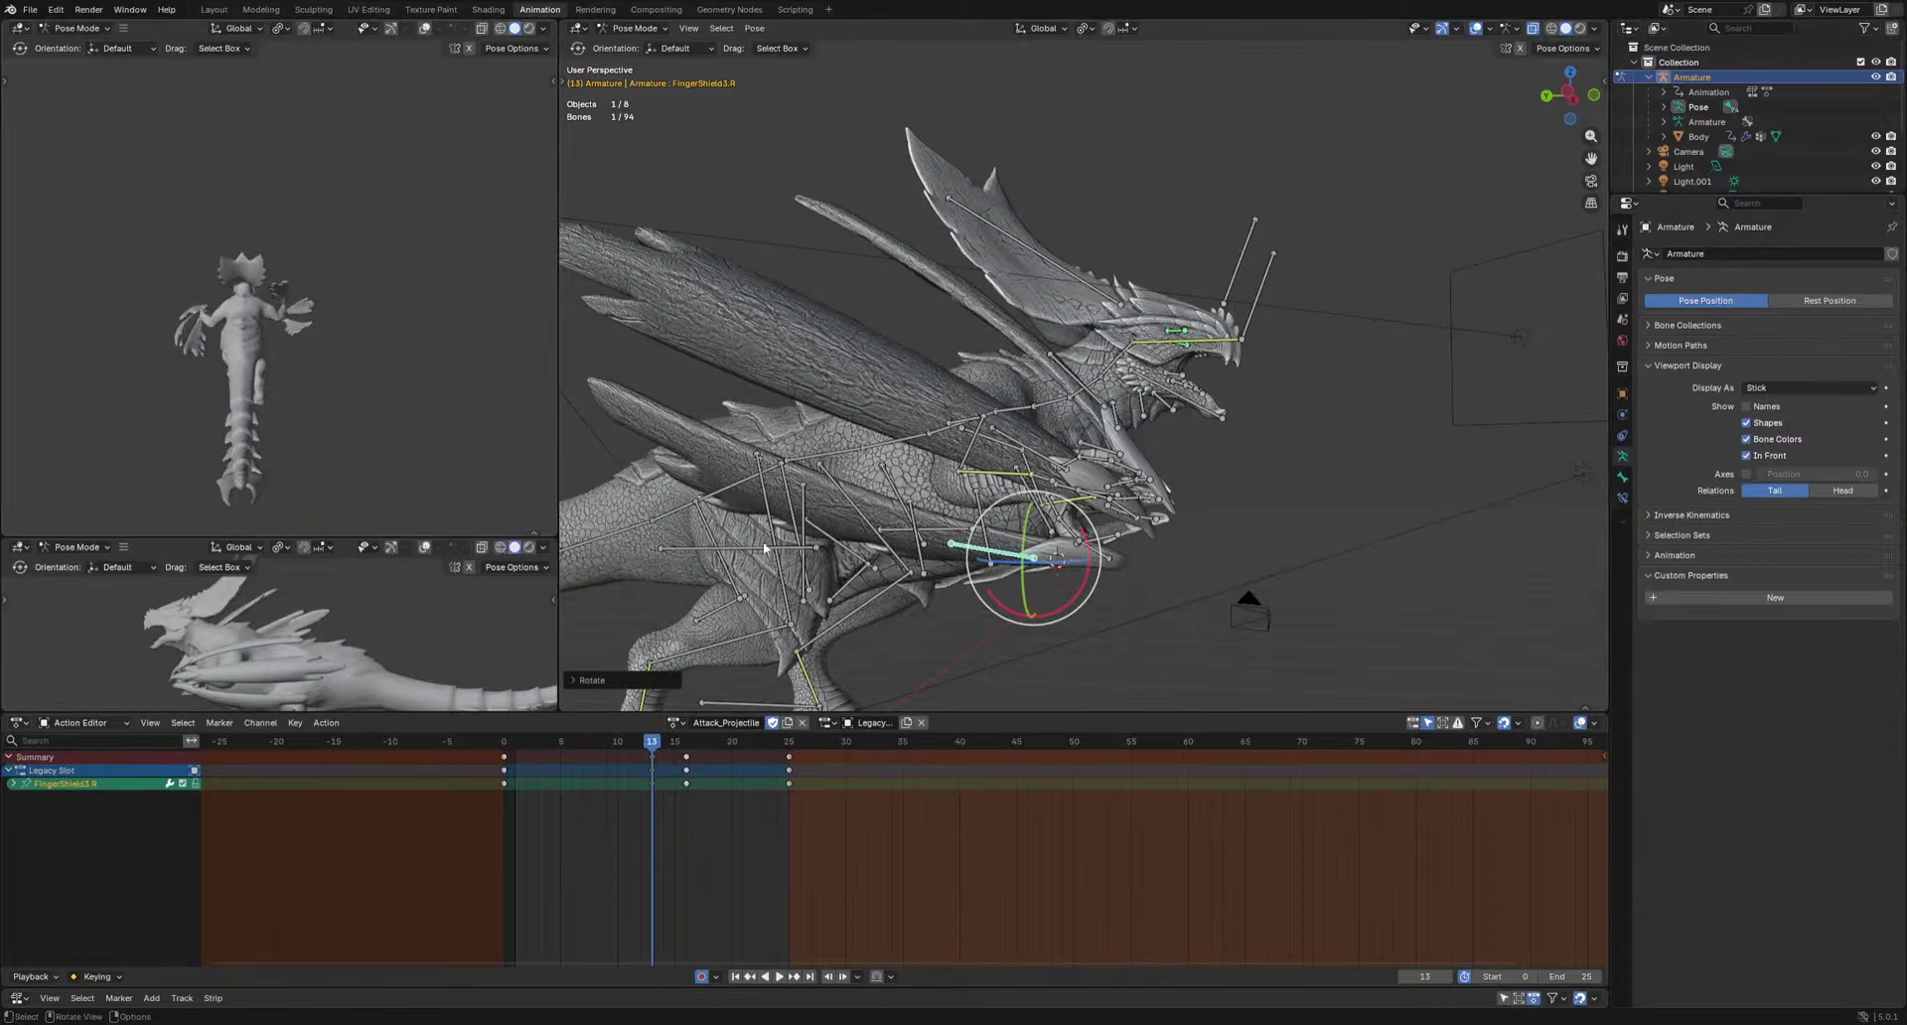
pyautogui.press('space')
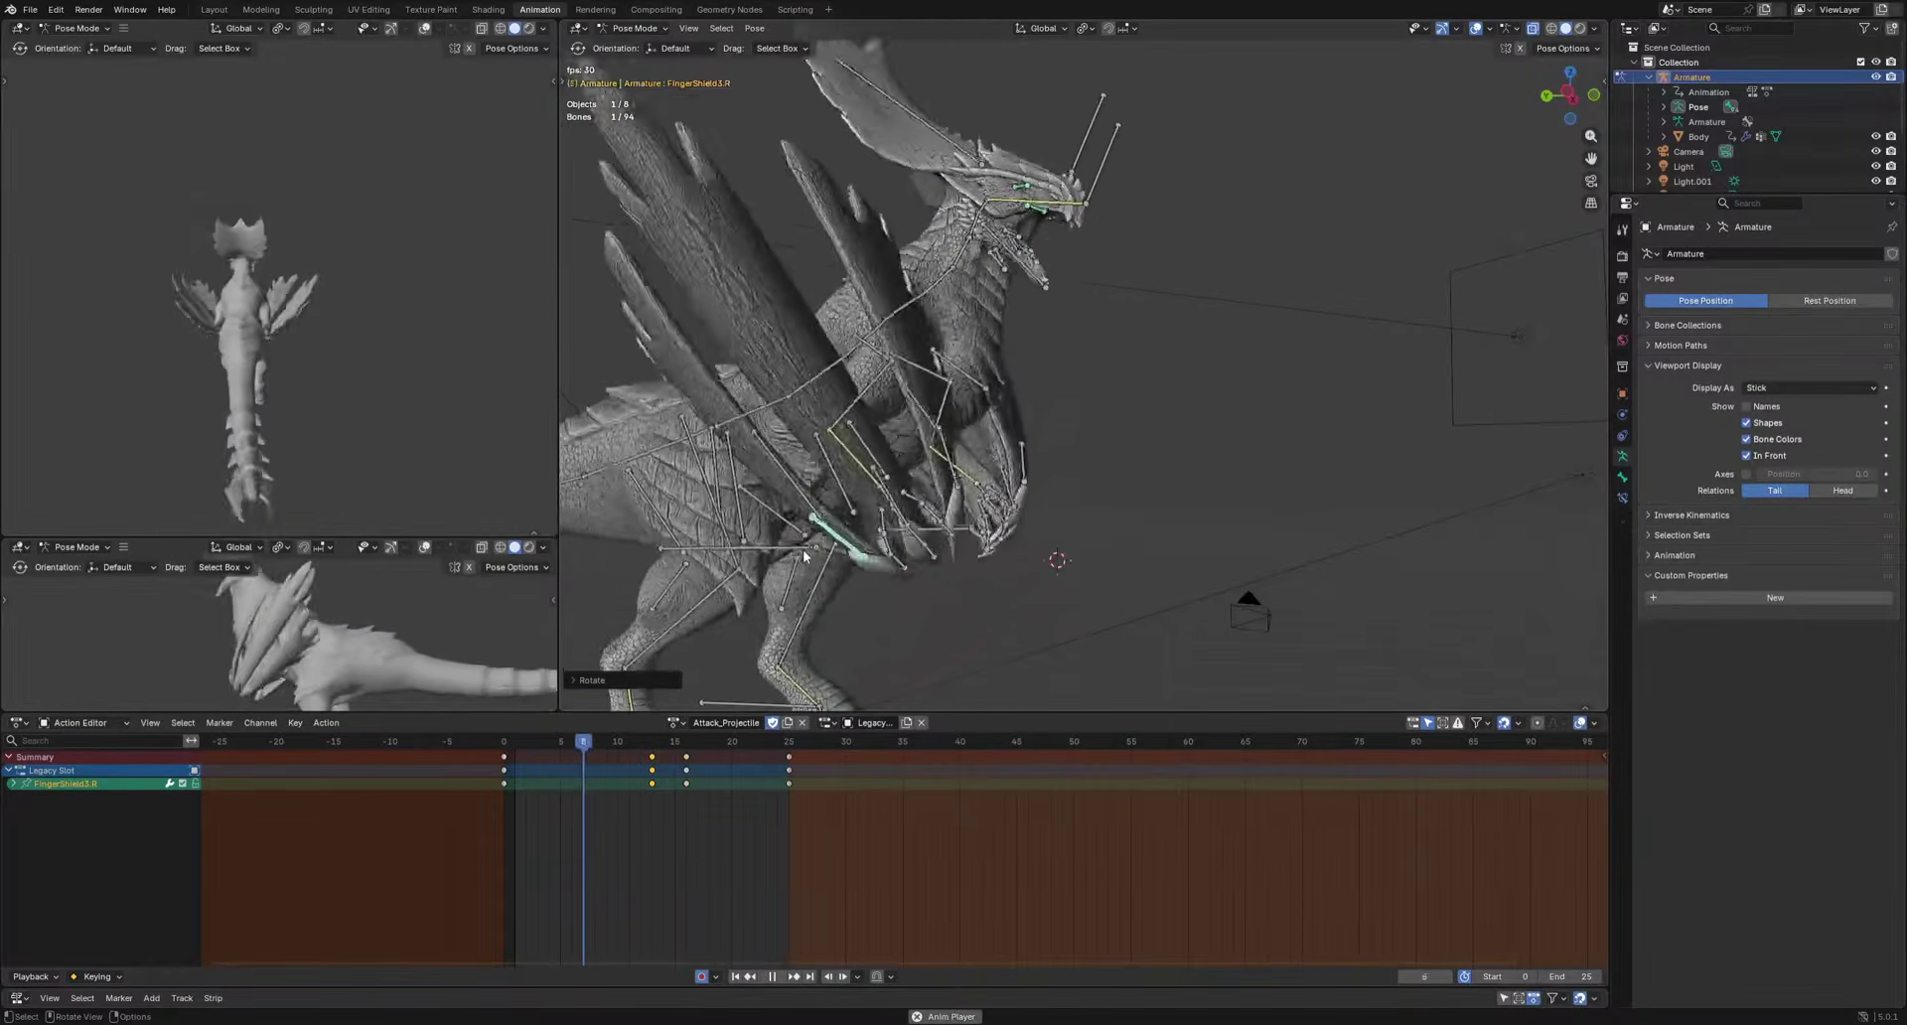
pyautogui.press('space')
# Copy the frame 0 keyframes of the right hand and all its finger and finger shield bones to frame 8, and play back.
pyautogui.moveTo(1120, 611); pyautogui.dragTo(1215, 481, button='middle')
pyautogui.keyDown('shift'); pyautogui.moveTo(1111, 524); pyautogui.dragTo(1105, 526); pyautogui.keyUp('shift')
pyautogui.keyDown('shift'); pyautogui.moveTo(1260, 532); pyautogui.dragTo(1148, 536); pyautogui.keyUp('shift')
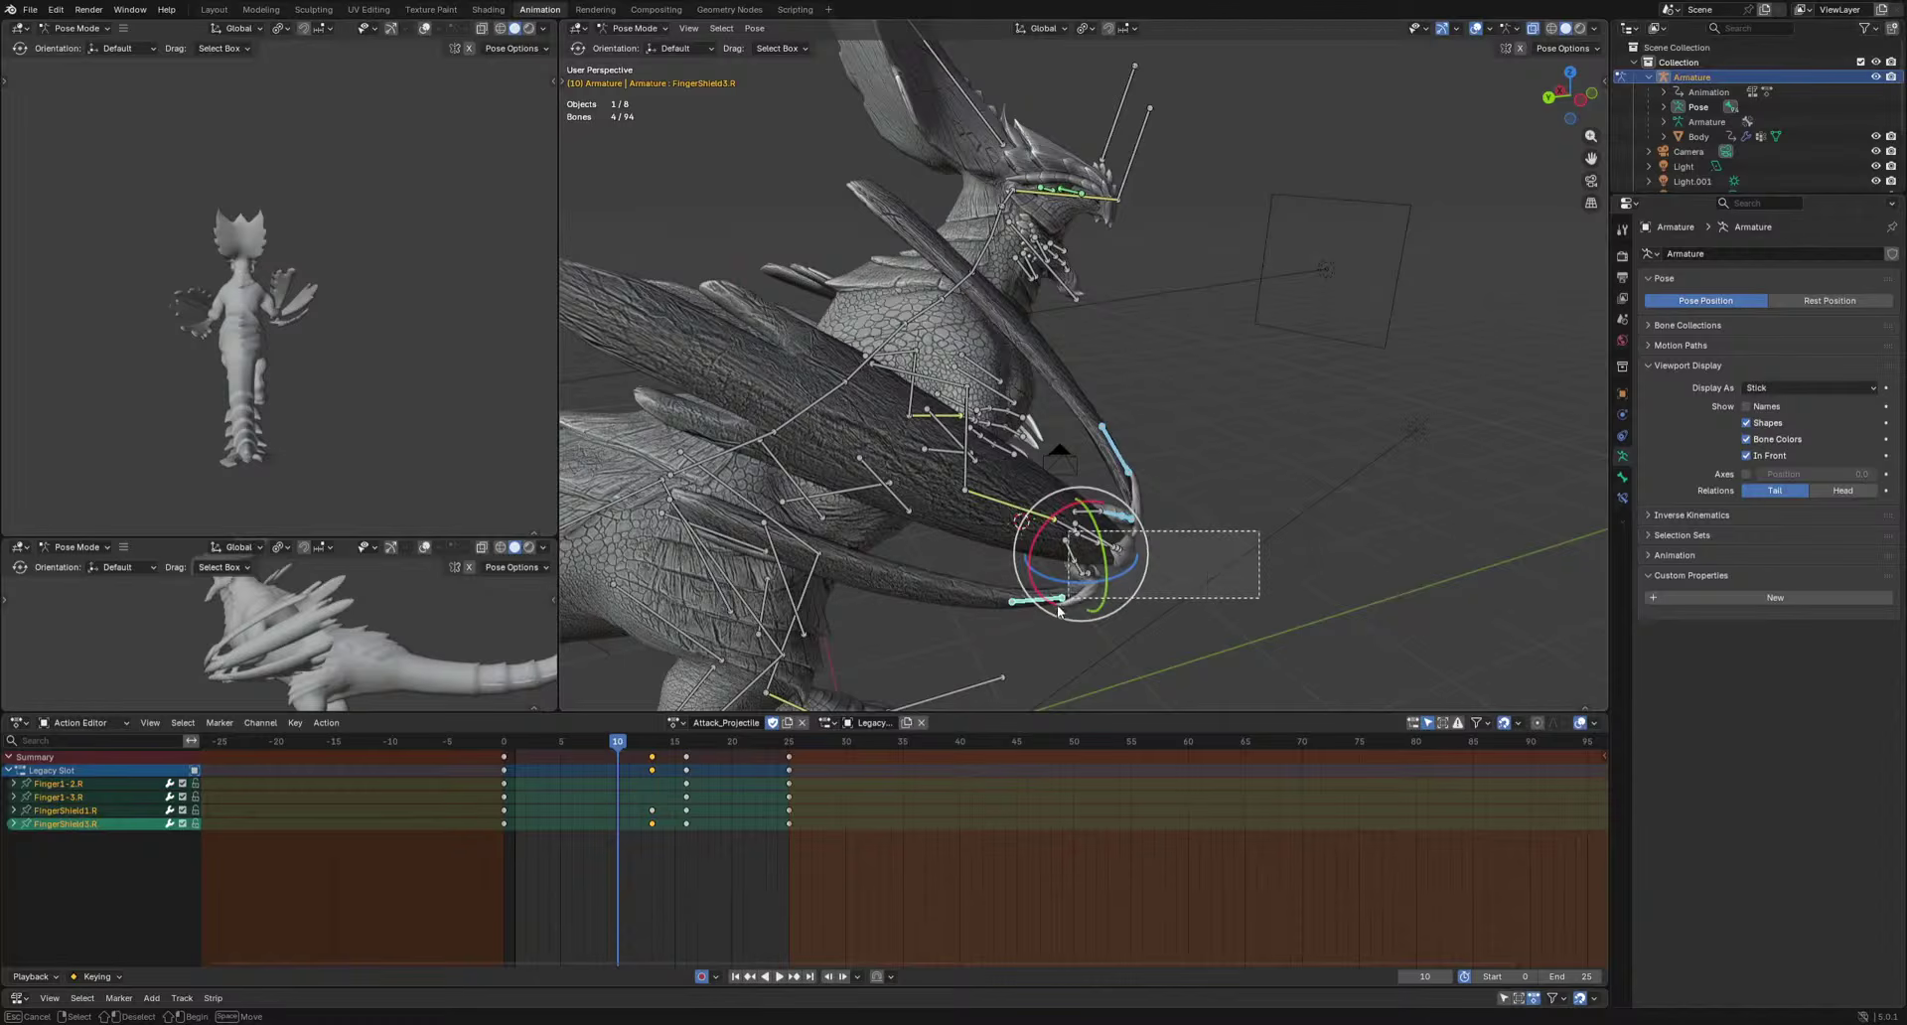
pyautogui.keyDown('shift'); pyautogui.moveTo(1056, 608); pyautogui.dragTo(1052, 605); pyautogui.keyUp('shift')
pyautogui.keyDown('shift'); pyautogui.moveTo(1321, 573); pyautogui.dragTo(1068, 503); pyautogui.keyUp('shift')
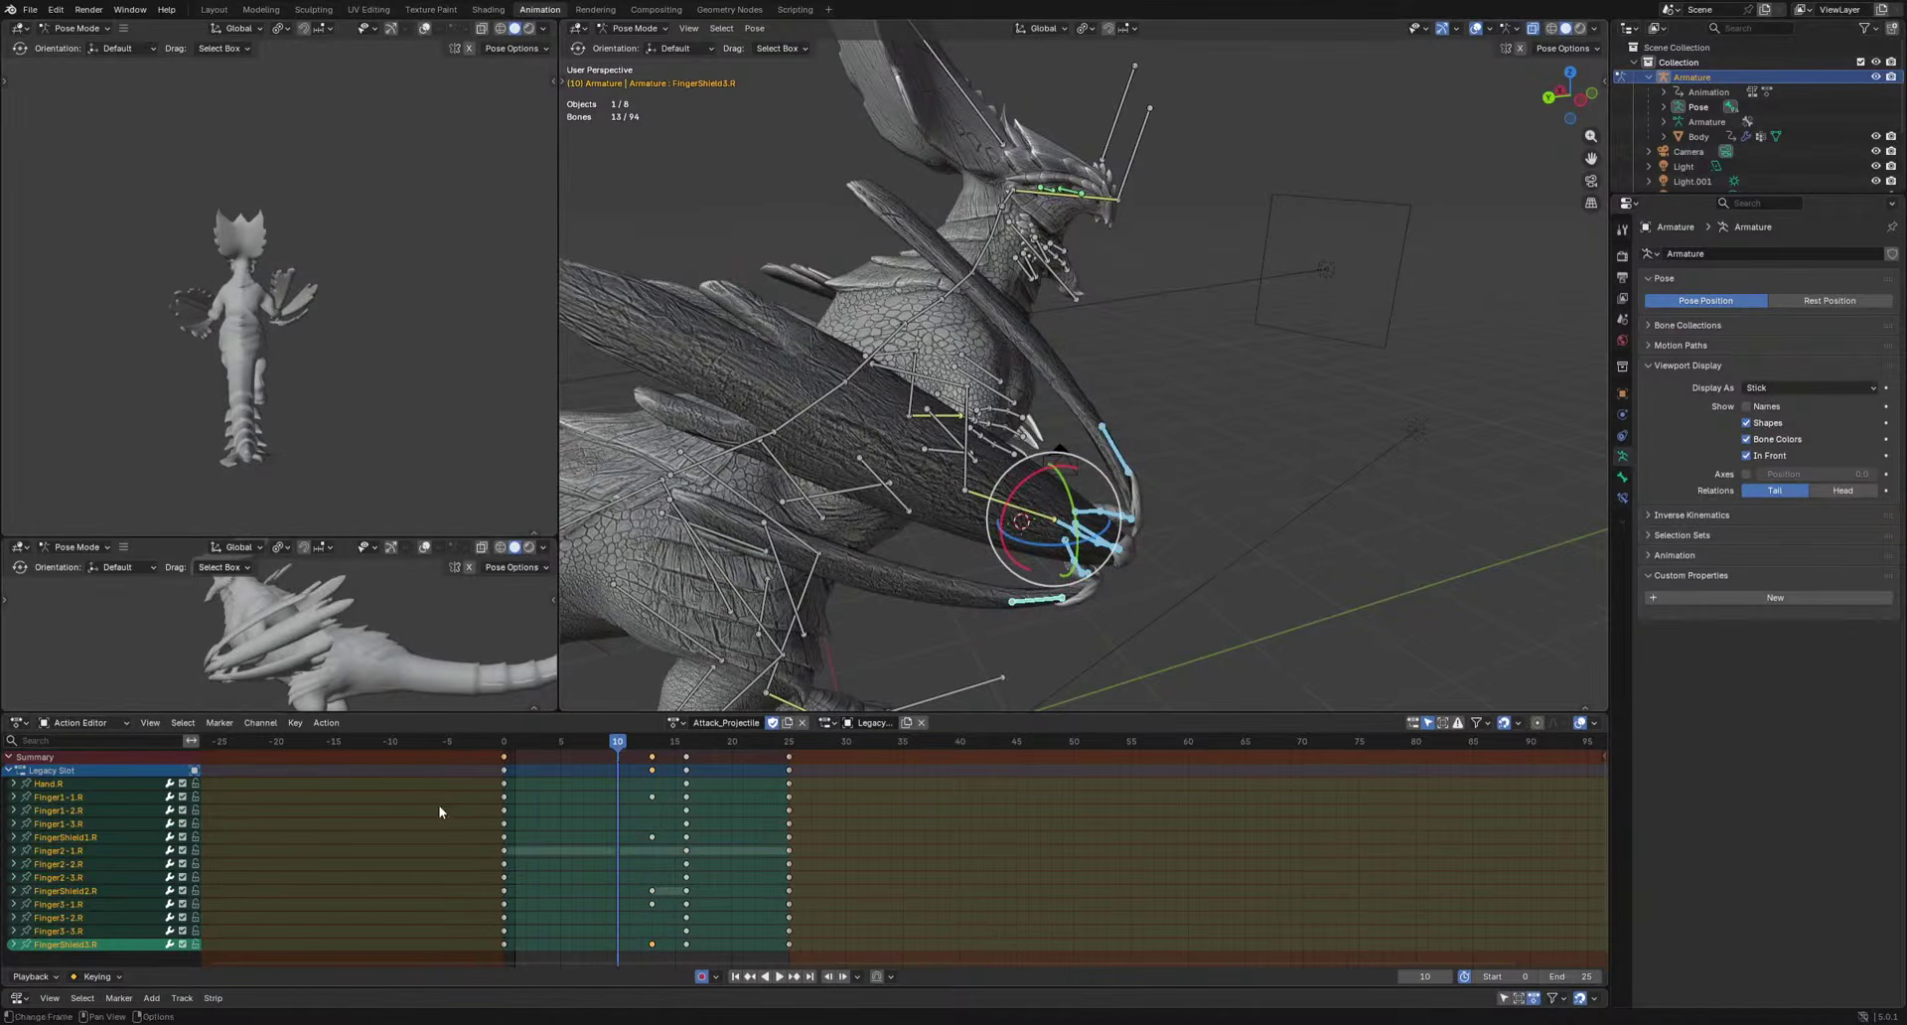
pyautogui.hotkey('ctrl', 'v')
pyautogui.press('g')
pyautogui.click(607, 763)
pyautogui.click(537, 741)
pyautogui.press('space')
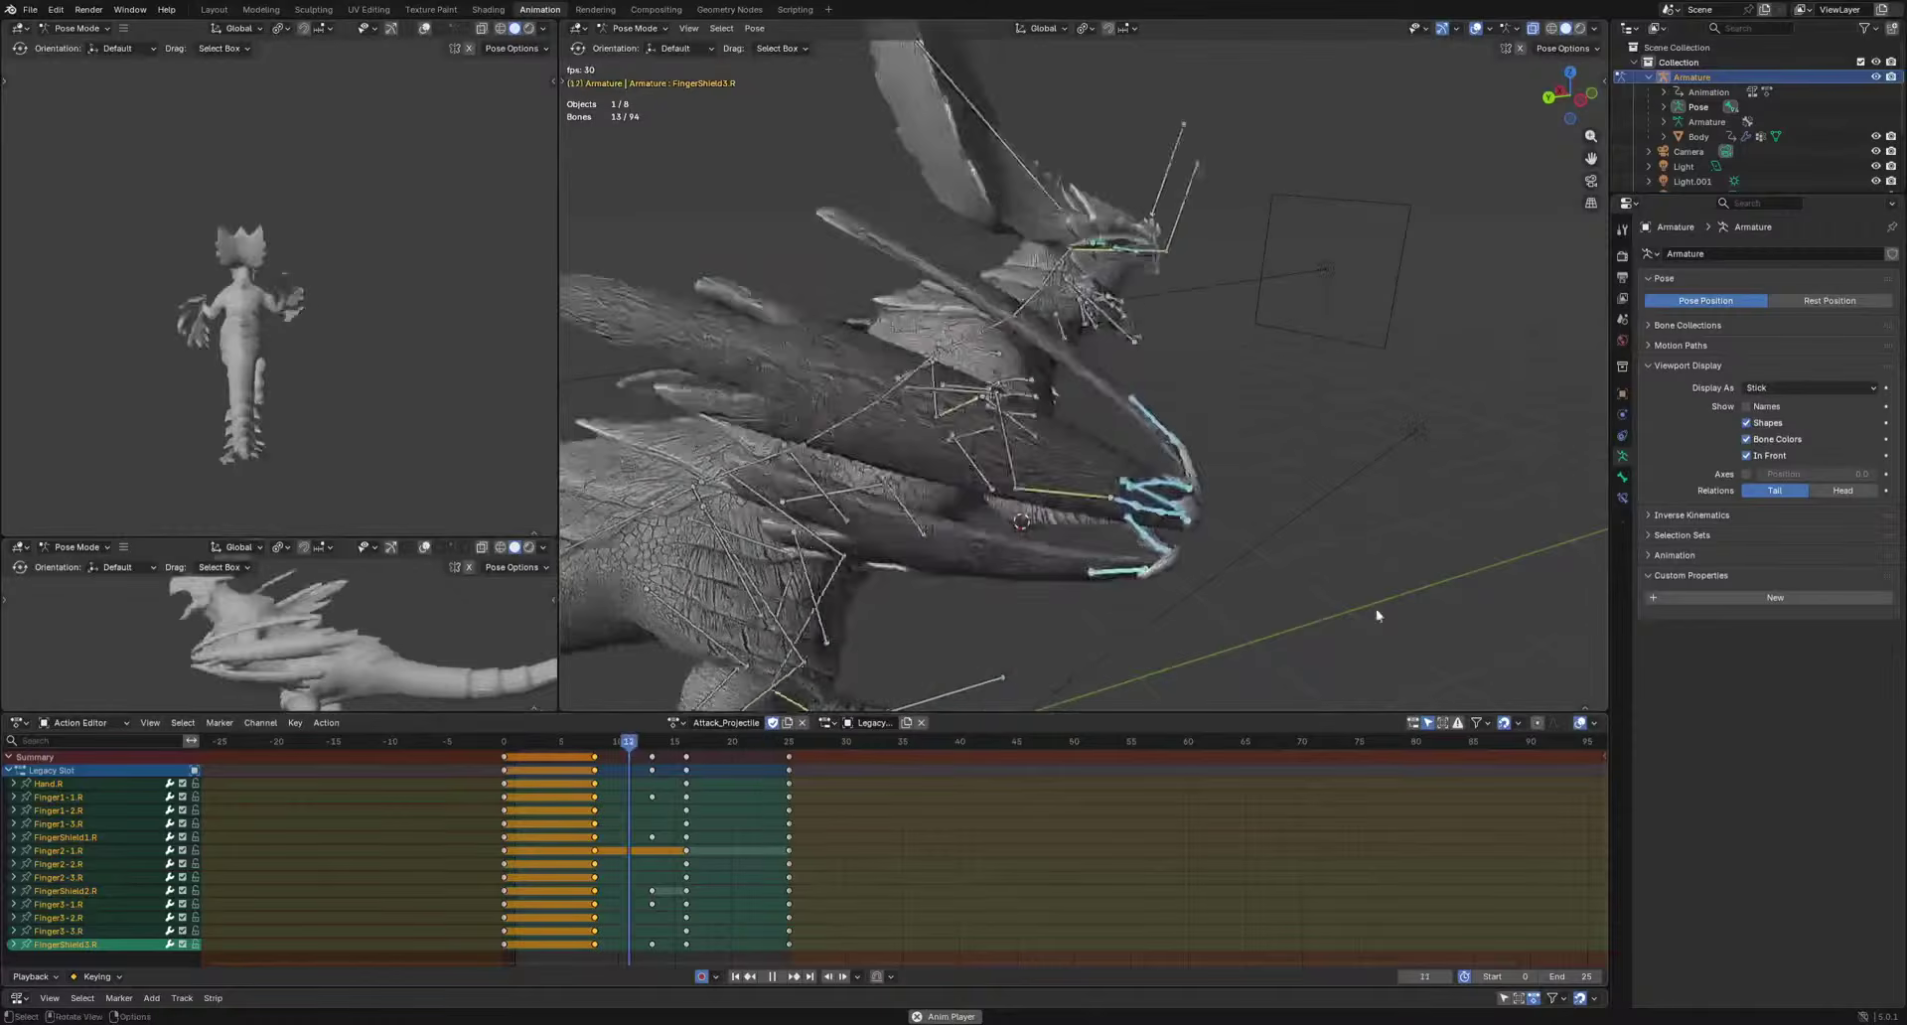
pyautogui.press('space')
# Copy the frame 0 keyframes of the left hand, finger and finger shield bones to frame 11, and play back.
pyautogui.moveTo(1396, 610); pyautogui.dragTo(1055, 672, button='middle')
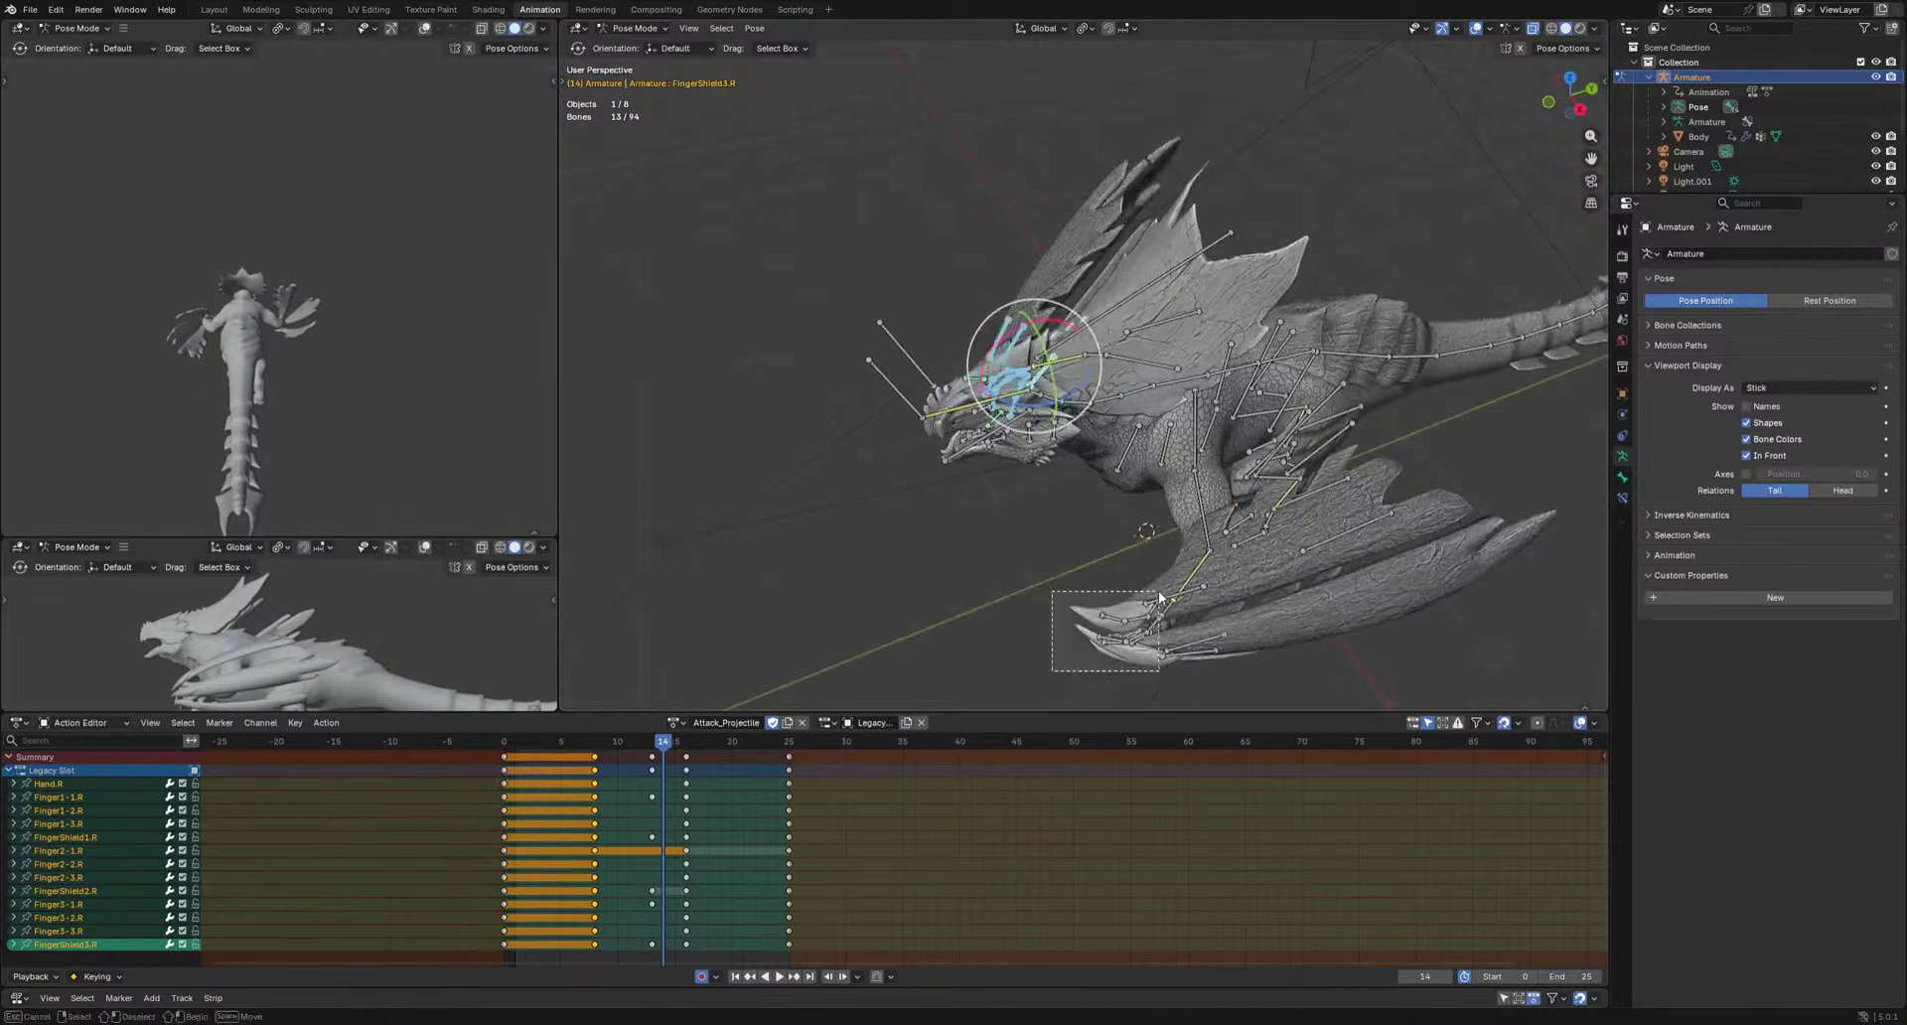
pyautogui.moveTo(1159, 596); pyautogui.dragTo(1159, 596)
pyautogui.hotkey('ctrl', 'c')
pyautogui.moveTo(663, 745)
pyautogui.mouseDown()
pyautogui.moveTo(609, 747)
pyautogui.moveTo(630, 750)
pyautogui.mouseUp()
pyautogui.hotkey('ctrl', 'v')
pyautogui.press('space')
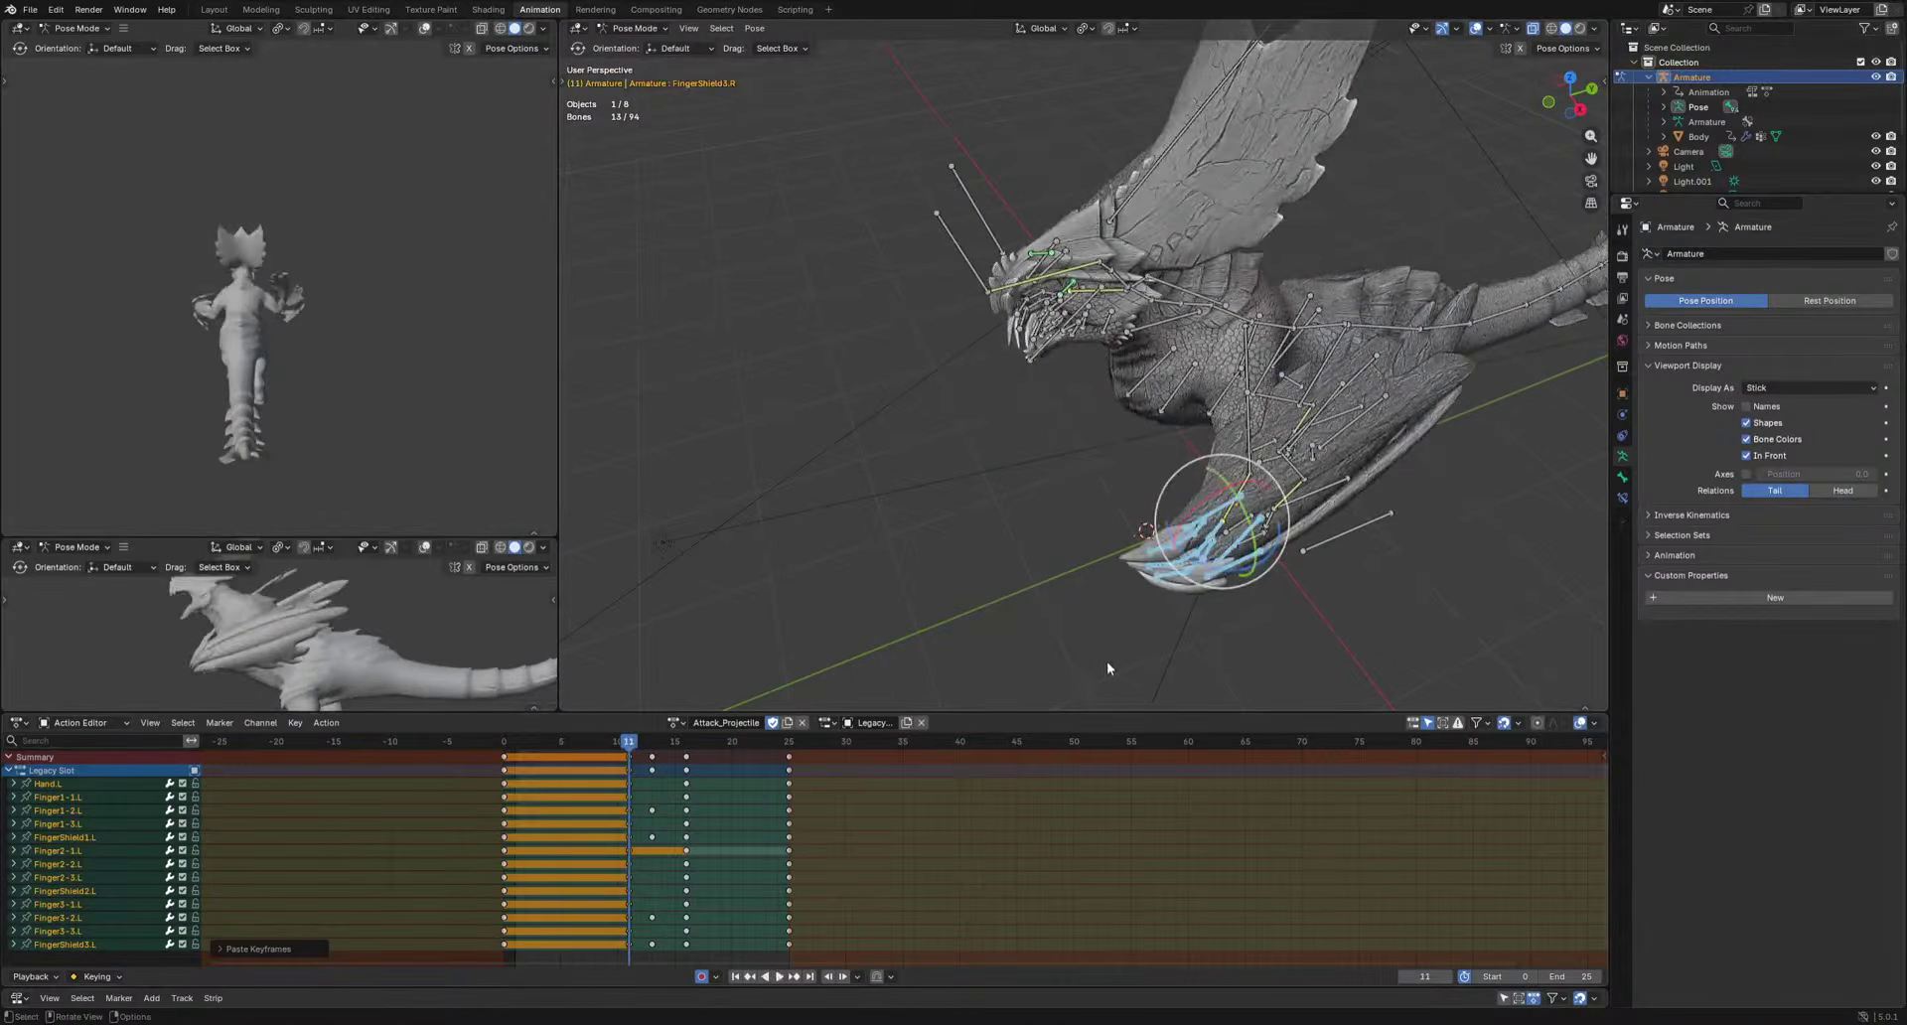
pyautogui.press('space')
# Rotate and move the left hand's first finger shield bone at frame 16.
pyautogui.moveTo(1079, 689); pyautogui.dragTo(1341, 621, button='middle')
pyautogui.press('r')
pyautogui.click(1143, 566)
pyautogui.click(1070, 548)
pyautogui.press('r')
pyautogui.click(1355, 637)
pyautogui.press('g')
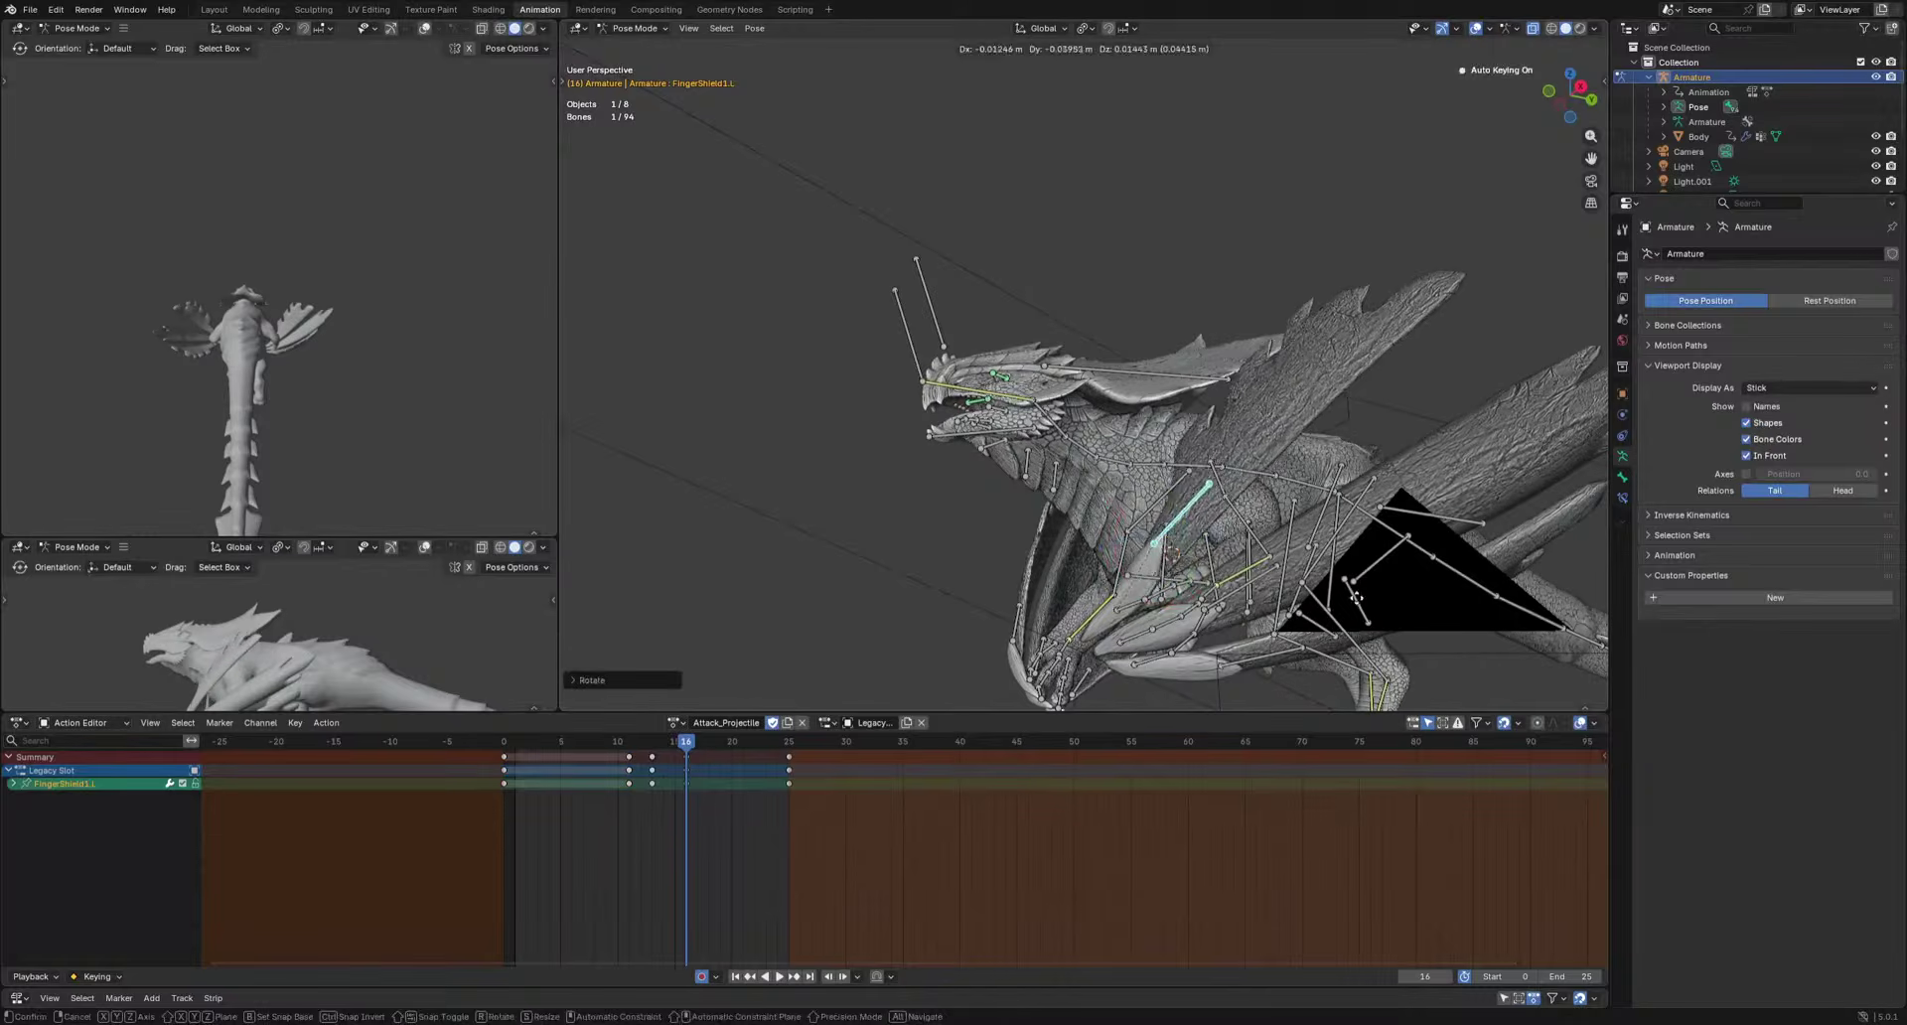
# Rotate the left hand's third finger shield bone and the third finger's base bone at frame 16, and play back.
pyautogui.moveTo(1236, 671); pyautogui.dragTo(1281, 588, button='middle')
pyautogui.click(1276, 588)
pyautogui.press('r')
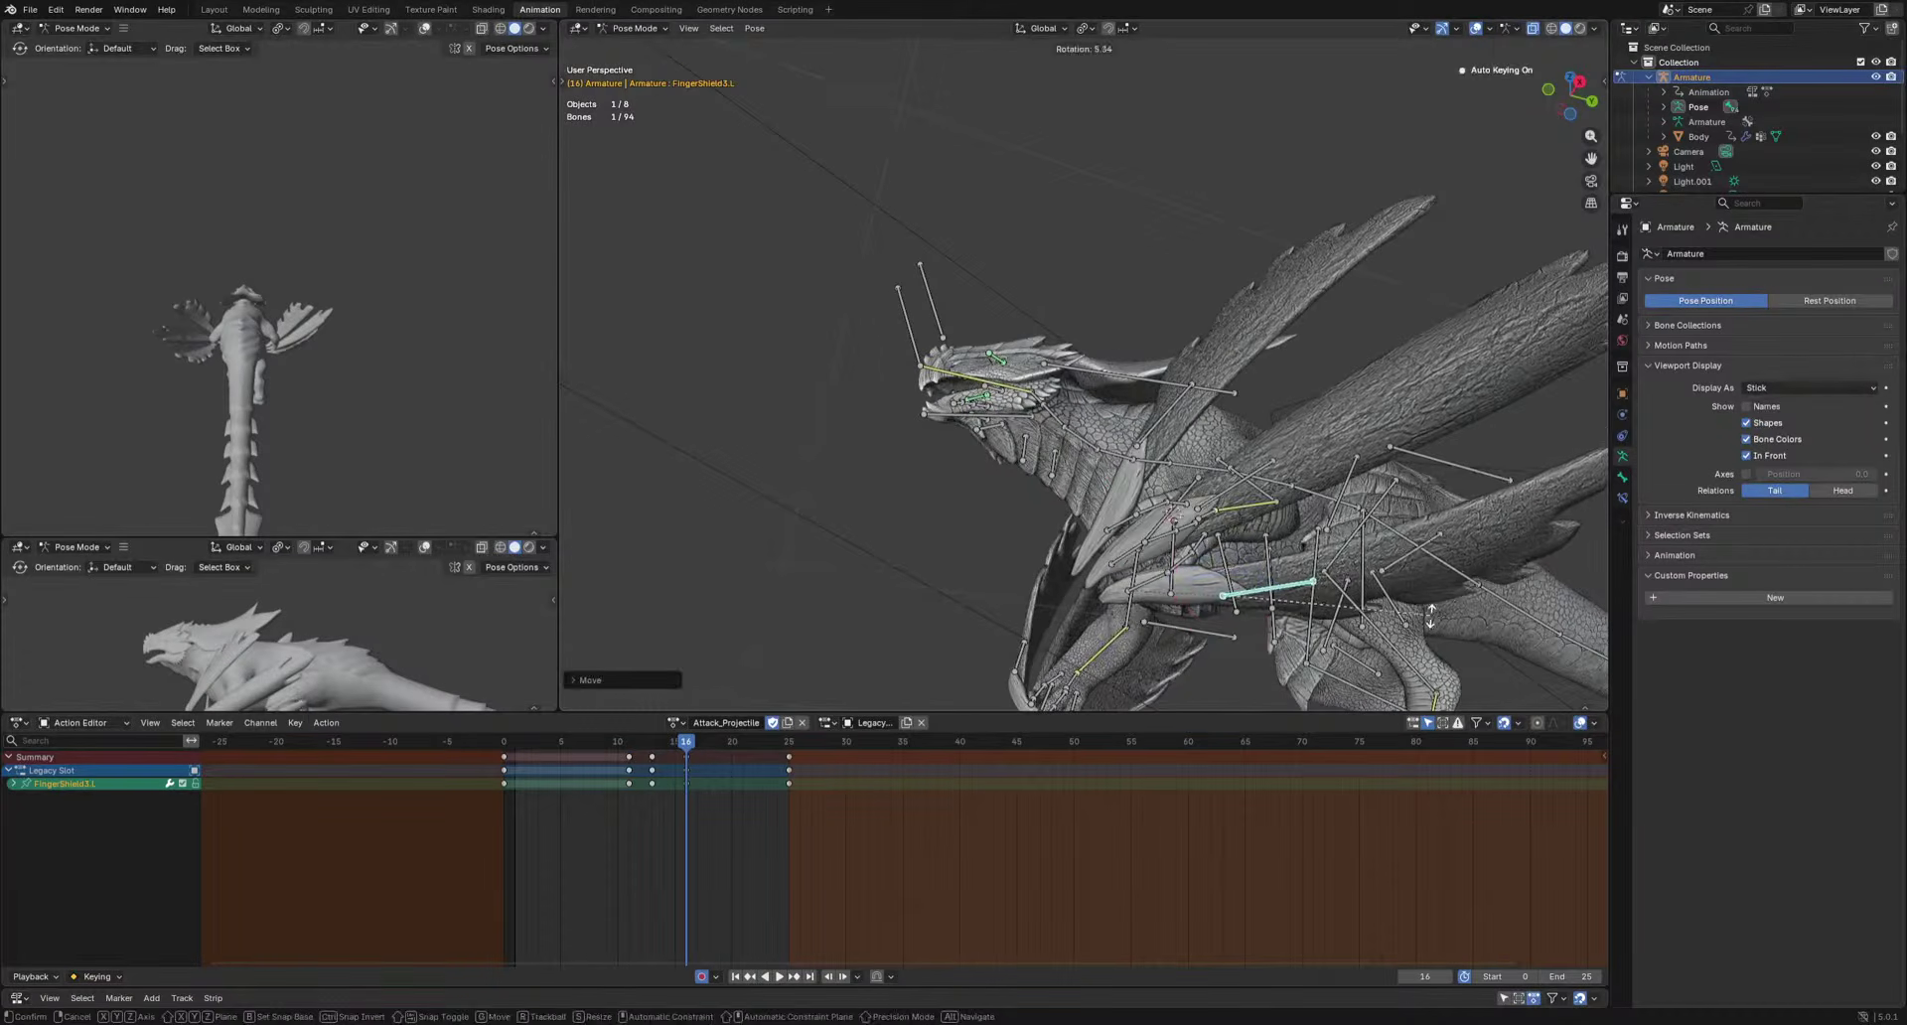
pyautogui.click(1206, 561)
pyautogui.press('r')
pyautogui.press('r')
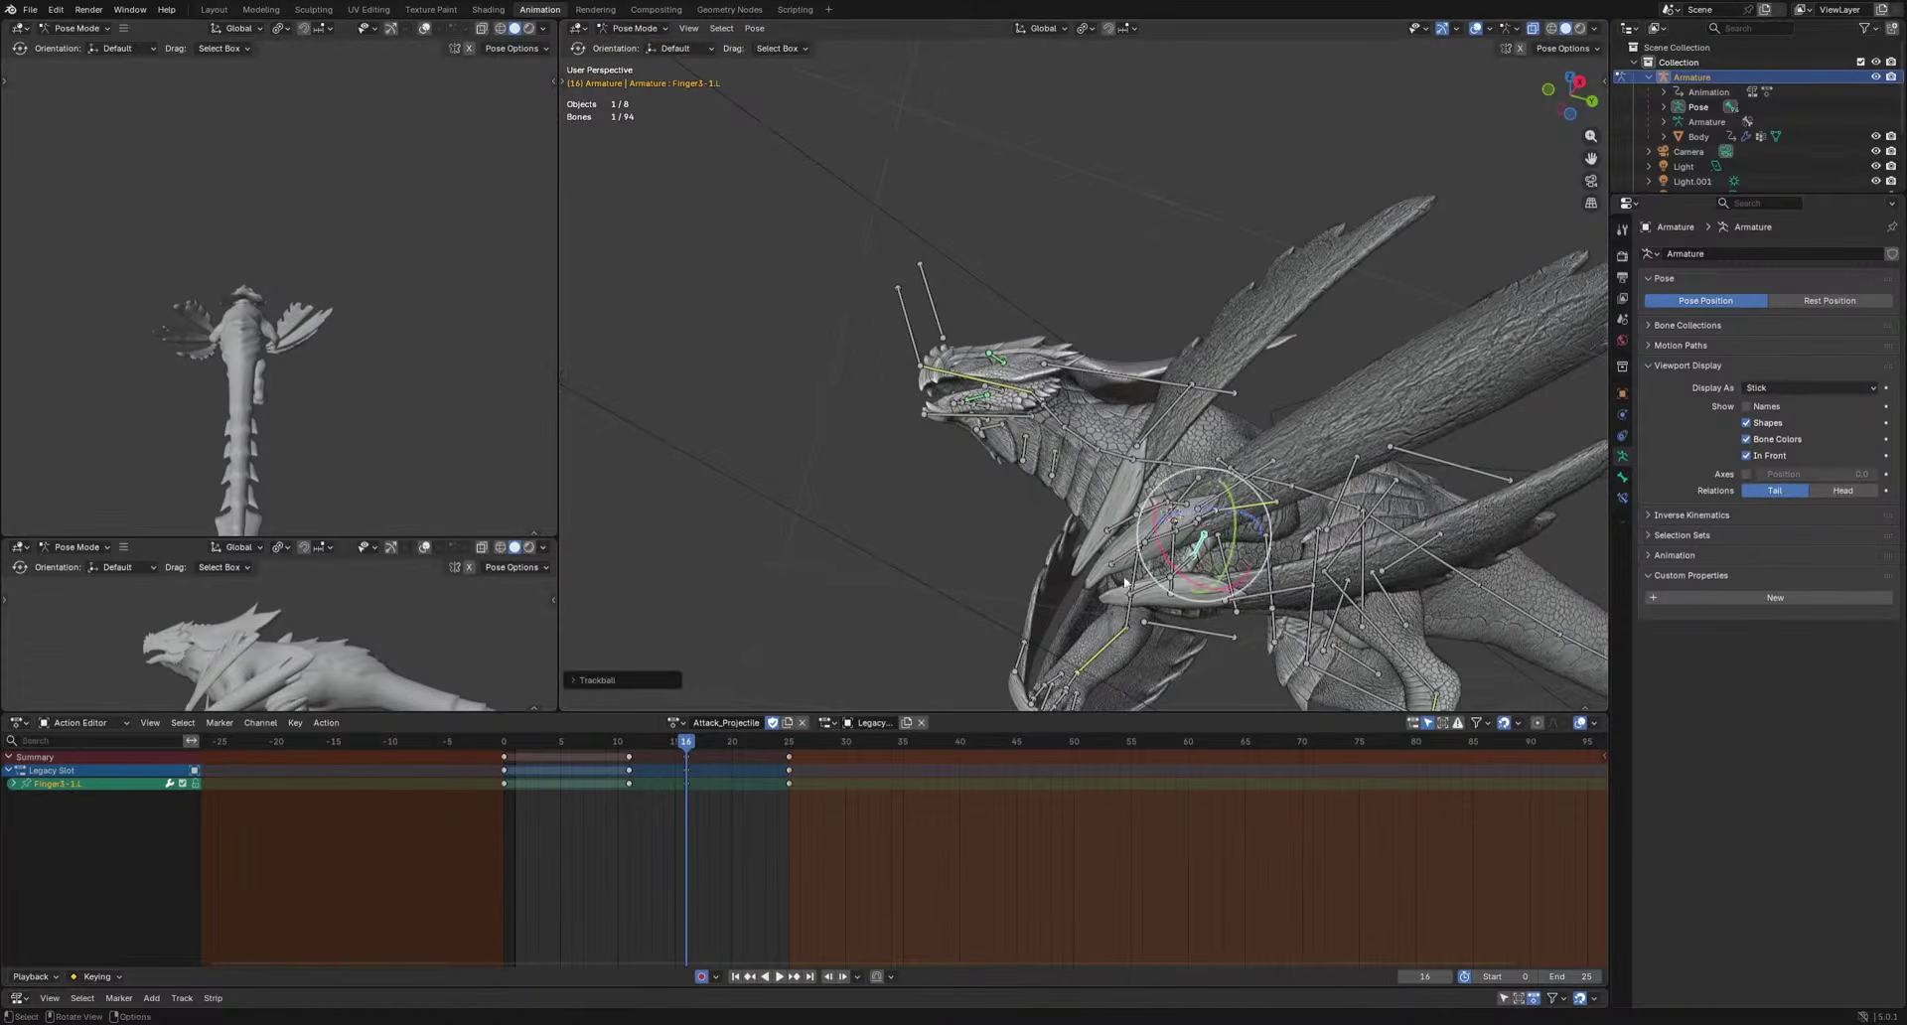
pyautogui.press('space')
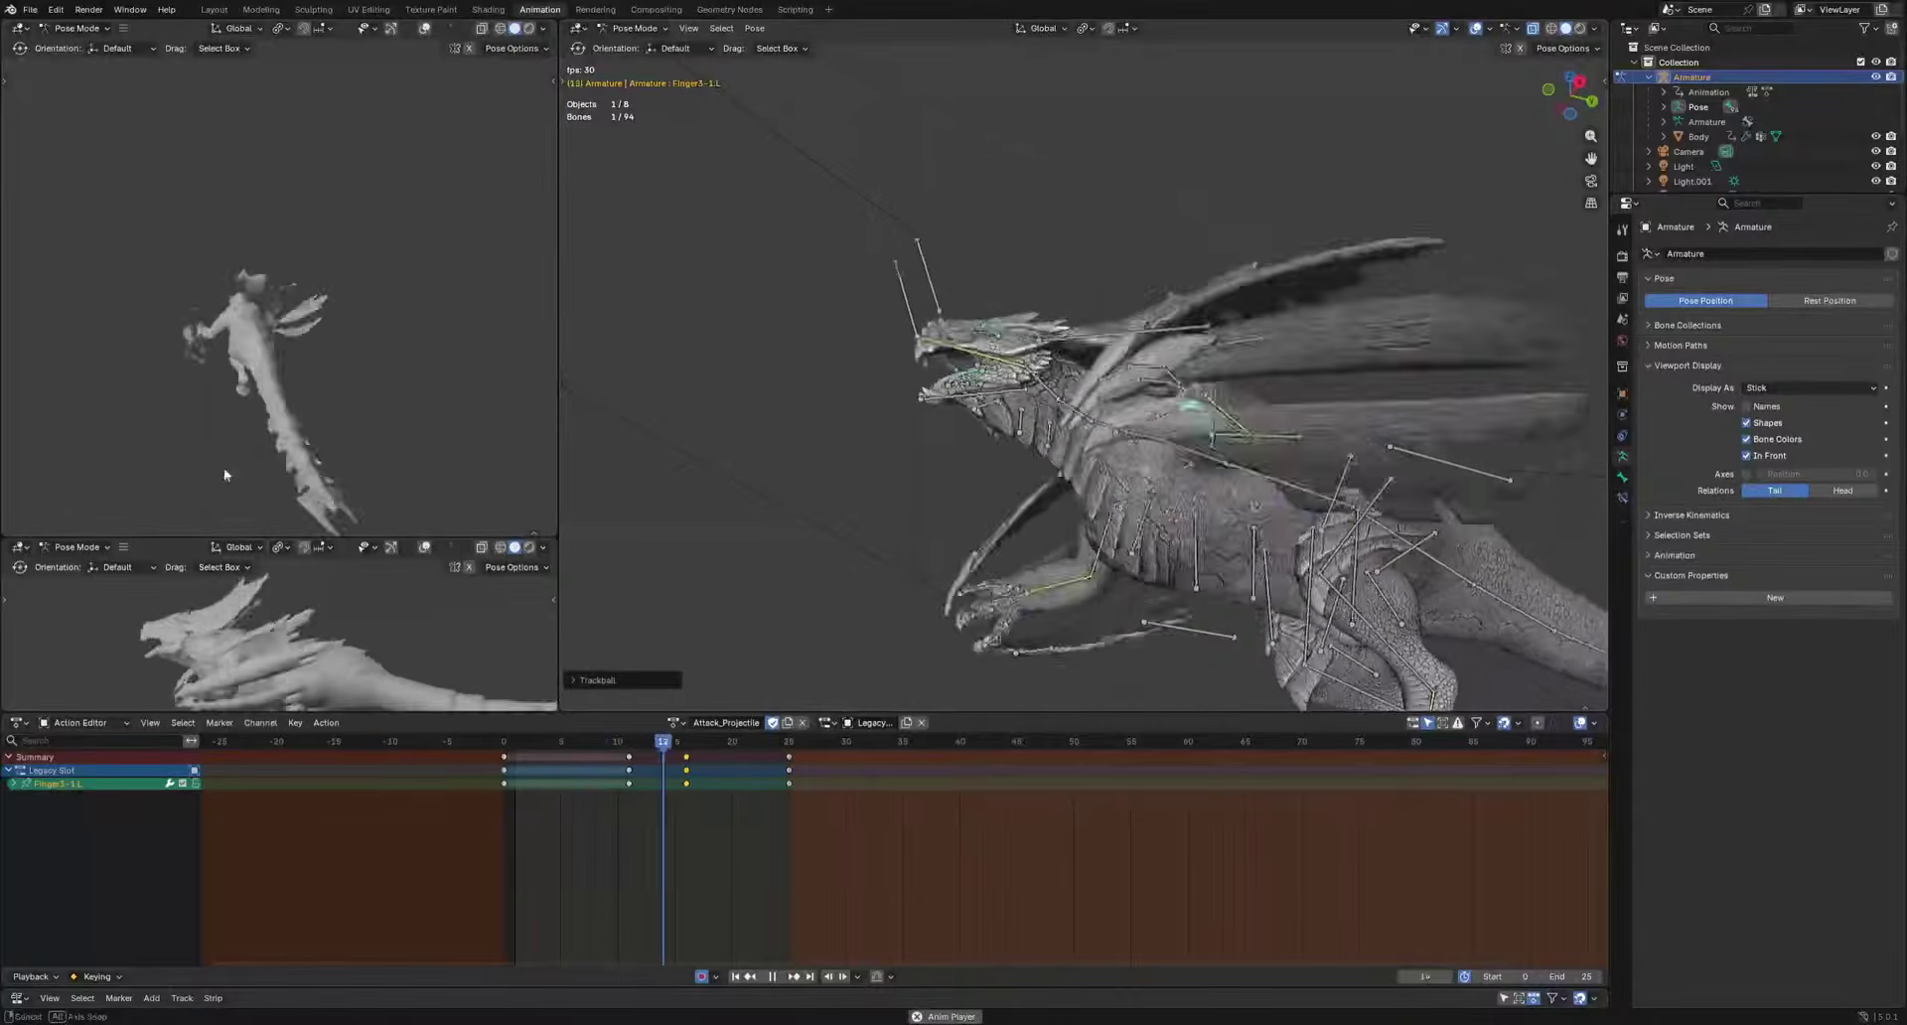
pyautogui.press('space')
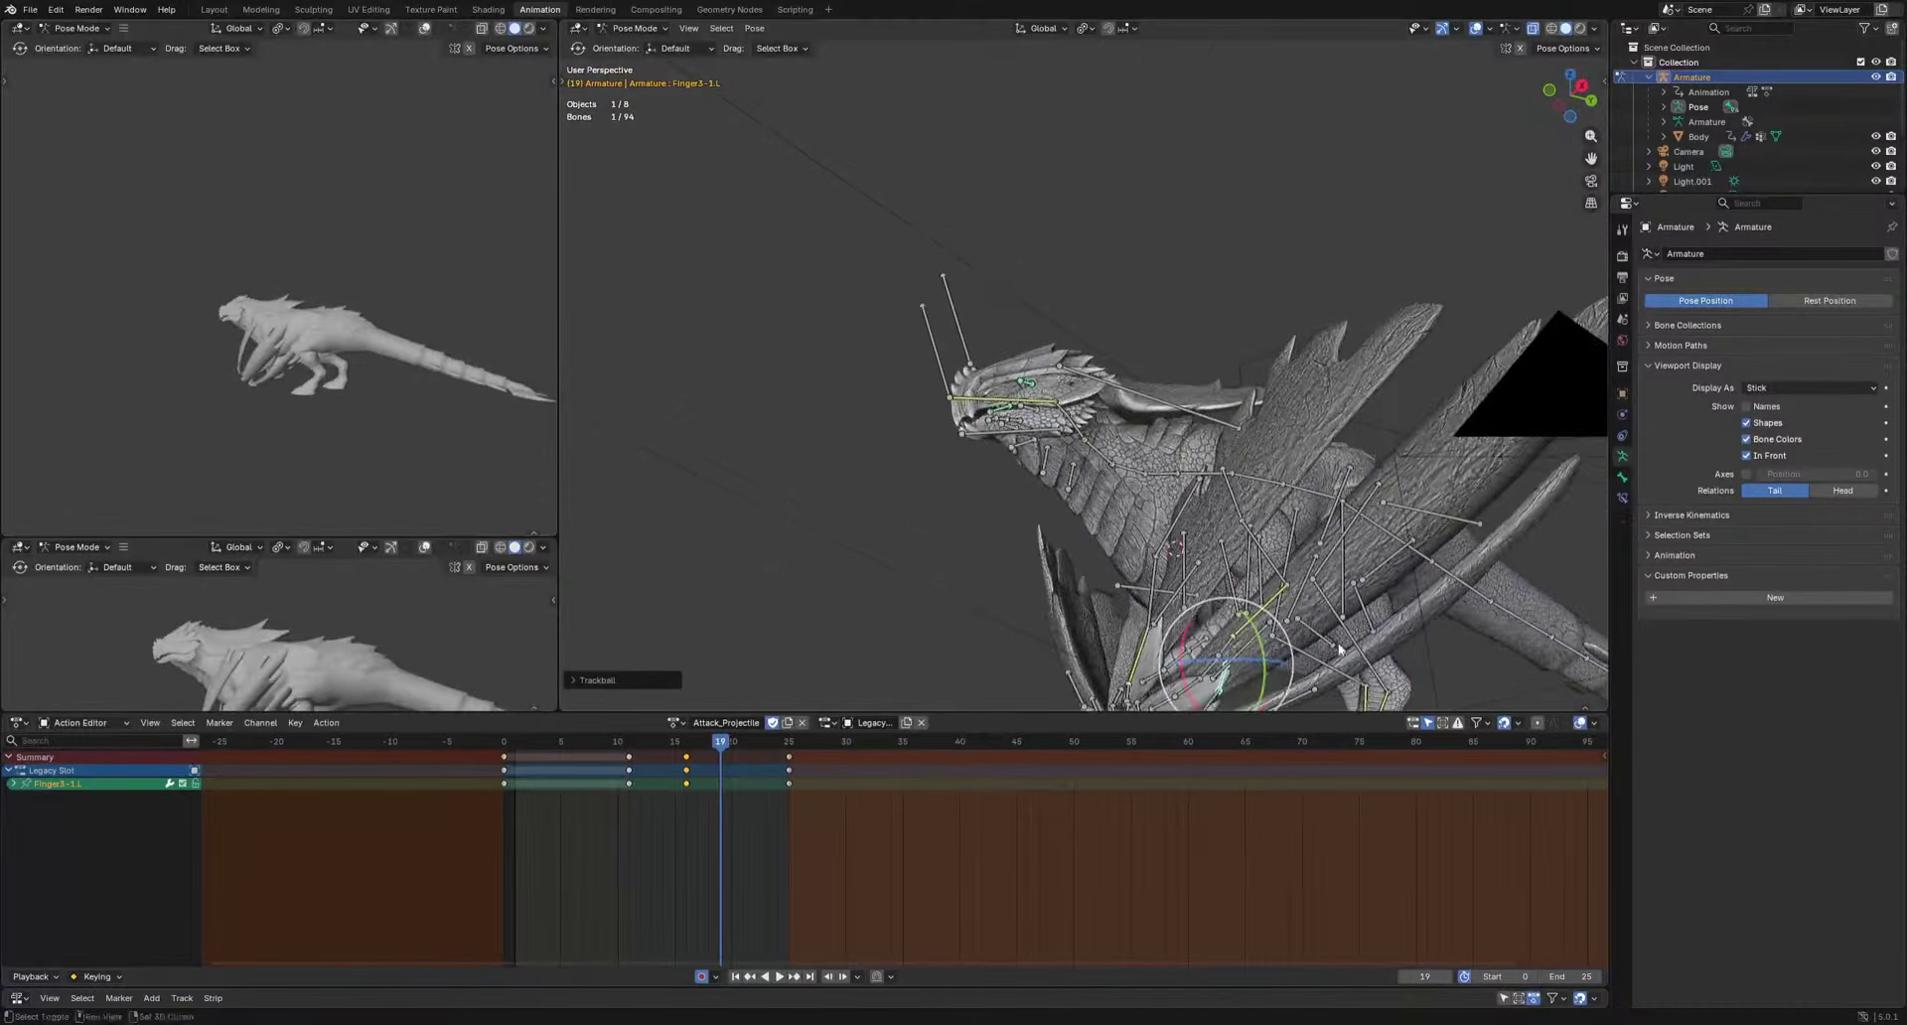
# Shift the intermediate keyframes of the left second finger shield one frame later and those of the third one frame earlier.
pyautogui.keyDown('shift'); pyautogui.moveTo(1339, 650); pyautogui.dragTo(1284, 547, button='middle'); pyautogui.keyUp('shift')
pyautogui.click(1231, 613)
pyautogui.moveTo(1229, 656); pyautogui.dragTo(1209, 632, button='middle')
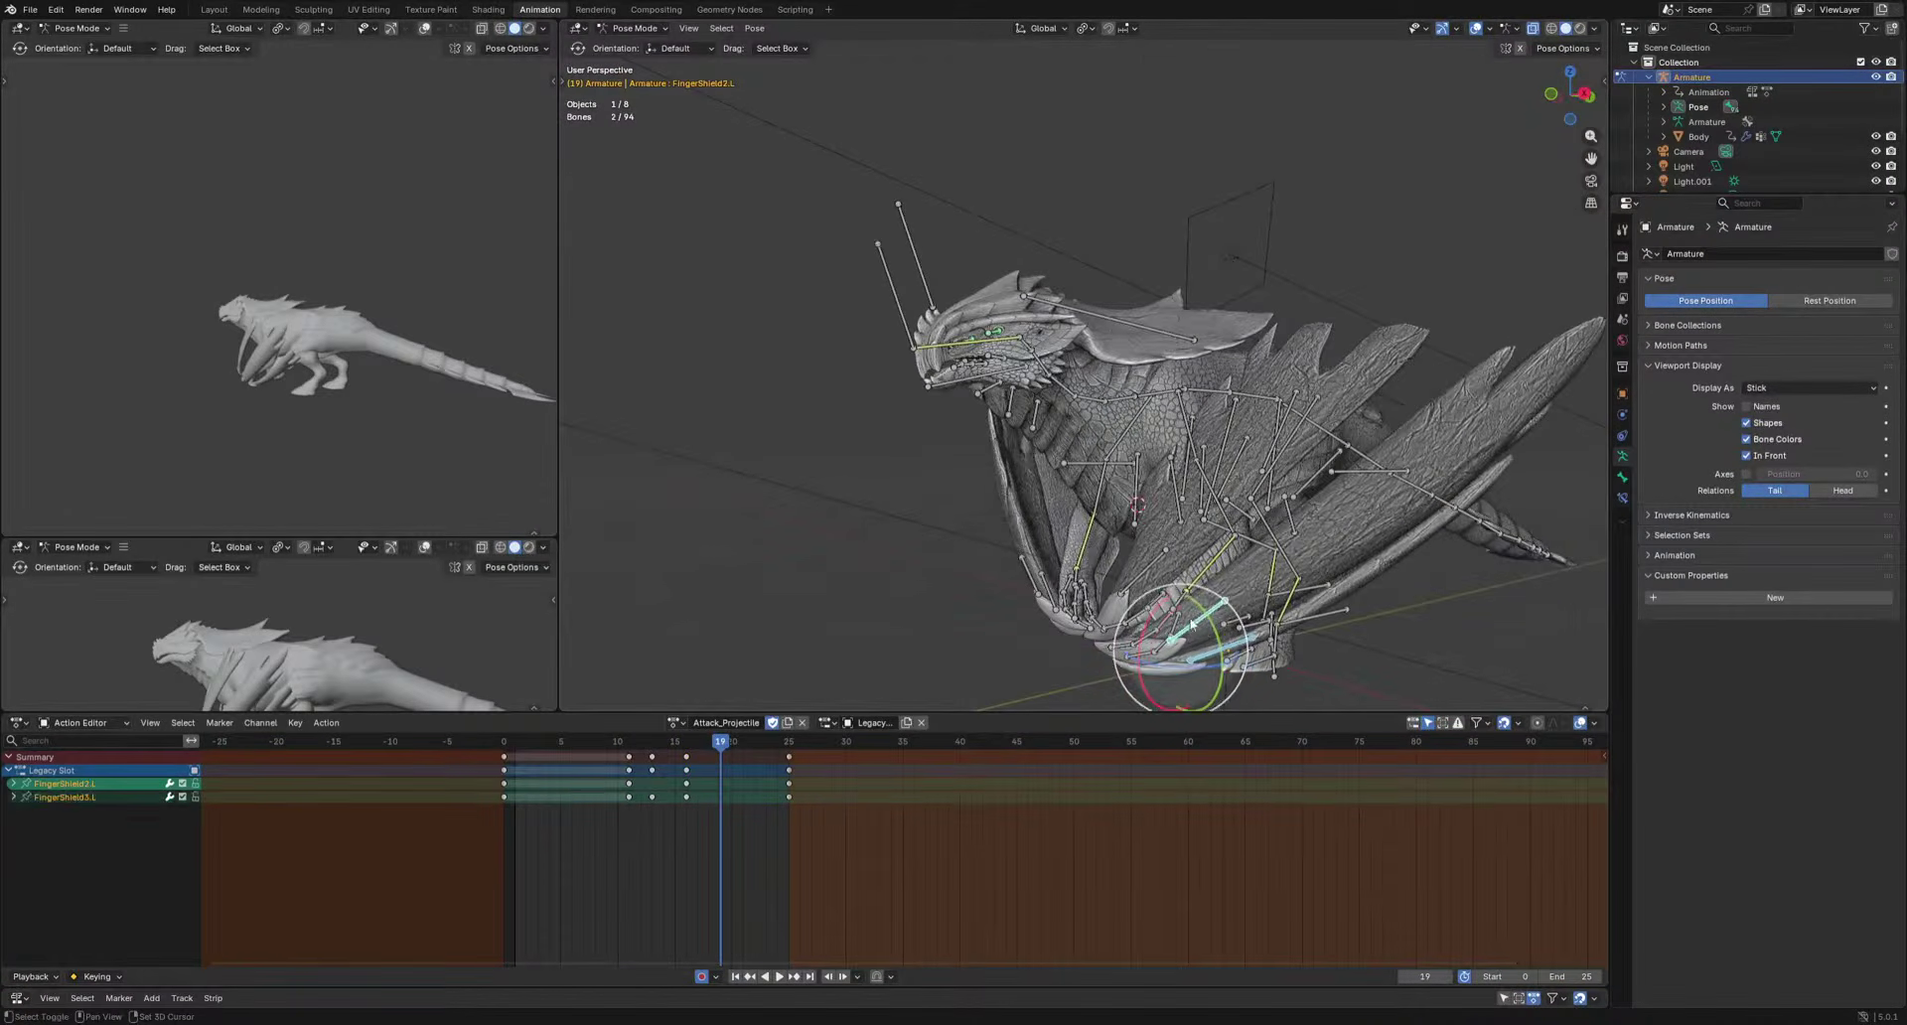
pyautogui.moveTo(690, 815); pyautogui.dragTo(718, 818)
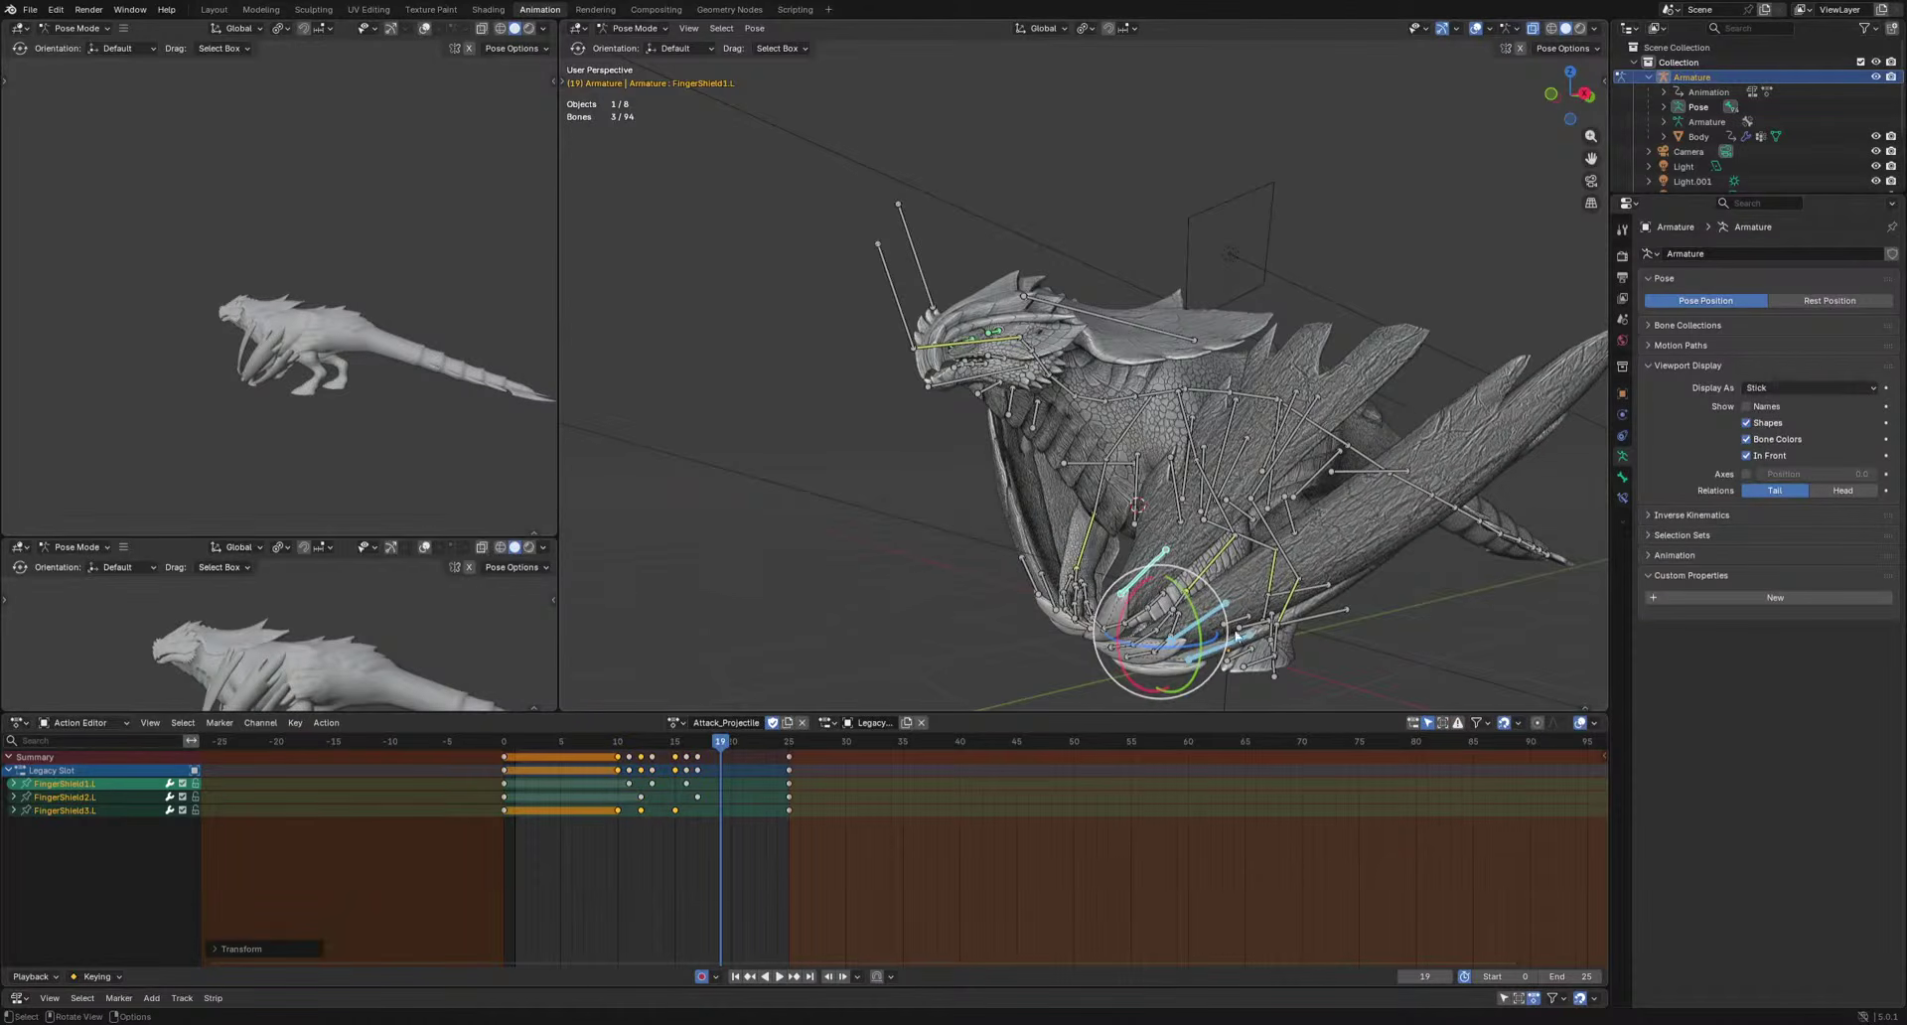
# Select the three right finger shield bones and shift the third one's intermediate keyframes two frames later.
pyautogui.moveTo(1236, 635); pyautogui.dragTo(1584, 625, button='middle')
pyautogui.click(1043, 632)
pyautogui.moveTo(1043, 637); pyautogui.dragTo(1109, 653, button='middle')
pyautogui.keyDown('shift'); pyautogui.click(1100, 645); pyautogui.keyUp('shift')
pyautogui.keyDown('shift'); pyautogui.click(1041, 650); pyautogui.keyUp('shift')
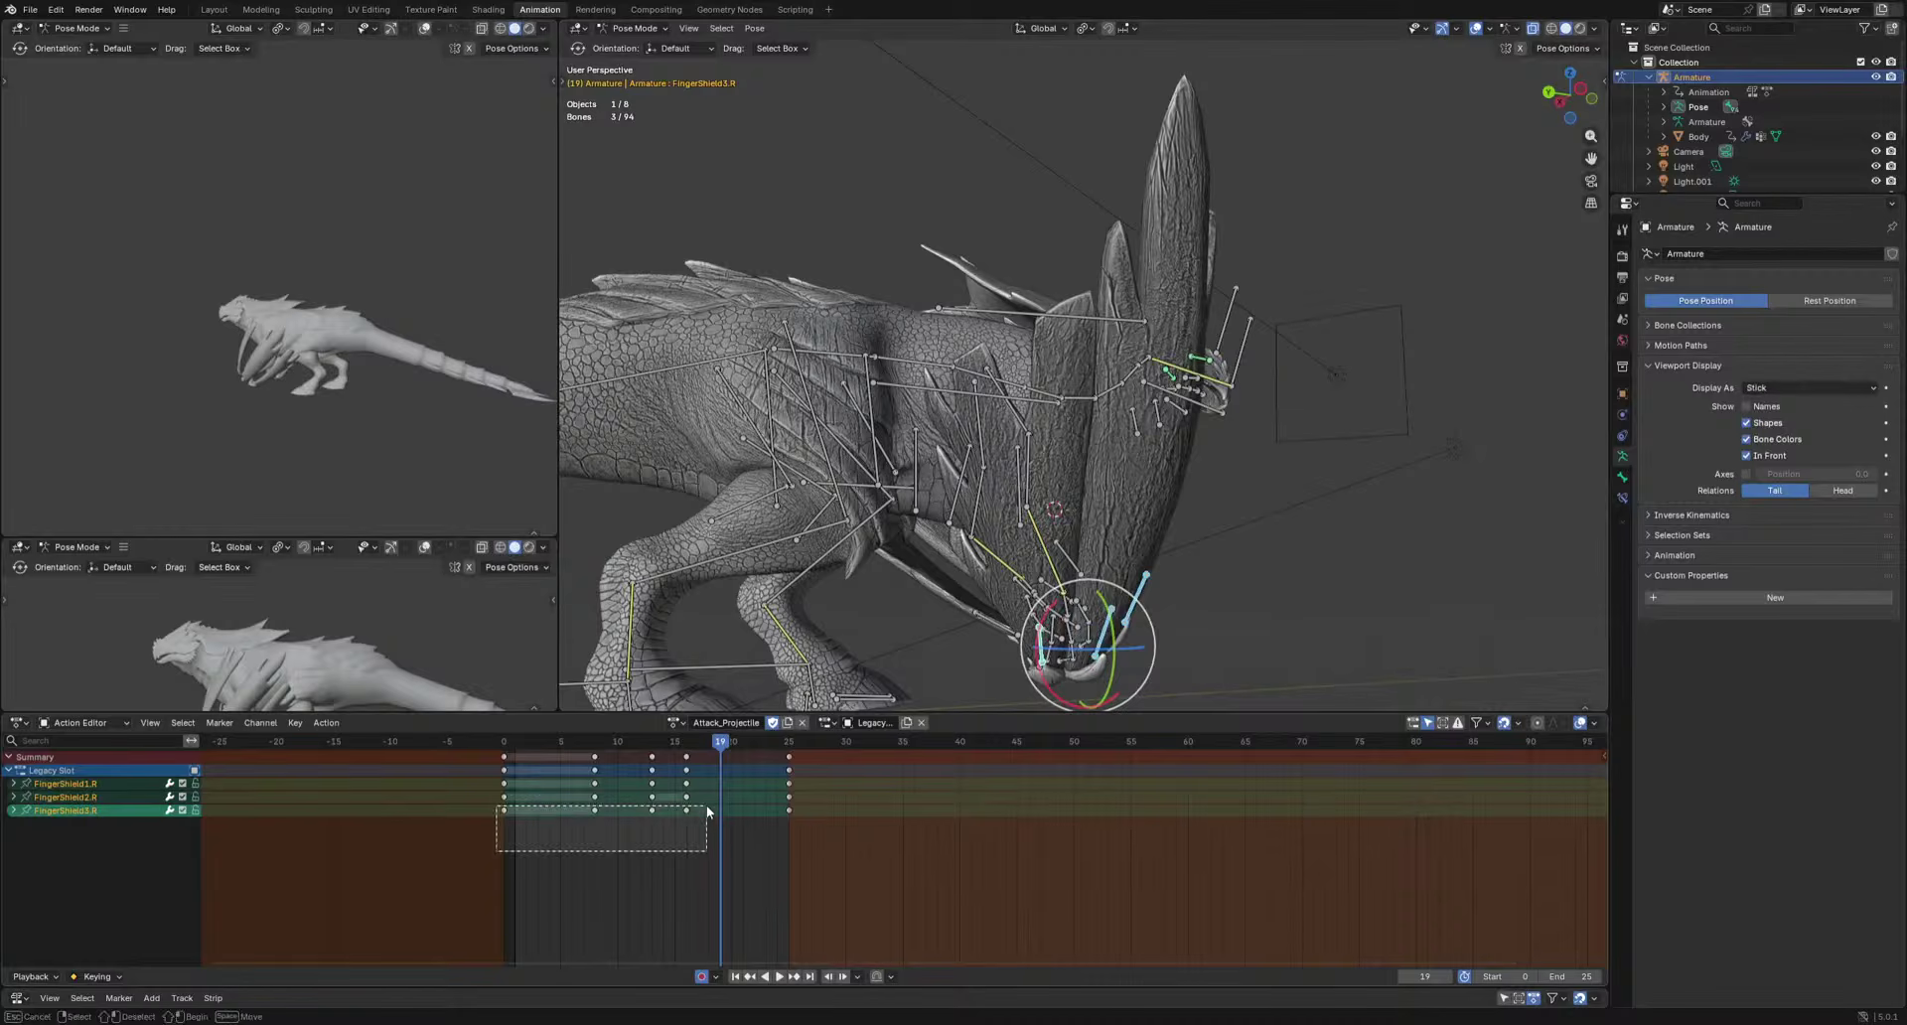
pyautogui.click(572, 828)
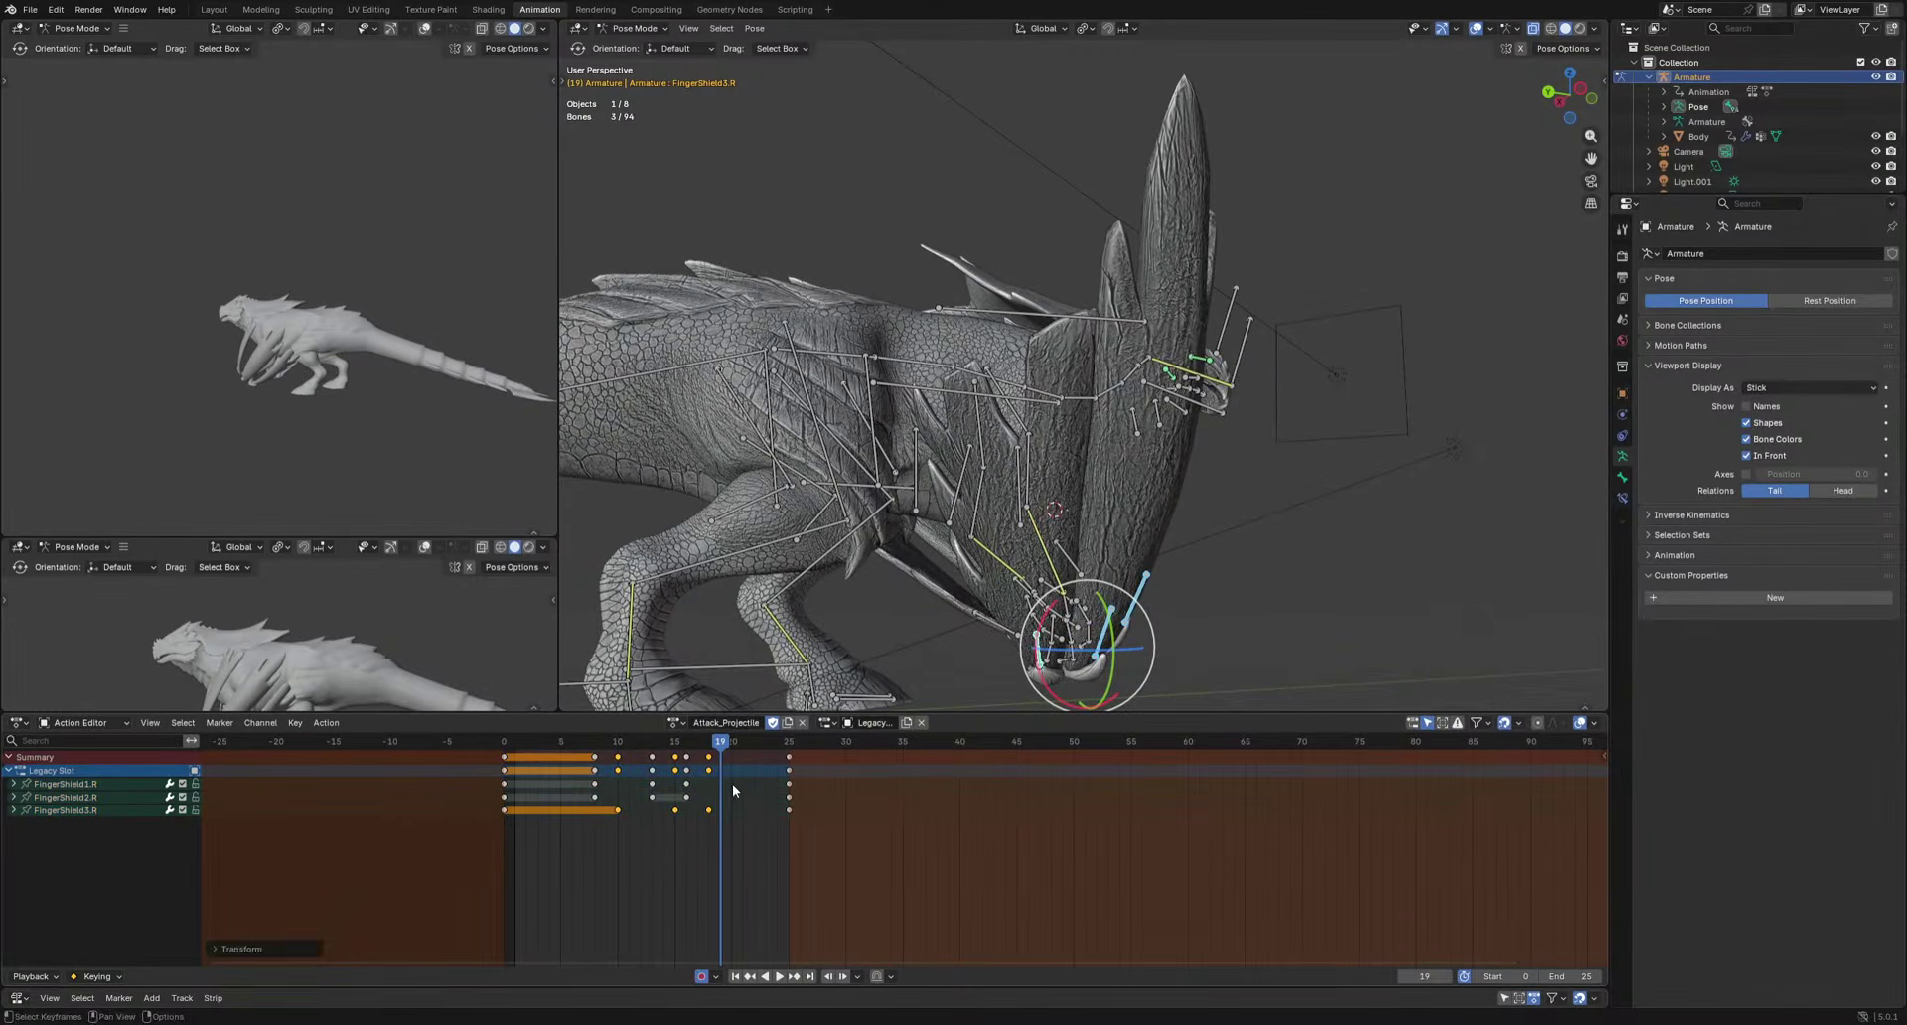
# Shift the first right finger shield's intermediate keyframes two frames earlier, and play back.
pyautogui.moveTo(580, 791); pyautogui.dragTo(576, 788)
pyautogui.press('g')
pyautogui.click(557, 785)
pyautogui.press('space')
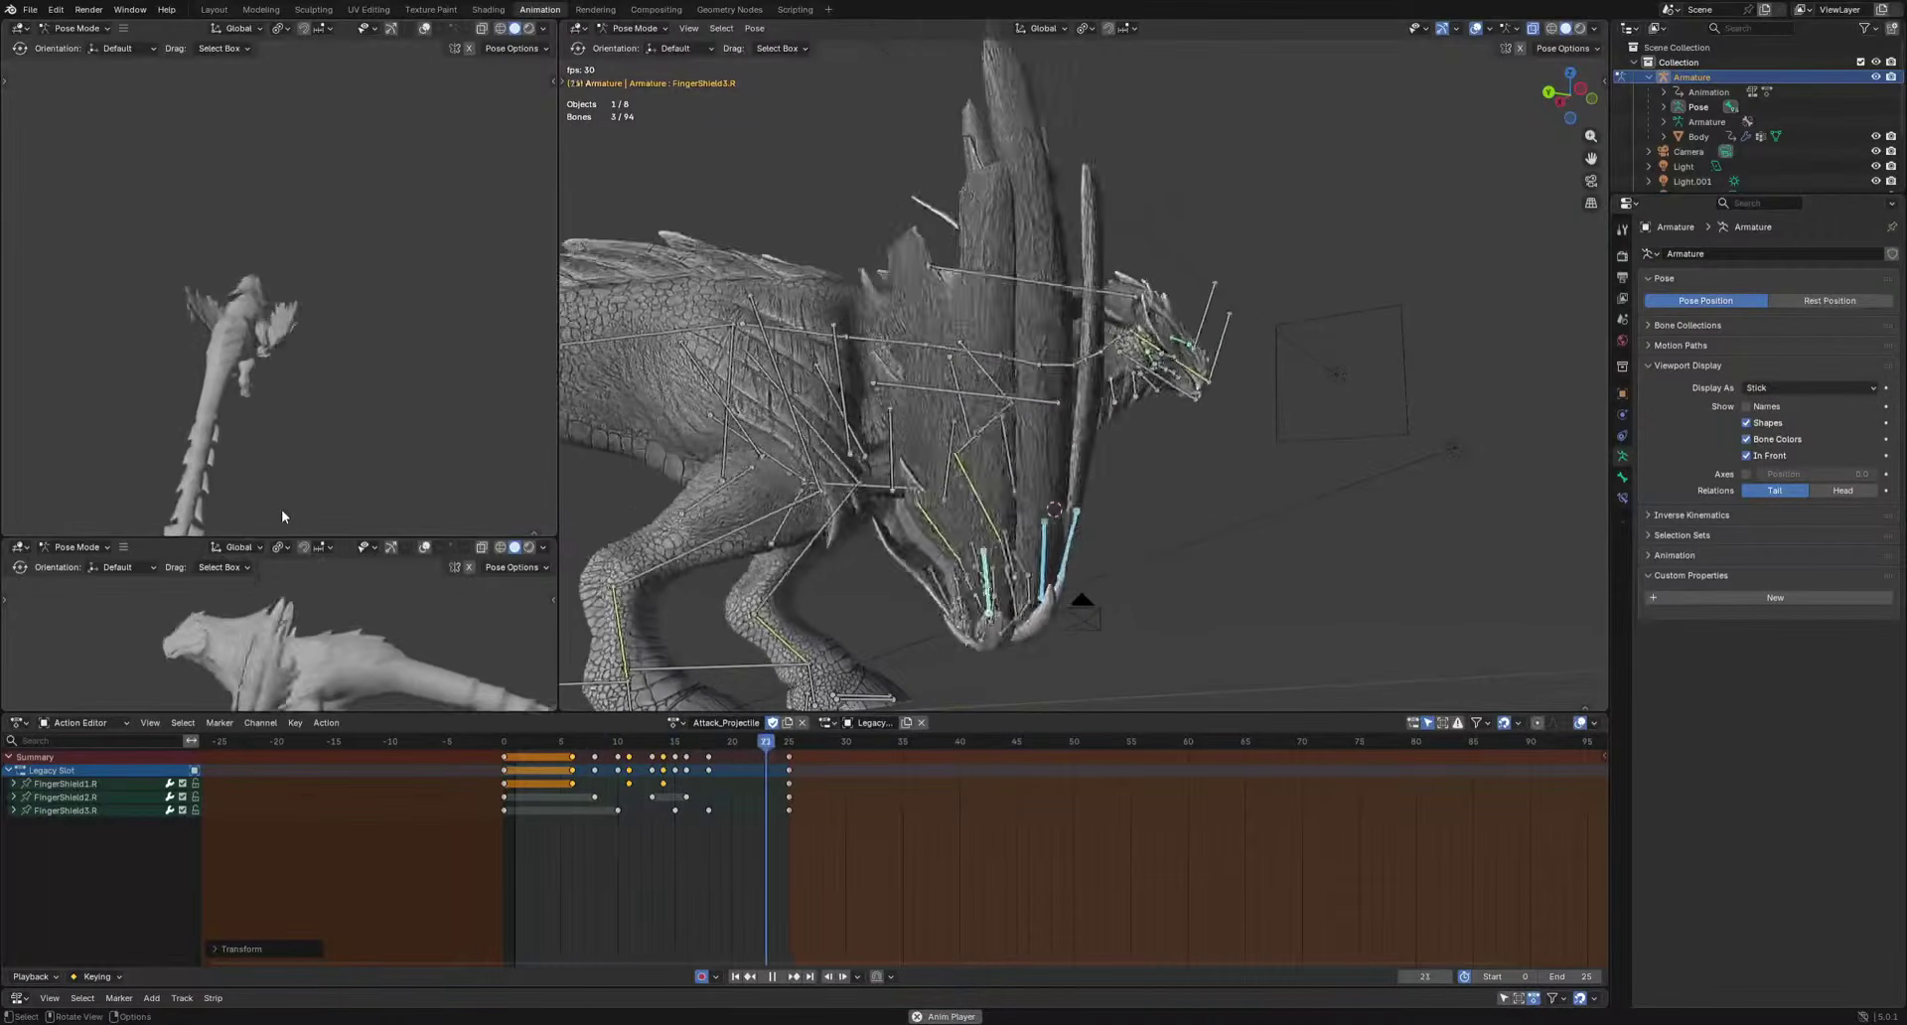
pyautogui.moveTo(1094, 594); pyautogui.dragTo(1010, 640, button='middle')
pyautogui.press('space')
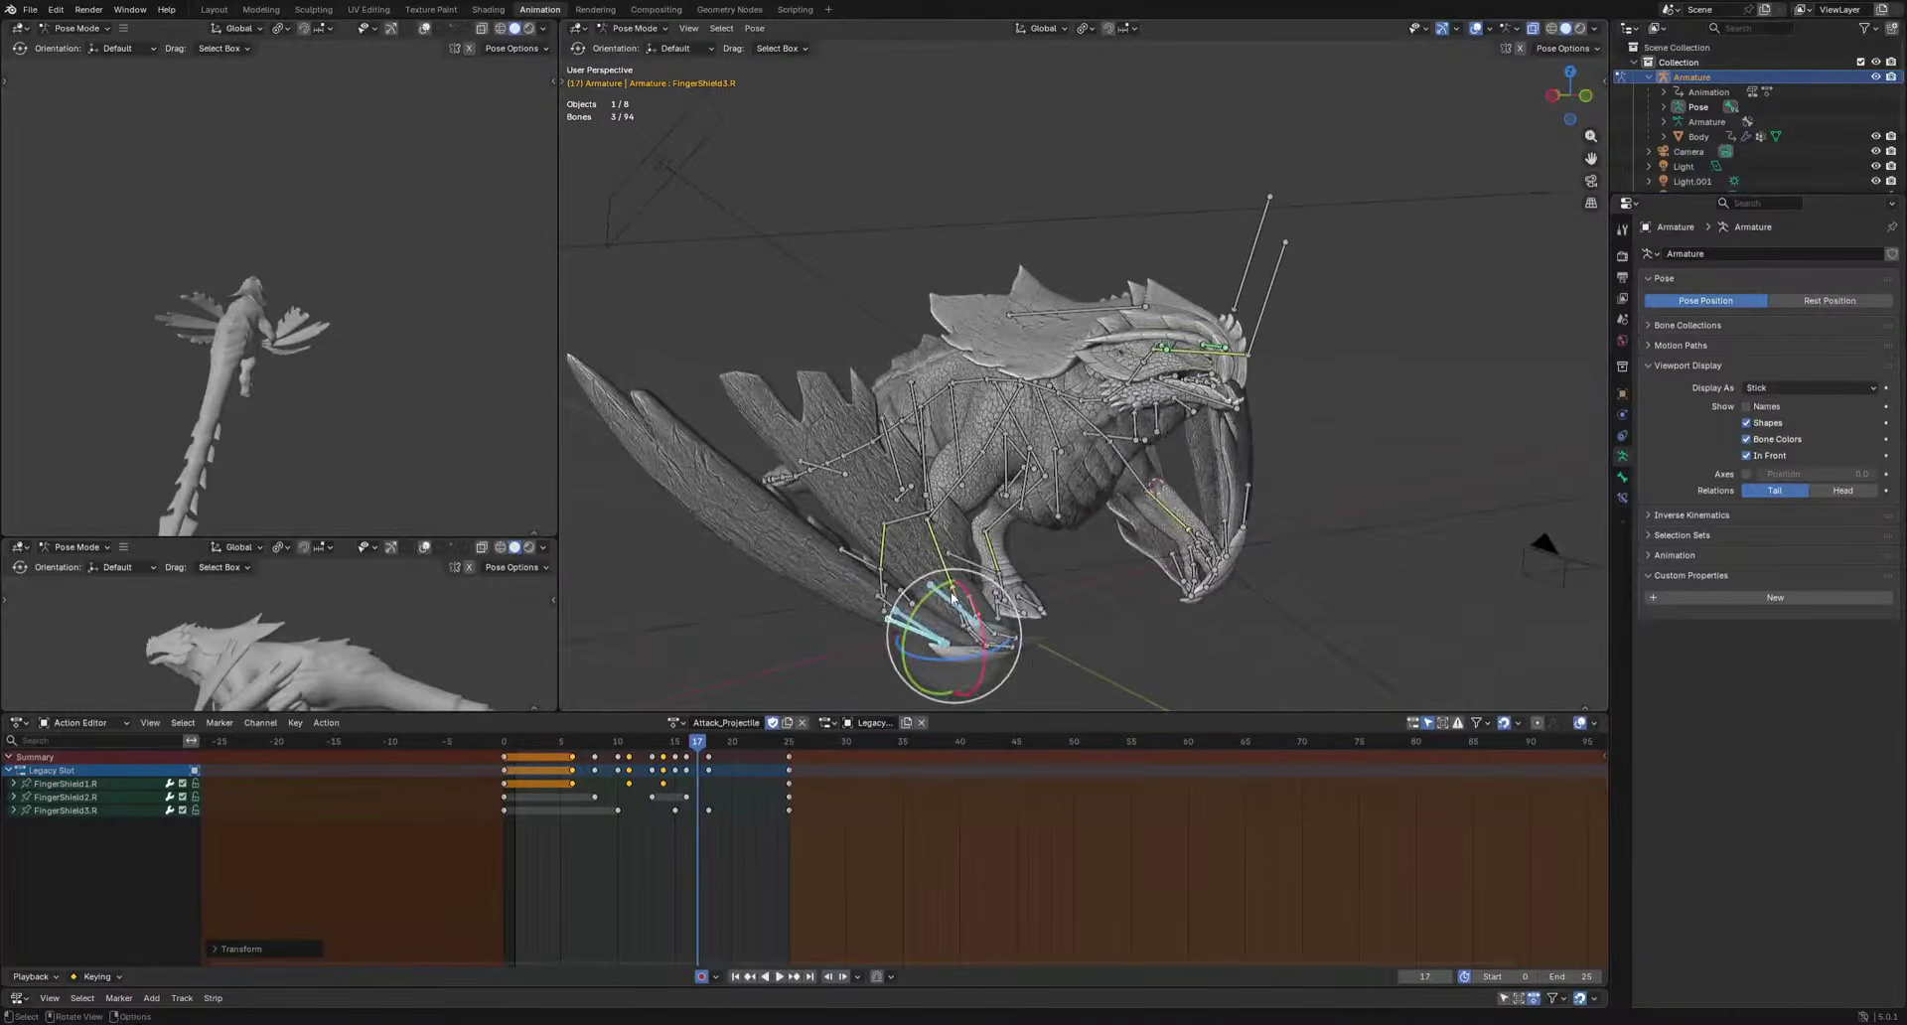
# Rotate the right hand bone at frame 8 in the front view, and play back.
pyautogui.click(951, 596)
pyautogui.press('KP_1')
pyautogui.moveTo(697, 745); pyautogui.dragTo(601, 749)
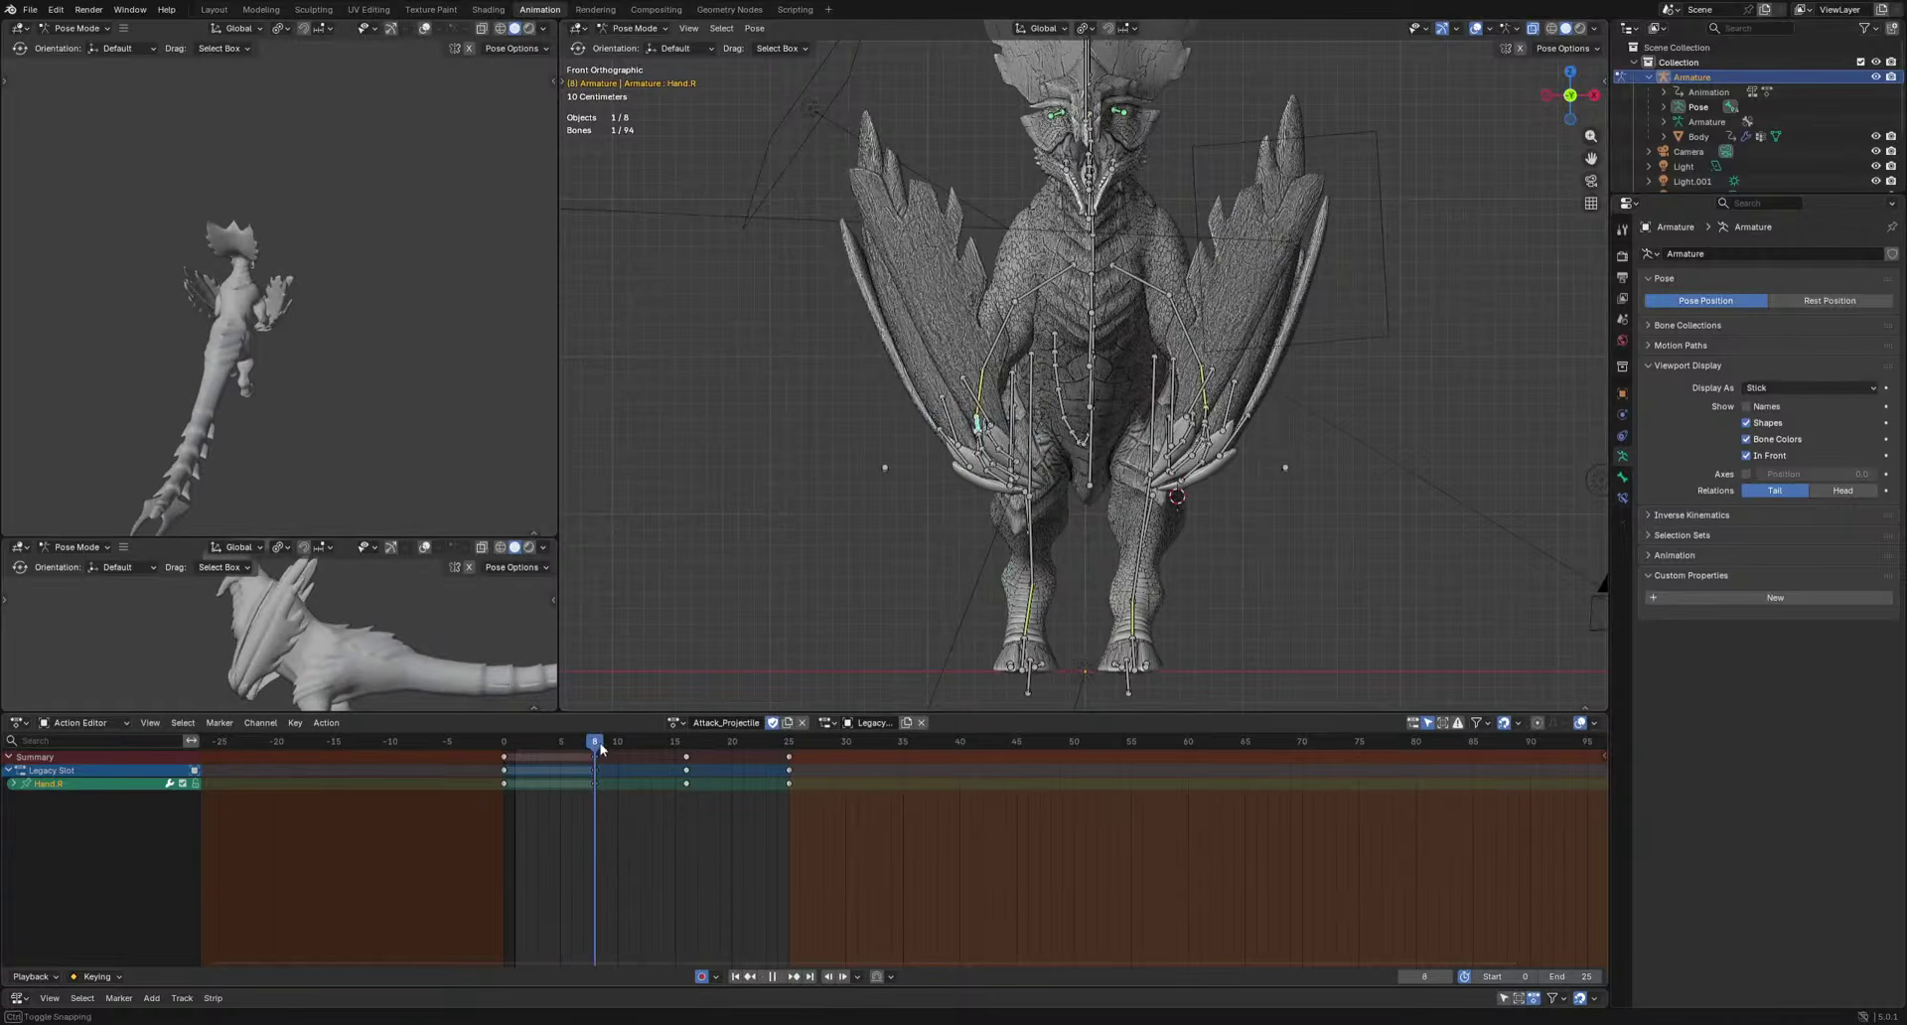
pyautogui.press('r')
pyautogui.click(1239, 575)
pyautogui.press('space')
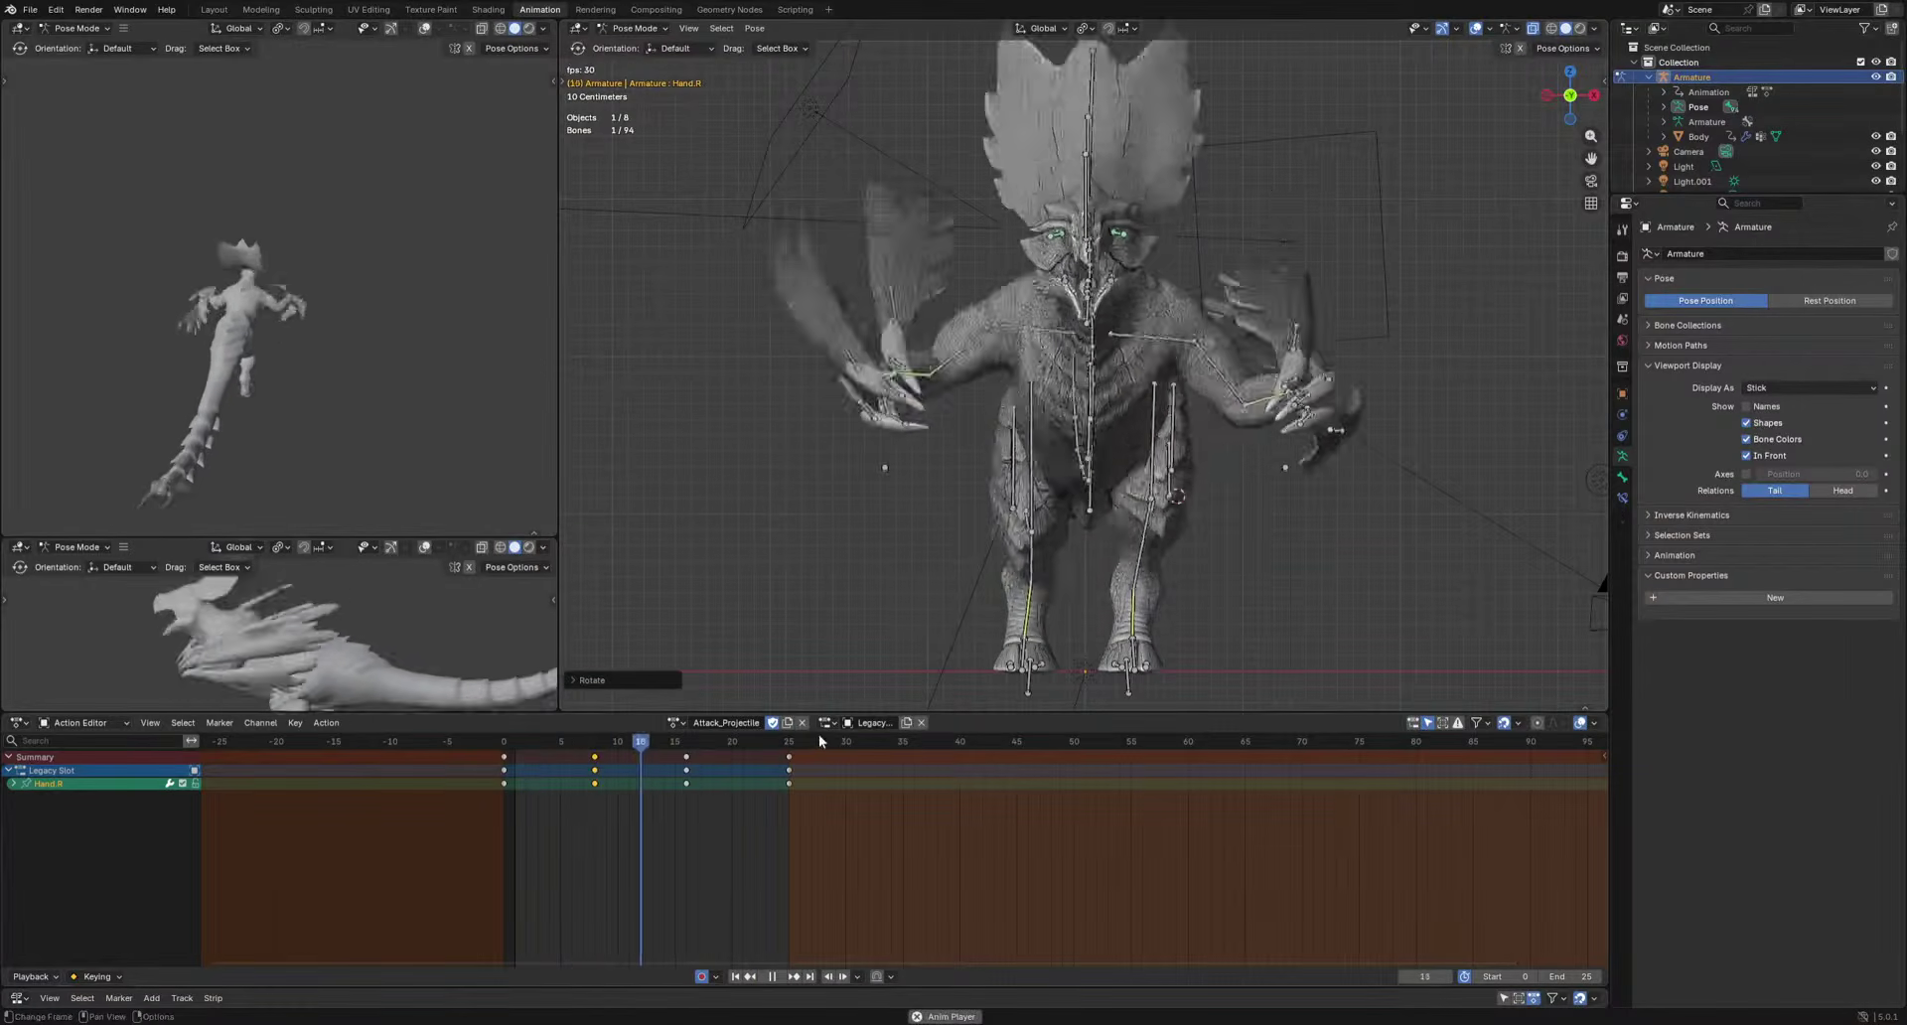
pyautogui.press('space')
pyautogui.moveTo(782, 743); pyautogui.dragTo(697, 747)
pyautogui.click(947, 573)
pyautogui.keyDown('shift'); pyautogui.click(935, 592); pyautogui.keyUp('shift')
pyautogui.keyDown('shift'); pyautogui.click(942, 609); pyautogui.keyUp('shift')
# Rotate the left hand bone at frame 15, play back, and move the new keyframe to frame 16.
pyautogui.click(1237, 562)
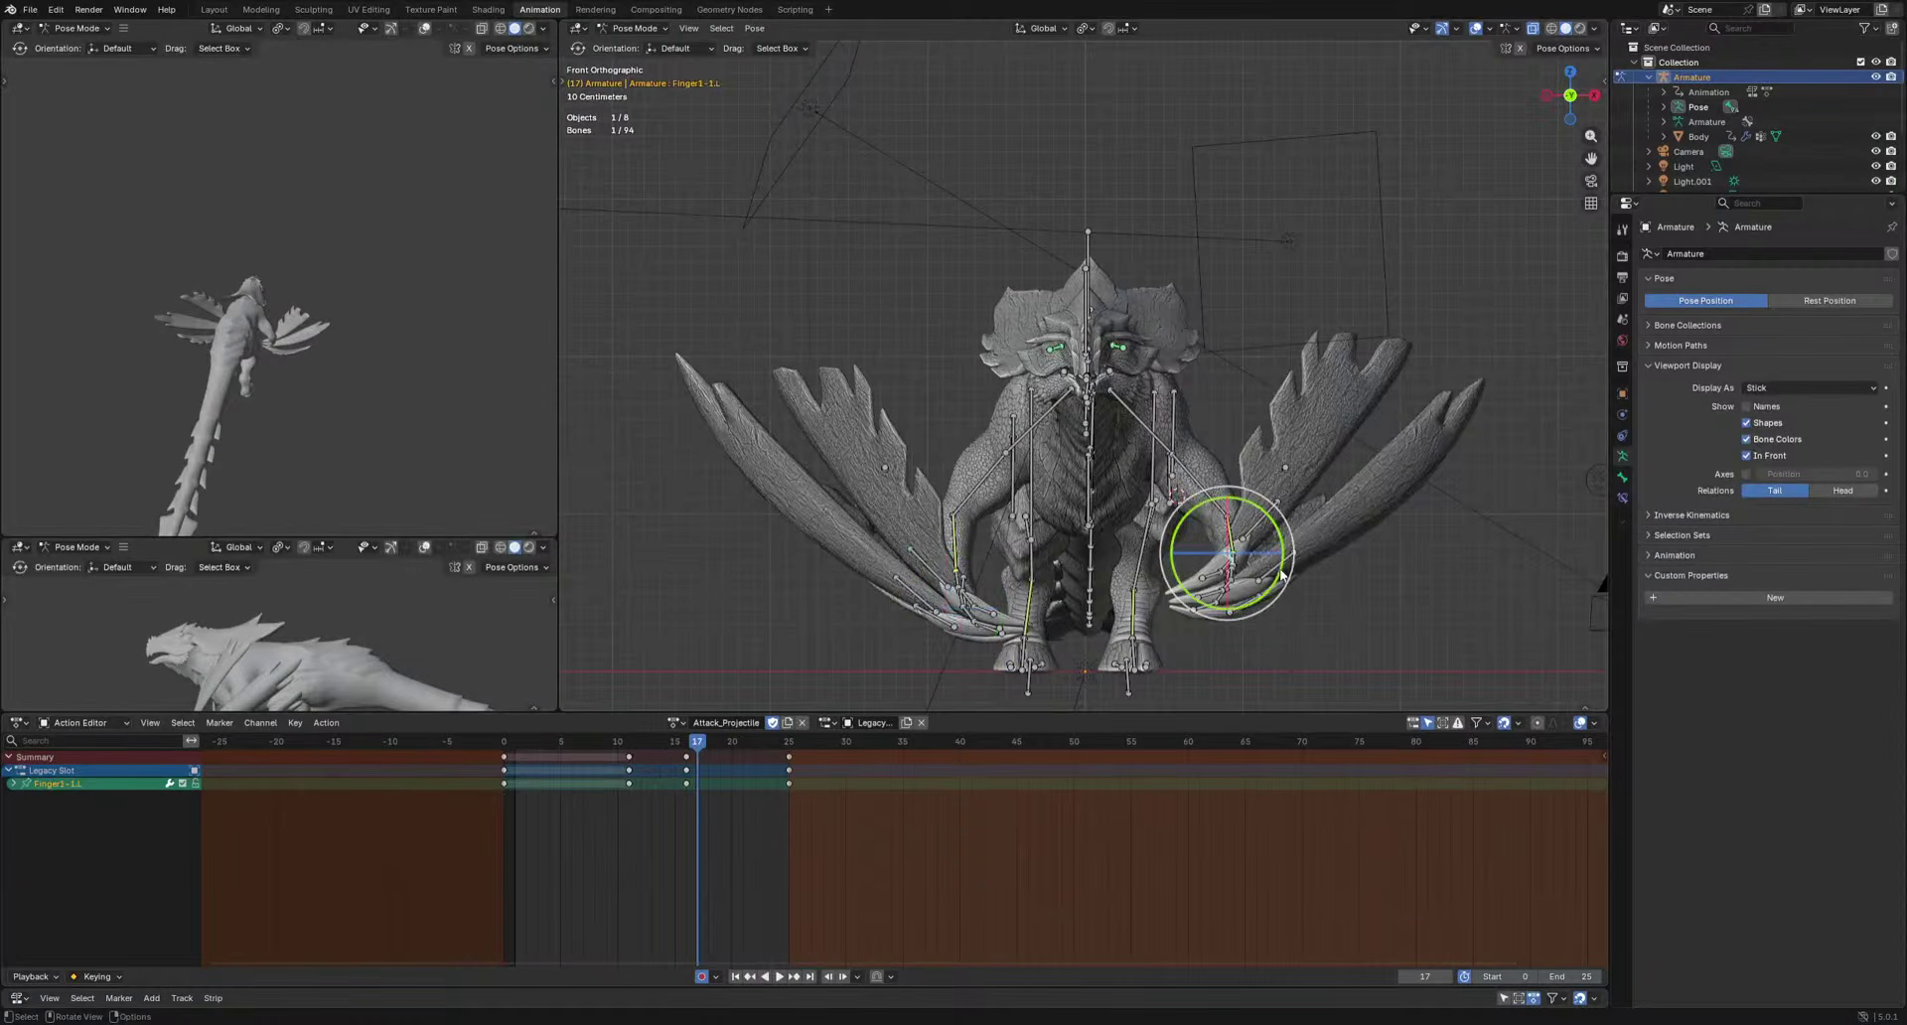
pyautogui.moveTo(712, 755); pyautogui.dragTo(675, 755)
pyautogui.press('r')
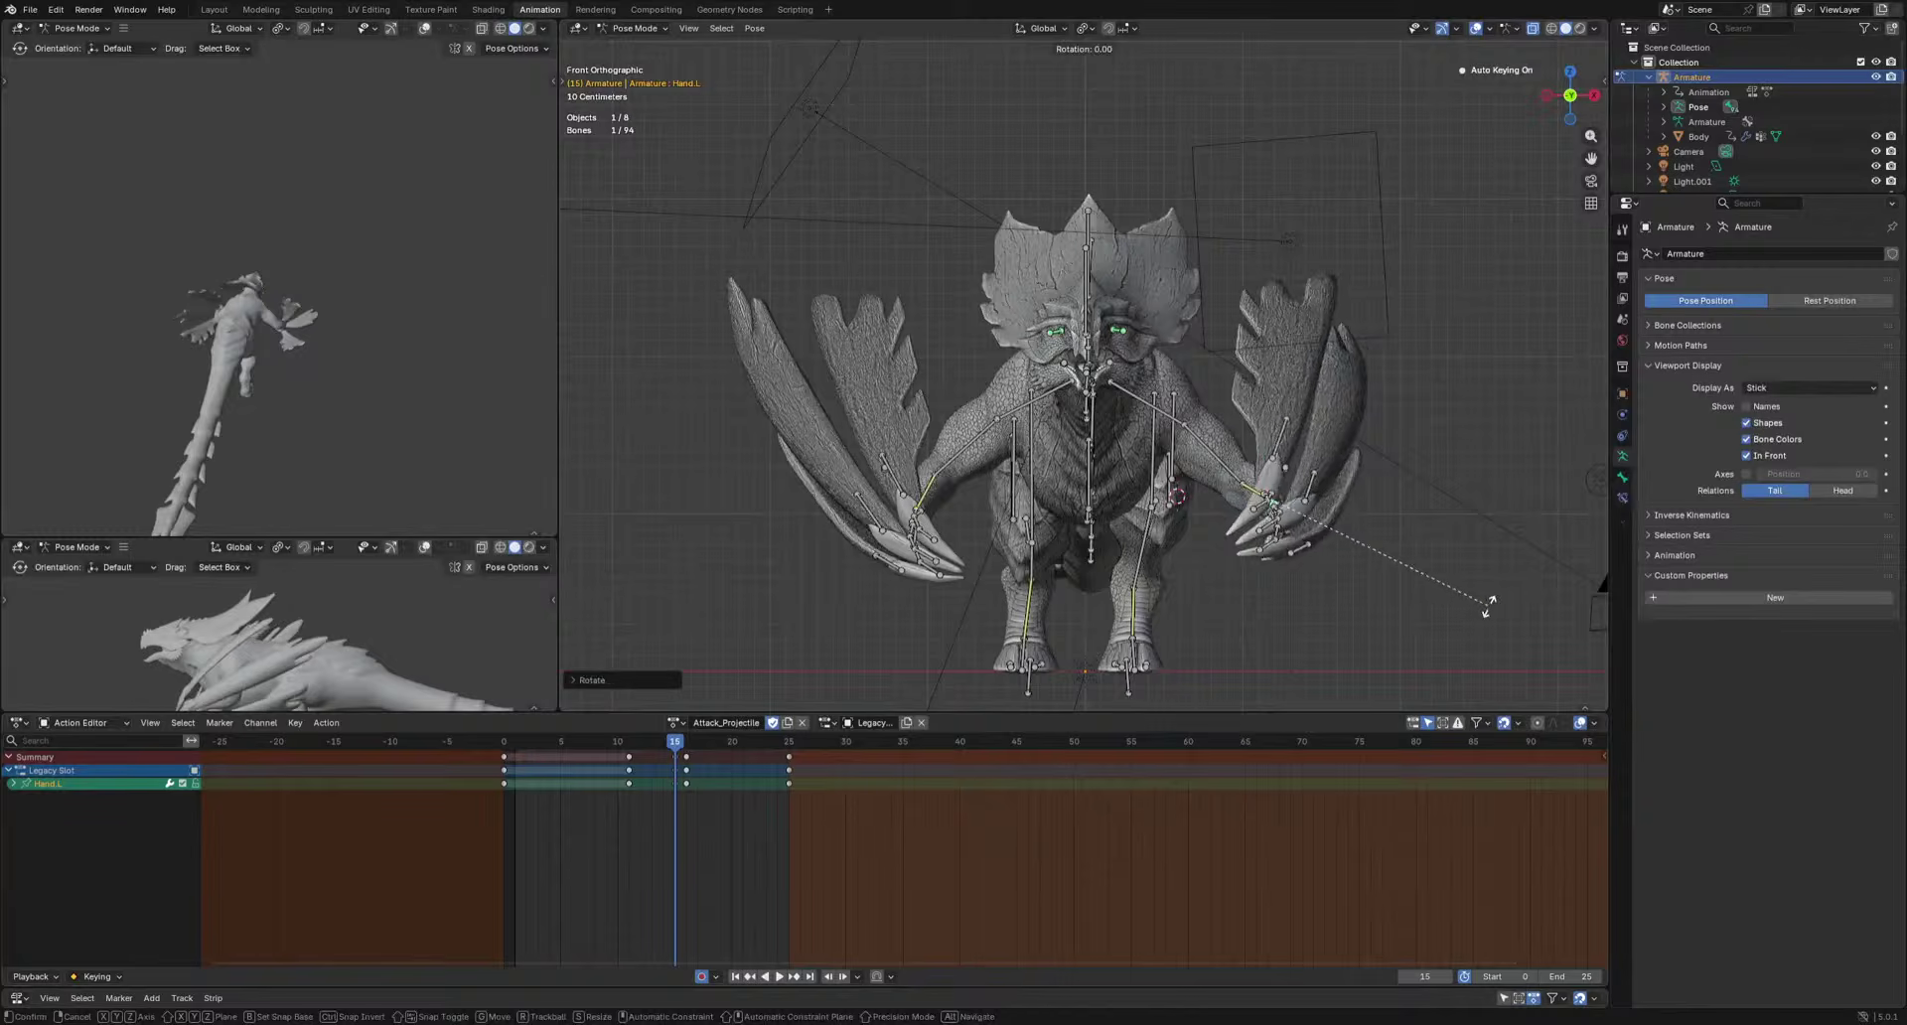
pyautogui.press('space')
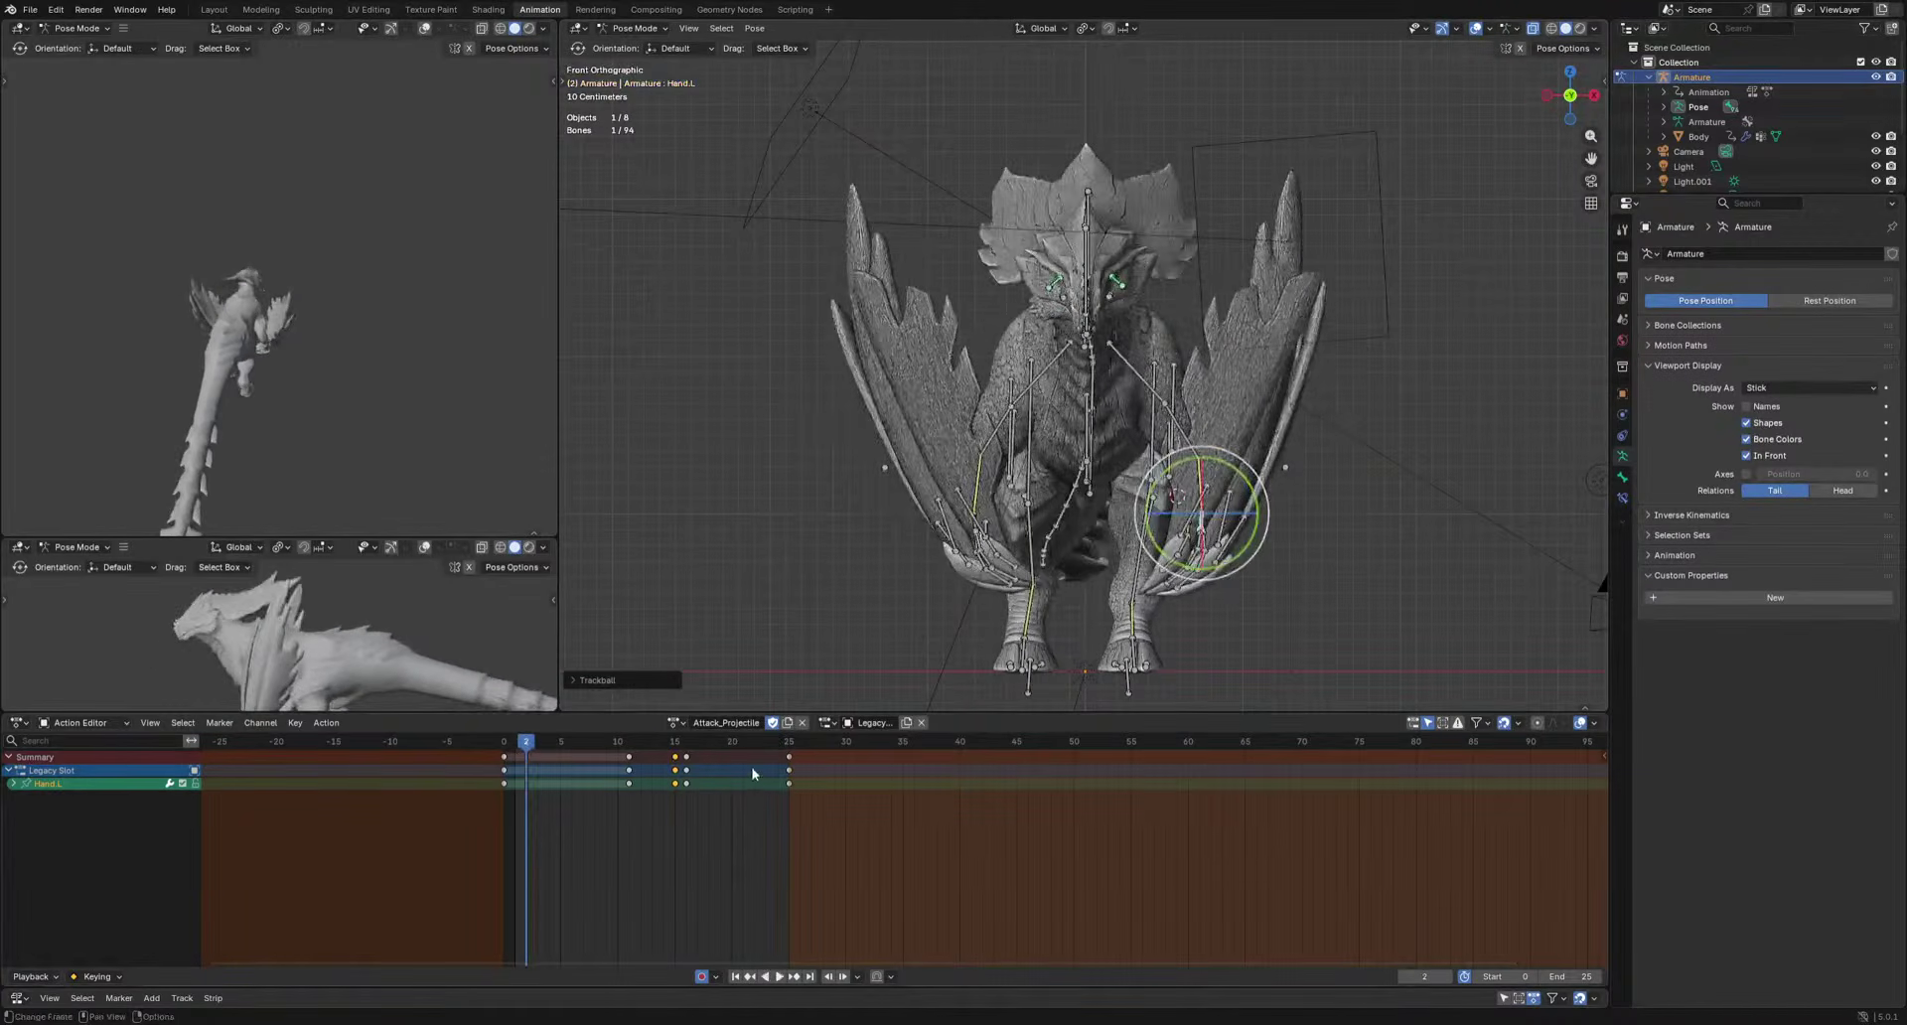
pyautogui.moveTo(676, 767); pyautogui.dragTo(690, 759)
# Rotate the left hand bone at frame 20 in the front view, and play back.
pyautogui.click(731, 744)
pyautogui.press('r')
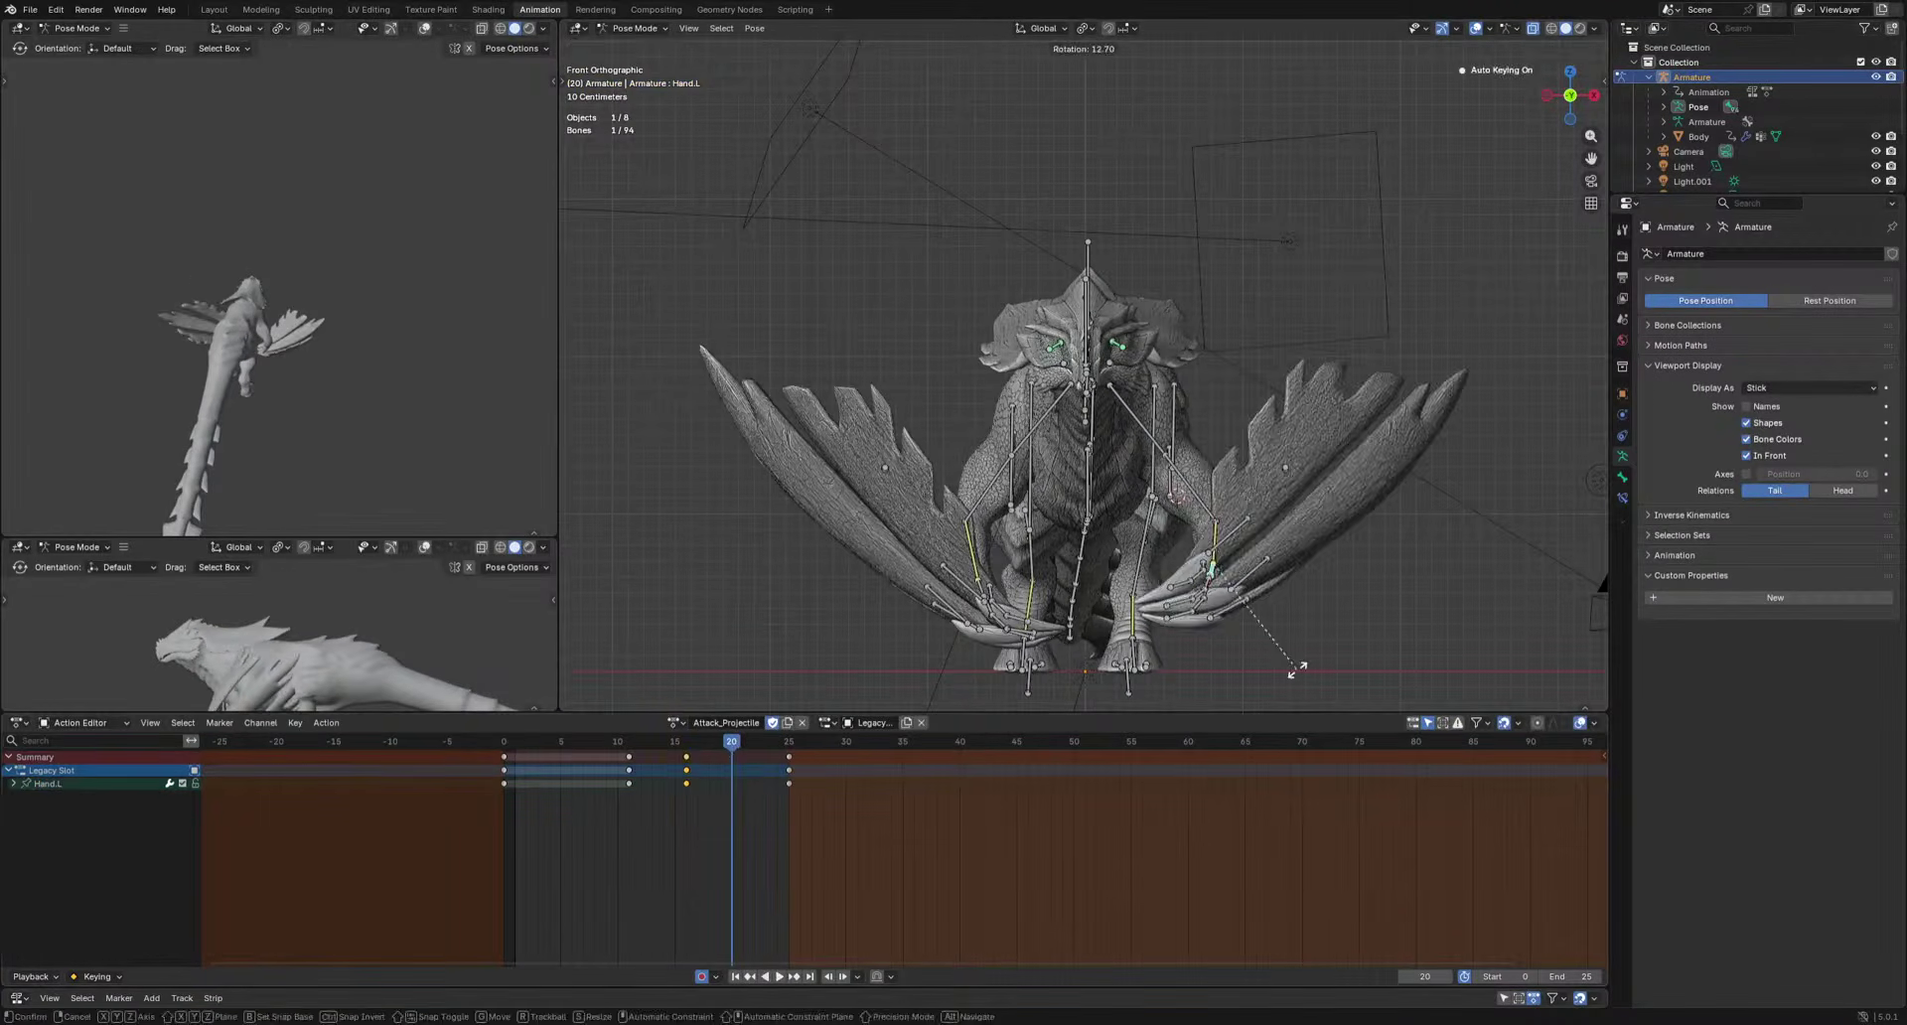
pyautogui.click(1342, 652)
pyautogui.press('r')
pyautogui.press('r')
pyautogui.click(1347, 656)
pyautogui.press('space')
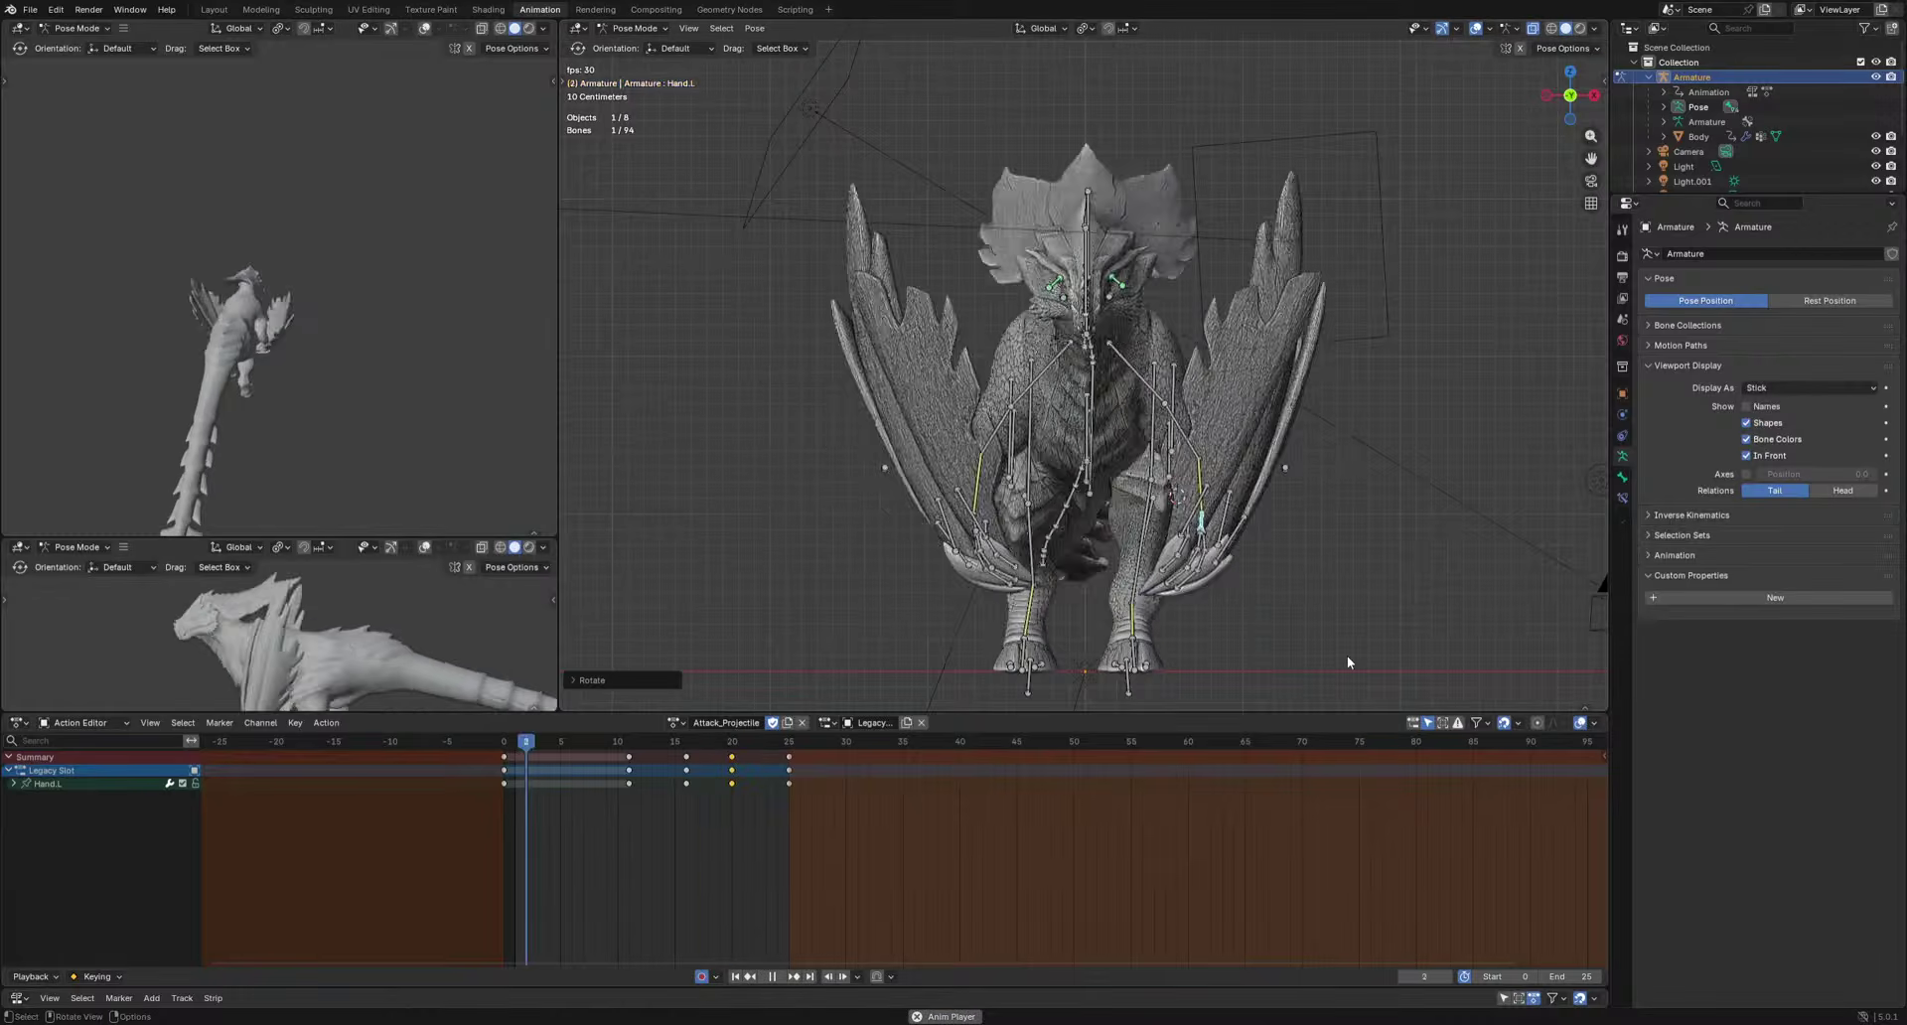
pyautogui.press('space')
# Rotate the left hand bone freely at frame 11, and play back the attack.
pyautogui.moveTo(737, 744); pyautogui.dragTo(630, 747)
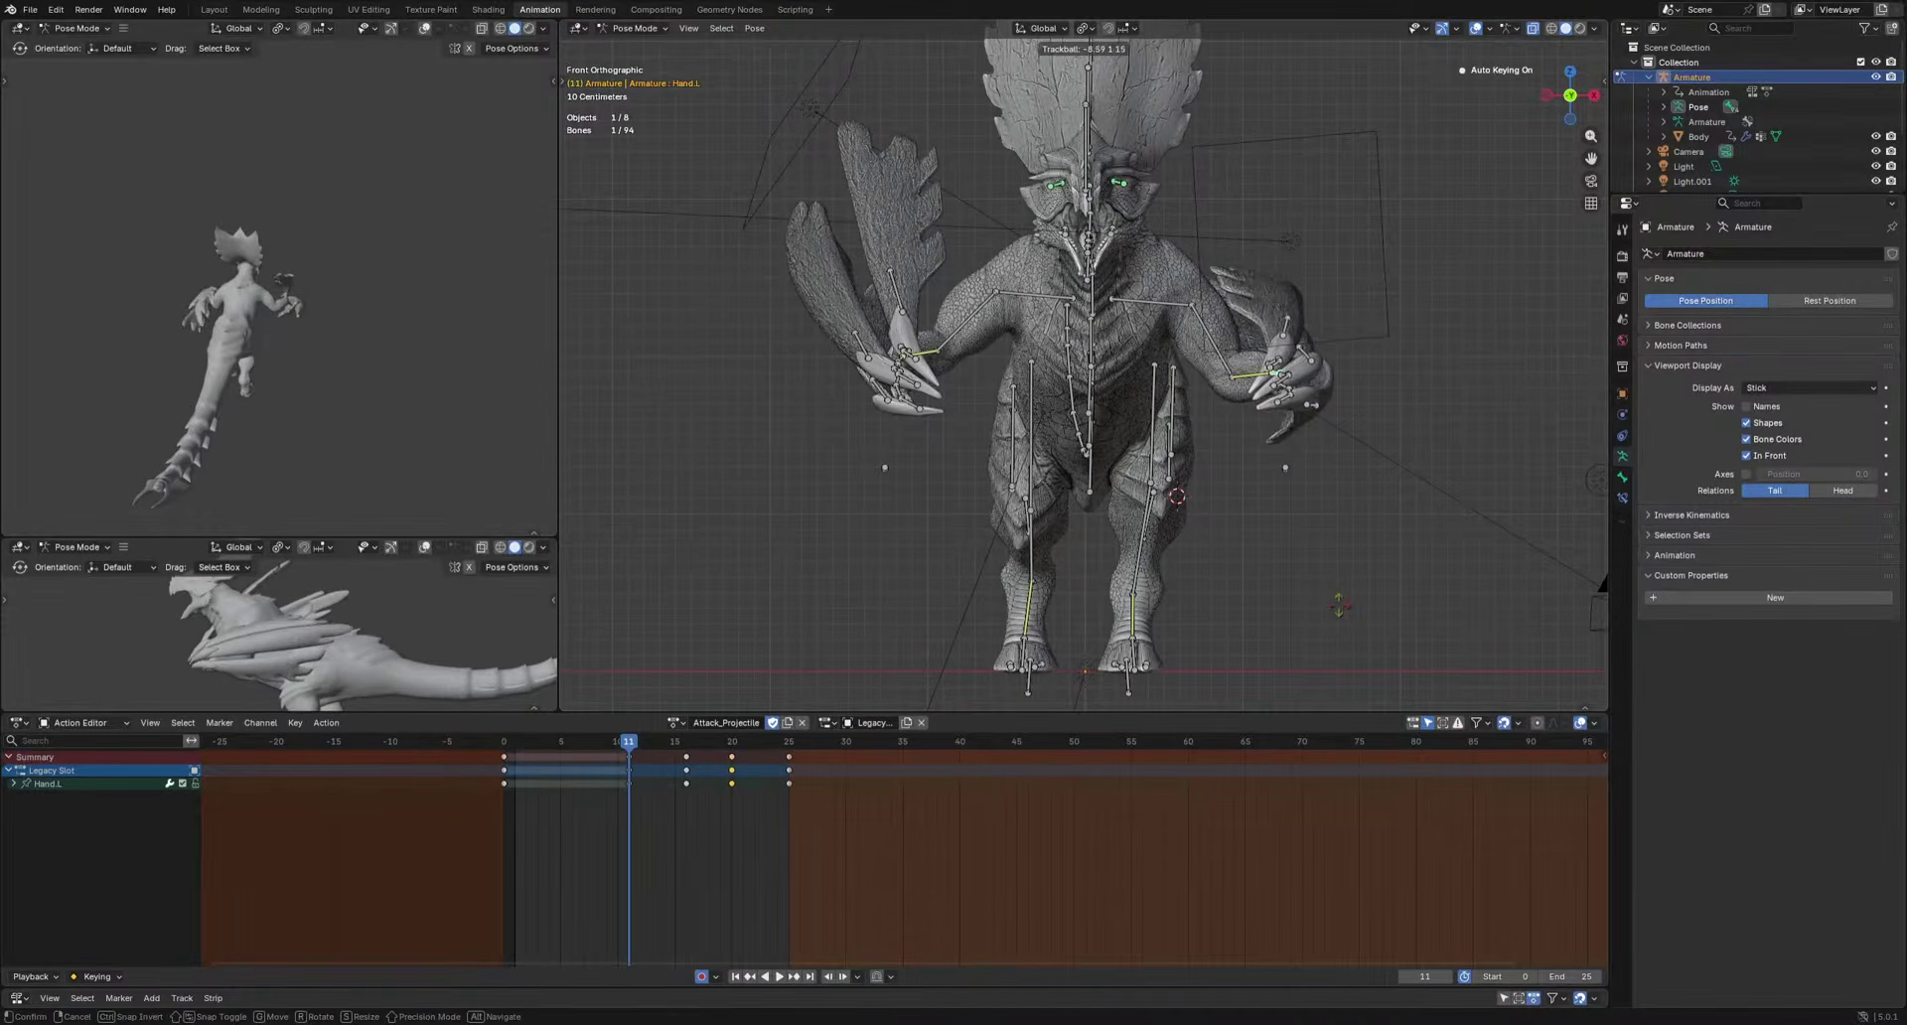
pyautogui.press('space')
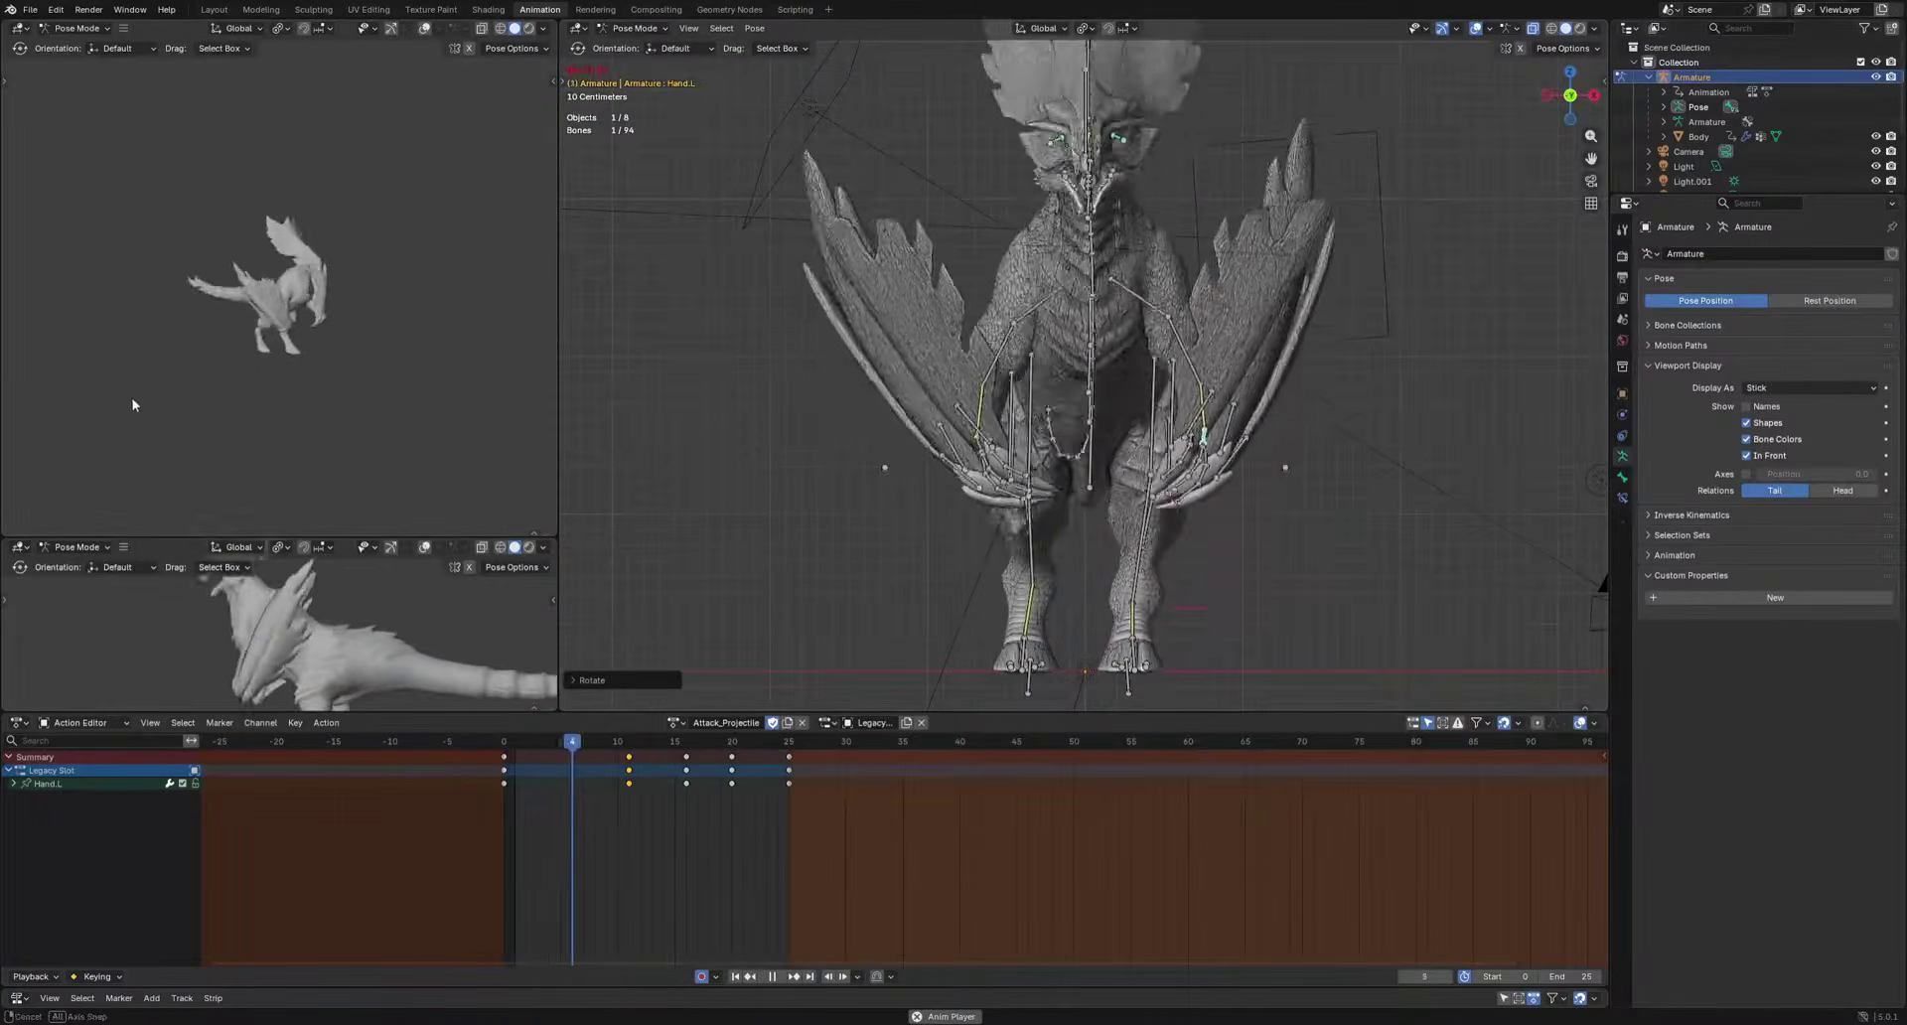
pyautogui.press('space')
pyautogui.moveTo(407, 444); pyautogui.dragTo(318, 439, button='middle')
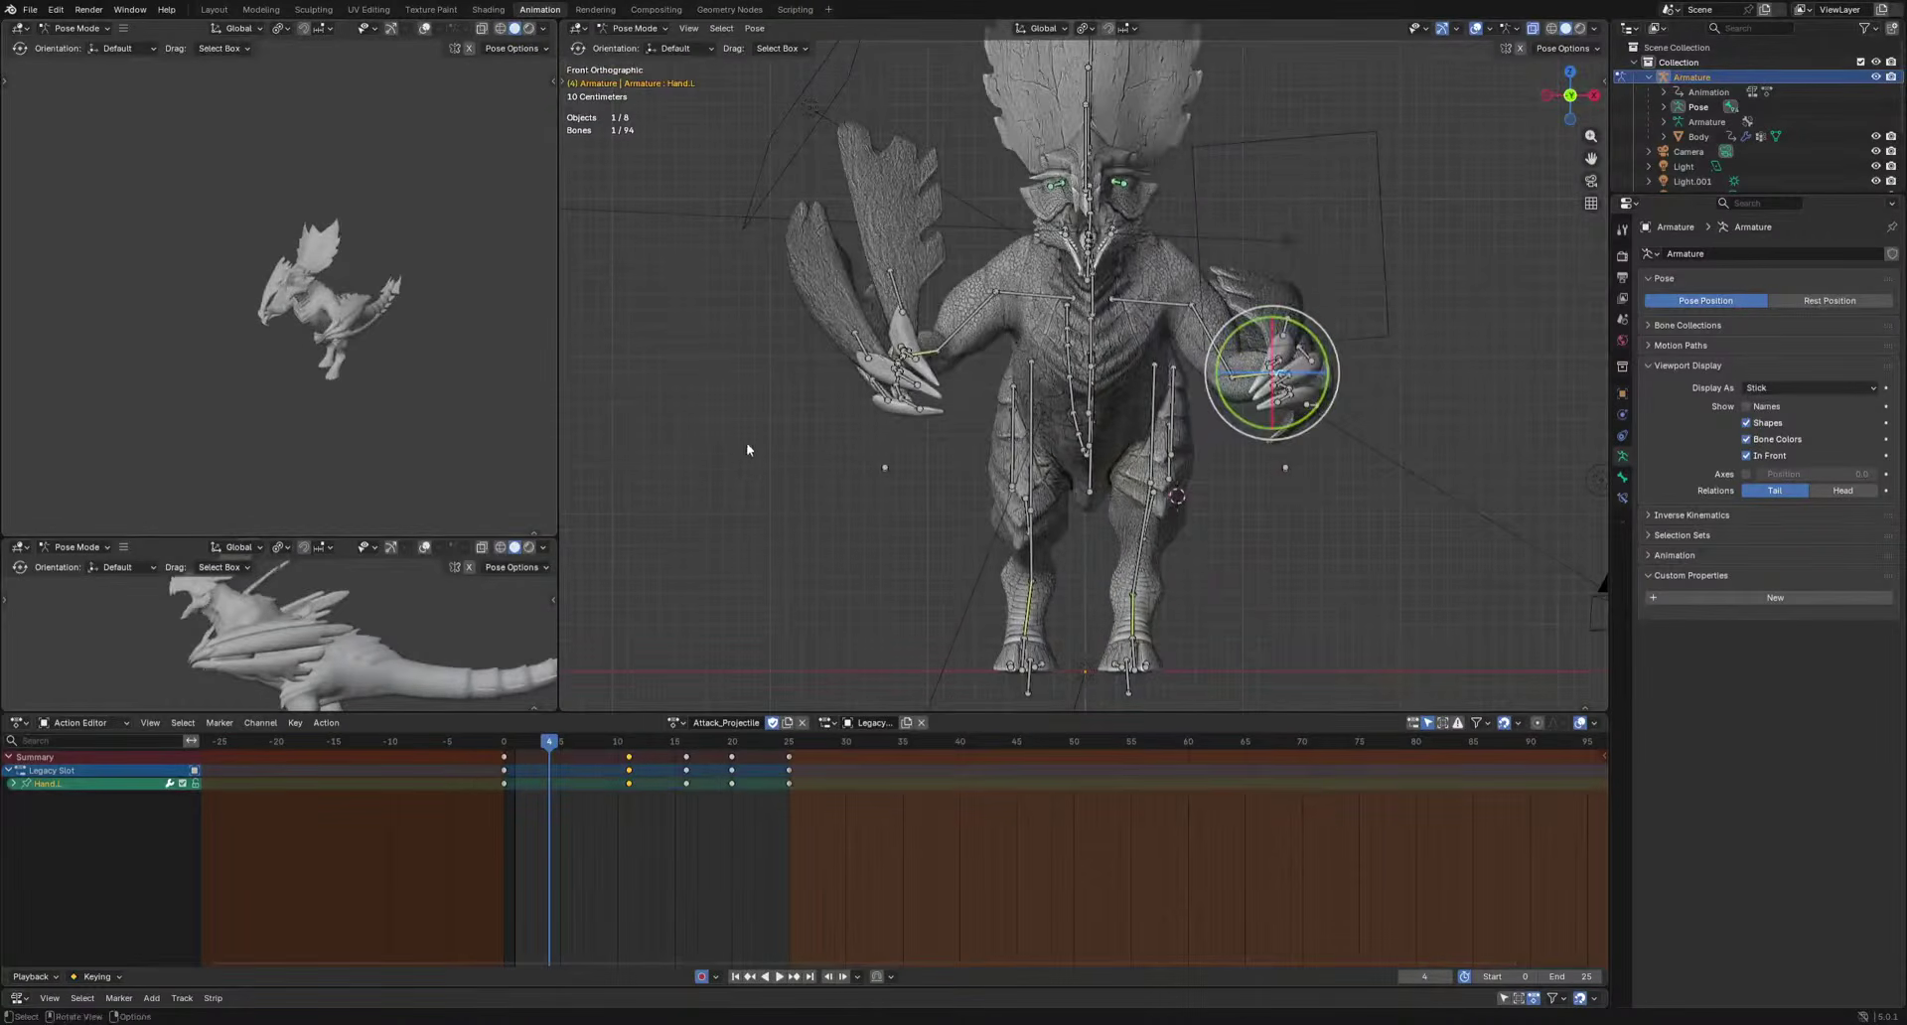
# Rotate the right hand bone at frame 8 in the left side view, and play back.
pyautogui.moveTo(747, 443); pyautogui.dragTo(1155, 452, button='middle')
pyautogui.click(933, 419)
pyautogui.press('space')
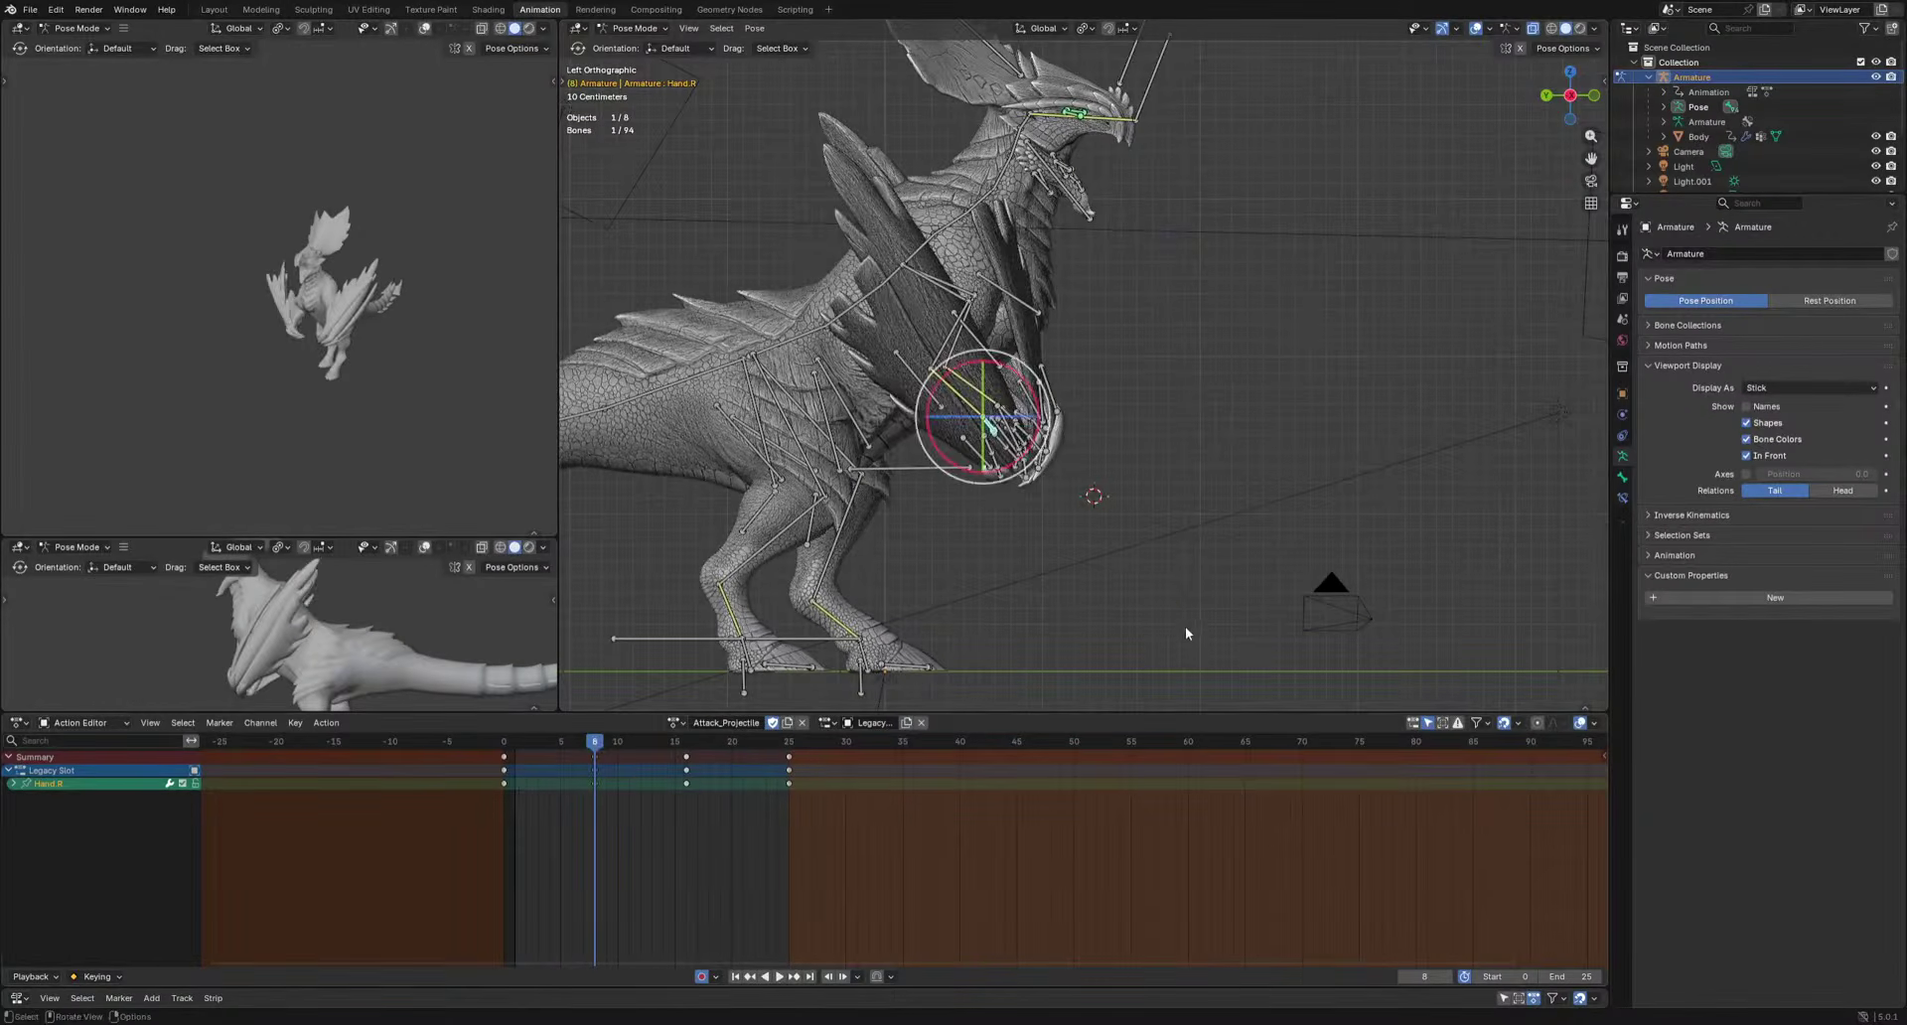
pyautogui.press('r')
pyautogui.click(1214, 546)
pyautogui.press('space')
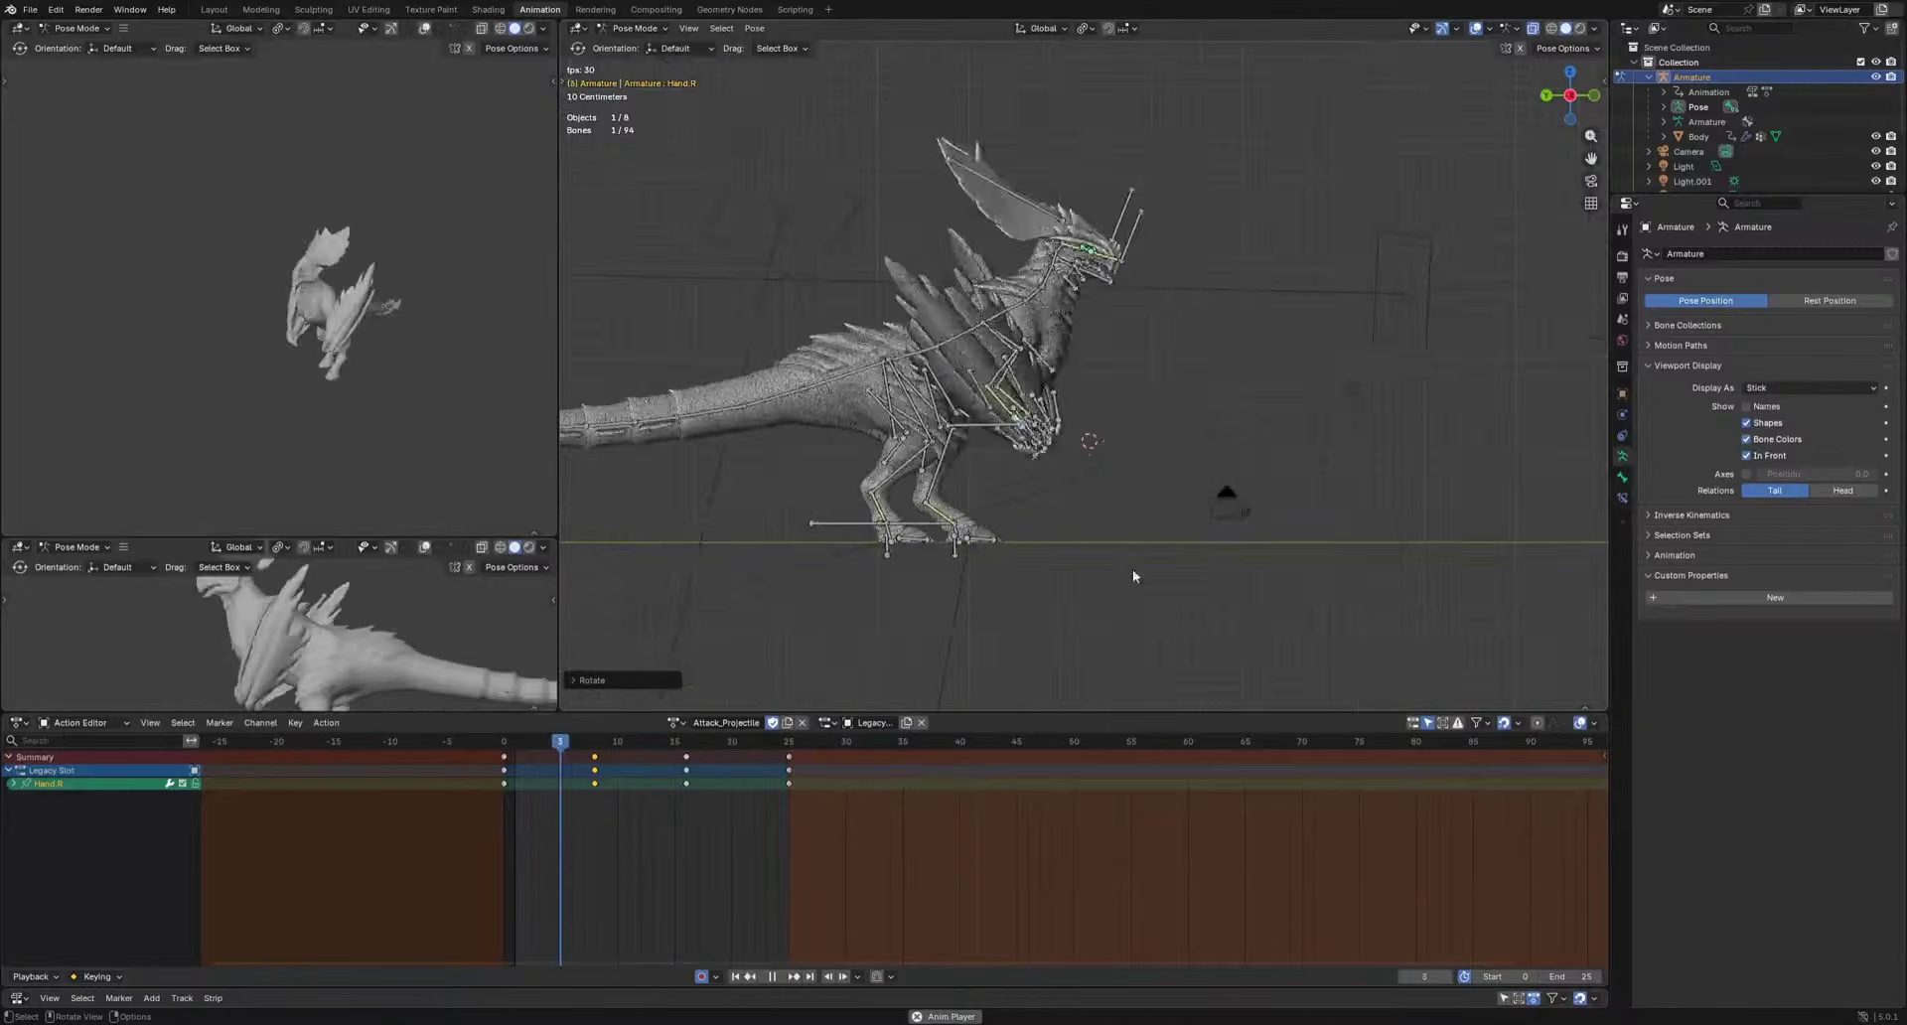
pyautogui.keyDown('shift'); pyautogui.moveTo(1132, 569); pyautogui.dragTo(1254, 587, button='middle'); pyautogui.keyUp('shift')
pyautogui.moveTo(149, 381); pyautogui.dragTo(370, 397, button='middle')
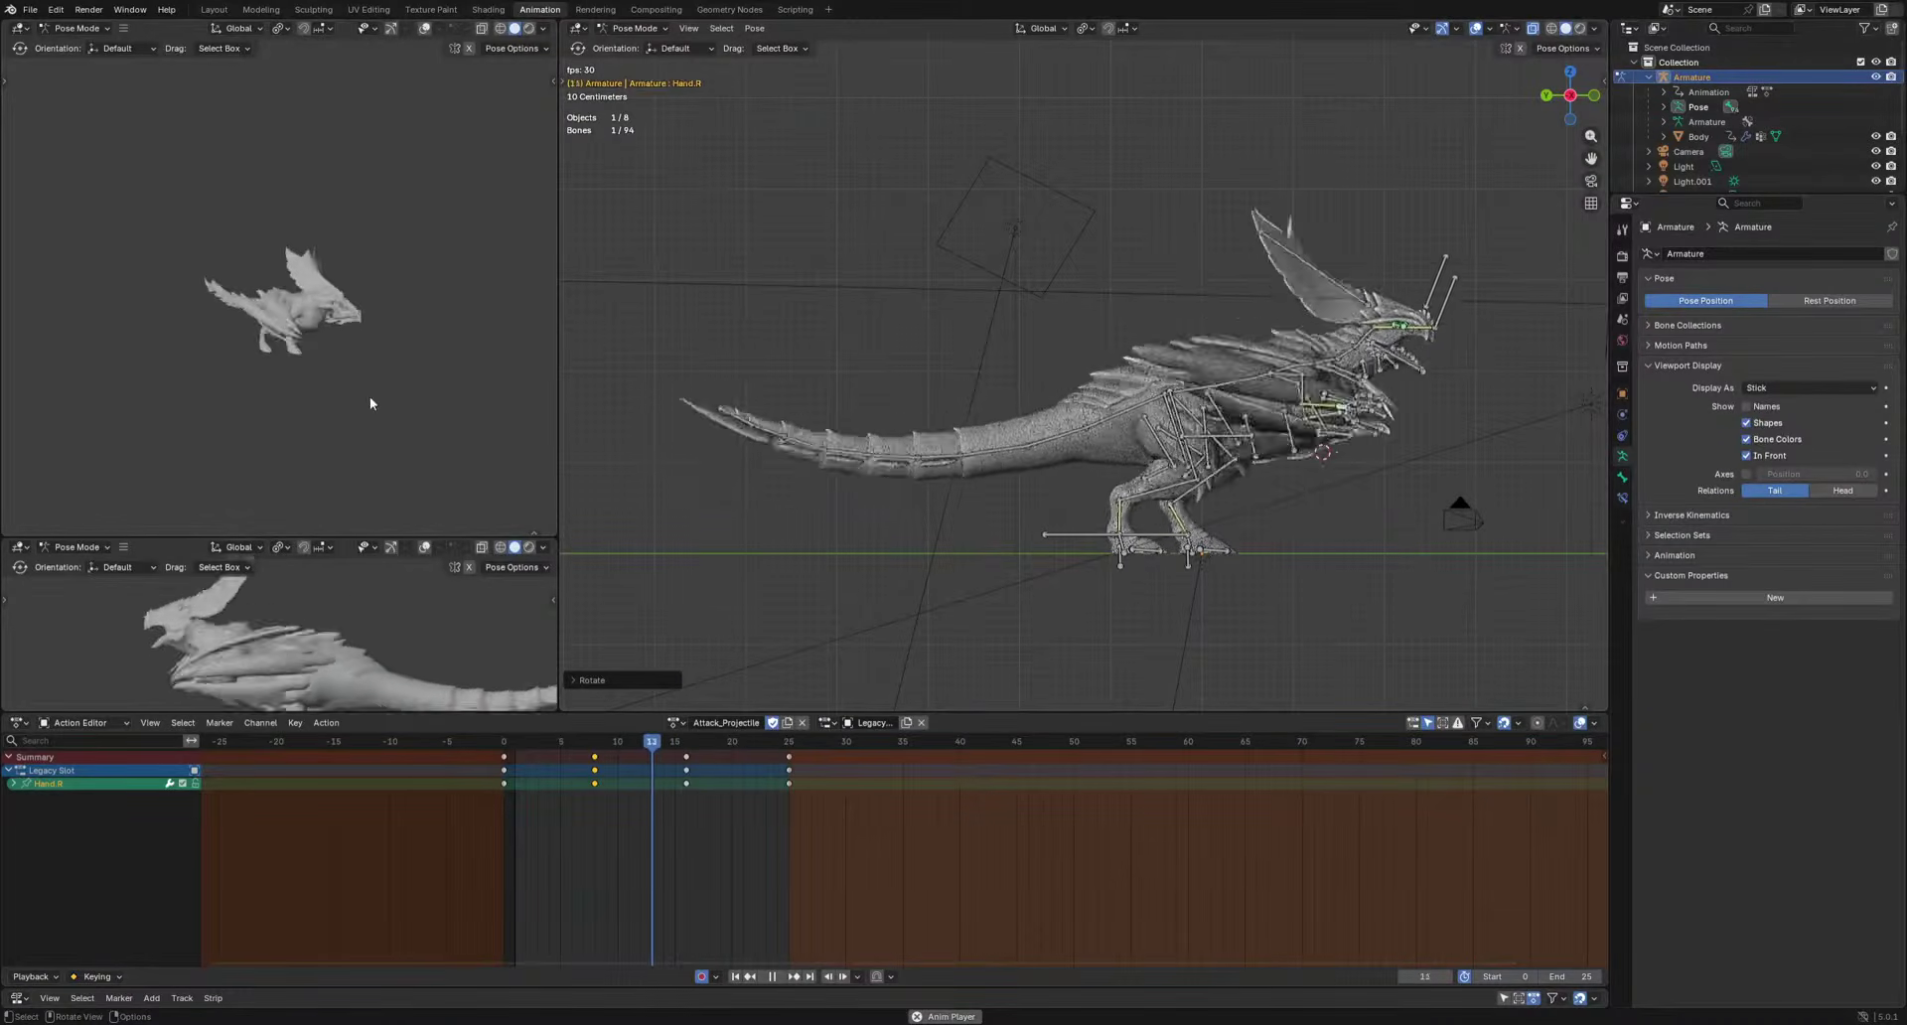
# Rotate both ankle bones at frames 11 and 17, and play back the attack.
pyautogui.press('Escape')
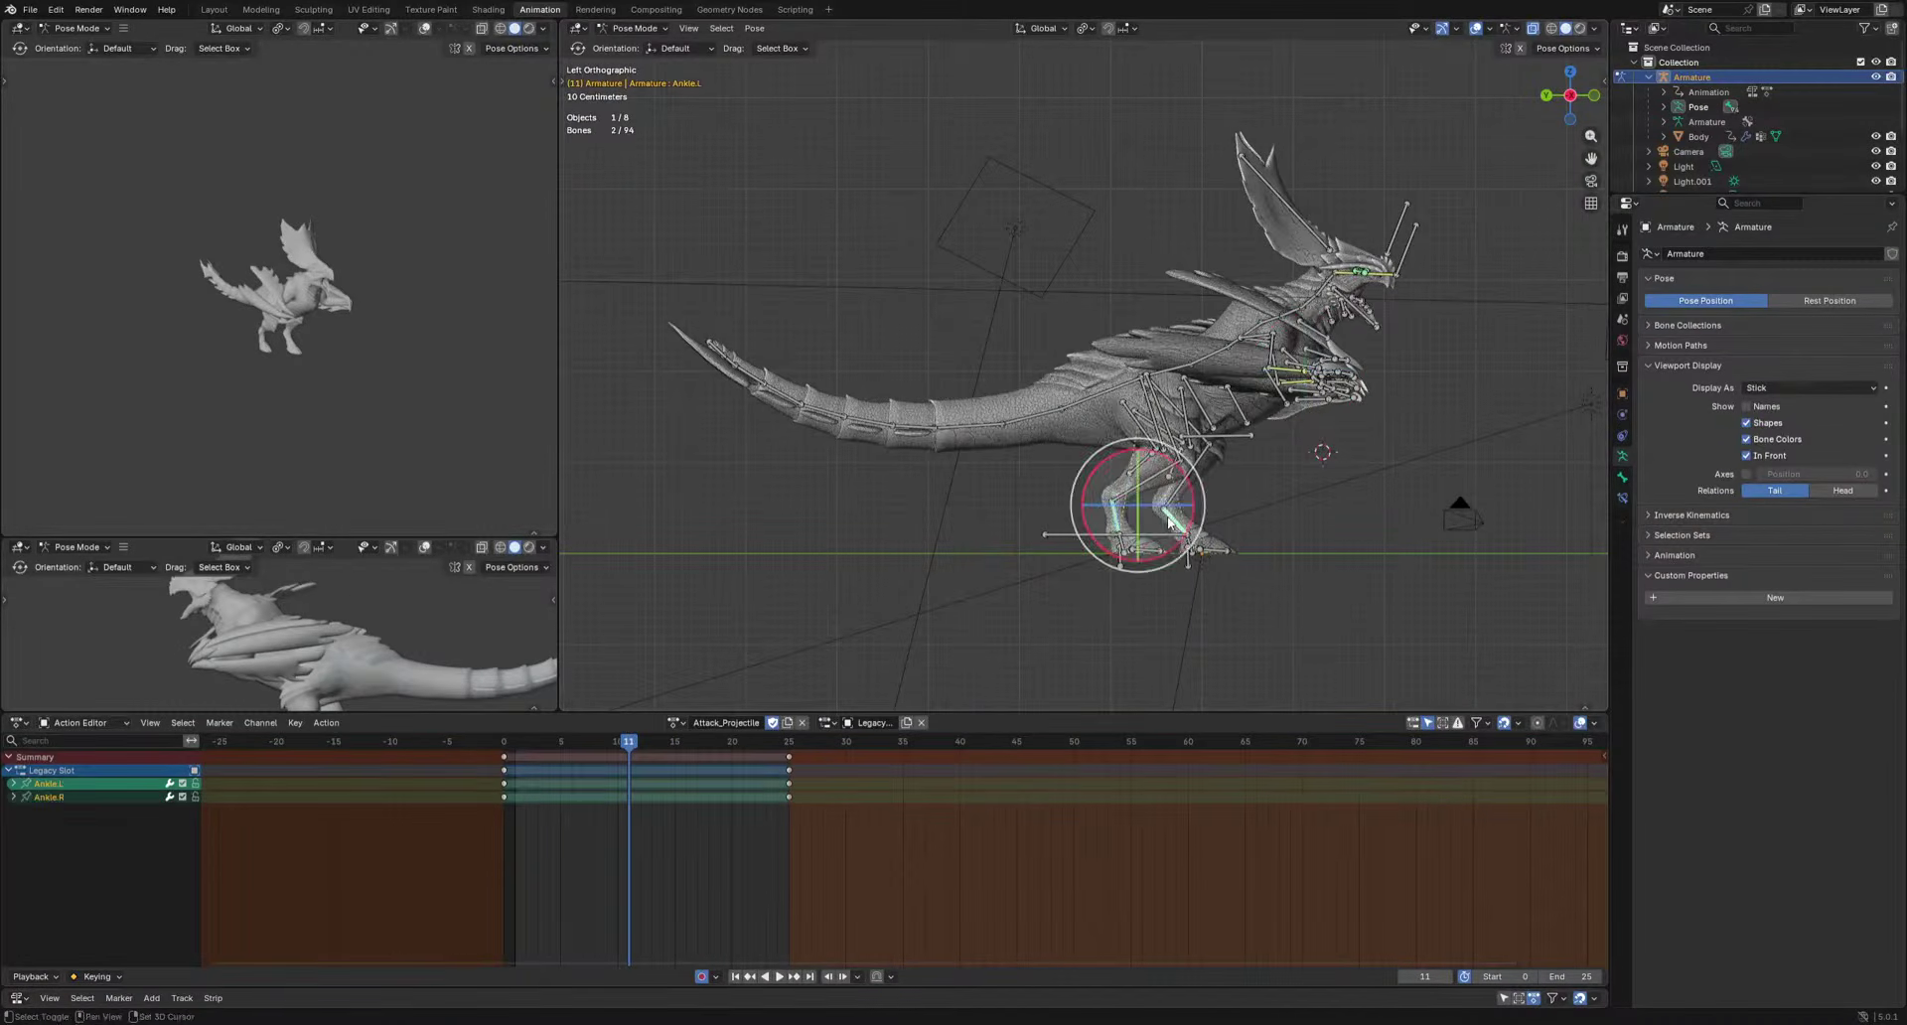
pyautogui.press('space')
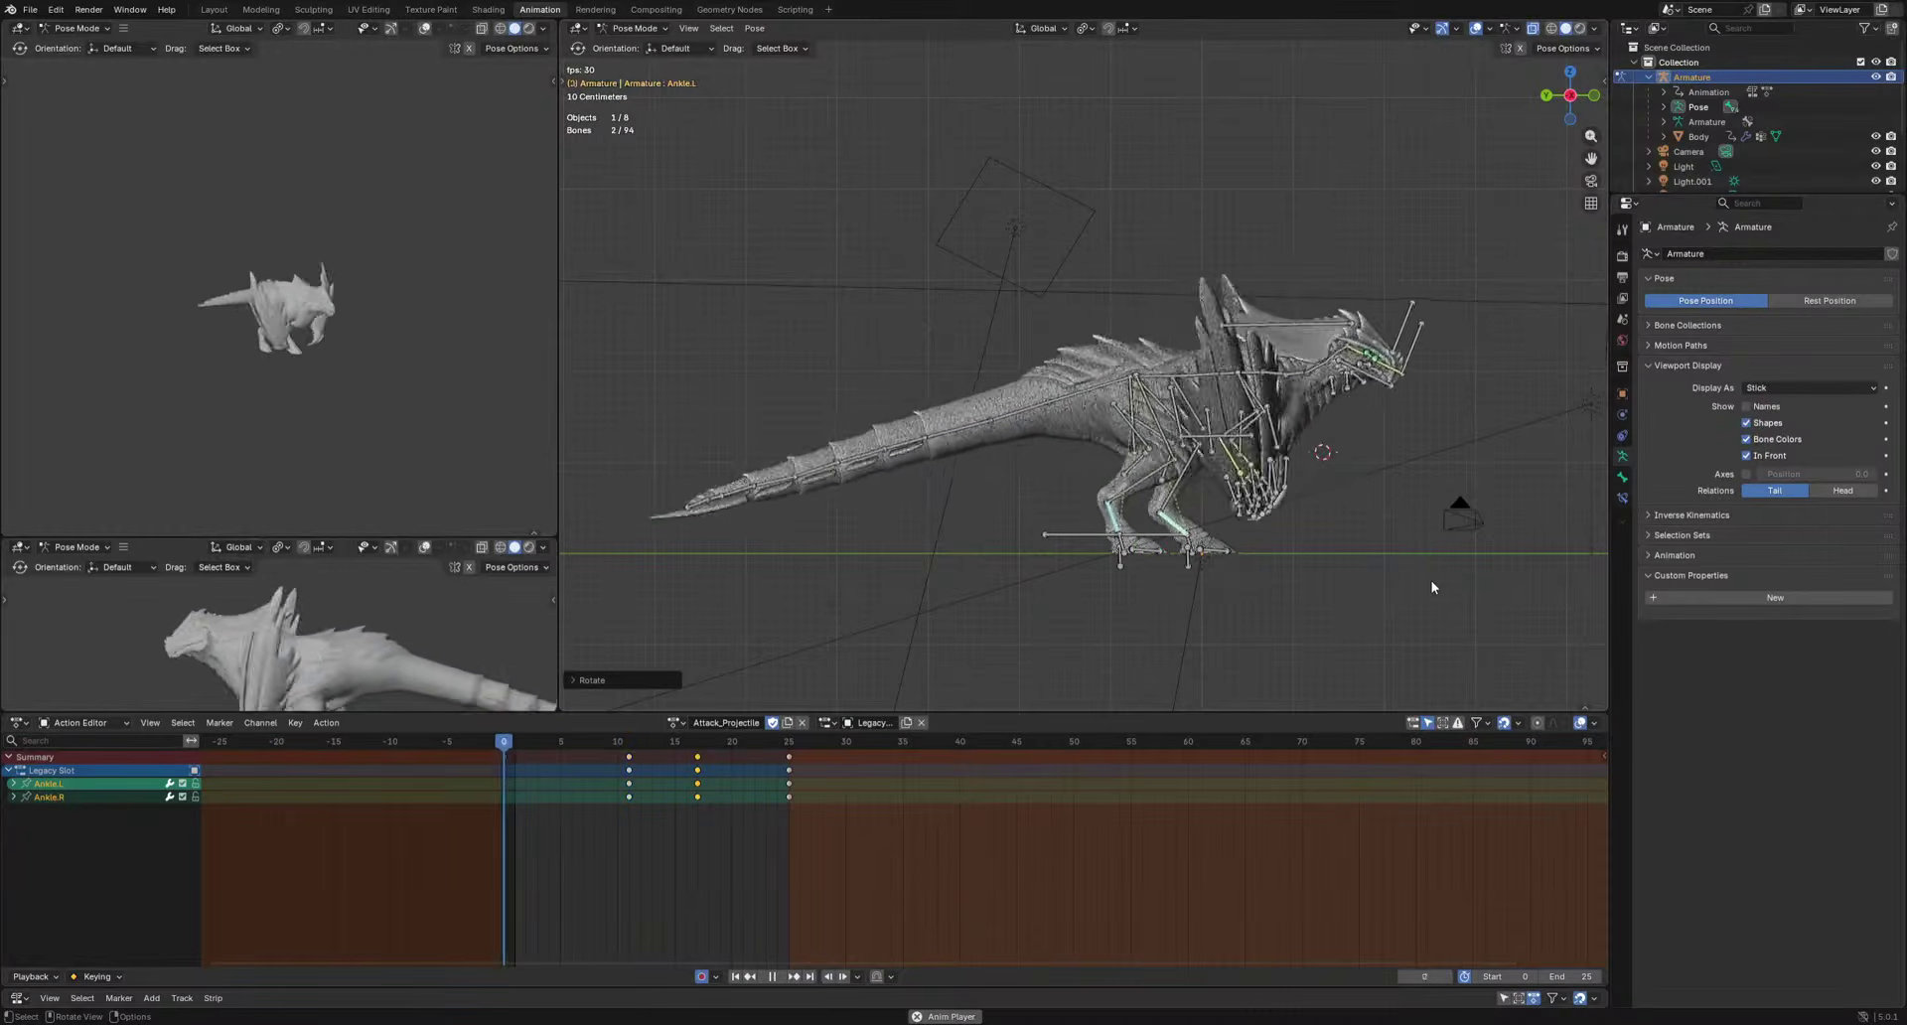
pyautogui.press('space')
# Rotate the three tail bones Tail.005 to Tail.007 at frames 6 and 16, and play back.
pyautogui.moveTo(613, 488); pyautogui.dragTo(768, 433)
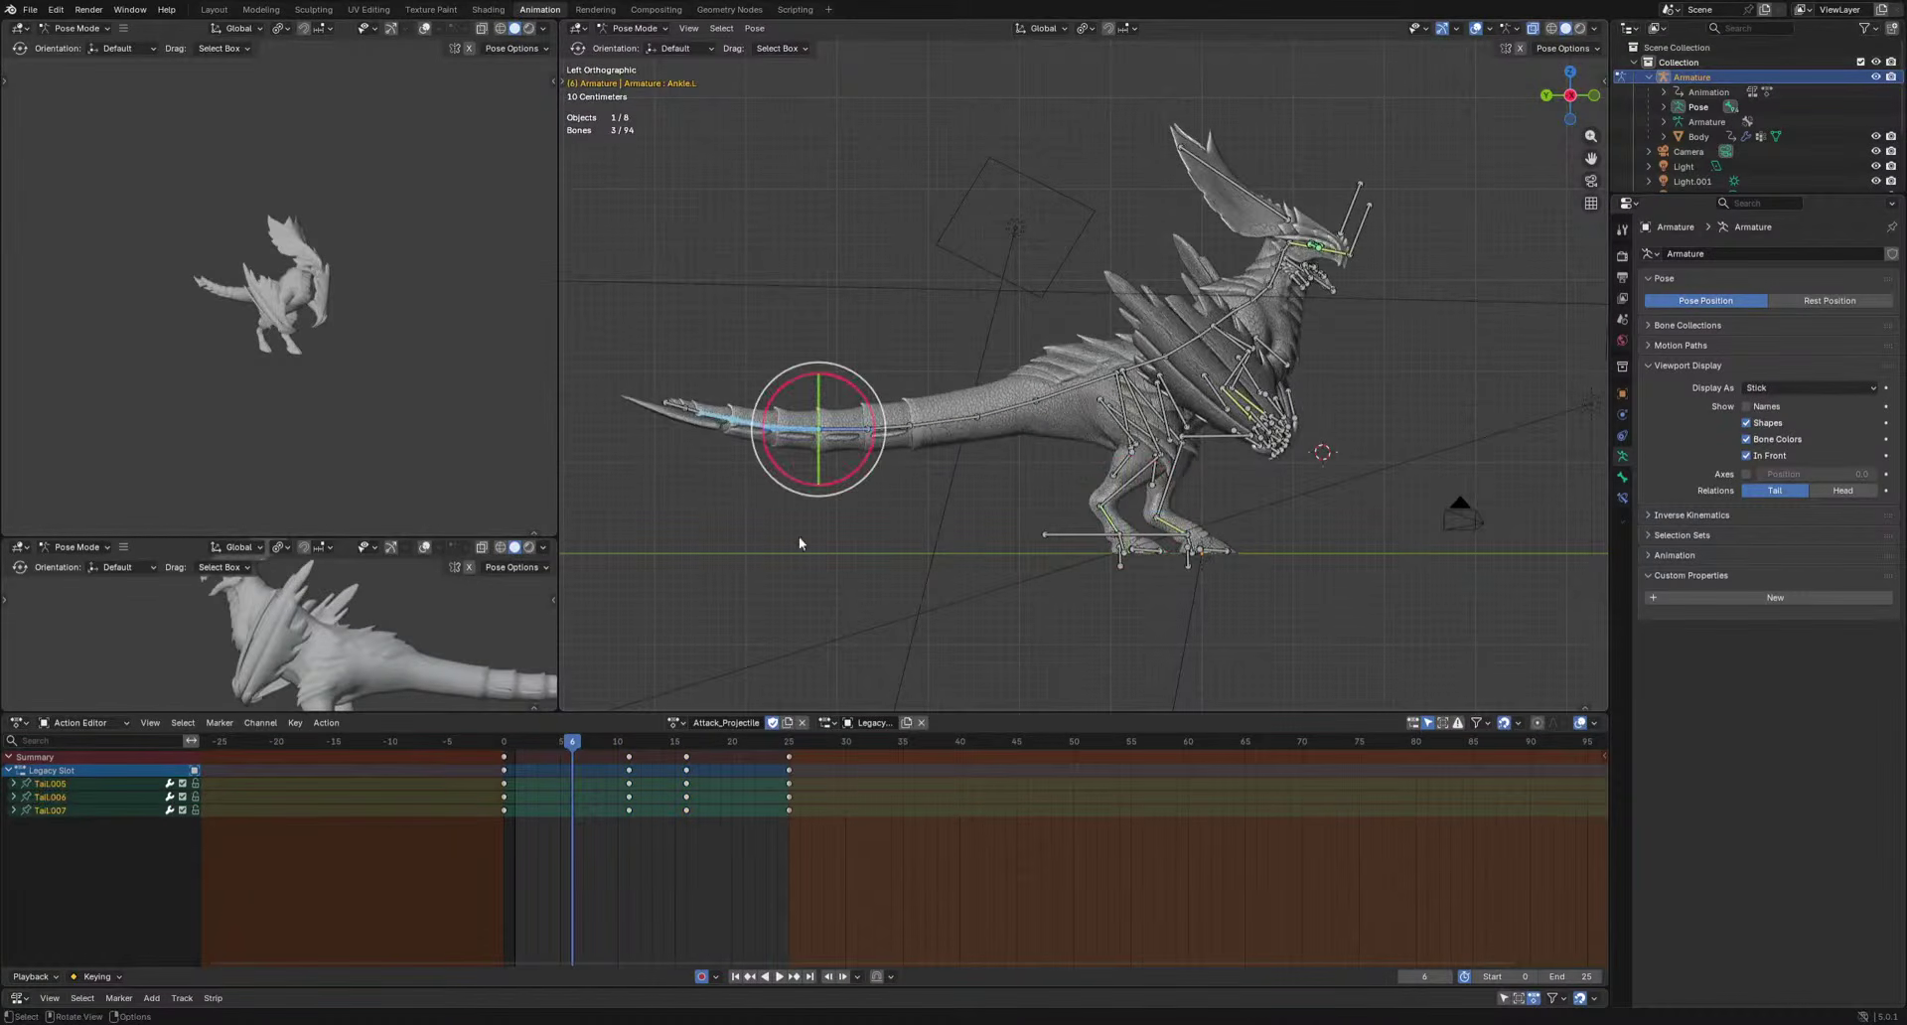
pyautogui.click(1104, 516)
pyautogui.moveTo(553, 792); pyautogui.dragTo(692, 791)
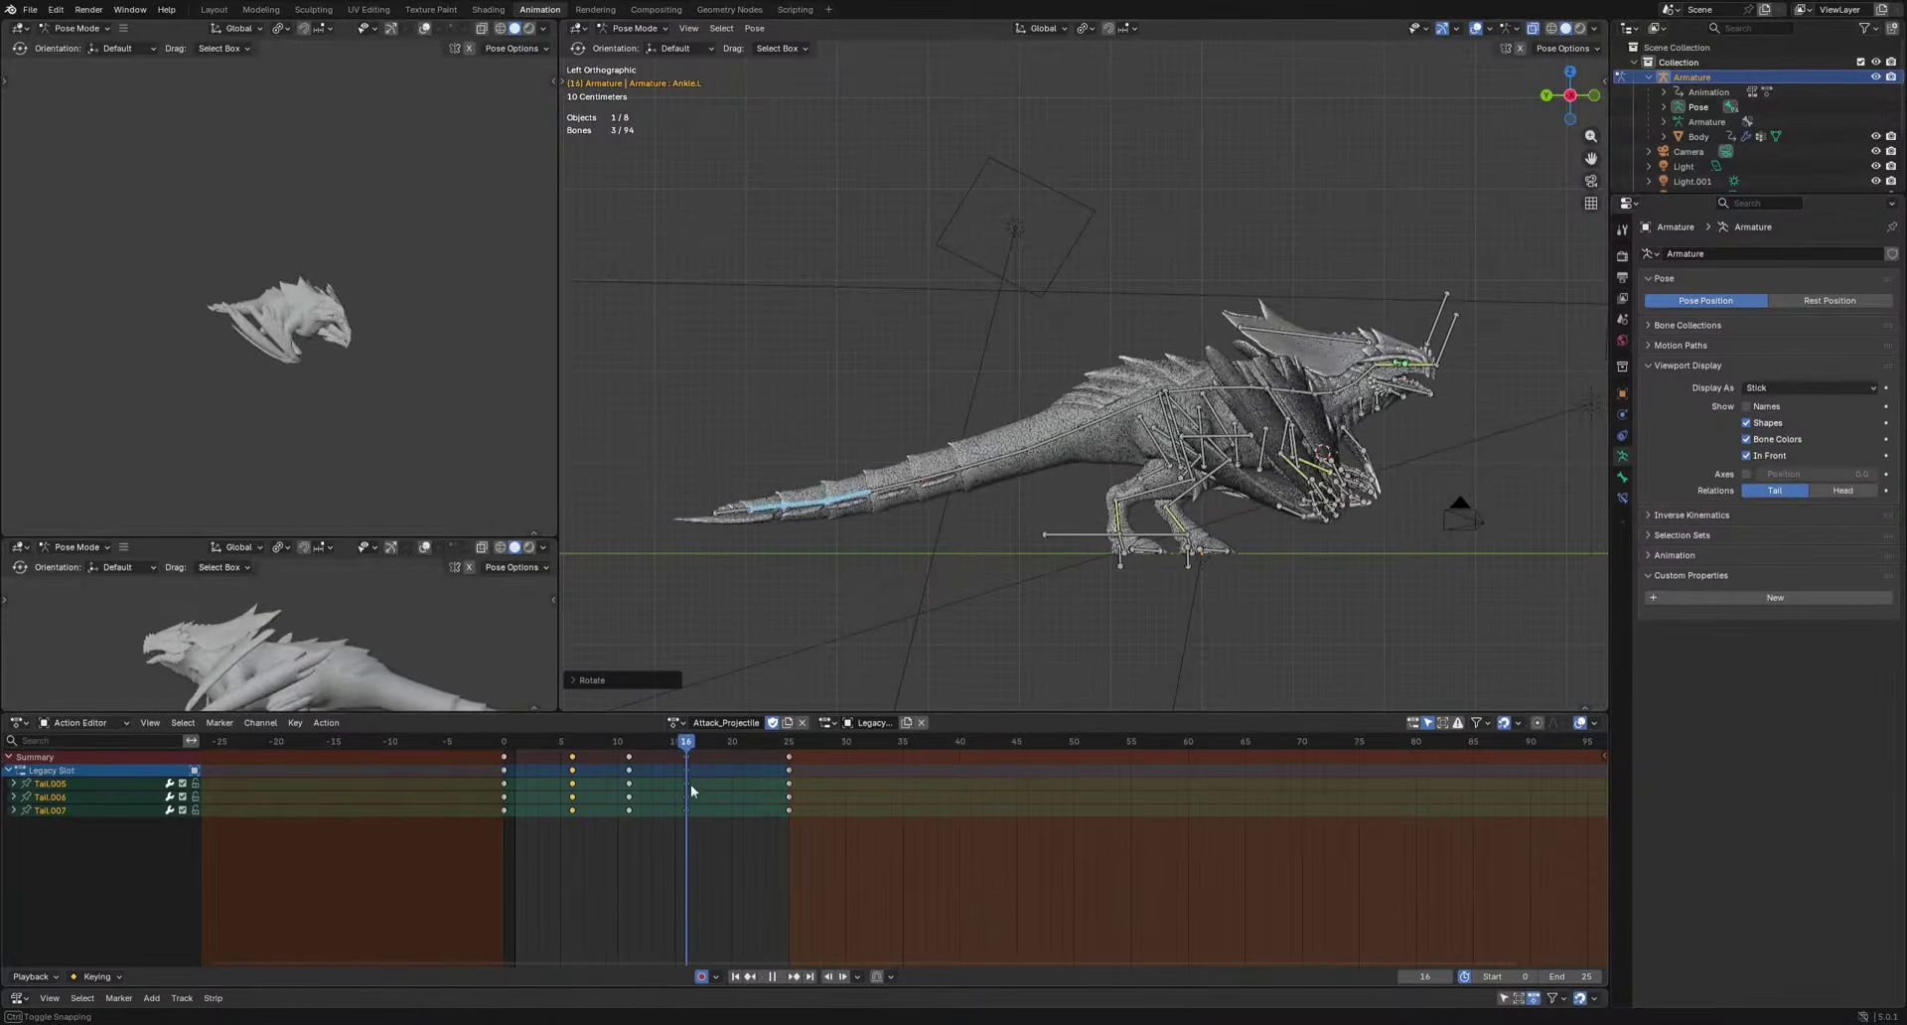
pyautogui.click(1027, 628)
pyautogui.press('space')
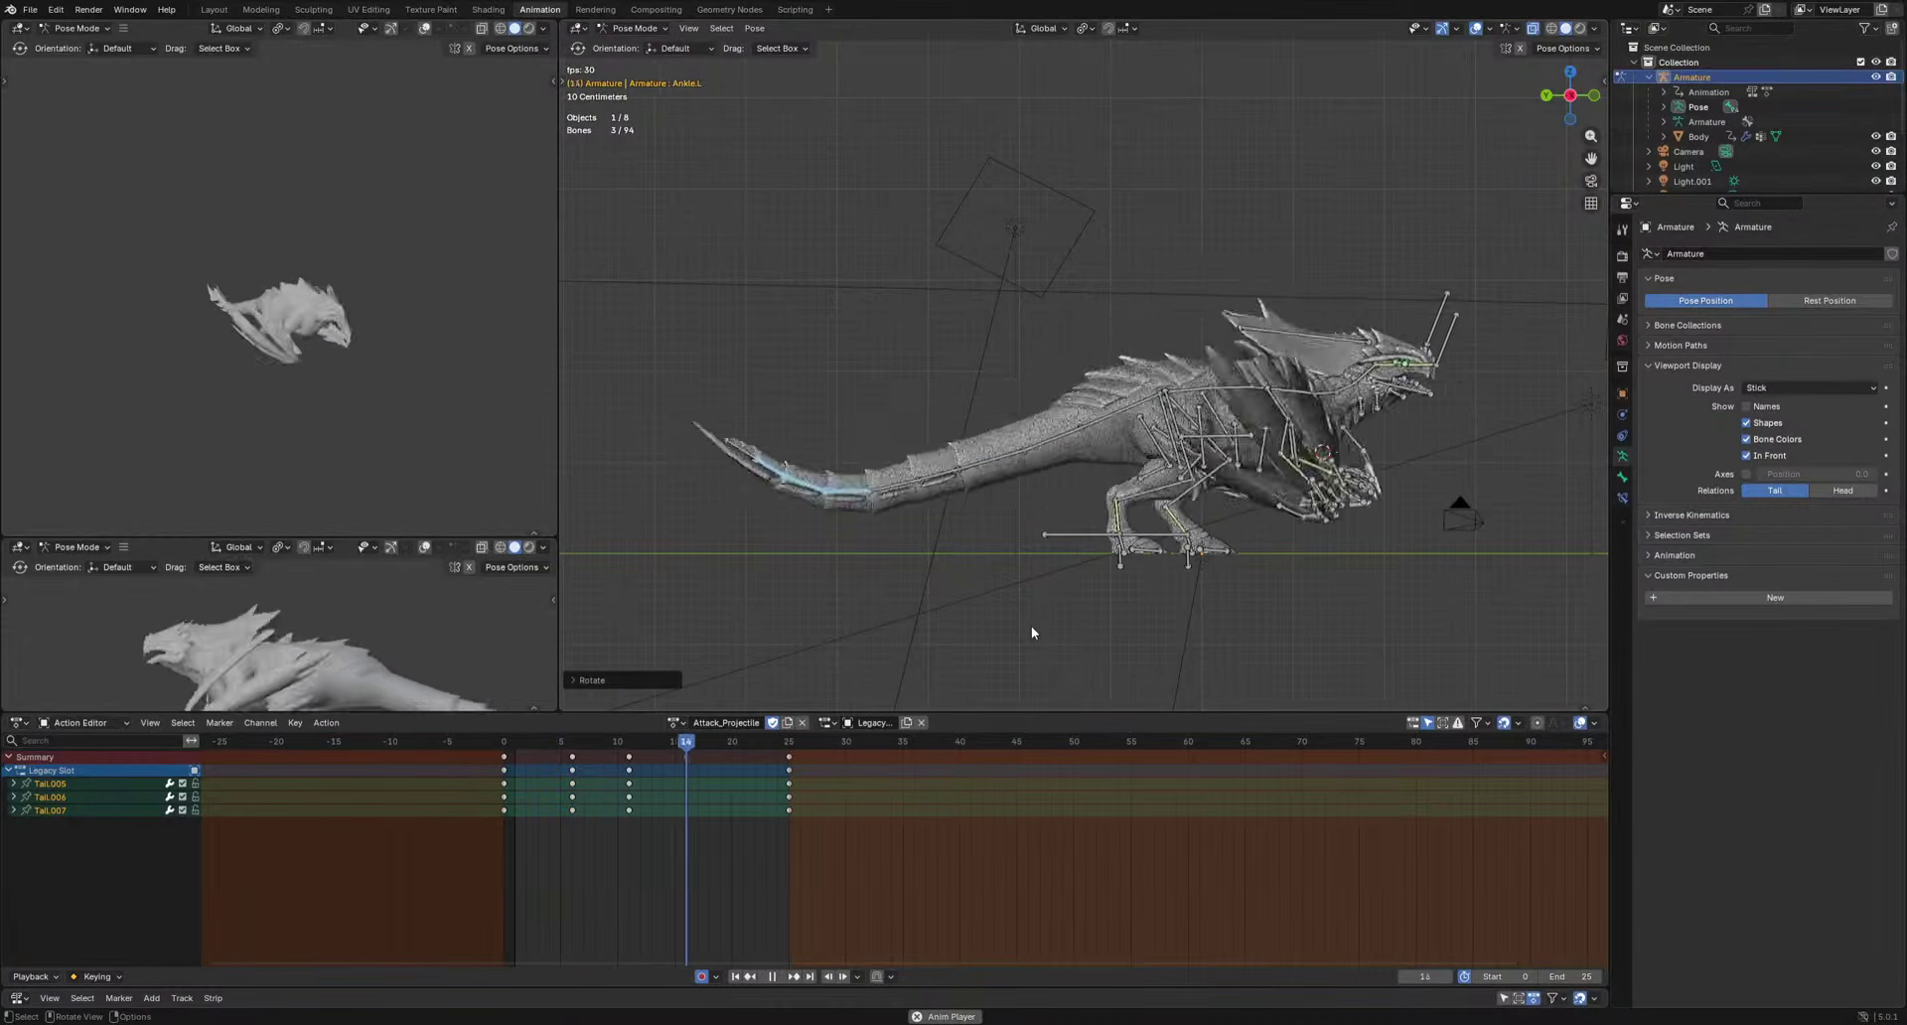
pyautogui.scroll(1, 1054, 577)
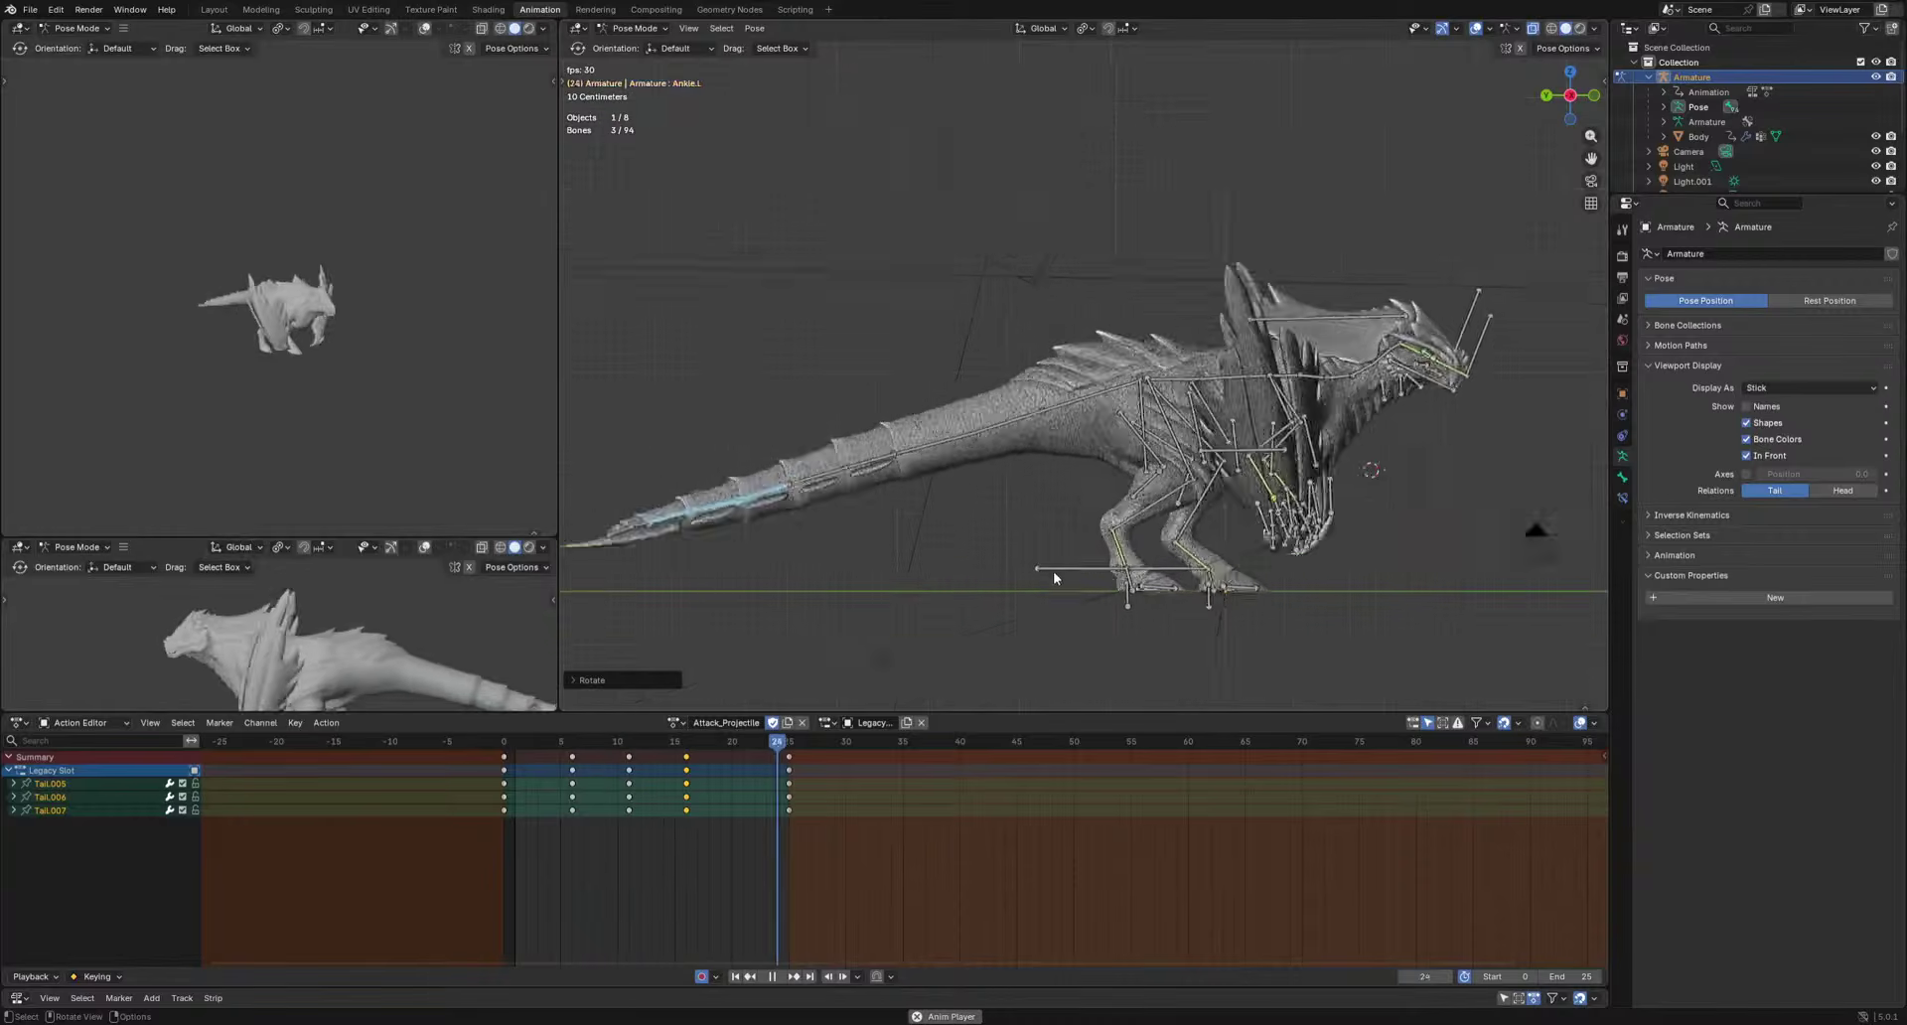
pyautogui.scroll(1, 1053, 577)
pyautogui.keyDown('shift'); pyautogui.moveTo(1053, 578); pyautogui.dragTo(838, 574, button='middle'); pyautogui.keyUp('shift')
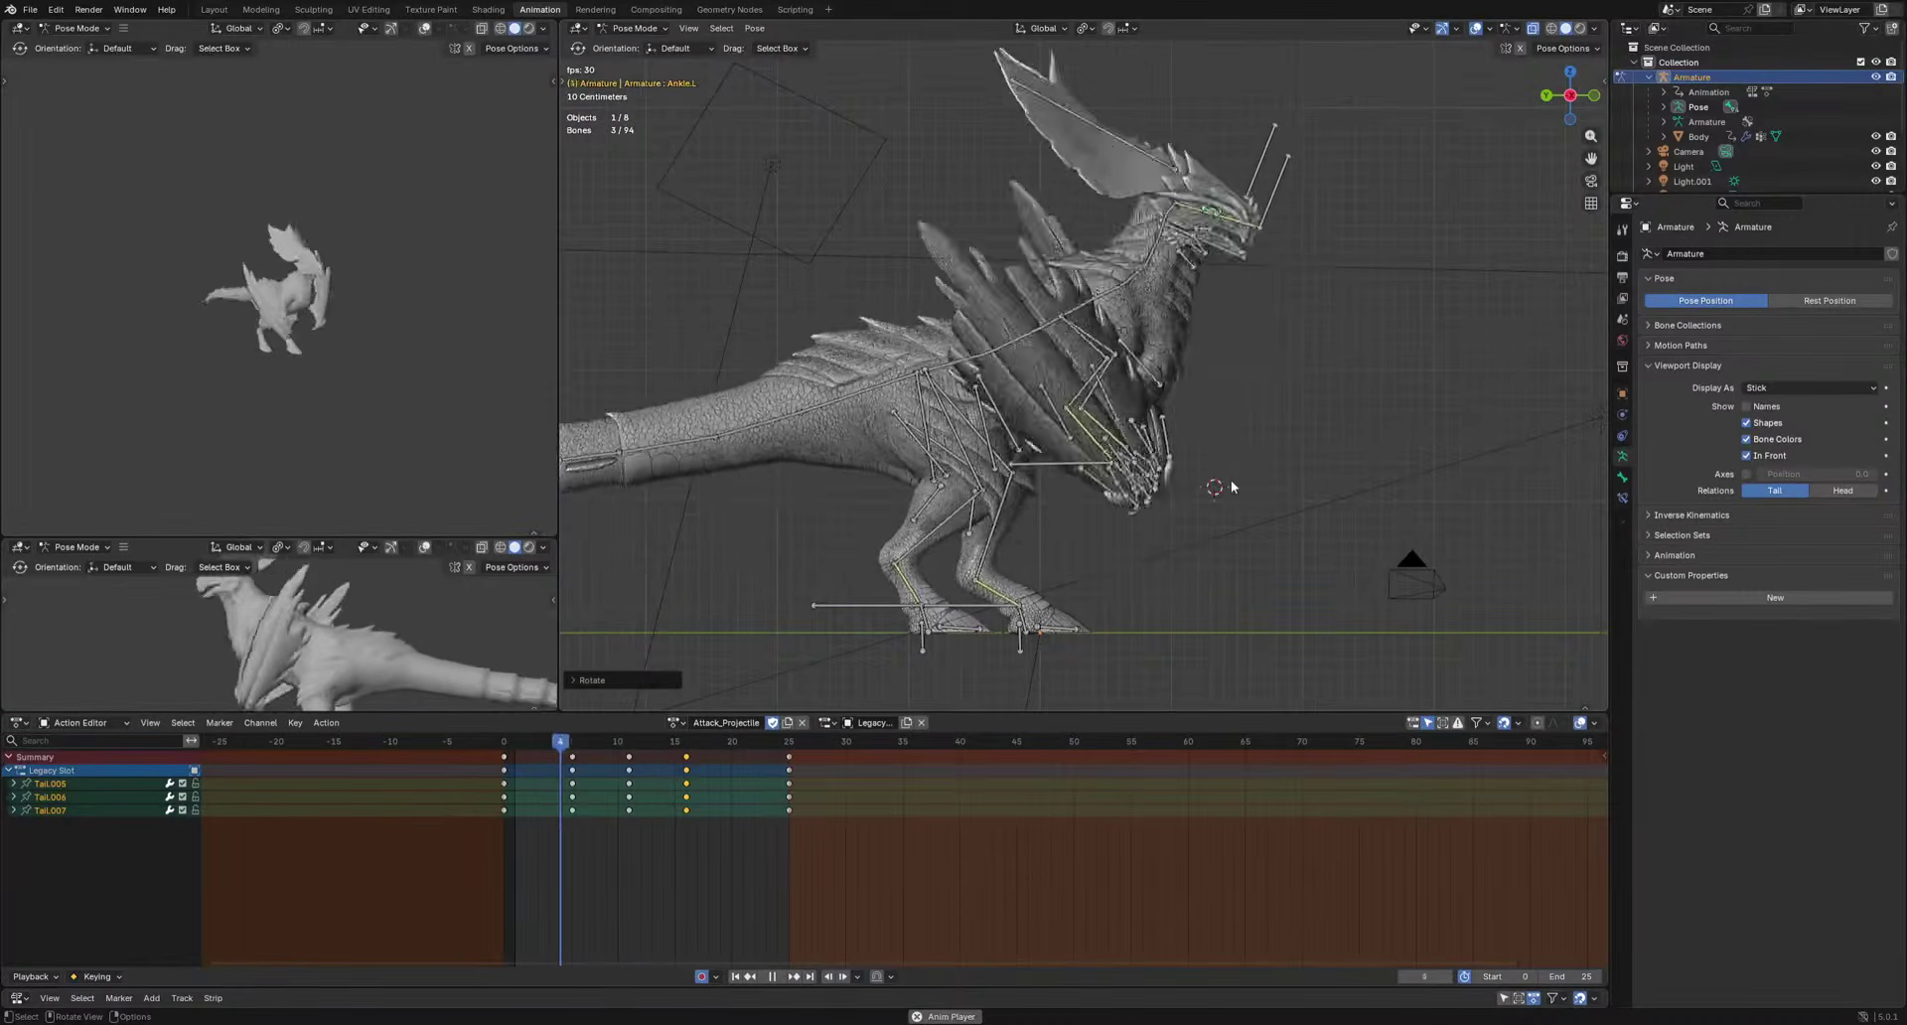
pyautogui.press('space')
# Rotate the two outer tongue bones at frame 11 in the open mouth.
pyautogui.scroll(5, 1341, 378)
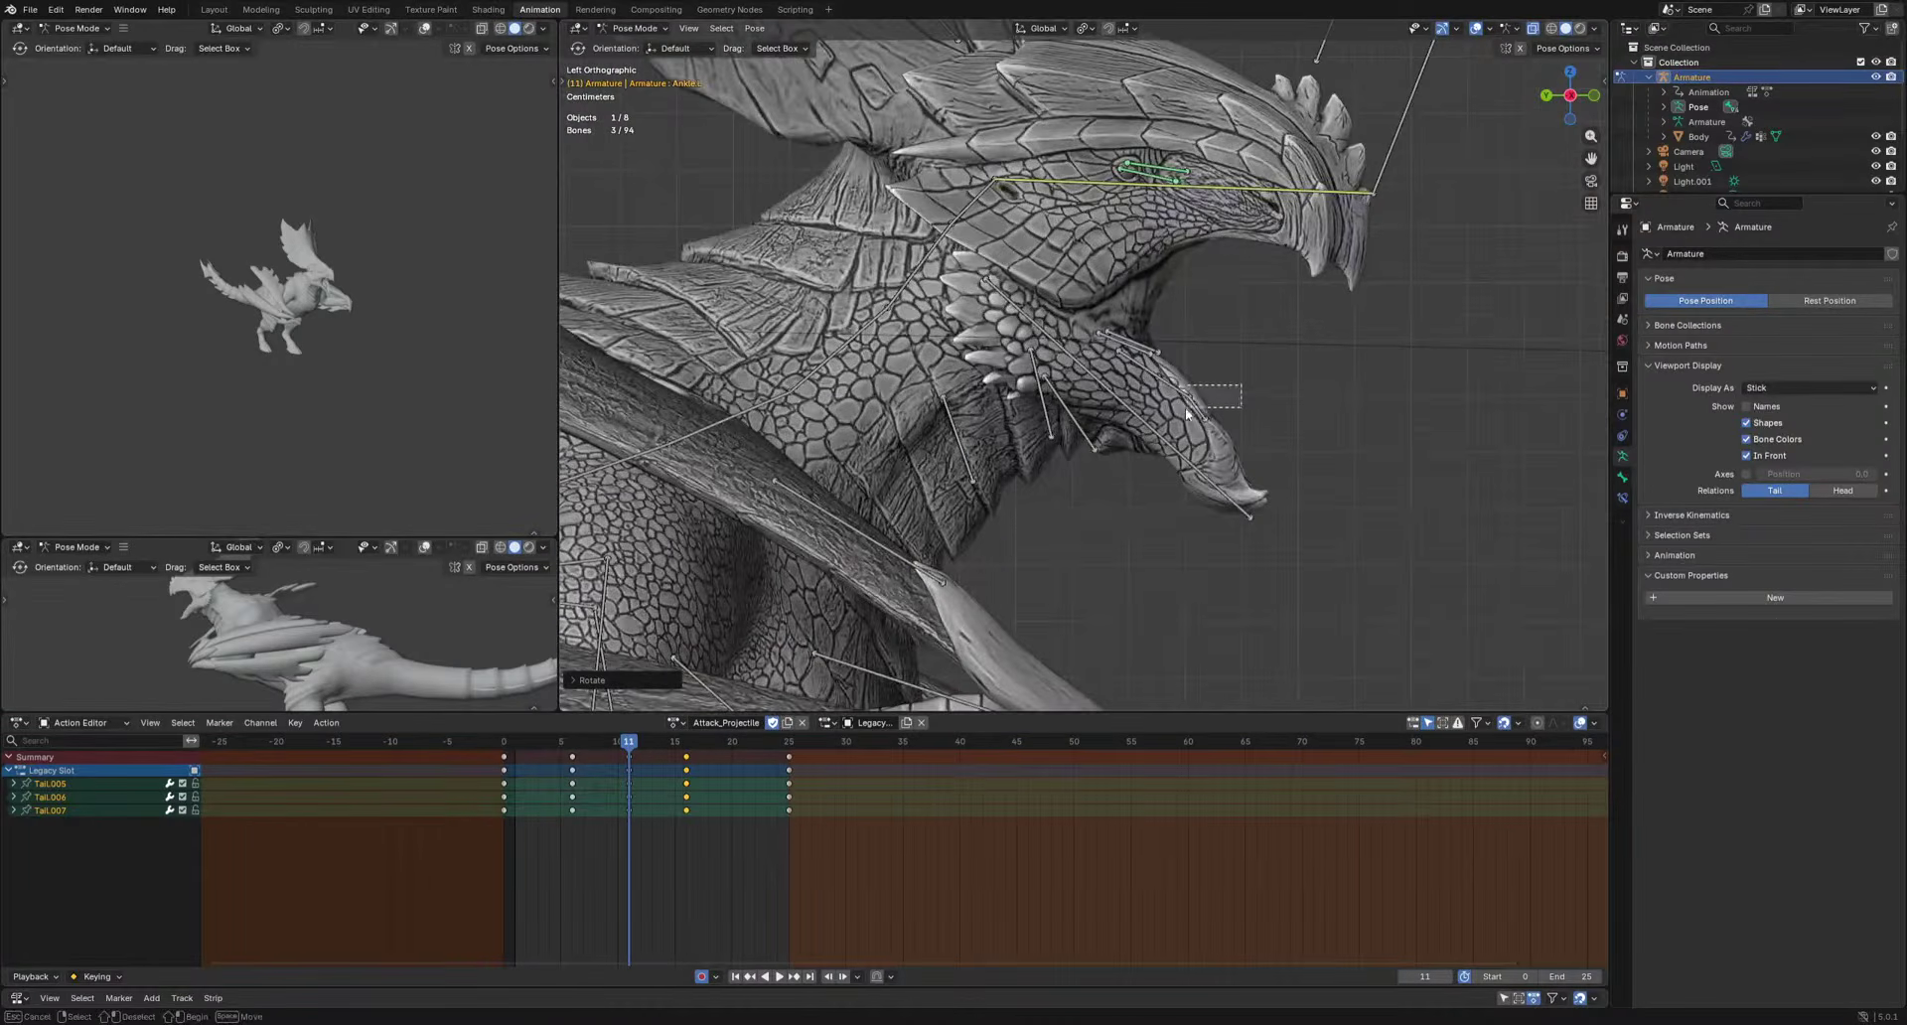
pyautogui.click(1187, 405)
pyautogui.press('r')
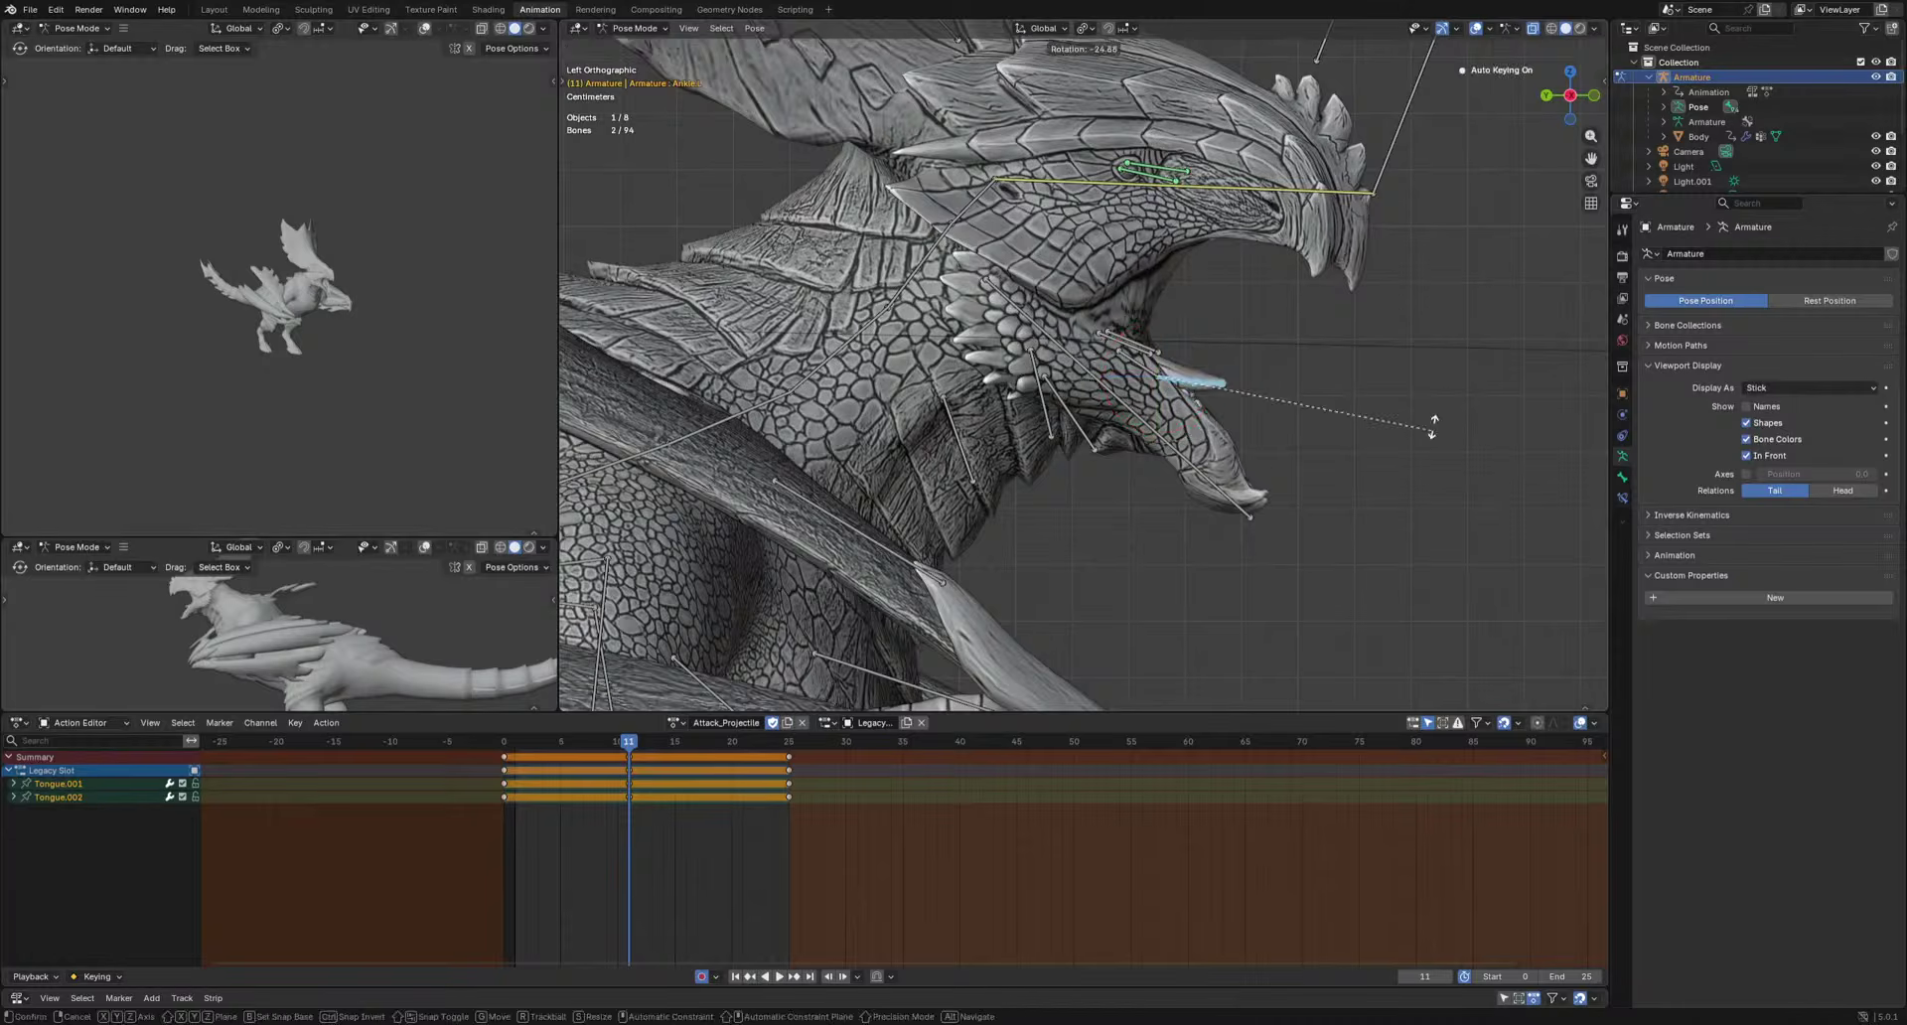
# Rotate the two outer tongue bones at frame 17, and review the playback from other distances and angles.
pyautogui.moveTo(634, 742); pyautogui.dragTo(701, 761)
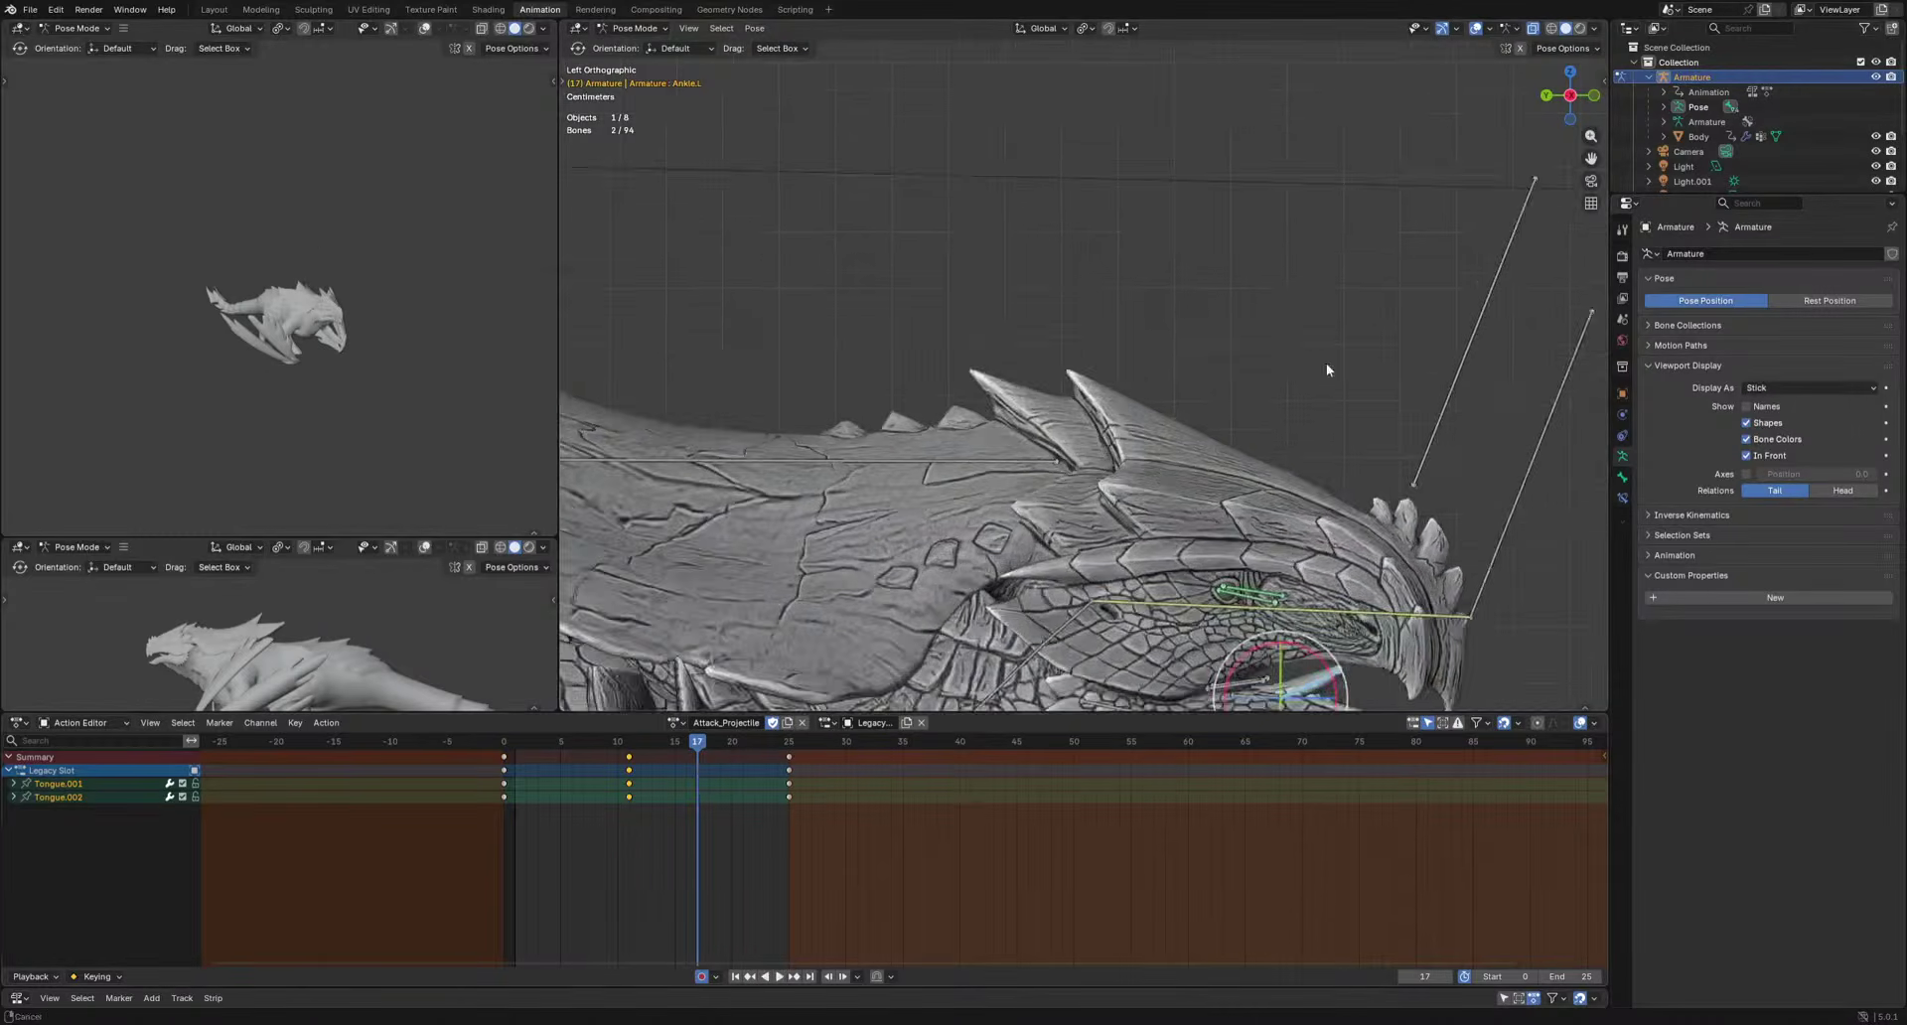
pyautogui.click(1389, 599)
pyautogui.press('space')
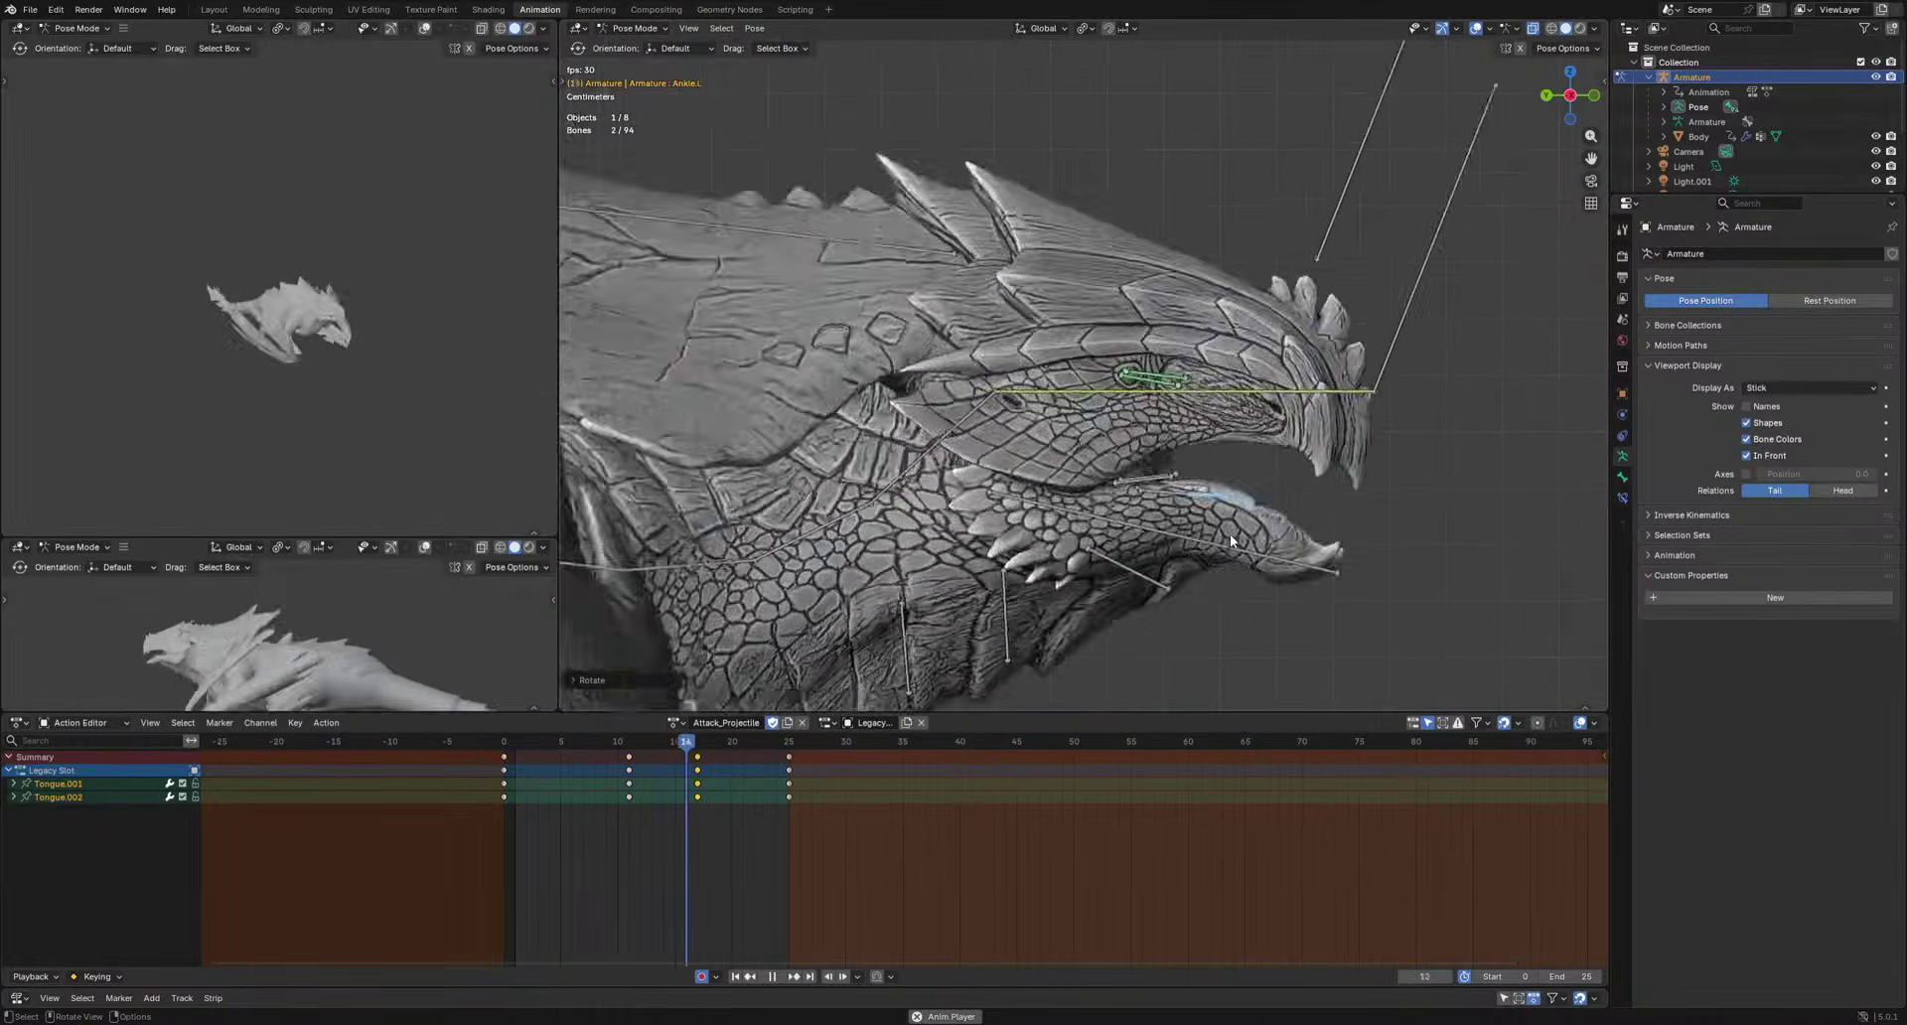
pyautogui.scroll(-3, 1232, 541)
pyautogui.press('space')
pyautogui.press('space')
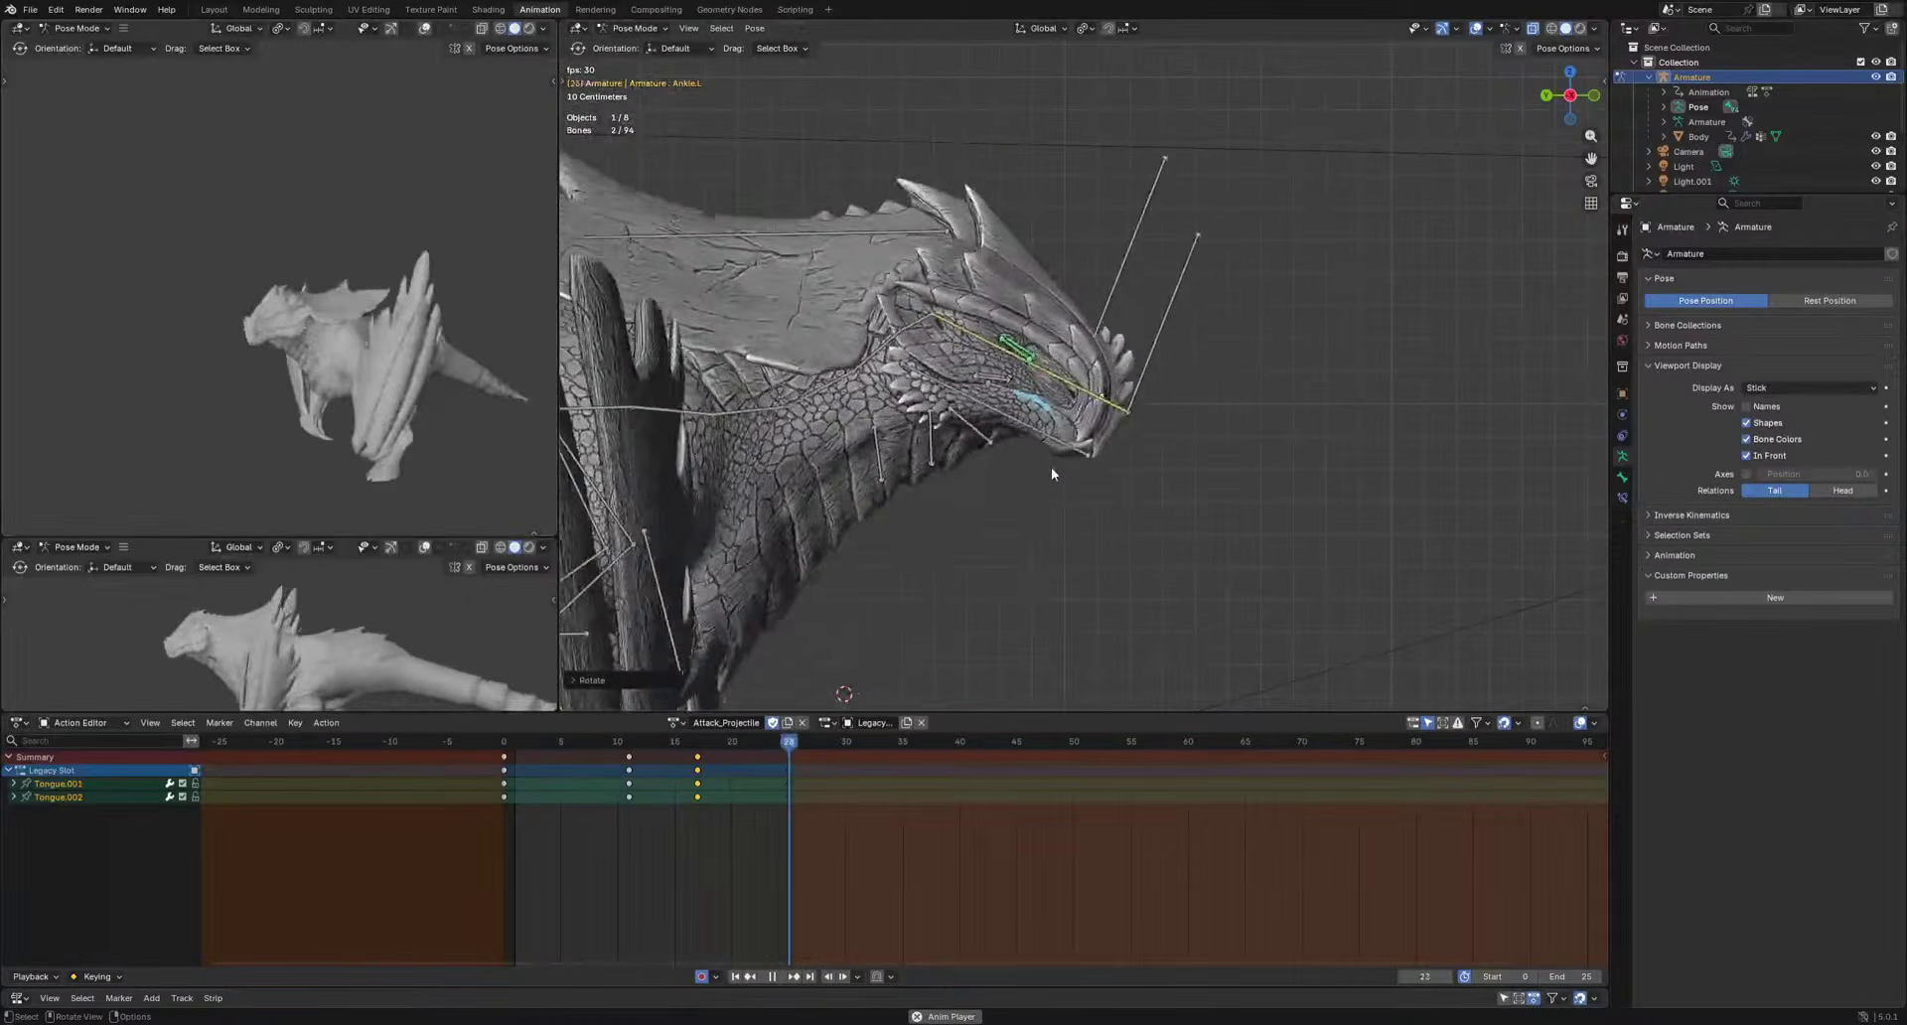
pyautogui.press('i')
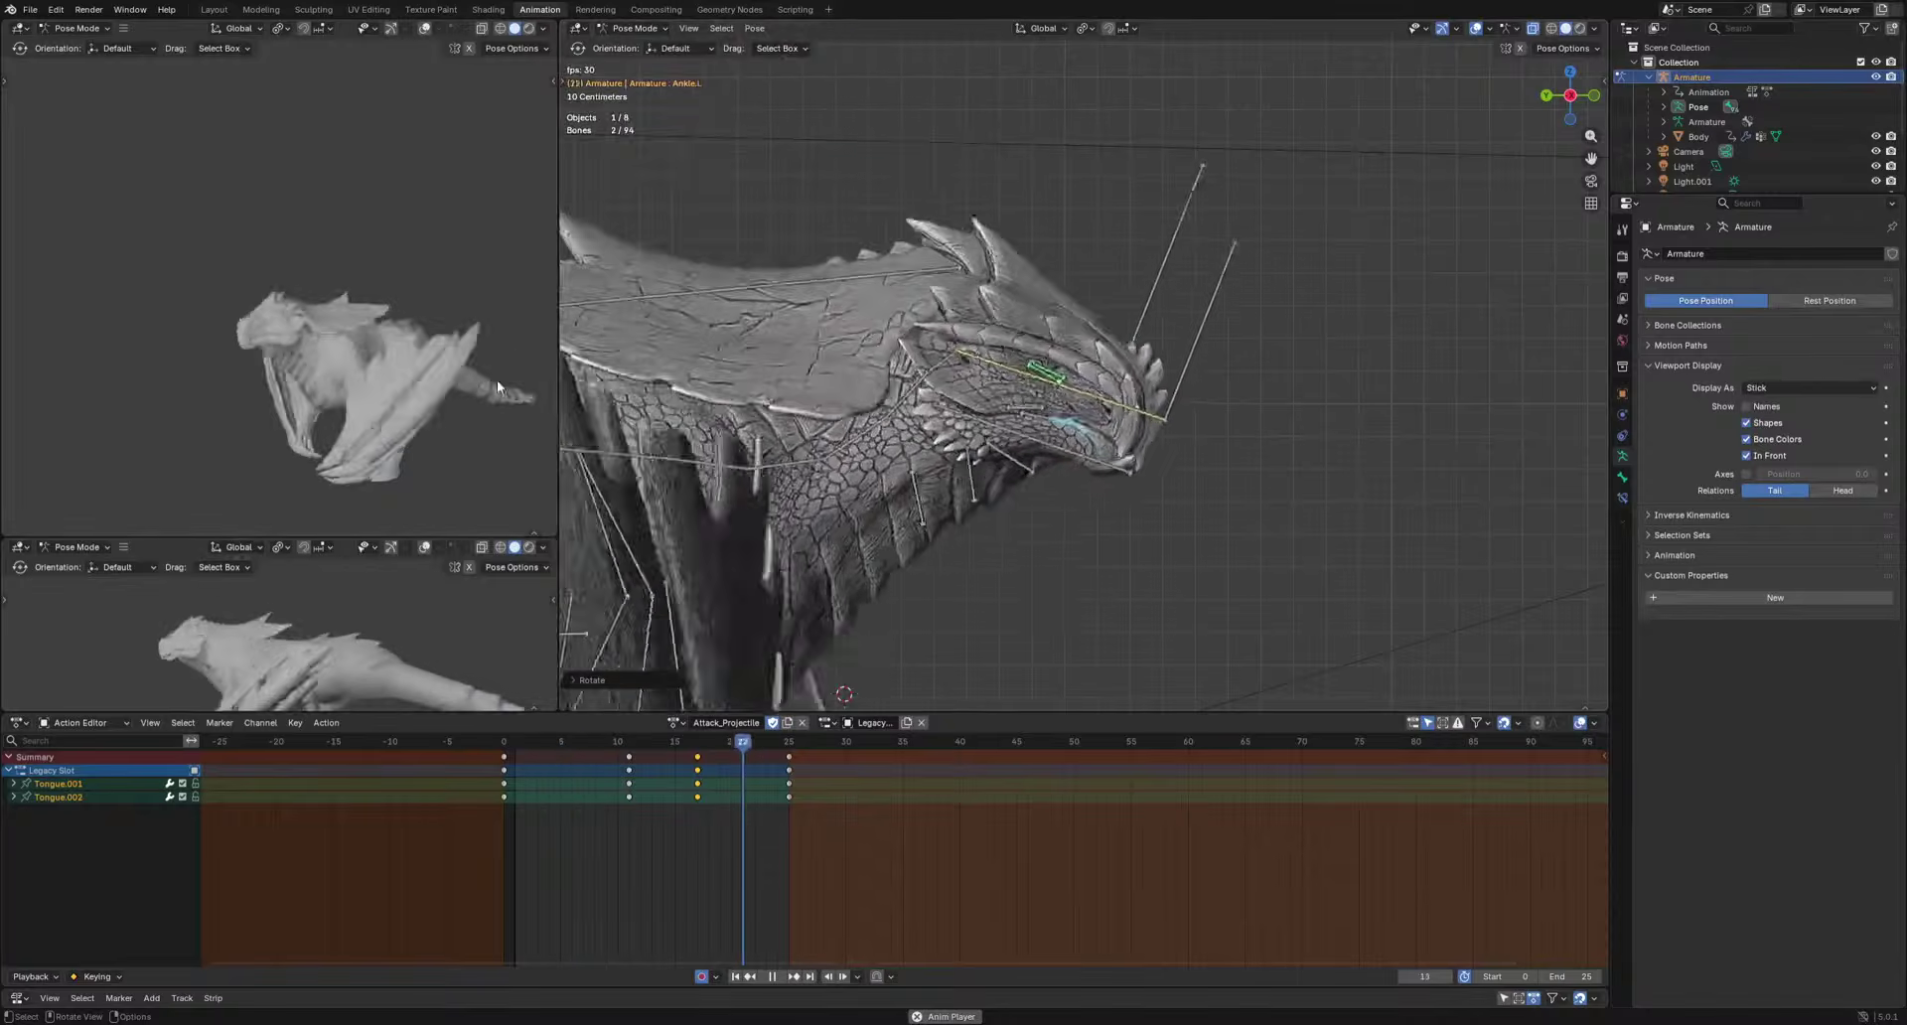
pyautogui.scroll(-6, 1224, 533)
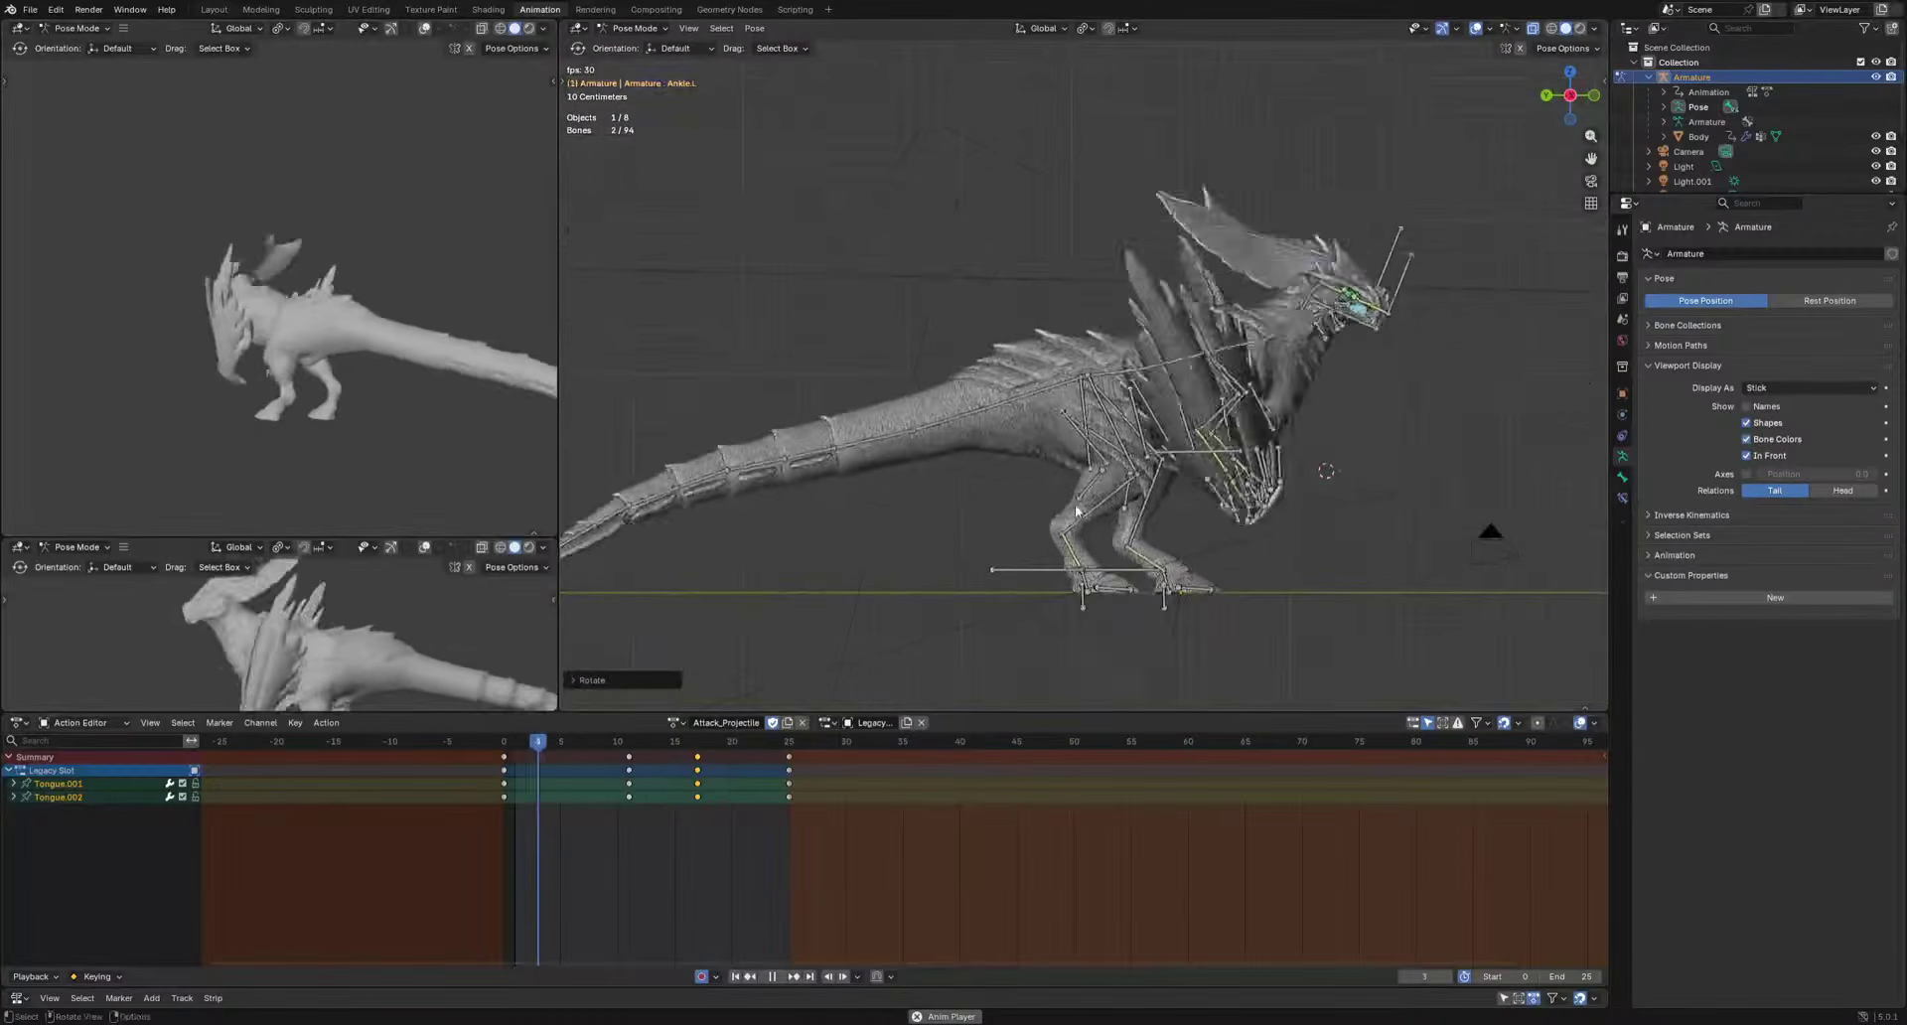
# Rotate the Tail.002 bone at frame 16 in the left side view, and play back.
pyautogui.press('space')
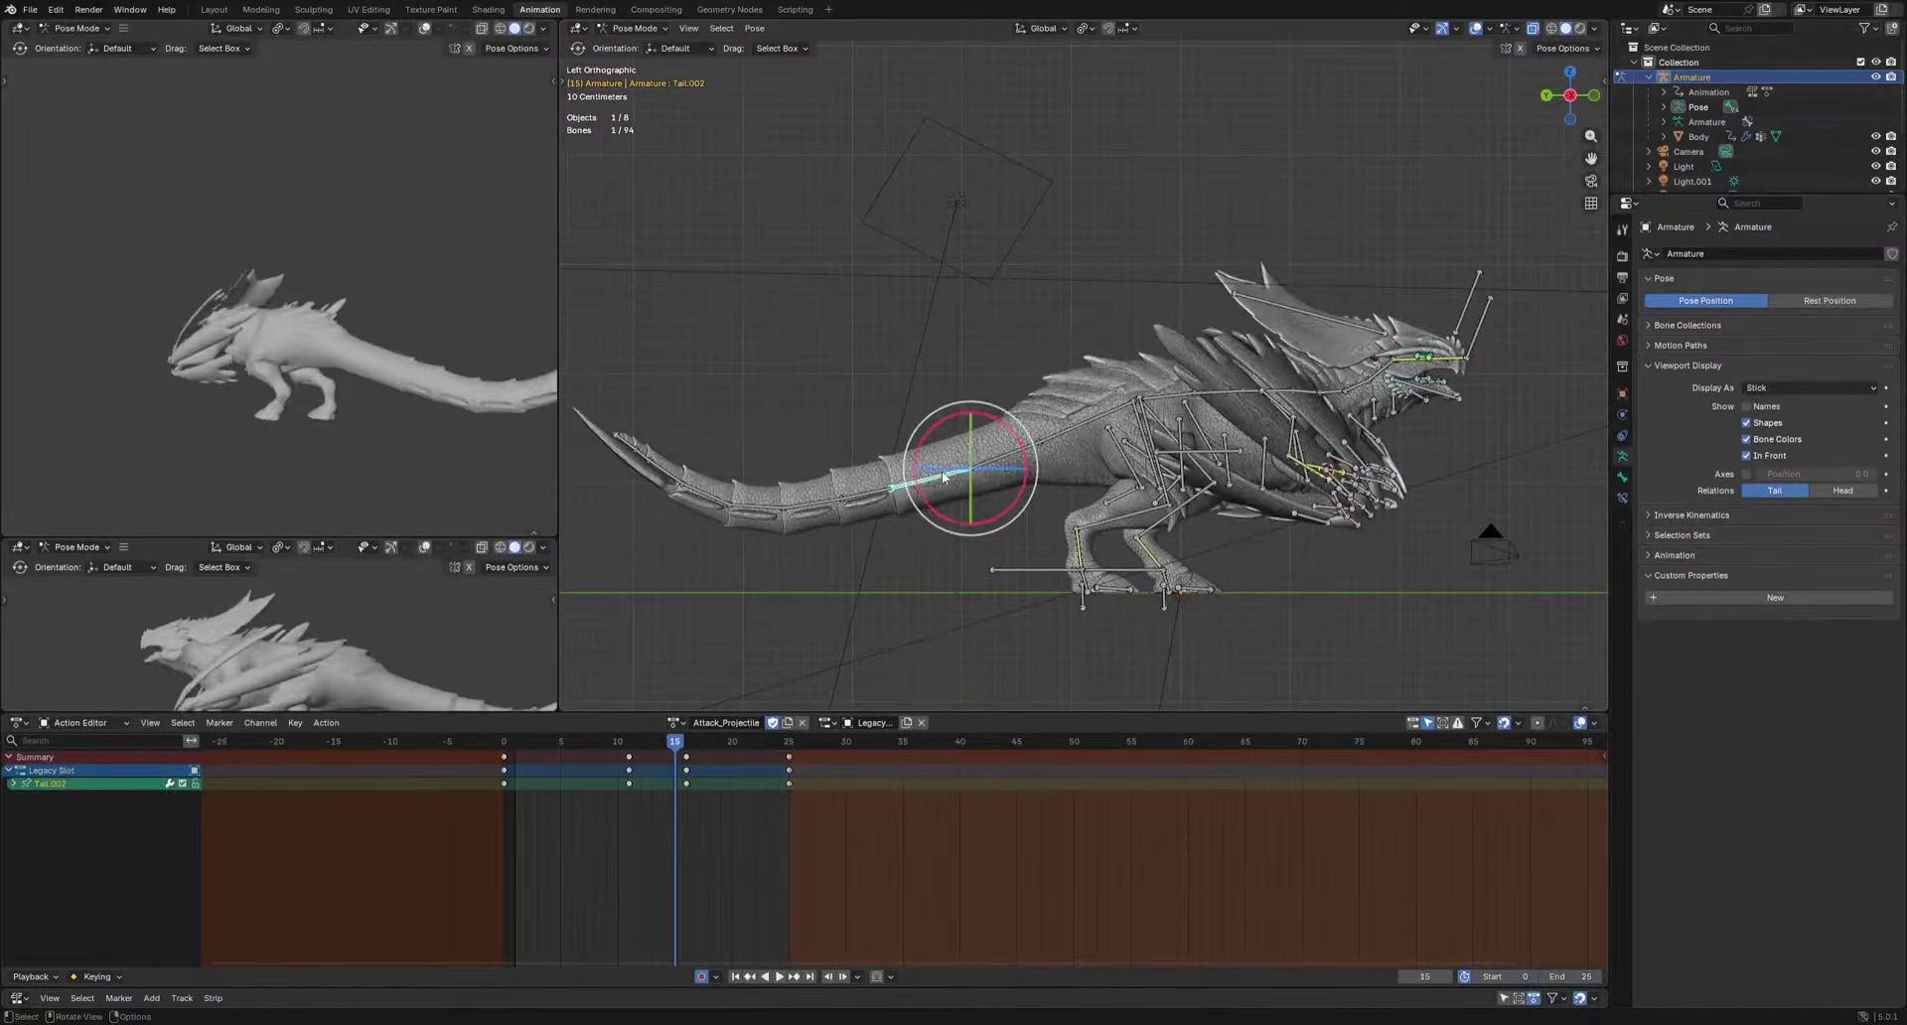
pyautogui.press('space')
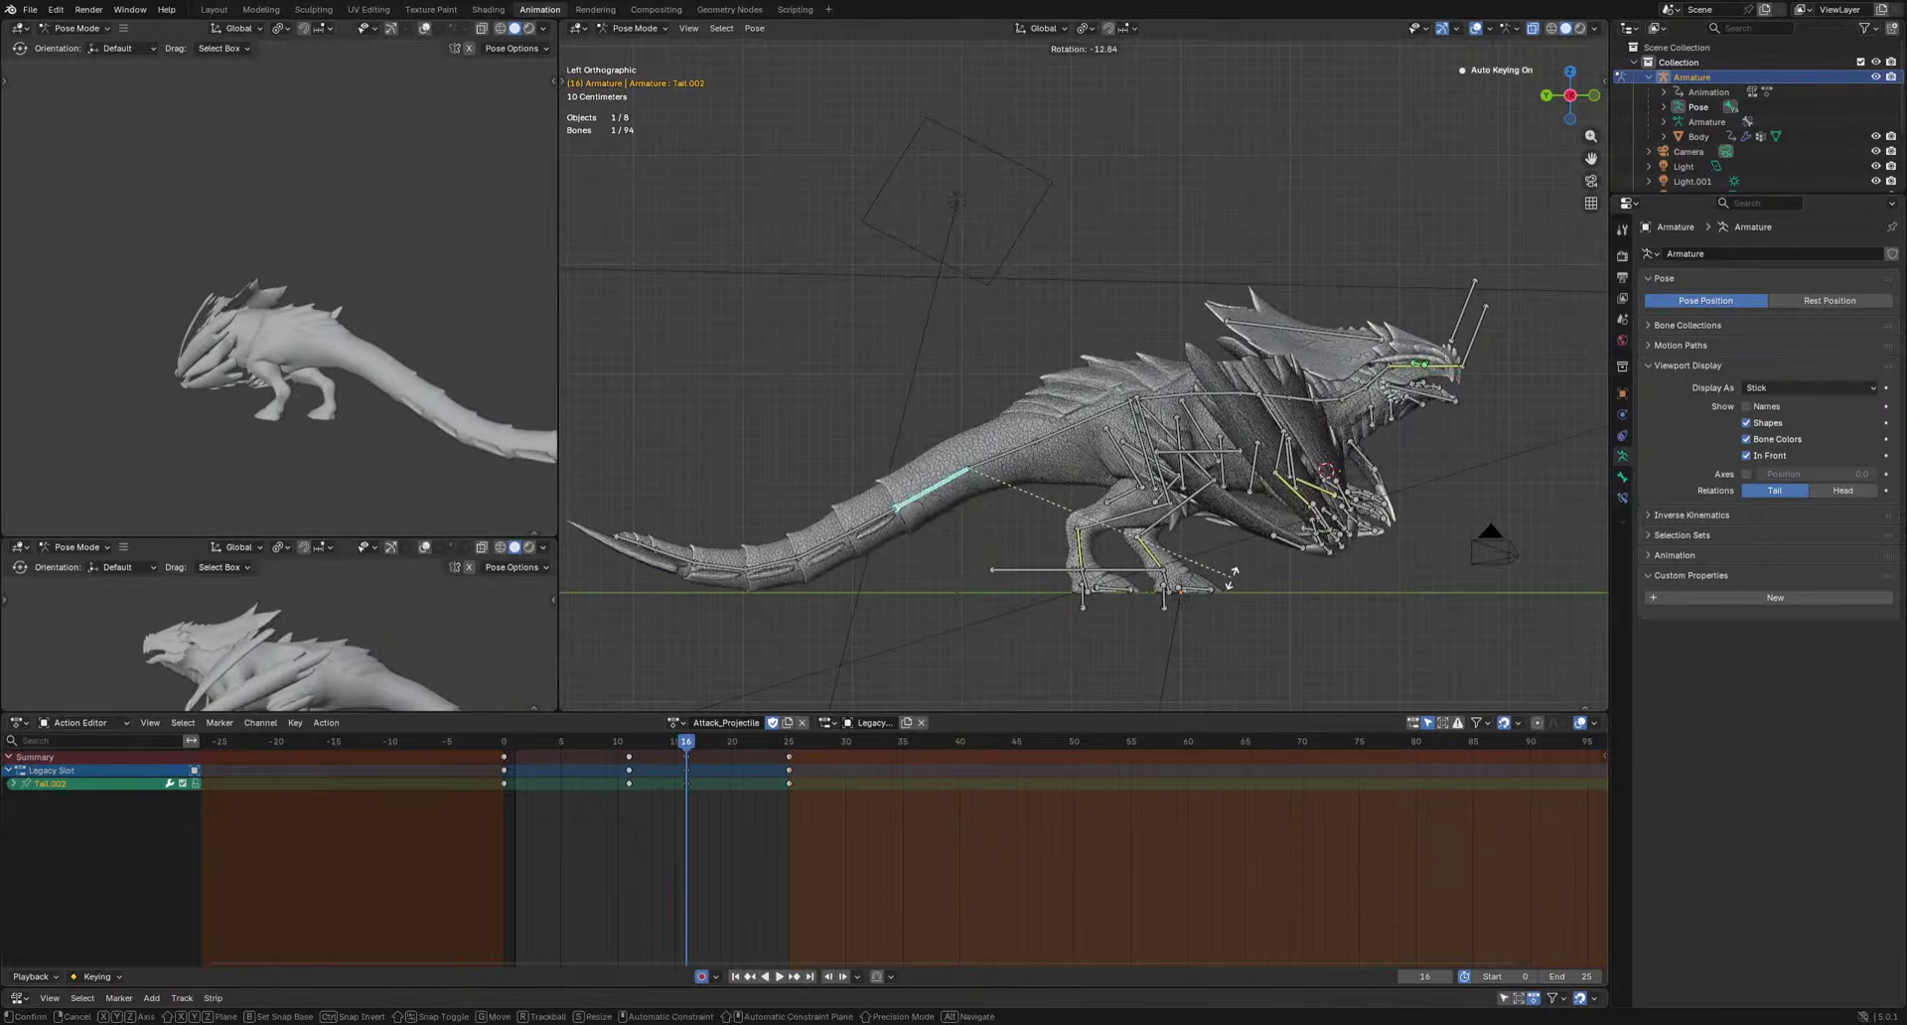
pyautogui.click(1232, 576)
pyautogui.press('space')
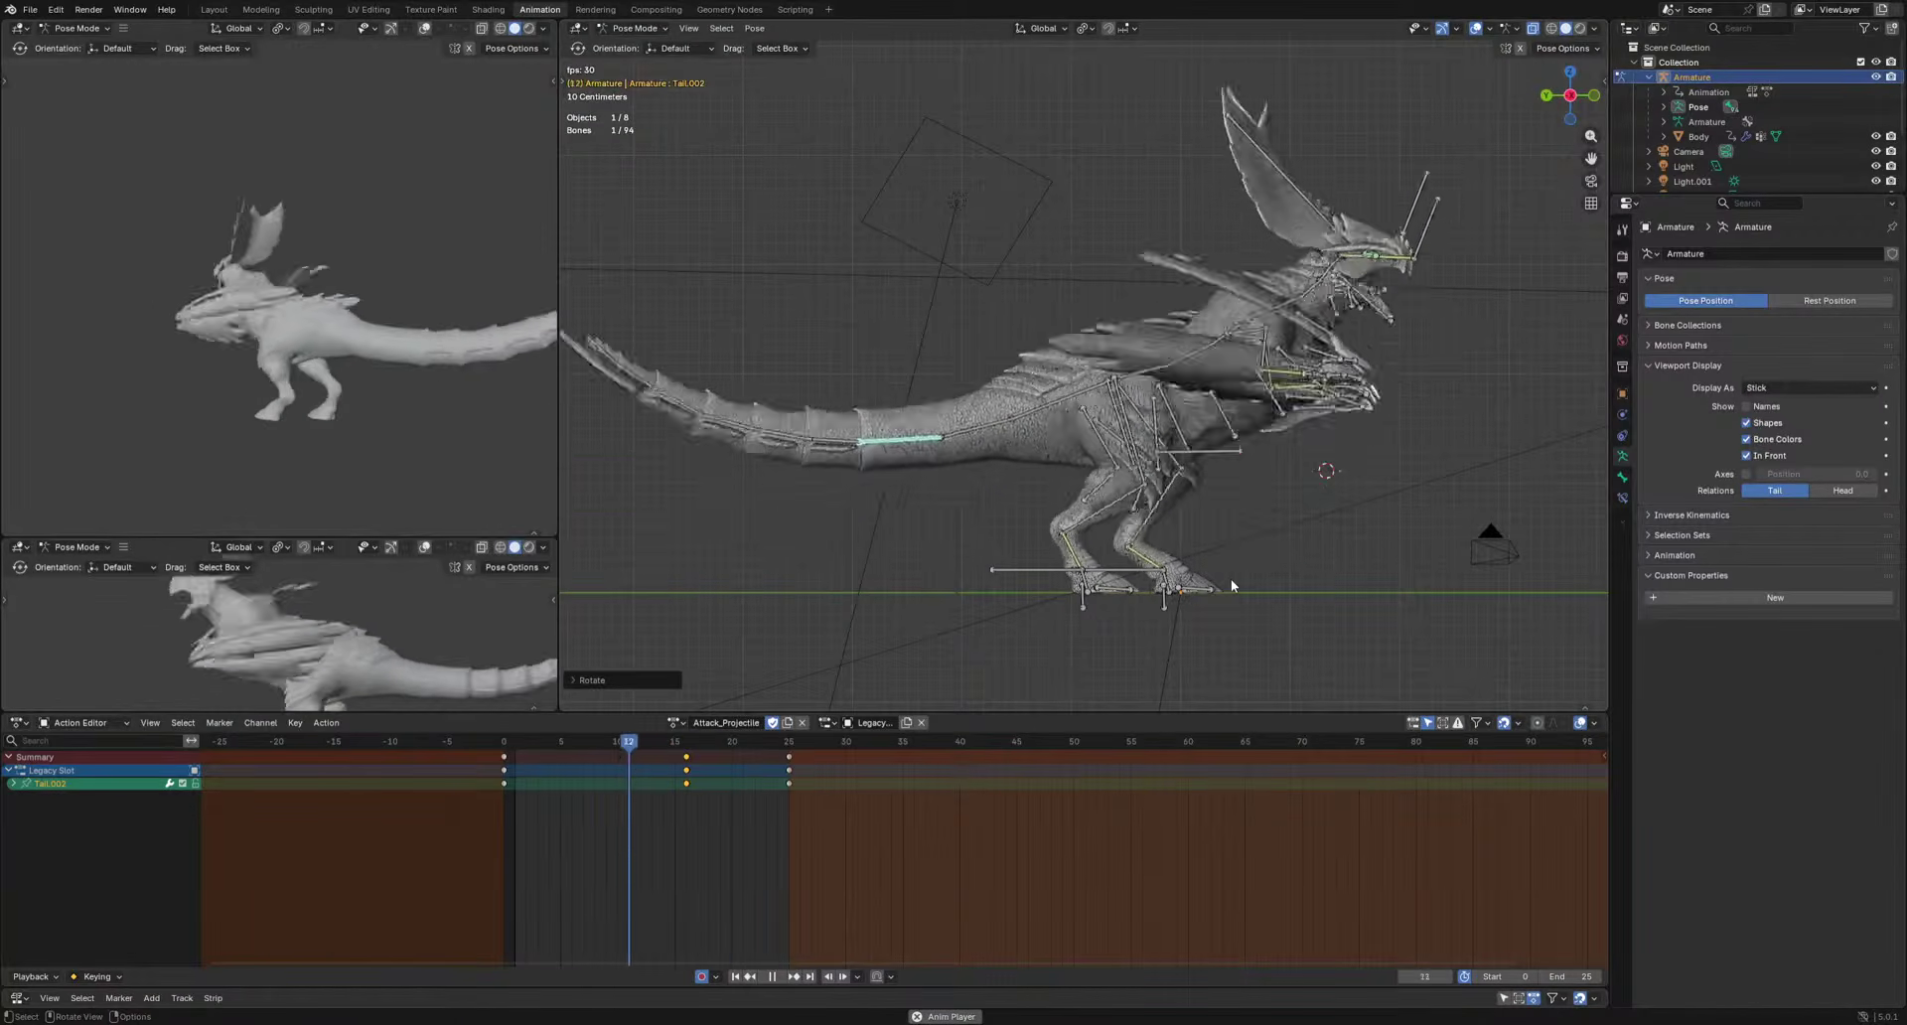
pyautogui.press('space')
# Select the right leg's two thigh muscle bones and calf muscle bone, and move them at frame 10.
pyautogui.scroll(2, 1100, 524)
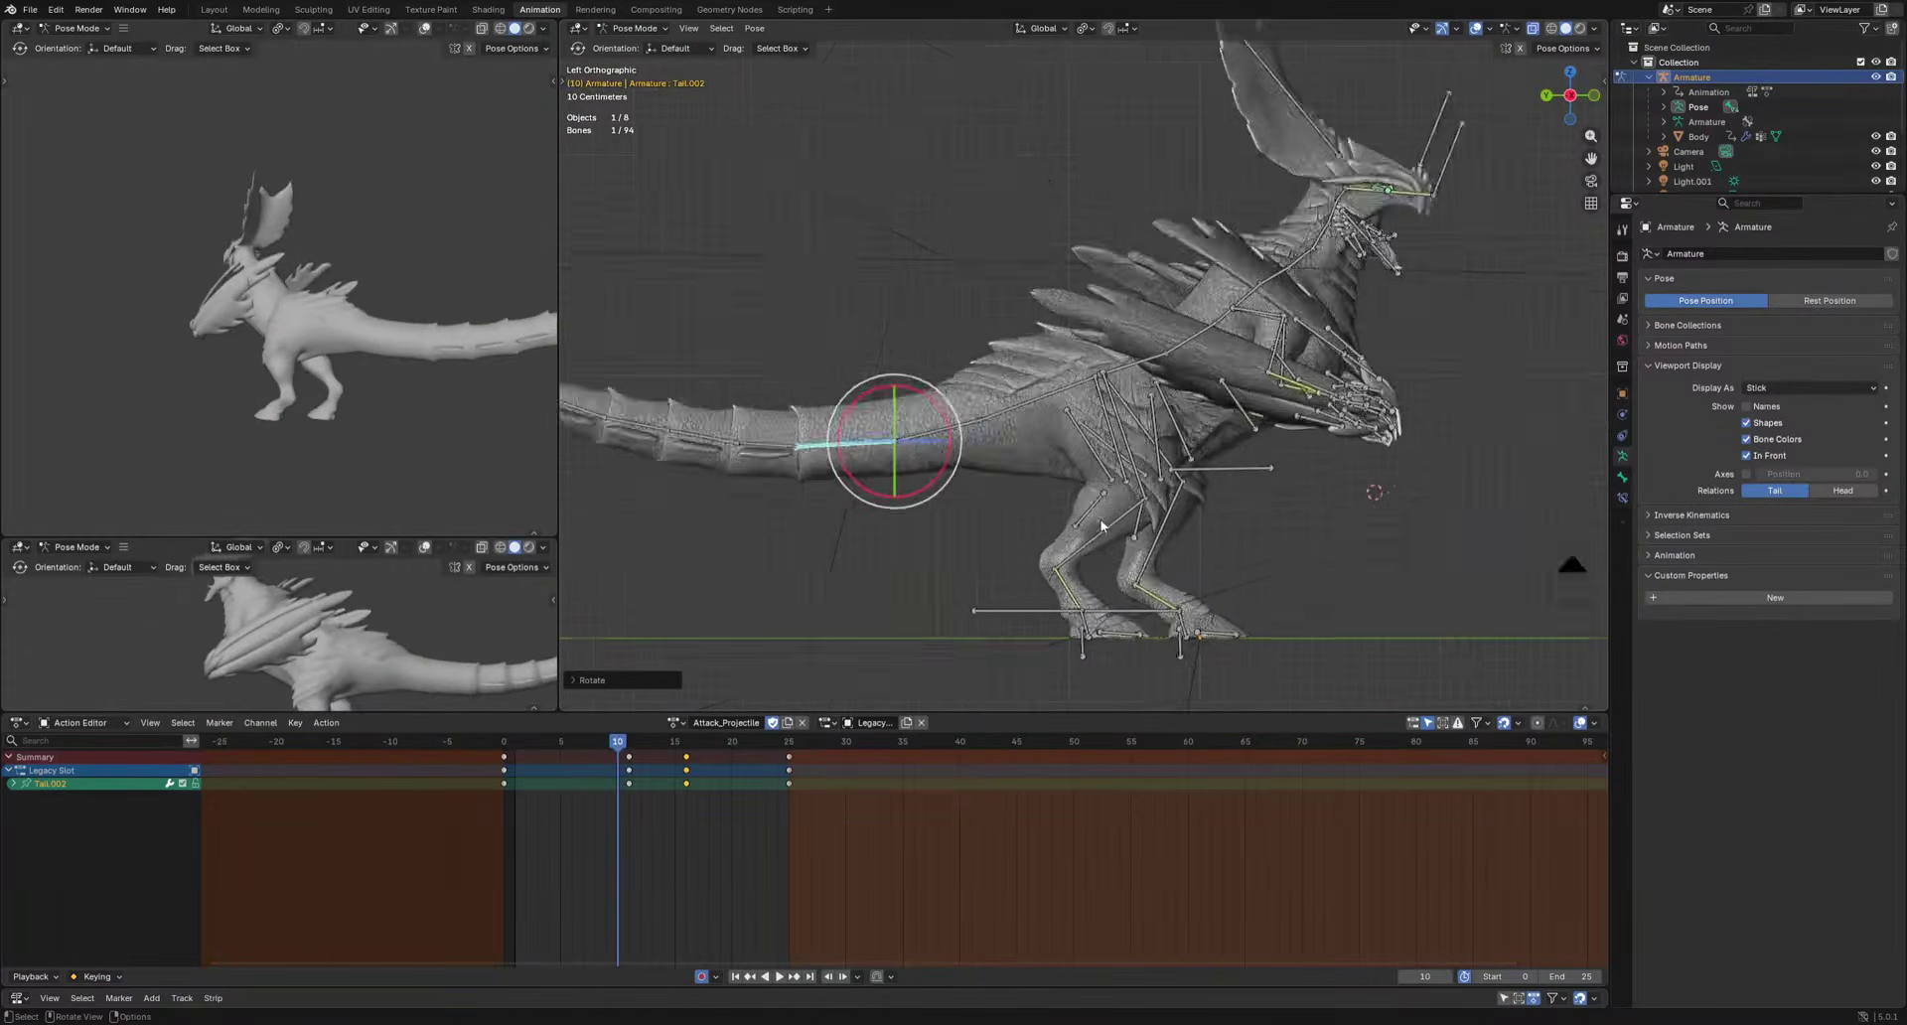
pyautogui.scroll(2, 1101, 524)
pyautogui.keyDown('shift'); pyautogui.click(1171, 487); pyautogui.keyUp('shift')
pyautogui.keyDown('shift'); pyautogui.moveTo(1277, 550); pyautogui.dragTo(1188, 548, button='middle'); pyautogui.keyUp('shift')
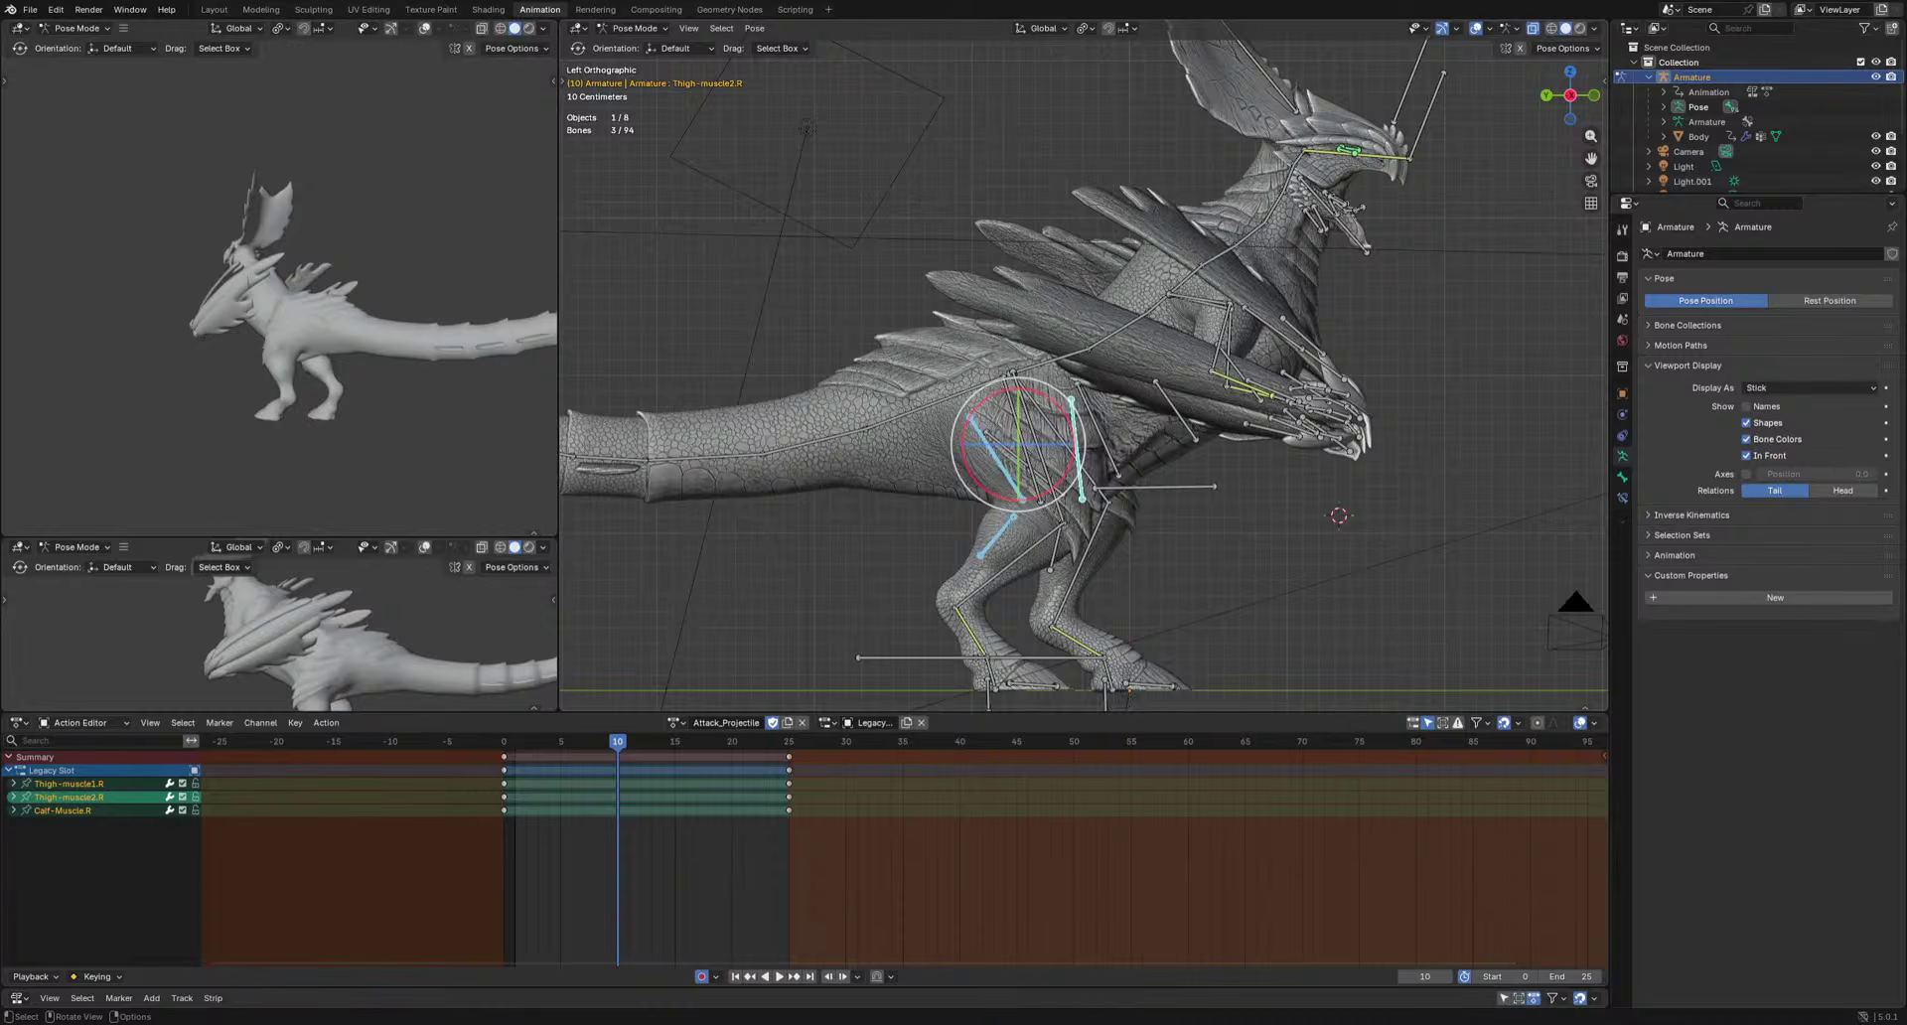
pyautogui.scroll(1, 1148, 574)
pyautogui.press('g')
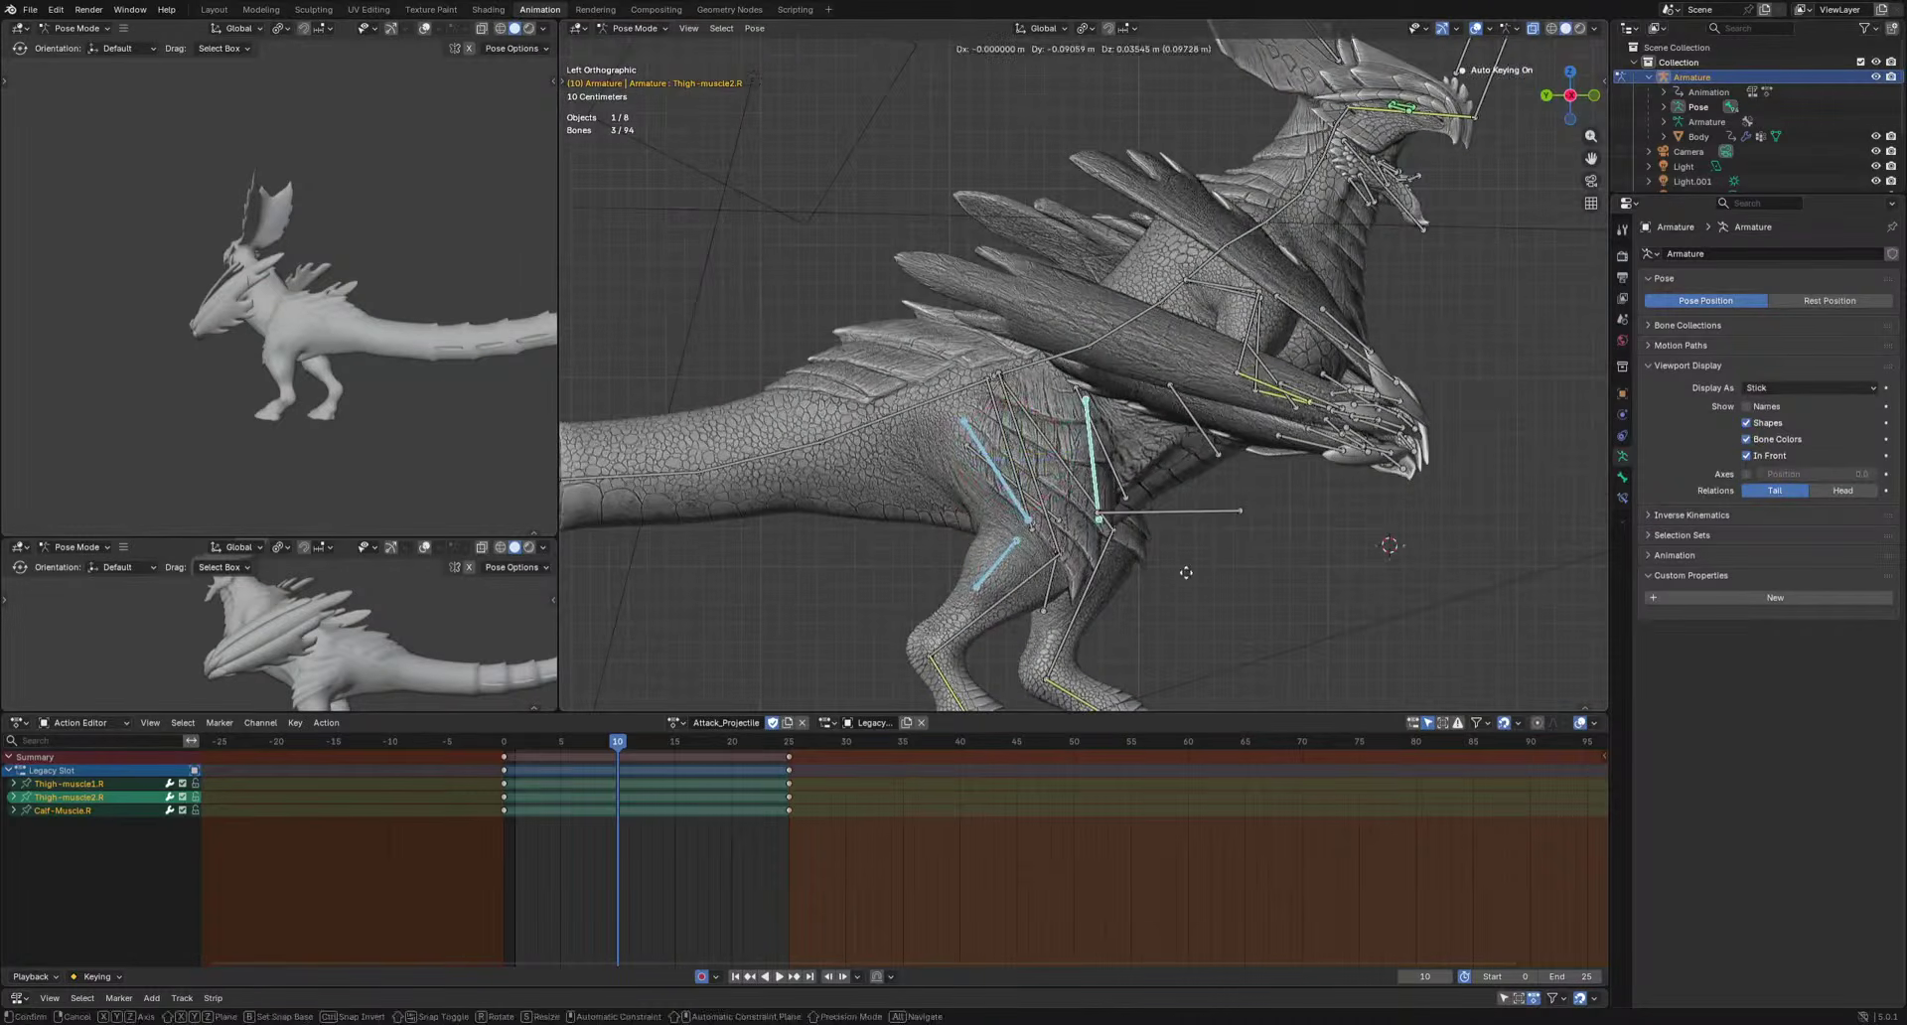
# Move the right thigh and calf muscle bones at frame 15, and repose them at frame 19.
pyautogui.moveTo(635, 747); pyautogui.dragTo(693, 747)
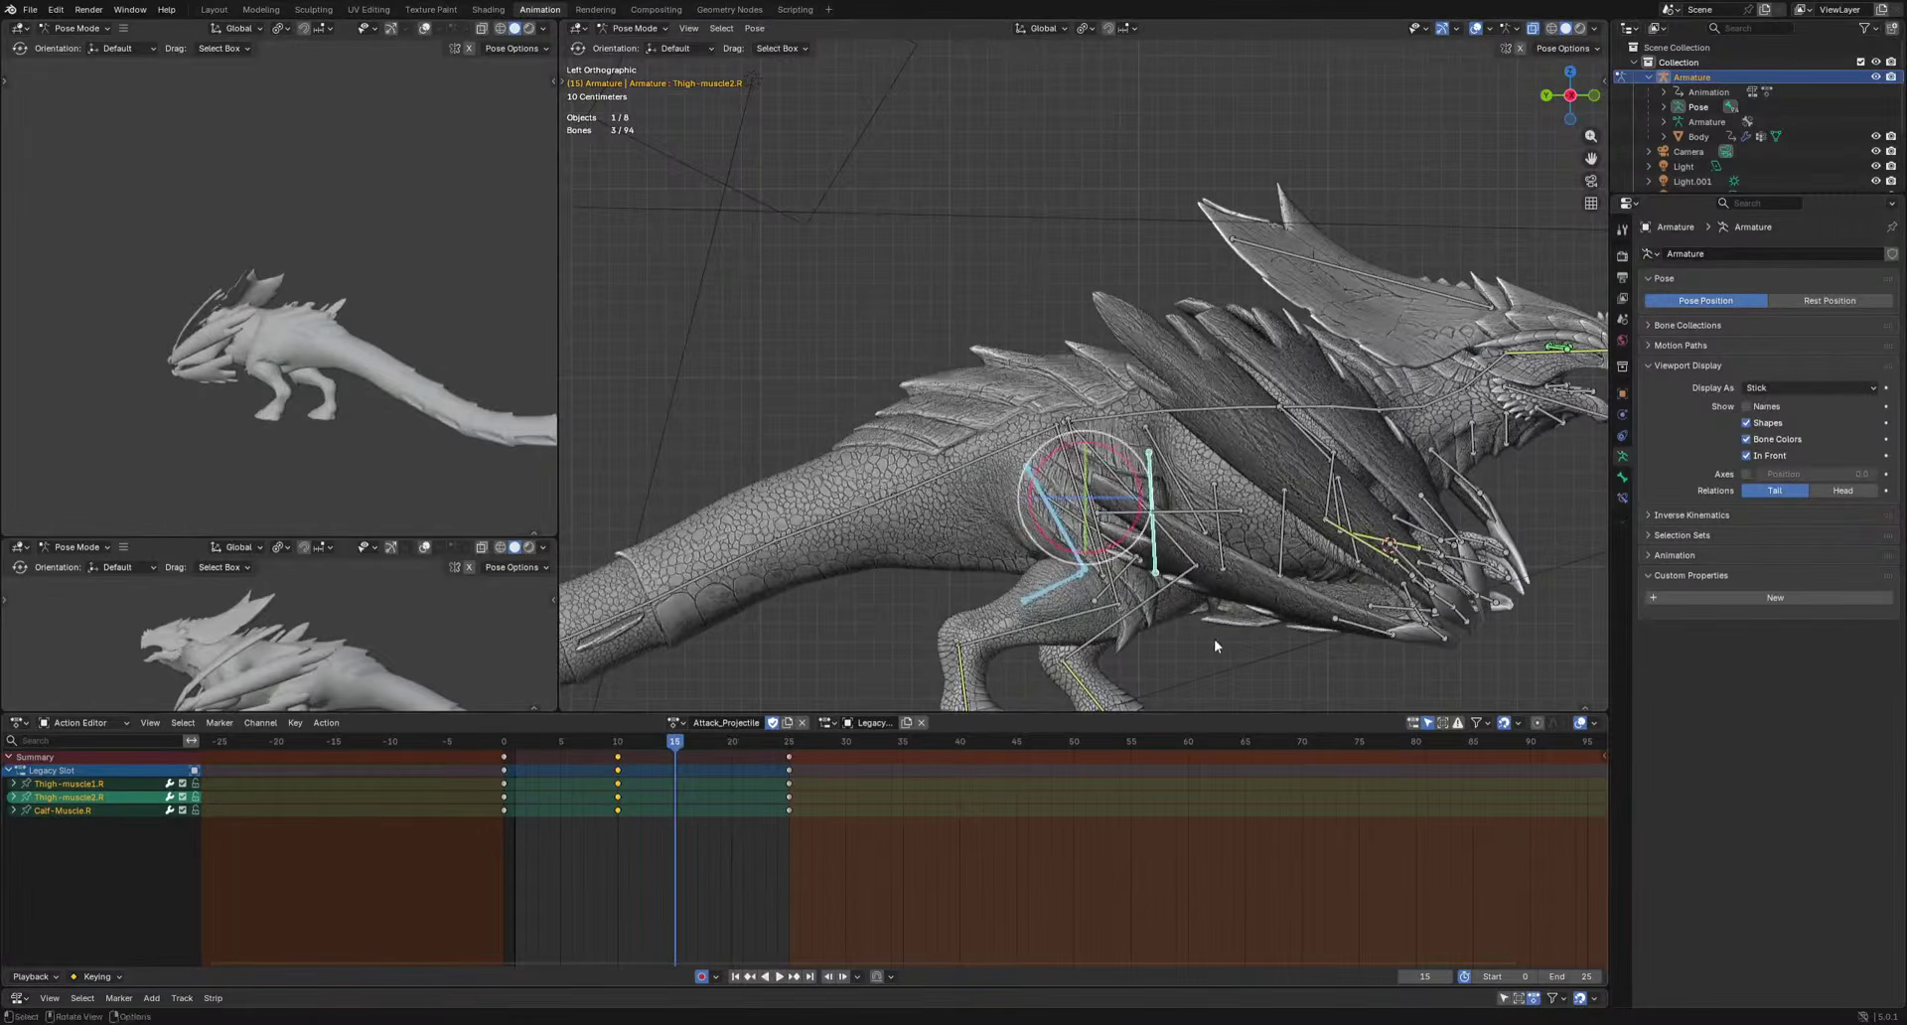
pyautogui.press('g')
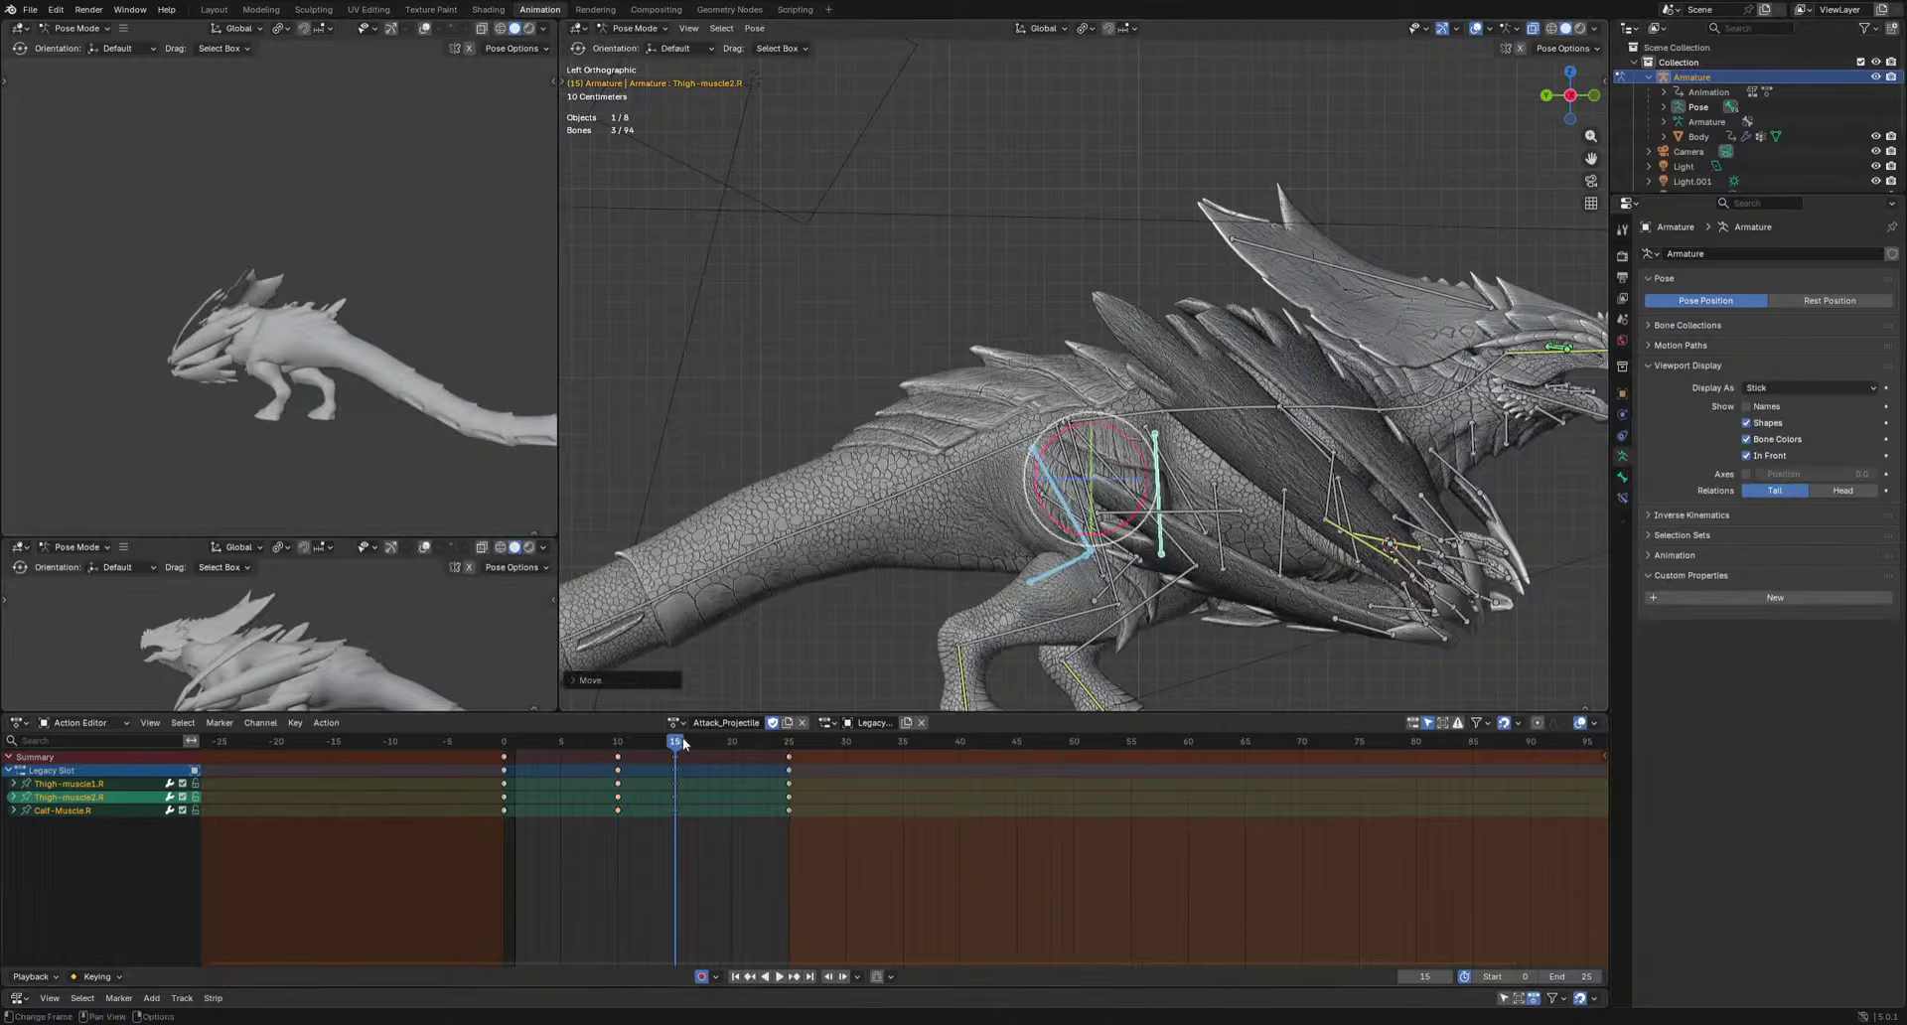
pyautogui.moveTo(683, 743); pyautogui.dragTo(721, 743)
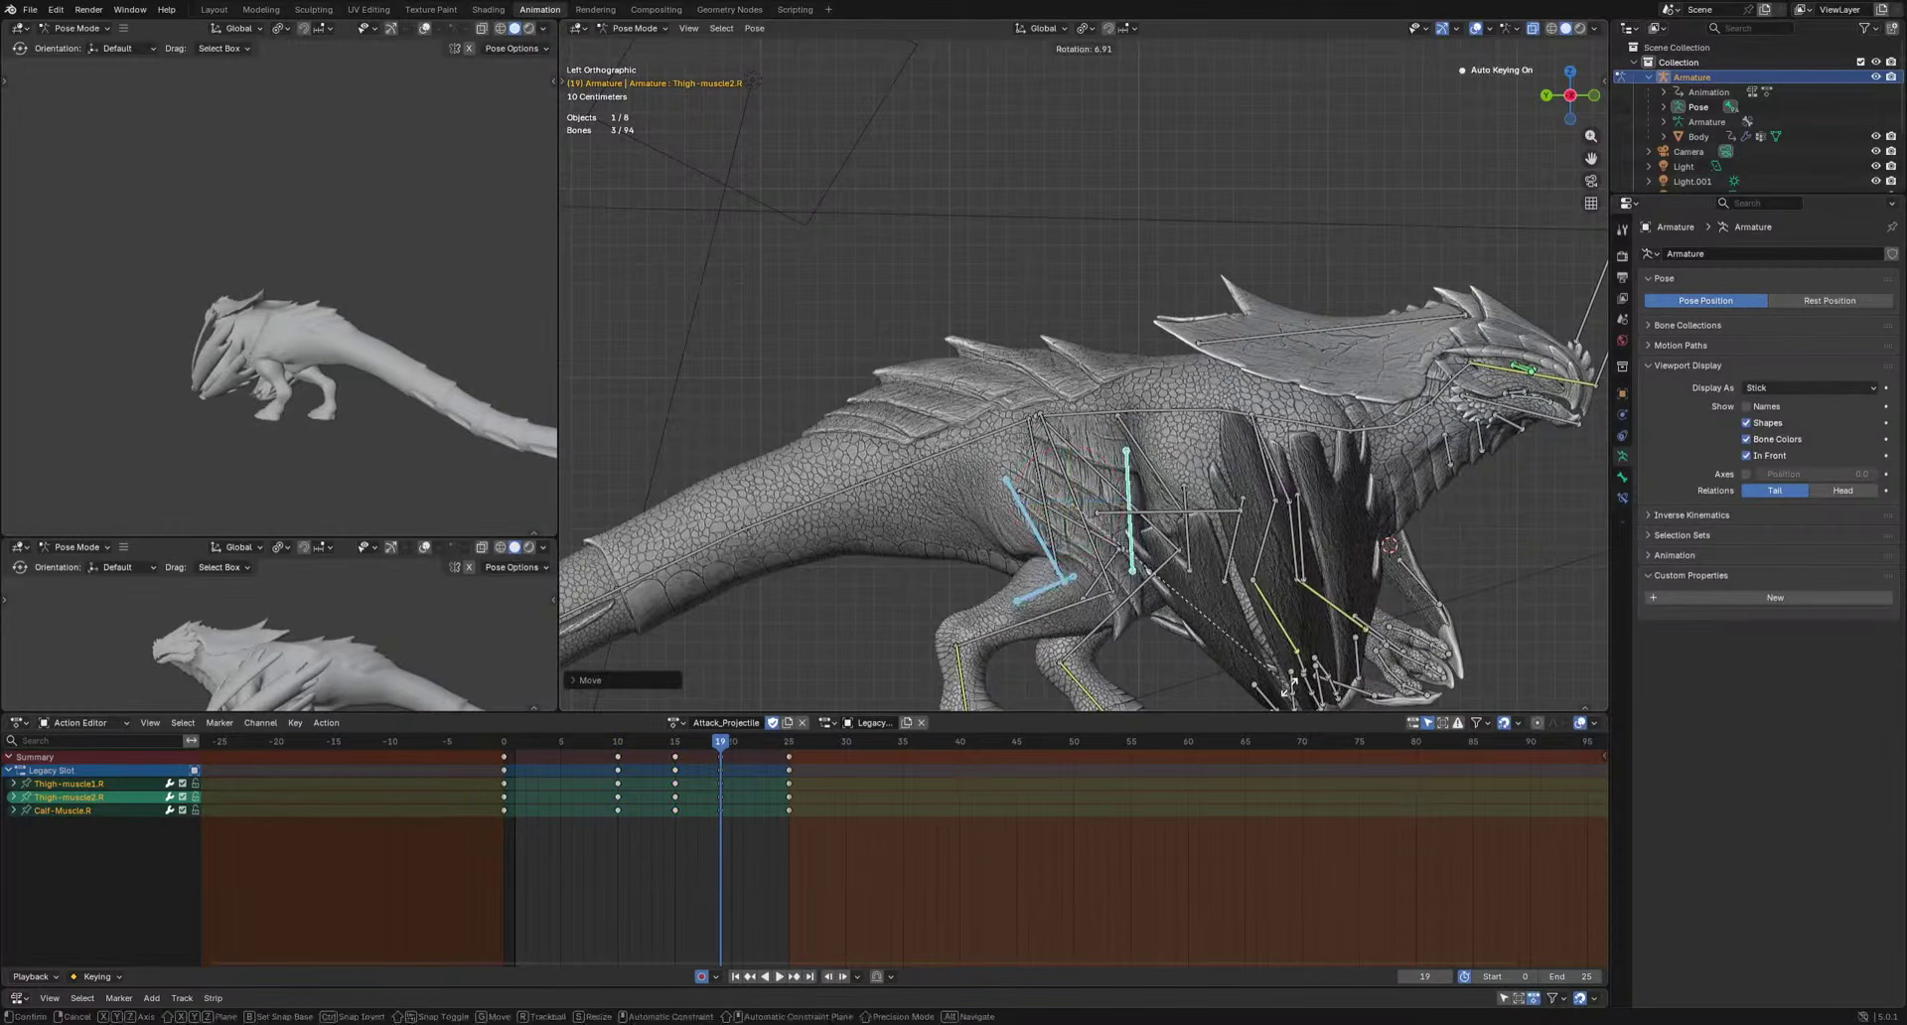
pyautogui.click(1028, 524)
pyautogui.press('g')
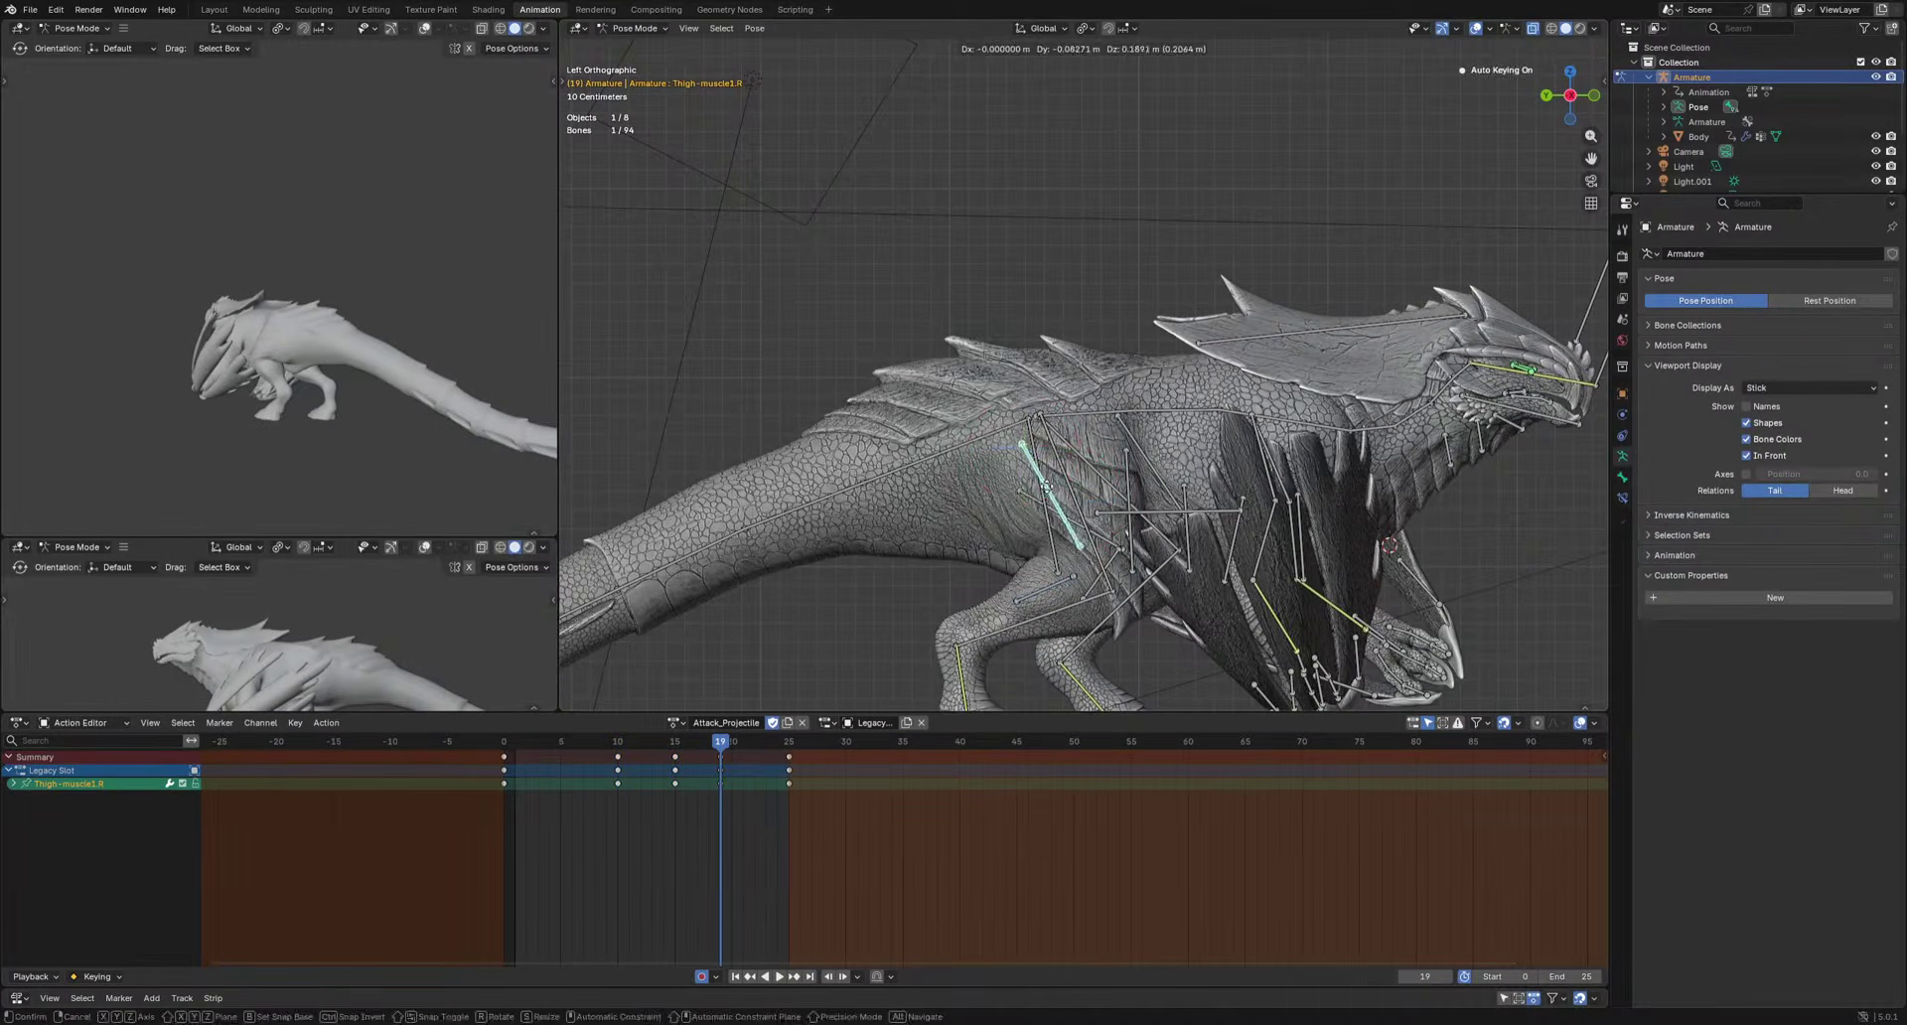
# Shift the right calf muscle's in-between keys two frames later and Thigh-muscle2.R's one frame later, and play back.
pyautogui.press('space')
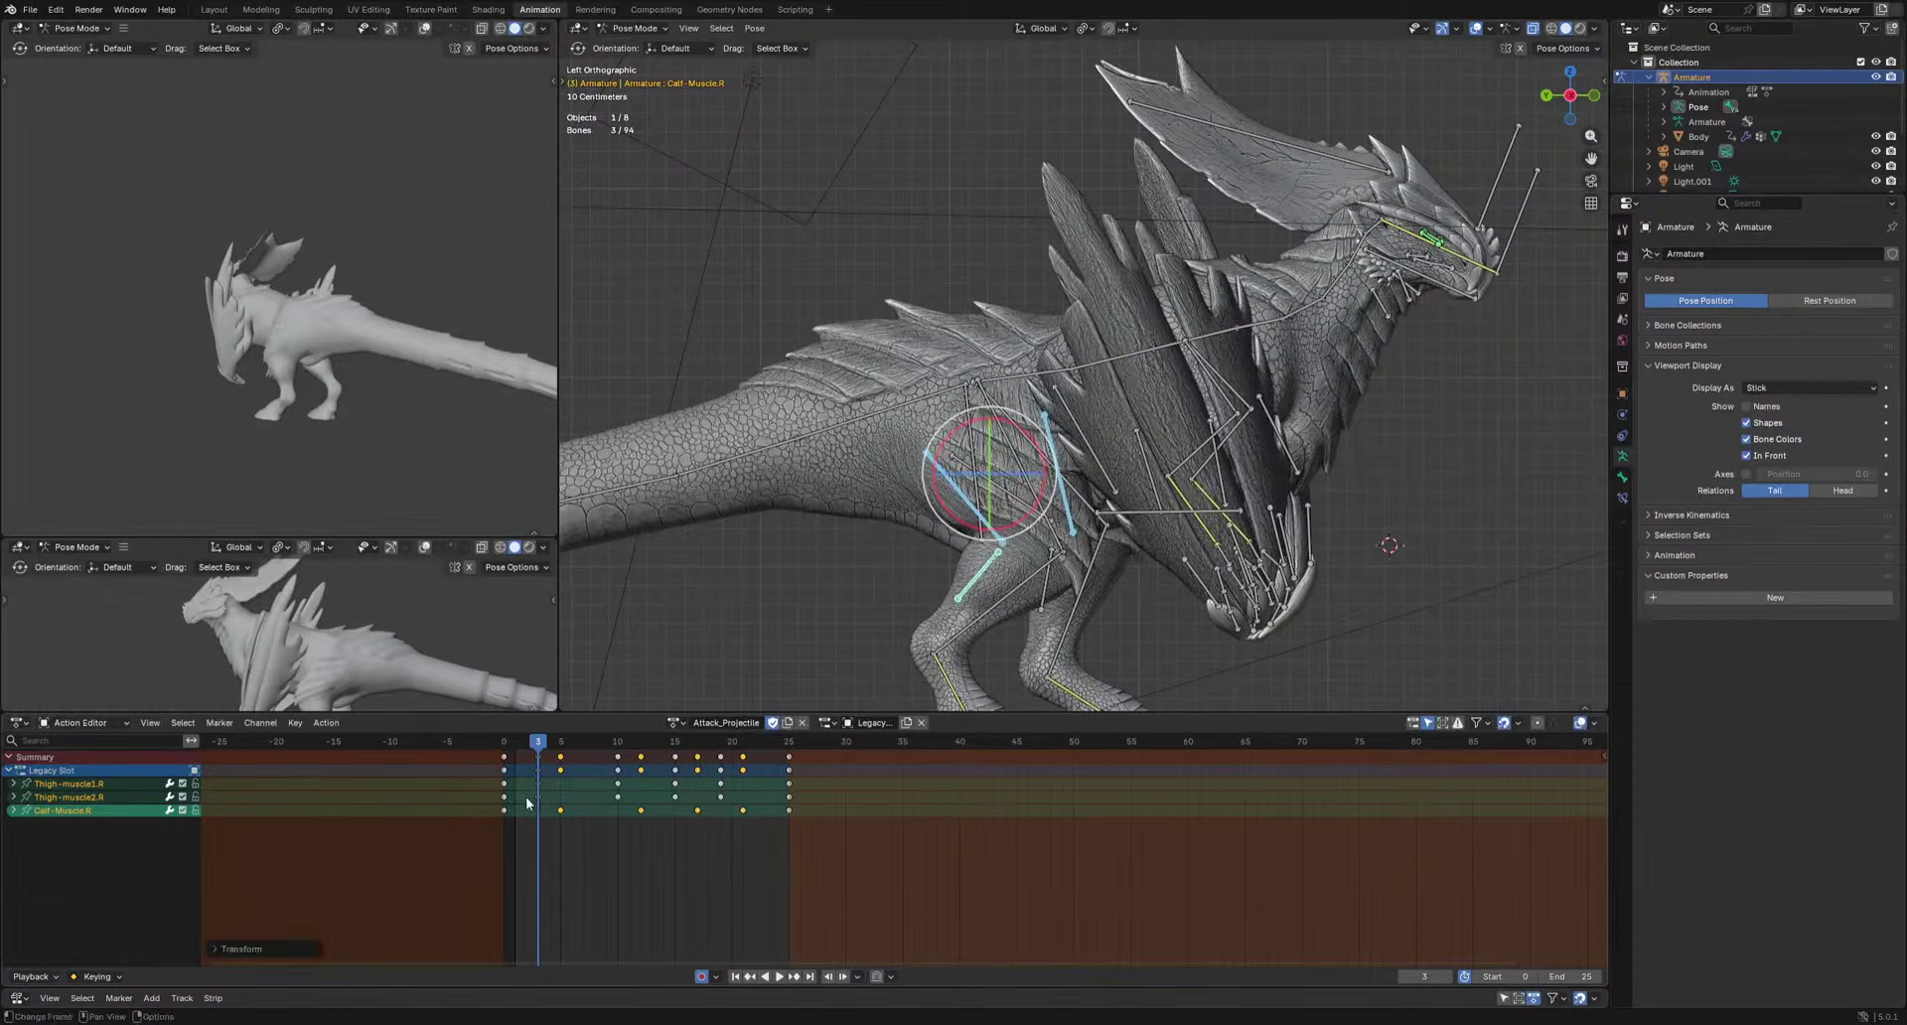
pyautogui.moveTo(527, 798); pyautogui.dragTo(743, 792)
pyautogui.press('g')
pyautogui.click(752, 793)
pyautogui.press('space')
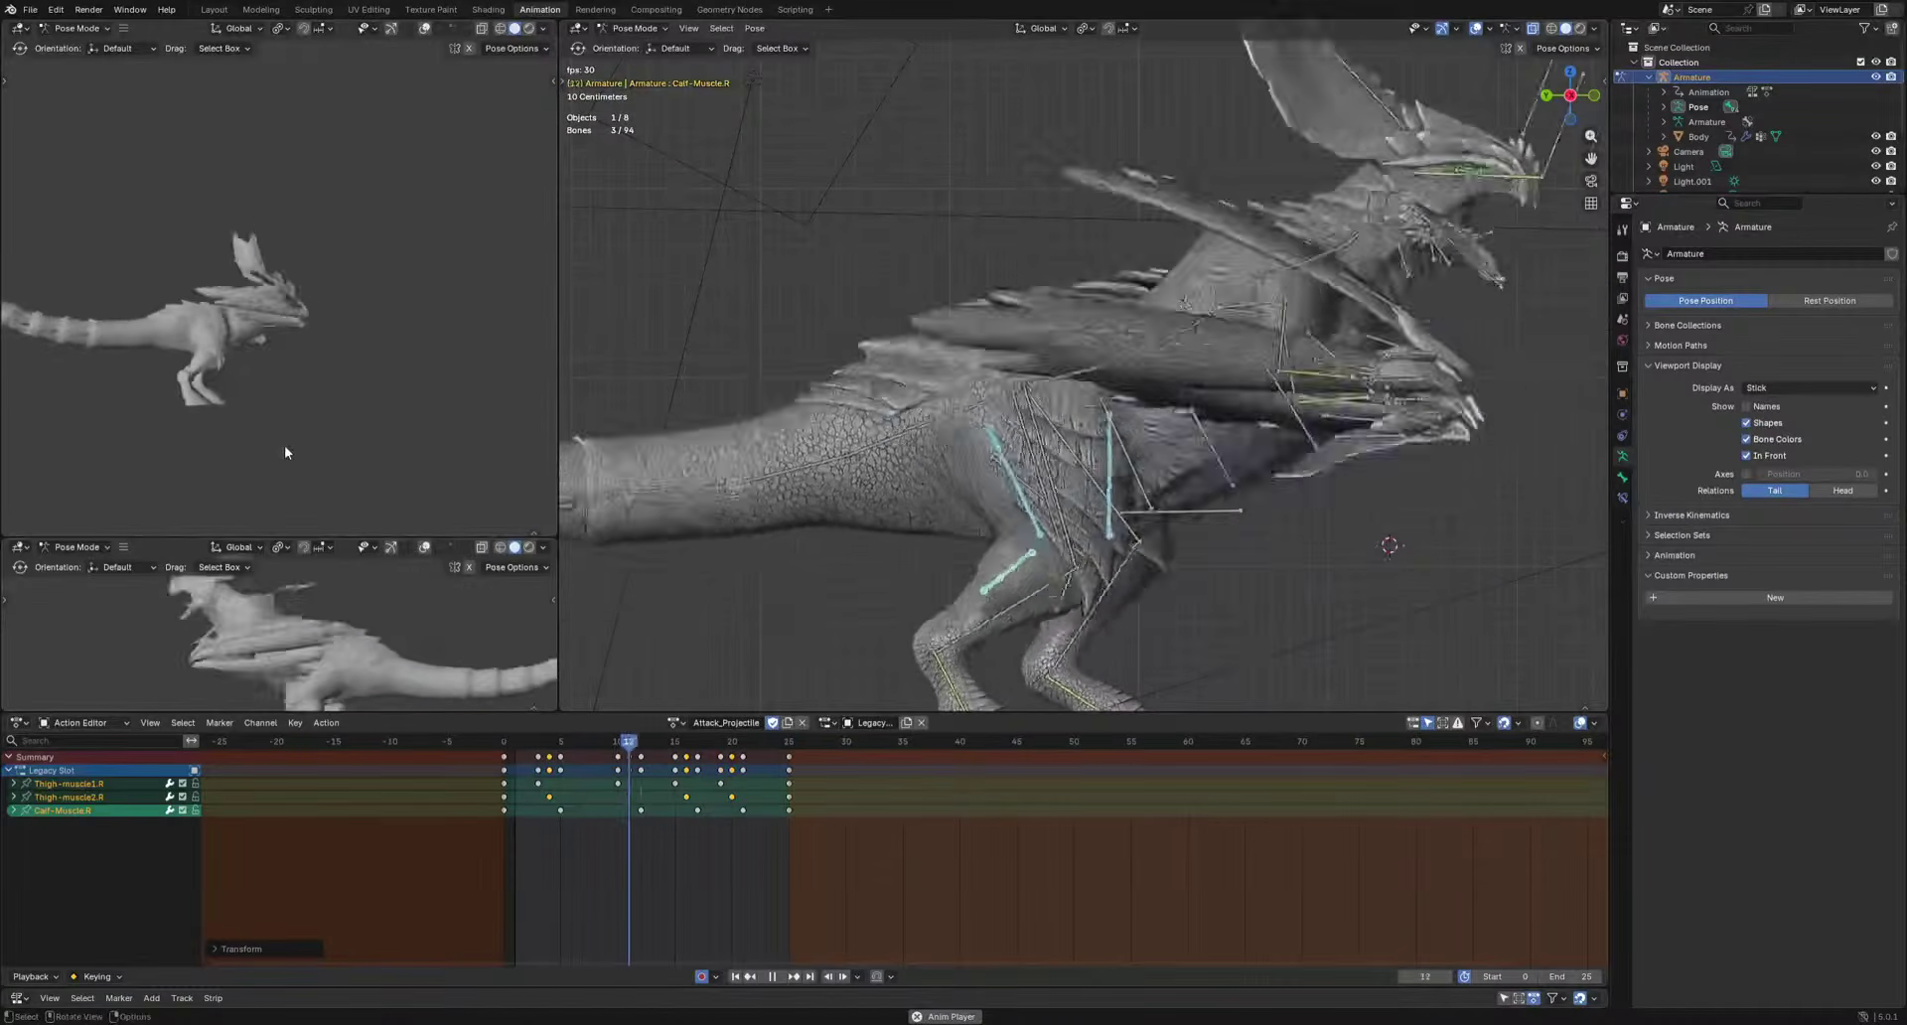
pyautogui.press('space')
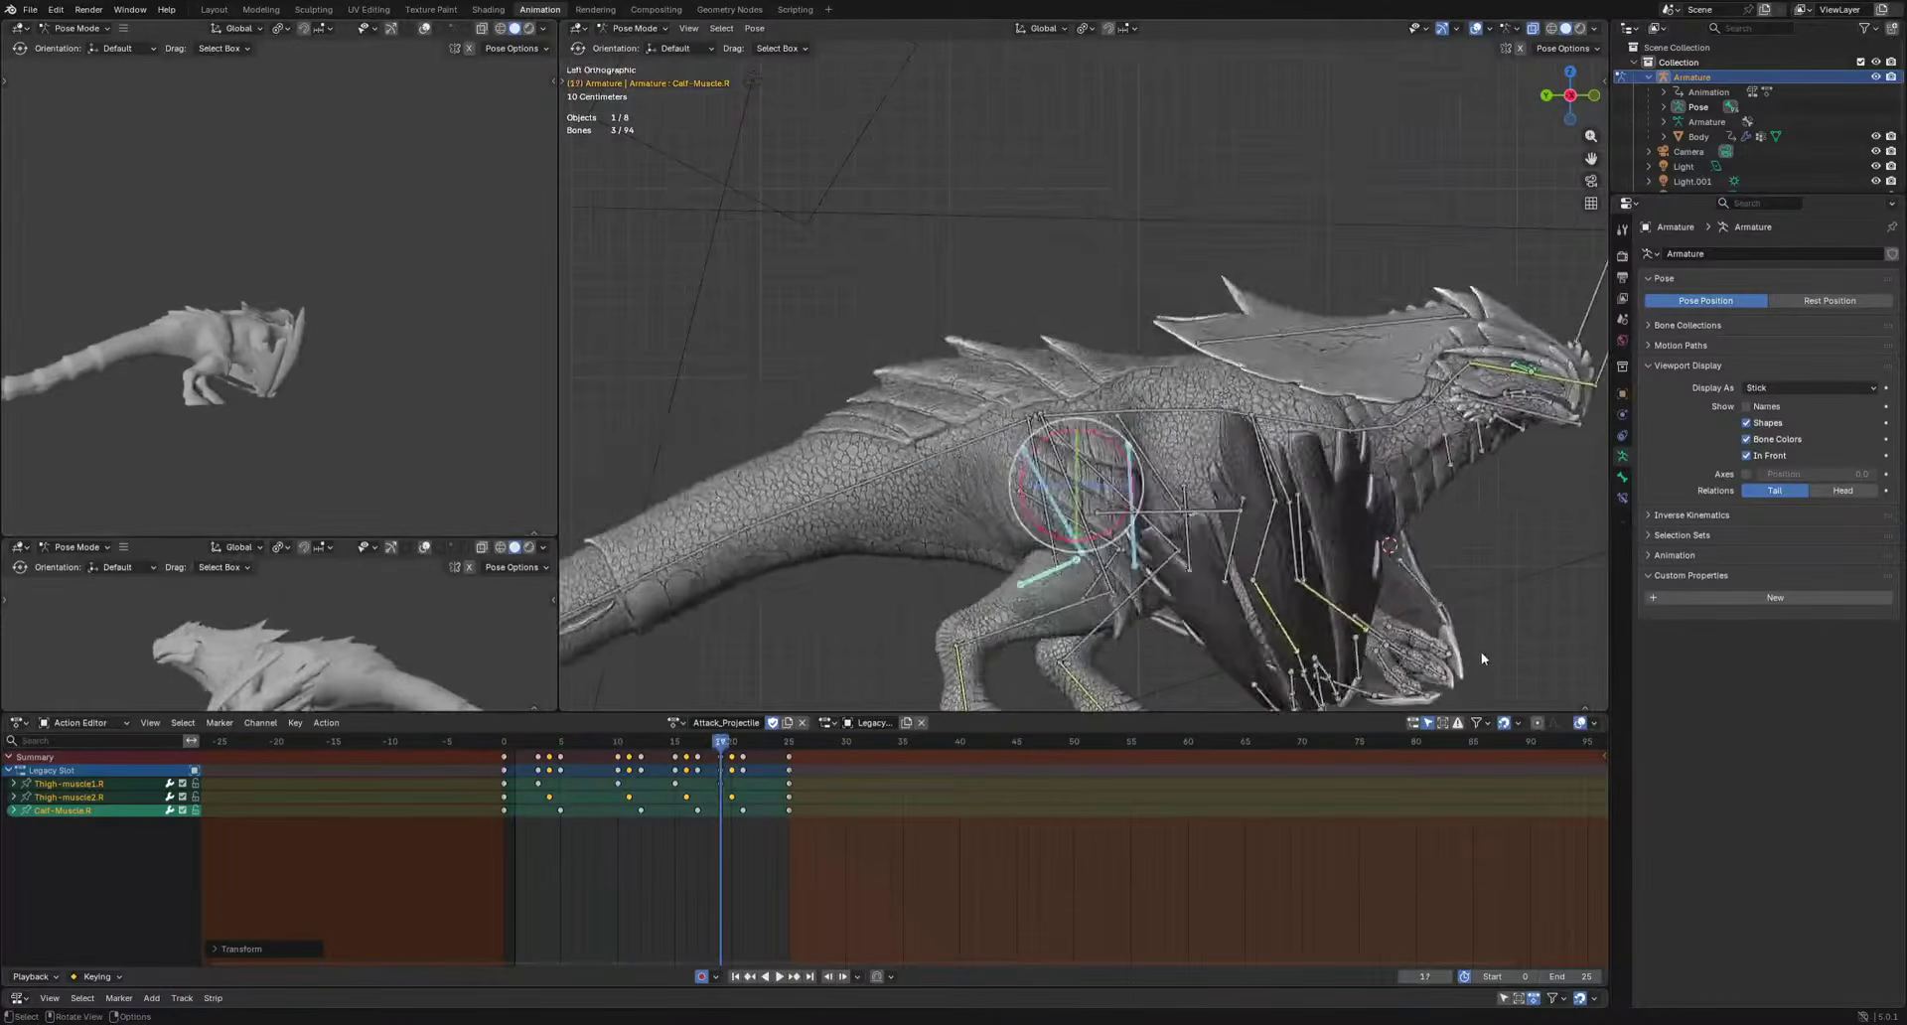
# Pose the left thigh and calf muscle bones at frames 6, 12, 16 and 20 in the right side view.
pyautogui.moveTo(1481, 652); pyautogui.dragTo(1047, 605, button='middle')
pyautogui.click(1044, 605)
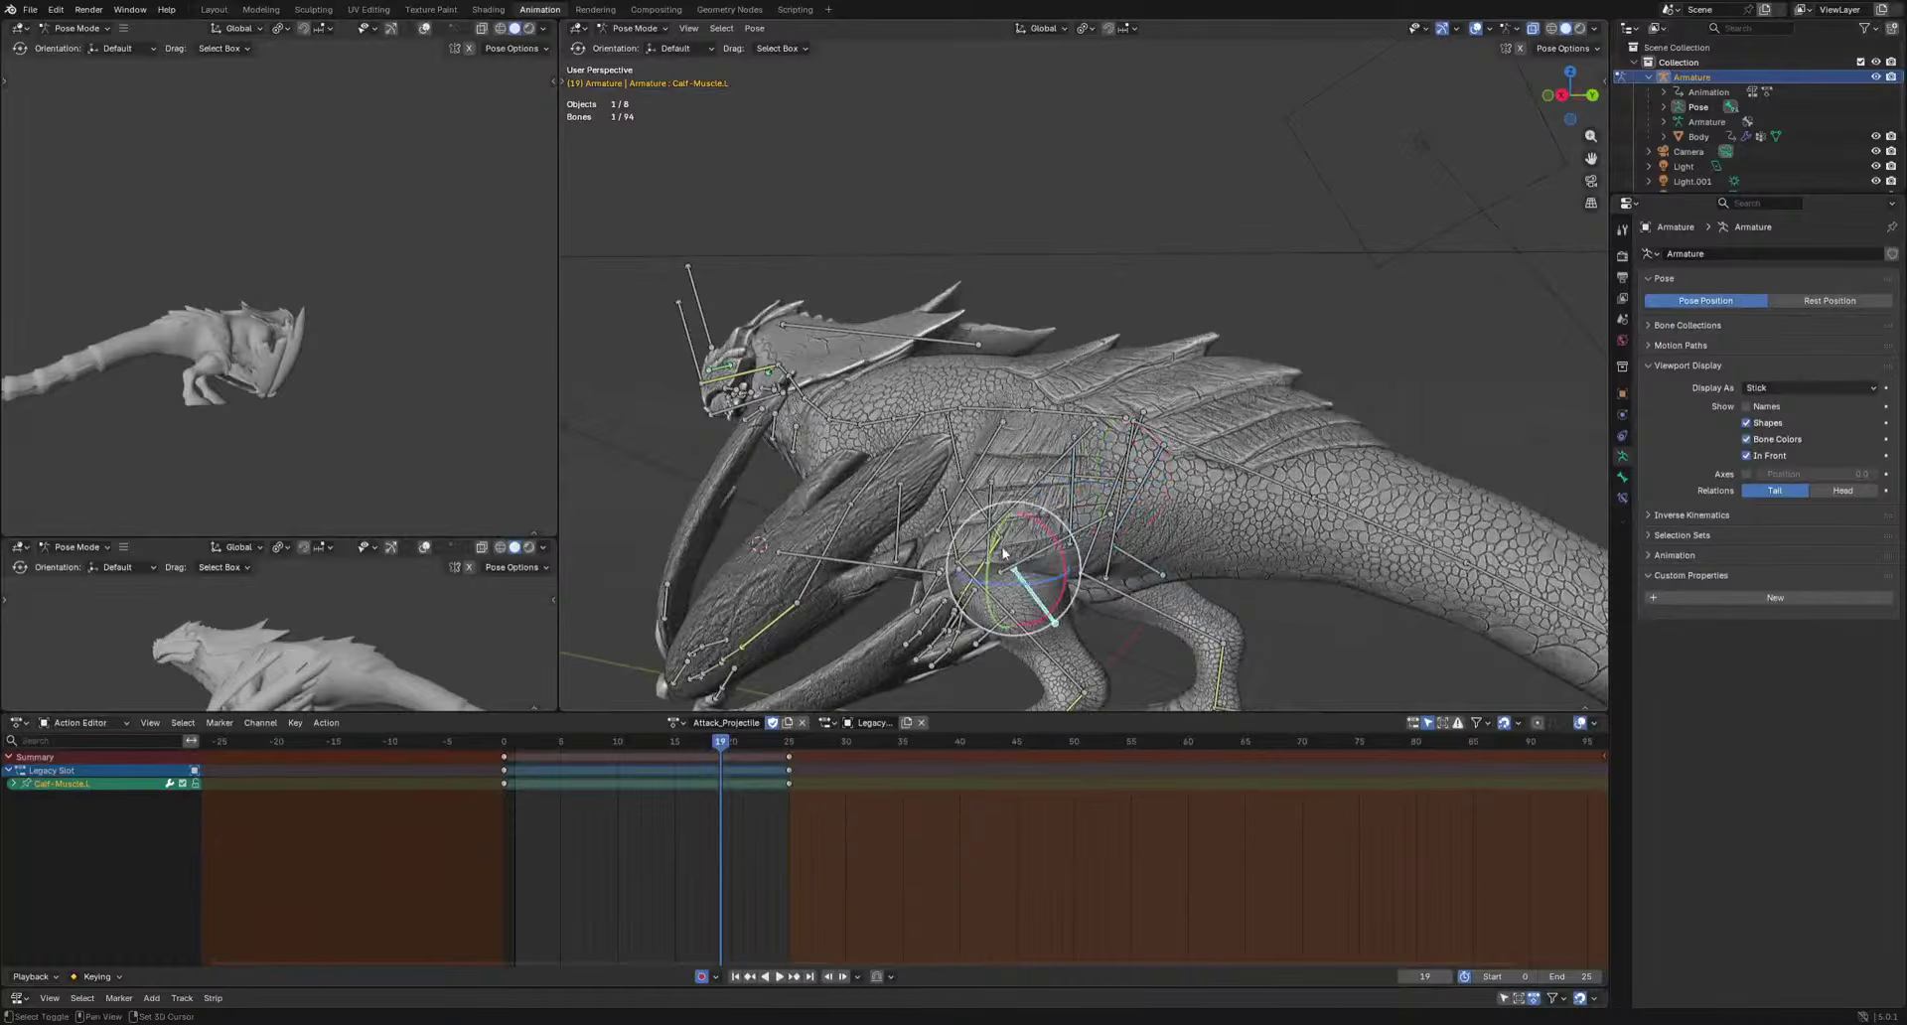
pyautogui.keyDown('shift'); pyautogui.click(980, 463); pyautogui.keyUp('shift')
pyautogui.press('KP_3')
pyautogui.moveTo(710, 745)
pyautogui.mouseDown()
pyautogui.moveTo(558, 750)
pyautogui.moveTo(732, 747)
pyautogui.mouseUp()
pyautogui.click(1158, 660)
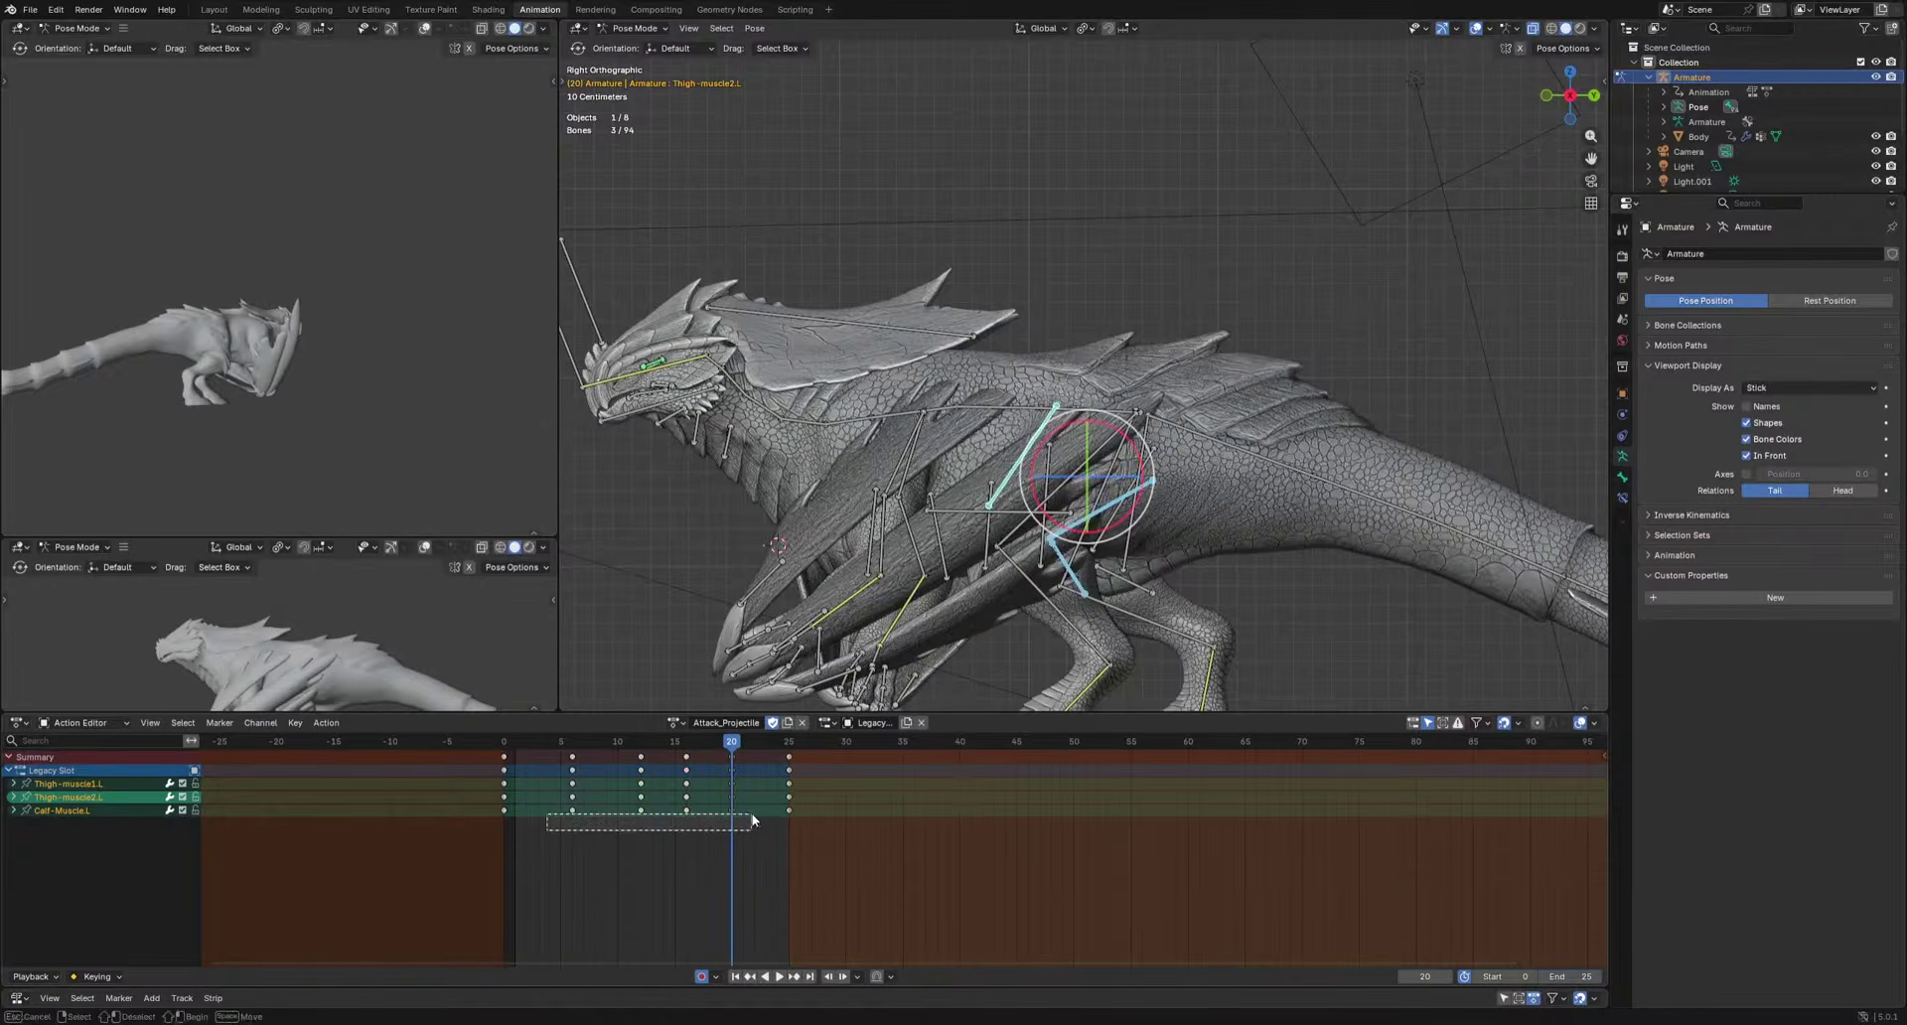
# Shift Thigh-muscle1.L's in-between keys one frame earlier and the left calf muscle's one frame later, and play back.
pyautogui.click(534, 790)
pyautogui.press('space')
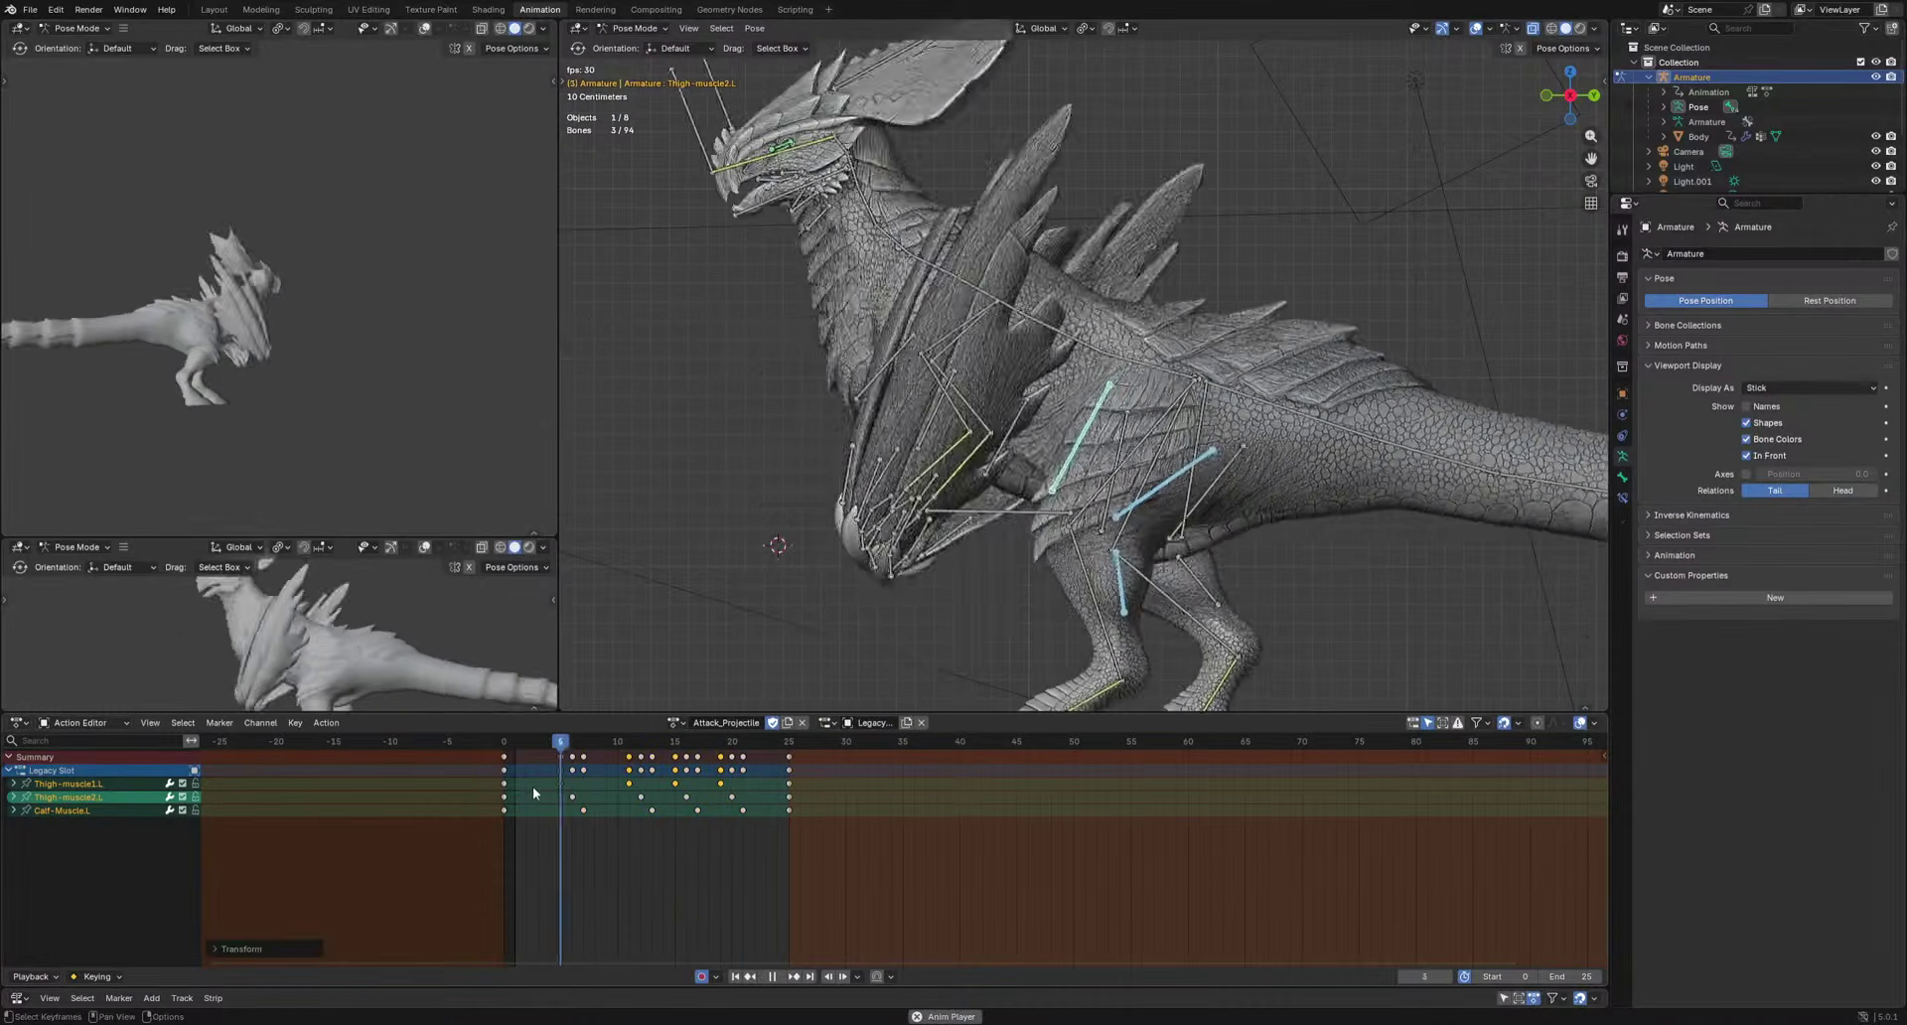
pyautogui.press('space')
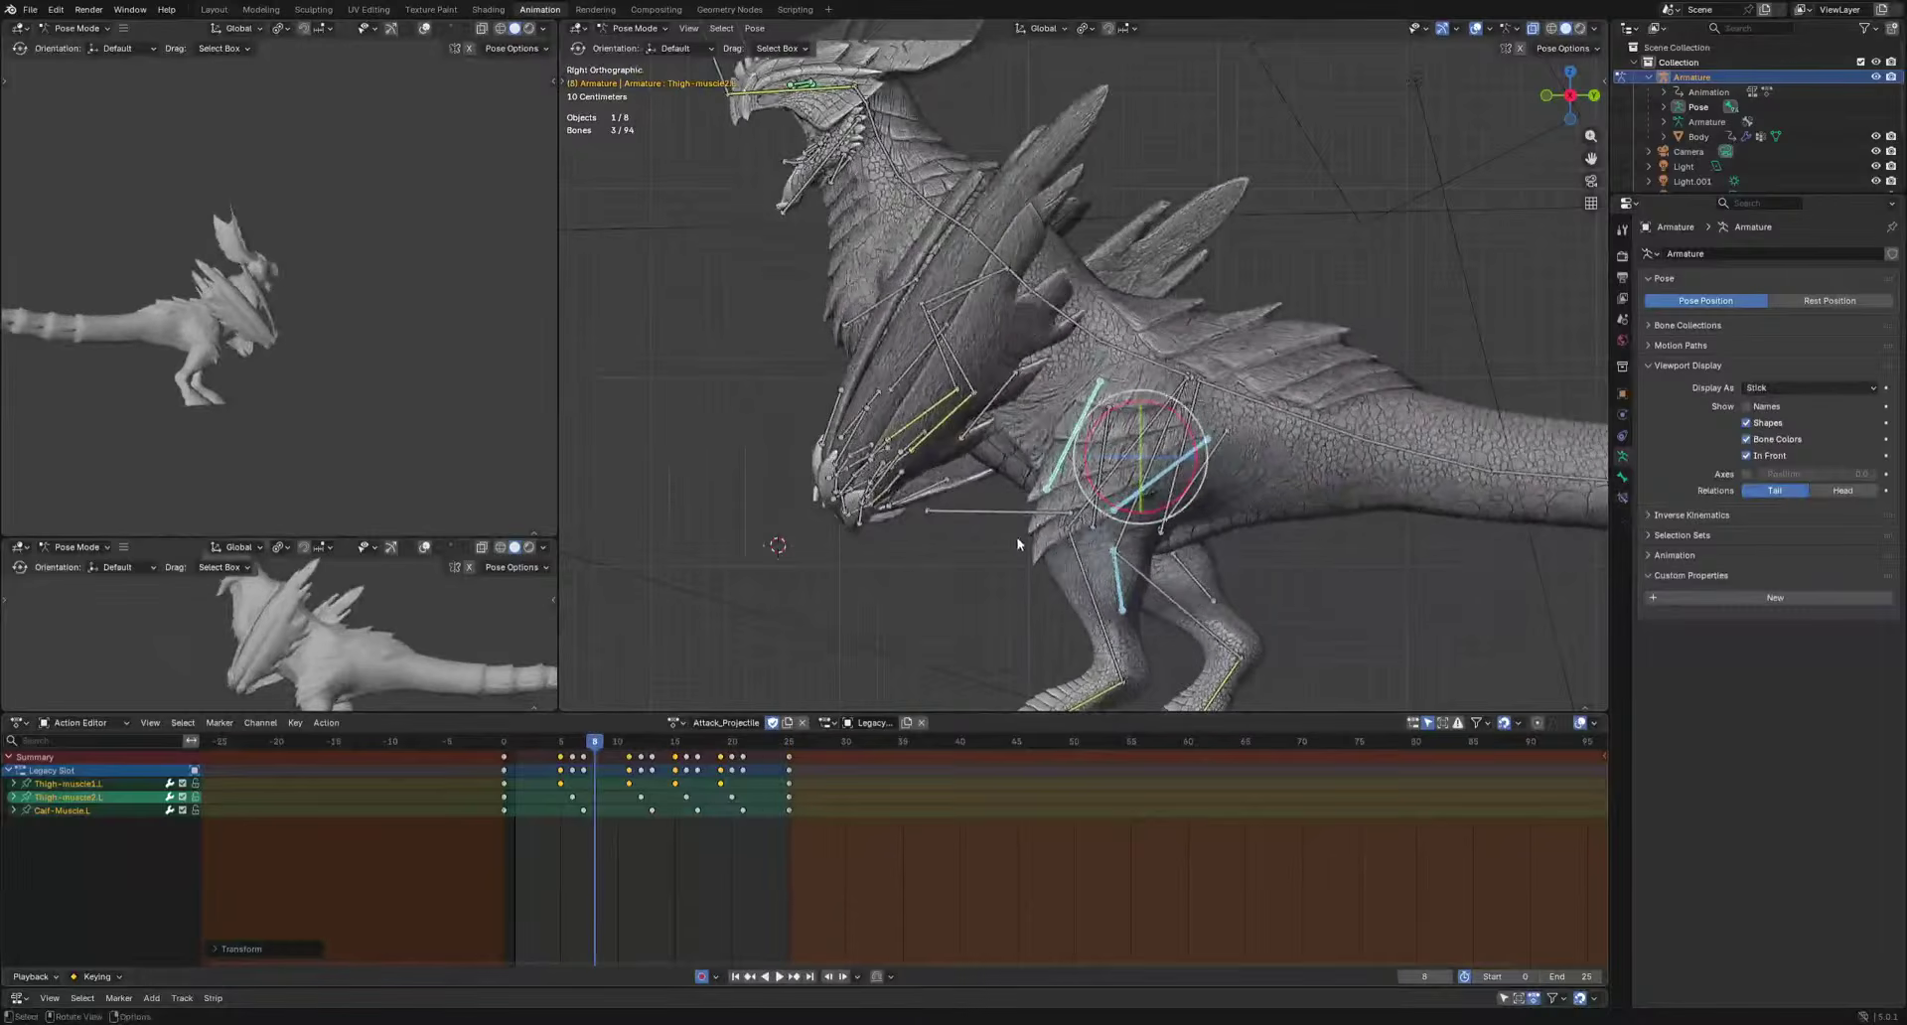
# Pose the chest and two belly bones at frames 5, 10, 15 and 19, and play back.
pyautogui.click(927, 377)
pyautogui.keyDown('shift'); pyautogui.click(867, 312); pyautogui.keyUp('shift')
pyautogui.keyDown('shift'); pyautogui.moveTo(1065, 536); pyautogui.dragTo(1119, 544, button='middle'); pyautogui.keyUp('shift')
pyautogui.click(573, 745)
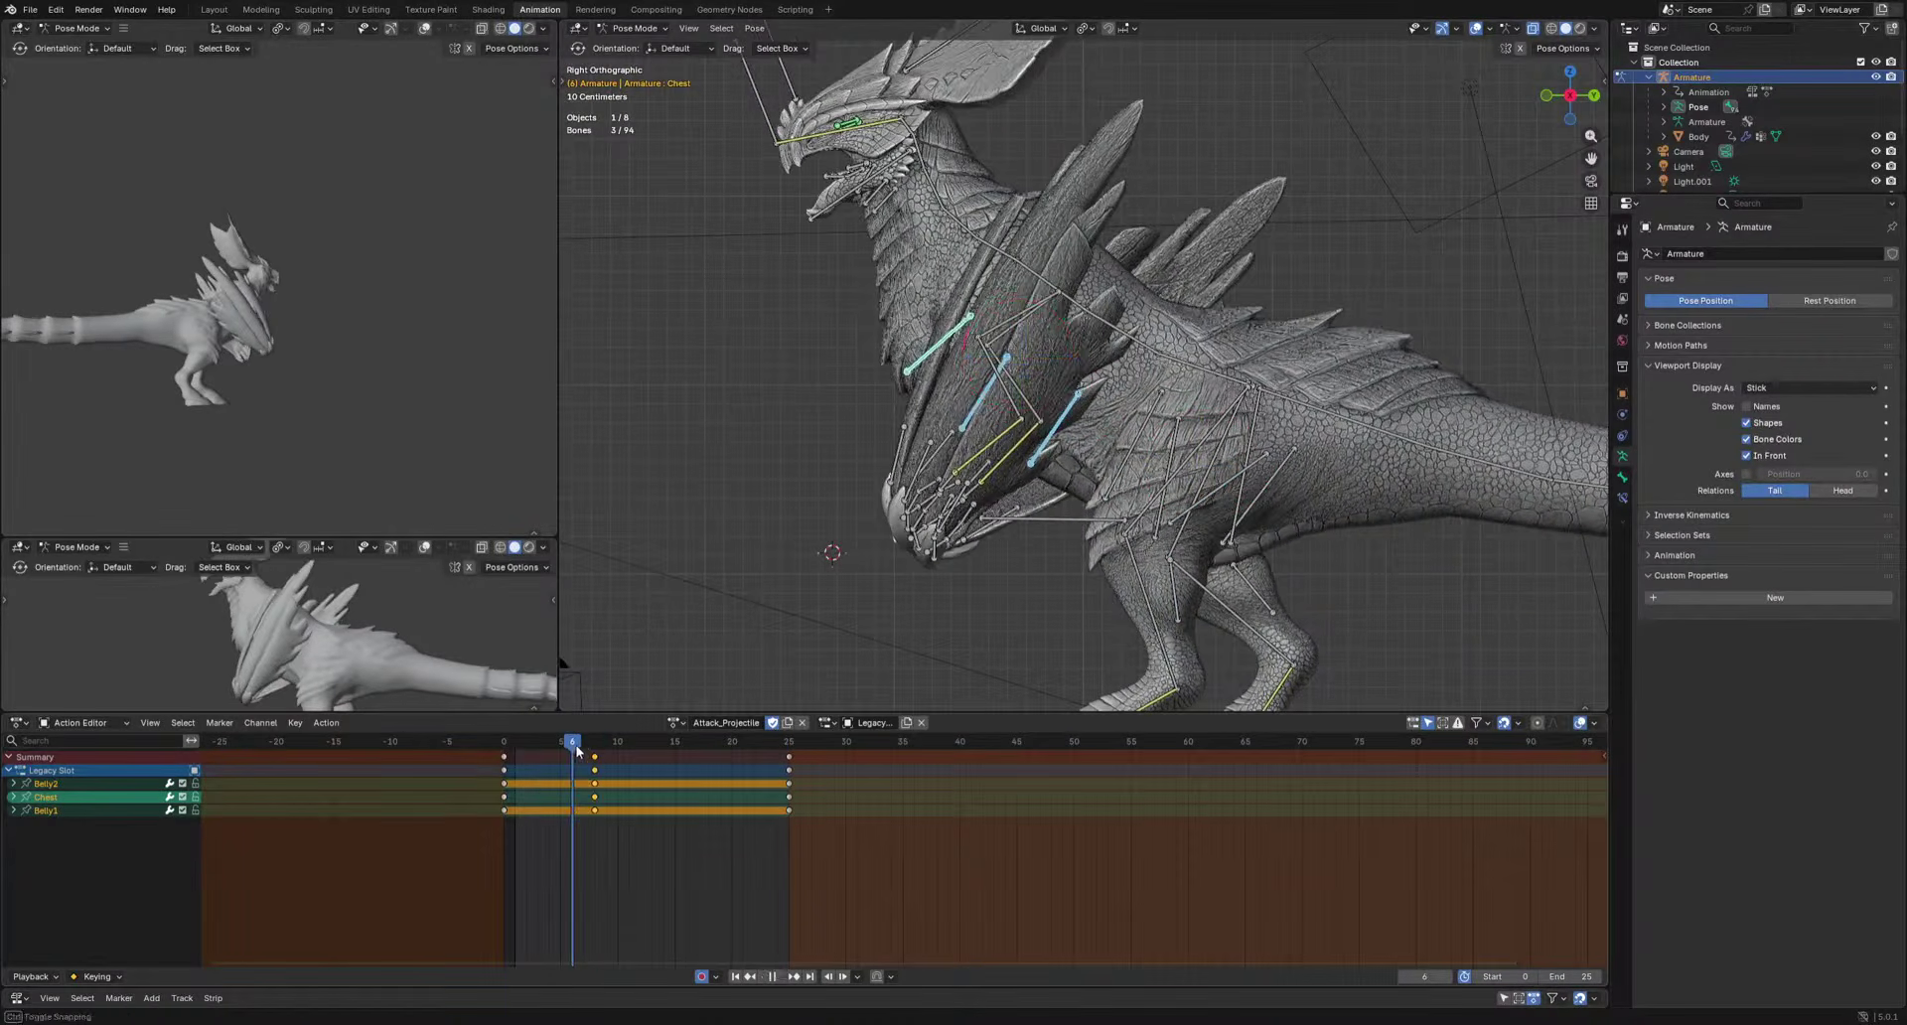
pyautogui.moveTo(512, 744); pyautogui.dragTo(620, 758)
pyautogui.moveTo(571, 745); pyautogui.dragTo(618, 763)
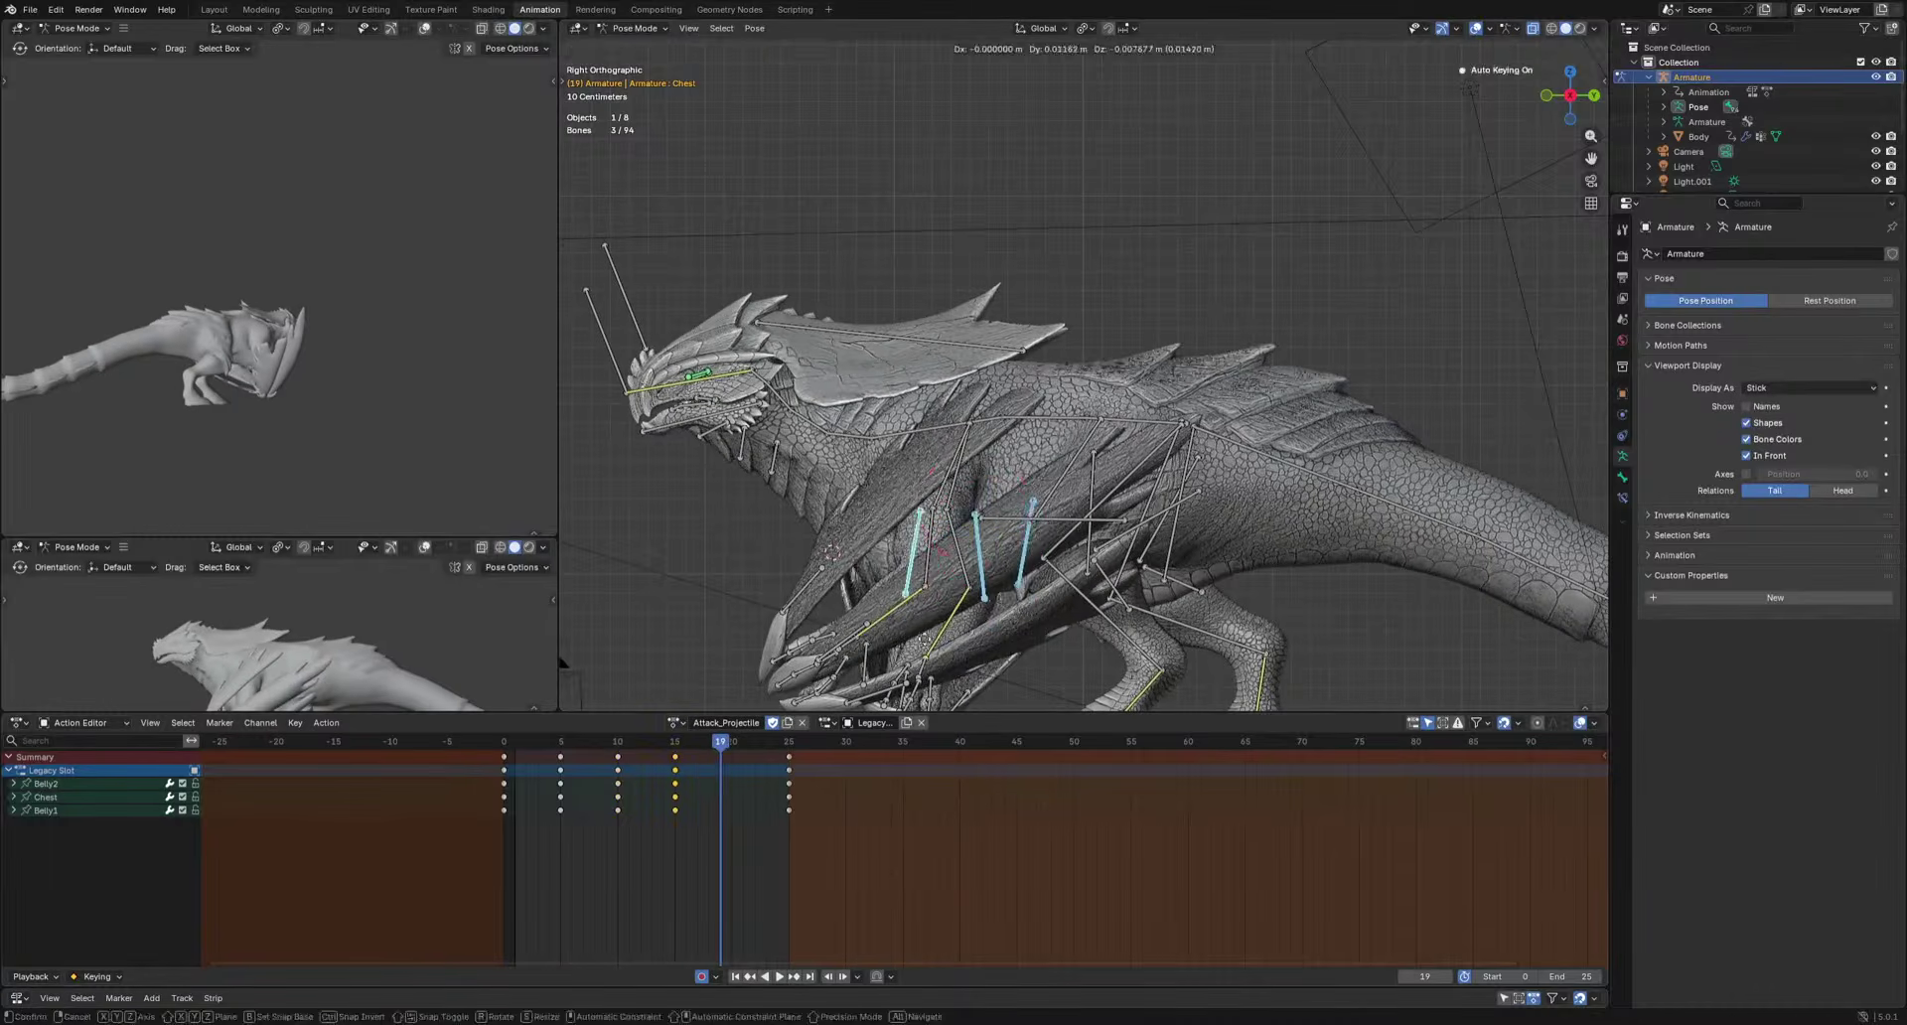
pyautogui.click(1089, 622)
pyautogui.press('space')
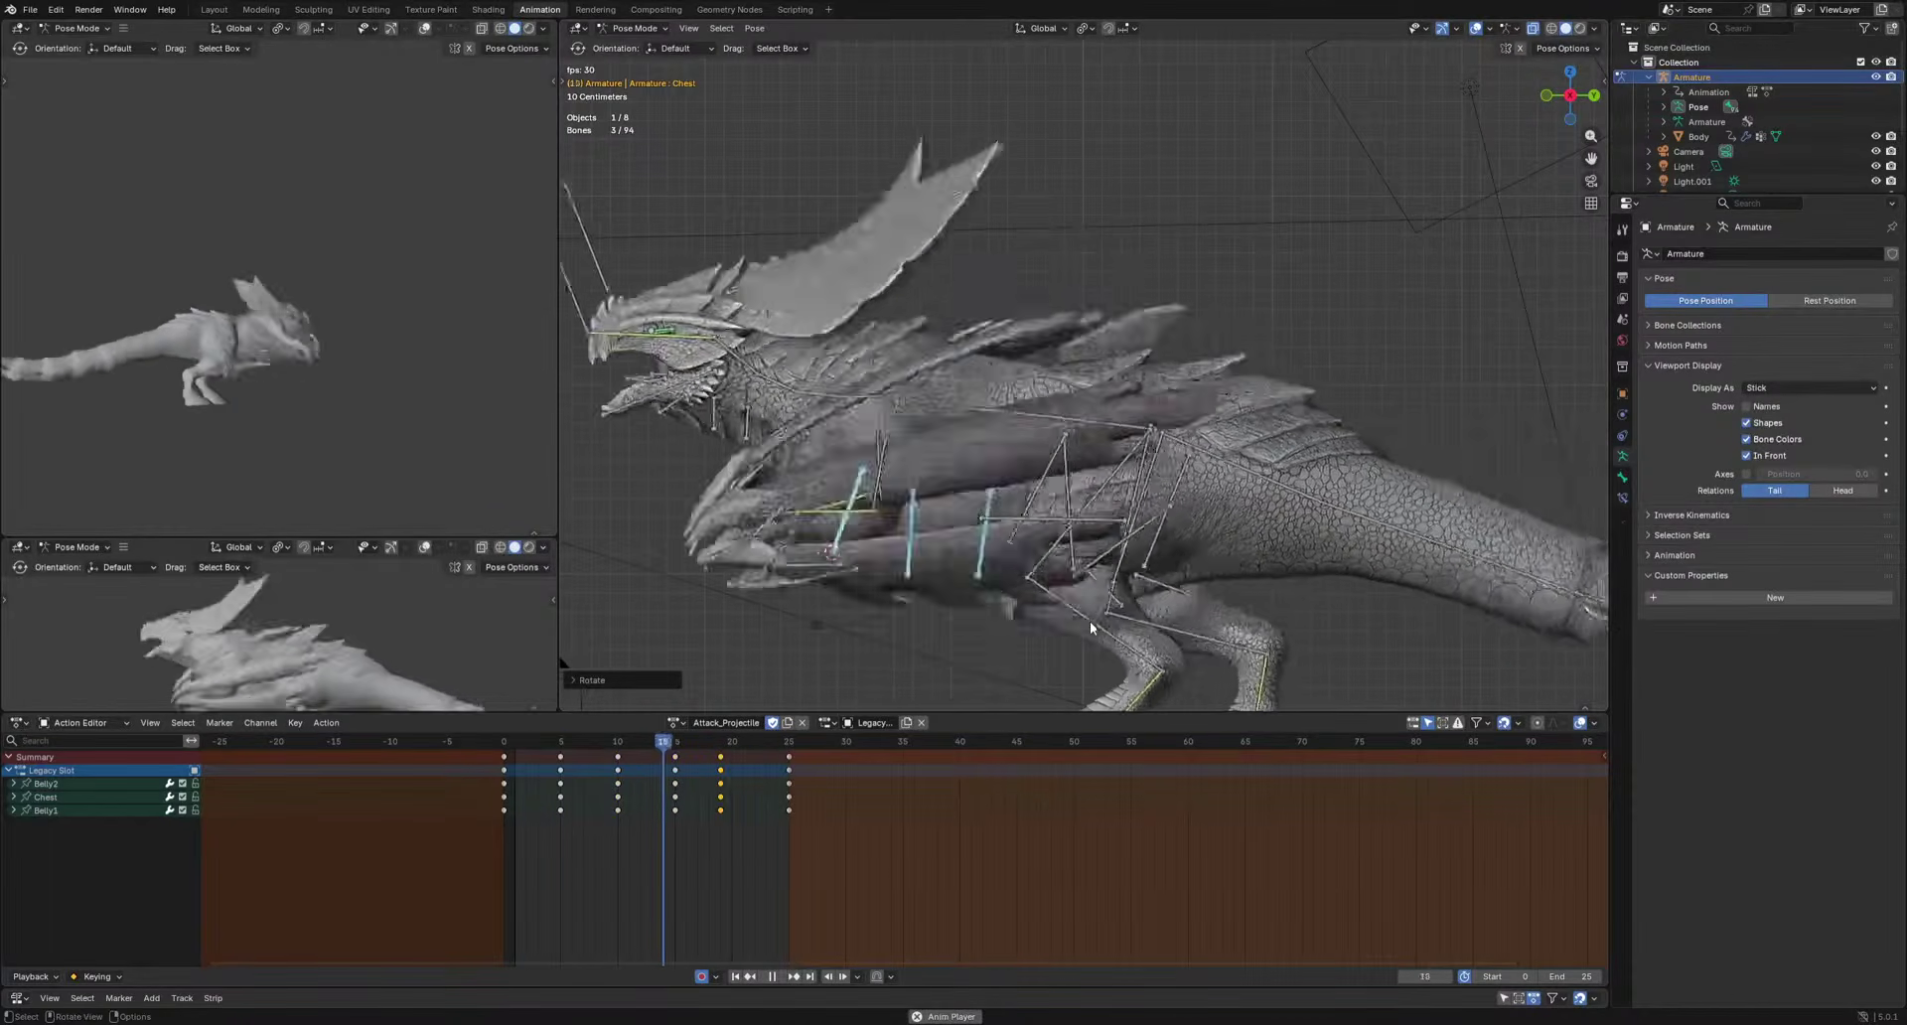
# Shift the Belly1 bone's four in-between keys two frames later.
pyautogui.moveTo(524, 837); pyautogui.dragTo(748, 810)
pyautogui.press('g')
pyautogui.click(745, 809)
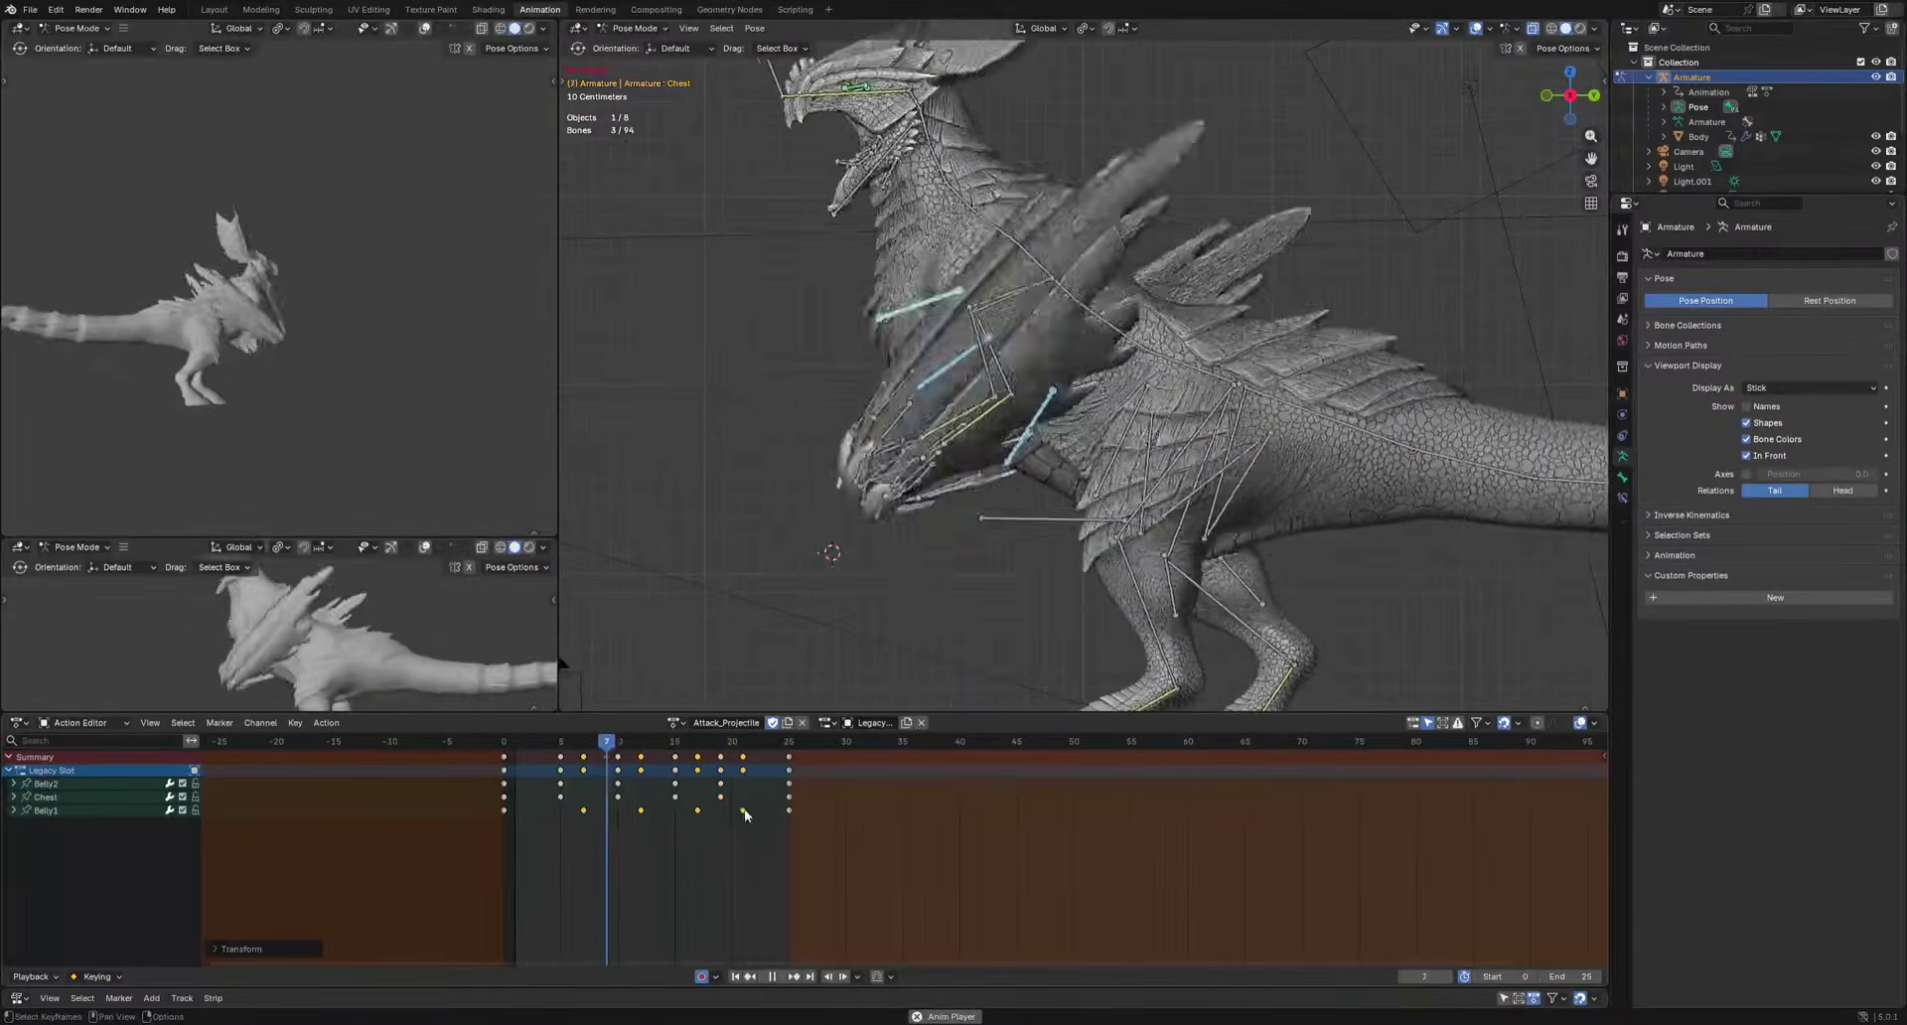
# Adjust the timing of Belly1's in-between keys and review the playback from another angle in the preview viewport.
pyautogui.moveTo(550, 796); pyautogui.dragTo(746, 805)
pyautogui.press('g')
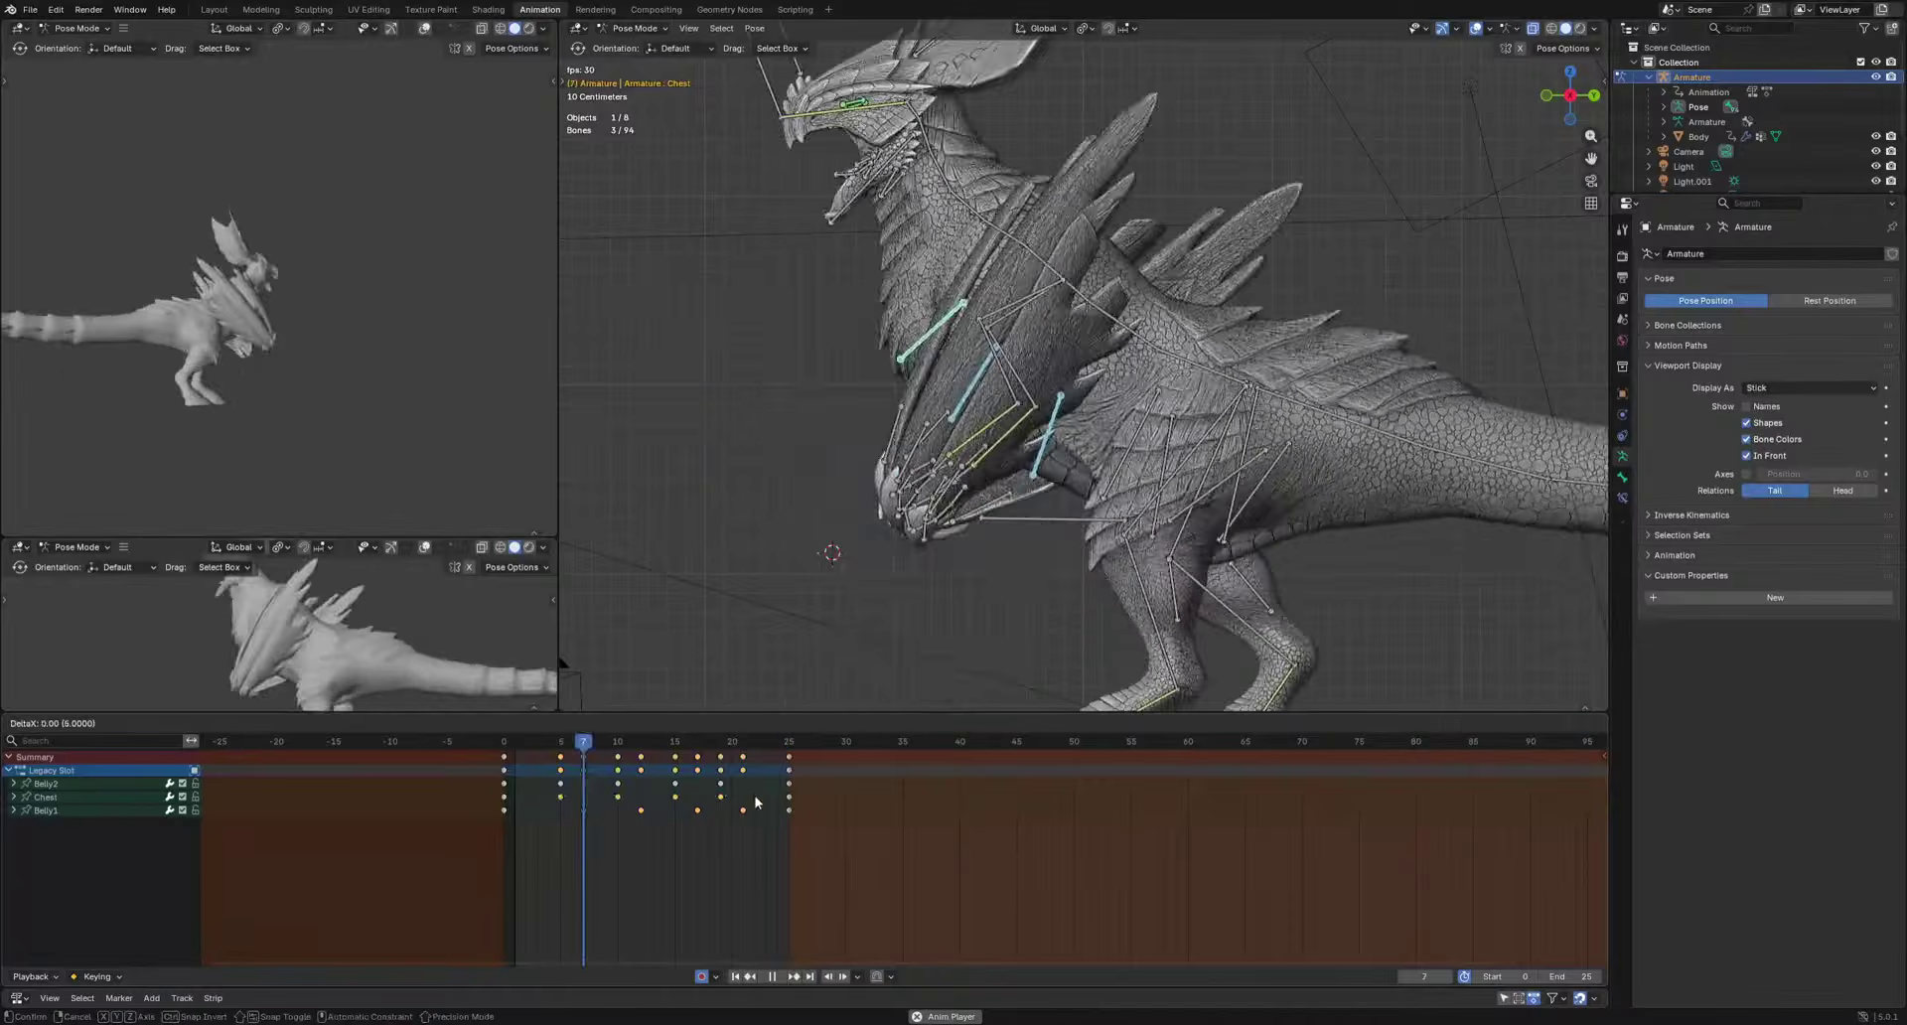
pyautogui.click(769, 801)
pyautogui.click(1302, 570)
pyautogui.scroll(-4, 1302, 570)
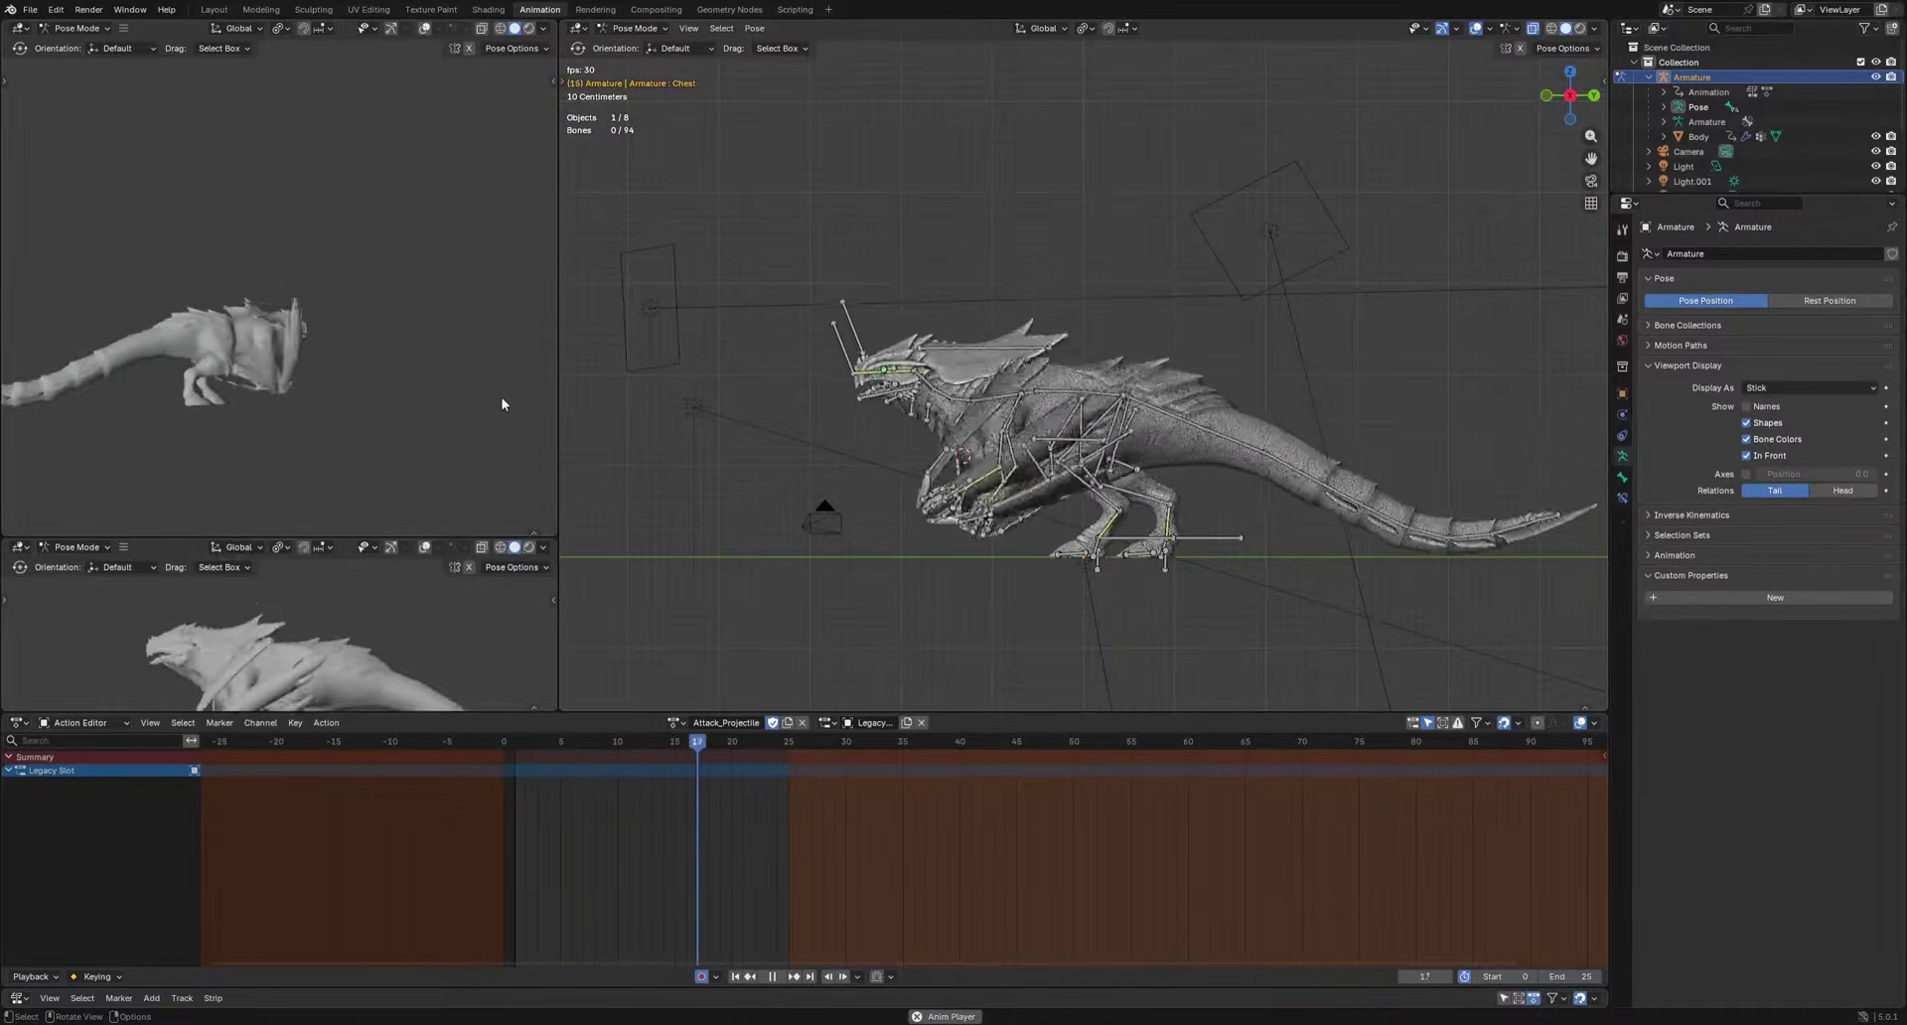
pyautogui.moveTo(518, 399); pyautogui.dragTo(10, 446, button='middle')
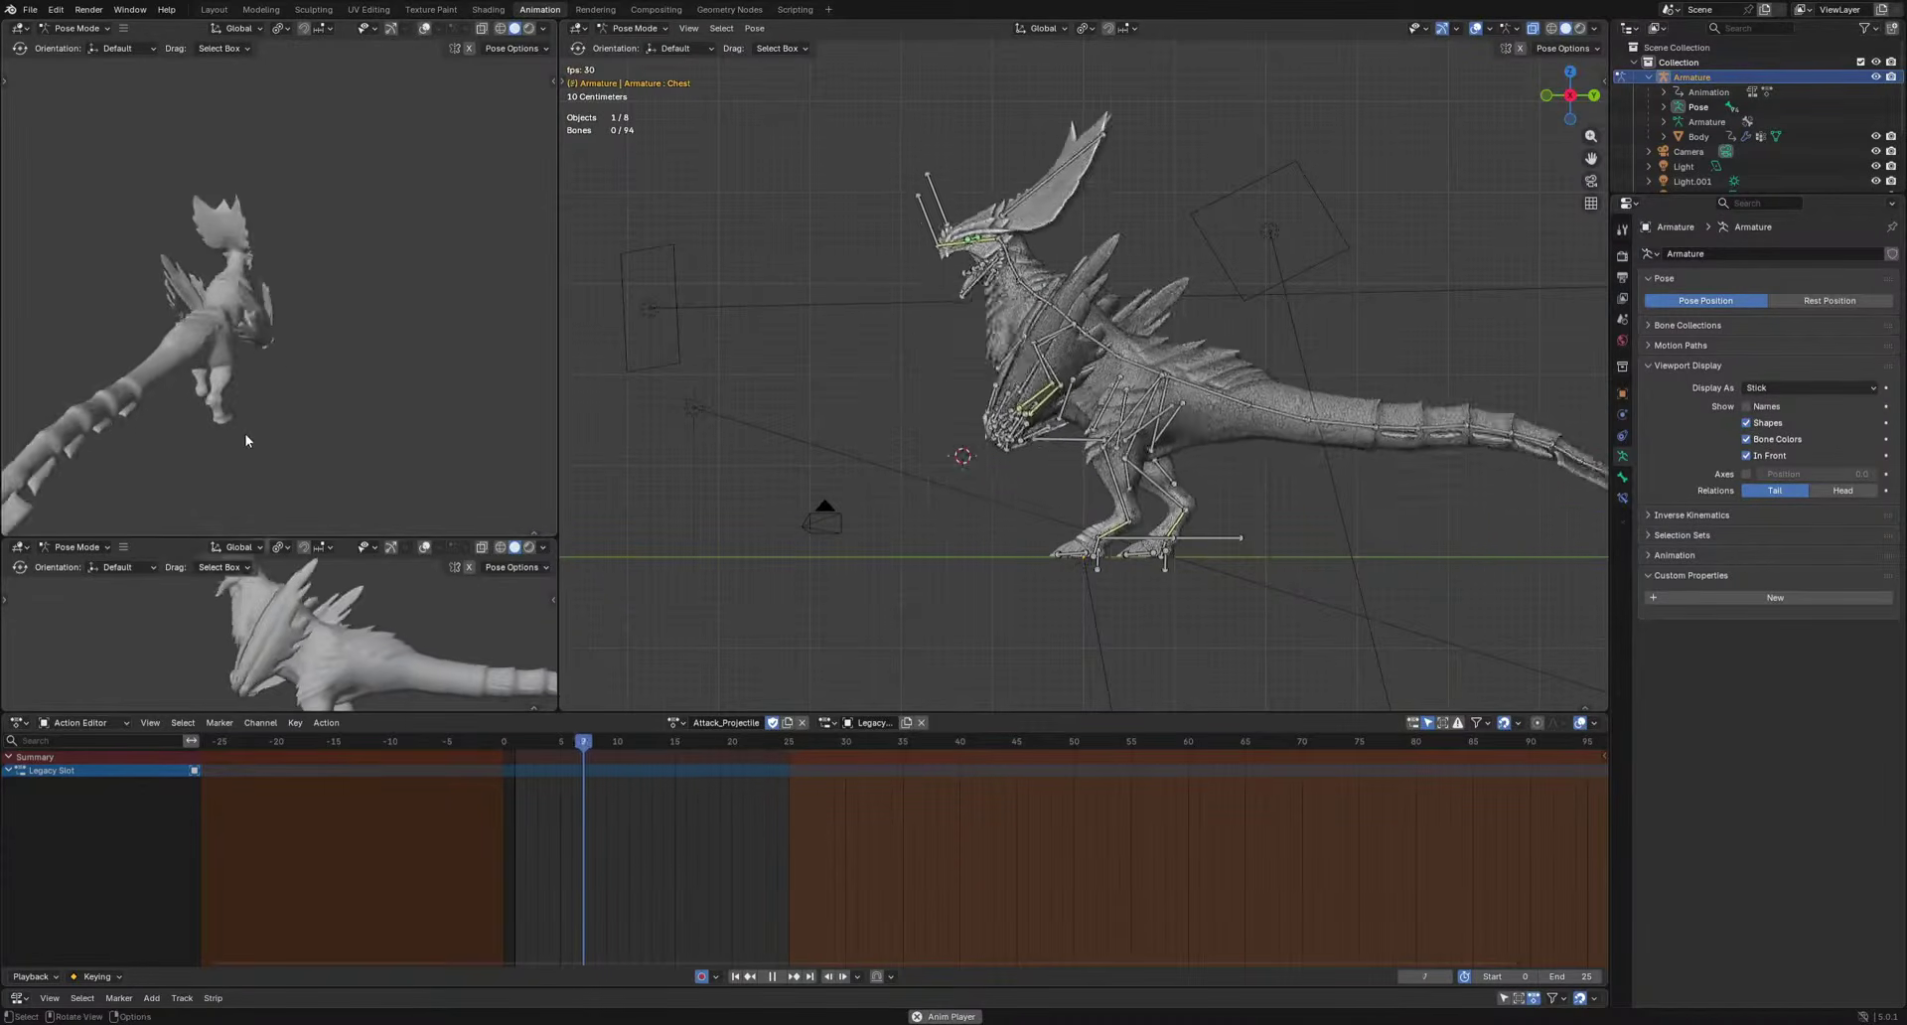
pyautogui.press('space')
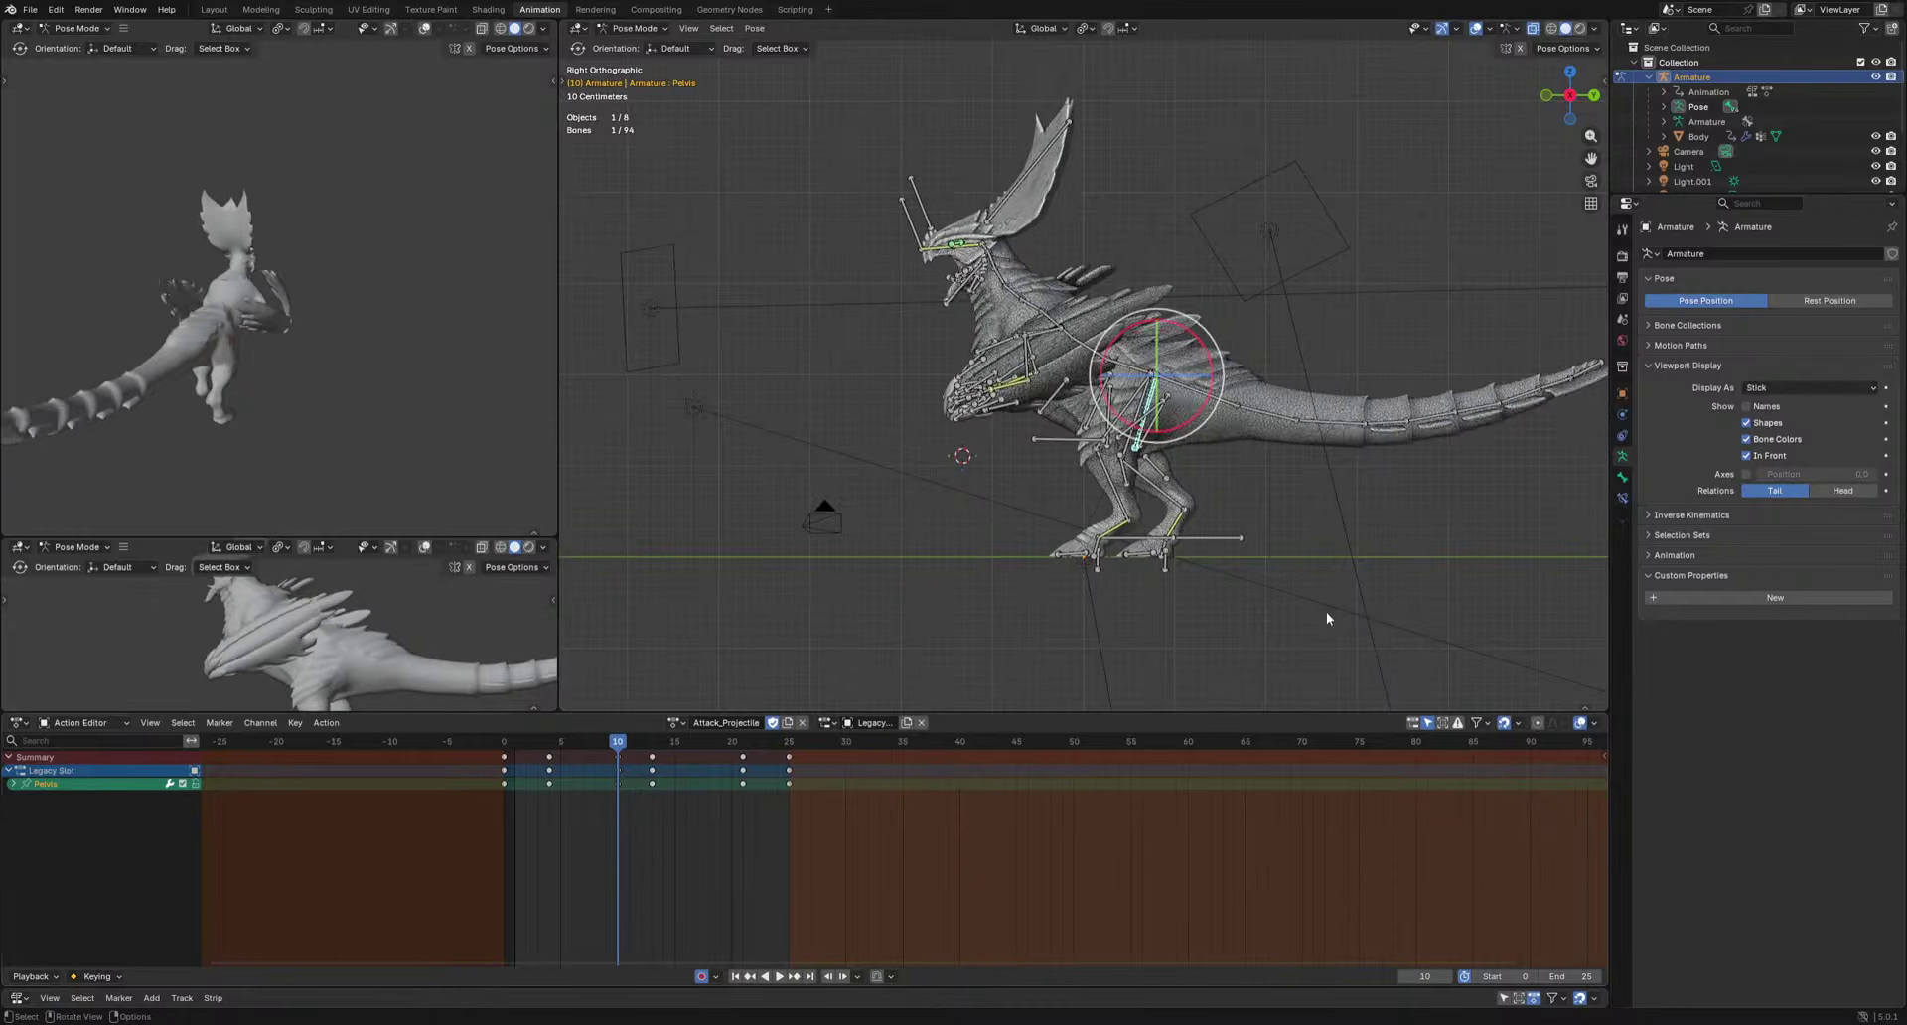
# Rotate the Pelvis bone at frame 10 and play back the animation.
pyautogui.click(1293, 641)
pyautogui.press('space')
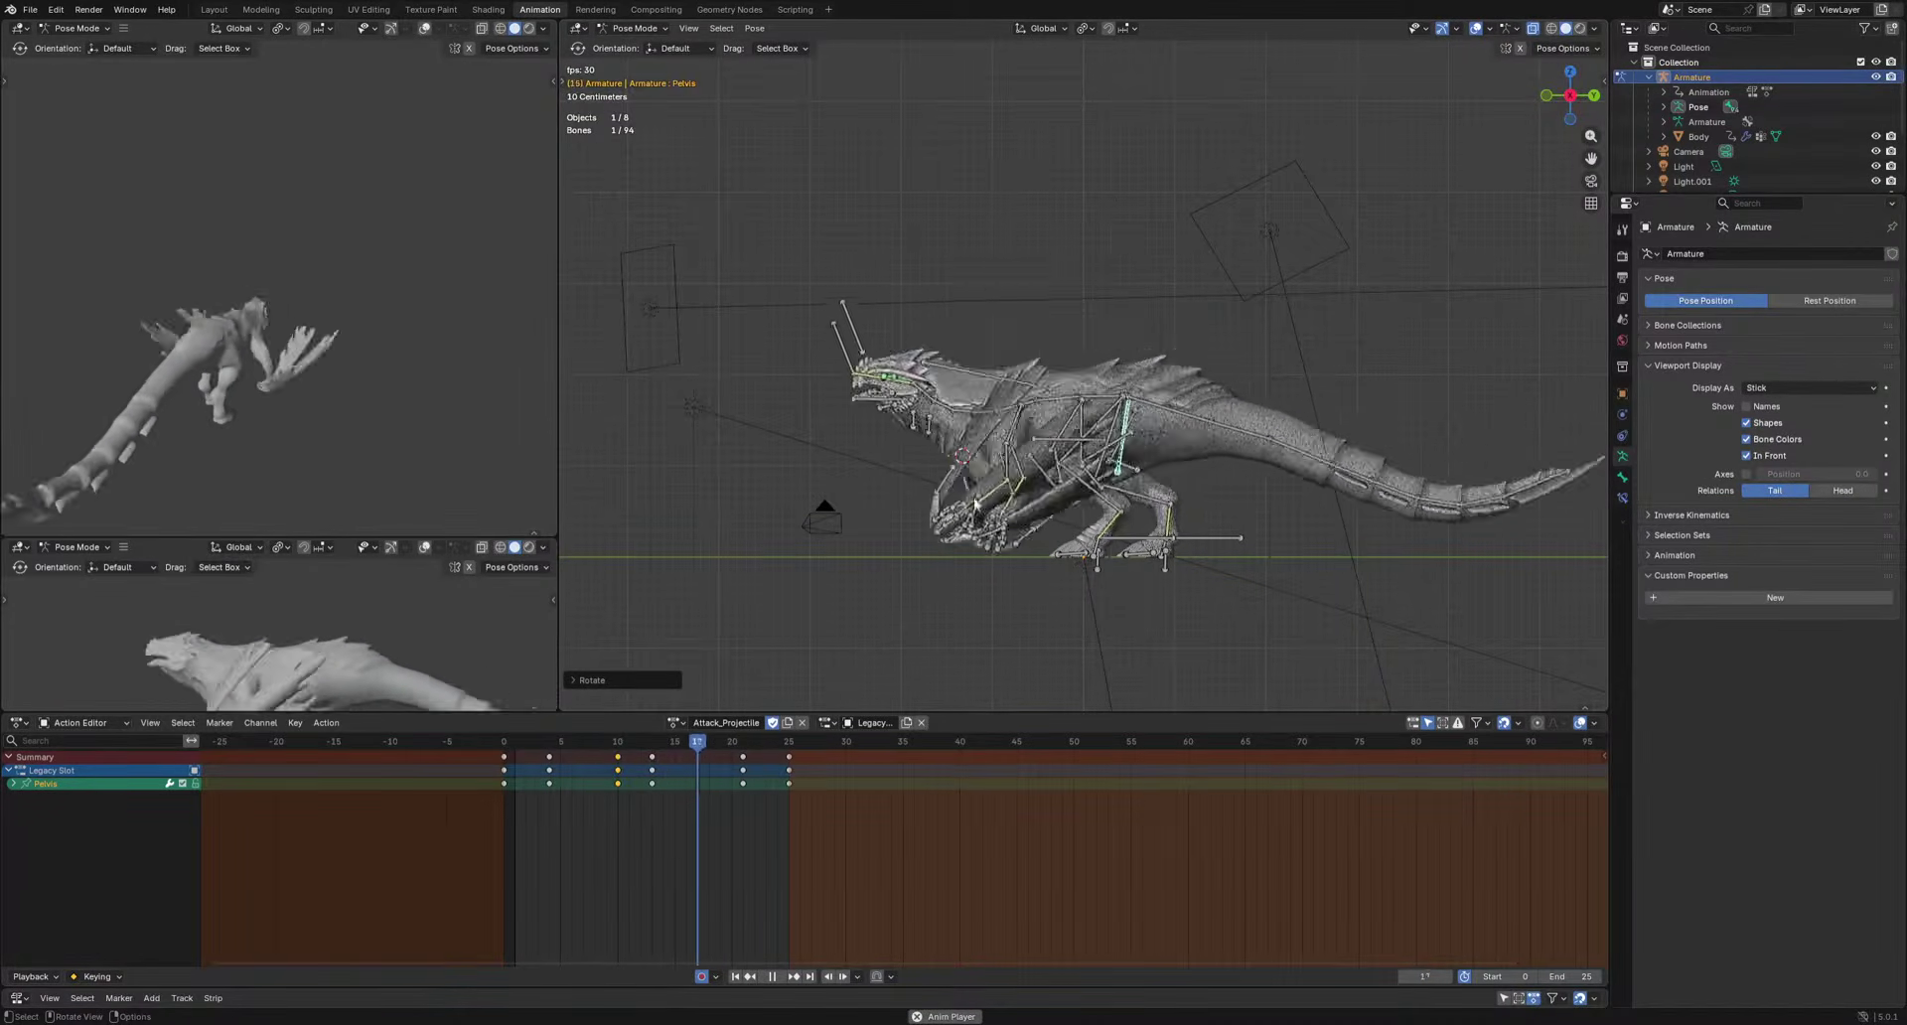
pyautogui.press('space')
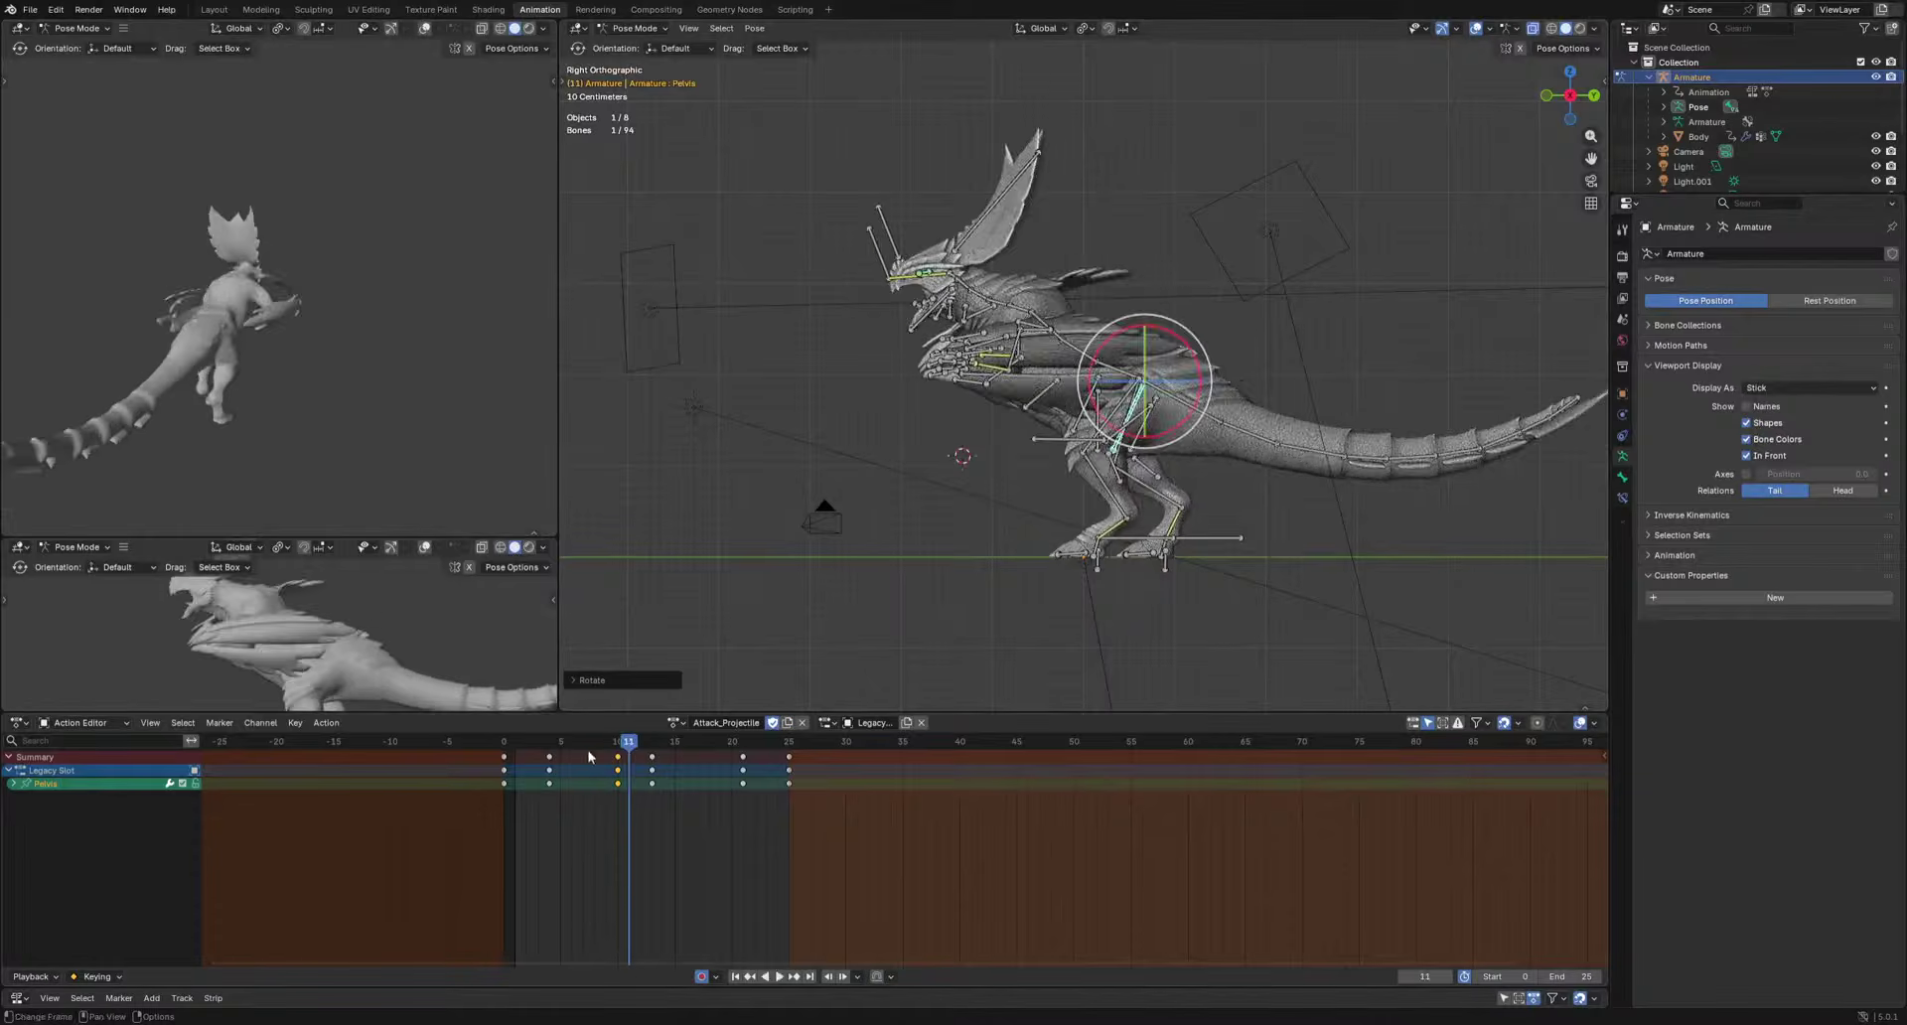
# Reposition the Pelvis bone at frames 4, 10 and 21, rotate it at frame 21, and review the playback.
pyautogui.moveTo(531, 744); pyautogui.dragTo(544, 744)
pyautogui.press('g')
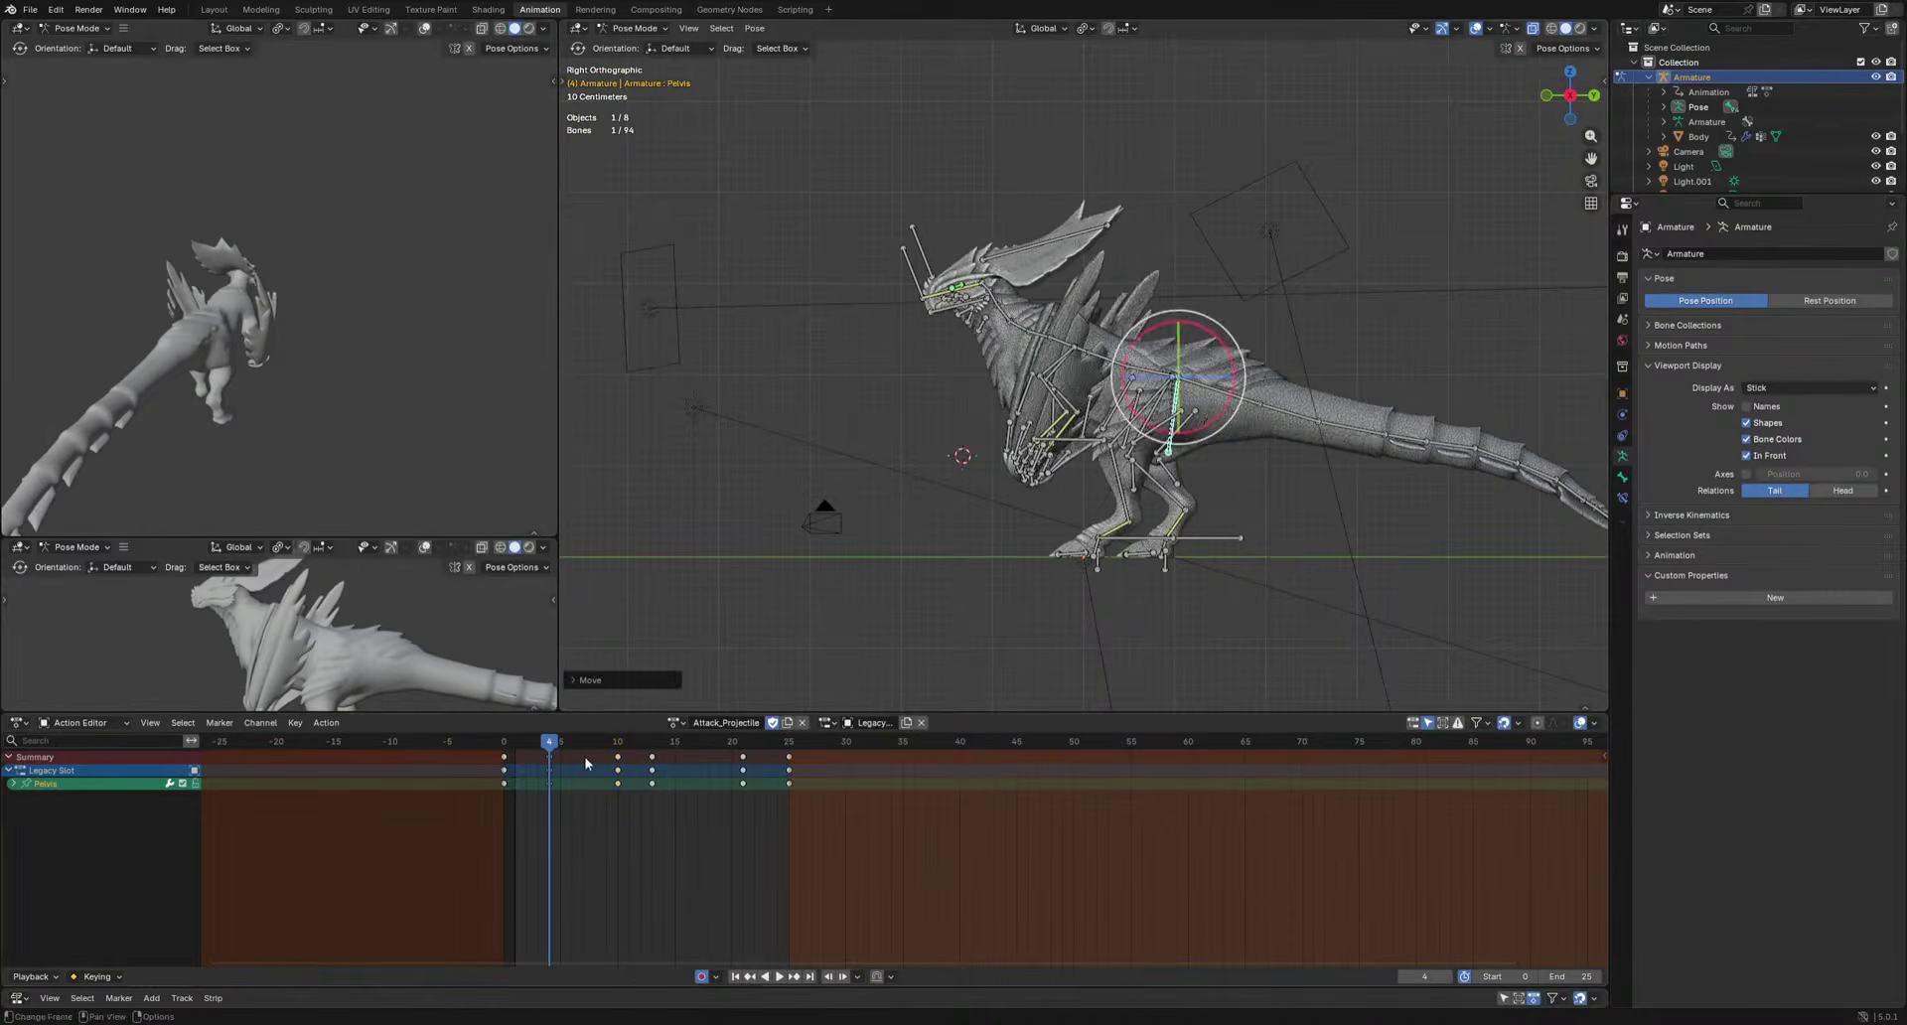
pyautogui.press('Up')
pyautogui.press('g')
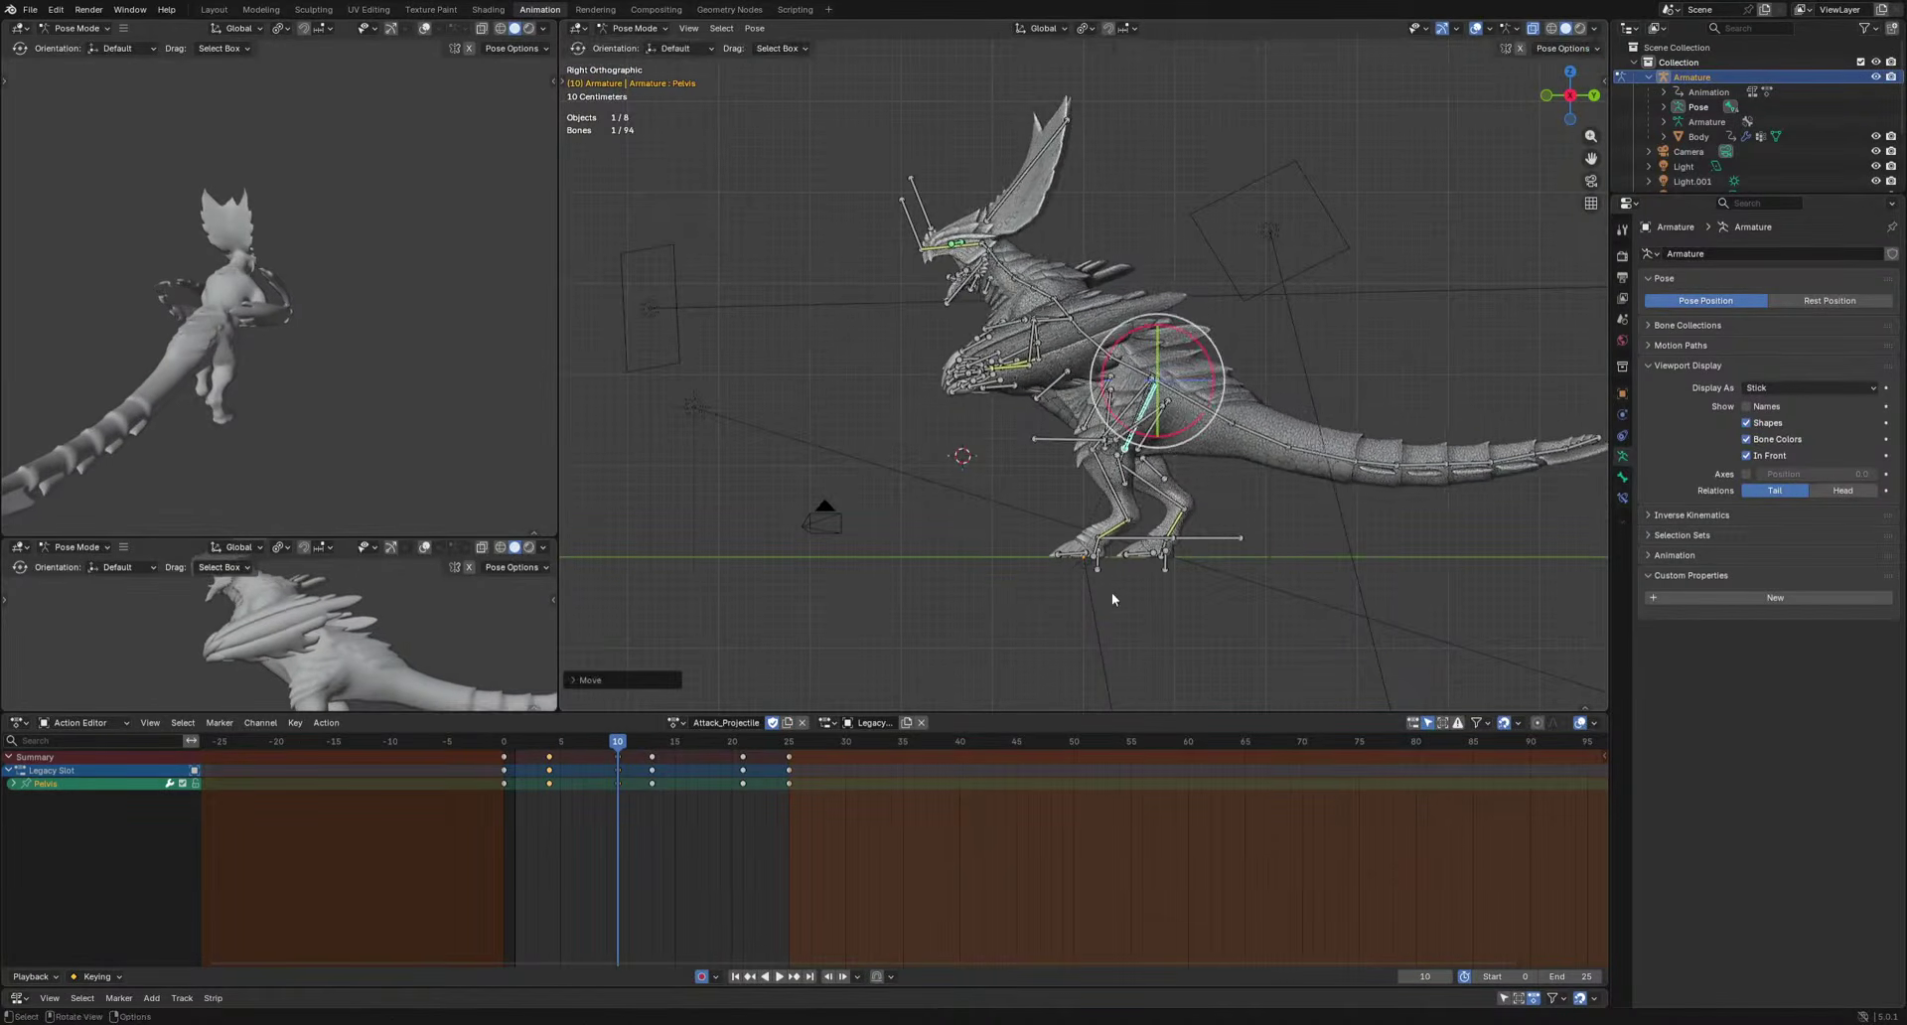
pyautogui.moveTo(633, 743); pyautogui.dragTo(742, 743)
pyautogui.press('g')
pyautogui.press('r')
pyautogui.click(1222, 652)
pyautogui.press('space')
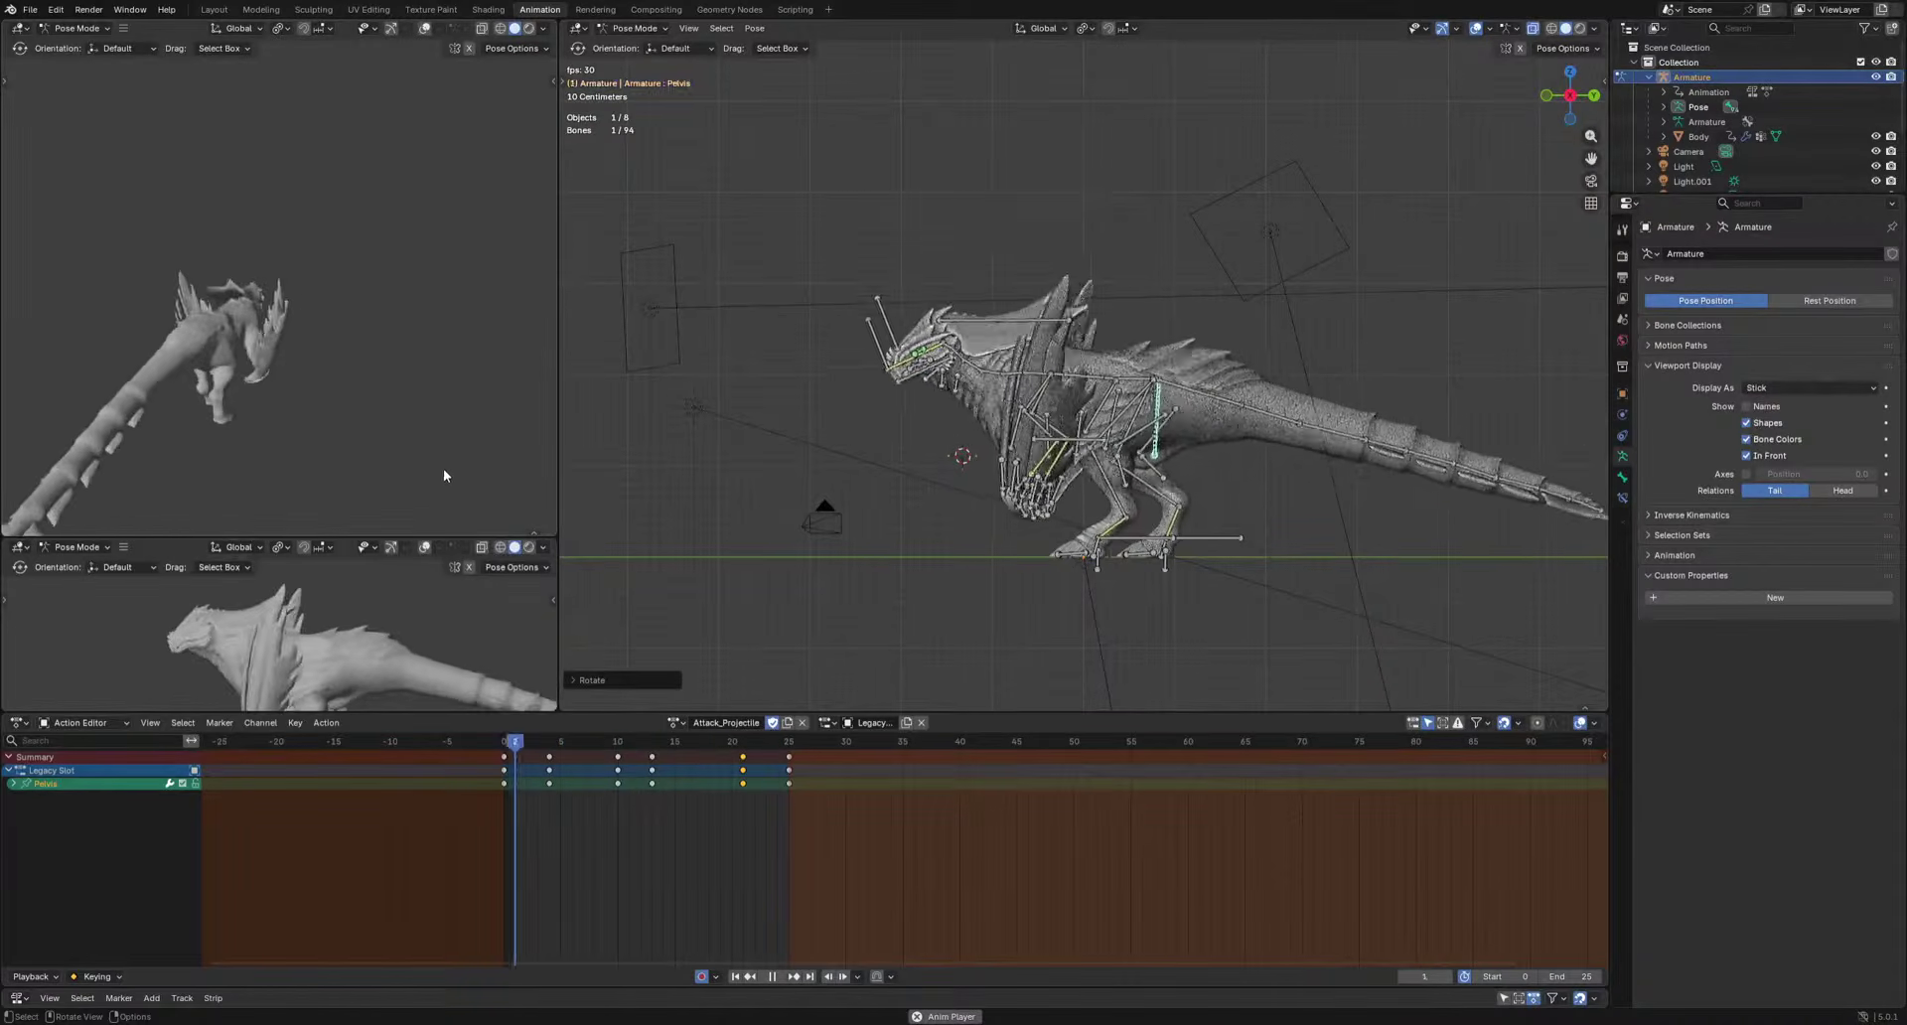
pyautogui.moveTo(443, 467); pyautogui.dragTo(251, 483, button='middle')
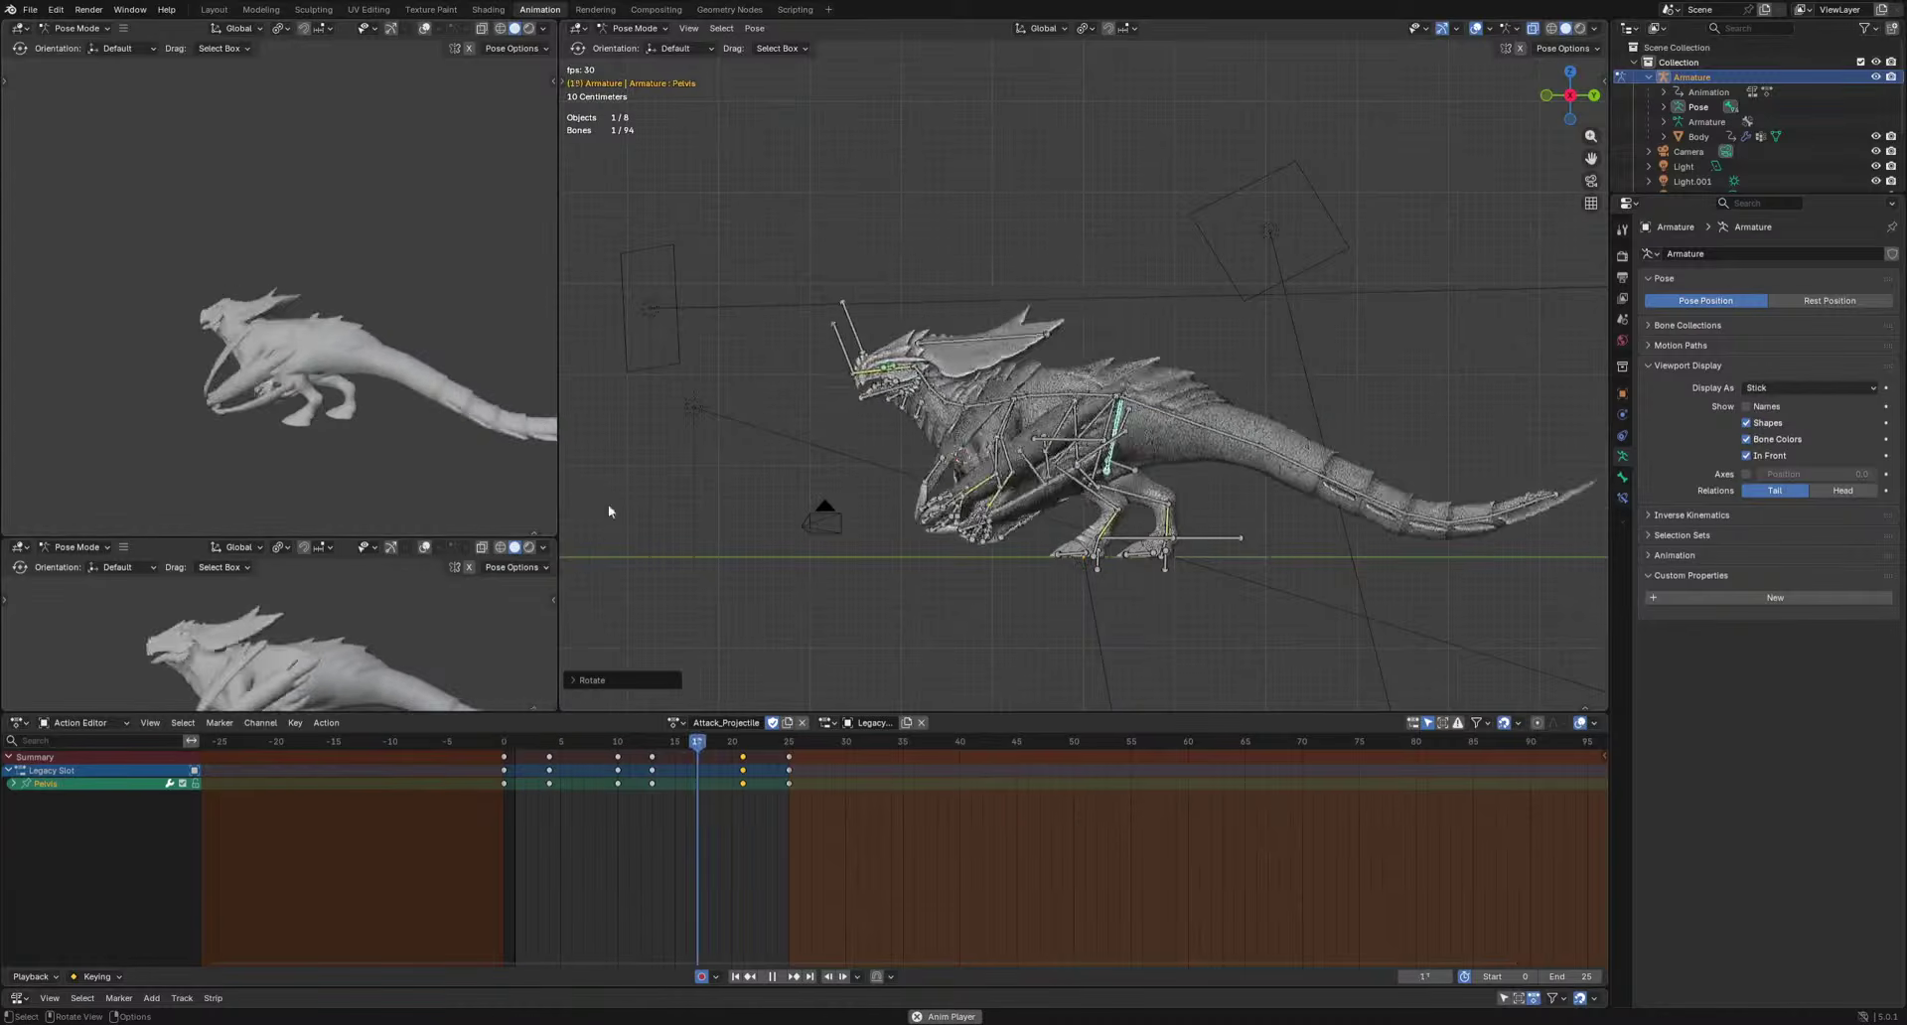
pyautogui.press('Escape')
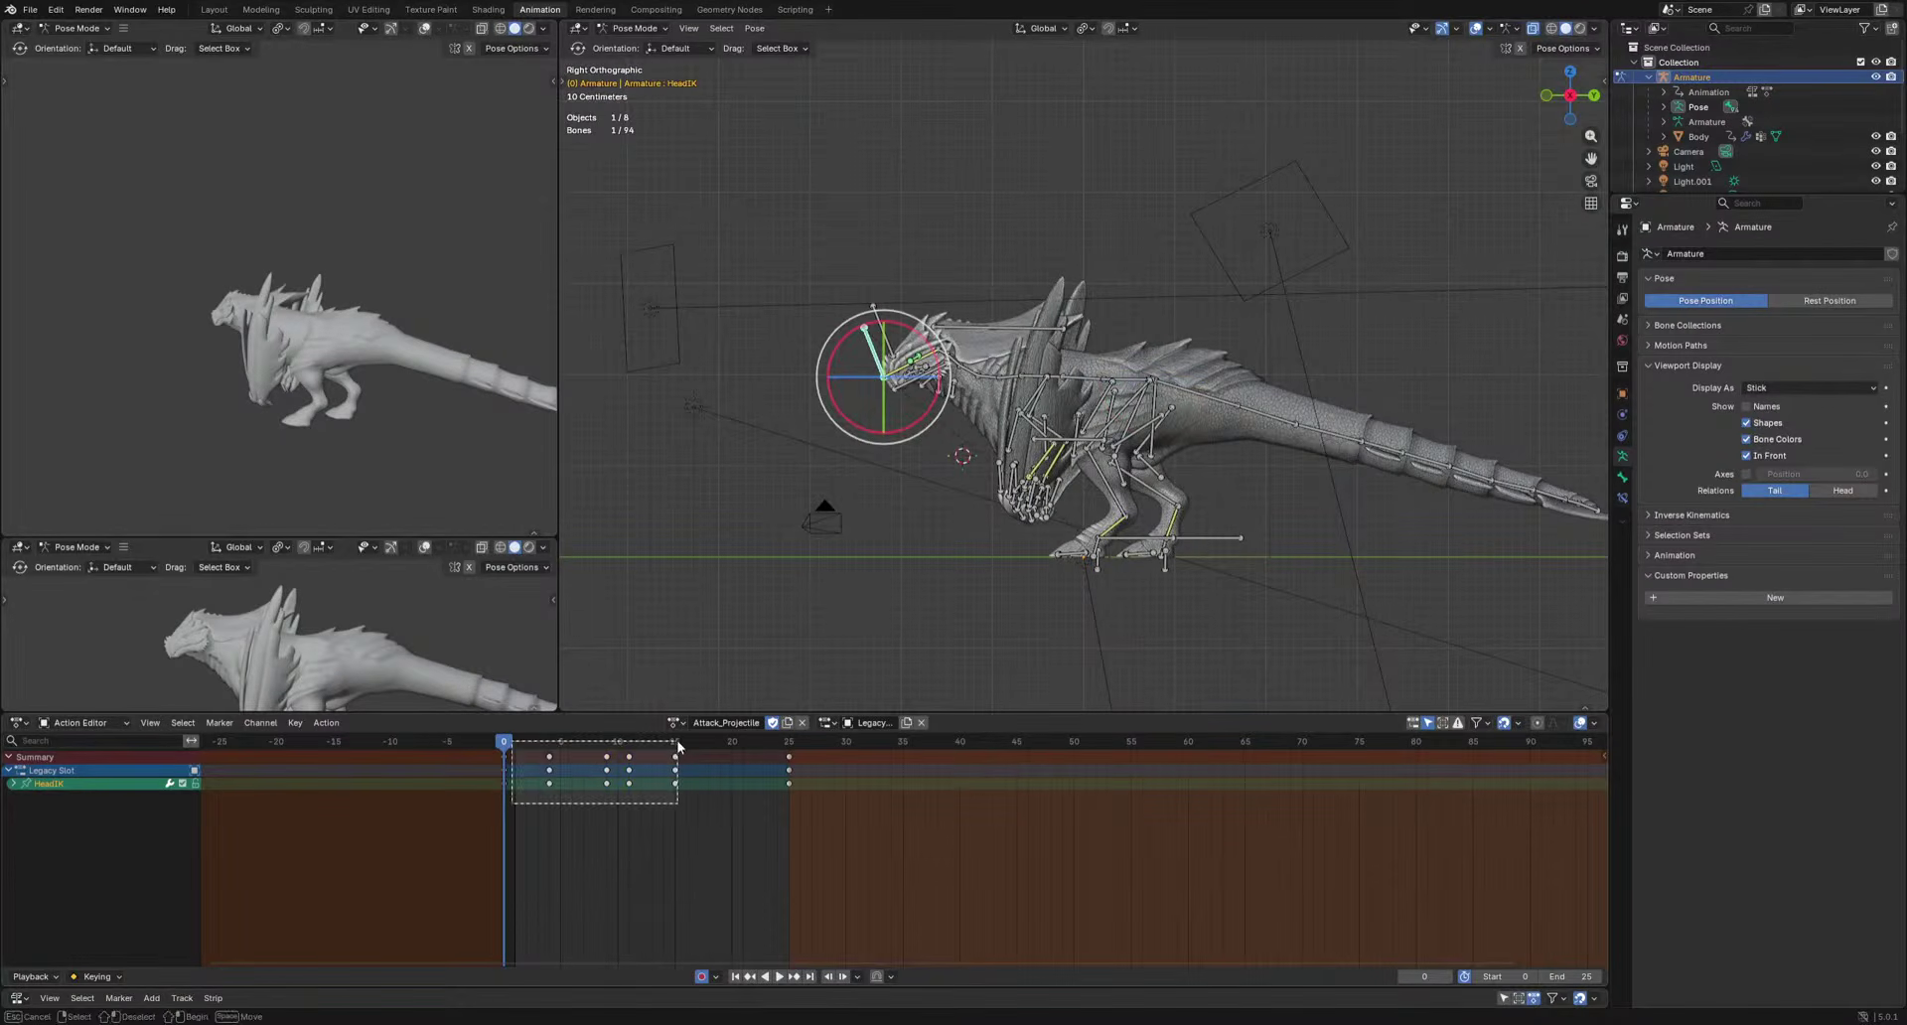
# Shift HeadIK's four in-between keys one frame later, reposition the bone at frame 16, and play back.
pyautogui.click(703, 807)
pyautogui.press('space')
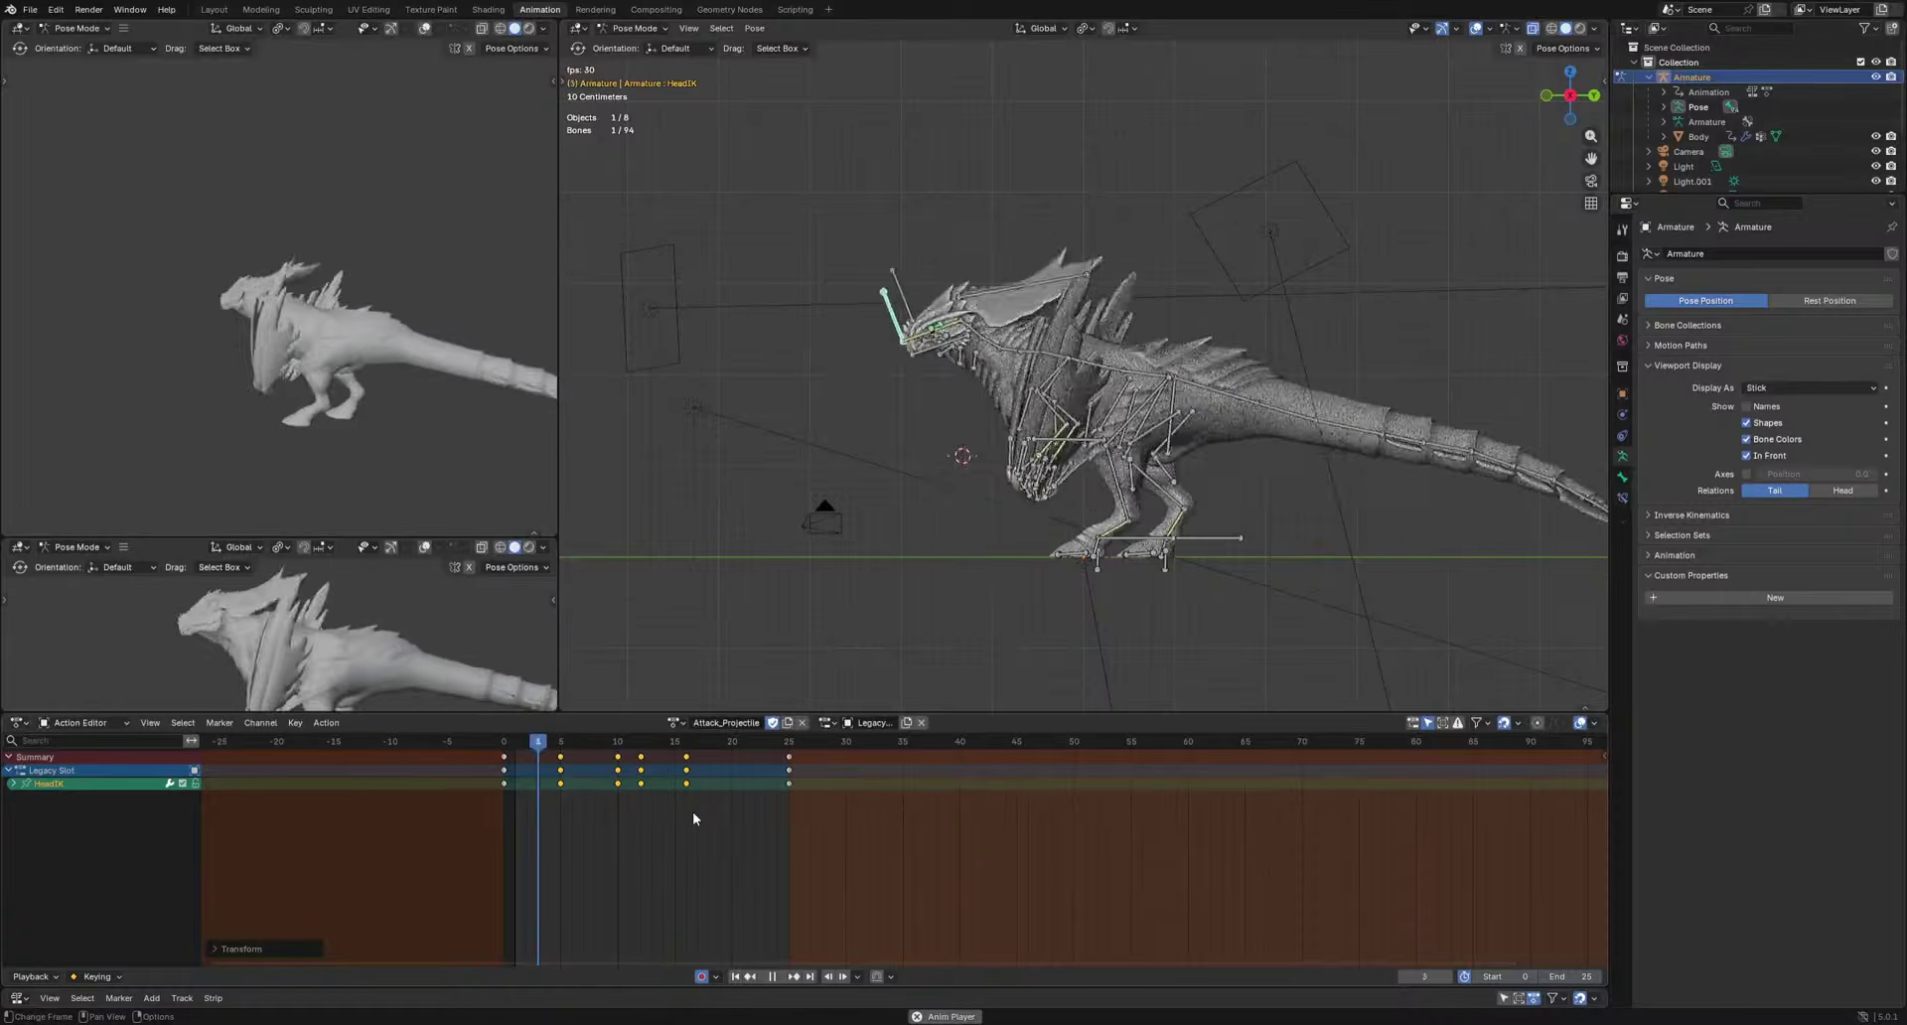
pyautogui.moveTo(644, 742); pyautogui.dragTo(687, 743)
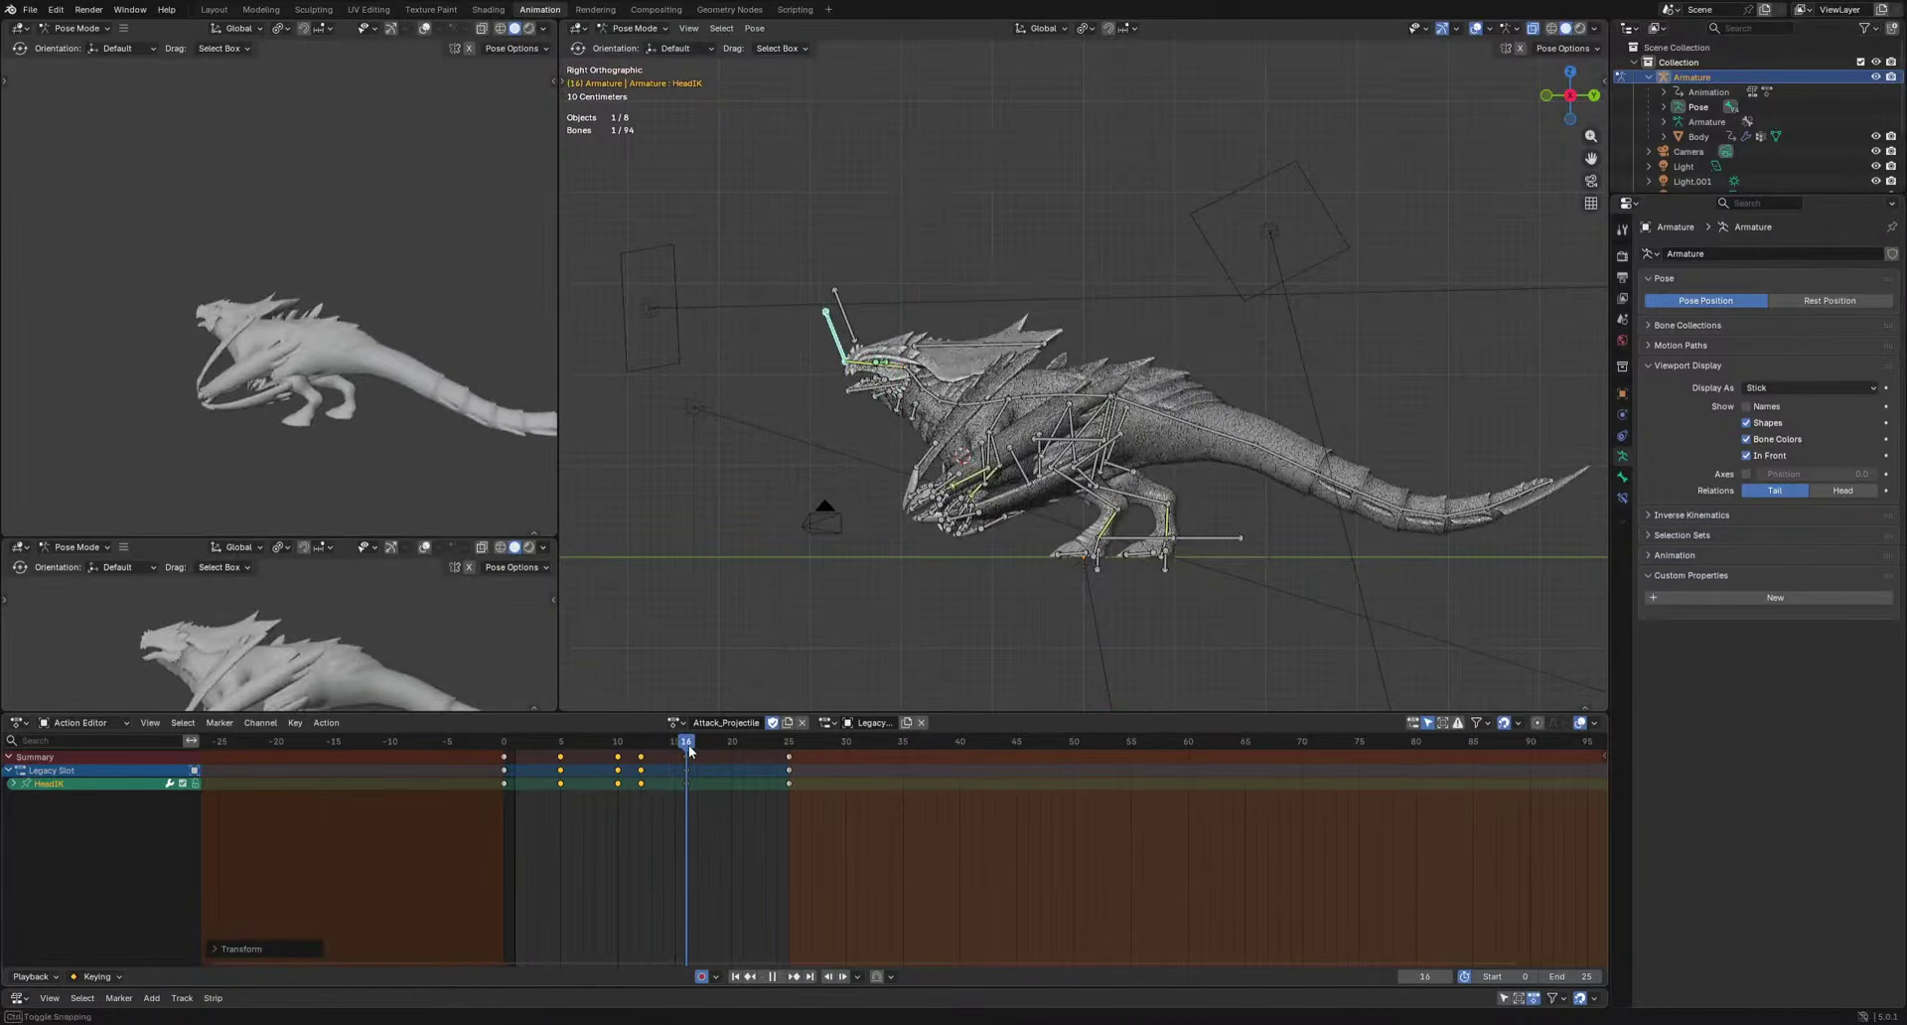
pyautogui.keyDown('shift'); pyautogui.moveTo(935, 577); pyautogui.dragTo(1150, 612, button='middle'); pyautogui.keyUp('shift')
pyautogui.scroll(2, 1124, 616)
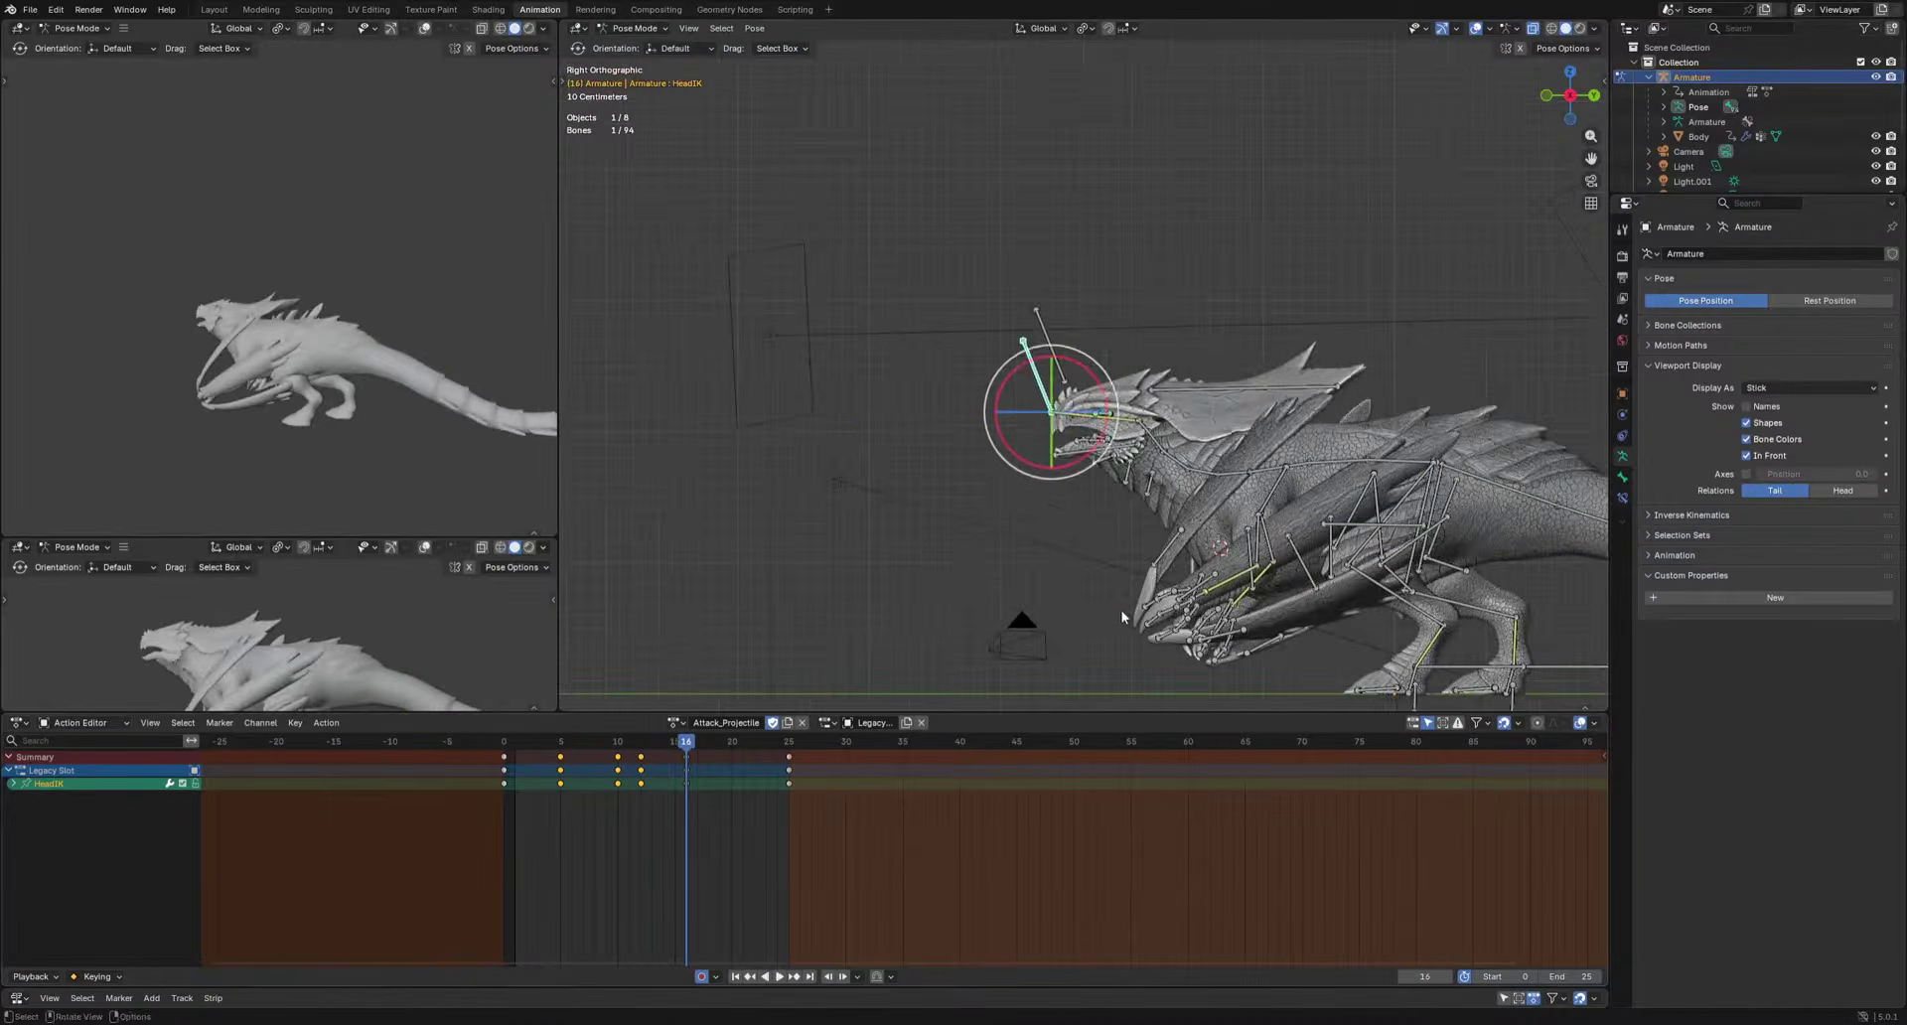
pyautogui.click(1034, 626)
pyautogui.press('space')
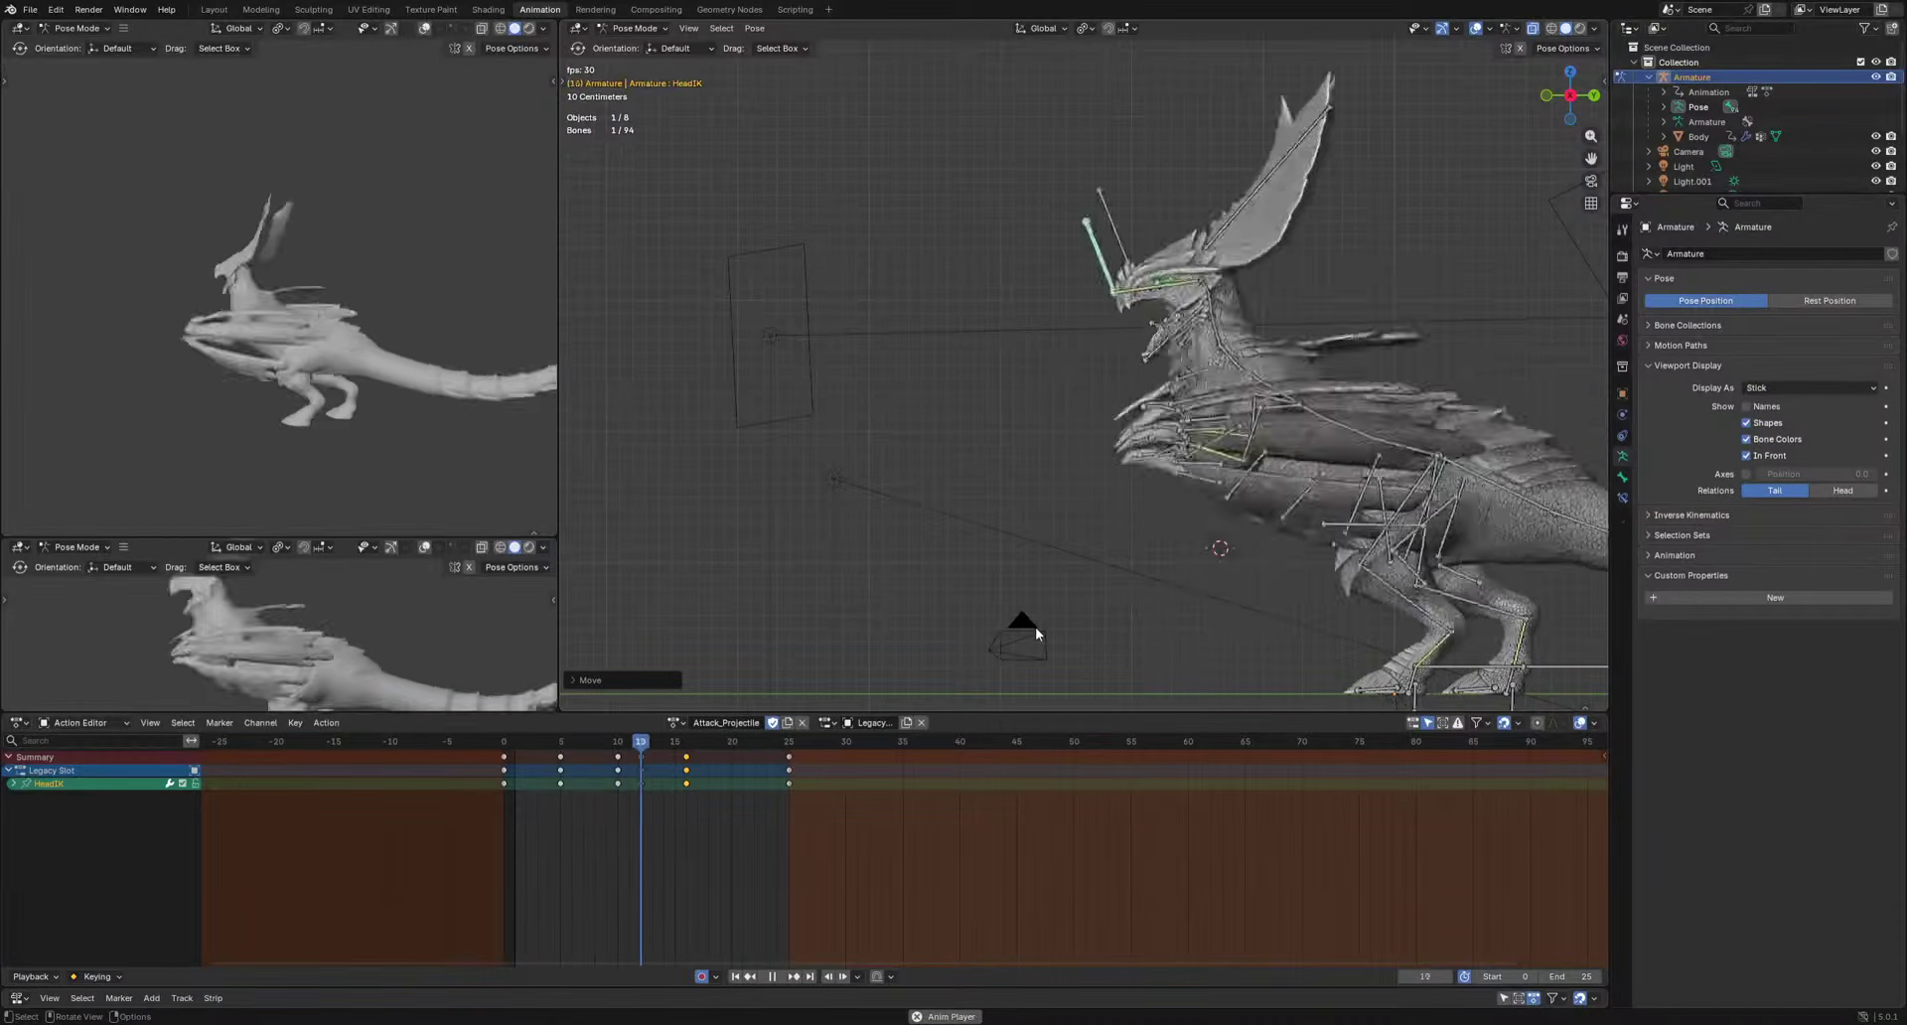
pyautogui.press('space')
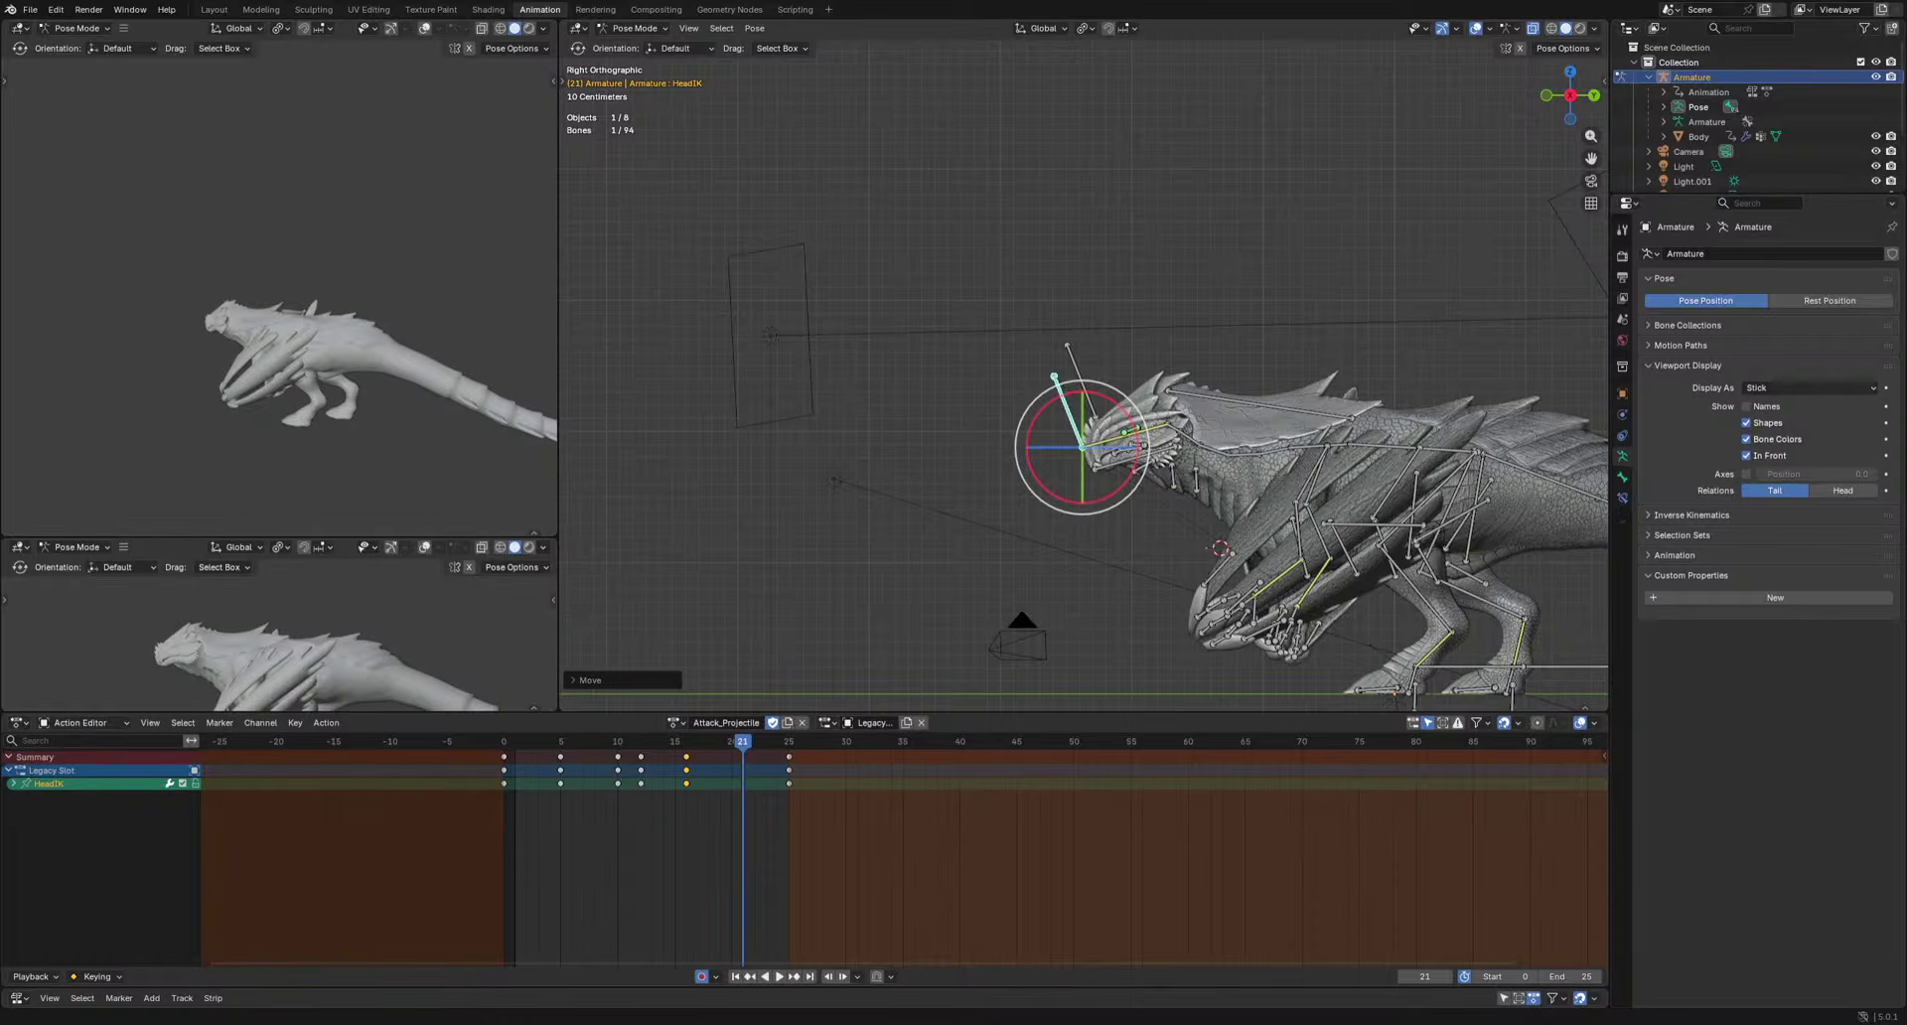
pyautogui.press('space')
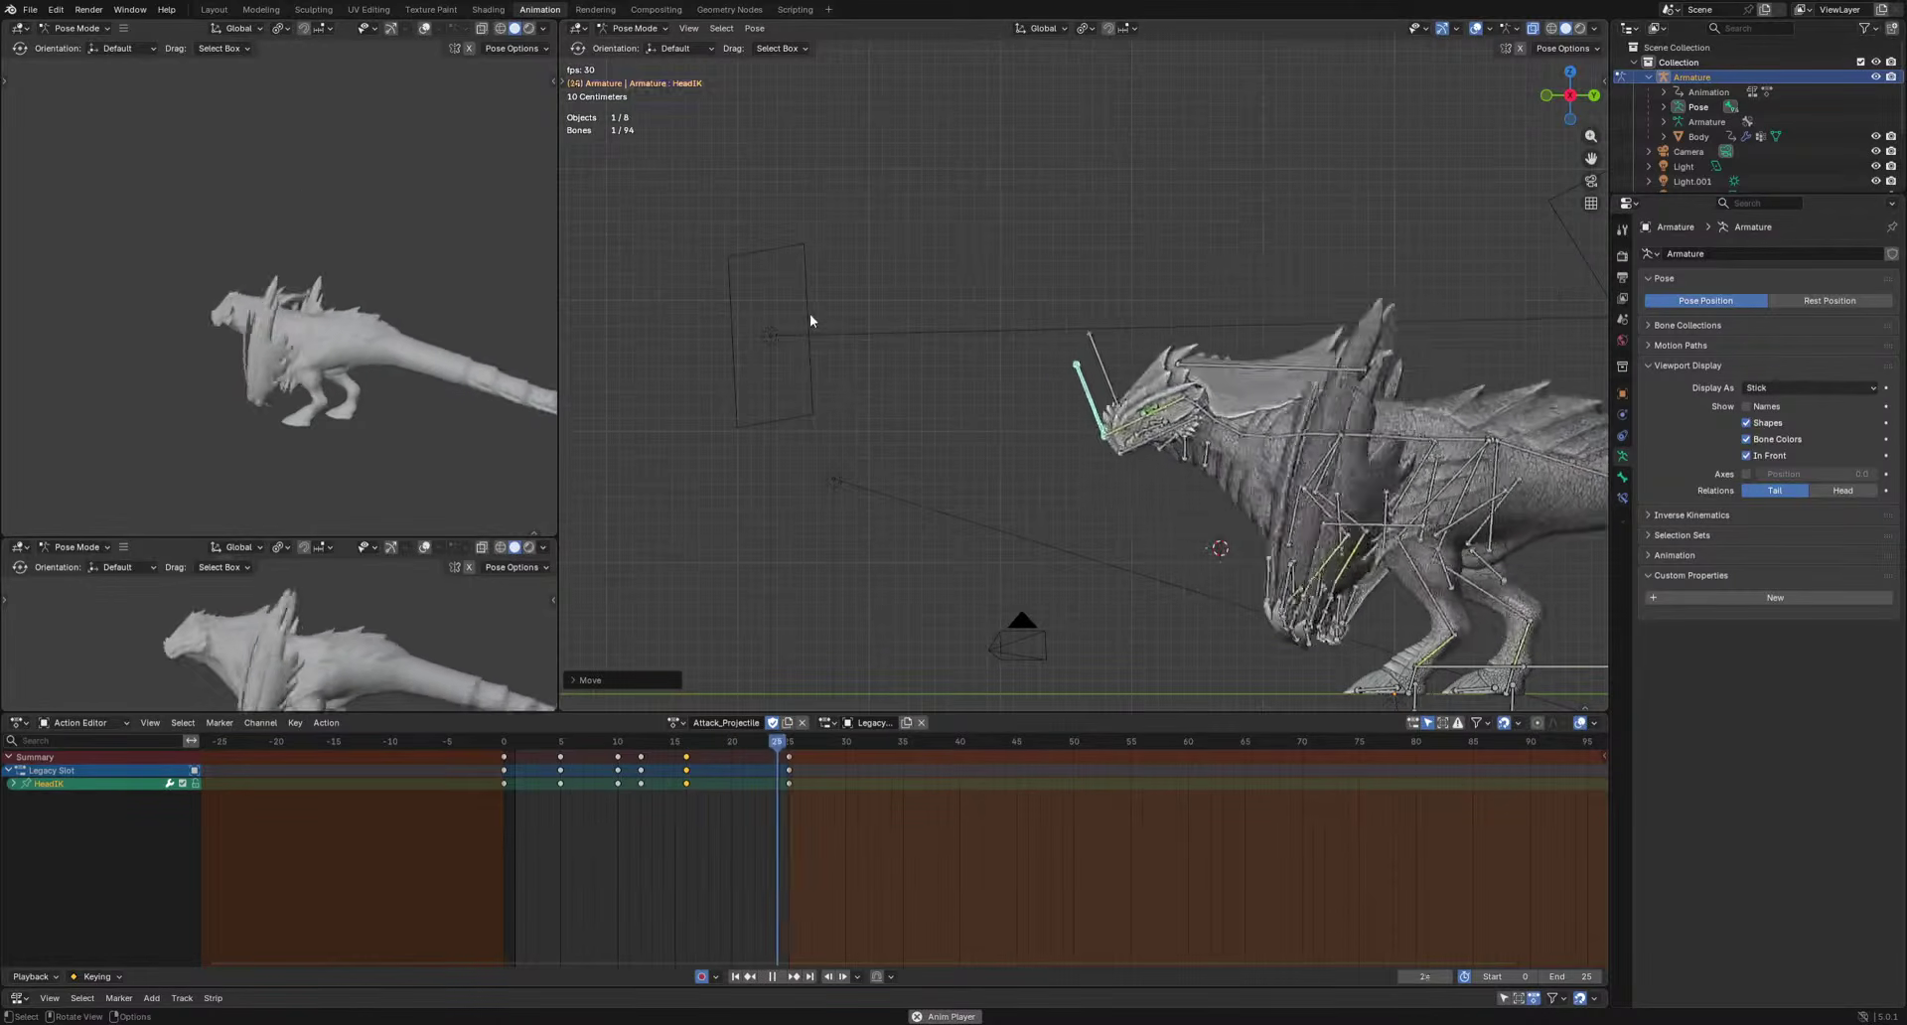
pyautogui.press('KP_Decimal')
pyautogui.press('space')
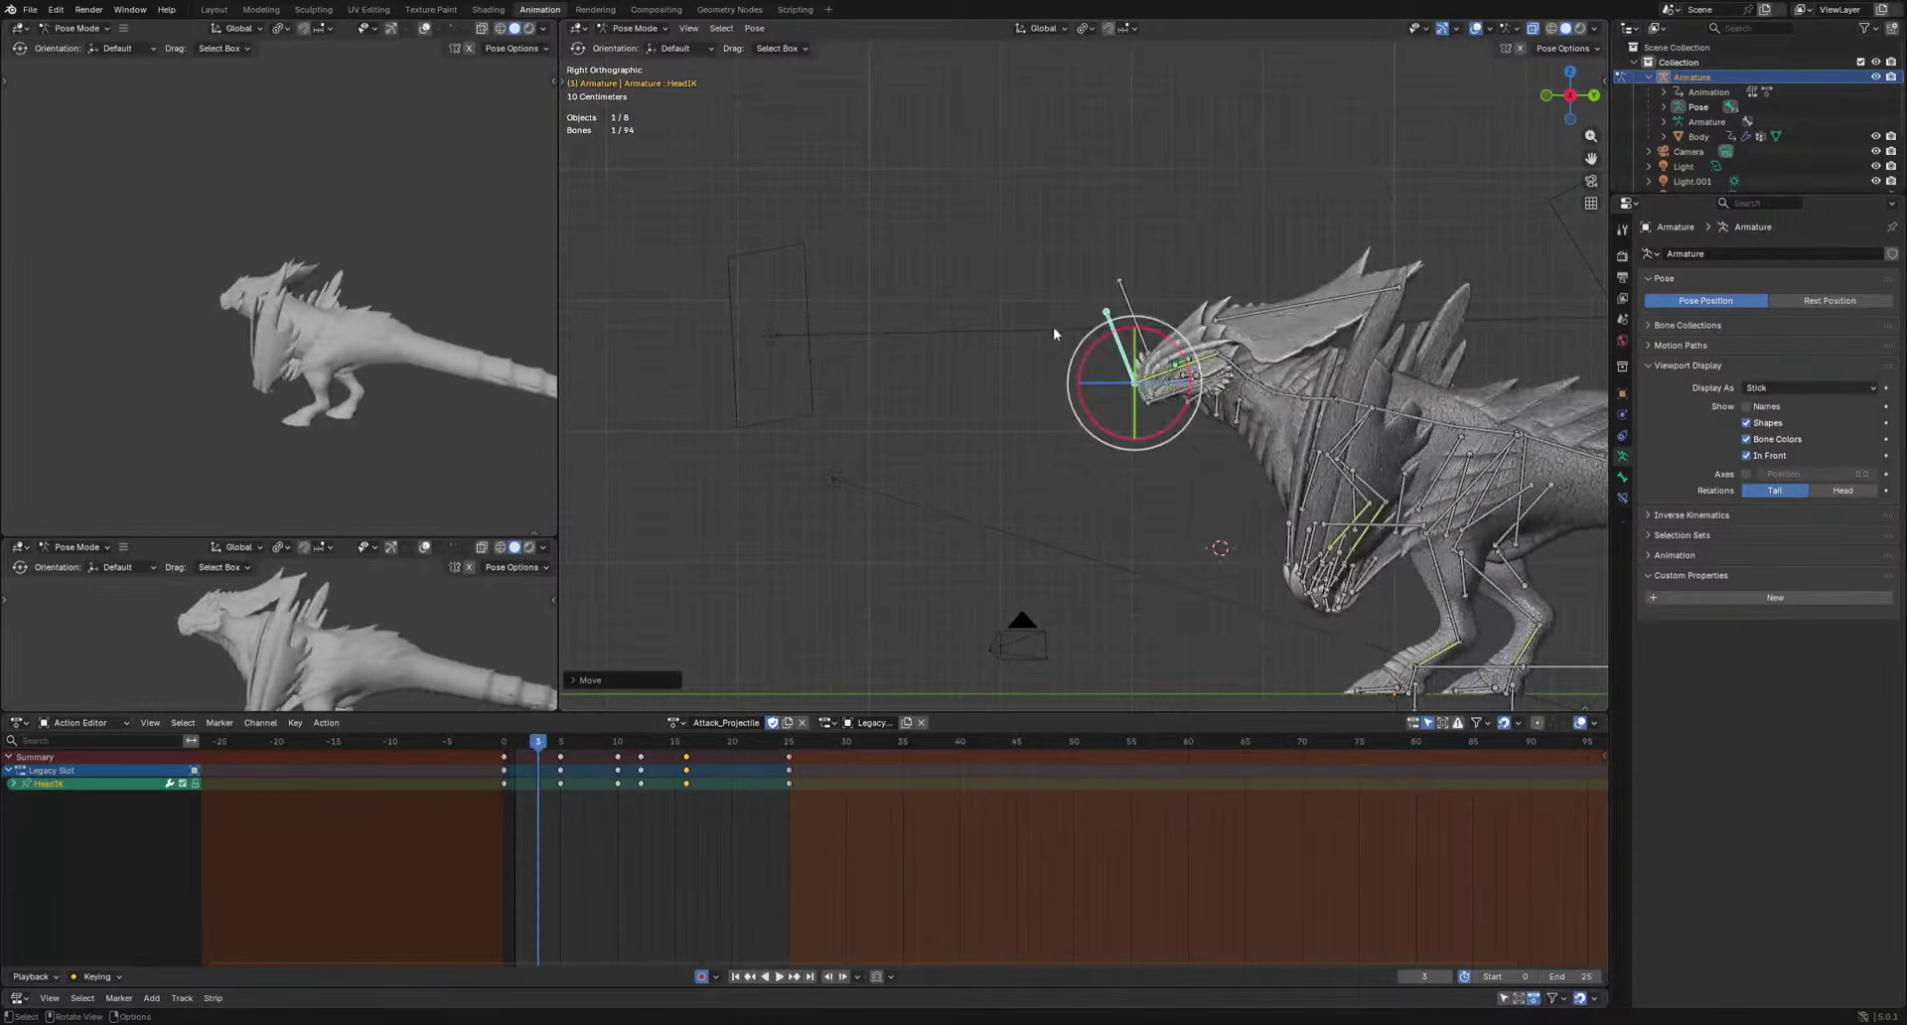
# Pose the three throat bones at frames 5, 10 and 13 by moving and rotating them.
pyautogui.click(1284, 421)
pyautogui.keyDown('shift'); pyautogui.moveTo(1266, 447); pyautogui.dragTo(999, 449, button='middle'); pyautogui.keyUp('shift')
pyautogui.moveTo(505, 743); pyautogui.dragTo(562, 762)
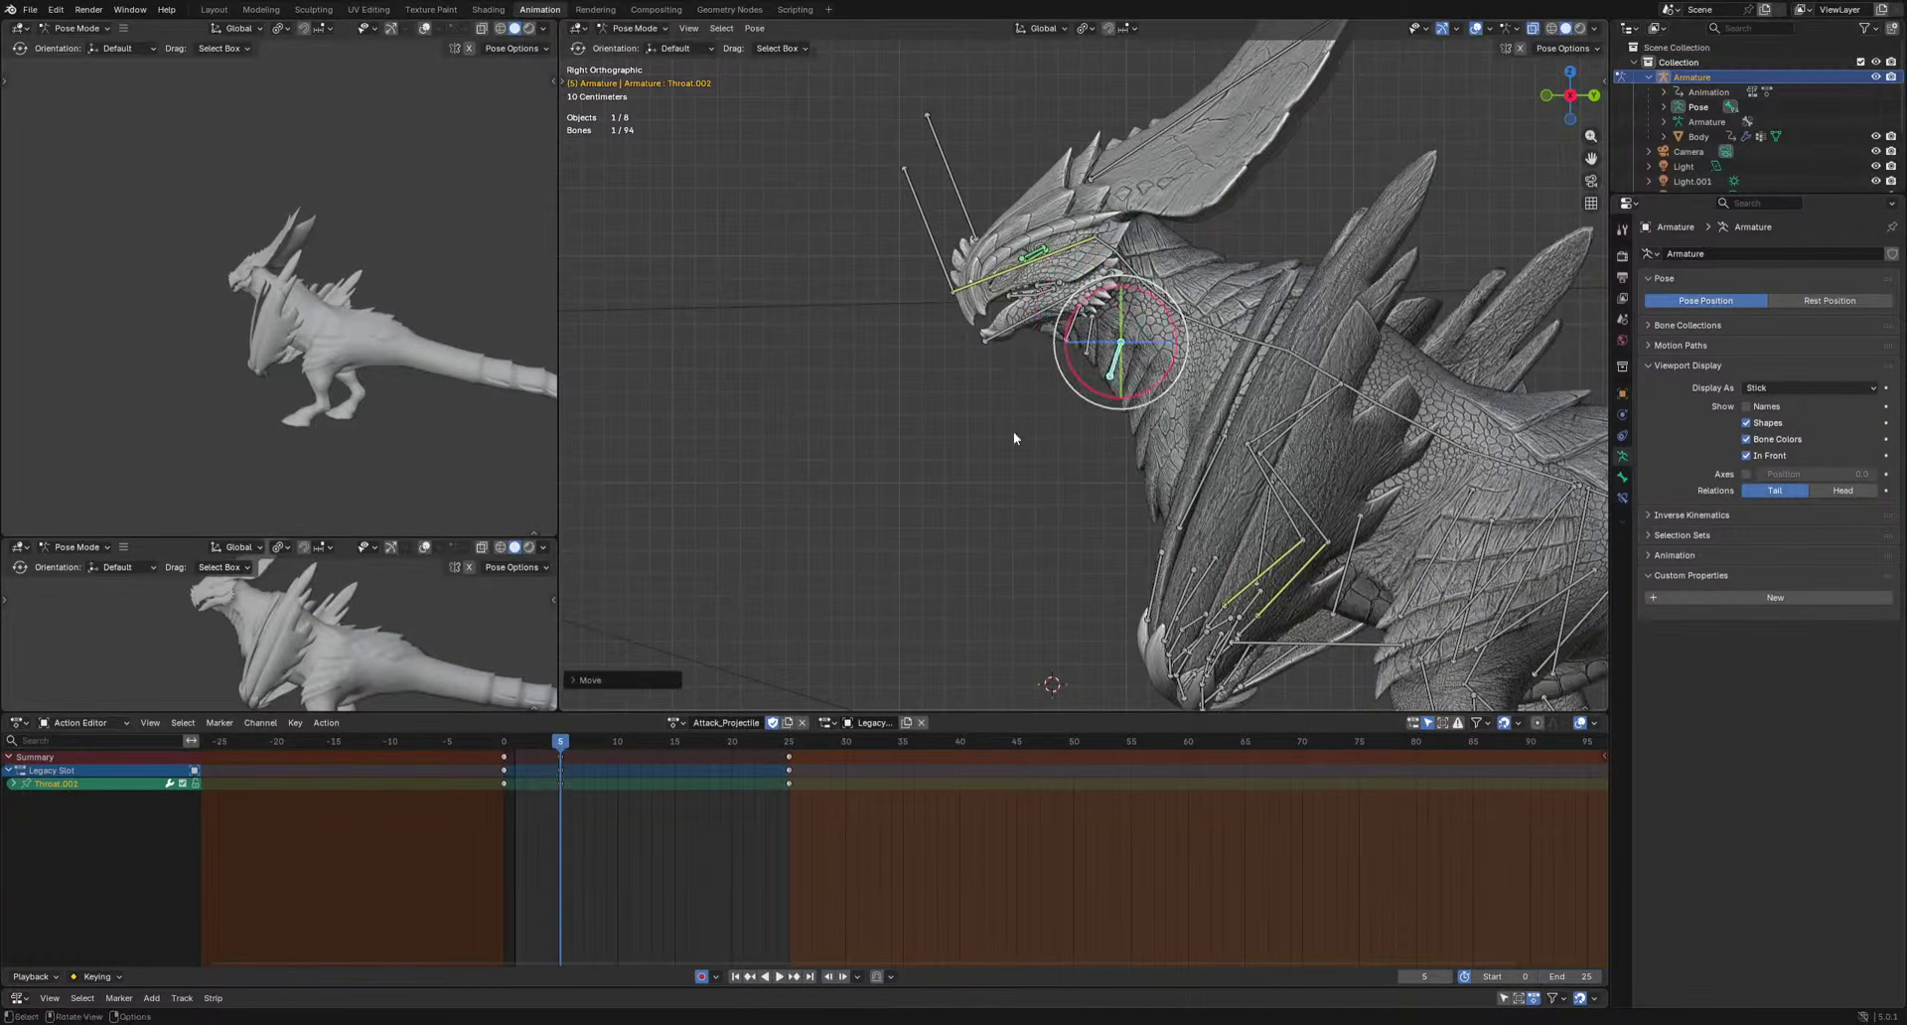
pyautogui.moveTo(1017, 430); pyautogui.dragTo(1144, 325)
pyautogui.scroll(2, 1202, 431)
pyautogui.keyDown('shift'); pyautogui.moveTo(1203, 431); pyautogui.dragTo(1194, 443, button='middle'); pyautogui.keyUp('shift')
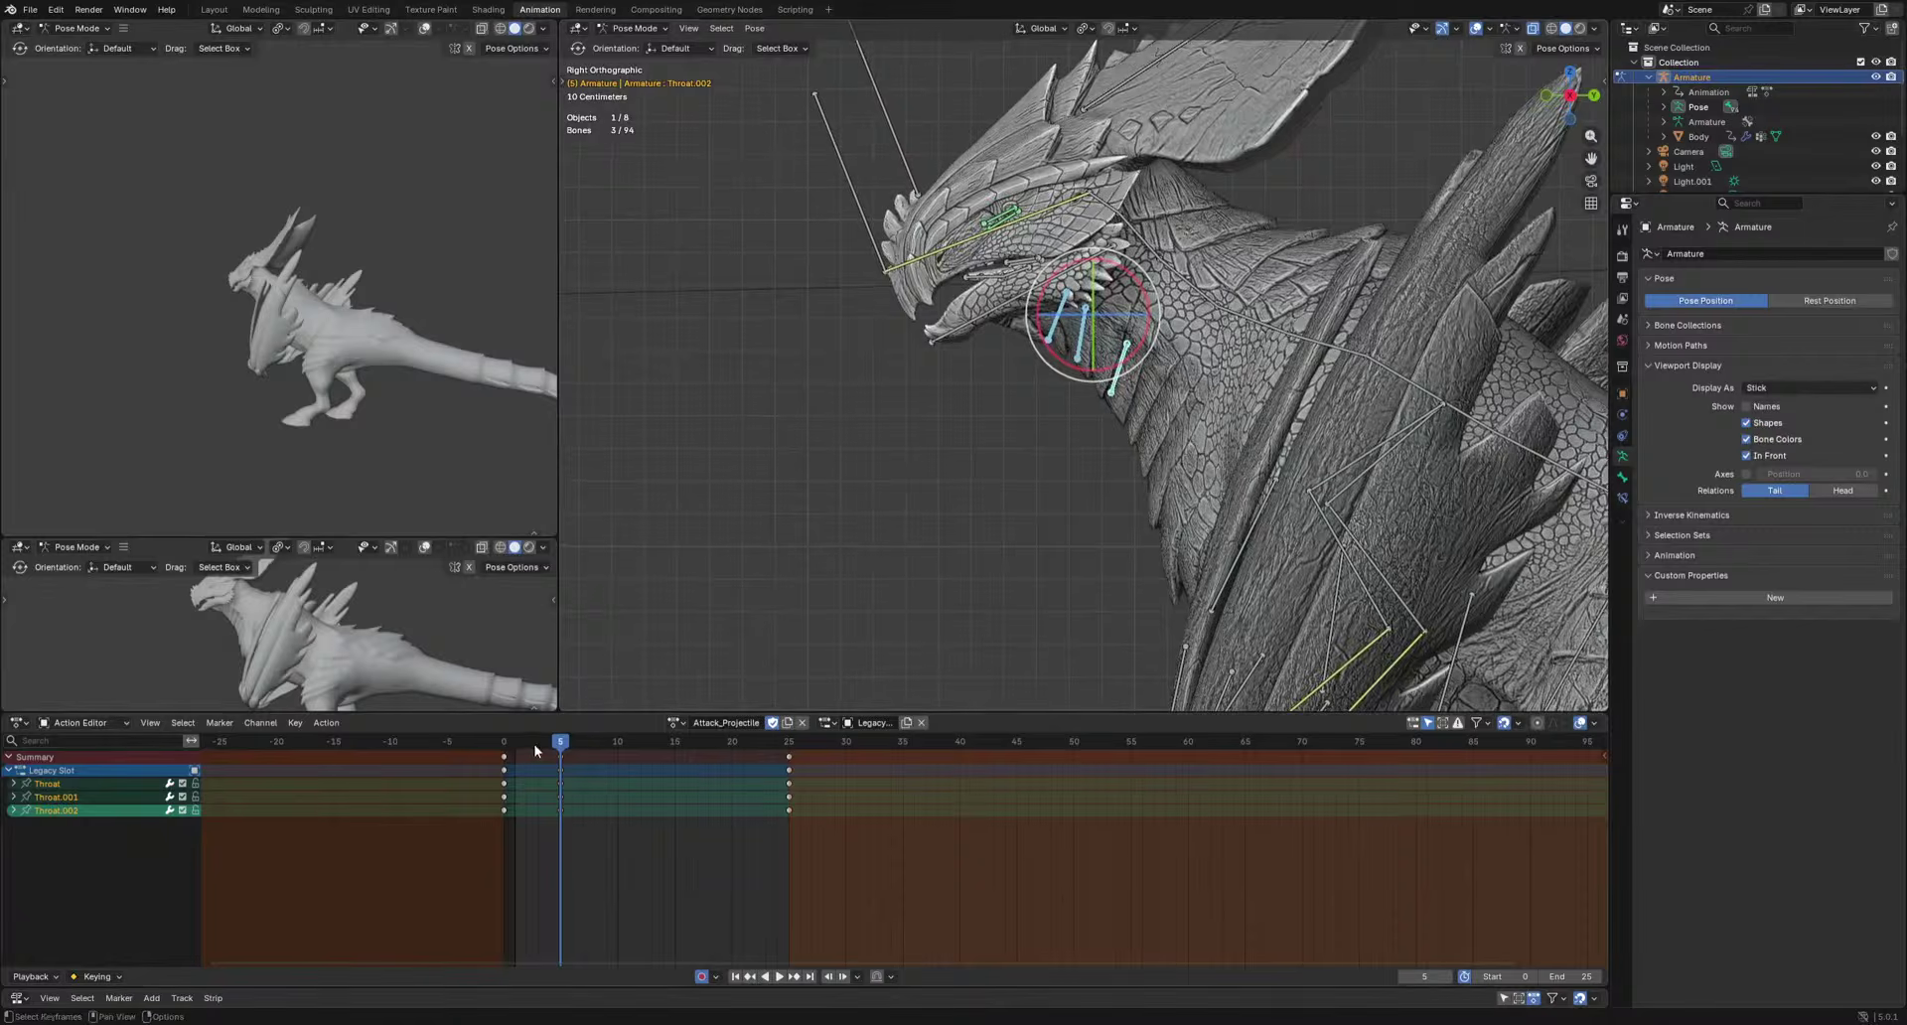
pyautogui.moveTo(537, 745); pyautogui.dragTo(685, 741)
pyautogui.press('g')
pyautogui.click(1039, 576)
pyautogui.press('r')
pyautogui.click(999, 616)
pyautogui.press('g')
pyautogui.click(938, 526)
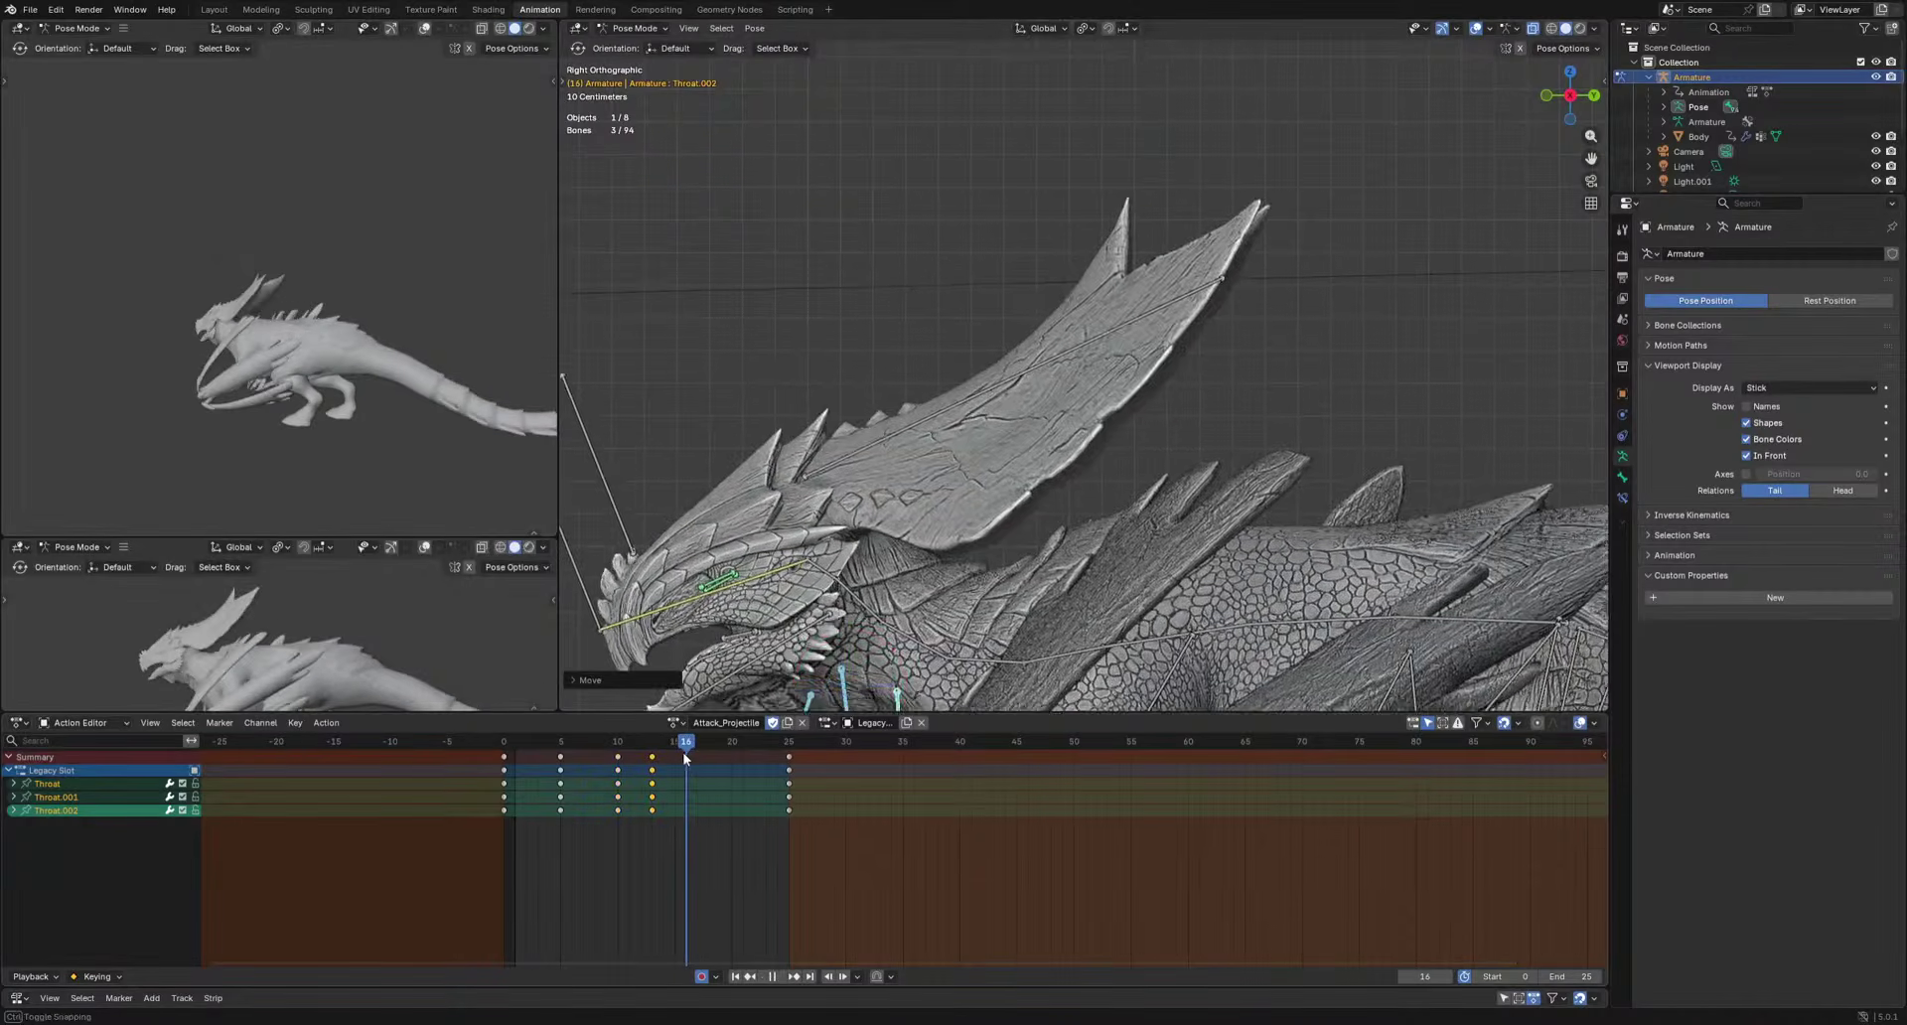
# Rotate the three throat bones at frame 17, fine-tune individual bones' positions, and play back.
pyautogui.keyDown('shift'); pyautogui.moveTo(1123, 586); pyautogui.dragTo(1215, 424, button='middle'); pyautogui.keyUp('shift')
pyautogui.click(694, 742)
pyautogui.press('r')
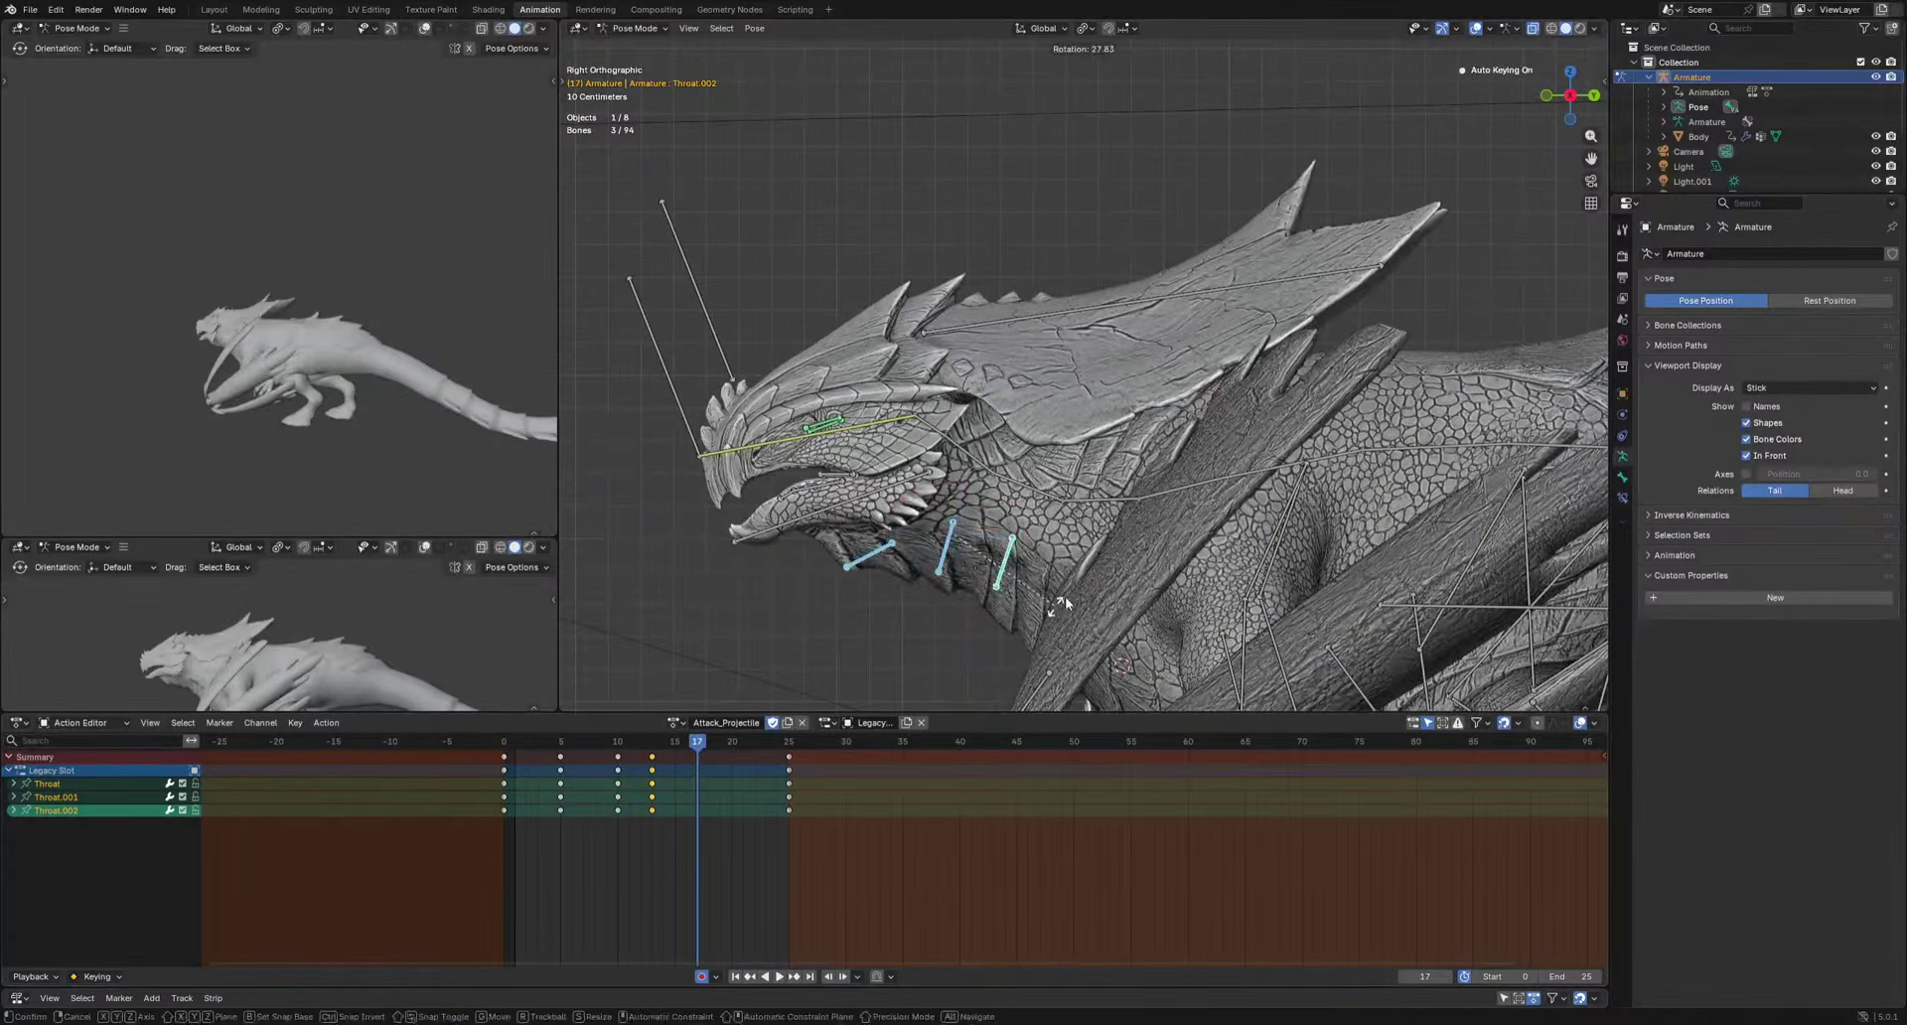
pyautogui.click(1063, 597)
pyautogui.click(929, 580)
pyautogui.press('g')
pyautogui.click(878, 612)
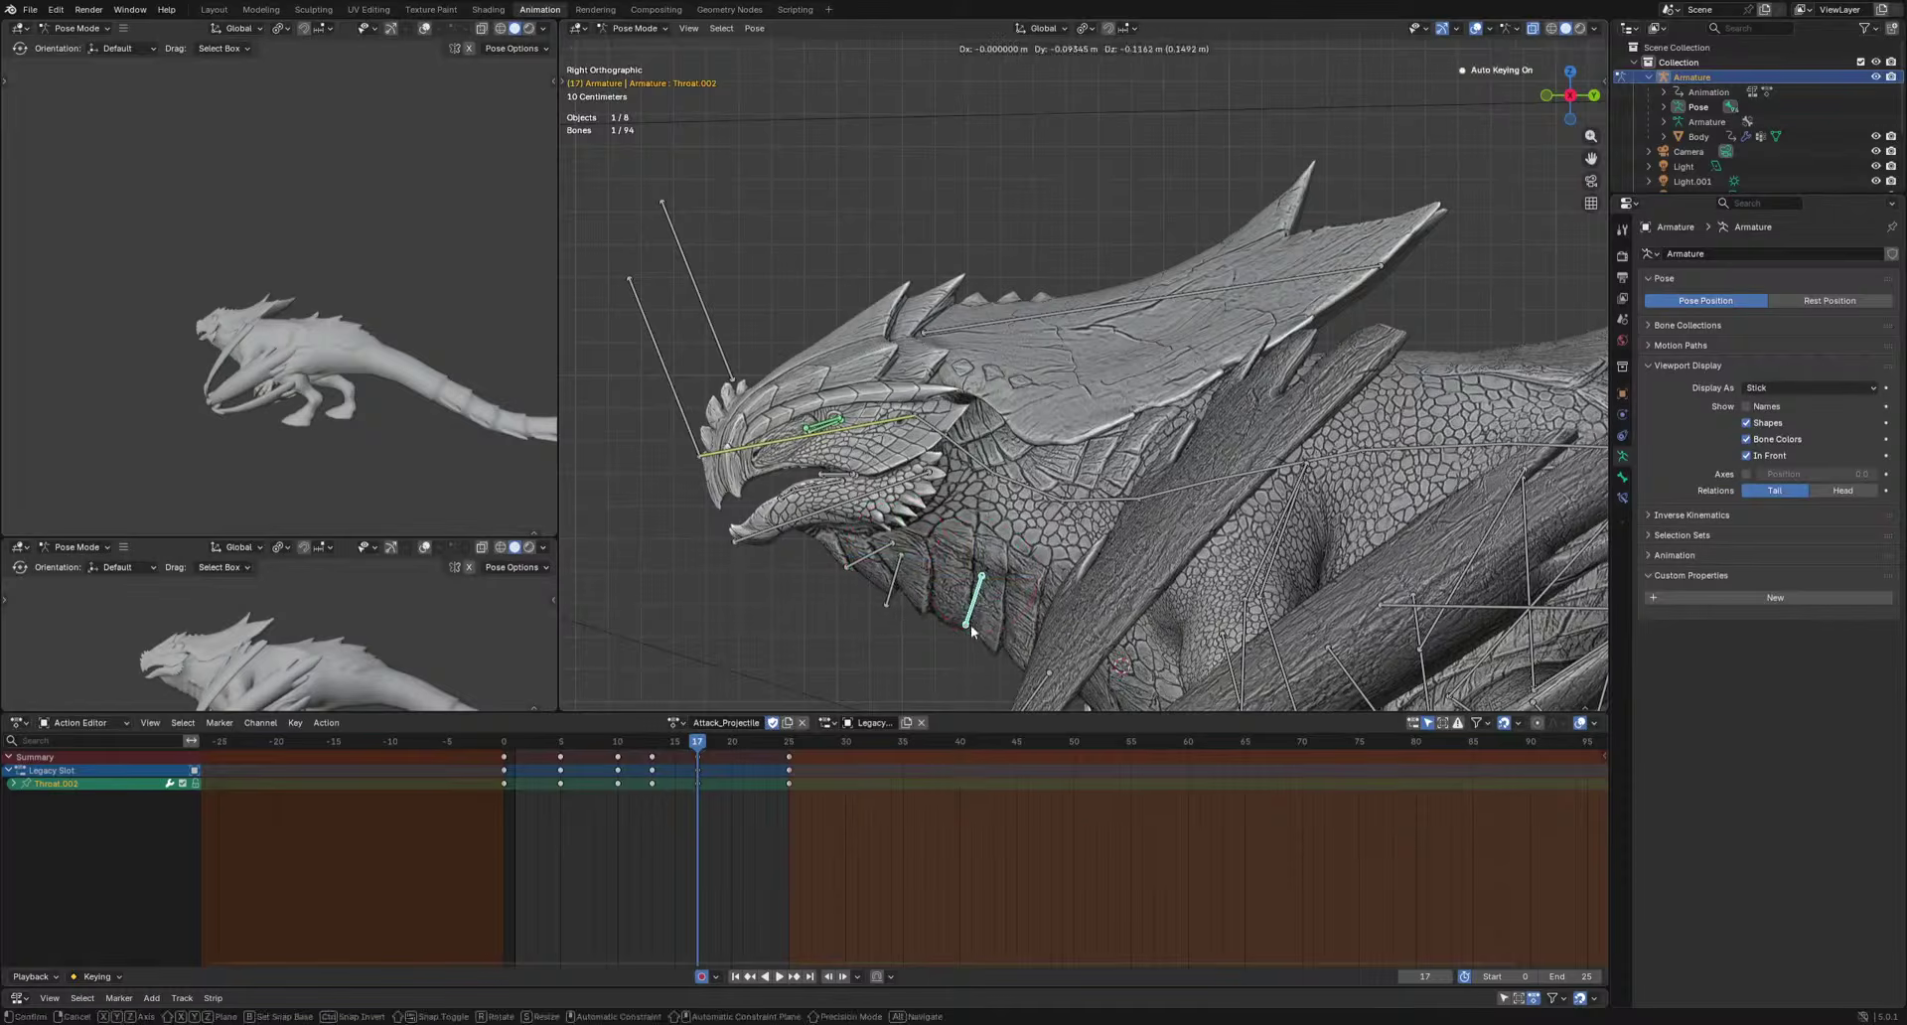
pyautogui.press('space')
pyautogui.scroll(-3, 963, 646)
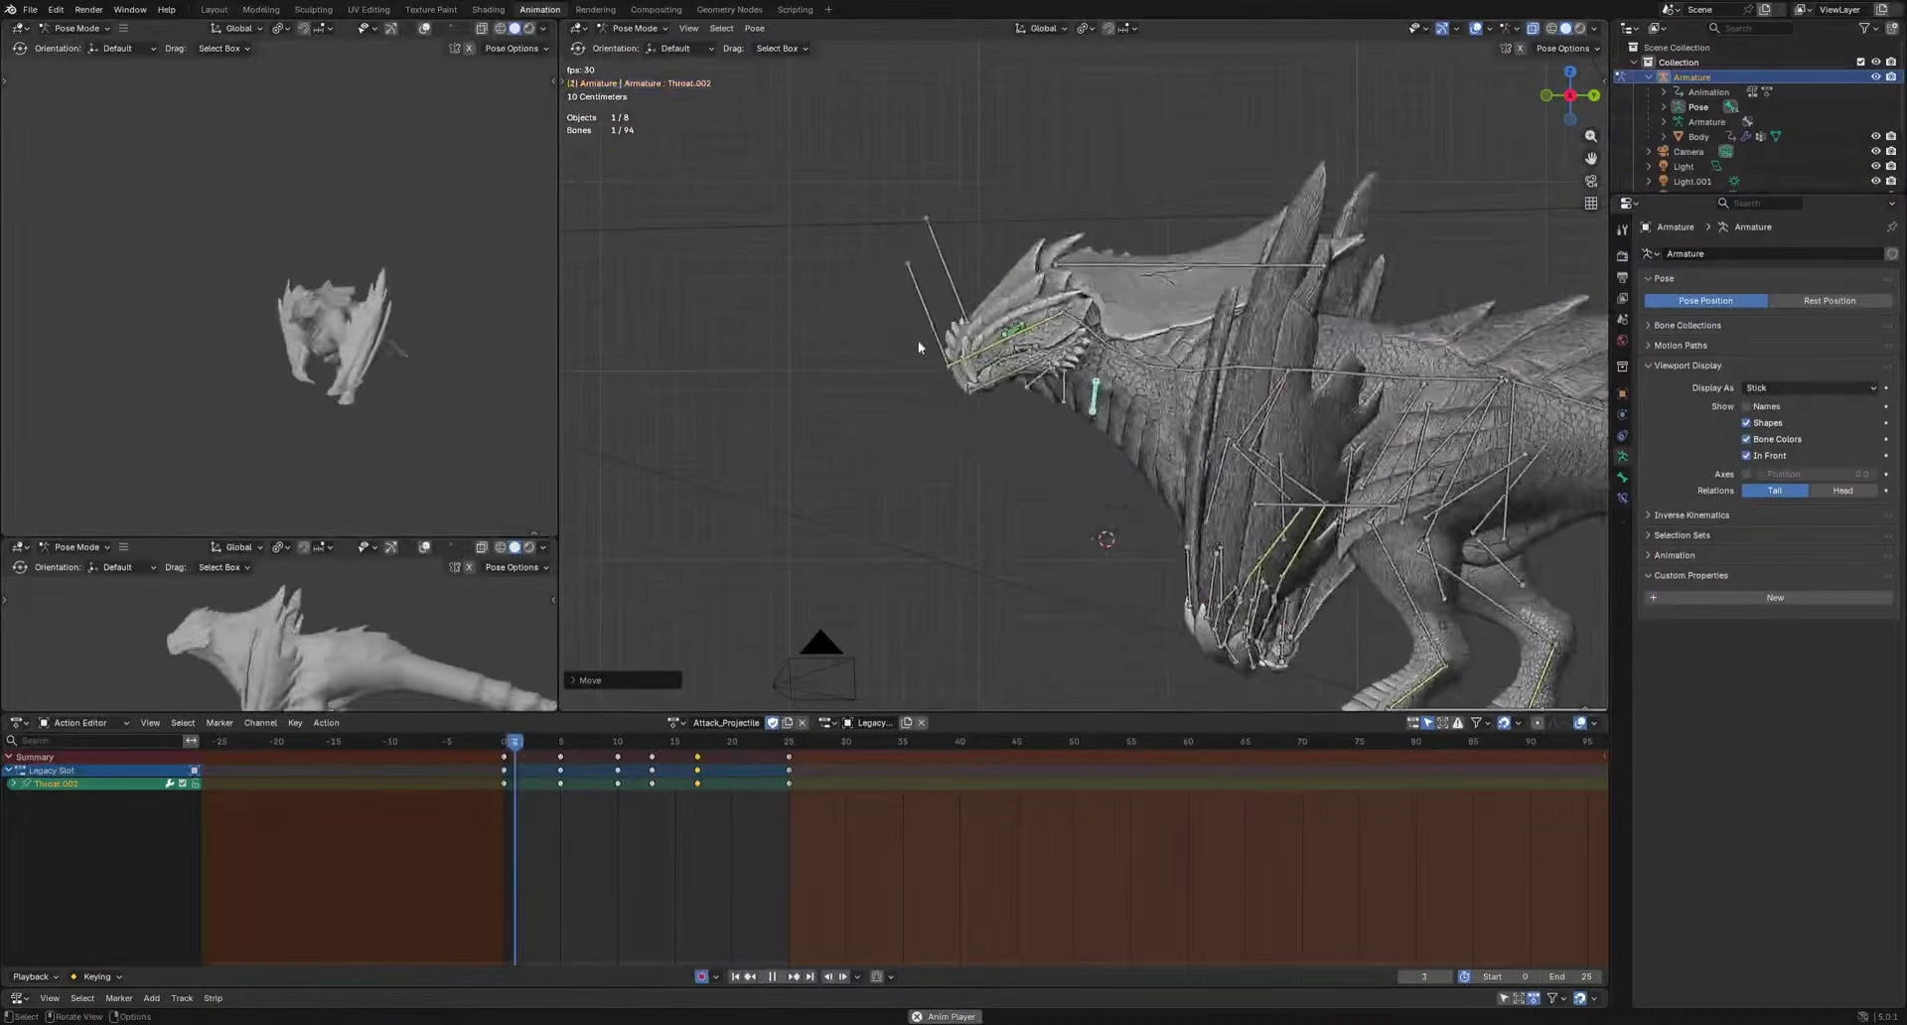
pyautogui.press('space')
# Reposition the EyeTarget bone at frame 9 and play back the animation.
pyautogui.click(1012, 193)
pyautogui.moveTo(606, 741); pyautogui.dragTo(689, 673)
pyautogui.hotkey('alt', 'g')
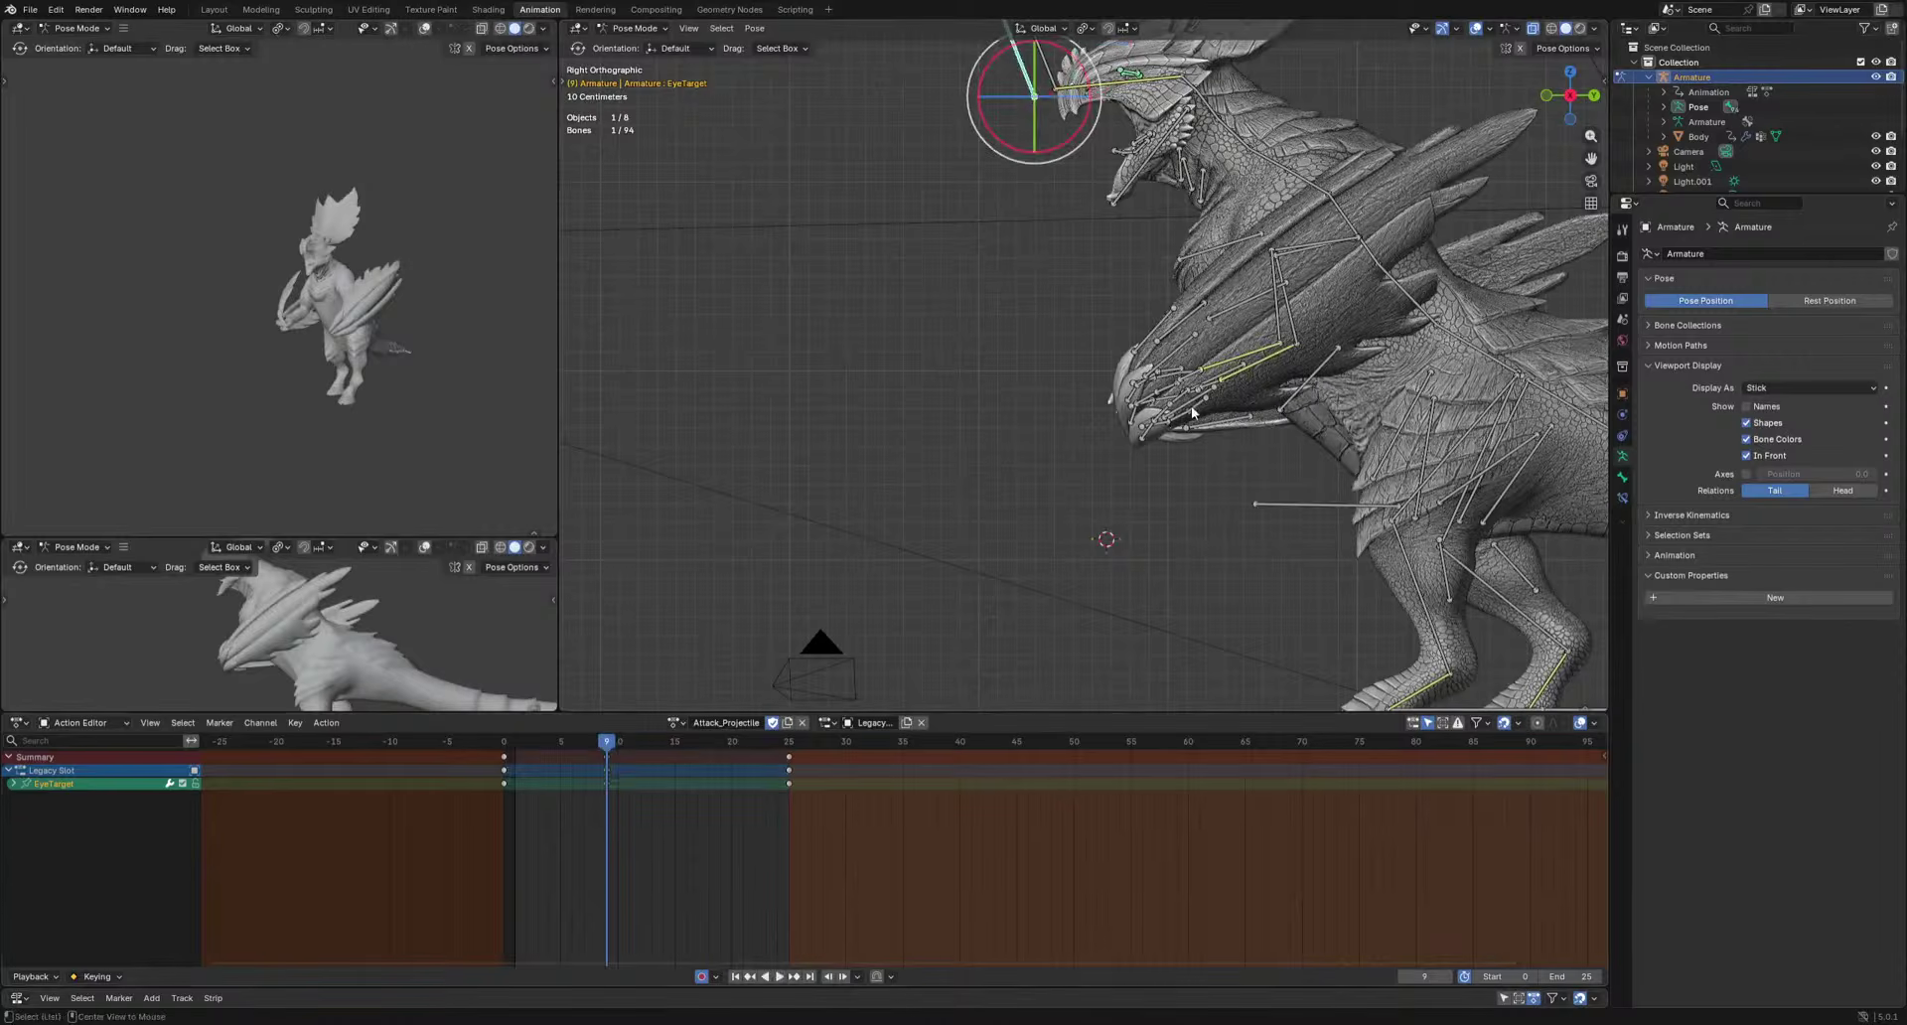
pyautogui.press('space')
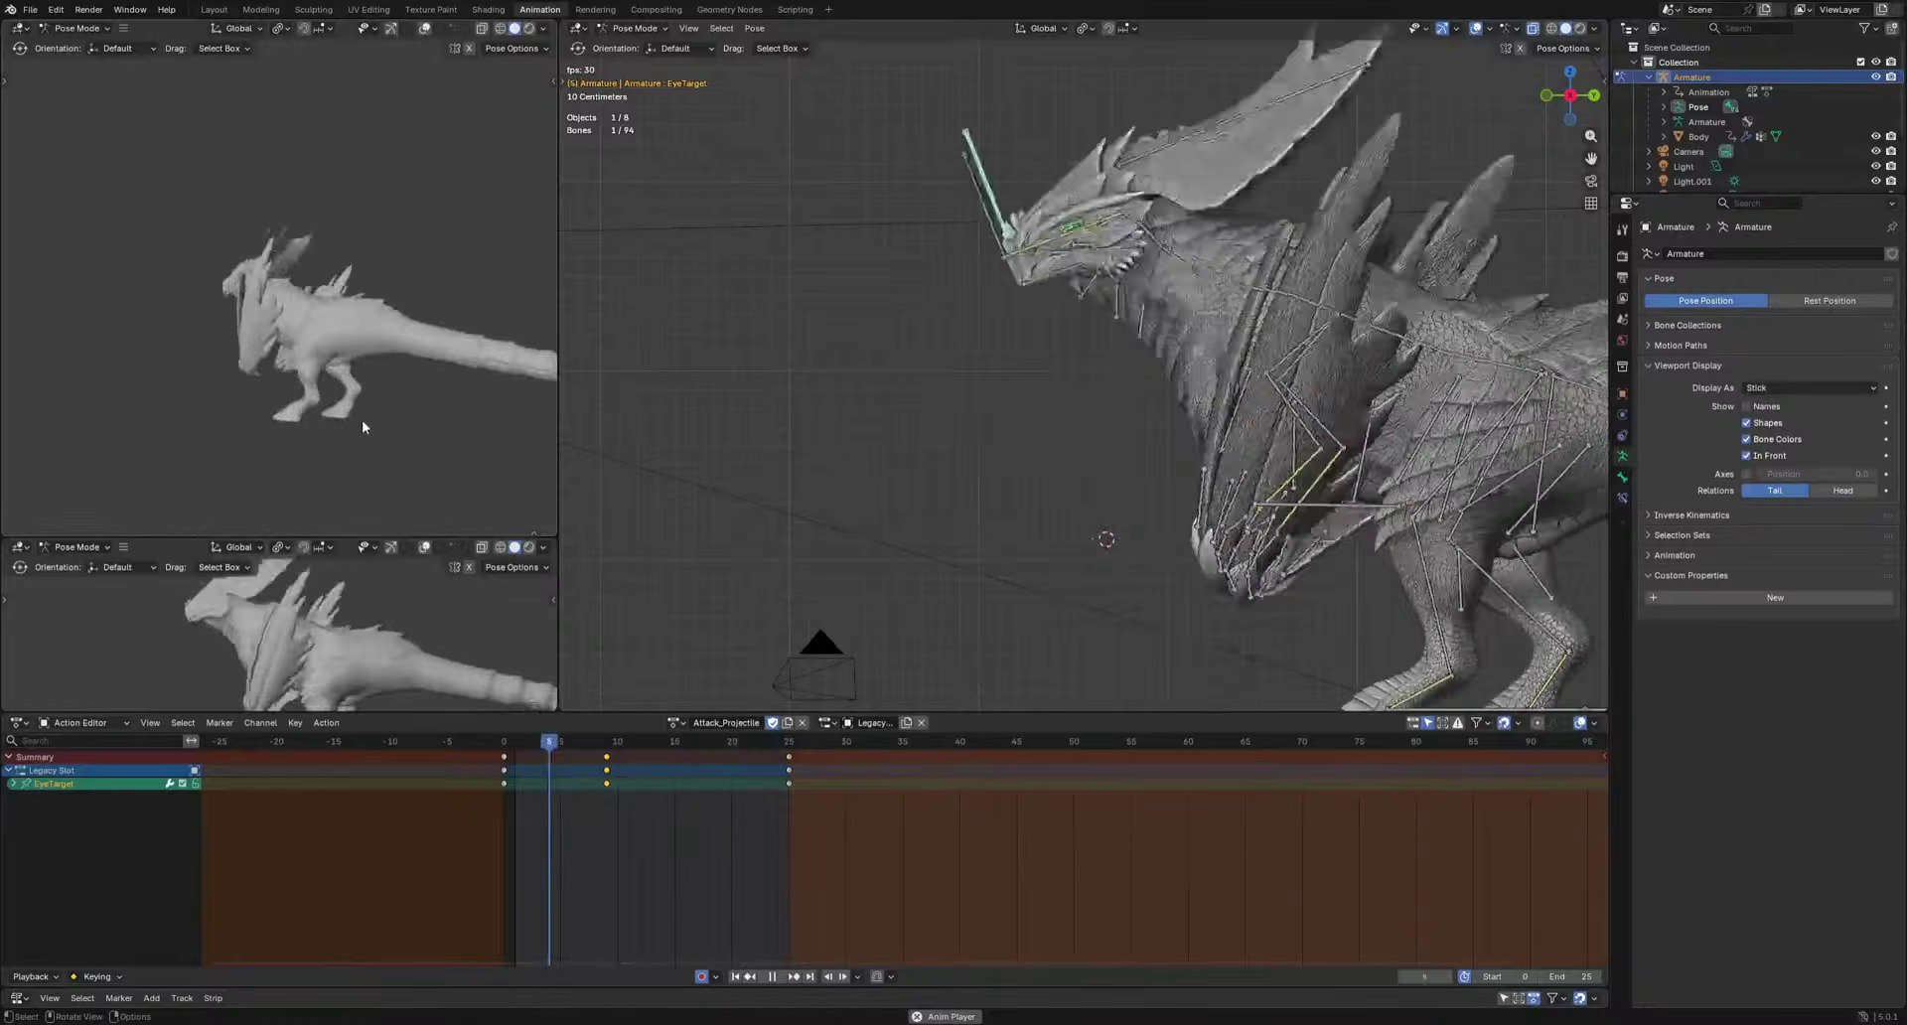
pyautogui.press('space')
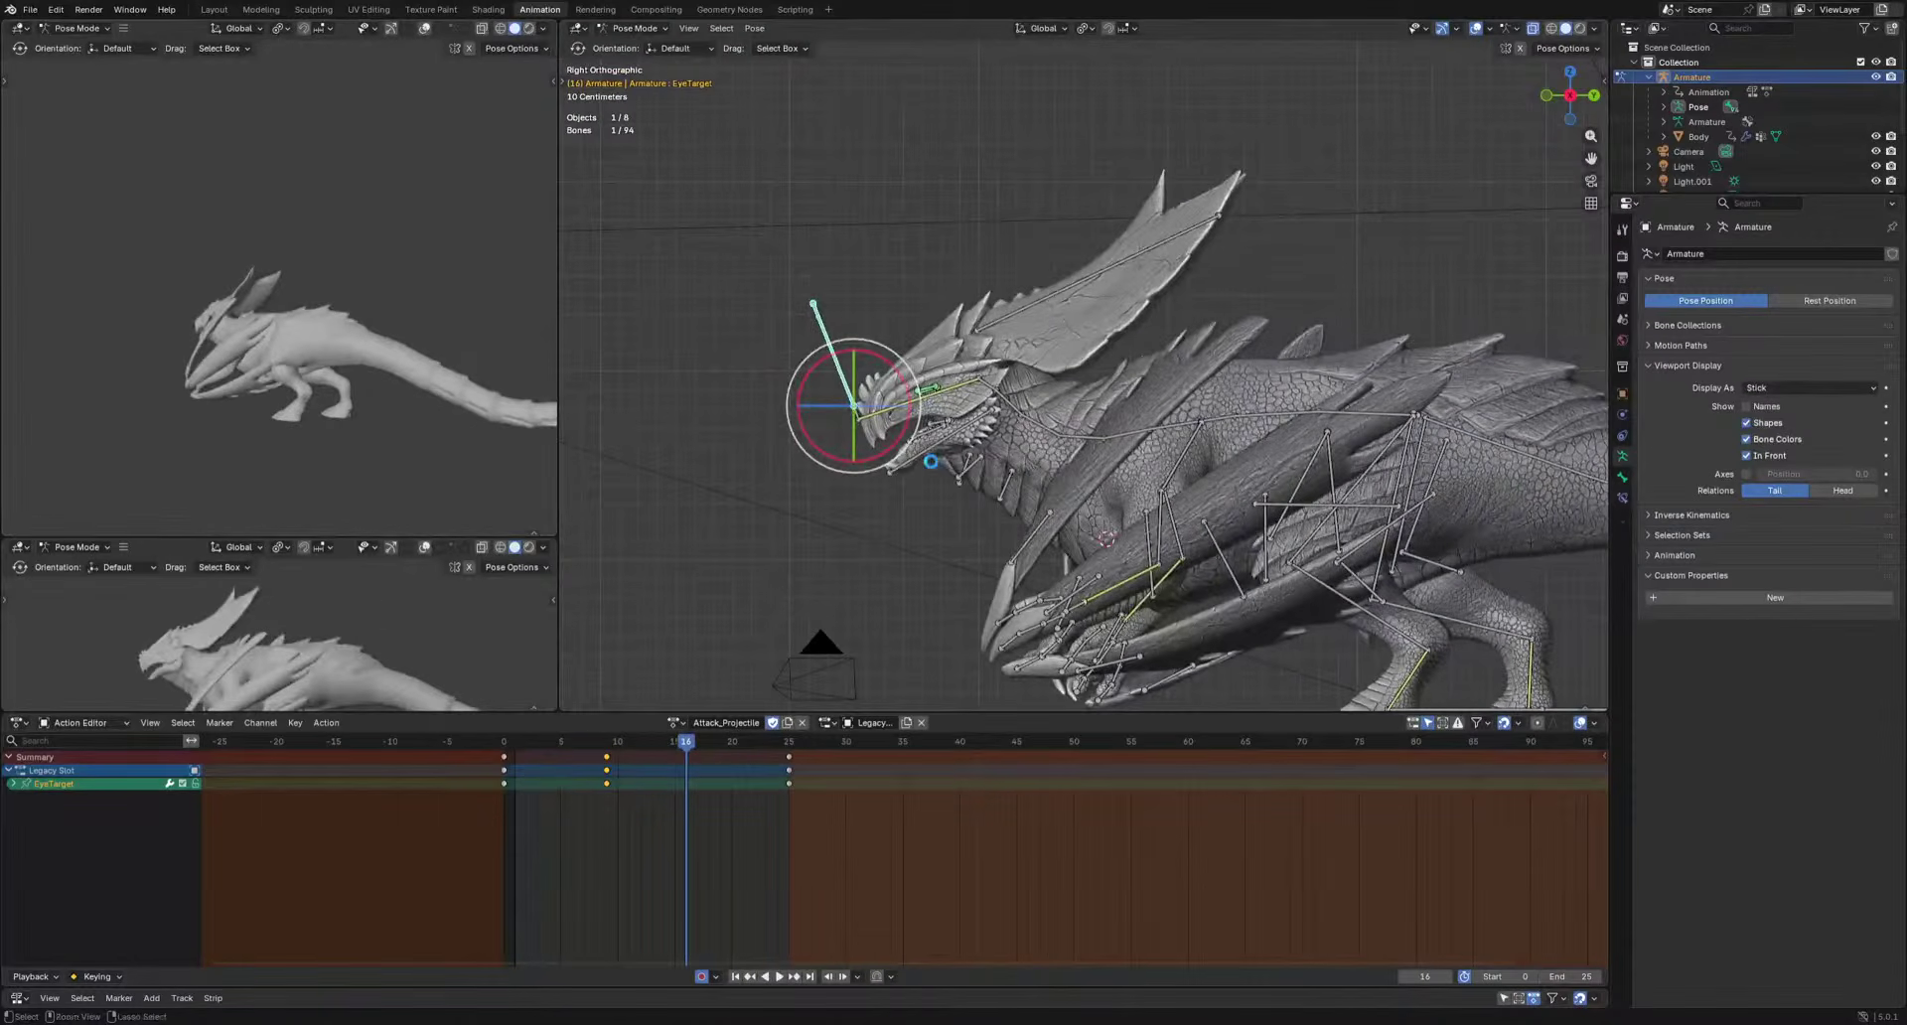
# Save the dragon file and review the animation in playback and from a perspective angle.
pyautogui.hotkey('ctrl', 's')
pyautogui.press('space')
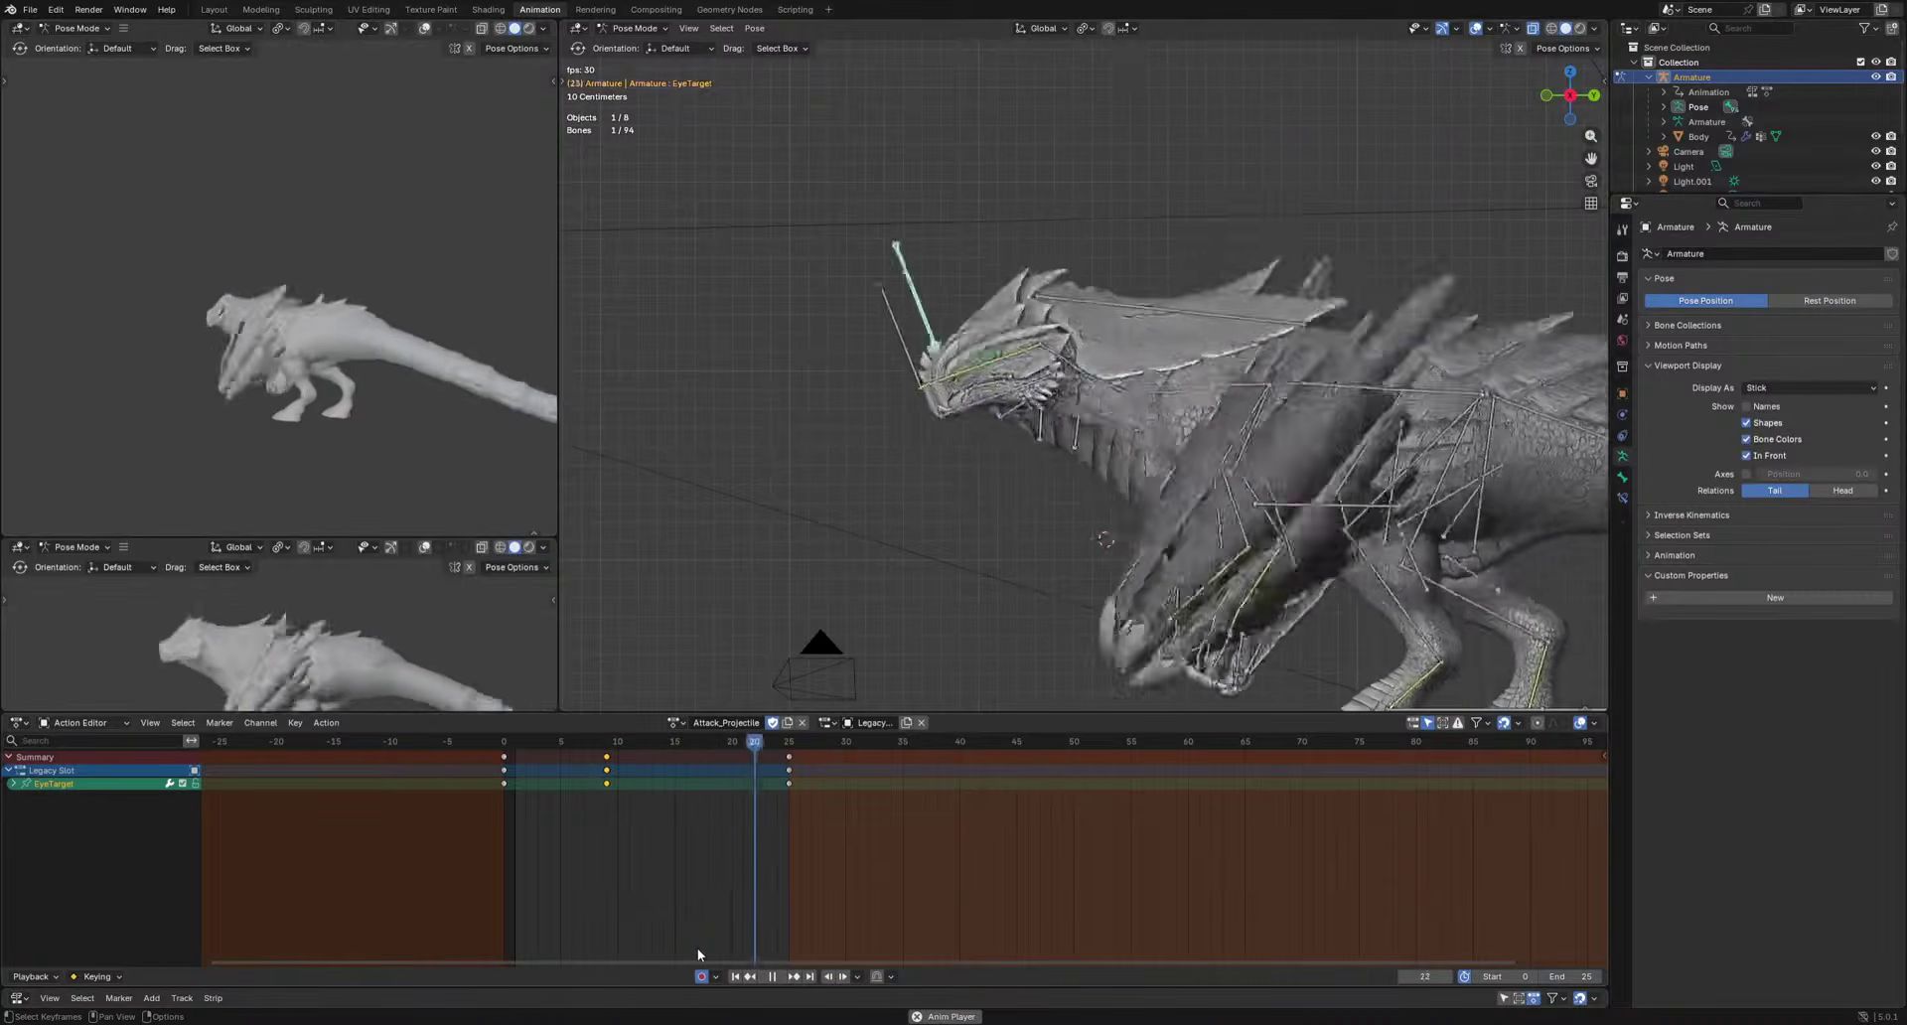
pyautogui.press('space')
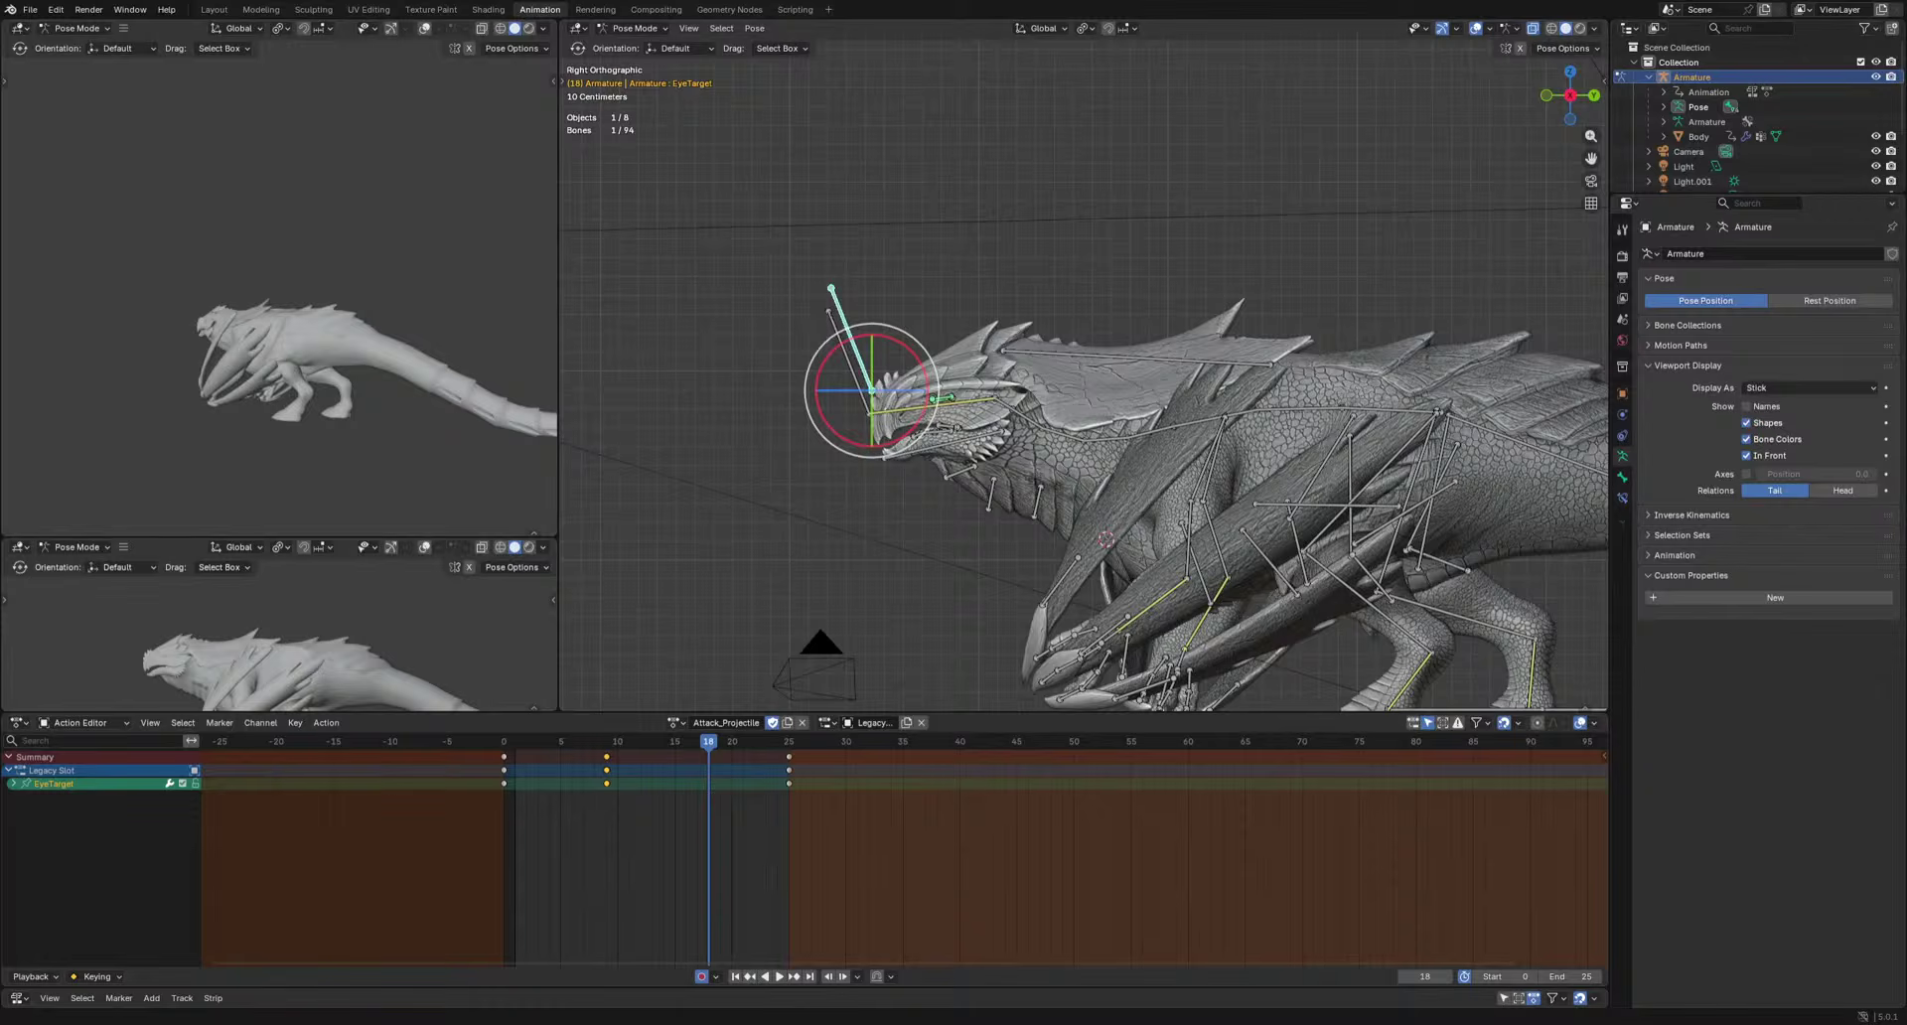
pyautogui.moveTo(779, 638); pyautogui.dragTo(858, 650, button='middle')
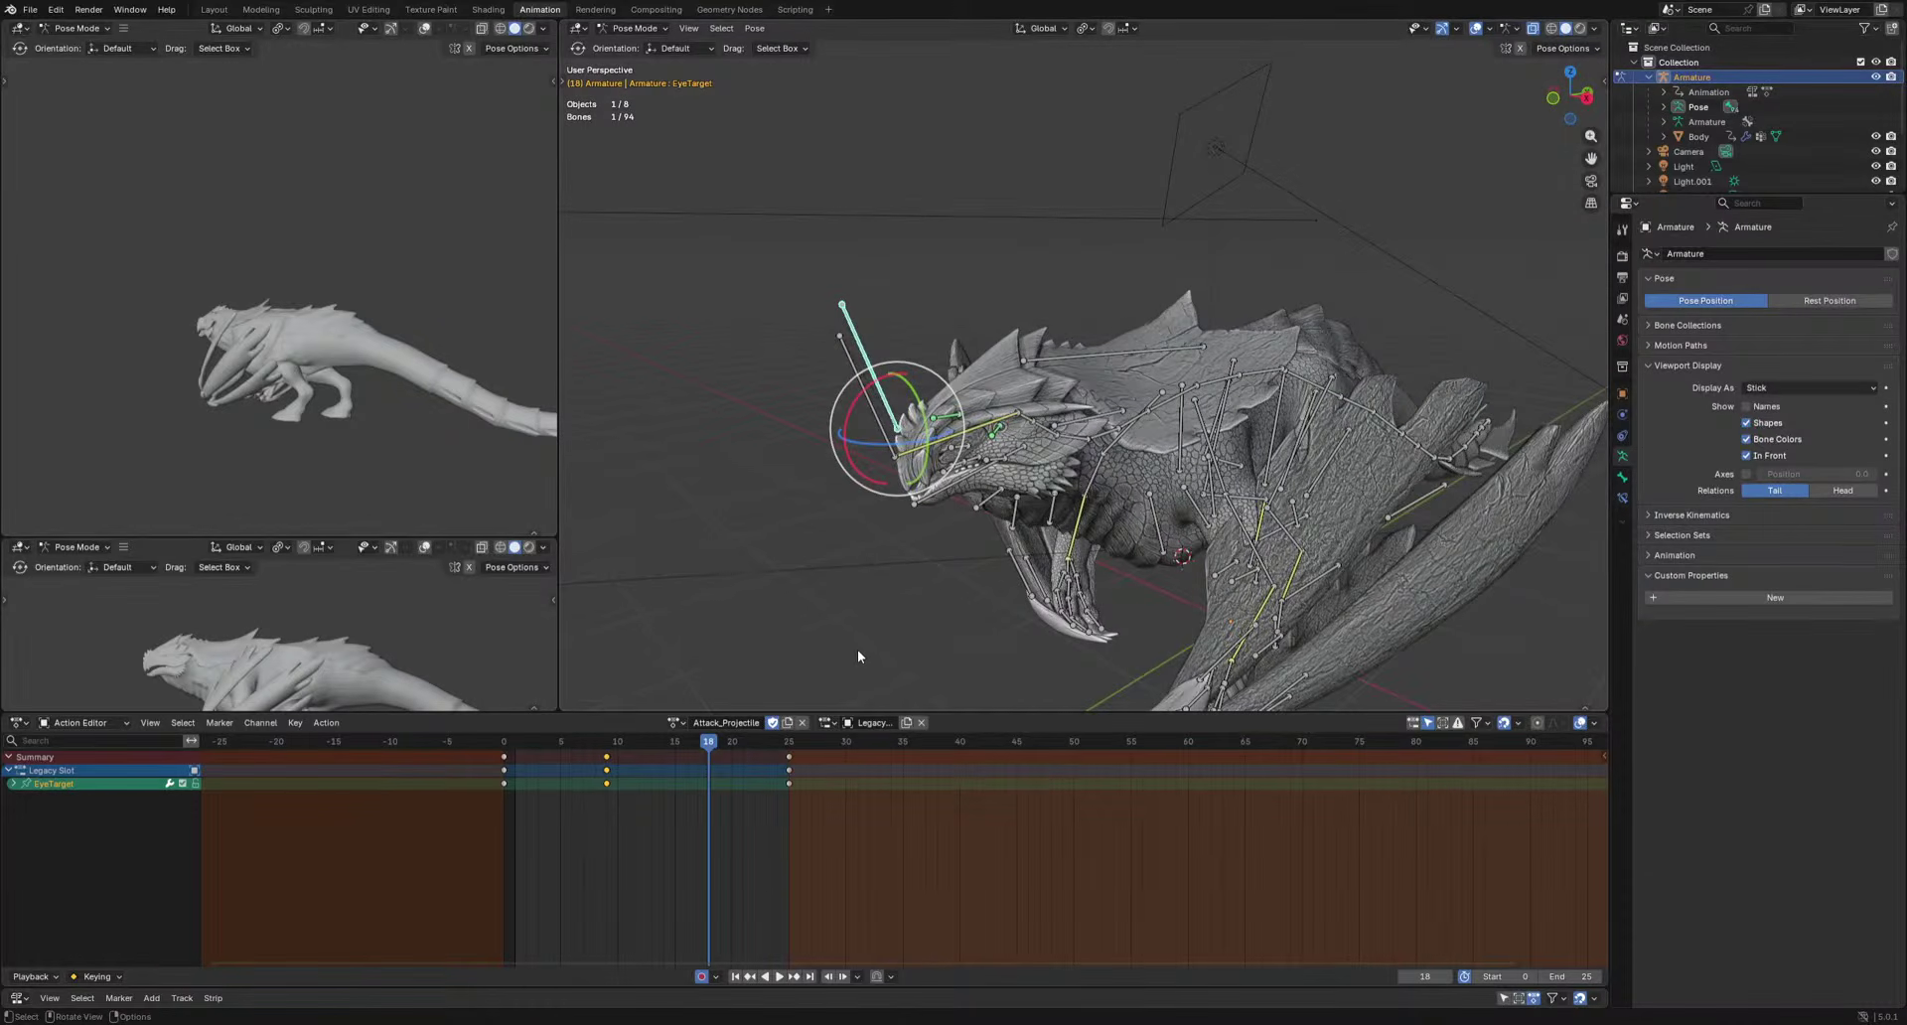
pyautogui.click(31, 12)
pyautogui.hotkey('ctrl', 's')
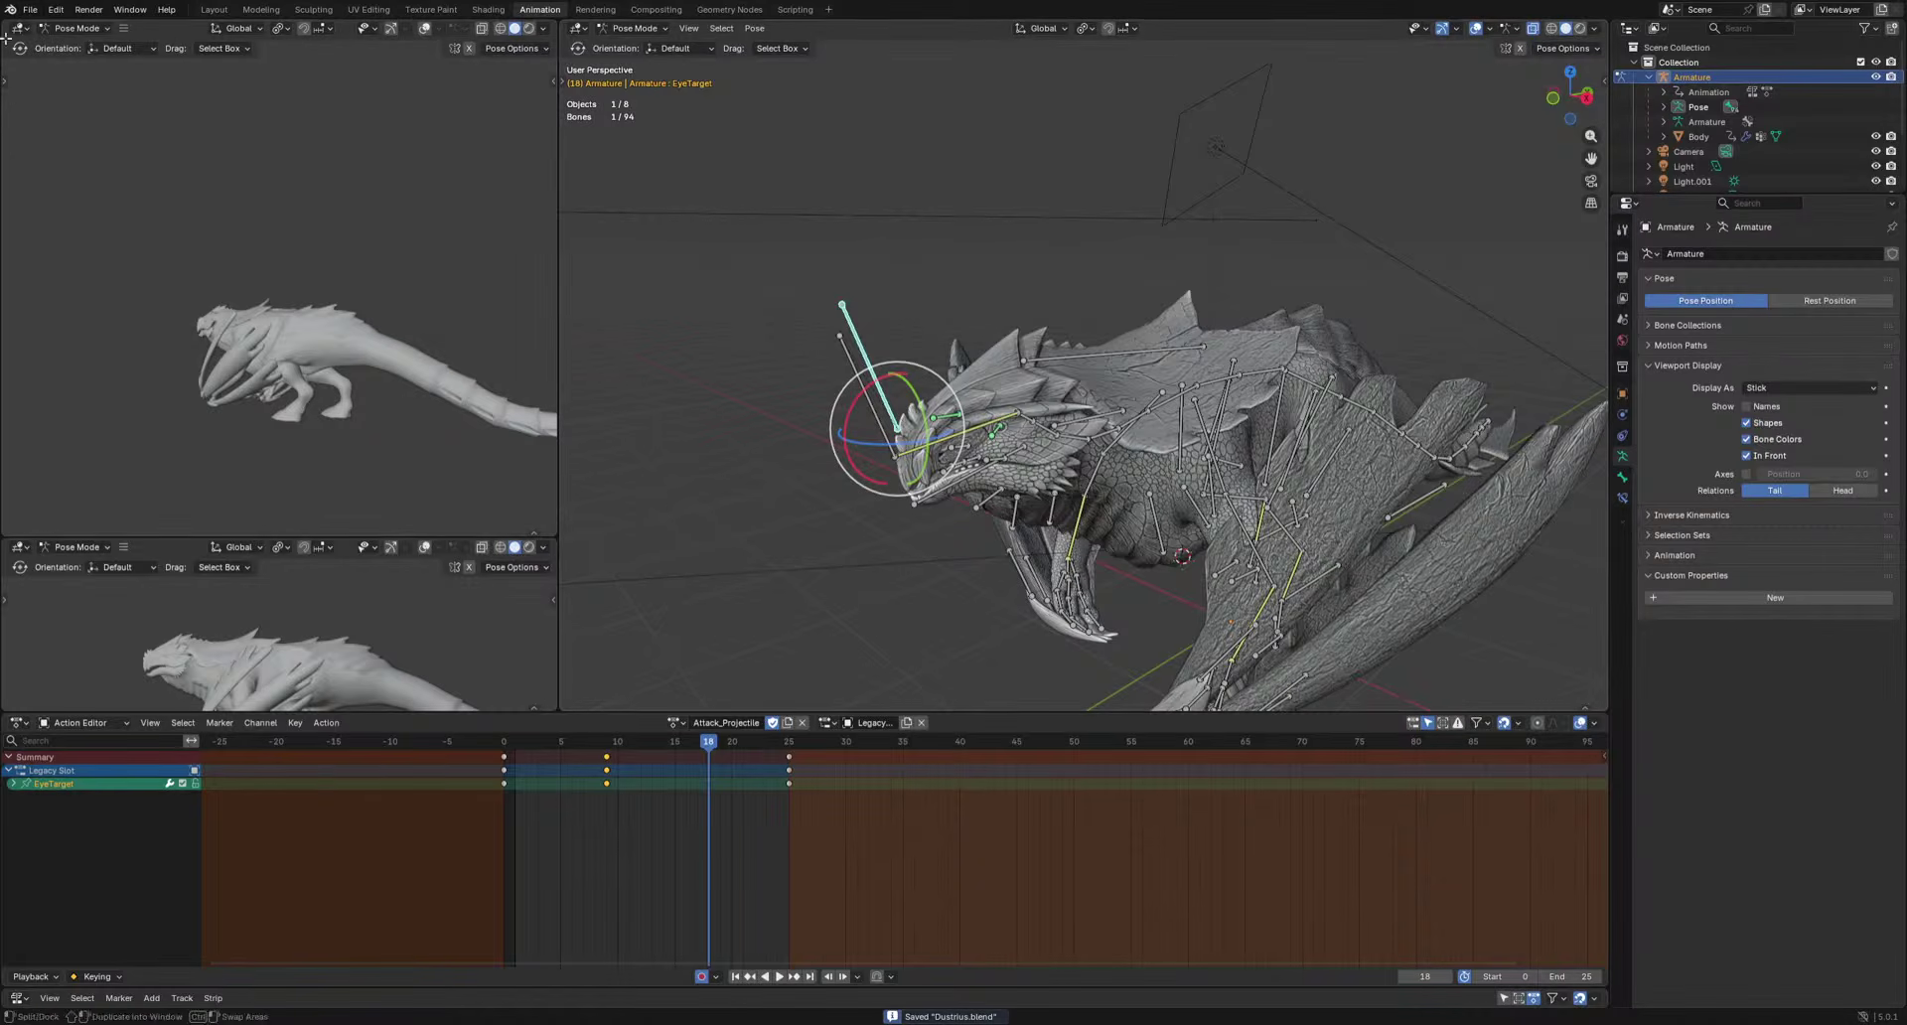
# Open the recent file TWOD_Vitreus_New.blend.
pyautogui.click(31, 10)
pyautogui.moveTo(89, 56)
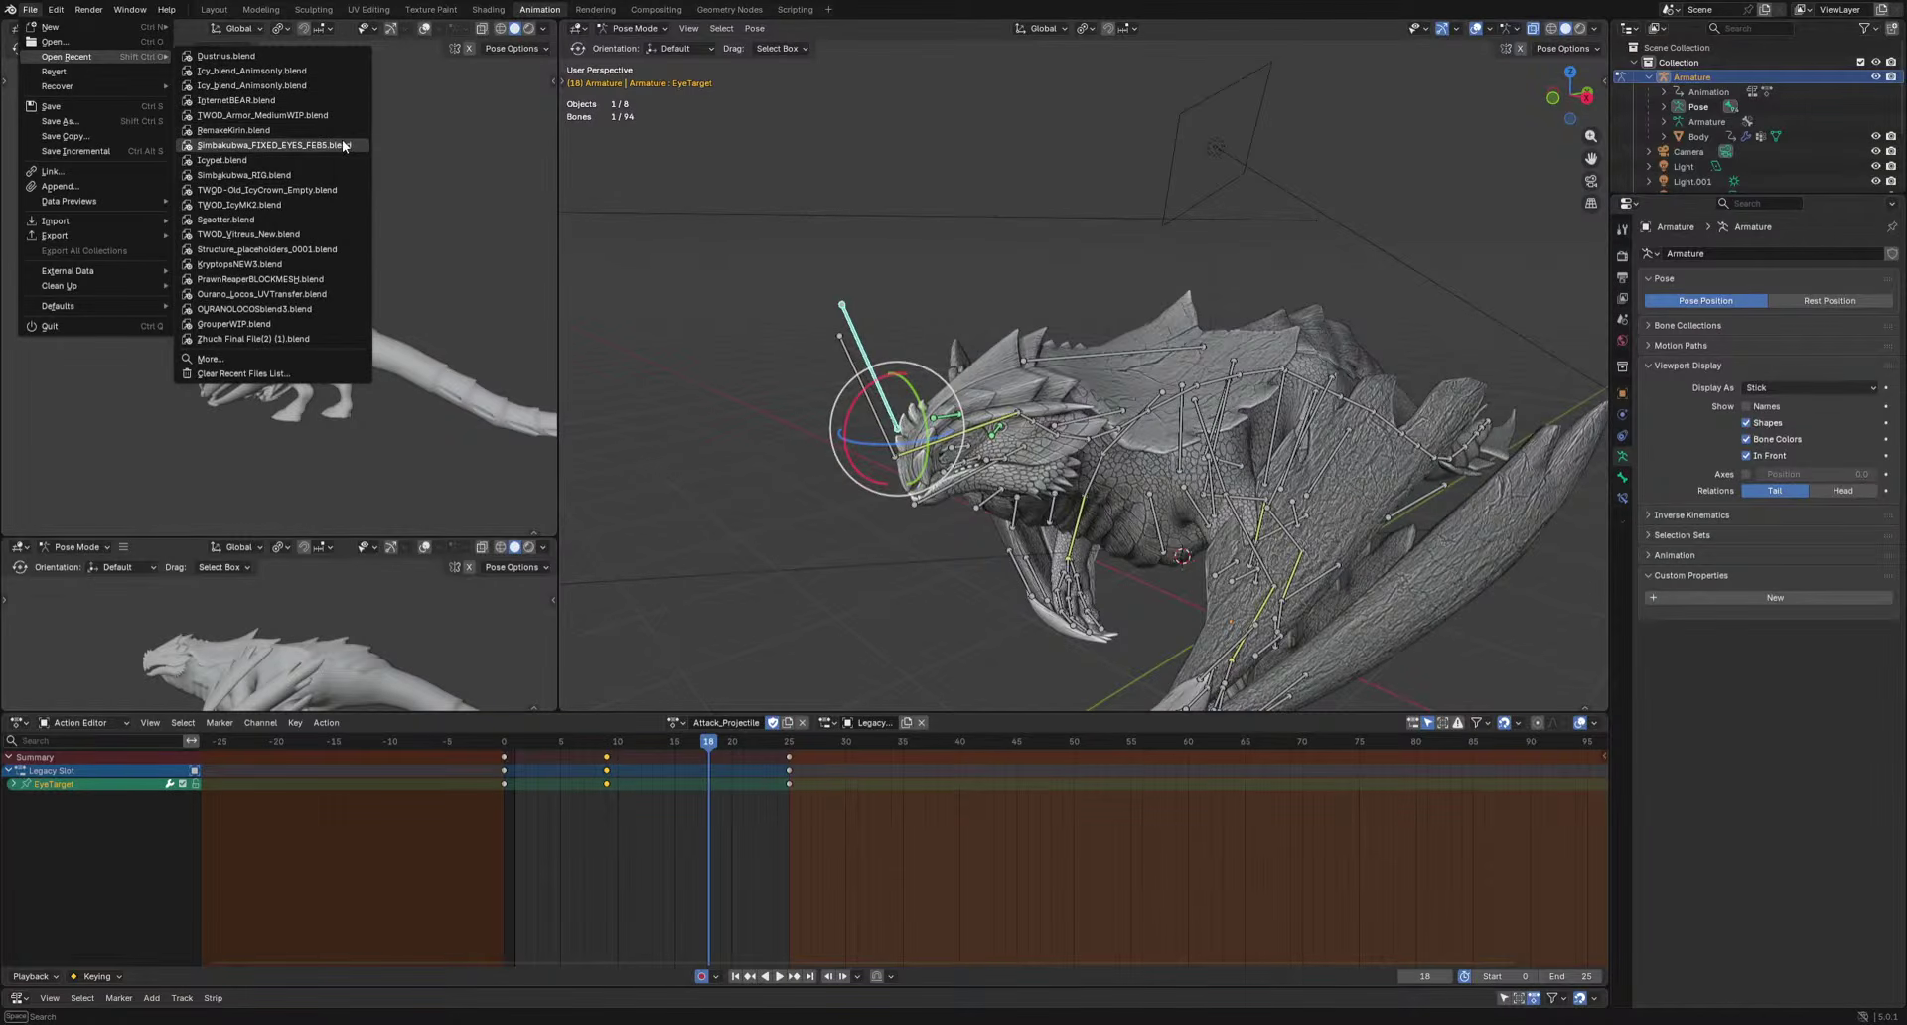
pyautogui.click(294, 238)
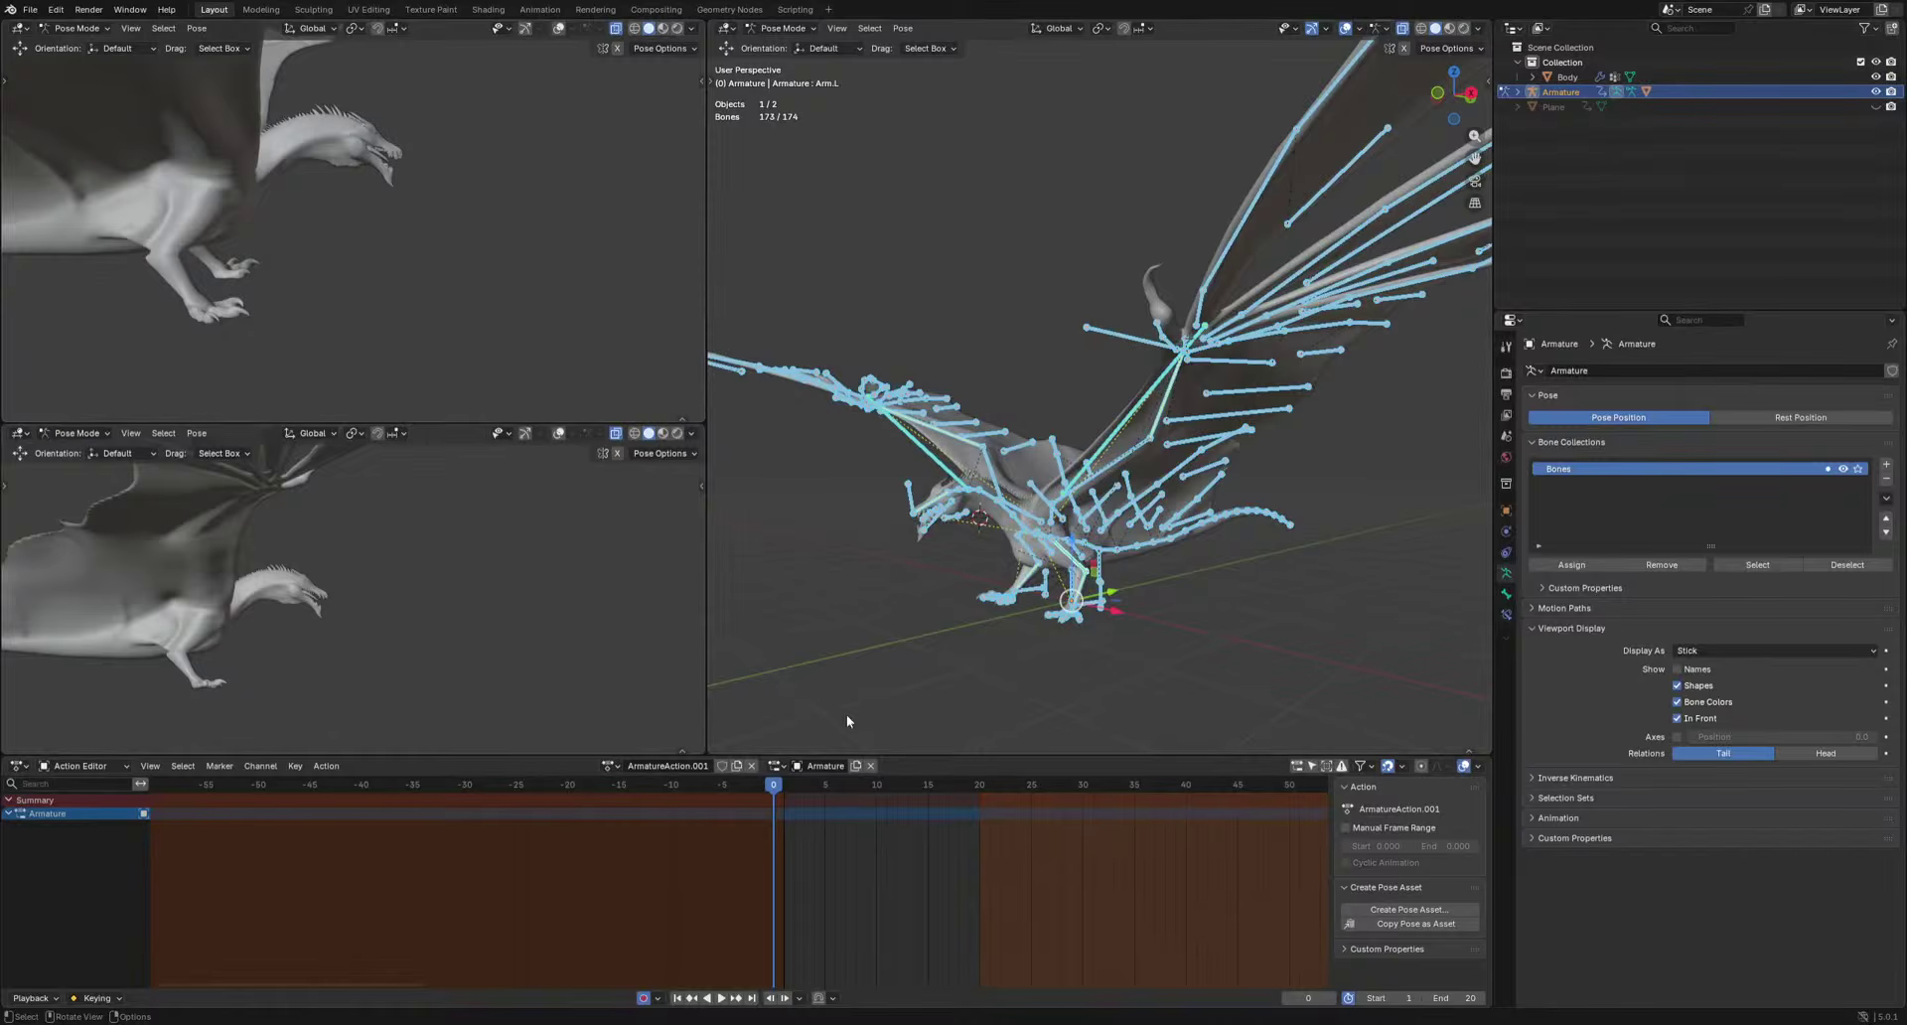
# Enlarge the main 3D viewport and hide its overlays to view the winged dragon's mesh without bones.
pyautogui.moveTo(783, 789)
pyautogui.mouseDown()
pyautogui.moveTo(810, 787)
pyautogui.moveTo(765, 793)
pyautogui.mouseUp()
pyautogui.moveTo(1043, 757); pyautogui.dragTo(1049, 768)
pyautogui.moveTo(1494, 748); pyautogui.dragTo(1686, 765)
pyautogui.click(1524, 30)
pyautogui.moveTo(1307, 292); pyautogui.dragTo(1123, 665, button='middle')
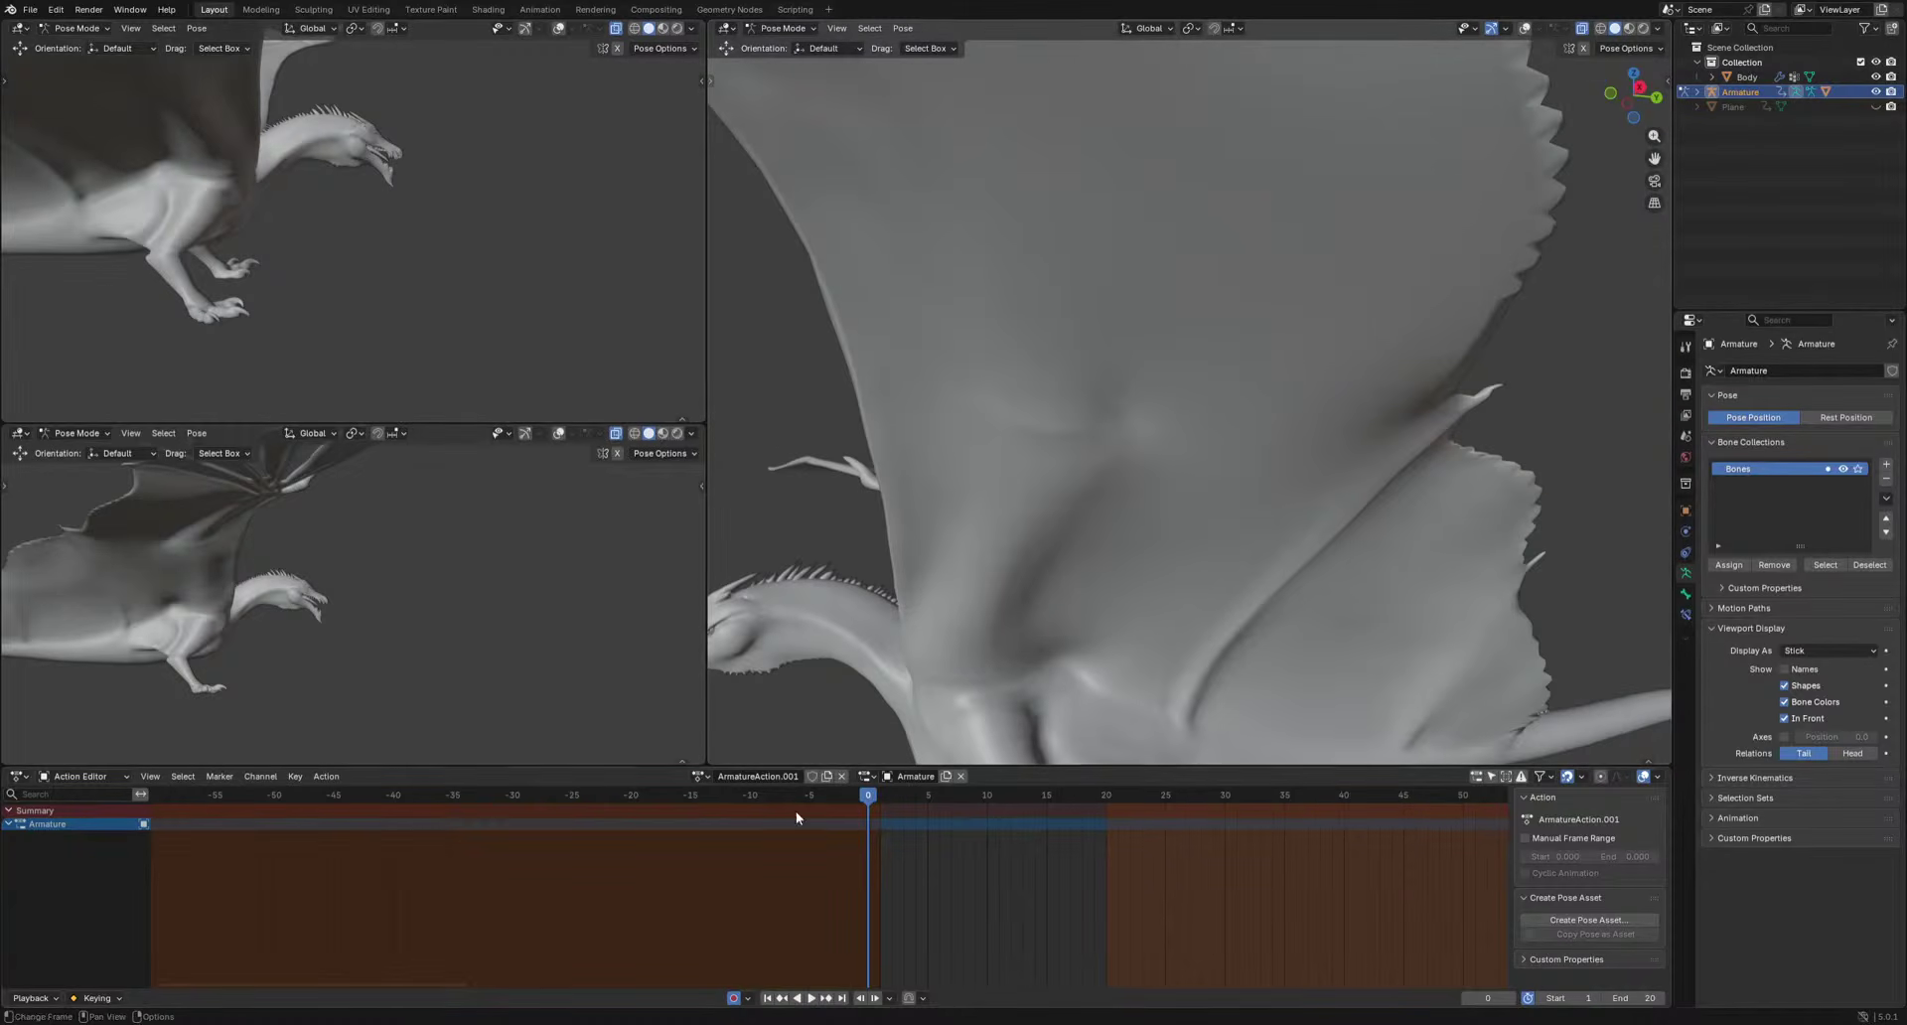
# Turn the viewport overlays back on and show the winged dragon's rig in the right side view with all bones selected.
pyautogui.click(701, 777)
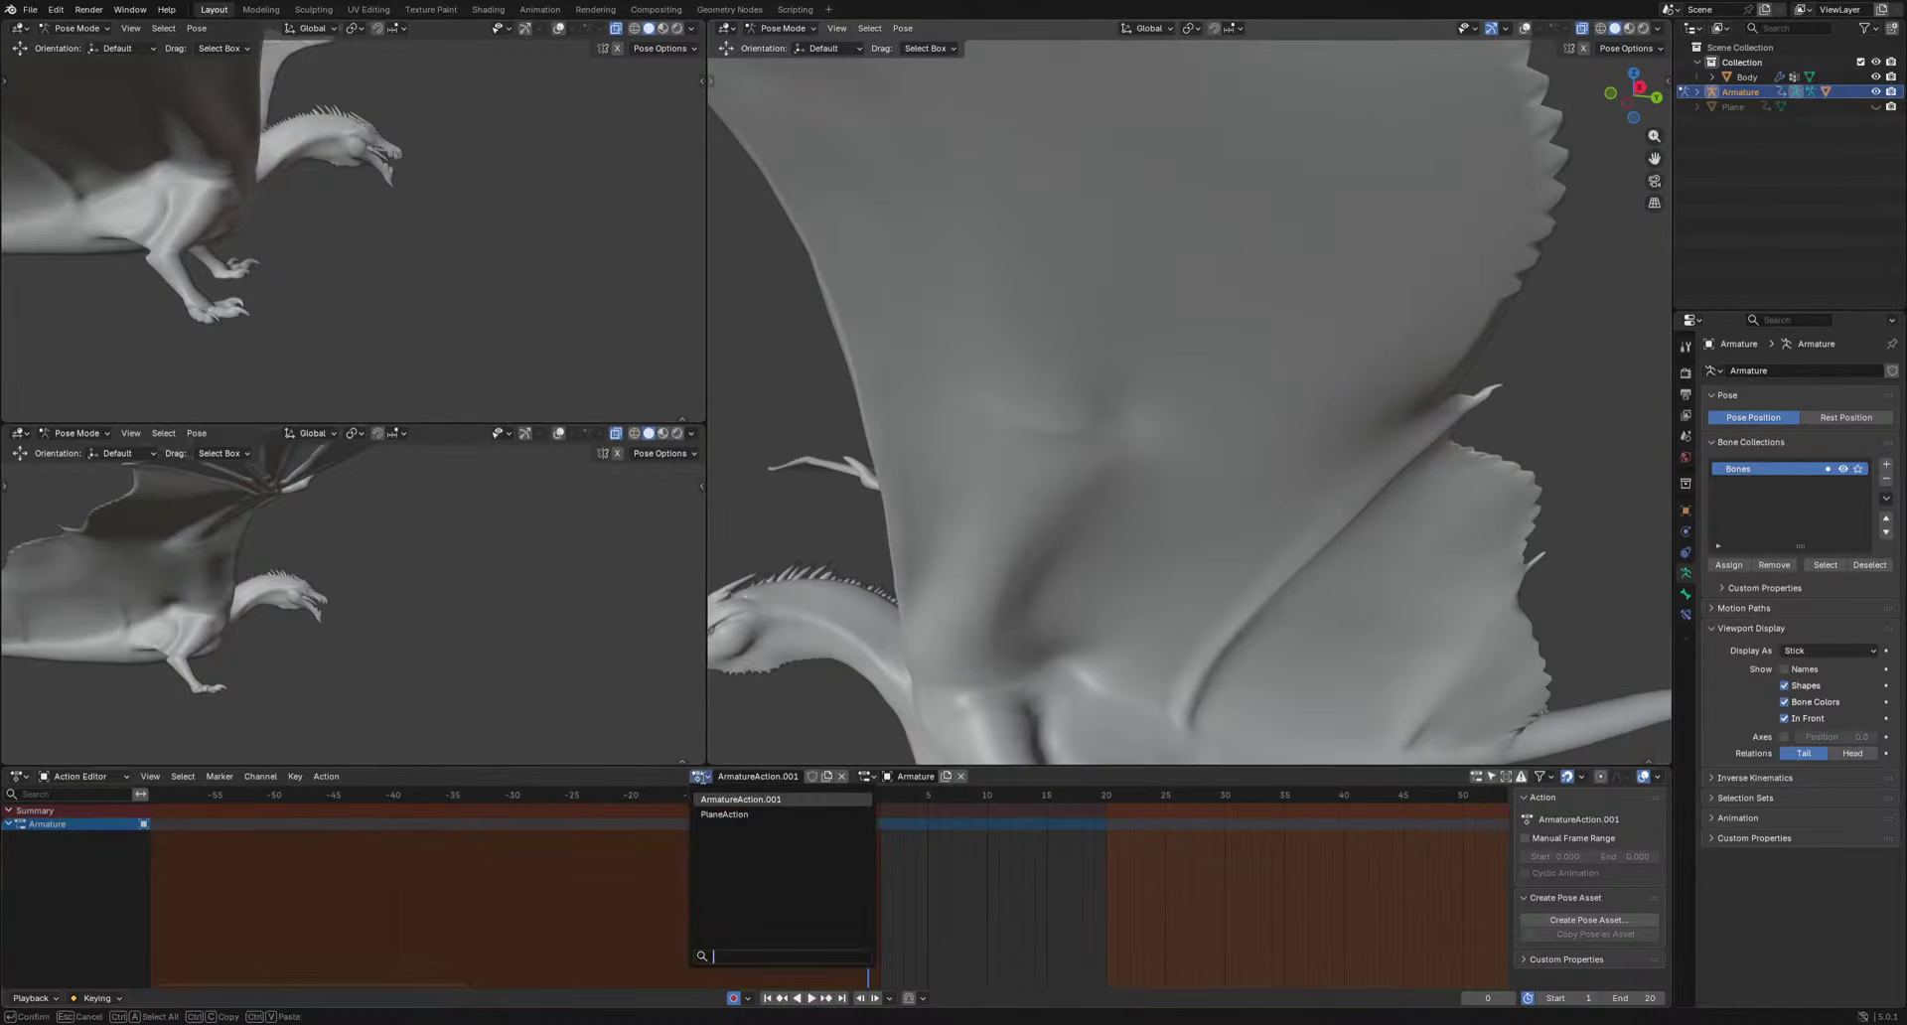
pyautogui.click(1524, 28)
pyautogui.keyDown('shift'); pyautogui.moveTo(1040, 493); pyautogui.dragTo(1284, 433, button='middle'); pyautogui.keyUp('shift')
pyautogui.moveTo(852, 794); pyautogui.dragTo(812, 838)
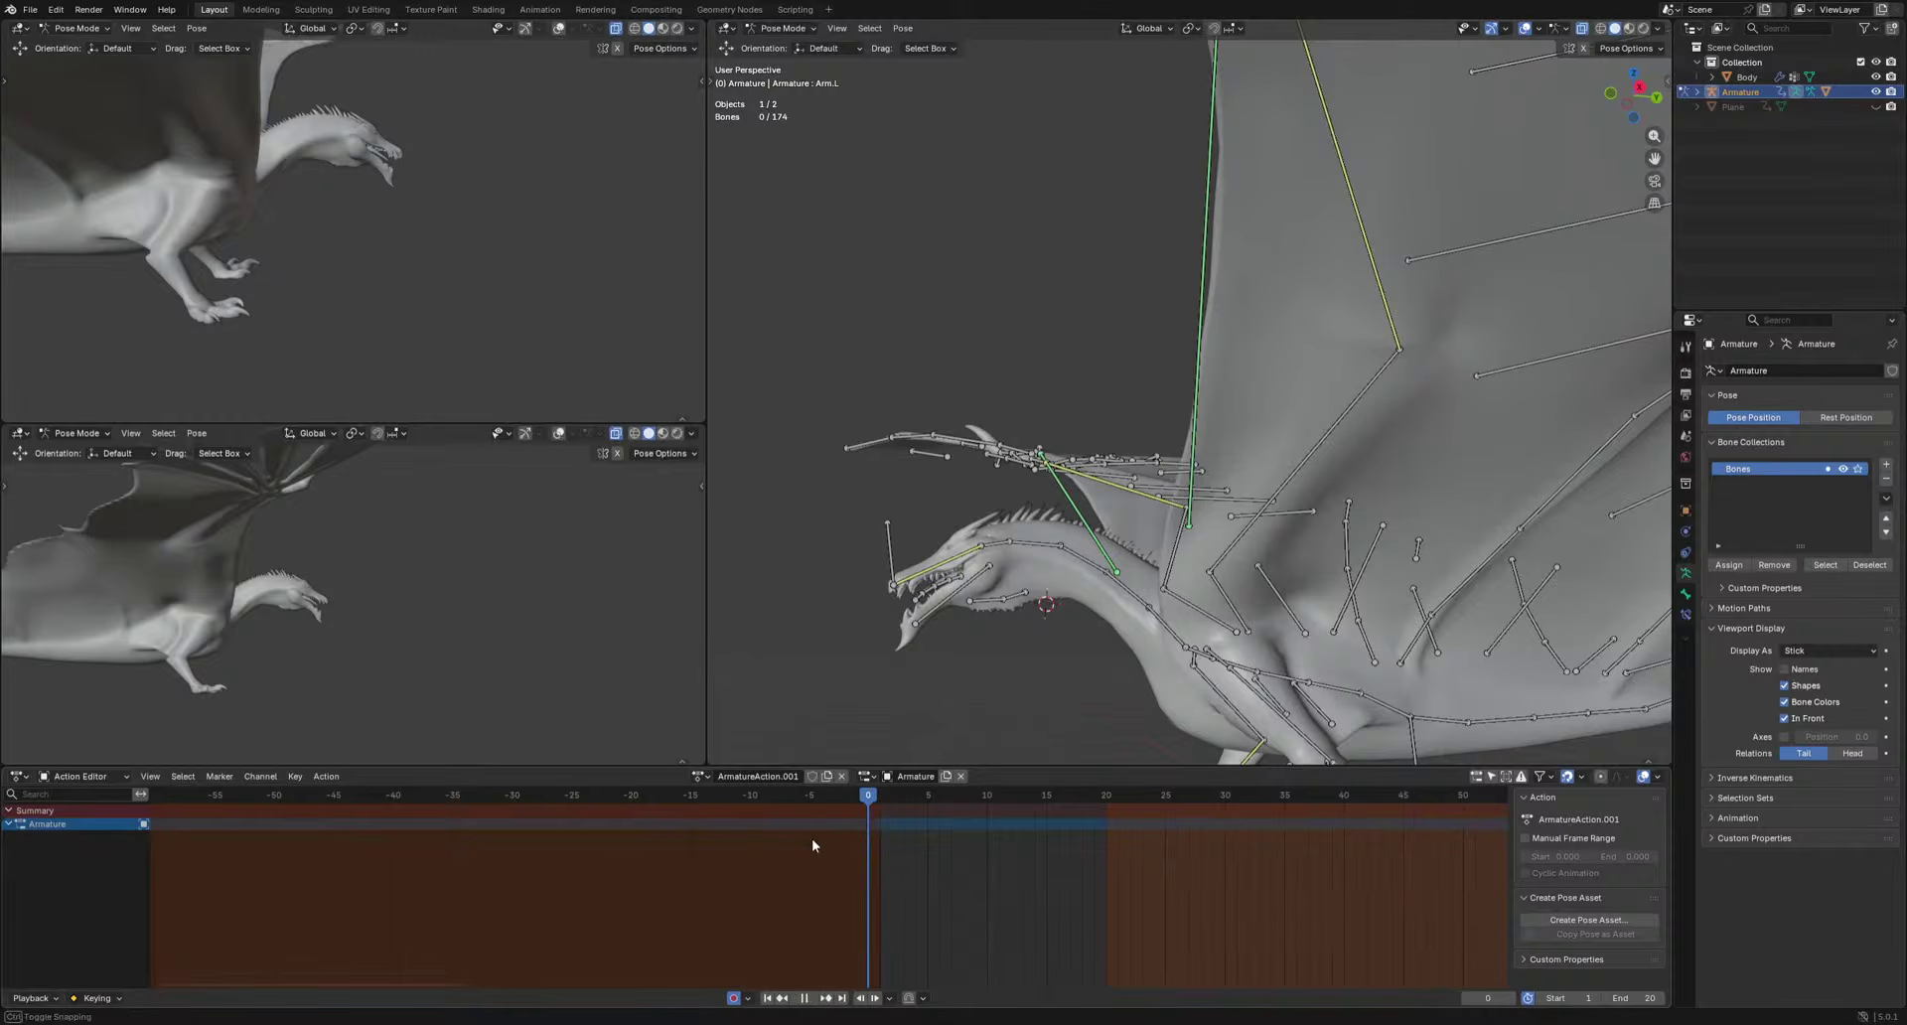
pyautogui.press('a')
pyautogui.press('KP_3')
pyautogui.press('space')
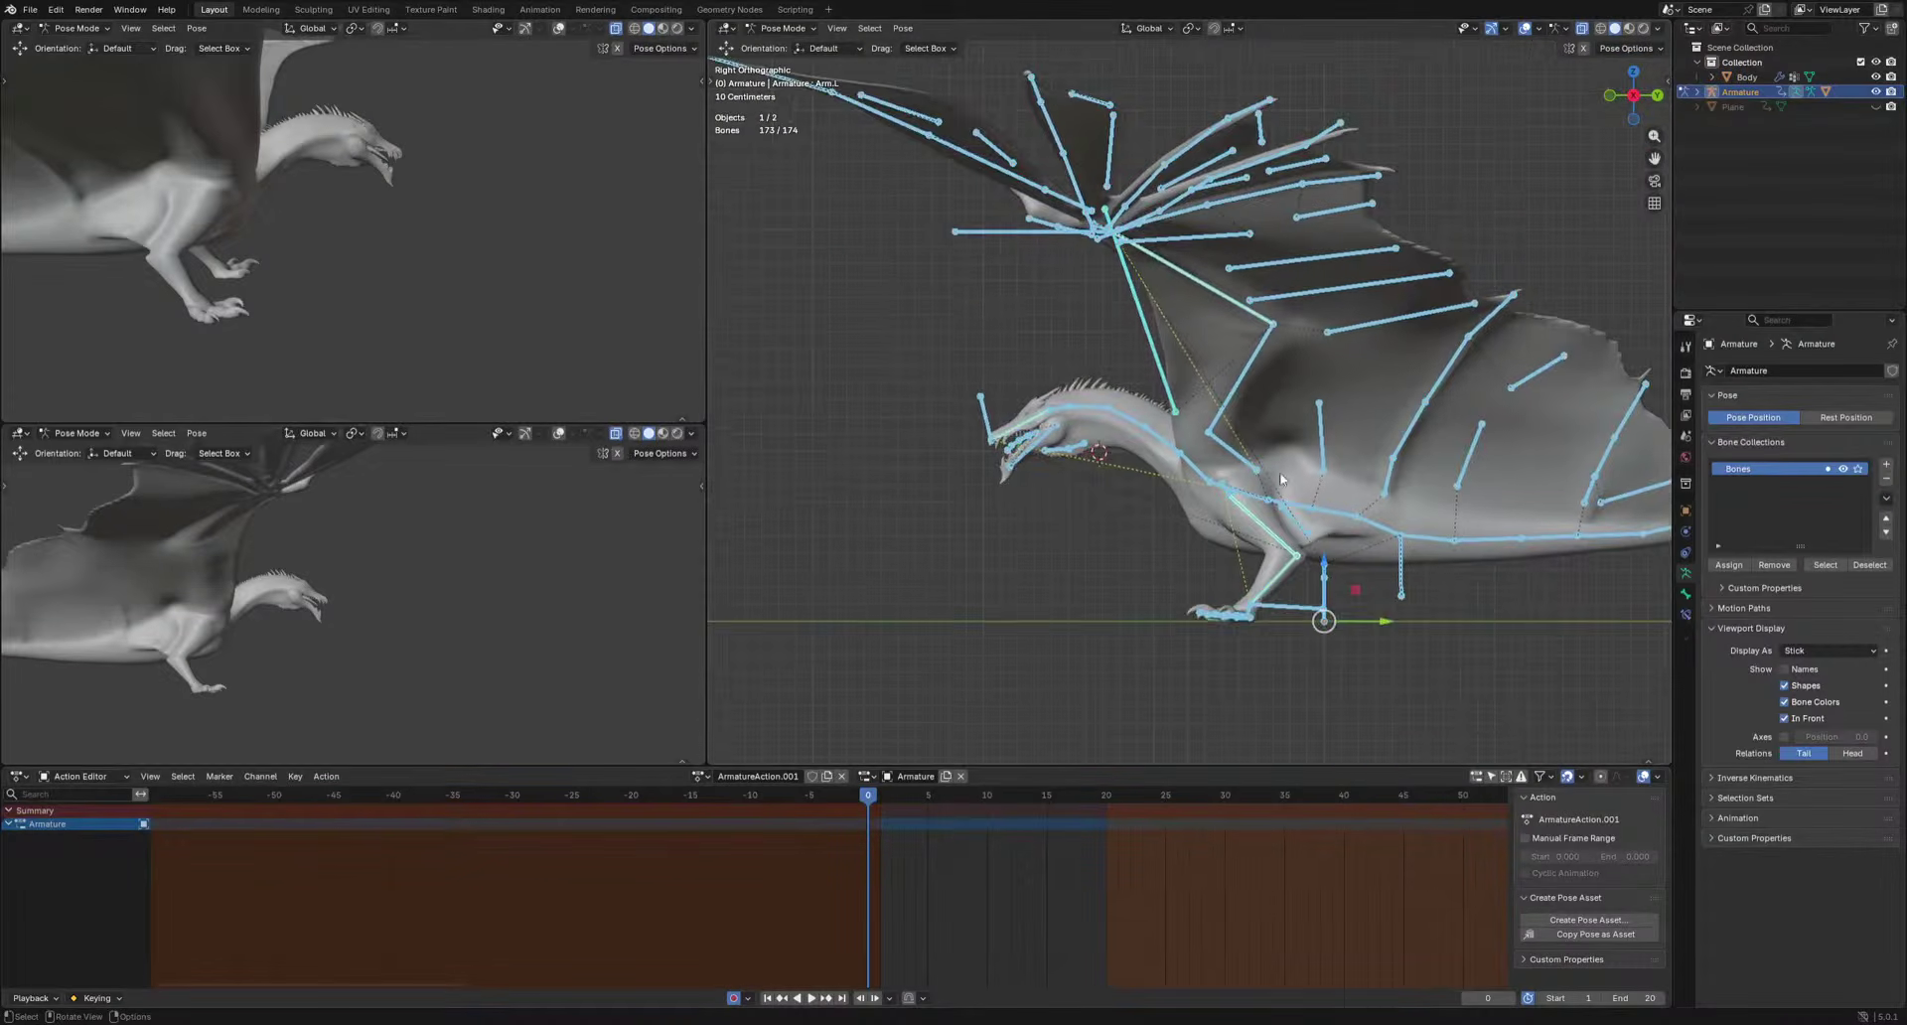
# Reposition the head IK bone at the snout and rotate the Jaw bone about 34 degrees to open the mouth wide.
pyautogui.keyDown('shift'); pyautogui.moveTo(1280, 480); pyautogui.dragTo(1367, 474, button='middle'); pyautogui.keyUp('shift')
pyautogui.scroll(5, 1094, 582)
pyautogui.click(916, 460)
pyautogui.press('g')
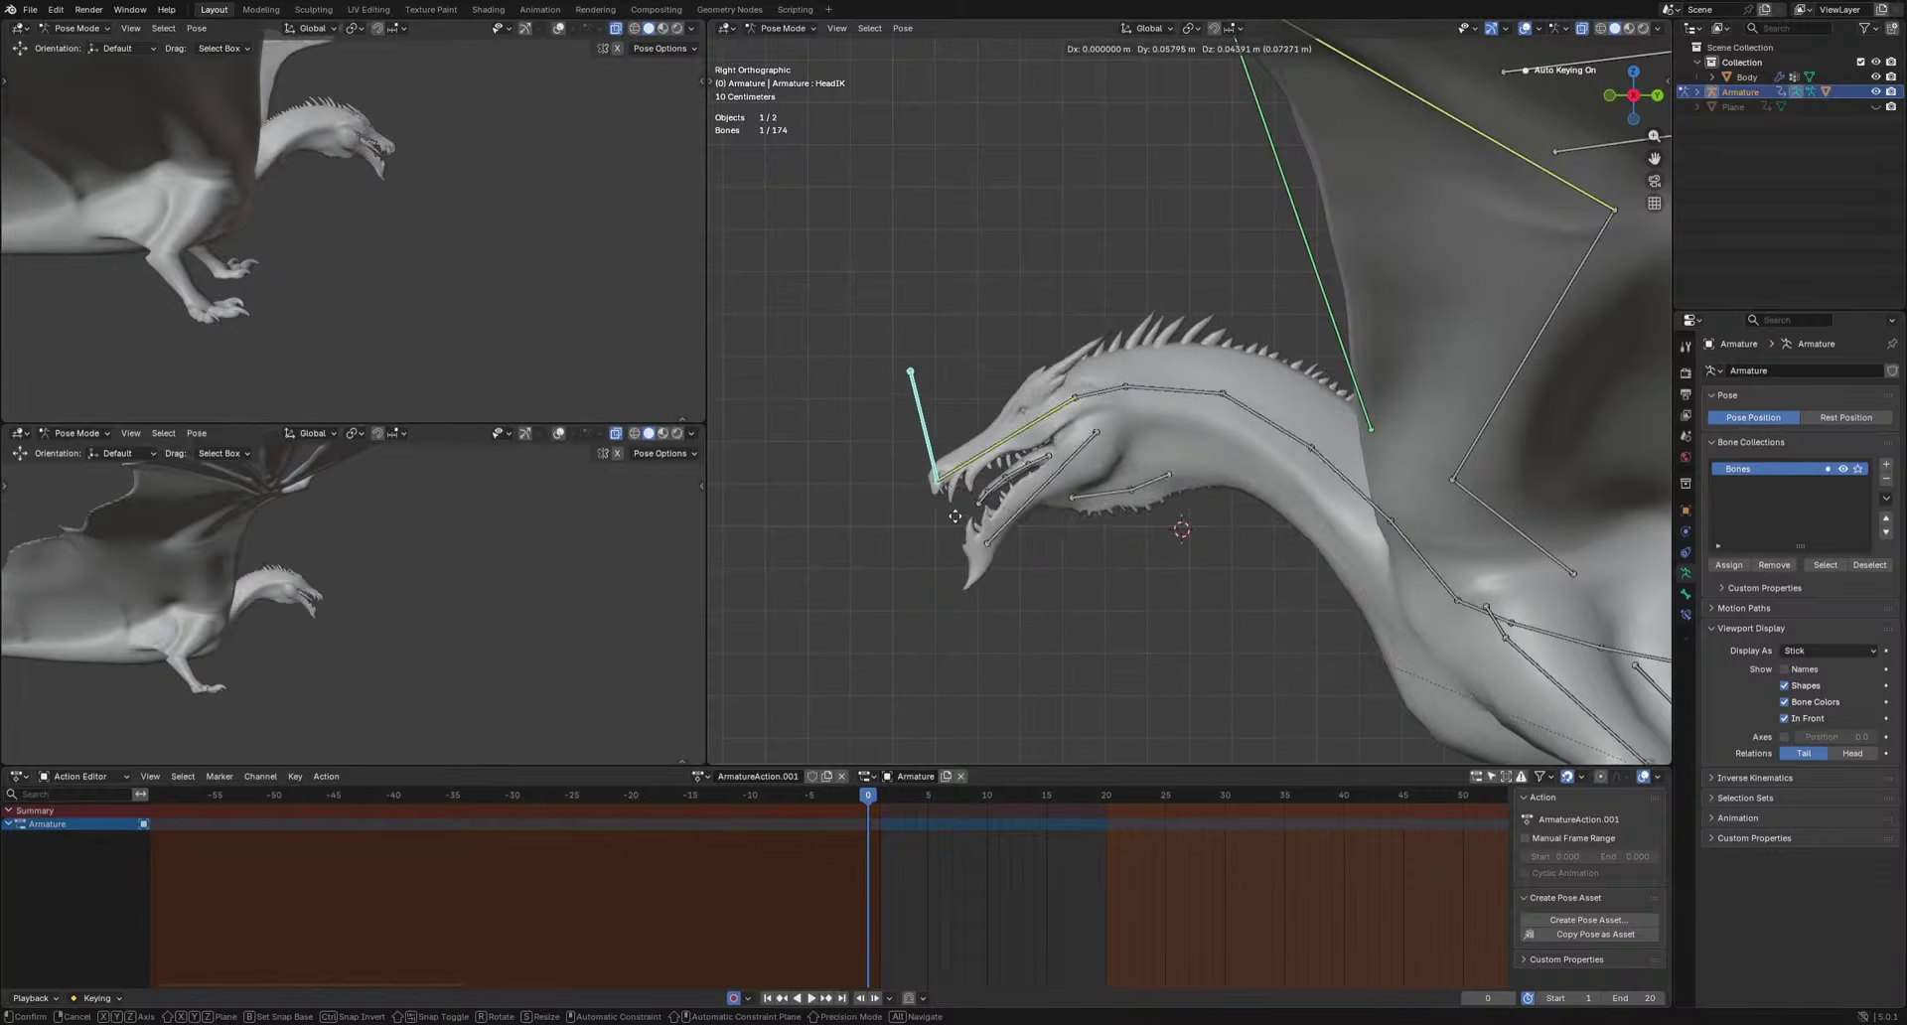
pyautogui.click(933, 518)
pyautogui.click(1003, 527)
pyautogui.press('r')
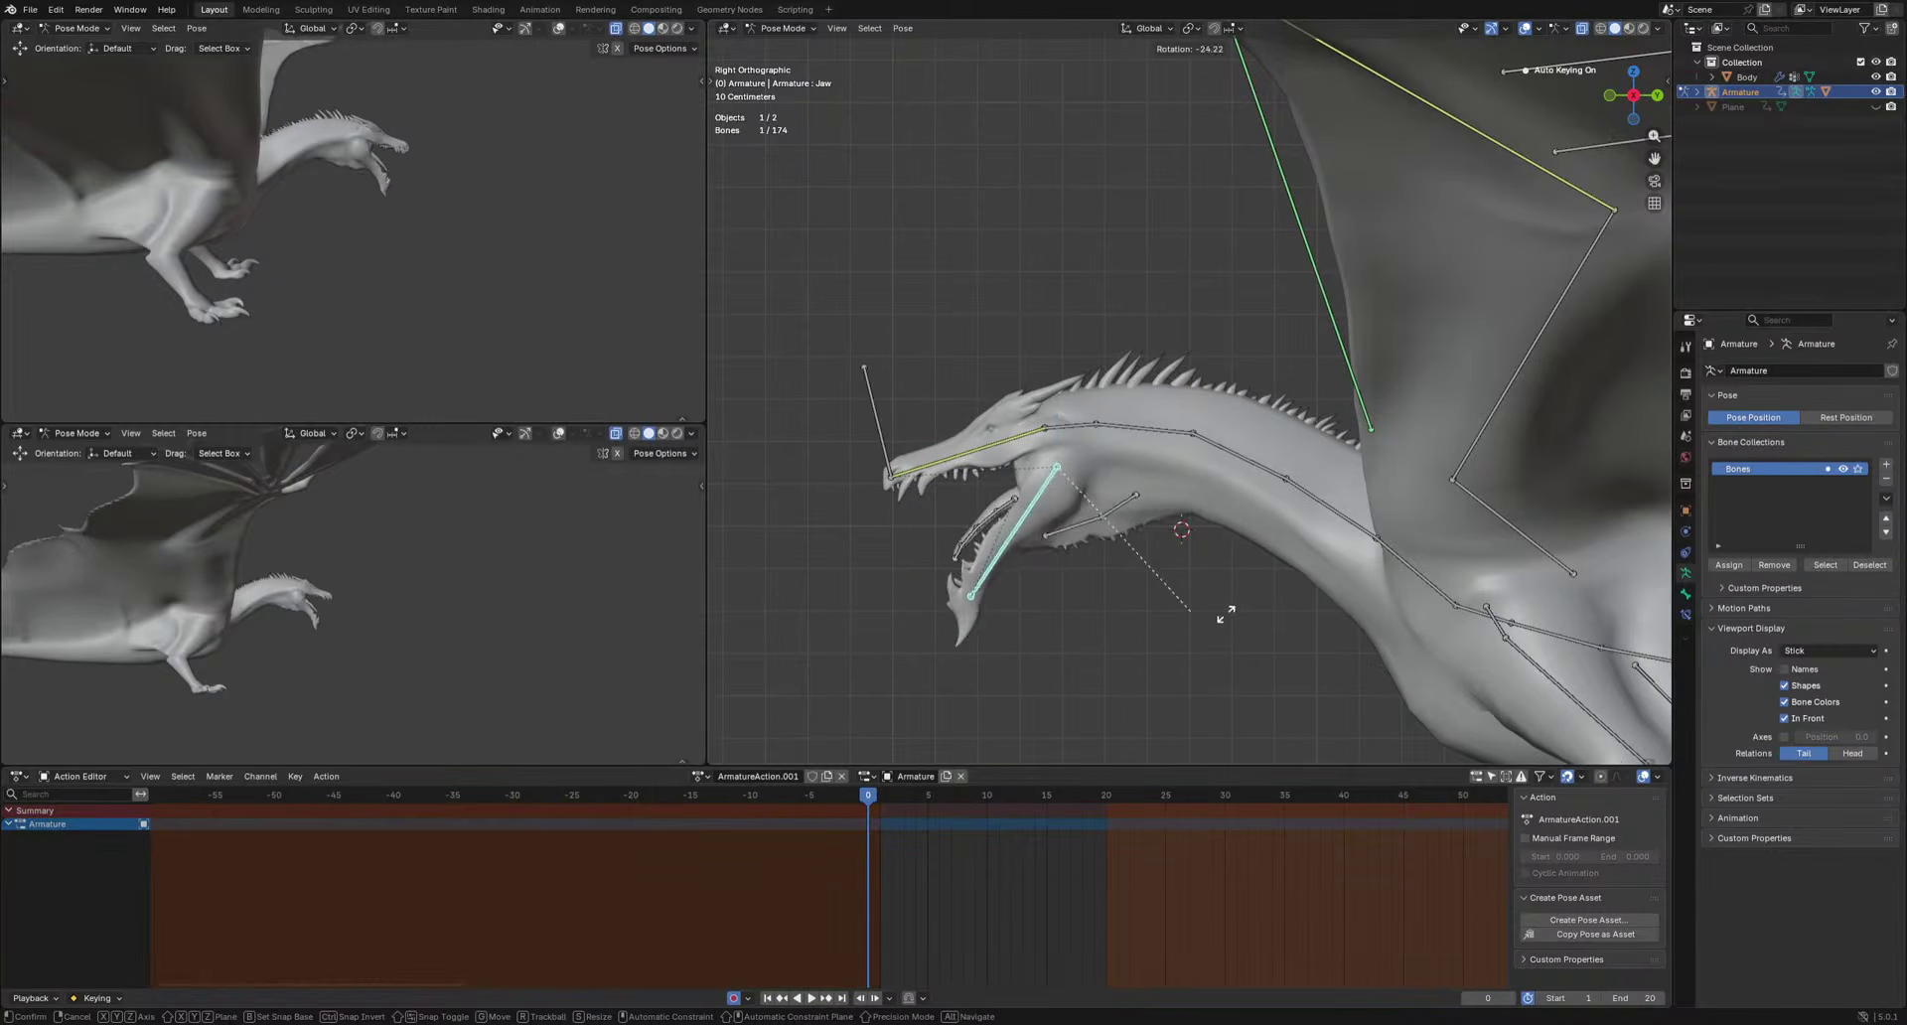
pyautogui.click(1225, 615)
# Examine the inside of the dragon's open mouth from the front with the overlays hidden.
pyautogui.moveTo(1225, 615); pyautogui.dragTo(1243, 582, button='middle')
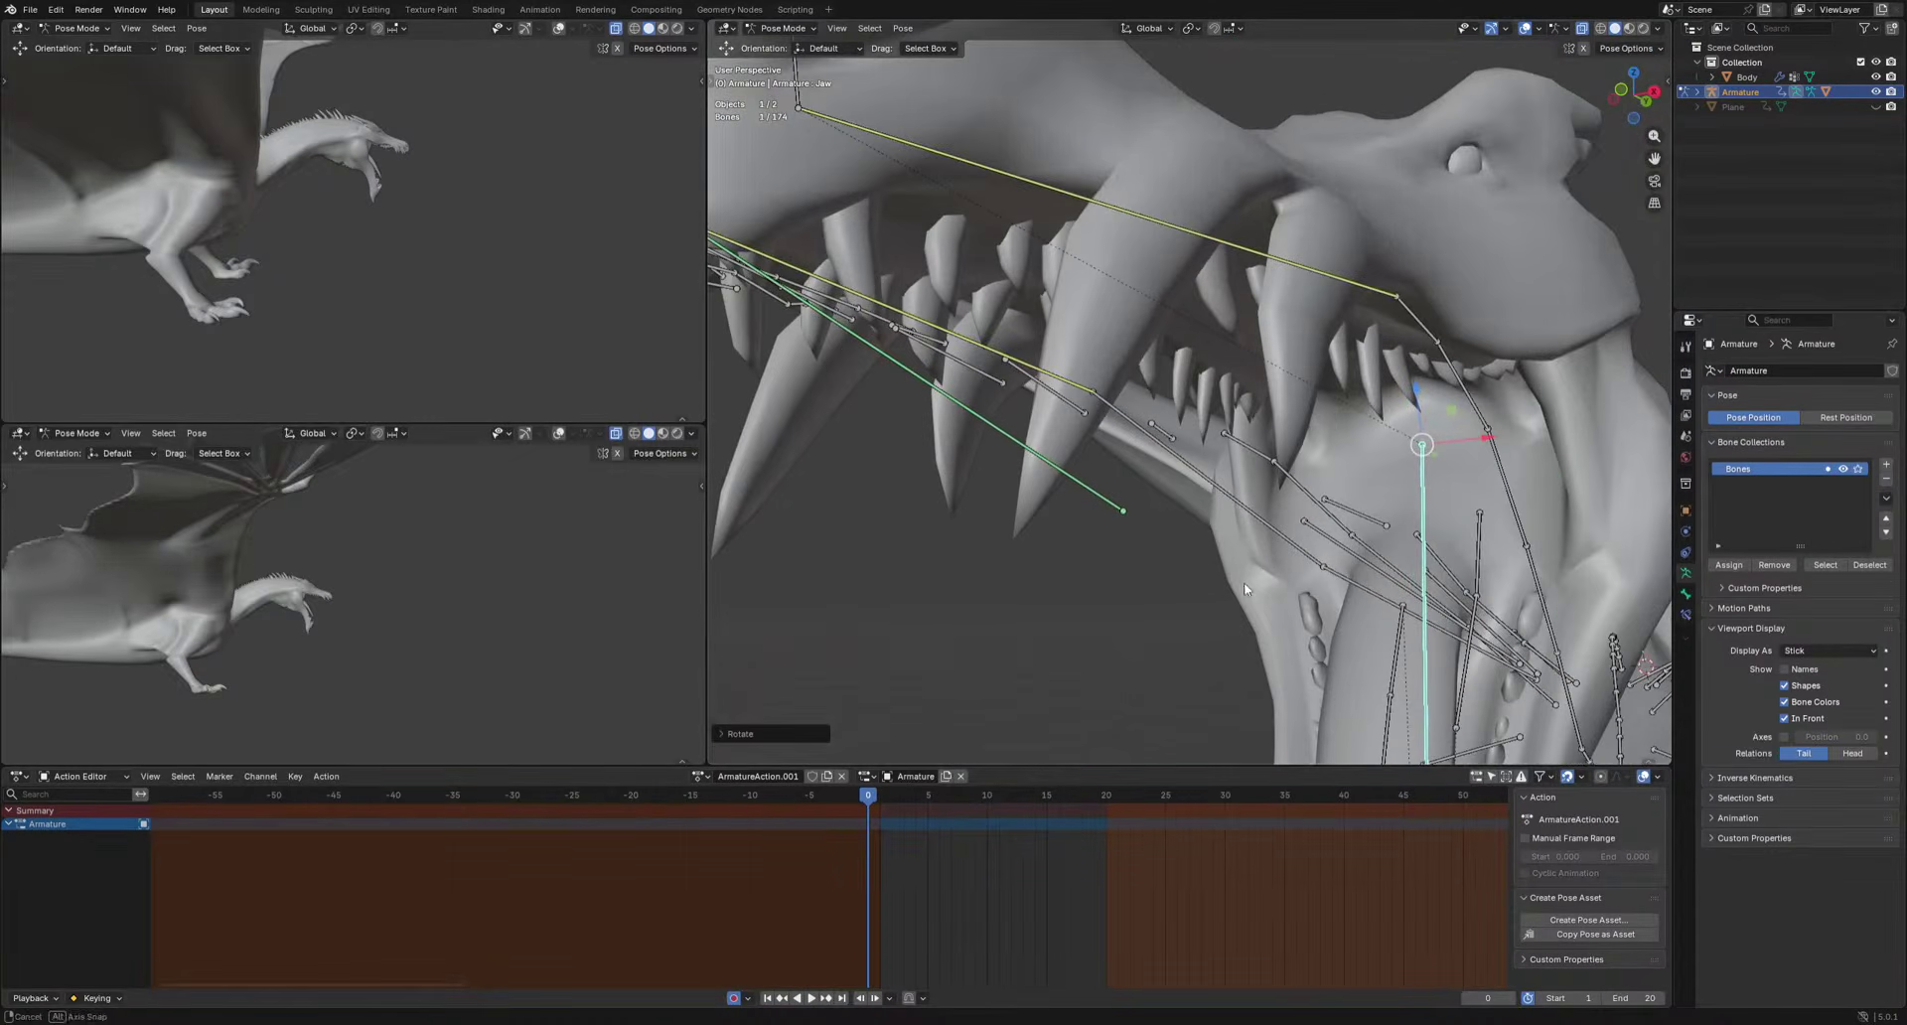
pyautogui.click(1525, 29)
pyautogui.scroll(-5, 1321, 274)
pyautogui.moveTo(1318, 272); pyautogui.dragTo(1220, 362, button='middle')
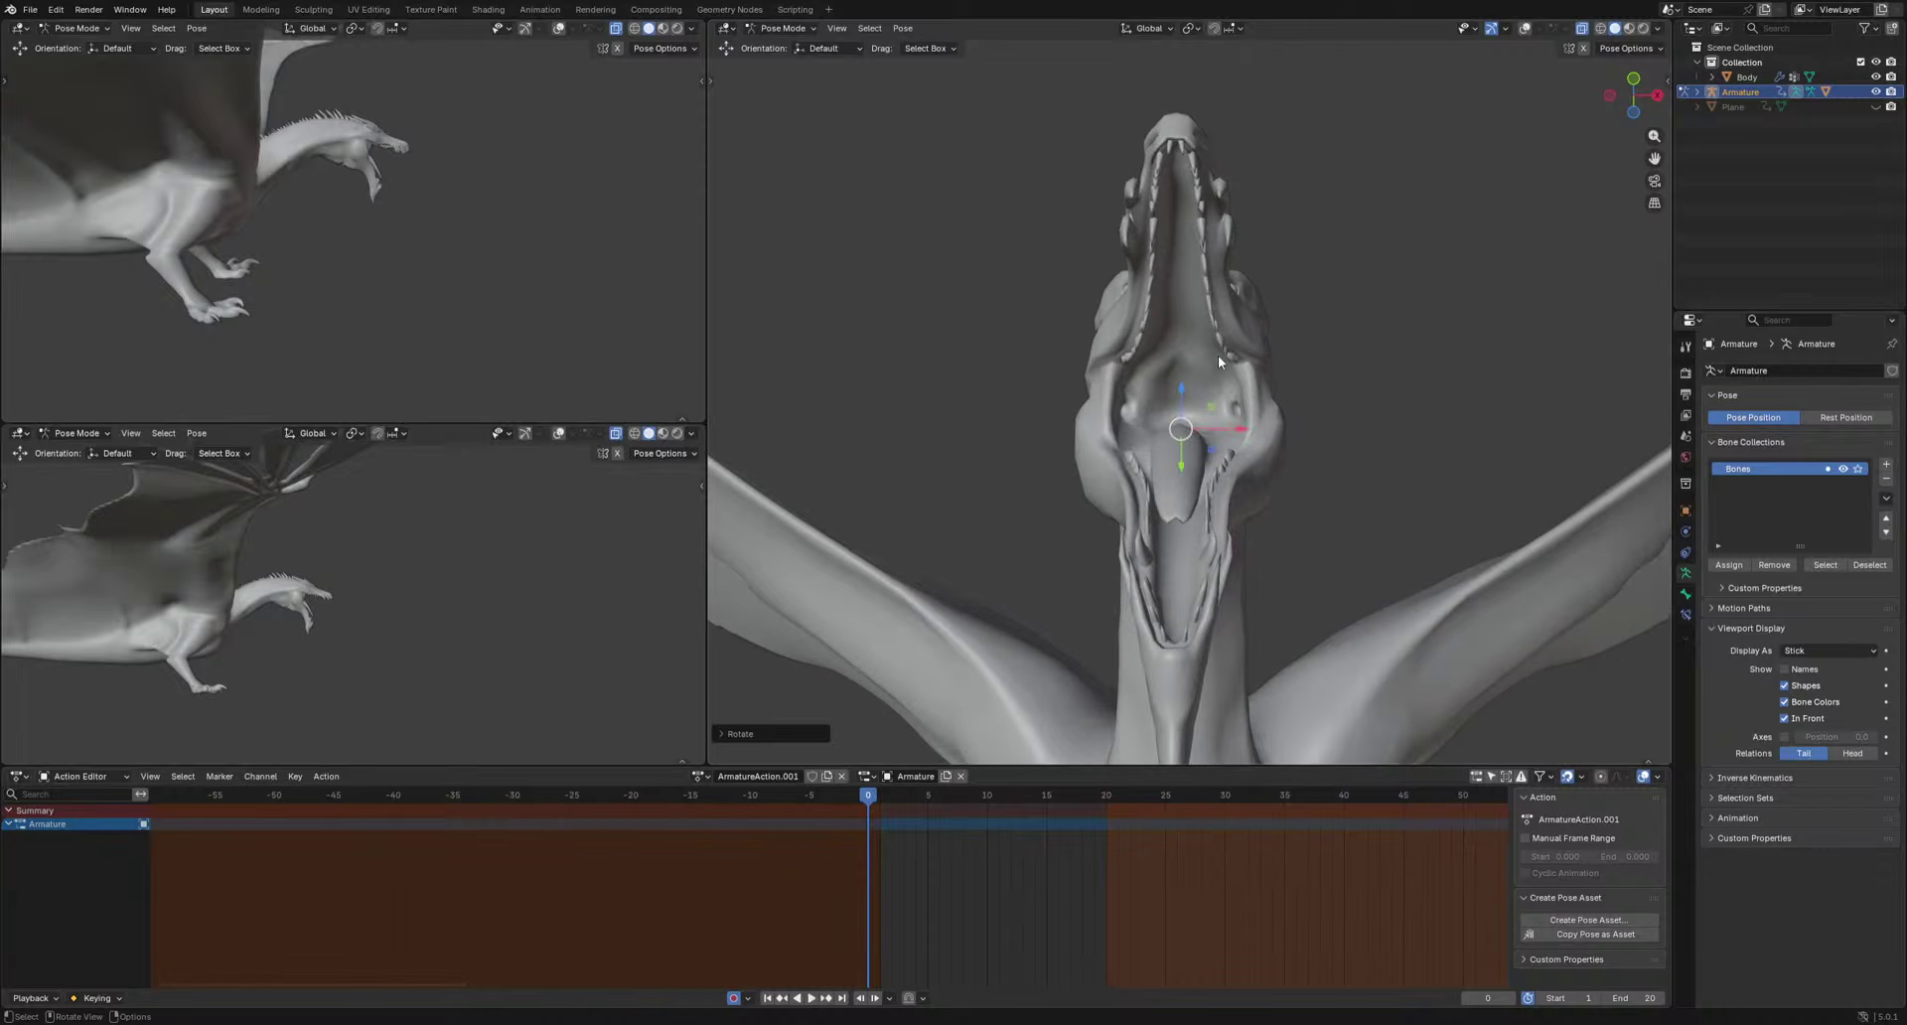
pyautogui.click(1219, 361)
pyautogui.click(782, 27)
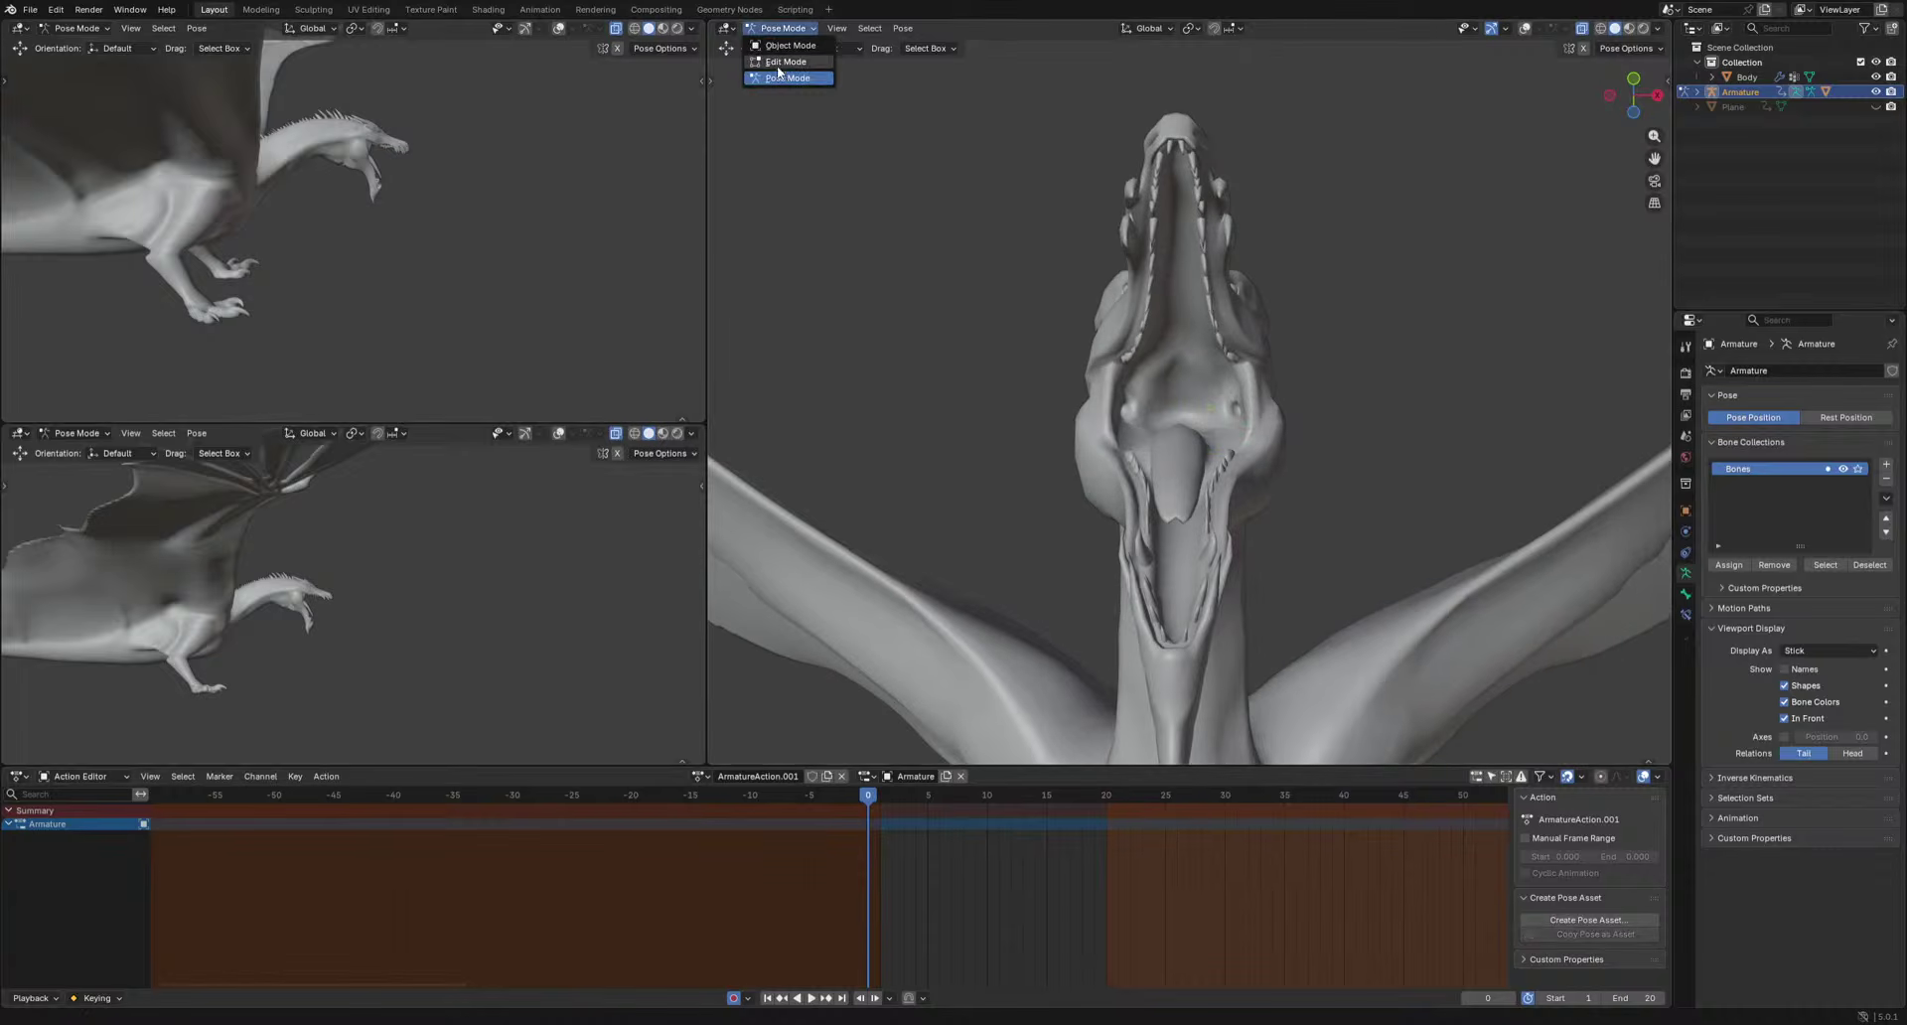
pyautogui.click(1524, 28)
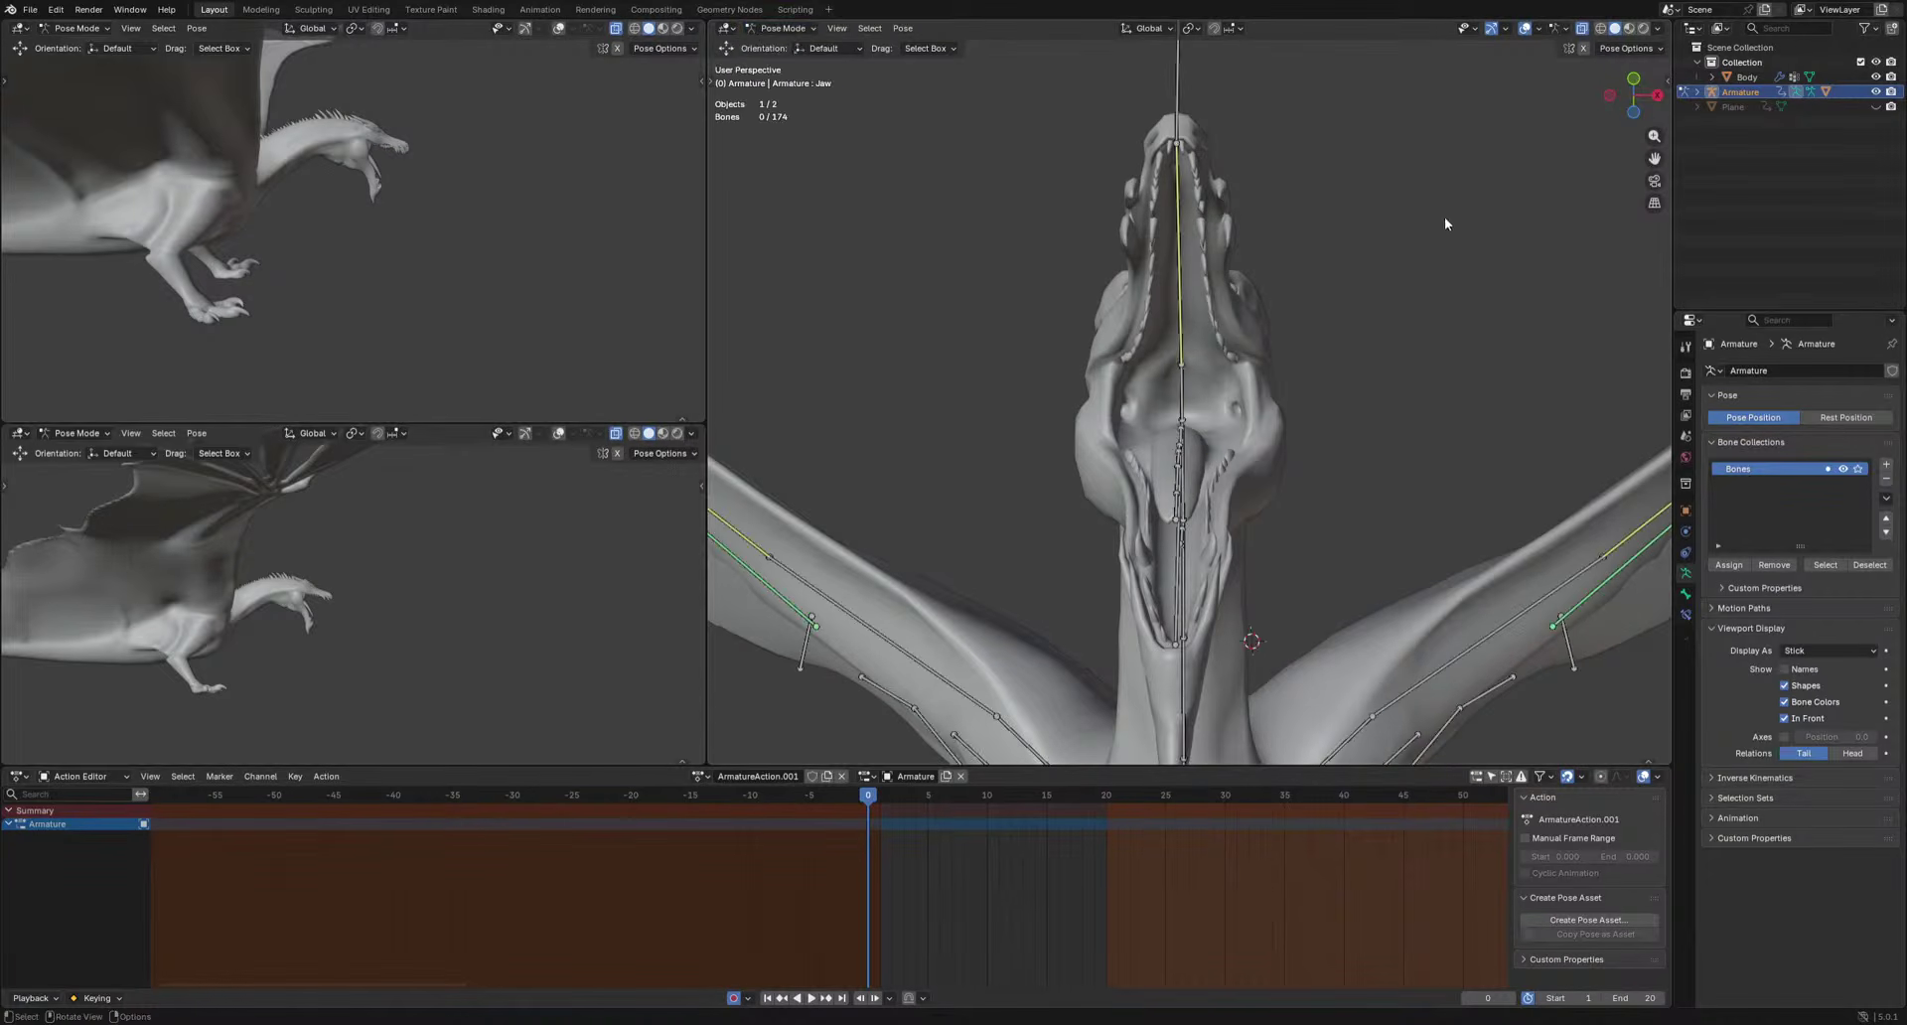
# Leave Pose Mode, select the Body mesh and put it in Sculpt Mode.
pyautogui.click(795, 30)
pyautogui.click(791, 45)
pyautogui.click(1140, 274)
pyautogui.click(785, 30)
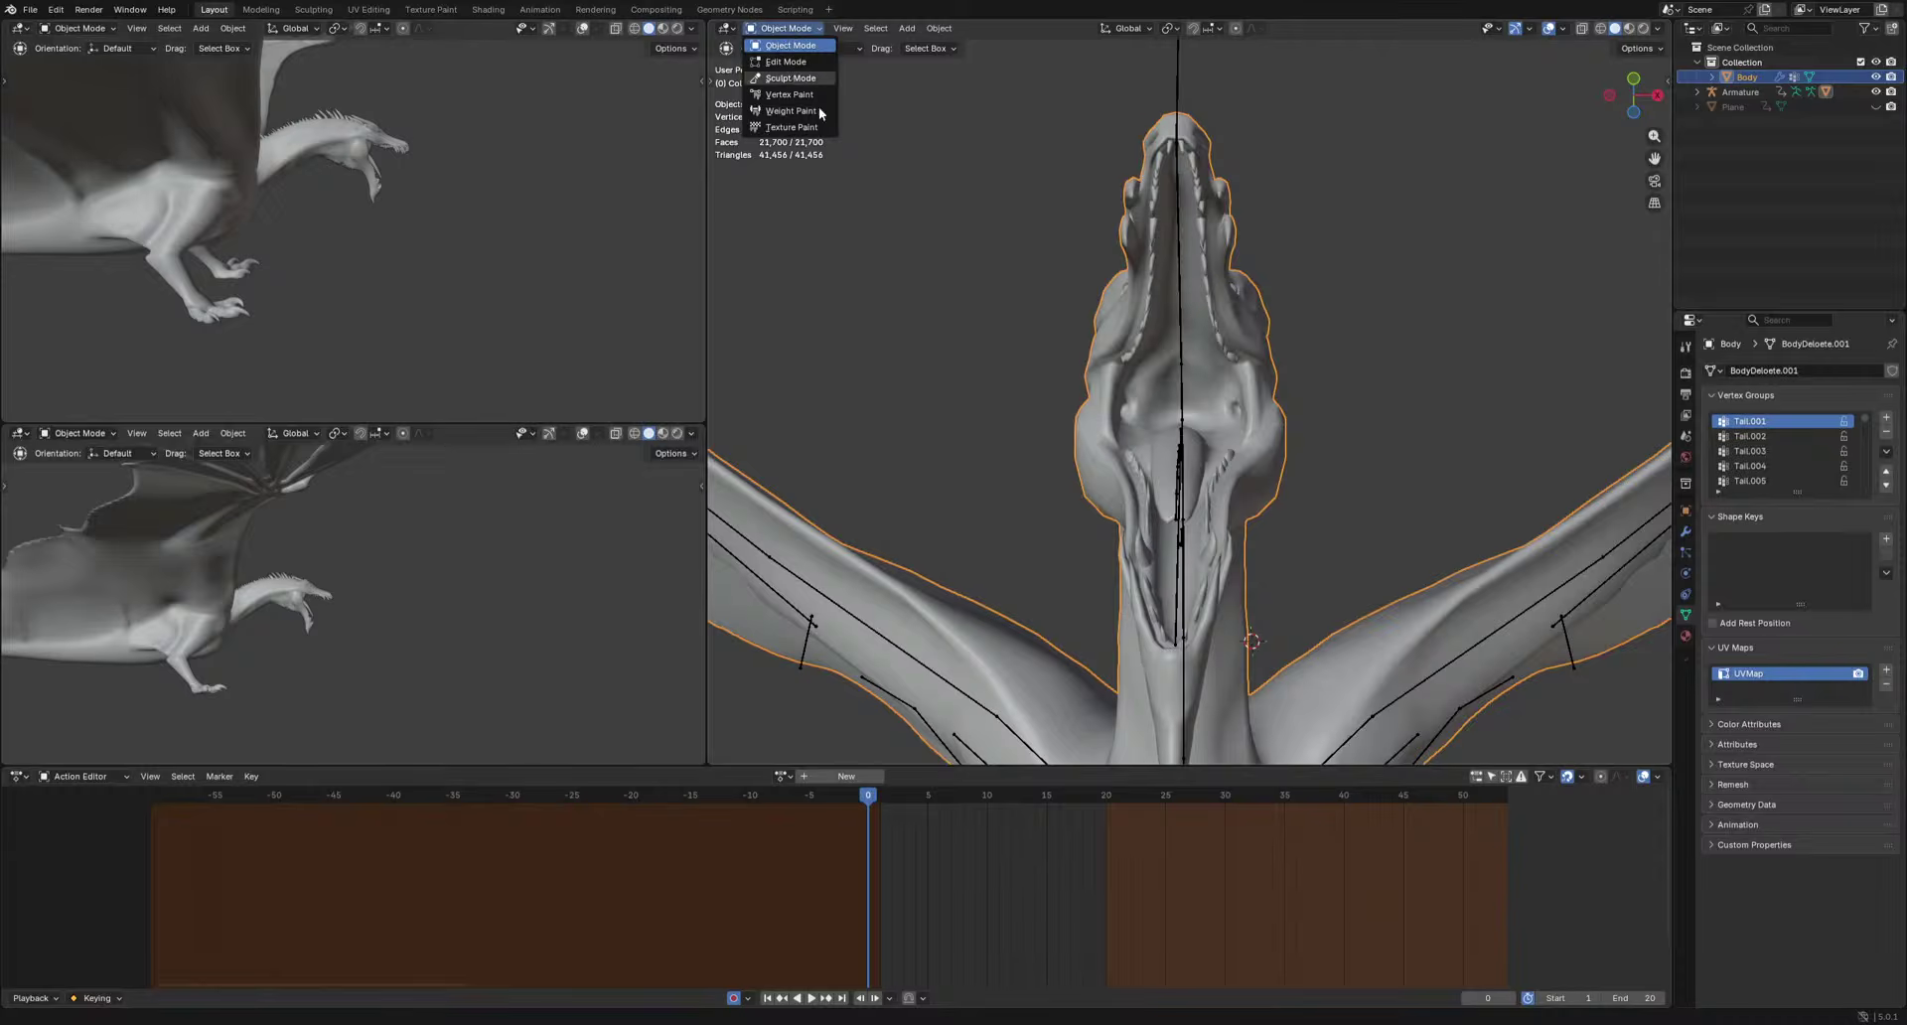
pyautogui.click(791, 77)
# Build up forms at the back of the mouth with the Draw brush and undo the last stroke.
pyautogui.scroll(4, 1132, 465)
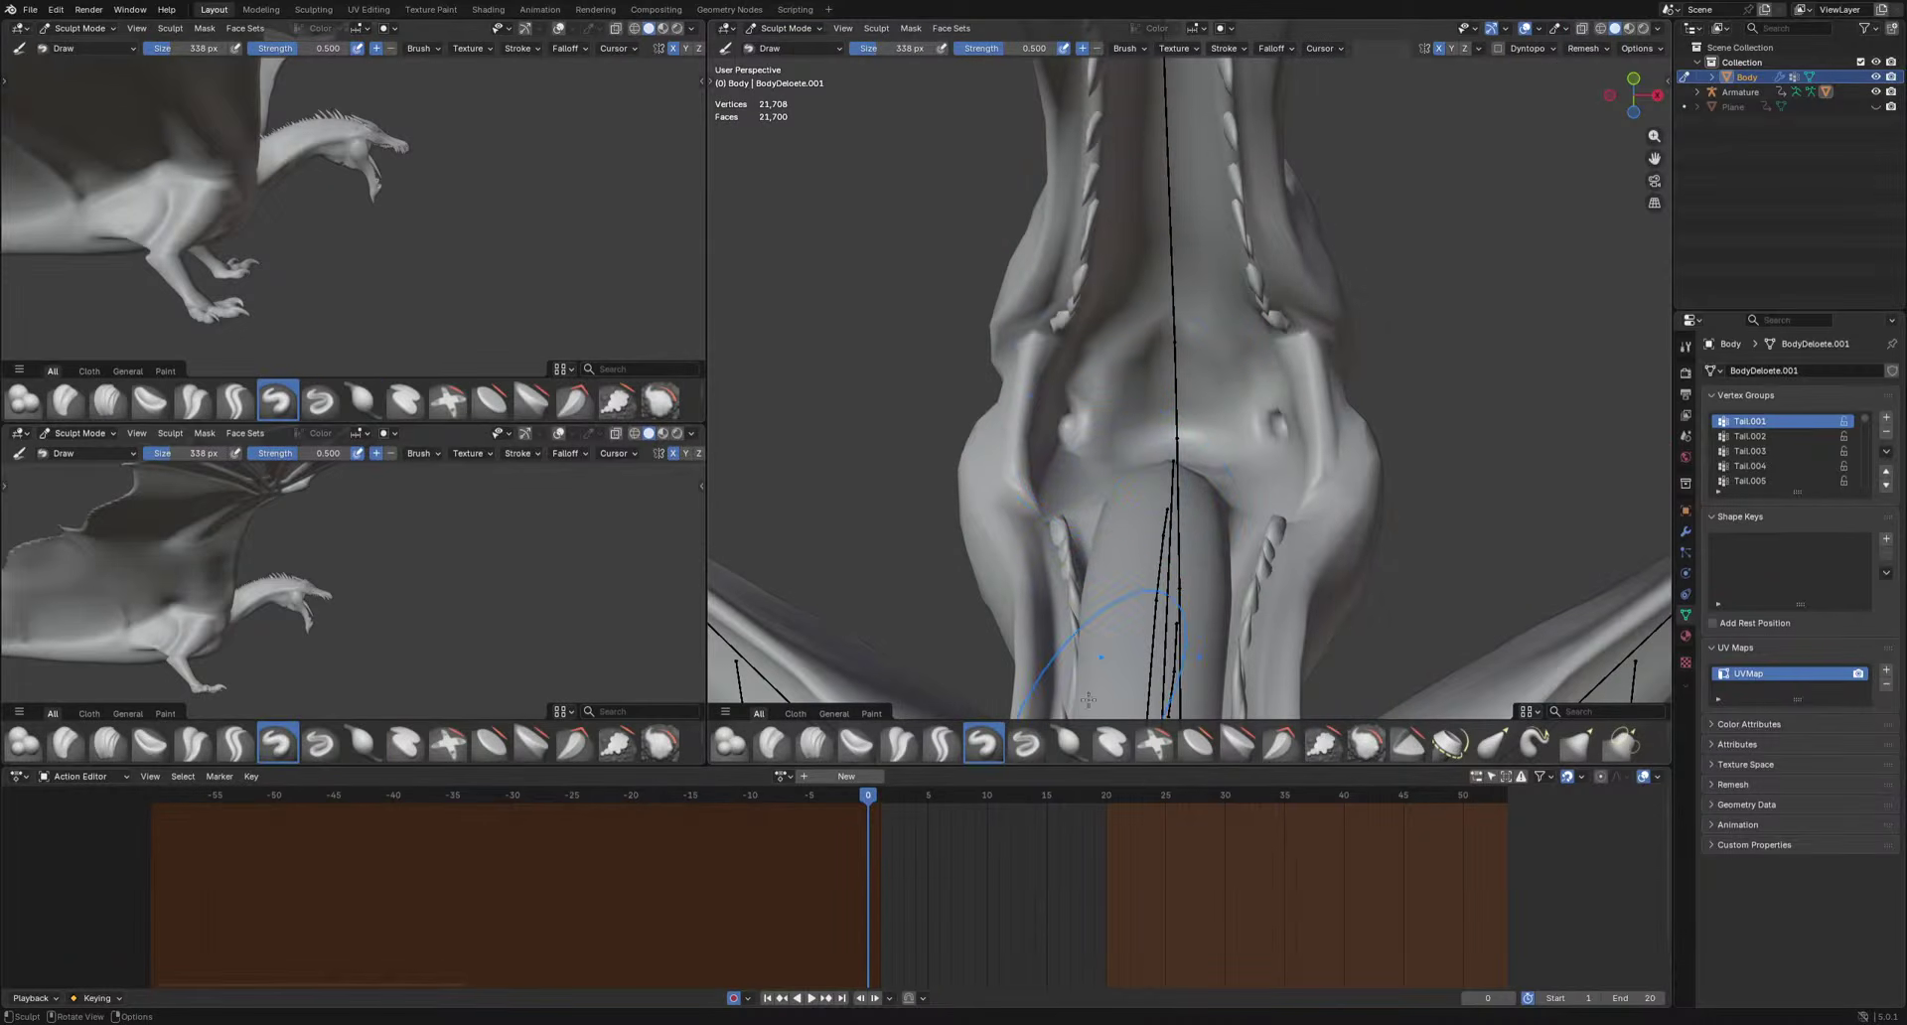
pyautogui.press('i')
pyautogui.scroll(3, 1108, 517)
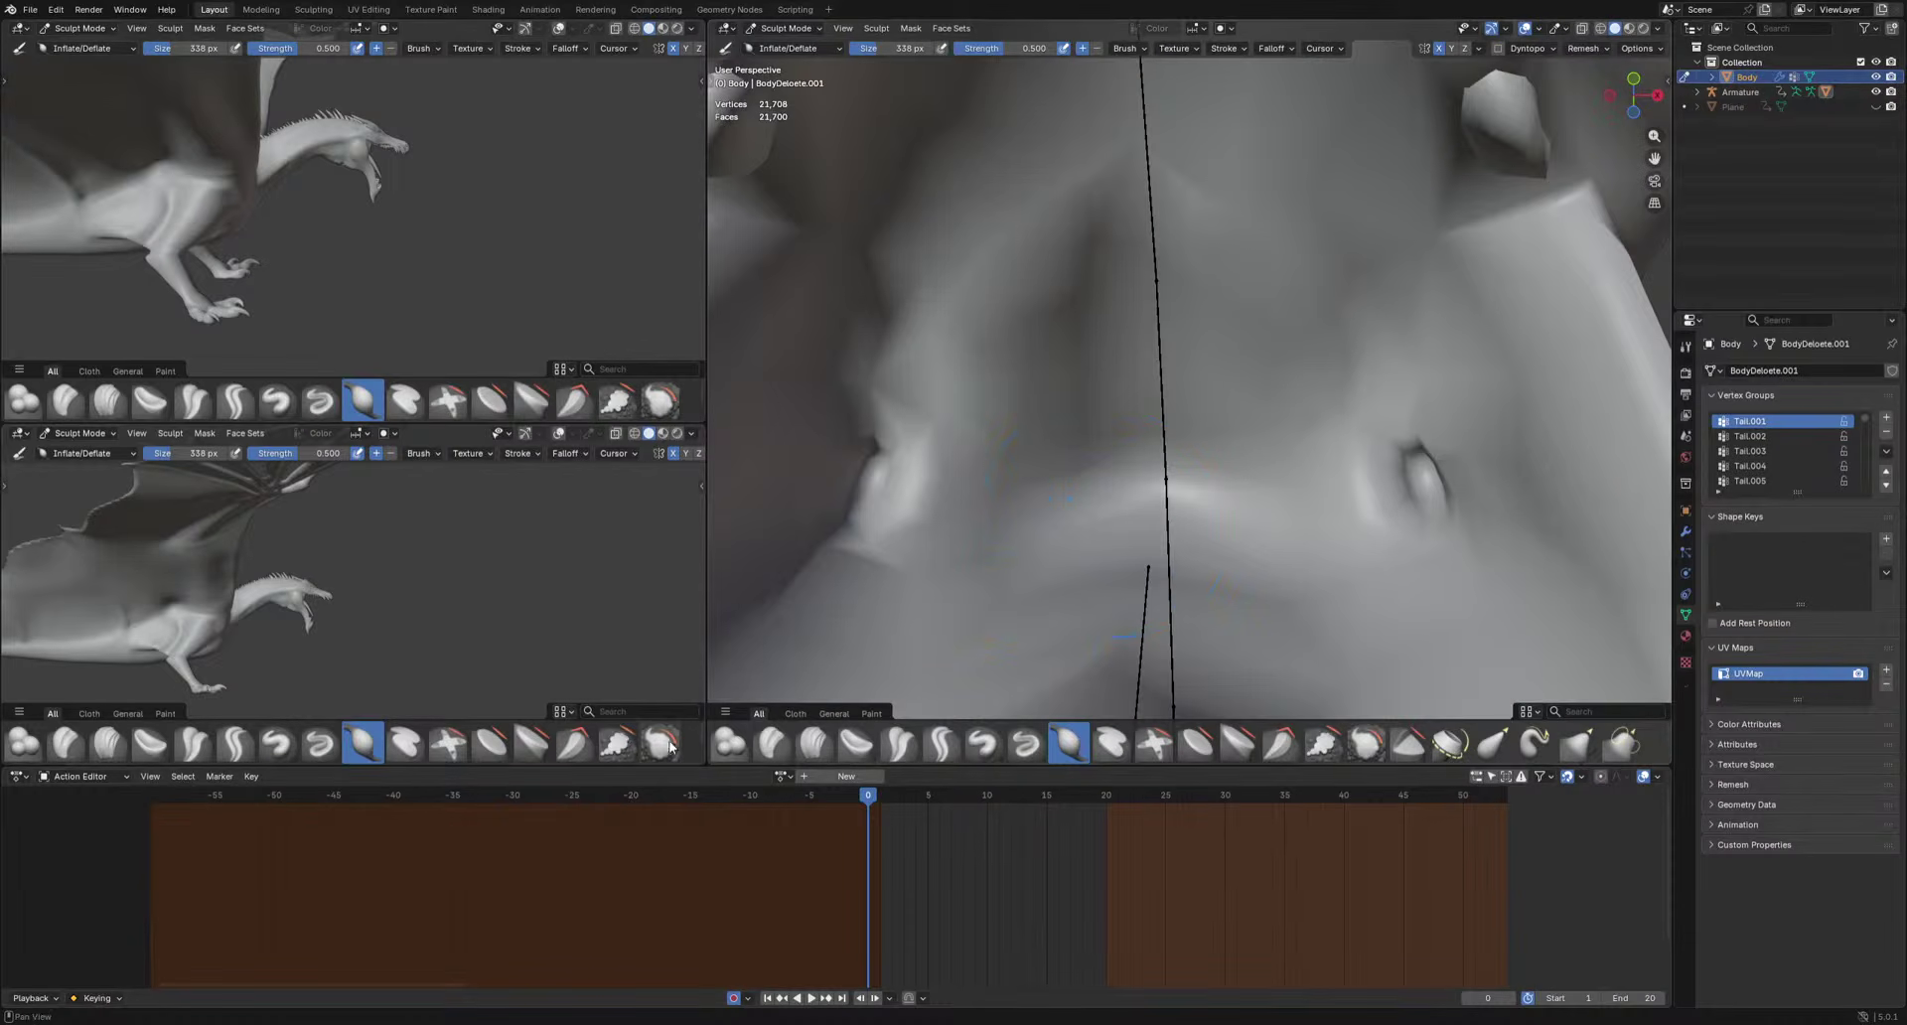
pyautogui.click(983, 742)
pyautogui.scroll(-5, 1036, 479)
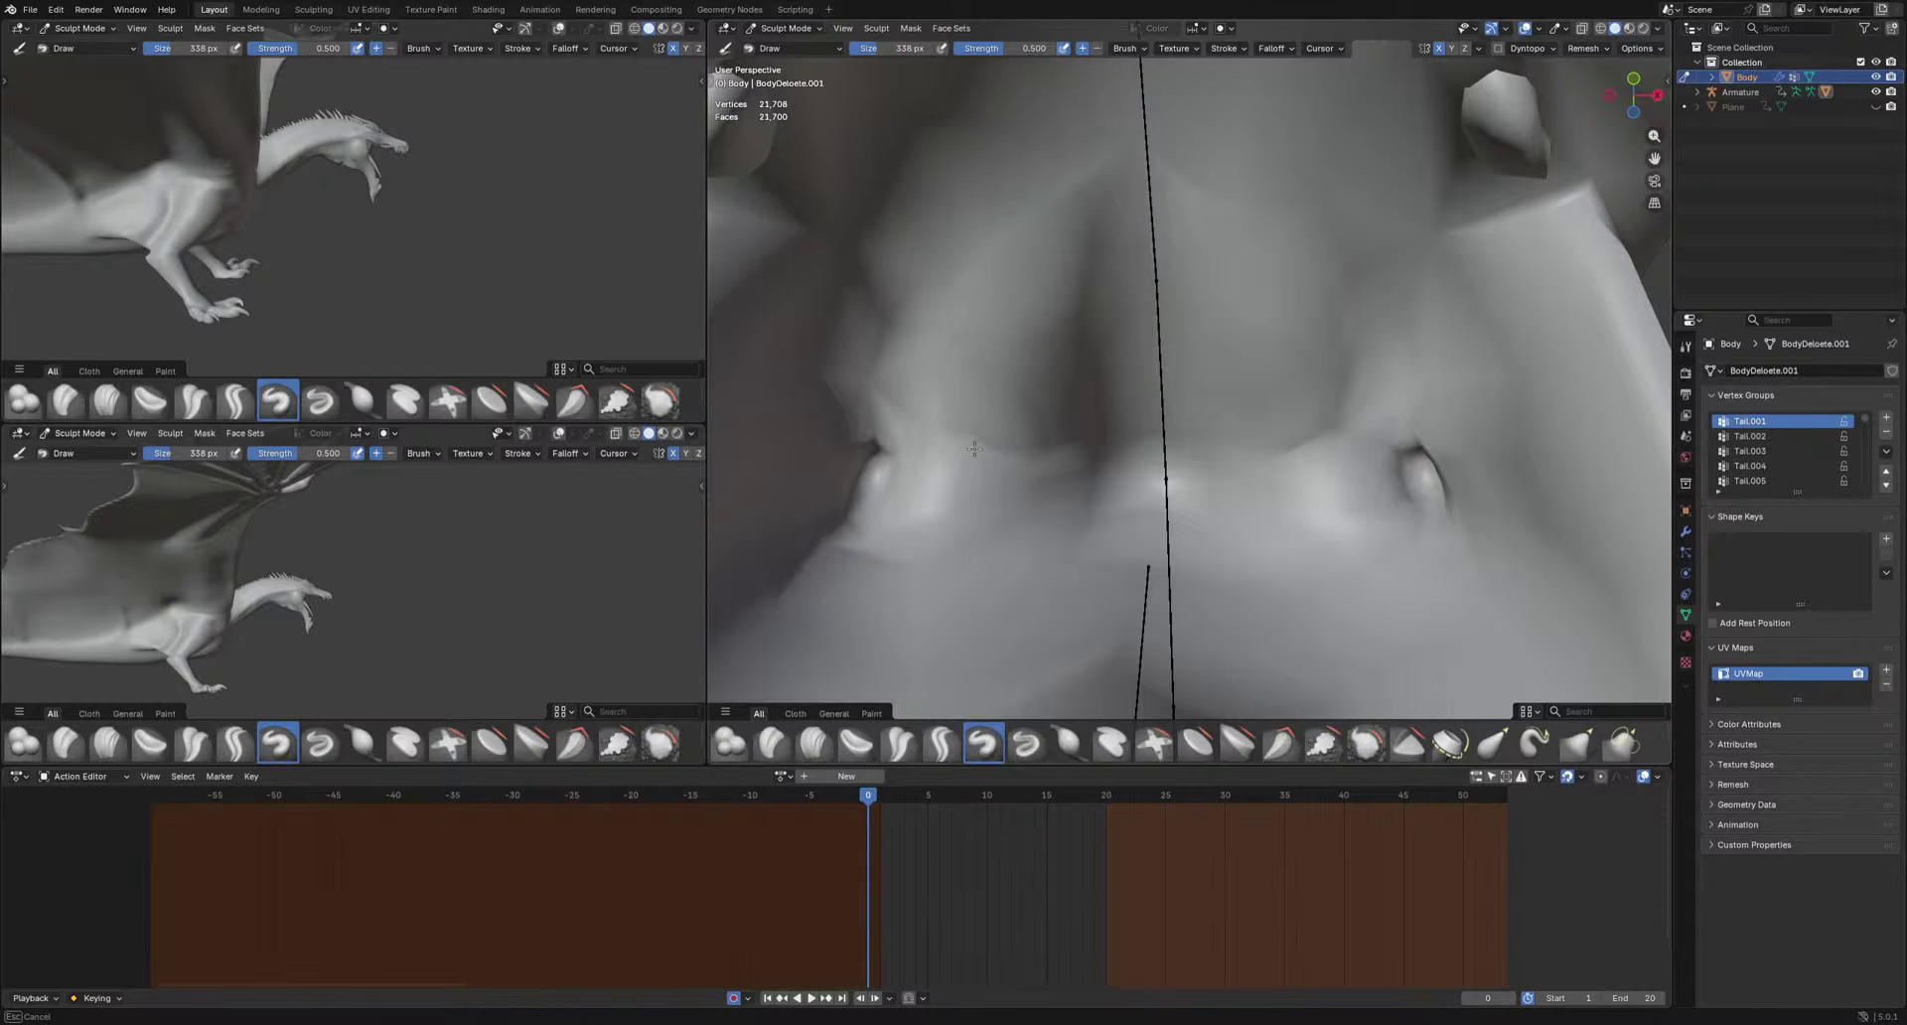
pyautogui.moveTo(1137, 280)
pyautogui.mouseDown()
pyautogui.moveTo(1149, 234)
pyautogui.moveTo(1120, 149)
pyautogui.moveTo(1112, 214)
pyautogui.mouseUp()
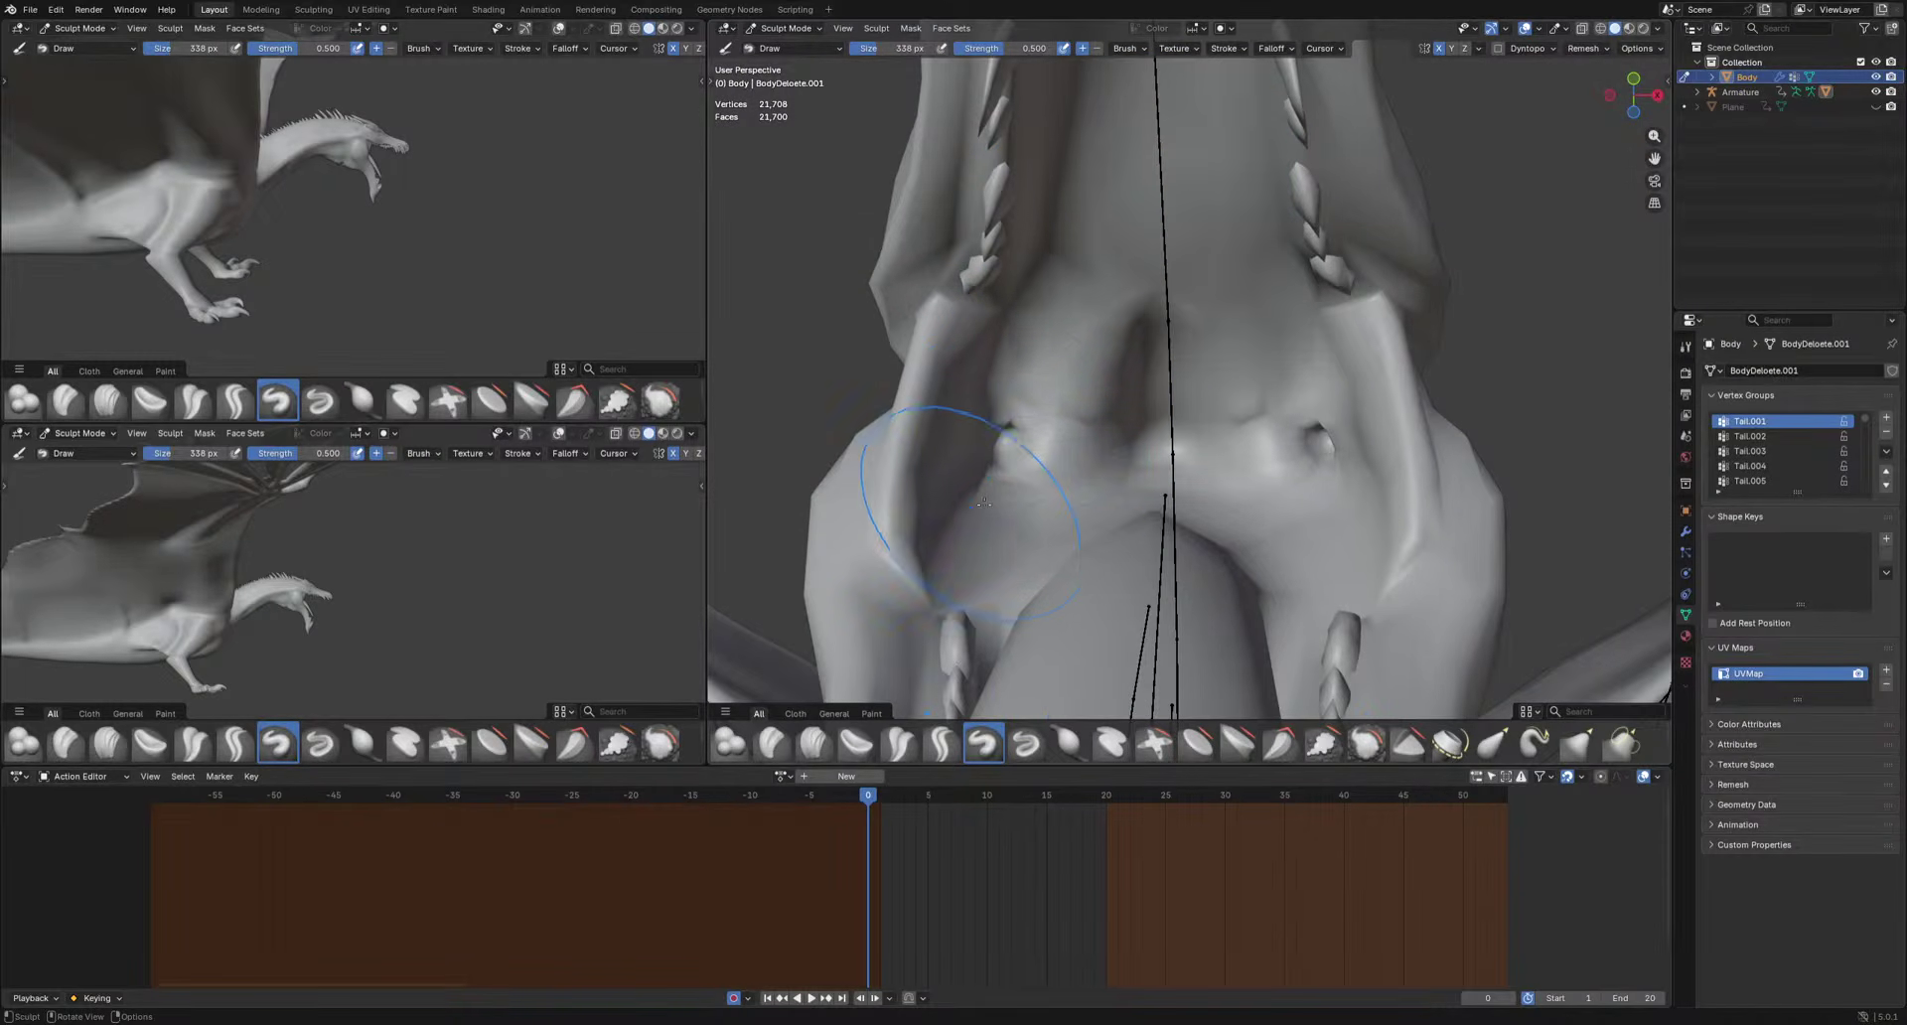
pyautogui.moveTo(972, 482); pyautogui.dragTo(1051, 447)
pyautogui.hotkey('ctrl', 'z')
# Reshape the back of the mouth around the palate and throat with the Grab brush.
pyautogui.click(1570, 747)
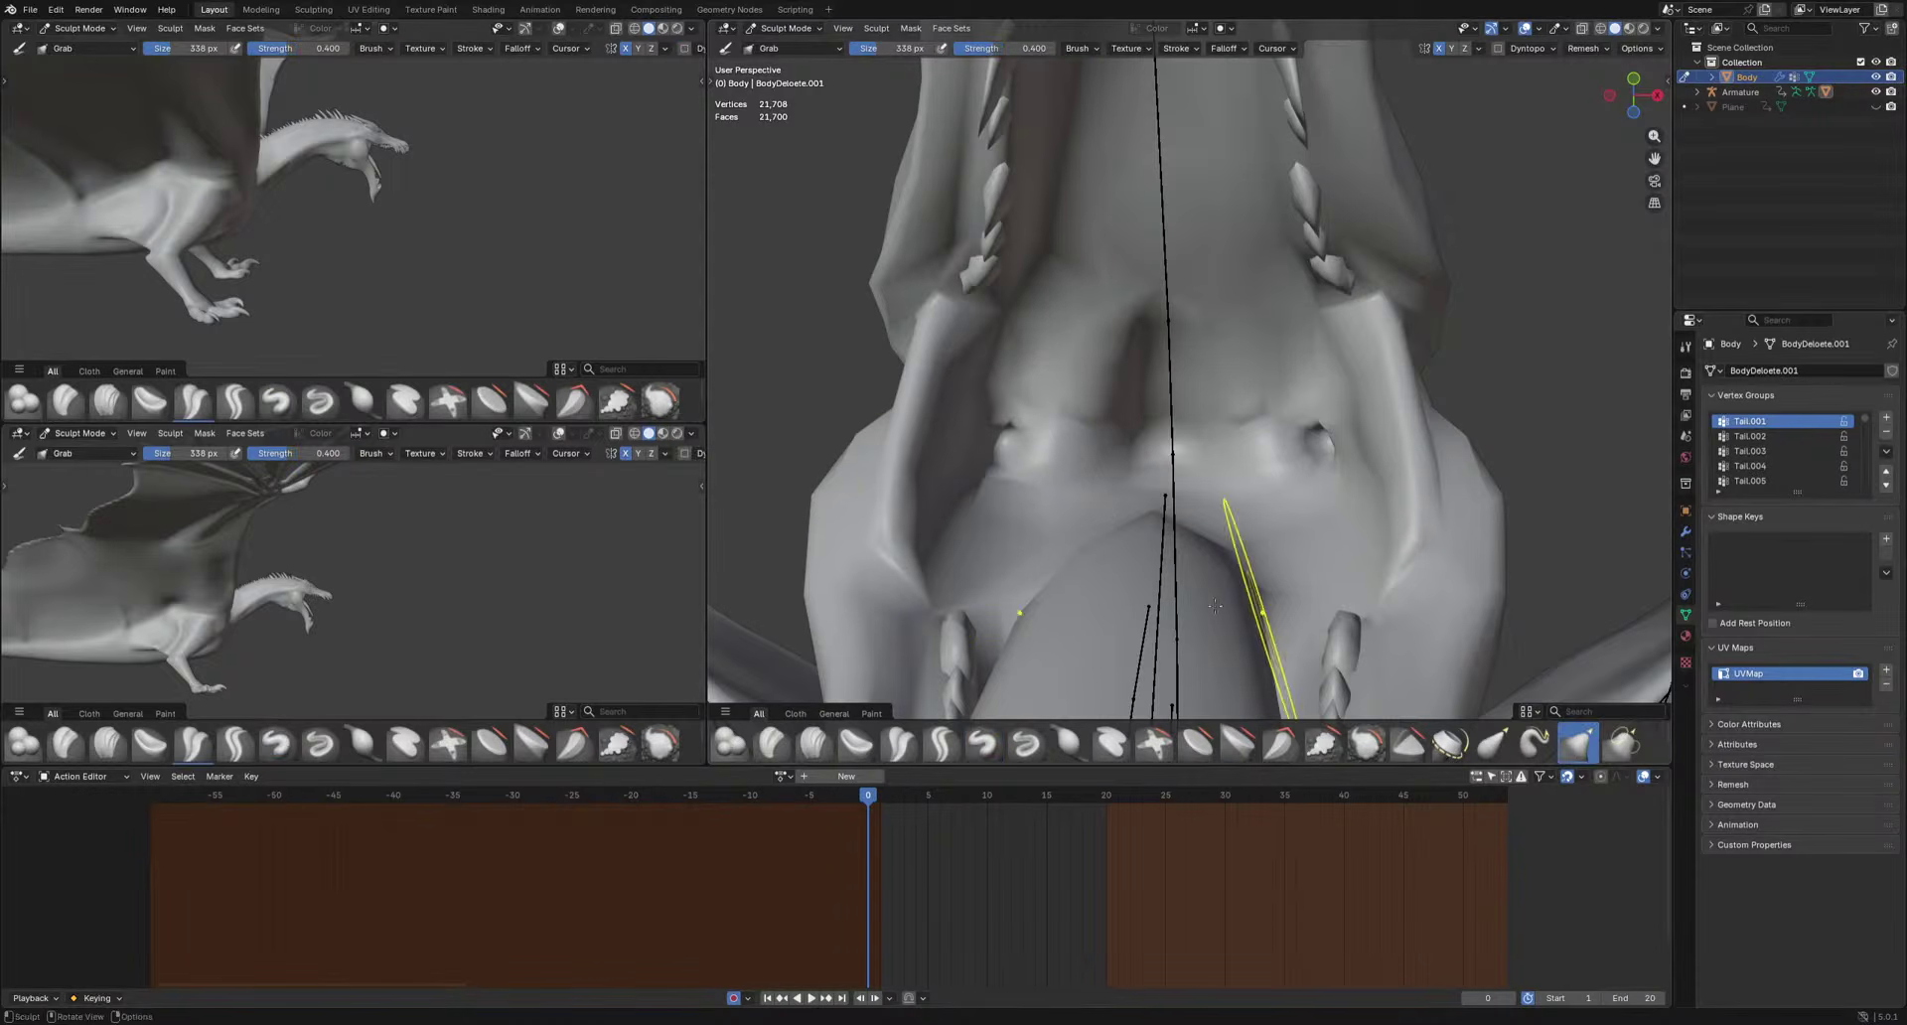
pyautogui.moveTo(1012, 416)
pyautogui.mouseDown()
pyautogui.moveTo(971, 460)
pyautogui.moveTo(1052, 421)
pyautogui.moveTo(1029, 540)
pyautogui.moveTo(1092, 543)
pyautogui.mouseUp()
pyautogui.moveTo(1064, 456); pyautogui.dragTo(1090, 465)
pyautogui.scroll(-5, 1113, 320)
pyautogui.moveTo(1113, 320); pyautogui.dragTo(1162, 437, button='middle')
pyautogui.scroll(2, 1238, 417)
pyautogui.scroll(4, 1133, 433)
pyautogui.moveTo(1133, 432)
pyautogui.mouseDown()
pyautogui.moveTo(1116, 434)
pyautogui.moveTo(1210, 396)
pyautogui.mouseUp()
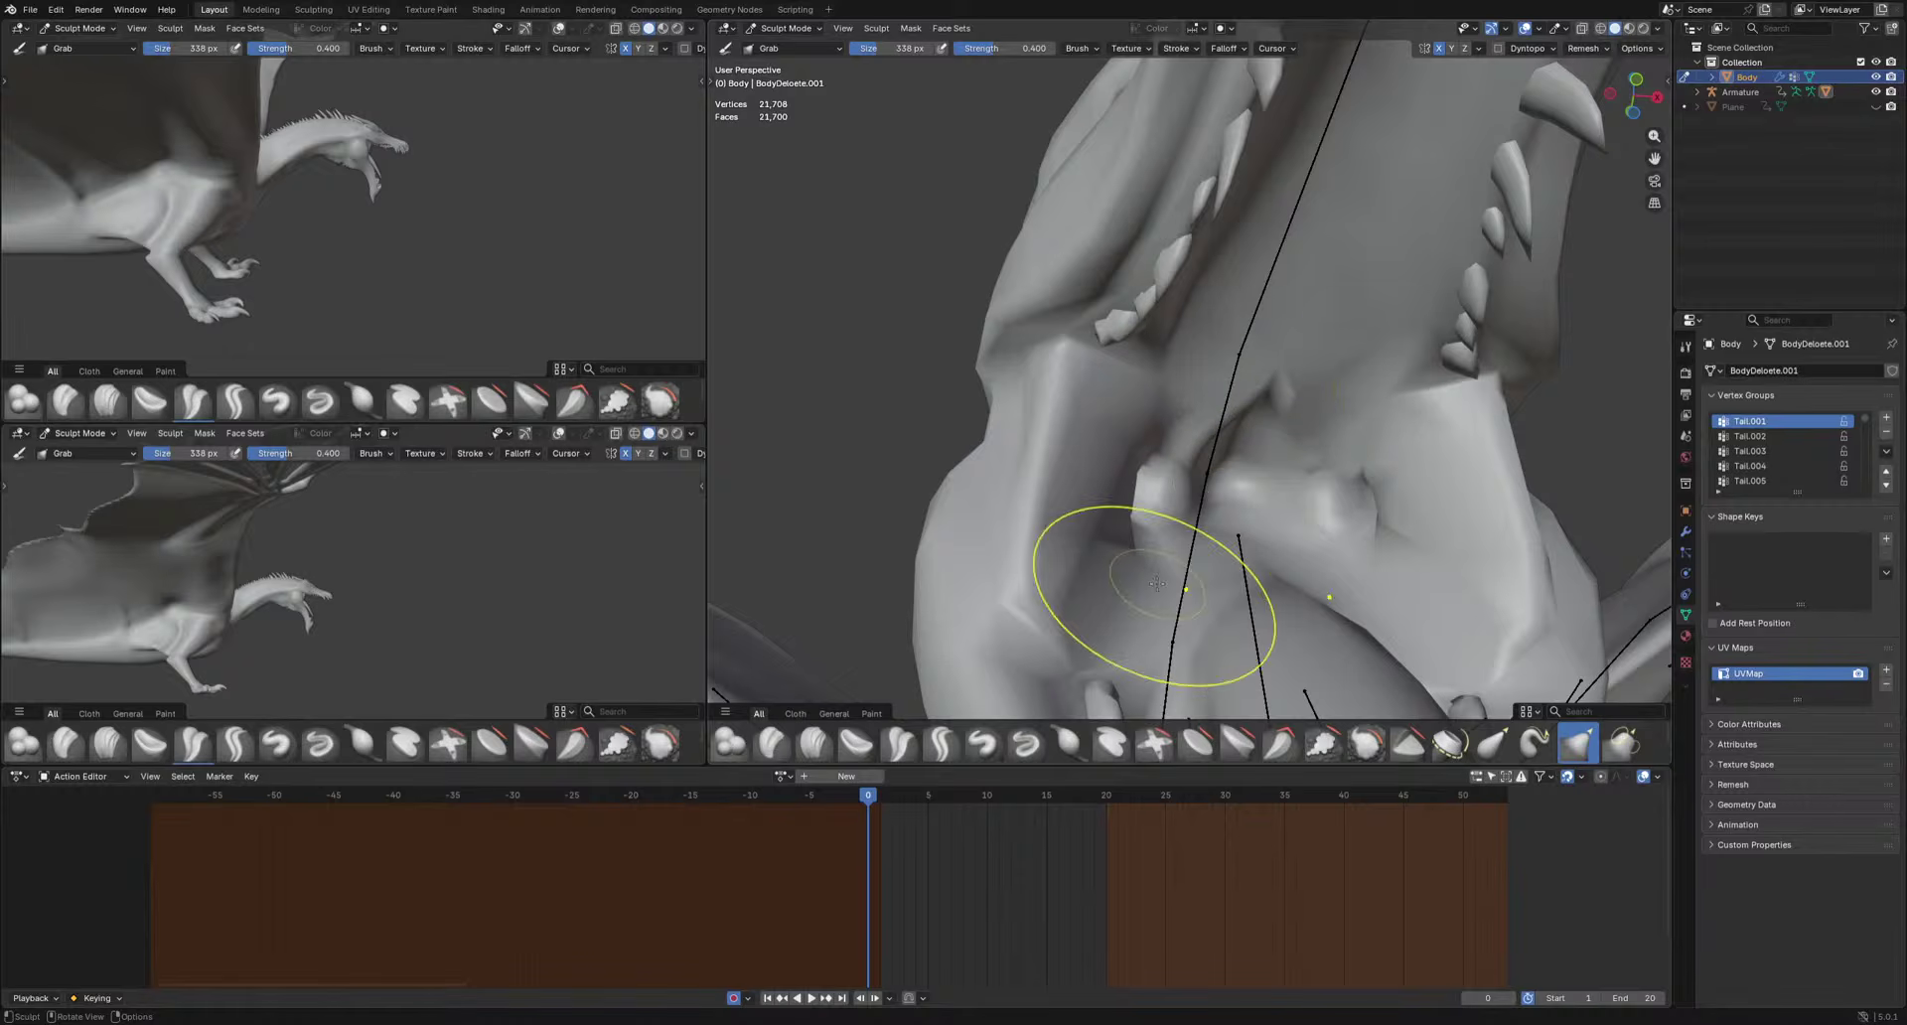
# Adjust the mouth corners and jaw hinge area with the Grab brush.
pyautogui.moveTo(1270, 588)
pyautogui.mouseDown(button='middle')
pyautogui.moveTo(1136, 540)
pyautogui.moveTo(1141, 583)
pyautogui.moveTo(1145, 548)
pyautogui.mouseUp(button='middle')
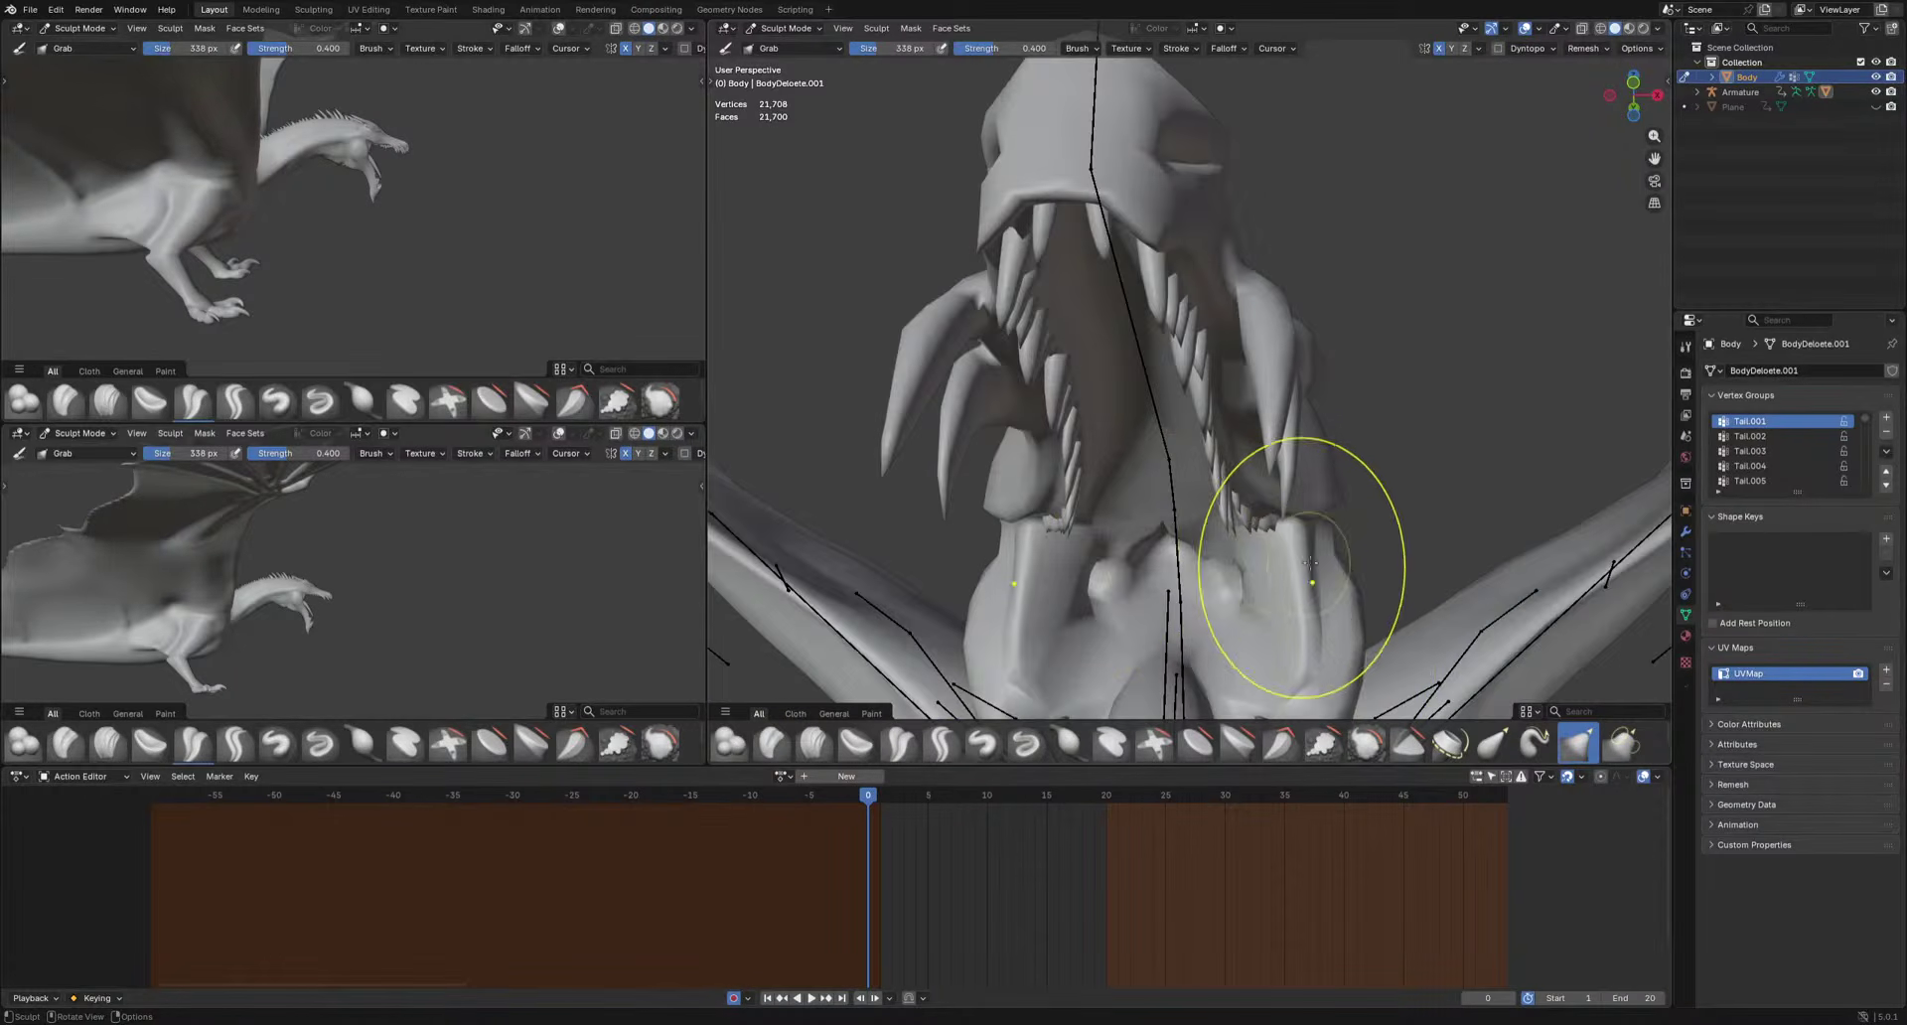
pyautogui.moveTo(1341, 660)
pyautogui.keyDown('shift'); pyautogui.mouseDown(button='middle')
pyautogui.moveTo(1285, 522)
pyautogui.moveTo(1252, 519)
pyautogui.mouseUp(button='middle'); pyautogui.keyUp('shift')
pyautogui.scroll(3, 979, 434)
pyautogui.scroll(-1, 974, 429)
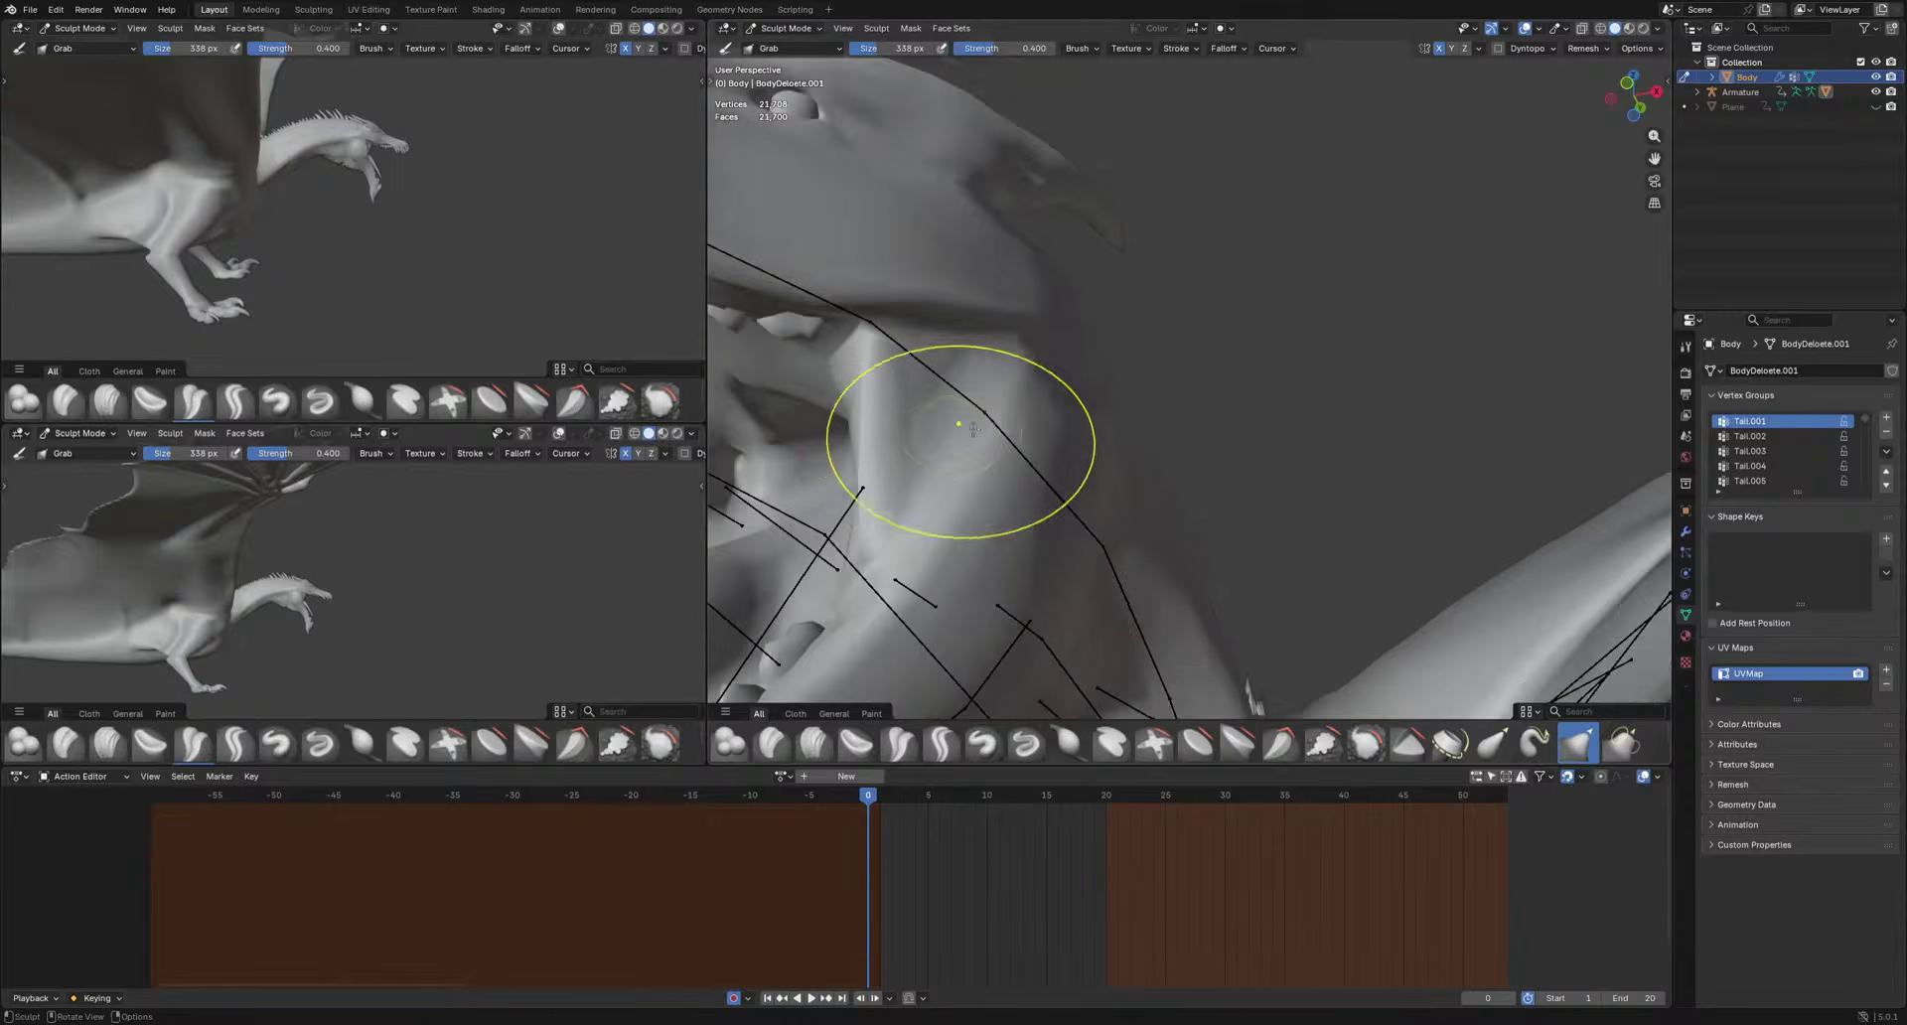
pyautogui.scroll(-1, 973, 429)
pyautogui.moveTo(1013, 358); pyautogui.dragTo(1062, 363)
pyautogui.moveTo(1064, 364); pyautogui.dragTo(1150, 359, button='middle')
pyautogui.moveTo(1150, 360); pyautogui.dragTo(1033, 356)
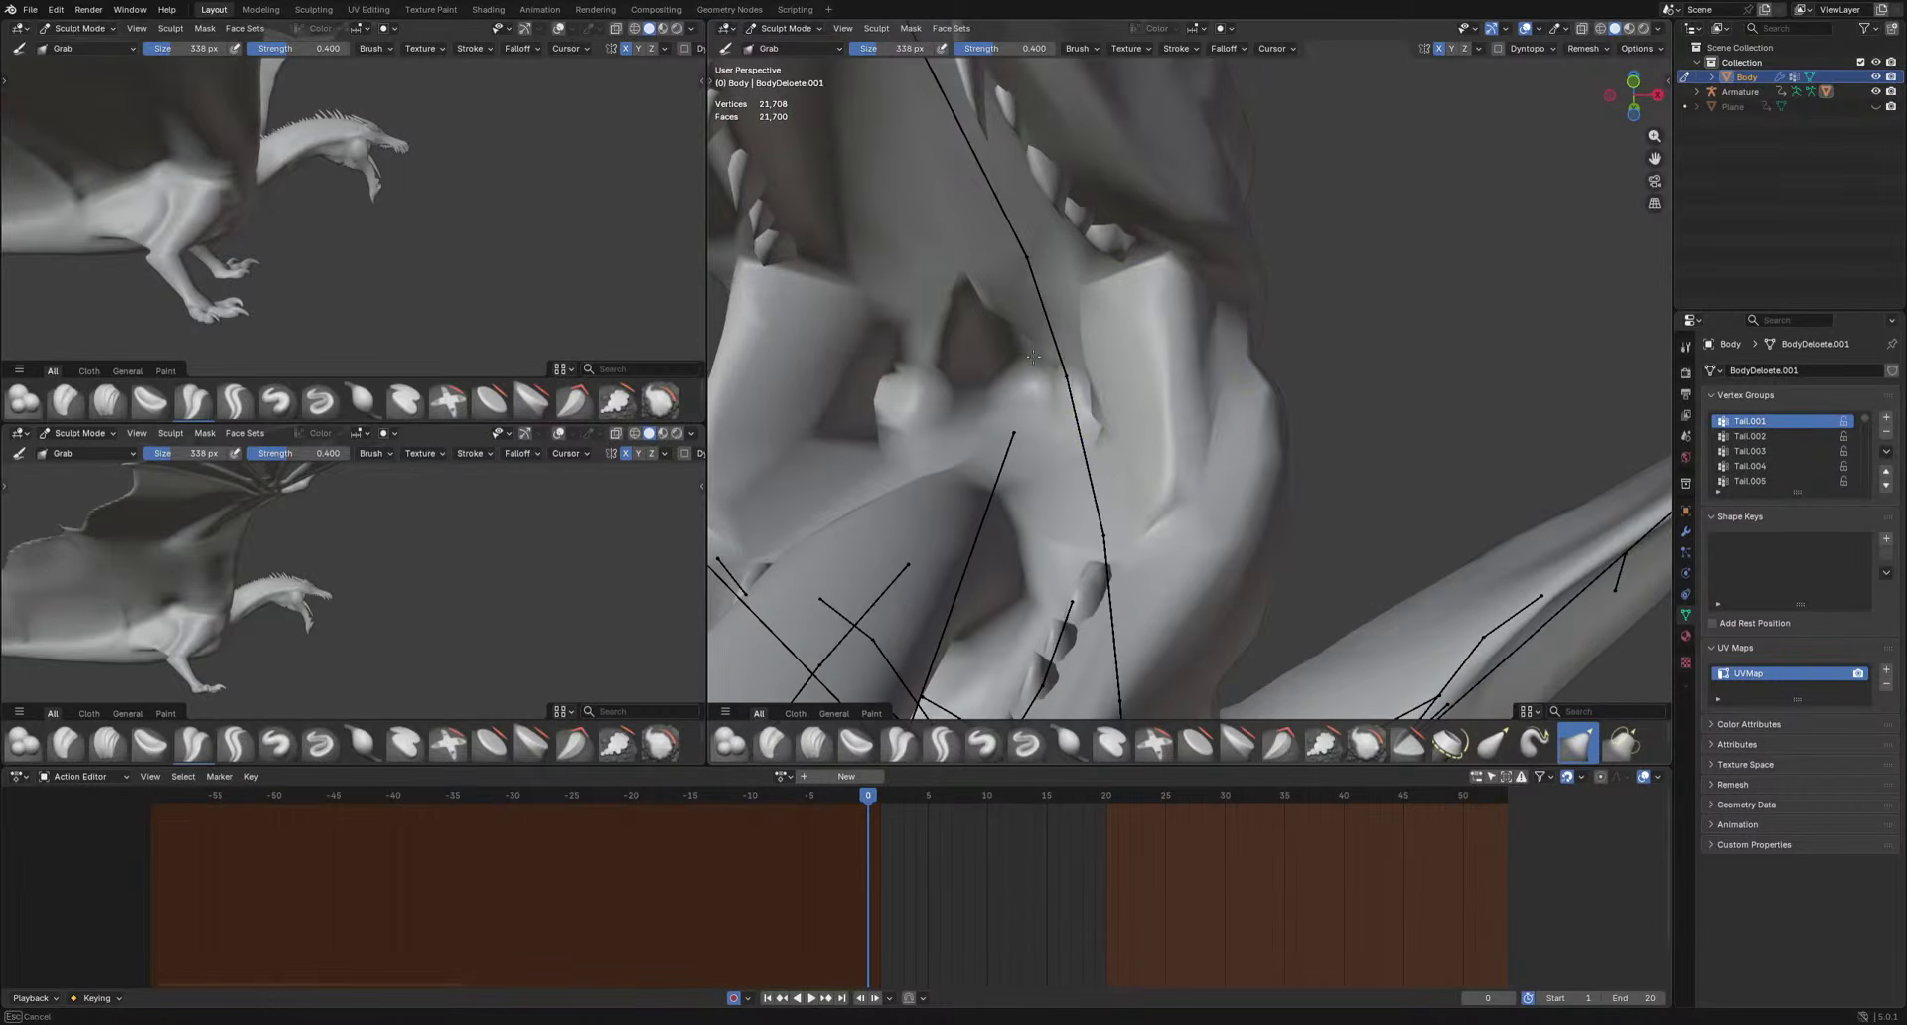
# Try a Grab stroke on the rear part of the upper mouth and undo it.
pyautogui.moveTo(1140, 468)
pyautogui.mouseDown(button='middle')
pyautogui.moveTo(1213, 532)
pyautogui.moveTo(1298, 438)
pyautogui.mouseUp(button='middle')
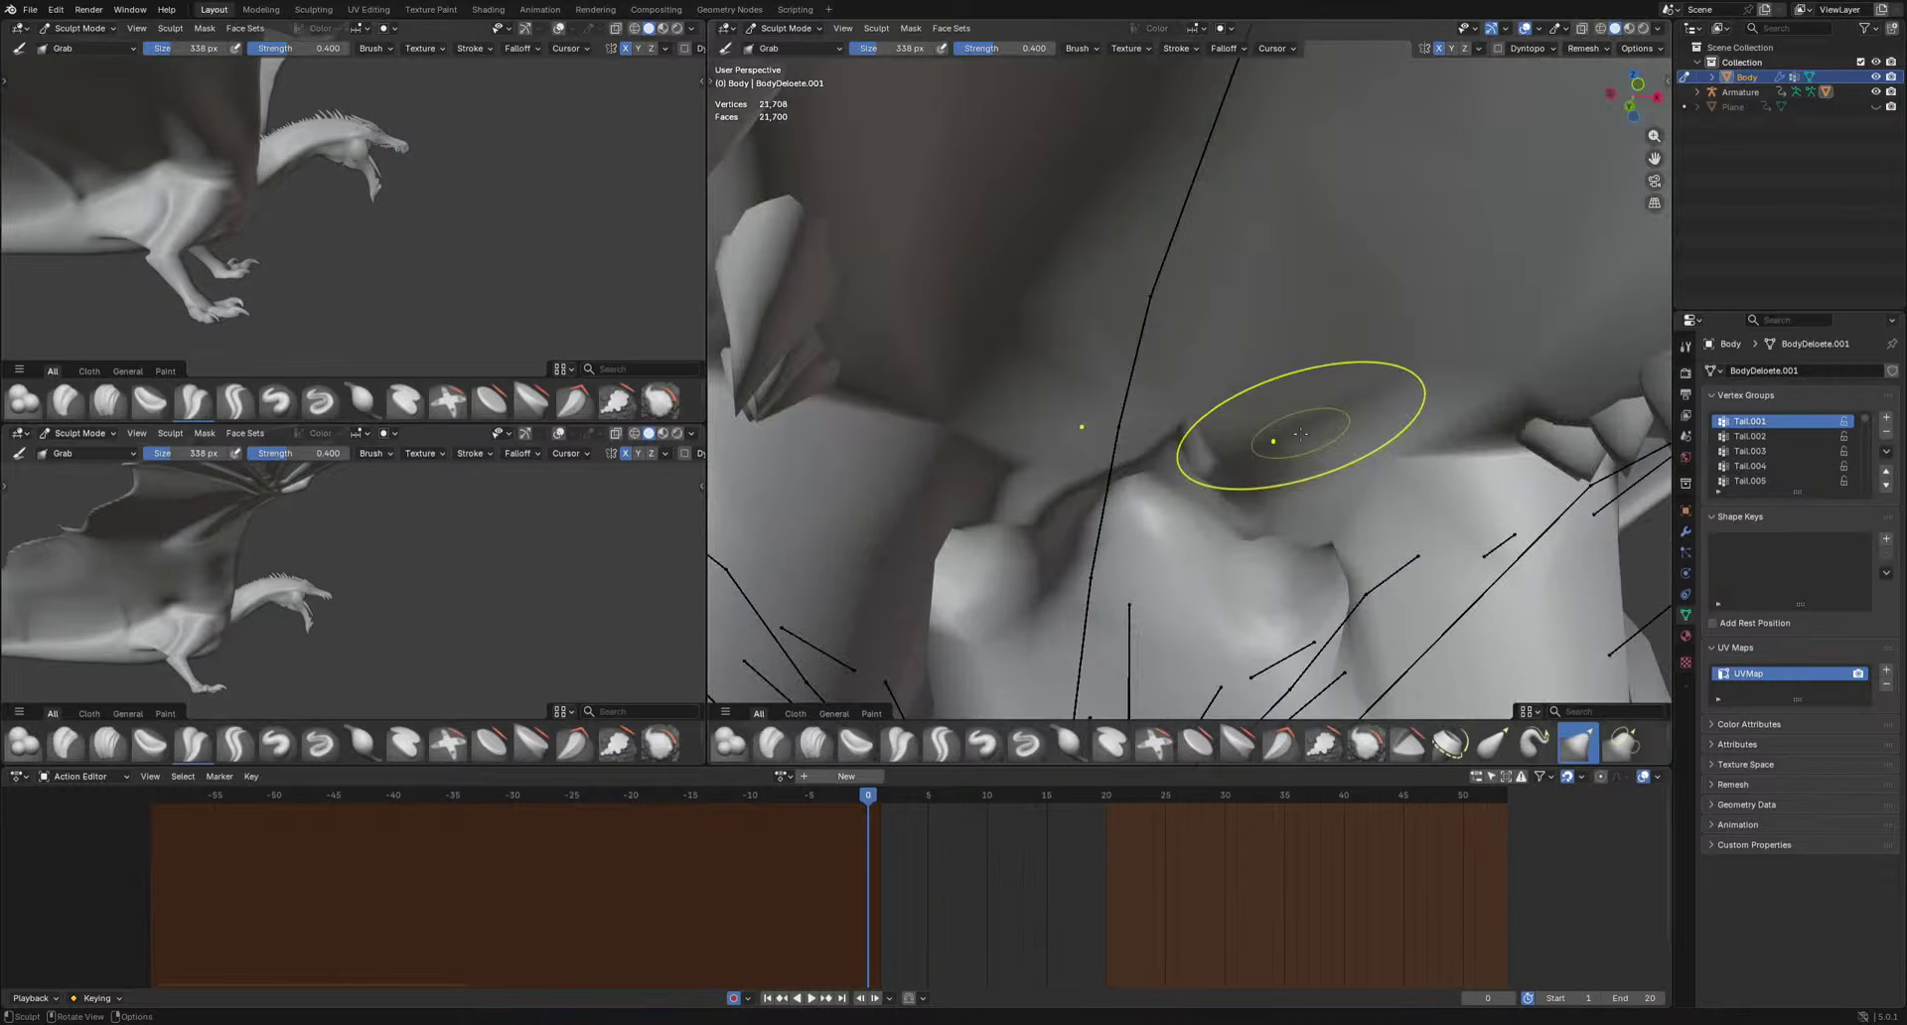
pyautogui.moveTo(1402, 452)
pyautogui.mouseDown()
pyautogui.moveTo(1382, 494)
pyautogui.moveTo(1351, 500)
pyautogui.moveTo(1363, 477)
pyautogui.moveTo(1273, 500)
pyautogui.mouseUp()
pyautogui.hotkey('ctrl', 'z')
# Leave Sculpt Mode and return the Body mesh to Object Mode.
pyautogui.scroll(-8, 1268, 510)
pyautogui.moveTo(1267, 516)
pyautogui.mouseDown(button='middle')
pyautogui.moveTo(1353, 576)
pyautogui.moveTo(1232, 615)
pyautogui.moveTo(1112, 571)
pyautogui.moveTo(1092, 532)
pyautogui.mouseUp(button='middle')
pyautogui.keyDown('shift'); pyautogui.moveTo(1077, 606); pyautogui.dragTo(1063, 433, button='middle'); pyautogui.keyUp('shift')
pyautogui.click(785, 28)
pyautogui.click(795, 40)
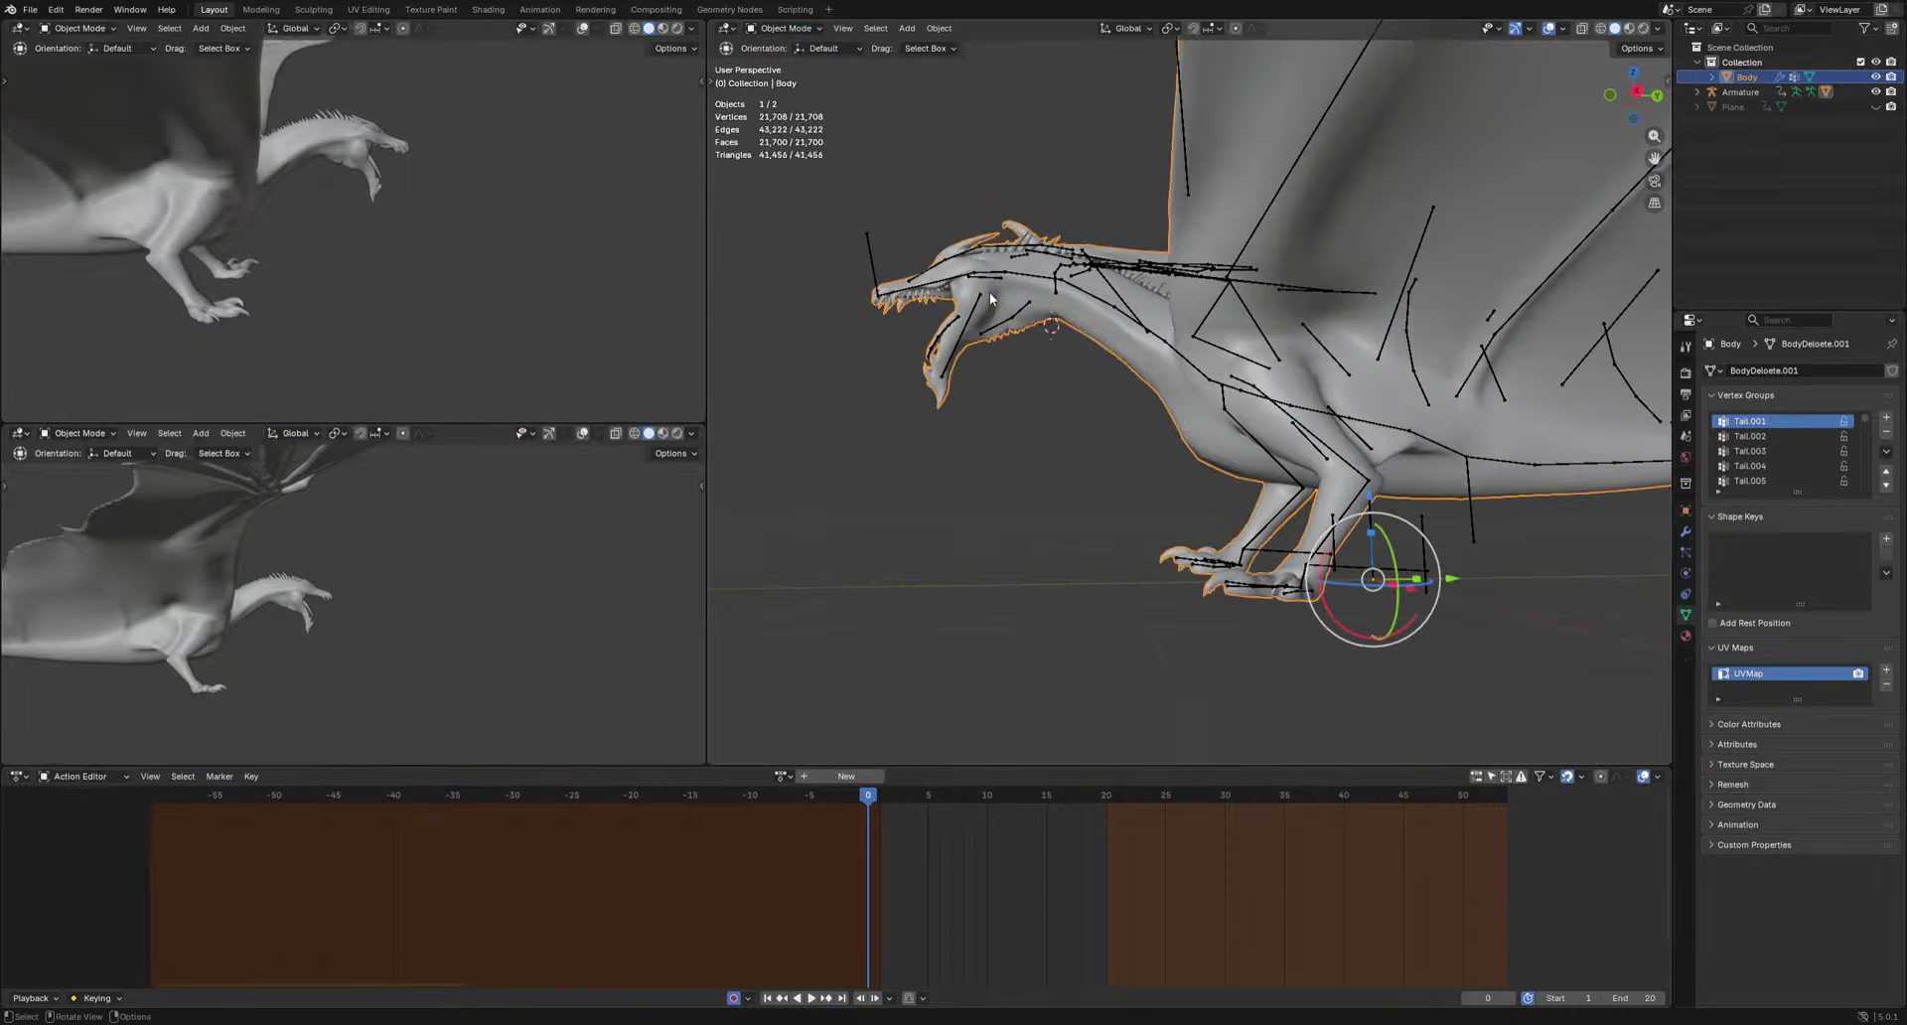
# Hide the armature and examine the dragon's bare mesh from the front and the sides.
pyautogui.click(998, 325)
pyautogui.press('h')
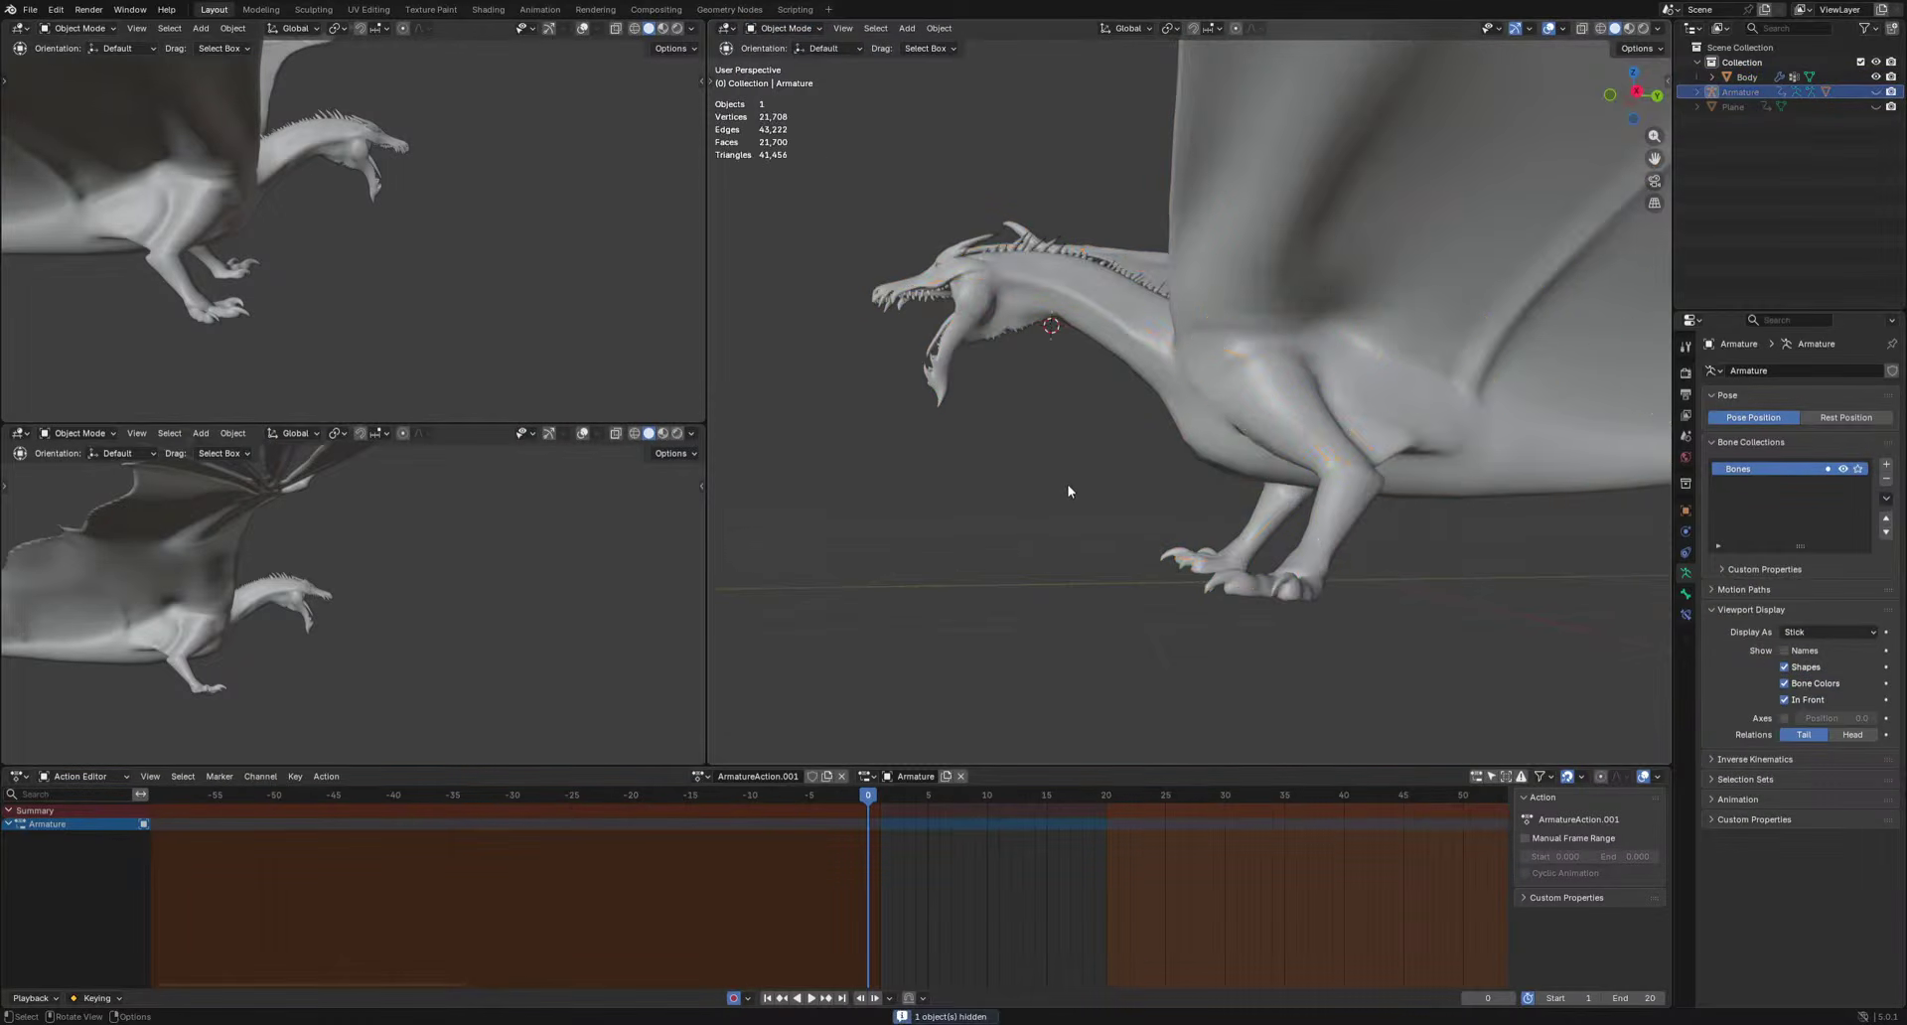
pyautogui.moveTo(1068, 494); pyautogui.dragTo(1126, 469, button='middle')
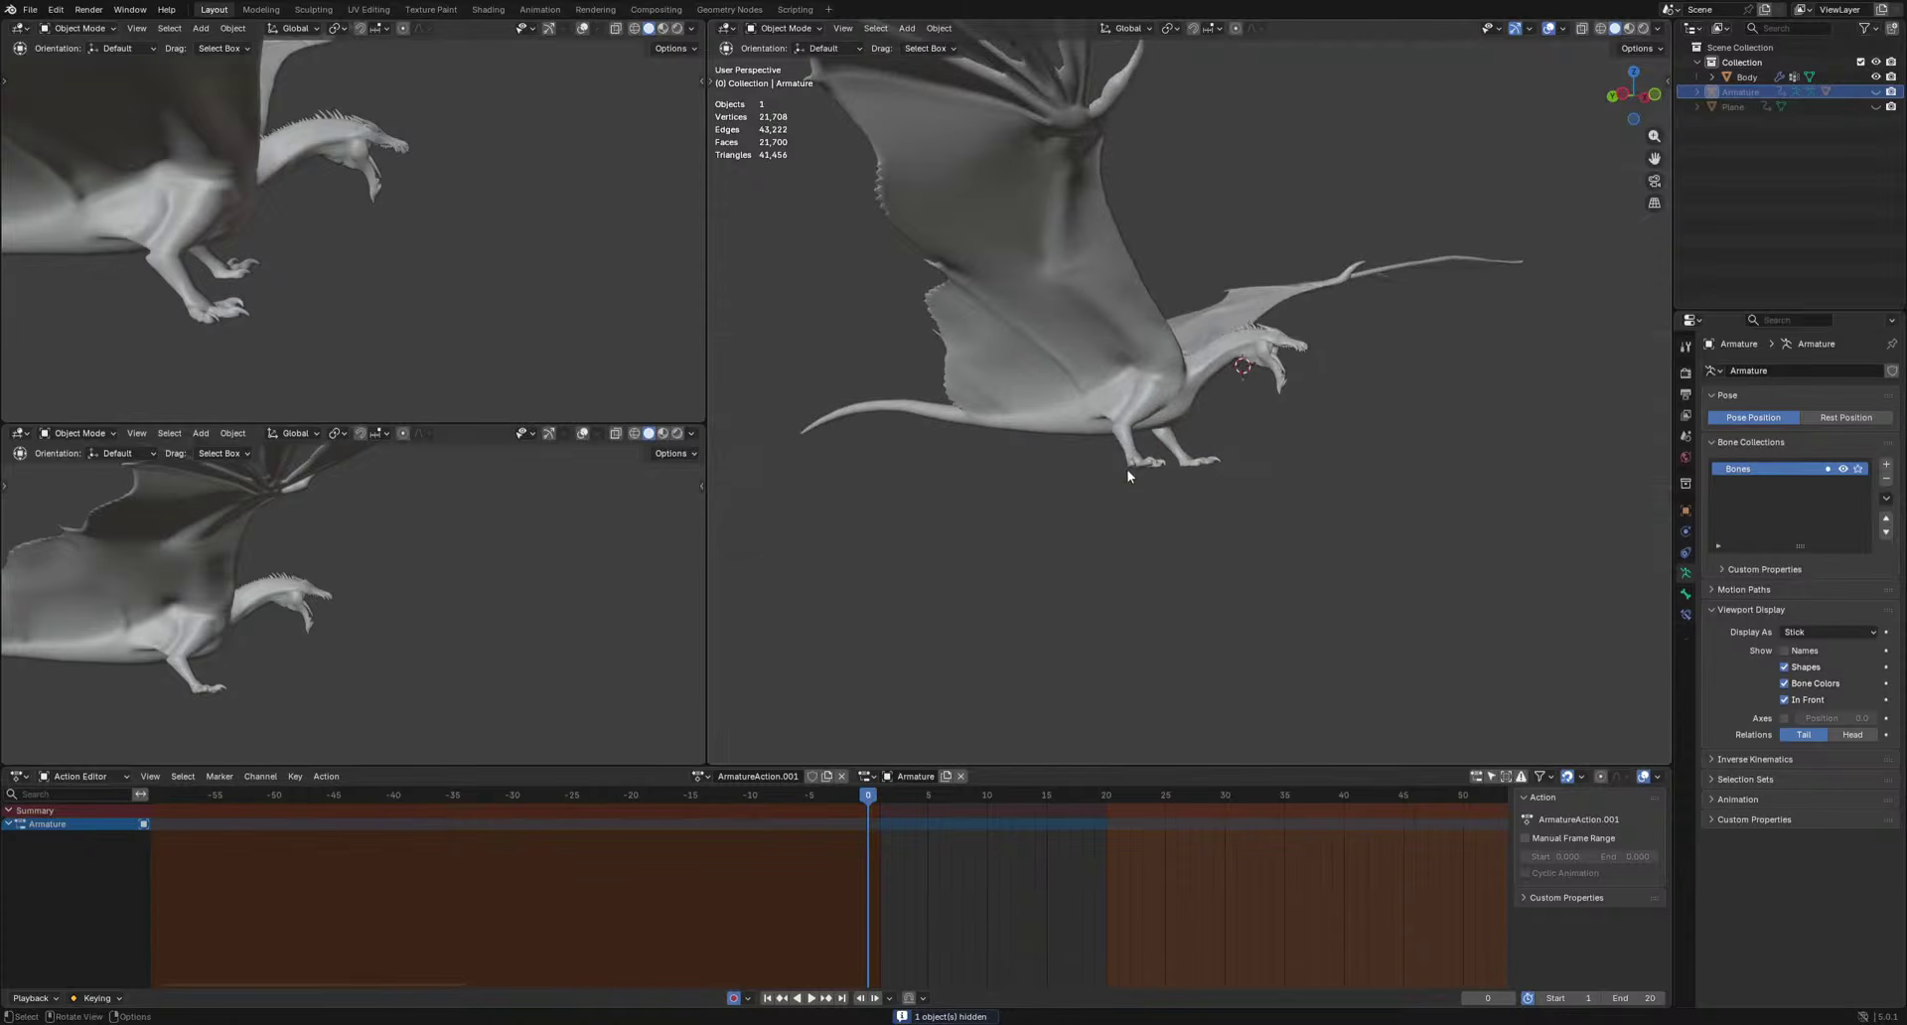
pyautogui.moveTo(1385, 313); pyautogui.dragTo(1530, 75, button='middle')
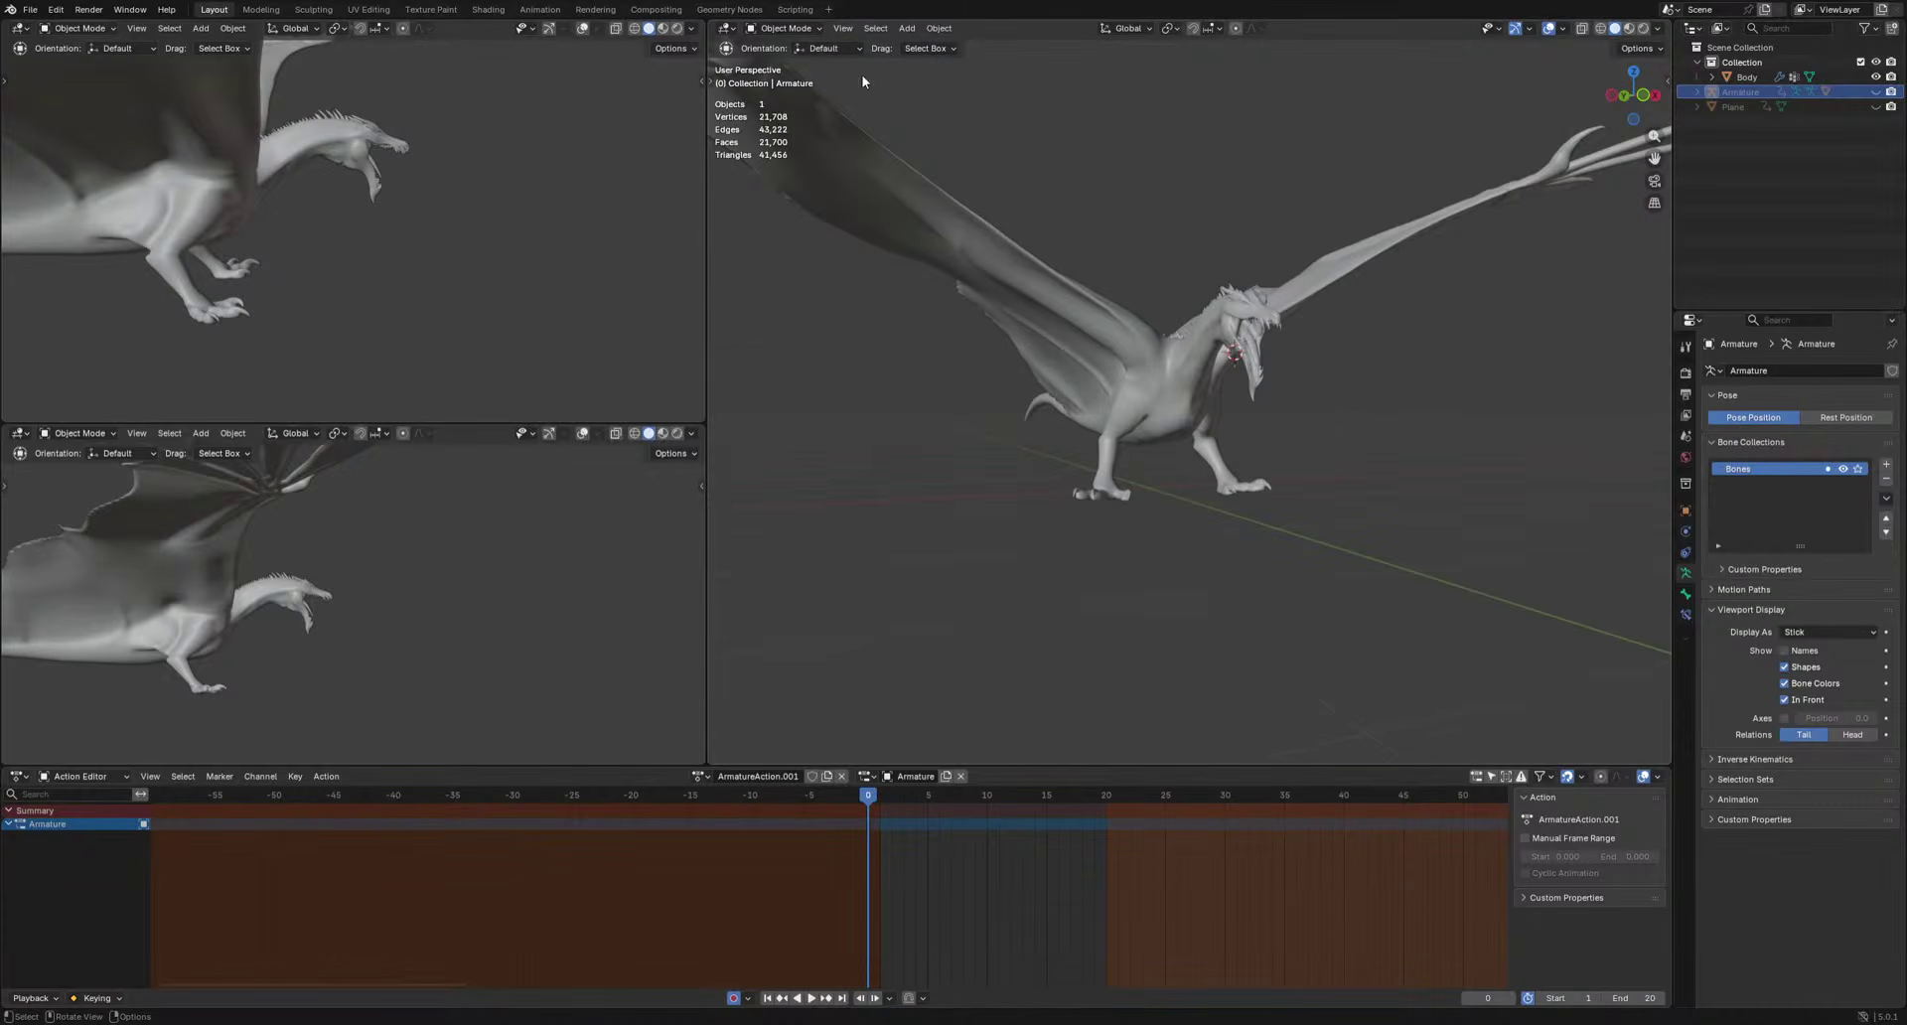
pyautogui.moveTo(1534, 70); pyautogui.dragTo(1322, 278, button='middle')
pyautogui.click(1547, 29)
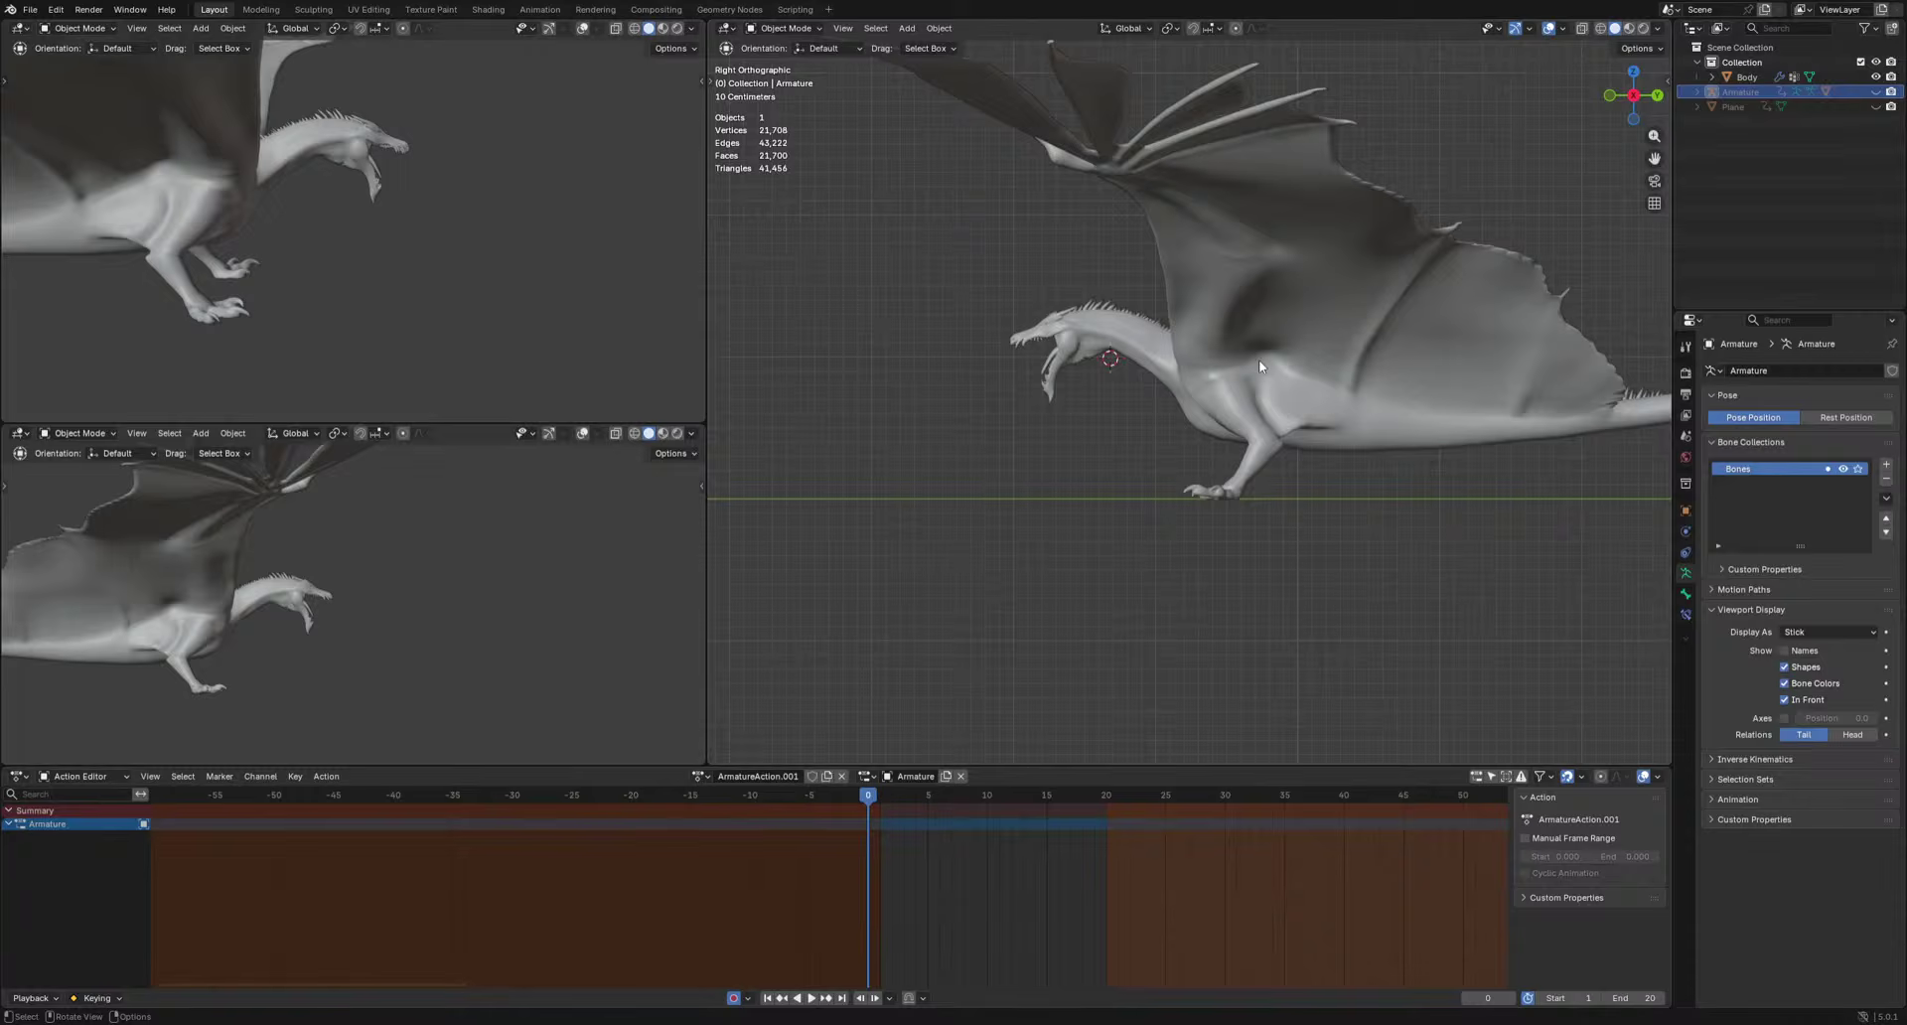
# Unhide all hidden objects, bringing back the armature and the ground plane.
pyautogui.press('a')
pyautogui.hotkey('alt', 'h')
pyautogui.click(1287, 581)
pyautogui.scroll(4, 1246, 588)
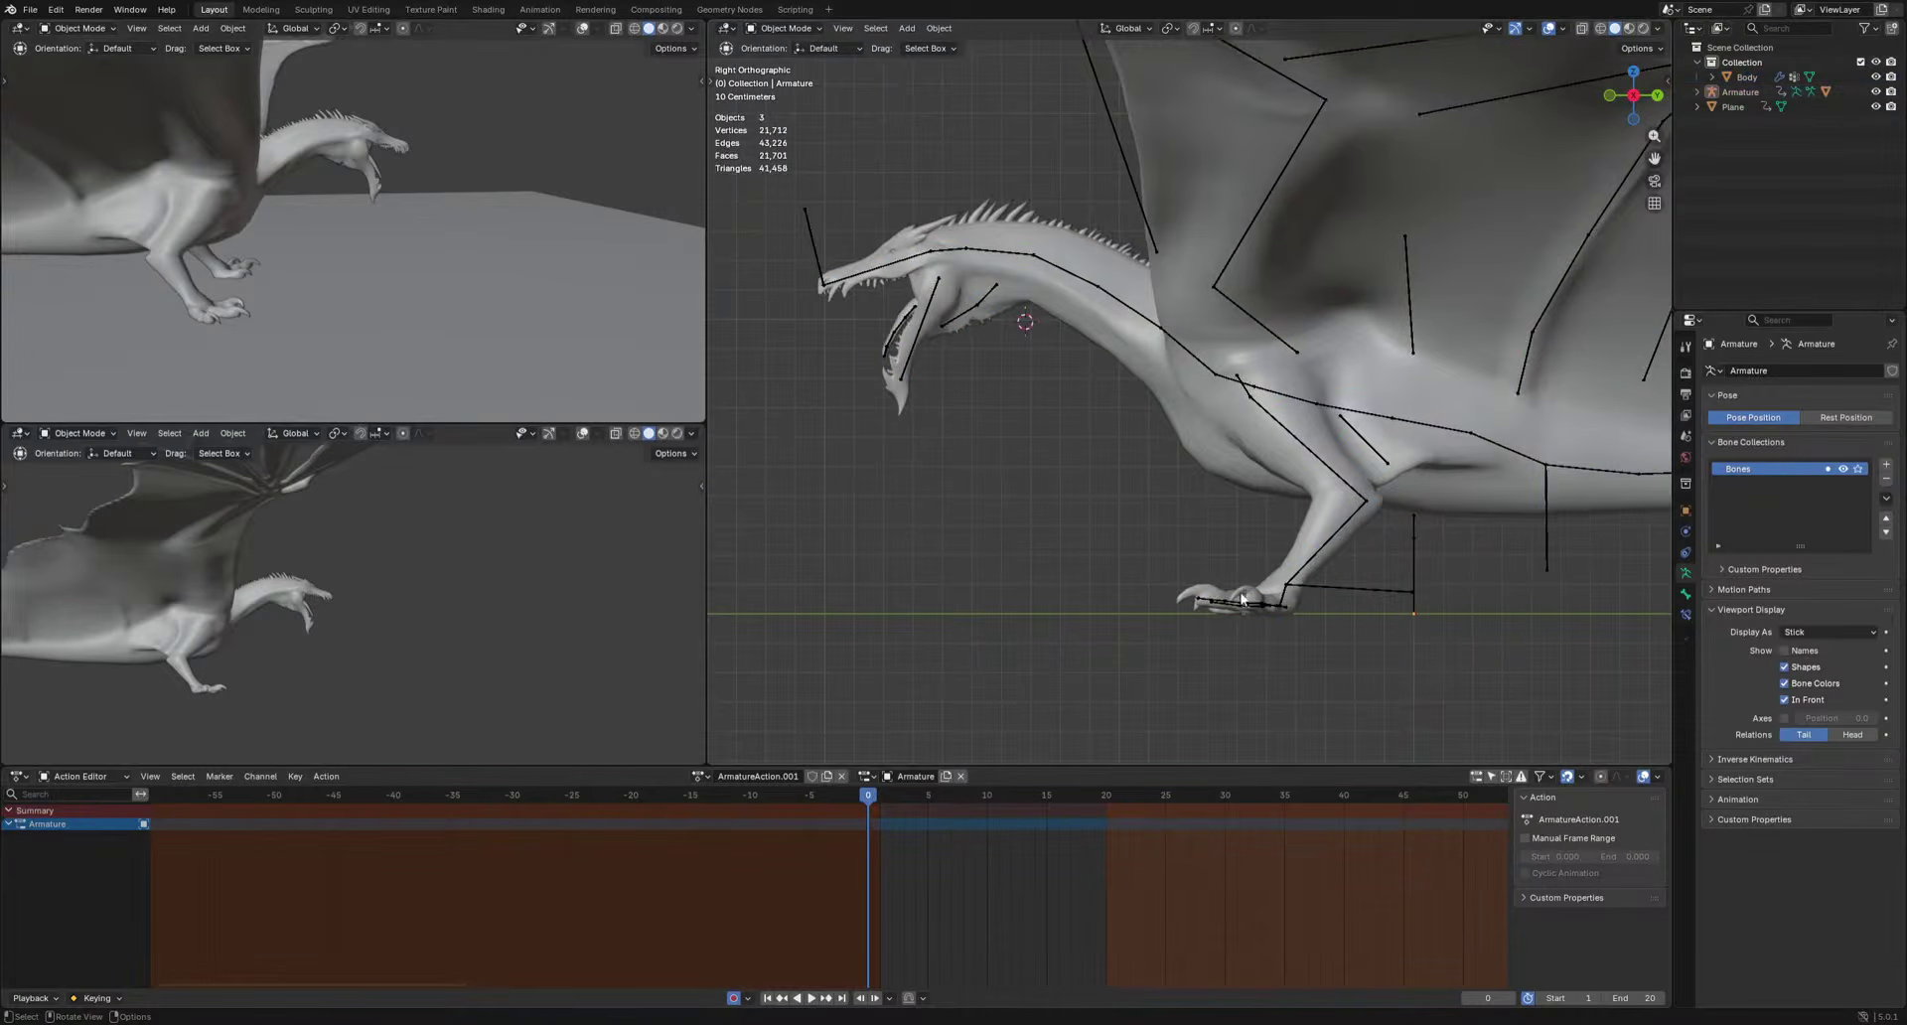
# Select the armature and put it in Pose Mode.
pyautogui.click(1274, 410)
pyautogui.keyDown('shift'); pyautogui.moveTo(1271, 419); pyautogui.dragTo(984, 463, button='middle'); pyautogui.keyUp('shift')
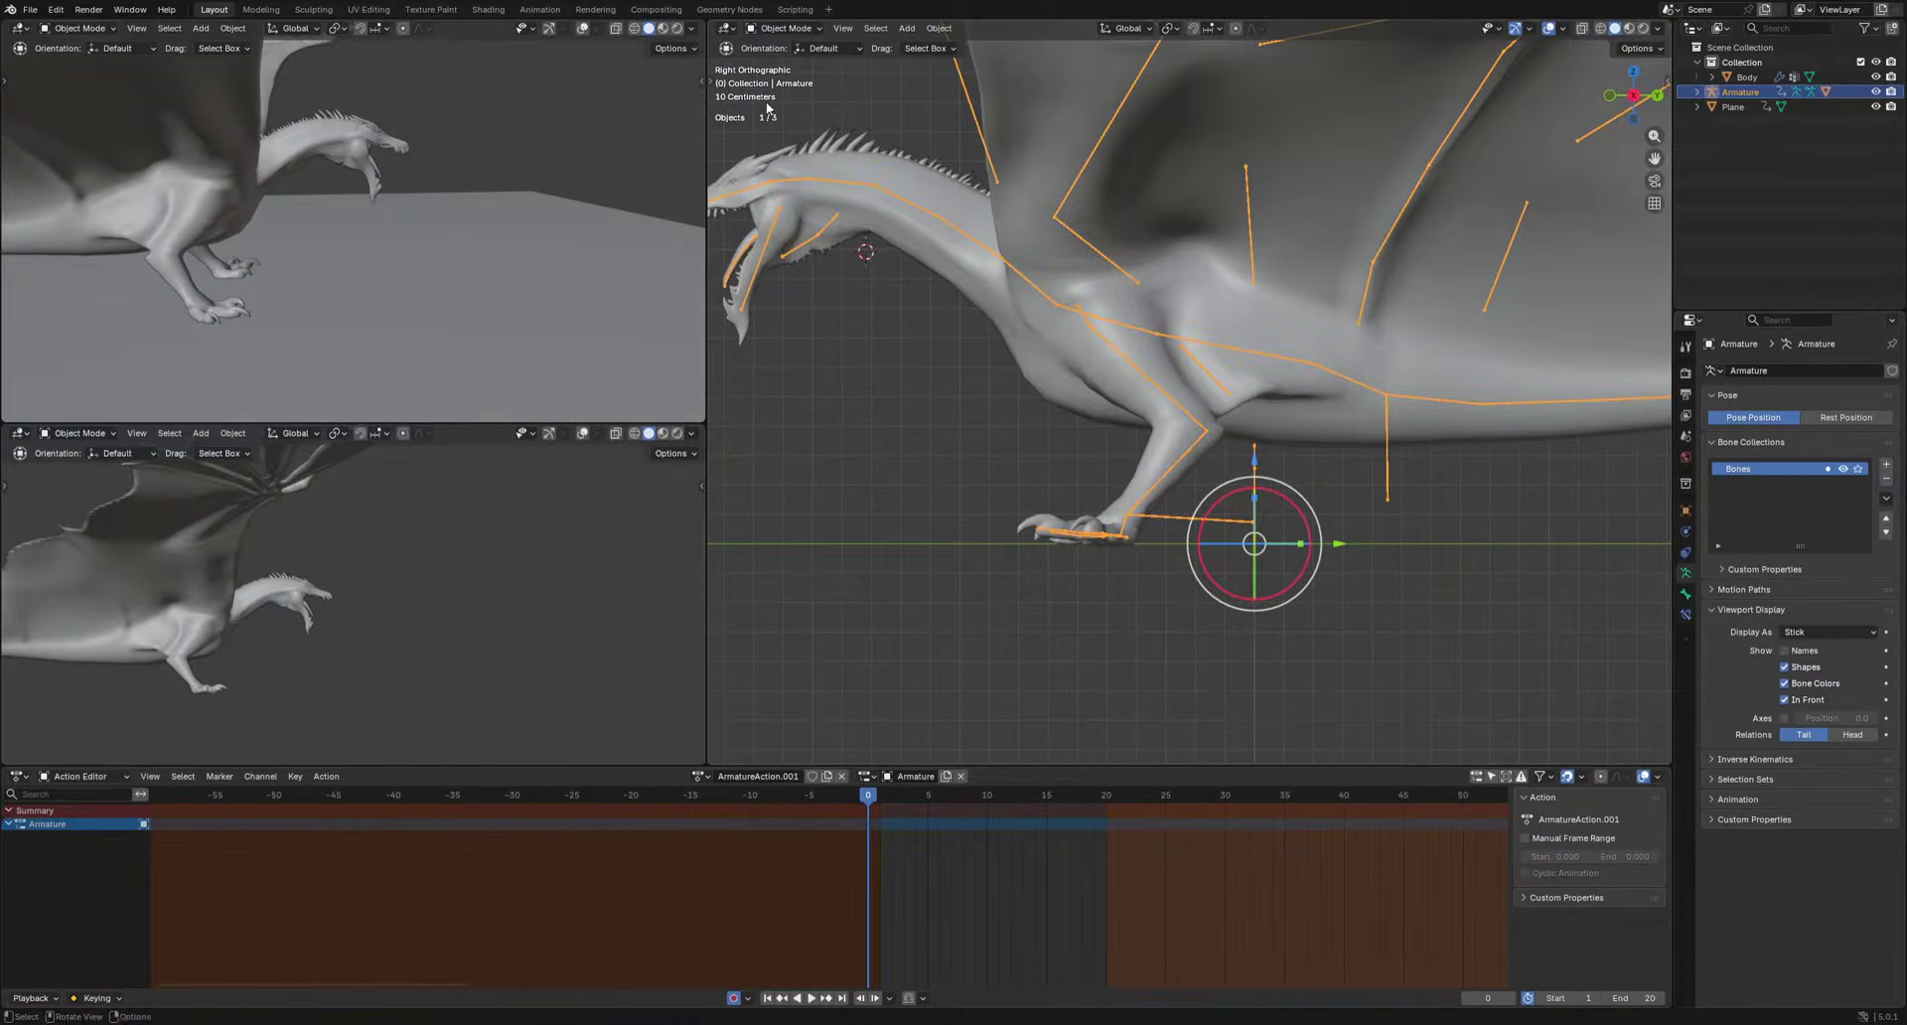
pyautogui.click(783, 28)
pyautogui.click(771, 79)
pyautogui.keyDown('shift'); pyautogui.moveTo(894, 515); pyautogui.dragTo(1179, 545, button='middle'); pyautogui.keyUp('shift')
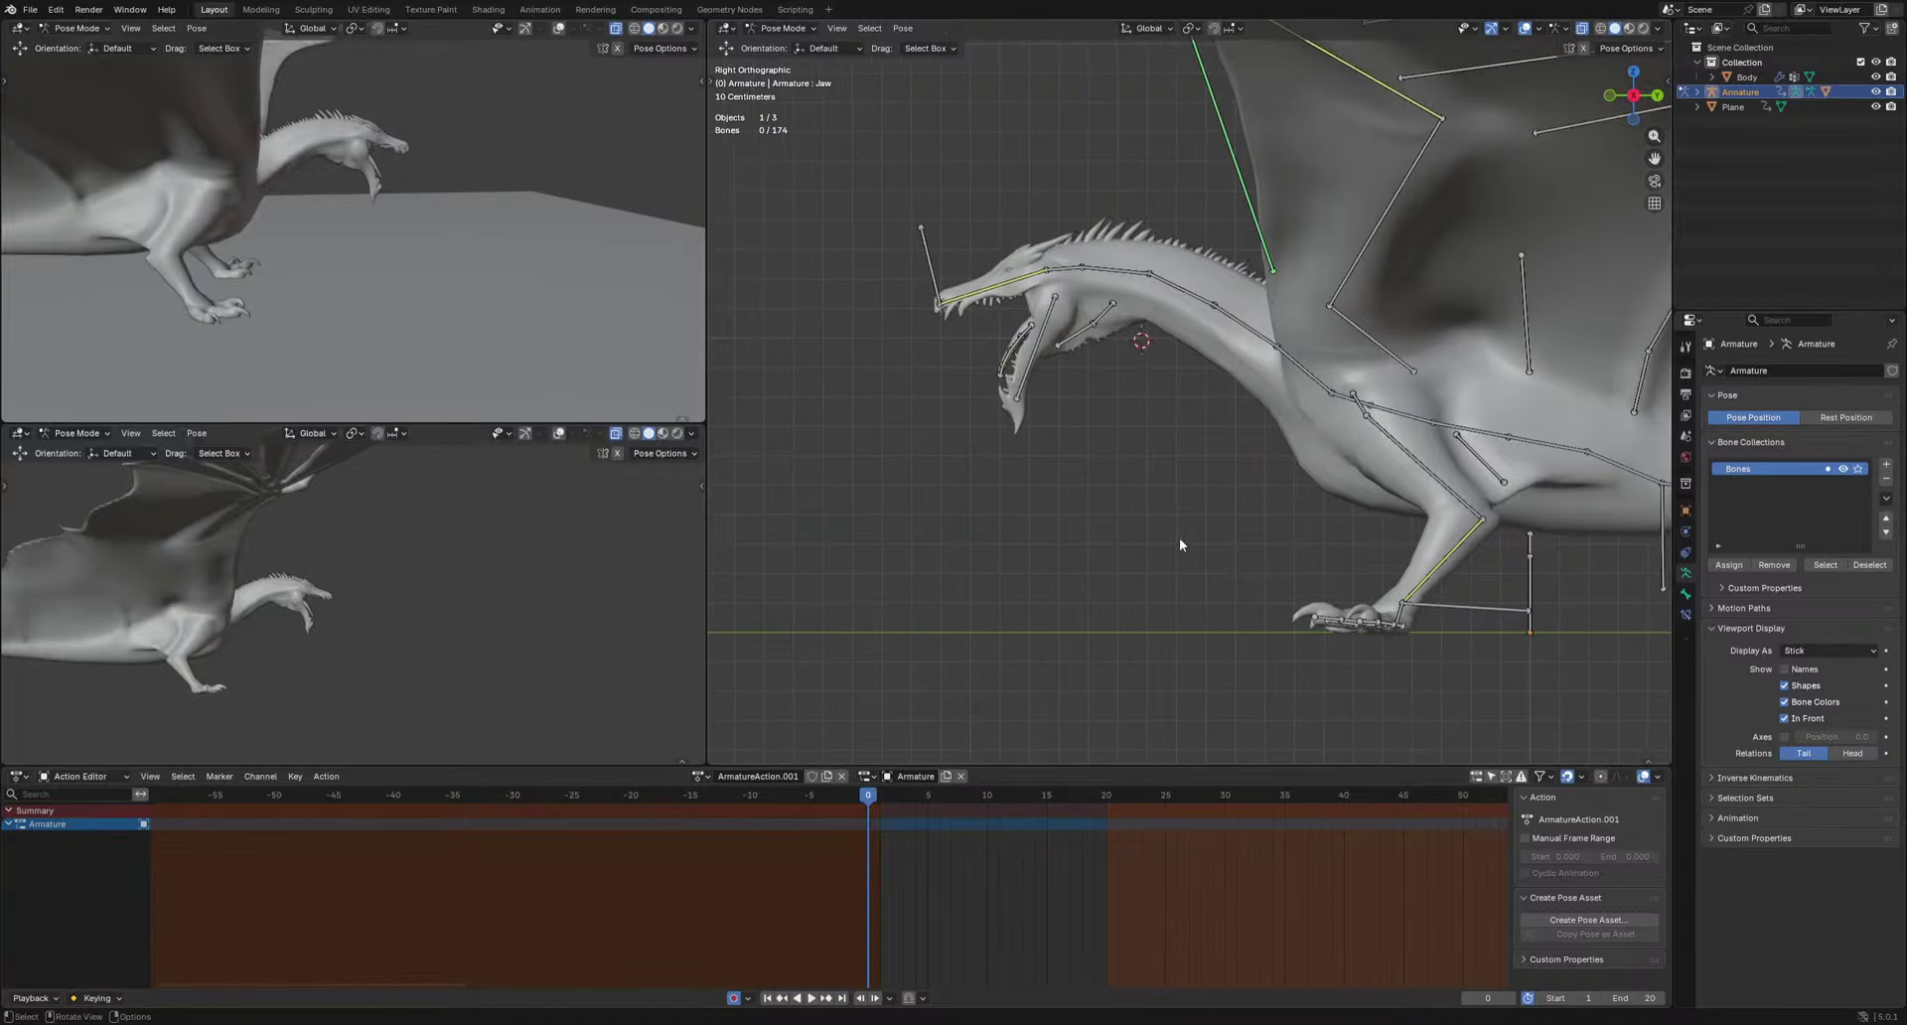
# Try to move the Dewlap bone under the throat.
pyautogui.click(1078, 333)
pyautogui.press('g')
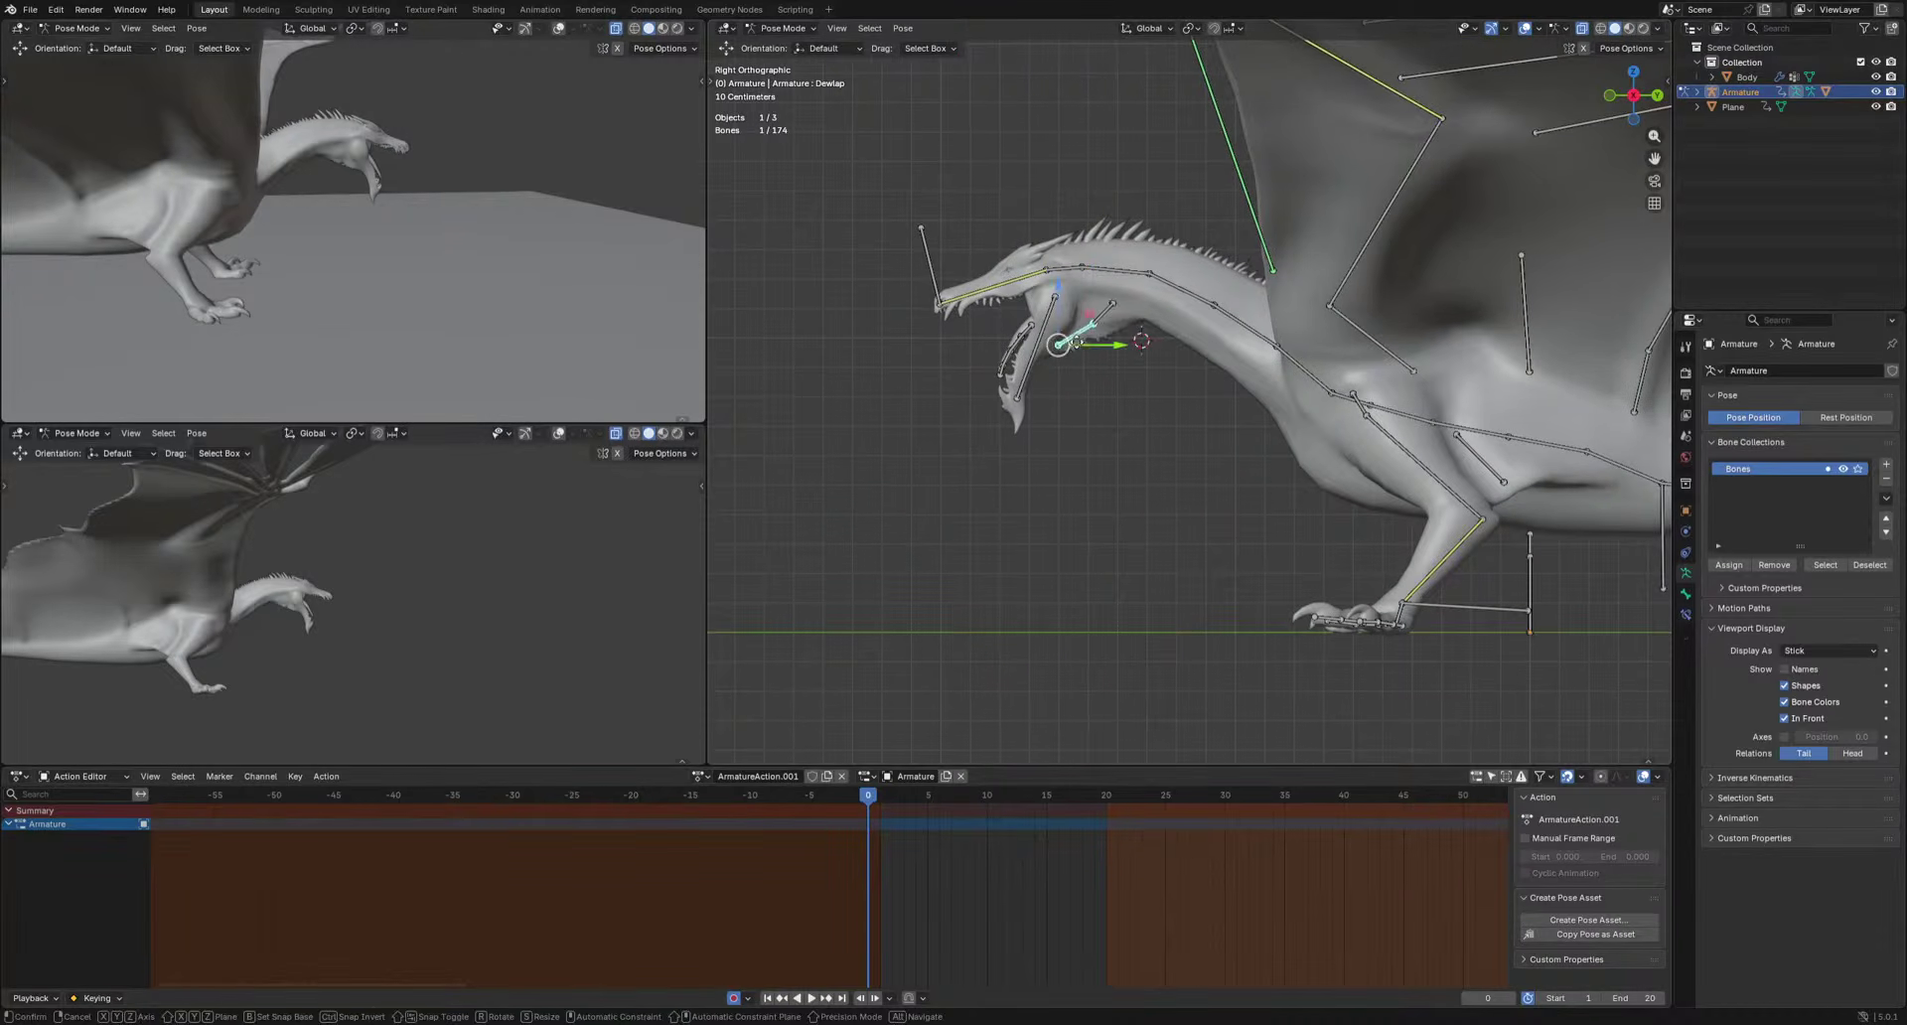
pyautogui.click(1090, 352)
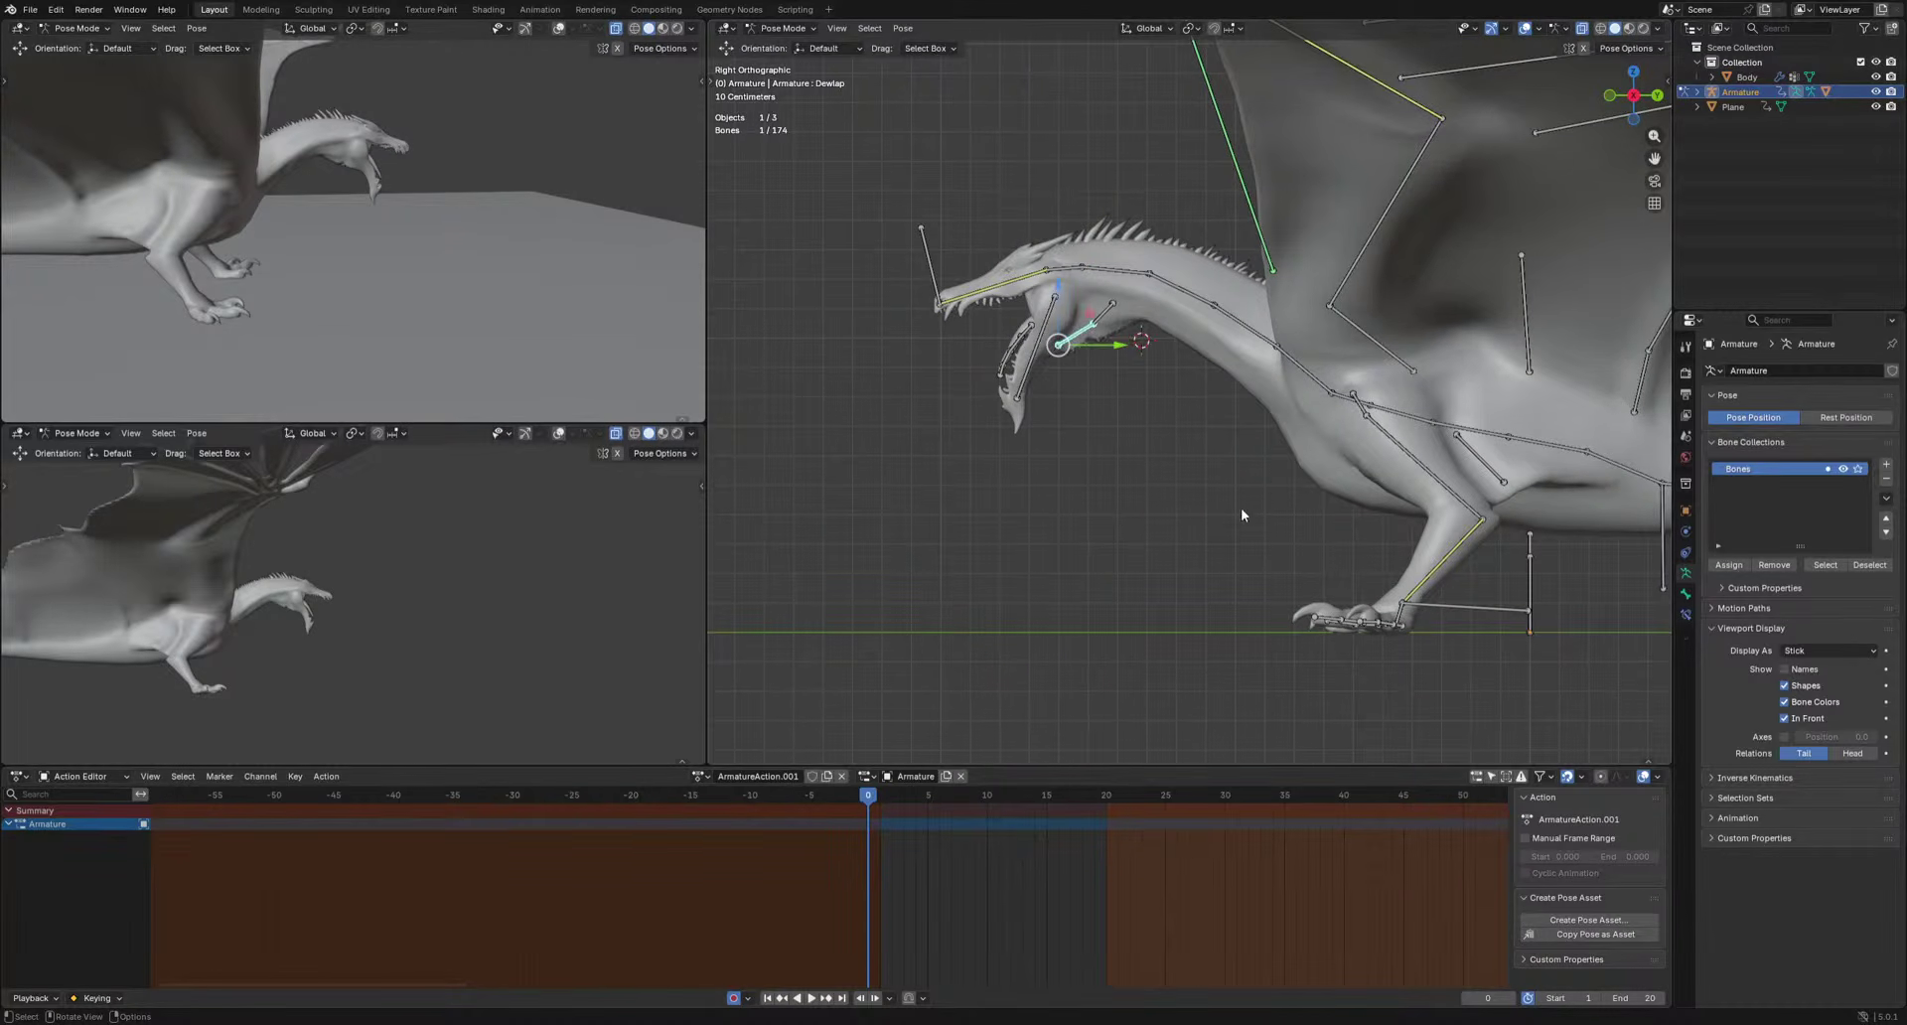
# Move the ArmIK.L bone forward and up off the ground, and rotate the Wrist.L bone to level the claw.
pyautogui.click(1432, 628)
pyautogui.press('g')
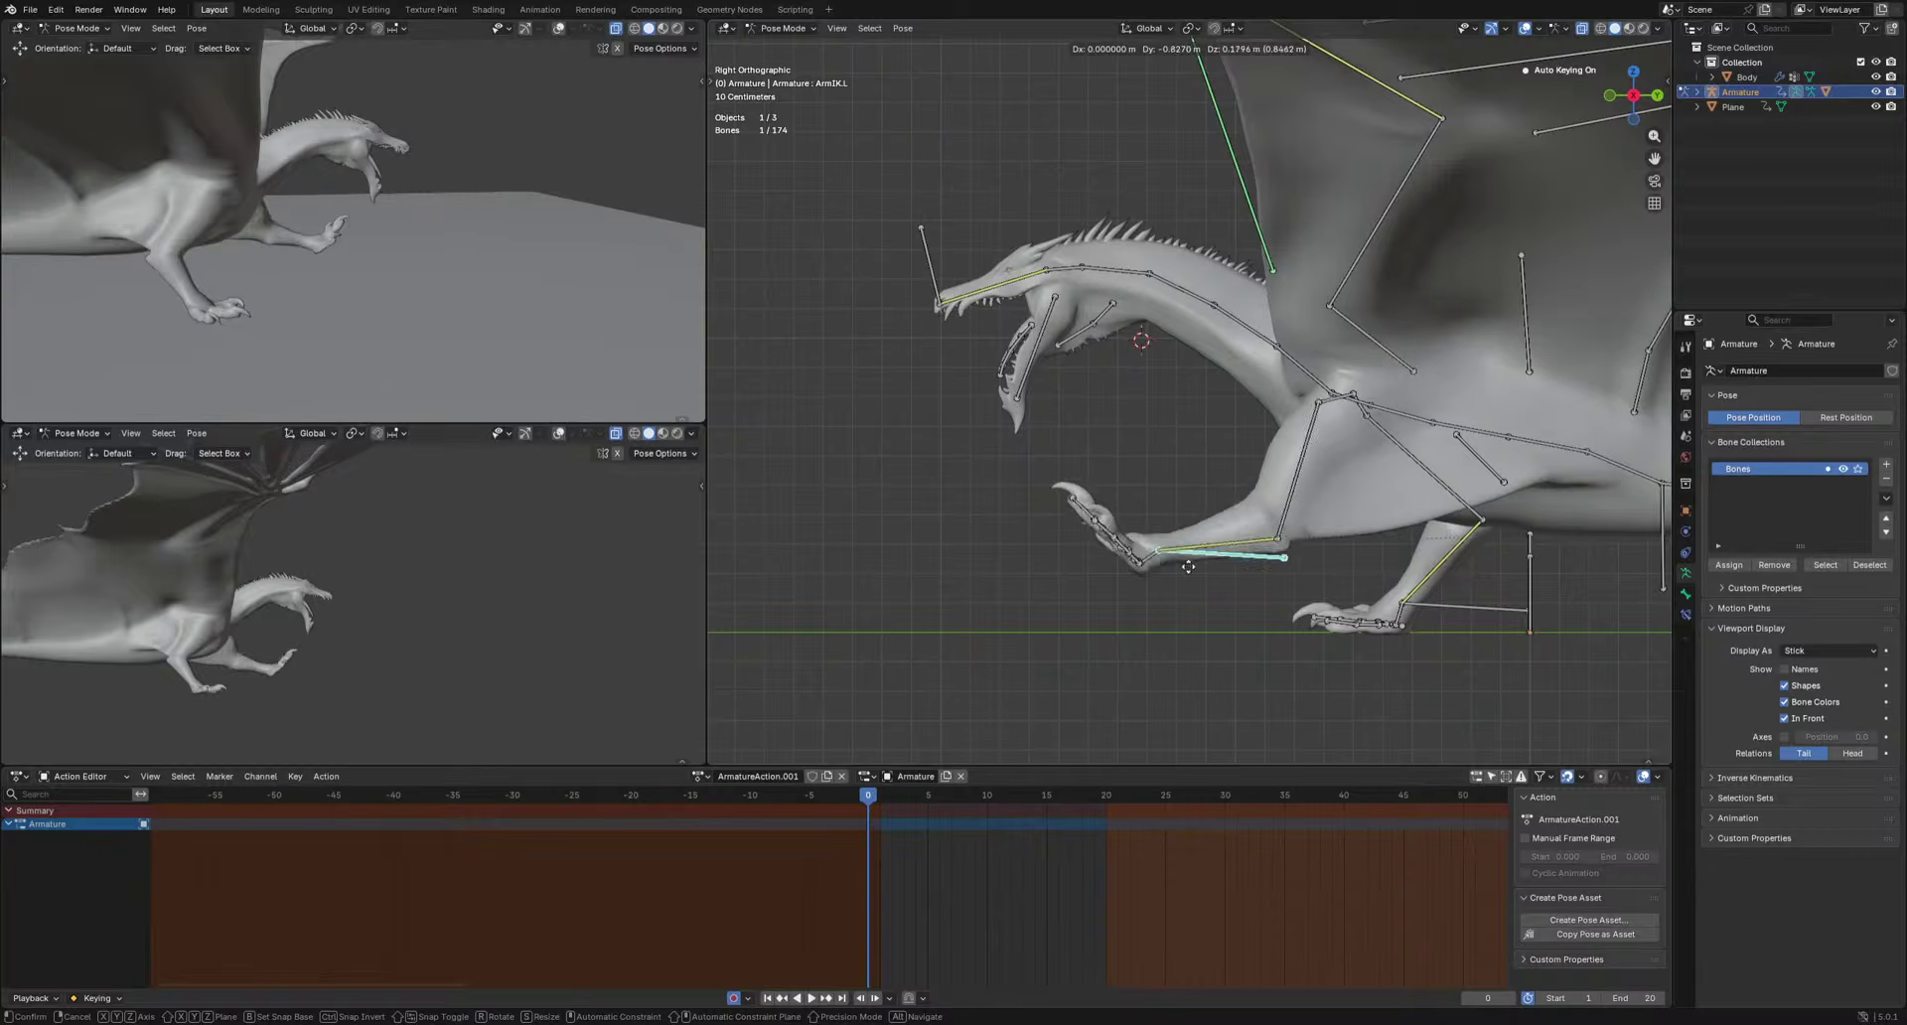
pyautogui.click(1182, 553)
pyautogui.click(1174, 545)
pyautogui.press('r')
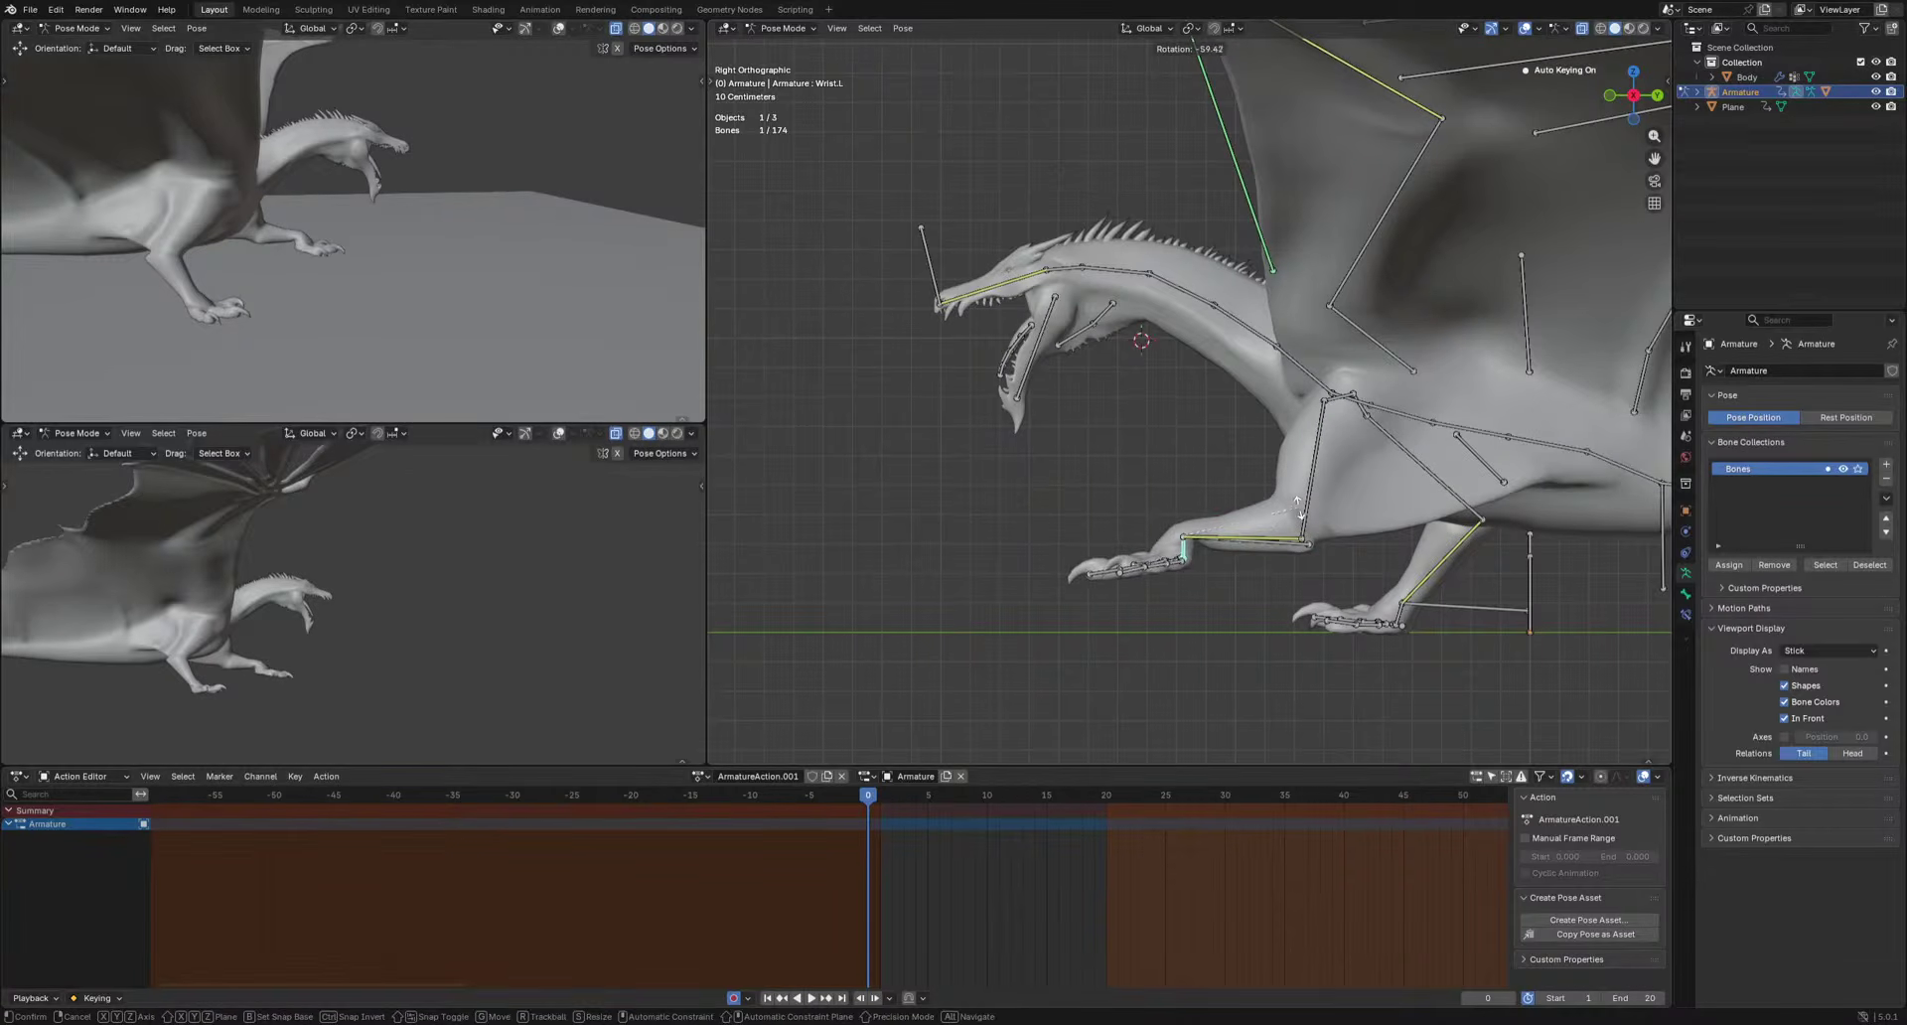
pyautogui.click(1299, 507)
# Try a free trackball rotation of the Wrist.L bone.
pyautogui.press('r')
pyautogui.press('r')
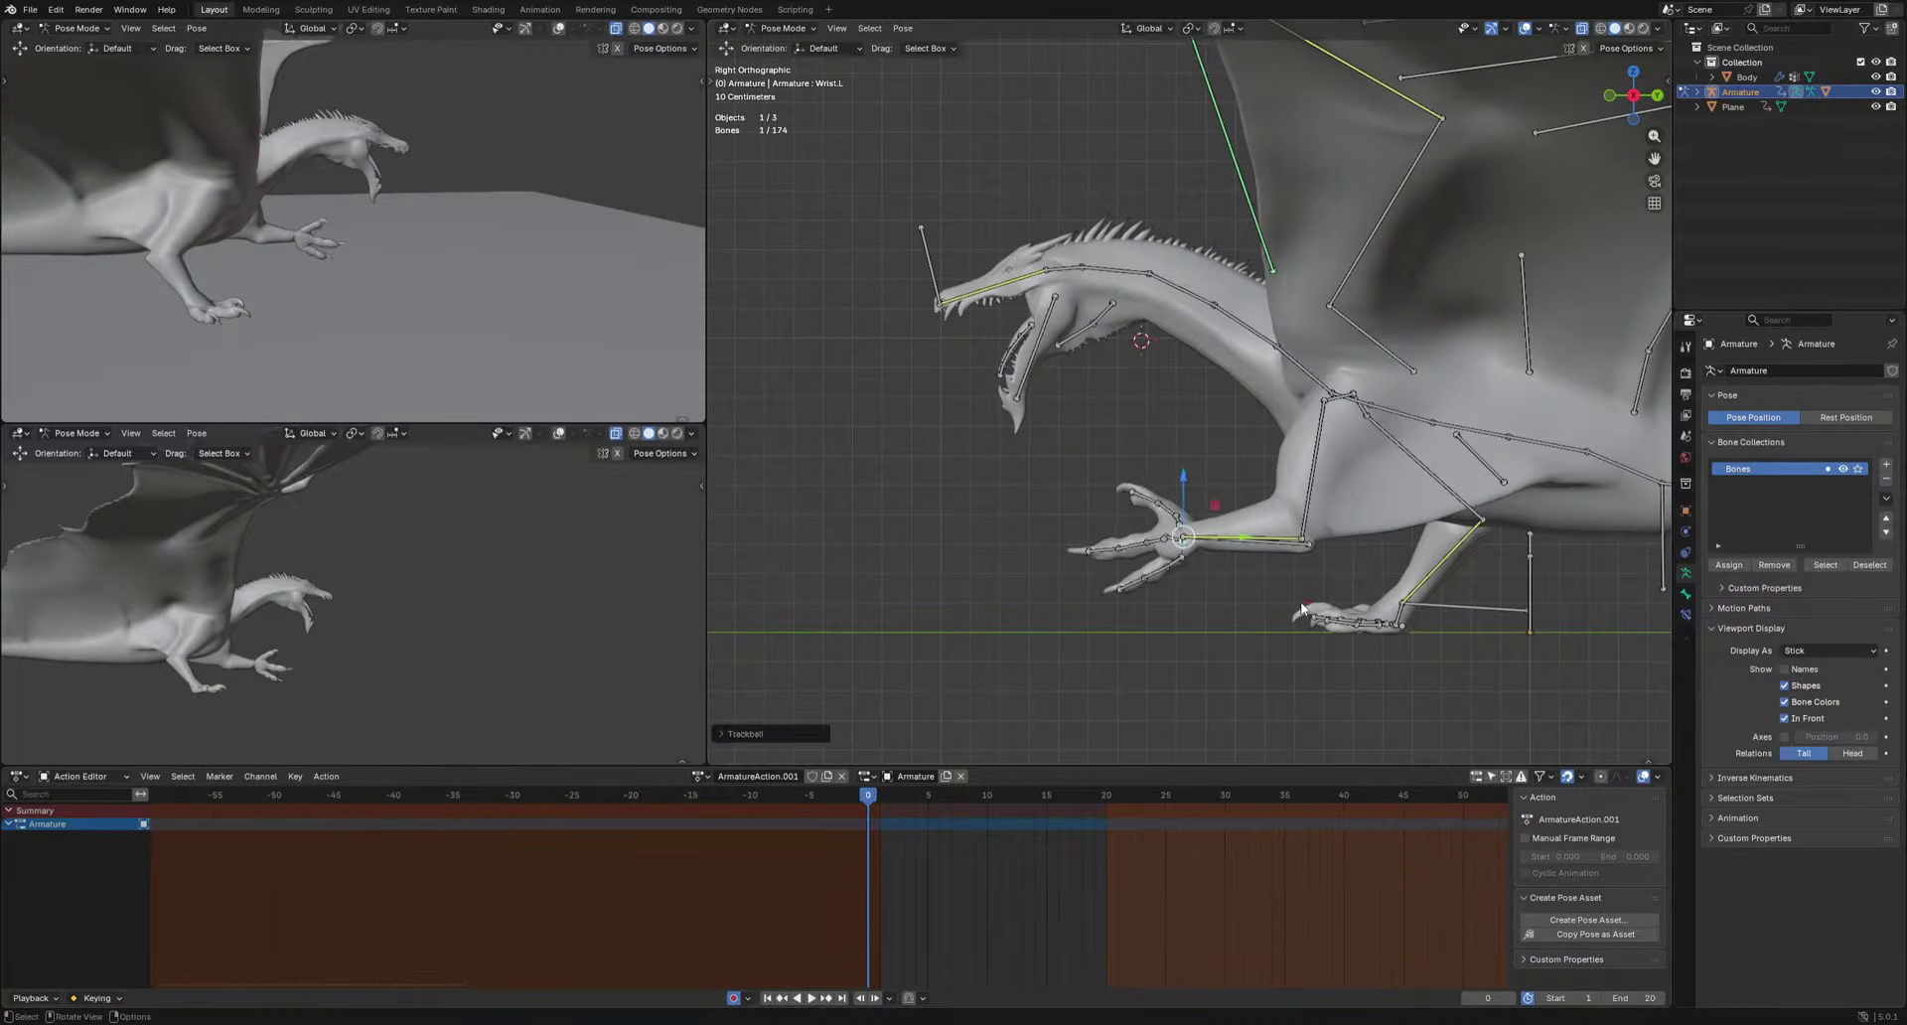
pyautogui.click(1192, 608)
# Select the bones of the raised claw, try rotating them together, and undo the rotation.
pyautogui.moveTo(1159, 541); pyautogui.dragTo(1159, 542)
pyautogui.press('r')
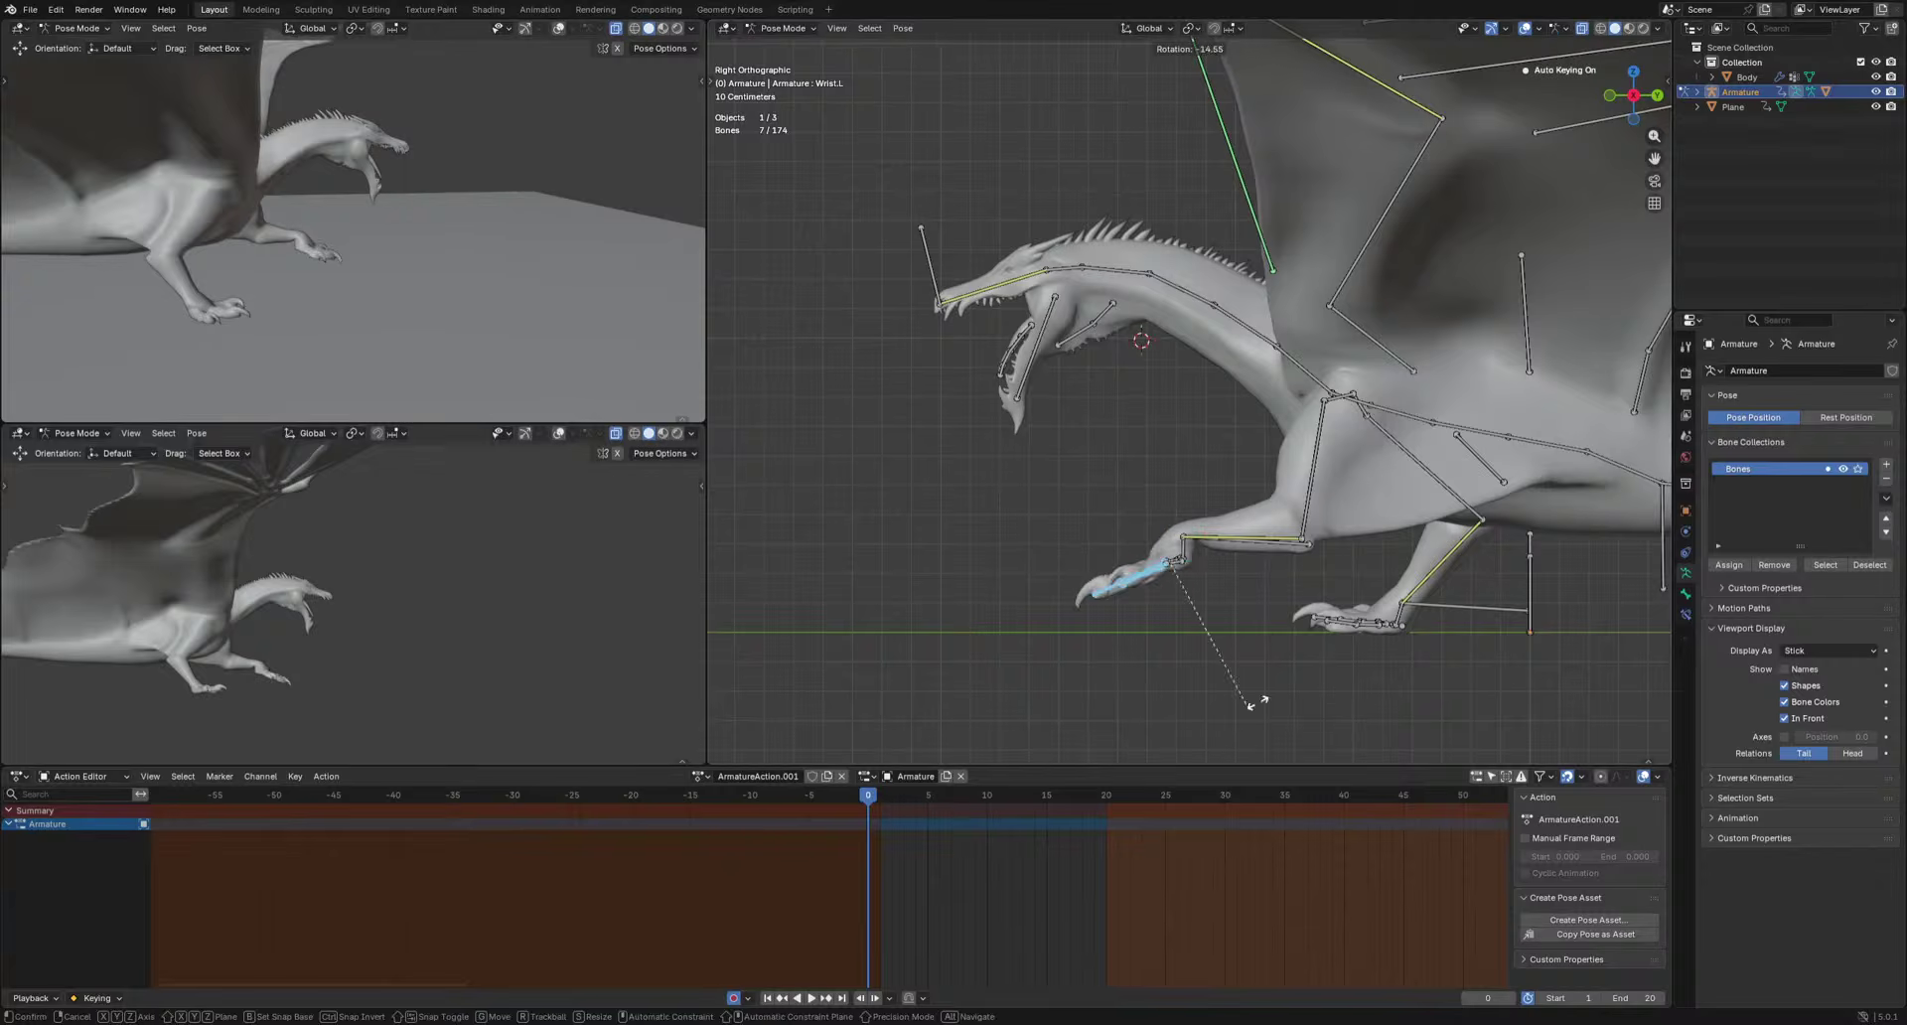
pyautogui.click(1296, 583)
pyautogui.hotkey('ctrl', 'z')
# Set the transform pivot point to Individual Origins and rotate the selected bones of the raised claw together.
pyautogui.click(1191, 29)
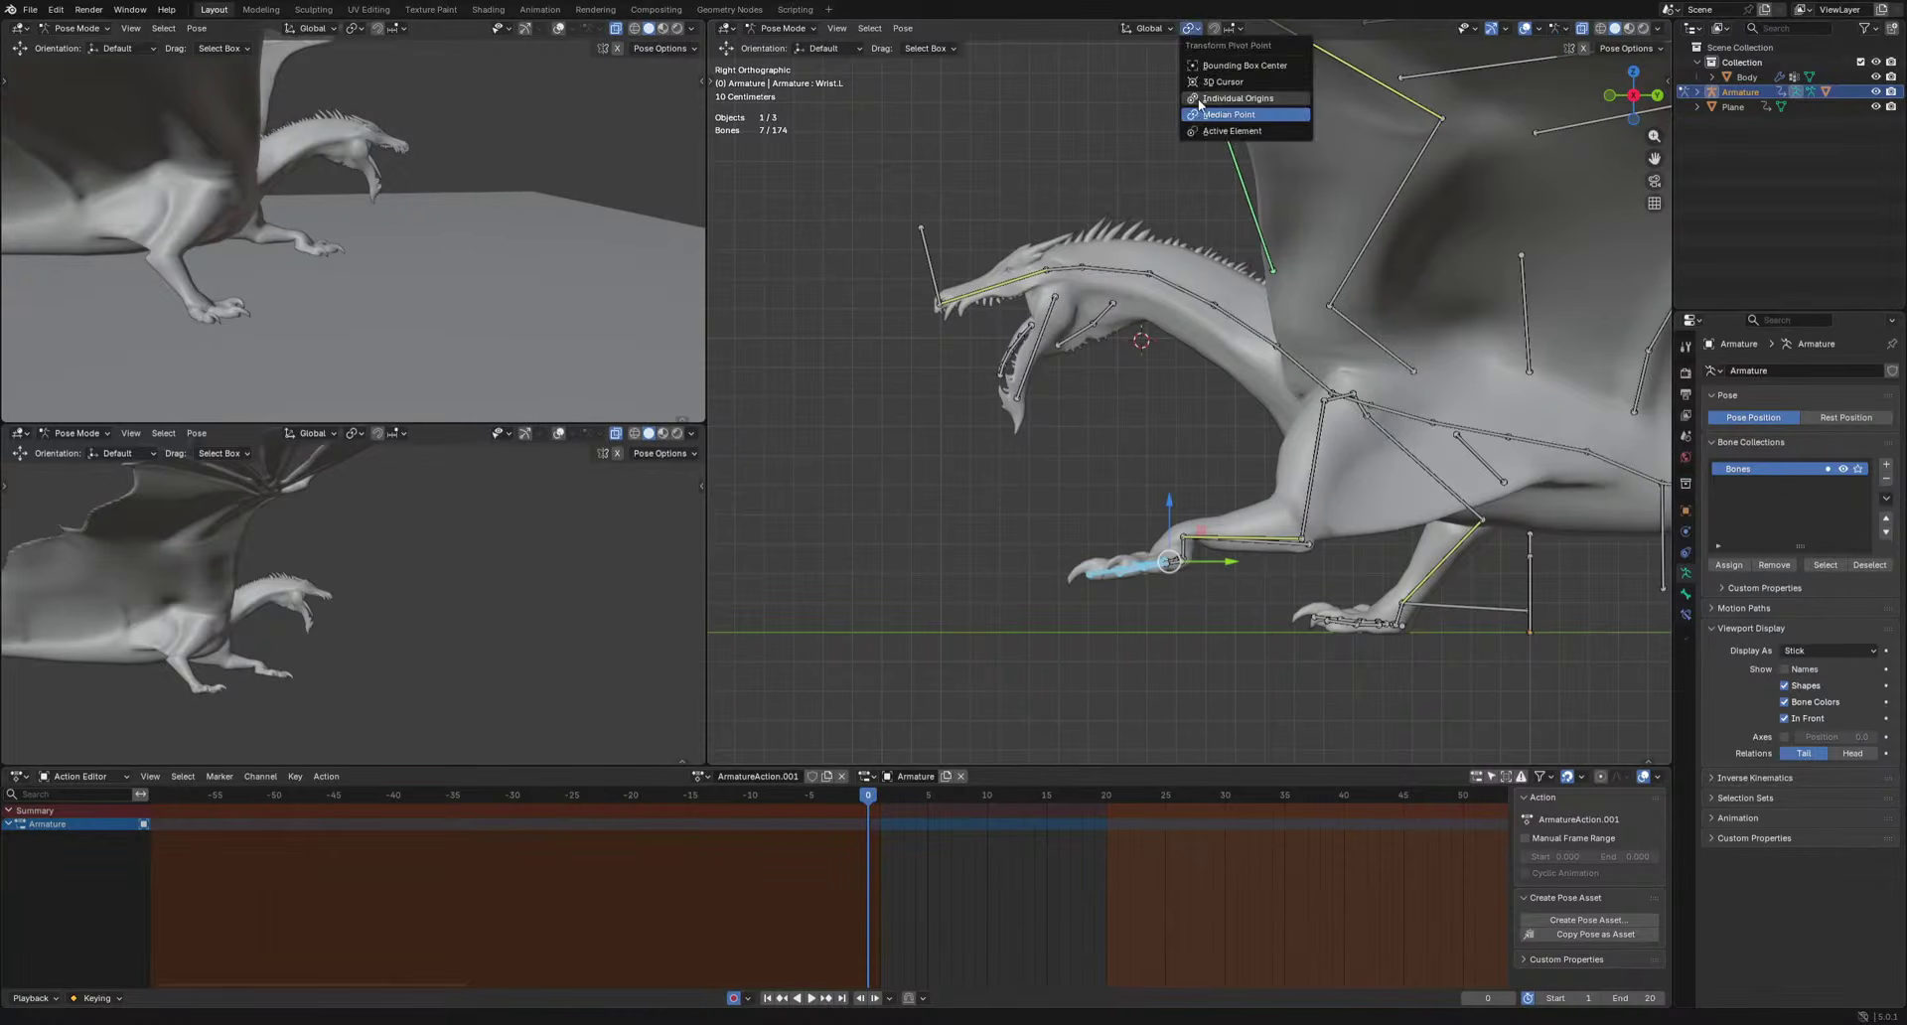
pyautogui.click(1200, 99)
pyautogui.press('r')
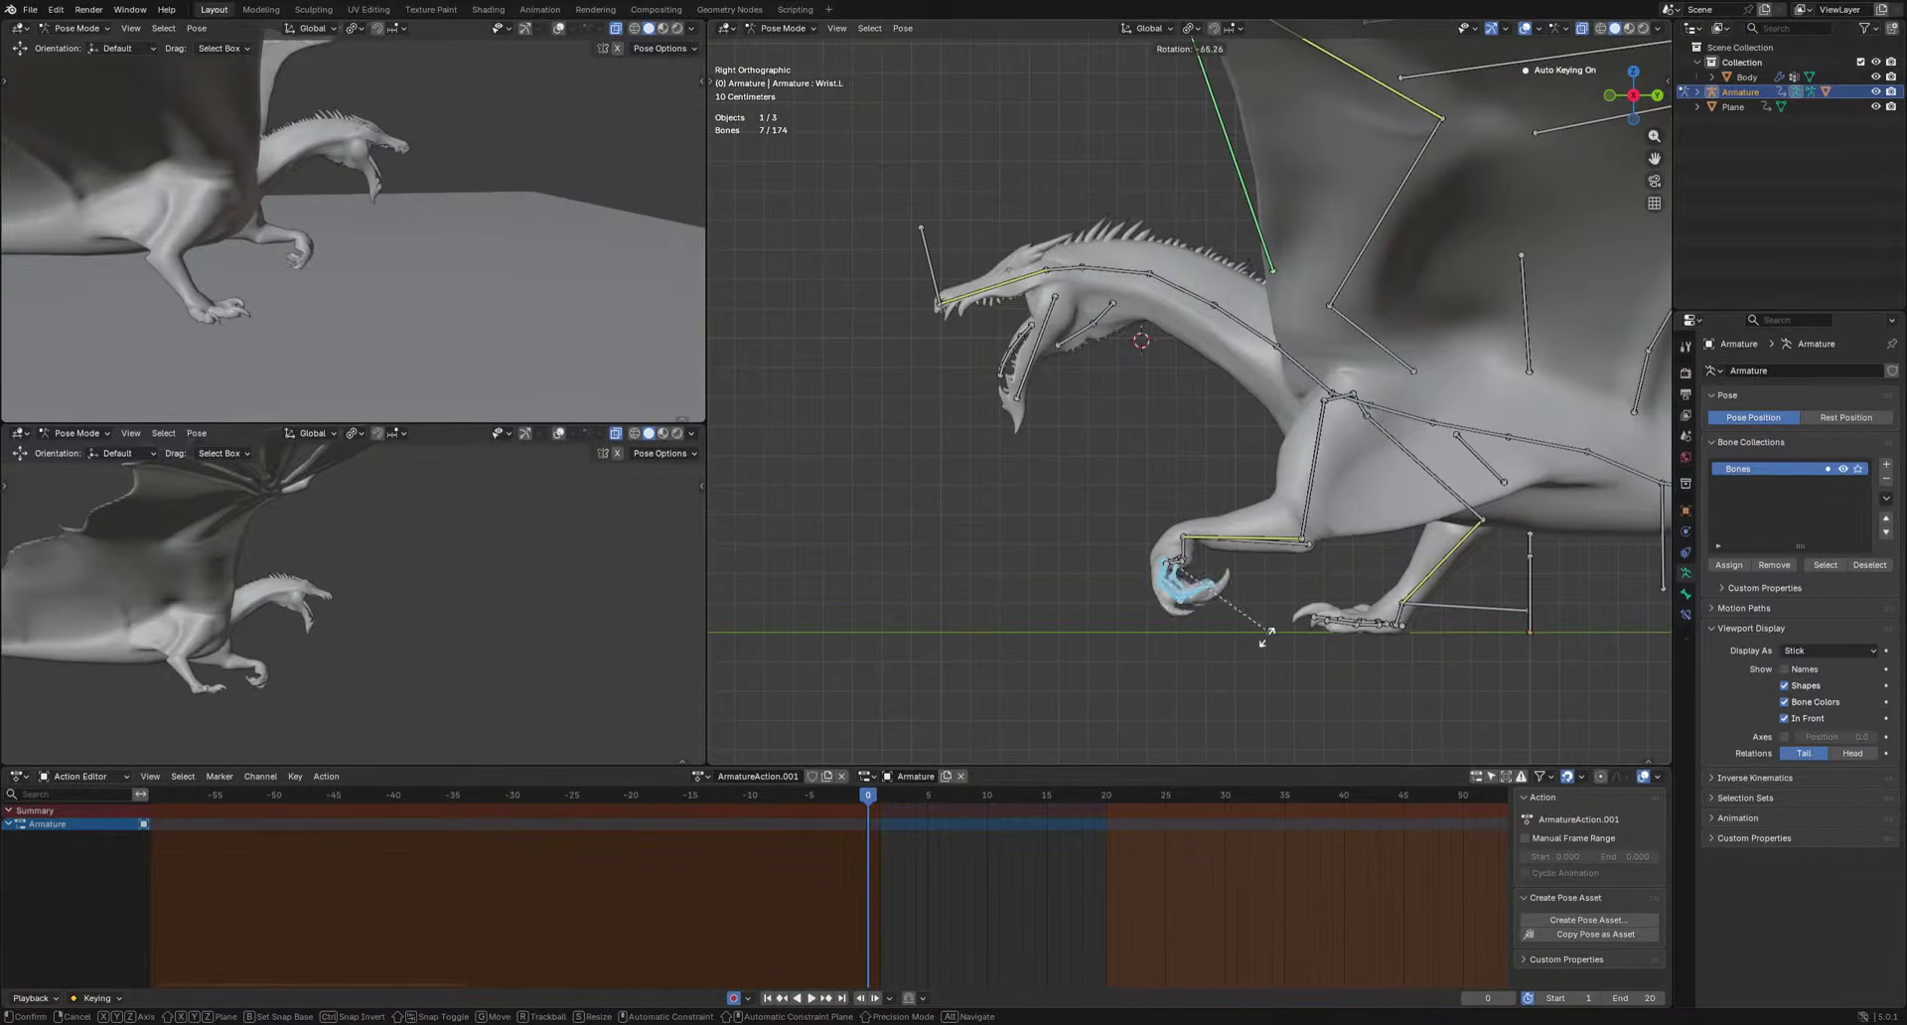
pyautogui.click(1197, 650)
# Select all bones and clear their pose so the raised arm returns to the ground.
pyautogui.press('a')
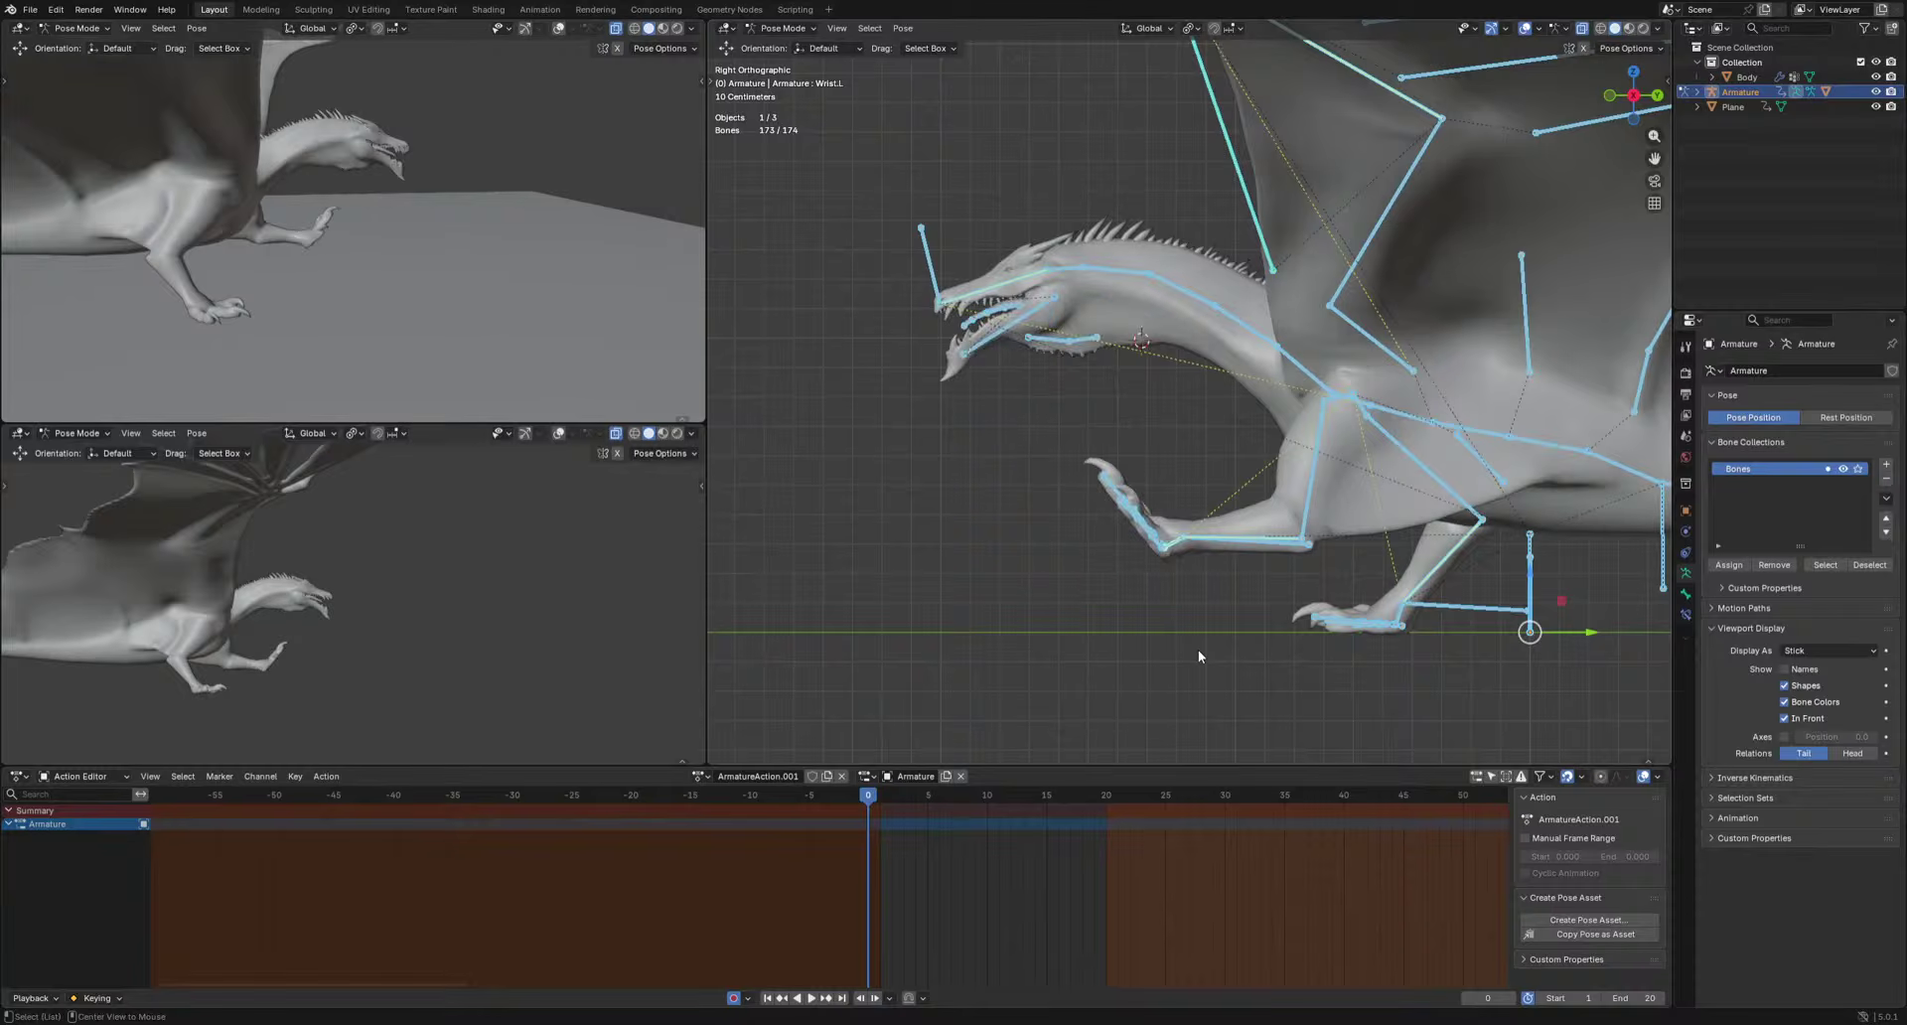
pyautogui.moveTo(1198, 649); pyautogui.dragTo(1265, 707, button='middle')
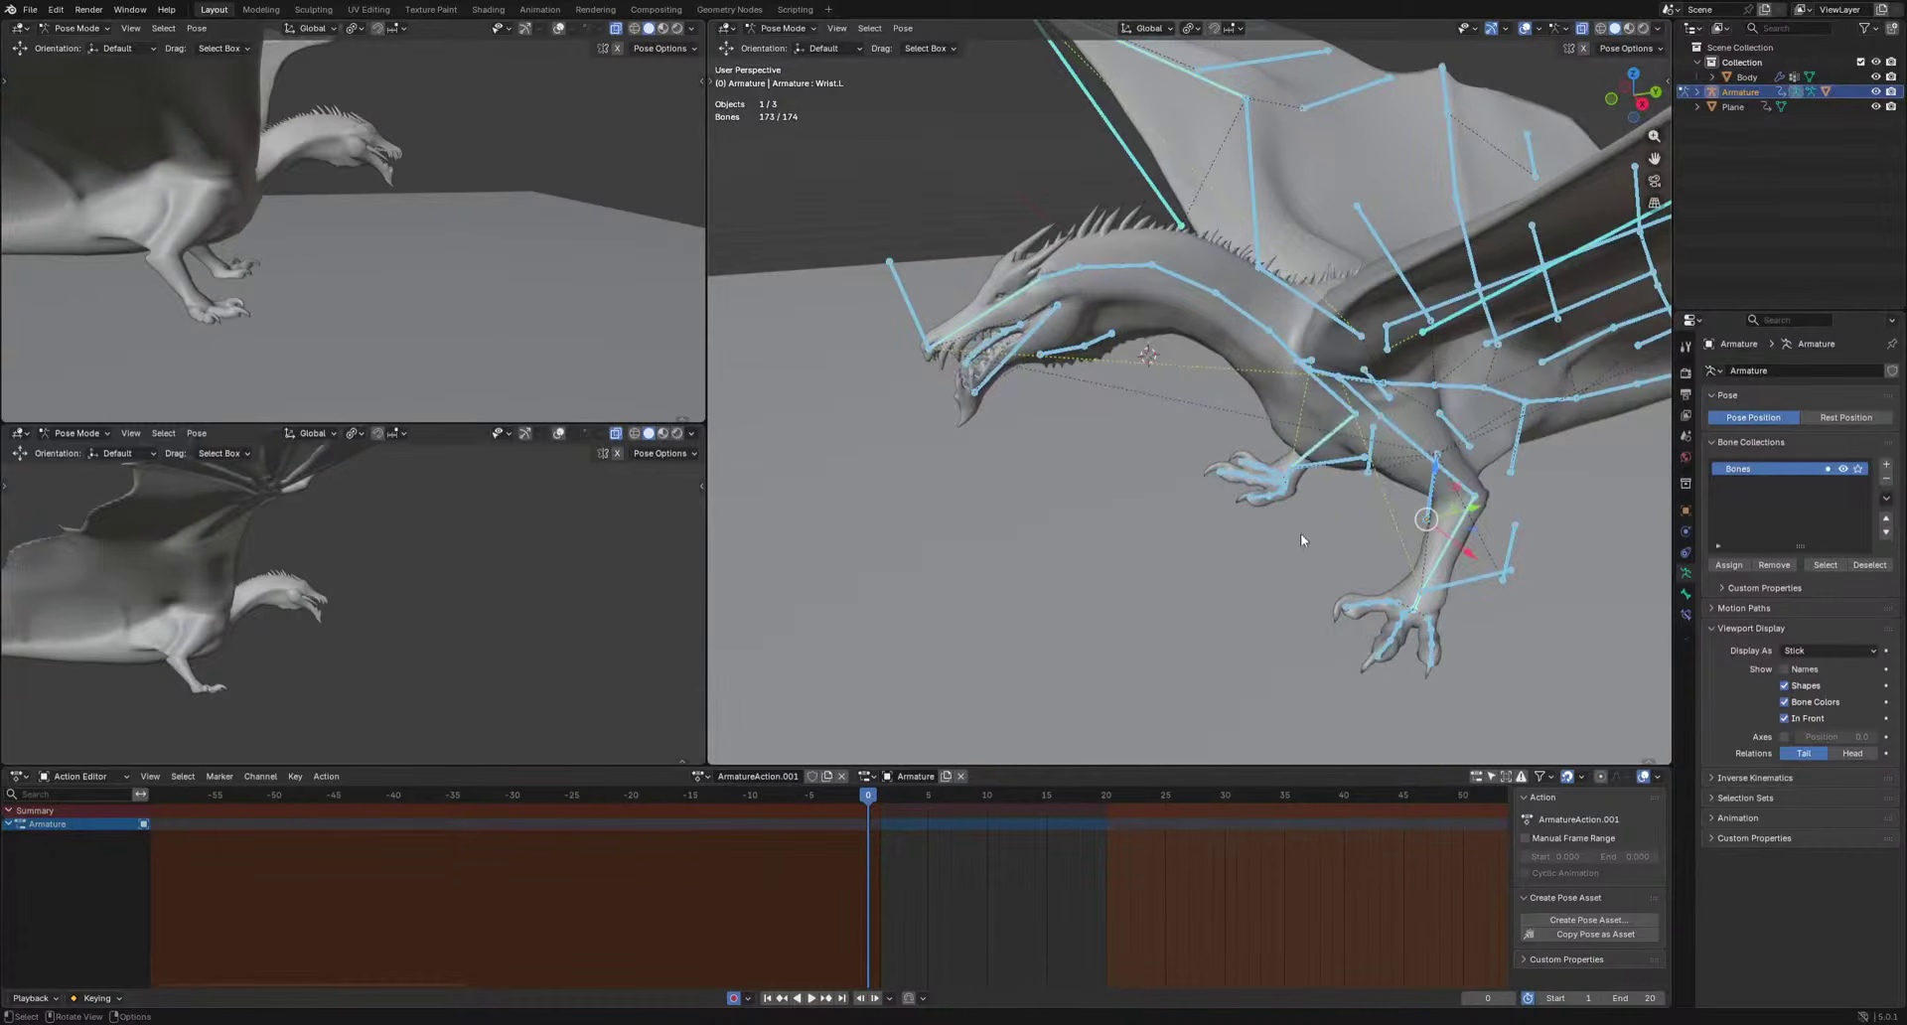
pyautogui.click(1317, 467)
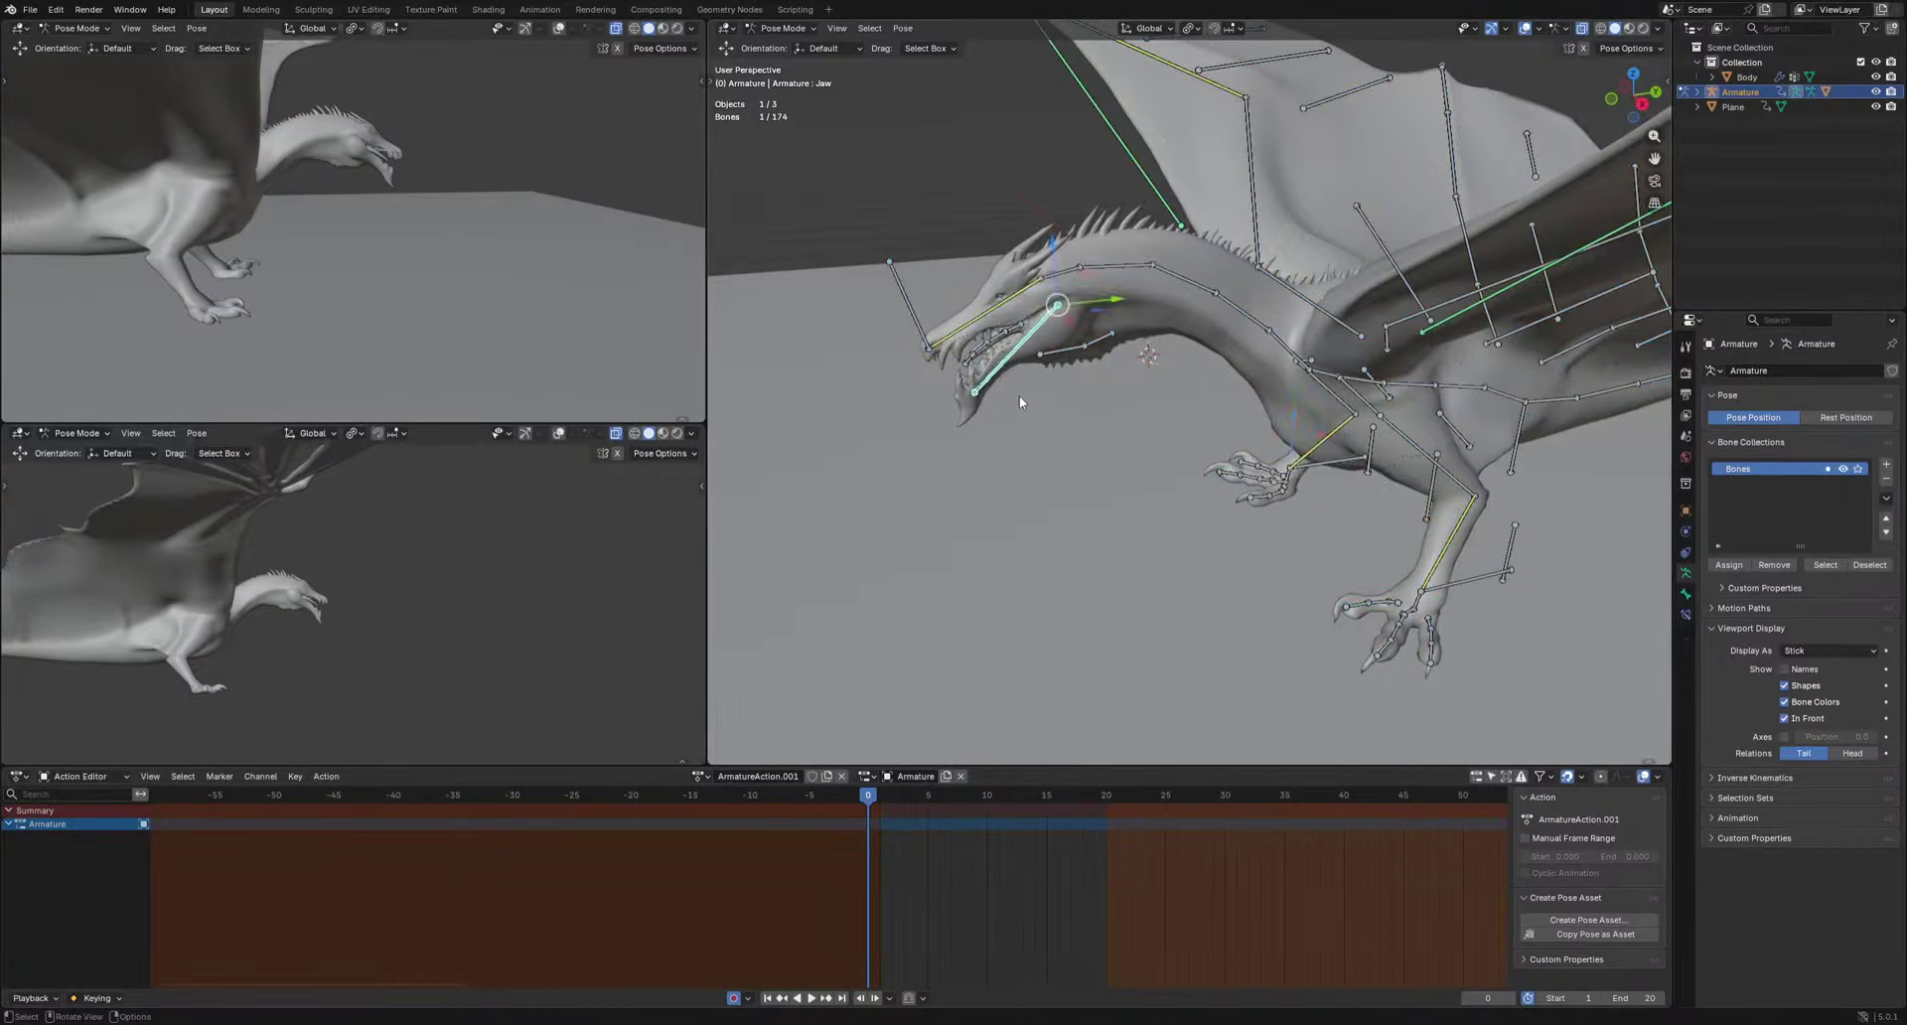
# Rotate the Jaw bone upward in the side view to close the dragon's mouth.
pyautogui.press('KP_3')
pyautogui.press('KP_Decimal')
pyautogui.press('r')
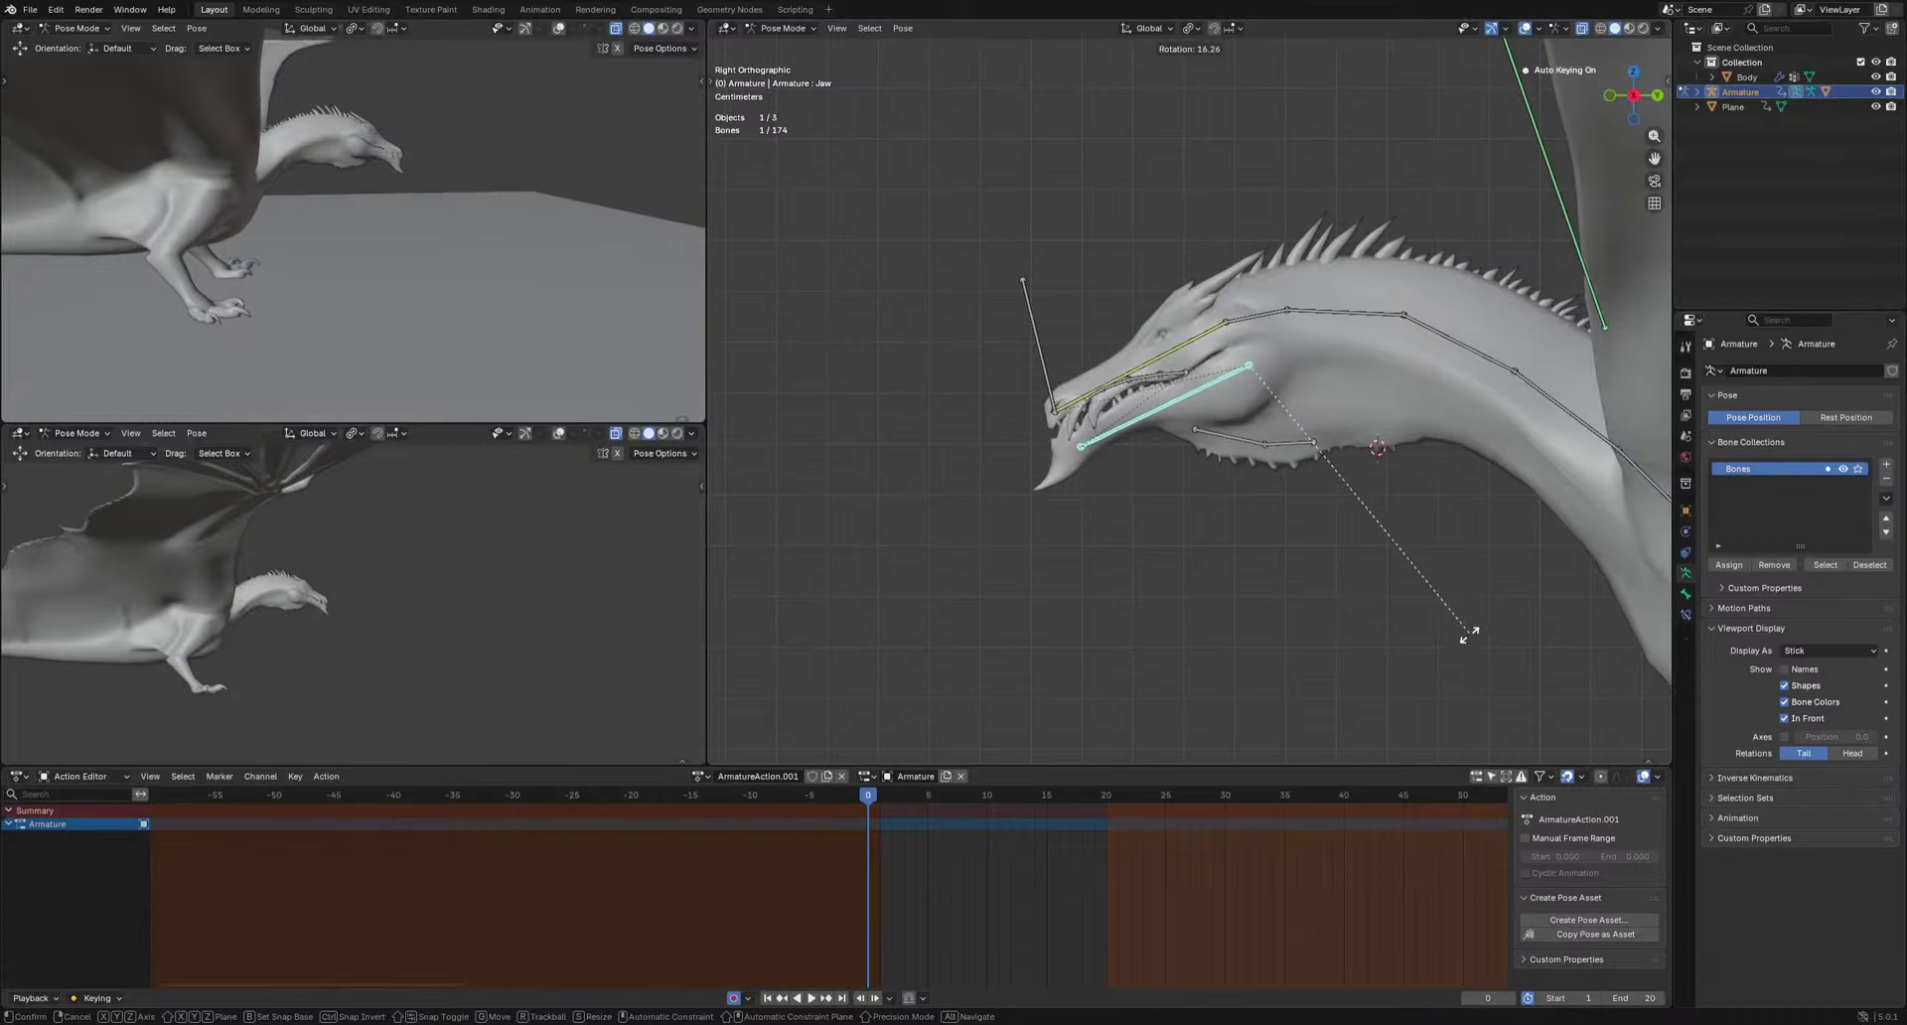
pyautogui.click(1450, 640)
pyautogui.scroll(-3, 1116, 557)
pyautogui.scroll(4, 1073, 587)
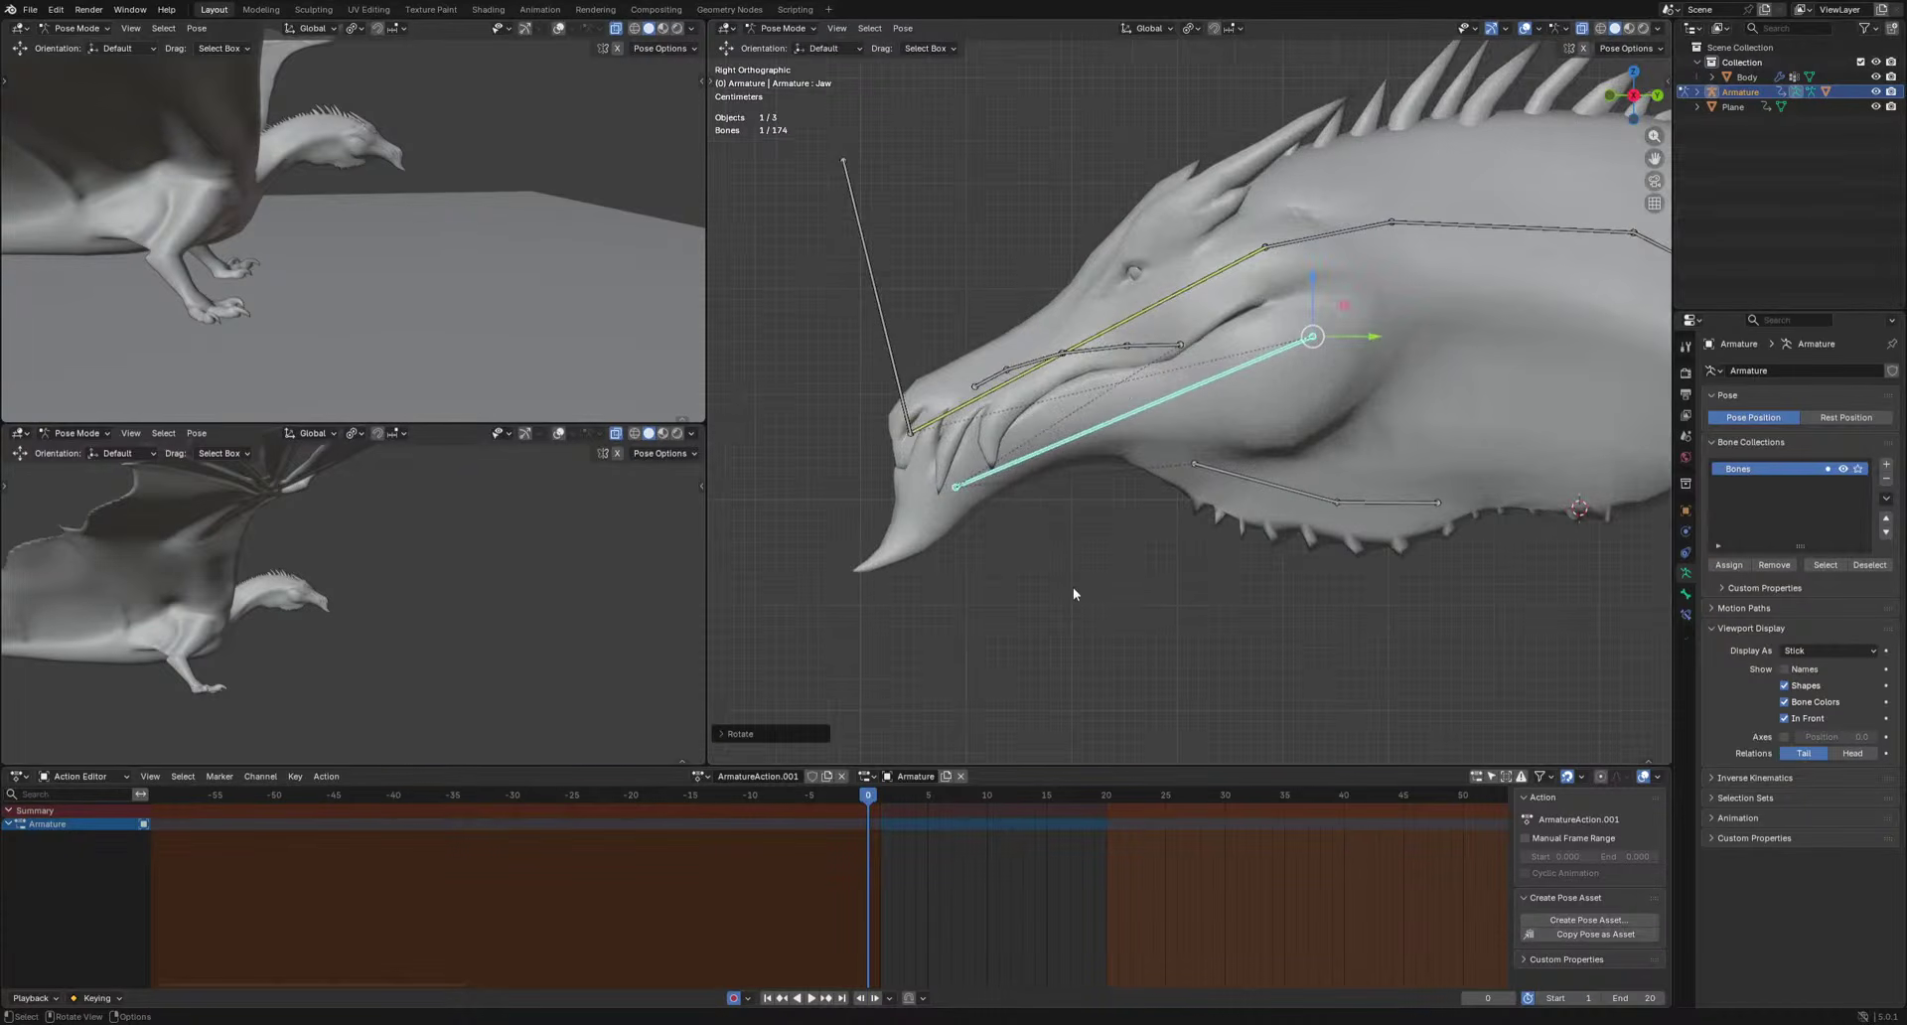
pyautogui.moveTo(1072, 587)
pyautogui.mouseDown(button='middle')
pyautogui.moveTo(1243, 590)
pyautogui.moveTo(1100, 599)
pyautogui.mouseUp(button='middle')
# Try raising the ArmIK.L bone forward and up beneath the dragon's throat in the side view.
pyautogui.scroll(-5, 1091, 599)
pyautogui.keyDown('shift'); pyautogui.moveTo(1313, 596); pyautogui.dragTo(1280, 589, button='middle'); pyautogui.keyUp('shift')
pyautogui.scroll(-2, 1279, 587)
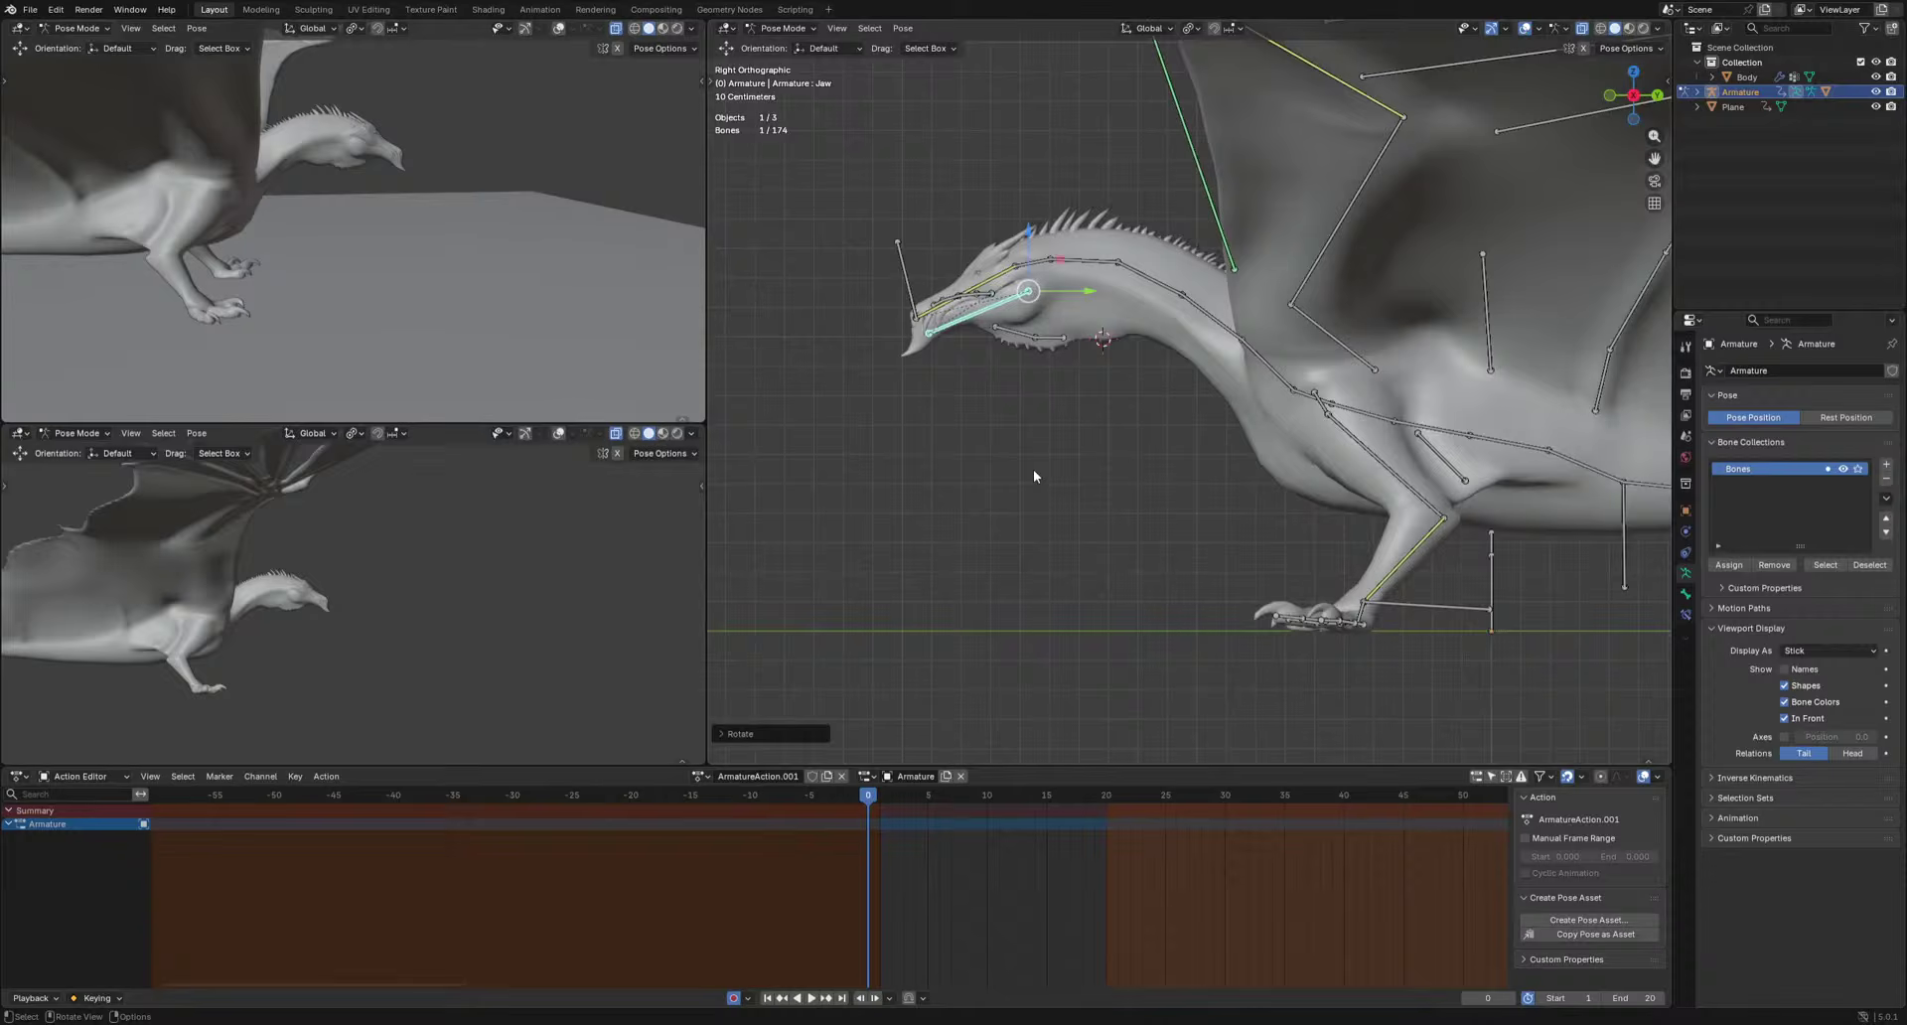
pyautogui.click(1406, 604)
pyautogui.press('g')
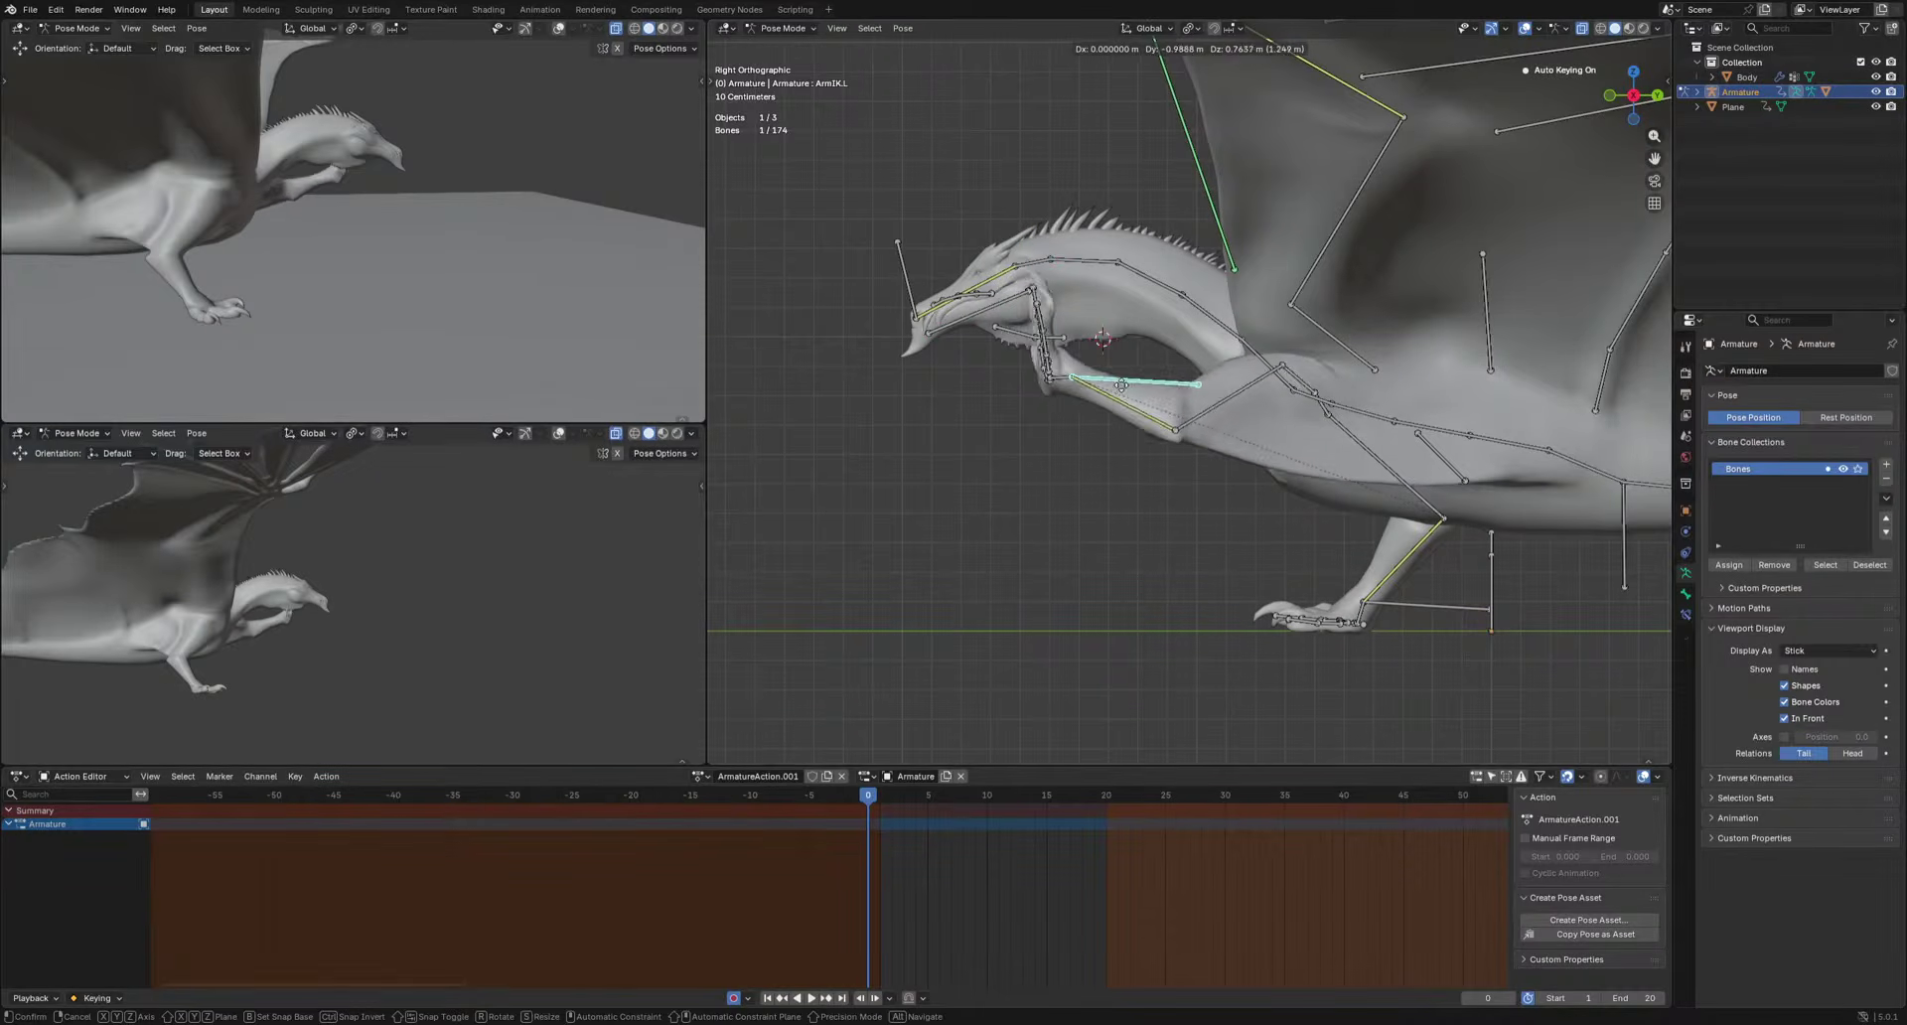
pyautogui.click(1121, 385)
# Try repositioning the raised ArmIK.L bone in the front view, and undo the arm moves.
pyautogui.moveTo(447, 268); pyautogui.dragTo(541, 313, button='middle')
pyautogui.press('g')
pyautogui.click(570, 336)
pyautogui.press('g')
pyautogui.click(736, 368)
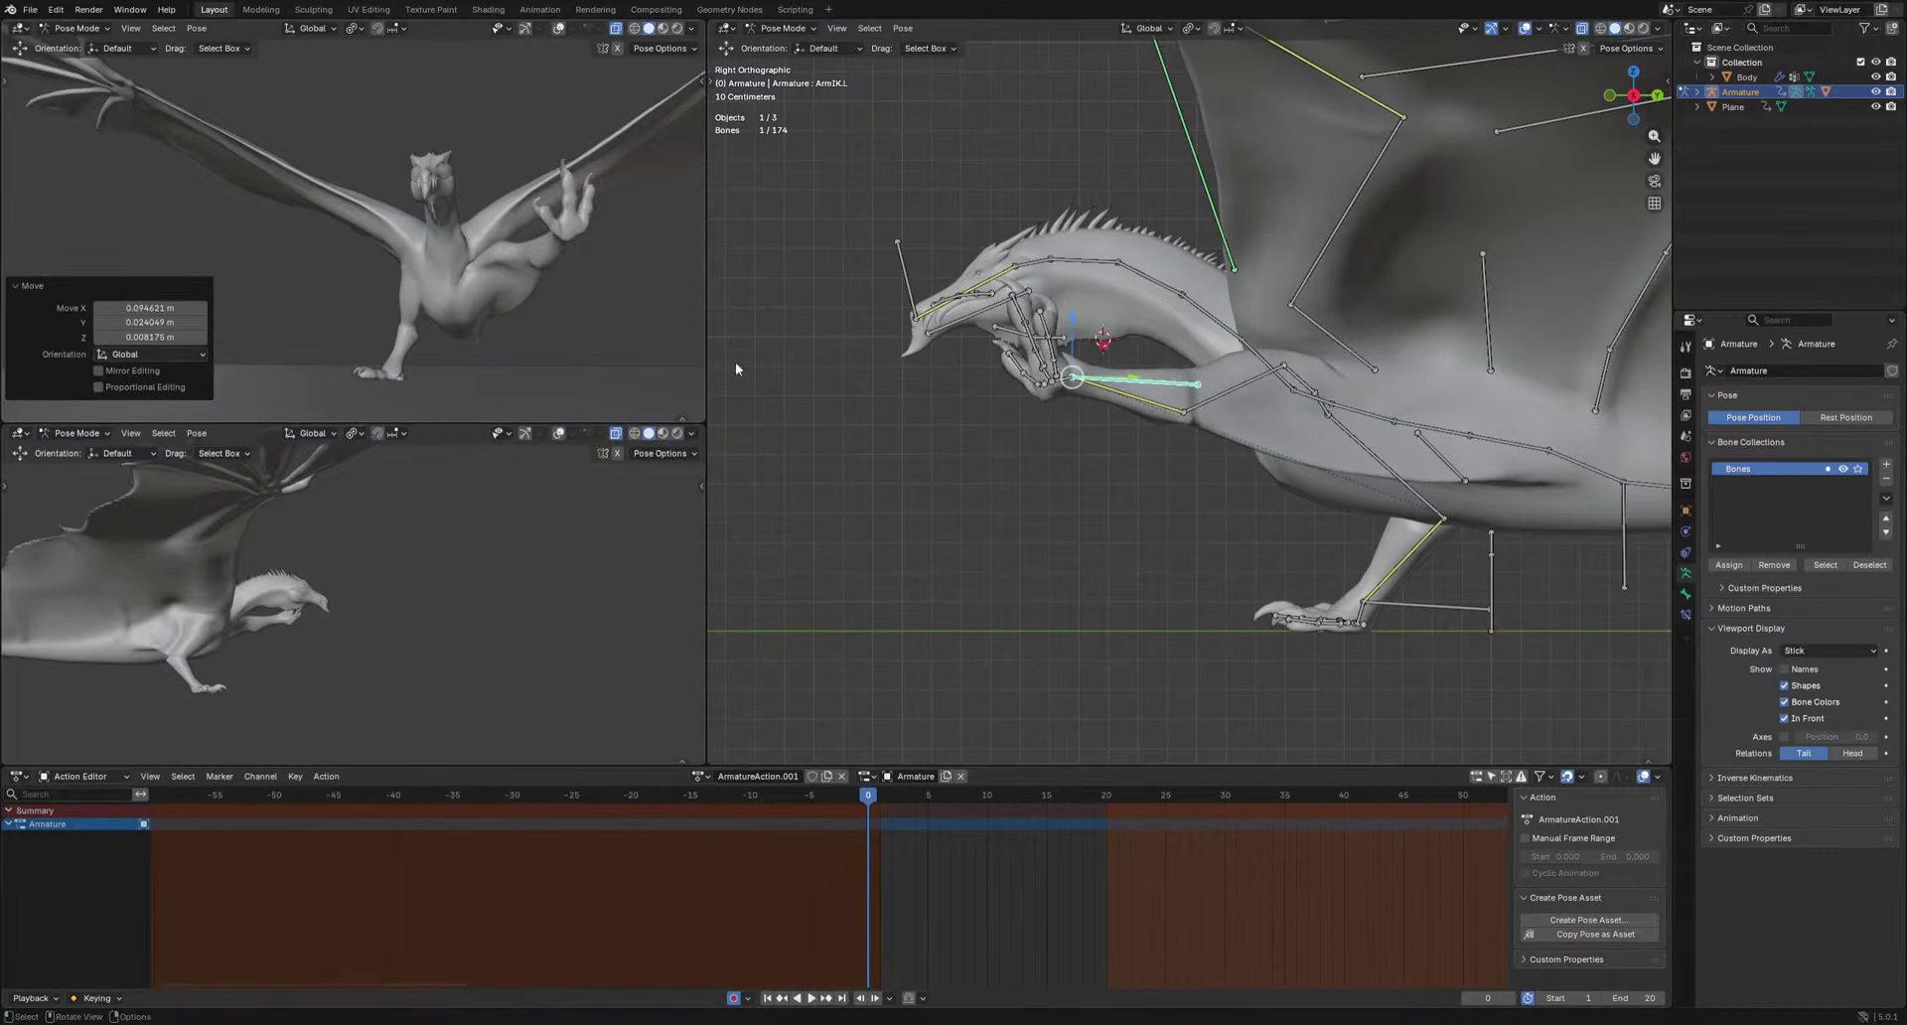
pyautogui.hotkey('ctrl', 'z')
pyautogui.hotkey('ctrl', 'z')
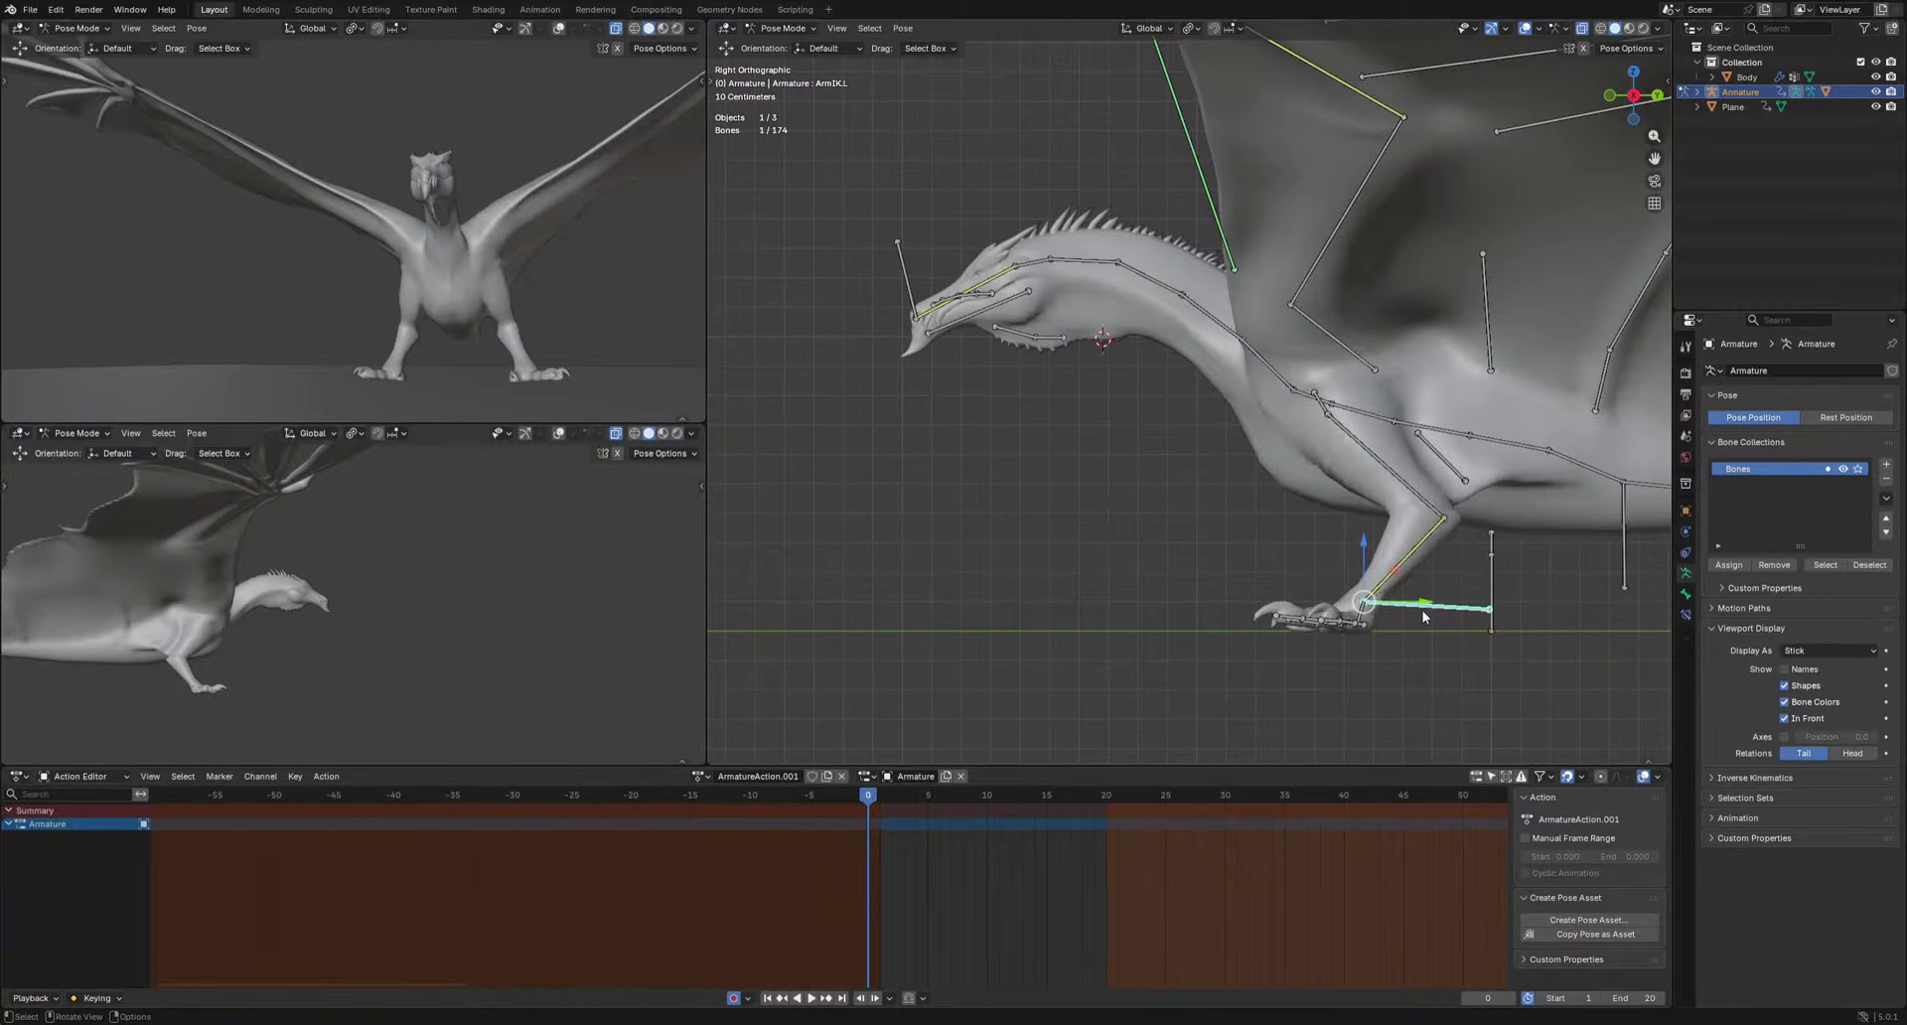
# Try moving the ArmIK.R bone and the Shoulder.R bone, cancelling both moves.
pyautogui.press('g')
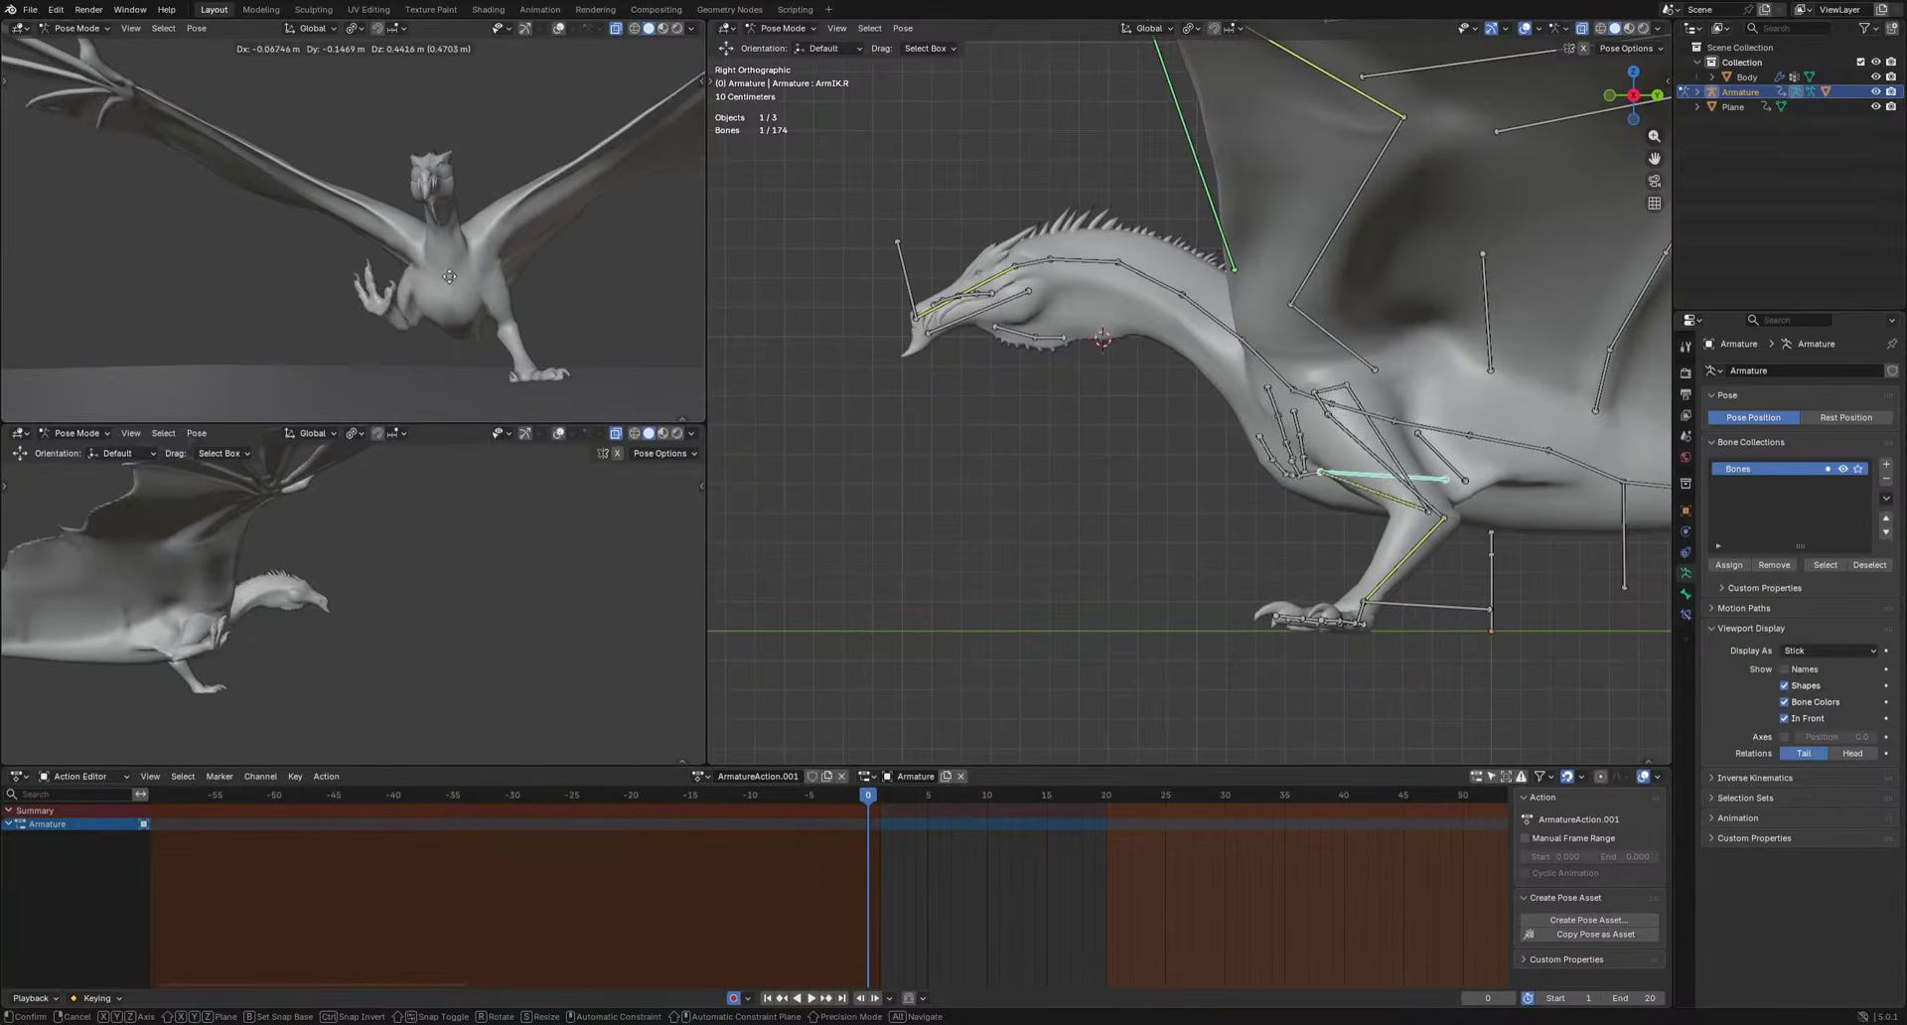
pyautogui.press('Escape')
pyautogui.moveTo(1100, 558); pyautogui.dragTo(1031, 425, button='middle')
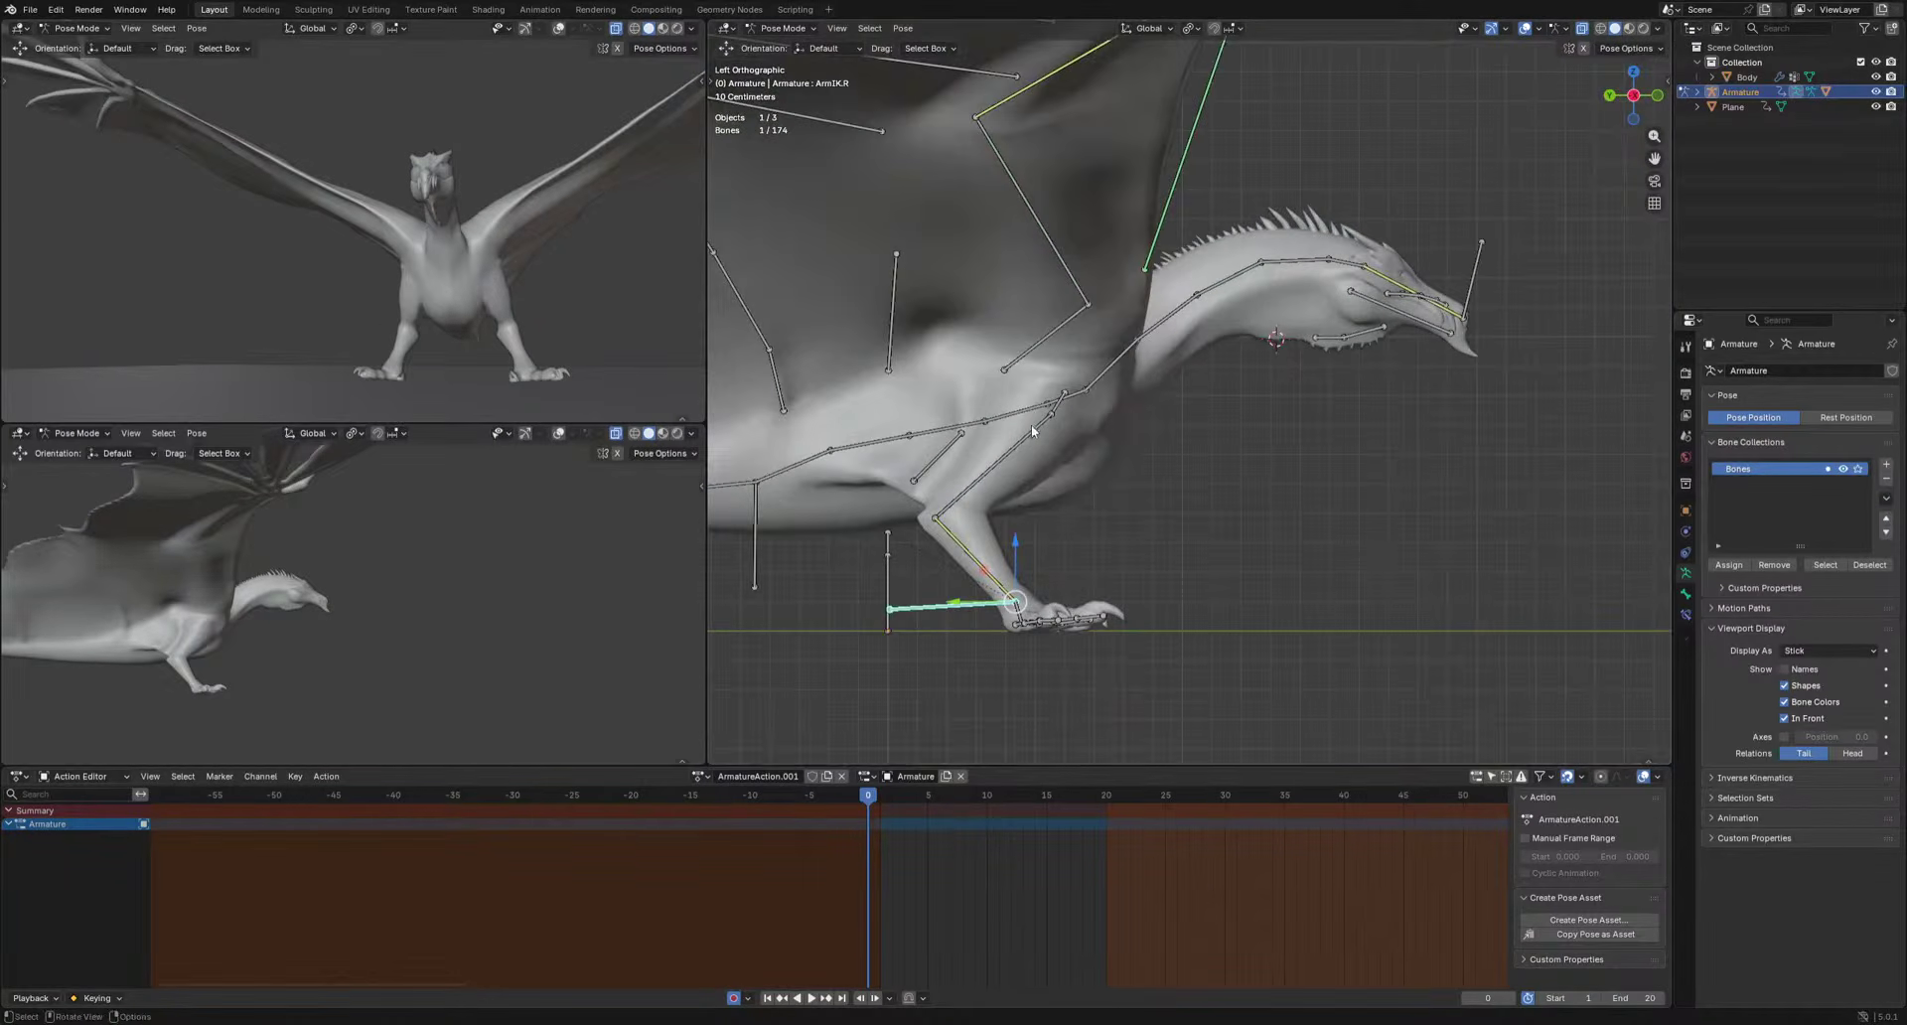
pyautogui.click(1033, 422)
pyautogui.press('g')
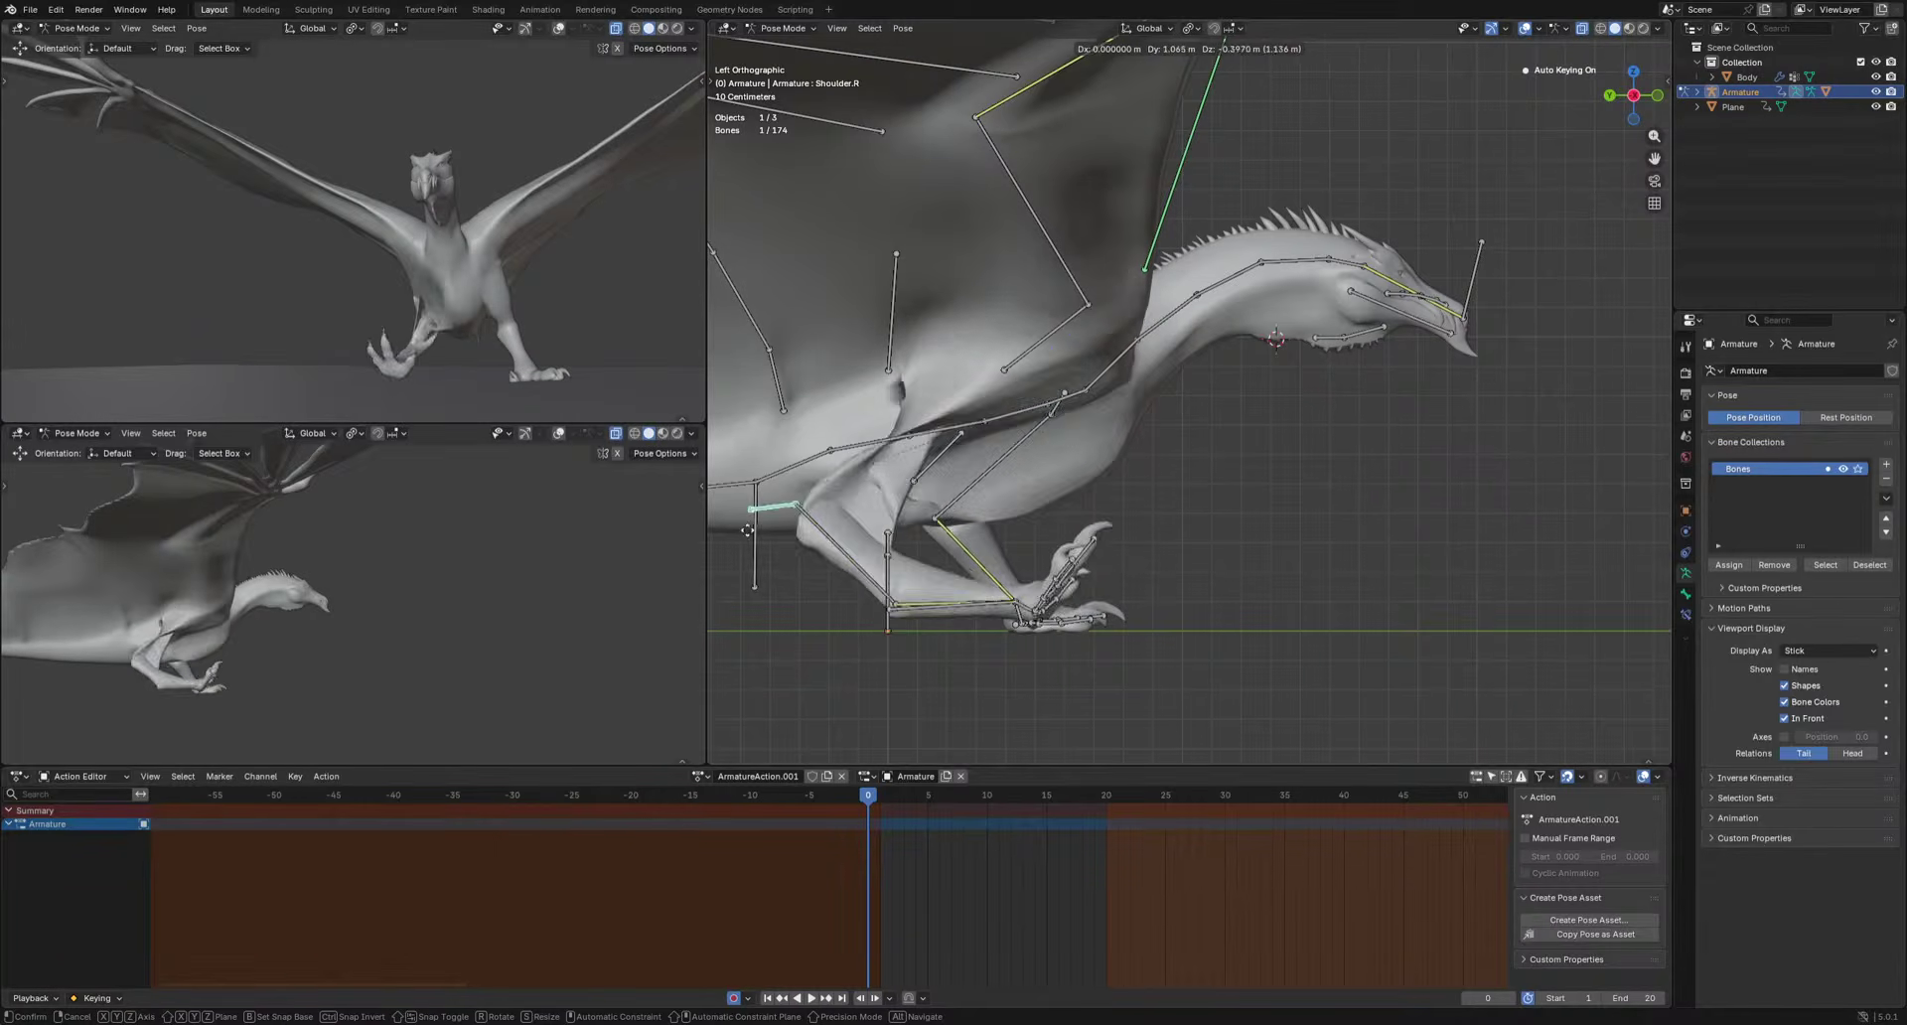
pyautogui.press('Escape')
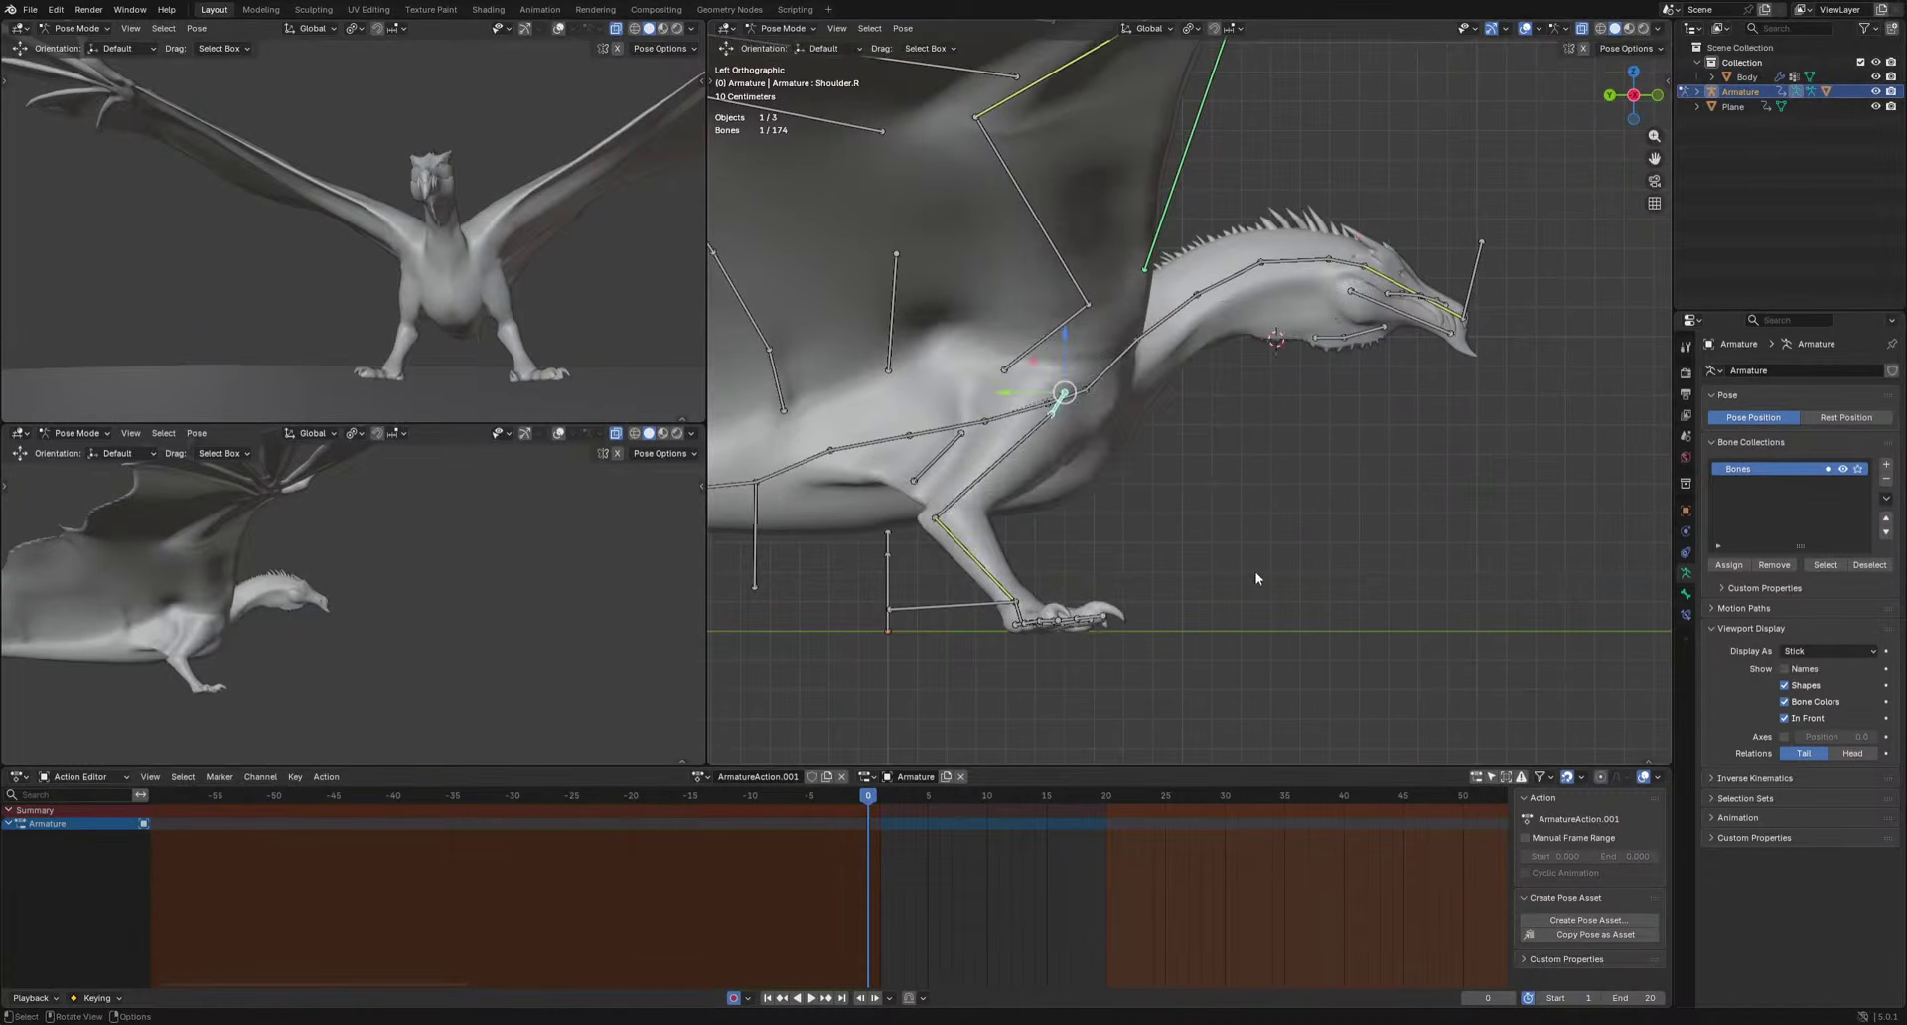
# Move the ArmIK.R bone forward and up beneath the neck, and adjust its sideways position from the front.
pyautogui.click(988, 609)
pyautogui.press('g')
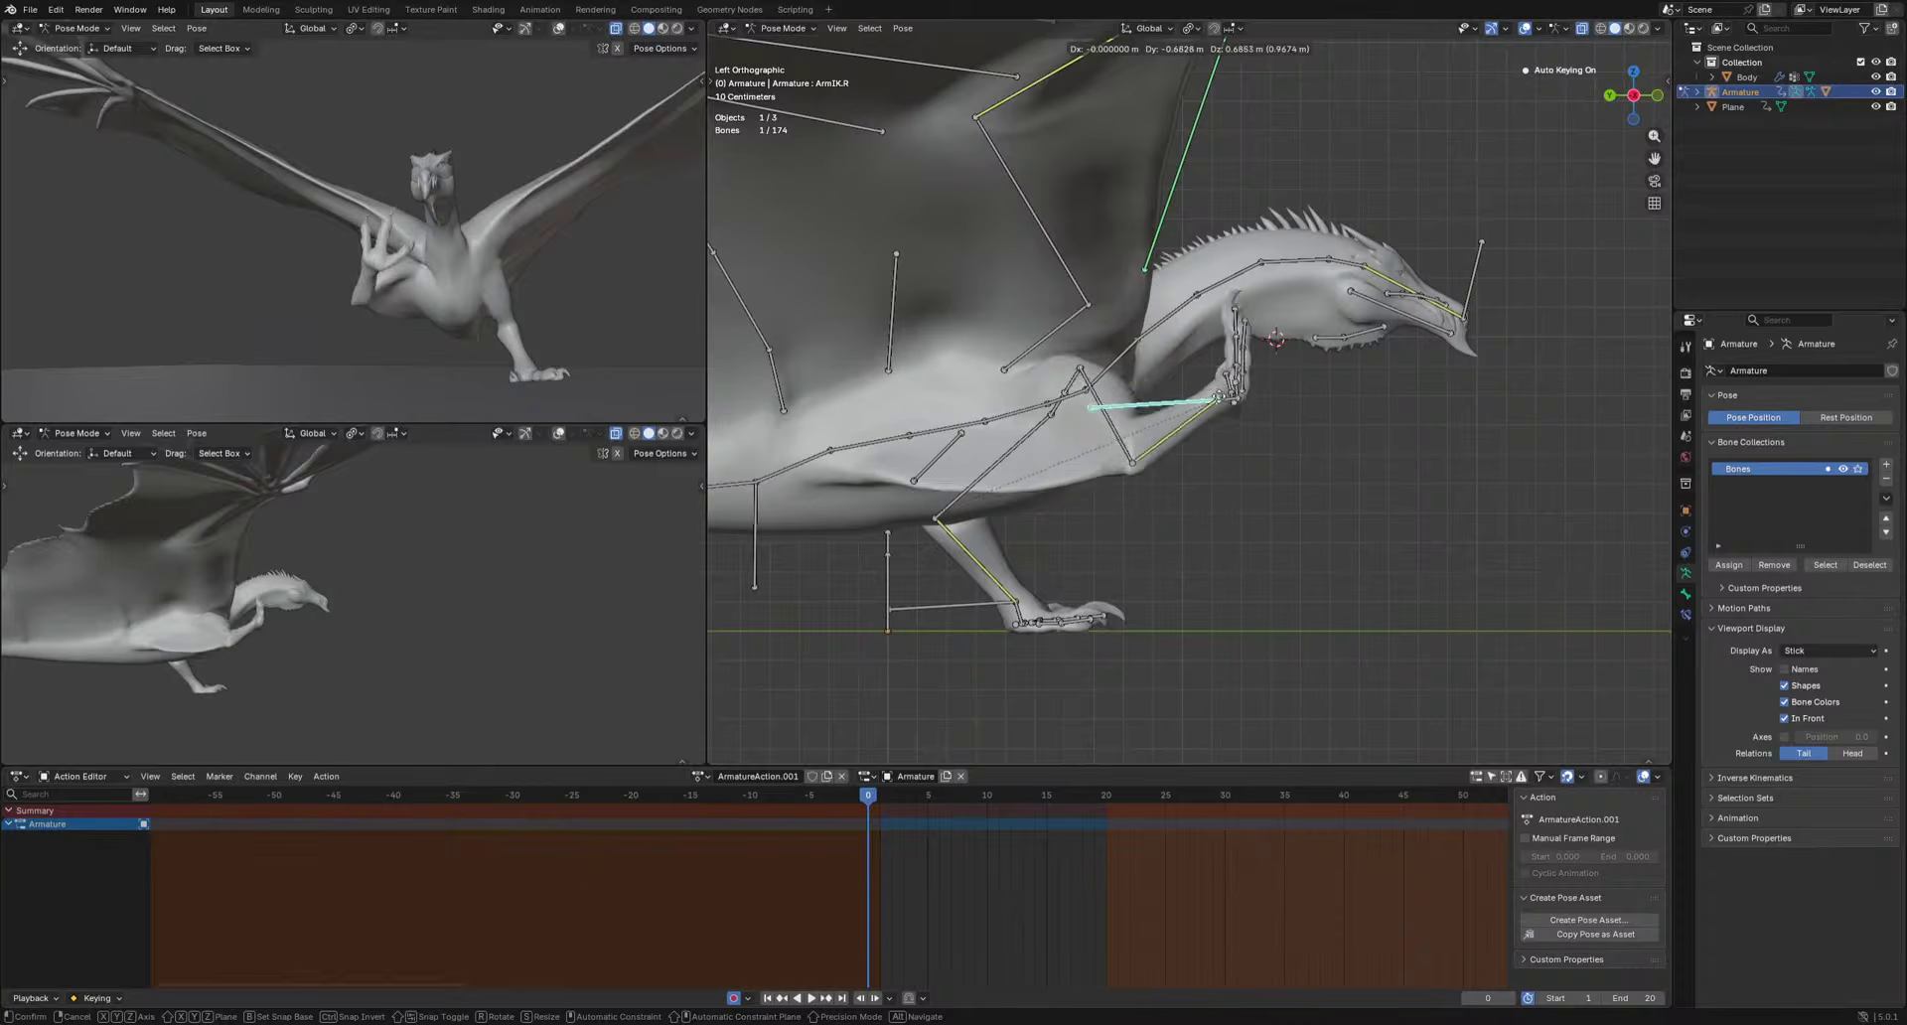
pyautogui.click(1225, 421)
pyautogui.moveTo(1285, 467); pyautogui.dragTo(1078, 470, button='middle')
pyautogui.press('g')
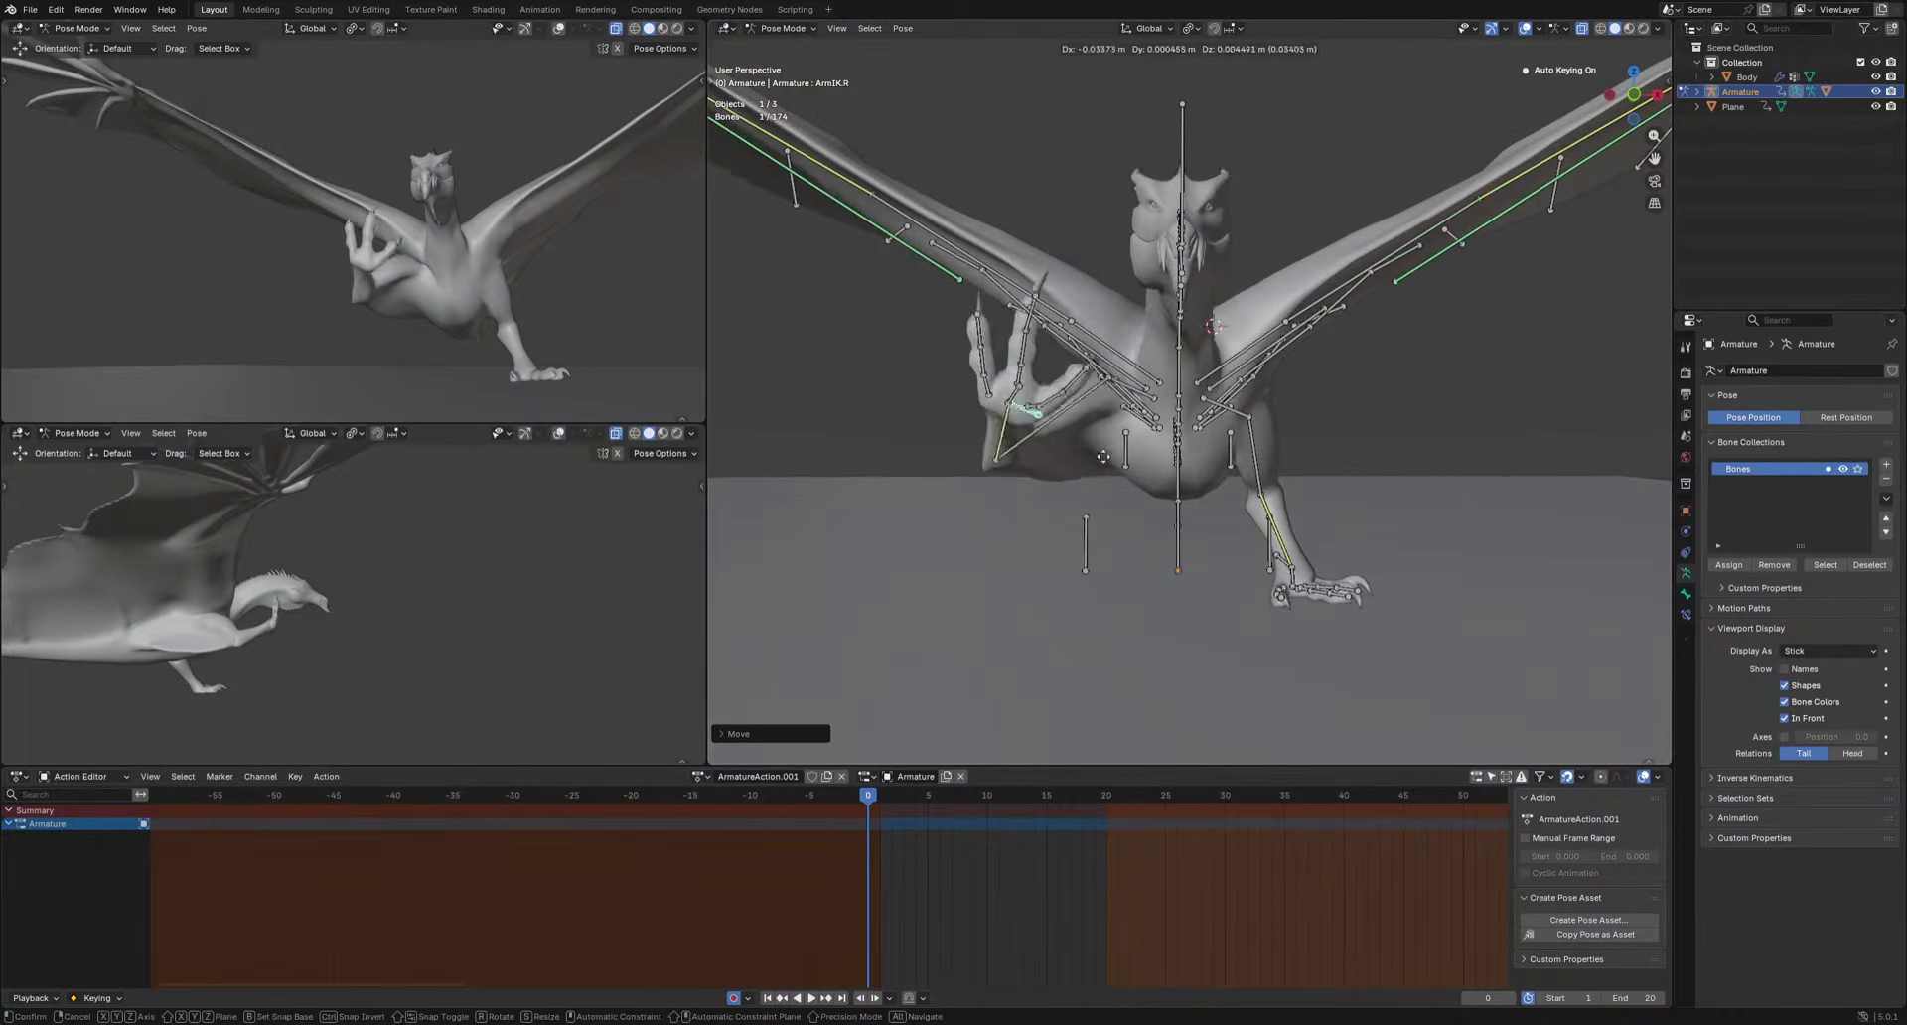
pyautogui.click(1092, 454)
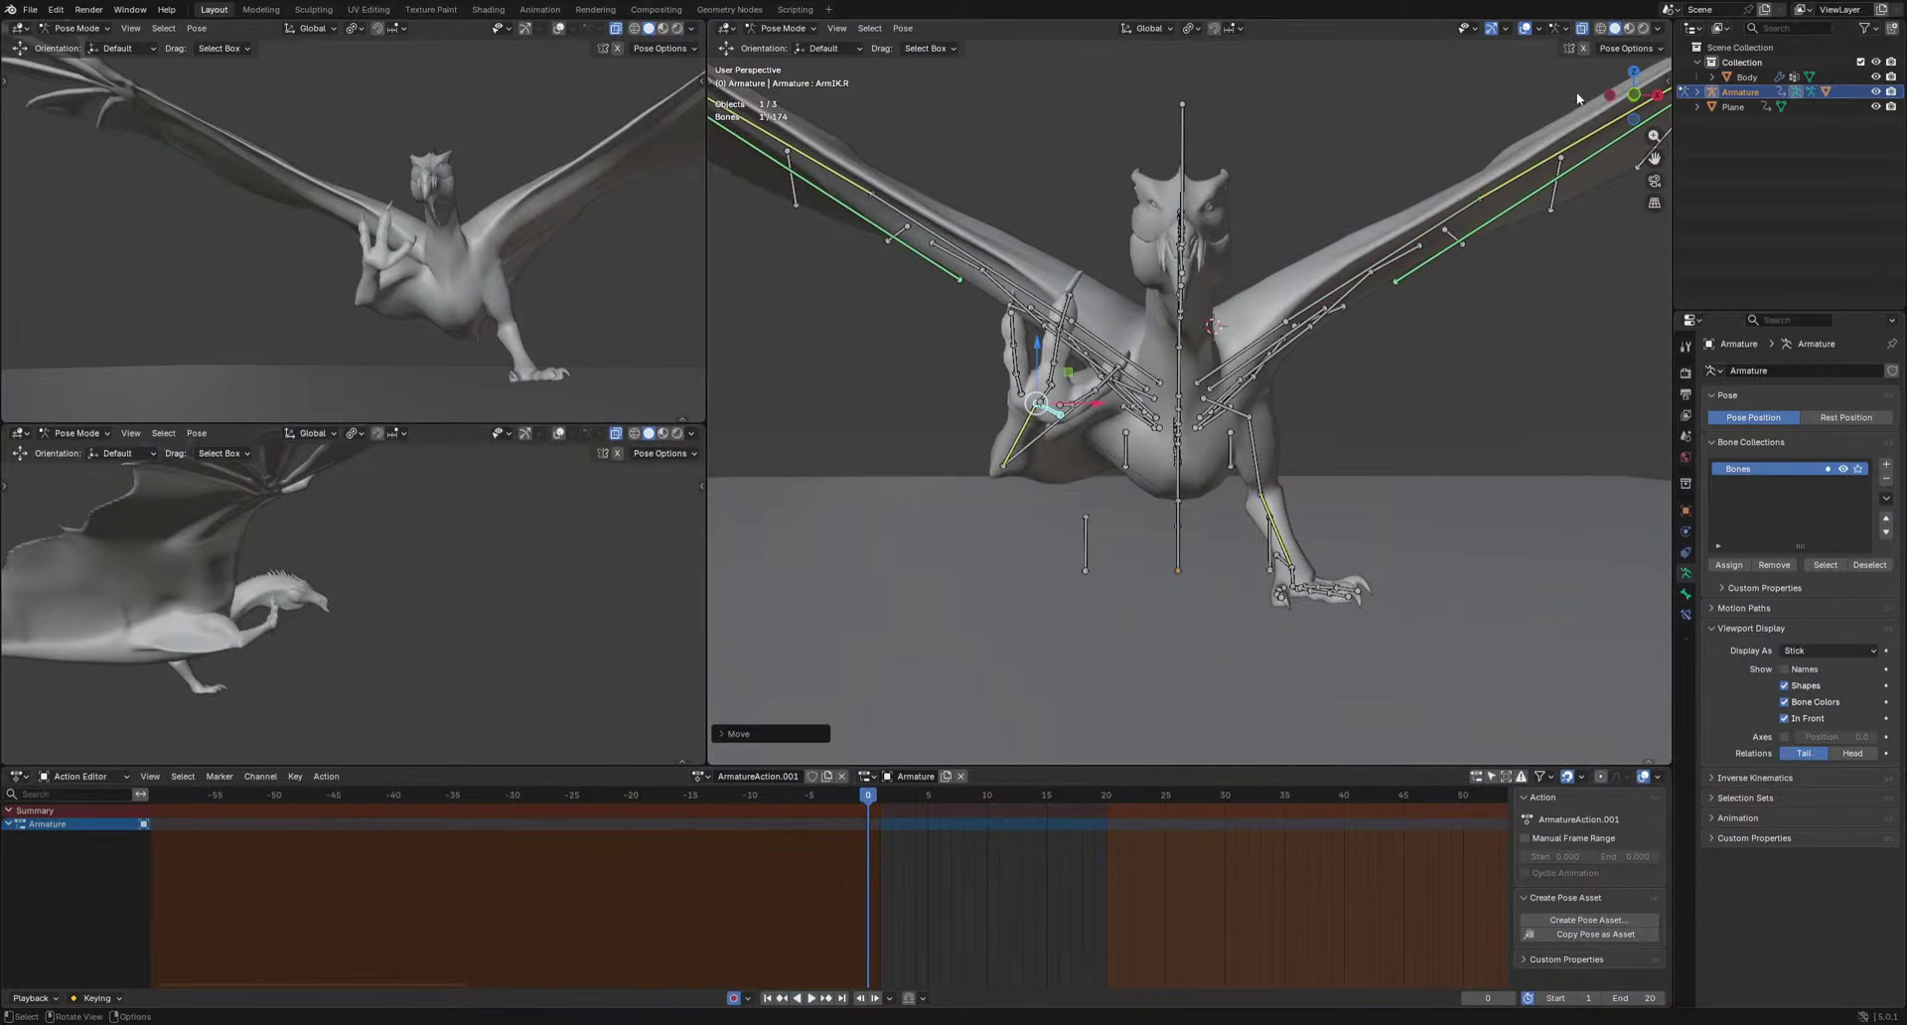
# With the overlays hidden, try shifting the ArmIK.R bone again, undo it, and examine the raised arm from several sides.
pyautogui.click(1524, 29)
pyautogui.press('g')
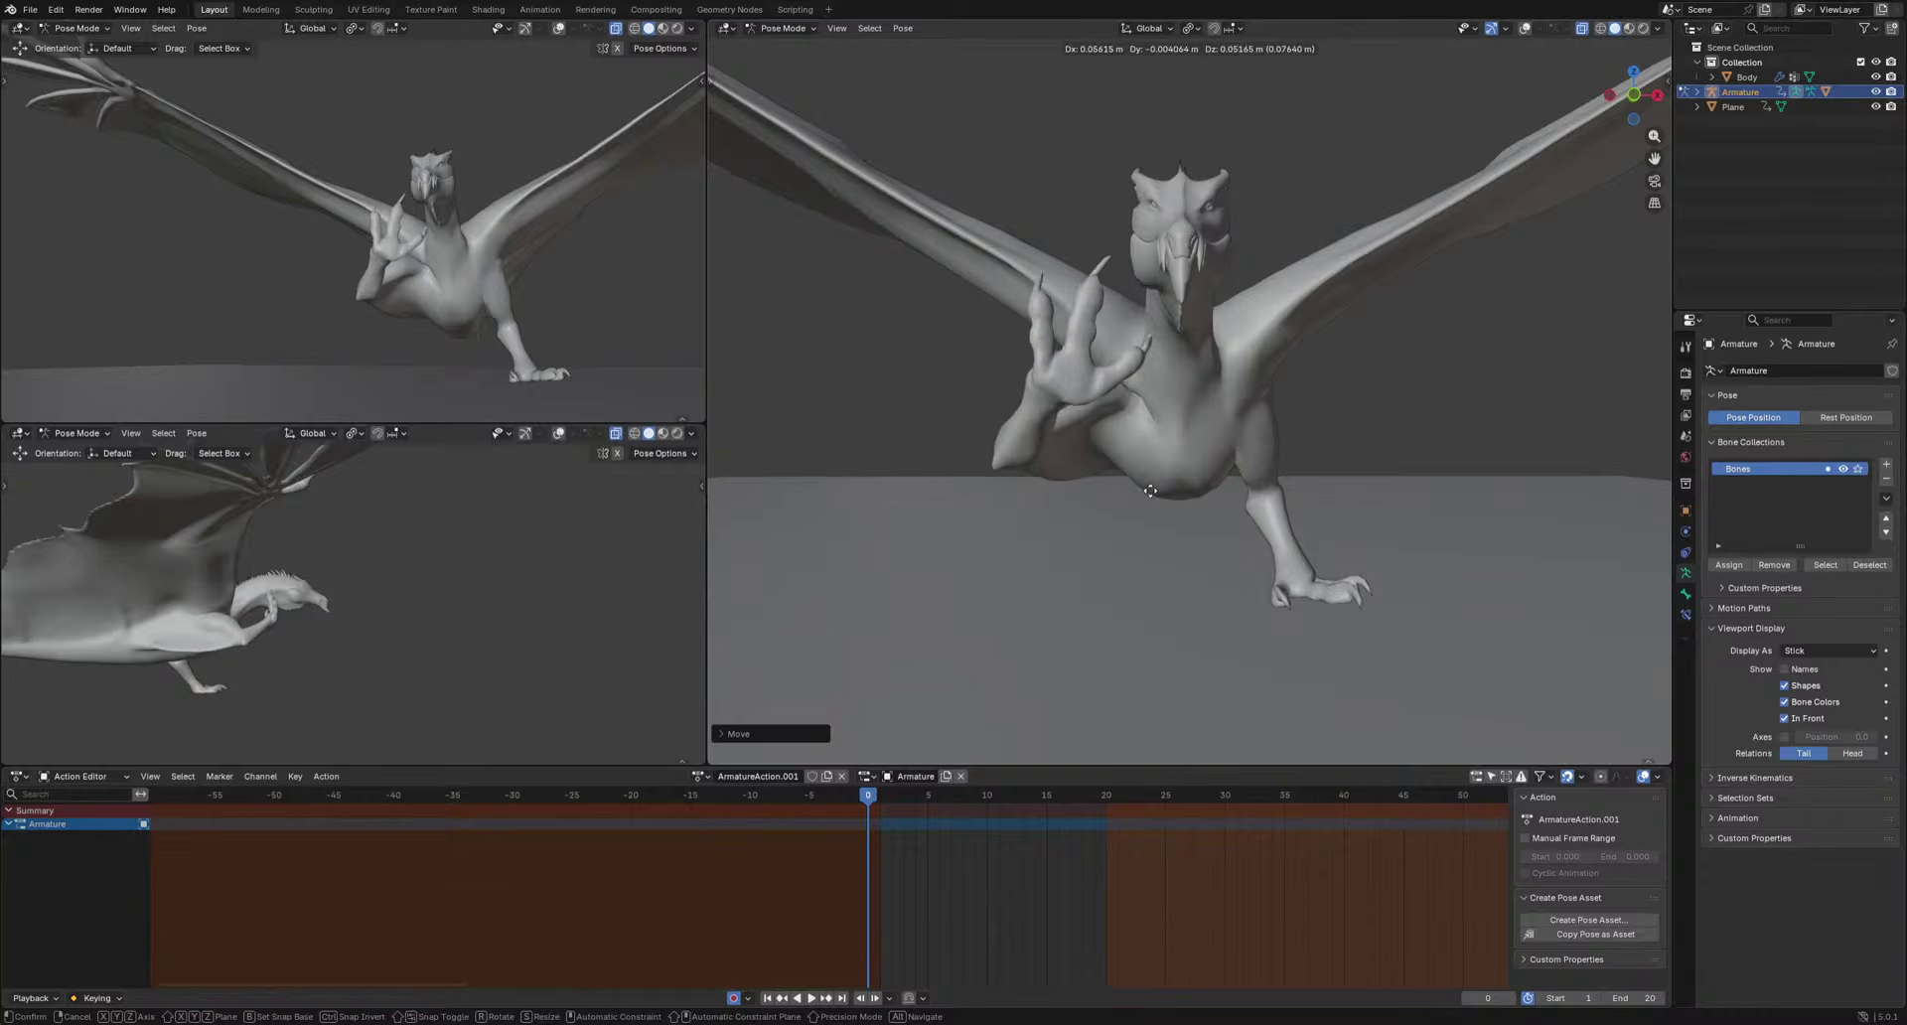
pyautogui.click(1152, 494)
pyautogui.hotkey('ctrl', 'z')
pyautogui.moveTo(1174, 536); pyautogui.dragTo(1176, 508, button='middle')
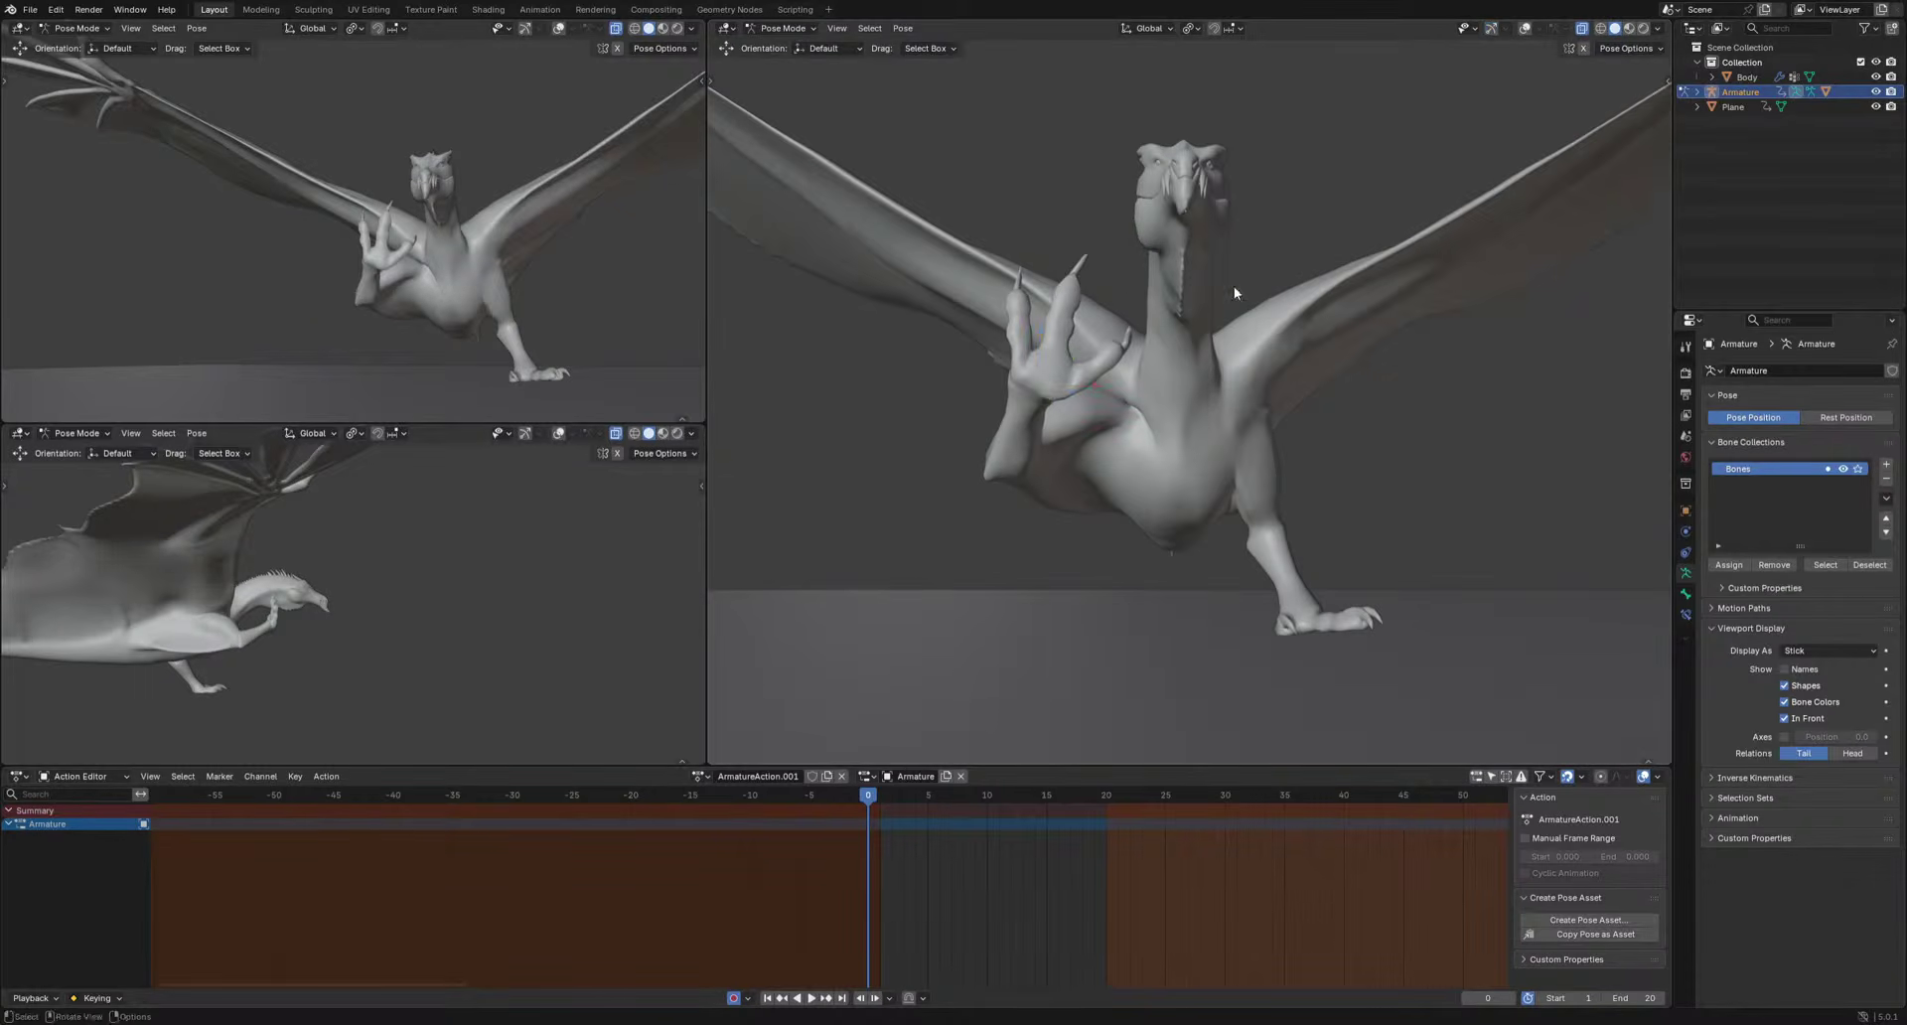
pyautogui.moveTo(1233, 287); pyautogui.dragTo(1378, 381, button='middle')
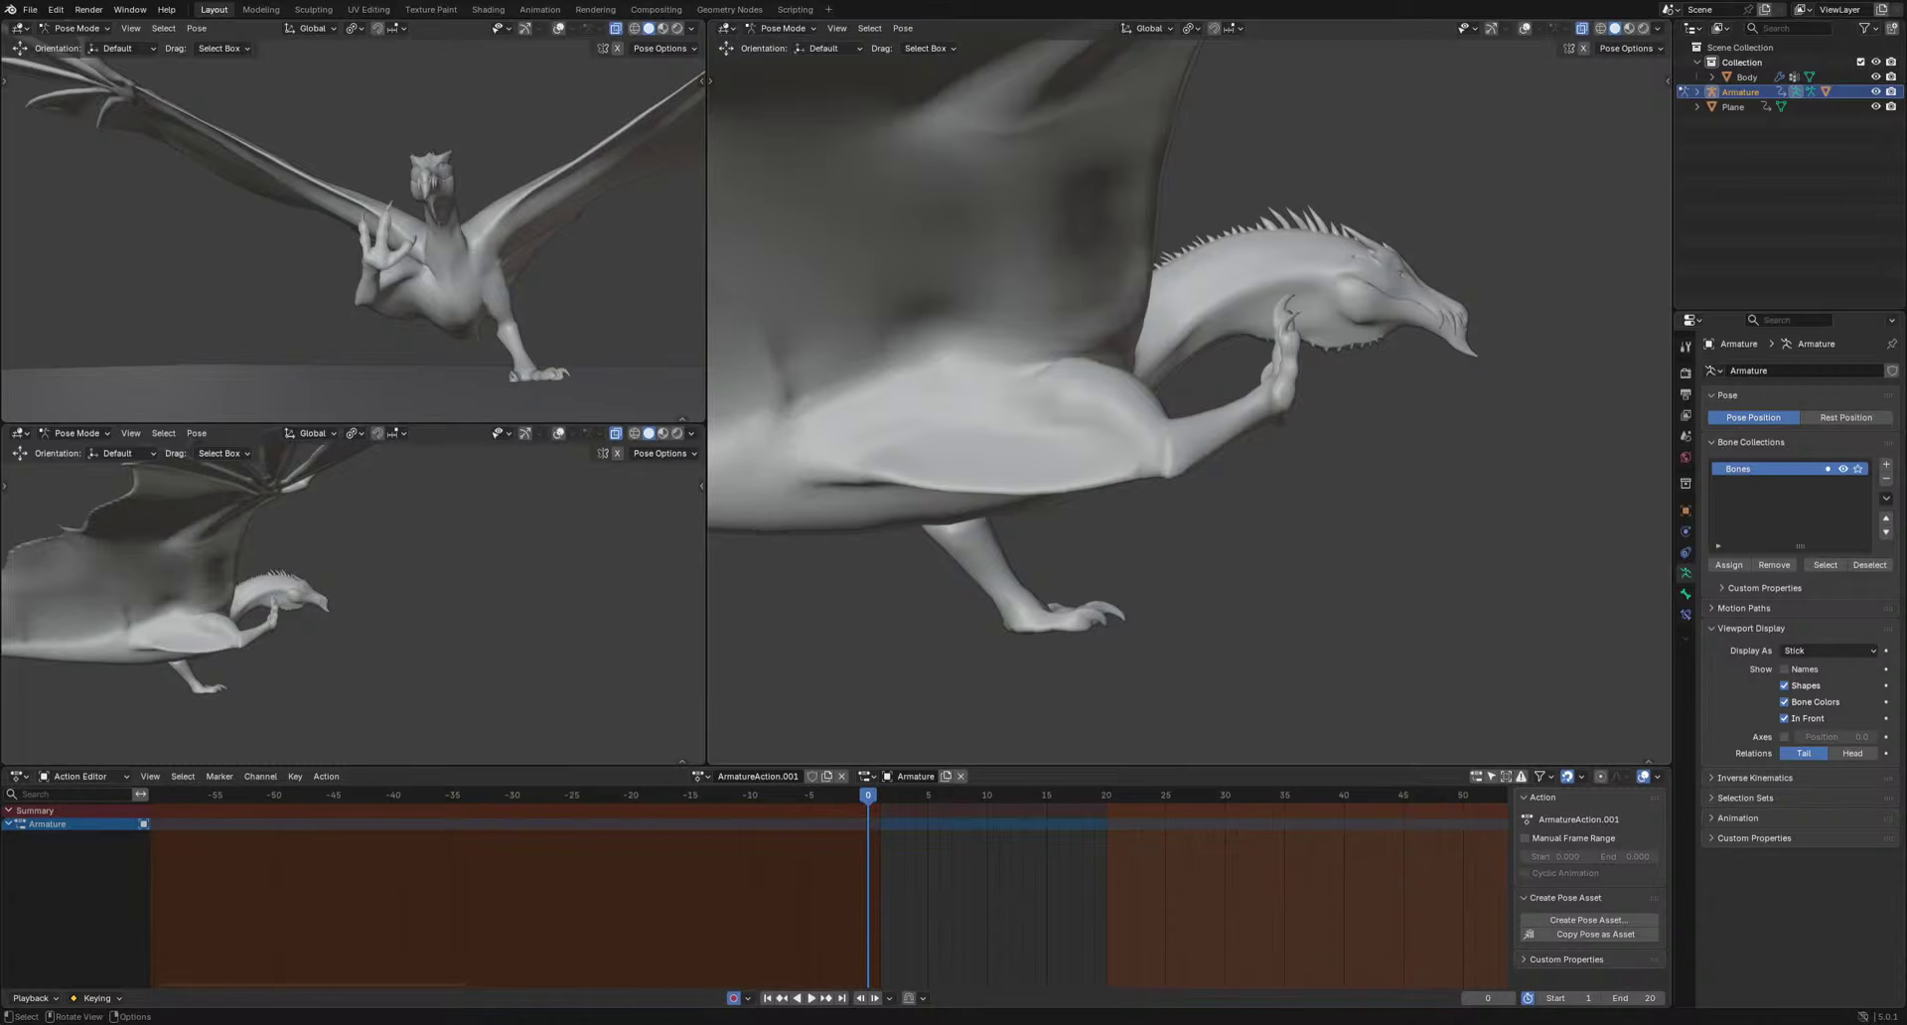
pyautogui.scroll(2, 1324, 439)
pyautogui.moveTo(1324, 439); pyautogui.dragTo(1225, 449, button='middle')
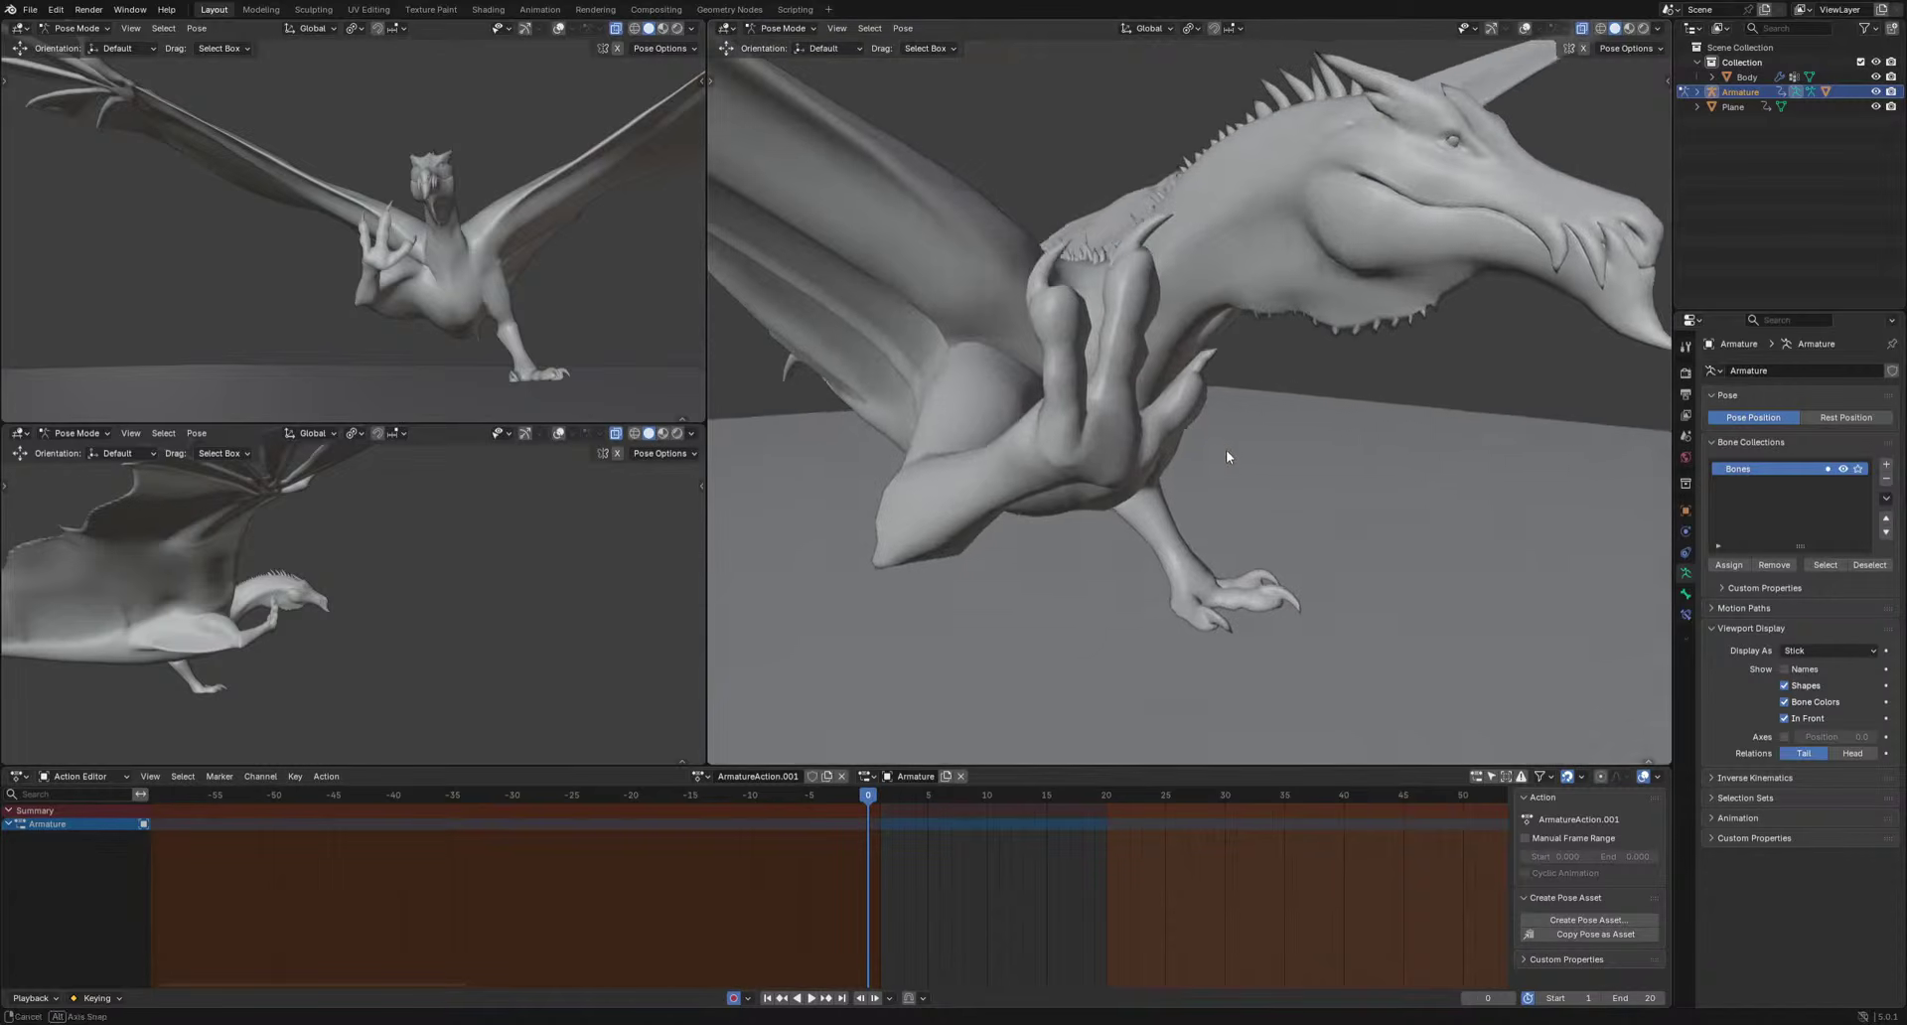
pyautogui.click(1522, 29)
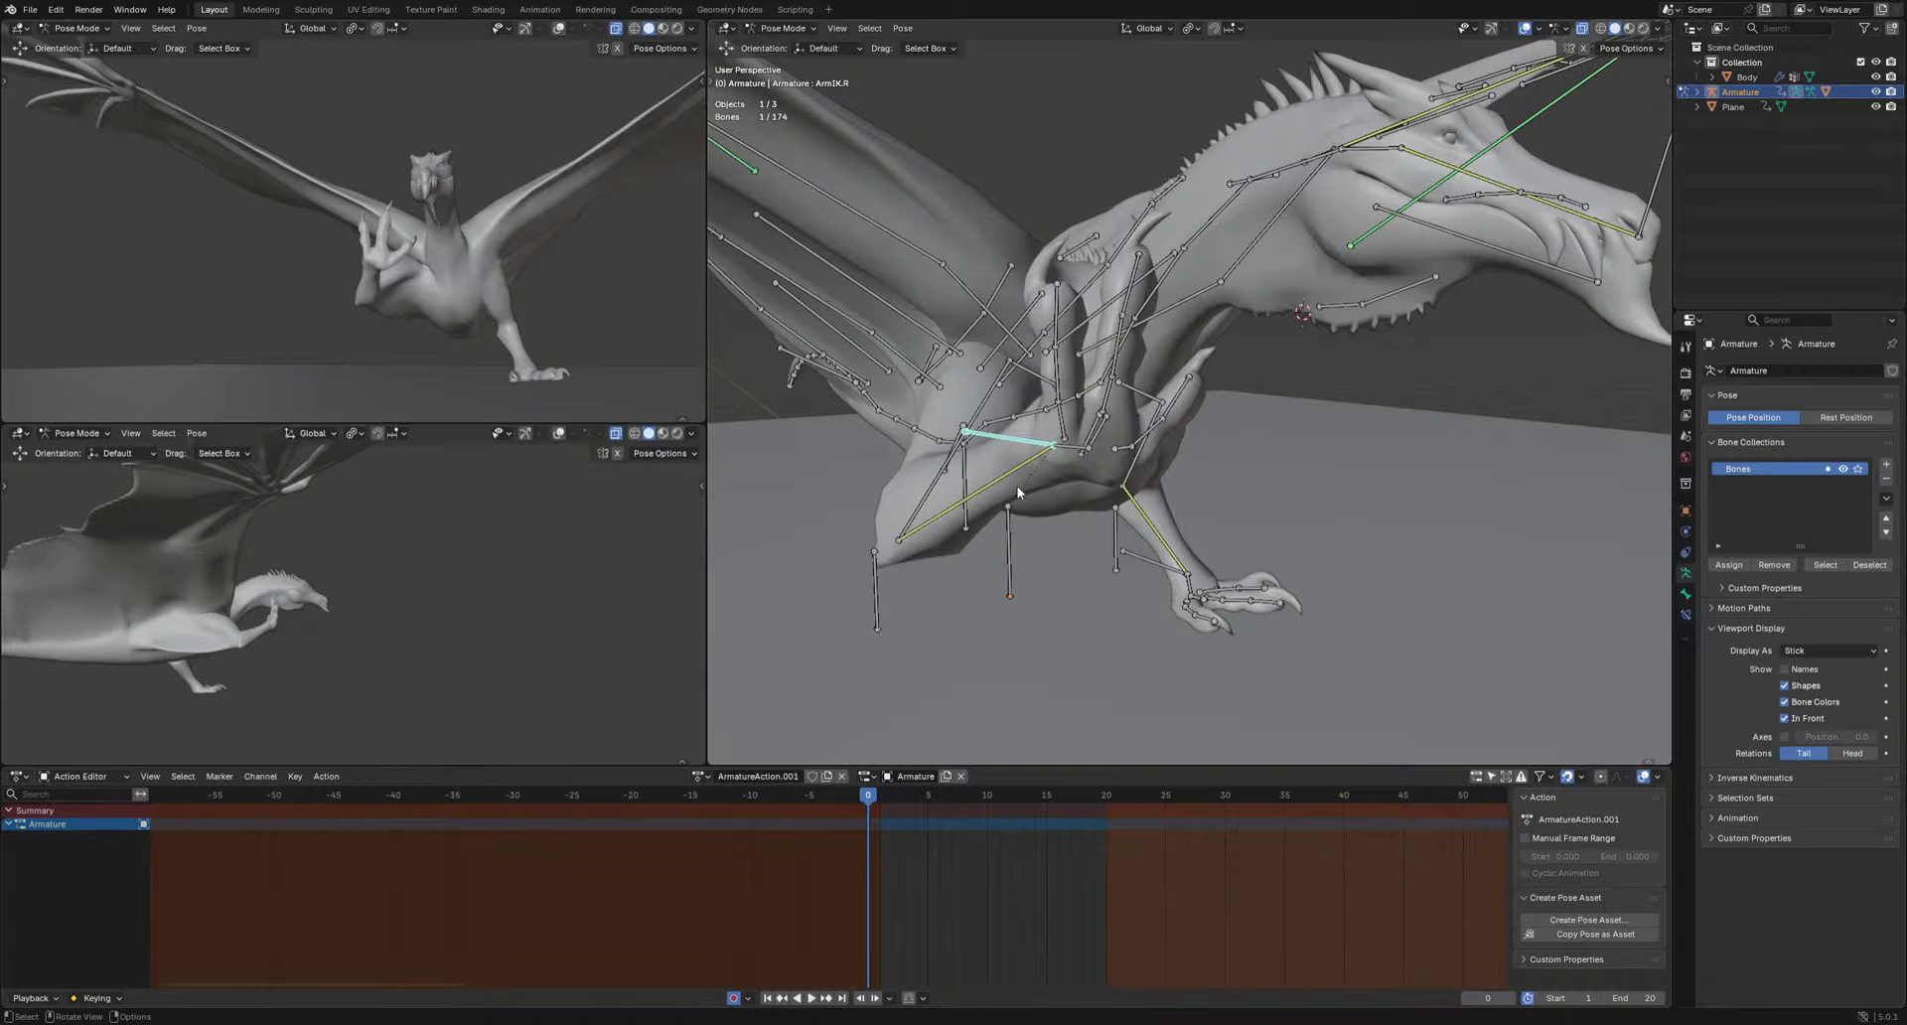
# Rotate the Forearm.R bone and apply a trackball rotation to the Wrist.R bone to turn the raised claw.
pyautogui.click(980, 504)
pyautogui.press('r')
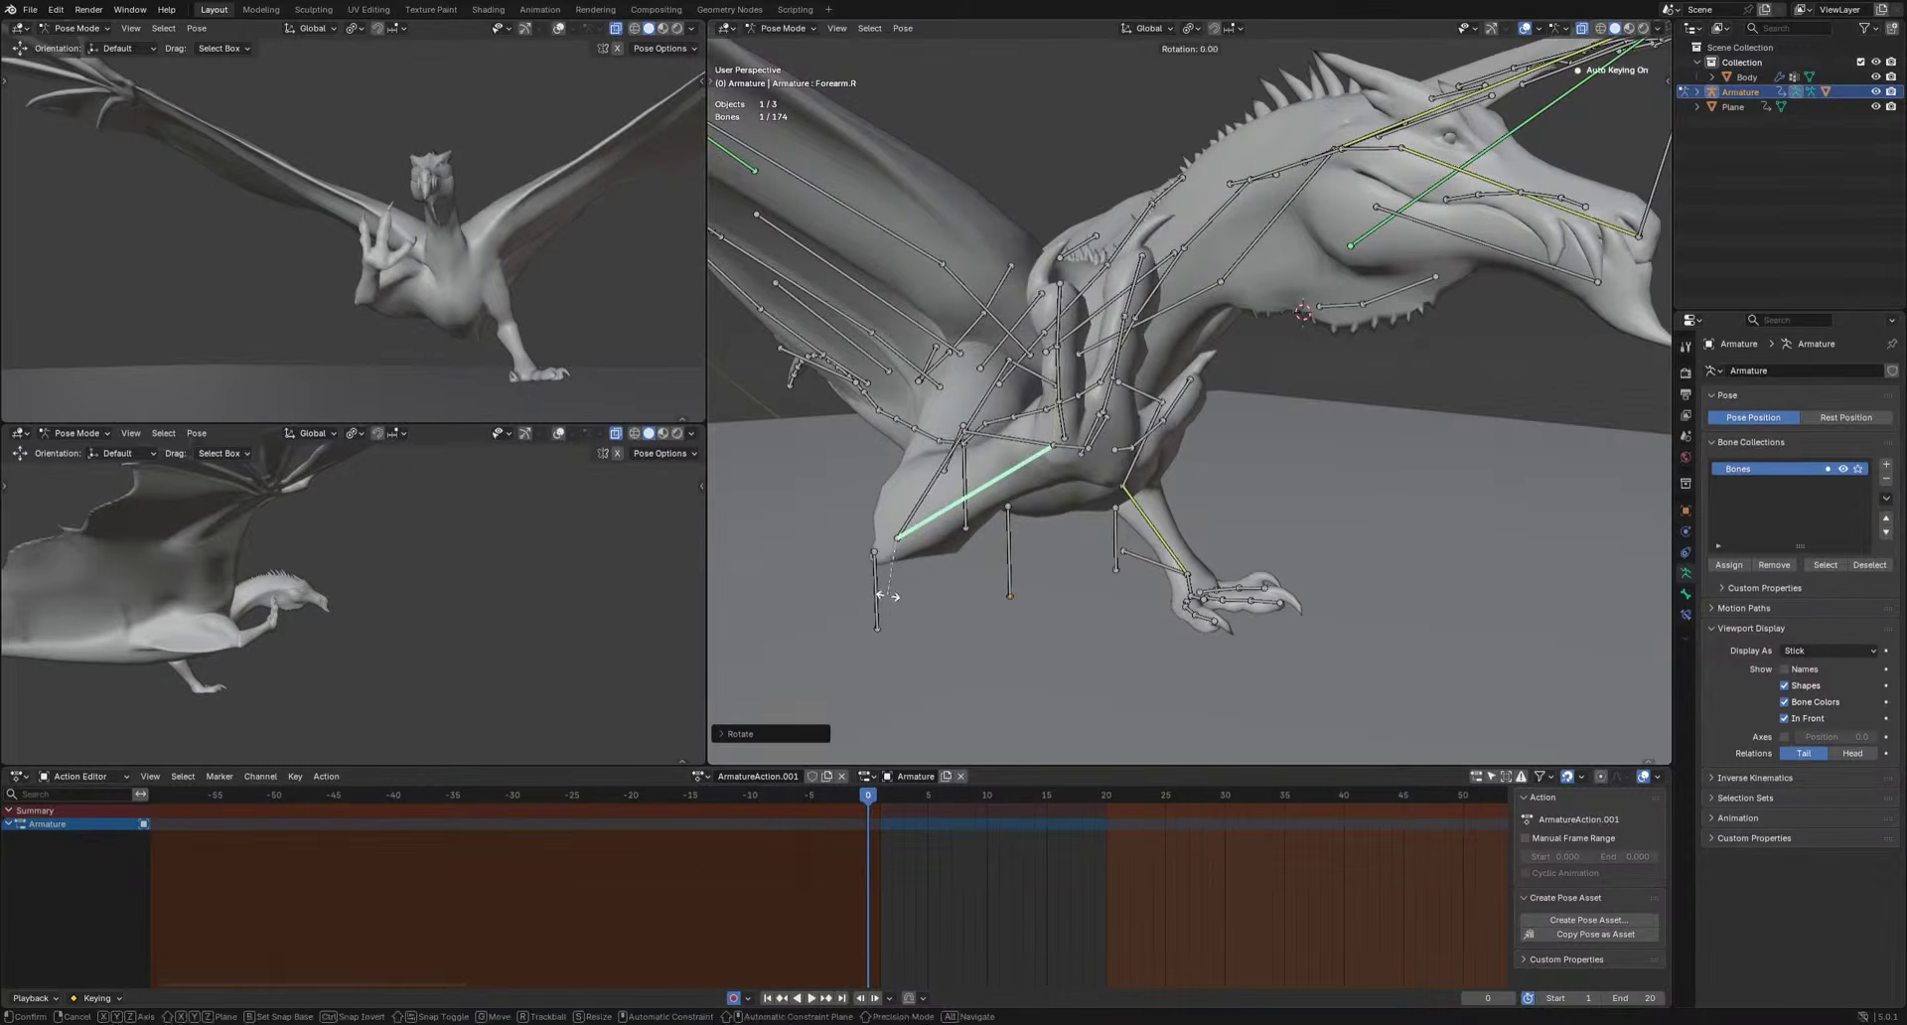
pyautogui.press('r')
pyautogui.click(908, 621)
pyautogui.click(1069, 450)
pyautogui.press('r')
pyautogui.press('r')
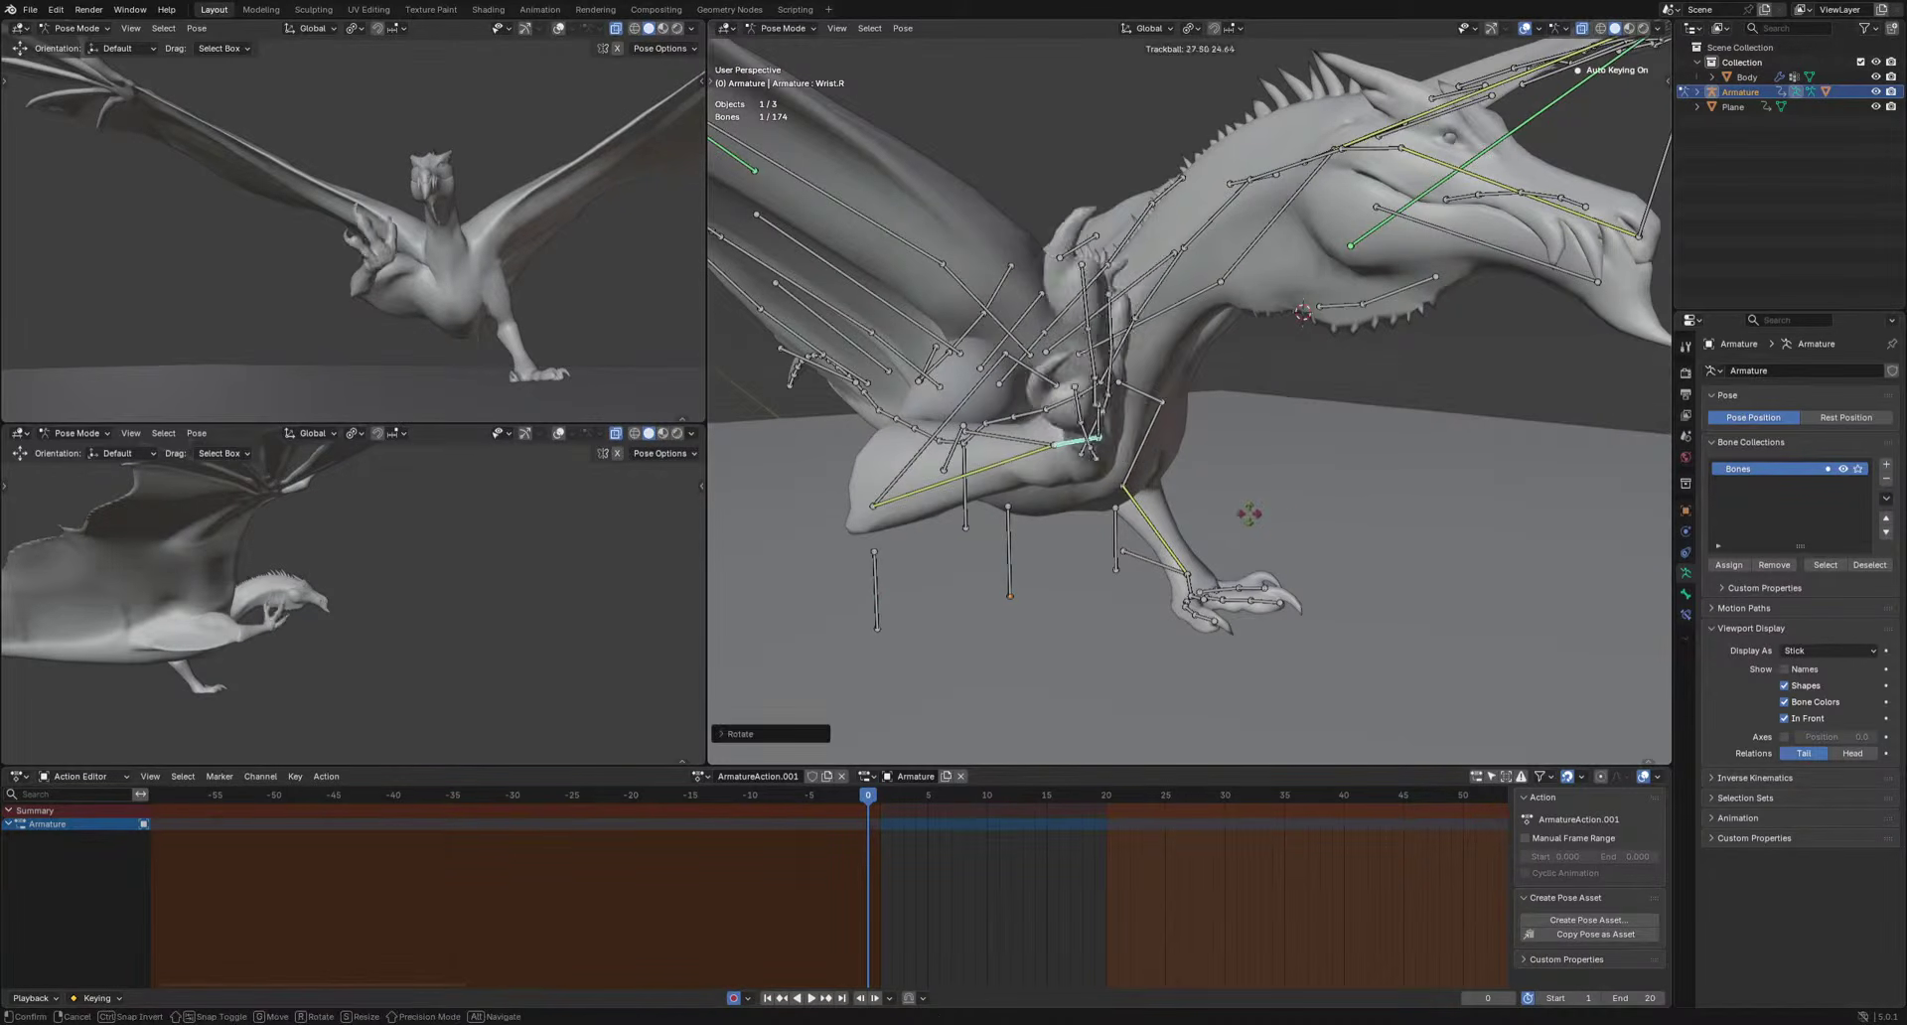
pyautogui.click(1291, 527)
# Select three finger bones of the raised right claw and rotate them together.
pyautogui.moveTo(1309, 528); pyautogui.dragTo(1263, 321, button='middle')
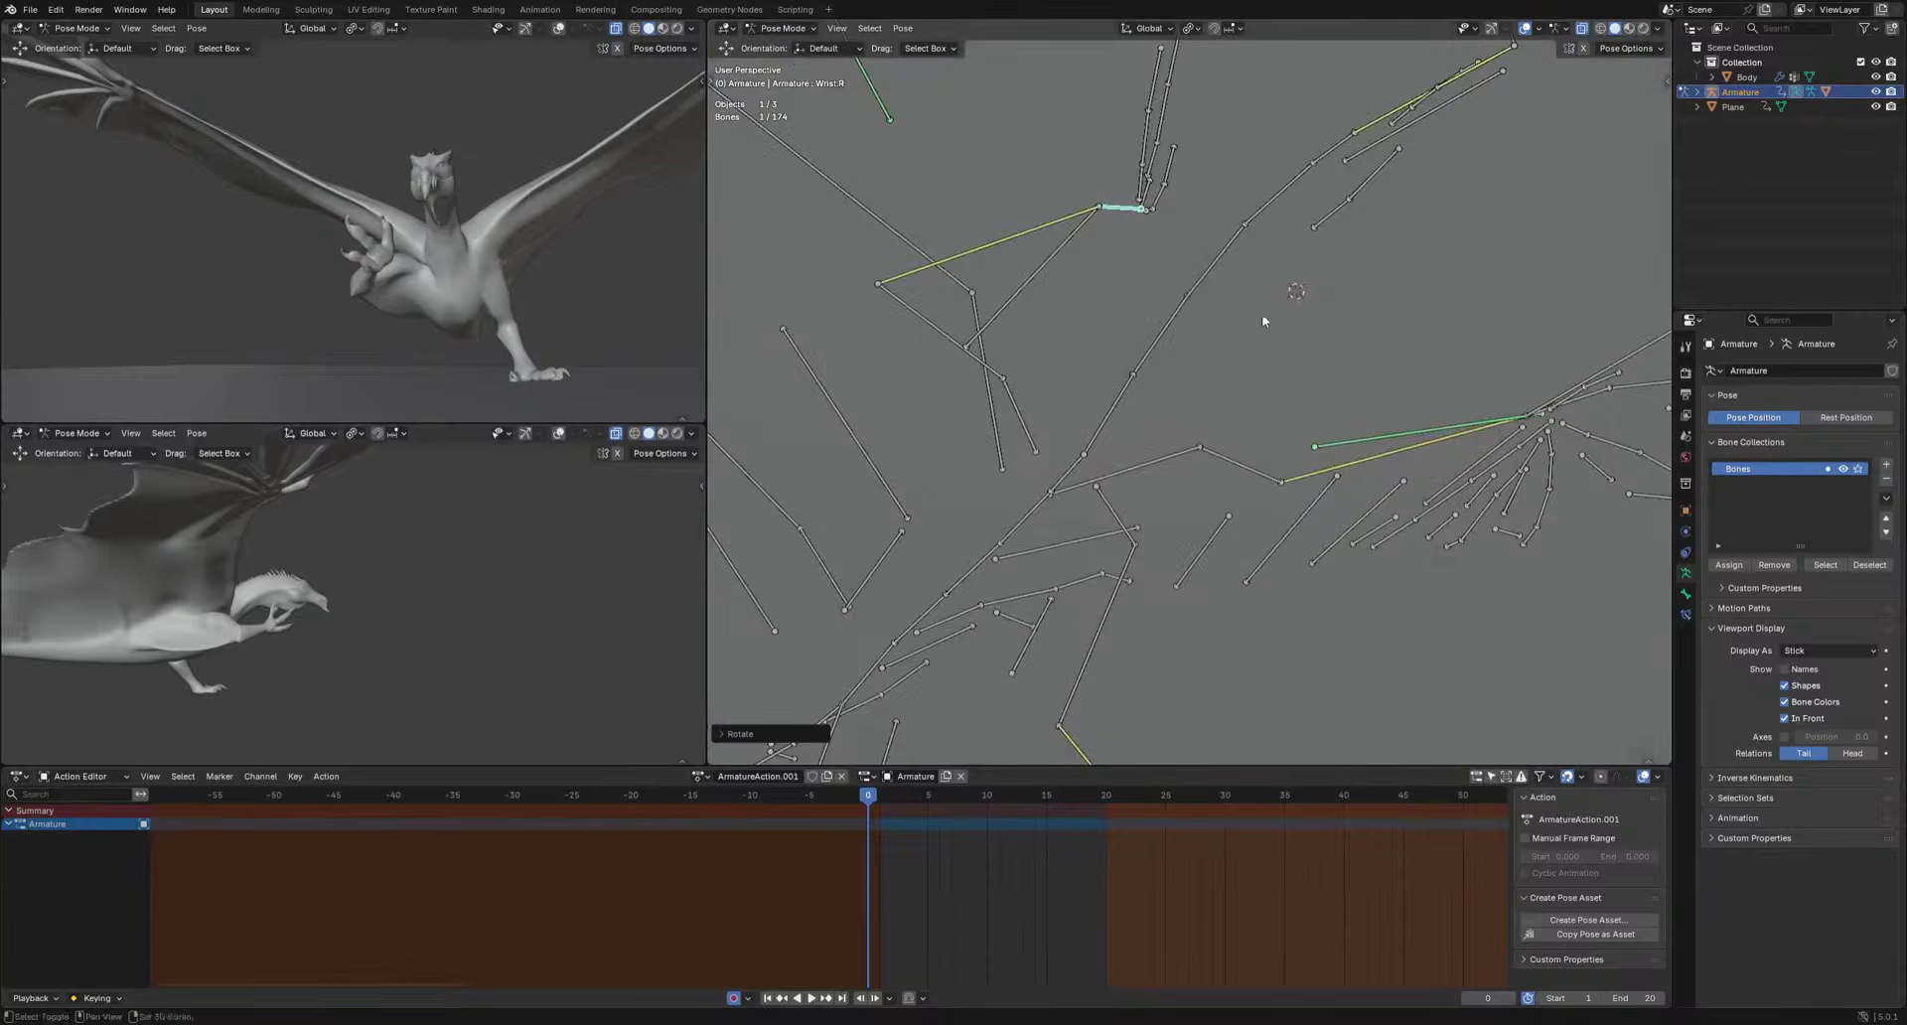
pyautogui.scroll(-5, 1262, 319)
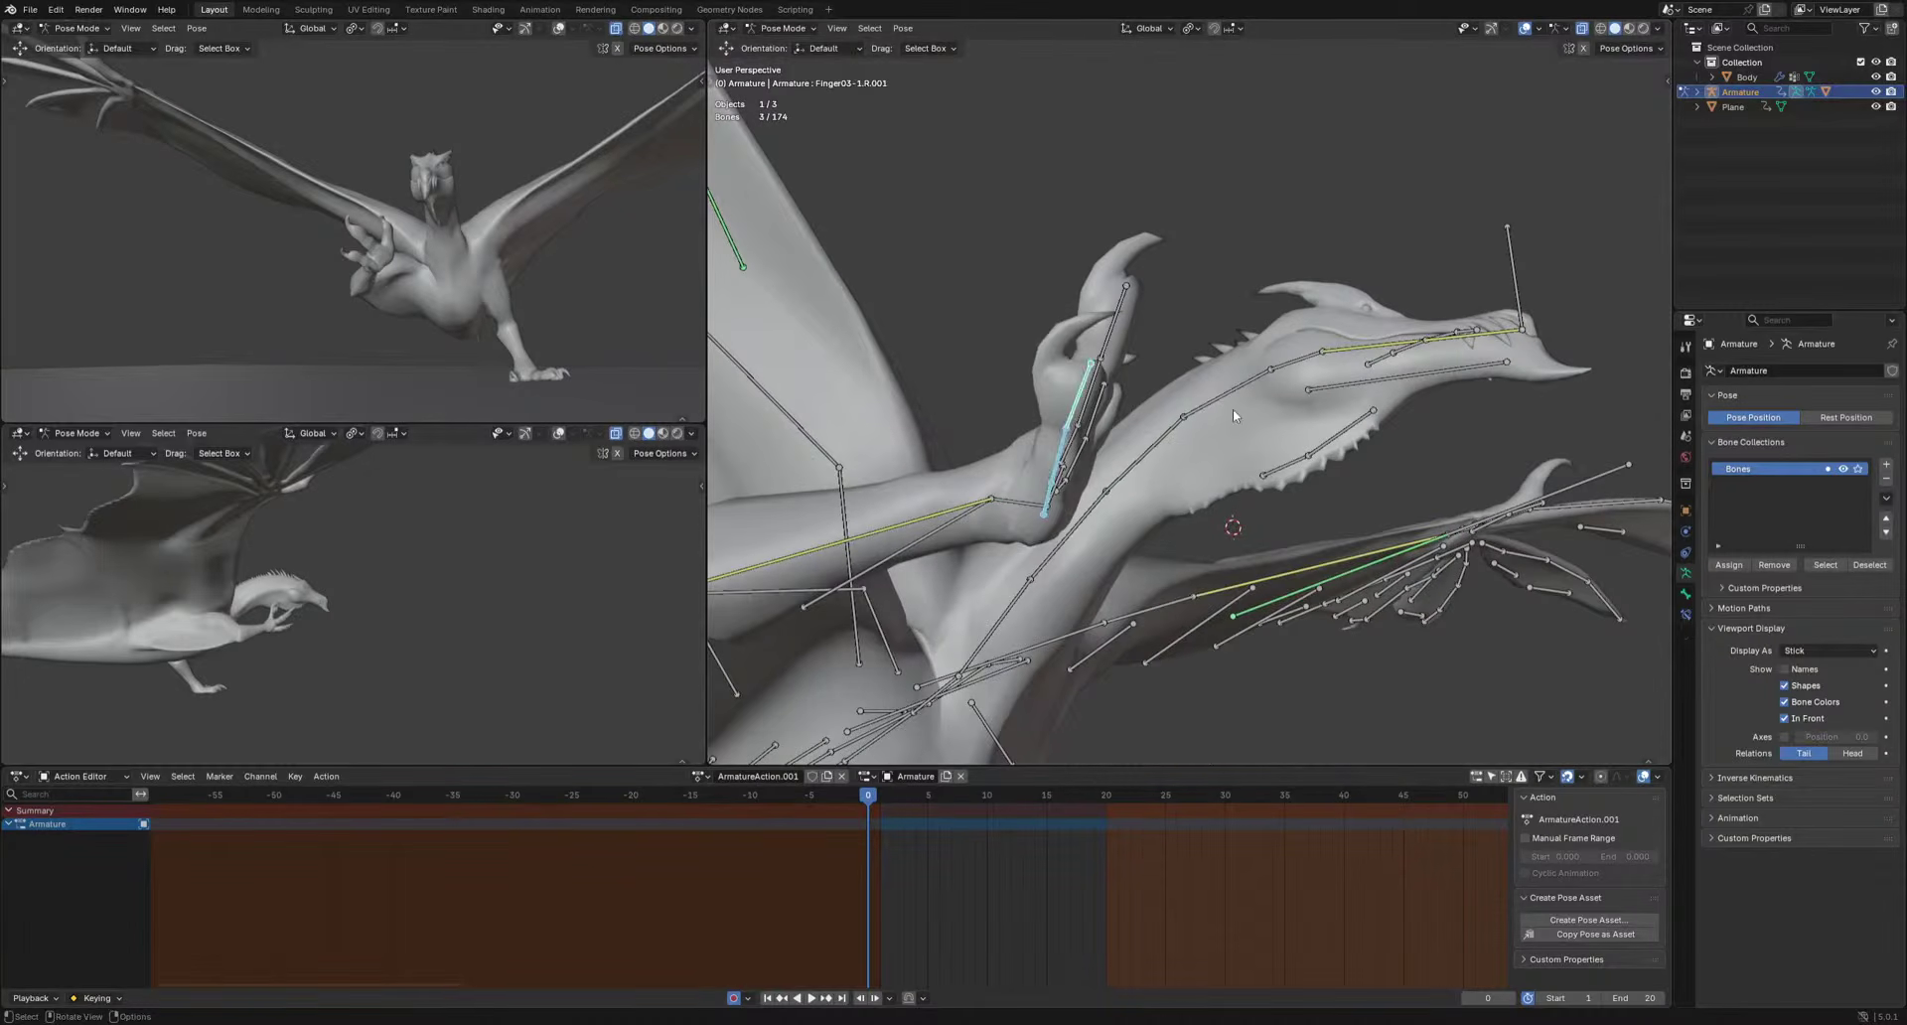
pyautogui.press('r')
pyautogui.click(1093, 502)
# Rotate individual finger bones of the right claw, including Finger01-2.R, to bend the finger inward.
pyautogui.click(1081, 461)
pyautogui.moveTo(1139, 480); pyautogui.dragTo(1118, 552, button='middle')
pyautogui.press('r')
pyautogui.click(1212, 648)
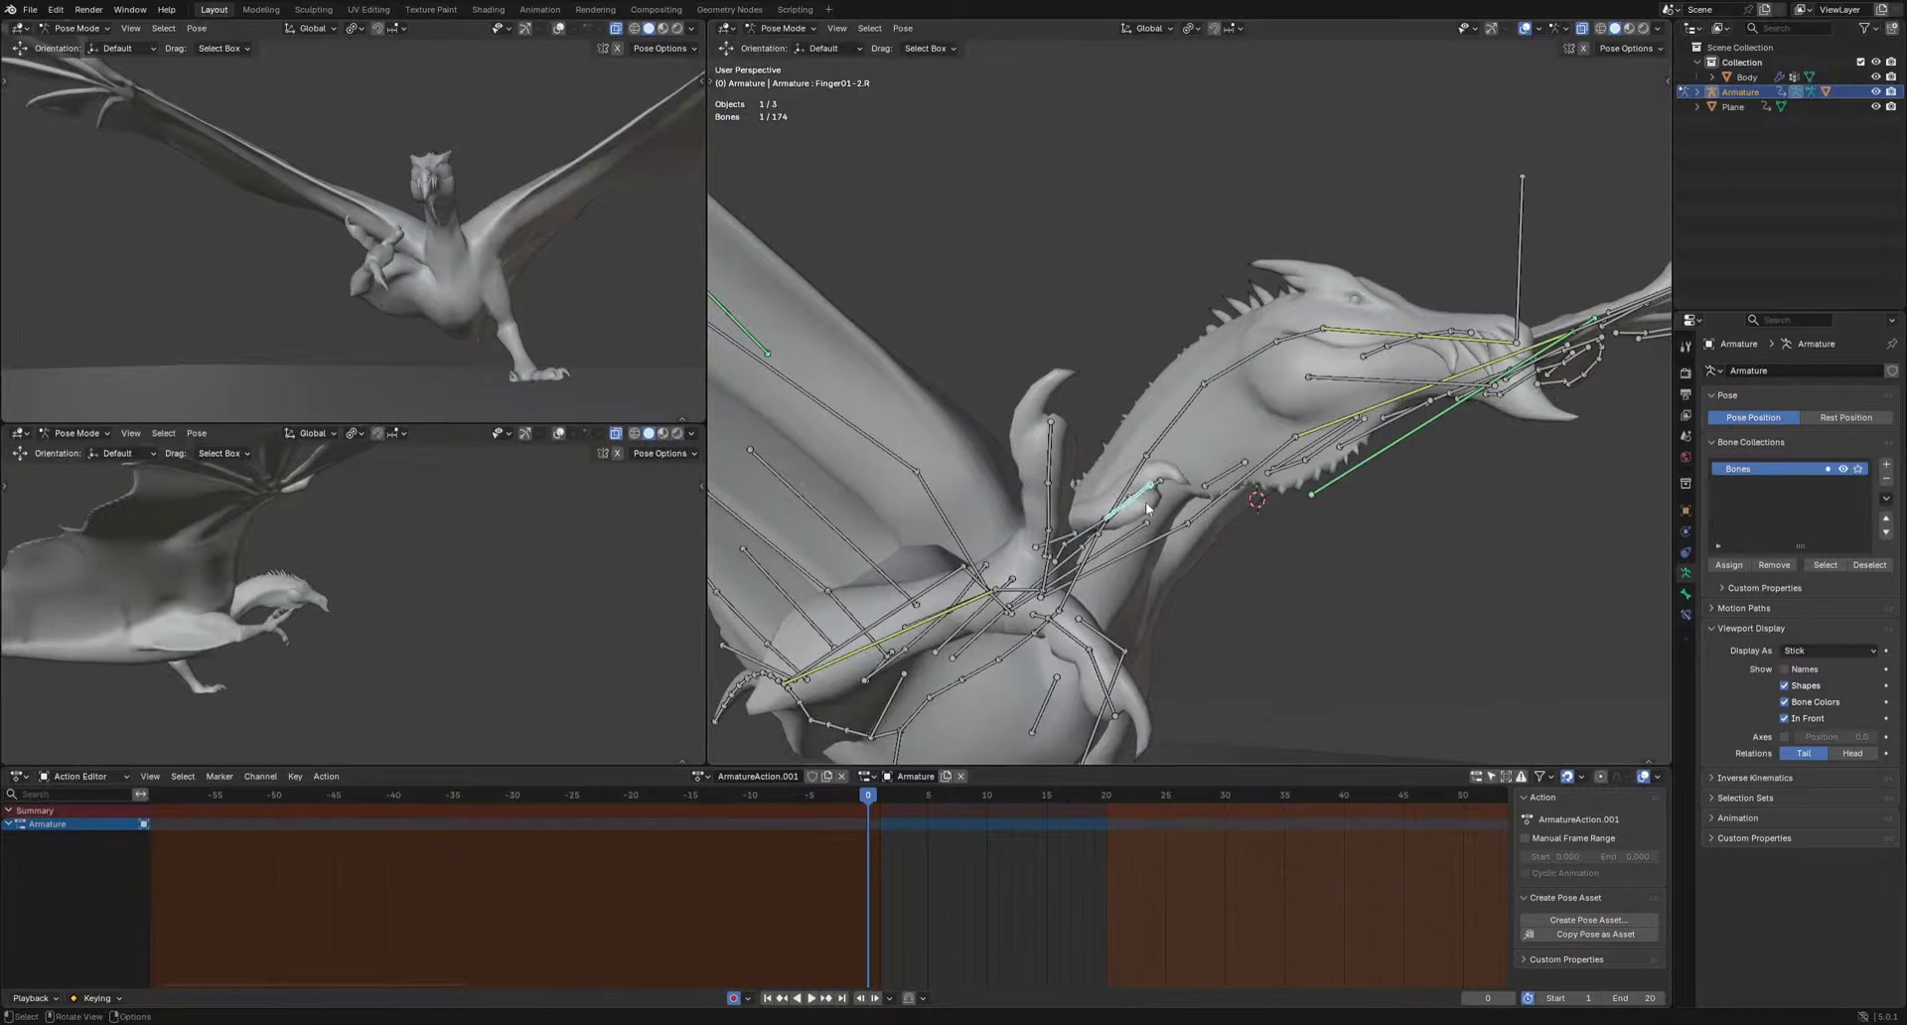
pyautogui.press('r')
pyautogui.click(1090, 656)
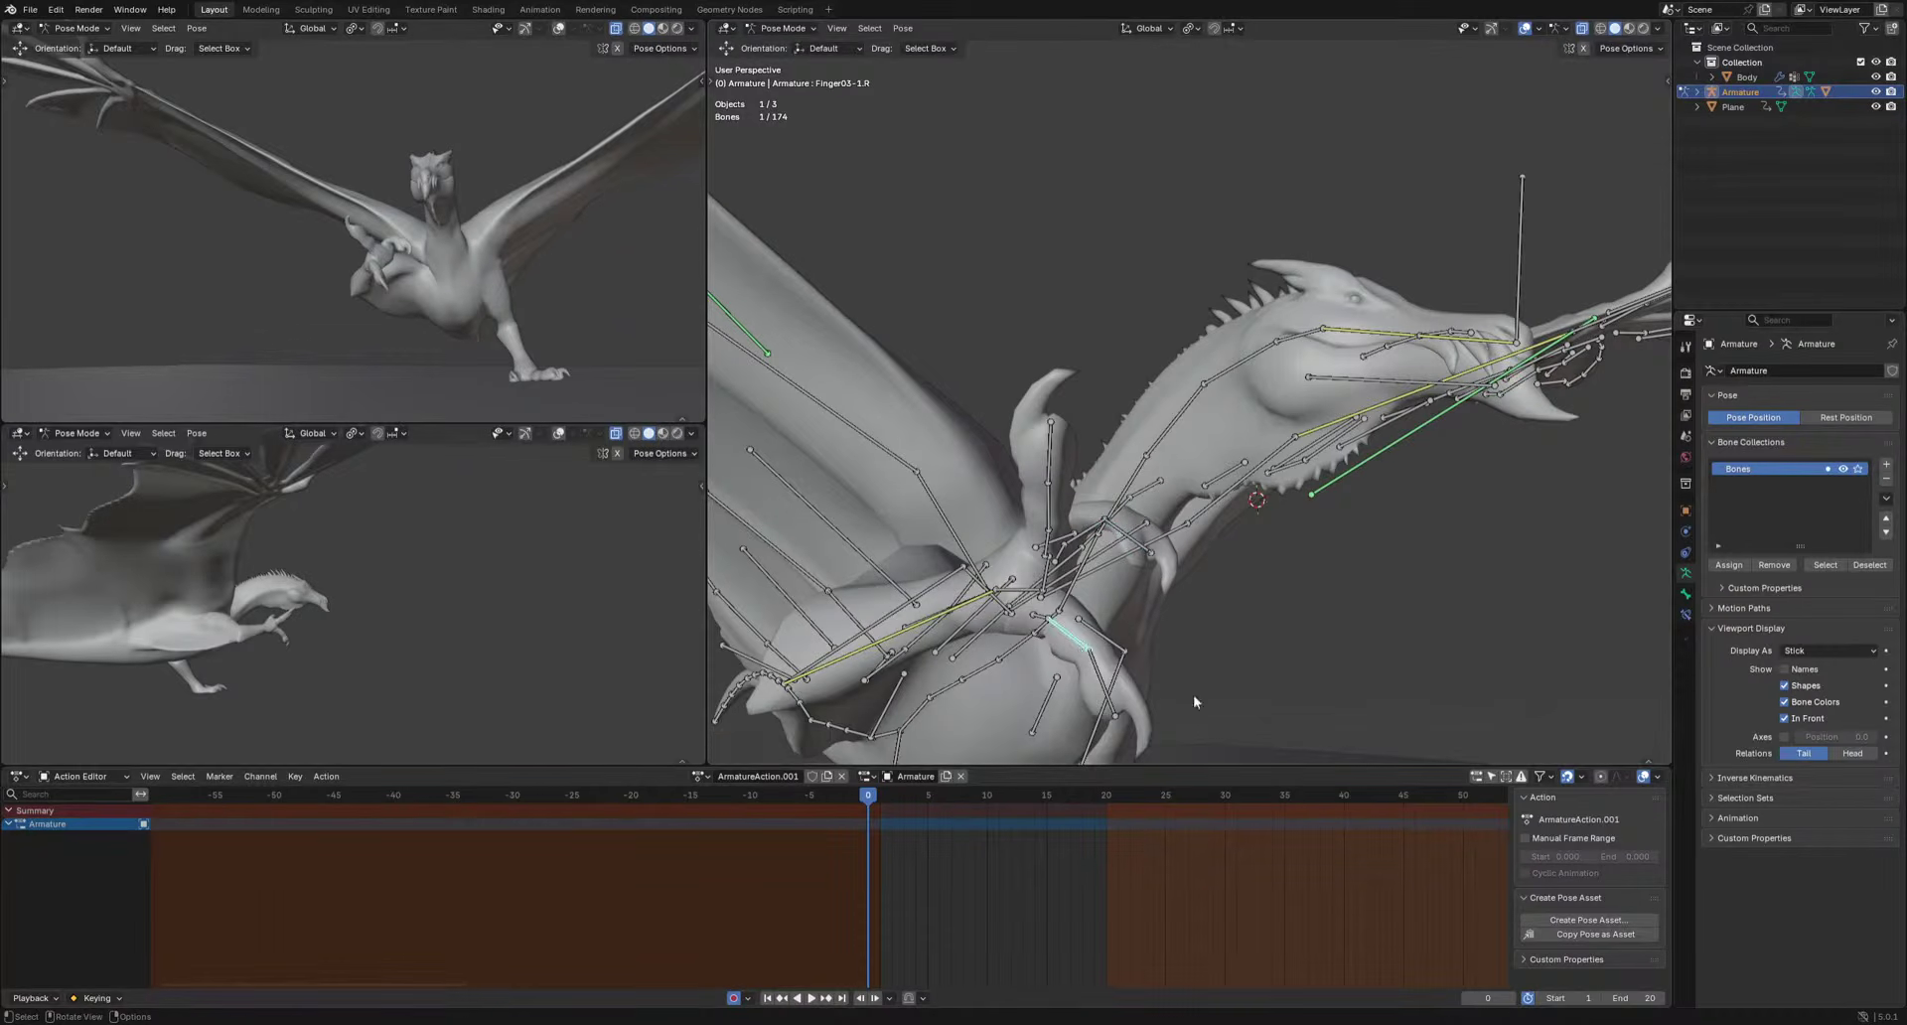
# Apply trackball rotations to the Finger03-1.R and Finger03.R bones of the raised claw.
pyautogui.press('r')
pyautogui.press('r')
pyautogui.click(1064, 619)
pyautogui.moveTo(1049, 624); pyautogui.dragTo(1160, 694, button='middle')
pyautogui.press('r')
pyautogui.press('r')
pyautogui.click(972, 627)
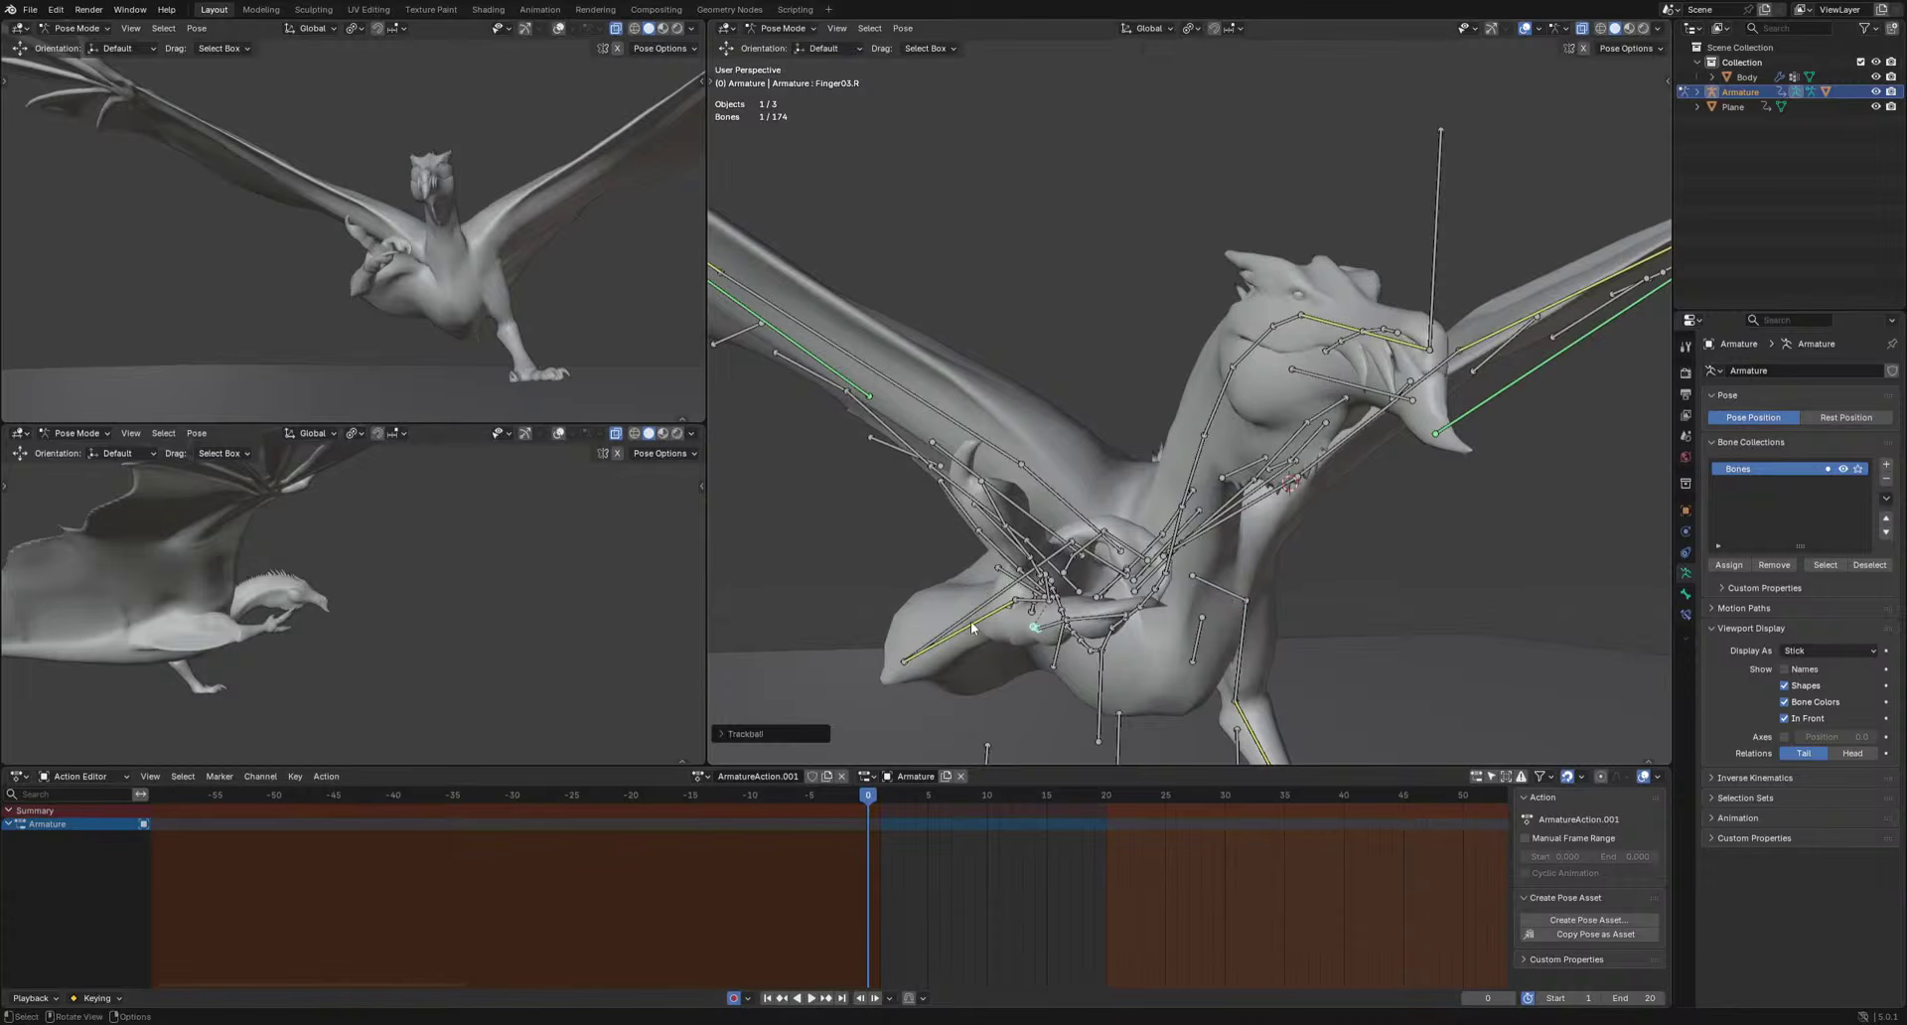
# Turn the Wrist.R bone with a trackball rotation and check the claw's pose with the overlays hidden.
pyautogui.press('r')
pyautogui.press('r')
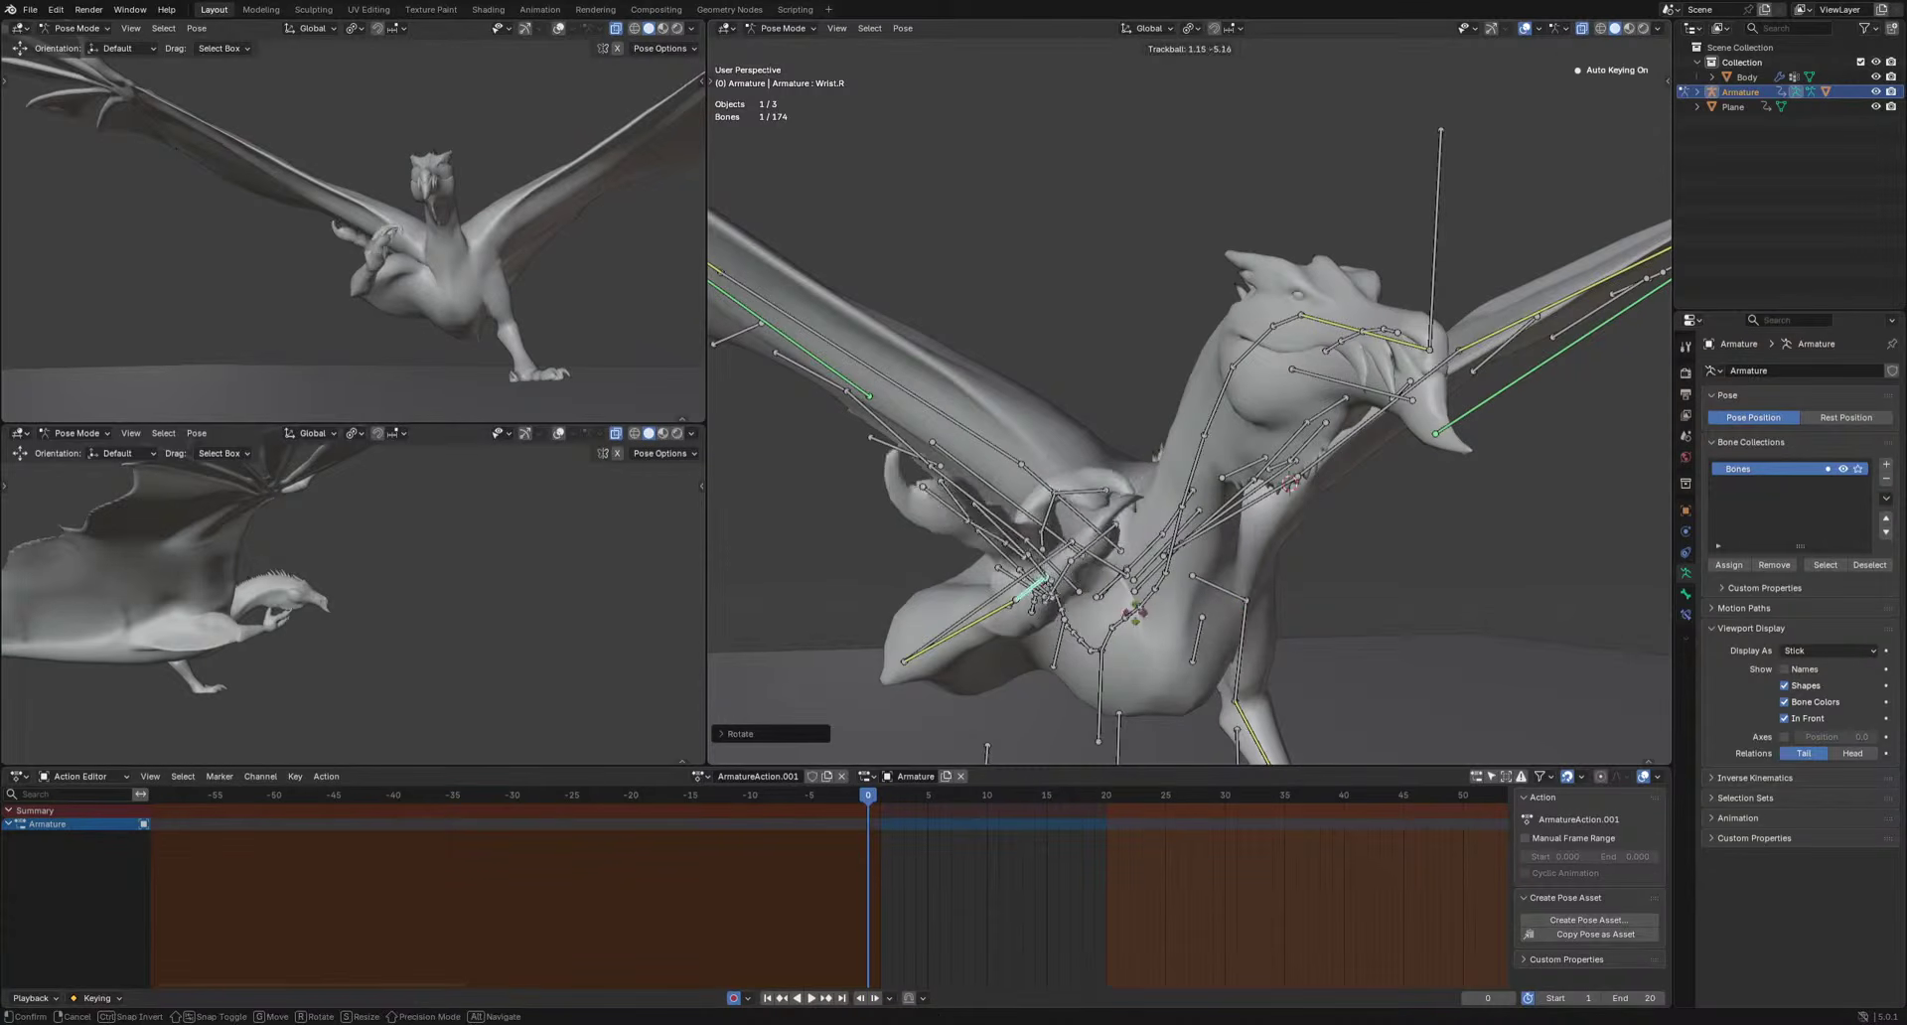
pyautogui.click(1215, 580)
pyautogui.click(1526, 29)
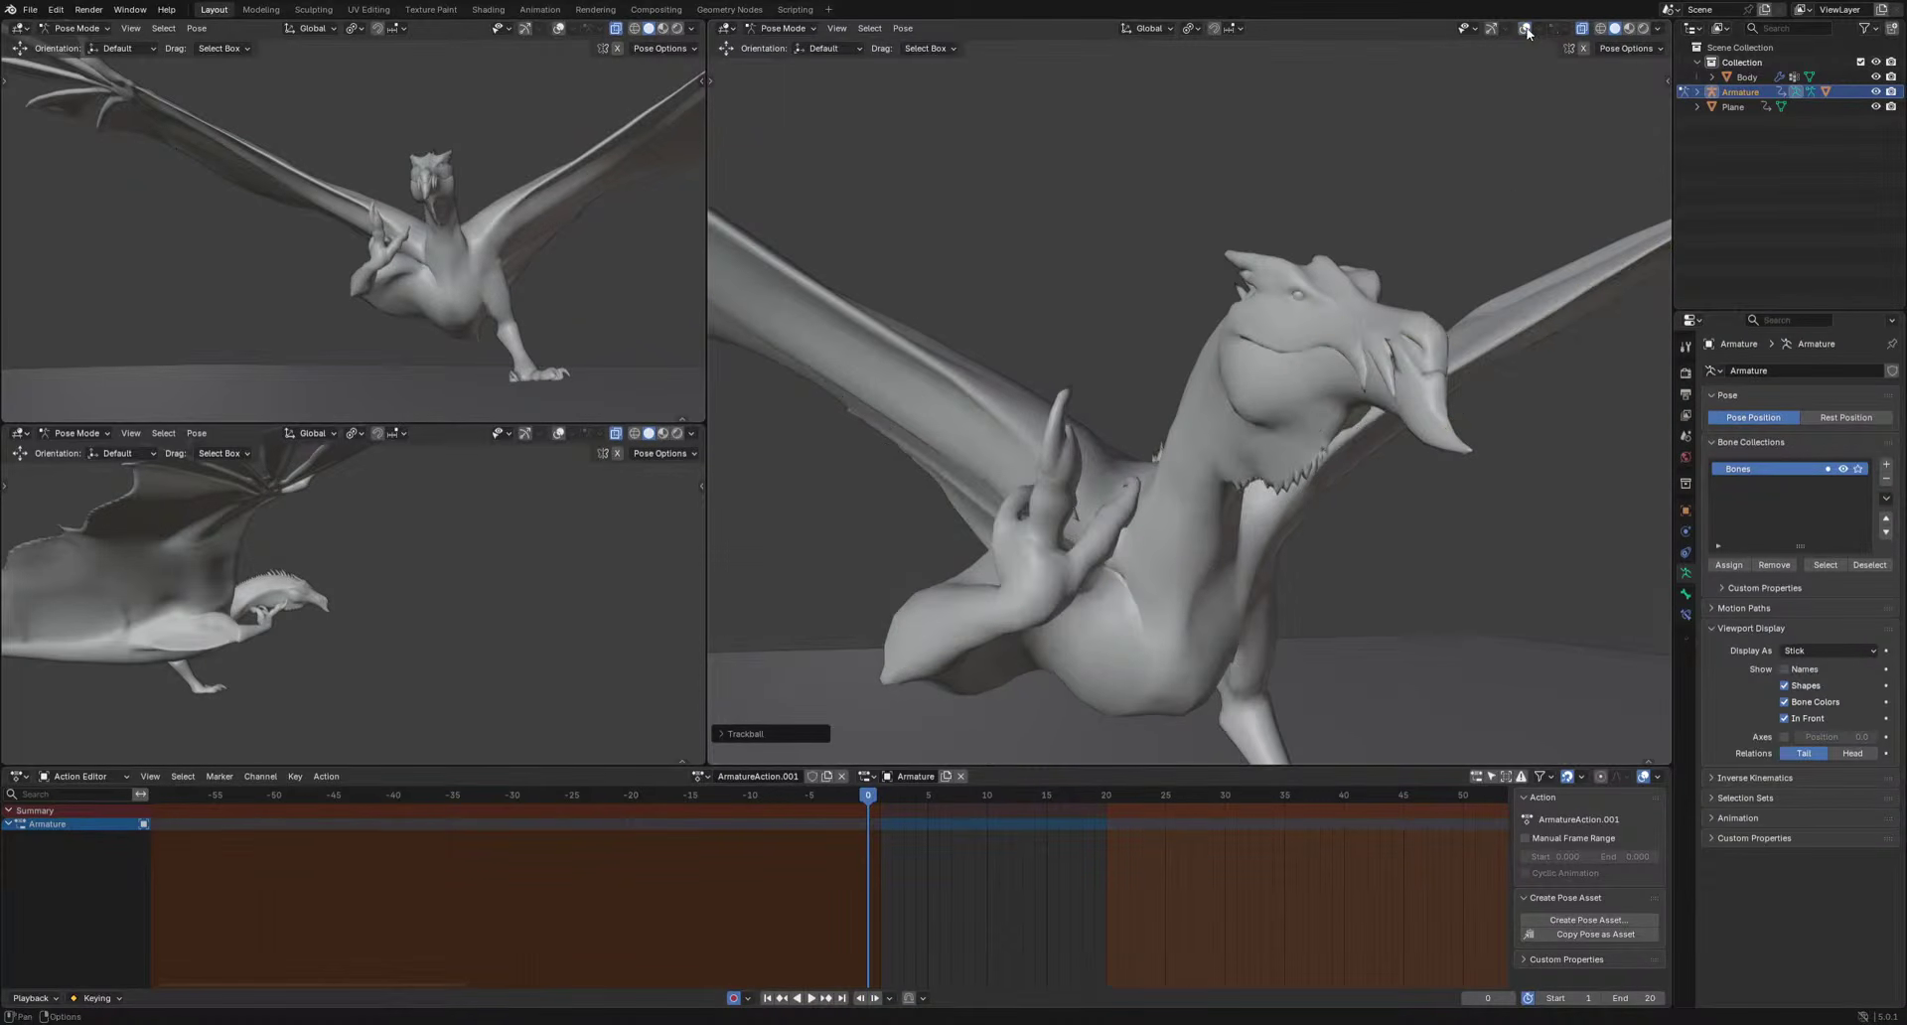
pyautogui.moveTo(1321, 333); pyautogui.dragTo(1339, 343, button='middle')
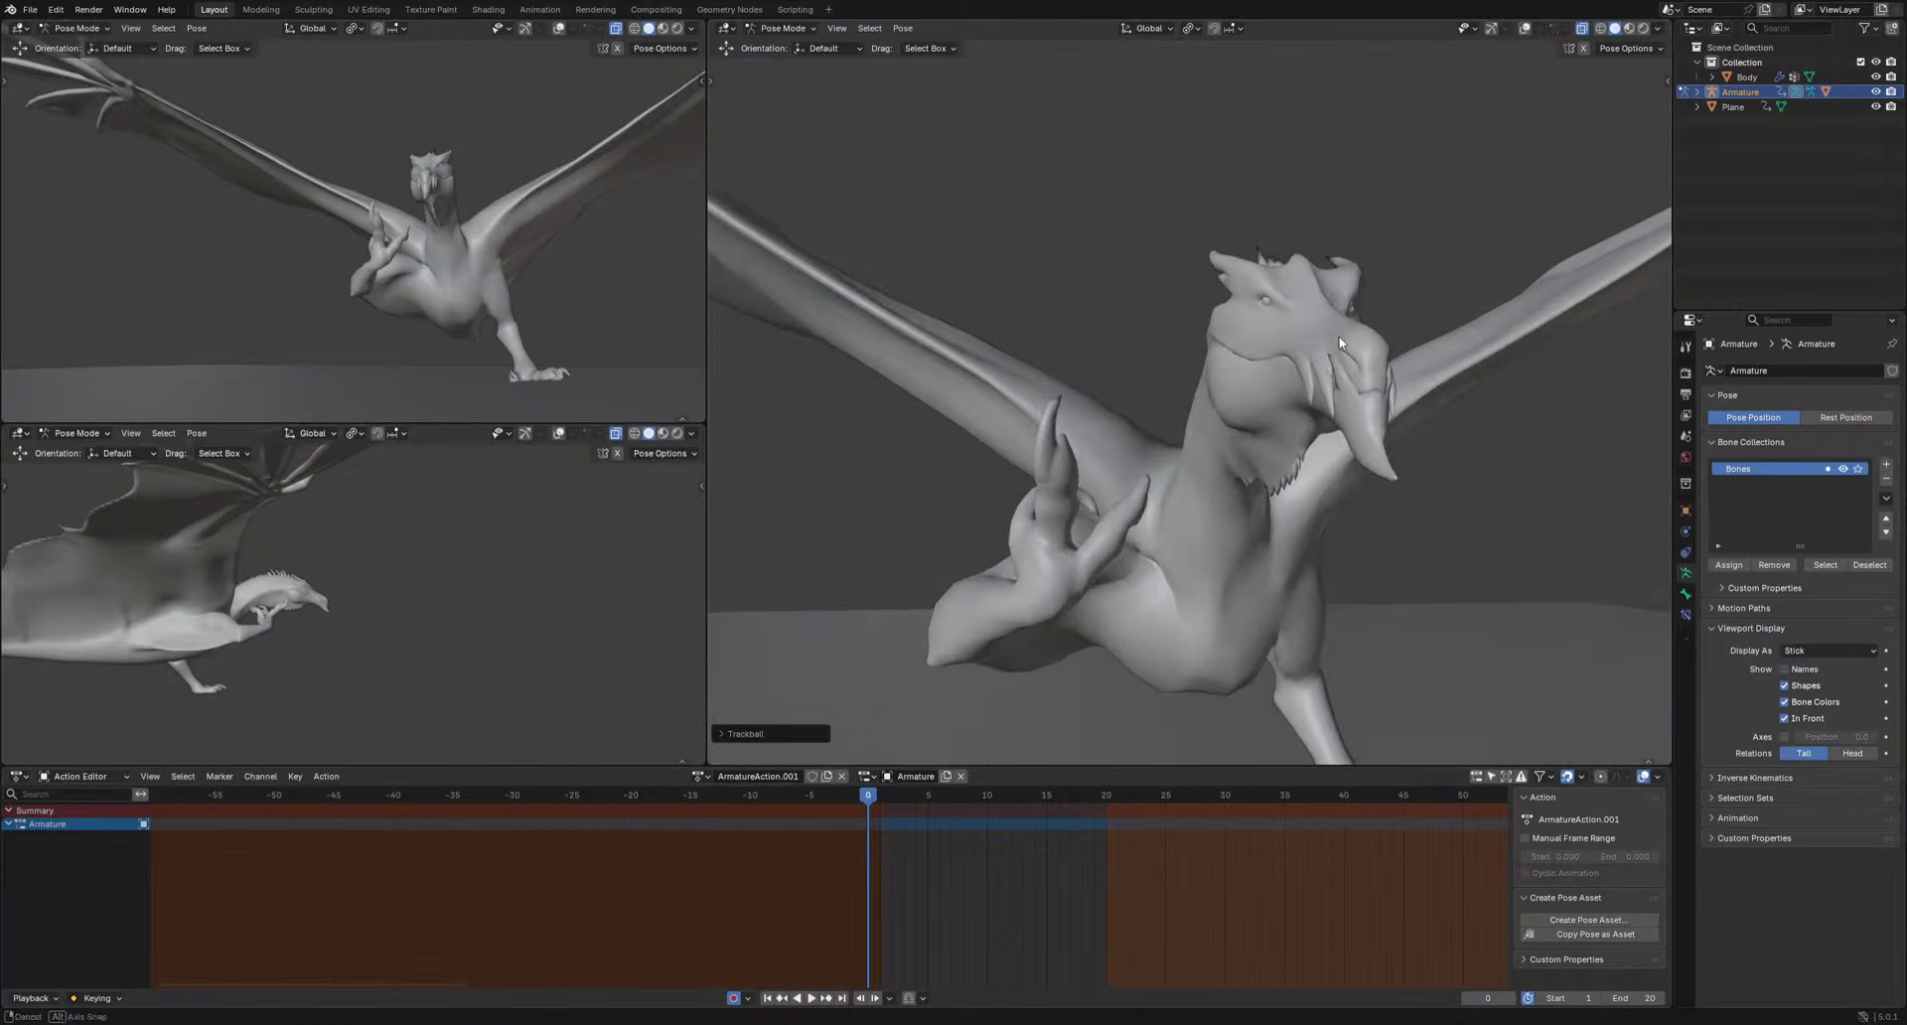
# Show the overlays again and refine the rotations of the Finger03-1.R and Finger03.R bones.
pyautogui.click(1523, 31)
pyautogui.press('r')
pyautogui.press('r')
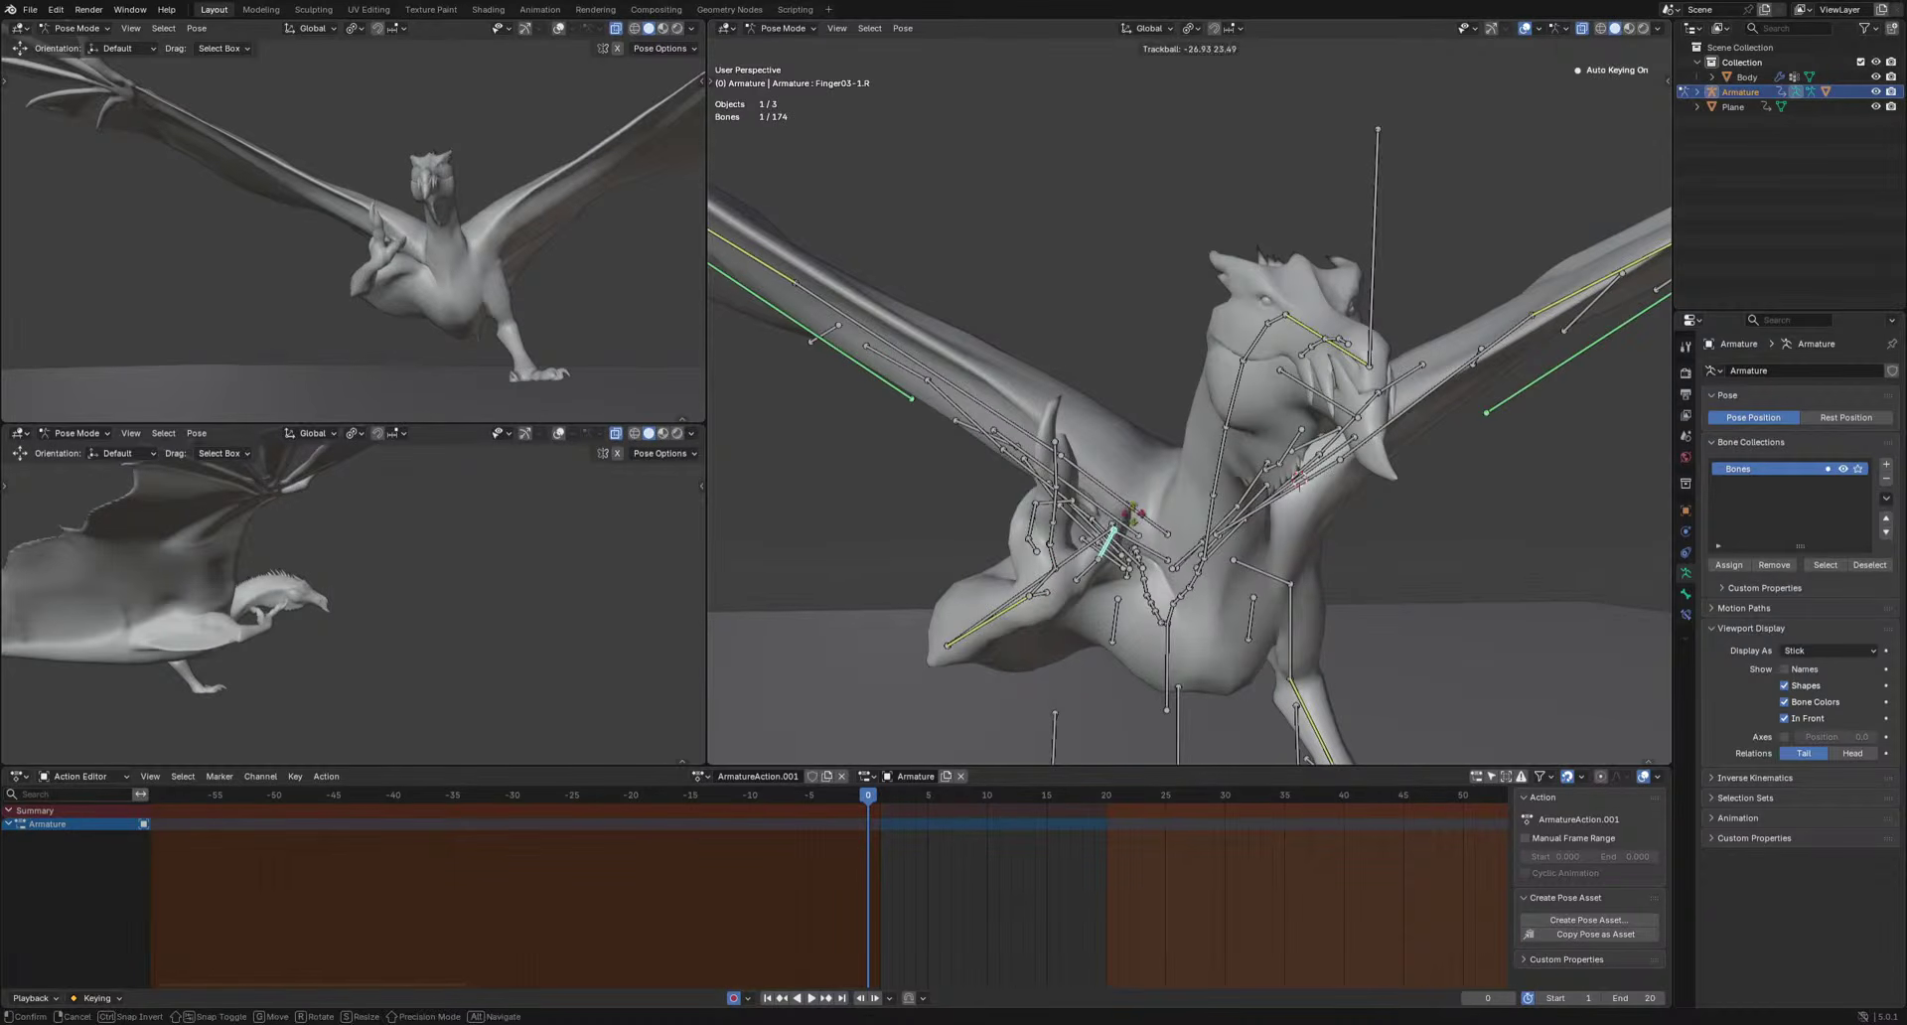
pyautogui.click(1082, 583)
pyautogui.press('r')
pyautogui.click(1188, 544)
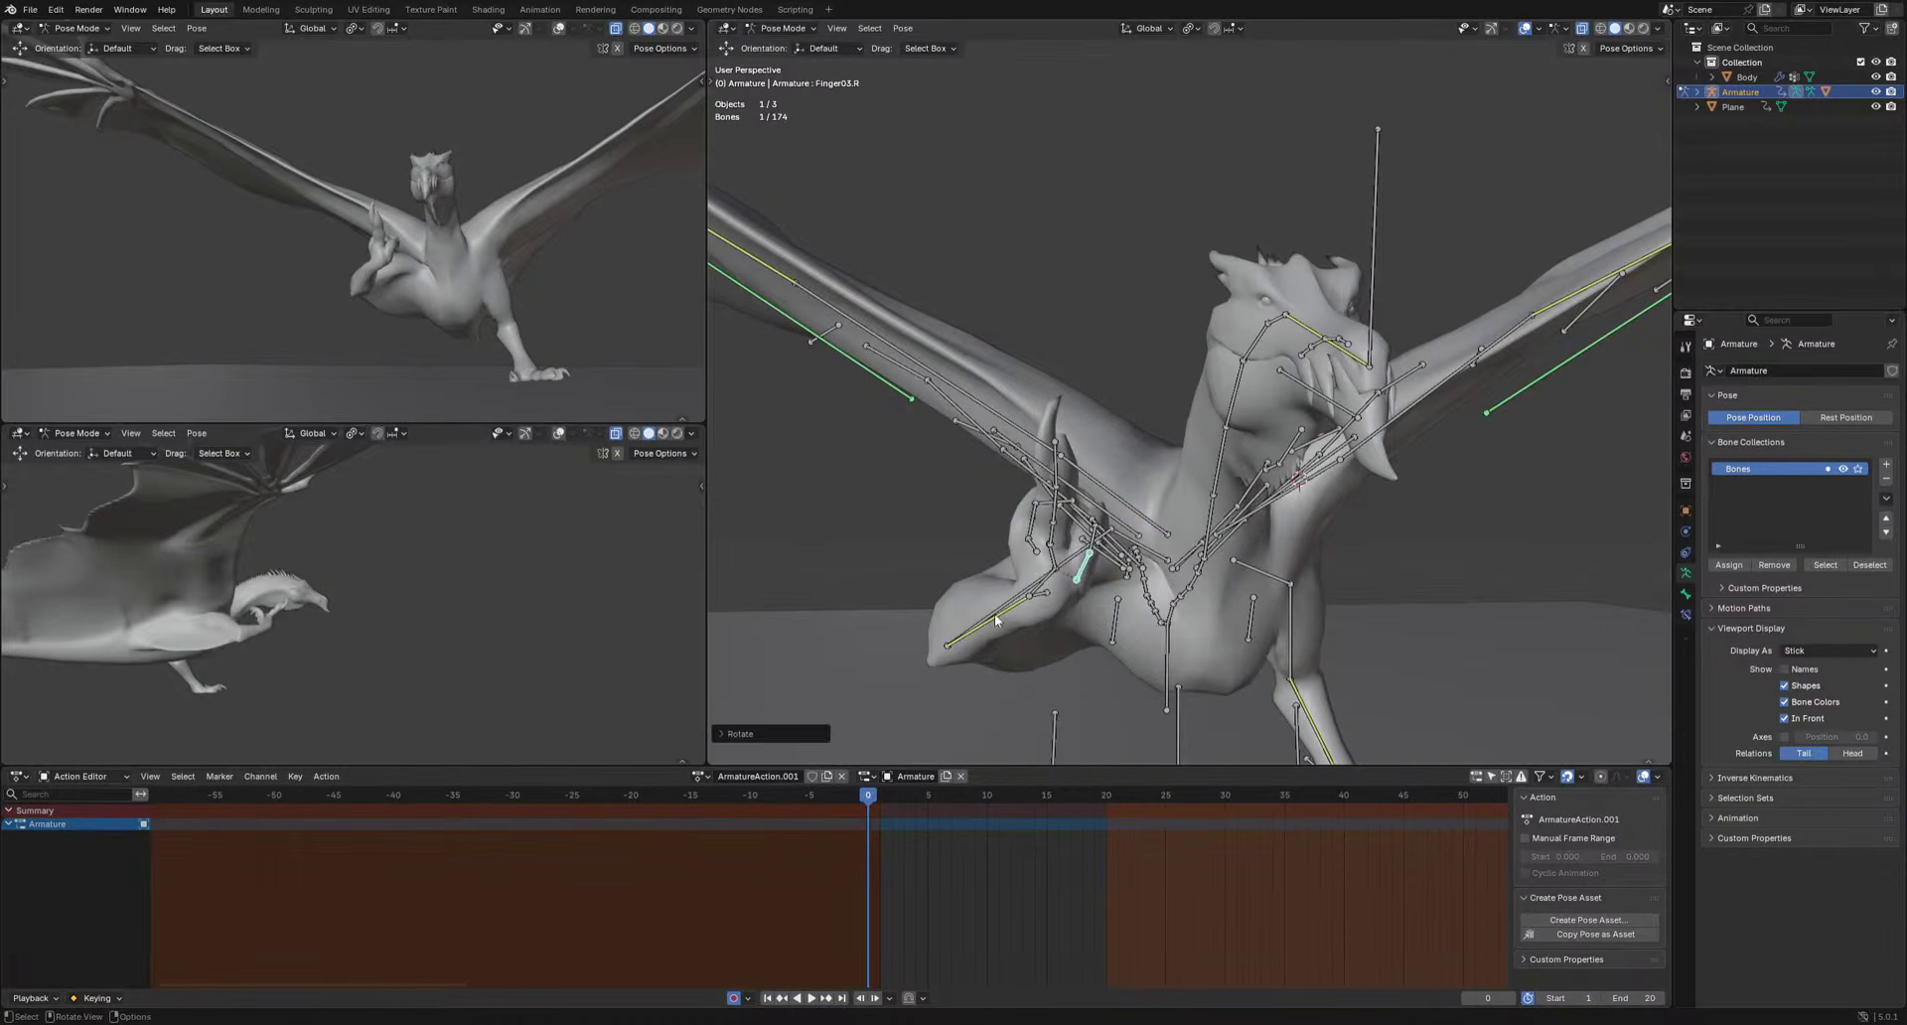
# Rotate the Wrist.R bone of the raised claw and check the result with the overlays hidden.
pyautogui.click(995, 621)
pyautogui.press('r')
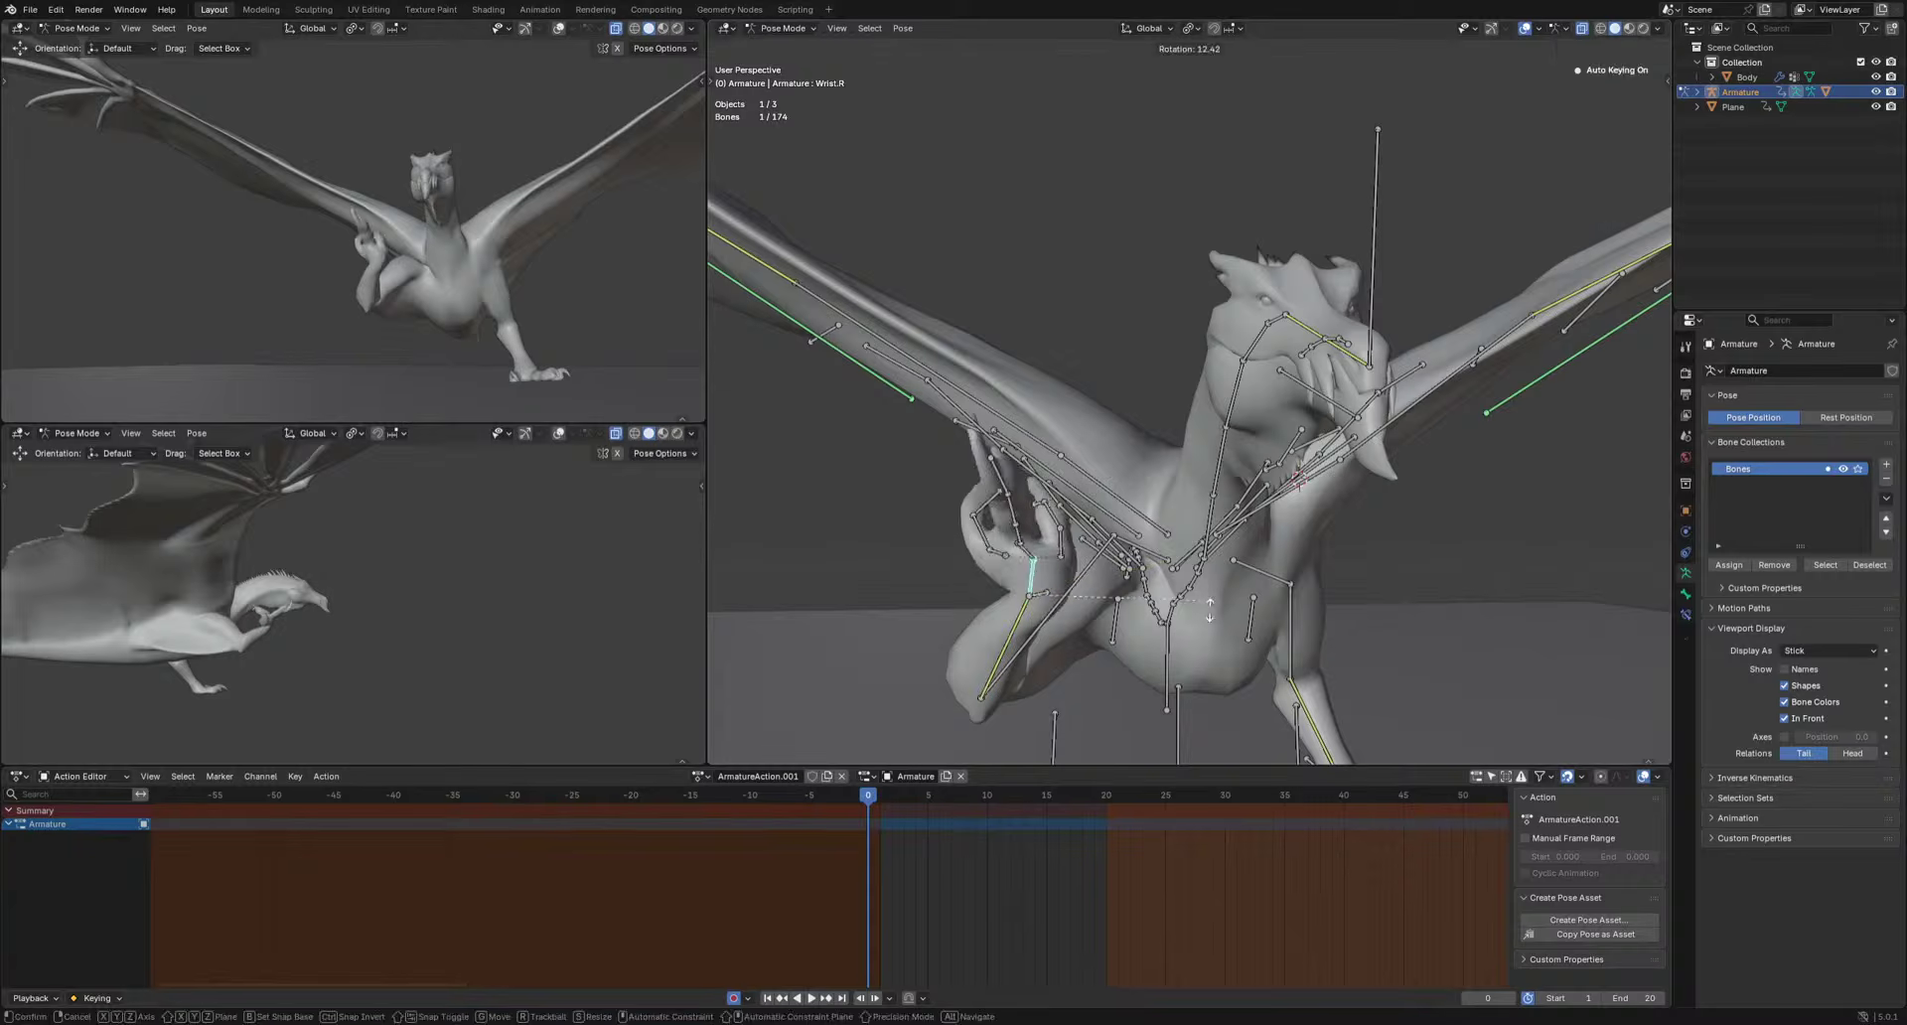
pyautogui.click(1386, 371)
pyautogui.click(1525, 27)
pyautogui.scroll(2, 1273, 420)
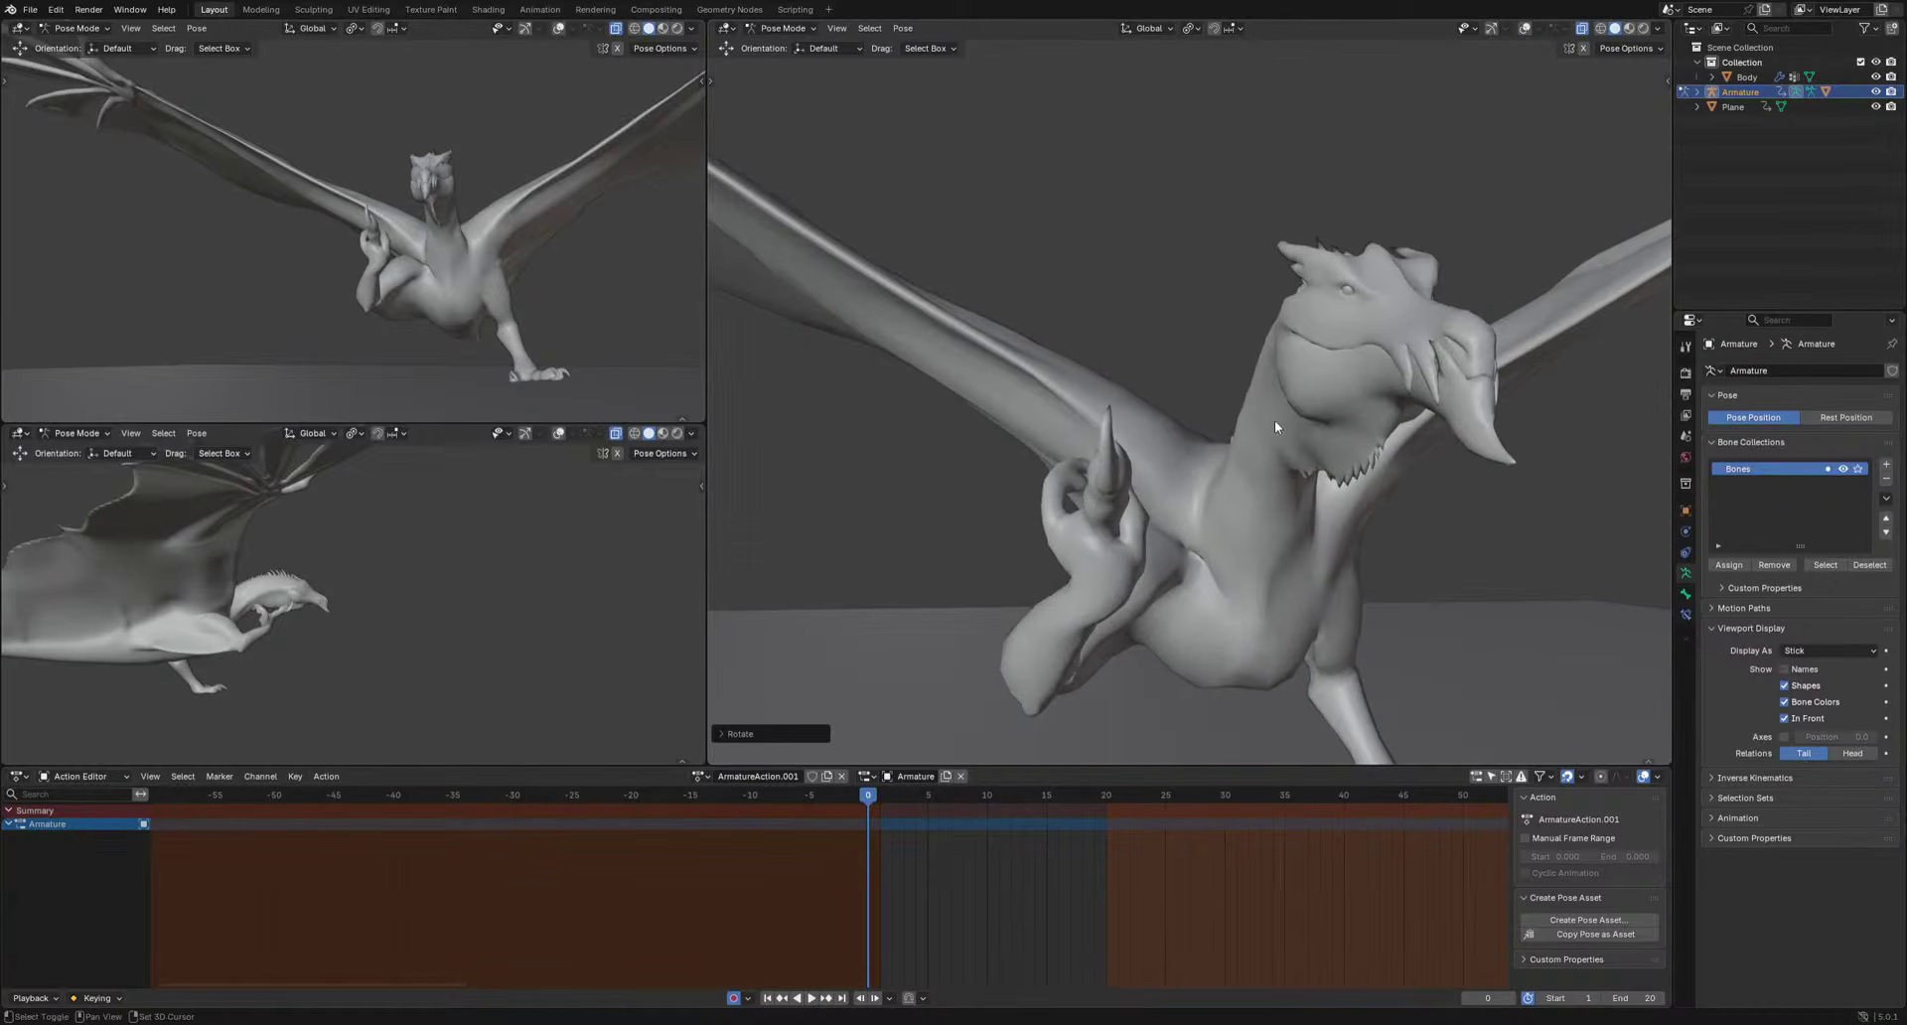
# Show the overlays again and apply a trackball rotation to the Finger01-1.R bone.
pyautogui.click(1524, 28)
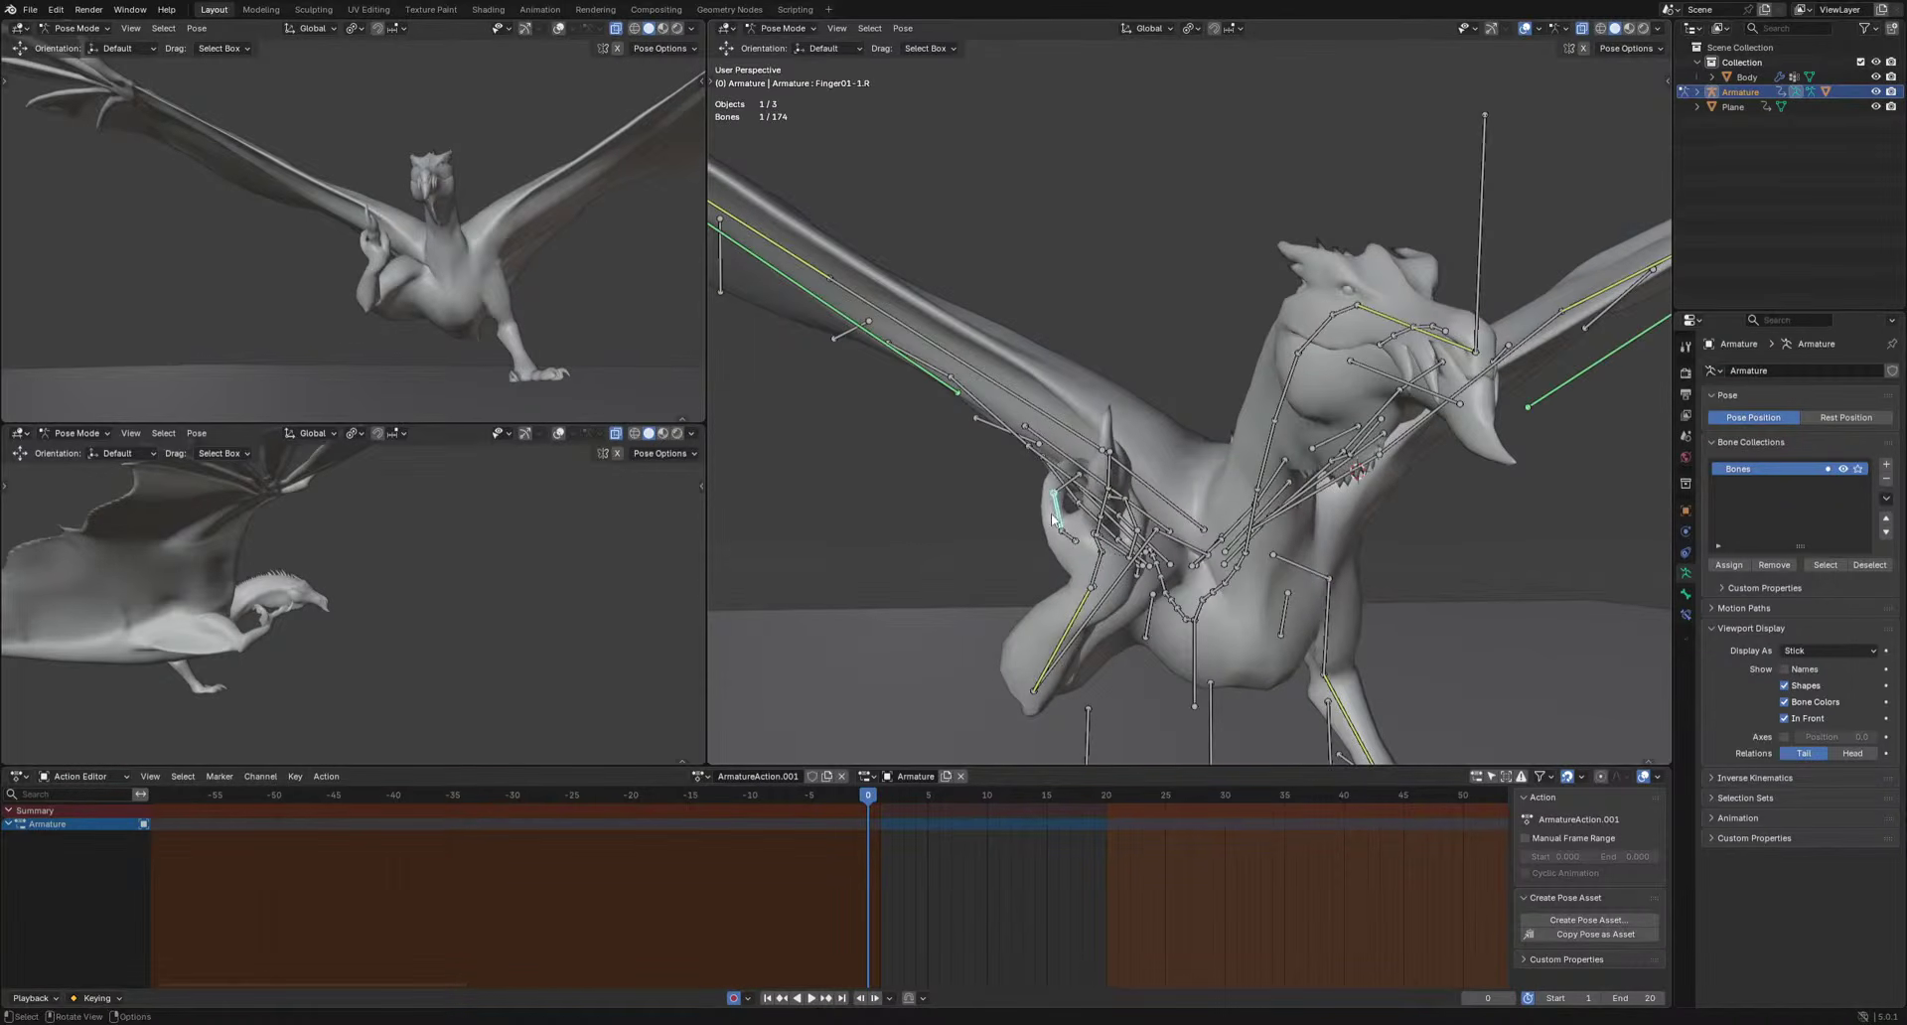
pyautogui.press('r')
pyautogui.press('r')
pyautogui.click(1191, 523)
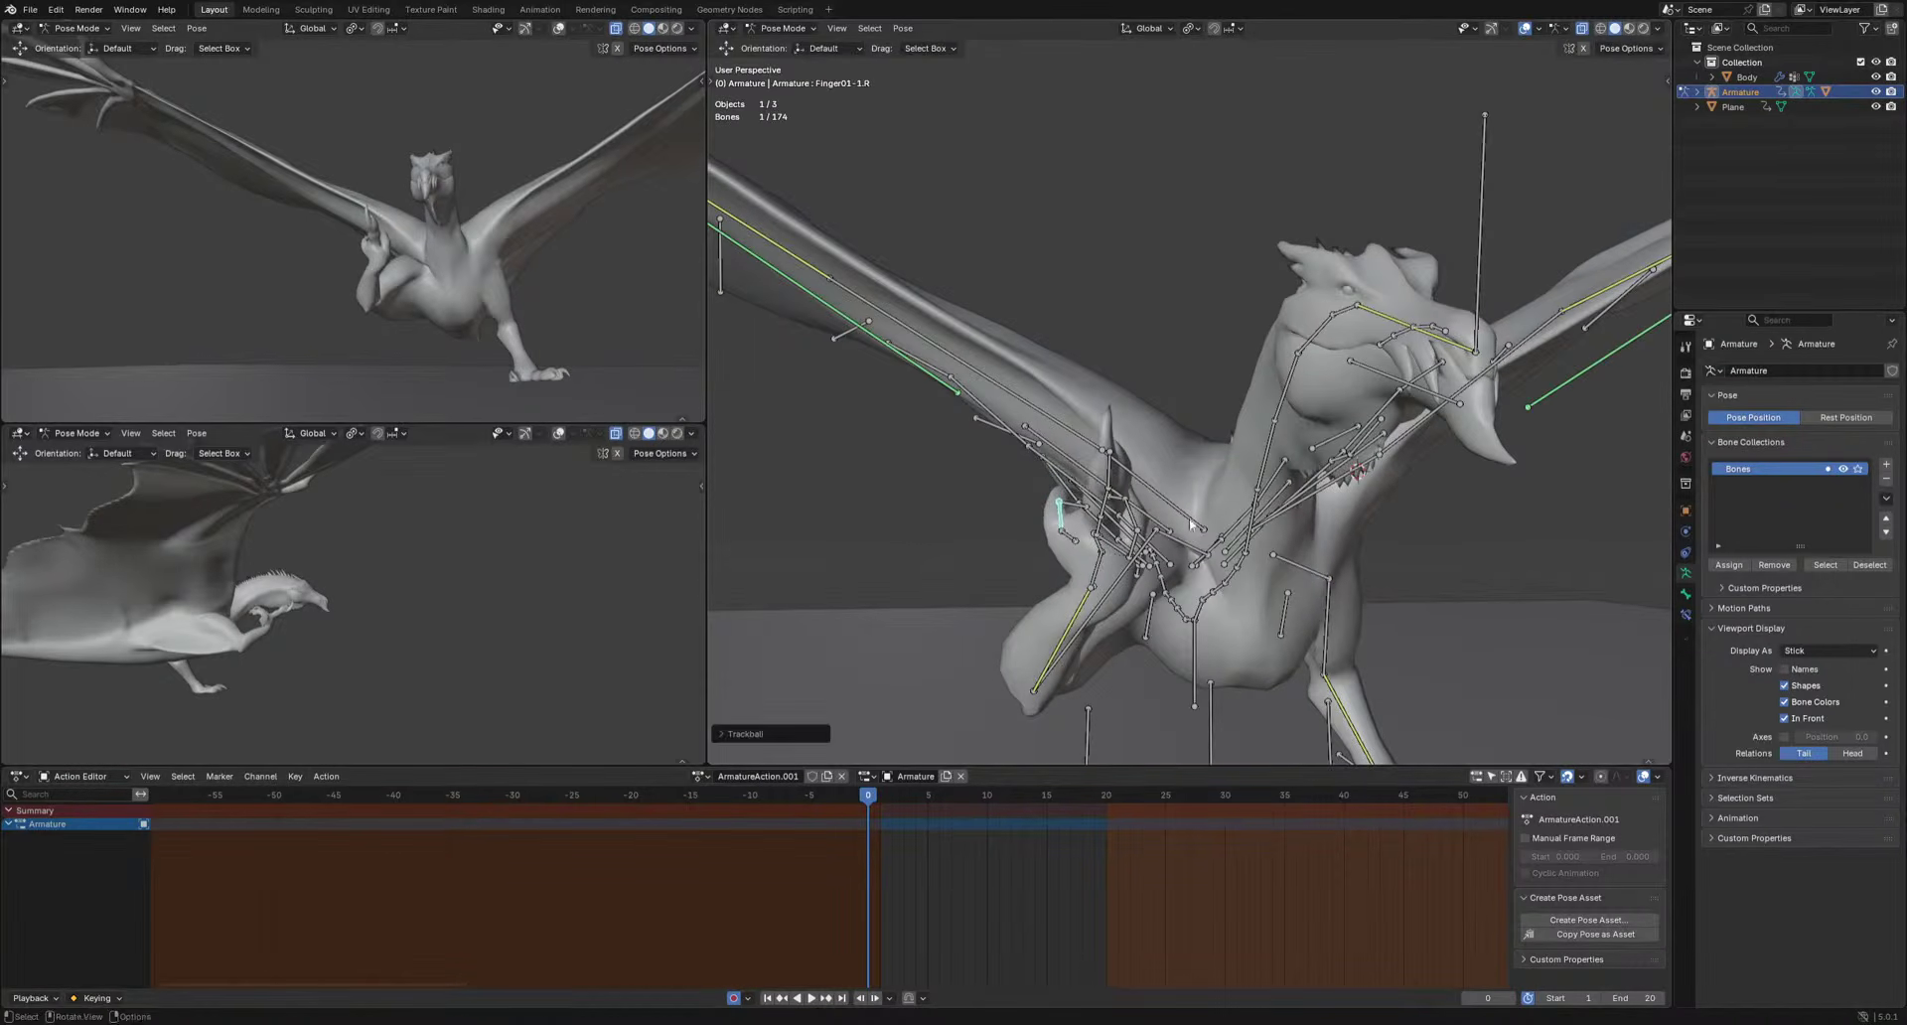
pyautogui.click(1538, 29)
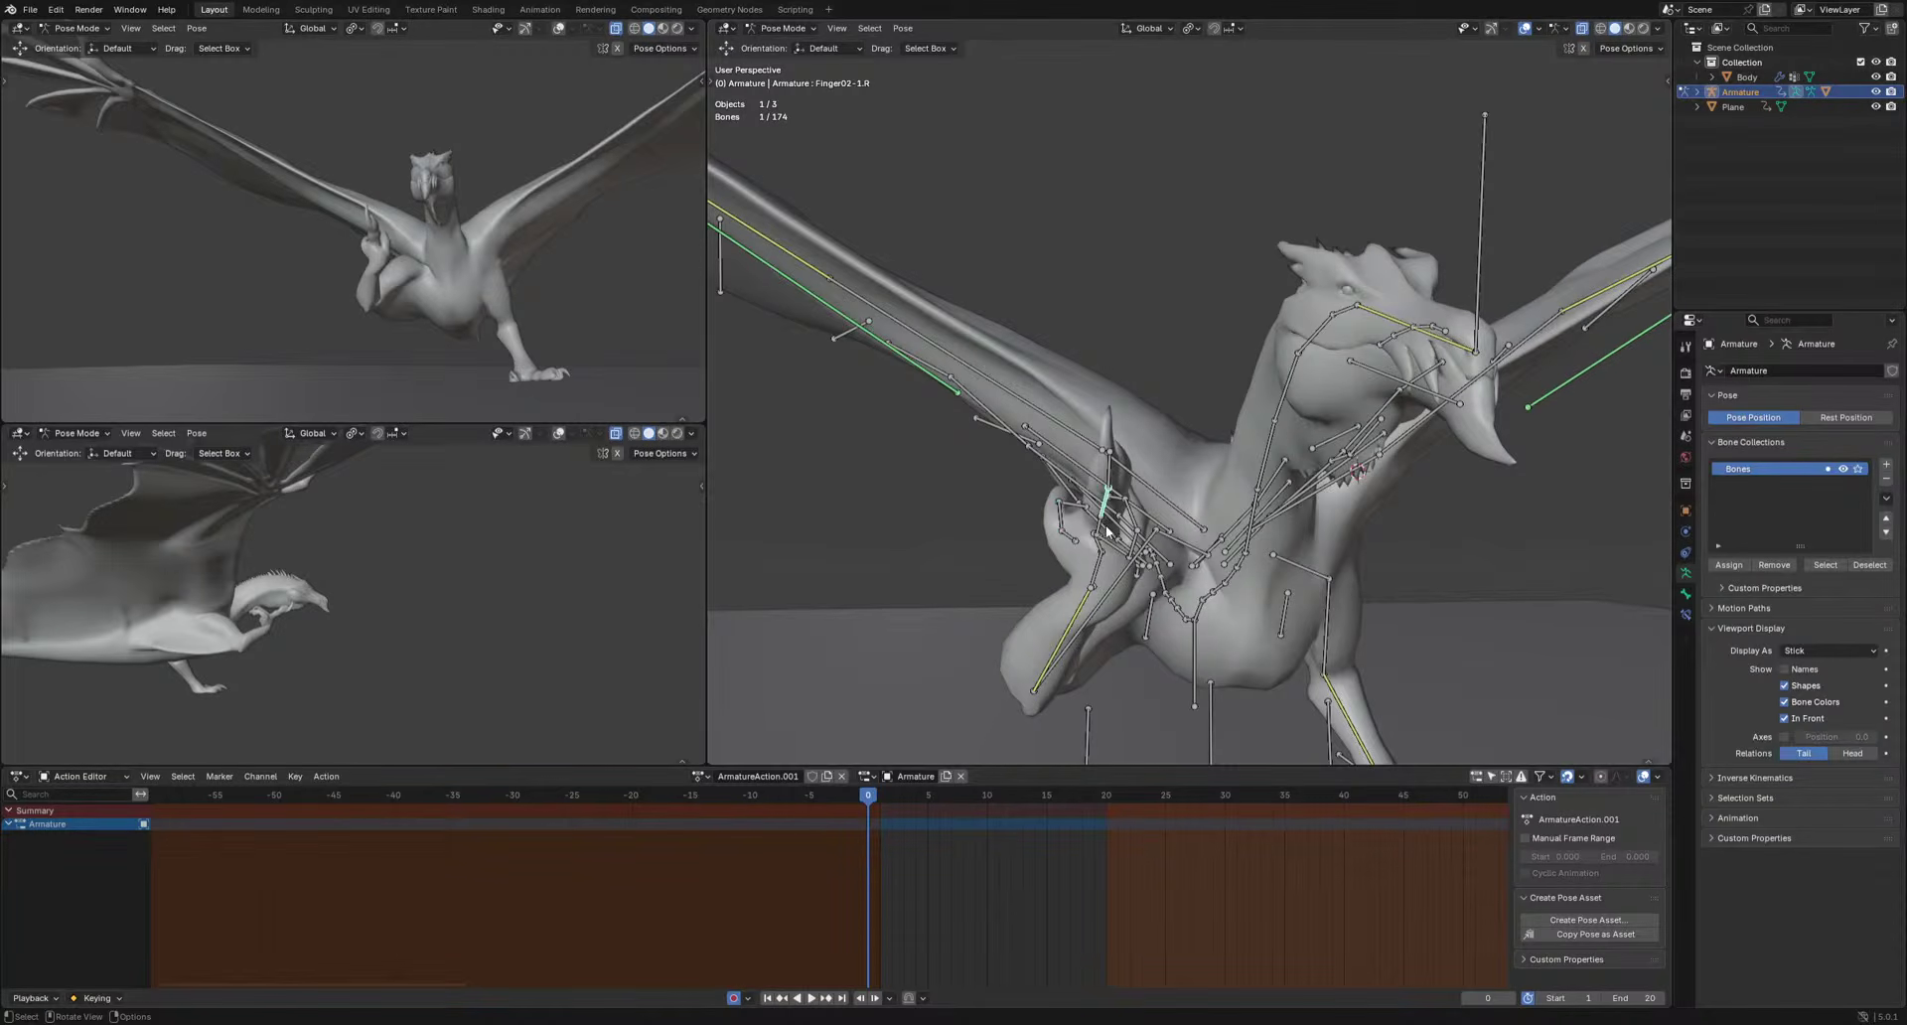
# Apply a trackball rotation to Finger02-1.R, rotate Finger02.R to adjust the raised finger, and hide the overlays.
pyautogui.press('r')
pyautogui.press('r')
pyautogui.click(1132, 444)
pyautogui.press('r')
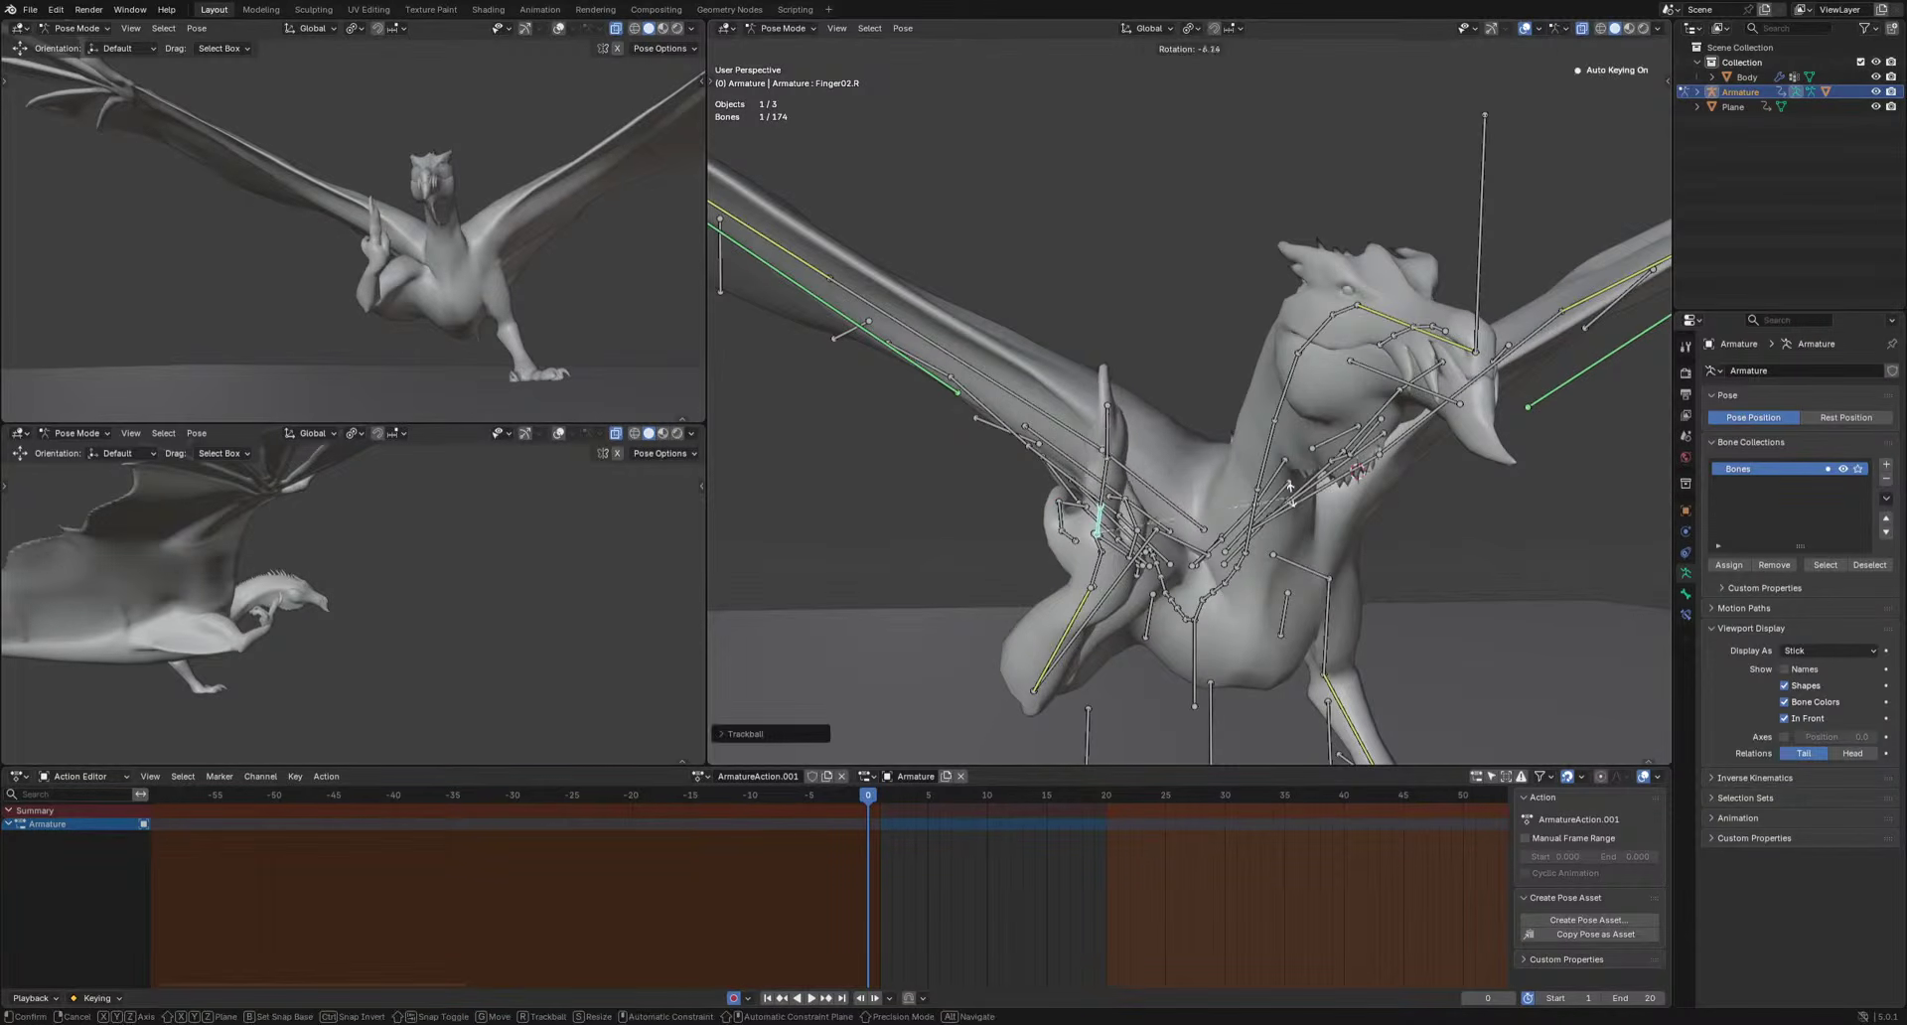
pyautogui.click(1137, 437)
pyautogui.click(1524, 28)
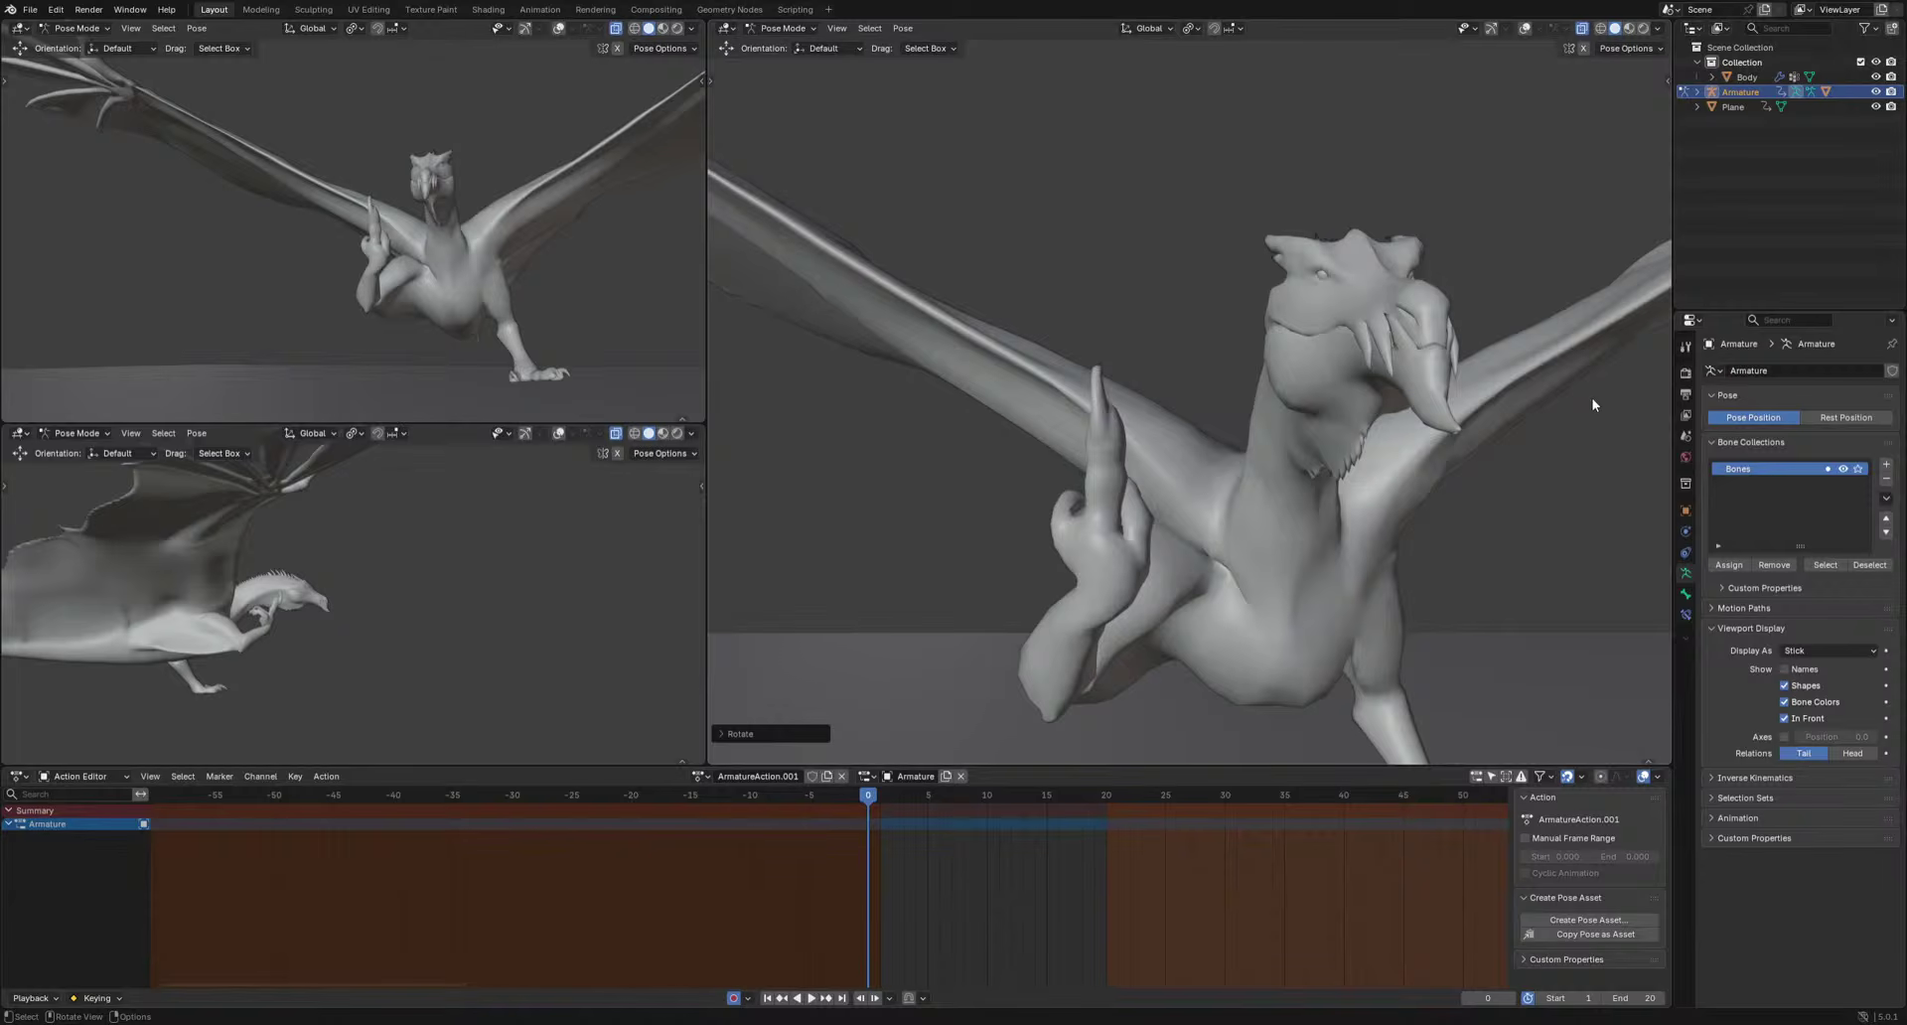
# Move the HeadIK bone so the head faces the viewer and check it with the overlays briefly hidden.
pyautogui.click(1525, 27)
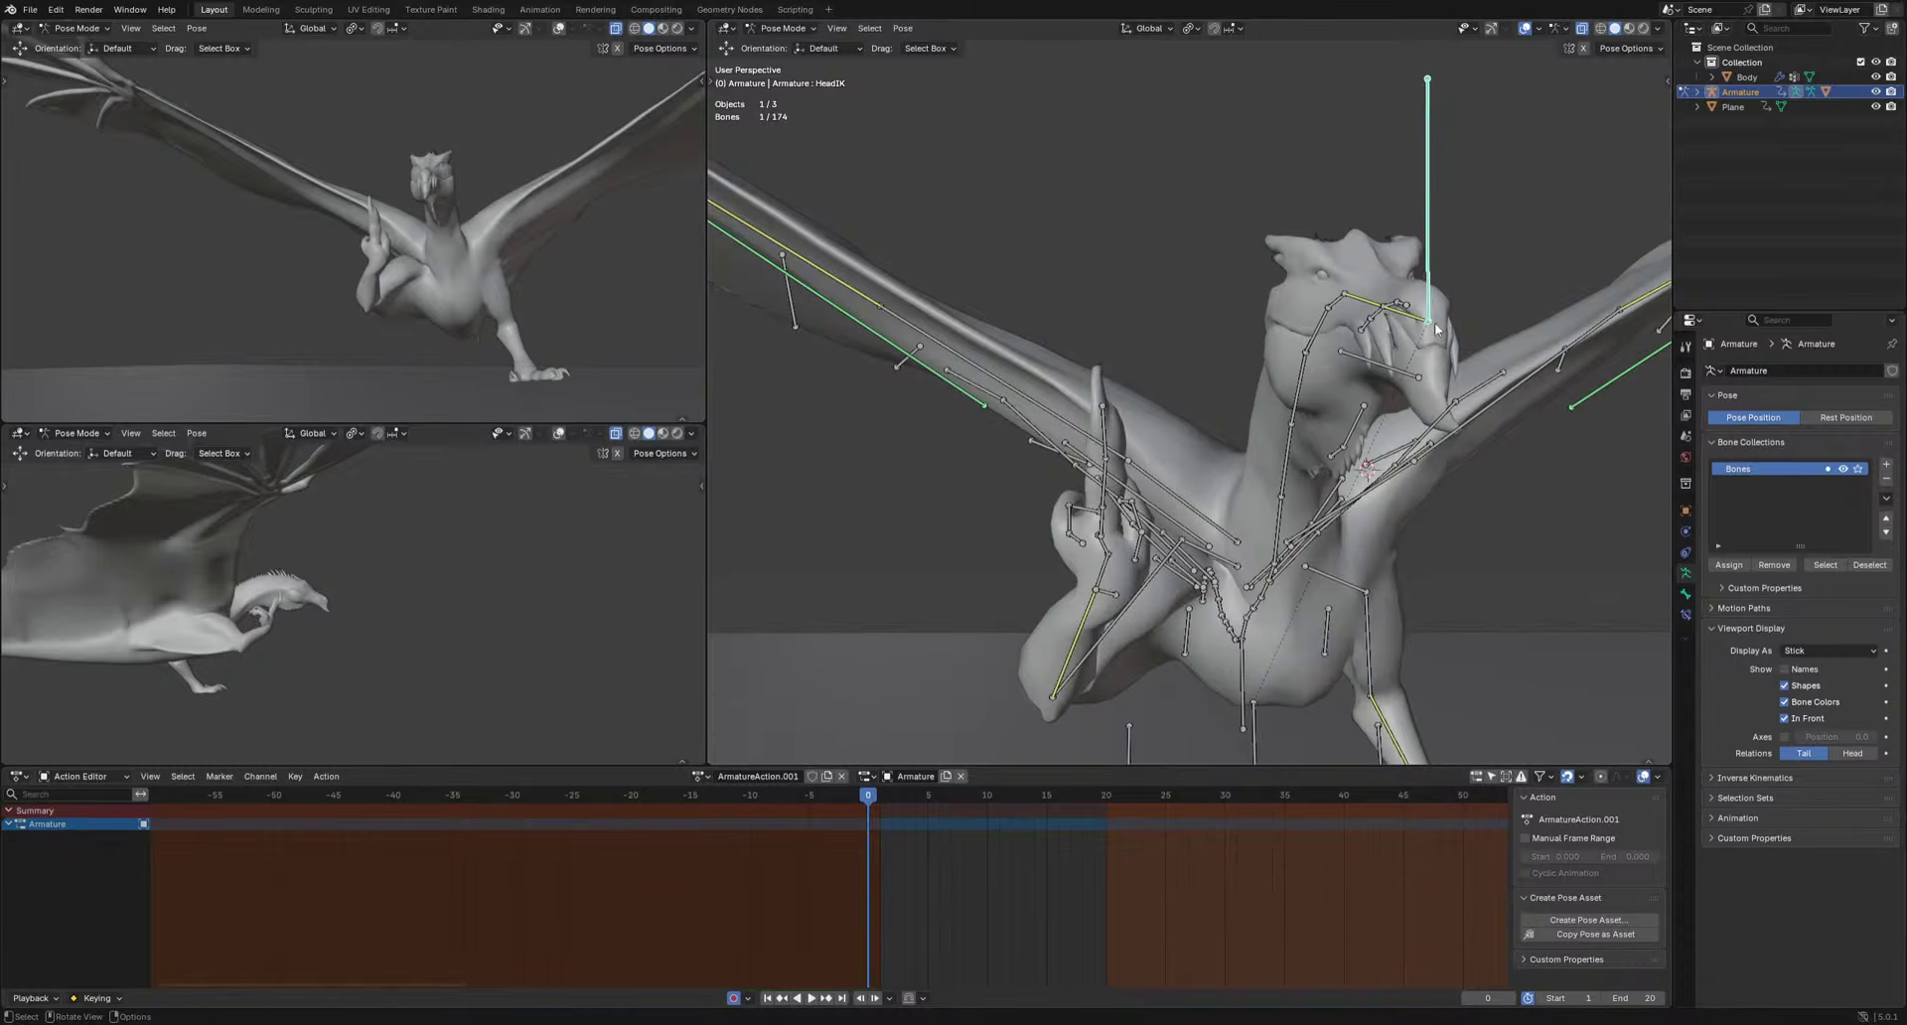
pyautogui.press('g')
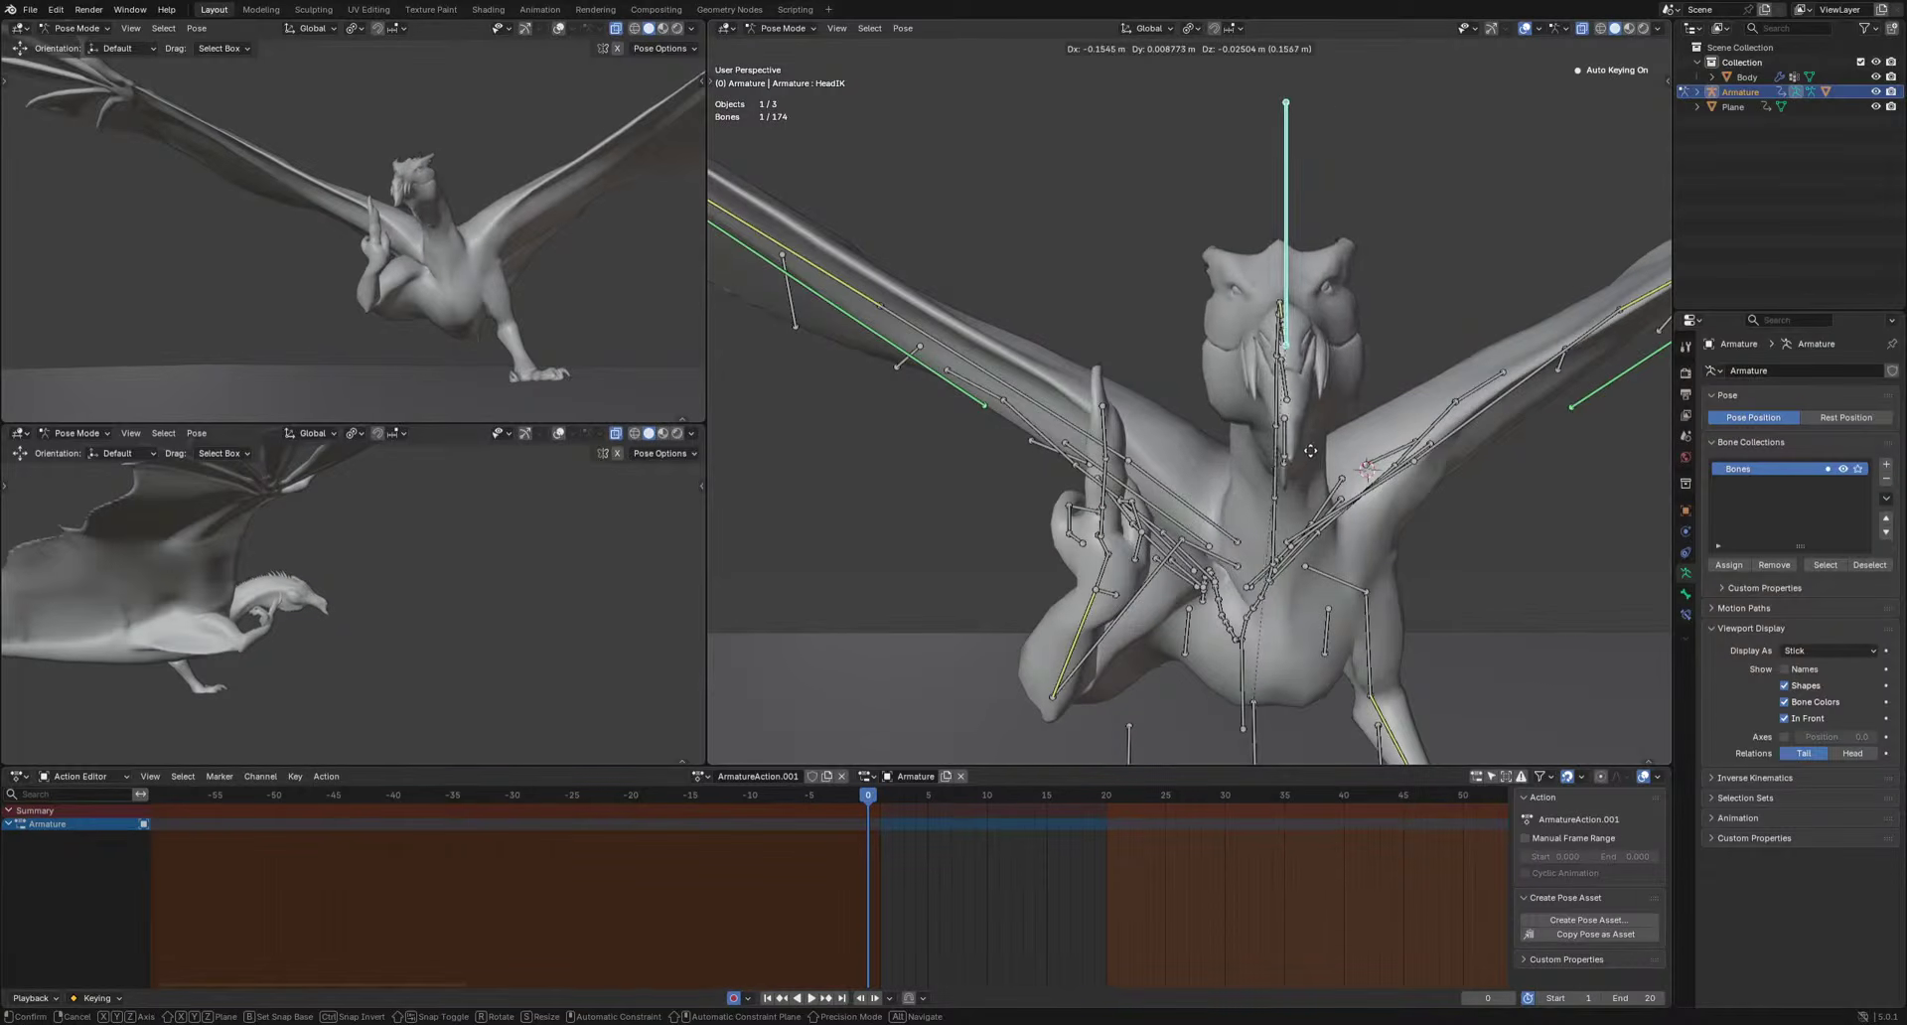
pyautogui.click(1307, 456)
pyautogui.click(1529, 28)
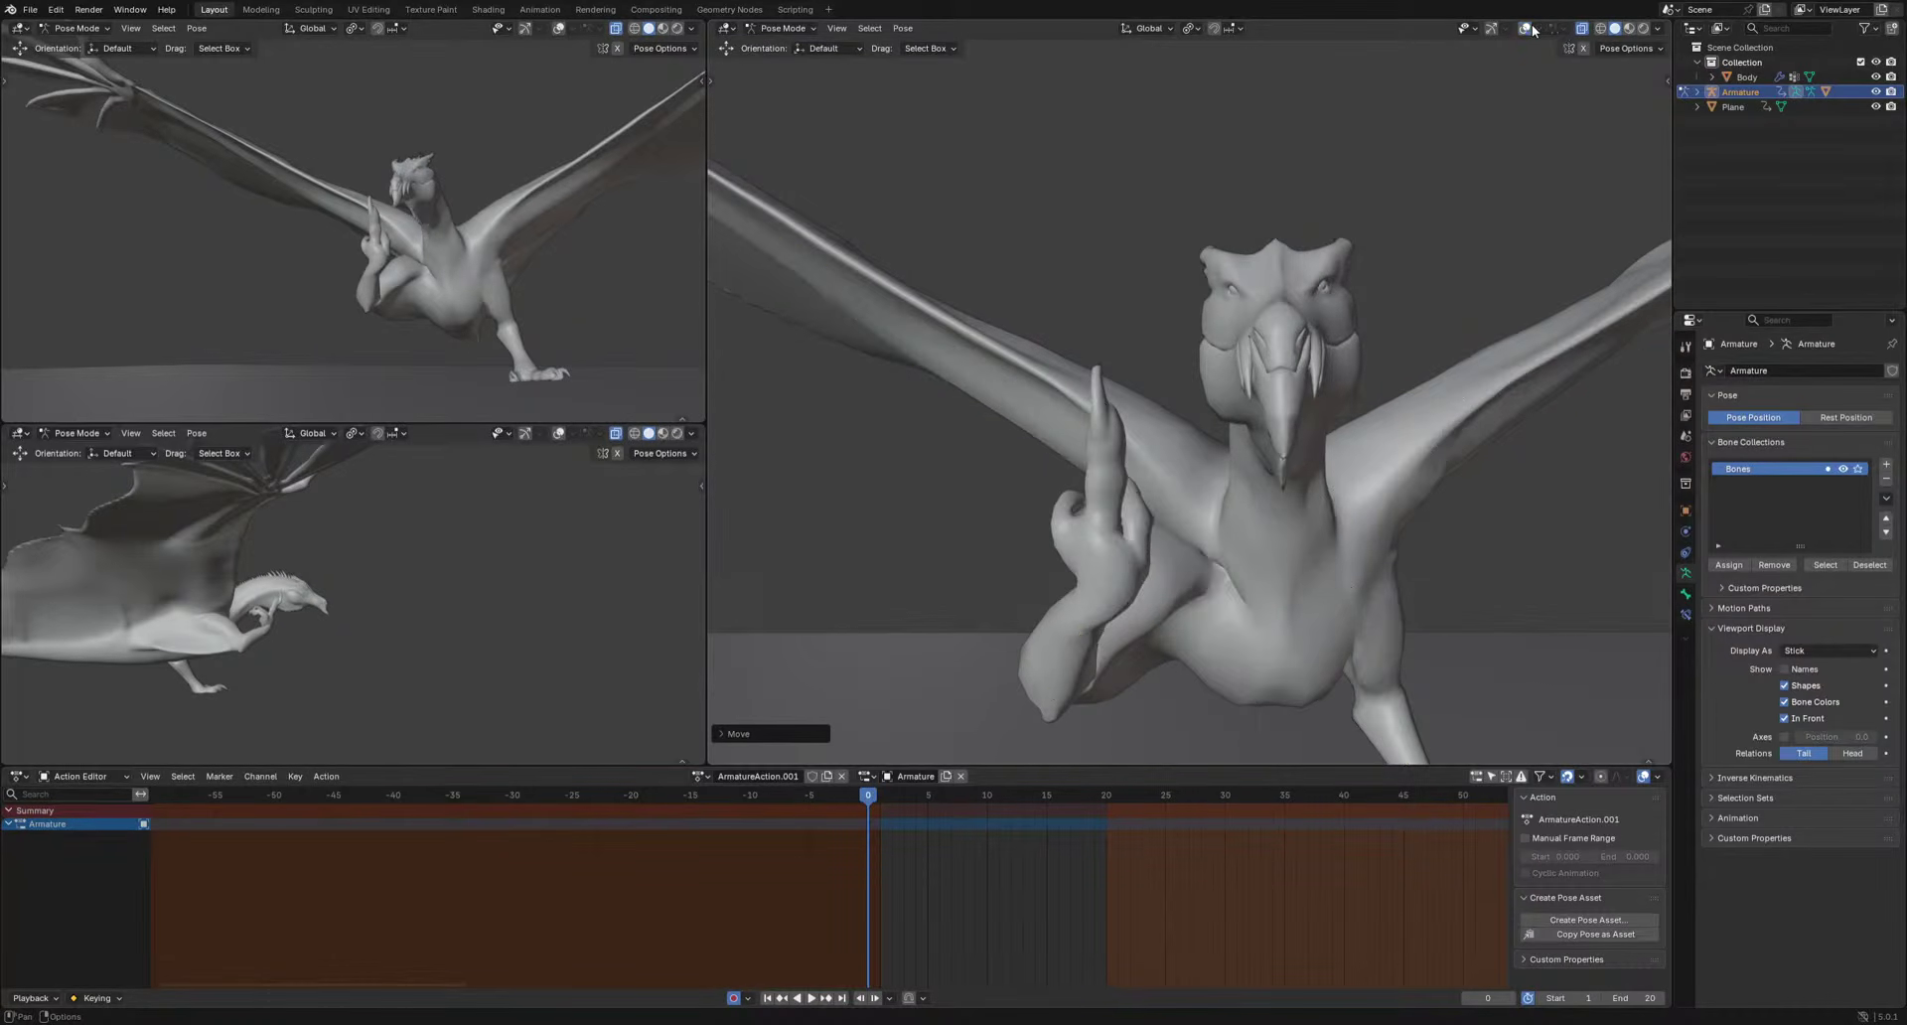
pyautogui.click(1527, 28)
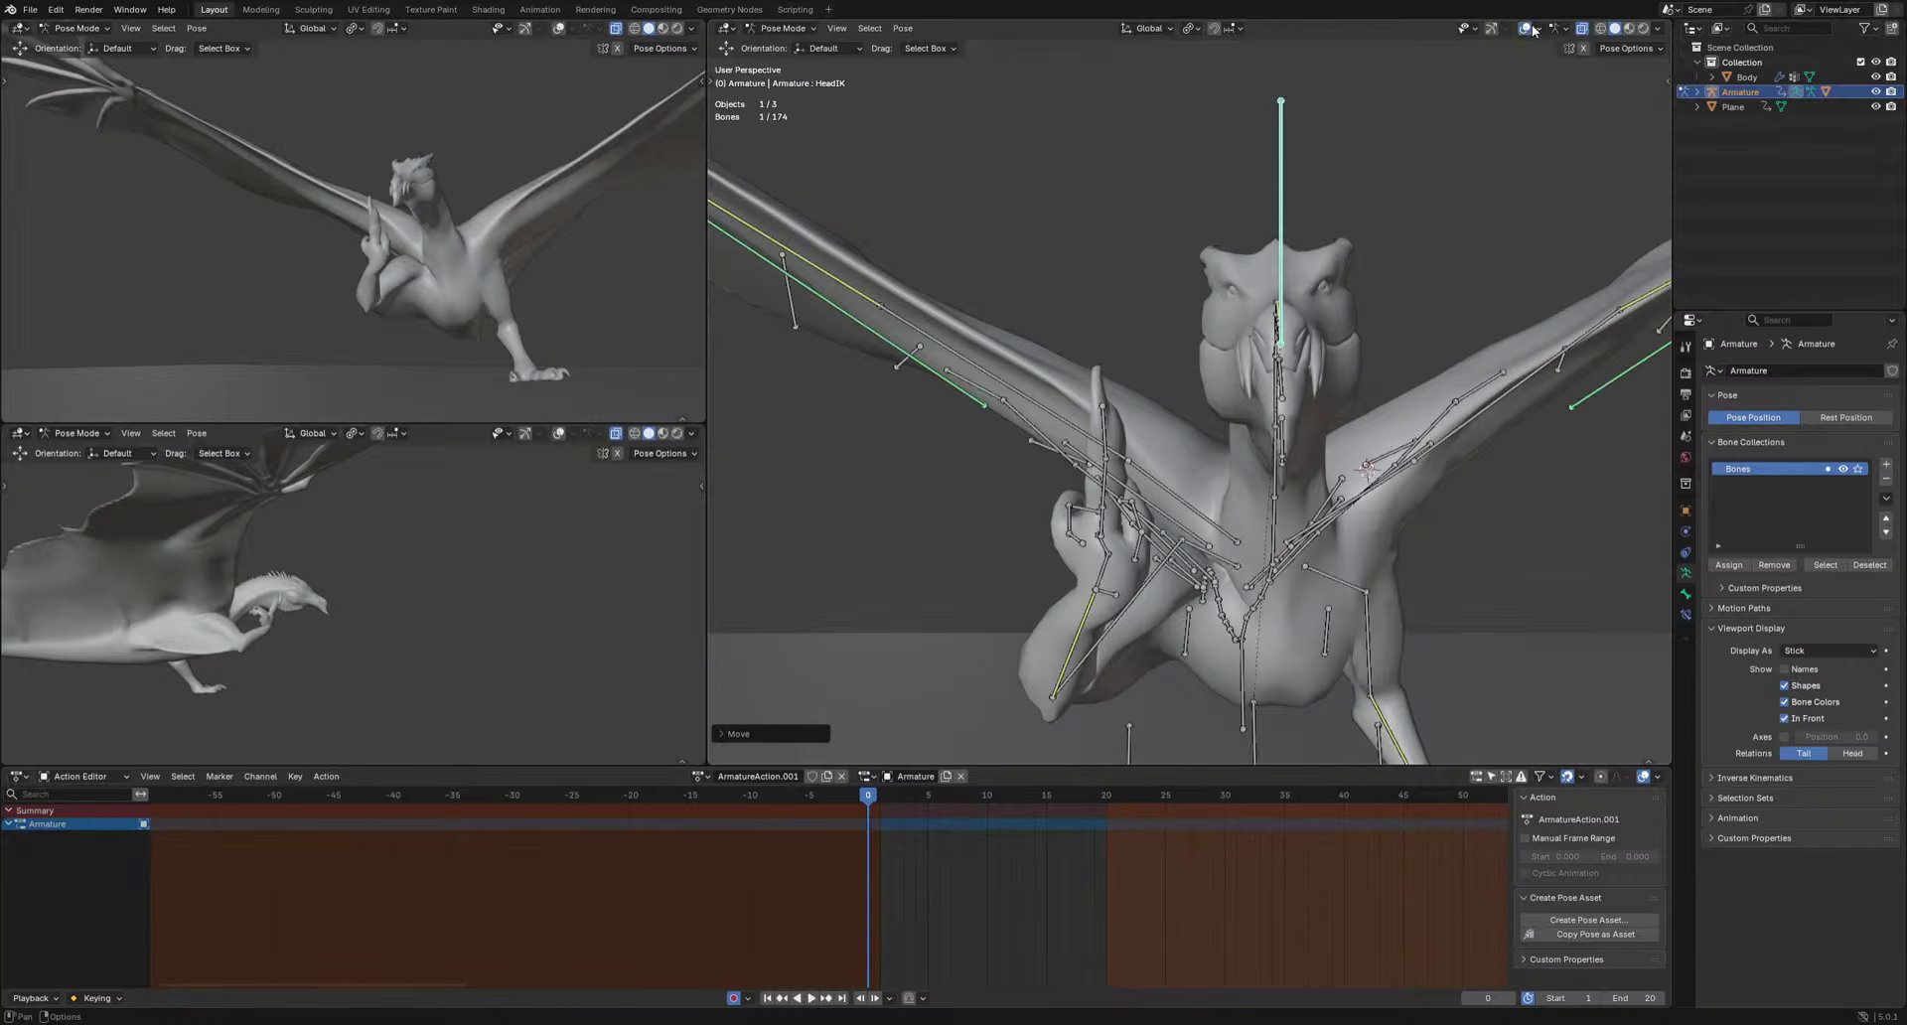
# Move the Shoulder.R bone and rotate the Arm.R bone to make the raised forearm more upright.
pyautogui.press('g')
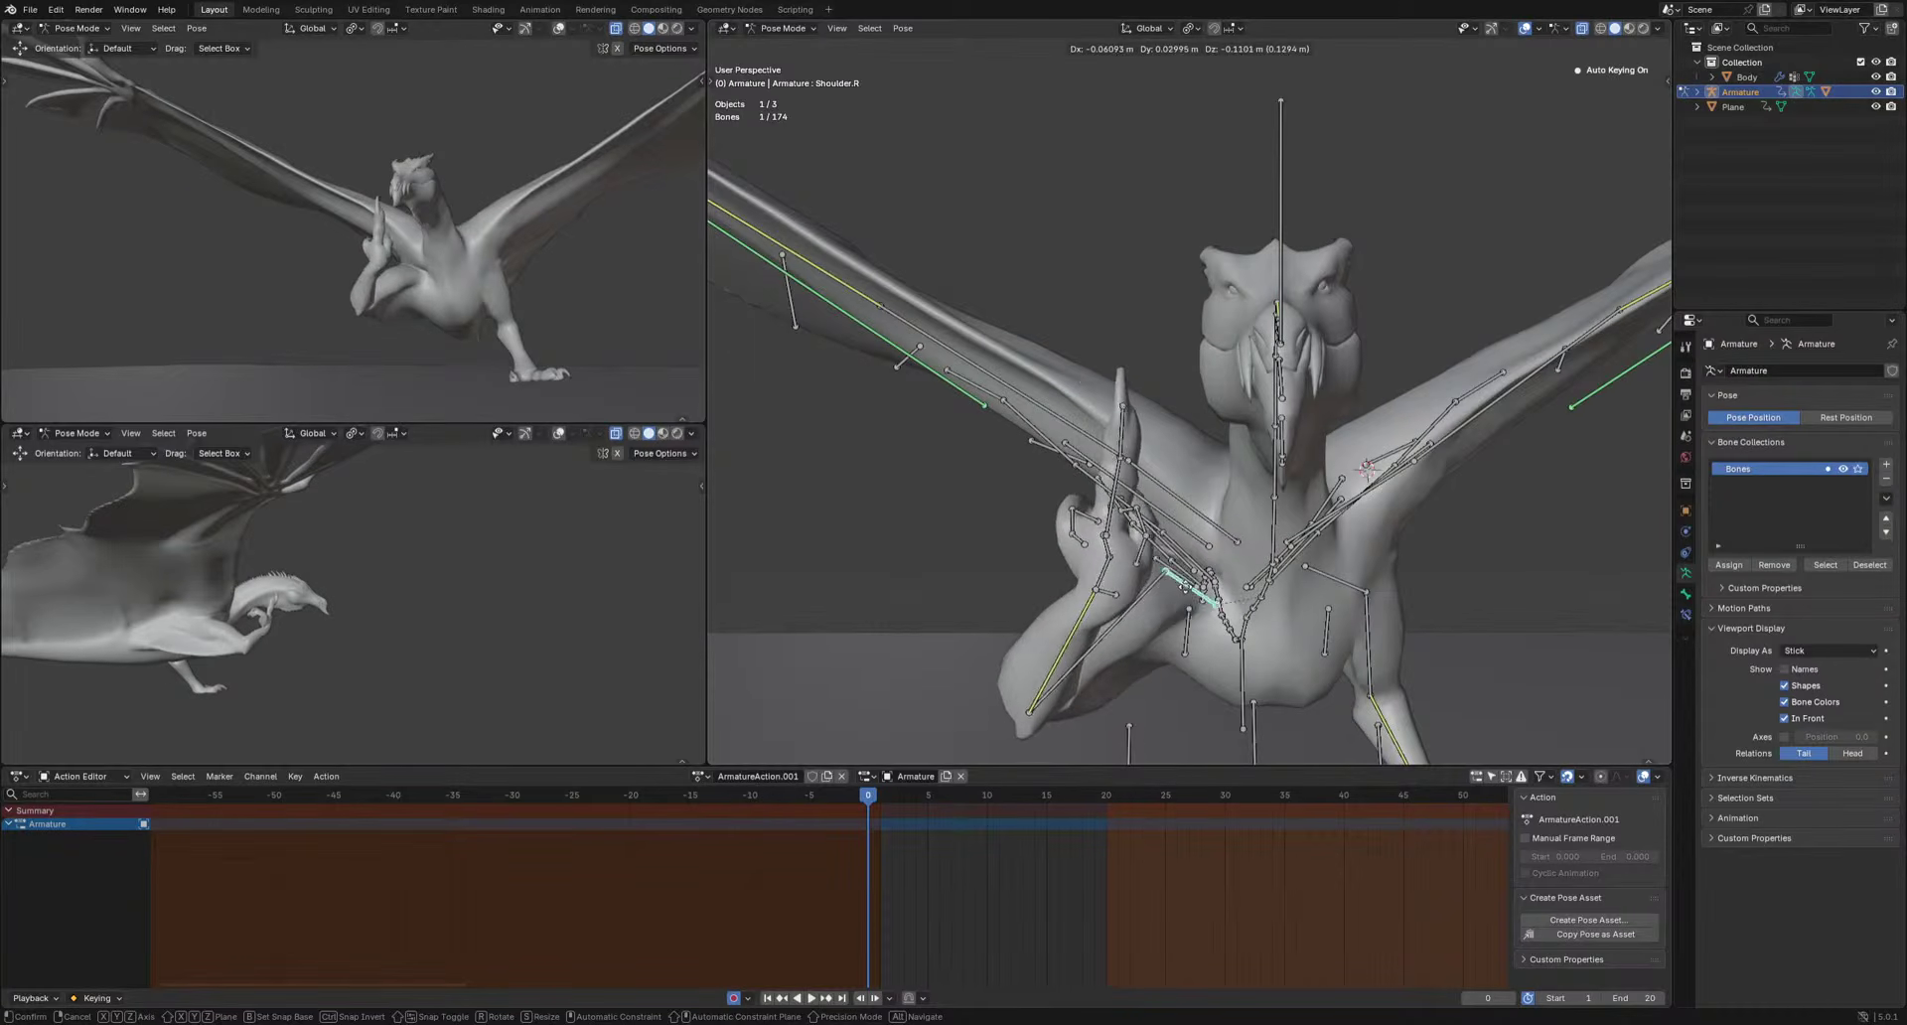
pyautogui.click(1088, 653)
pyautogui.click(1088, 654)
pyautogui.press('r')
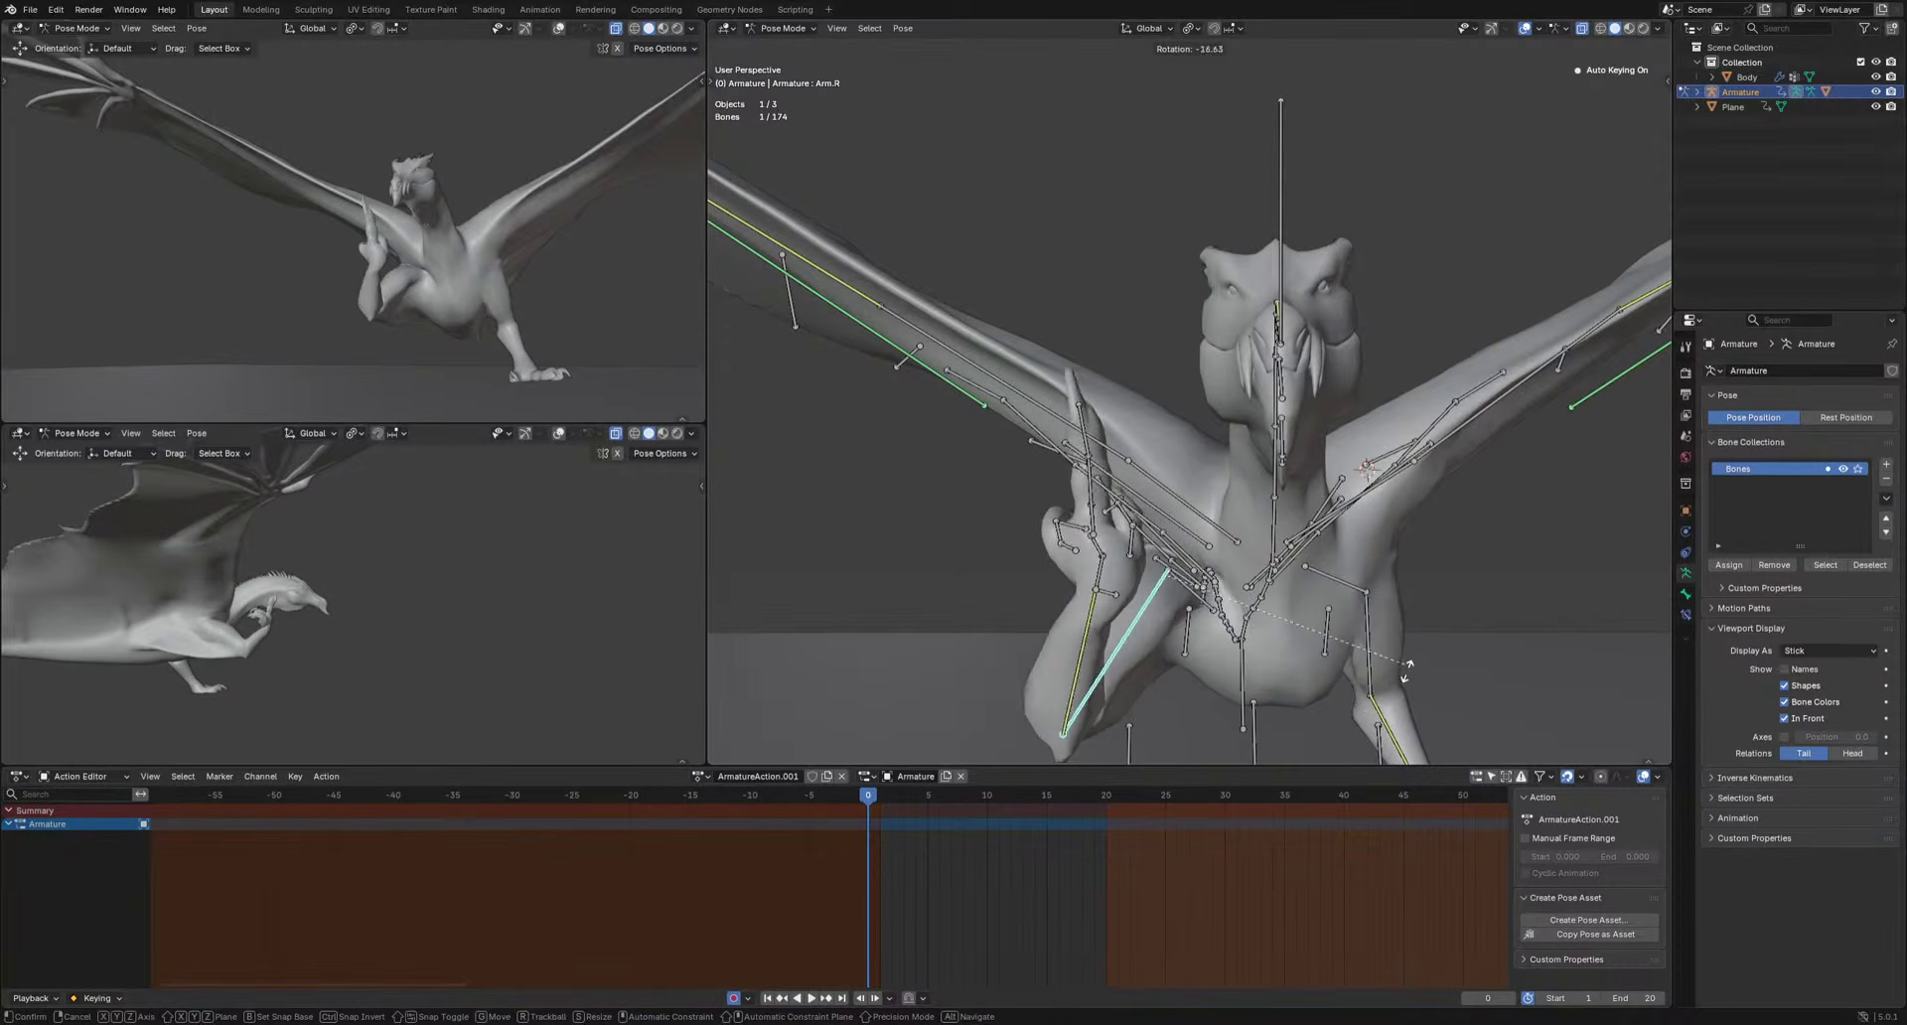
pyautogui.click(1457, 623)
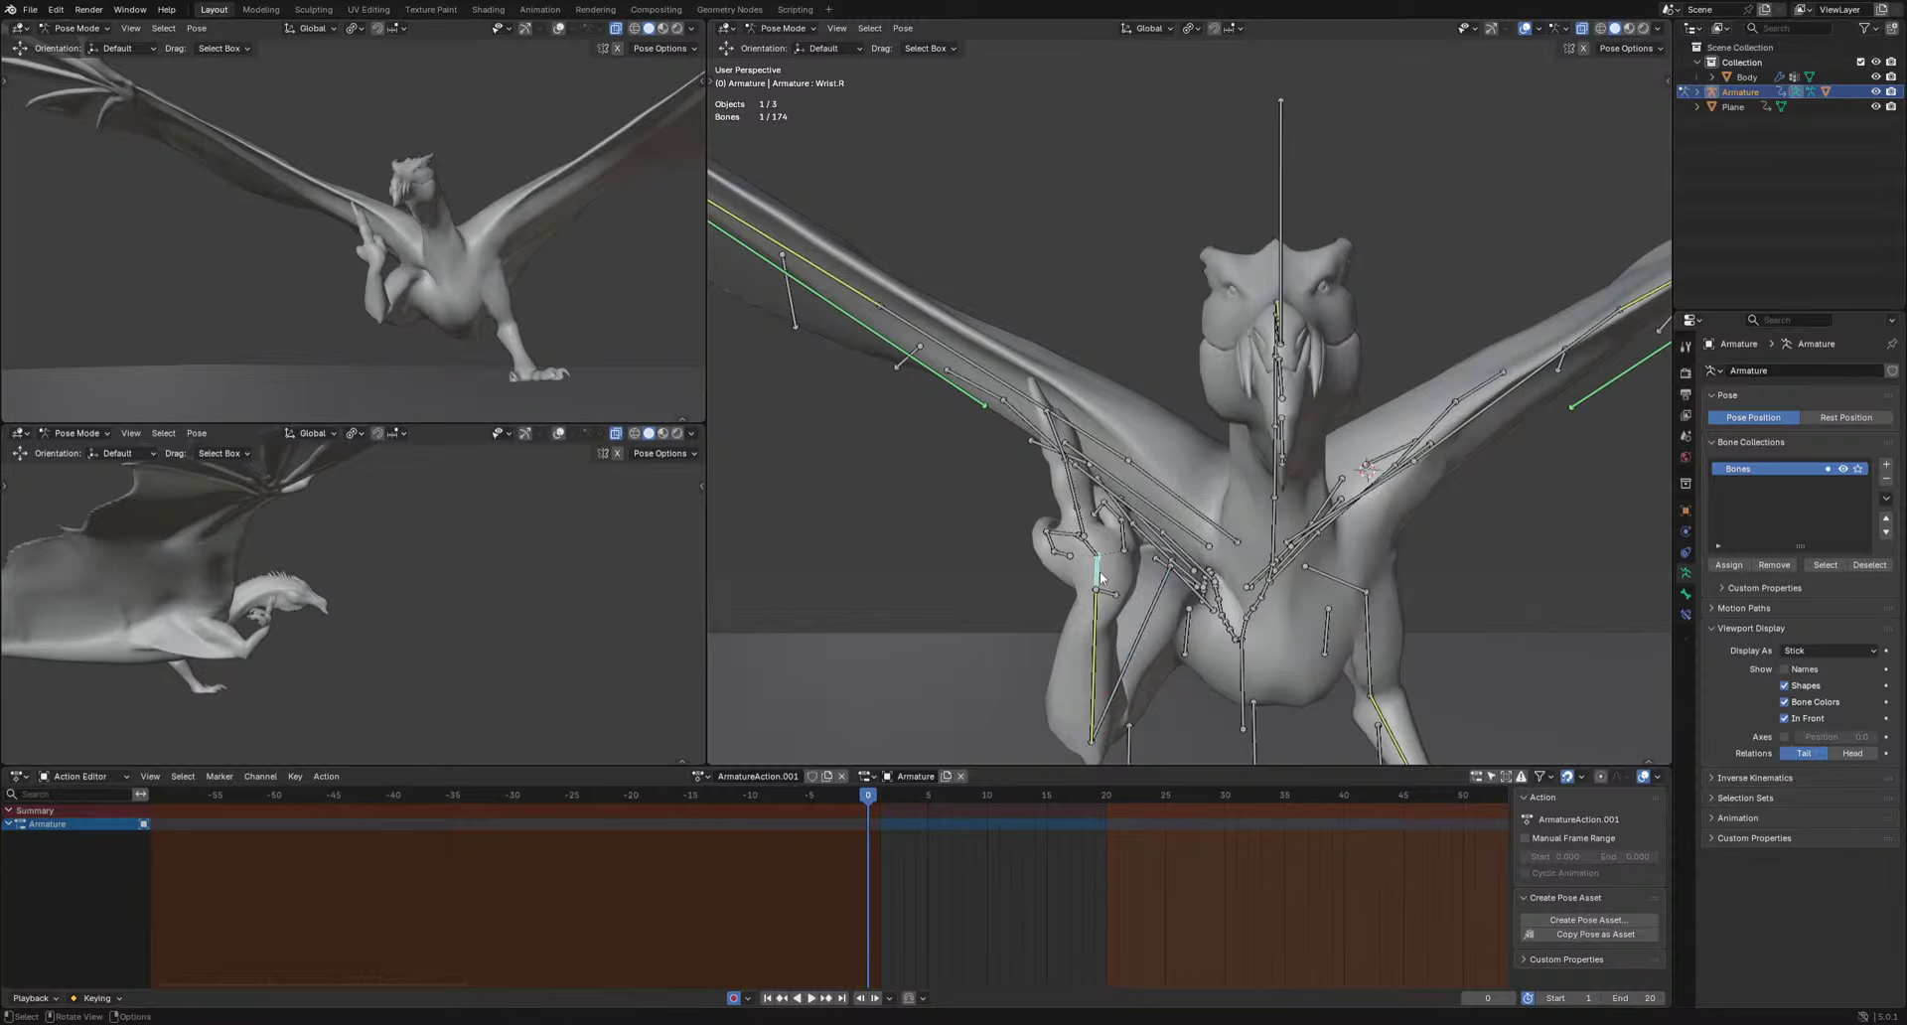
# Refine the Wrist.R bone with plain and trackball rotations and hide the overlays.
pyautogui.press('r')
pyautogui.click(1280, 624)
pyautogui.press('r')
pyautogui.click(1277, 656)
pyautogui.press('r')
pyautogui.press('r')
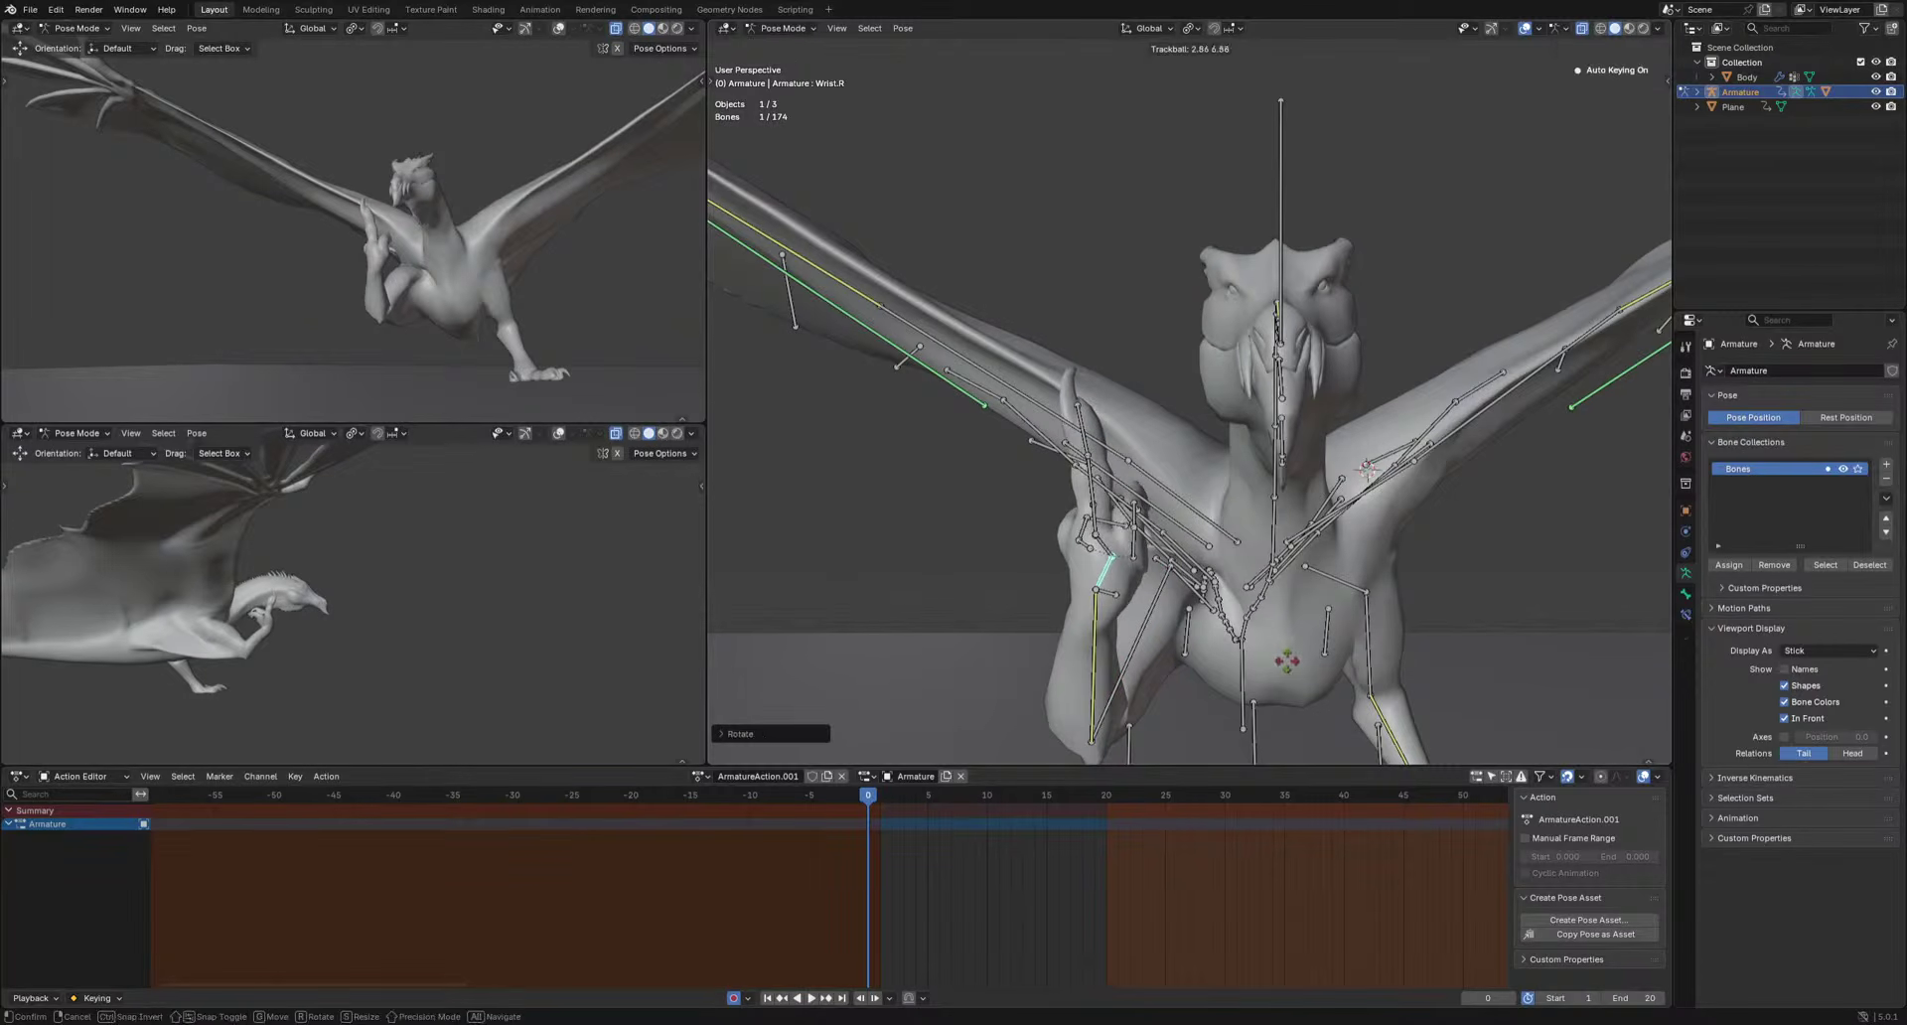
pyautogui.click(1254, 581)
pyautogui.click(1525, 28)
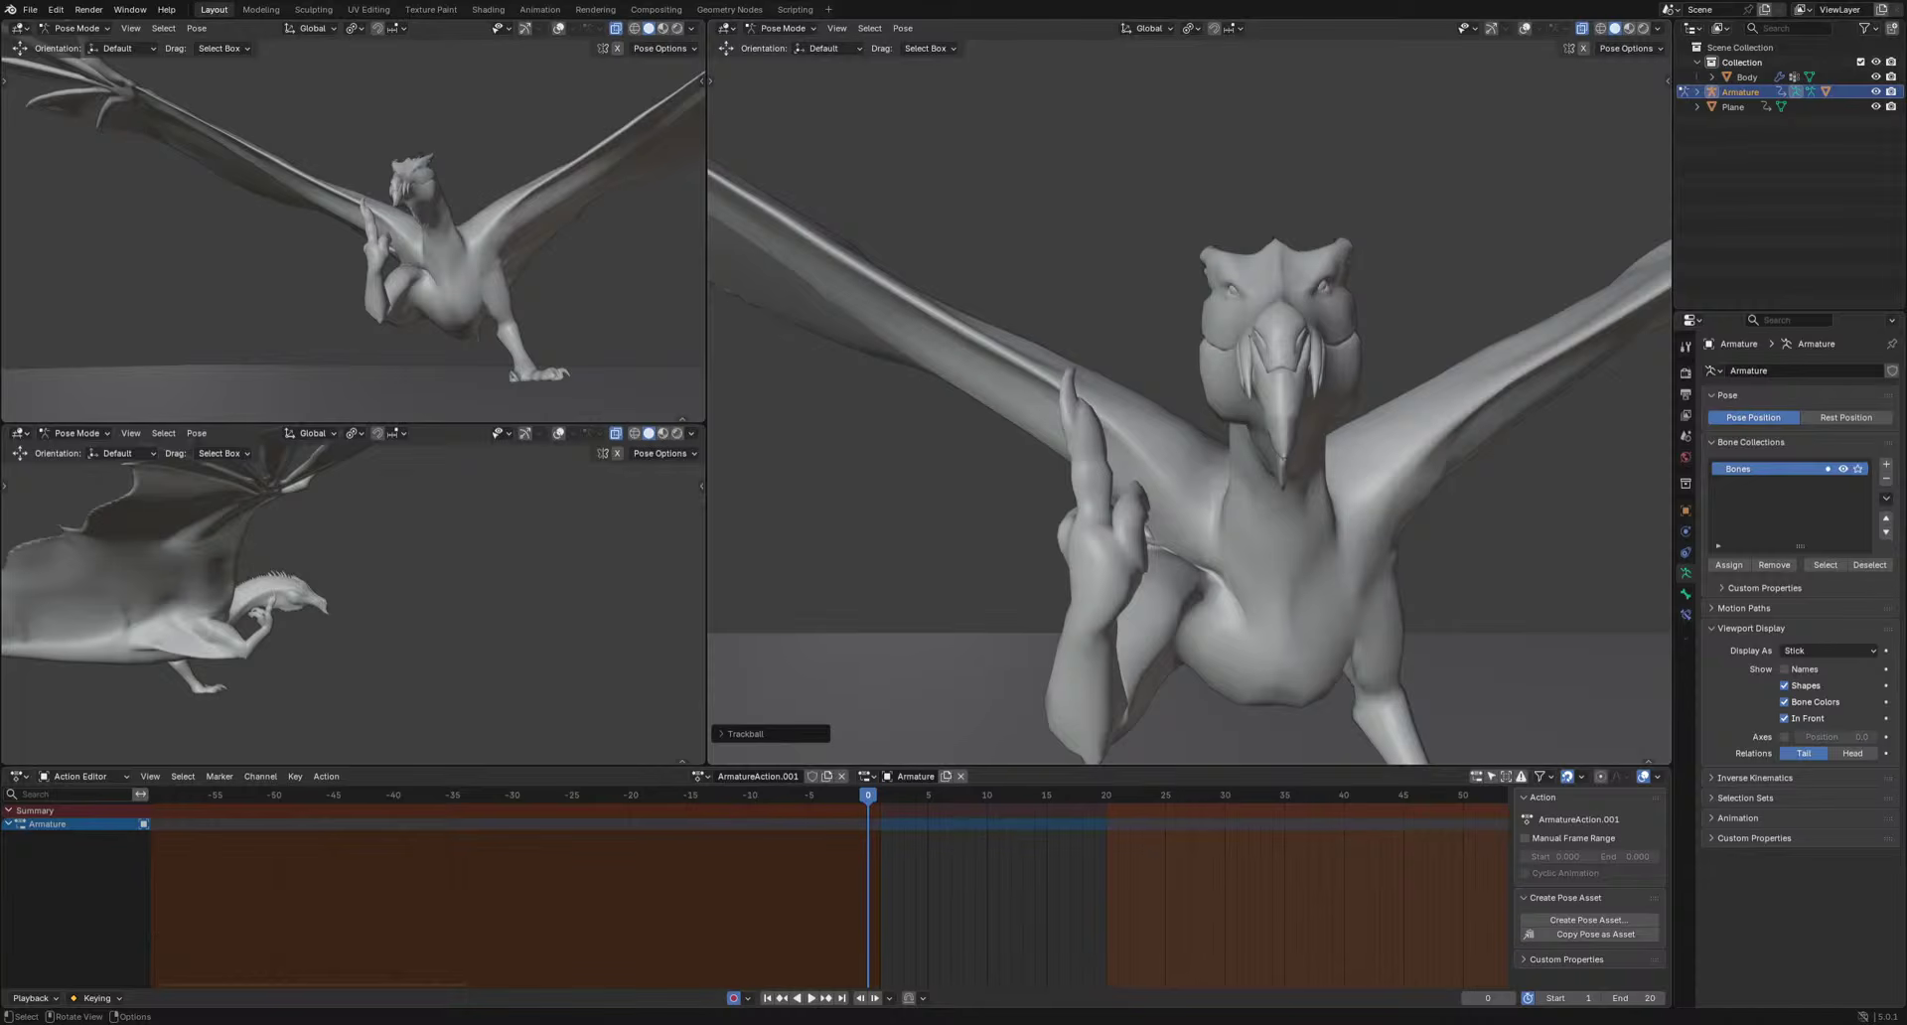
# Preview the dragon's materials, then colour the solid view by Texture with Specular Lighting off.
pyautogui.click(1630, 30)
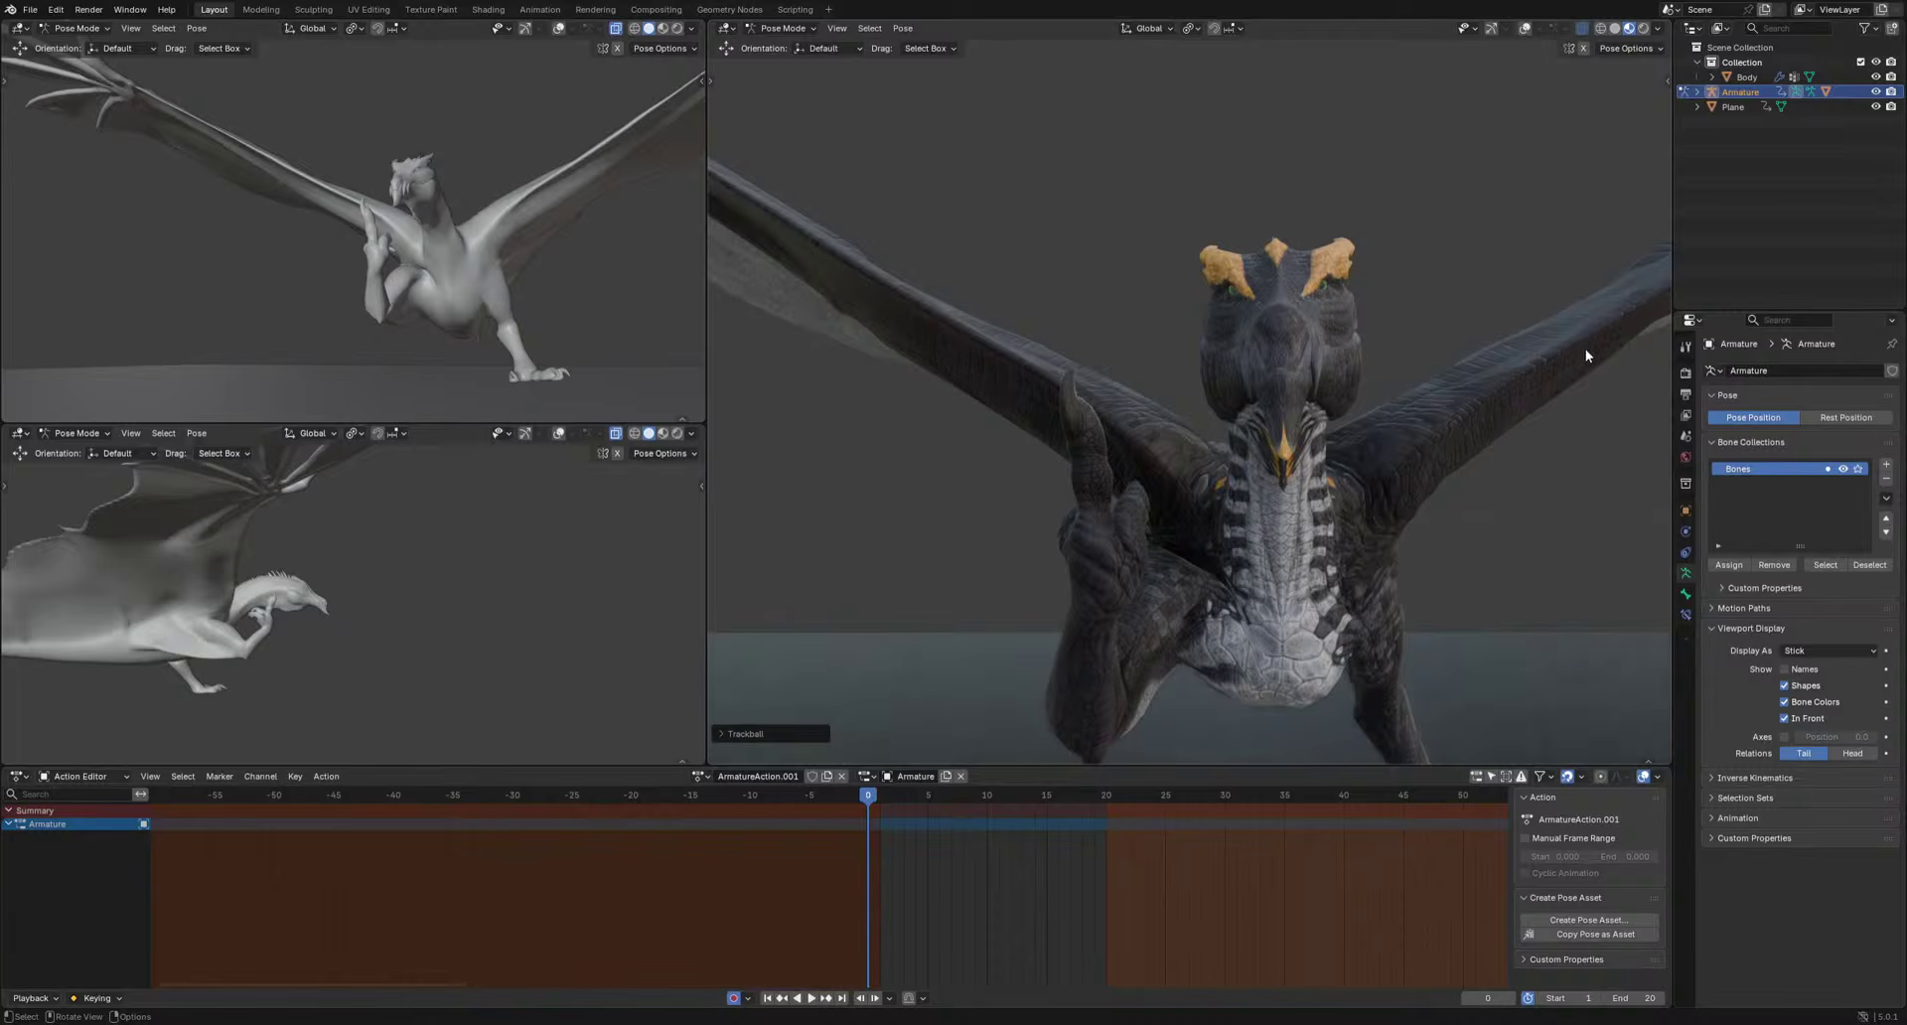
pyautogui.click(1615, 29)
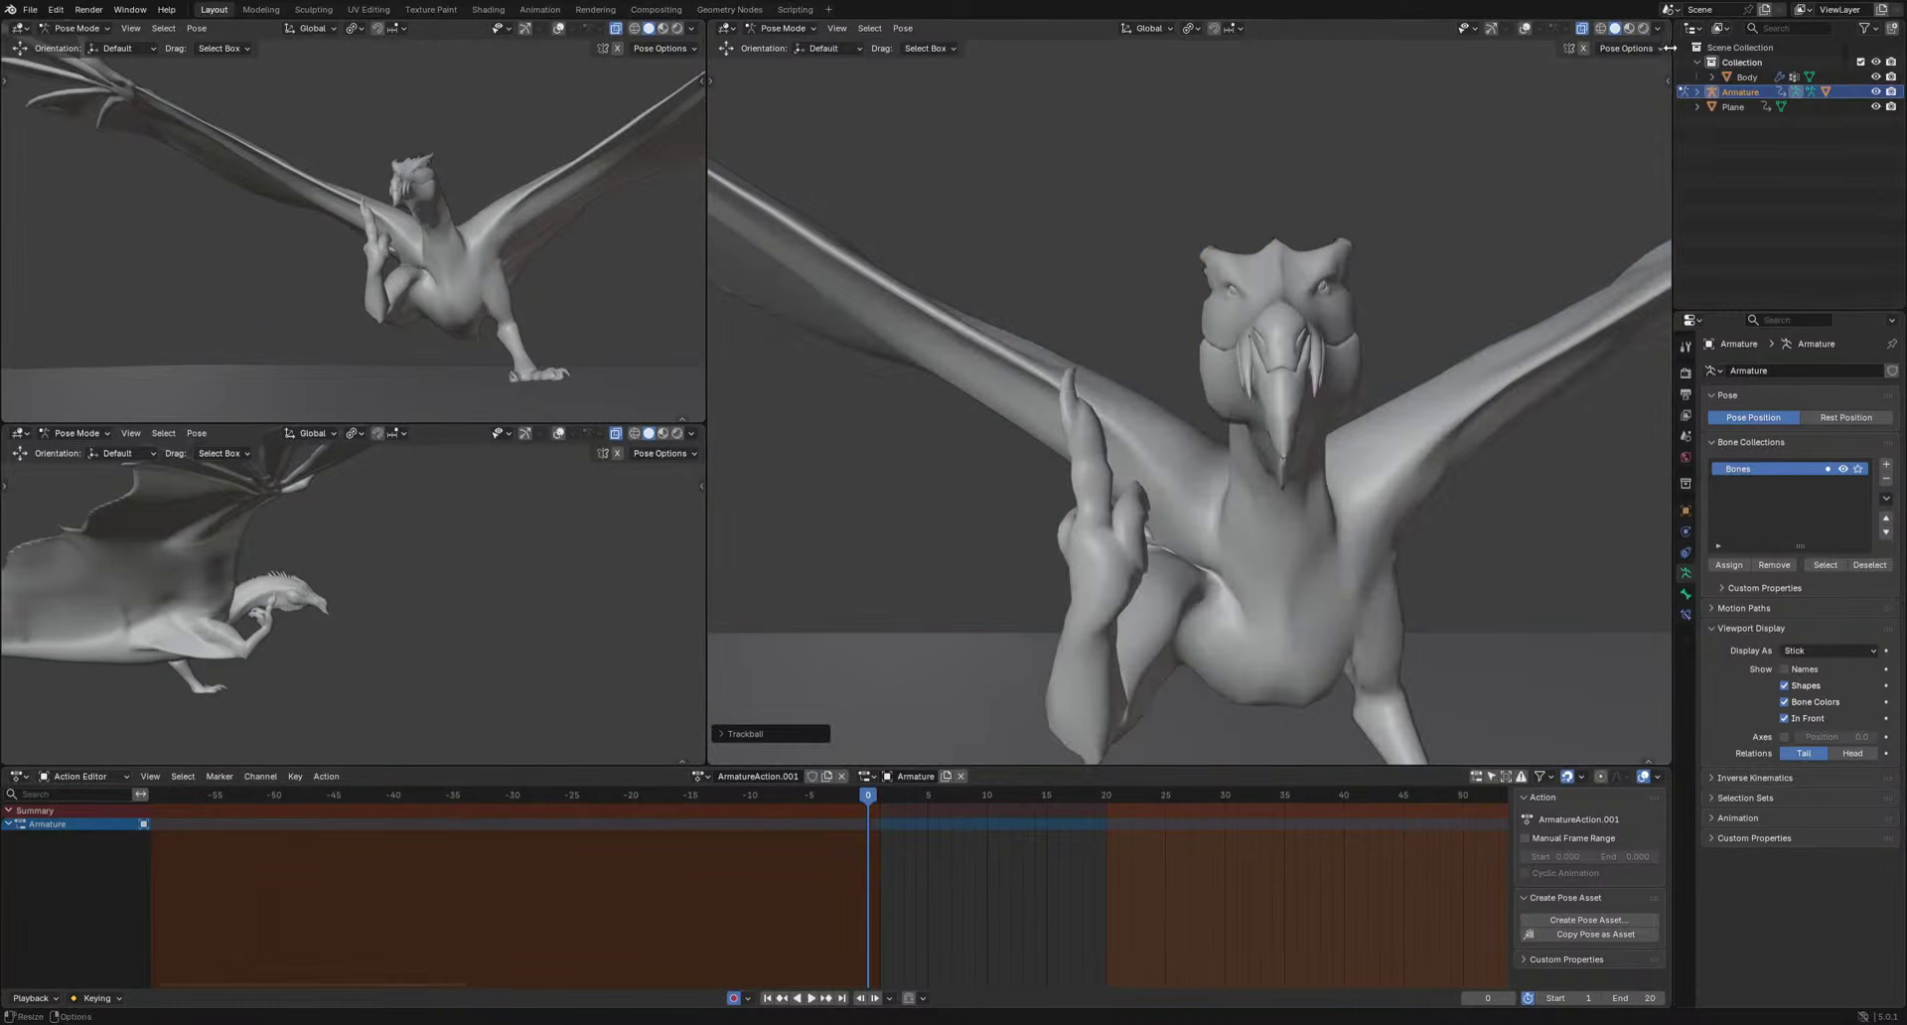
pyautogui.click(1658, 30)
pyautogui.click(1669, 266)
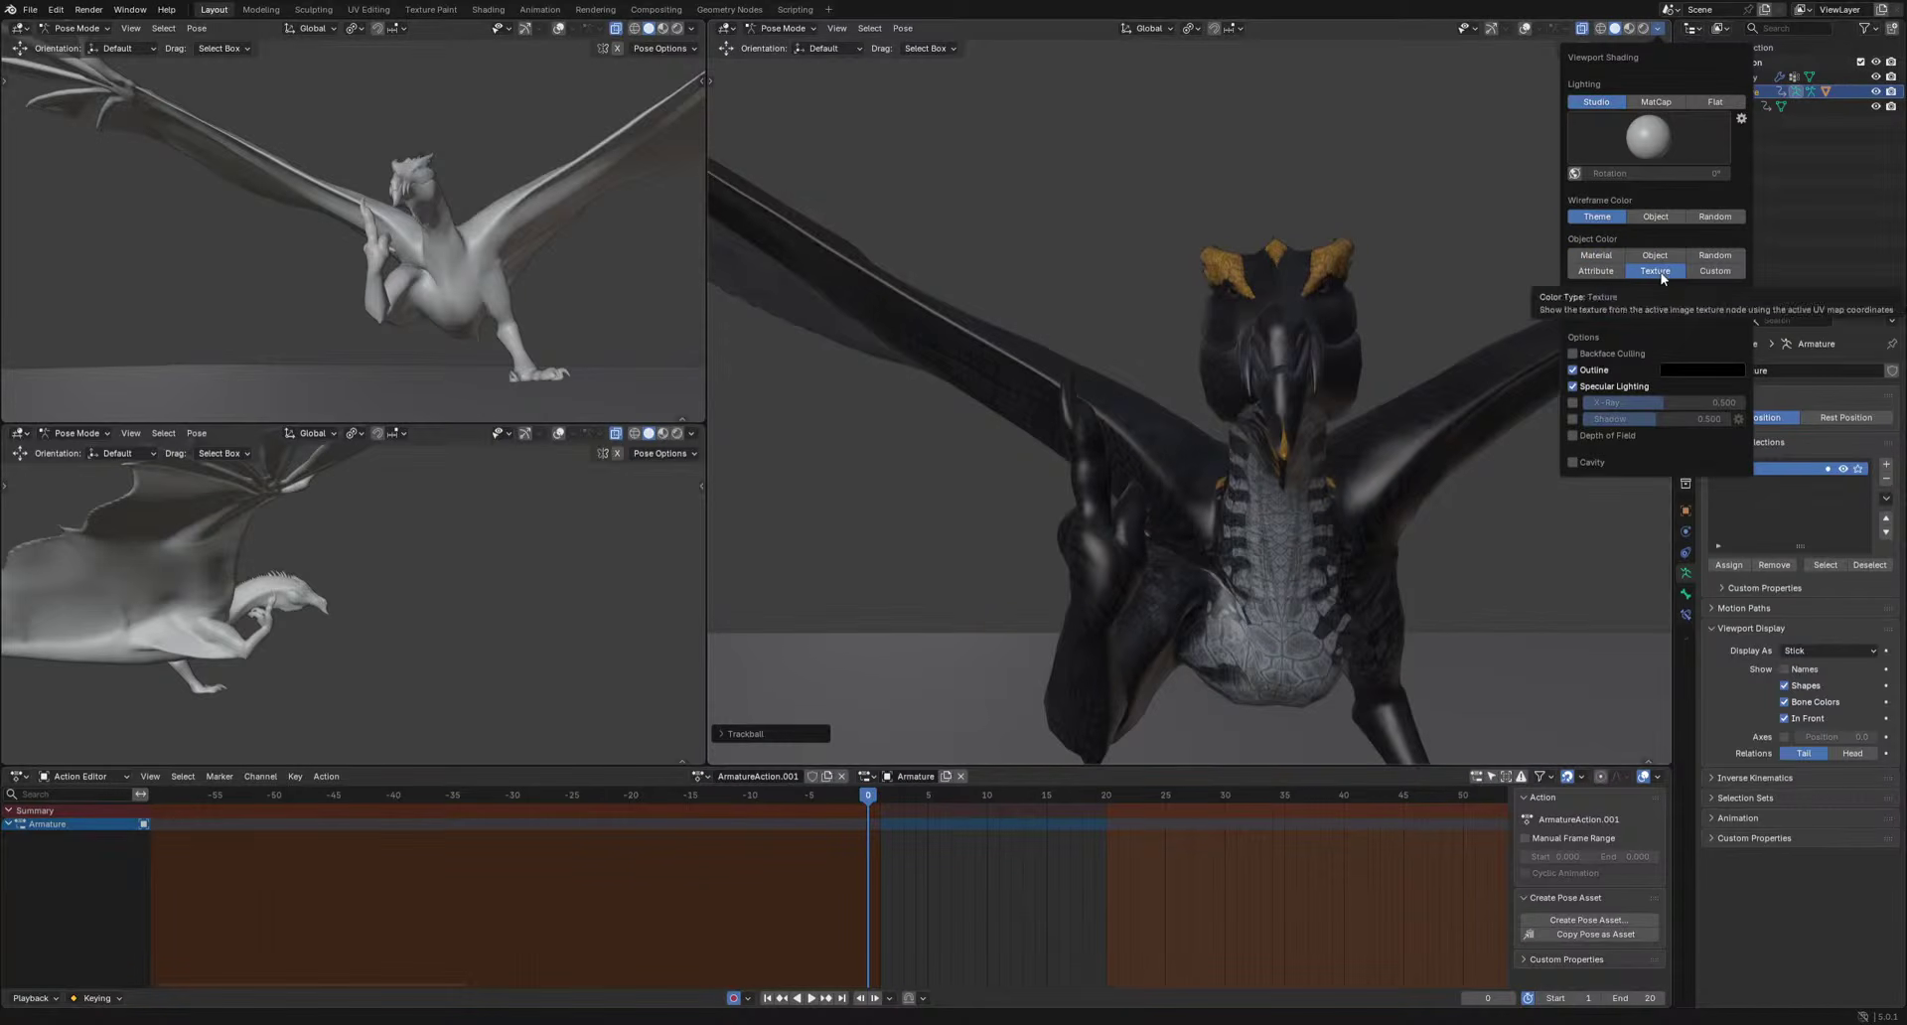
pyautogui.click(1573, 386)
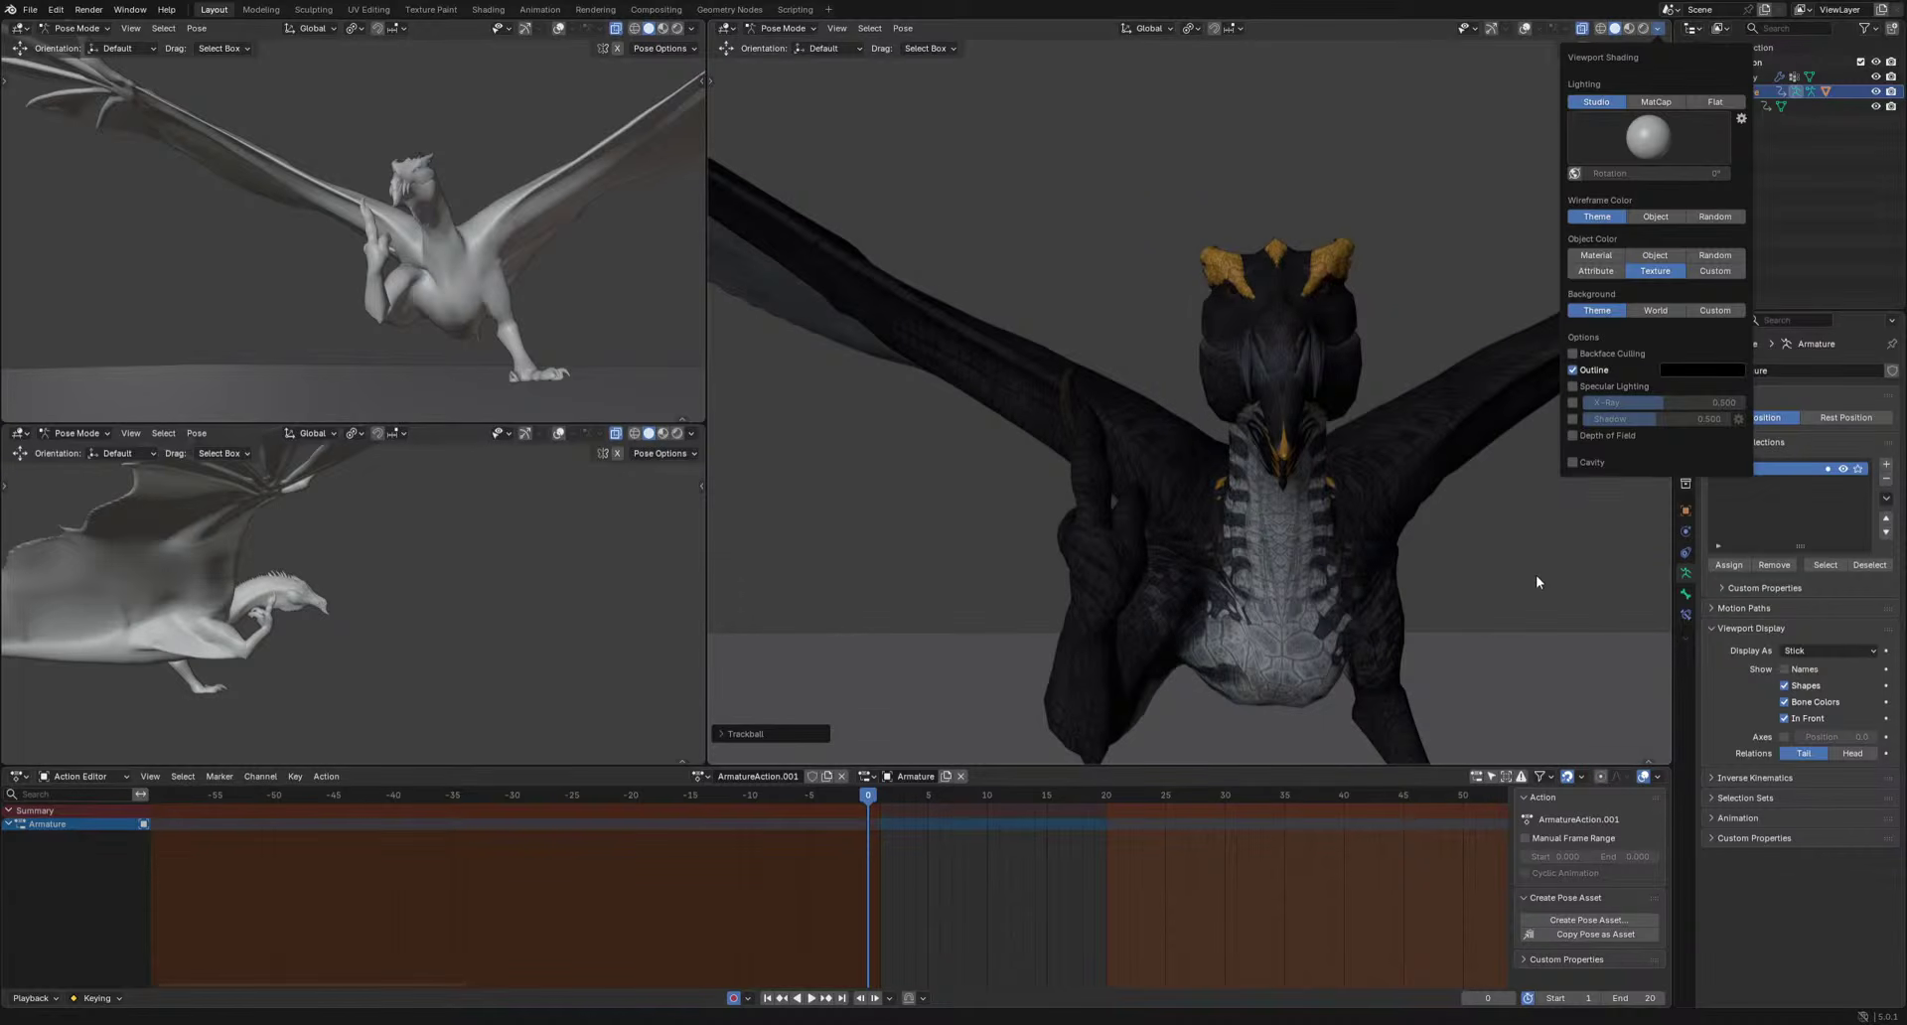
pyautogui.moveTo(1535, 574)
pyautogui.mouseDown(button='middle')
pyautogui.moveTo(1444, 521)
pyautogui.moveTo(1462, 521)
pyautogui.mouseUp(button='middle')
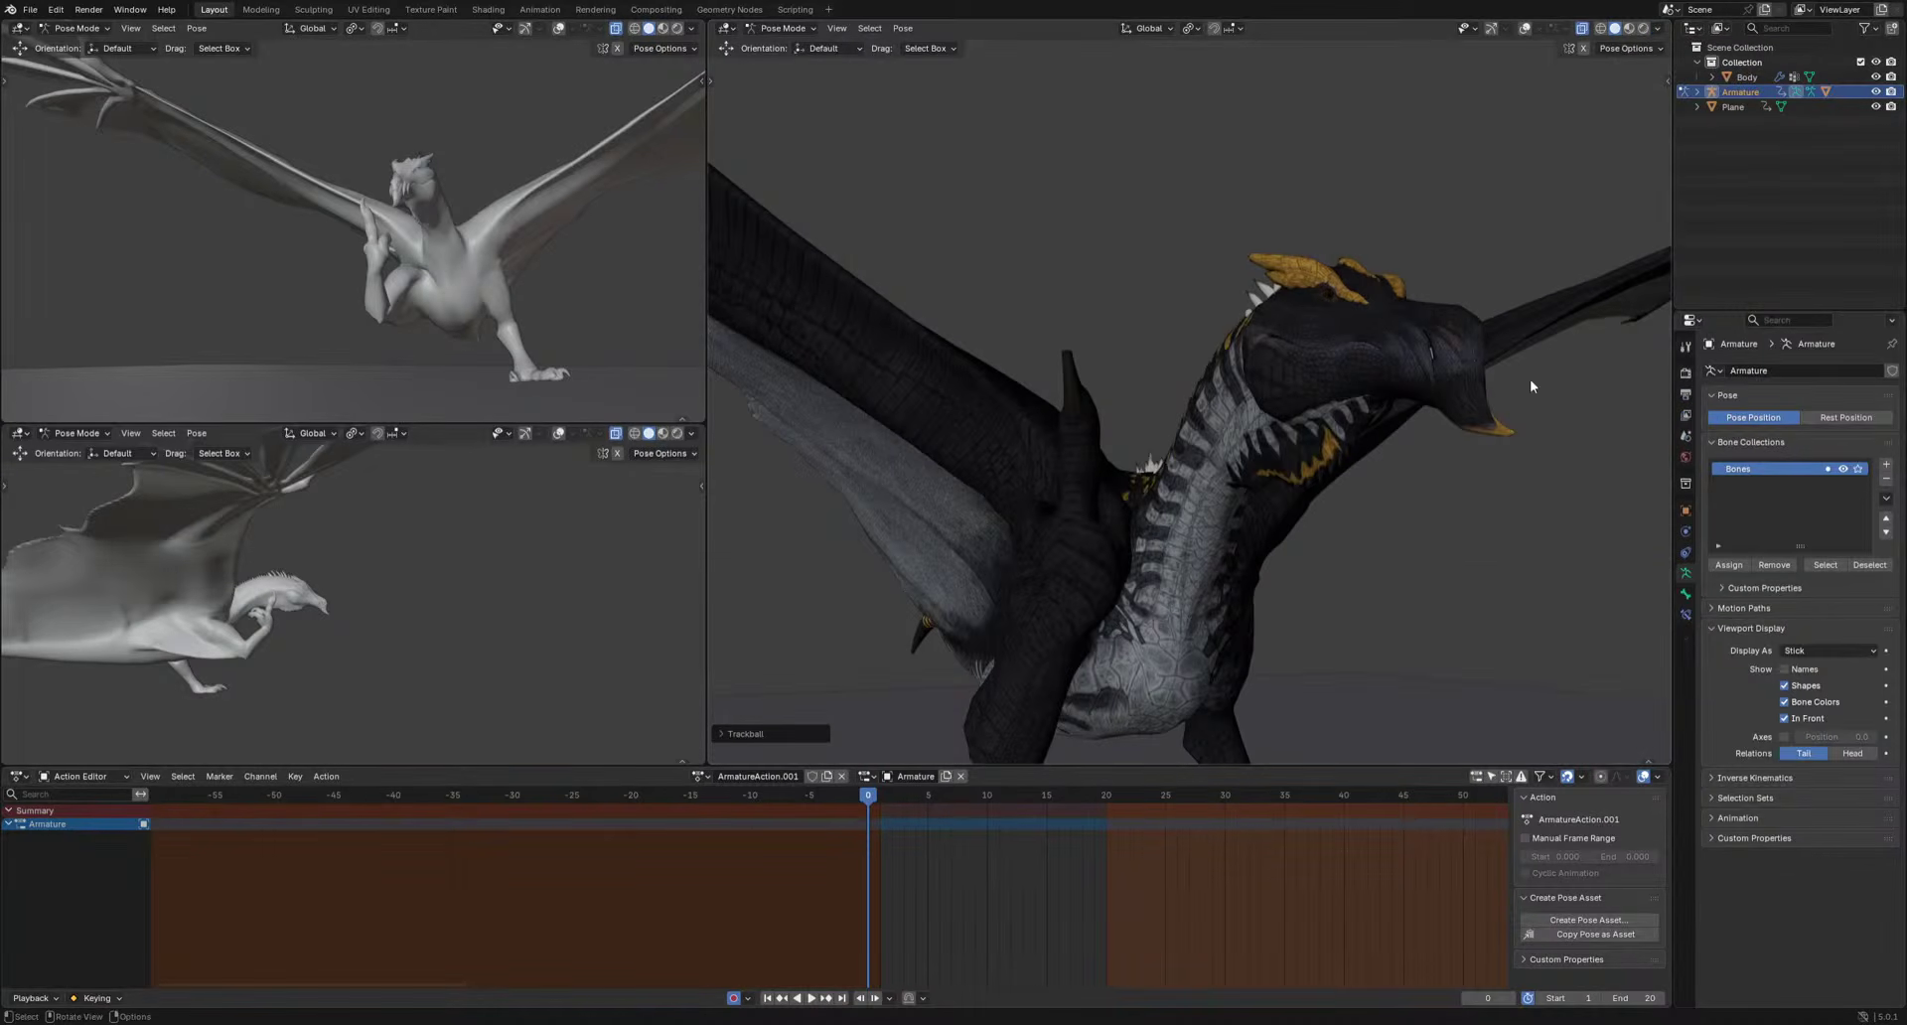
# Set the solid view's object colour back to Material, check the pose, and show the bone overlays.
pyautogui.click(1660, 29)
pyautogui.click(1597, 256)
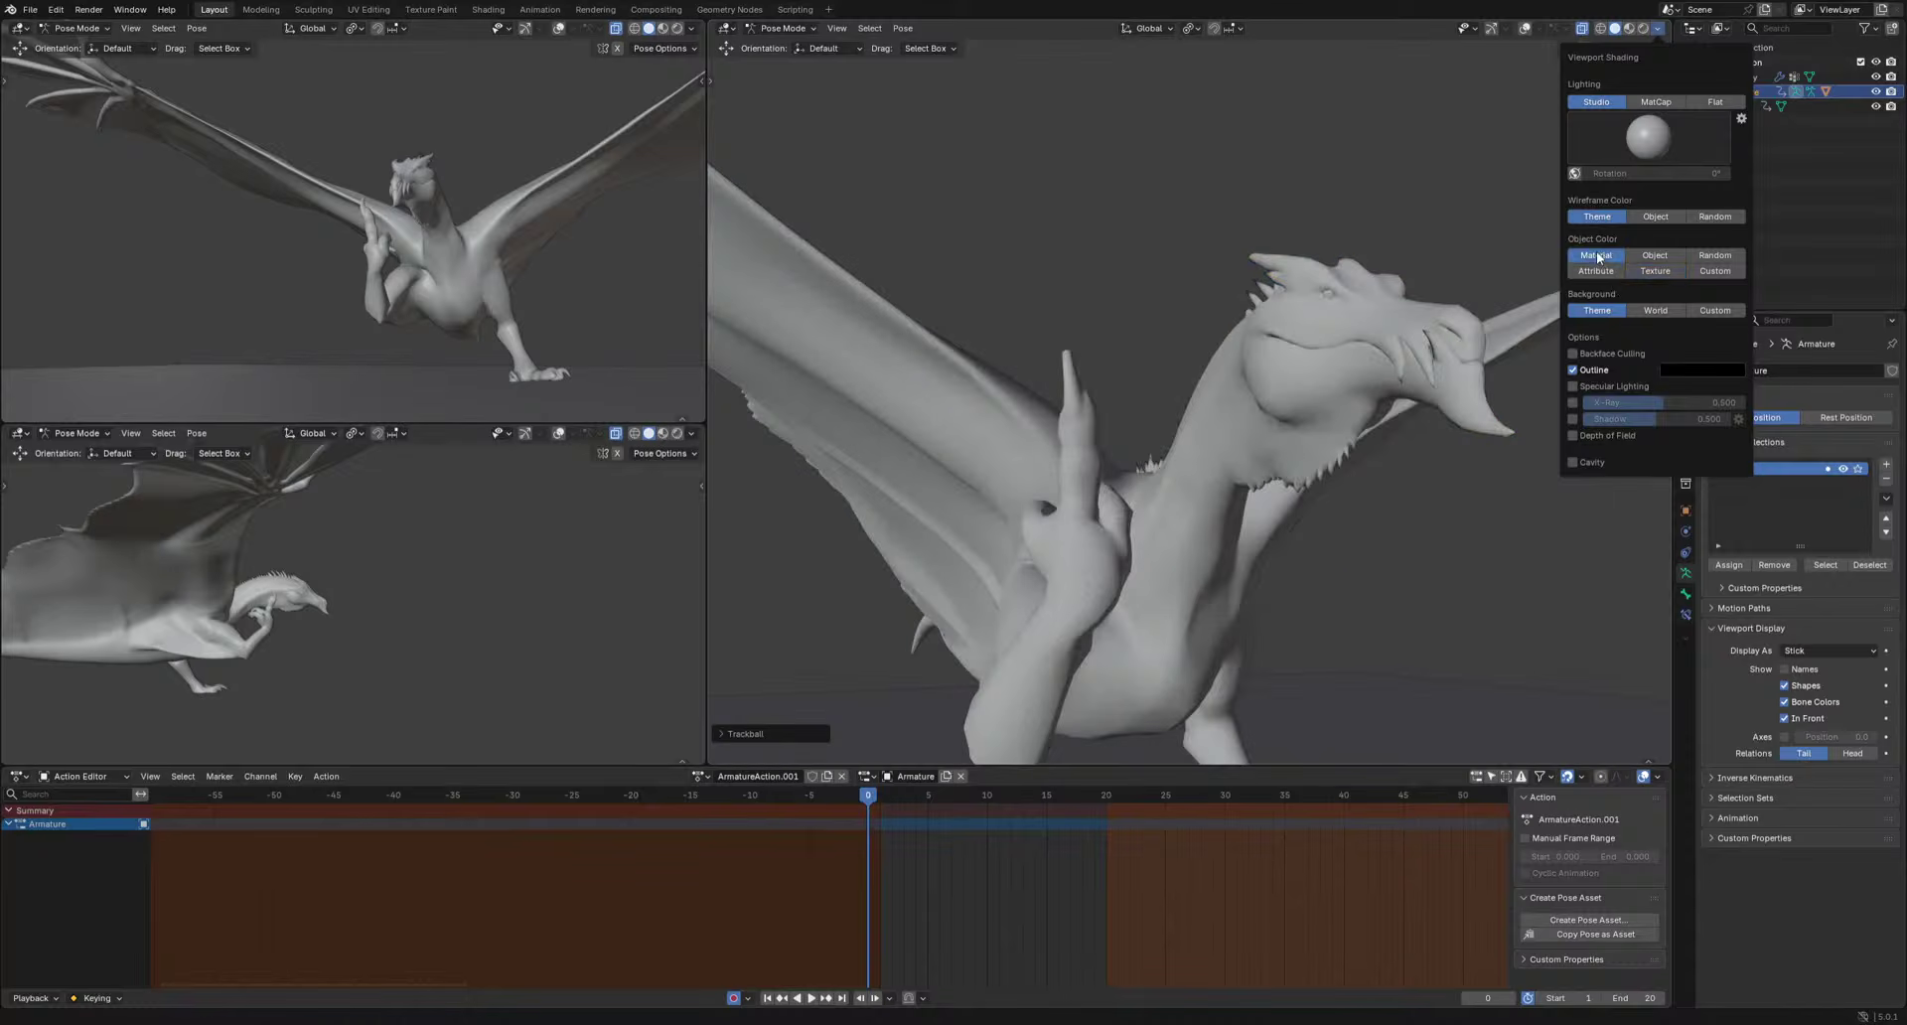
pyautogui.moveTo(1380, 437); pyautogui.dragTo(1332, 446, button='middle')
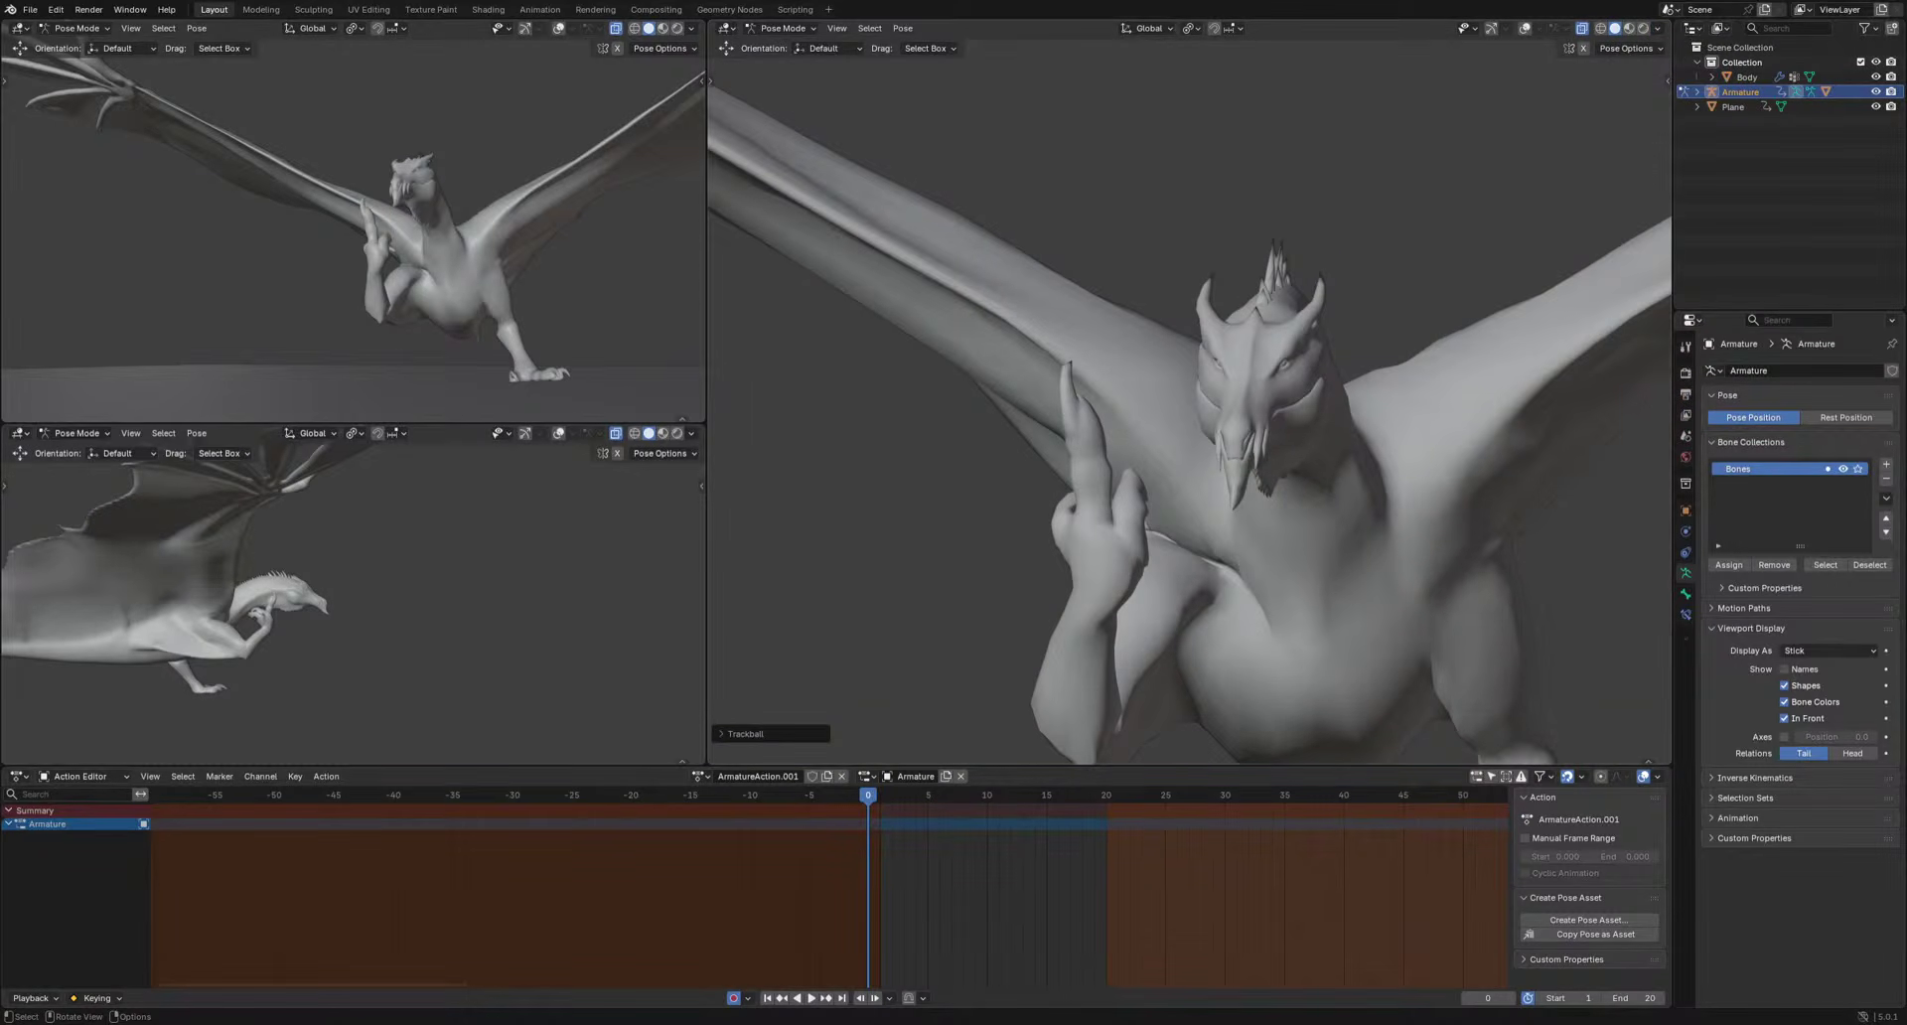
pyautogui.moveTo(1349, 510); pyautogui.dragTo(1358, 480, button='middle')
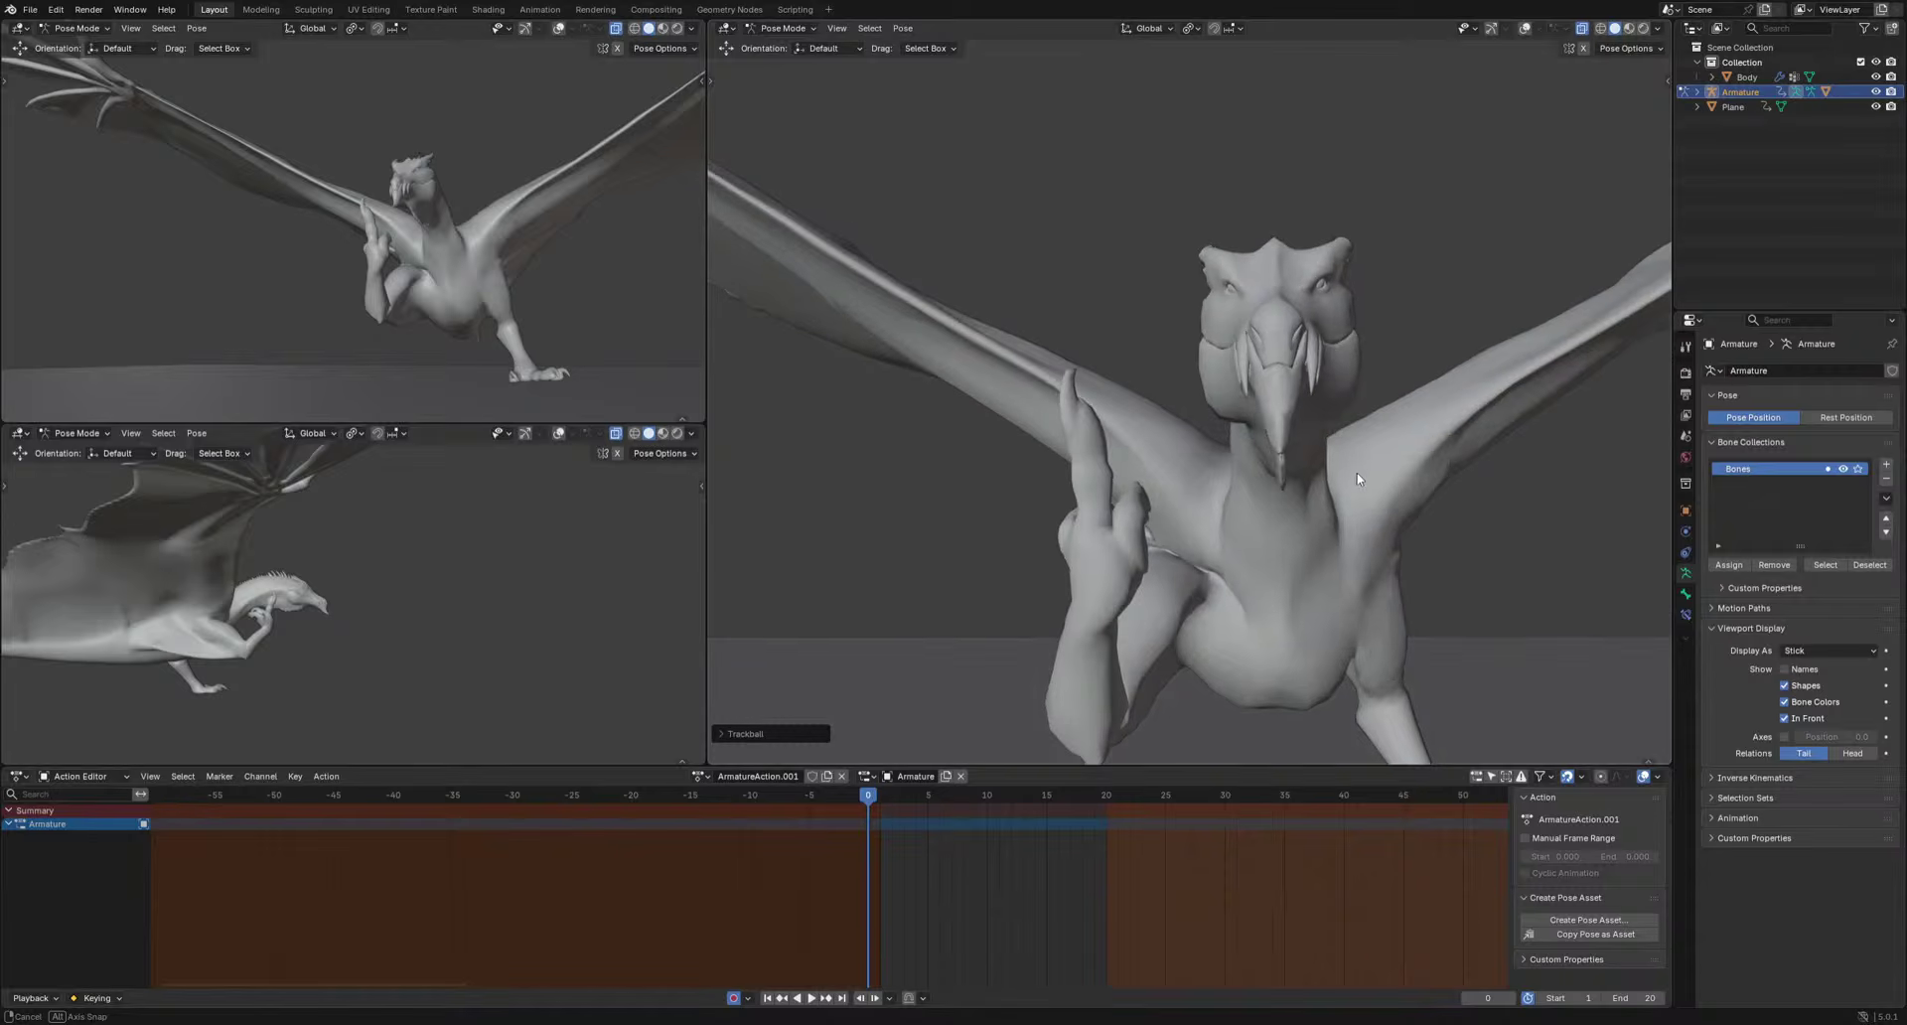
pyautogui.click(1526, 28)
# Try rotating the WingForearm.R bone and moving the WingFinger05-2M.R bone of the right wing.
pyautogui.scroll(-7, 1211, 238)
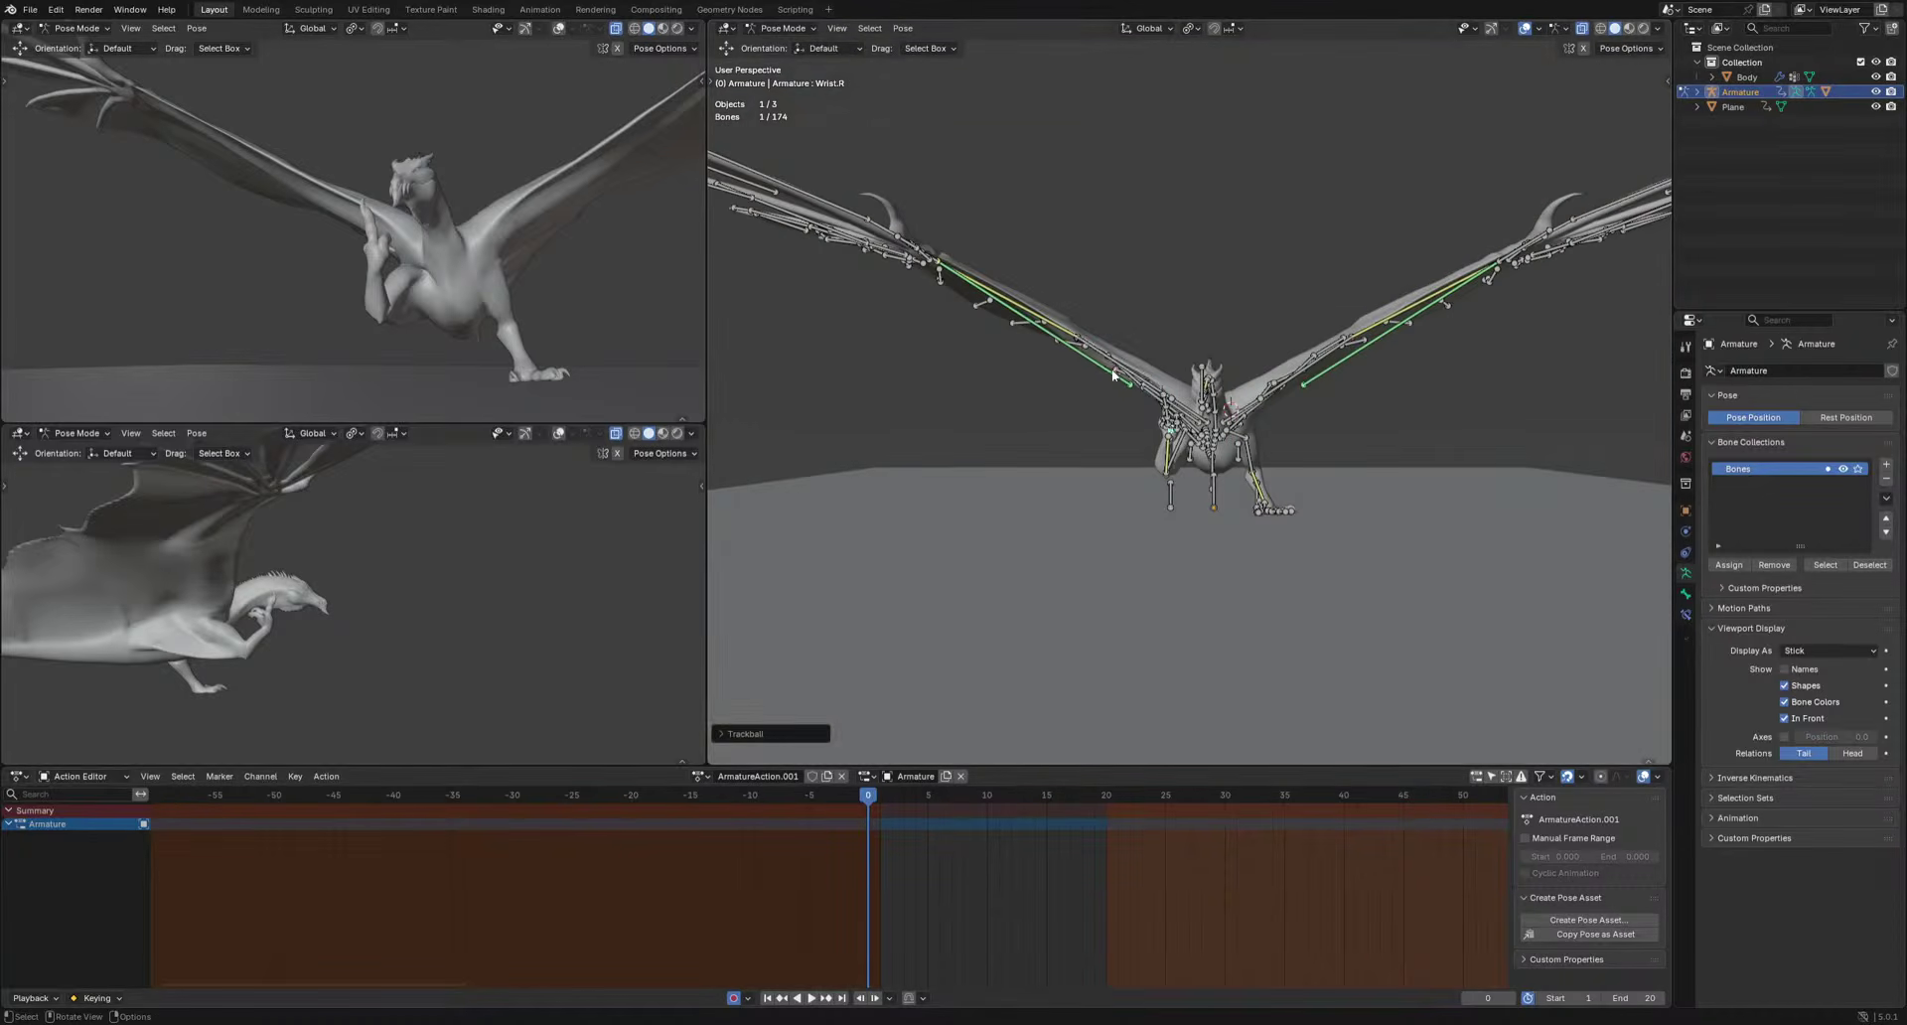
pyautogui.click(1115, 369)
pyautogui.press('r')
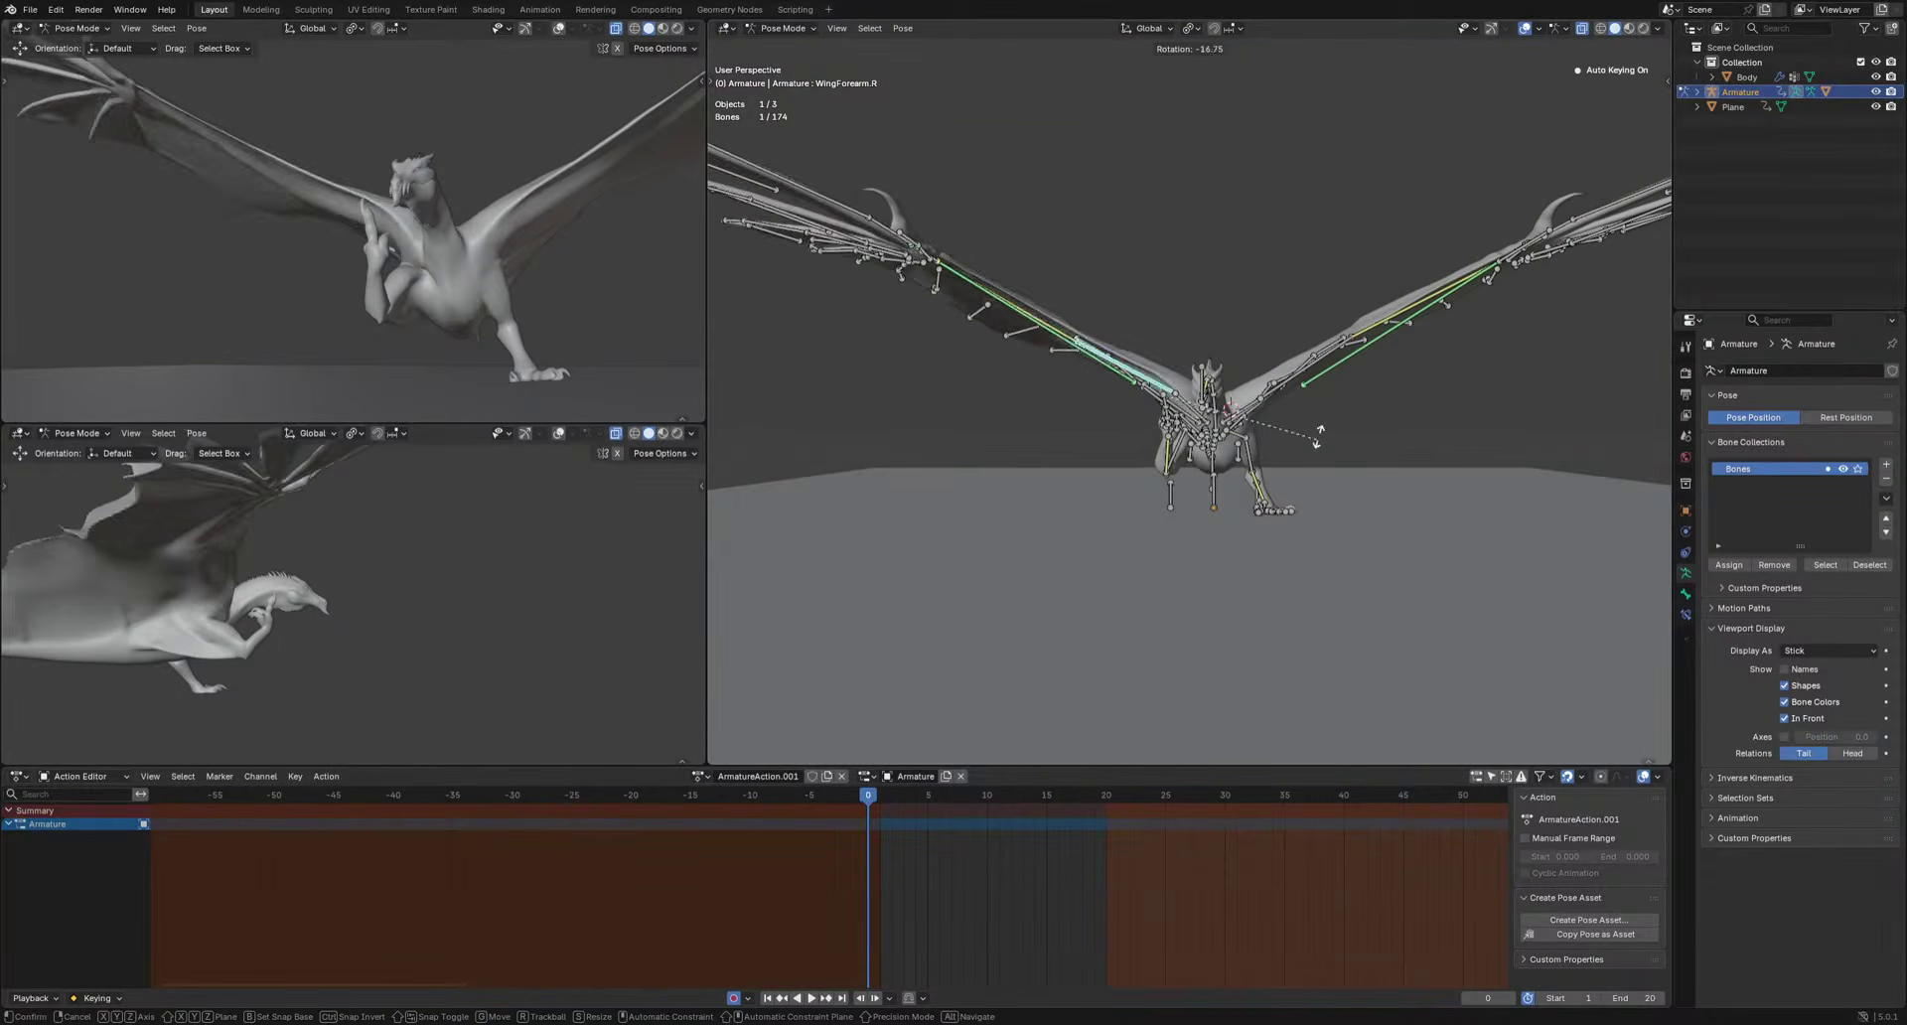
pyautogui.click(1087, 267)
pyautogui.moveTo(1078, 263); pyautogui.dragTo(1039, 419, button='middle')
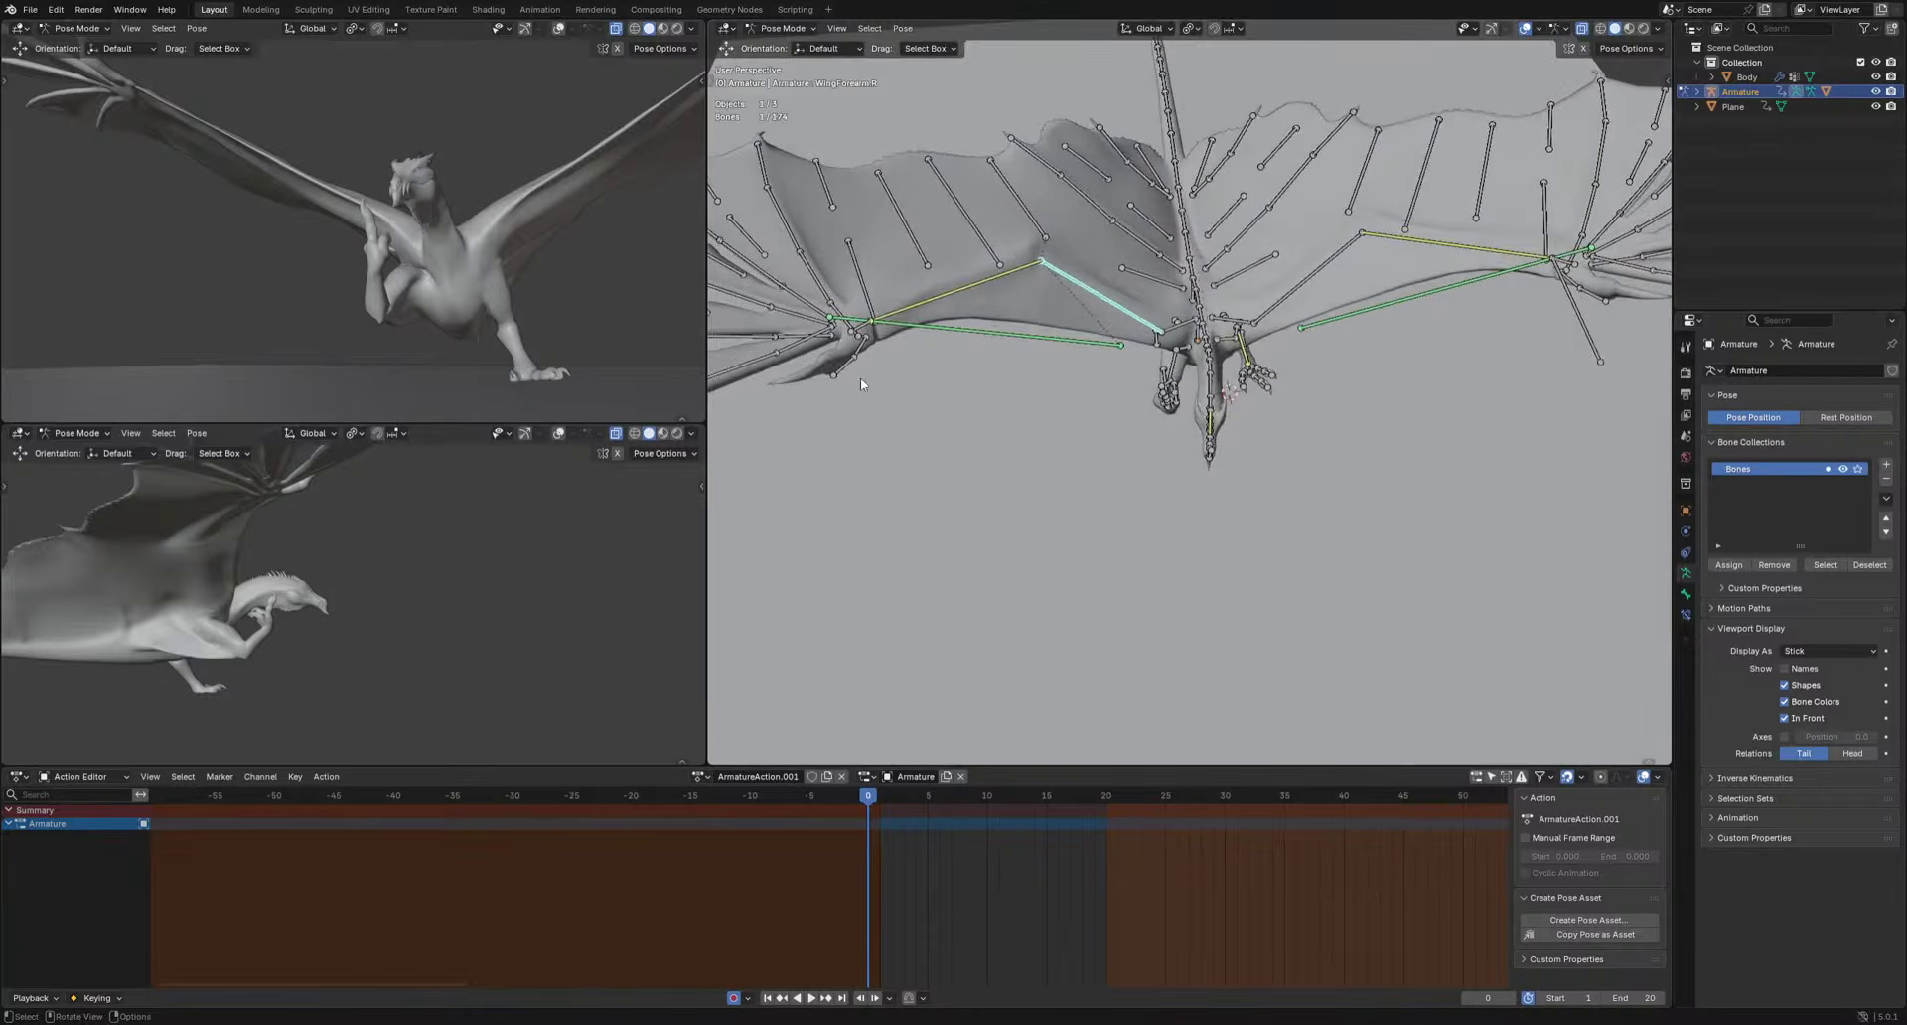
pyautogui.moveTo(1157, 437); pyautogui.dragTo(1177, 310, button='middle')
pyautogui.press('g')
pyautogui.click(941, 390)
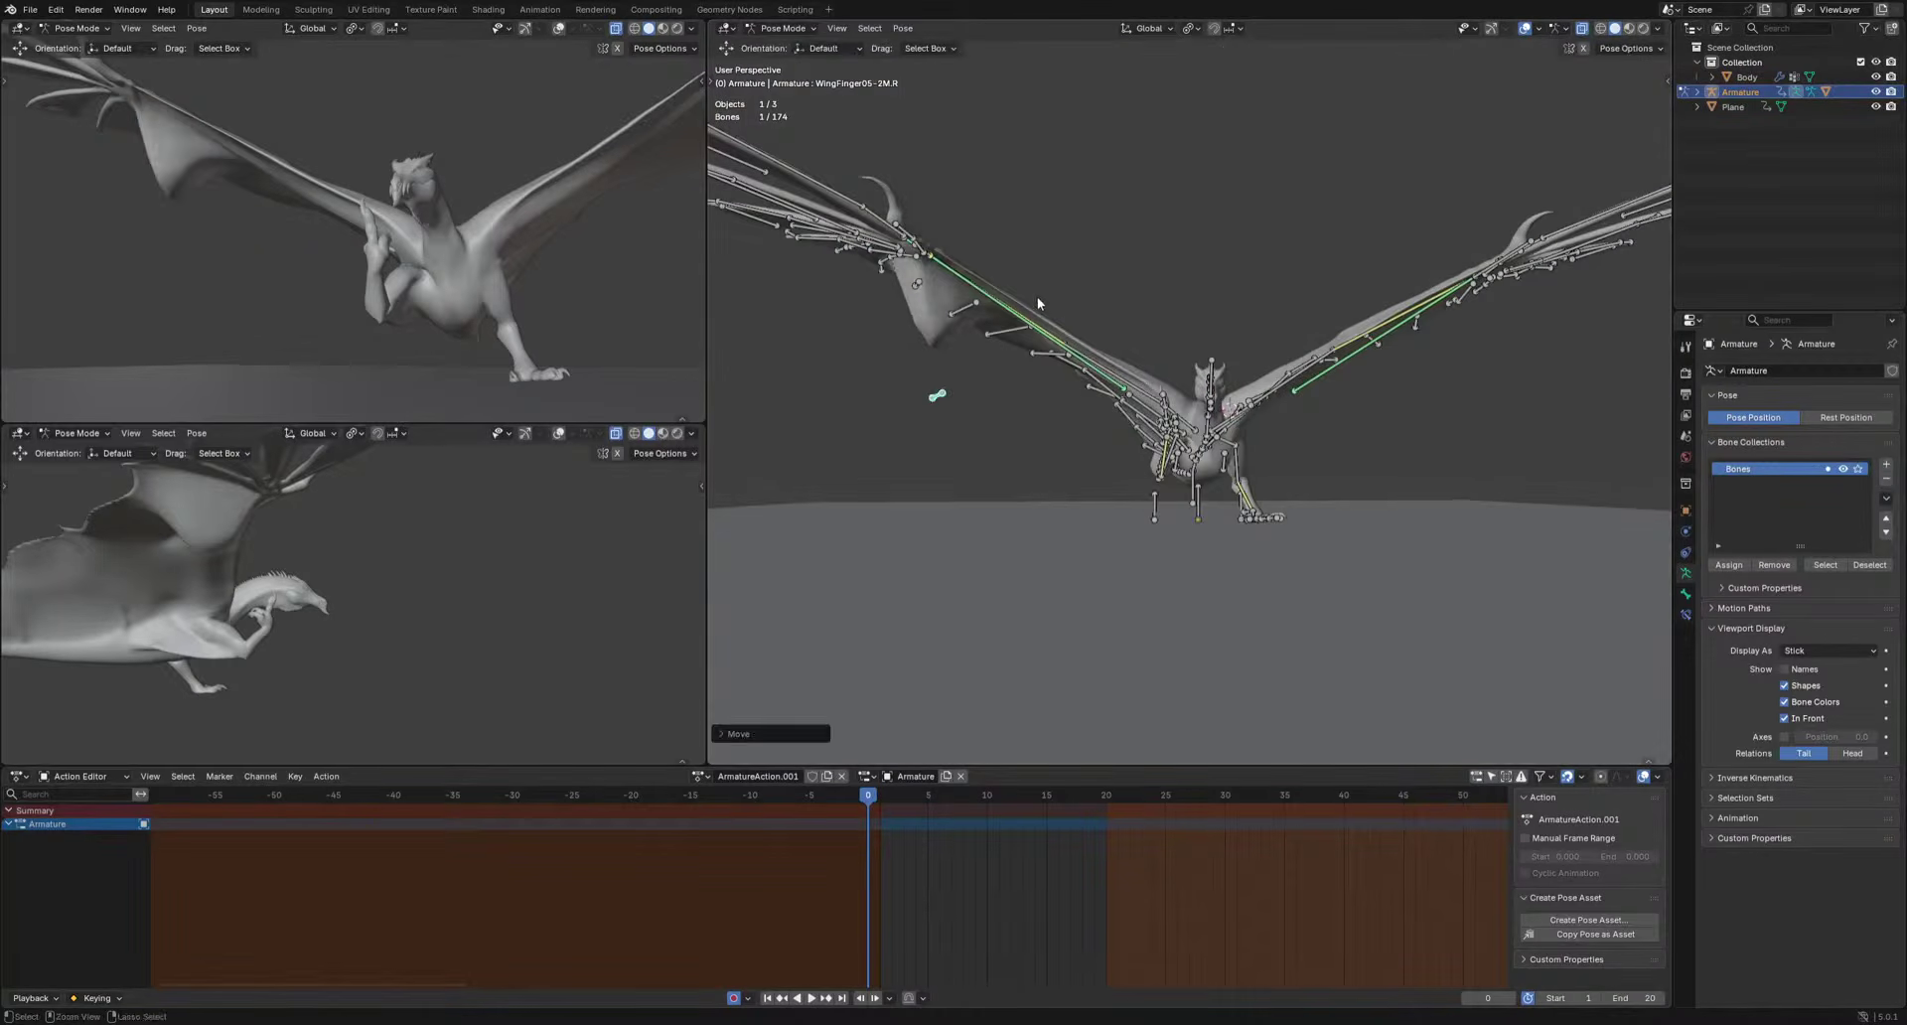
pyautogui.hotkey('ctrl', 'z')
# Move the WingIK.R bone down in front view to bring the right wing to the ground.
pyautogui.moveTo(1036, 296); pyautogui.dragTo(1082, 355, button='middle')
pyautogui.press('a')
pyautogui.click(998, 486)
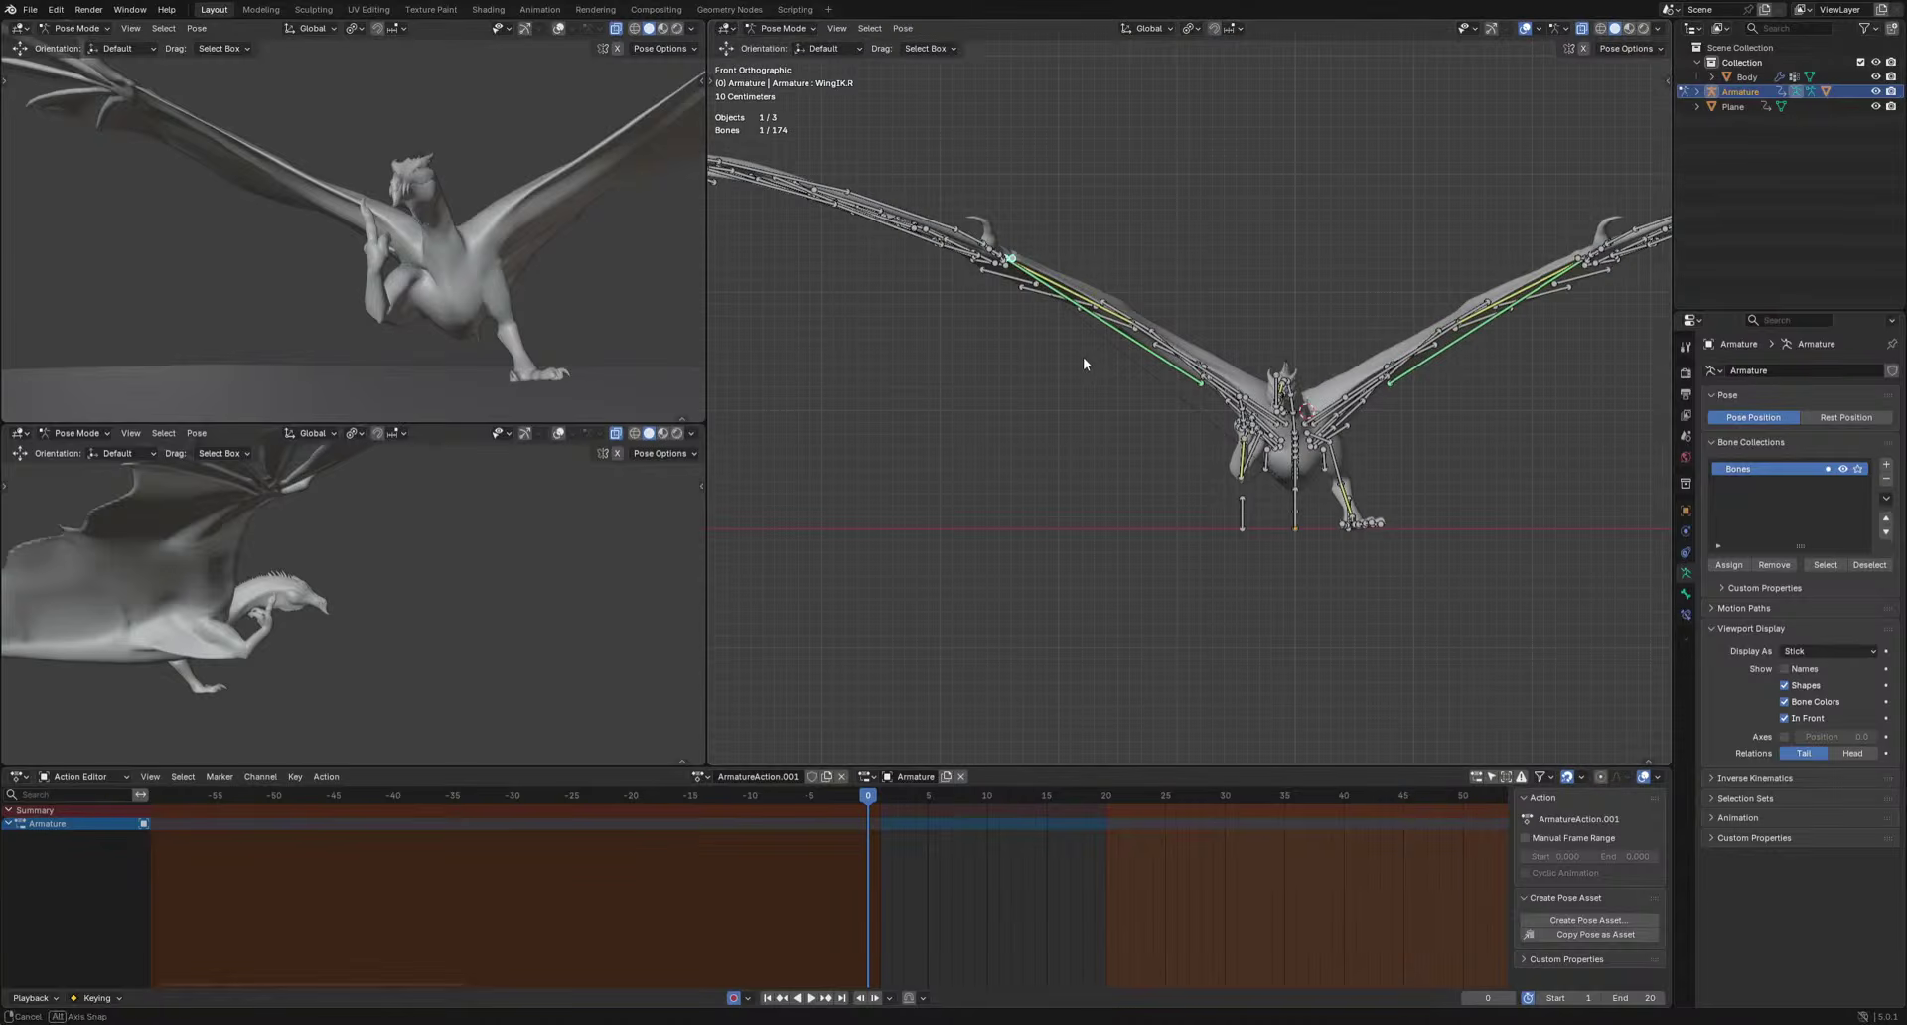
pyautogui.press('g')
pyautogui.click(1230, 543)
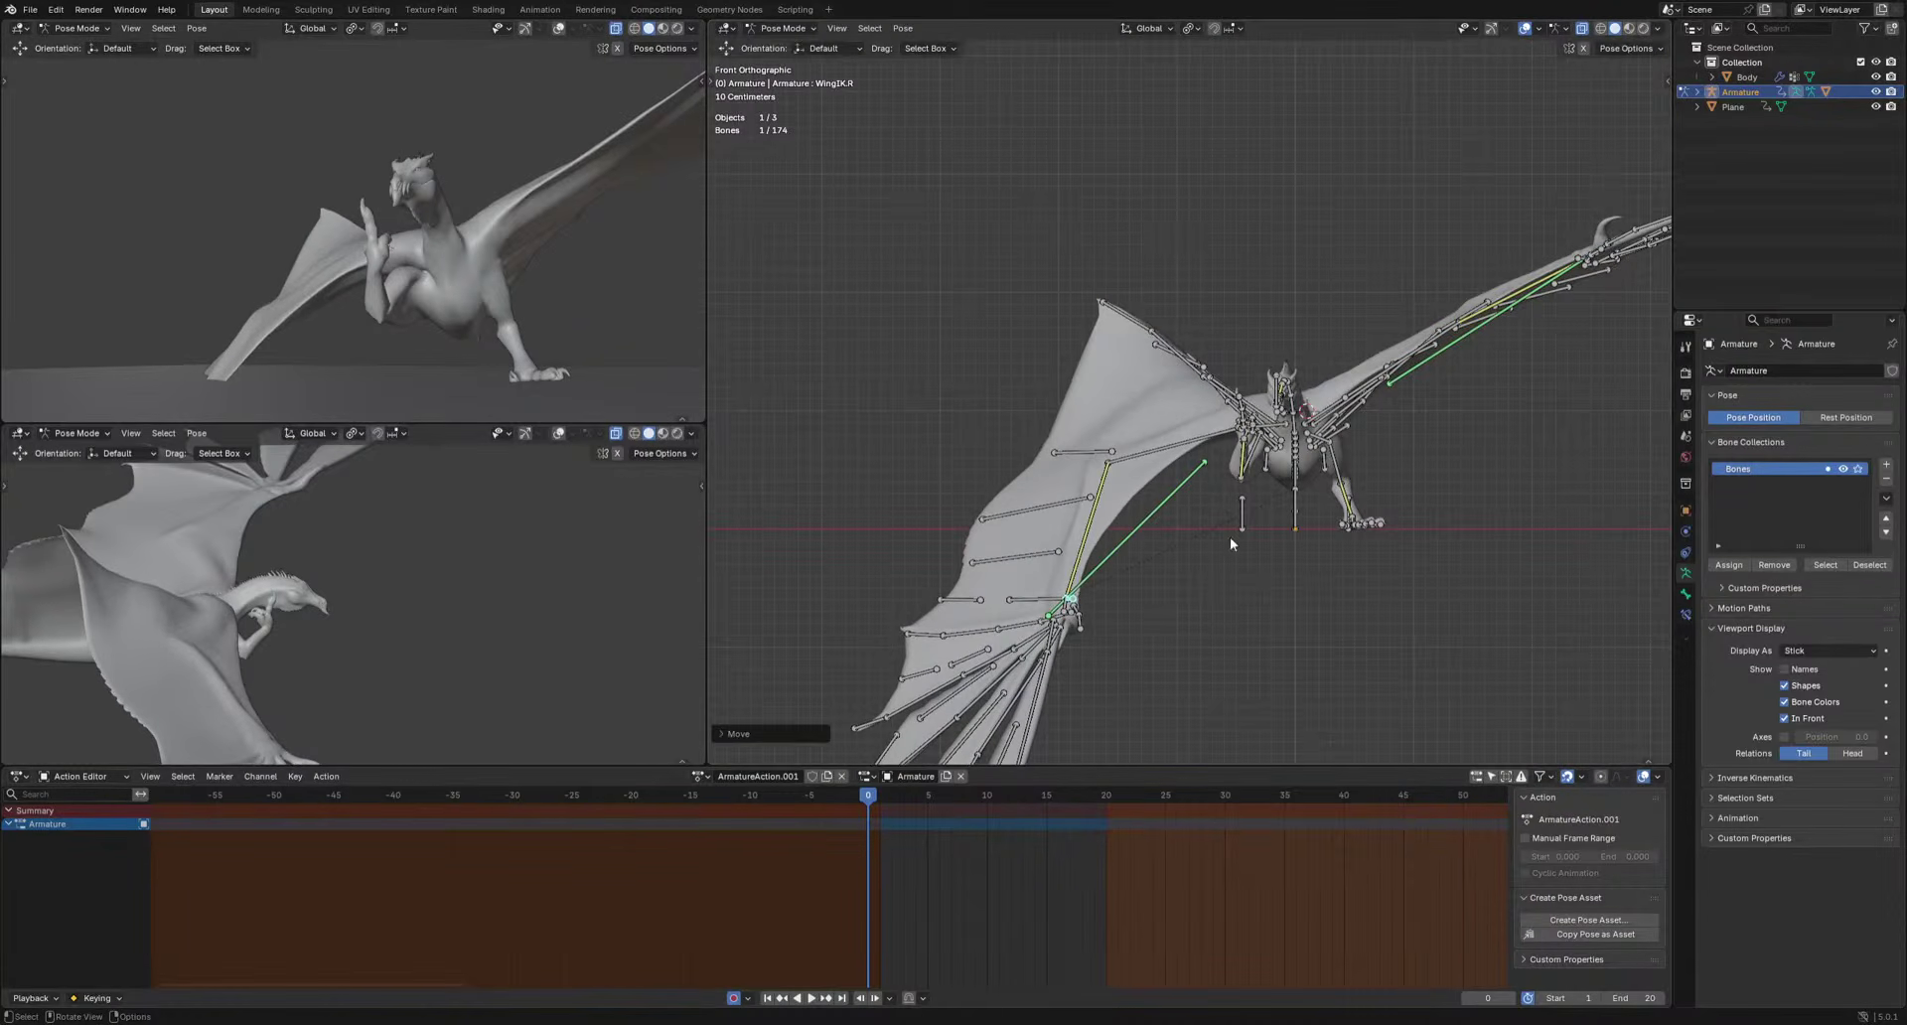
# Rotate the five right Backwing bones together and check the lowered wing with the overlays briefly hidden.
pyautogui.click(1266, 425)
pyautogui.moveTo(1266, 425); pyautogui.dragTo(1298, 298, button='middle')
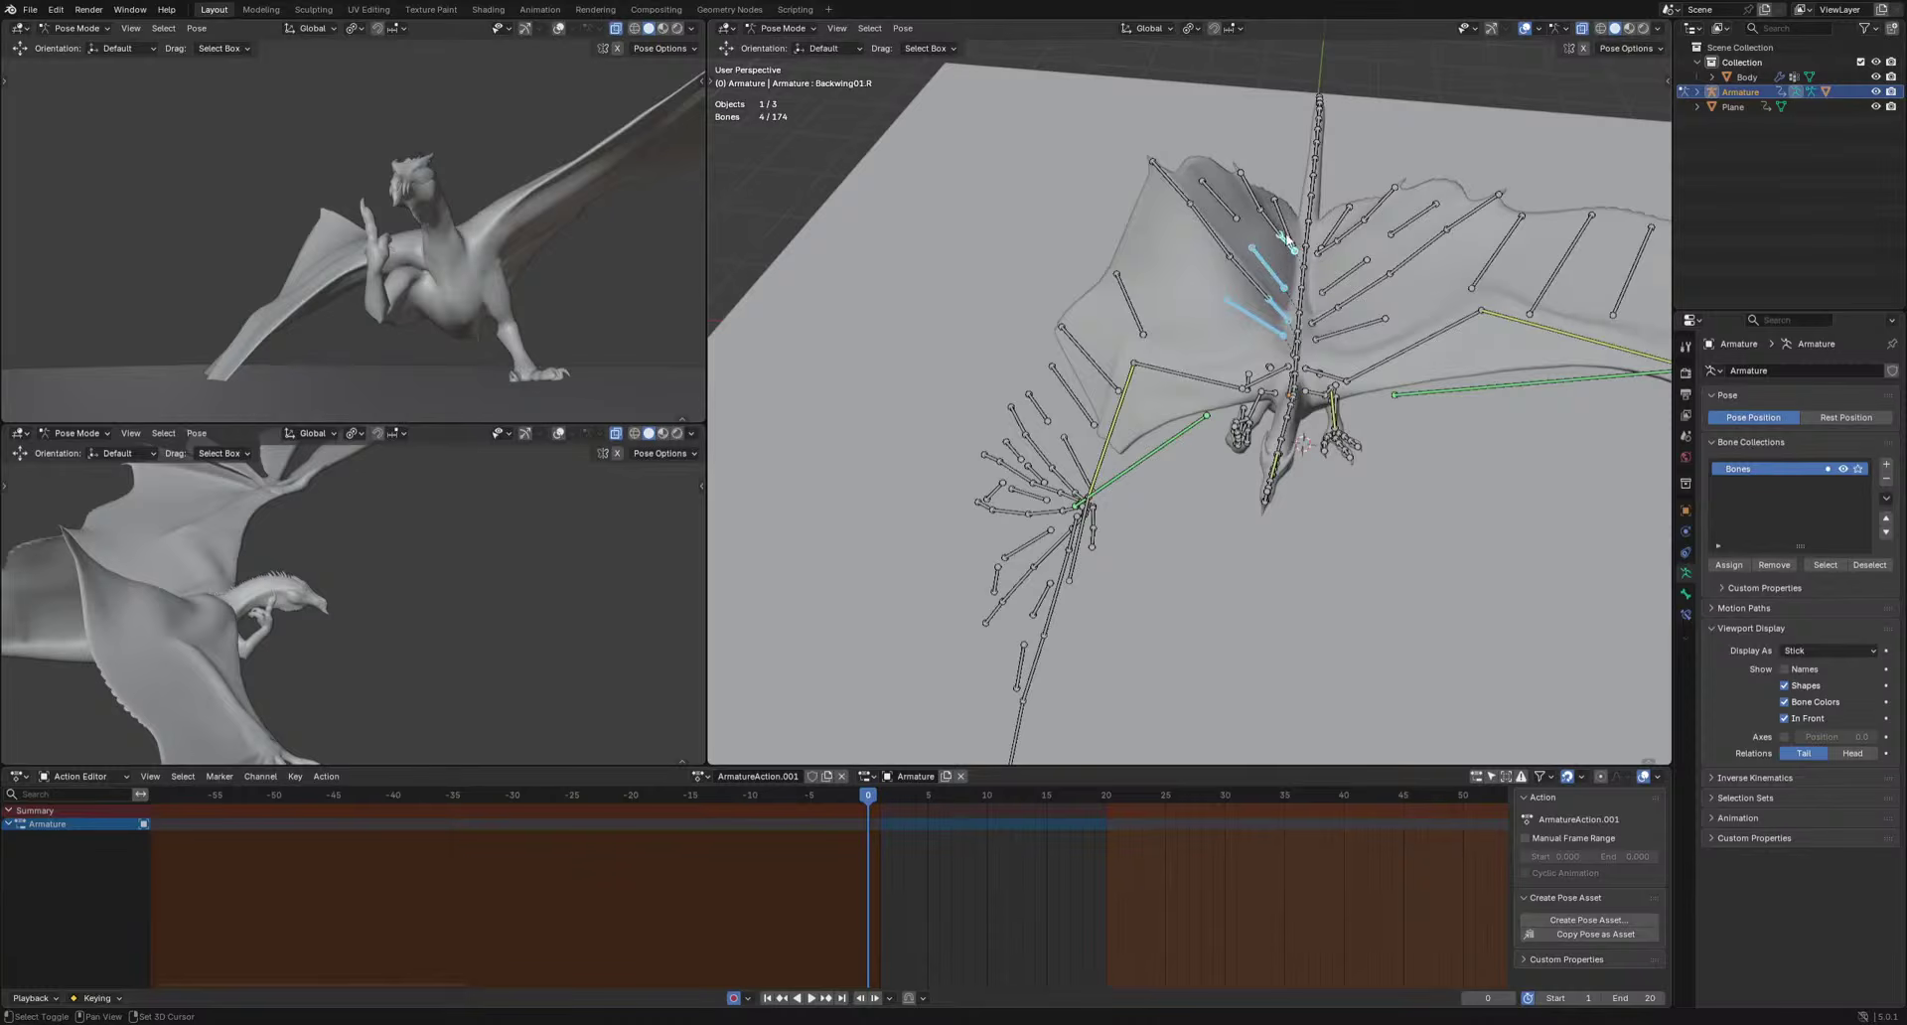
pyautogui.keyDown('shift'); pyautogui.click(1283, 225); pyautogui.keyUp('shift')
pyautogui.moveTo(1283, 225); pyautogui.dragTo(1410, 228, button='middle')
pyautogui.press('r')
pyautogui.click(1401, 399)
pyautogui.moveTo(1400, 399); pyautogui.dragTo(1238, 613, button='middle')
pyautogui.scroll(2, 1391, 485)
pyautogui.scroll(3, 1420, 616)
pyautogui.click(1525, 28)
pyautogui.moveTo(1437, 234); pyautogui.dragTo(1413, 240, button='middle')
pyautogui.click(1524, 28)
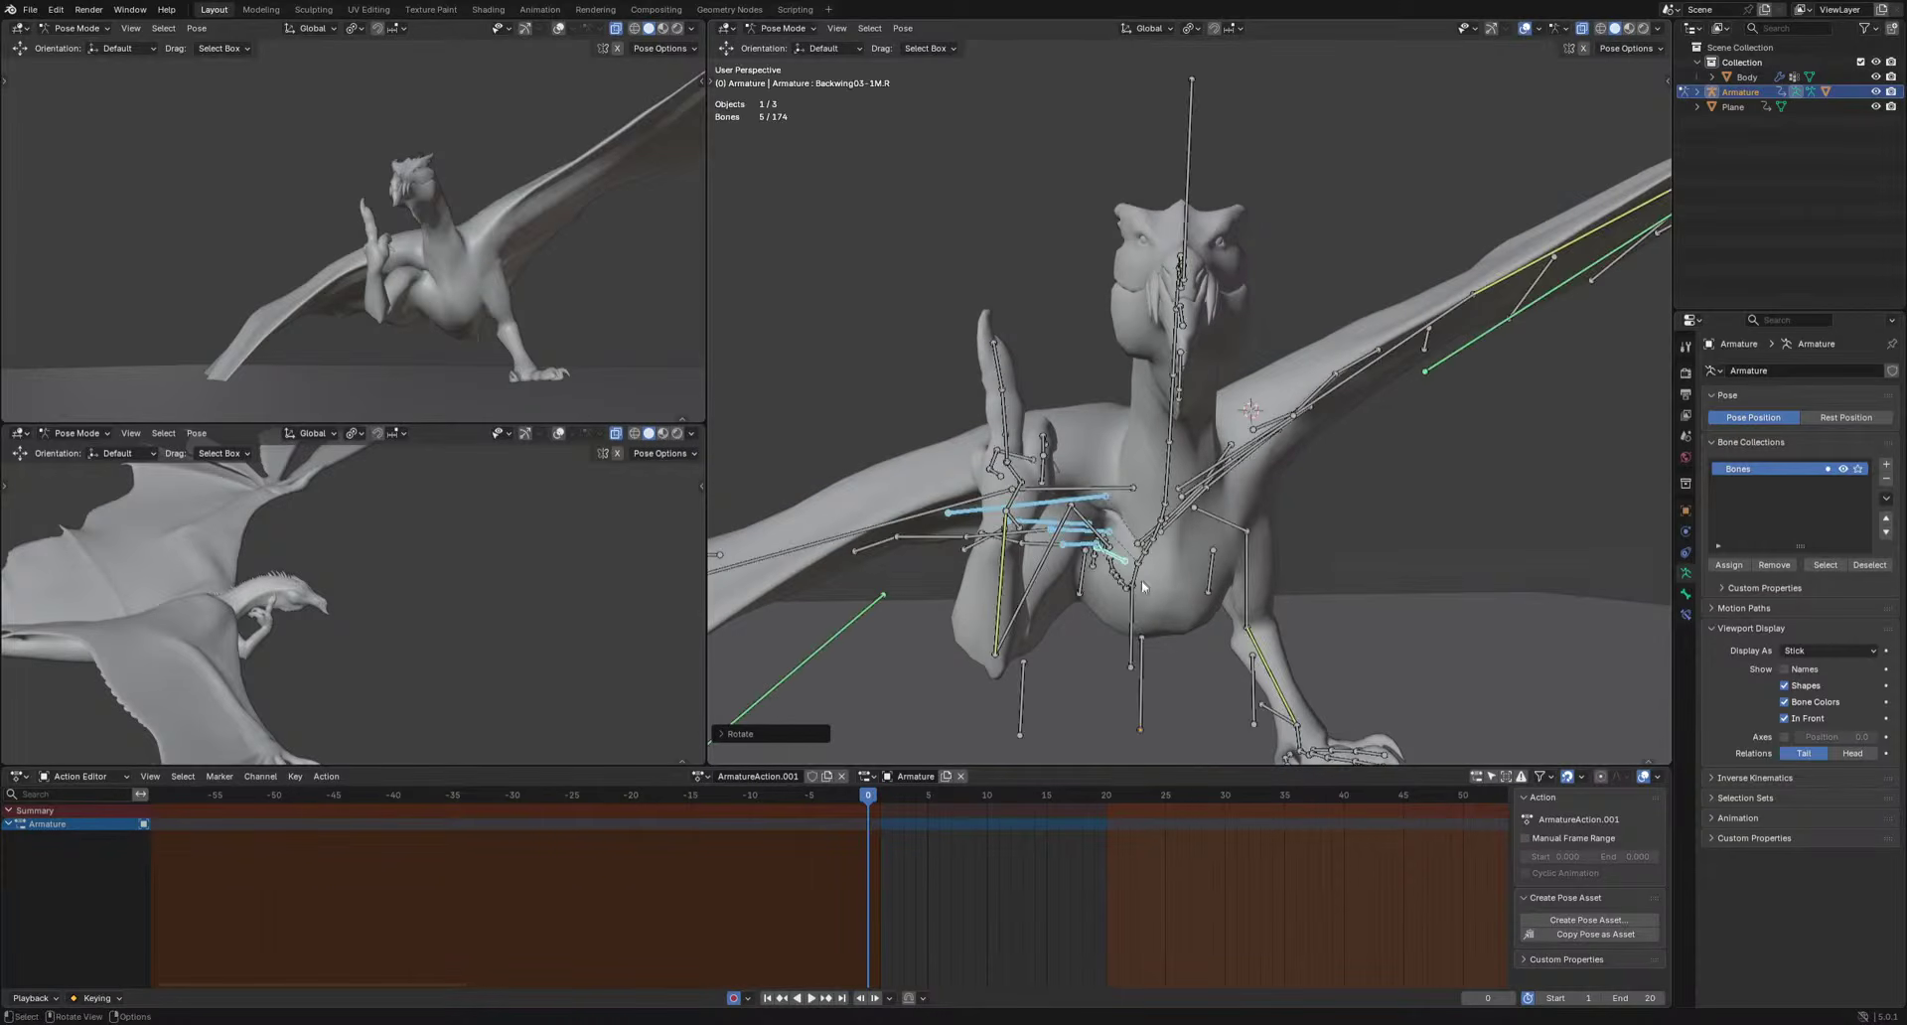
# Rotate the WingShoulder.R bone to raise the base of the lowered right wing.
pyautogui.moveTo(1117, 508); pyautogui.dragTo(1122, 471)
pyautogui.press('r')
pyautogui.click(1195, 603)
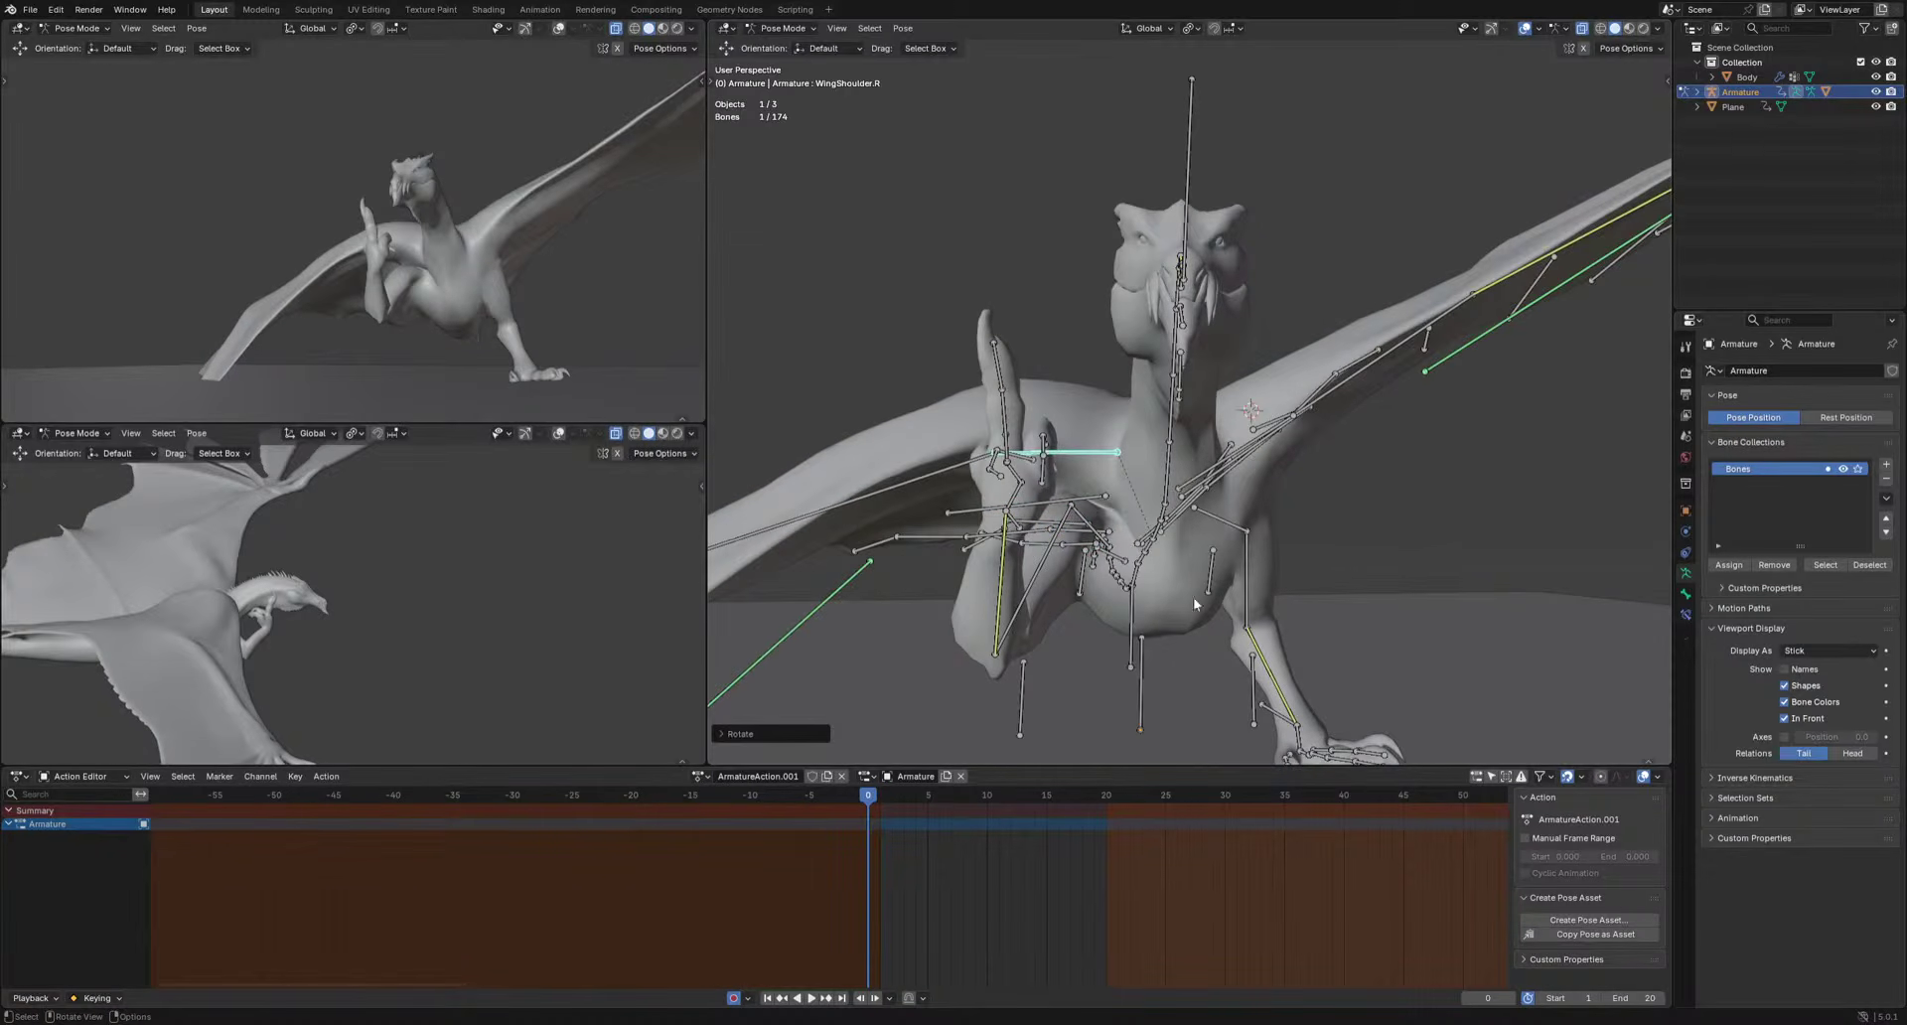
# Move the ArmIK.L bone inward in front view to bring the left foreleg under the body.
pyautogui.click(1324, 750)
pyautogui.press('KP_1')
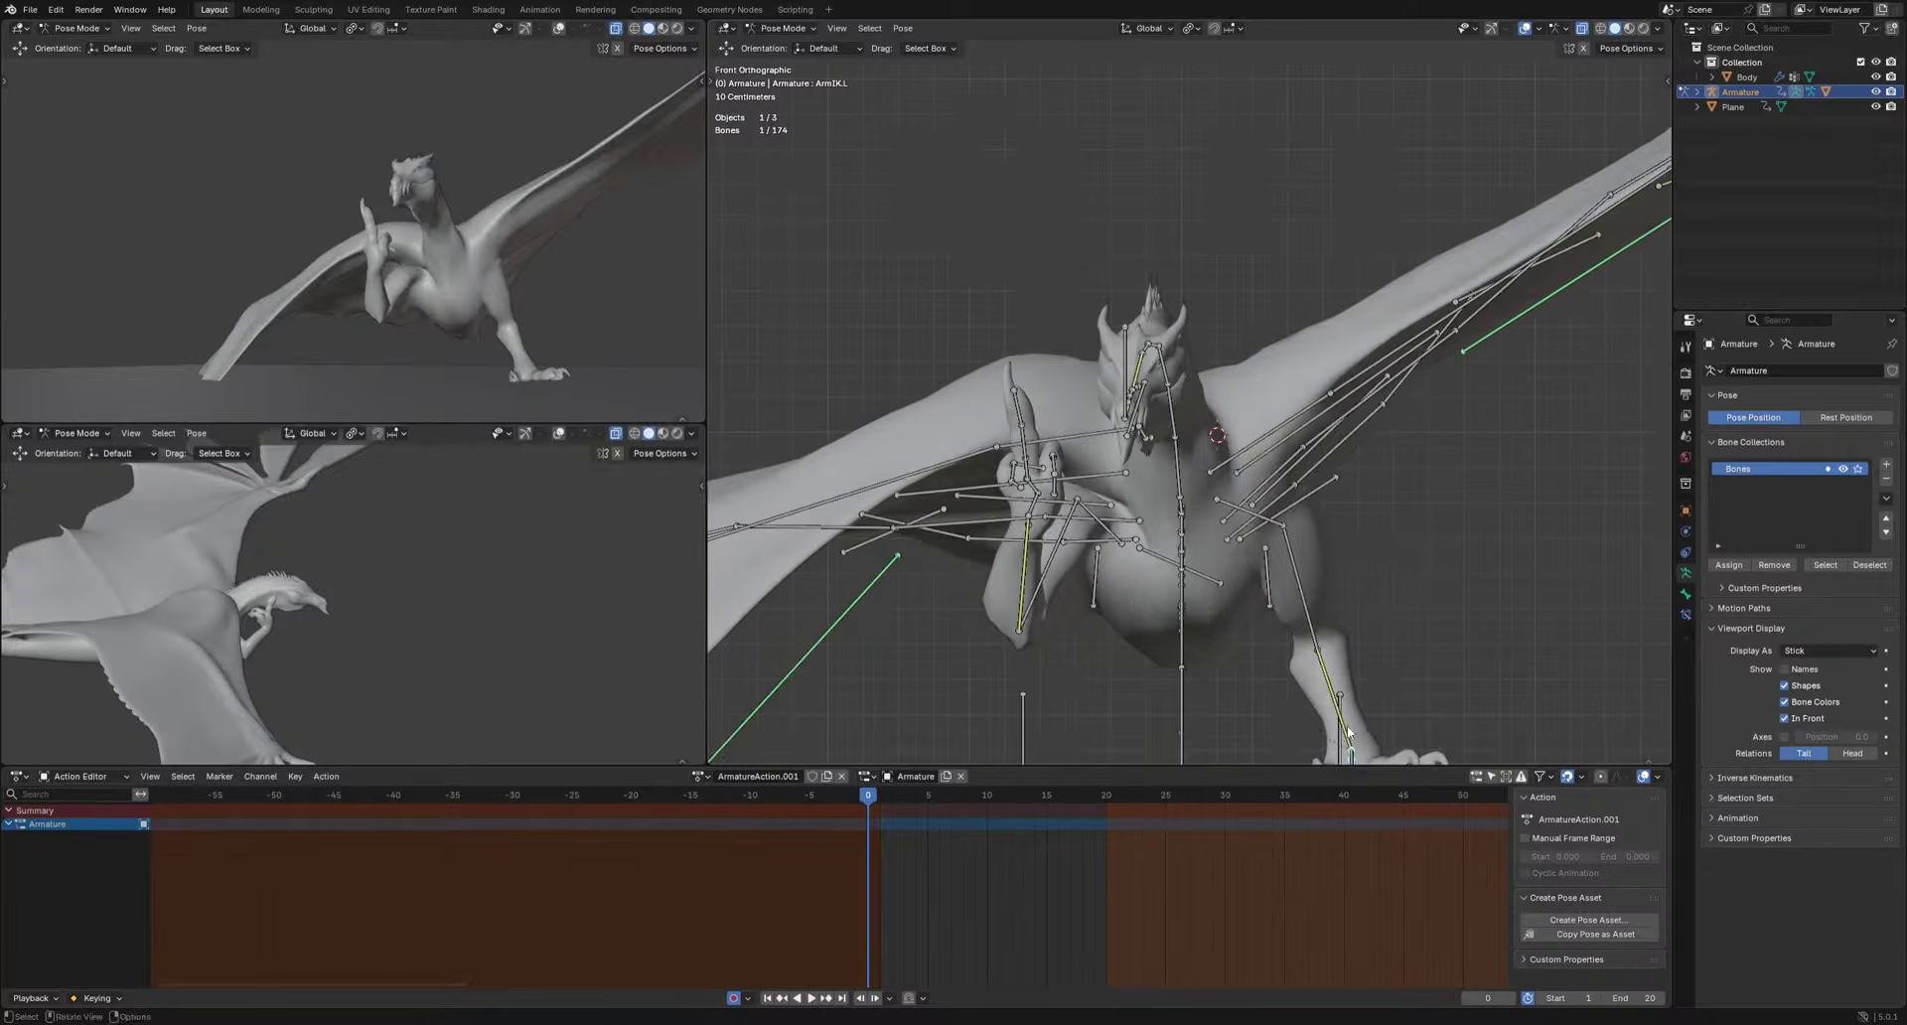
pyautogui.press('g')
pyautogui.click(1290, 744)
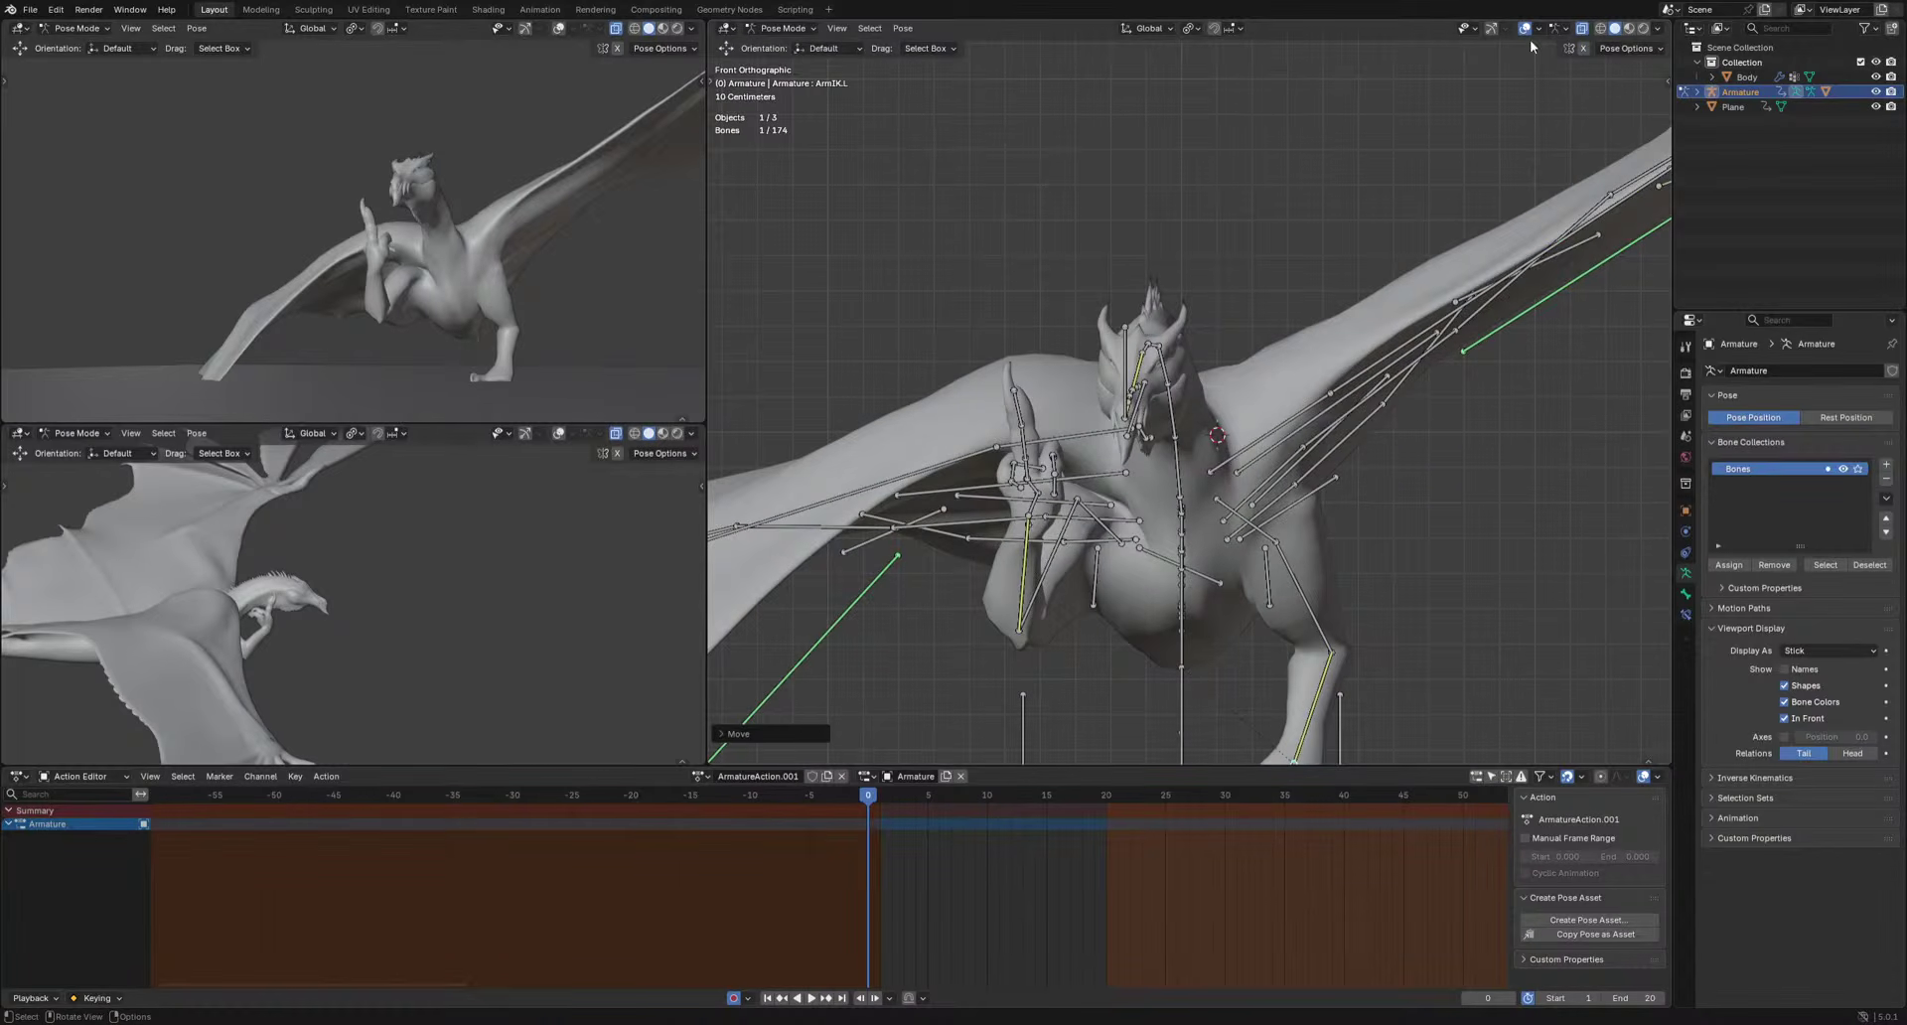
# Copy the pose of the right arm and claw bones and paste it mirrored onto the left arm.
pyautogui.moveTo(1476, 129); pyautogui.dragTo(1284, 519, button='middle')
pyautogui.press('l')
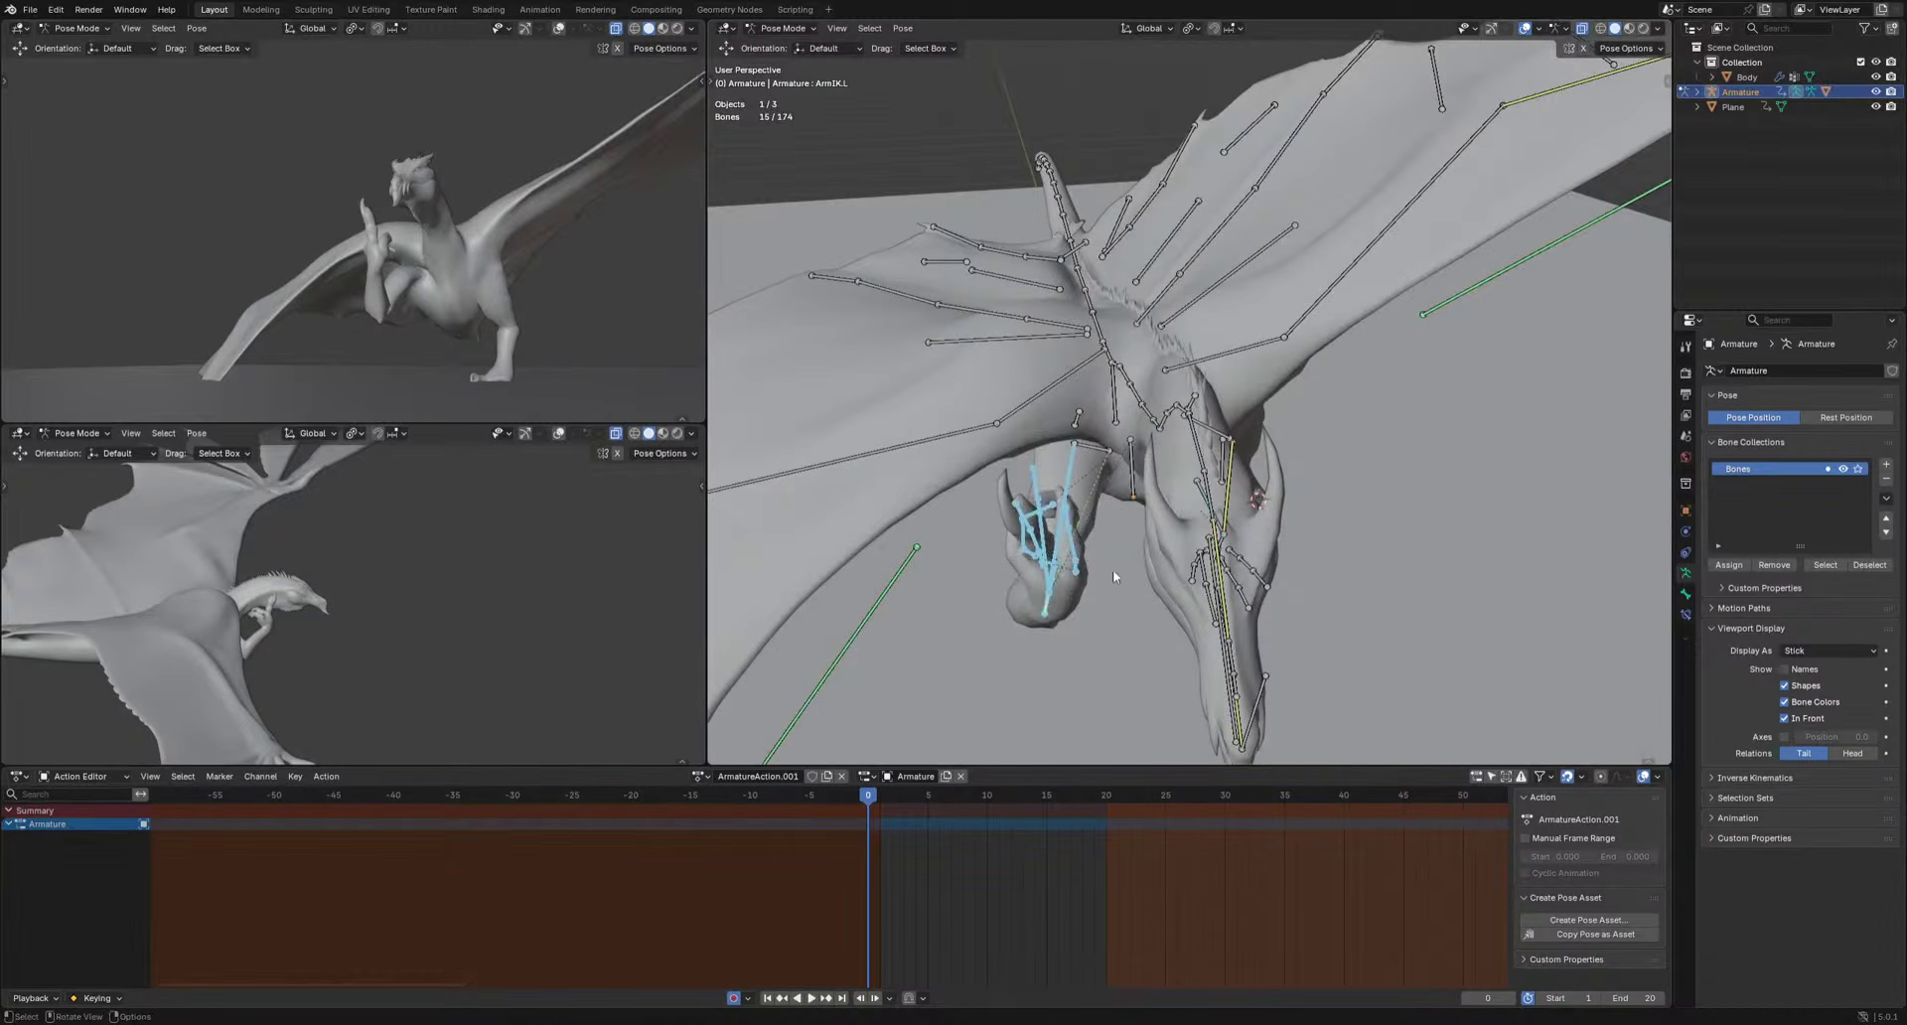
pyautogui.hotkey('ctrl', 'c')
pyautogui.moveTo(1390, 636); pyautogui.dragTo(1222, 586, button='middle')
pyautogui.moveTo(1310, 685); pyautogui.dragTo(1239, 576)
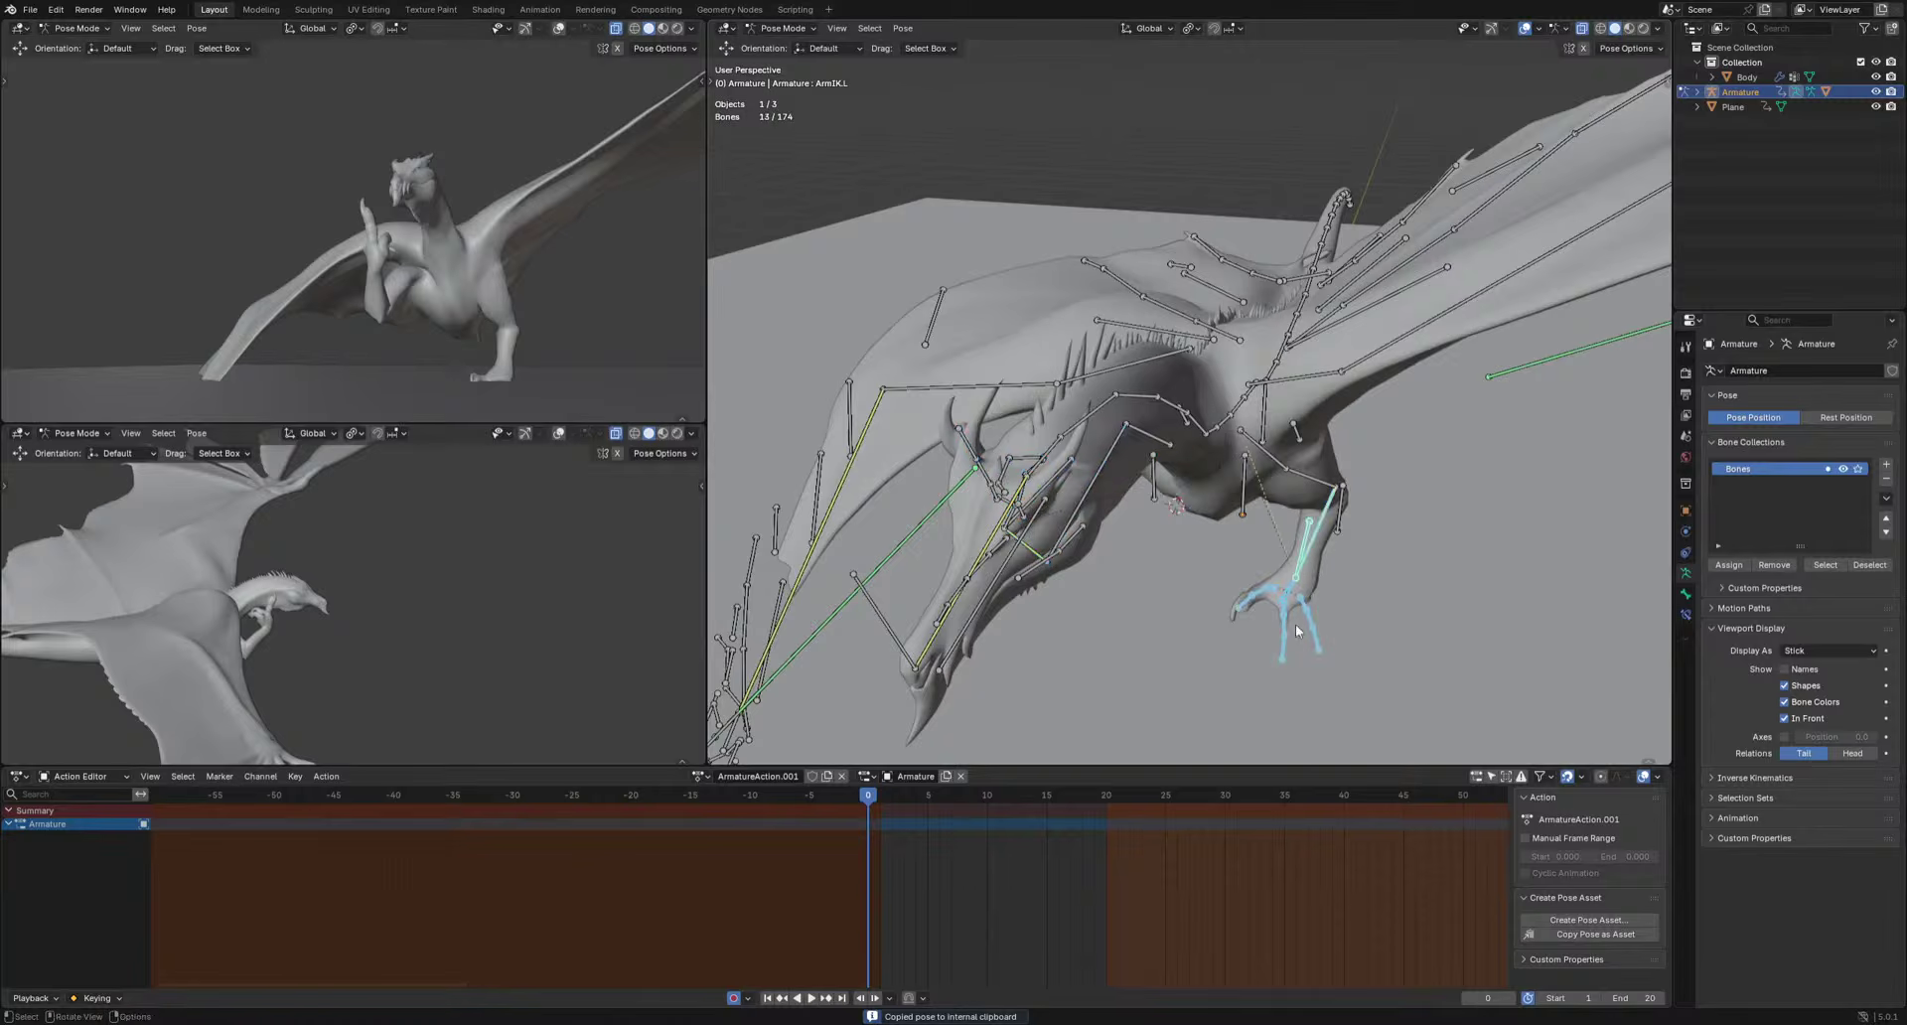
pyautogui.hotkey('alt', 'a')
# Reset the pose of the lowered right wing bones so the wing returns to its raised position.
pyautogui.moveTo(1289, 624); pyautogui.dragTo(1510, 541, button='middle')
pyautogui.keyDown('ctrl'); pyautogui.moveTo(1391, 273); pyautogui.dragTo(995, 658, button='middle'); pyautogui.keyUp('ctrl')
pyautogui.moveTo(852, 760); pyautogui.dragTo(1049, 537)
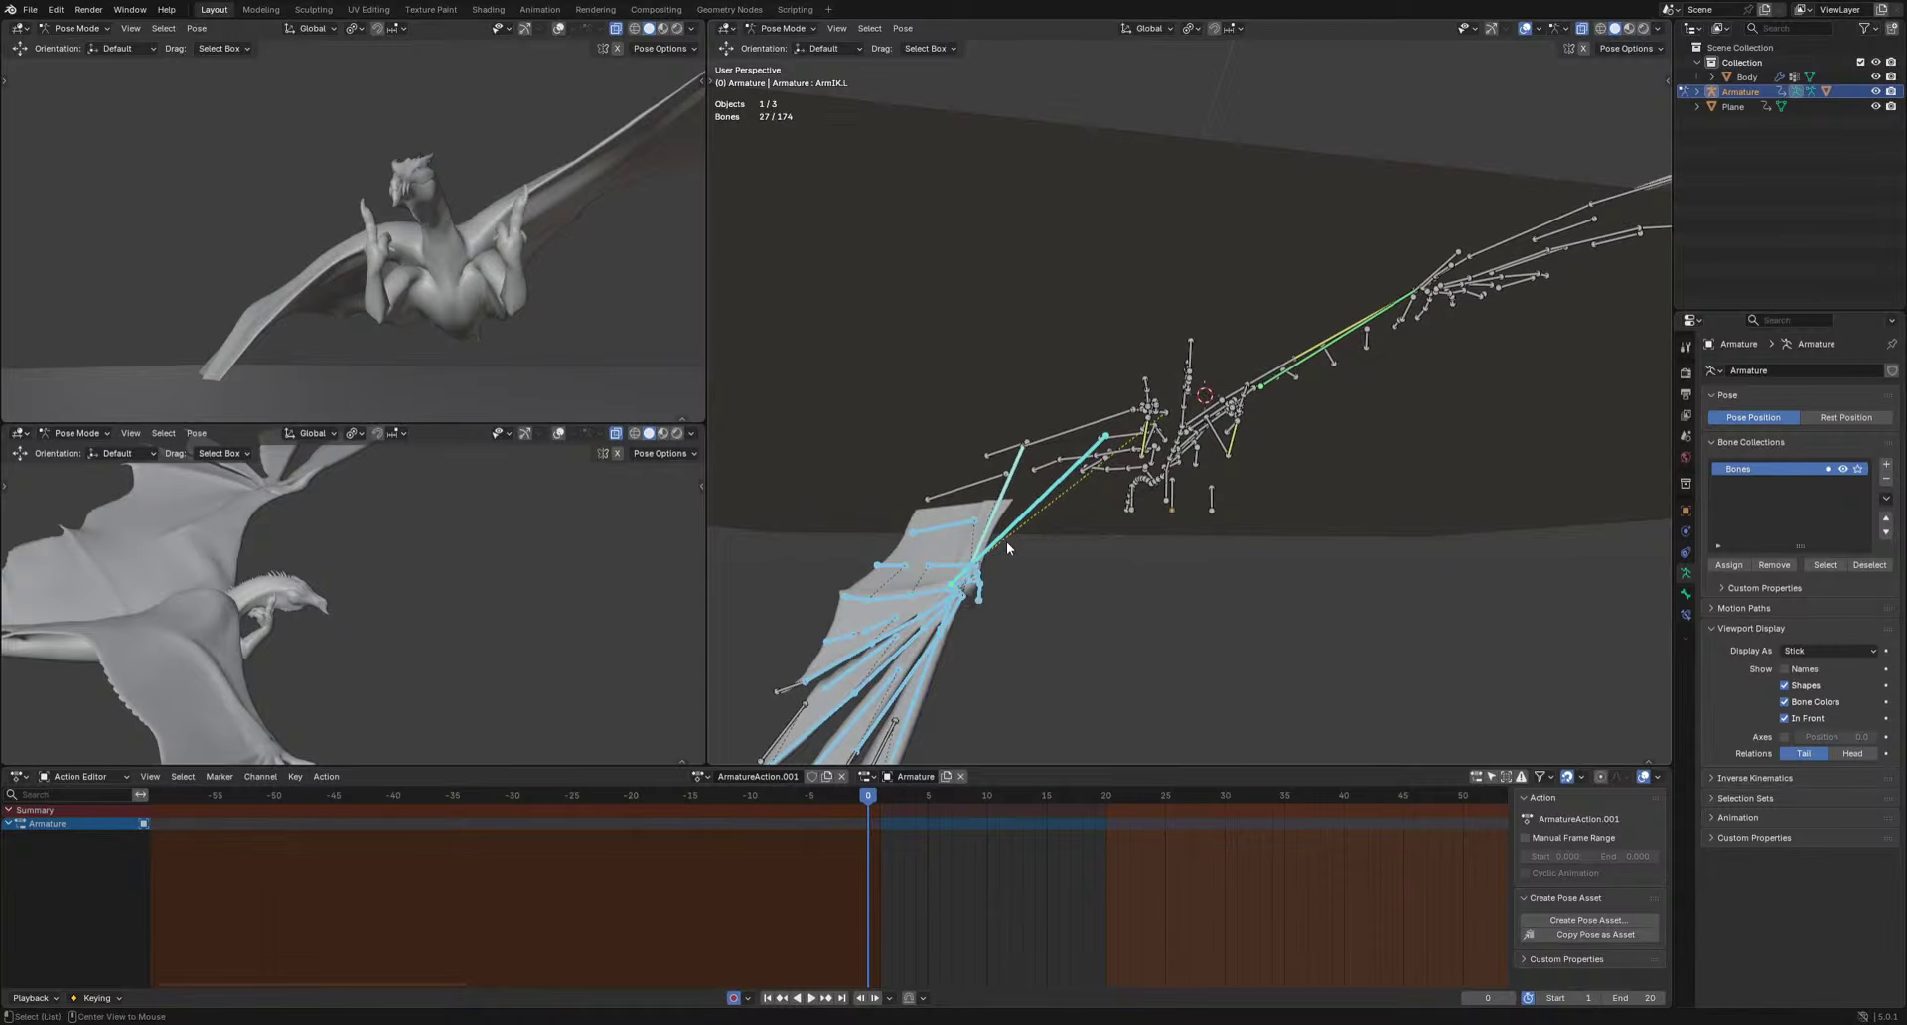
pyautogui.hotkey('alt', 'g')
pyautogui.hotkey('alt', 'a')
pyautogui.hotkey('alt', 'b')
# Rotate the Pelvis bone in left view to tilt the body upward, and lower it toward the ground.
pyautogui.scroll(3, 1087, 592)
pyautogui.moveTo(1088, 593); pyautogui.dragTo(1053, 586, button='middle')
pyautogui.moveTo(887, 476); pyautogui.dragTo(1098, 476)
pyautogui.keyDown('alt'); pyautogui.moveTo(1139, 582); pyautogui.dragTo(1313, 591, button='middle'); pyautogui.keyUp('alt')
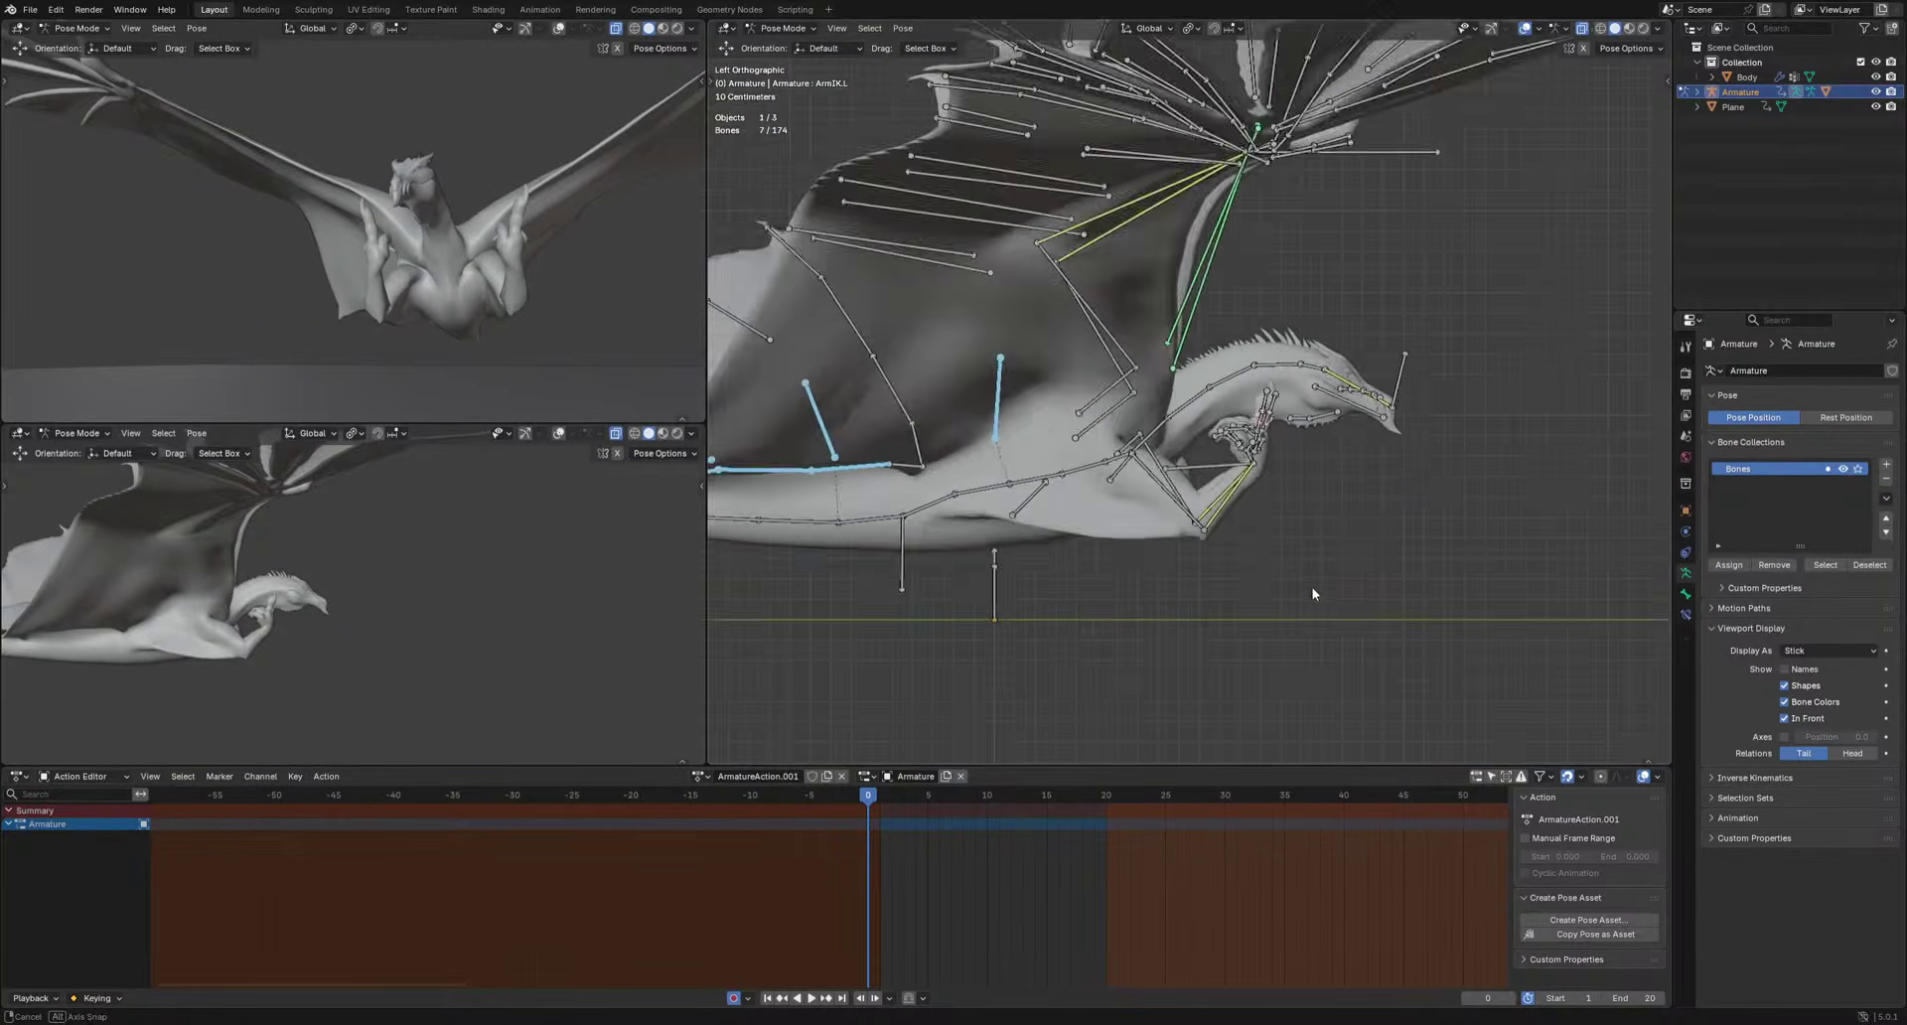
pyautogui.scroll(-4, 1097, 530)
pyautogui.press('r')
pyautogui.click(1219, 500)
pyautogui.press('g')
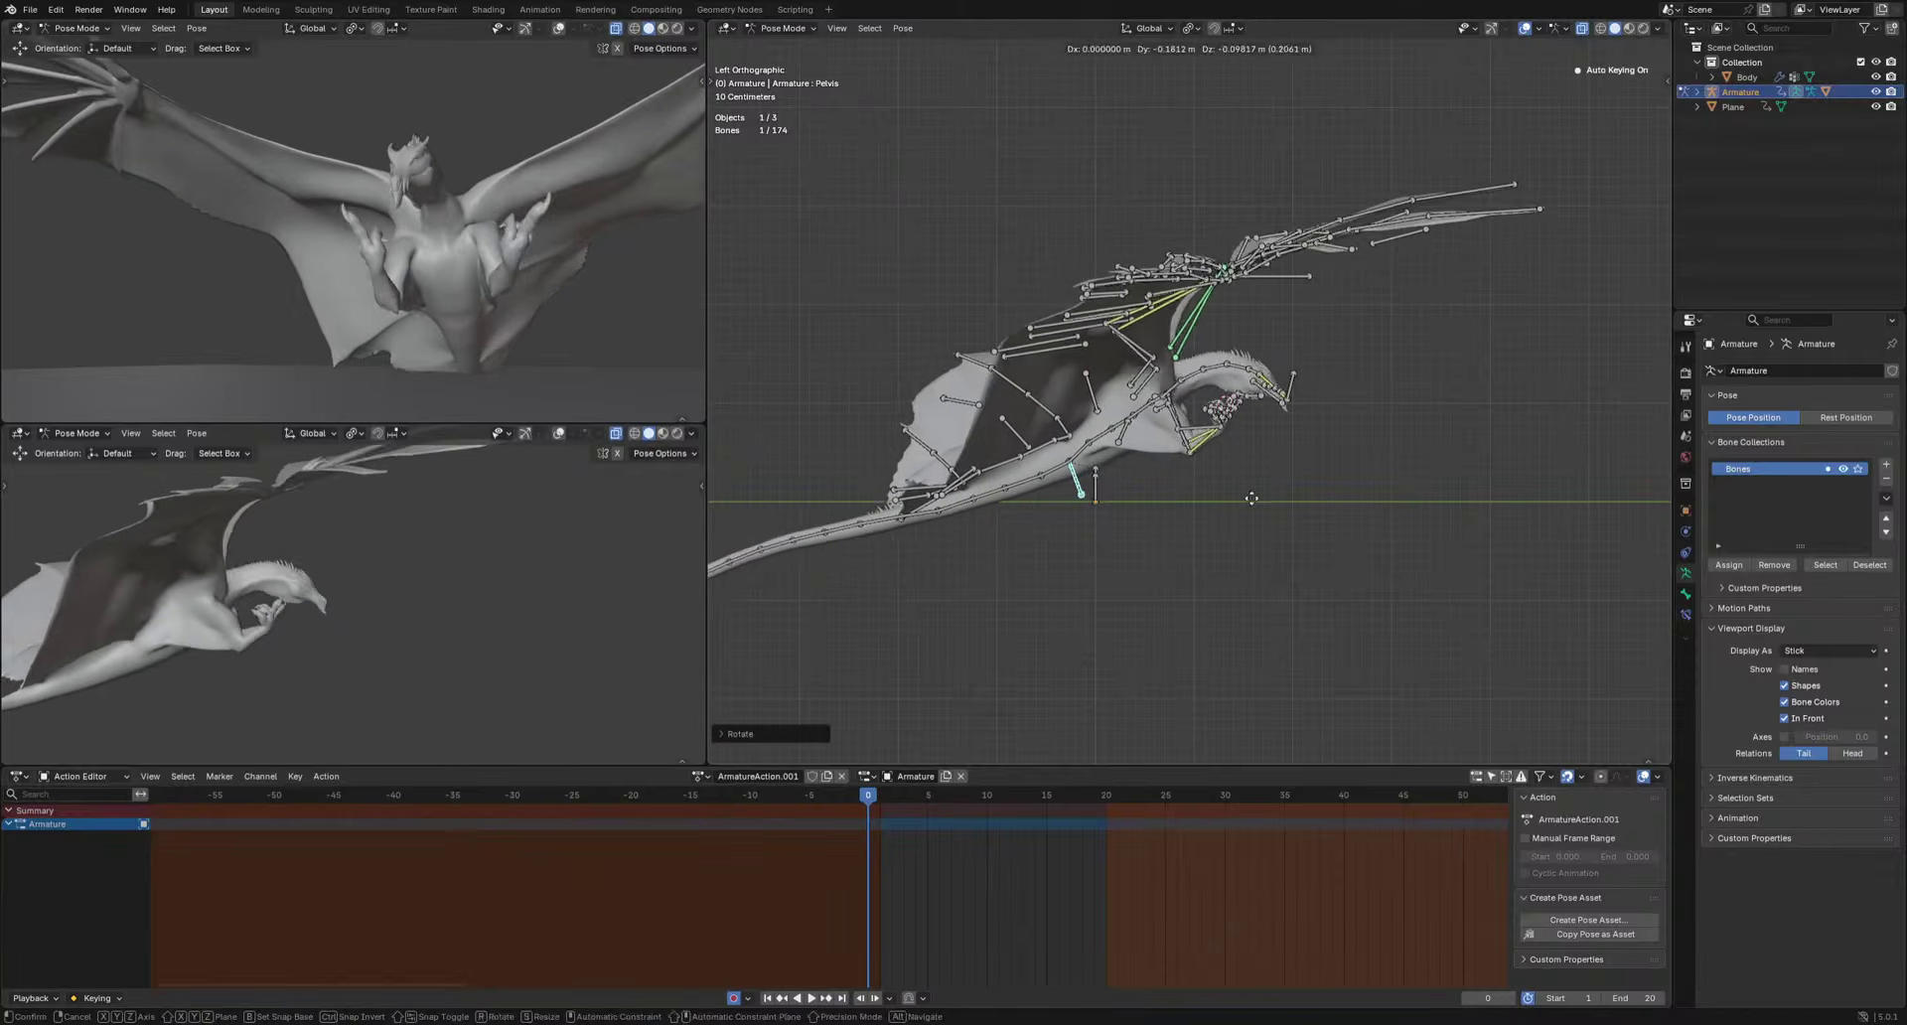
pyautogui.click(1241, 513)
# Select the chain of 15 tail bones and rotate them together to curl the tail forward along the ground.
pyautogui.moveTo(1033, 504); pyautogui.dragTo(1051, 480)
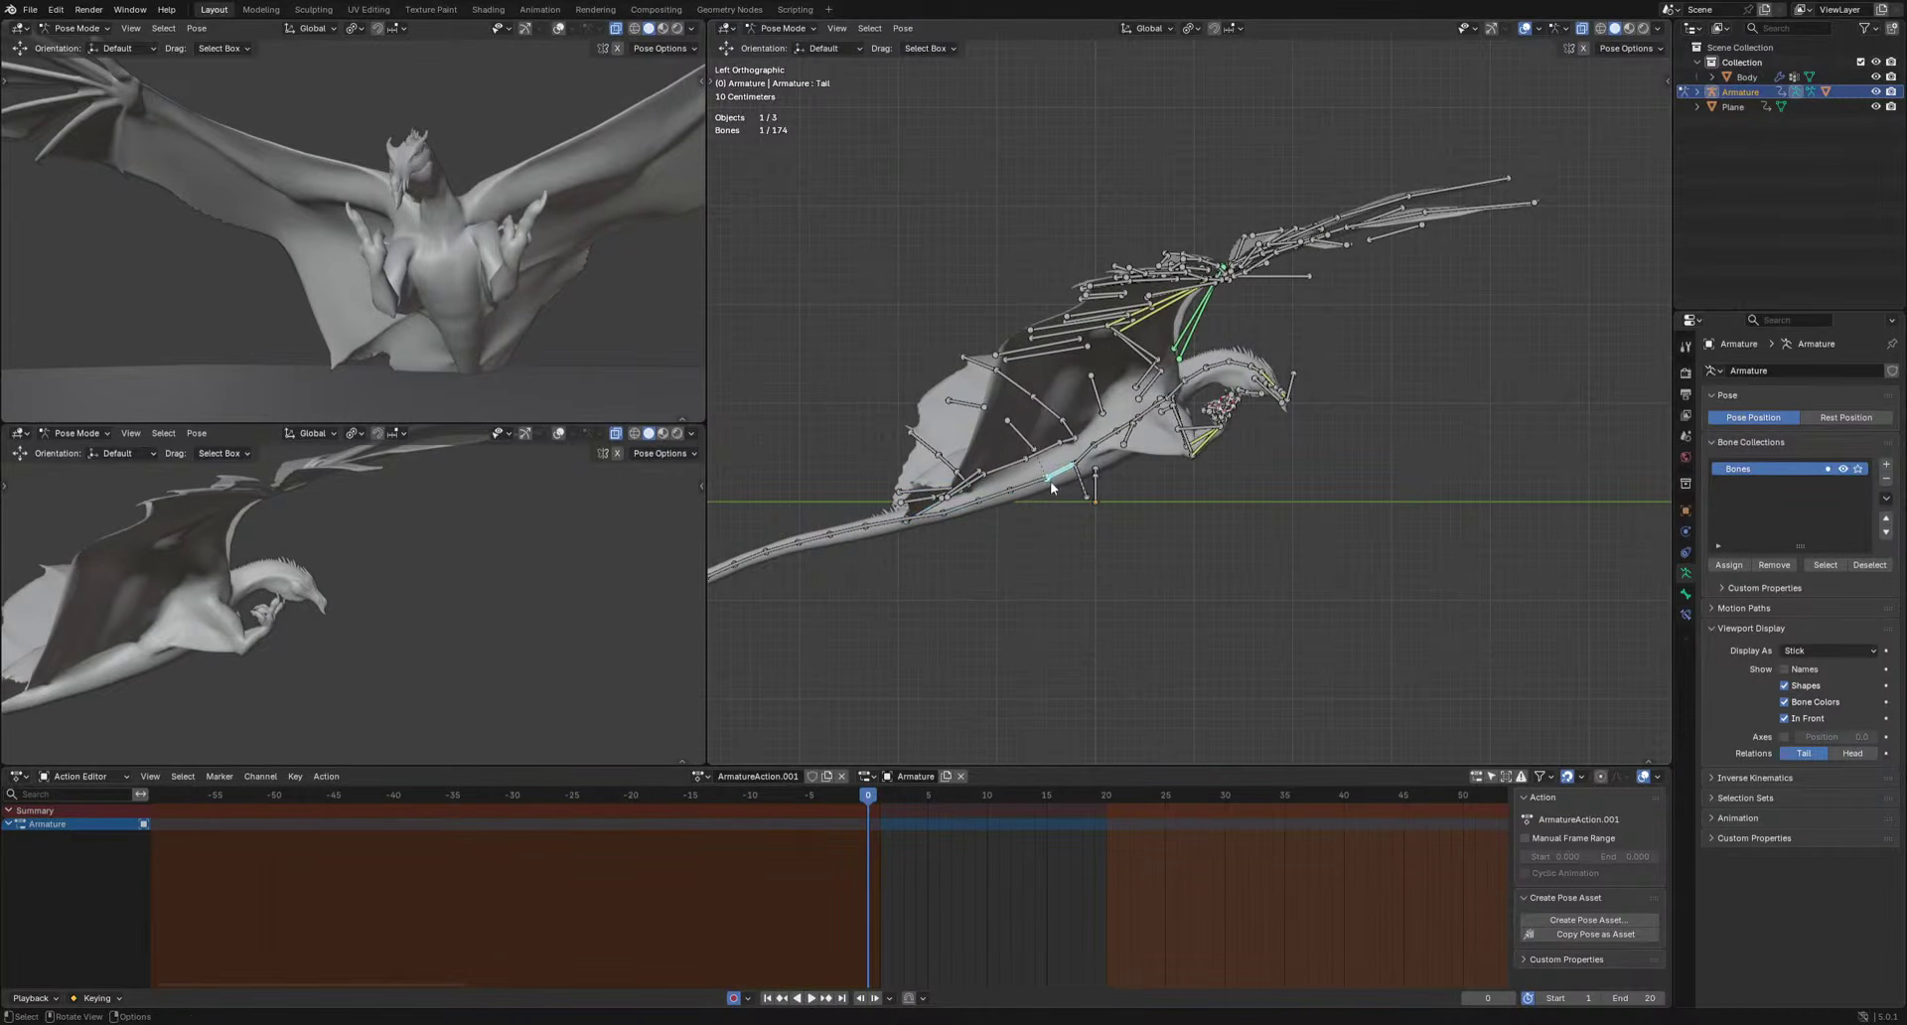
pyautogui.keyDown('shift'); pyautogui.moveTo(951, 572); pyautogui.dragTo(1212, 507, button='middle'); pyautogui.keyUp('shift')
pyautogui.keyDown('shift'); pyautogui.moveTo(832, 610); pyautogui.dragTo(1124, 454); pyautogui.keyUp('shift')
pyautogui.keyDown('shift'); pyautogui.click(1180, 457); pyautogui.keyUp('shift')
pyautogui.press('r')
pyautogui.press('r')
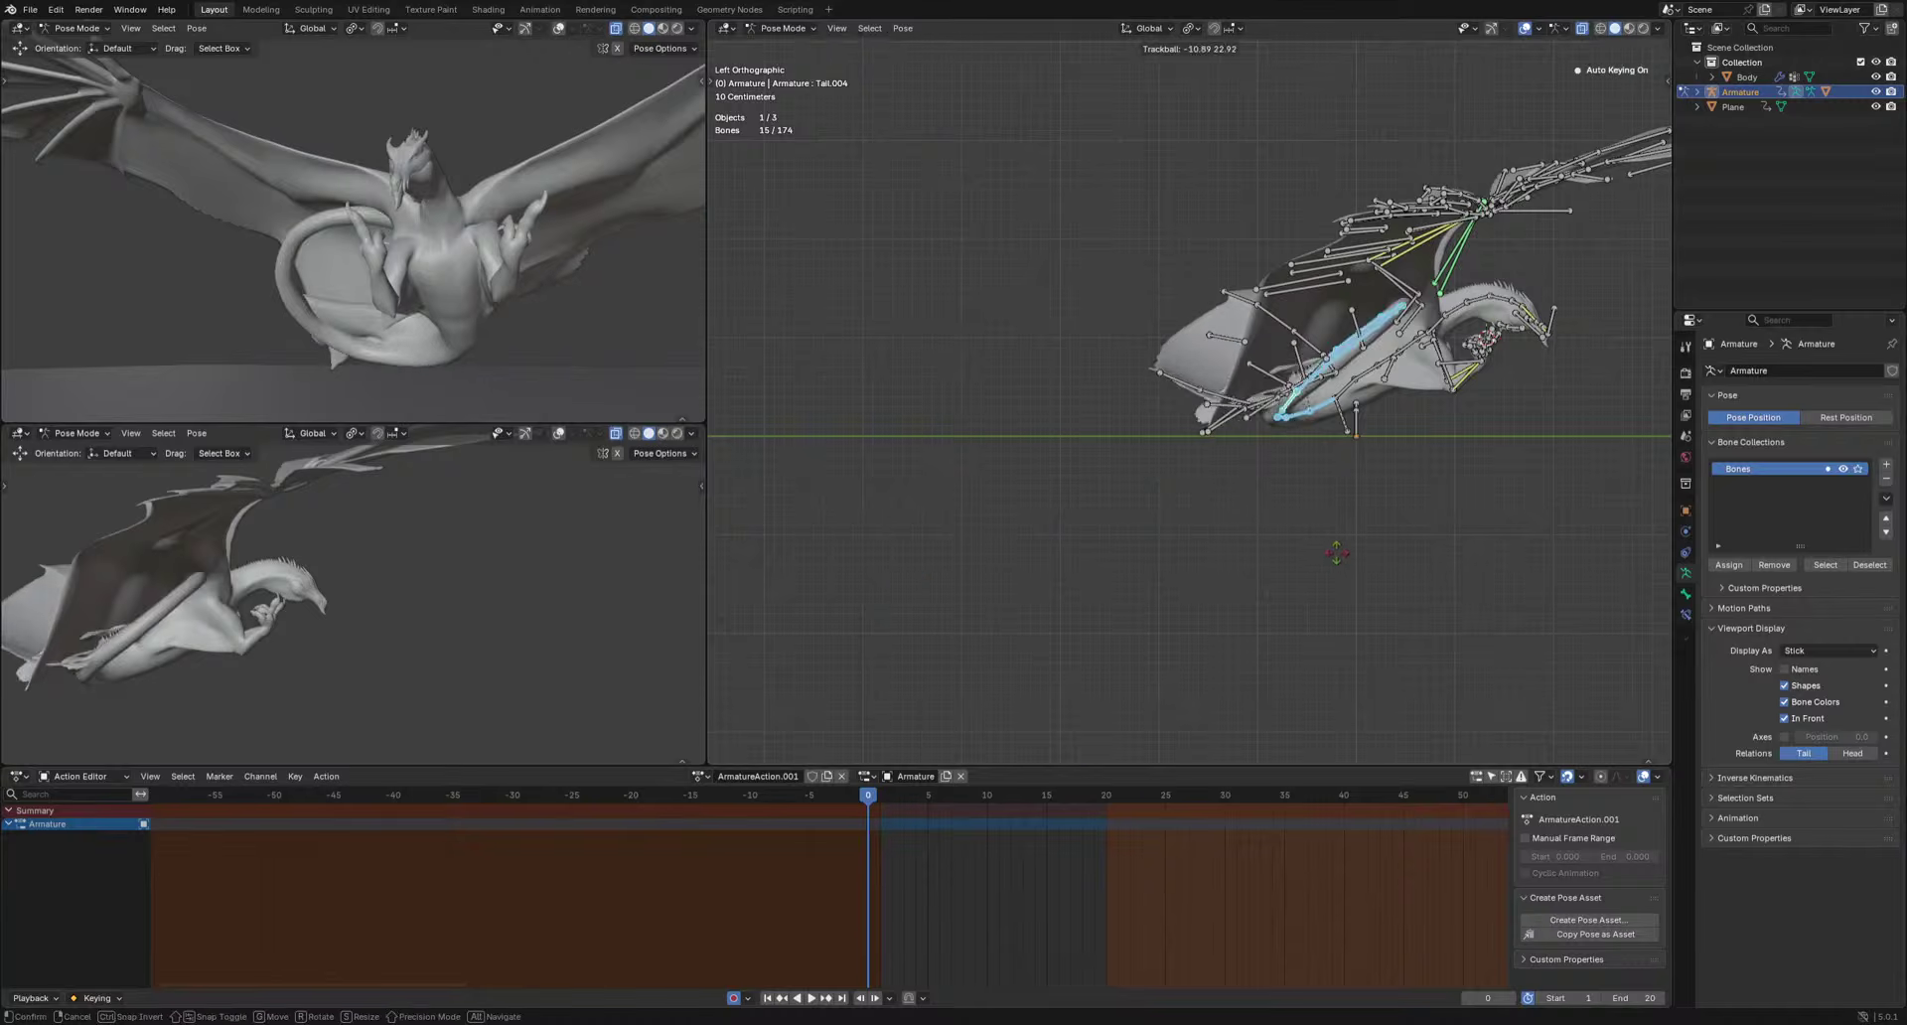
pyautogui.click(1333, 557)
pyautogui.press('r')
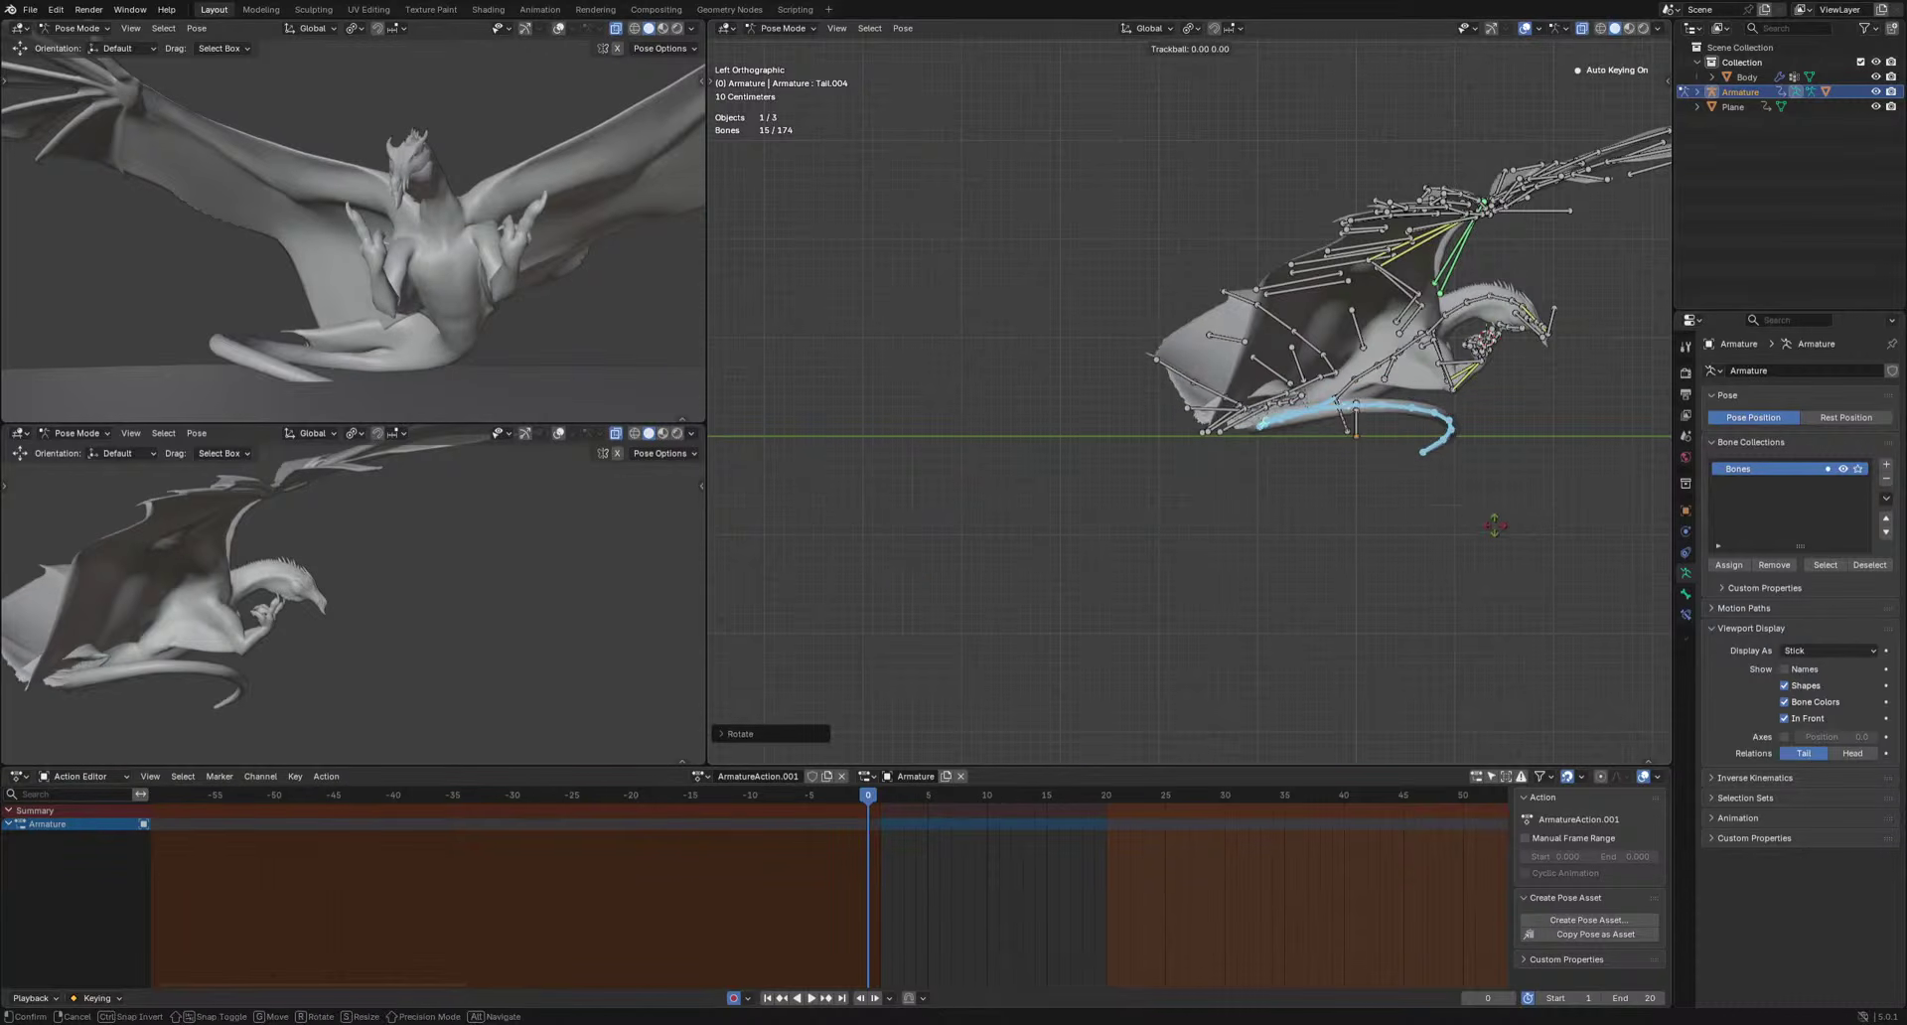
pyautogui.click(1493, 531)
# Check the seated pose from the front with the overlays briefly hidden, and rotate the Forearm.L bone slightly outward.
pyautogui.moveTo(1493, 531); pyautogui.dragTo(1364, 572, button='middle')
pyautogui.click(1526, 28)
pyautogui.click(1361, 103)
pyautogui.keyDown('shift'); pyautogui.moveTo(1361, 104); pyautogui.dragTo(1375, 164, button='middle'); pyautogui.keyUp('shift')
pyautogui.scroll(2, 1366, 165)
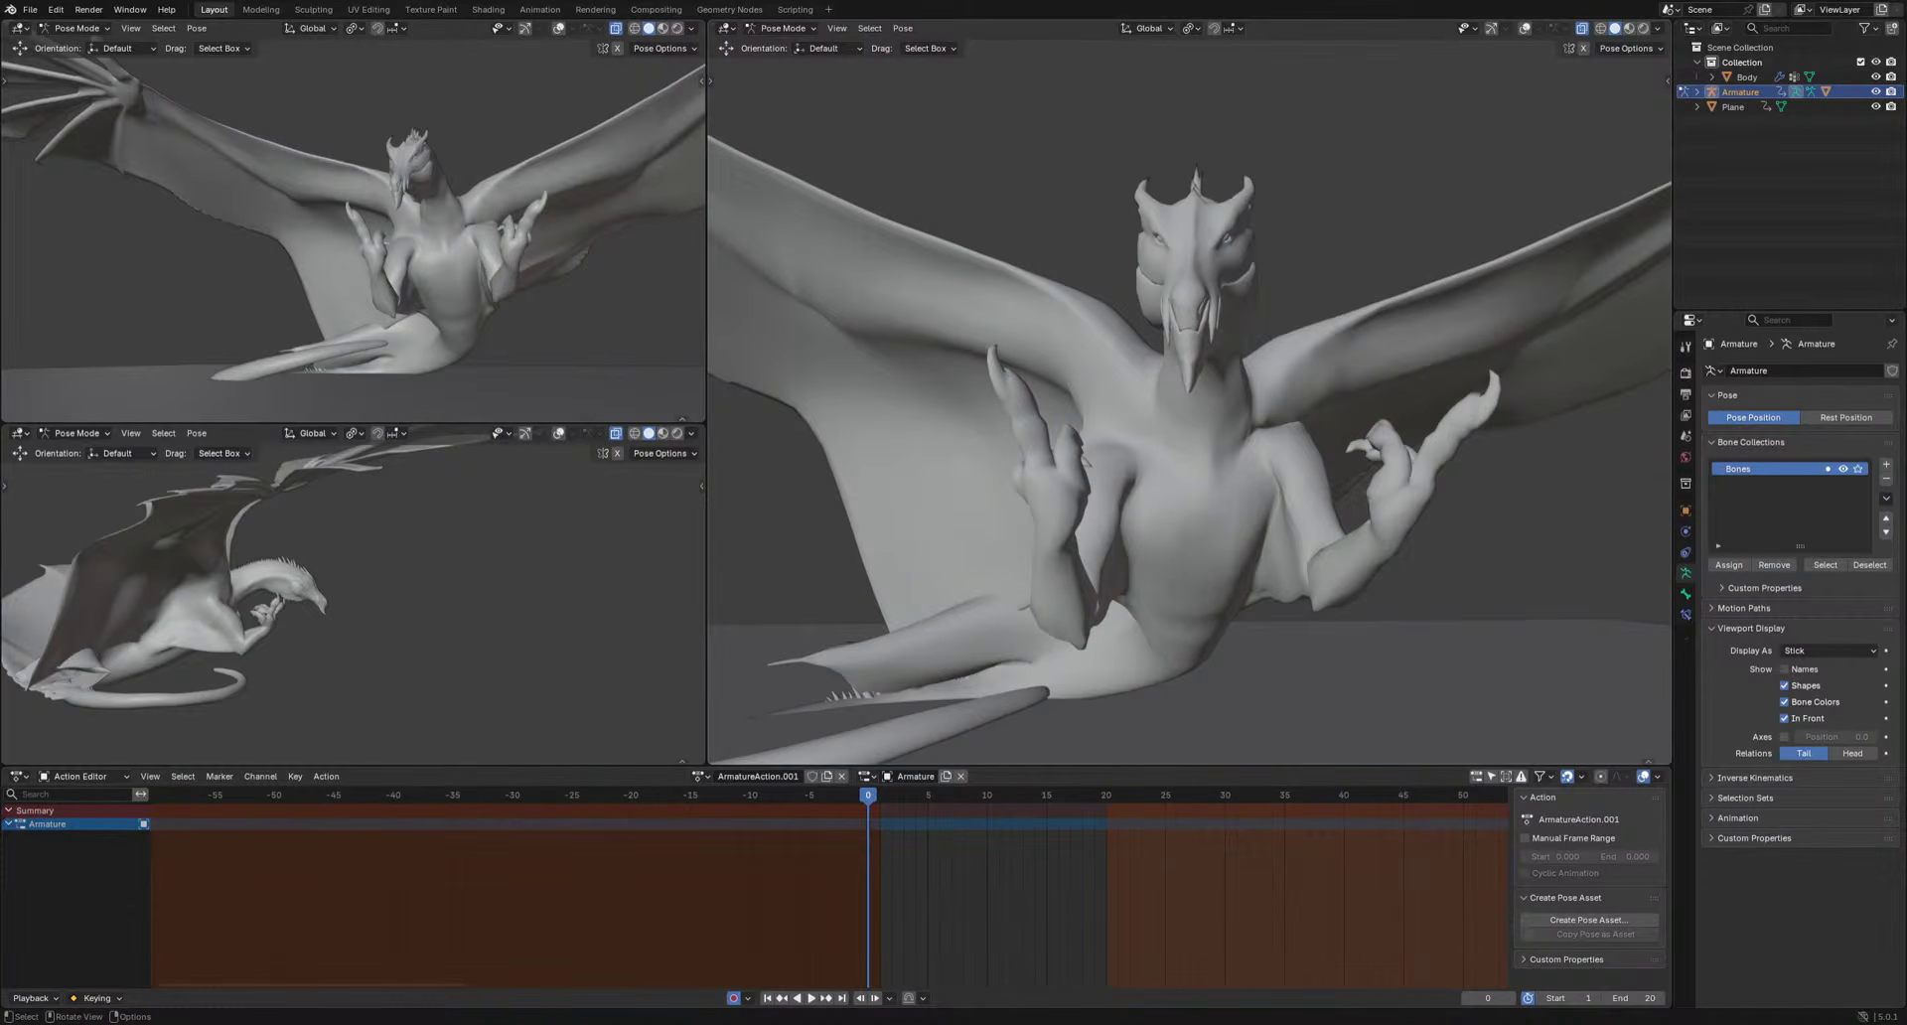
pyautogui.click(1524, 30)
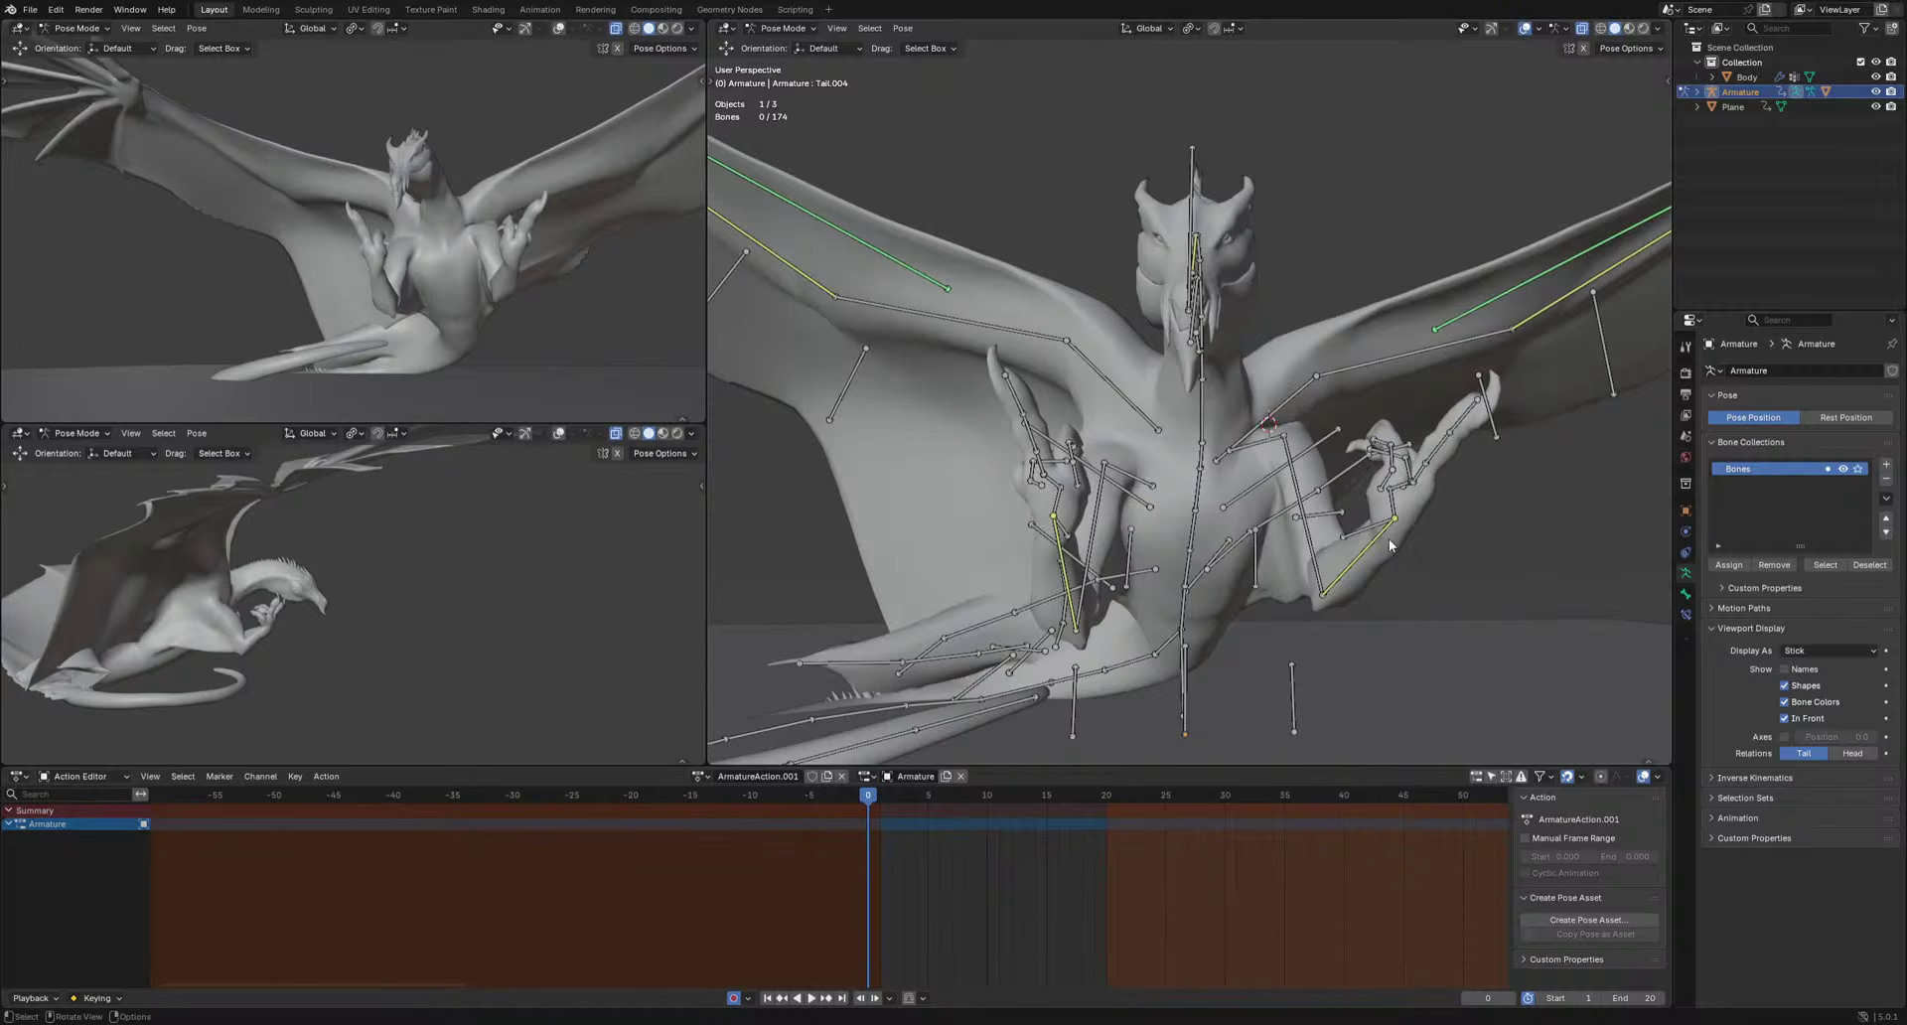
pyautogui.click(1360, 557)
pyautogui.press('r')
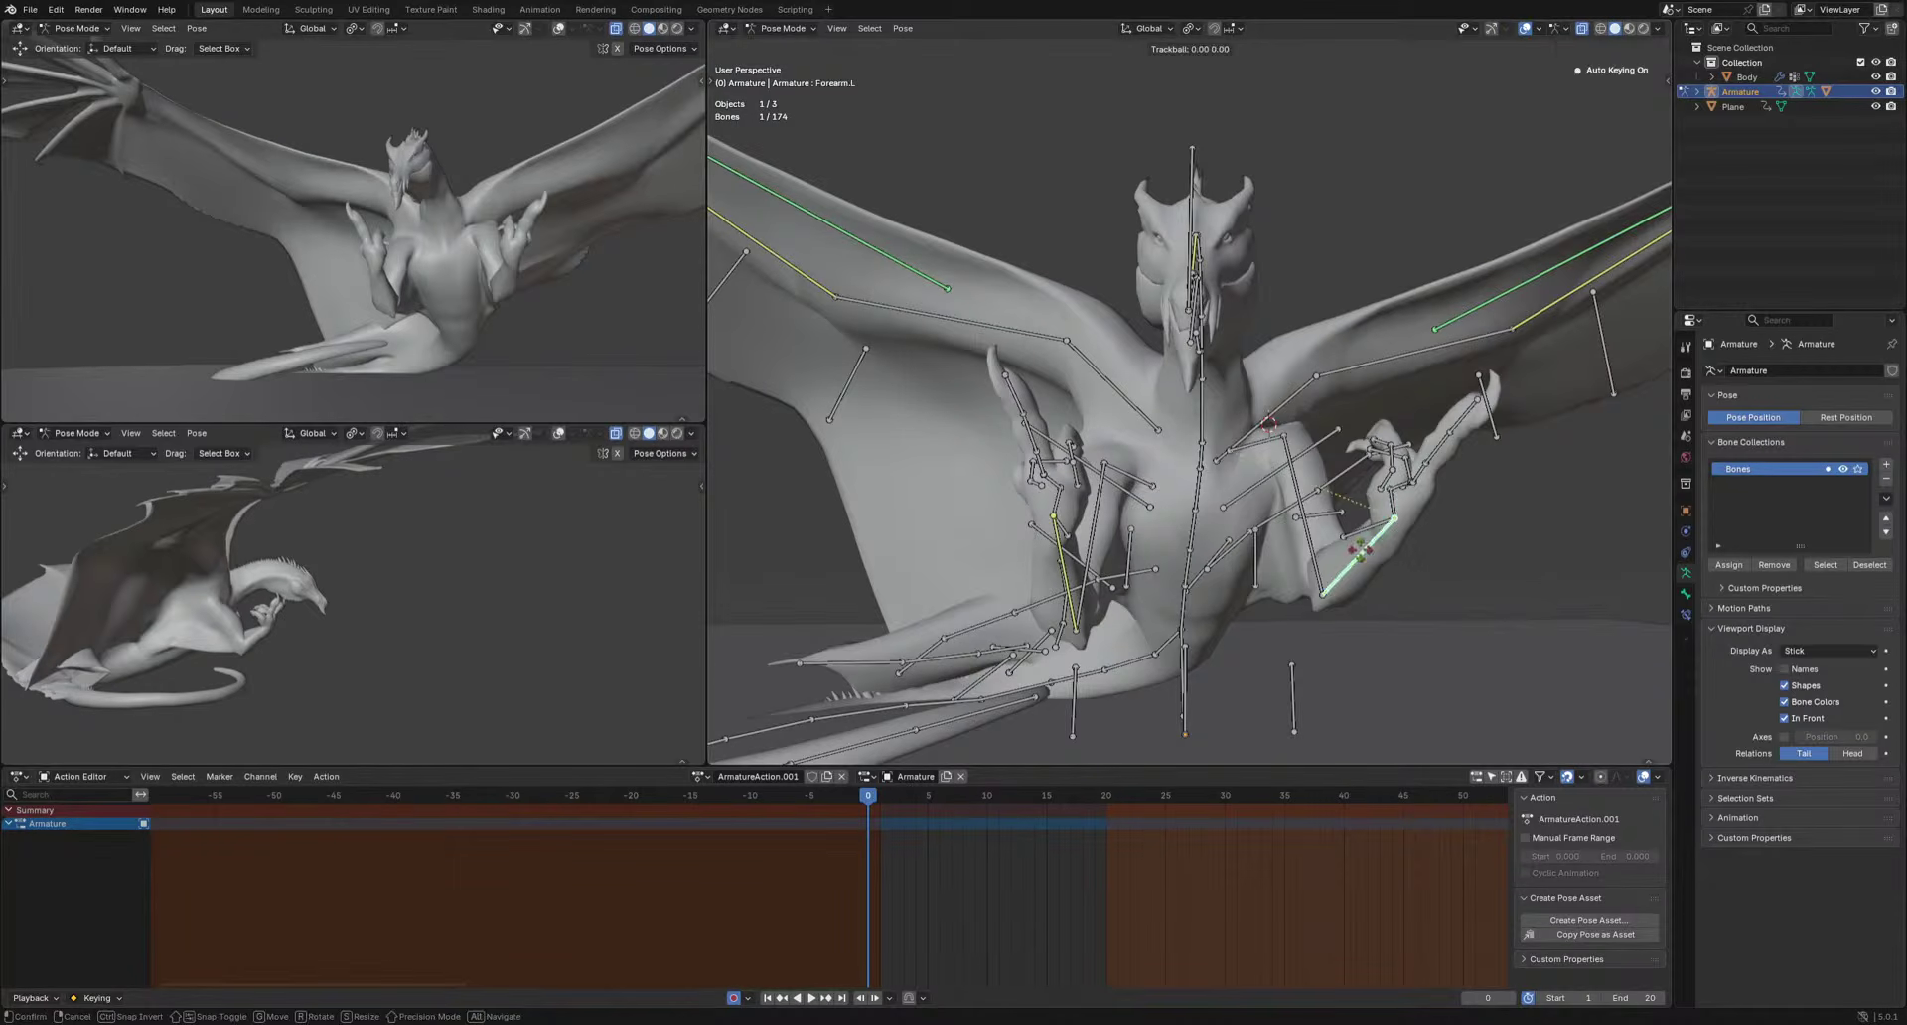
pyautogui.click(1436, 610)
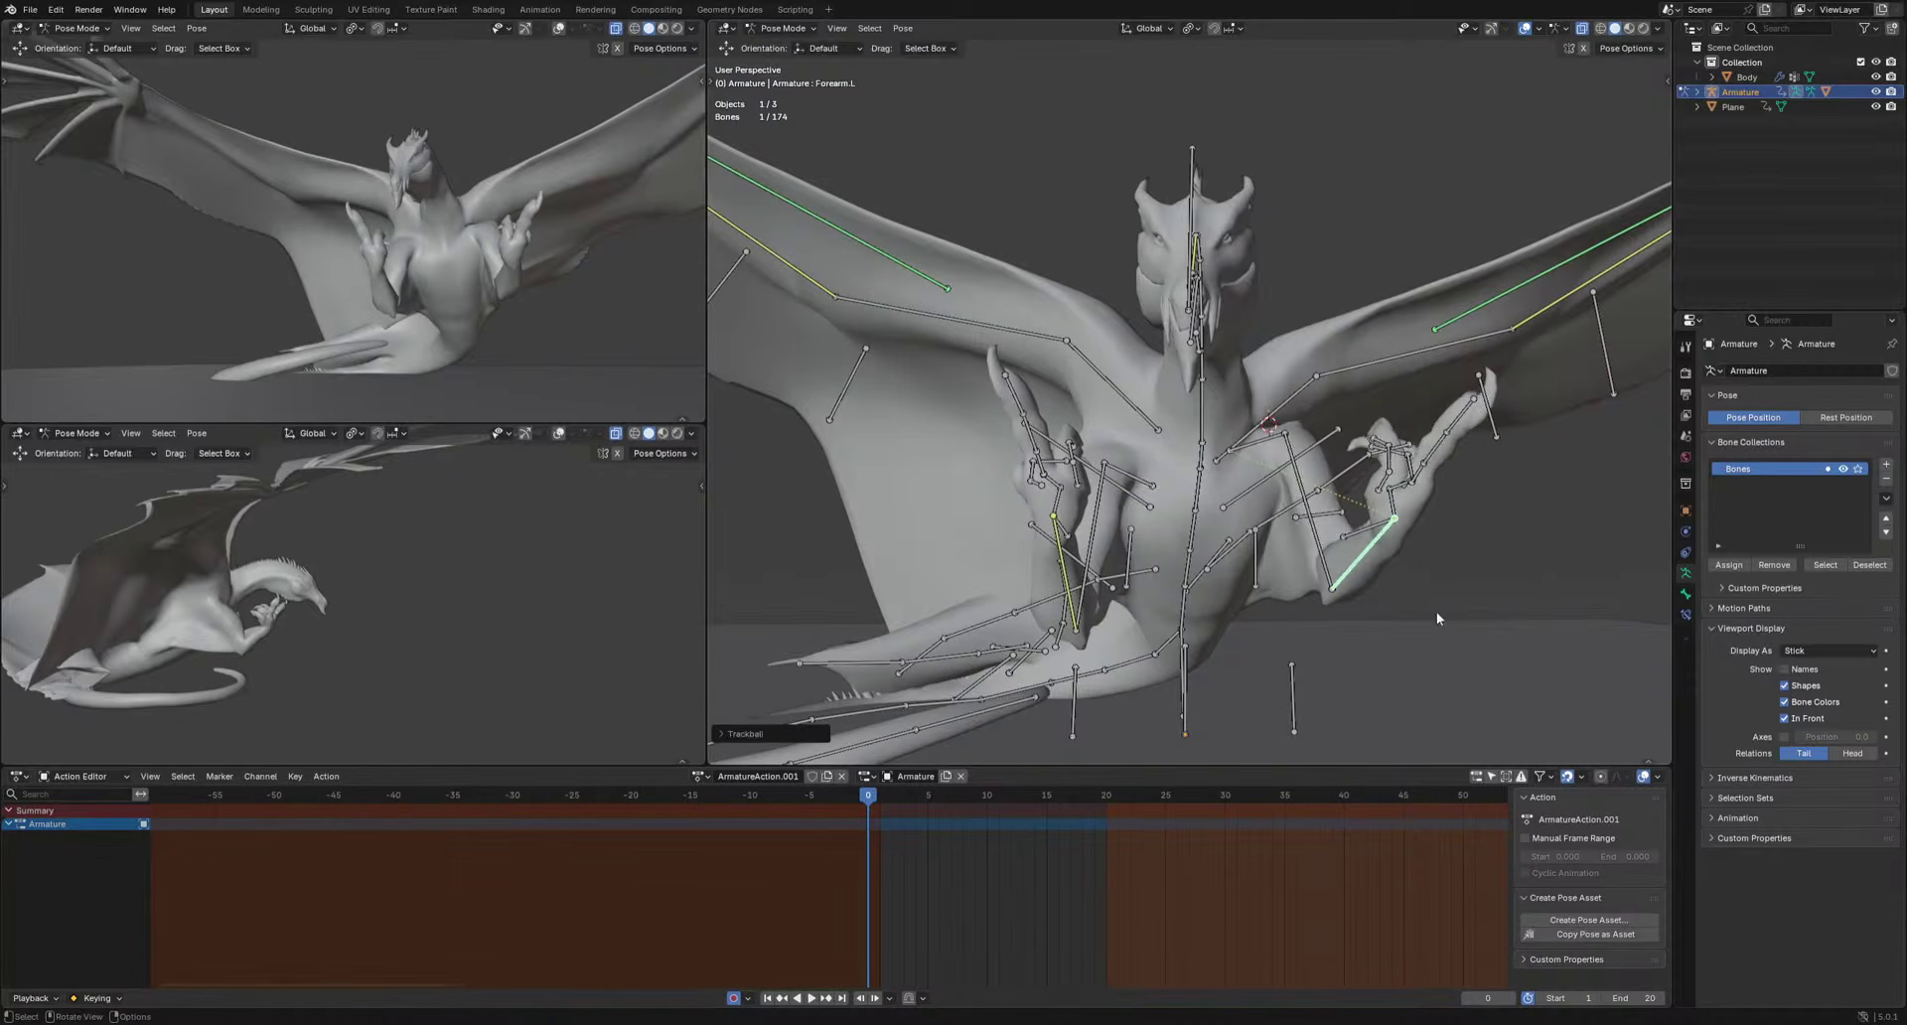
# Rotate the Wrist.L bone to turn the left claw upright, and adjust the Wrist.R bone slightly.
pyautogui.click(1392, 501)
pyautogui.press('r')
pyautogui.press('r')
pyautogui.click(1457, 563)
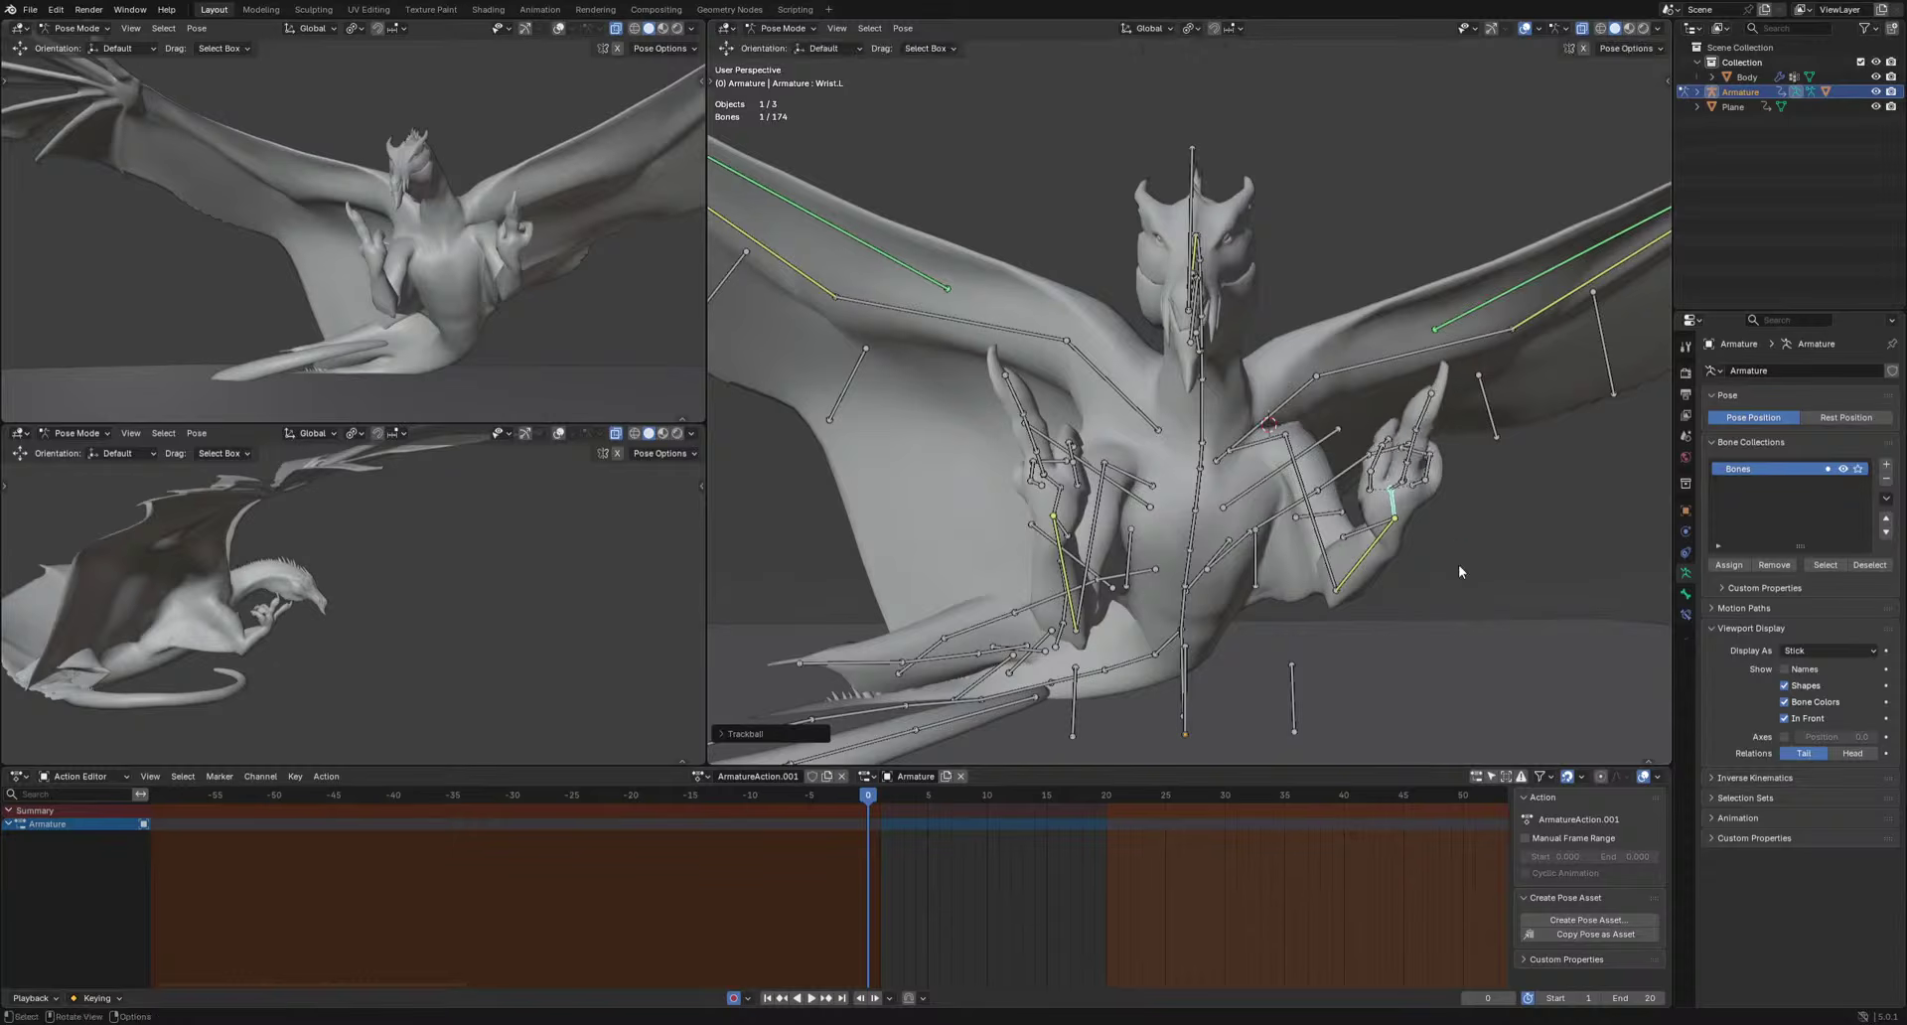
pyautogui.press('r')
pyautogui.click(1531, 531)
pyautogui.click(1060, 500)
pyautogui.press('r')
pyautogui.click(1073, 507)
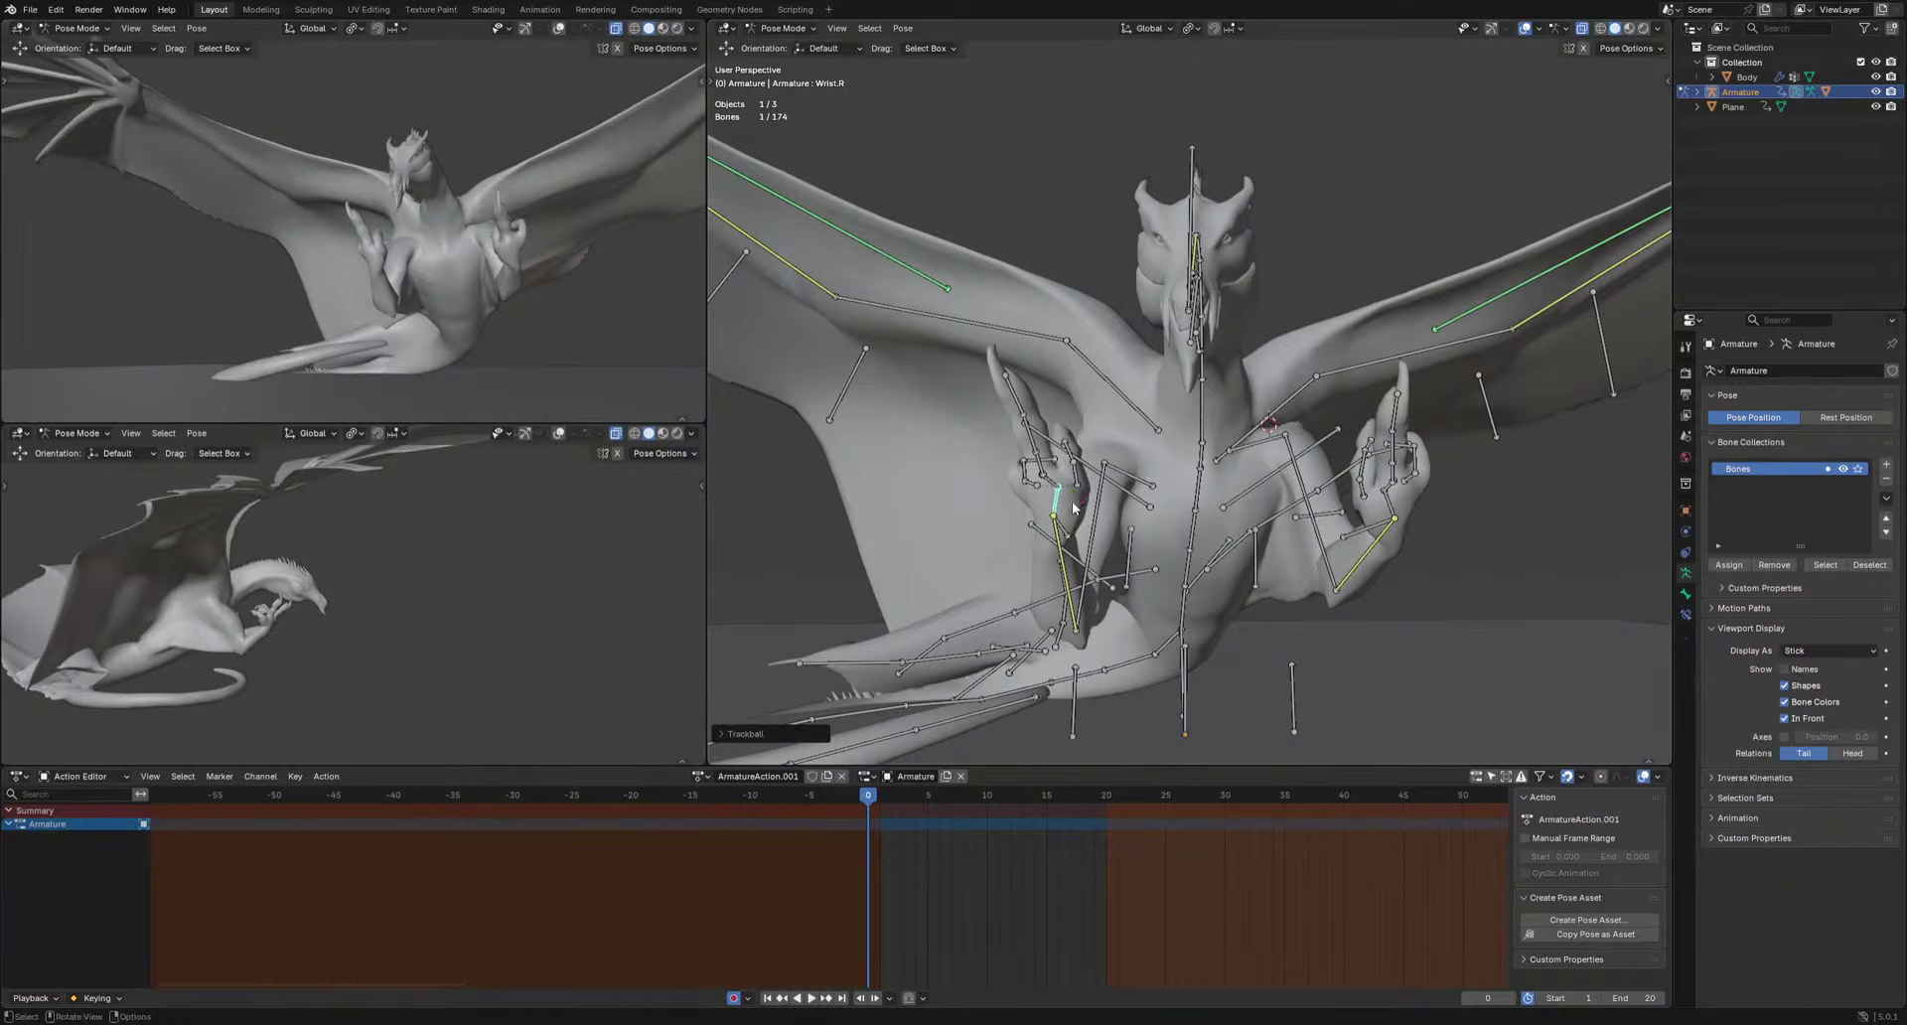
# Move the HeadIK bone slightly sideways and check the head pose with the overlays hidden.
pyautogui.click(1192, 194)
pyautogui.press('g')
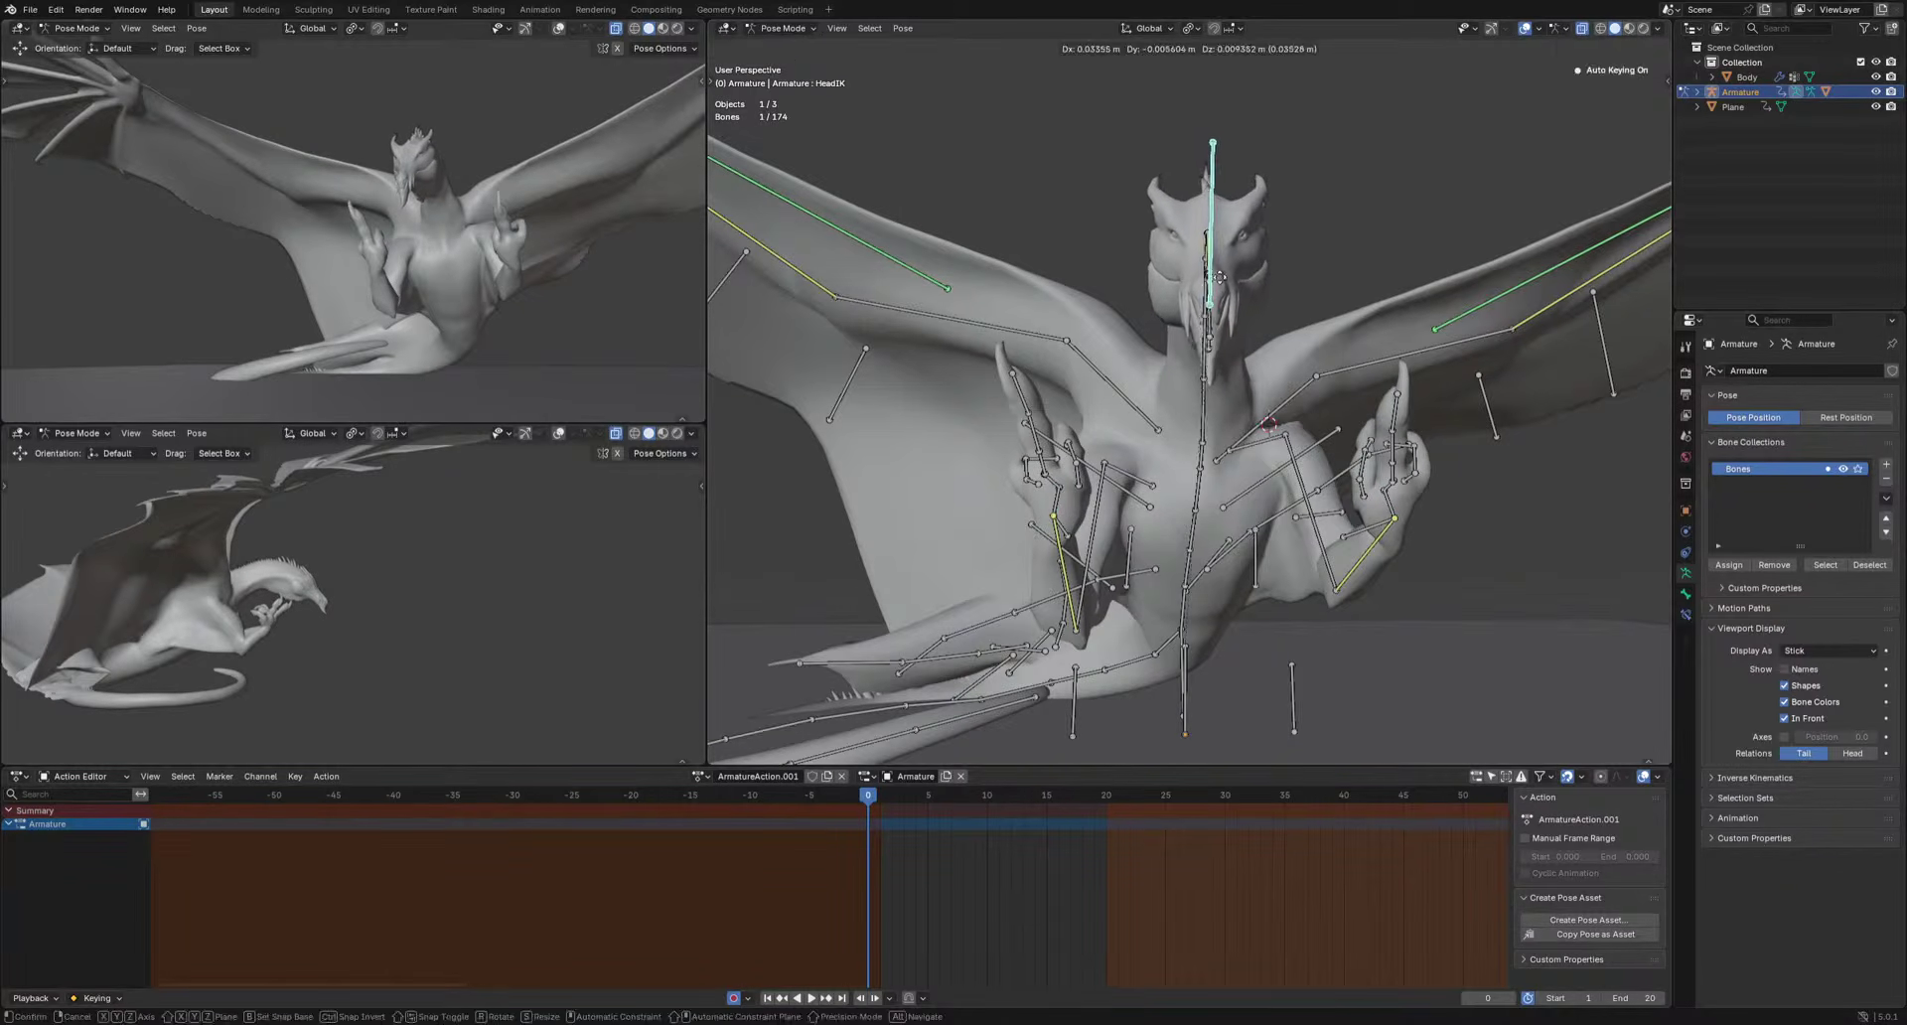
pyautogui.click(1209, 187)
pyautogui.click(1530, 32)
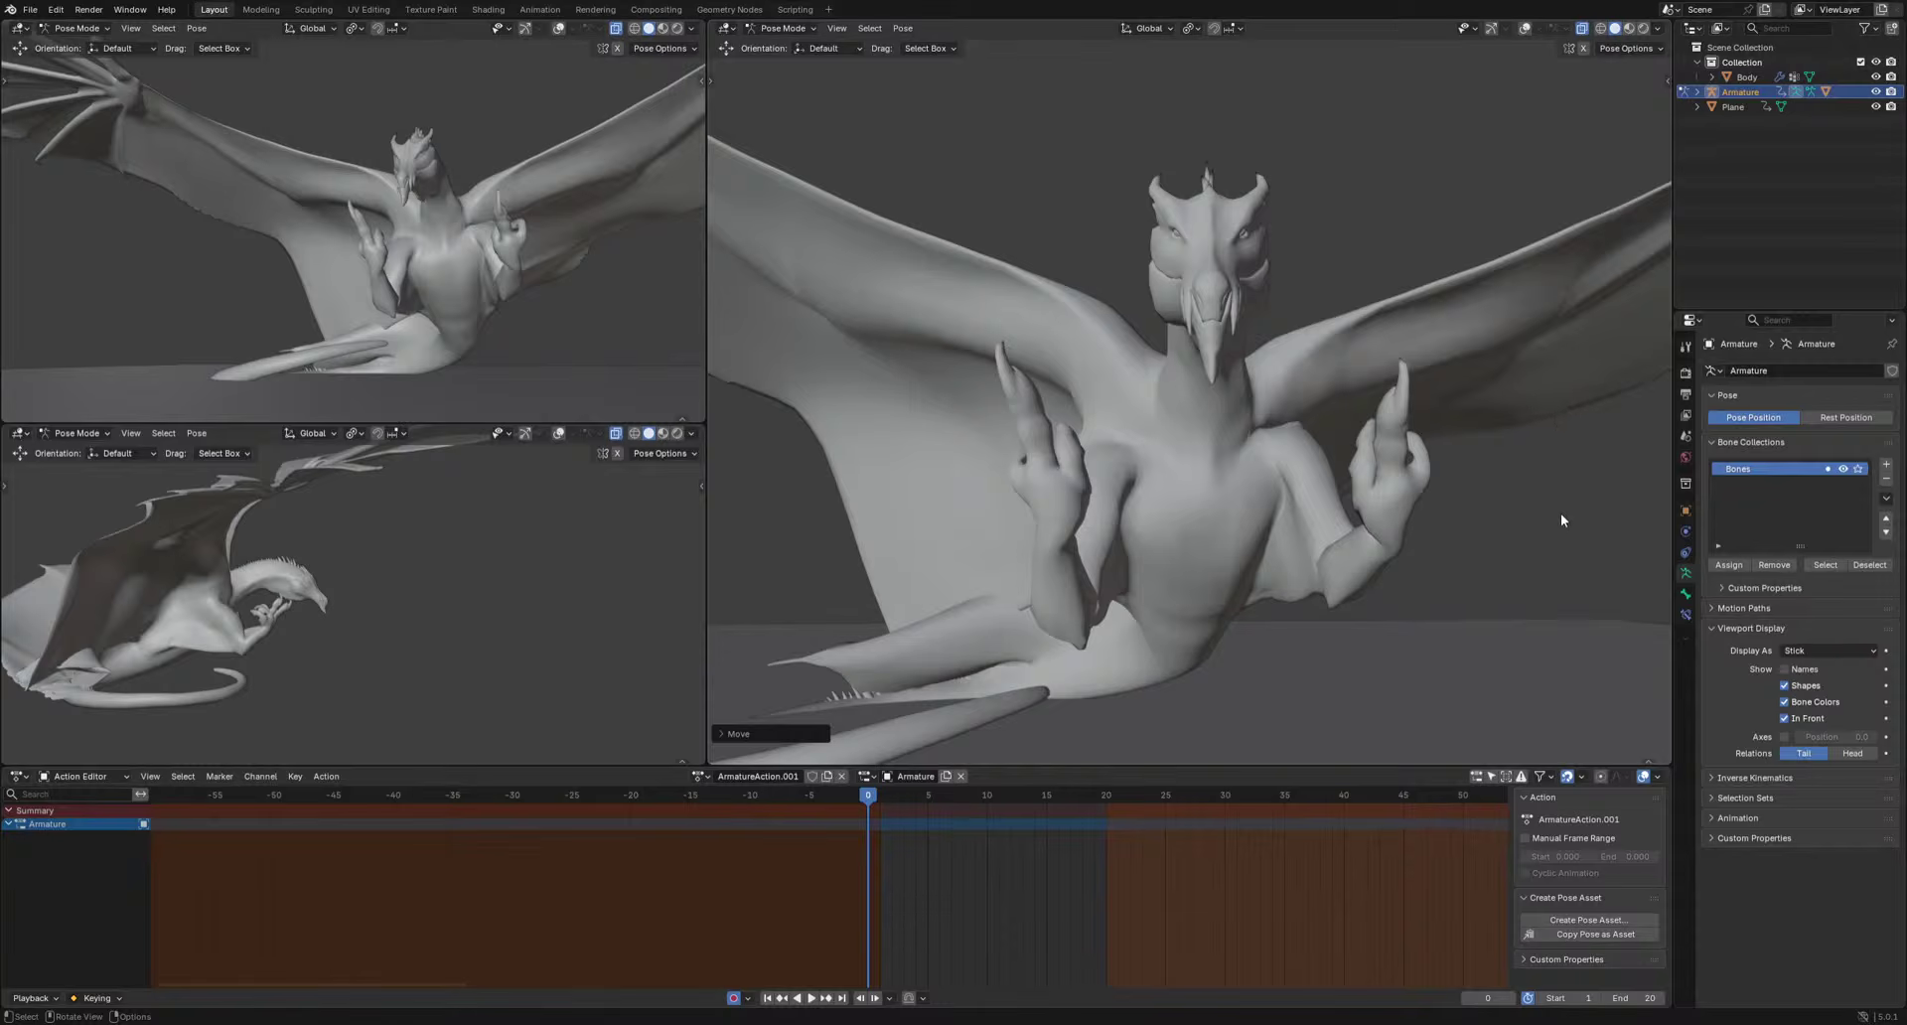
pyautogui.moveTo(1559, 512); pyautogui.dragTo(1530, 521, button='middle')
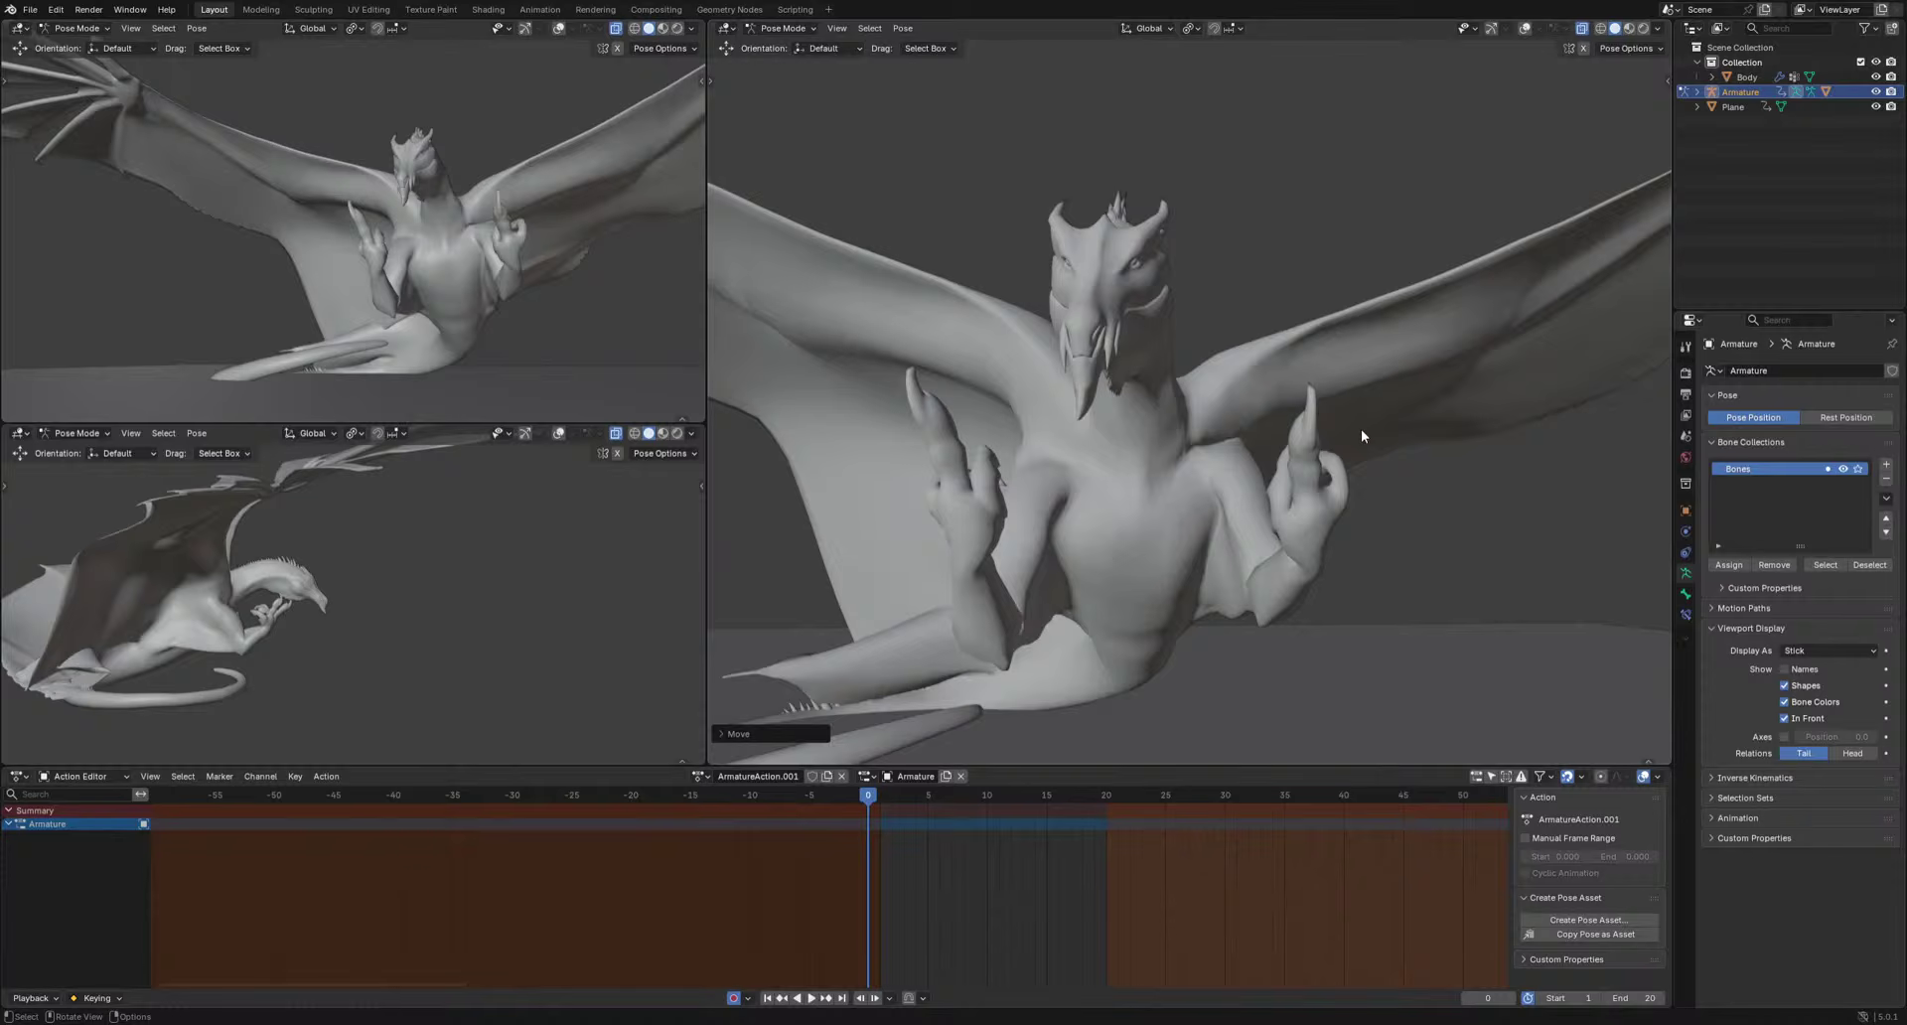
# Show the overlays again and rotate the Tail.003 bone to level the curled tail on the ground.
pyautogui.moveTo(1361, 435); pyautogui.dragTo(1230, 619, button='middle')
pyautogui.click(1524, 29)
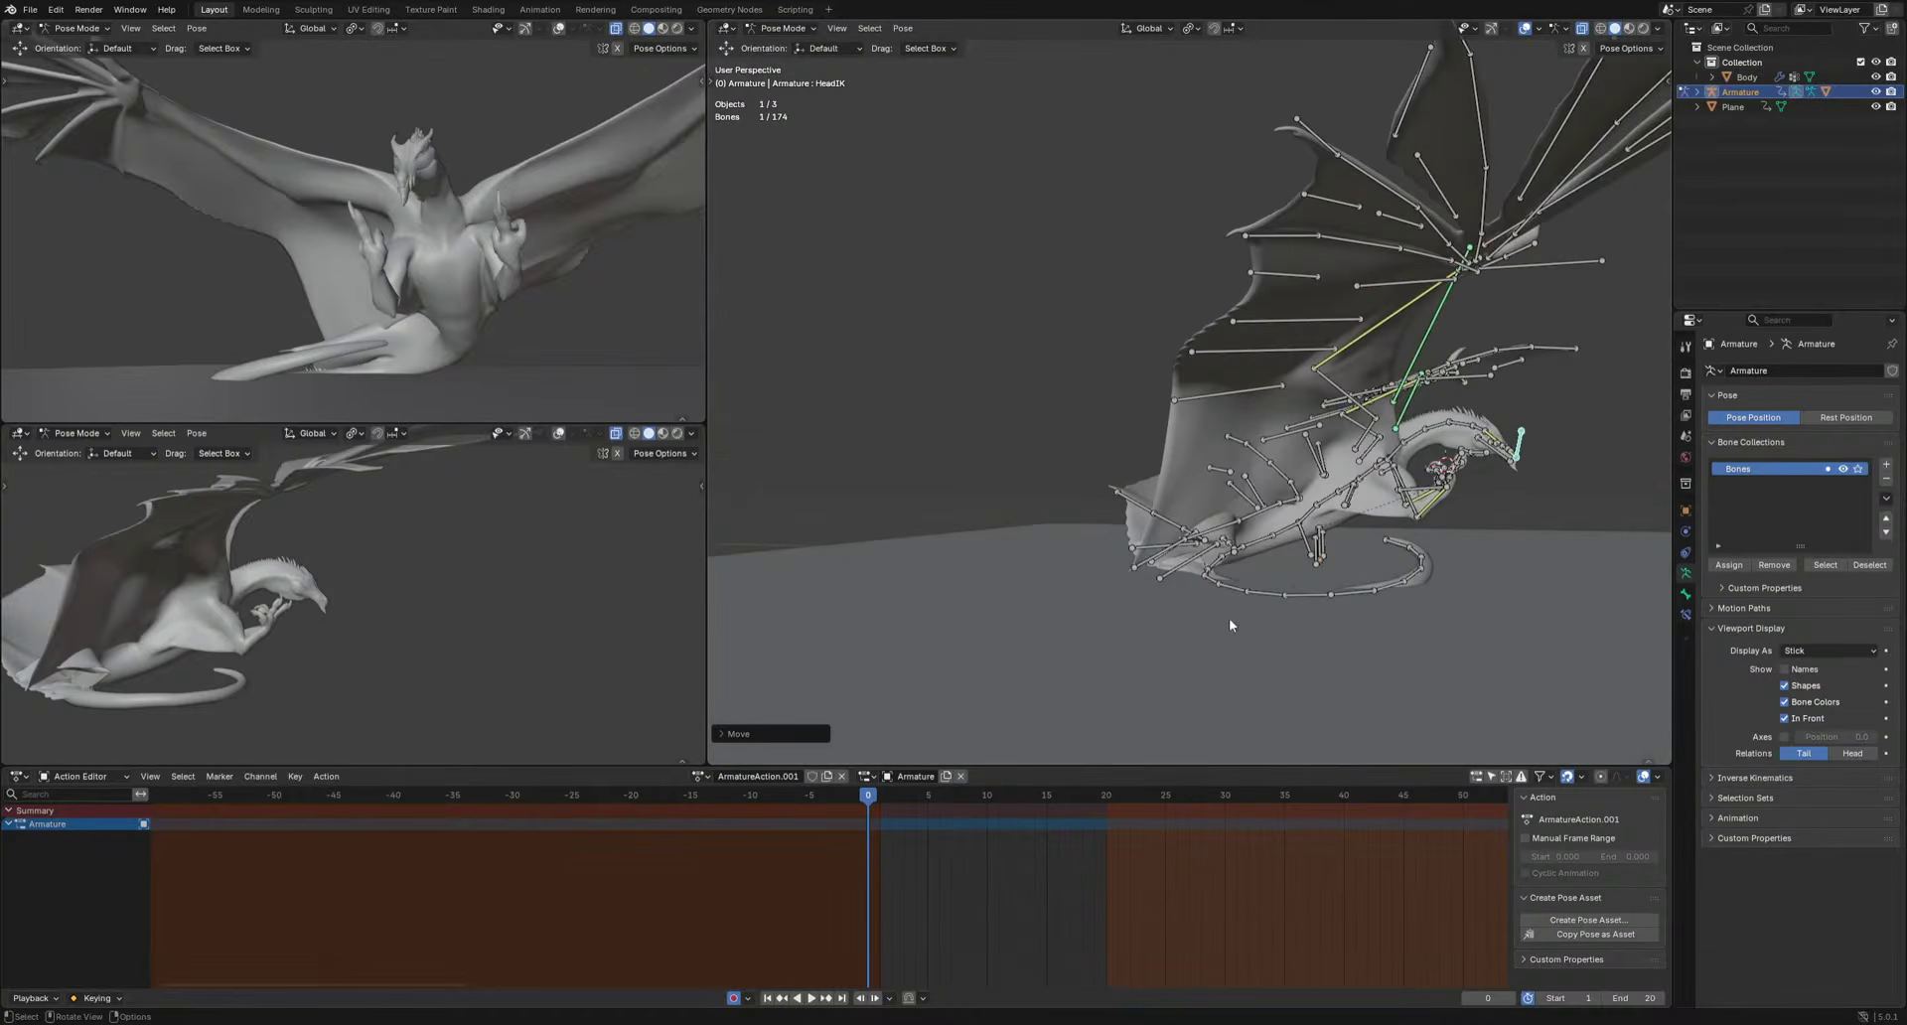
pyautogui.click(1215, 568)
pyautogui.press('r')
pyautogui.press('r')
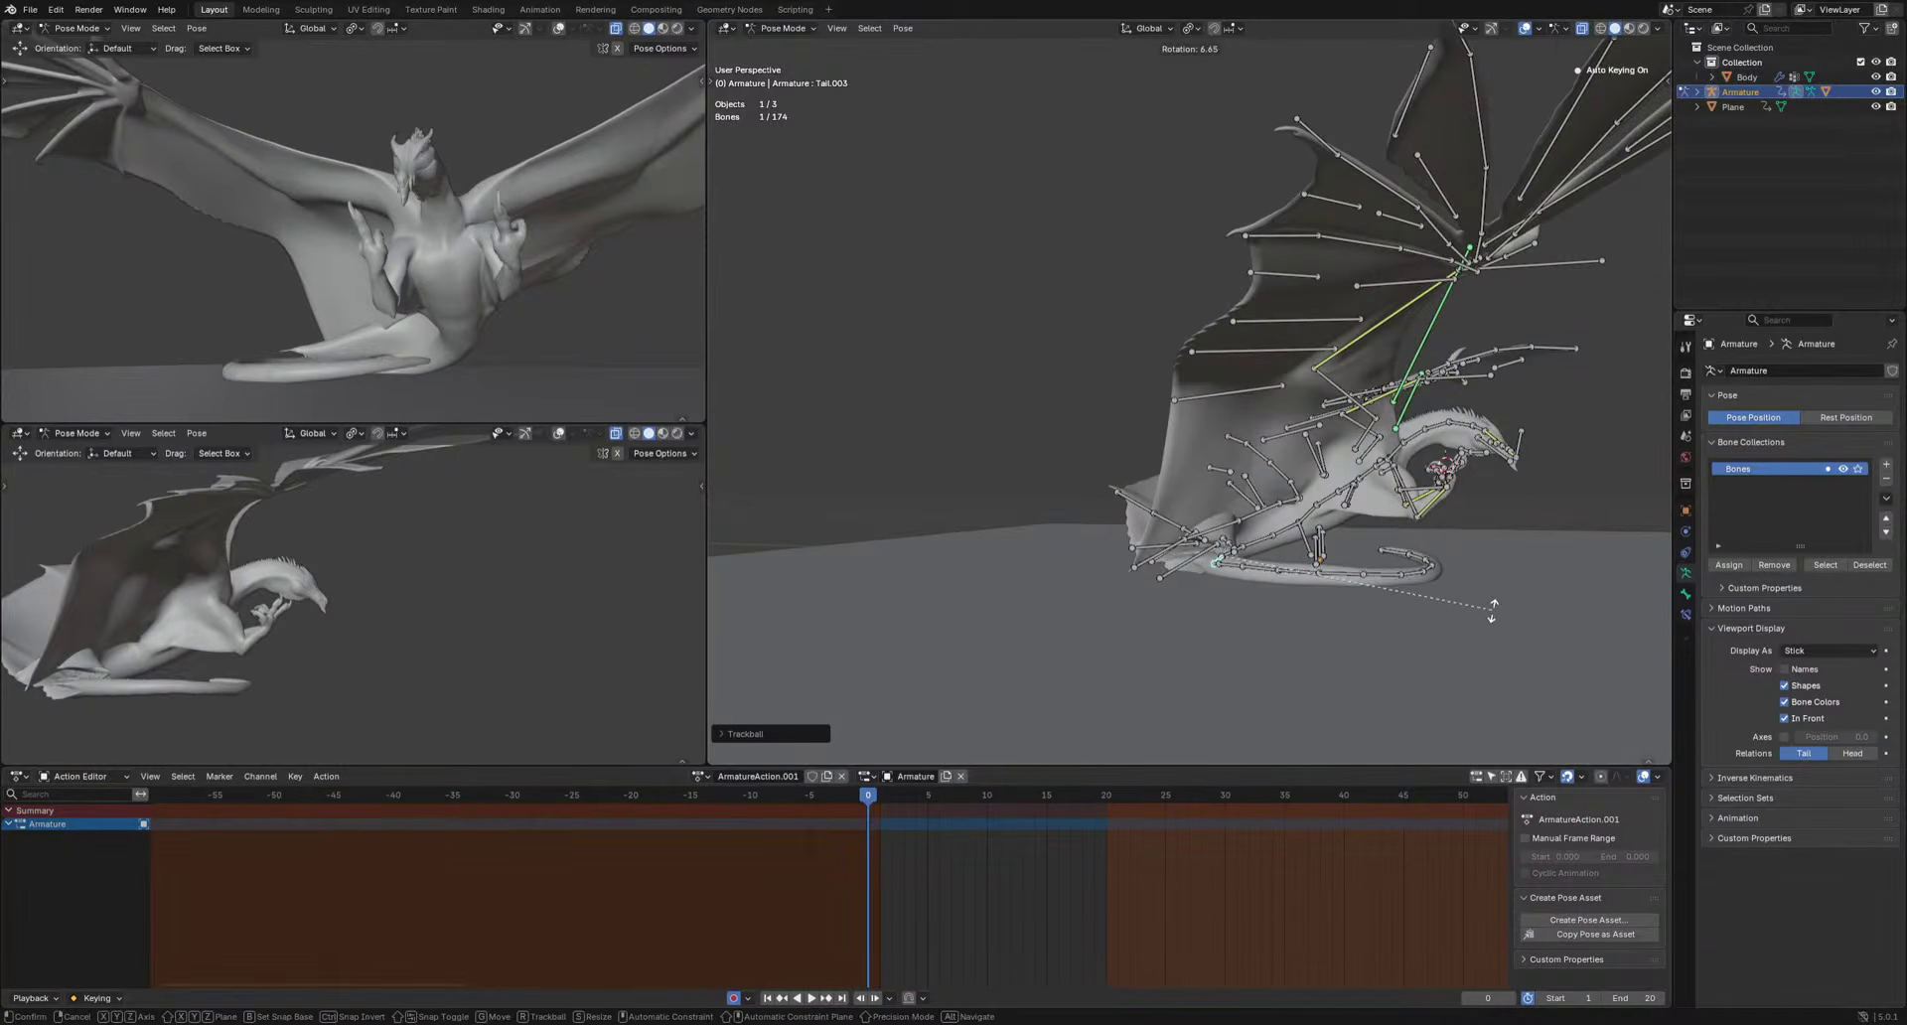
pyautogui.click(1334, 610)
# Select the seven bones at the tail end and rotate them together to coil the tip flat on the ground.
pyautogui.moveTo(1331, 603); pyautogui.dragTo(1468, 545)
pyautogui.press('r')
pyautogui.press('r')
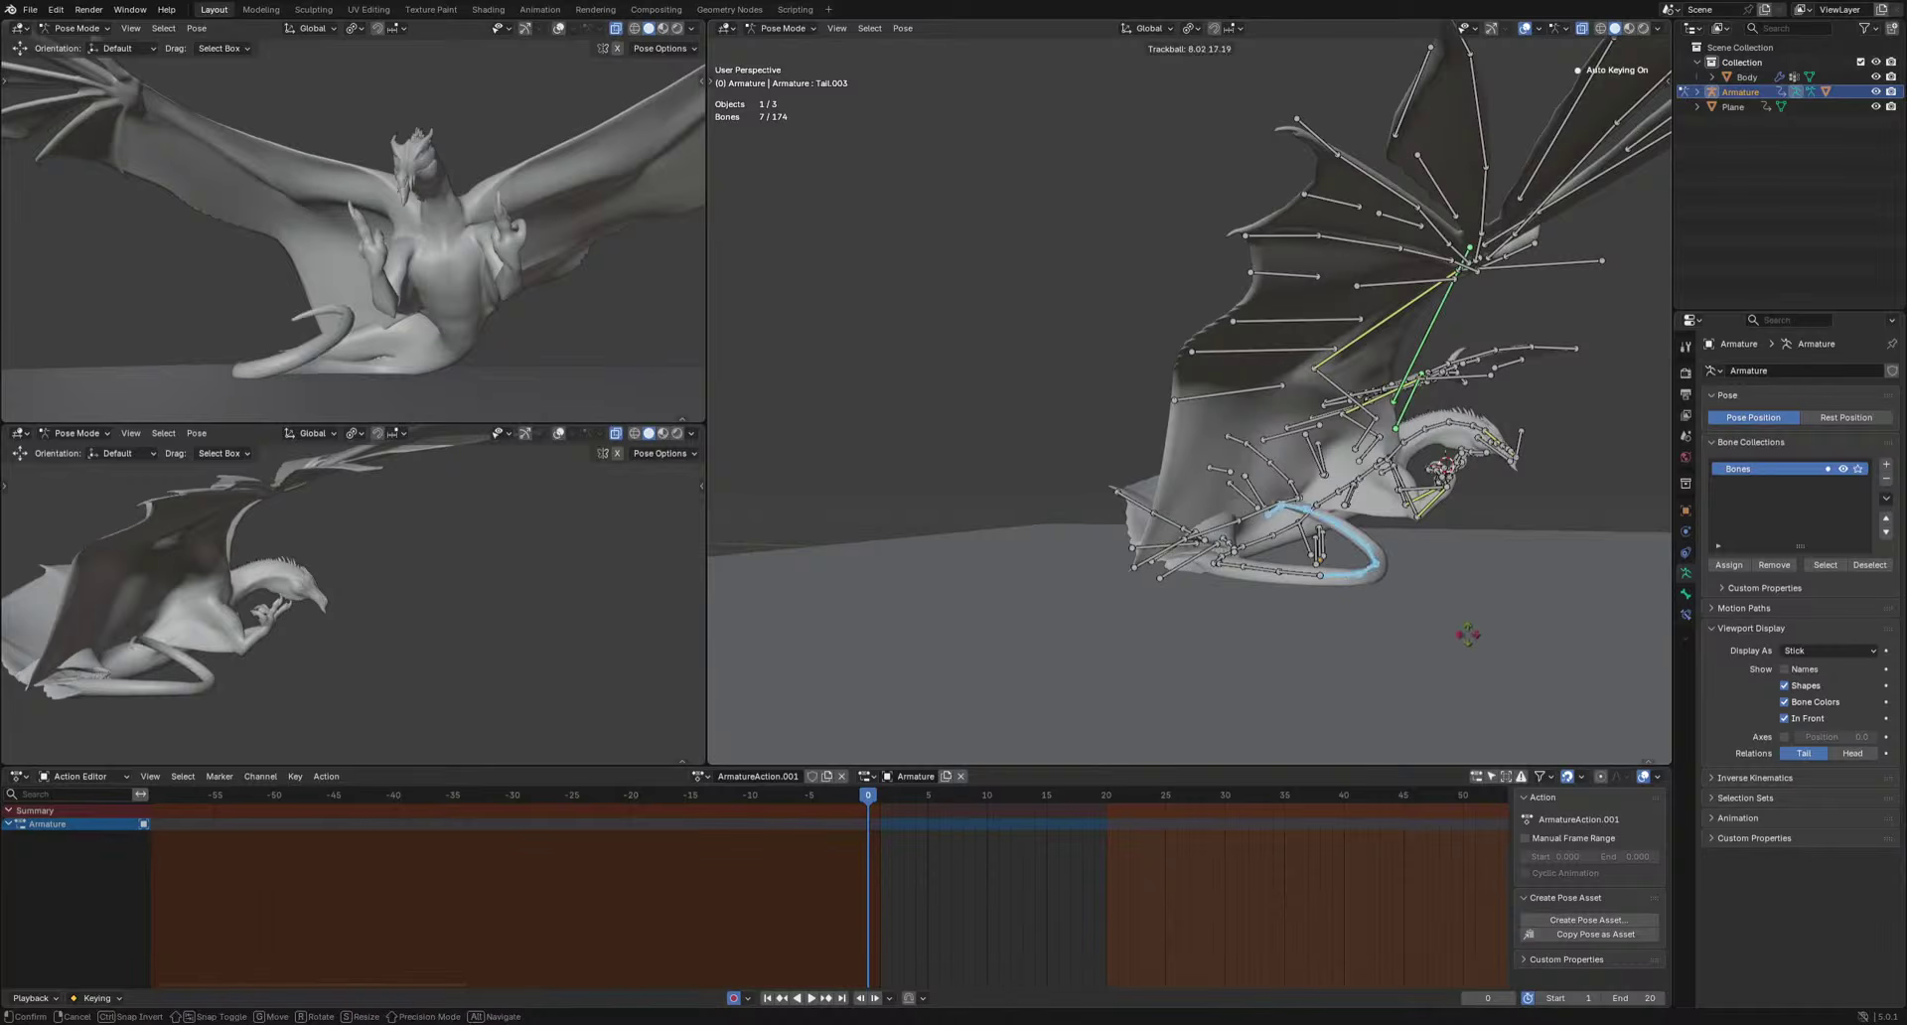
pyautogui.click(1494, 626)
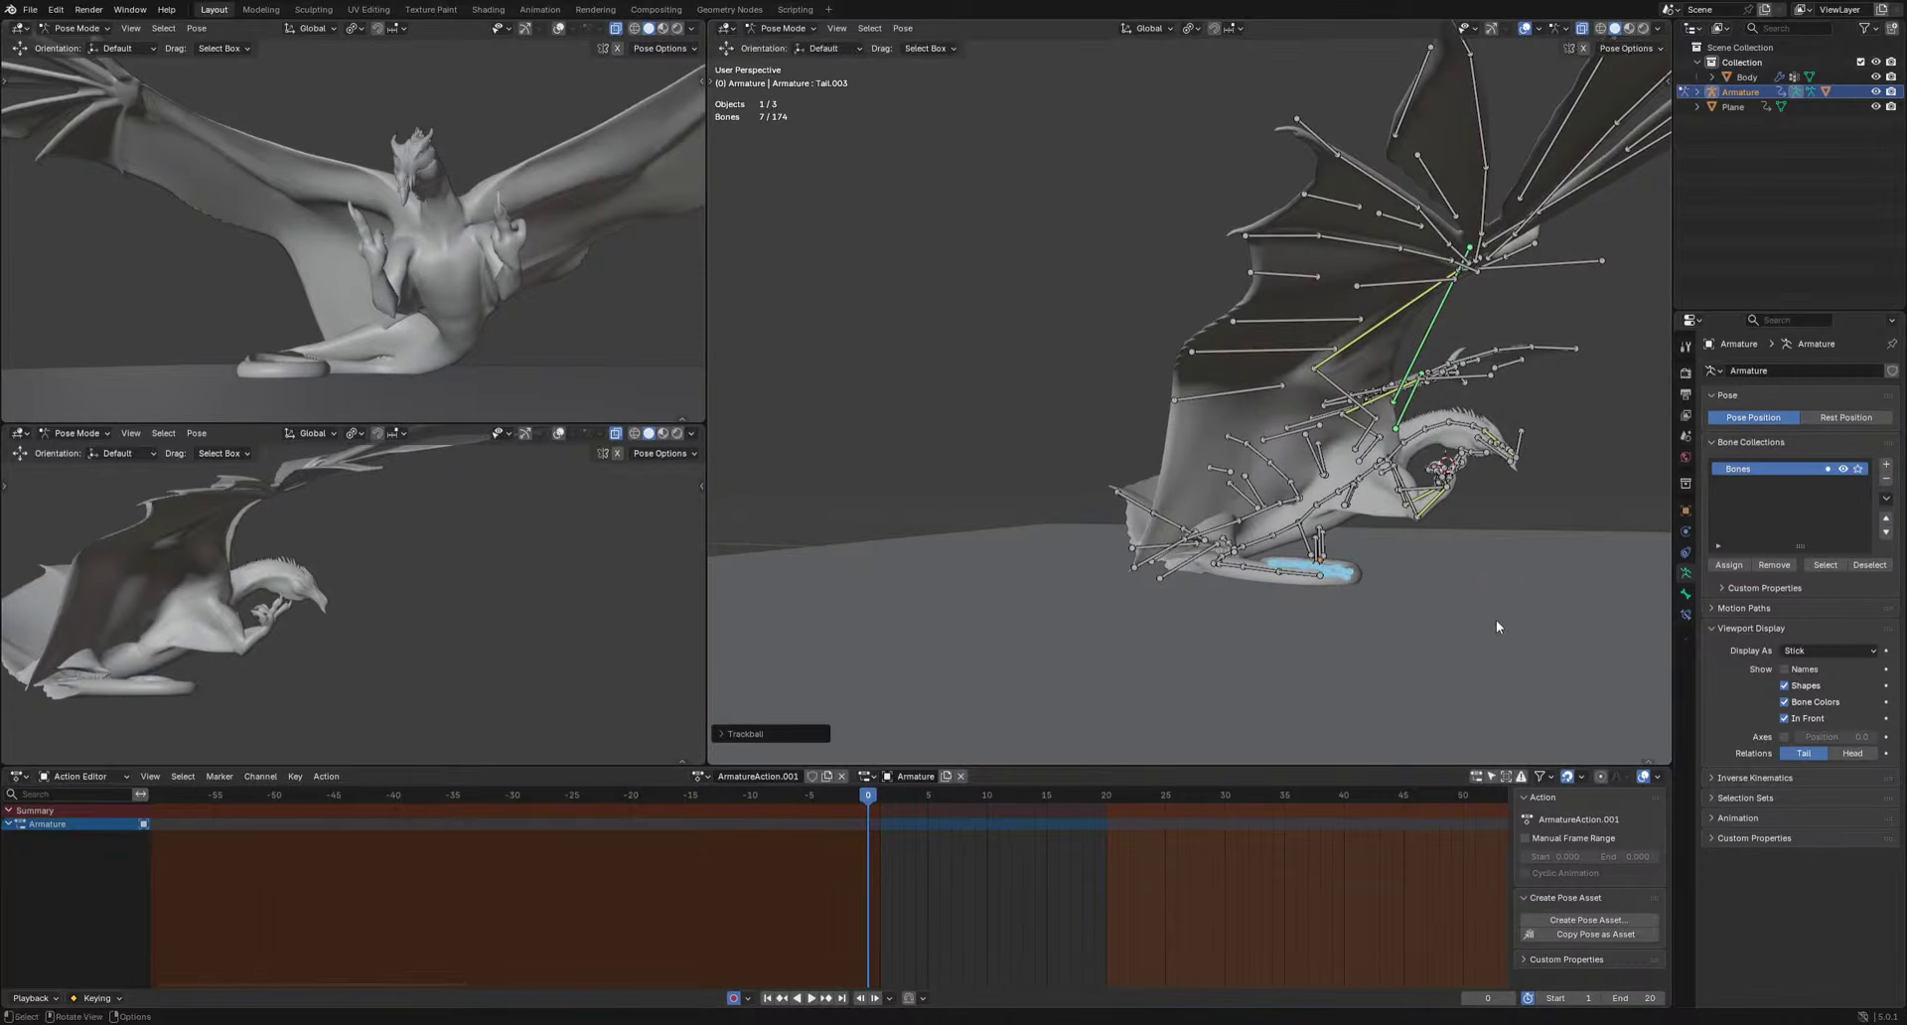
pyautogui.press('r')
pyautogui.press('r')
pyautogui.click(1512, 603)
pyautogui.press('r')
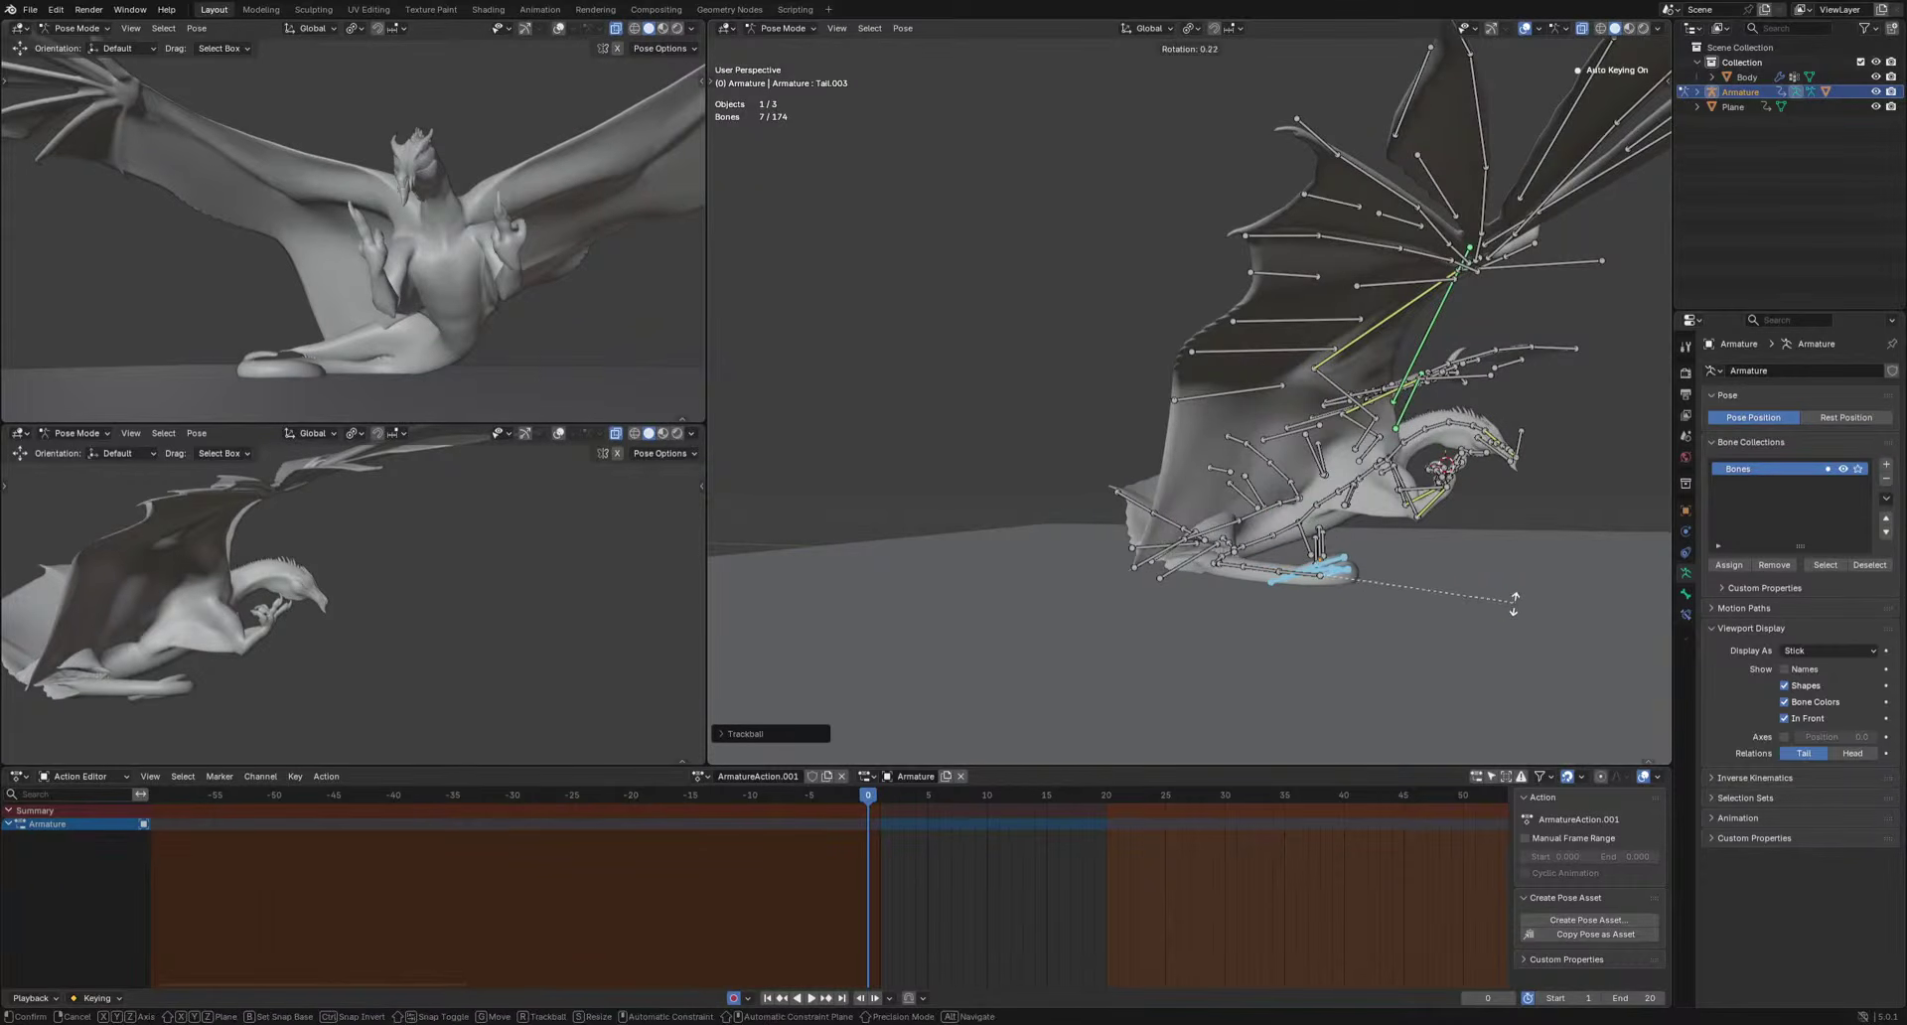
pyautogui.click(1515, 608)
# Check the whole pose with the overlays briefly hidden, and move the WingIK.L bone inward and up to raise the left wing.
pyautogui.click(1527, 28)
pyautogui.moveTo(1500, 333); pyautogui.dragTo(1341, 379, button='middle')
pyautogui.scroll(4, 1134, 584)
pyautogui.moveTo(1155, 638); pyautogui.dragTo(1278, 544, button='middle')
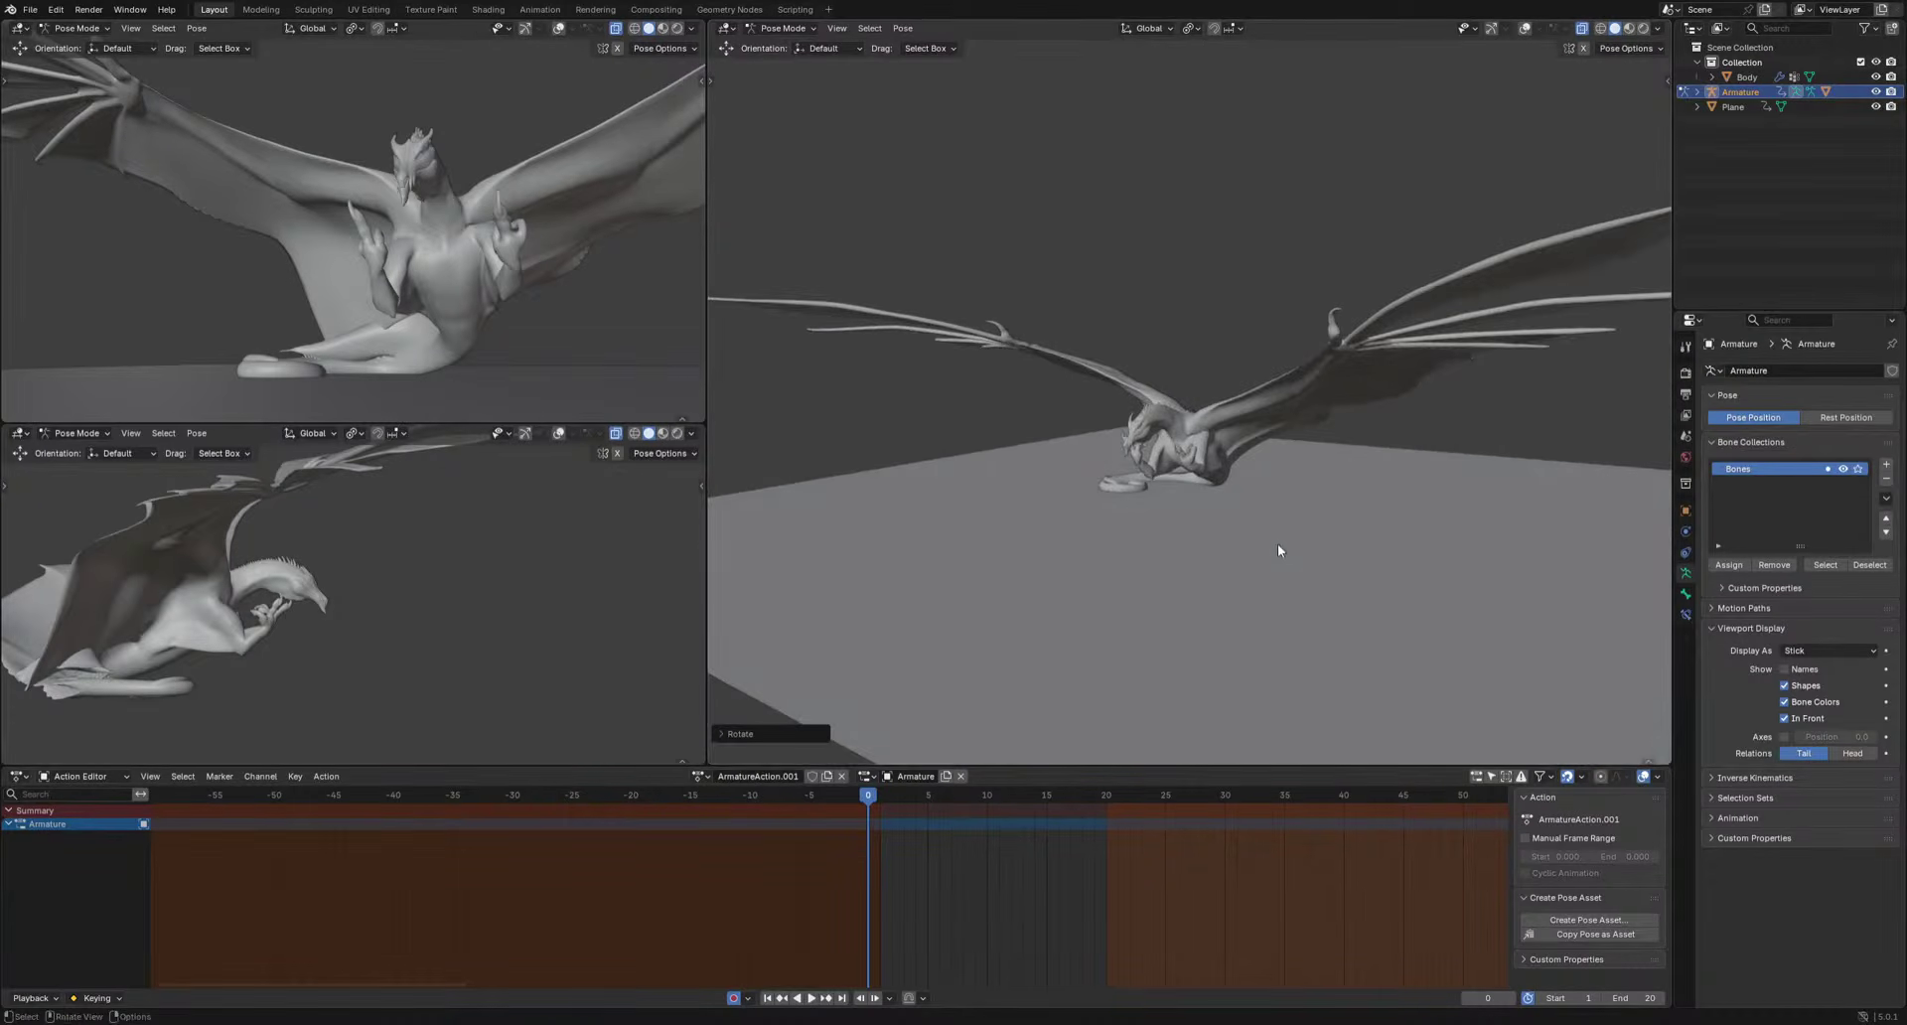
pyautogui.click(1523, 30)
pyautogui.moveTo(1430, 199); pyautogui.dragTo(1426, 465, button='middle')
pyautogui.press('g')
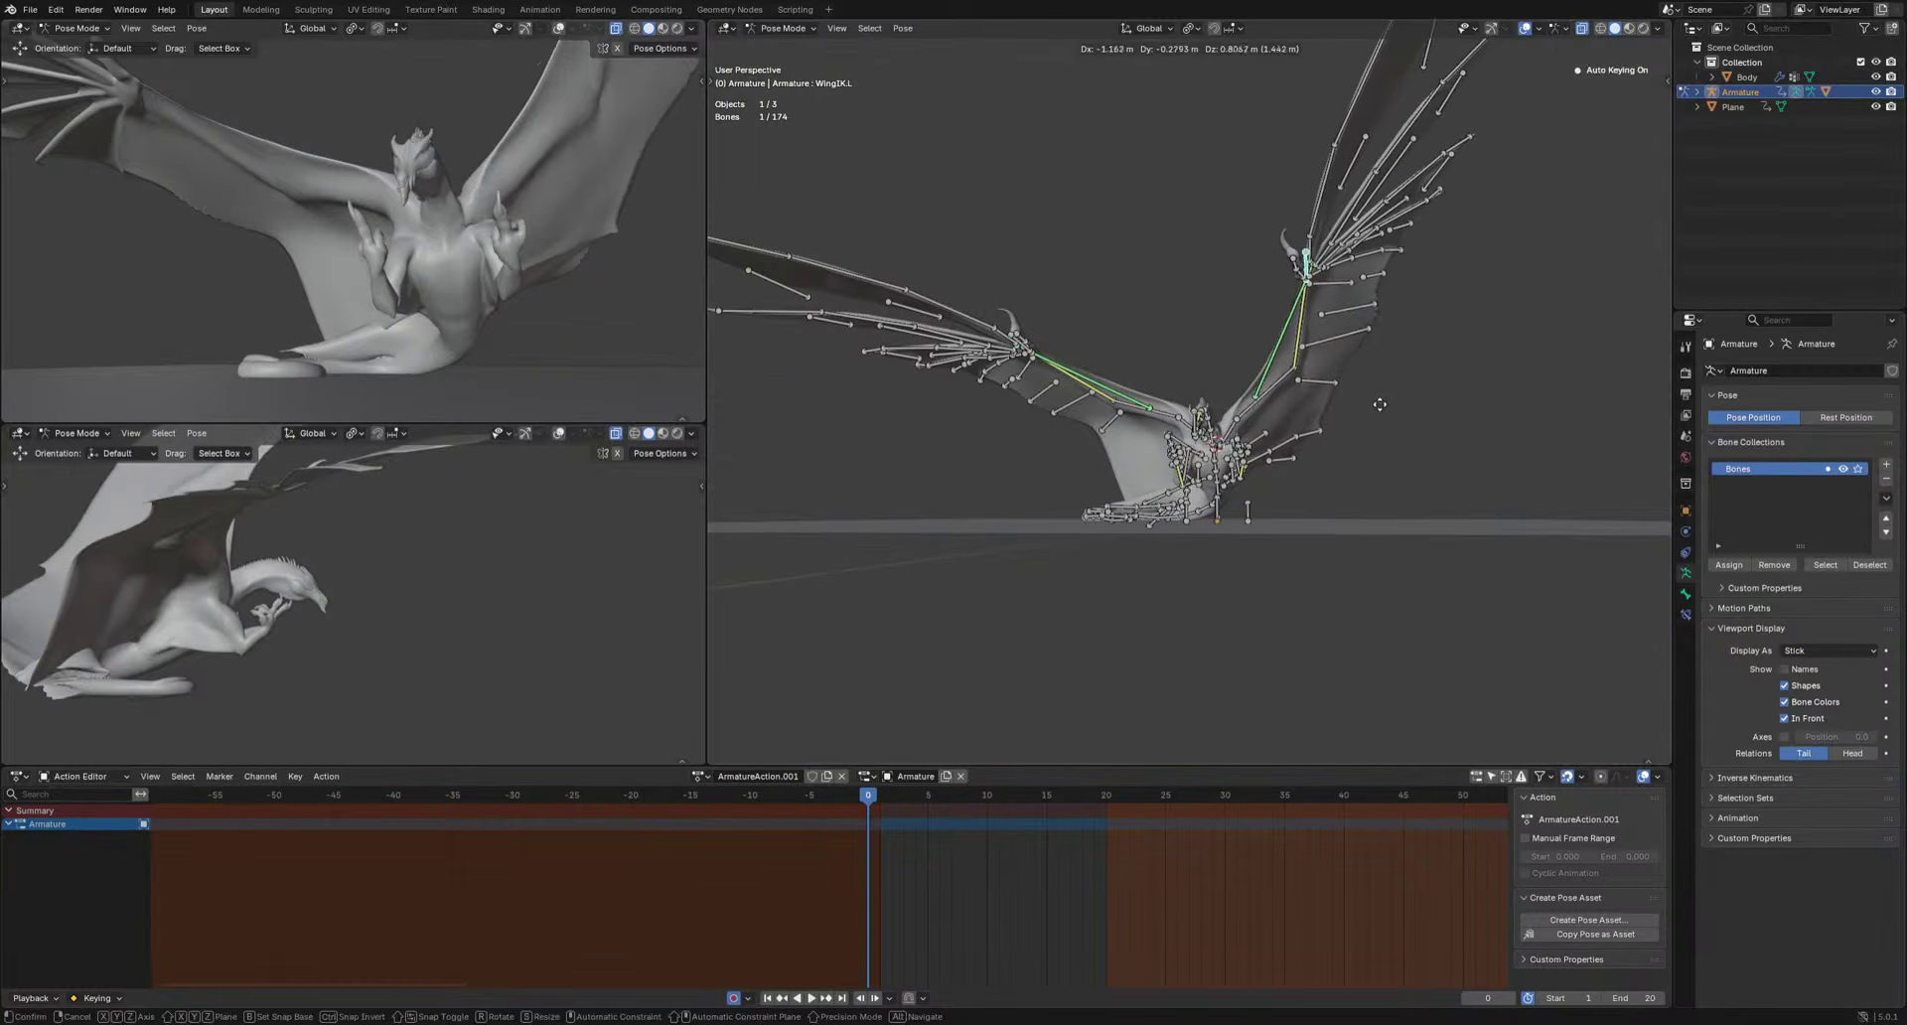
pyautogui.click(1374, 408)
# Move the WingIK.R bone inward and up to raise the right wing to match the left one.
pyautogui.click(1026, 339)
pyautogui.moveTo(1027, 339); pyautogui.dragTo(1170, 348, button='middle')
pyautogui.click(1156, 300)
pyautogui.scroll(4, 1492, 321)
pyautogui.moveTo(1216, 451); pyautogui.dragTo(1083, 421, button='middle')
pyautogui.press('g')
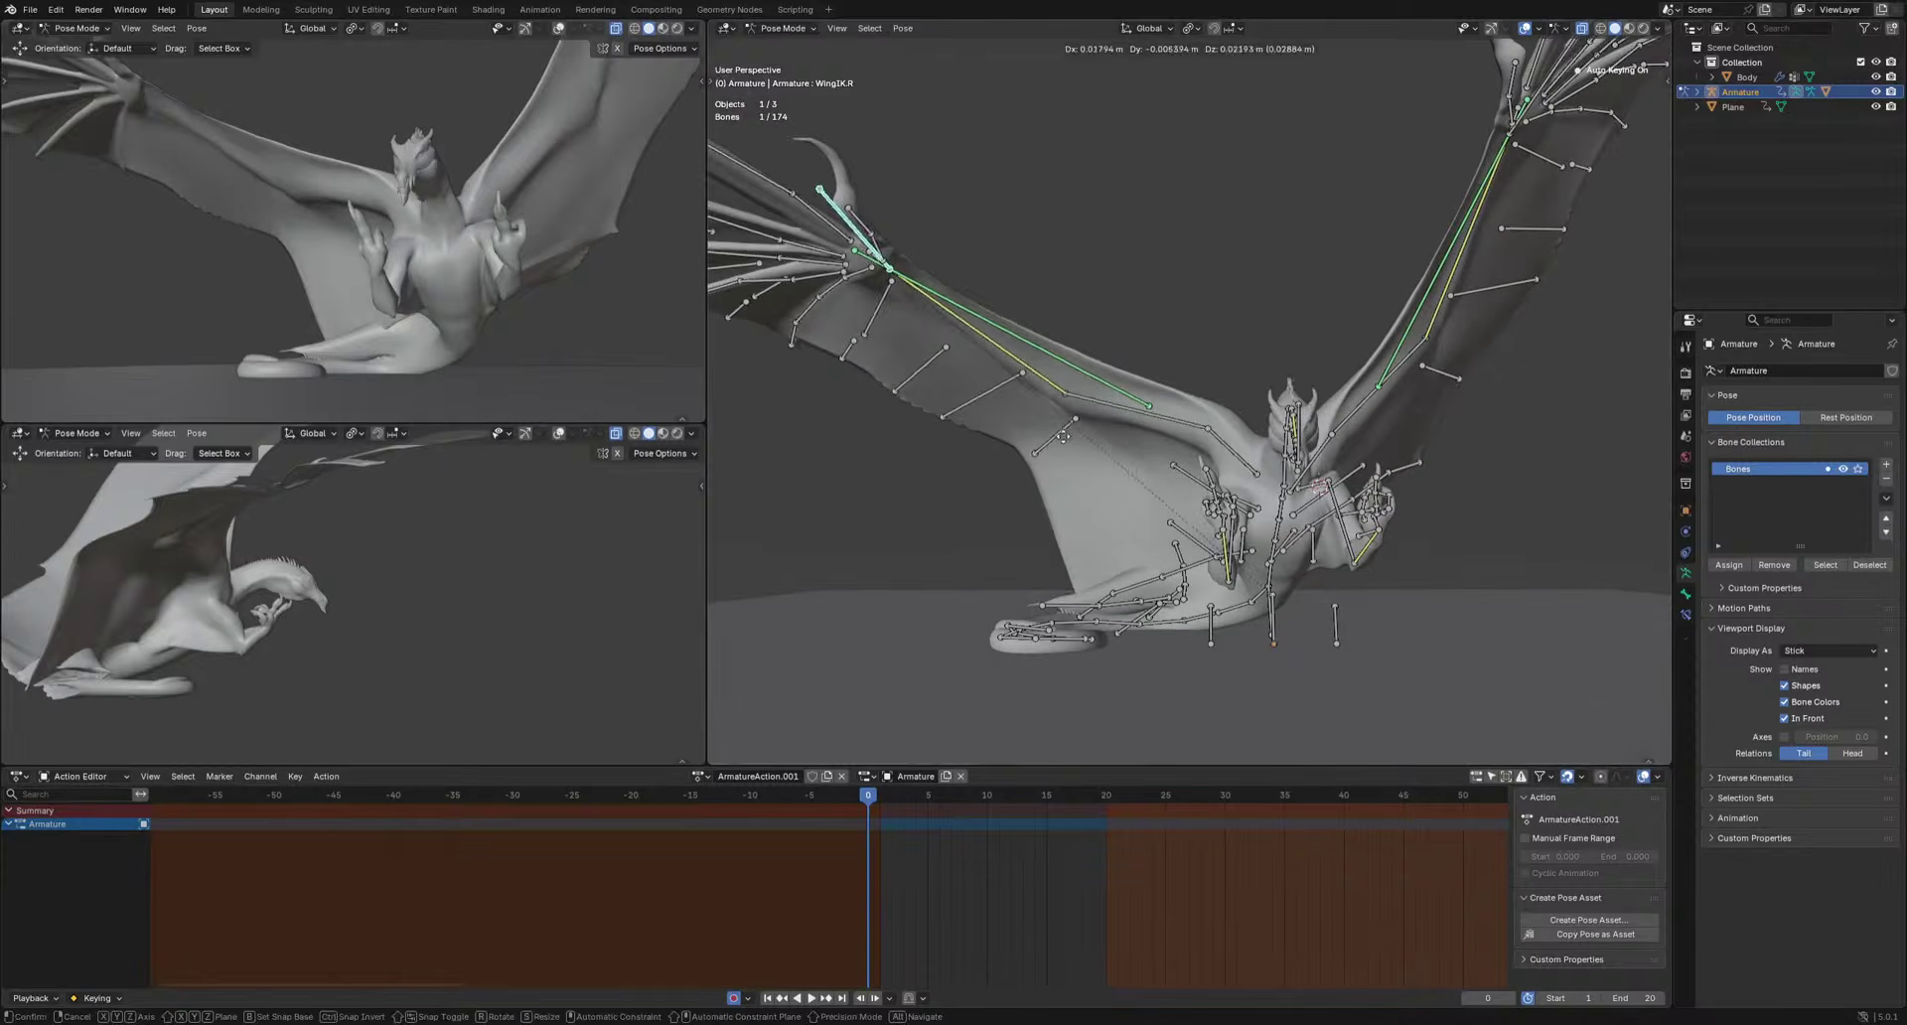
pyautogui.click(1264, 373)
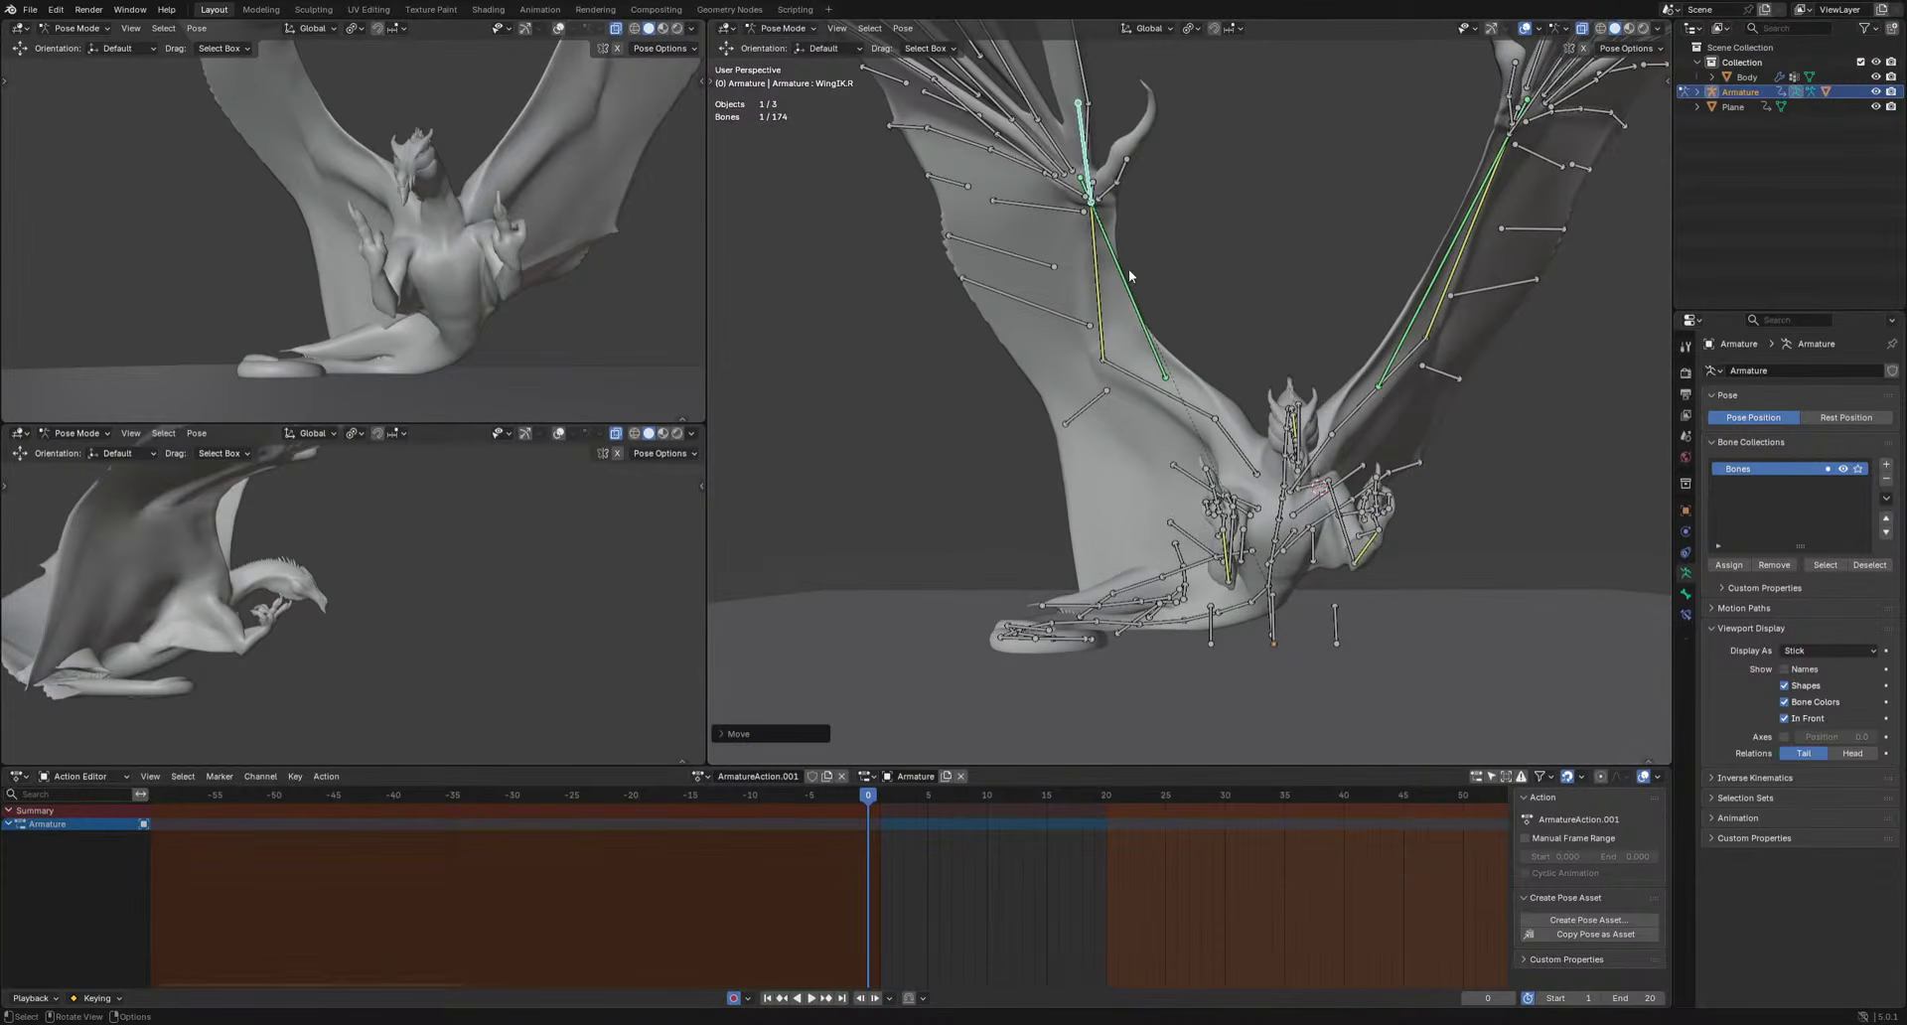
# Rotate the outer finger bones of the right and left wings to bend both wingtips.
pyautogui.scroll(-4, 1128, 268)
pyautogui.moveTo(1132, 256); pyautogui.dragTo(1133, 256)
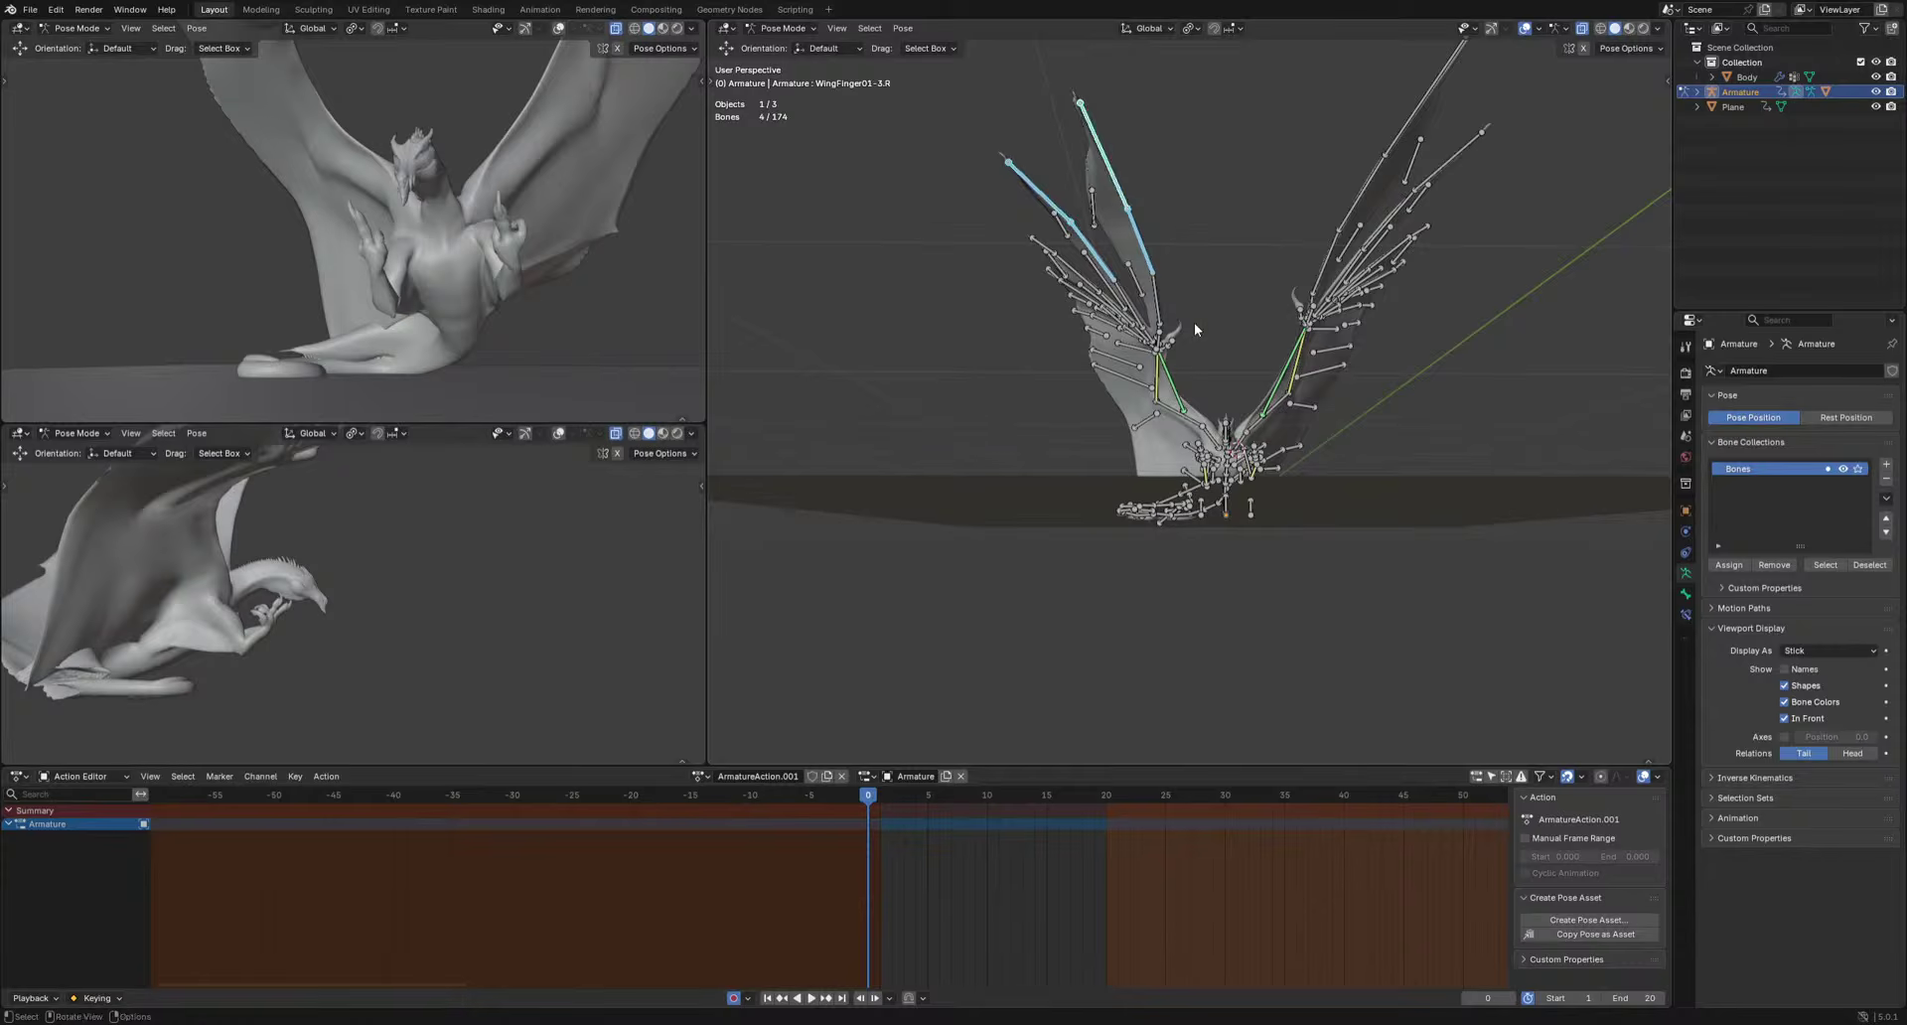
pyautogui.moveTo(1193, 322); pyautogui.dragTo(1231, 308, button='middle')
pyautogui.click(1299, 199)
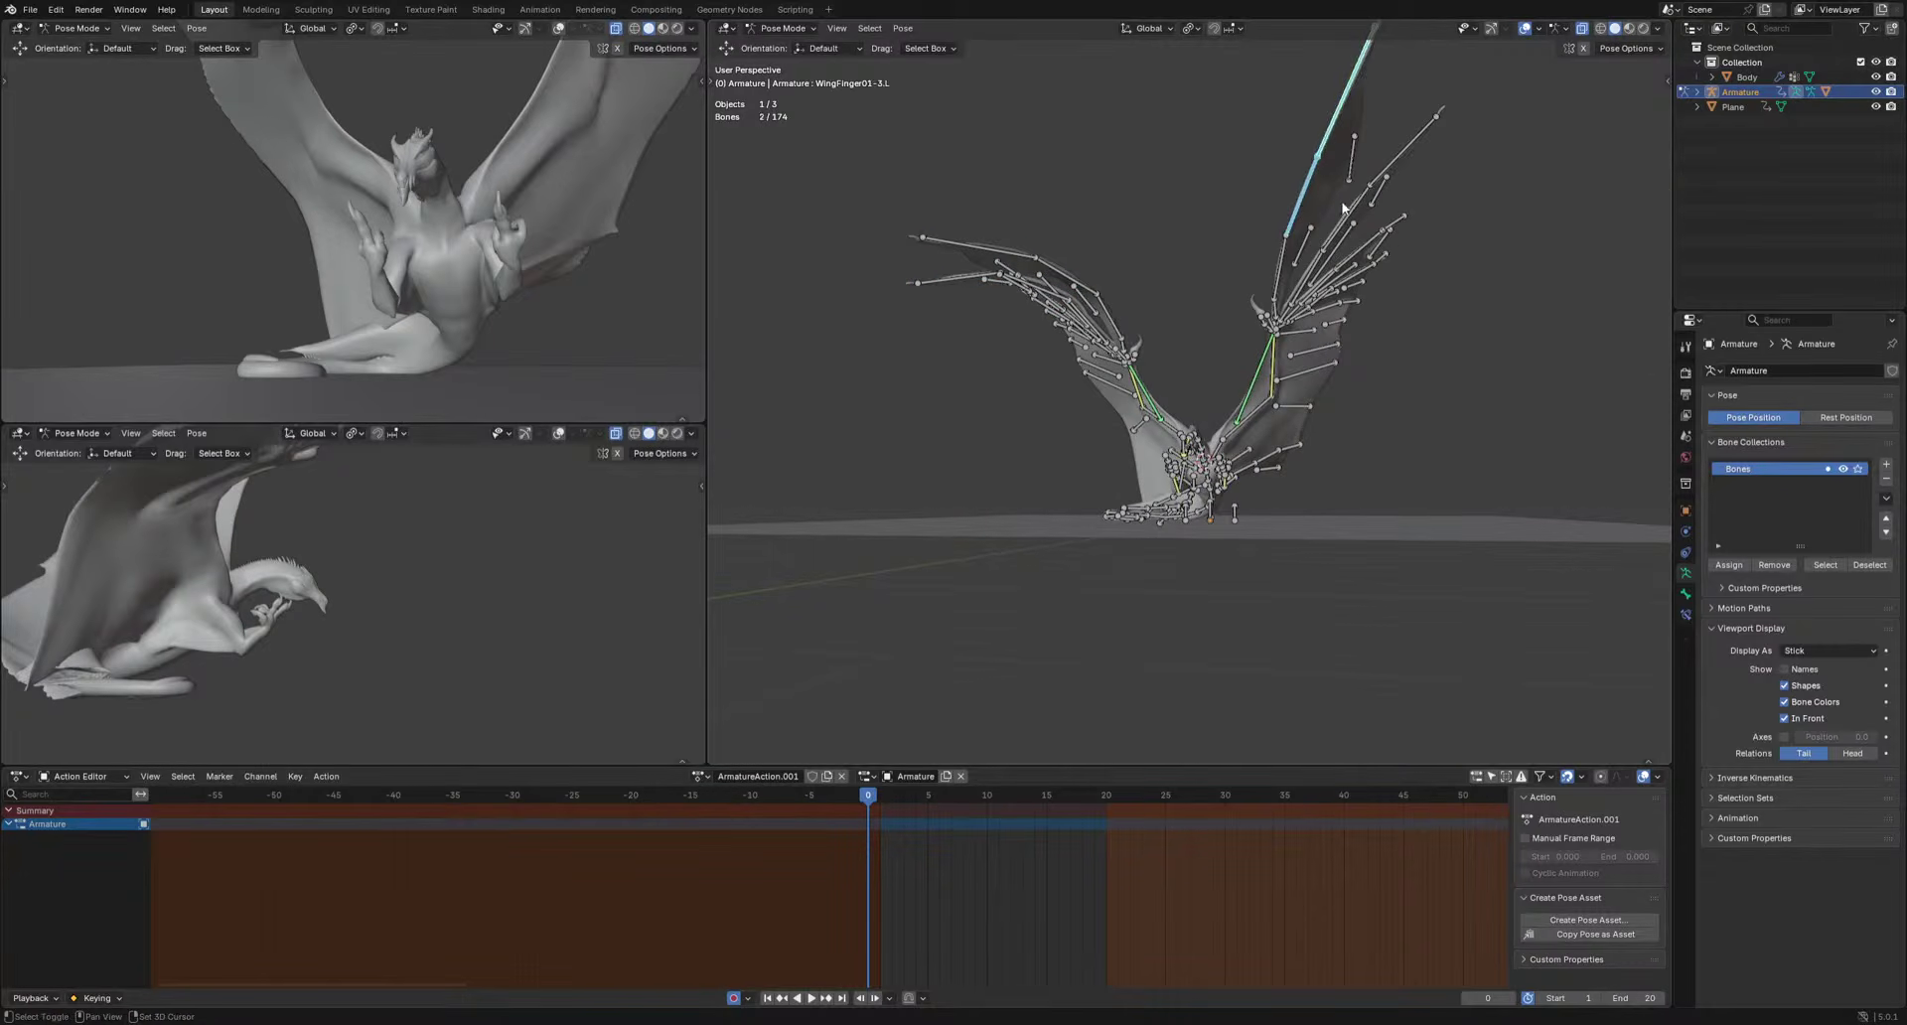
pyautogui.keyDown('shift'); pyautogui.click(1385, 169); pyautogui.keyUp('shift')
pyautogui.moveTo(1401, 175); pyautogui.dragTo(1345, 405, button='middle')
pyautogui.press('r')
pyautogui.click(1550, 351)
# Examine the raised wings and body close up with the overlays briefly hidden.
pyautogui.click(1525, 28)
pyautogui.scroll(4, 1359, 390)
pyautogui.scroll(5, 1345, 405)
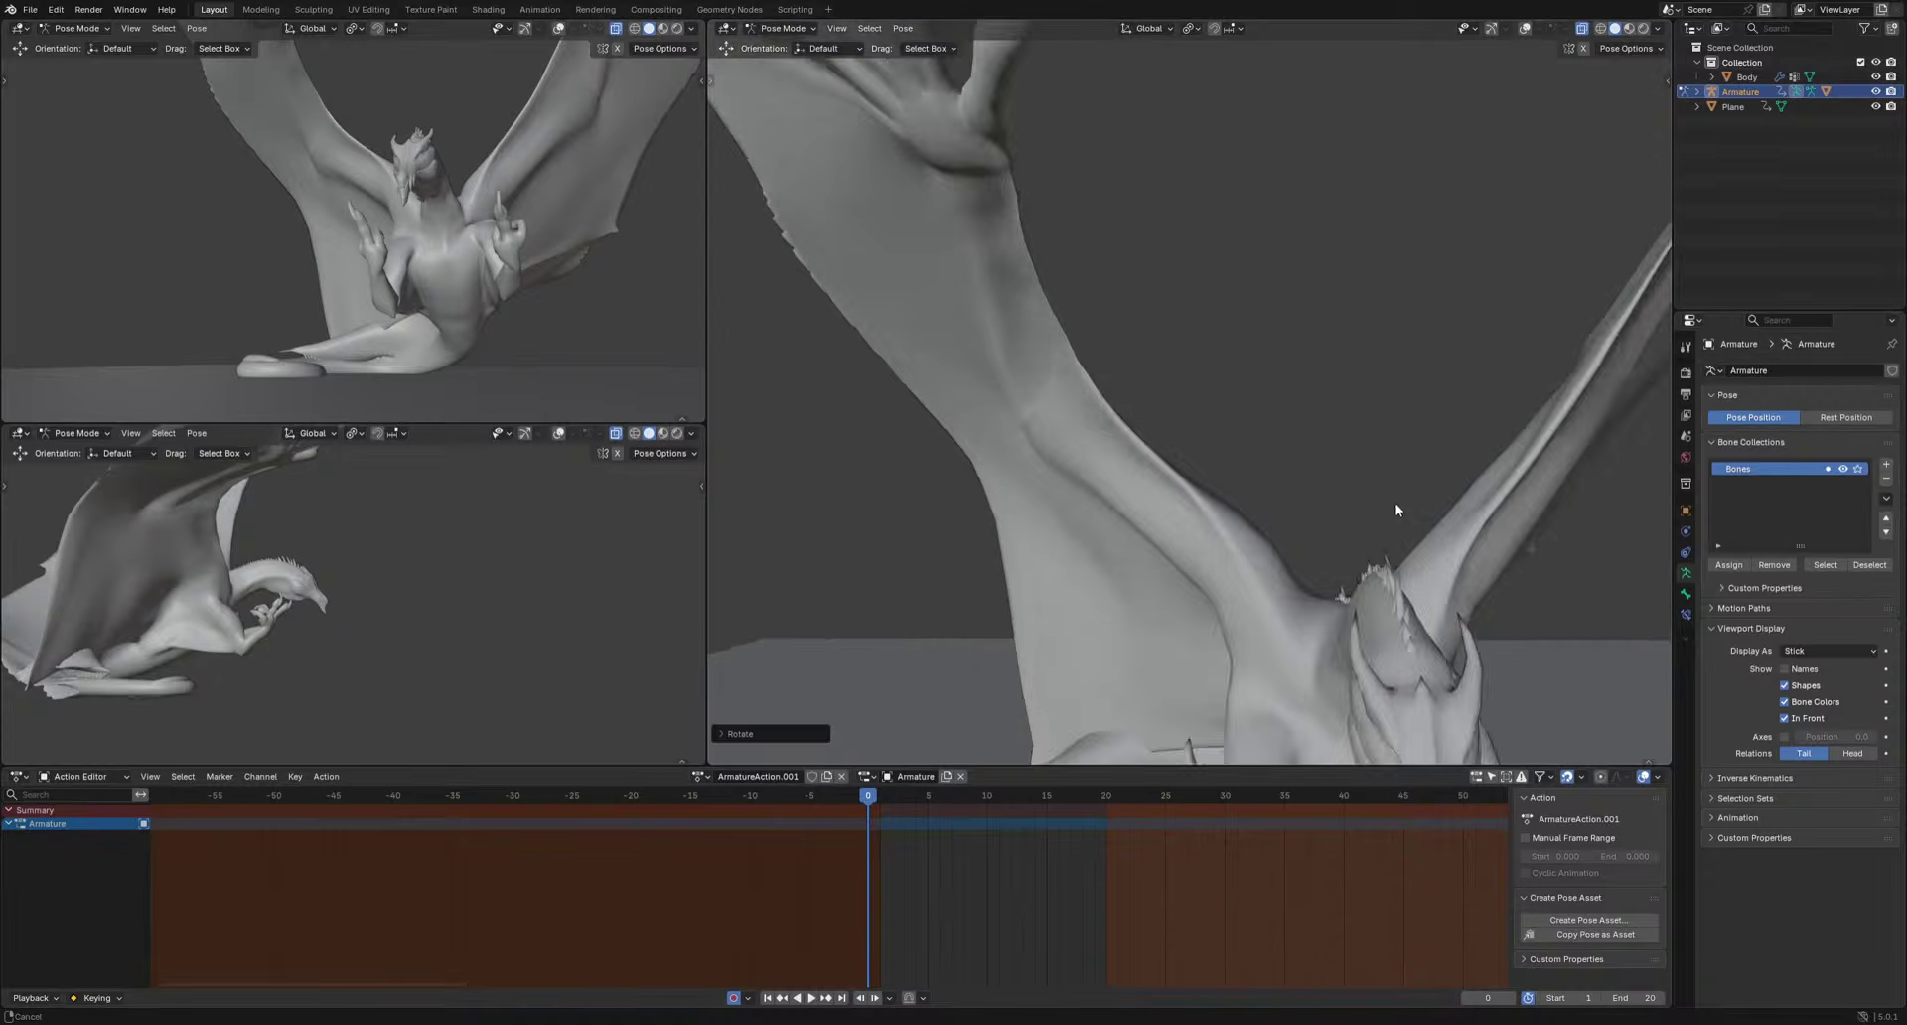
pyautogui.keyDown('shift'); pyautogui.moveTo(1396, 510); pyautogui.dragTo(1326, 422, button='middle'); pyautogui.keyUp('shift')
pyautogui.moveTo(1326, 422); pyautogui.dragTo(1361, 472, button='middle')
pyautogui.scroll(-3, 1321, 406)
pyautogui.click(1525, 29)
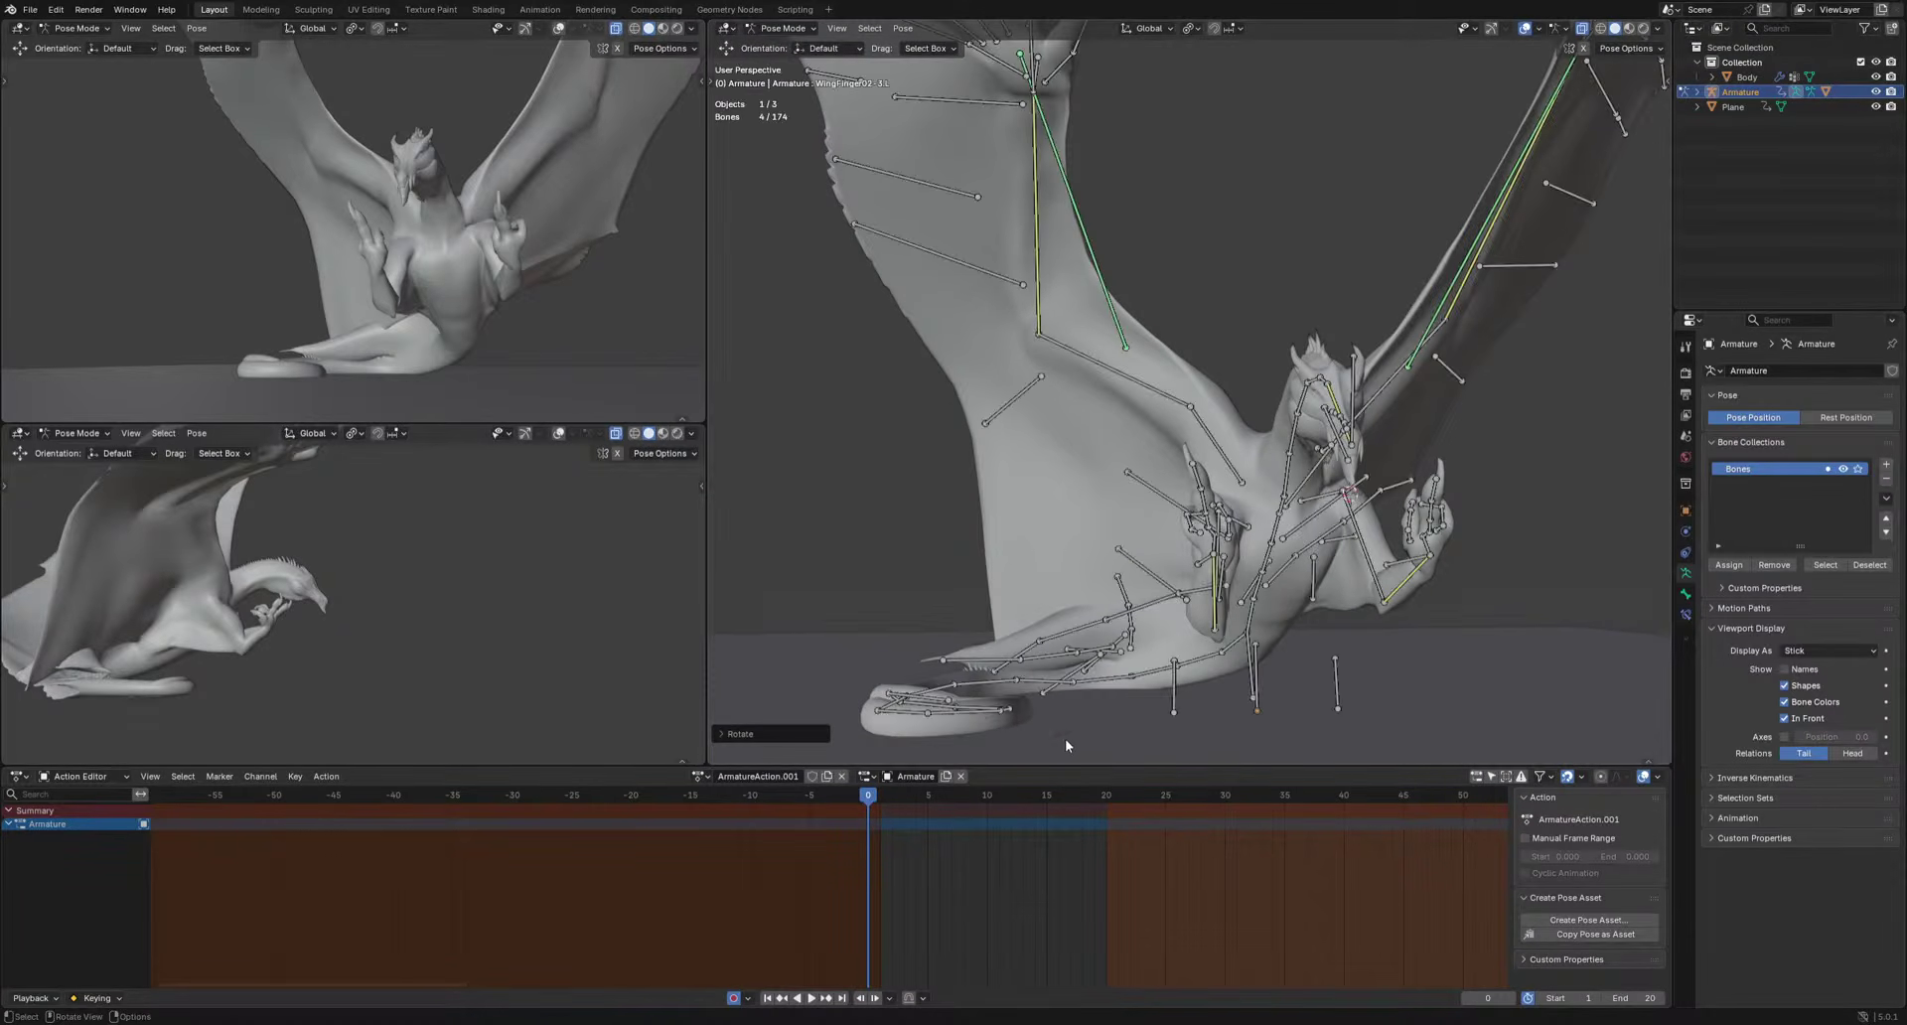
# Rotate the tail bone at the inner bend of the coil to lift the tail end off the lower loop.
pyautogui.click(991, 711)
pyautogui.press('r')
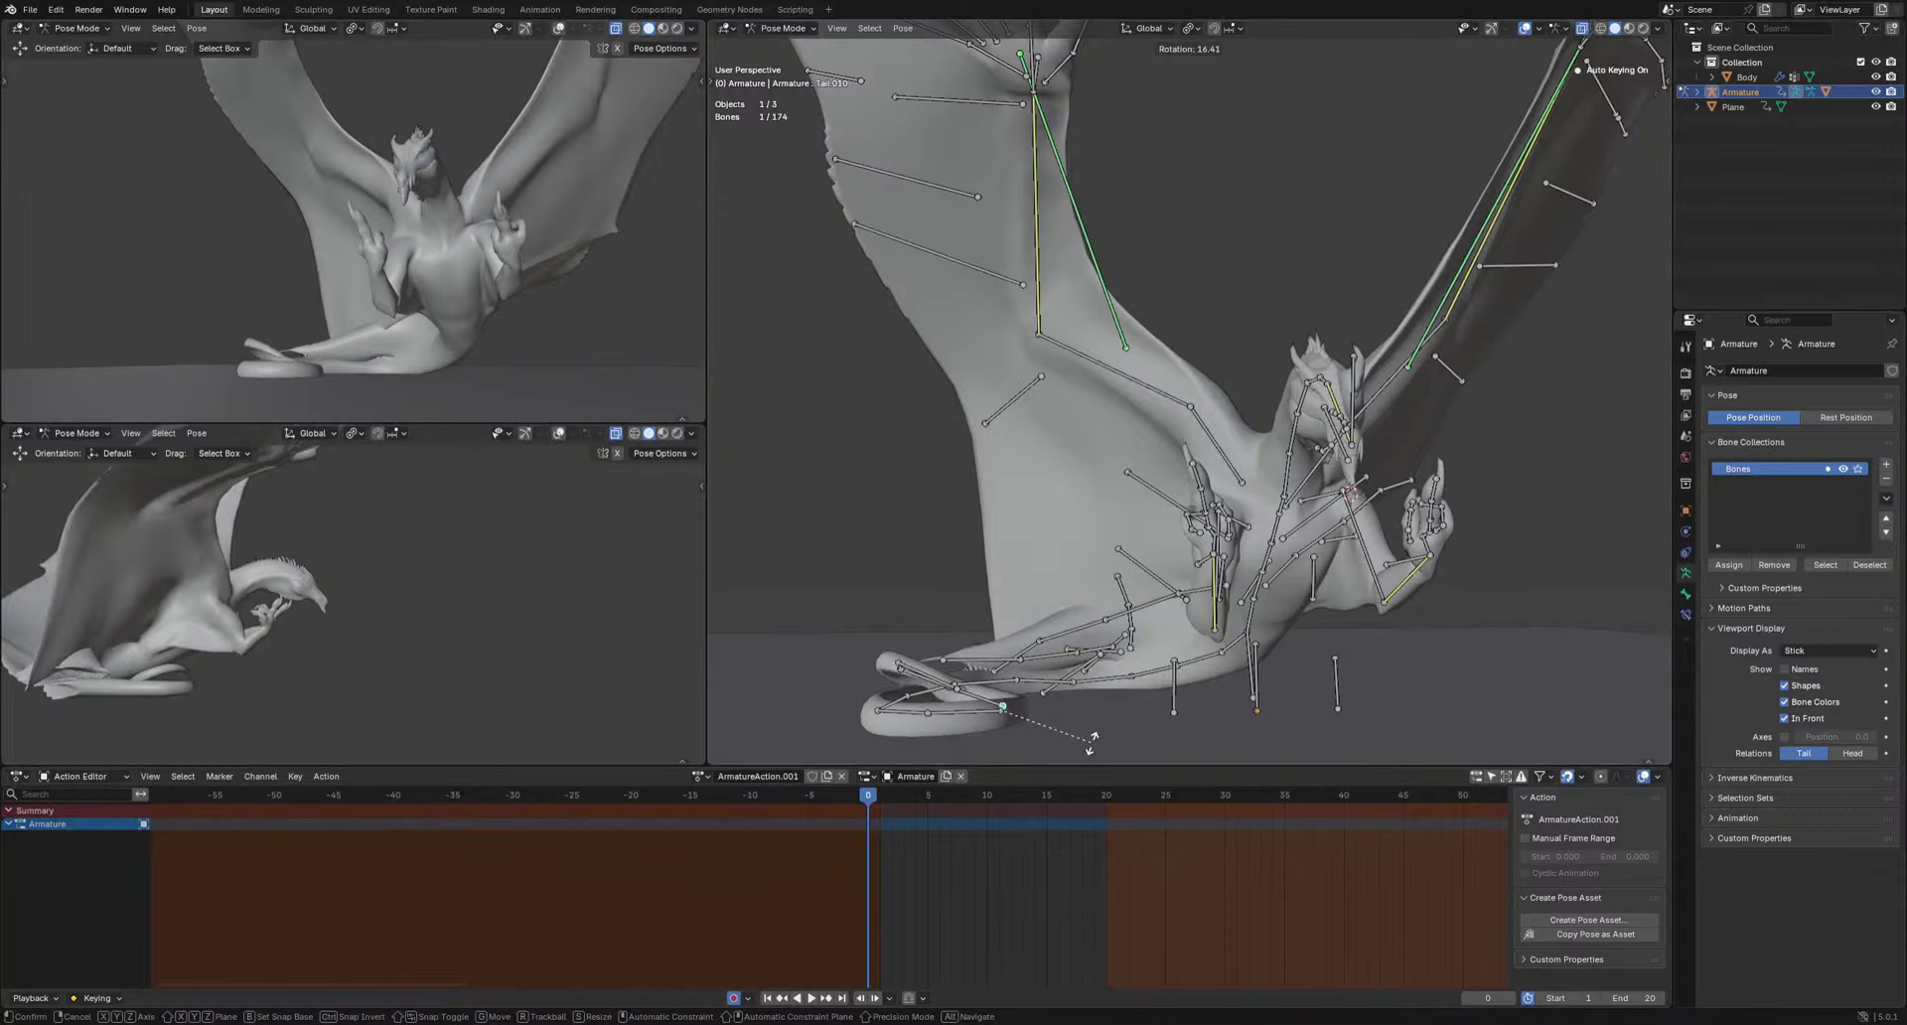
pyautogui.press('r')
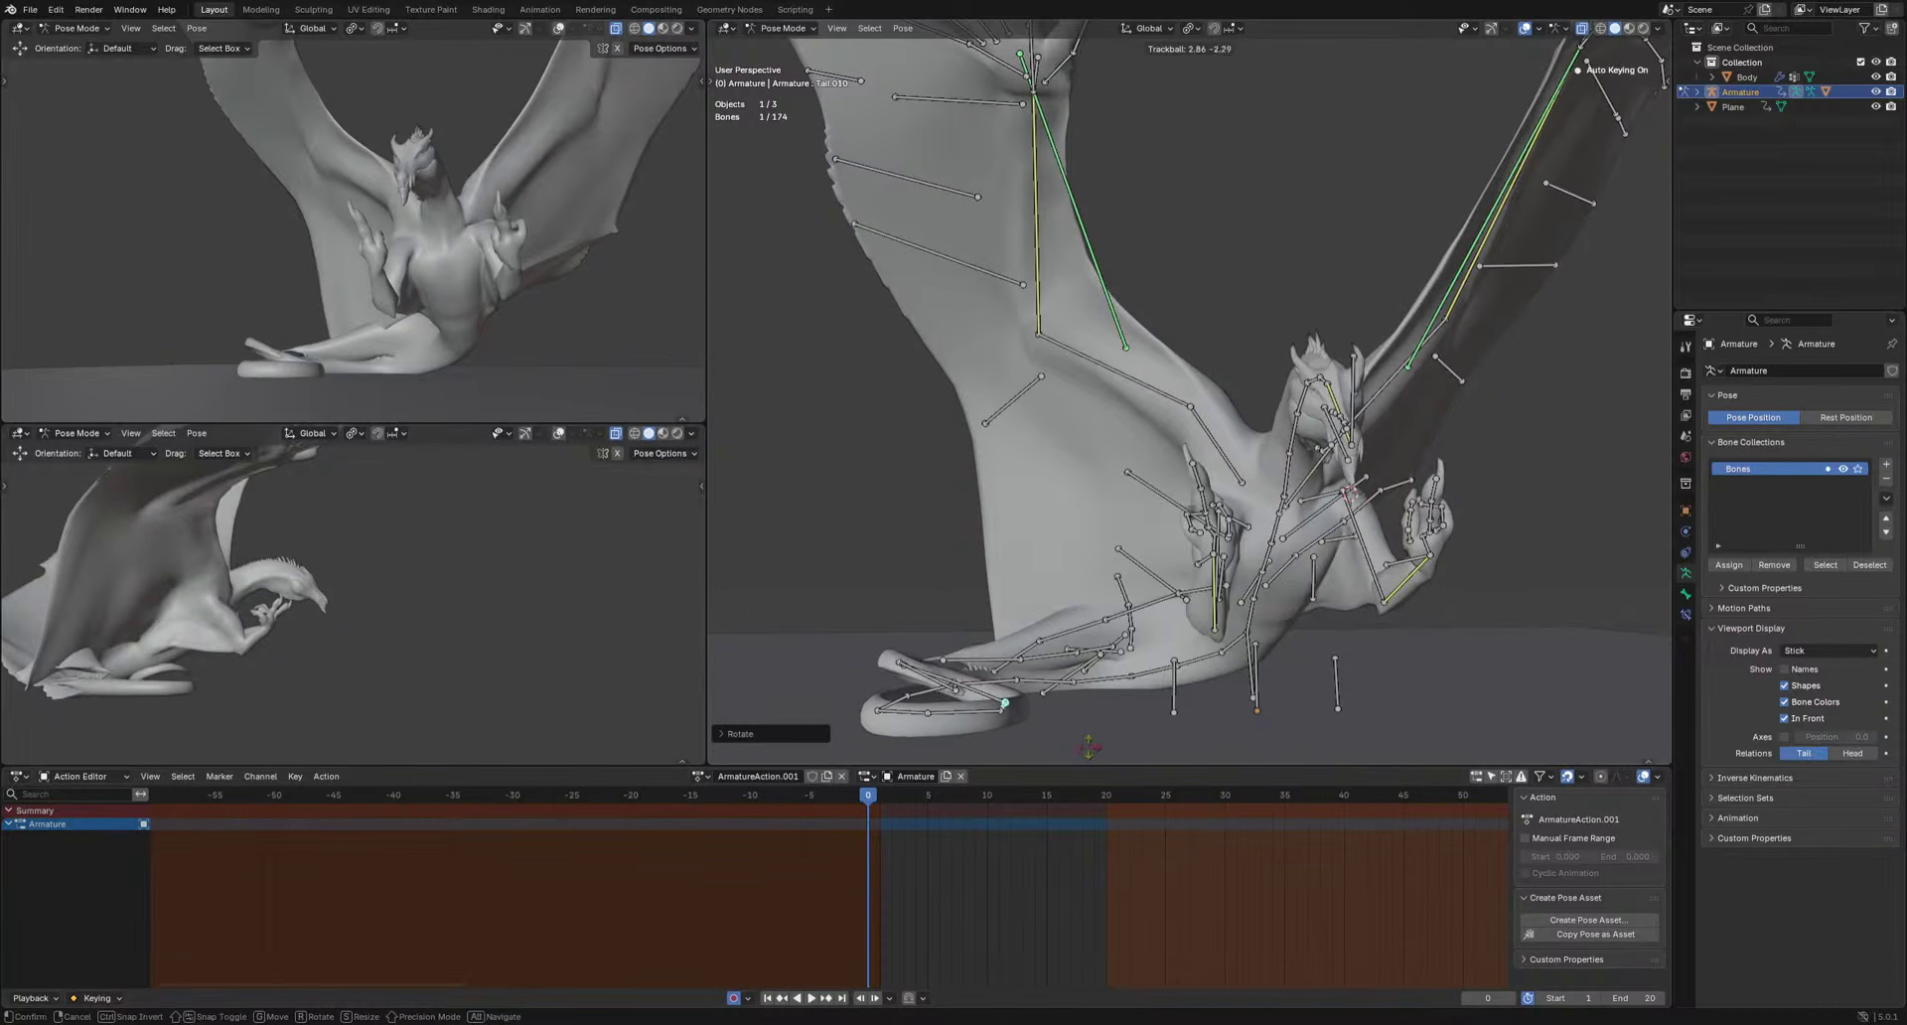
pyautogui.click(1080, 741)
# Rotate the next tail bone near the tip to lay the upper loop level over the coil.
pyautogui.click(929, 678)
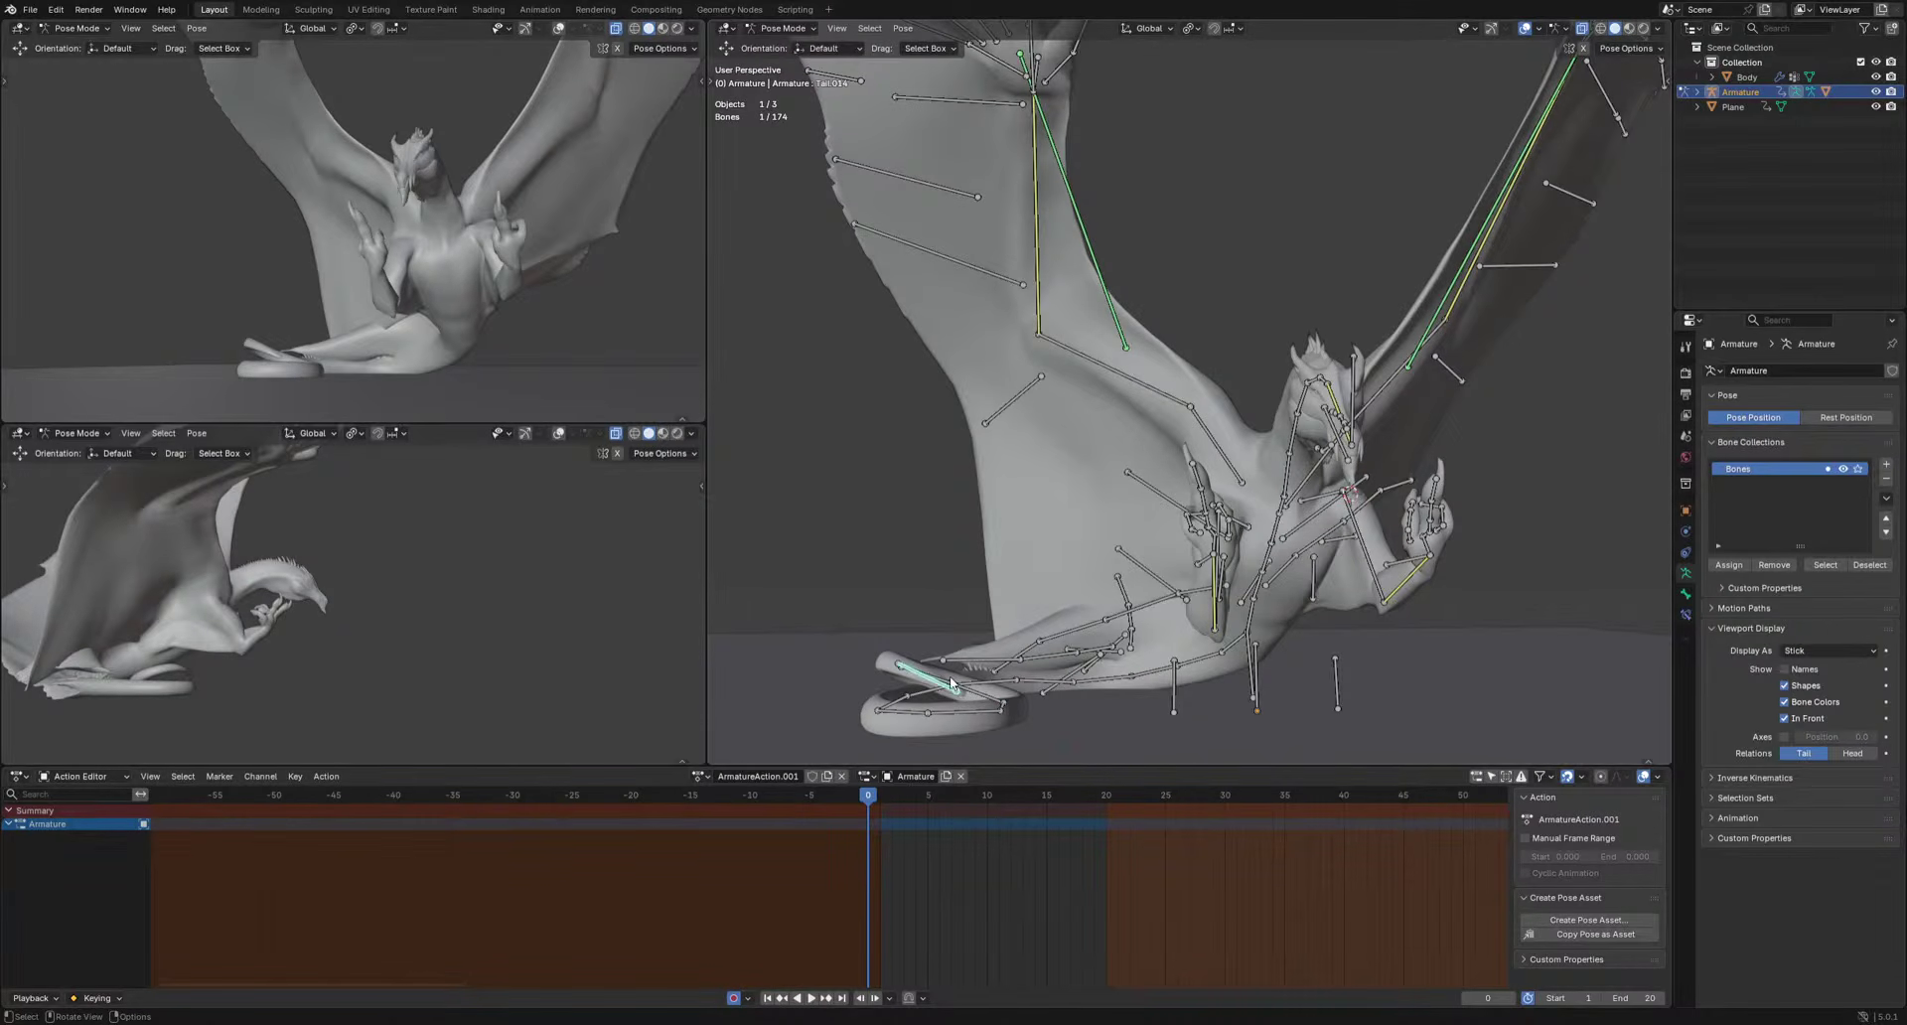
pyautogui.press('r')
pyautogui.press('r')
pyautogui.click(1029, 694)
pyautogui.press('r')
pyautogui.press('r')
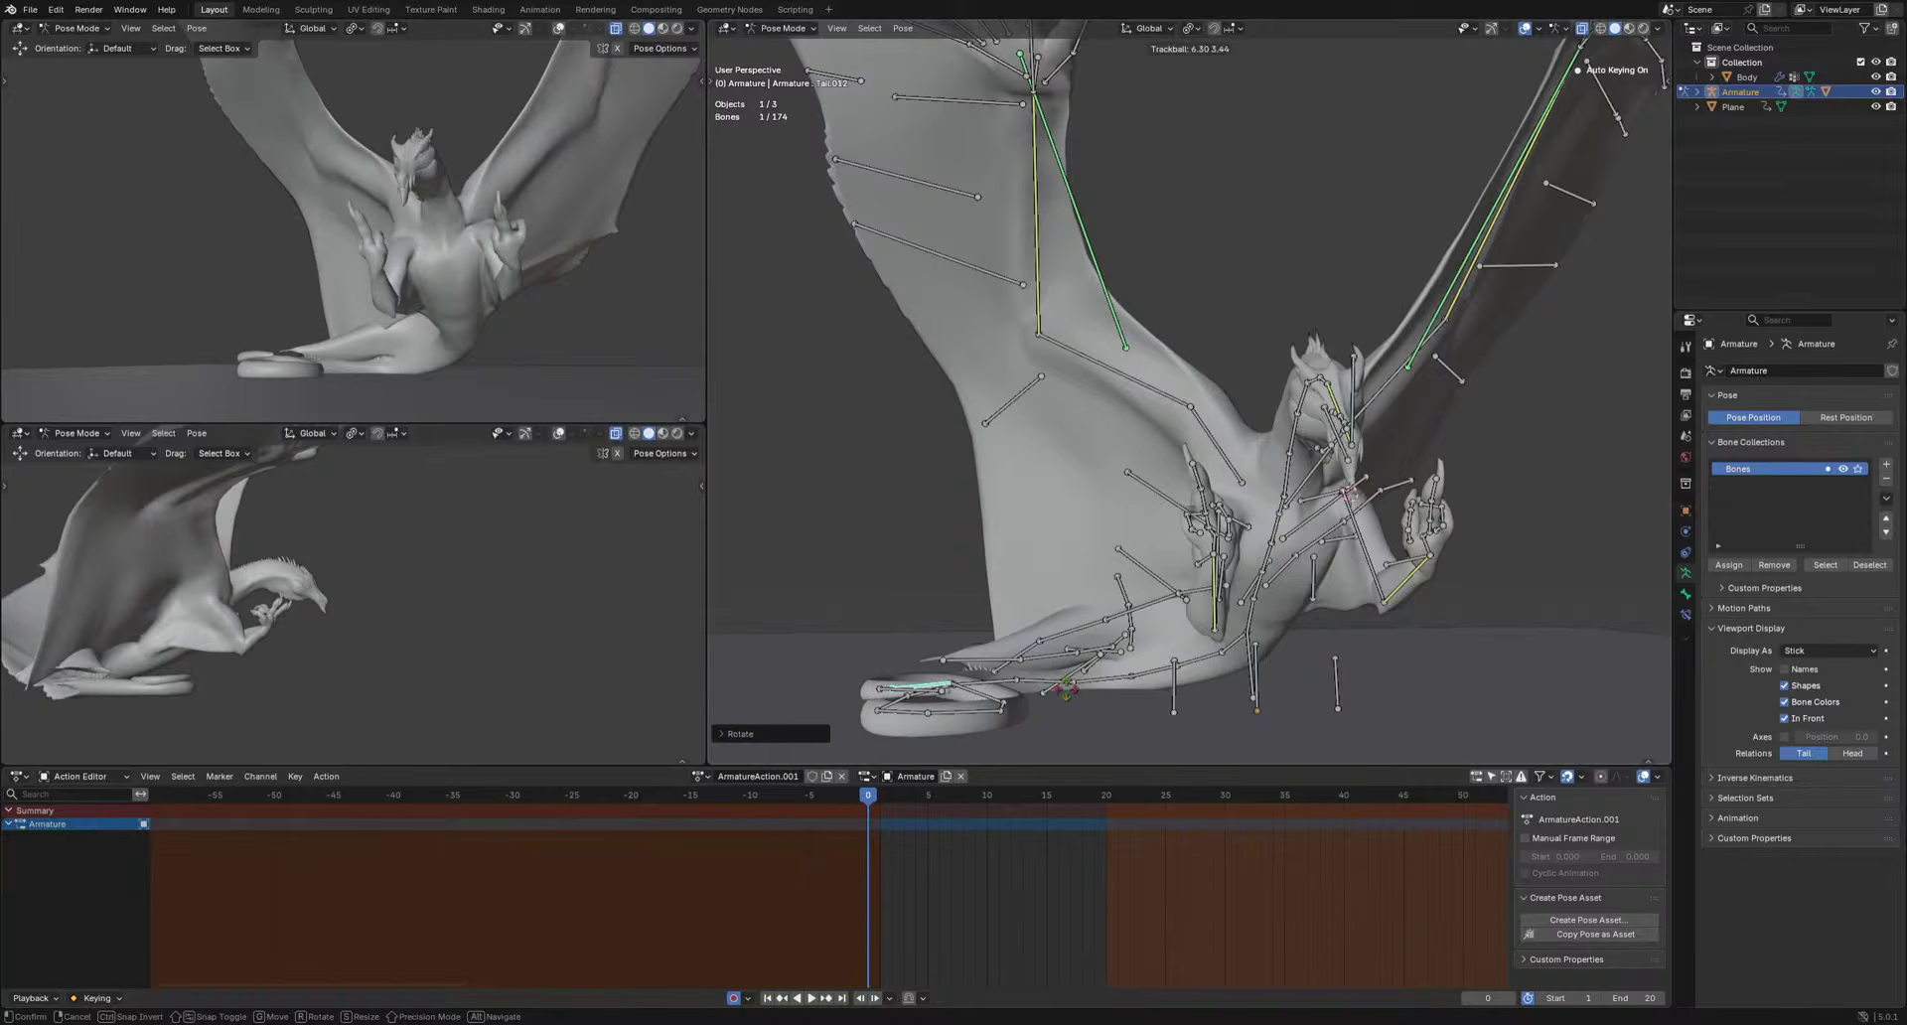
pyautogui.click(1036, 685)
# Rotate the Backwing01.R bone to swing the rear membrane edge beside the tail.
pyautogui.click(888, 578)
pyautogui.click(1086, 653)
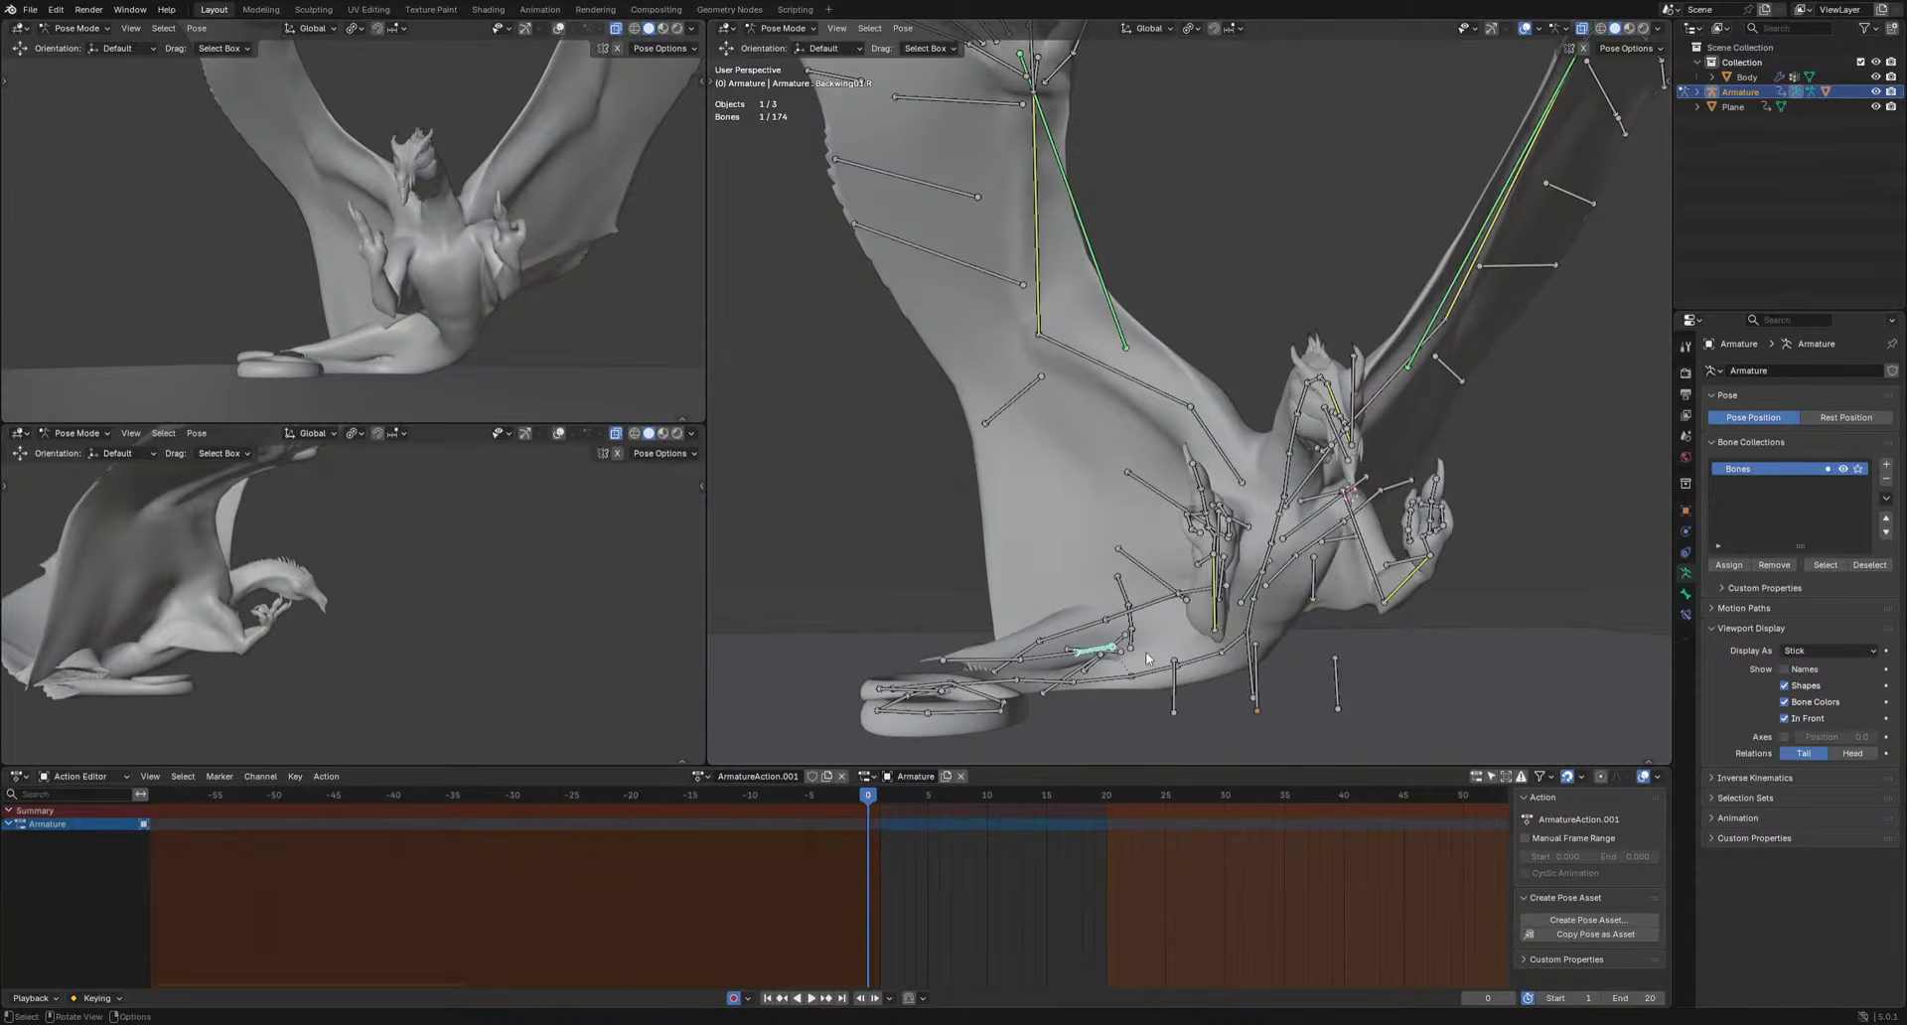
pyautogui.press('r')
pyautogui.press('r')
pyautogui.click(1177, 669)
pyautogui.press('r')
pyautogui.press('r')
pyautogui.click(1139, 630)
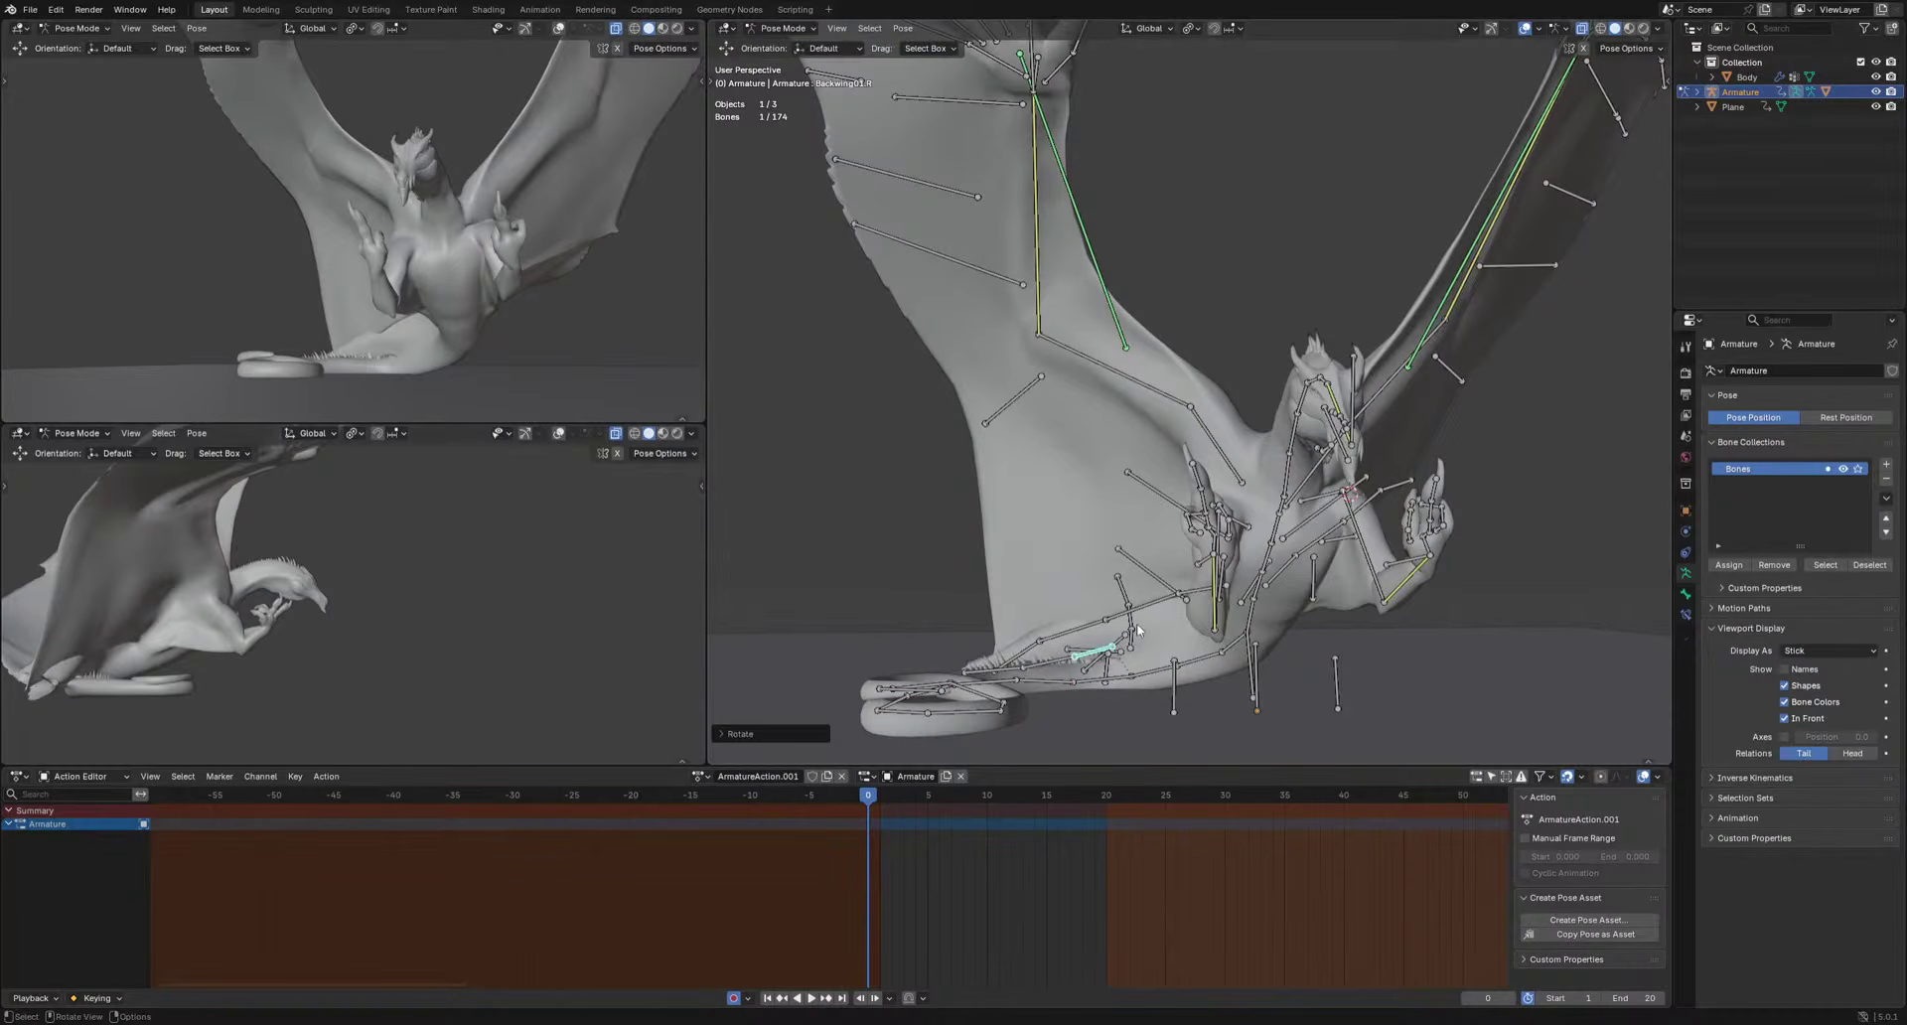
# Rotate the Middlewing04-1M.R and Middlewing01.R bones to raise the lower membrane of the right wing.
pyautogui.click(1159, 578)
pyautogui.press('r')
pyautogui.press('r')
pyautogui.click(1123, 646)
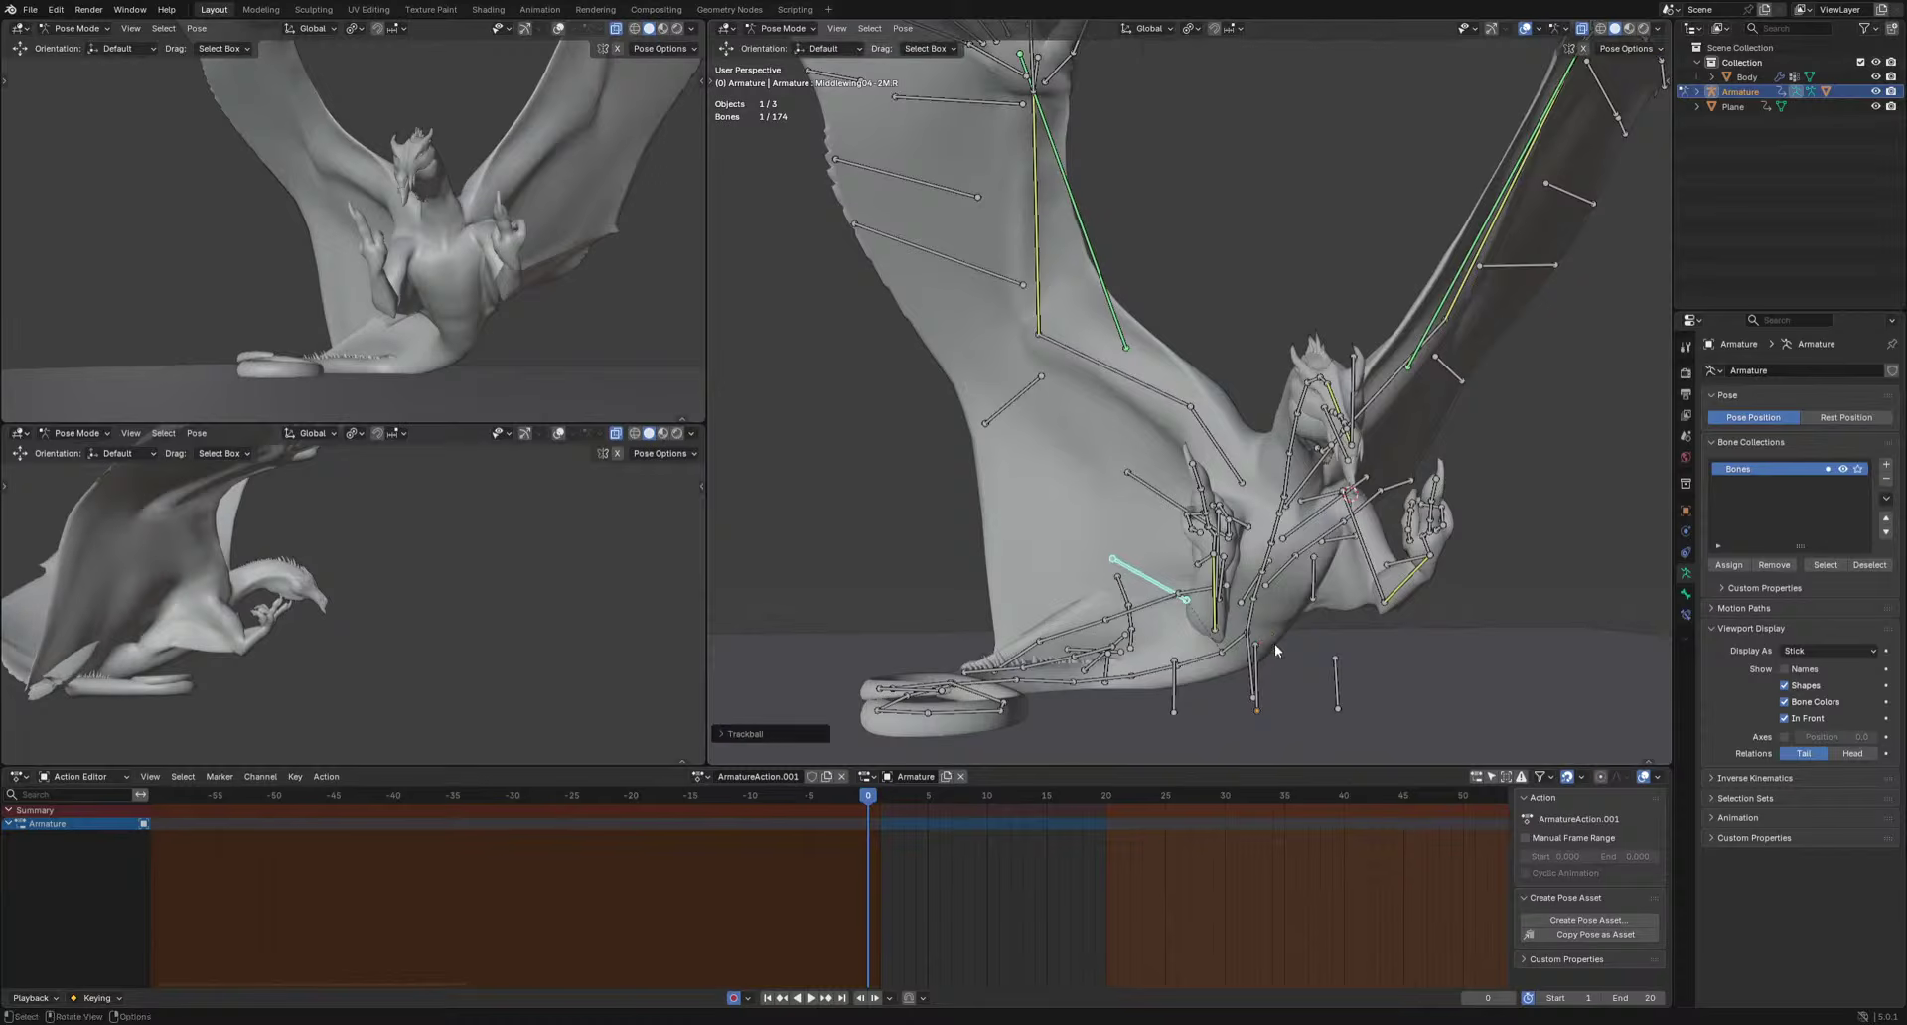
pyautogui.moveTo(1123, 645); pyautogui.dragTo(1370, 668, button='middle')
pyautogui.click(1321, 612)
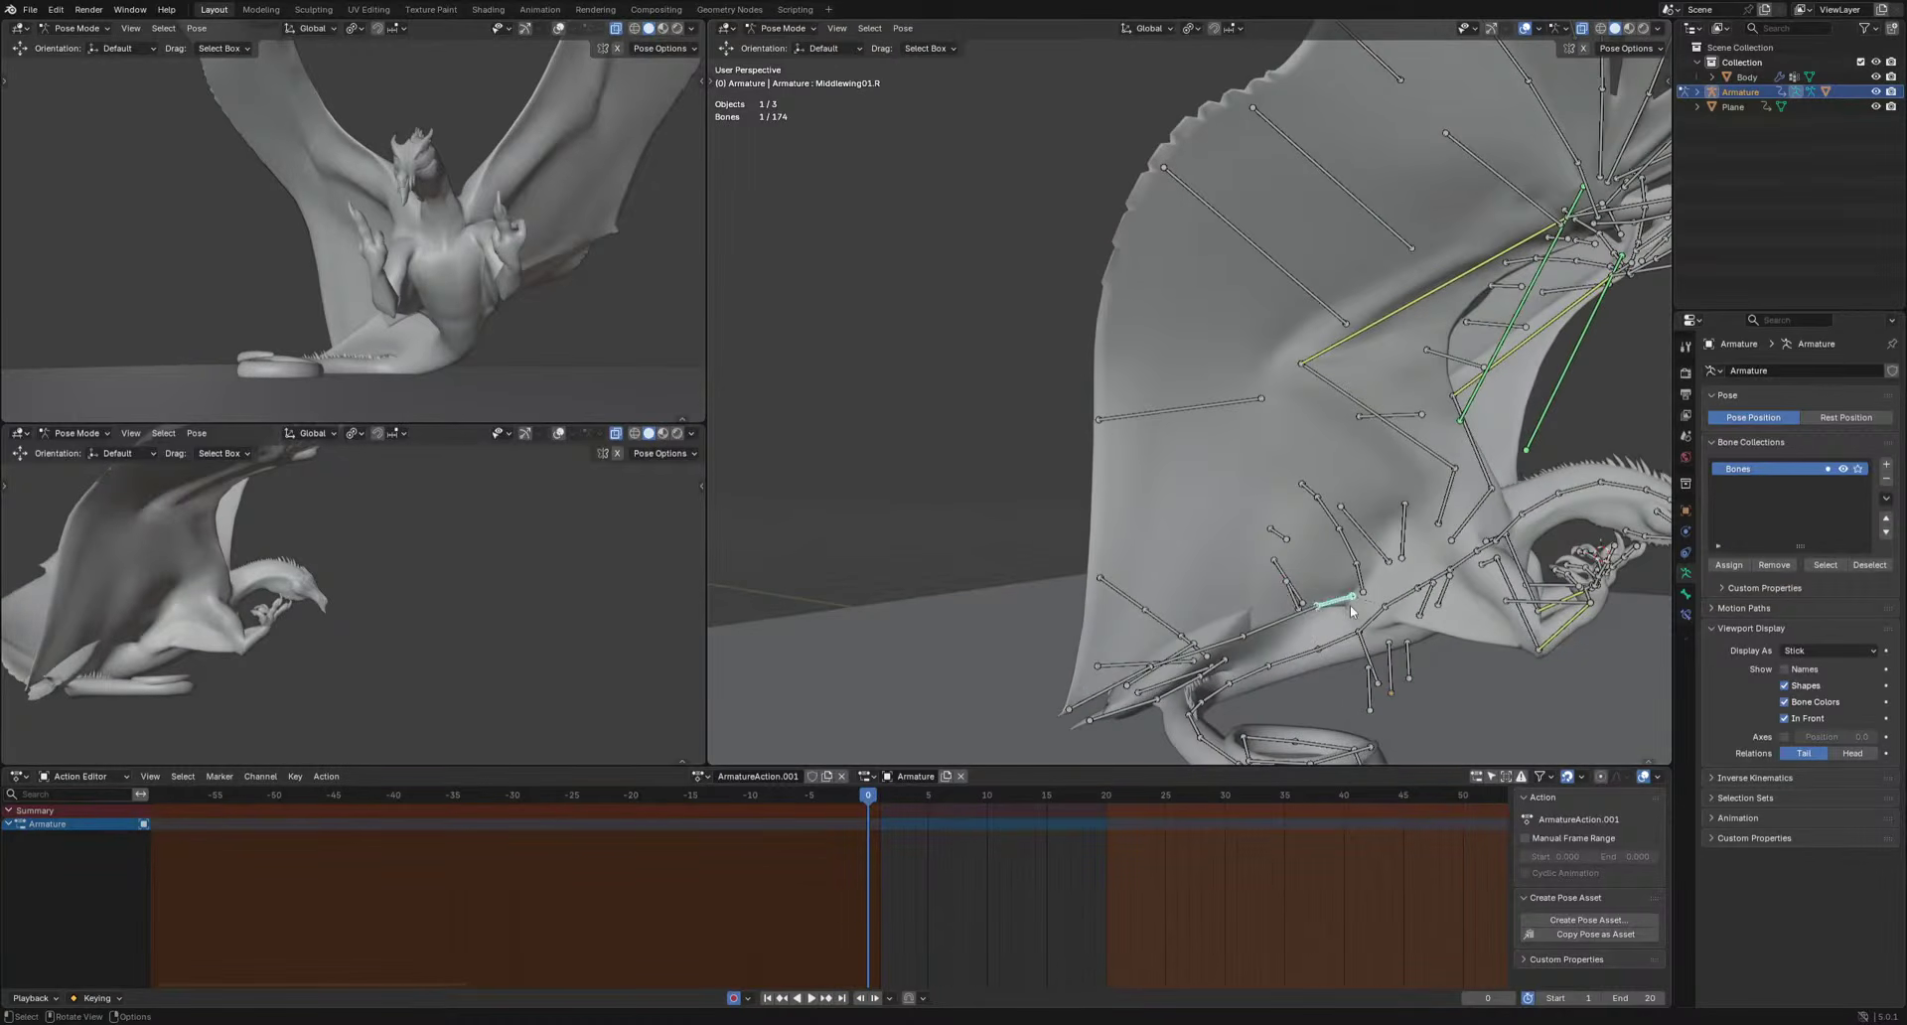
pyautogui.press('r')
pyautogui.press('r')
pyautogui.click(1461, 642)
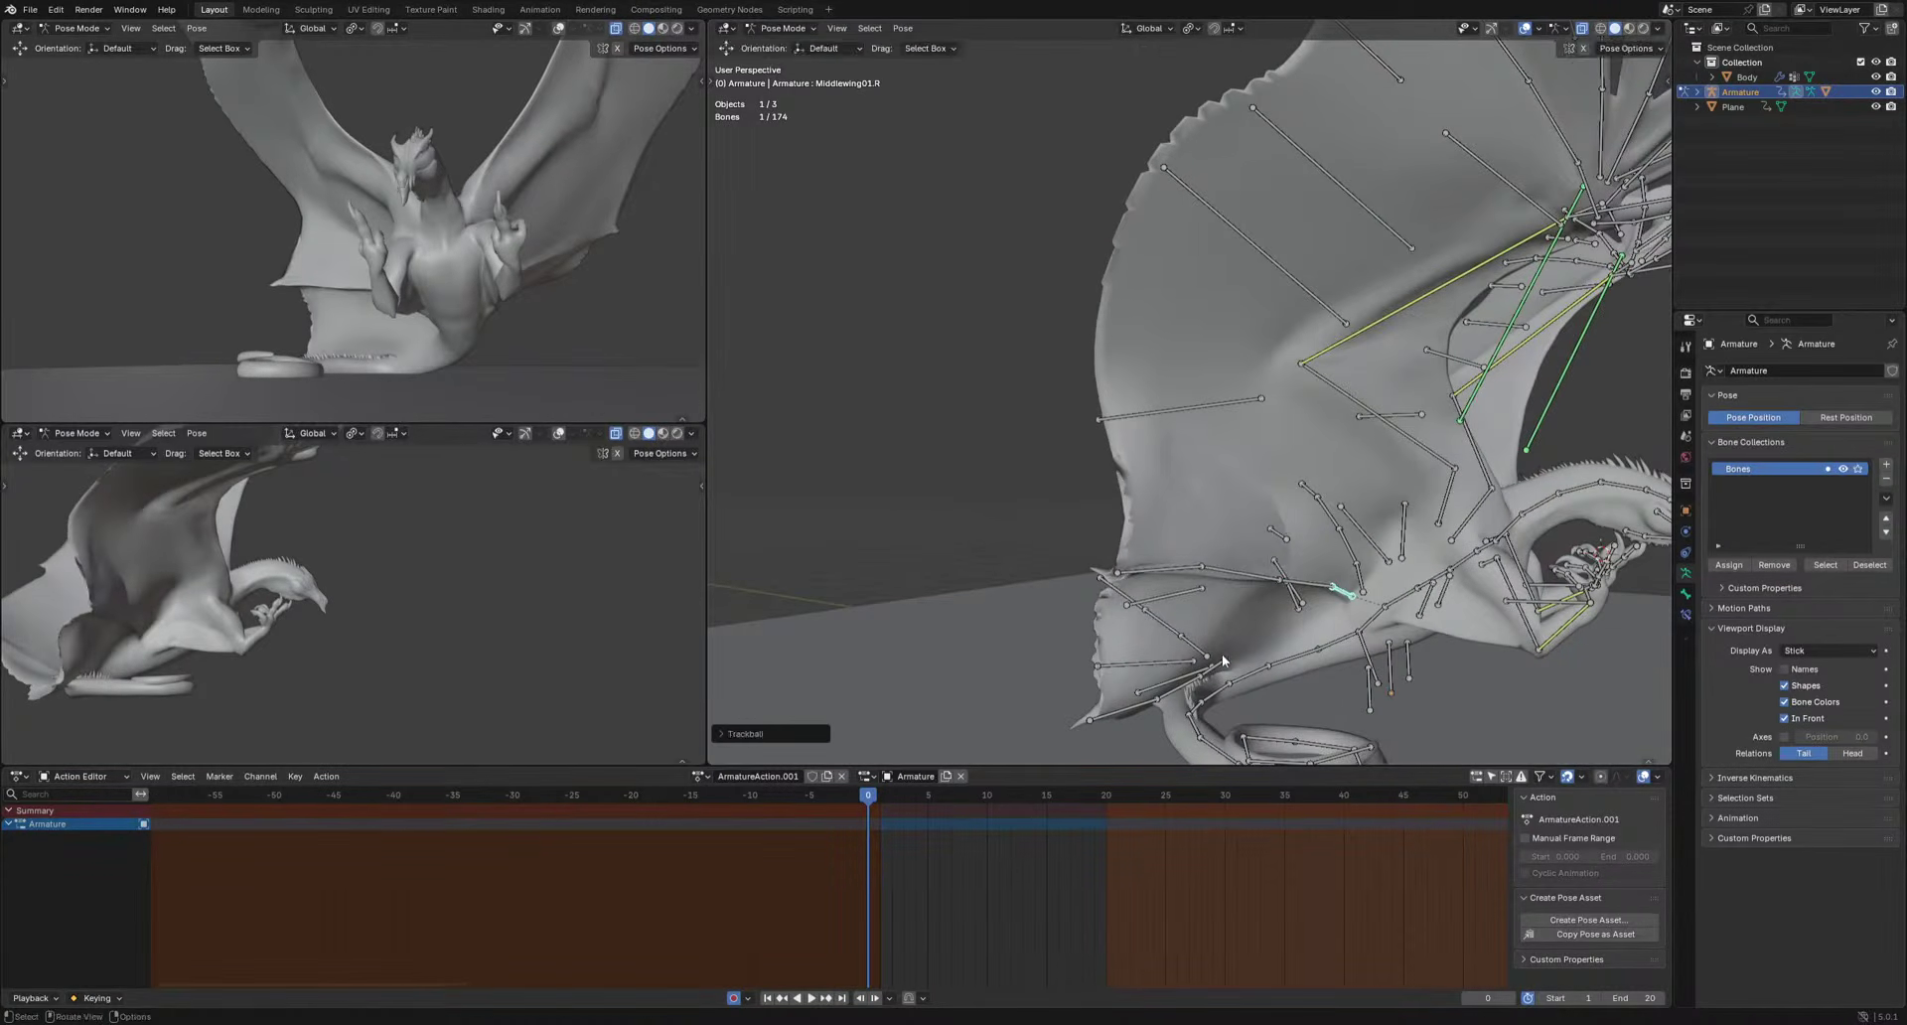
# Rotate and shift the Backwing01.R bone to pull the rear membrane up from the tail.
pyautogui.click(1222, 655)
pyautogui.press('r')
pyautogui.click(1296, 686)
pyautogui.press('r')
pyautogui.press('r')
pyautogui.click(1322, 699)
pyautogui.press('r')
pyautogui.press('r')
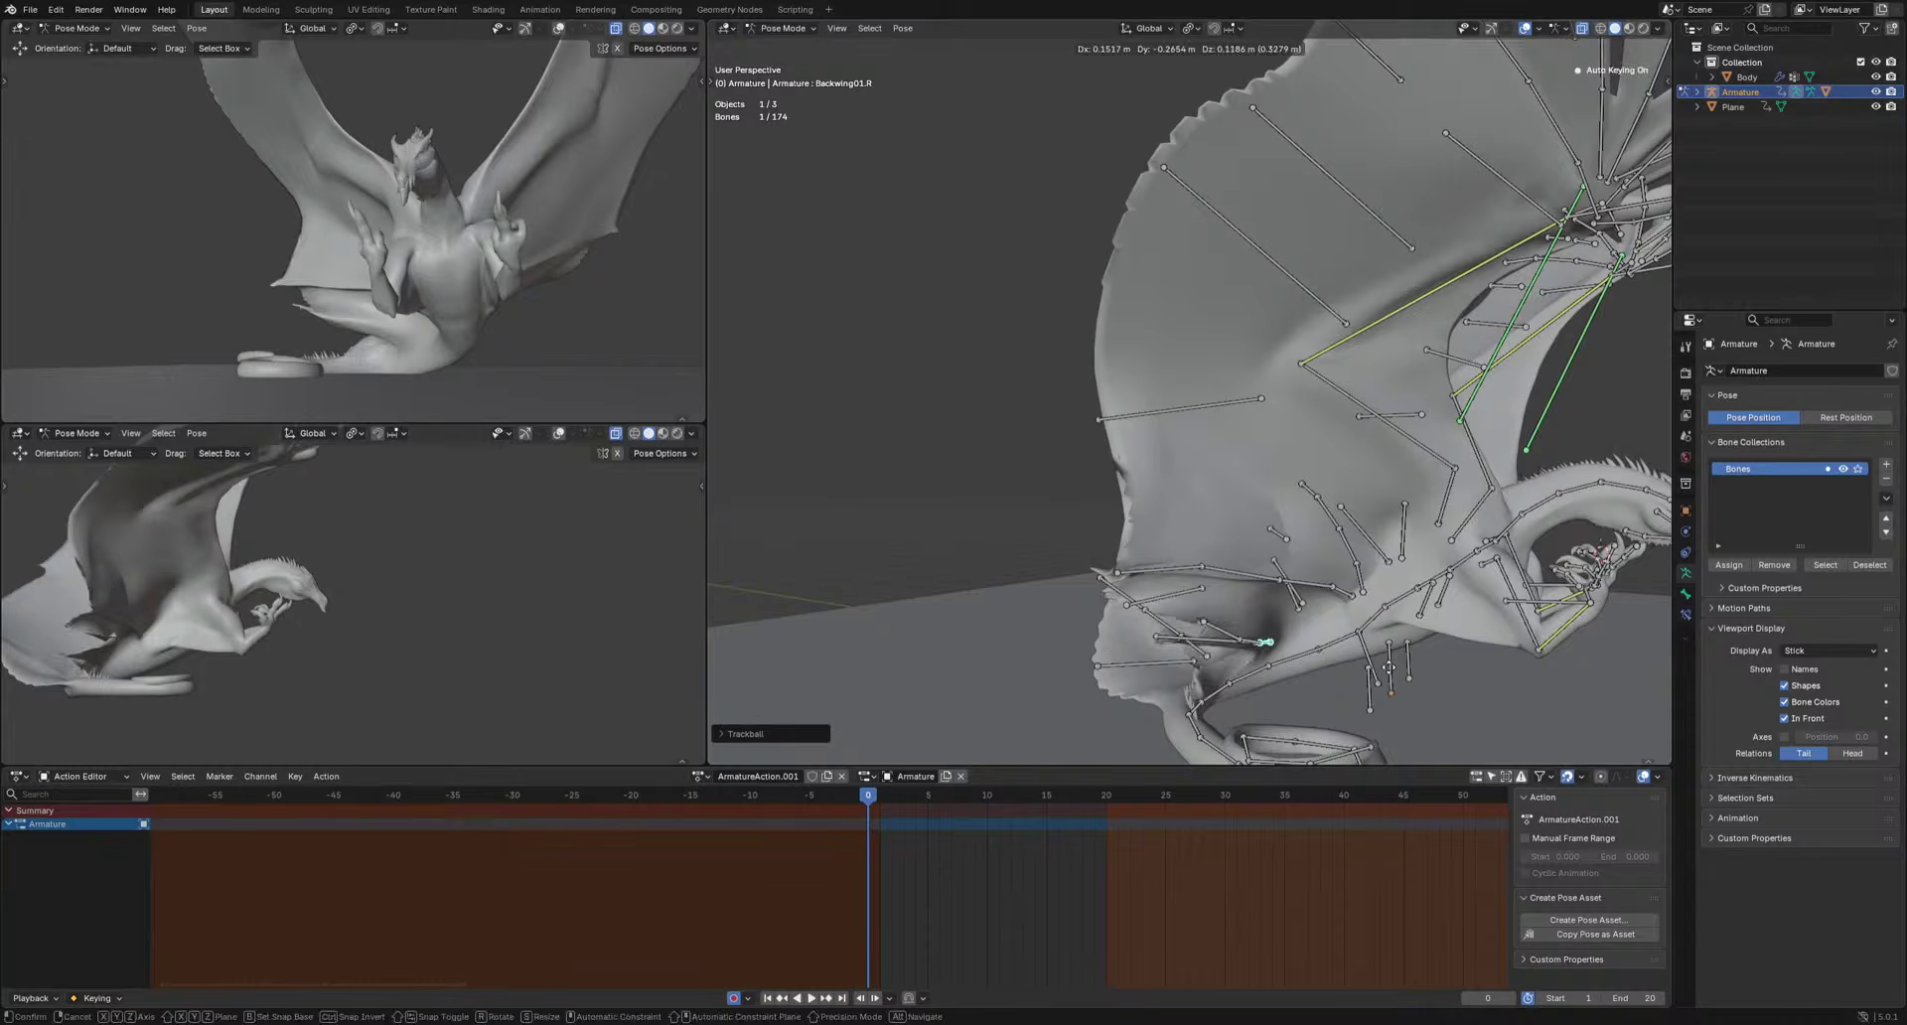
# Rotate the Backwing03.R bone to adjust the rear membrane's outer edge.
pyautogui.click(1206, 640)
pyautogui.click(1204, 639)
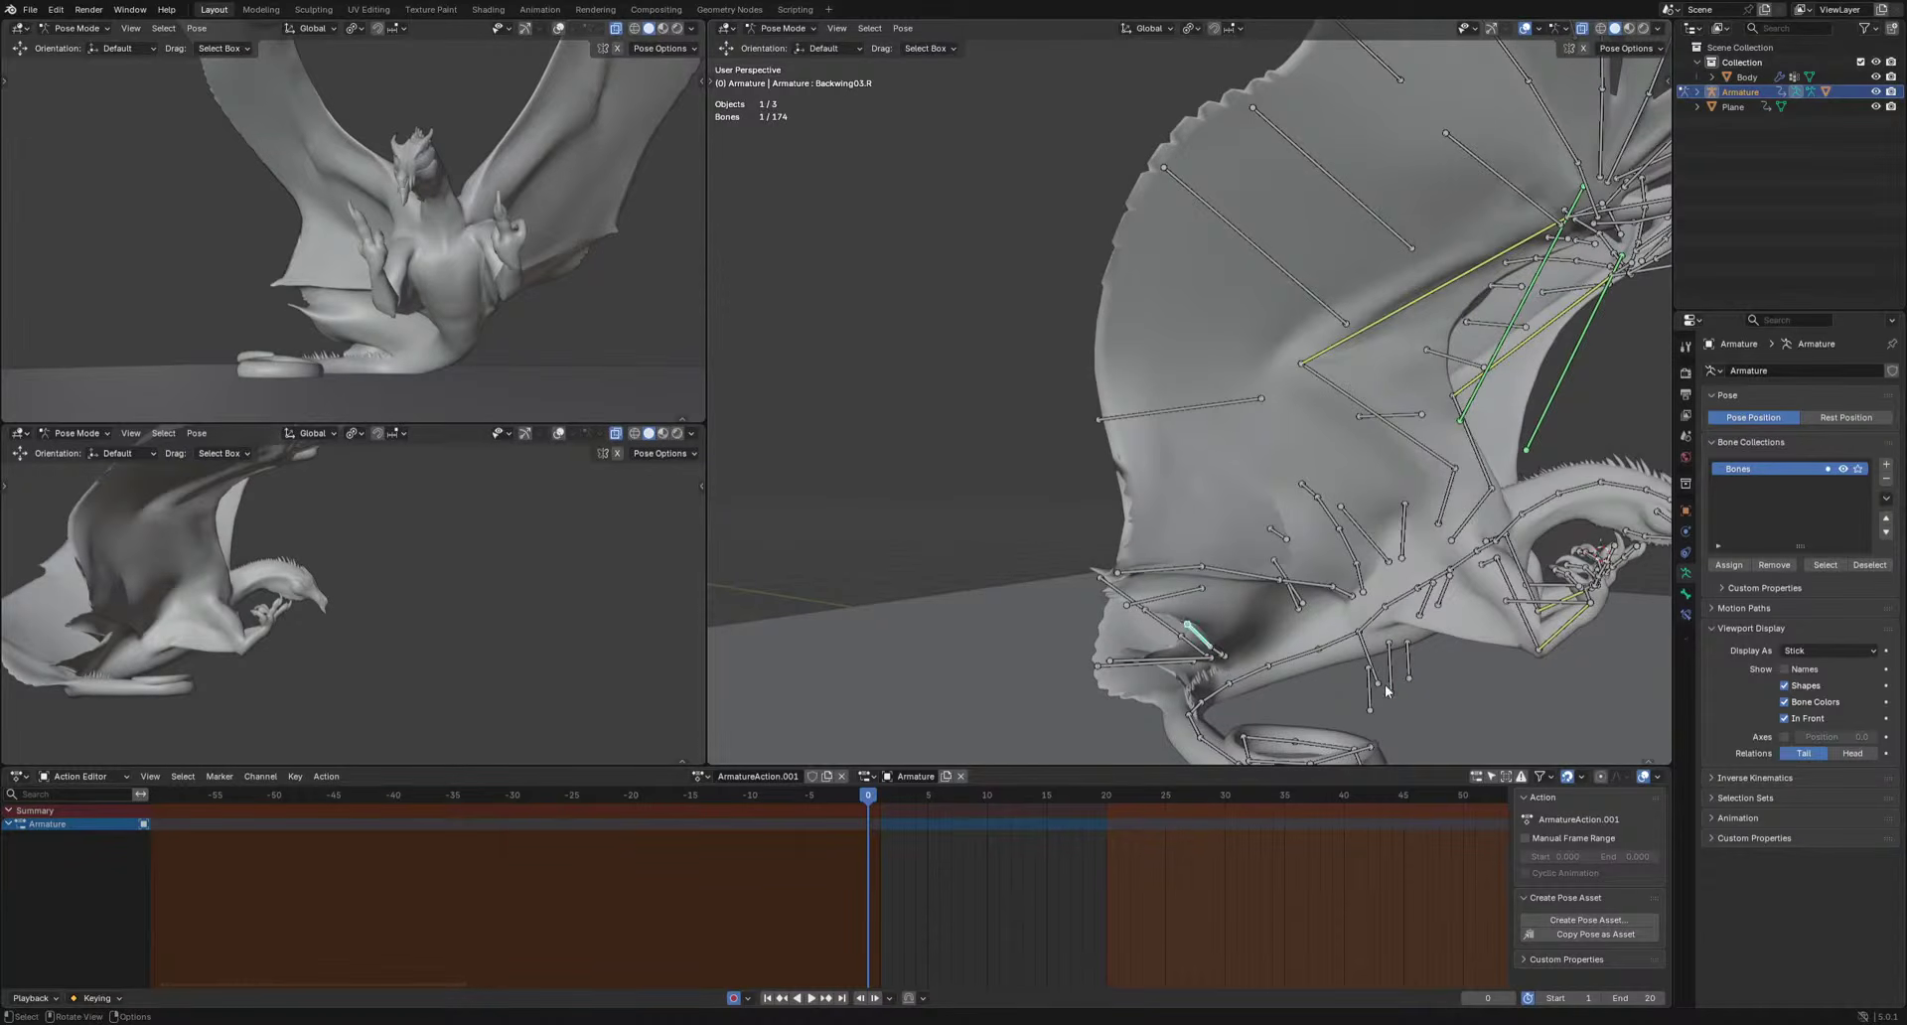
pyautogui.press('r')
pyautogui.press('r')
pyautogui.click(1331, 606)
# Scale down and reposition the Middlewing04-2M.R bone to smooth the fold in the right lower membrane.
pyautogui.click(1298, 600)
pyautogui.press('s')
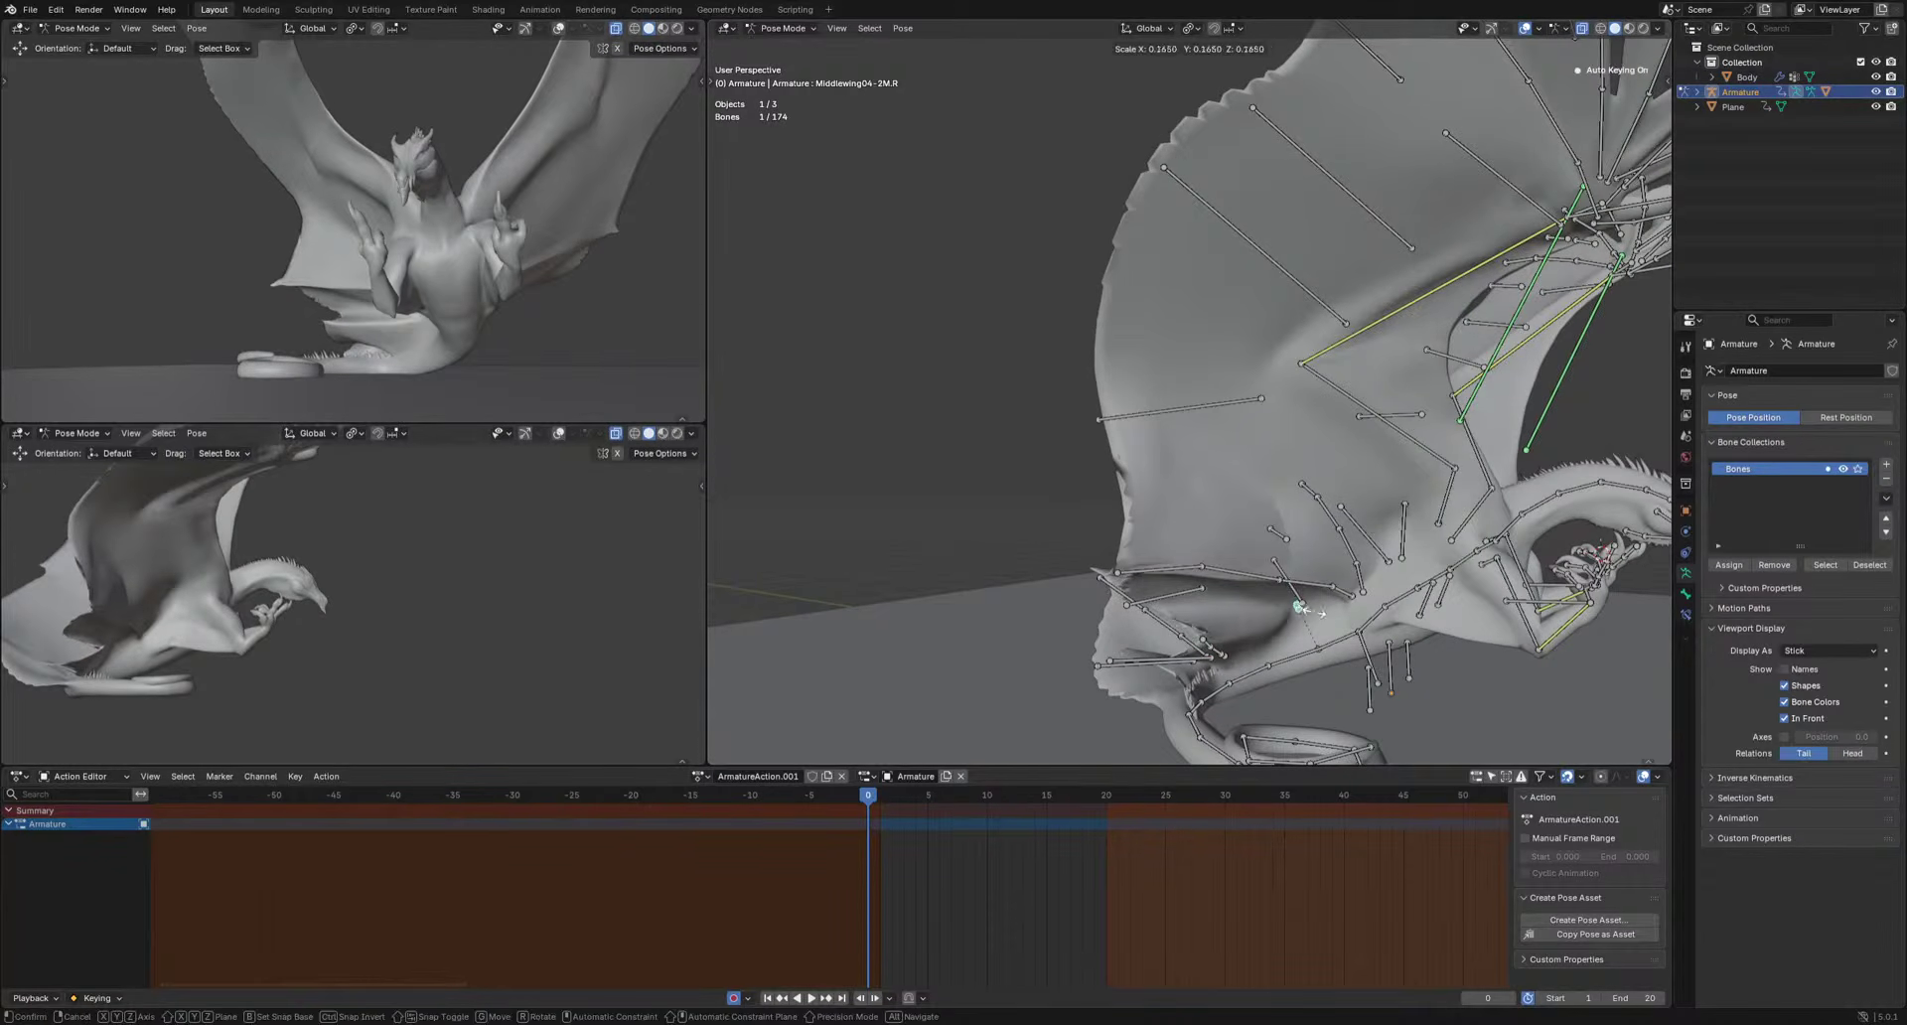
pyautogui.click(1286, 566)
pyautogui.click(1359, 580)
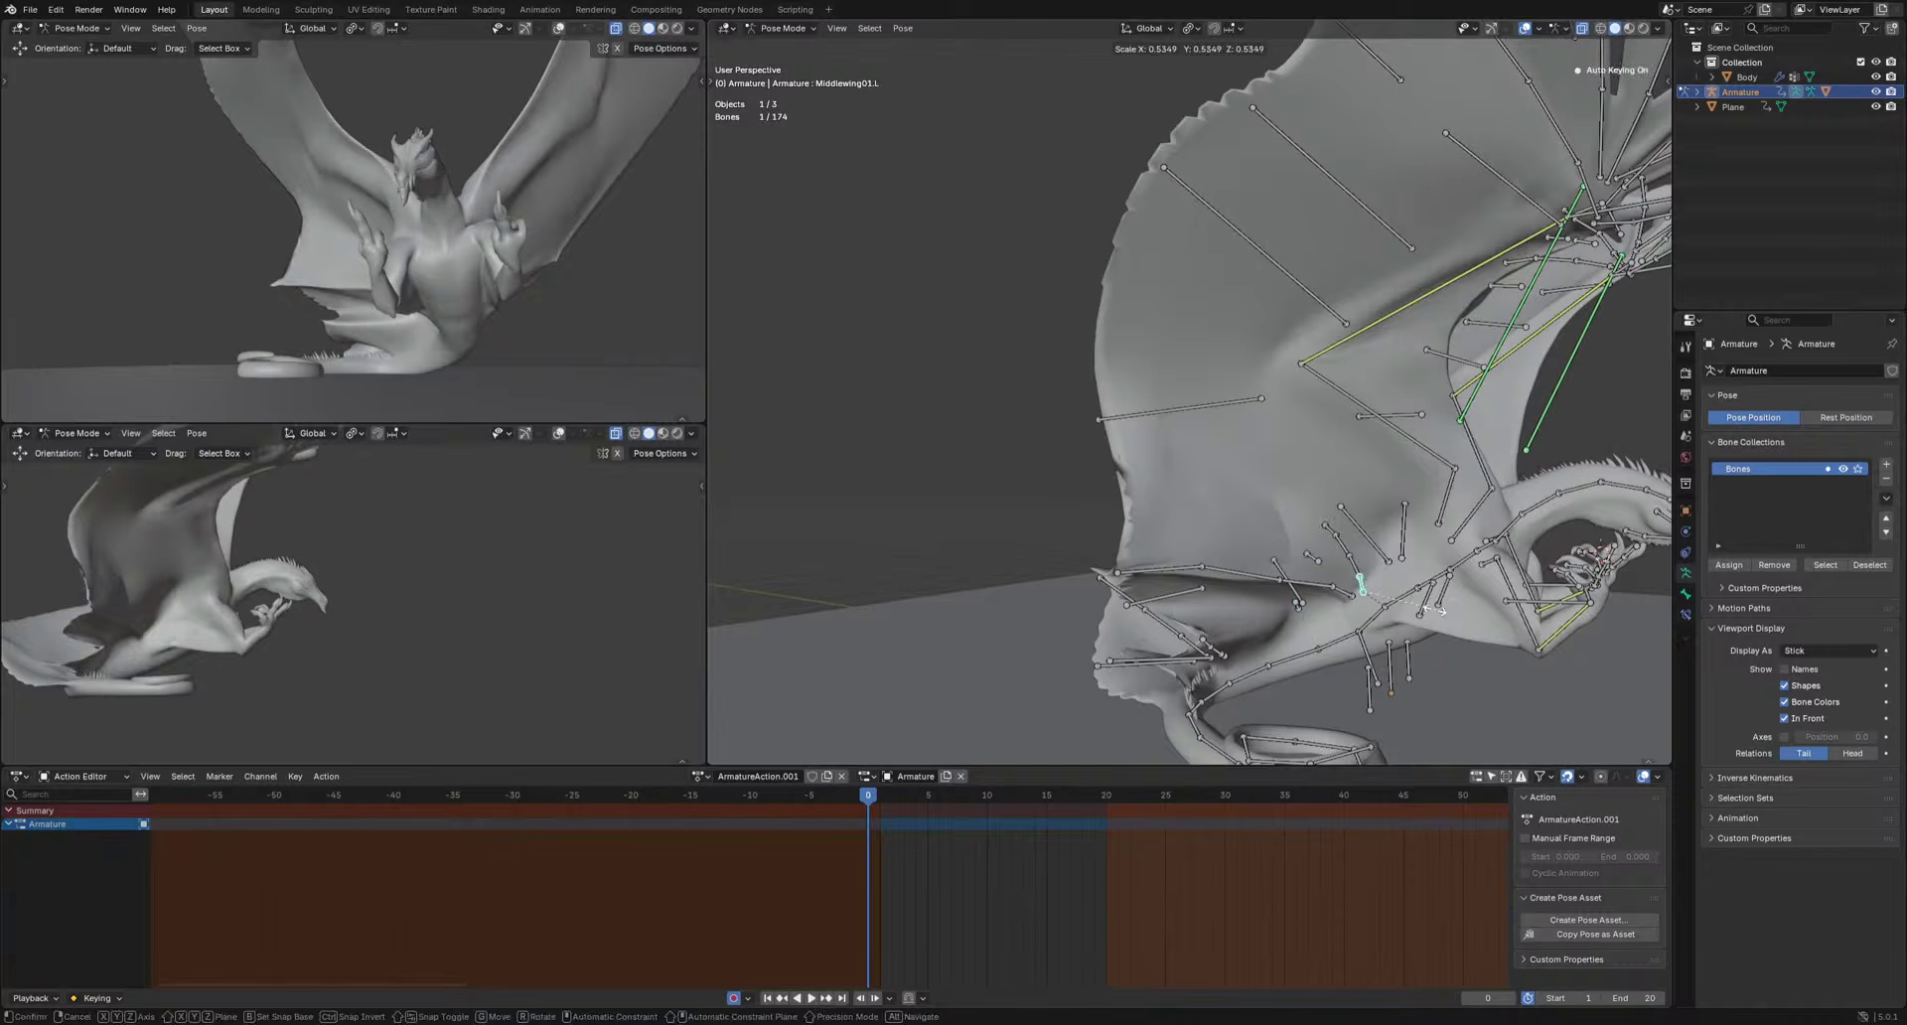
pyautogui.click(1304, 609)
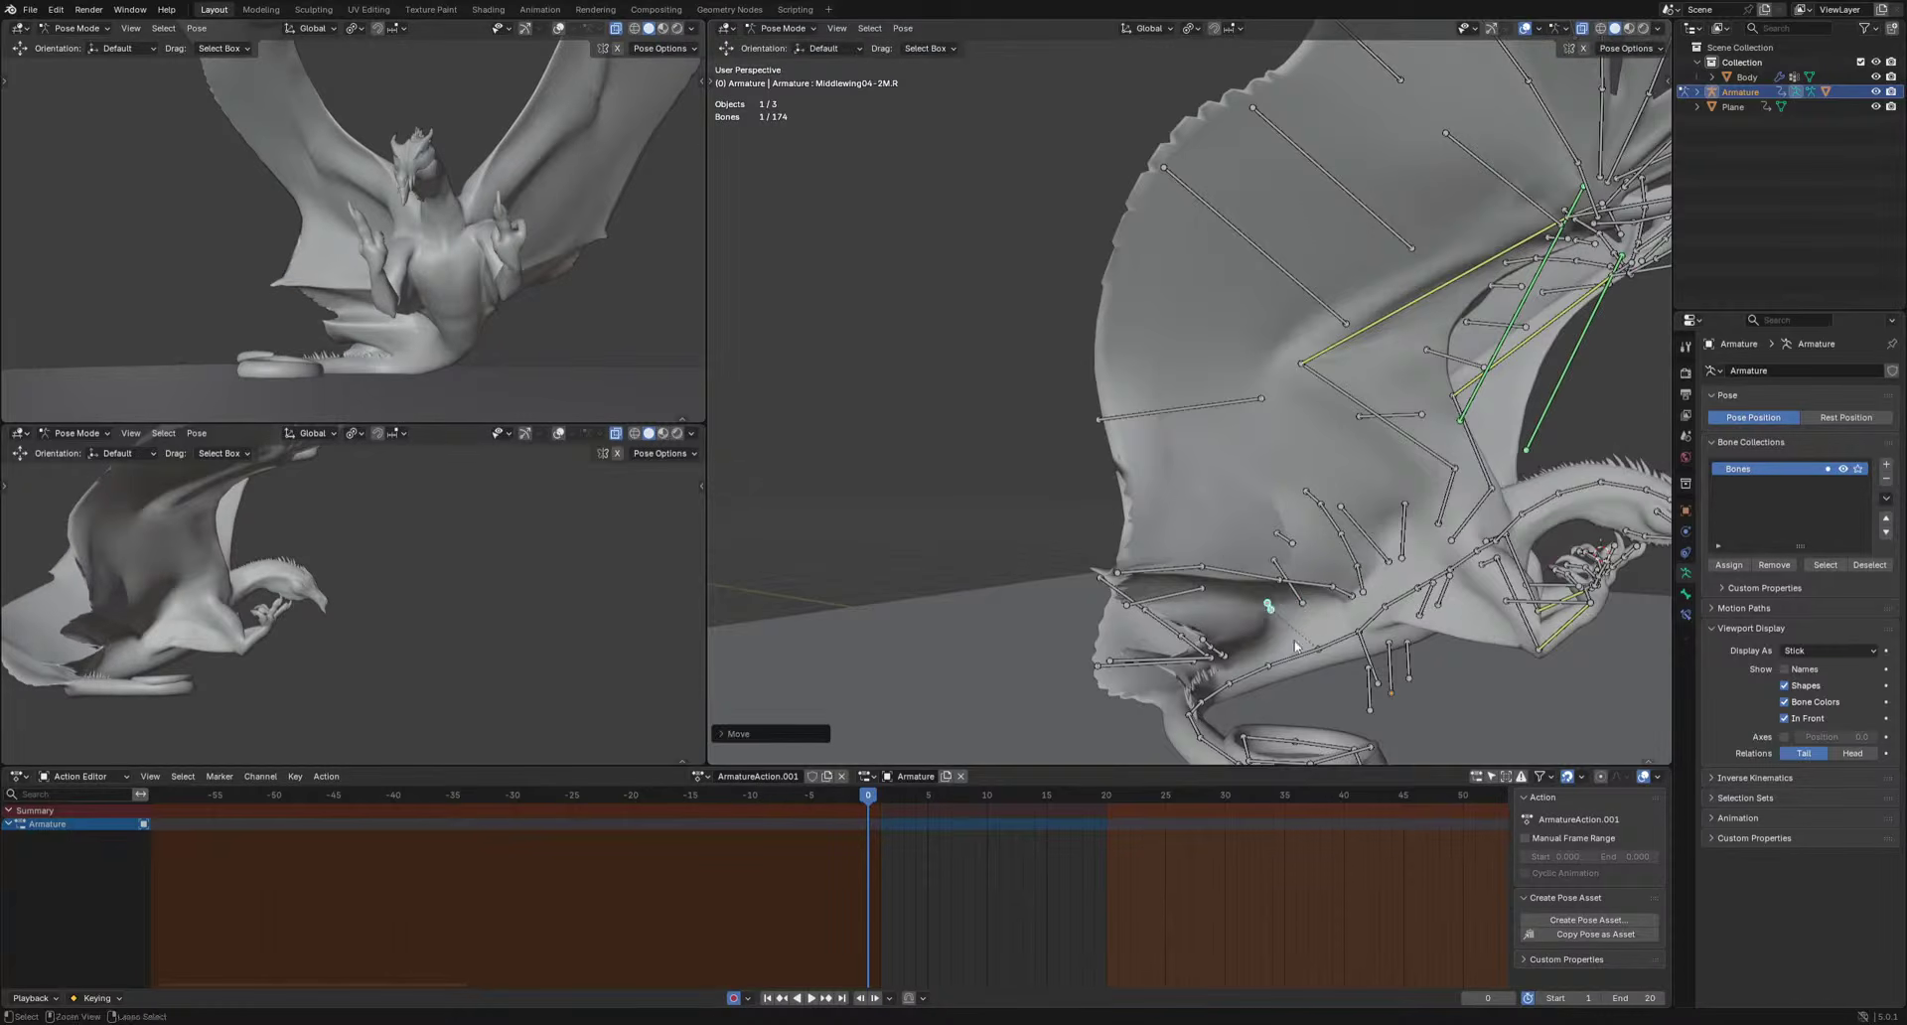
# Scale down the Middlewing04-1M.R bone and move it to reshape the right lower membrane.
pyautogui.scroll(-8, 1415, 639)
pyautogui.keyDown('shift'); pyautogui.moveTo(1415, 638); pyautogui.dragTo(1395, 643, button='middle'); pyautogui.keyUp('shift')
pyautogui.click(1271, 552)
pyautogui.press('s')
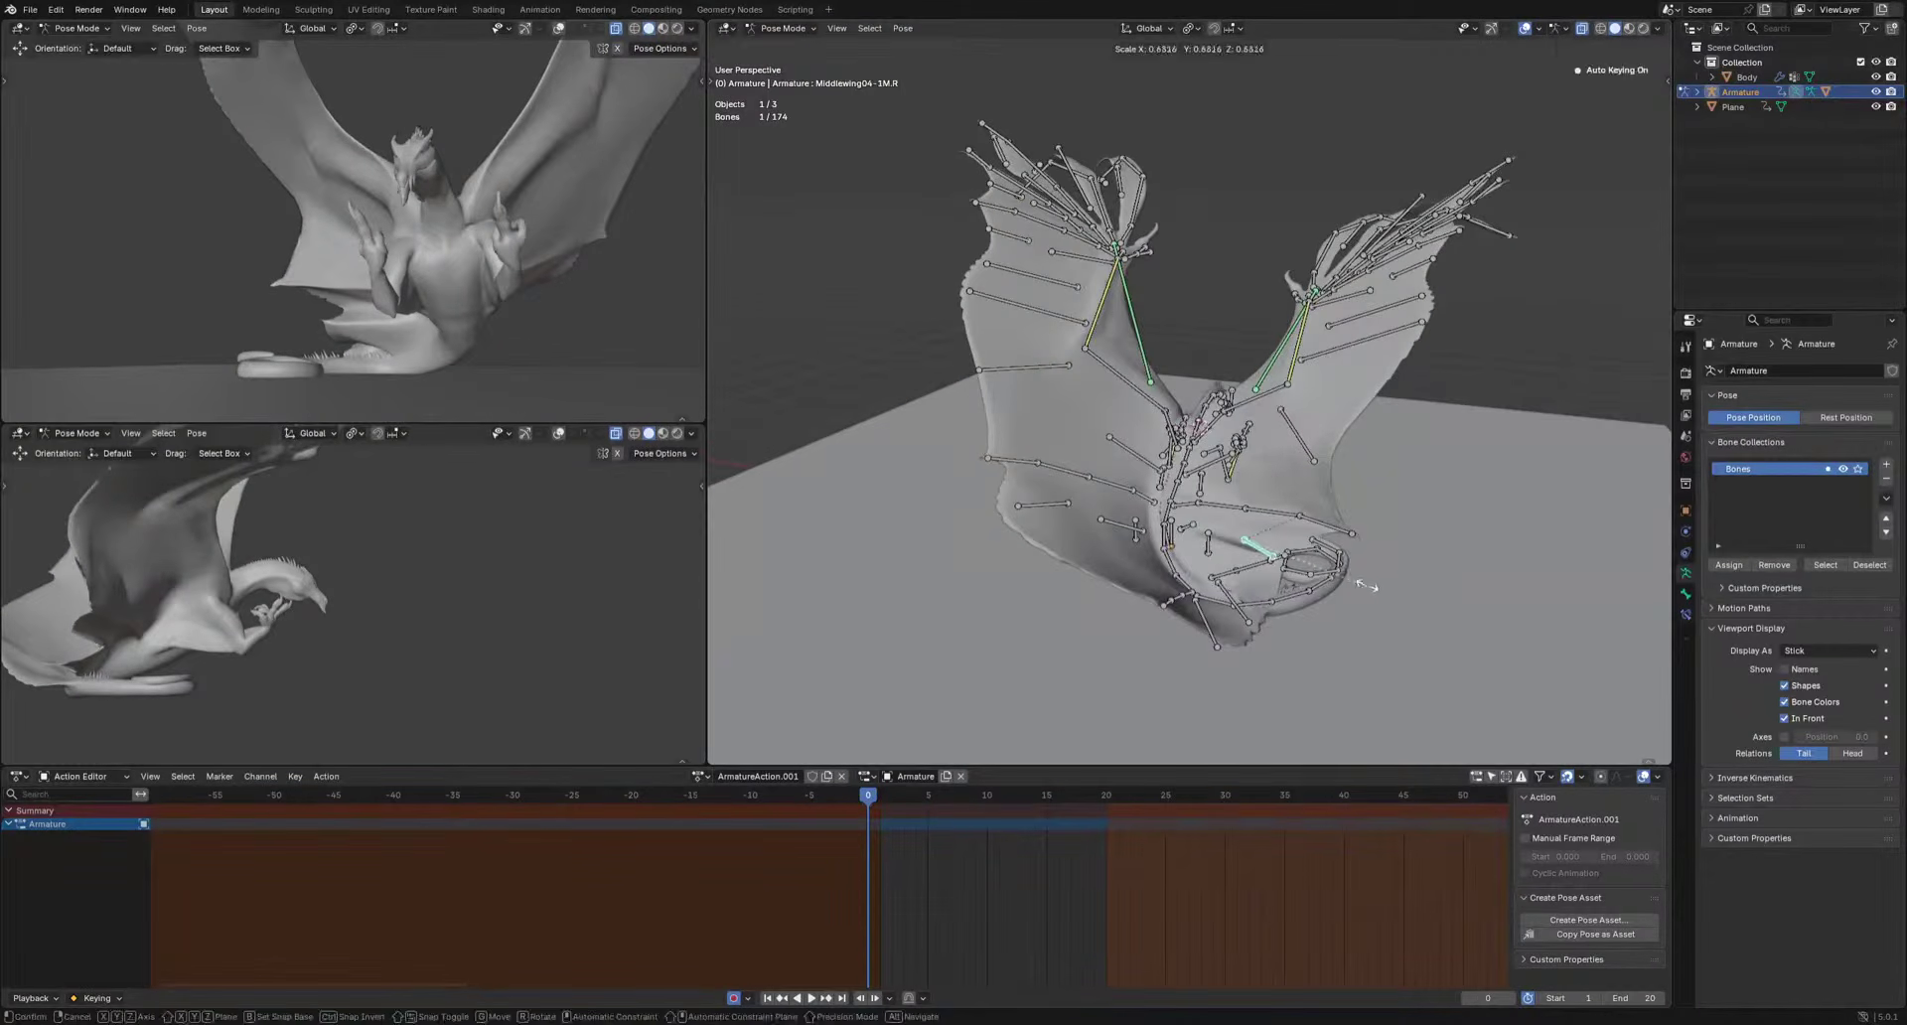
pyautogui.click(1333, 581)
pyautogui.moveTo(1333, 581); pyautogui.dragTo(1239, 520, button='middle')
pyautogui.press('g')
pyautogui.click(1309, 588)
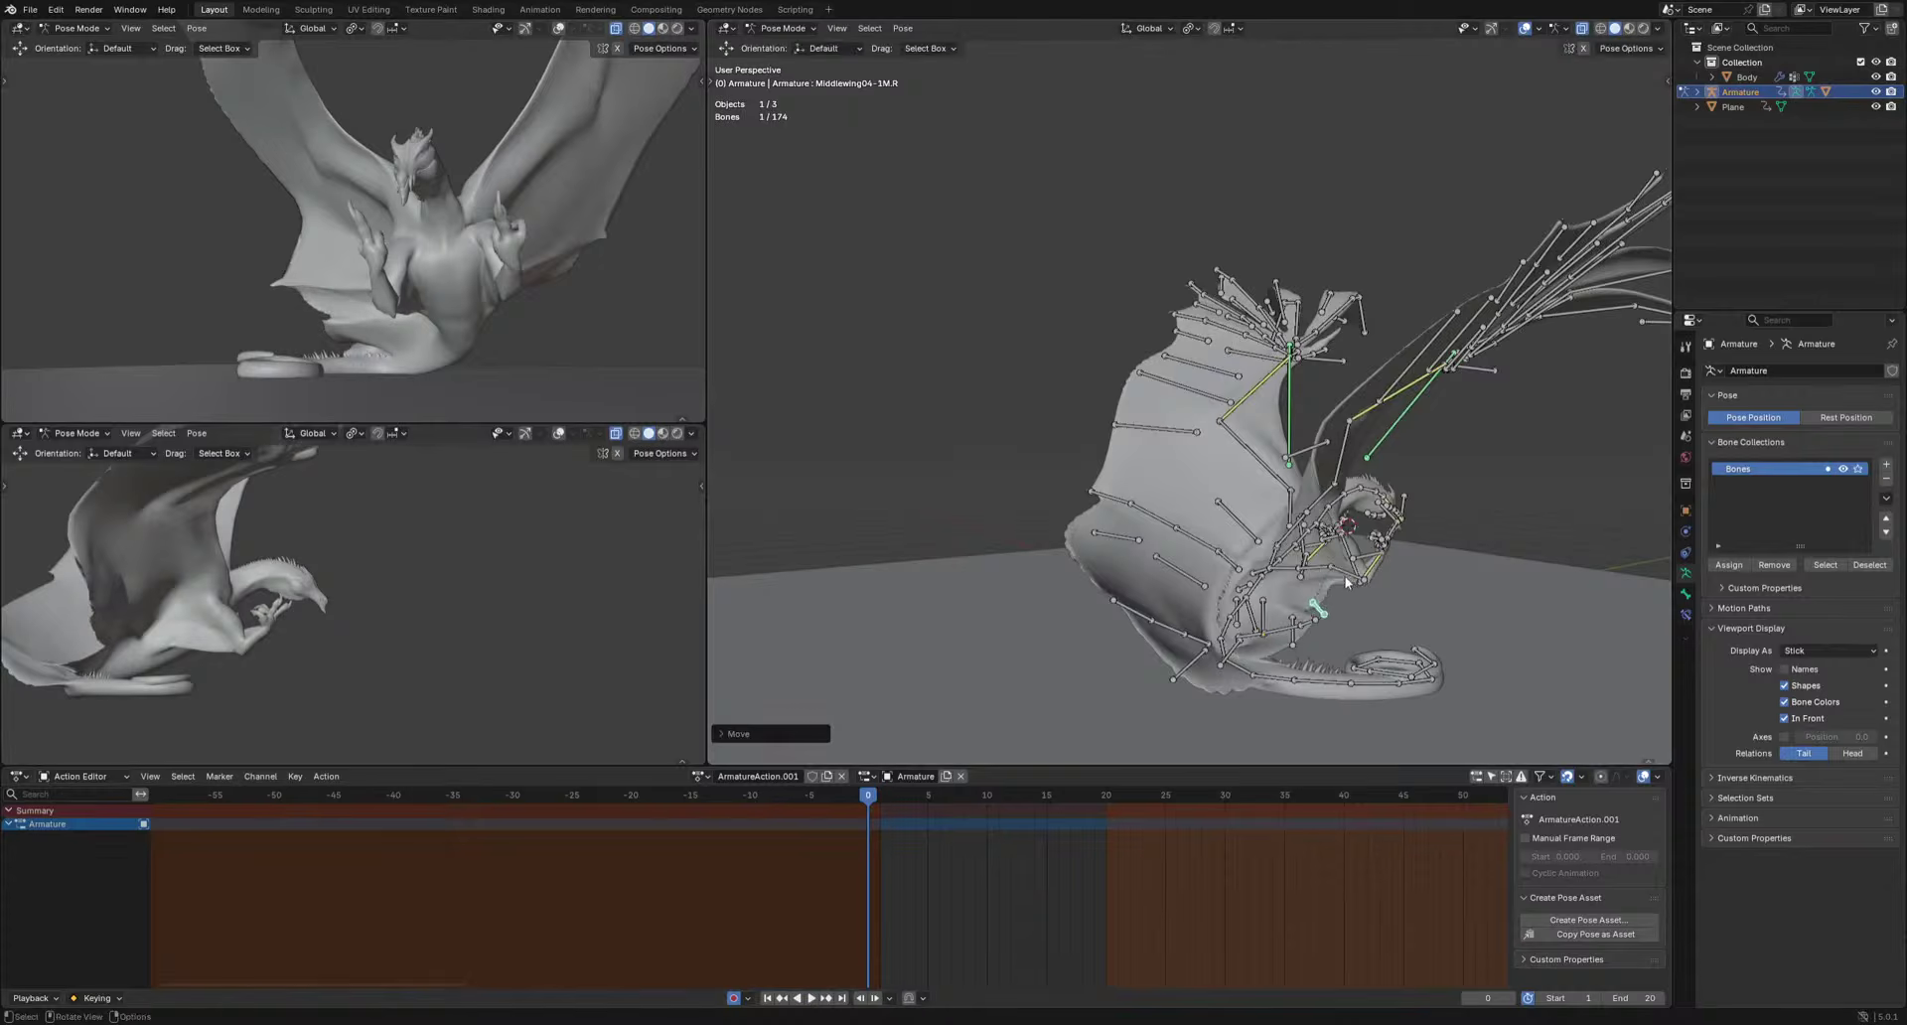
# Rotate and scale the WingBody-3M.R bone to reshape the right wing's middle edge.
pyautogui.moveTo(1309, 588); pyautogui.dragTo(1470, 638, button='middle')
pyautogui.click(1291, 422)
pyautogui.press('s')
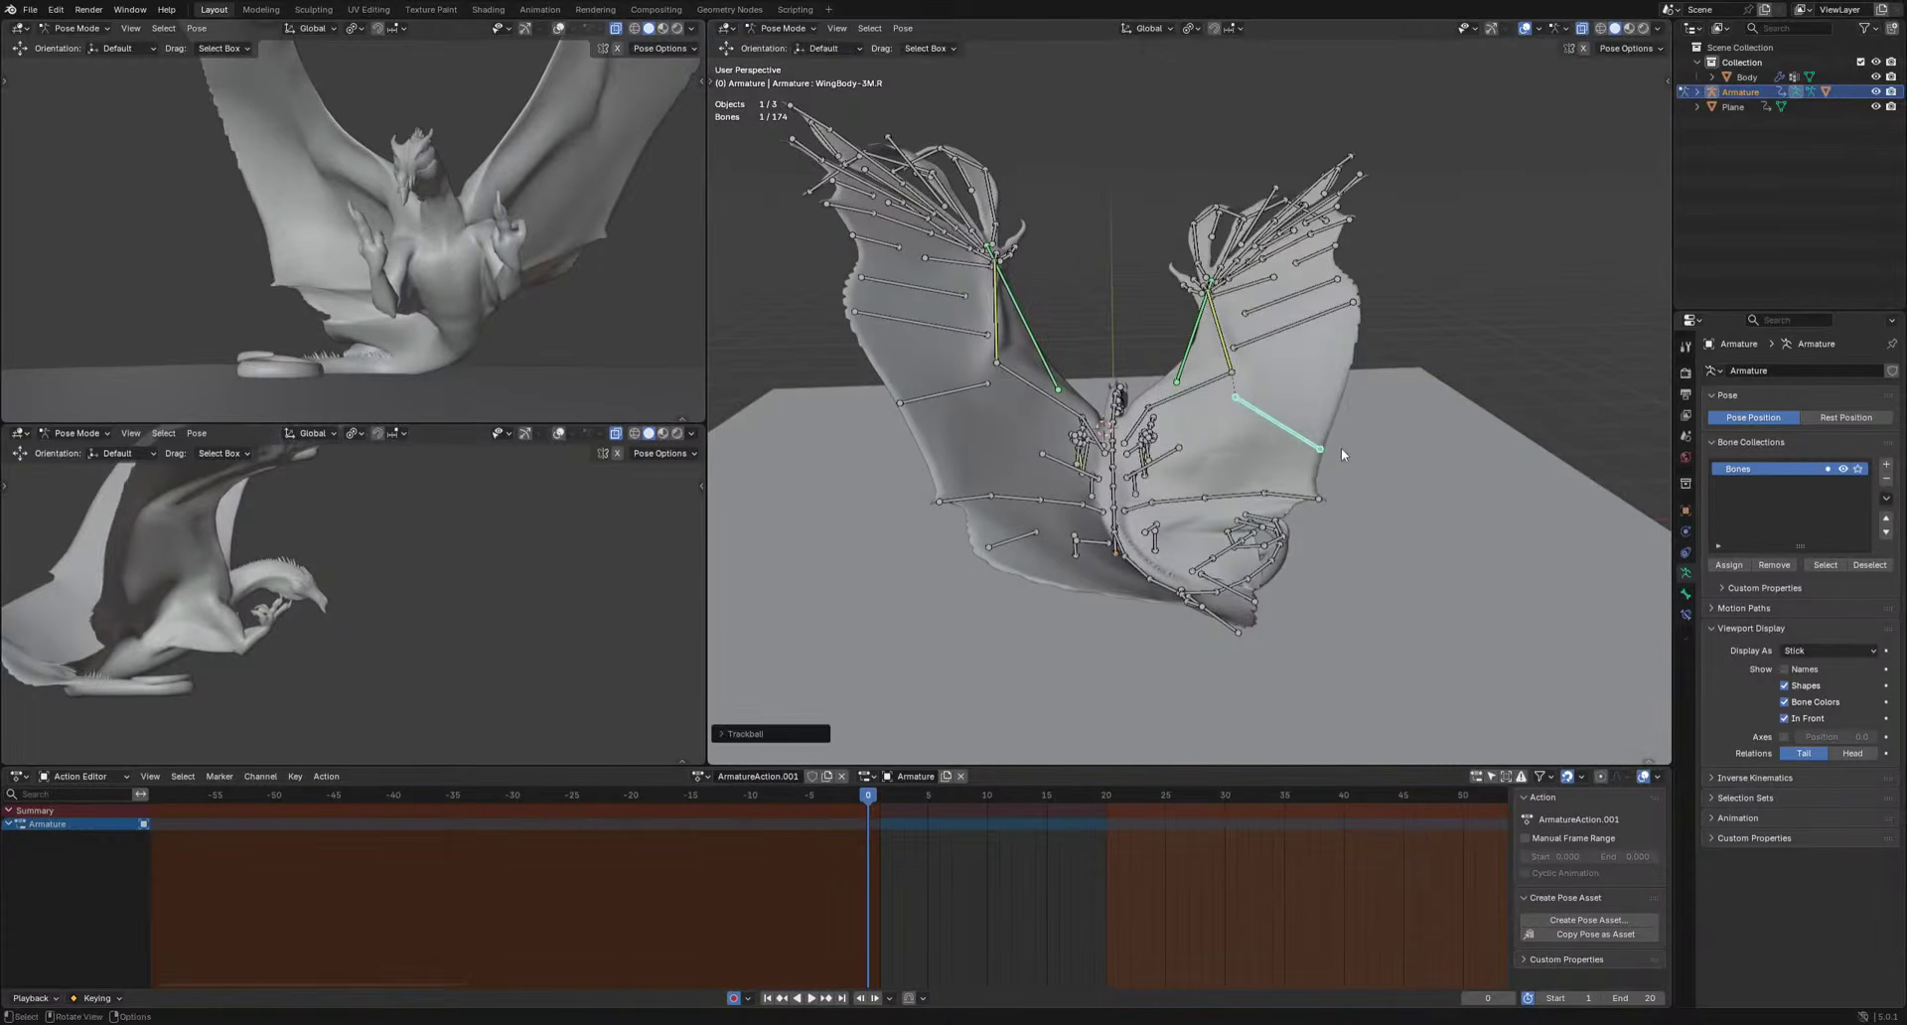
pyautogui.click(1430, 465)
# Scale the two upper WingBody membrane bones of the right wing together to reshape its outer edge.
pyautogui.moveTo(1340, 306); pyautogui.dragTo(1329, 320)
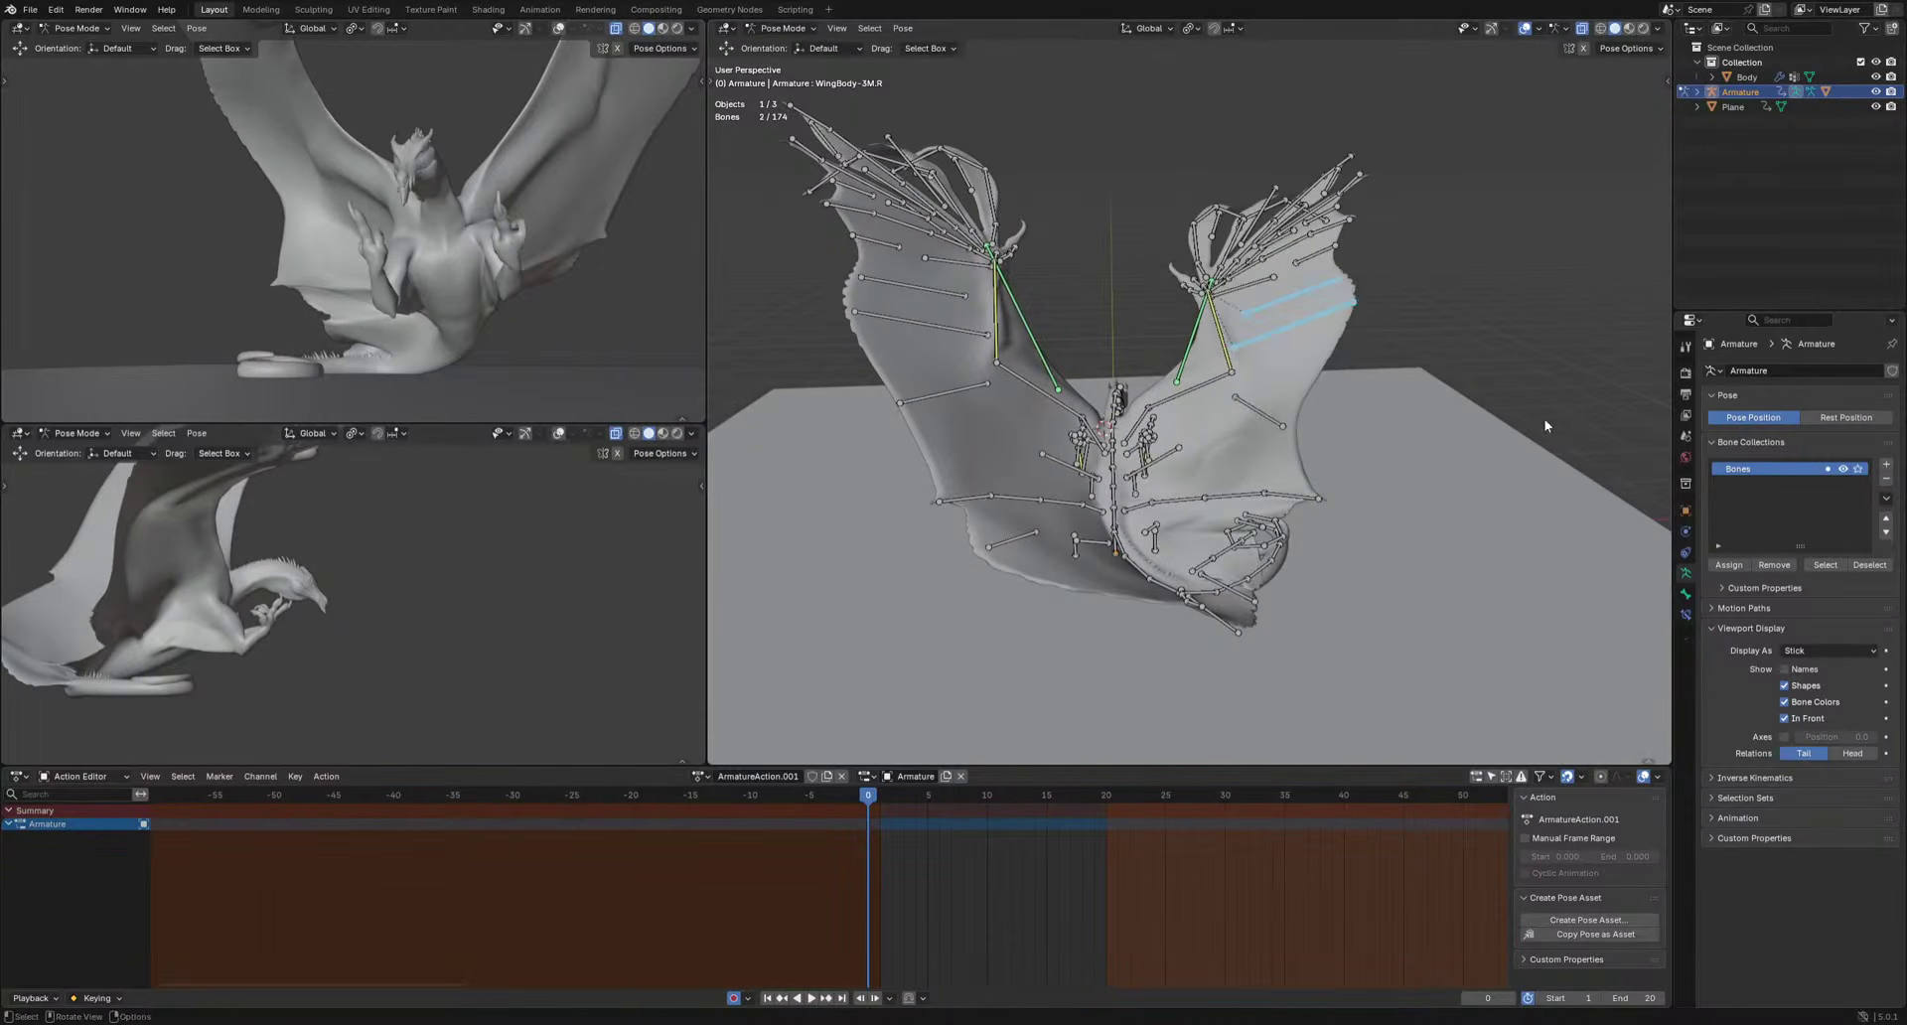
pyautogui.press('s')
pyautogui.click(1415, 376)
pyautogui.moveTo(1415, 376); pyautogui.dragTo(1266, 415, button='middle')
pyautogui.scroll(3, 1266, 415)
pyautogui.press('s')
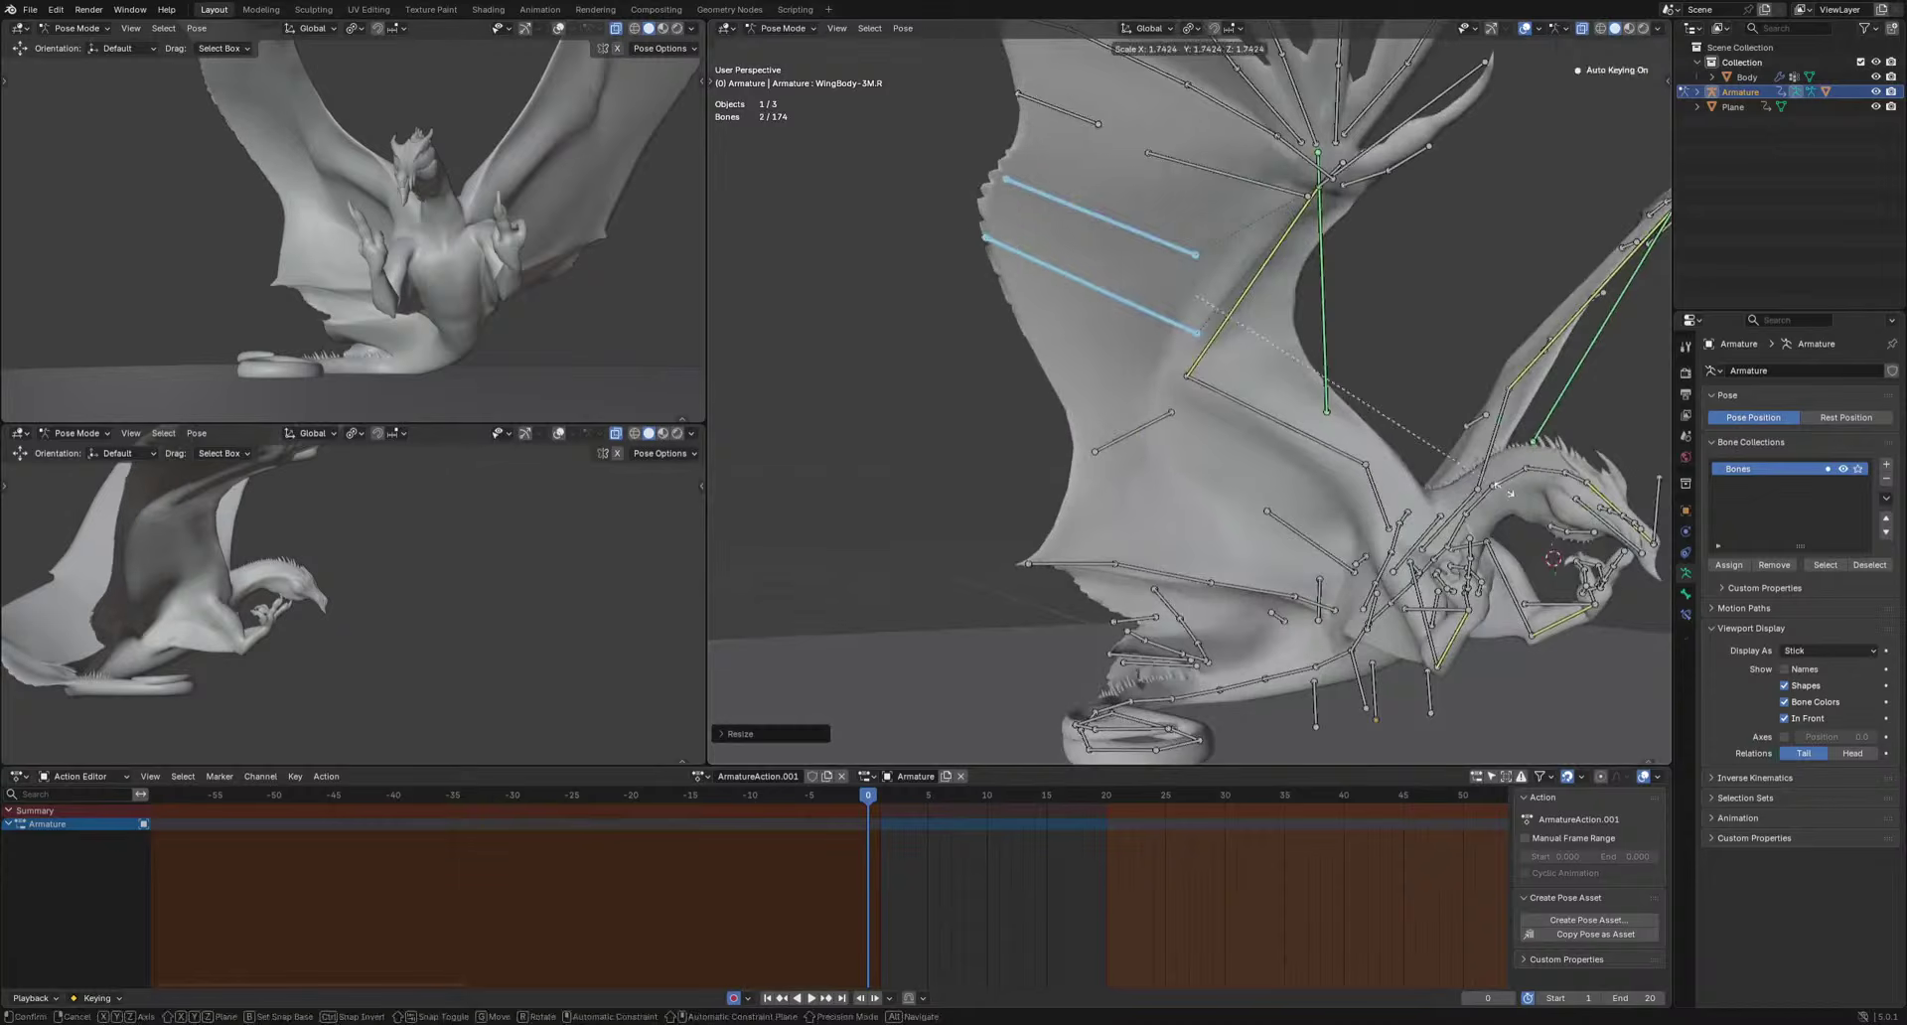
pyautogui.click(1430, 332)
pyautogui.click(1430, 330)
# Move the right WingPatagium bone to adjust the membrane in front of the wing arm.
pyautogui.moveTo(1438, 386); pyautogui.dragTo(1381, 393, button='middle')
pyautogui.click(1194, 383)
pyautogui.press('g')
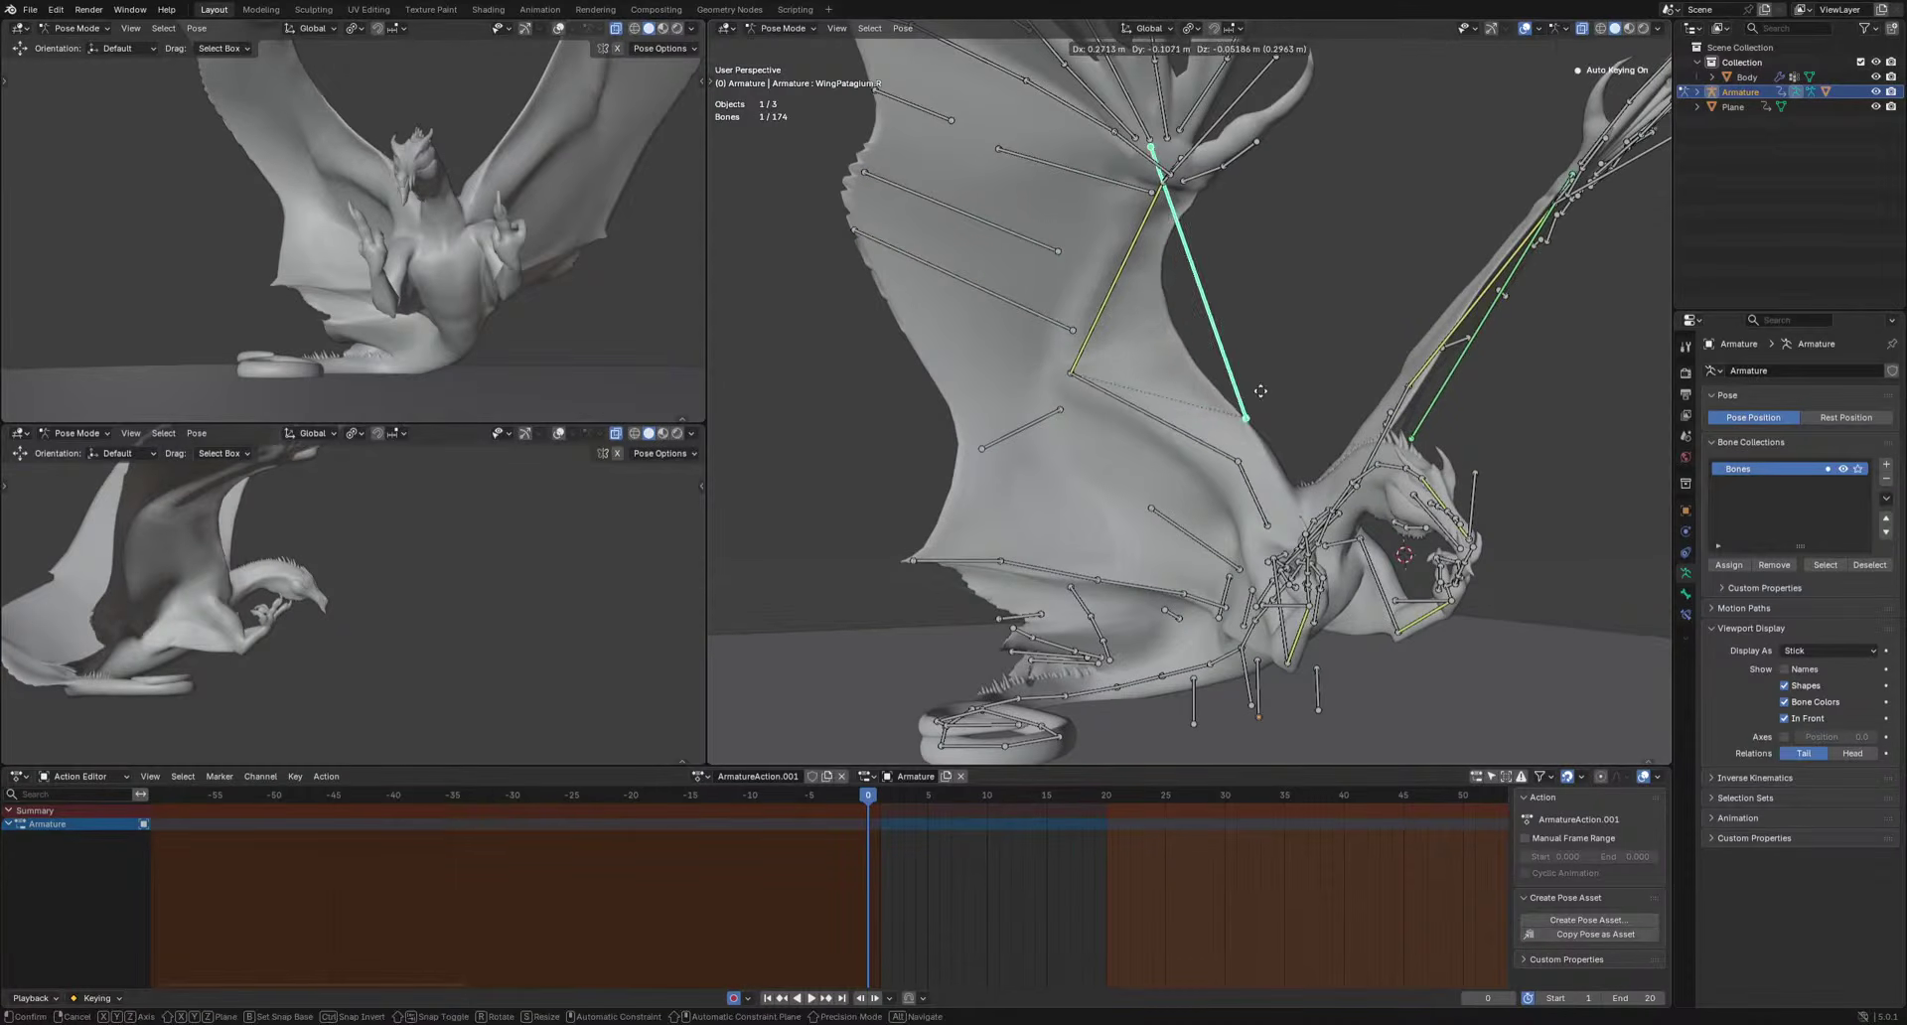
pyautogui.click(1197, 392)
# Hide the main viewport's overlays and enlarge the 3D views by collapsing the action editor and the outliner and properties areas.
pyautogui.click(1527, 28)
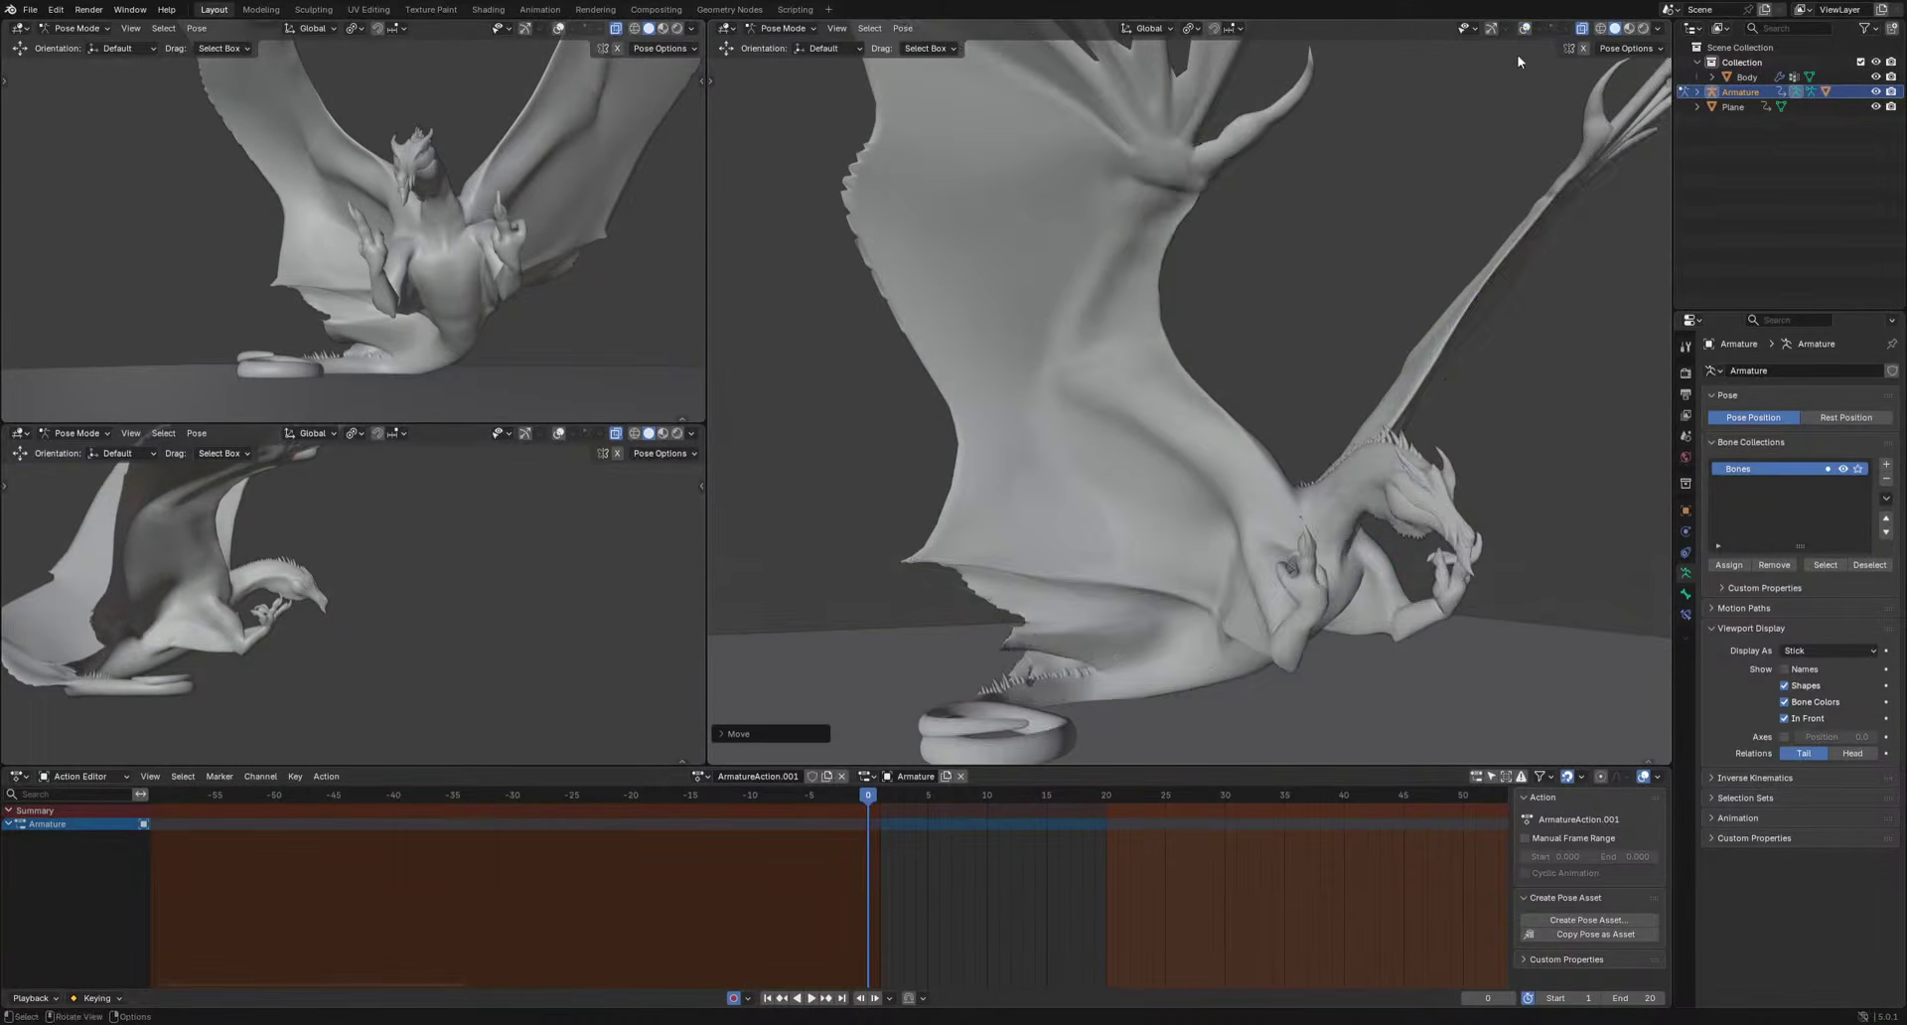
pyautogui.moveTo(1595, 366); pyautogui.dragTo(1456, 492, button='middle')
pyautogui.scroll(2, 1486, 349)
pyautogui.scroll(-2, 1482, 375)
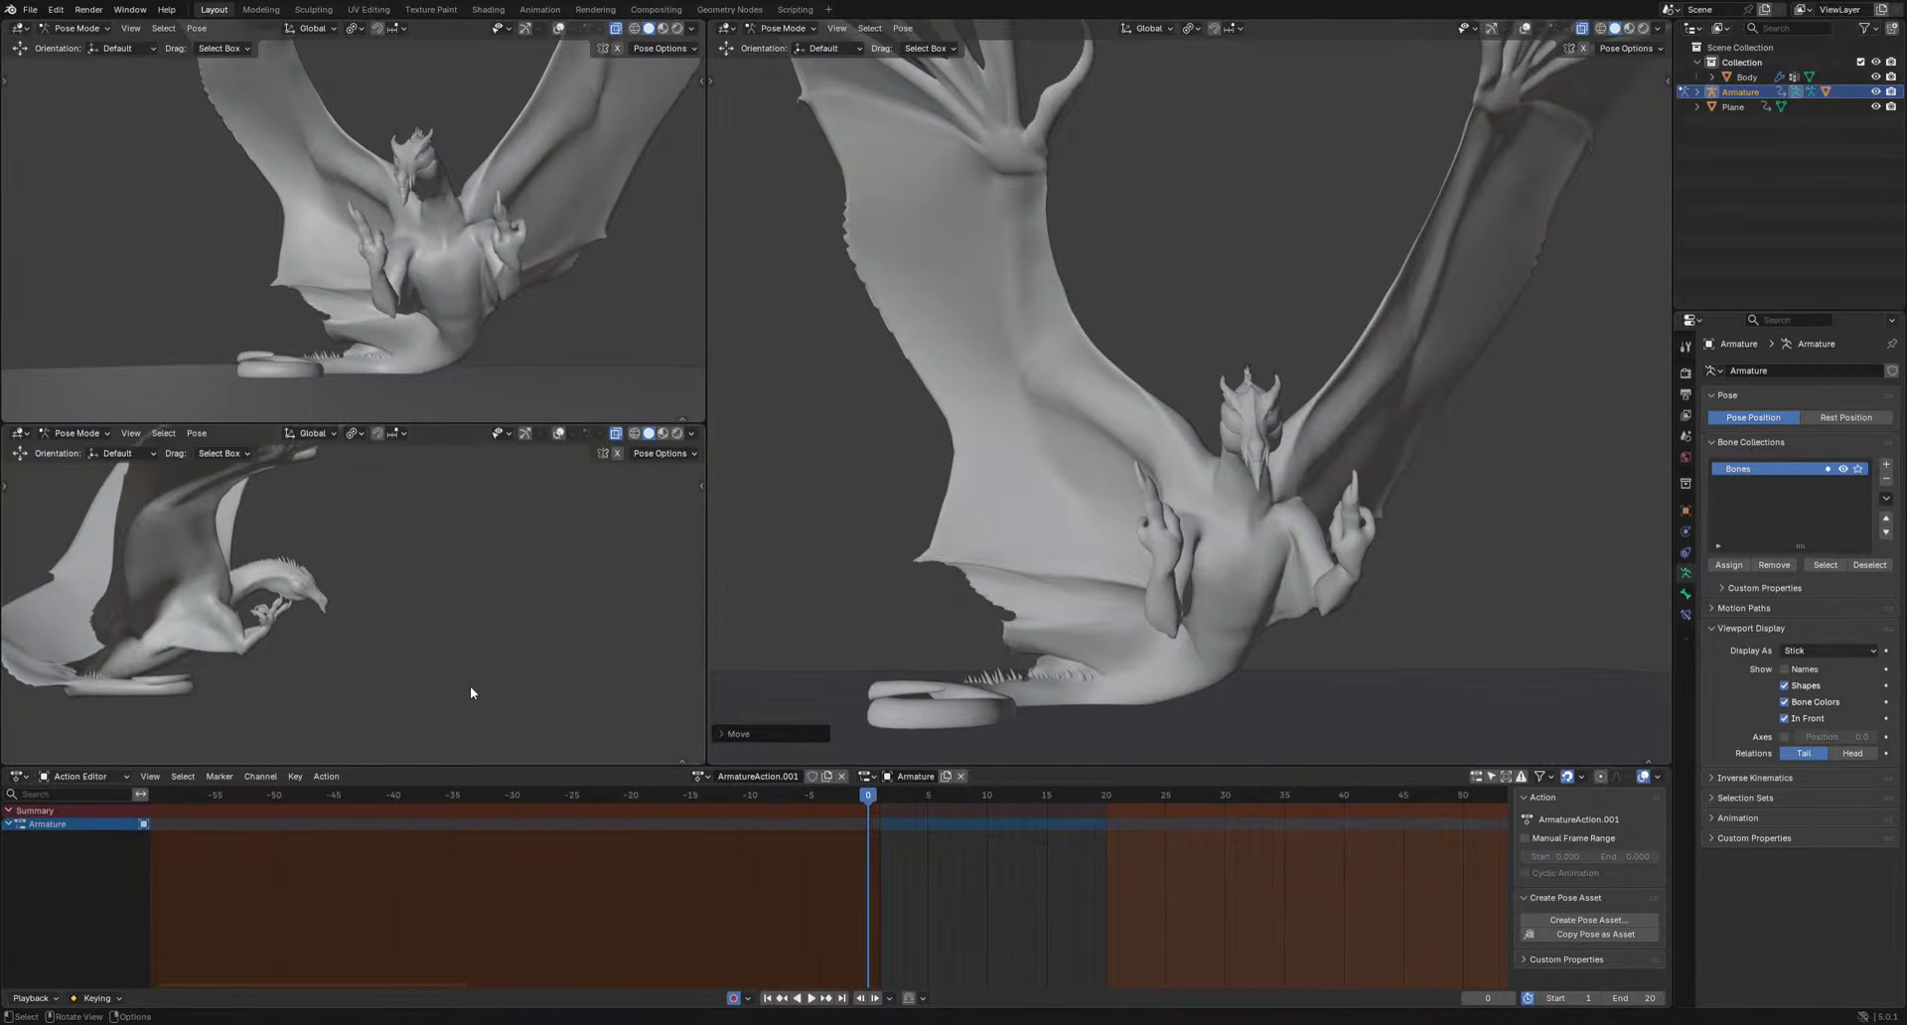
pyautogui.scroll(3, 467, 695)
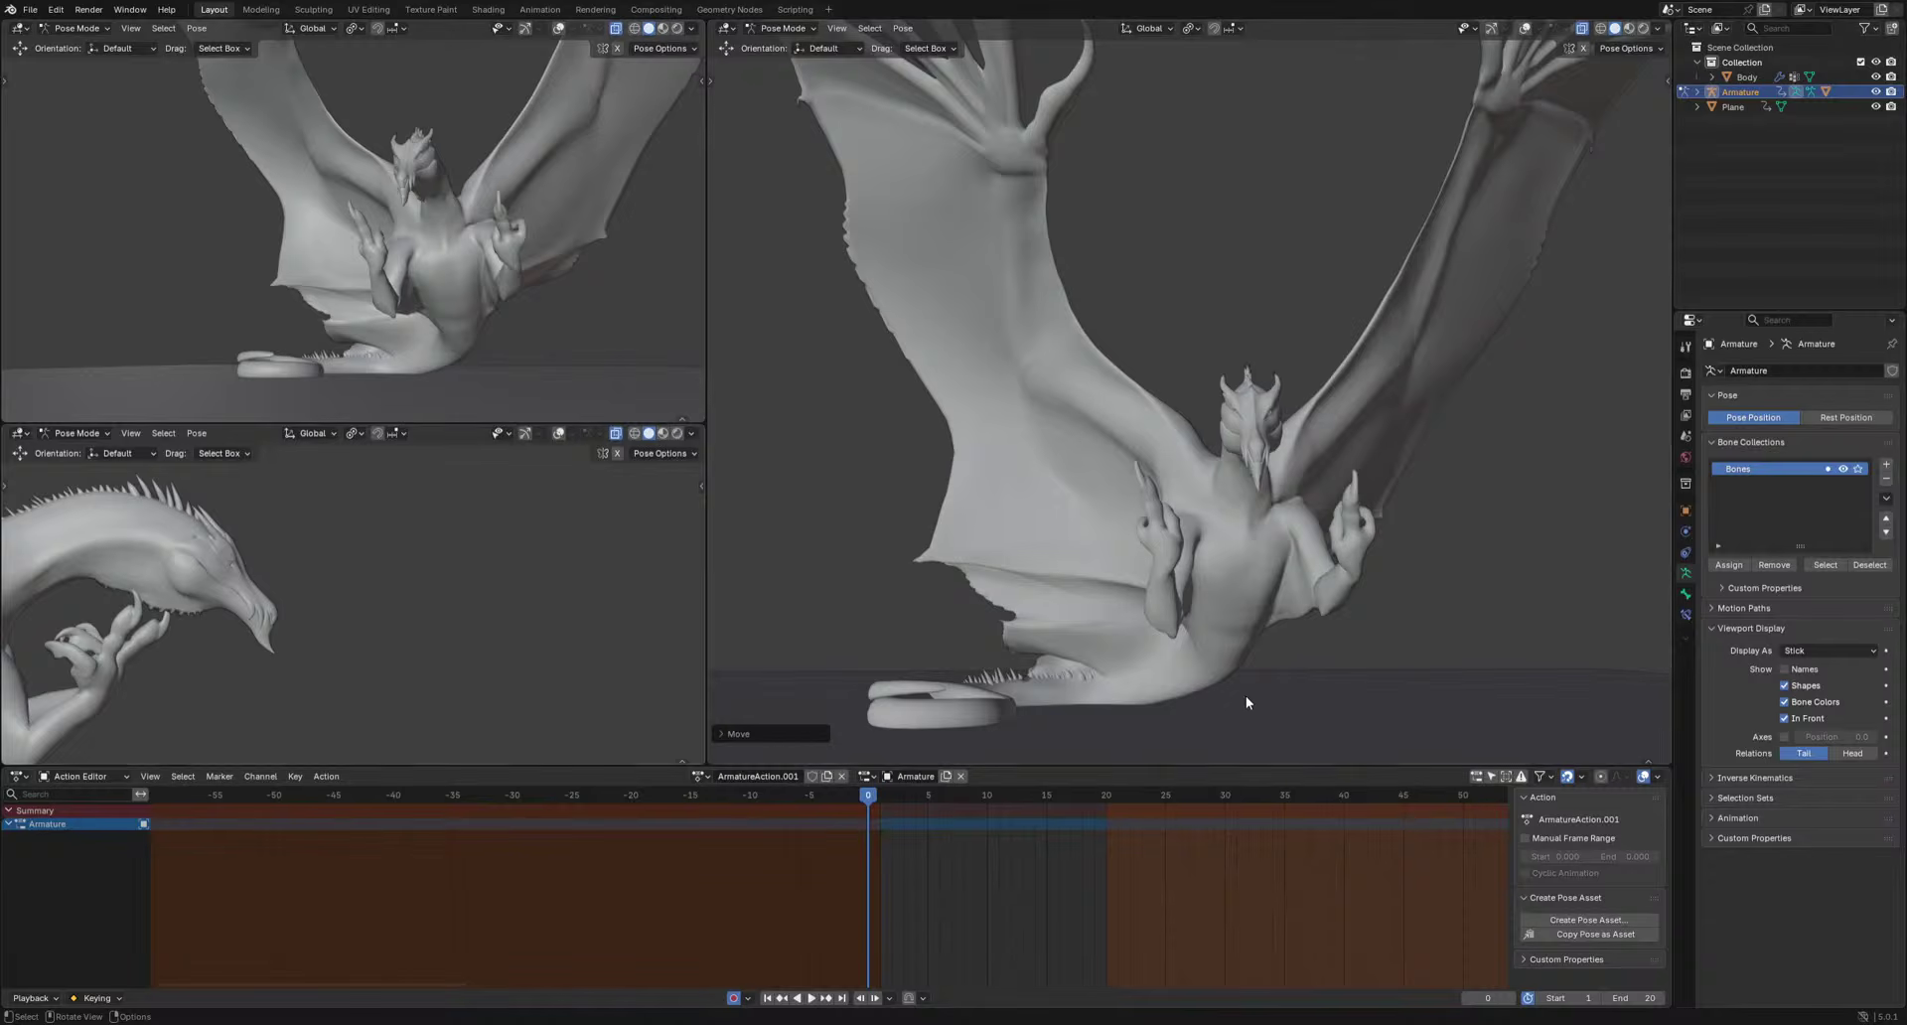
pyautogui.moveTo(1258, 769); pyautogui.dragTo(1282, 985)
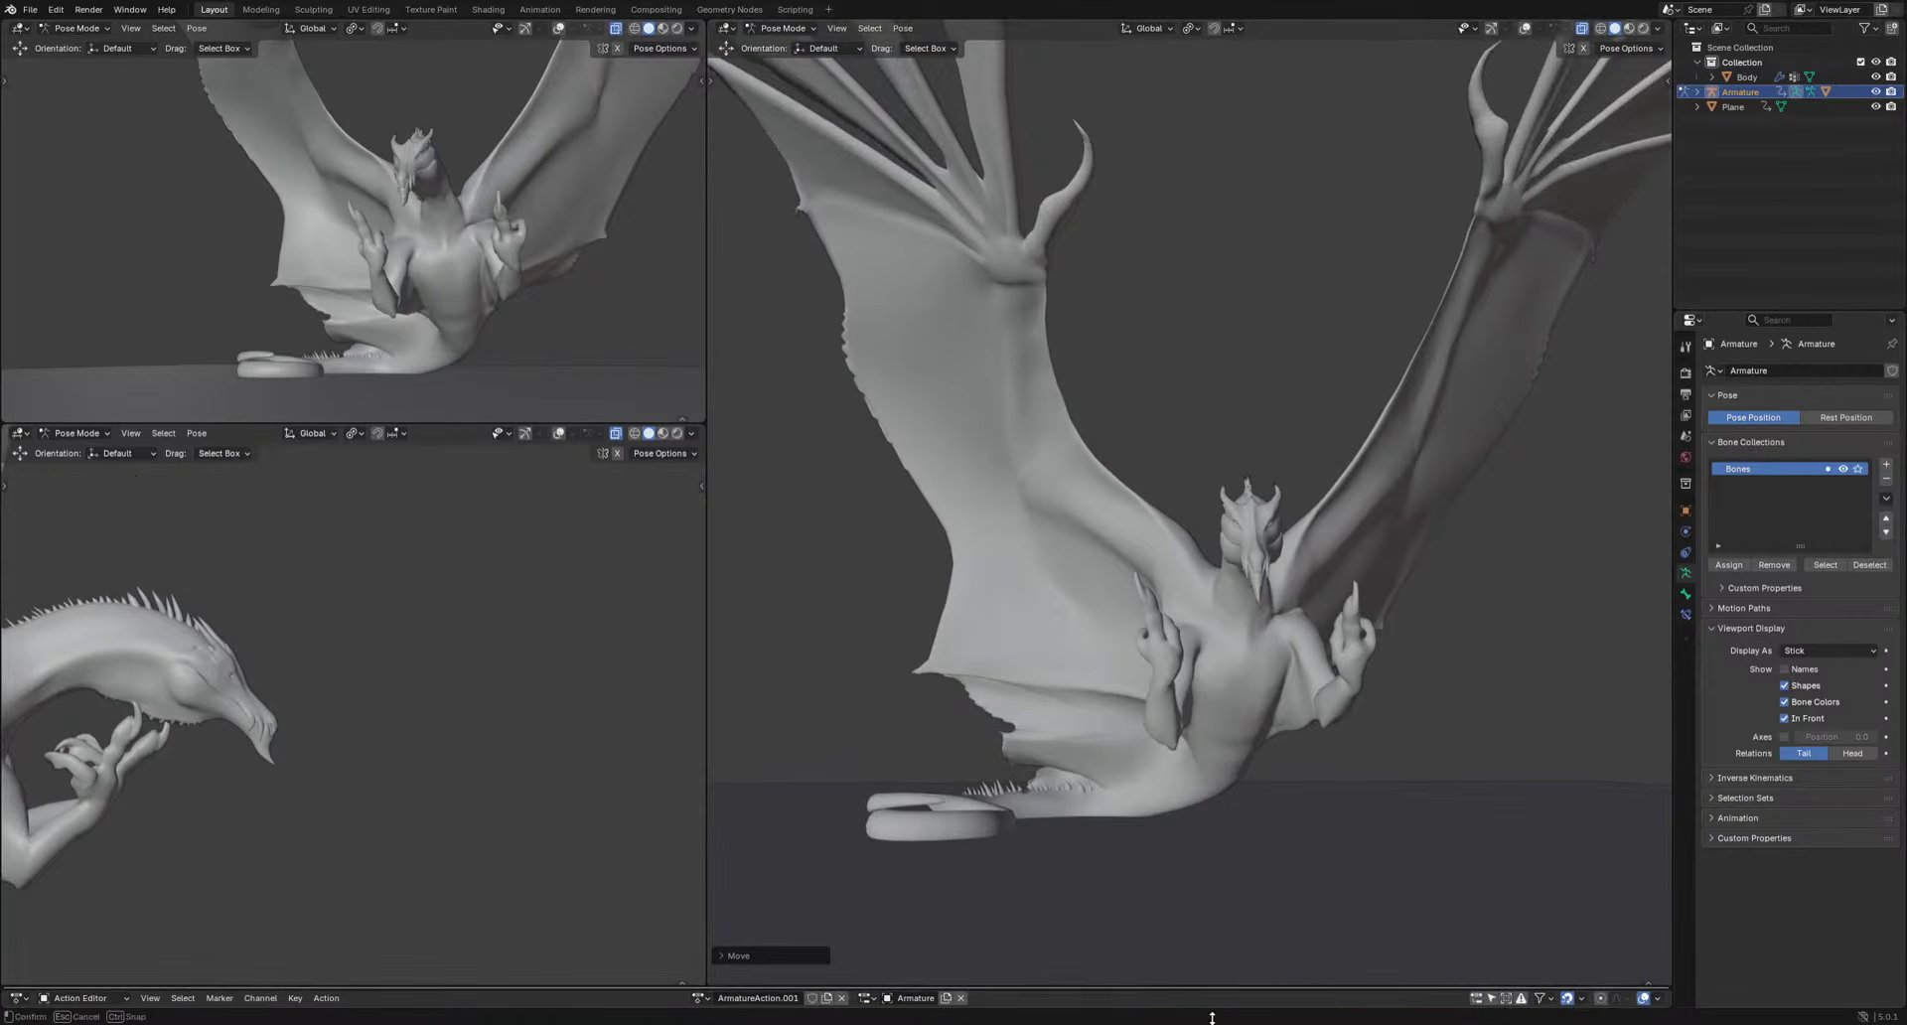
pyautogui.moveTo(1673, 820); pyautogui.dragTo(1882, 822)
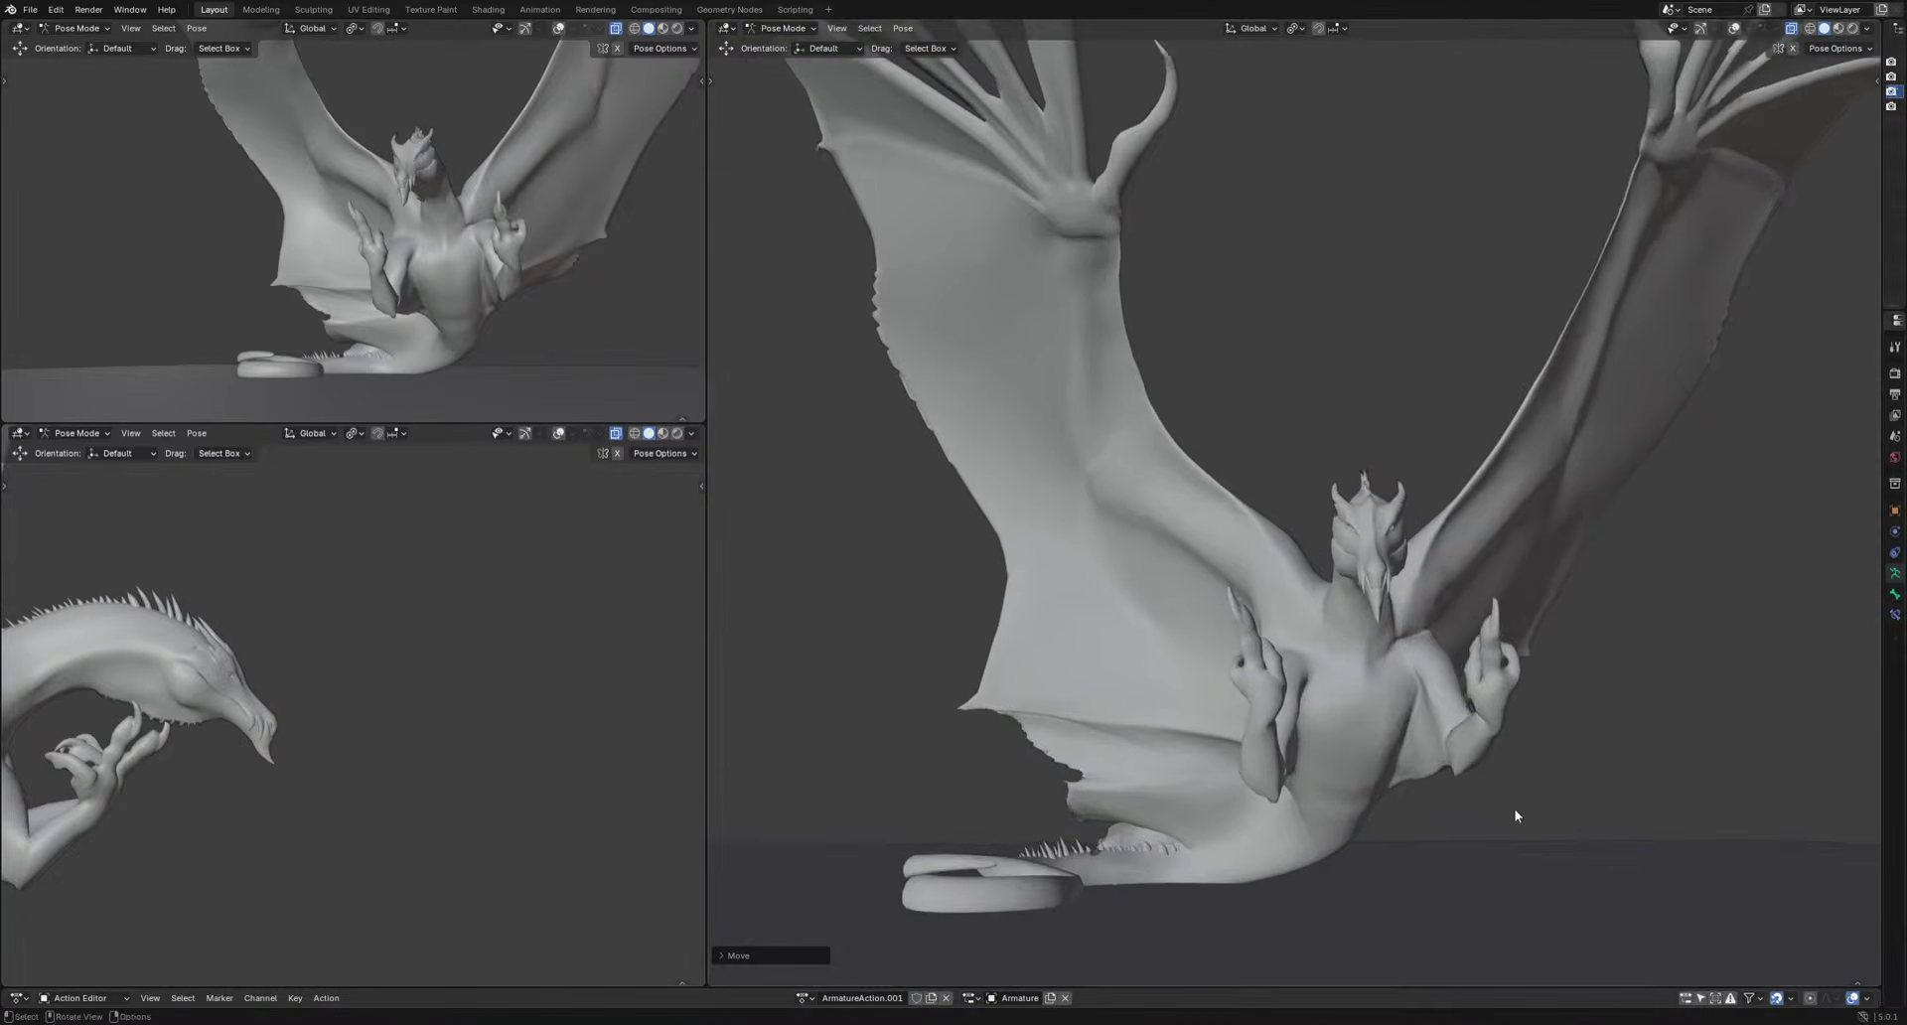
pyautogui.keyDown('shift'); pyautogui.moveTo(1477, 731); pyautogui.dragTo(1463, 777, button='middle'); pyautogui.keyUp('shift')
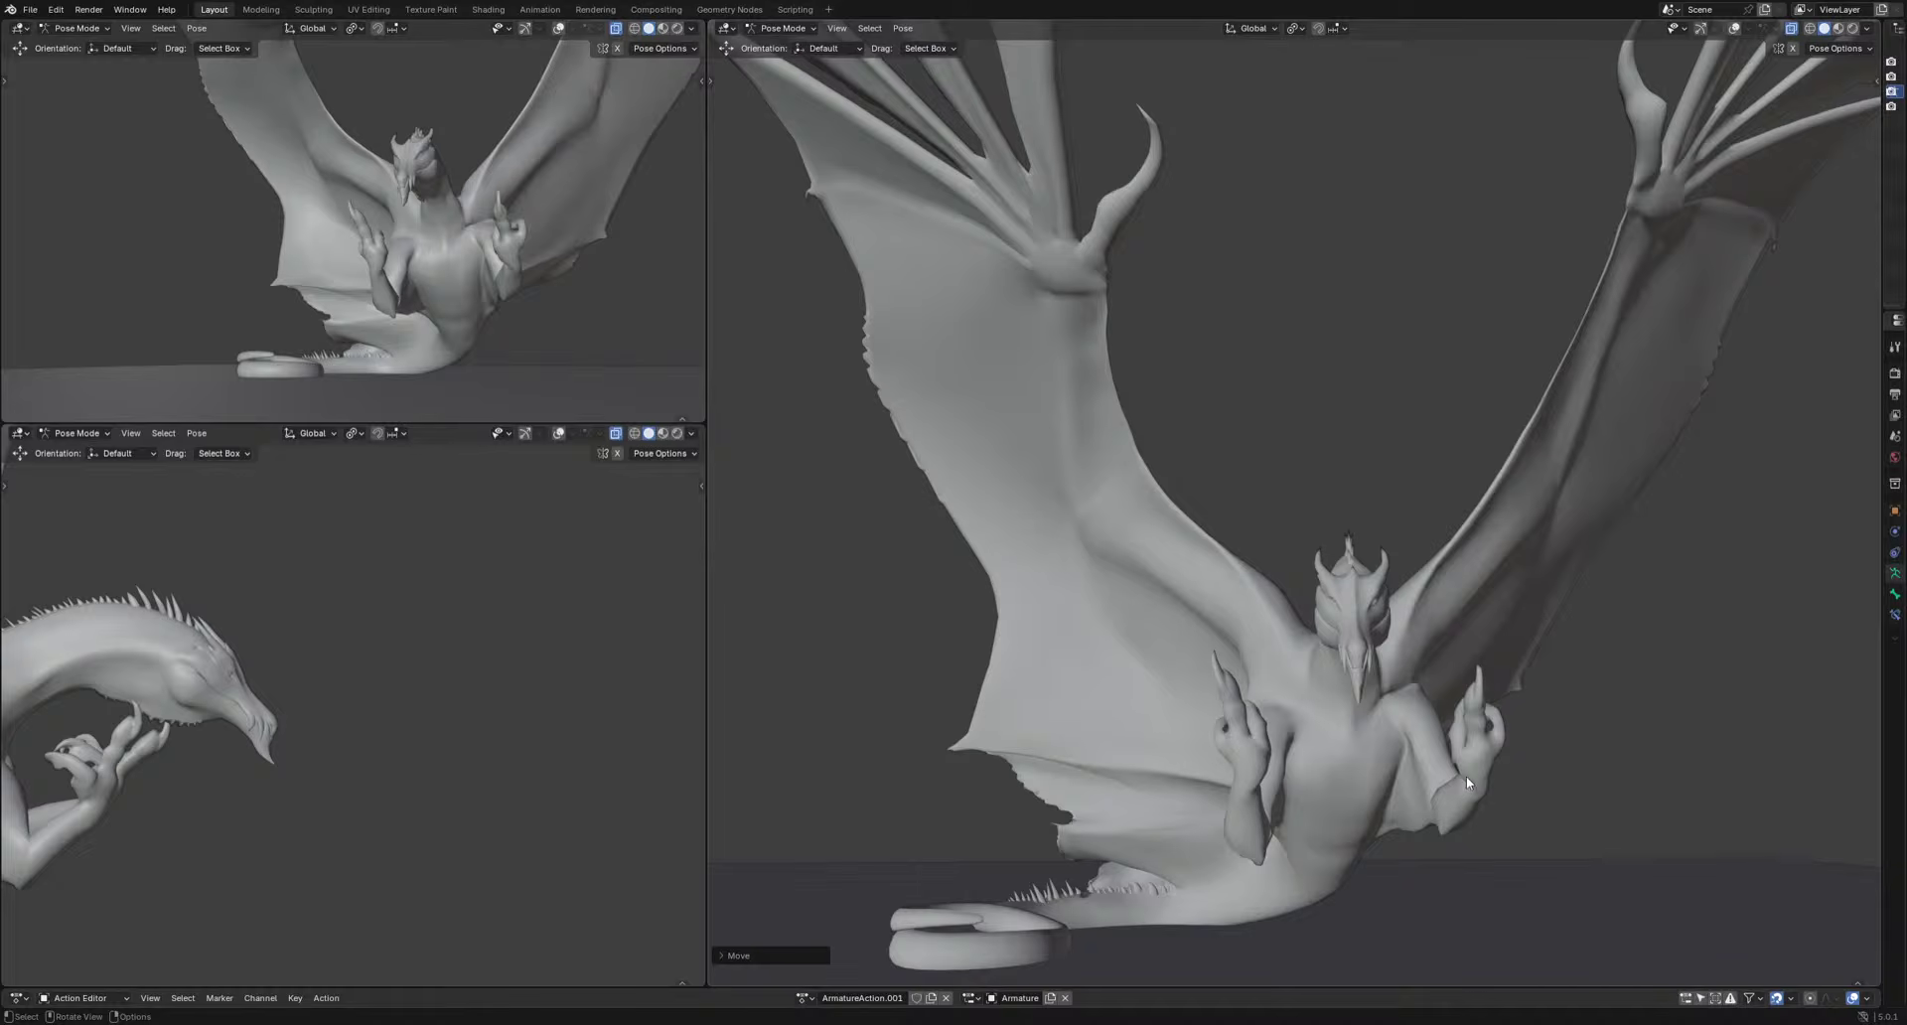
# Show the overlays again and rotate the WingHand.R bone to tilt the right wingtip outward.
pyautogui.click(1710, 28)
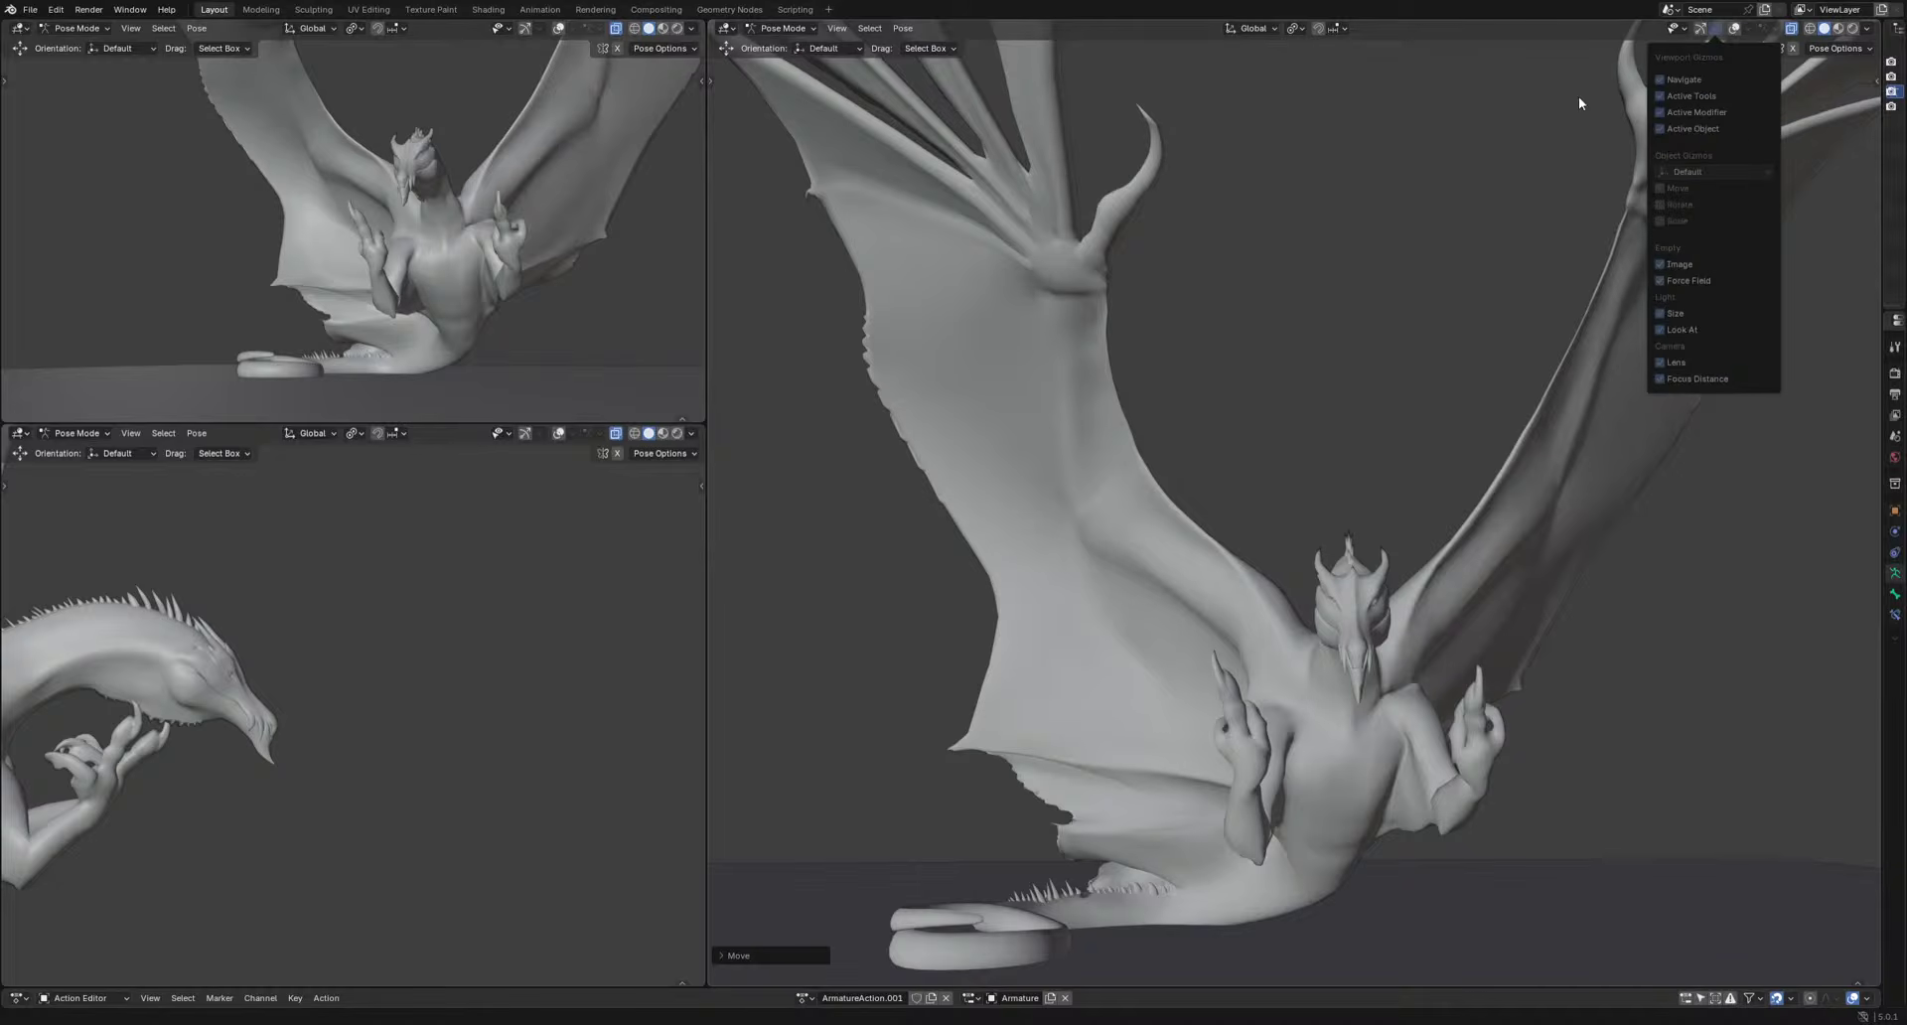
pyautogui.click(1733, 29)
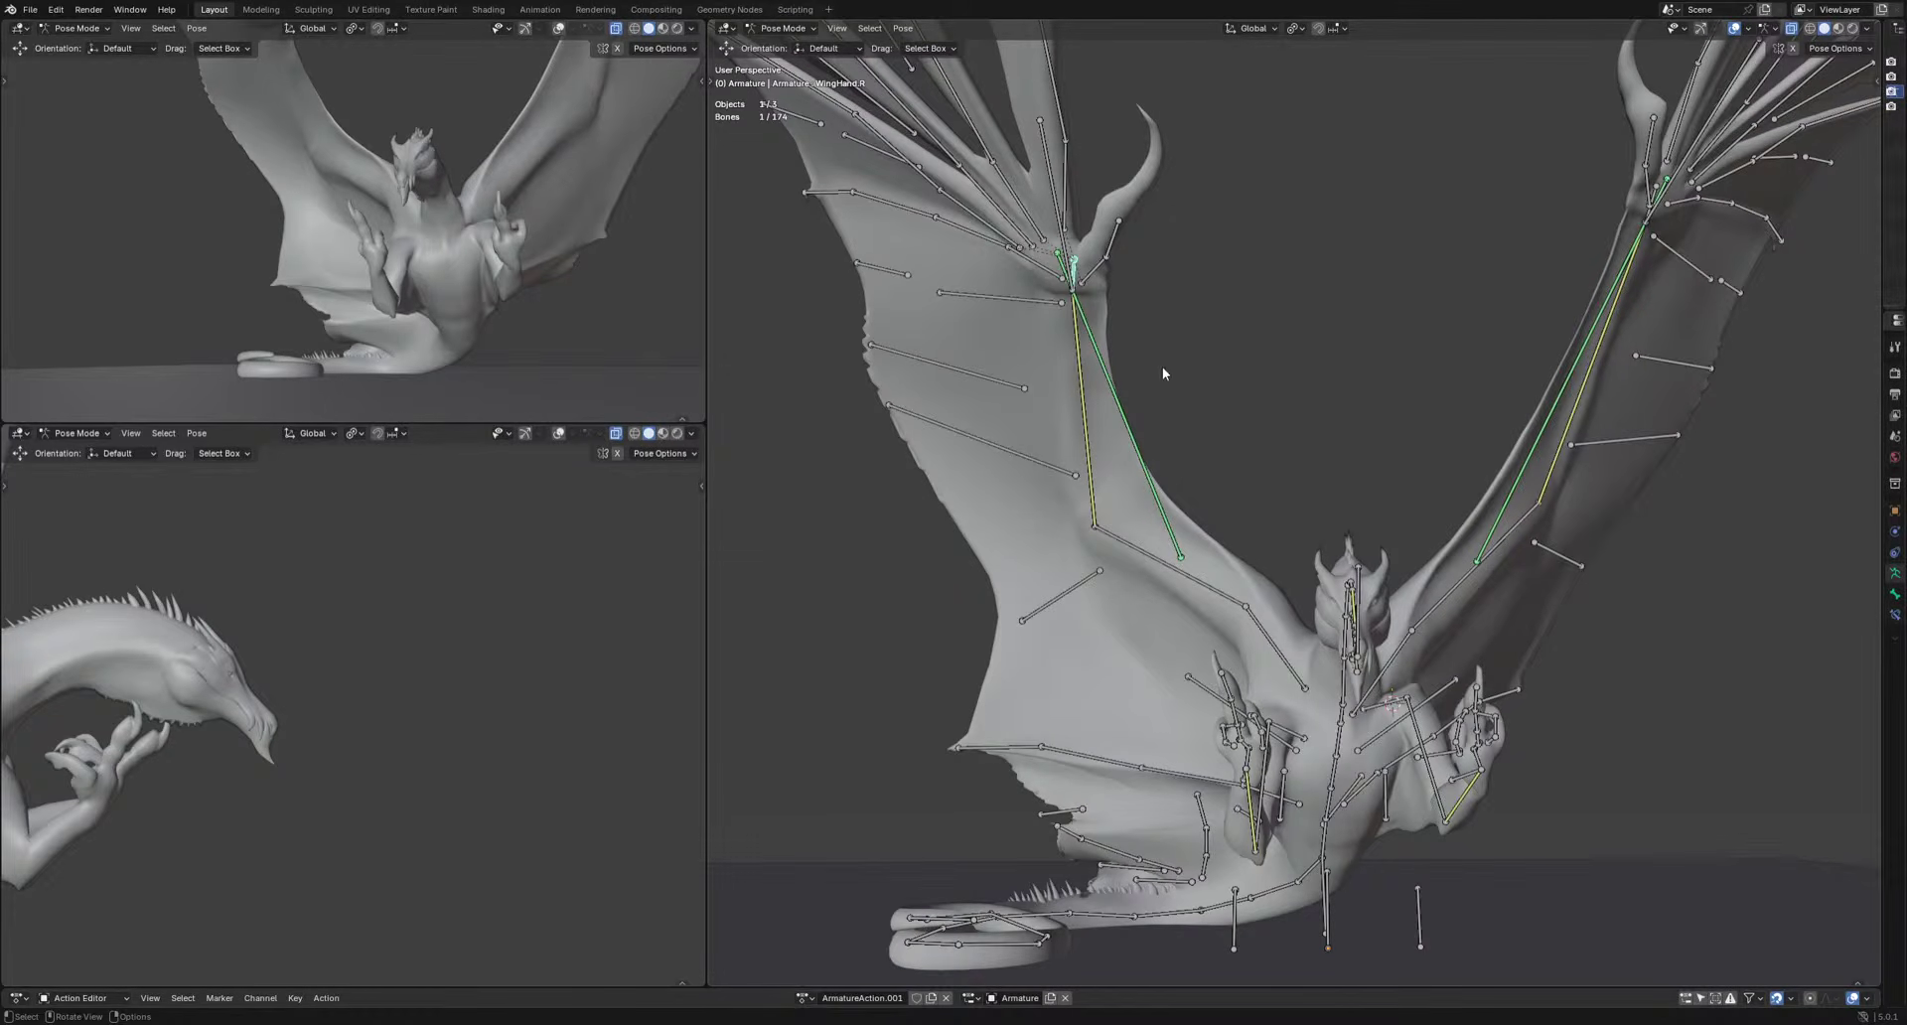
pyautogui.press('r')
pyautogui.click(1242, 419)
pyautogui.press('r')
pyautogui.press('r')
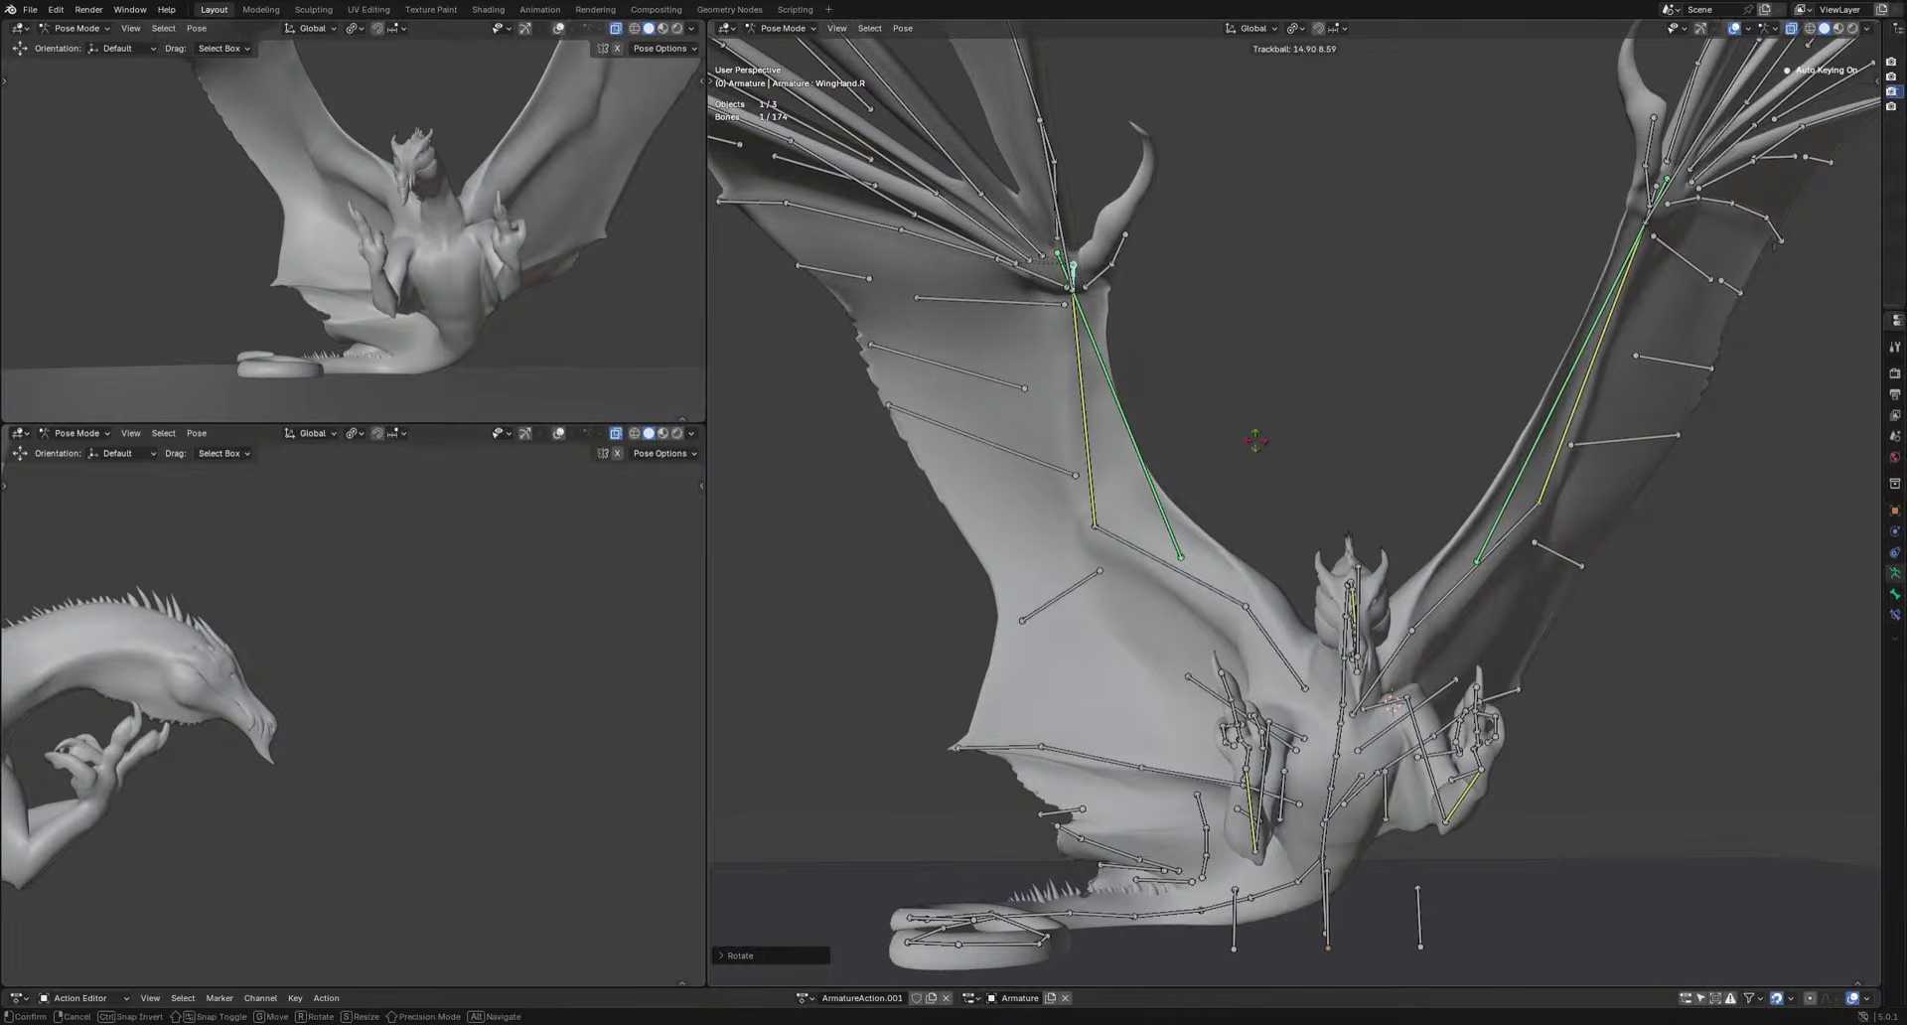
pyautogui.click(1255, 437)
# Select the five base finger bones of the right wing and rotate them together to spread the wingtip outward.
pyautogui.click(1074, 263)
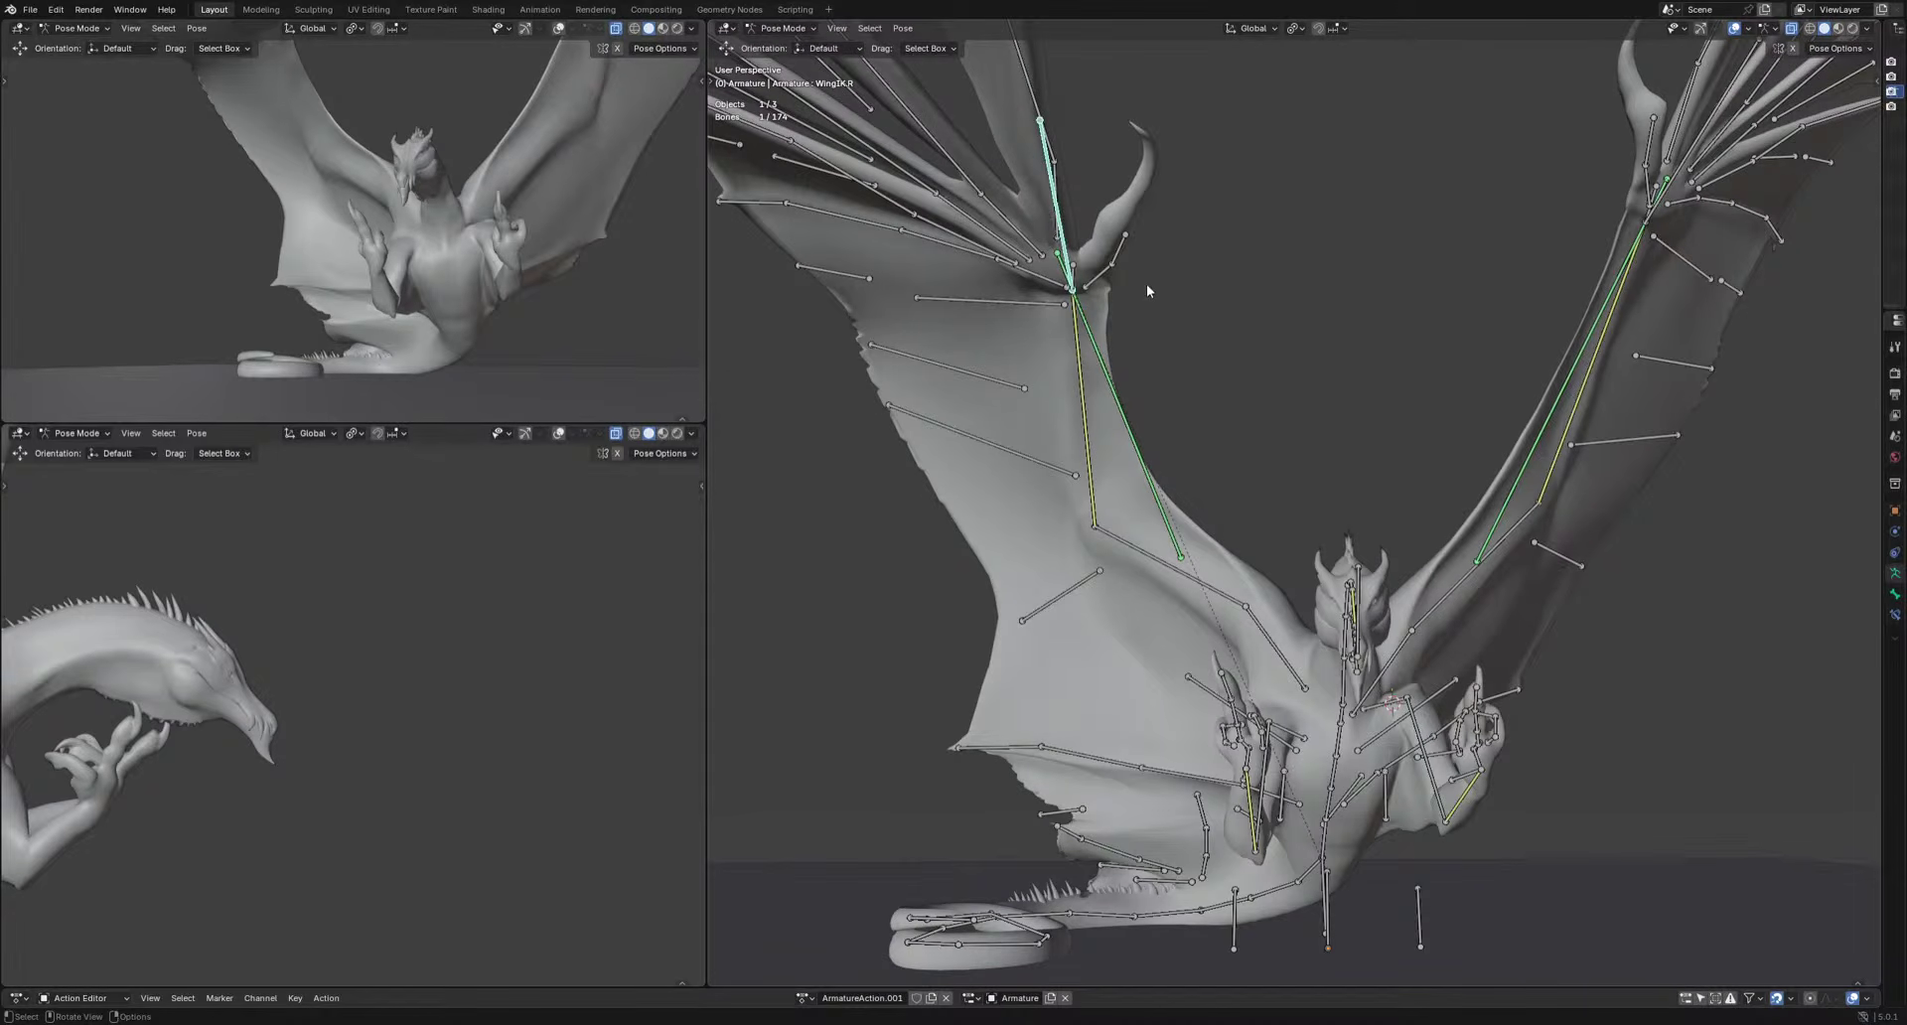
pyautogui.press('h')
pyautogui.click(1058, 211)
pyautogui.keyDown('shift'); pyautogui.click(1023, 236); pyautogui.keyUp('shift')
pyautogui.keyDown('shift'); pyautogui.click(1003, 241); pyautogui.keyUp('shift')
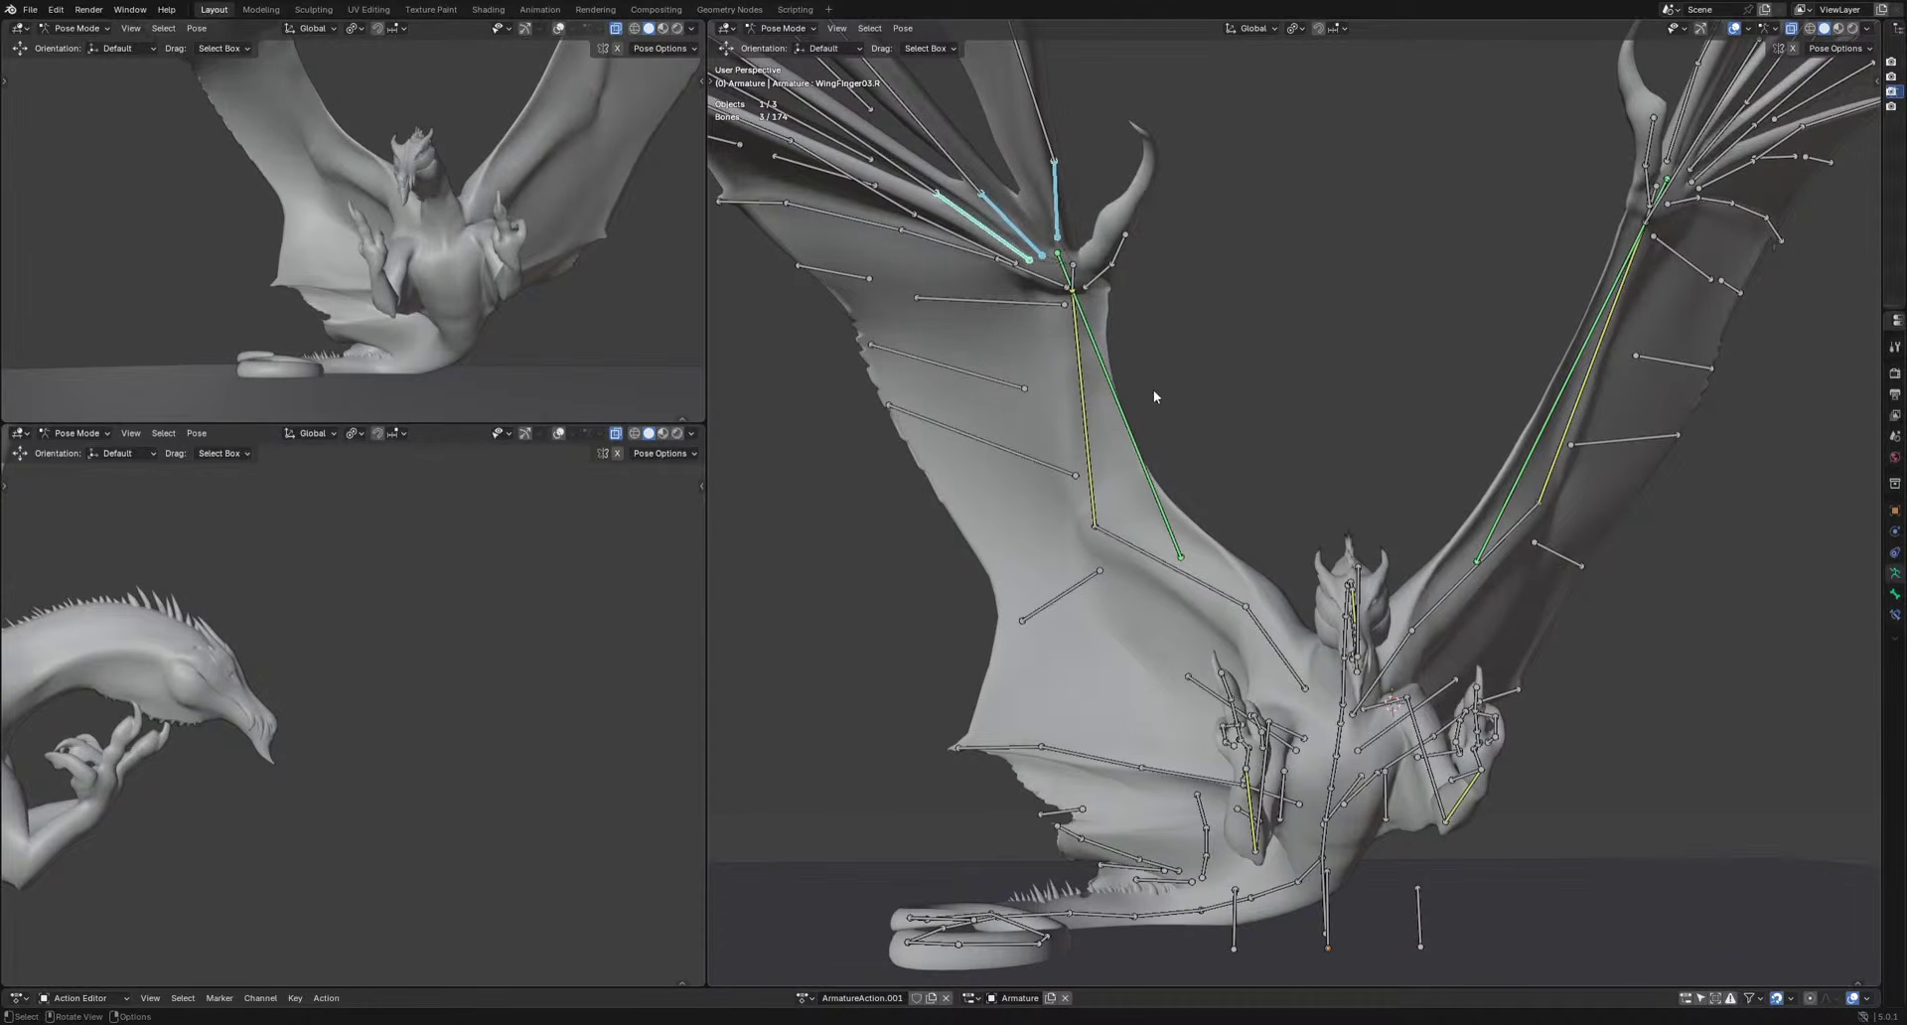
pyautogui.keyDown('shift'); pyautogui.click(995, 257); pyautogui.keyUp('shift')
pyautogui.keyDown('shift'); pyautogui.click(1026, 273); pyautogui.keyUp('shift')
pyautogui.press('r')
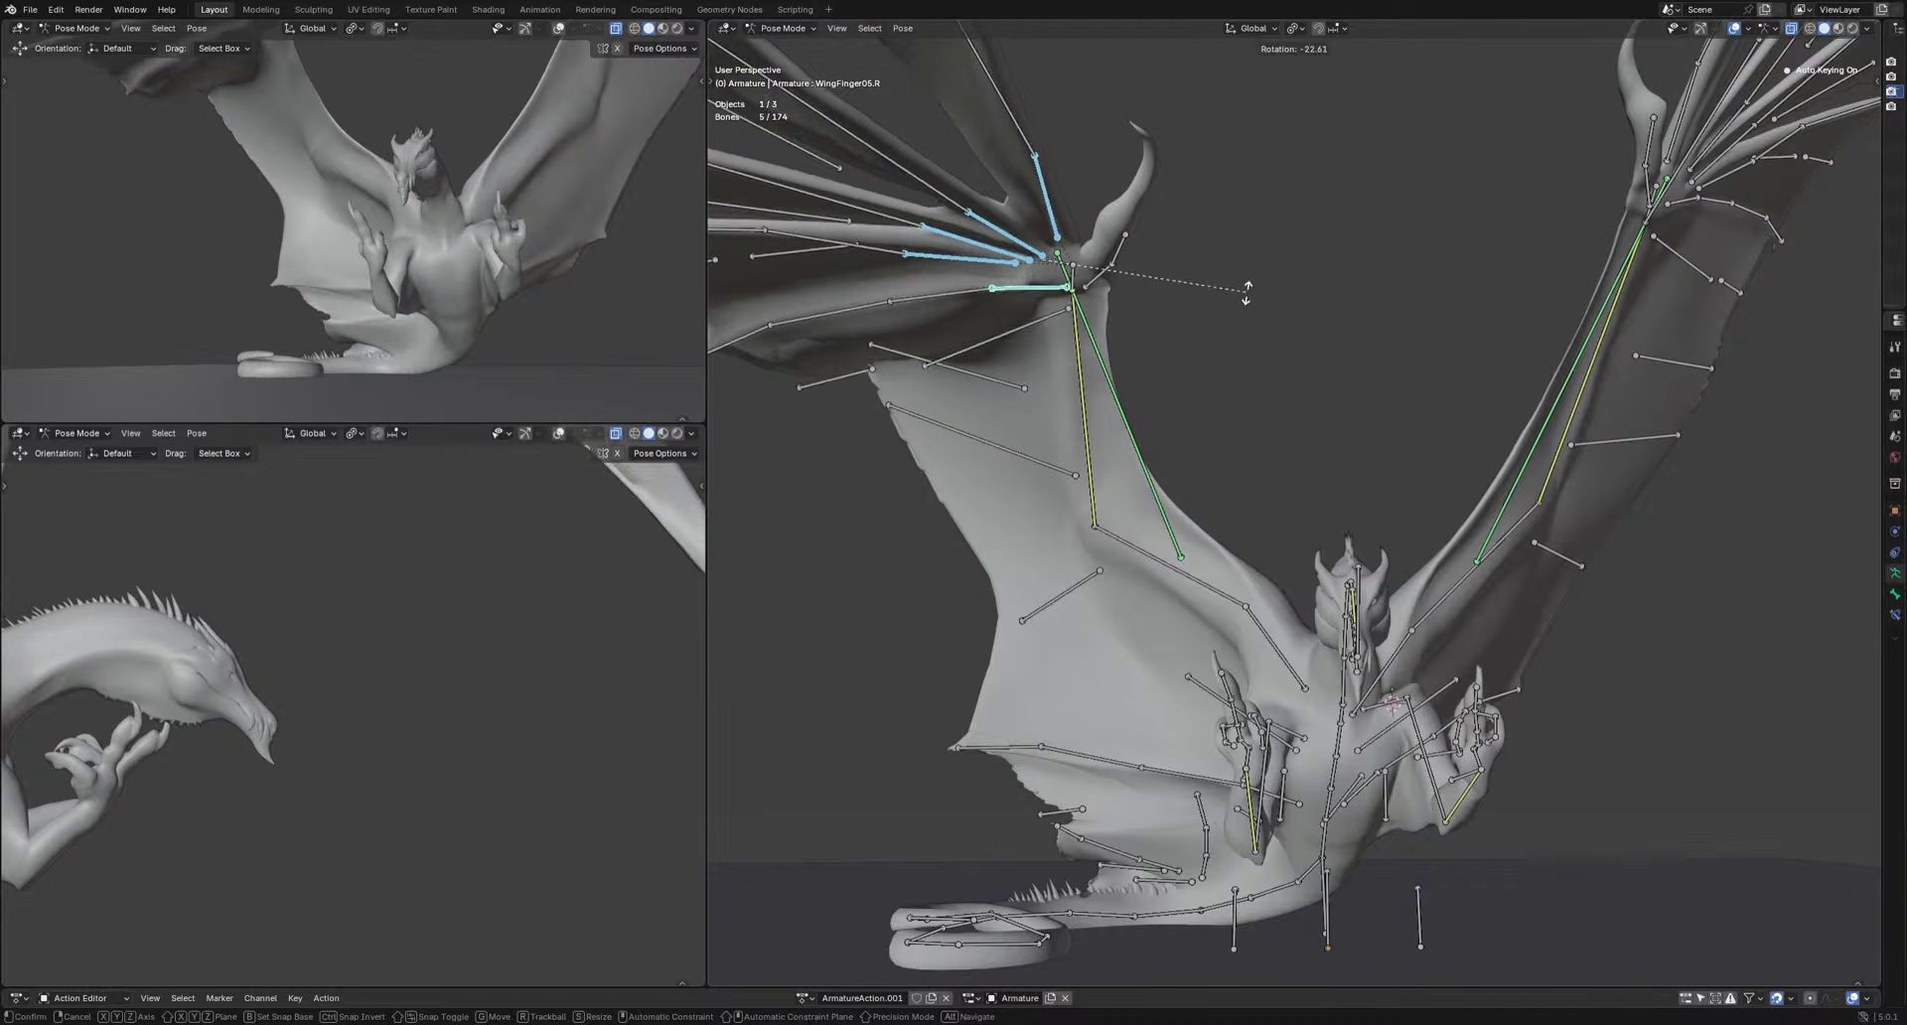
pyautogui.click(1243, 298)
# Rotate the WingBody membrane bones and move WingBody-3M.R outward to even out the right wing's trailing edge.
pyautogui.click(1001, 364)
pyautogui.press('r')
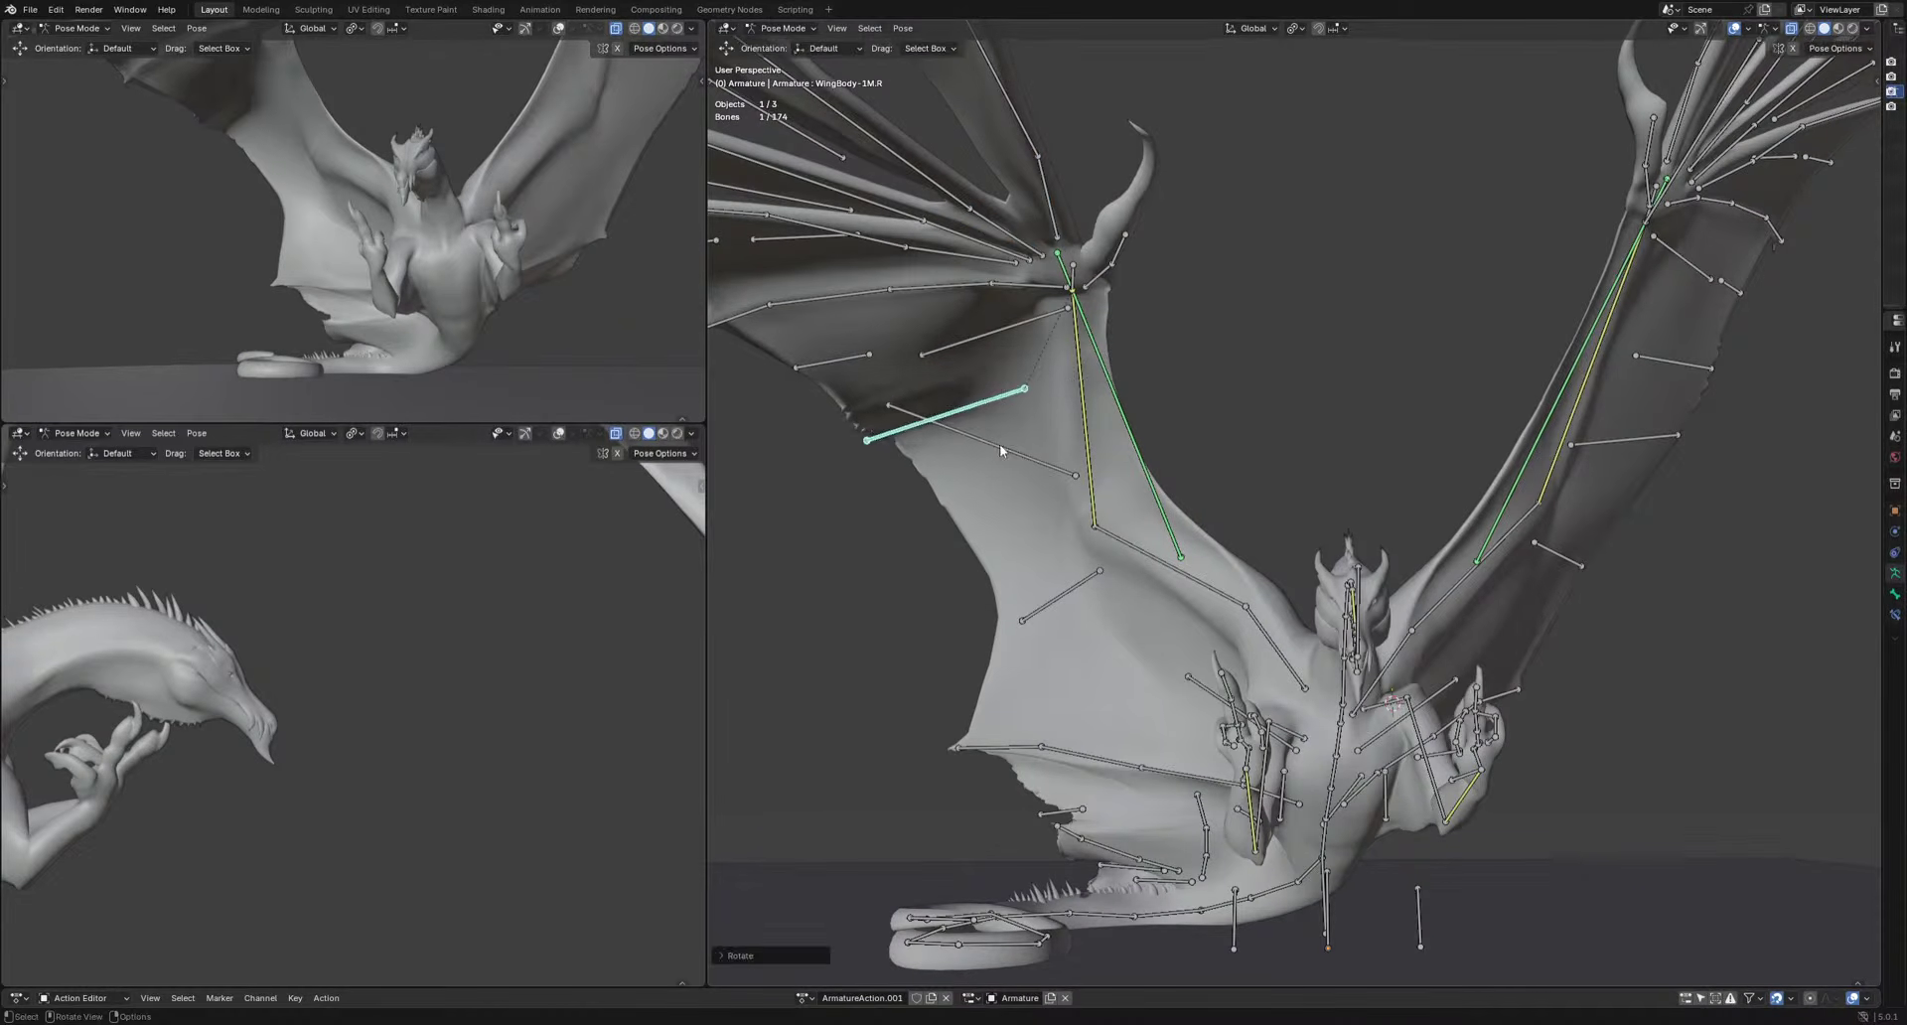
pyautogui.click(1224, 431)
pyautogui.click(1060, 596)
pyautogui.press('g')
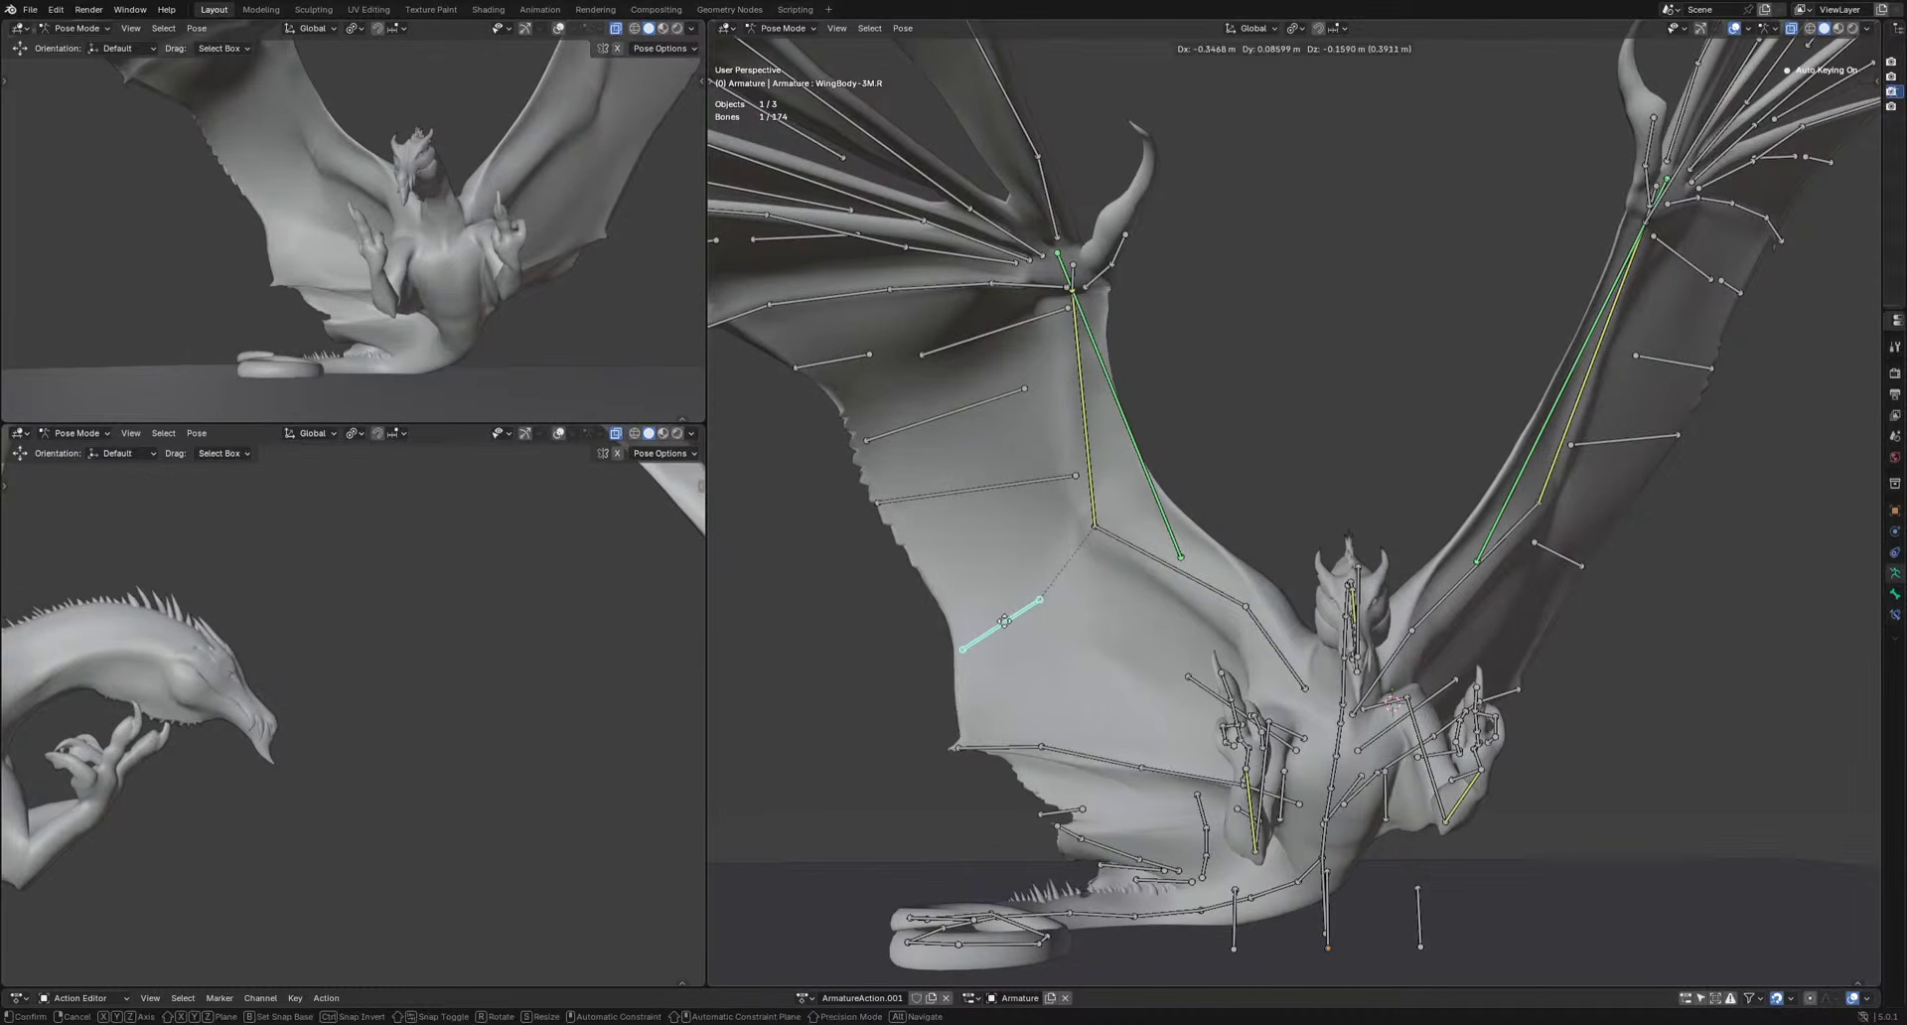
pyautogui.click(1001, 624)
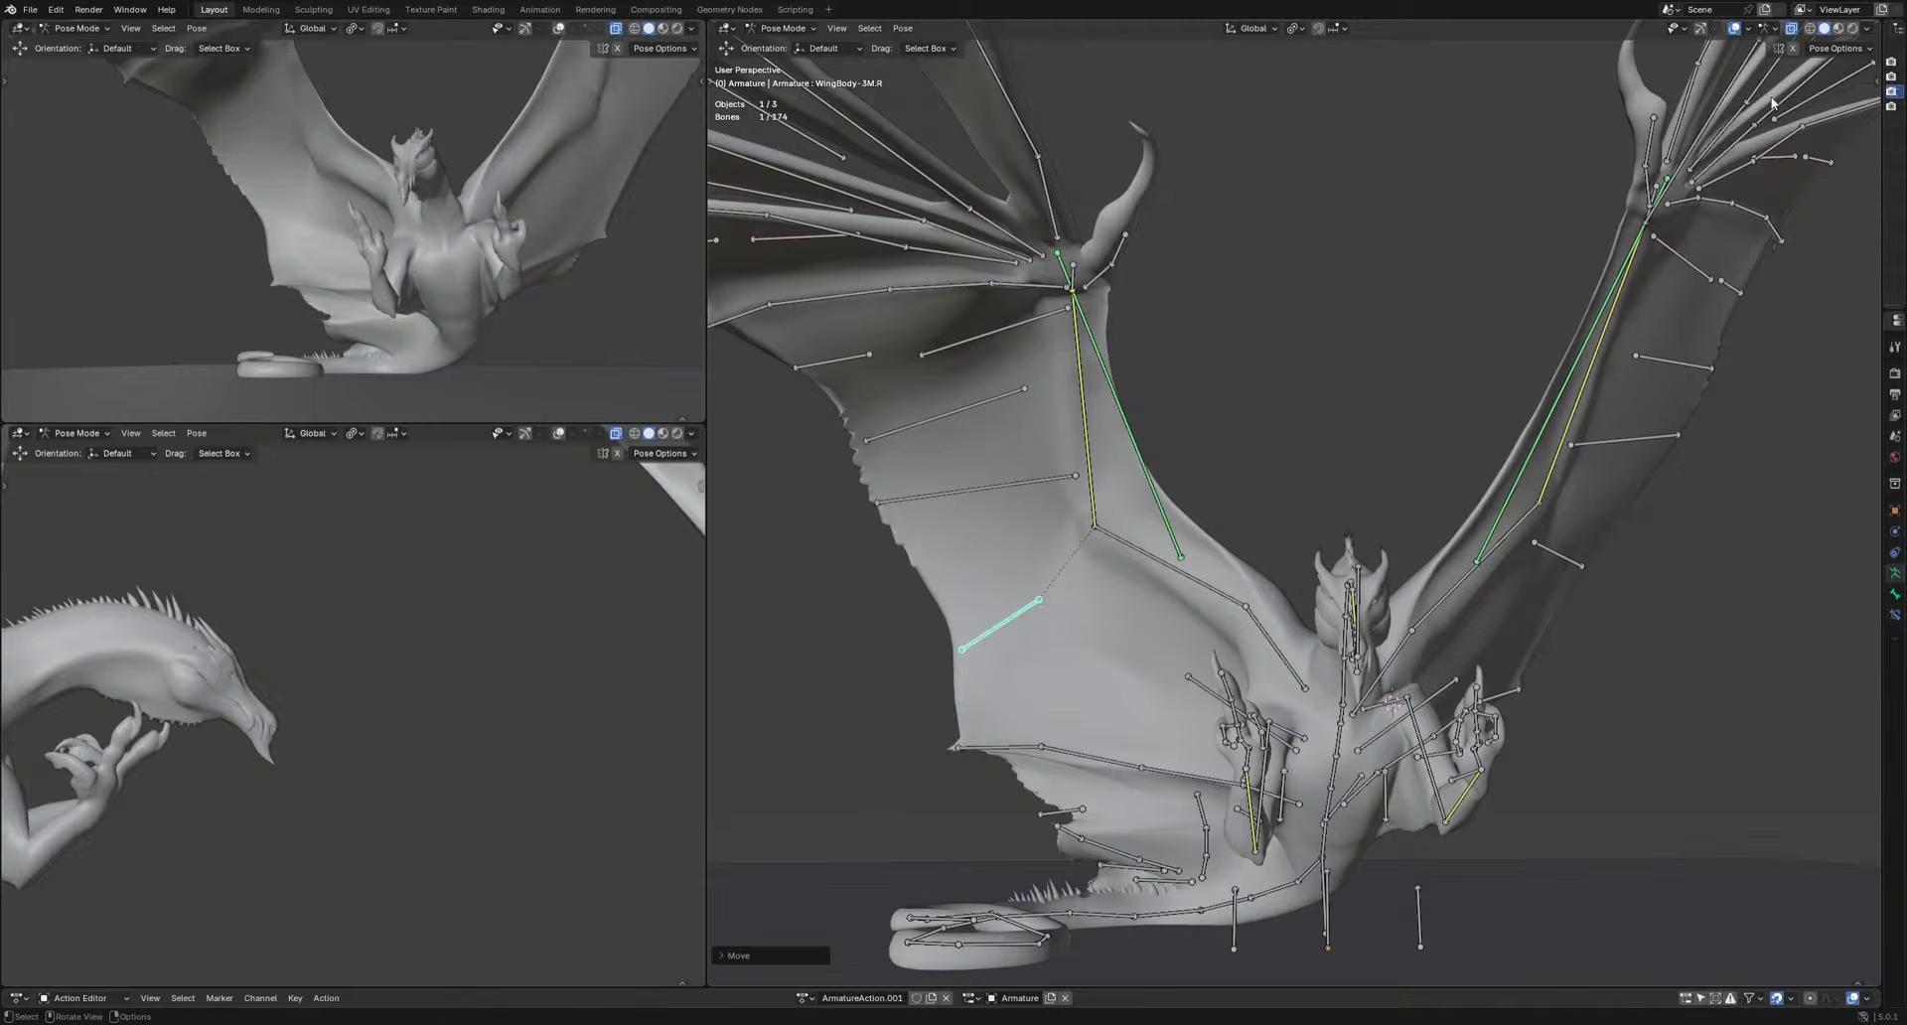
# Select the finger bones of the left wing and rotate them together to spread its tip outward.
pyautogui.moveTo(1774, 102); pyautogui.dragTo(1650, 198)
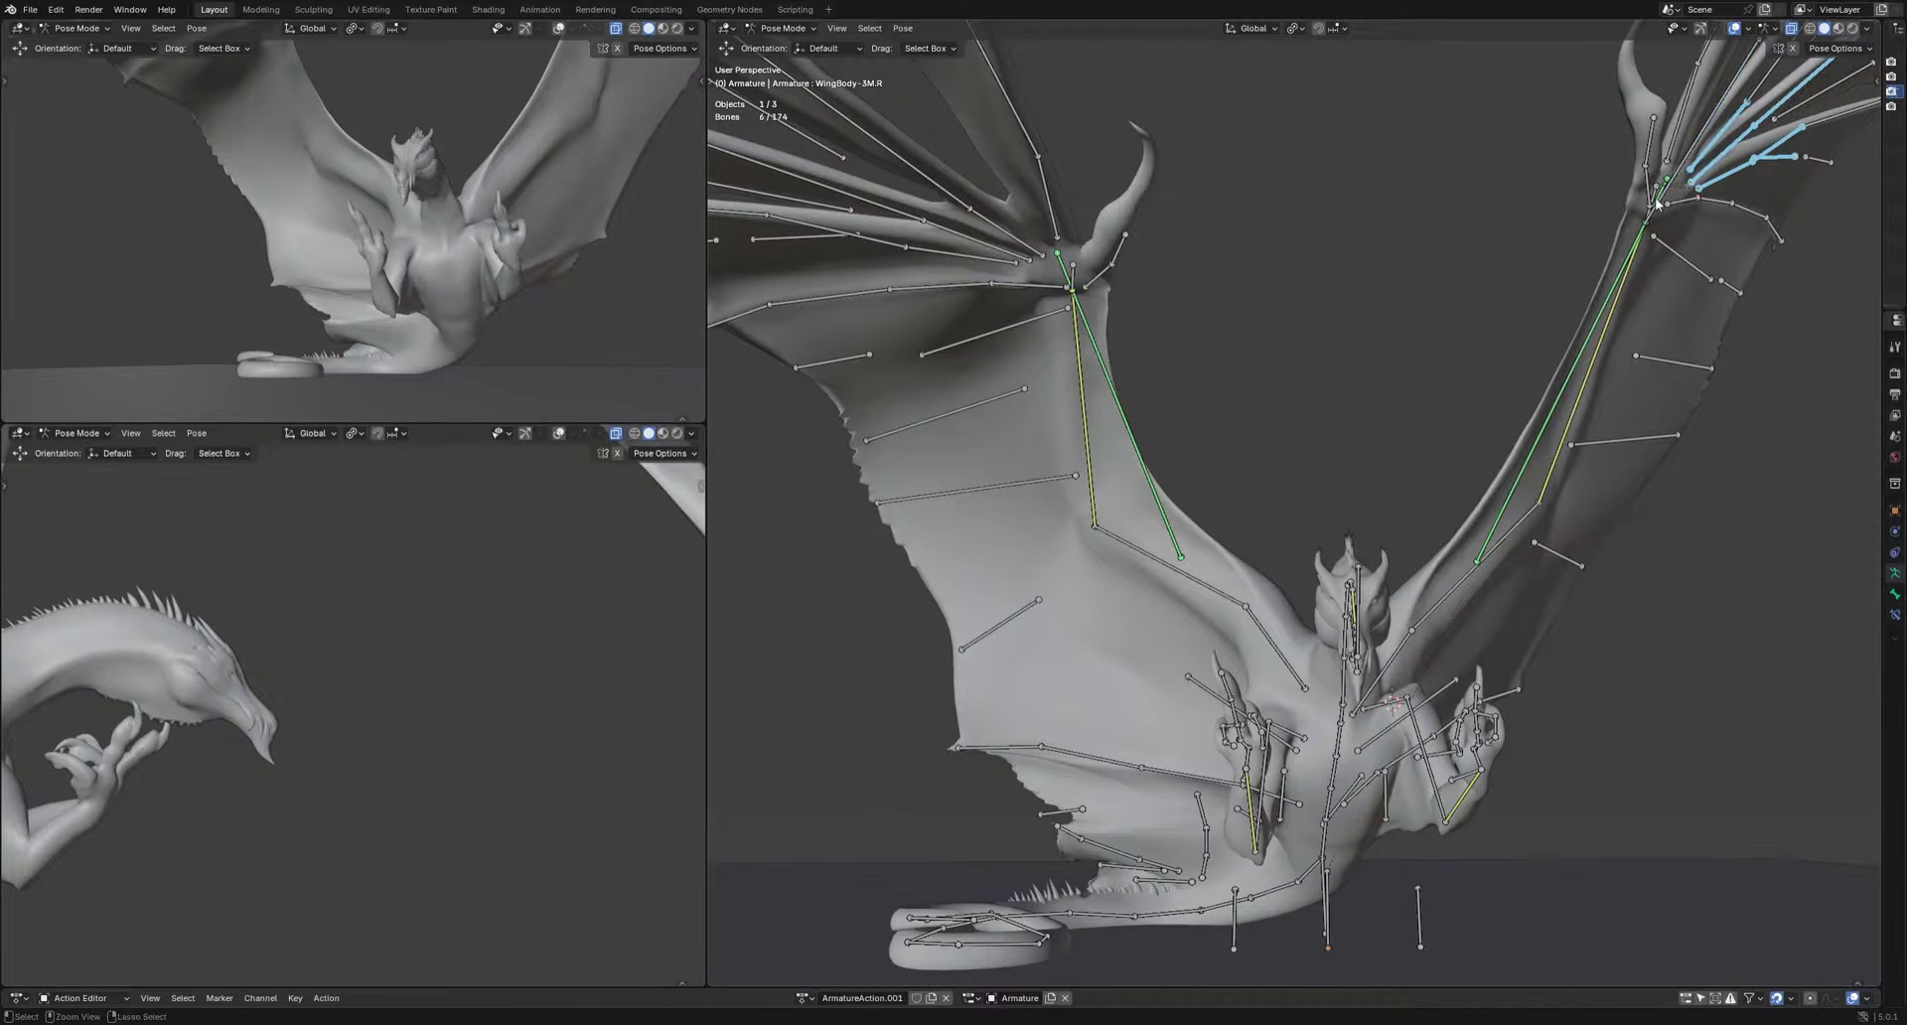
pyautogui.keyDown('shift'); pyautogui.click(1680, 134); pyautogui.keyUp('shift')
pyautogui.press('r')
pyautogui.click(1799, 264)
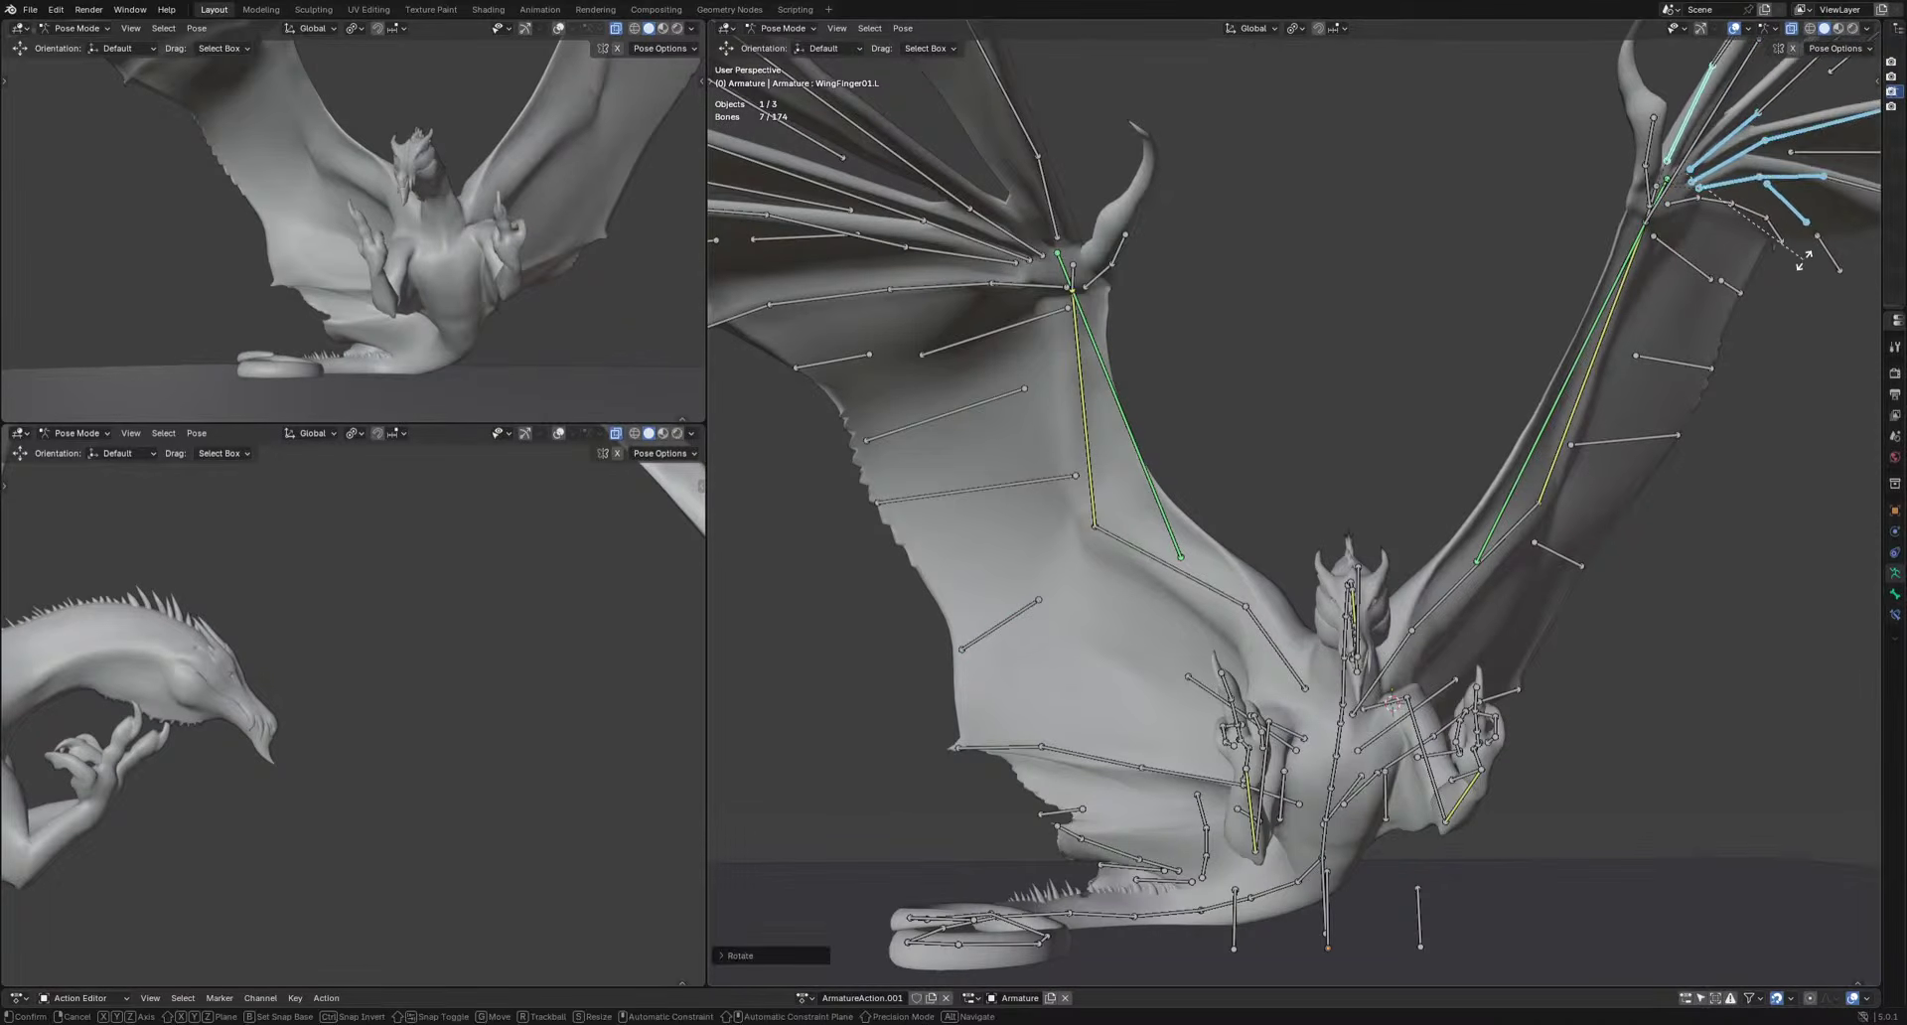
# Rotate both claw bones of the left wing together to bend its thumb claw.
pyautogui.click(1654, 142)
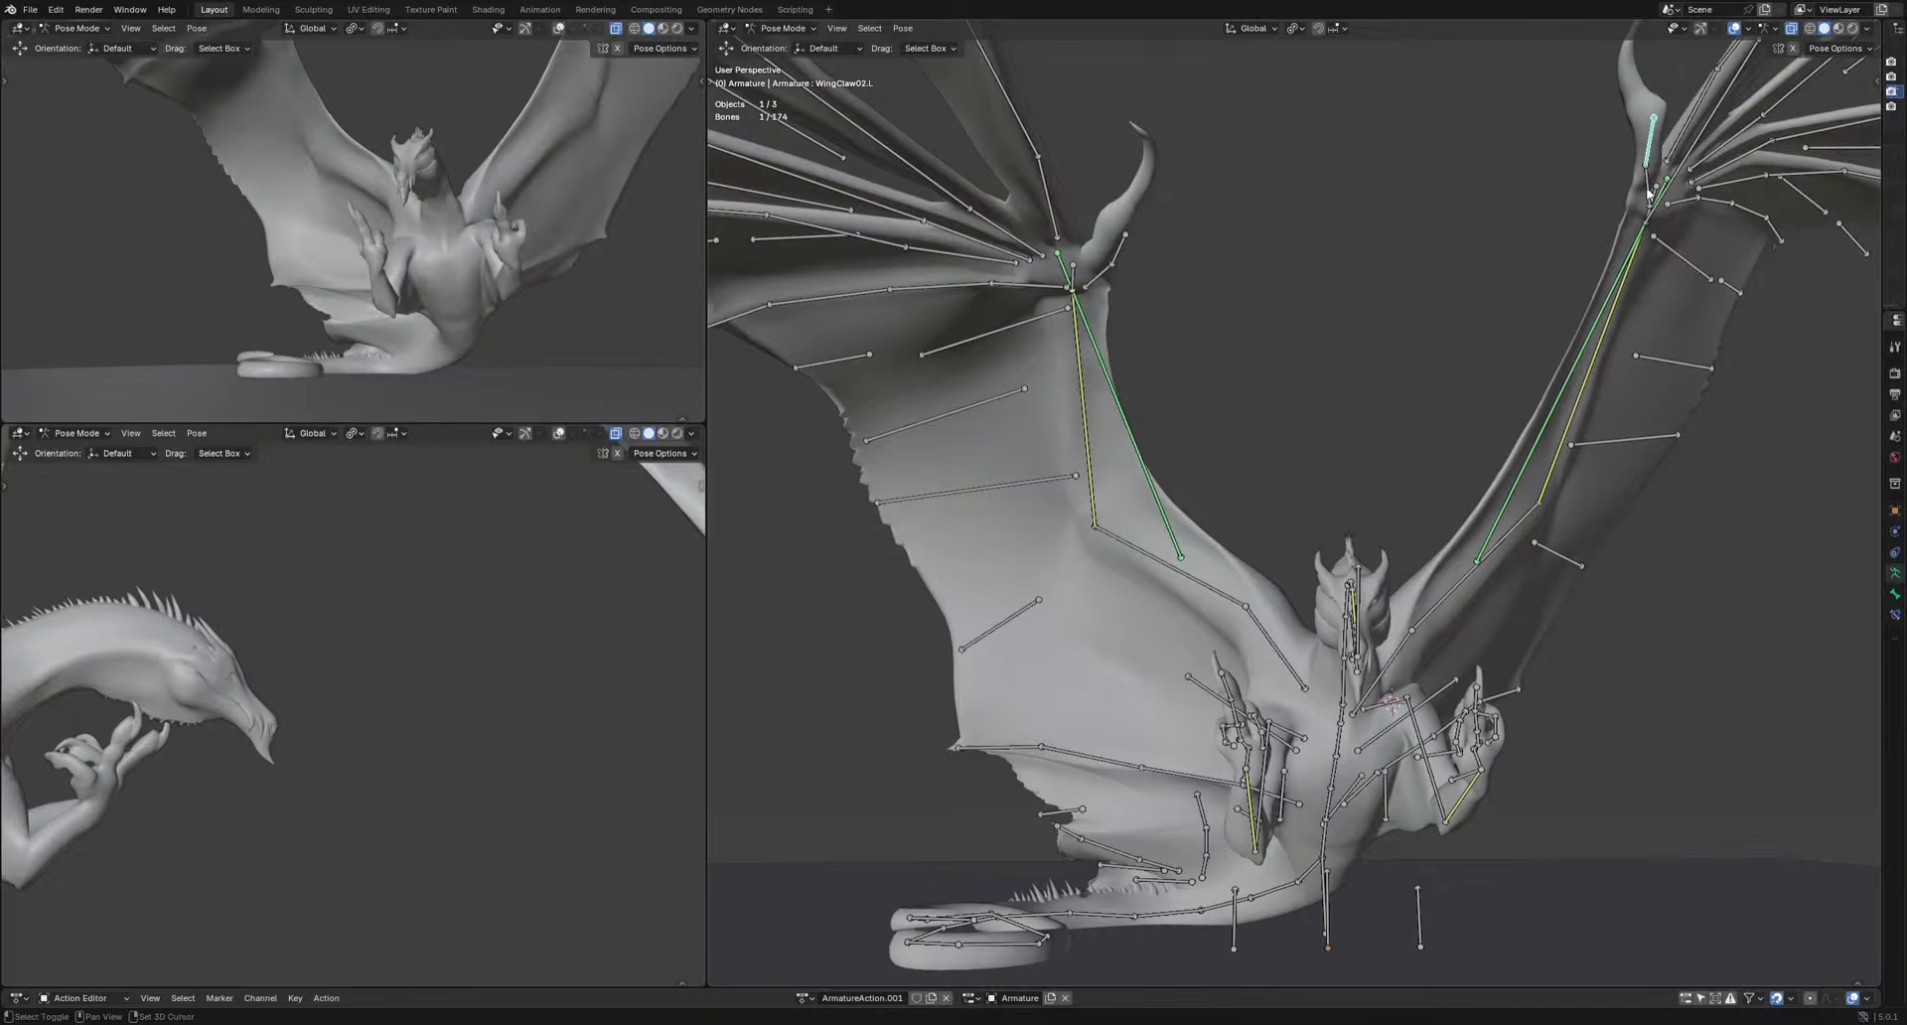
pyautogui.keyDown('shift'); pyautogui.click(1647, 184); pyautogui.keyUp('shift')
pyautogui.press('r')
pyautogui.click(1809, 254)
# Select both claw bones of the right wing and rotate them together with free trackball rotation to bend its thumb claw.
pyautogui.moveTo(1164, 214); pyautogui.dragTo(1097, 280)
pyautogui.press('r')
pyautogui.click(1309, 264)
pyautogui.press('r')
pyautogui.press('r')
pyautogui.click(1362, 325)
pyautogui.press('r')
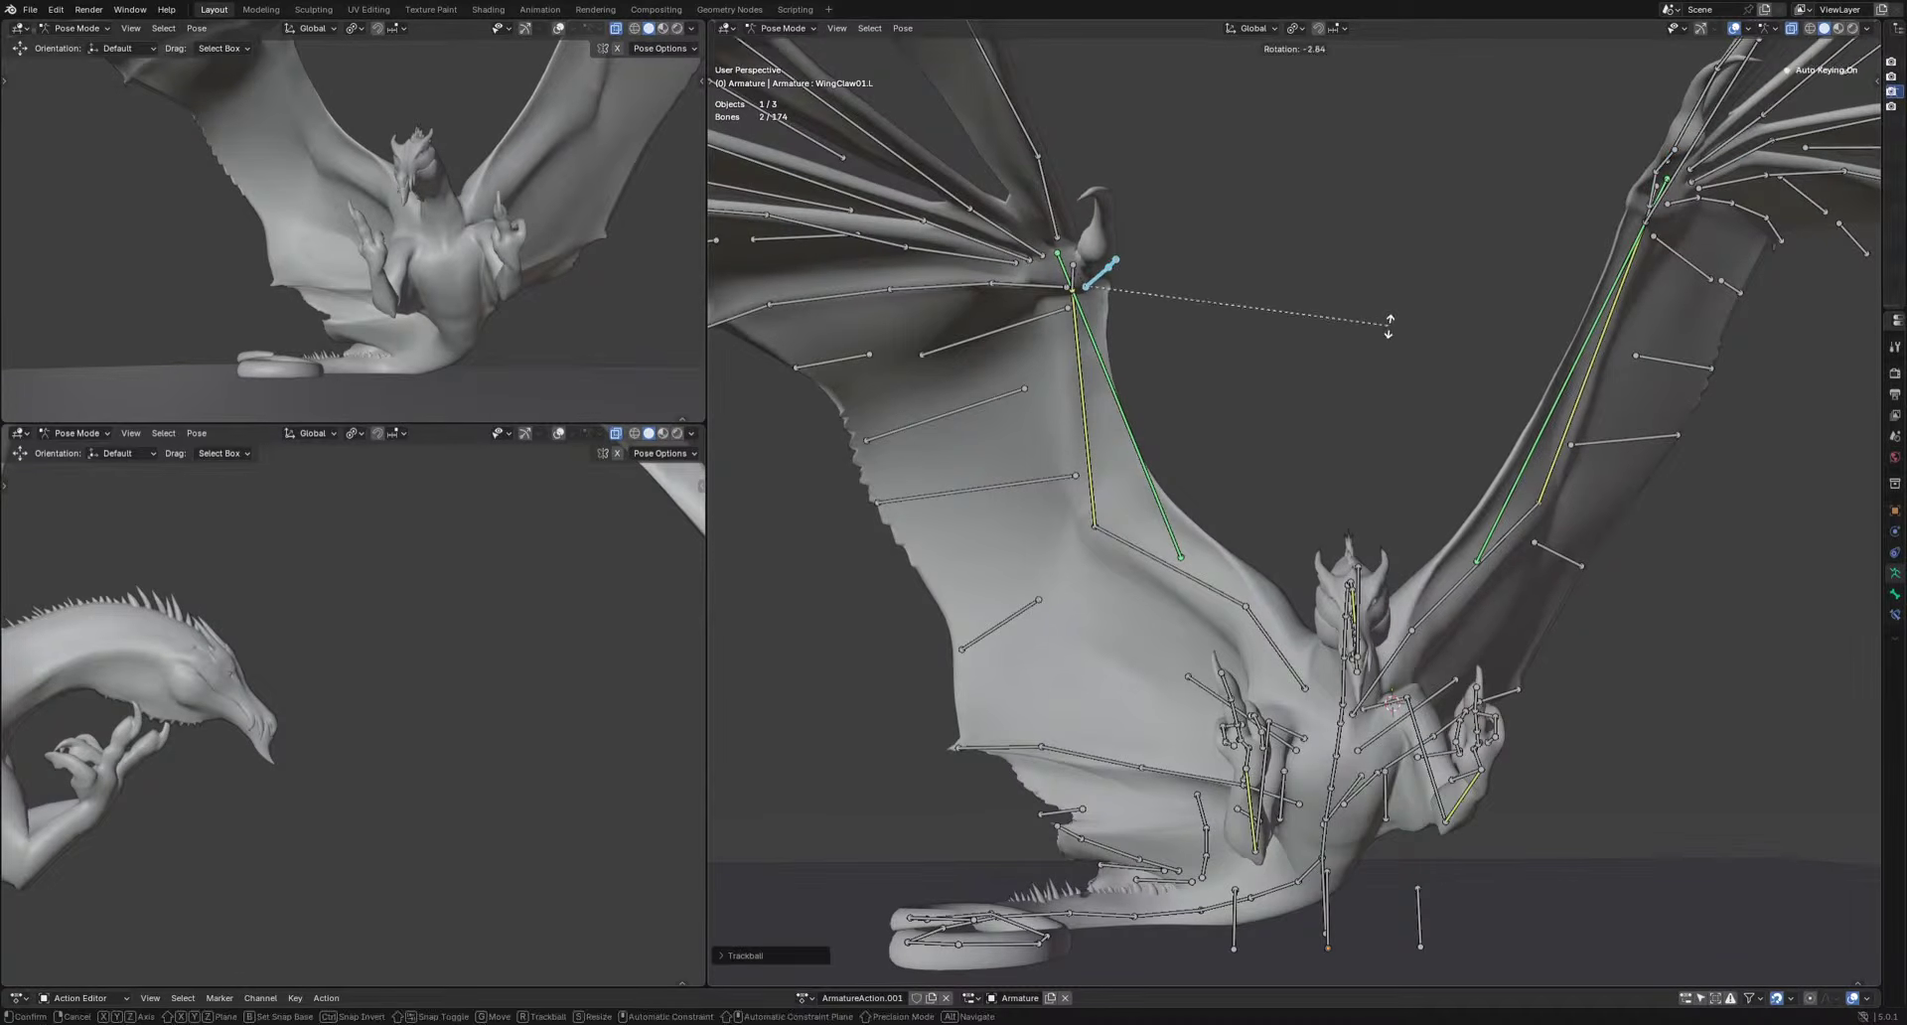
pyautogui.click(1392, 331)
pyautogui.click(1396, 348)
# Hide the overlays in the main viewport to review the posed dragon without bones, and save TWOD_Vitreus_New.blend.
pyautogui.moveTo(1397, 351); pyautogui.dragTo(1391, 351, button='middle')
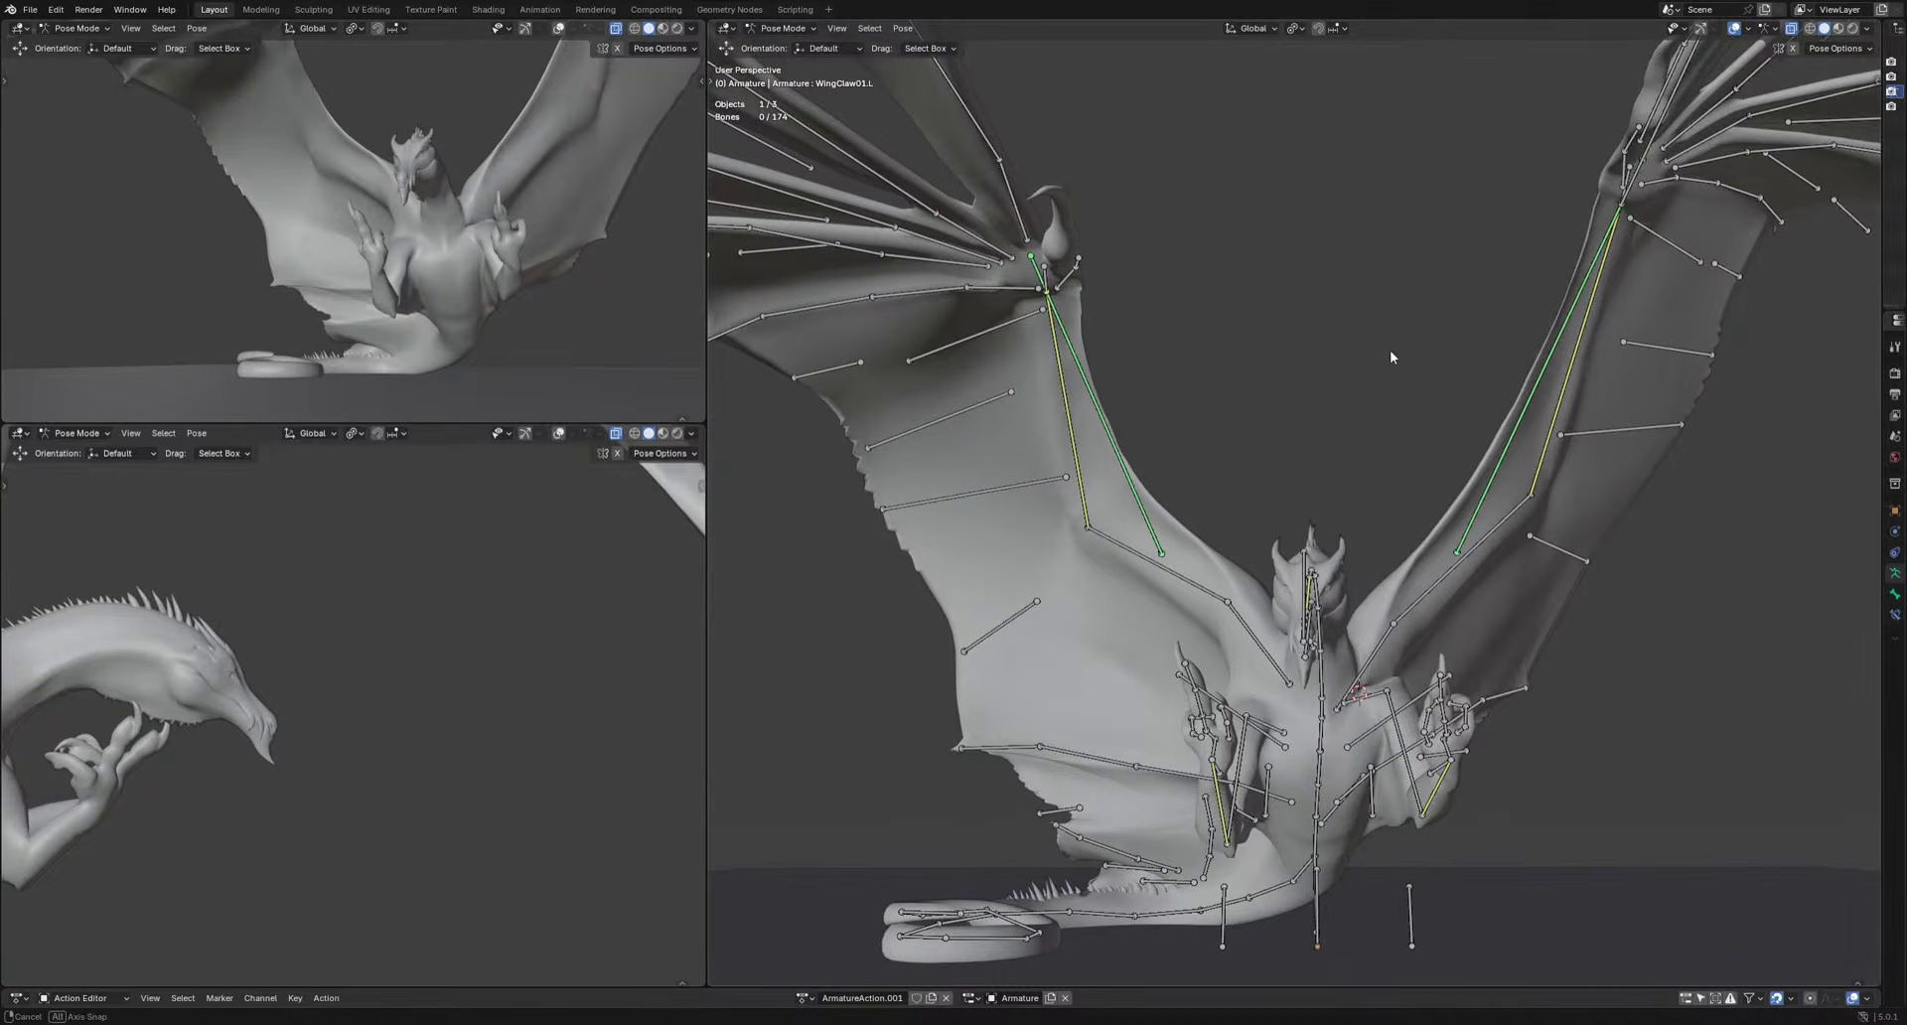
pyautogui.click(1734, 30)
pyautogui.moveTo(1661, 129); pyautogui.dragTo(1456, 506, button='middle')
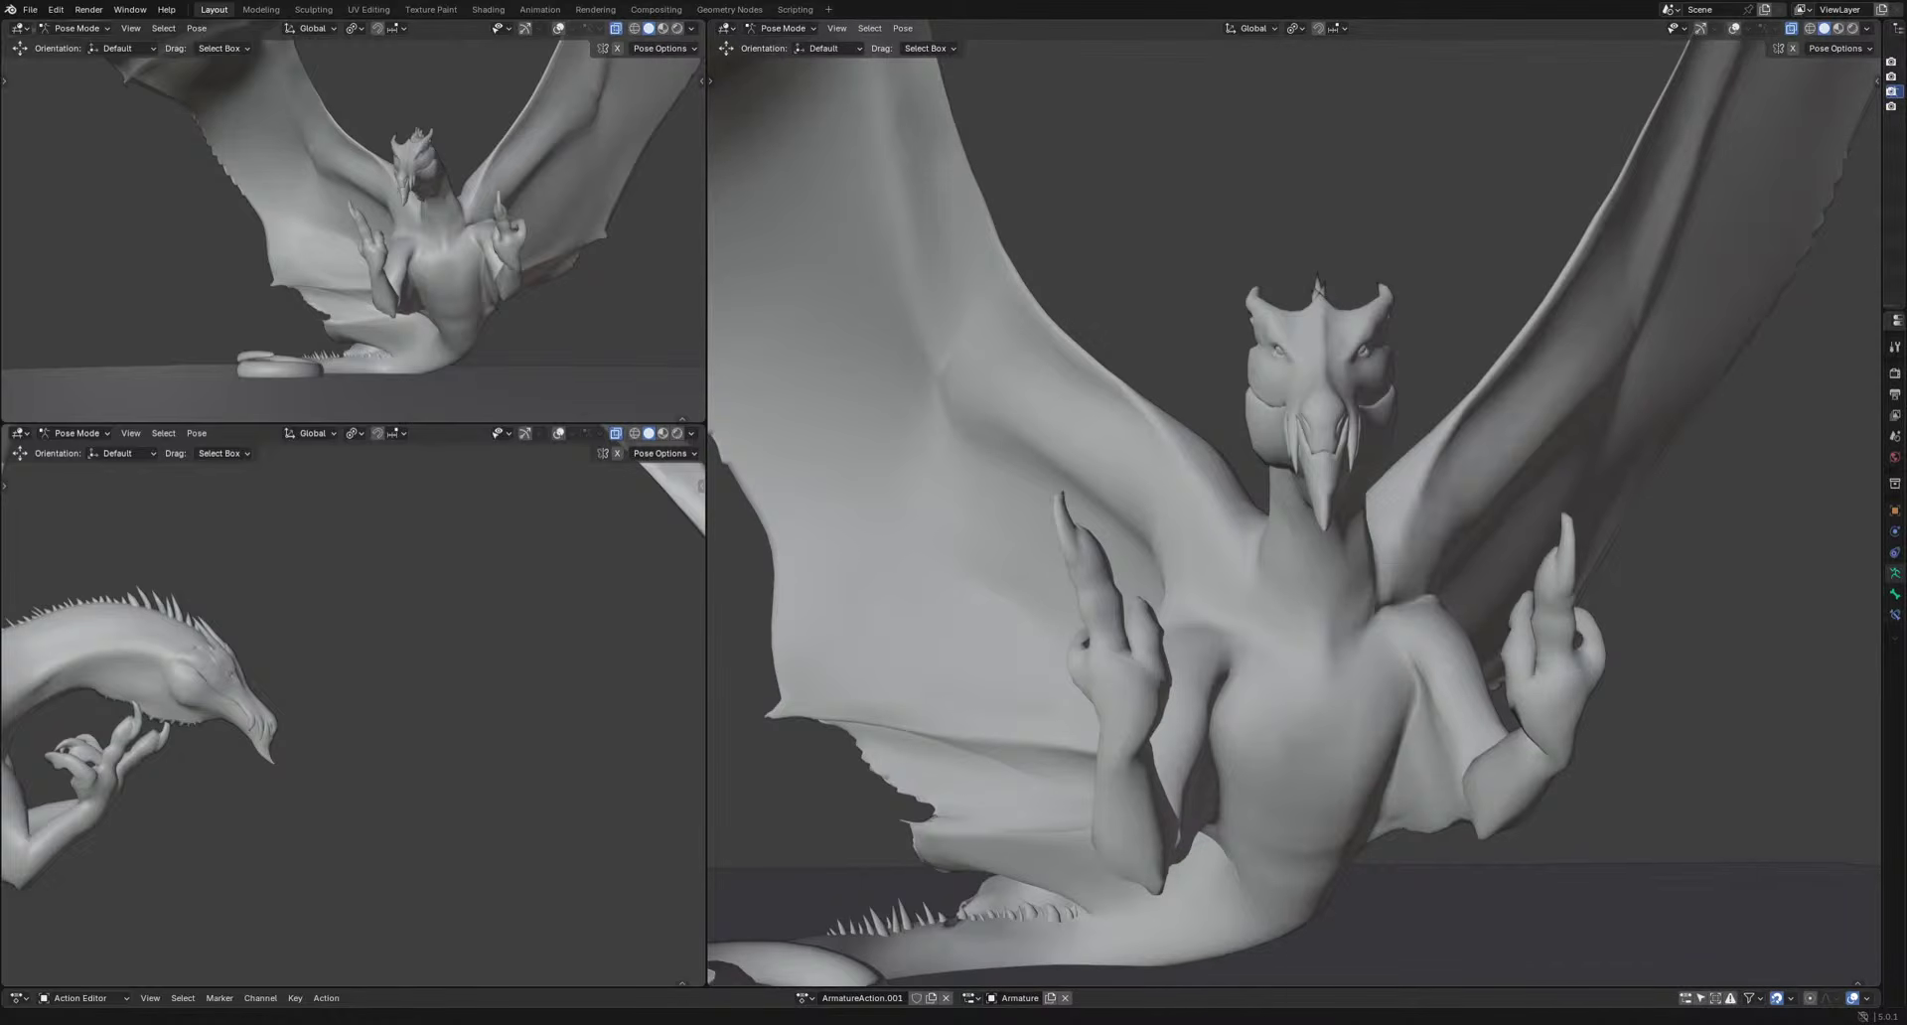
pyautogui.press('KP_0')
pyautogui.press('KP_0')
pyautogui.moveTo(540, 301); pyautogui.dragTo(522, 354, button='middle')
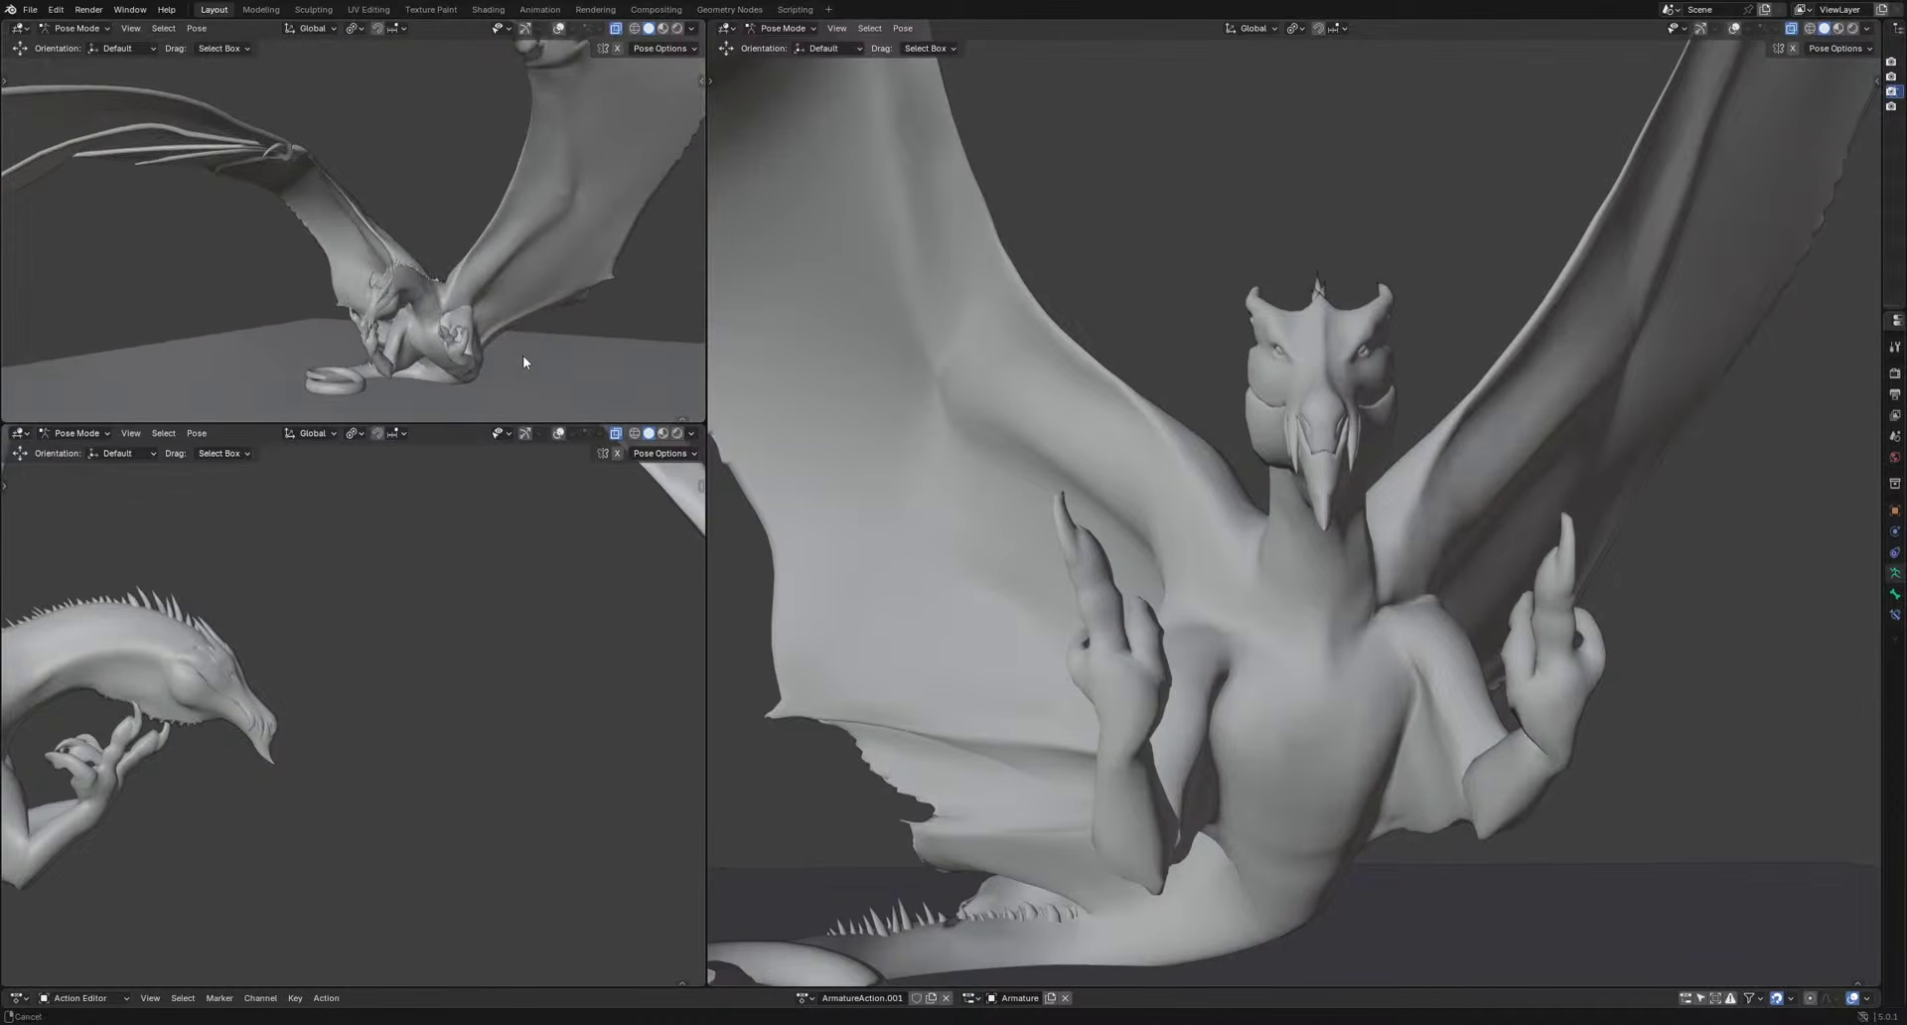
pyautogui.moveTo(337, 745); pyautogui.dragTo(241, 796, button='middle')
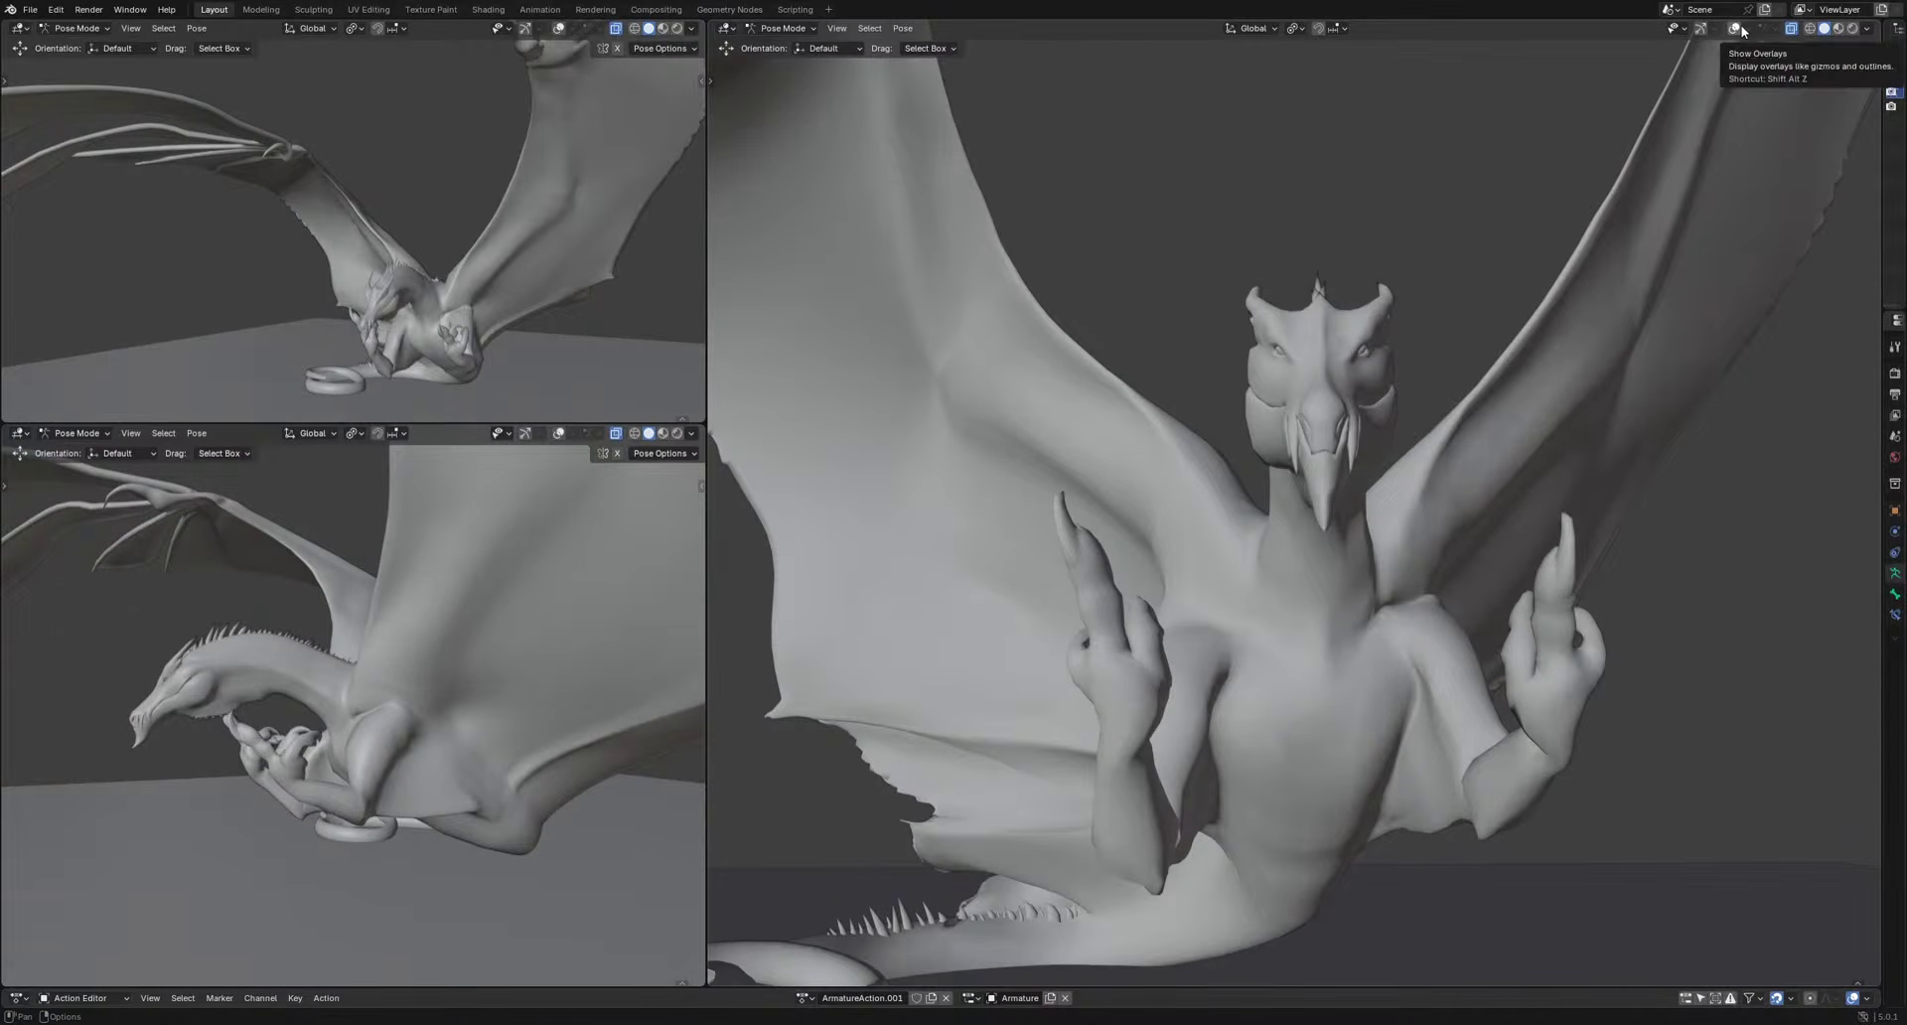
pyautogui.moveTo(1291, 675); pyautogui.dragTo(1415, 695, button='middle')
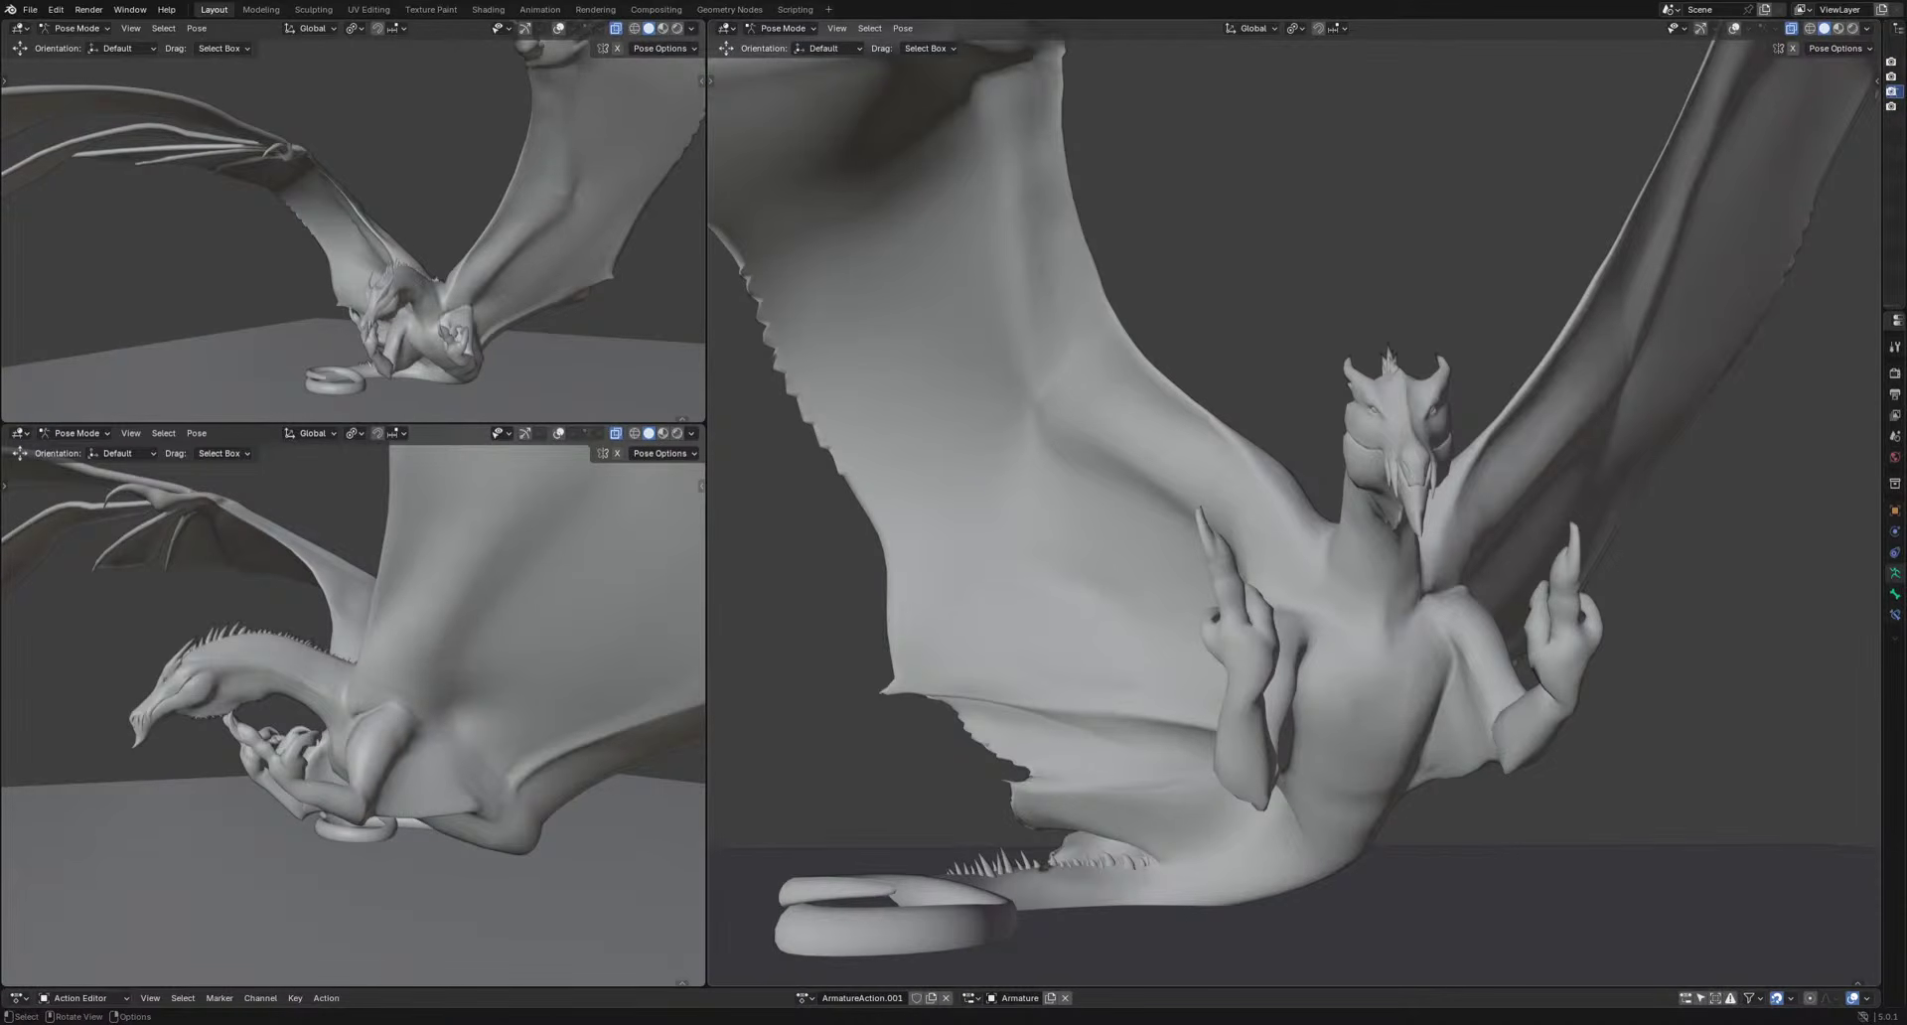
pyautogui.hotkey('ctrl', 's')
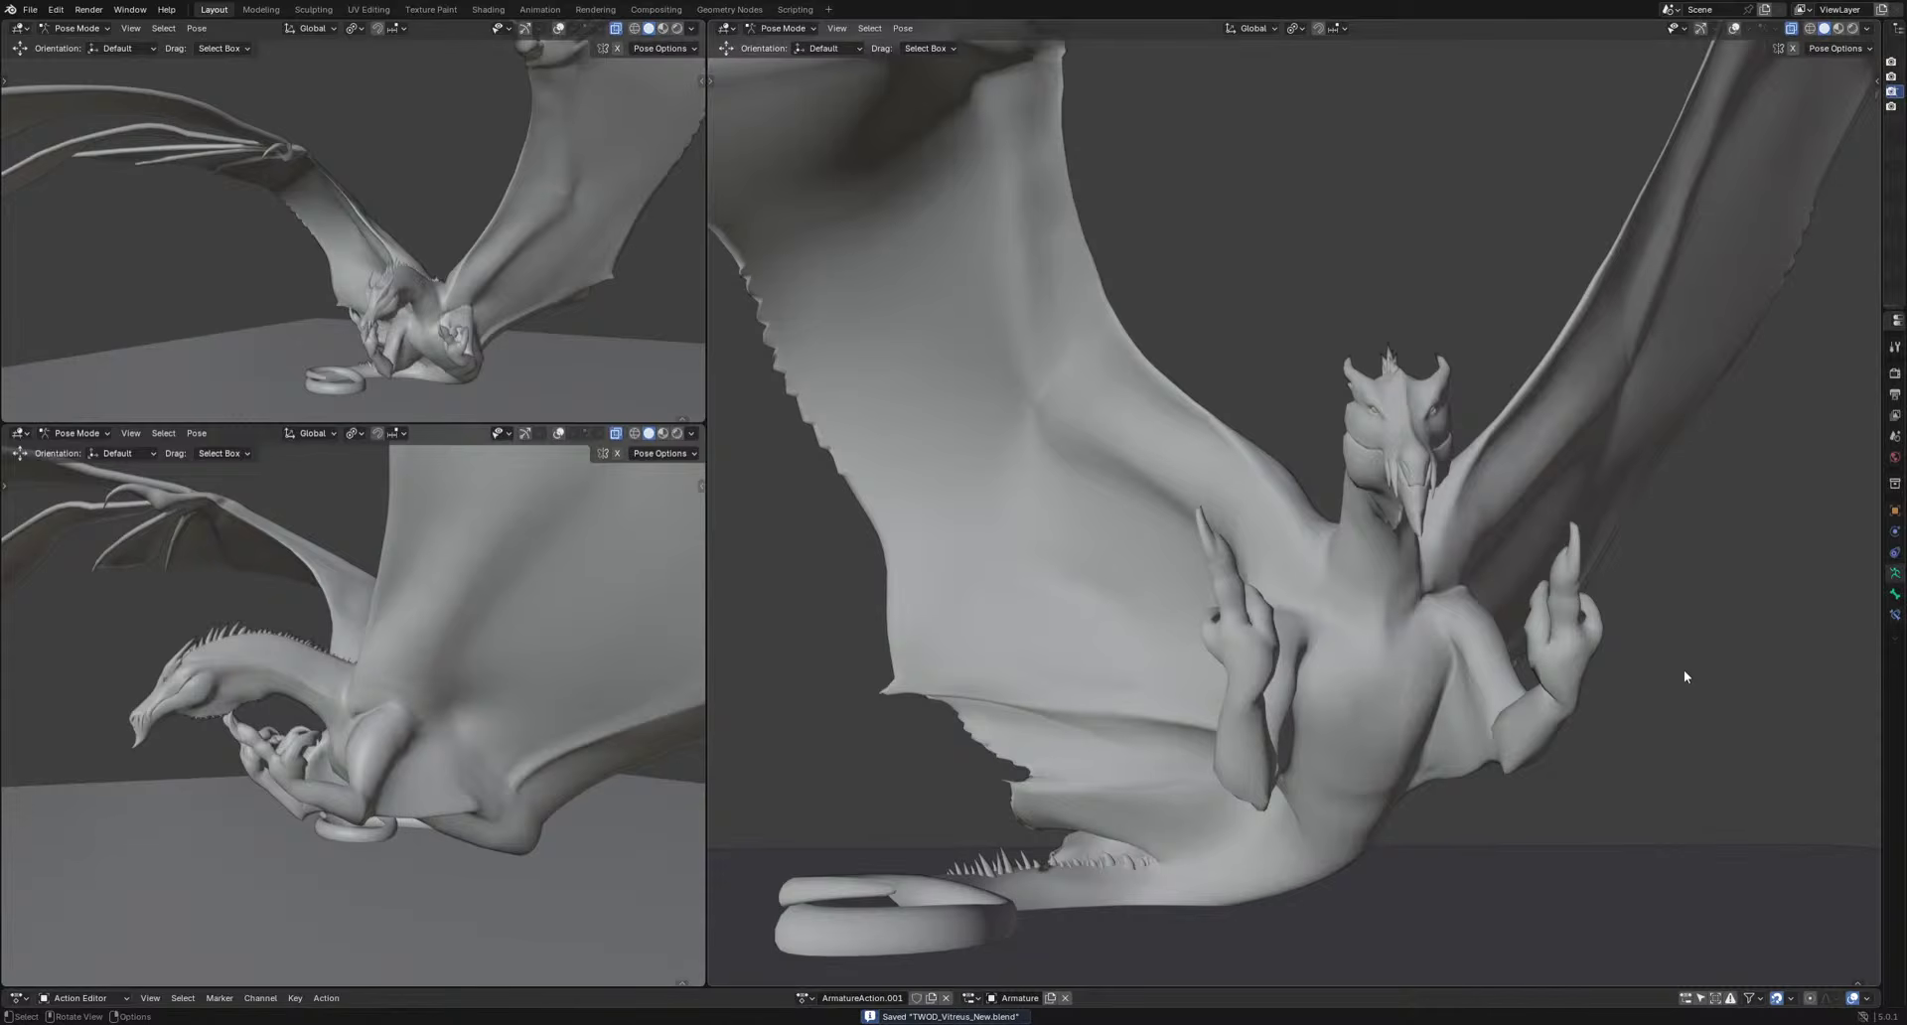